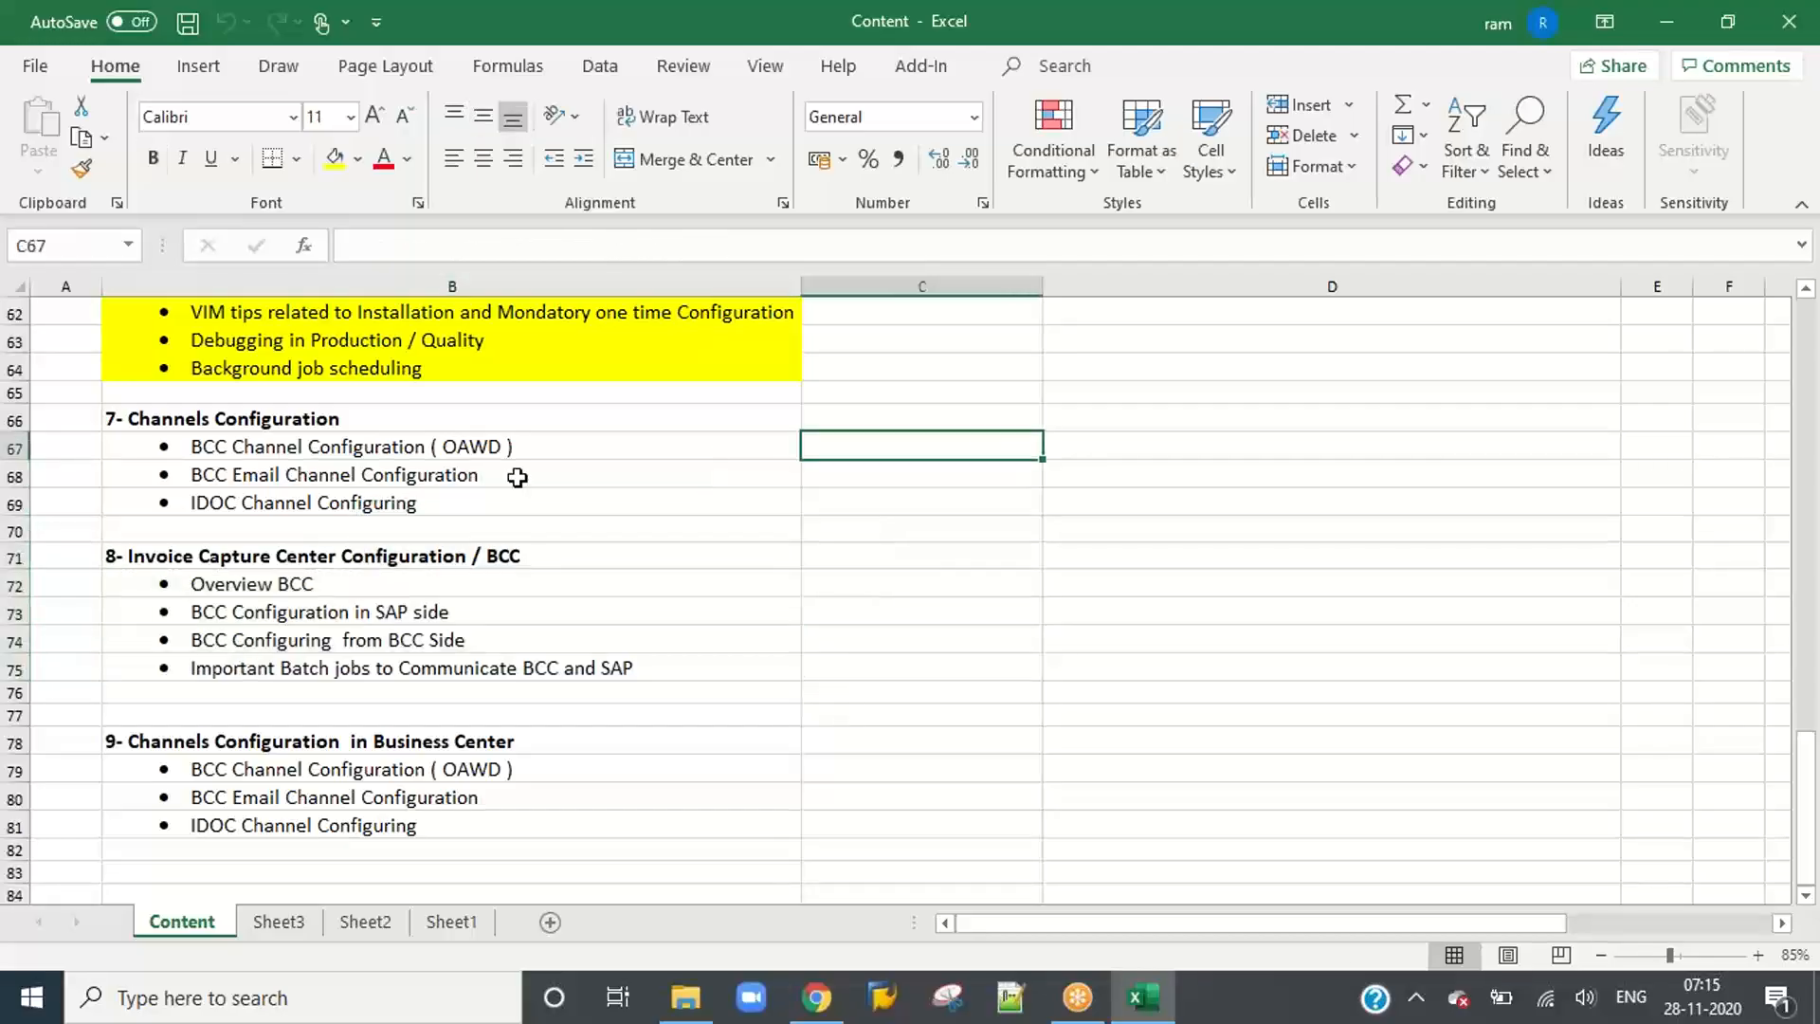
Step: Select the 7- Channels Configuration topics in the Content sheet and open the Daily Class Details presentation from the 7AM folder
{"action": "left_click_drag", "start_coordinate": [395, 418], "coordinate": [390, 505]}
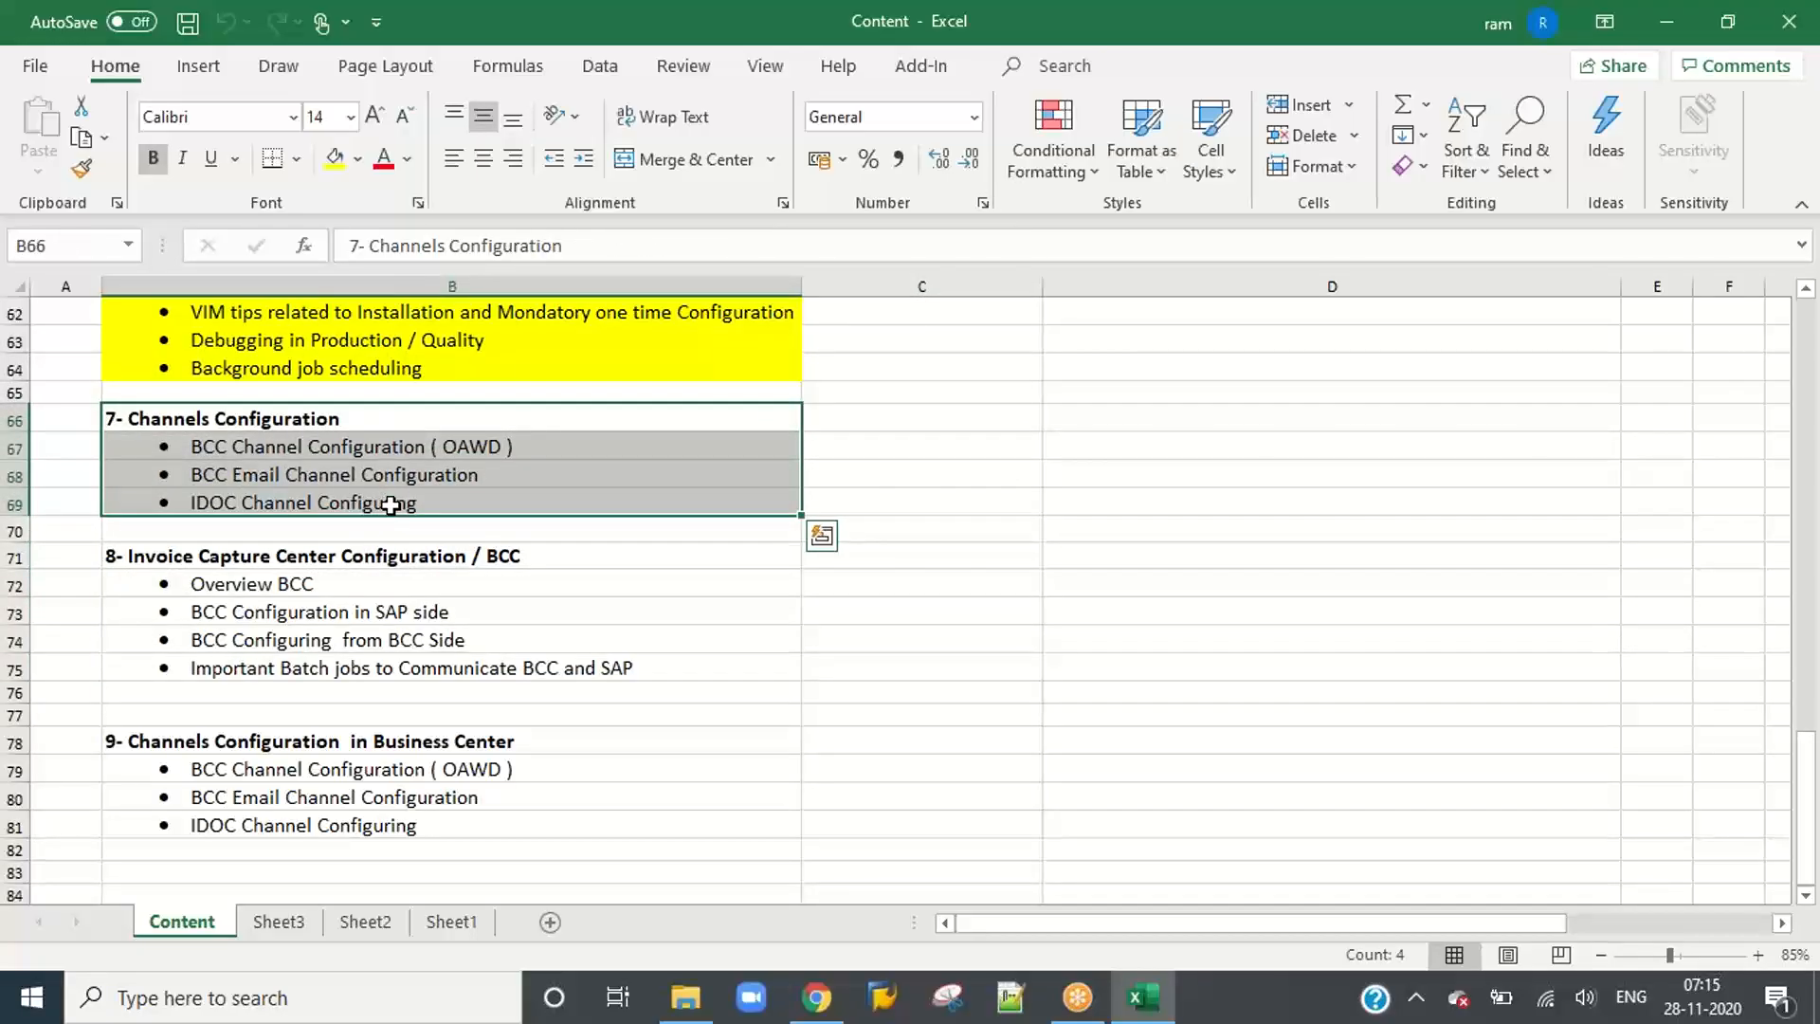
{"action": "left_click", "coordinate": [686, 997]}
{"action": "left_click", "coordinate": [590, 669]}
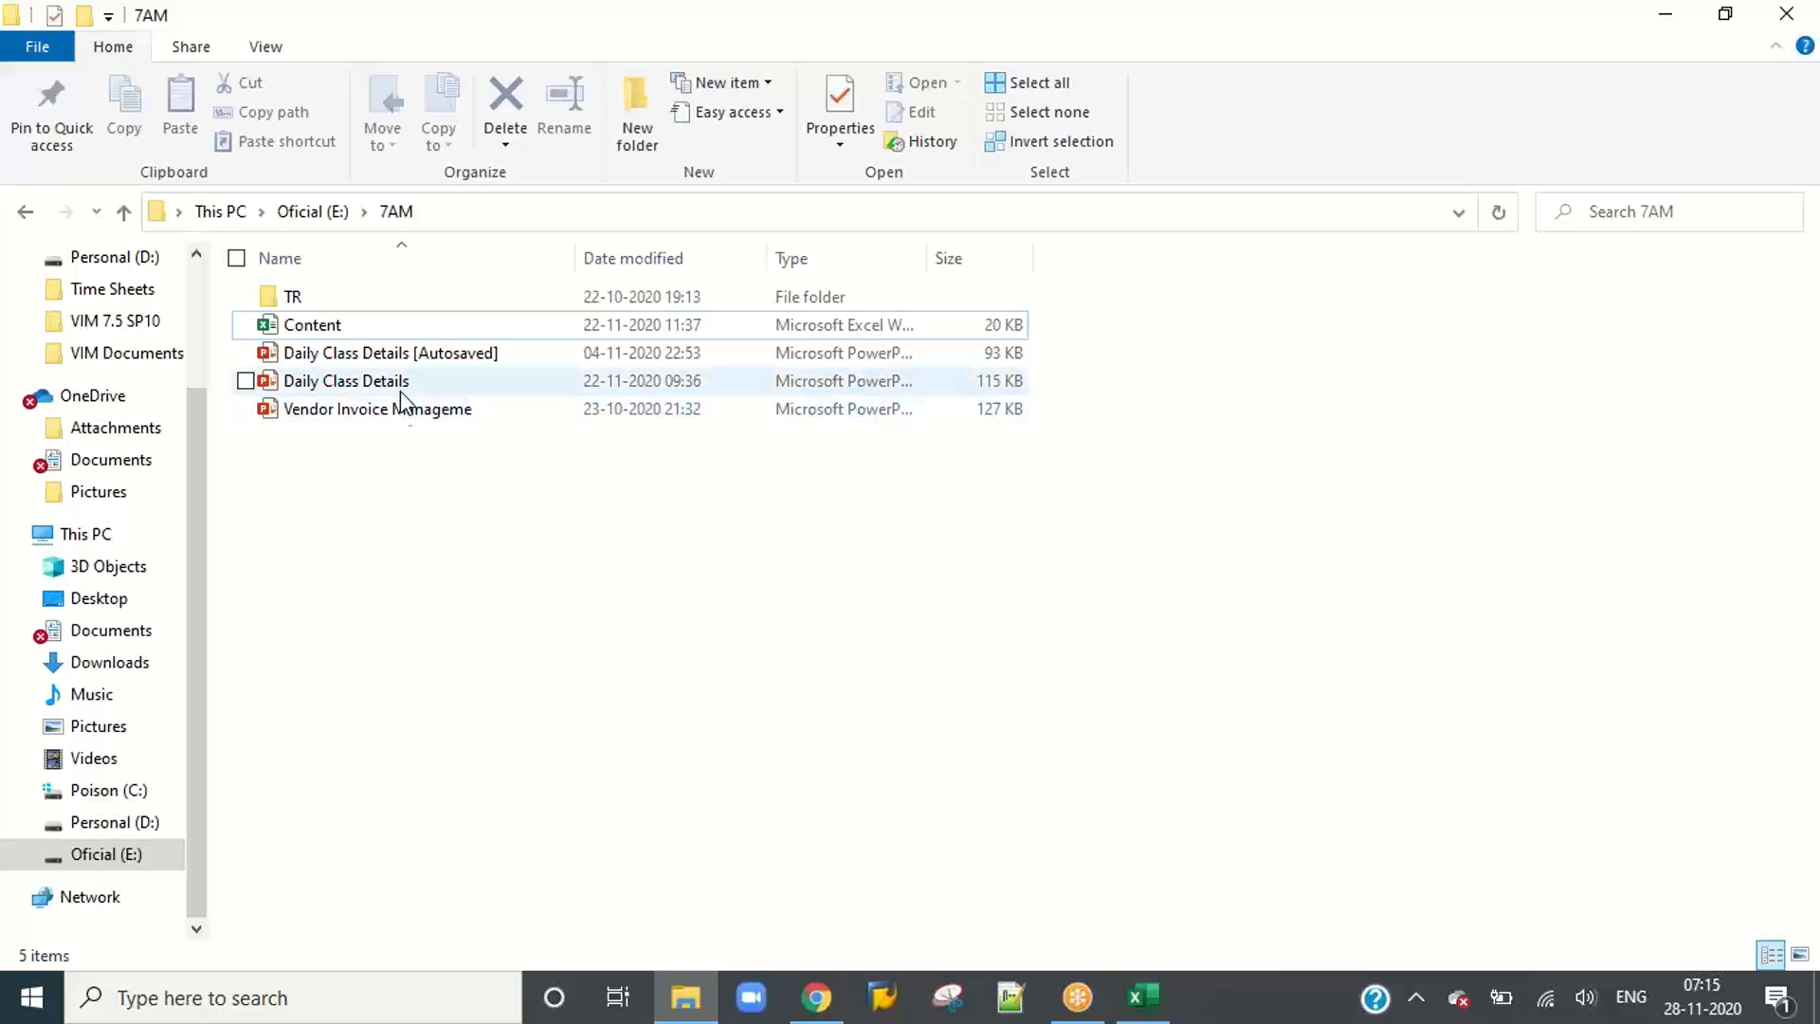
{"action": "left_click", "coordinate": [406, 414]}
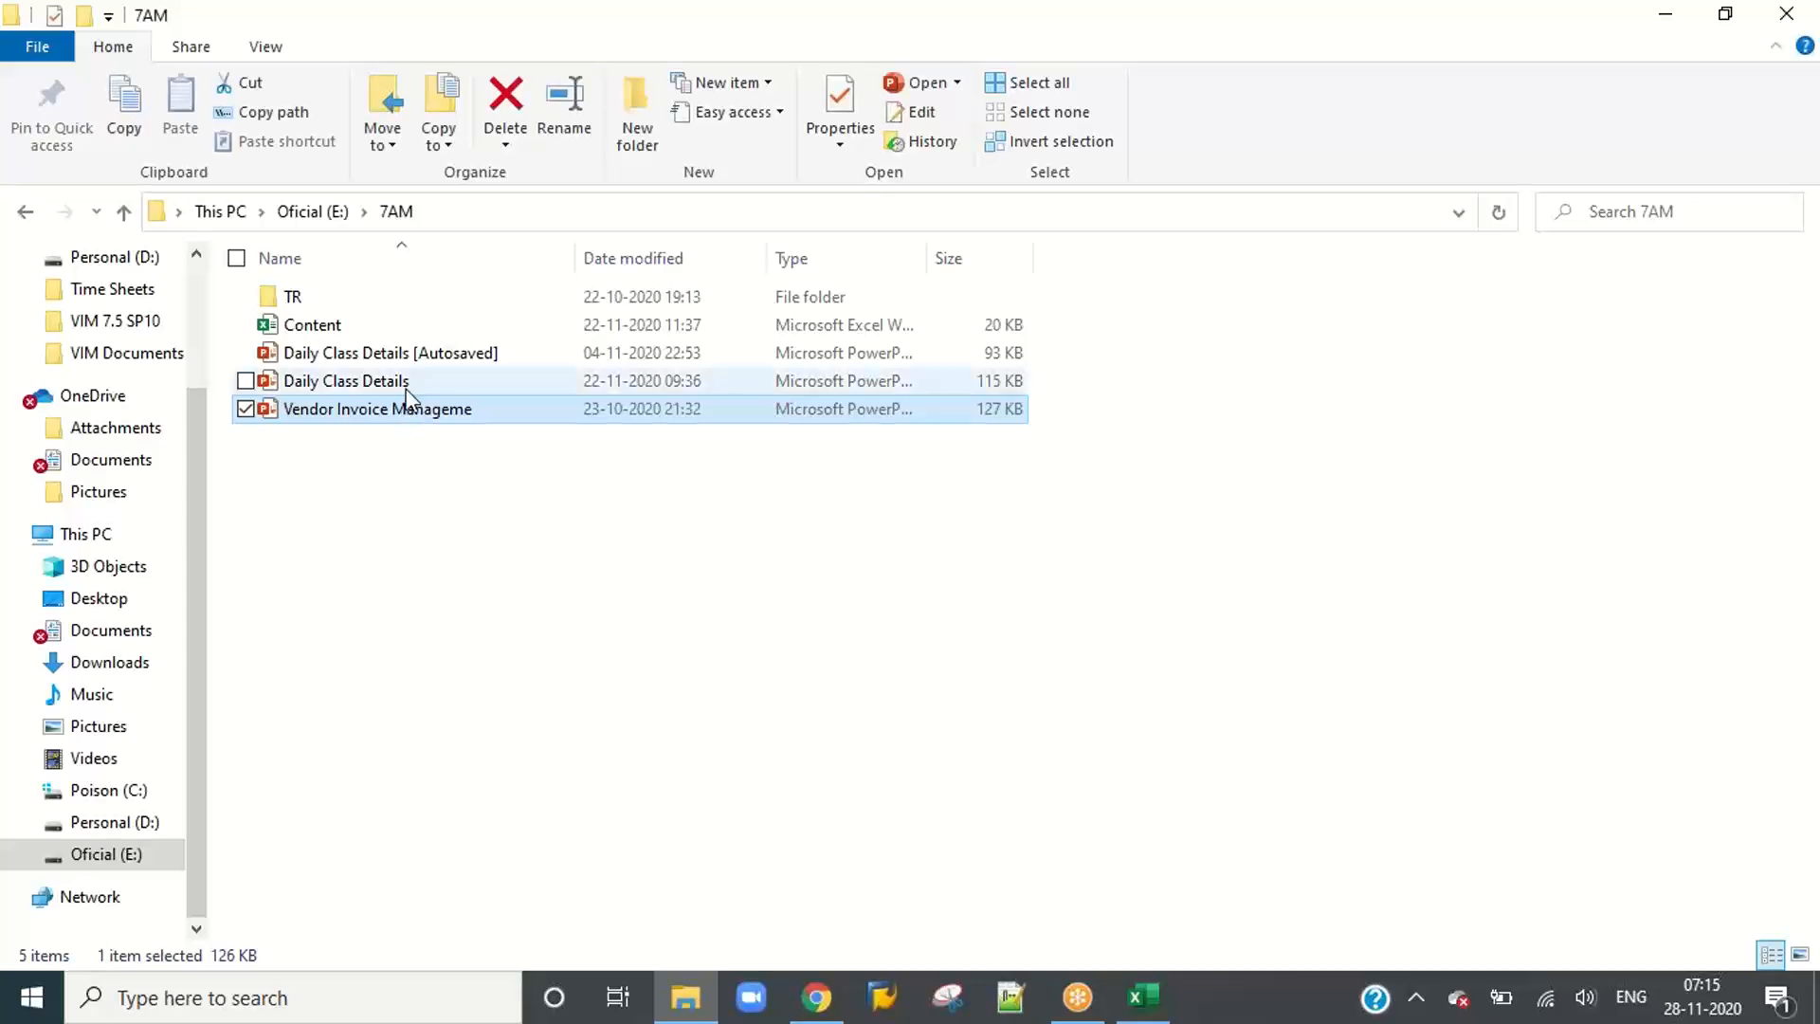
{"action": "left_click", "coordinate": [404, 388]}
{"action": "double_click", "coordinate": [404, 389]}
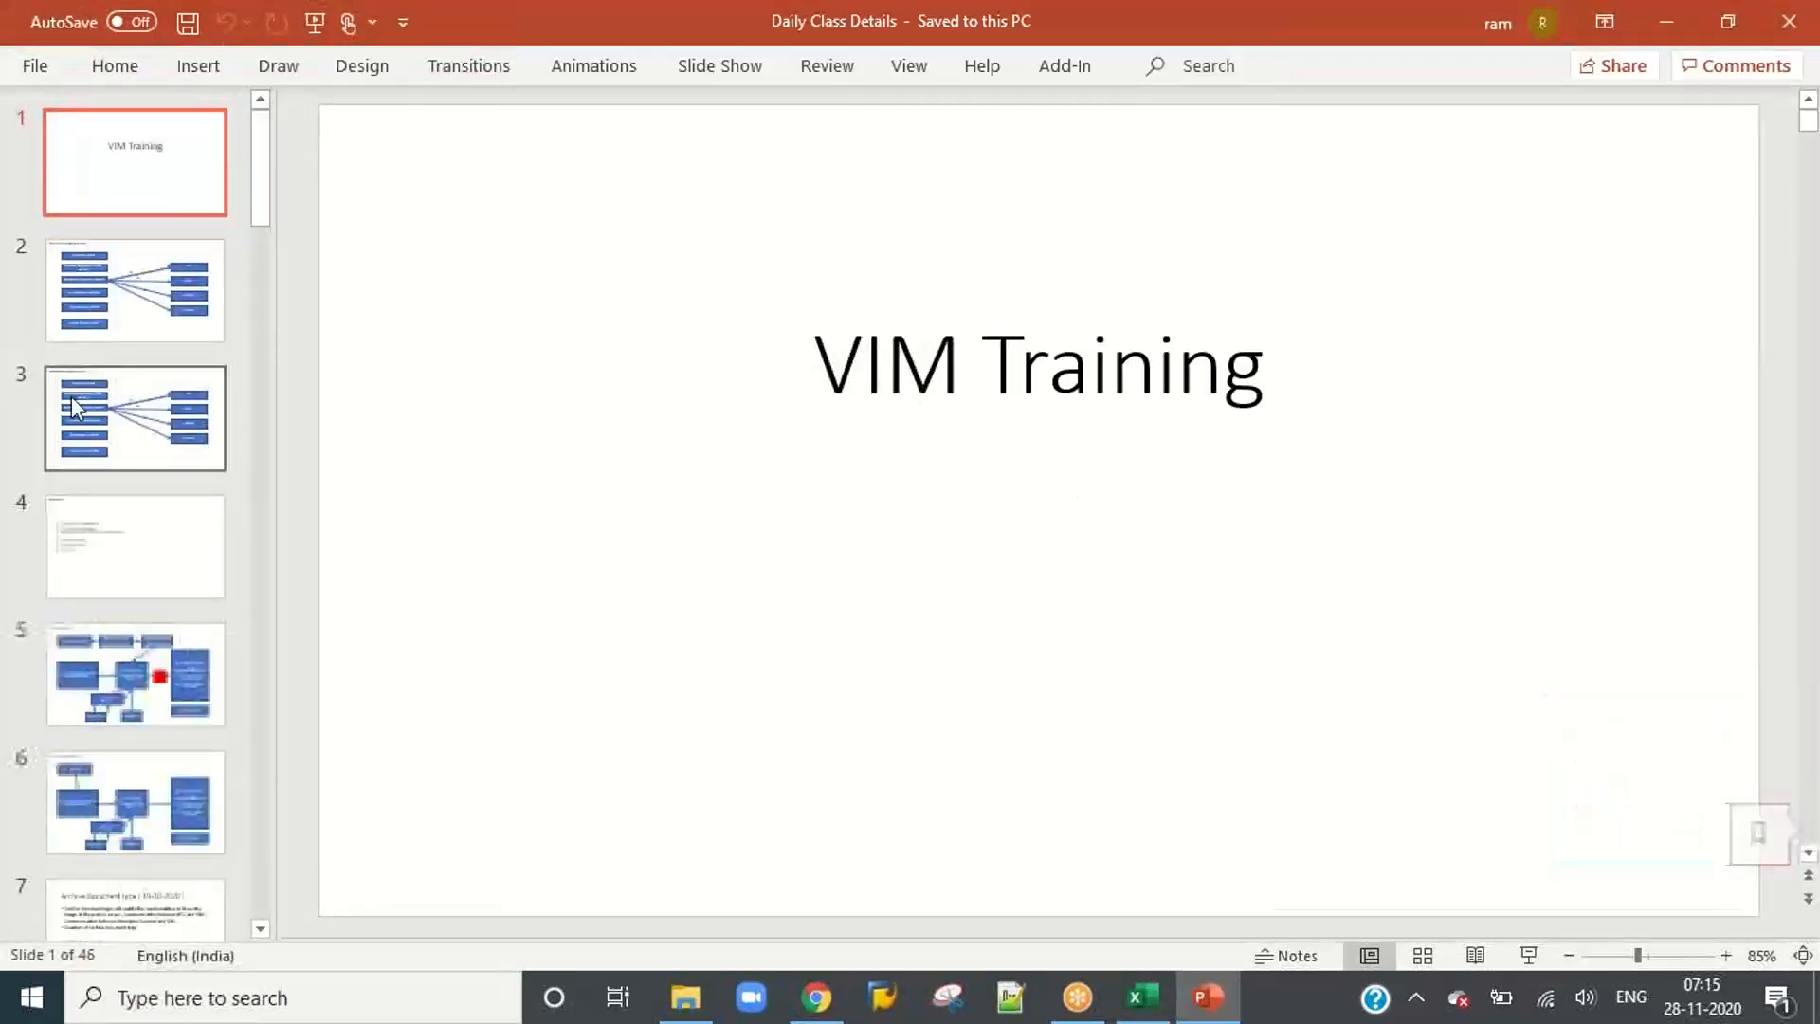
Step: Review the last two slides and duplicate the final "List of Batch Jobs in VIM" slide
{"action": "scroll", "coordinate": [75, 396], "scroll_direction": "down", "scroll_amount": 20}
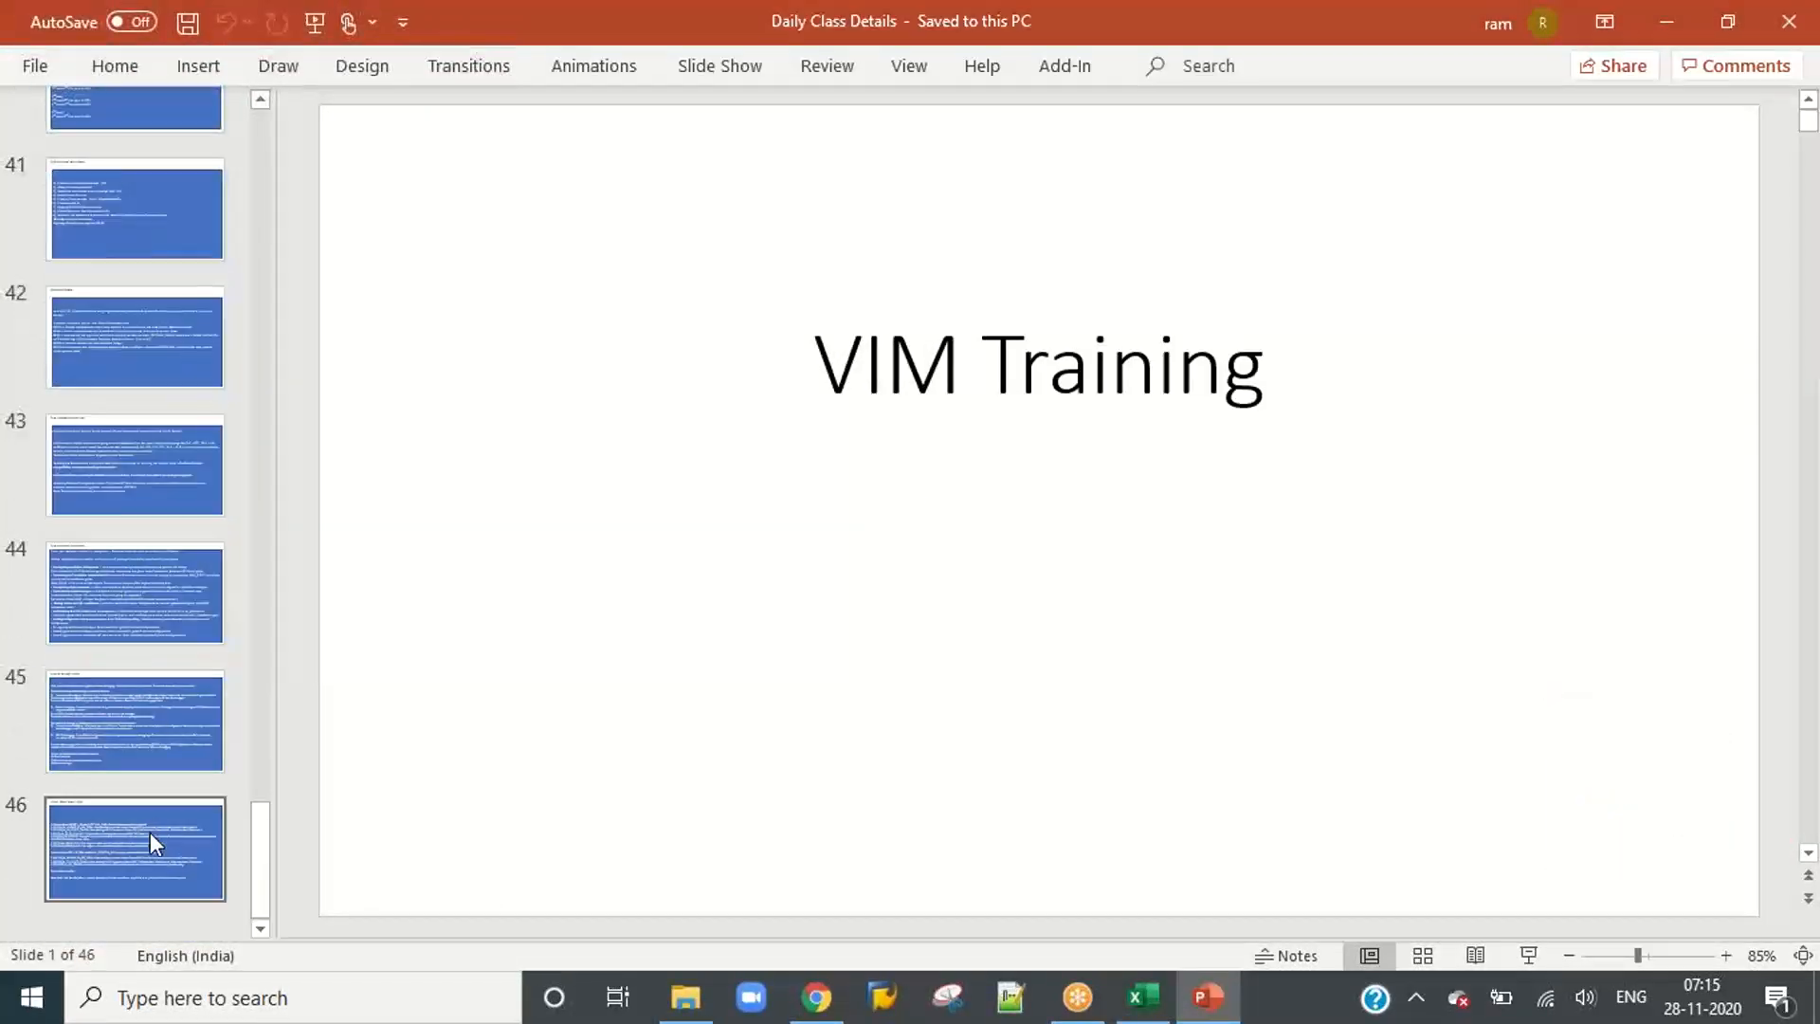
{"action": "left_click", "coordinate": [152, 834]}
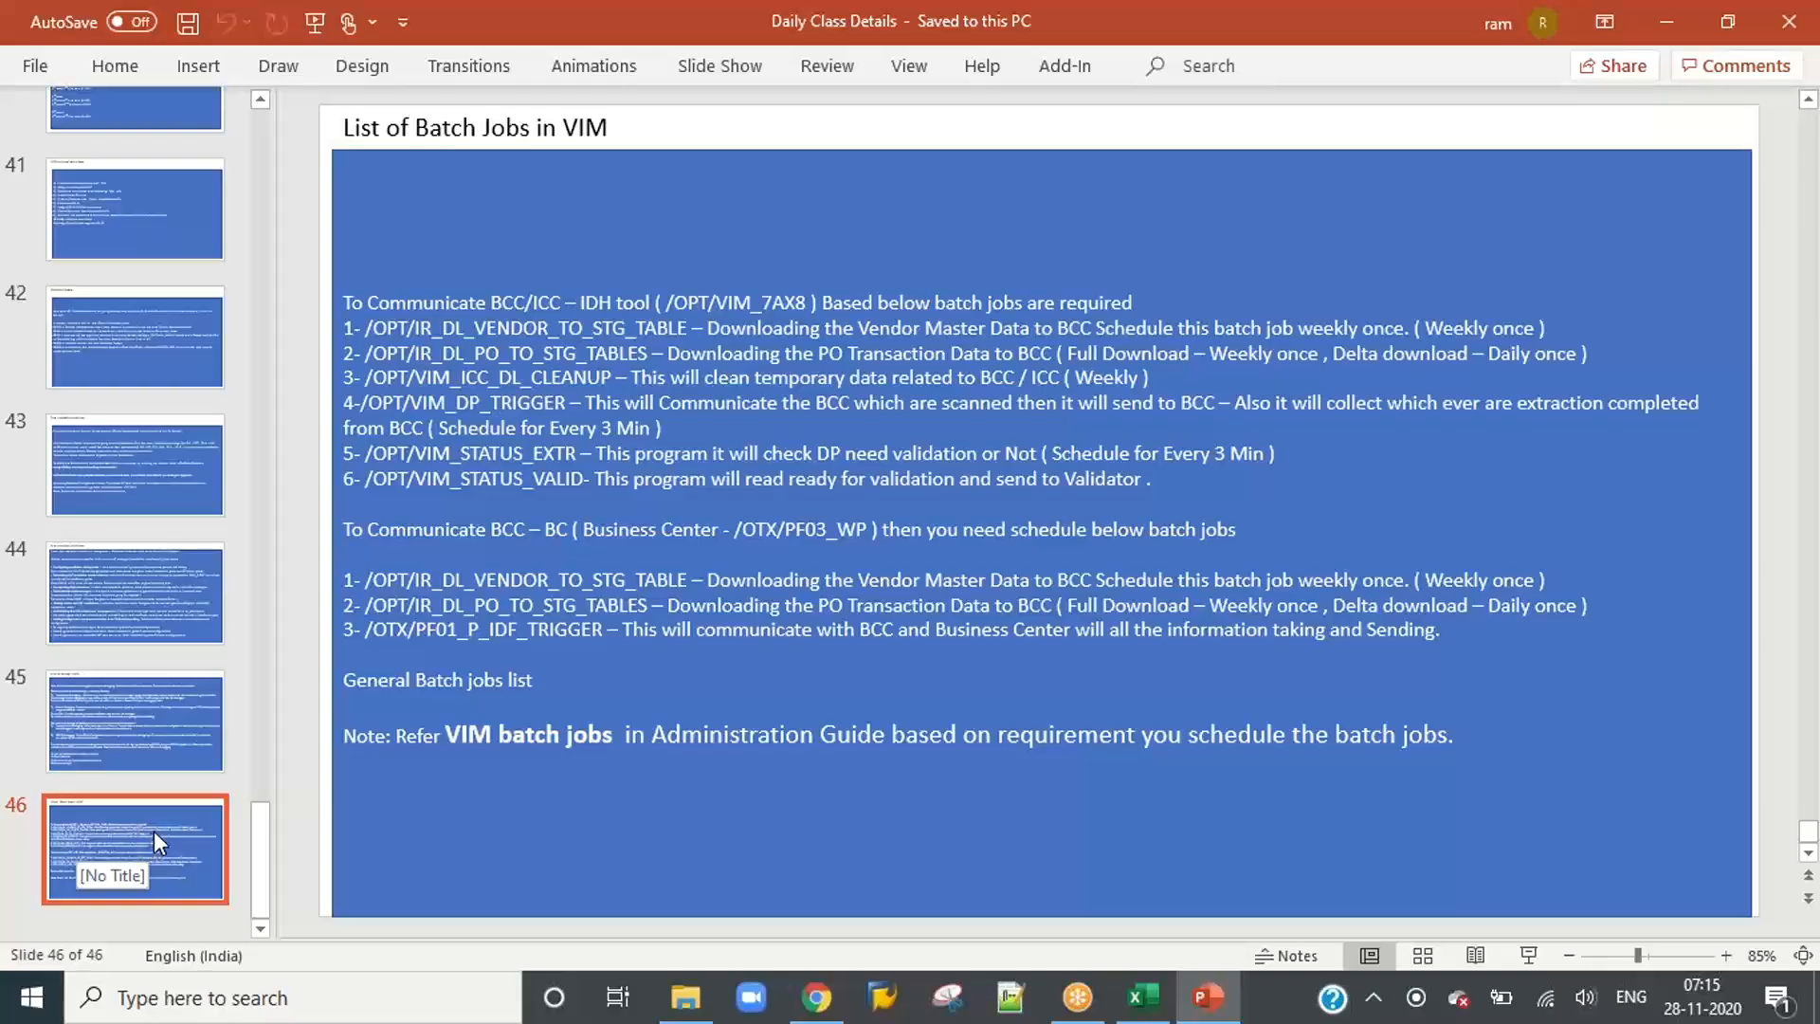
{"action": "left_click", "coordinate": [144, 742]}
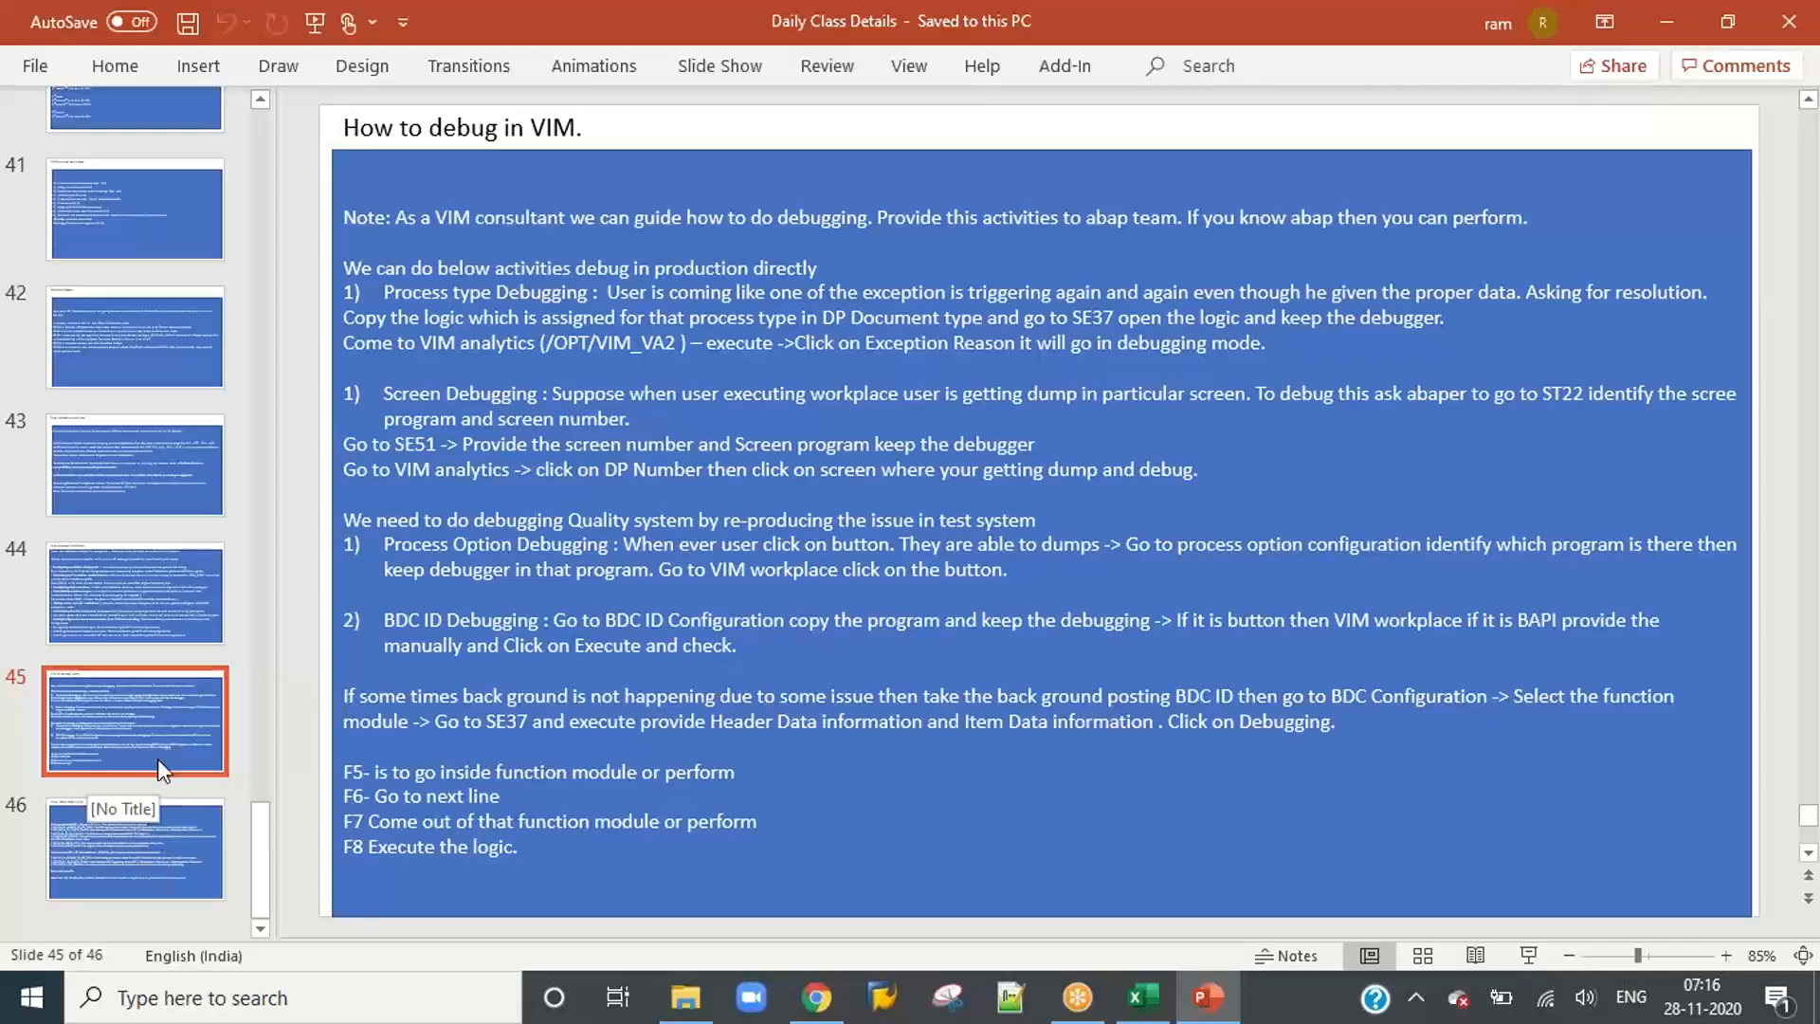
{"action": "left_click", "coordinate": [159, 863]}
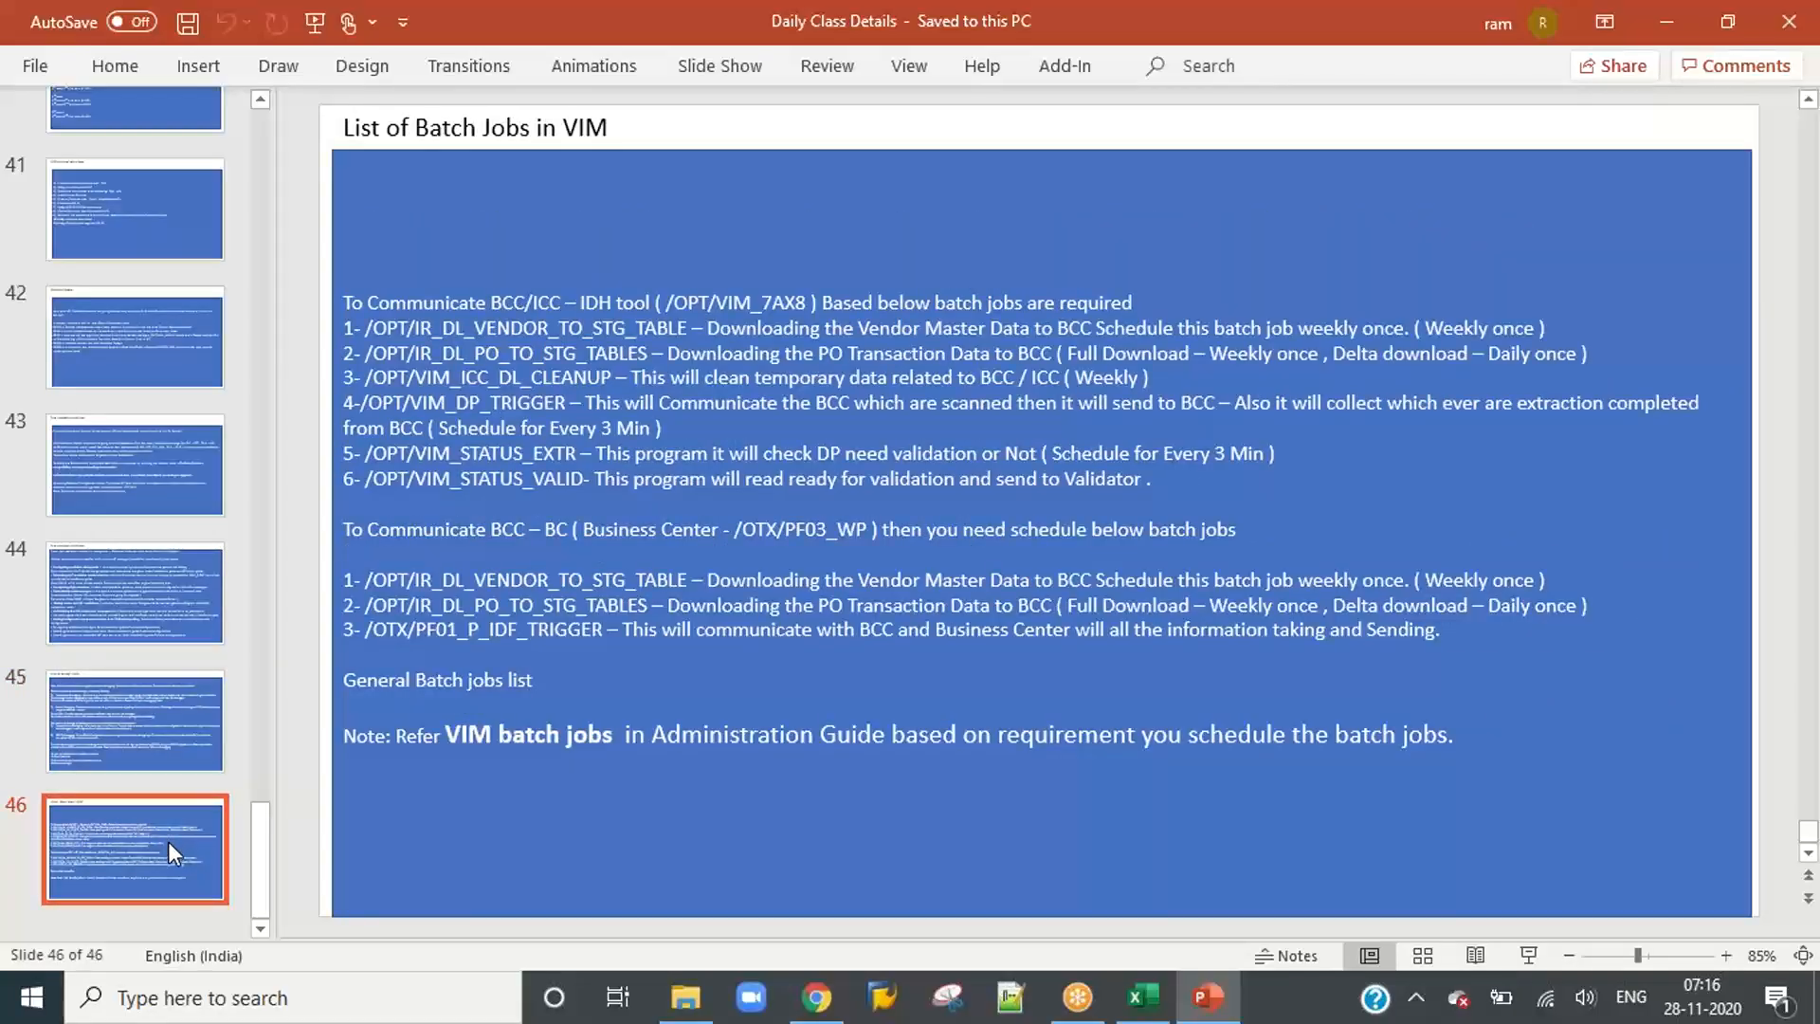
{"action": "right_click", "coordinate": [168, 840]}
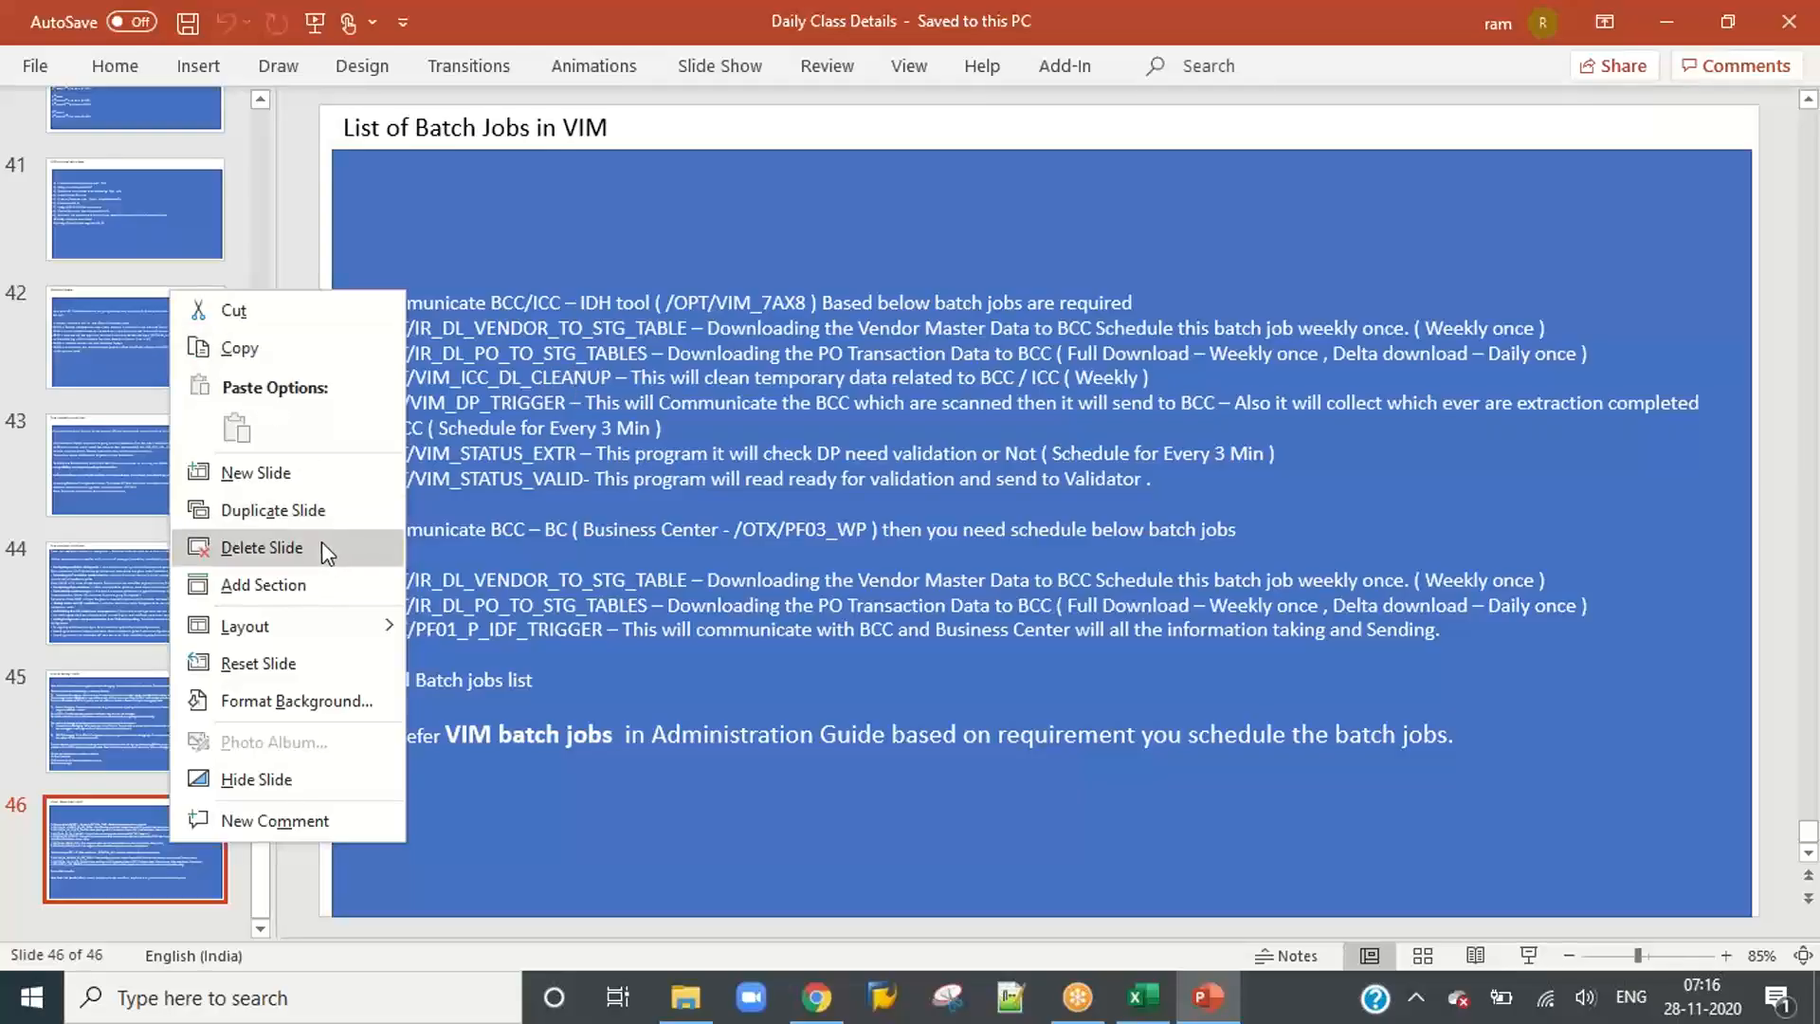
{"action": "left_click", "coordinate": [316, 516]}
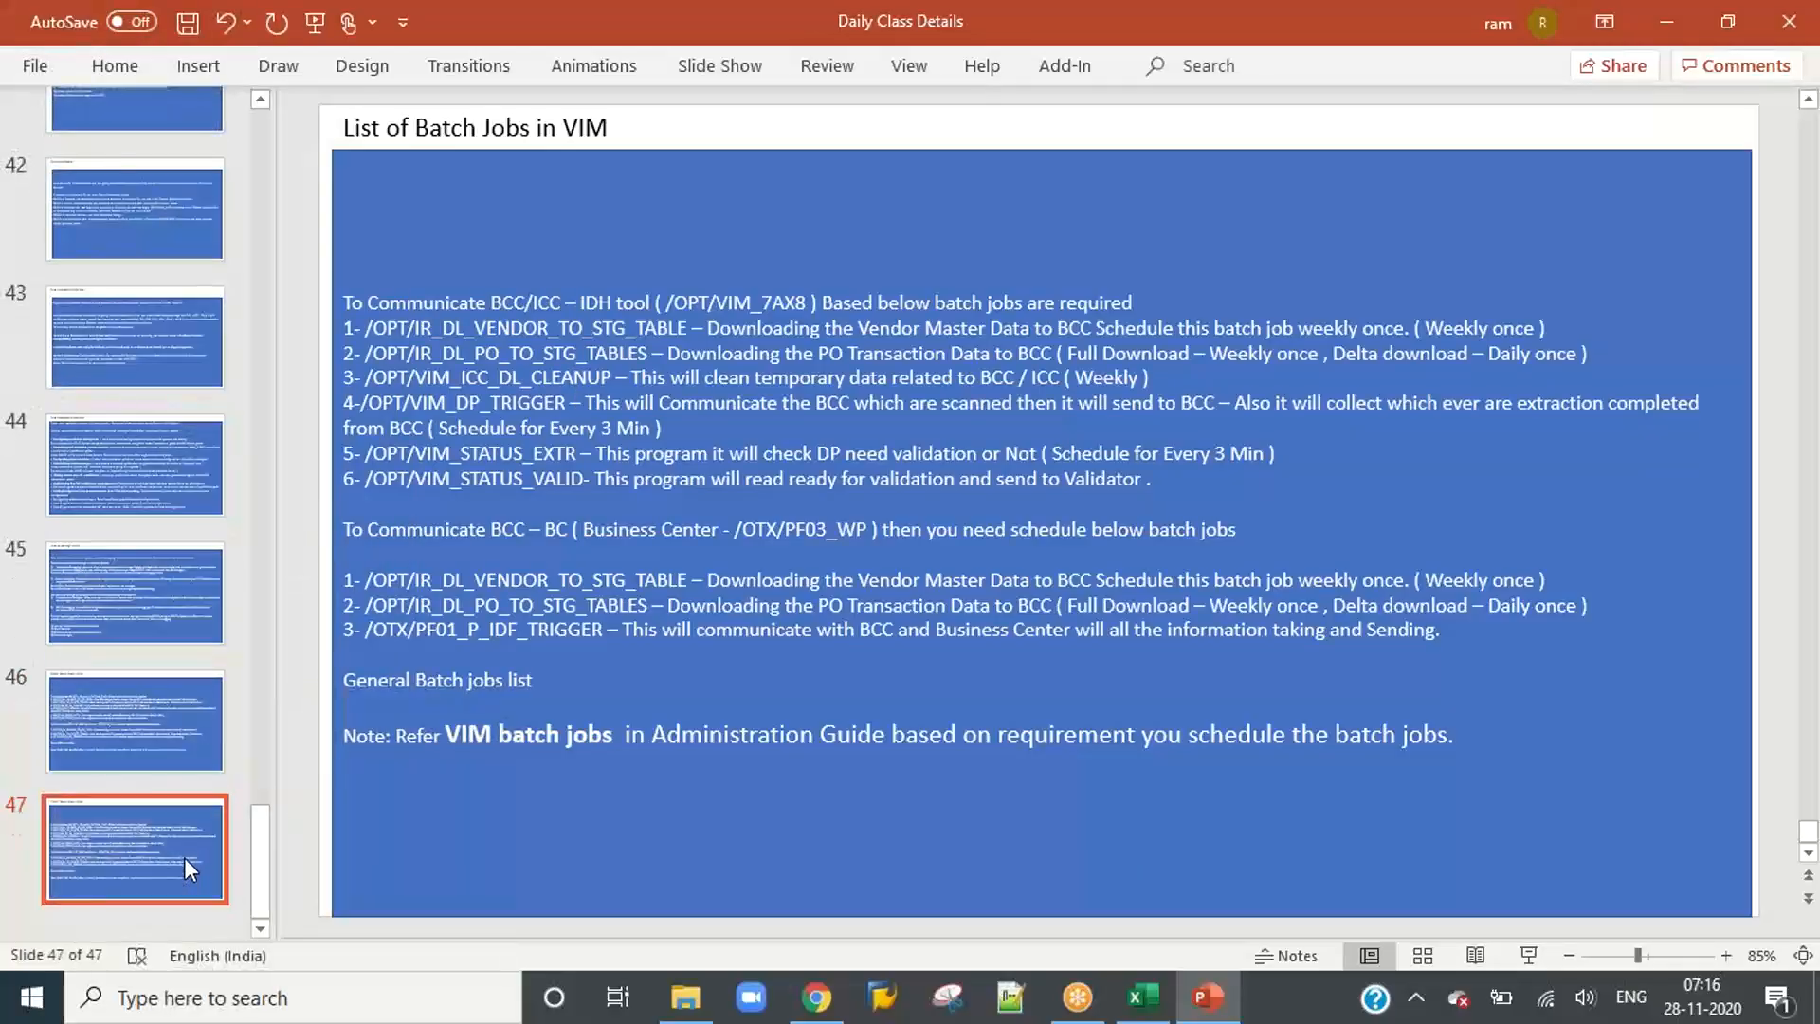
Step: Delete all body text from the blue box on the duplicated slide 47
{"action": "left_click", "coordinate": [682, 755]}
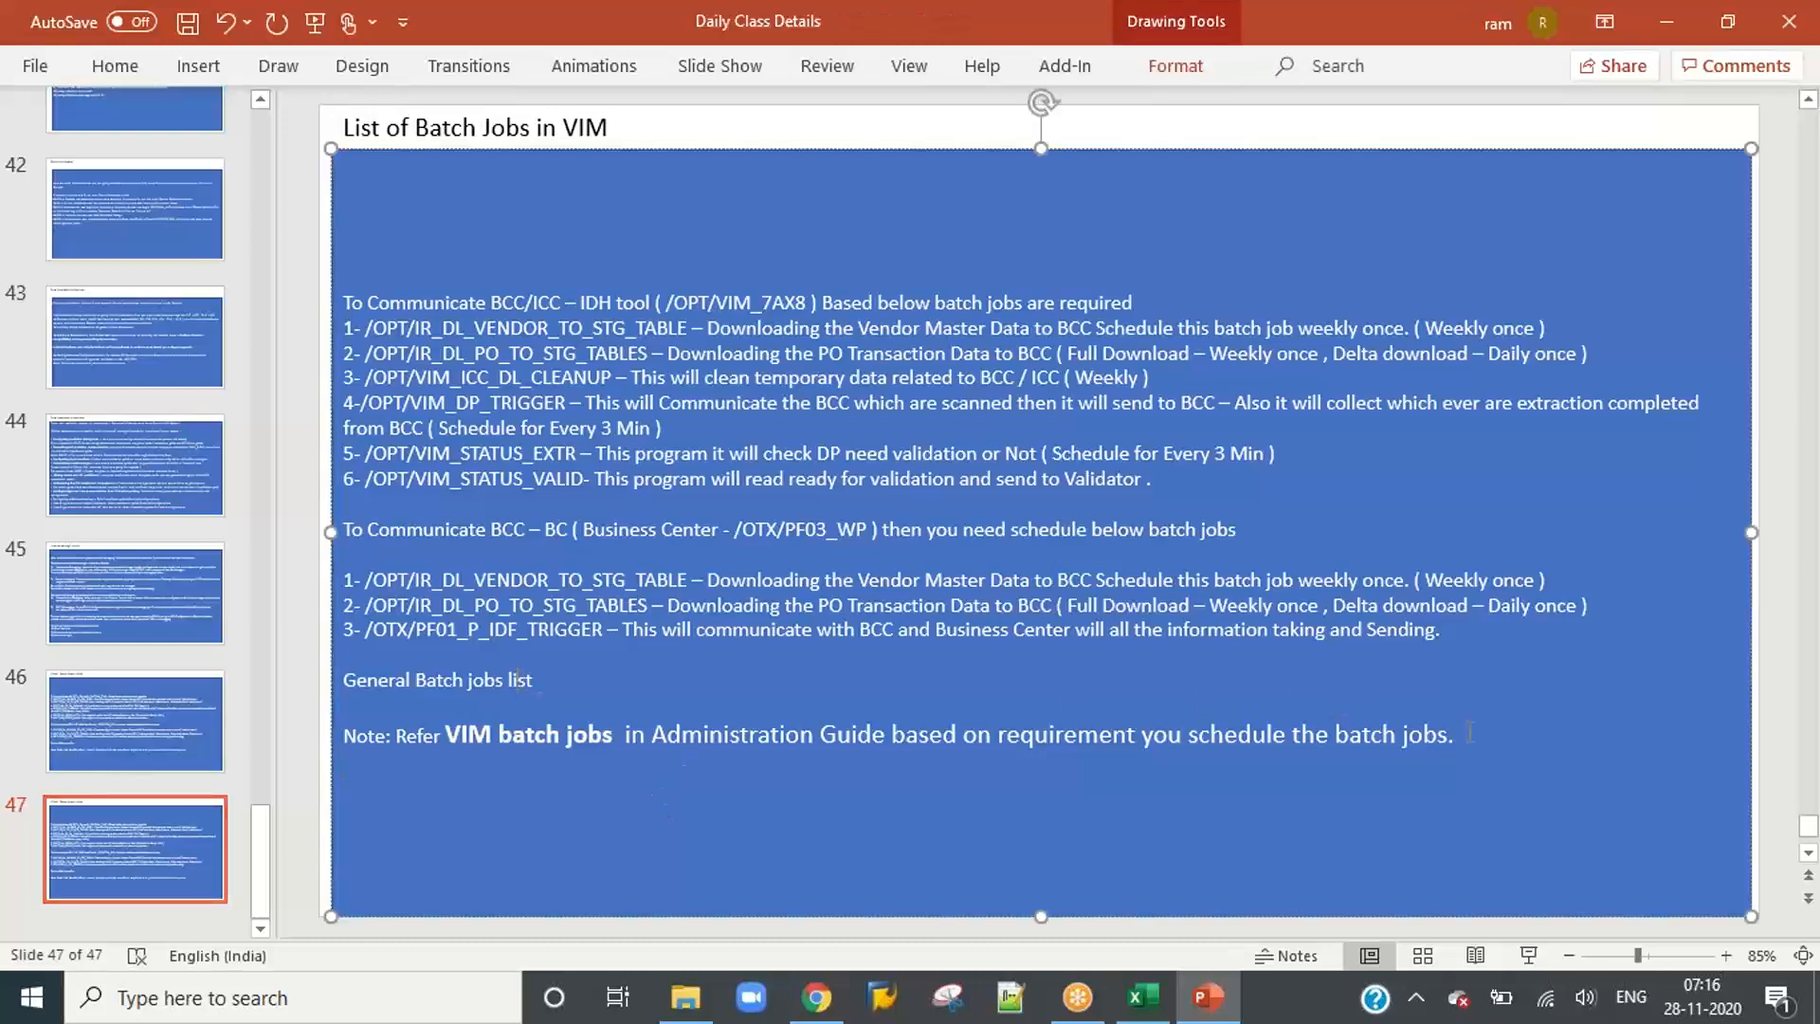
{"action": "left_click_drag", "start_coordinate": [1483, 737], "coordinate": [343, 301]}
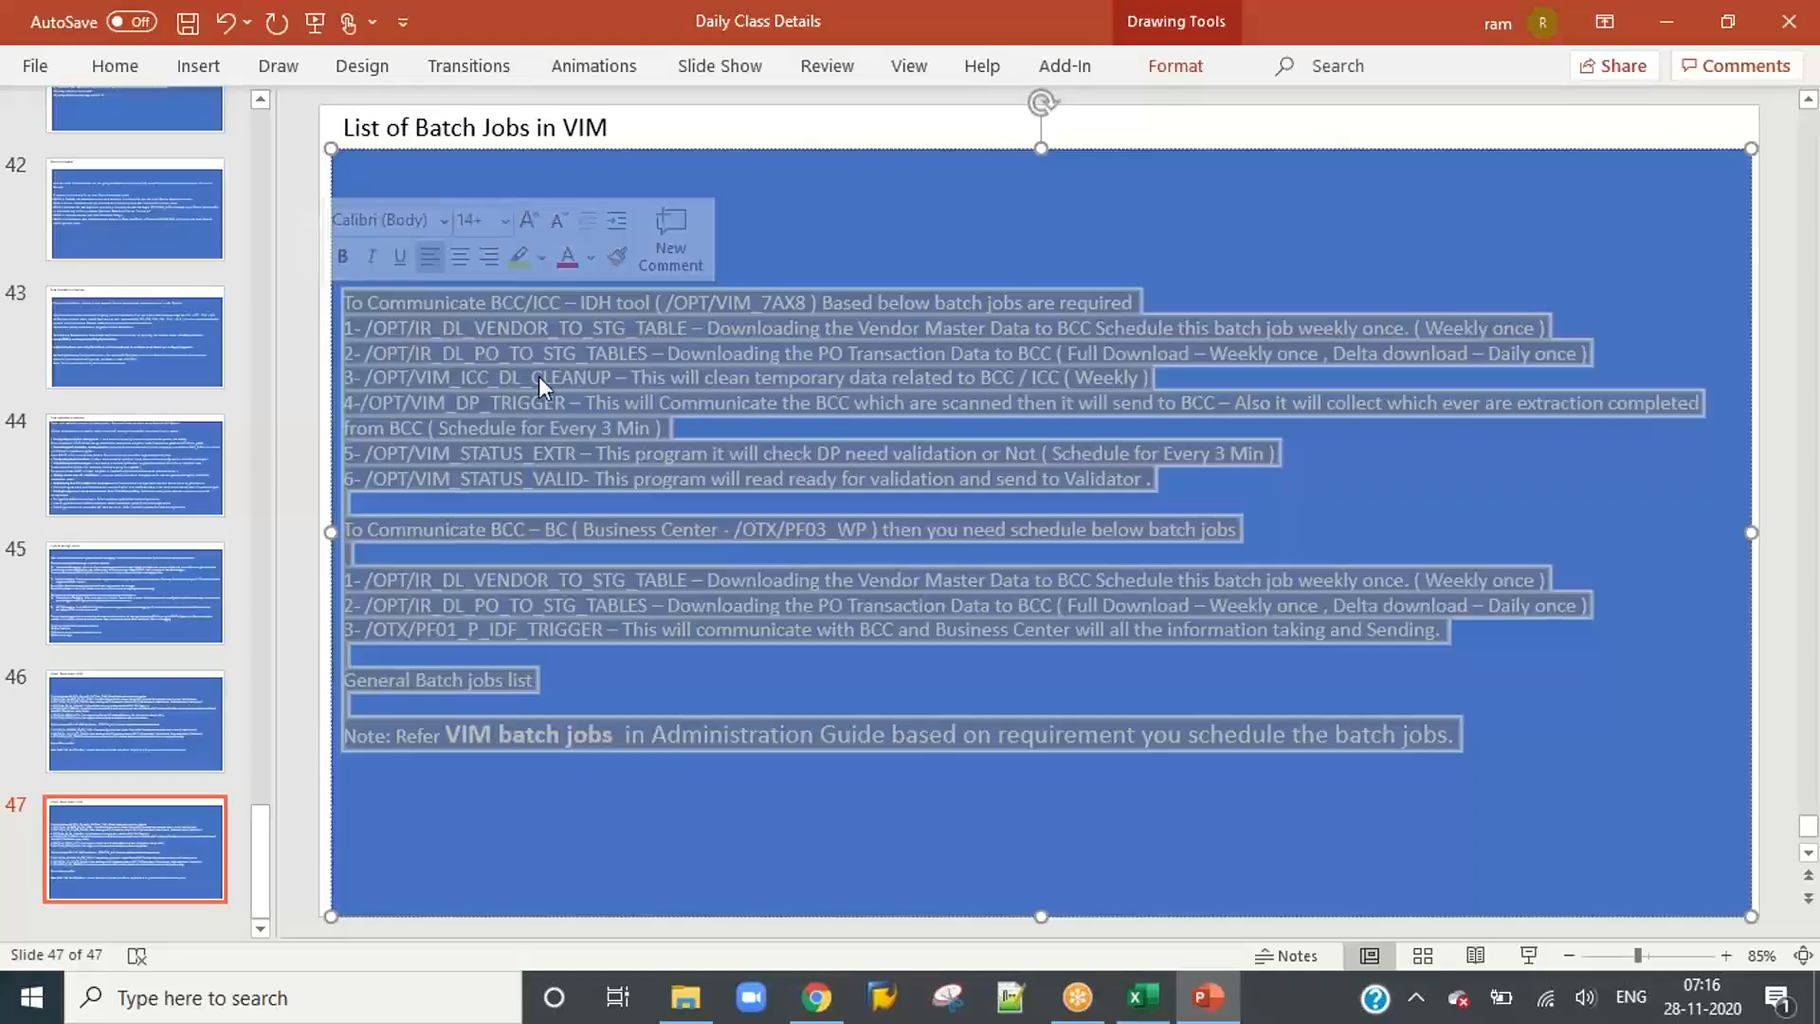
{"action": "key", "text": "Delete"}
Step: Replace the slide's title with "Channels Configuration OAWD / ICC ( Hard copy Invoices )", correcting the spelling of Invoices
{"action": "left_click", "coordinate": [504, 127]}
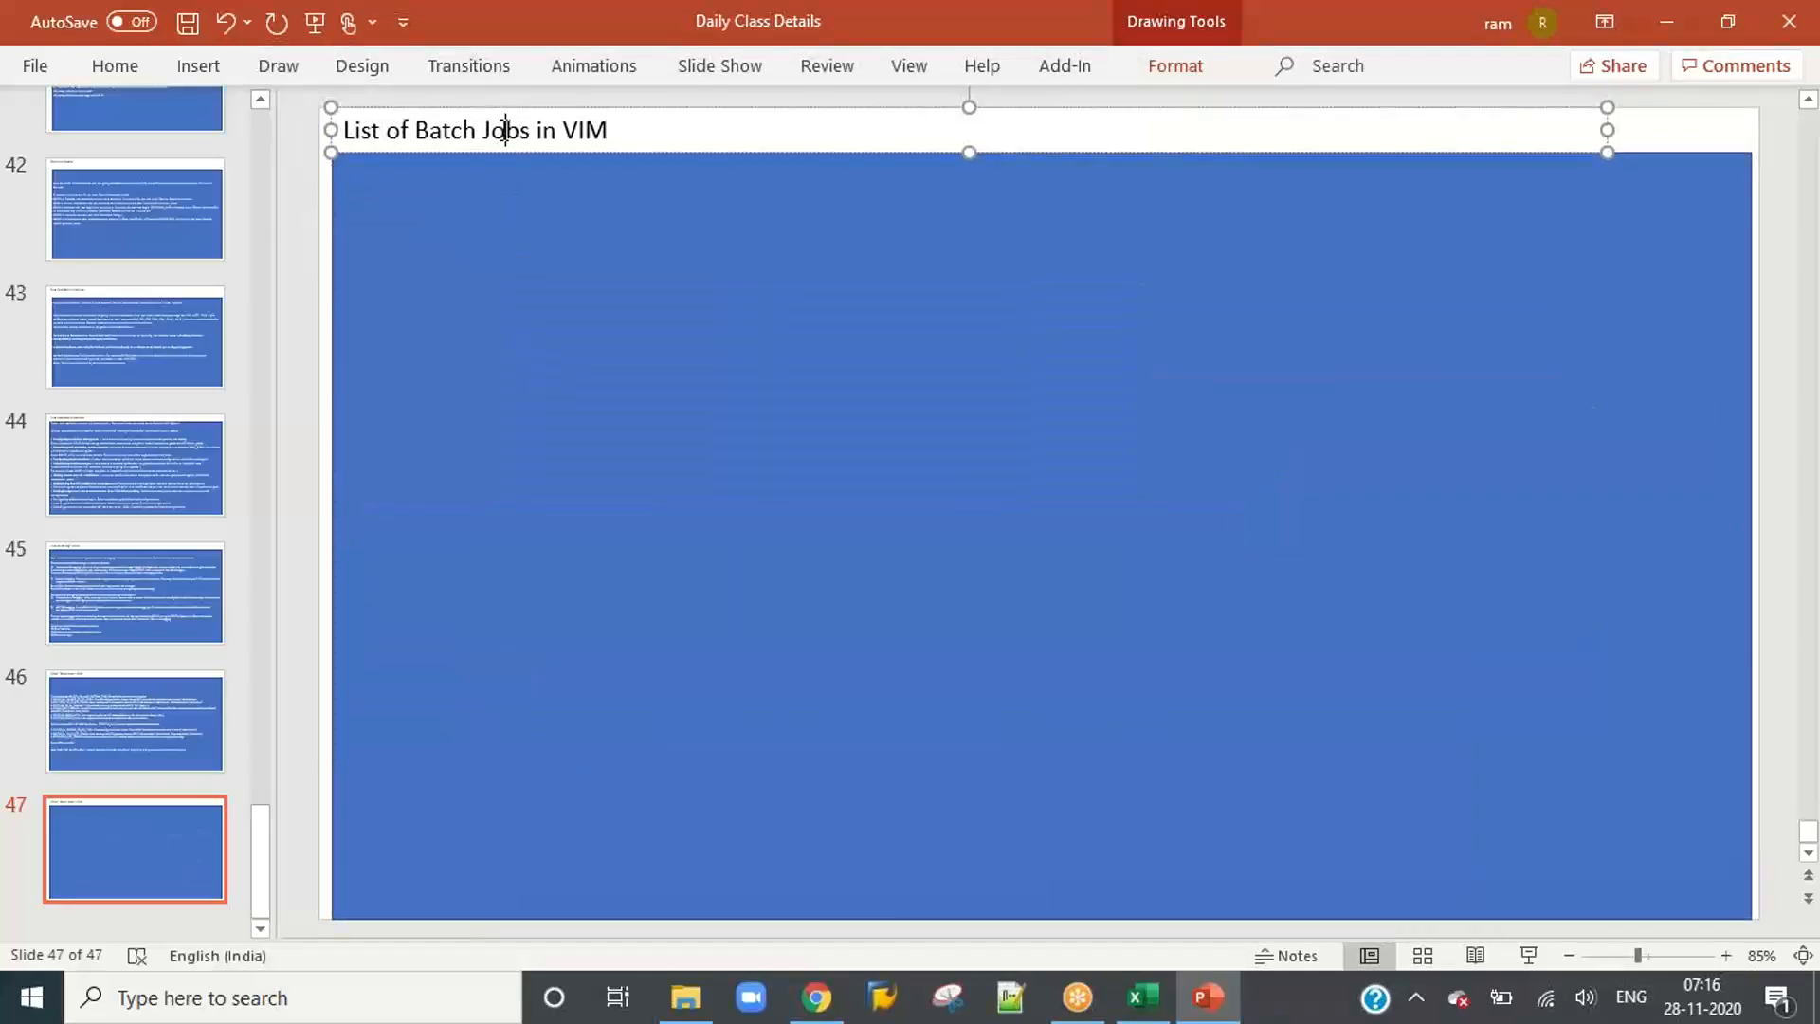
{"action": "key", "text": "ctrl+a"}
{"action": "key", "text": "Delete"}
{"action": "type", "text": "Chann"}
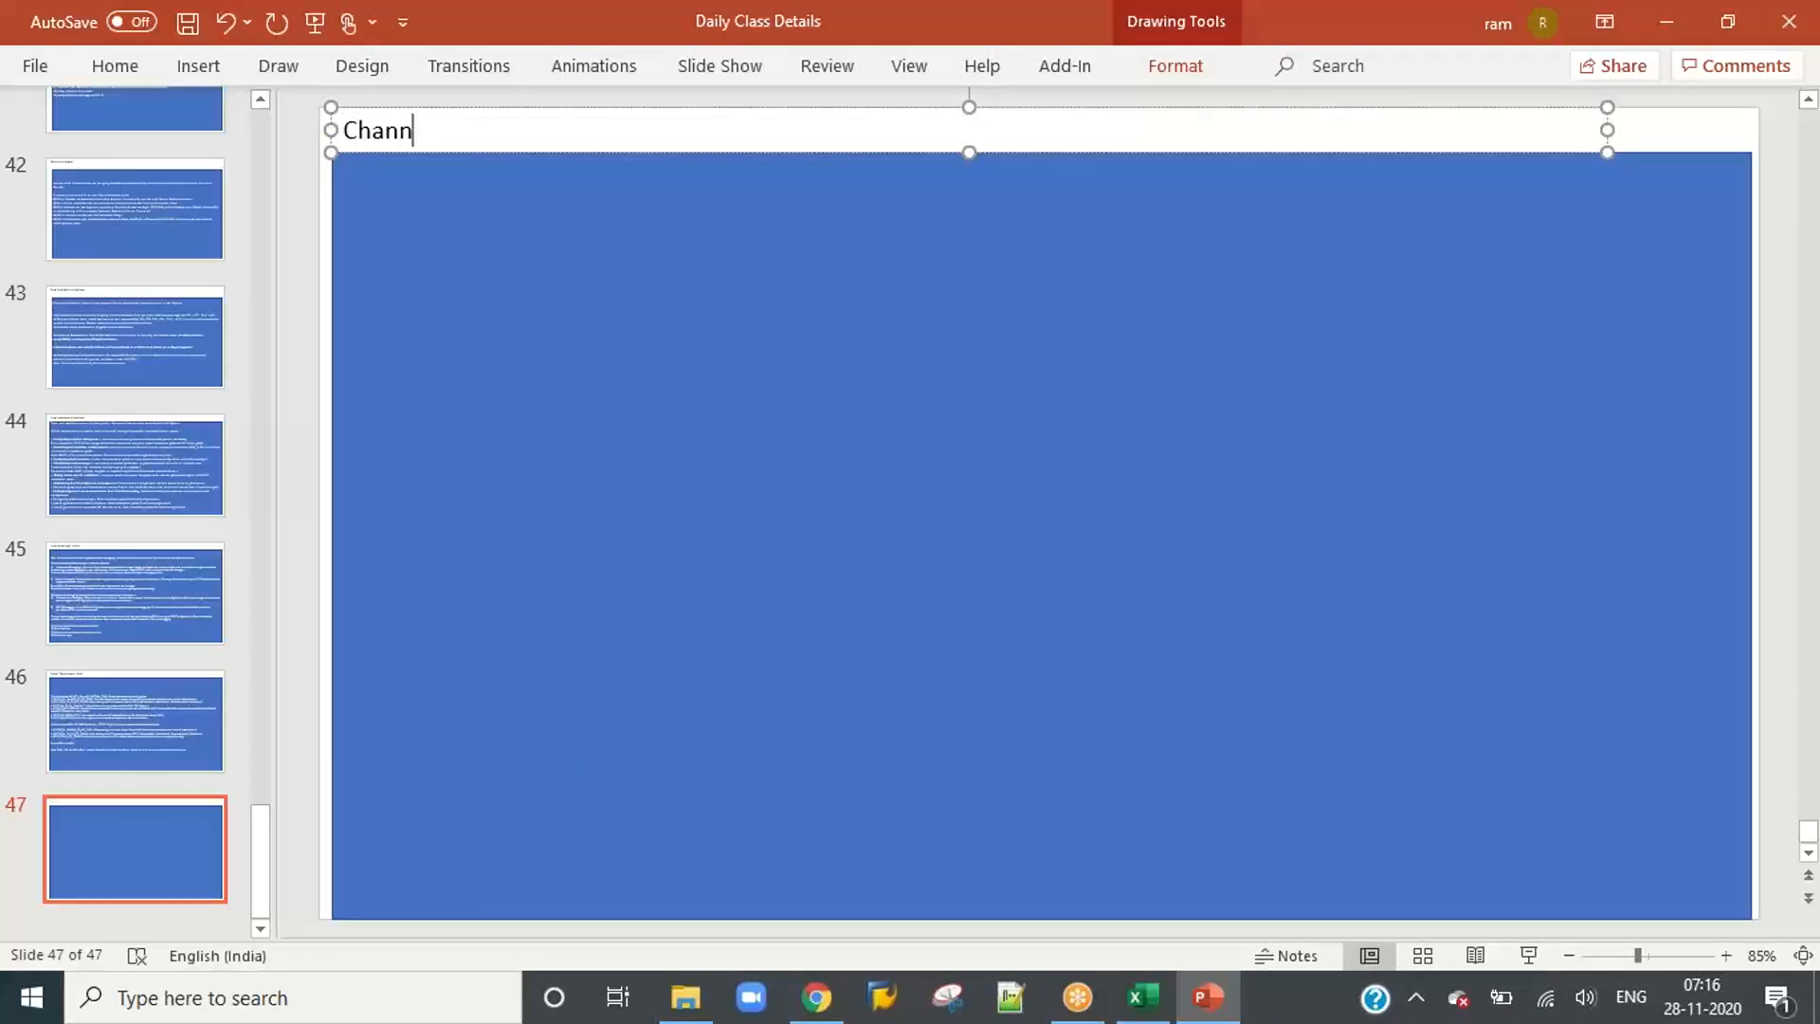
{"action": "type", "text": "els Configurat"}
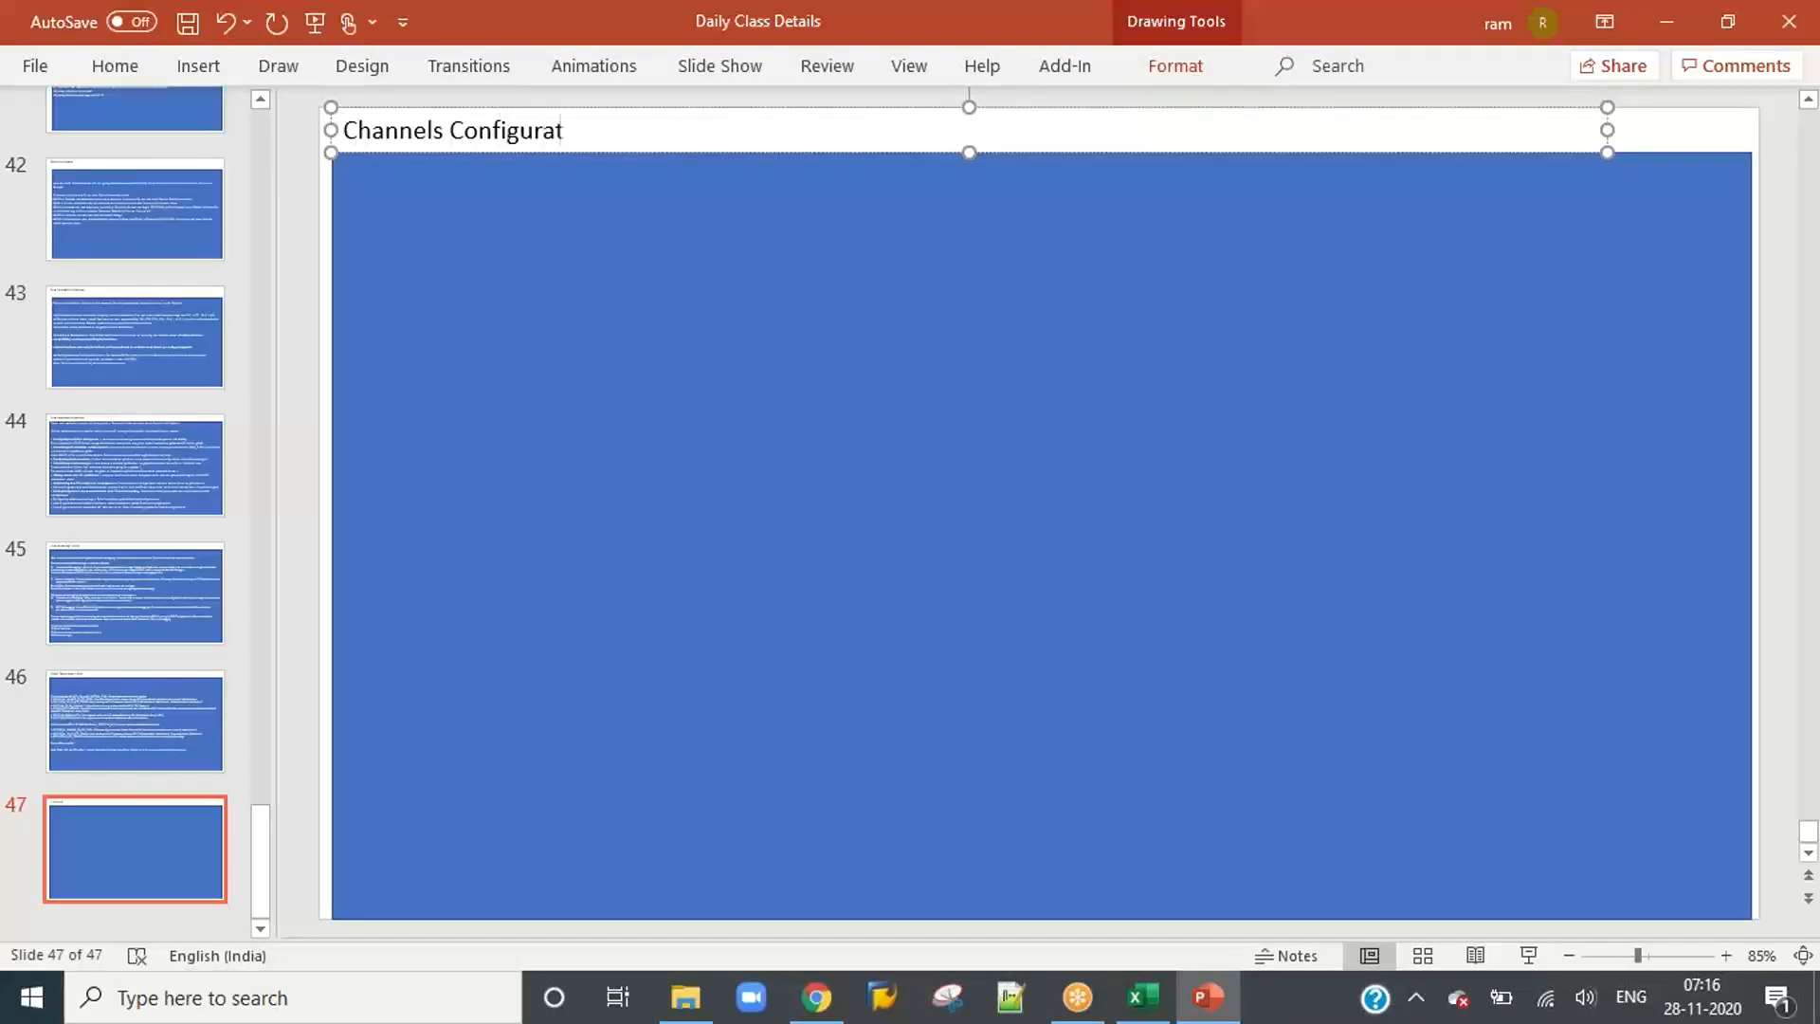
{"action": "type", "text": "ion O"}
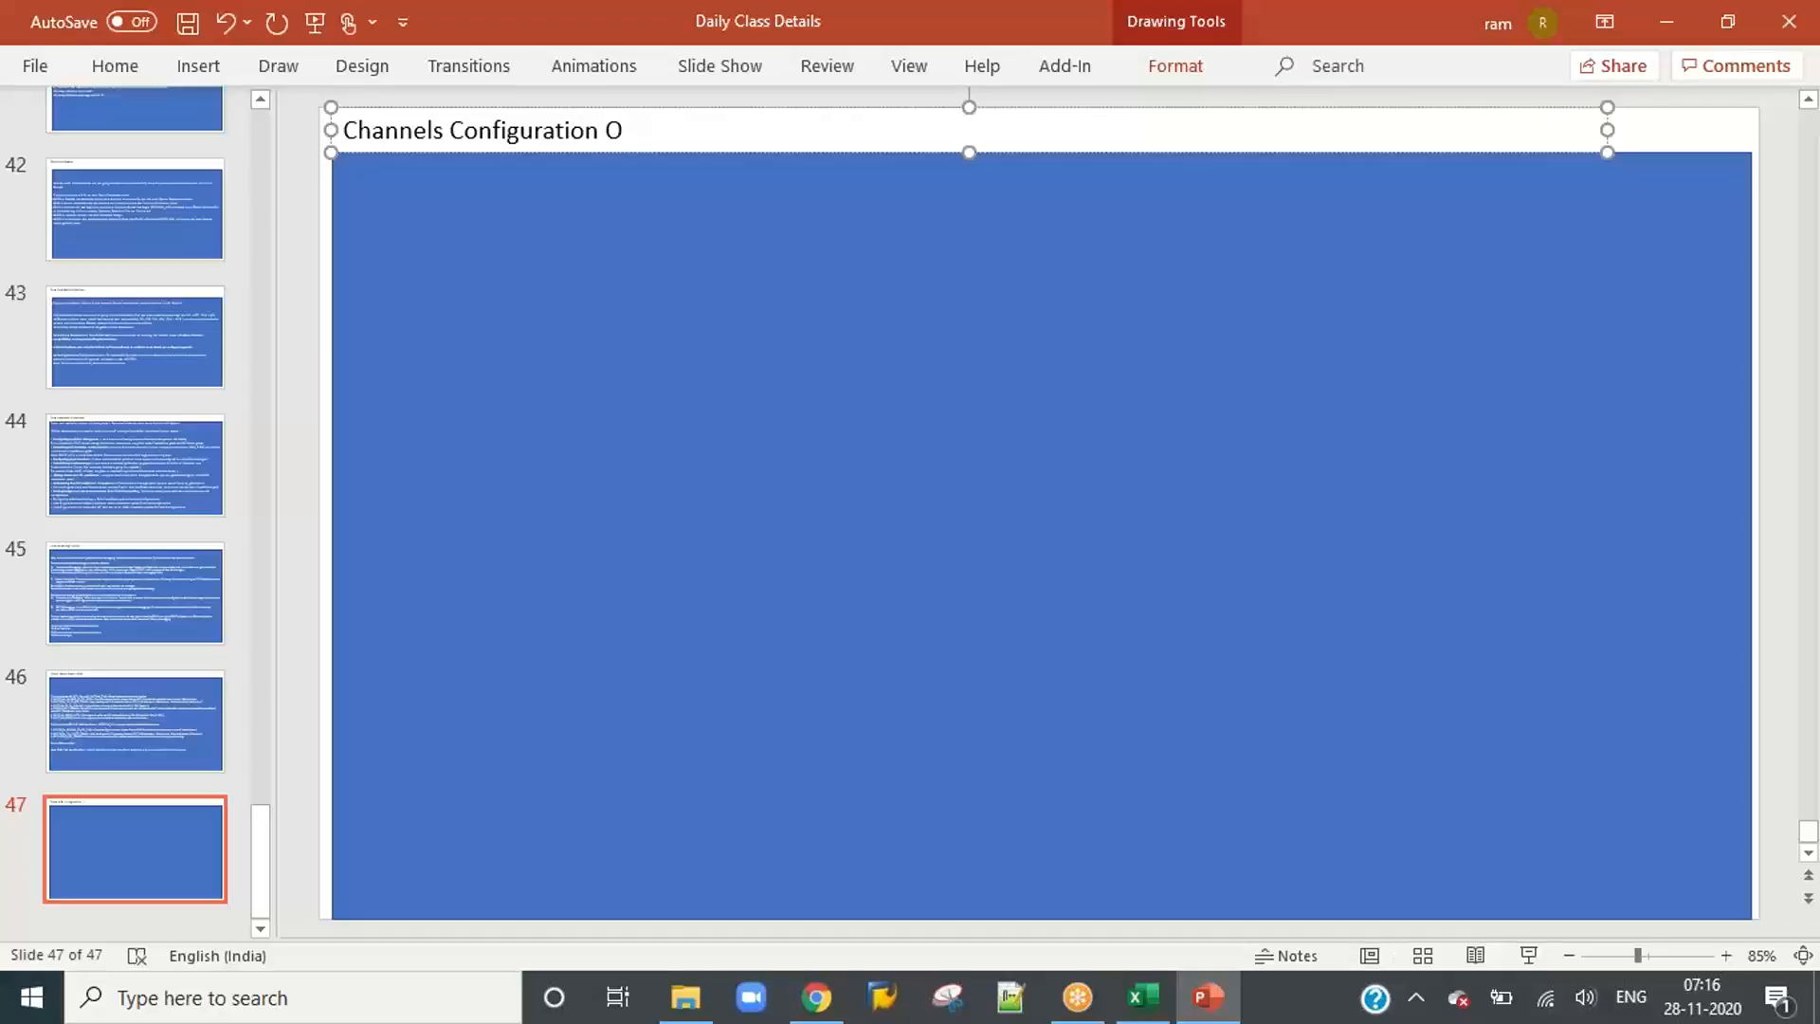
{"action": "type", "text": "AW"}
{"action": "type", "text": "D "}
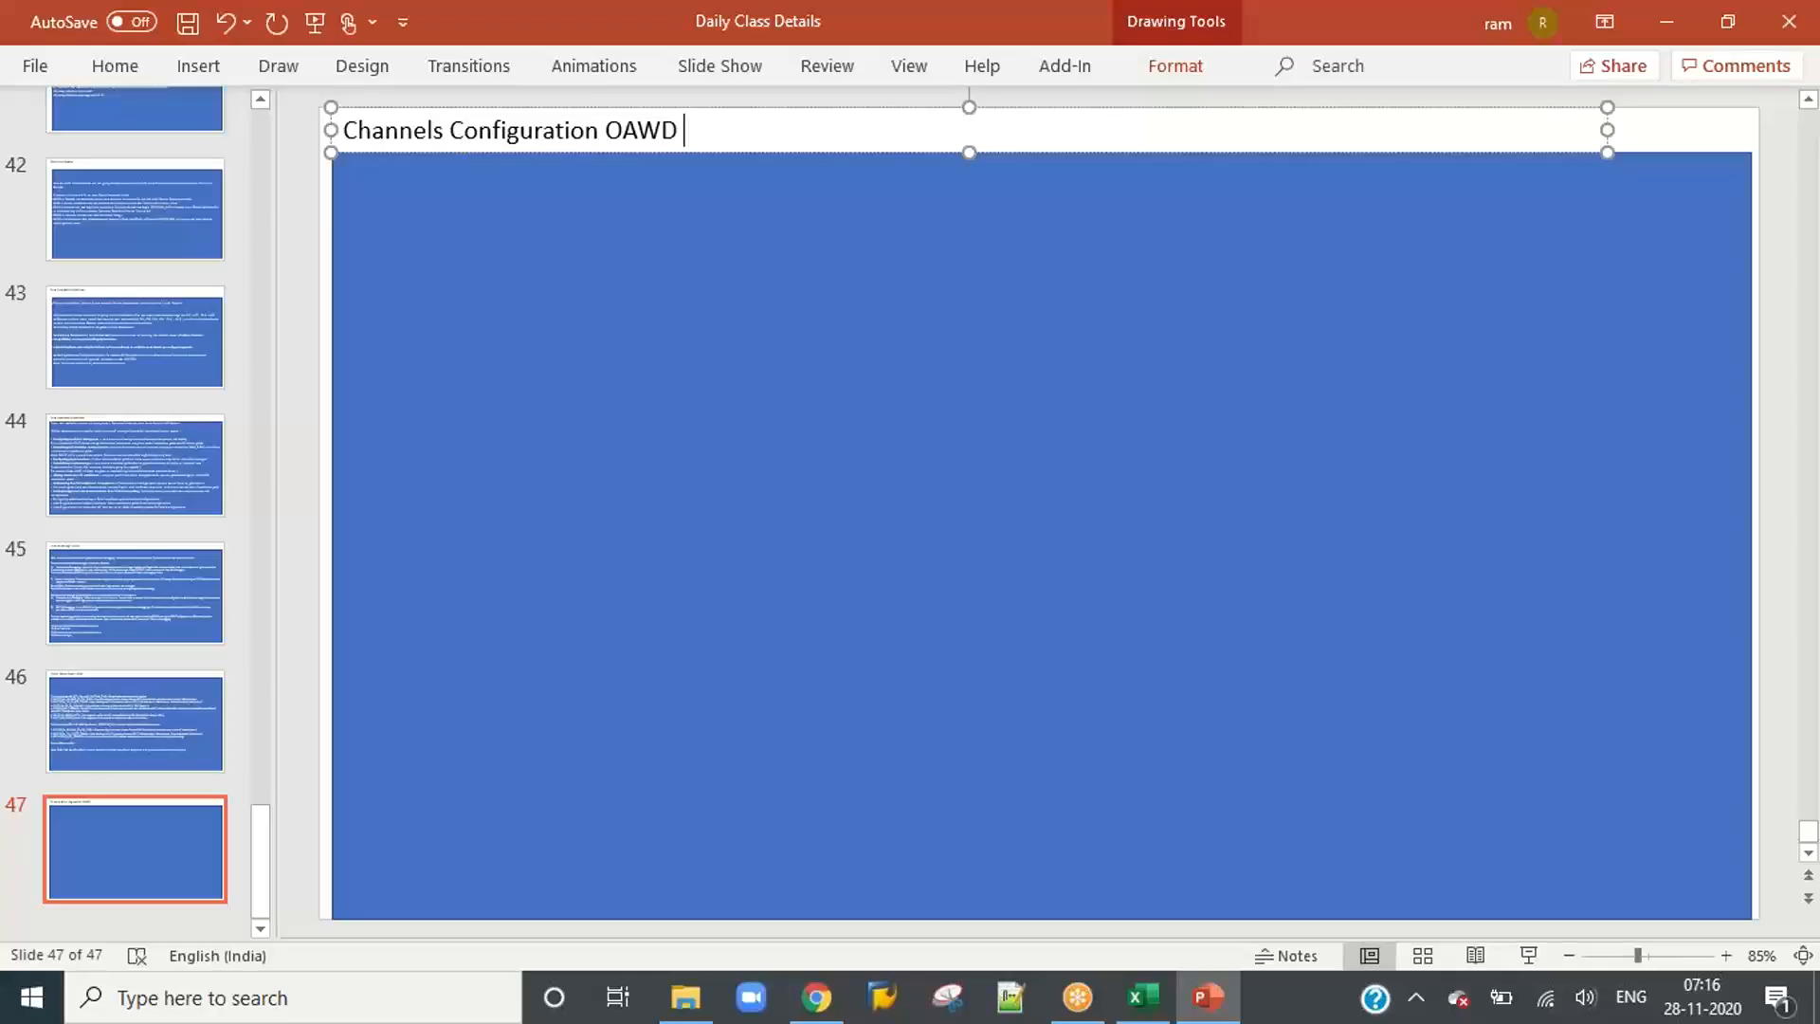
{"action": "type", "text": "/ ICC ( Hard copy Invoies"}
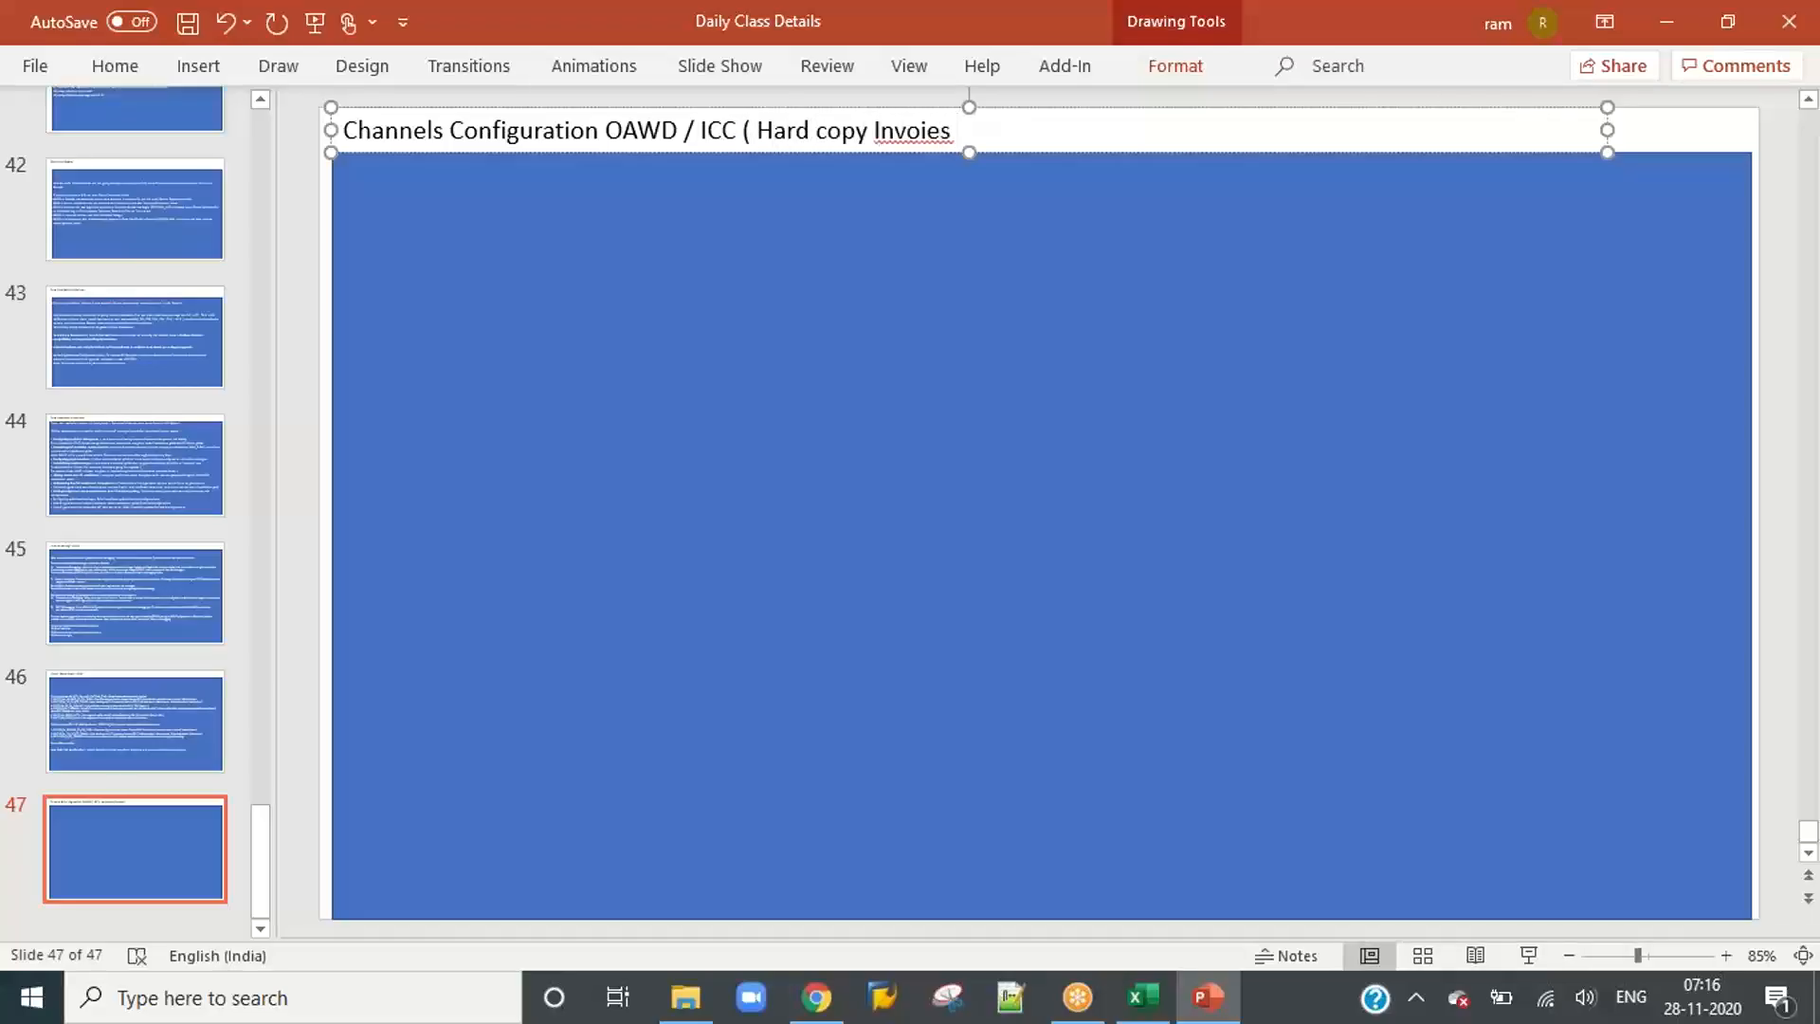
{"action": "type", "text": " )"}
{"action": "right_click", "coordinate": [912, 132]}
{"action": "left_click", "coordinate": [966, 159]}
Step: Start a numbered list in the blue box with "Archive document type" as item 1
{"action": "left_click", "coordinate": [598, 361]}
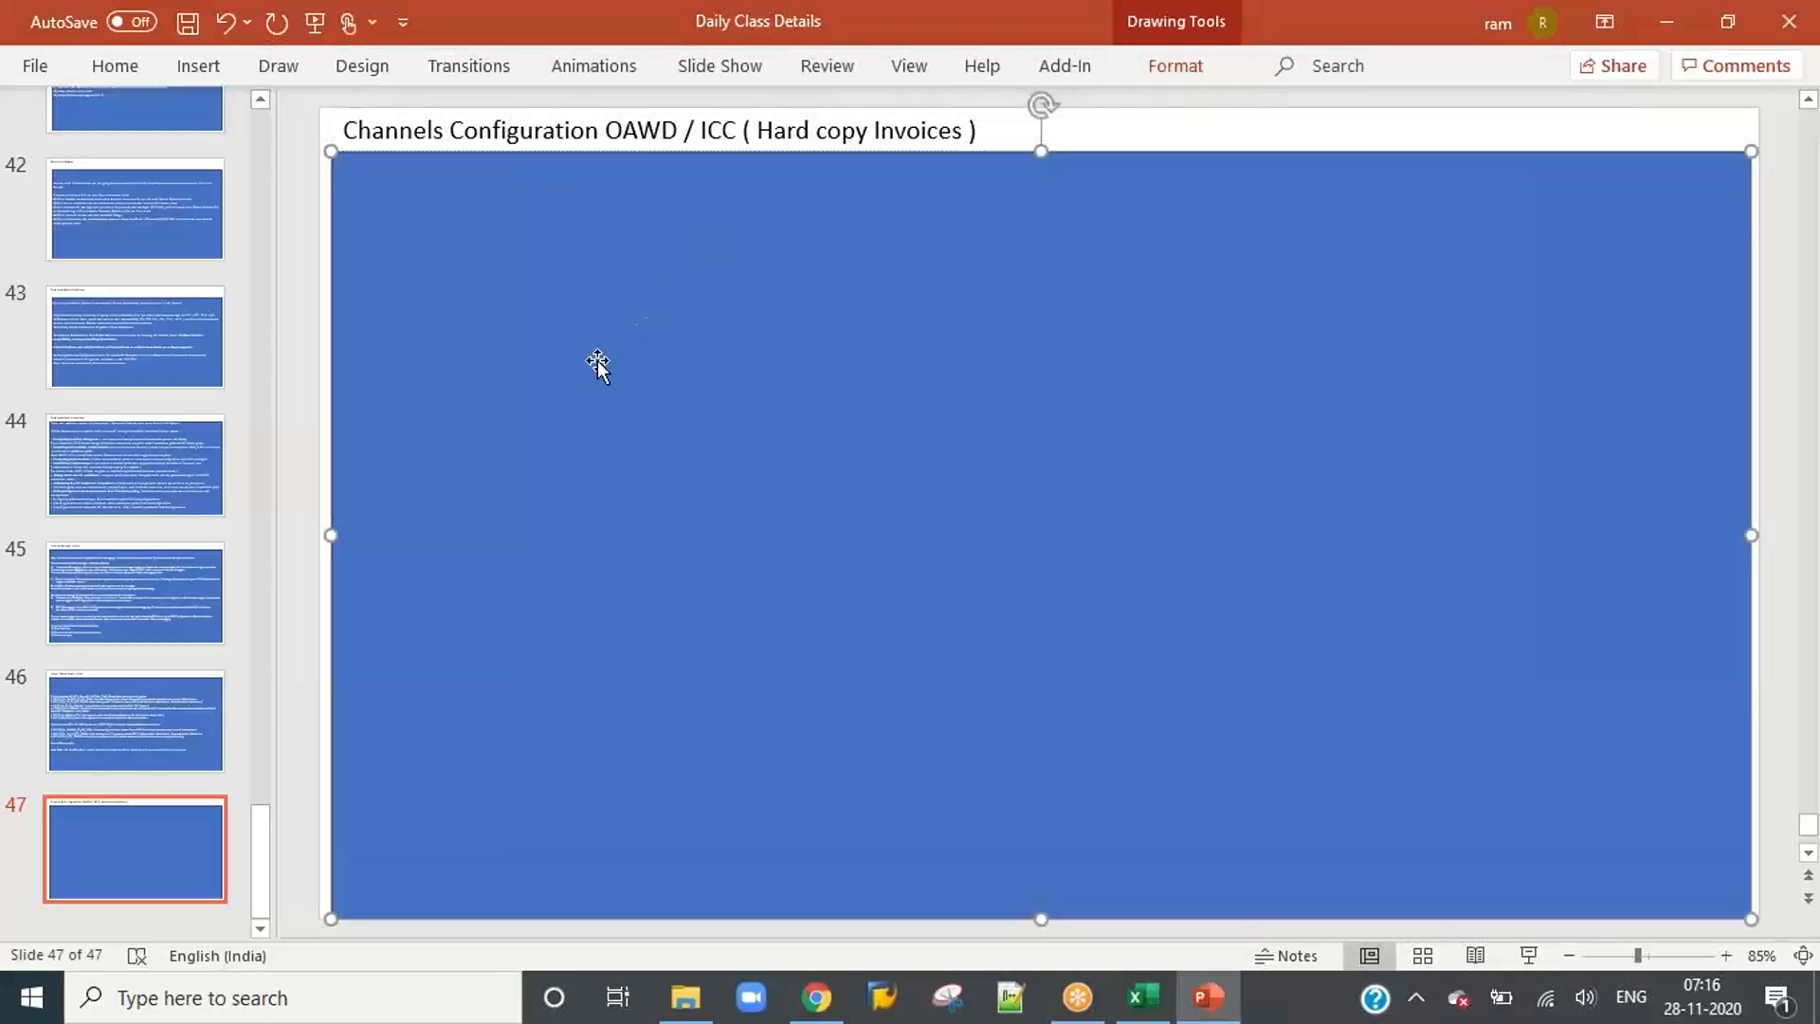
{"action": "type", "text": "1)"}
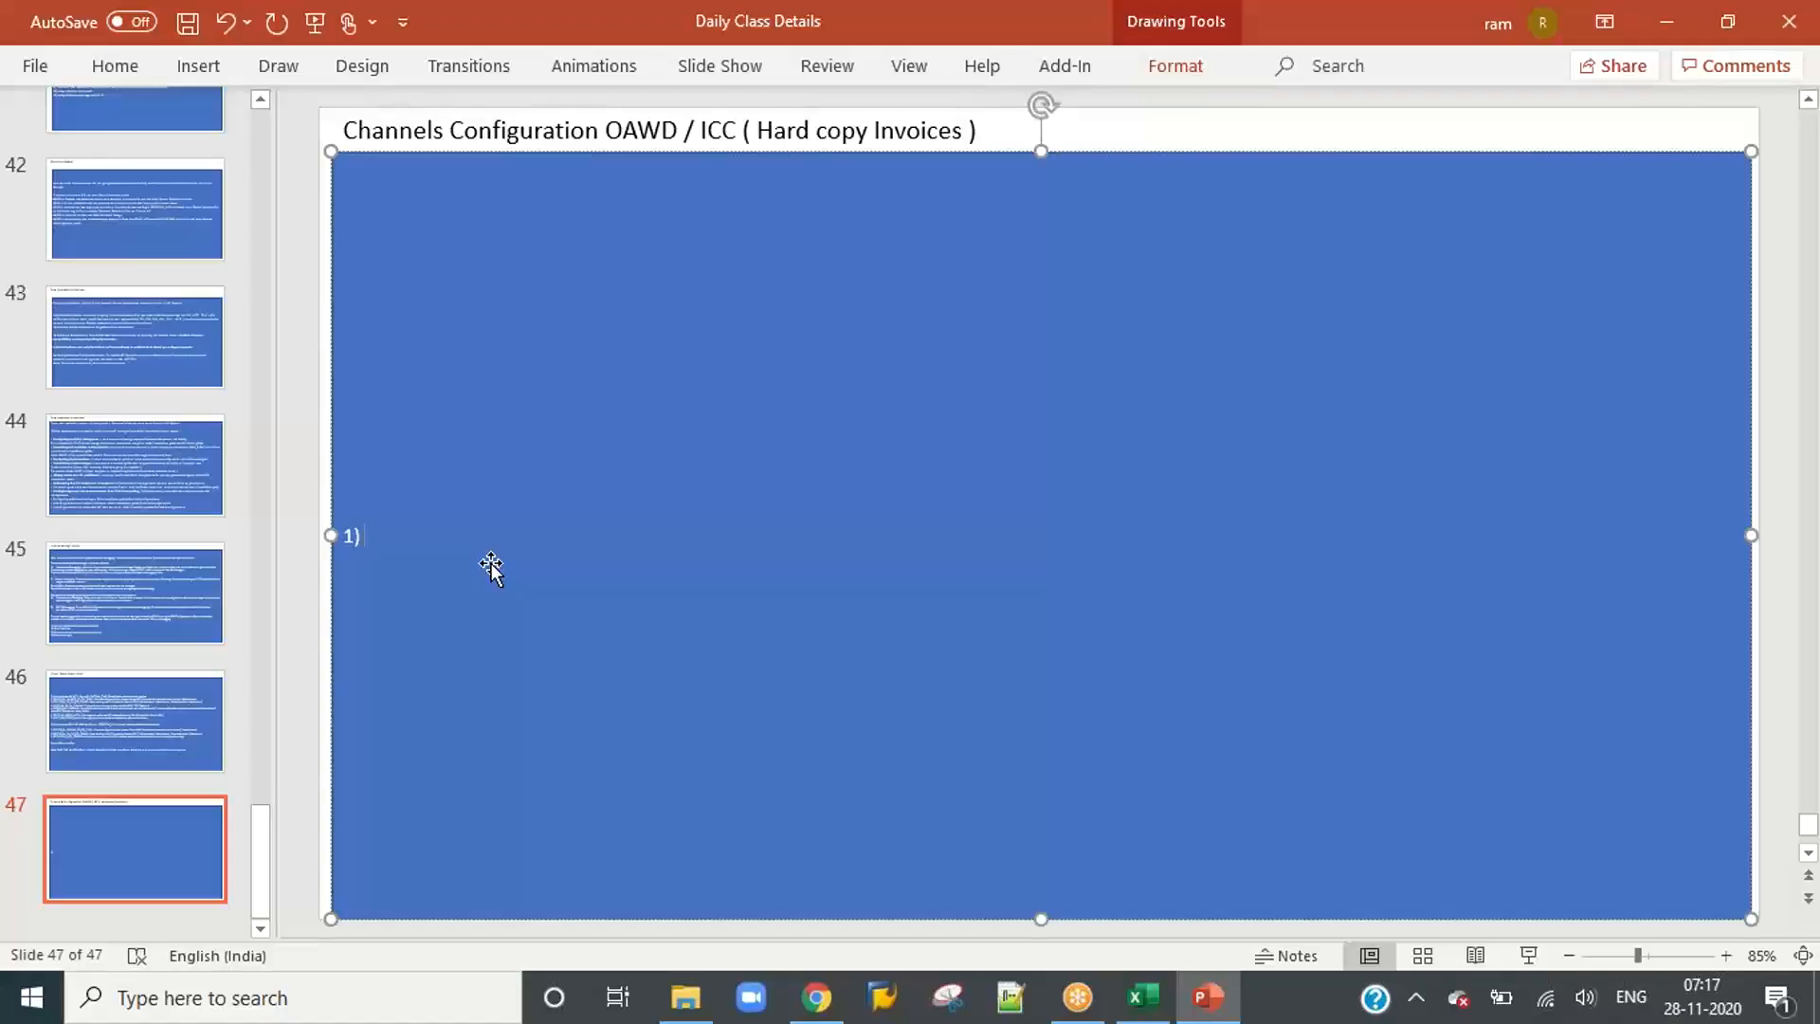
{"action": "type", "text": "a"}
{"action": "key", "text": "BackSpace"}
{"action": "key", "text": "BackSpace"}
{"action": "type", "text": "Archive document type"}
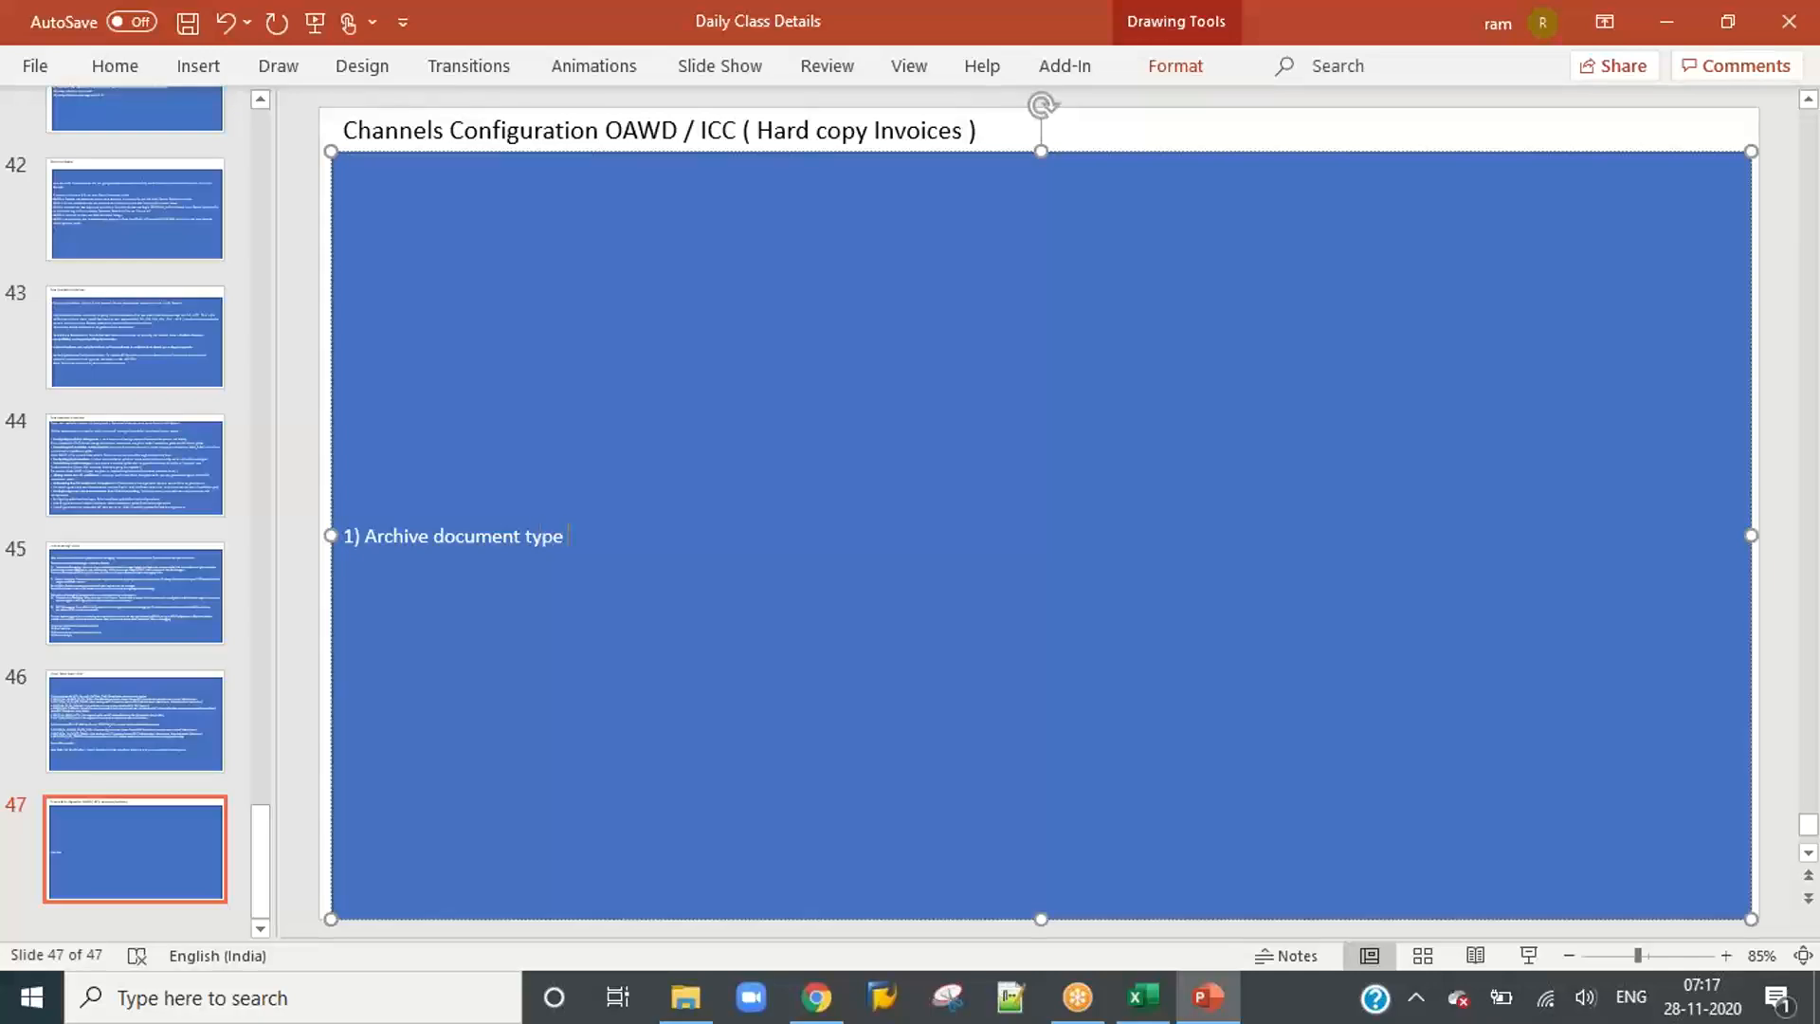
{"action": "key", "text": "Return"}
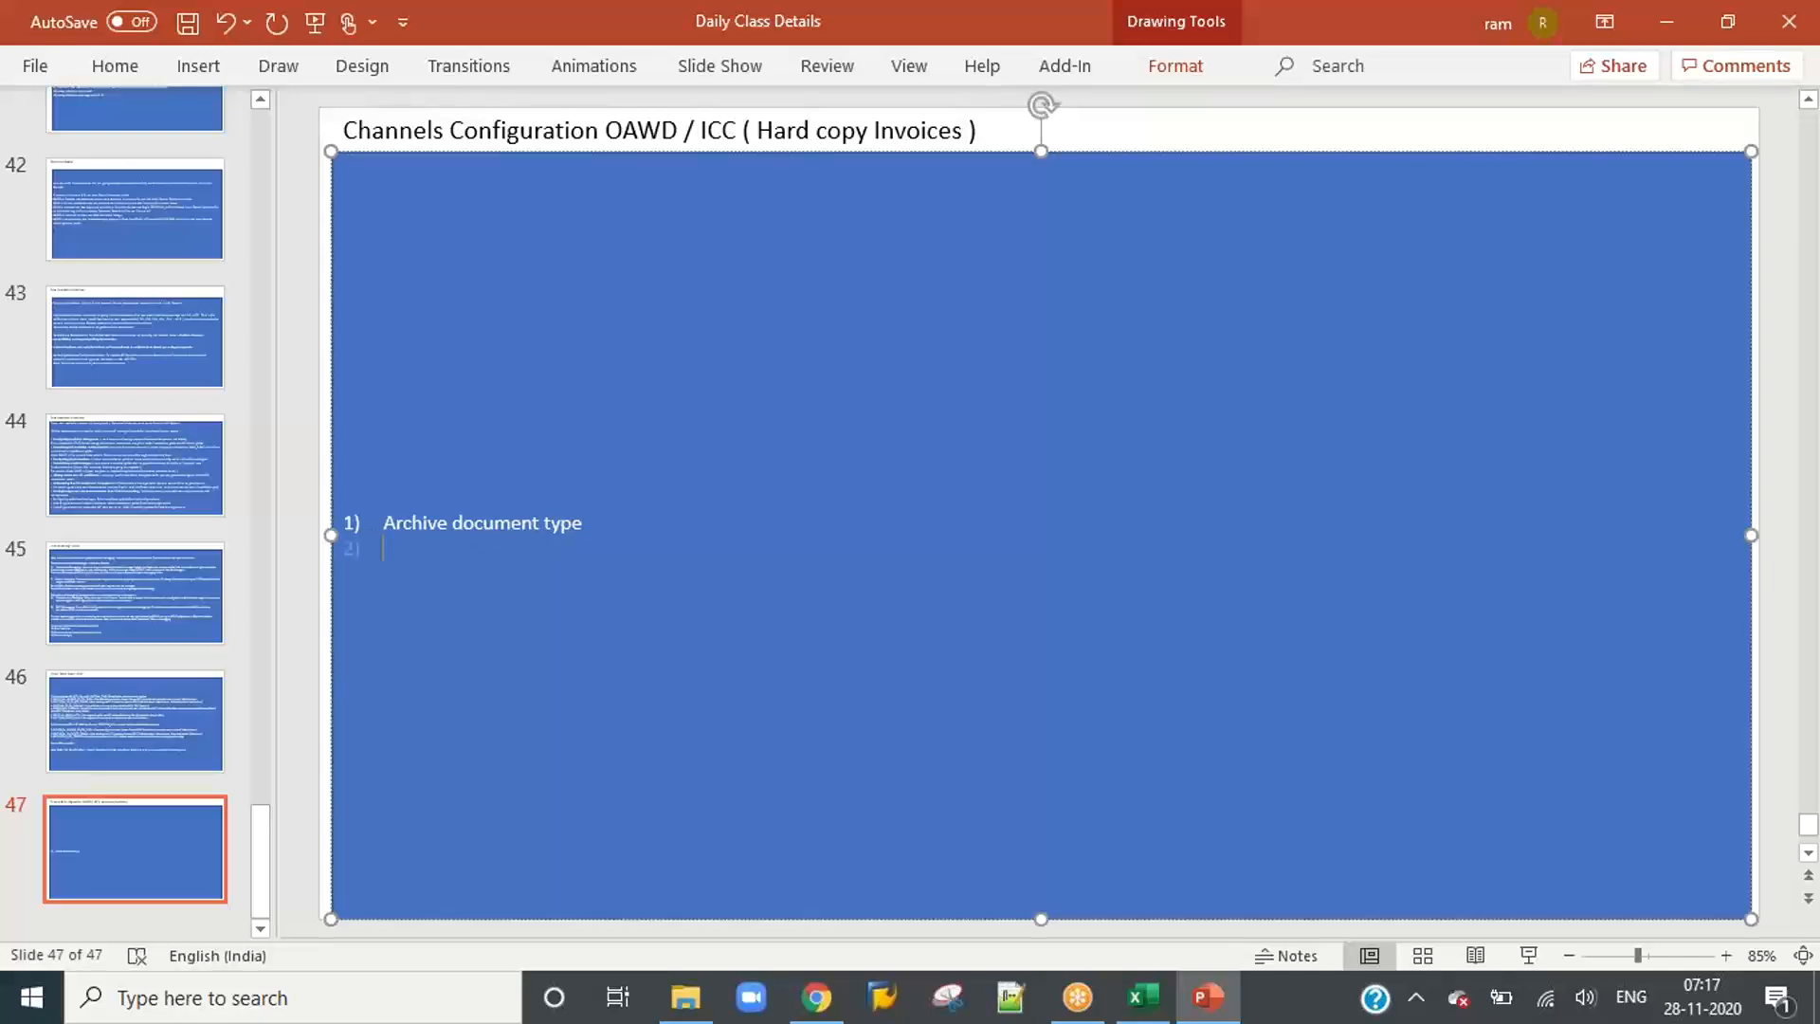
Step: Add list item 2, "Assign this archive document type to Validation Determination"
{"action": "type", "text": "Assign this archive document type"}
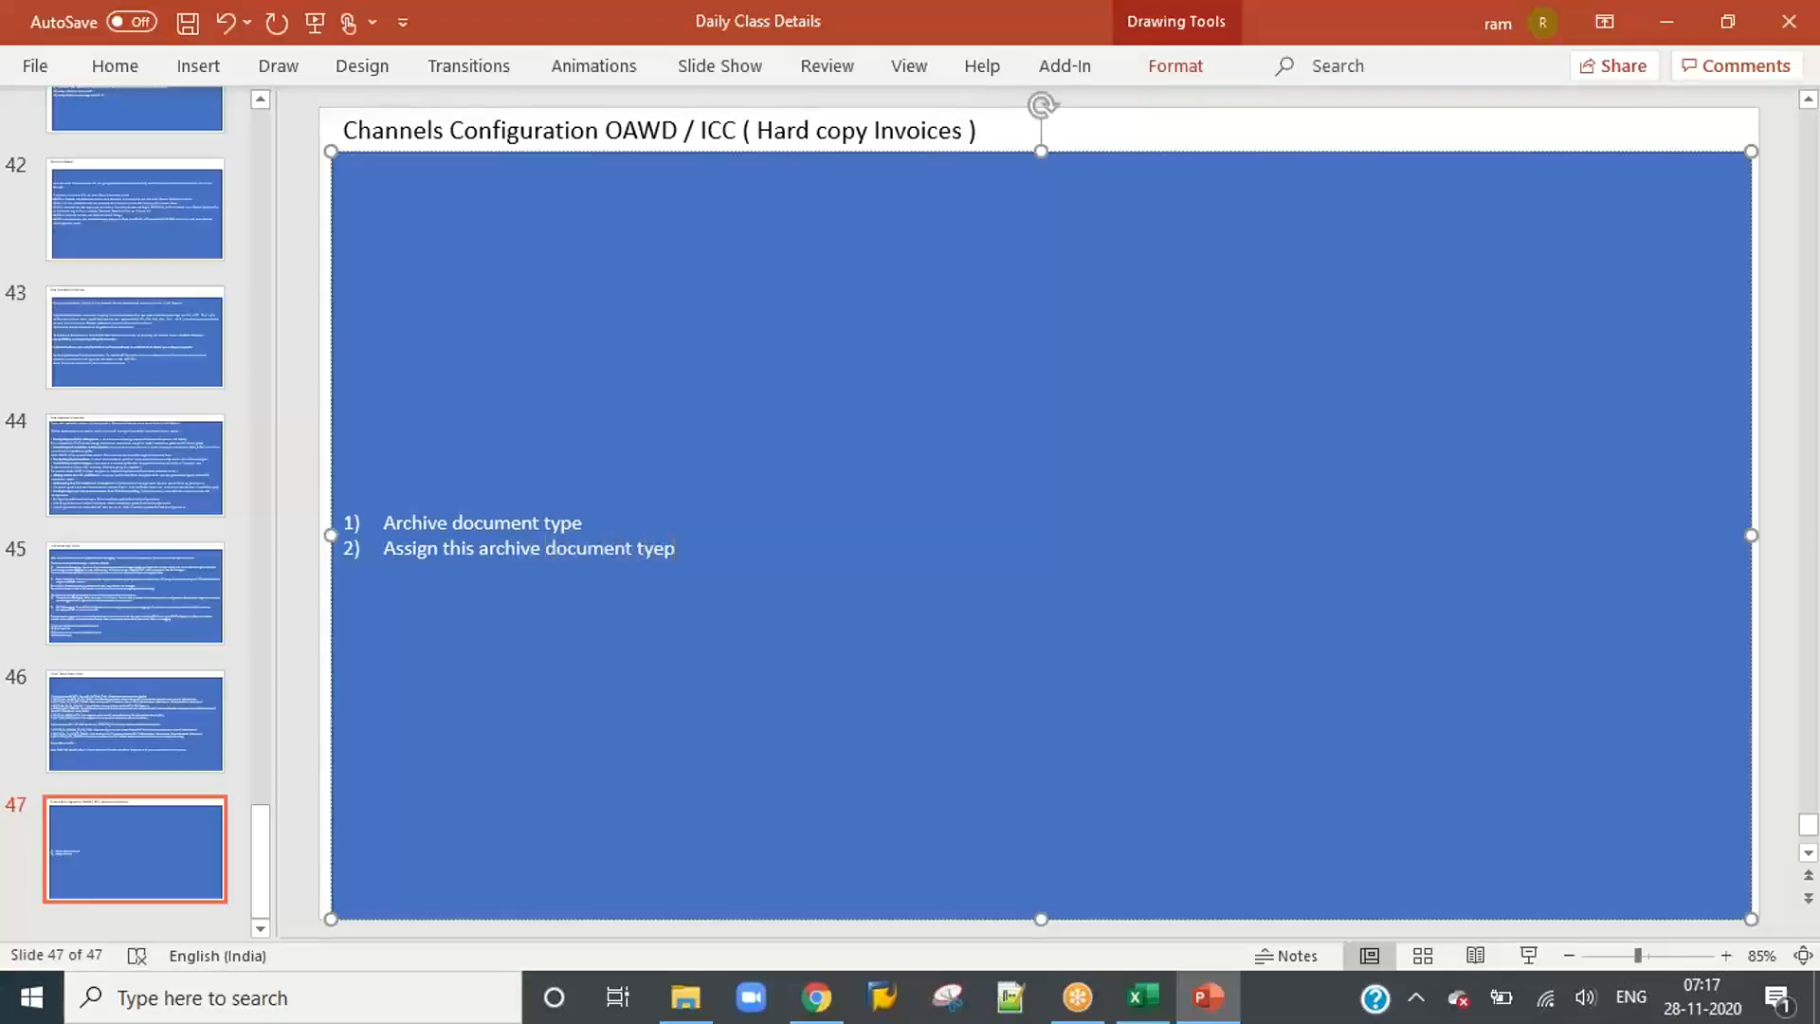
{"action": "type", "text": " to Validation Determination"}
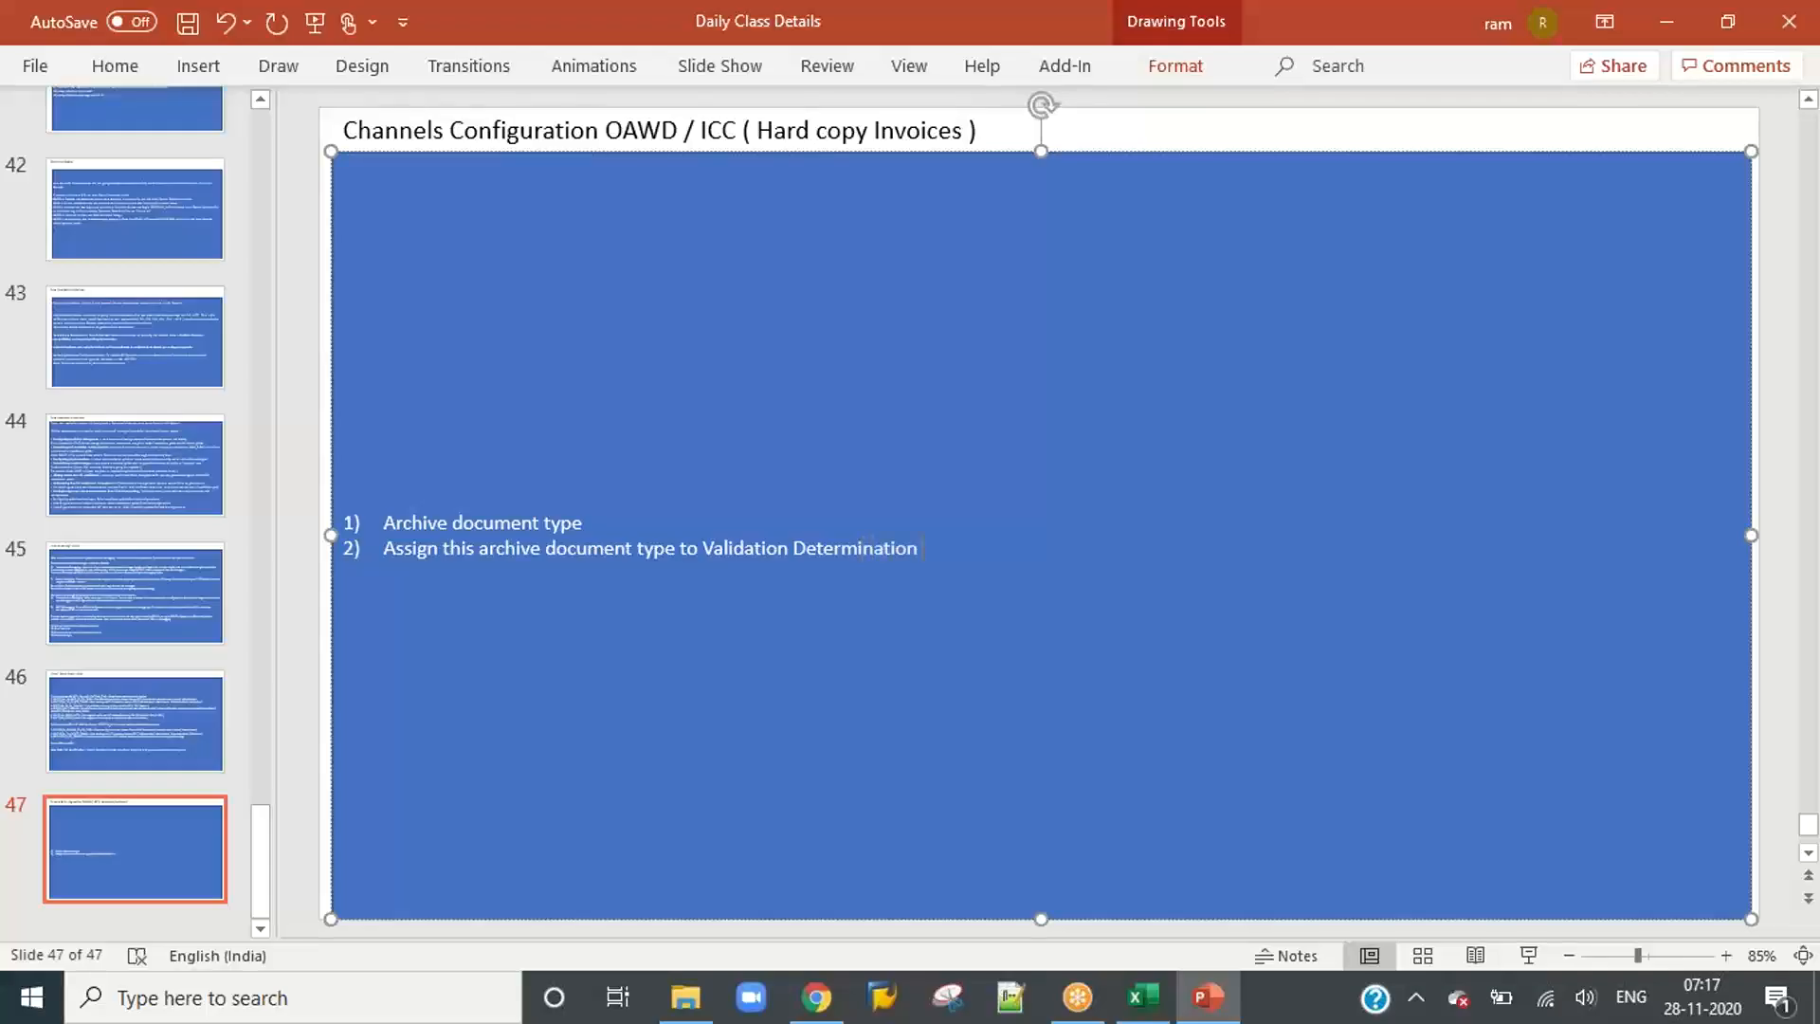
{"action": "key", "text": "Return"}
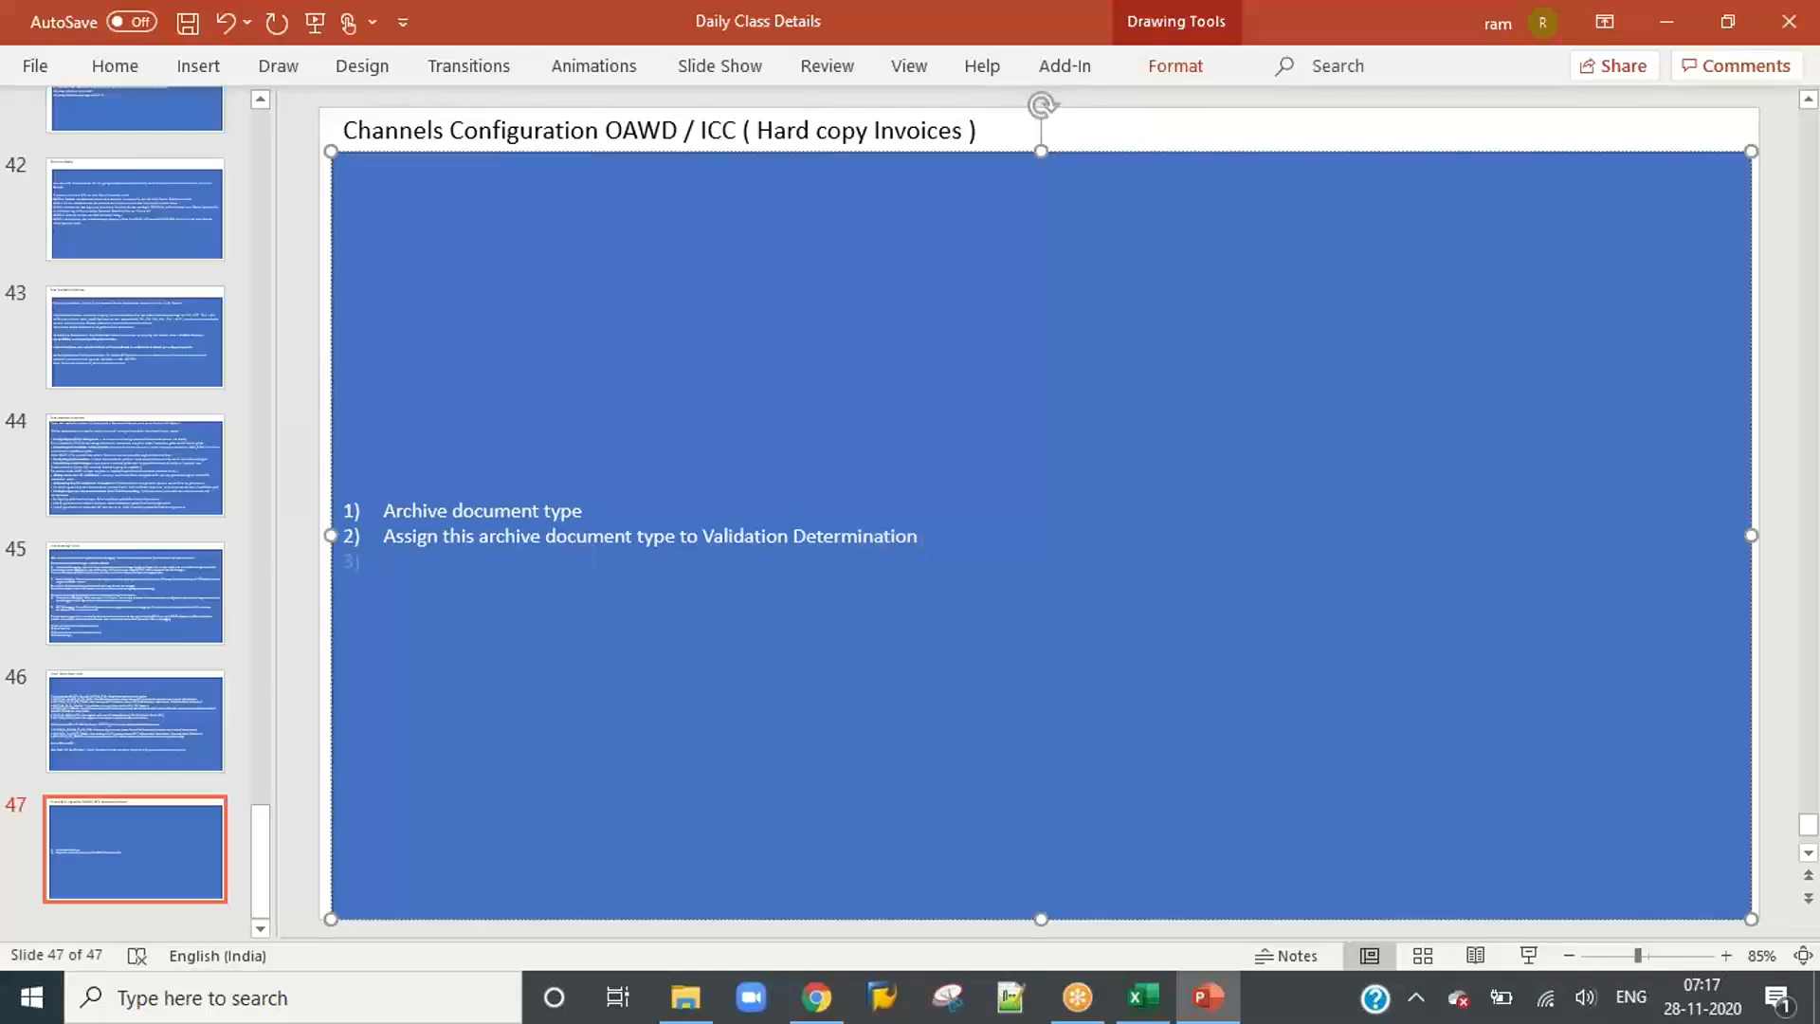
{"action": "type", "text": "Mainta"}
{"action": "key", "text": "BackSpace"}
{"action": "type", "text": "tain"}
{"action": "key", "text": "BackSpace"}
{"action": "key", "text": "BackSpace"}
{"action": "key", "text": "BackSpace"}
{"action": "key", "text": "BackSpace"}
{"action": "key", "text": "BackSpace"}
{"action": "key", "text": "BackSpace"}
{"action": "key", "text": "BackSpace"}
{"action": "key", "text": "BackSpace"}
{"action": "key", "text": "BackSpace"}
{"action": "key", "text": "BackSpace"}
{"action": "key", "text": "Return"}
Step: Add list item 3, "Assign this archive document type to DP Document type"
{"action": "type", "text": "Assign A"}
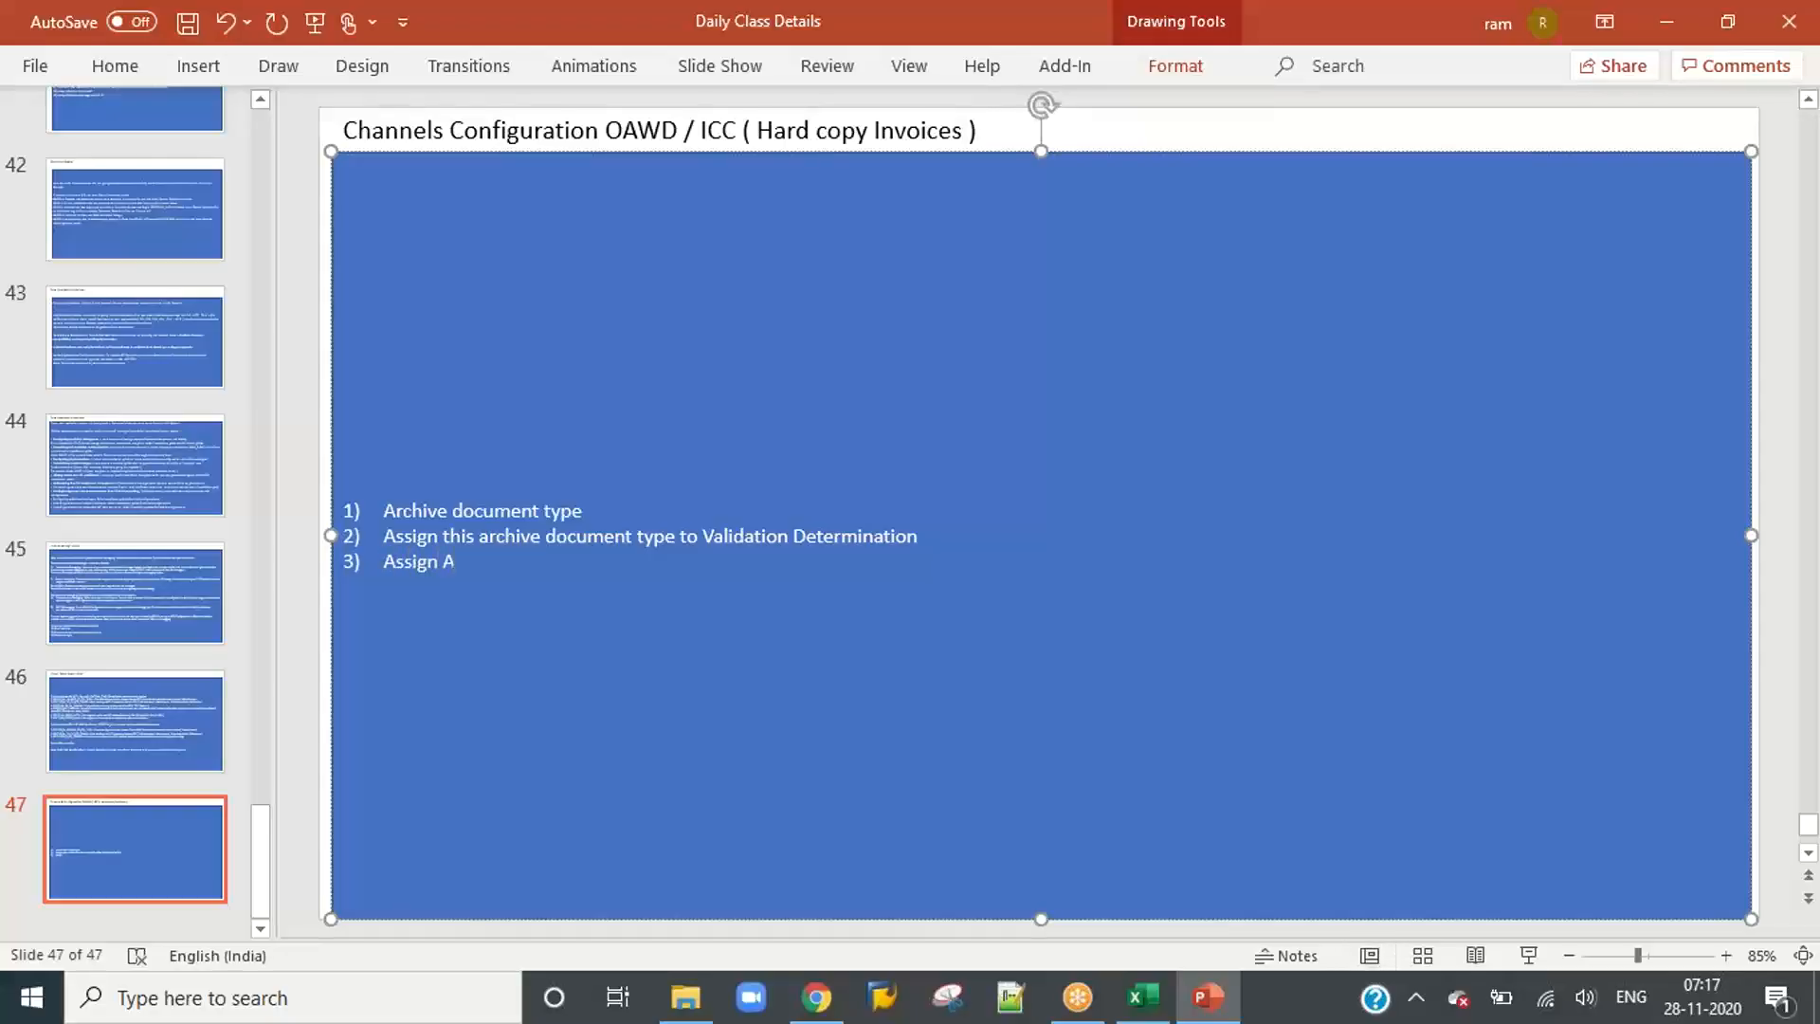
{"action": "key", "text": "BackSpace"}
{"action": "type", "text": "this arc"}
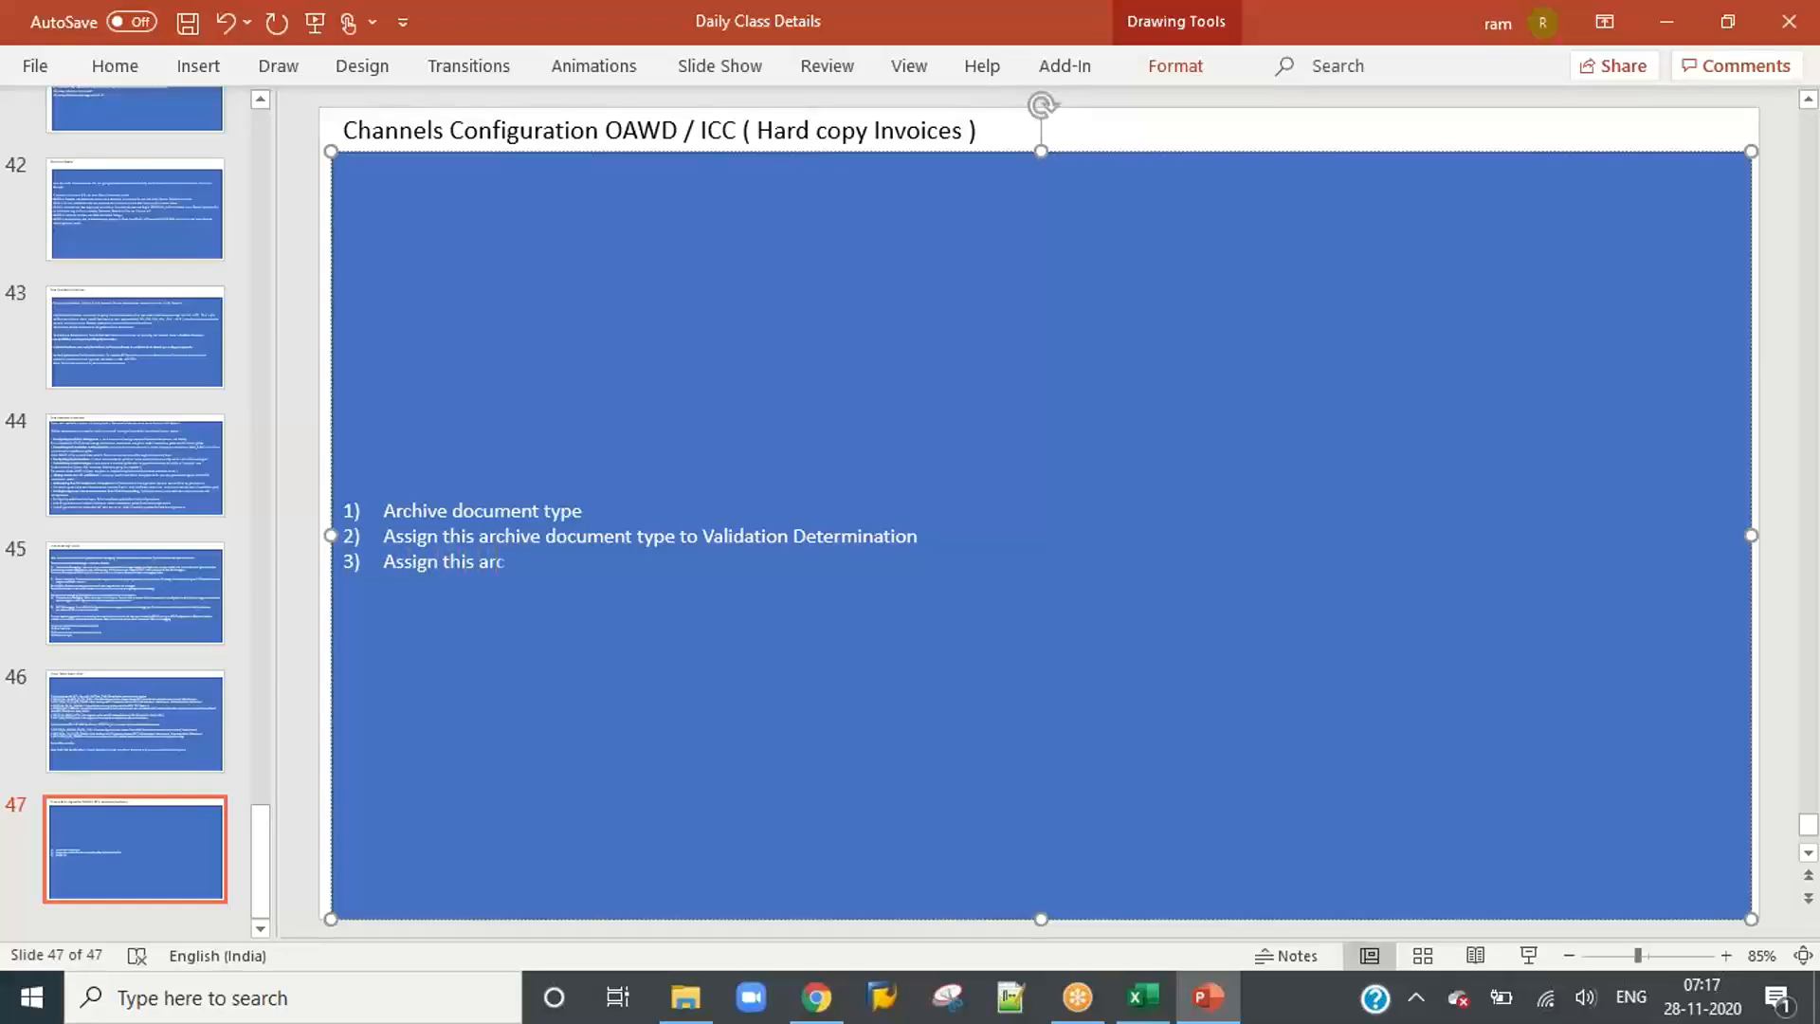
{"action": "type", "text": "hive document type to DP D"}
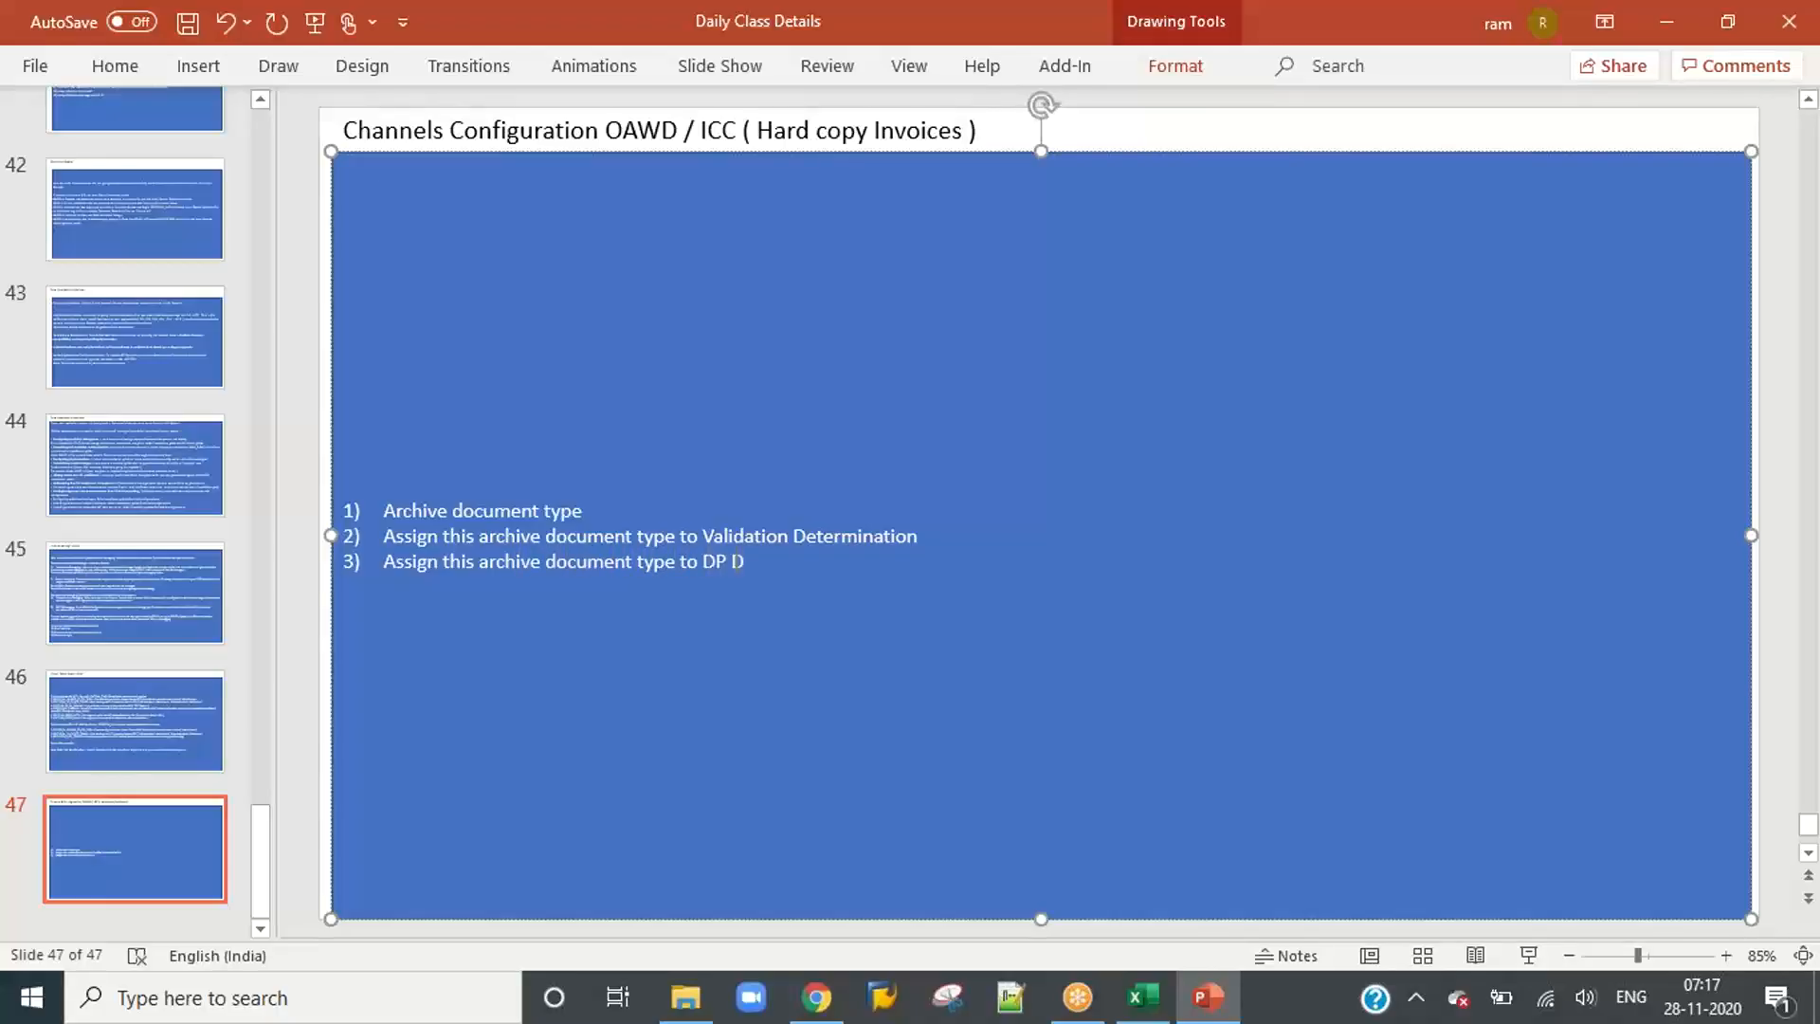
{"action": "type", "text": "ocument type"}
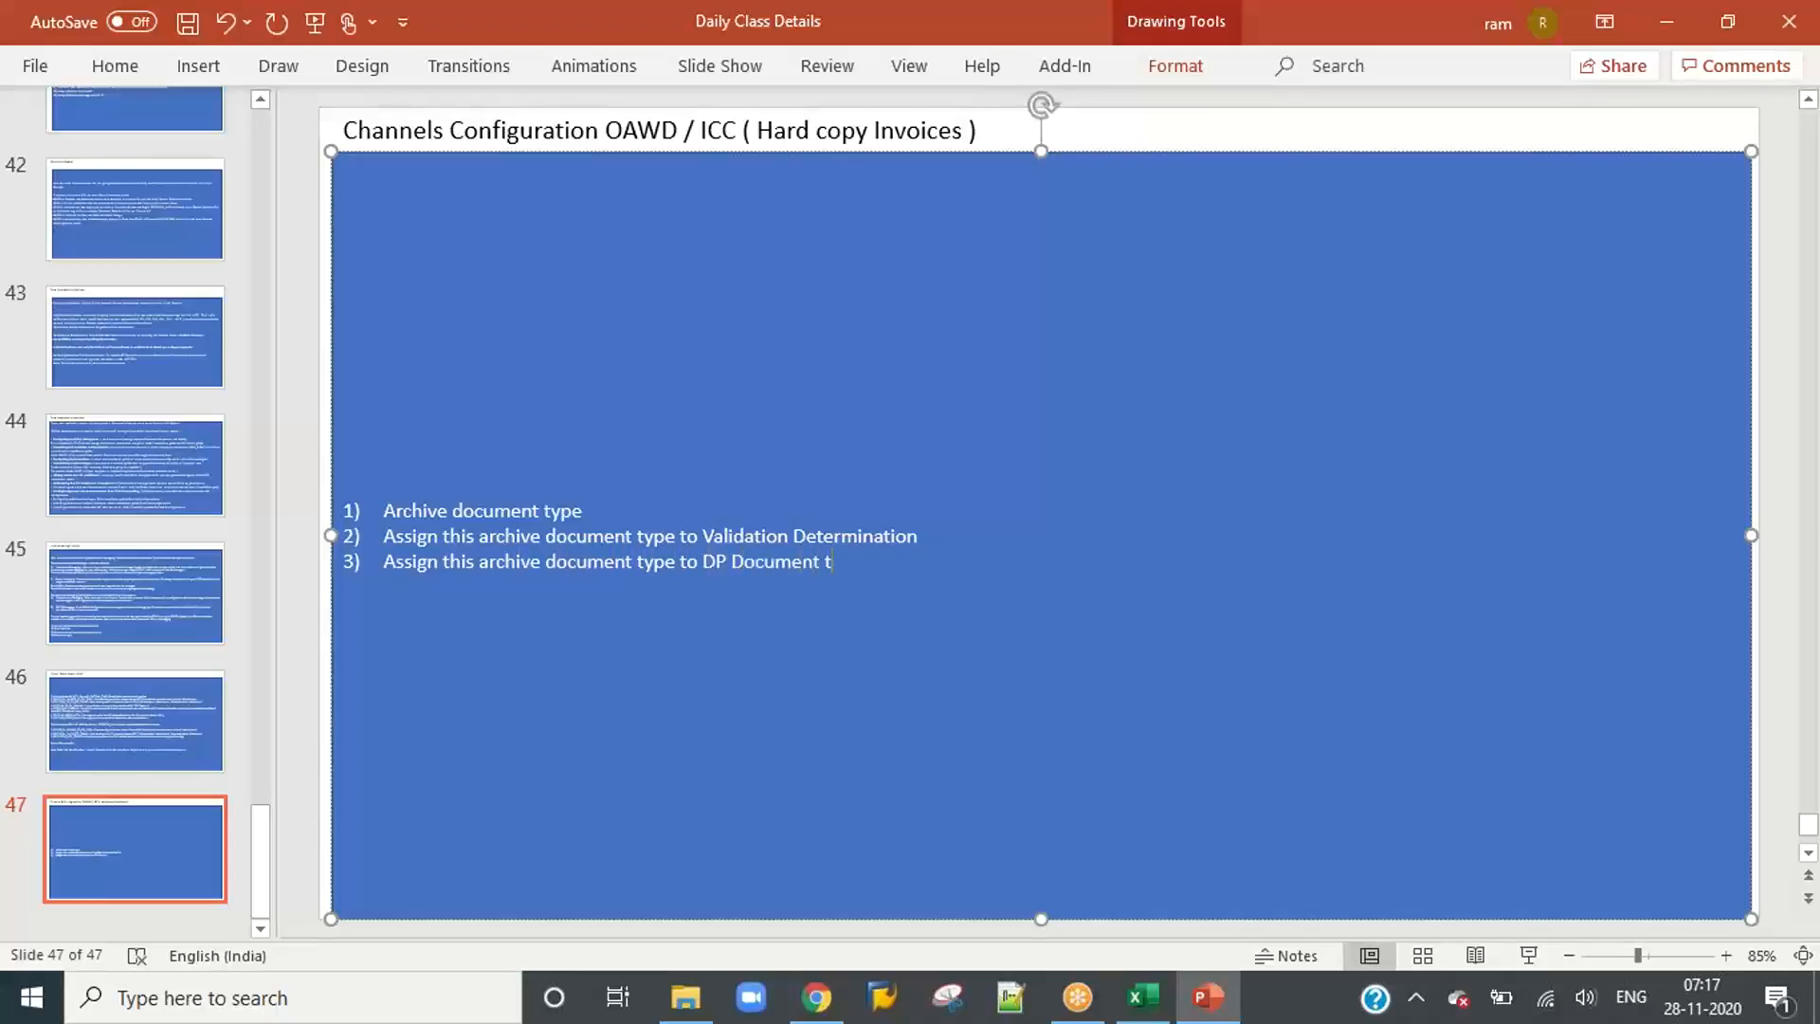
{"action": "key", "text": "Return"}
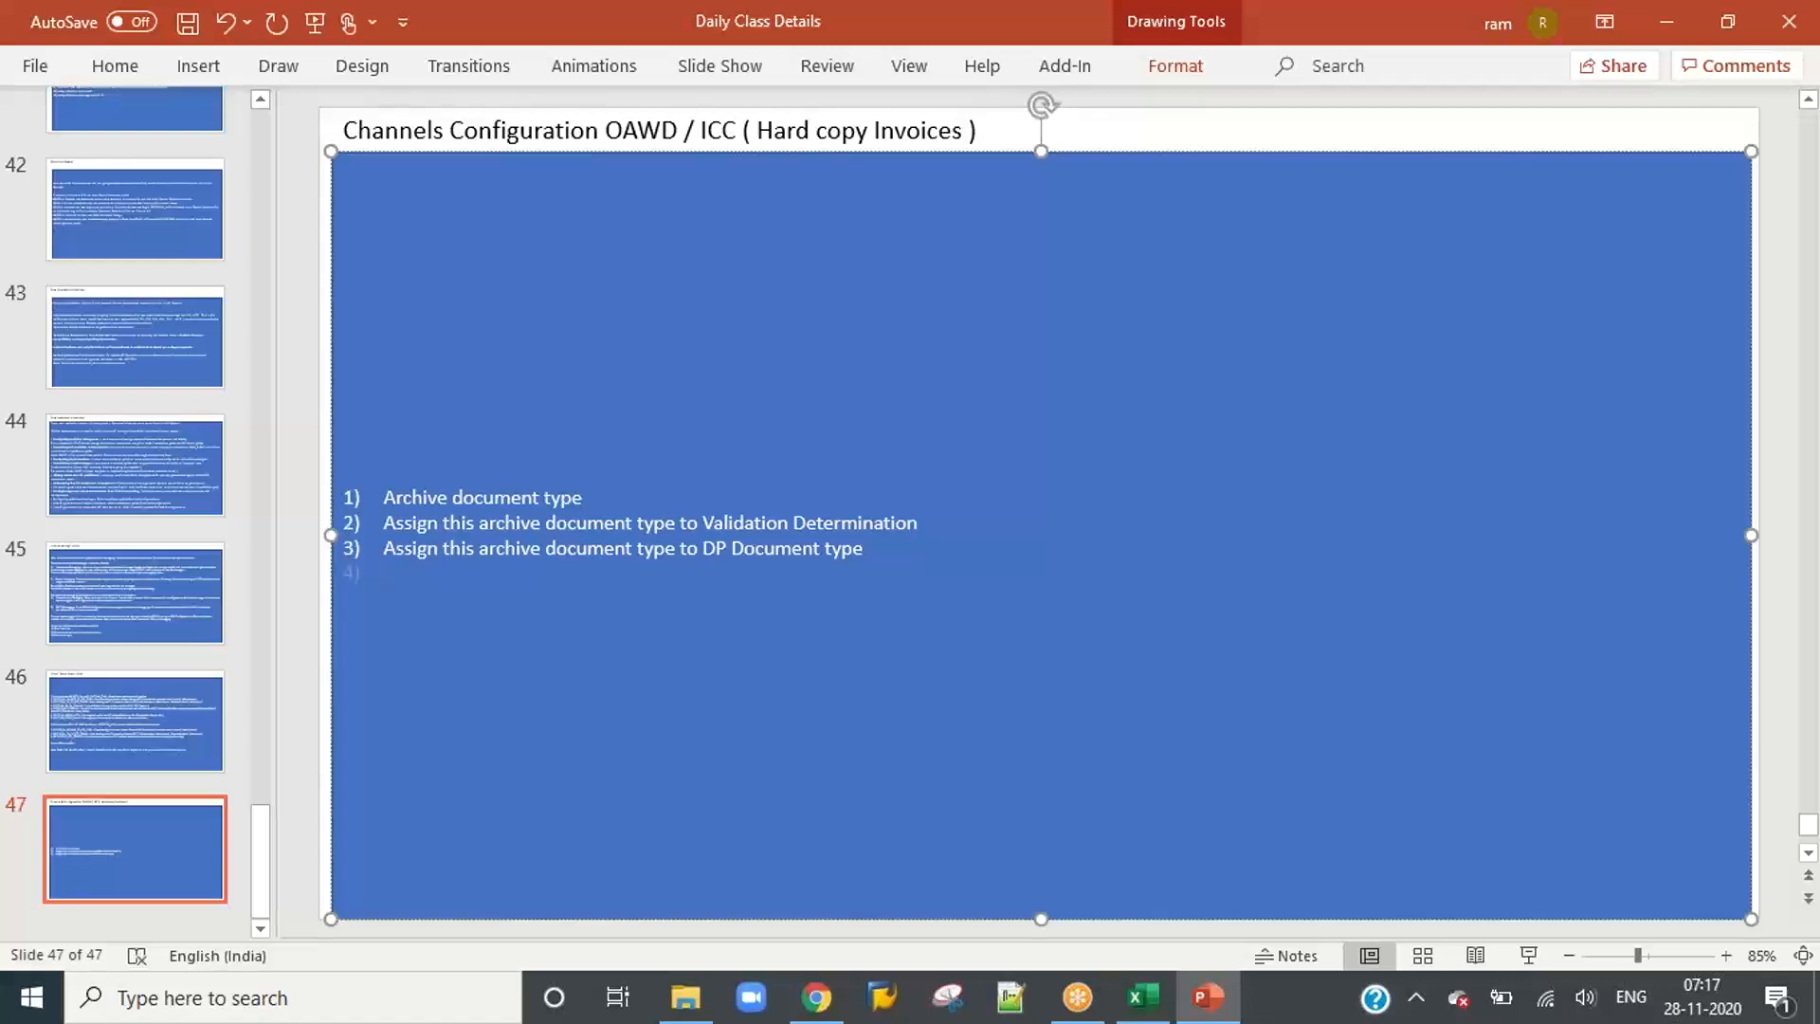
Step: Add list item 4, "Maintain Mapping ID"
{"action": "type", "text": "A"}
{"action": "key", "text": "BackSpace"}
{"action": "type", "text": "Ma"}
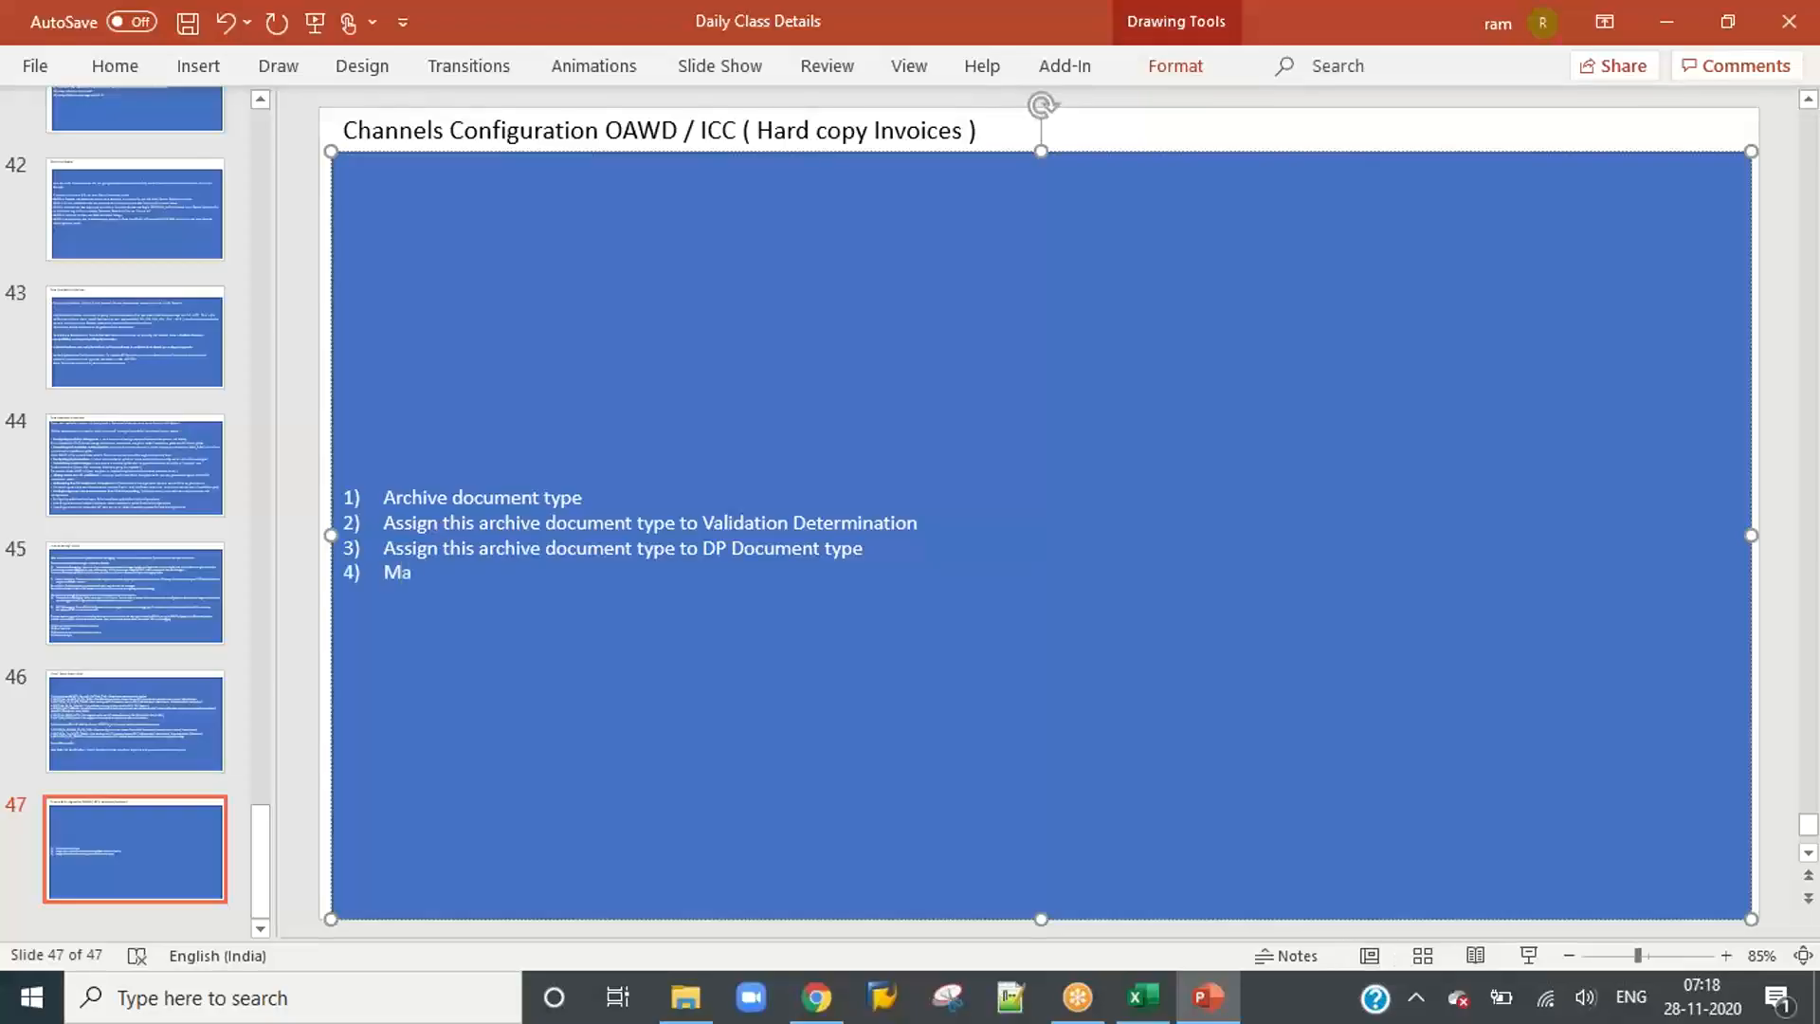
{"action": "type", "text": "intain Mapping ID"}
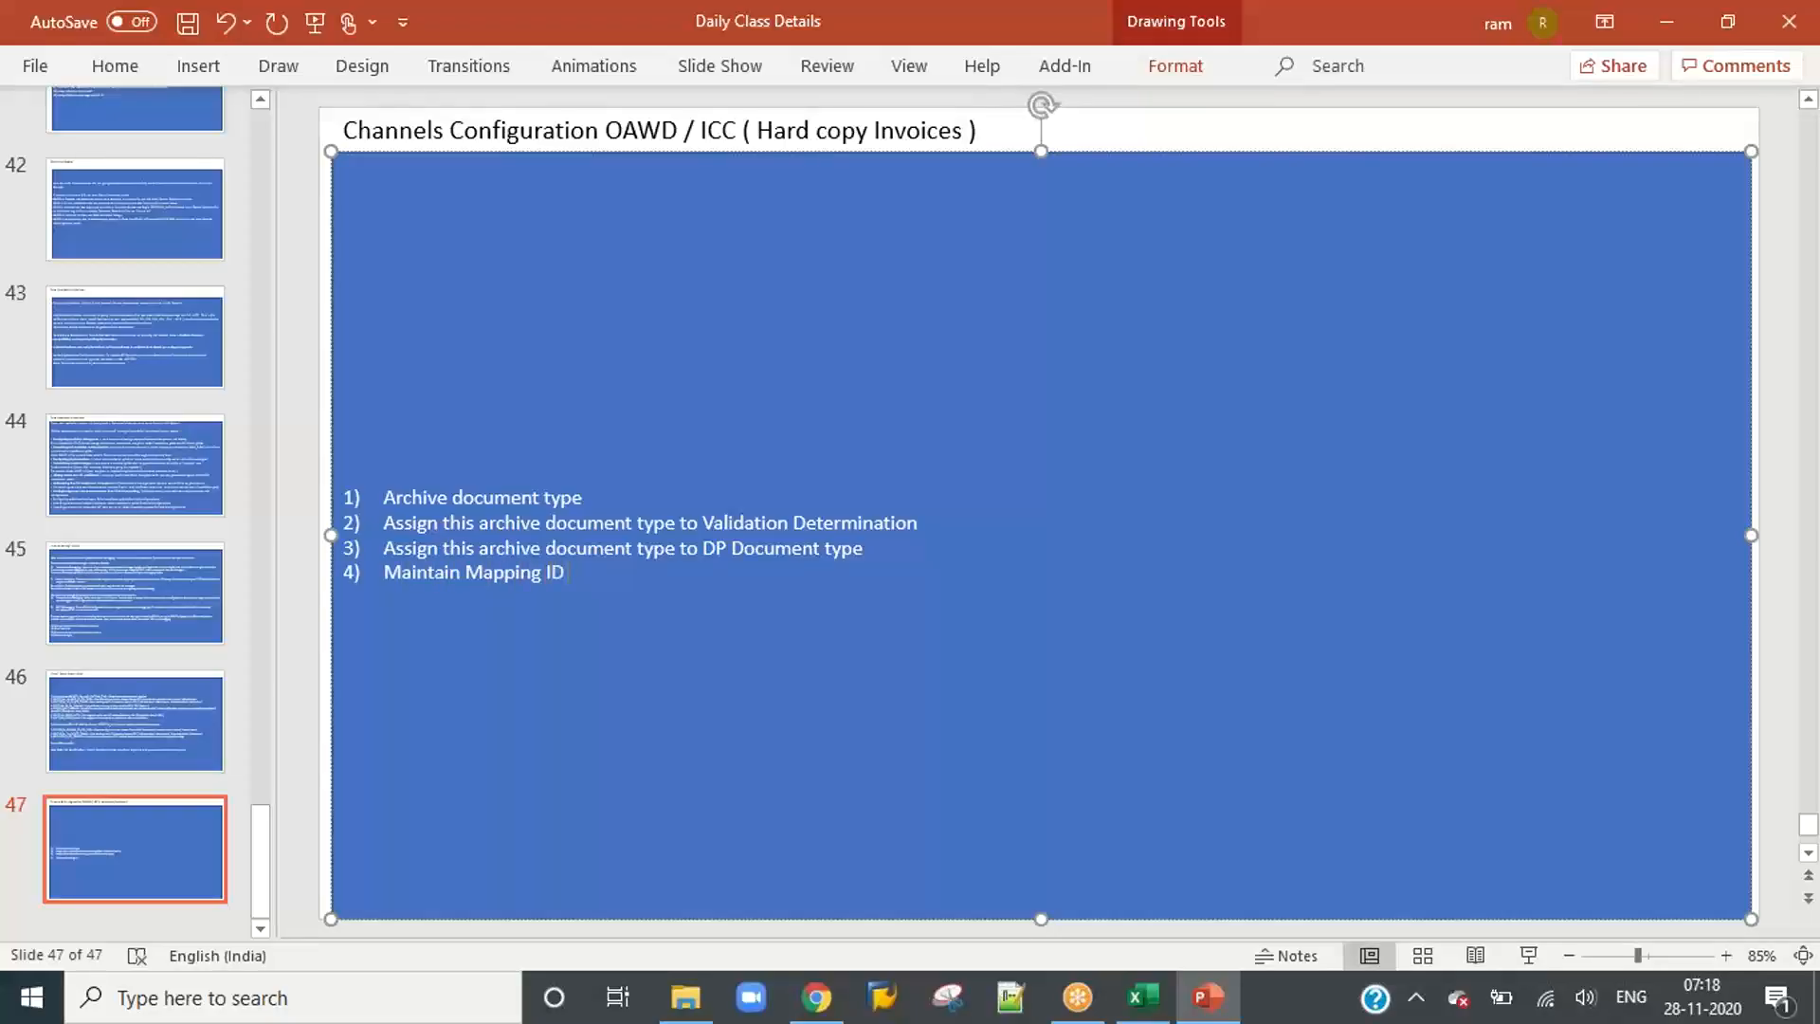
{"action": "key", "text": "Return"}
Step: Add list item 5, "Assign Mapping ID to Channel ID", and begin a new list line below it
{"action": "type", "text": "Assign M"}
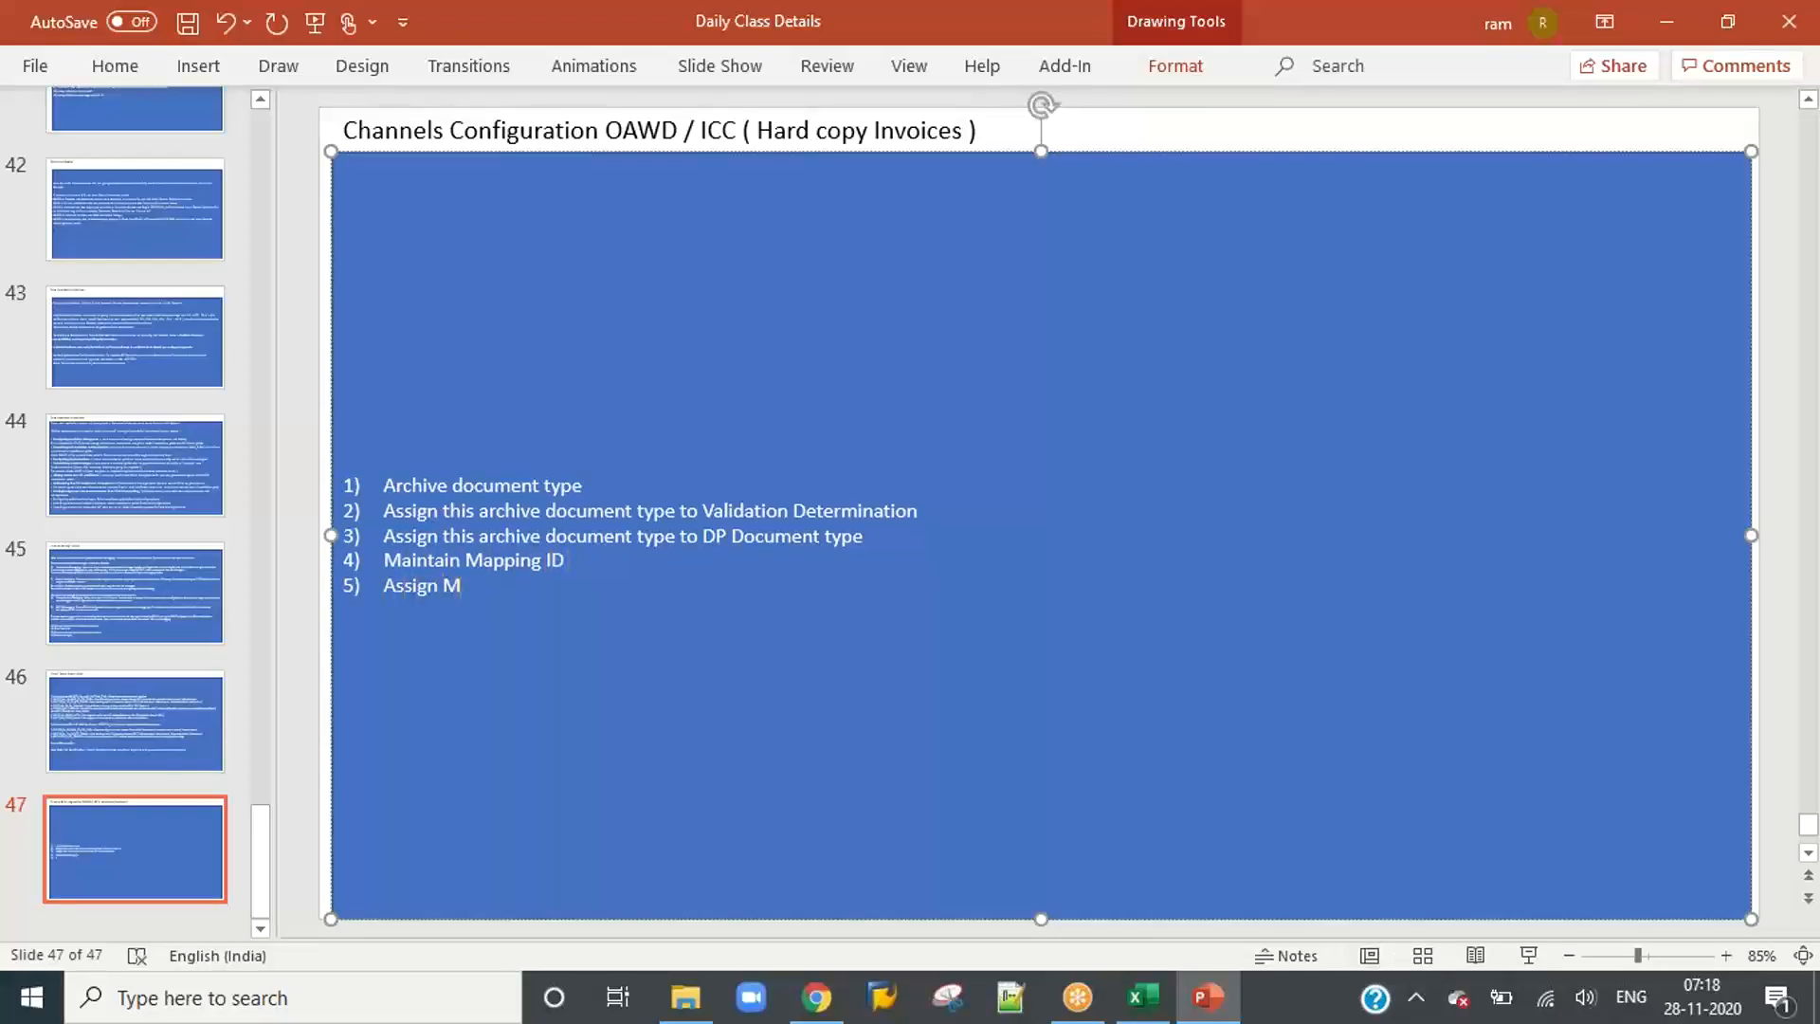
{"action": "type", "text": "apping ID to Channel"}
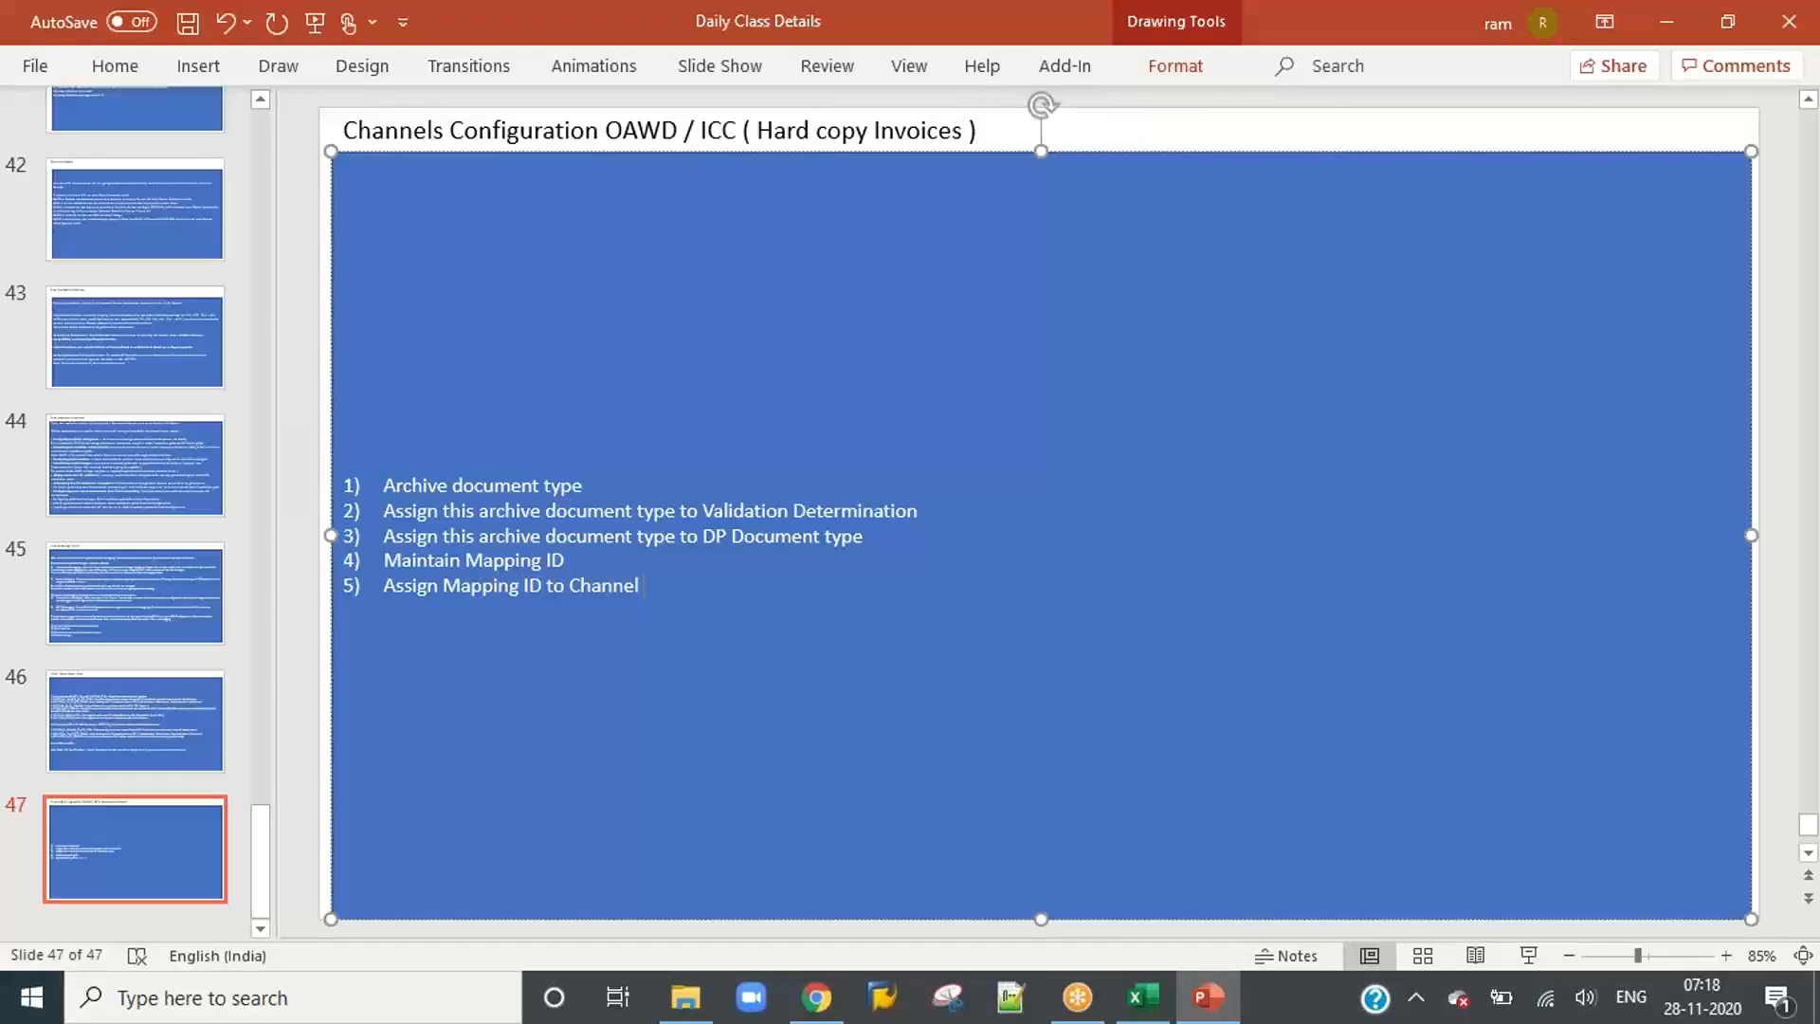
{"action": "type", "text": " ID"}
{"action": "key", "text": "Return"}
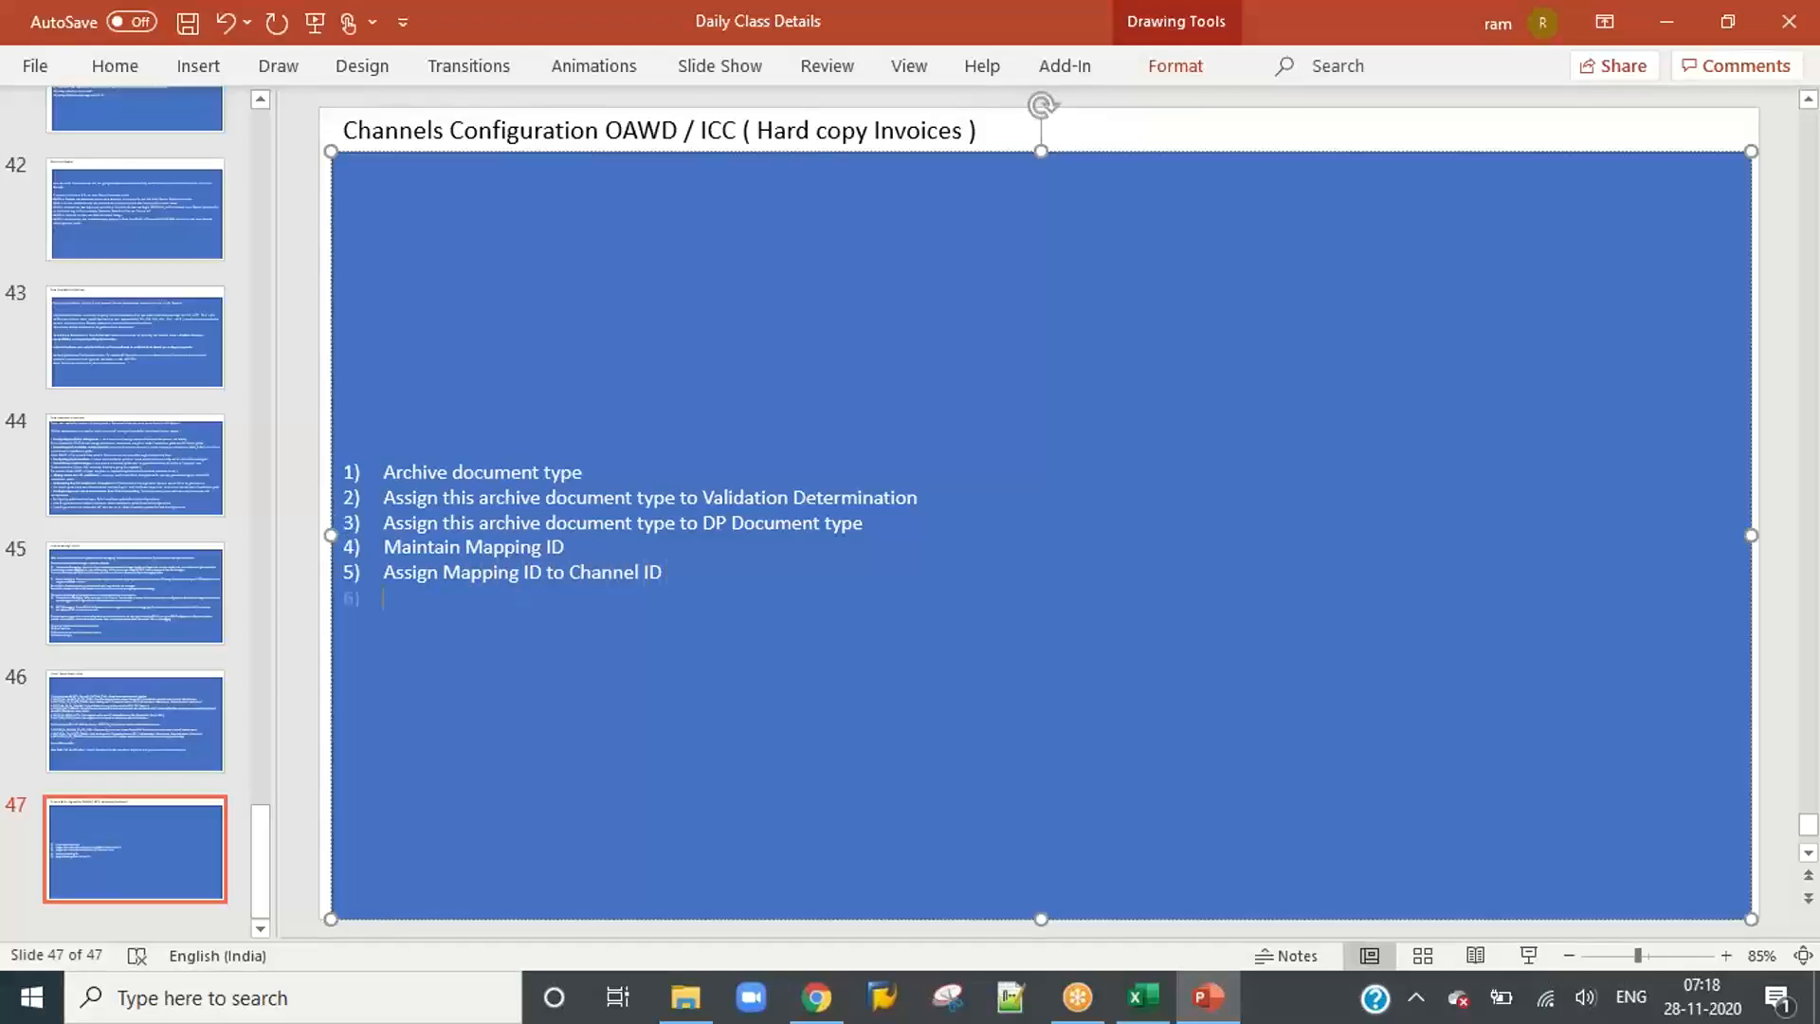
Step: Add list item 6, "Assign Validator Role", and begin a new list line below it
{"action": "type", "text": "Assign Validator Role"}
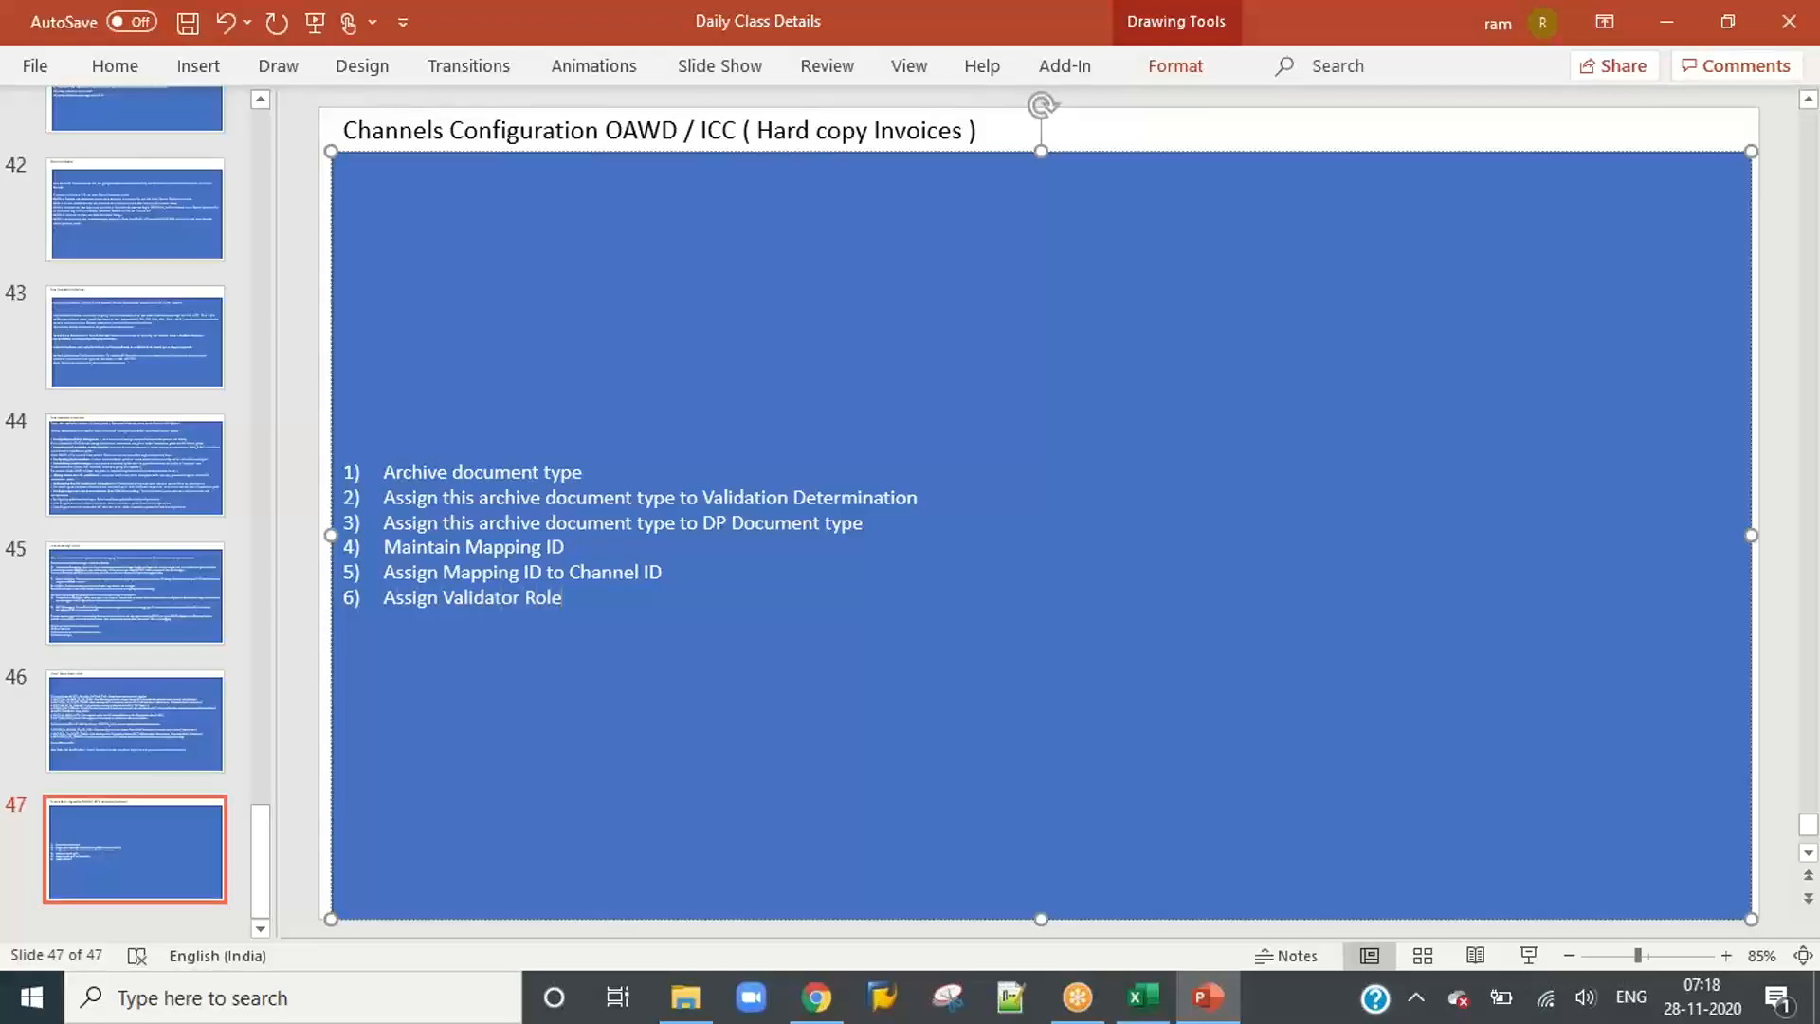
{"action": "key", "text": "Return"}
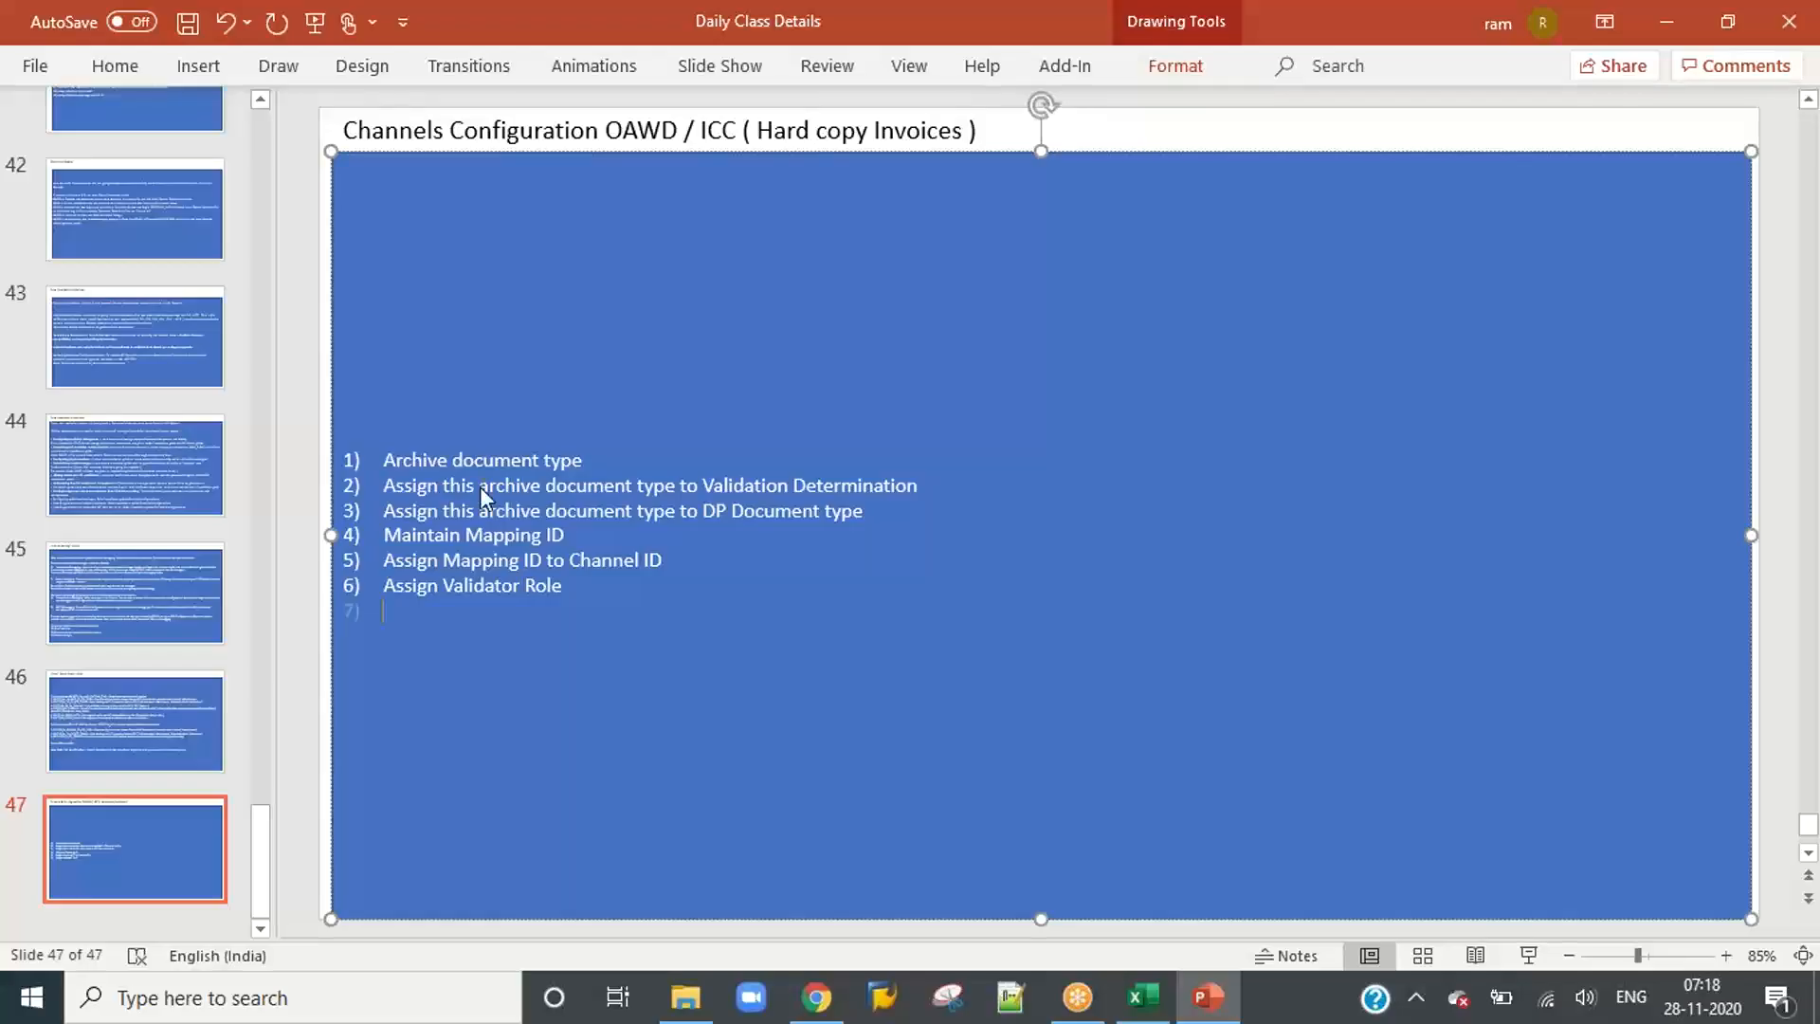
Step: Insert "IDH based" at the start of the slide title, before "Channels Configuration OAWD / ICC"
{"action": "left_click", "coordinate": [343, 129]}
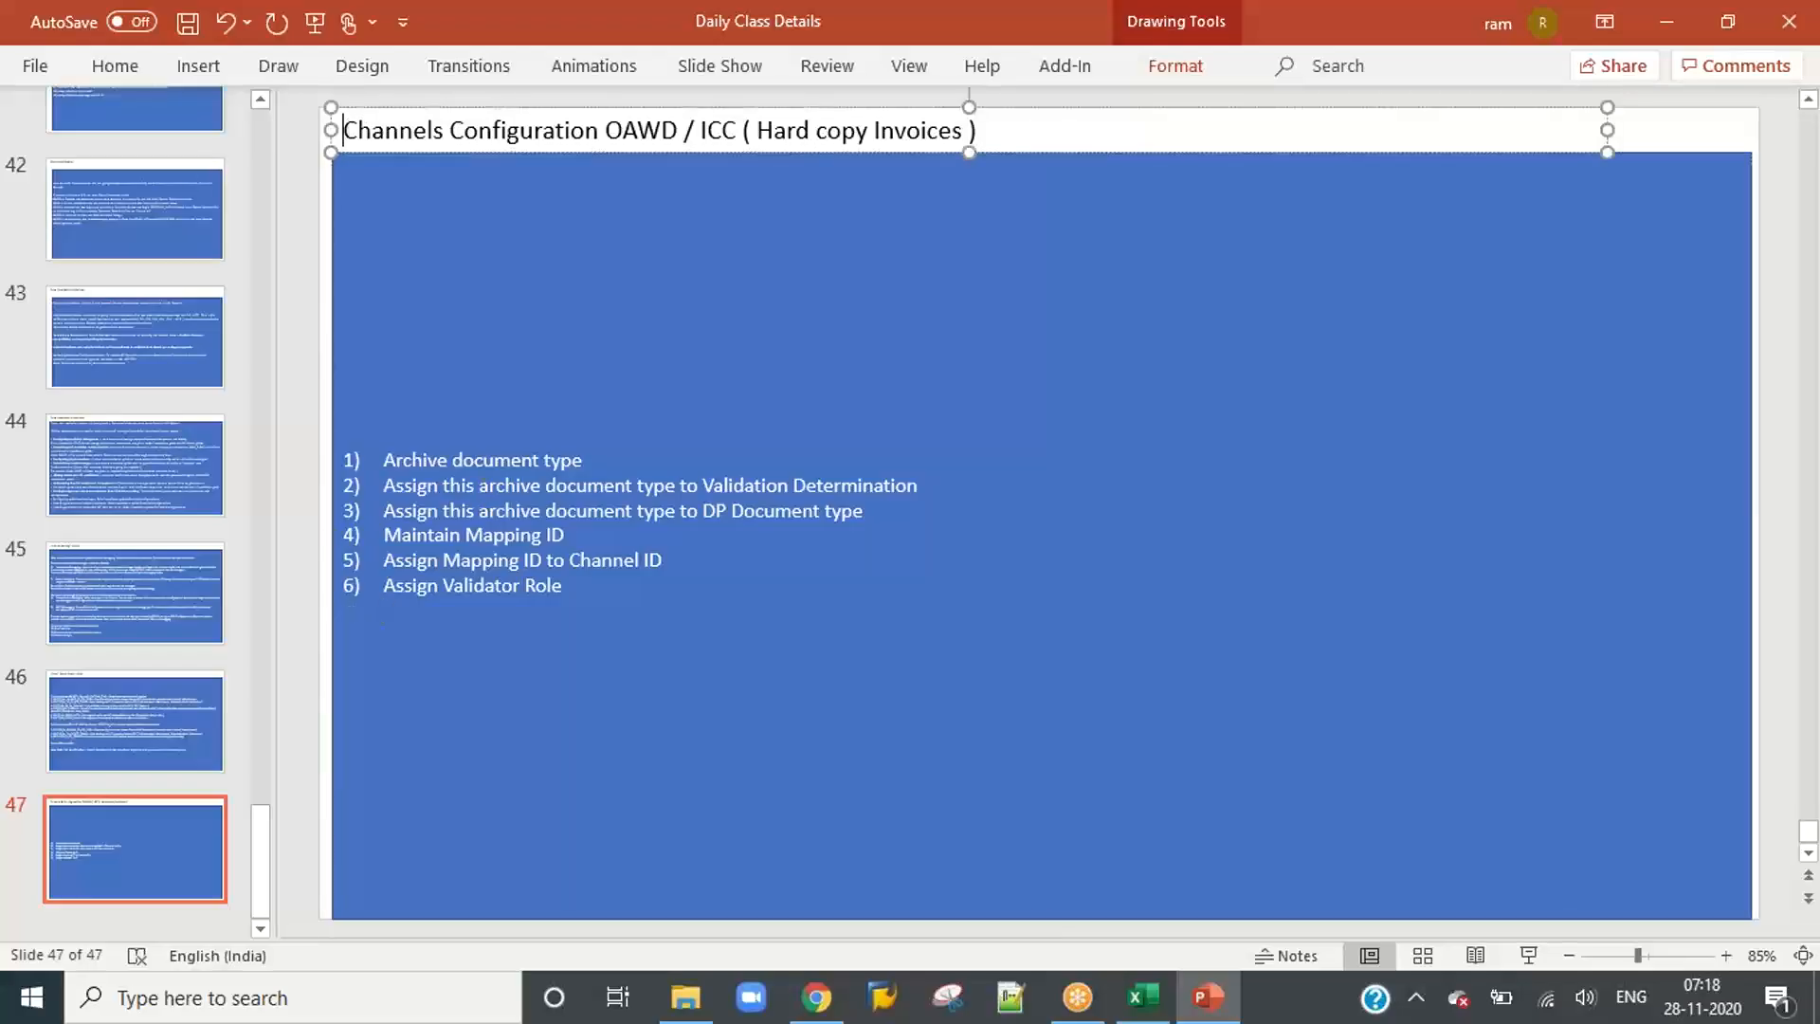
{"action": "type", "text": "IDH bas"}
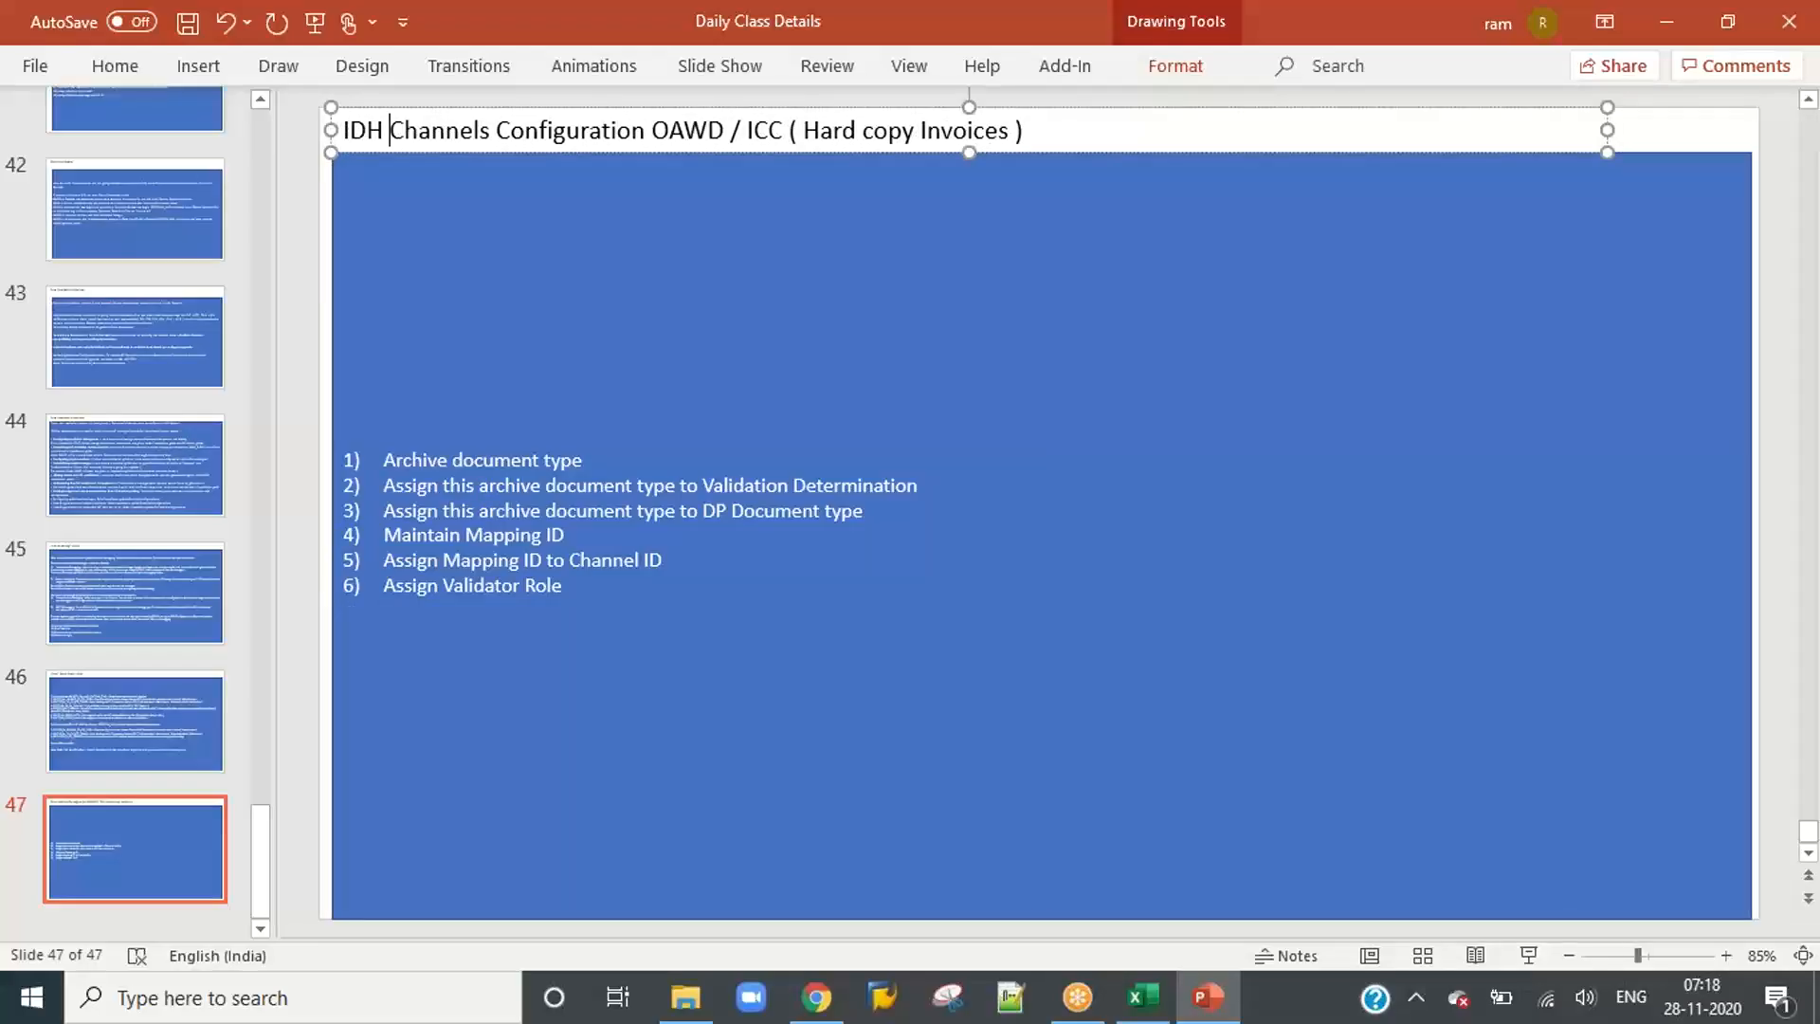
{"action": "type", "text": "ed"}
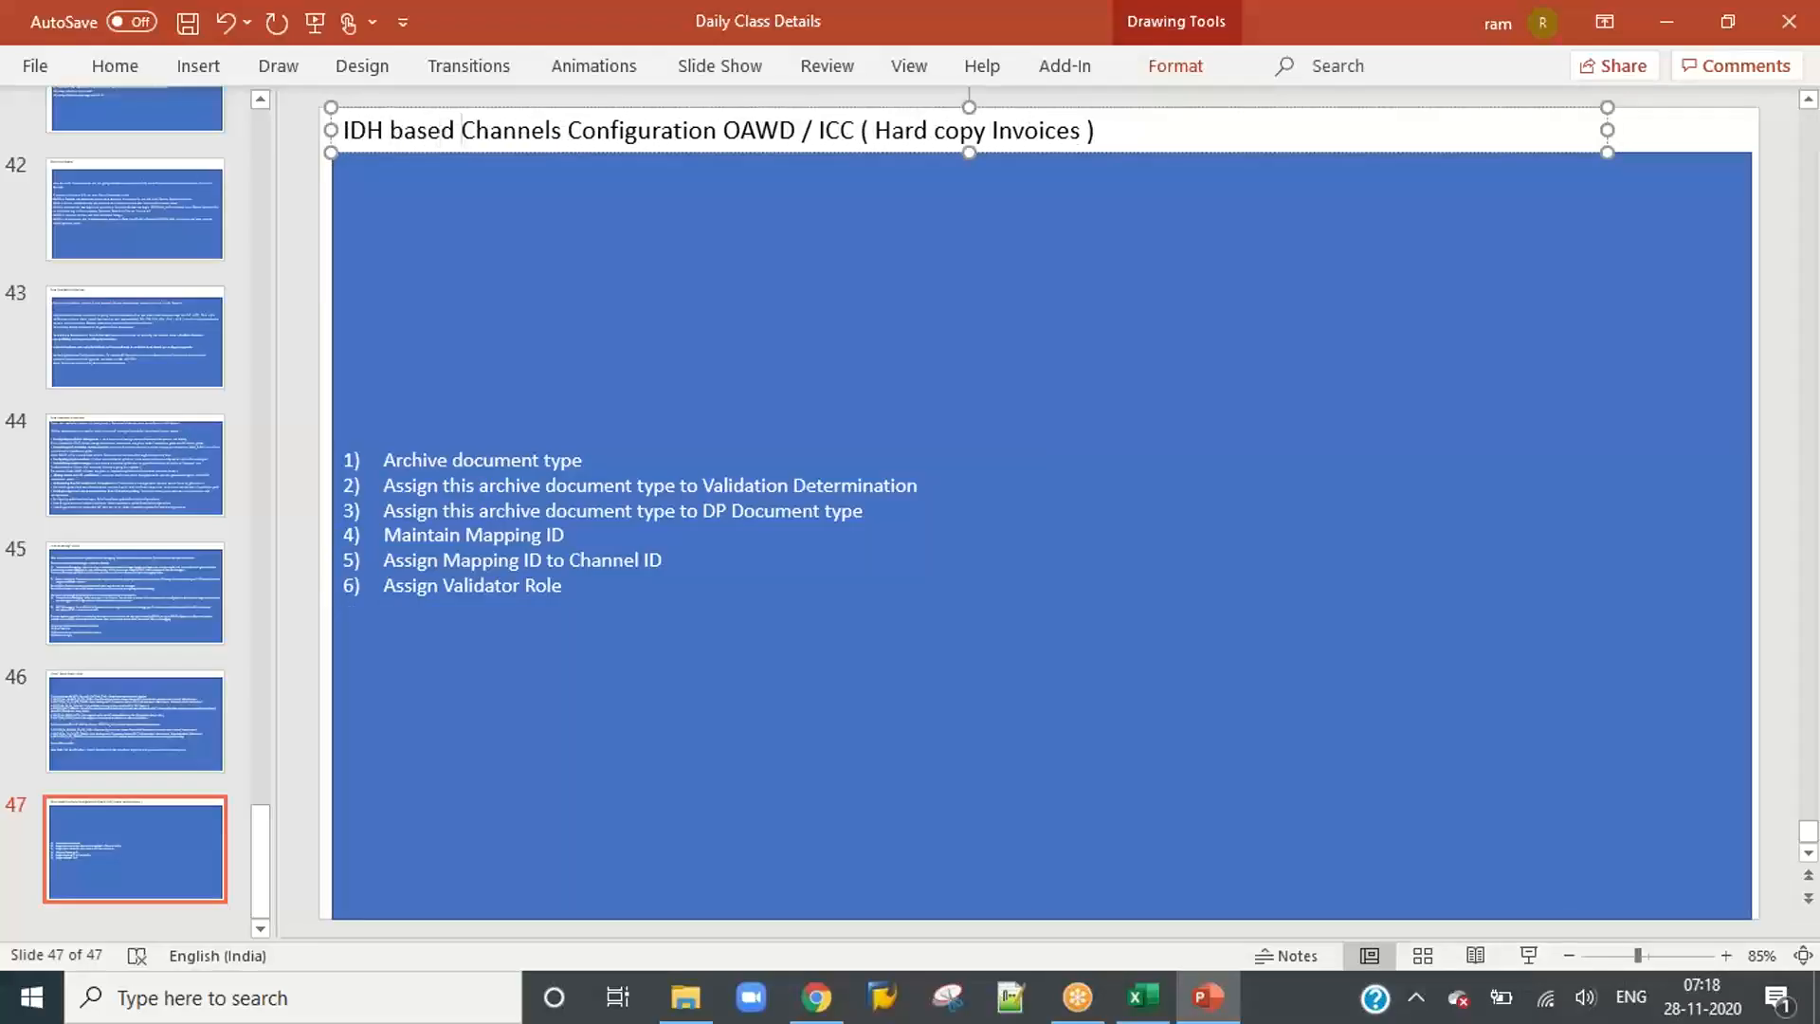
Step: Extend list item 6 with "and Users" after "Assign Validator Role" and begin a new line
{"action": "left_click", "coordinate": [690, 662]}
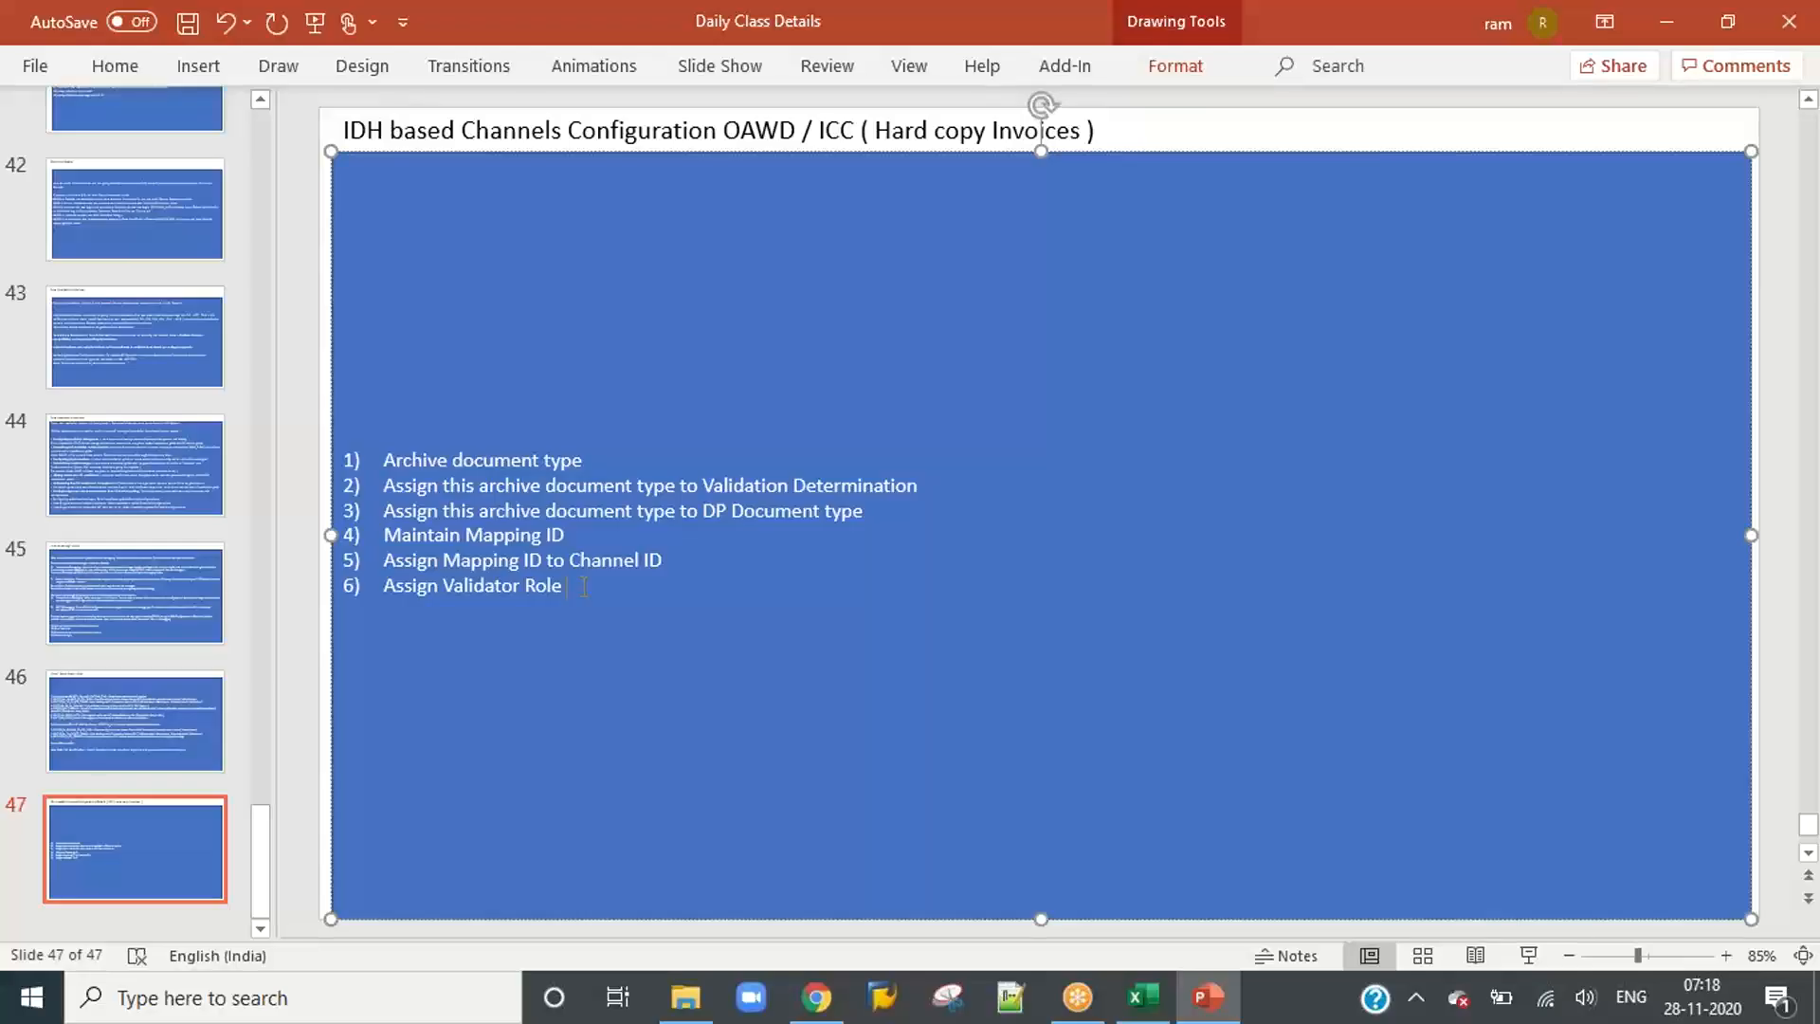
{"action": "type", "text": "and Users"}
{"action": "key", "text": "Return"}
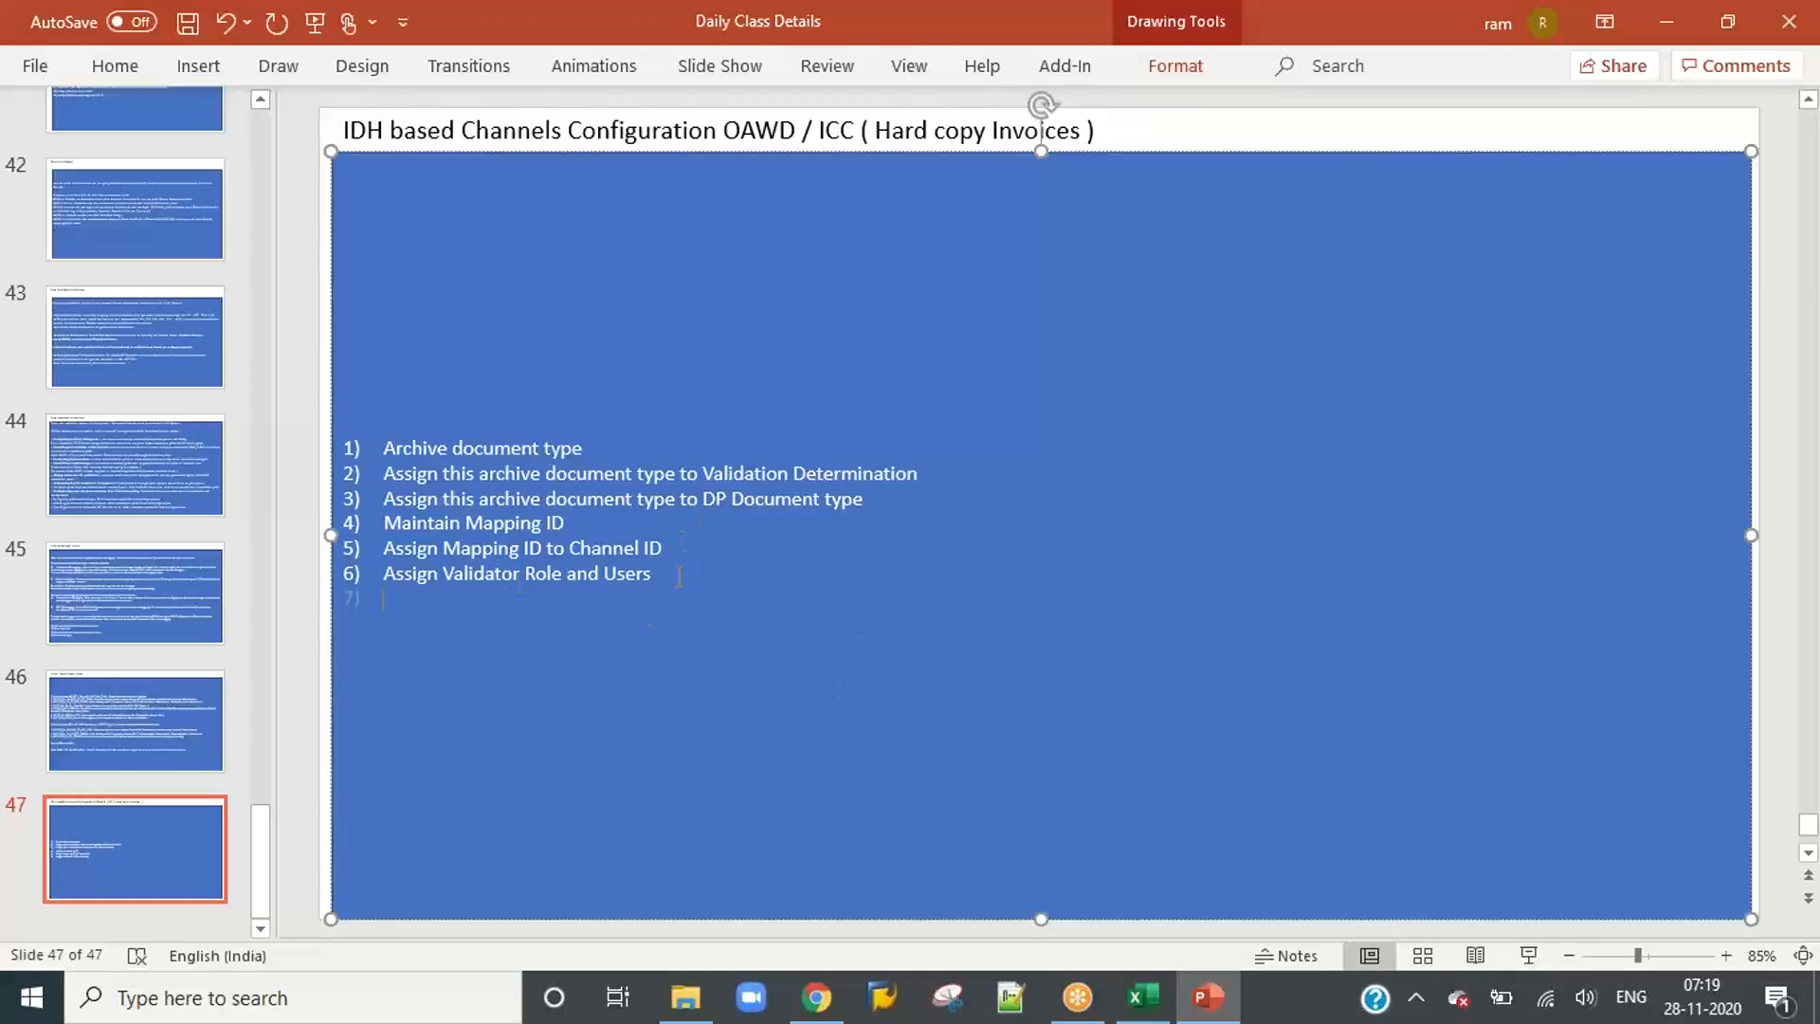
Step: Add list item 7, "Batch Jobs for communication", to the IDH based configuration list
{"action": "type", "text": "Batch"}
{"action": "type", "text": "J"}
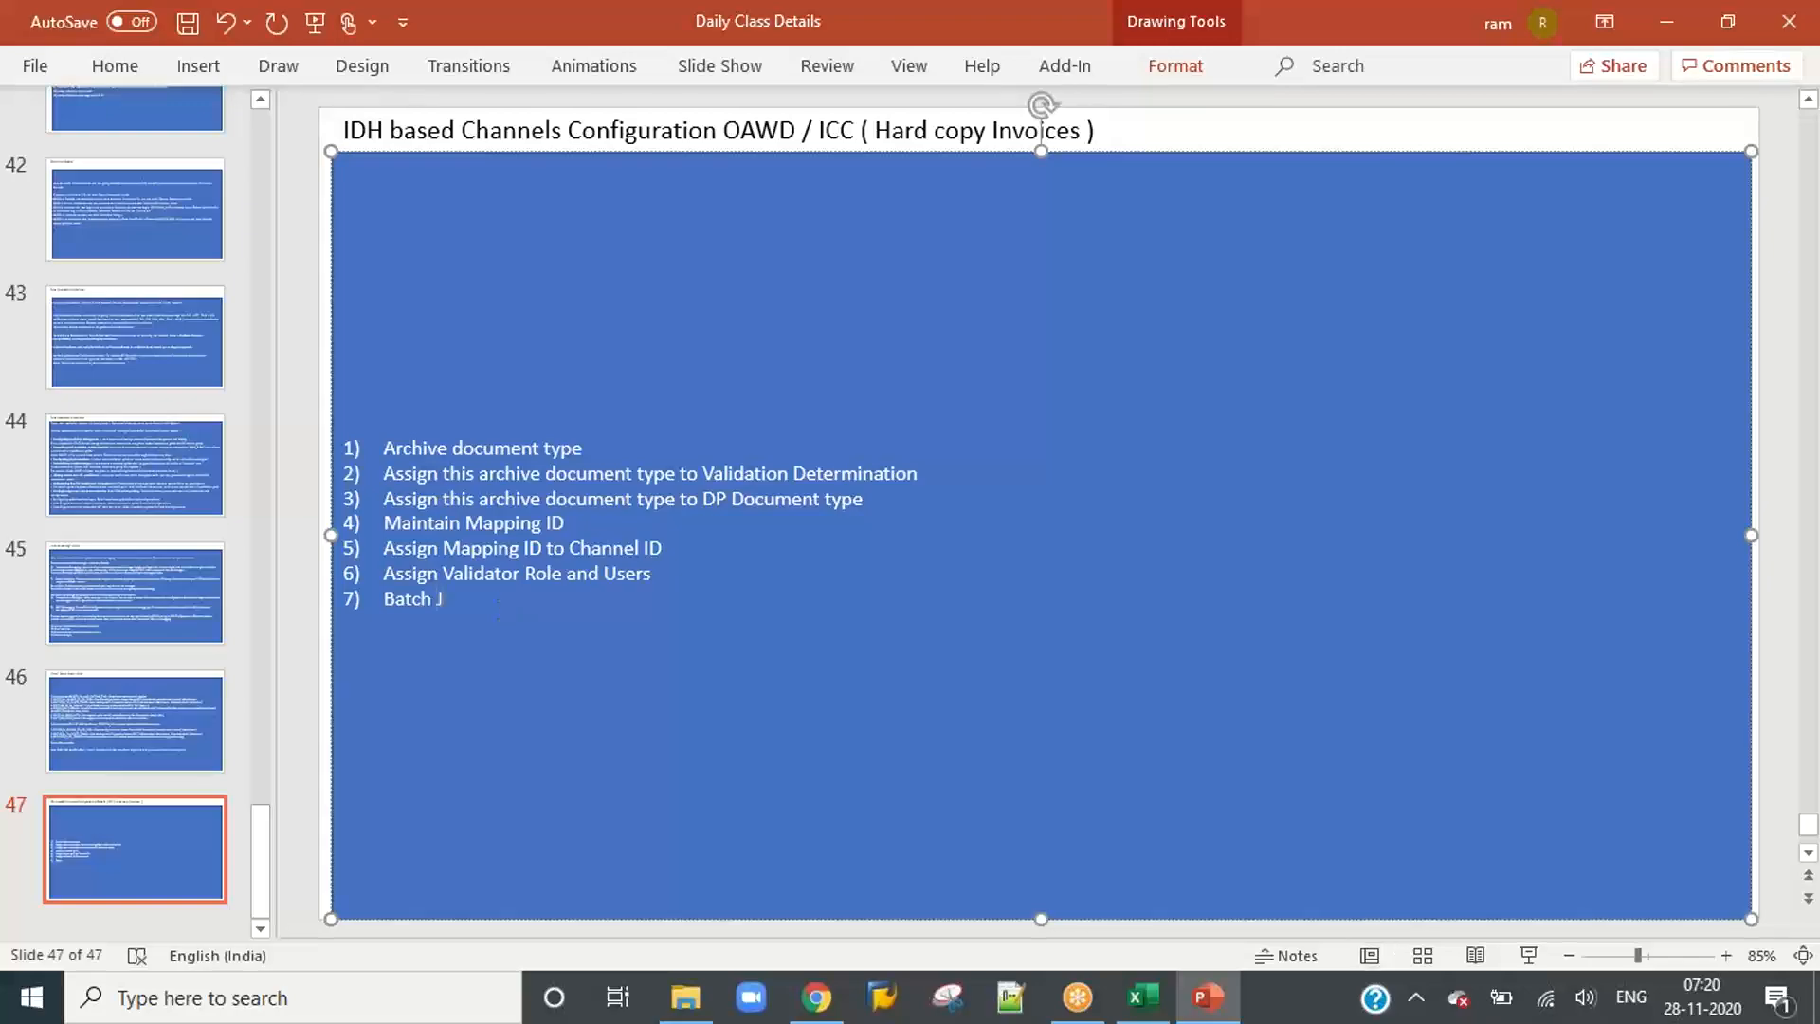
{"action": "type", "text": "obs for "}
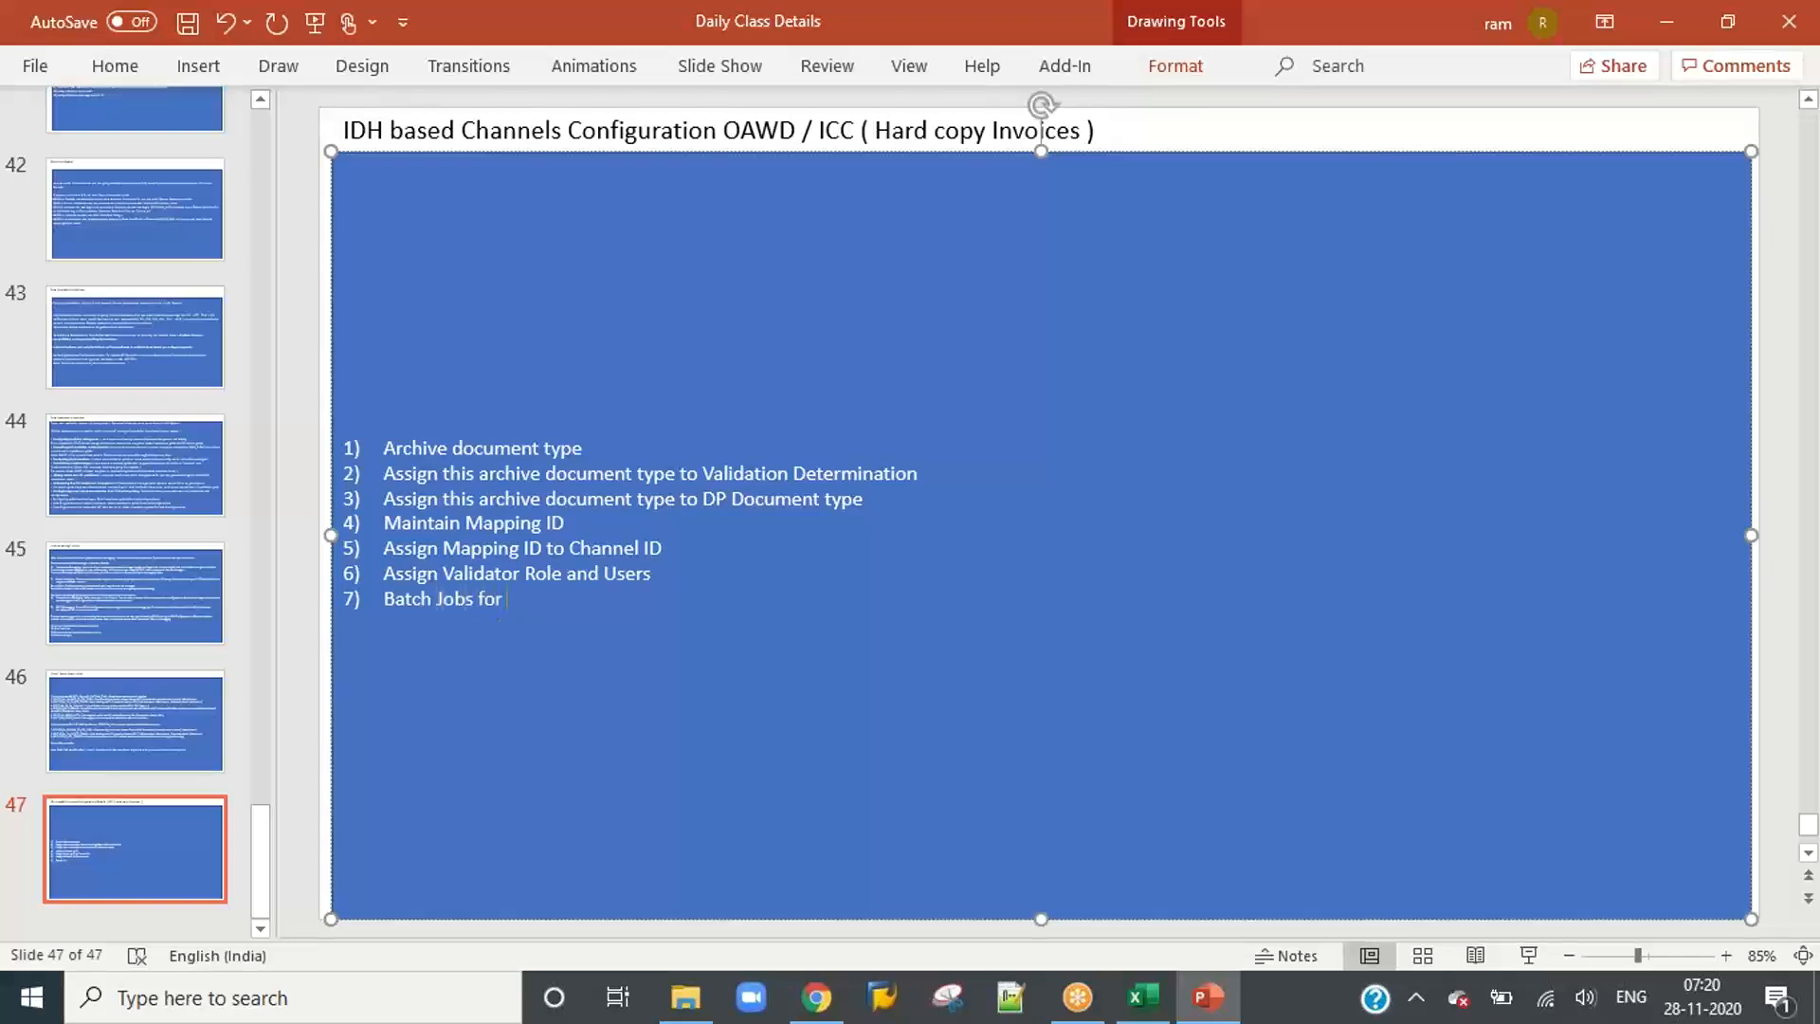
{"action": "type", "text": "comunication"}
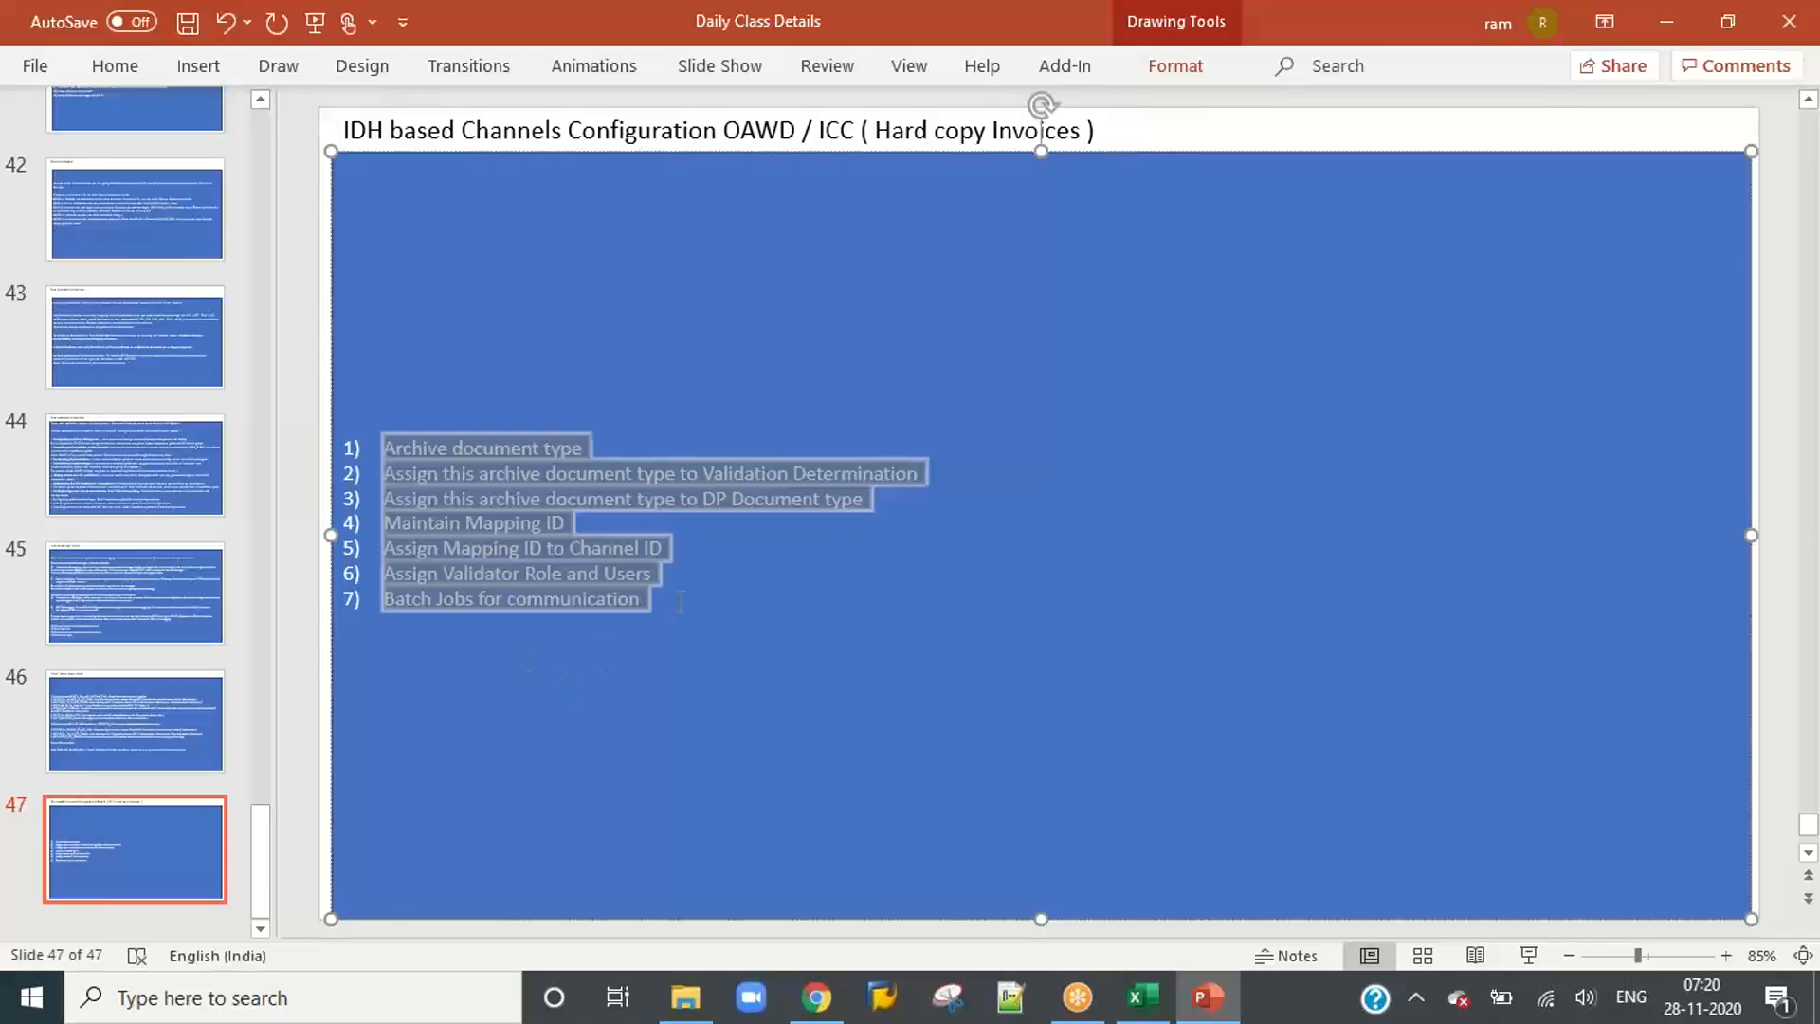
{"action": "key", "text": "Return"}
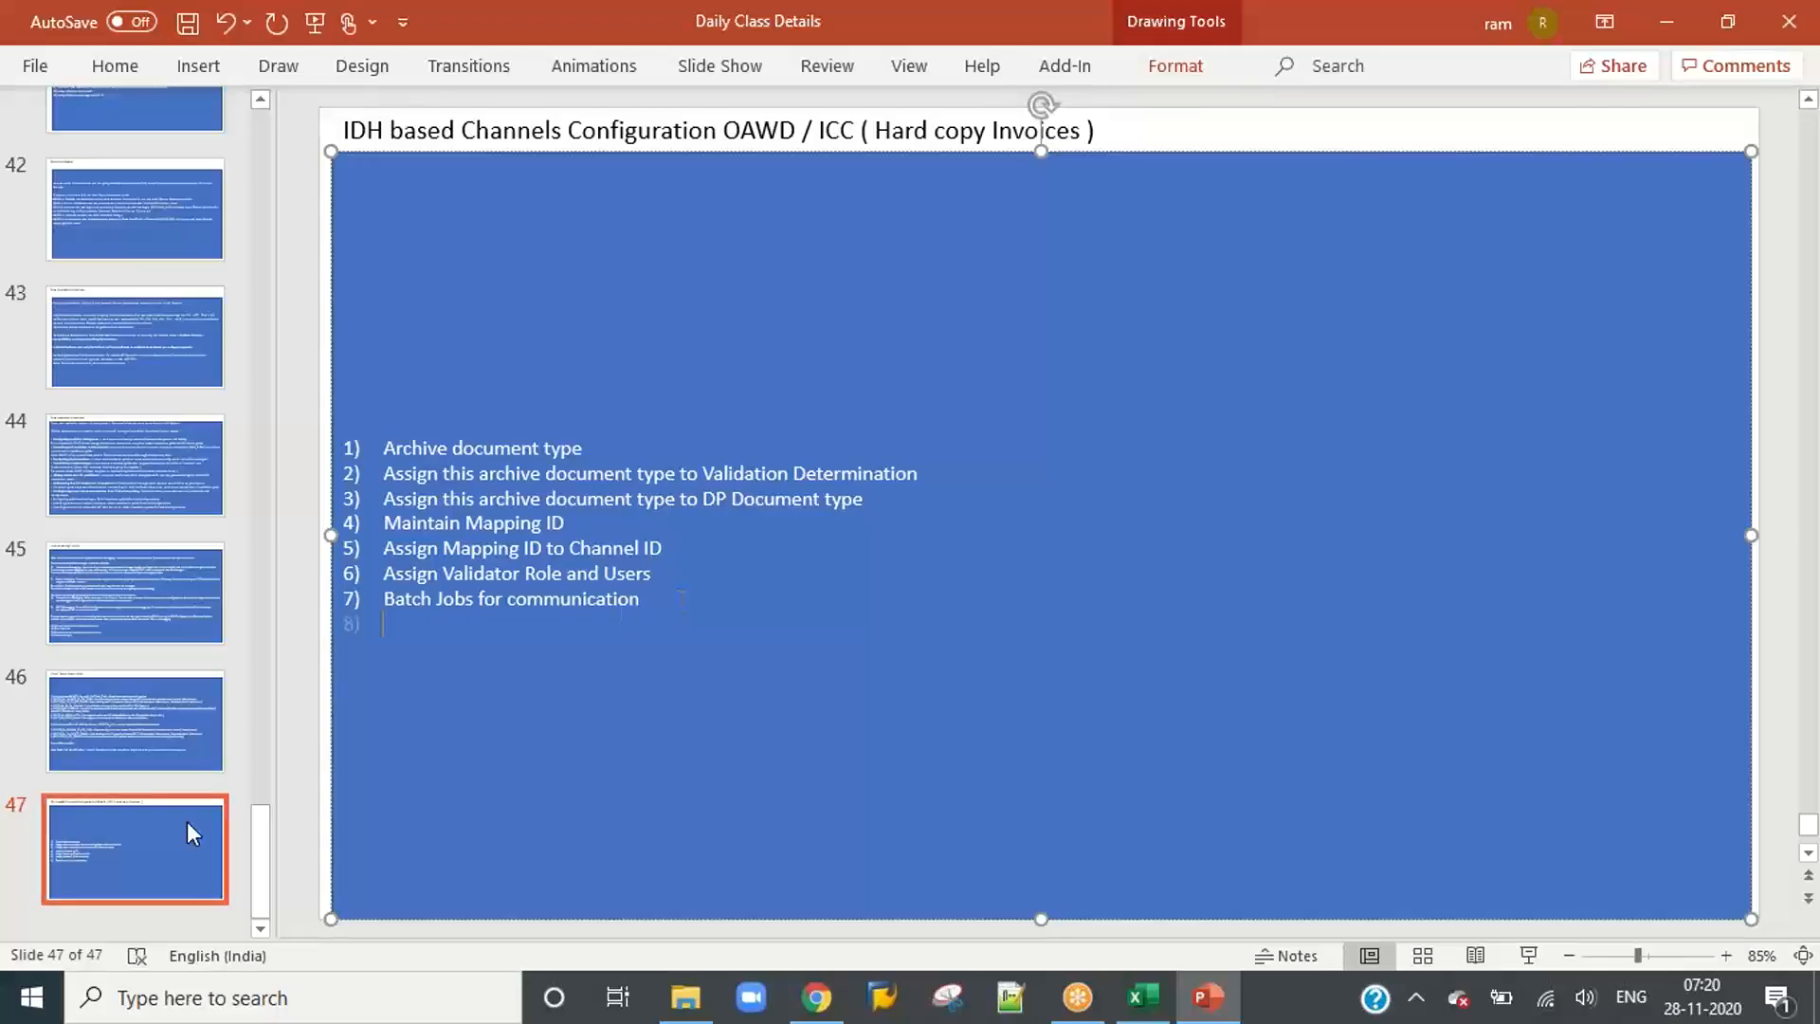
Step: Duplicate slide 47 with the IDH based channel configuration steps
{"action": "right_click", "coordinate": [140, 823]}
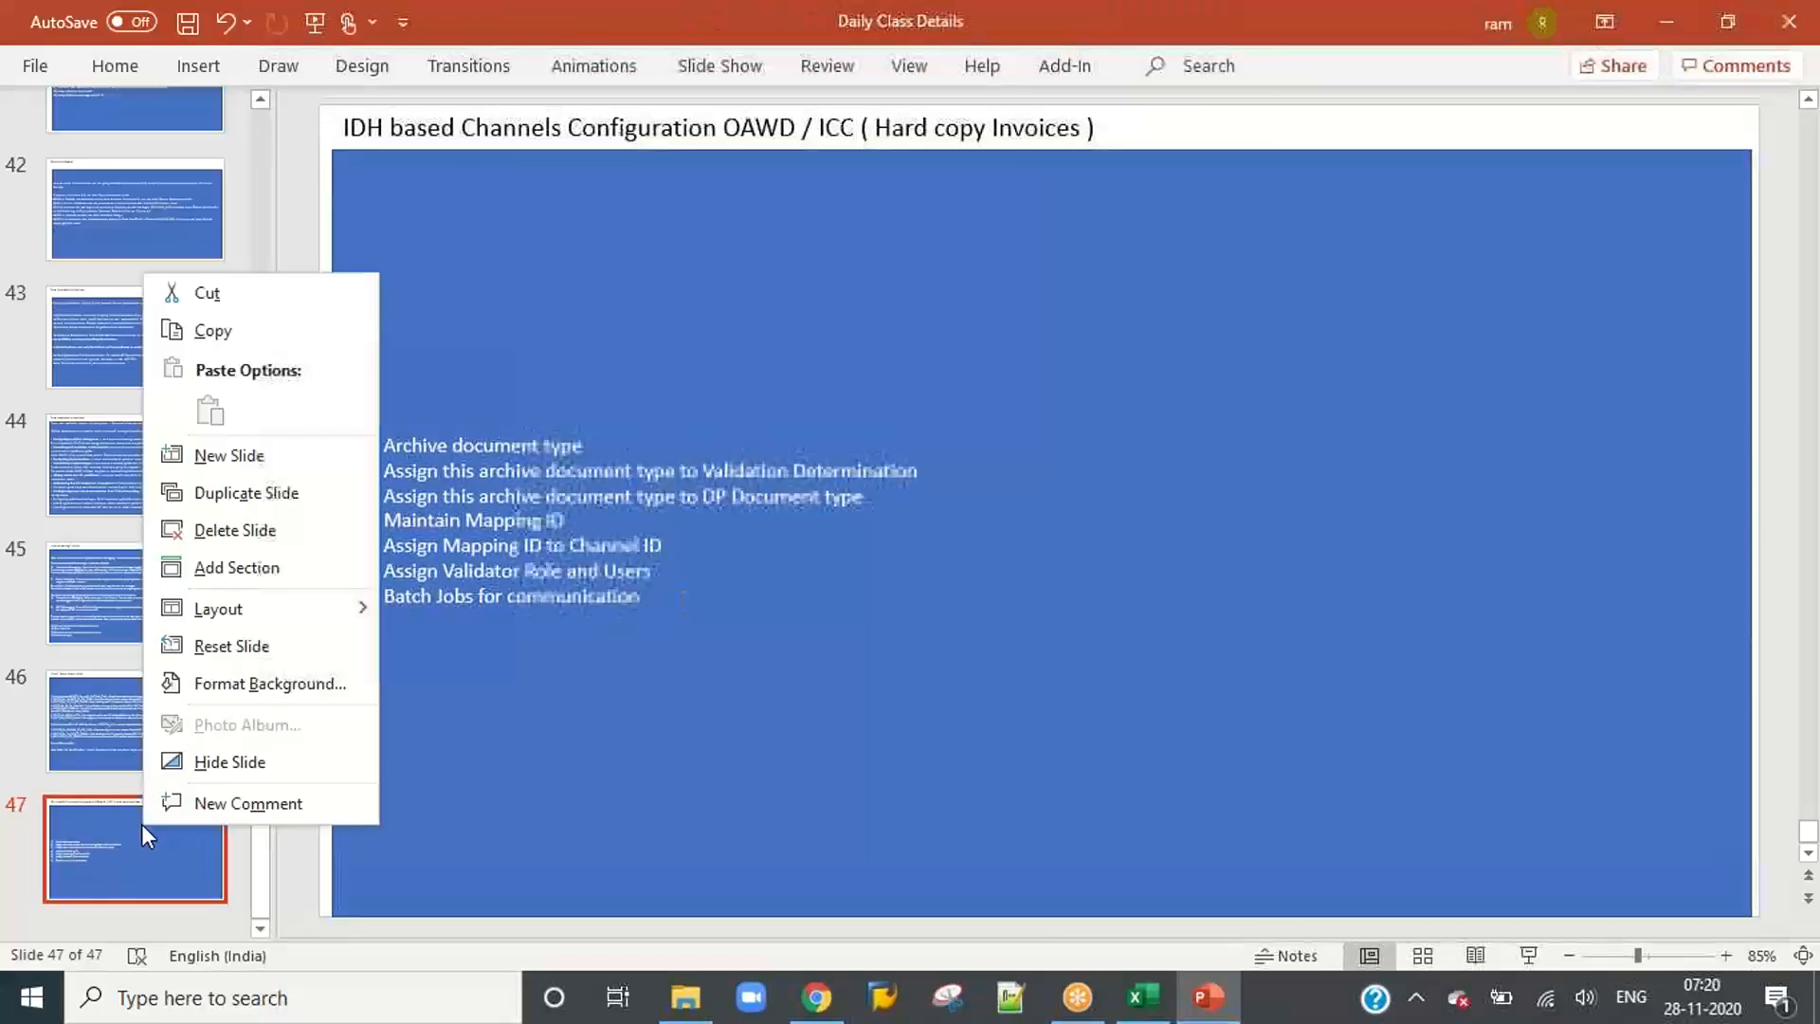
{"action": "left_click", "coordinate": [245, 493]}
Step: Replace the whole list on the duplicated slide with a first item, "Create a BCC Application", and begin a new line
{"action": "left_click", "coordinate": [600, 632]}
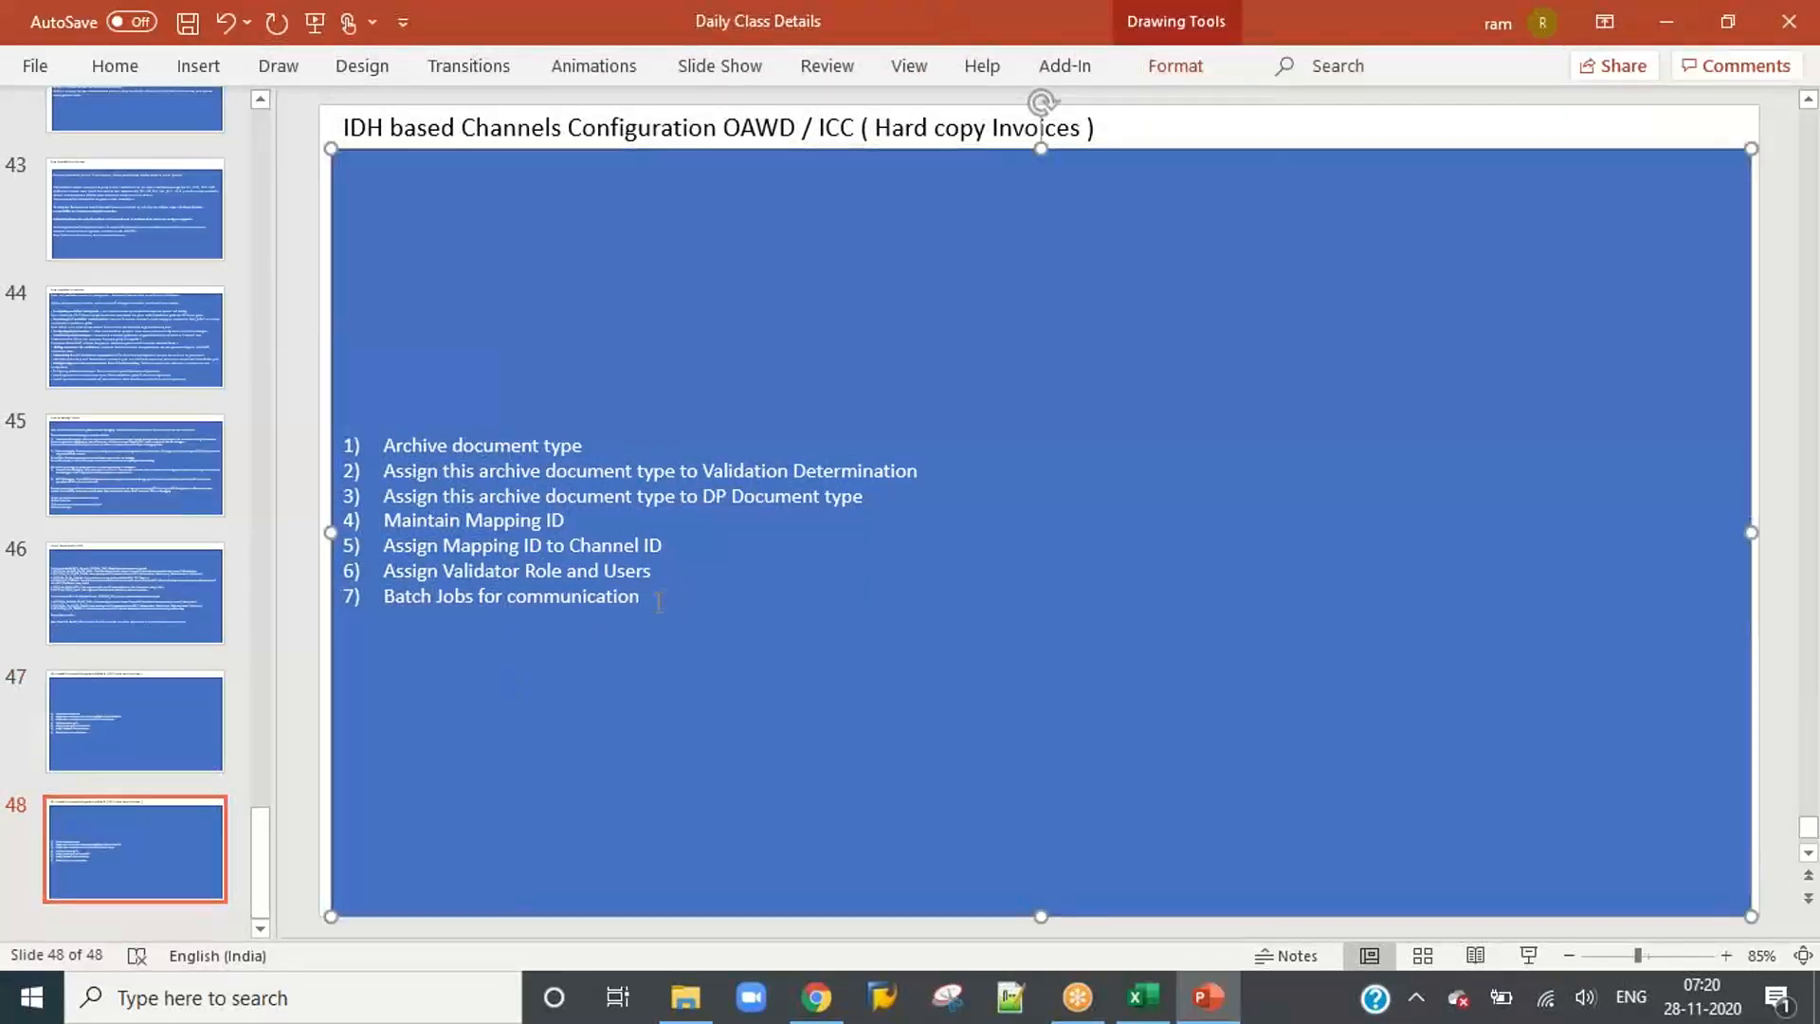
{"action": "left_click_drag", "start_coordinate": [600, 632], "coordinate": [381, 440]}
{"action": "type", "text": "C"}
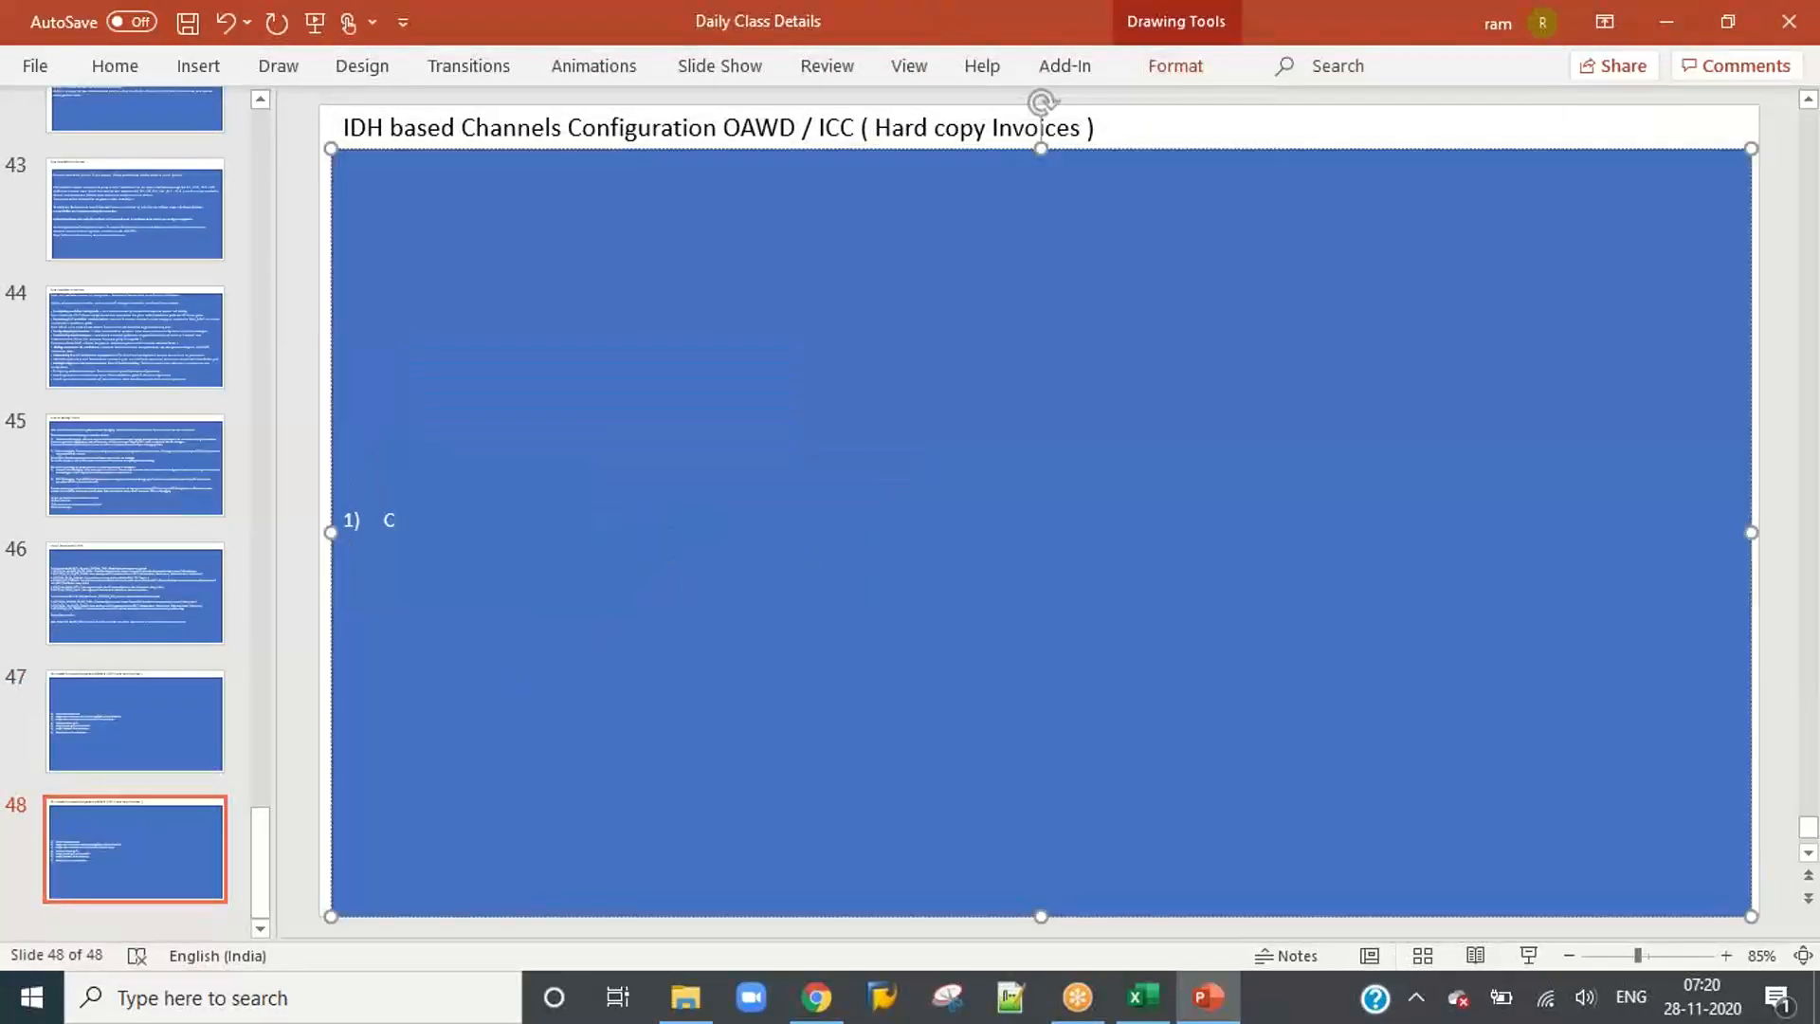
{"action": "type", "text": "reate a"}
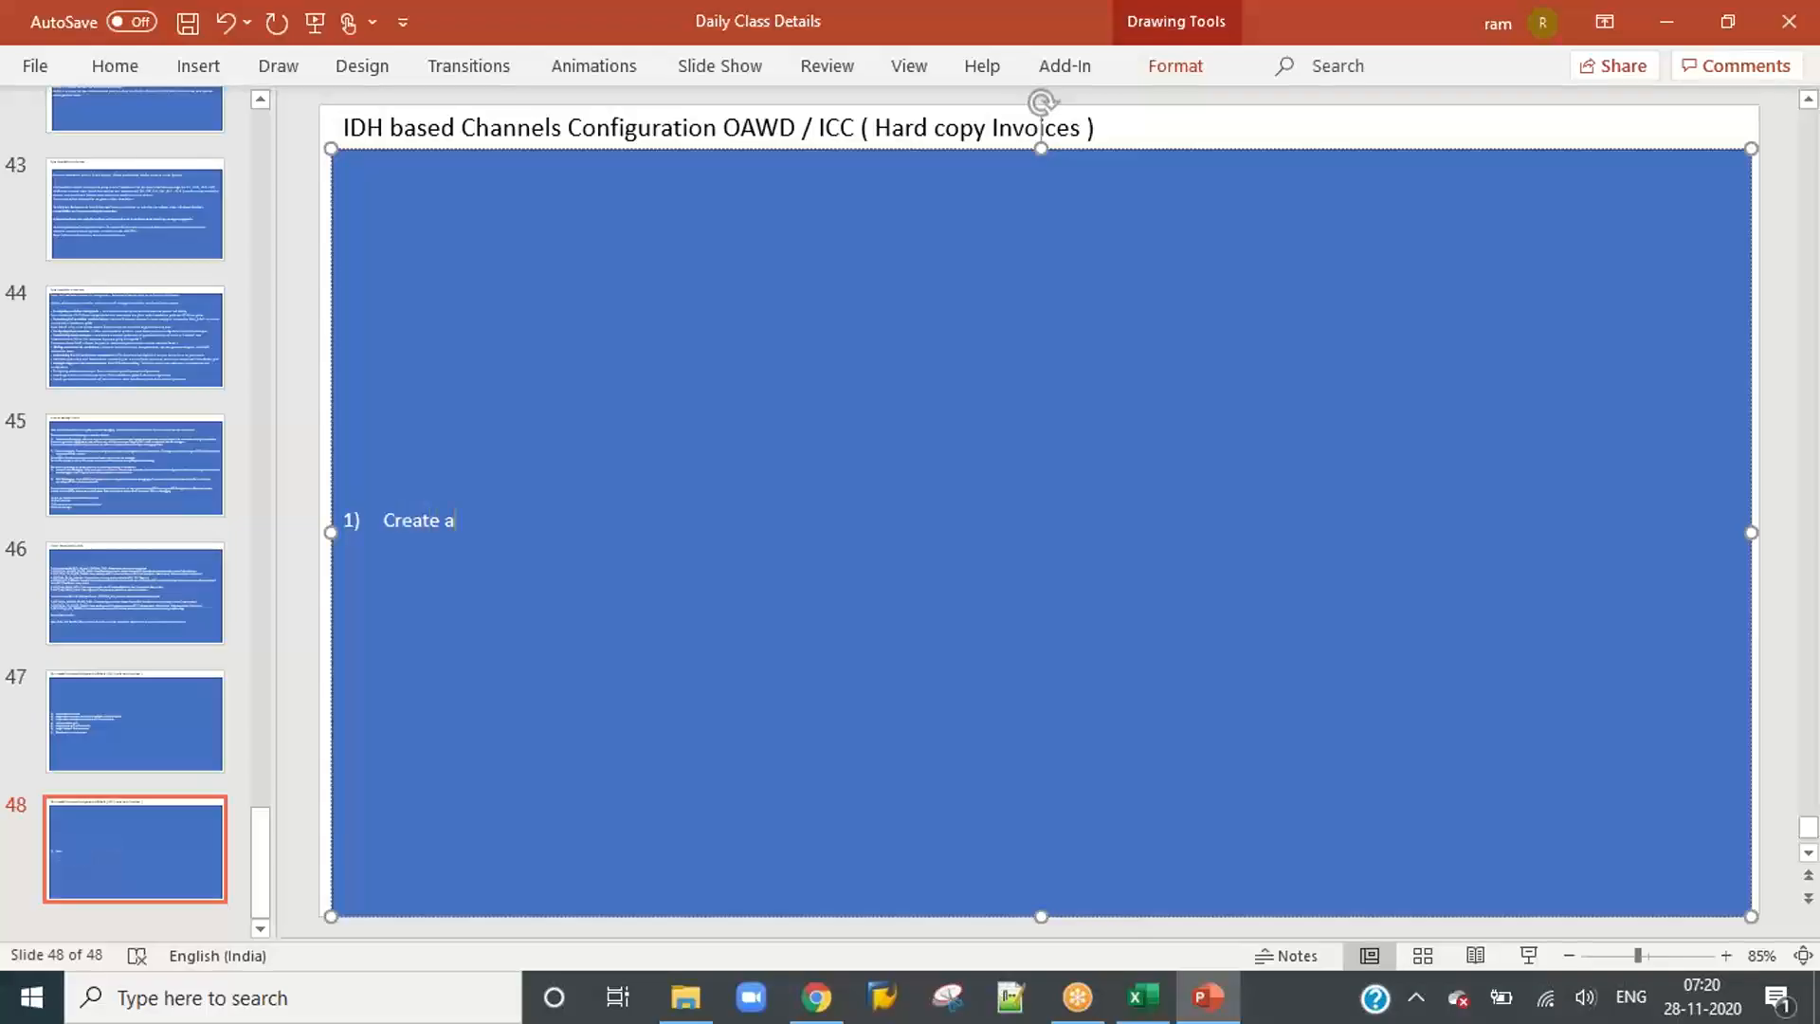
{"action": "type", "text": " BCC A"}
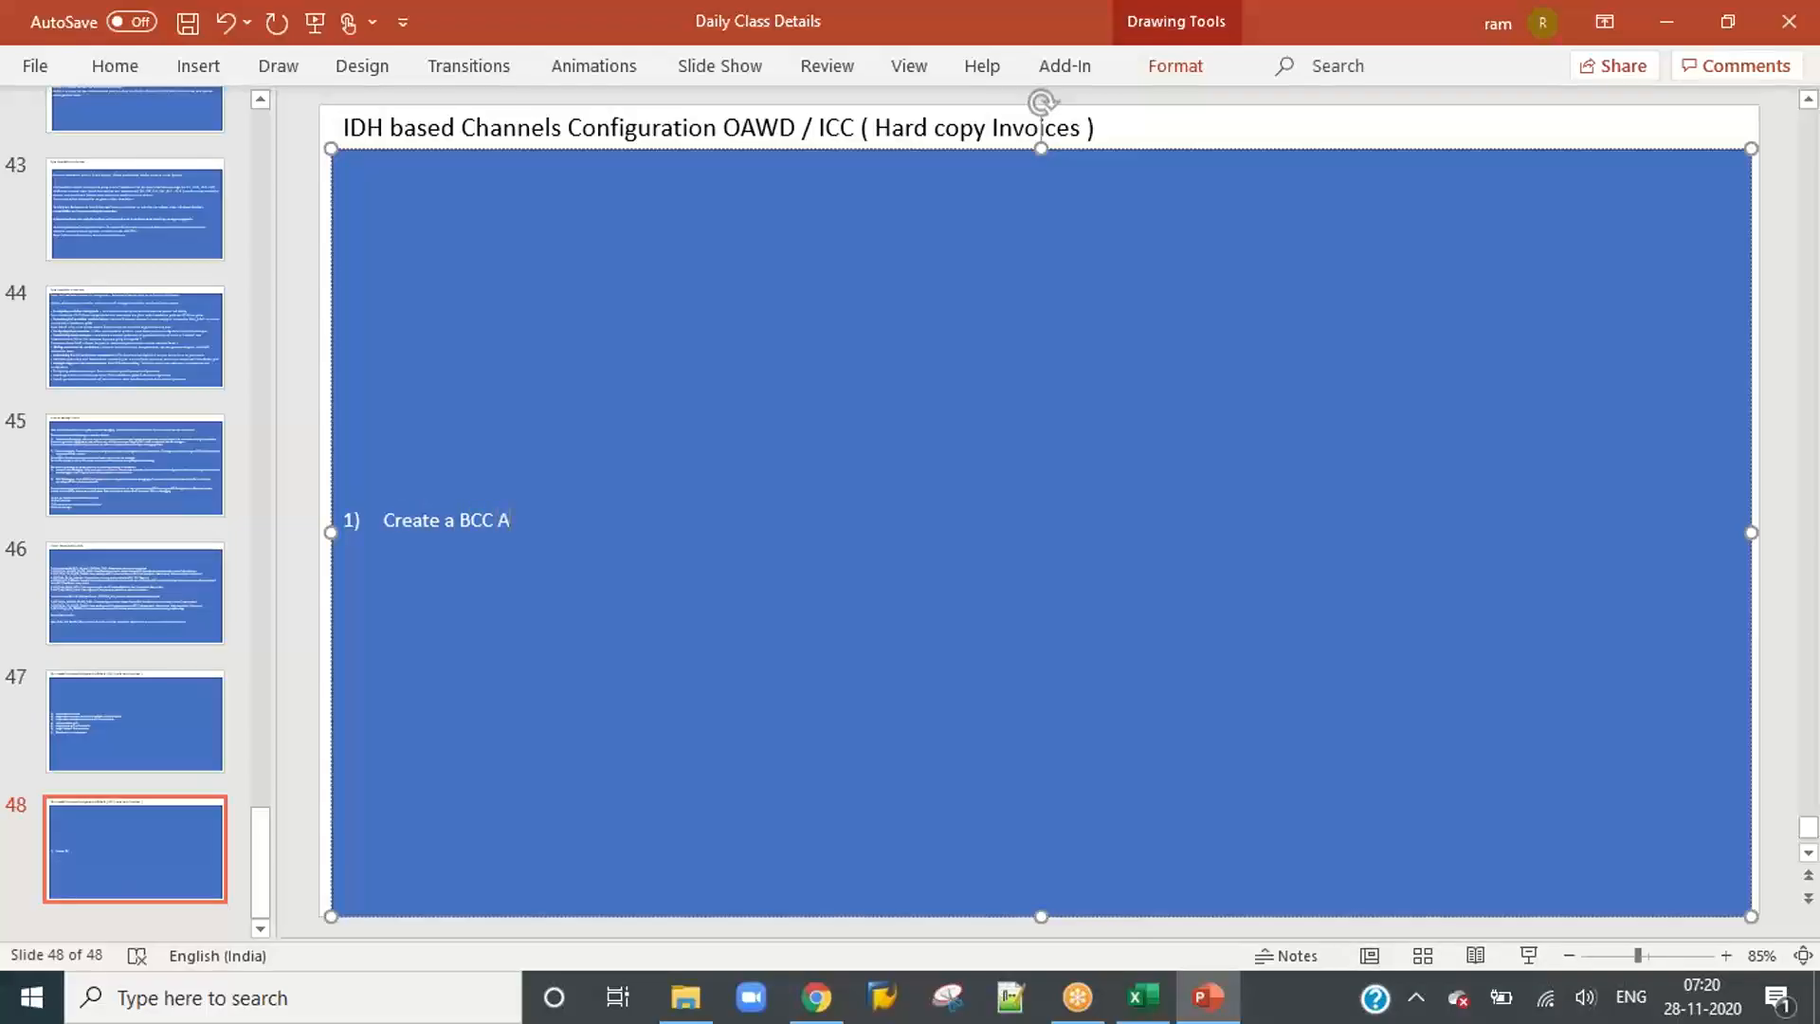
{"action": "type", "text": "ppication"}
{"action": "key", "text": "BackSpace"}
{"action": "key", "text": "BackSpace"}
{"action": "key", "text": "BackSpace"}
{"action": "key", "text": "BackSpace"}
{"action": "key", "text": "BackSpace"}
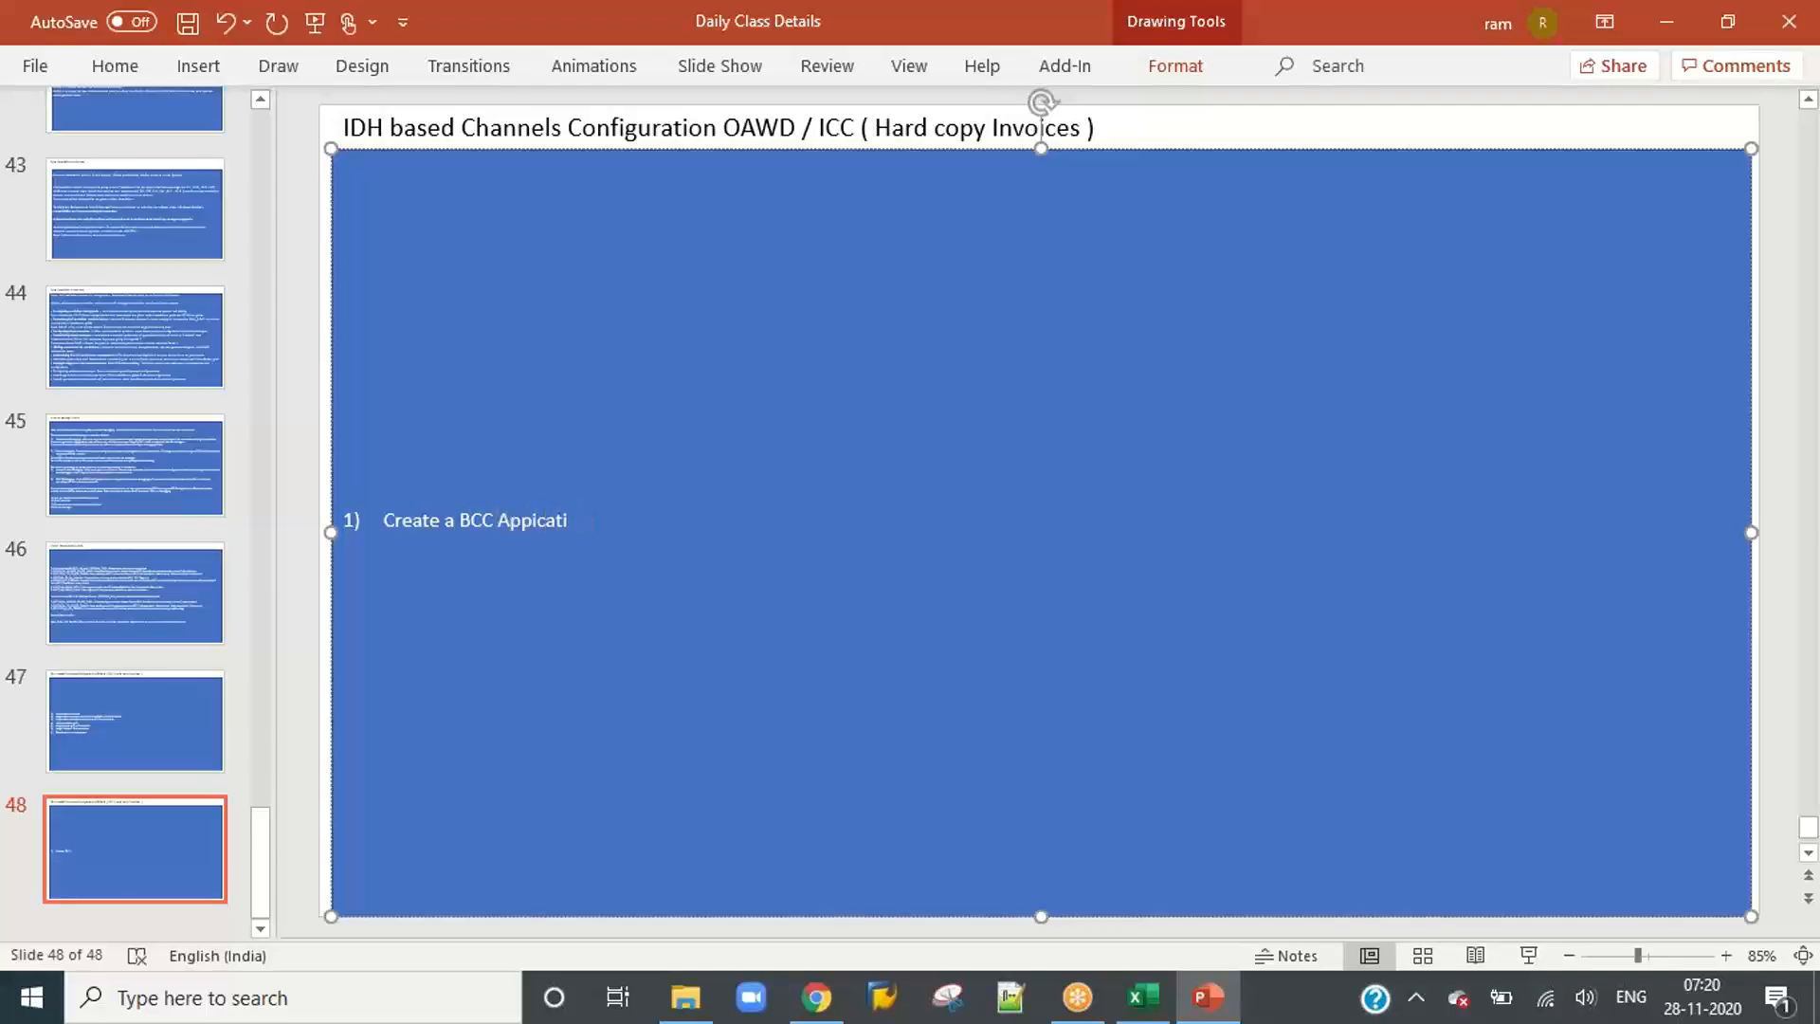
{"action": "key", "text": "BackSpace"}
{"action": "key", "text": "BackSpace"}
{"action": "type", "text": "lication"}
{"action": "key", "text": "Return"}
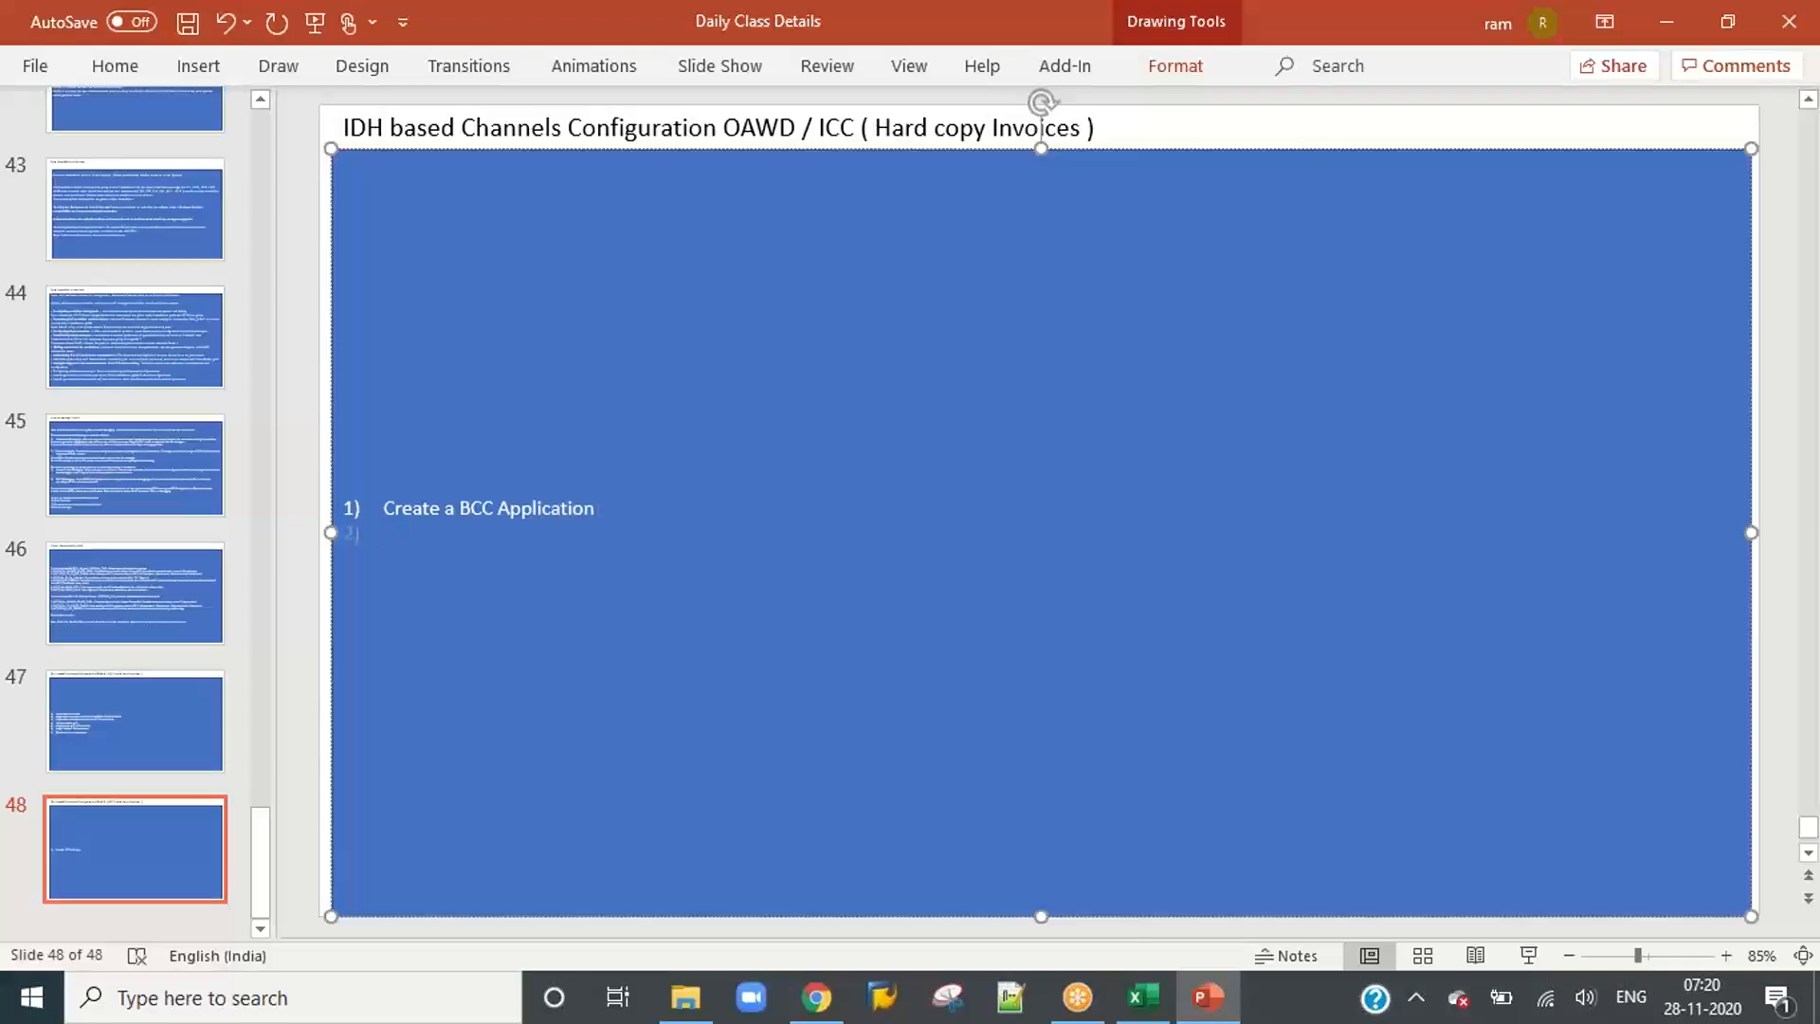
Step: Add list item 2, "Assign Archive document type to BCC", and begin a new line below it
{"action": "type", "text": "Assign Archive document typ"}
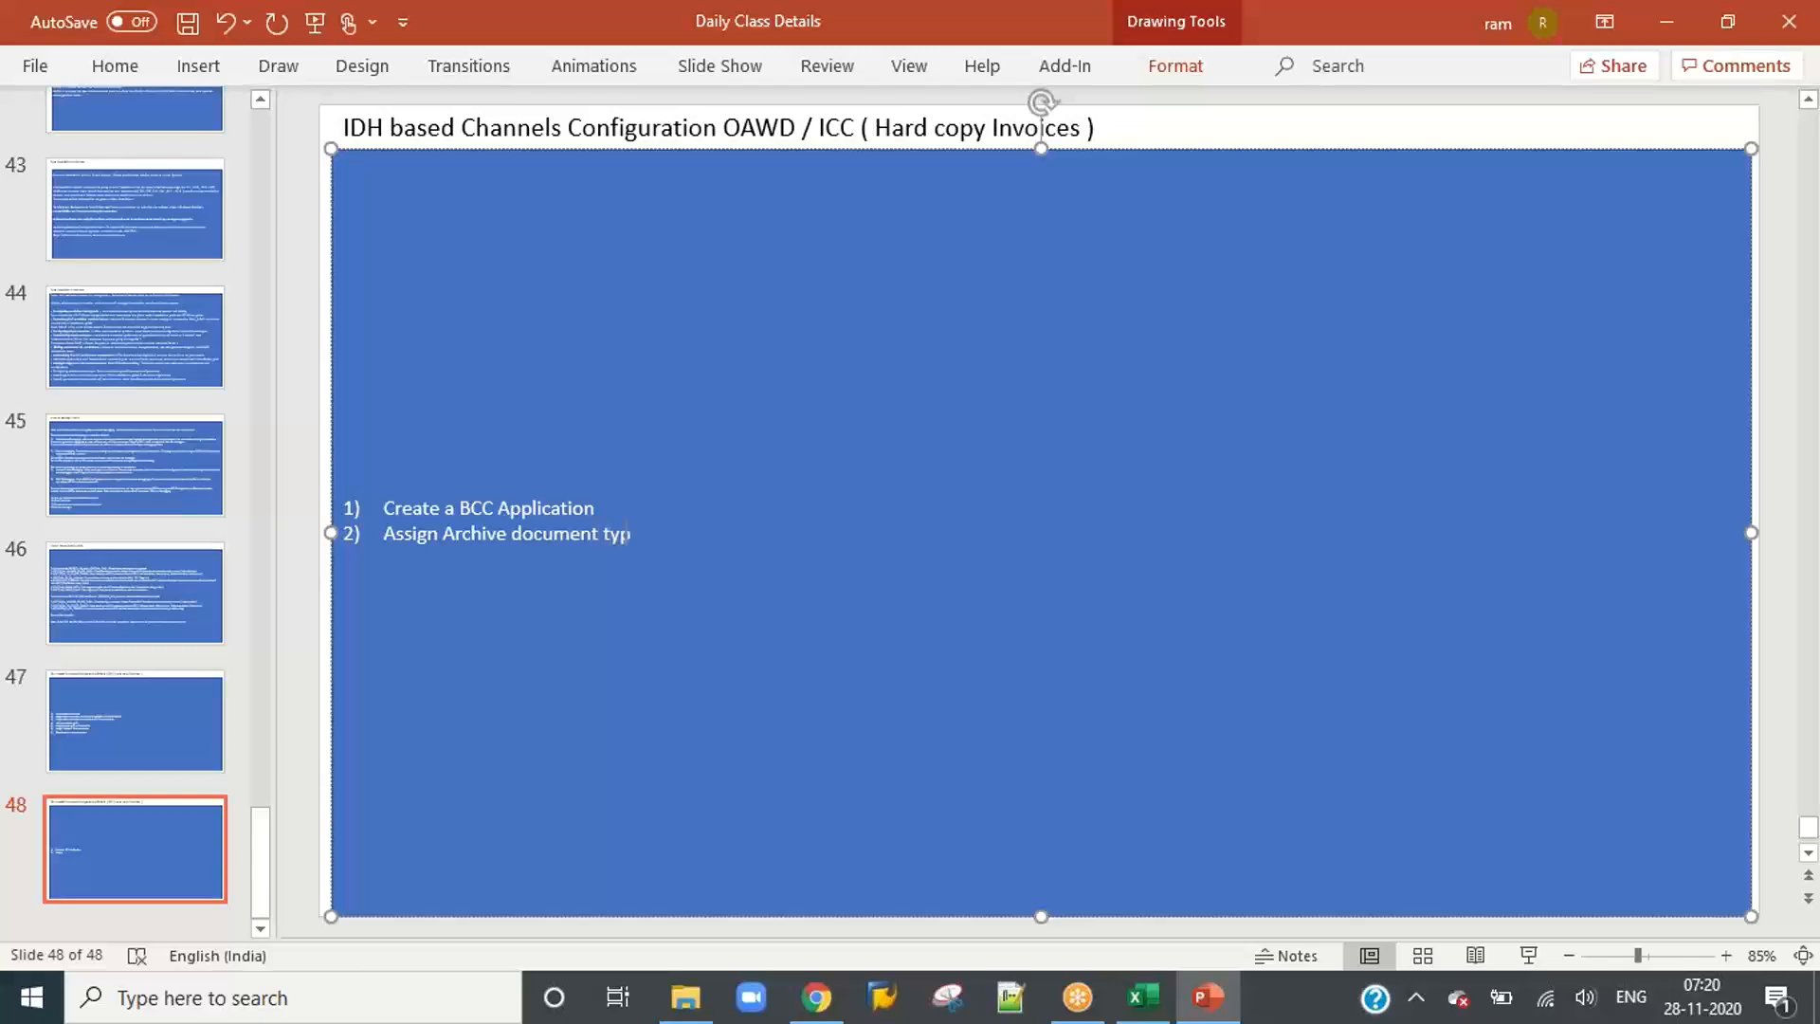
{"action": "type", "text": "e to BCC"}
{"action": "key", "text": "Return"}
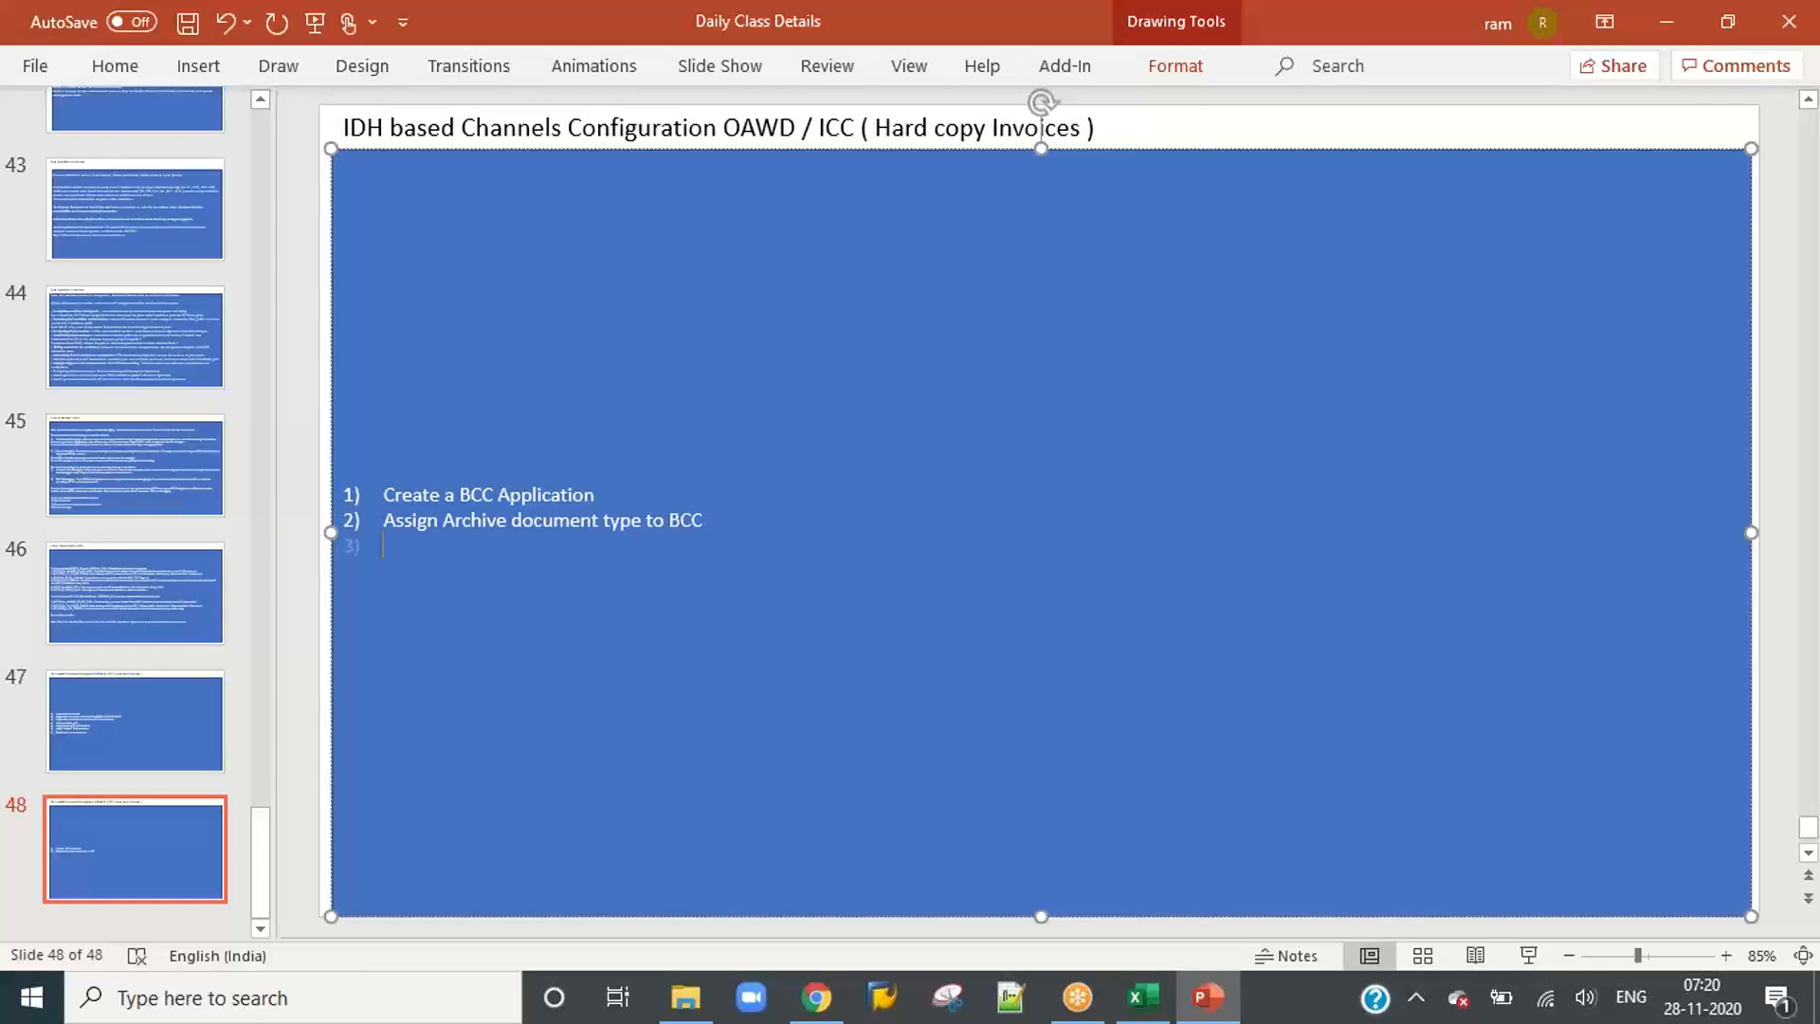
Step: Add list item 3, "Start Hot Spot jobs", below the BCC archive document type item
{"action": "type", "text": "Start"}
{"action": "type", "text": " Hot"}
{"action": "type", "text": " Spt"}
{"action": "type", "text": "ot"}
{"action": "type", "text": " jobs"}
{"action": "key", "text": "Return"}
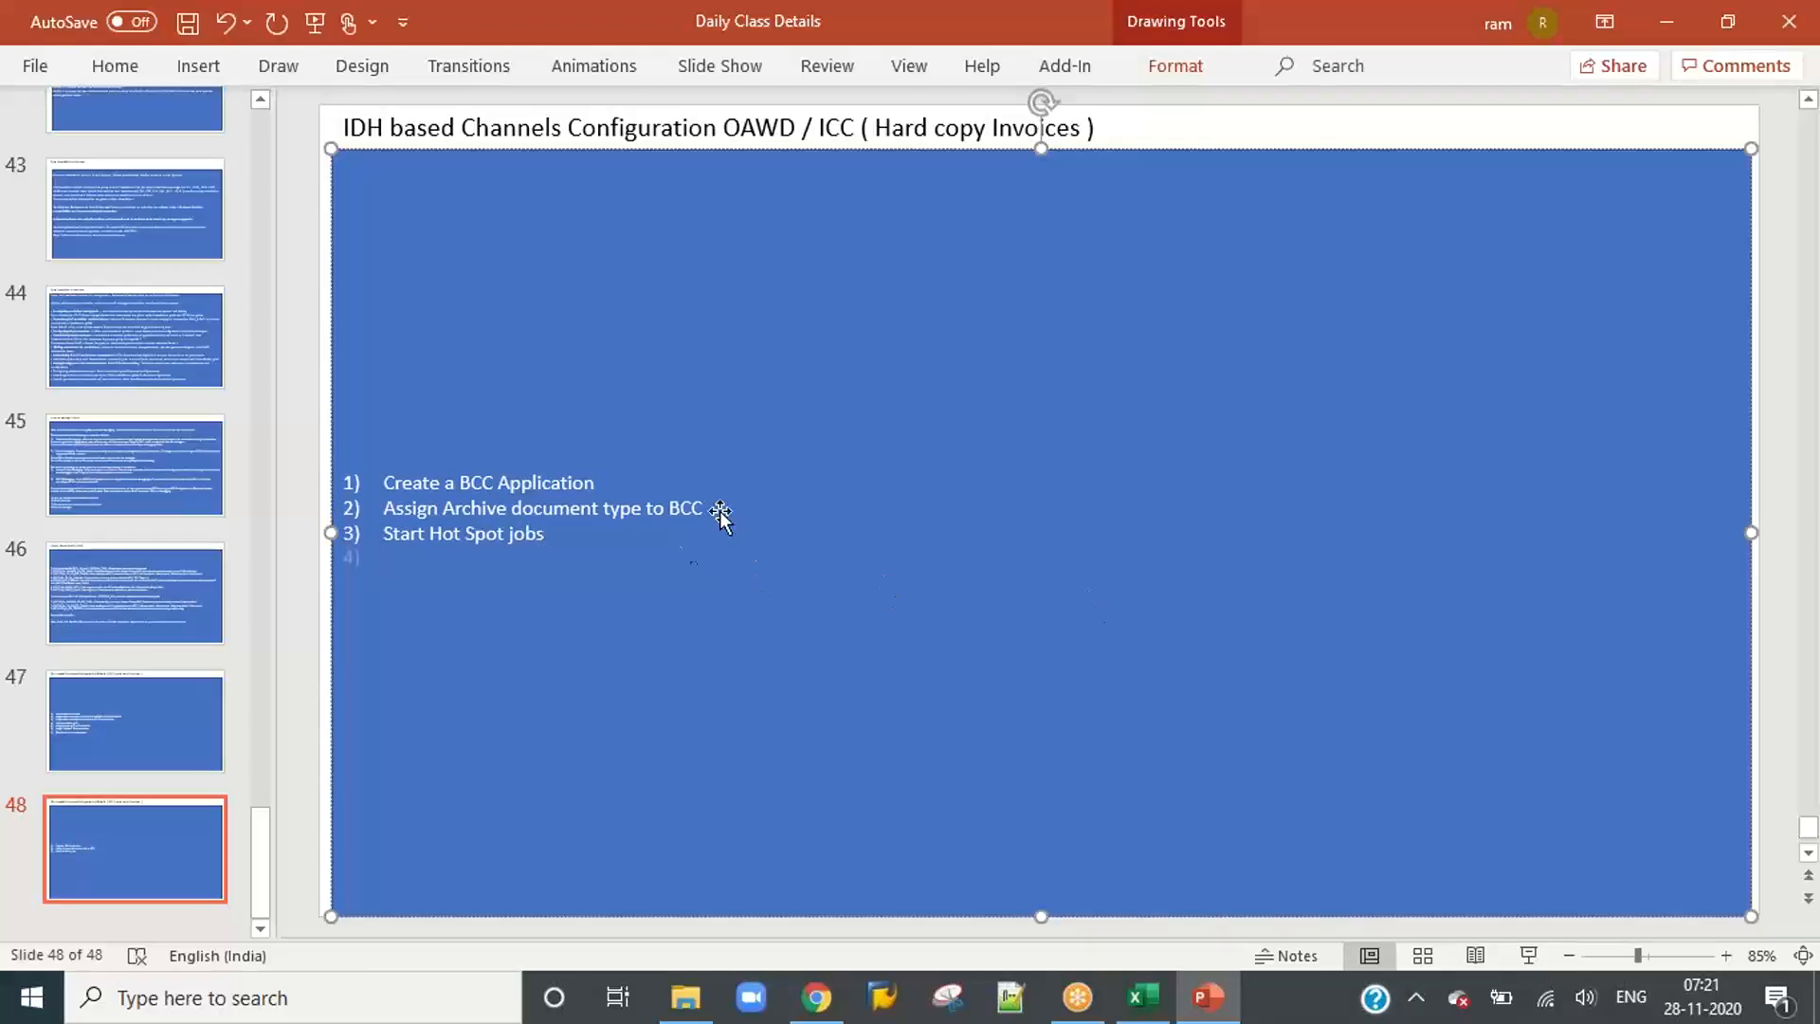
Step: Insert a new list item 3, "Company Code Determination", between the archive document type item and "Start Hot Spot jobs"
{"action": "left_click_drag", "start_coordinate": [720, 509], "coordinate": [708, 512]}
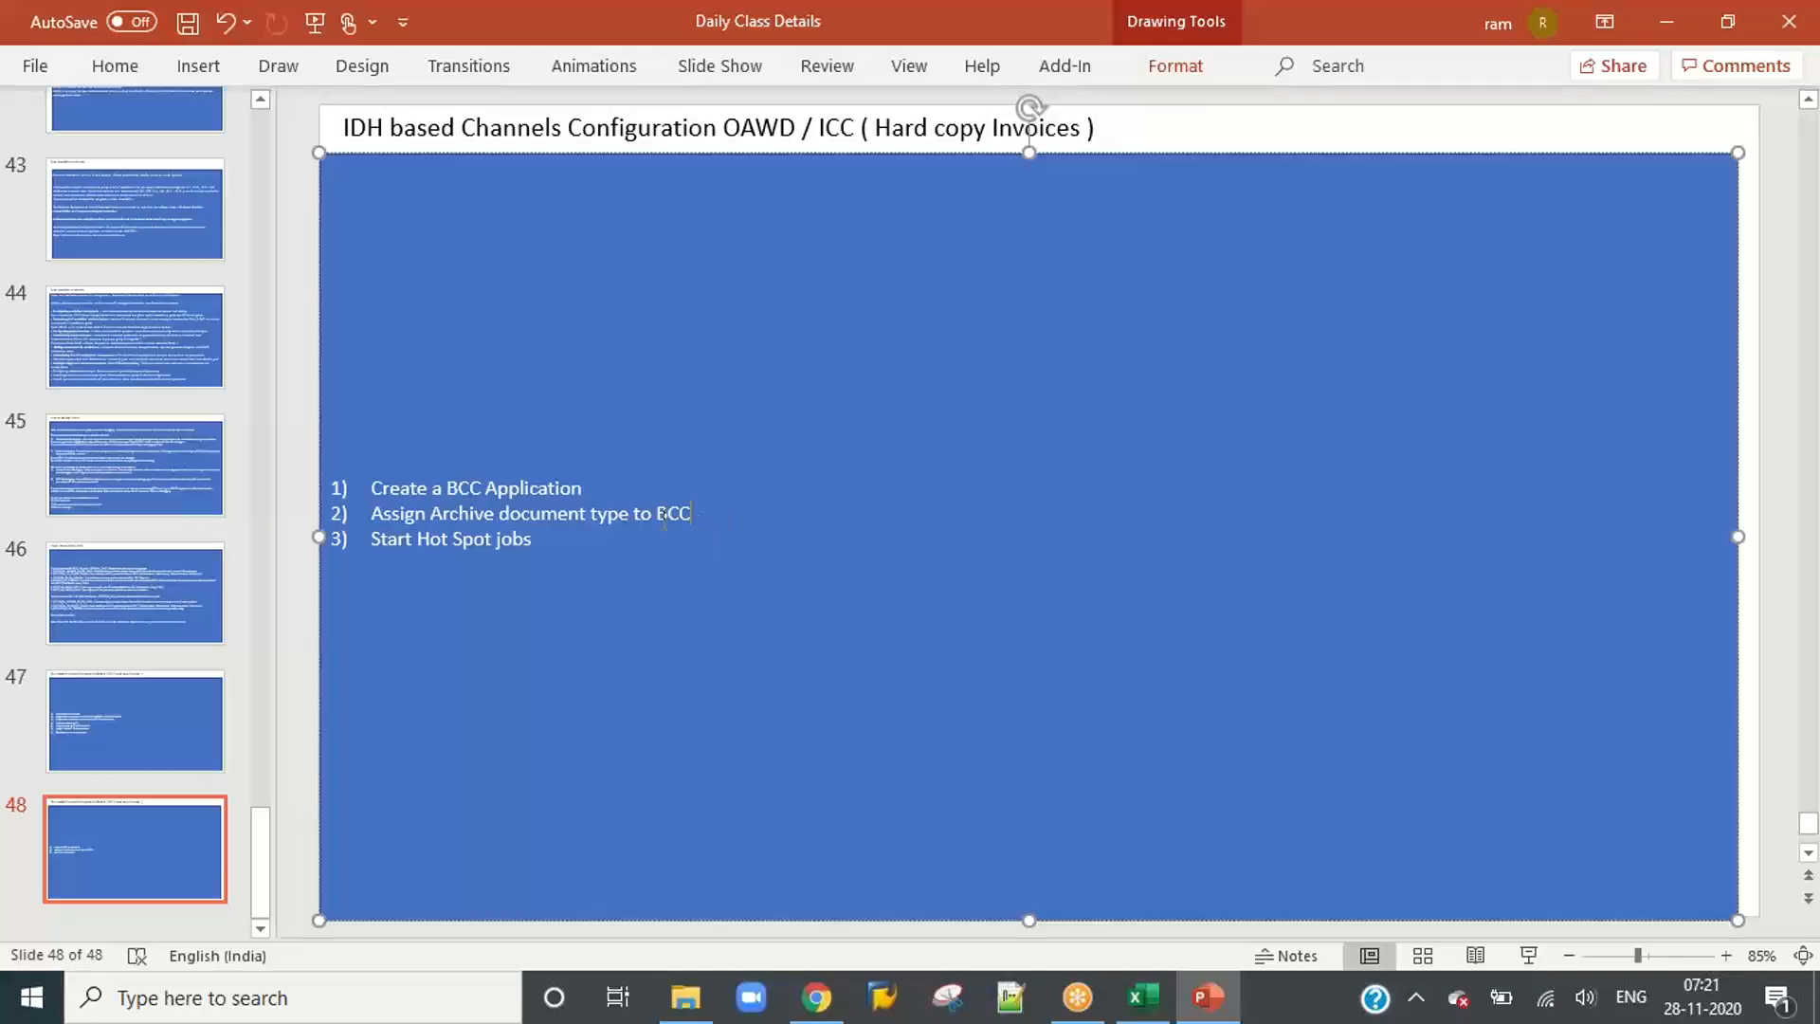
{"action": "left_click_drag", "start_coordinate": [807, 230], "coordinate": [816, 223]}
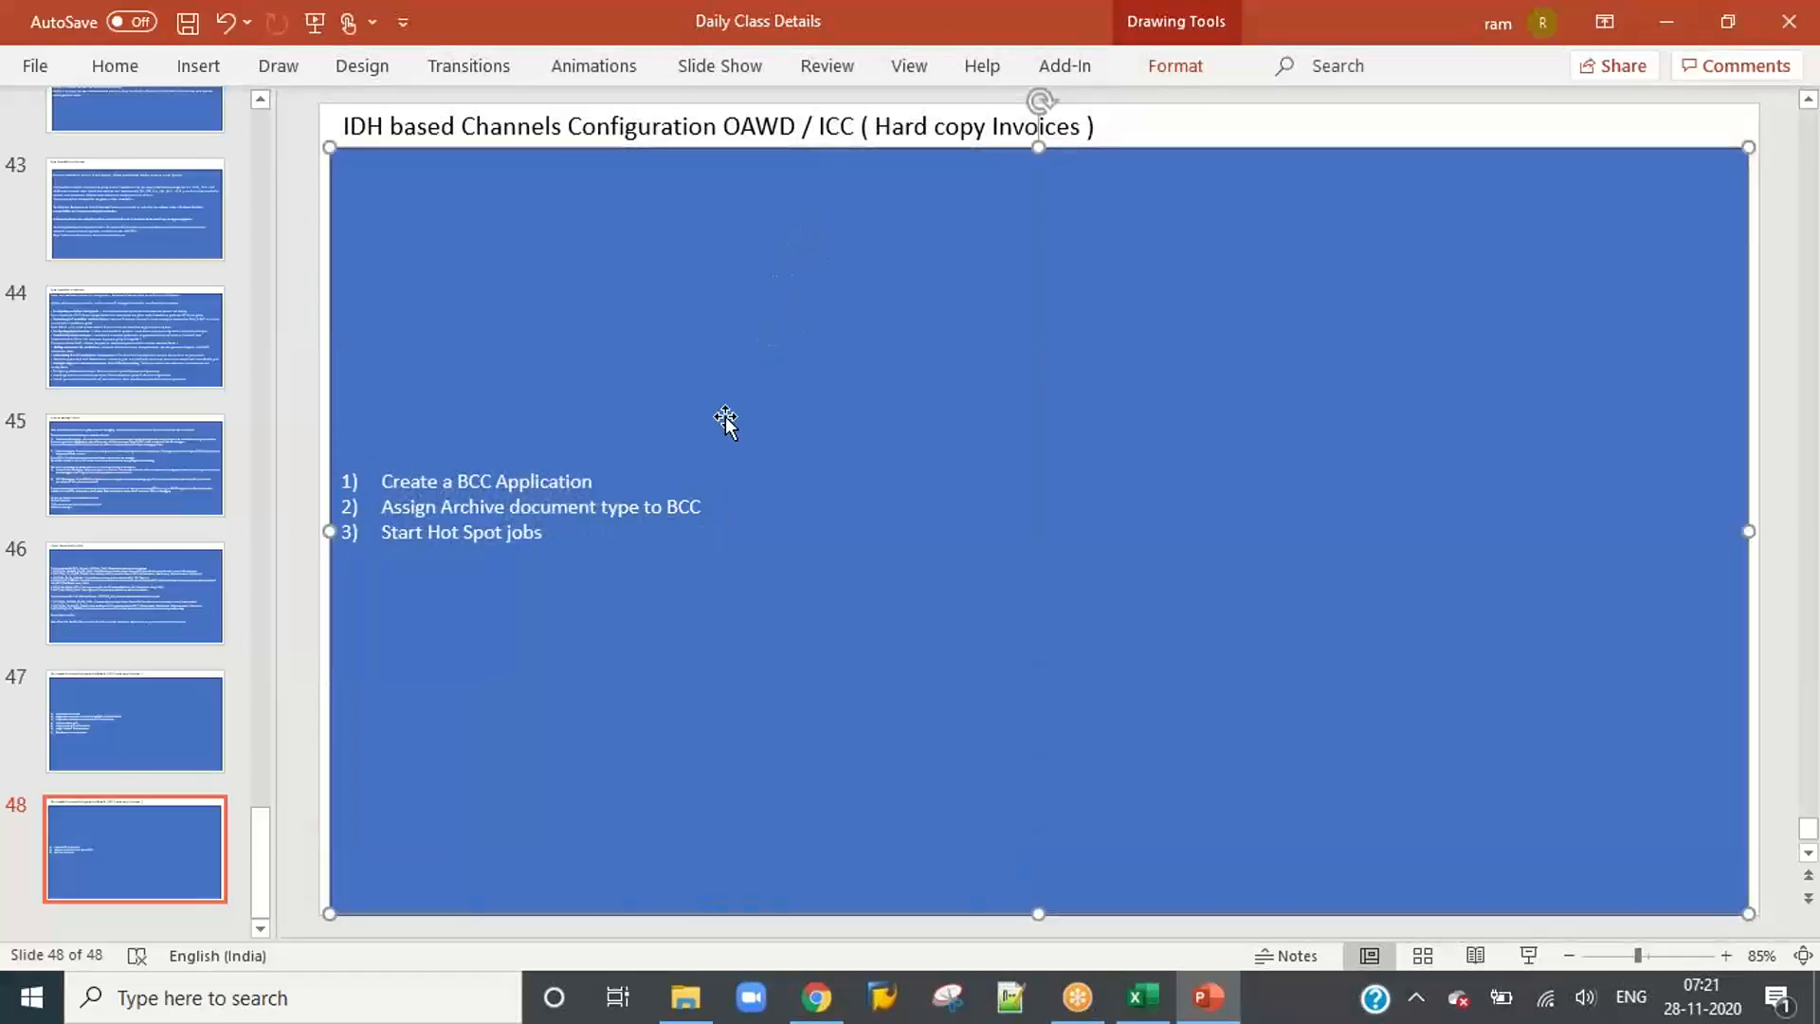
{"action": "left_click", "coordinate": [684, 509]}
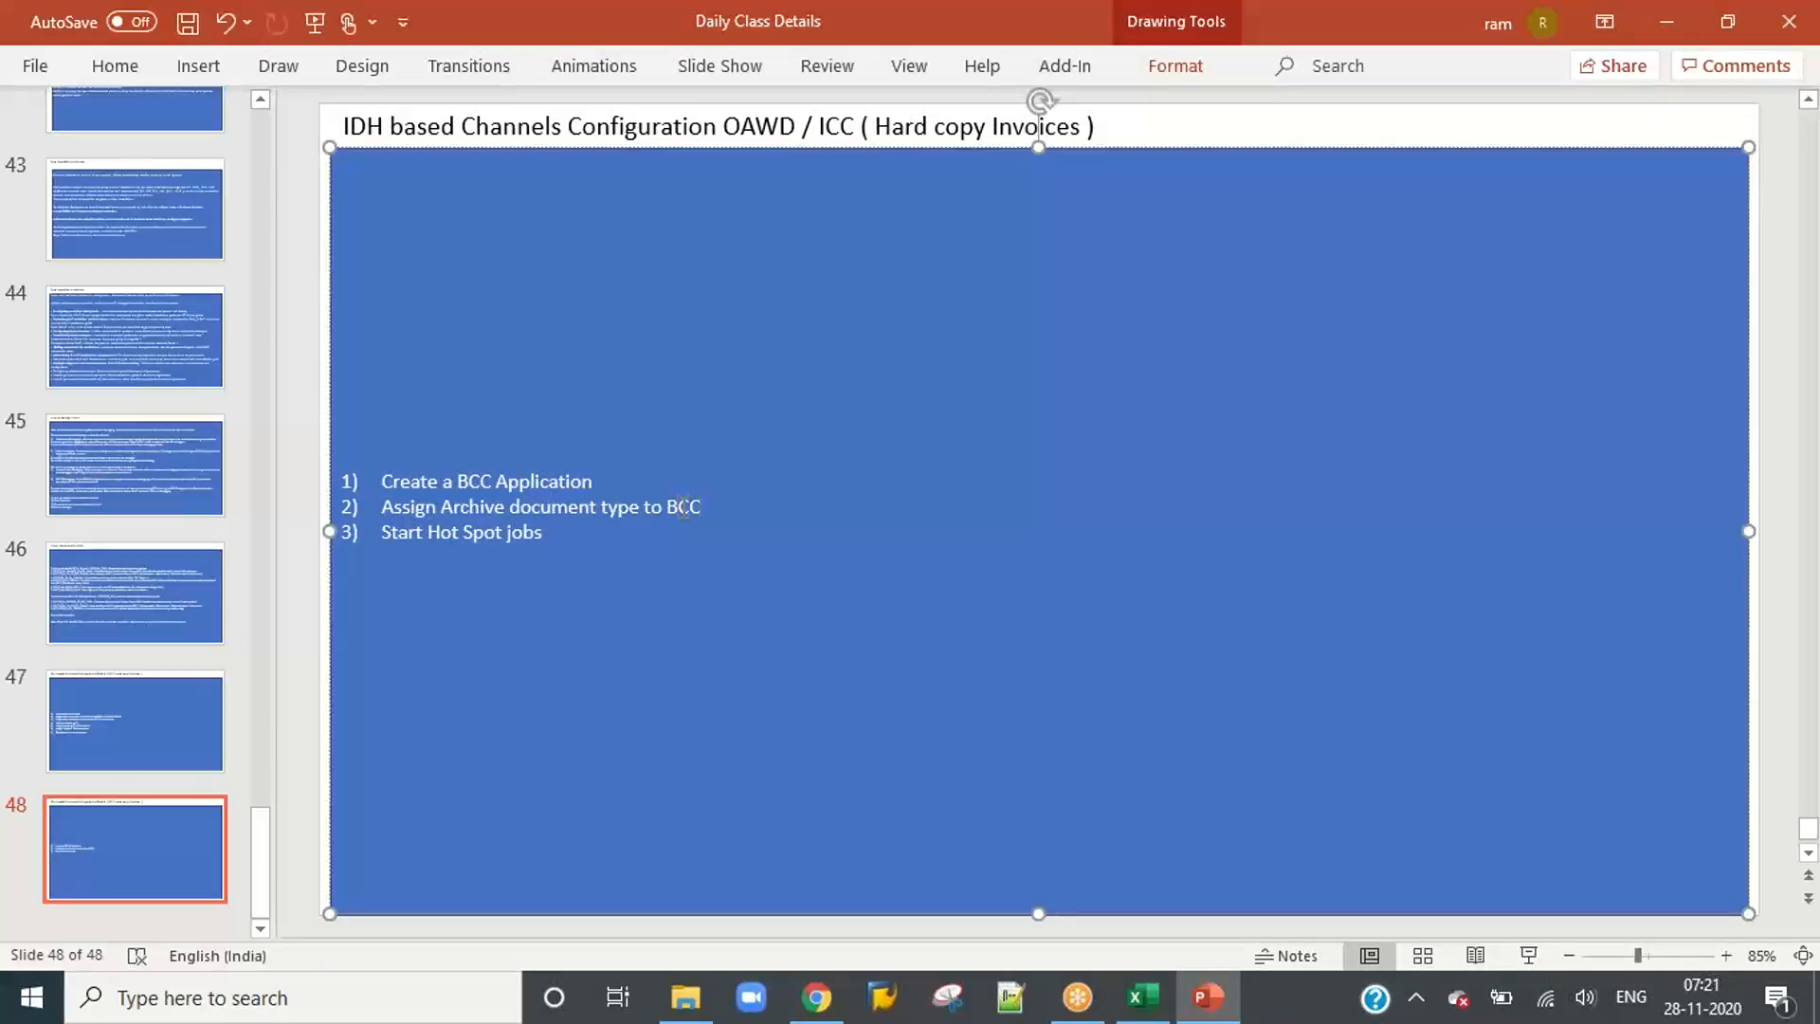
{"action": "key", "text": "Return"}
{"action": "type", "text": "Compa"}
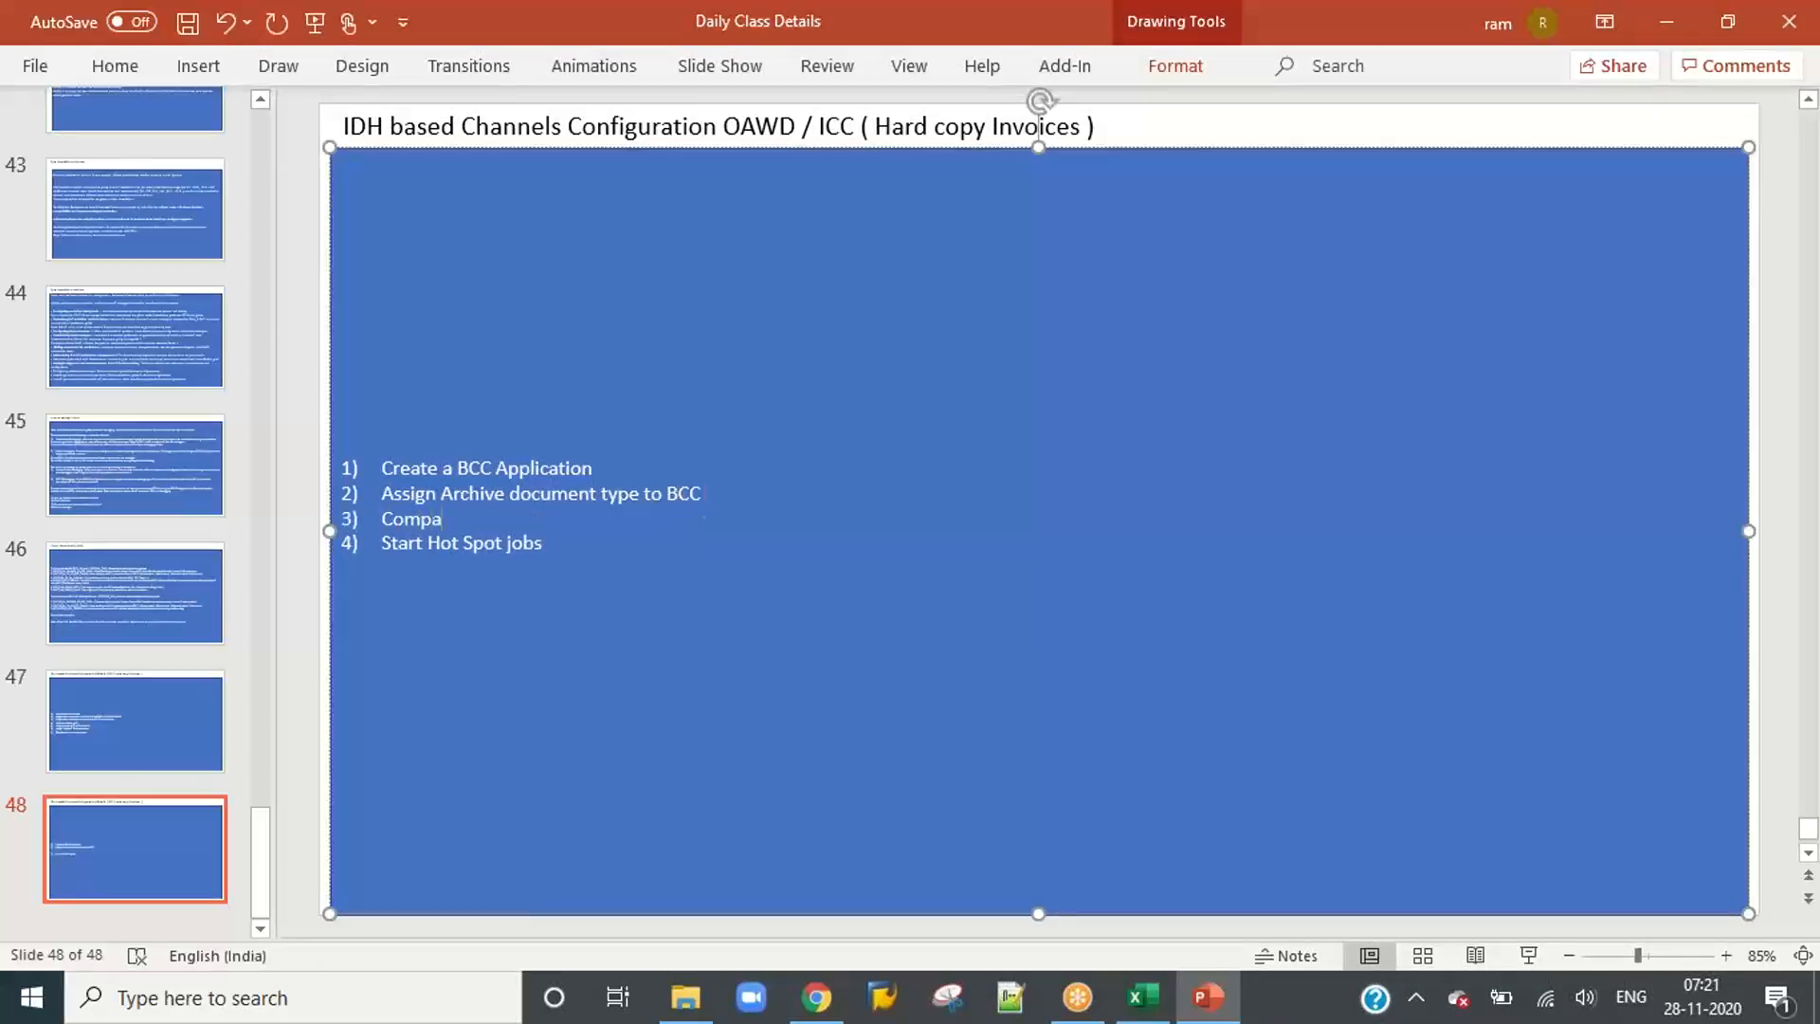
{"action": "type", "text": "ny Code Determination"}
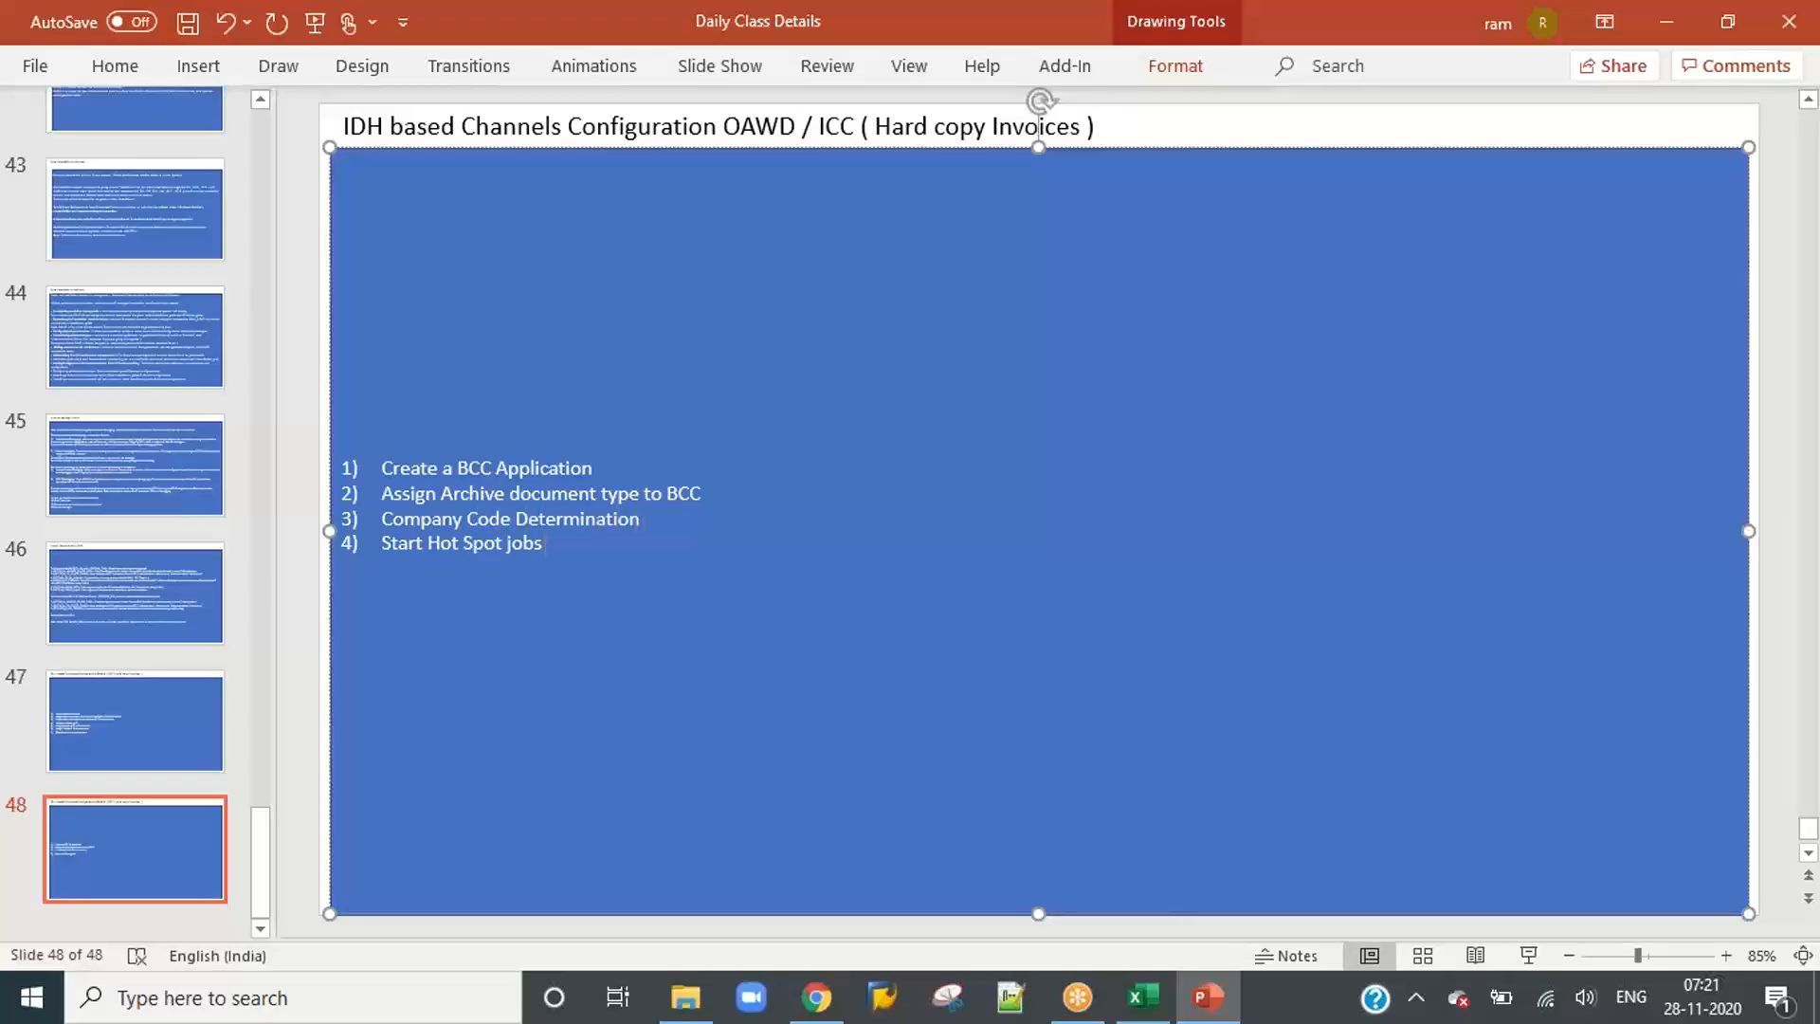
Step: Add list item 5, "Vendor Determination", below "Start Hot Spot jobs" and begin a new line
{"action": "key", "text": "Return"}
{"action": "type", "text": "Vendor"}
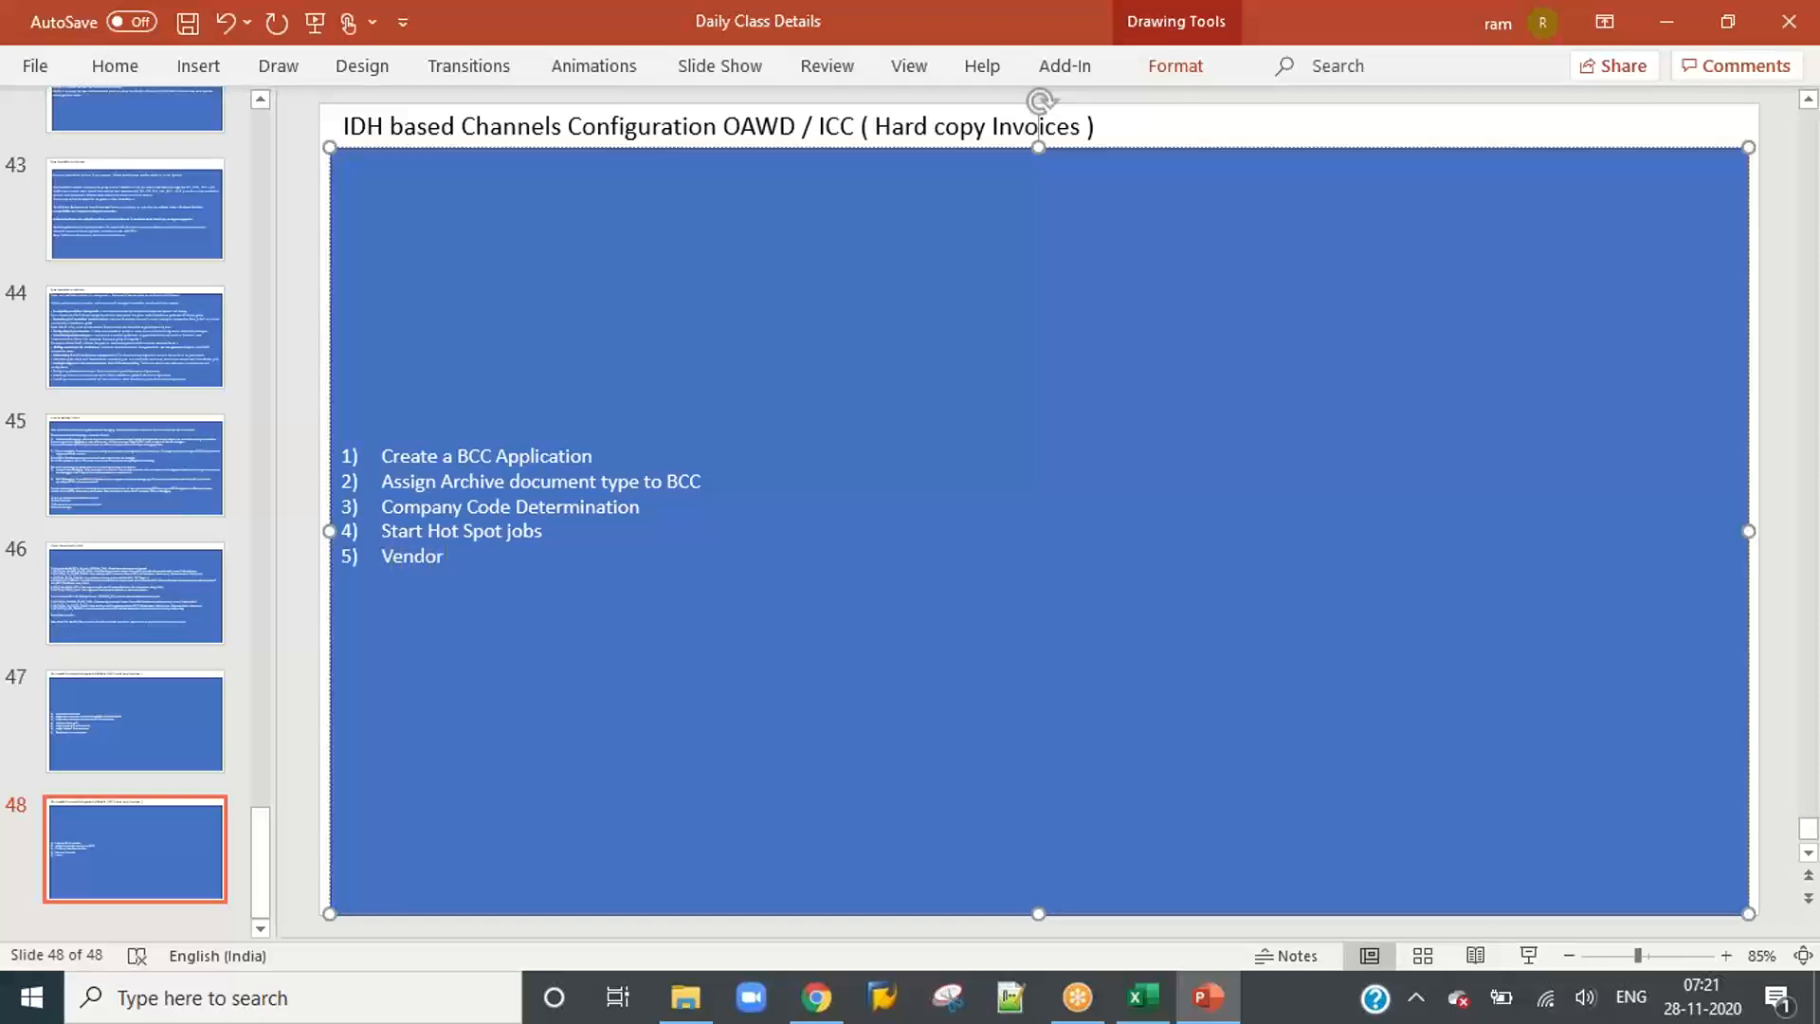
{"action": "type", "text": " Determination"}
{"action": "key", "text": "Return"}
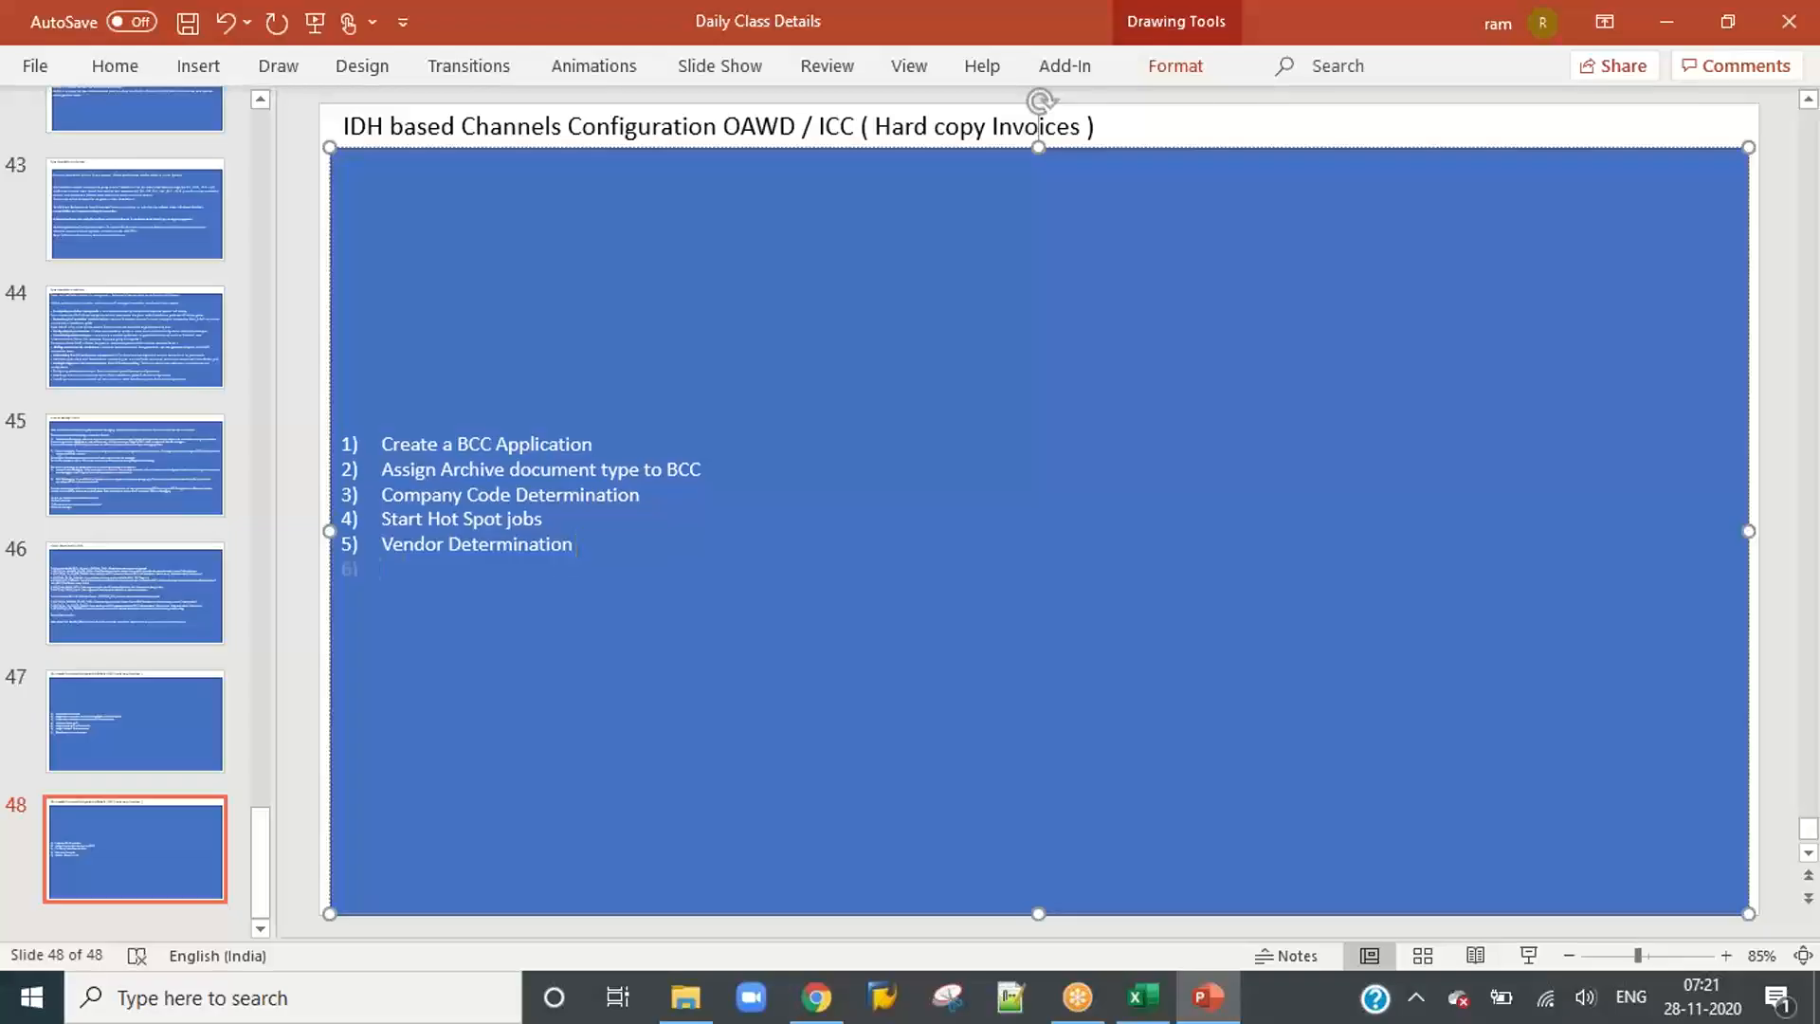
Step: Add list item 6, "Export application to SAP", and begin a new line below it
{"action": "type", "text": "Export apli"}
{"action": "key", "text": "BackSpace"}
{"action": "type", "text": "lication"}
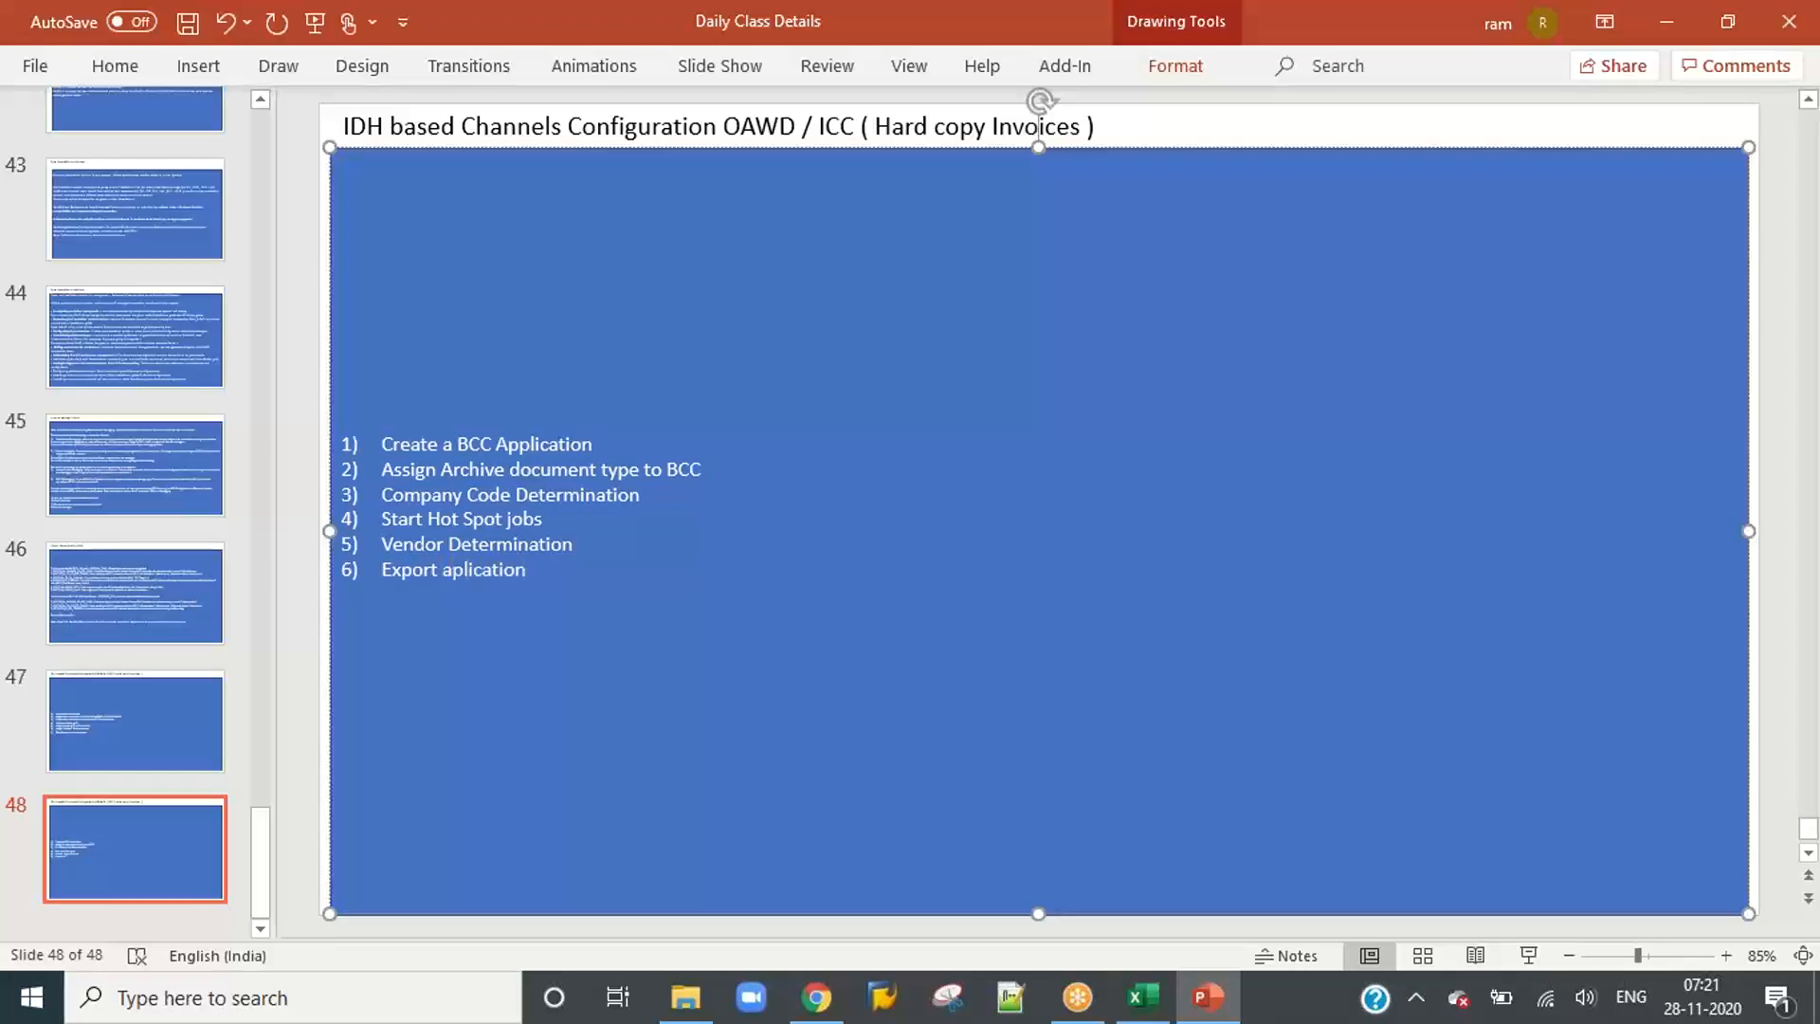
{"action": "type", "text": " to SAP"}
{"action": "key", "text": "Return"}
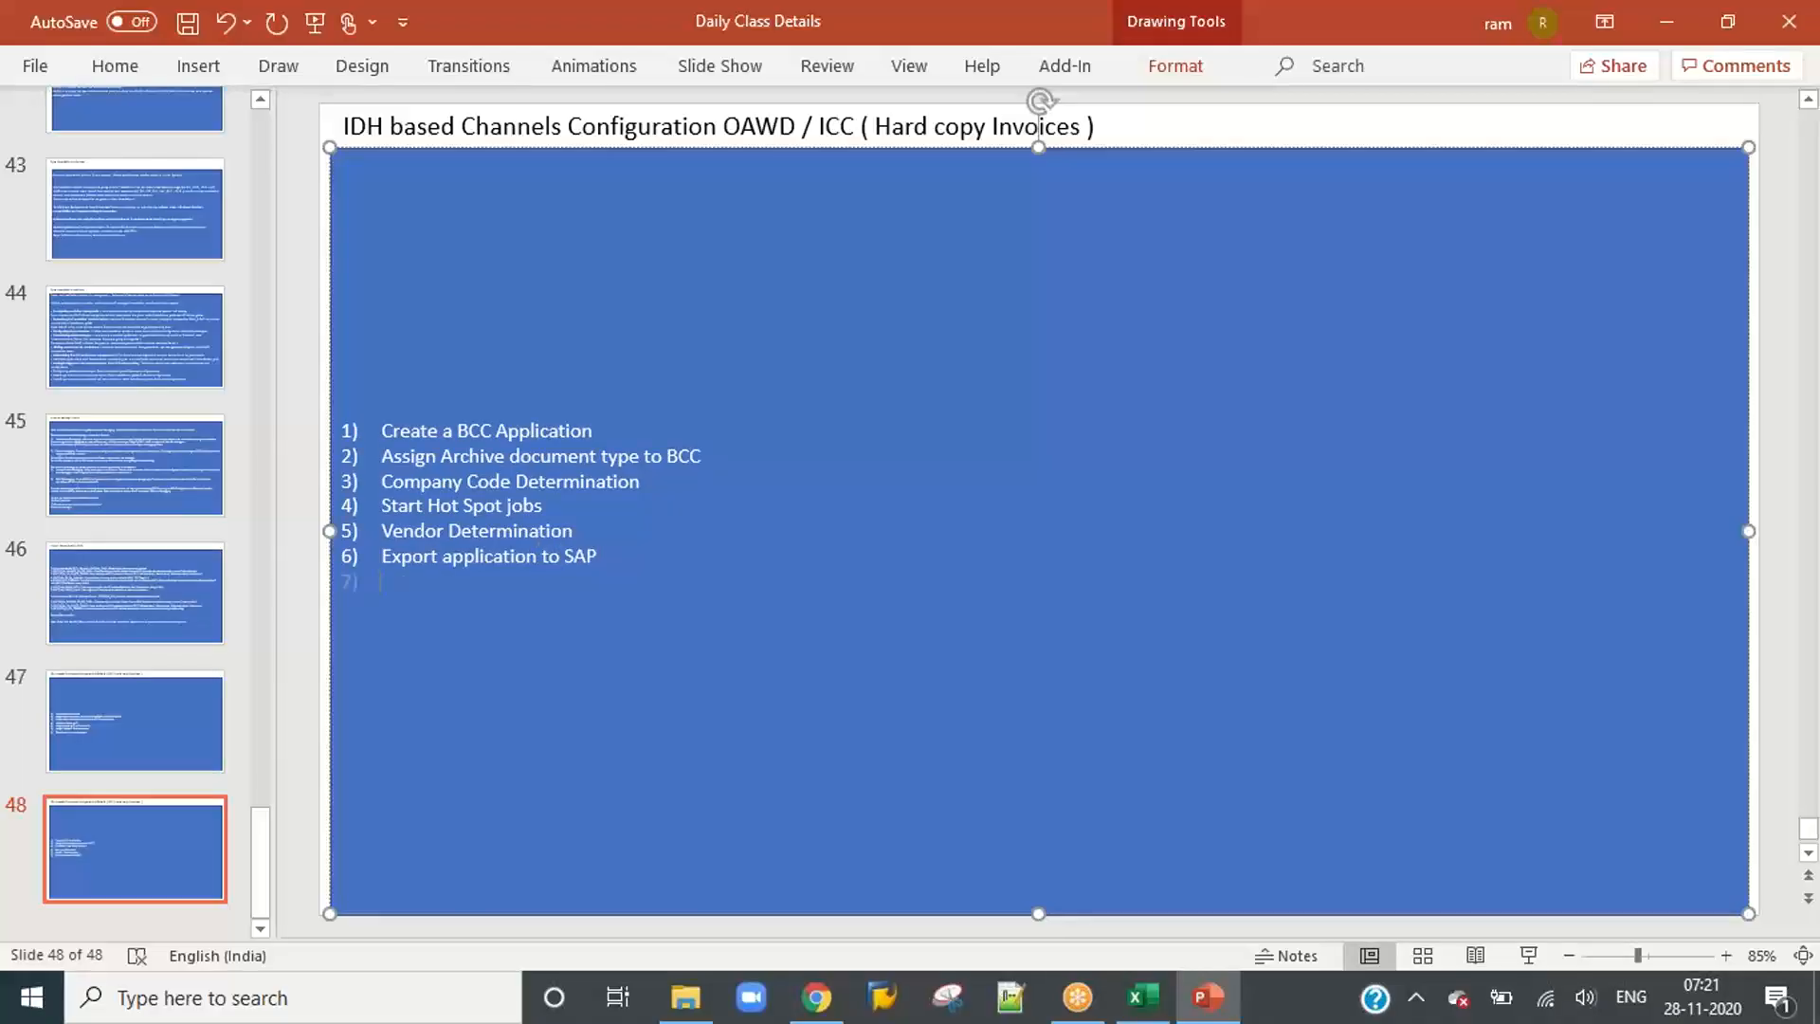
Step: Add list item 7, "Training of Invoices", and begin a new line below it
{"action": "type", "text": "Training of Invoices"}
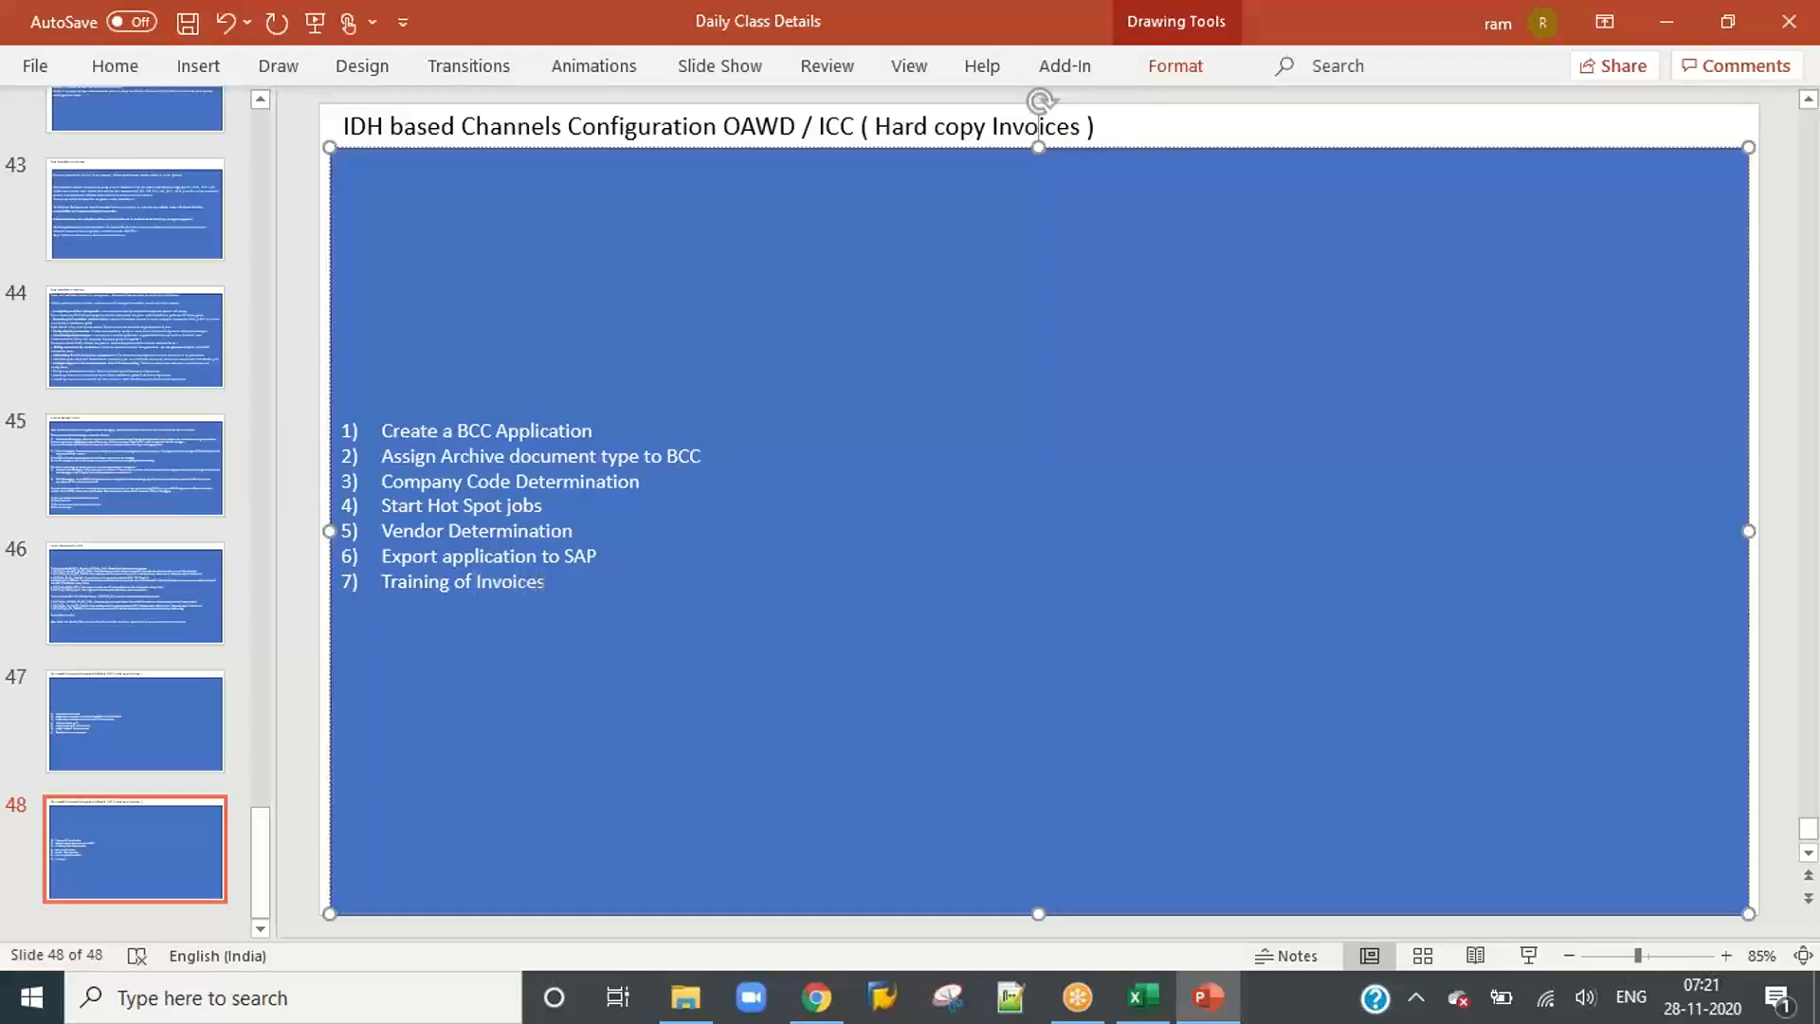
{"action": "key", "text": "Return"}
Step: Add list item 8, "Exporting application from Development system to Others"
{"action": "type", "text": "E"}
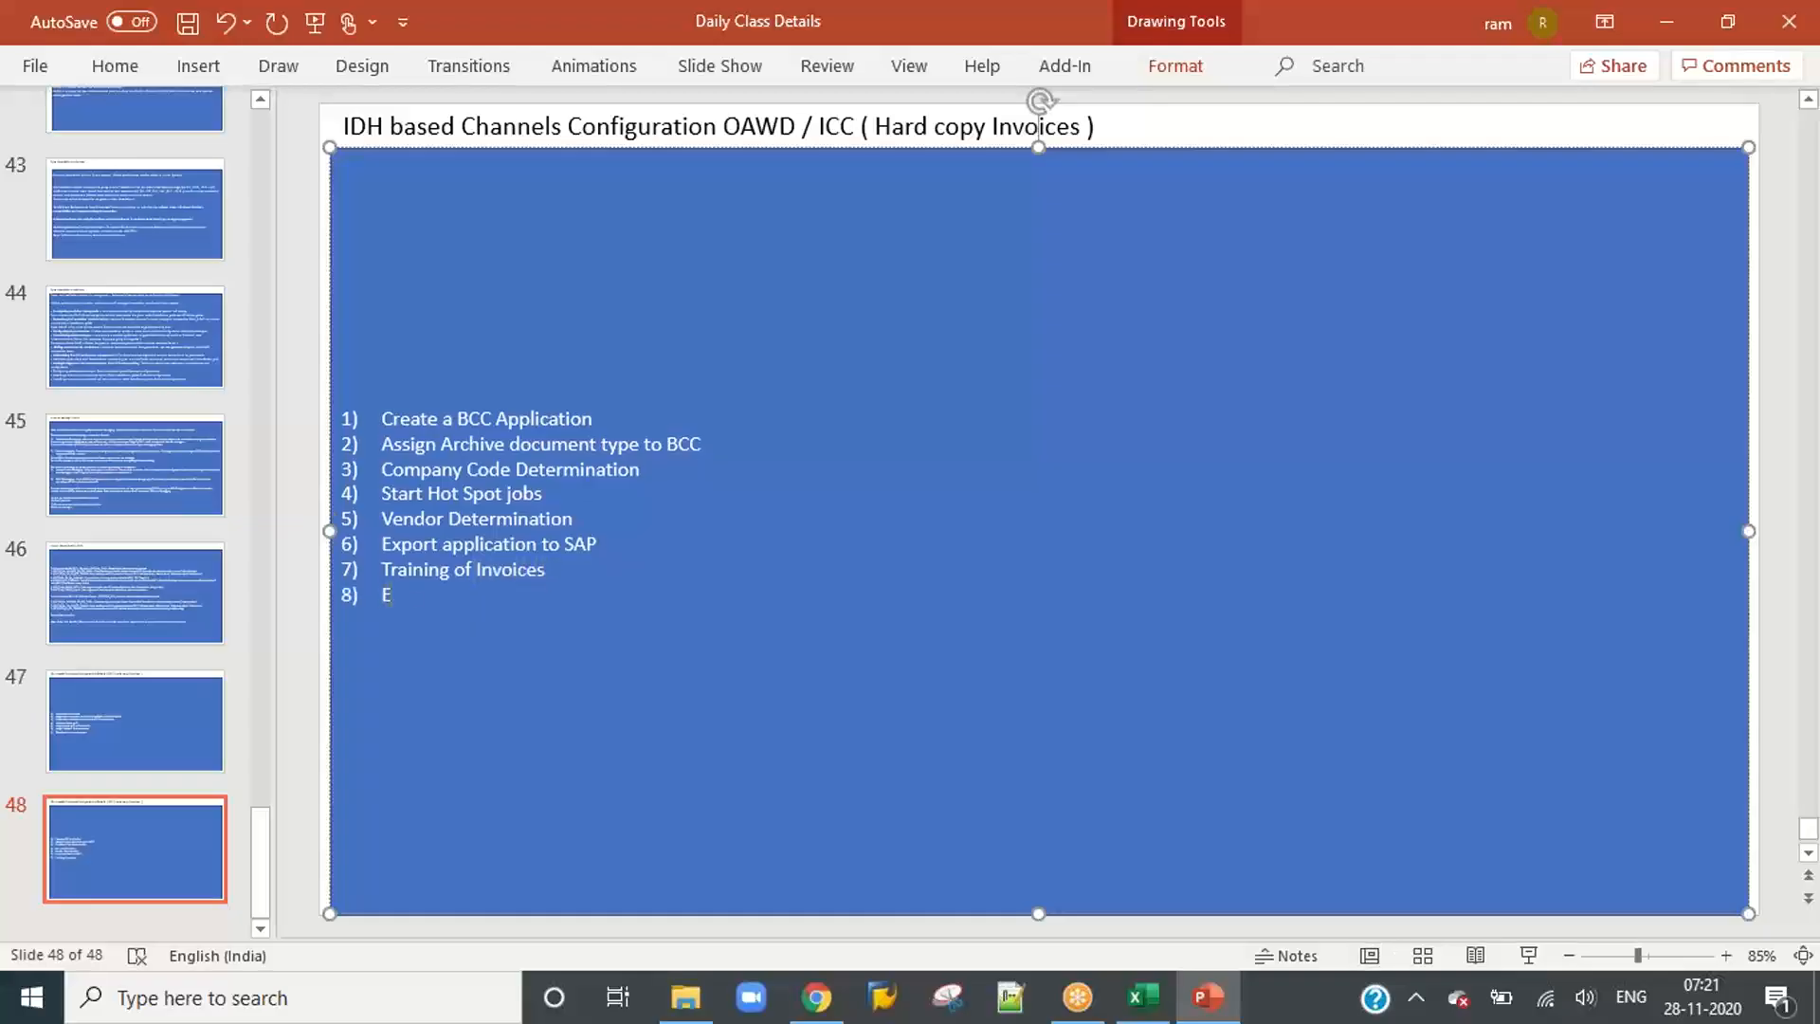
{"action": "type", "text": "xporti"}
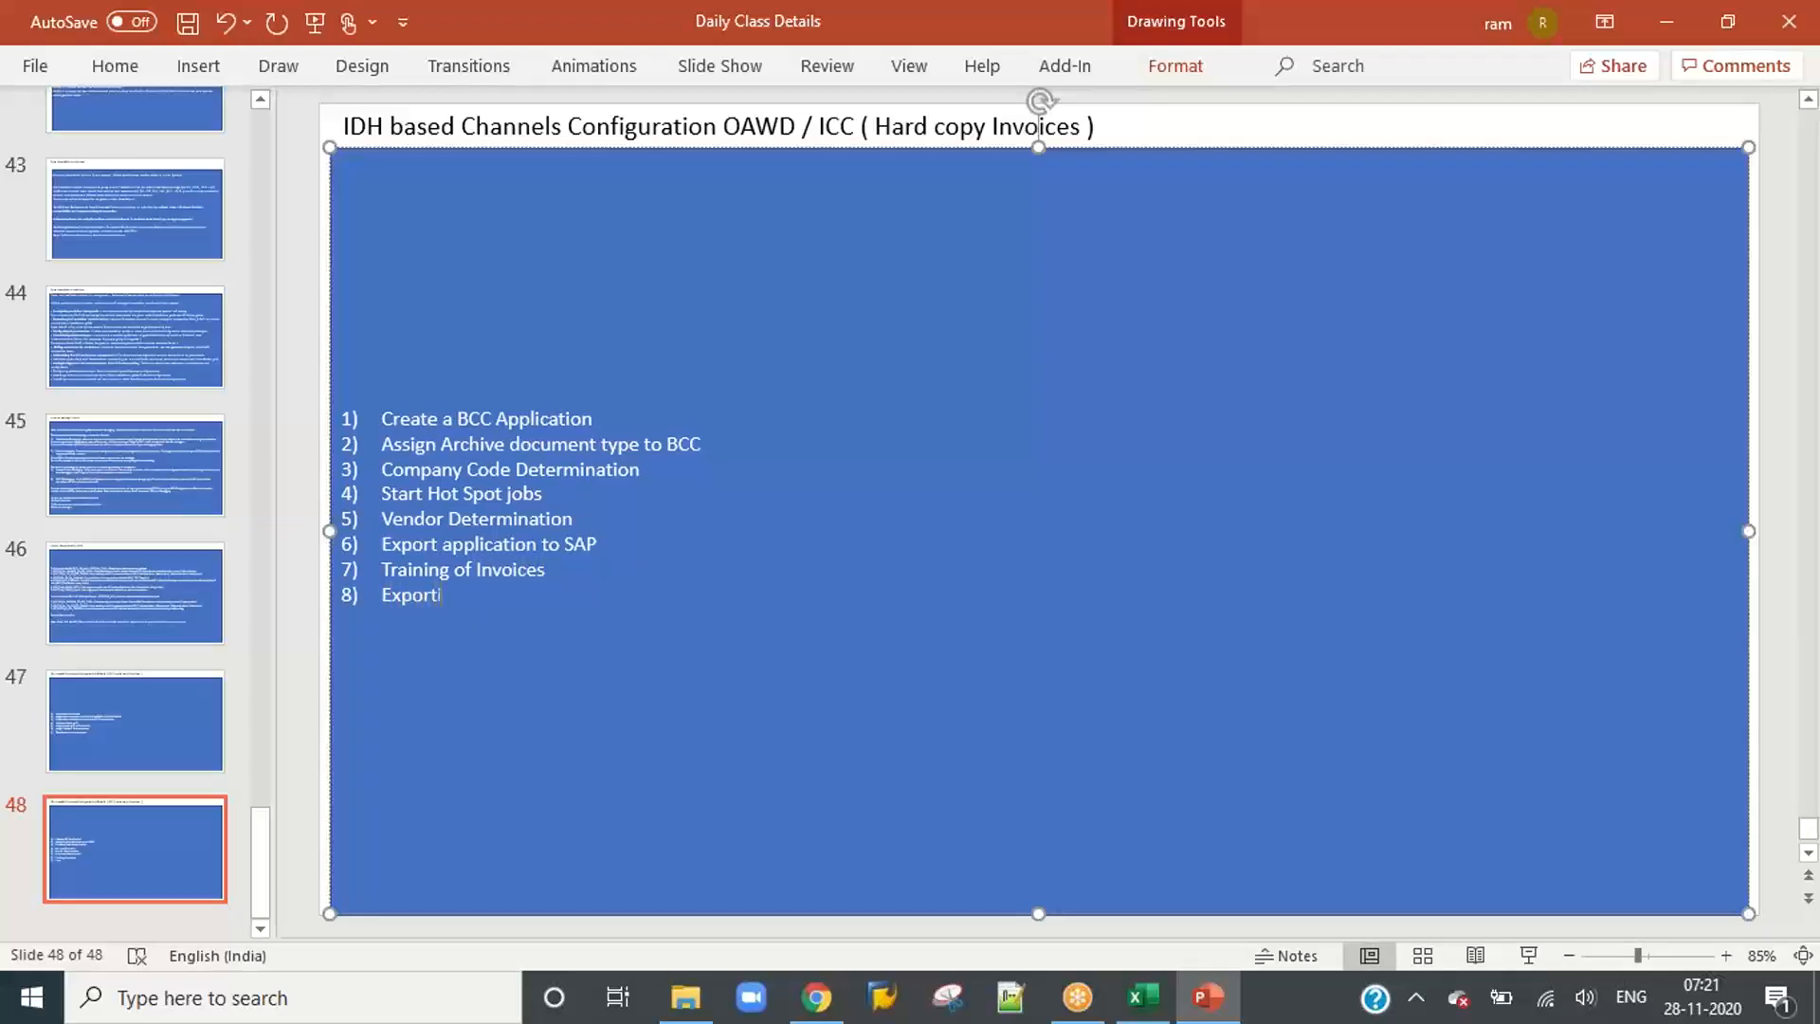
{"action": "type", "text": "ng application from Develop"}
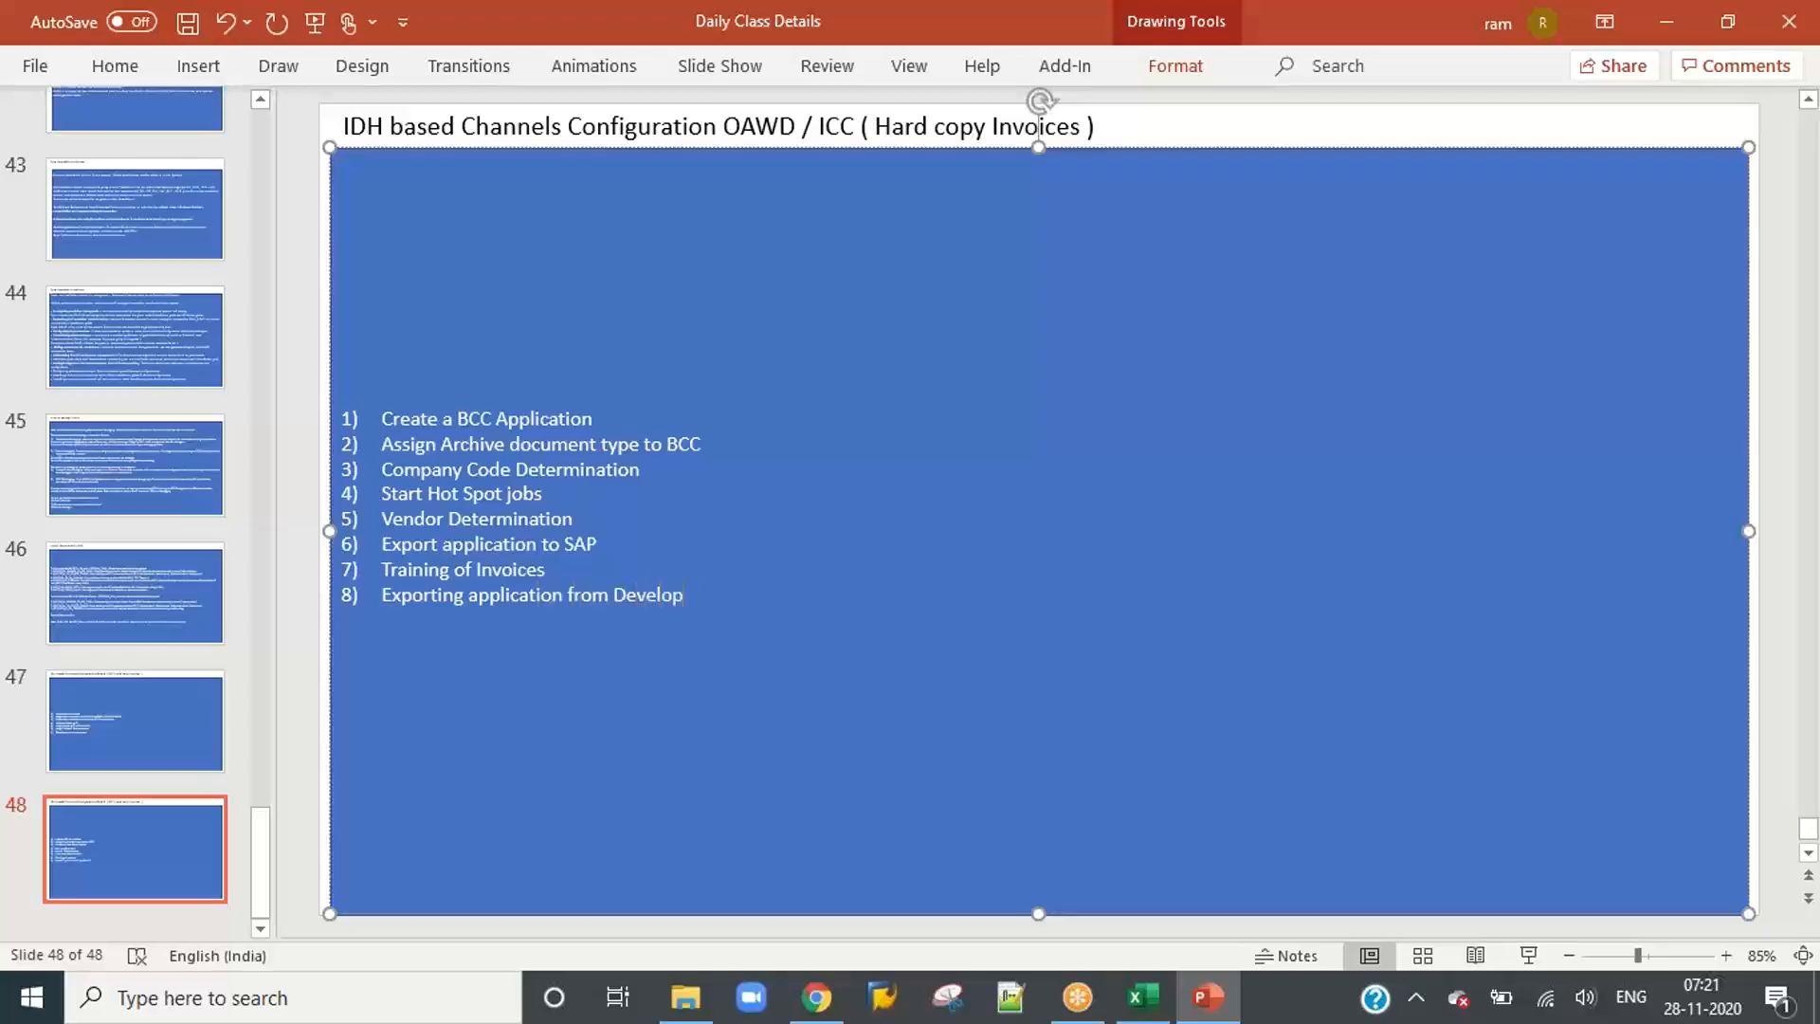
{"action": "type", "text": "ment system to Other"}
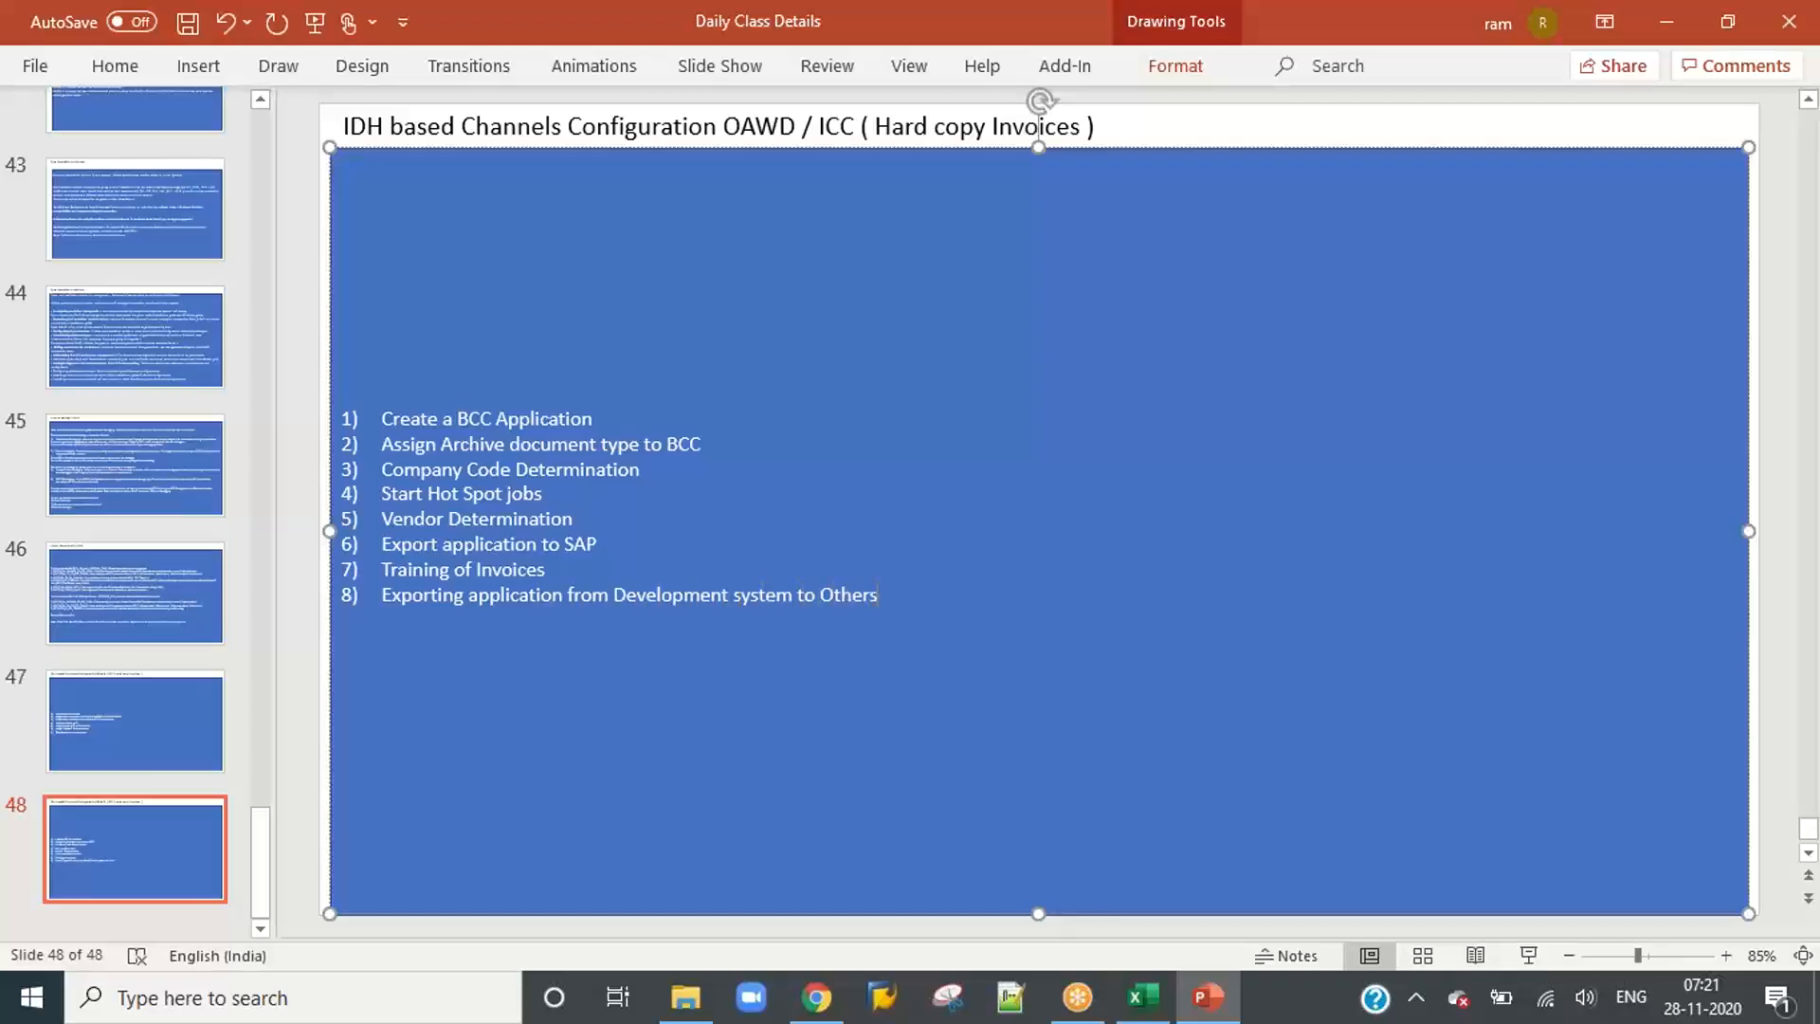
{"action": "type", "text": " Systems"}
Step: Complete list item 8 as "Exporting application from Development system to Other Systems" and begin a new line below it
{"action": "key", "text": "Return"}
Step: Add list item 9, "Exporting Learning data from Development system to other systems", and go back to slide 47
{"action": "type", "text": "ex"}
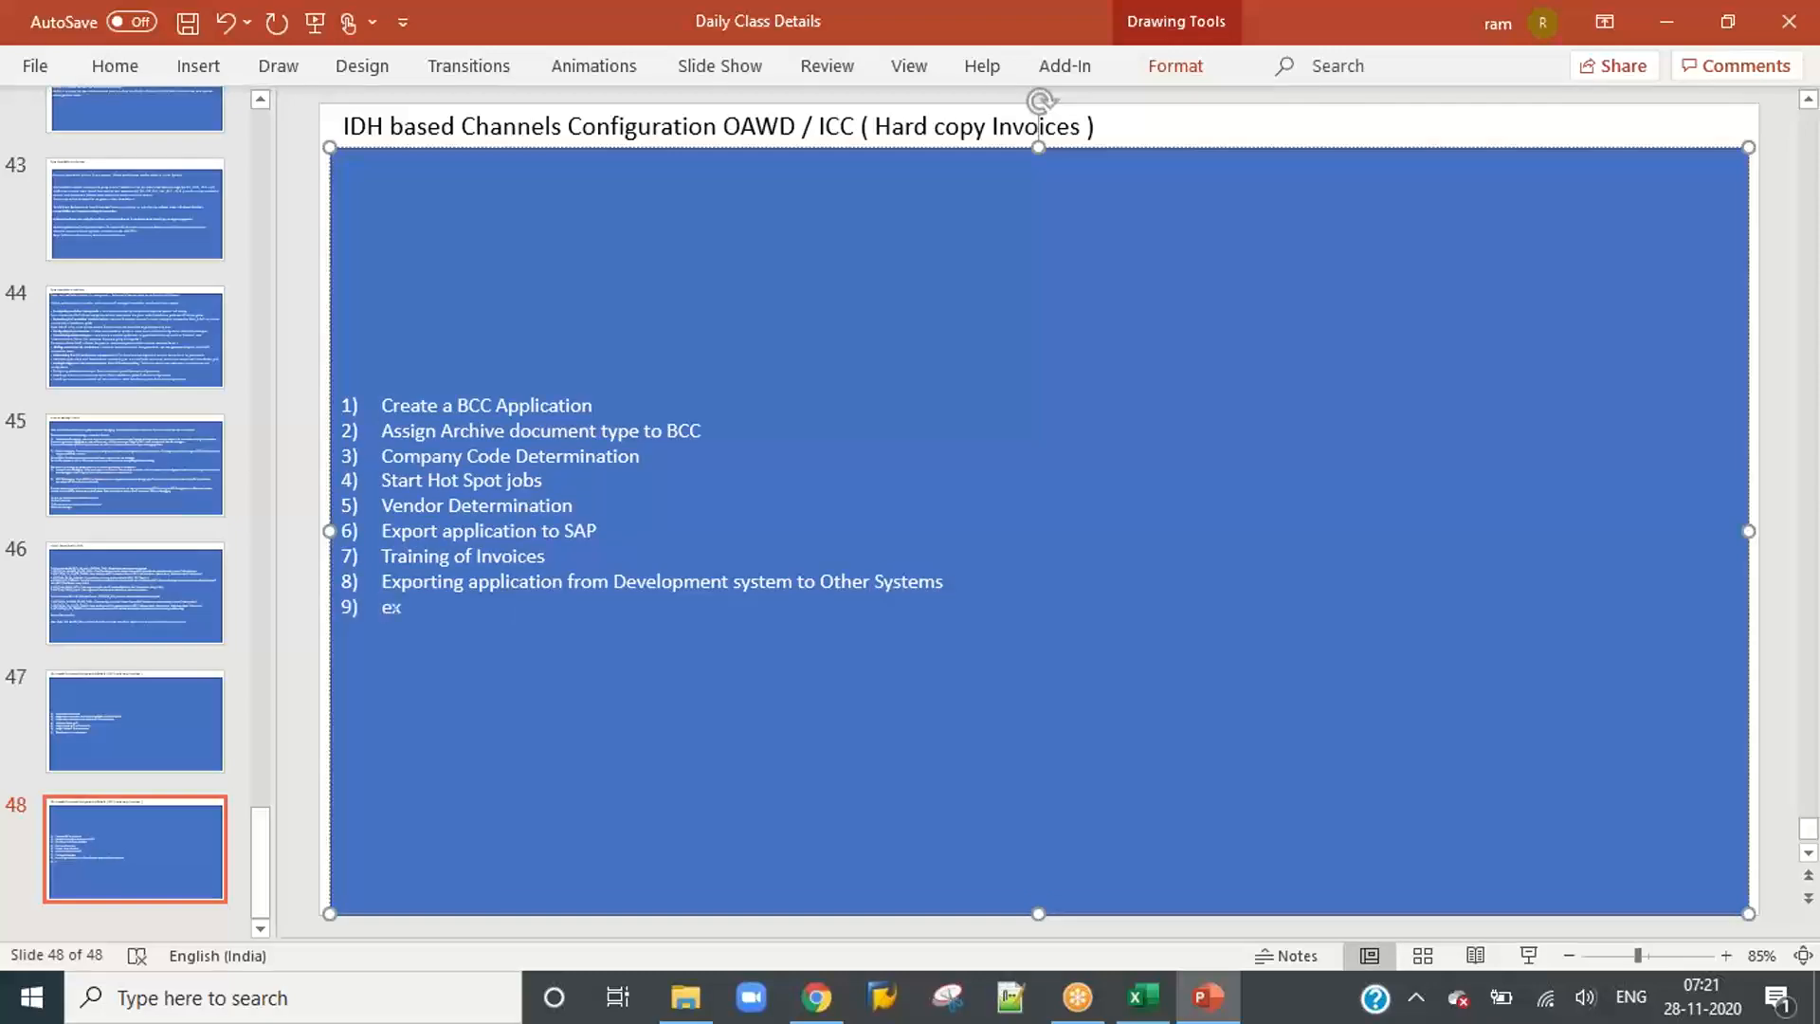
{"action": "type", "text": "p"}
{"action": "key", "text": "BackSpace"}
{"action": "key", "text": "BackSpace"}
{"action": "key", "text": "BackSpace"}
{"action": "type", "text": "Exporting Le"}
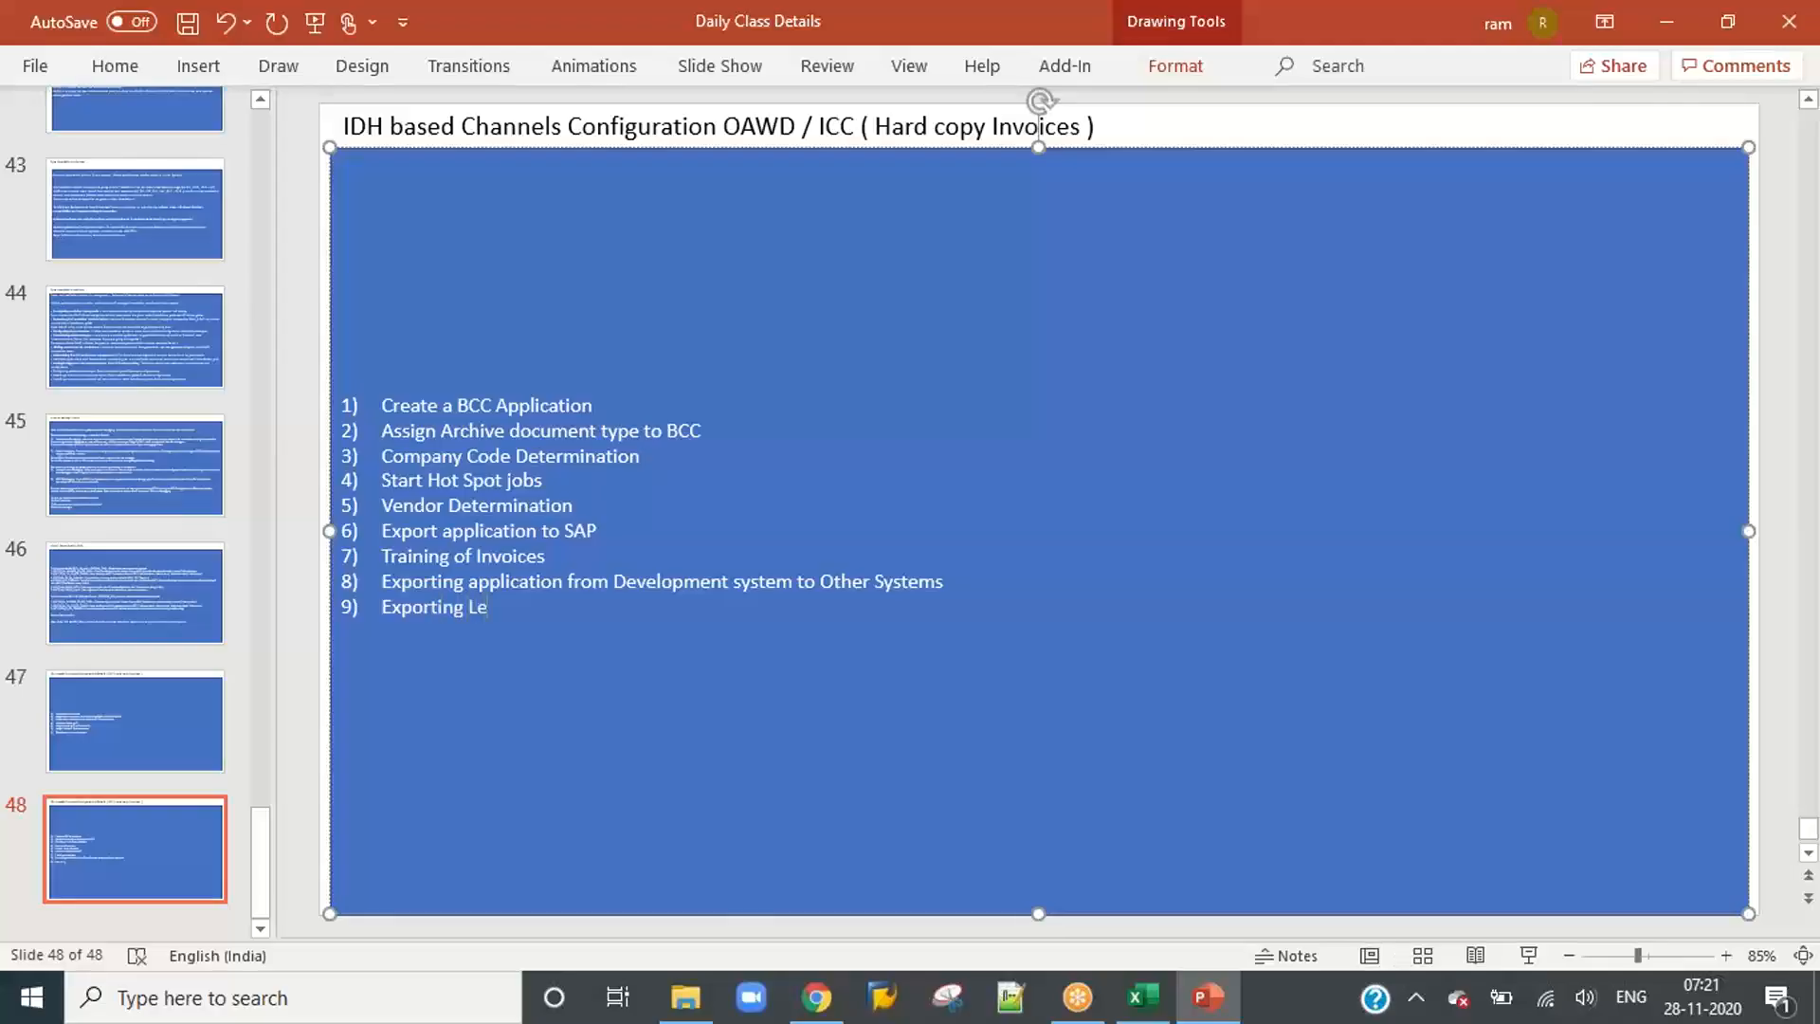
{"action": "type", "text": "arning data"}
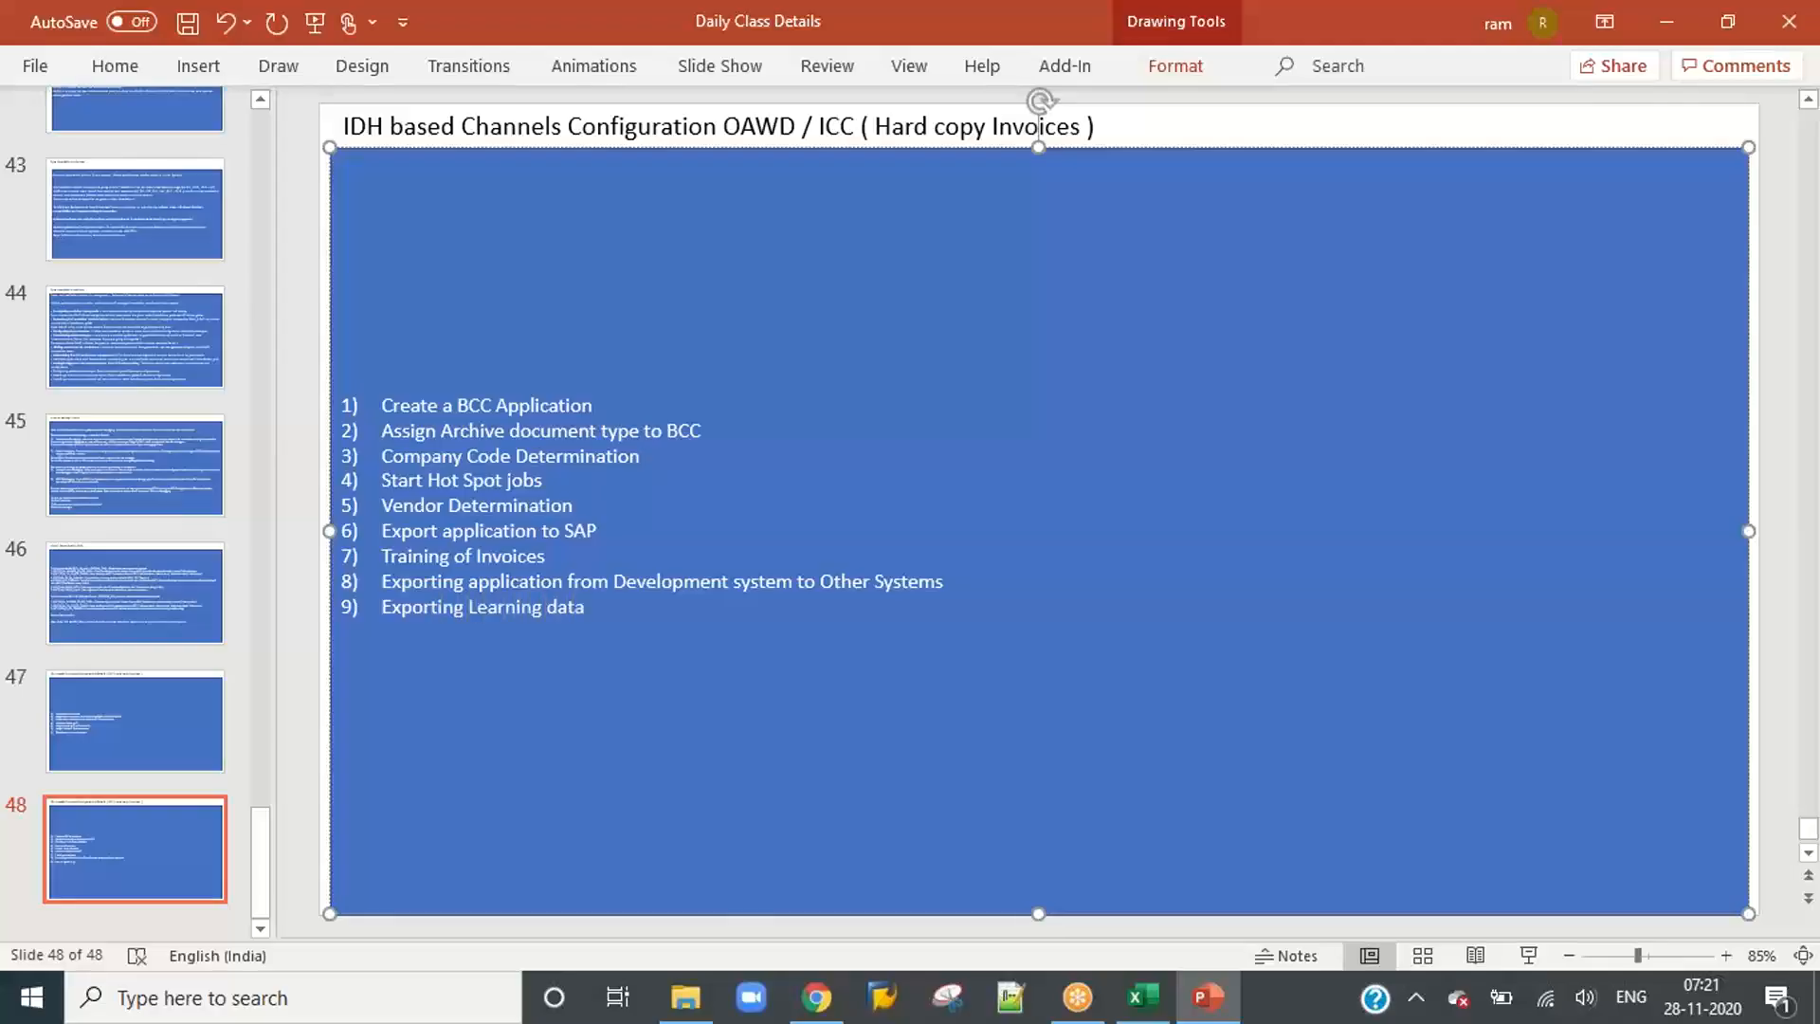
{"action": "type", "text": " from Development"}
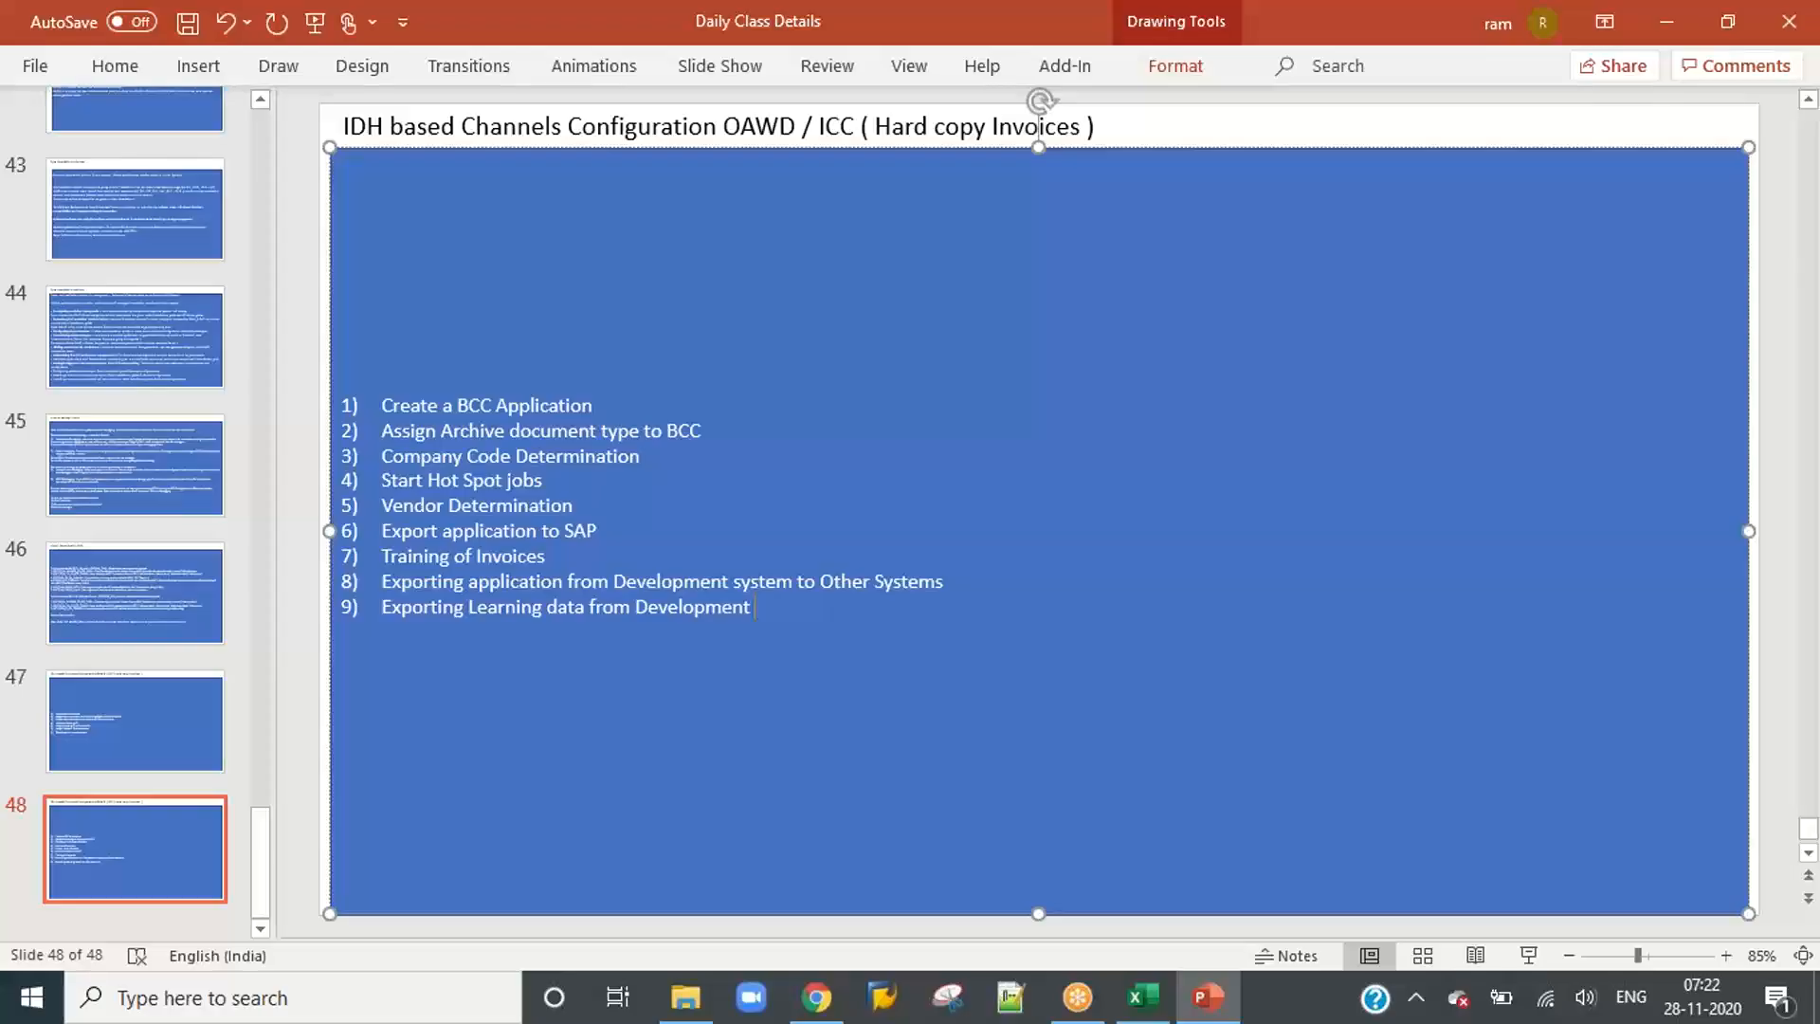
{"action": "type", "text": "system to other systems"}
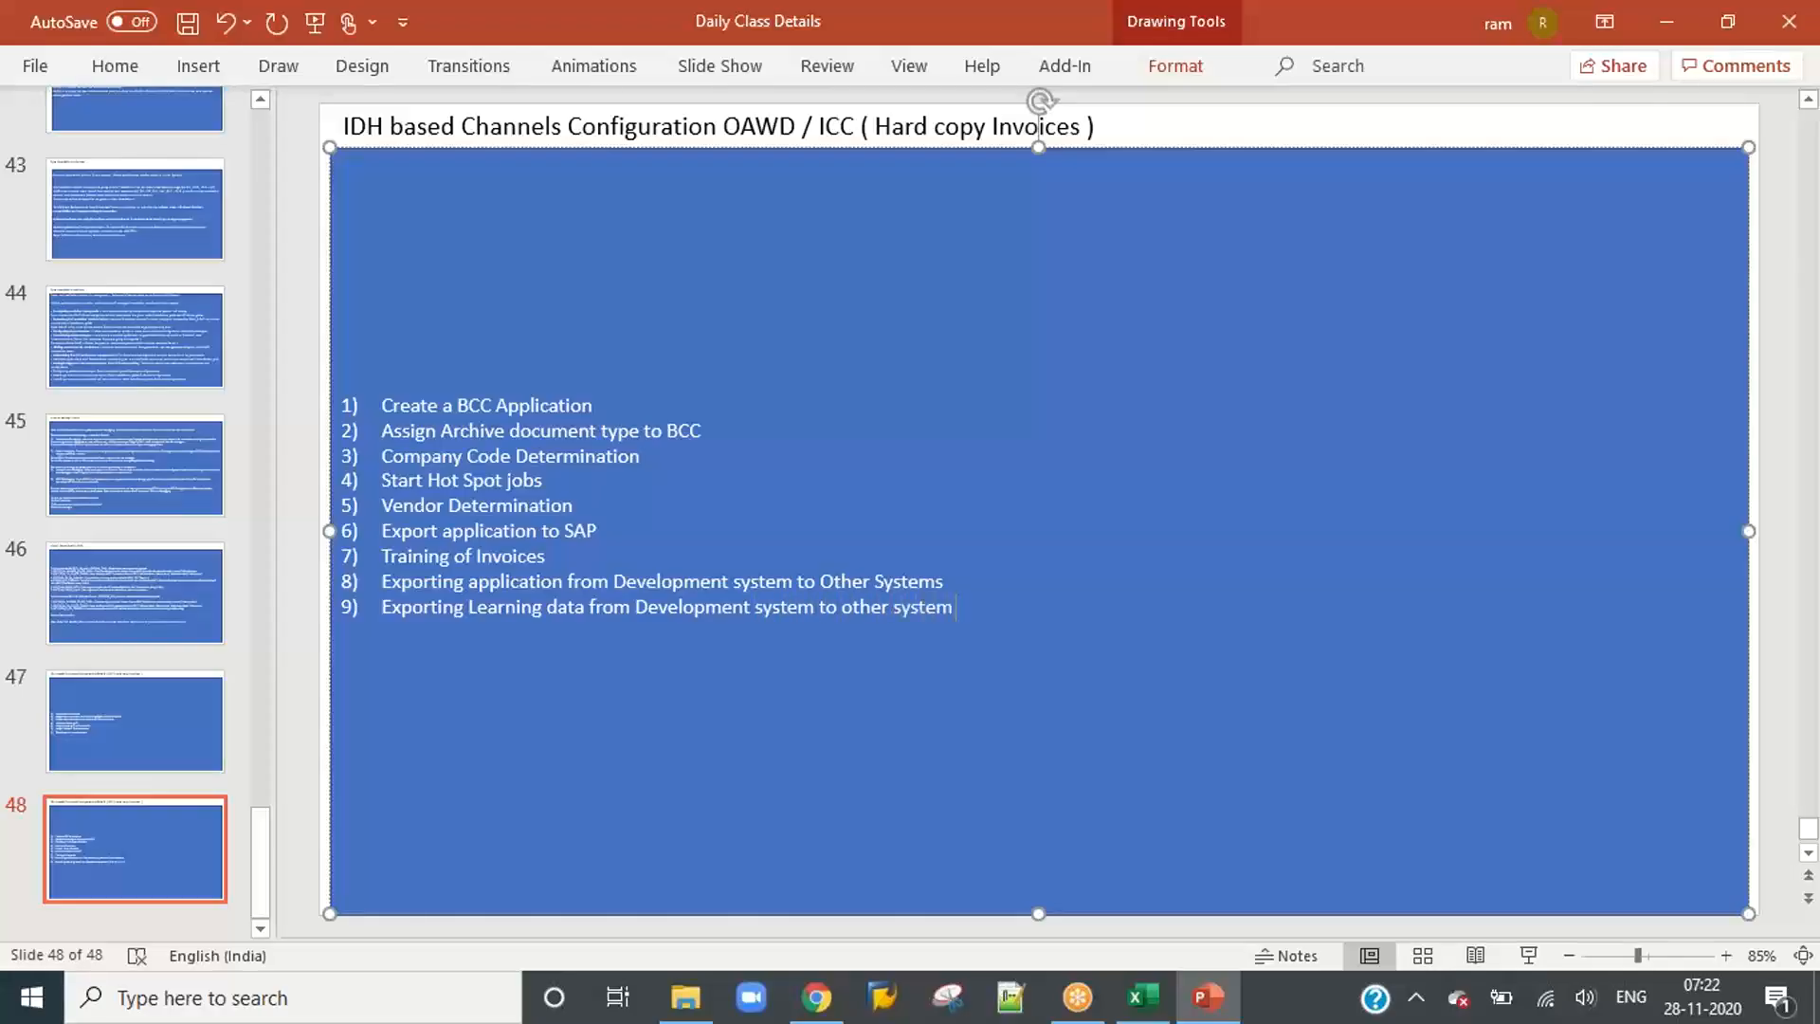
{"action": "left_click", "coordinate": [155, 723]}
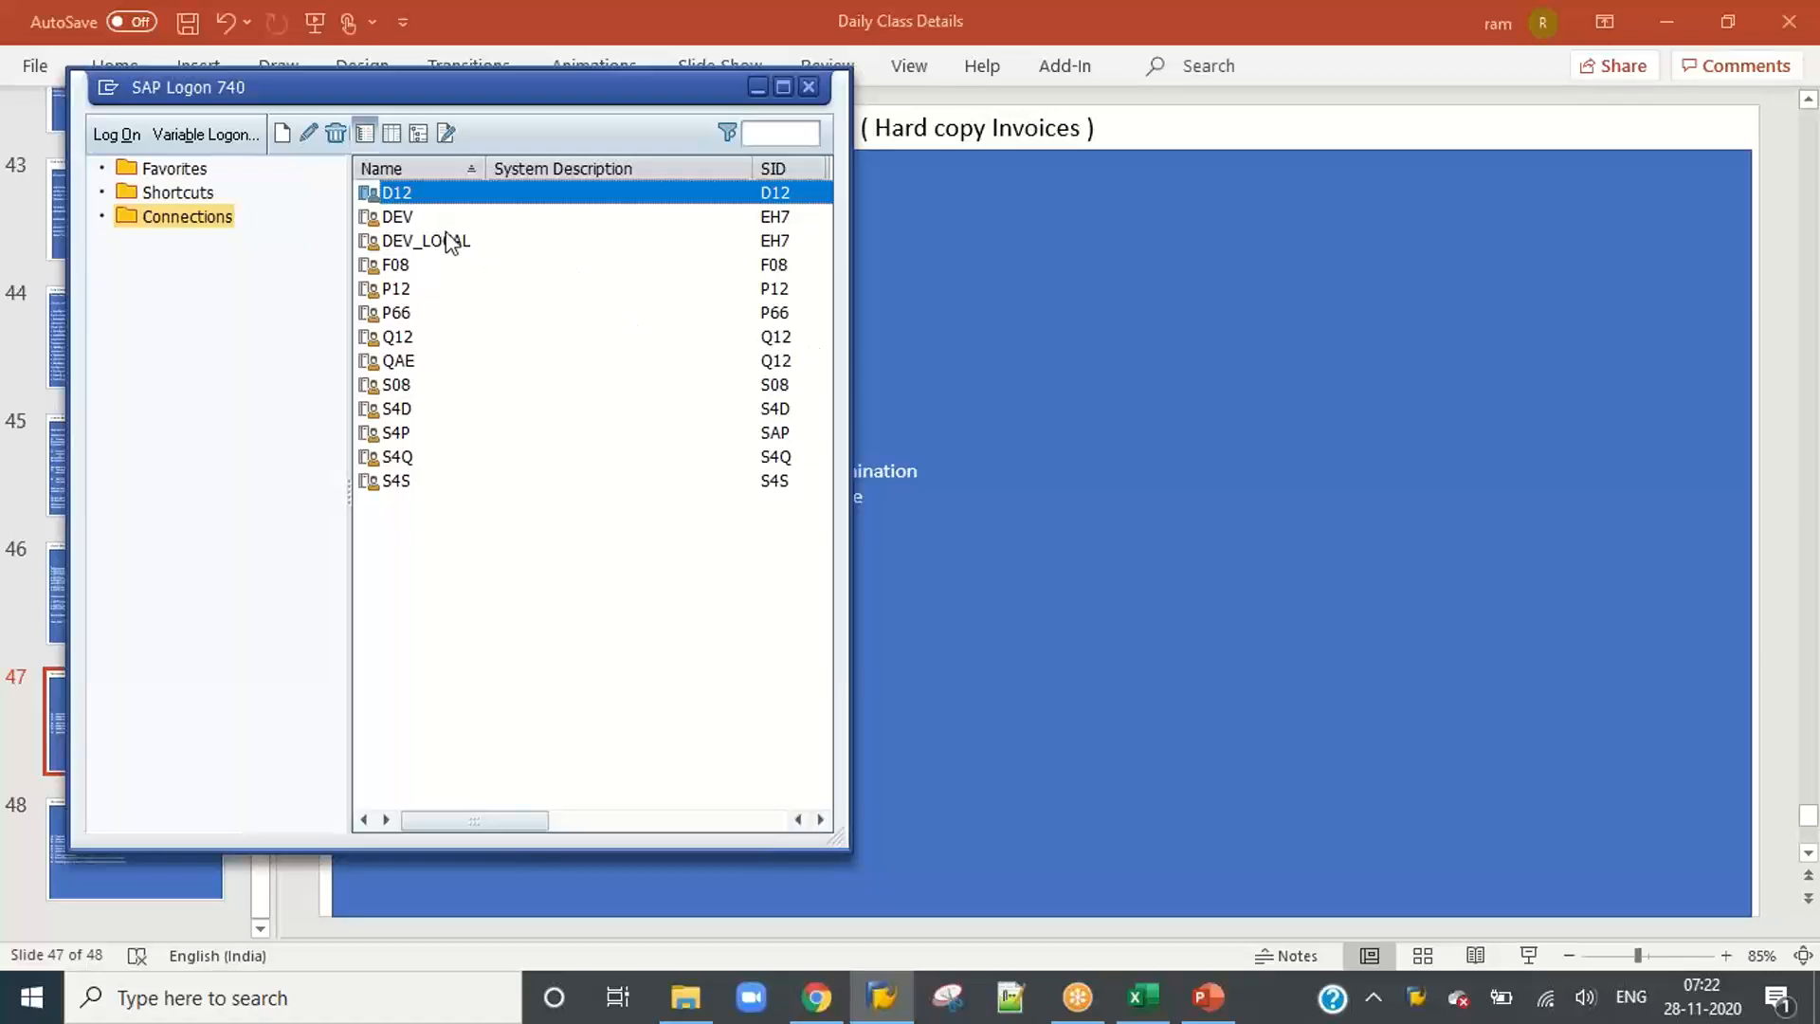
Step: Switch to SAP Logon, open the DEV system and log on with the user name and account password
{"action": "double_click", "coordinate": [439, 218]}
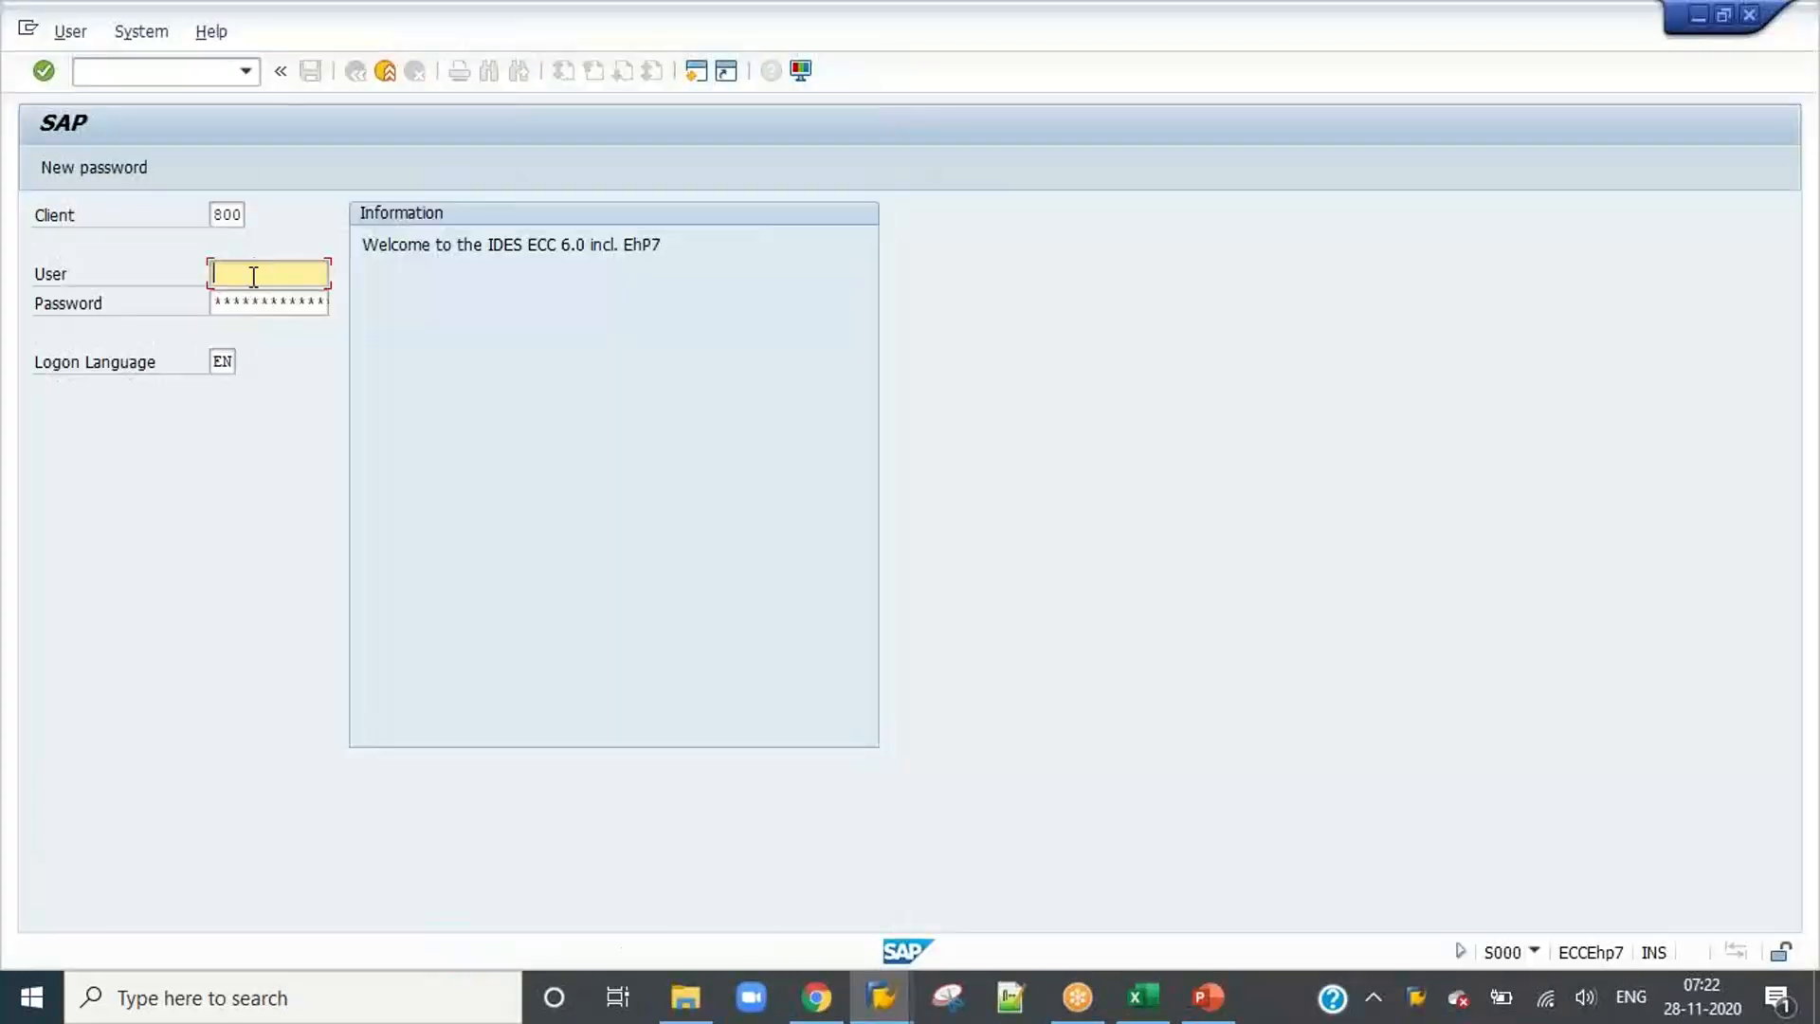
{"action": "type", "text": "jagadish"}
{"action": "key", "text": "Tab"}
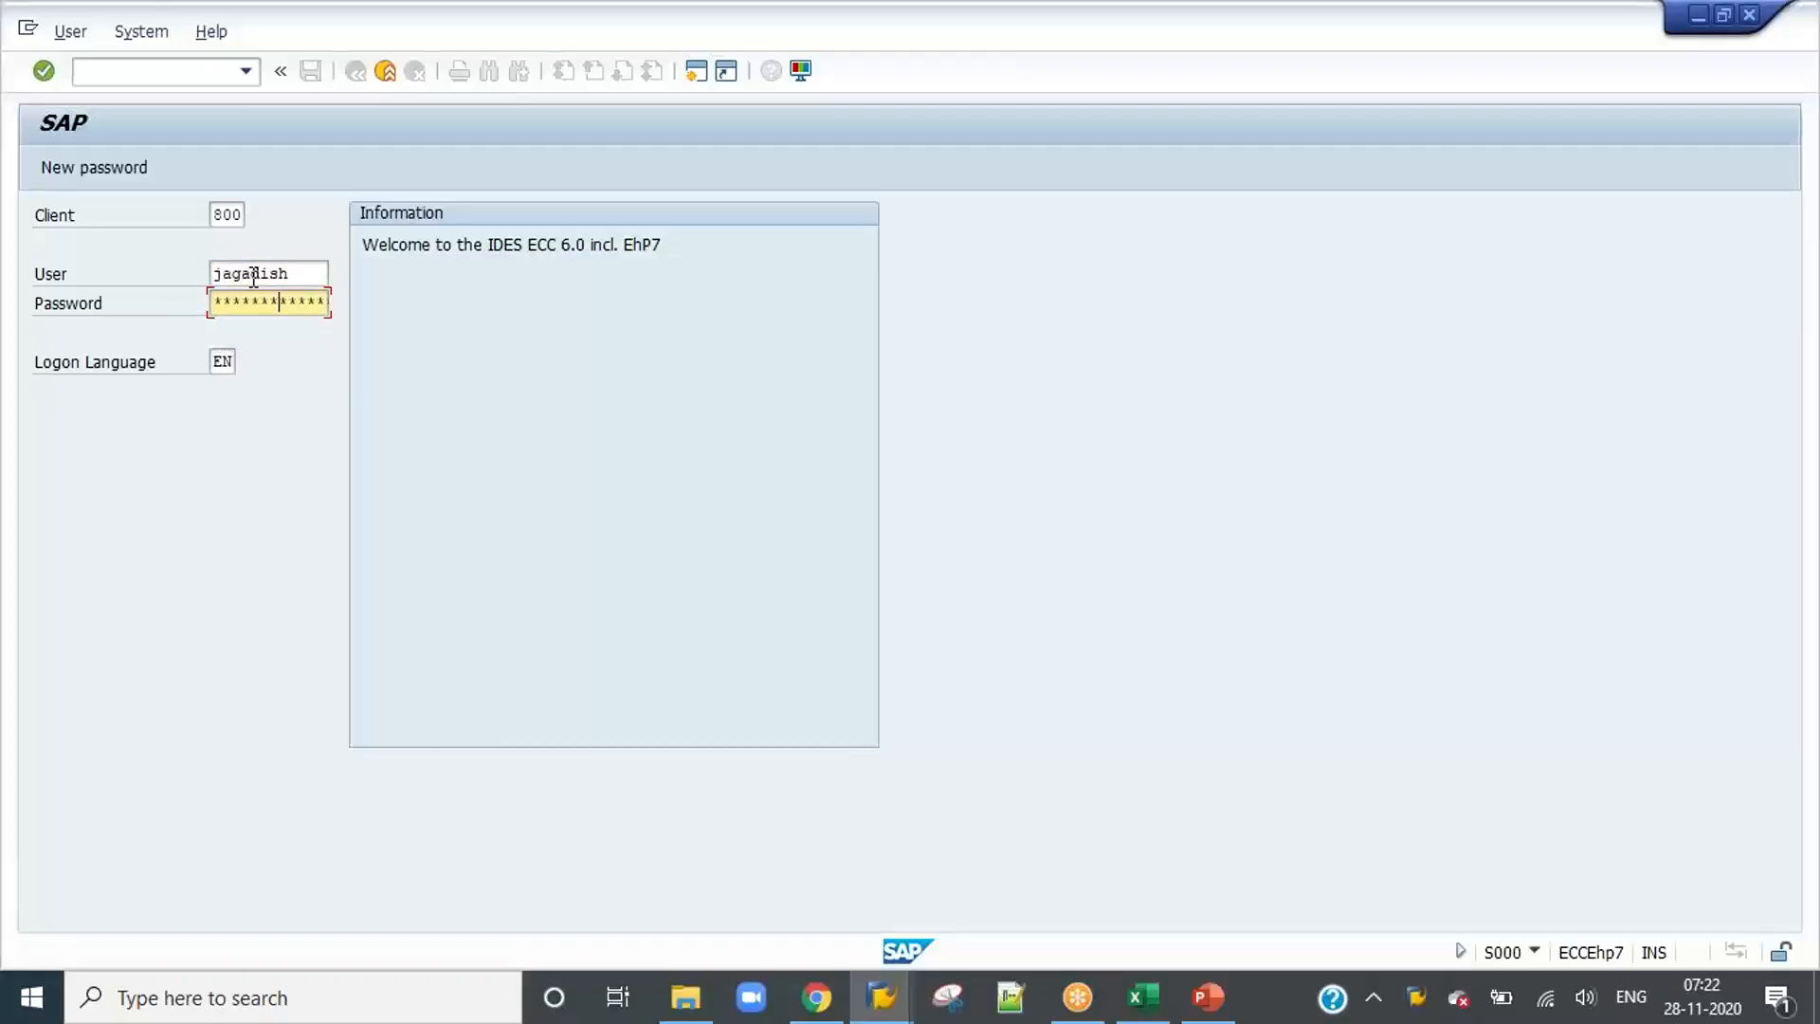
{"action": "key", "text": "Return"}
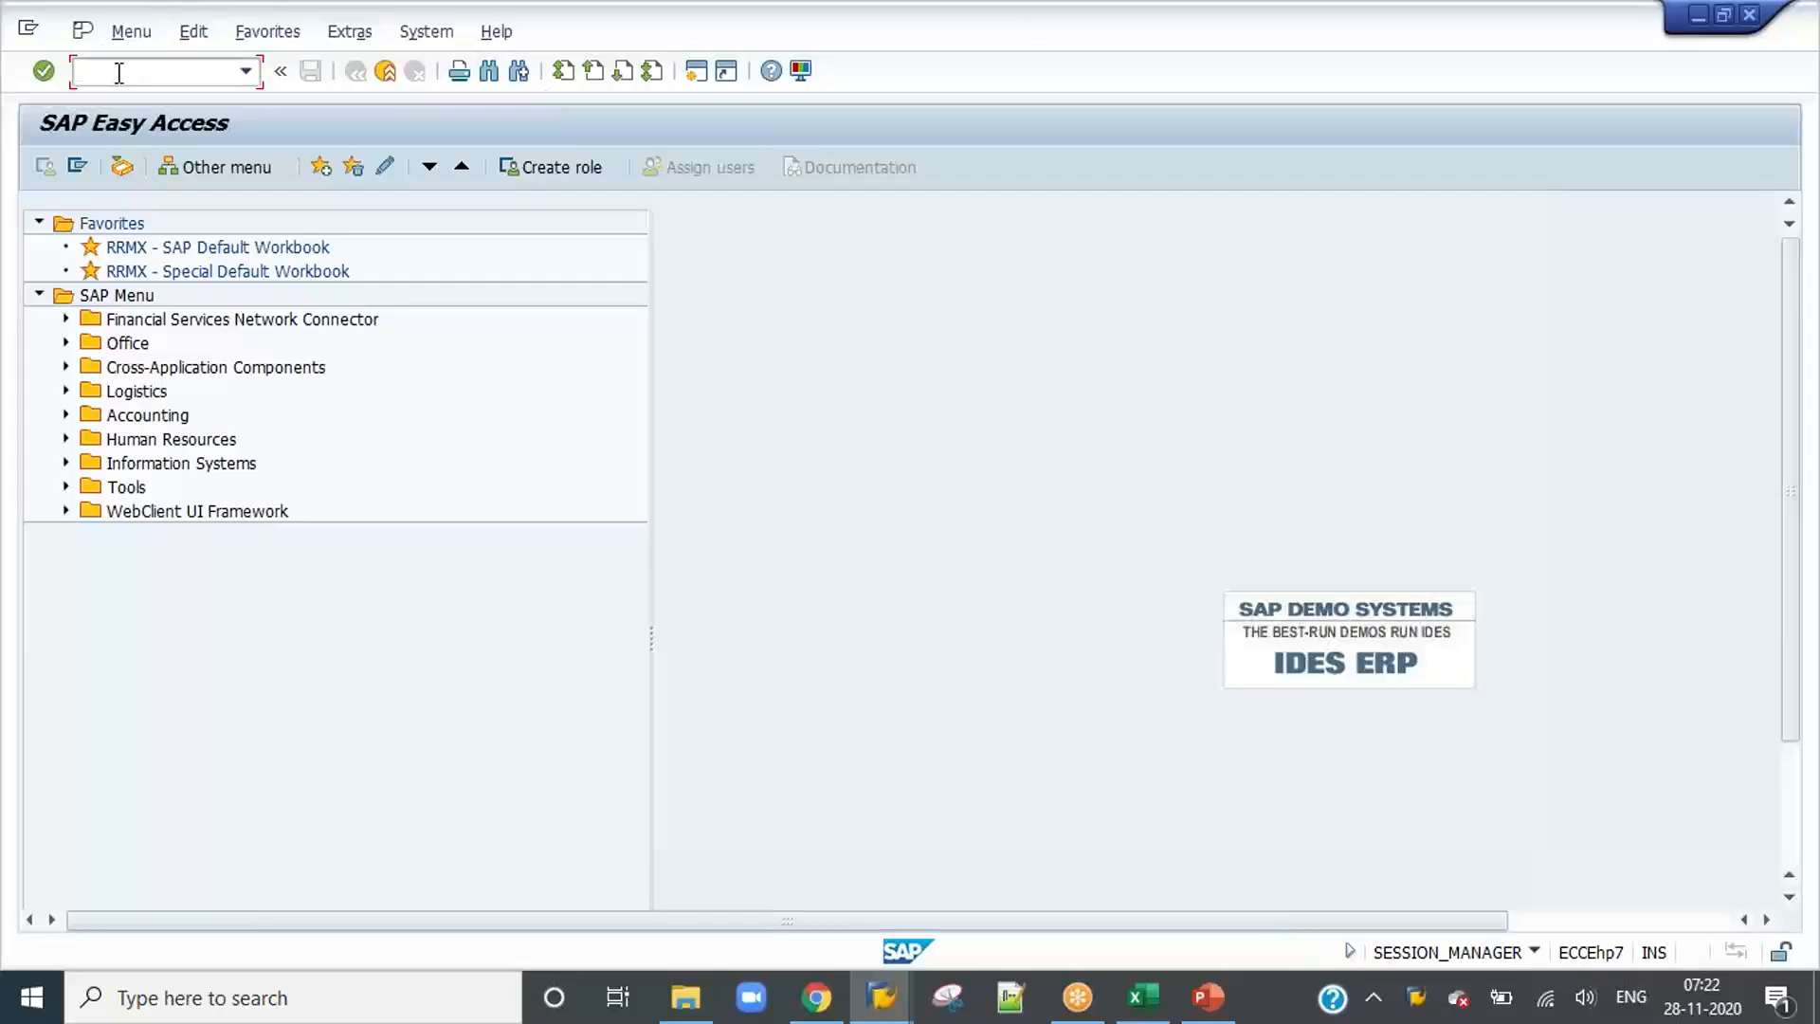
Step: Start transaction OAD5 and advance past the start page of the ArchiveLink document type wizard
{"action": "type", "text": "/noad5"}
{"action": "key", "text": "Return"}
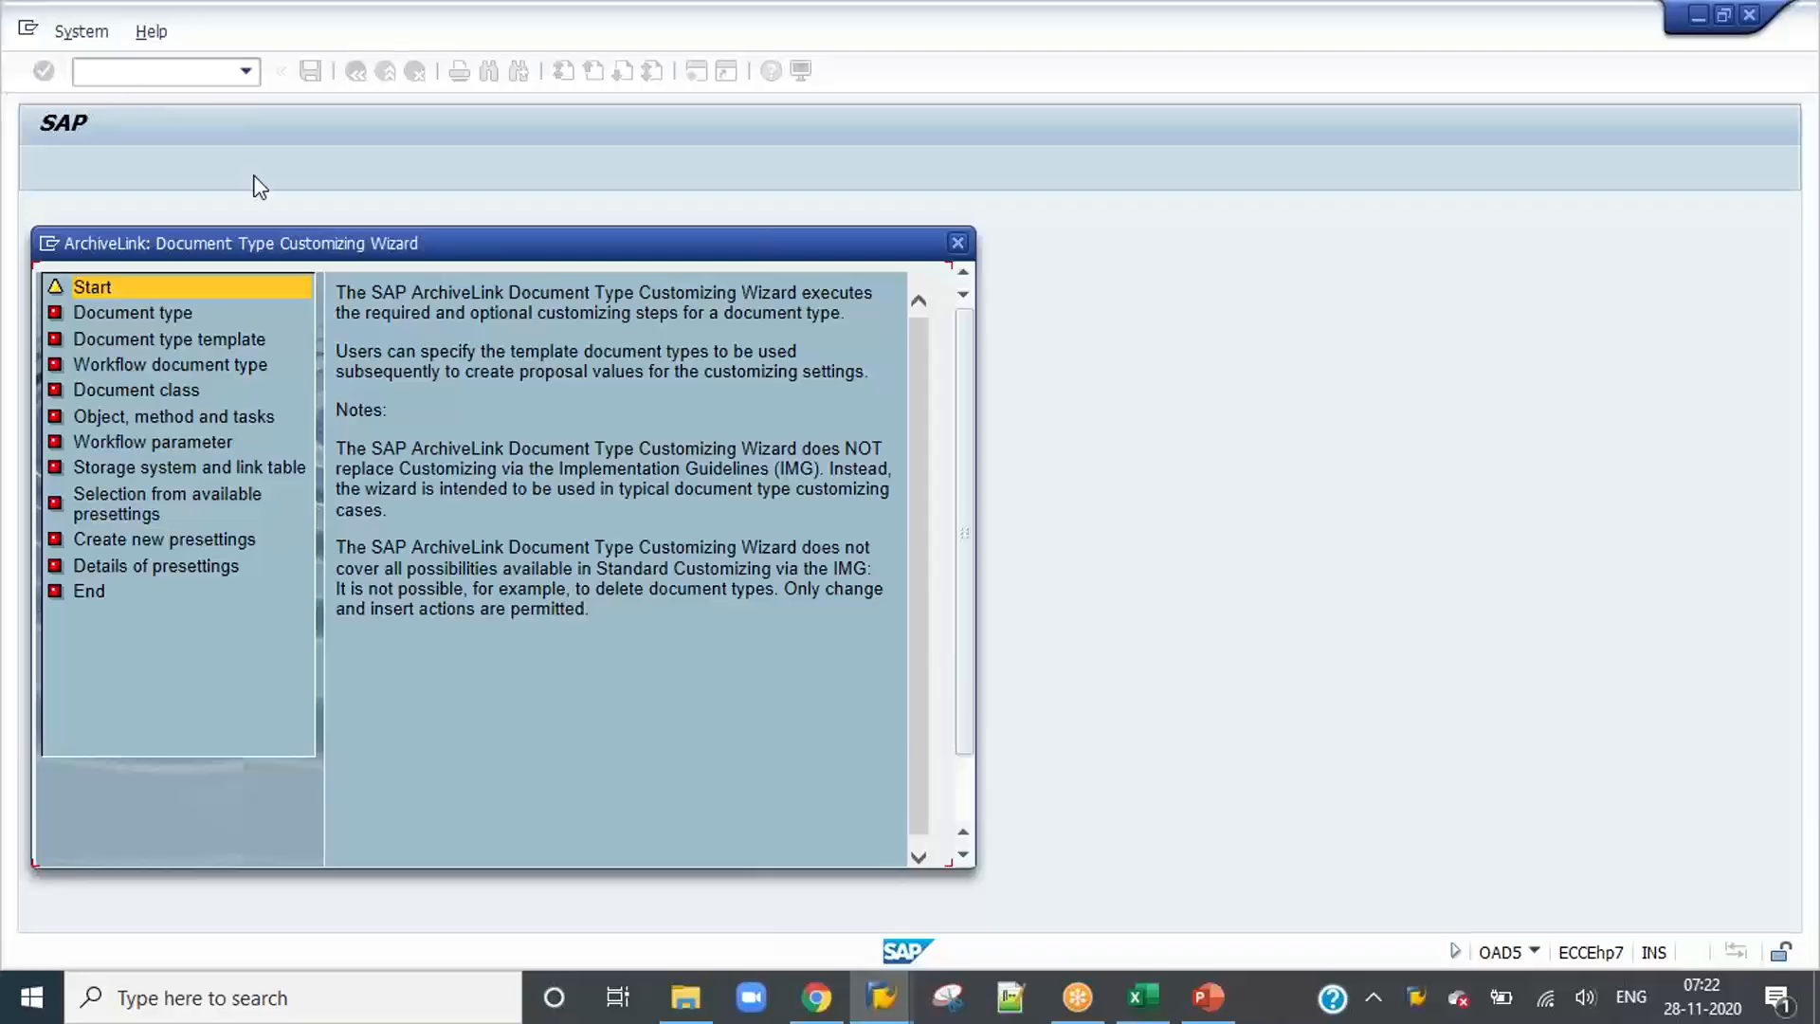
{"action": "left_click", "coordinate": [725, 861]}
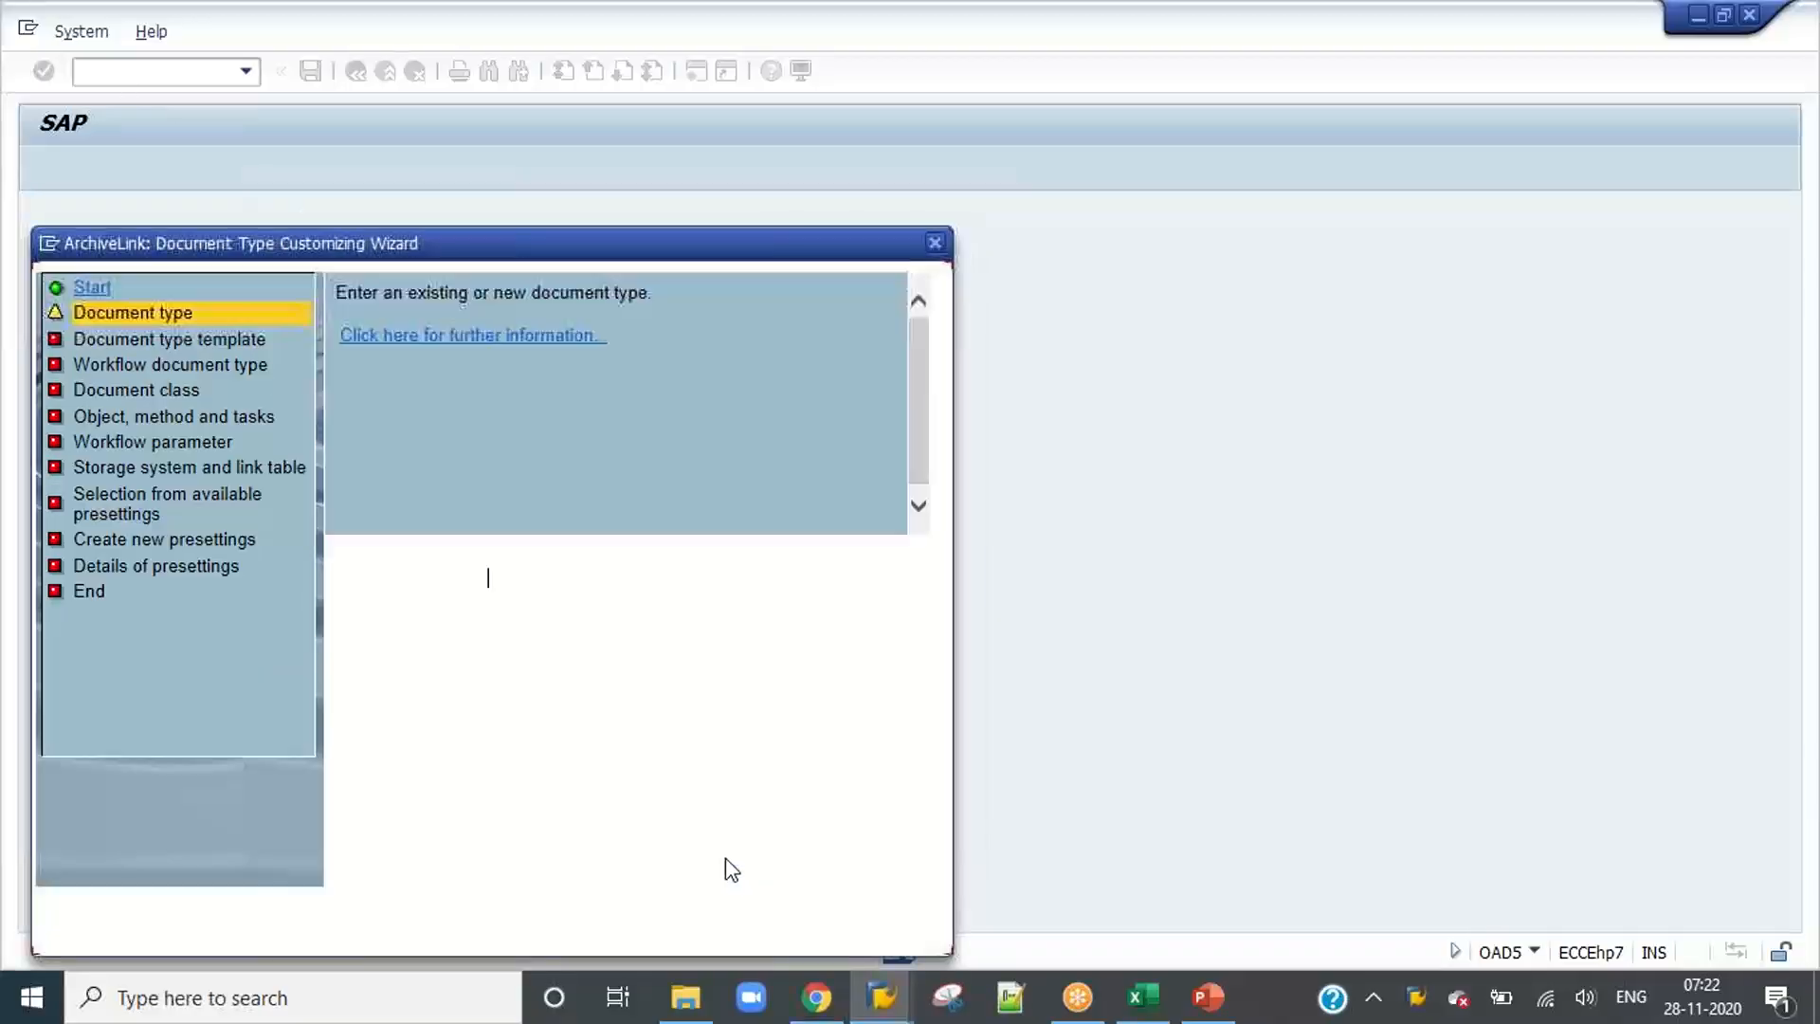
Step: Enter ZIDH_1000 as the new document type in the wizard
{"action": "type", "text": "z"}
{"action": "key", "text": "BackSpace"}
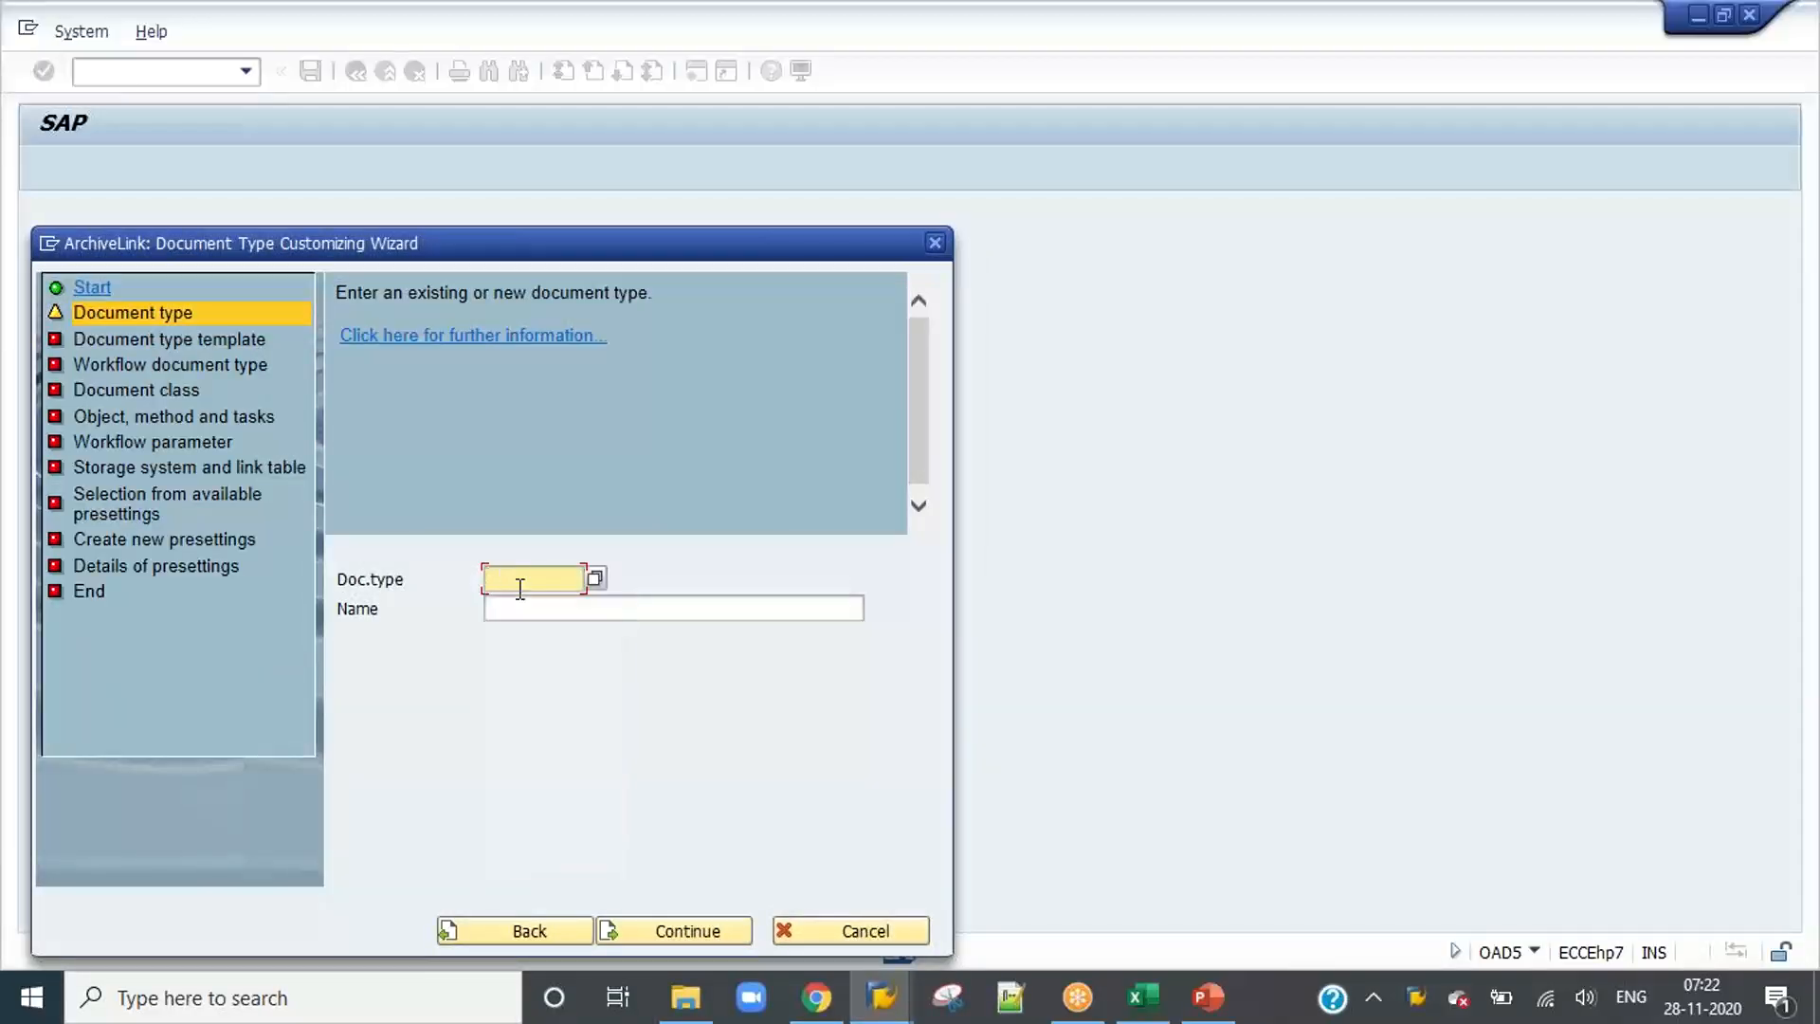
{"action": "type", "text": "zpd"}
{"action": "key", "text": "BackSpace"}
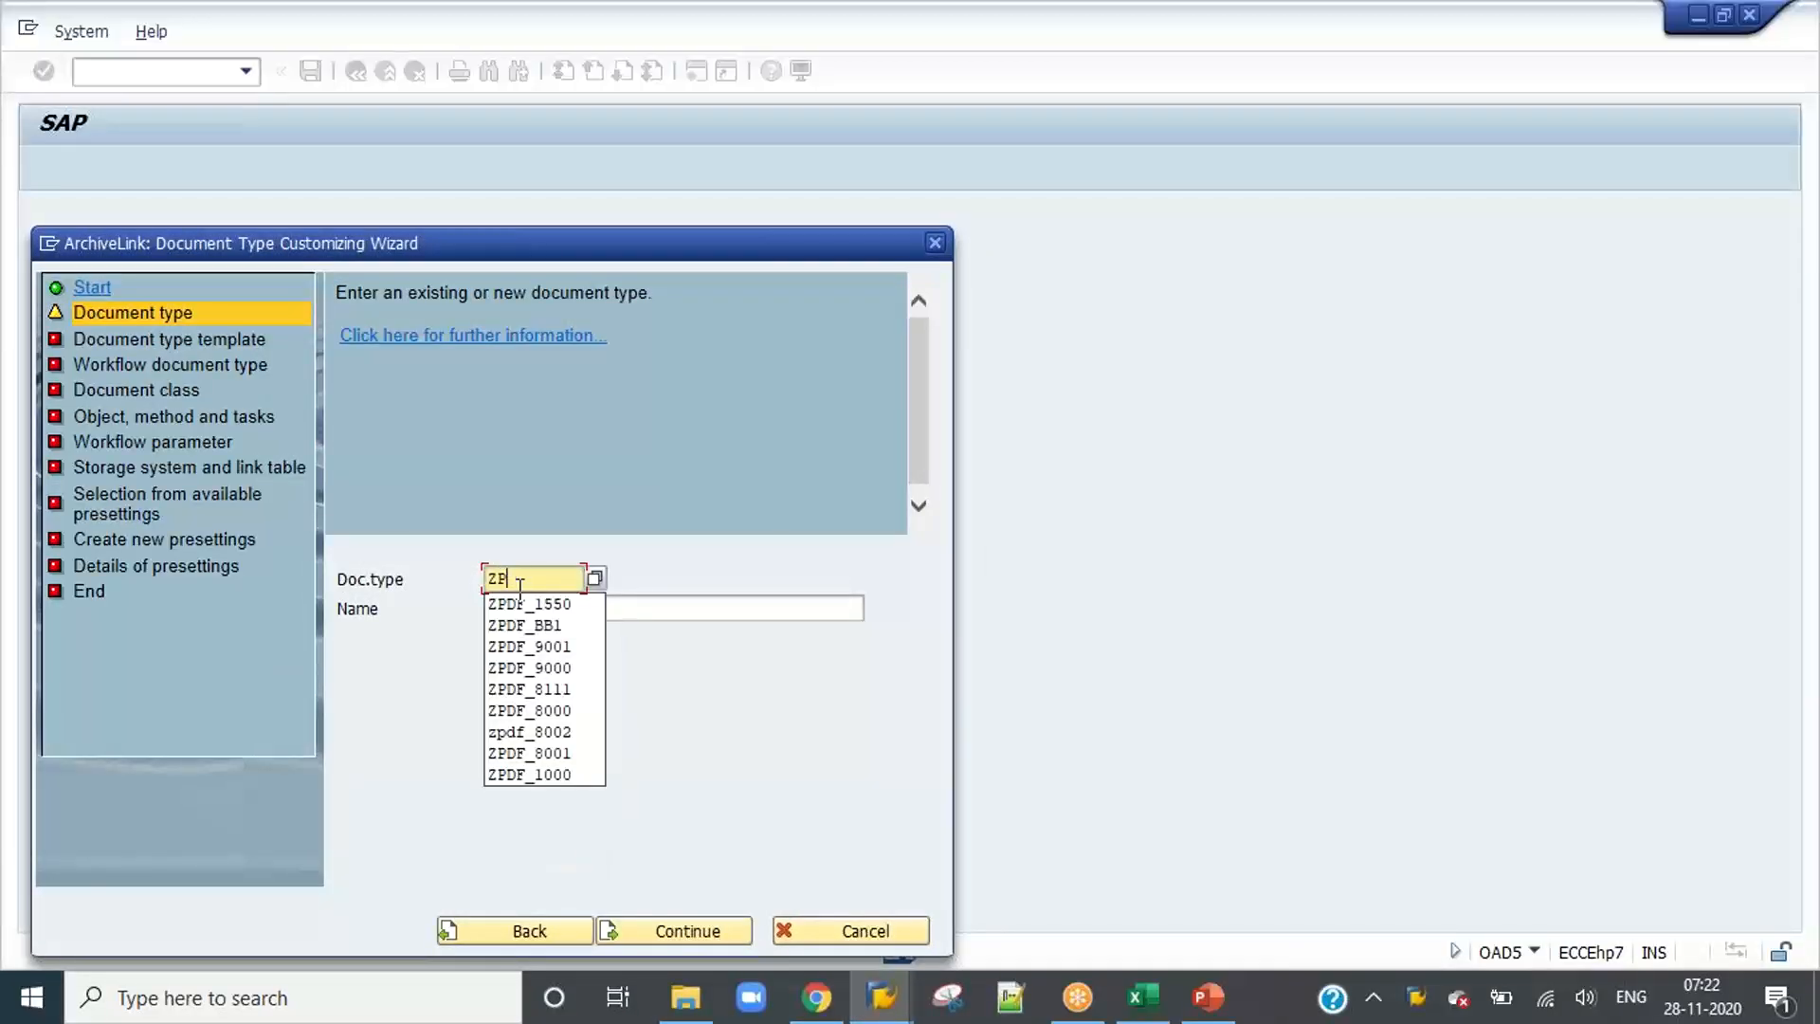
{"action": "key", "text": "BackSpace"}
{"action": "type", "text": "IDB"}
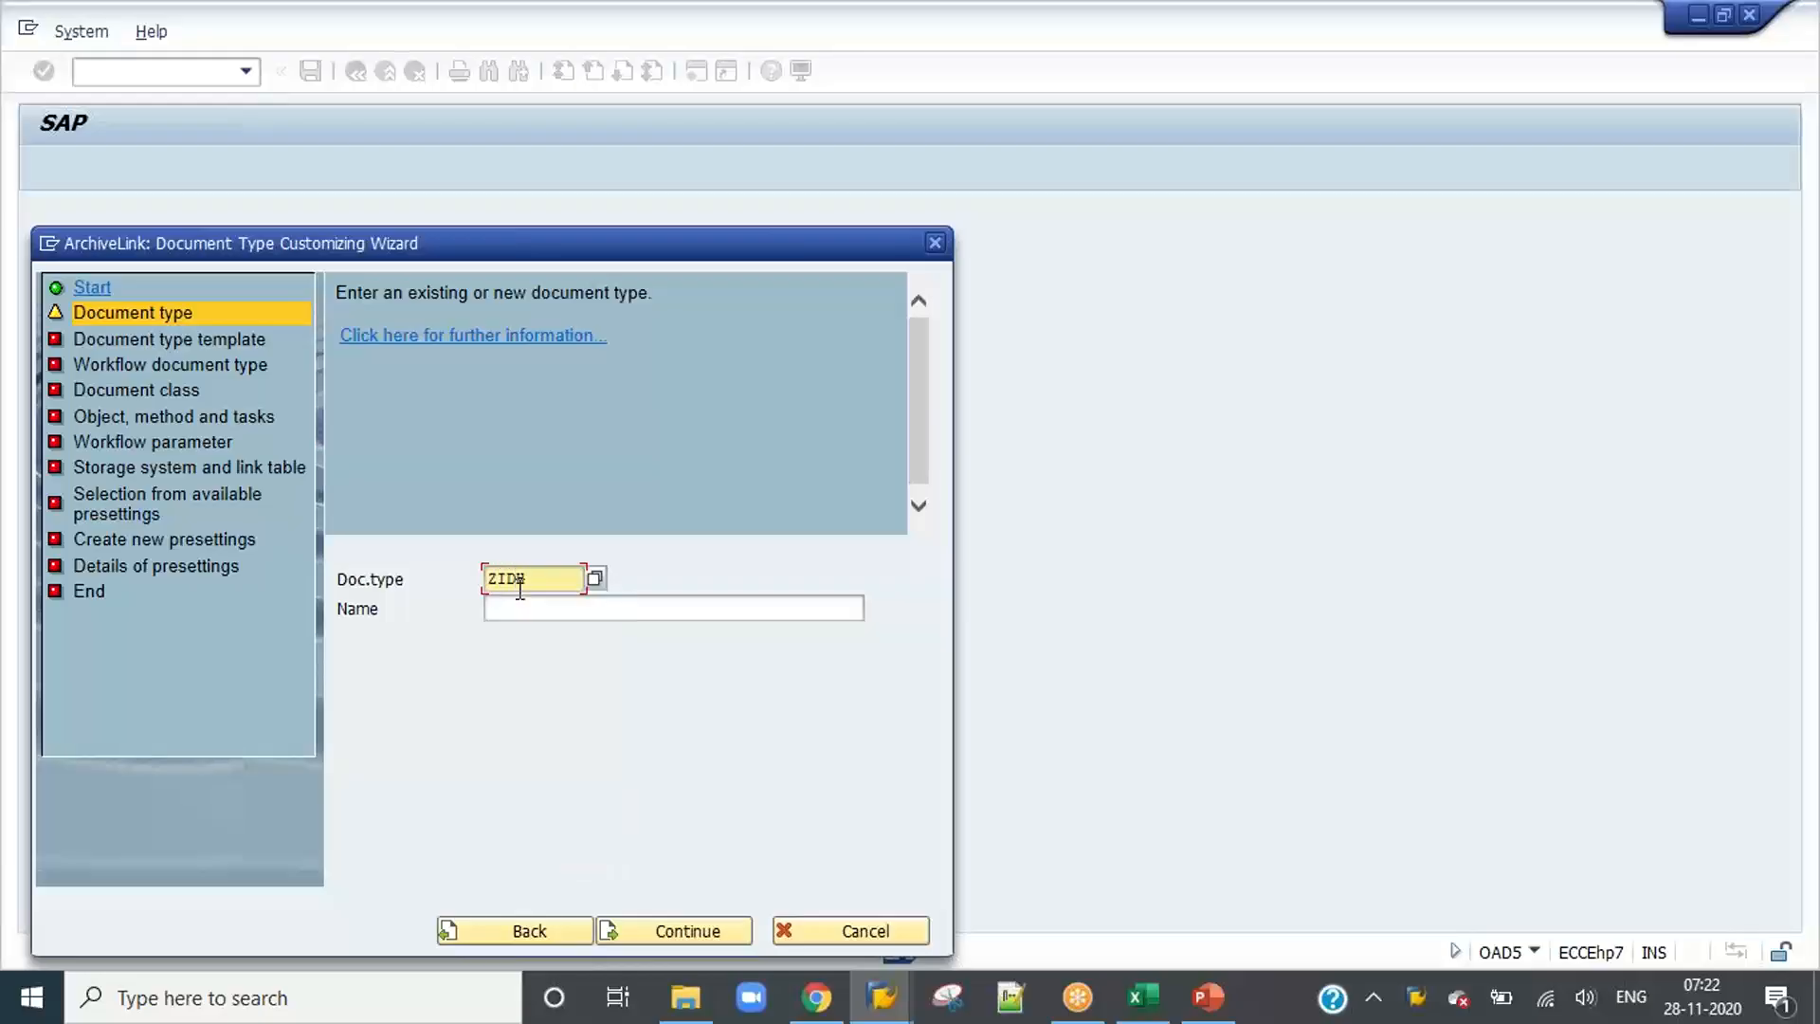
{"action": "type", "text": "_"}
{"action": "type", "text": "18"}
{"action": "type", "text": "000"}
{"action": "key", "text": "Tab"}
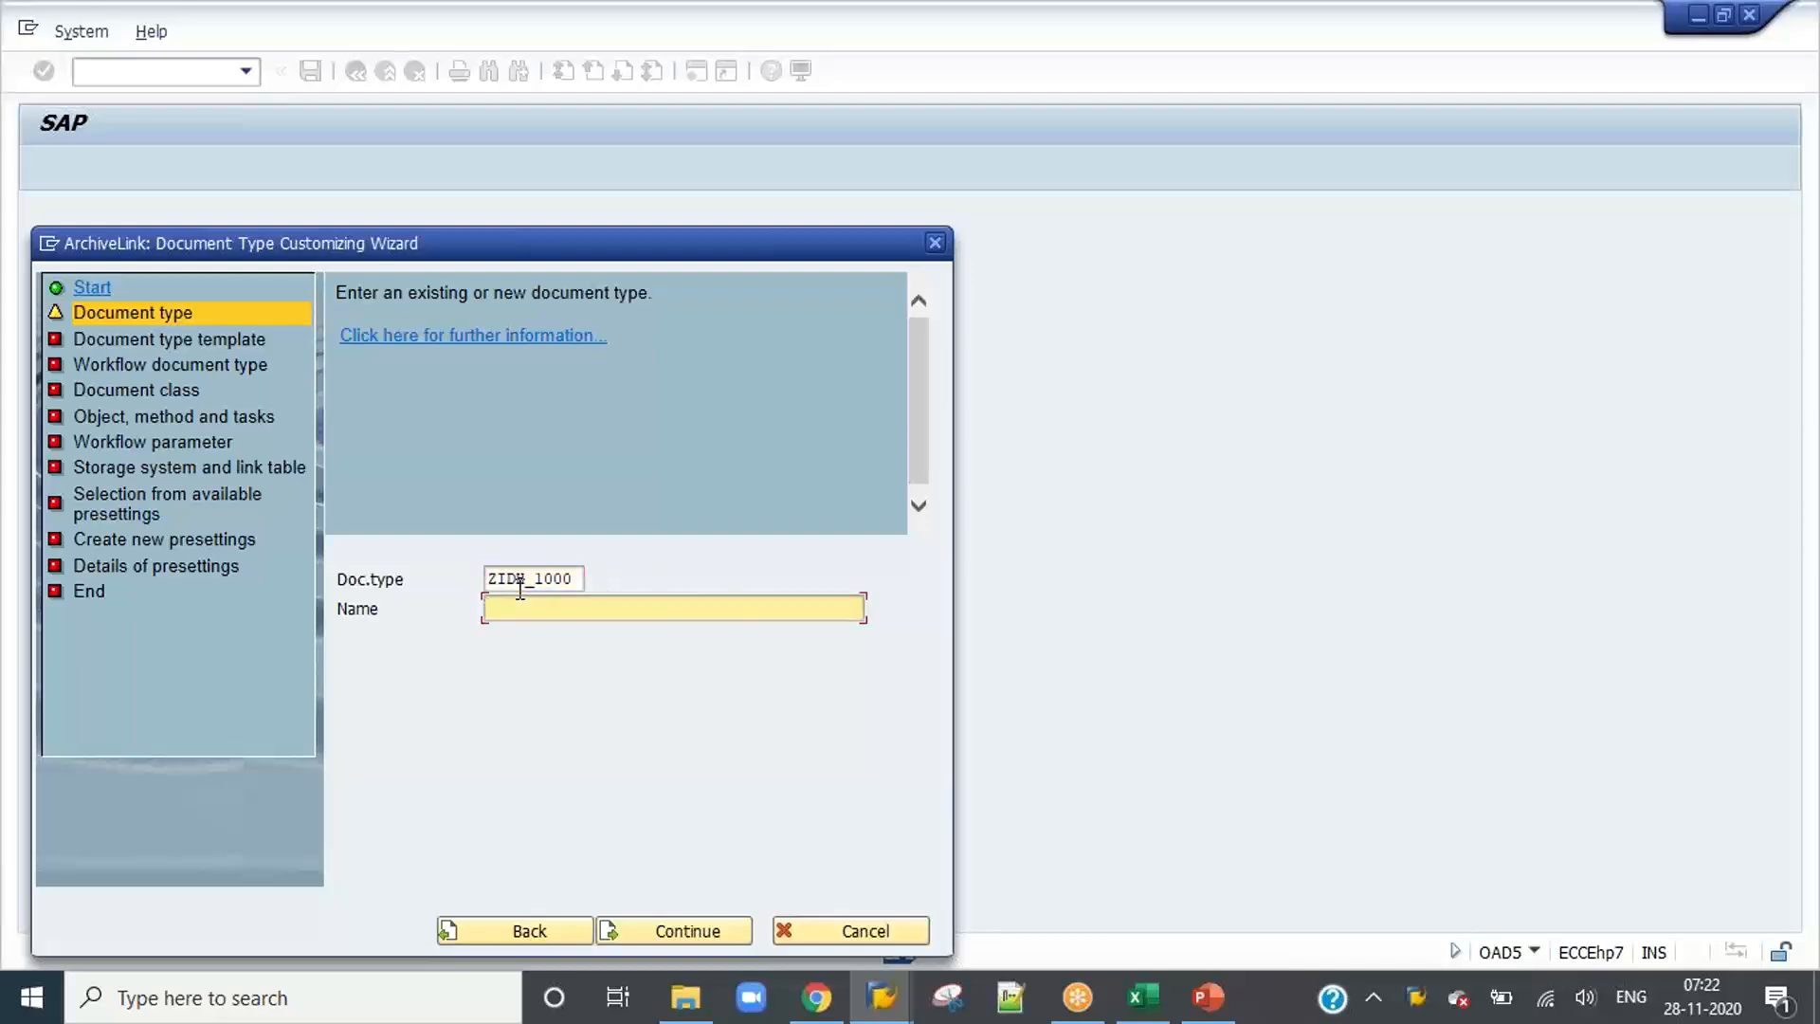
Step: Name the document type "IDH Tool Based Hard Copy Invoices" and continue to the template page
{"action": "type", "text": "IDH"}
{"action": "key", "text": "BackSpace"}
{"action": "key", "text": "BackSpace"}
{"action": "key", "text": "BackSpace"}
{"action": "type", "text": "IDH Tool Based"}
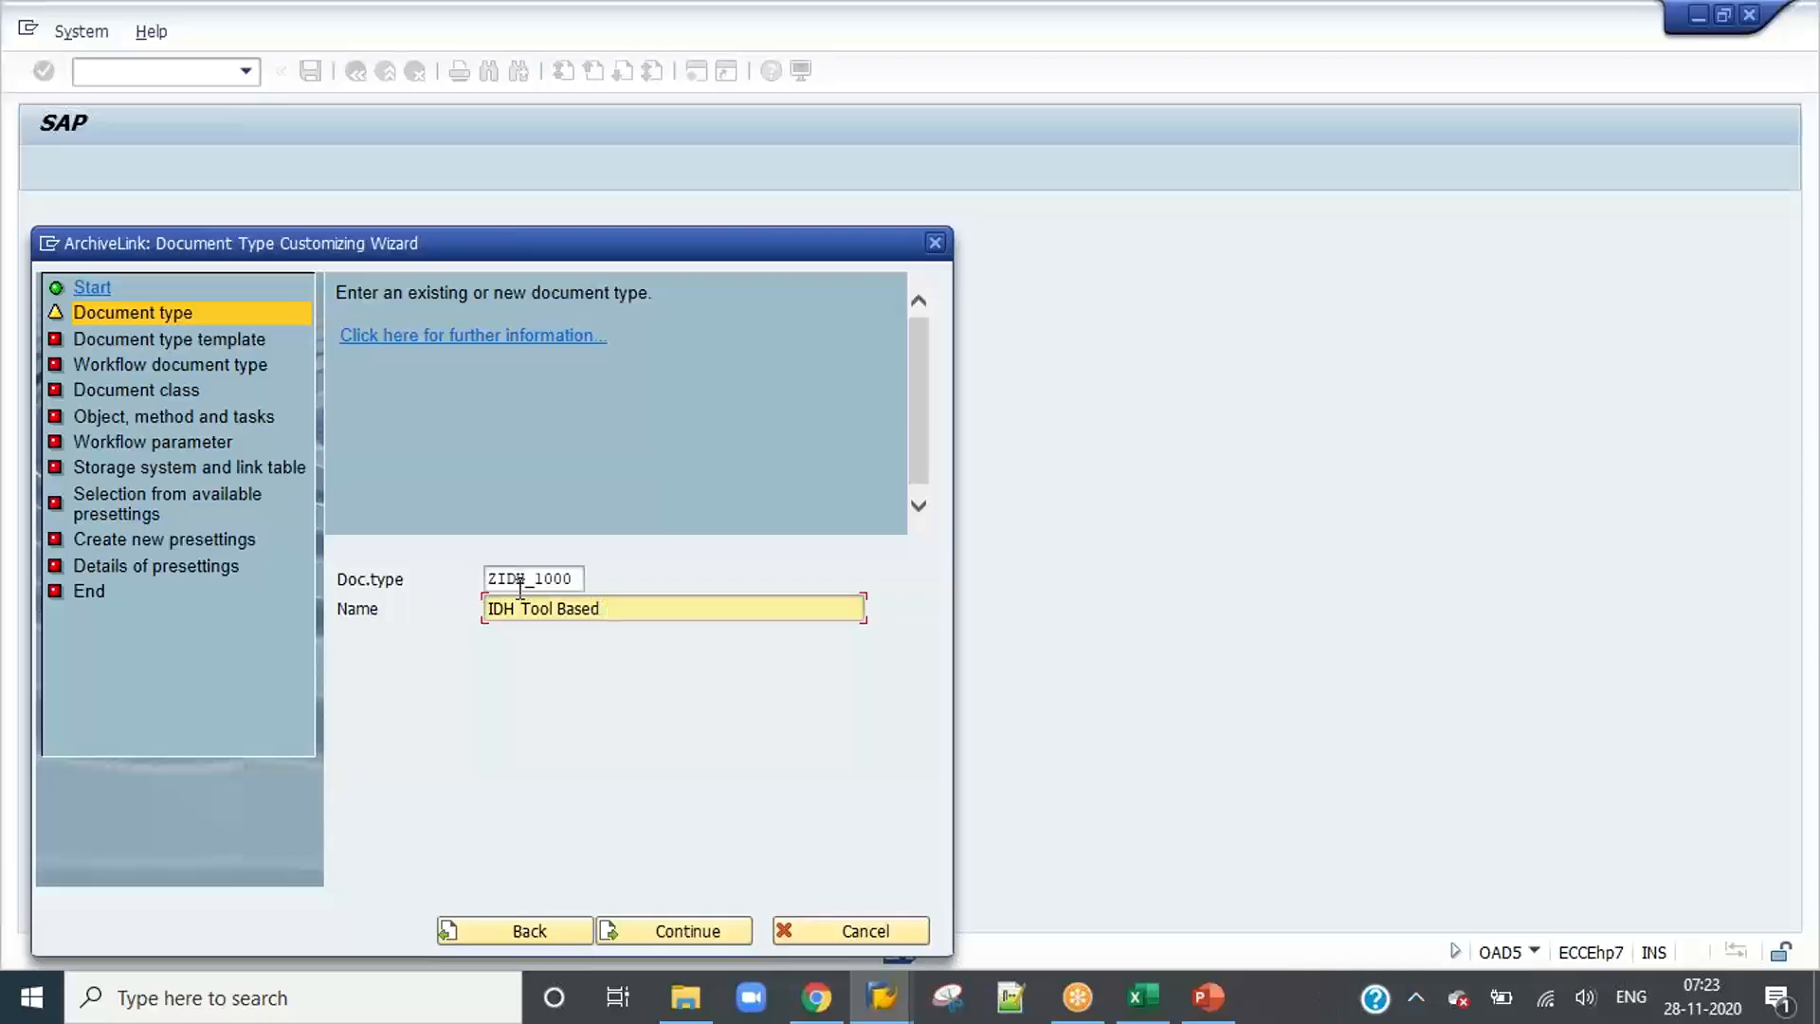
{"action": "type", "text": " Scann"}
{"action": "key", "text": "BackSpace"}
{"action": "key", "text": "BackSpace"}
{"action": "key", "text": "BackSpace"}
{"action": "key", "text": "BackSpace"}
{"action": "key", "text": "BackSpace"}
{"action": "type", "text": "Hard Copy Invoices"}
{"action": "left_click", "coordinate": [684, 930]}
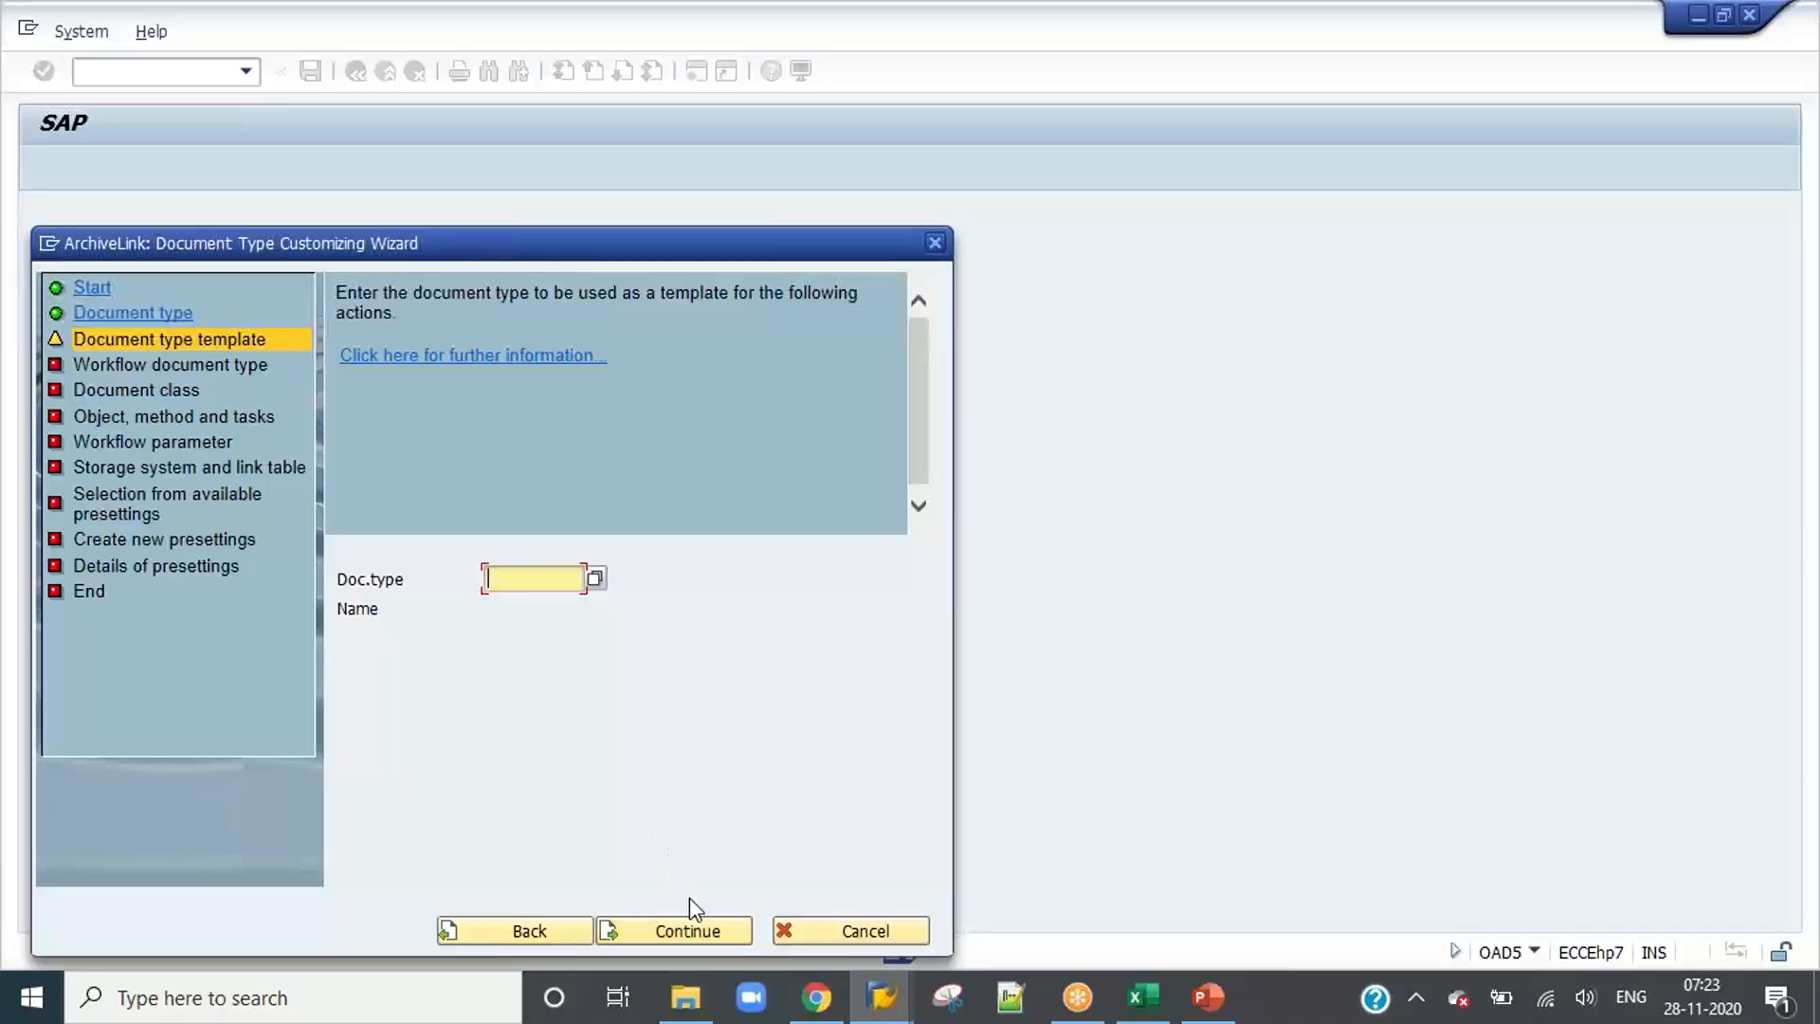
Step: Leave the document type template empty and activate the workflow document type option
{"action": "left_click", "coordinate": [708, 931]}
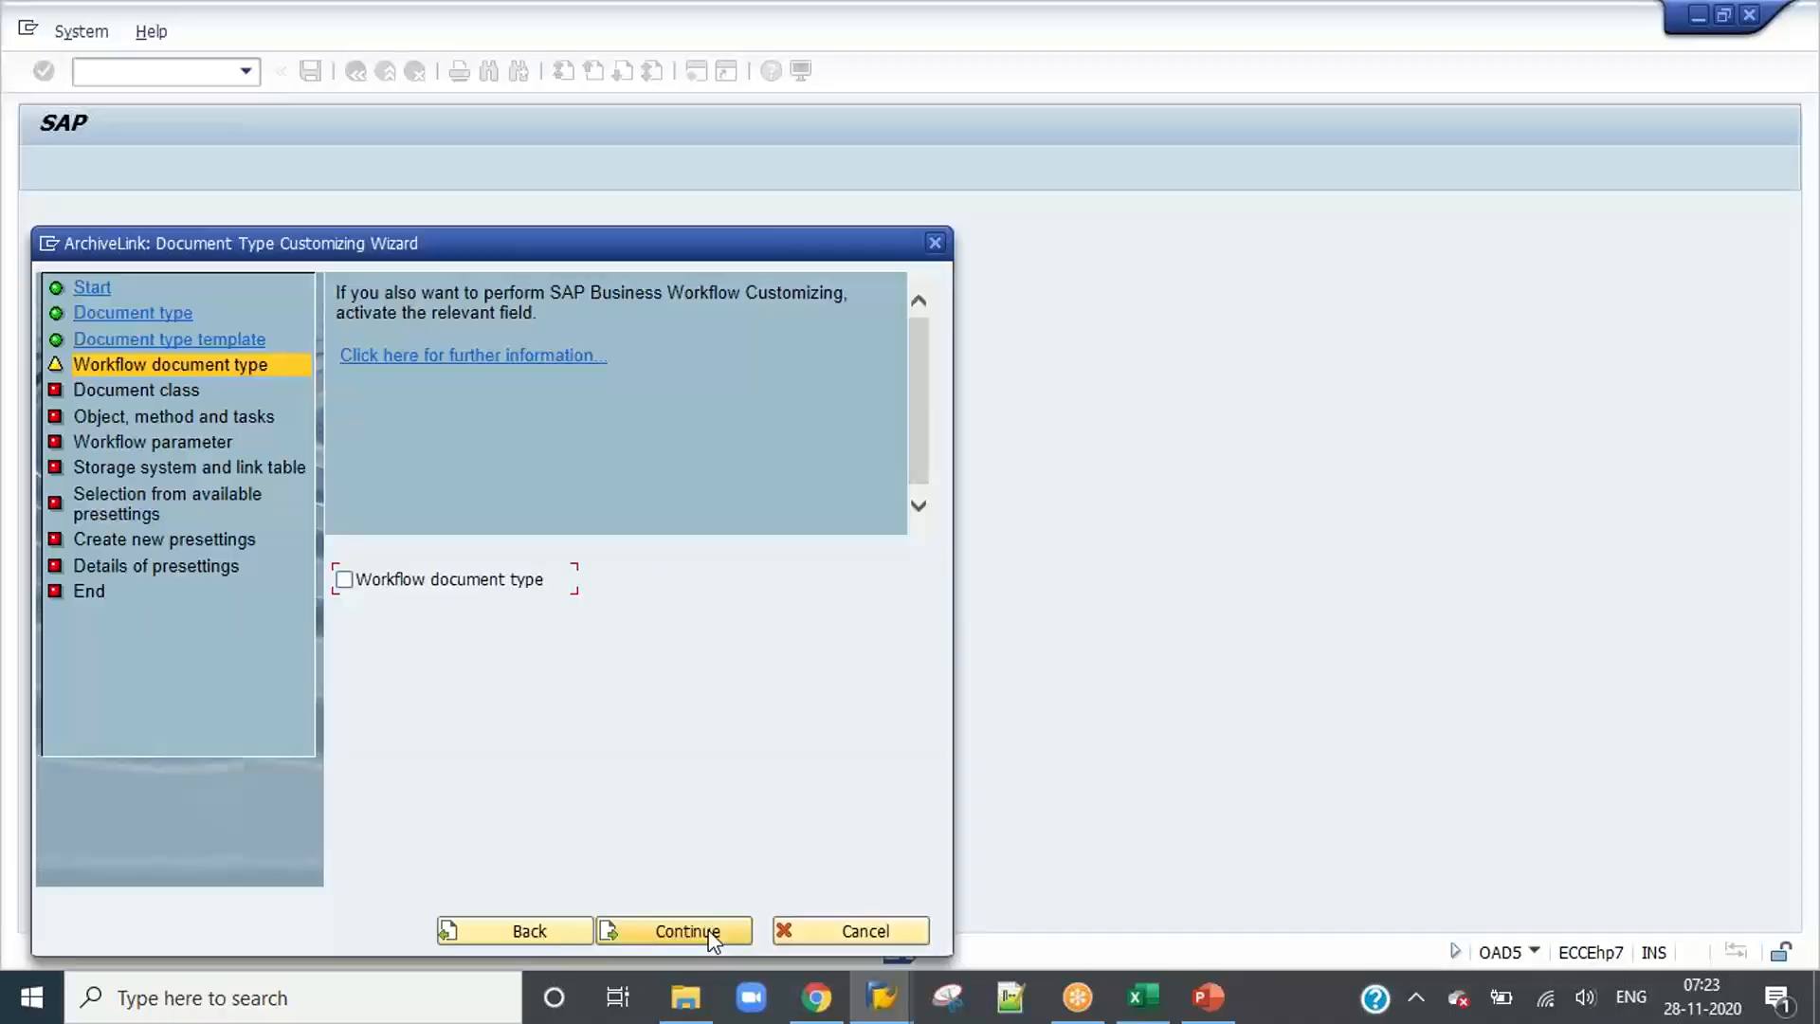
{"action": "left_click", "coordinate": [475, 581]}
{"action": "left_click", "coordinate": [699, 935]}
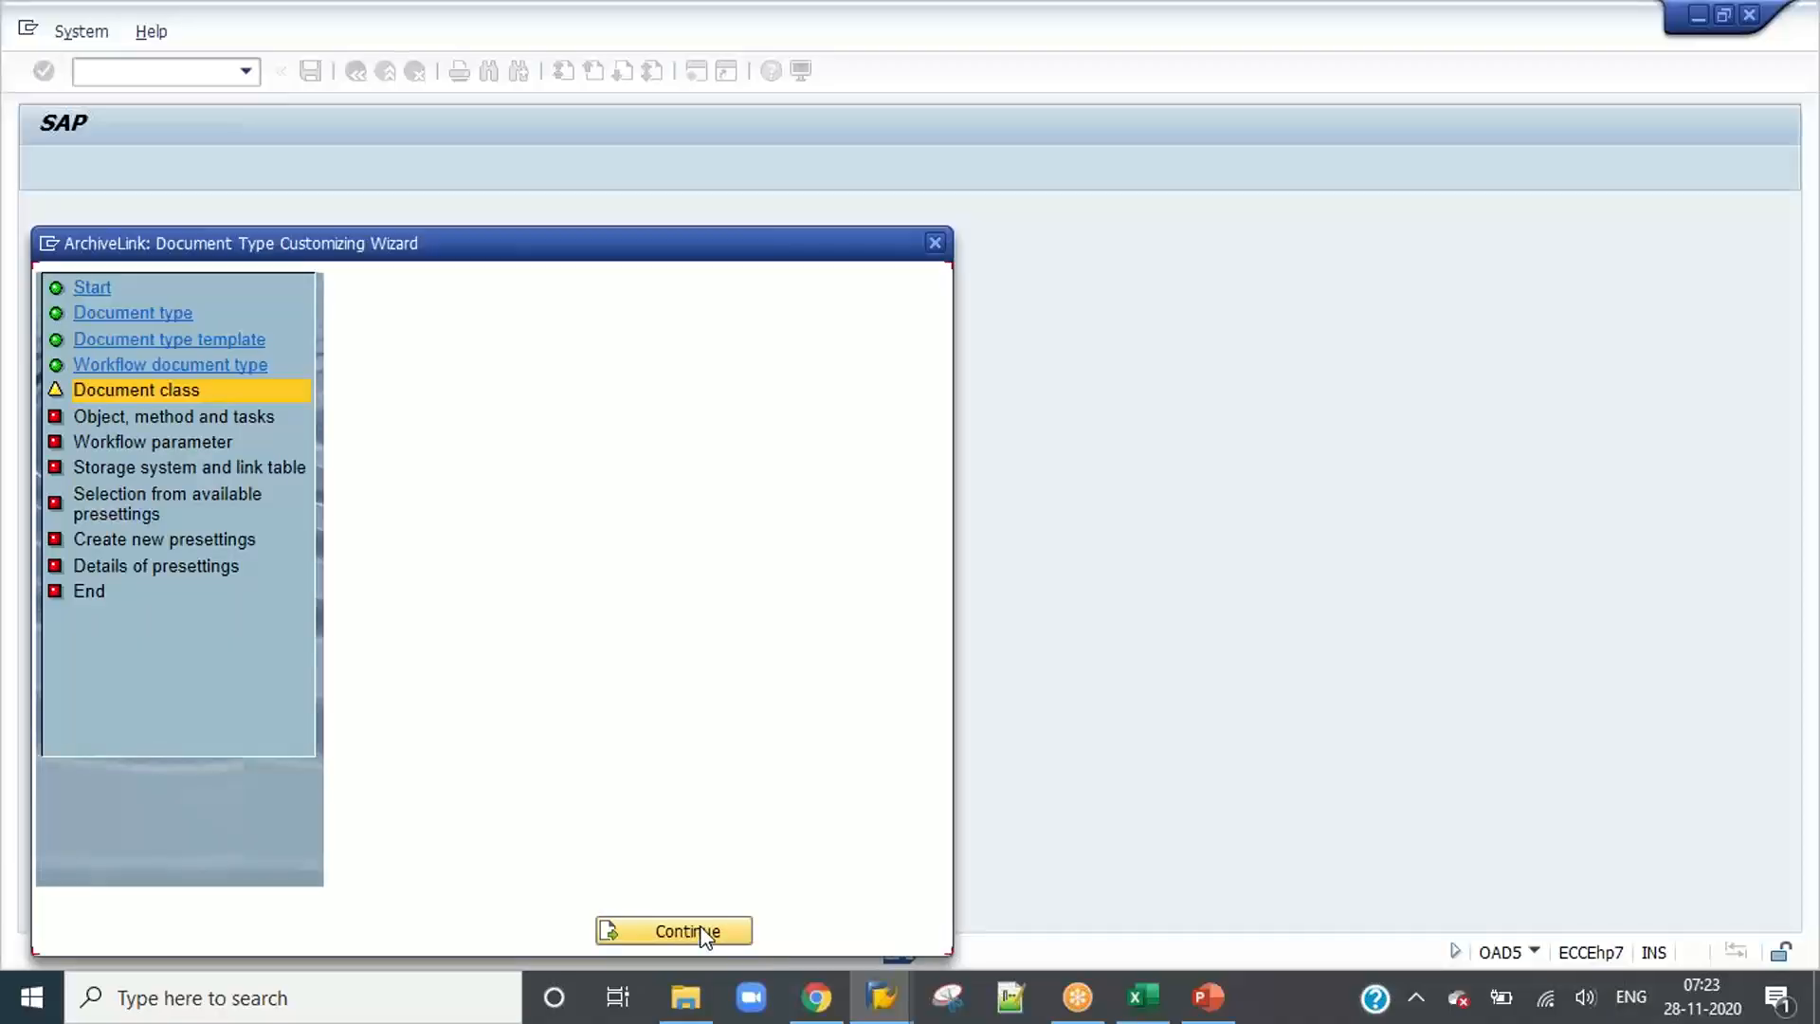
Step: Set the document class to pdf and continue to the object, method and tasks page
{"action": "type", "text": "PDF"}
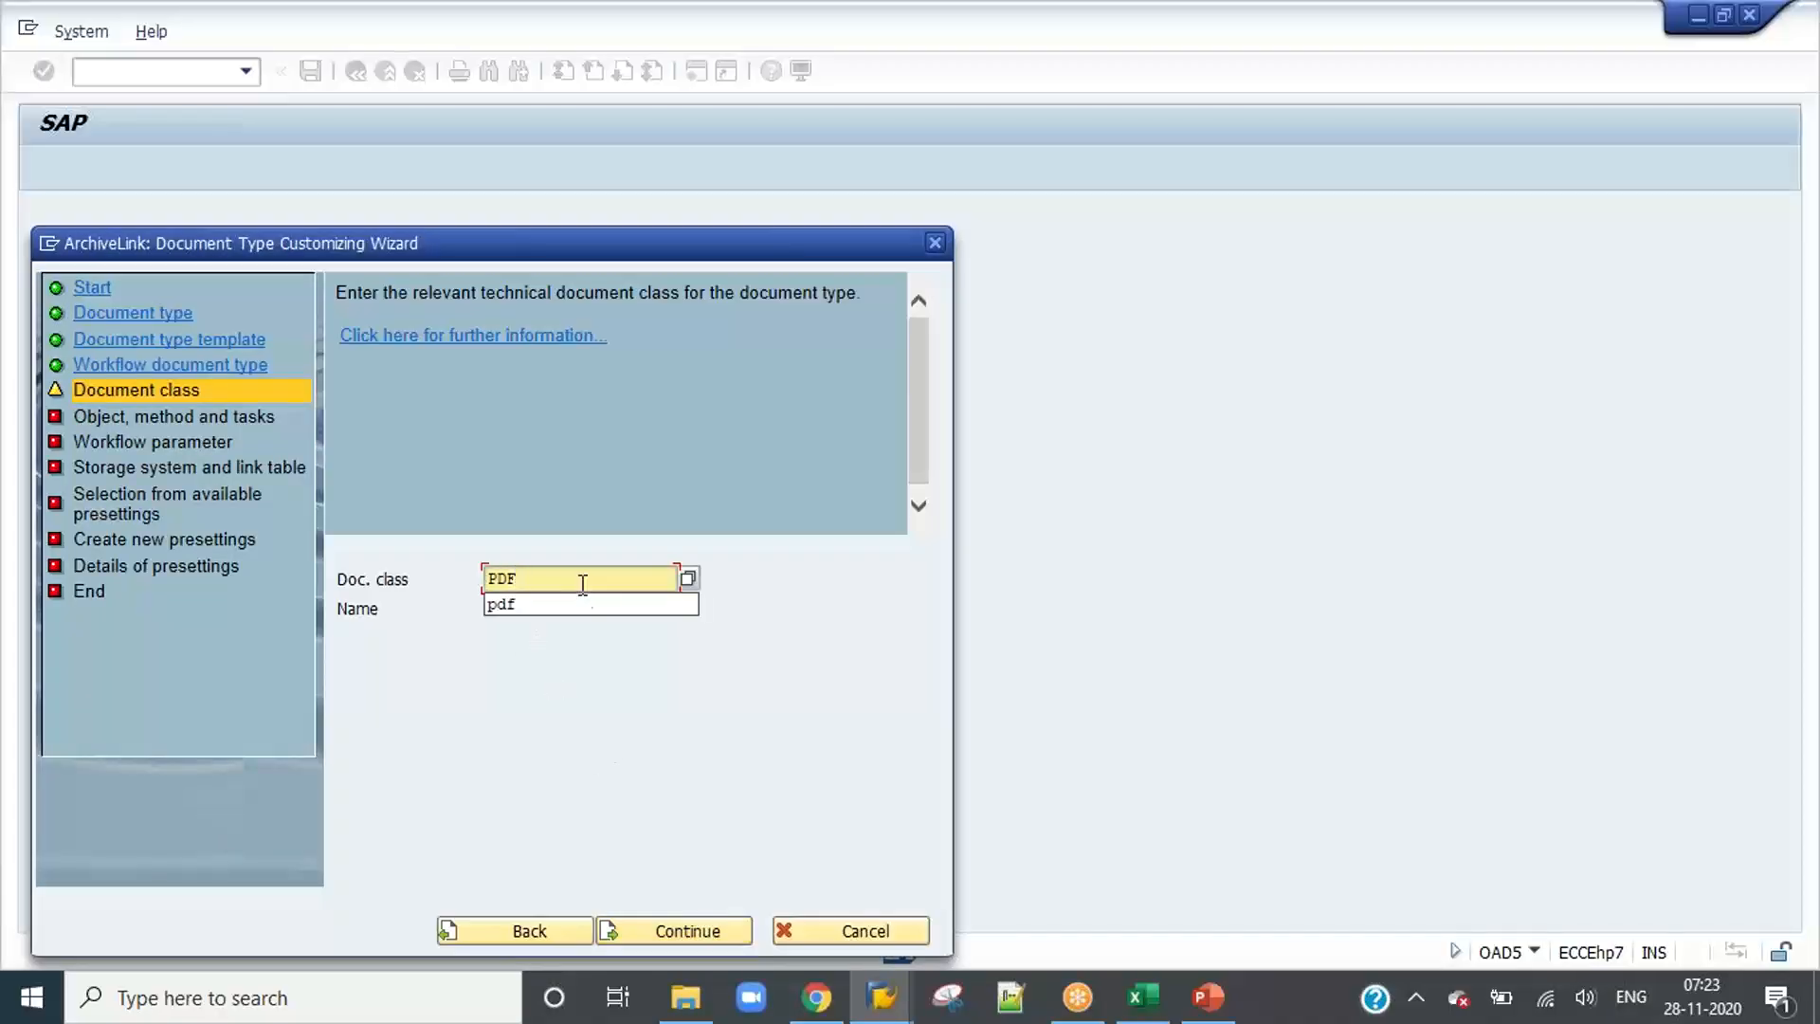
{"action": "left_click", "coordinate": [584, 603]}
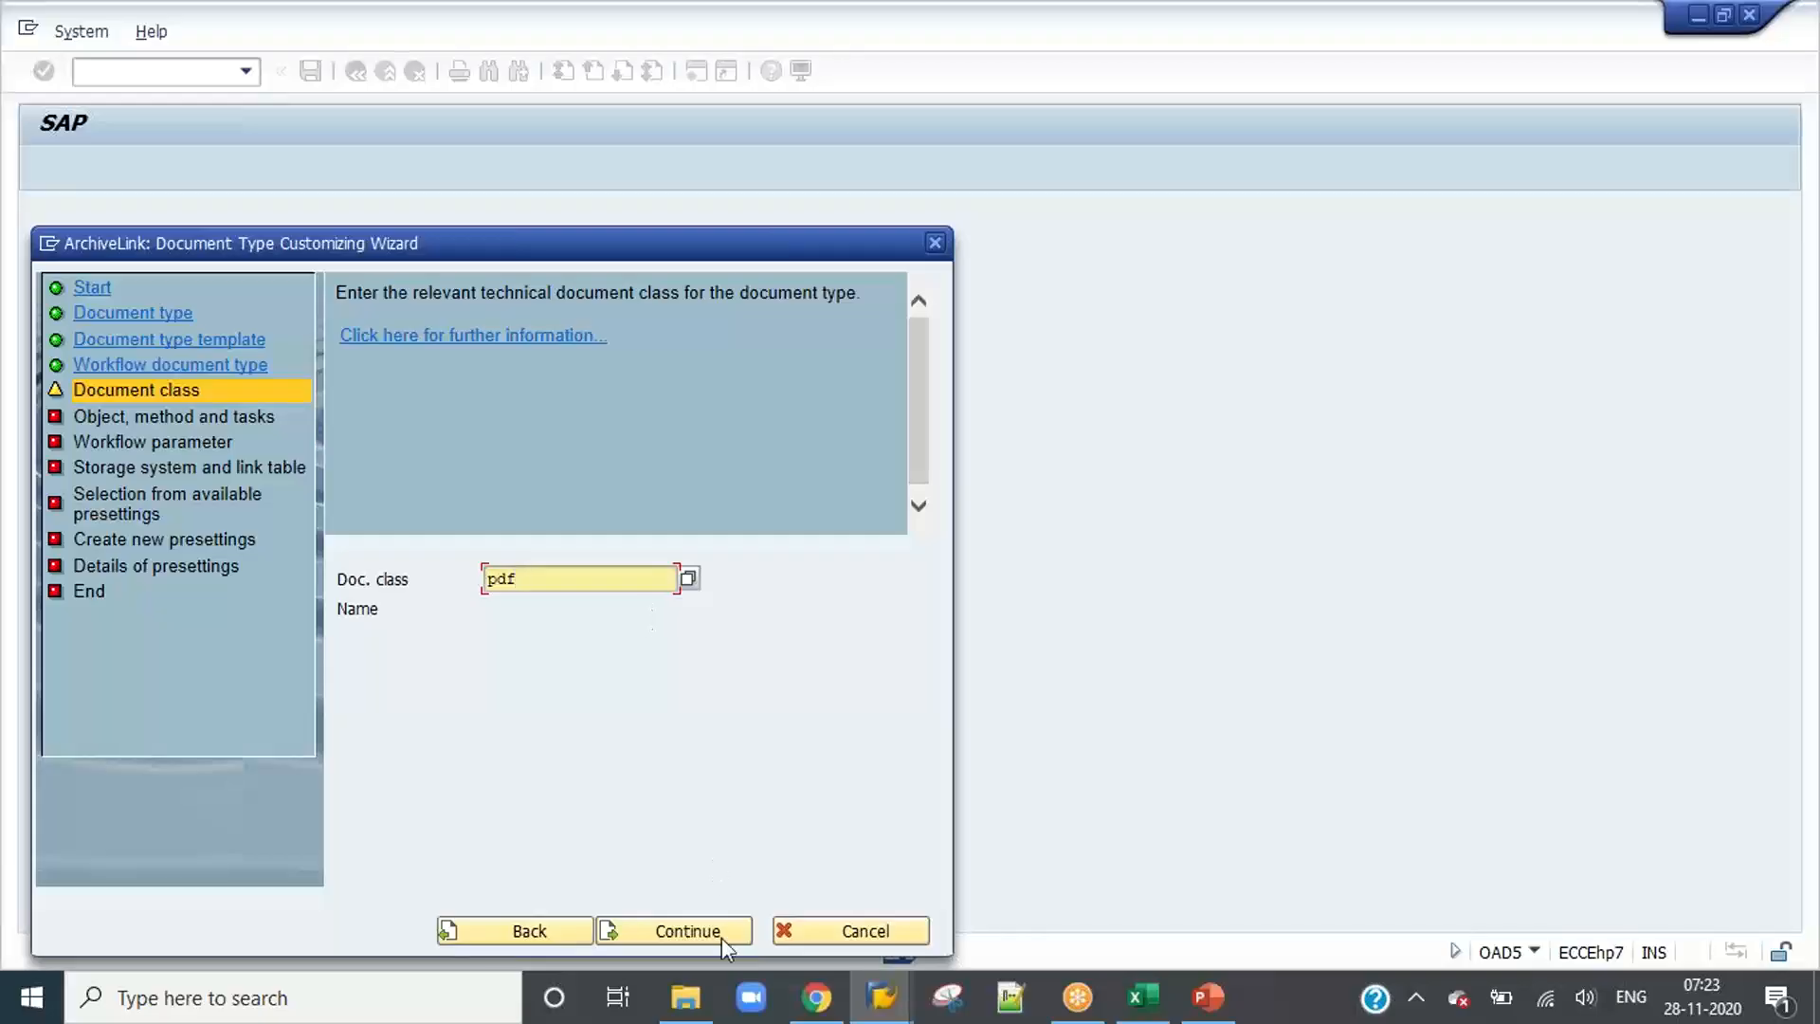
{"action": "left_click", "coordinate": [714, 933]}
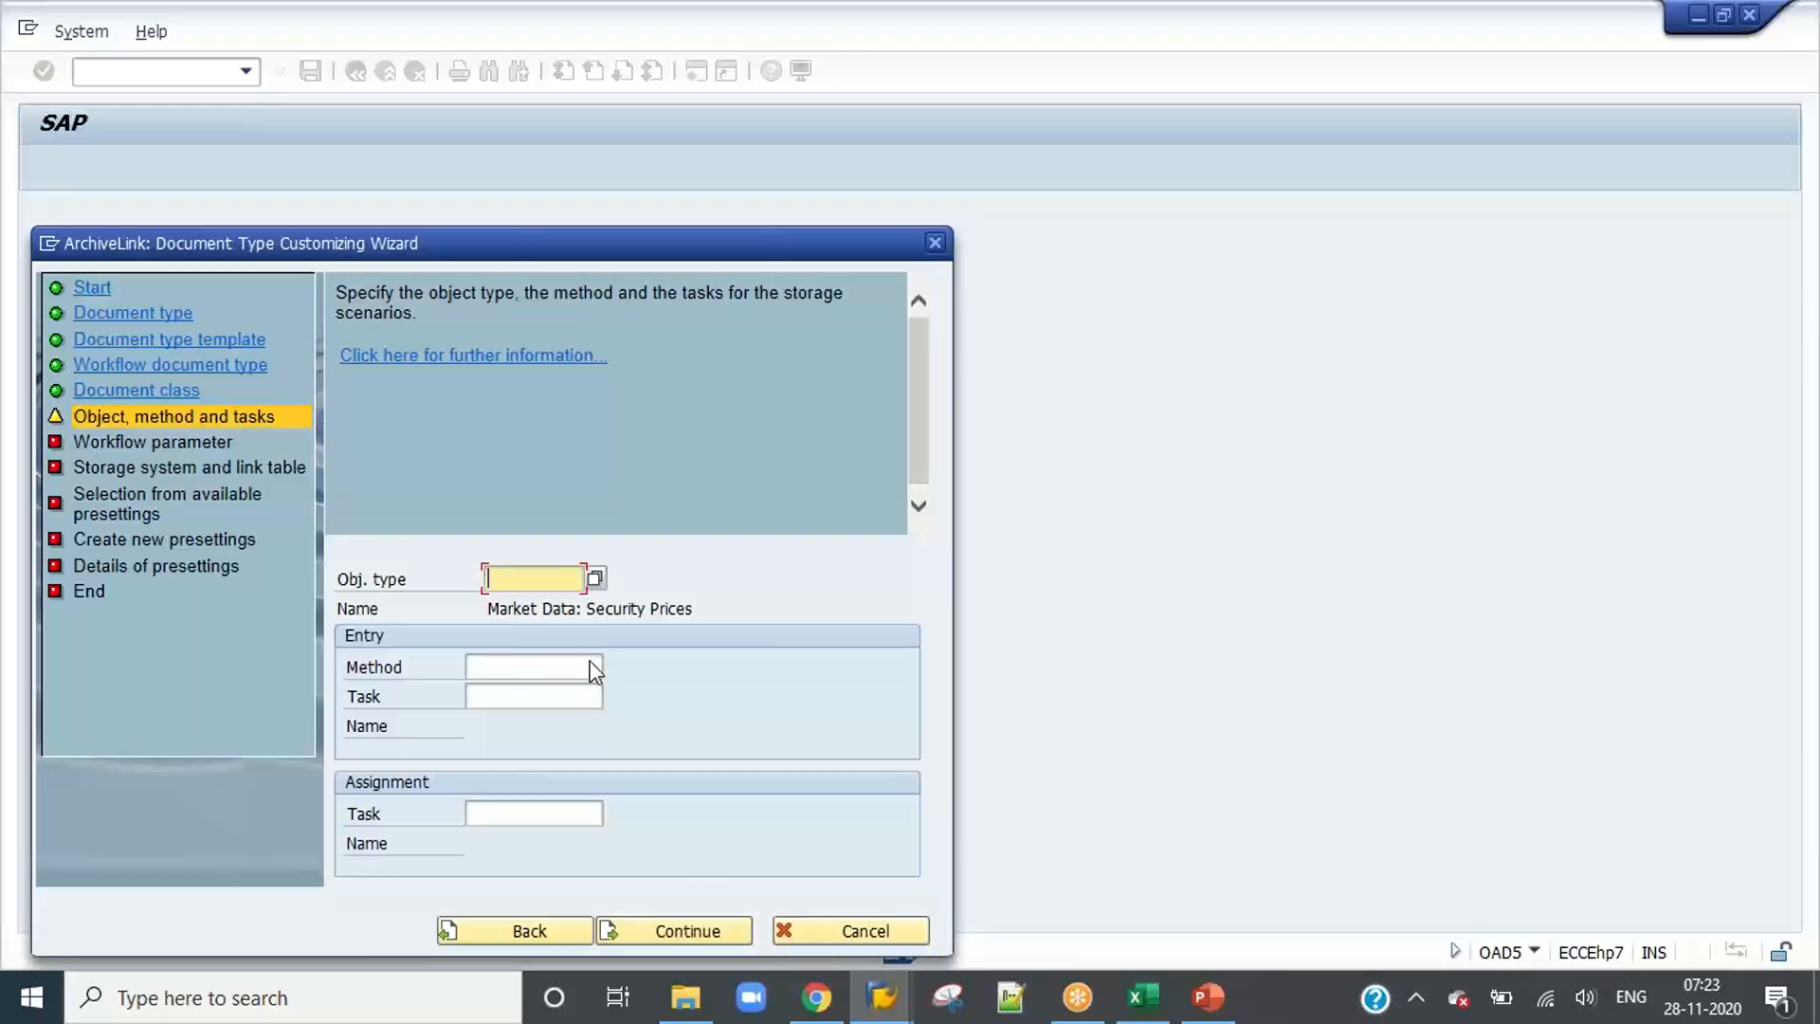
Step: Choose object type /OPT/V1001 and assign PREPROCESS_OCR as its entry method
{"action": "key", "text": "Down"}
{"action": "key", "text": "Down"}
{"action": "key", "text": "Down"}
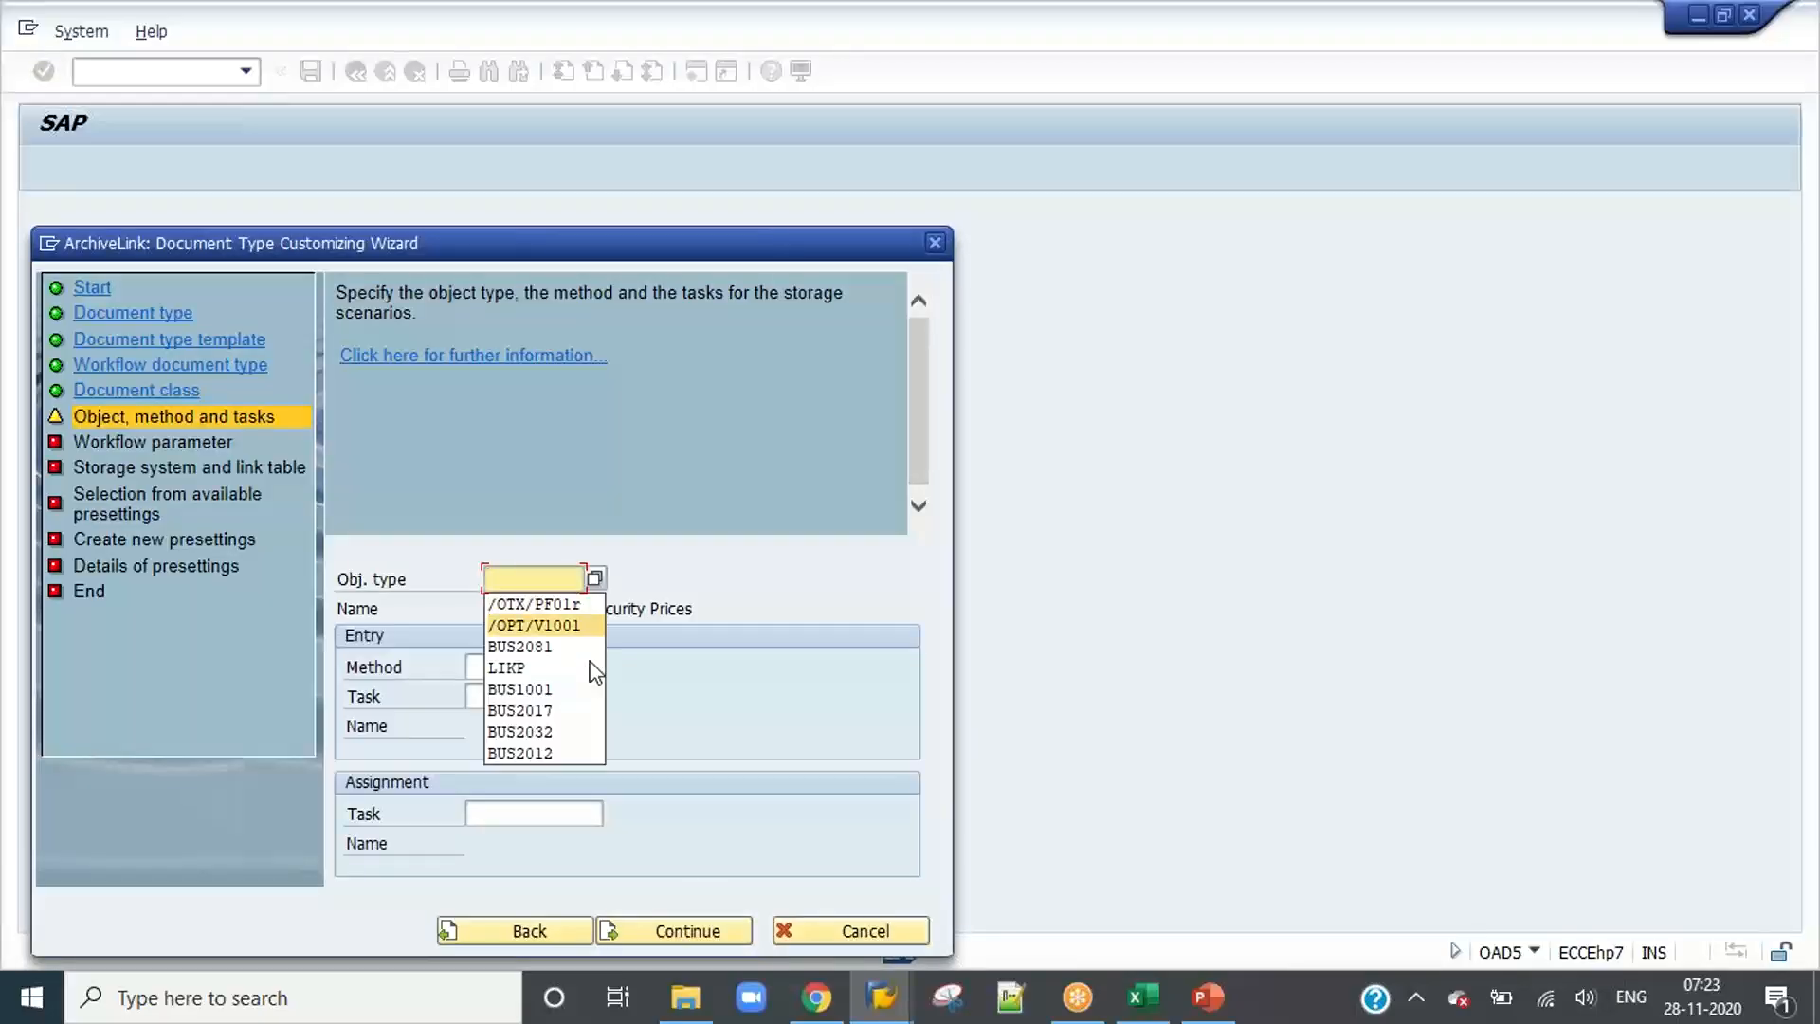
{"action": "key", "text": "Return"}
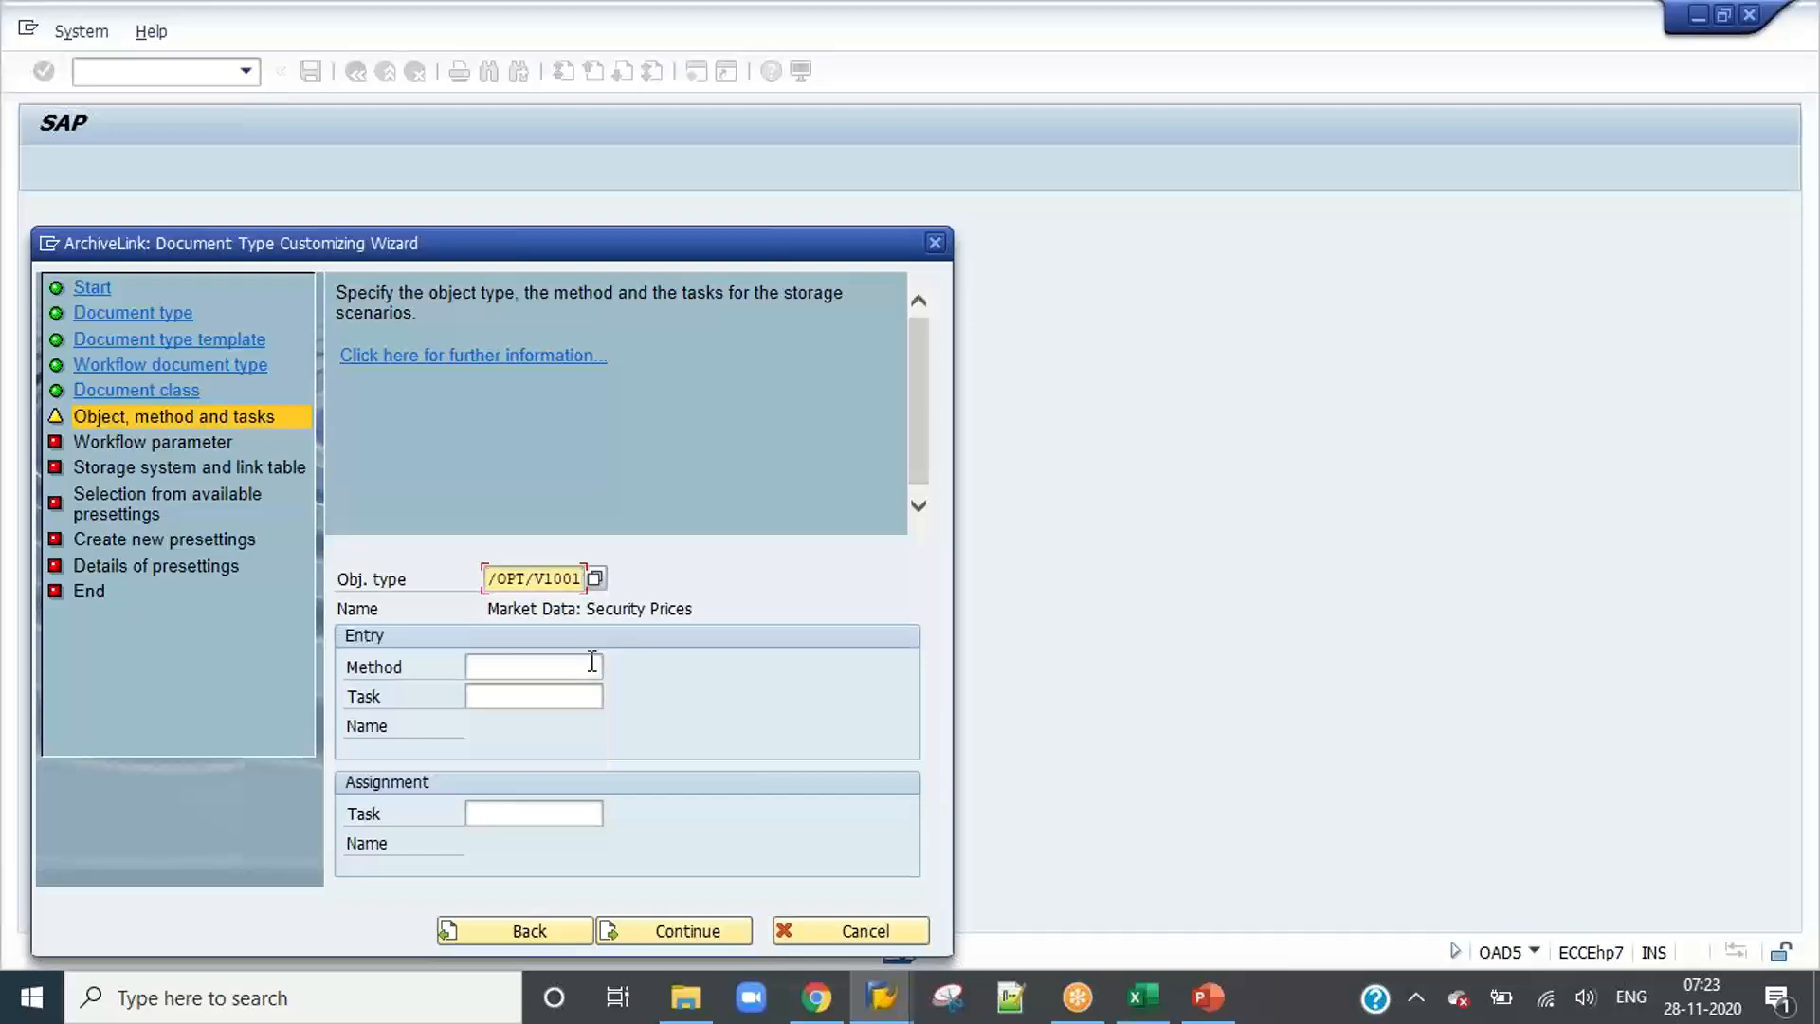
{"action": "left_click", "coordinate": [542, 665]}
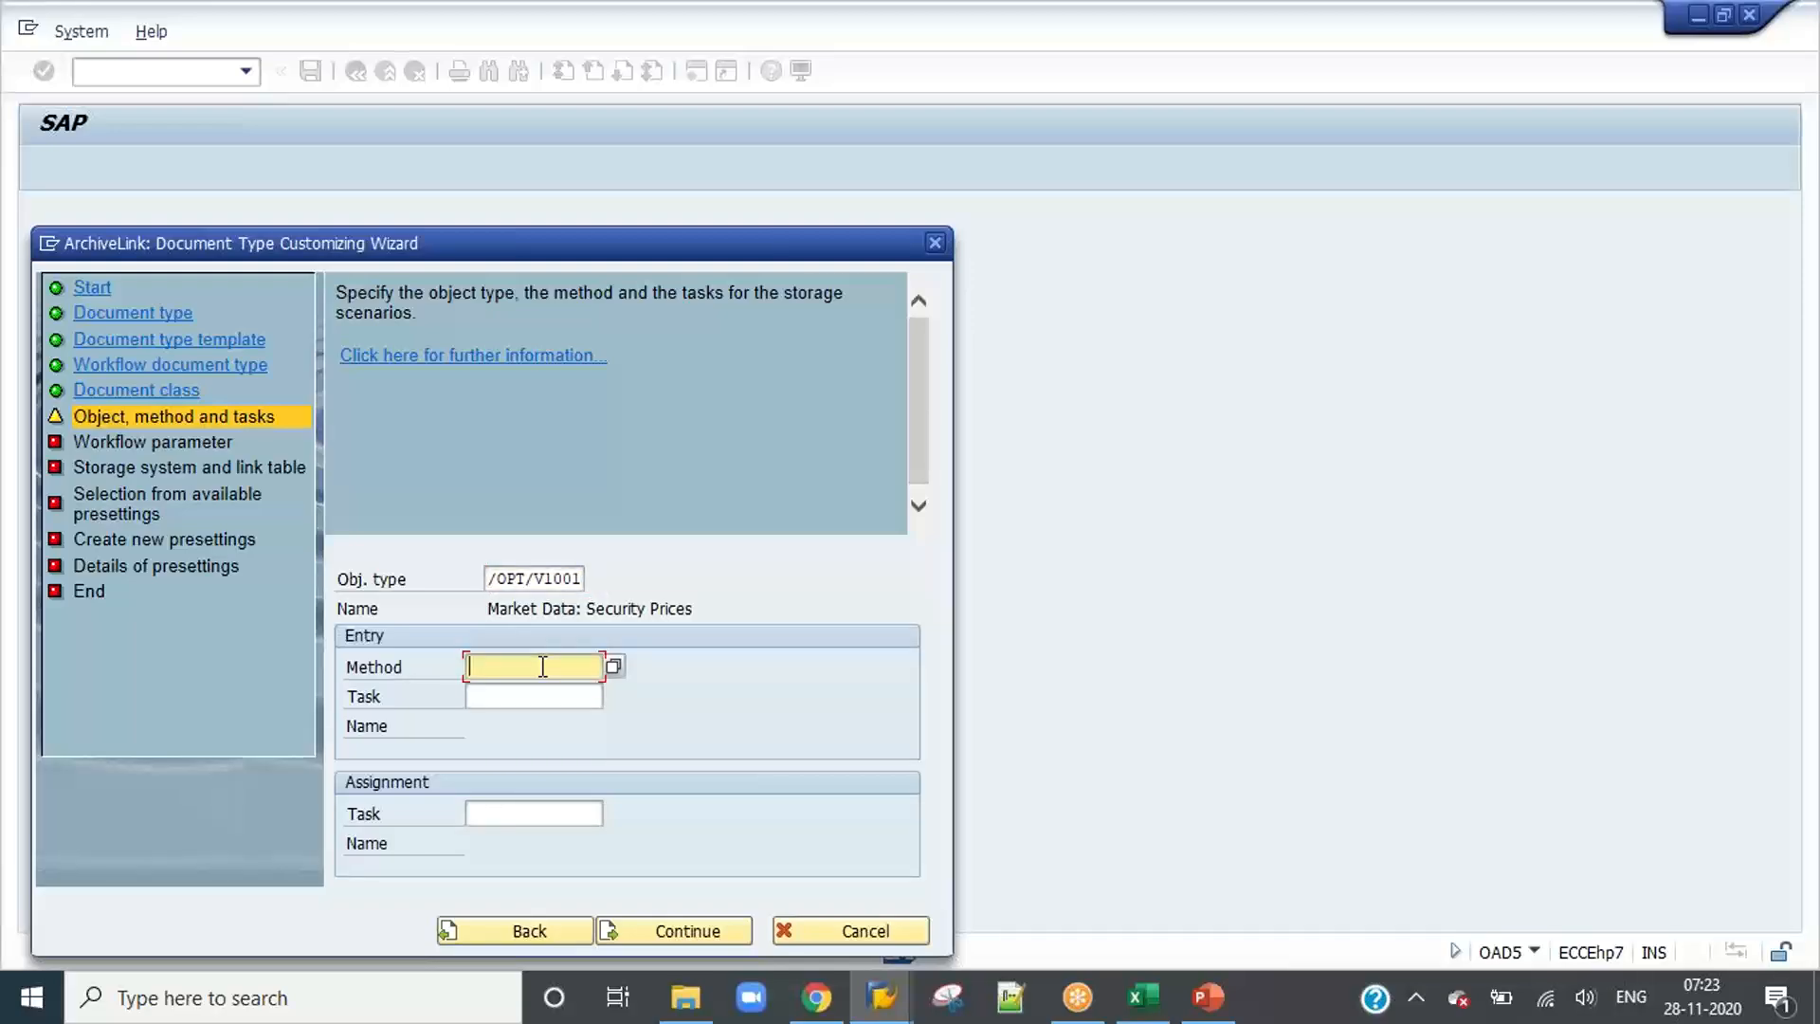
{"action": "left_click", "coordinate": [613, 667]}
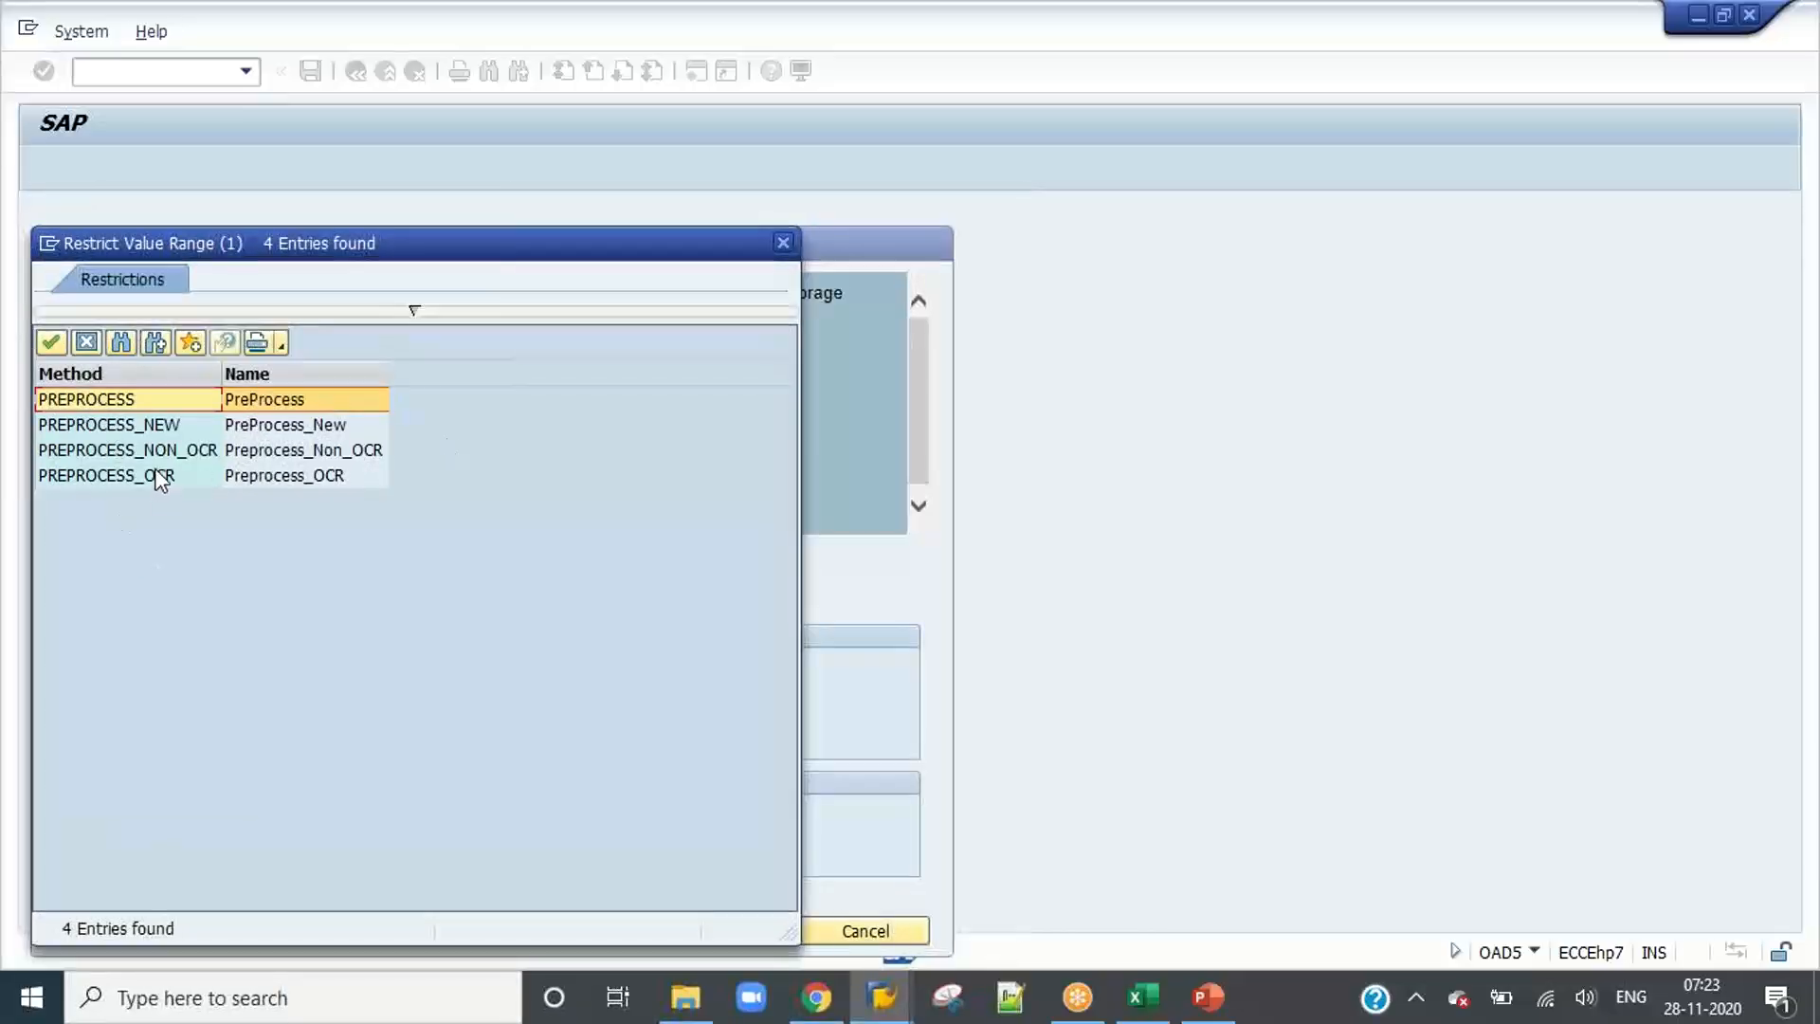
{"action": "double_click", "coordinate": [159, 476]}
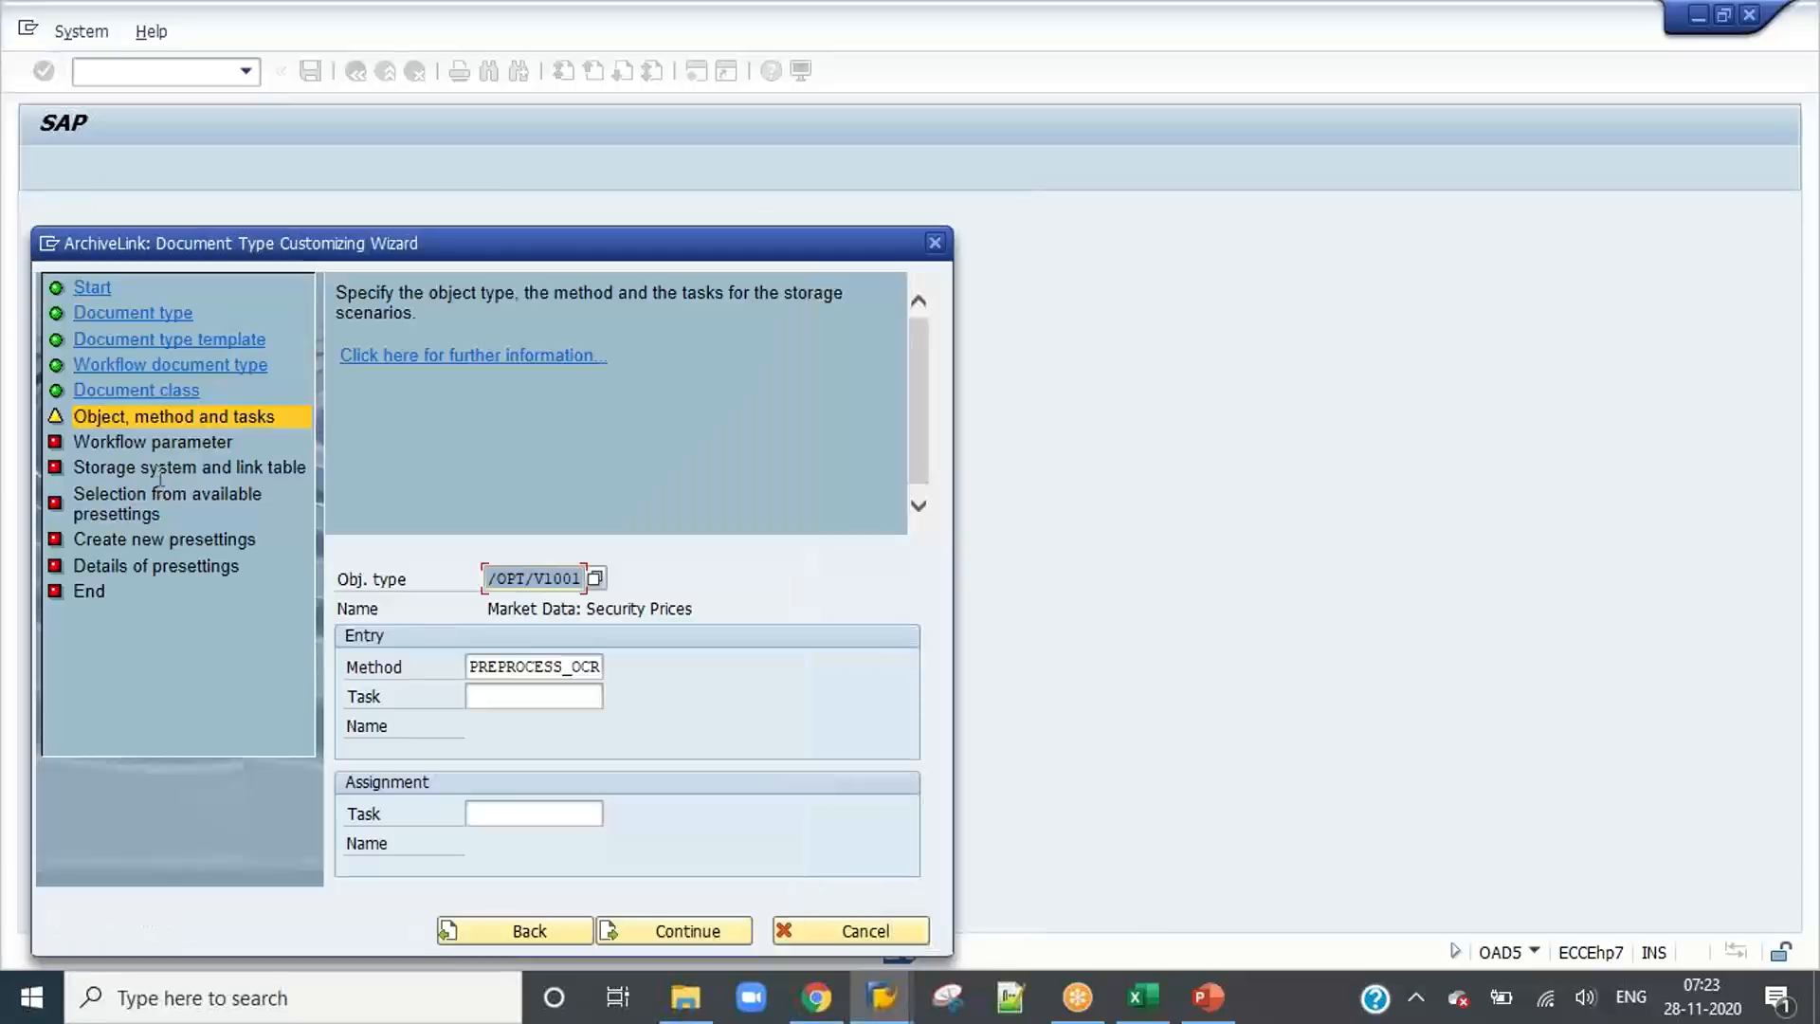
Step: Set the entry task to WS00275270 and the assignment task to TS00007869, and continue past the workflow parameters
{"action": "left_click", "coordinate": [563, 695]}
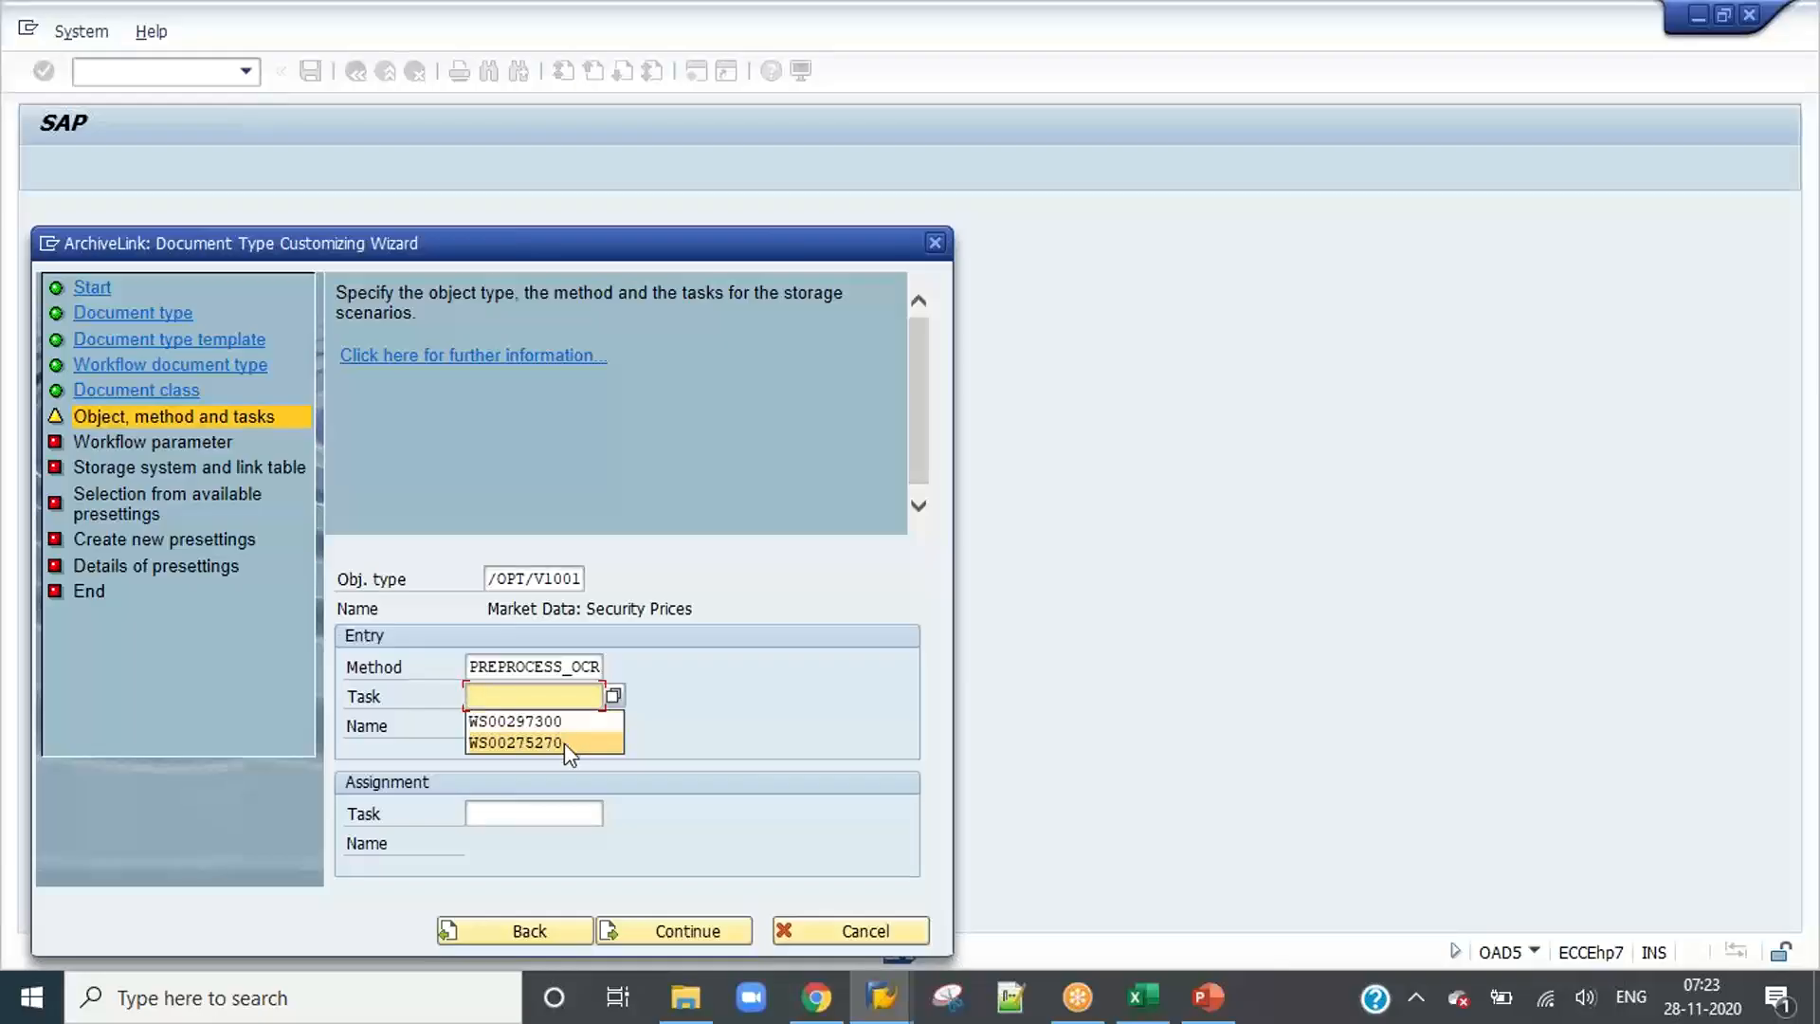
{"action": "left_click", "coordinate": [564, 742]}
{"action": "left_click", "coordinate": [545, 817]}
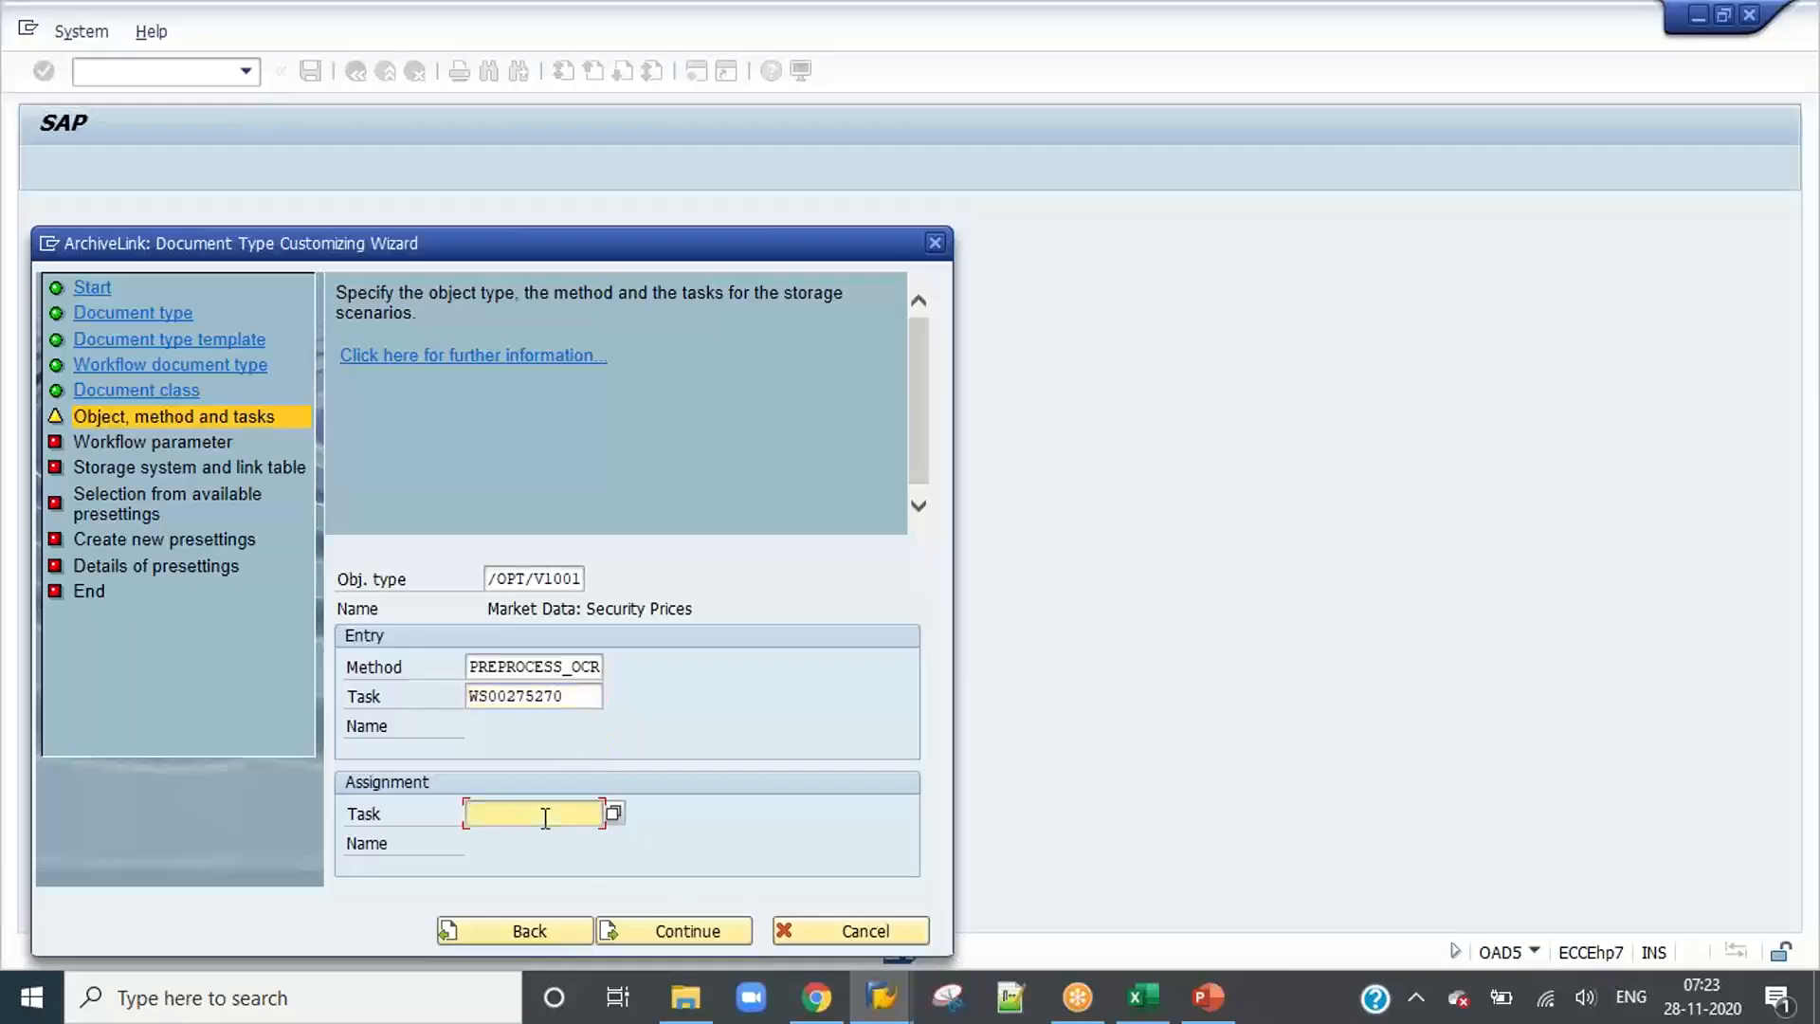
{"action": "left_click", "coordinate": [548, 834]}
{"action": "left_click", "coordinate": [683, 941]}
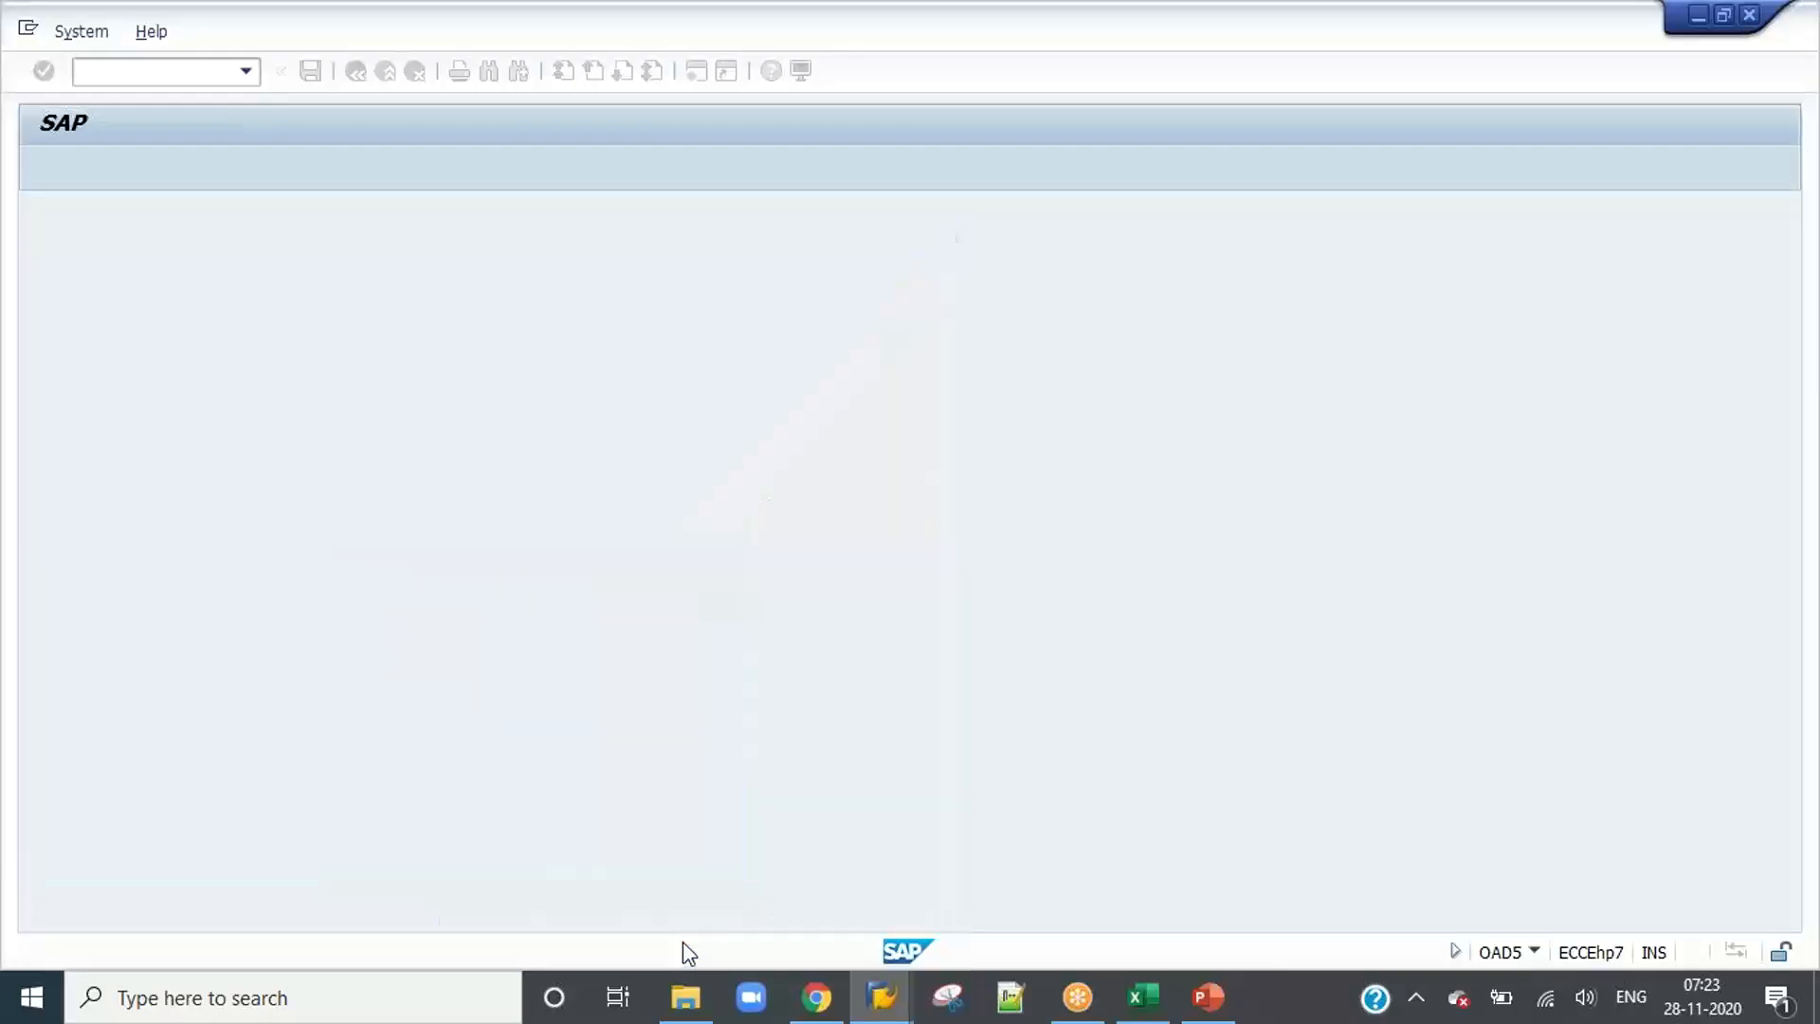
{"action": "left_click", "coordinate": [677, 934]}
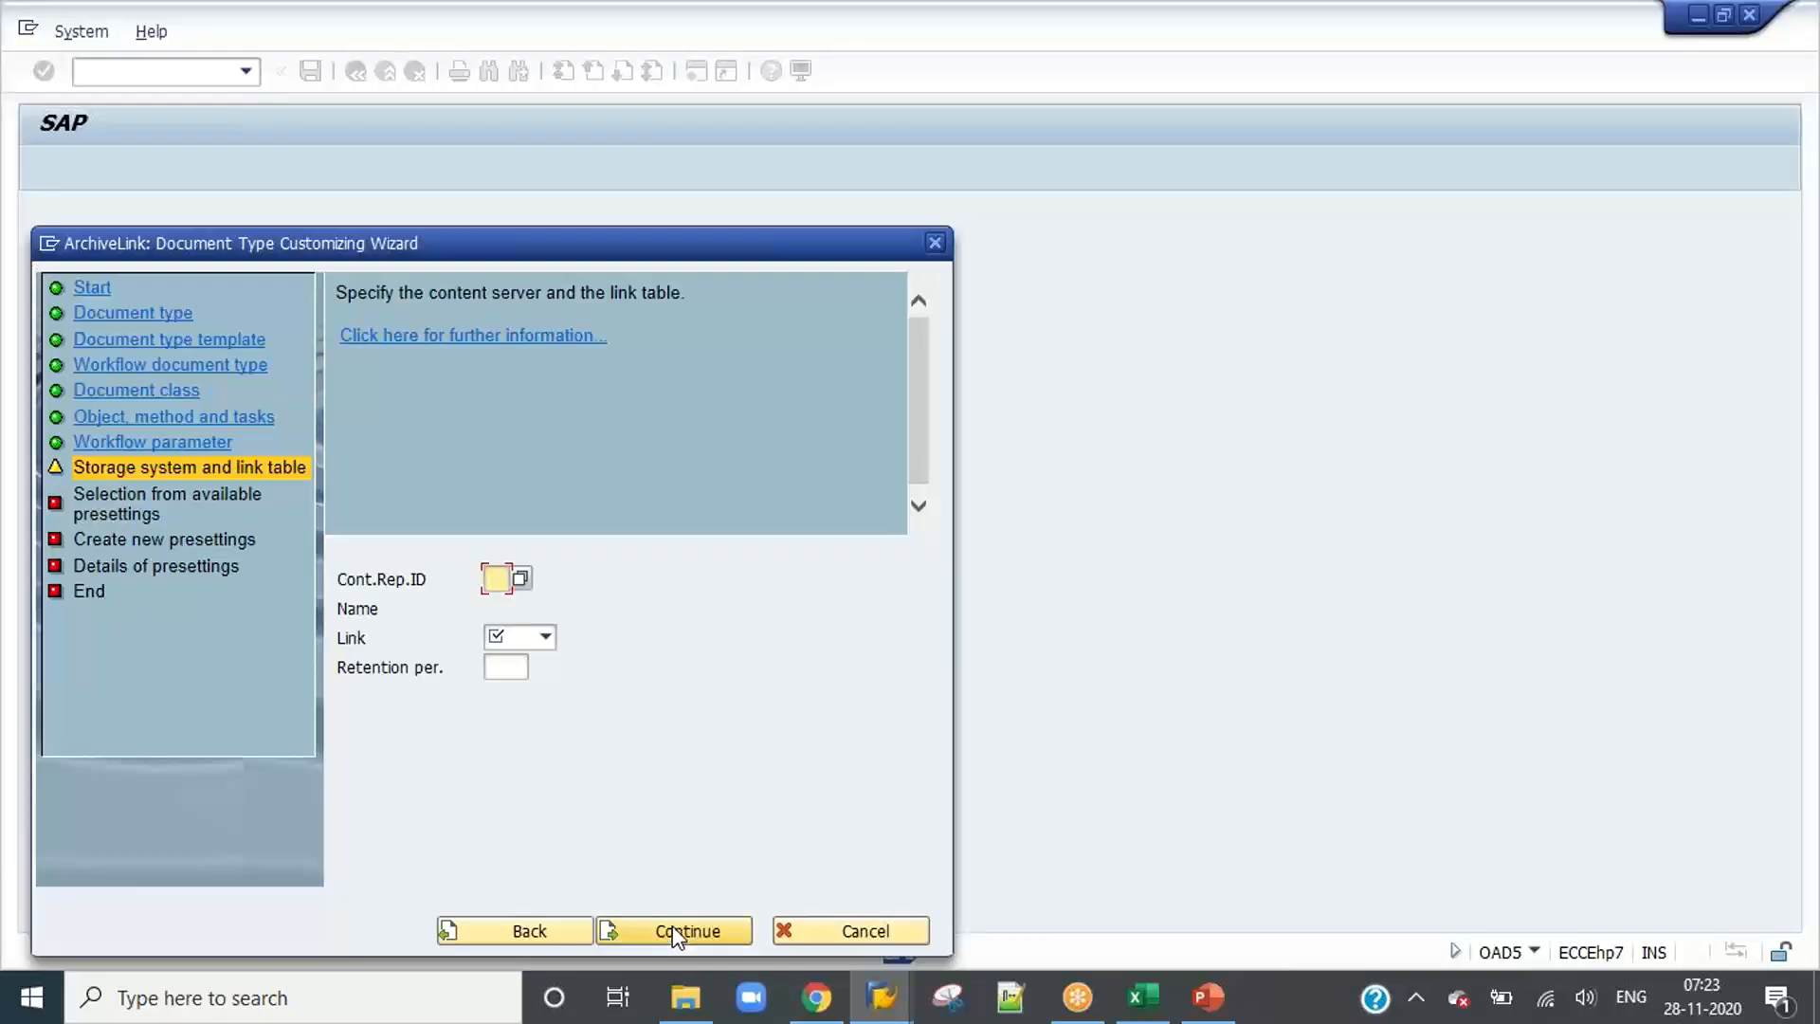
Step: Go back to the document class page, select pdf as the class again and continue to the object, method and tasks page
{"action": "left_click", "coordinate": [511, 930]}
{"action": "left_click", "coordinate": [512, 930]}
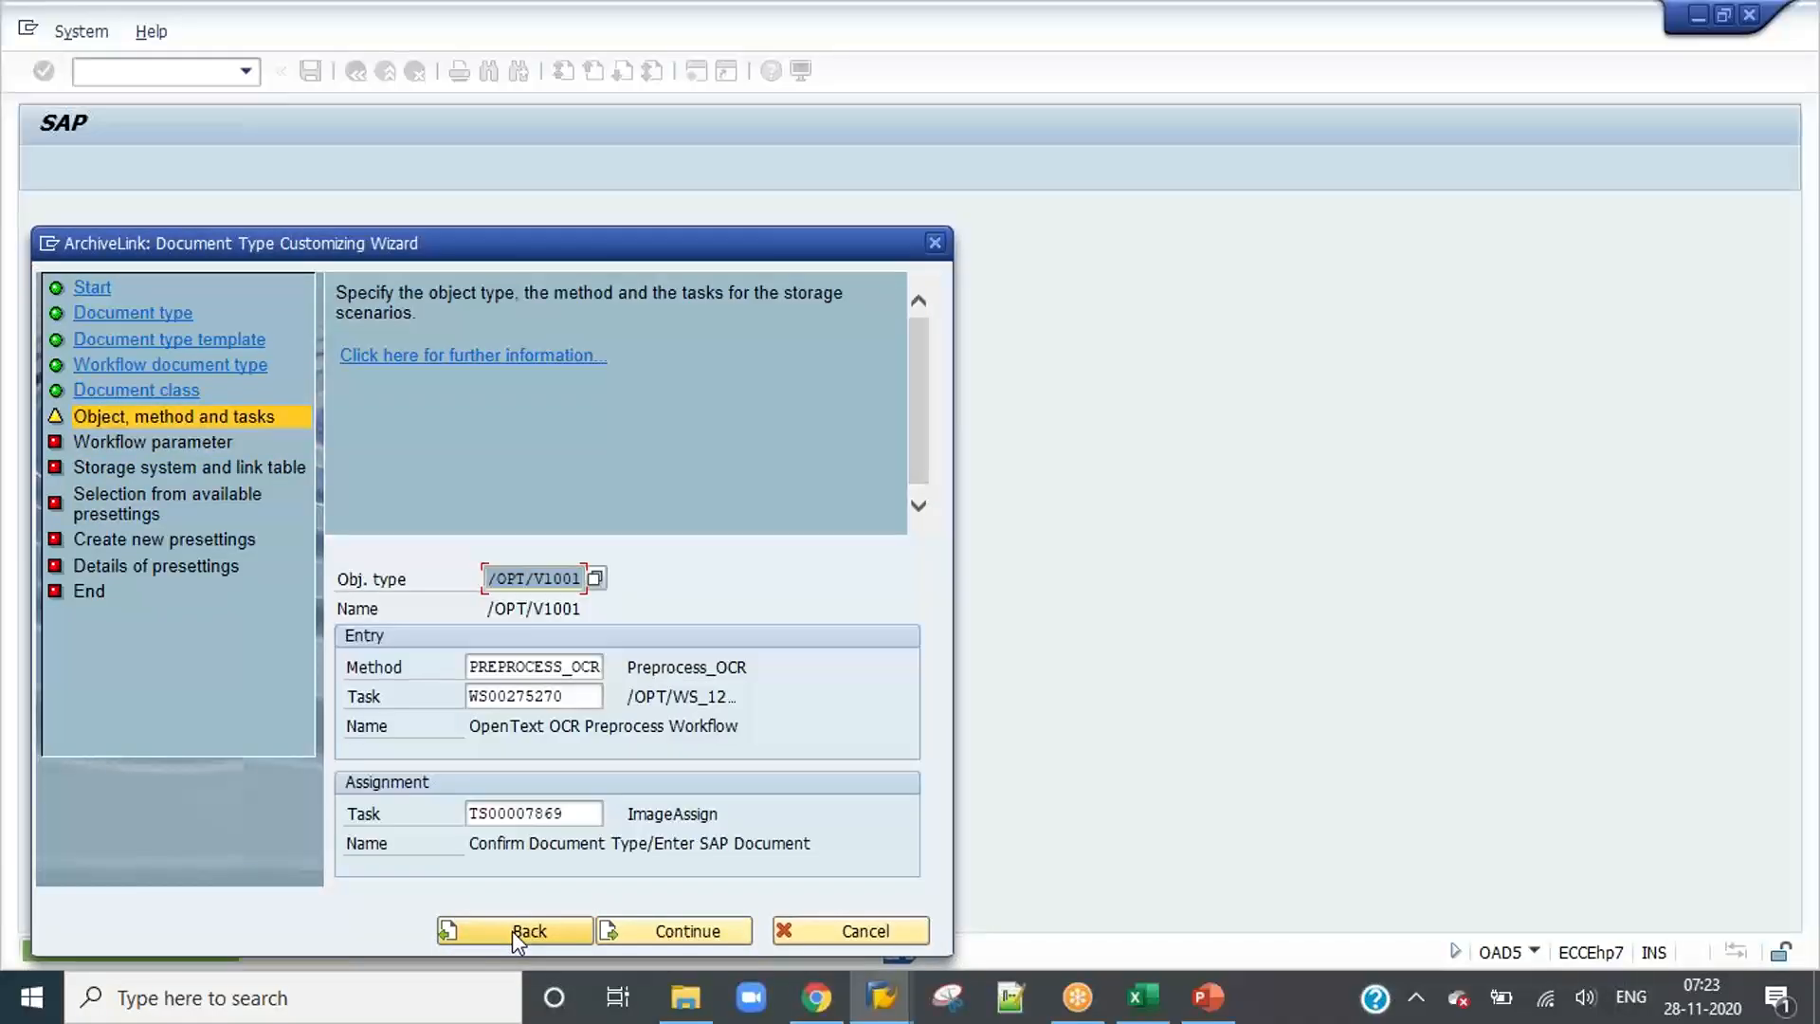
{"action": "left_click", "coordinate": [511, 930]}
{"action": "left_click", "coordinate": [650, 930]}
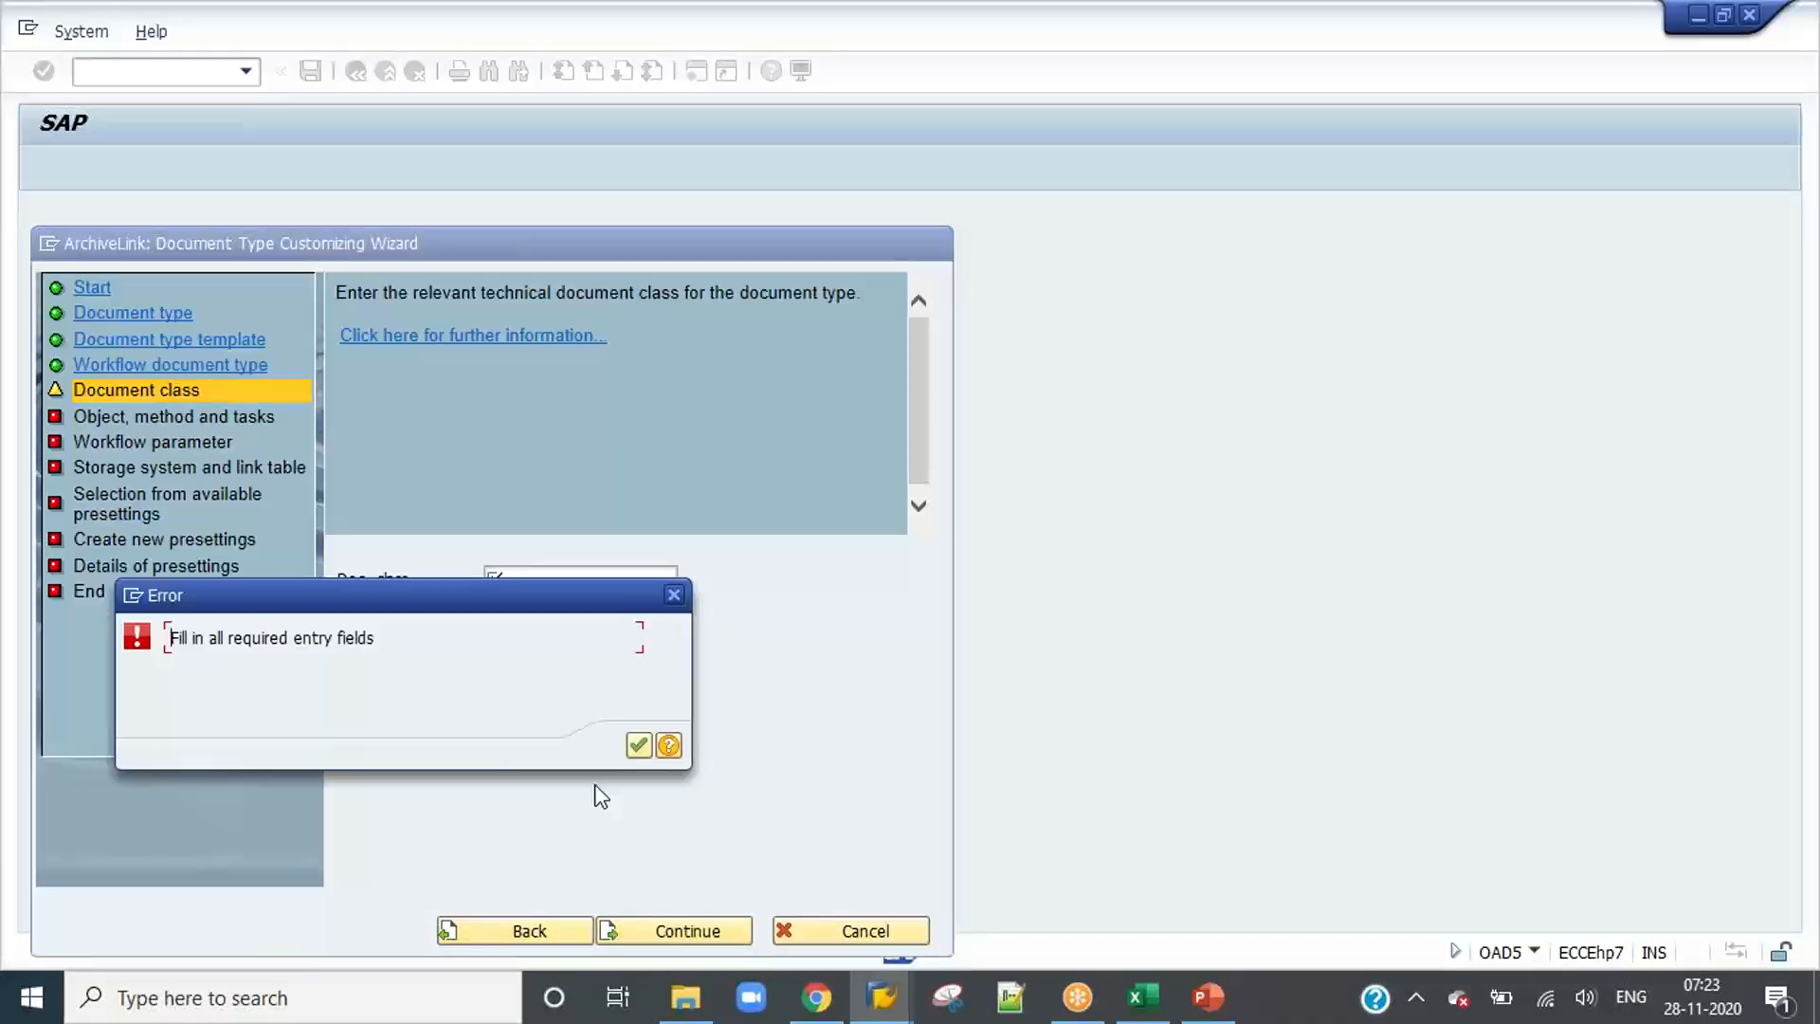
{"action": "left_click", "coordinate": [637, 746]}
{"action": "left_click", "coordinate": [569, 582]}
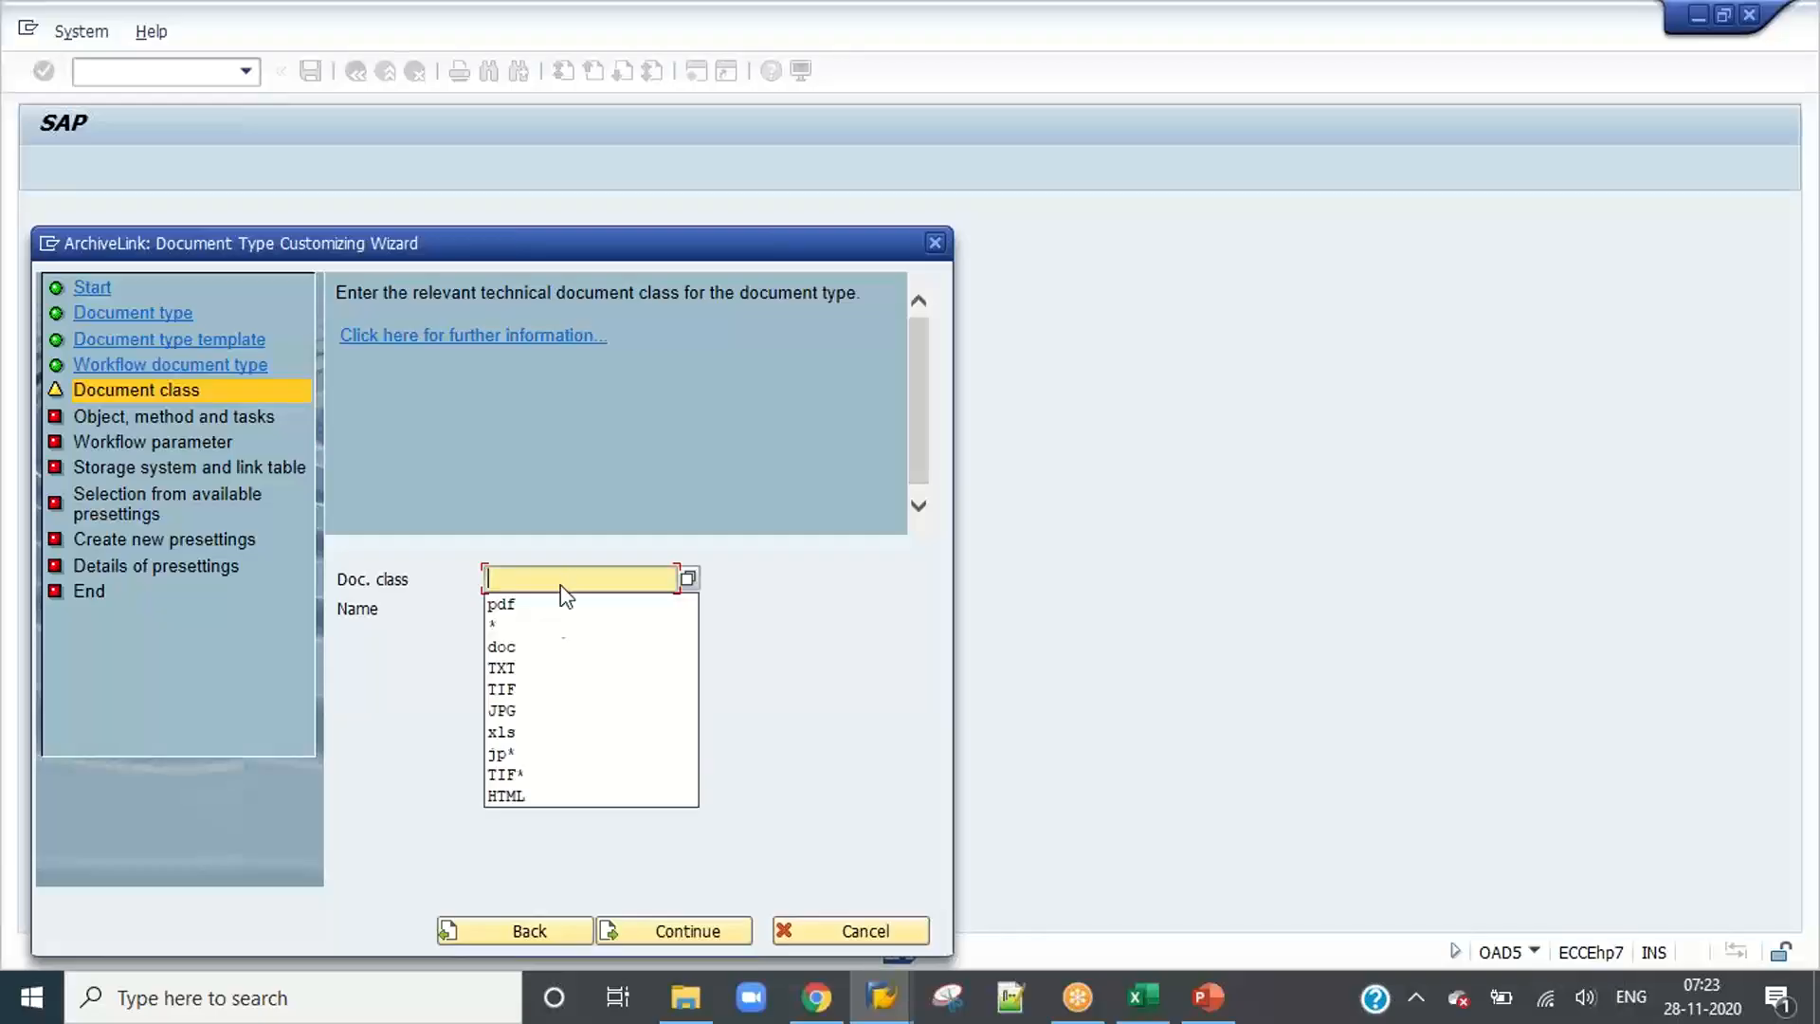
{"action": "left_click", "coordinate": [554, 605]}
{"action": "left_click", "coordinate": [652, 924]}
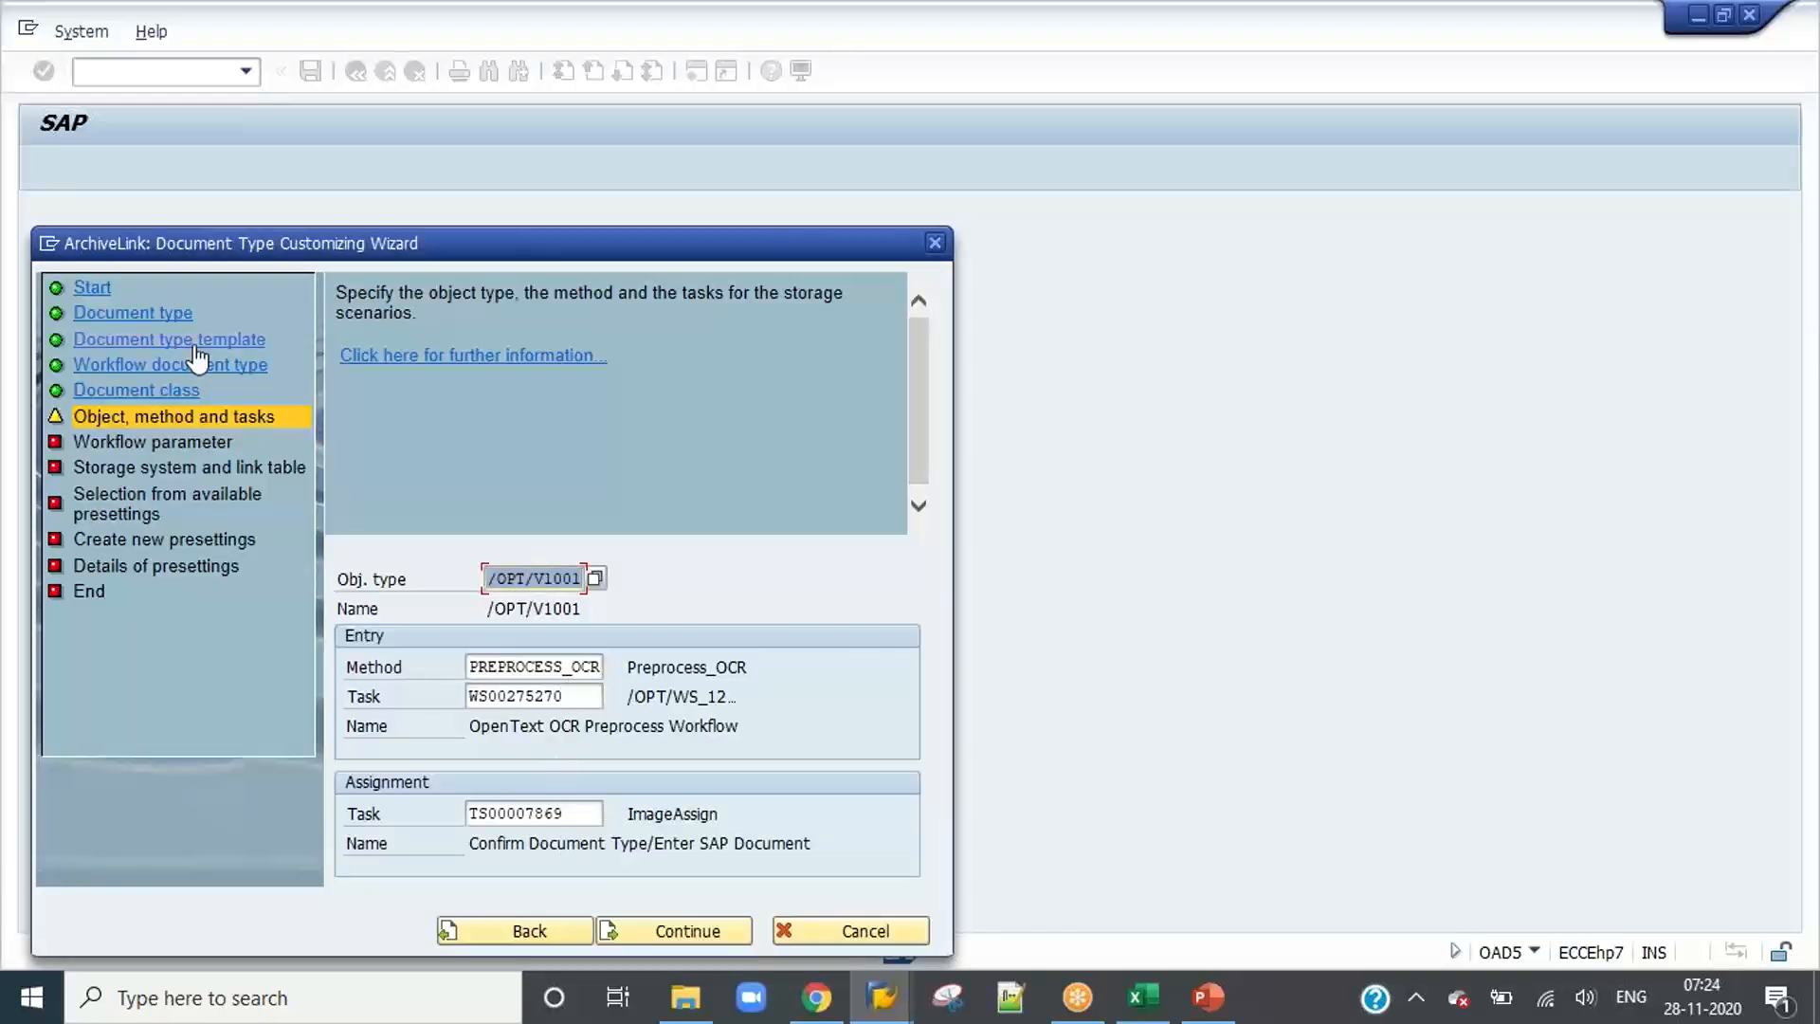
Step: Continue past the workflow parameters, then set content repository Z1 and its TOA link table for the document type
{"action": "left_click", "coordinate": [667, 929]}
{"action": "left_click", "coordinate": [667, 928]}
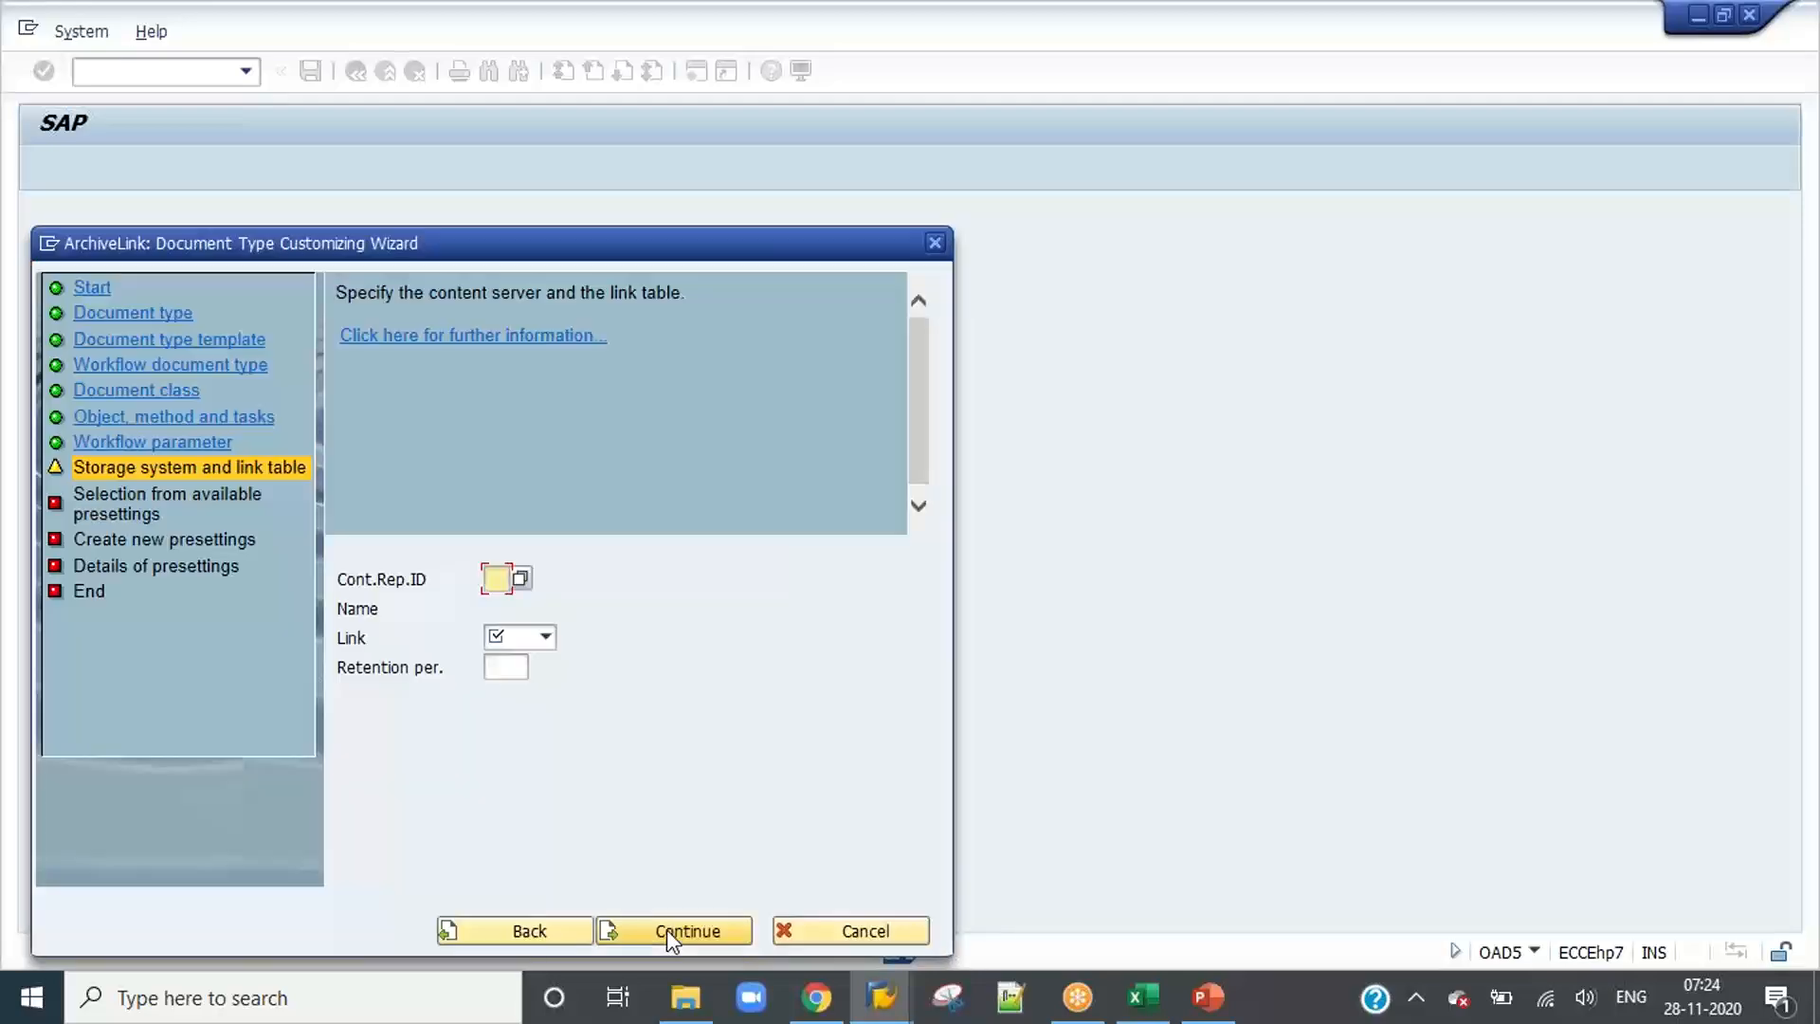
{"action": "type", "text": "Z1"}
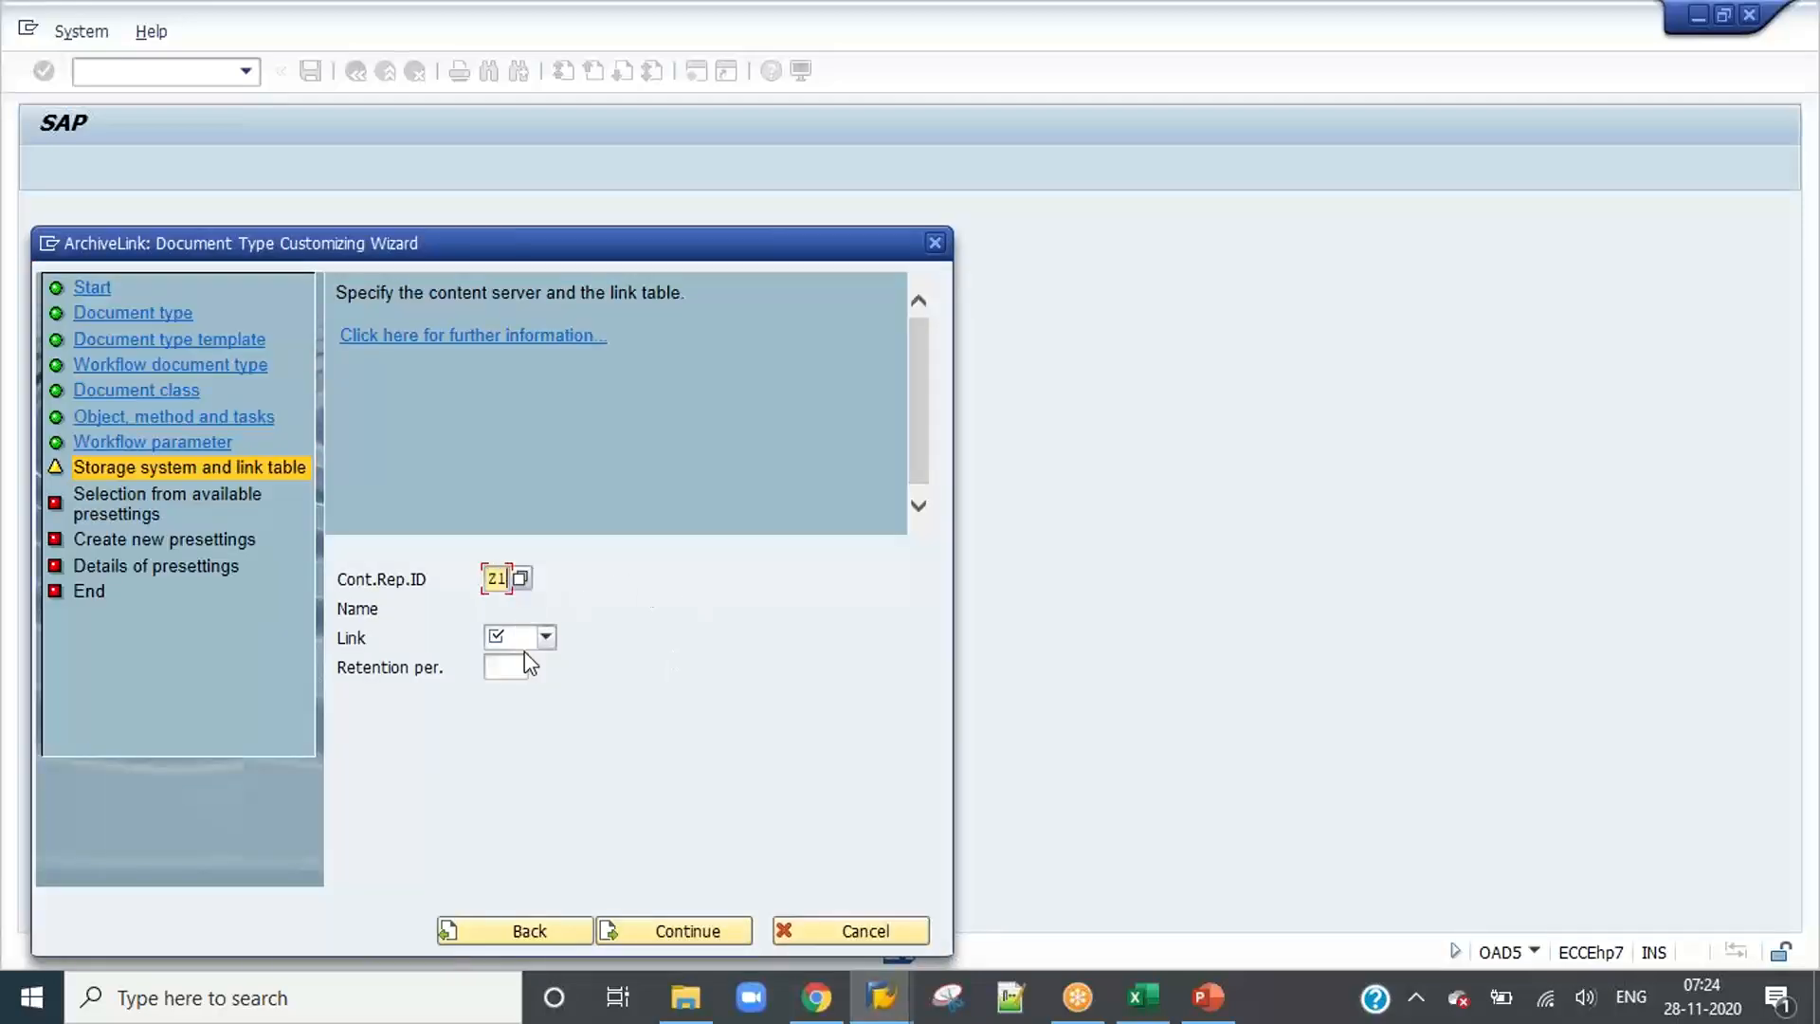
{"action": "left_click", "coordinate": [525, 648]}
{"action": "left_click", "coordinate": [521, 654]}
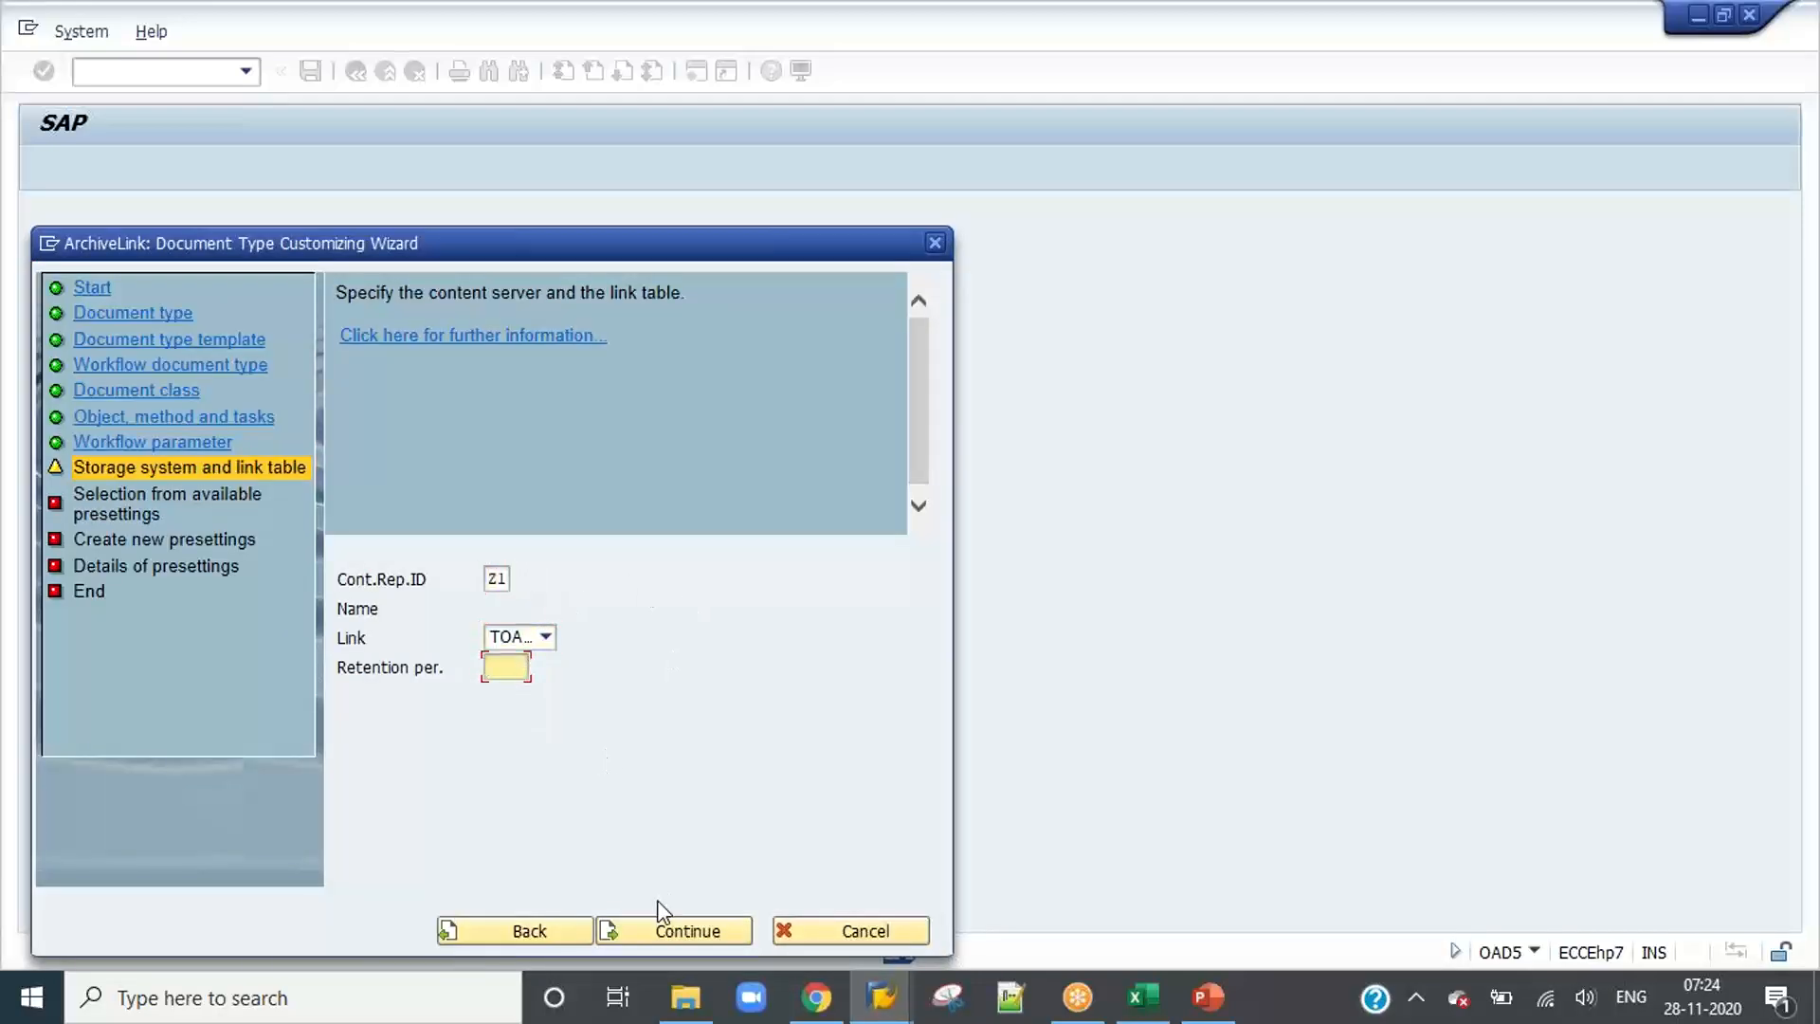
{"action": "left_click", "coordinate": [657, 929]}
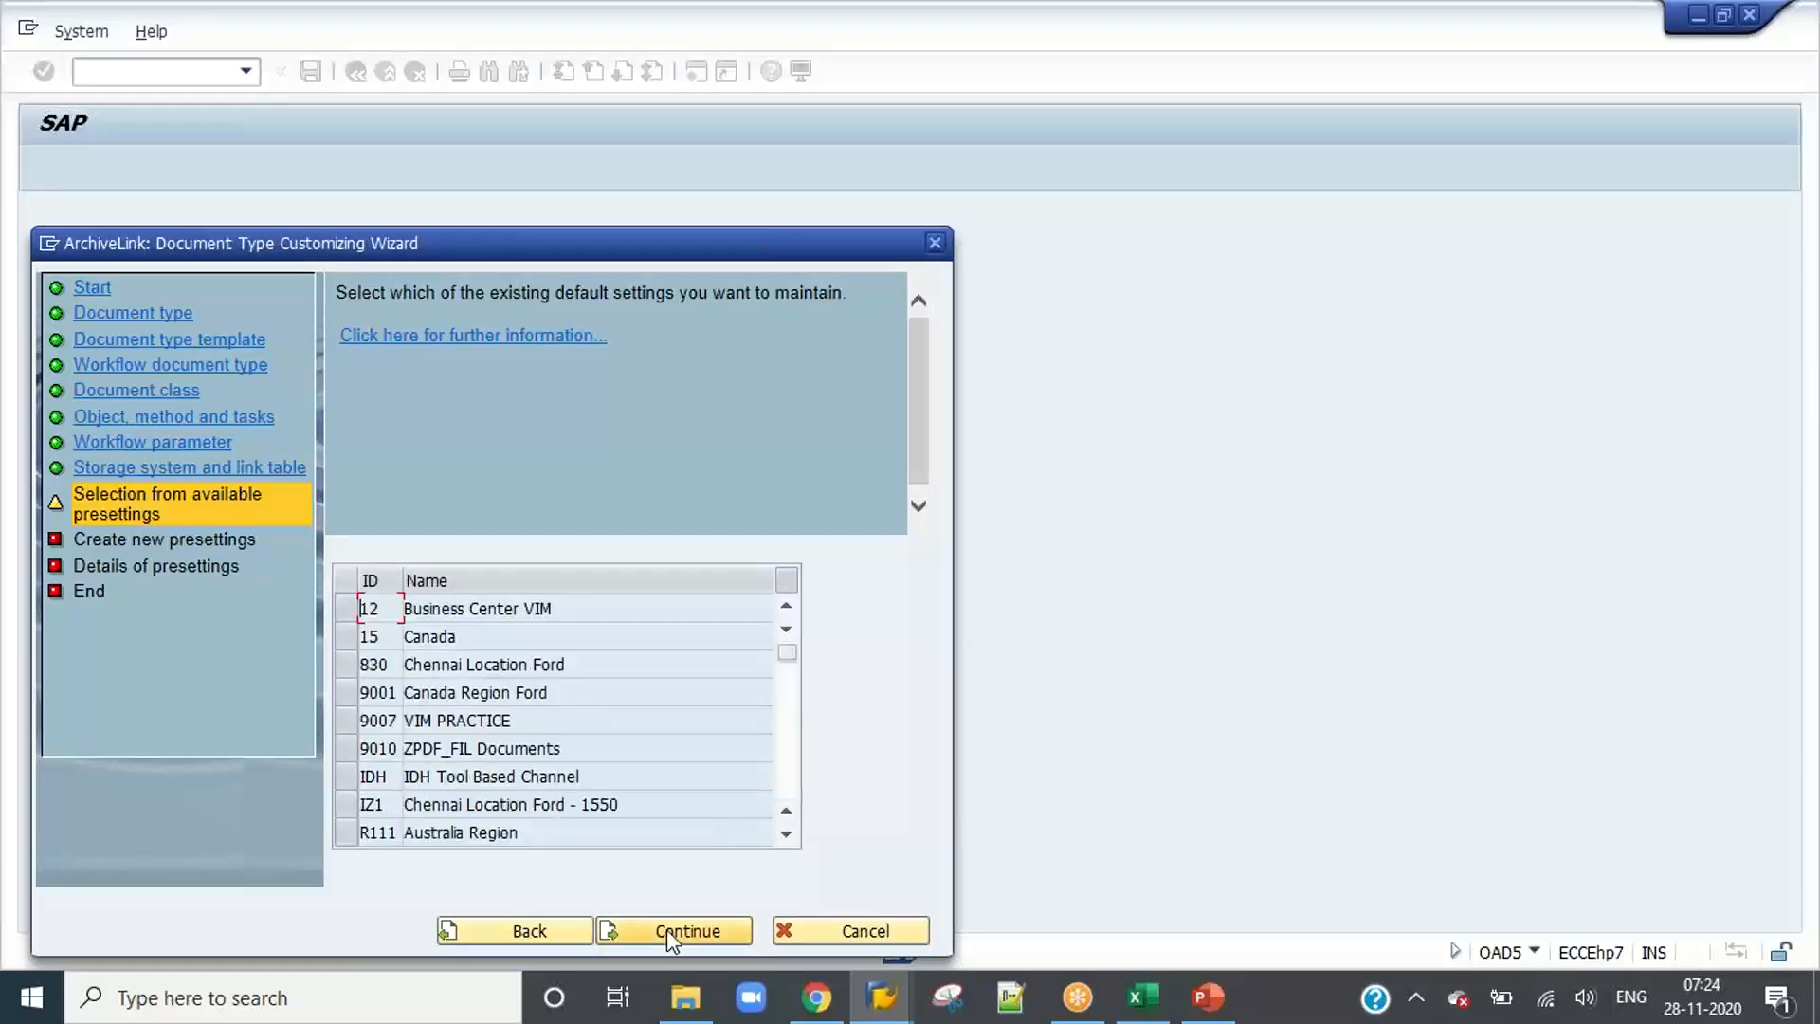
Step: Continue past the existing presettings and create a new presetting with ID Z100
{"action": "left_click", "coordinate": [667, 928]}
{"action": "type", "text": "Z"}
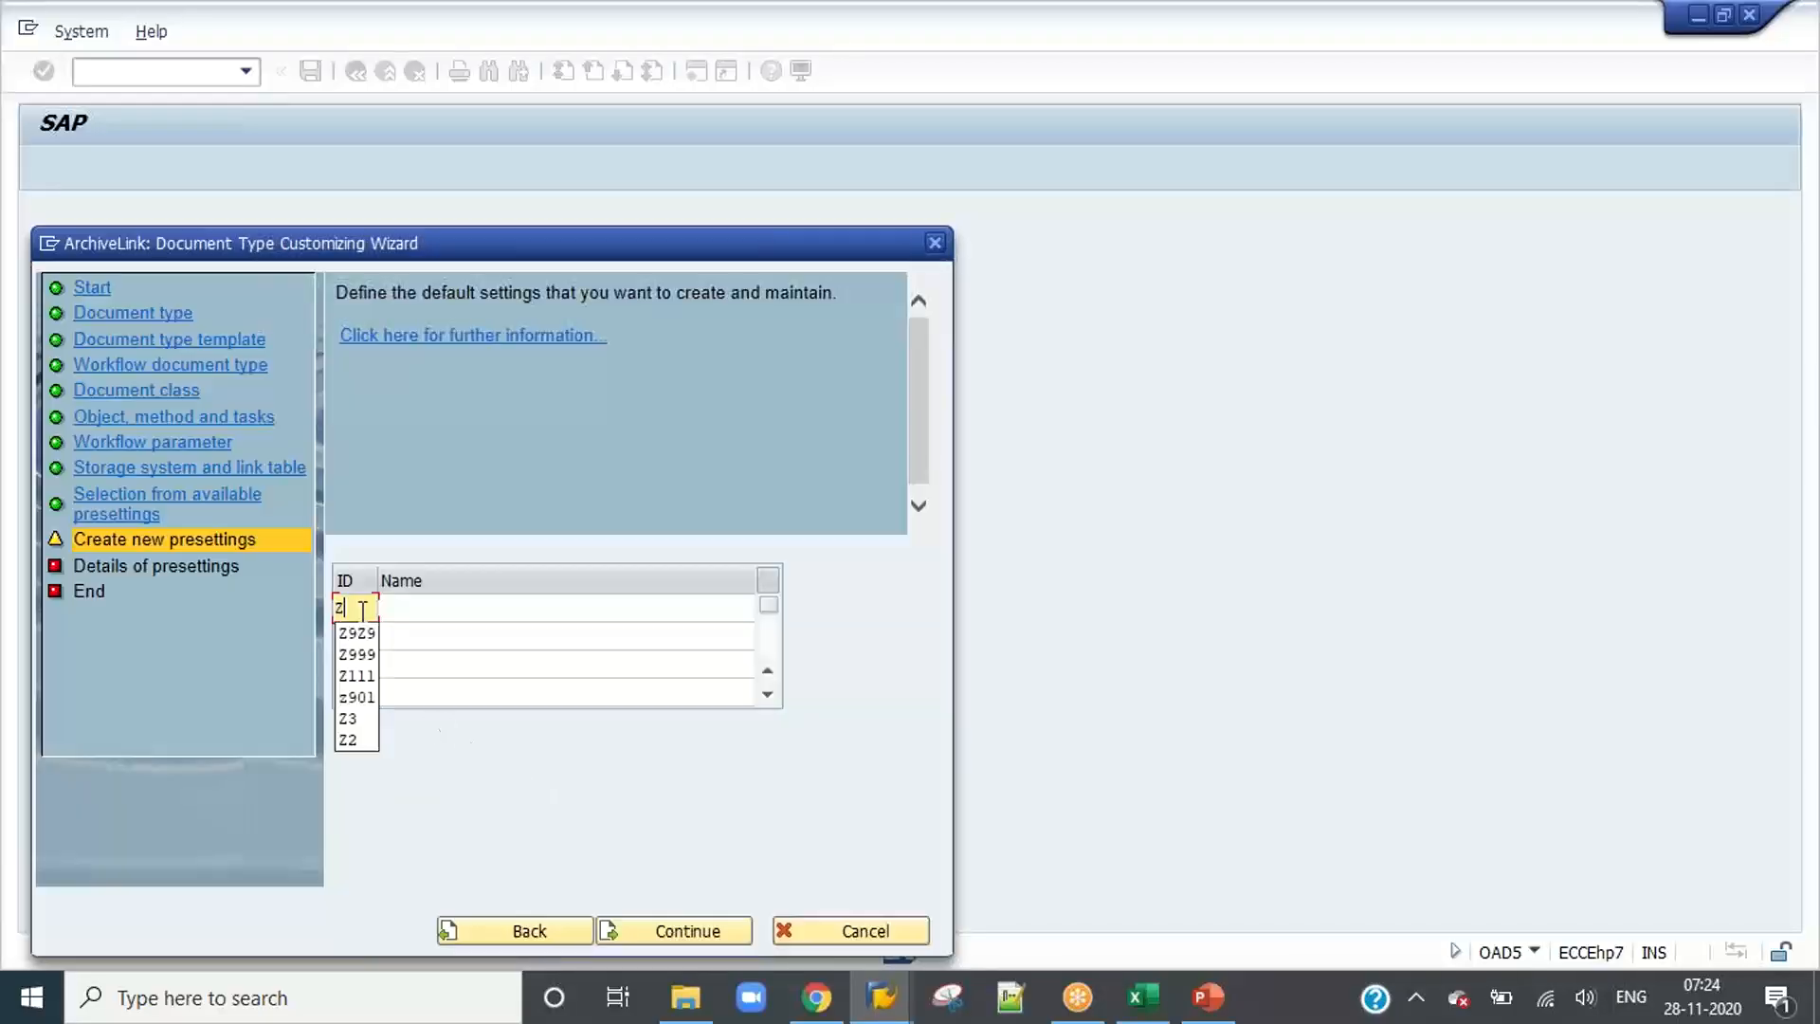
{"action": "type", "text": "100"}
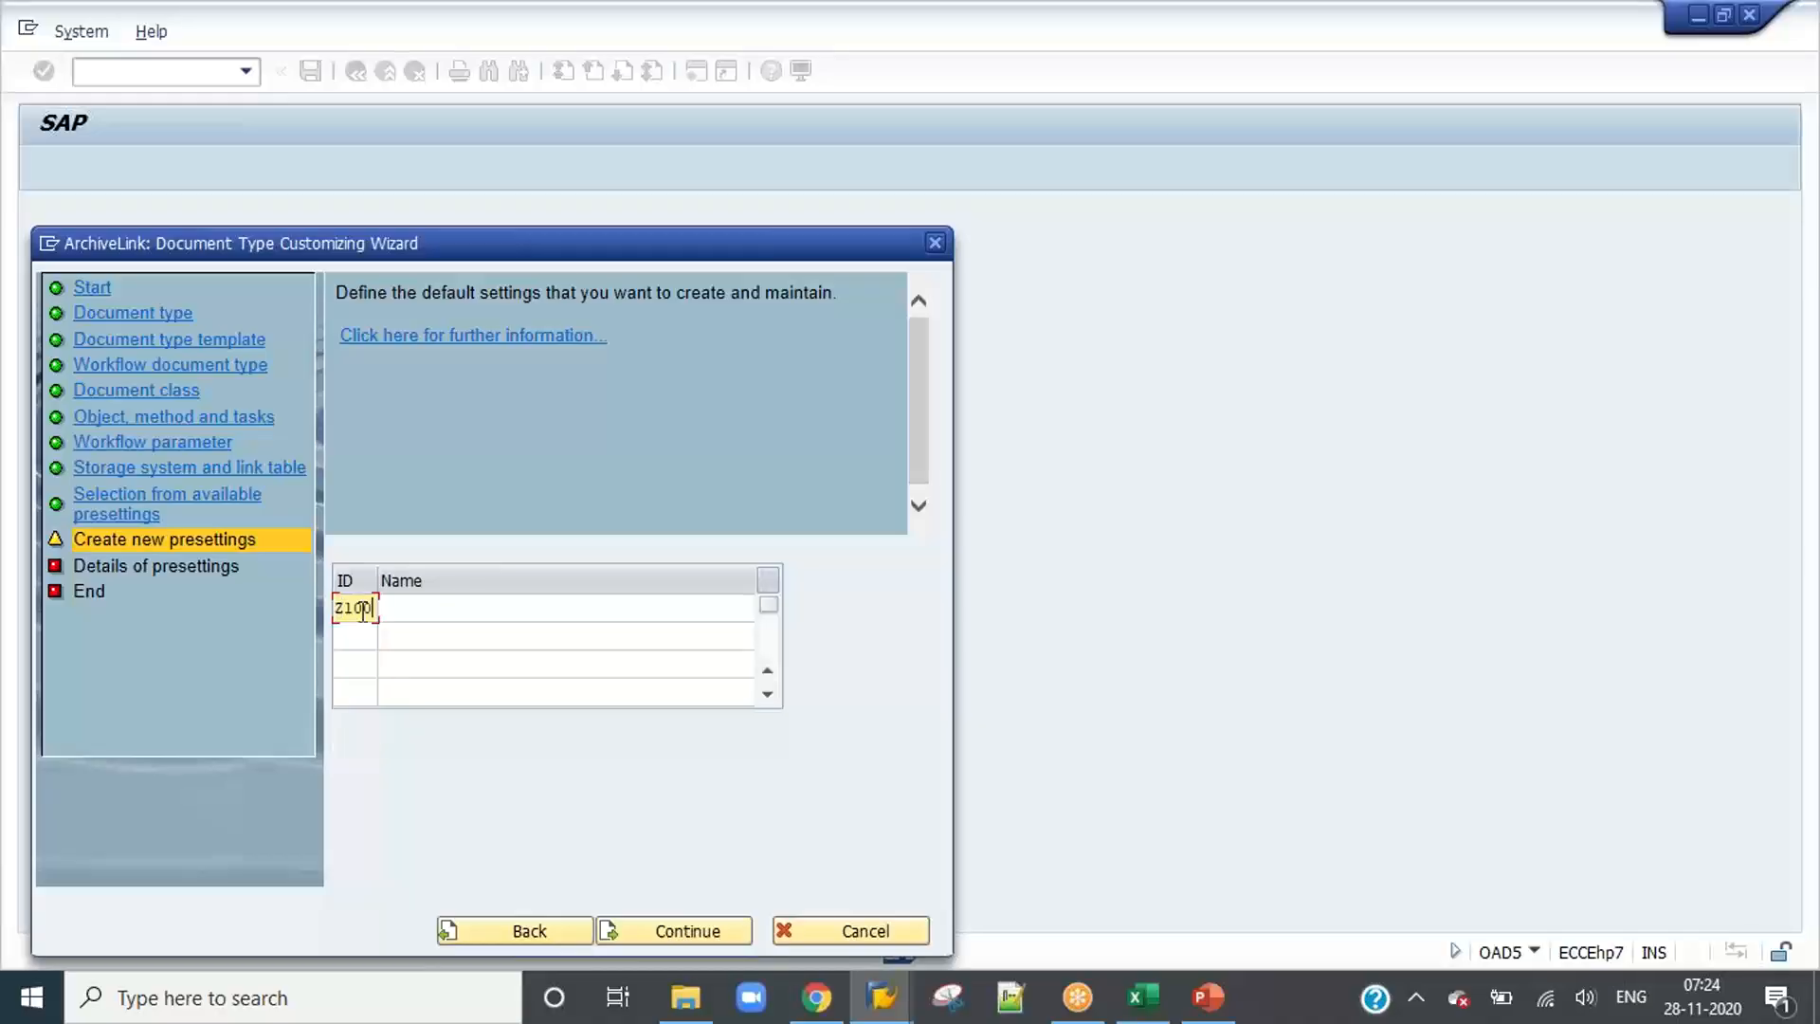
{"action": "key", "text": "Tab"}
Step: Name presetting Z100 "IDH Tool Based Hard Copy Invoices" and continue to its details
{"action": "type", "text": "inv"}
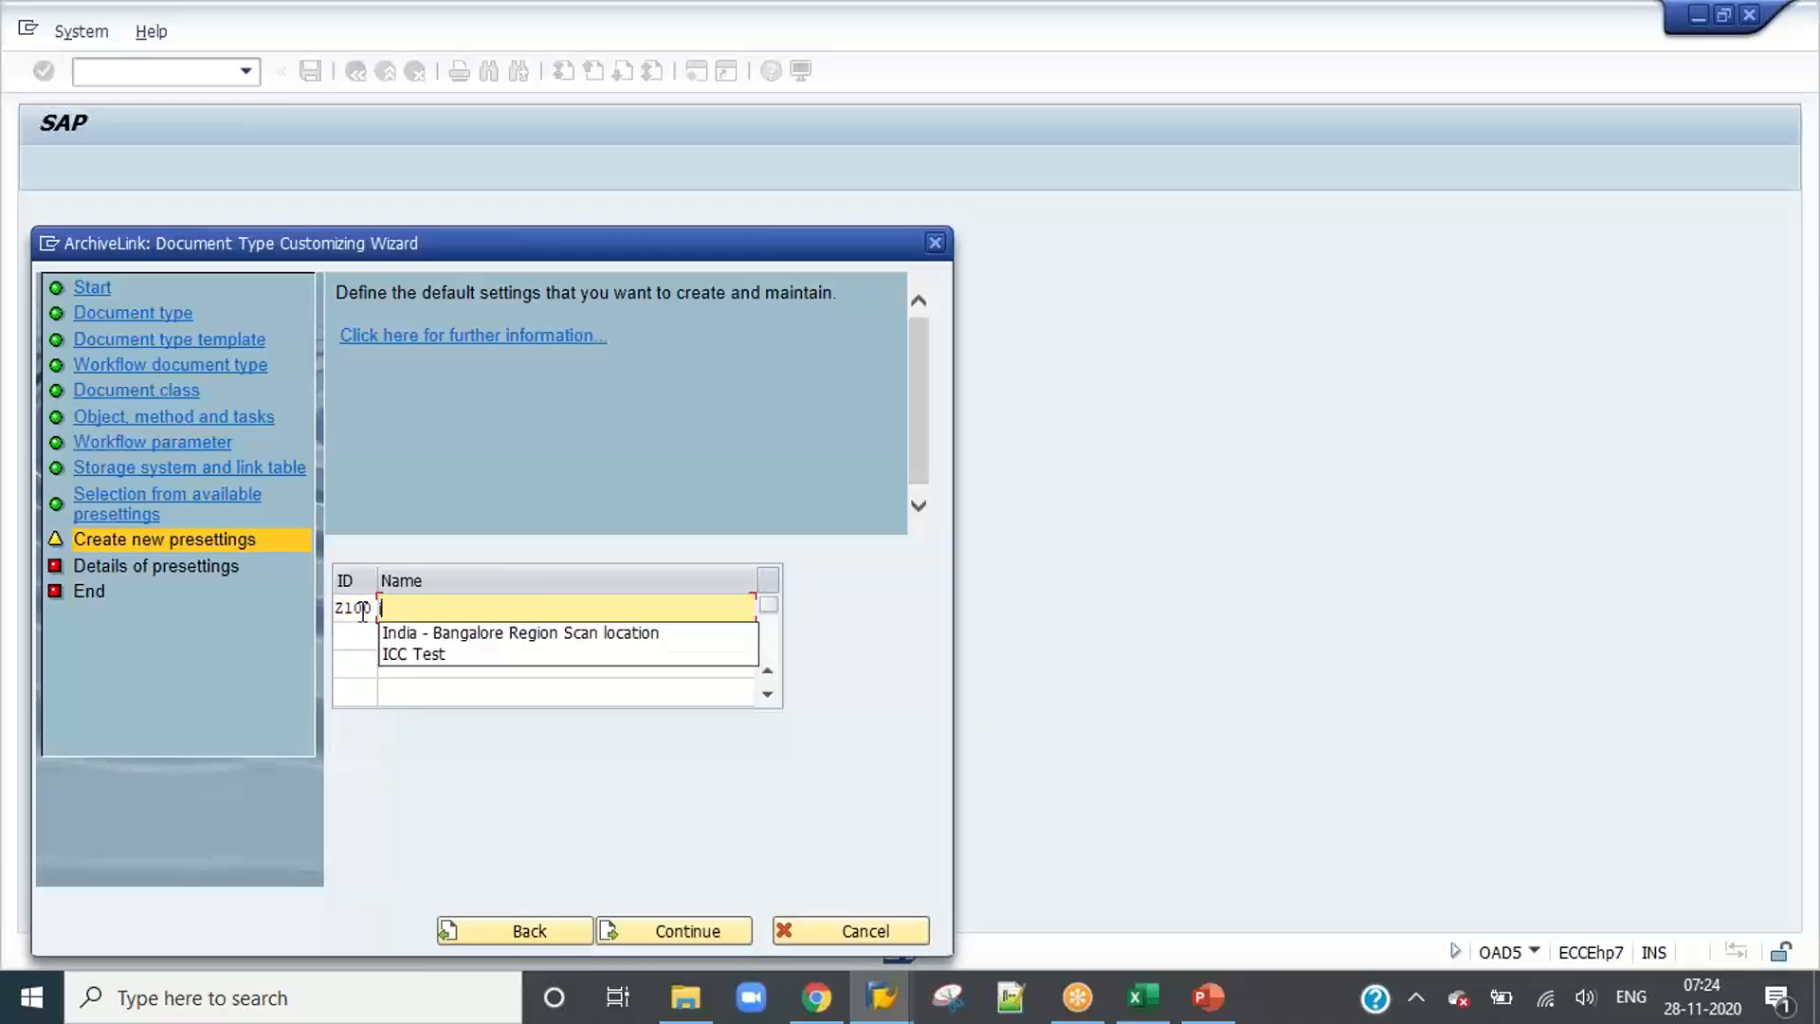
{"action": "key", "text": "BackSpace"}
{"action": "key", "text": "BackSpace"}
{"action": "key", "text": "BackSpace"}
{"action": "type", "text": "IDH "}
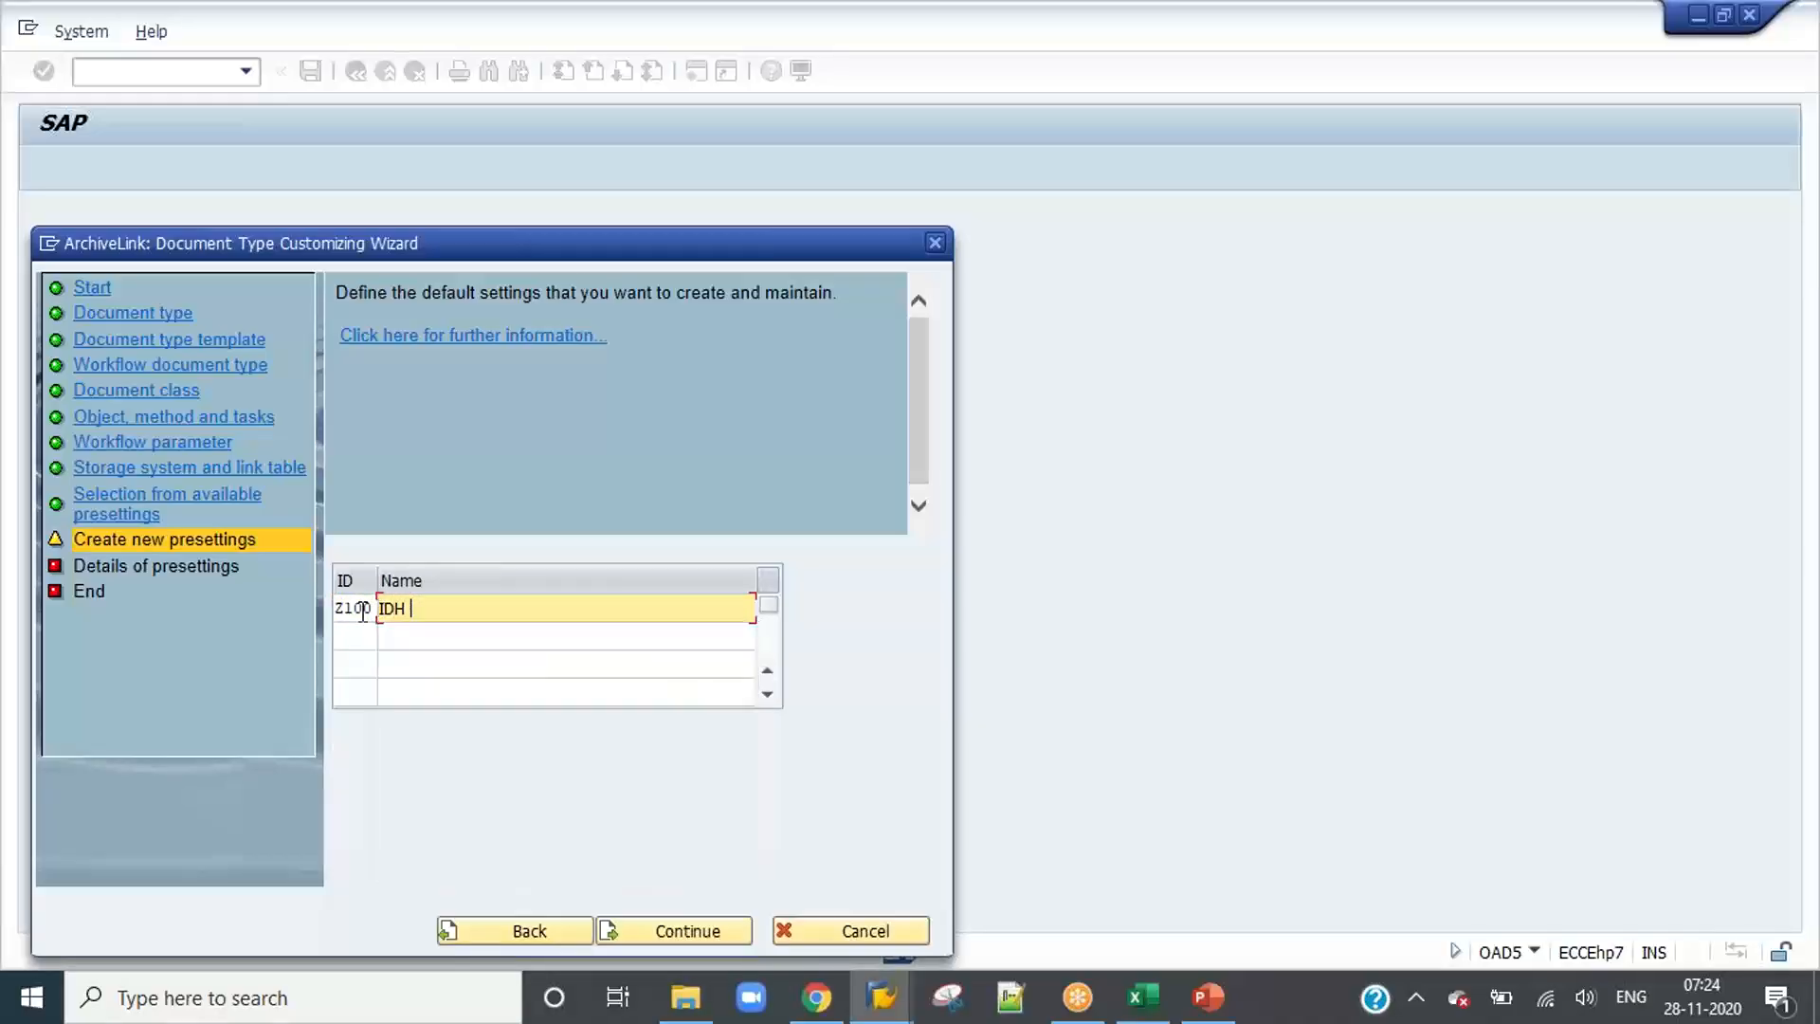
{"action": "type", "text": "Tool Base"}
{"action": "type", "text": "d Invoic"}
{"action": "type", "text": "es -"}
{"action": "key", "text": "BackSpace"}
{"action": "key", "text": "BackSpace"}
{"action": "key", "text": "BackSpace"}
{"action": "key", "text": "BackSpace"}
{"action": "key", "text": "BackSpace"}
{"action": "key", "text": "BackSpace"}
{"action": "key", "text": "BackSpace"}
{"action": "key", "text": "BackSpace"}
{"action": "key", "text": "BackSpace"}
{"action": "type", "text": "Hard Co"}
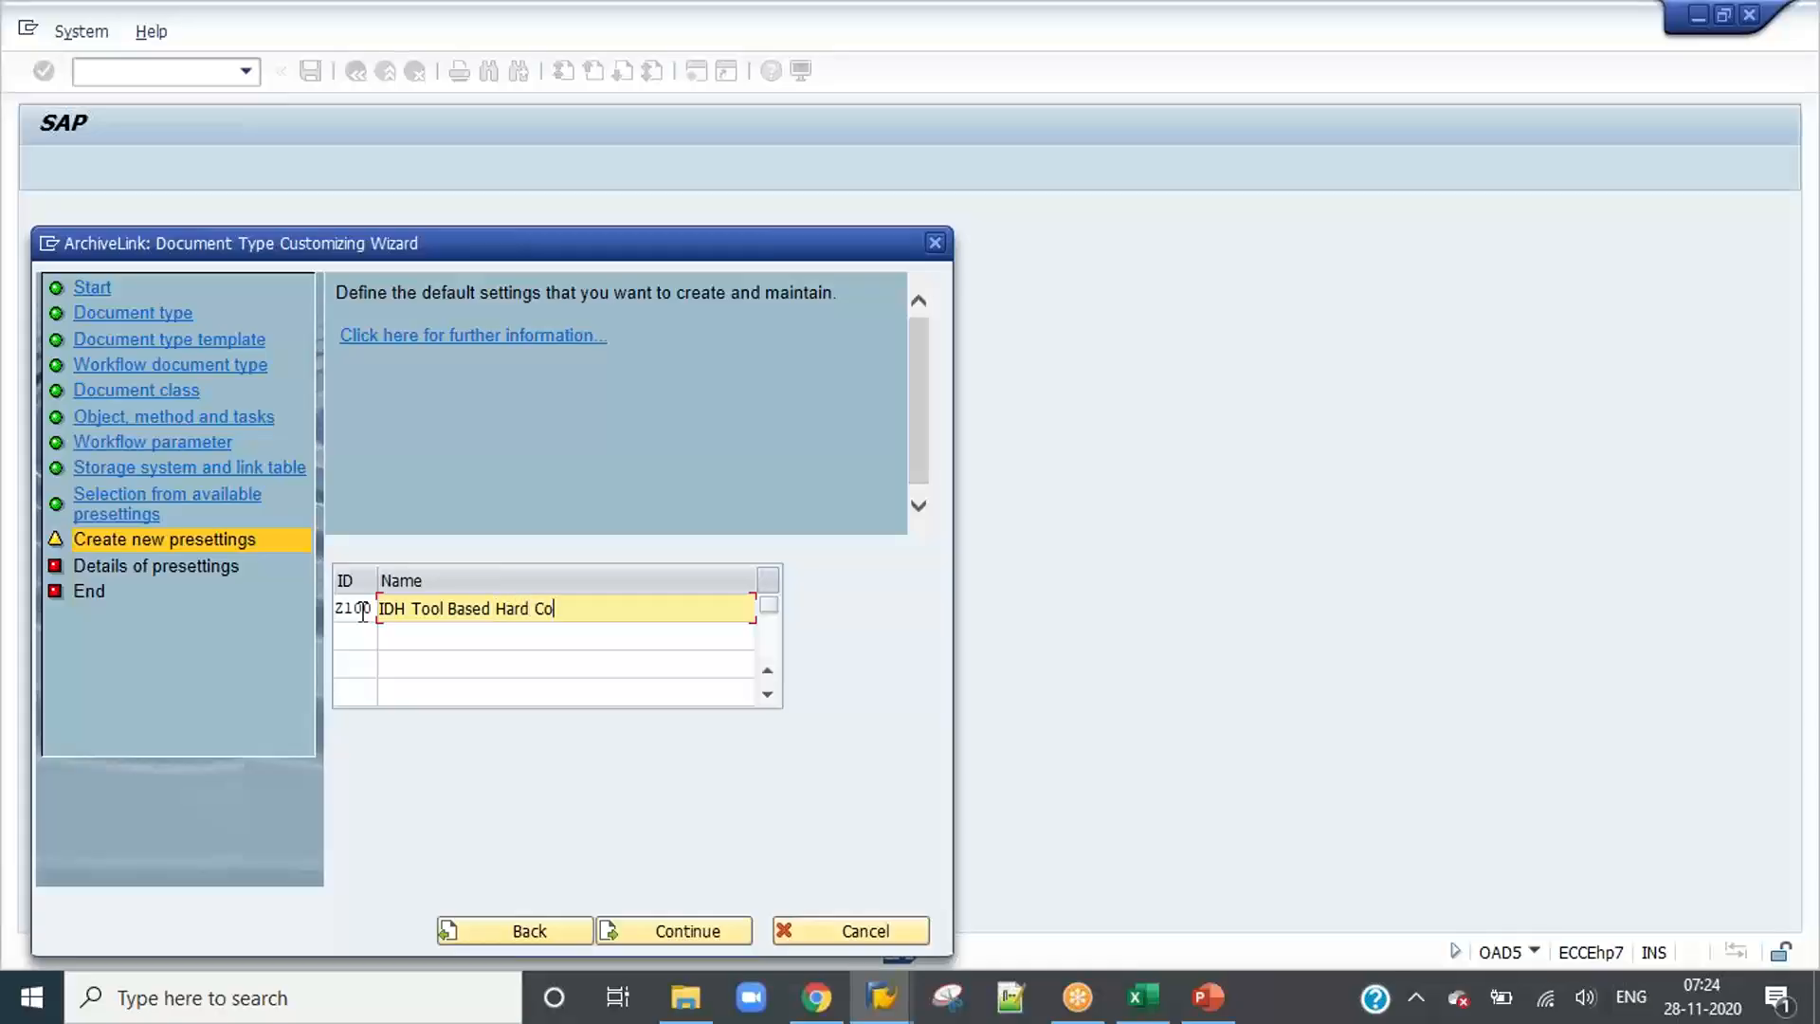
{"action": "type", "text": "py Invoices"}
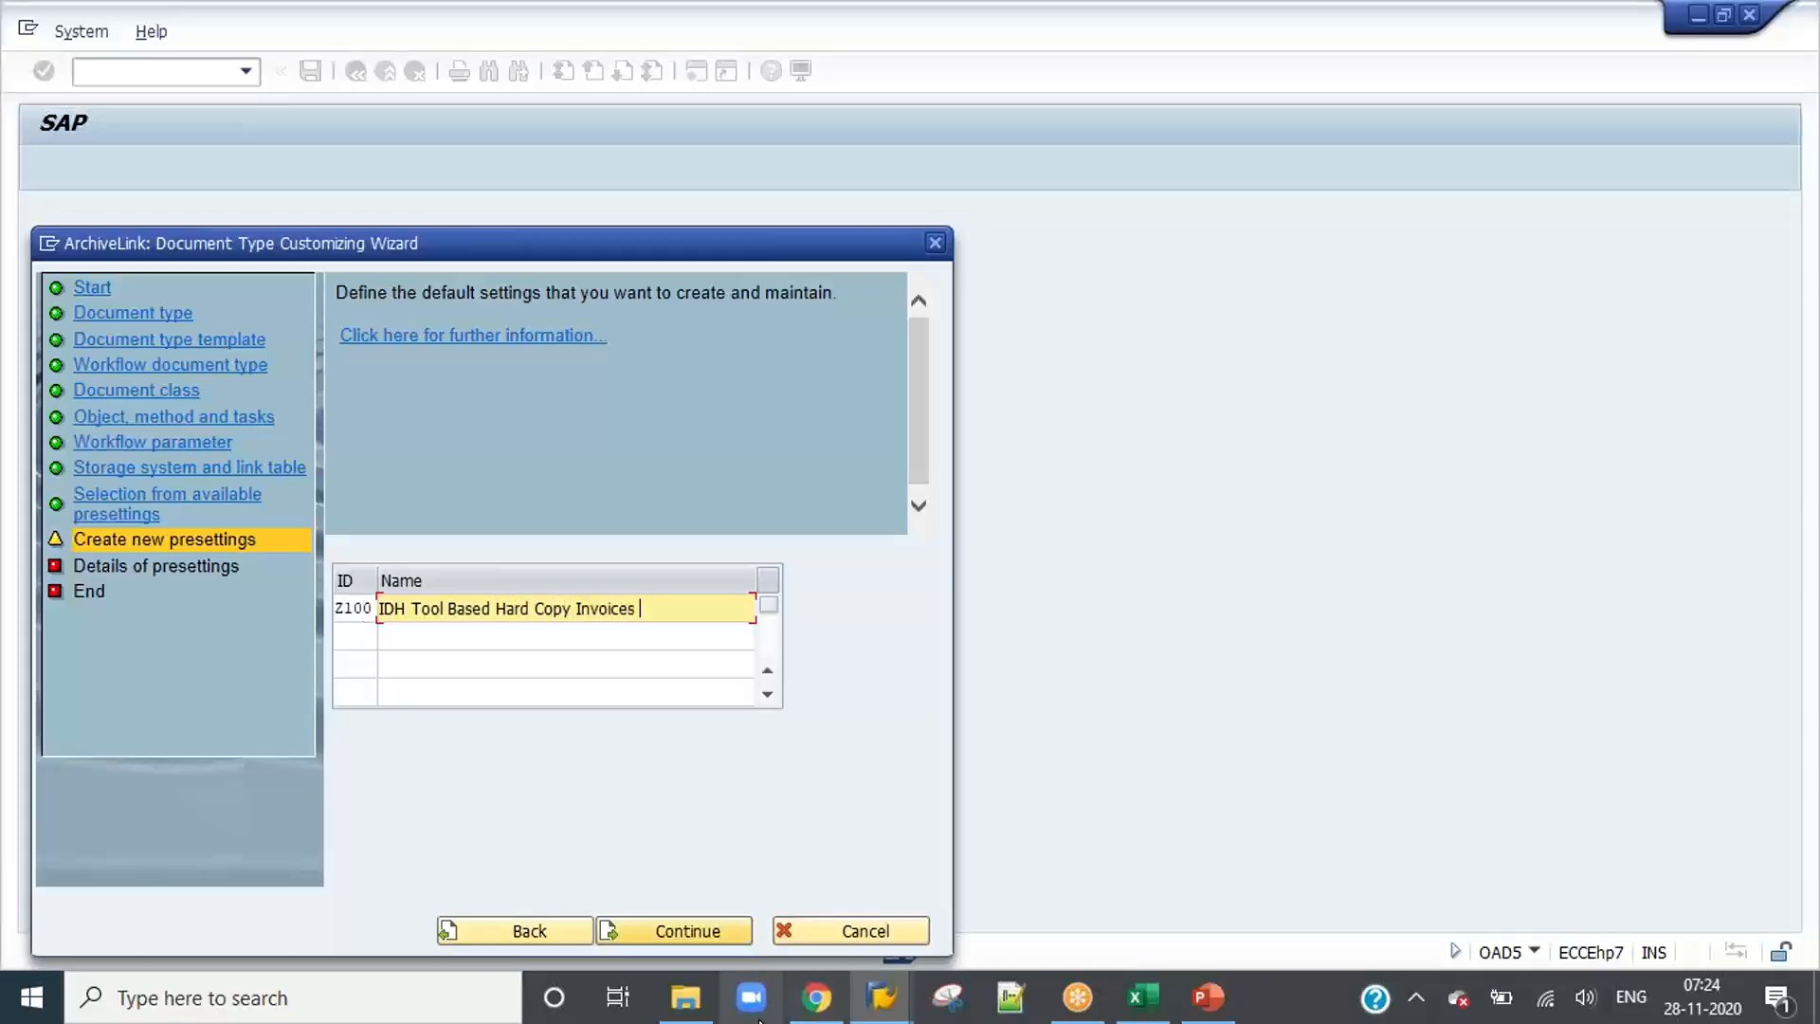
{"action": "left_click", "coordinate": [686, 933]}
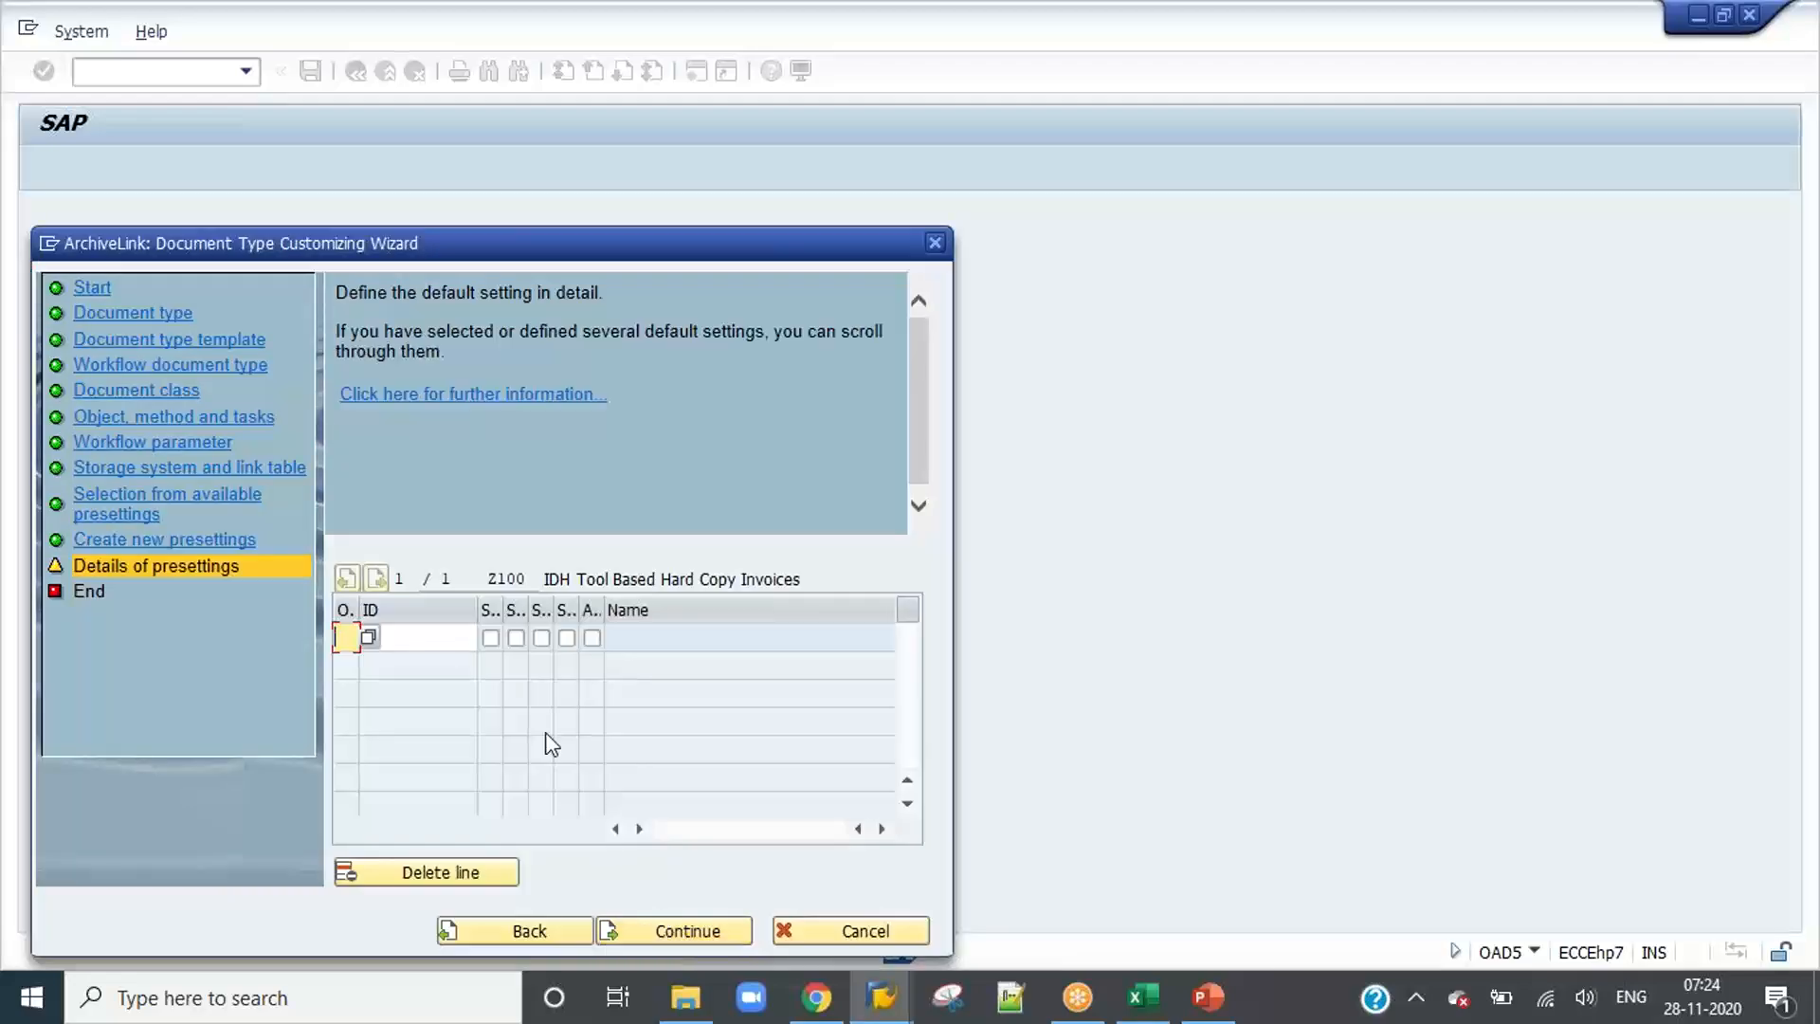
Step: Enable the first storage option for presetting Z100 and complete the wizard with the proposed customizing request
{"action": "left_click", "coordinate": [490, 637]}
{"action": "left_click", "coordinate": [699, 931]}
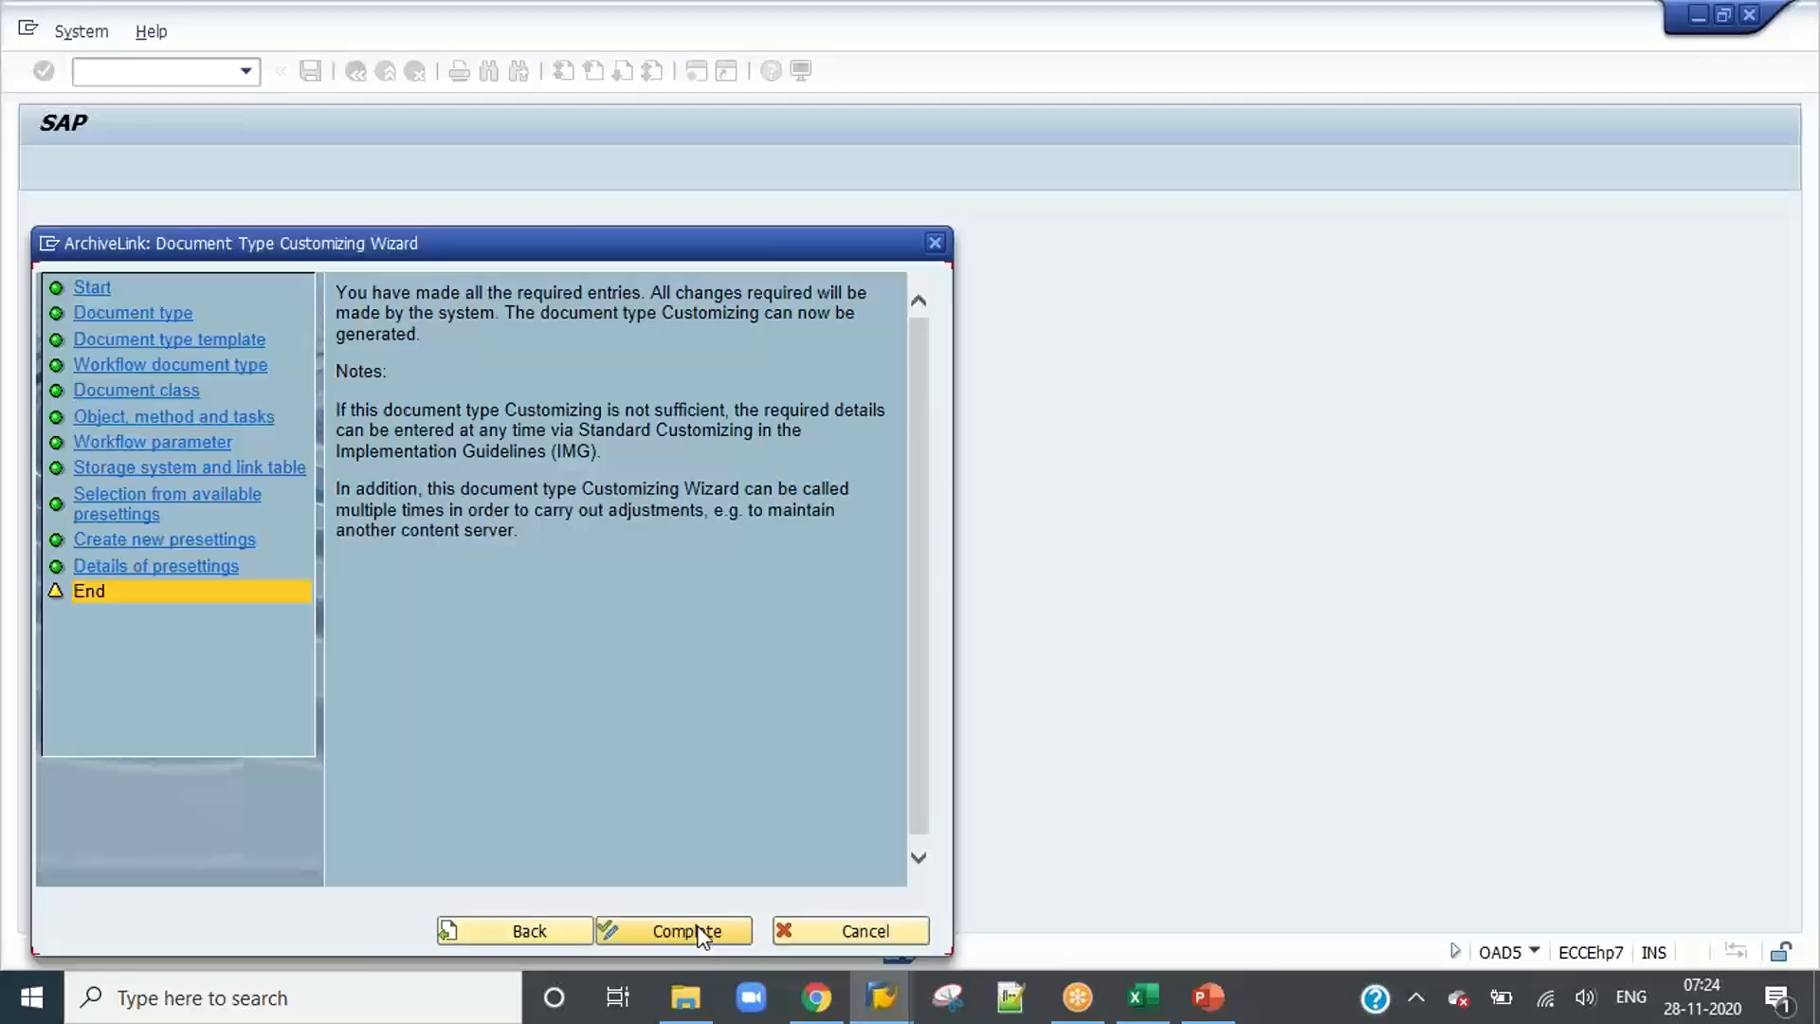
{"action": "left_click", "coordinate": [658, 931]}
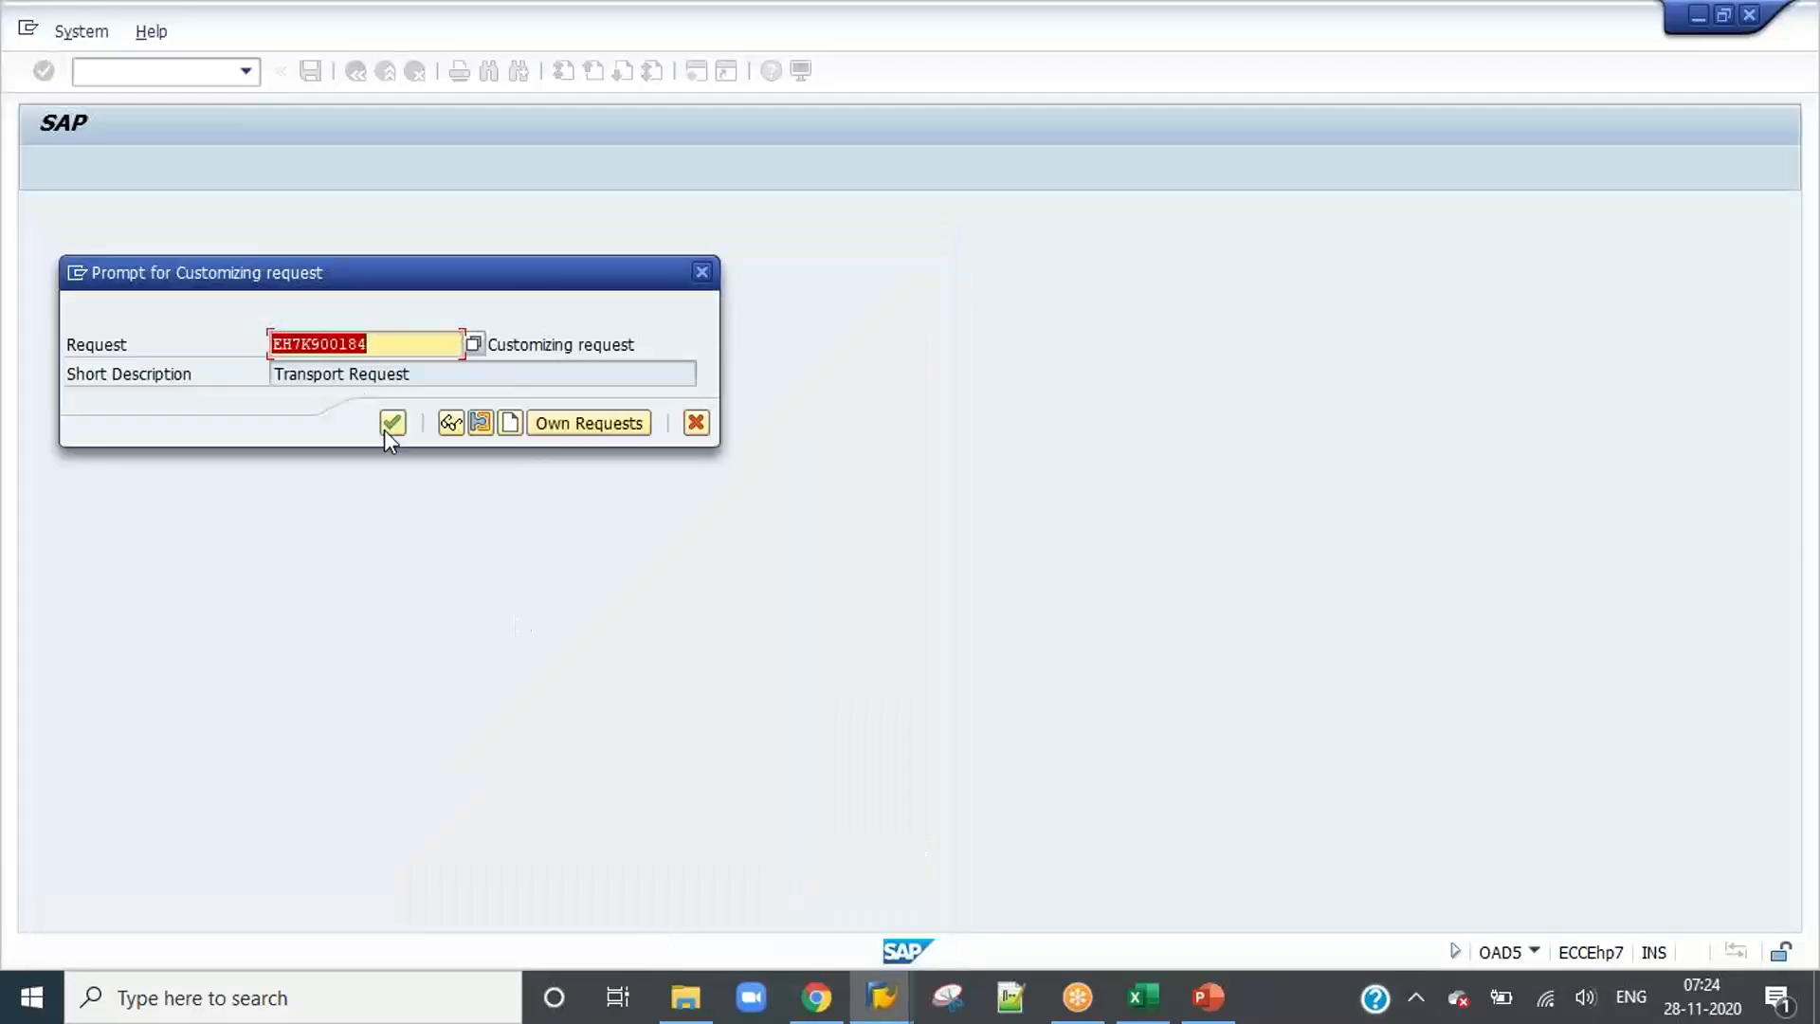
{"action": "left_click", "coordinate": [402, 426]}
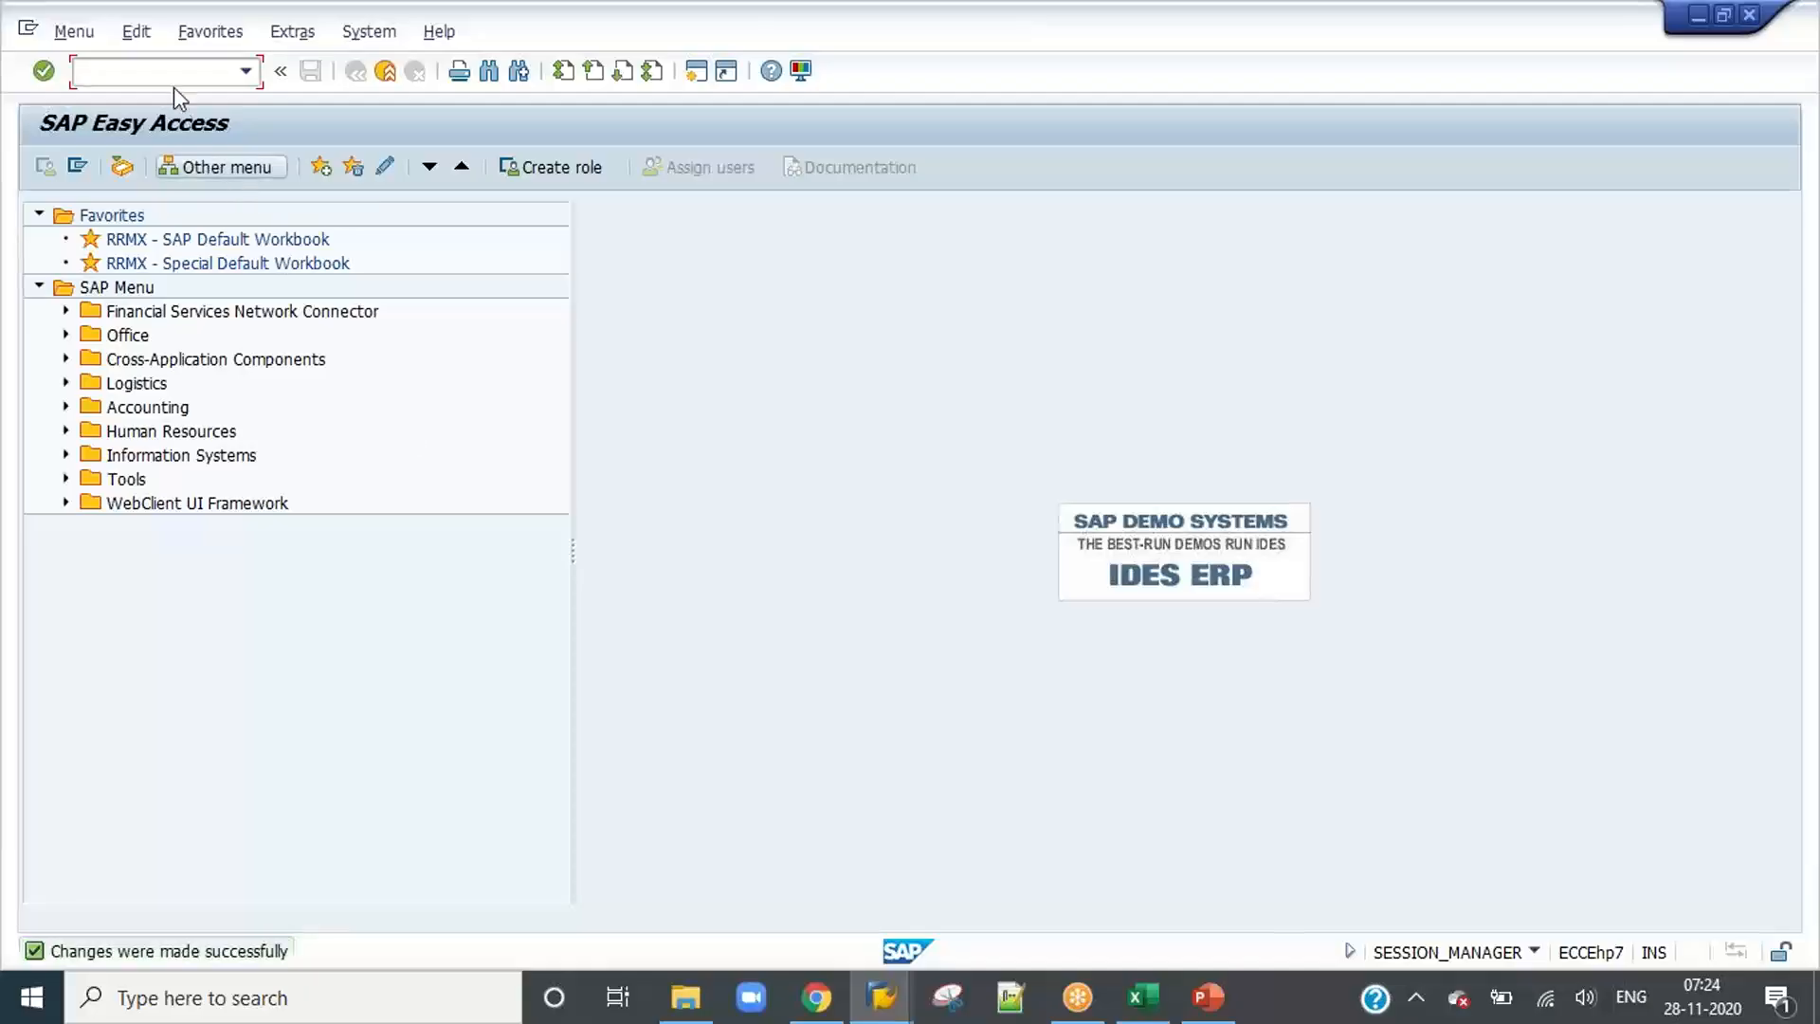
Step: Open transaction OAC3 and switch the links for content repositories to change mode
{"action": "type", "text": "/n"}
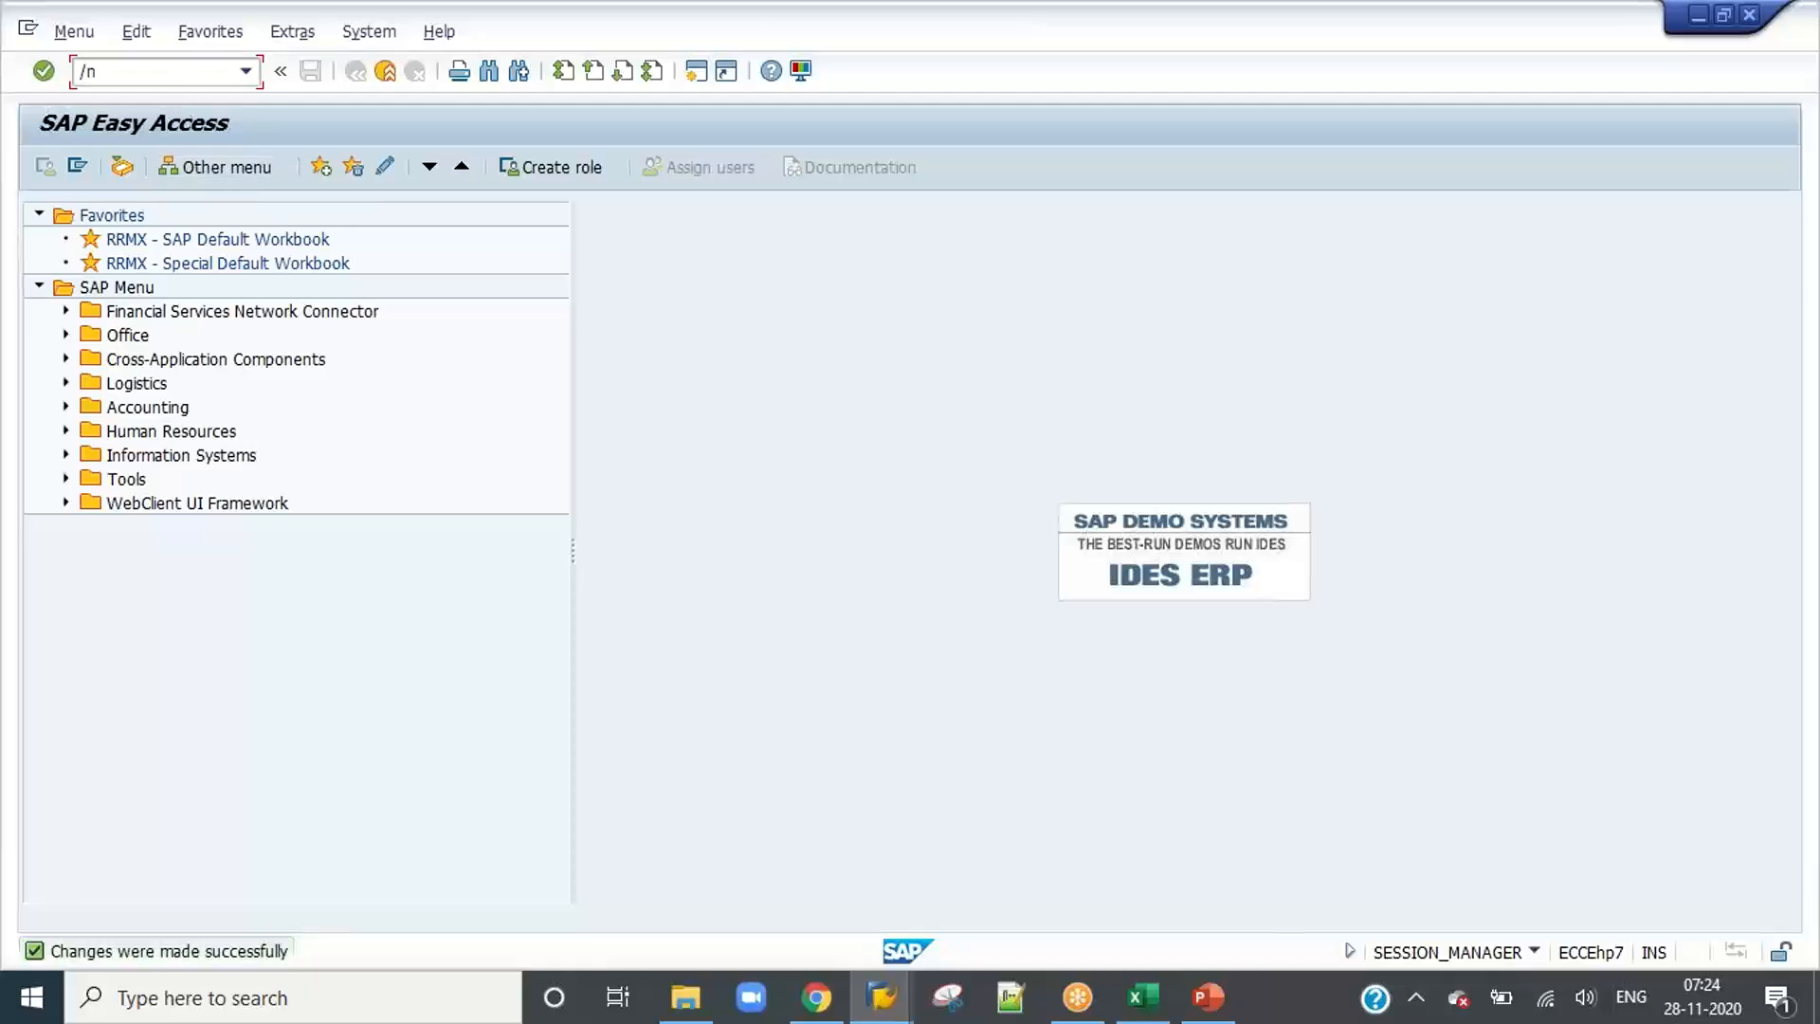
{"action": "type", "text": "oad3"}
{"action": "key", "text": "Return"}
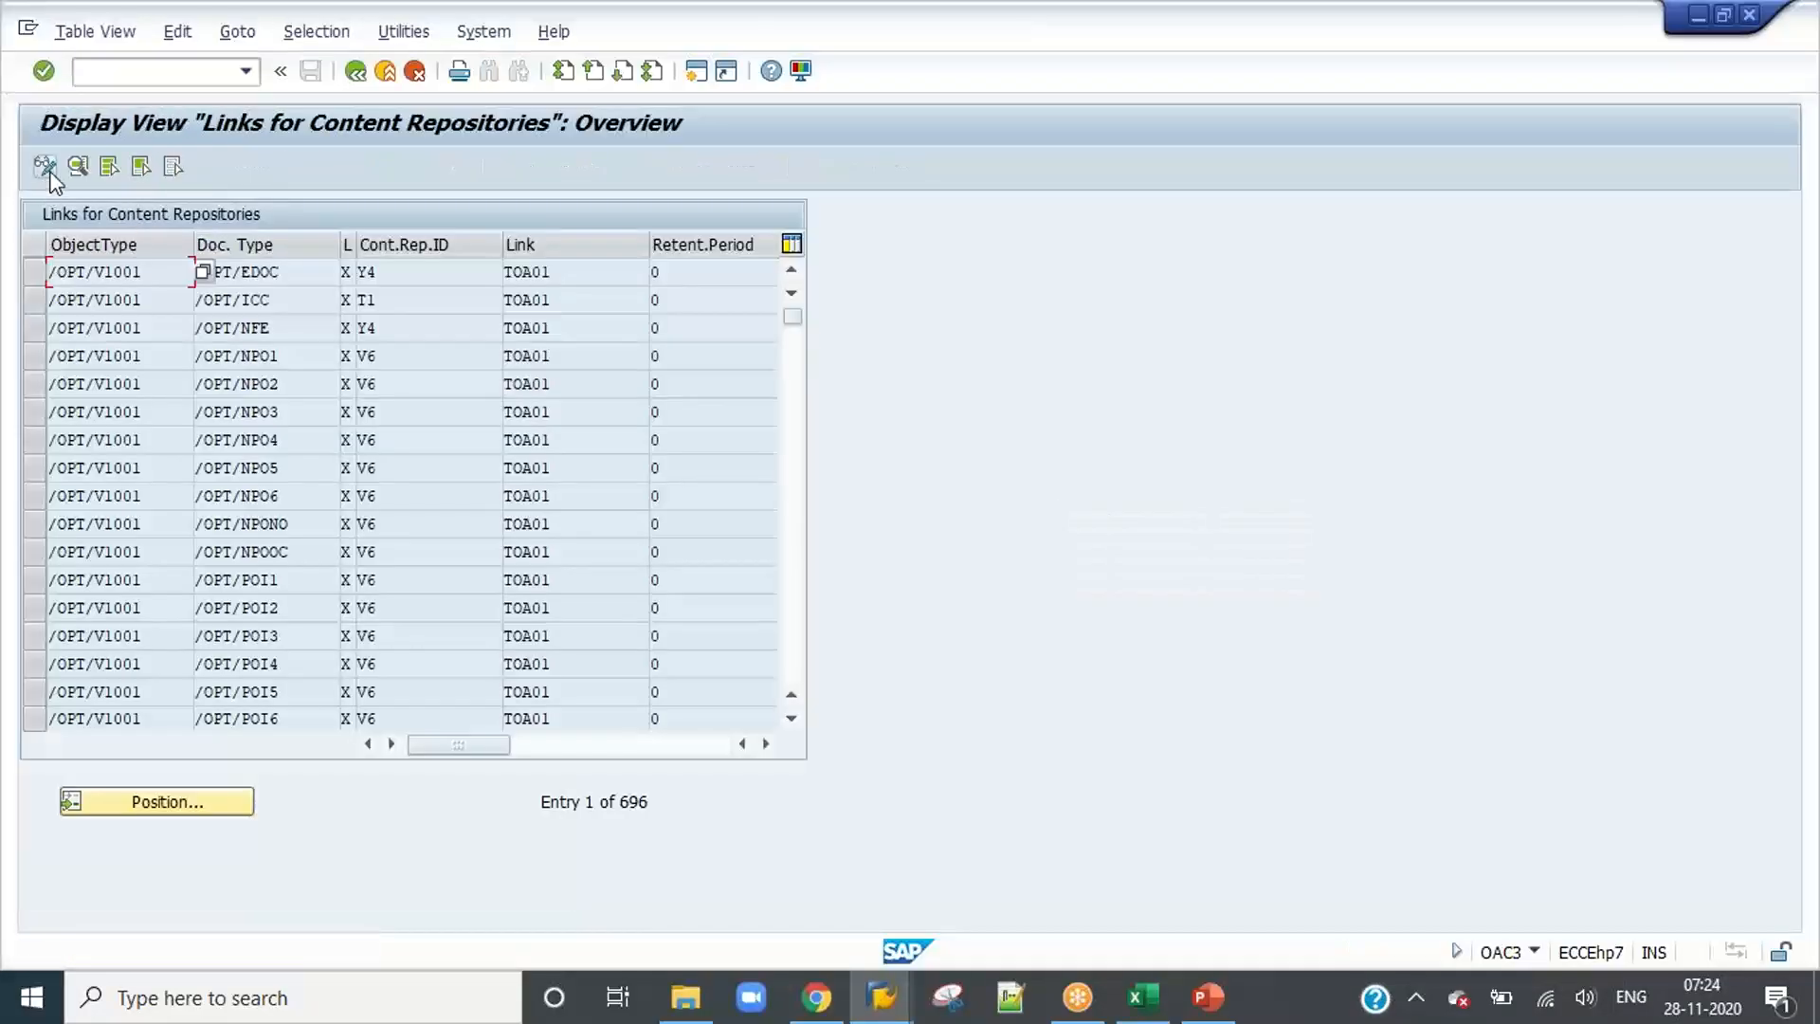
{"action": "left_click", "coordinate": [47, 169]}
Step: Create a new content repository link entry for object type BUS2081 and document type ZIDH_1000
{"action": "left_click", "coordinate": [142, 167]}
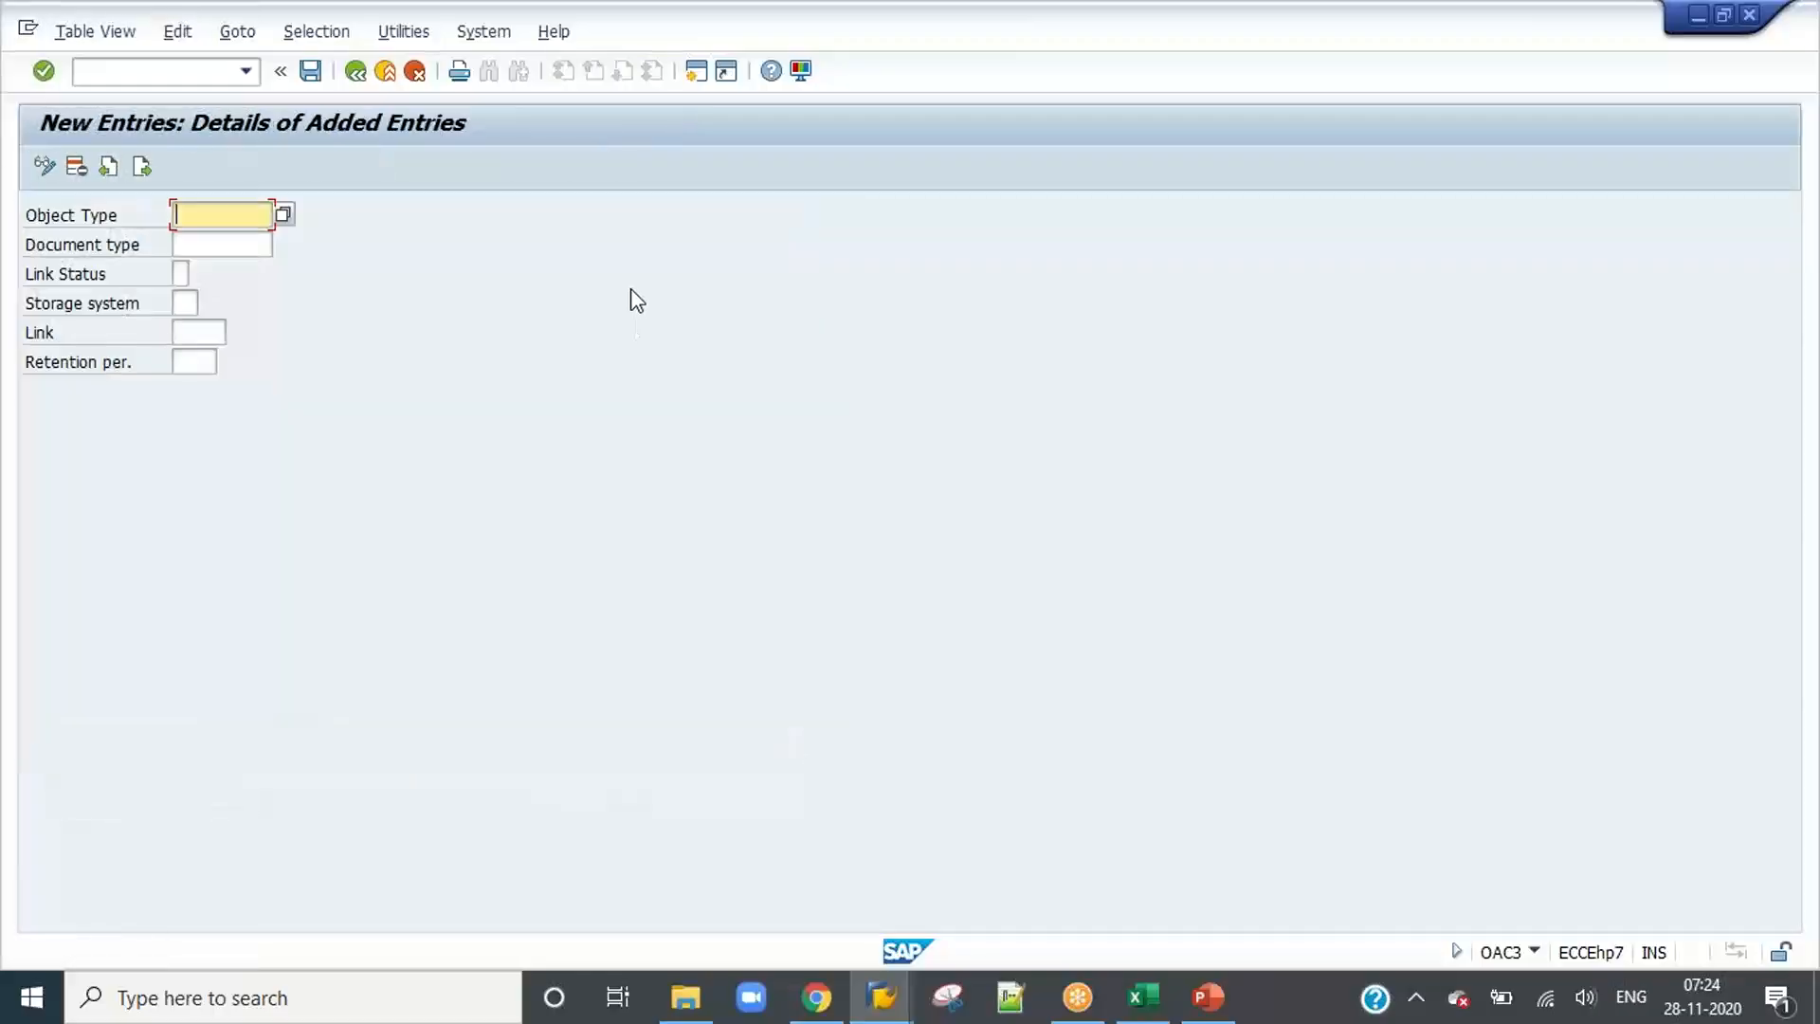
{"action": "key", "text": "Down"}
{"action": "key", "text": "Down"}
{"action": "key", "text": "Return"}
{"action": "key", "text": "Tab"}
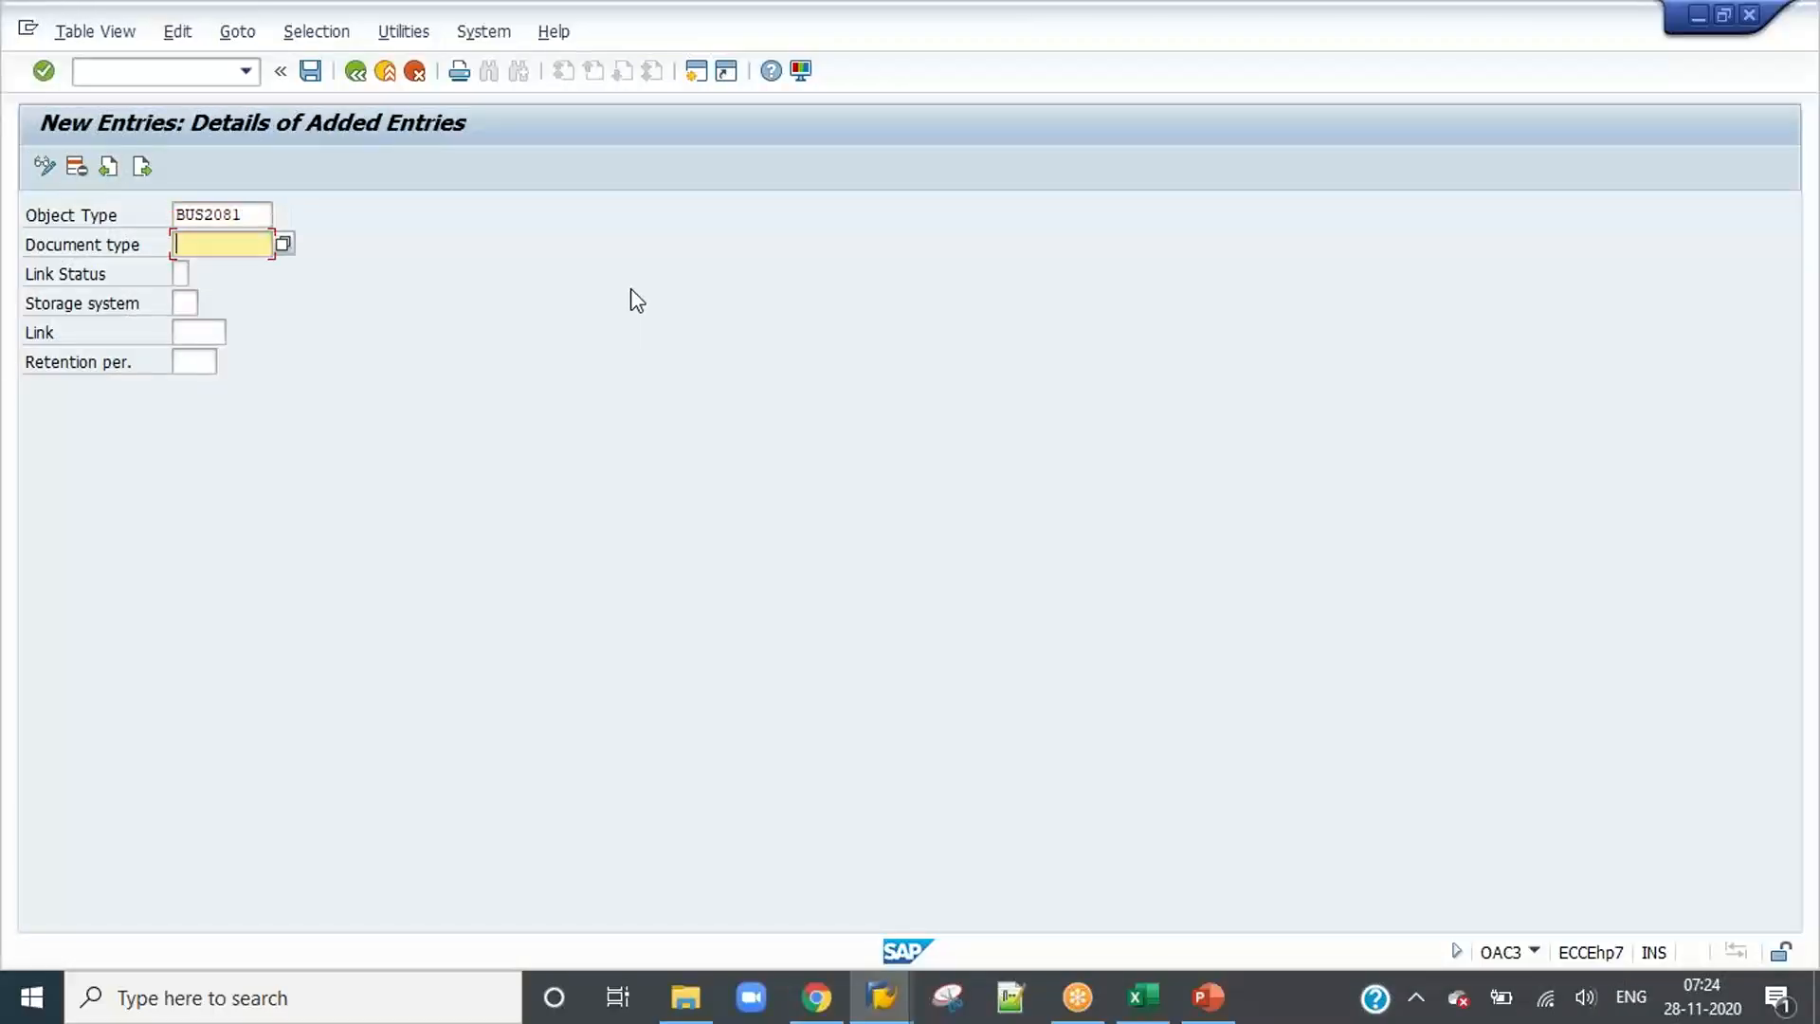
{"action": "key", "text": "Down"}
{"action": "type", "text": "z"}
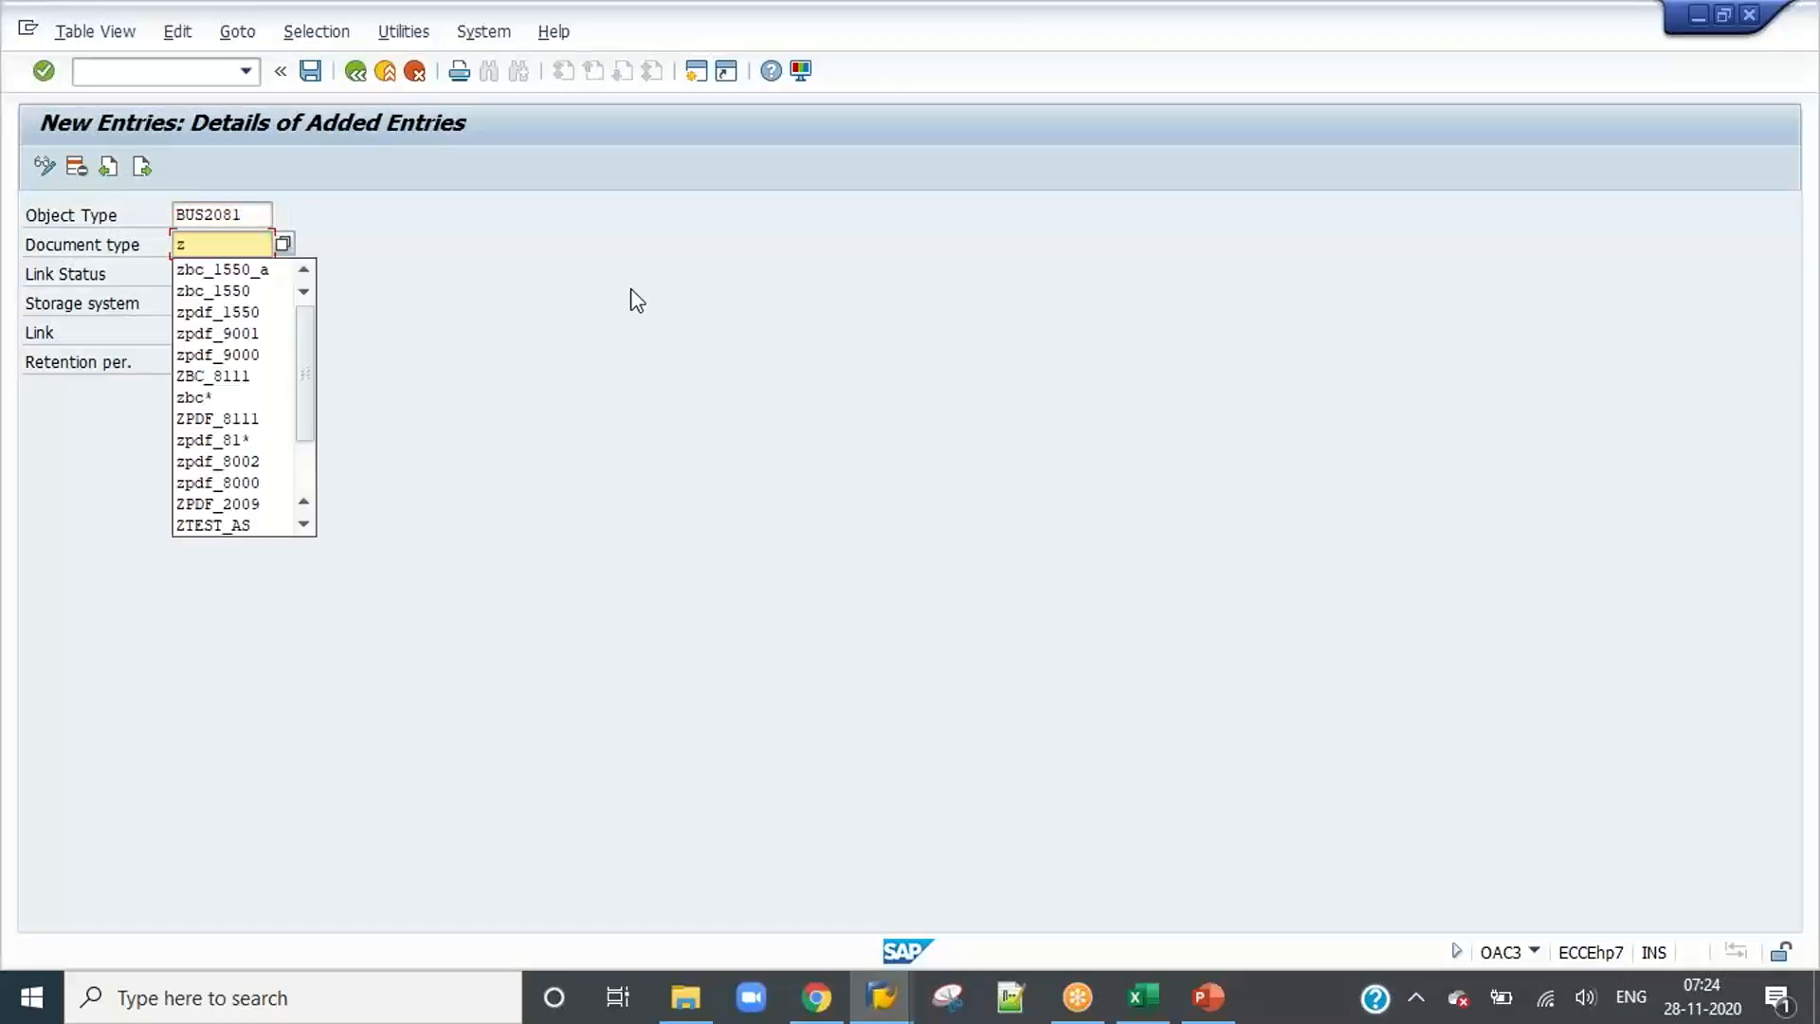
{"action": "type", "text": "isd"}
{"action": "key", "text": "BackSpace"}
{"action": "key", "text": "BackSpace"}
{"action": "key", "text": "BackSpace"}
{"action": "type", "text": "id"}
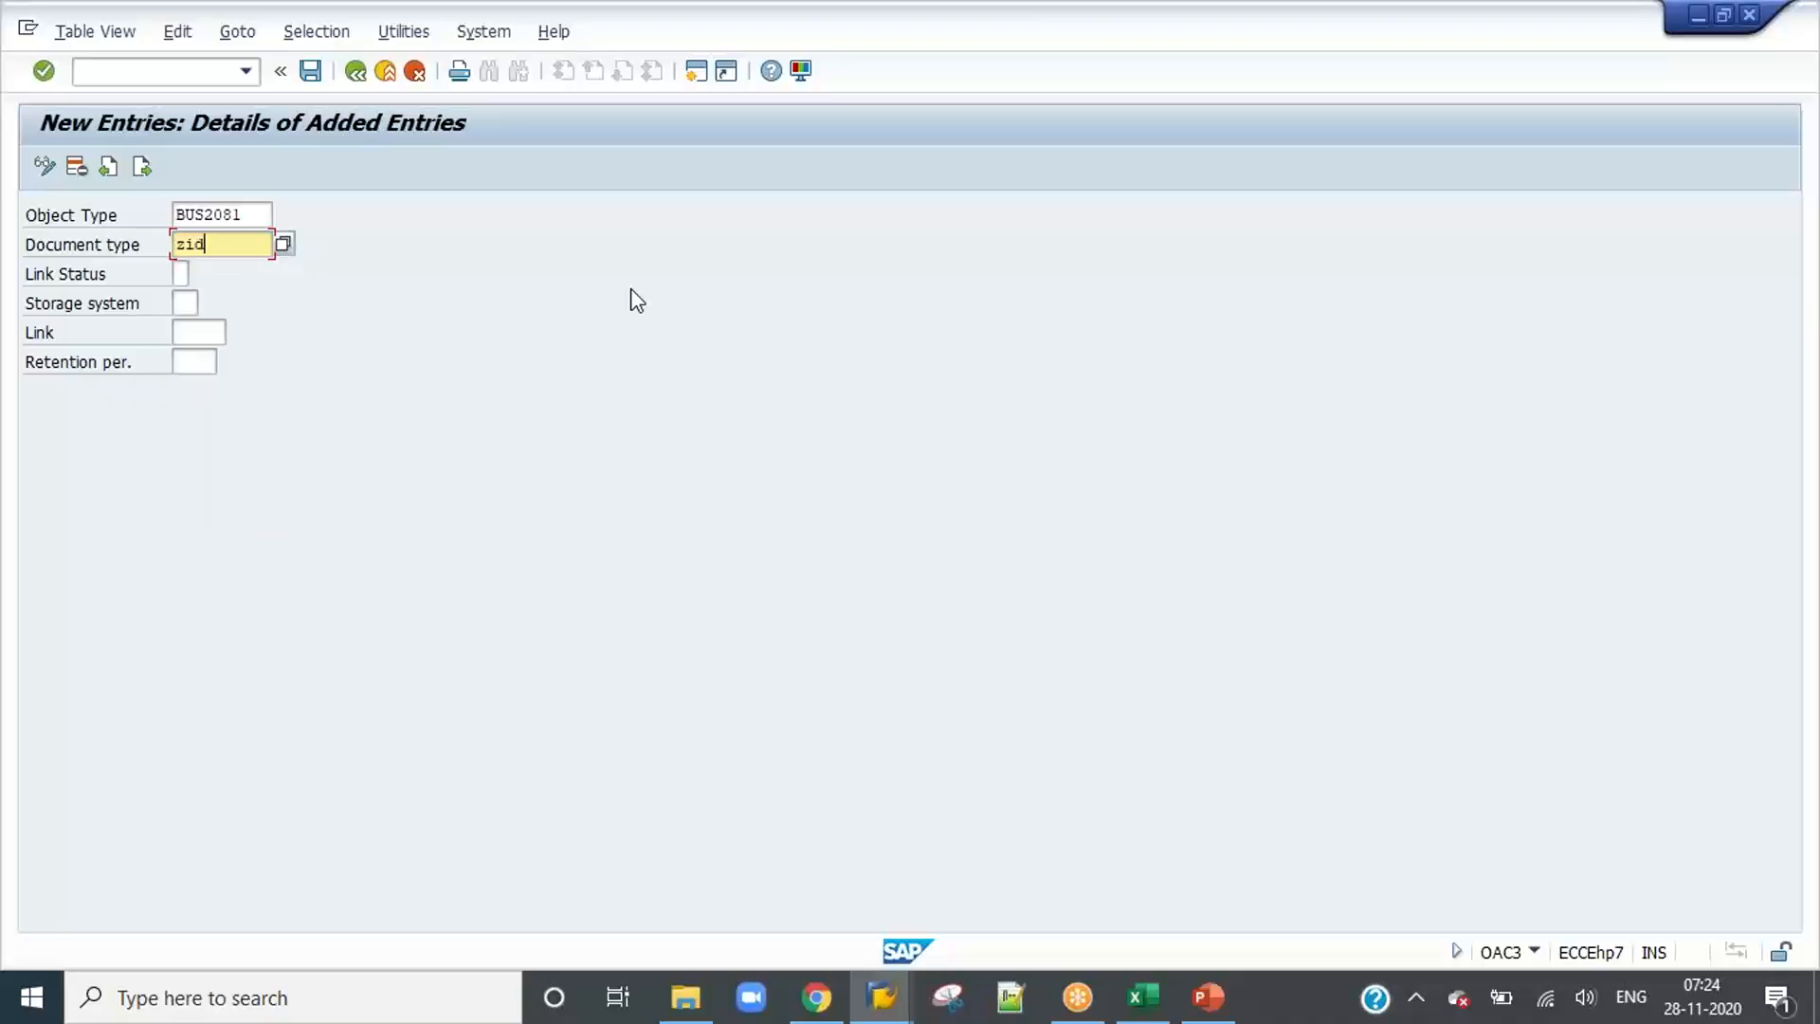
{"action": "type", "text": "h_1000"}
{"action": "key", "text": "Tab"}
Step: Set link status X, storage system Z1 and link TOA01 for the BUS2081 entry
{"action": "type", "text": "x"}
{"action": "key", "text": "Tab"}
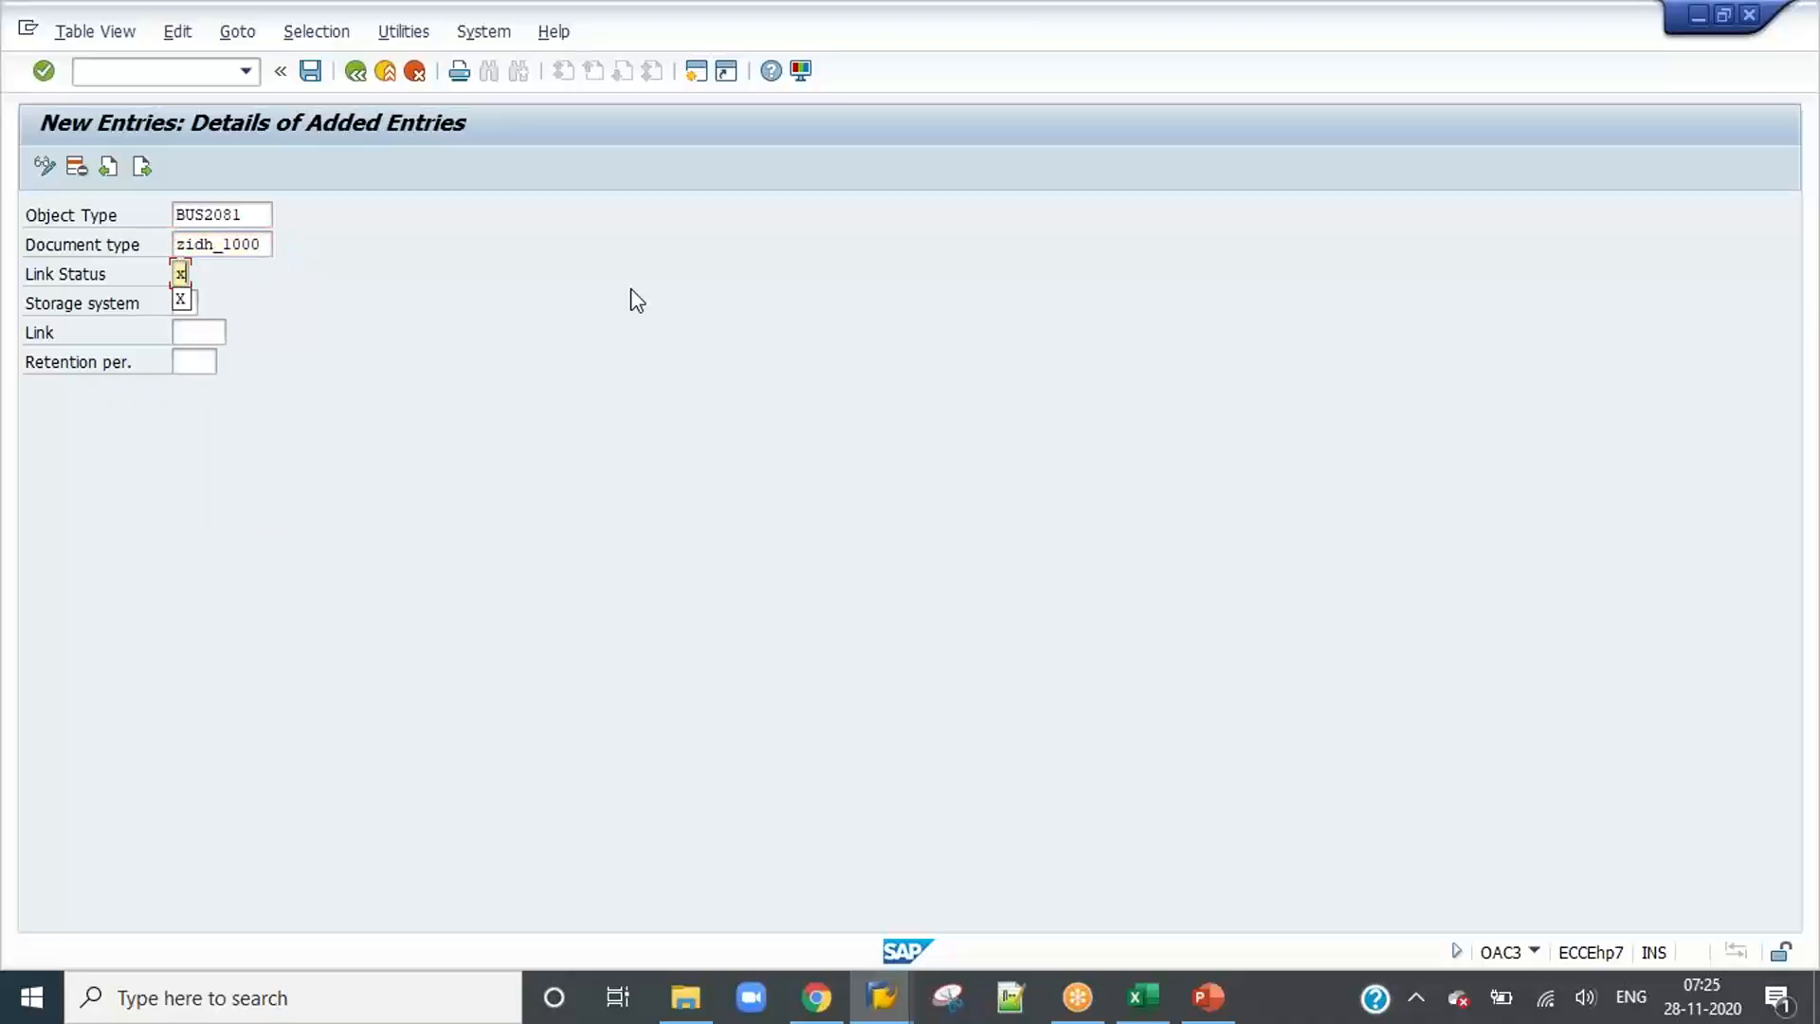
{"action": "type", "text": "zl"}
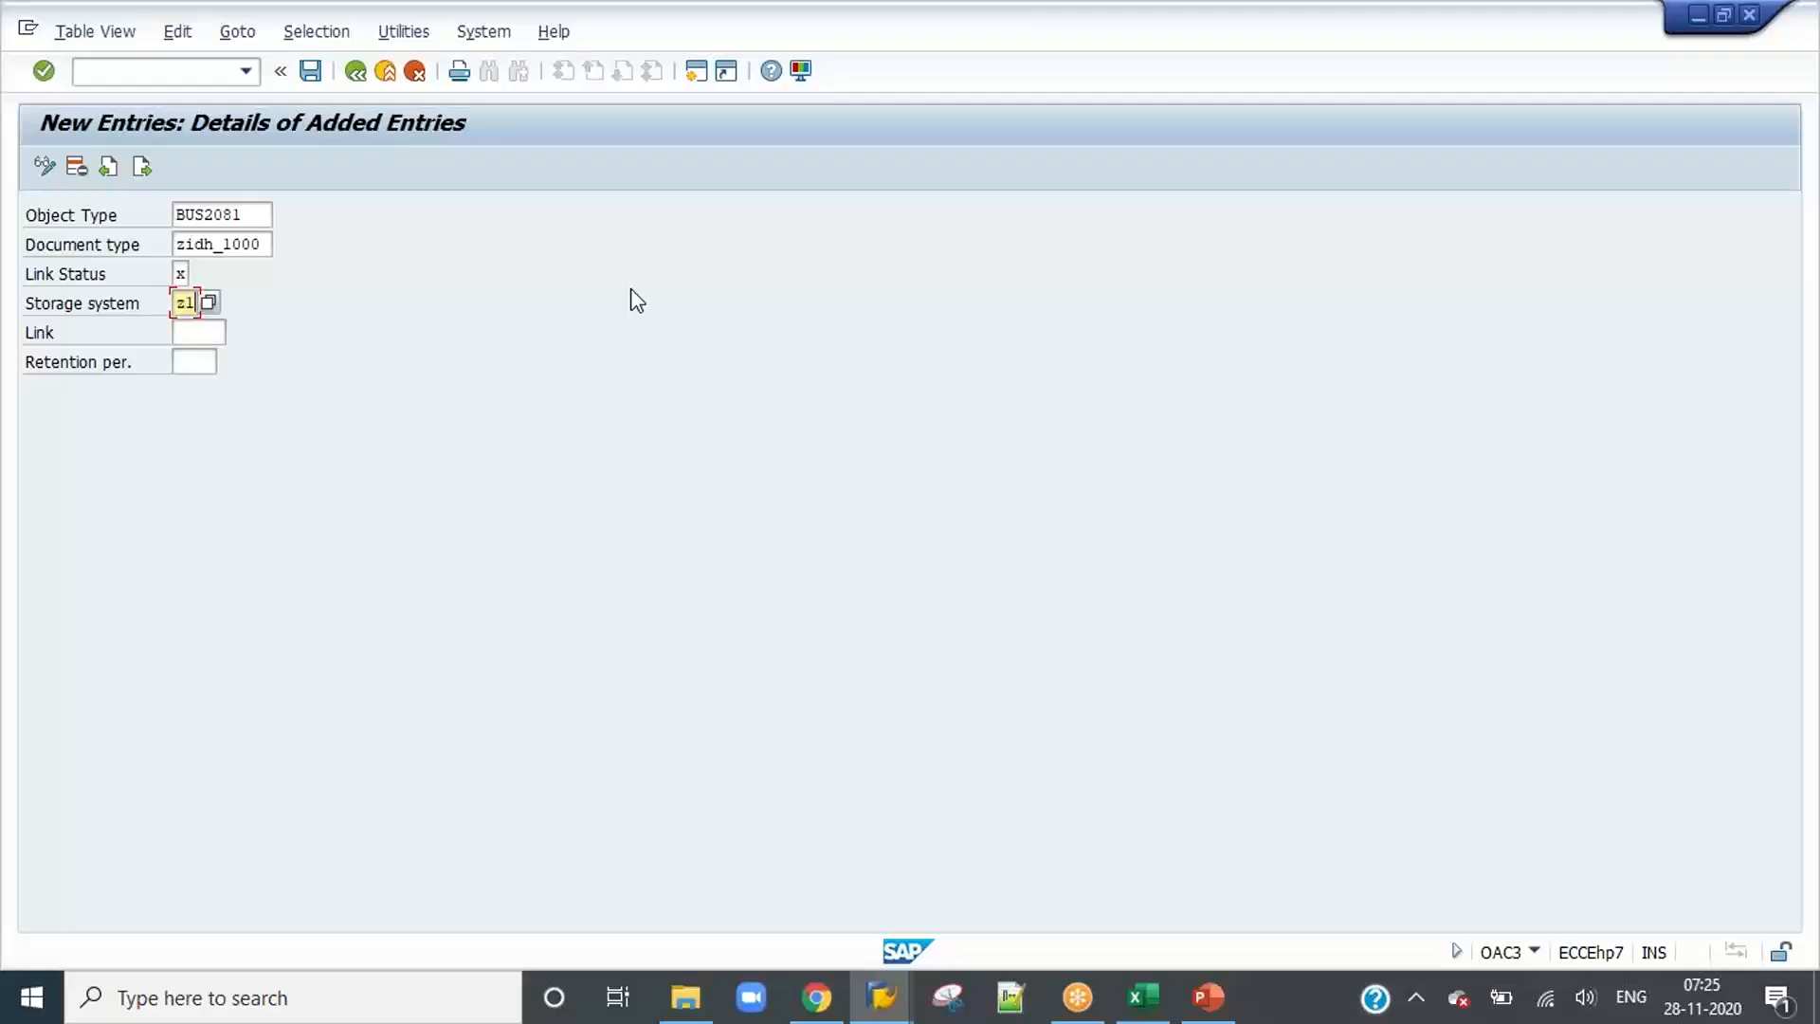
{"action": "key", "text": "Tab"}
{"action": "type", "text": "t"}
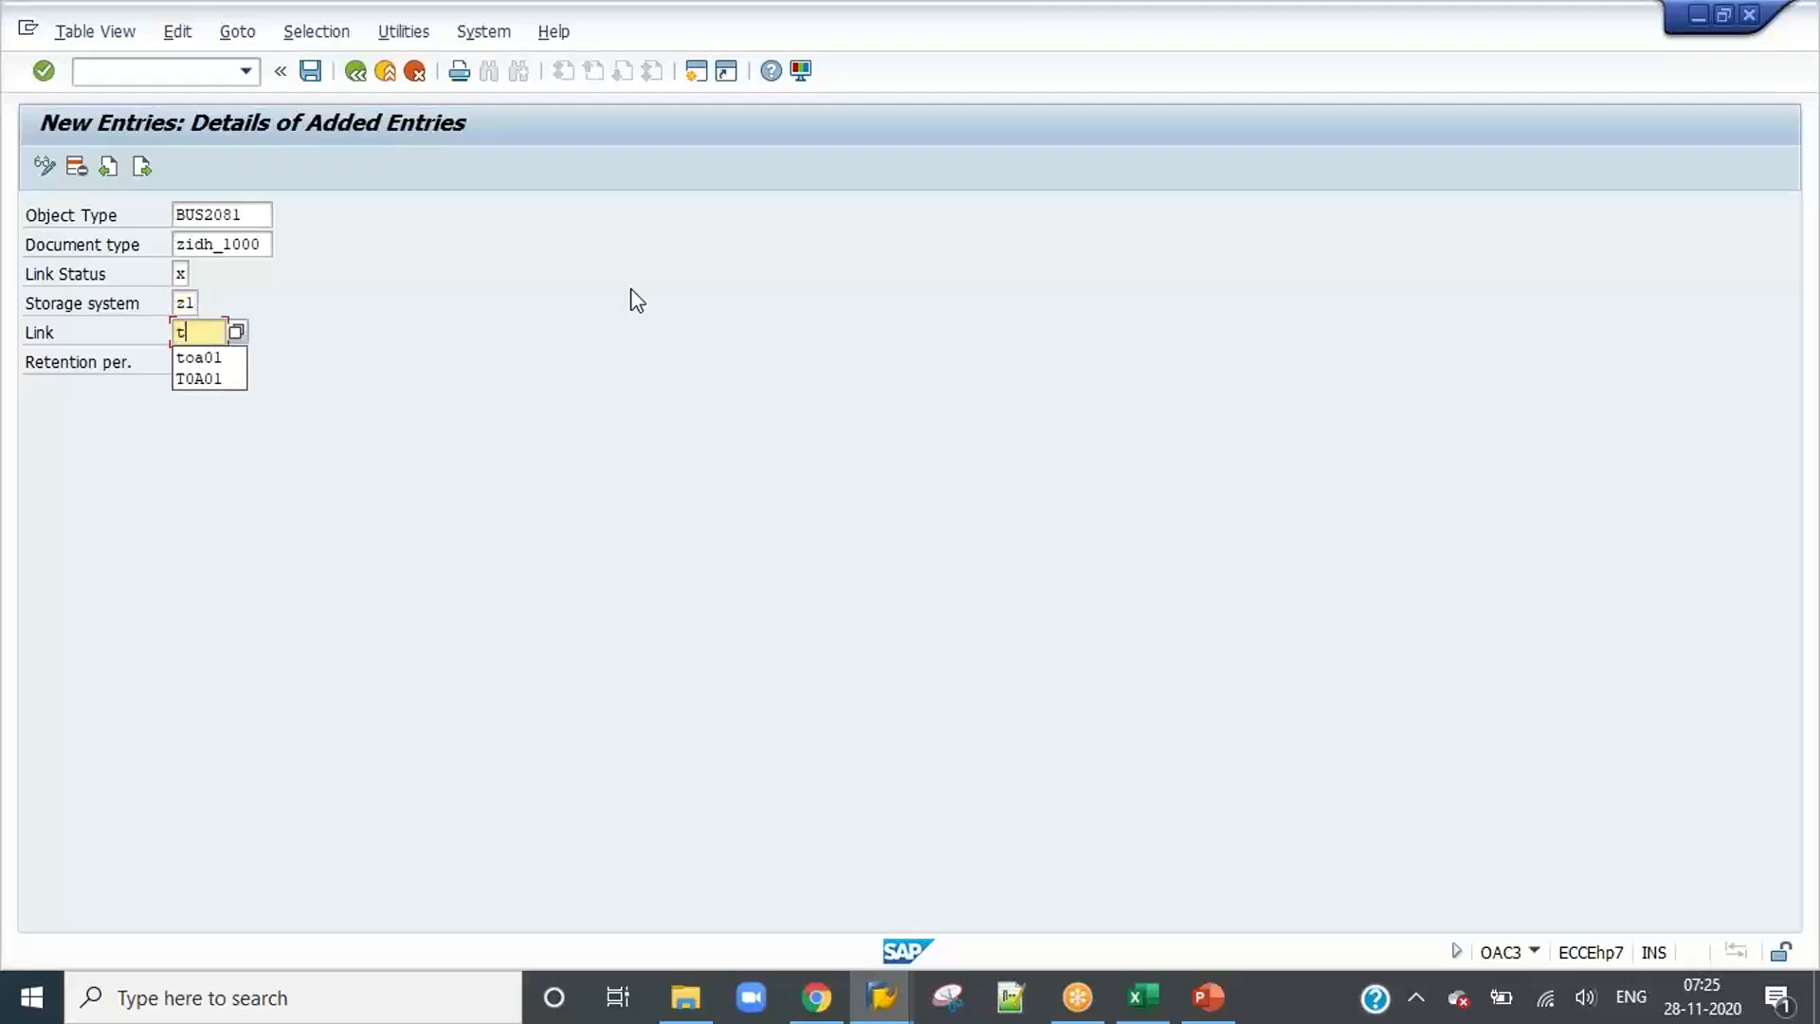
{"action": "key", "text": "Down"}
{"action": "key", "text": "Return"}
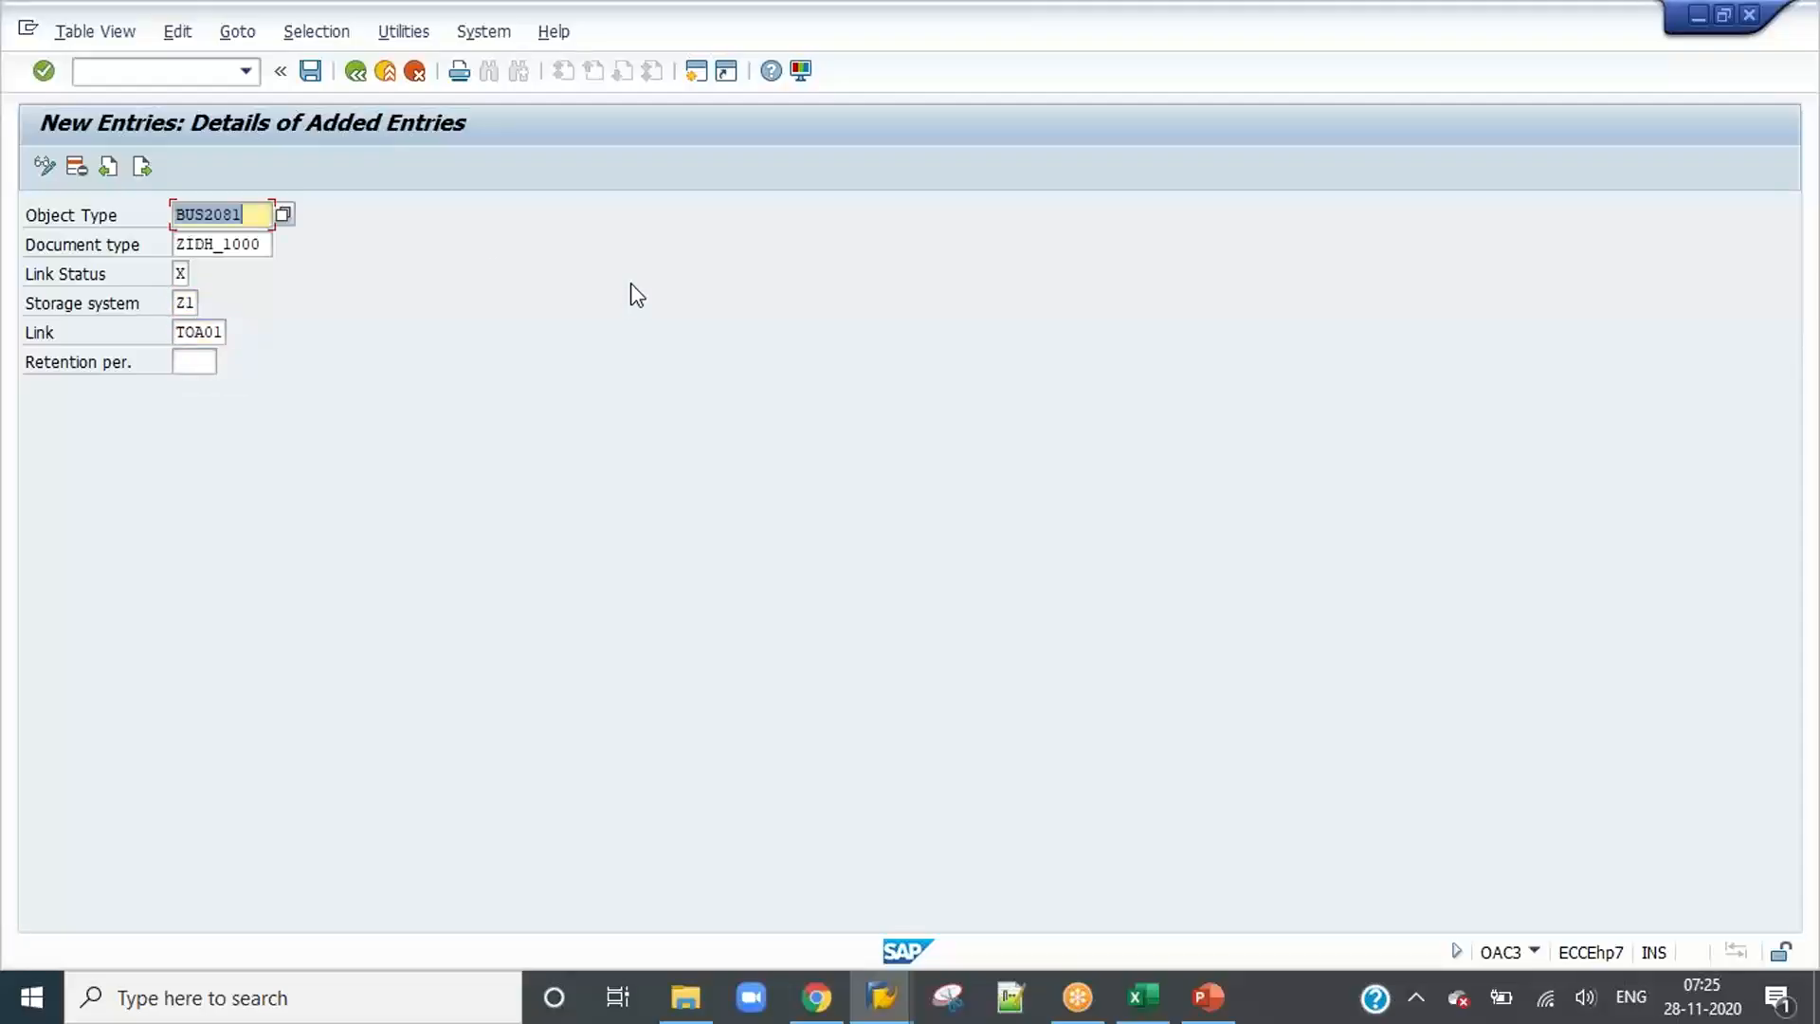
Step: Add another link entry for object type BKPF with document type ZIDH_1000
{"action": "left_click", "coordinate": [141, 167]}
{"action": "type", "text": "z"}
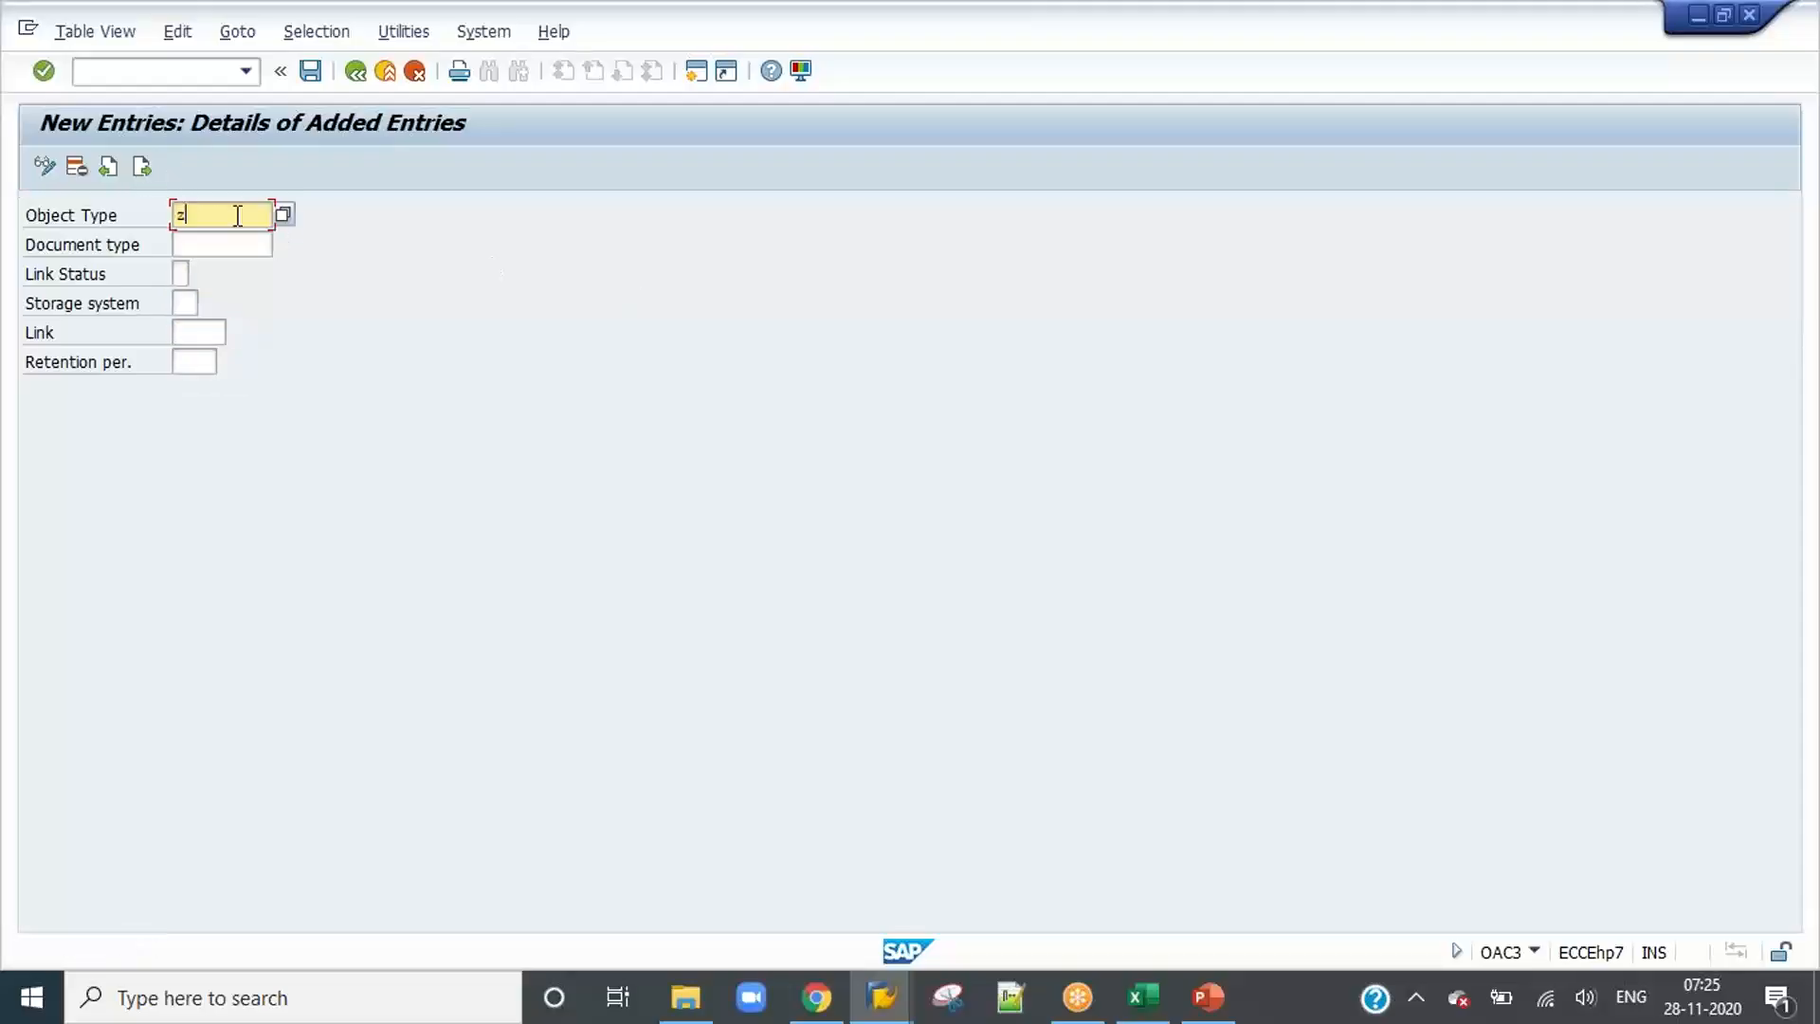
{"action": "key", "text": "BackSpace"}
{"action": "key", "text": "Down"}
{"action": "key", "text": "Down"}
{"action": "key", "text": "Return"}
{"action": "type", "text": "z"}
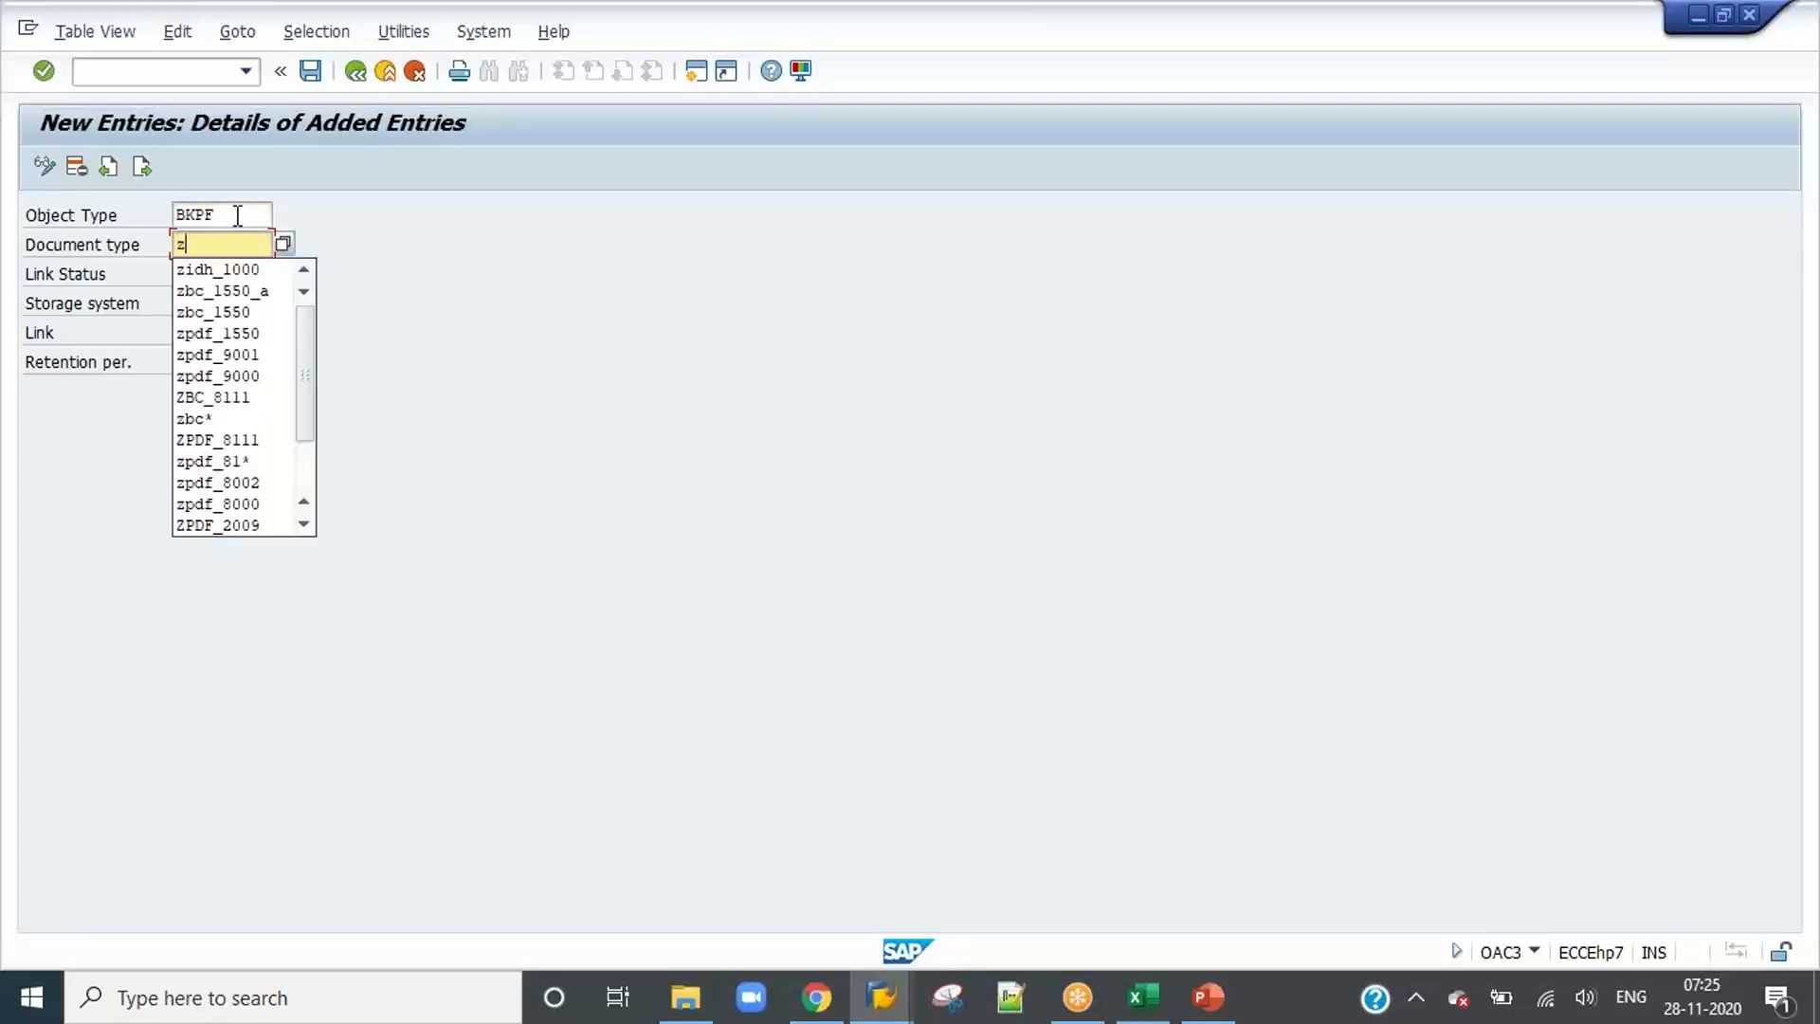
{"action": "type", "text": "idh"}
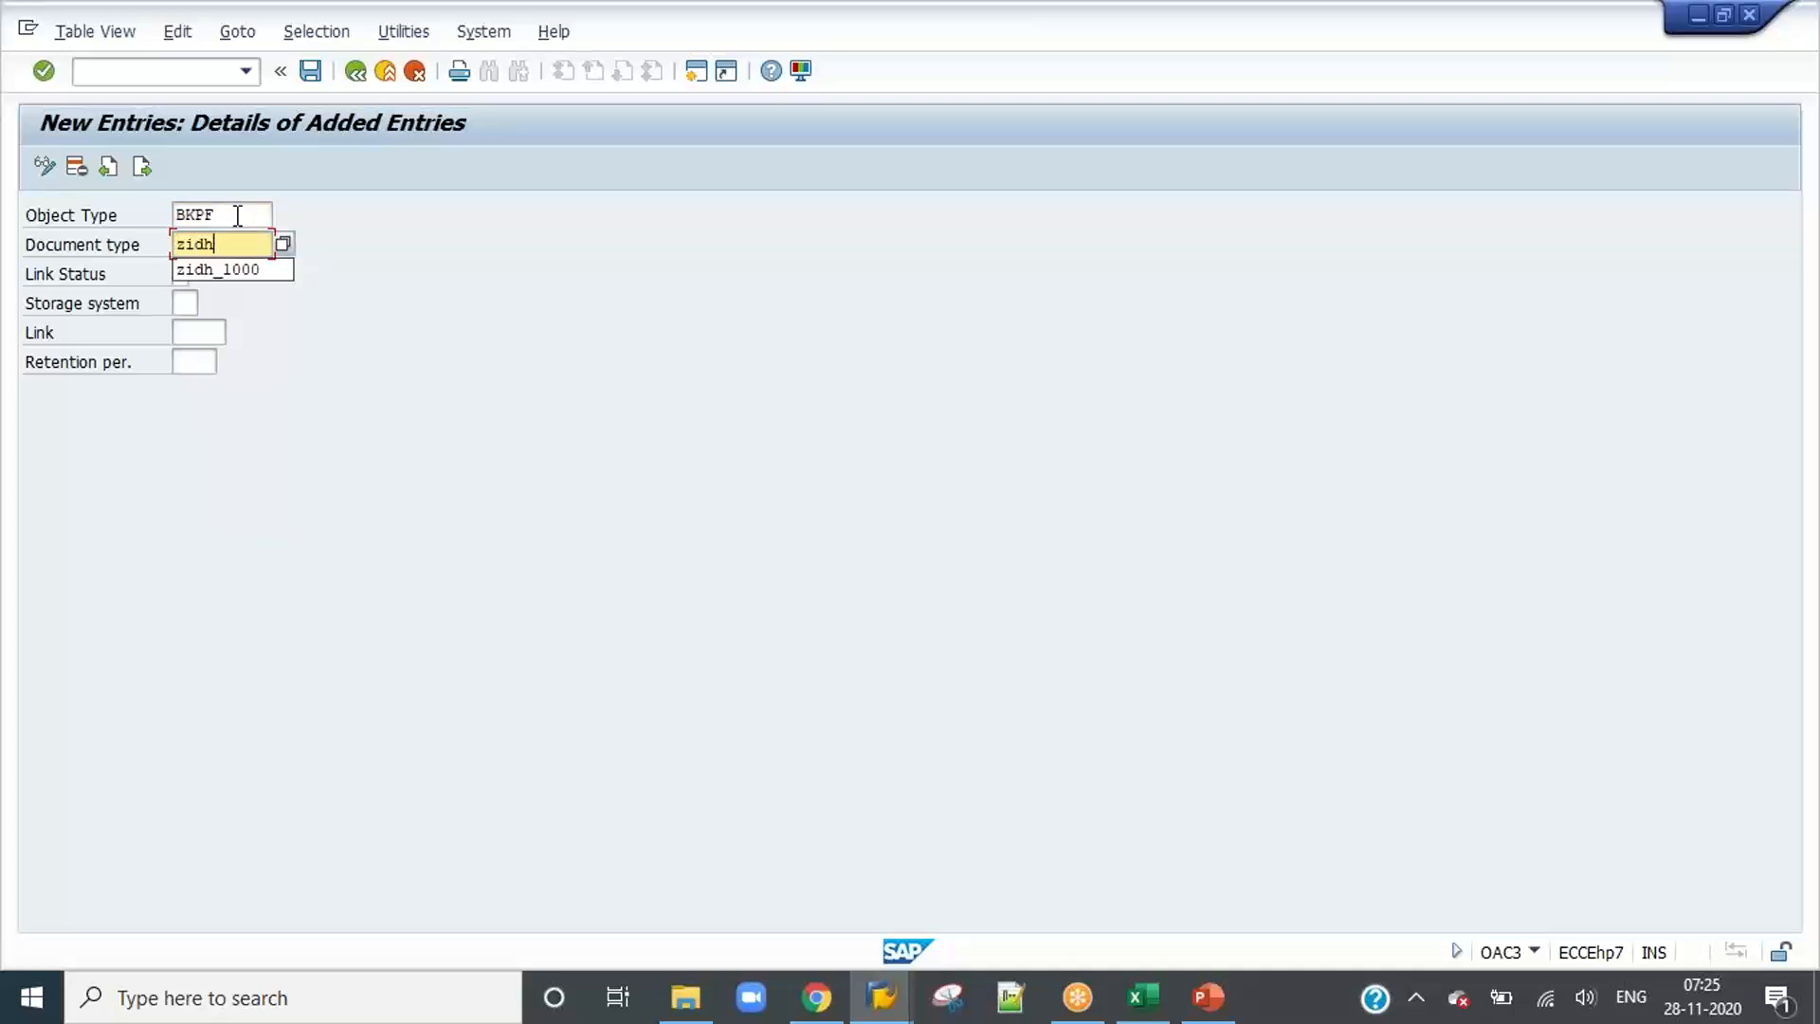
{"action": "type", "text": "_1000"}
{"action": "key", "text": "Tab"}
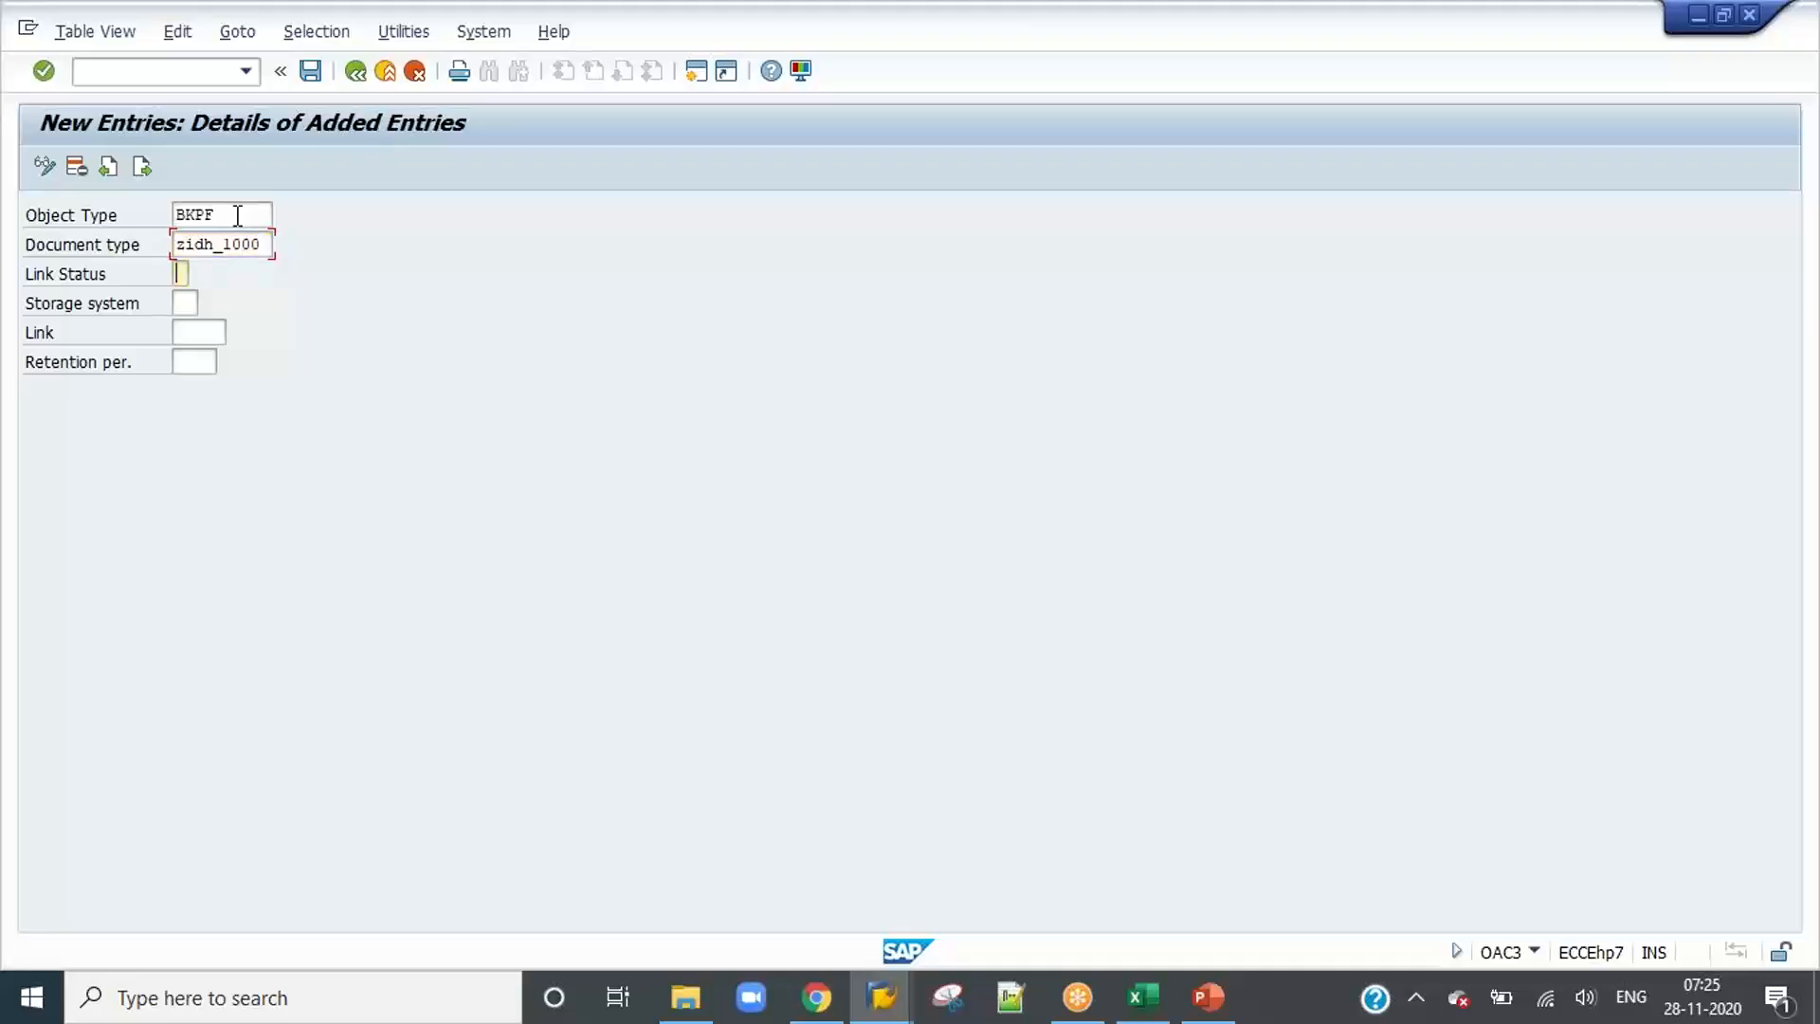
Step: Set link status X, storage system Z1 and link TOA01 for the BKPF entry and save the entries to the customizing request
{"action": "type", "text": "x"}
{"action": "key", "text": "Tab"}
{"action": "type", "text": "zl"}
{"action": "key", "text": "Tab"}
{"action": "type", "text": "t"}
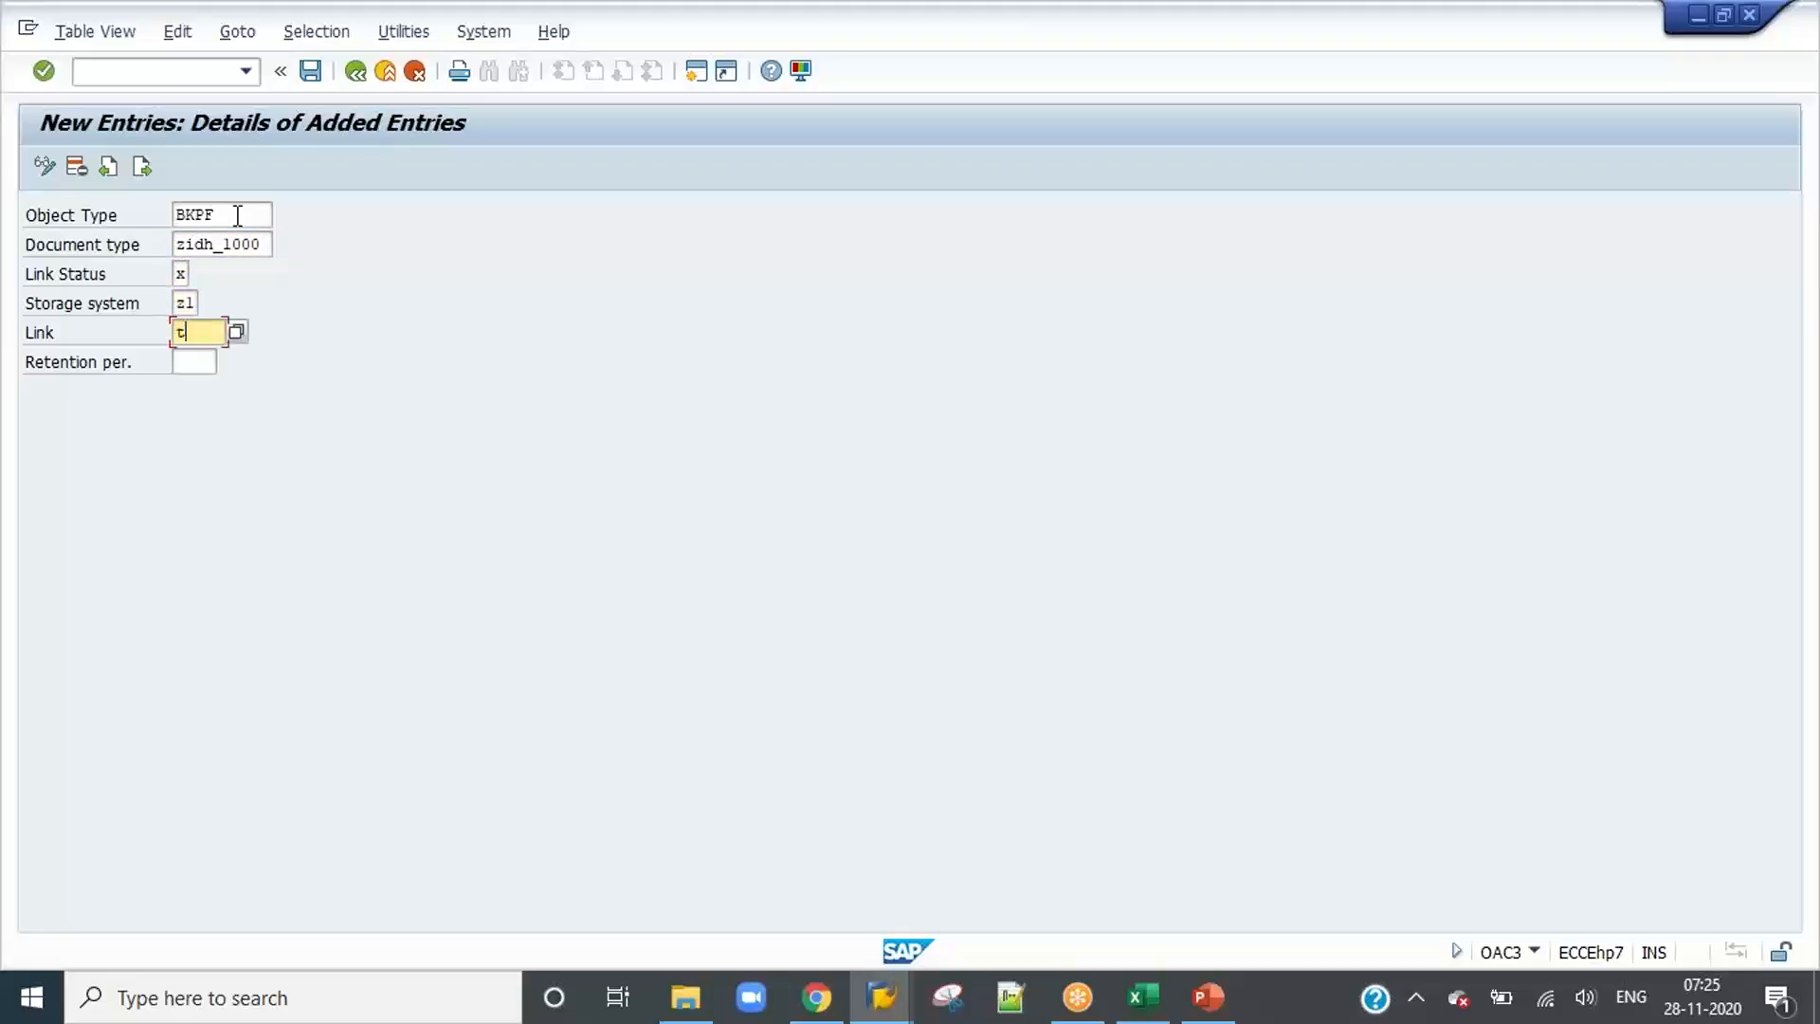
{"action": "key", "text": "Down"}
{"action": "key", "text": "Return"}
{"action": "key", "text": "Return"}
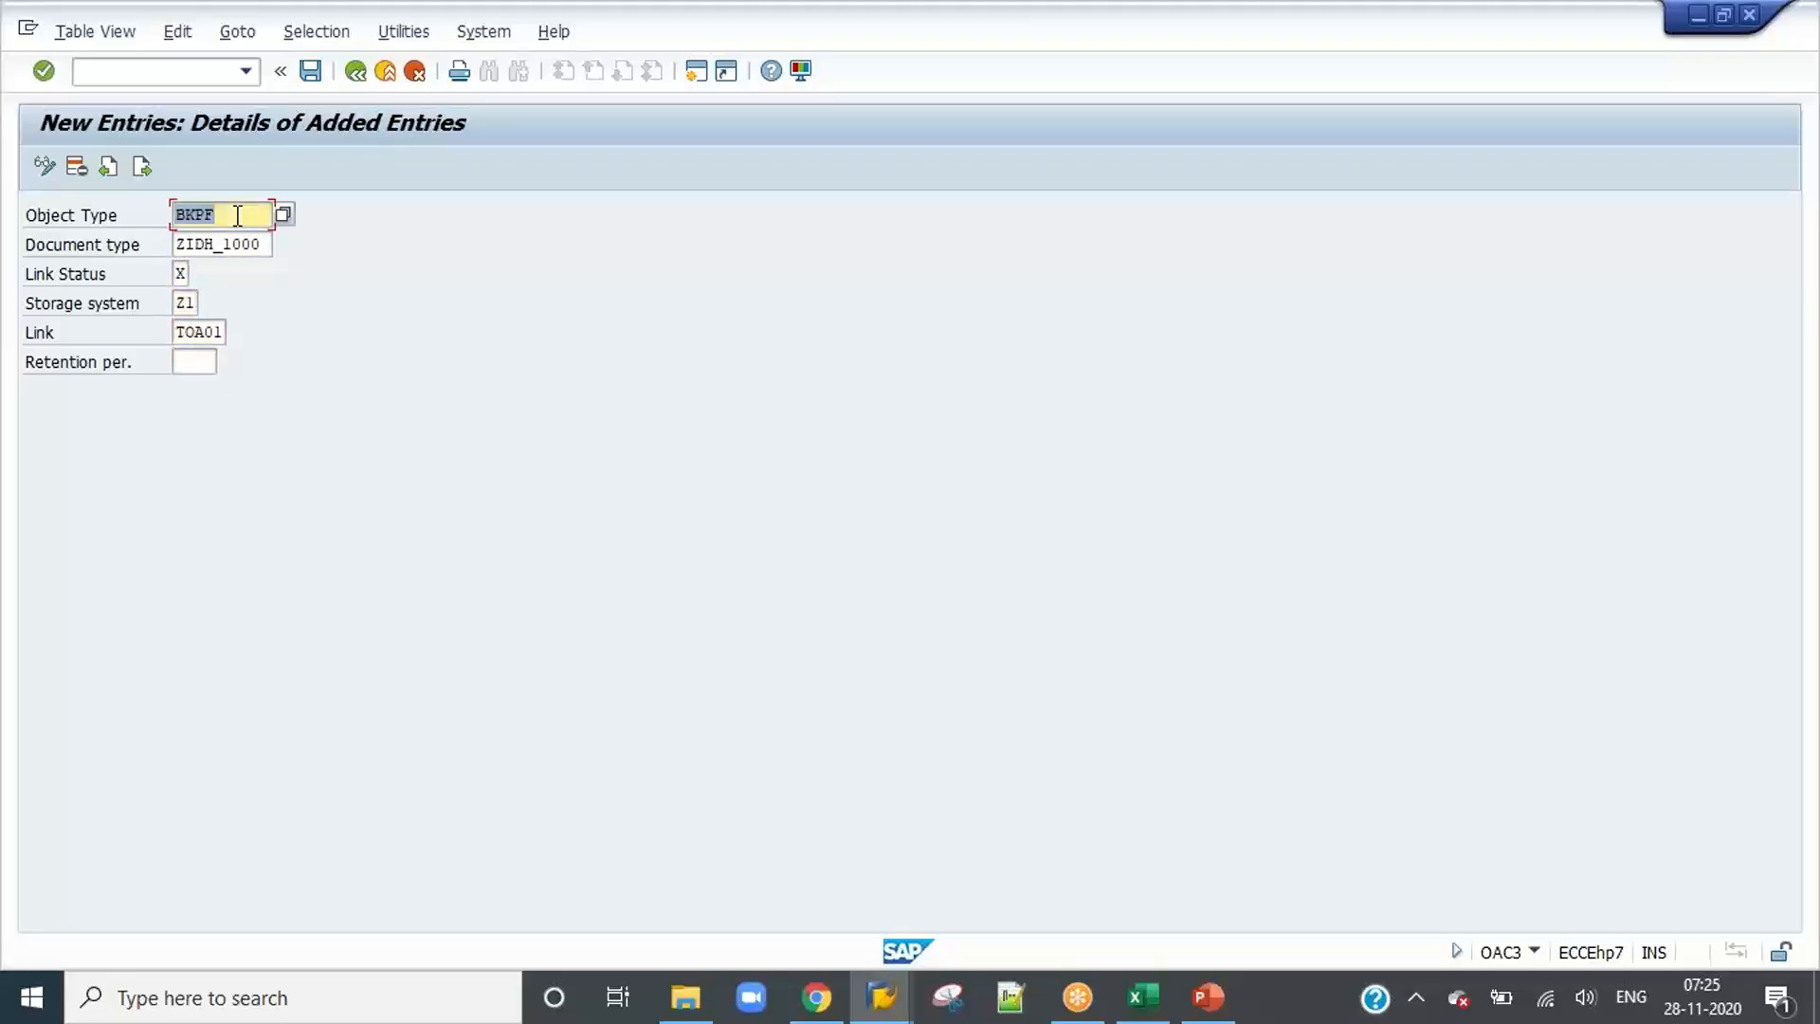
{"action": "left_click", "coordinate": [309, 70]}
{"action": "left_click", "coordinate": [394, 452]}
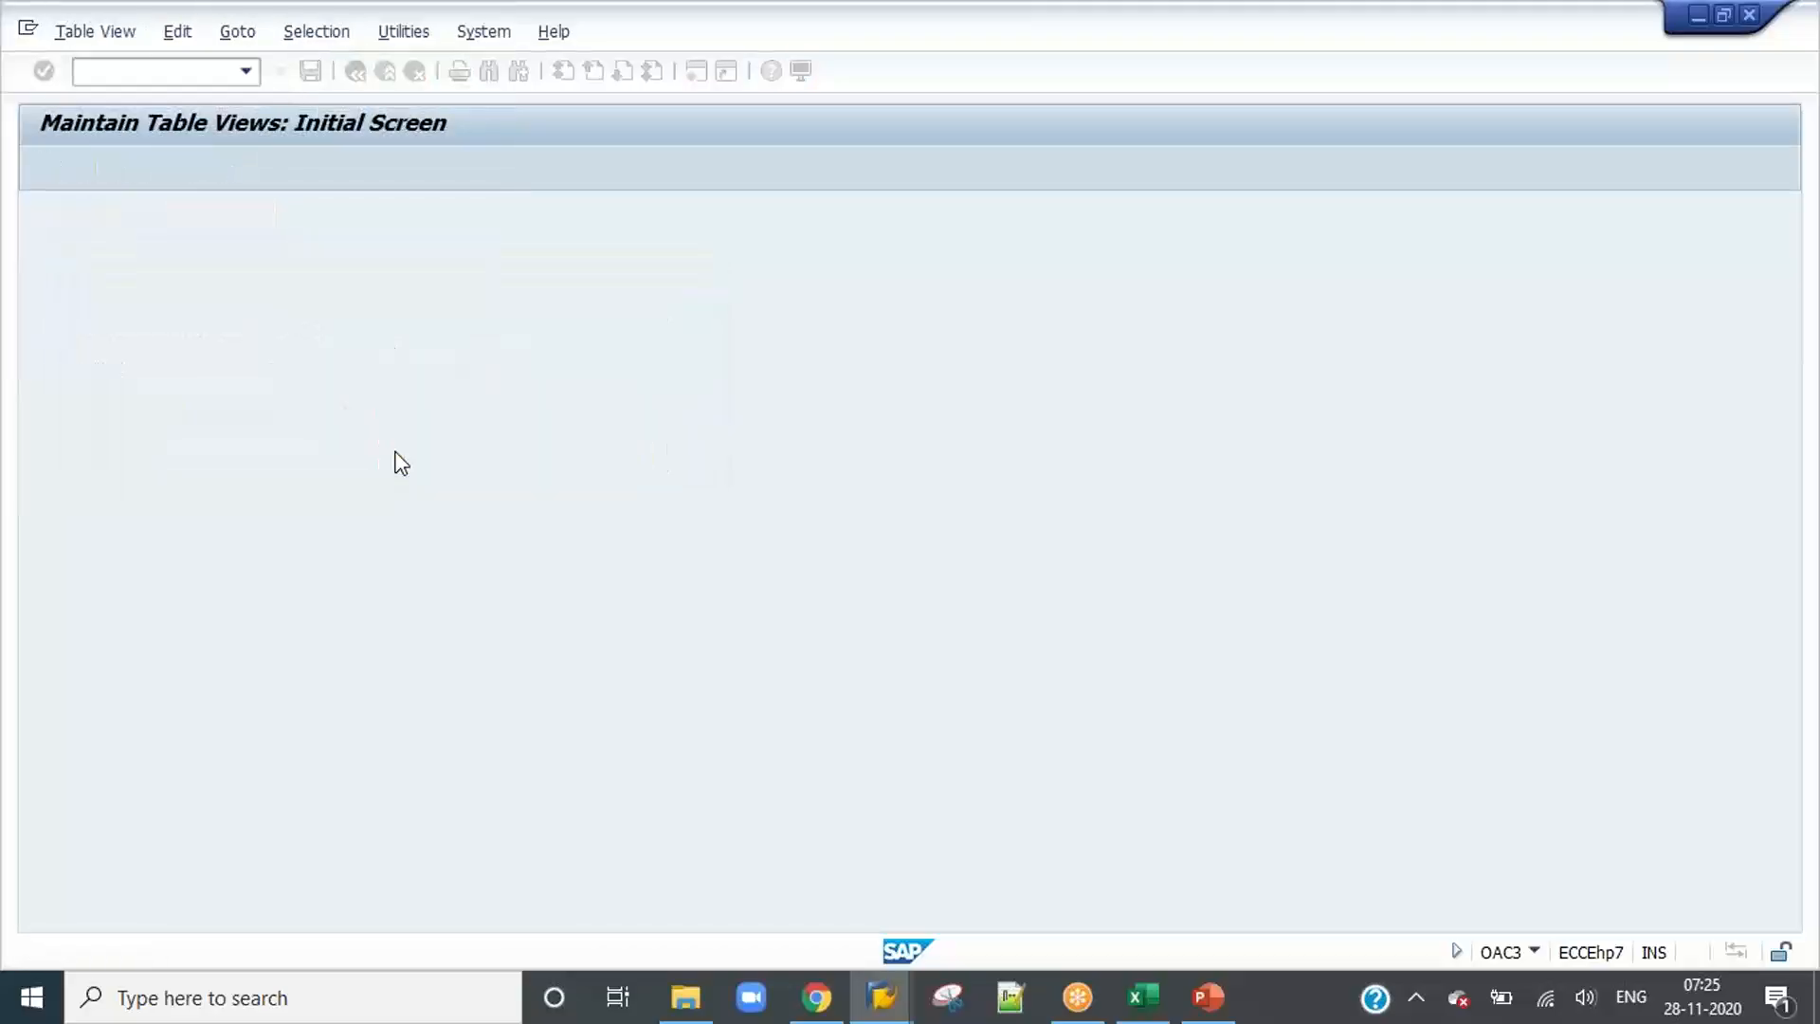
Step: Run transaction /n/opt/spro and expand Document Processing Configuration through General Configuration, Incoming Document Processing and ICC Configuration to Validation Determination Procedure (OCR)
{"action": "left_click", "coordinate": [165, 70]}
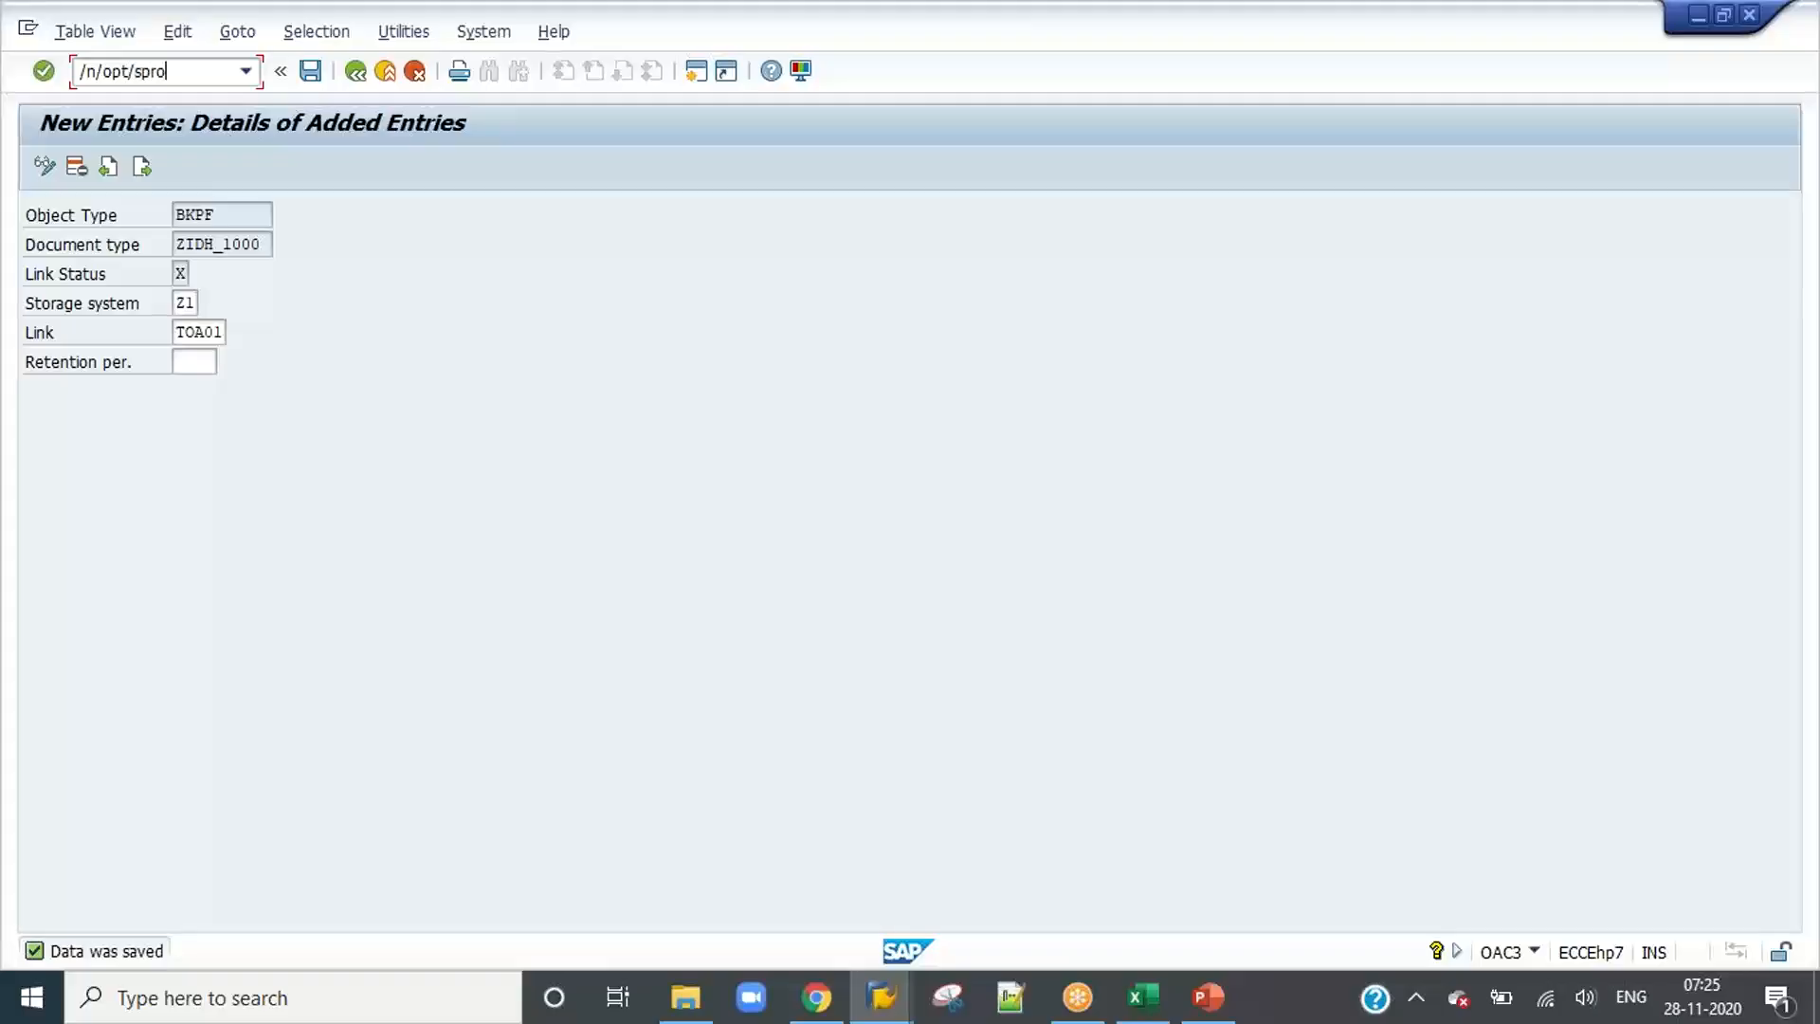
{"action": "key", "text": "Return"}
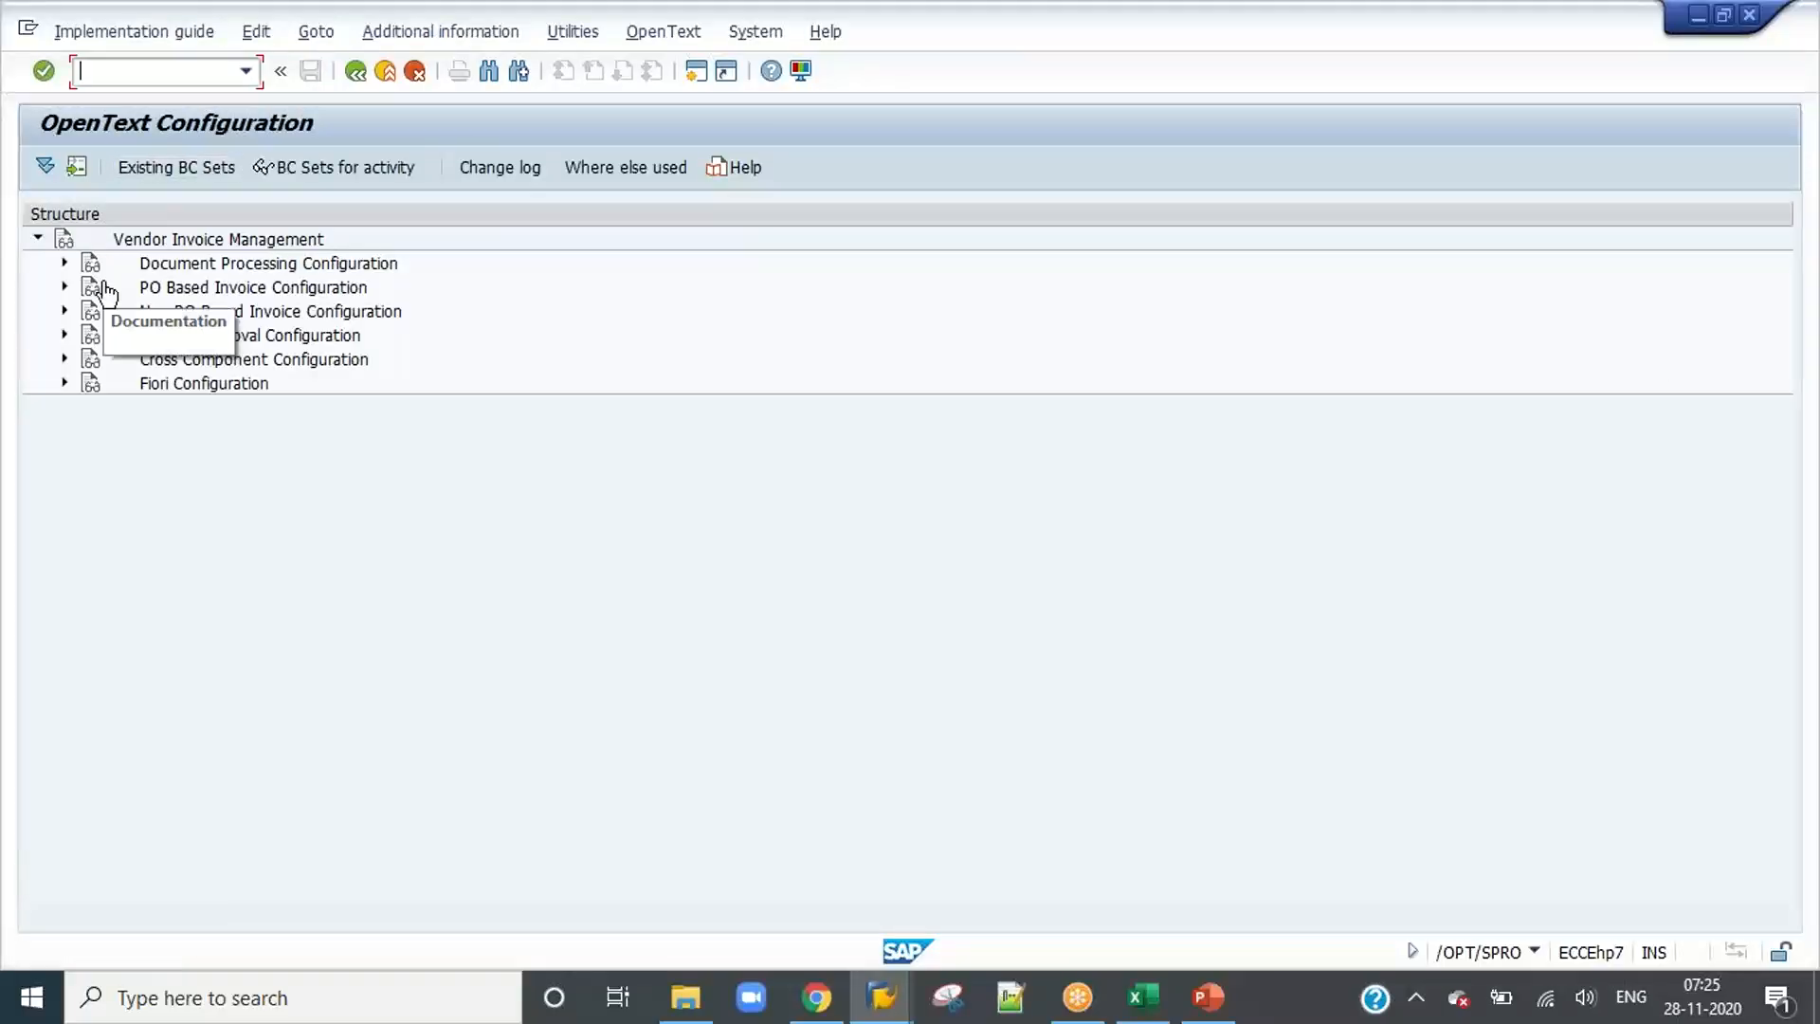
{"action": "left_click", "coordinate": [65, 264]}
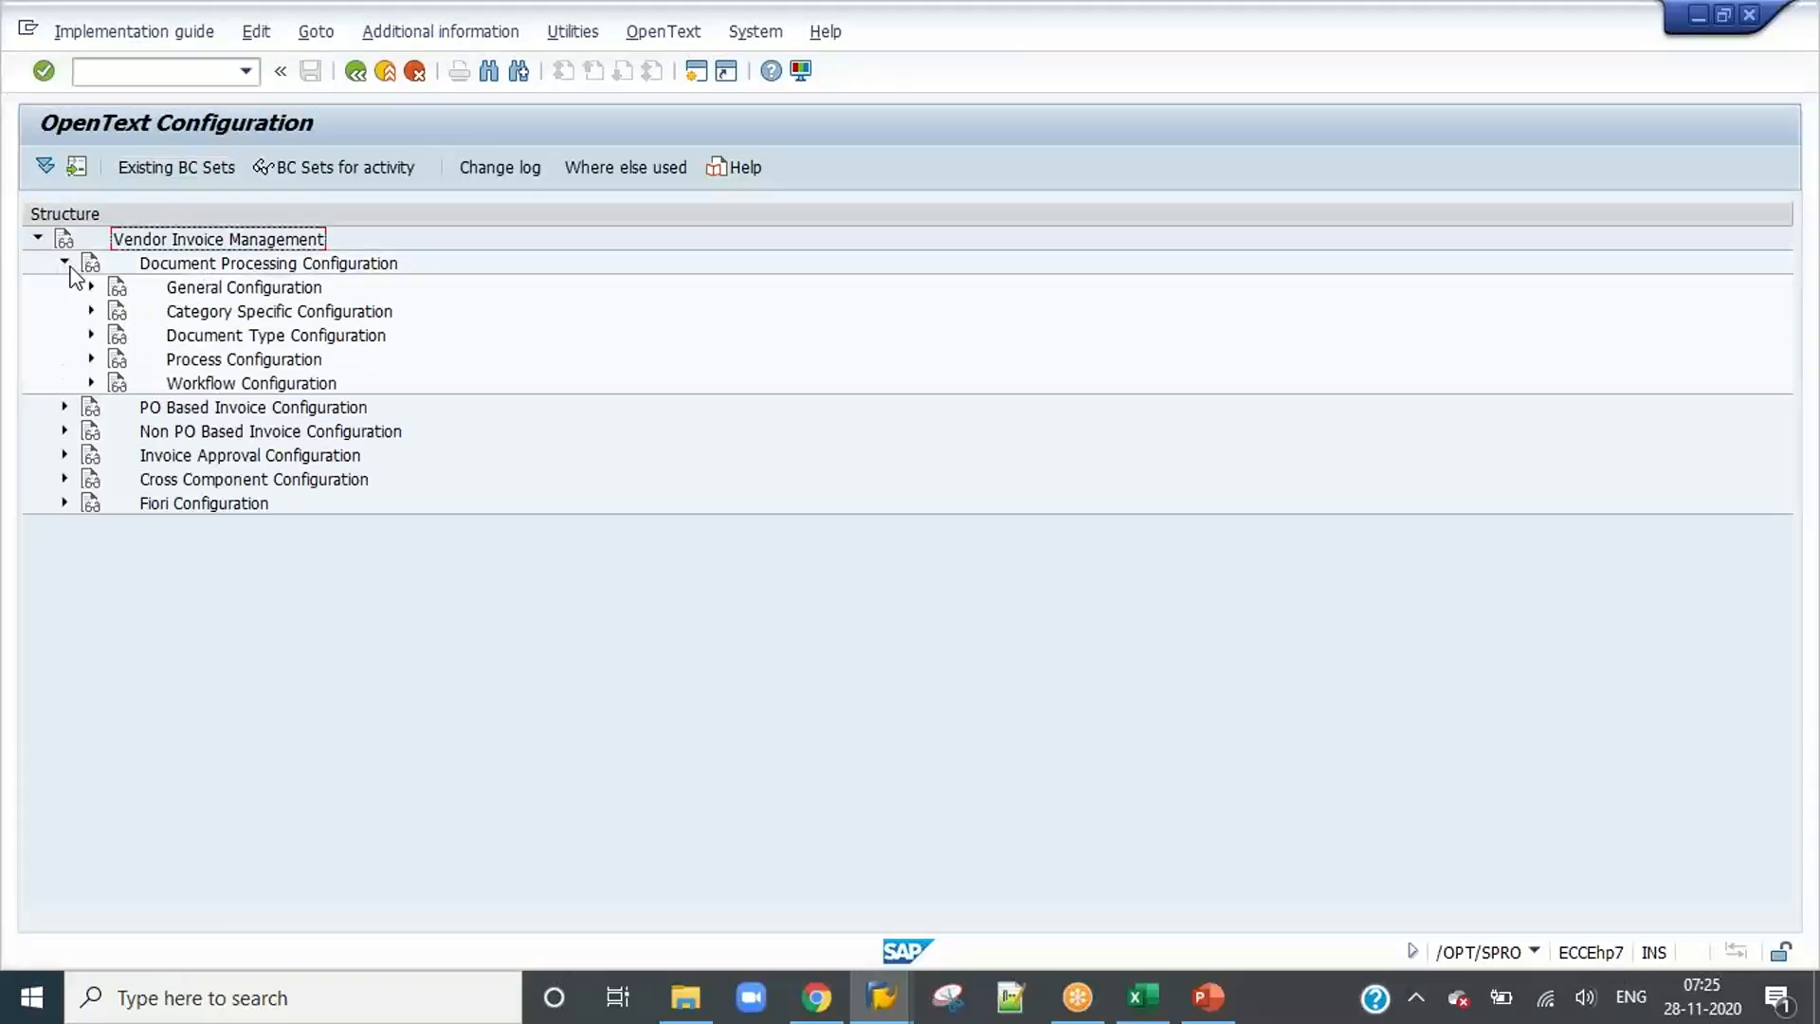
{"action": "left_click", "coordinate": [375, 271]}
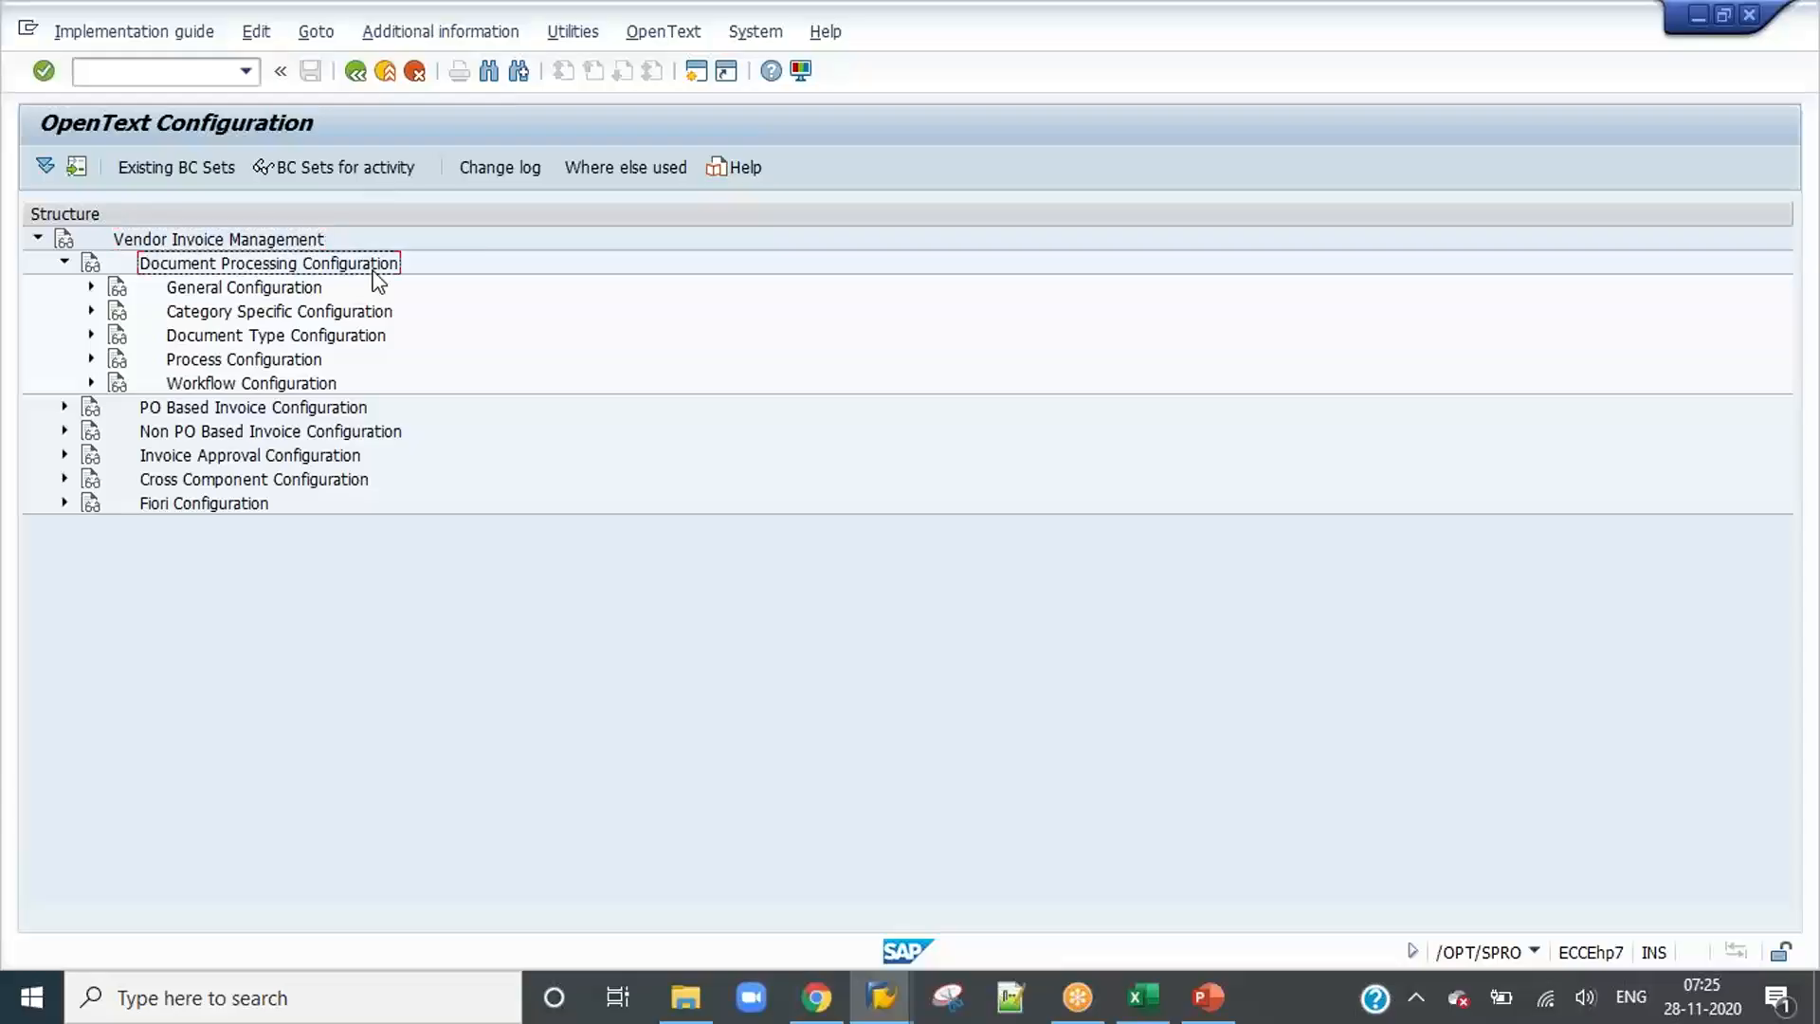
{"action": "left_click", "coordinate": [91, 287]}
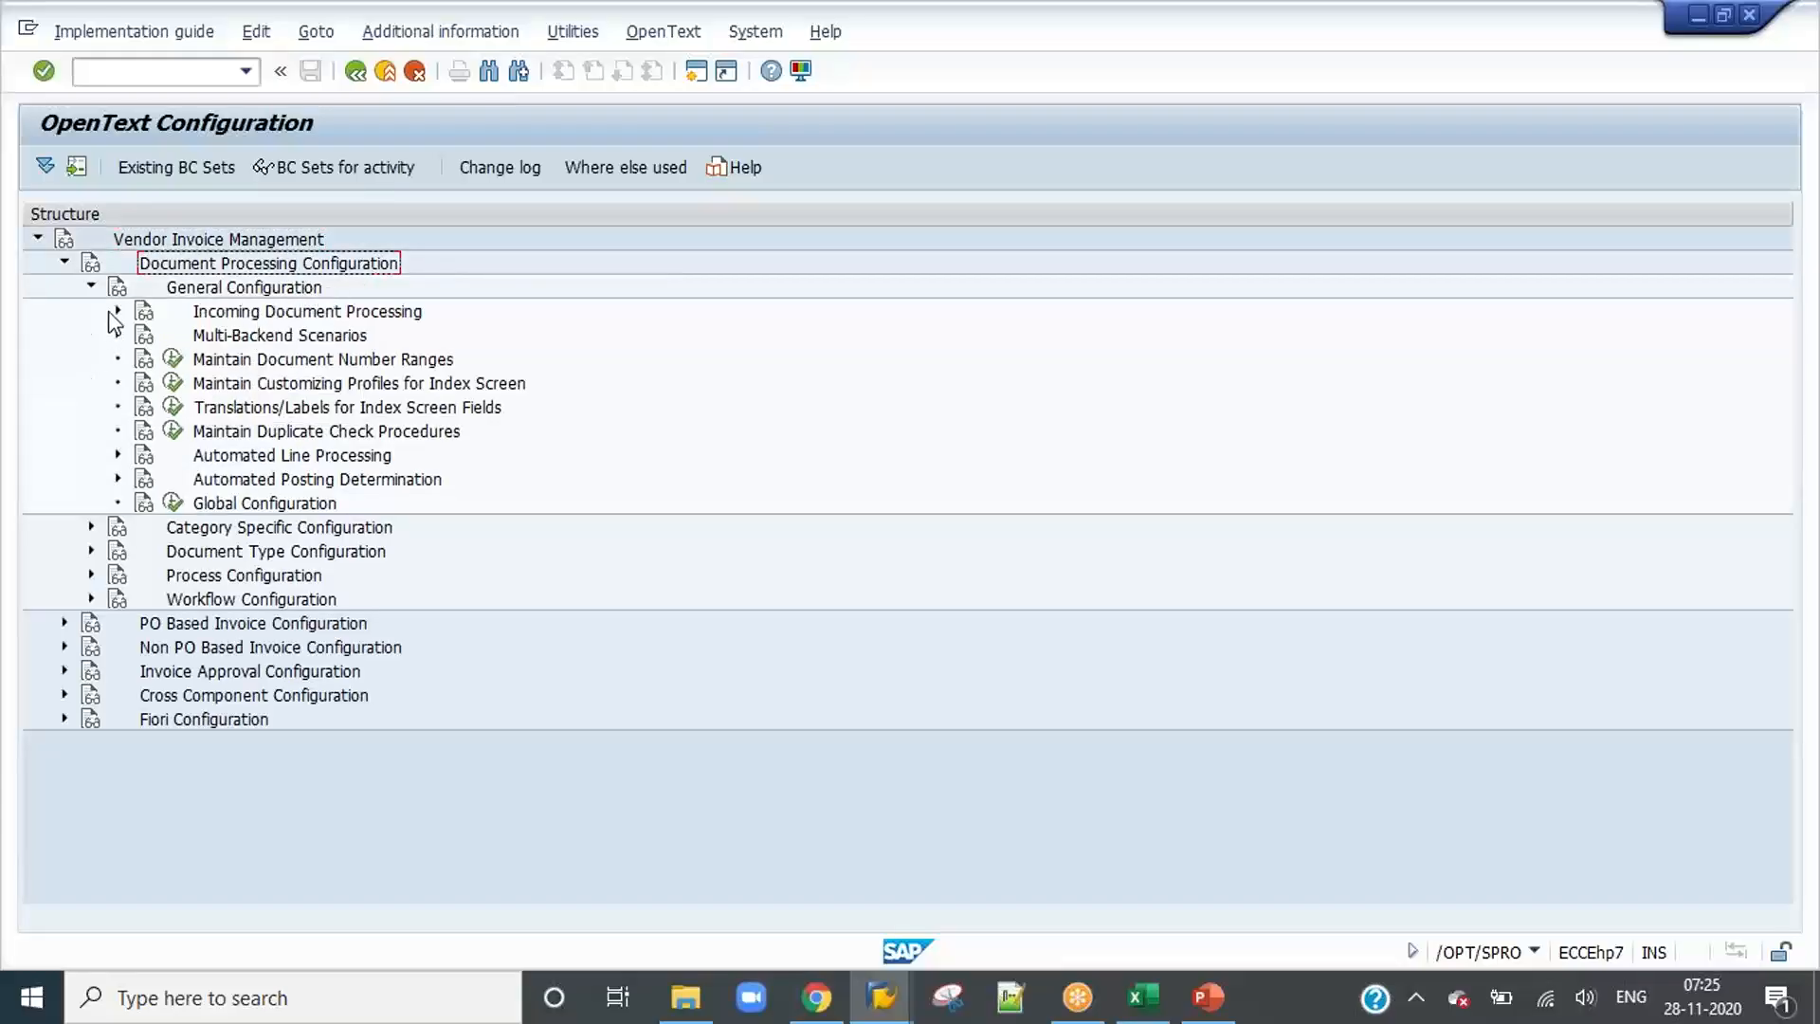
{"action": "left_click", "coordinate": [115, 313]}
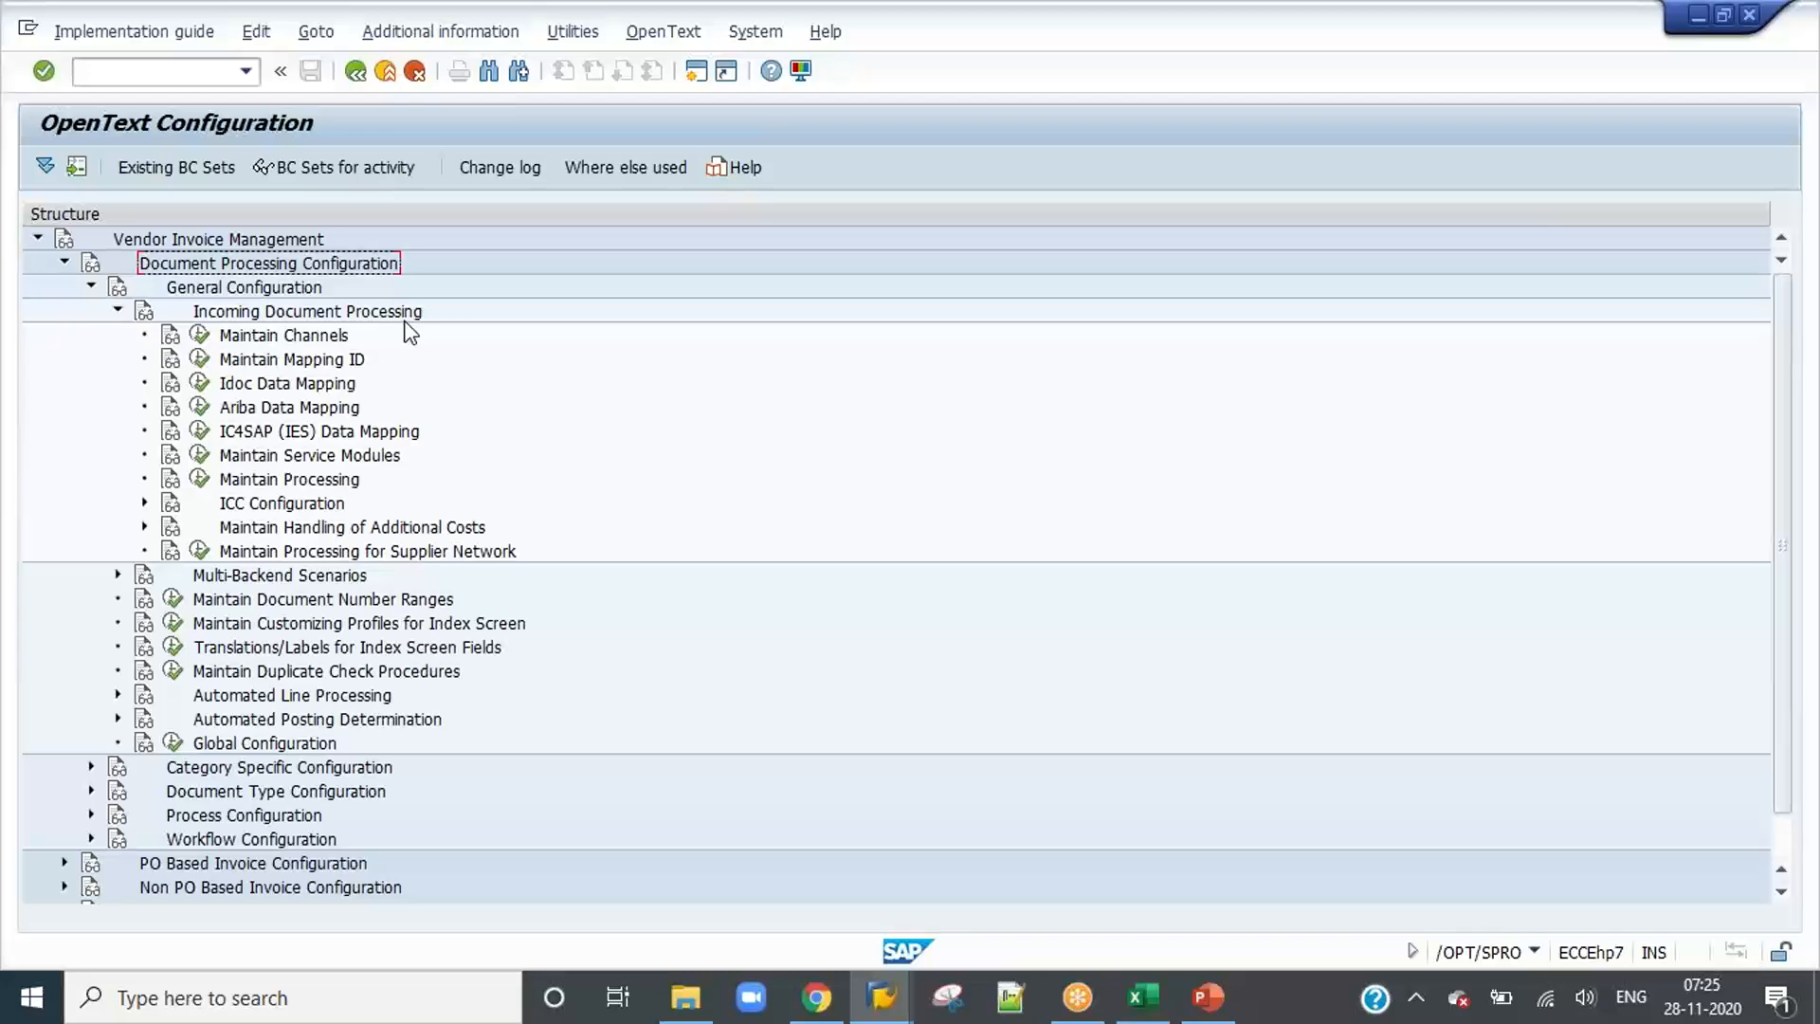
{"action": "left_click", "coordinate": [144, 503]}
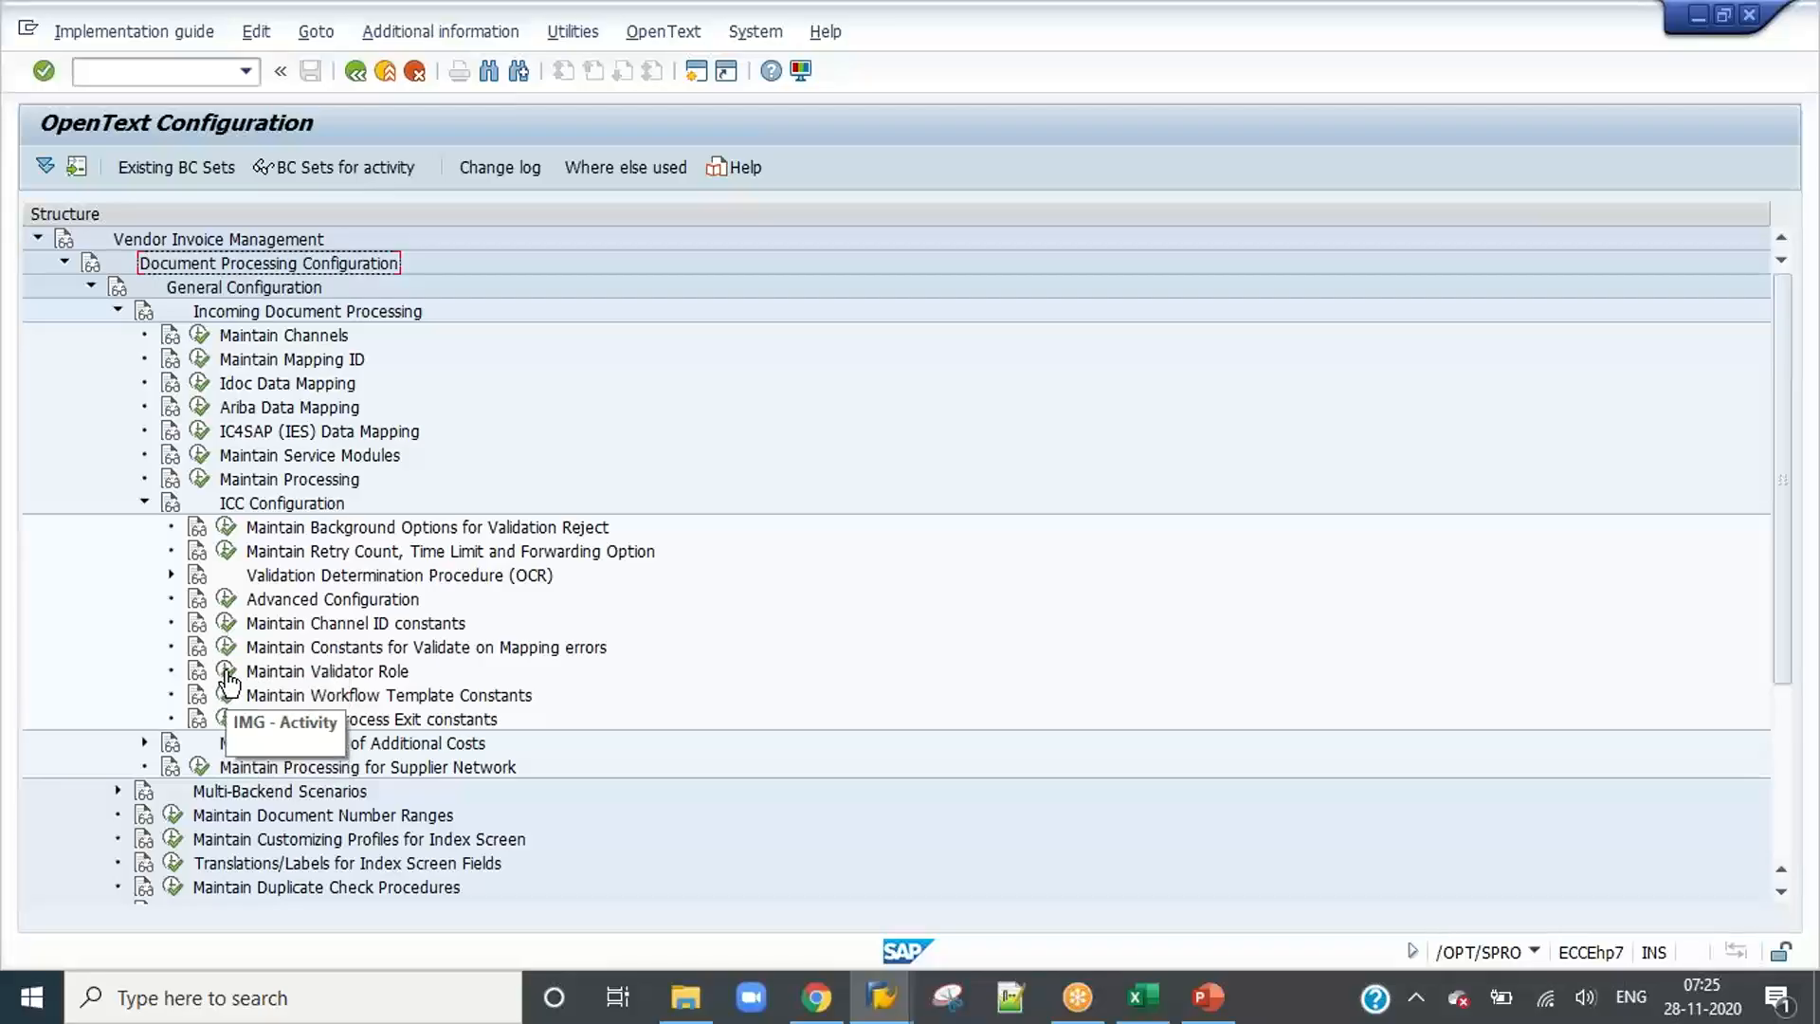
{"action": "left_click", "coordinate": [171, 576]}
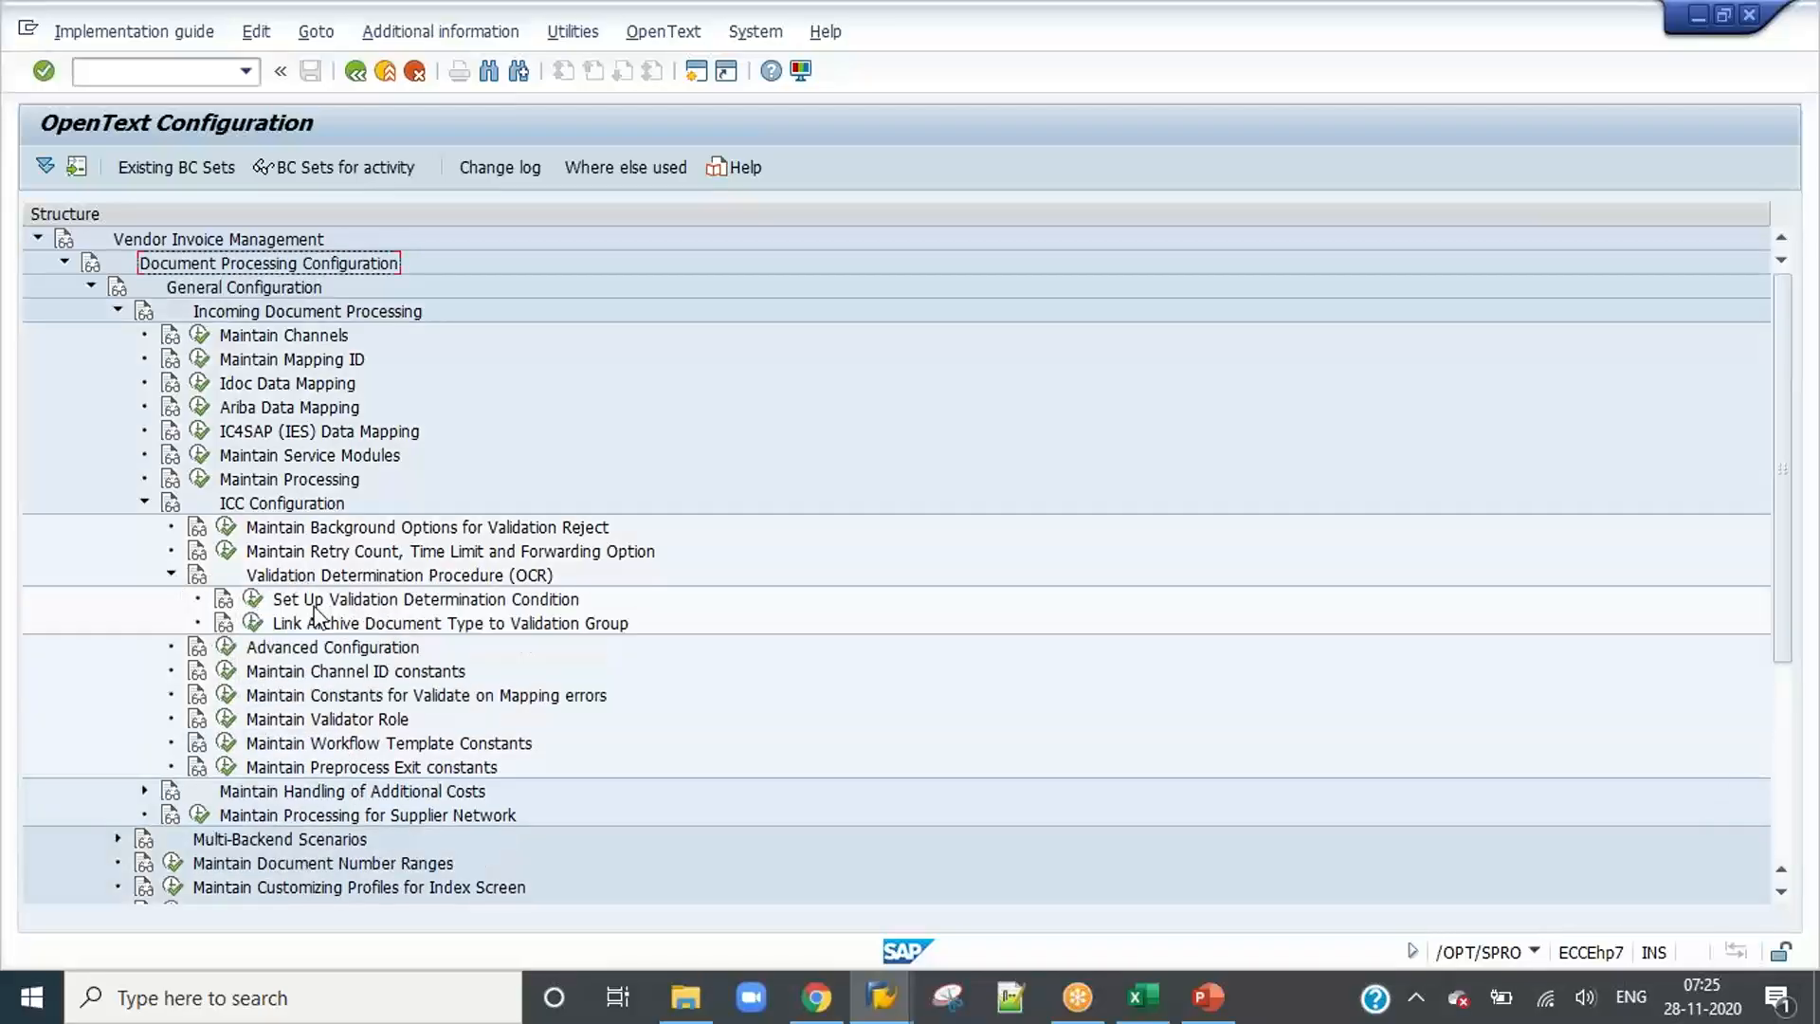
Step: Open Set Up Validation Determination Condition and examine the determination fields of the OCR Validation - Always and OCR Validation - Selected groups
{"action": "left_click", "coordinate": [252, 600]}
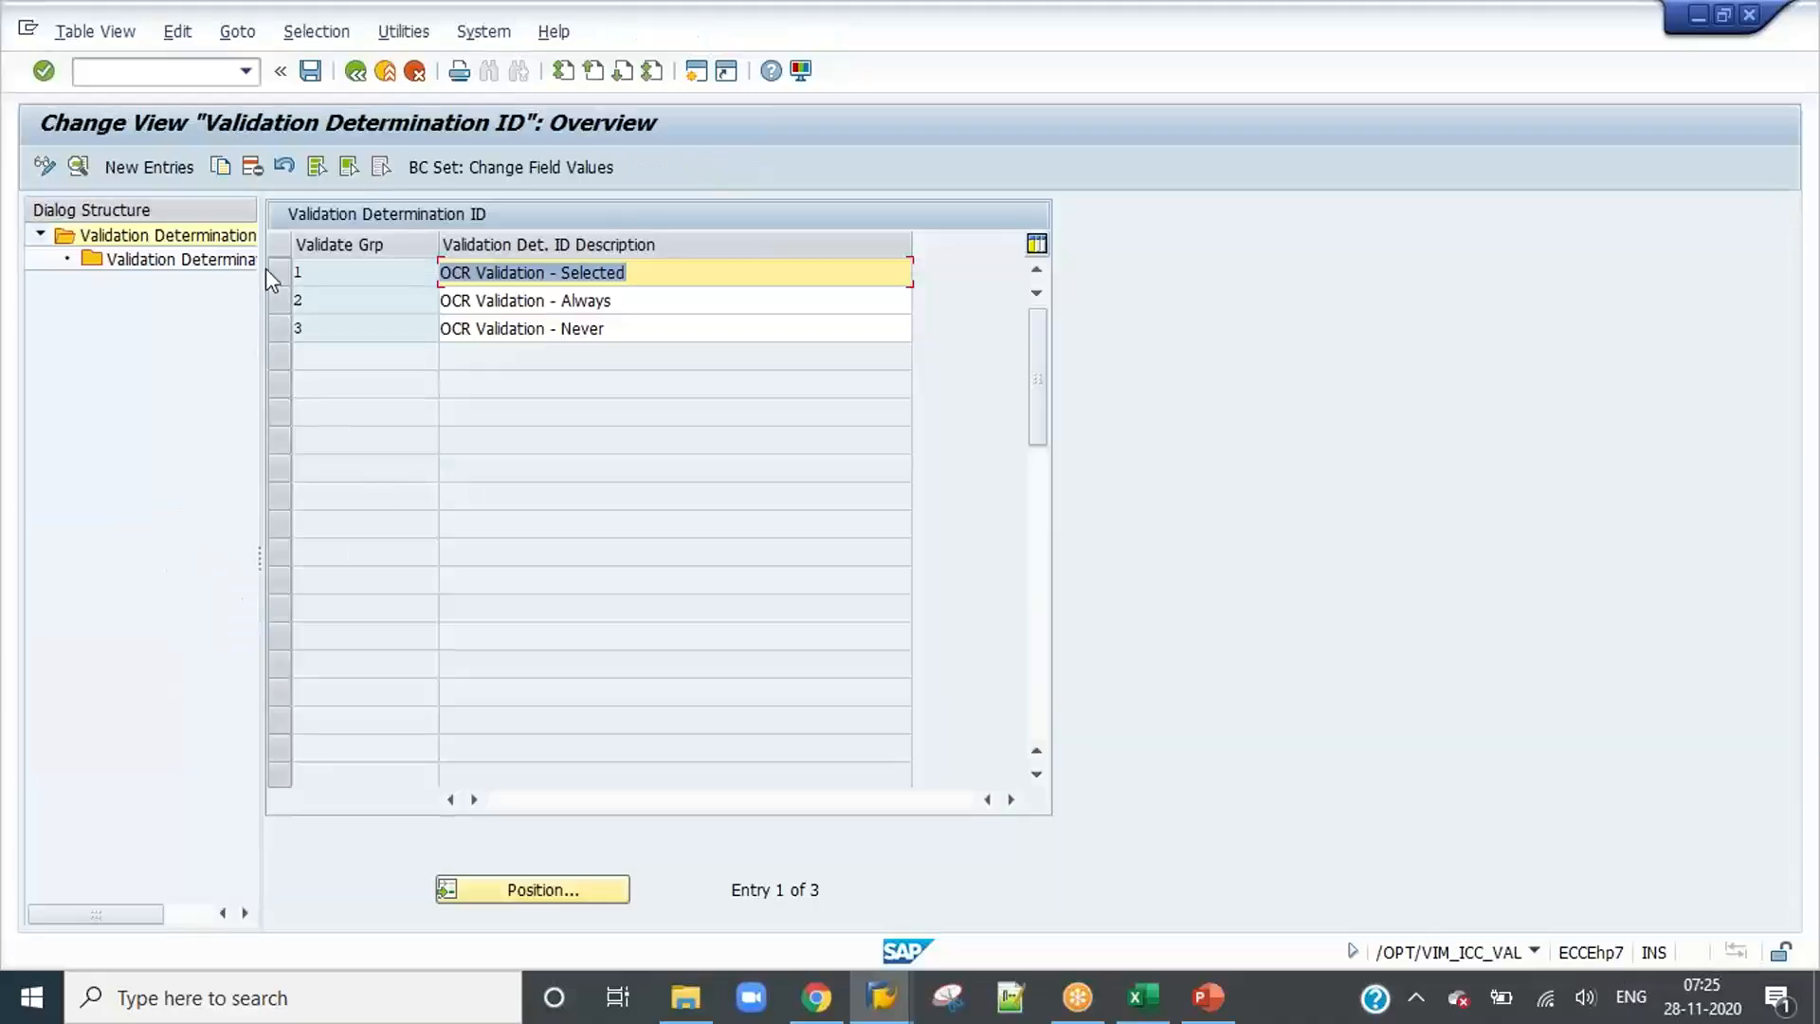
{"action": "left_click", "coordinate": [279, 301]}
{"action": "double_click", "coordinate": [126, 257]}
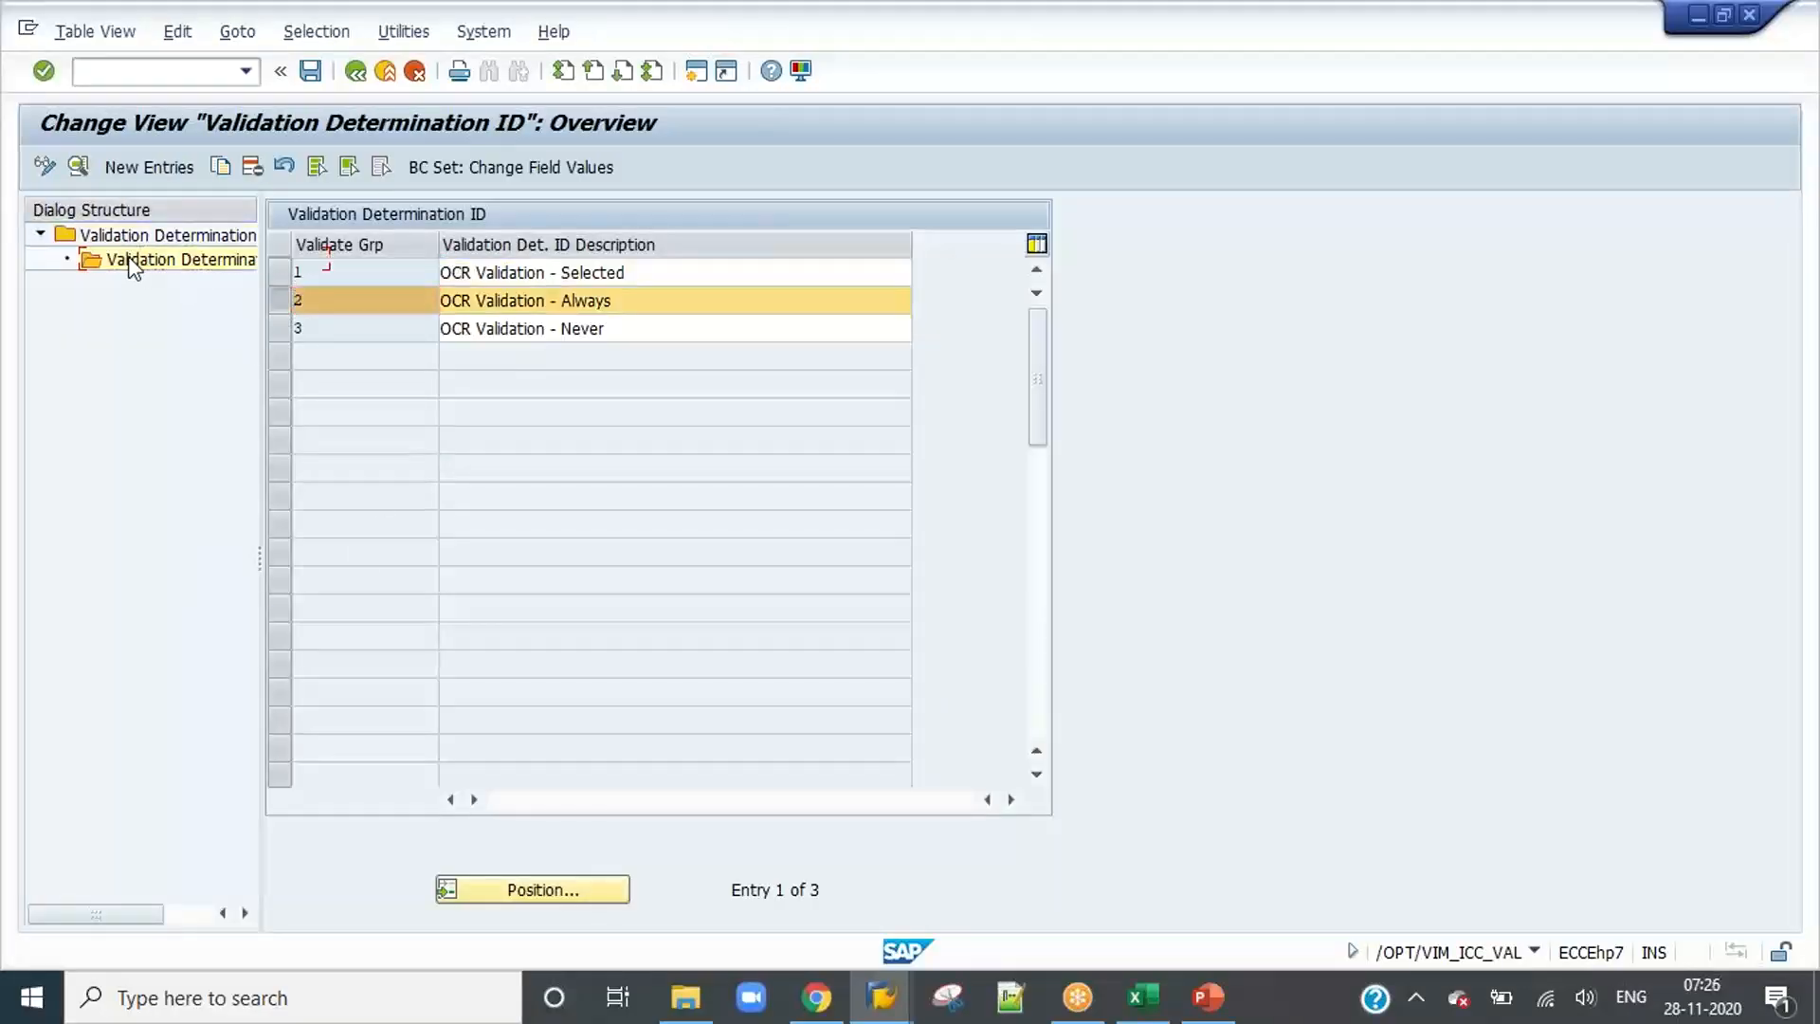
{"action": "left_click", "coordinate": [356, 71]}
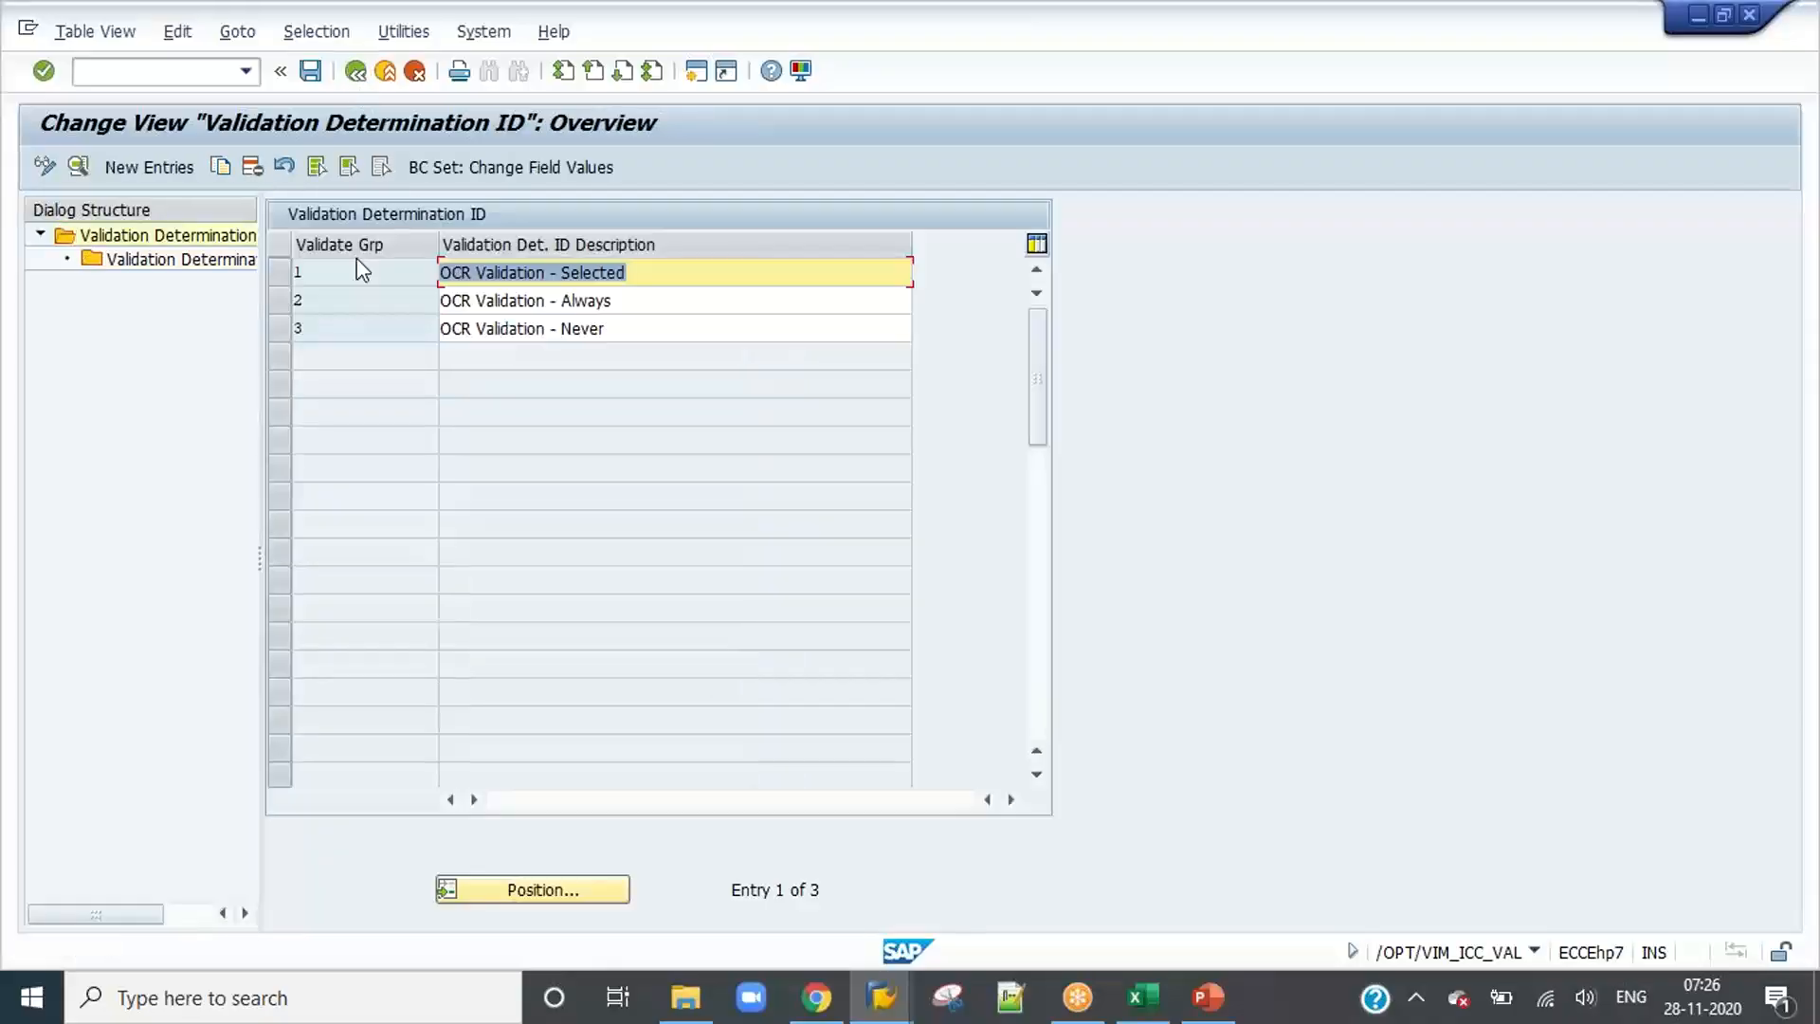
{"action": "left_click", "coordinate": [281, 273]}
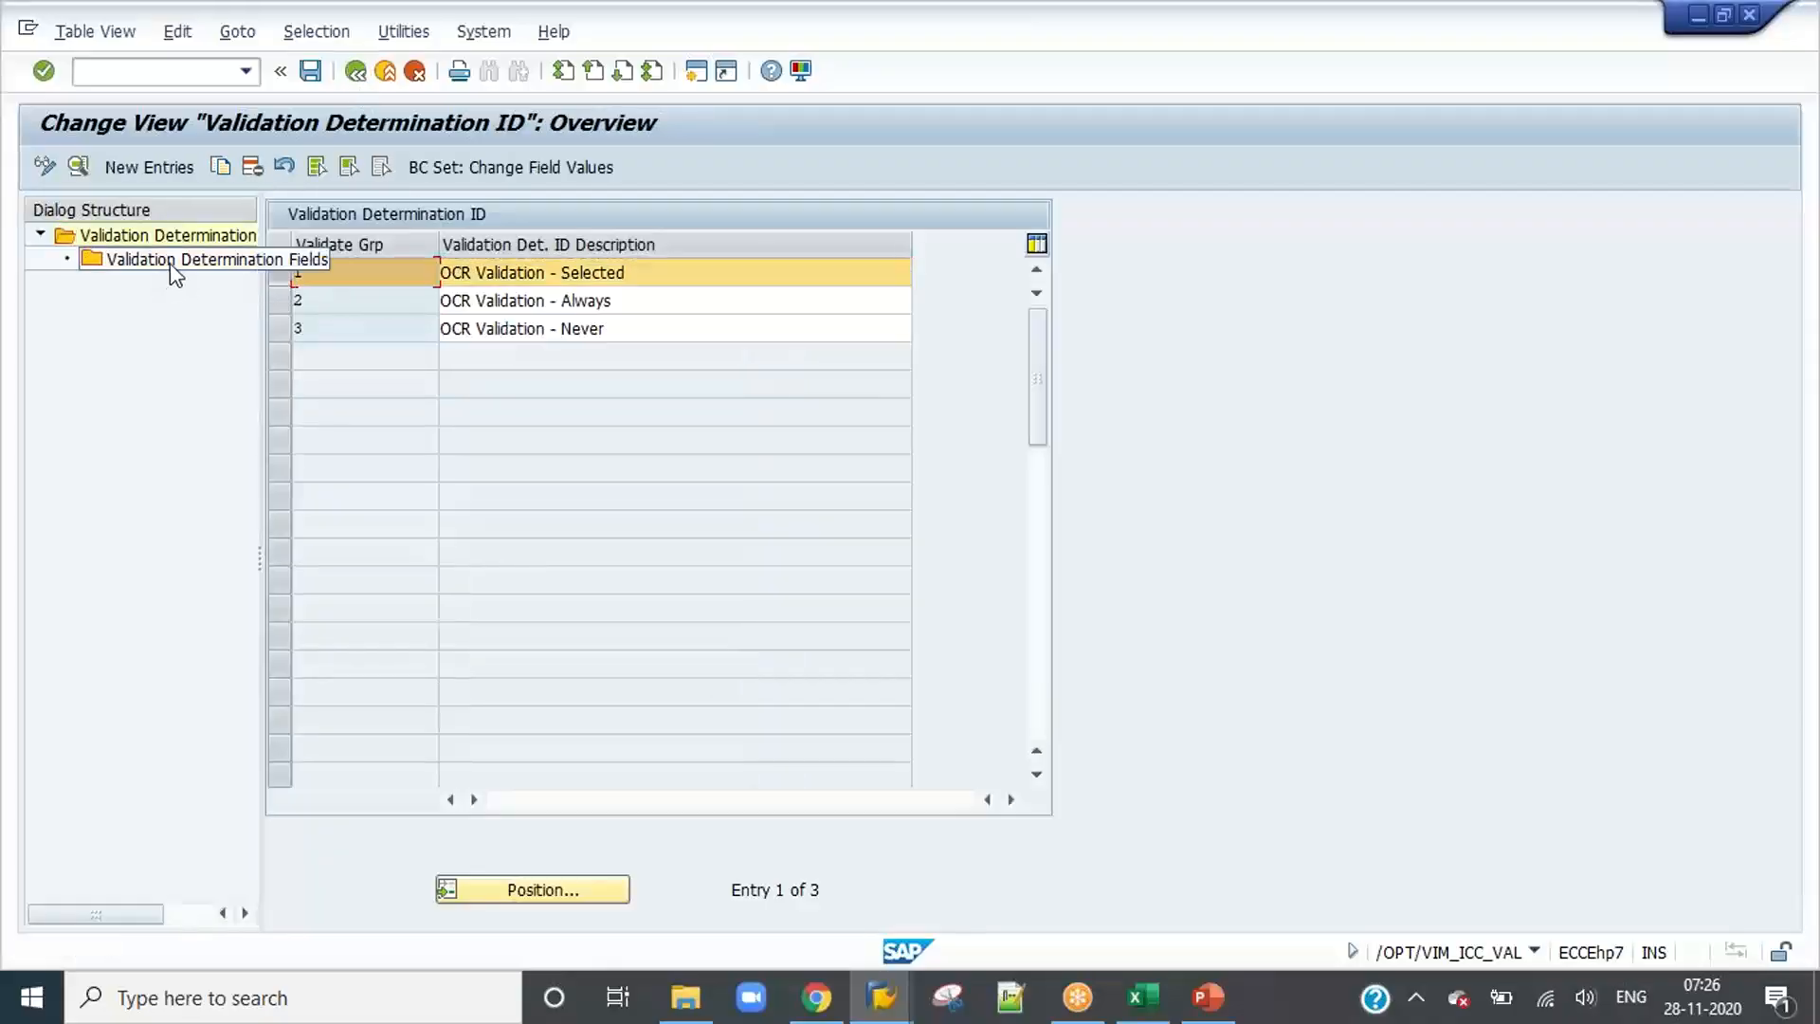
{"action": "double_click", "coordinate": [170, 261]}
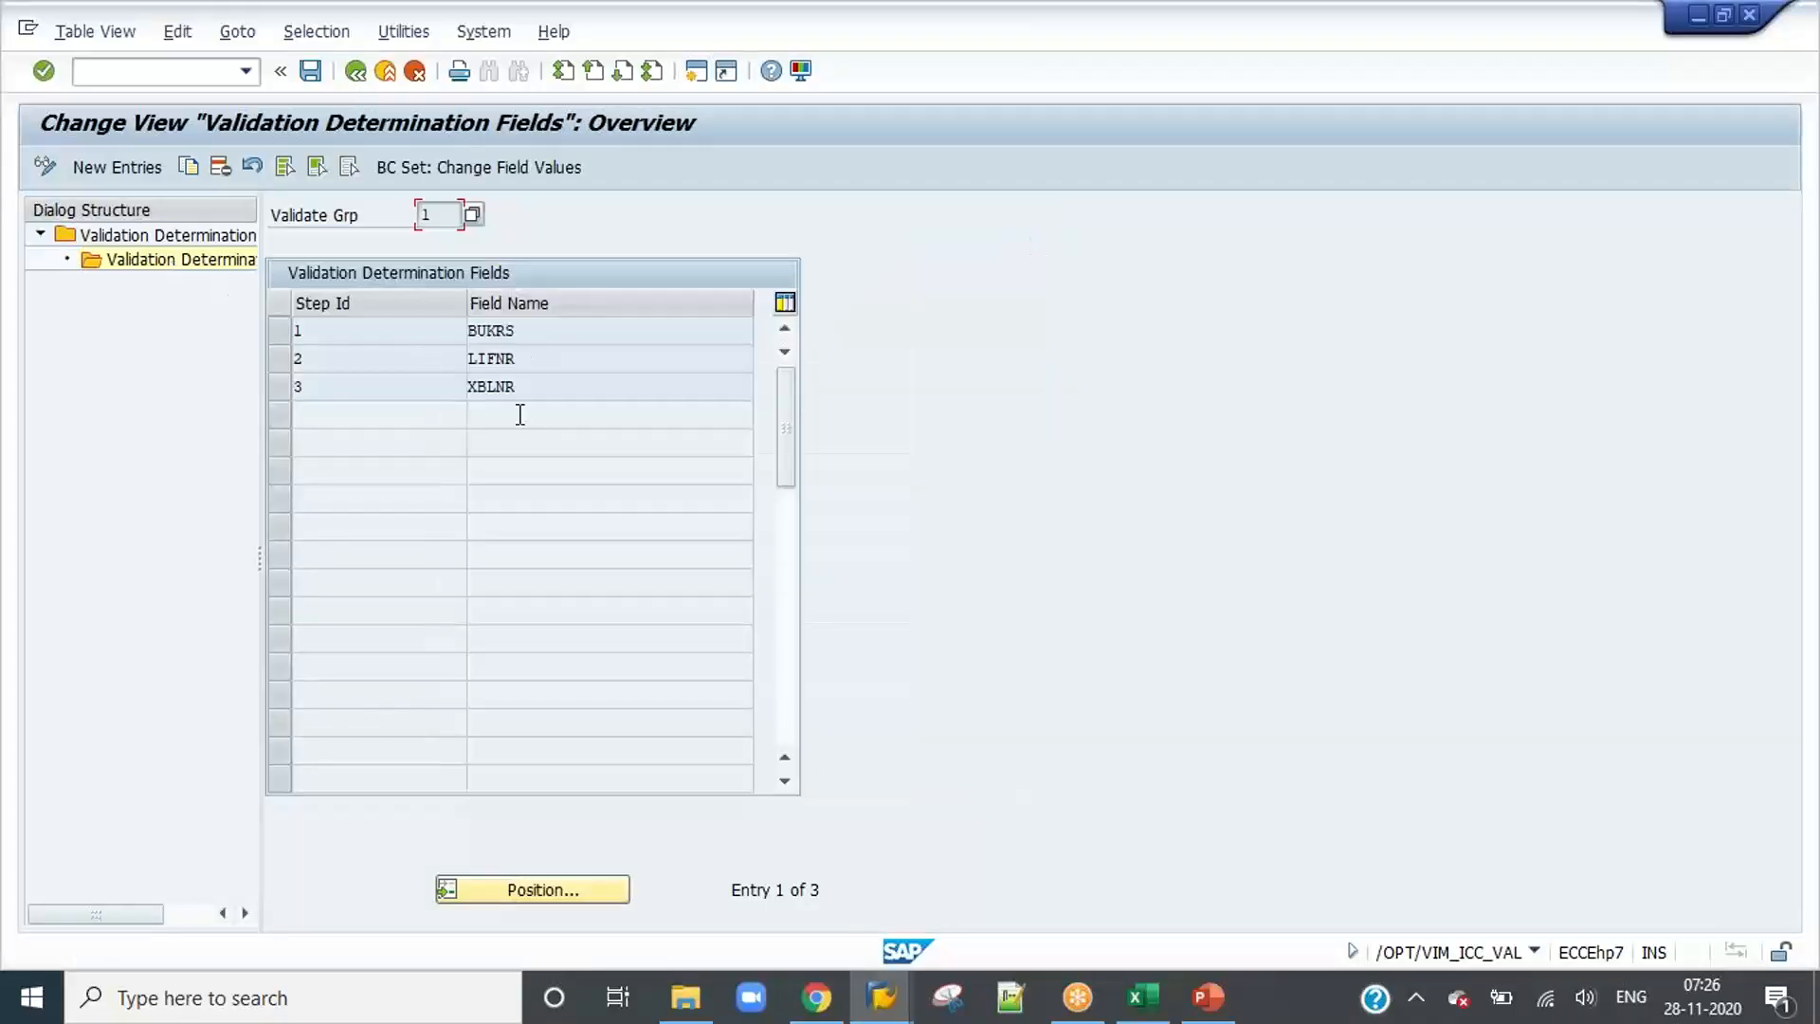
{"action": "left_click", "coordinate": [355, 71]}
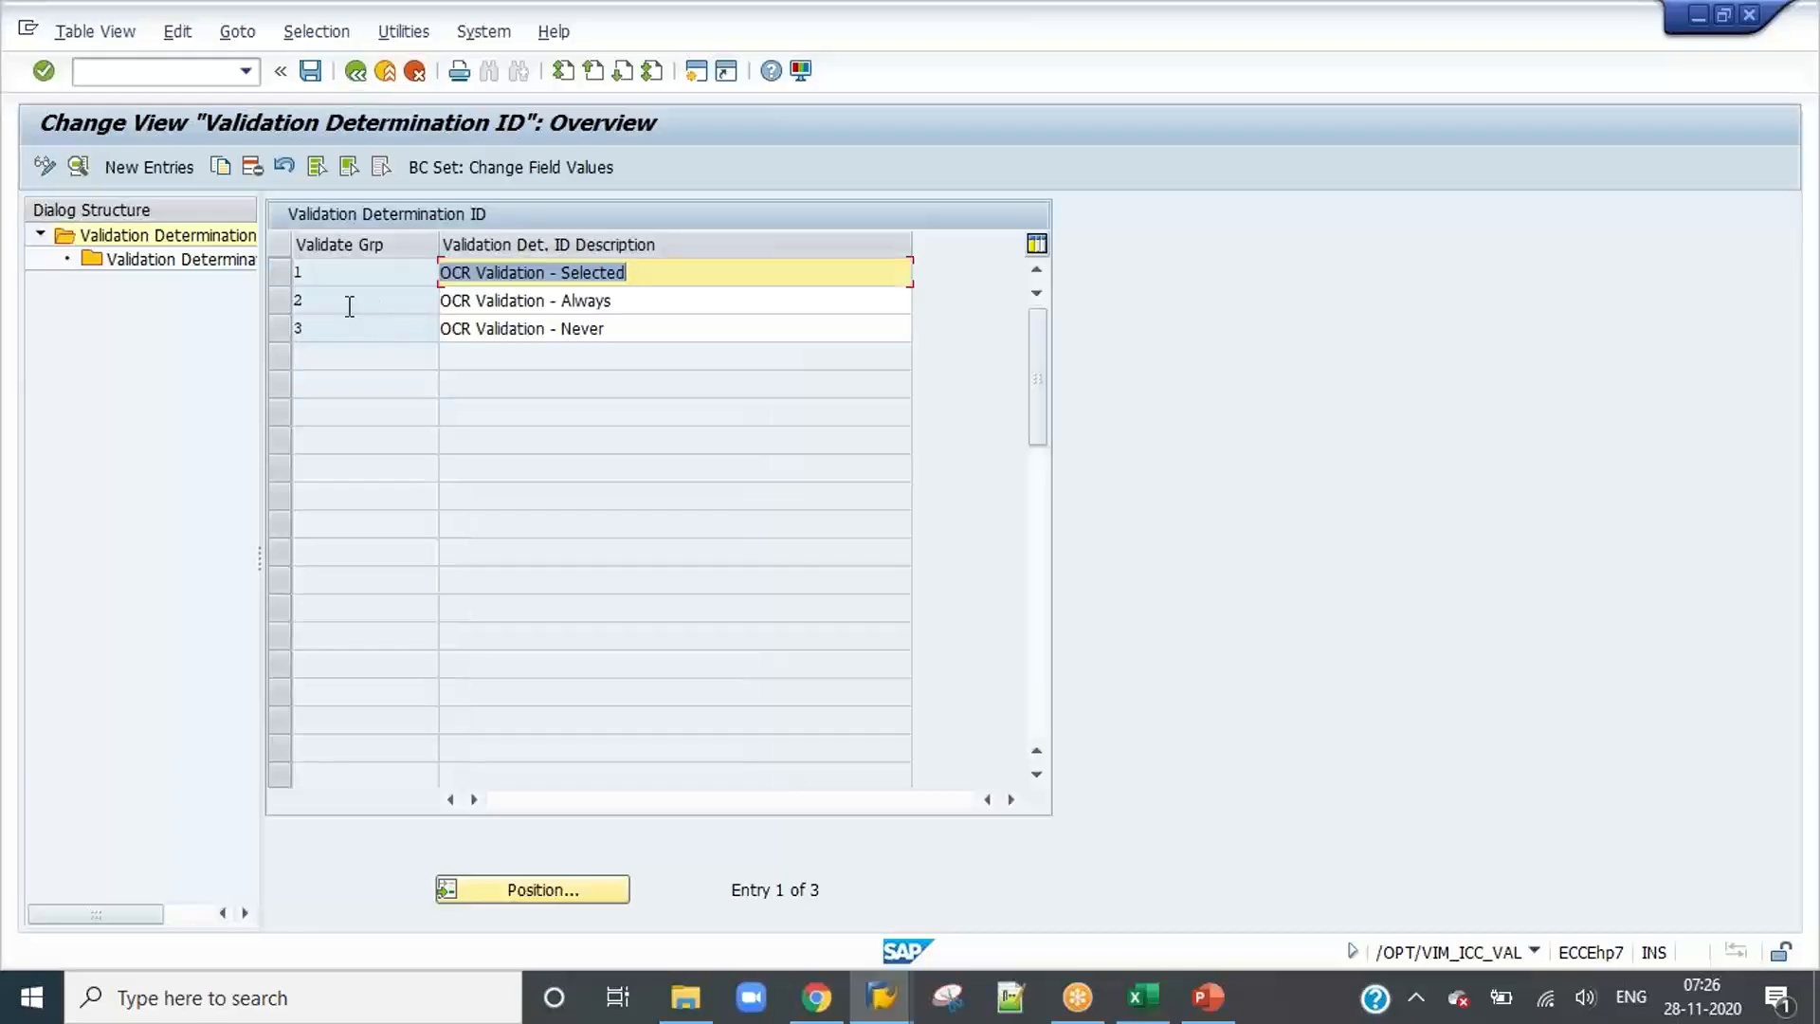
{"action": "left_click", "coordinate": [356, 71]}
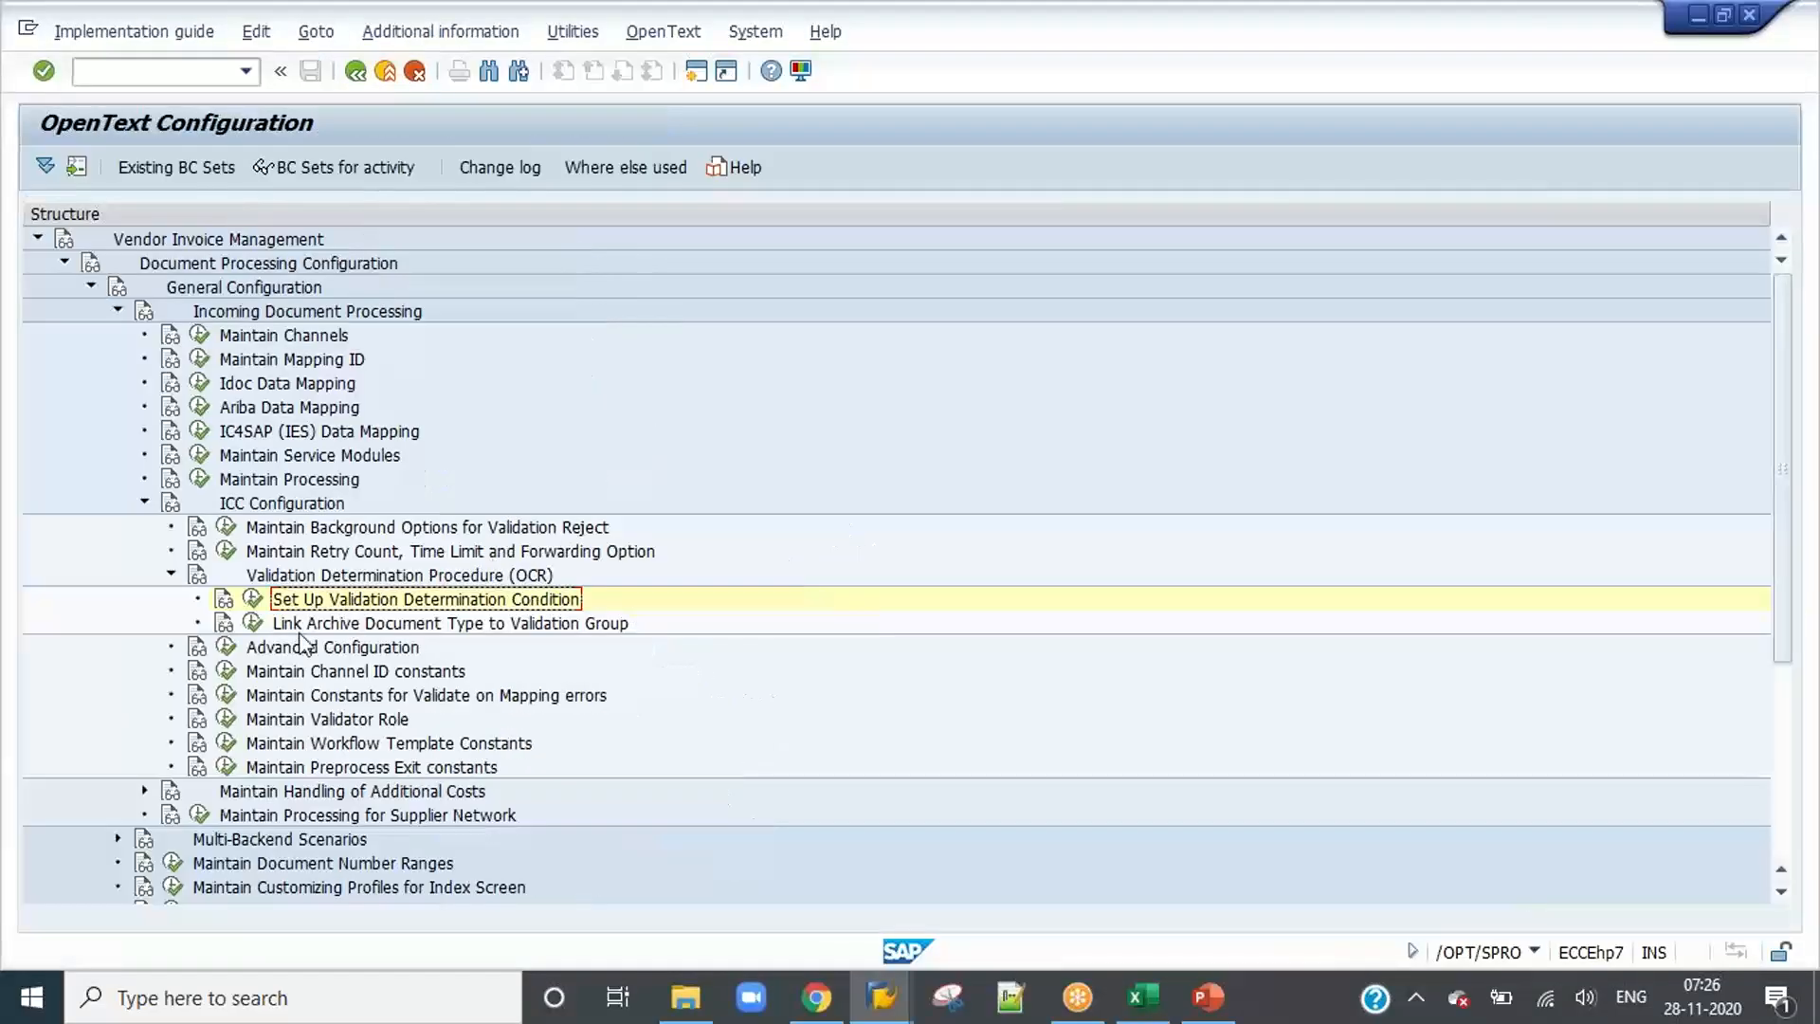
Step: Under Link Archive Document Type to Validation Group, add an entry assigning ZIDH_1000 to validate group 2 and save it
{"action": "left_click", "coordinate": [253, 626]}
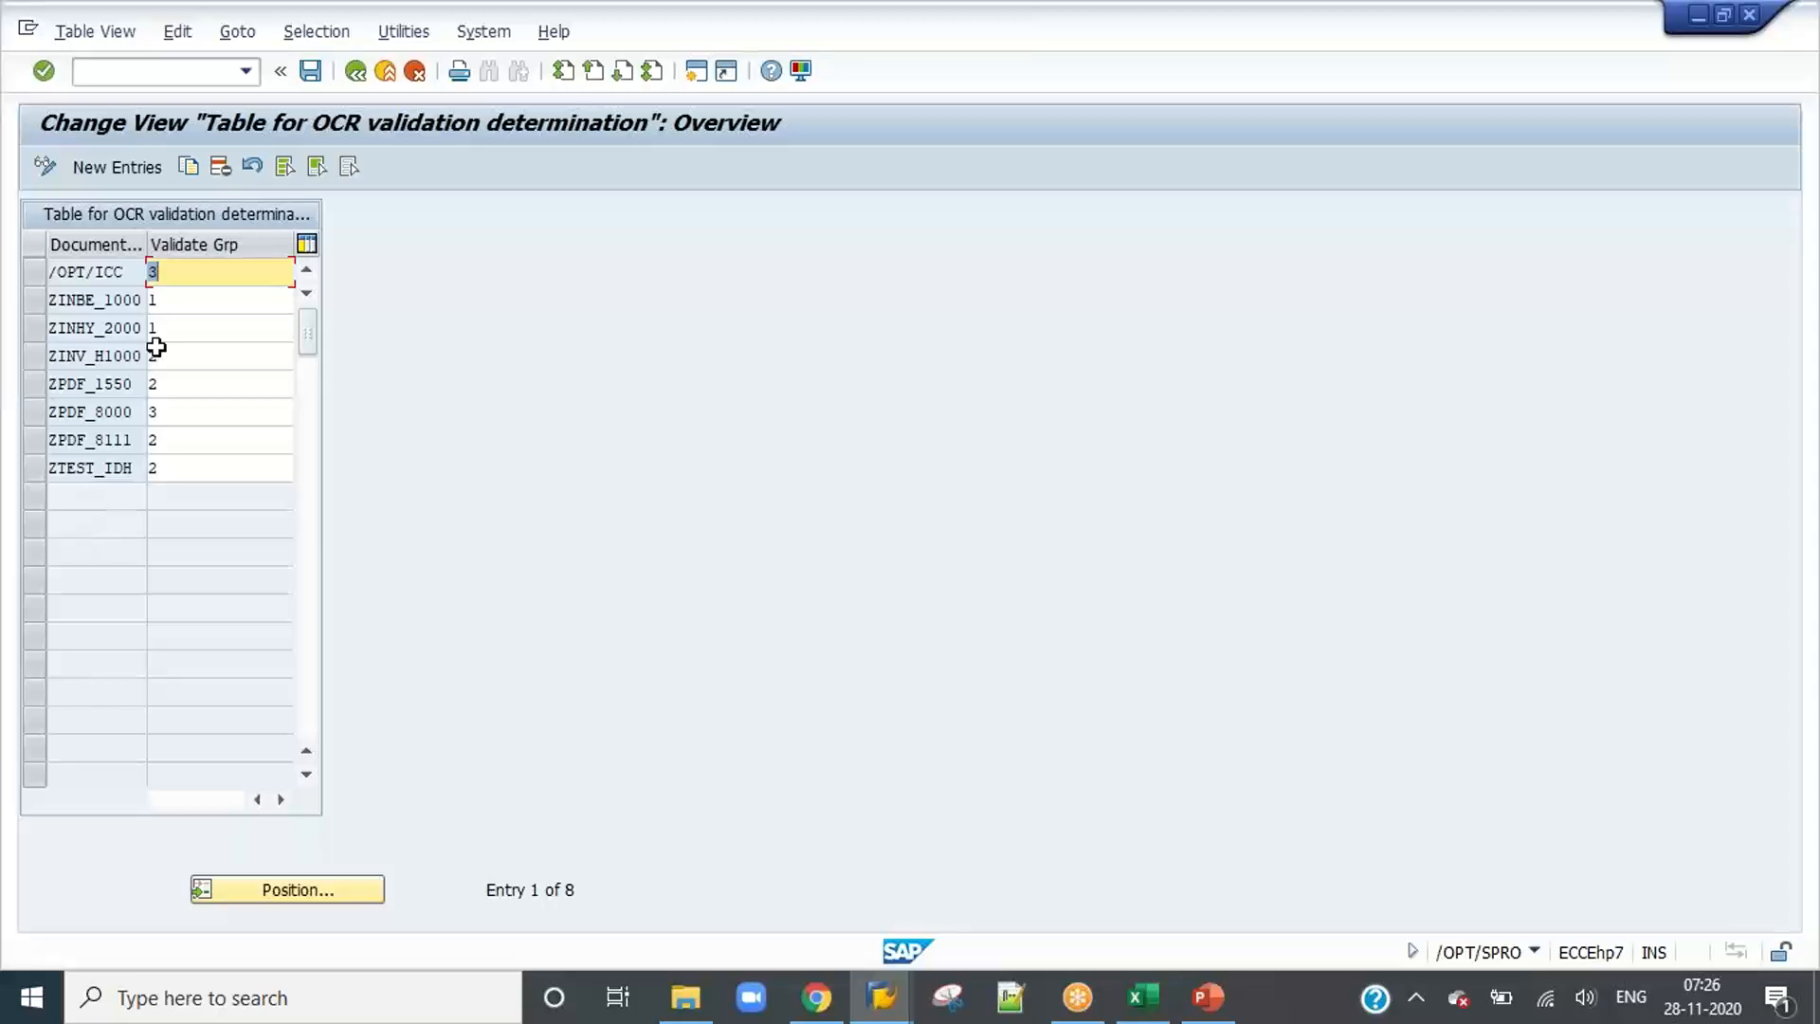
{"action": "left_click", "coordinate": [118, 167]}
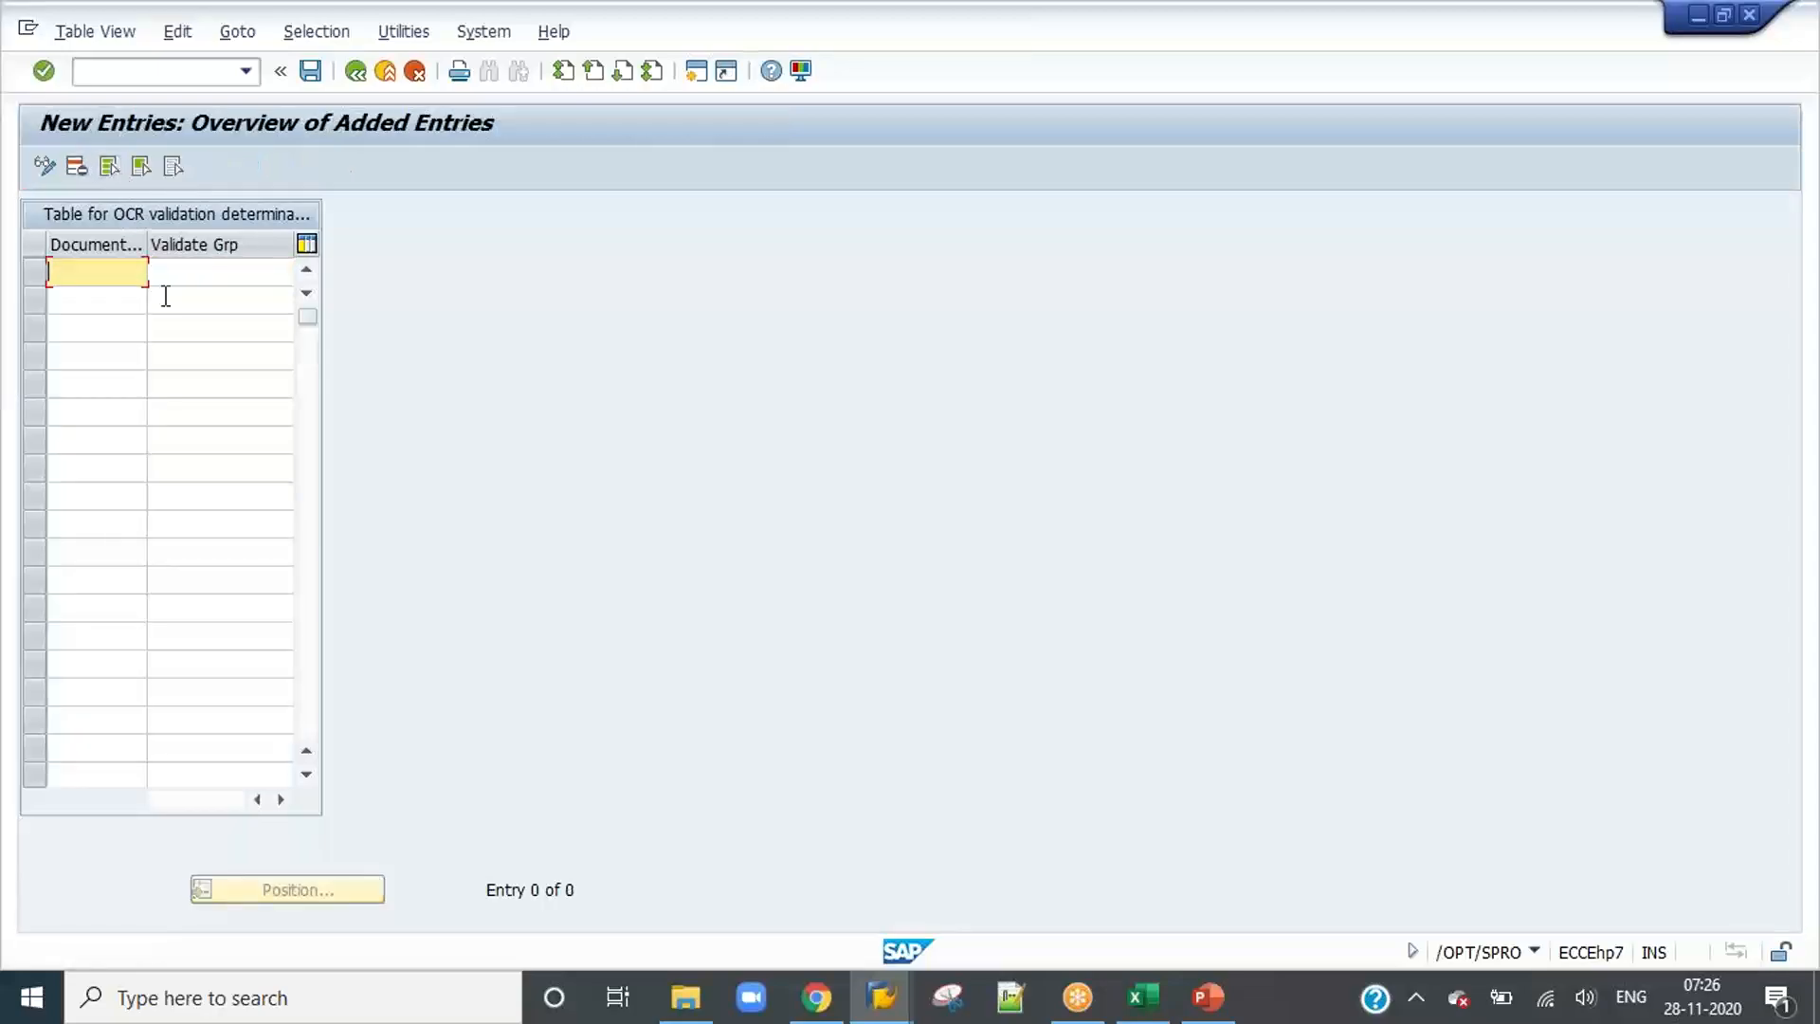
{"action": "type", "text": "zidh_1000"}
{"action": "key", "text": "Tab"}
{"action": "type", "text": "2"}
{"action": "key", "text": "Return"}
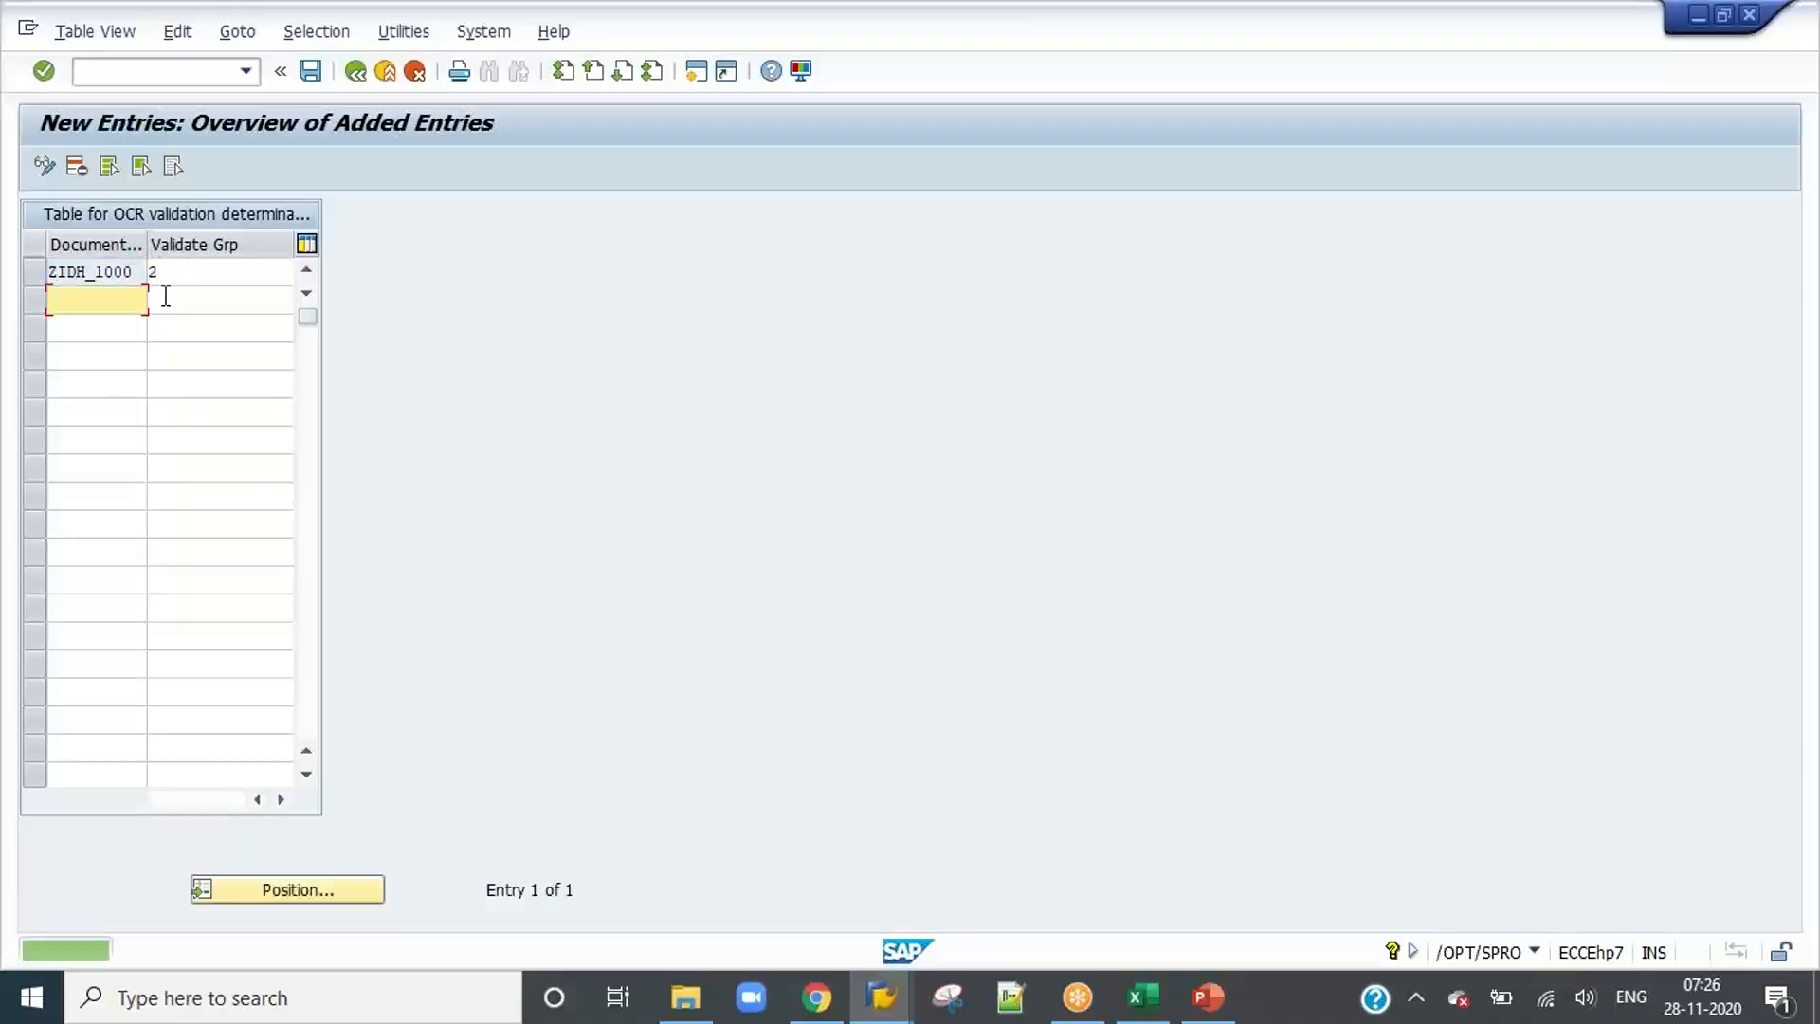
{"action": "left_click", "coordinate": [311, 71]}
{"action": "left_click", "coordinate": [385, 461]}
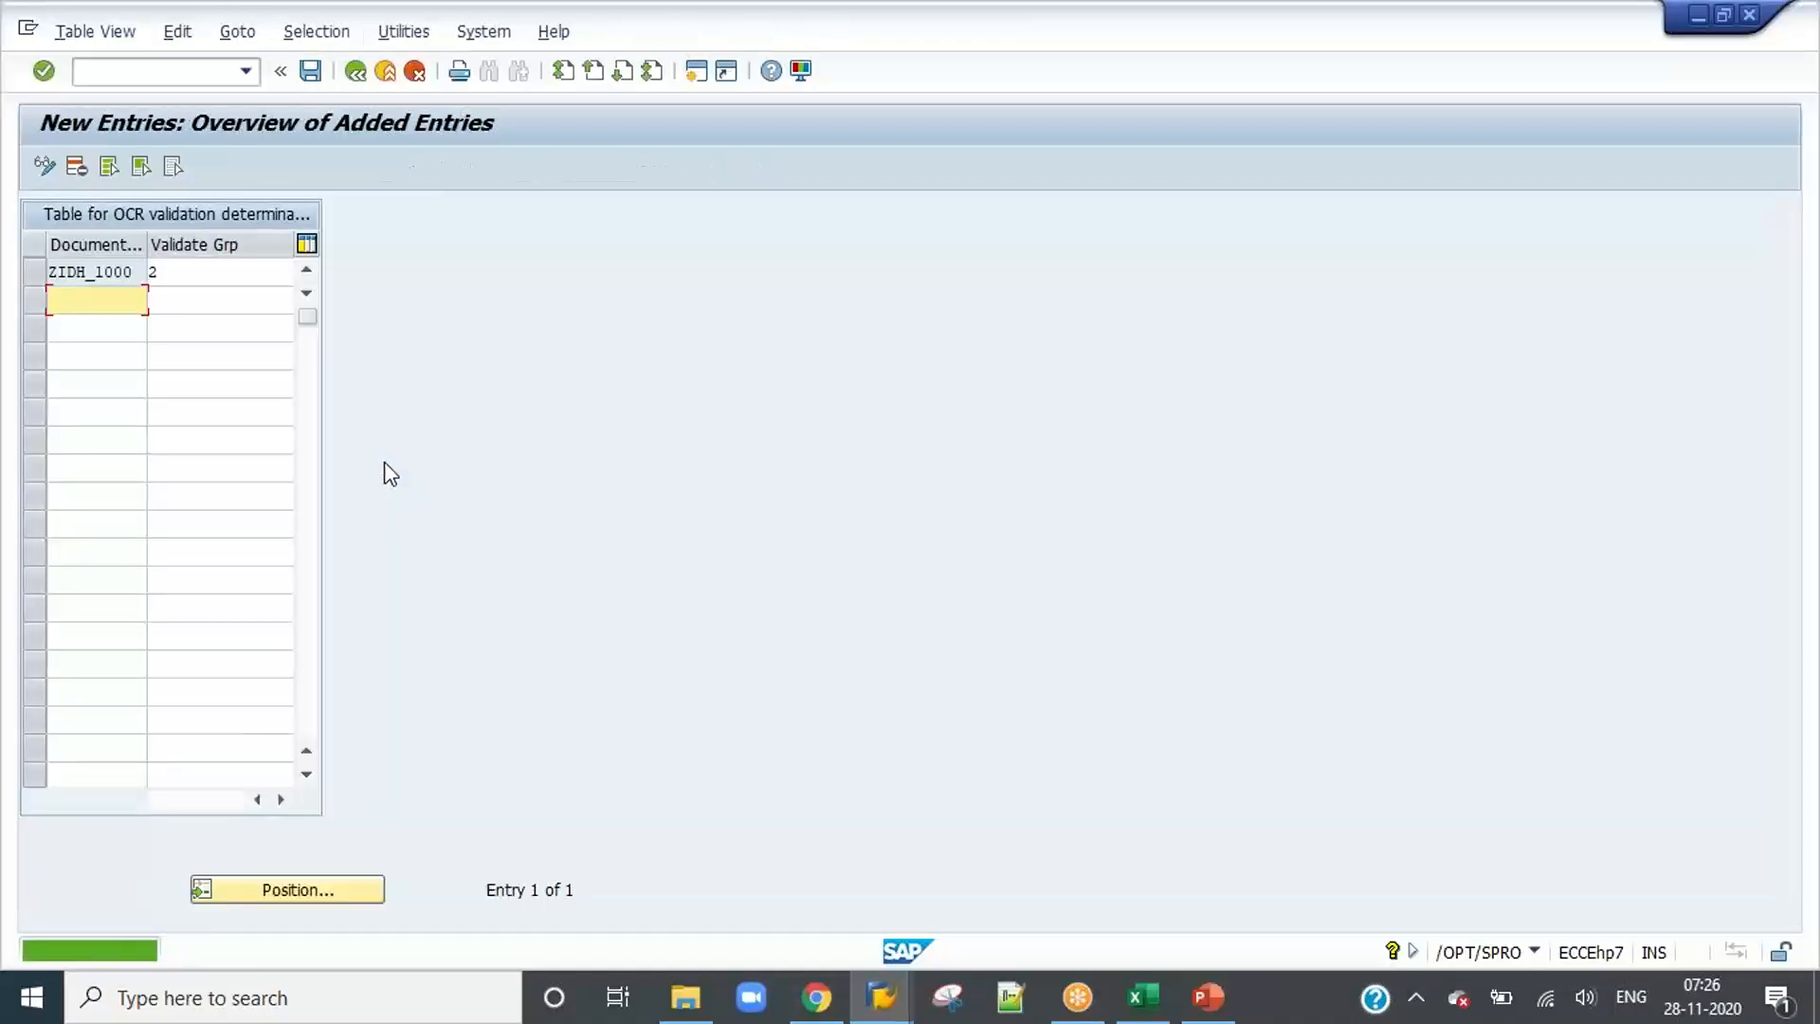
{"action": "left_click", "coordinate": [353, 74]}
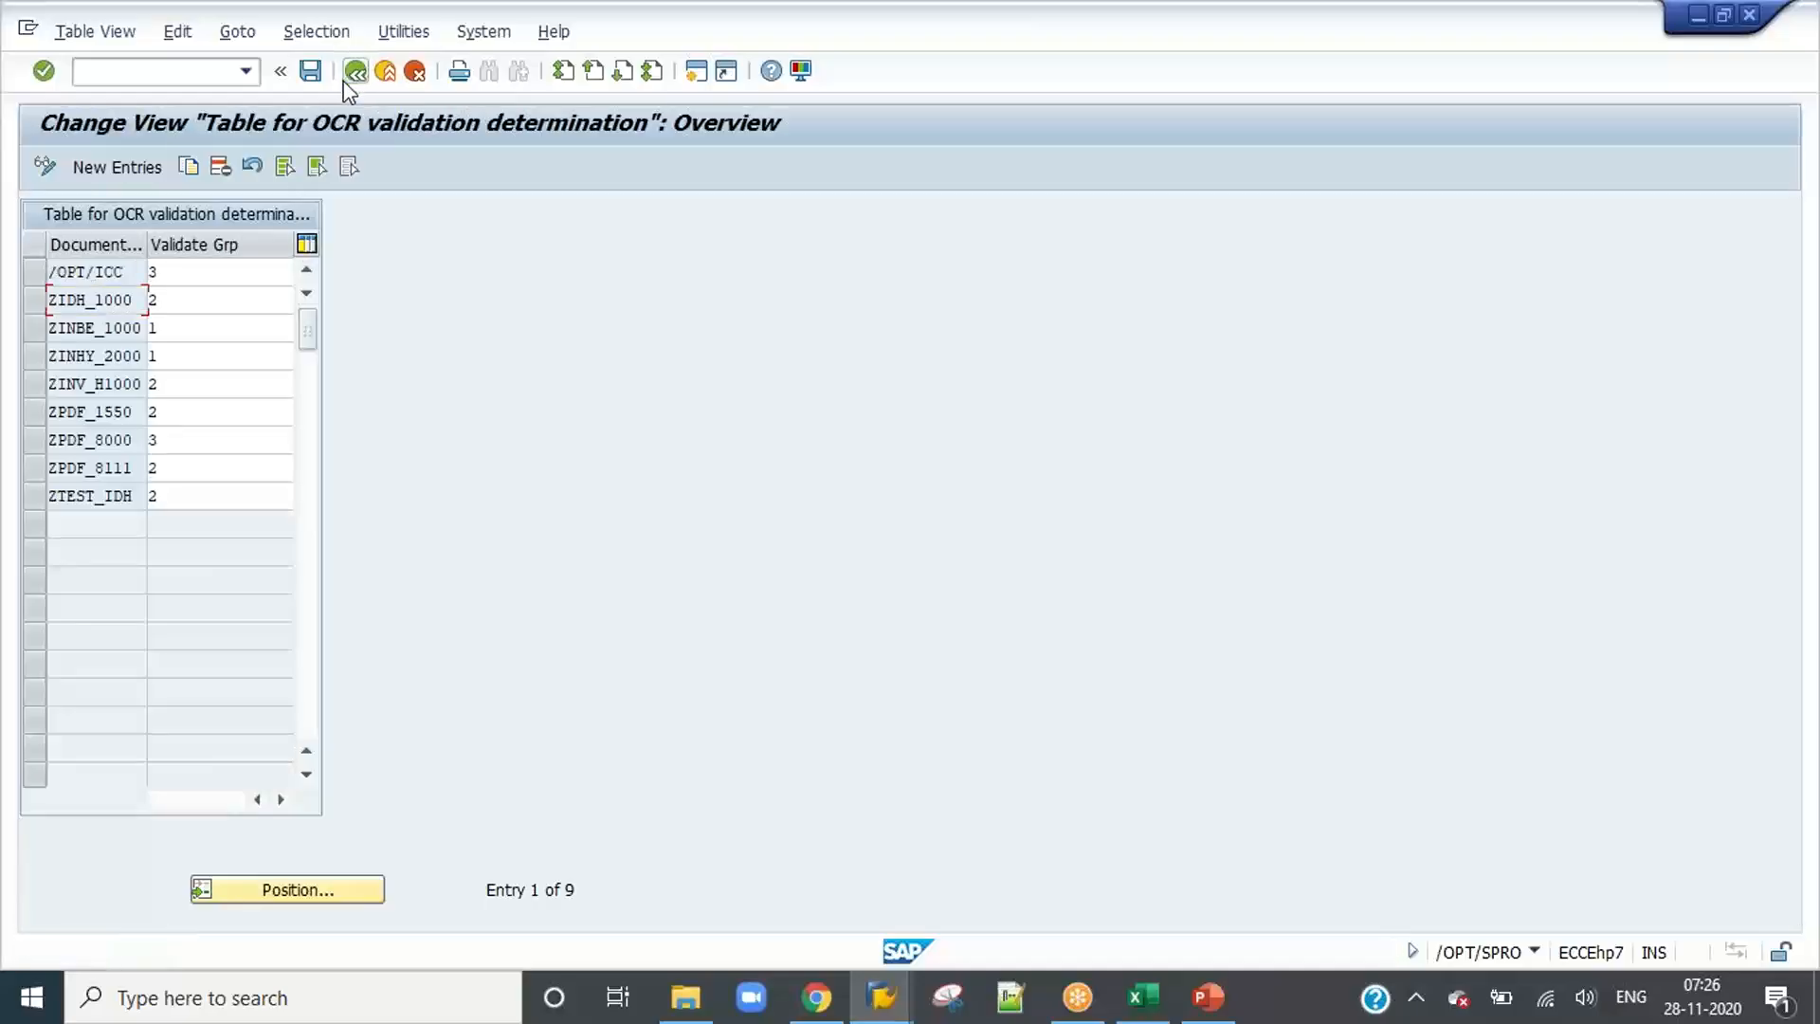
{"action": "left_click", "coordinate": [345, 80]}
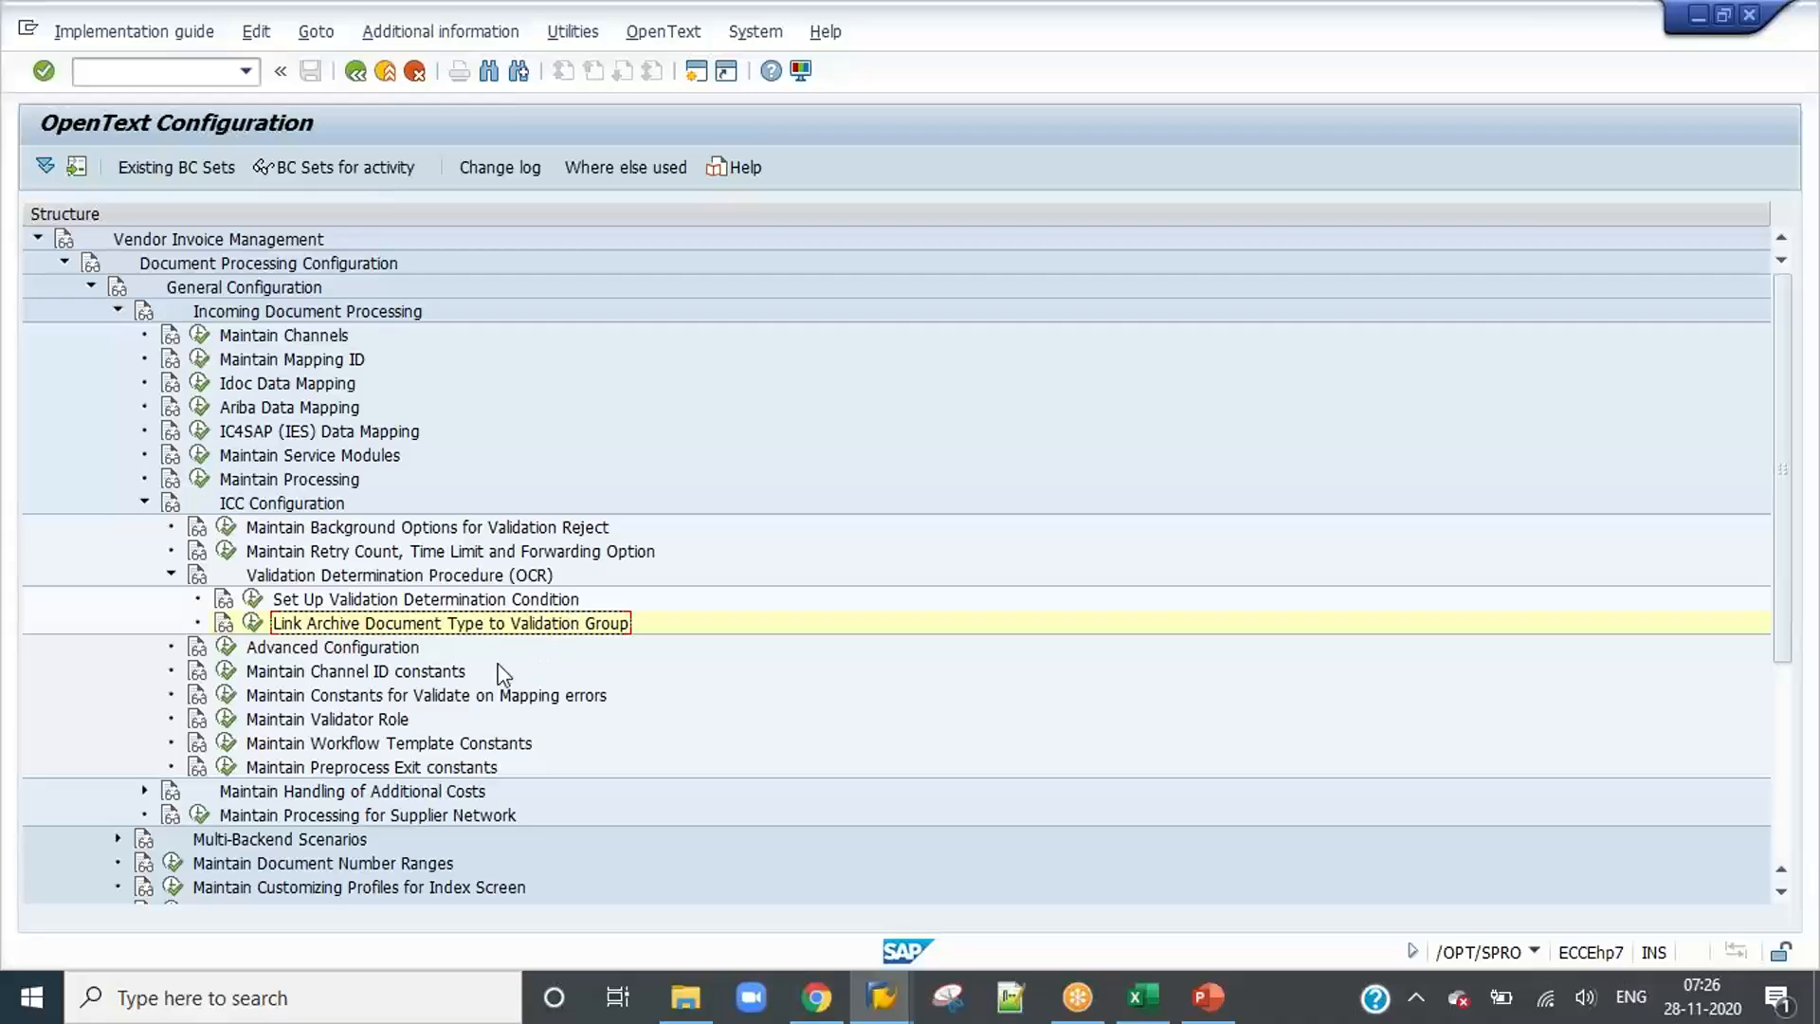
Step: Check the ICC channel ID constant under Maintain Channel ID constants and return to the configuration structure
{"action": "left_click", "coordinate": [227, 673]}
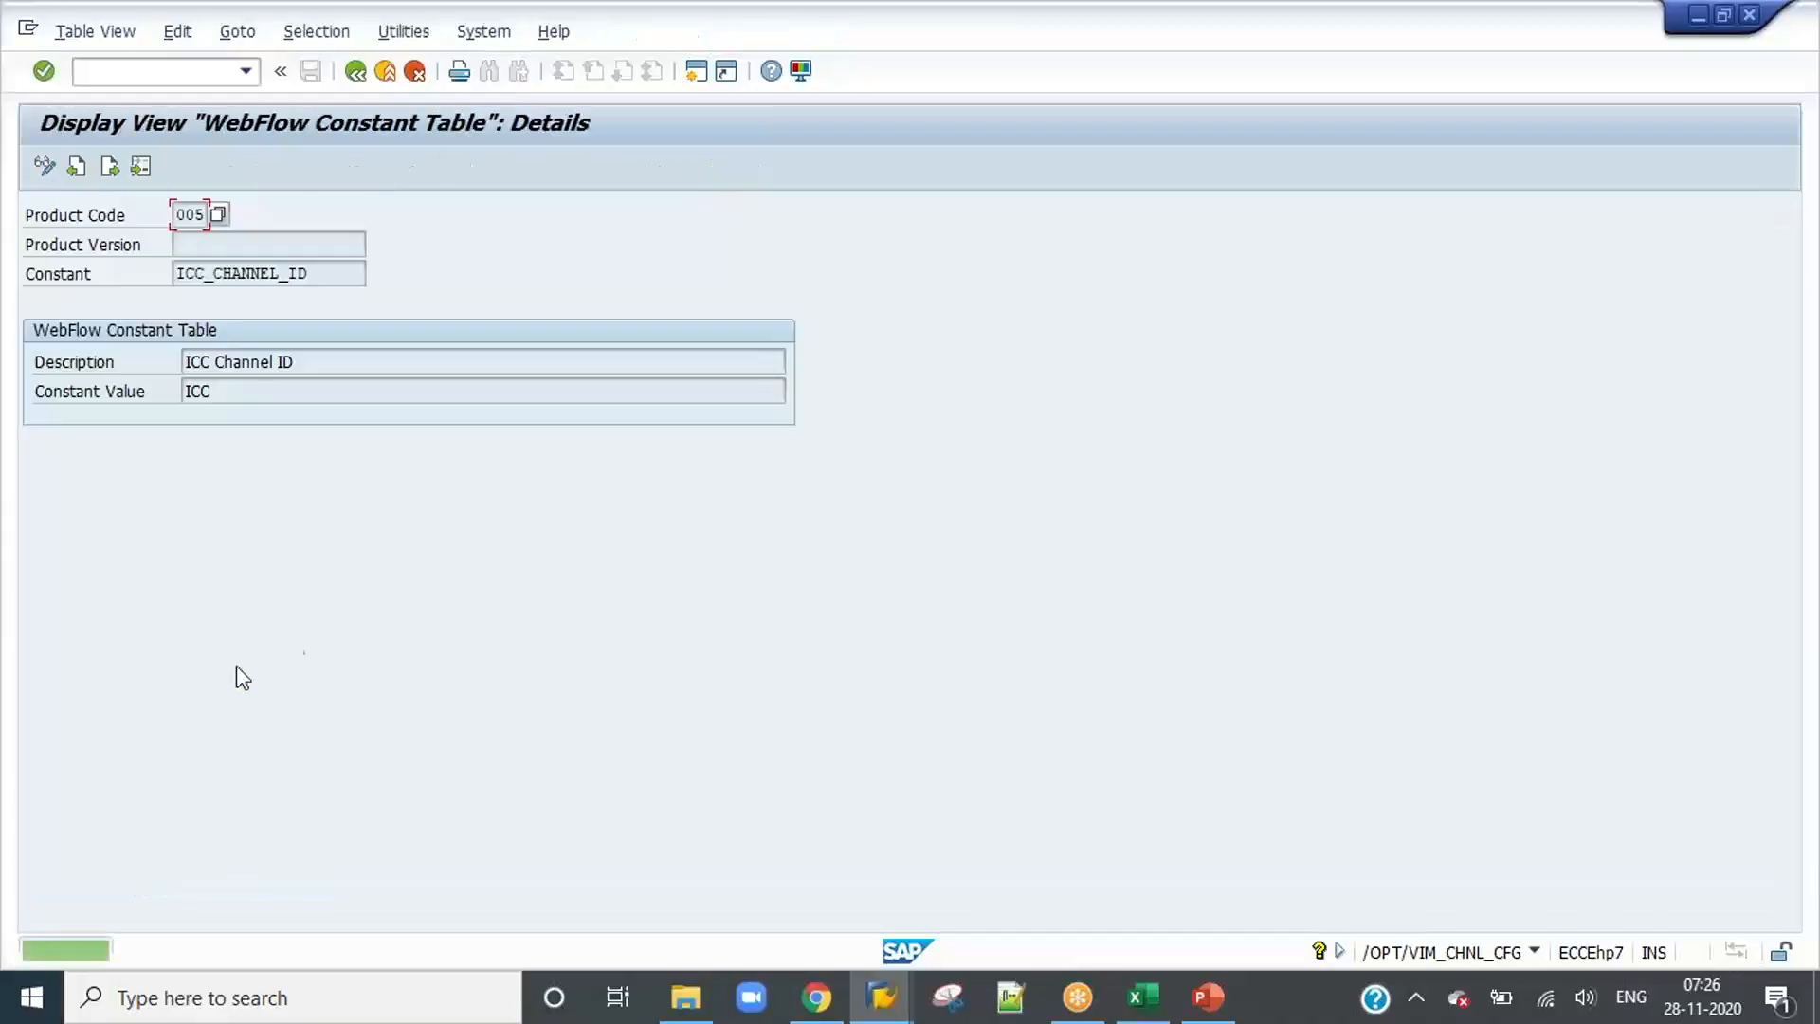
{"action": "left_click", "coordinate": [355, 72]}
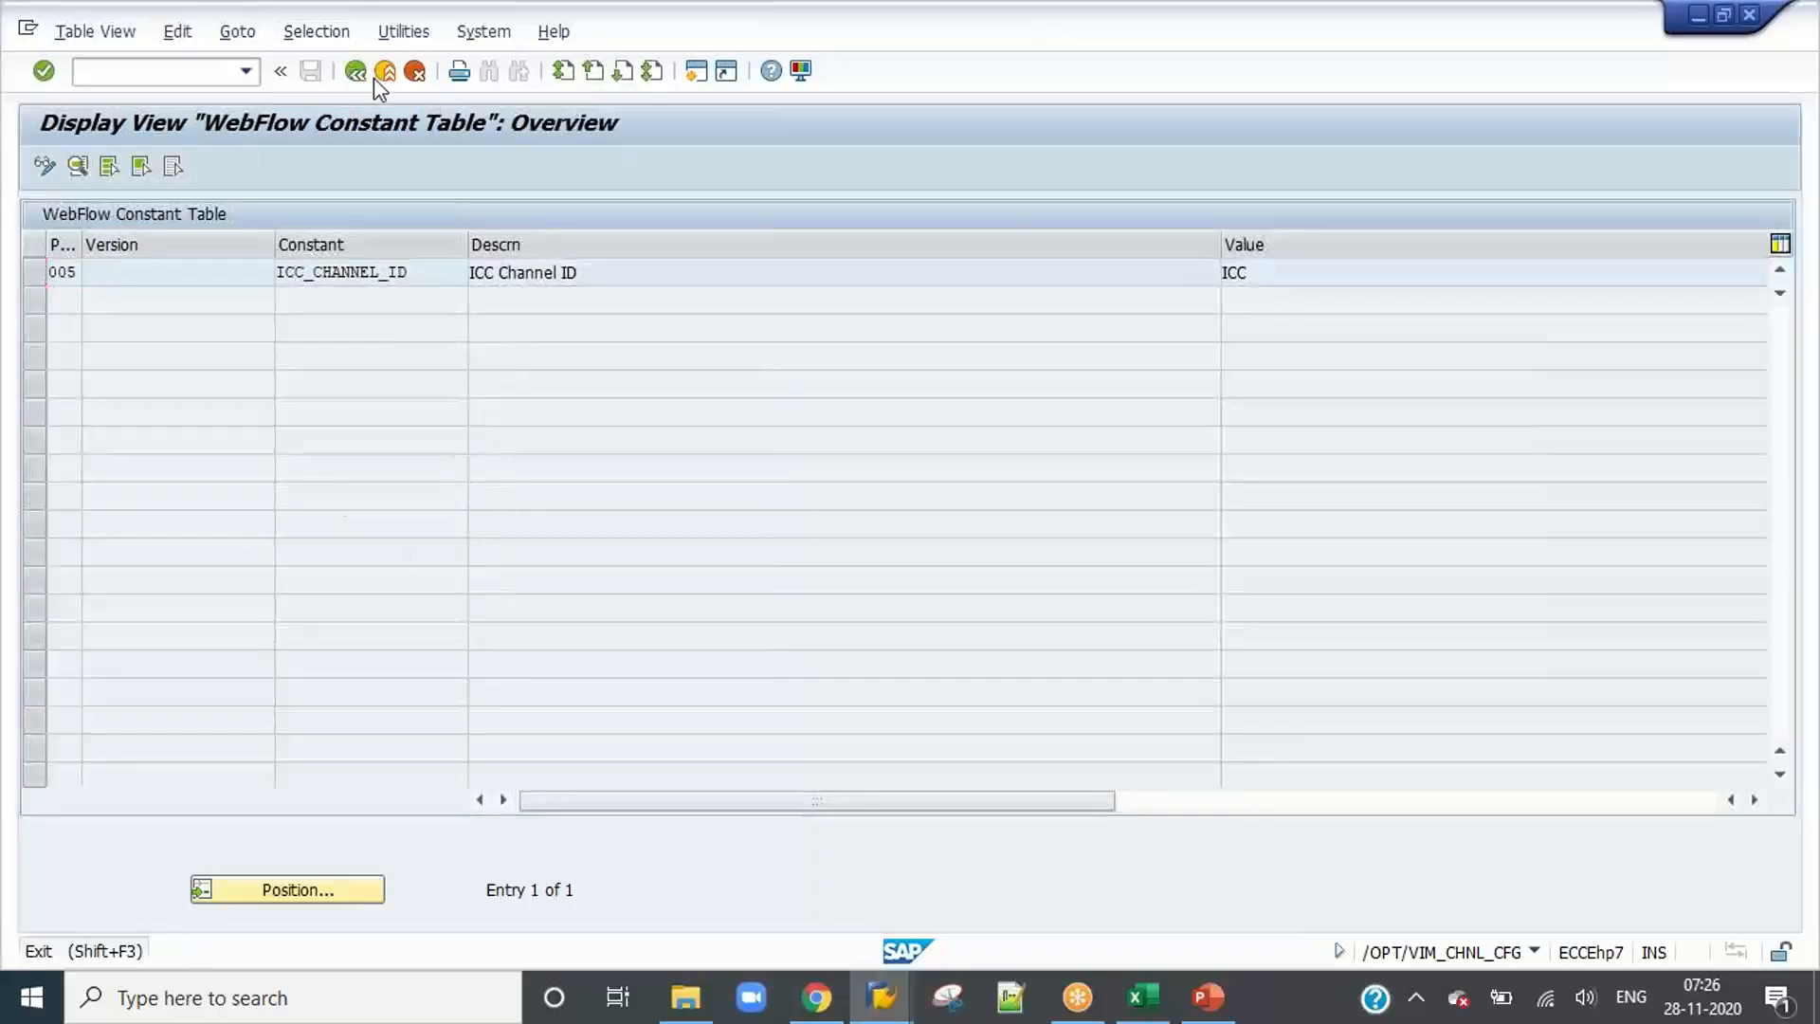
{"action": "left_click", "coordinate": [384, 72]}
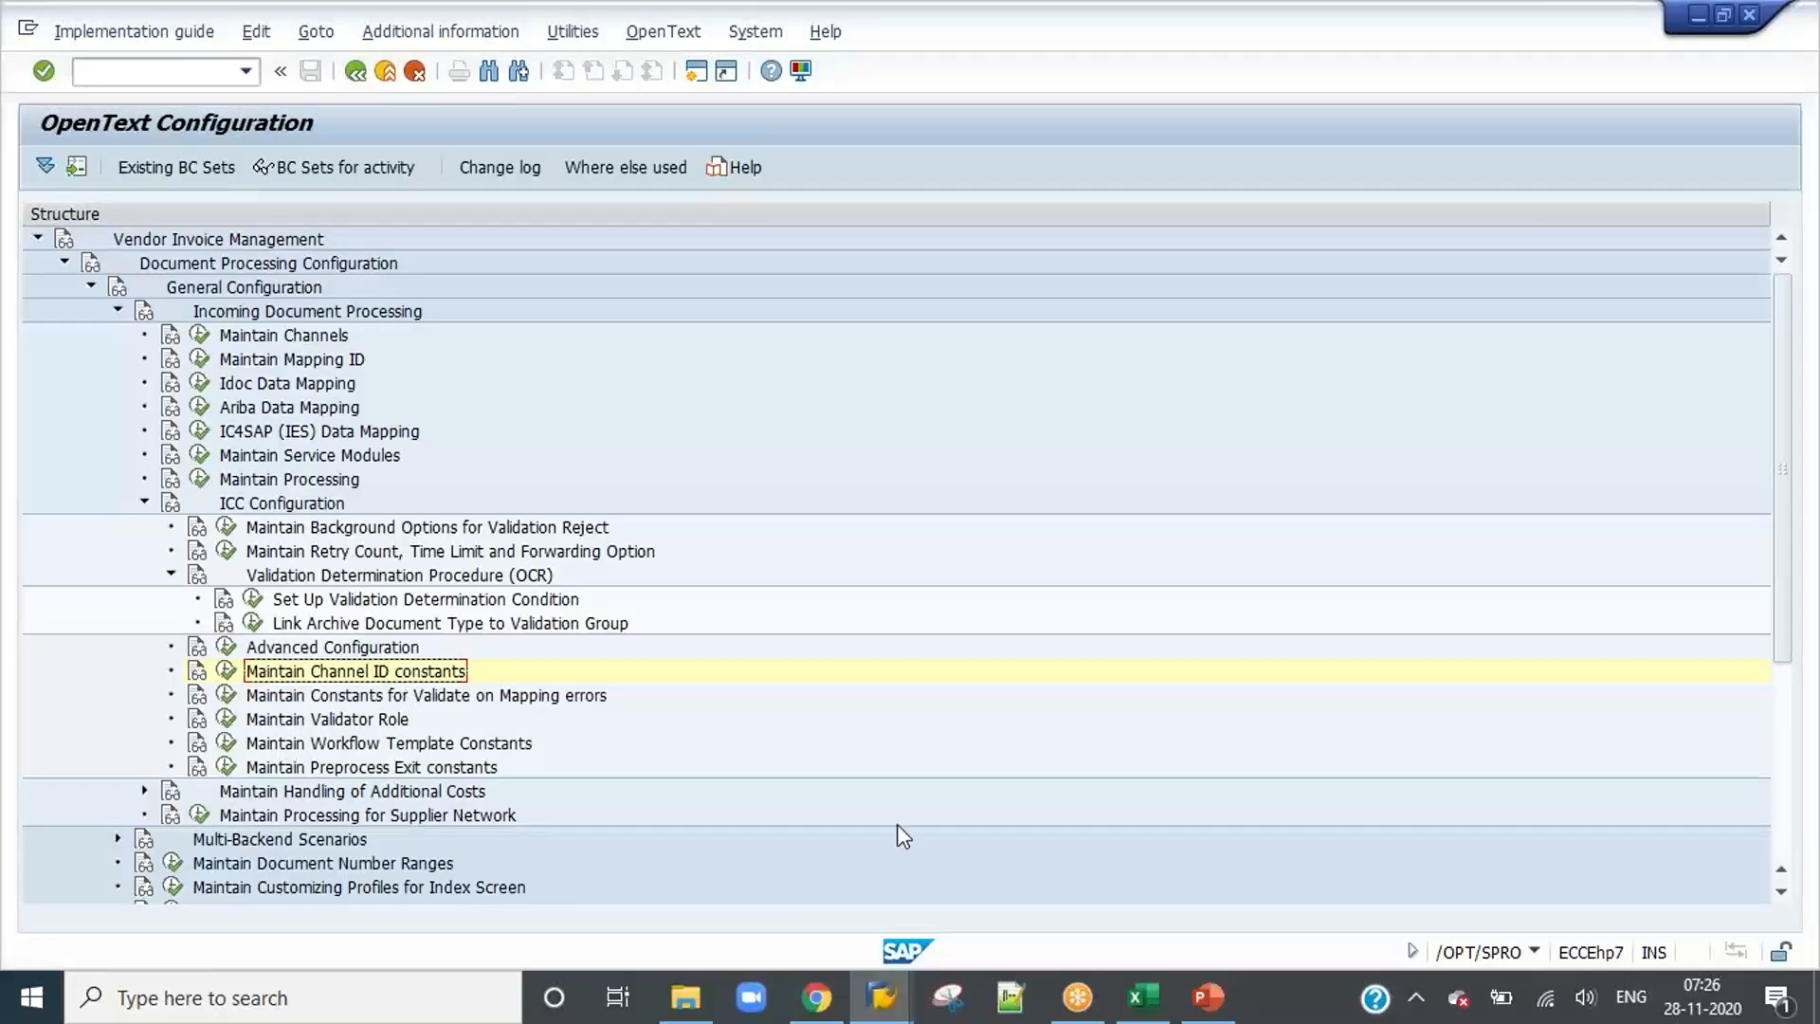
Step: Switch to the PowerPoint slides and review the IDH channel checklist, highlighting the assignment of the archive document type to the DP document type
{"action": "left_click", "coordinate": [1206, 997]}
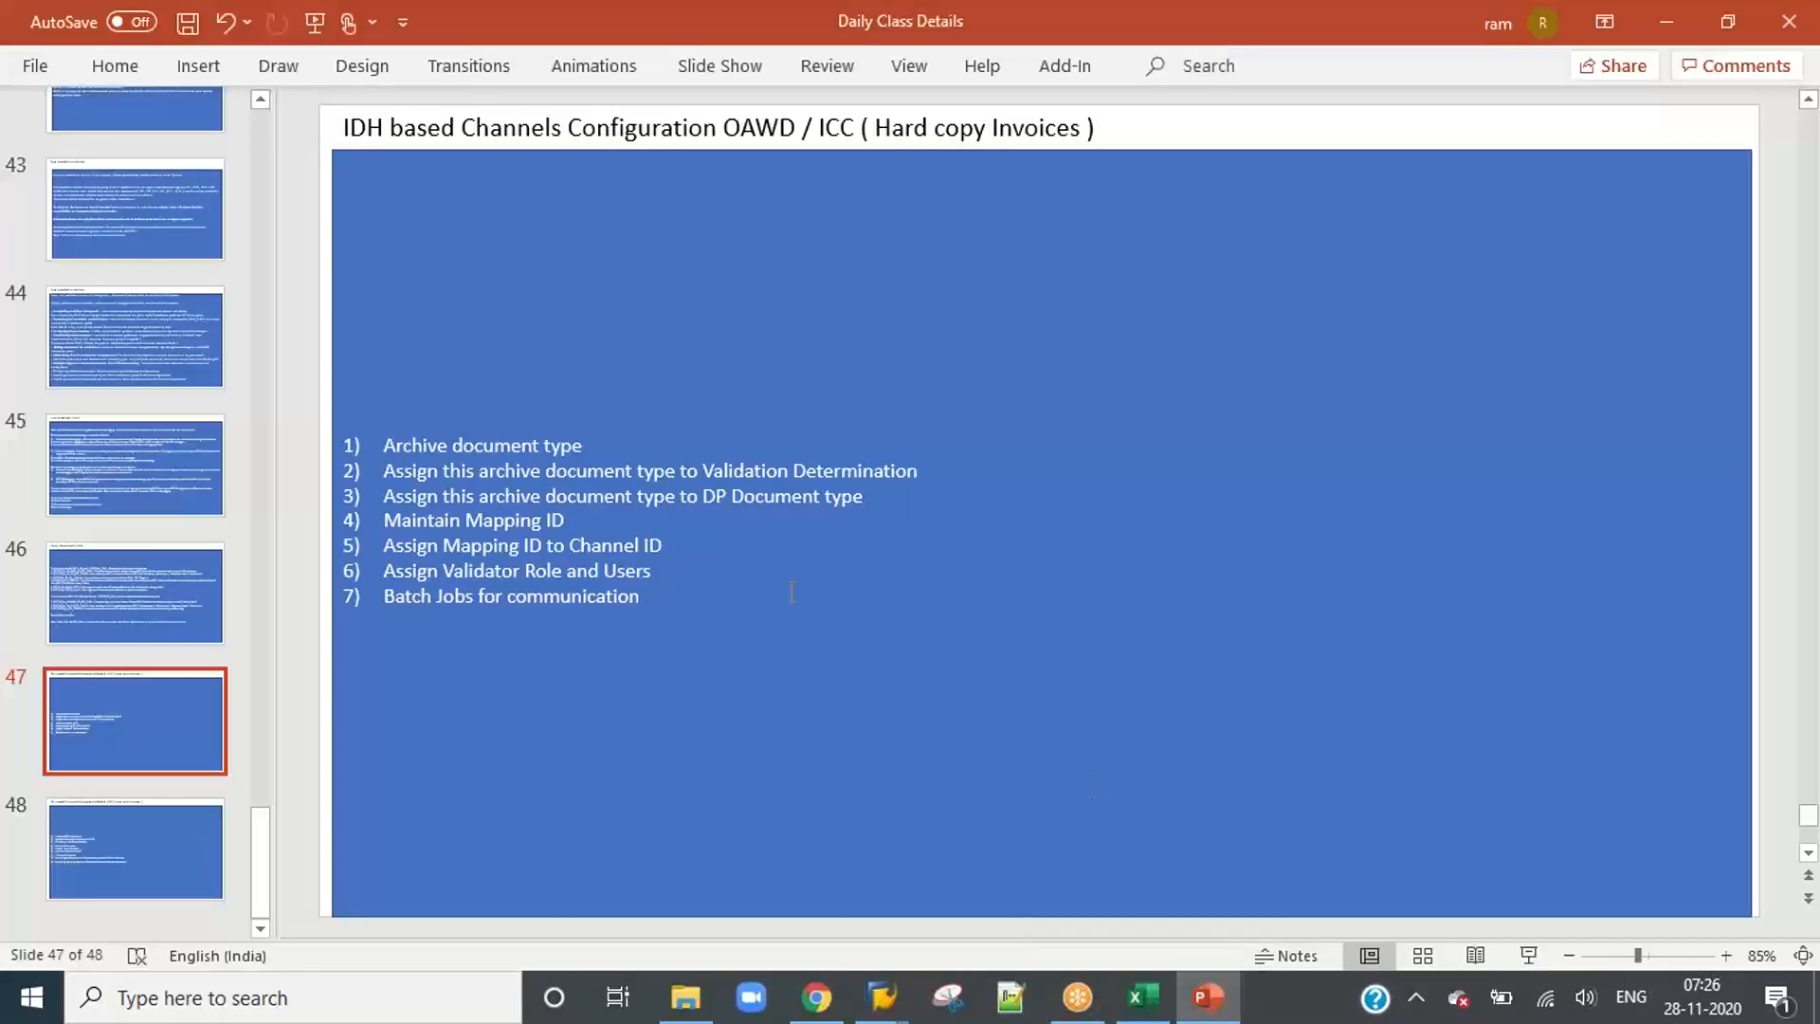
{"action": "left_click", "coordinate": [513, 444]}
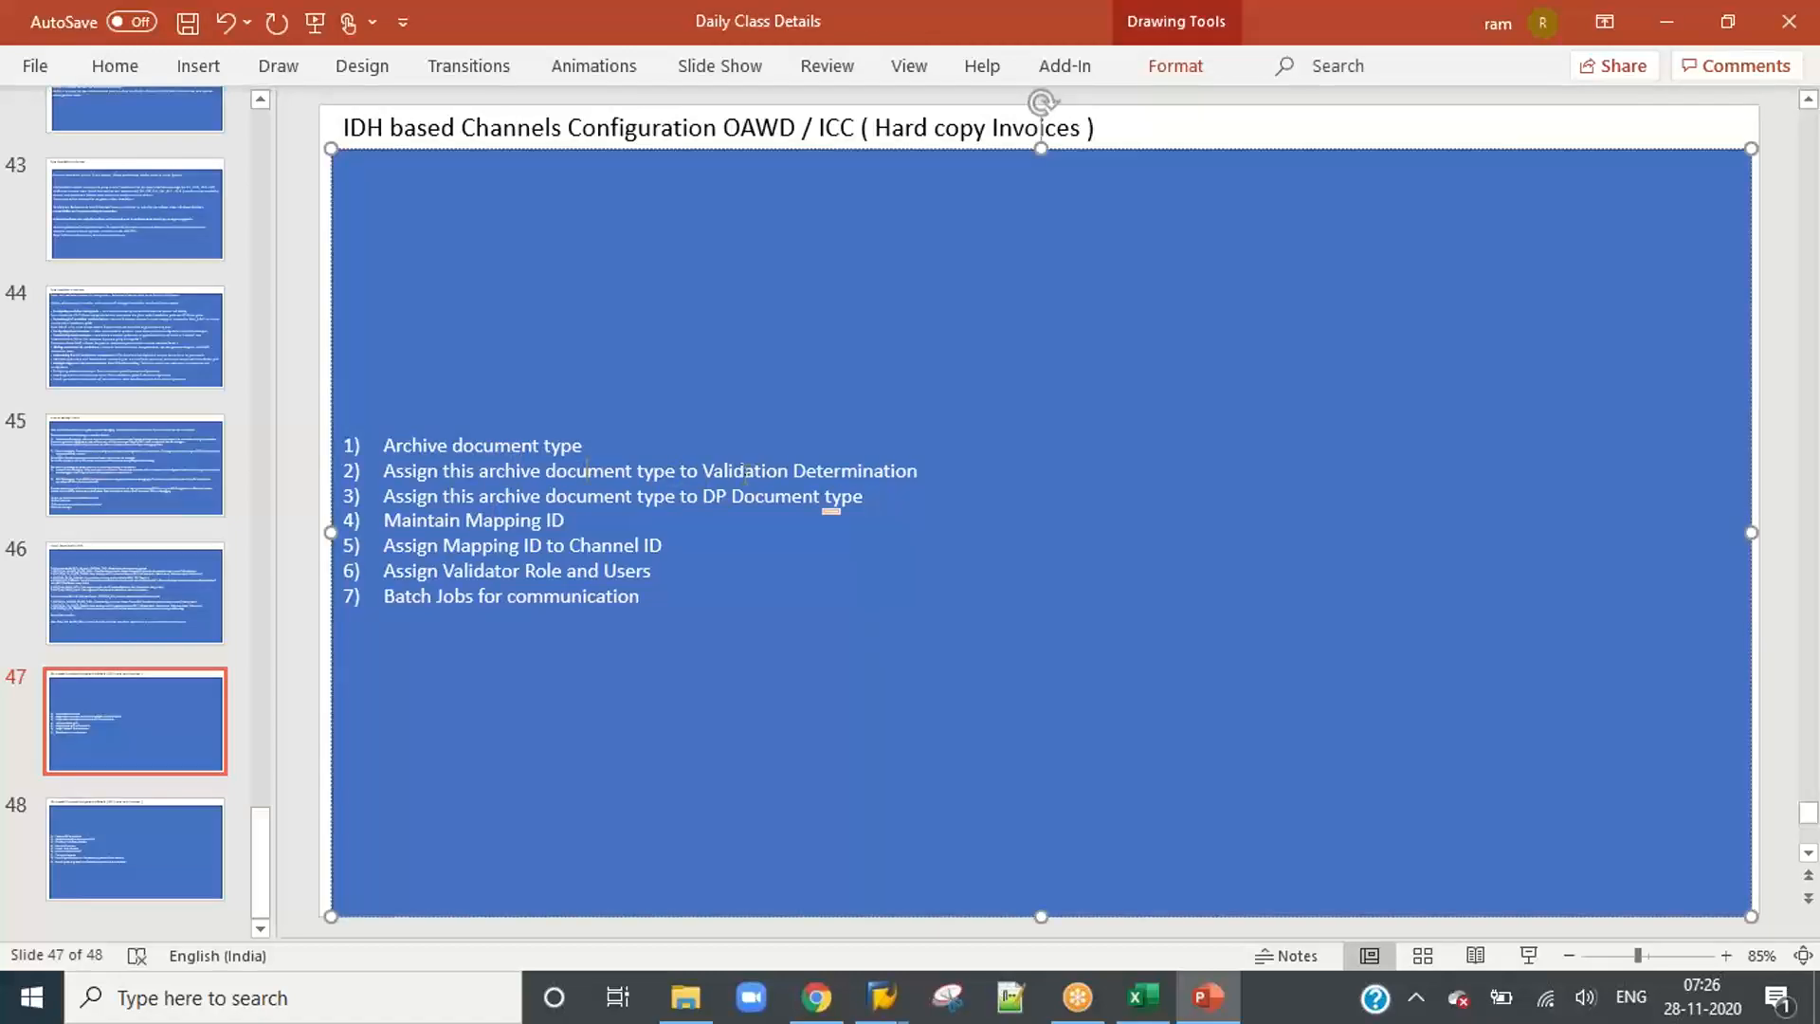
{"action": "left_click_drag", "start_coordinate": [699, 469], "coordinate": [381, 495]}
{"action": "left_click", "coordinate": [905, 540]}
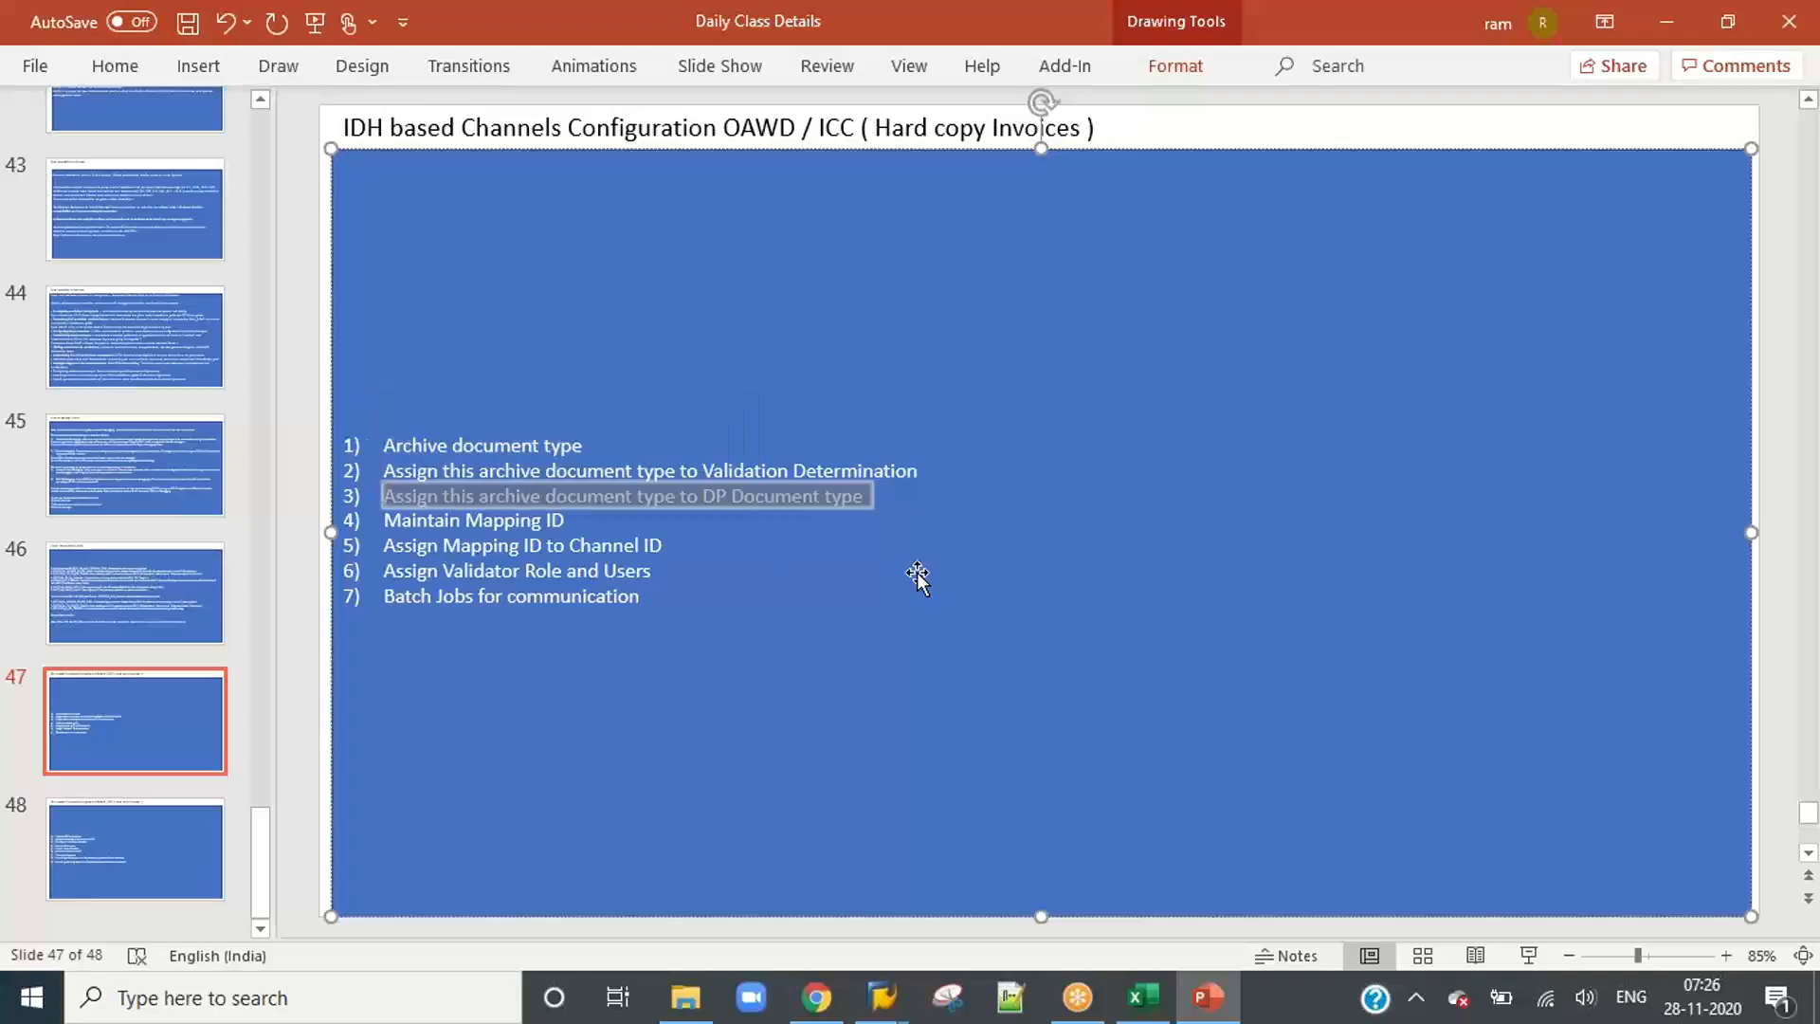
Step: Switch back to SAP, collapse ICC Configuration, expand Document Type Configuration and open Maintain Document Types
{"action": "key", "text": "alt+Tab"}
{"action": "scroll", "coordinate": [86, 684], "scroll_direction": "down", "scroll_amount": 1}
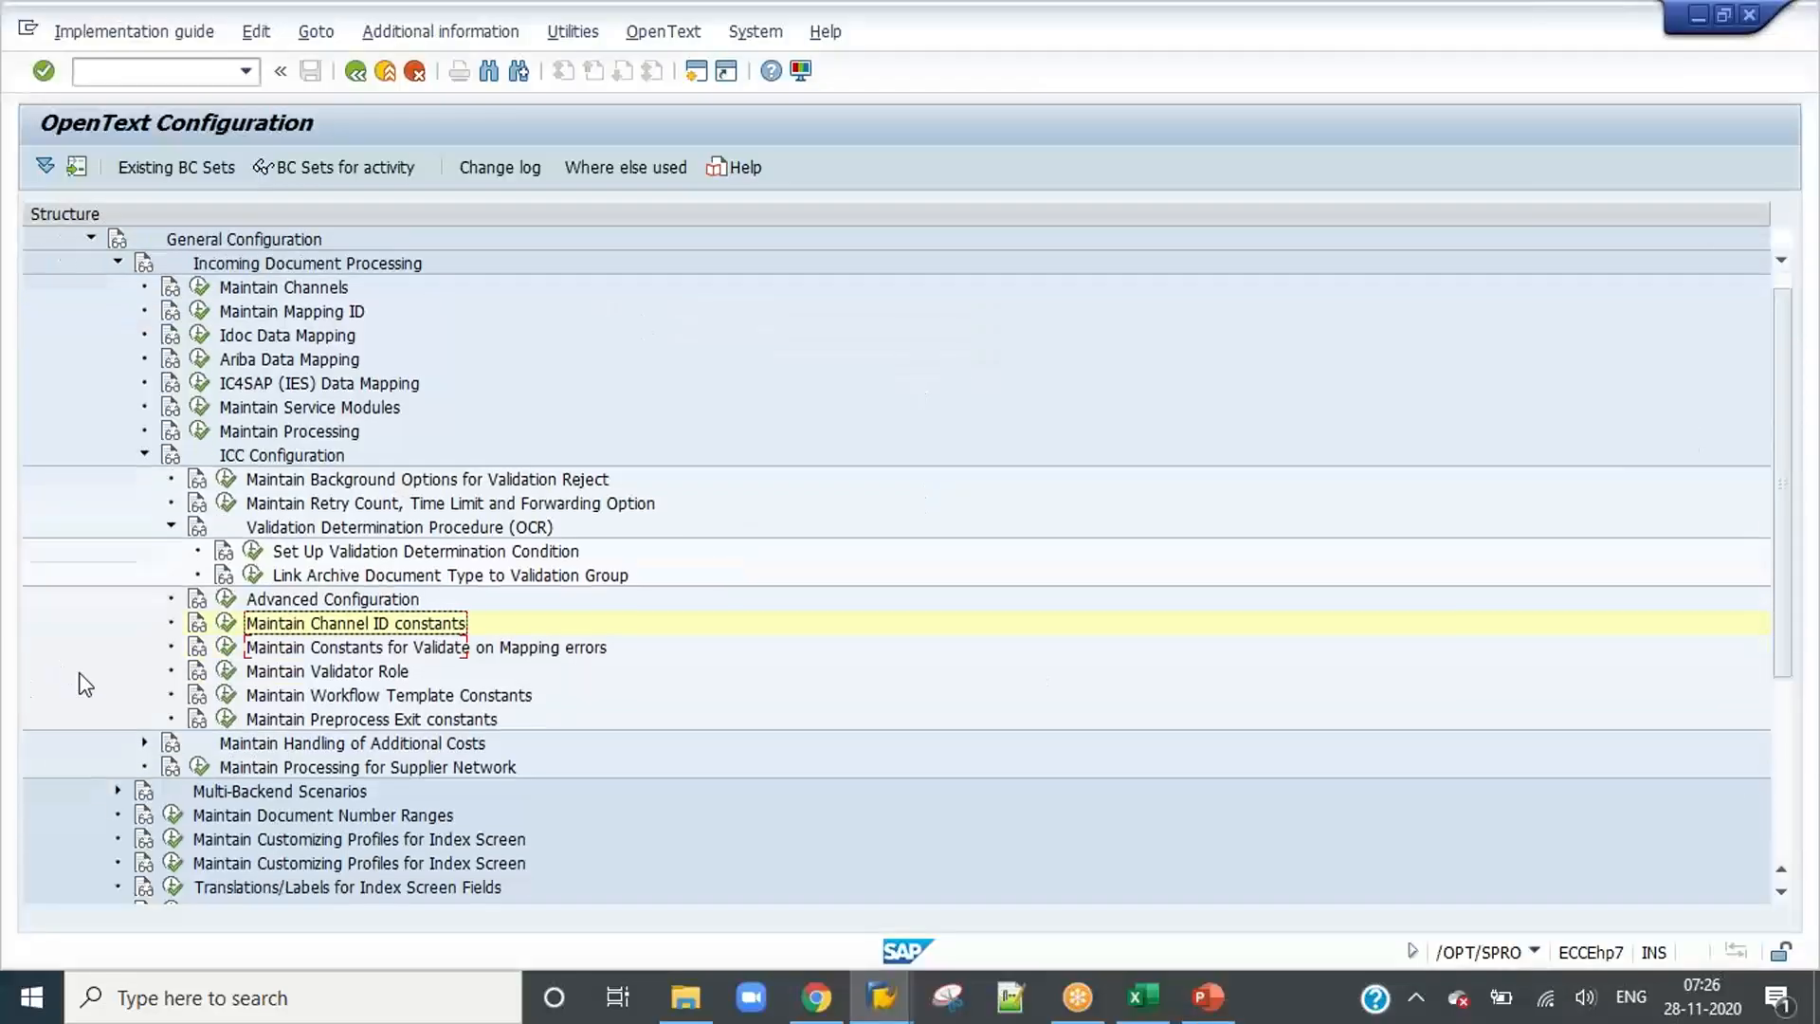
{"action": "scroll", "coordinate": [85, 685], "scroll_direction": "down", "scroll_amount": 4}
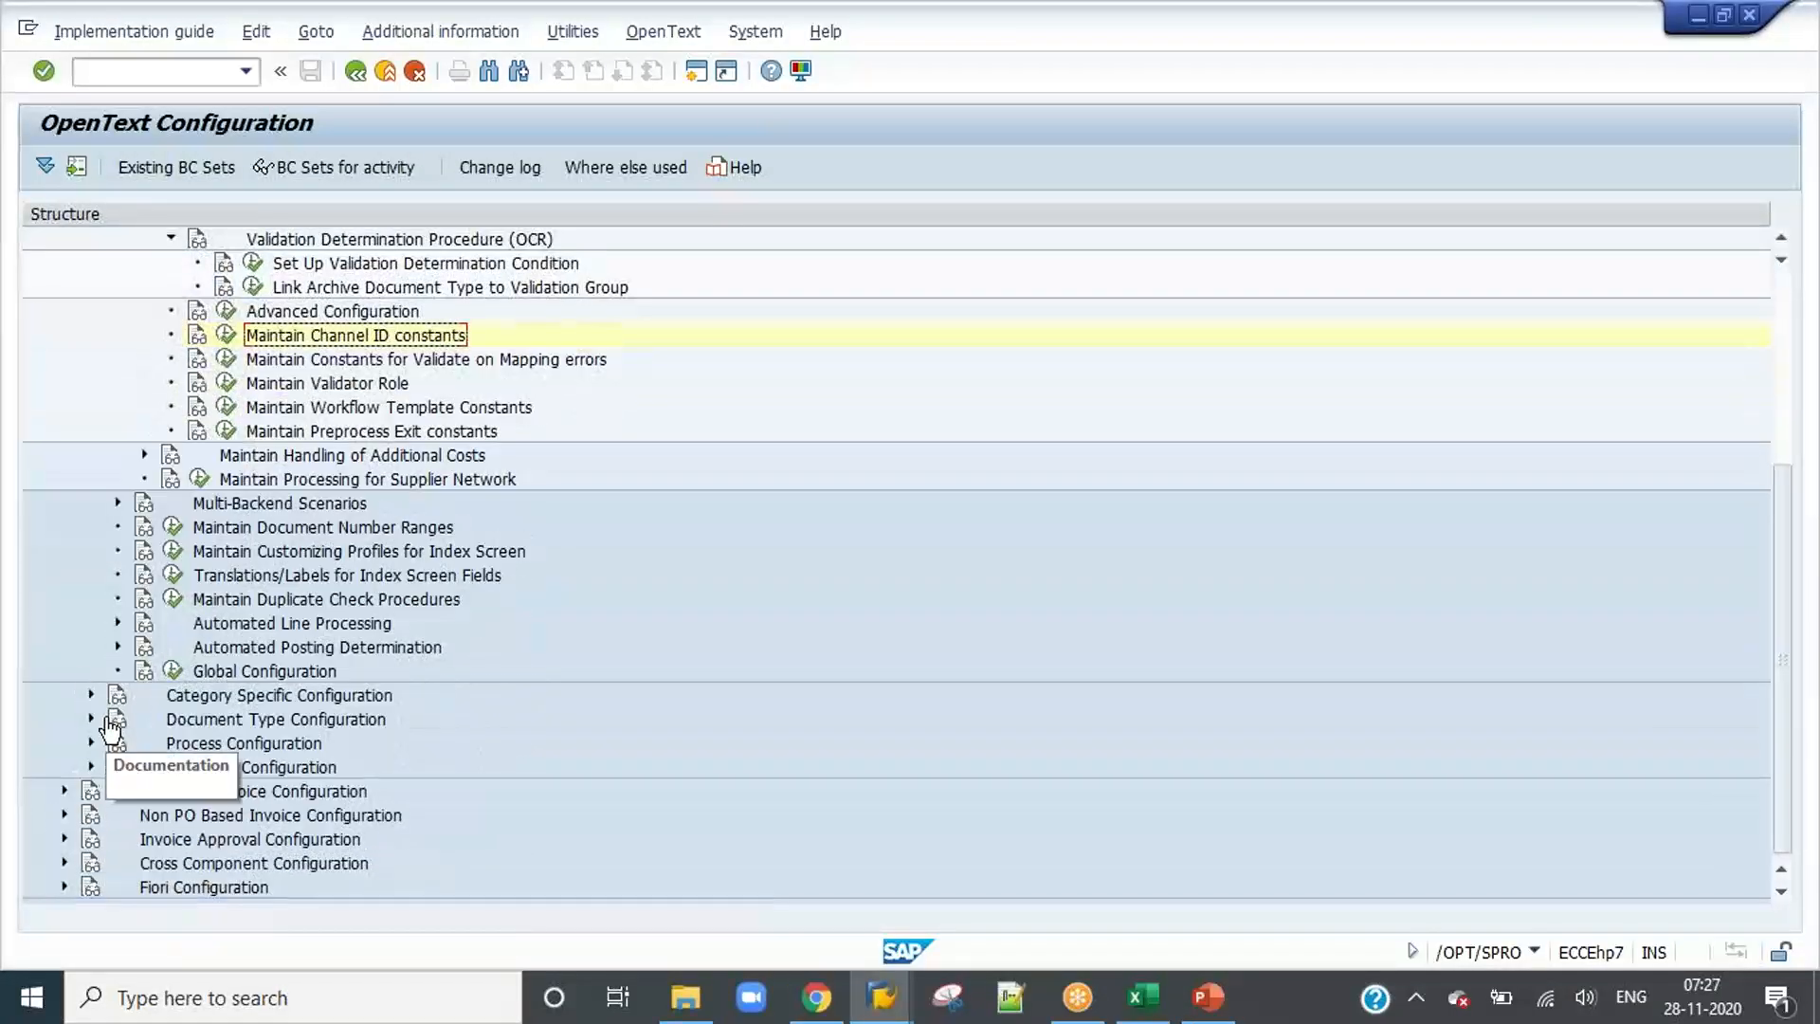
{"action": "left_click", "coordinate": [64, 792]}
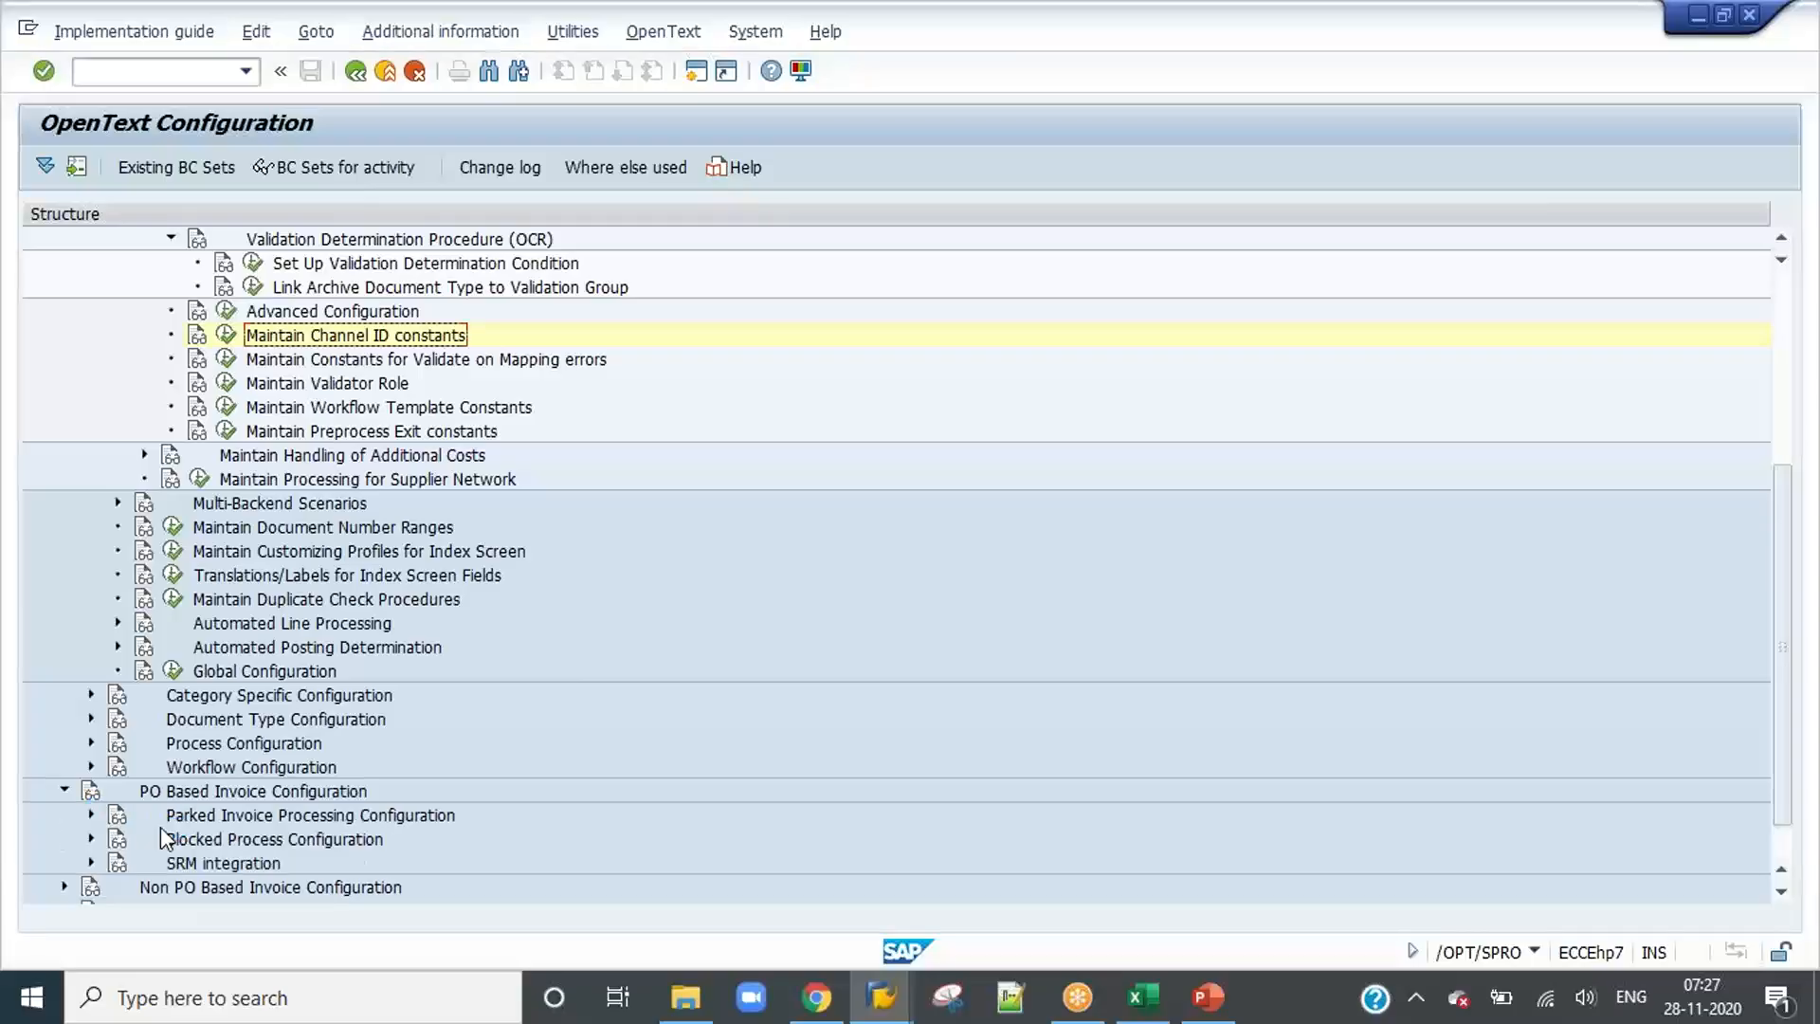
{"action": "scroll", "coordinate": [92, 838], "scroll_direction": "down", "scroll_amount": 1}
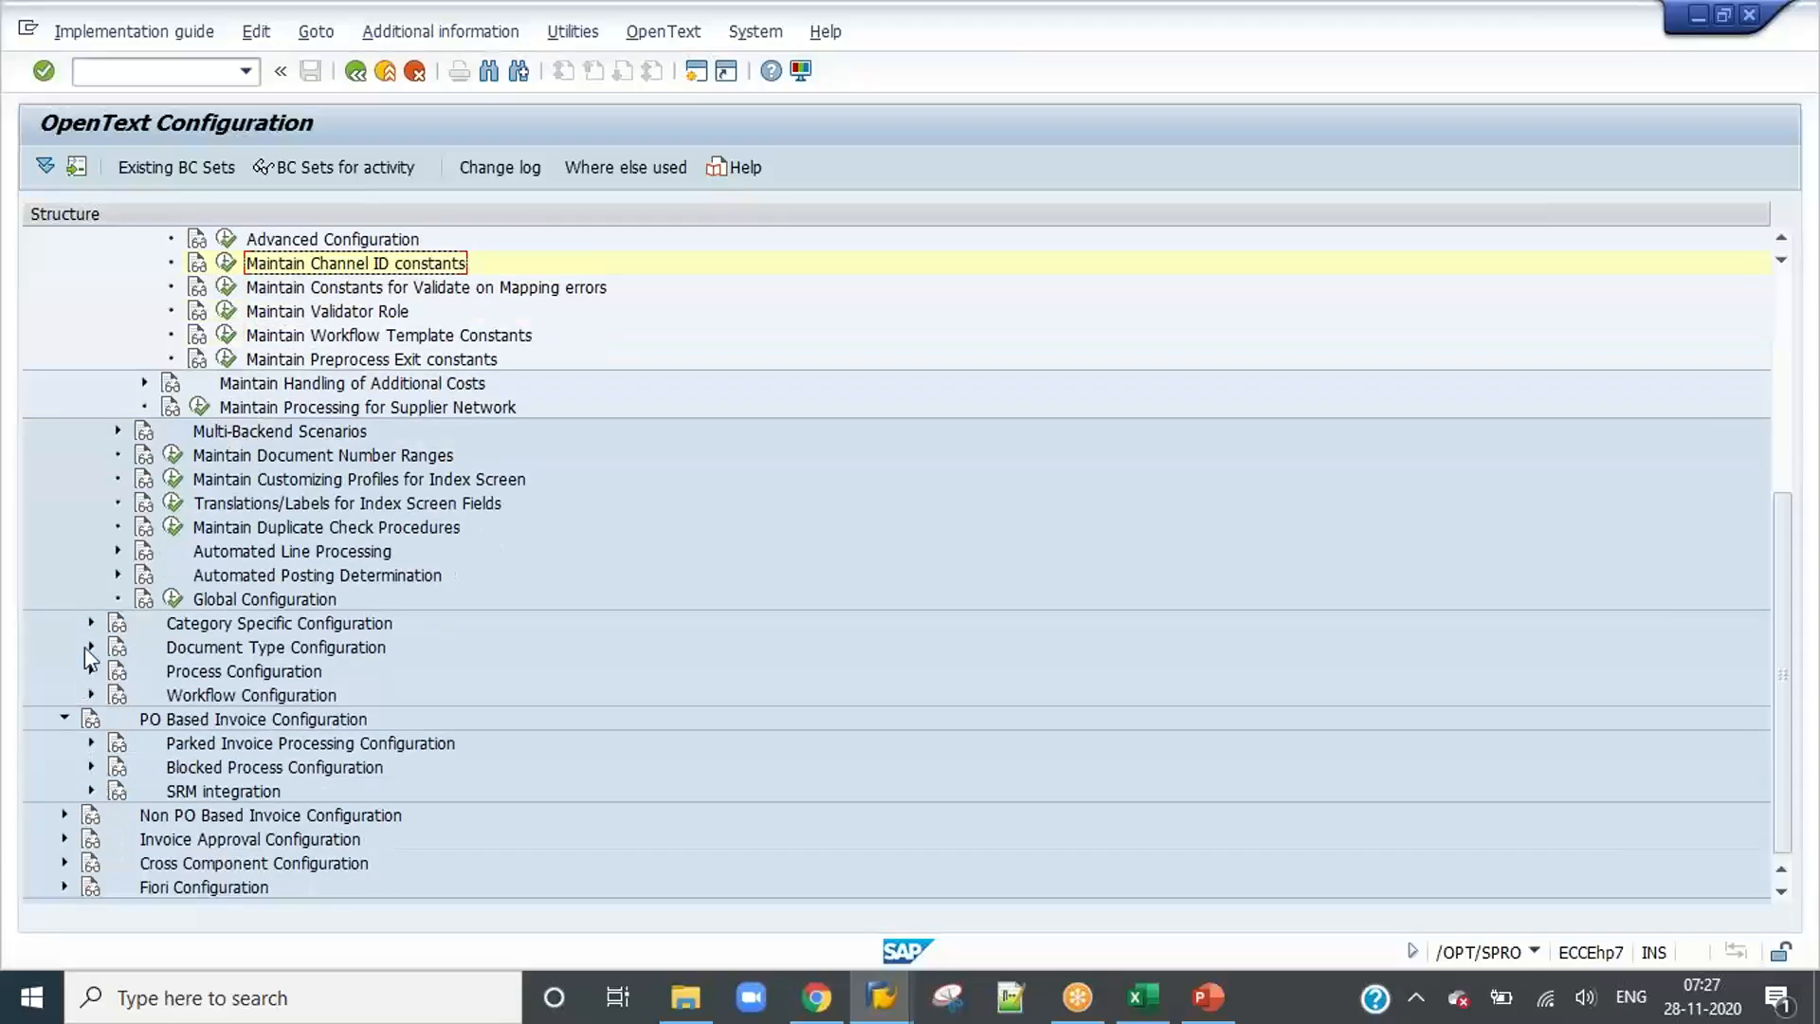
{"action": "scroll", "coordinate": [98, 633], "scroll_direction": "up", "scroll_amount": 6}
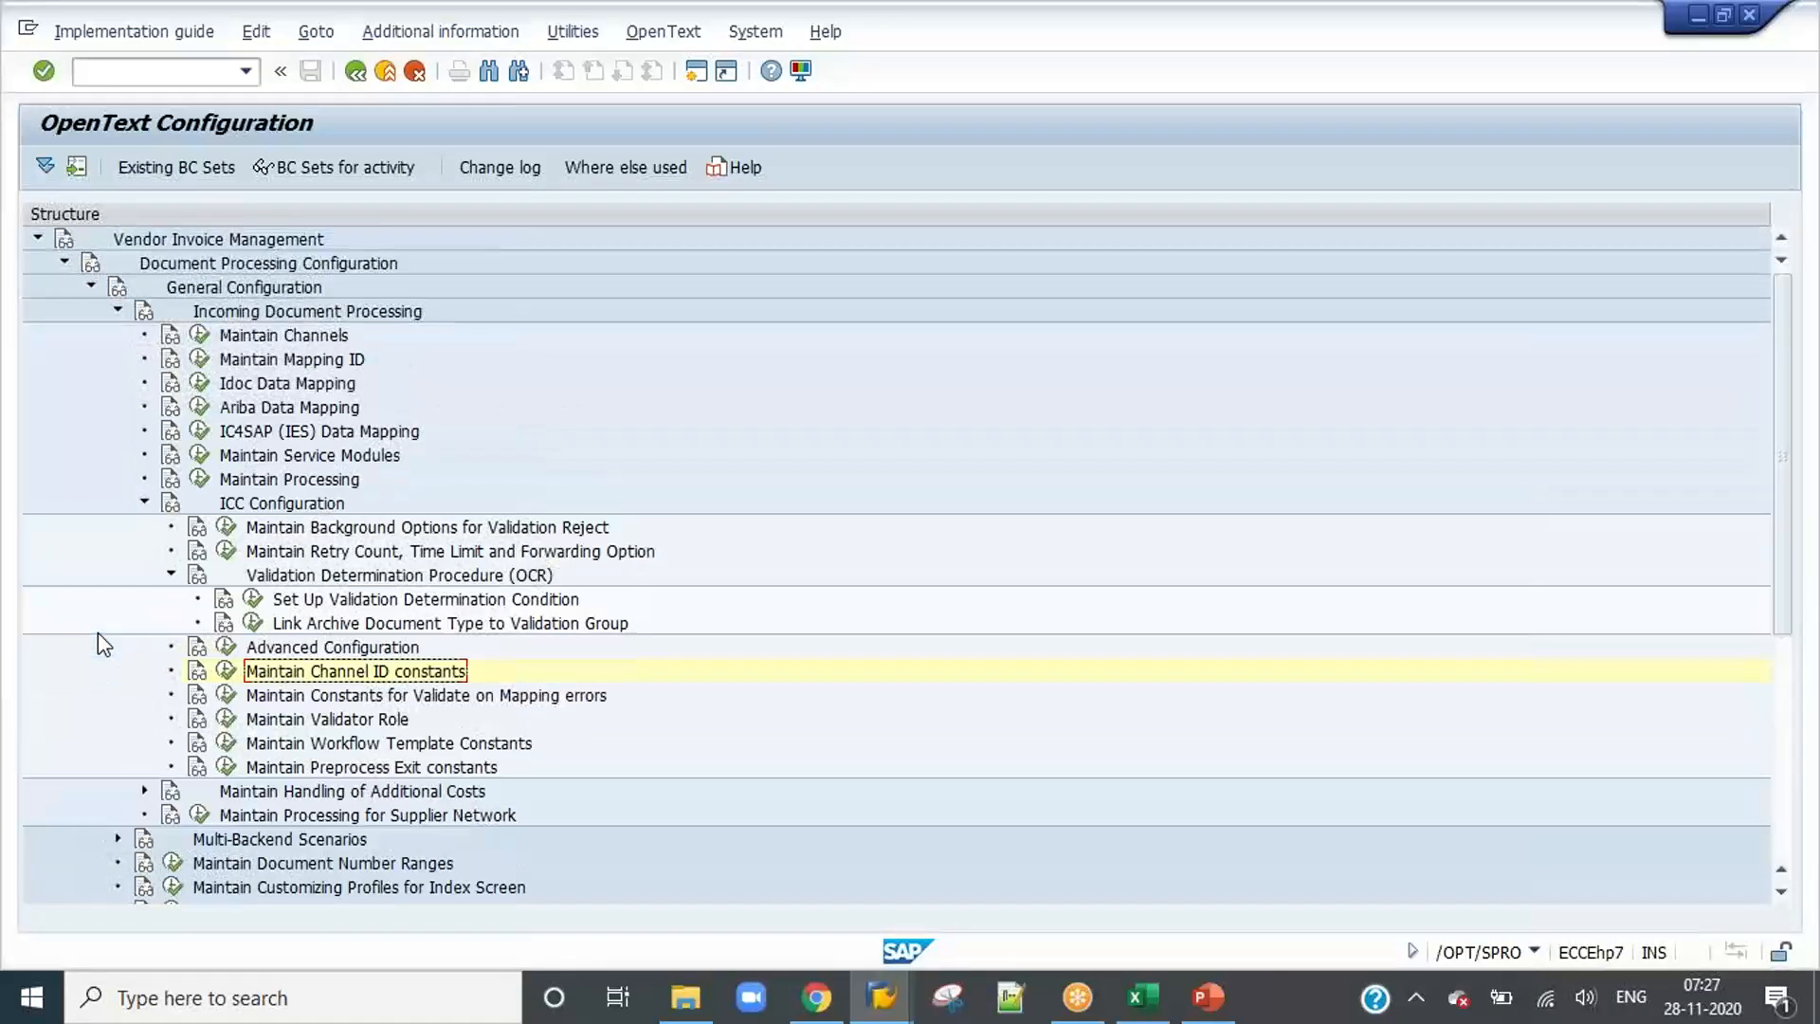
{"action": "left_click", "coordinate": [144, 502]}
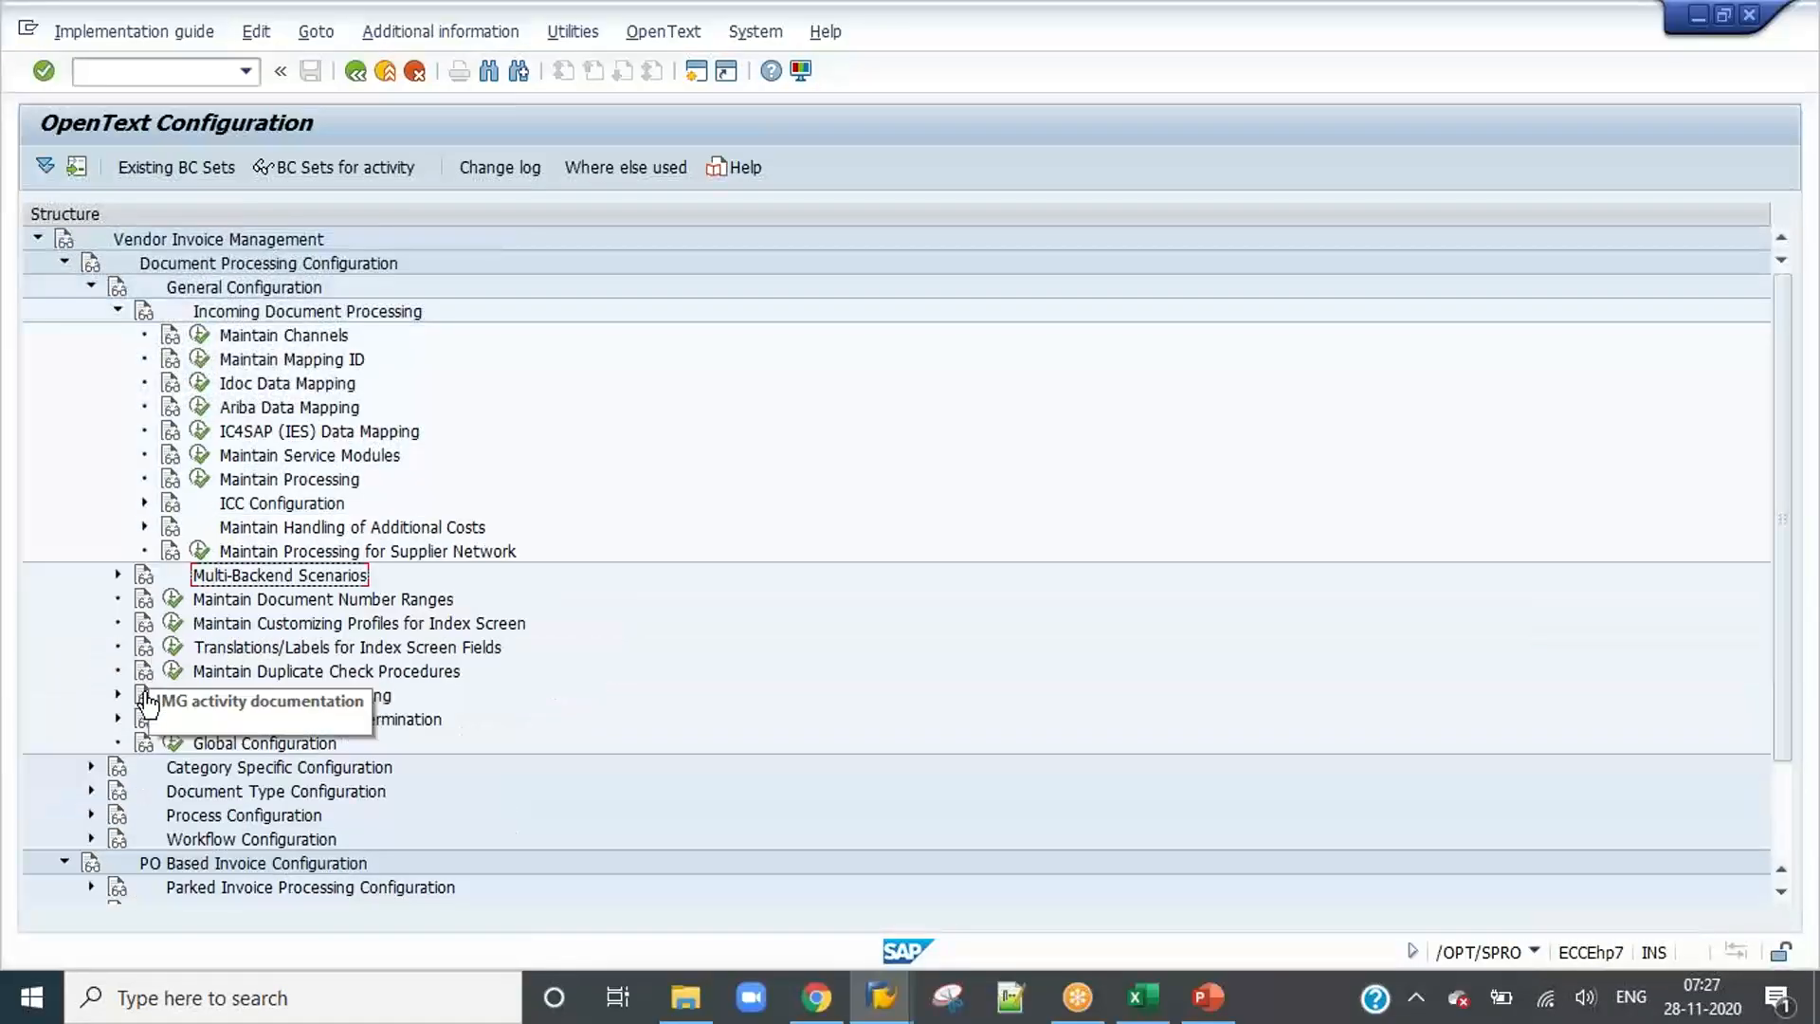
{"action": "left_click", "coordinate": [91, 790]}
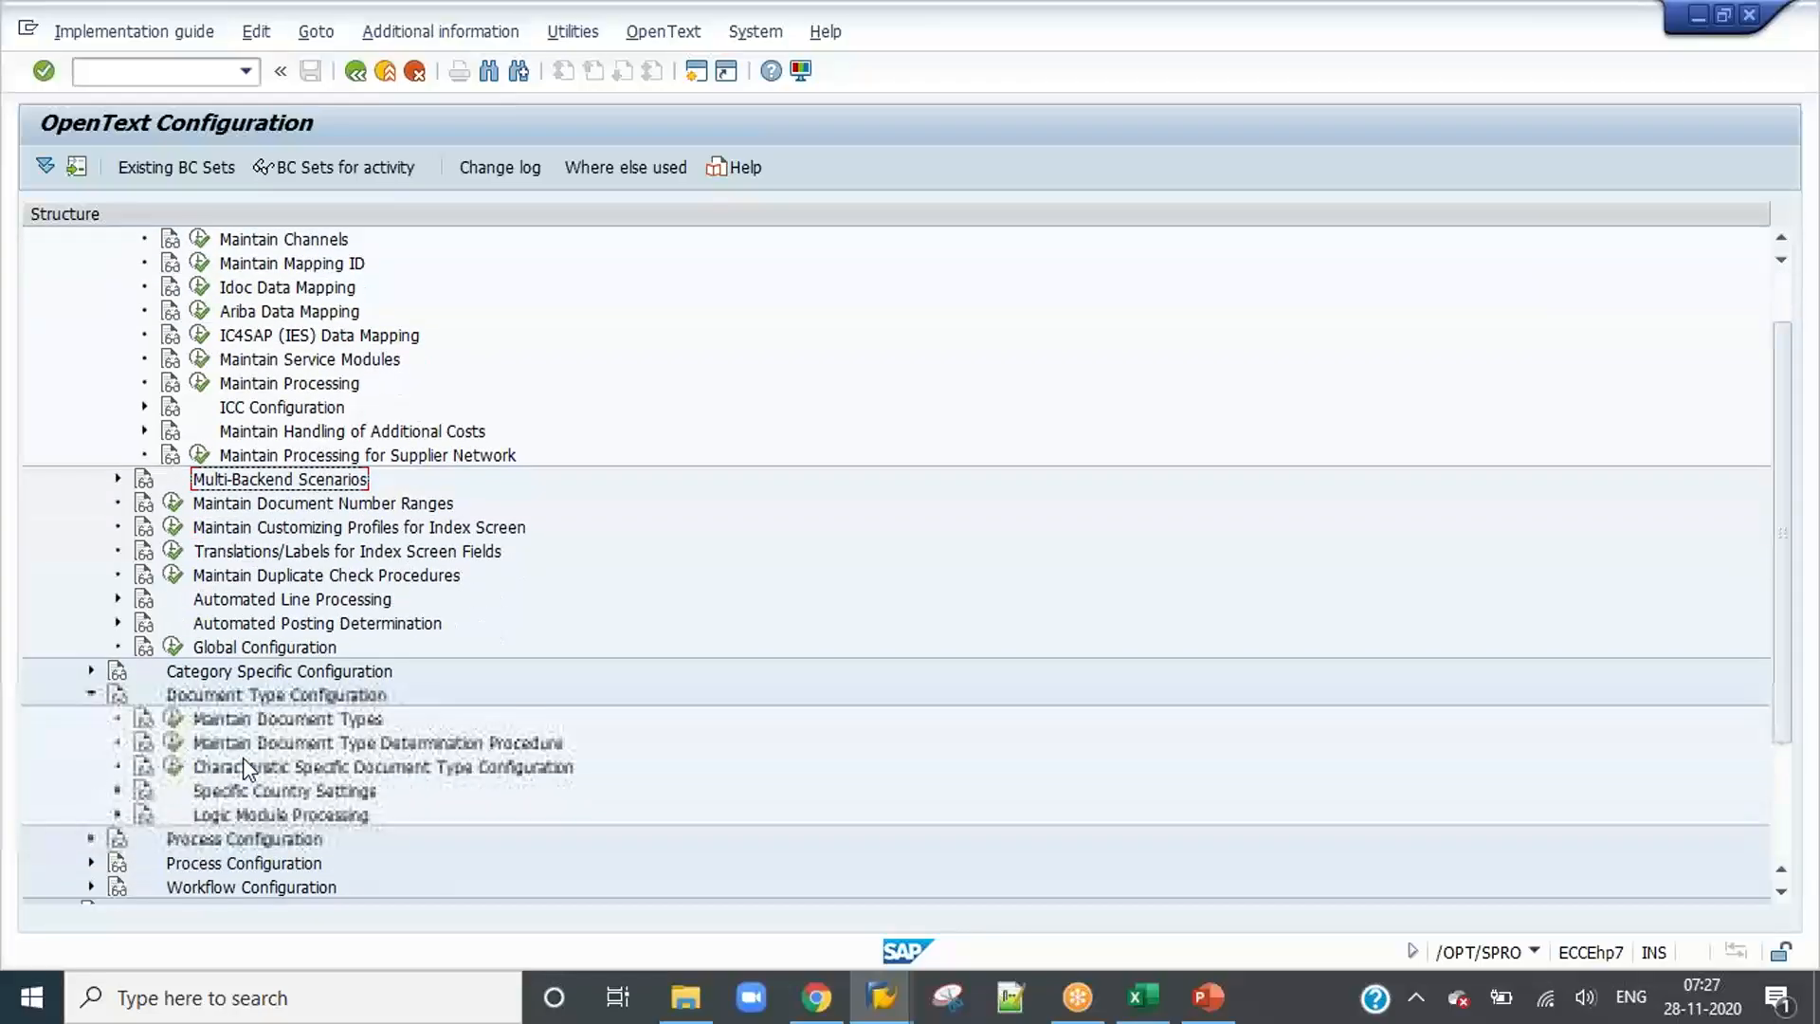
{"action": "left_click", "coordinate": [172, 551]}
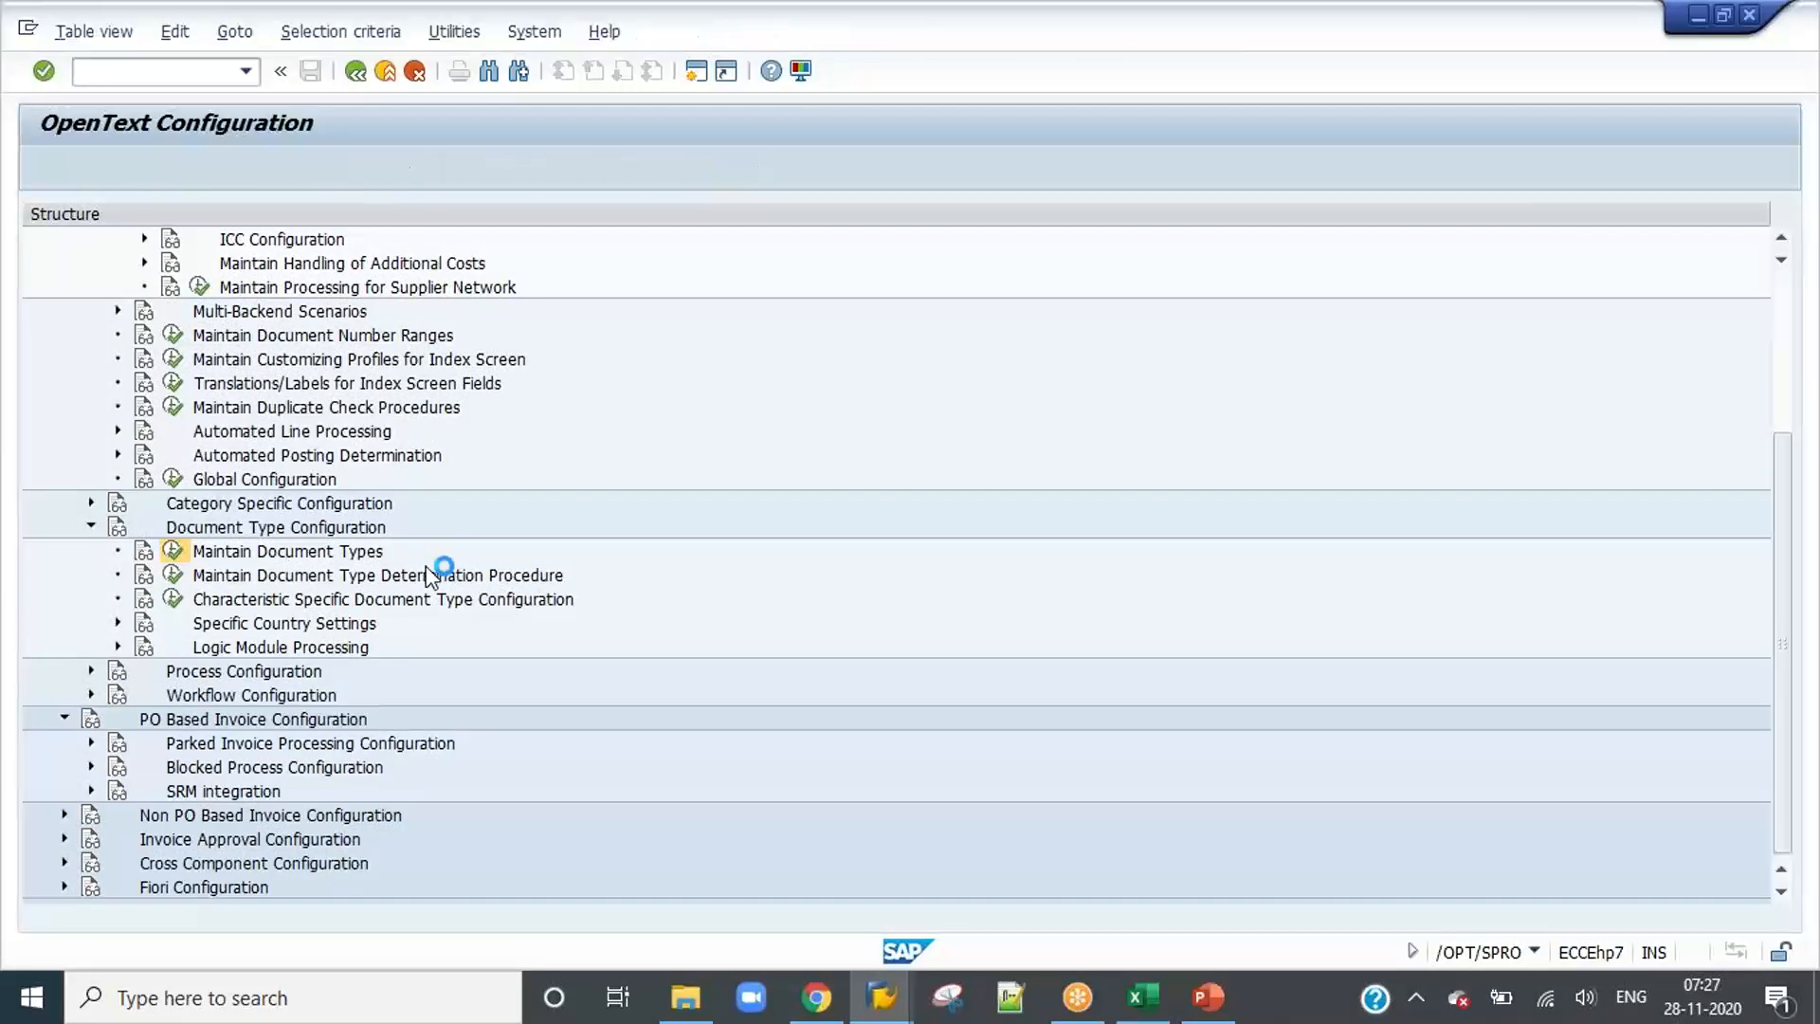
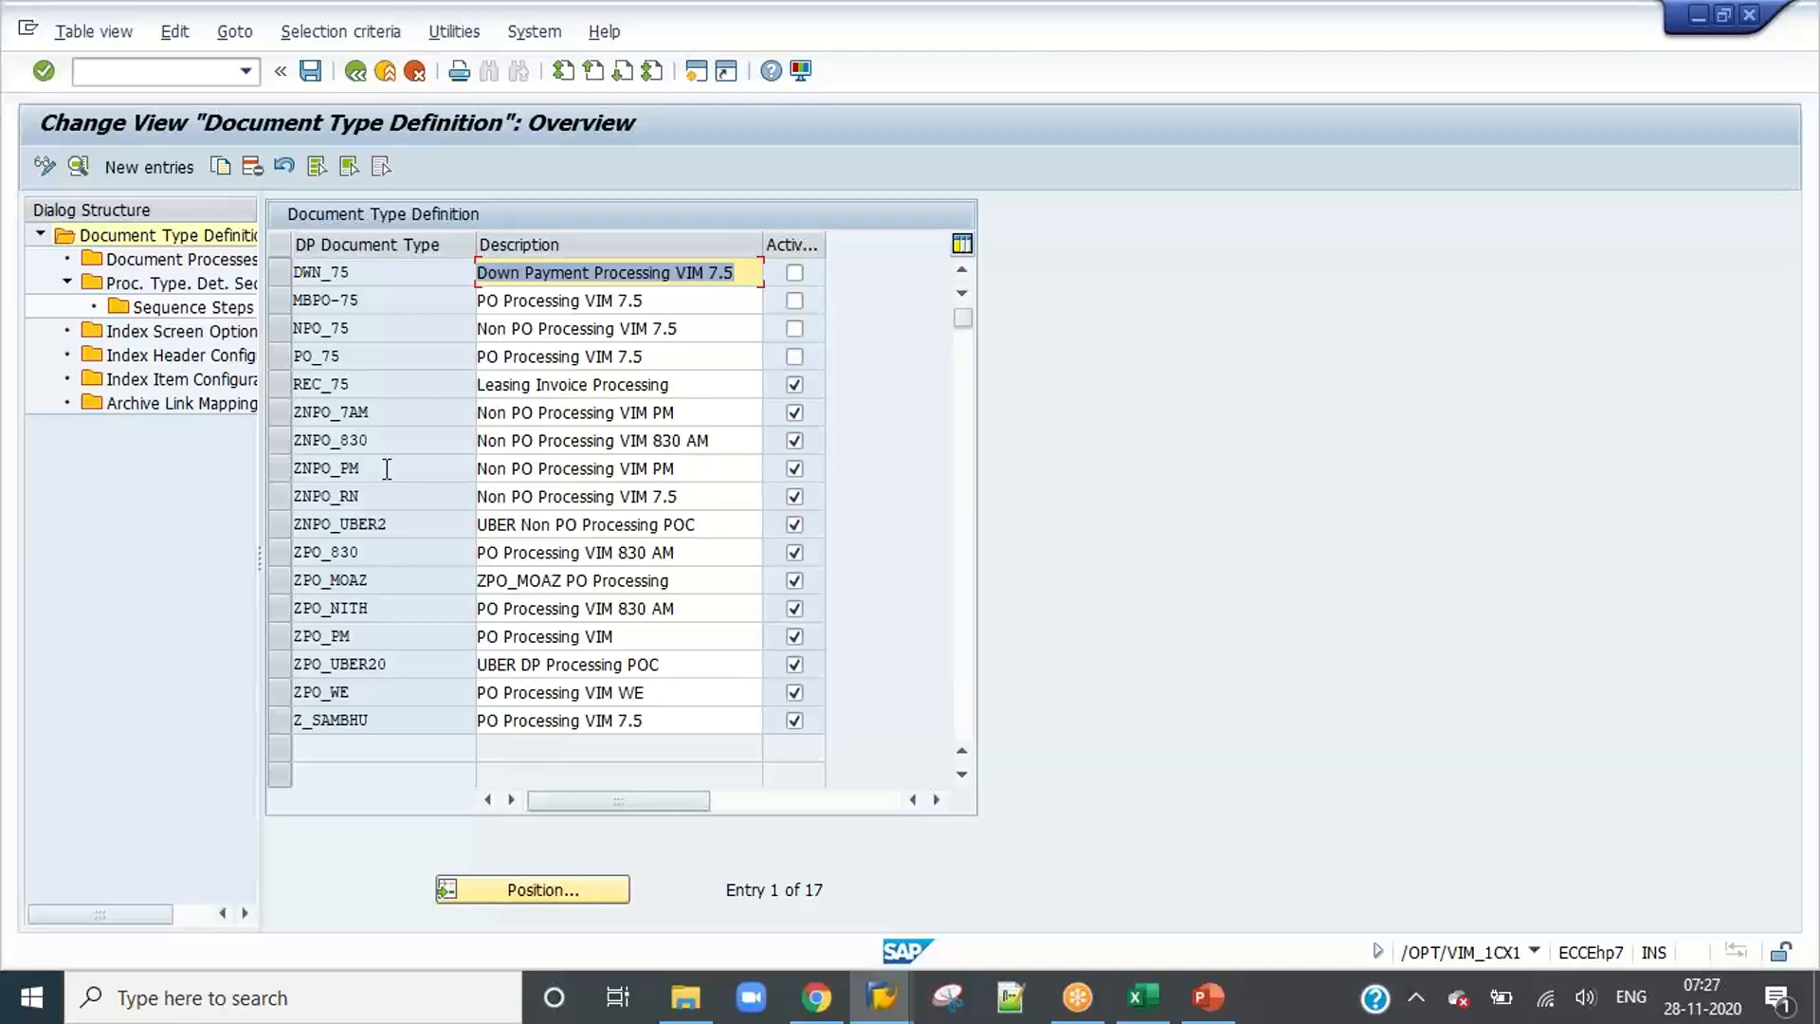
Step: Add archive document type ZIDH_1000 to the Archive Link Mapping of DP document type ZNPO_7AM, save it and return to the configuration structure
{"action": "left_click", "coordinate": [277, 414]}
{"action": "double_click", "coordinate": [185, 403]}
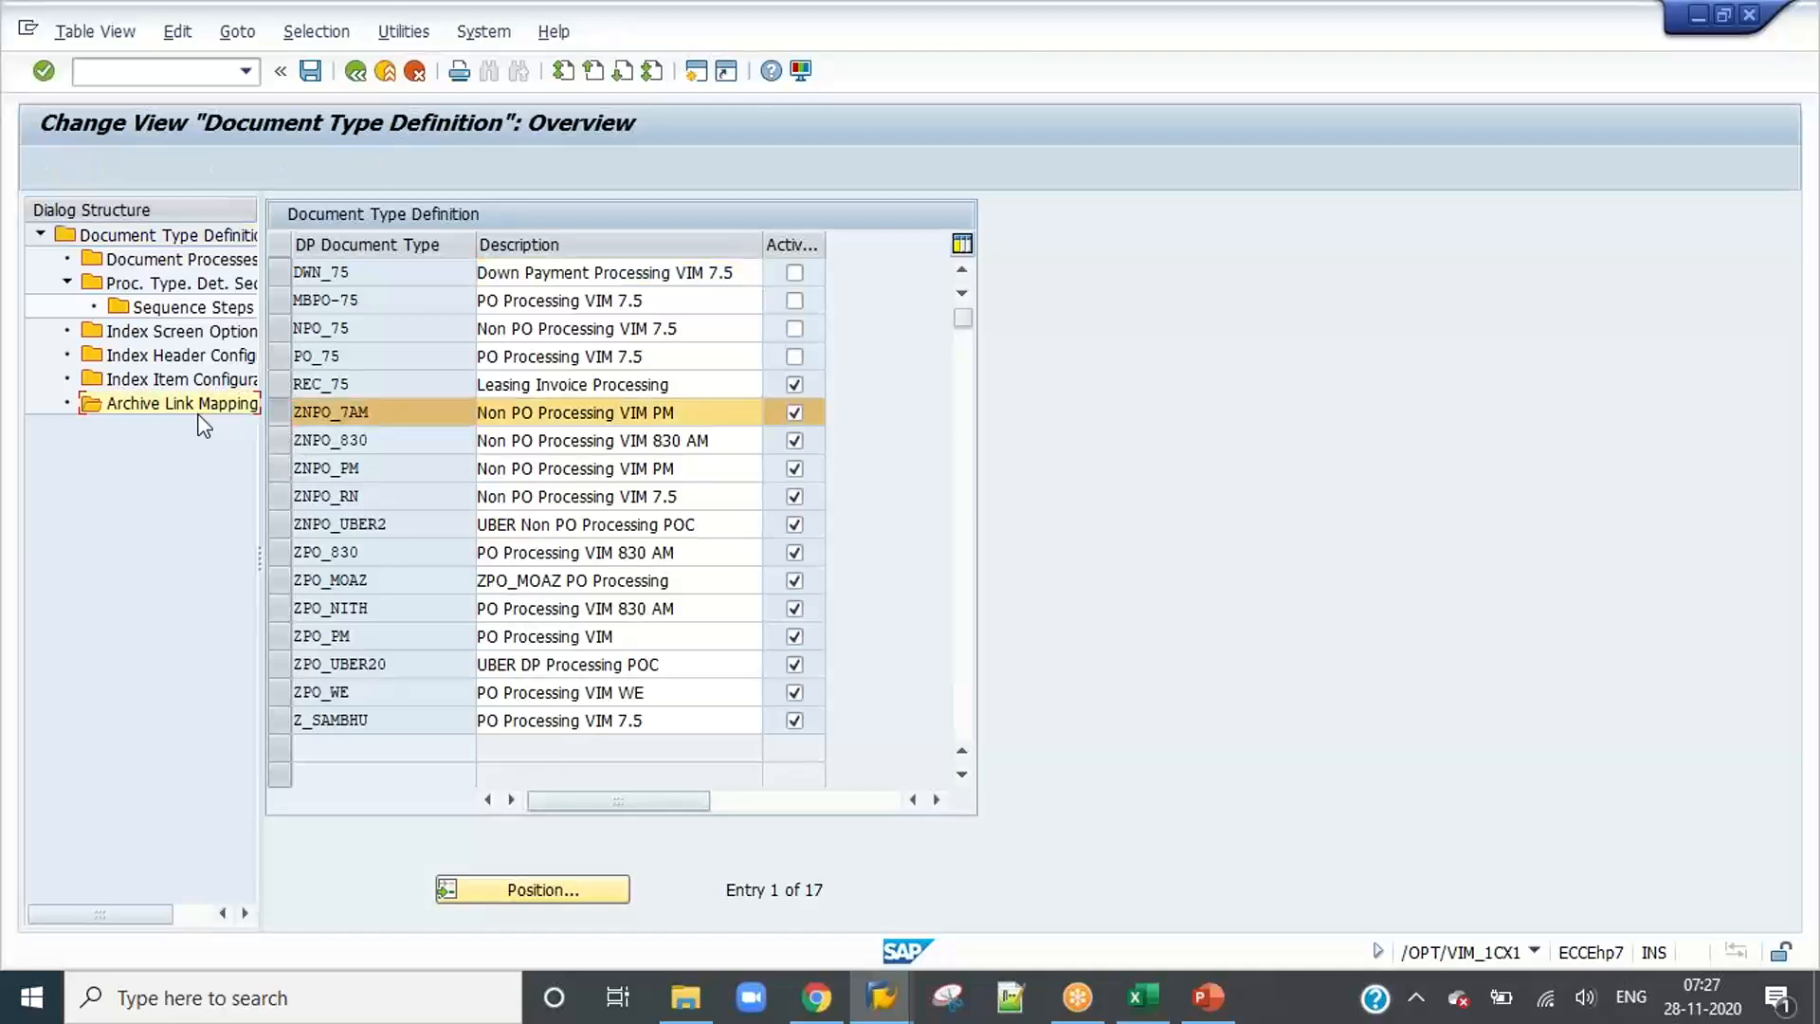
{"action": "left_click", "coordinate": [117, 167]}
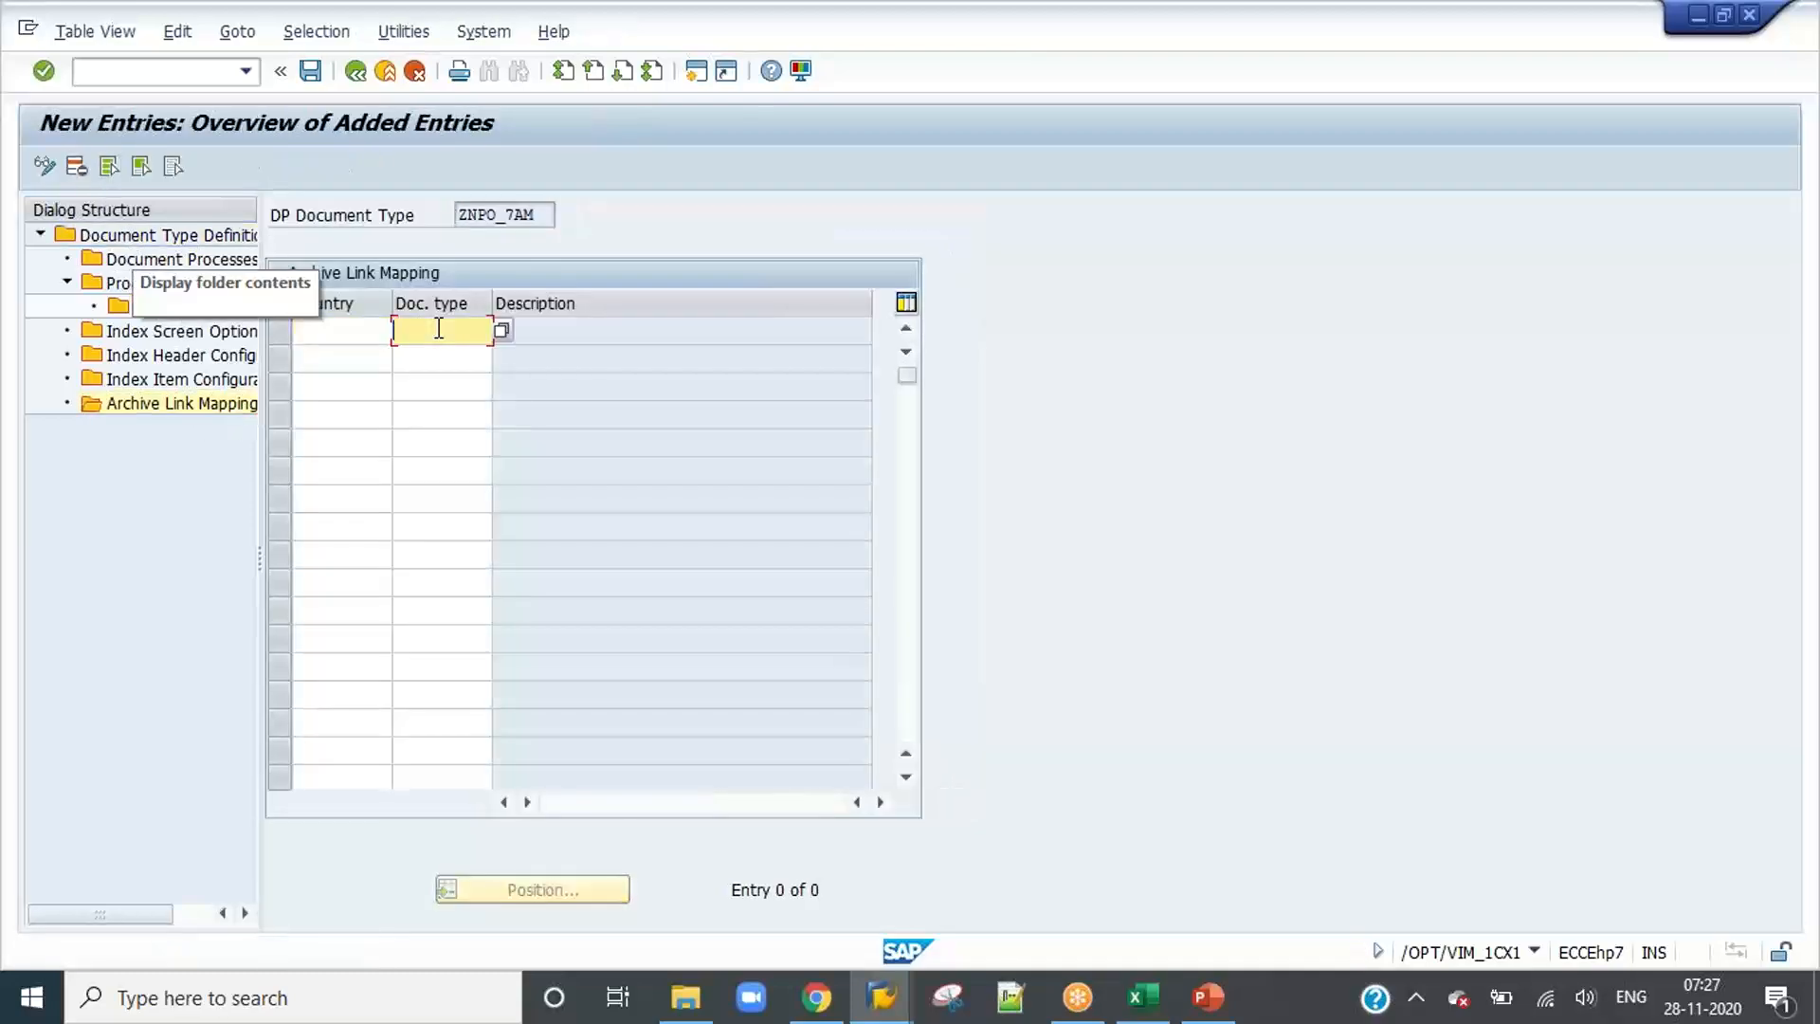
{"action": "type", "text": "zidh_1000"}
{"action": "key", "text": "Return"}
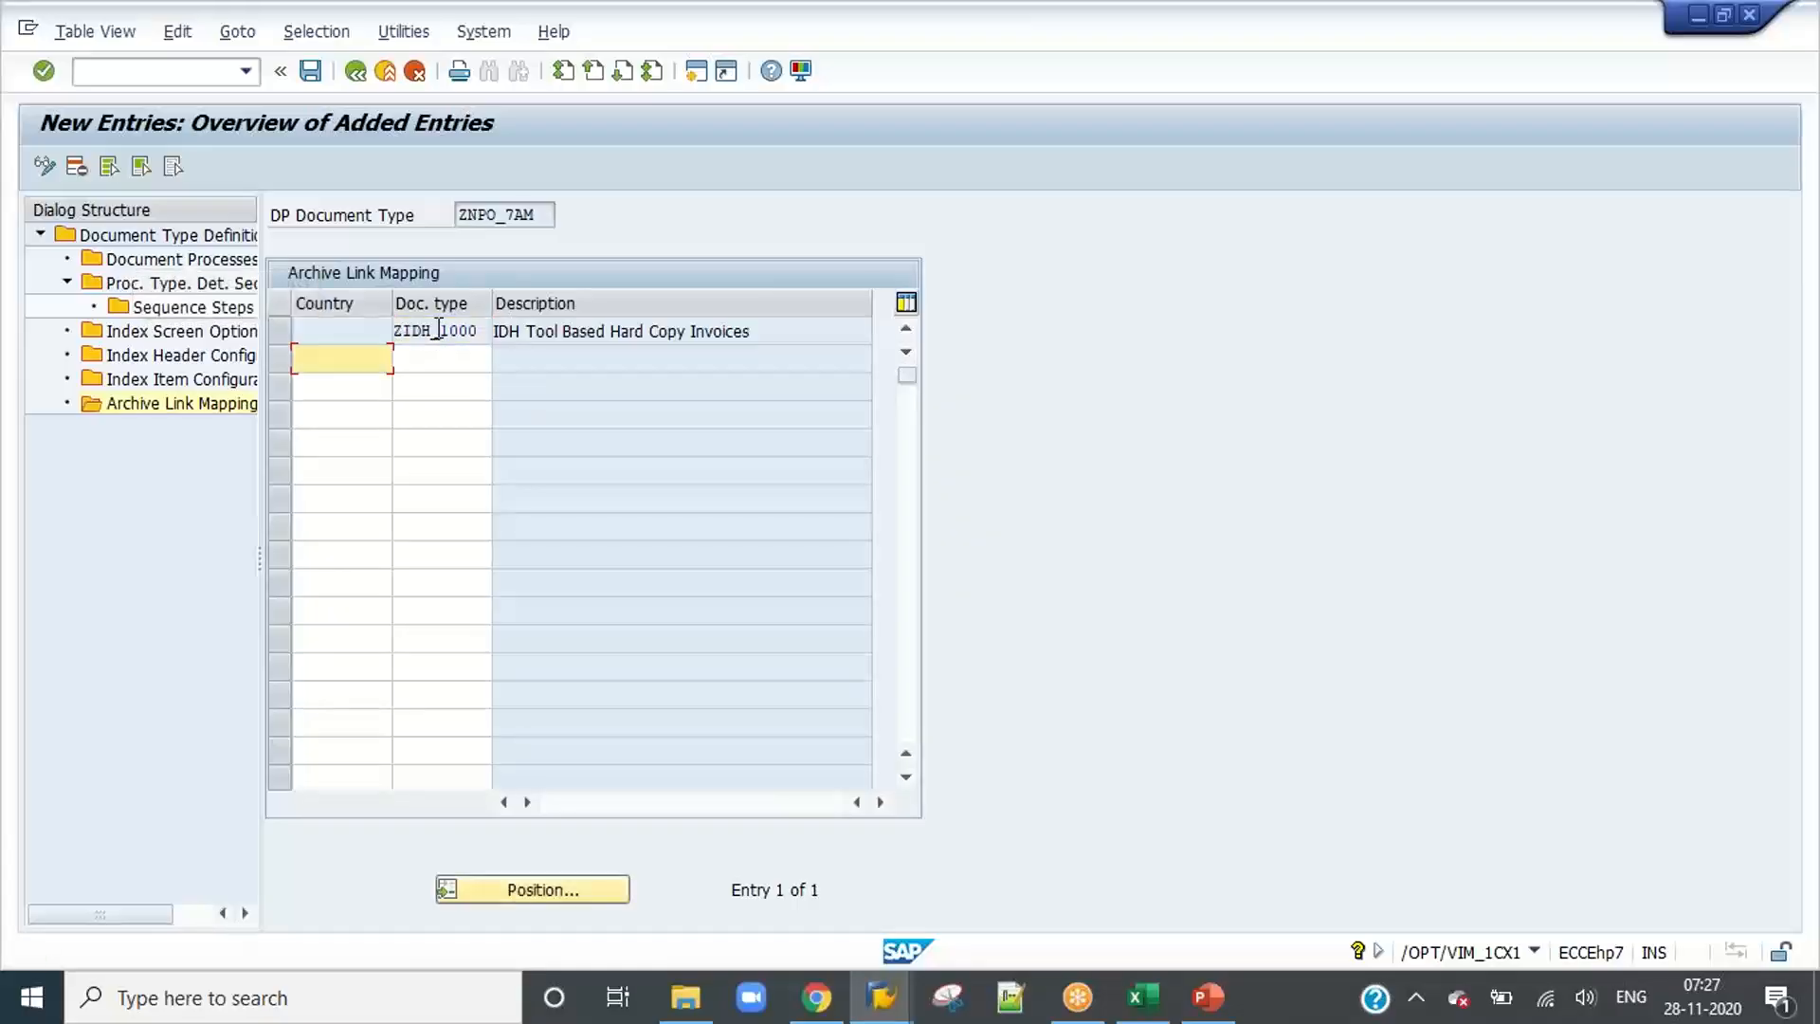
{"action": "left_click", "coordinate": [310, 72]}
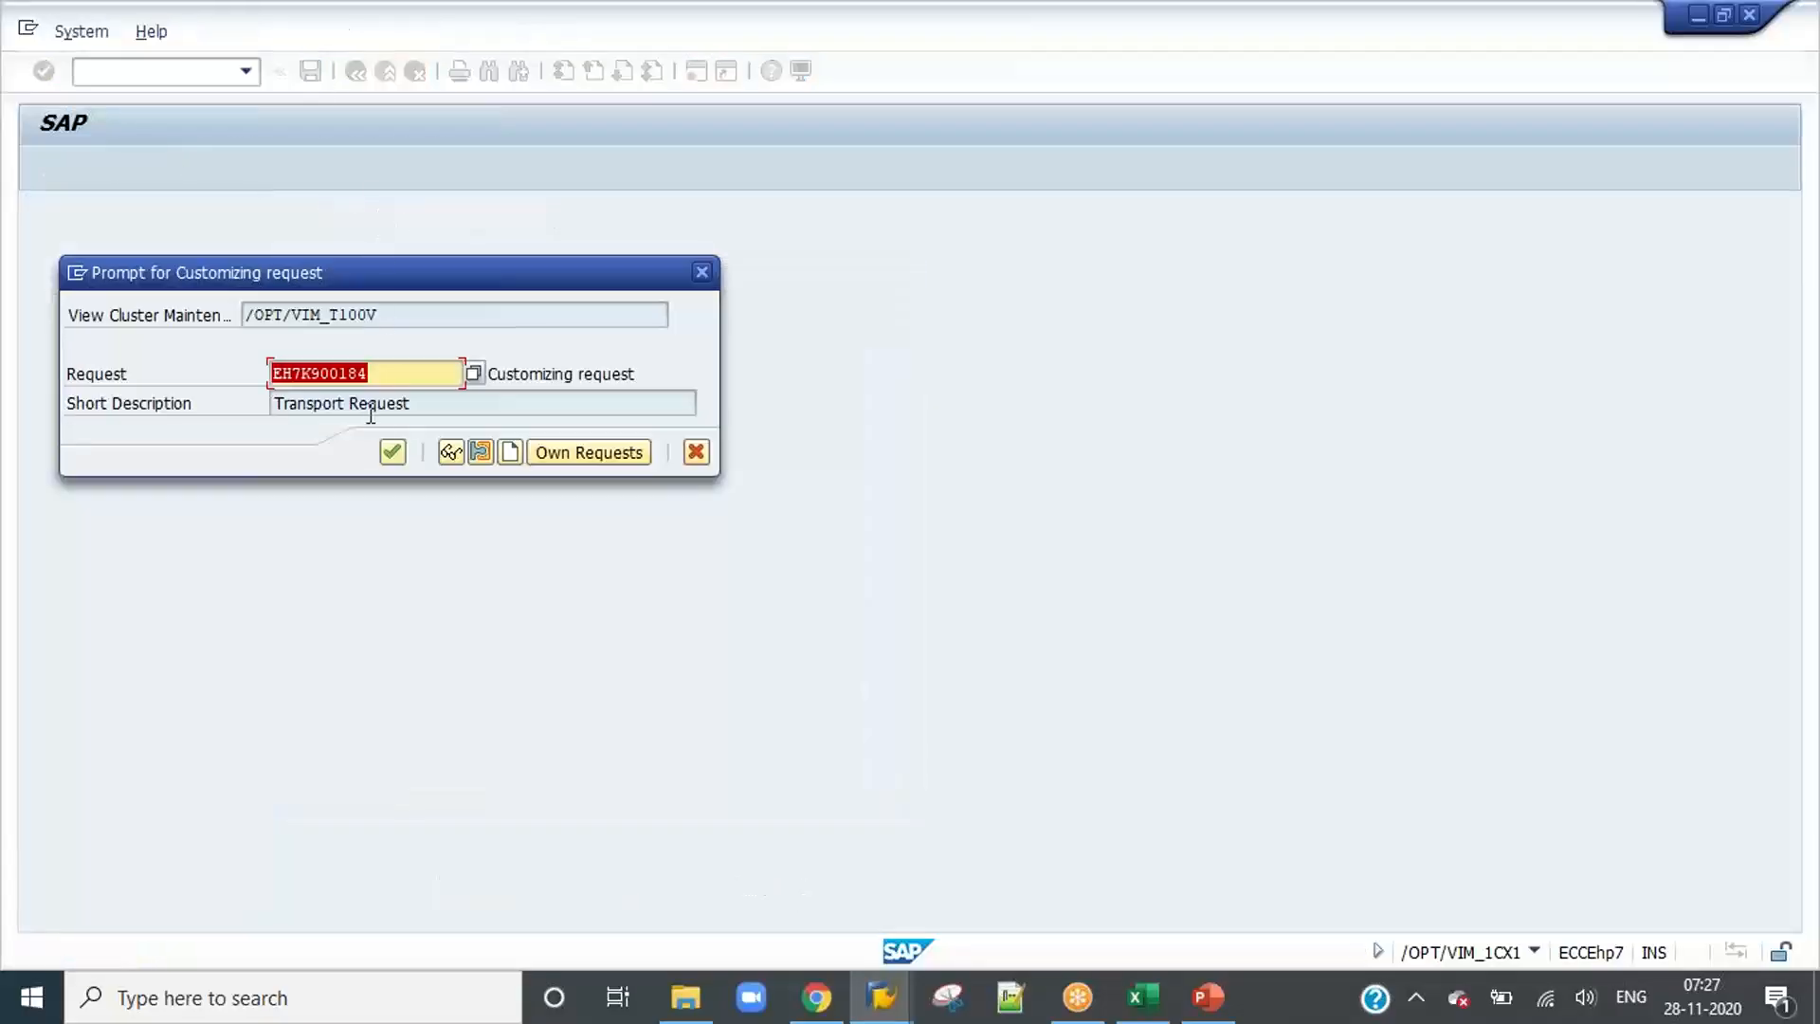
{"action": "left_click", "coordinate": [393, 452]}
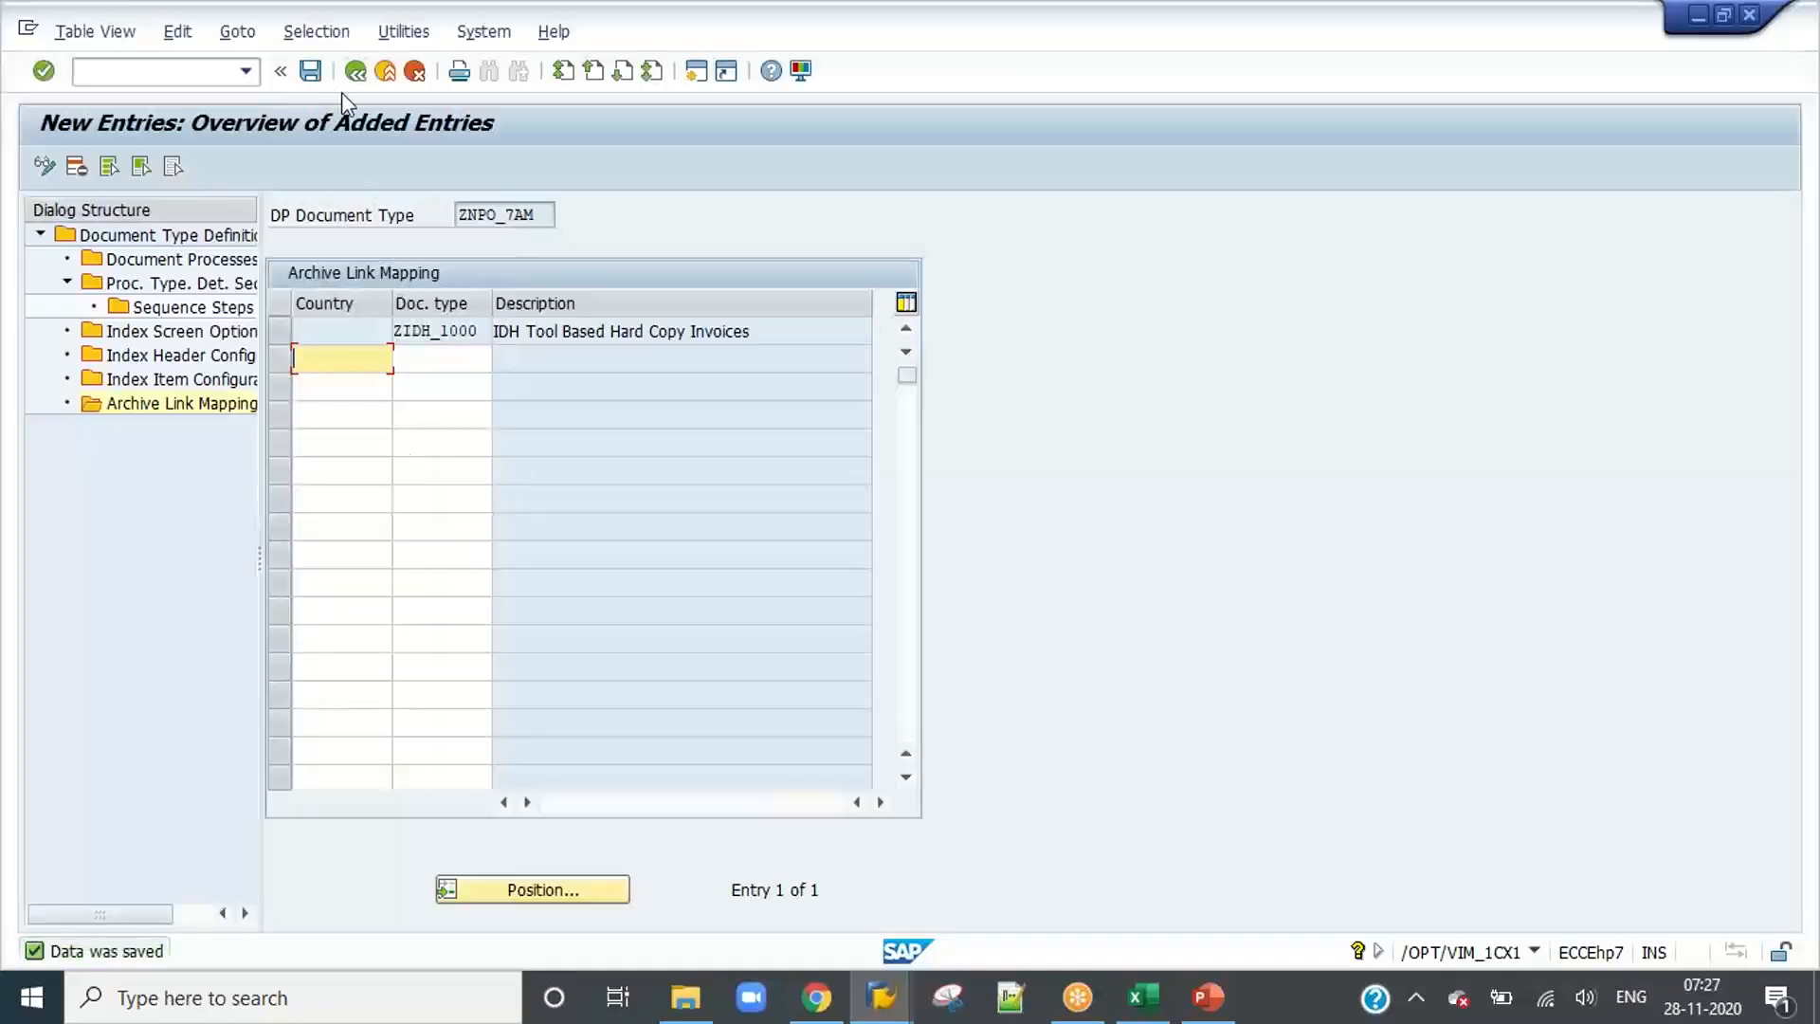
{"action": "left_click", "coordinate": [359, 79]}
{"action": "left_click", "coordinate": [394, 78]}
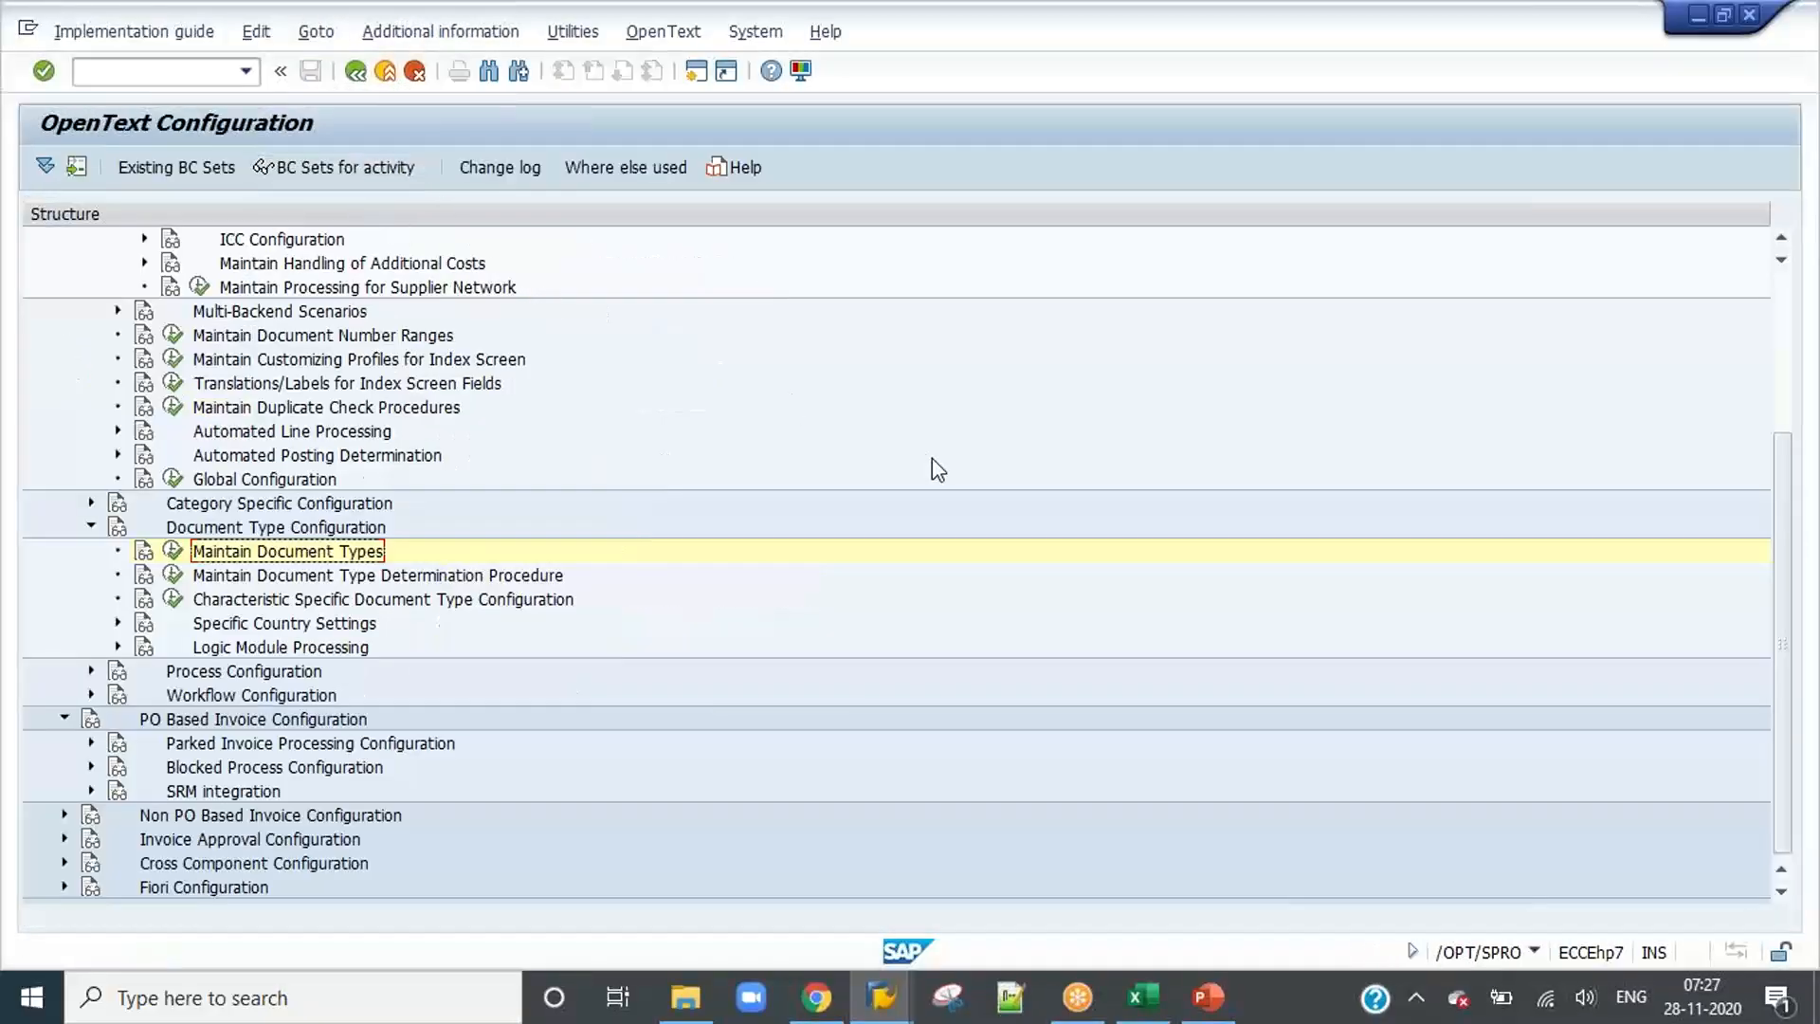
Step: Switch to the PowerPoint slides and highlight the Maintain Mapping ID item in the IDH channel checklist
{"action": "scroll", "coordinate": [437, 455], "scroll_direction": "up", "scroll_amount": 4}
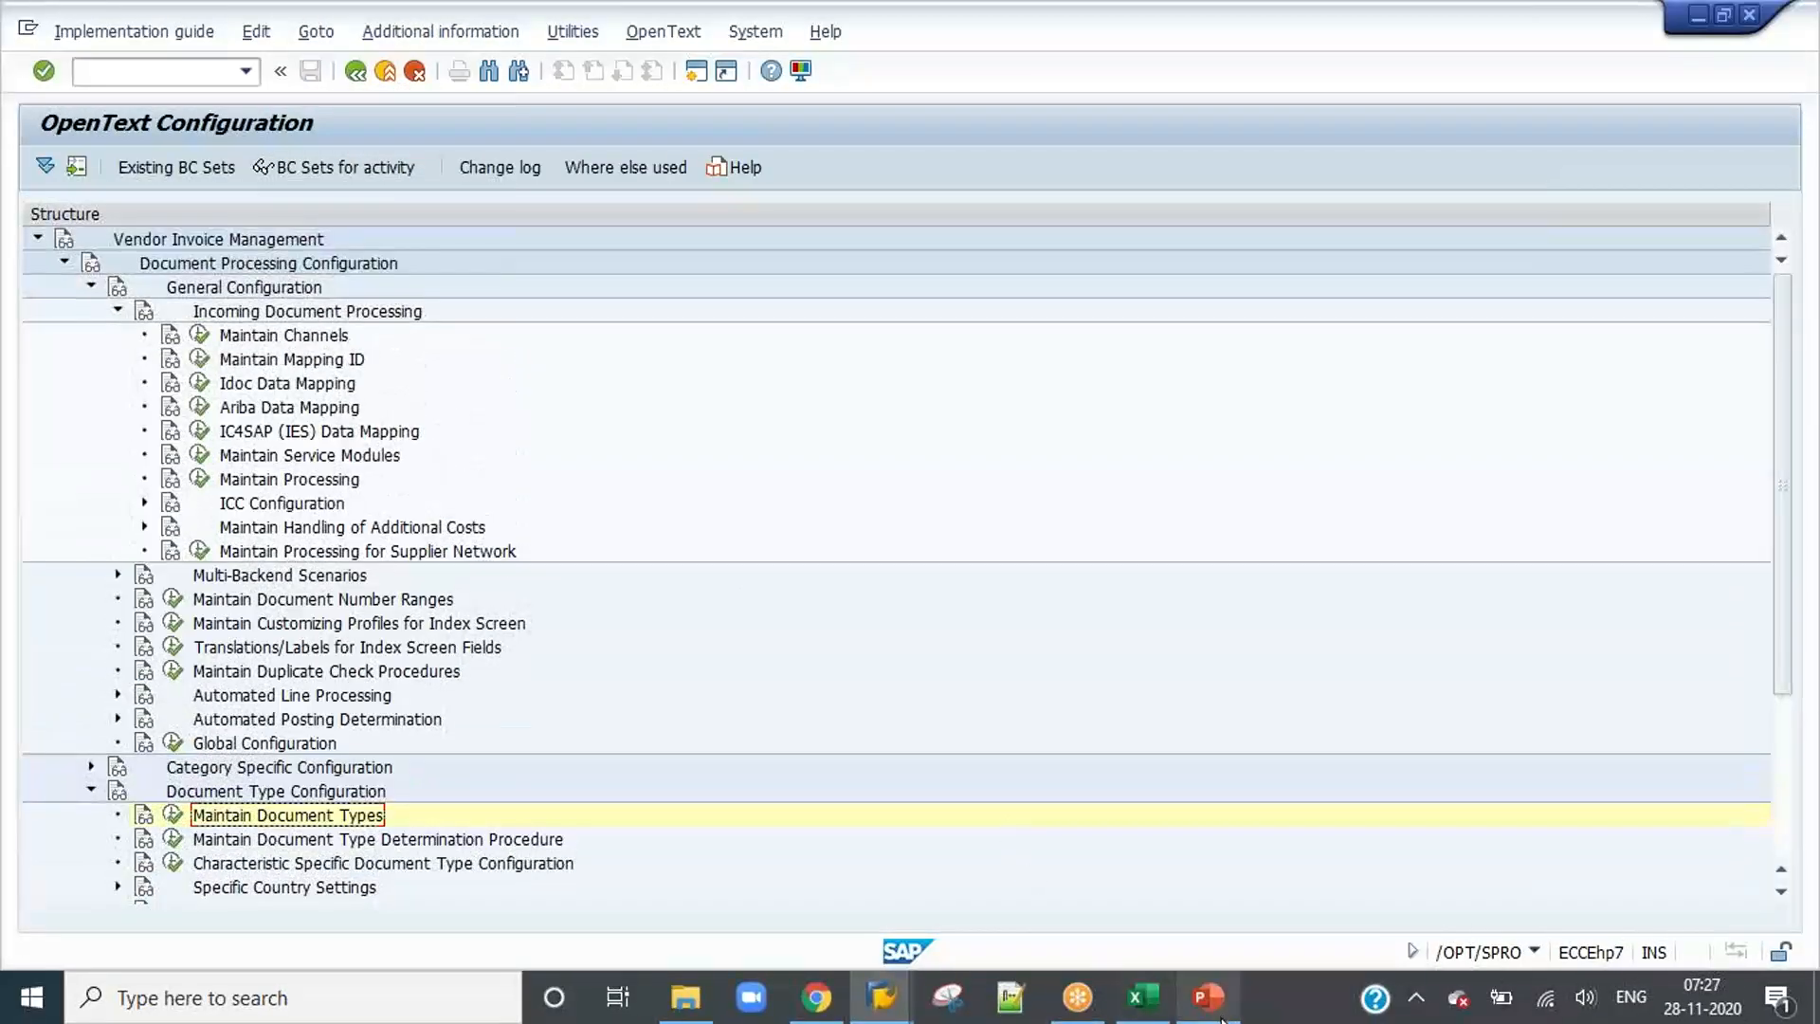
{"action": "left_click", "coordinate": [1206, 996]}
{"action": "left_click", "coordinate": [706, 548]}
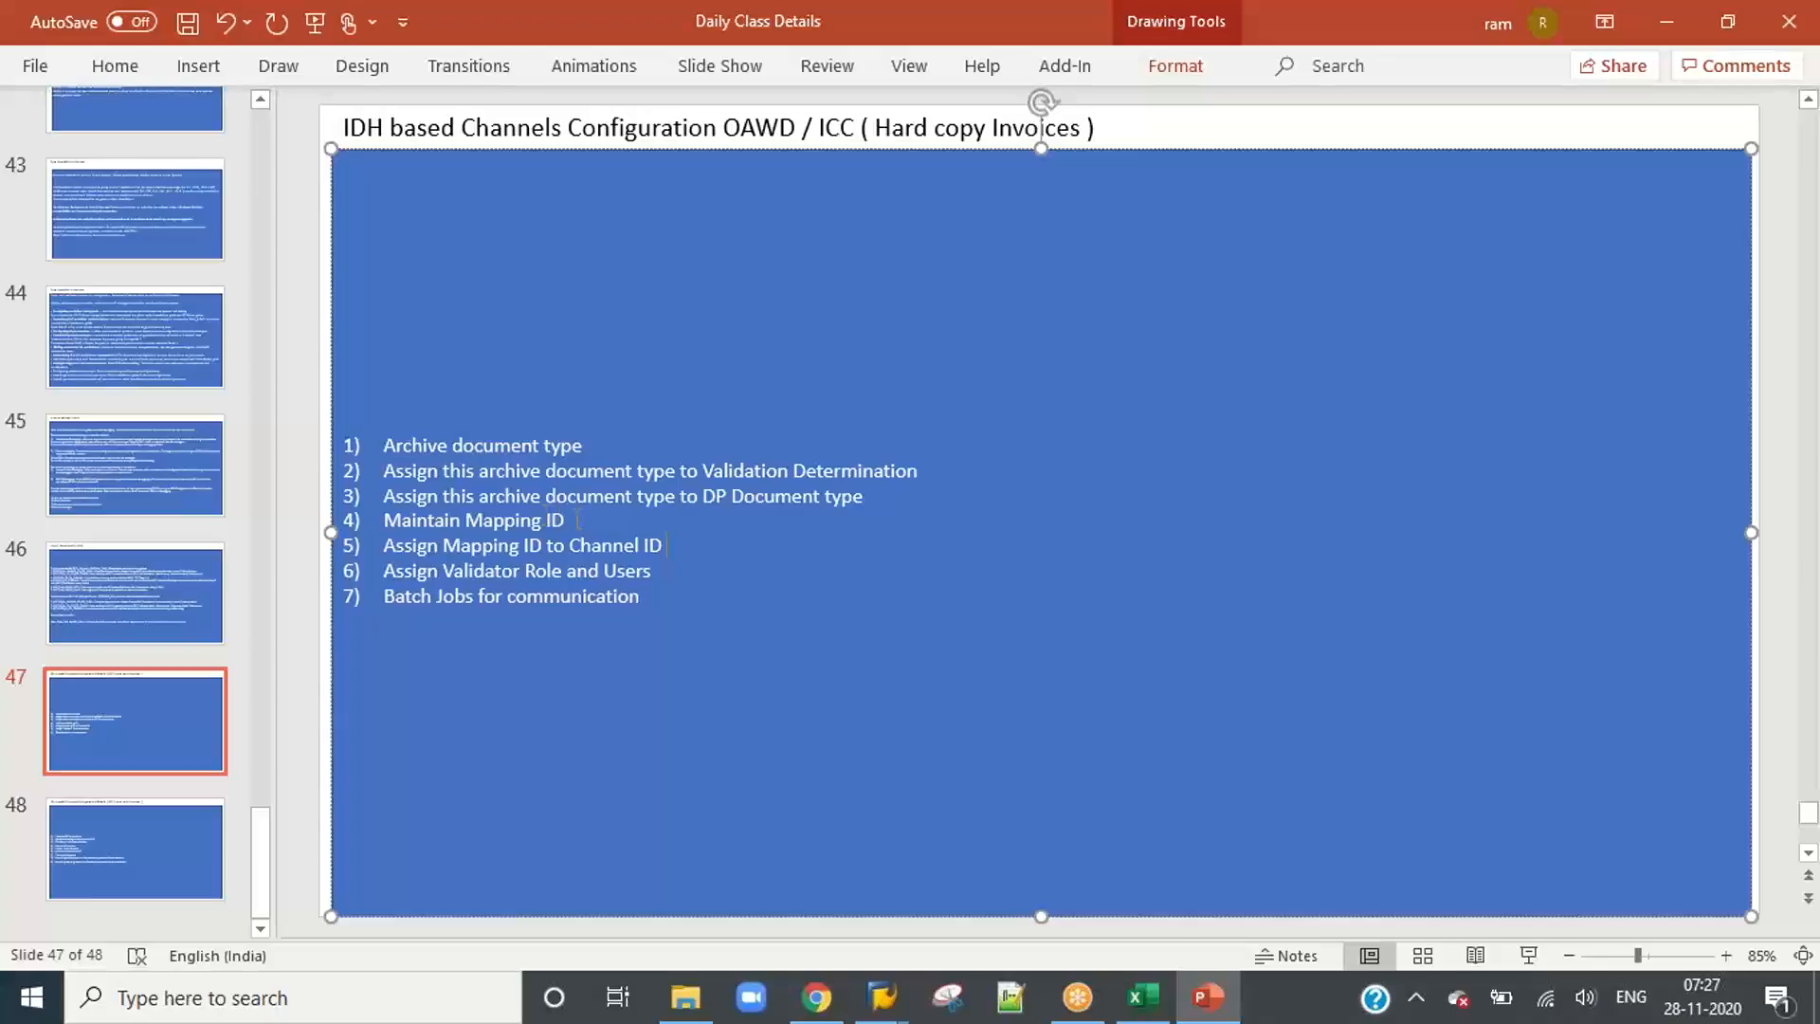
{"action": "left_click_drag", "start_coordinate": [578, 520], "coordinate": [383, 519]}
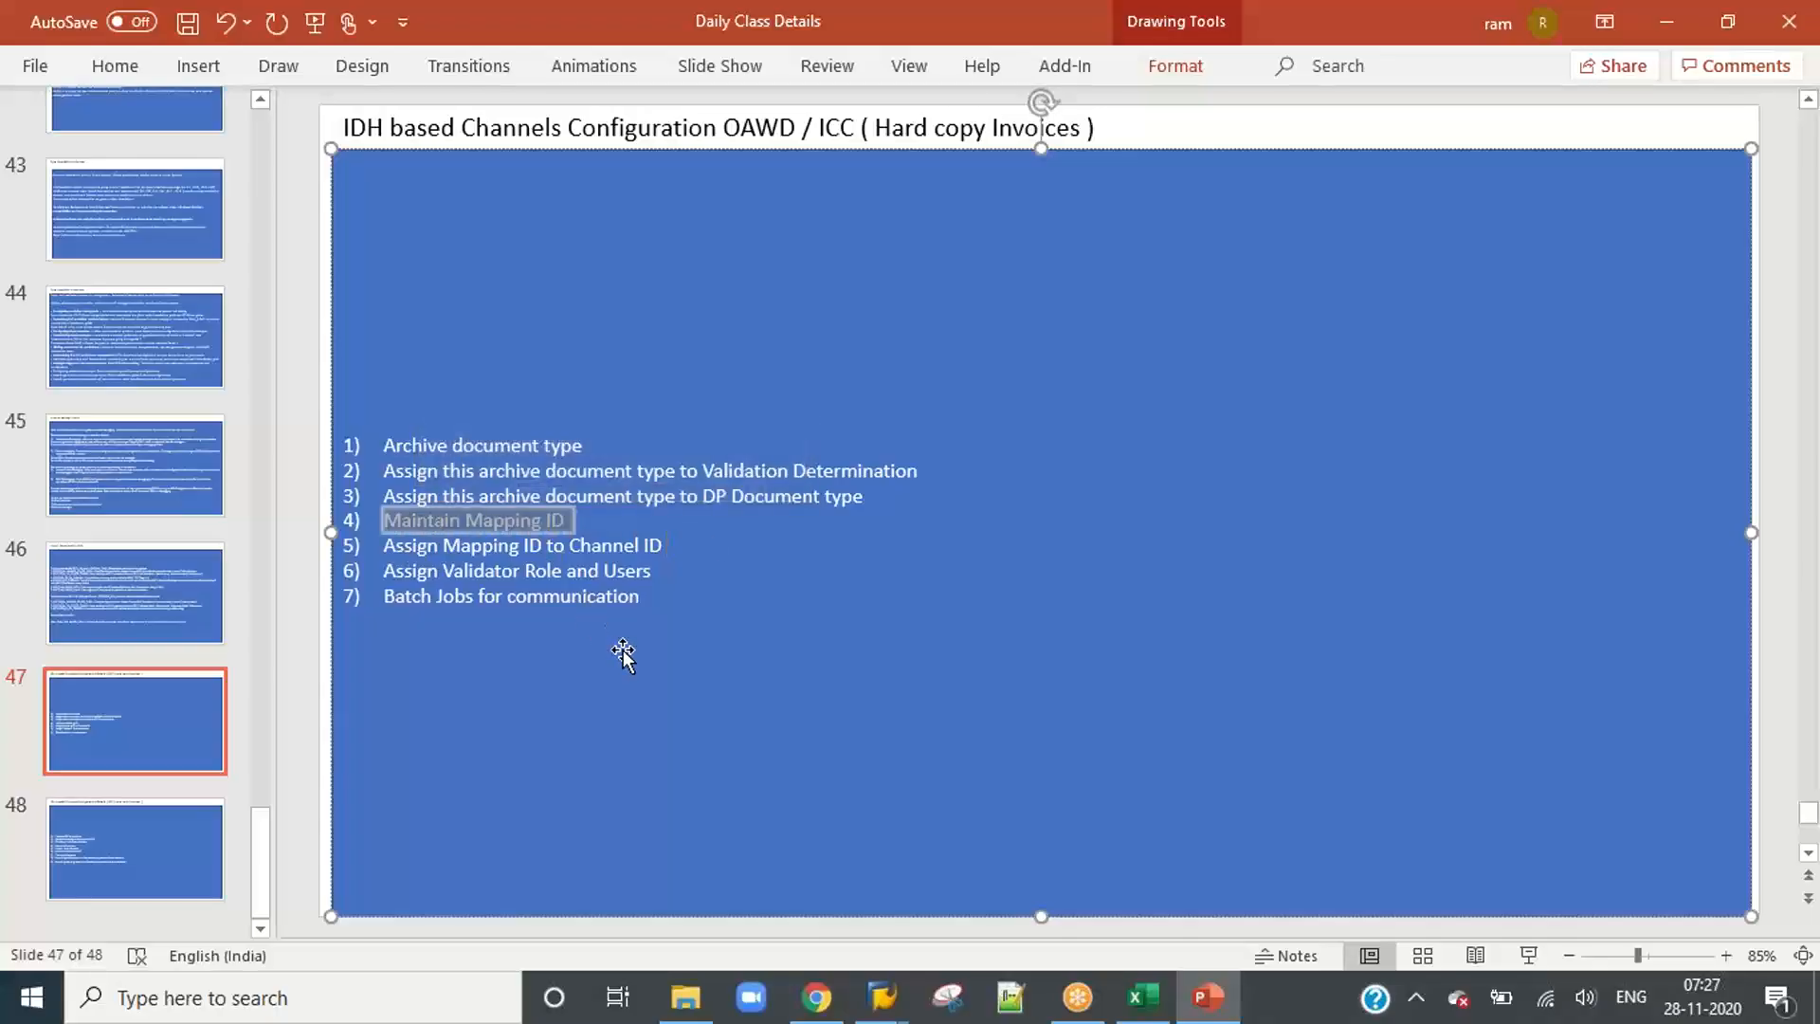
Step: Switch back to SAP and open the field mapping of mapping ID ICC under Maintain Mapping ID
{"action": "key", "text": "alt+Tab"}
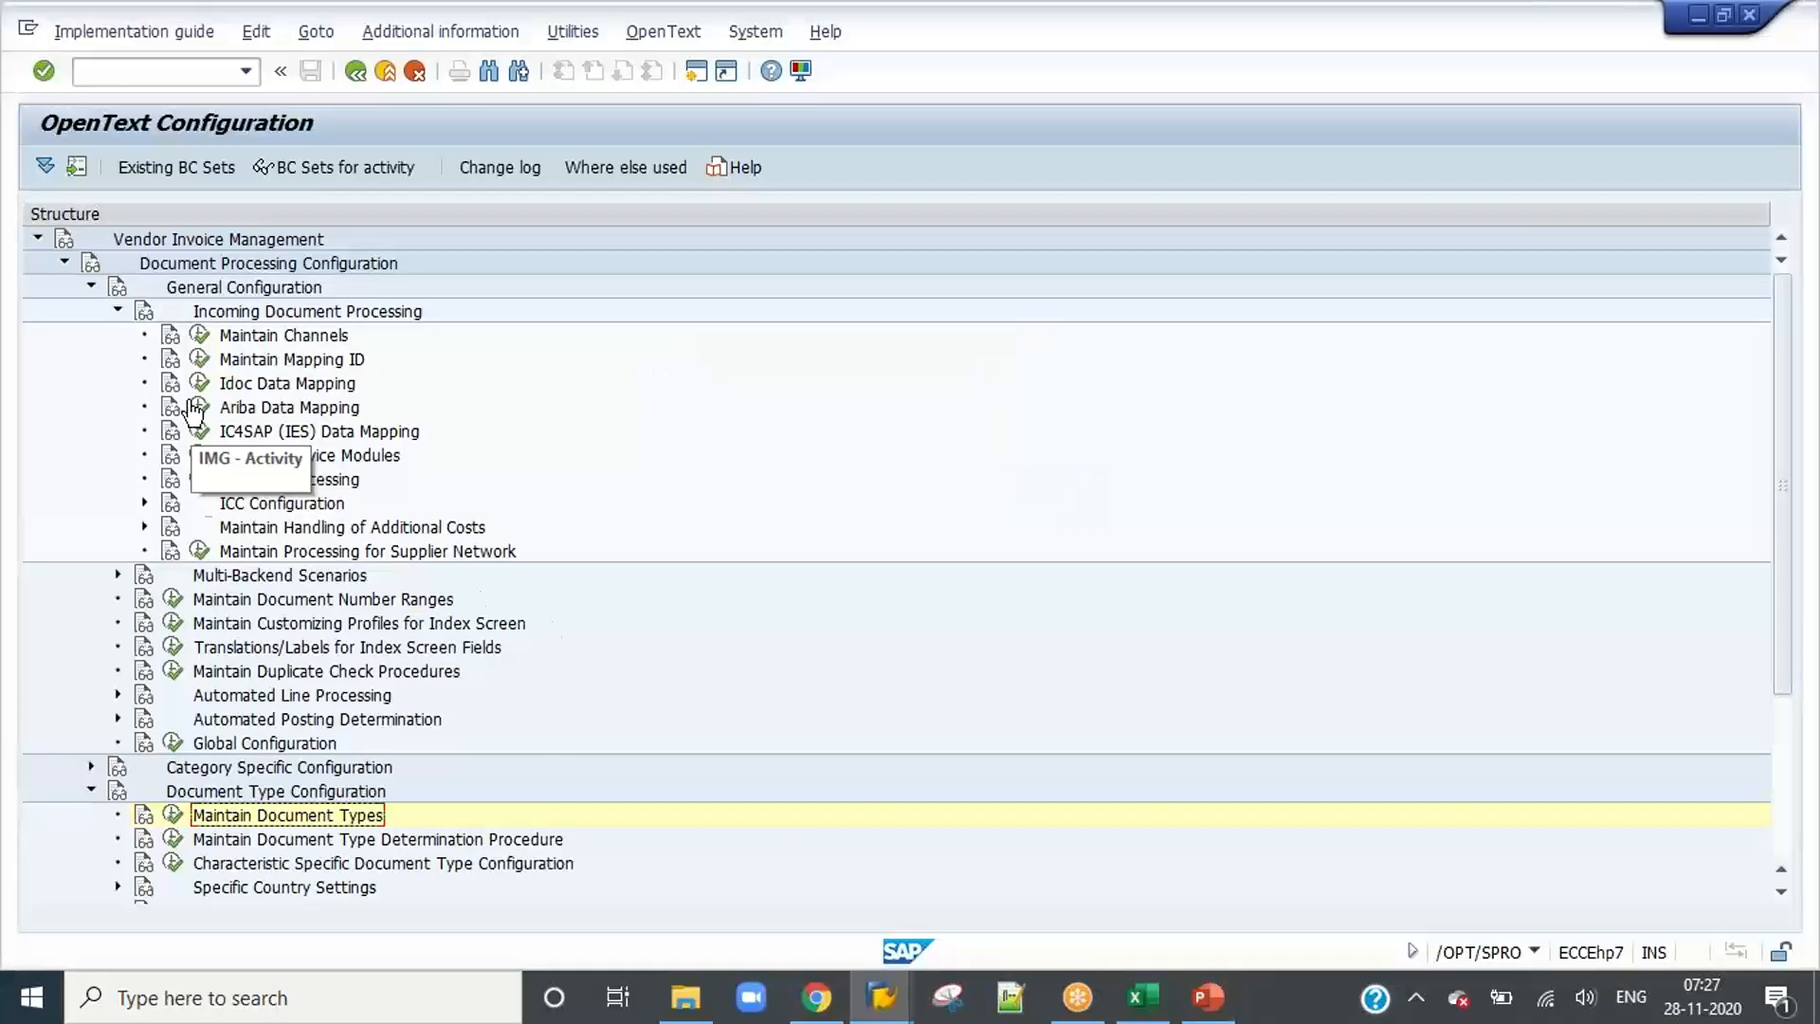
{"action": "left_click", "coordinate": [204, 364]}
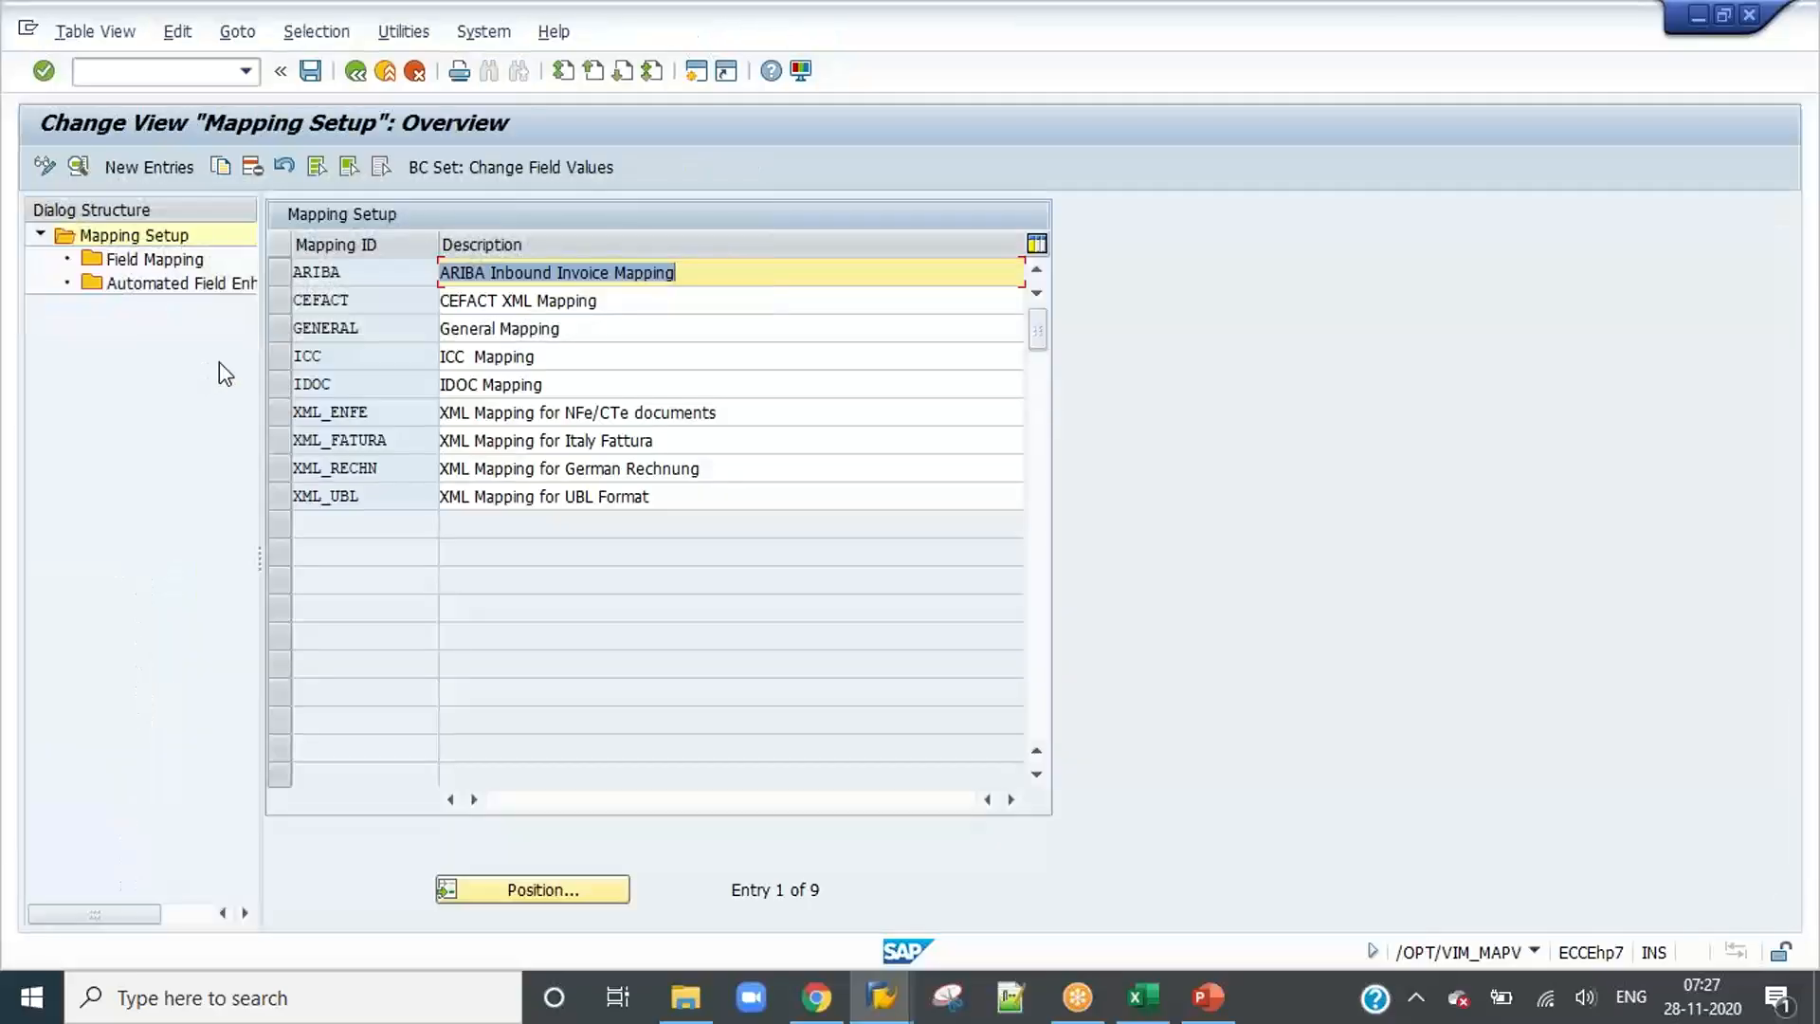
{"action": "left_click", "coordinate": [286, 361]}
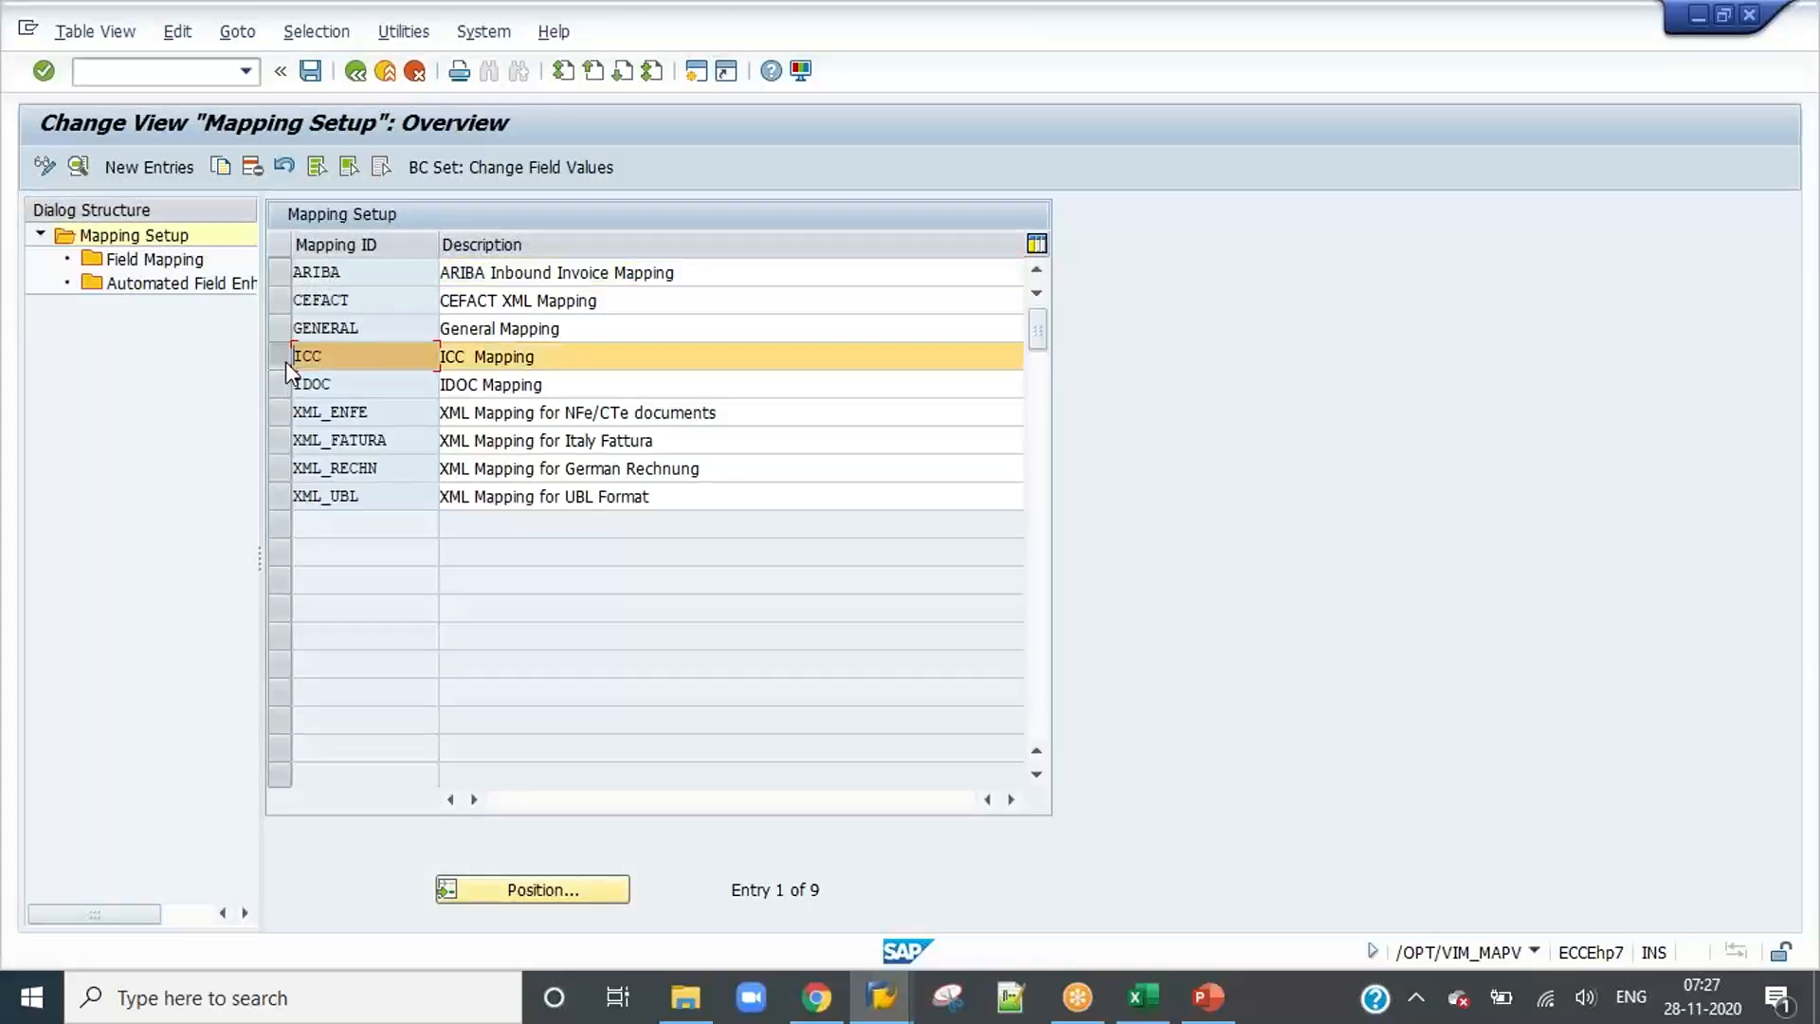
{"action": "double_click", "coordinate": [152, 259]}
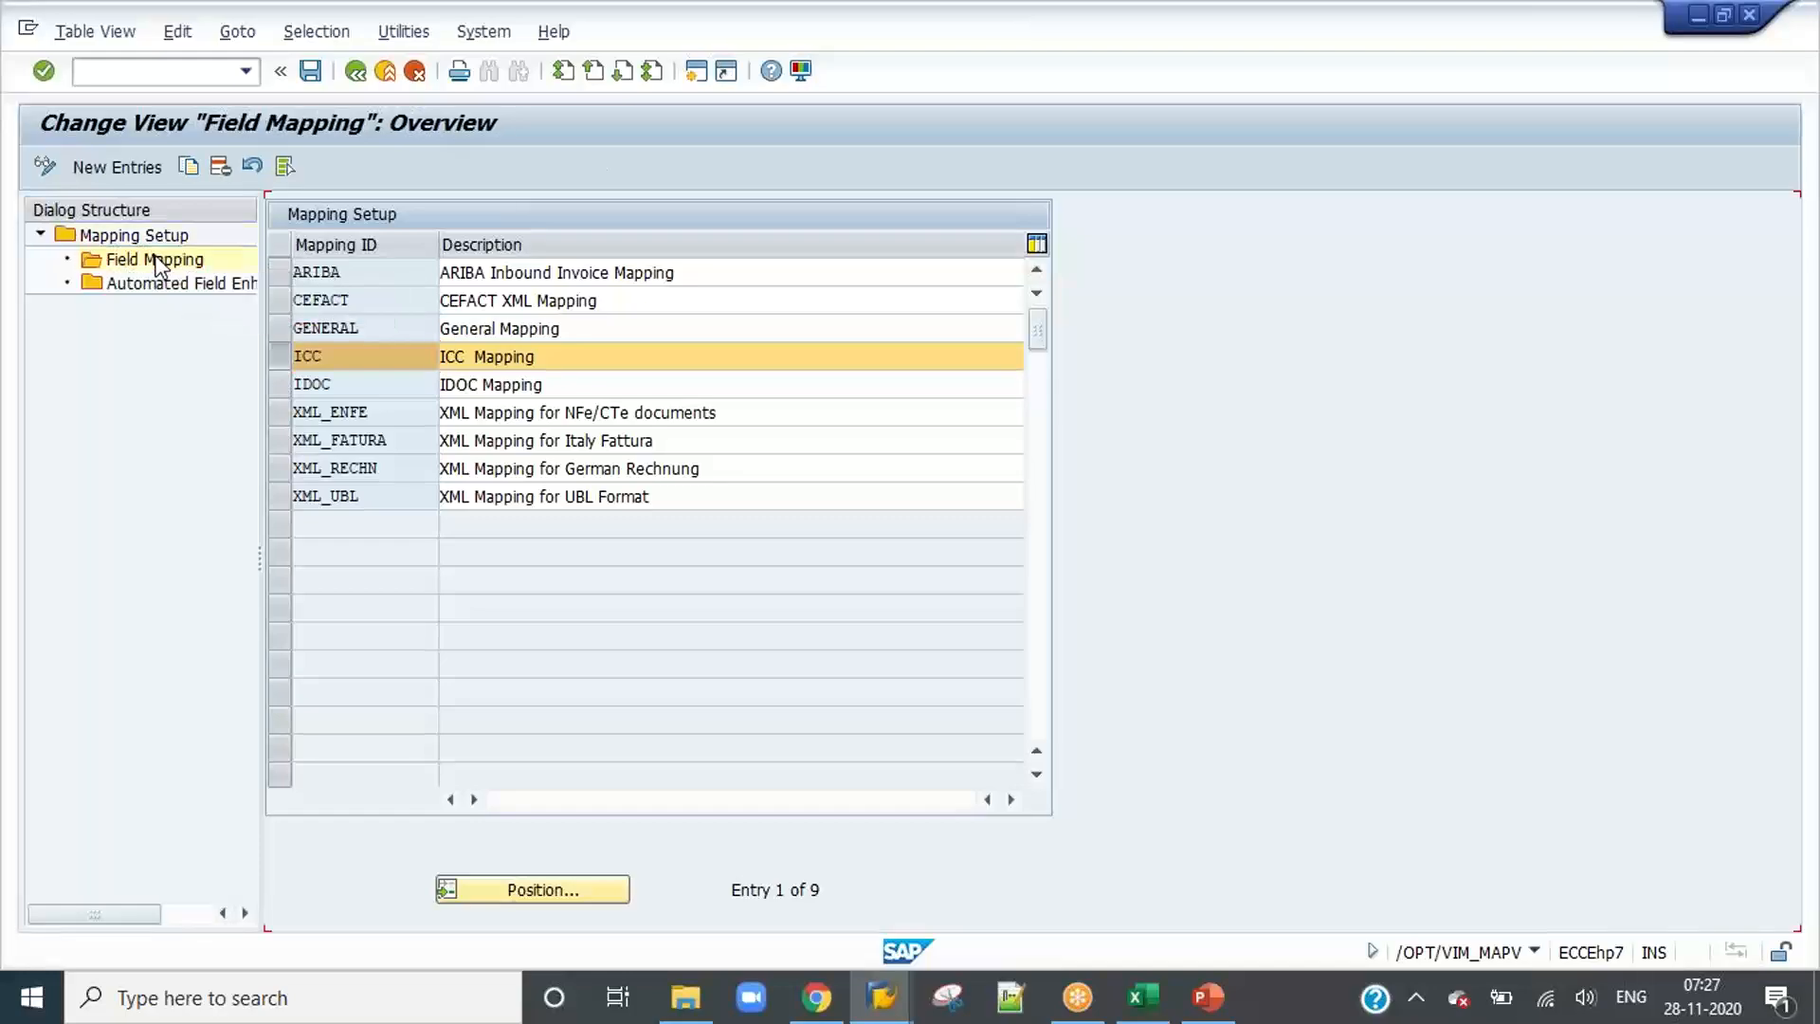
Step: Delete the ZOs_num field entry from the ICC field mapping, save the change and return to the mapping setup
{"action": "scroll", "coordinate": [464, 536], "scroll_direction": "down", "scroll_amount": 20}
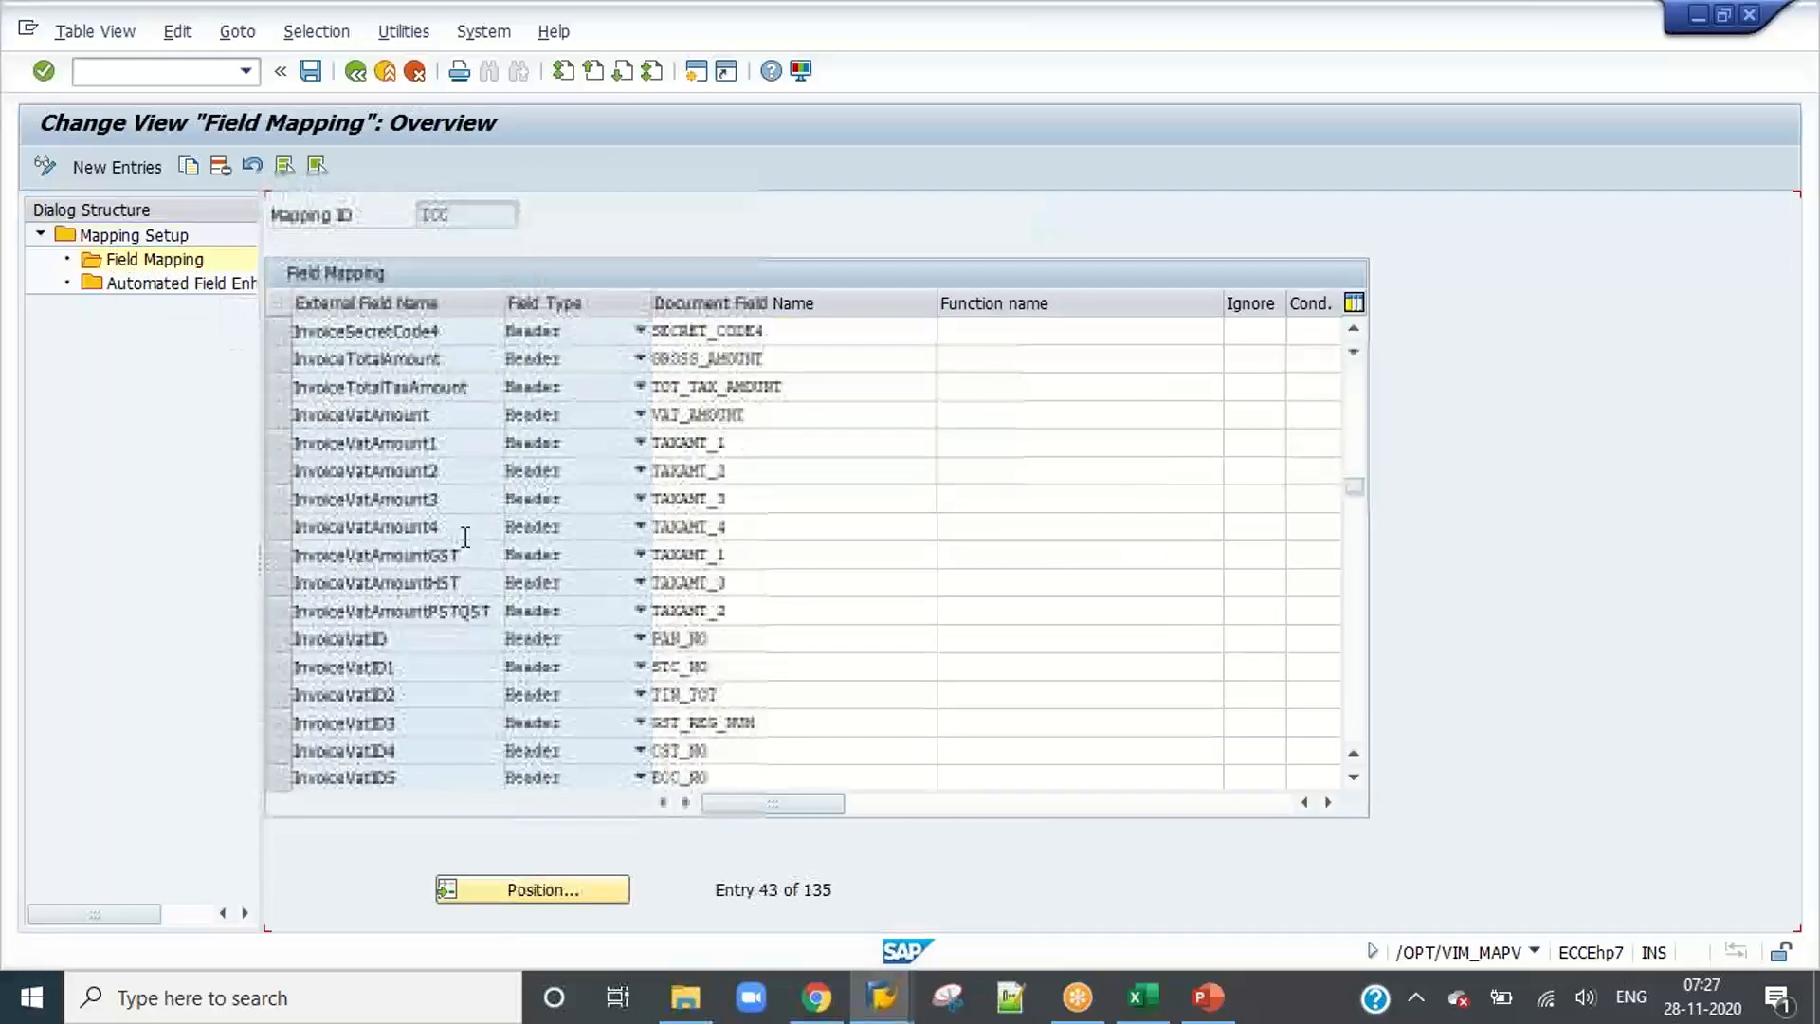
{"action": "scroll", "coordinate": [466, 536], "scroll_direction": "down", "scroll_amount": 17}
{"action": "scroll", "coordinate": [465, 536], "scroll_direction": "up", "scroll_amount": 5}
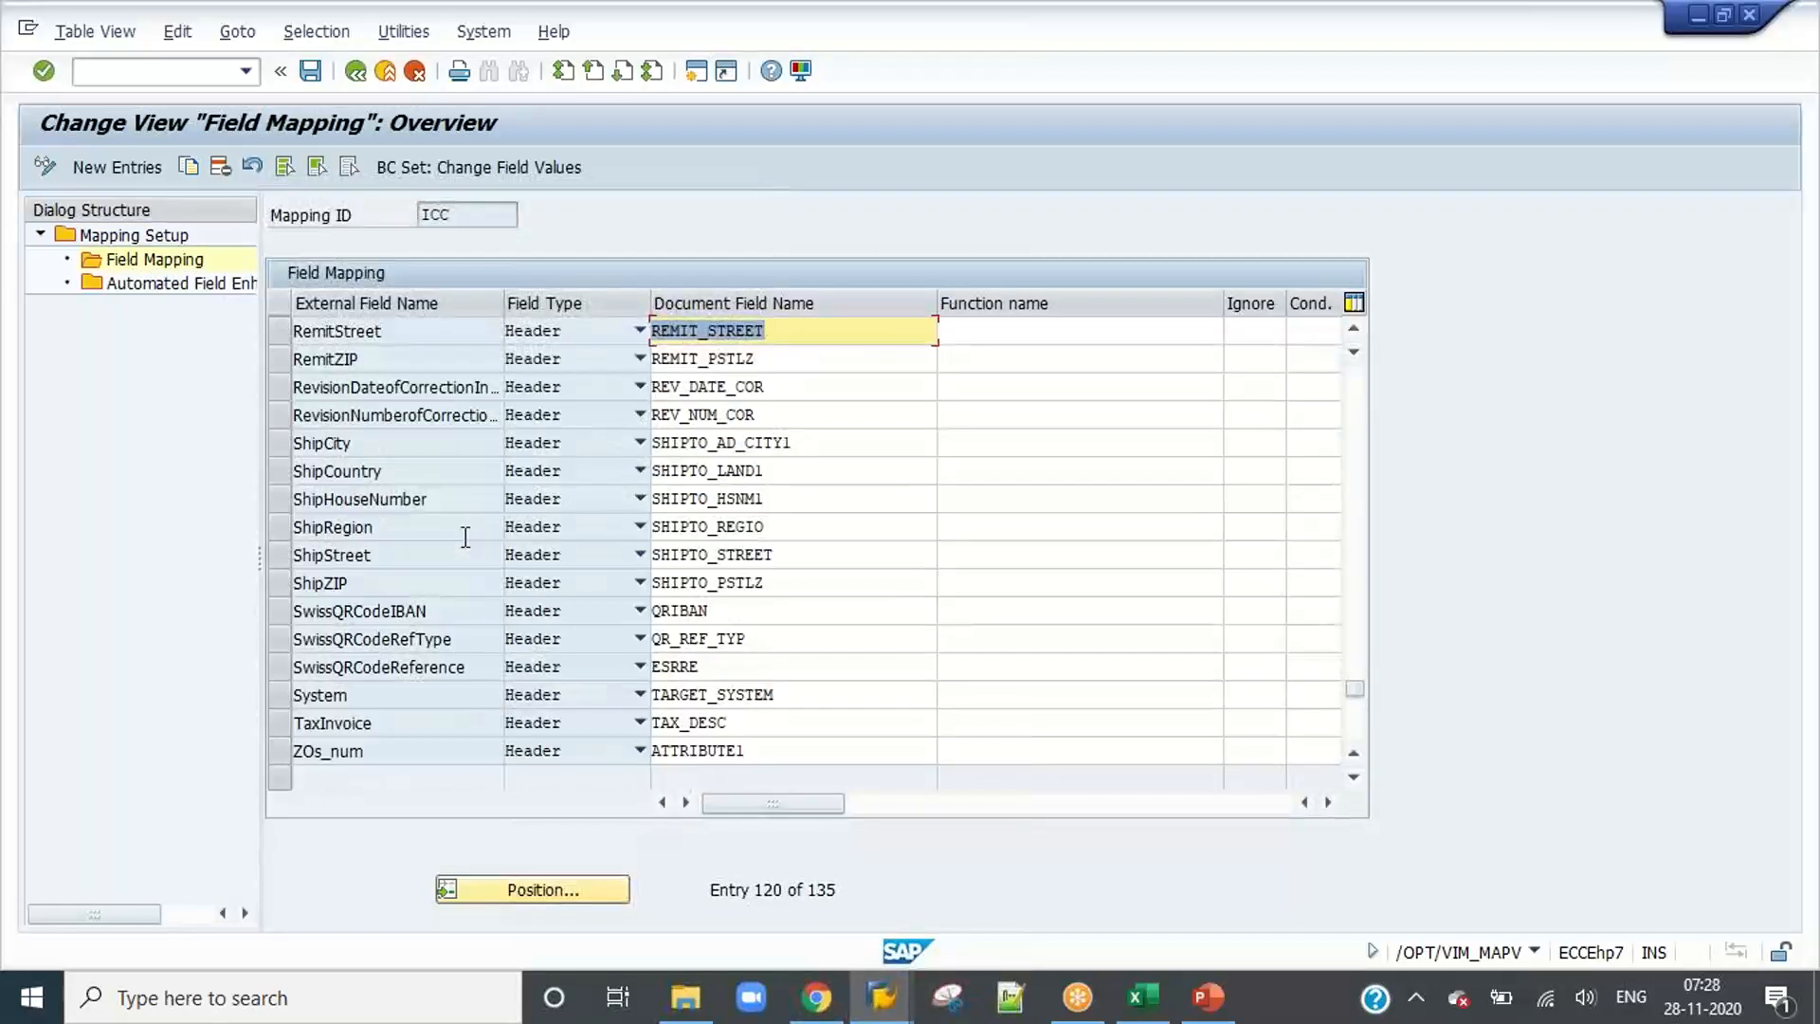
{"action": "scroll", "coordinate": [465, 536], "scroll_direction": "down", "scroll_amount": 2}
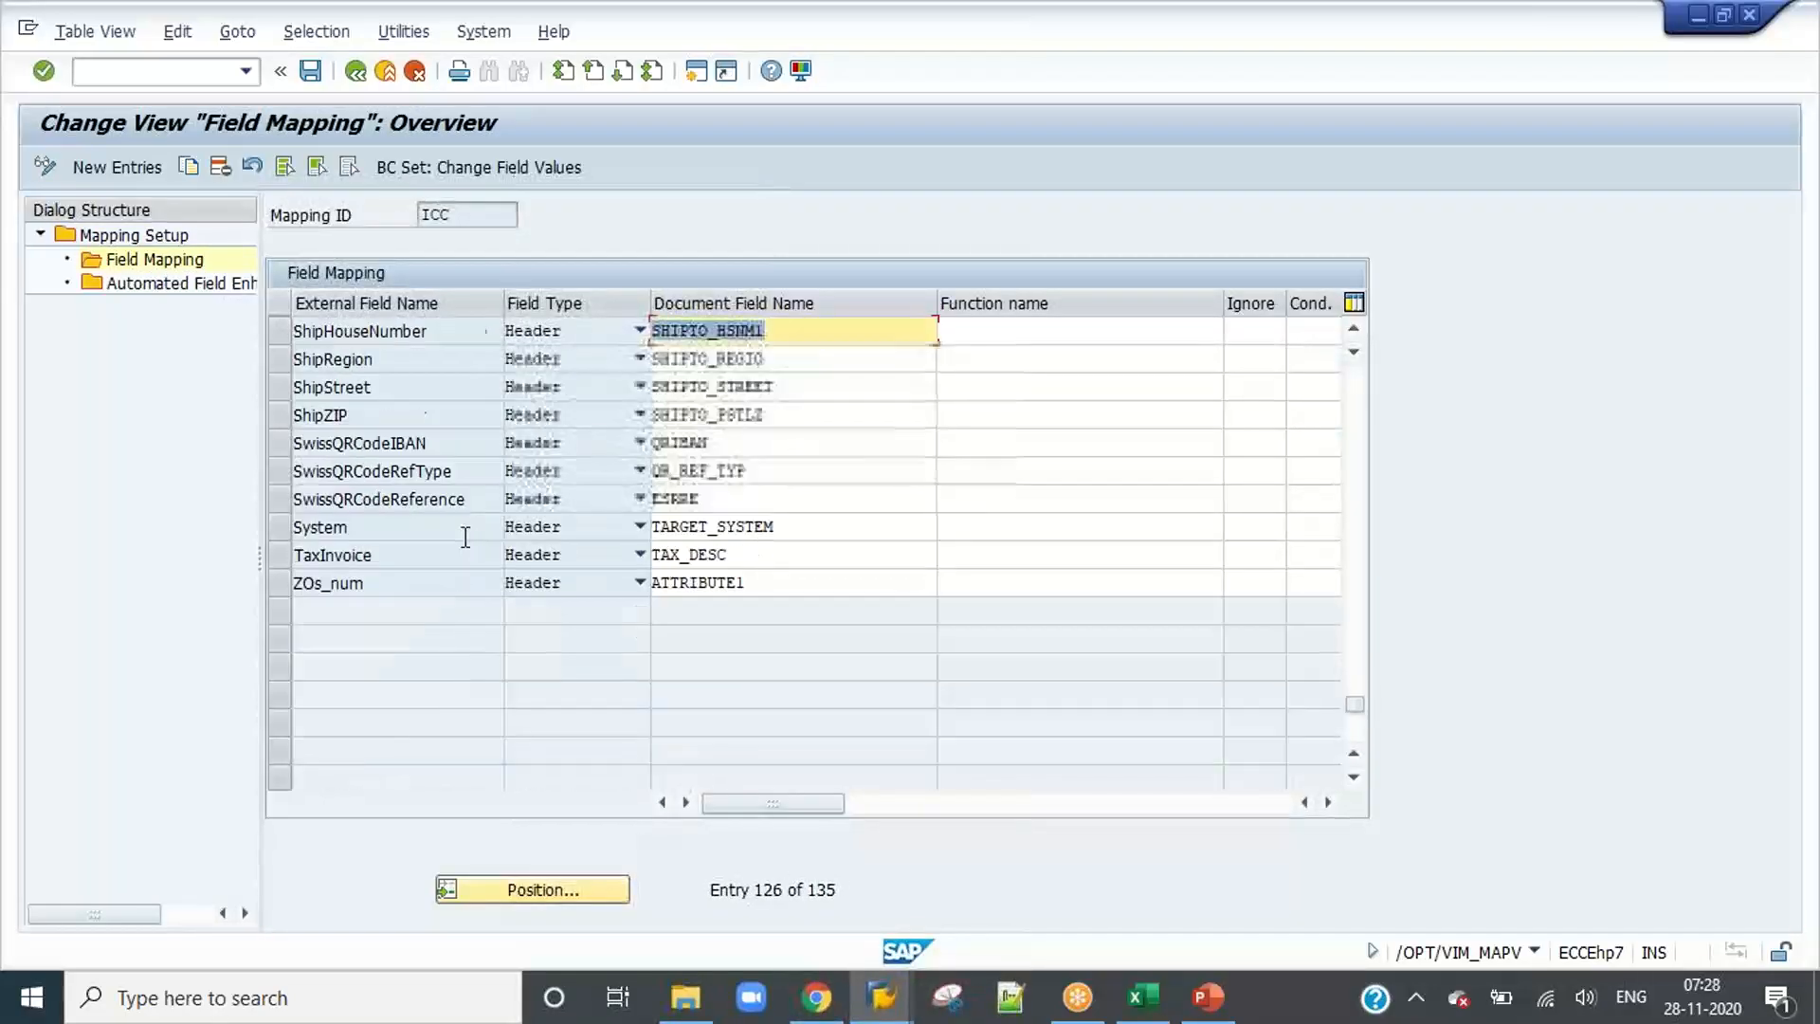
{"action": "left_click", "coordinate": [278, 581]}
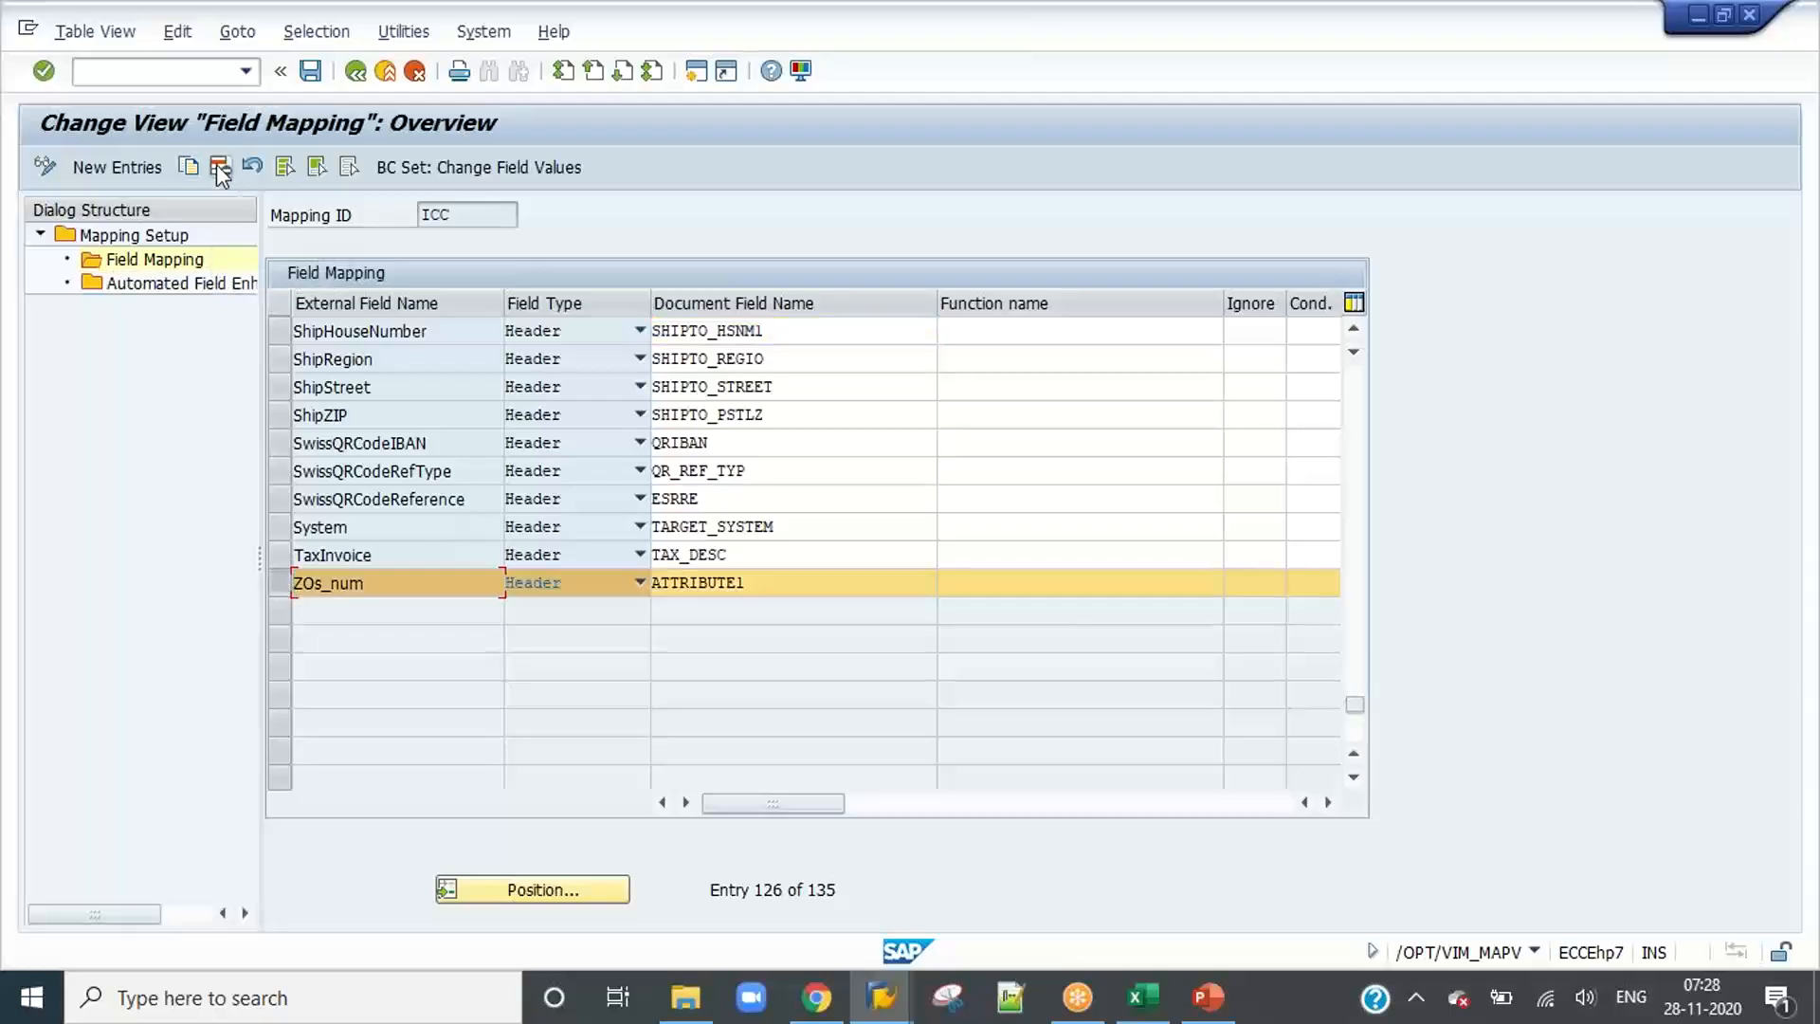
{"action": "left_click", "coordinate": [221, 169]}
{"action": "scroll", "coordinate": [455, 507], "scroll_direction": "down", "scroll_amount": 8}
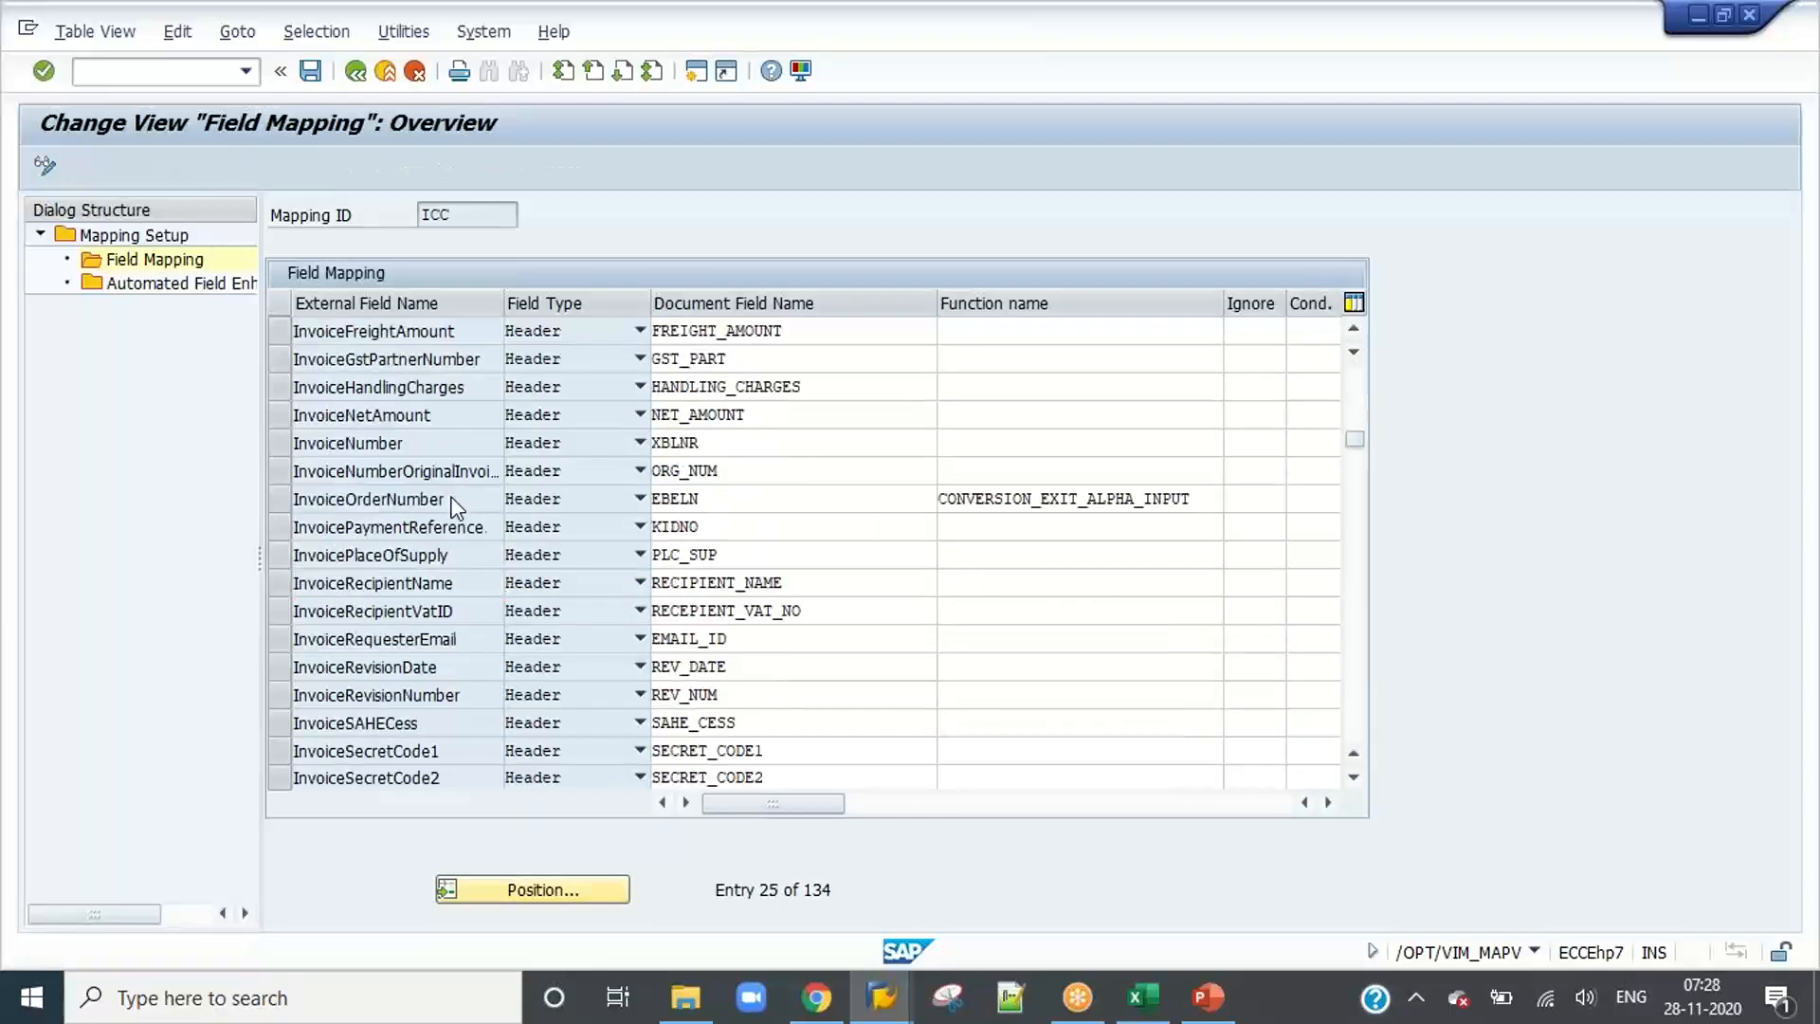
{"action": "scroll", "coordinate": [455, 507], "scroll_direction": "down", "scroll_amount": 20}
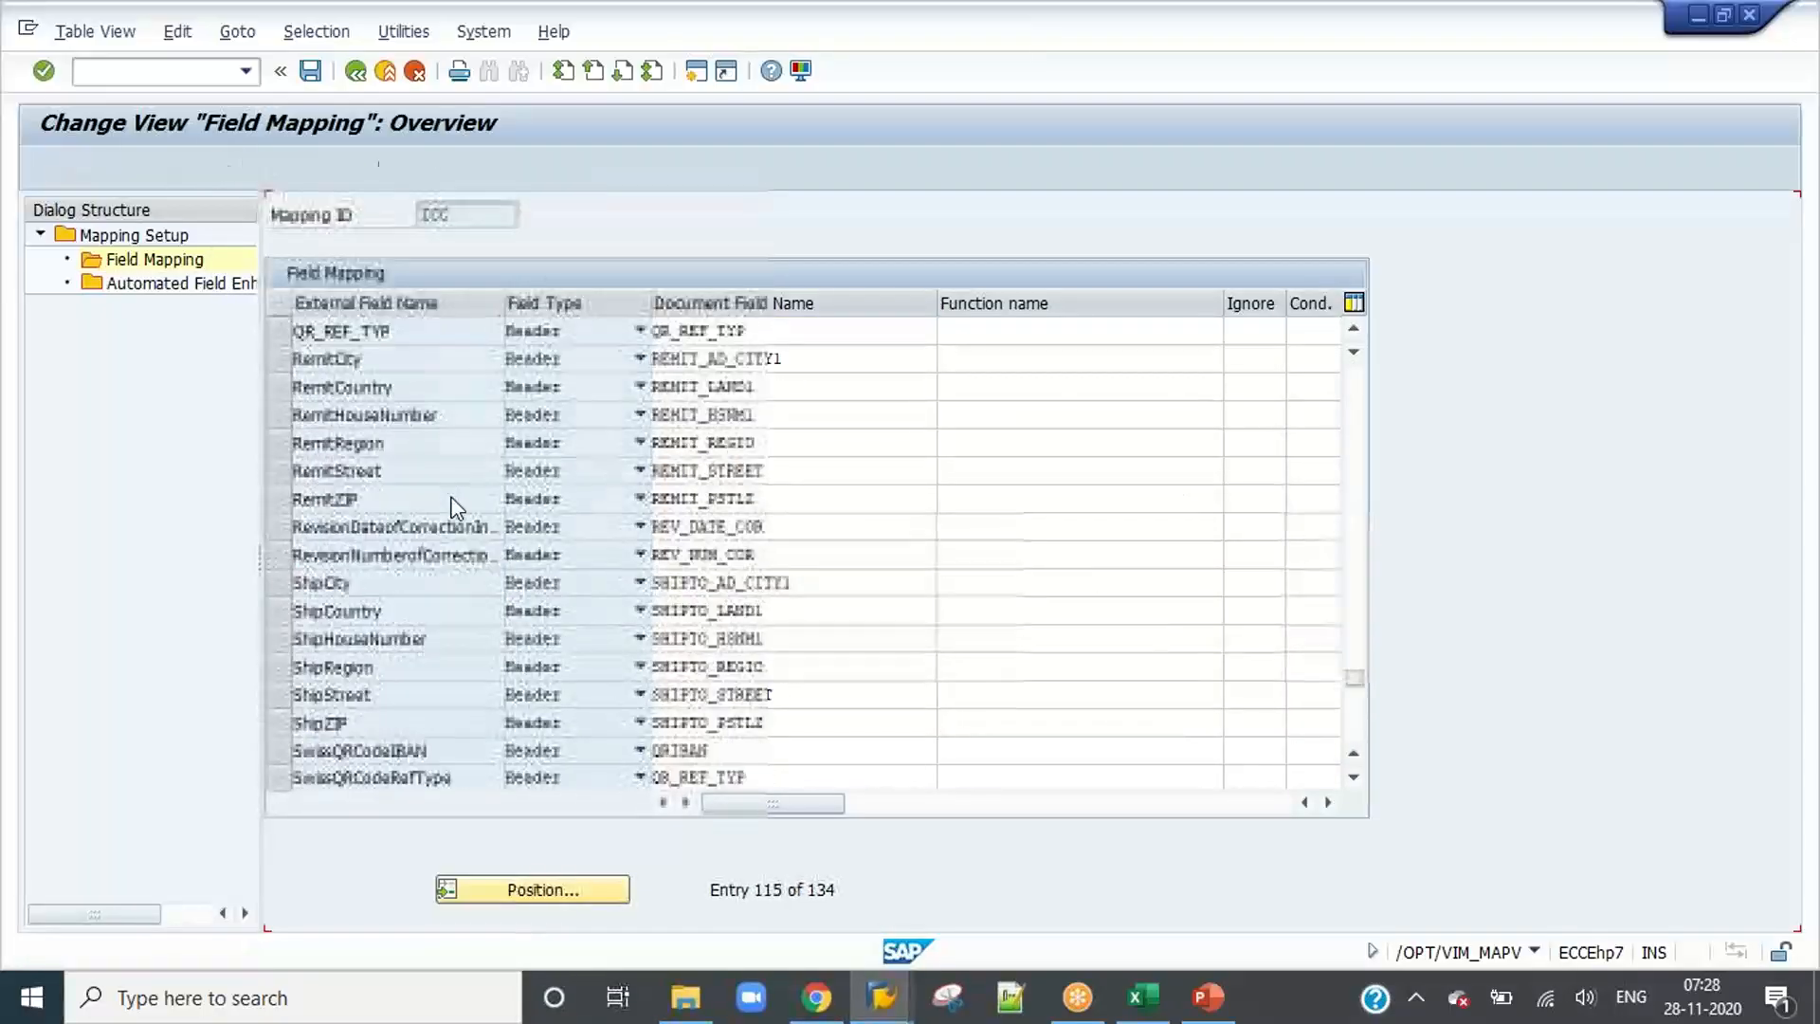
{"action": "scroll", "coordinate": [455, 507], "scroll_direction": "down", "scroll_amount": 7}
{"action": "scroll", "coordinate": [453, 505], "scroll_direction": "up", "scroll_amount": 8}
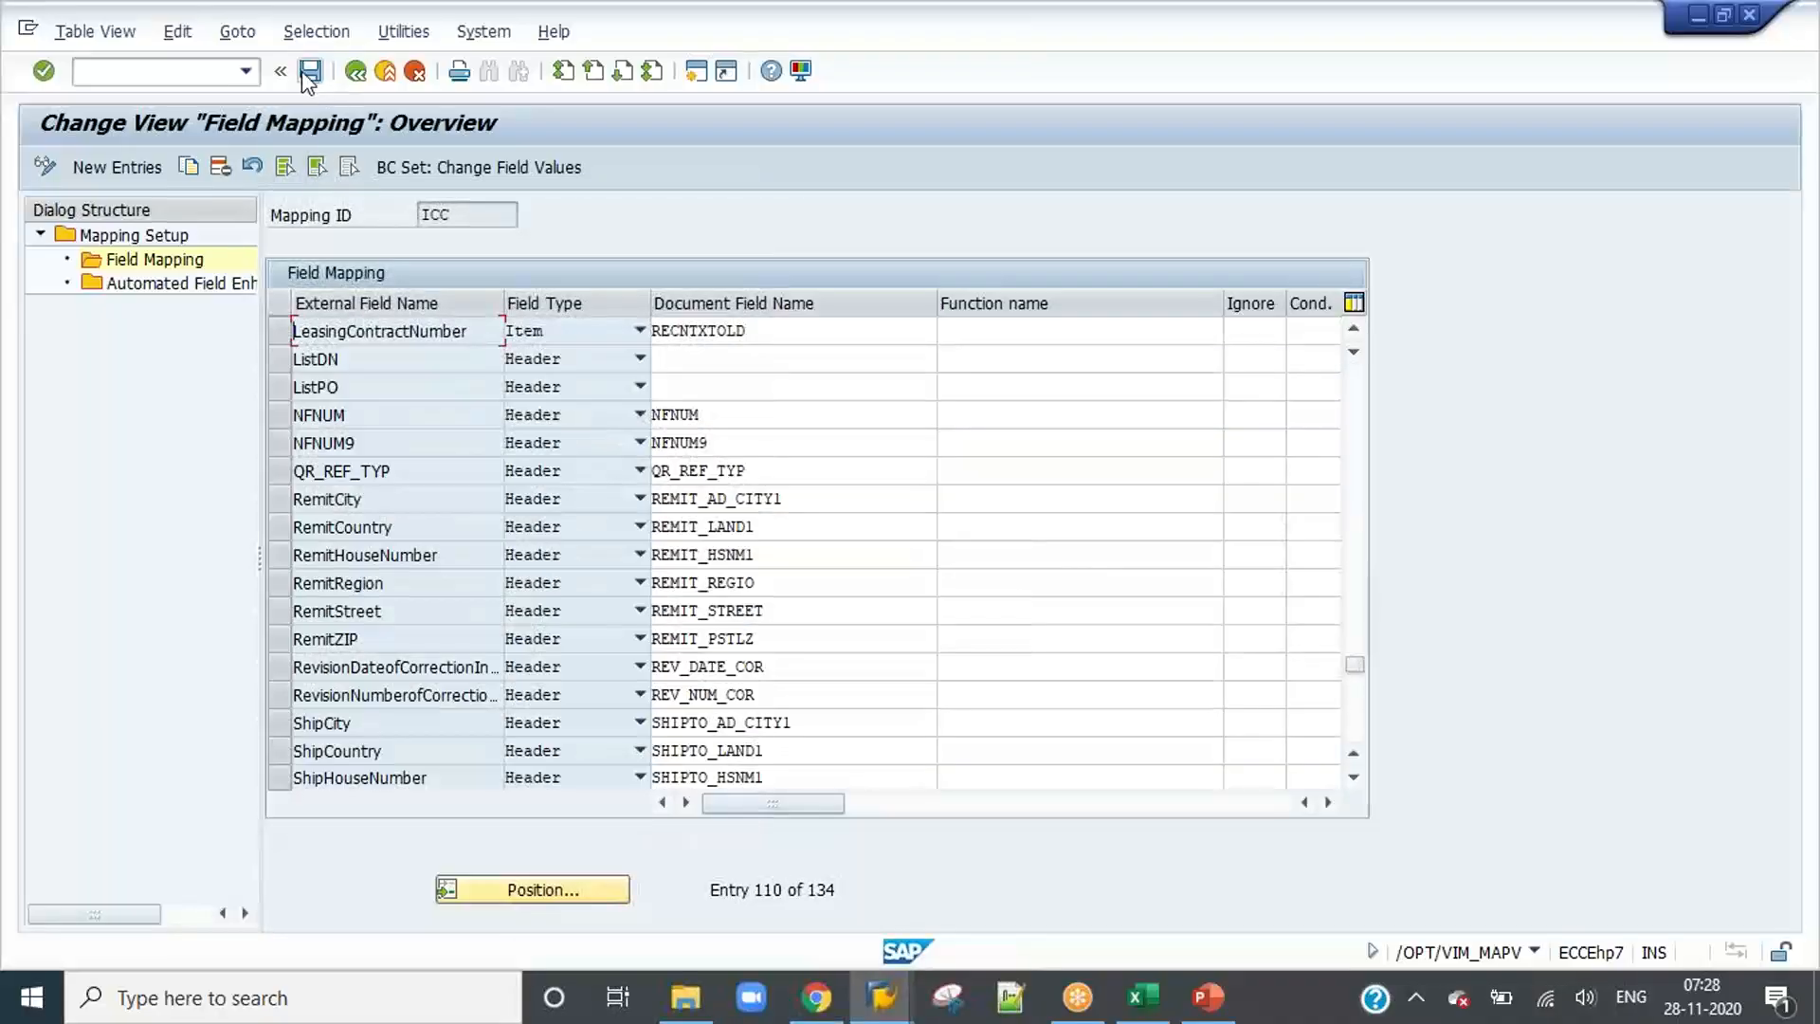
{"action": "left_click", "coordinate": [309, 73]}
{"action": "left_click", "coordinate": [392, 453]}
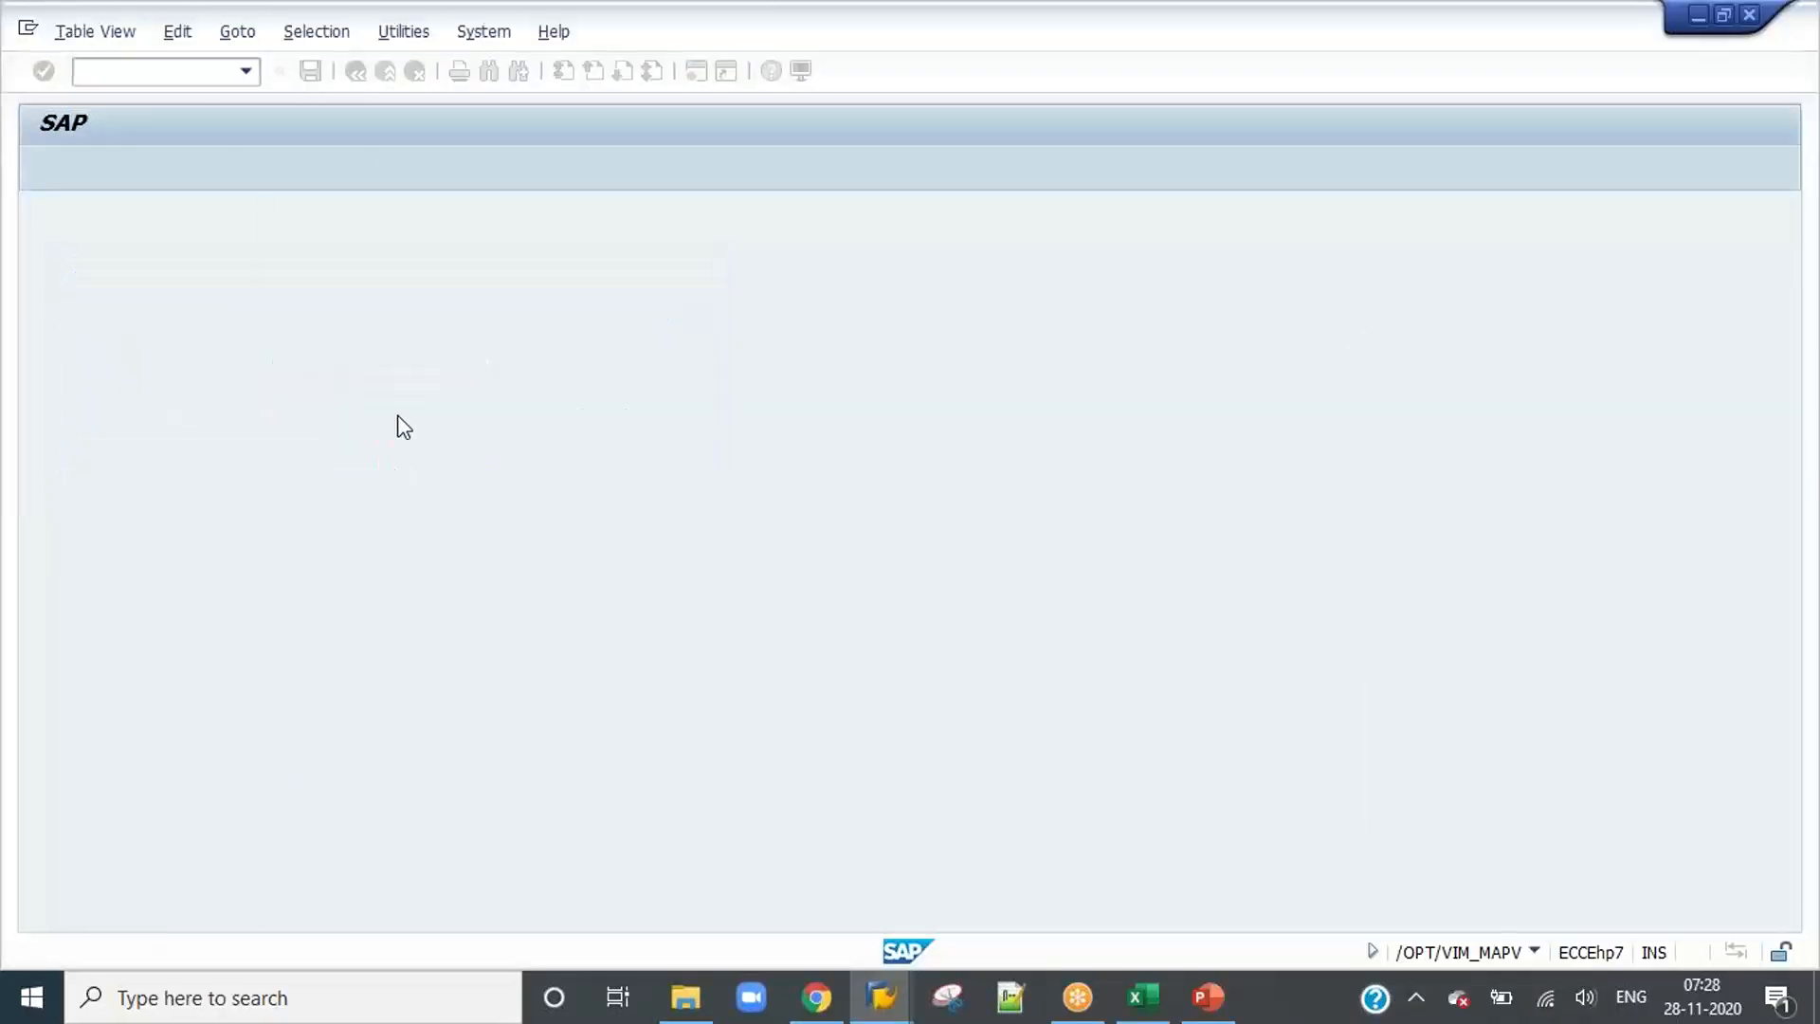
{"action": "left_click", "coordinate": [355, 71]}
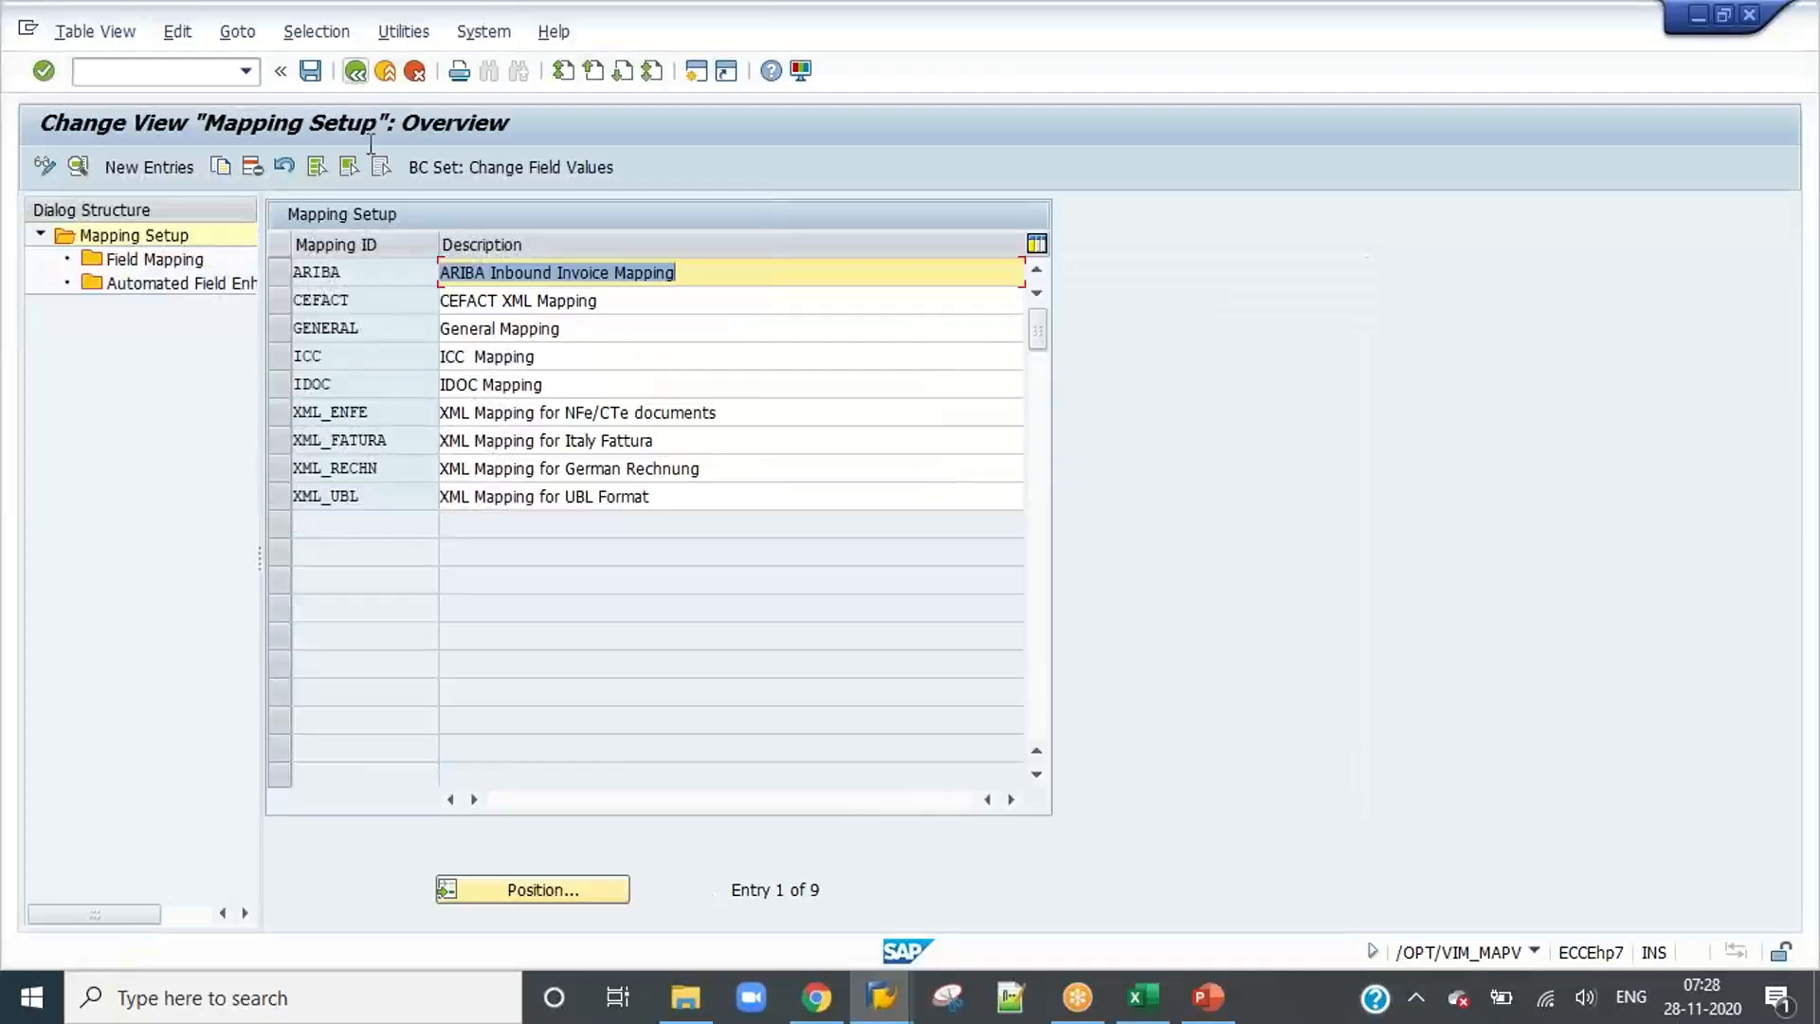
Step: Reopen the ICC field mapping and examine how external fields such as RemitHouseNumber map to document fields
{"action": "left_click", "coordinate": [278, 356]}
{"action": "double_click", "coordinate": [154, 259]}
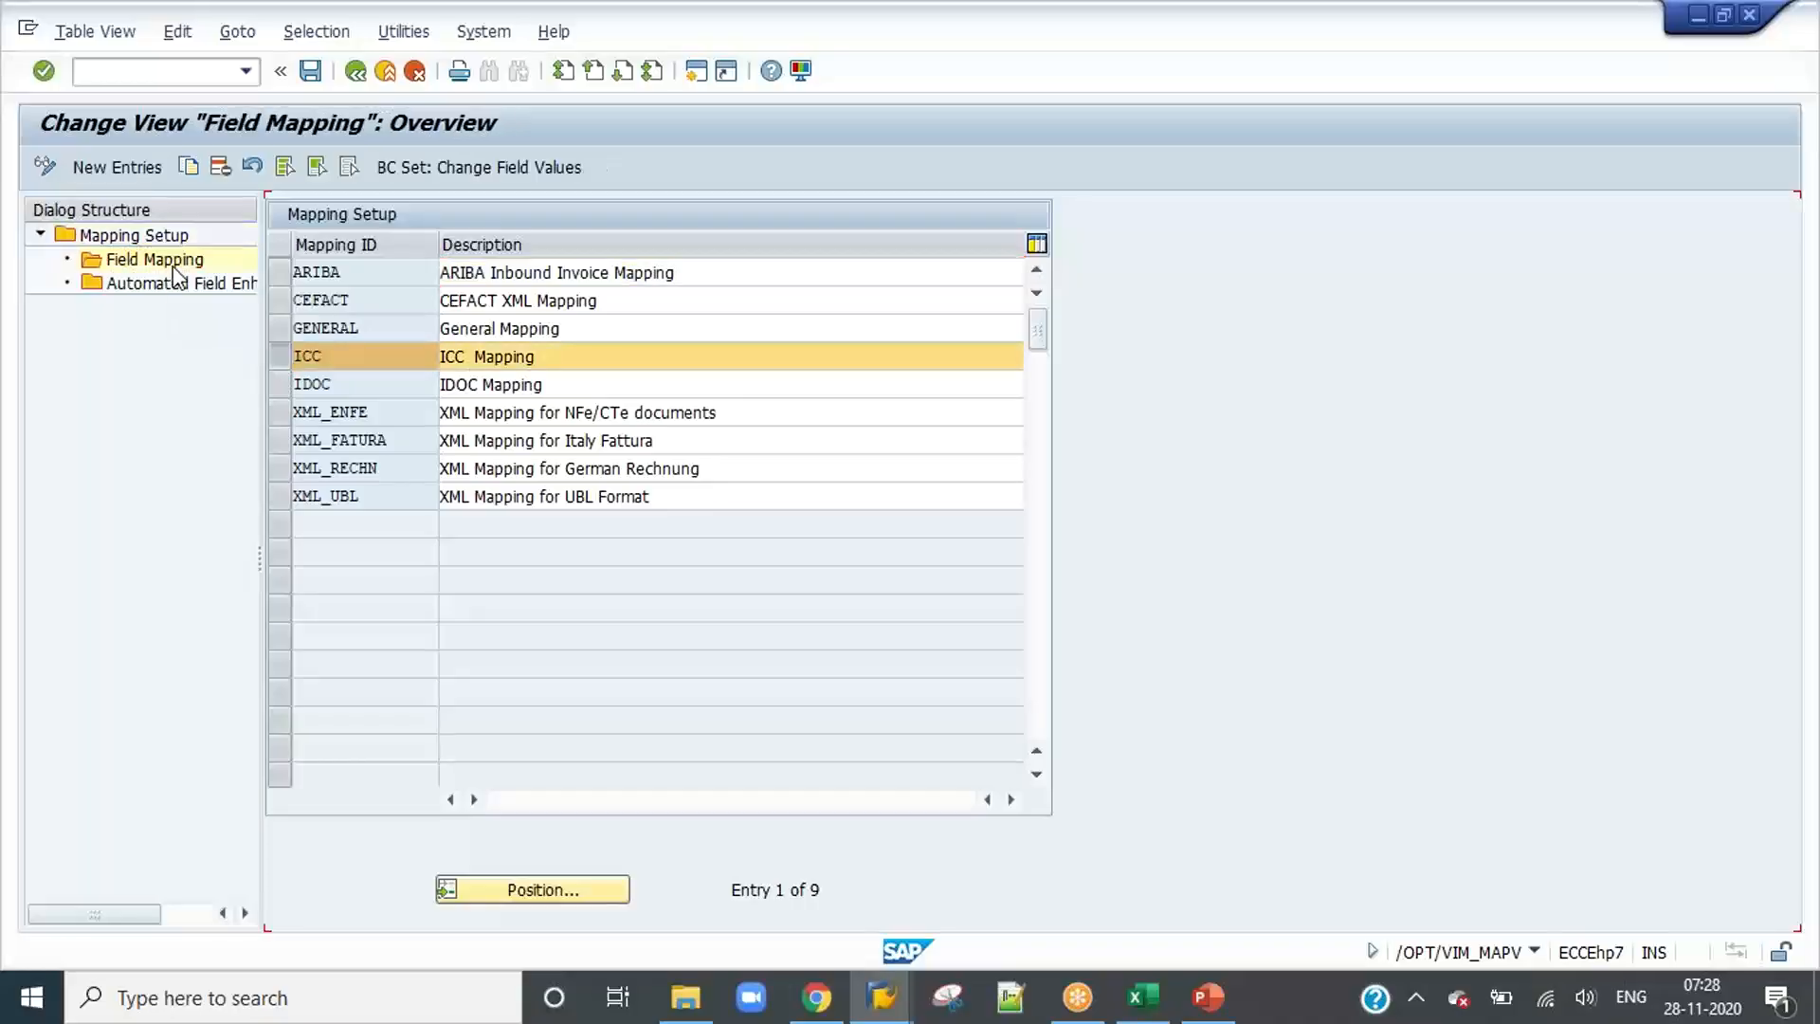
{"action": "left_click_drag", "start_coordinate": [477, 339], "coordinate": [276, 341]}
{"action": "left_click", "coordinate": [807, 479]}
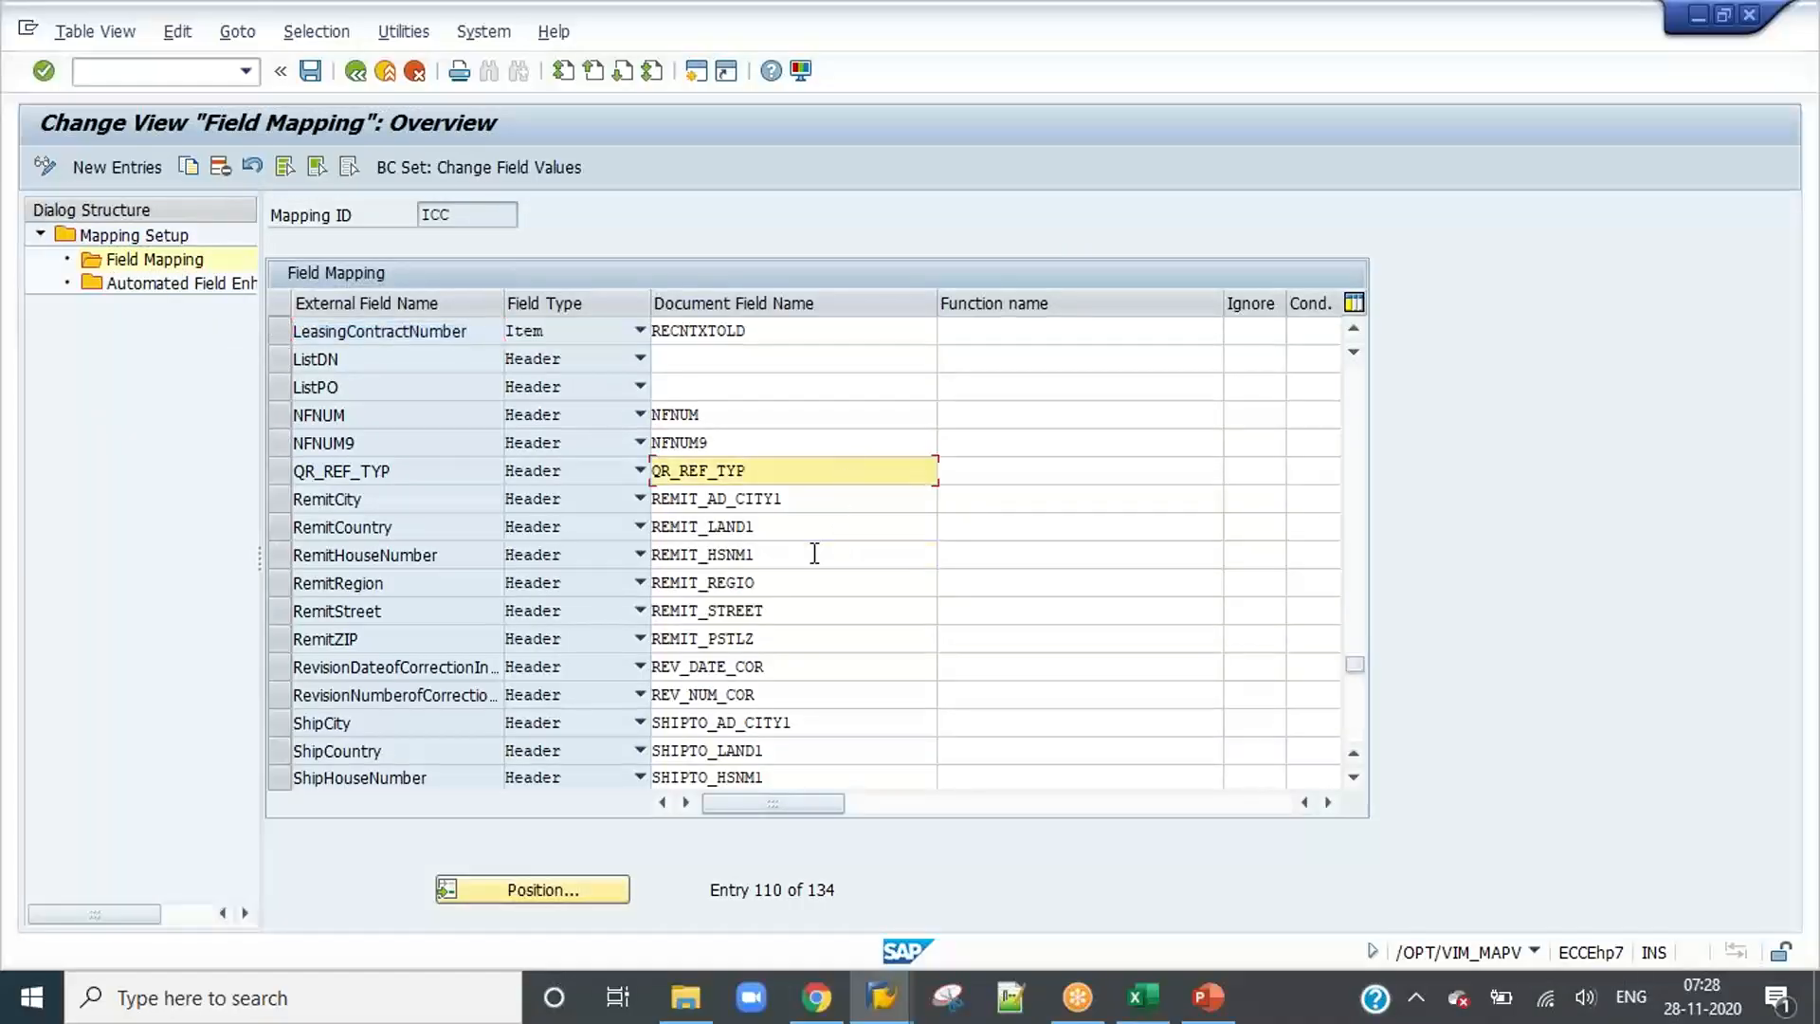
{"action": "left_click", "coordinate": [814, 554]}
{"action": "left_click", "coordinate": [371, 554]}
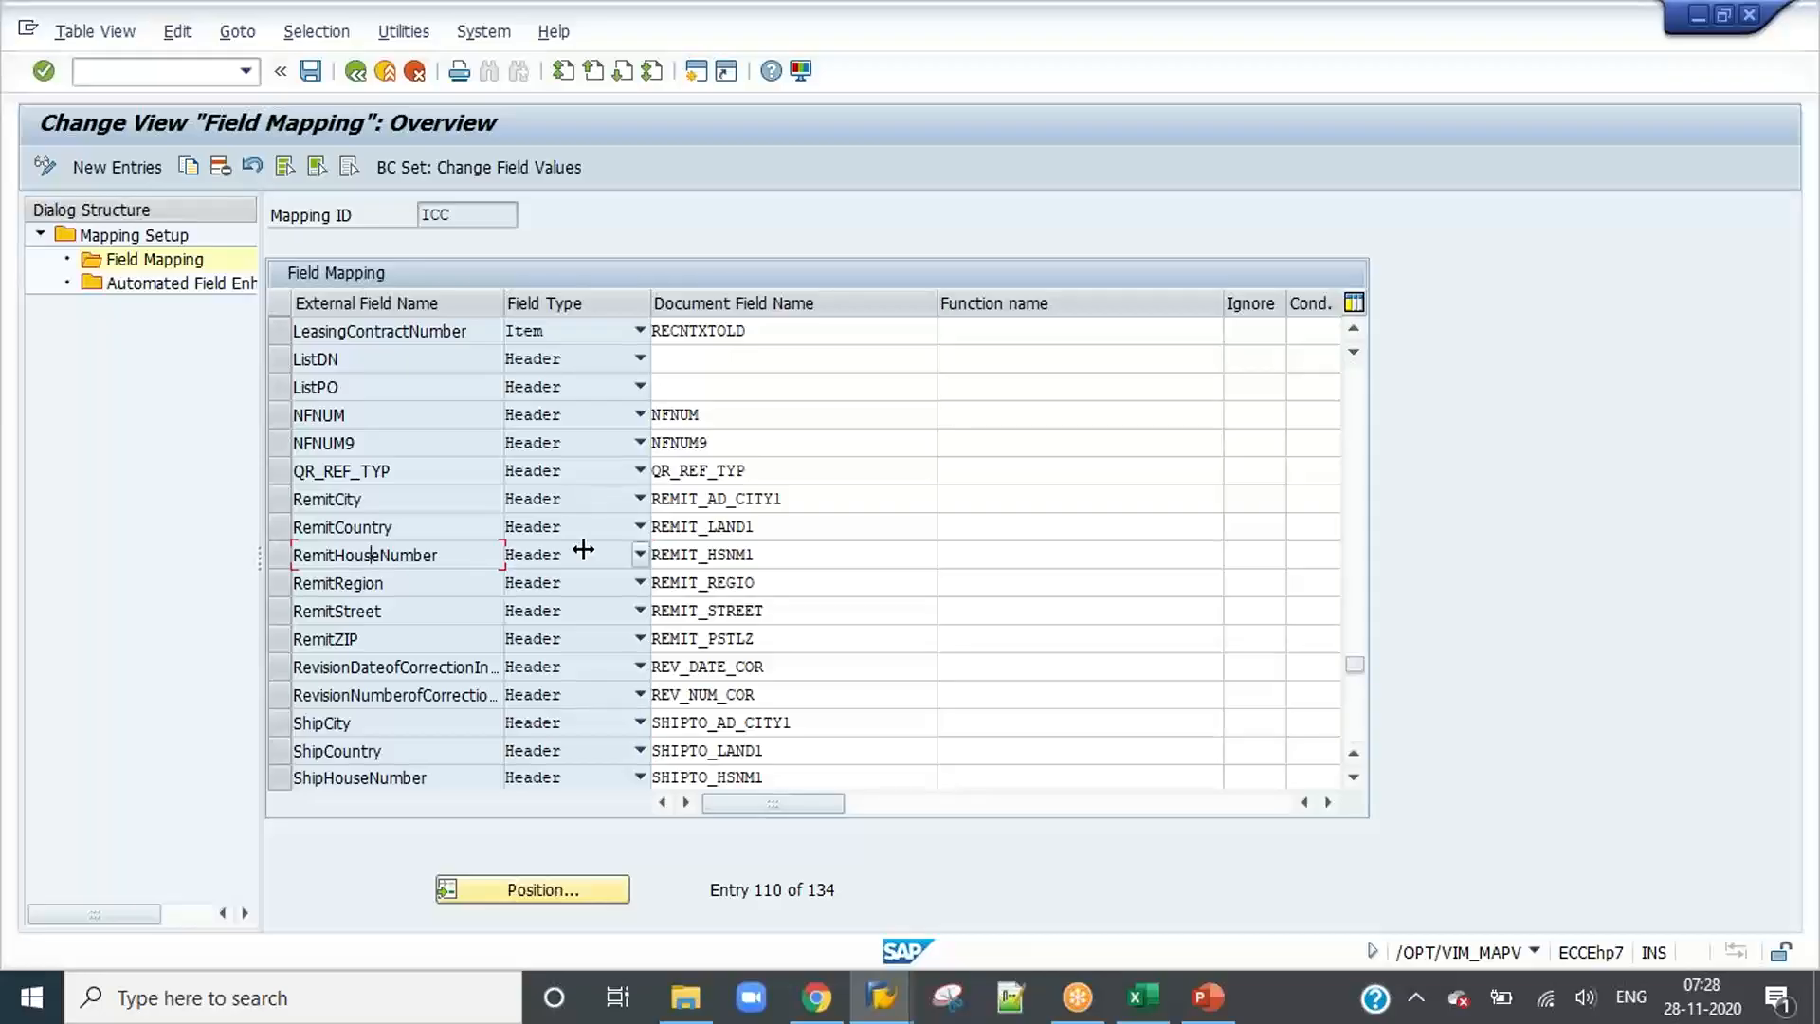
{"action": "left_click", "coordinate": [767, 553]}
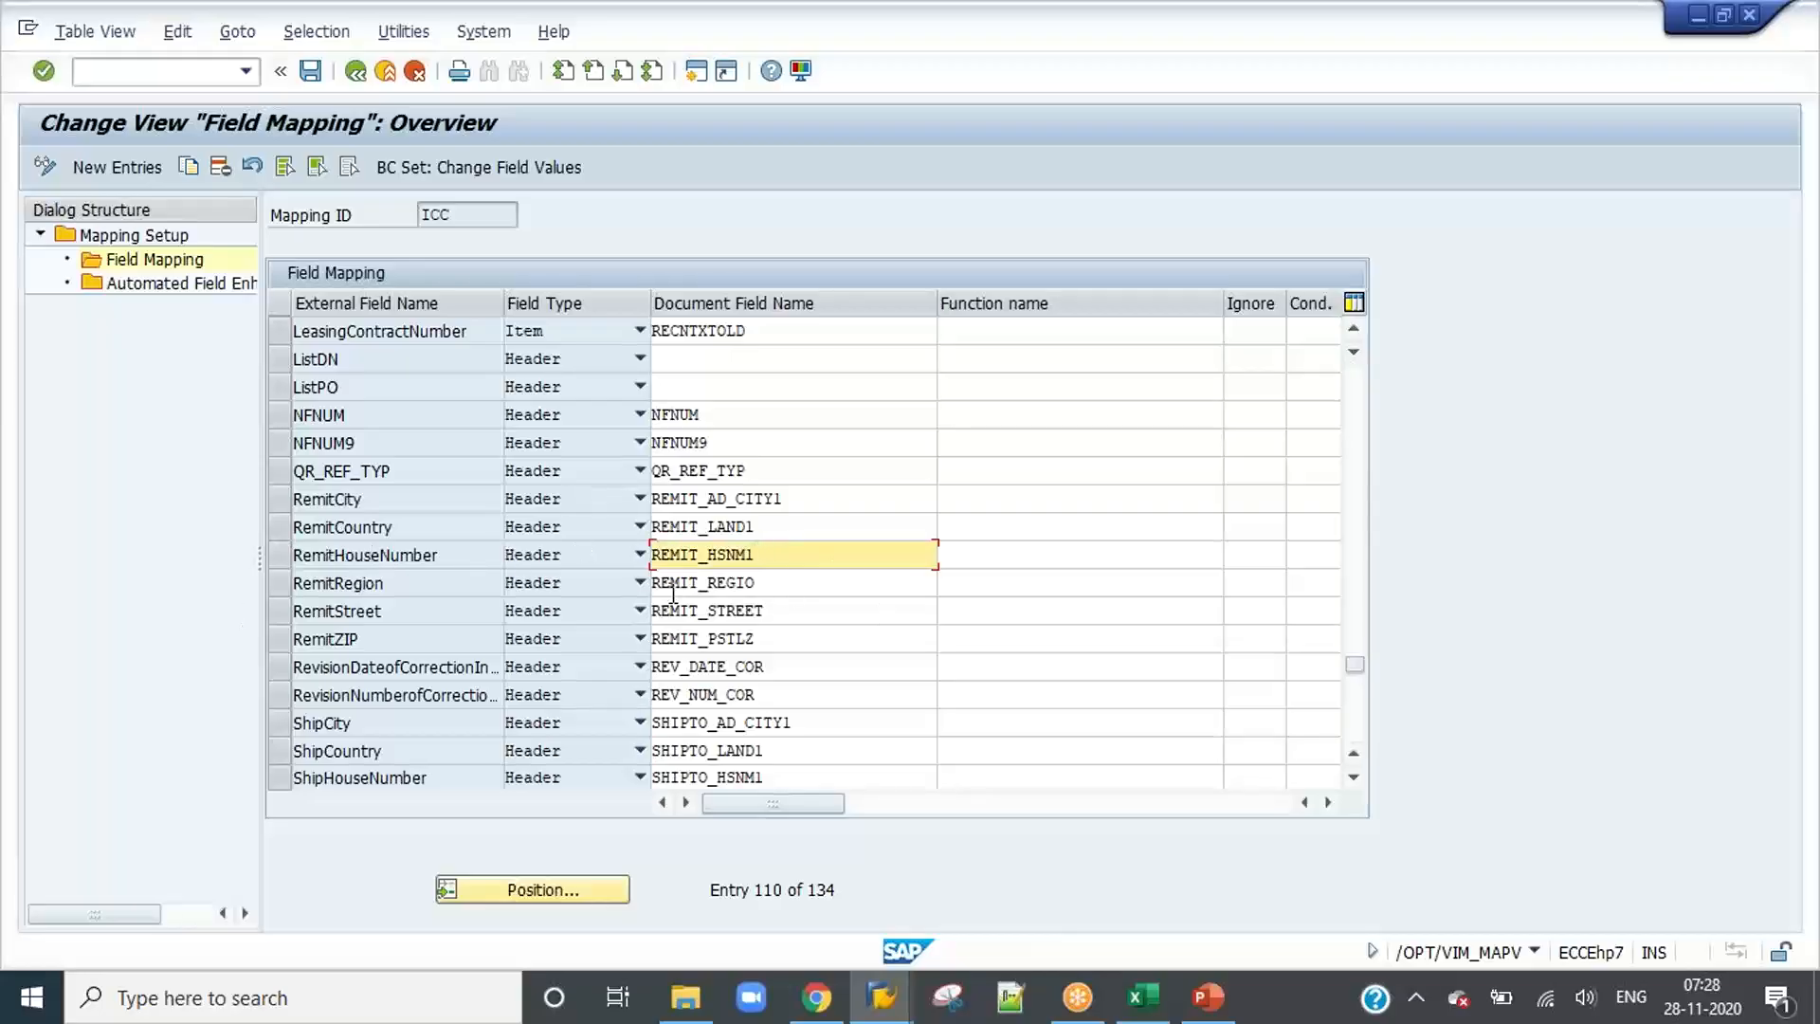
{"action": "scroll", "coordinate": [861, 626], "scroll_direction": "down", "scroll_amount": 8}
{"action": "scroll", "coordinate": [853, 622], "scroll_direction": "up", "scroll_amount": 6}
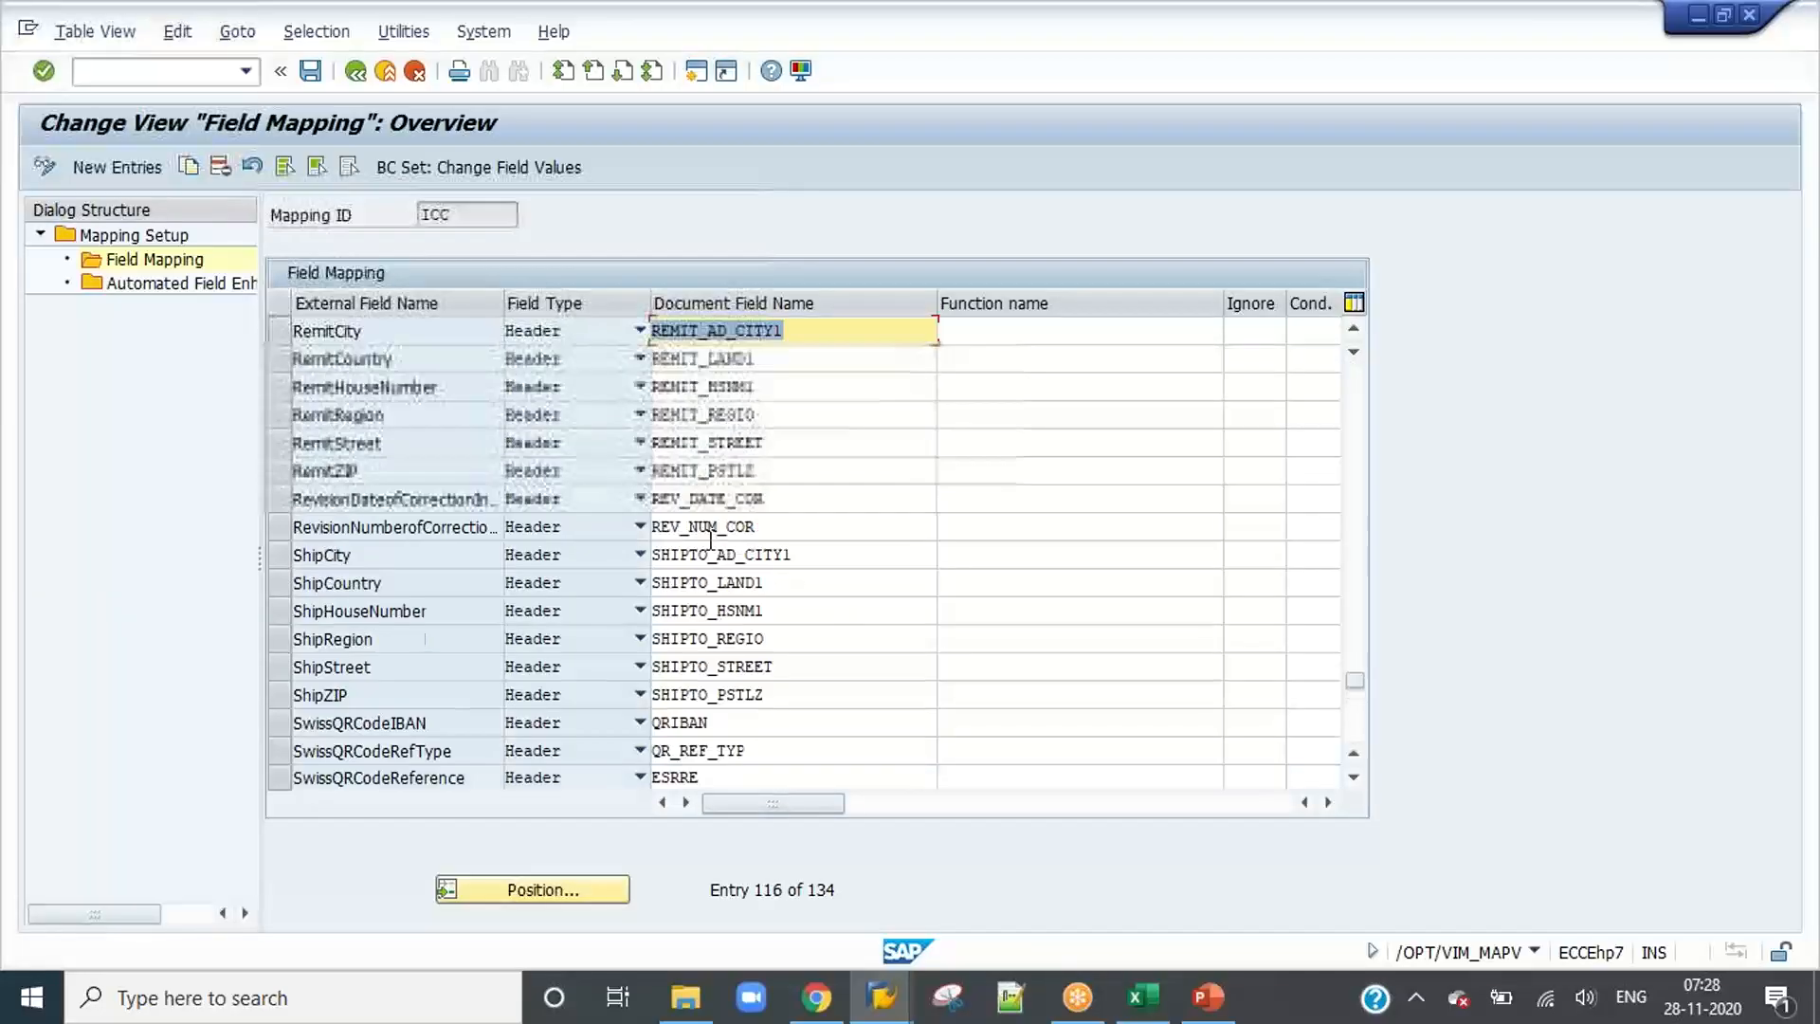
Step: Open Automated Field Enhancement for mapping ID ICC and examine its document fields and the function modules assigned to them
{"action": "left_click", "coordinate": [189, 282]}
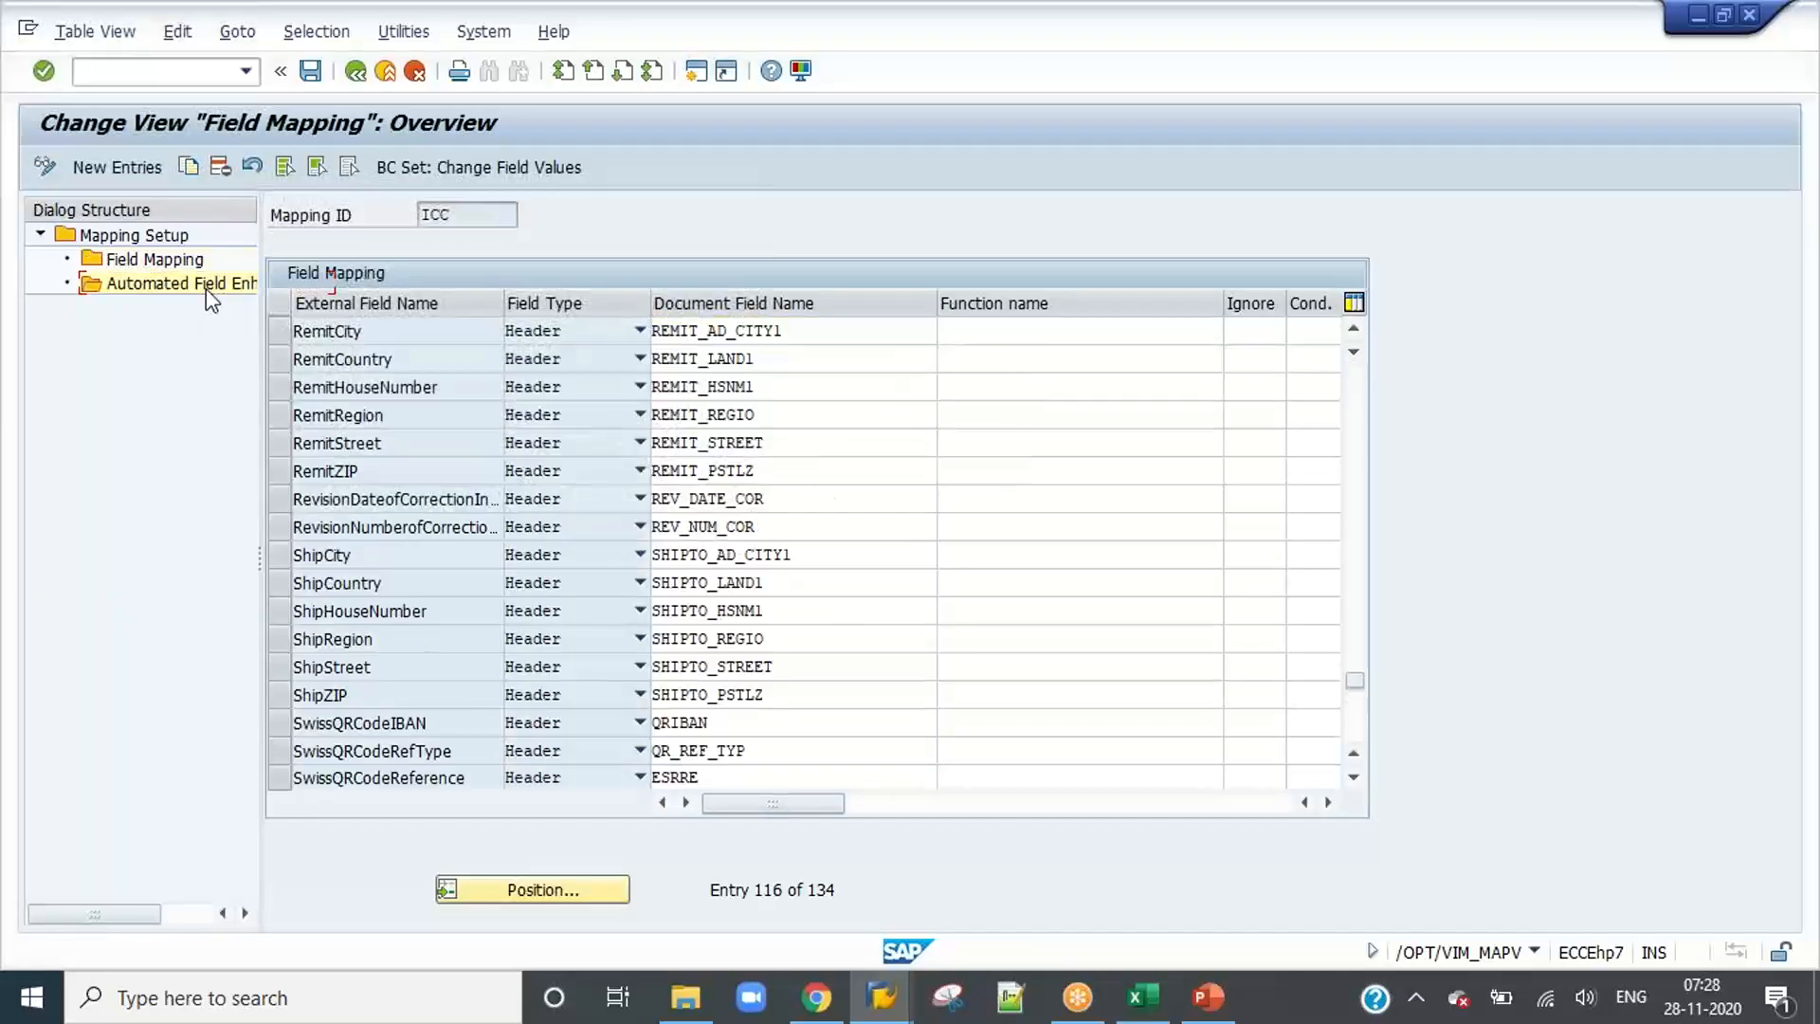
{"action": "left_click_drag", "start_coordinate": [1711, 394], "coordinate": [1435, 383]}
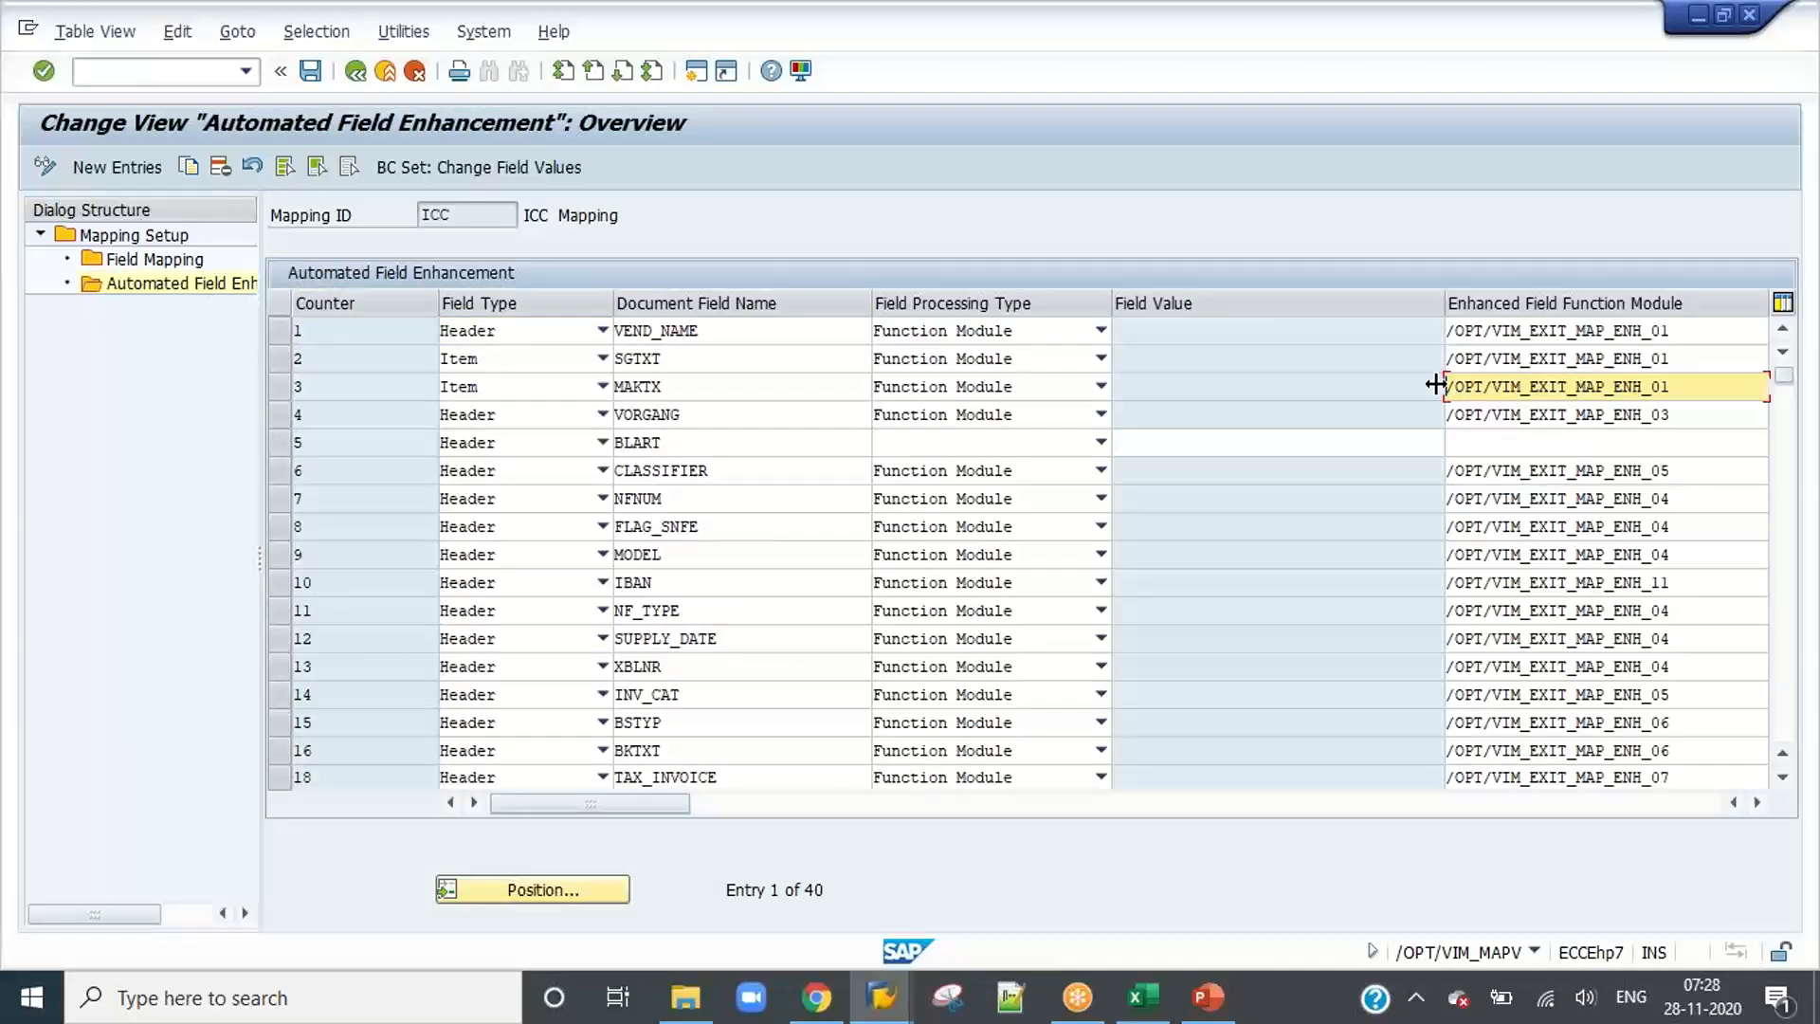
{"action": "left_click", "coordinate": [1673, 563]}
{"action": "scroll", "coordinate": [1573, 614], "scroll_direction": "down", "scroll_amount": 3}
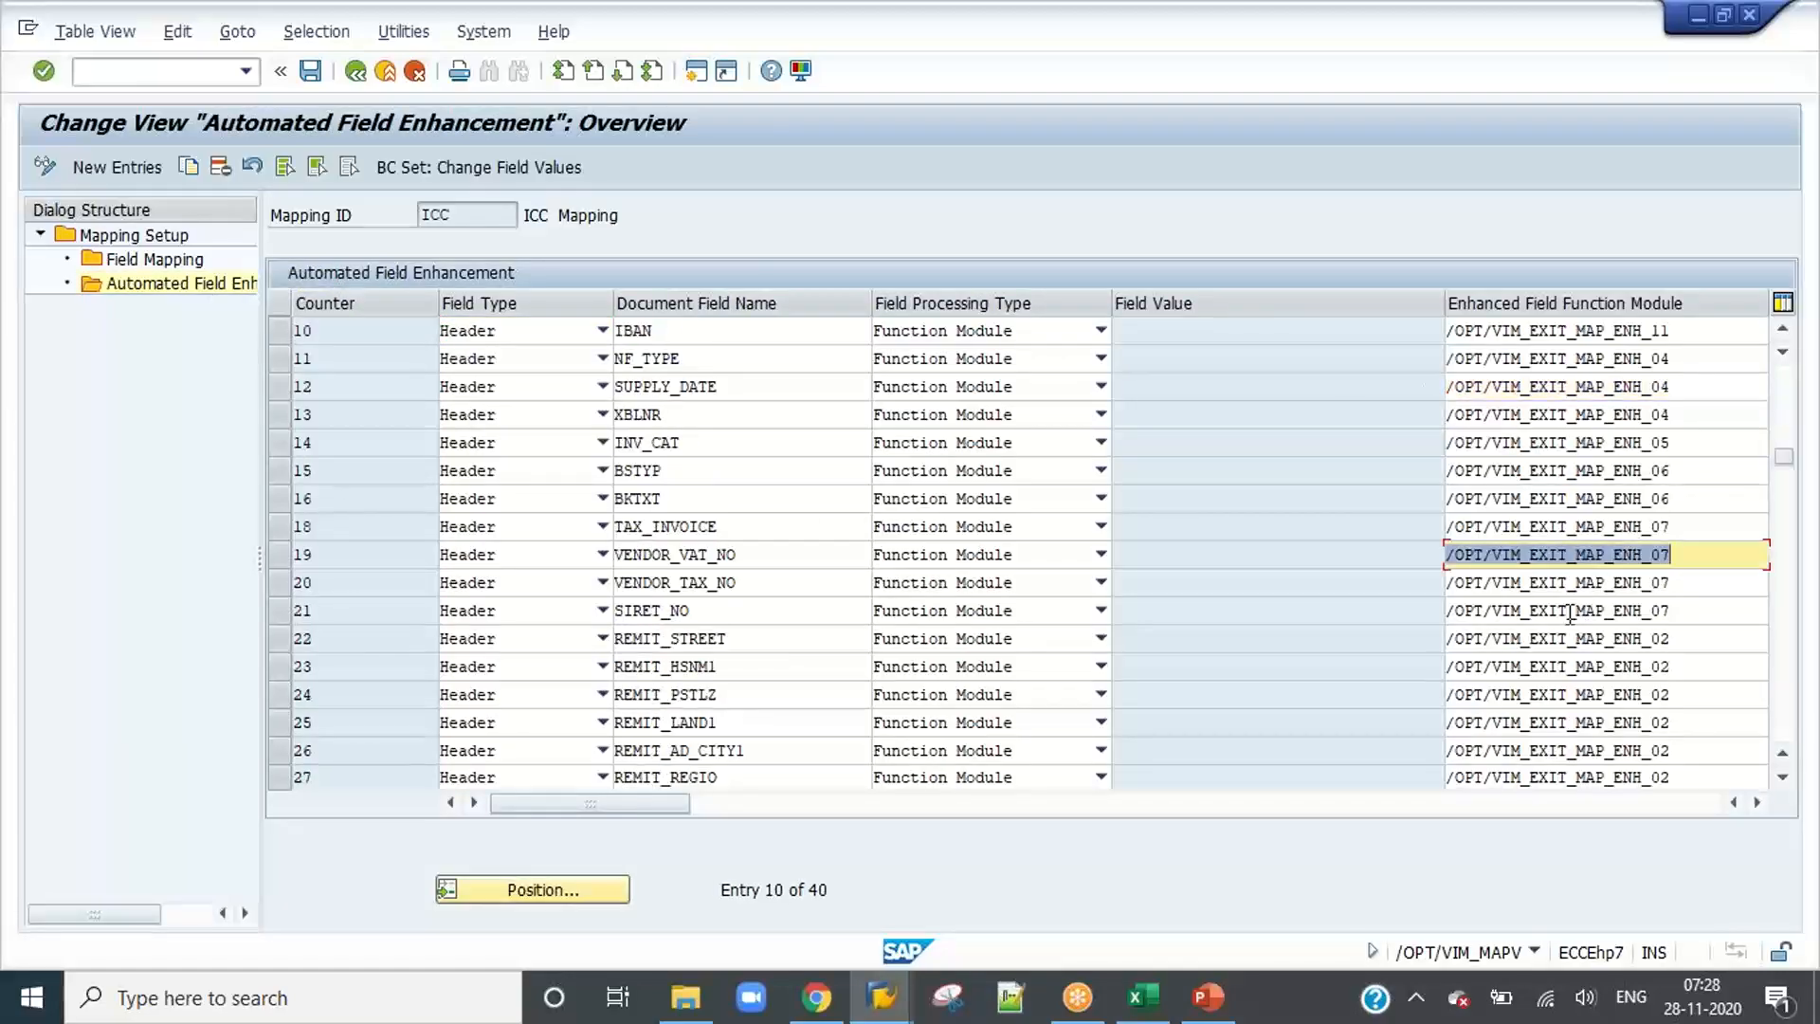
{"action": "scroll", "coordinate": [663, 479], "scroll_direction": "down", "scroll_amount": 3}
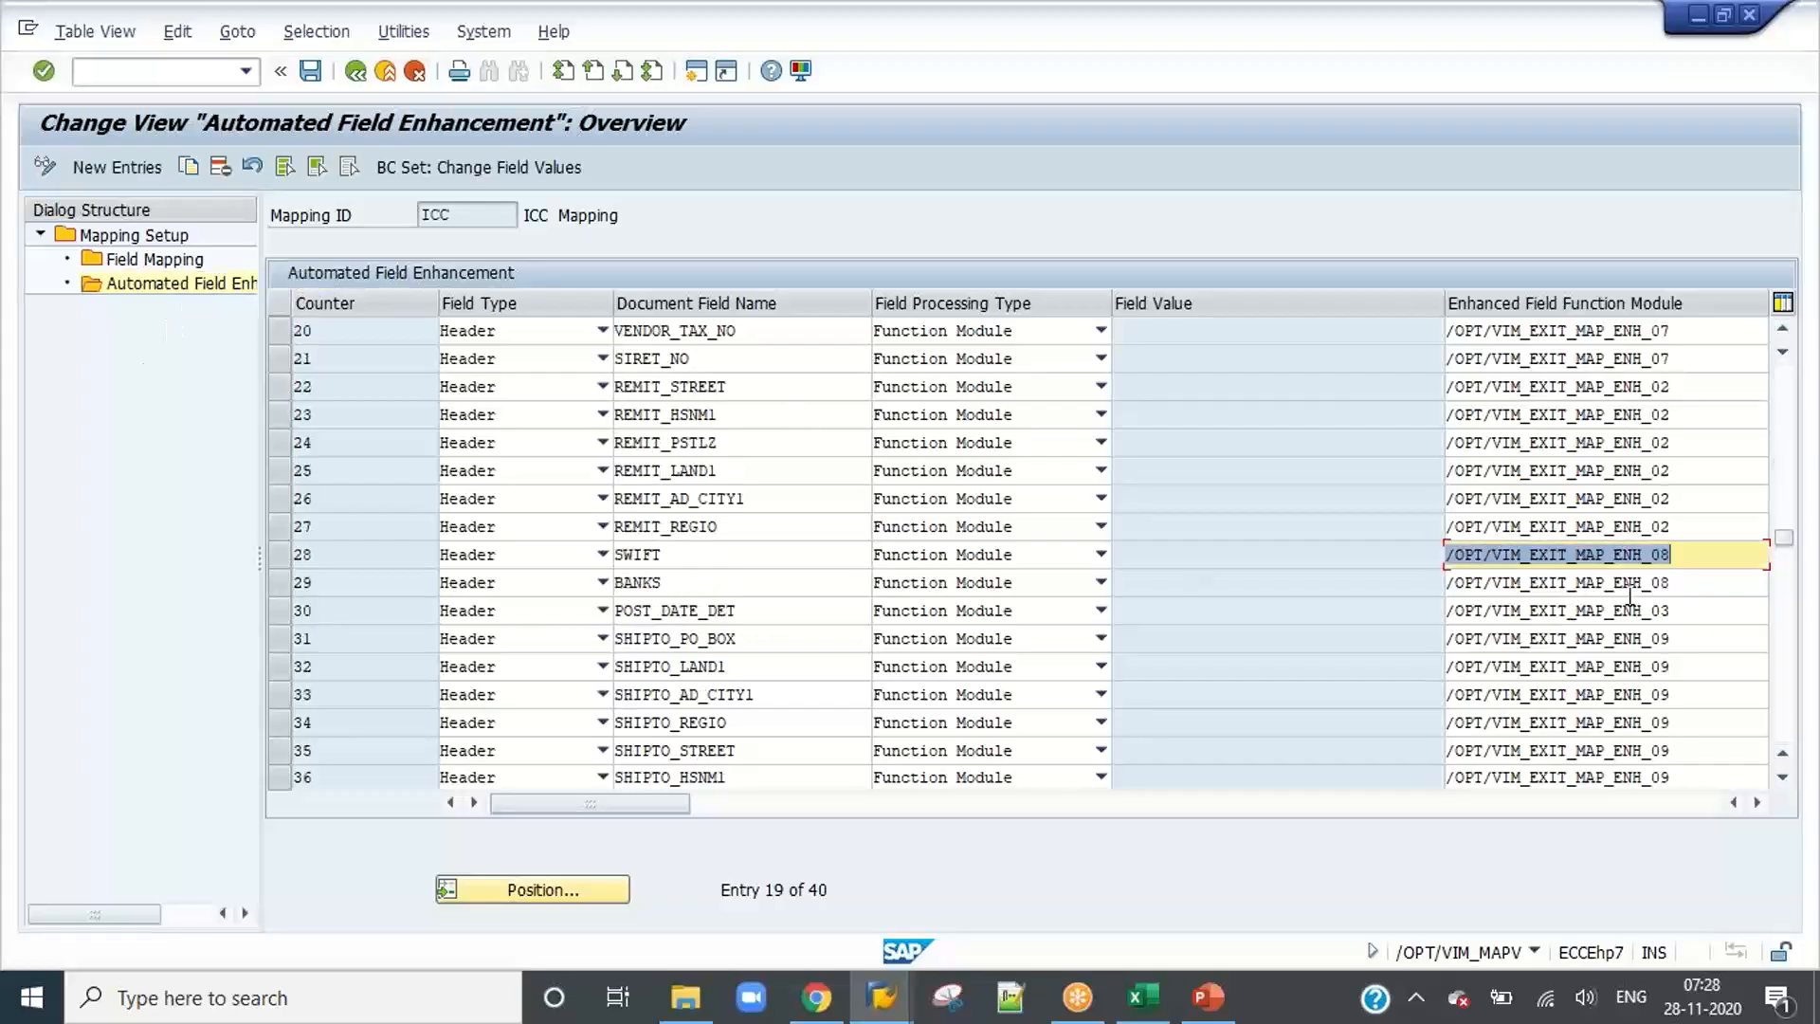
{"action": "scroll", "coordinate": [1629, 597], "scroll_direction": "down", "scroll_amount": 6}
{"action": "scroll", "coordinate": [1629, 599], "scroll_direction": "up", "scroll_amount": 5}
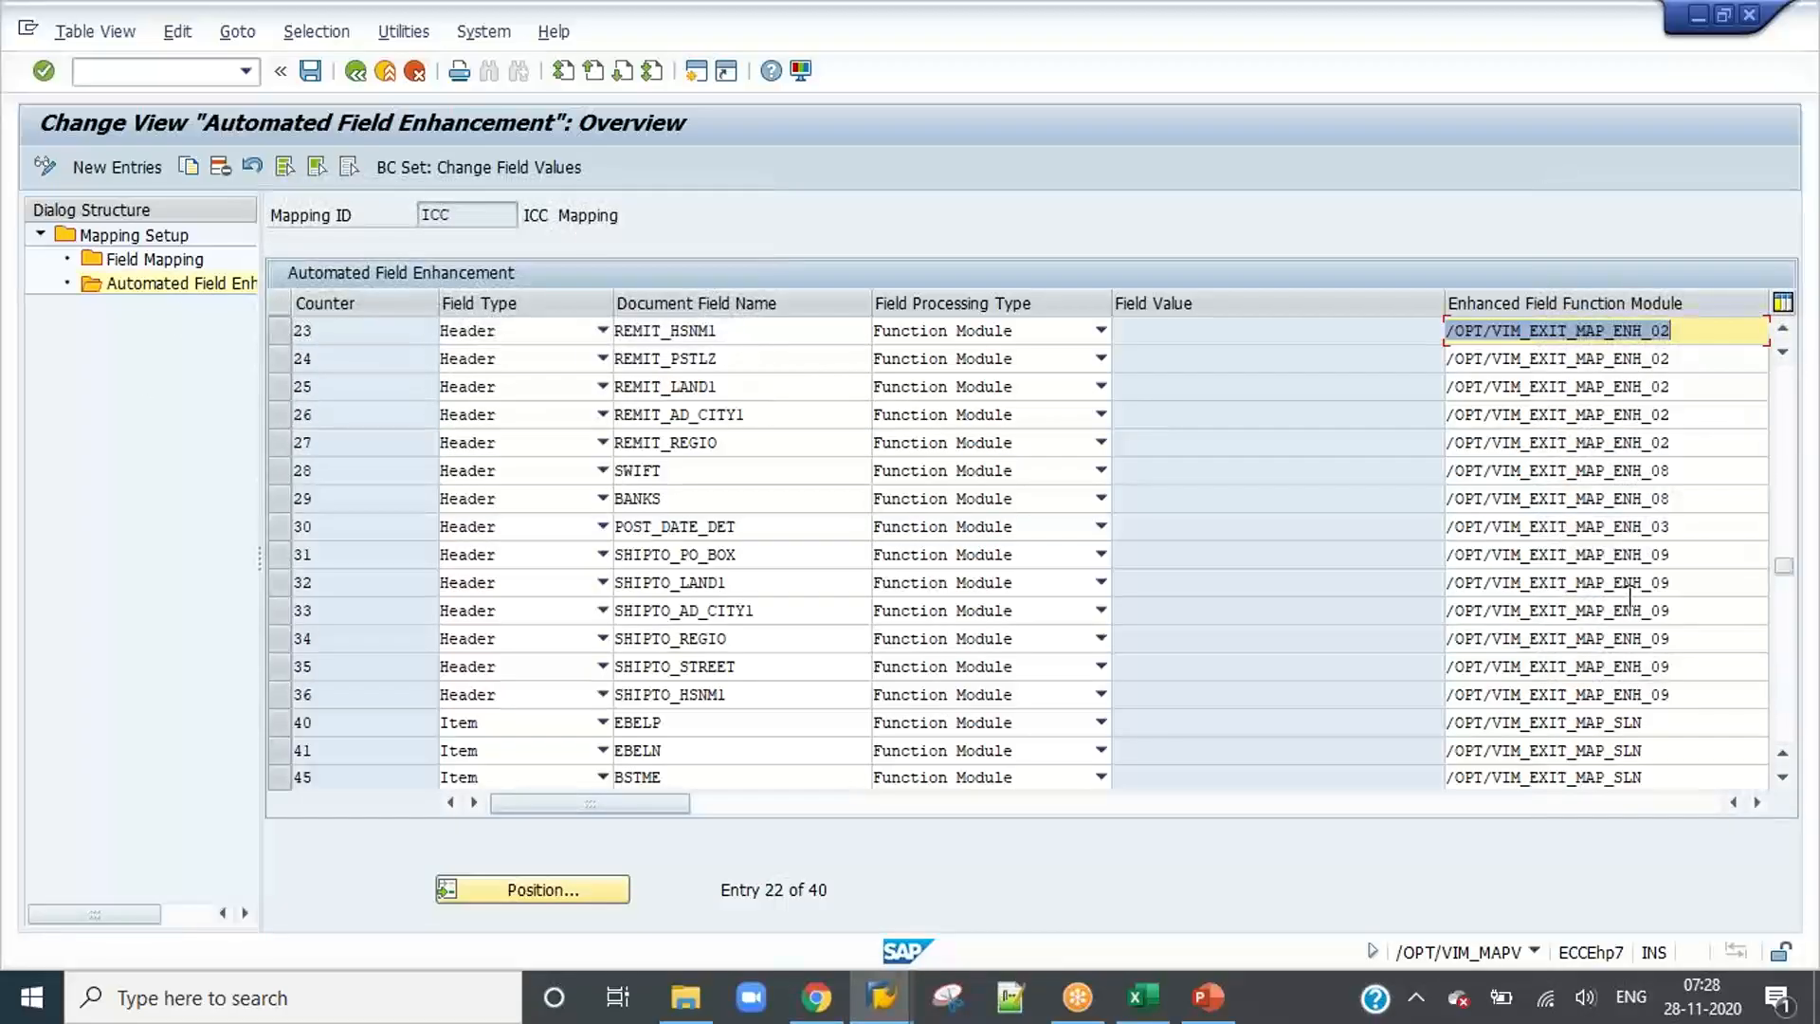
{"action": "scroll", "coordinate": [1629, 599], "scroll_direction": "up", "scroll_amount": 1}
{"action": "scroll", "coordinate": [1630, 606], "scroll_direction": "up", "scroll_amount": 3}
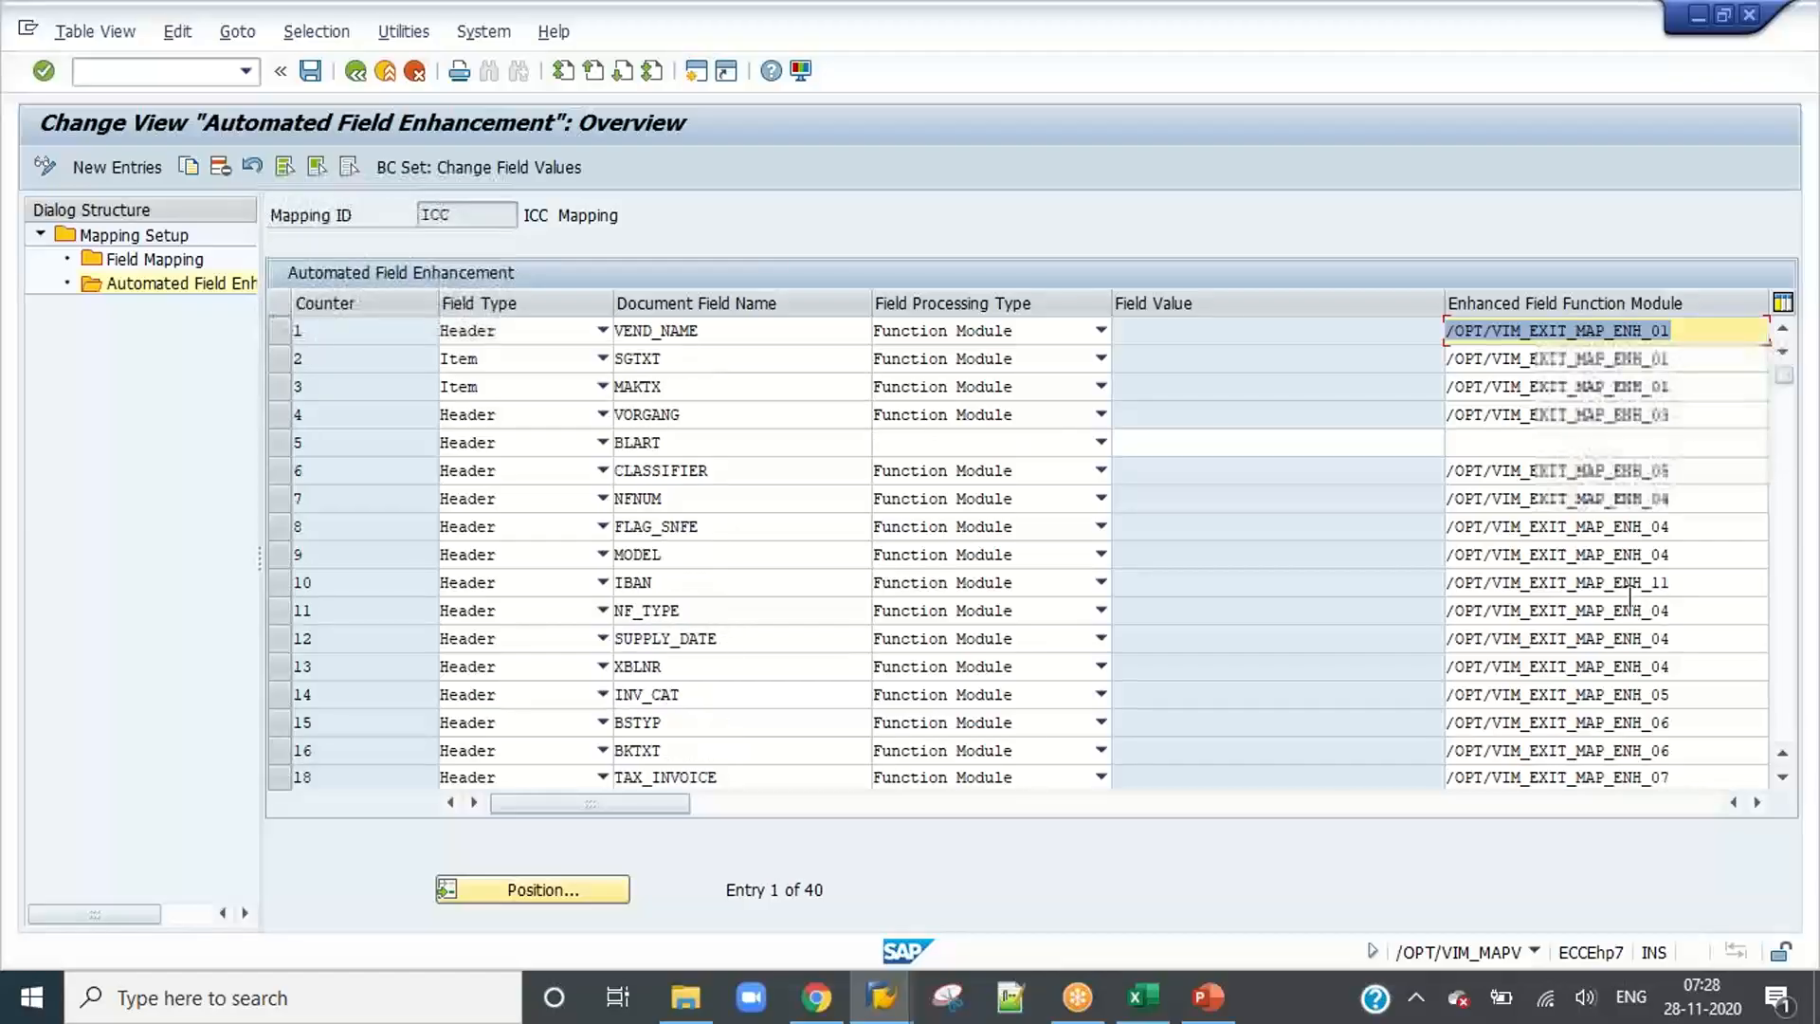
{"action": "left_click", "coordinate": [1677, 609]}
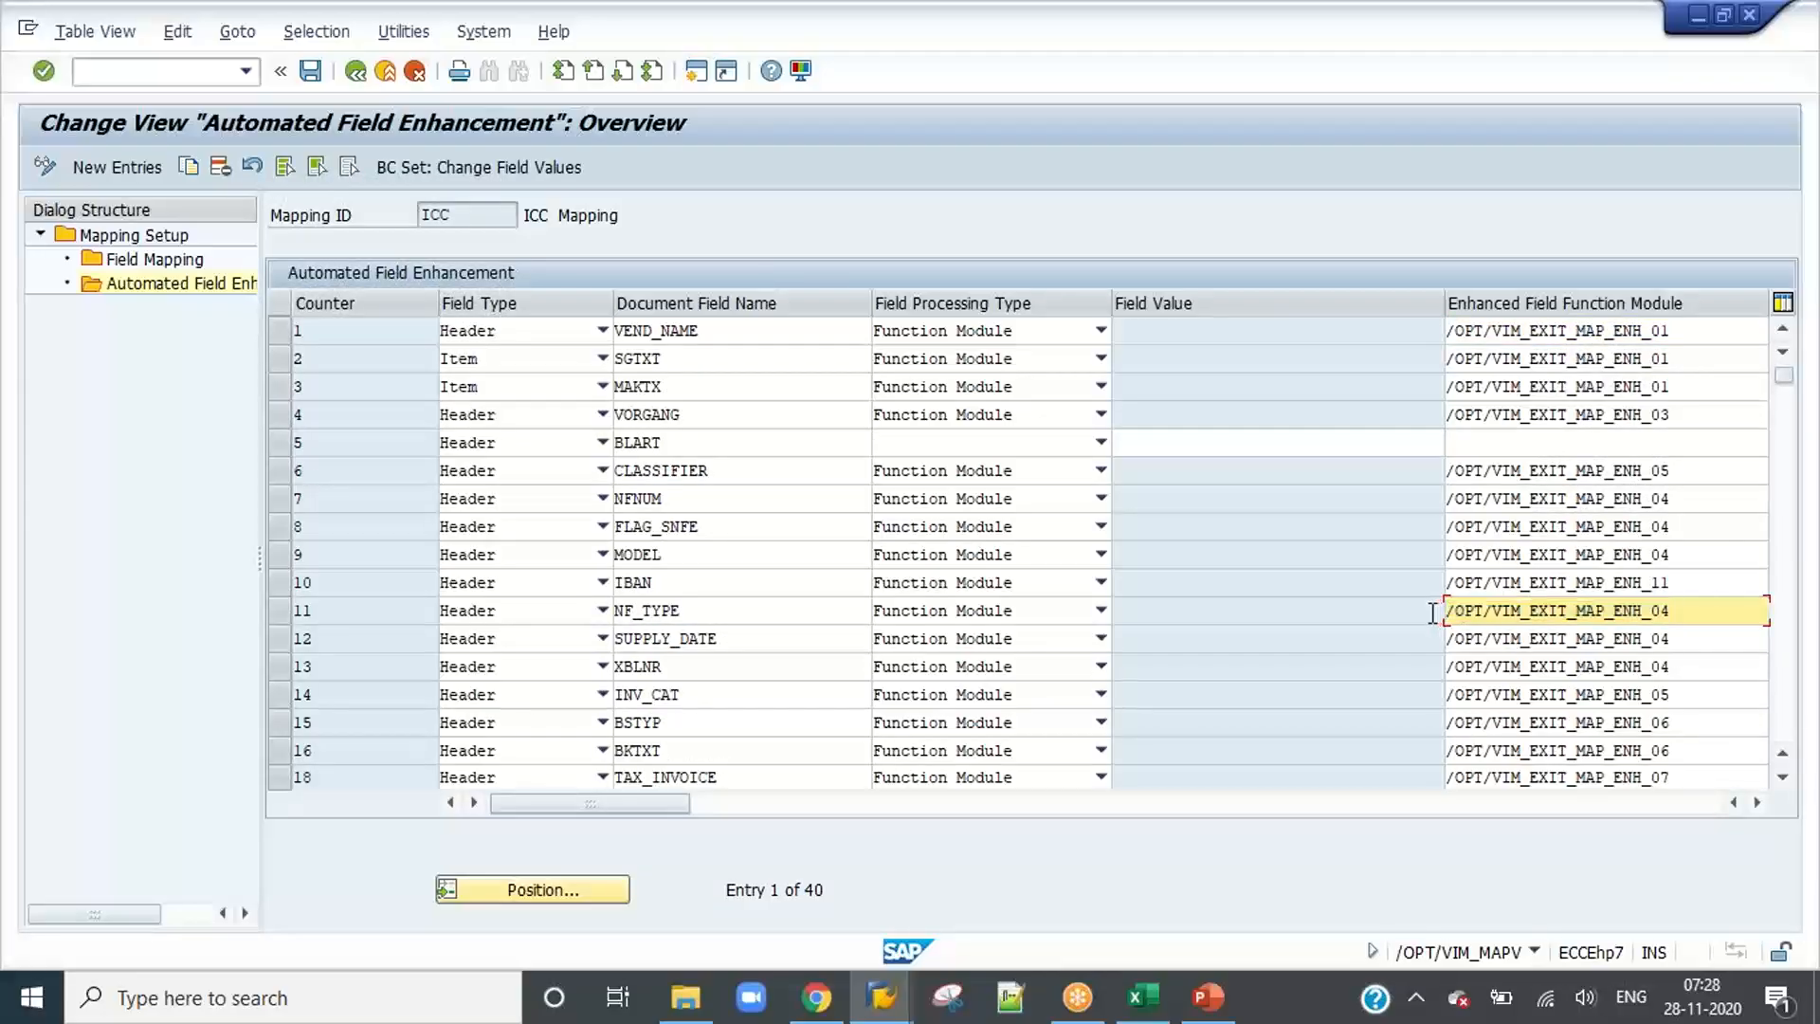
{"action": "left_click", "coordinate": [745, 644]}
{"action": "left_click", "coordinate": [743, 668]}
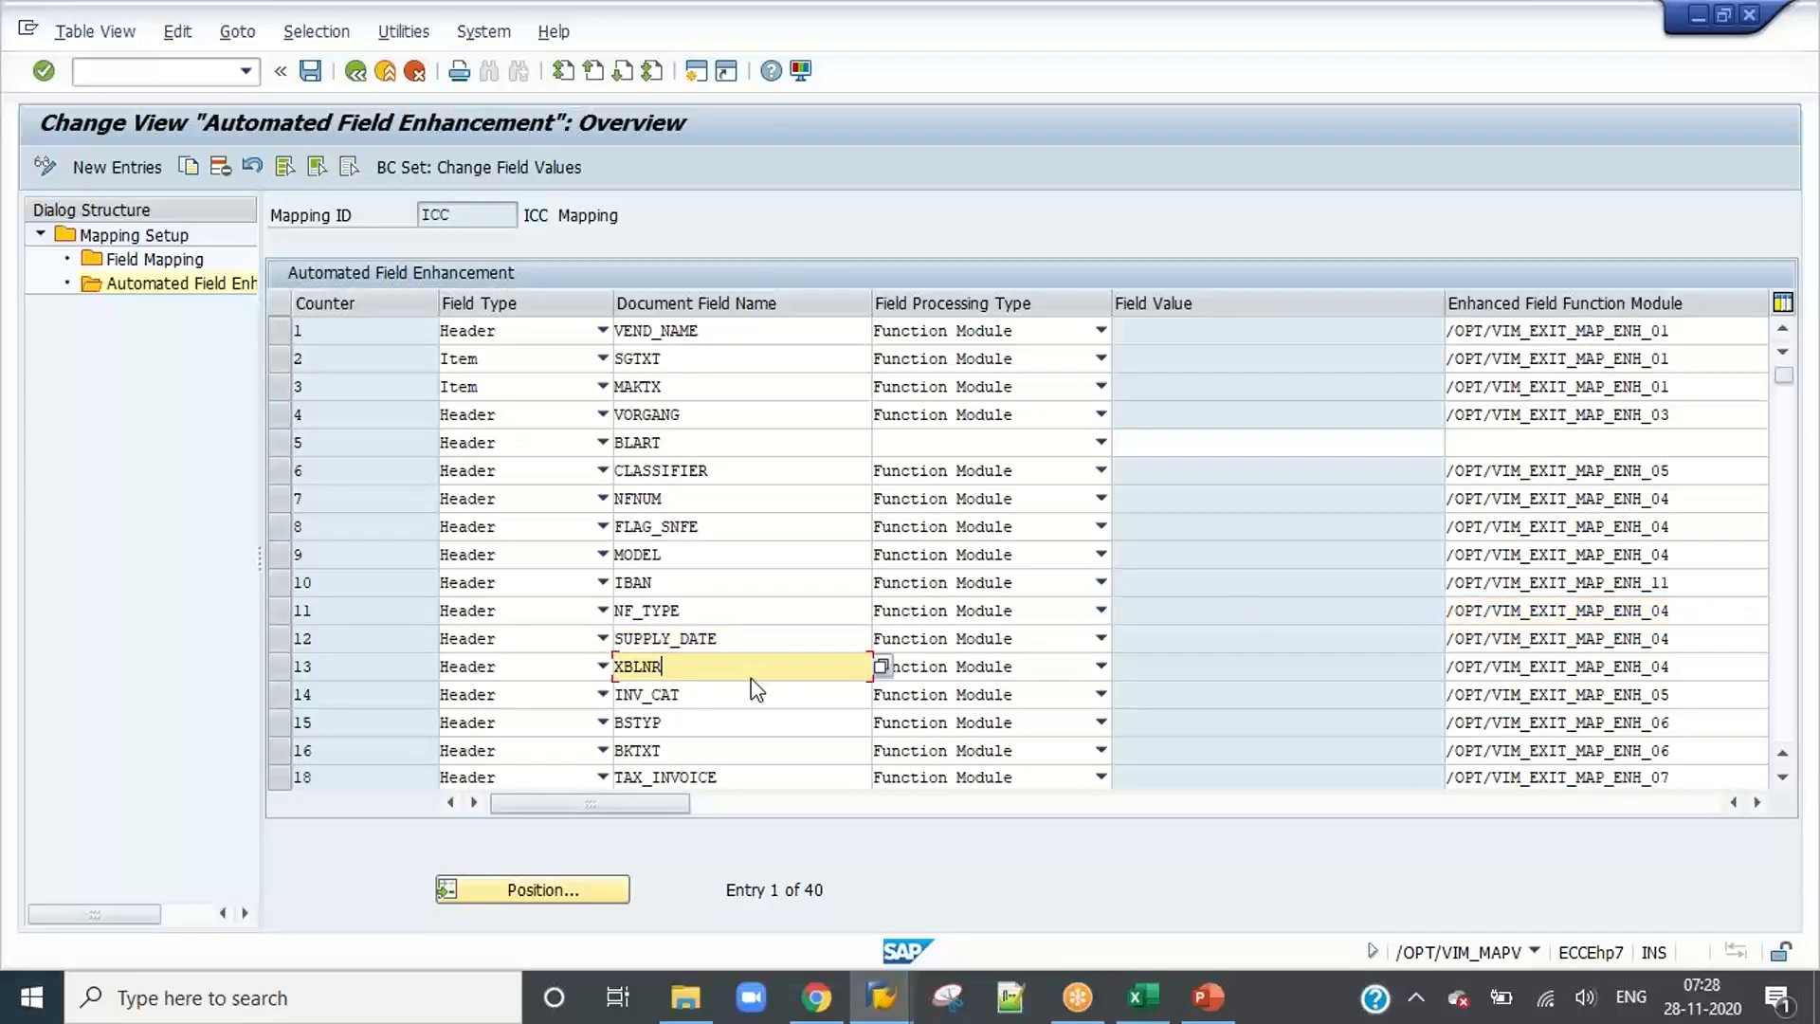
Step: Leave the Automated Field Enhancement view and the mapping setup to return to the OpenText configuration tree
{"action": "left_click", "coordinate": [1682, 693]}
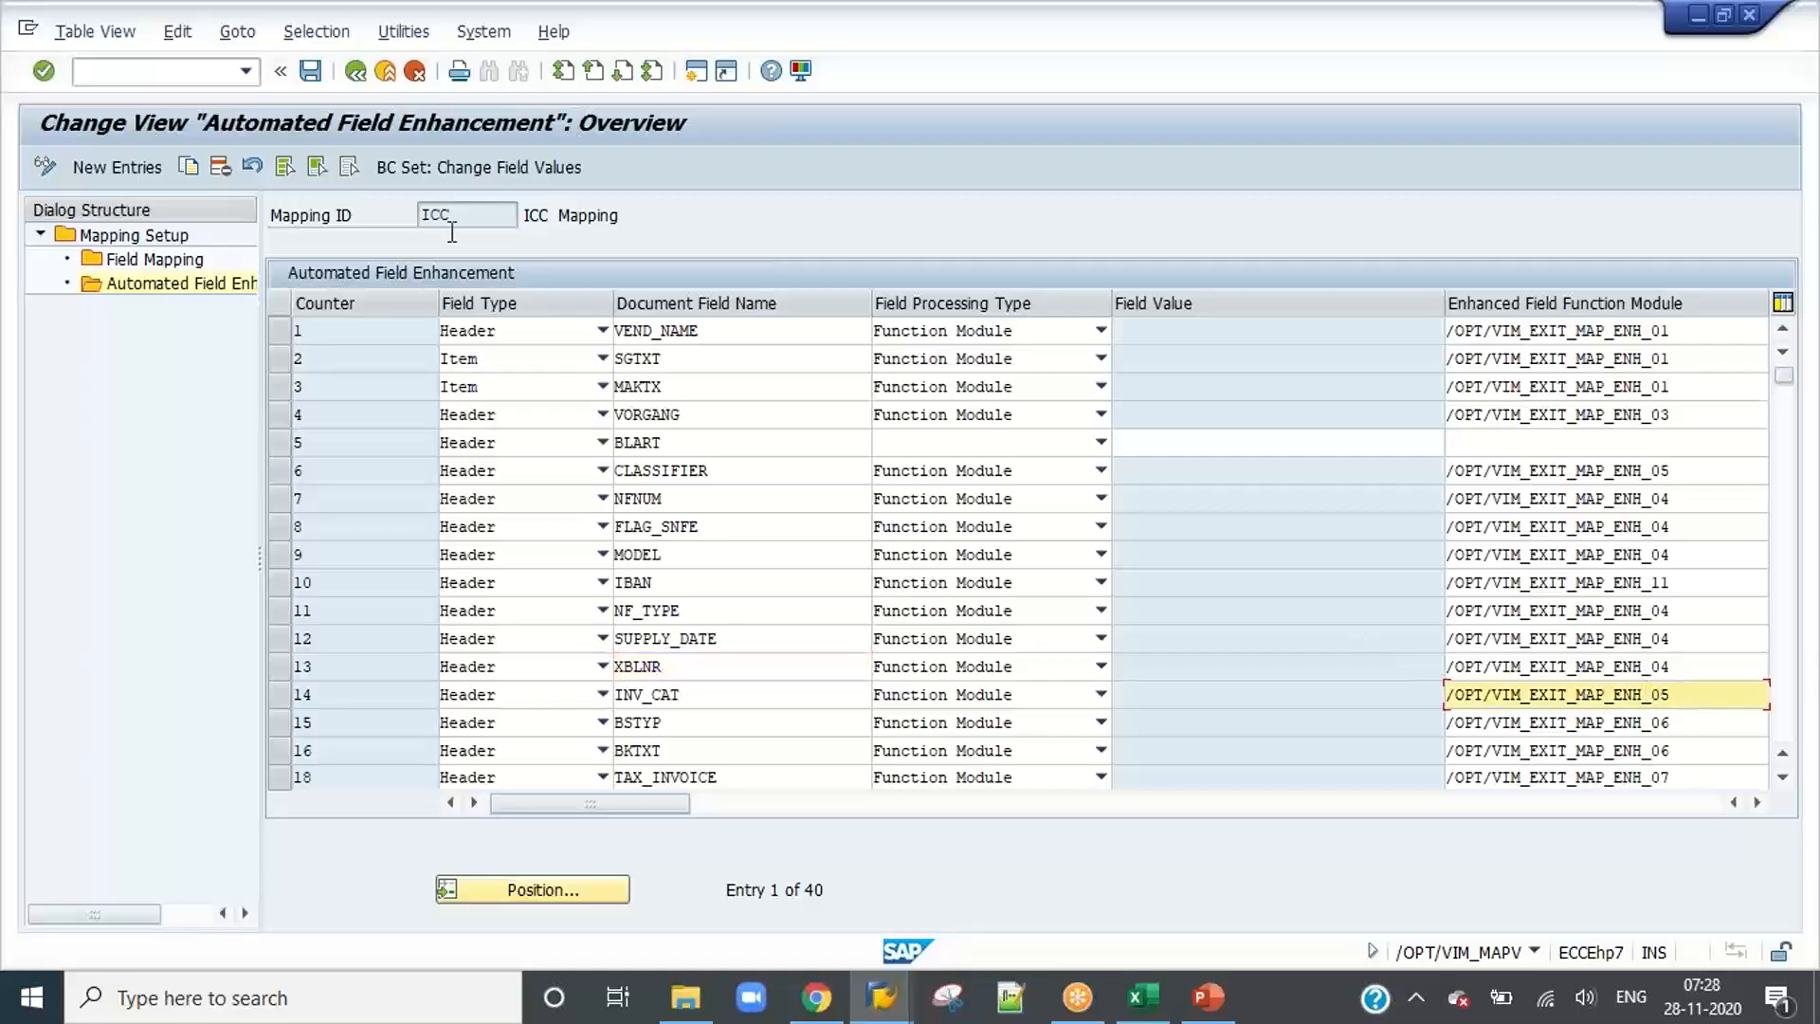
{"action": "left_click", "coordinate": [355, 74]}
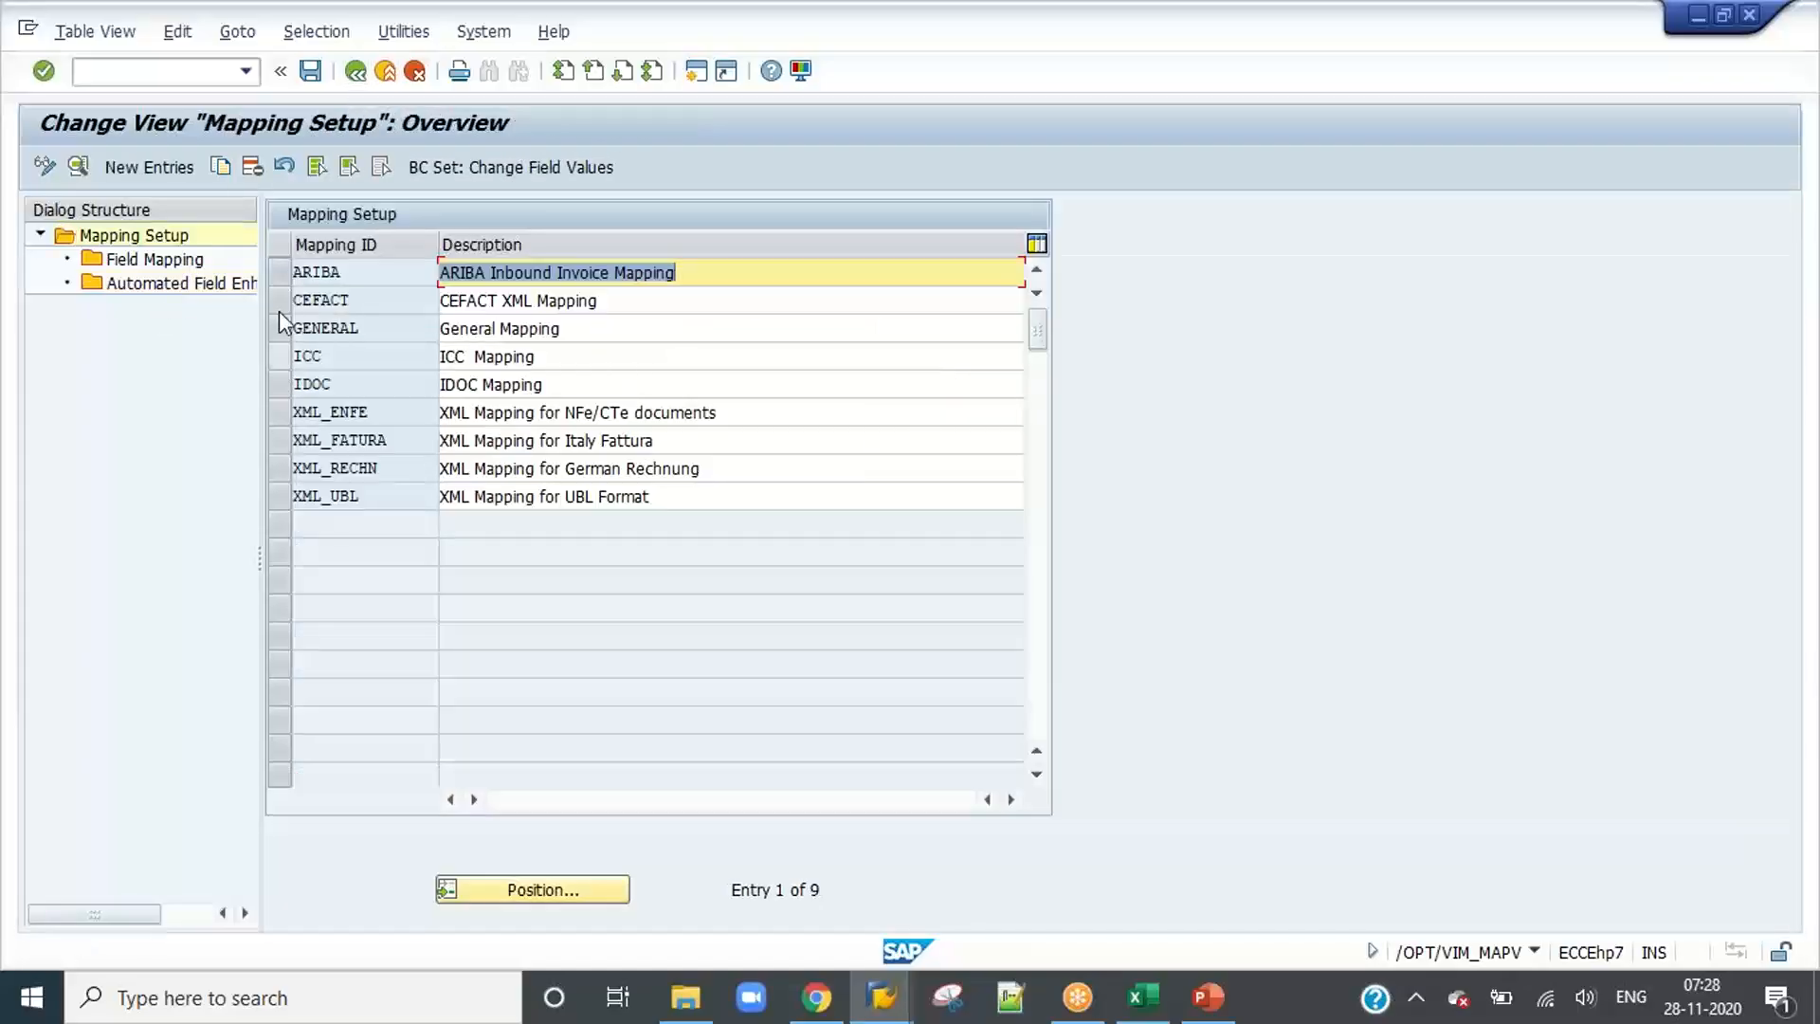
{"action": "left_click", "coordinate": [353, 74]}
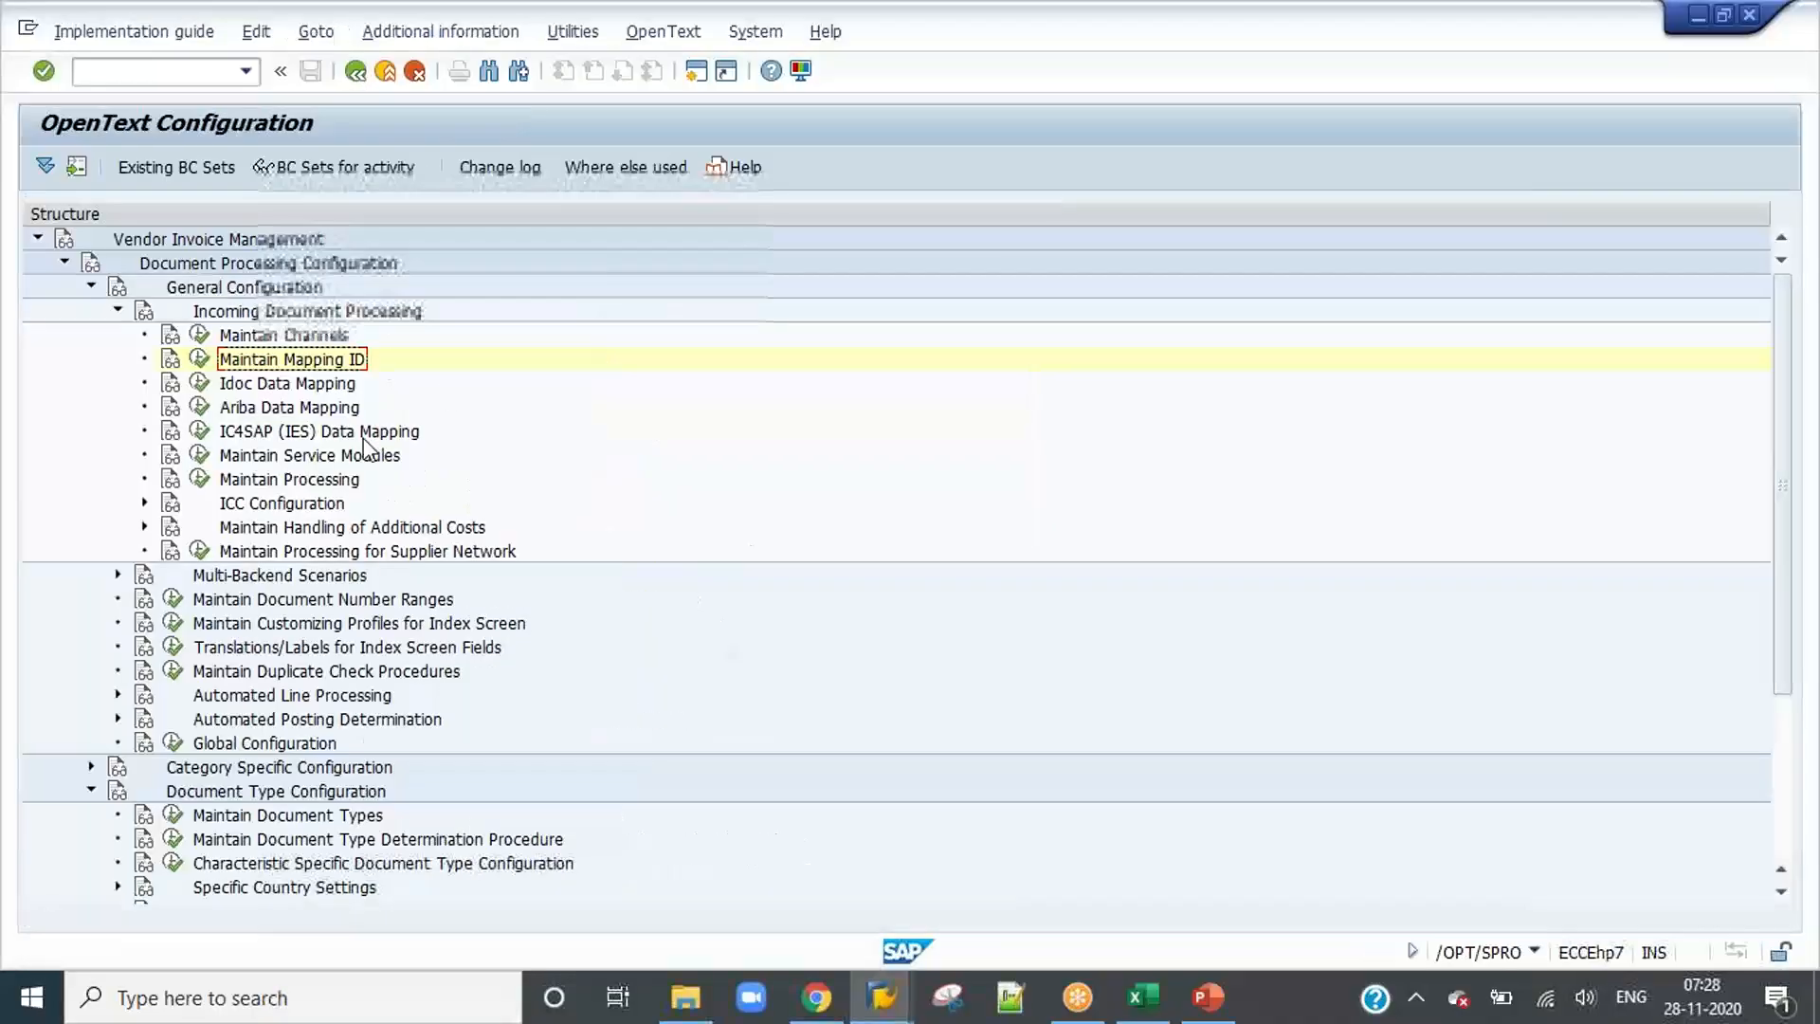
Step: Open the ICC channel details under Maintain Channels, check the mapping ID assigned to it and return to the configuration tree
{"action": "left_click", "coordinate": [199, 334]}
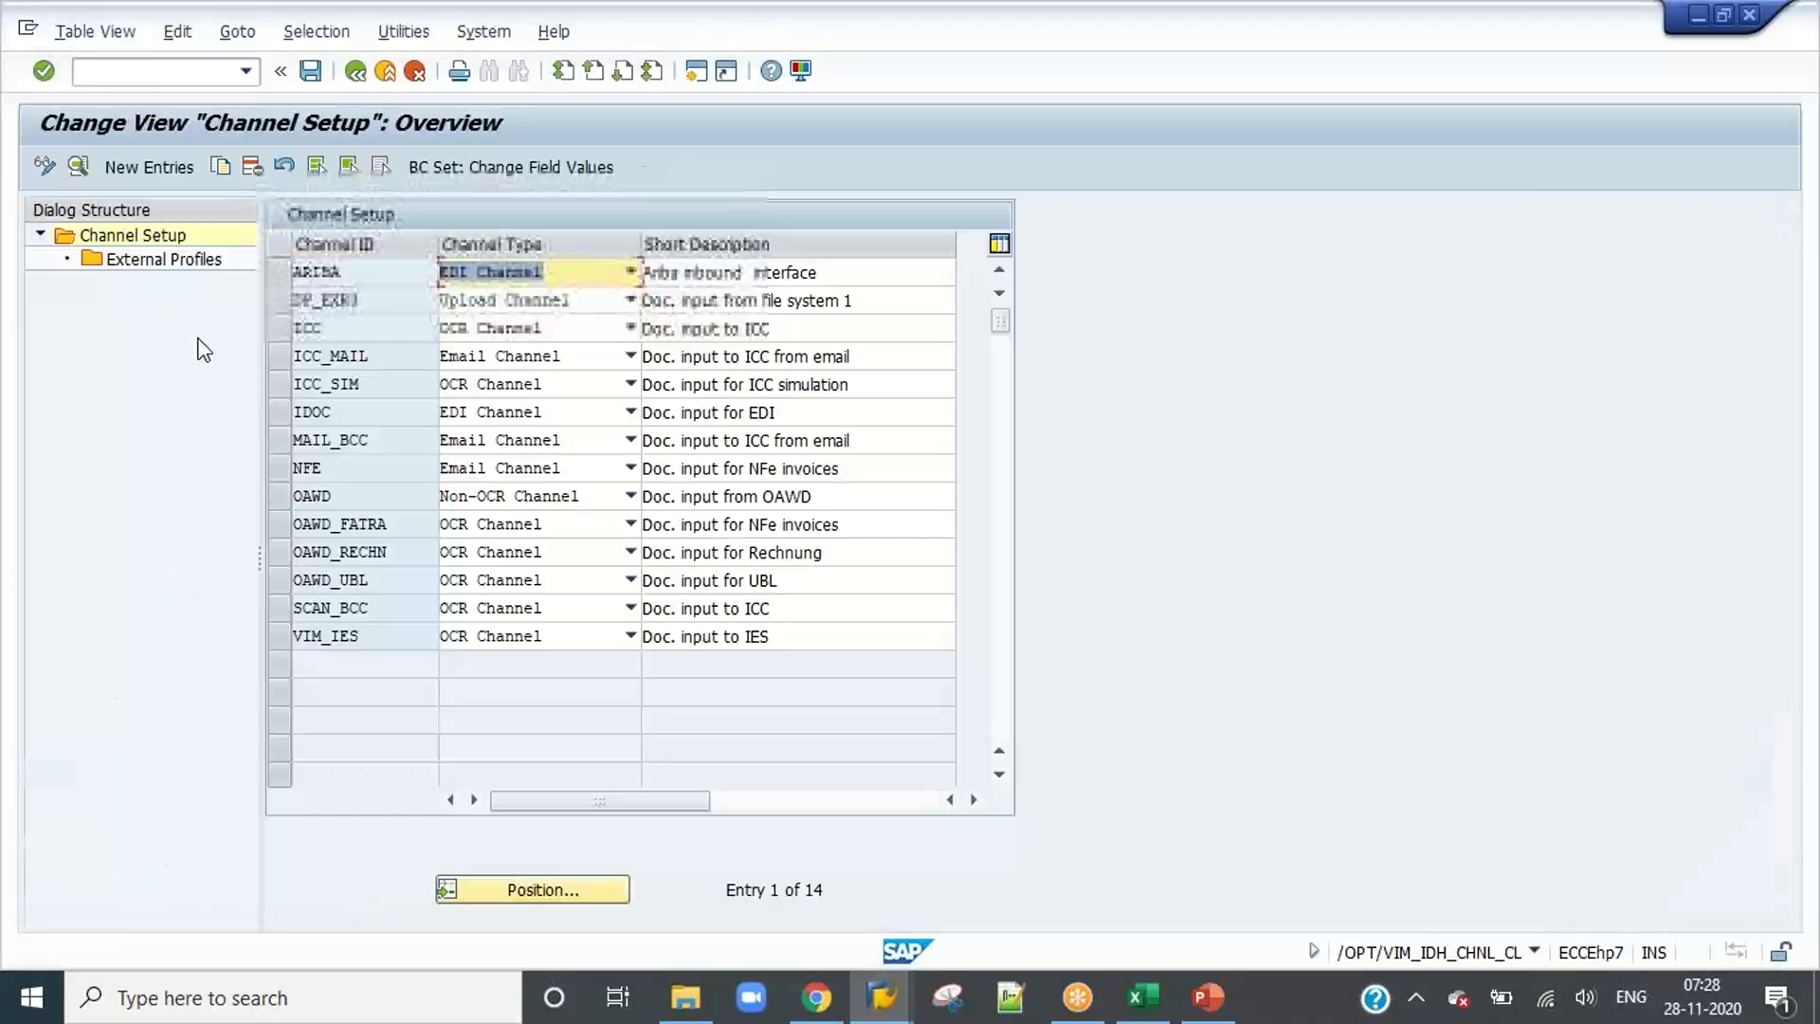
{"action": "left_click", "coordinate": [280, 330]}
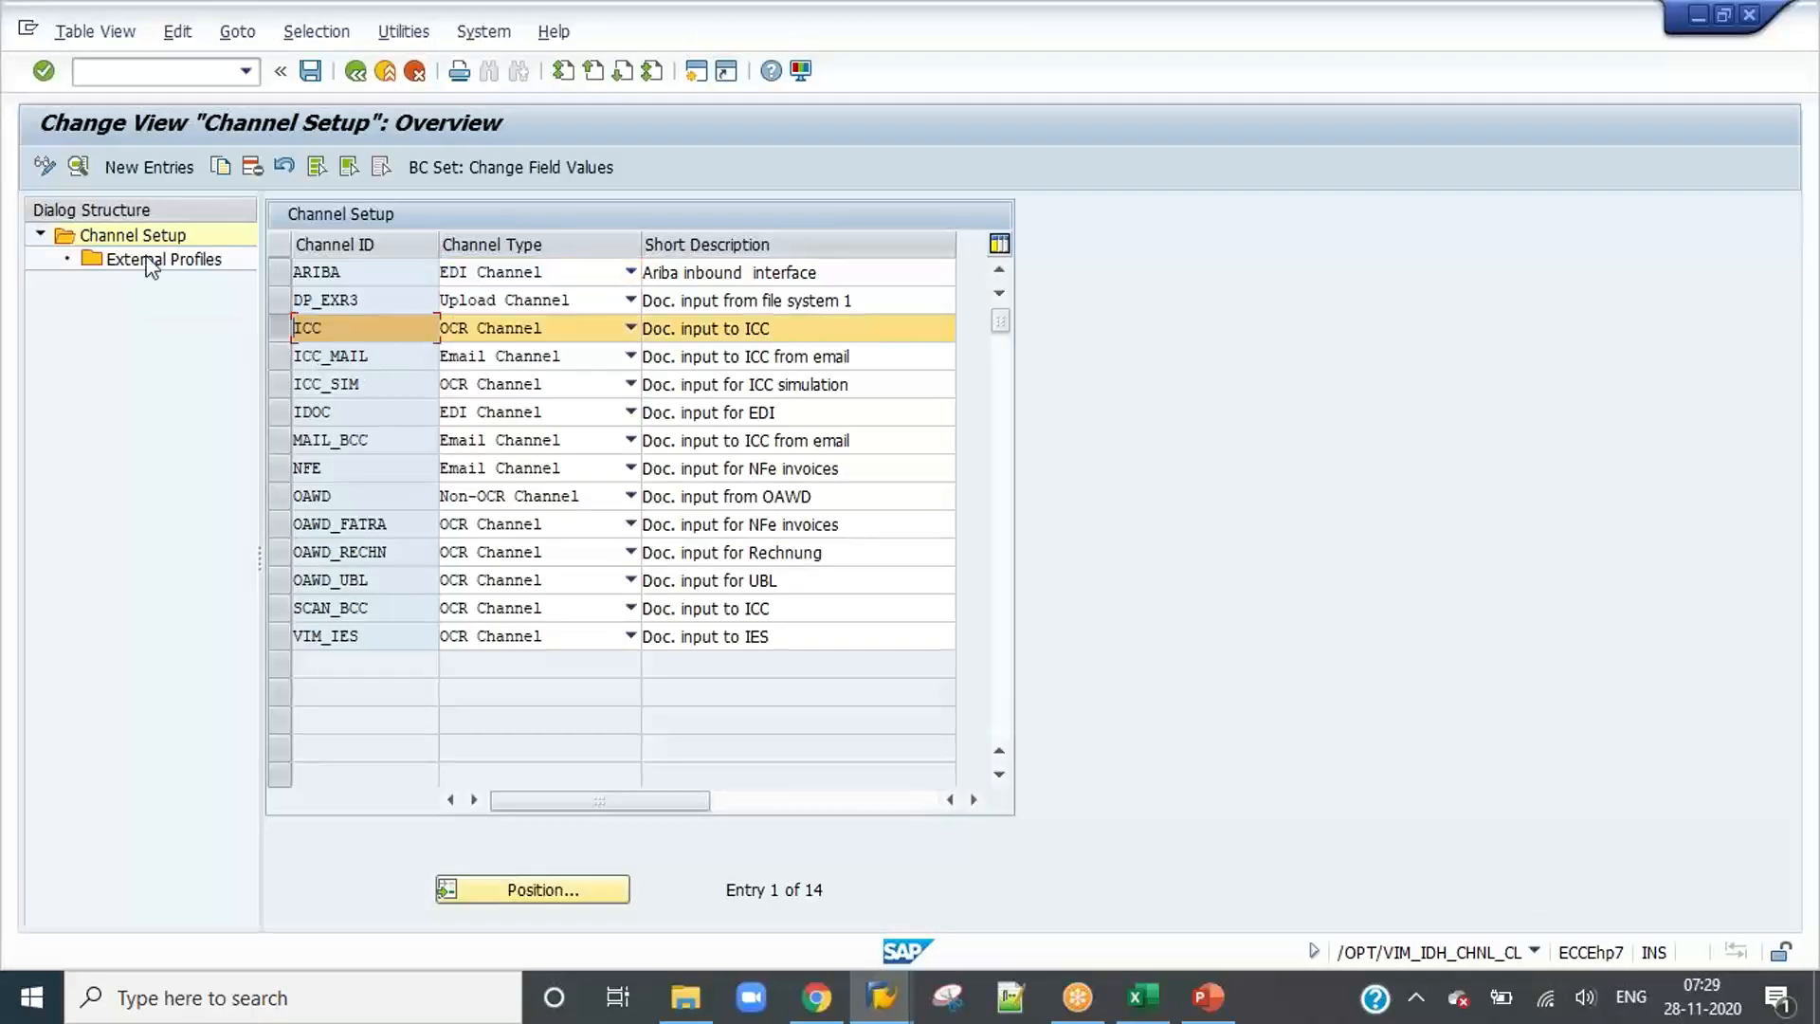
{"action": "left_click", "coordinate": [83, 167]}
{"action": "left_click", "coordinate": [517, 364]}
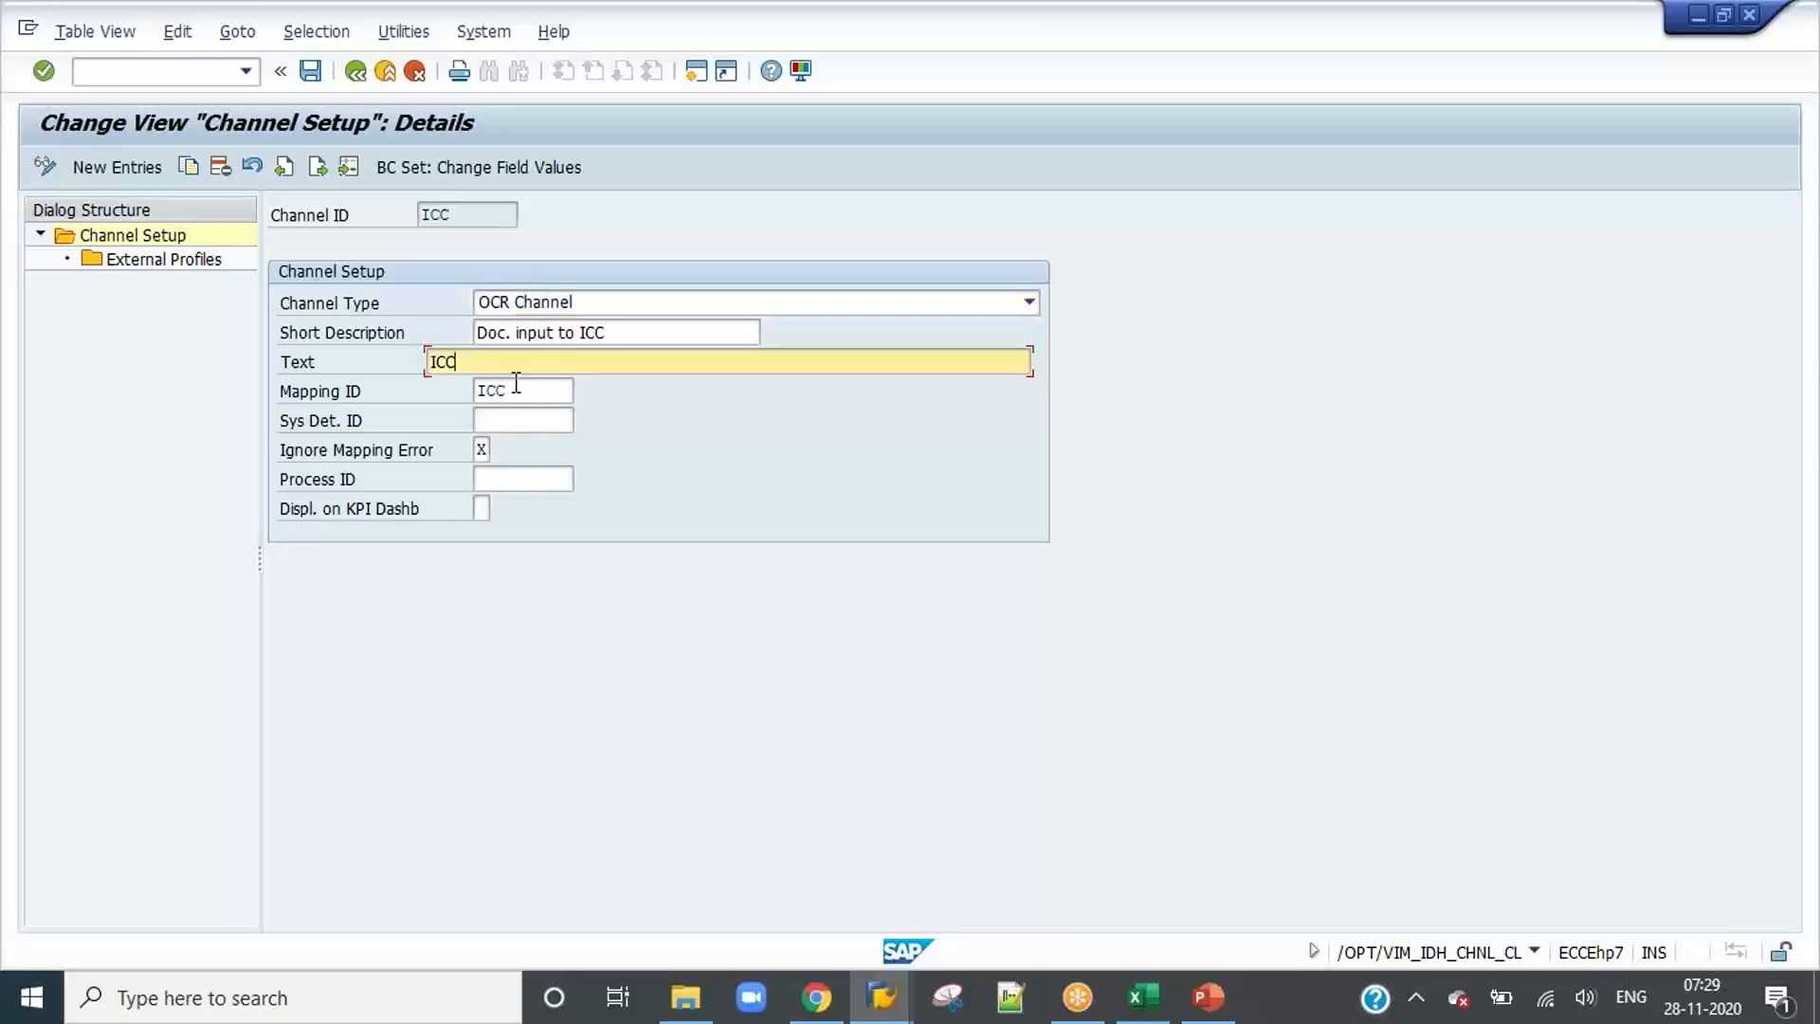
{"action": "left_click", "coordinate": [518, 390]}
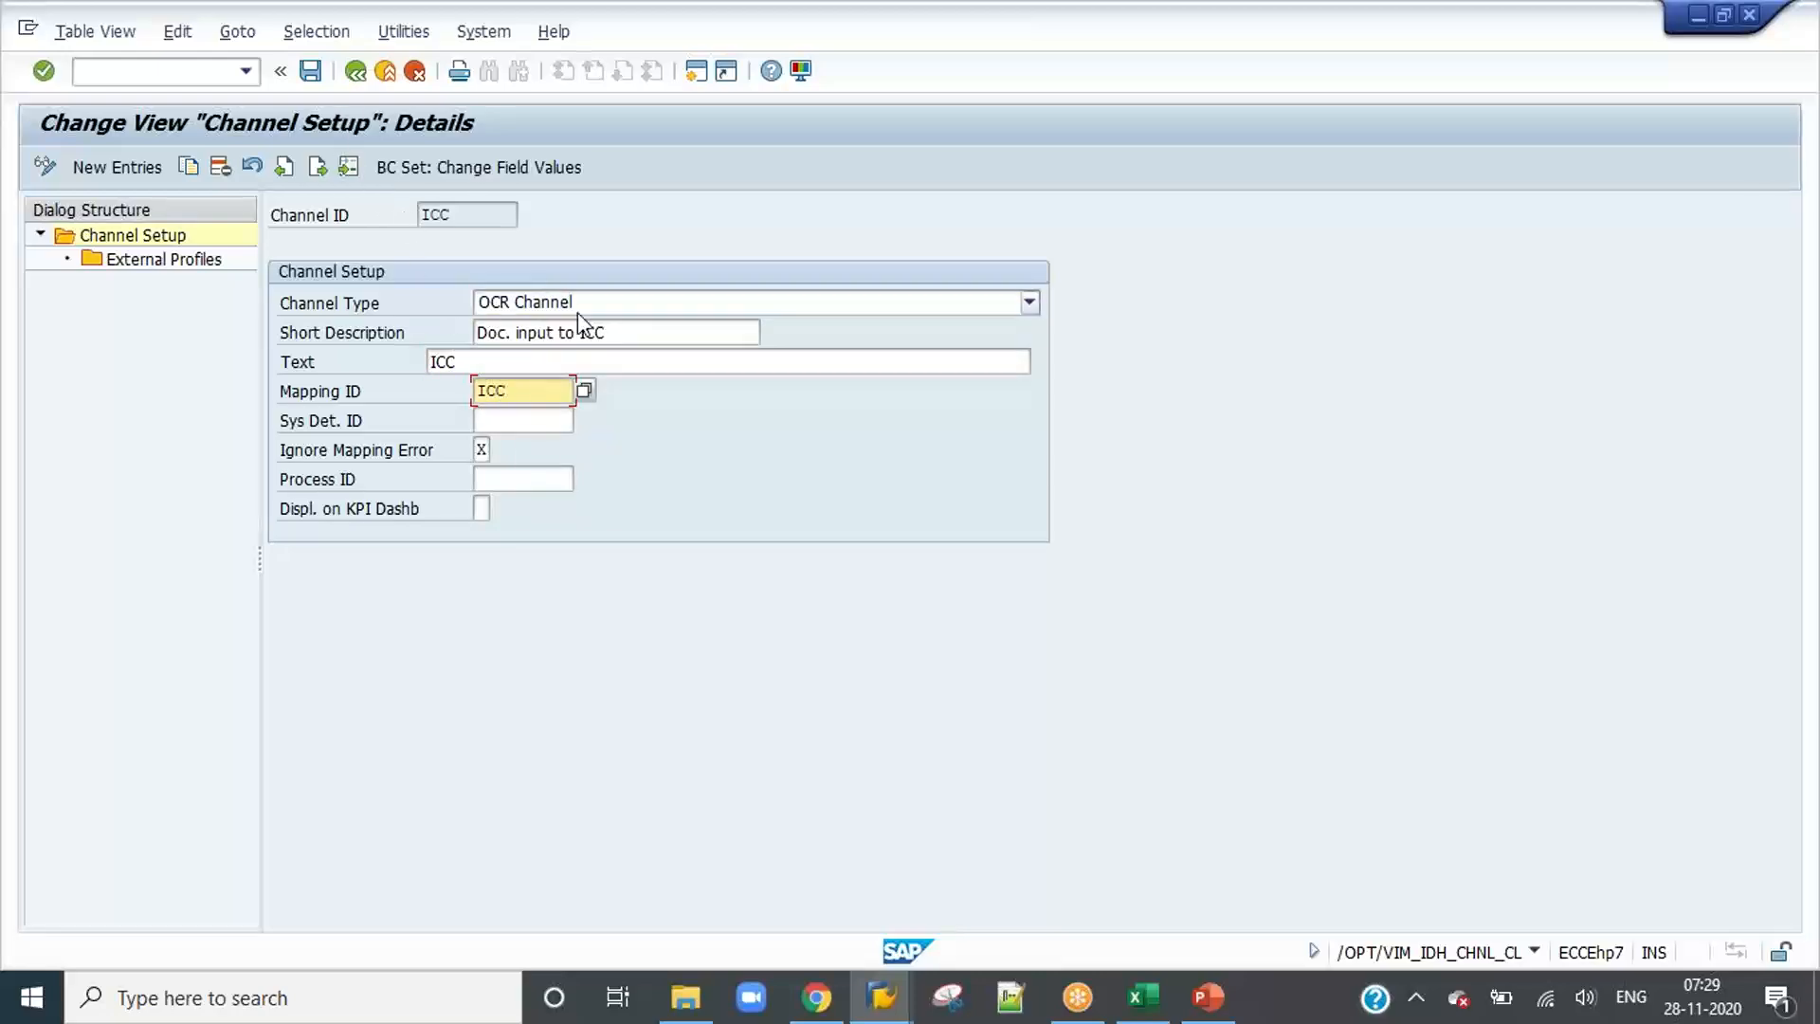
{"action": "left_click_drag", "start_coordinate": [464, 214], "coordinate": [420, 213]}
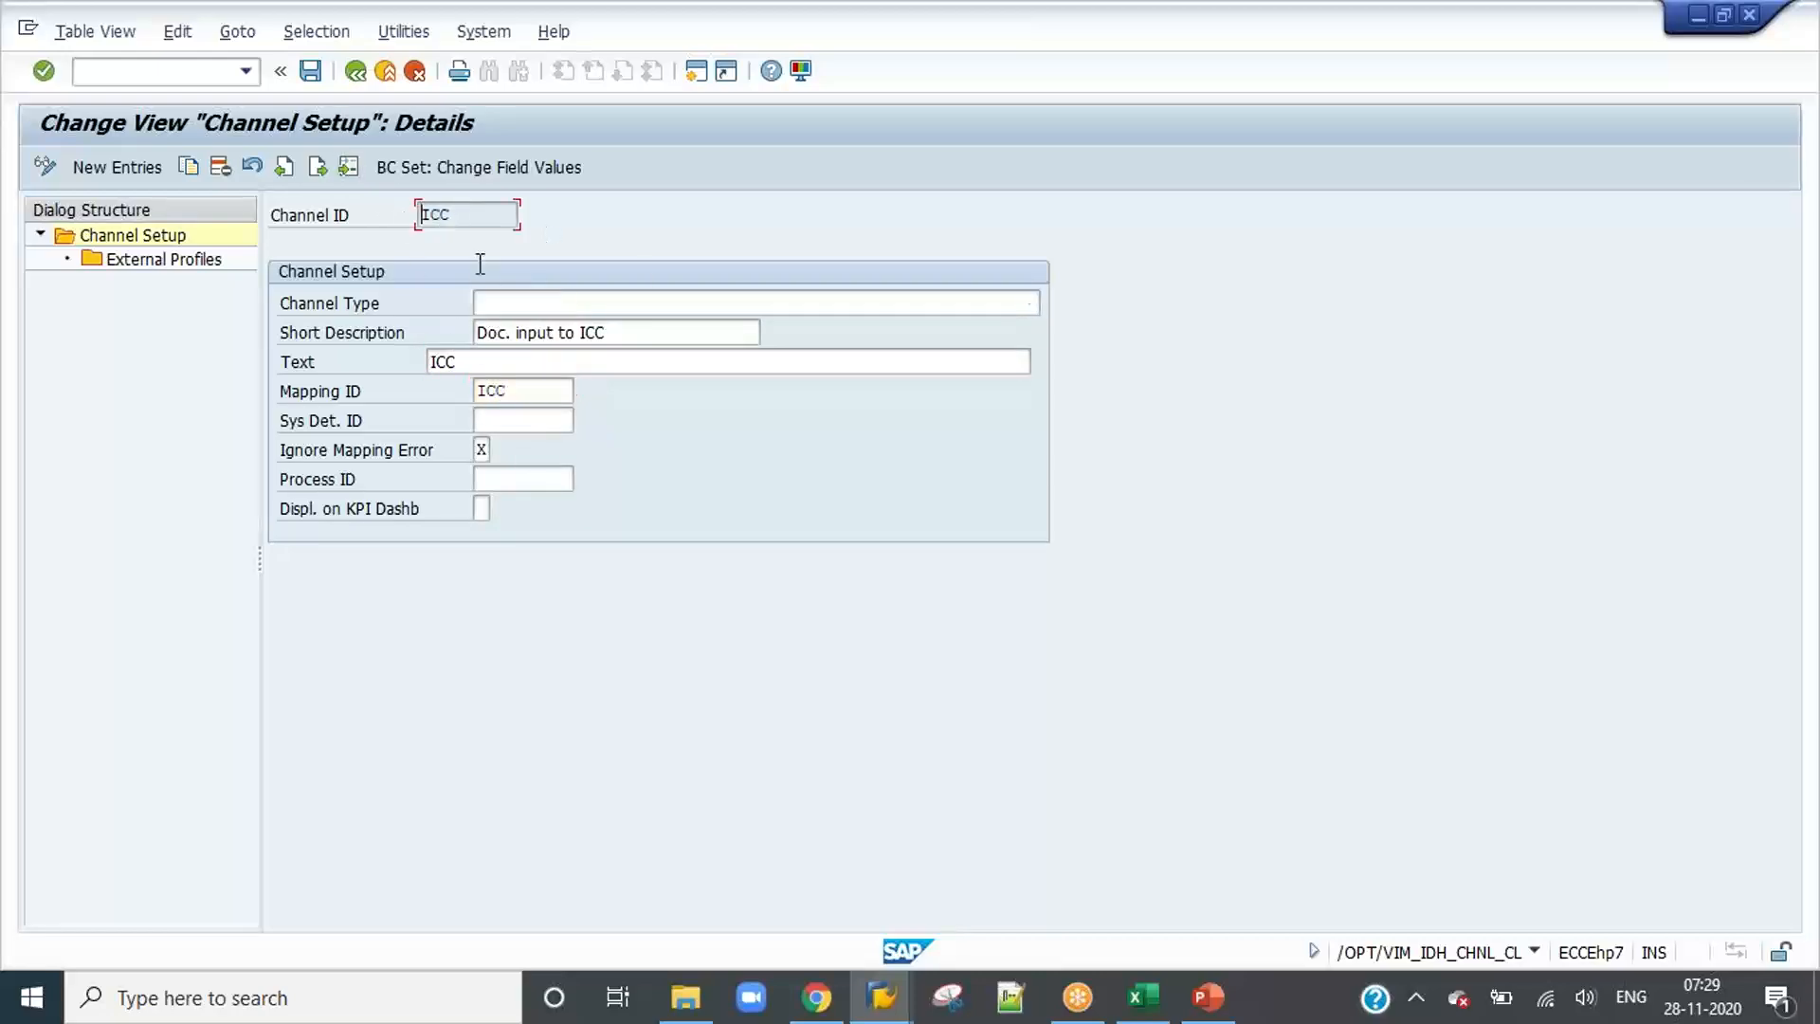
{"action": "left_click", "coordinate": [533, 389]}
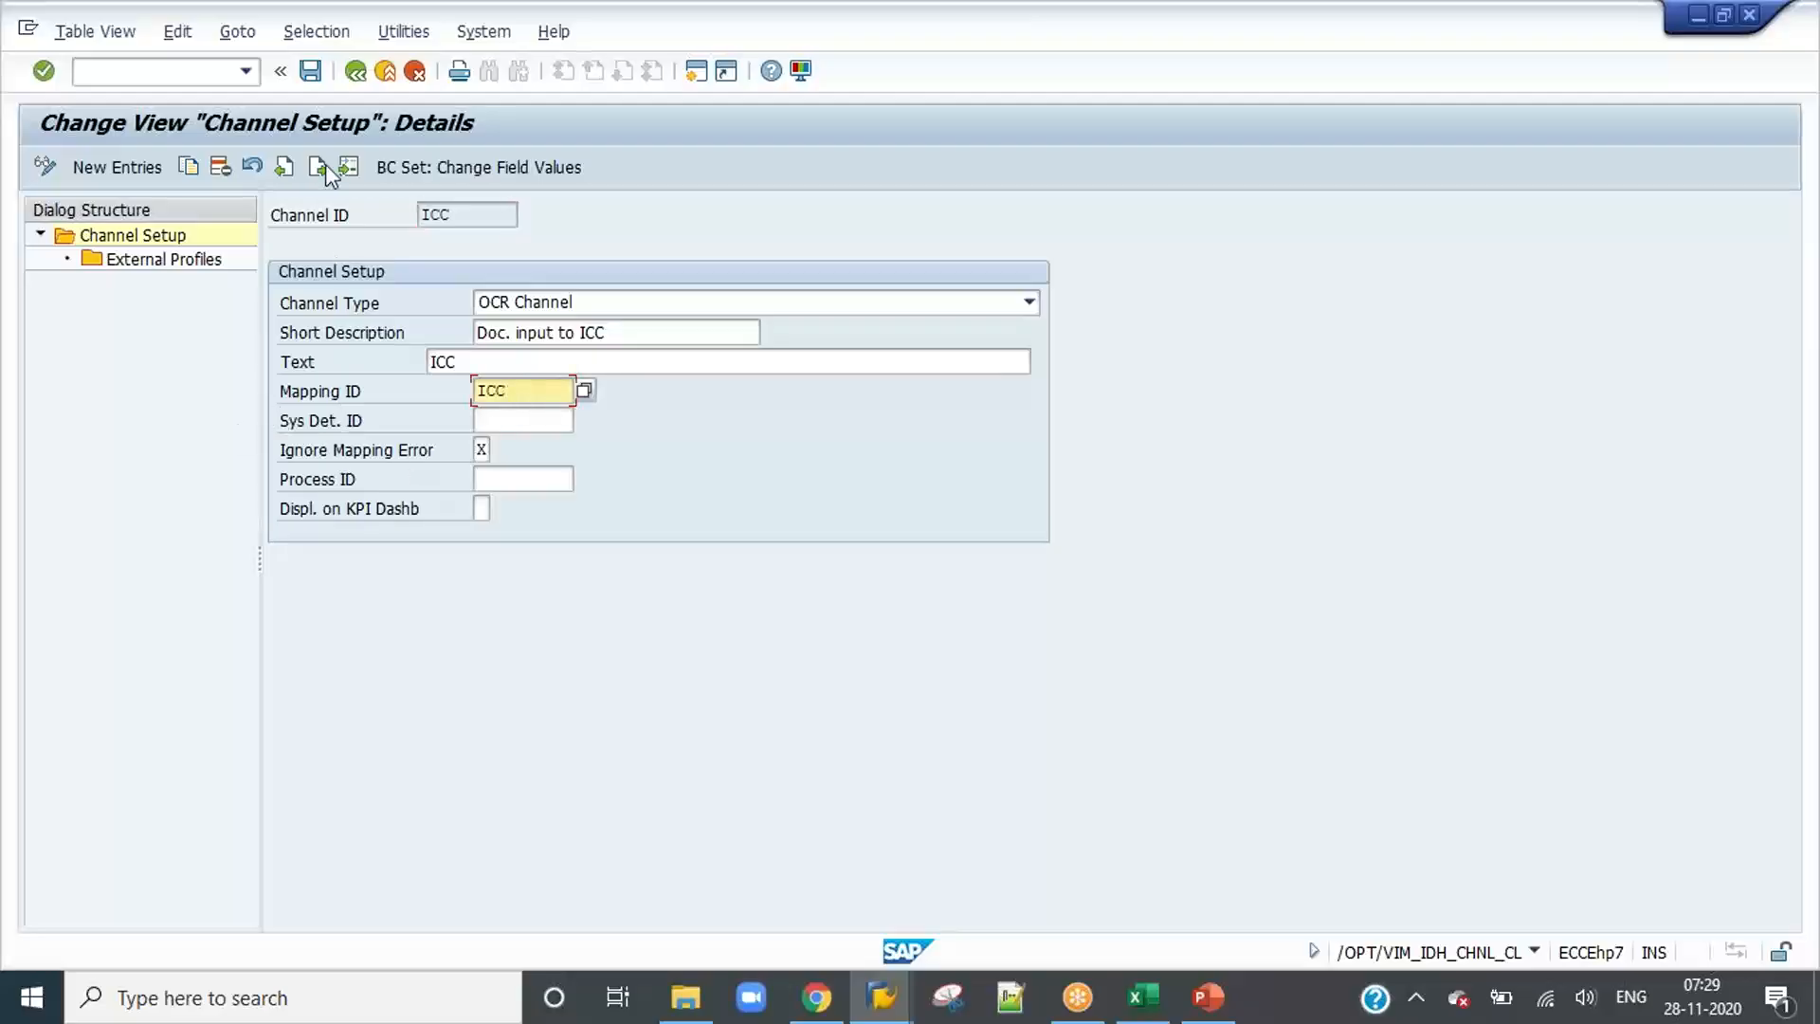
{"action": "left_click", "coordinate": [352, 78]}
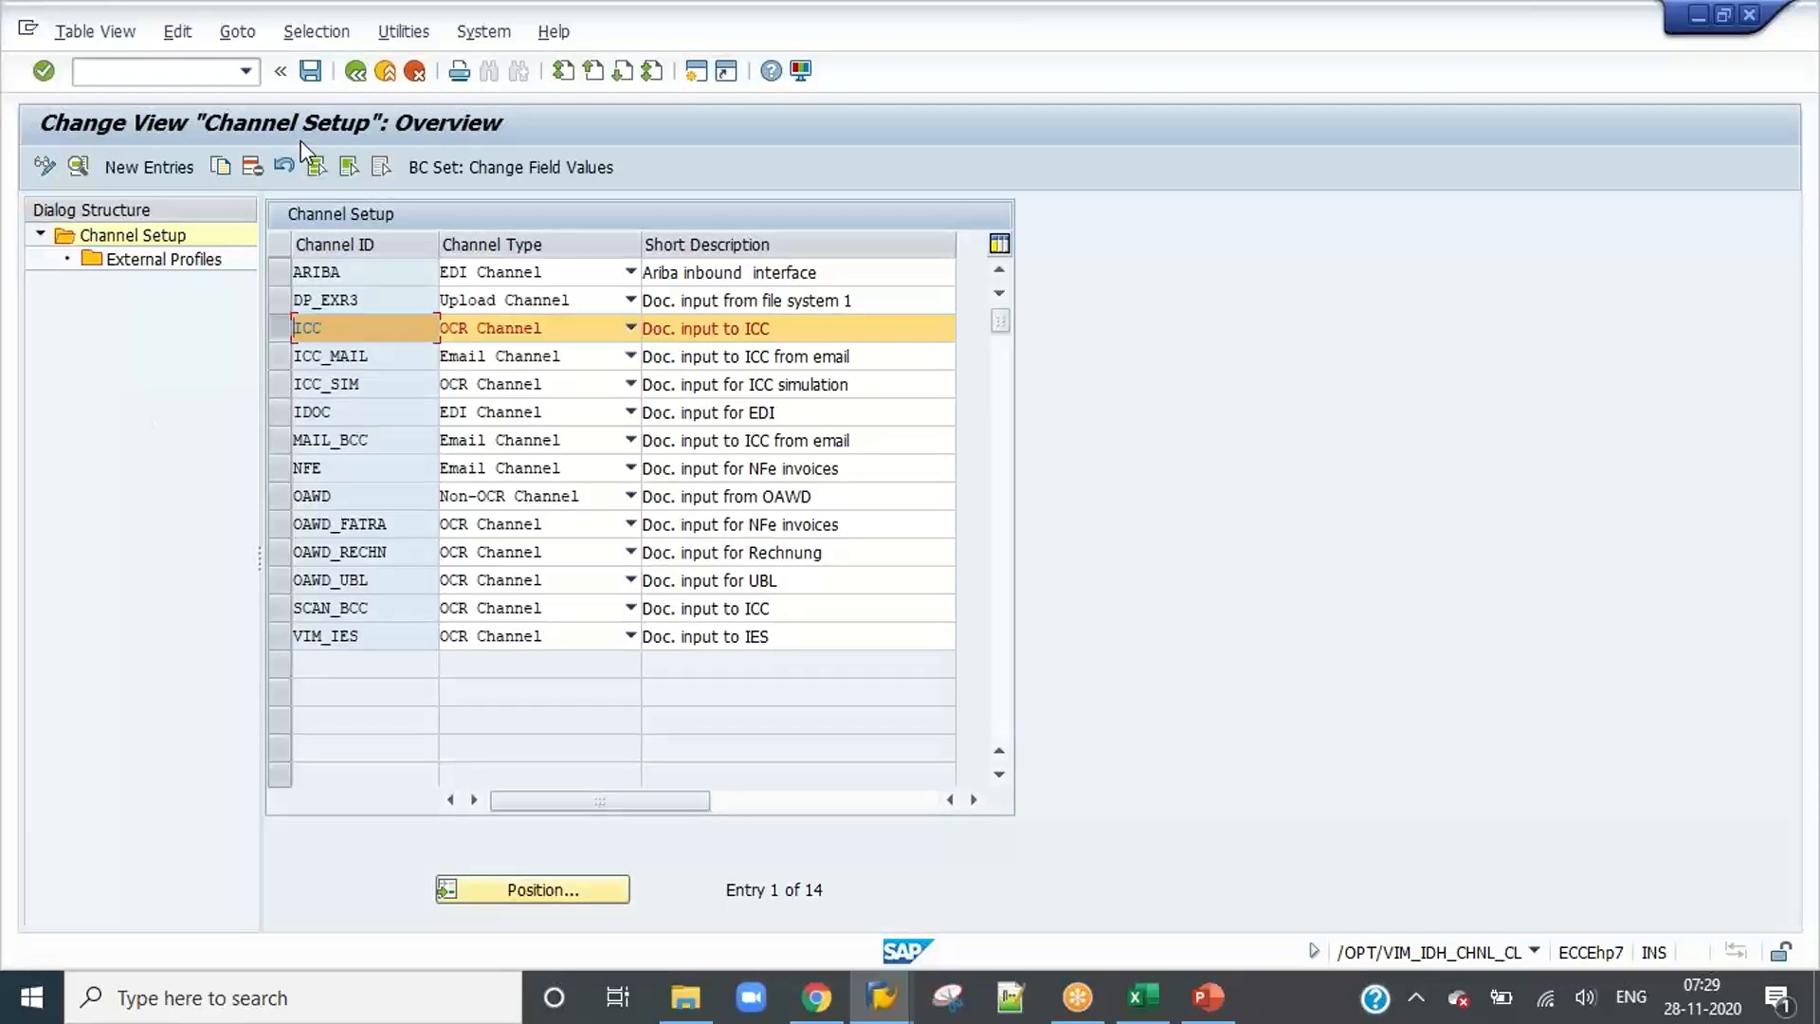
{"action": "left_click", "coordinate": [352, 78]}
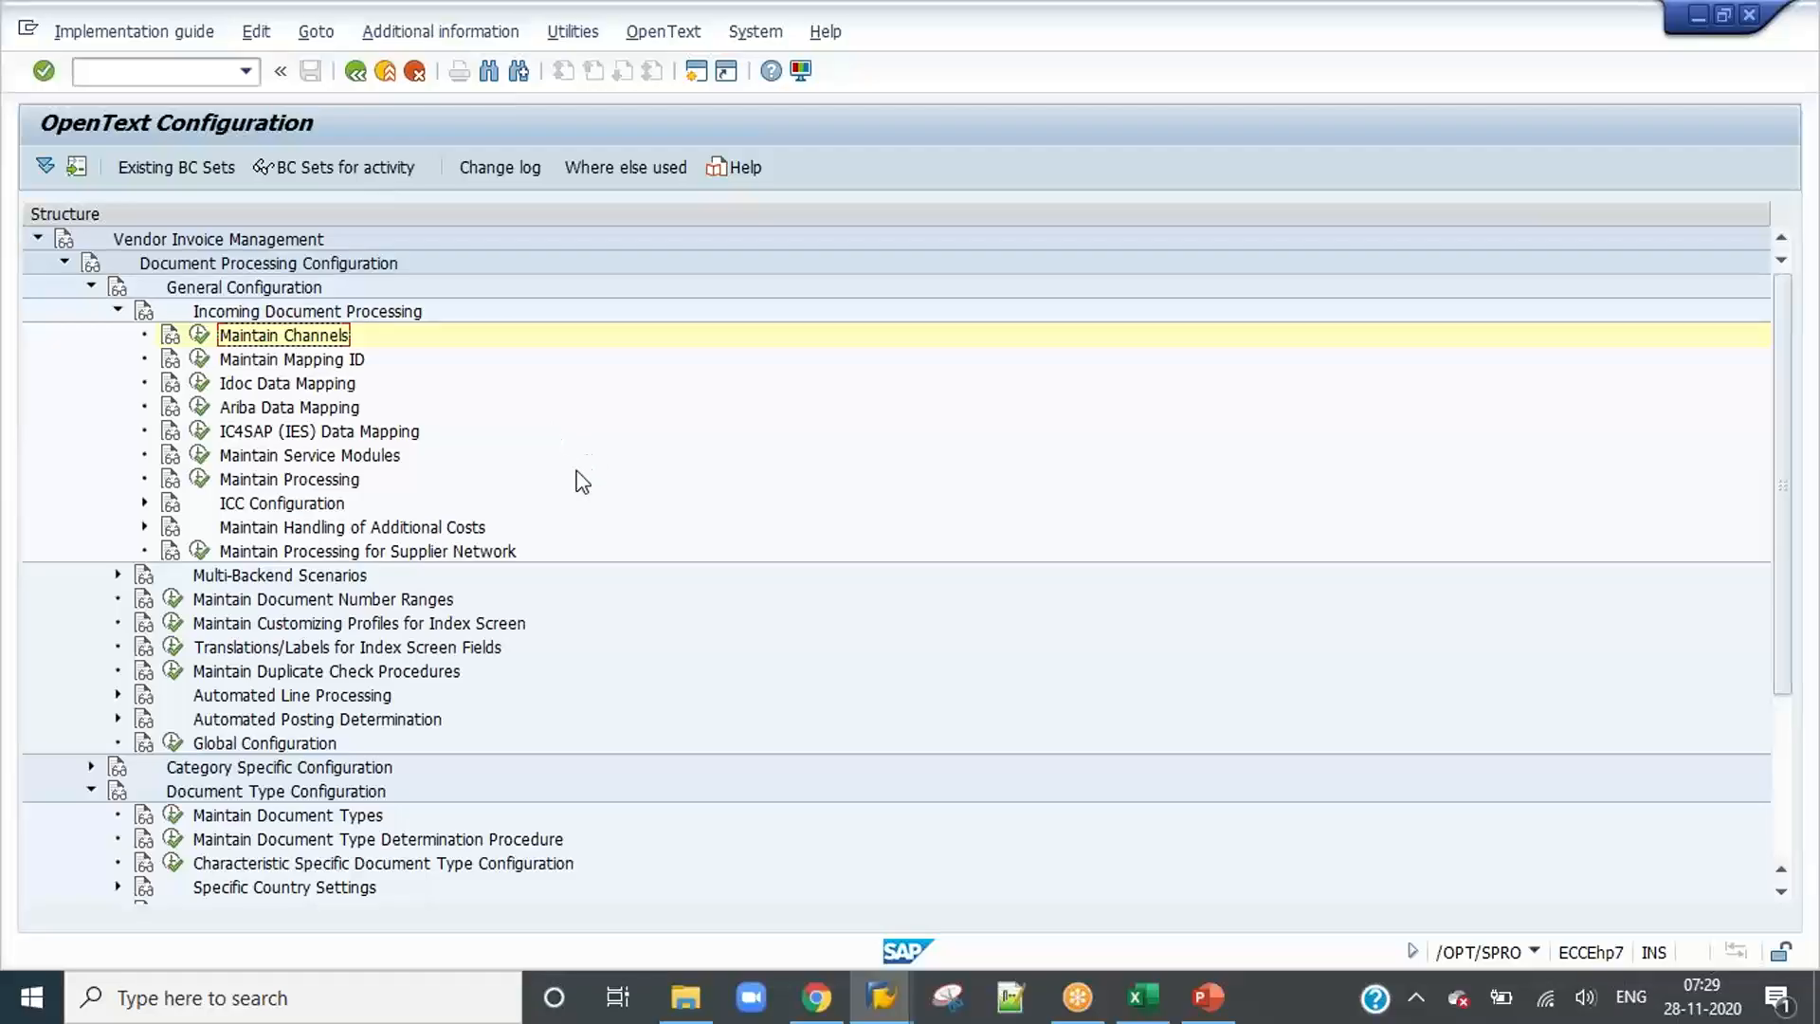
Step: Switch to the PowerPoint slide and review the items Maintain Mapping ID and Assign Mapping ID to Channel ID
{"action": "left_click", "coordinate": [1206, 996]}
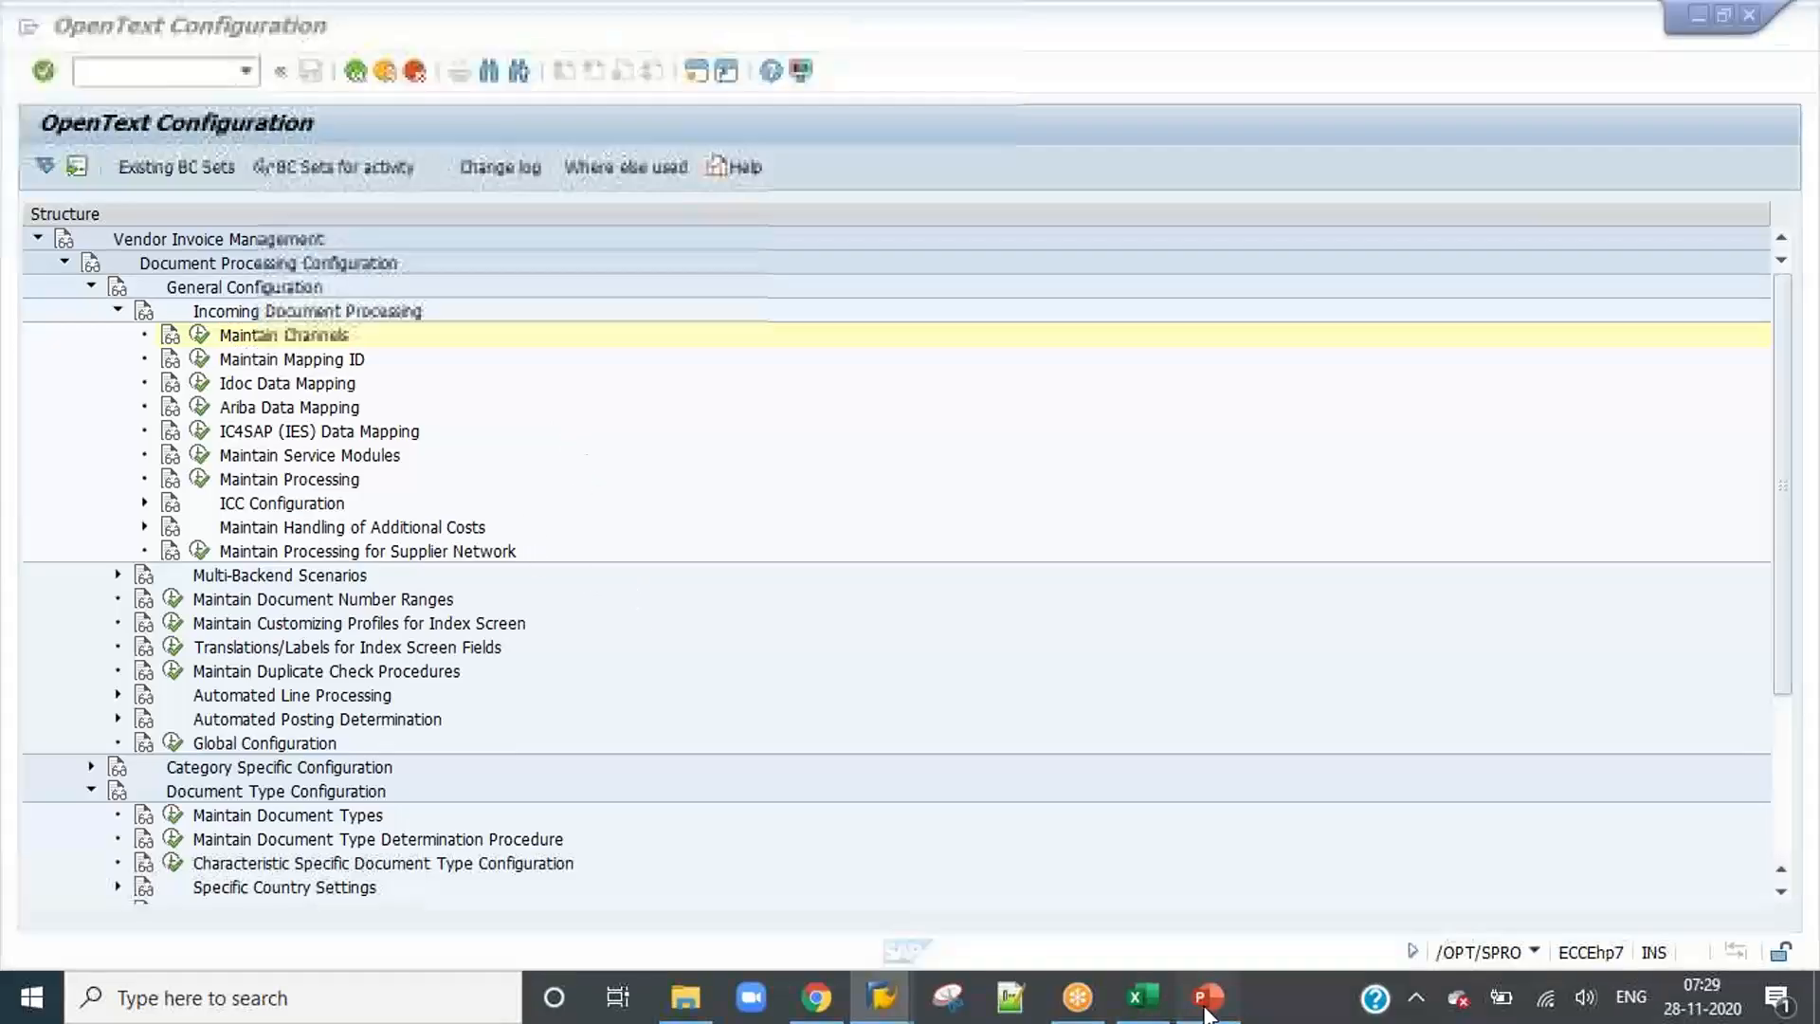
{"action": "left_click", "coordinate": [662, 567]}
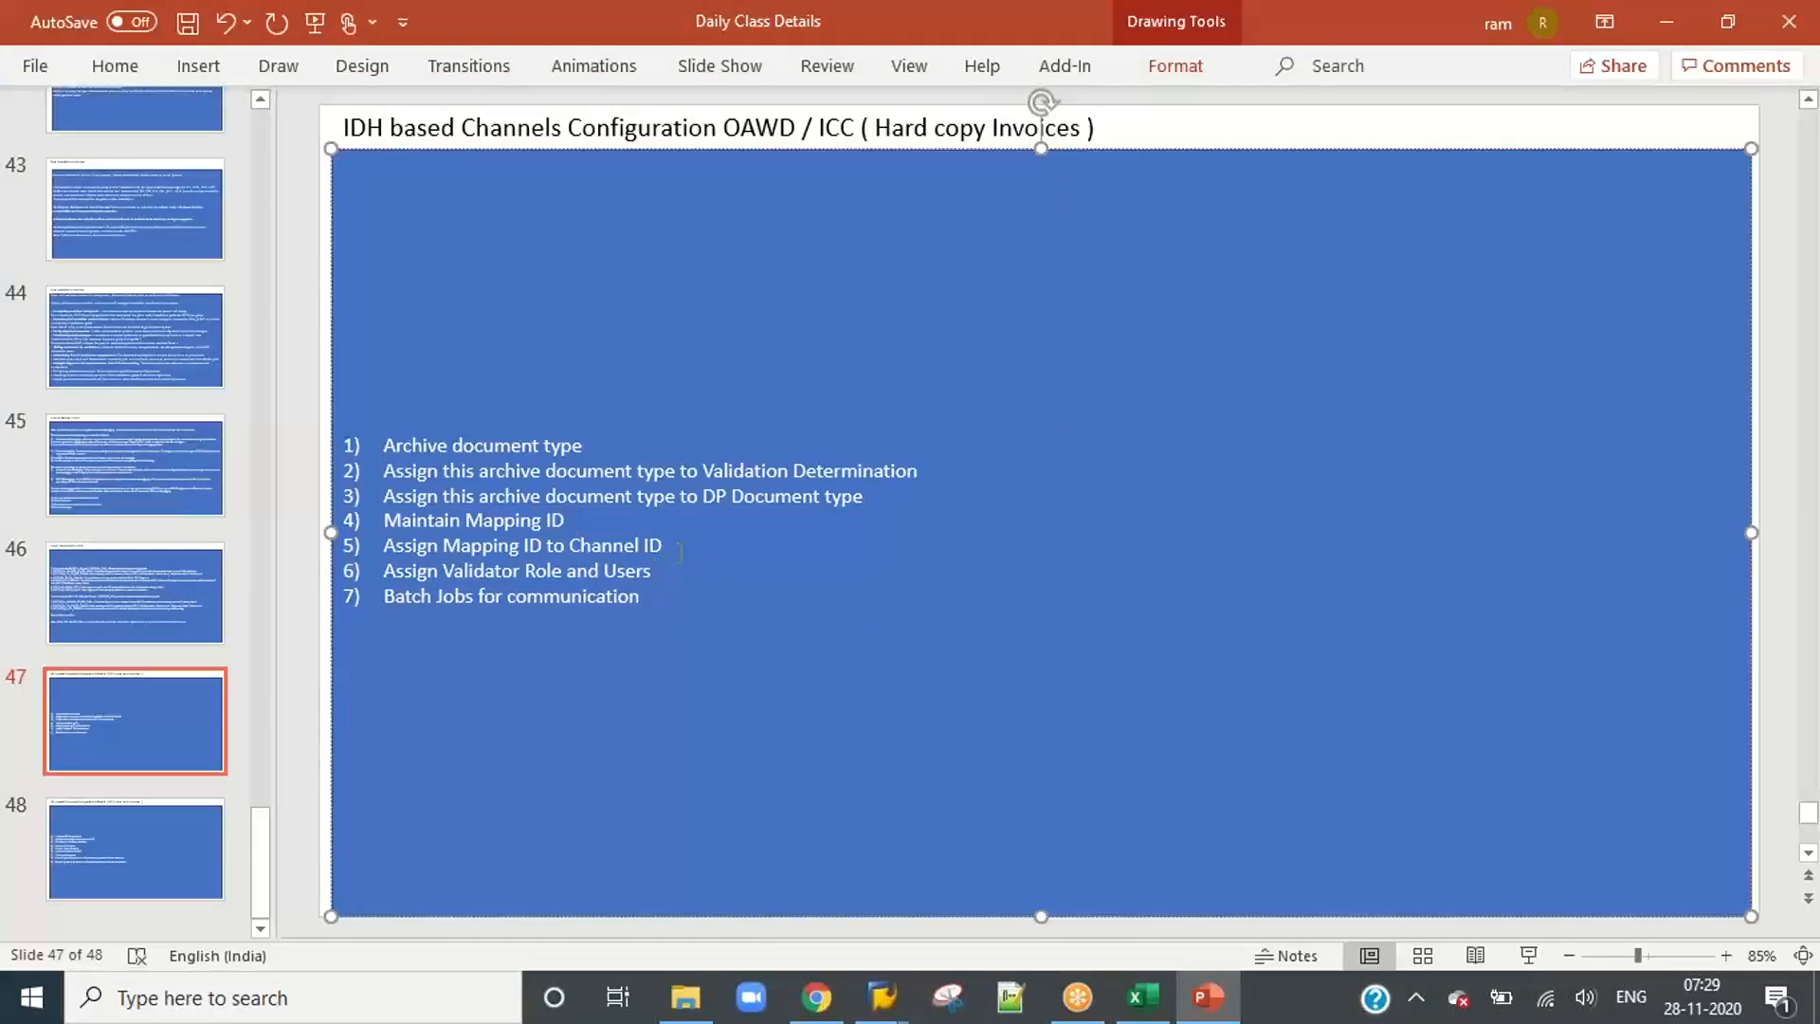
{"action": "left_click_drag", "start_coordinate": [679, 552], "coordinate": [383, 519]}
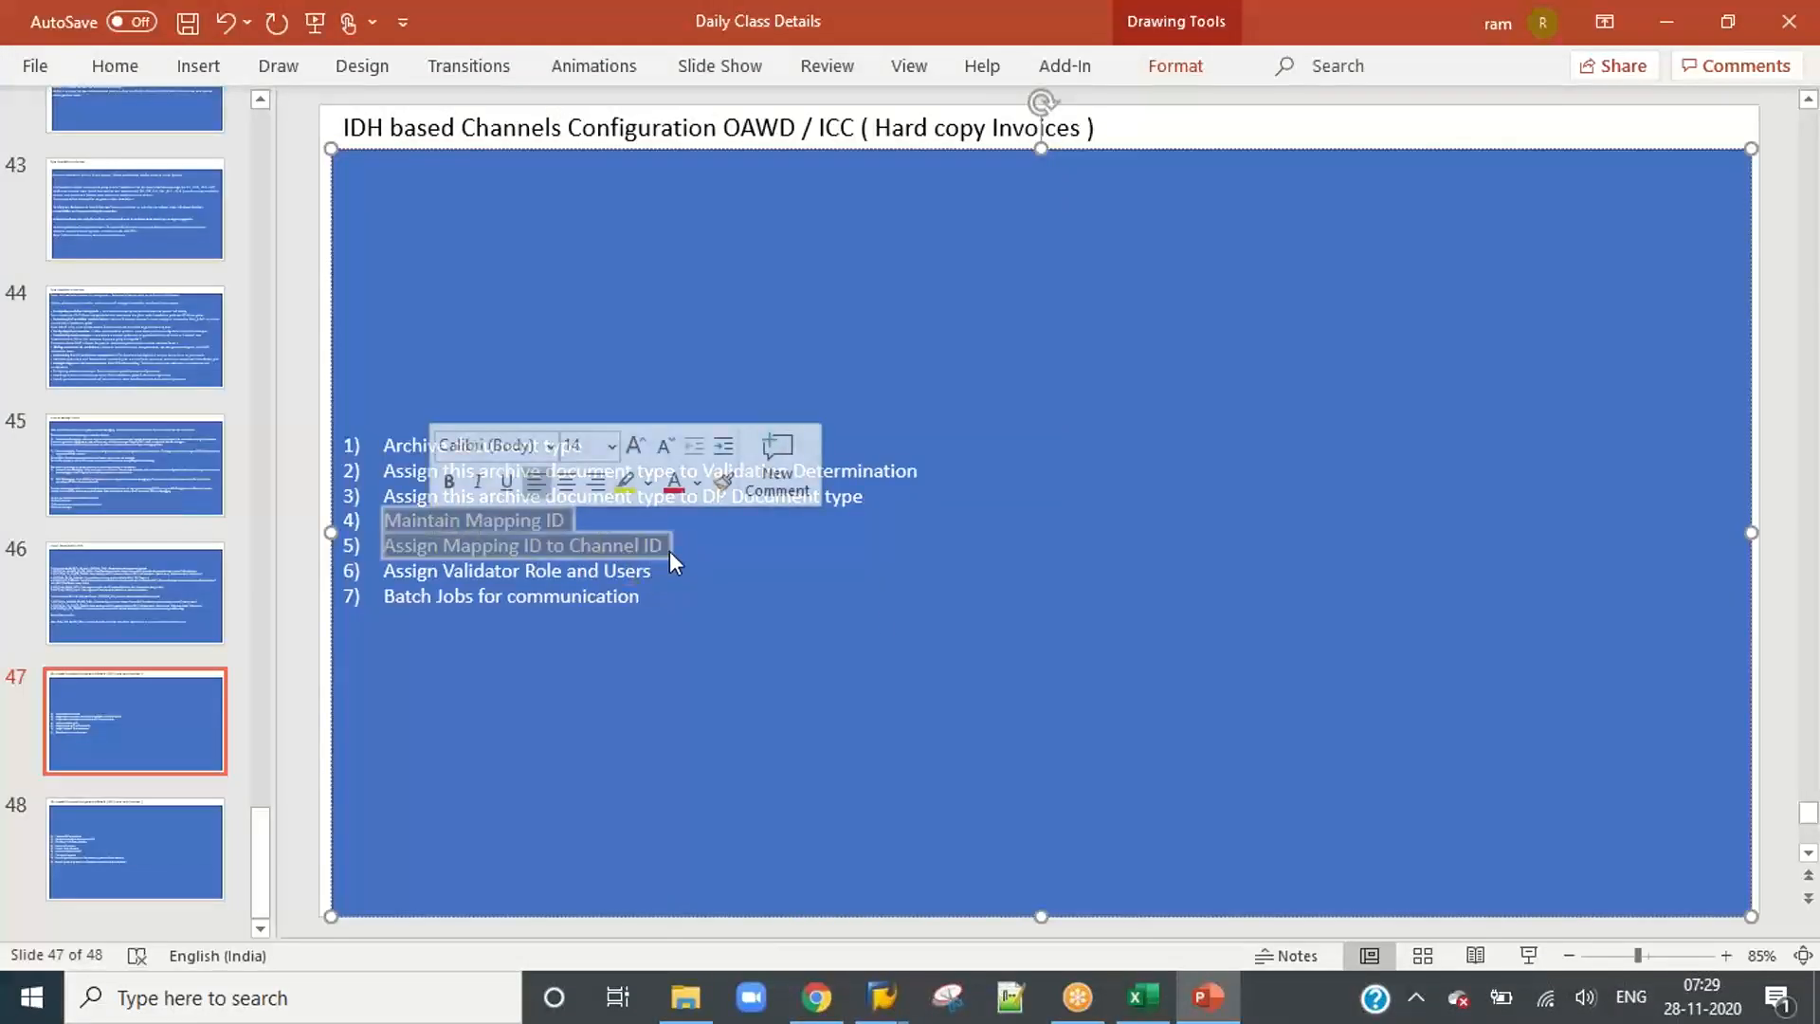
{"action": "left_click_drag", "start_coordinate": [673, 559], "coordinate": [383, 519]}
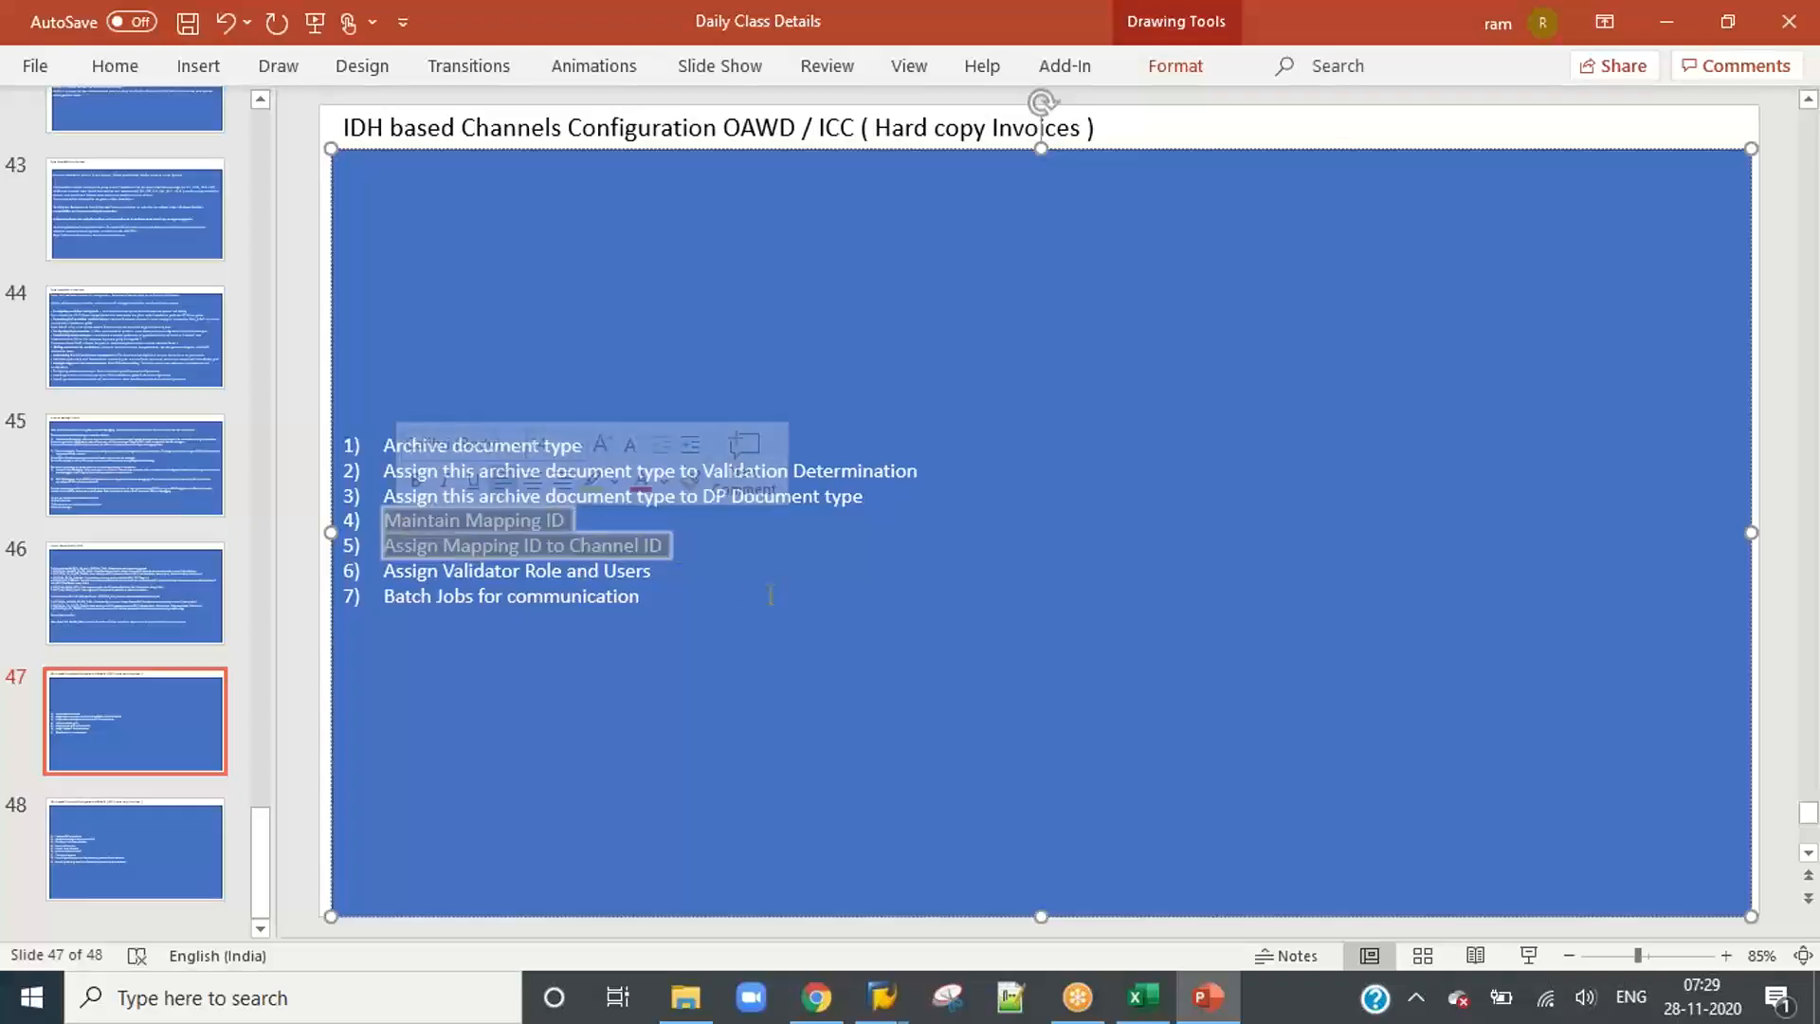
{"action": "left_click", "coordinate": [780, 565]}
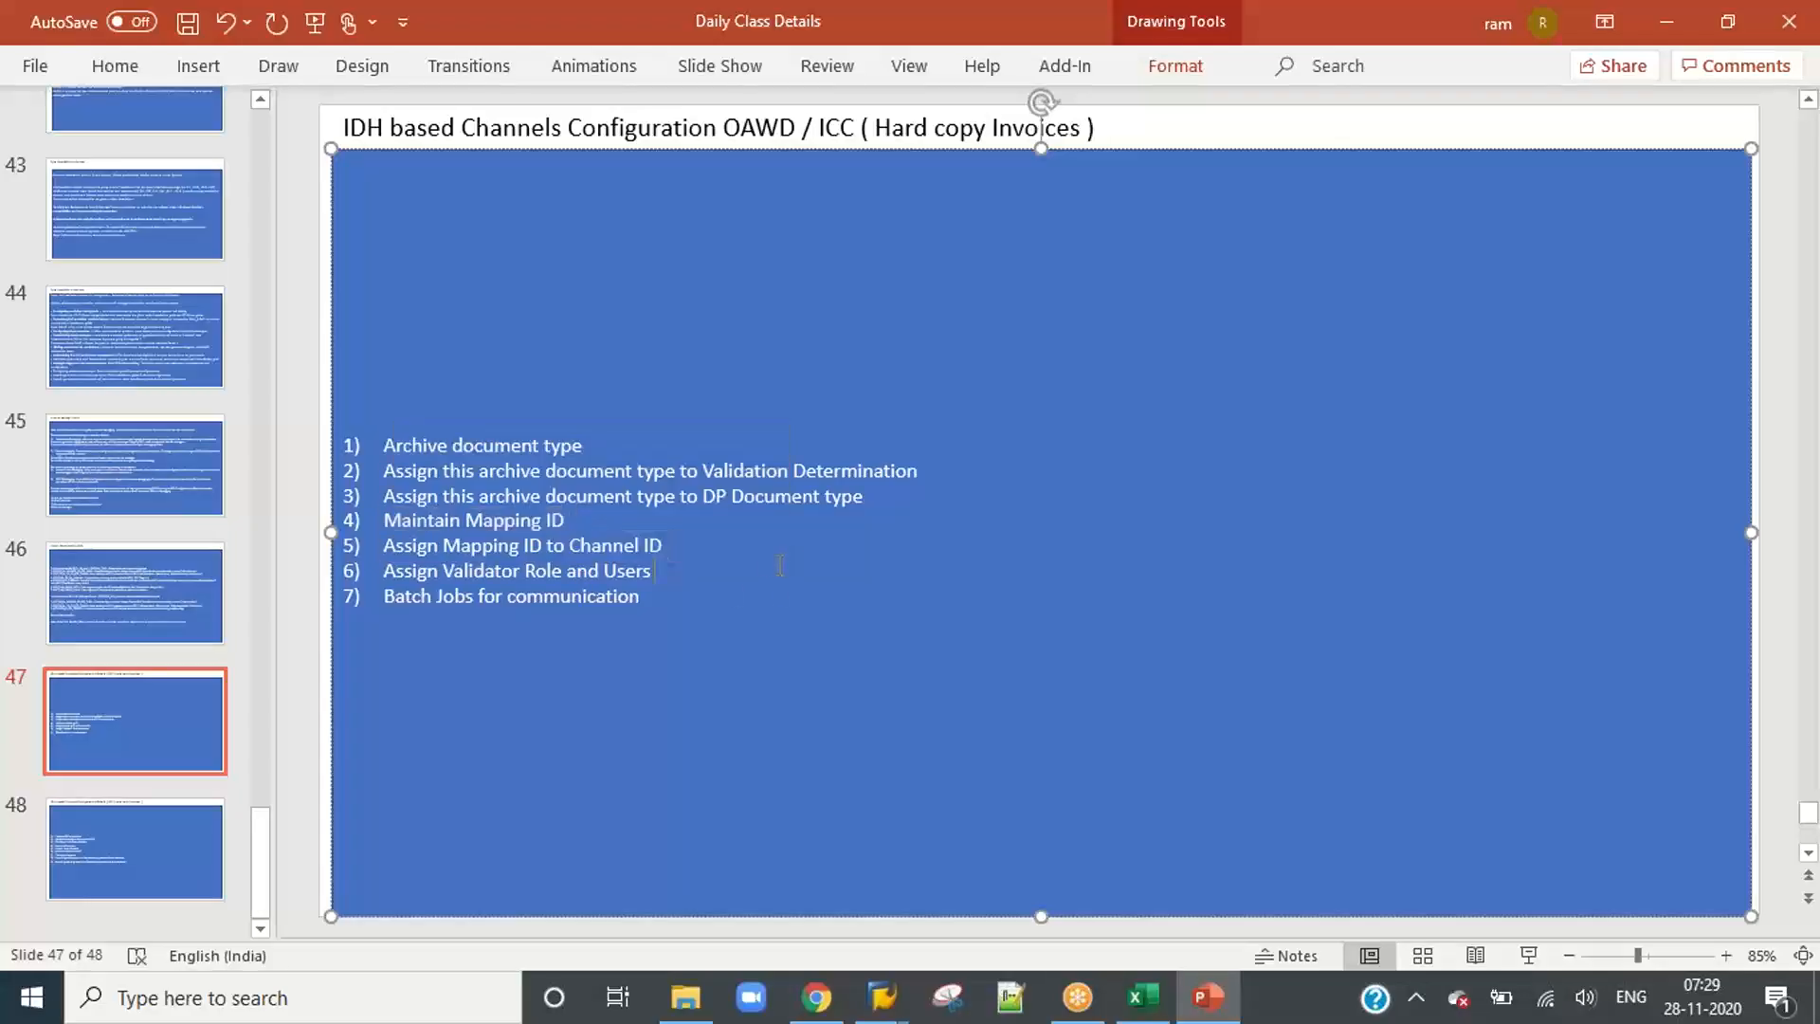
{"action": "left_click_drag", "start_coordinate": [695, 548], "coordinate": [383, 520]}
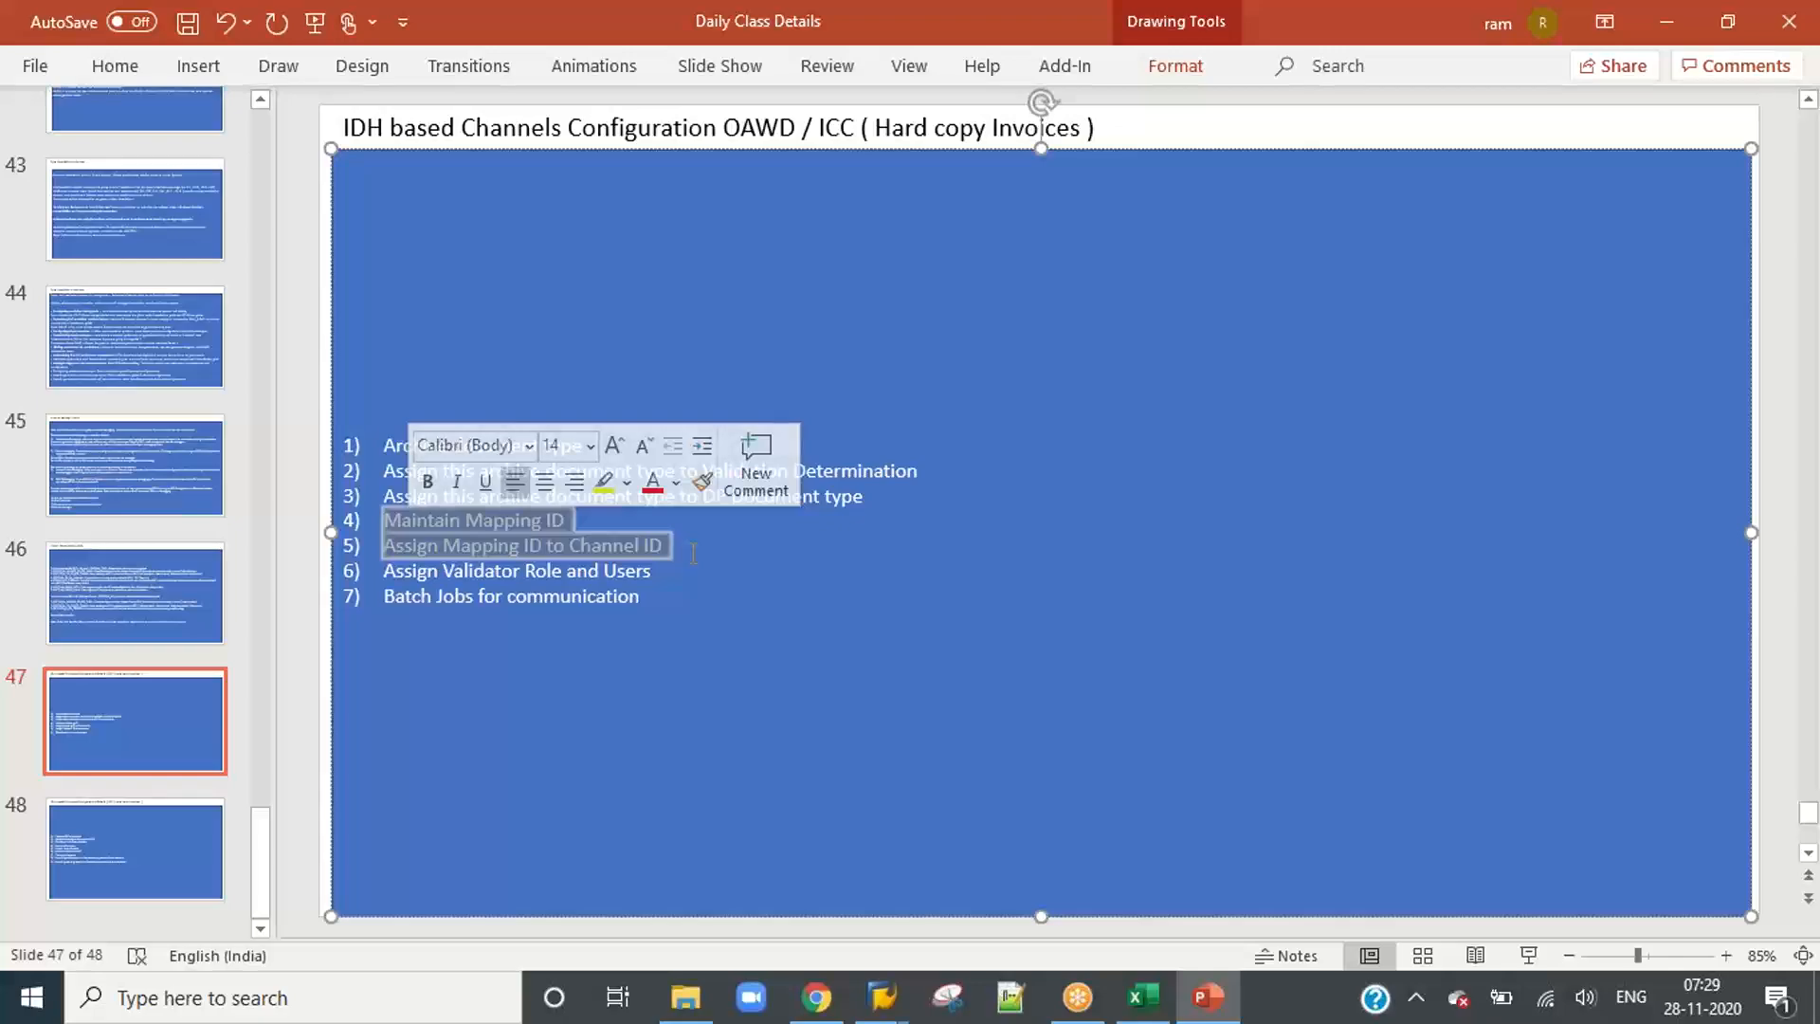
Step: Switch back to SAP, look up the ICC entry under Maintain Channels and leave the channel setup
{"action": "key", "text": "alt+Tab"}
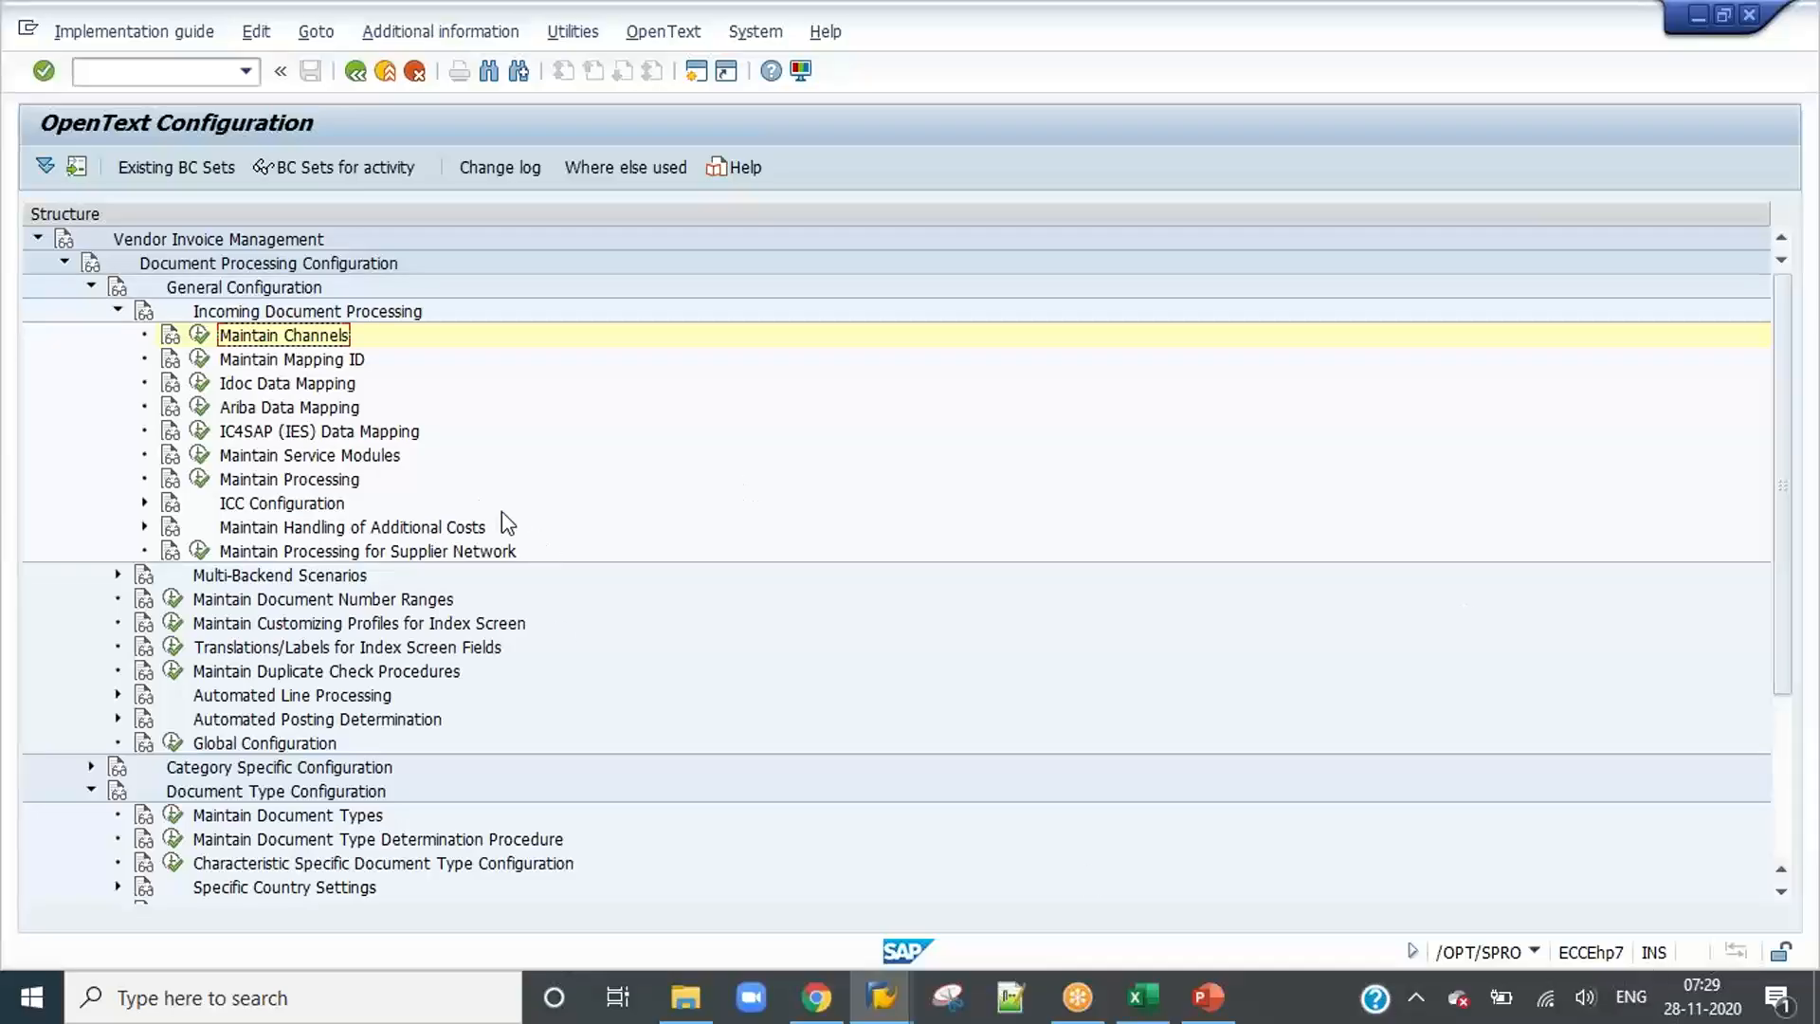
{"action": "left_click", "coordinate": [199, 337]}
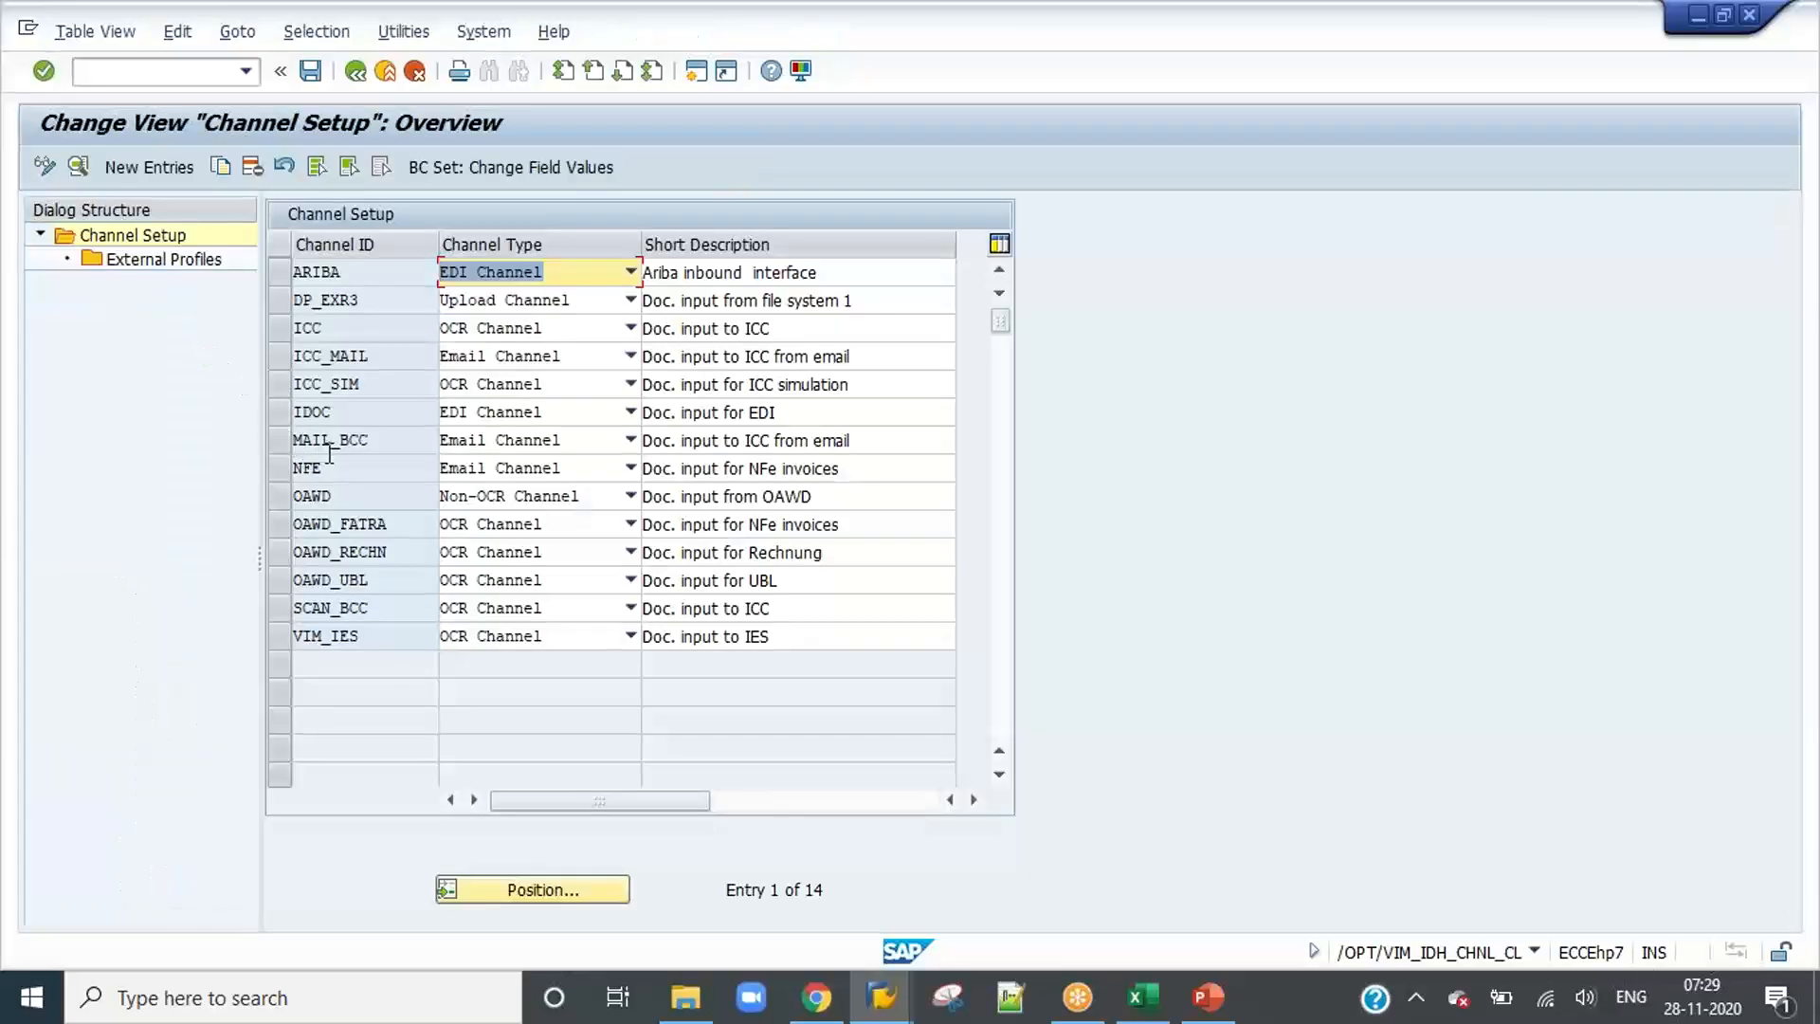
{"action": "left_click", "coordinate": [343, 328]}
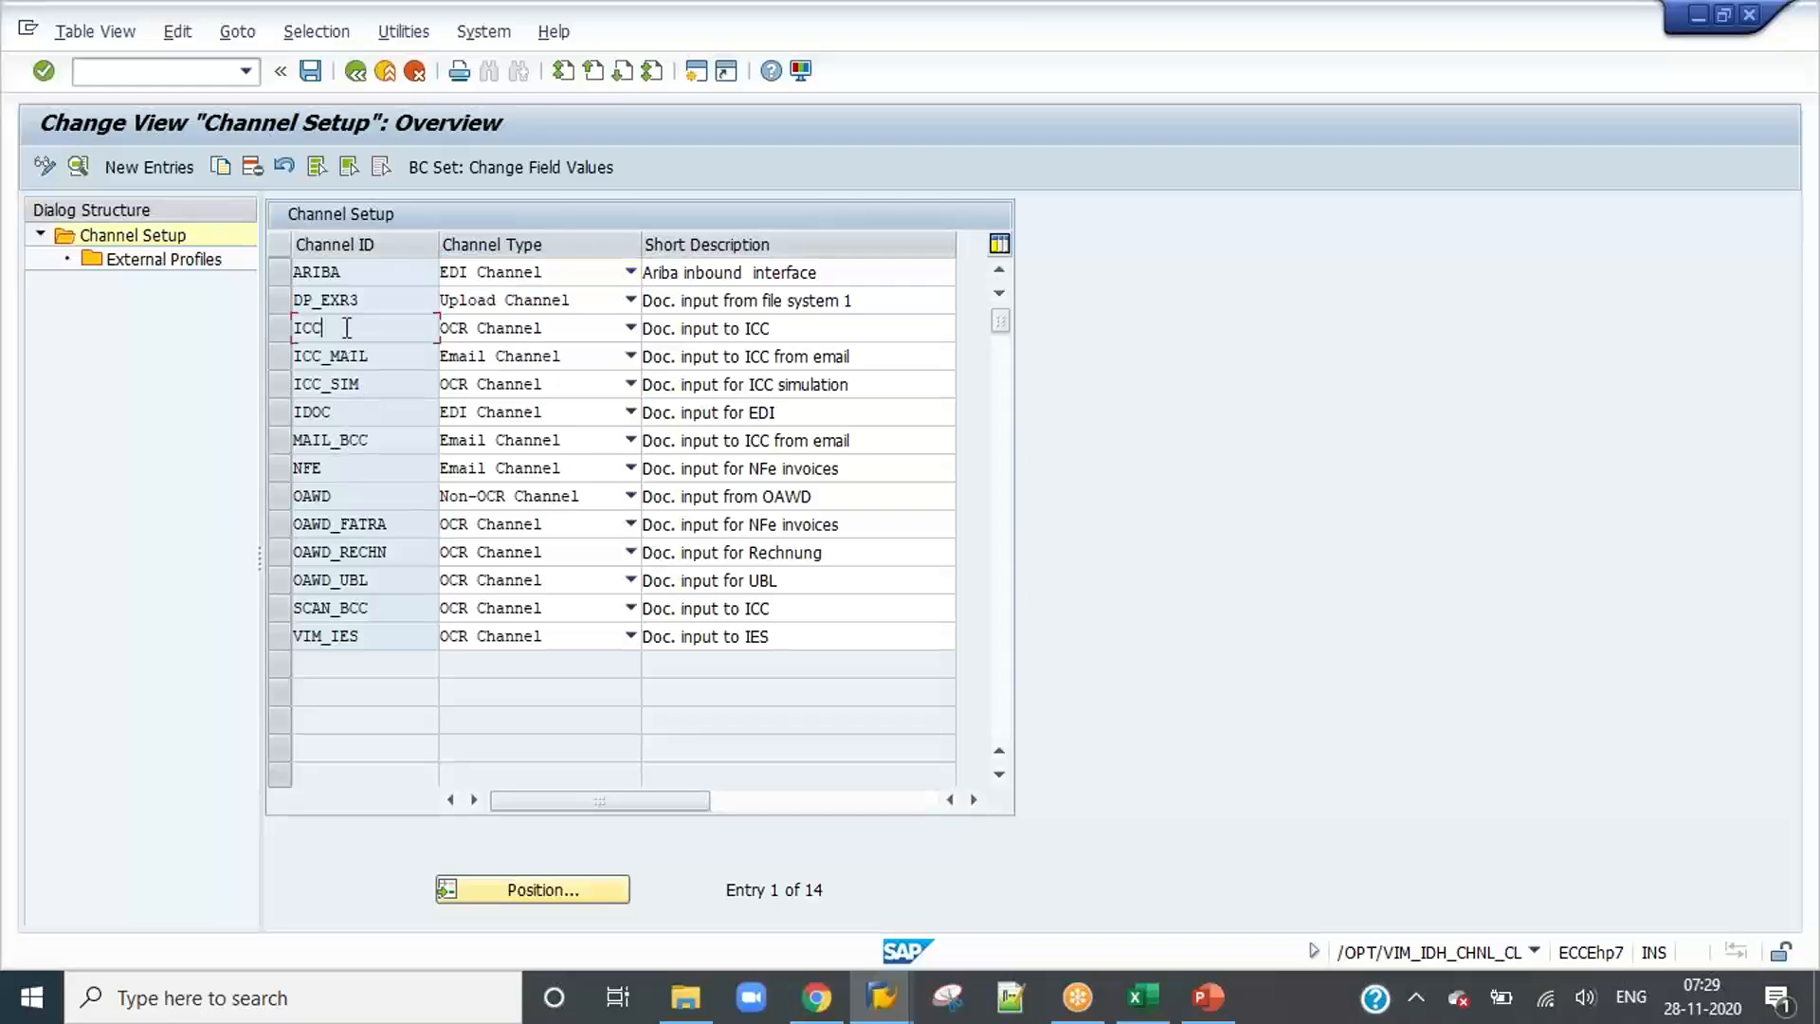
{"action": "left_click", "coordinate": [352, 76]}
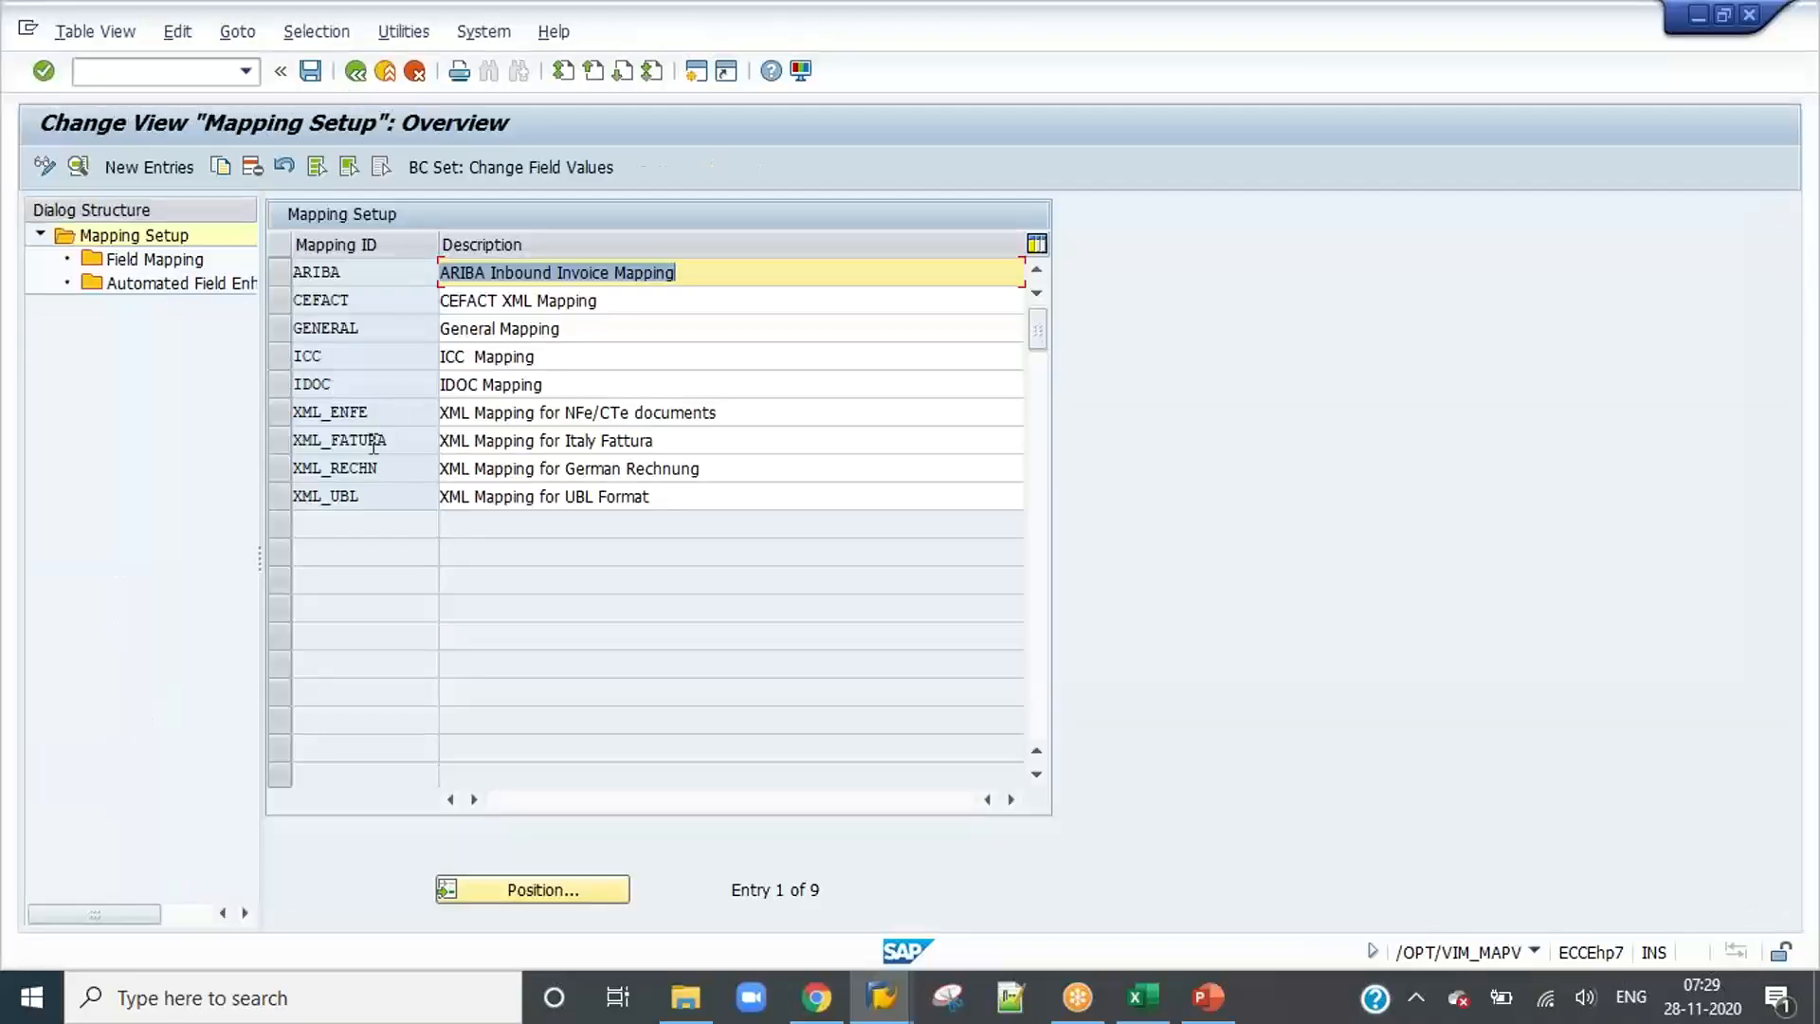
Step: Open the field mapping of mapping ID ARIBA, look through its entries and return to the mapping setup
{"action": "left_click", "coordinate": [376, 382]}
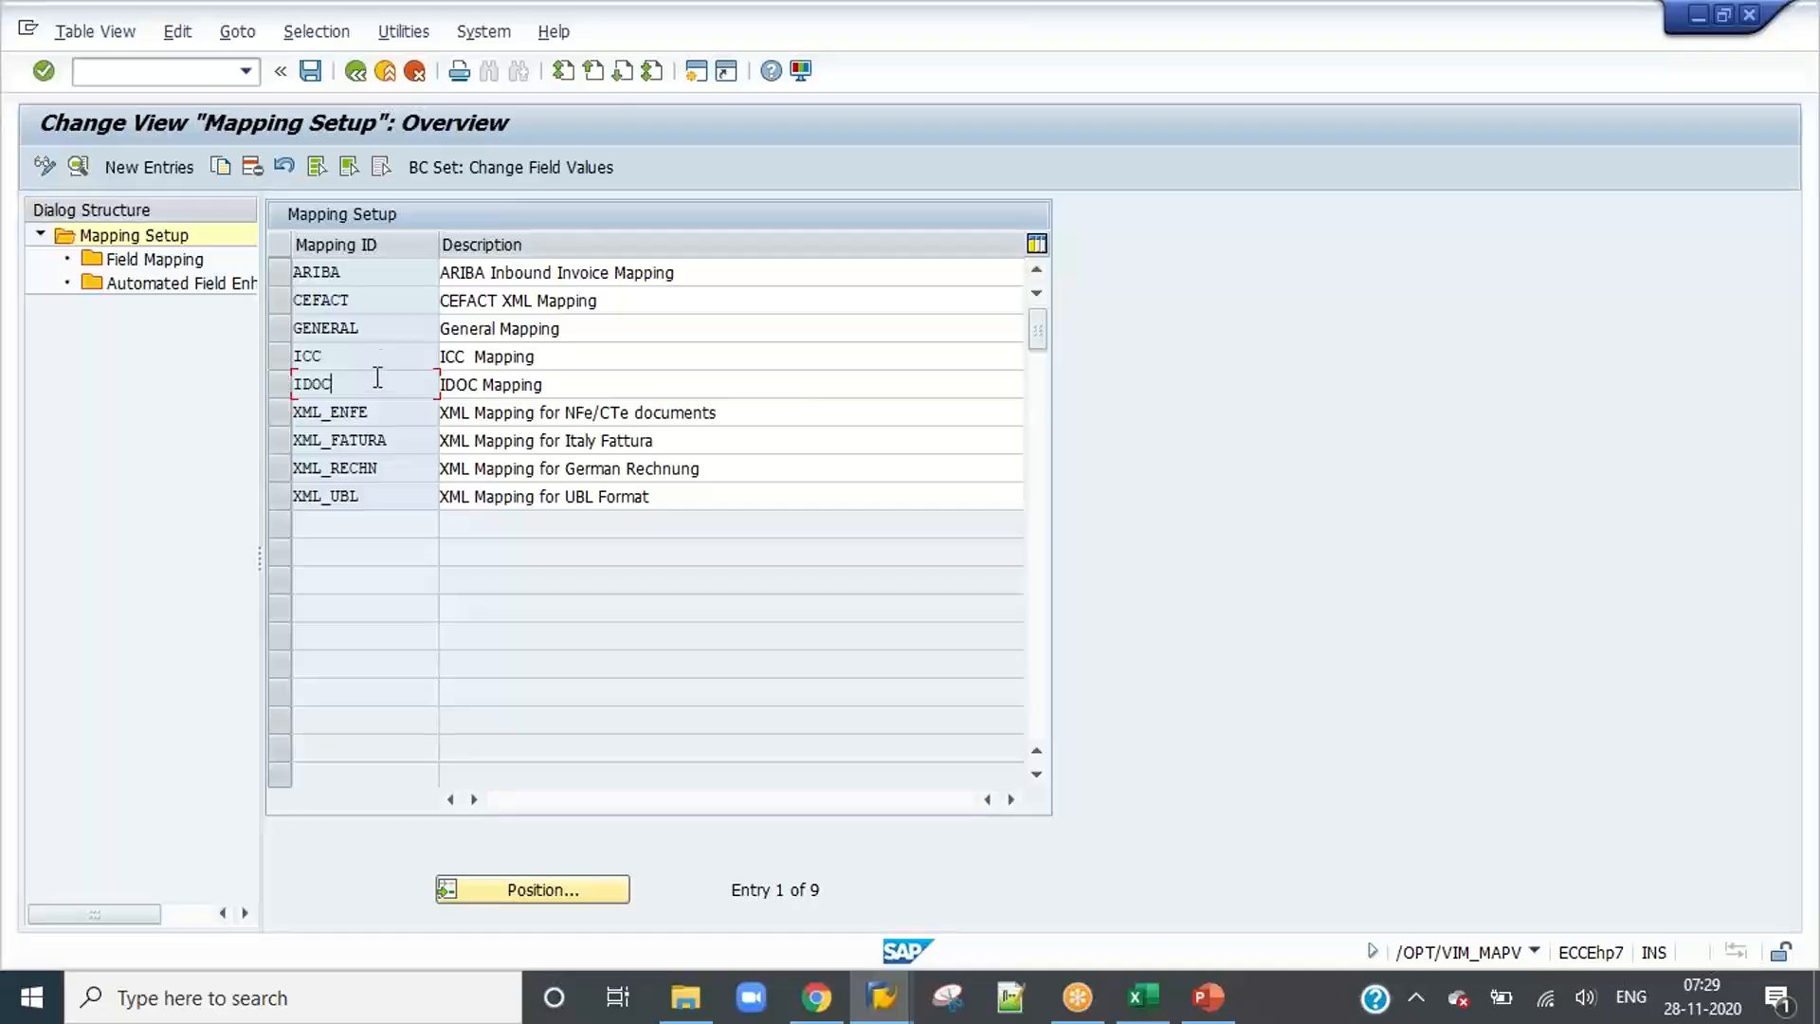
{"action": "left_click", "coordinate": [367, 270]}
{"action": "left_click", "coordinate": [276, 275]}
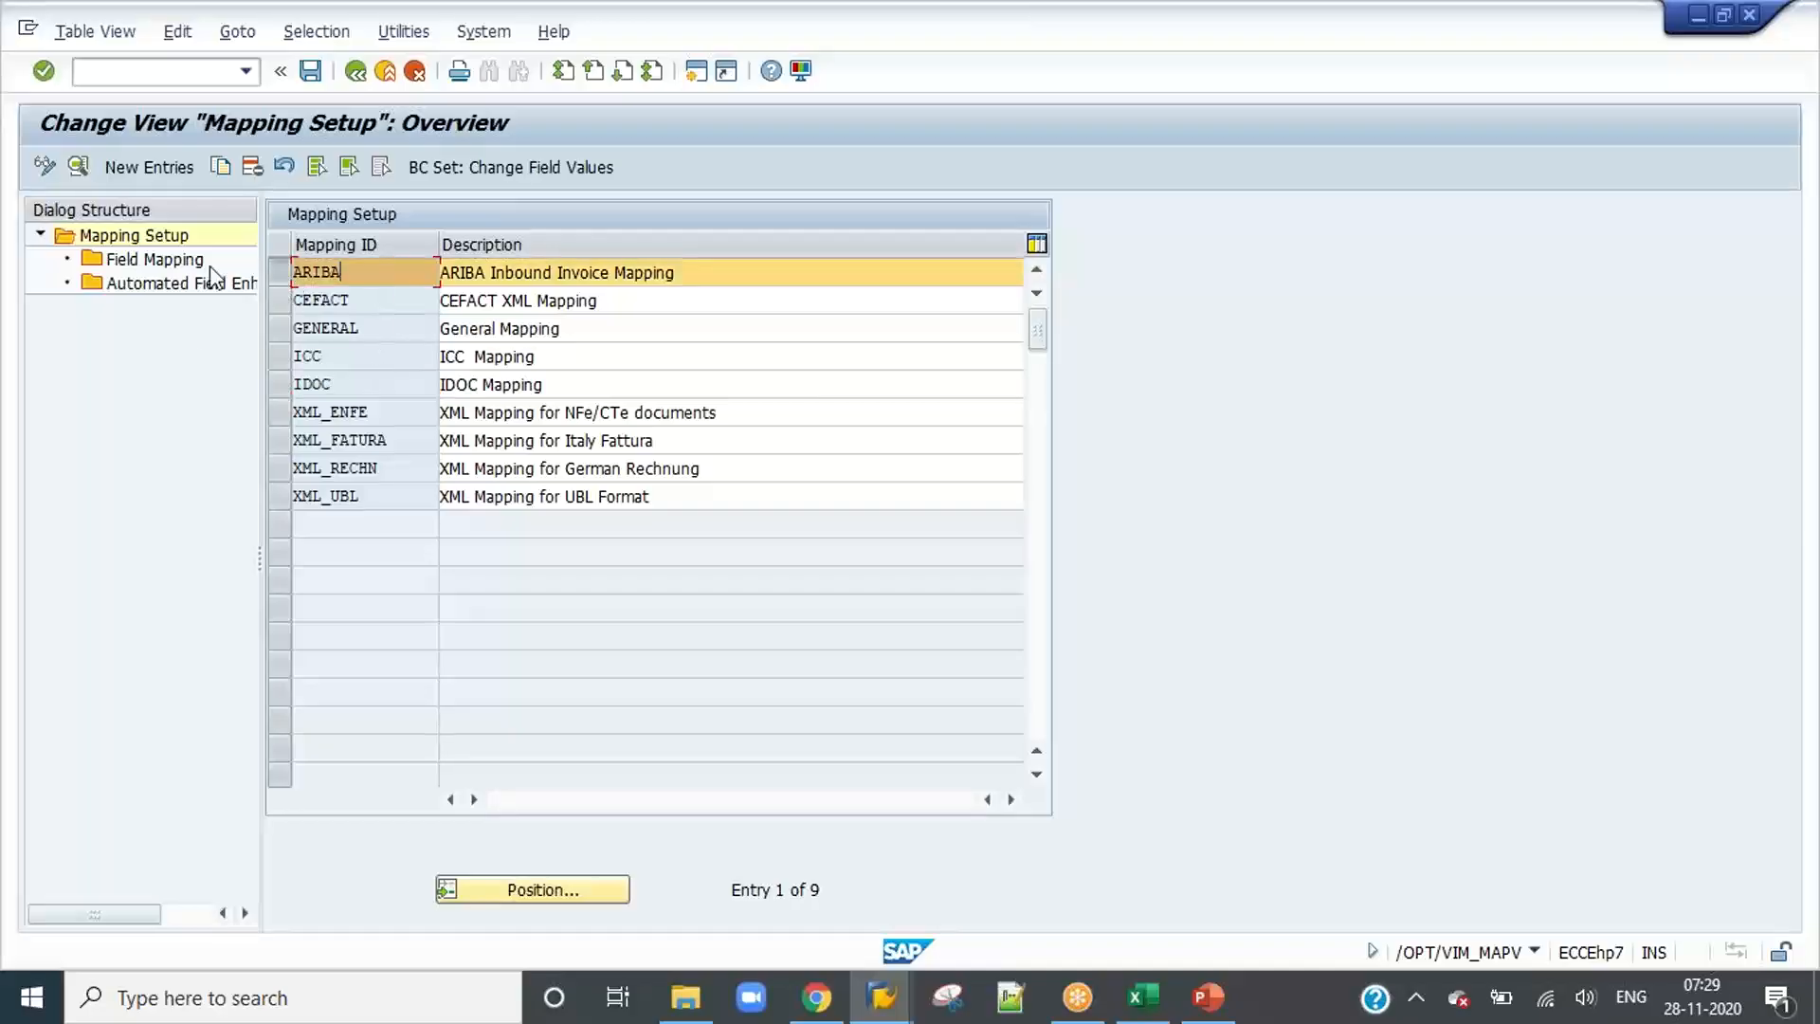
{"action": "double_click", "coordinate": [144, 258]}
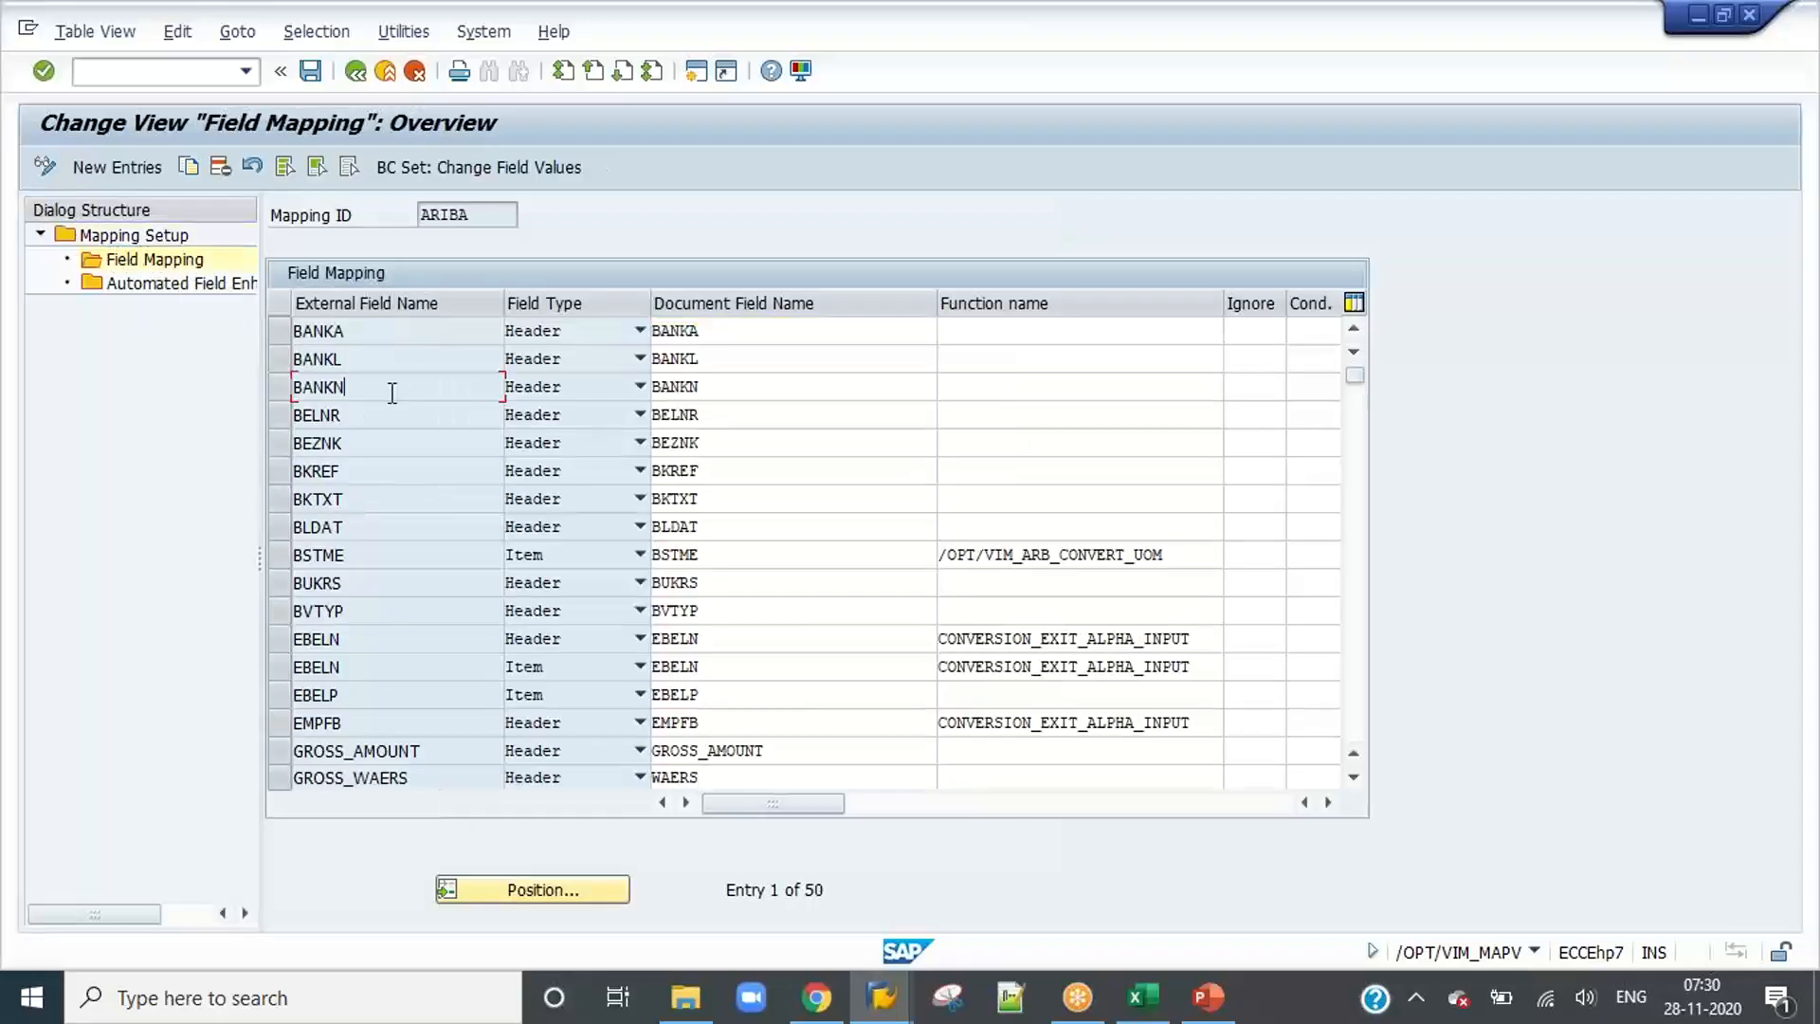
{"action": "scroll", "coordinate": [396, 474], "scroll_direction": "down", "scroll_amount": 15}
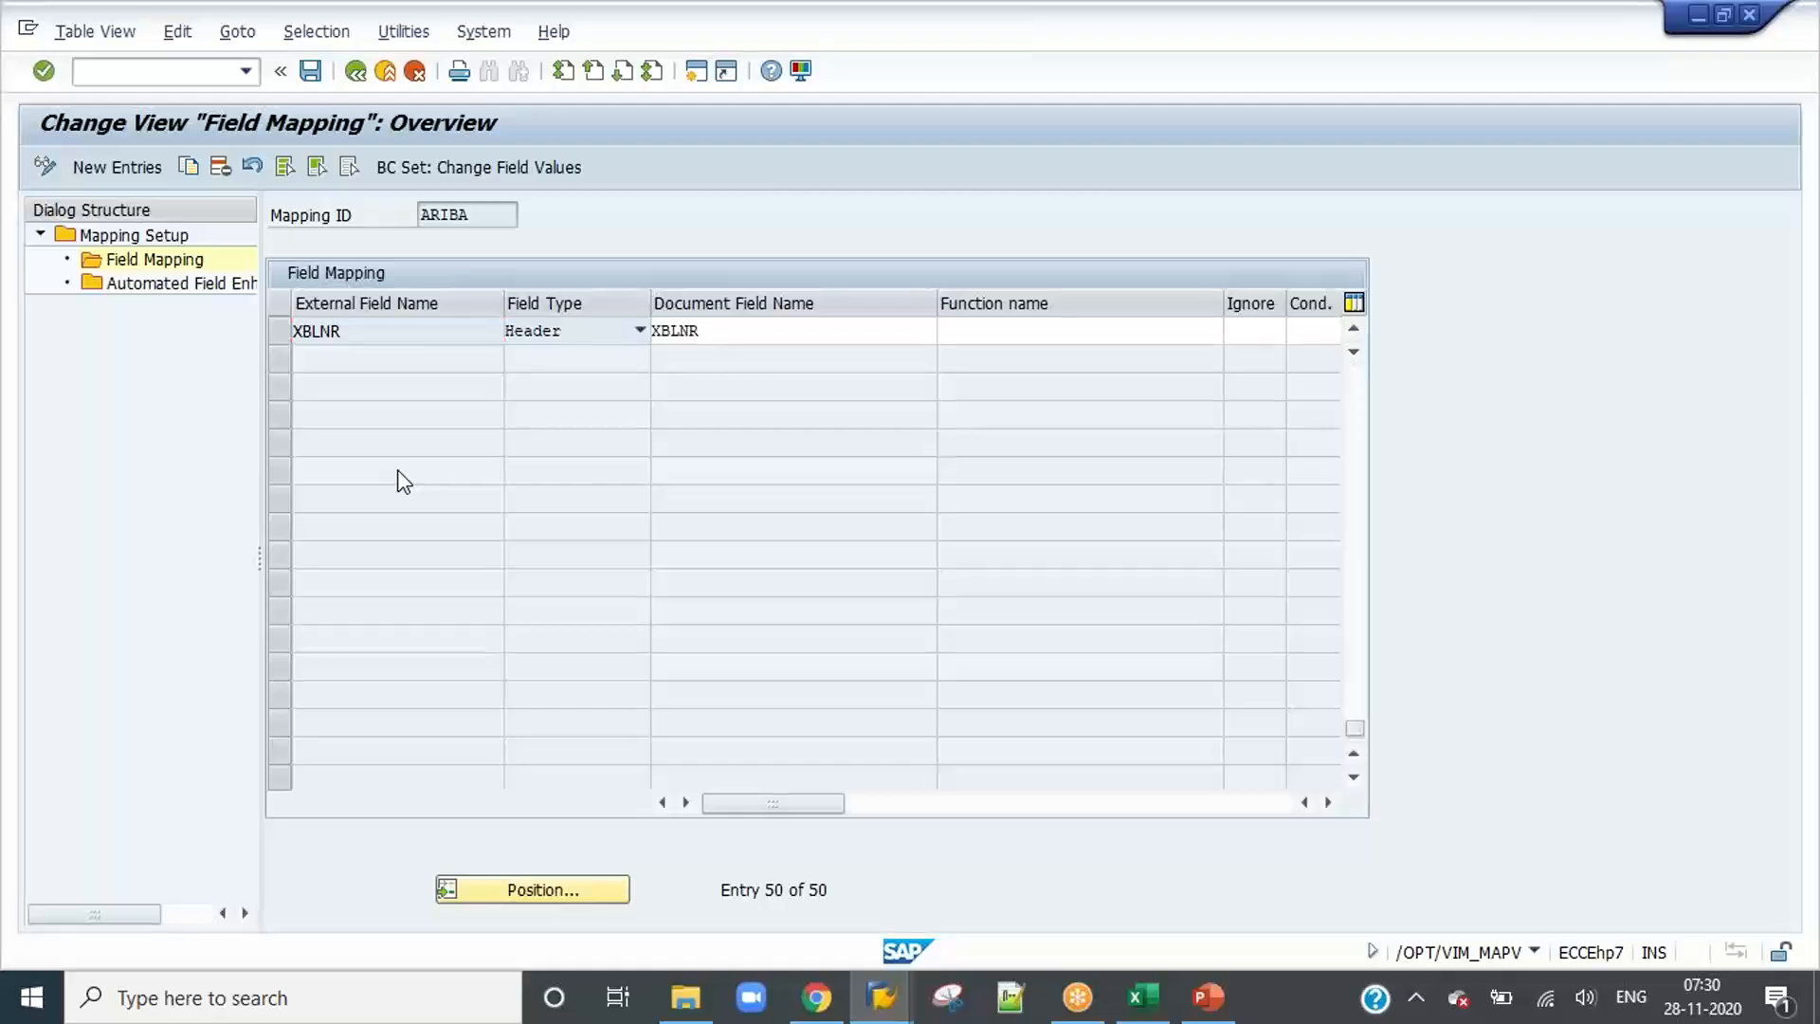
{"action": "scroll", "coordinate": [396, 469], "scroll_direction": "up", "scroll_amount": 15}
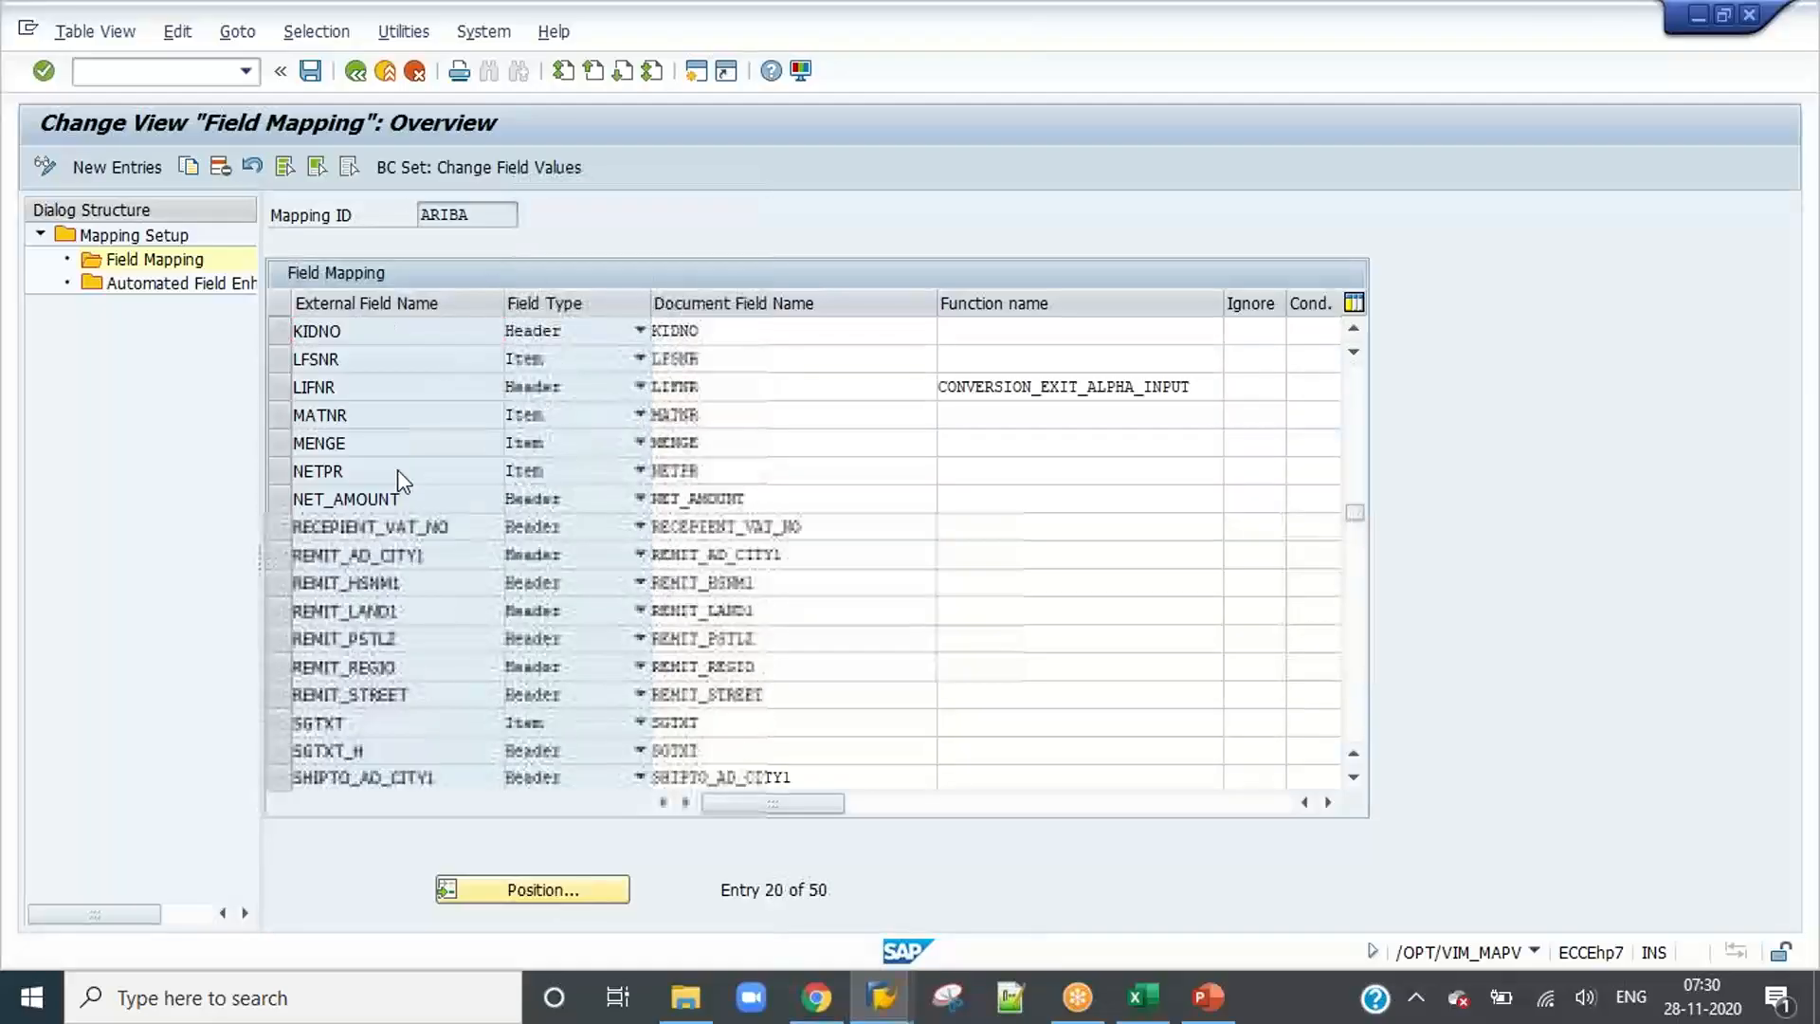
{"action": "left_click", "coordinate": [355, 71]}
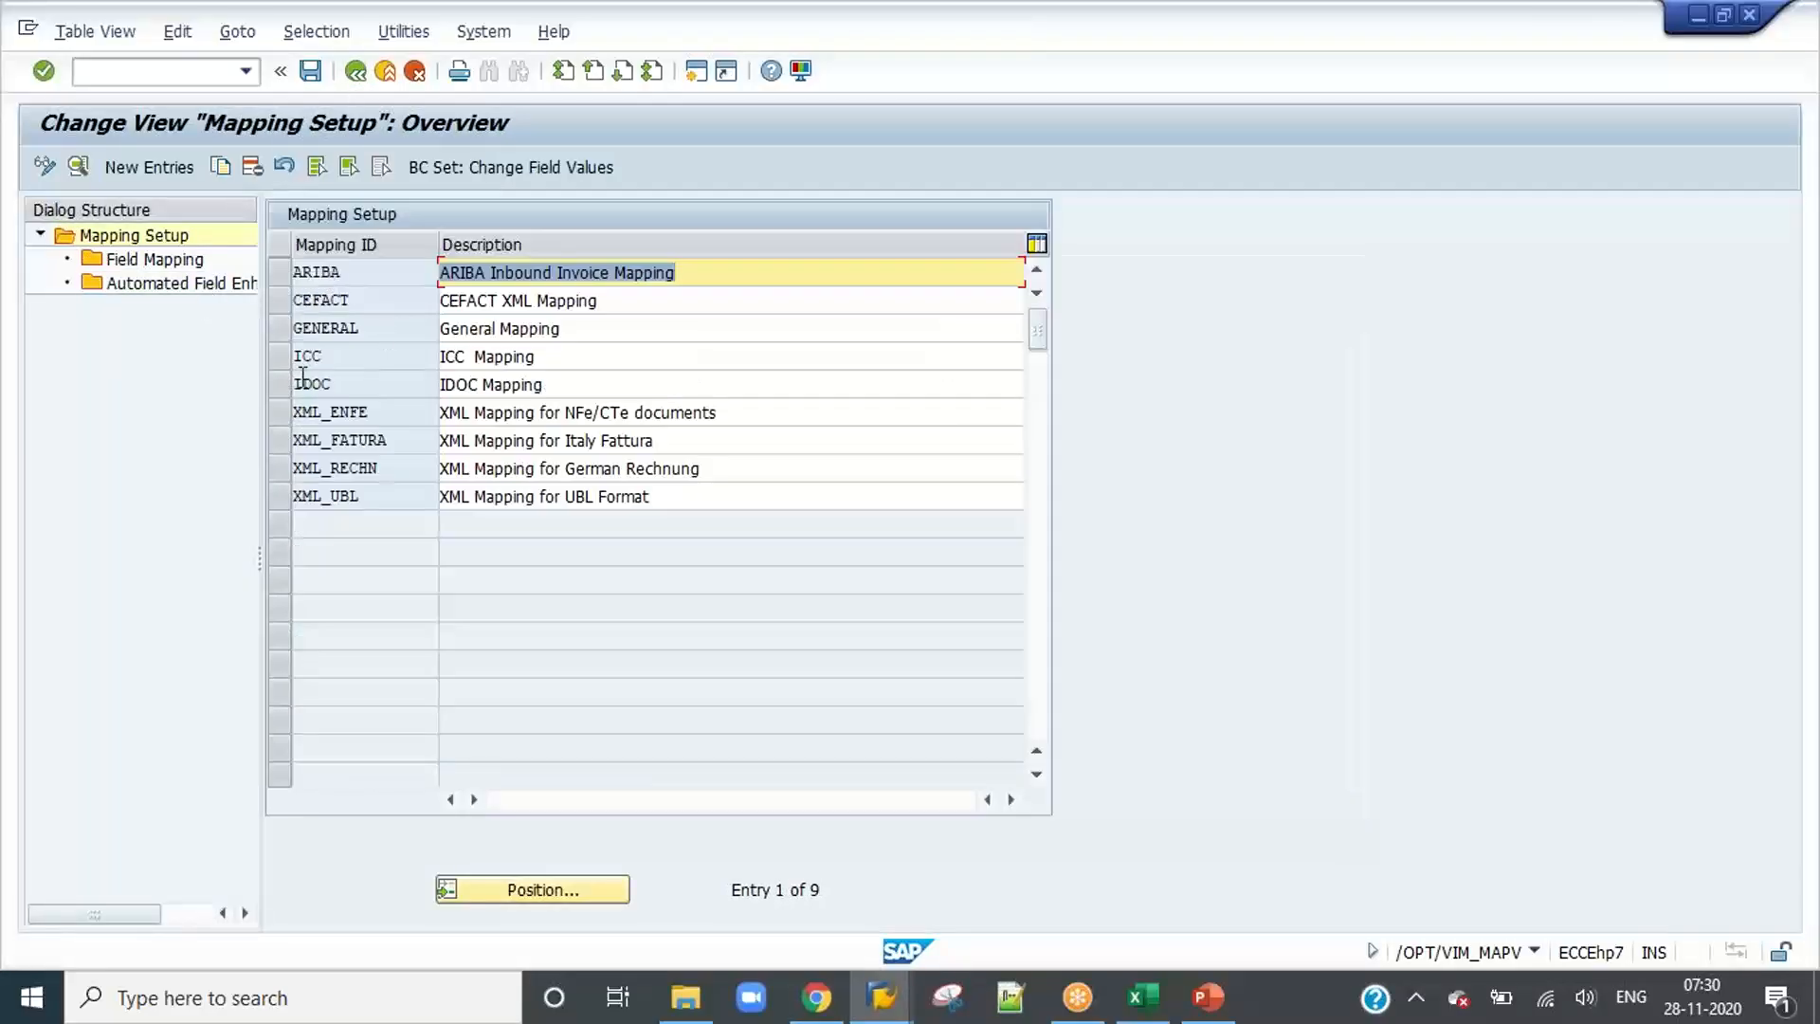
Step: Open the field mapping of mapping ID IDOC, look through its entries and return to the mapping setup
{"action": "left_click", "coordinate": [277, 384]}
{"action": "double_click", "coordinate": [140, 268]}
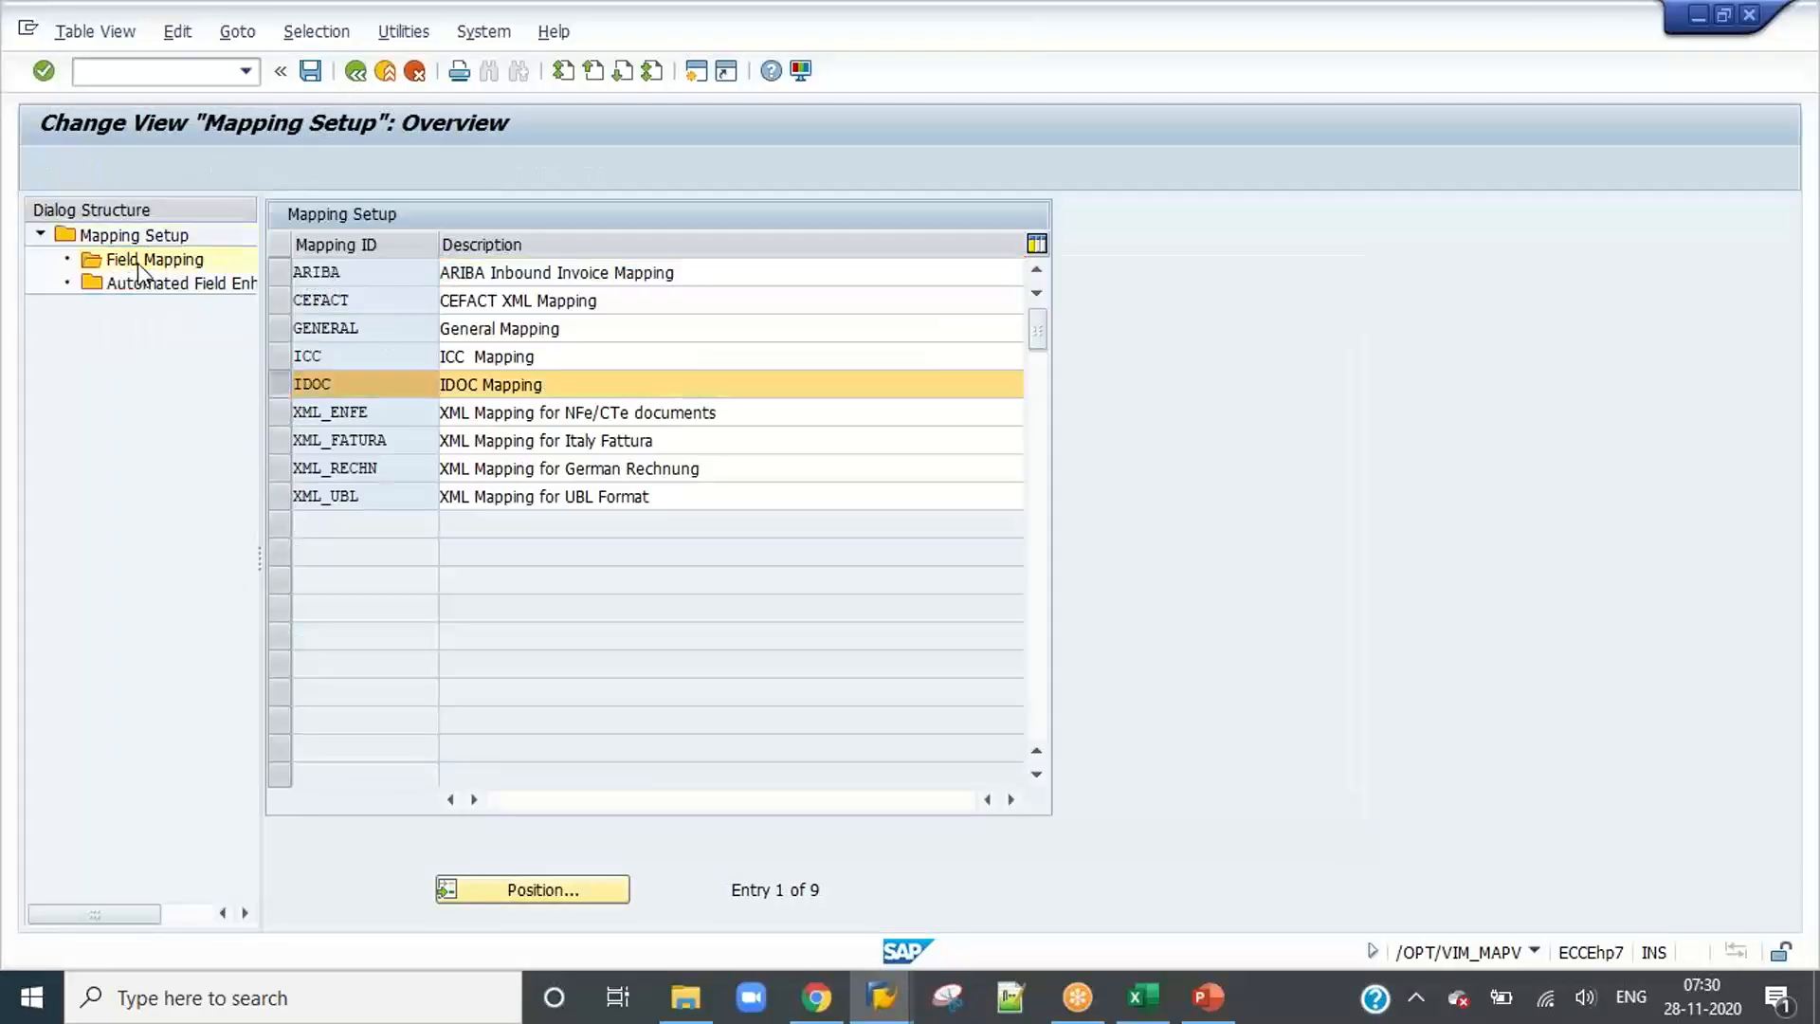
{"action": "scroll", "coordinate": [453, 467], "scroll_direction": "down", "scroll_amount": 14}
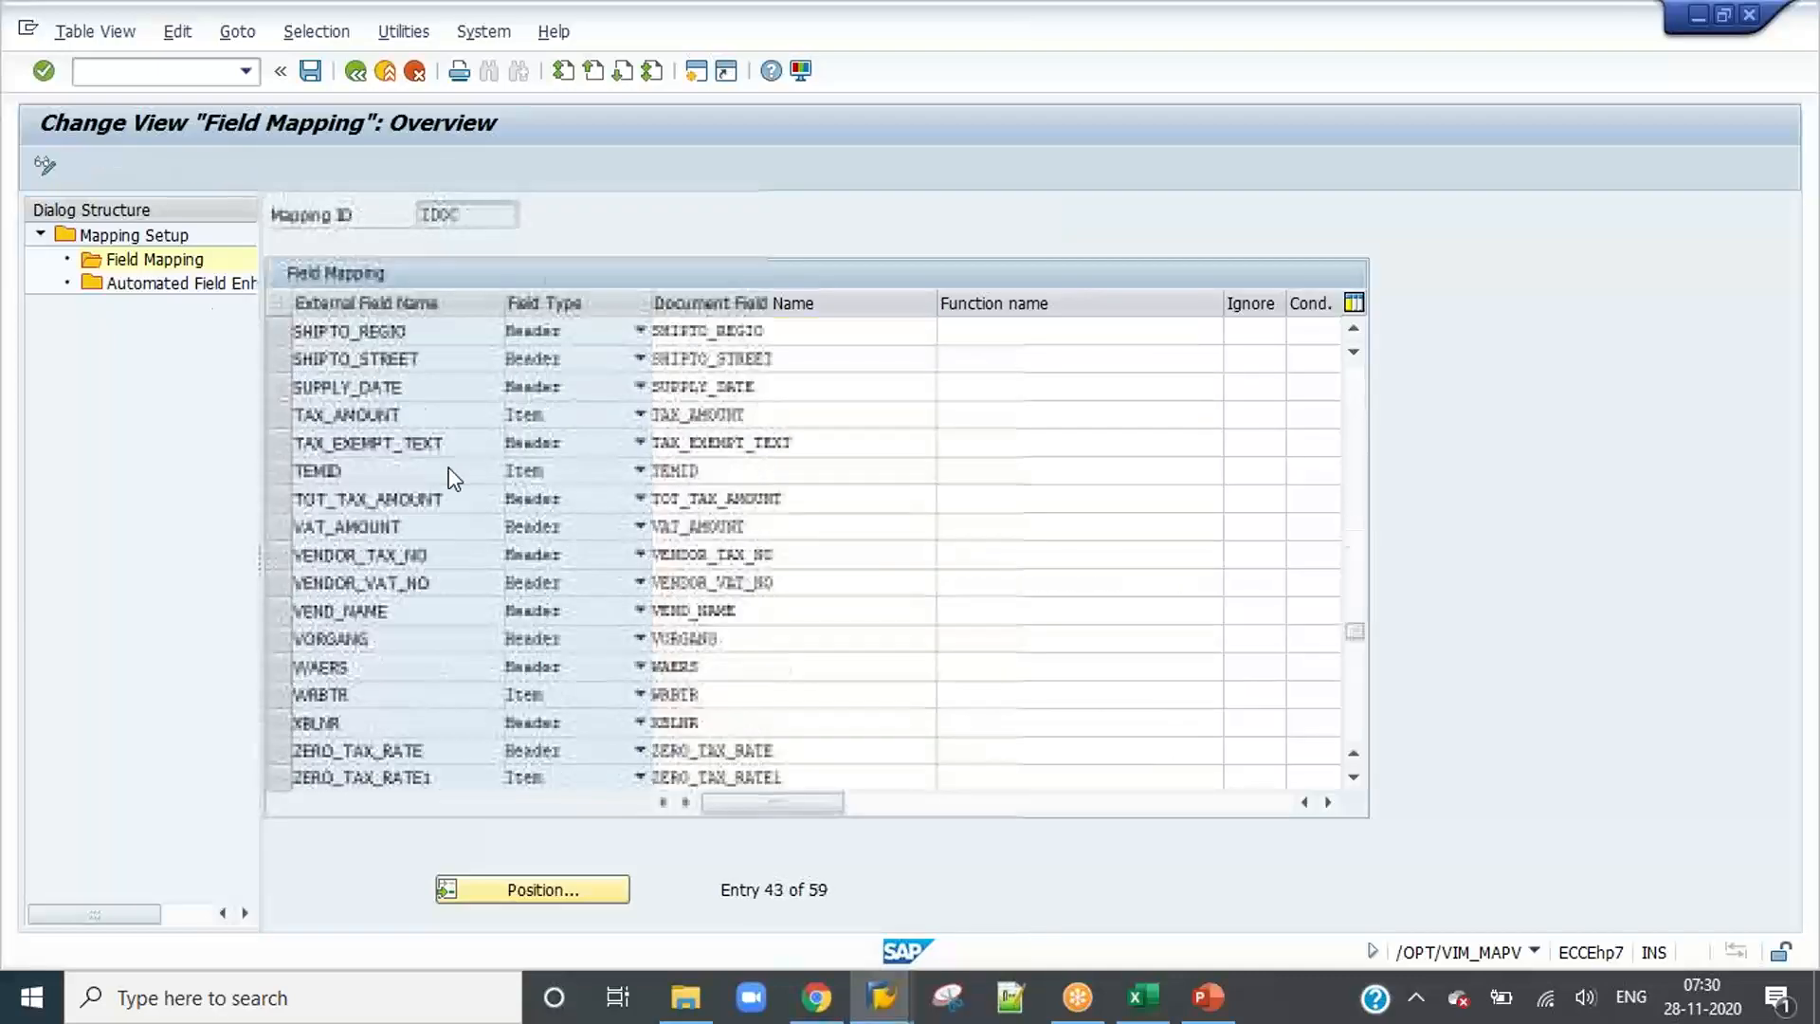
{"action": "scroll", "coordinate": [450, 468], "scroll_direction": "down", "scroll_amount": 4}
{"action": "scroll", "coordinate": [450, 468], "scroll_direction": "up", "scroll_amount": 18}
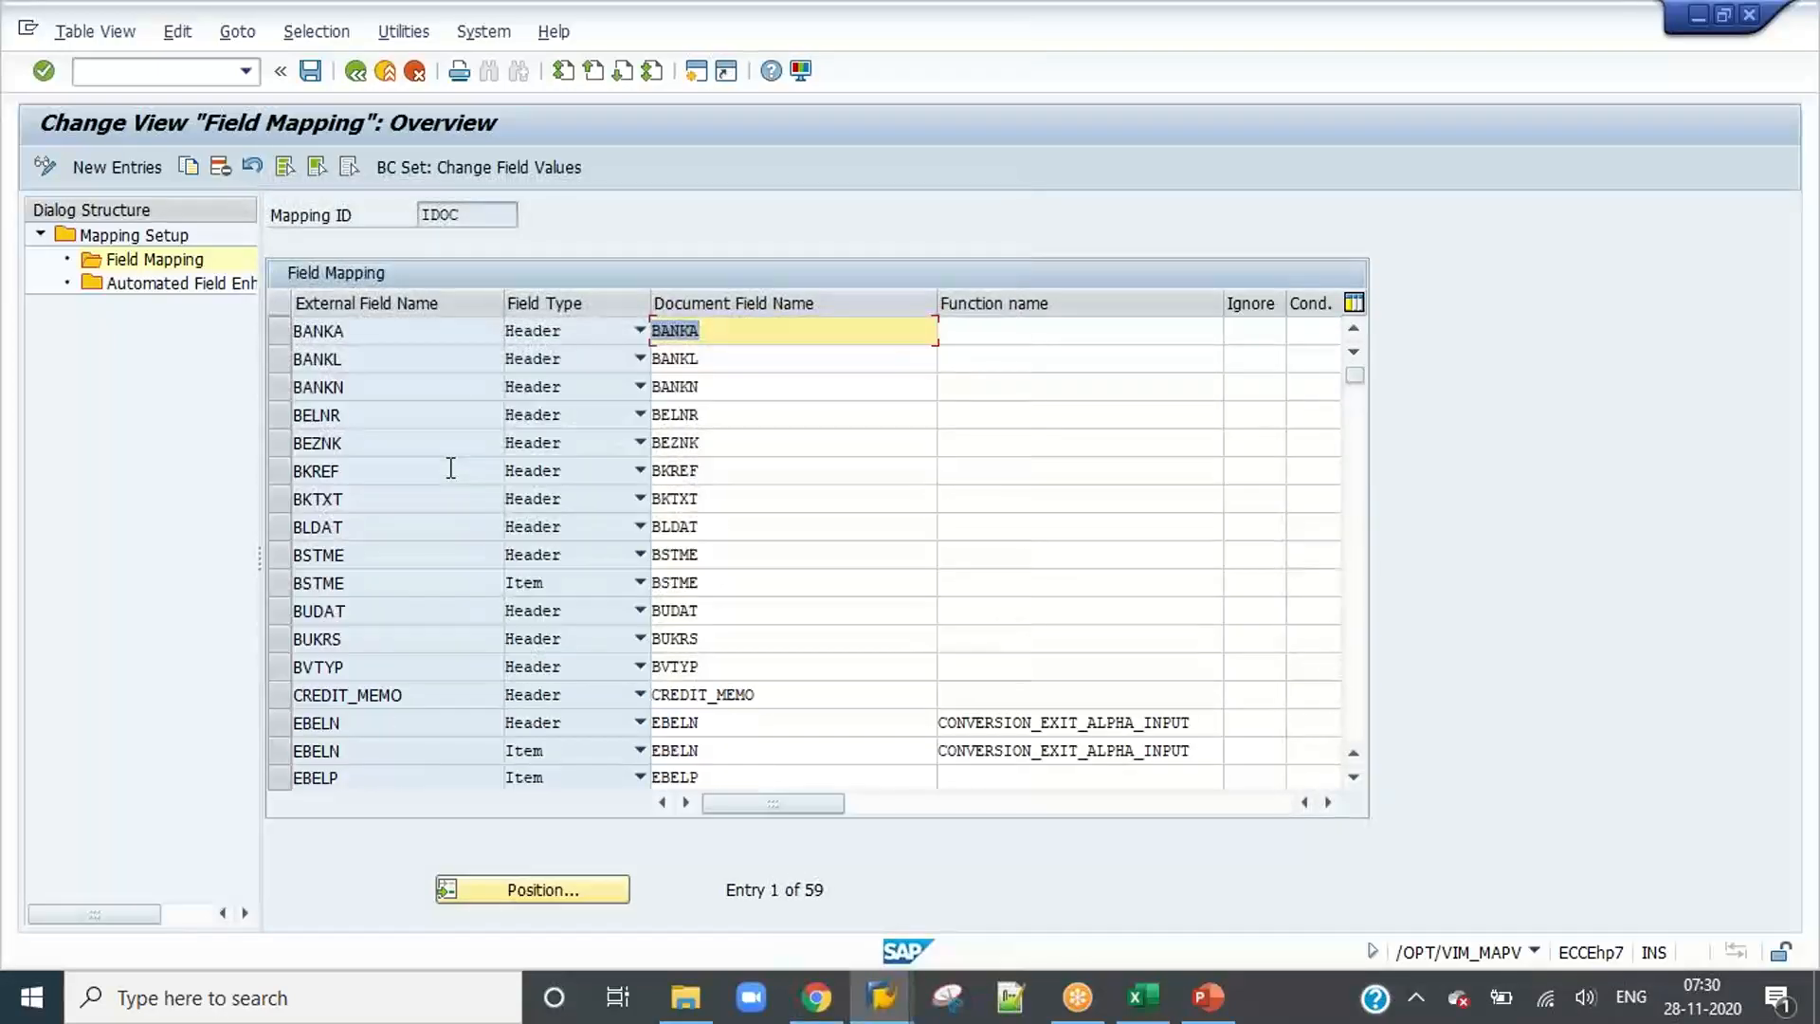
{"action": "left_click", "coordinate": [353, 76]}
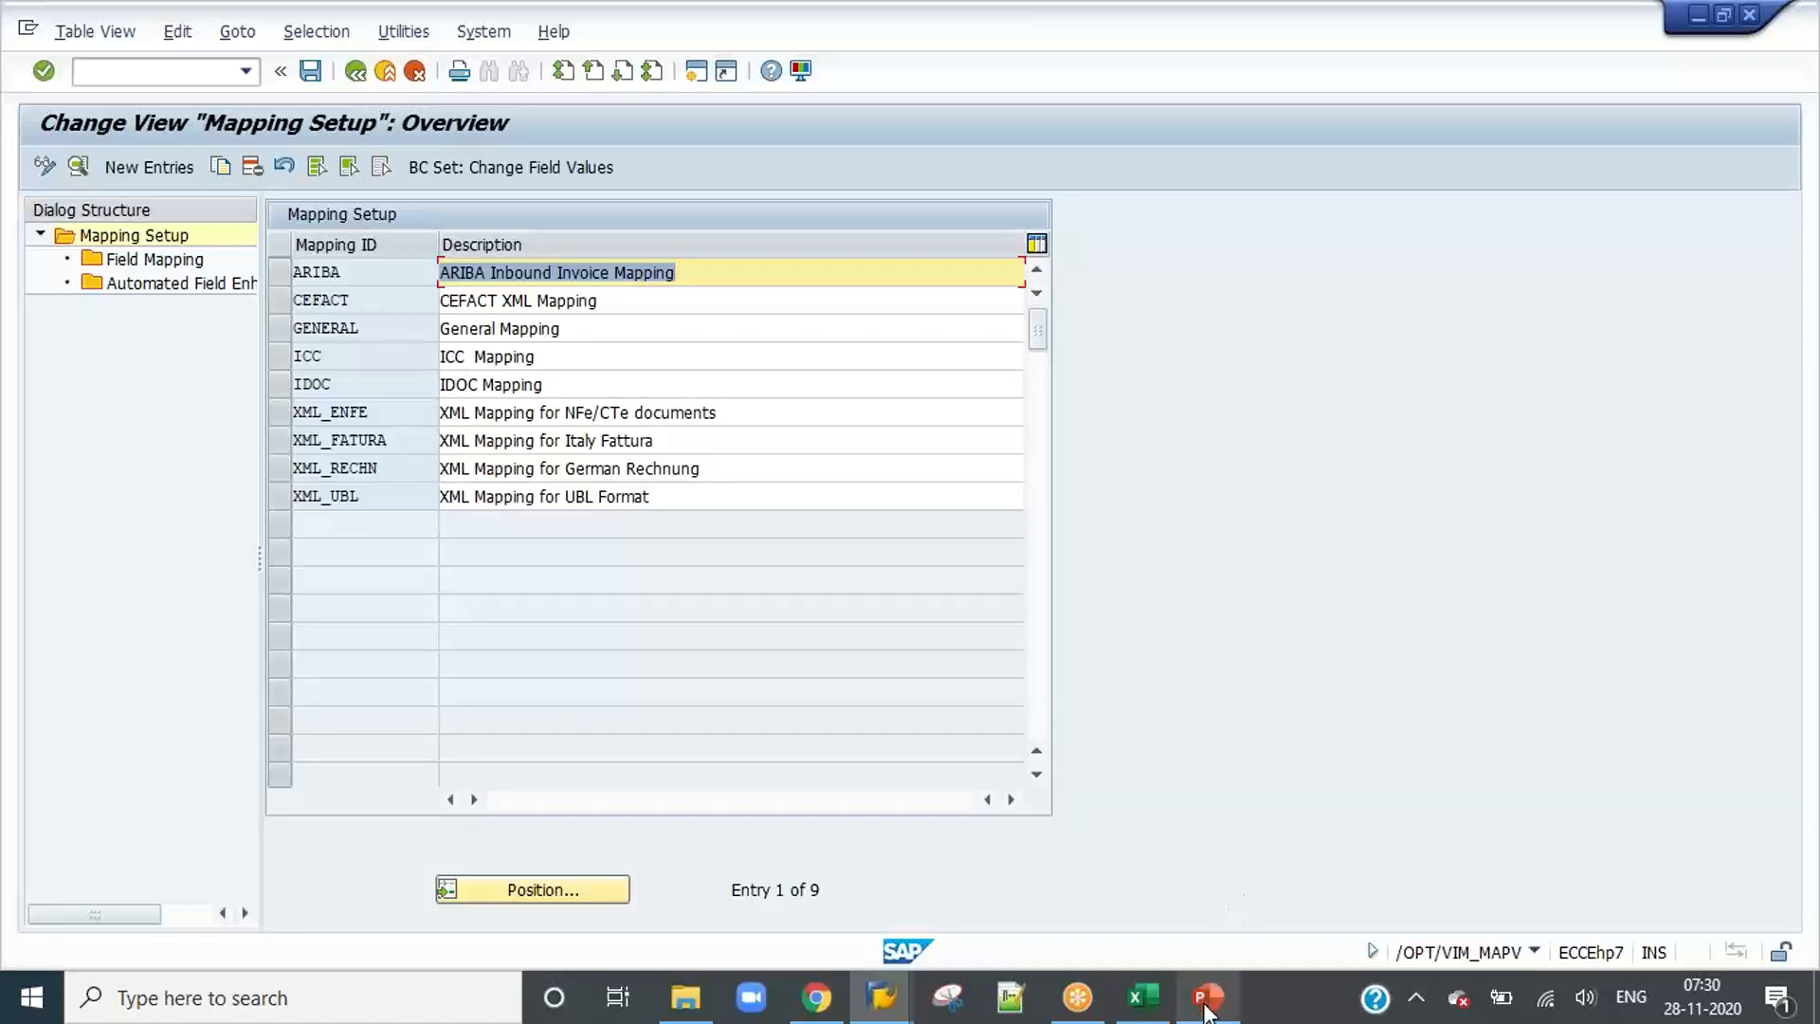
Step: Switch to the Content workbook in Excel and change the section 7 heading to "7-IDH Channels Configuration"
{"action": "mouse_move", "coordinate": [1208, 1007]}
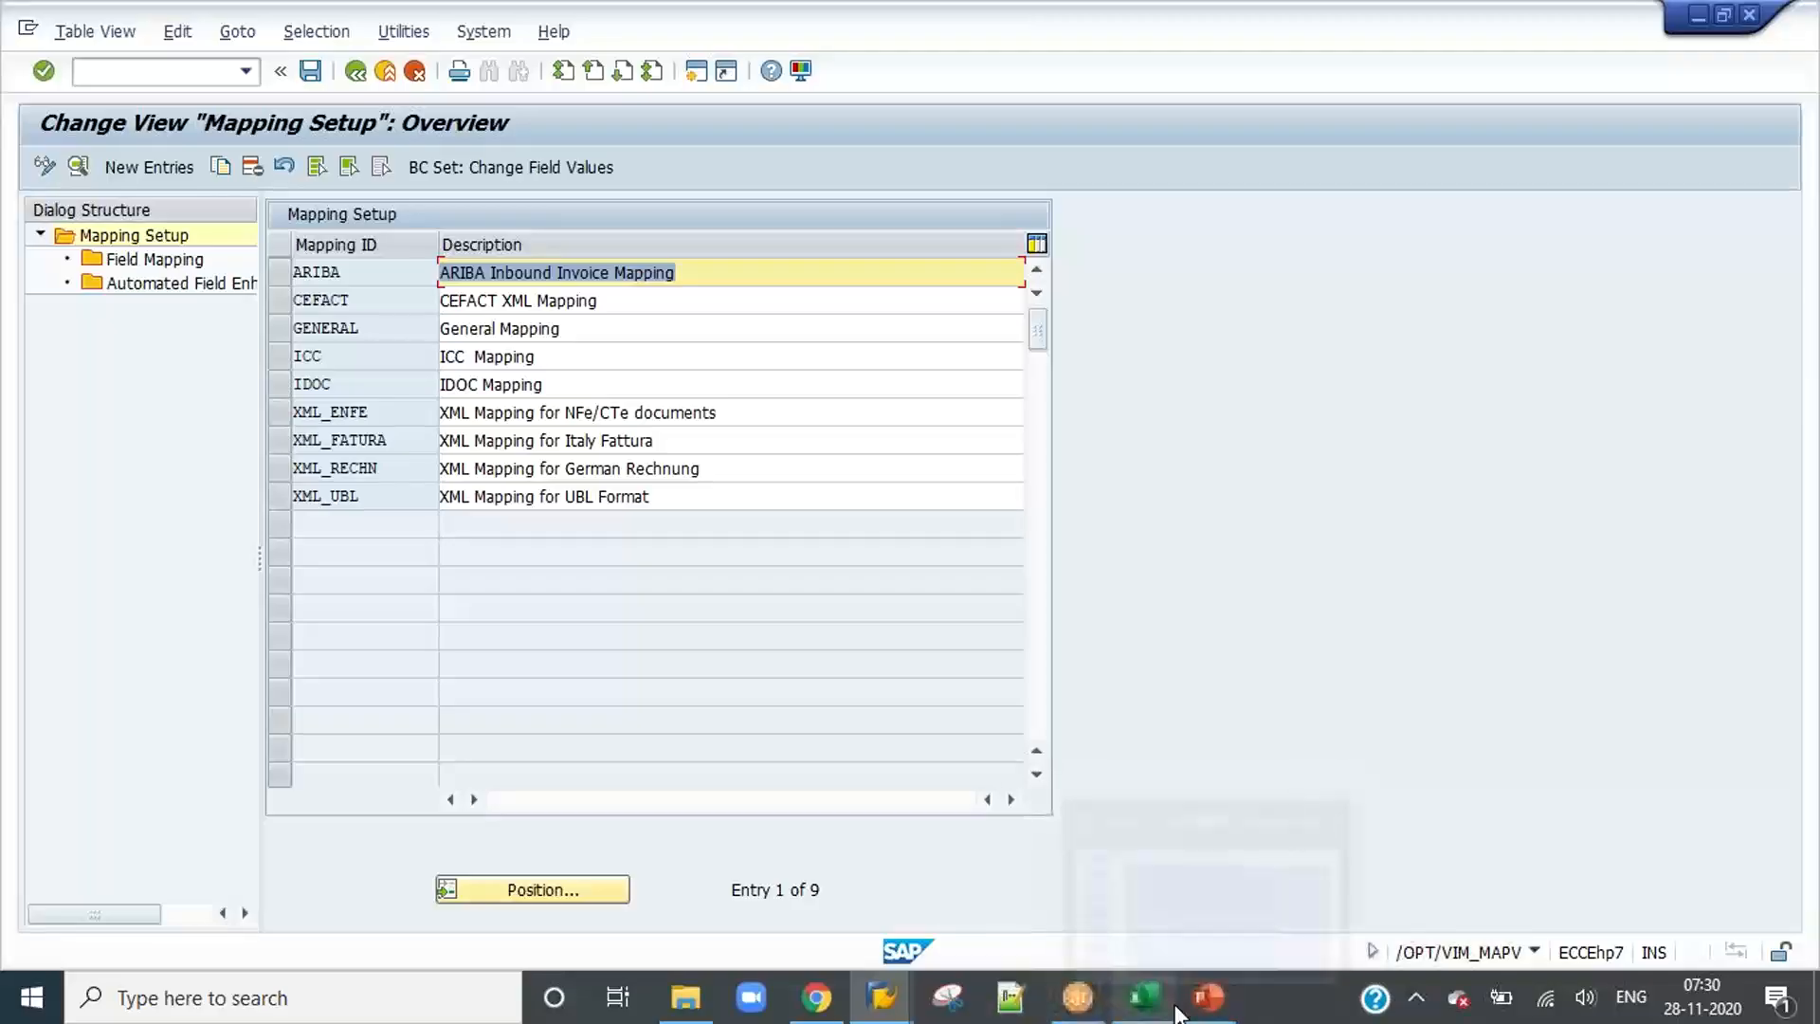
{"action": "left_click", "coordinate": [1142, 997]}
{"action": "left_click", "coordinate": [284, 448]}
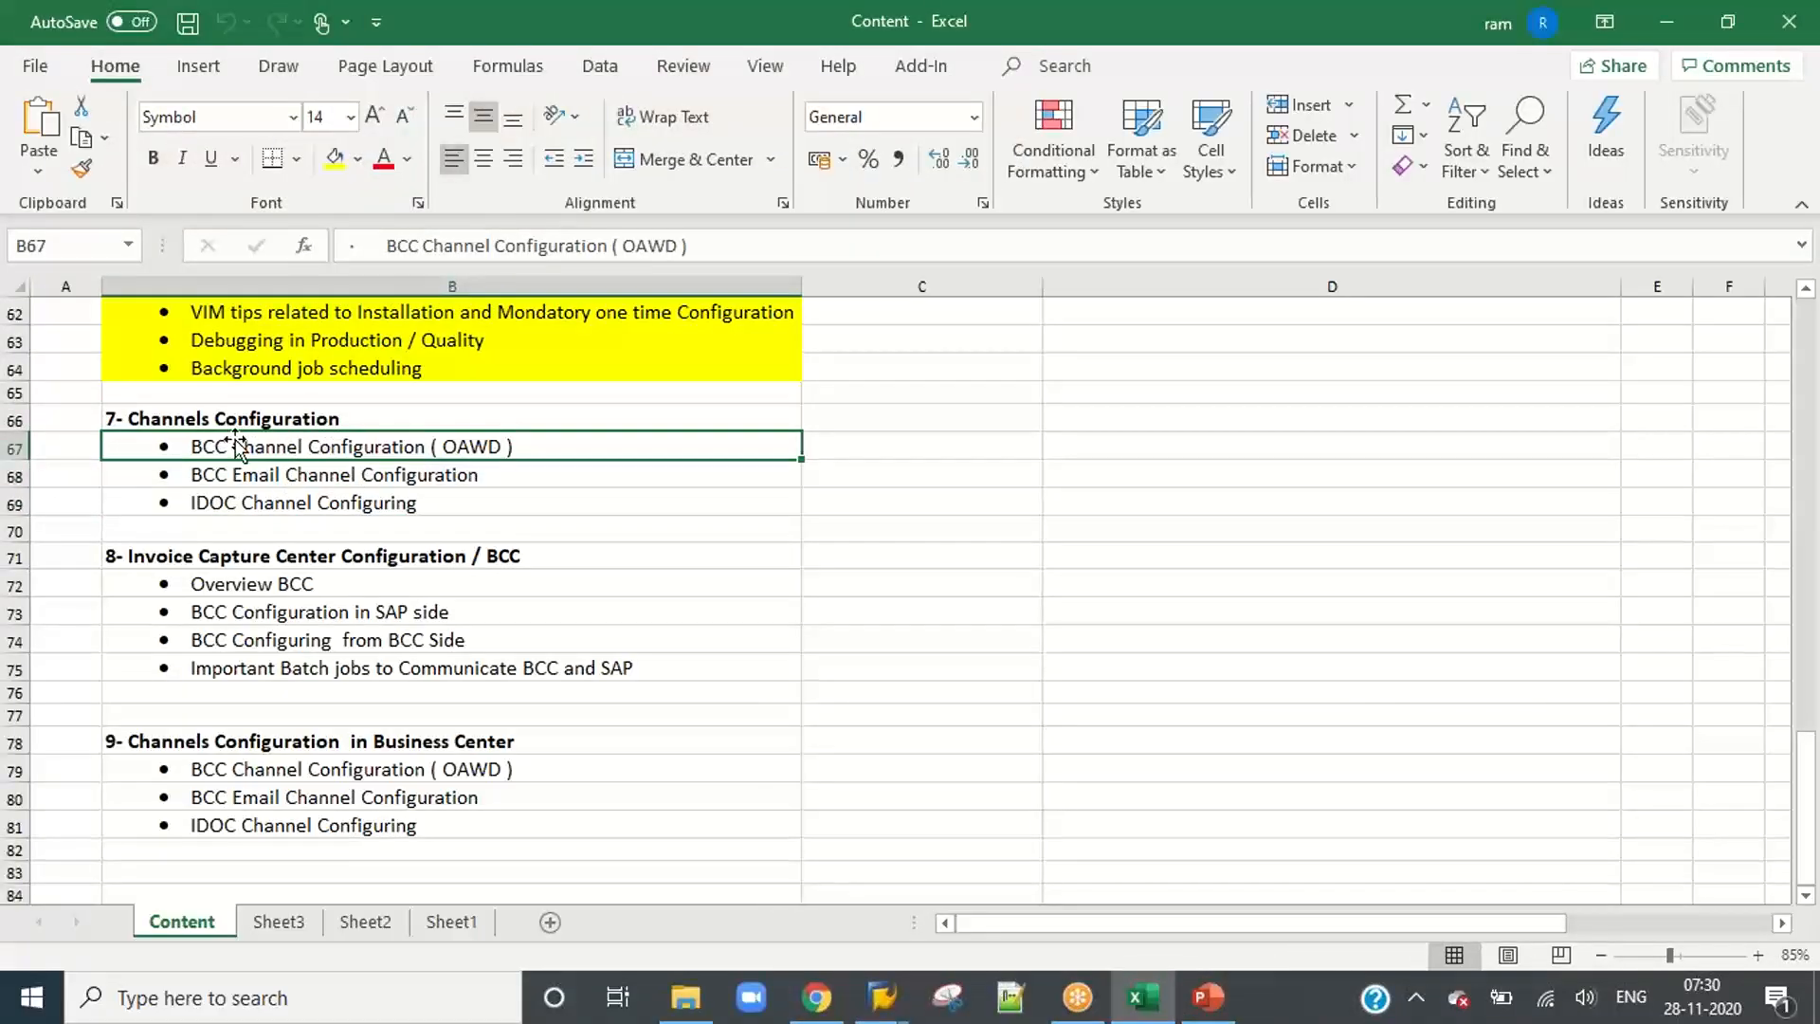
{"action": "left_click", "coordinate": [126, 417]}
{"action": "double_click", "coordinate": [126, 418]}
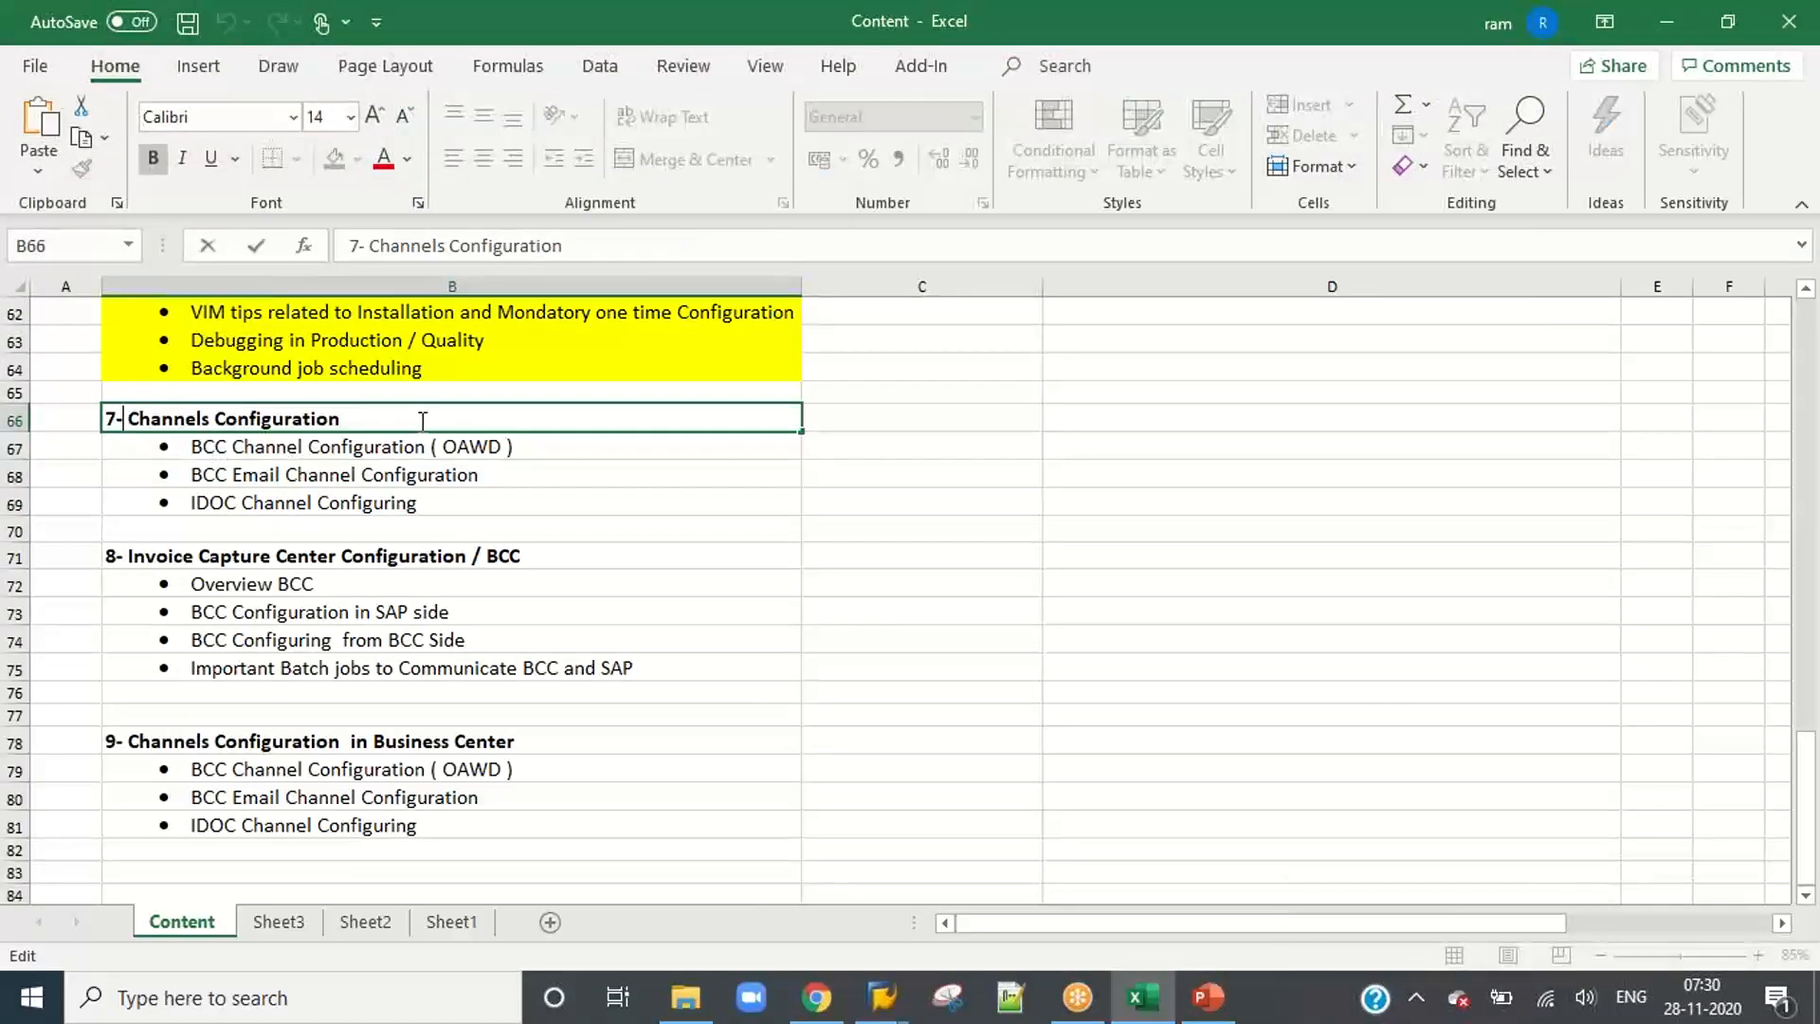
{"action": "type", "text": "iD"}
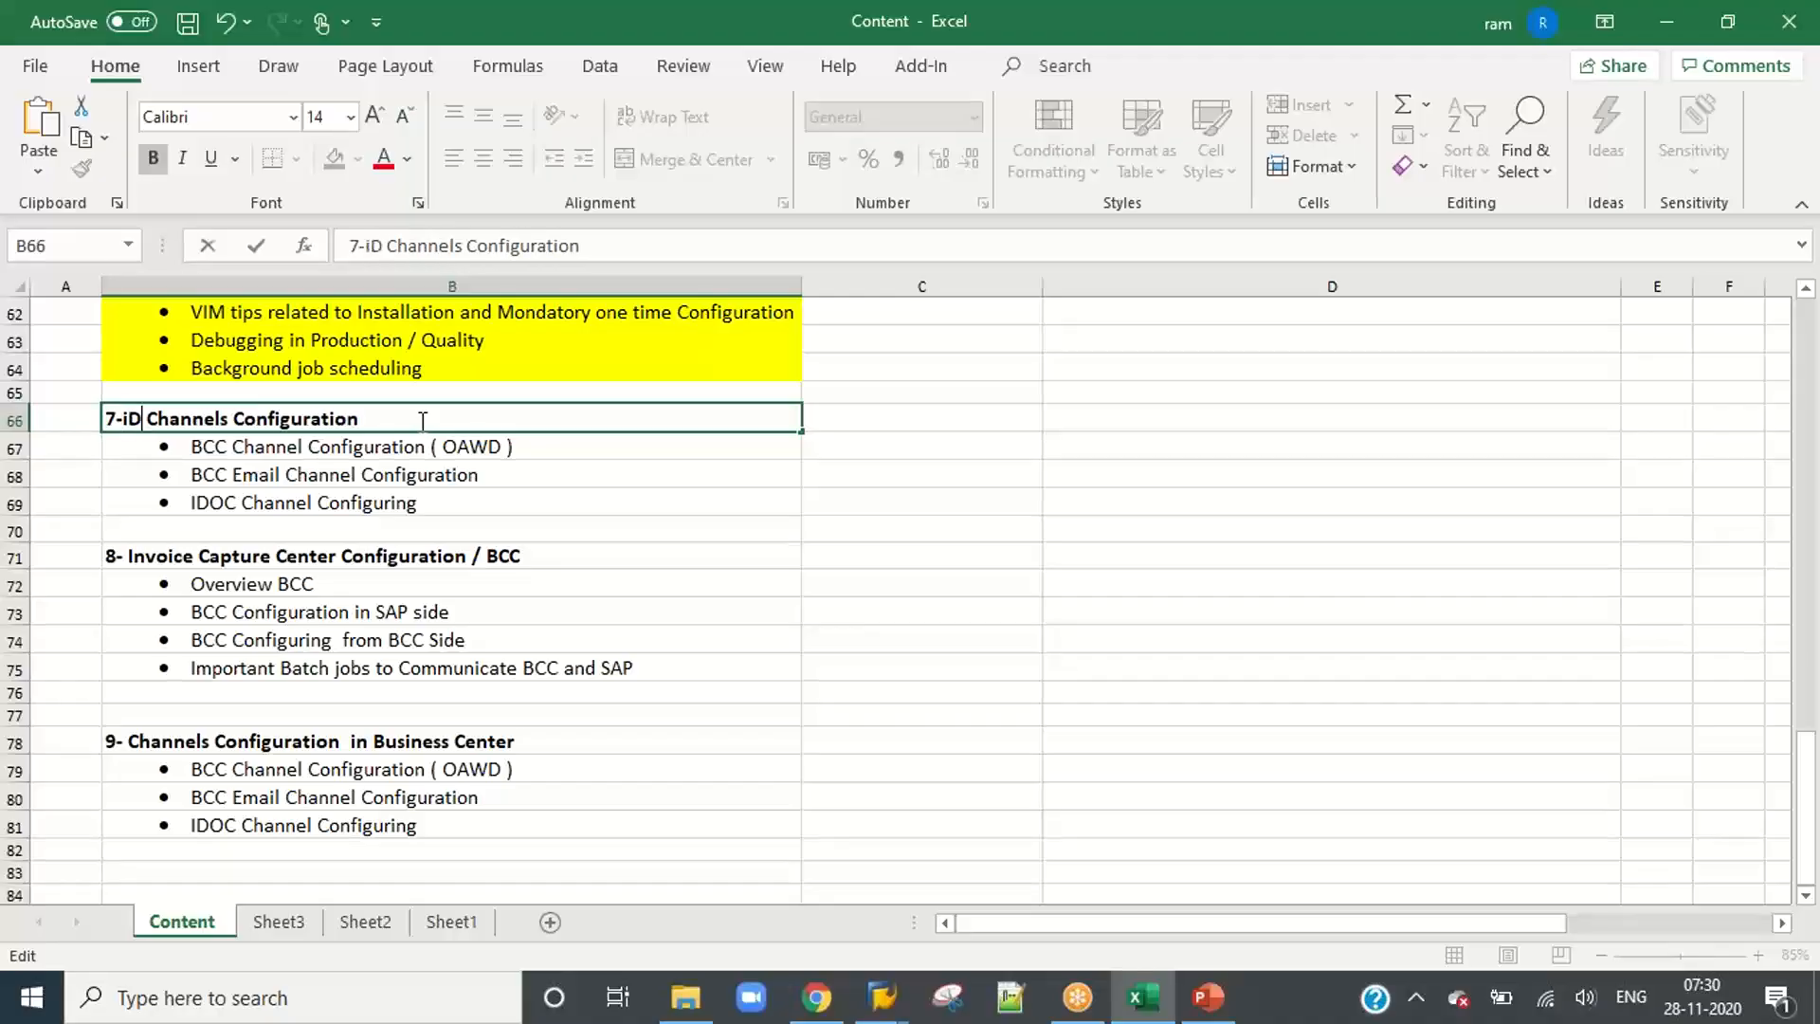
{"action": "key", "text": "BackSpace"}
{"action": "type", "text": "d"}
{"action": "key", "text": "BackSpace"}
{"action": "key", "text": "BackSpace"}
{"action": "type", "text": "IDH"}
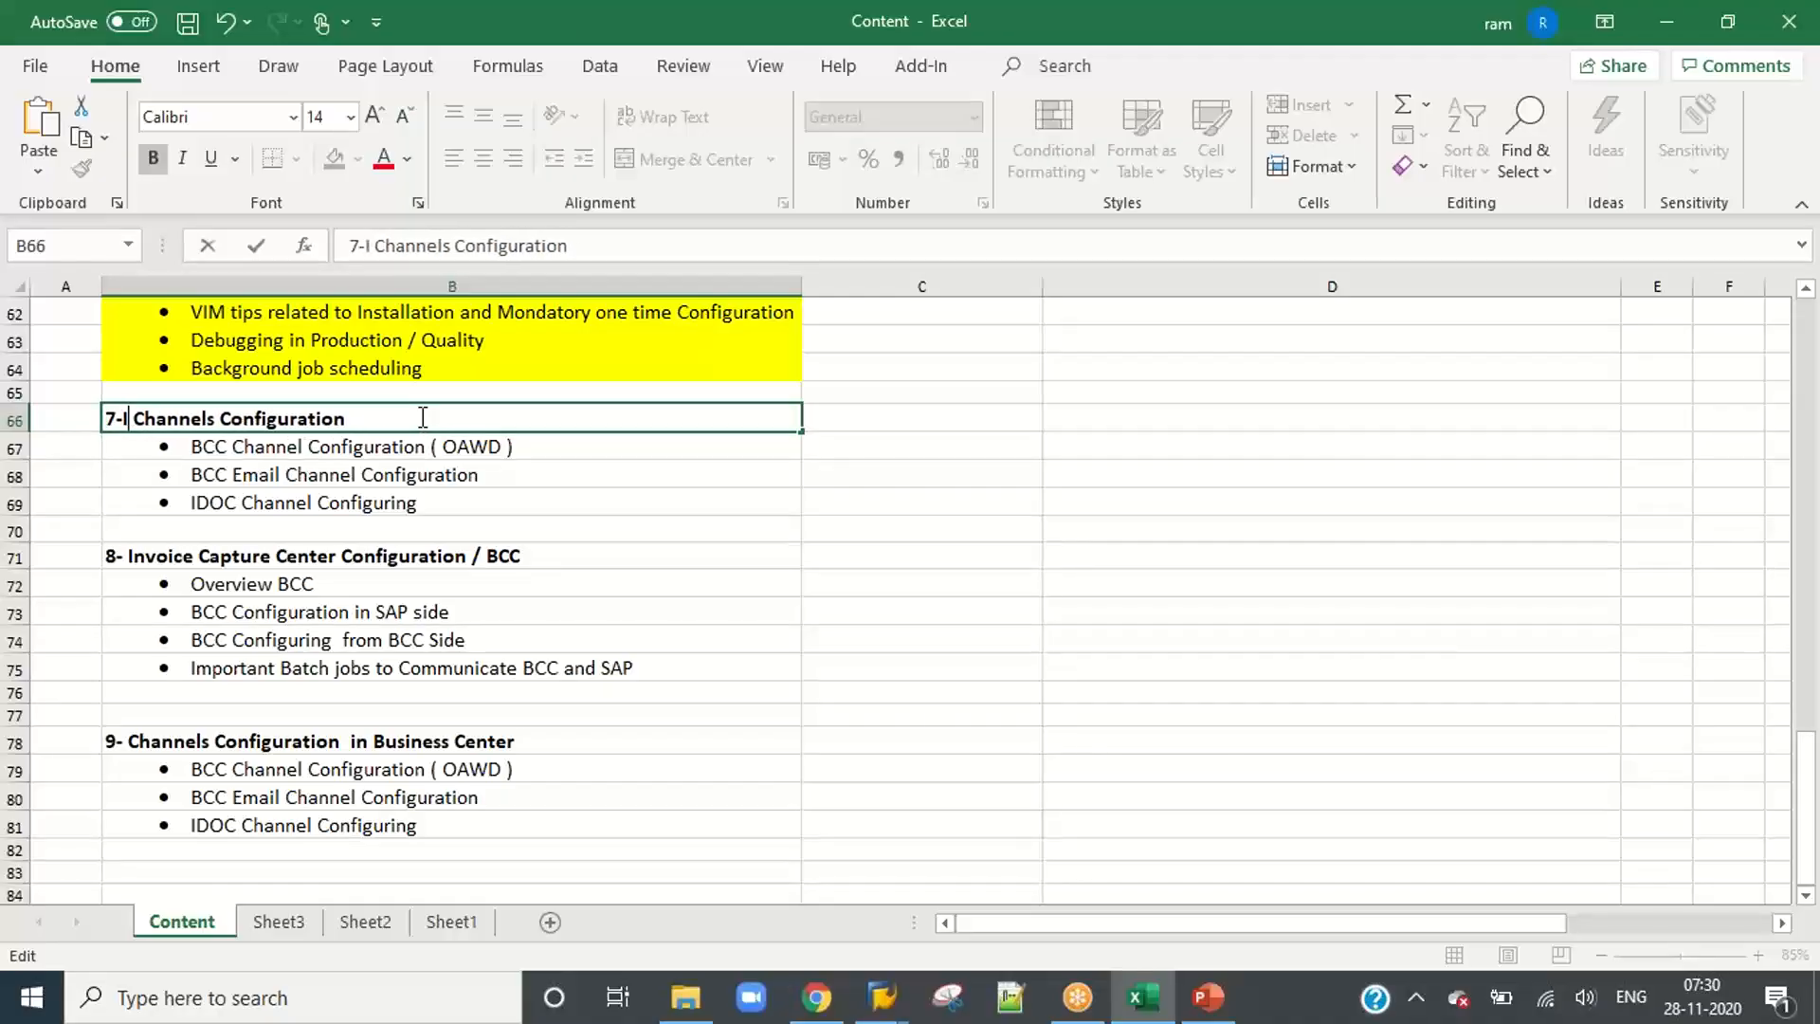
{"action": "left_click", "coordinate": [459, 503]}
{"action": "left_click", "coordinate": [465, 446]}
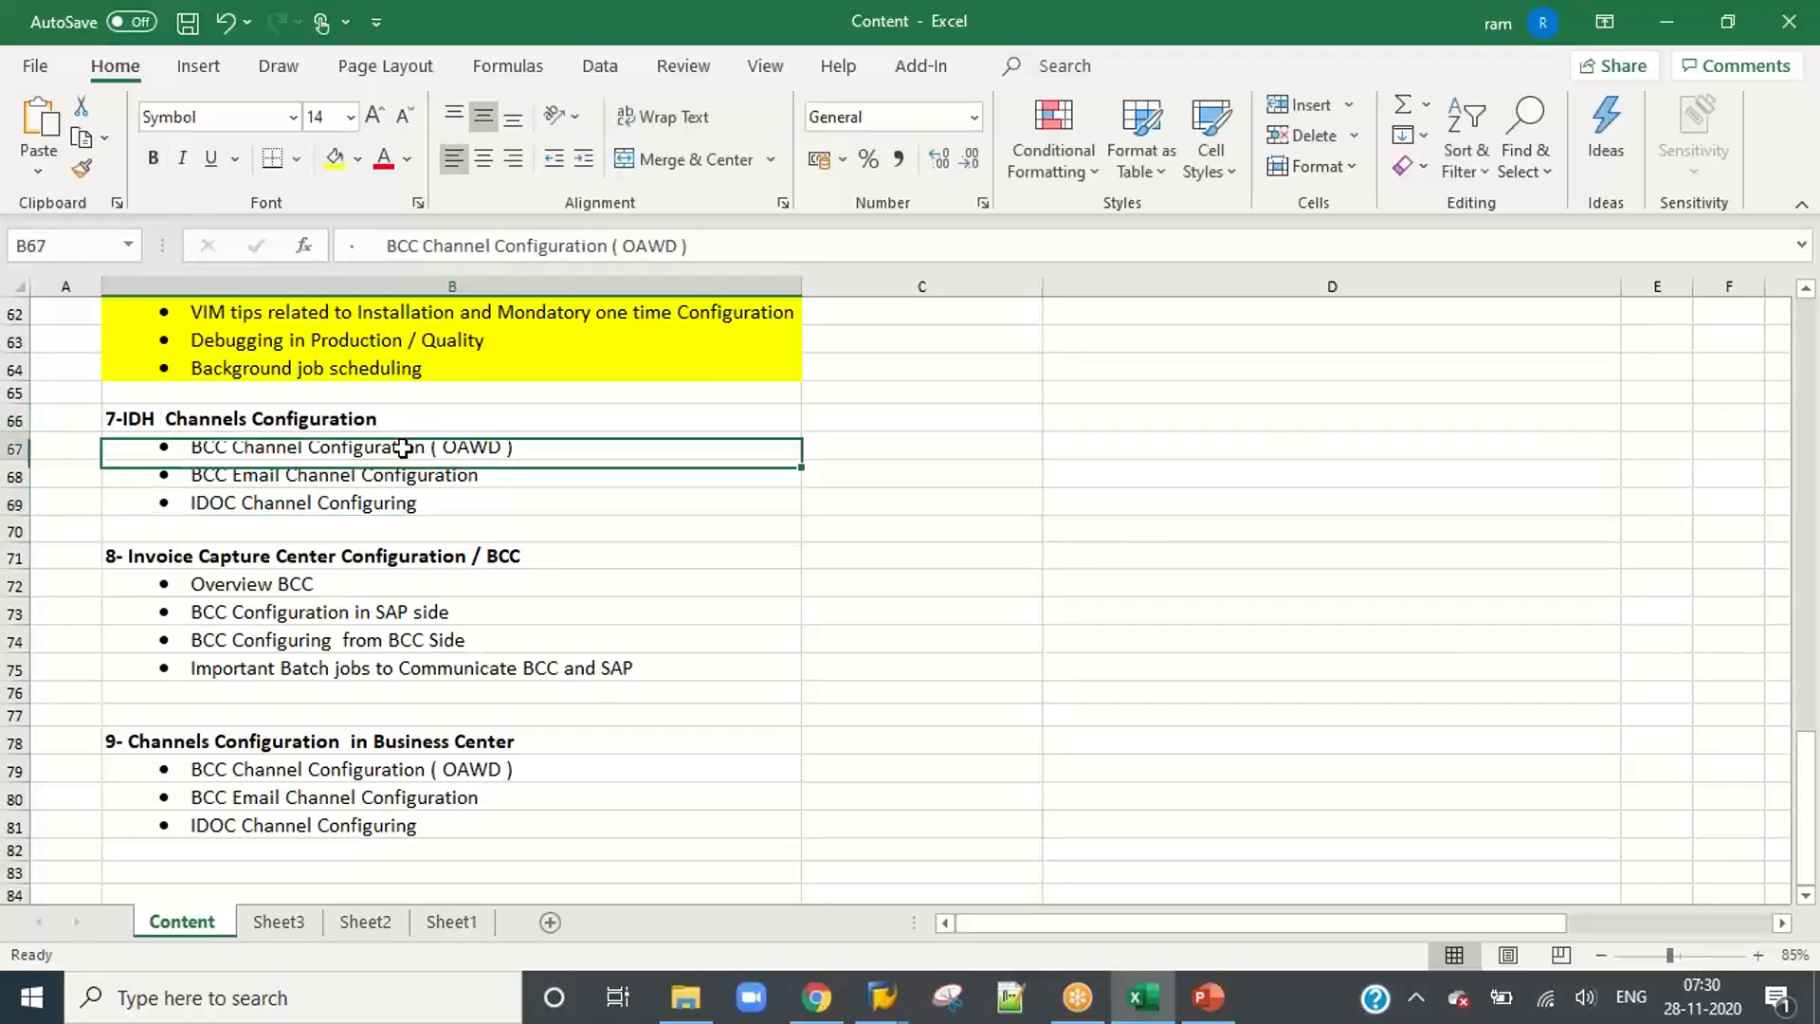
Step: Add the notes "Hard Copy", "Soft copy mail" and "IDOC Channel" in C67:C69 beside the three section 7 items
{"action": "left_click", "coordinate": [857, 446]}
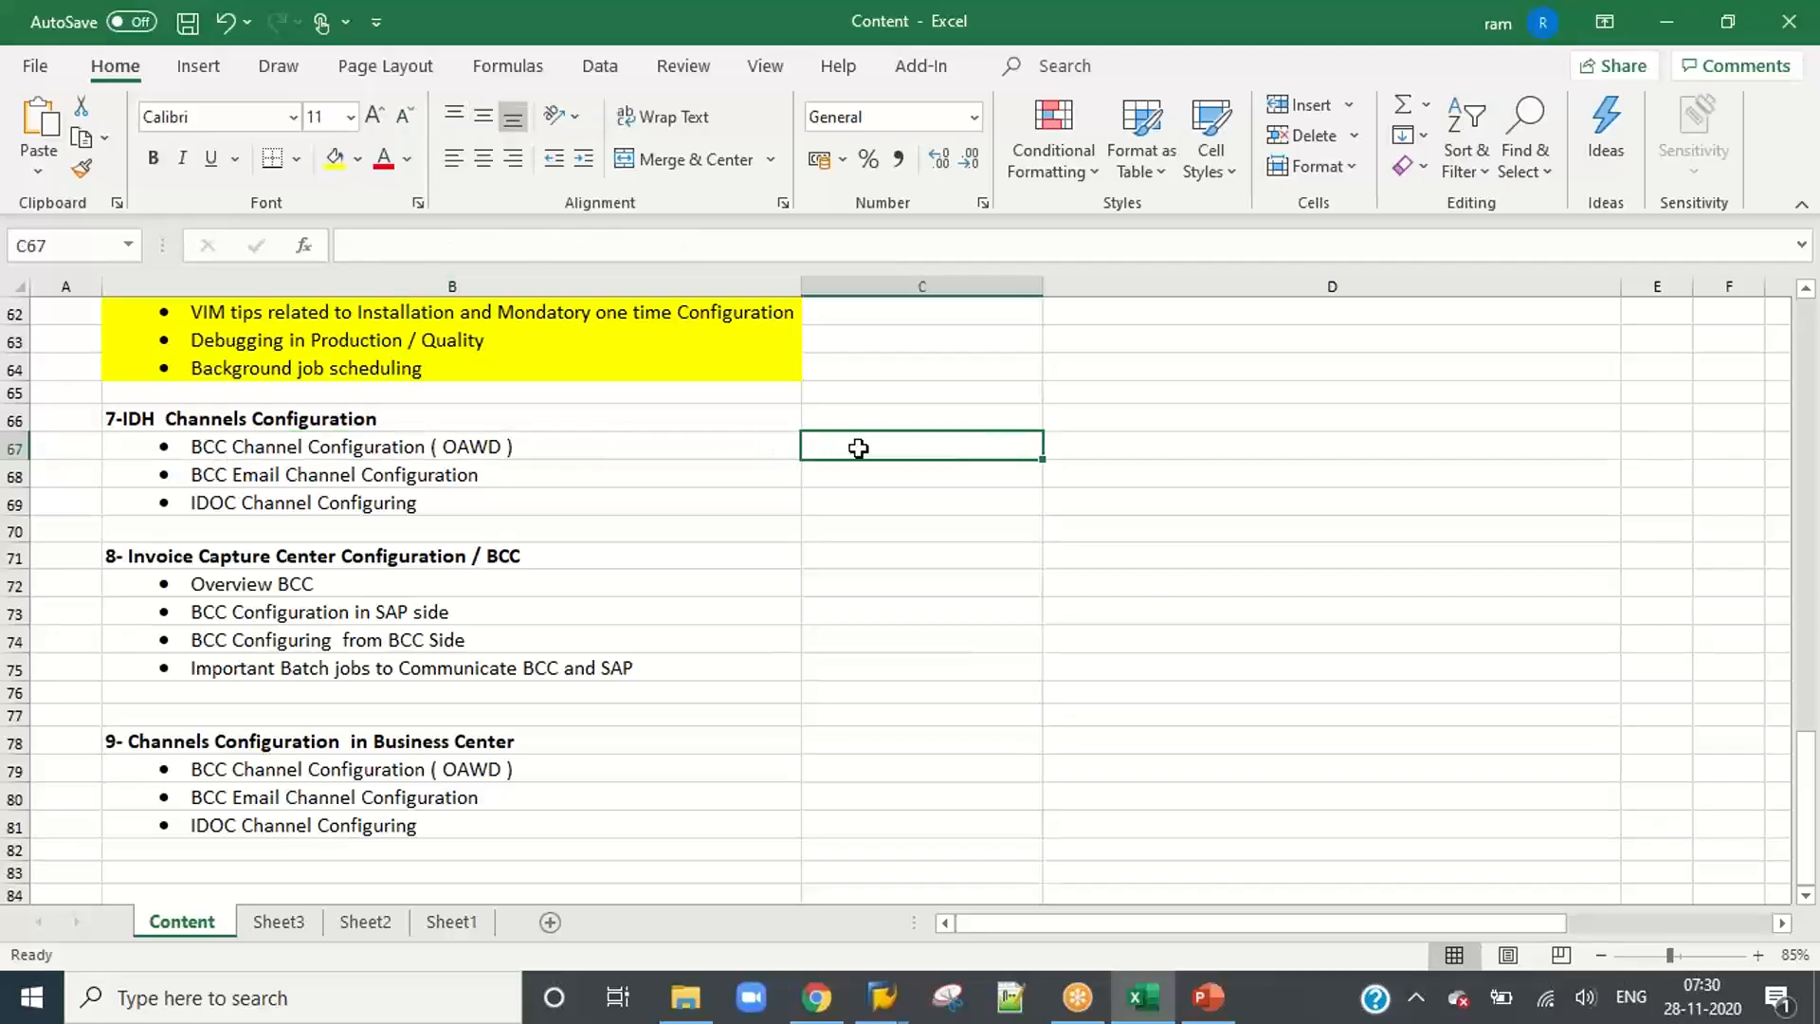
{"action": "type", "text": "Hard Copy"}
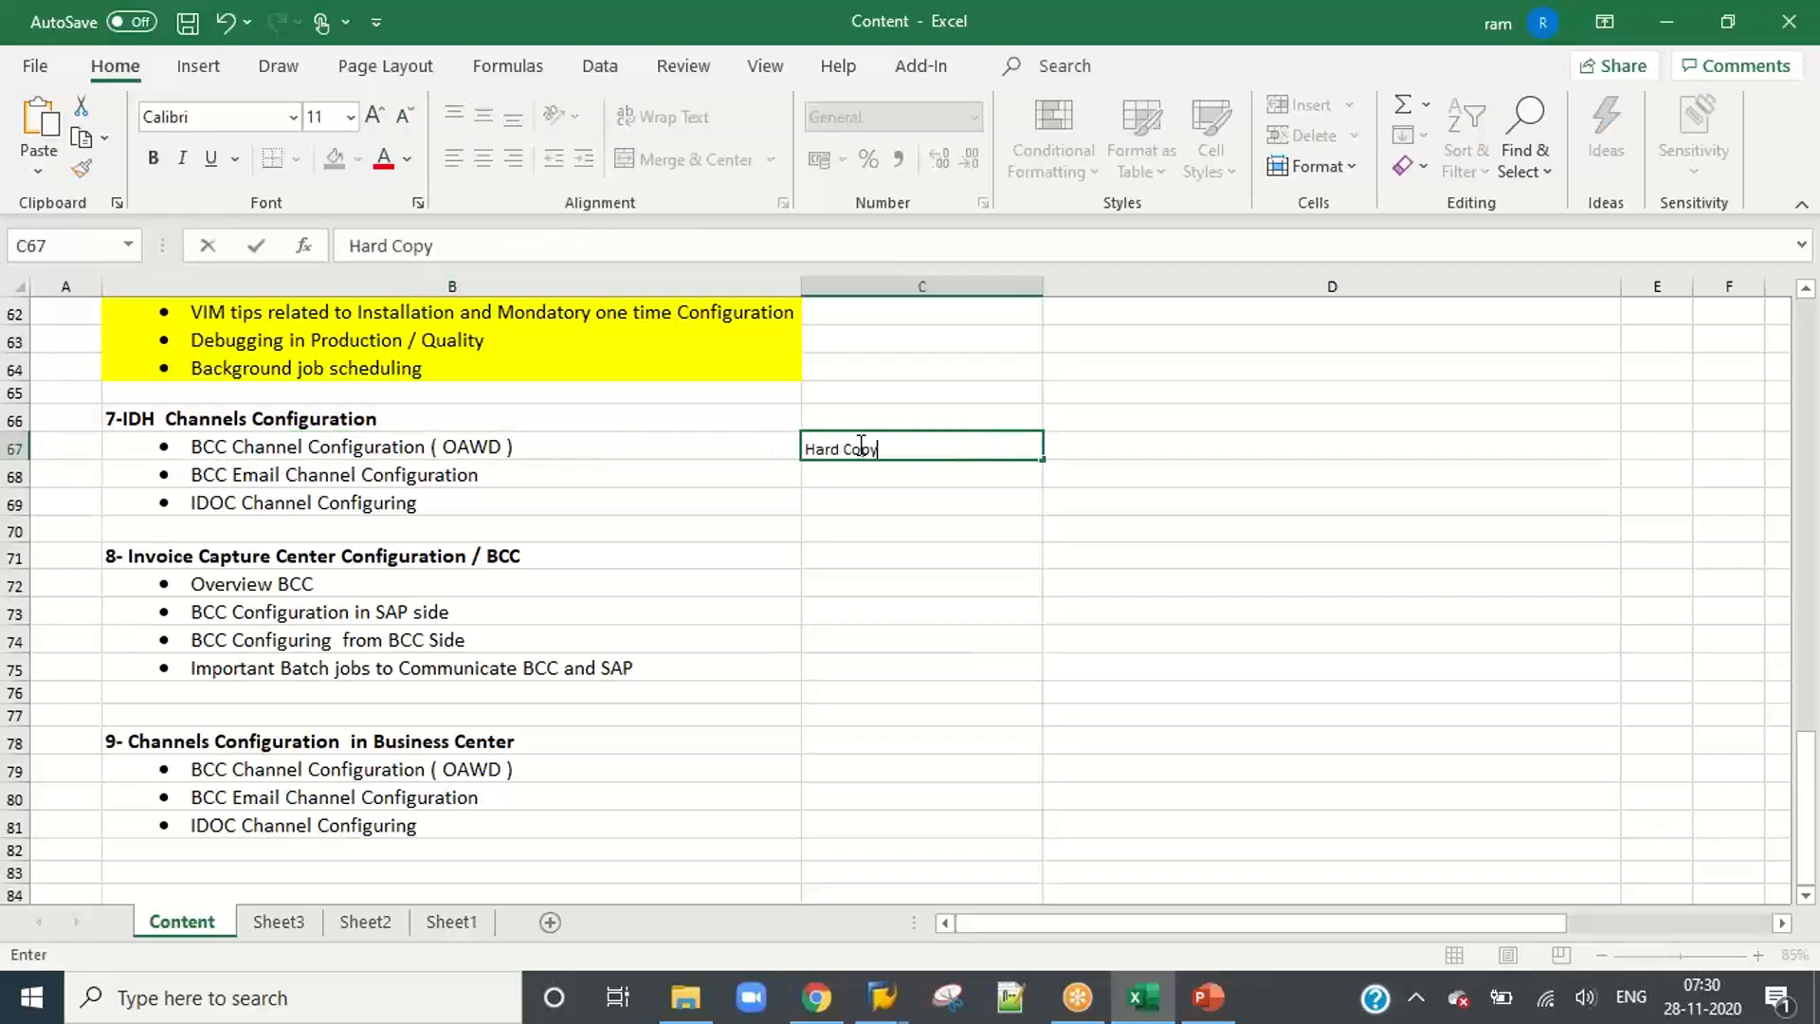
{"action": "key", "text": "Return"}
{"action": "type", "text": "Soft"}
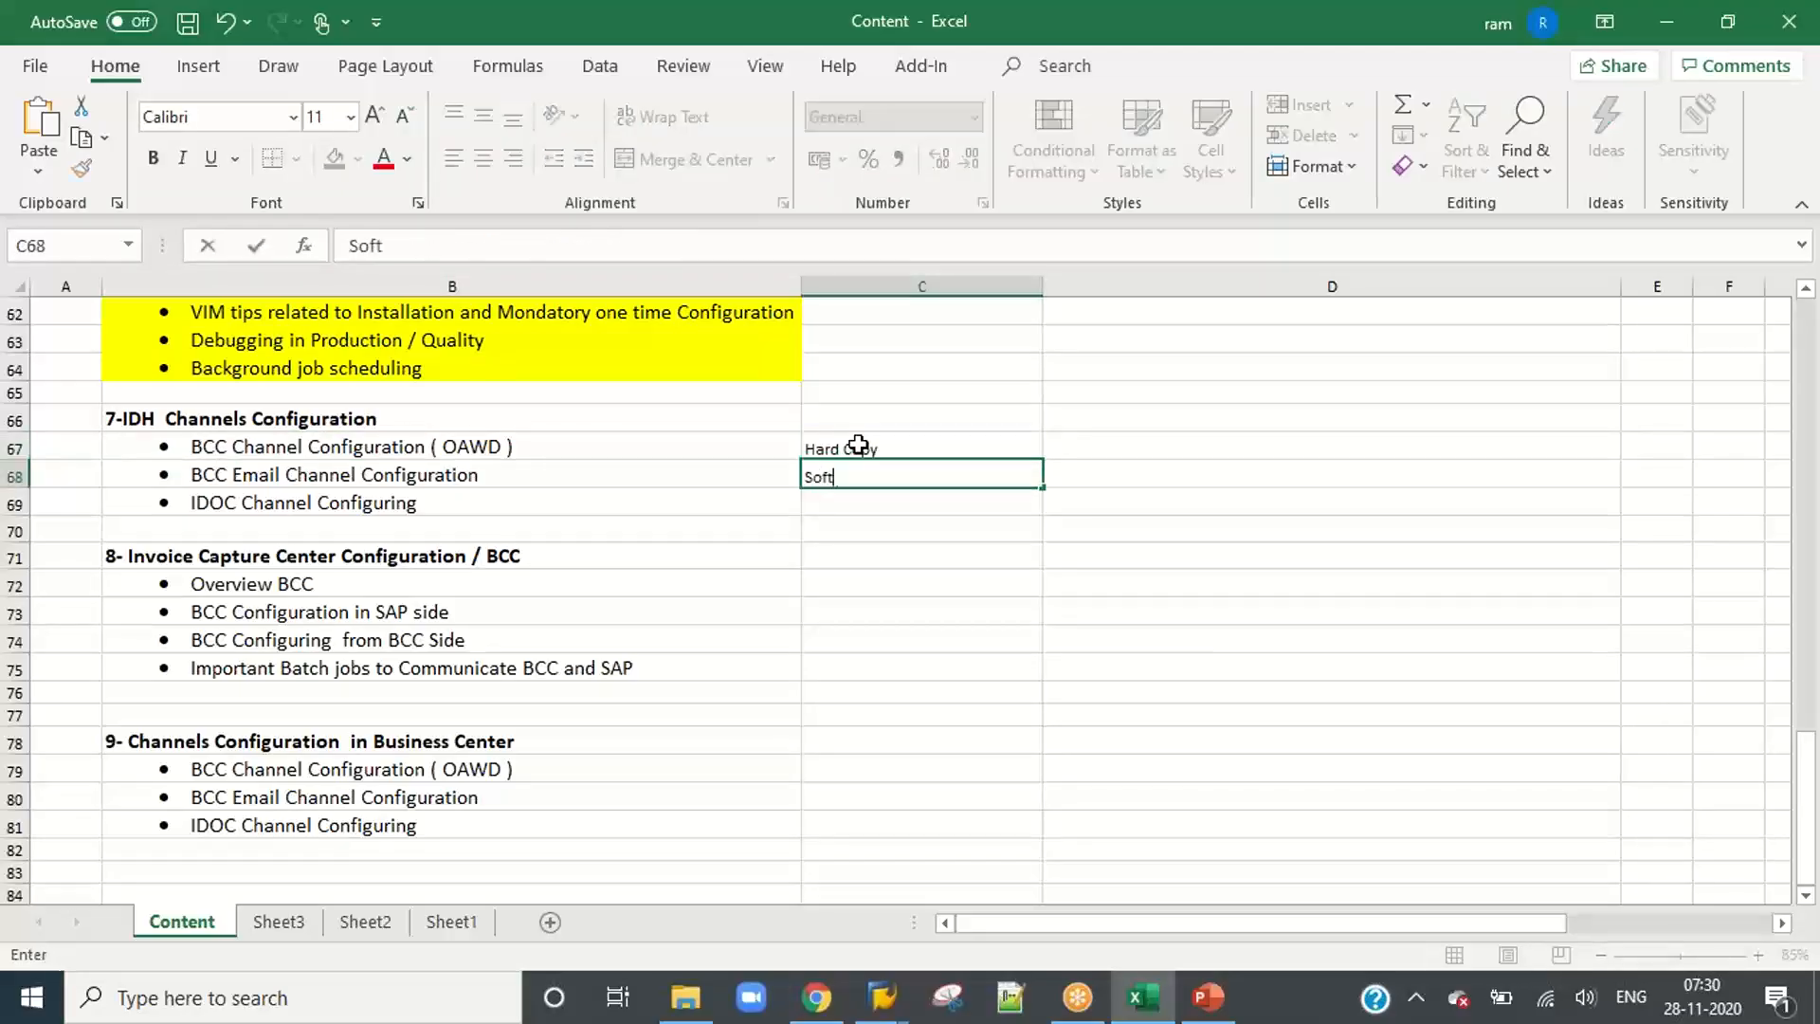
{"action": "type", "text": " copy mail"}
{"action": "key", "text": "Return"}
{"action": "type", "text": "IDOC Cha"}
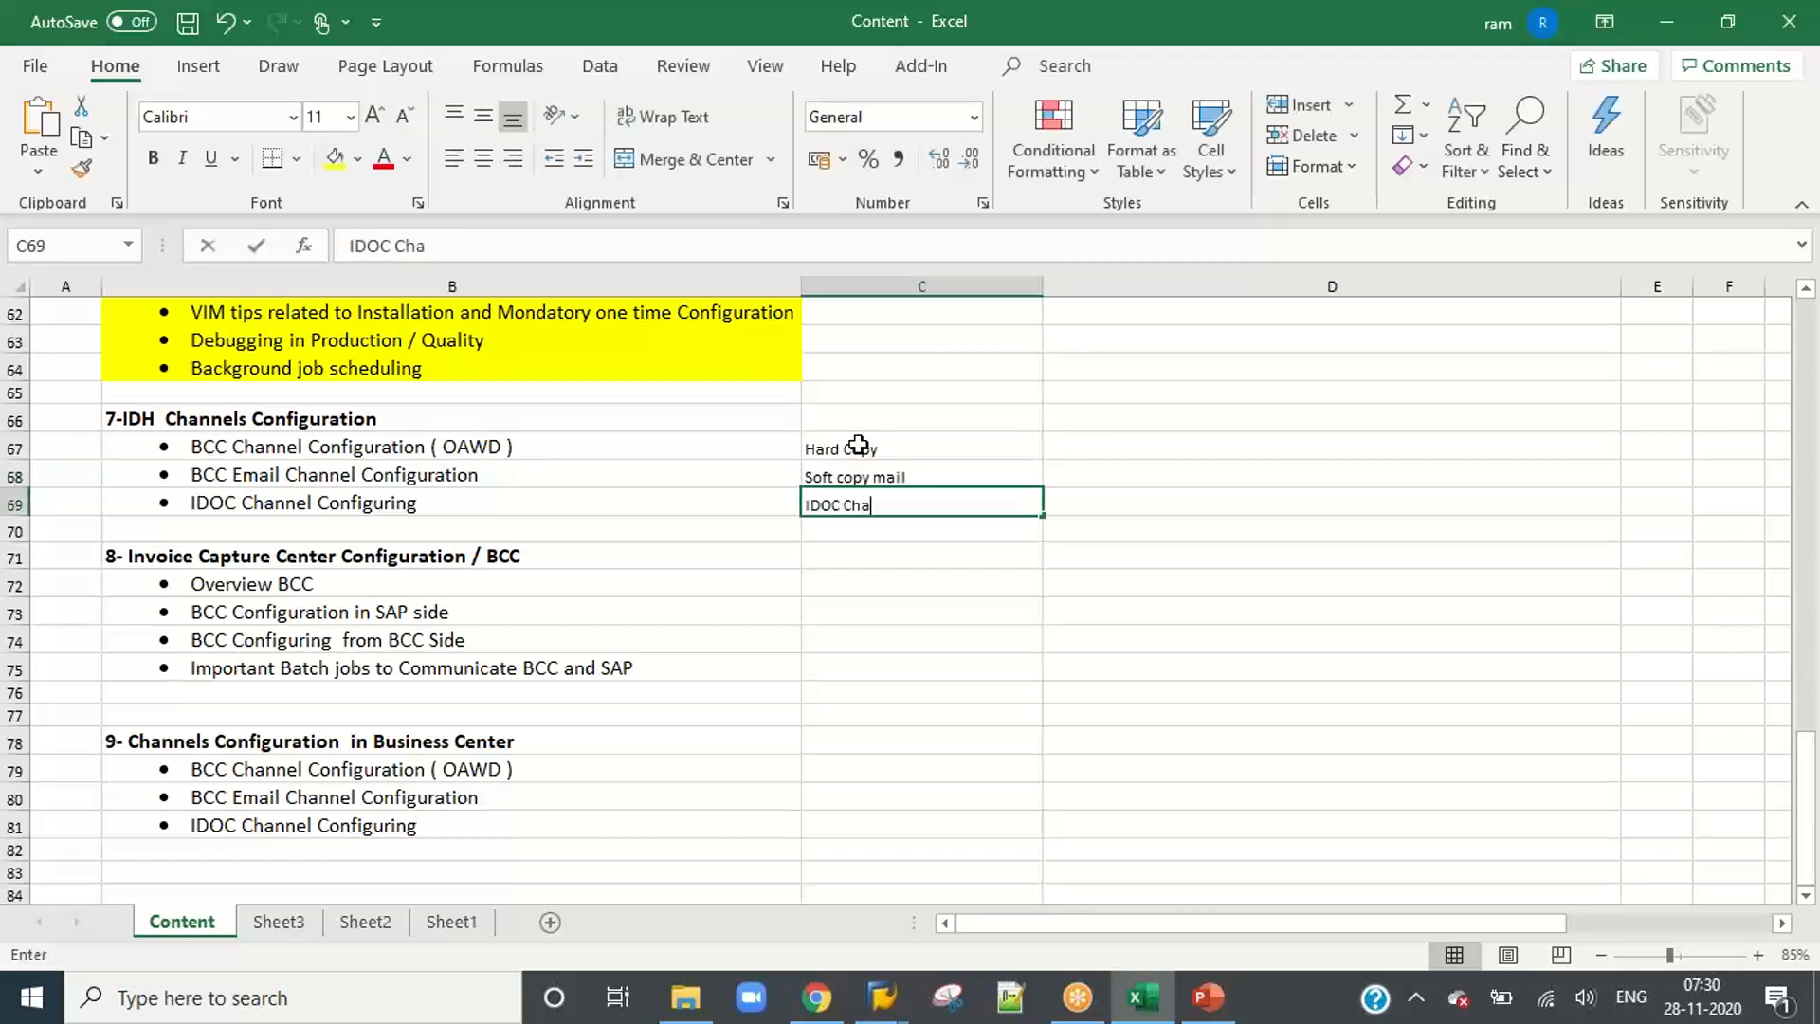
{"action": "type", "text": "nnel"}
{"action": "left_click", "coordinate": [635, 500]}
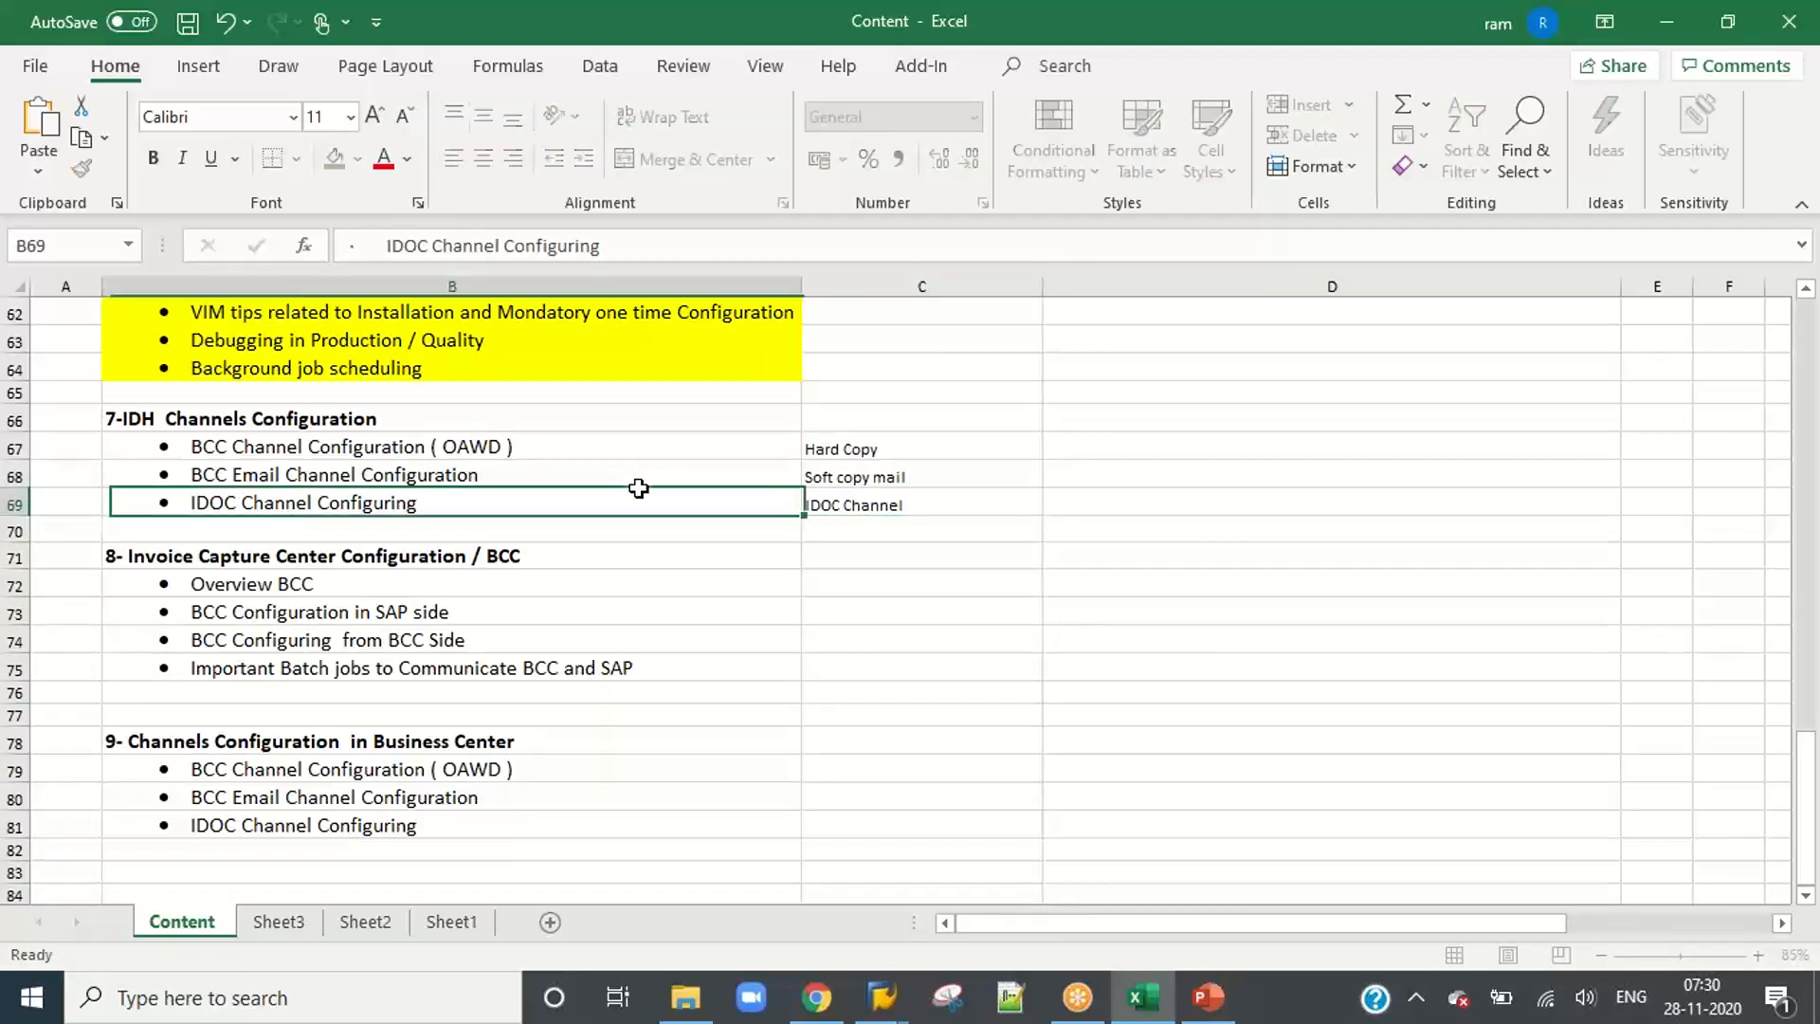
Step: Copy the three notes from C67:C69 to C79:C81 beside the section 9 items
{"action": "left_click", "coordinate": [829, 449]}
{"action": "left_click_drag", "start_coordinate": [829, 448], "coordinate": [832, 499]}
{"action": "key", "text": "ctrl+c"}
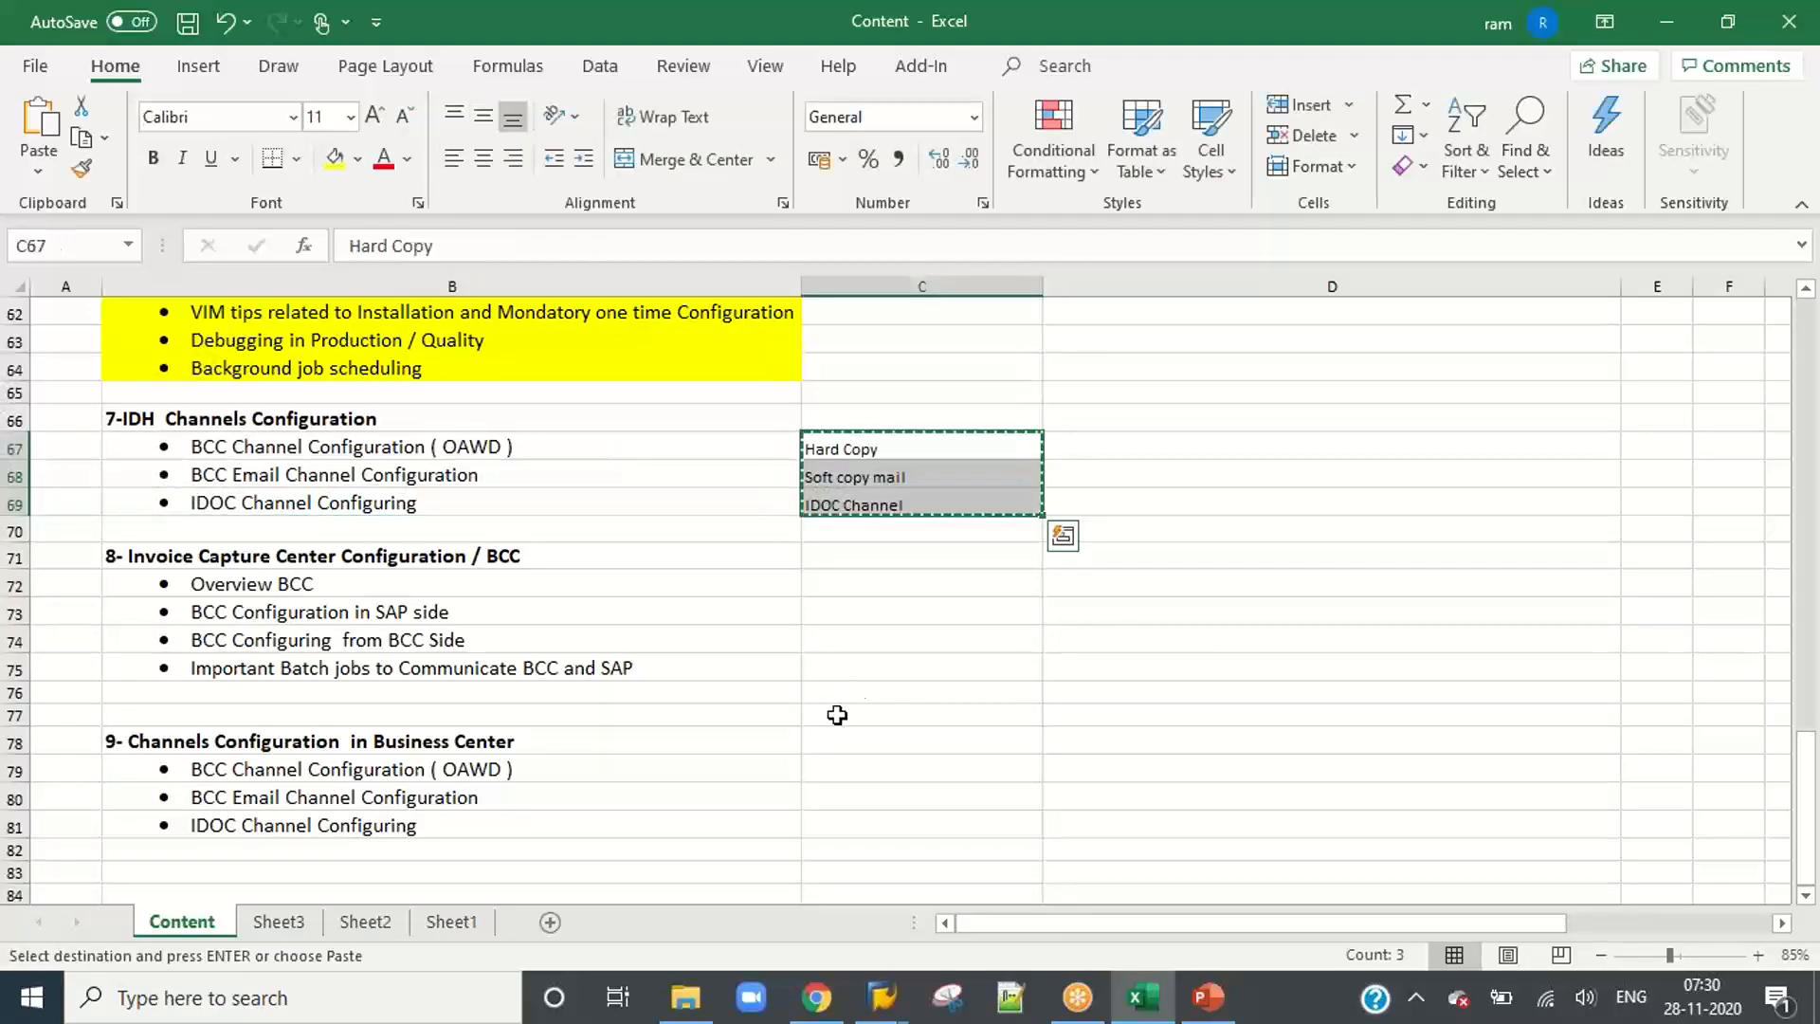
{"action": "left_click_drag", "start_coordinate": [906, 753], "coordinate": [873, 824]}
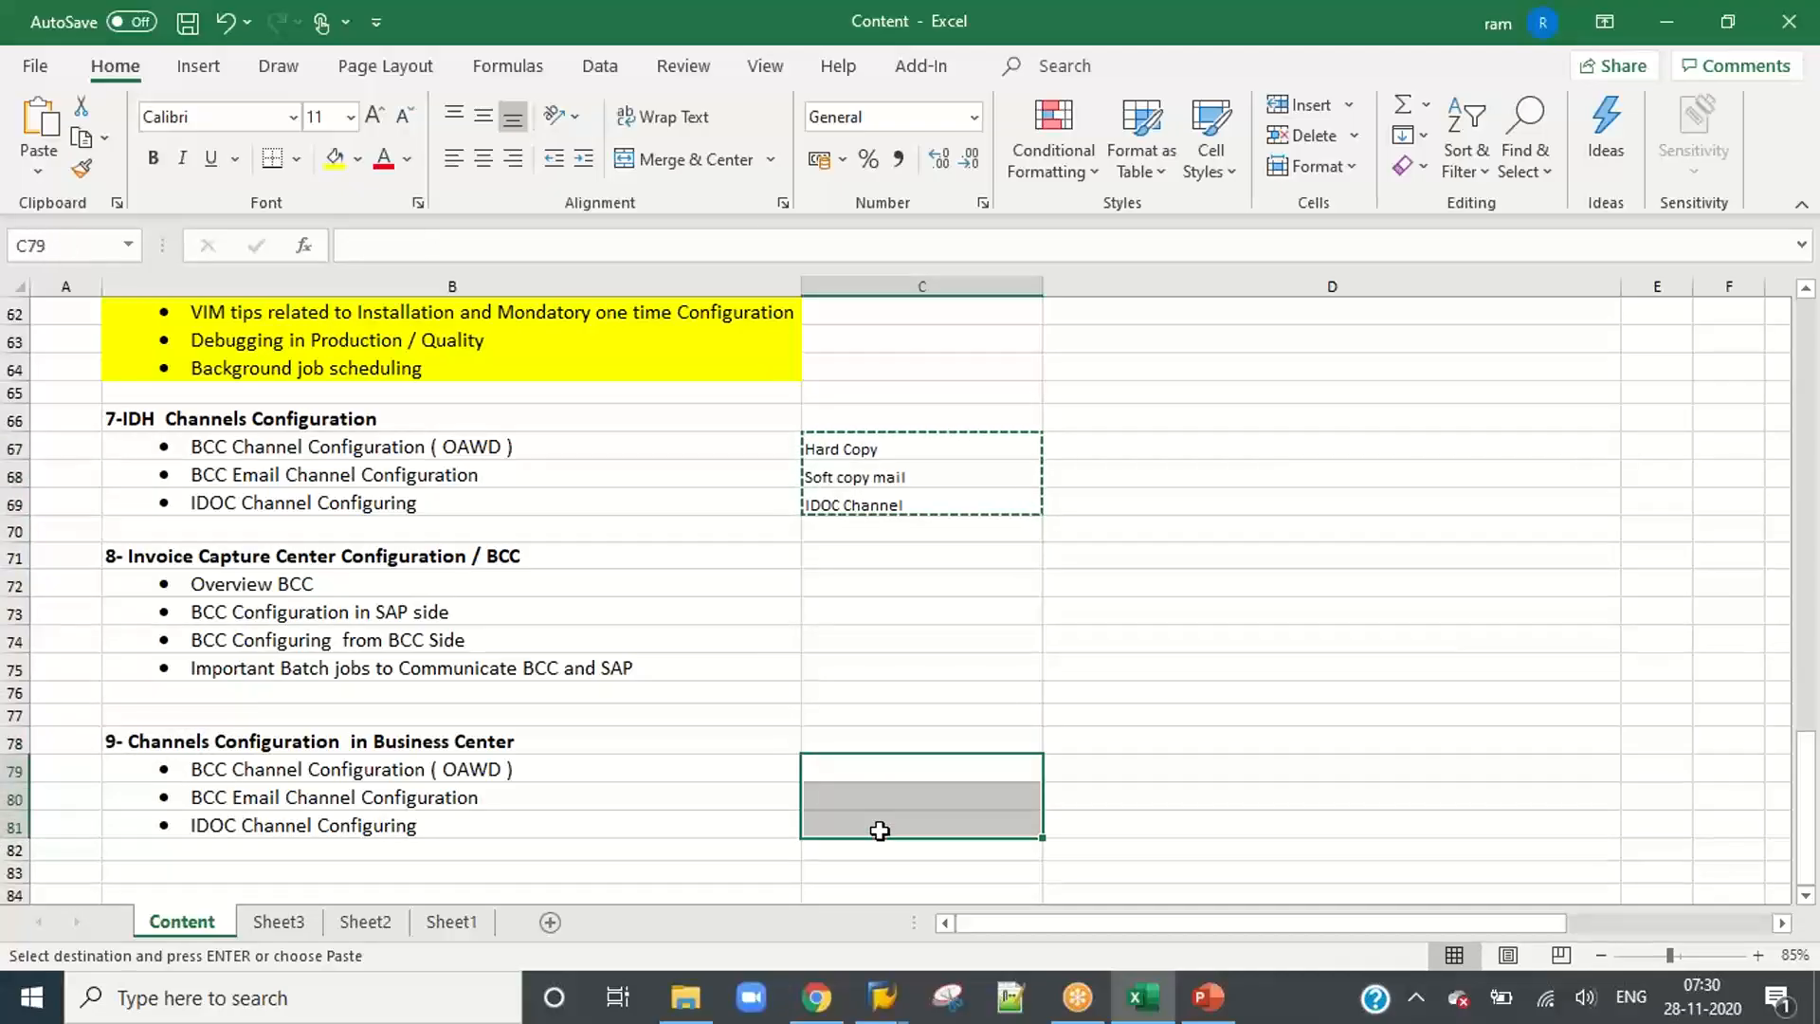
{"action": "key", "text": "ctrl+v"}
{"action": "left_click", "coordinate": [1135, 799]}
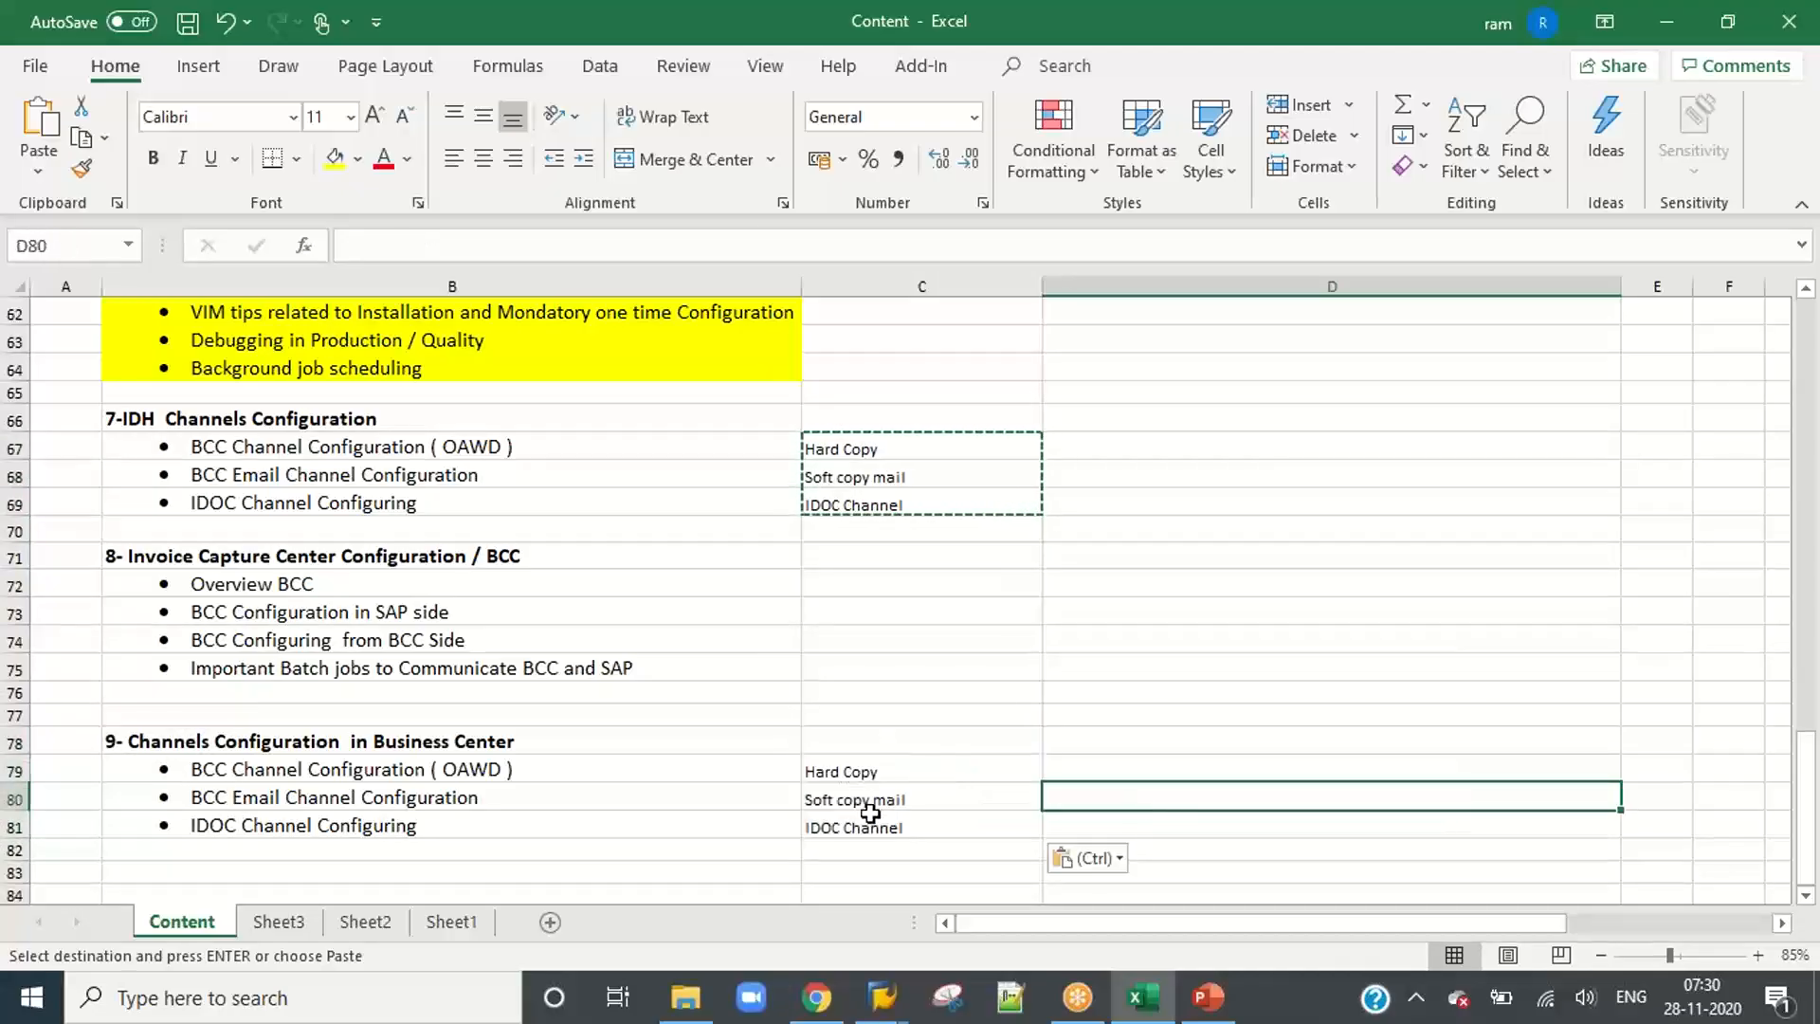
Step: Save the Content workbook and select the three notes beside the section 7 items
{"action": "left_click", "coordinate": [796, 629]}
{"action": "left_click_drag", "start_coordinate": [435, 558], "coordinate": [522, 661]}
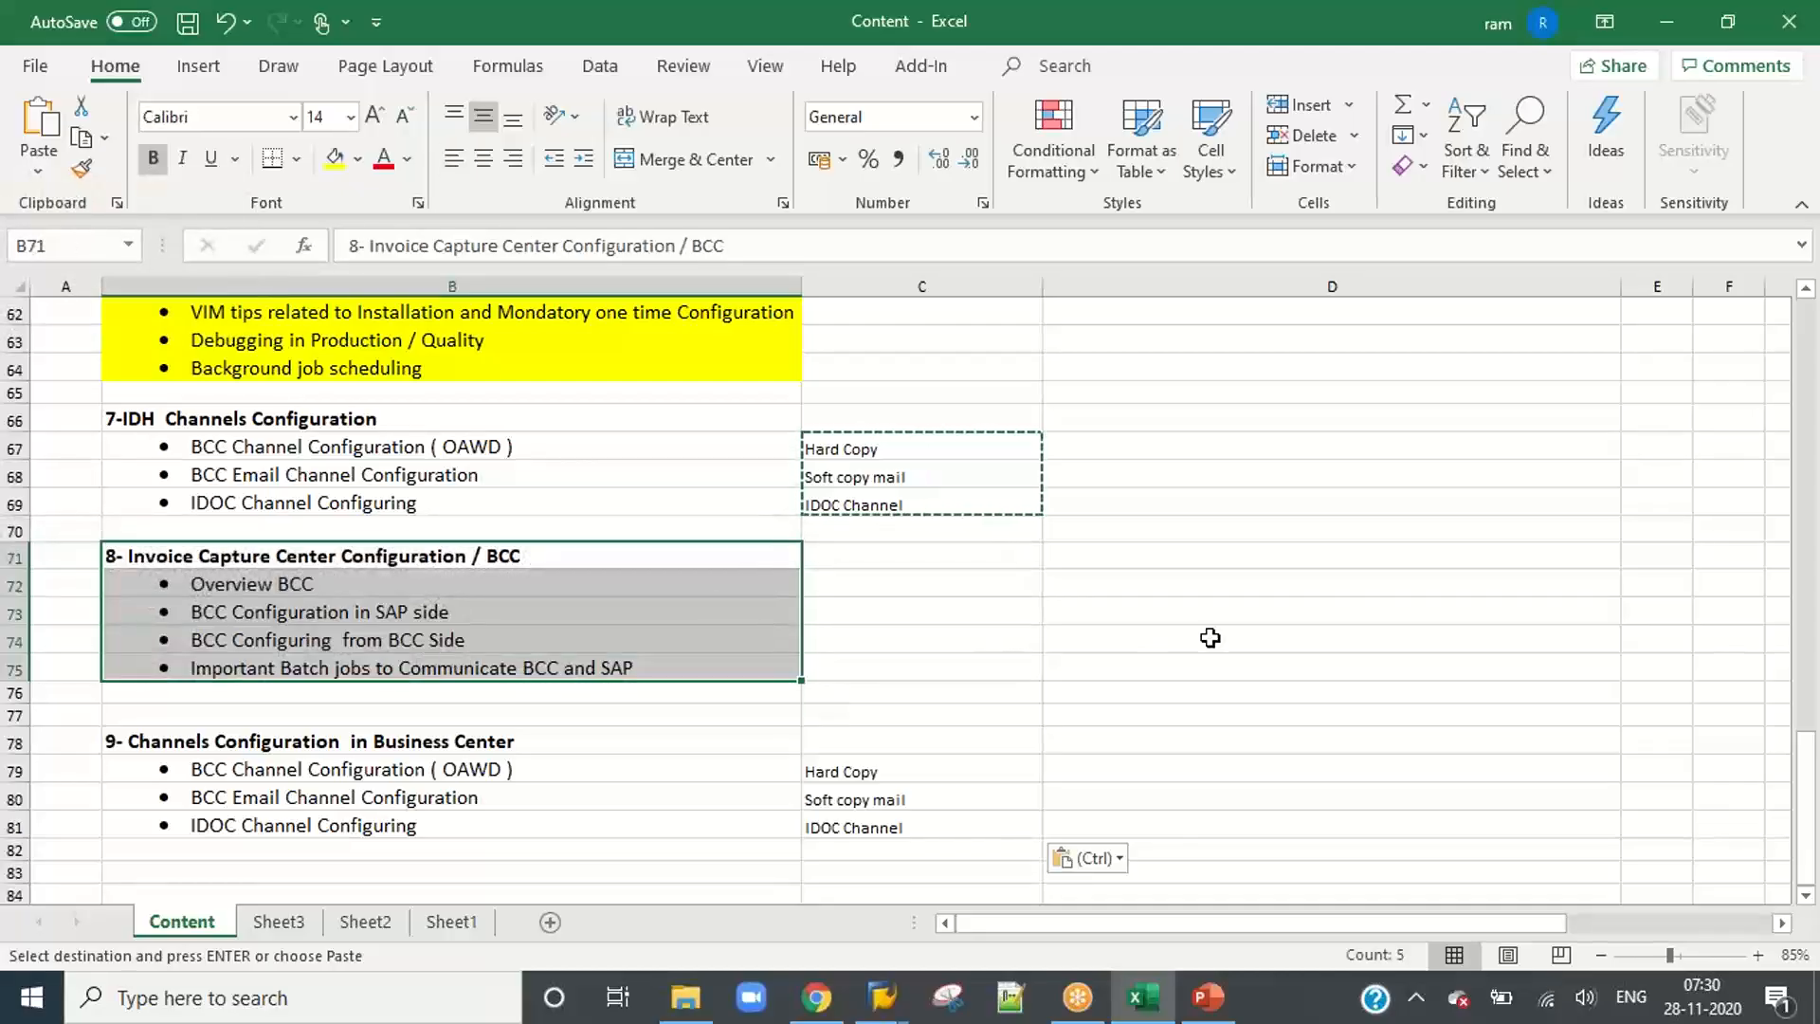
{"action": "double_click", "coordinate": [926, 479]}
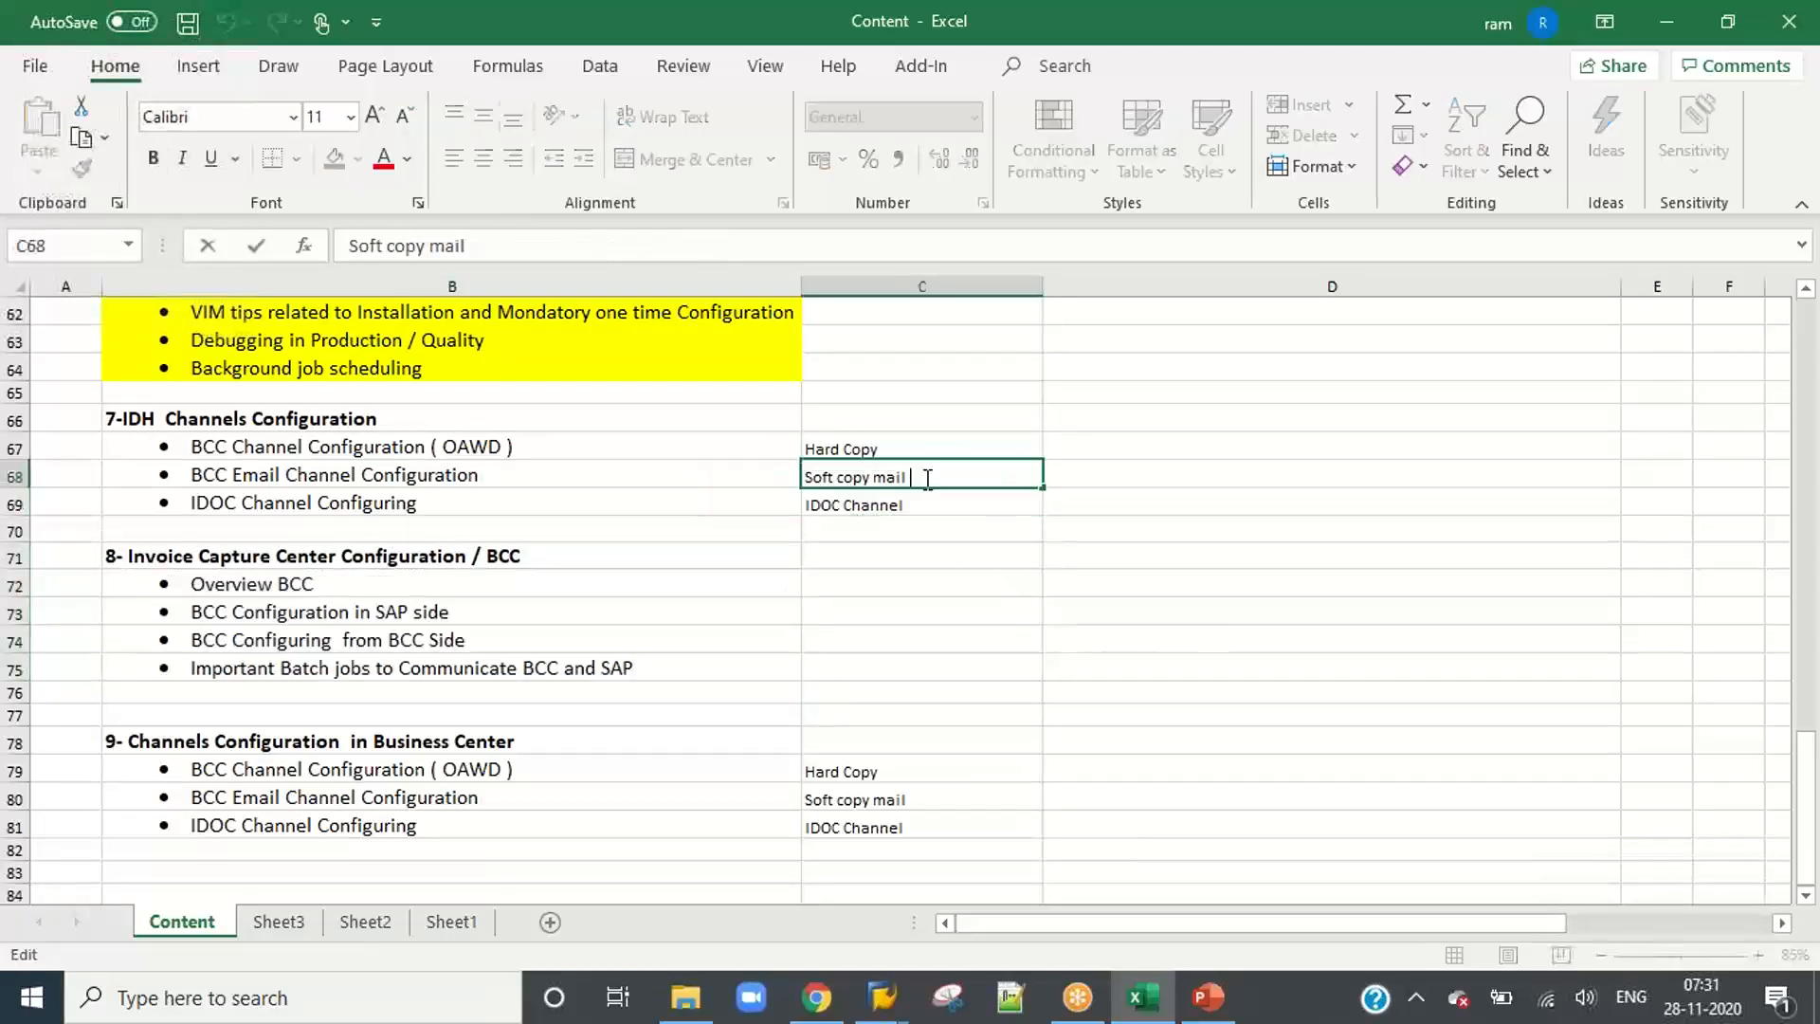
{"action": "left_click", "coordinate": [925, 557]}
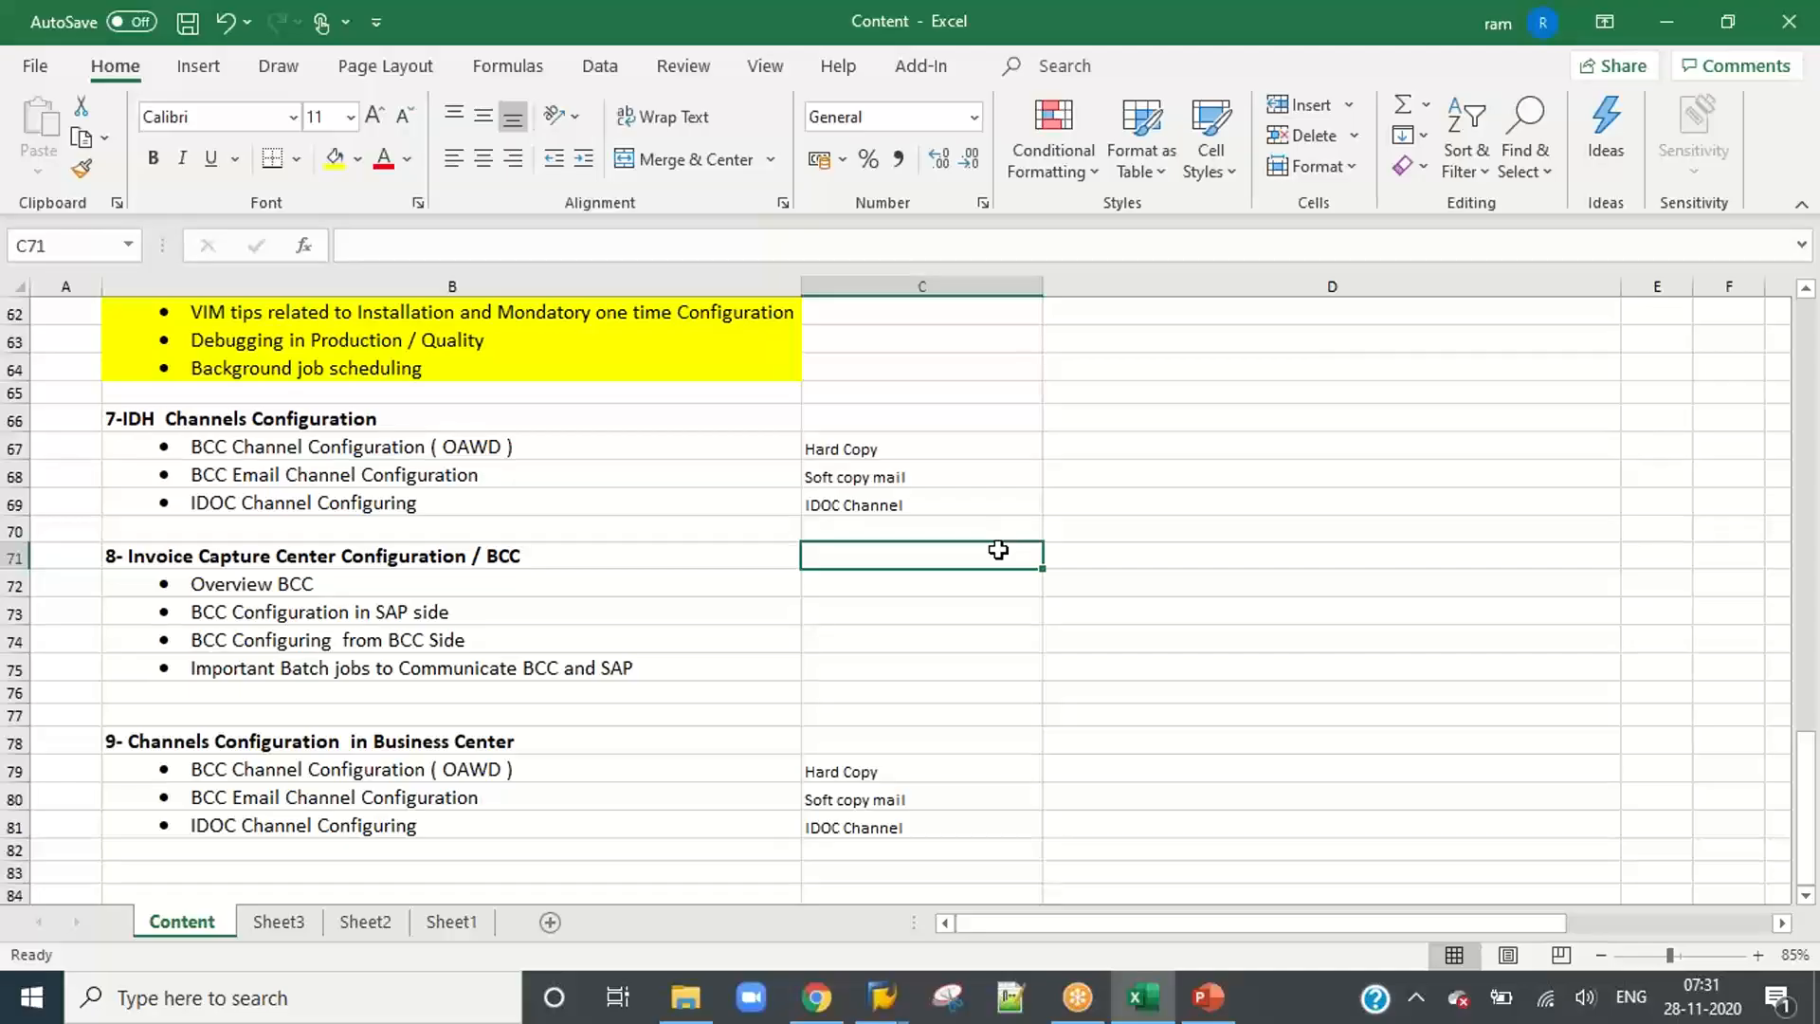
{"action": "key", "text": "ctrl+s"}
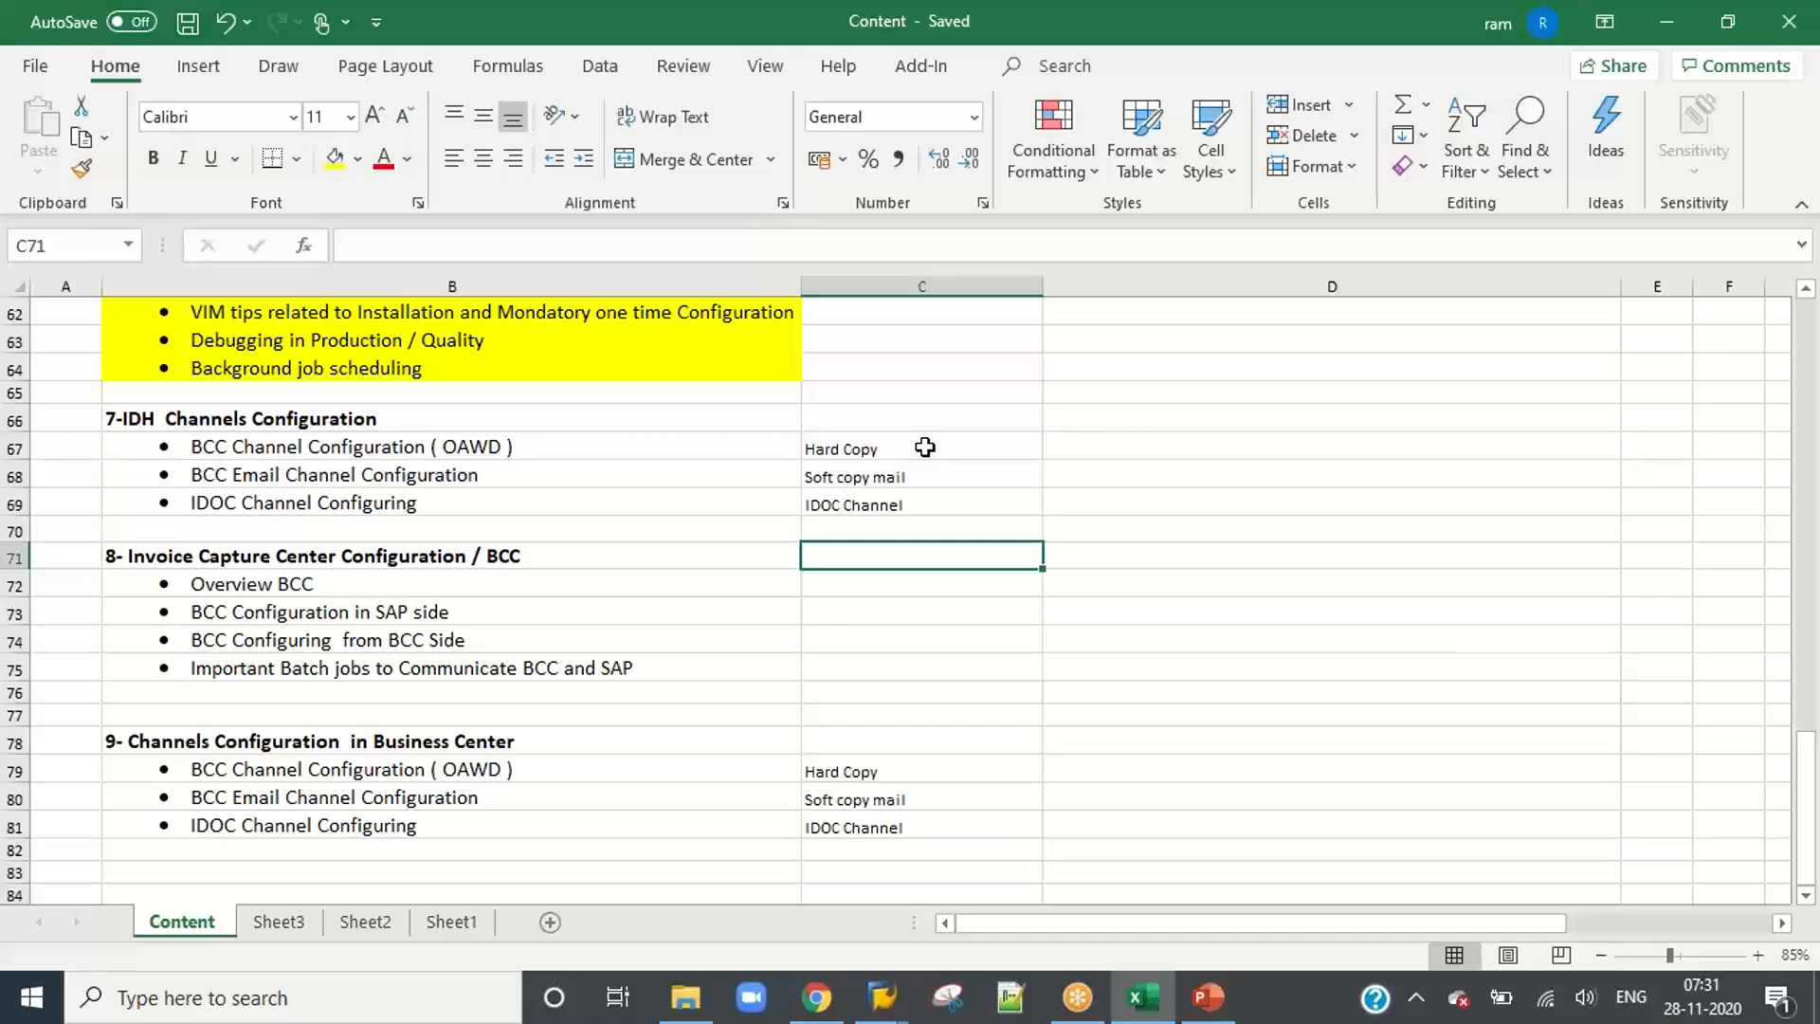
{"action": "left_click_drag", "start_coordinate": [908, 446], "coordinate": [909, 502]}
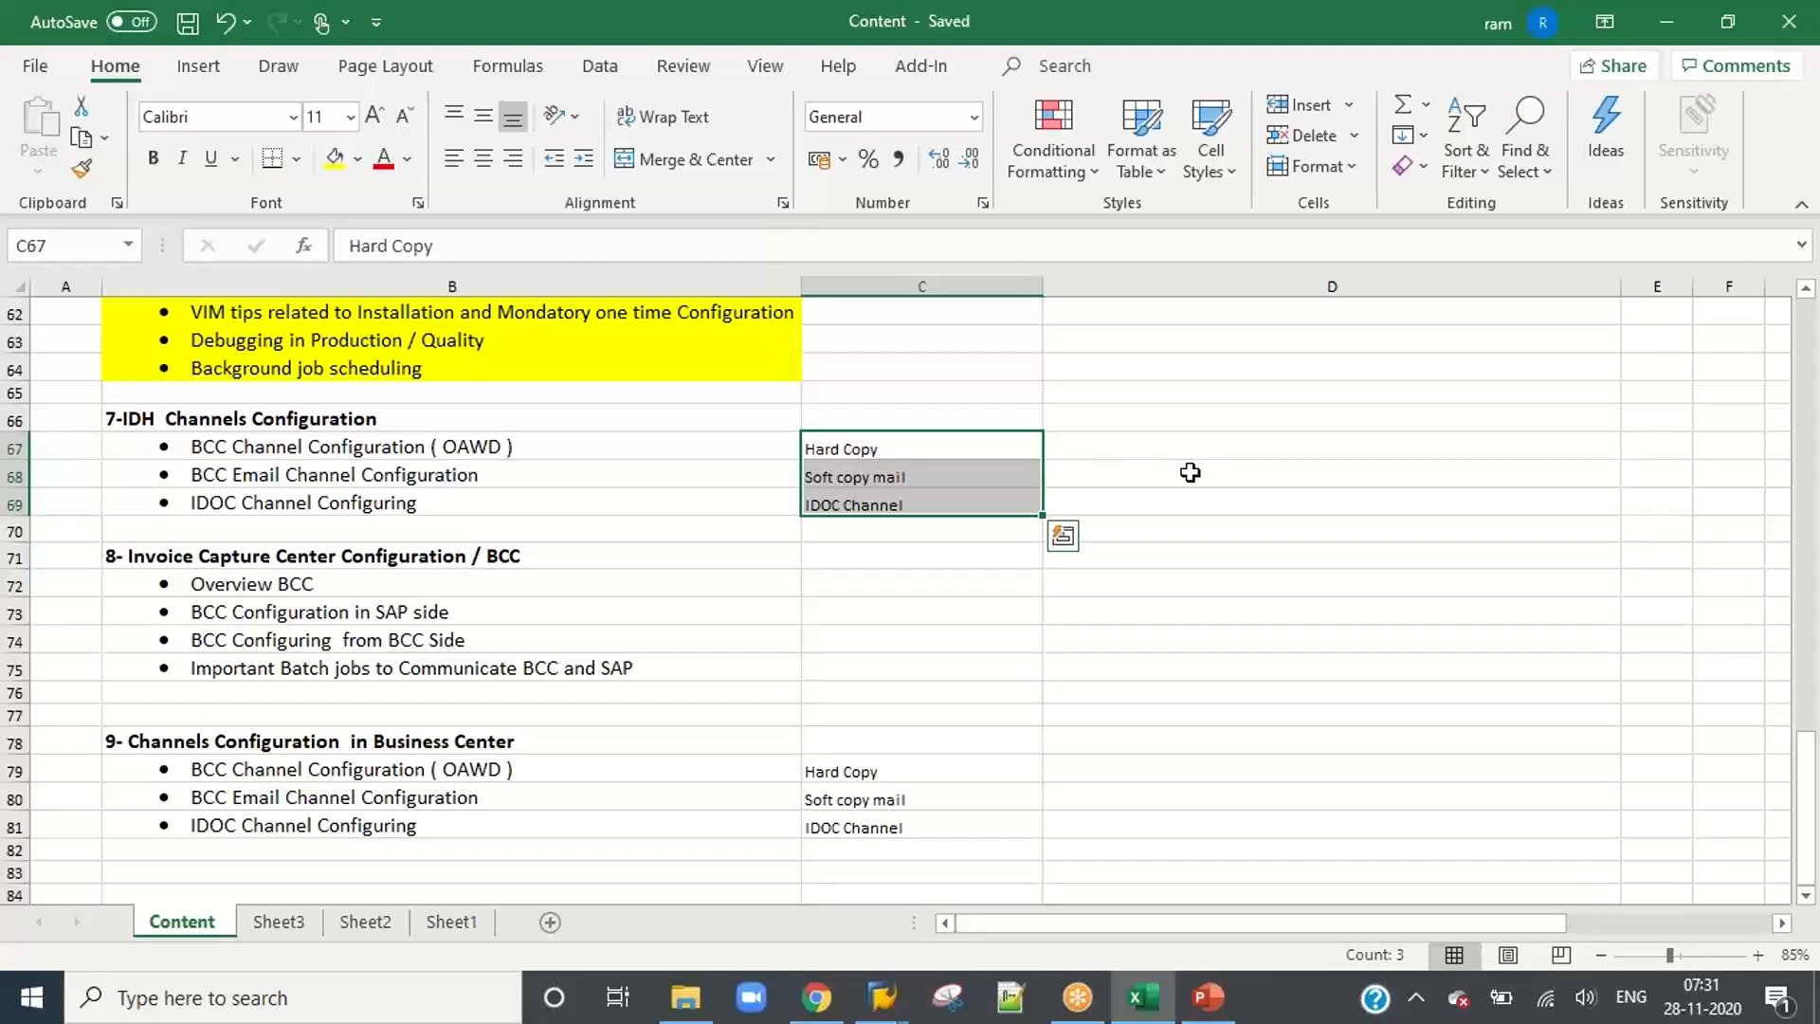
Step: Switch back to SAP, view the field mapping of mapping ID IDOC and return to the mapping setup
{"action": "key", "text": "alt+Tab"}
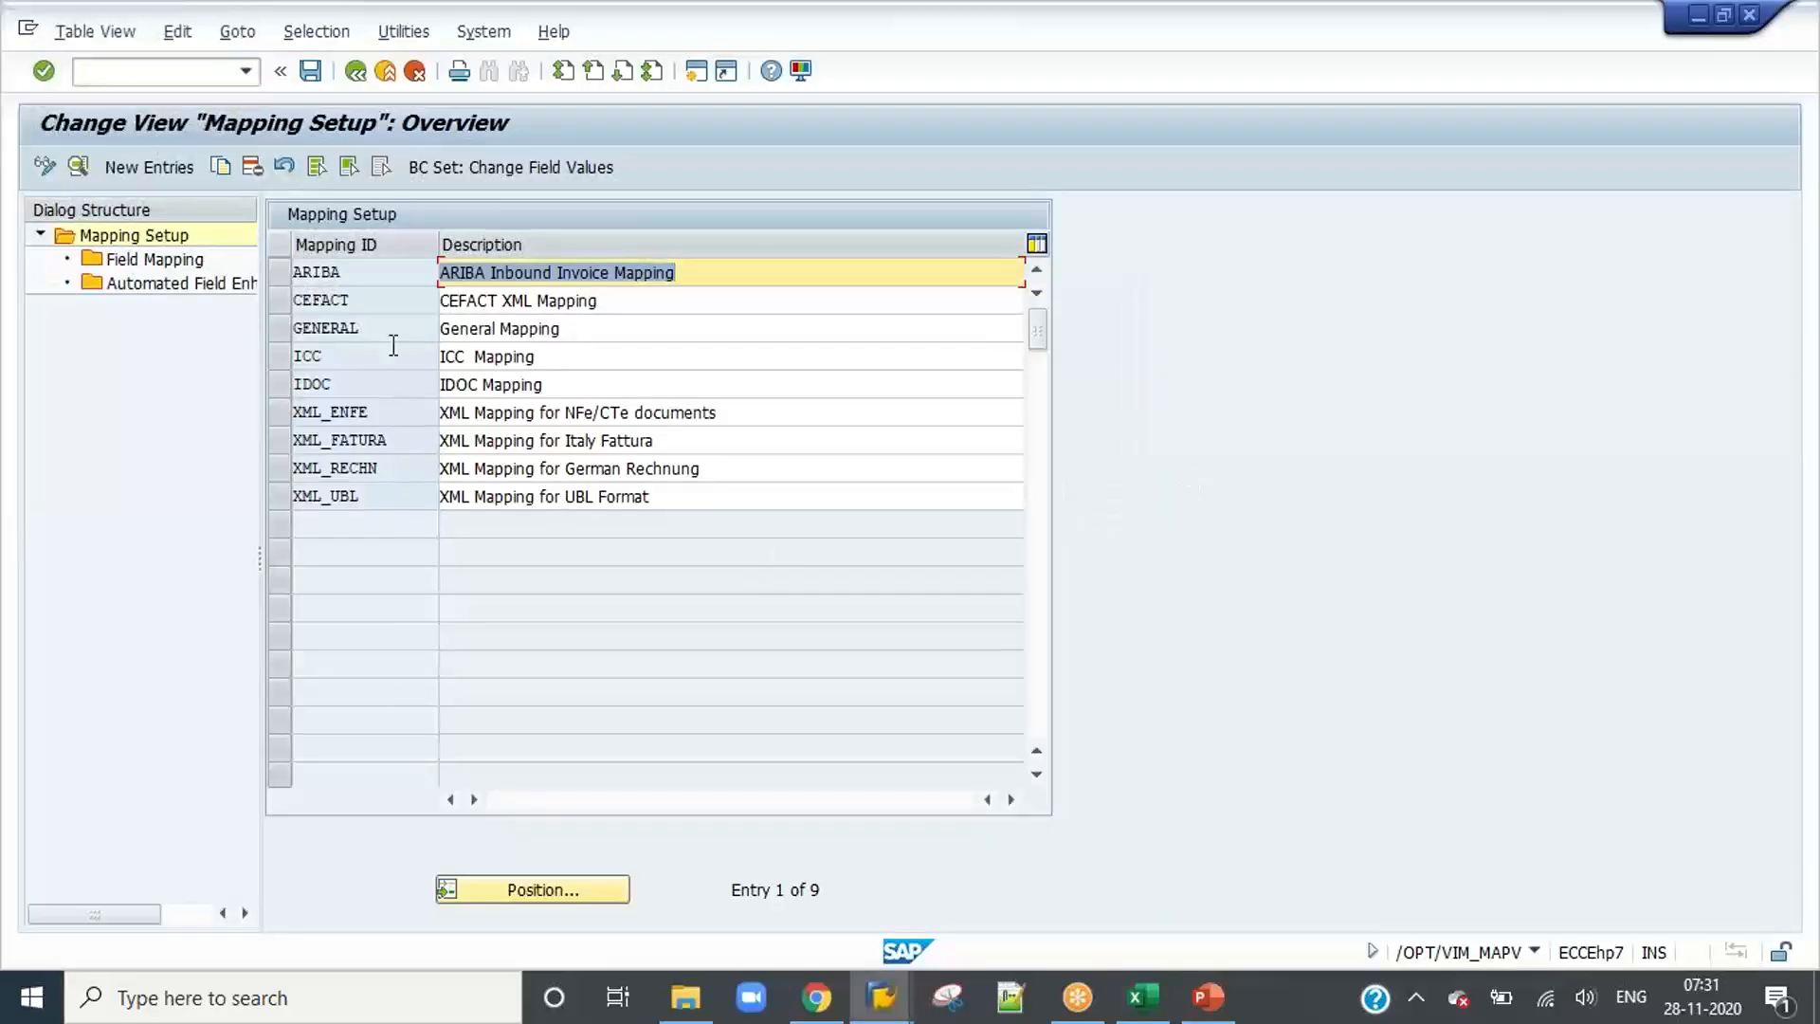
{"action": "left_click", "coordinate": [277, 384]}
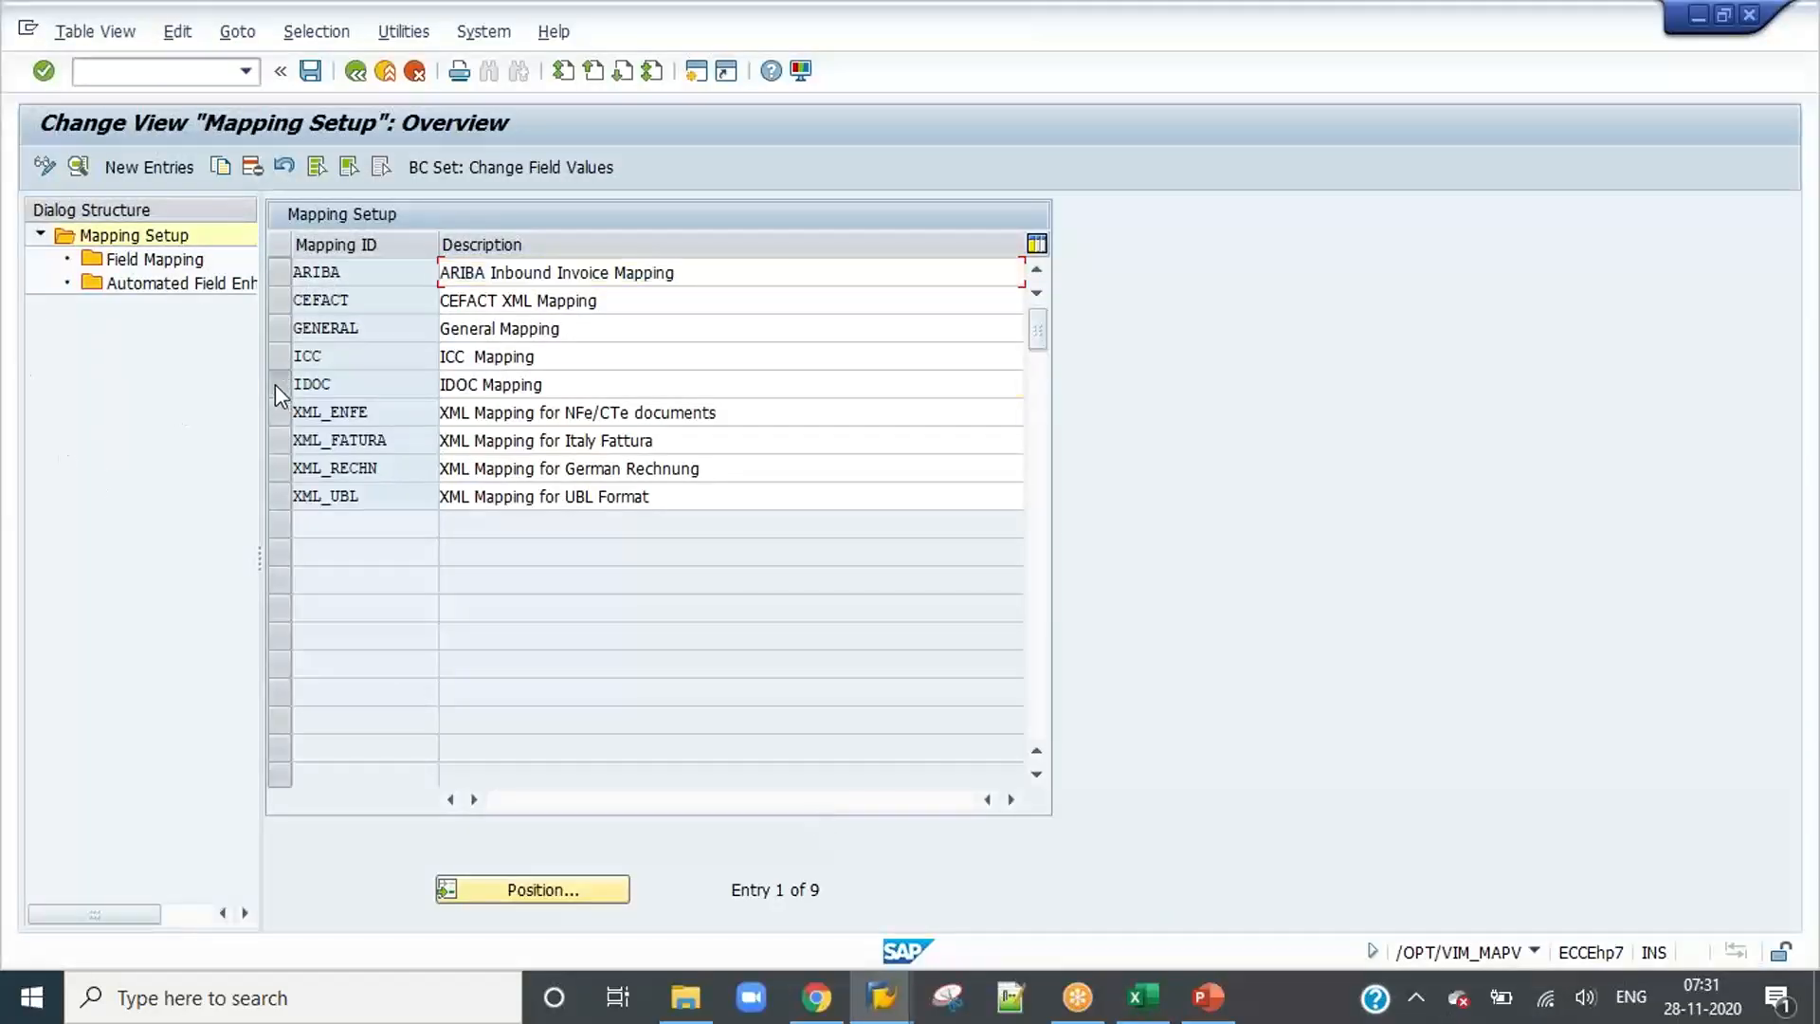
{"action": "left_click", "coordinate": [165, 267]}
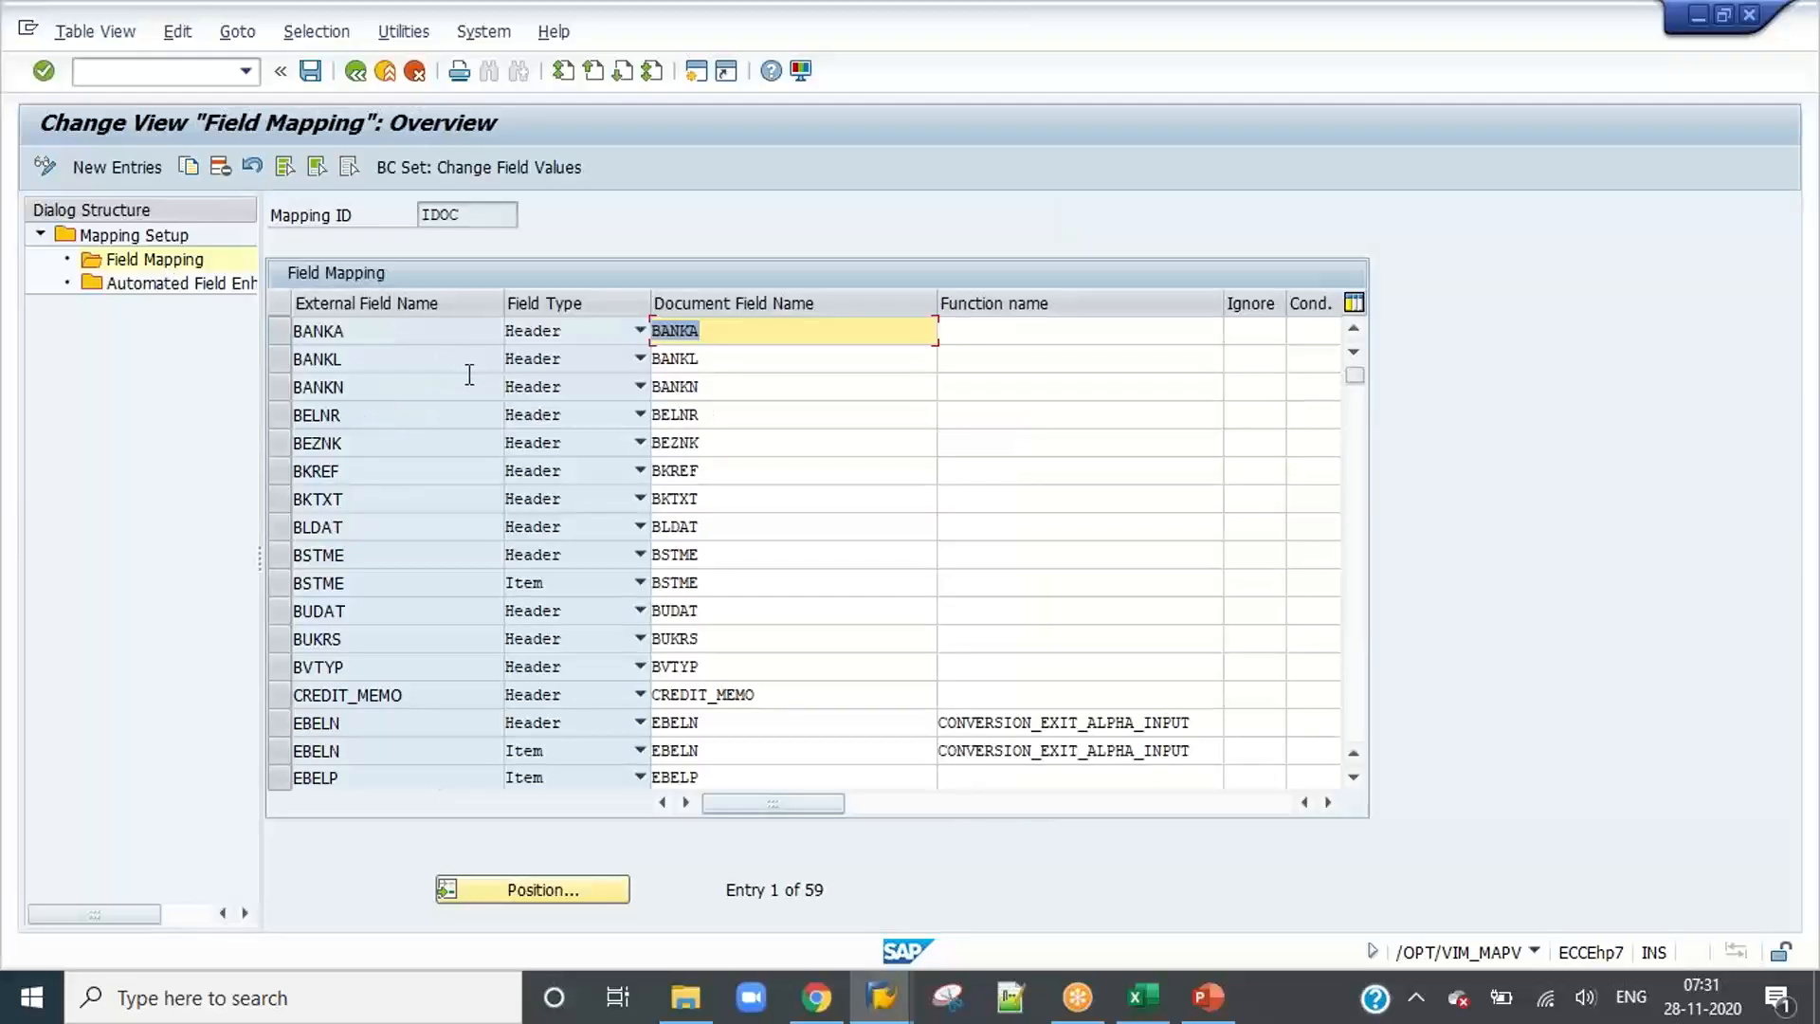
{"action": "left_click", "coordinate": [278, 332]}
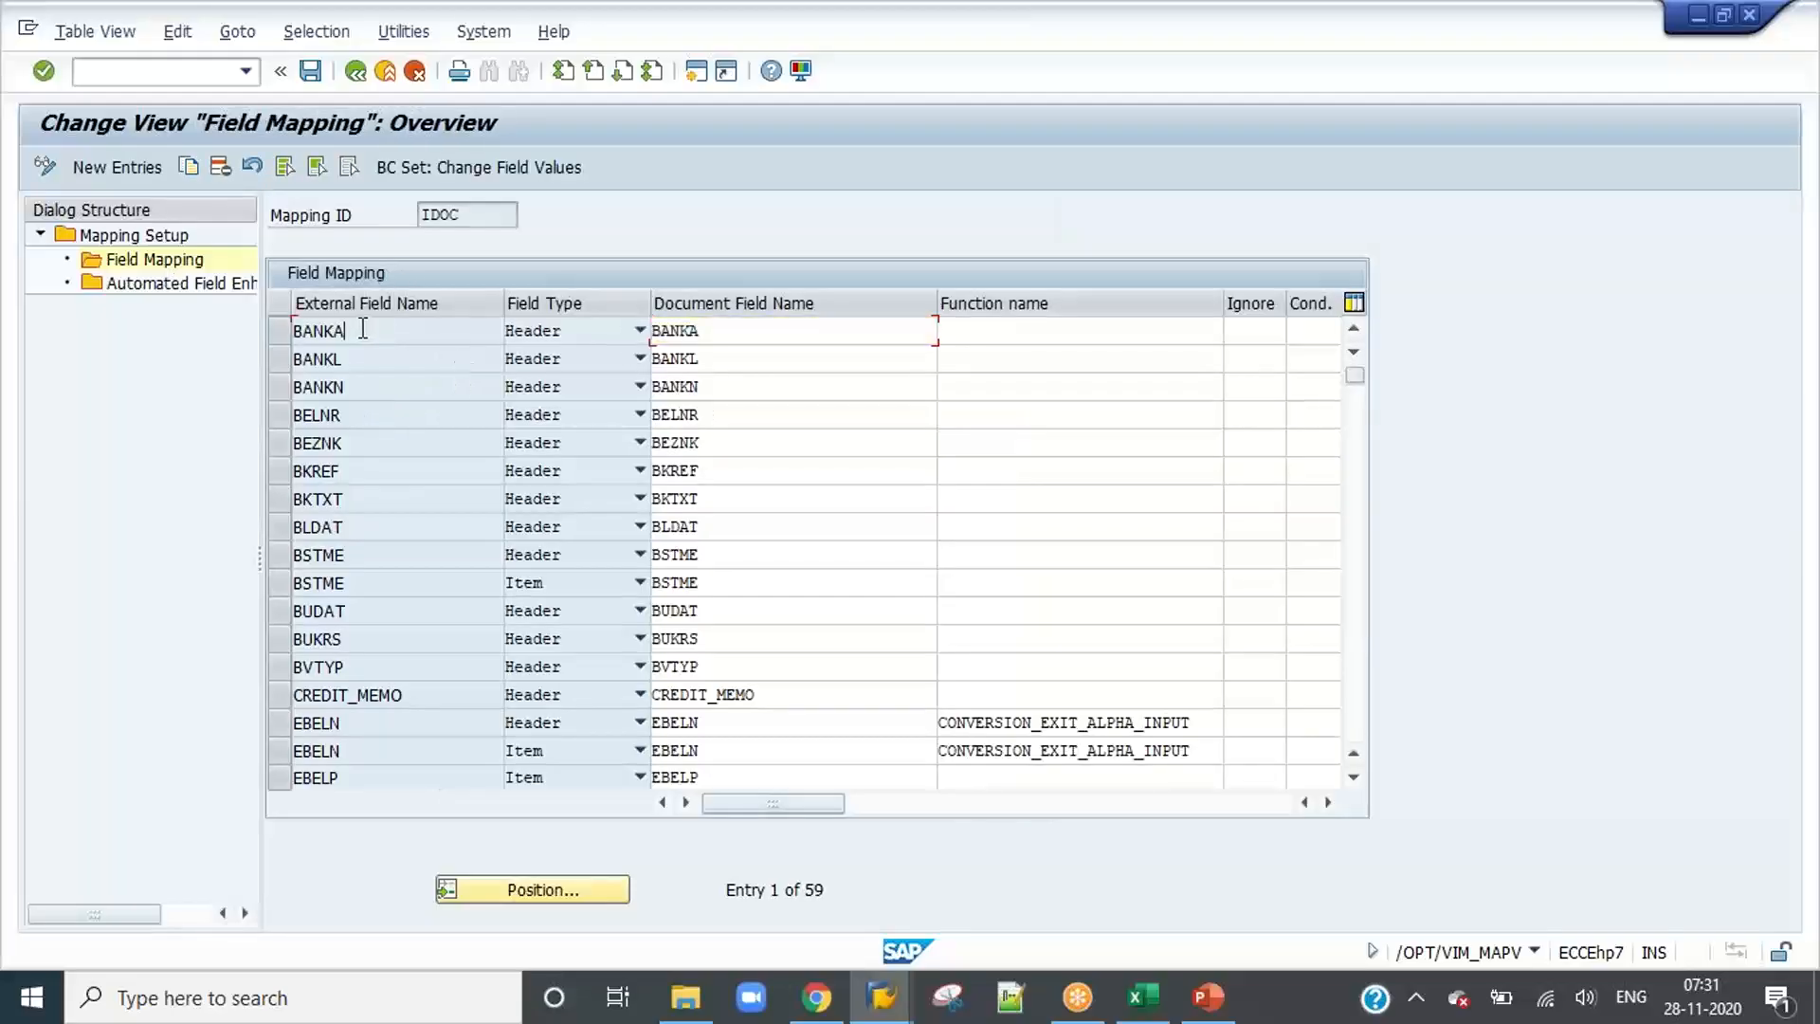
{"action": "left_click", "coordinate": [357, 74]}
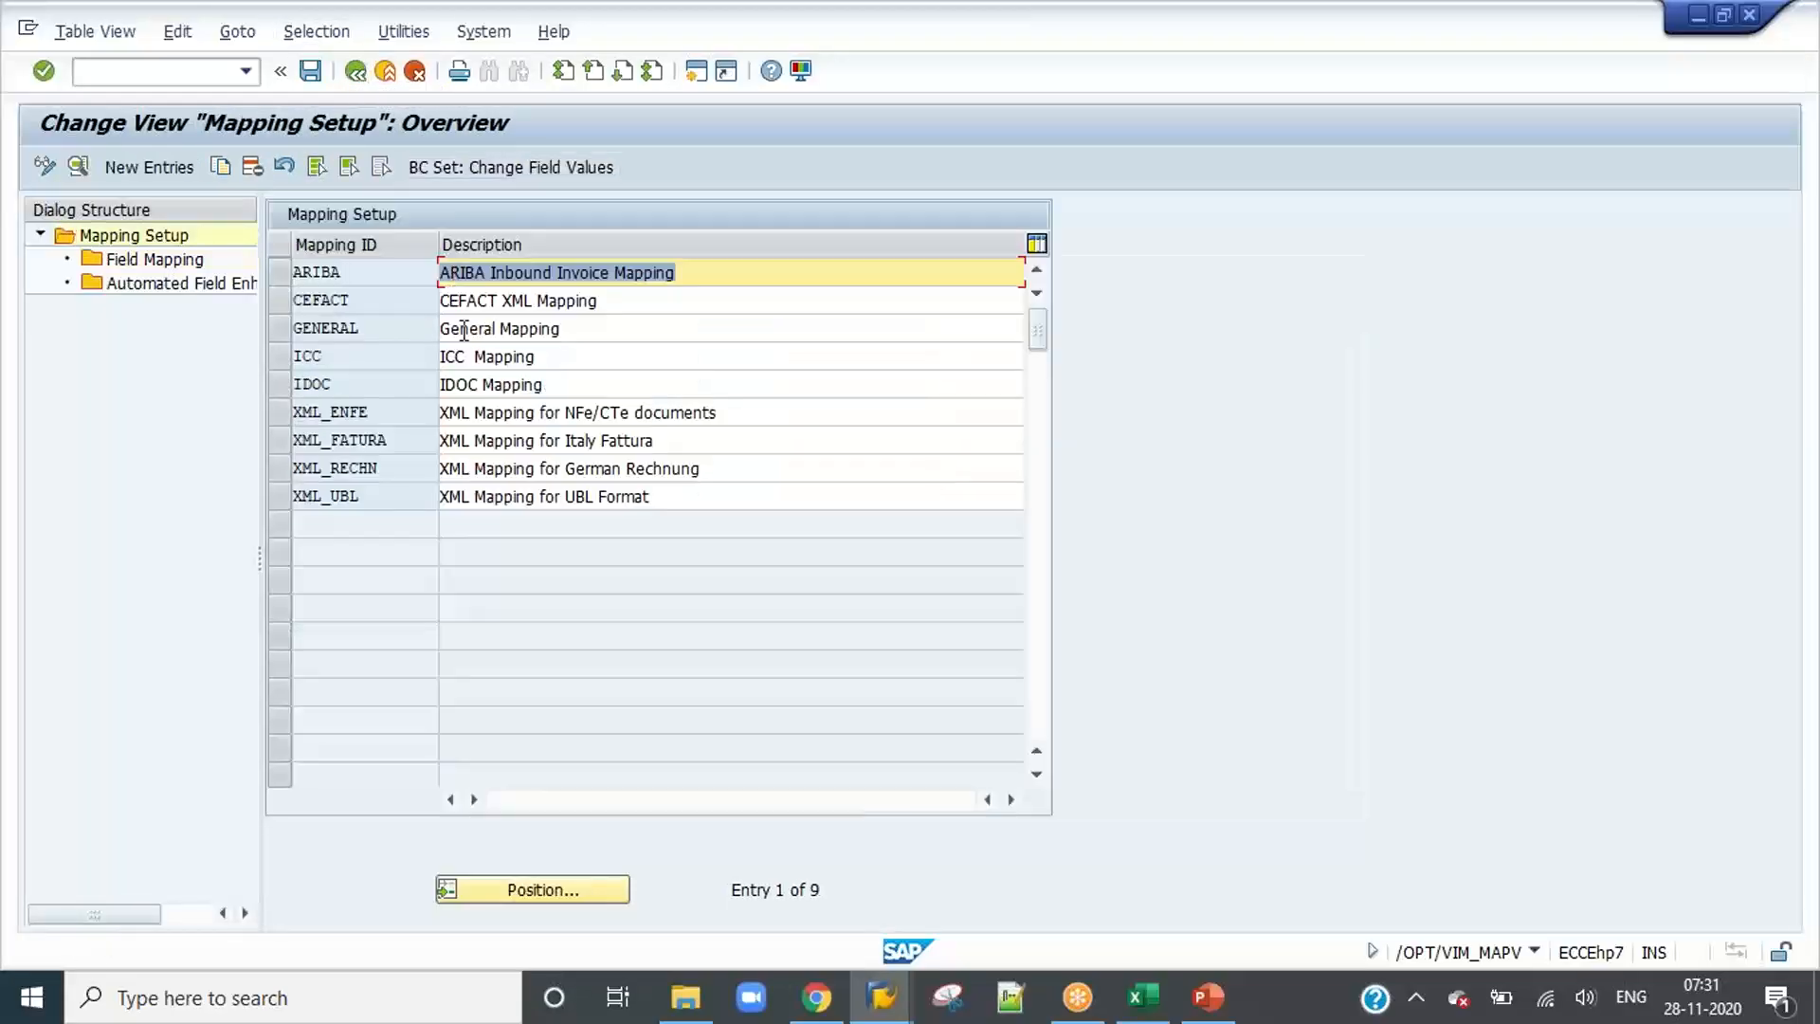
{"action": "left_click", "coordinate": [355, 357]}
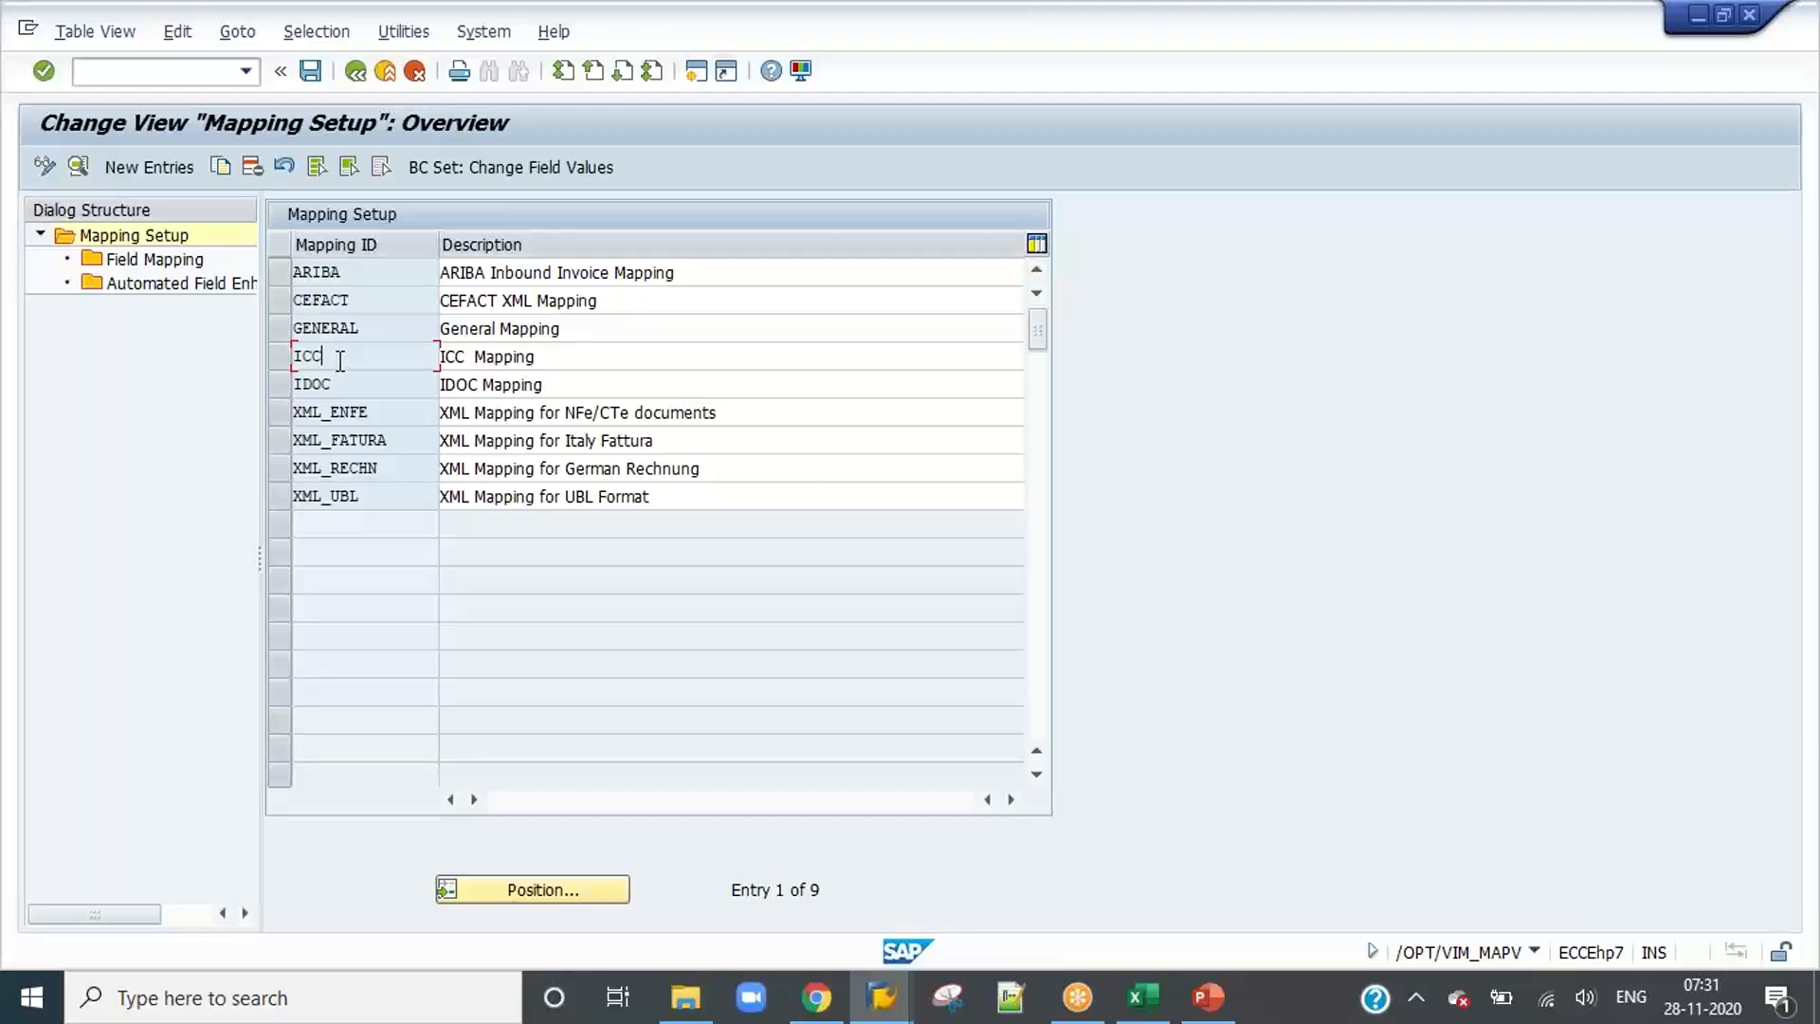
{"action": "left_click", "coordinate": [282, 358]}
{"action": "left_click", "coordinate": [355, 72]}
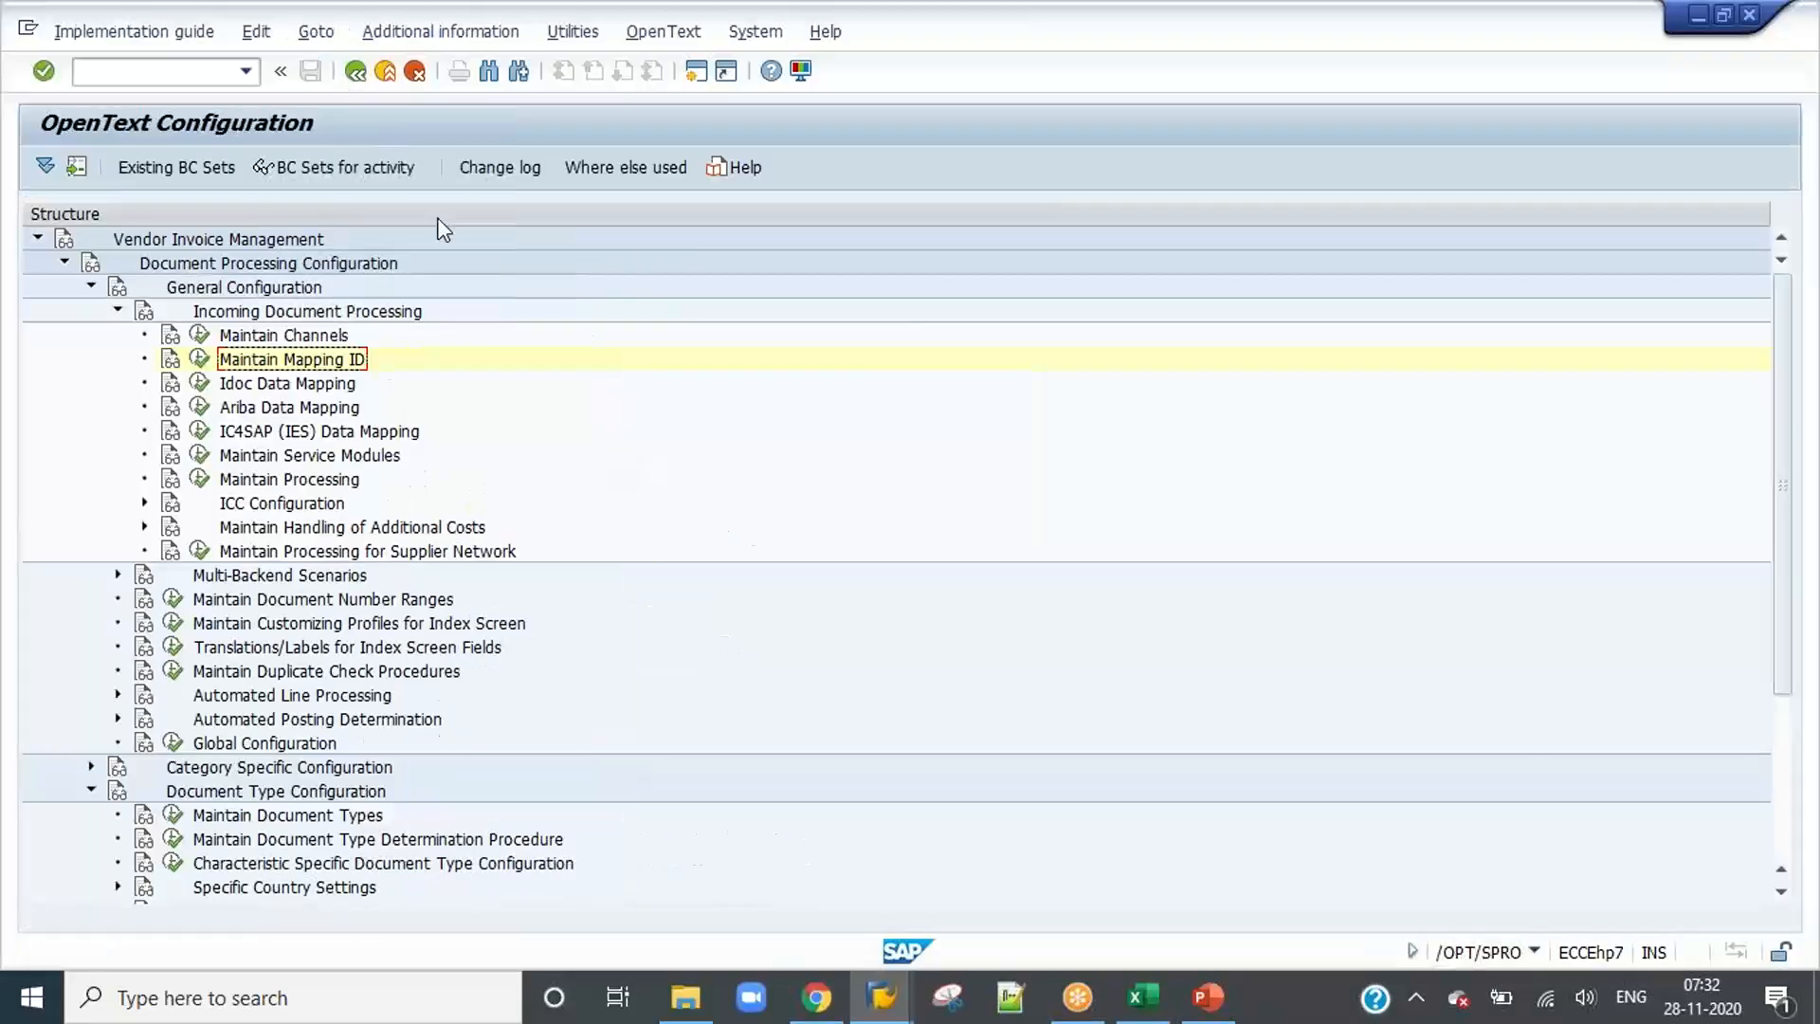
{"action": "left_click", "coordinate": [201, 359]}
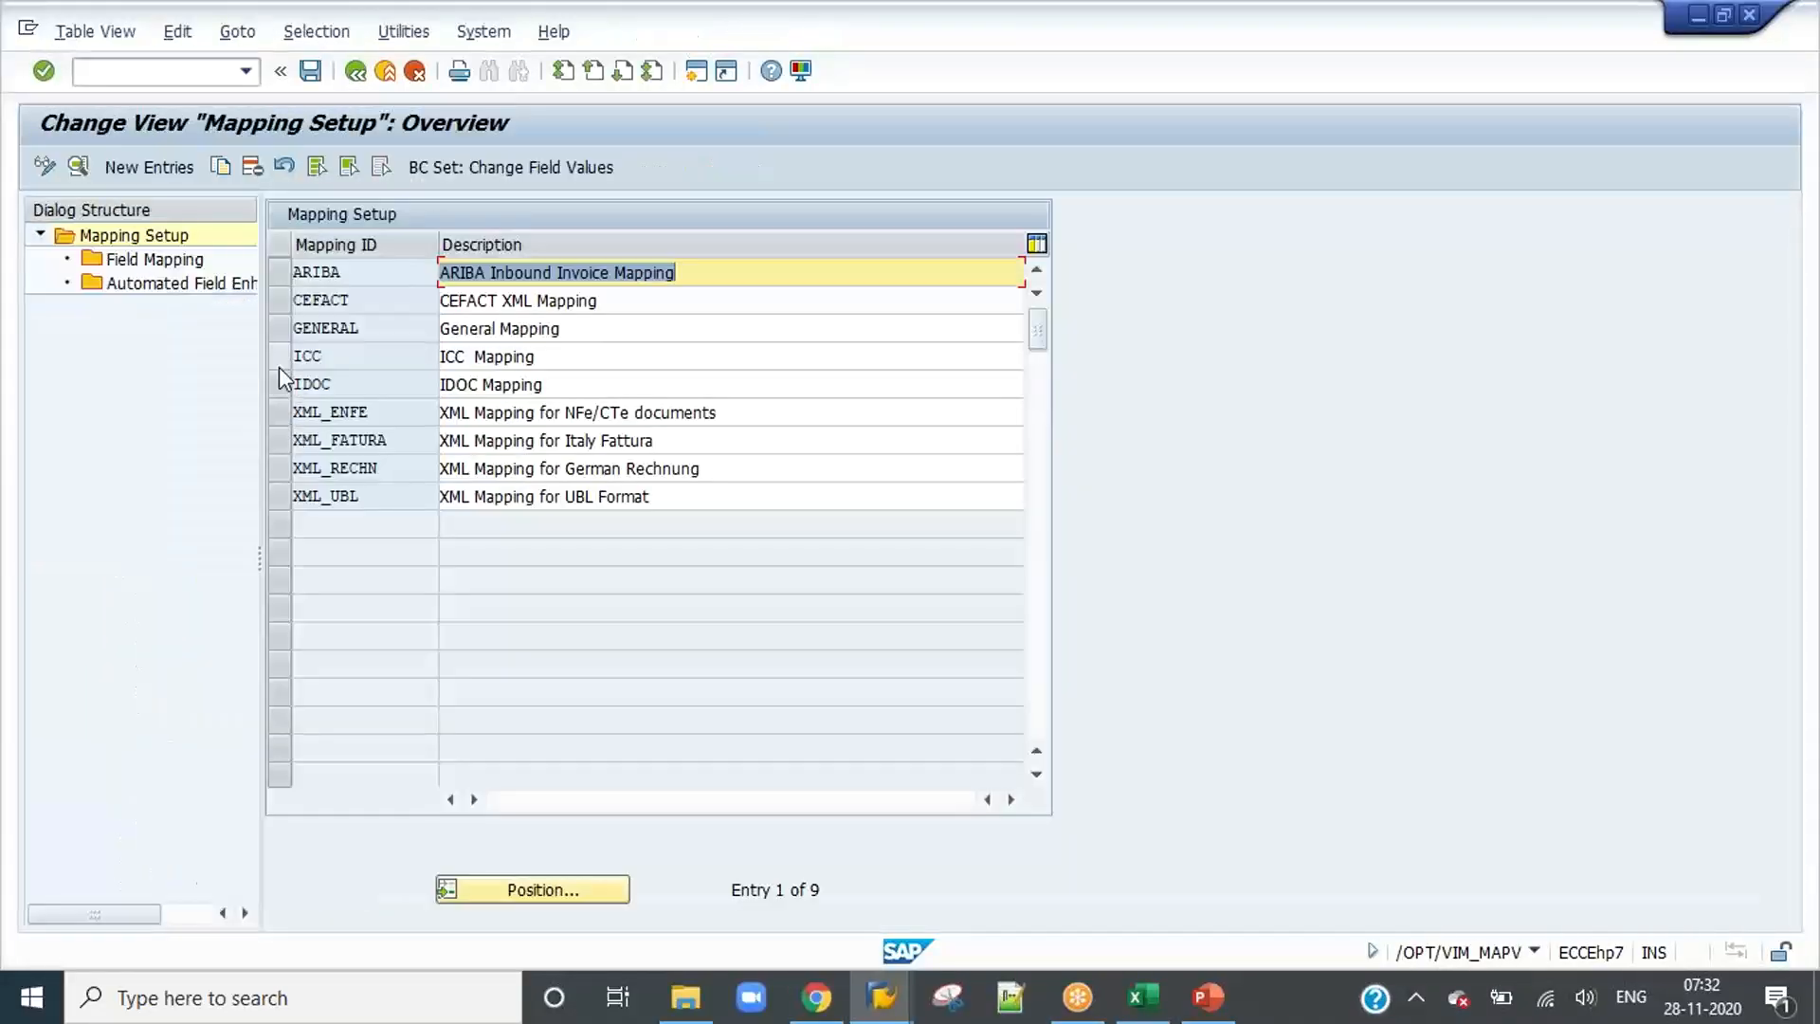
Step: View the field mapping and automated field enhancement of mapping ID ICC and leave the mapping setup
{"action": "left_click", "coordinate": [279, 366]}
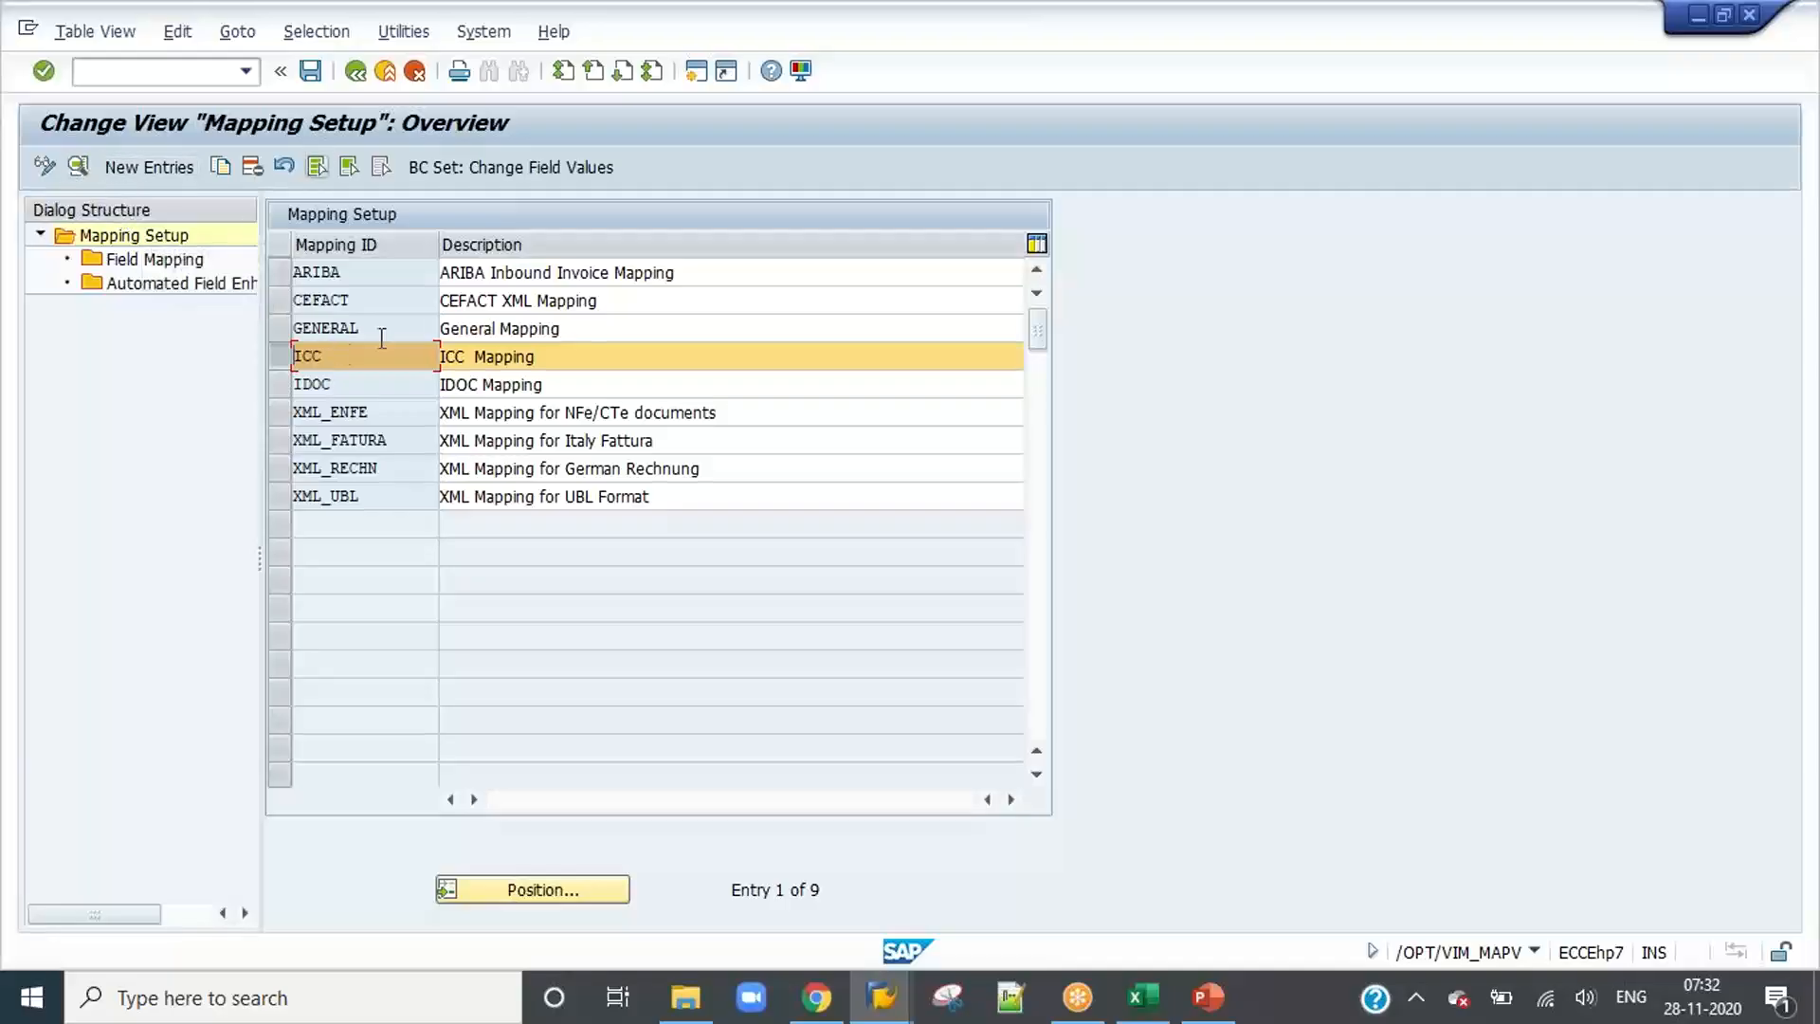
{"action": "double_click", "coordinate": [142, 259]}
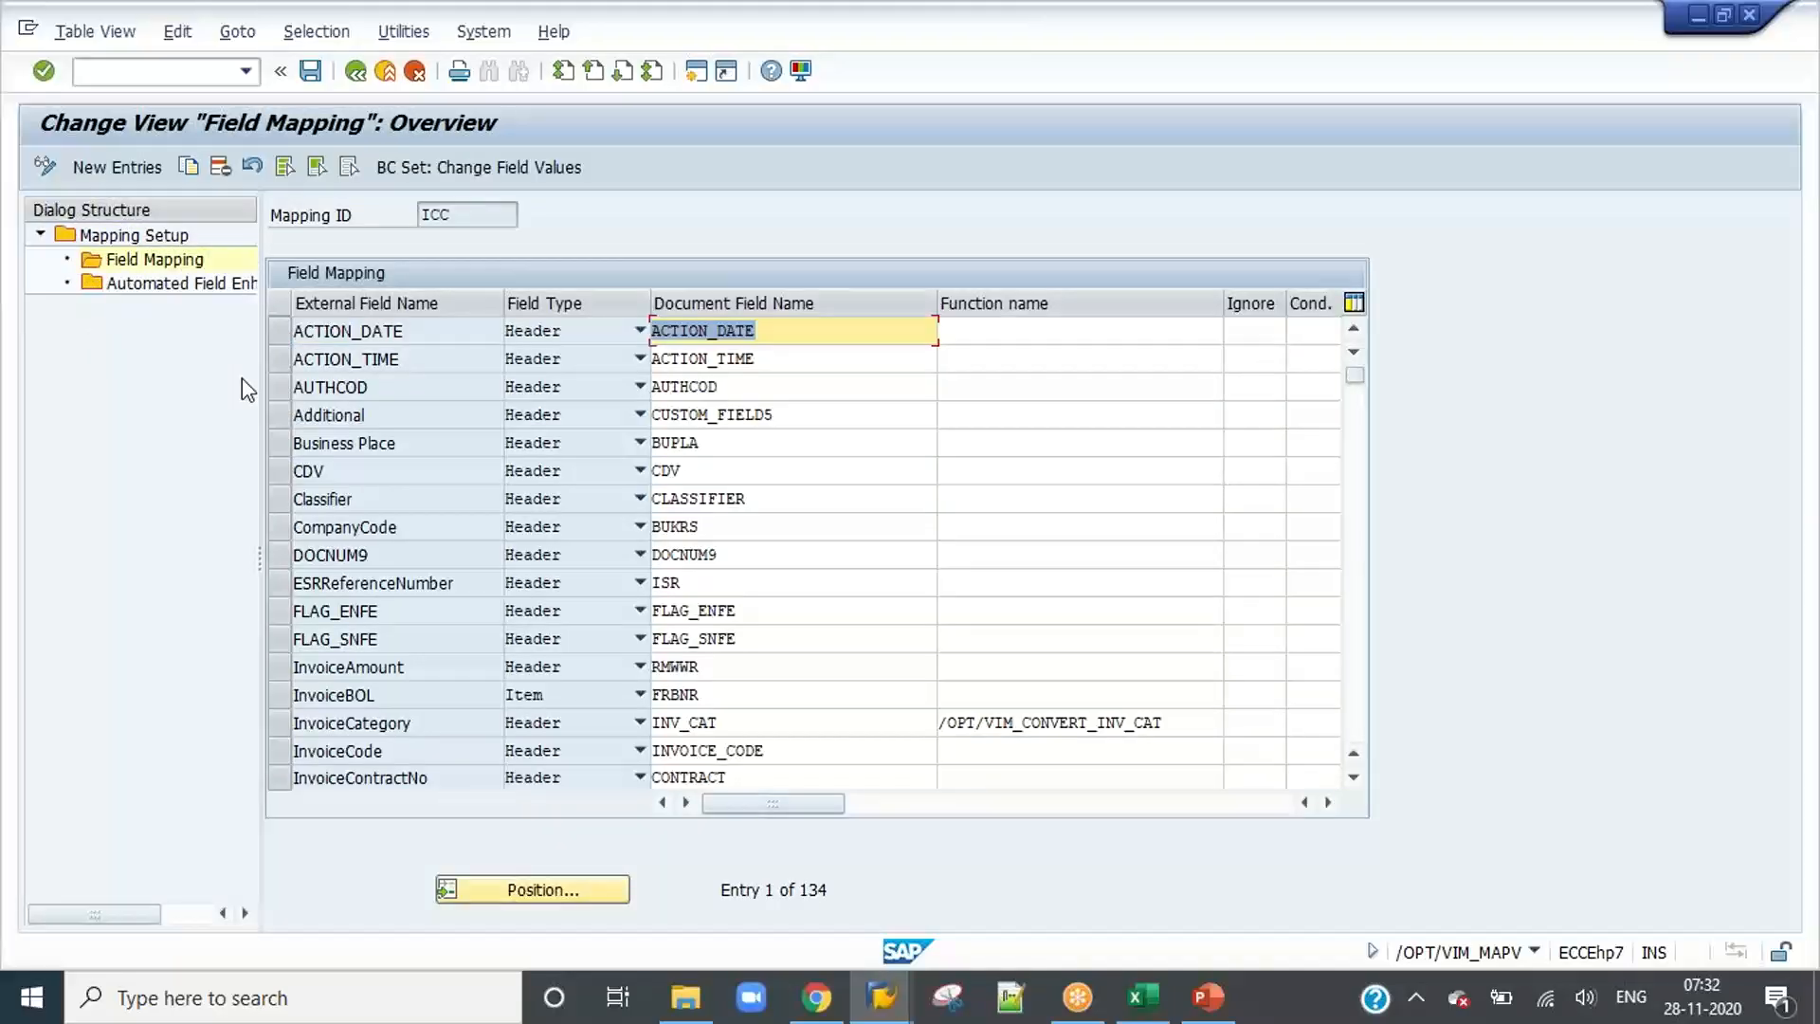
{"action": "double_click", "coordinate": [163, 285]}
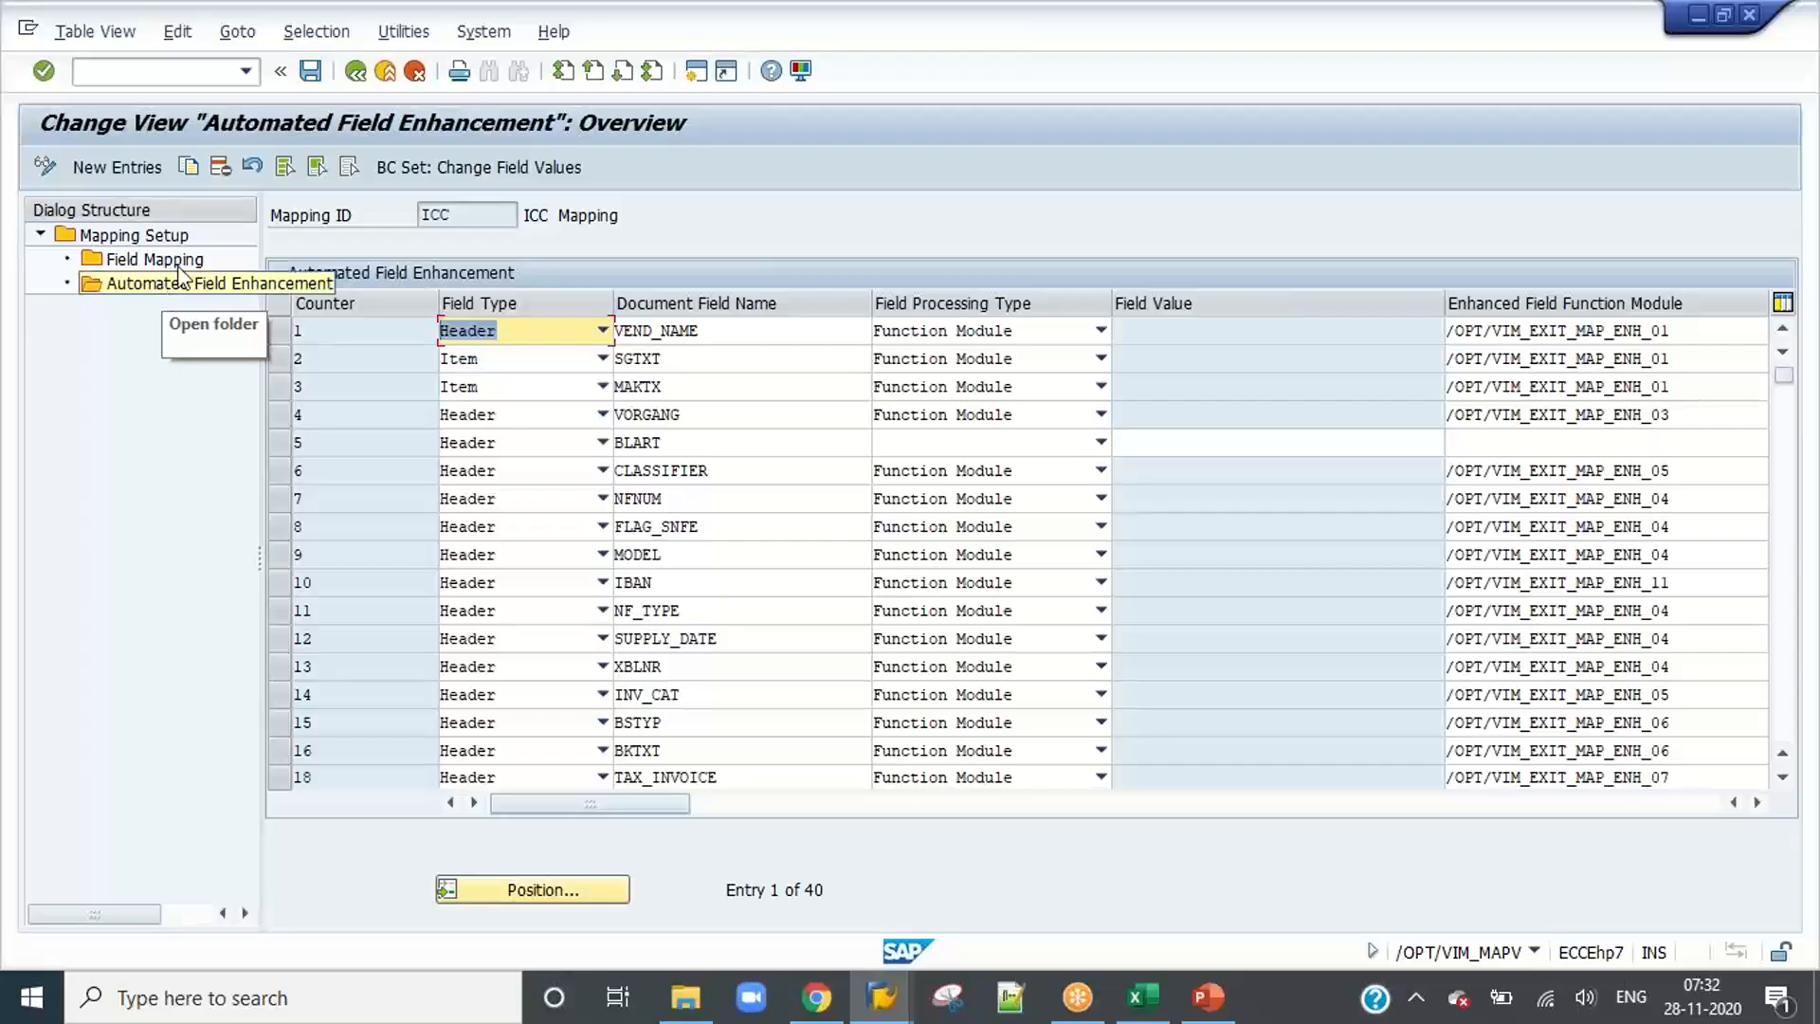
{"action": "left_click", "coordinate": [355, 72]}
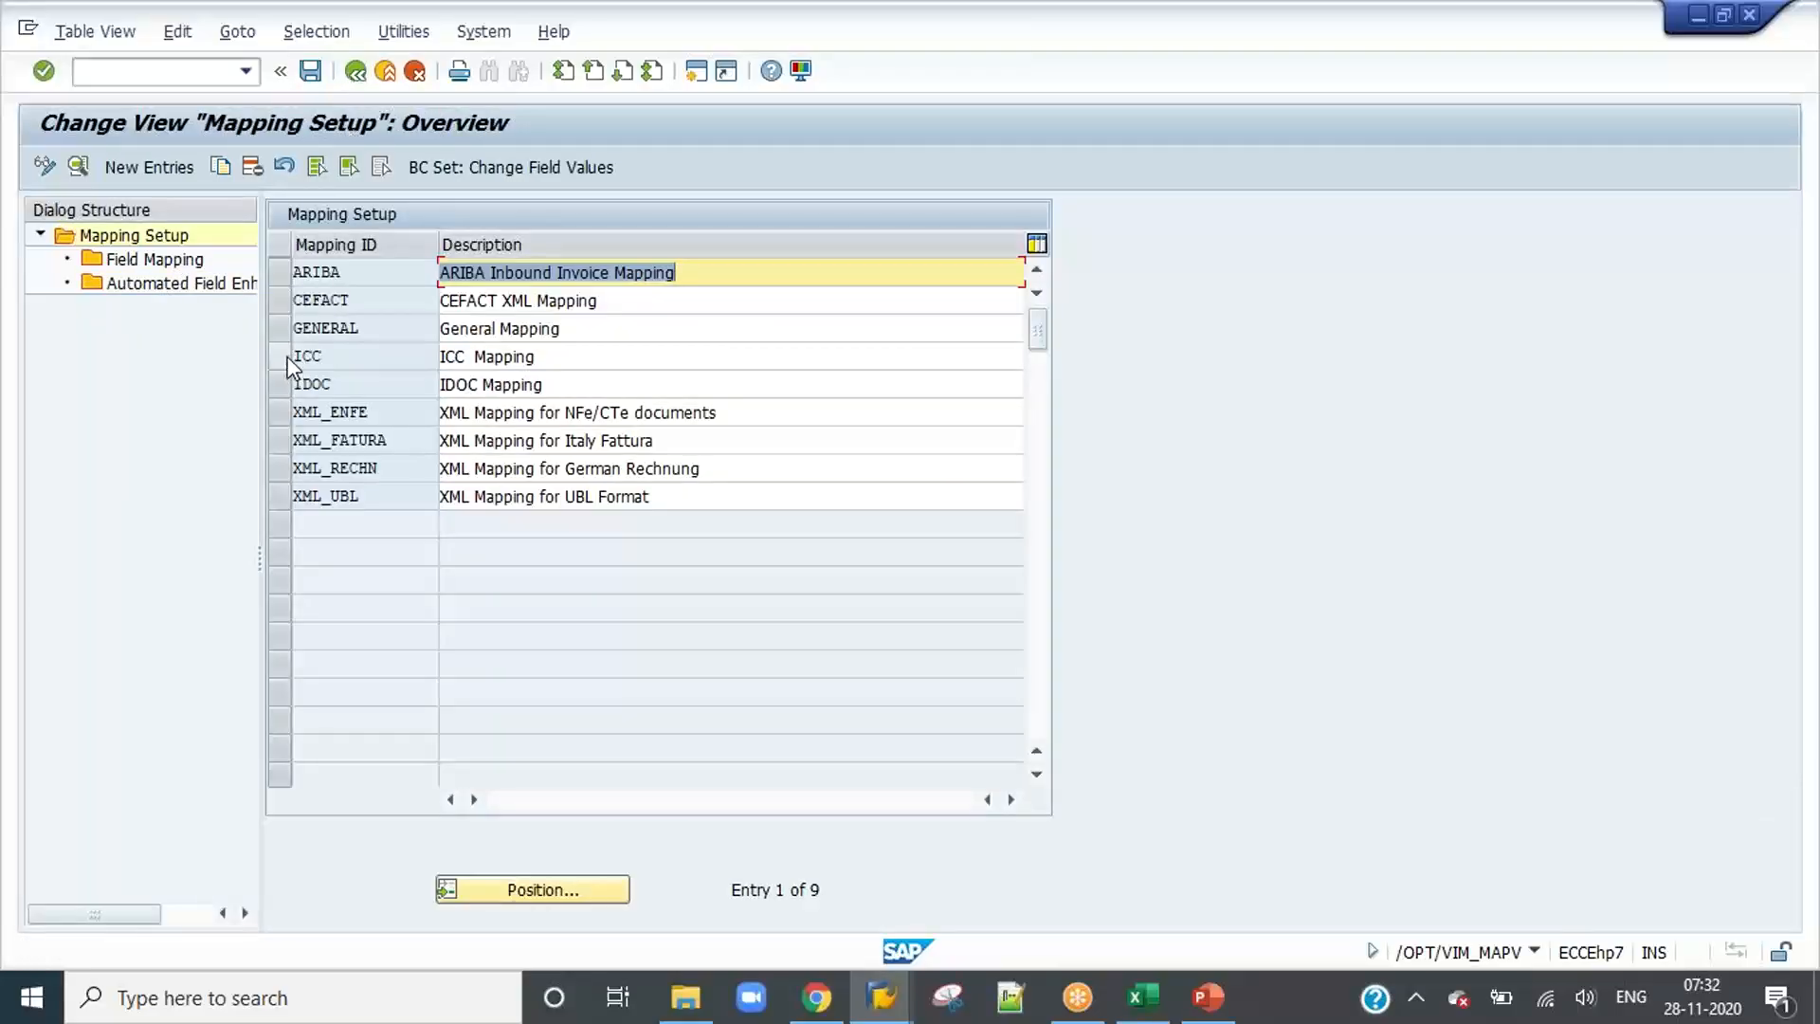
{"action": "left_click", "coordinate": [351, 76]}
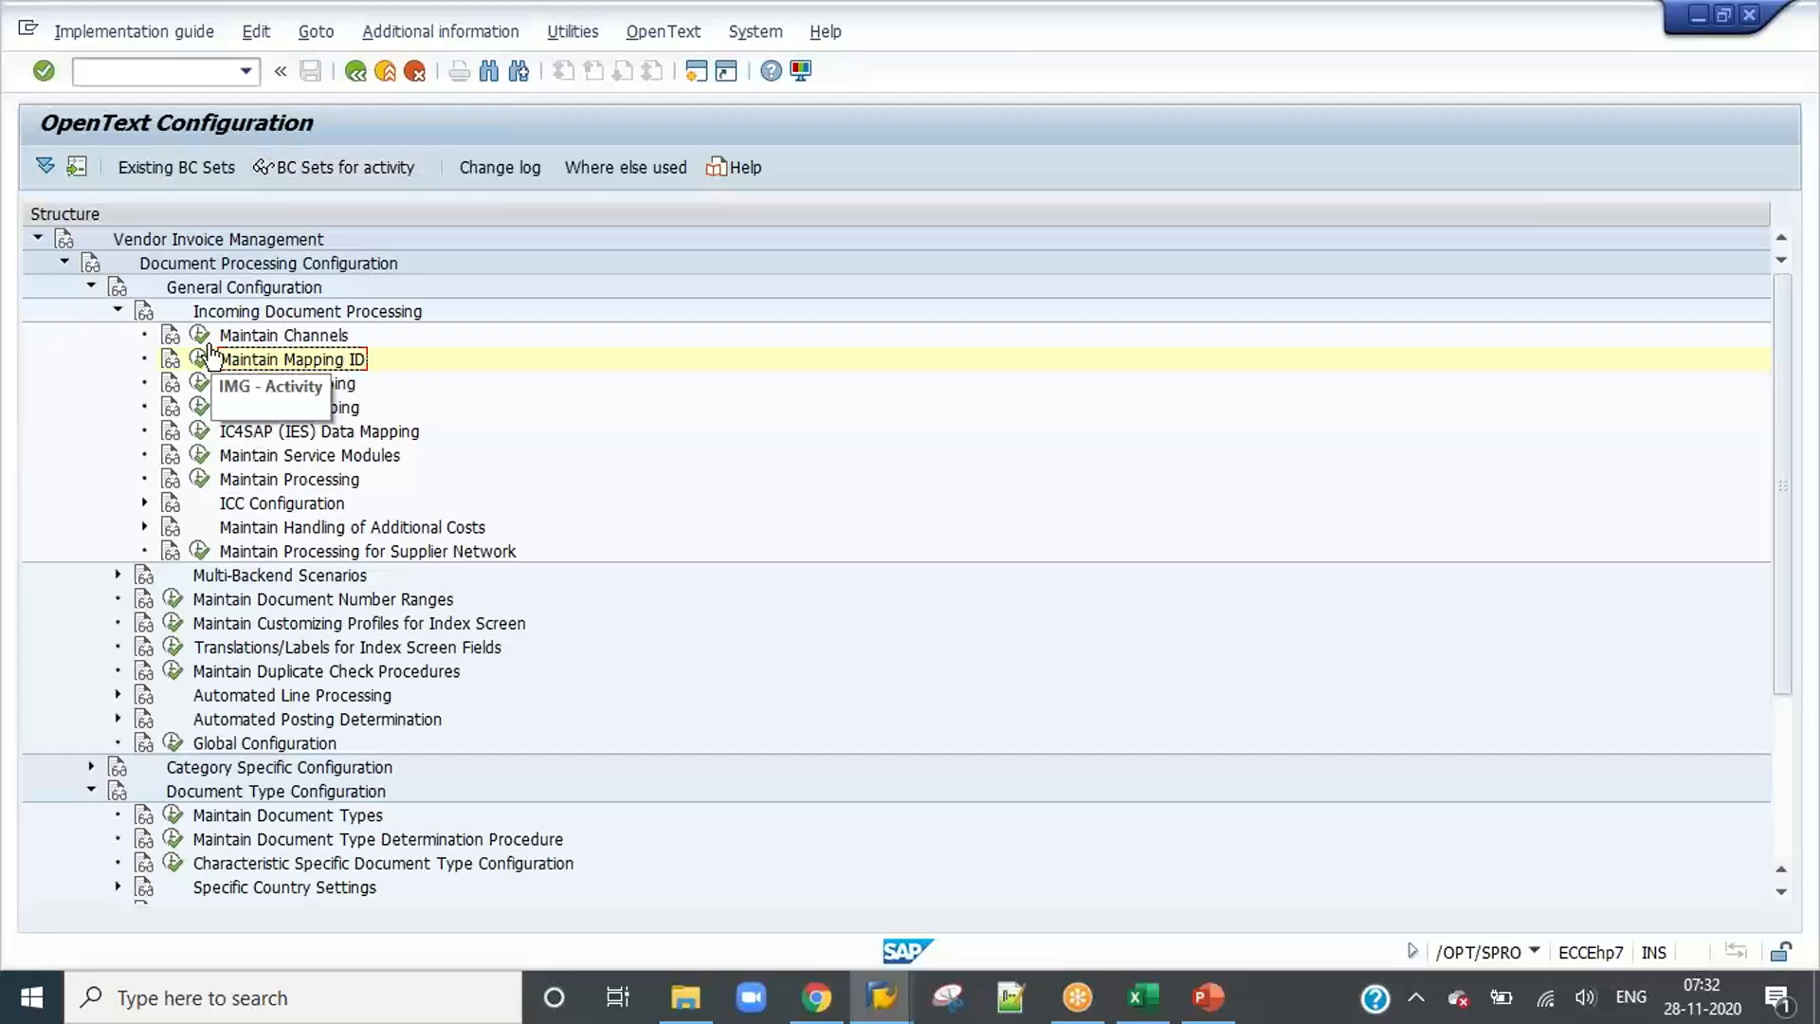
Step: Look over the channel list under Maintain Channels, return to the configuration tree and expand ICC Configuration
{"action": "left_click", "coordinate": [199, 336]}
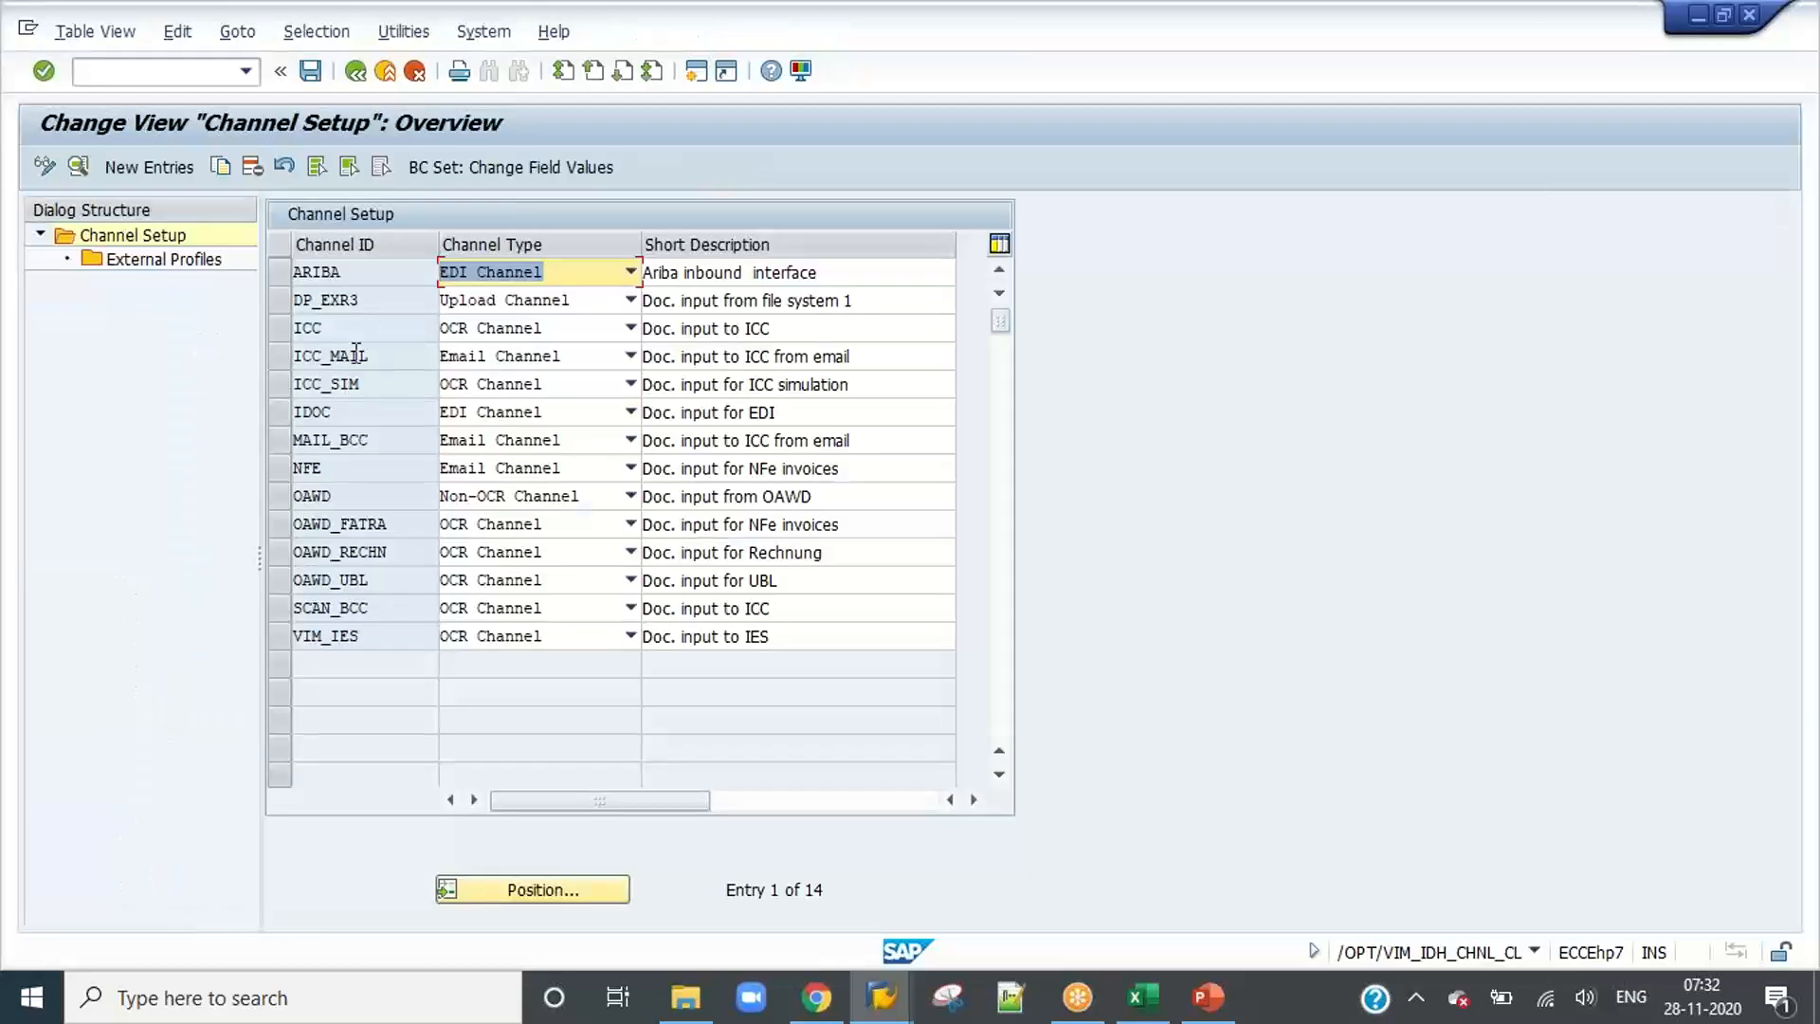
{"action": "left_click", "coordinate": [354, 74]}
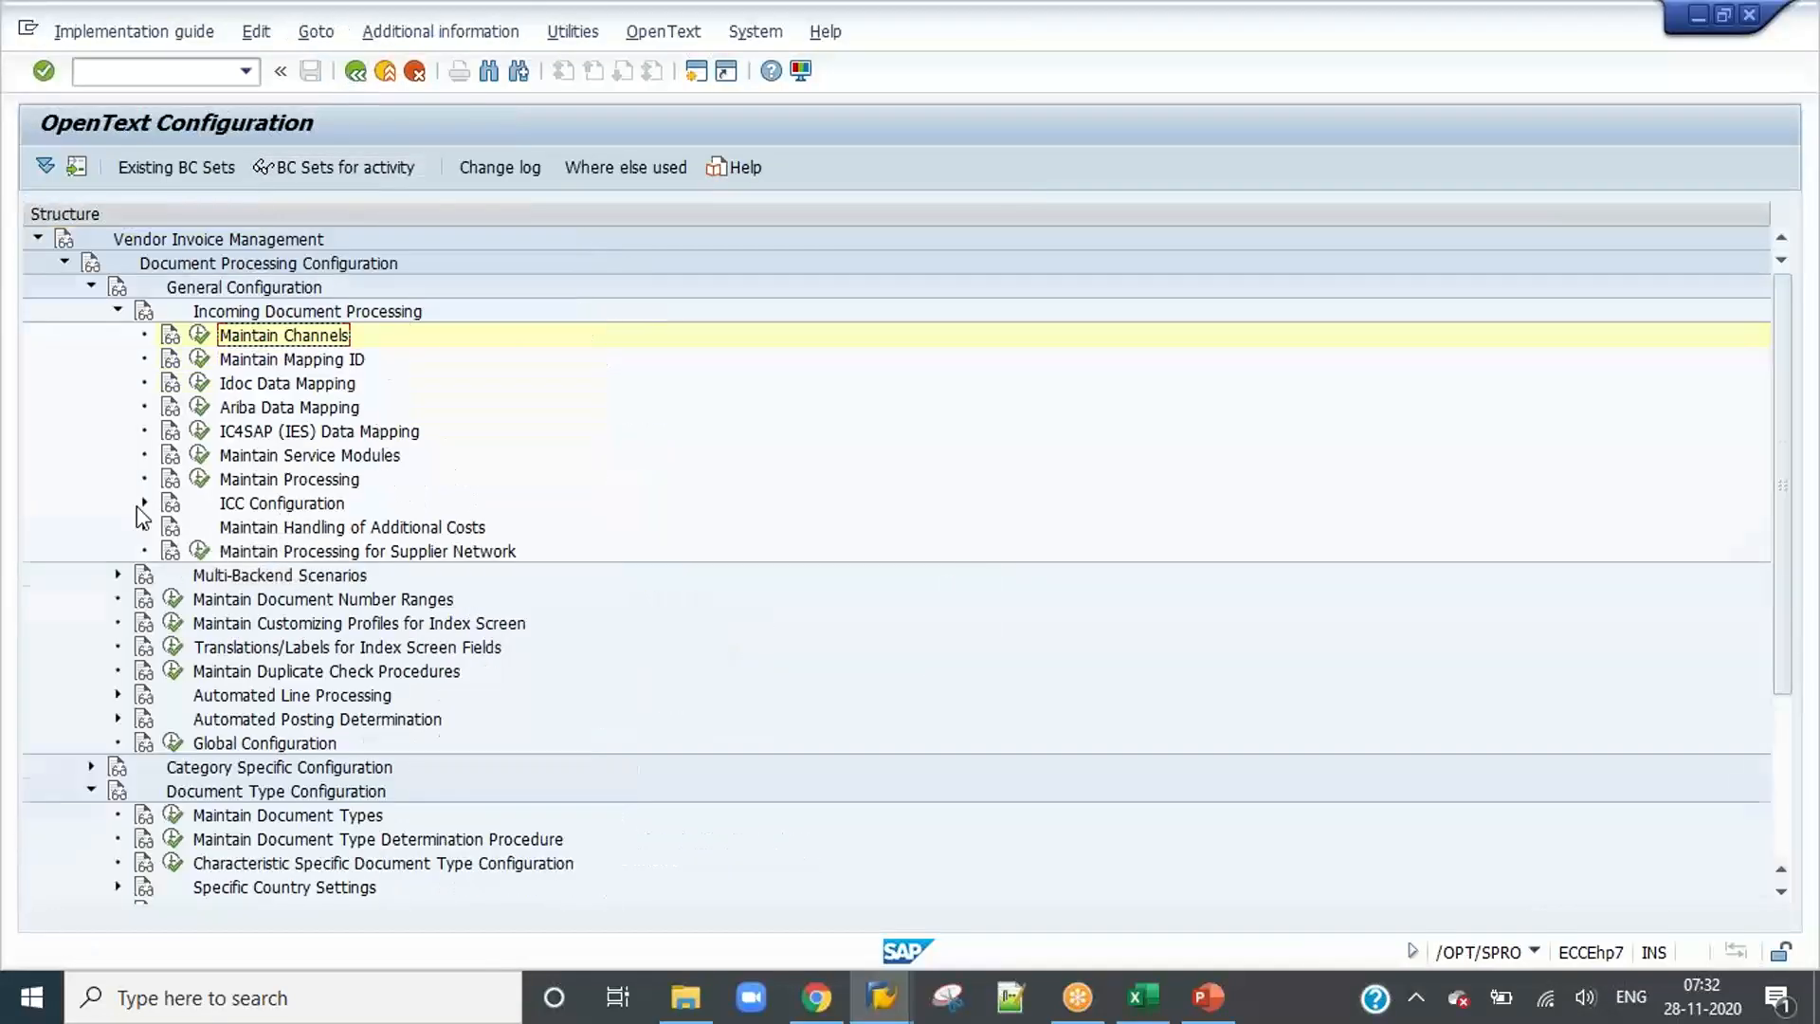
{"action": "left_click", "coordinate": [144, 504]}
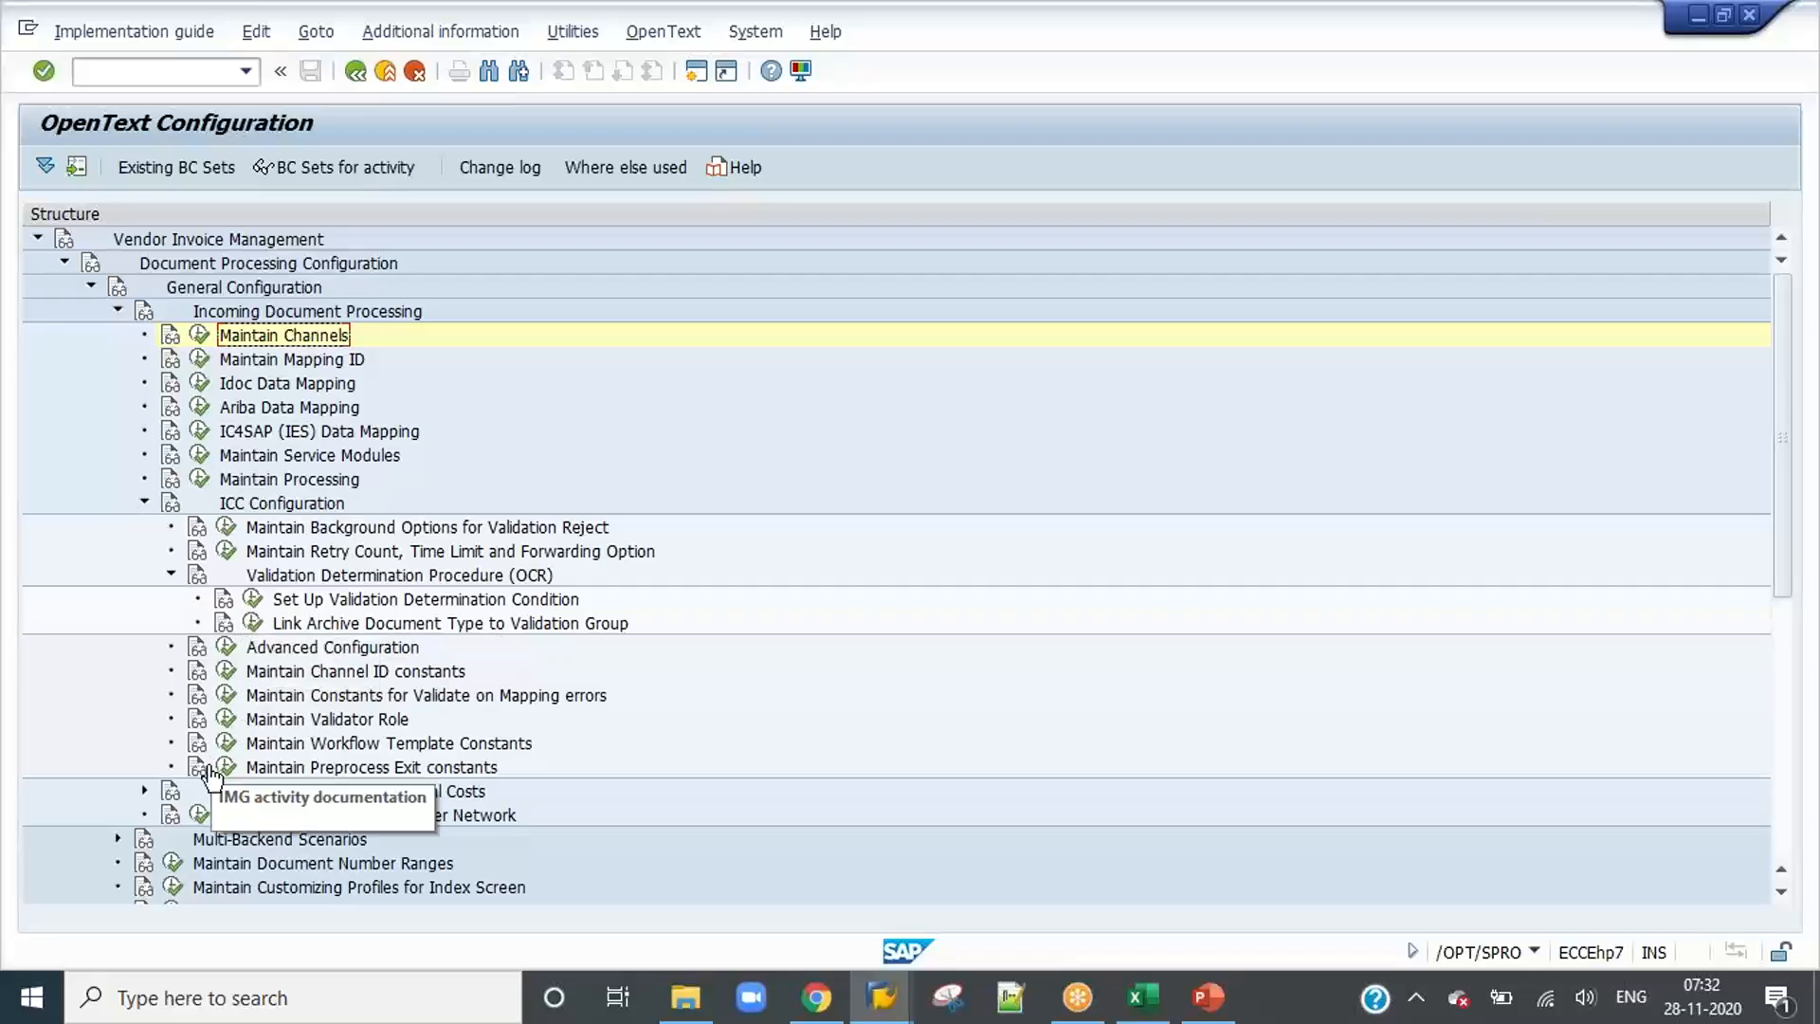
Step: Open Maintain Validator Role under ICC Configuration and view the constant value of VALIDATOR_ROLE
{"action": "left_click", "coordinate": [226, 718]}
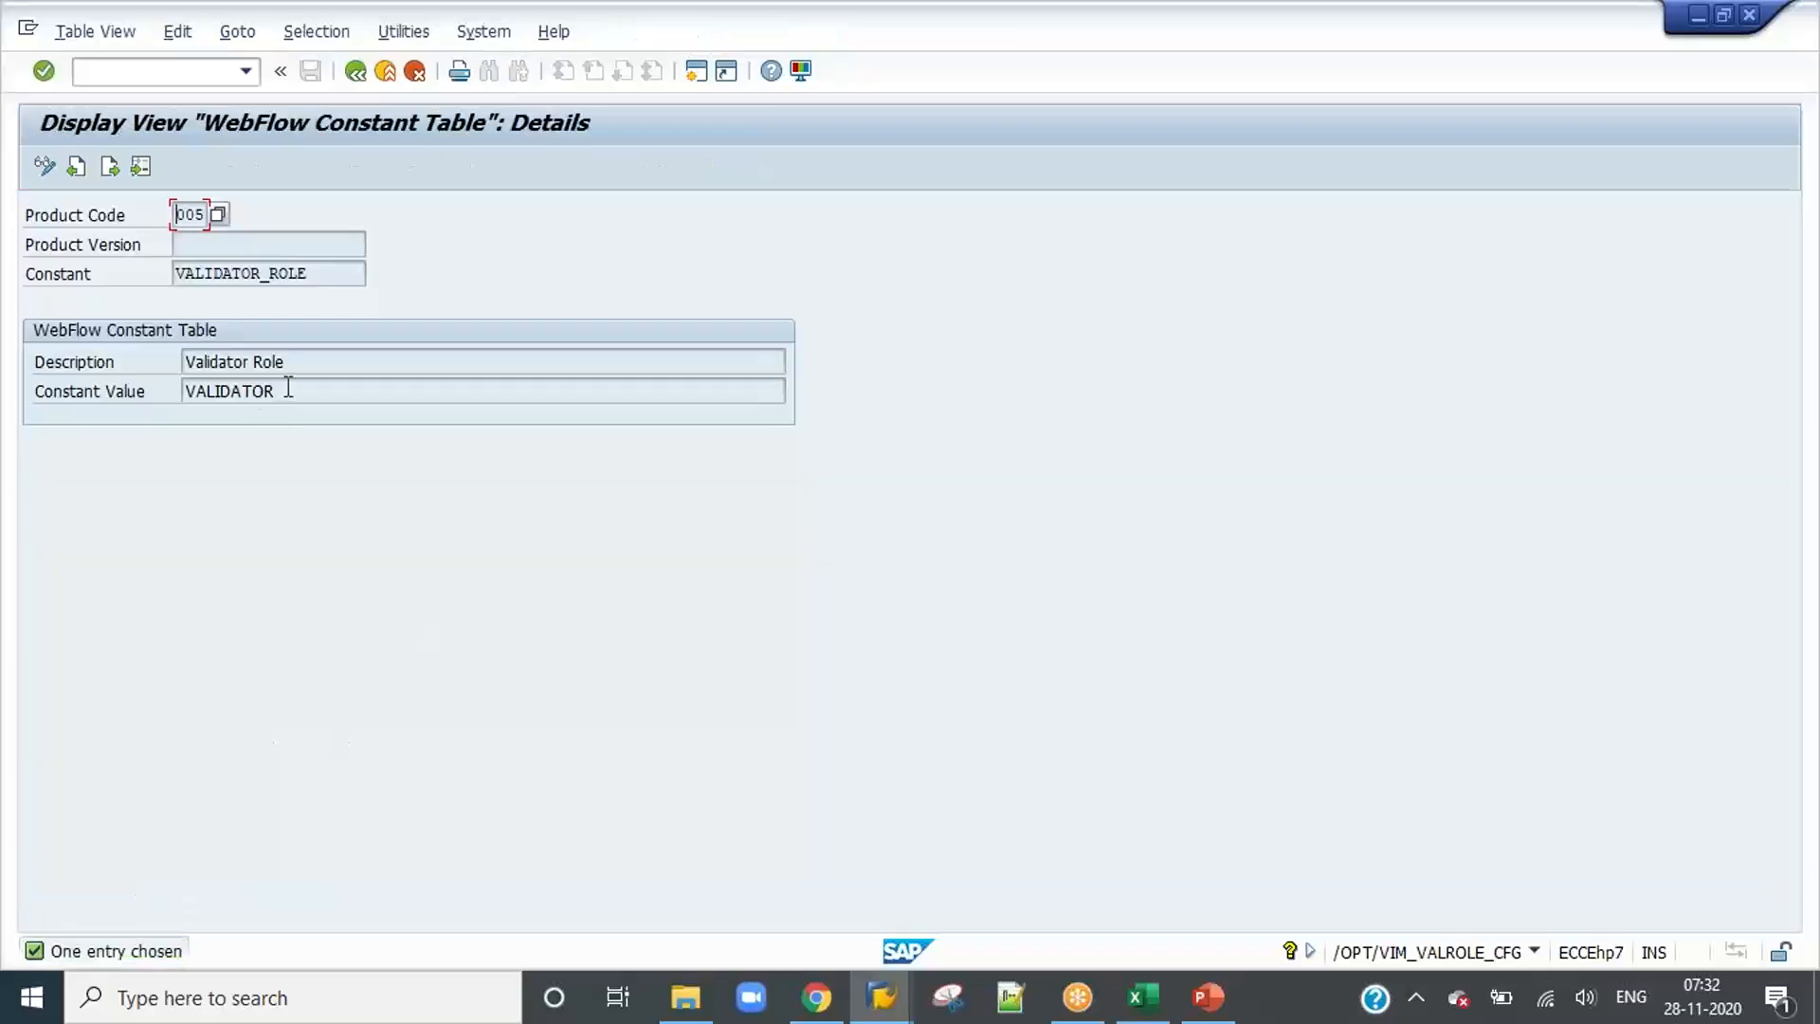
{"action": "left_click", "coordinate": [283, 391]}
{"action": "left_click_drag", "start_coordinate": [283, 392], "coordinate": [182, 391]}
Step: Open transaction /opt/cp_9cx4 in a new session, view the agents assigned to the VALIDATOR role and leave the role management
{"action": "type", "text": "/o/opt/cp_9cx"}
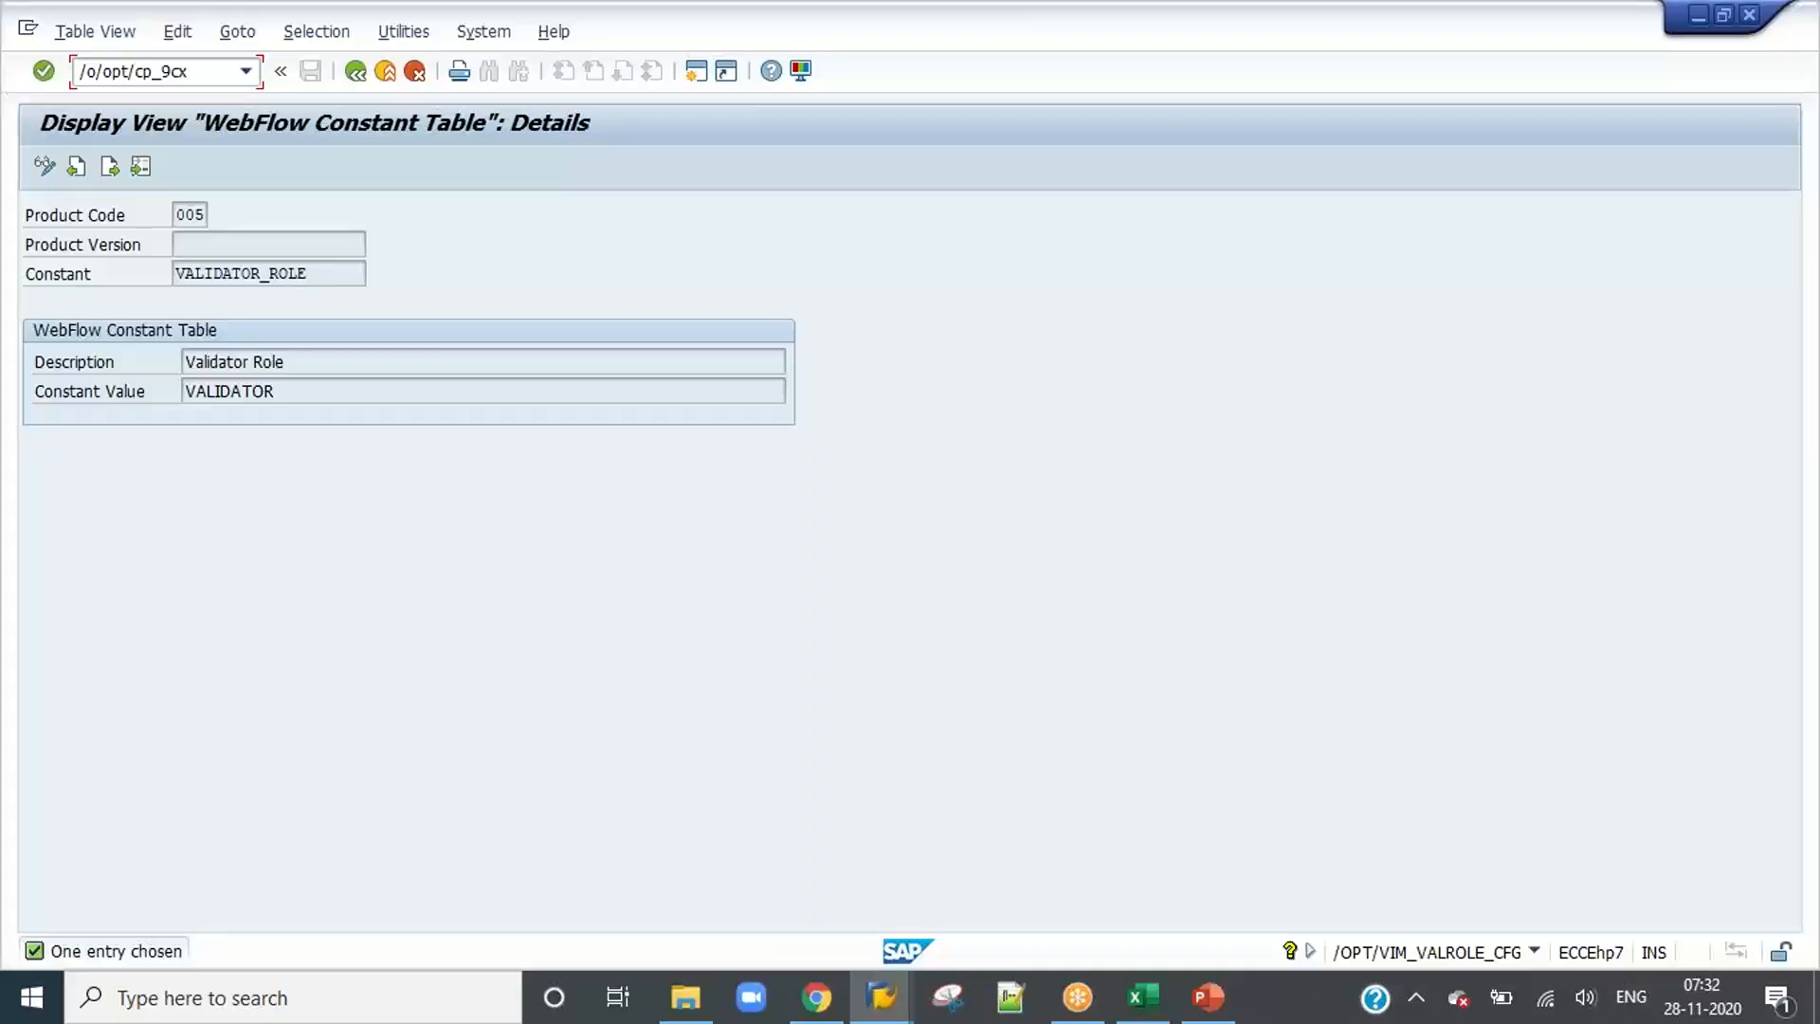
{"action": "type", "text": "4"}
{"action": "key", "text": "Return"}
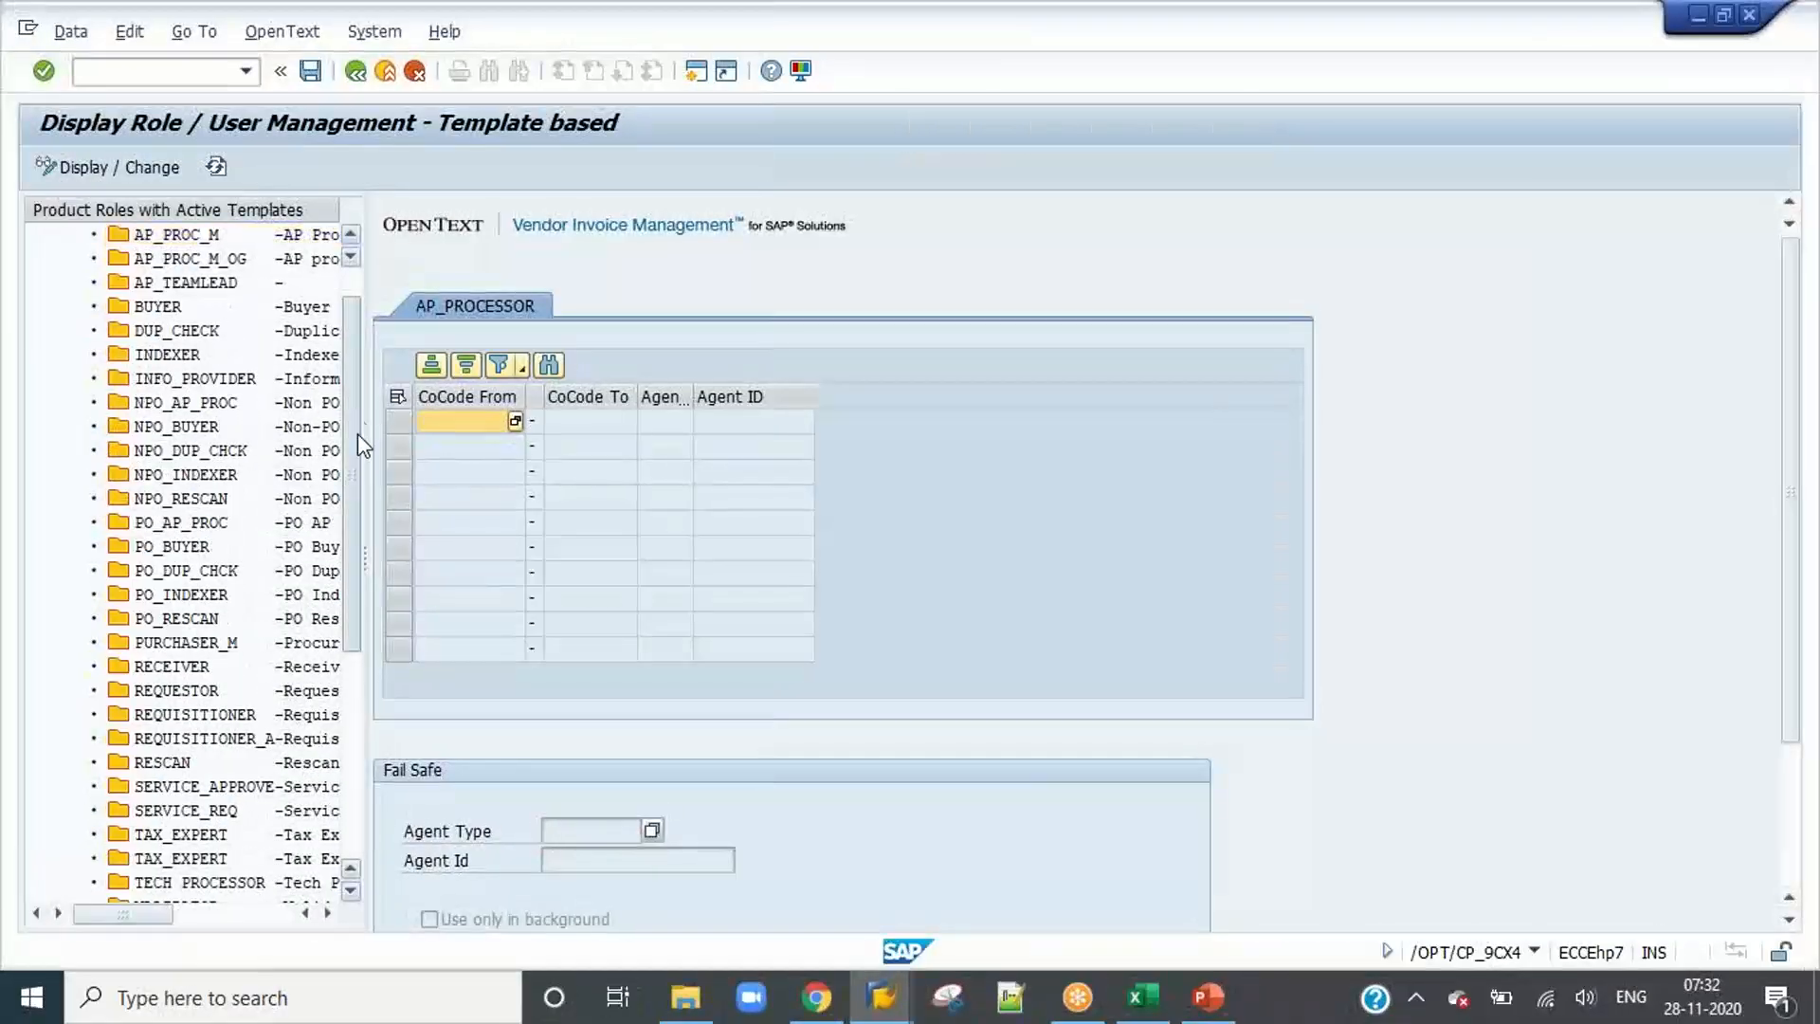
{"action": "left_click_drag", "start_coordinate": [356, 434], "coordinate": [367, 654]}
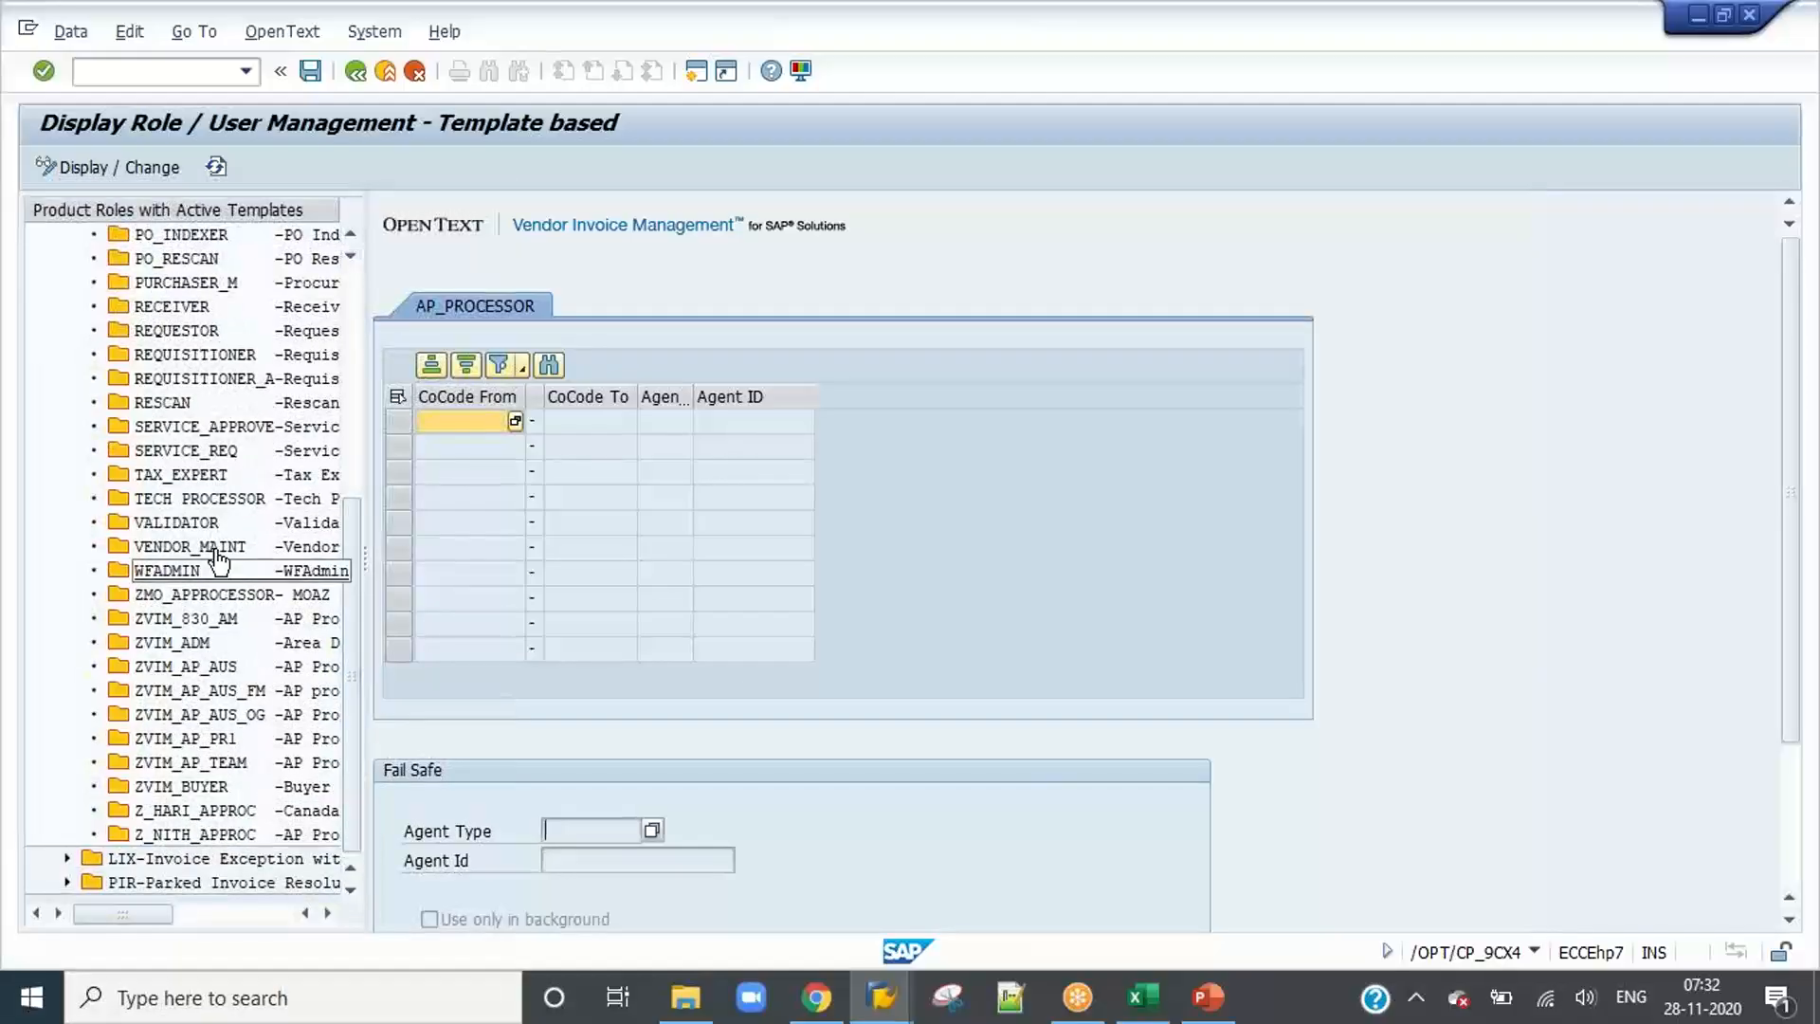
{"action": "left_click", "coordinate": [176, 522]}
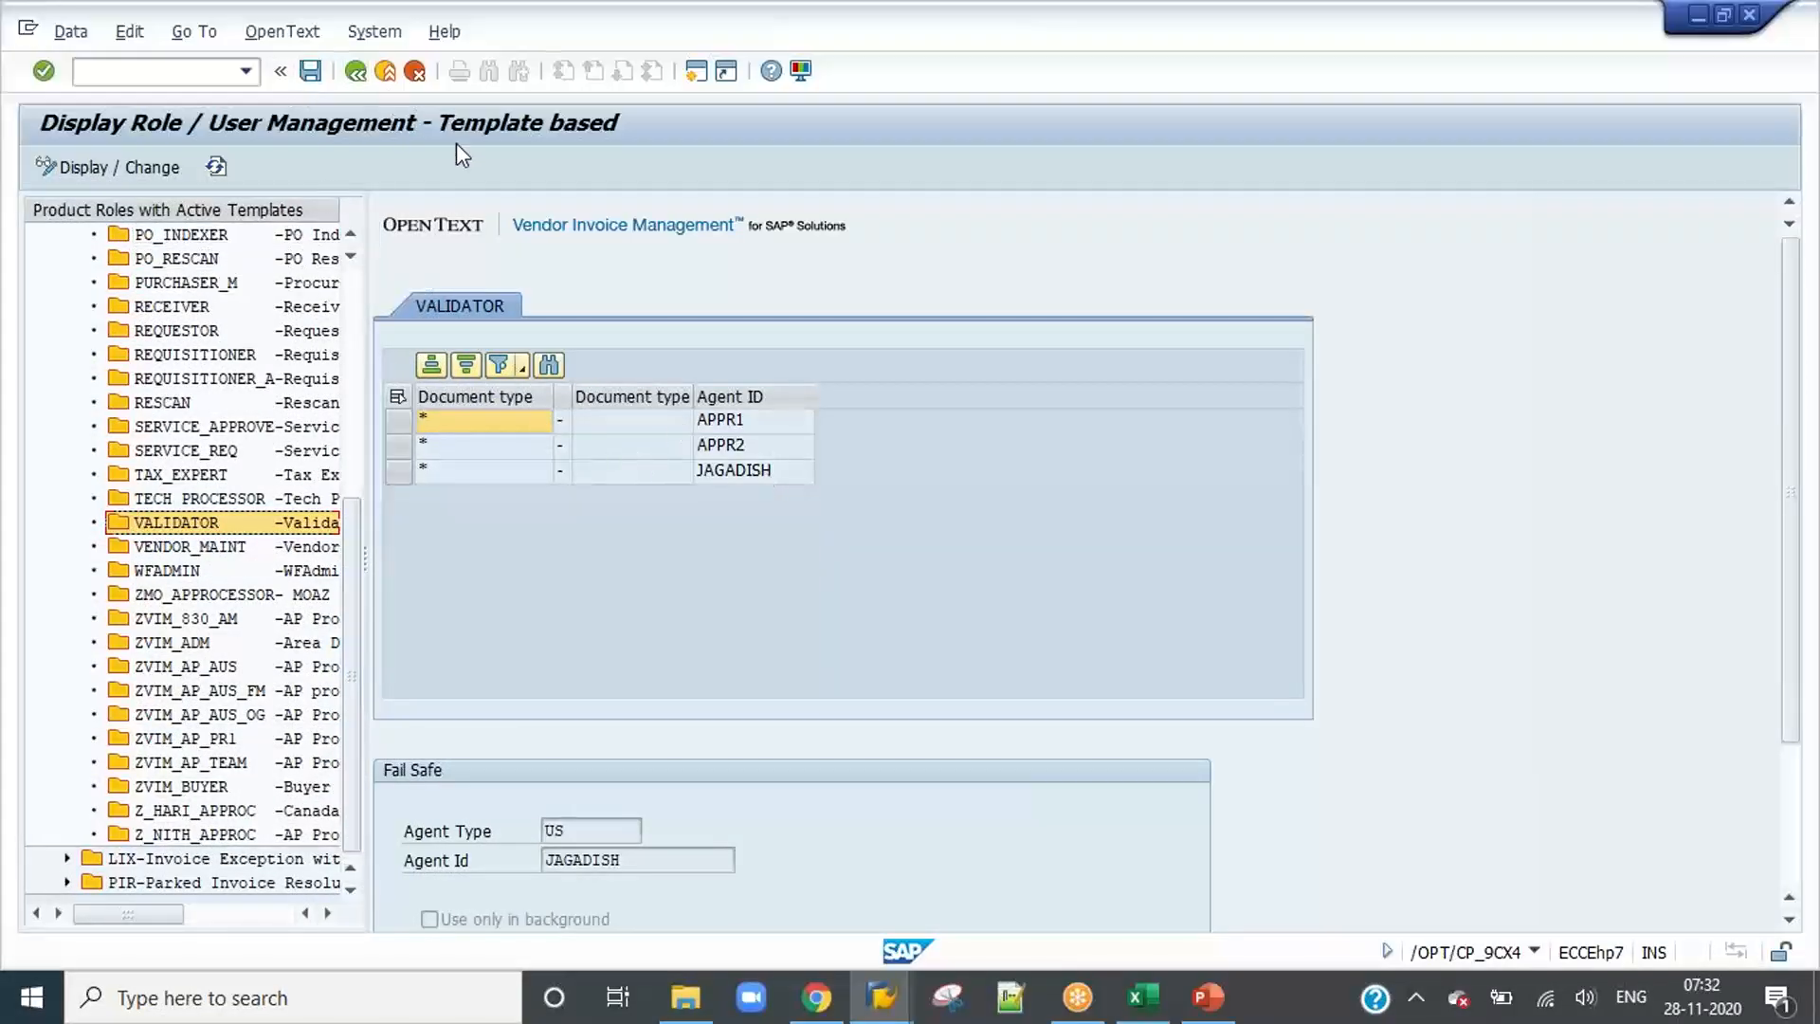
{"action": "left_click", "coordinate": [355, 76]}
Step: Switch to the Daily Class Details presentation and highlight the item "Assign Validator Role and Users" on slide 47
{"action": "left_click", "coordinate": [1206, 996]}
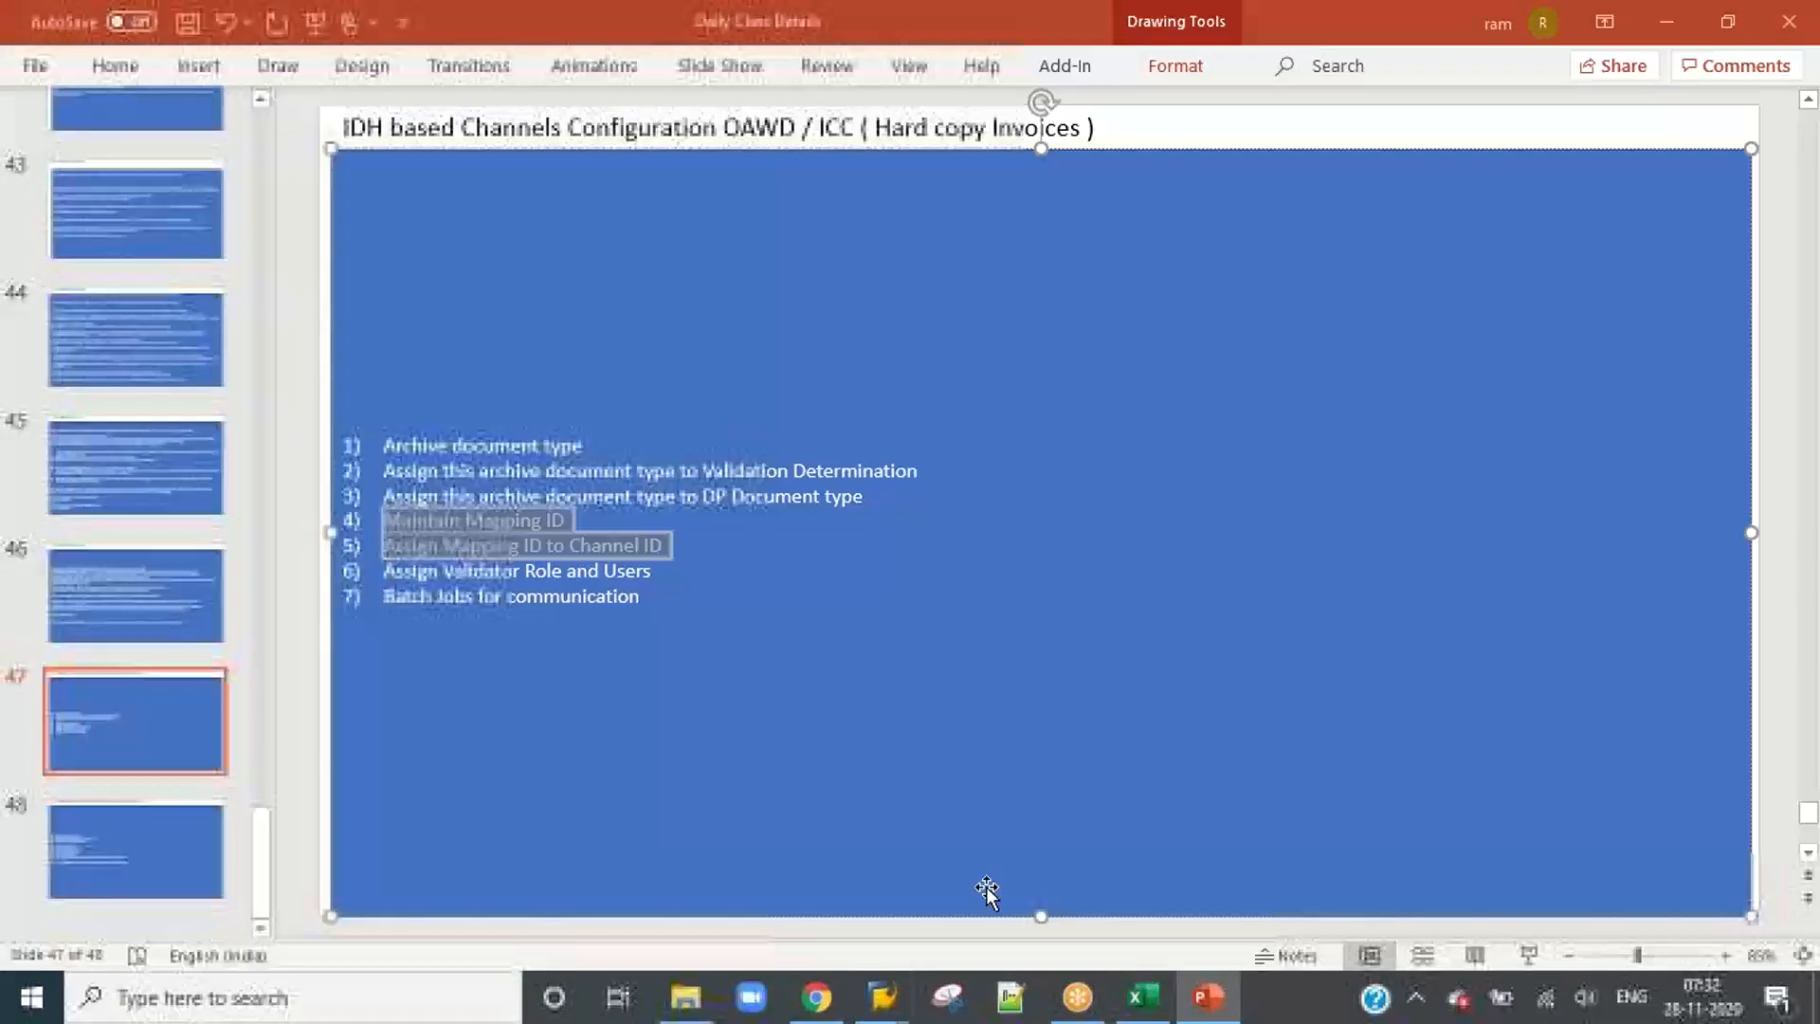
{"action": "left_click", "coordinate": [524, 572]}
{"action": "left_click_drag", "start_coordinate": [389, 572], "coordinate": [662, 574]}
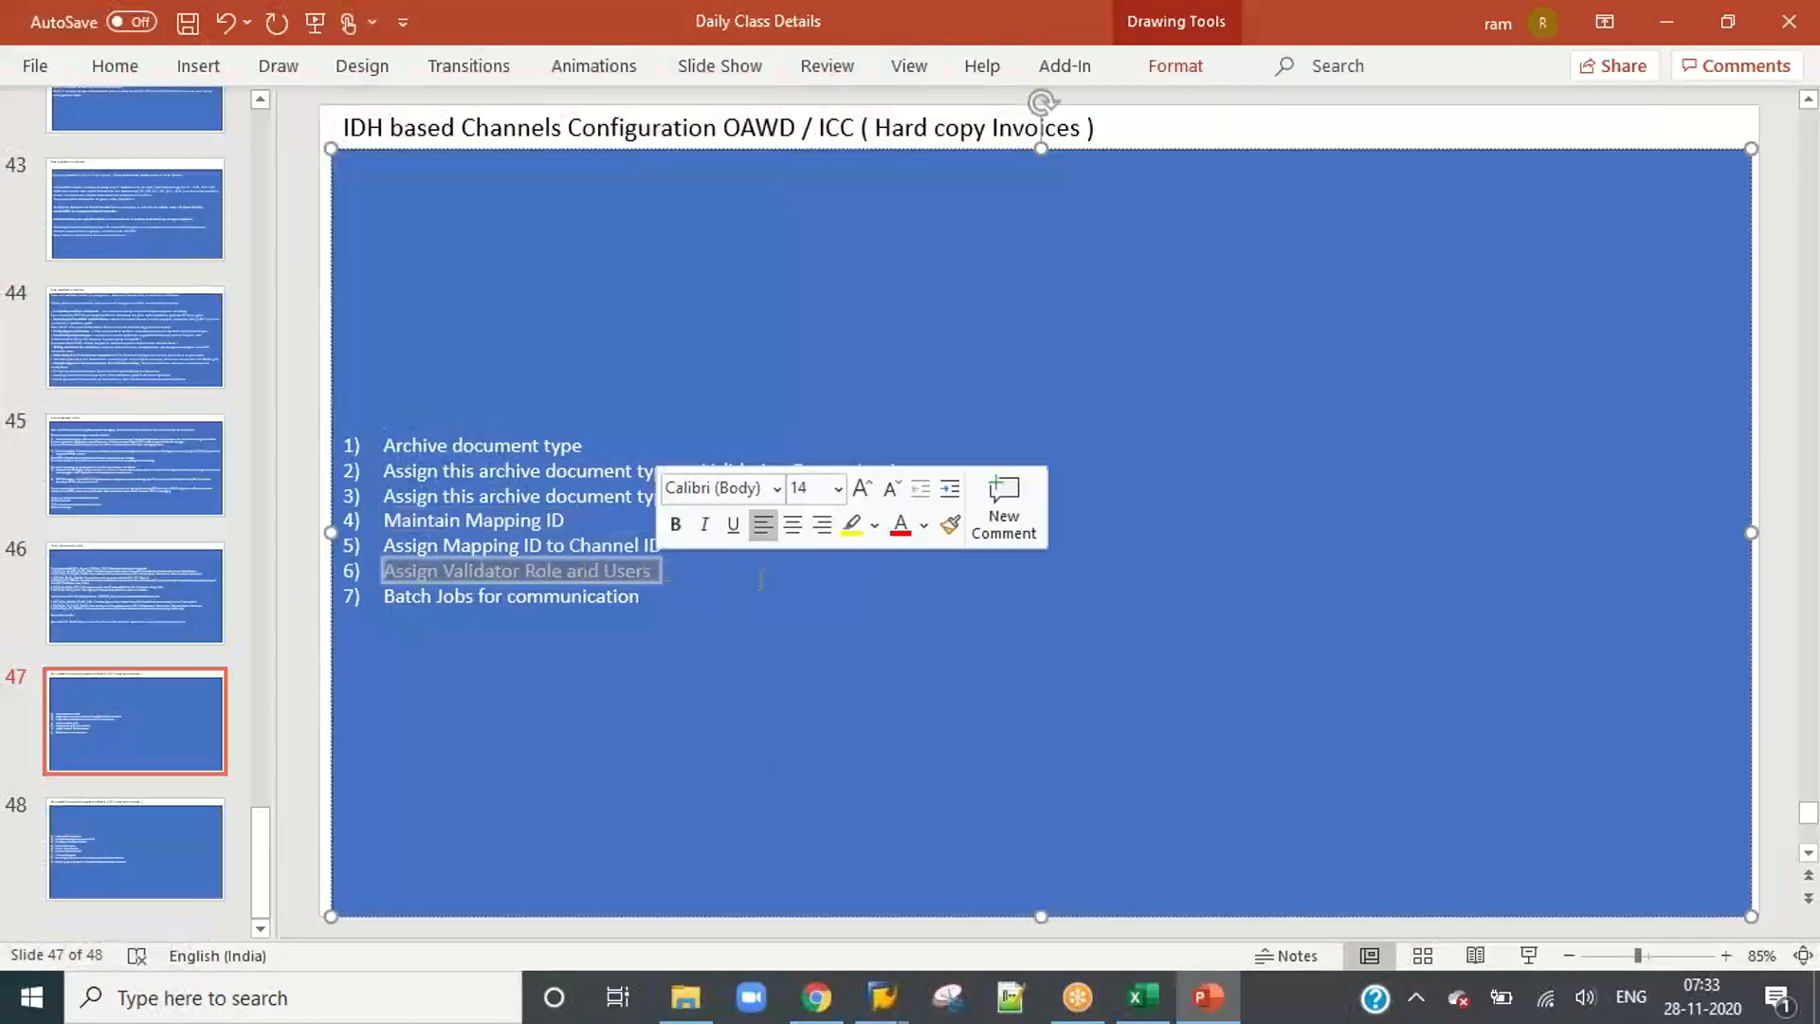
{"action": "left_click", "coordinate": [691, 587]}
Step: Switch back to the SAP session showing the VALIDATOR_ROLE constant, review its value and return to the OpenText Configuration tree
{"action": "key", "text": "alt+Tab"}
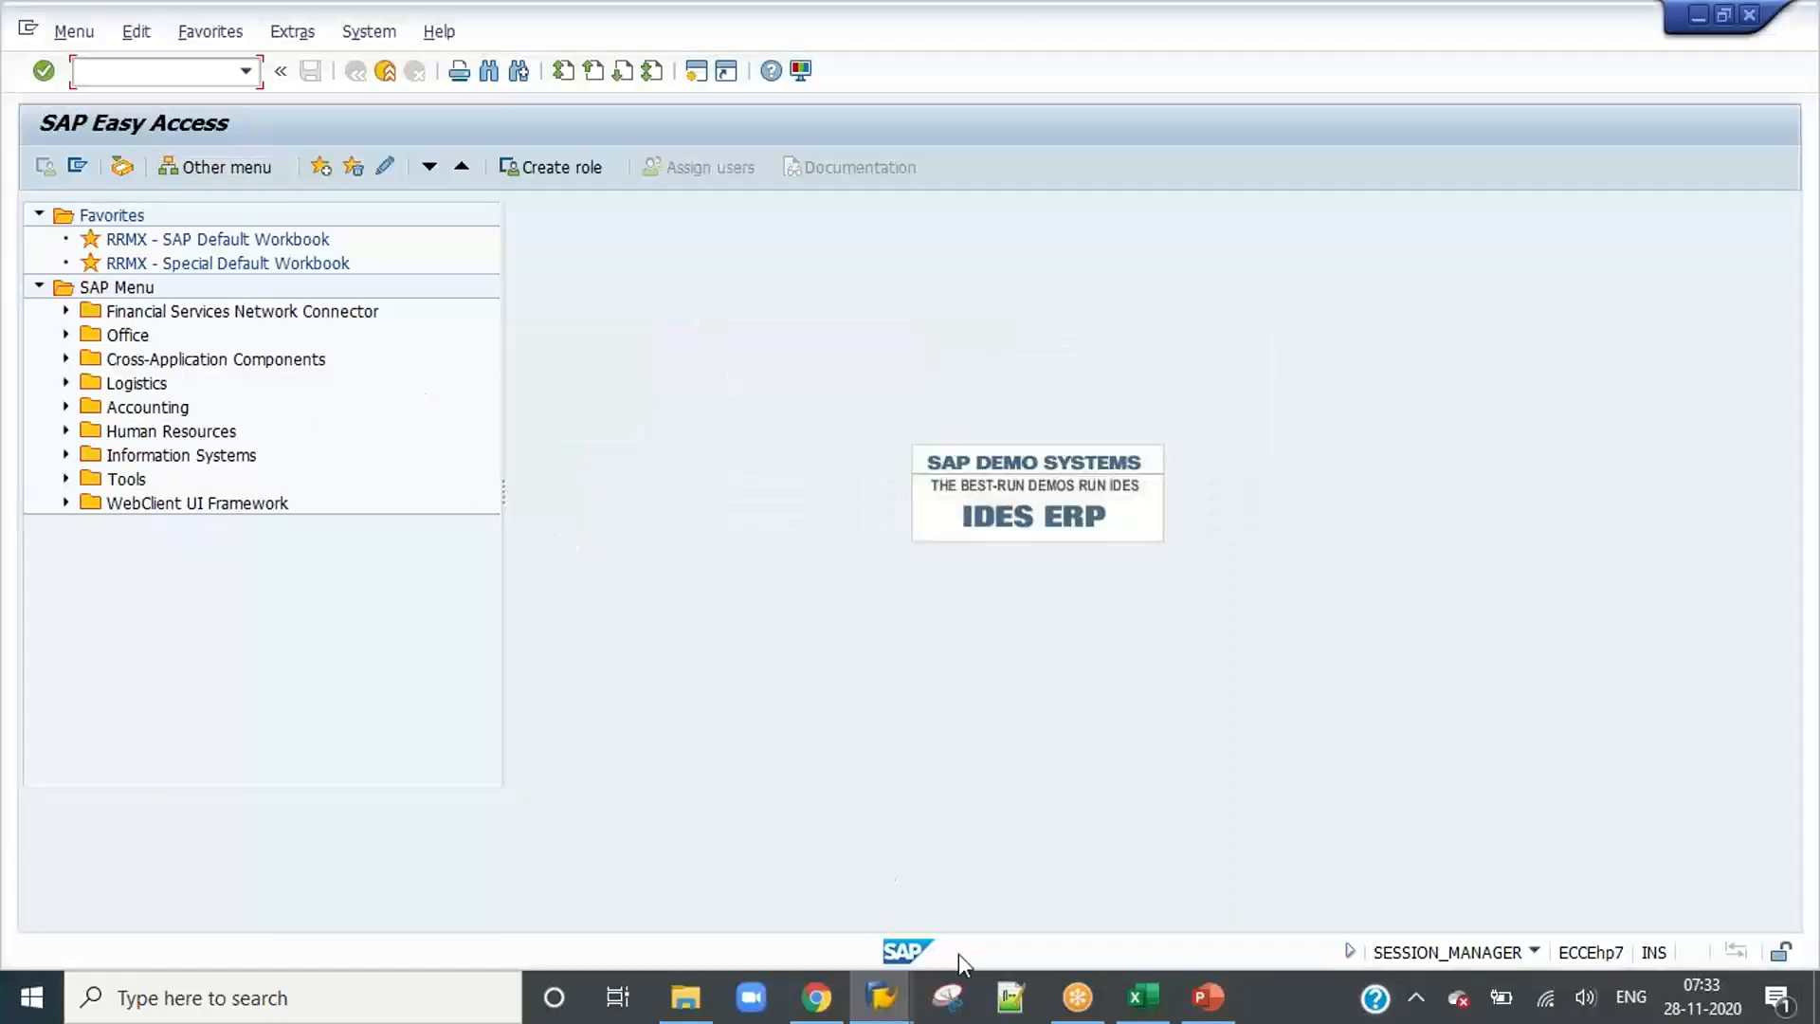
{"action": "left_click", "coordinate": [882, 997]}
{"action": "left_click", "coordinate": [817, 907]}
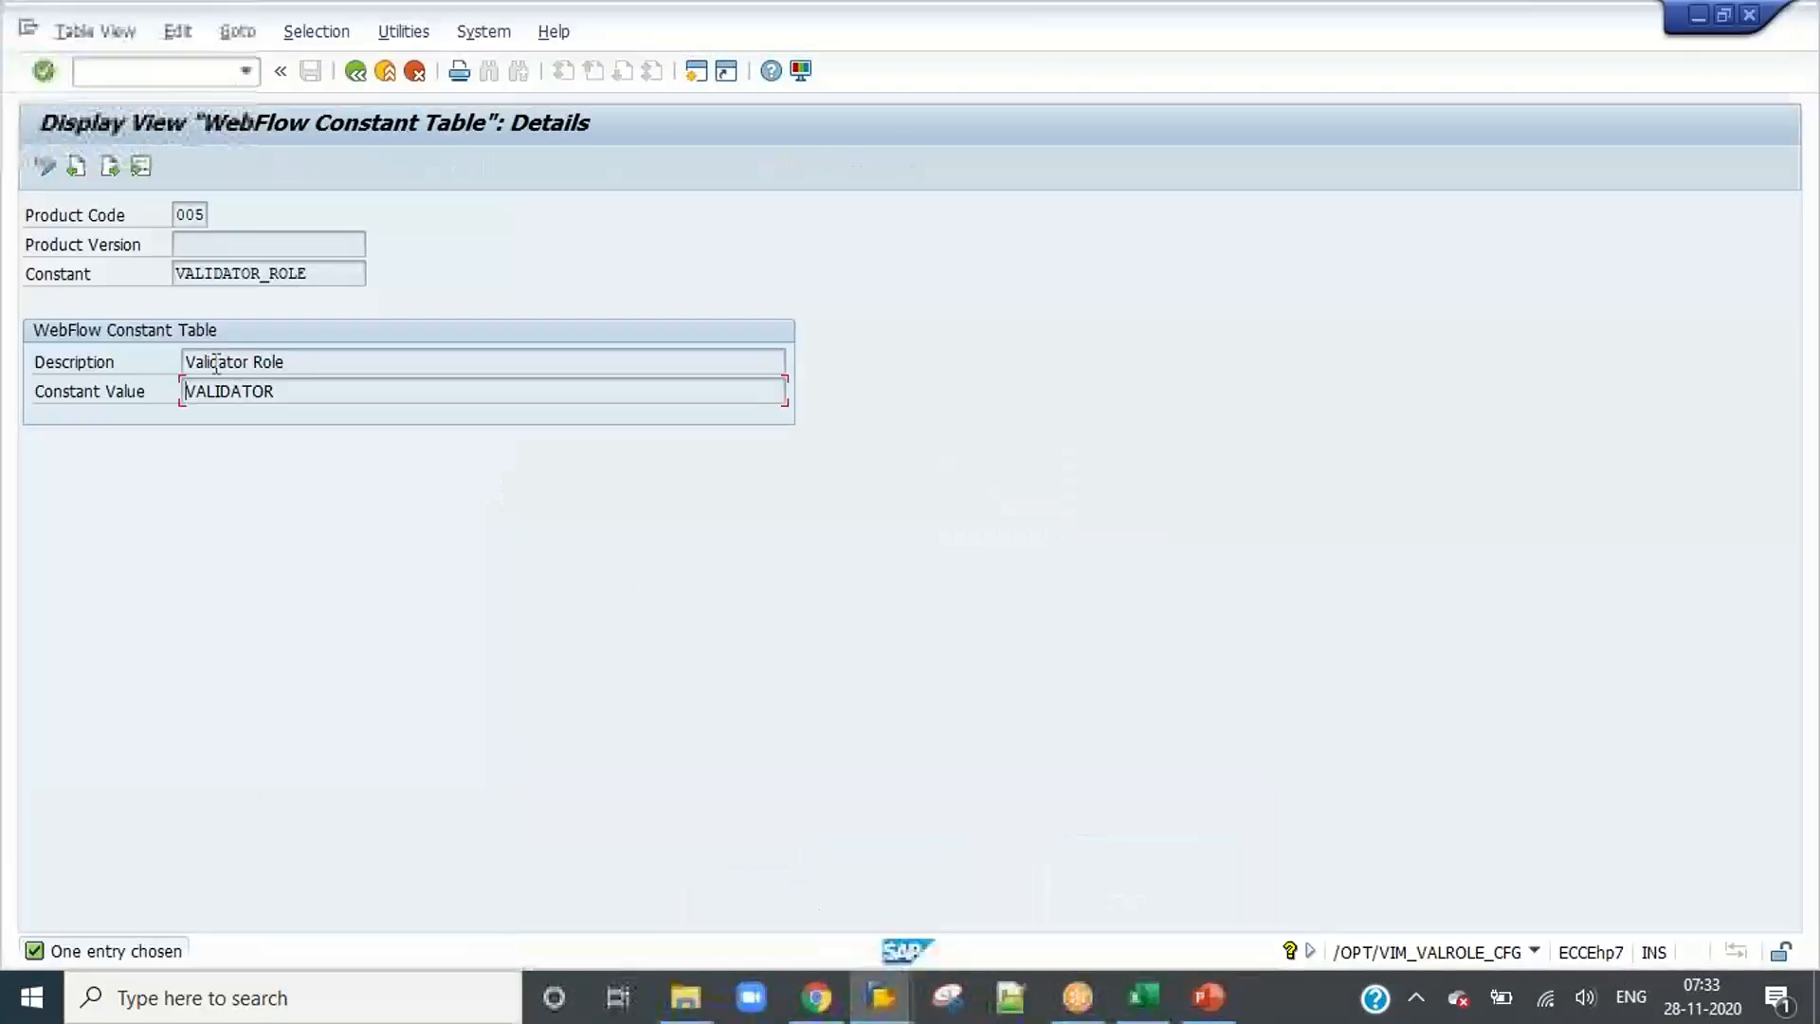
{"action": "left_click_drag", "start_coordinate": [276, 391], "coordinate": [189, 390]}
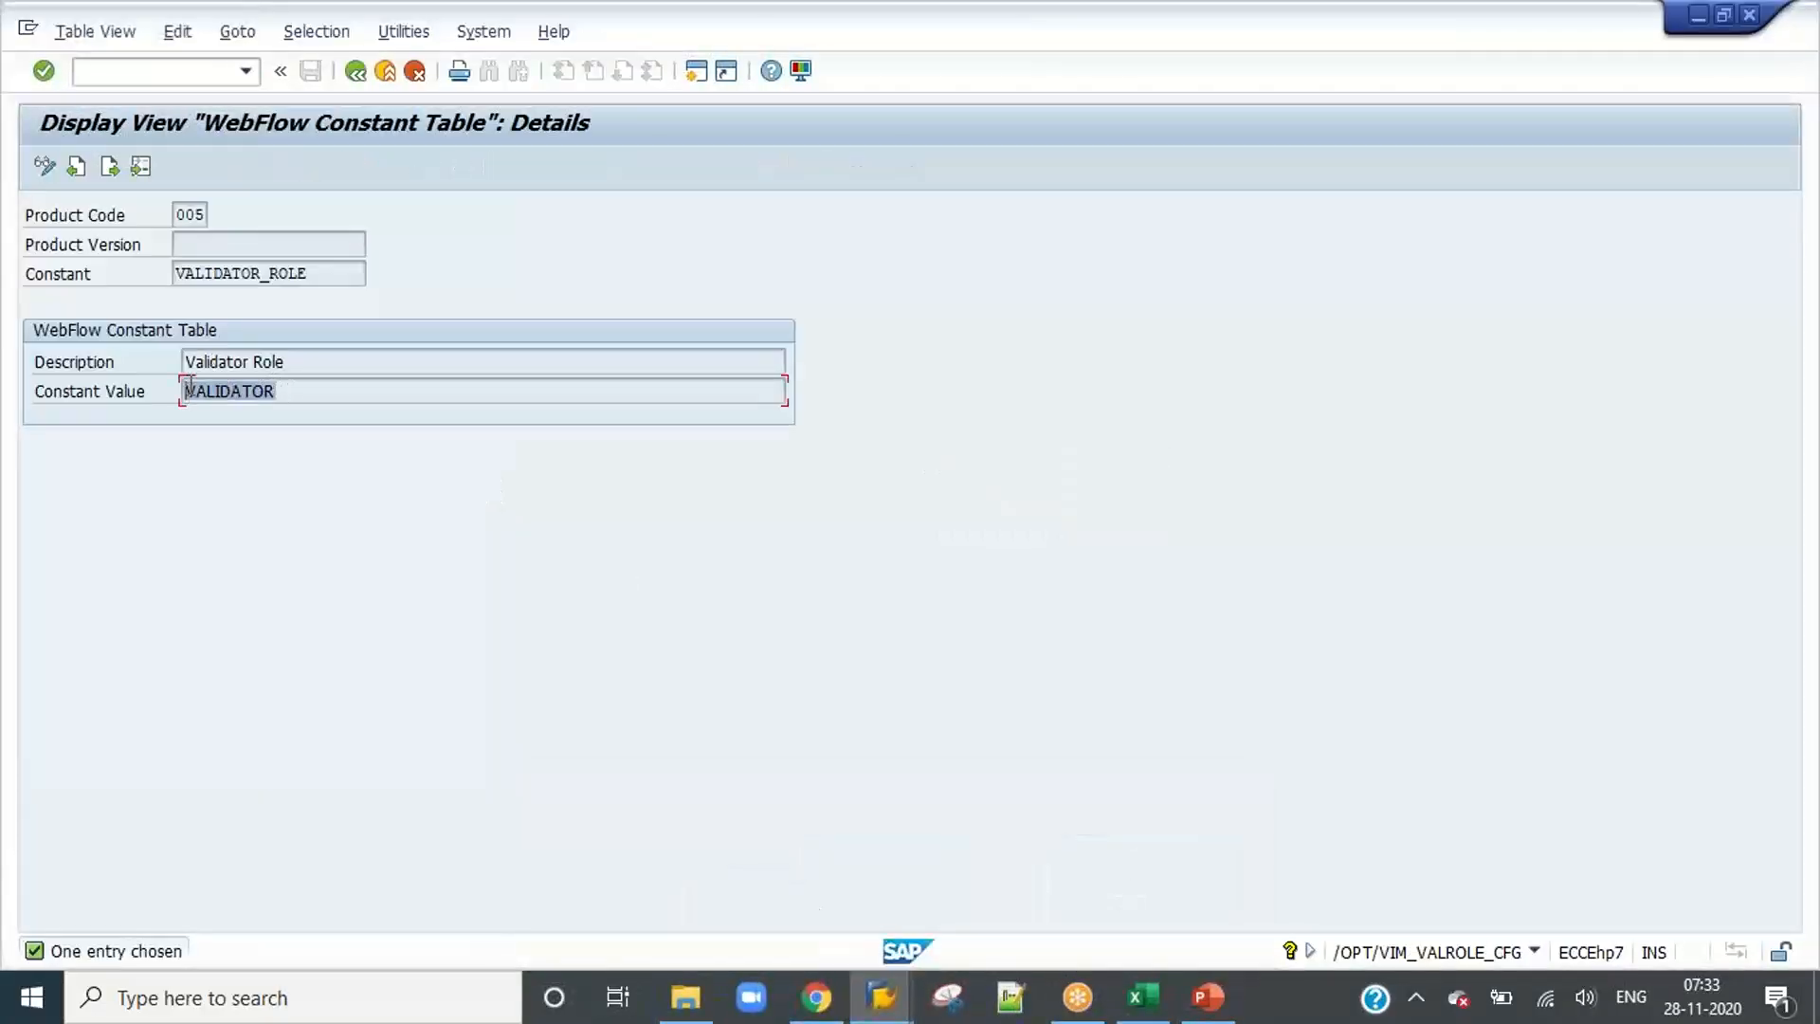
{"action": "left_click", "coordinate": [356, 71]}
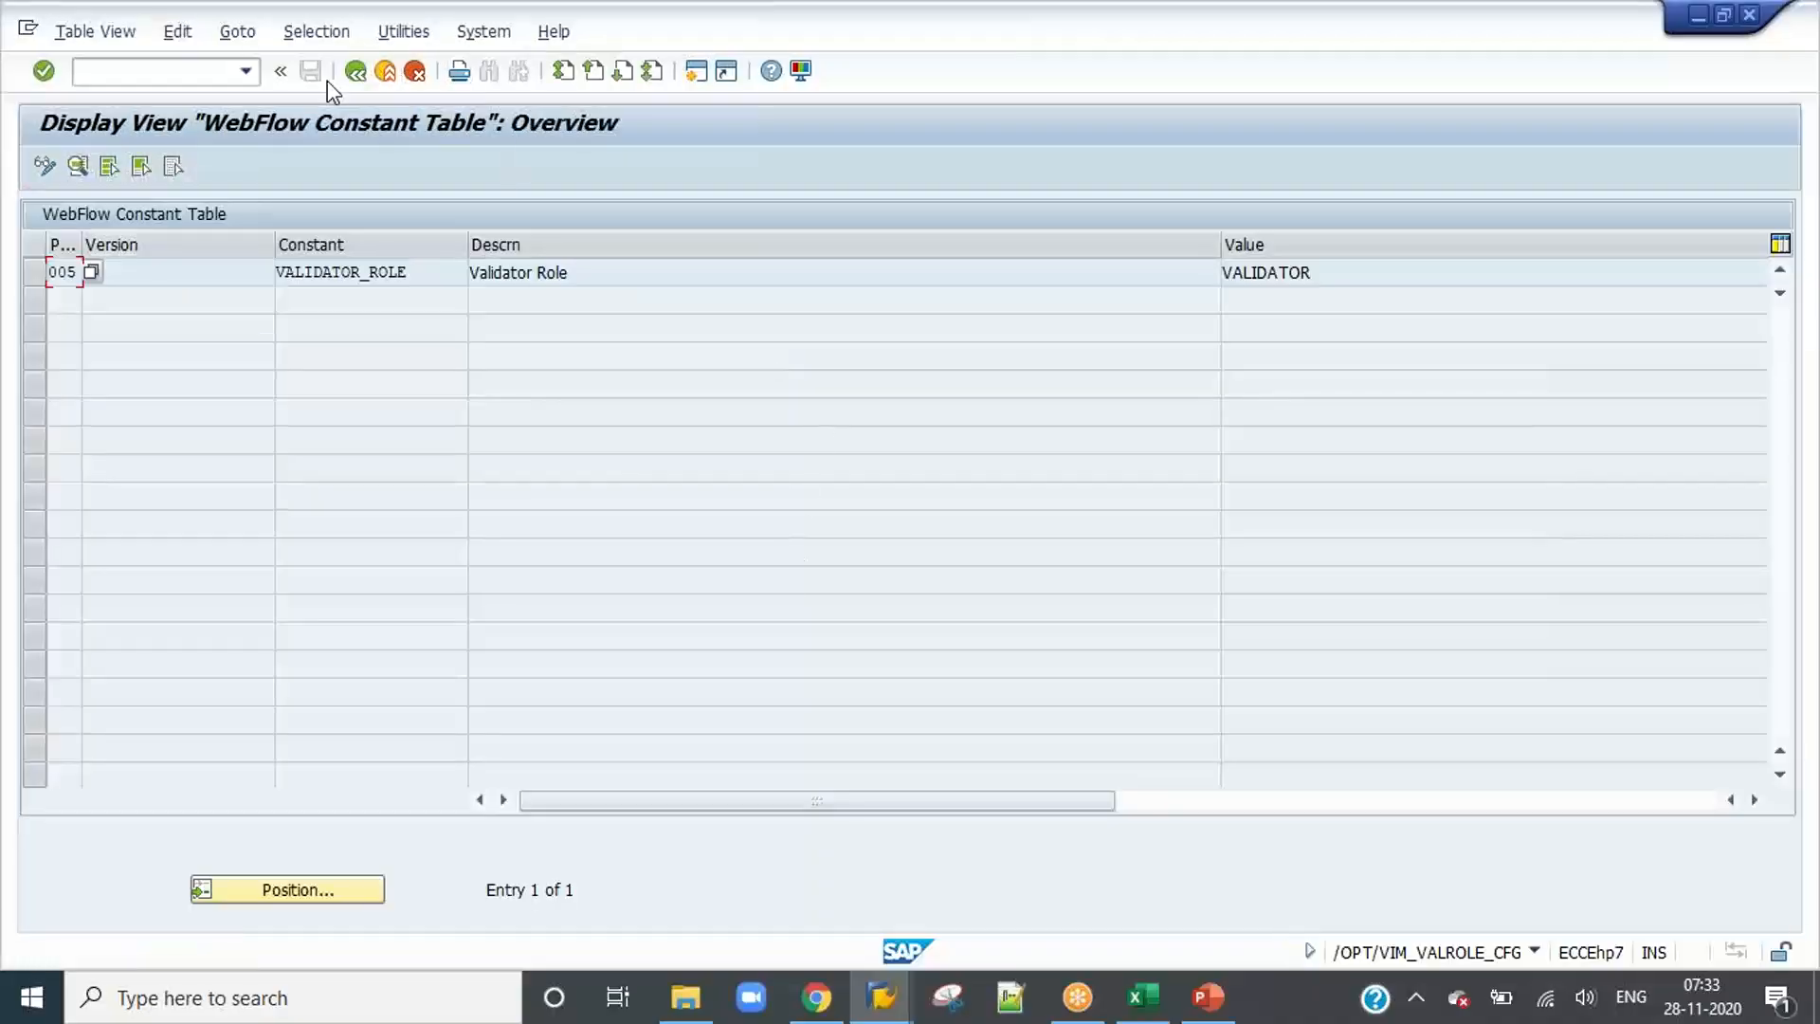
{"action": "left_click", "coordinate": [355, 71]}
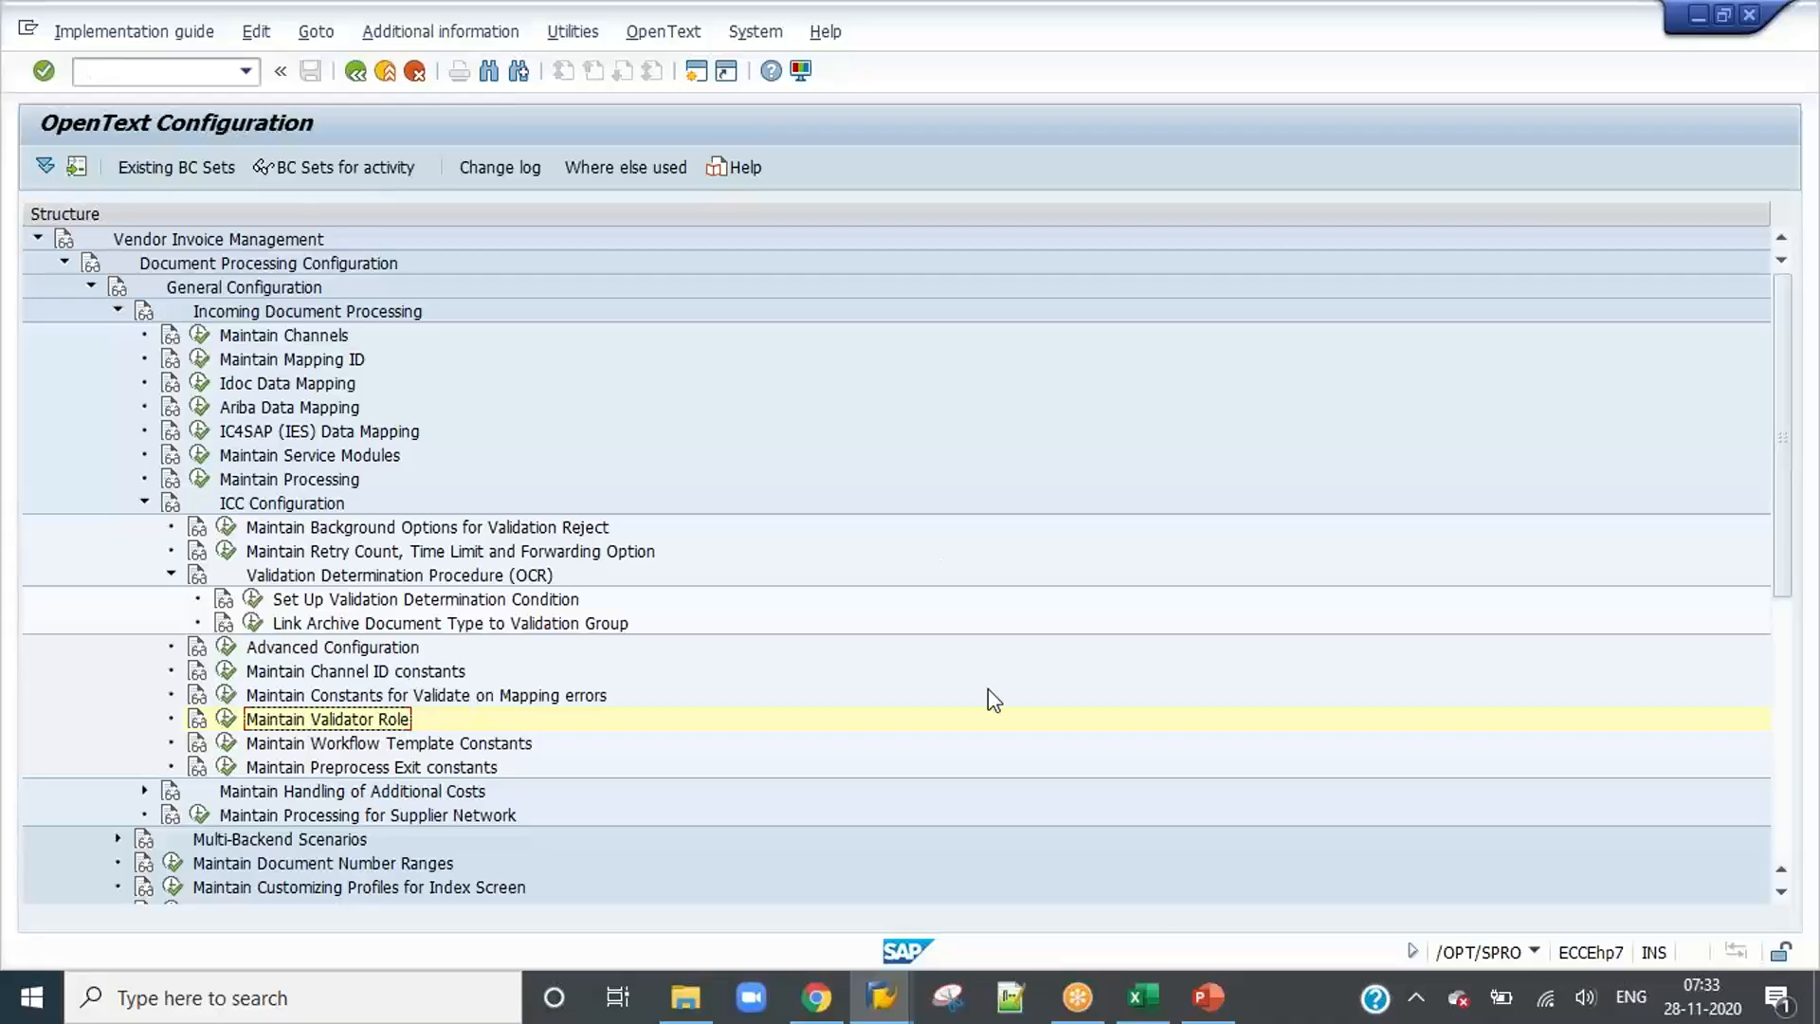
Step: Switch to the presentation, open slide 46 "List of Batch Jobs in VIM" and highlight the six batch jobs required for the IDH tool
{"action": "left_click", "coordinate": [1206, 1007]}
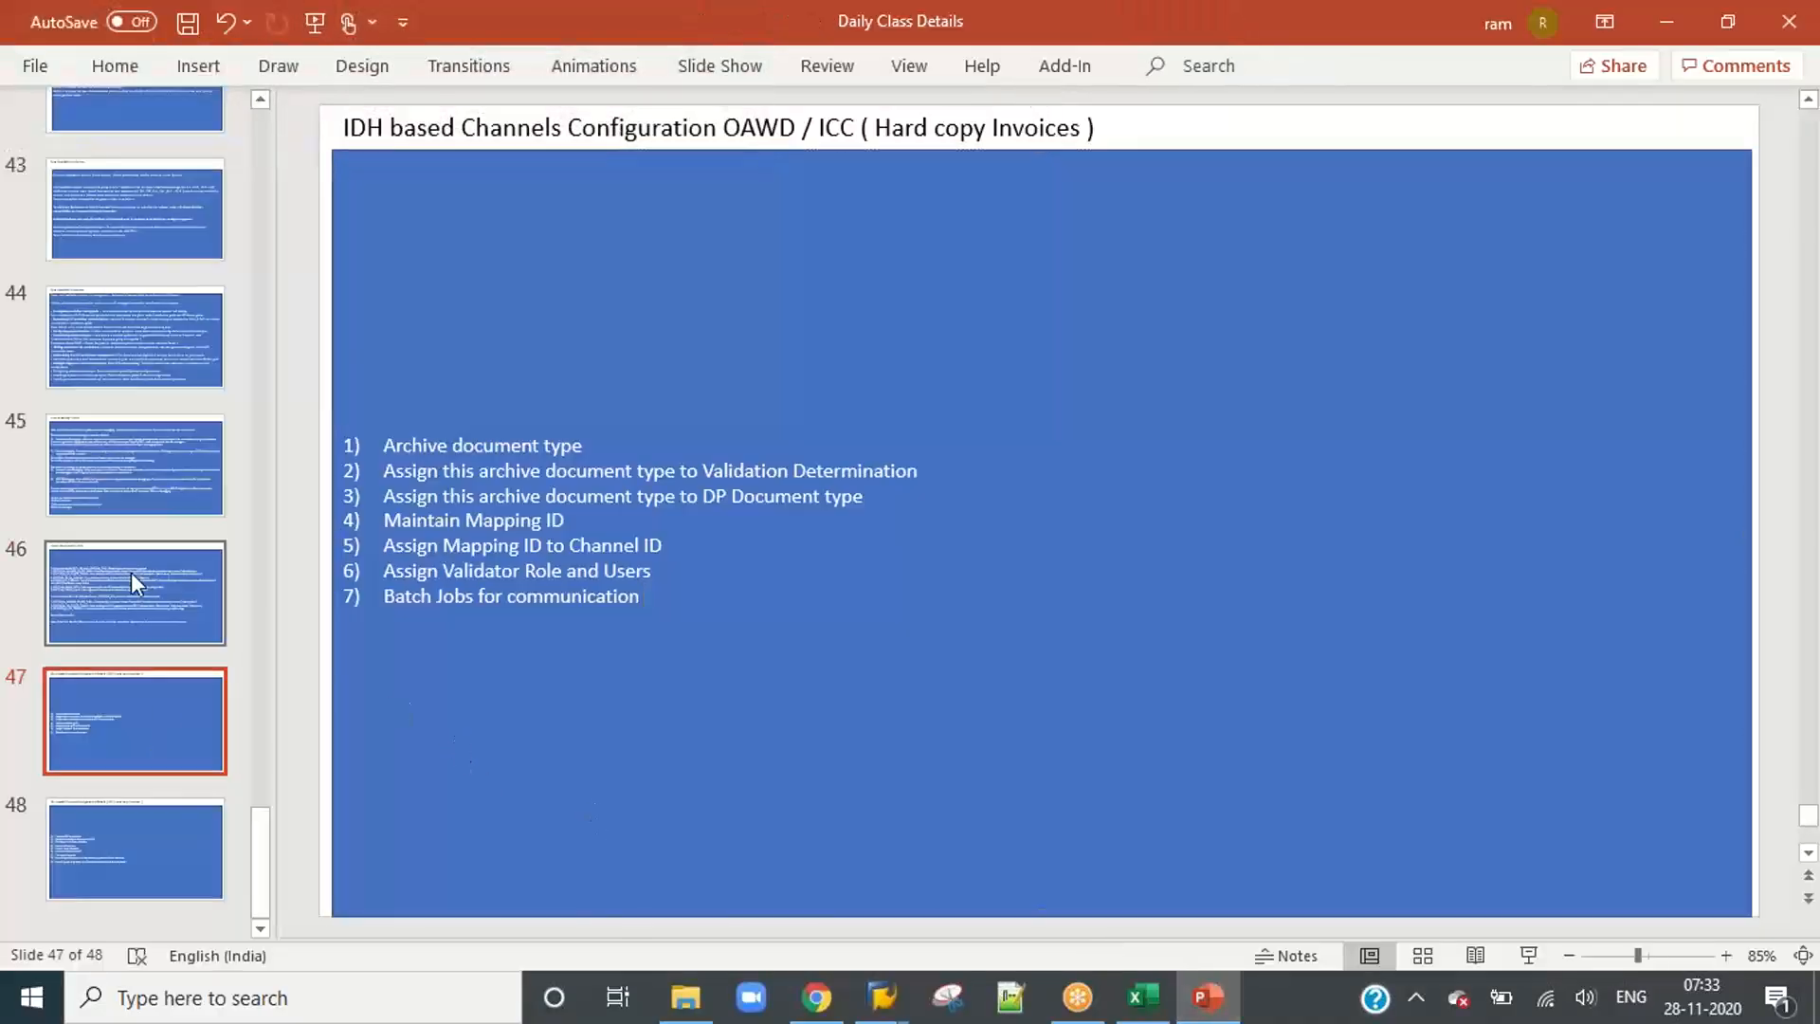
{"action": "left_click", "coordinate": [133, 578]}
{"action": "left_click", "coordinate": [646, 479]}
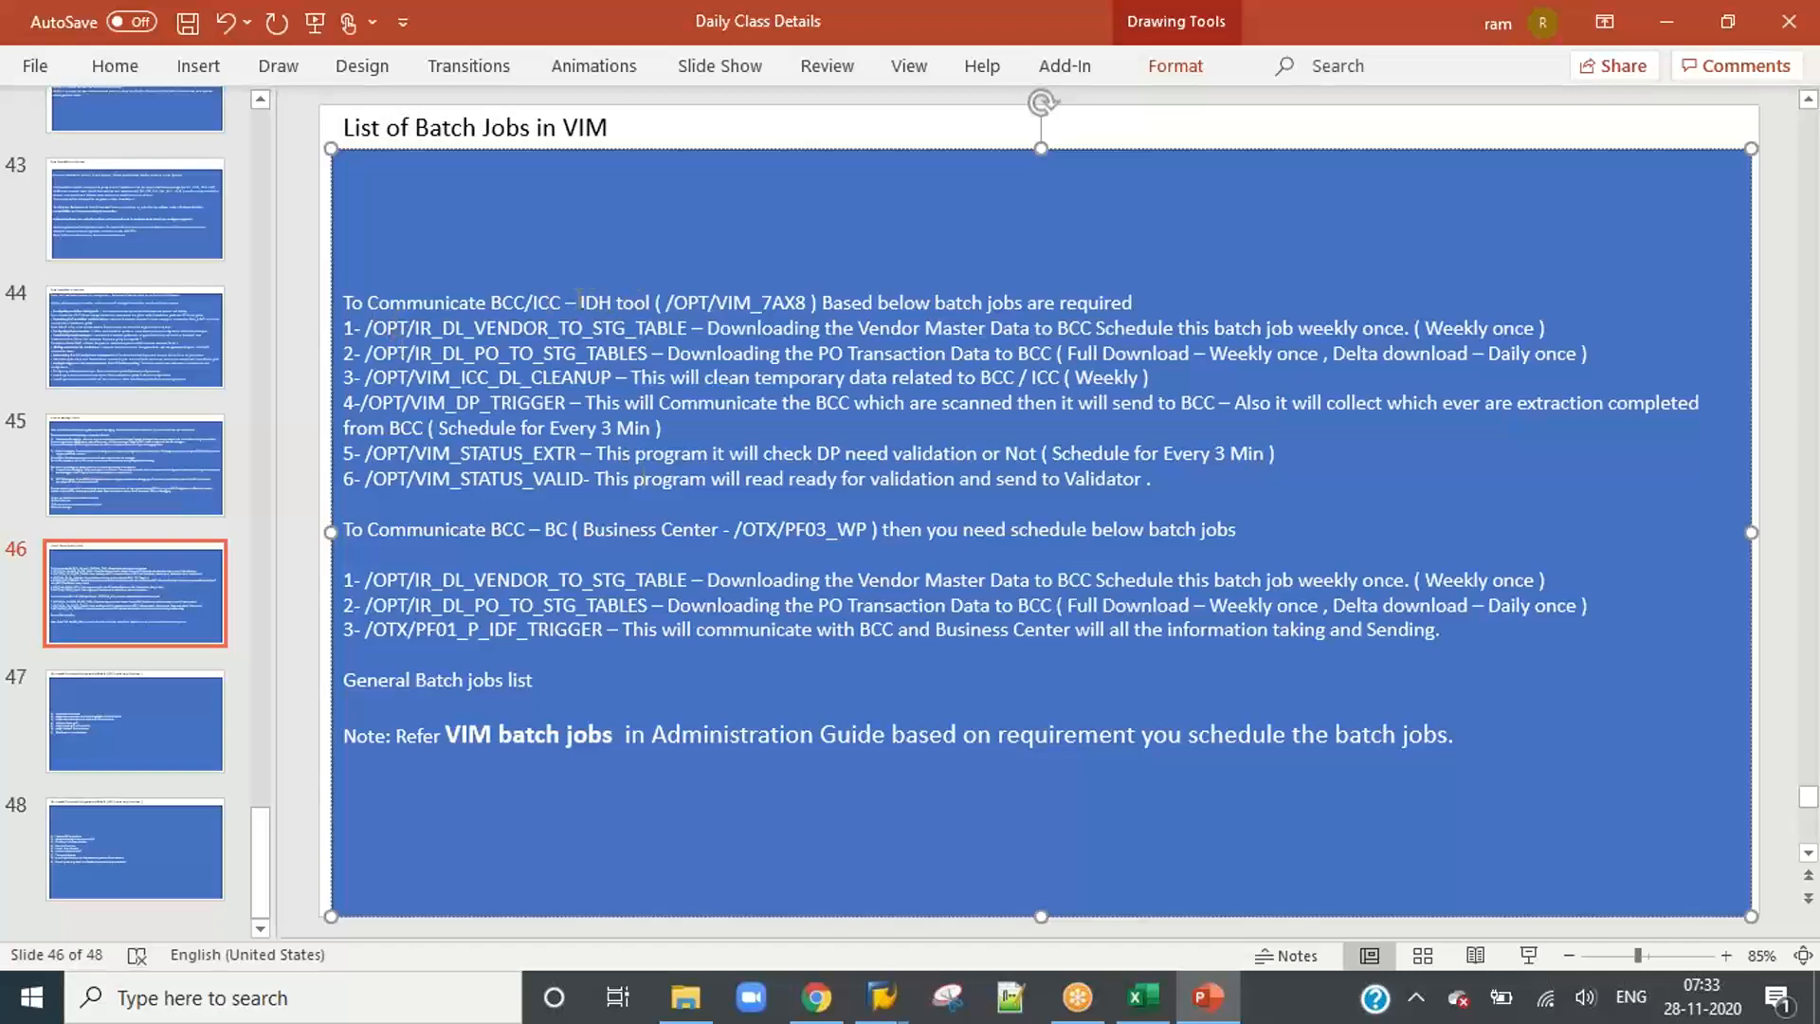
{"action": "left_click_drag", "start_coordinate": [564, 301], "coordinate": [1137, 301]}
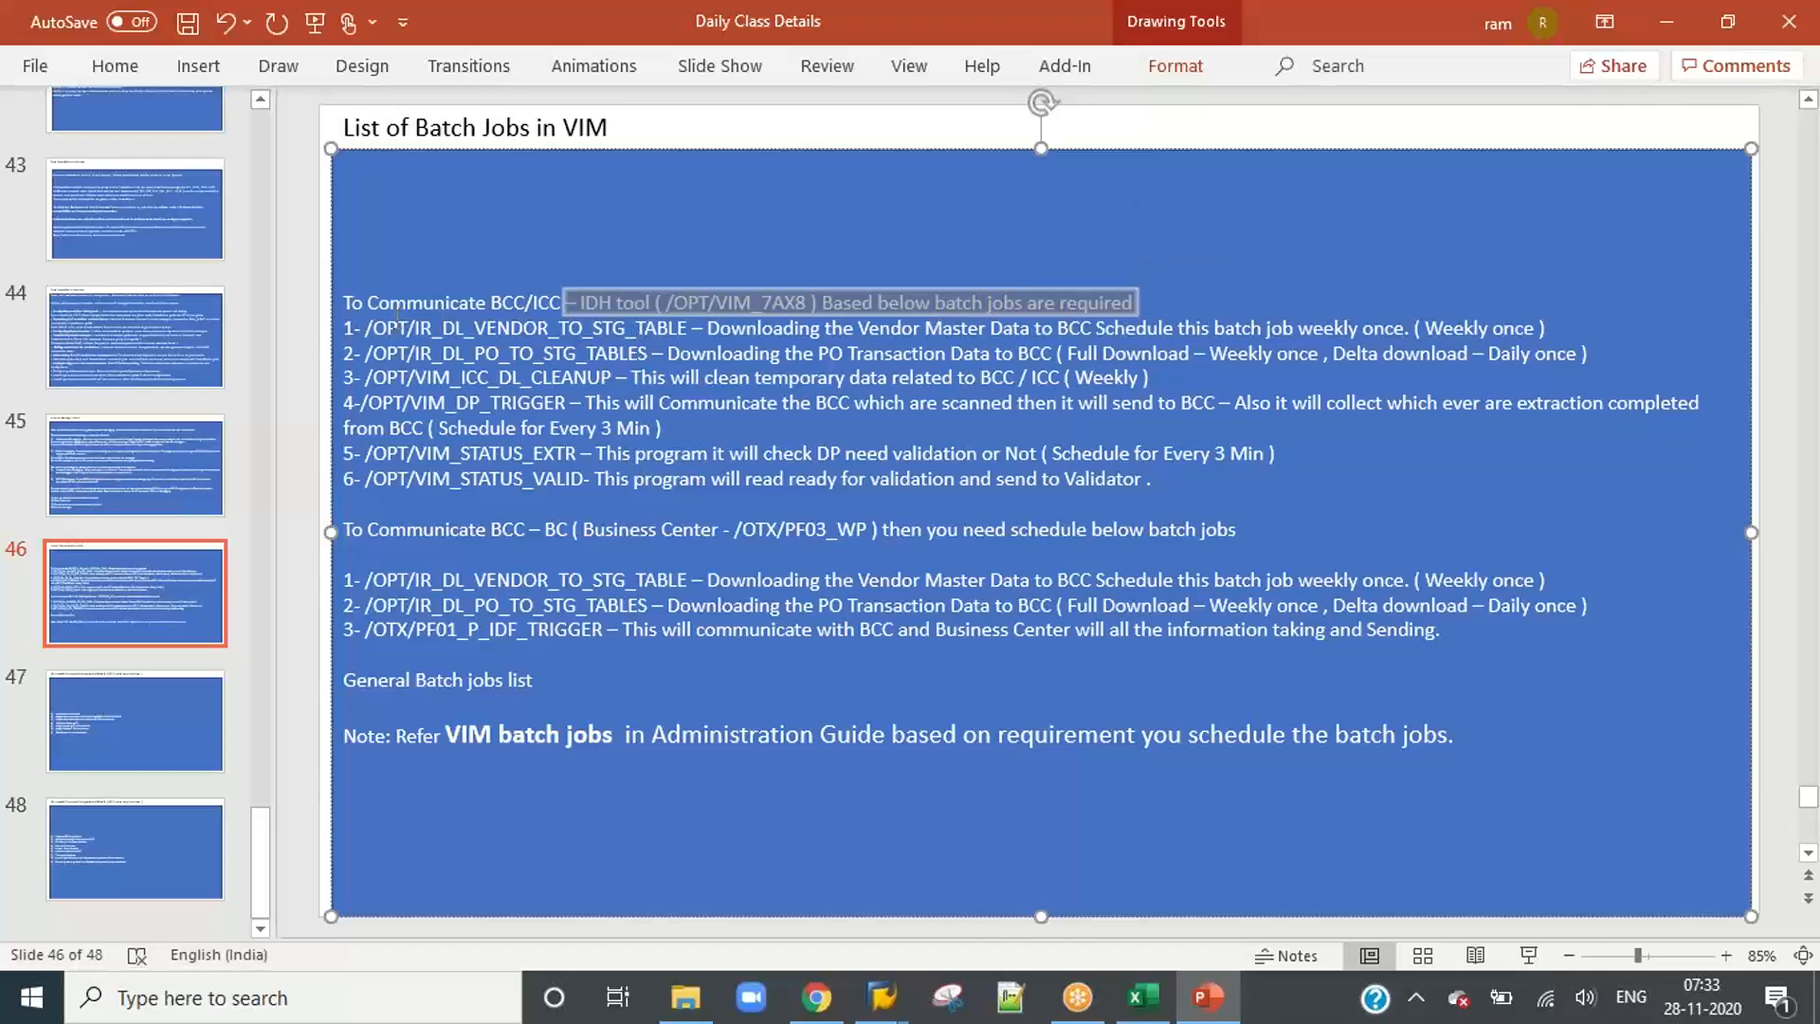
{"action": "left_click_drag", "start_coordinate": [365, 327], "coordinate": [693, 426]}
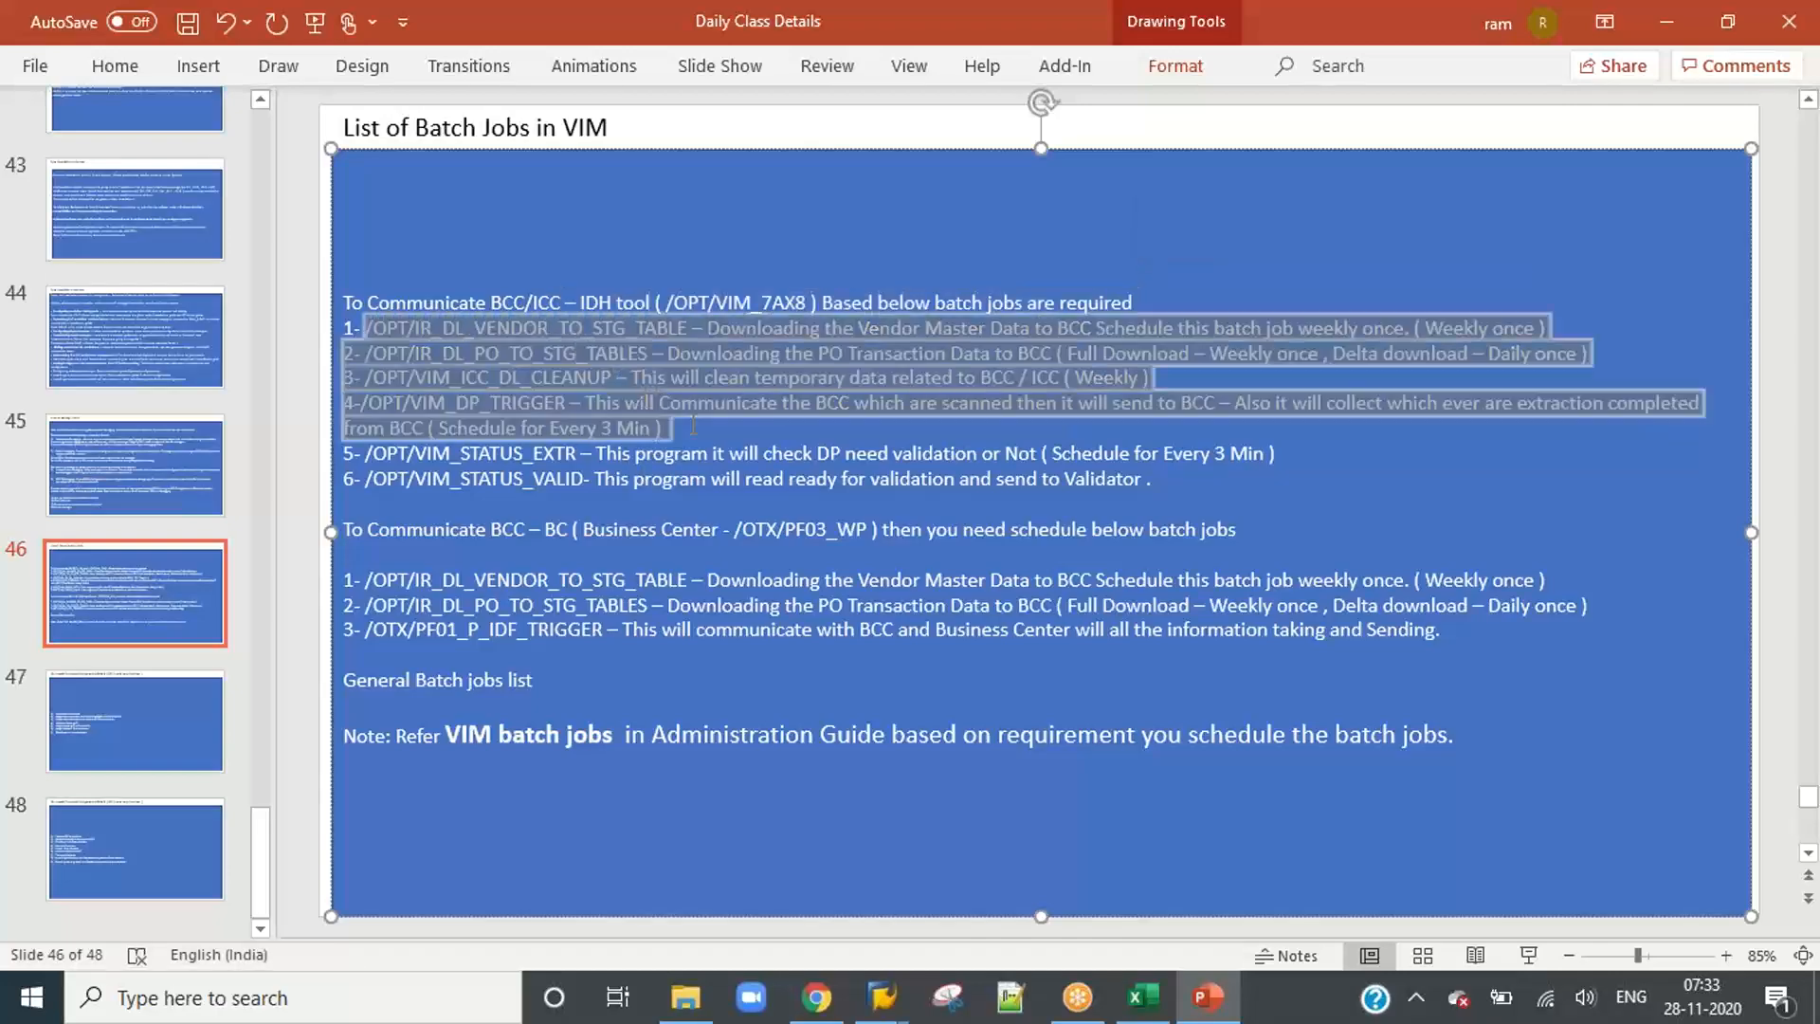
{"action": "left_click_drag", "start_coordinate": [888, 445], "coordinate": [1146, 479]}
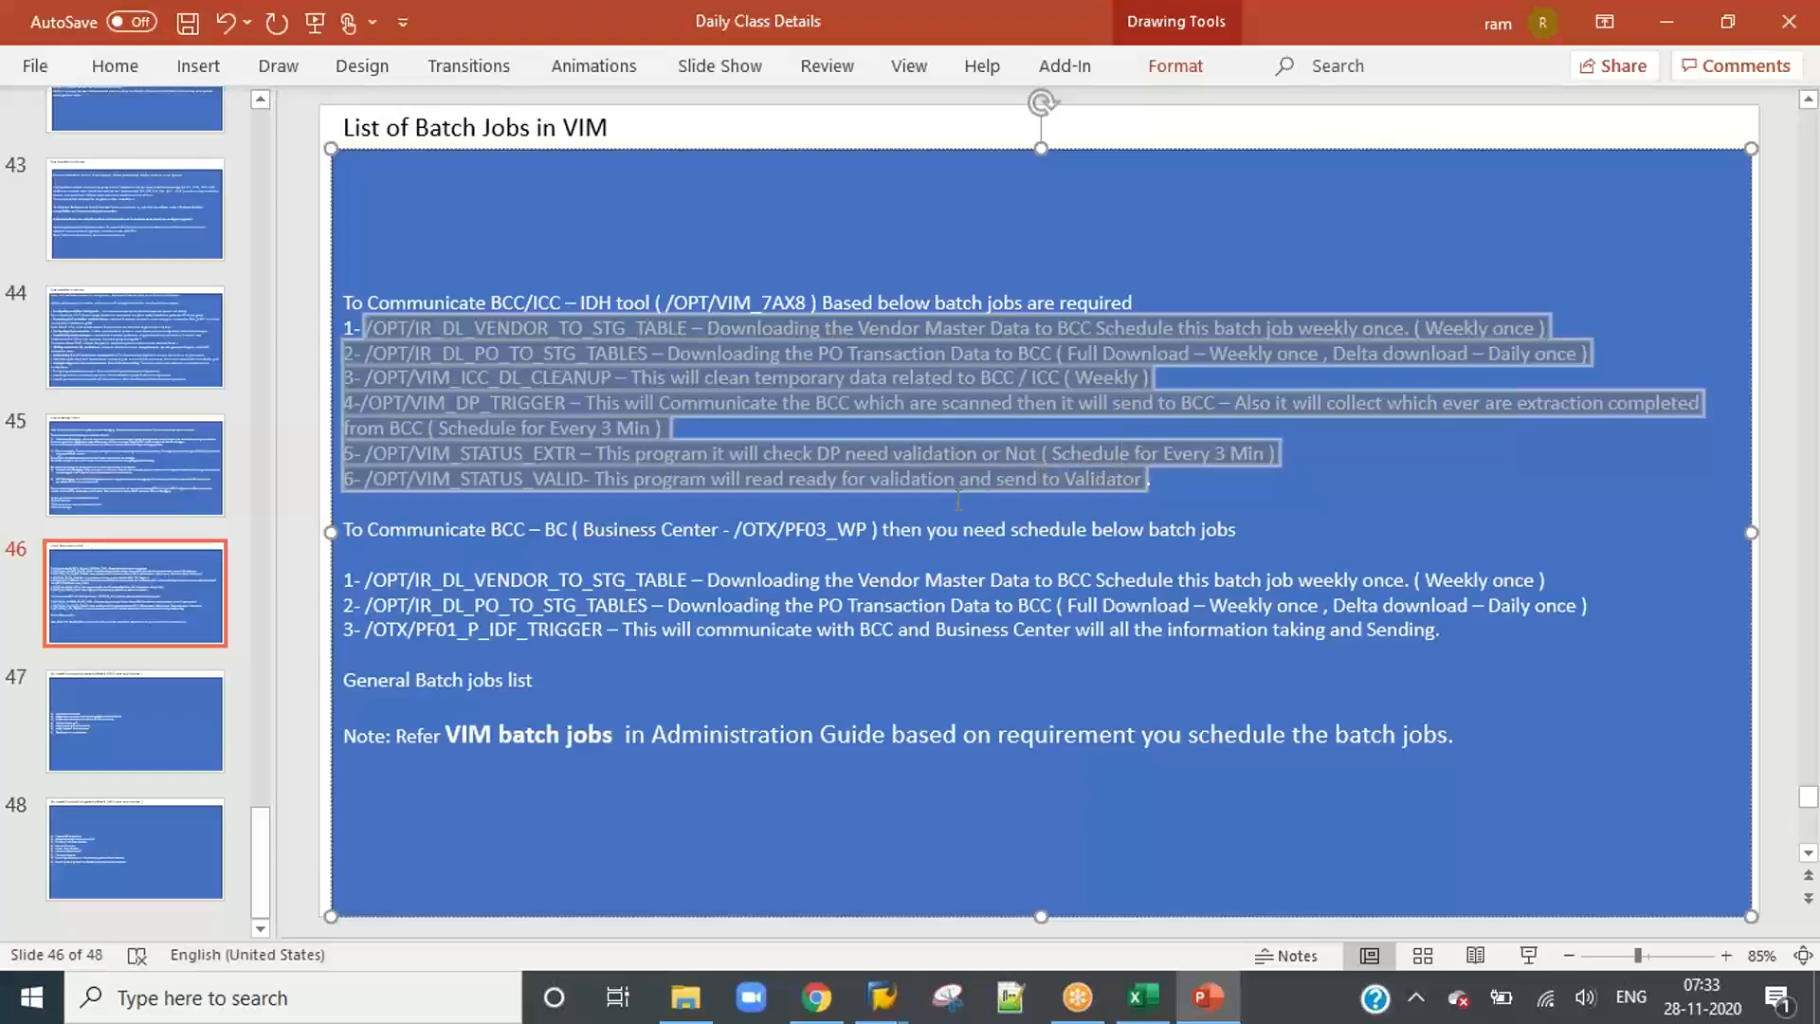
{"action": "left_click", "coordinate": [626, 482]}
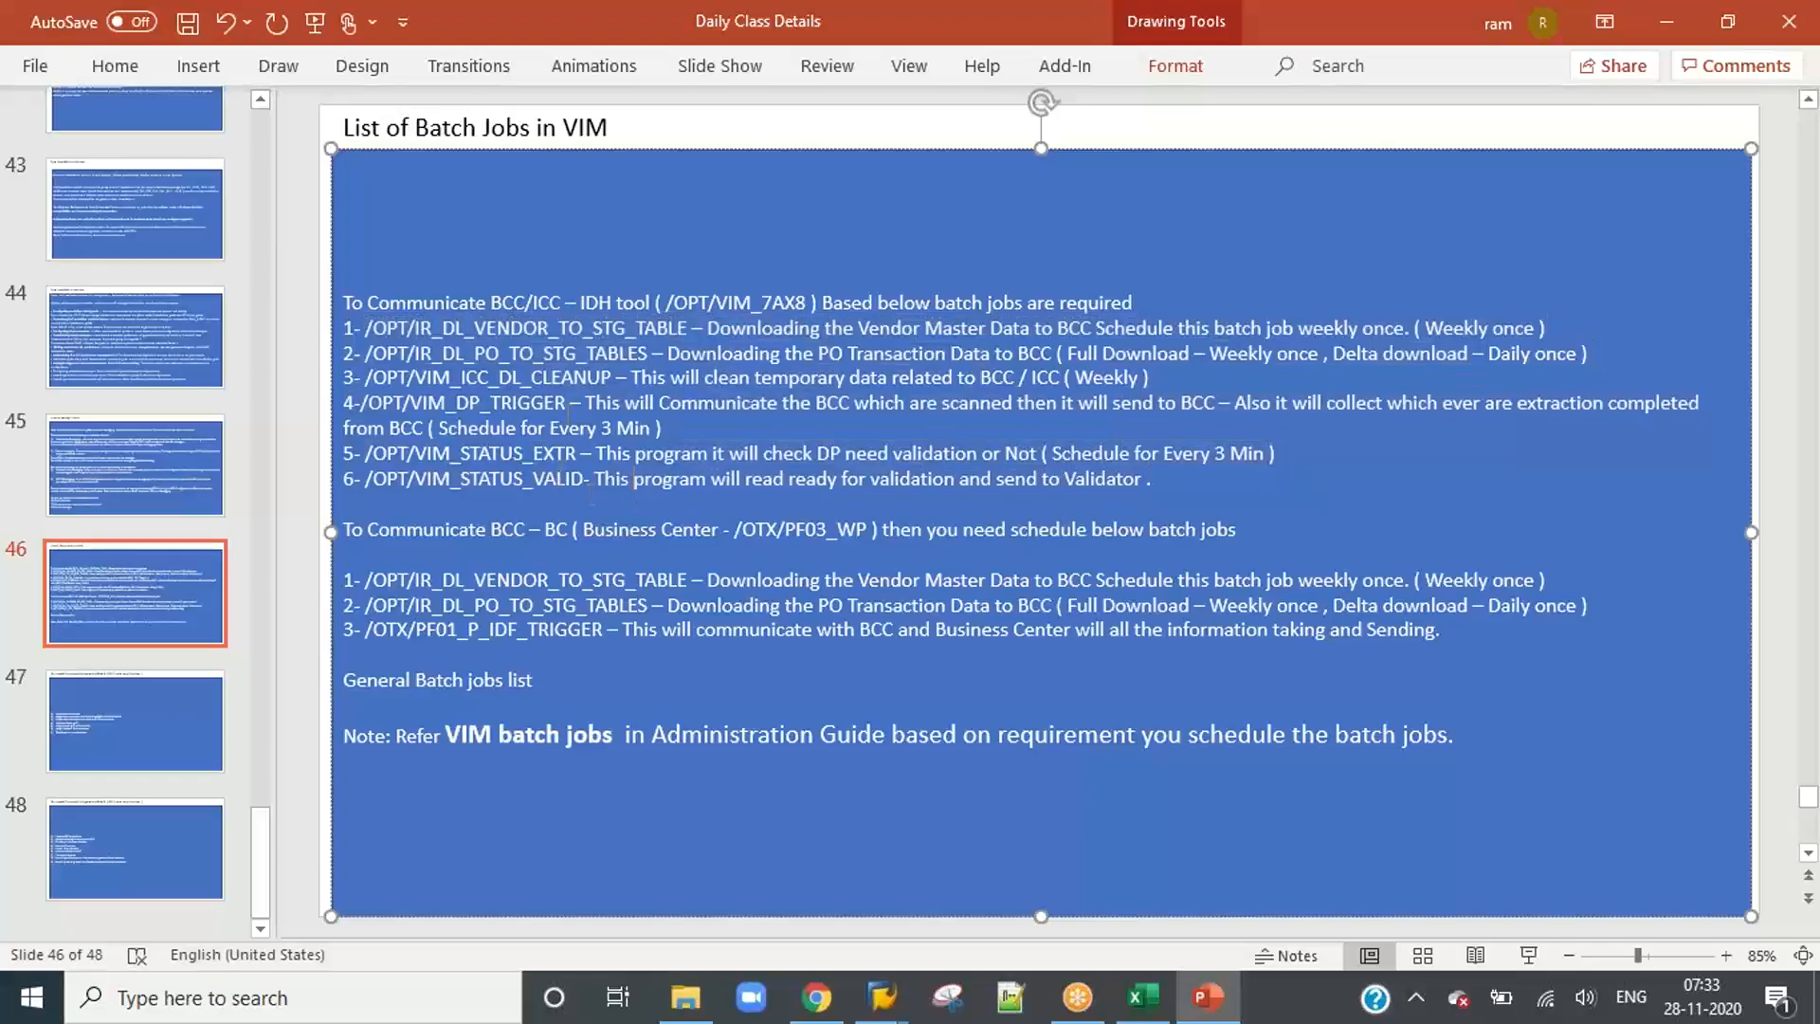
Step: Highlight the /OPT/VIM_DP_TRIGGER, /OPT/VIM_STATUS_EXTR and /OPT/VIM_STATUS_VALID job entries on the slide
{"action": "left_click_drag", "start_coordinate": [567, 403], "coordinate": [363, 402]}
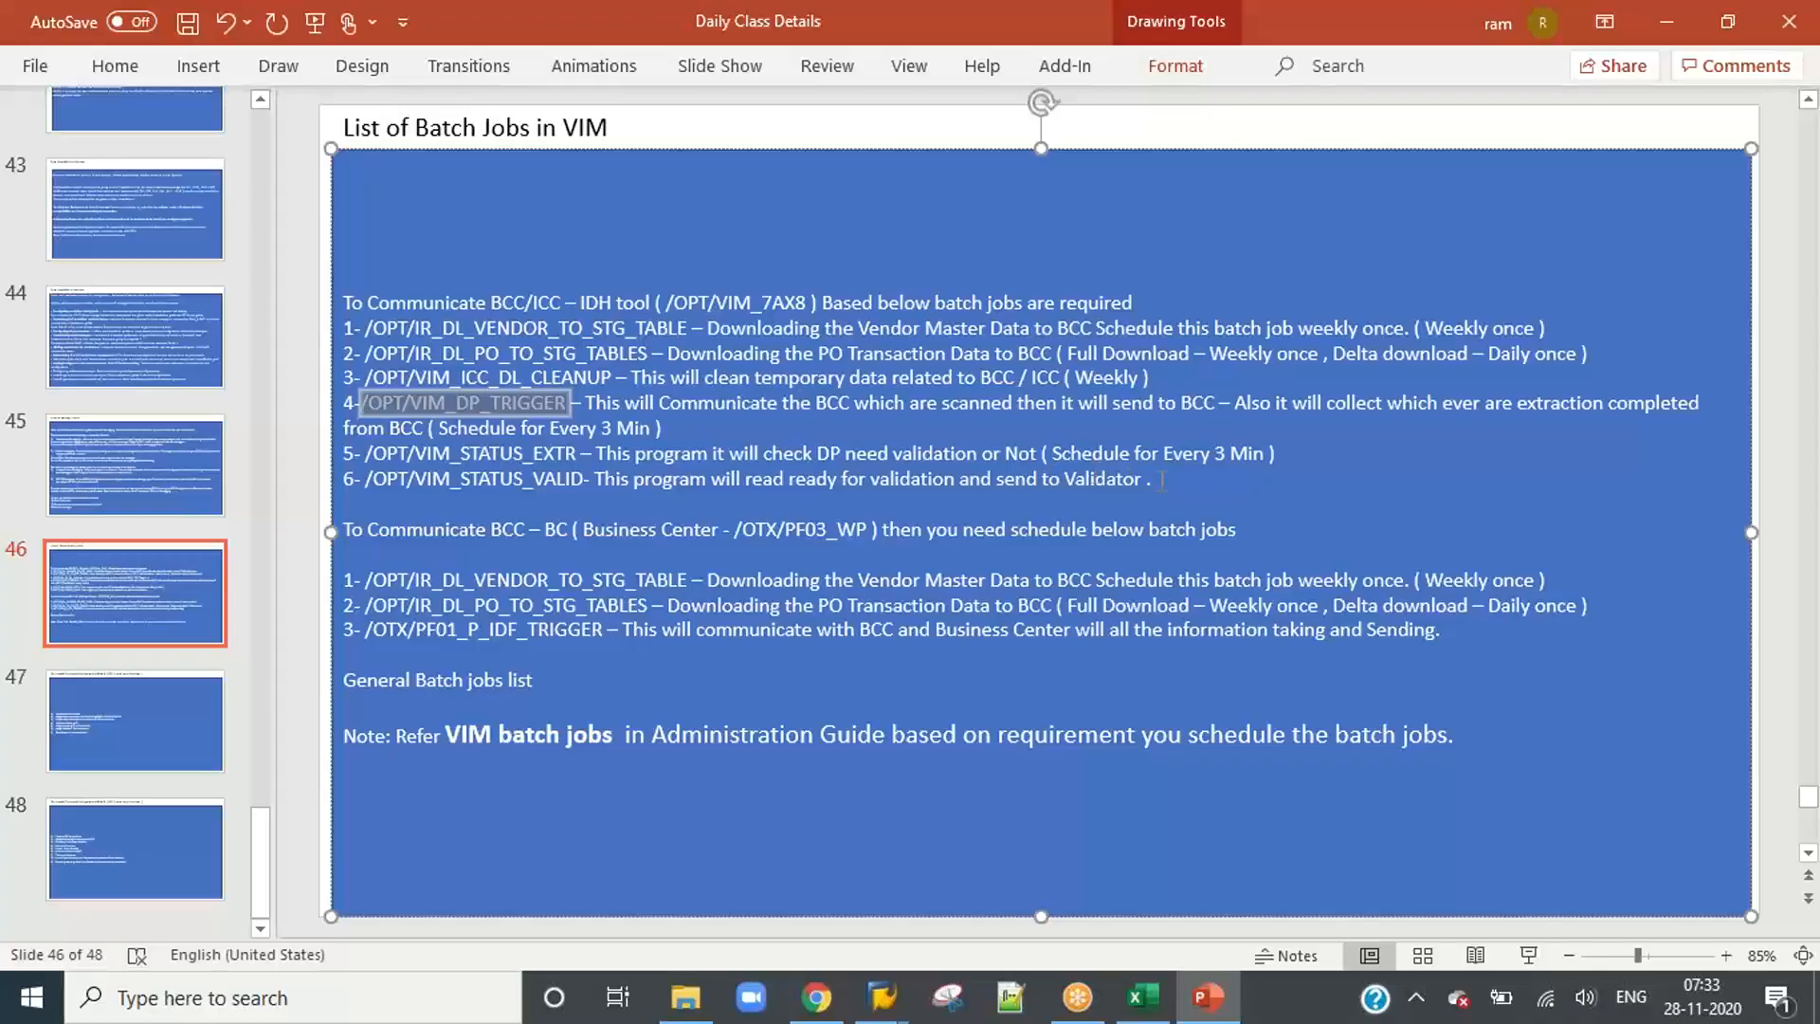
{"action": "left_click_drag", "start_coordinate": [1160, 480], "coordinate": [368, 403]}
{"action": "left_click", "coordinate": [720, 433]}
Step: Copy the program name /OPT/IR_DL_VENDOR_TO_STG_TABLE from the slide, switch to SAP and enter it in transaction SE38
{"action": "left_click_drag", "start_coordinate": [689, 332], "coordinate": [370, 341]}
{"action": "key", "text": "ctrl+c"}
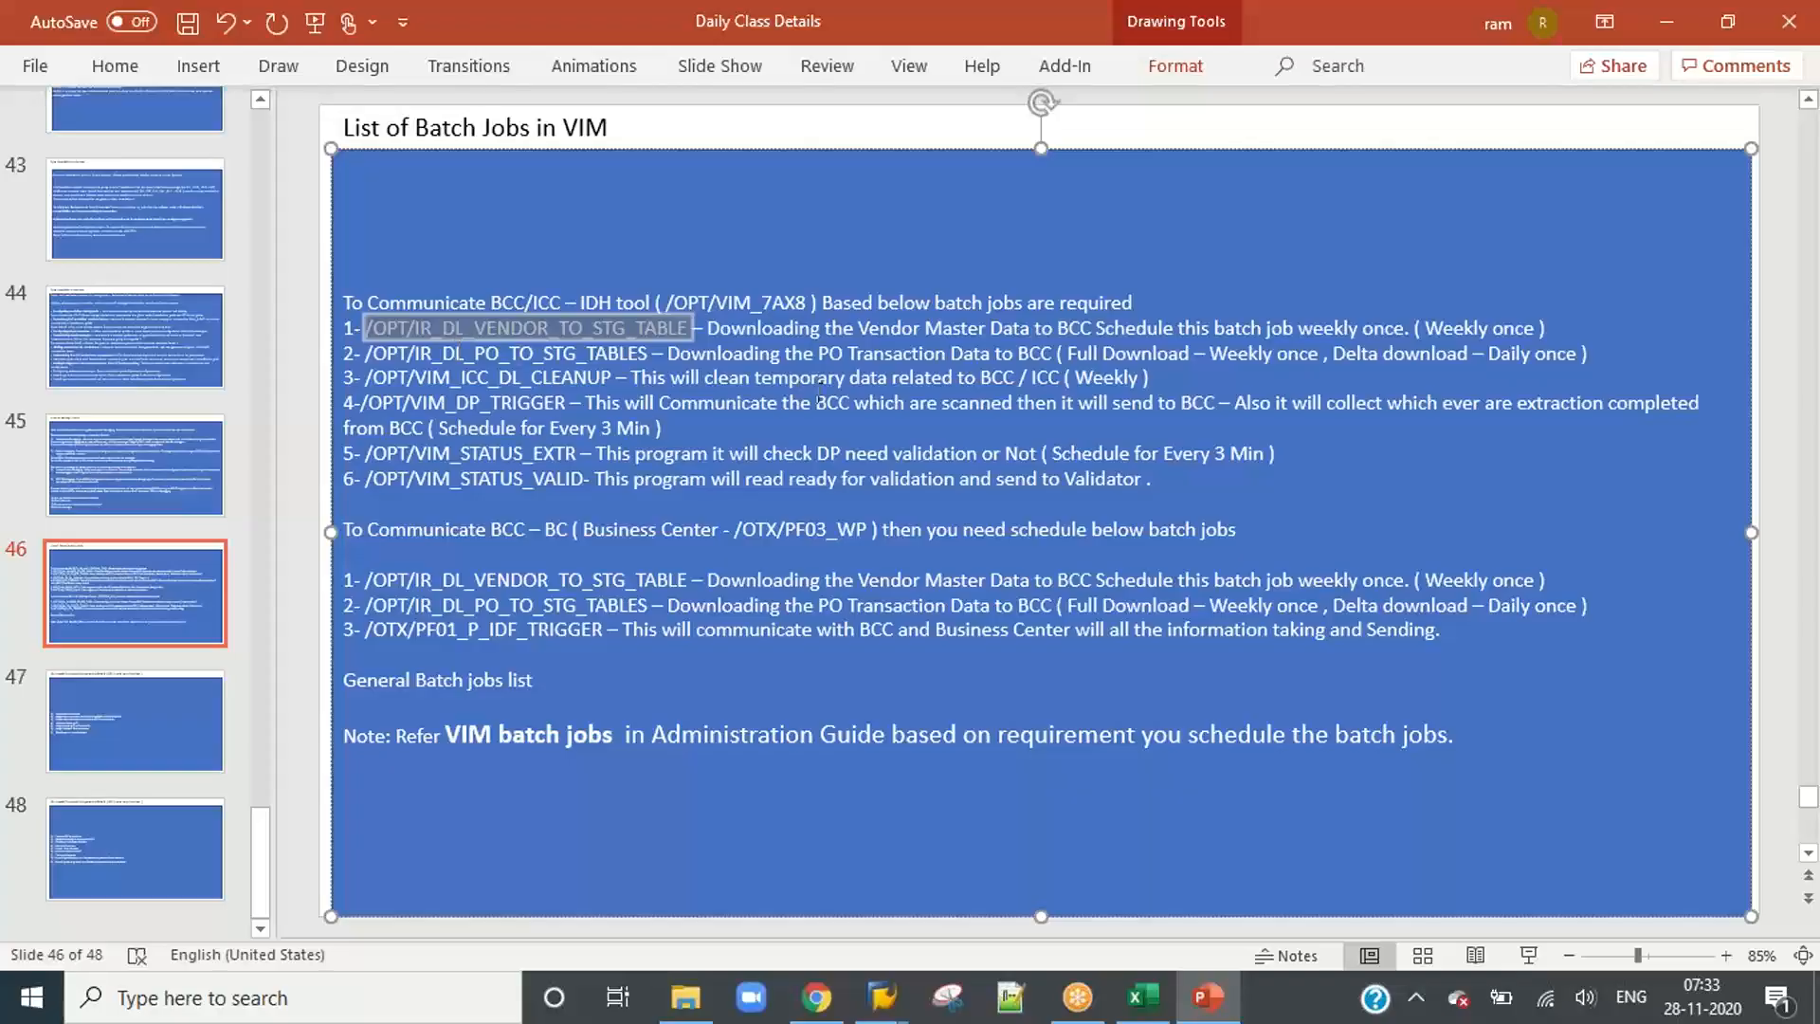
{"action": "key", "text": "alt+Tab"}
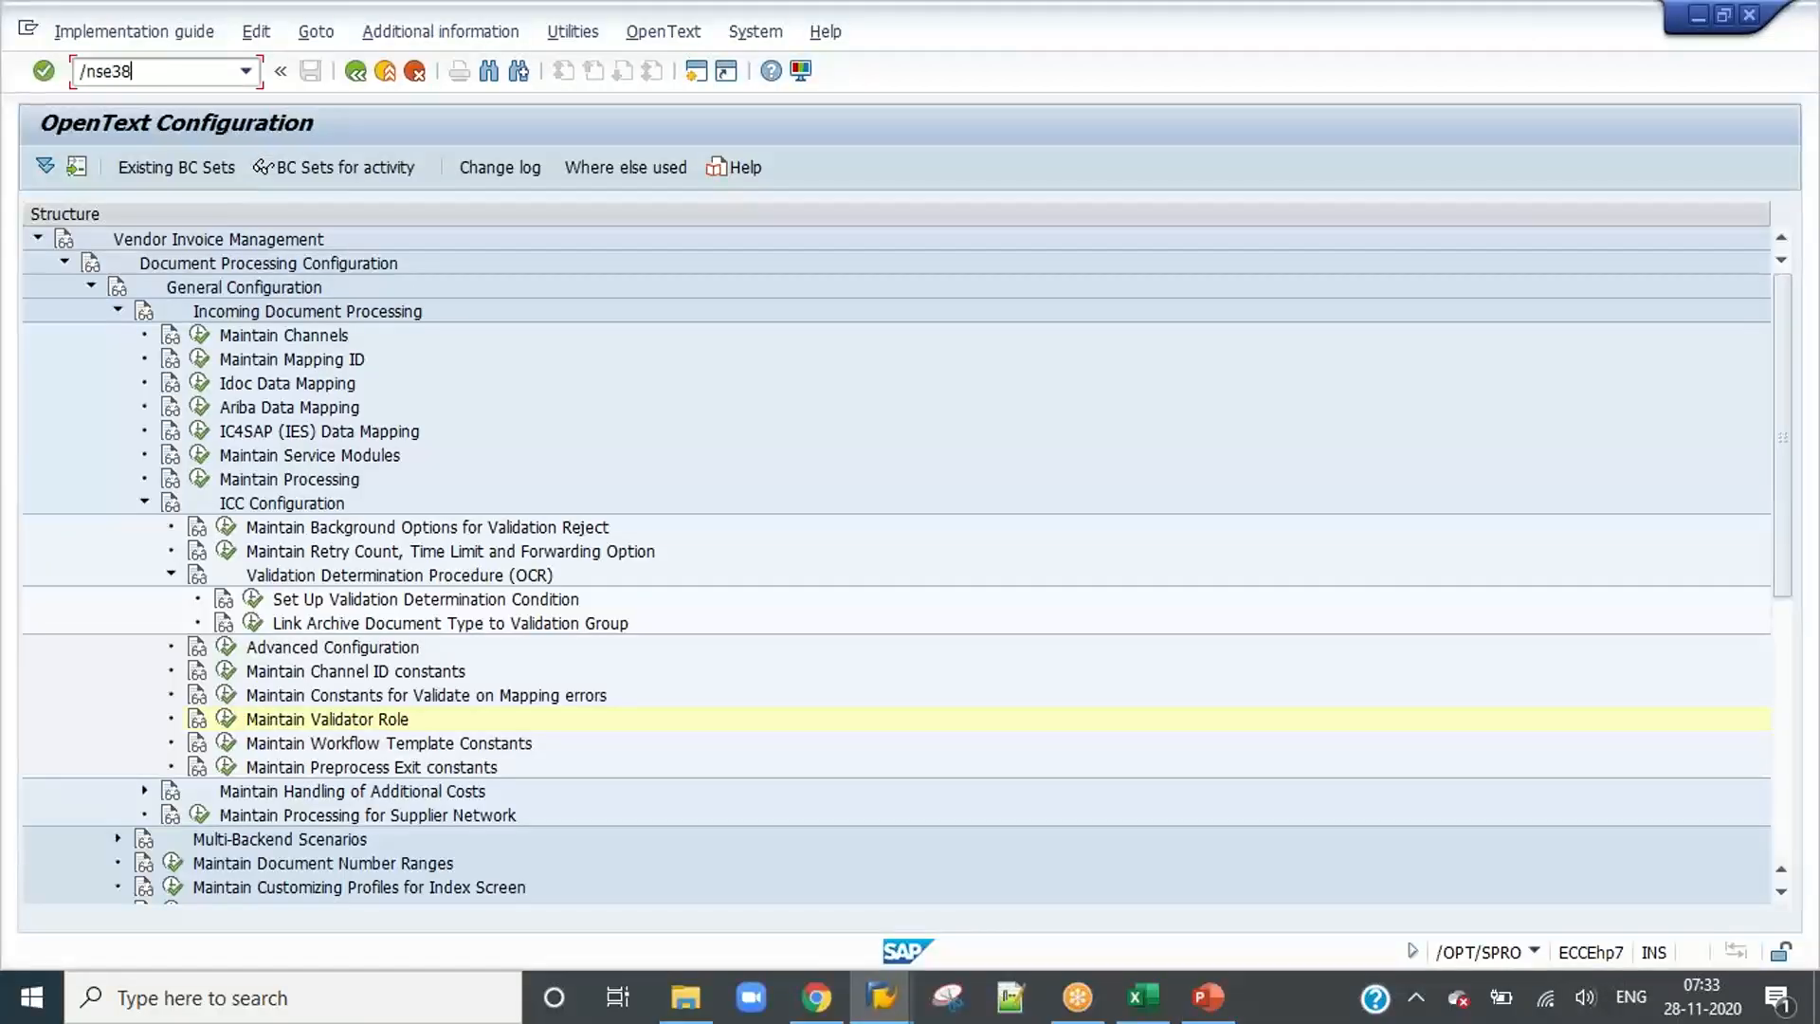
{"action": "key", "text": "Return"}
{"action": "key", "text": "ctrl+v"}
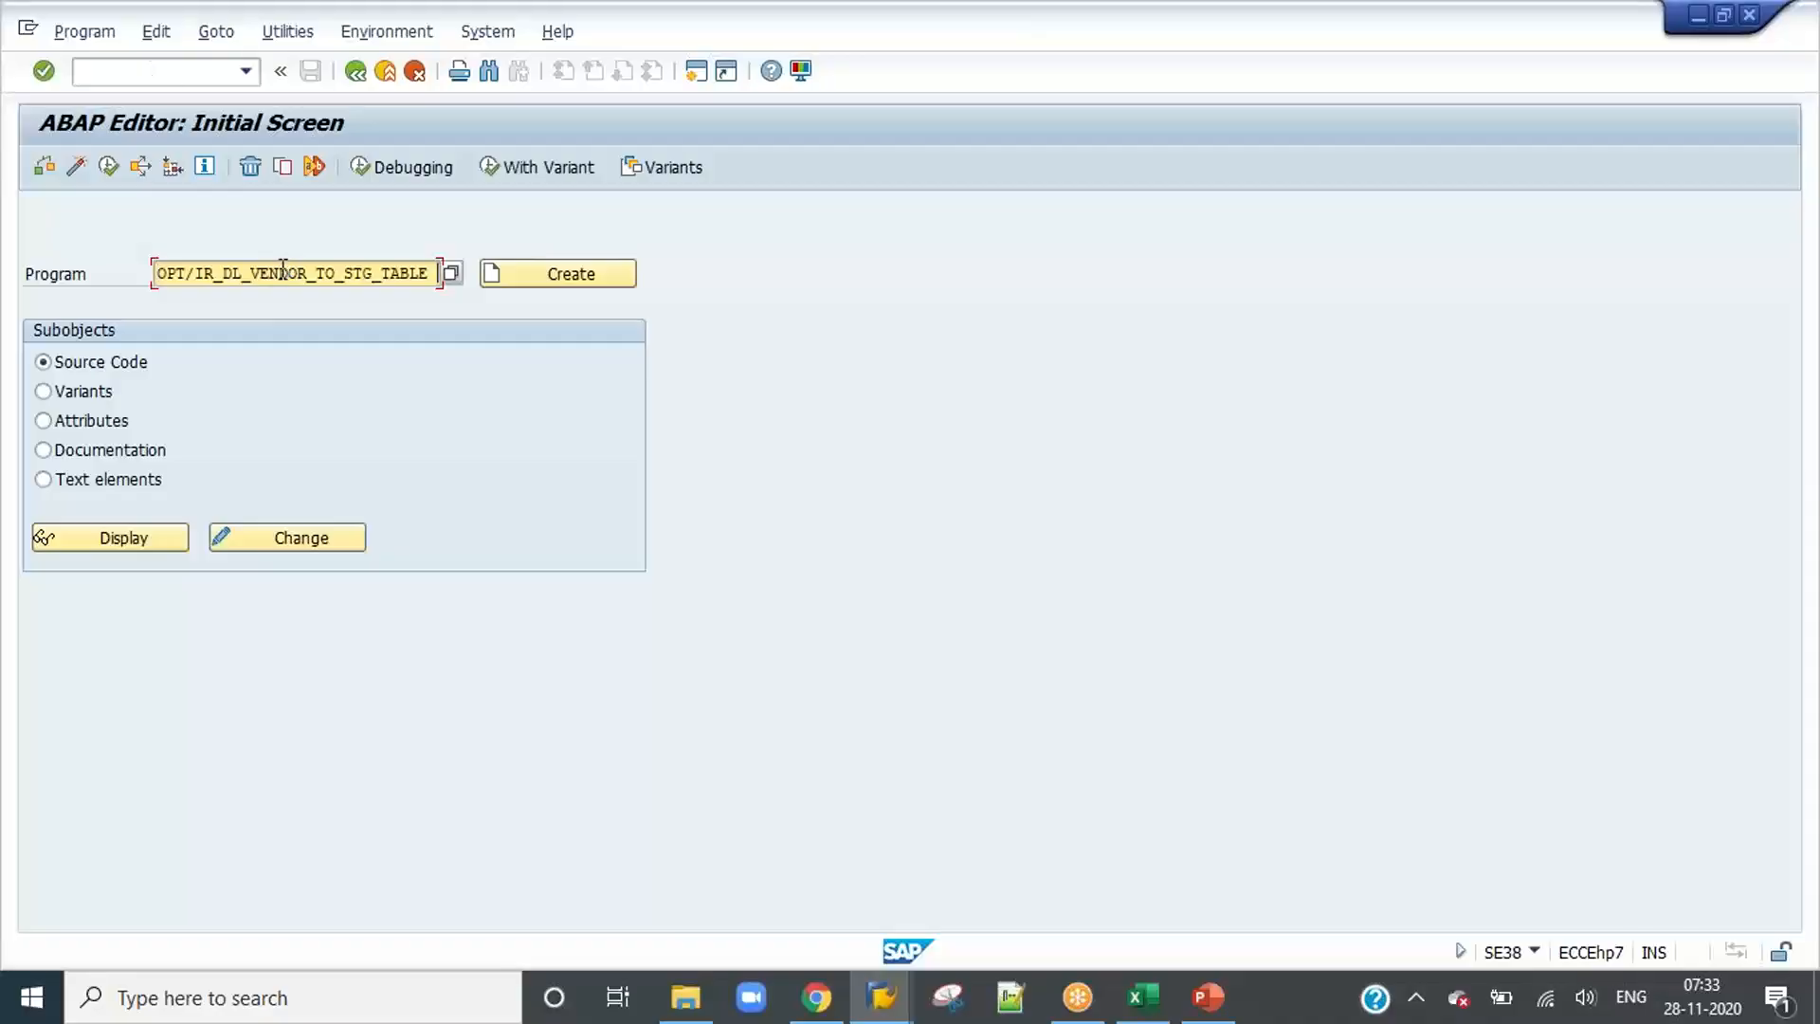
Step: Run the vendor data download to the staging table with the default selection and return to its selection screen
{"action": "left_click", "coordinate": [108, 167]}
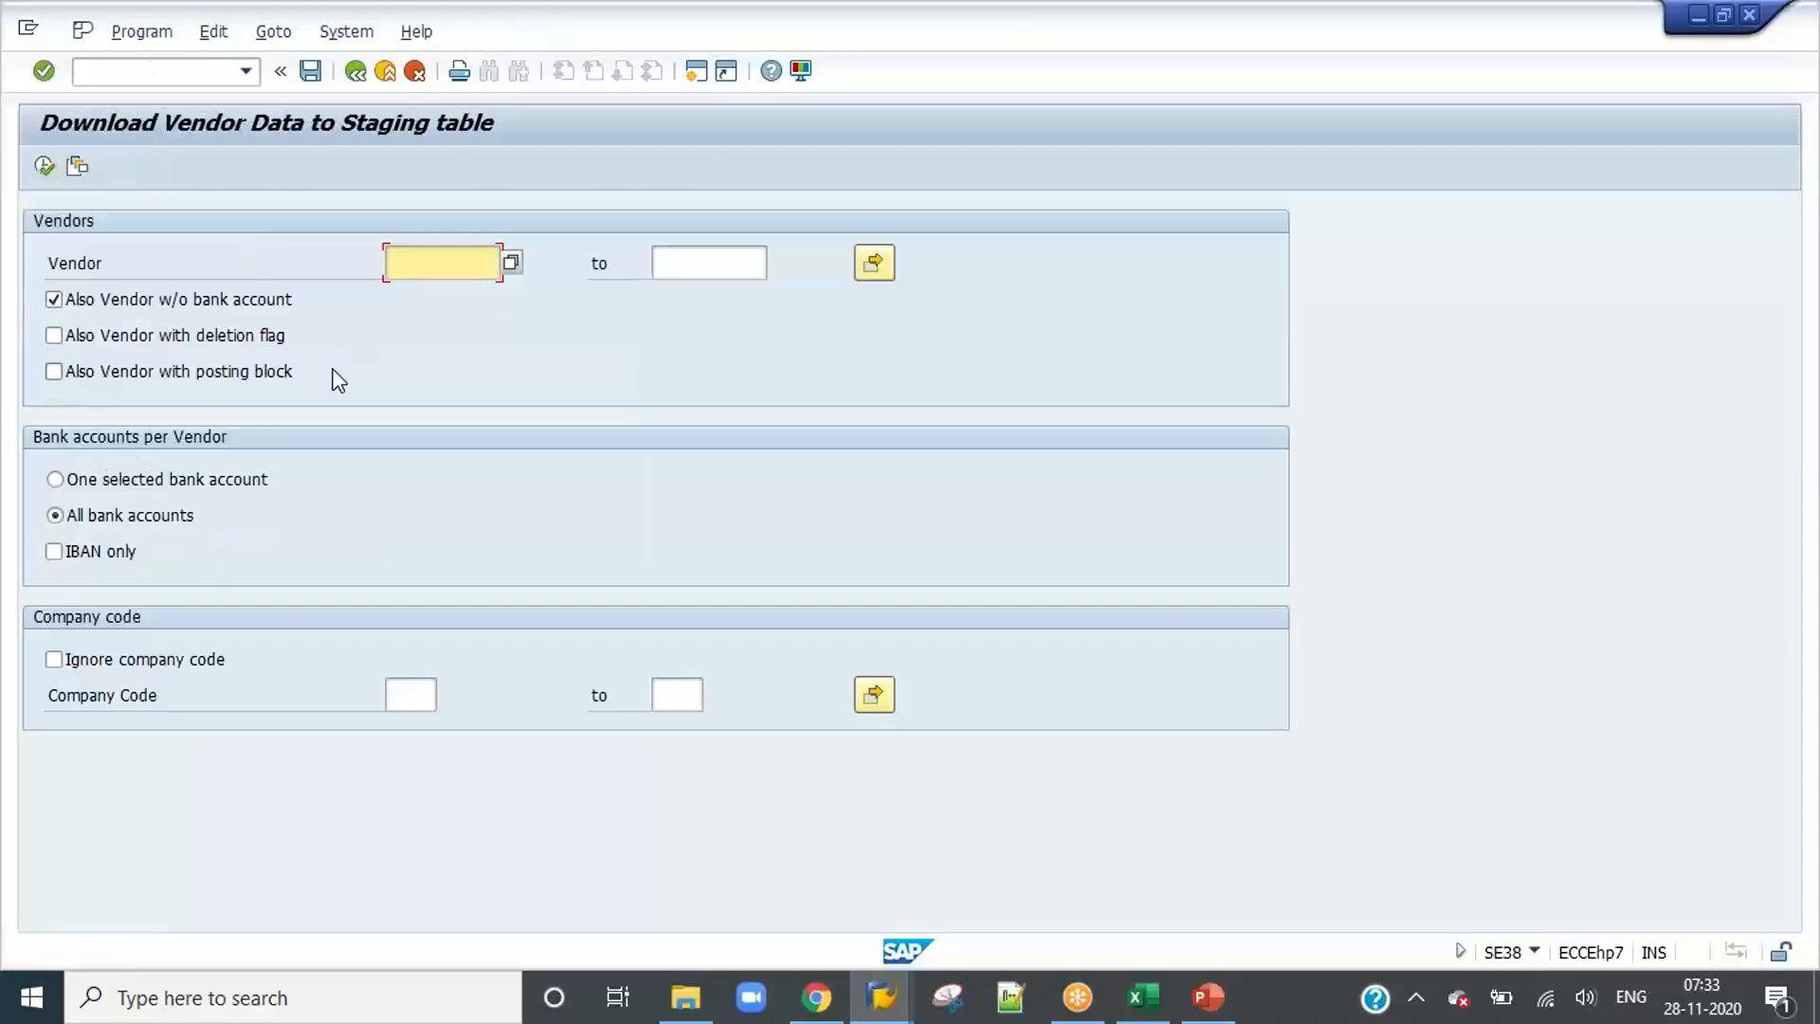
{"action": "left_click", "coordinate": [44, 165]}
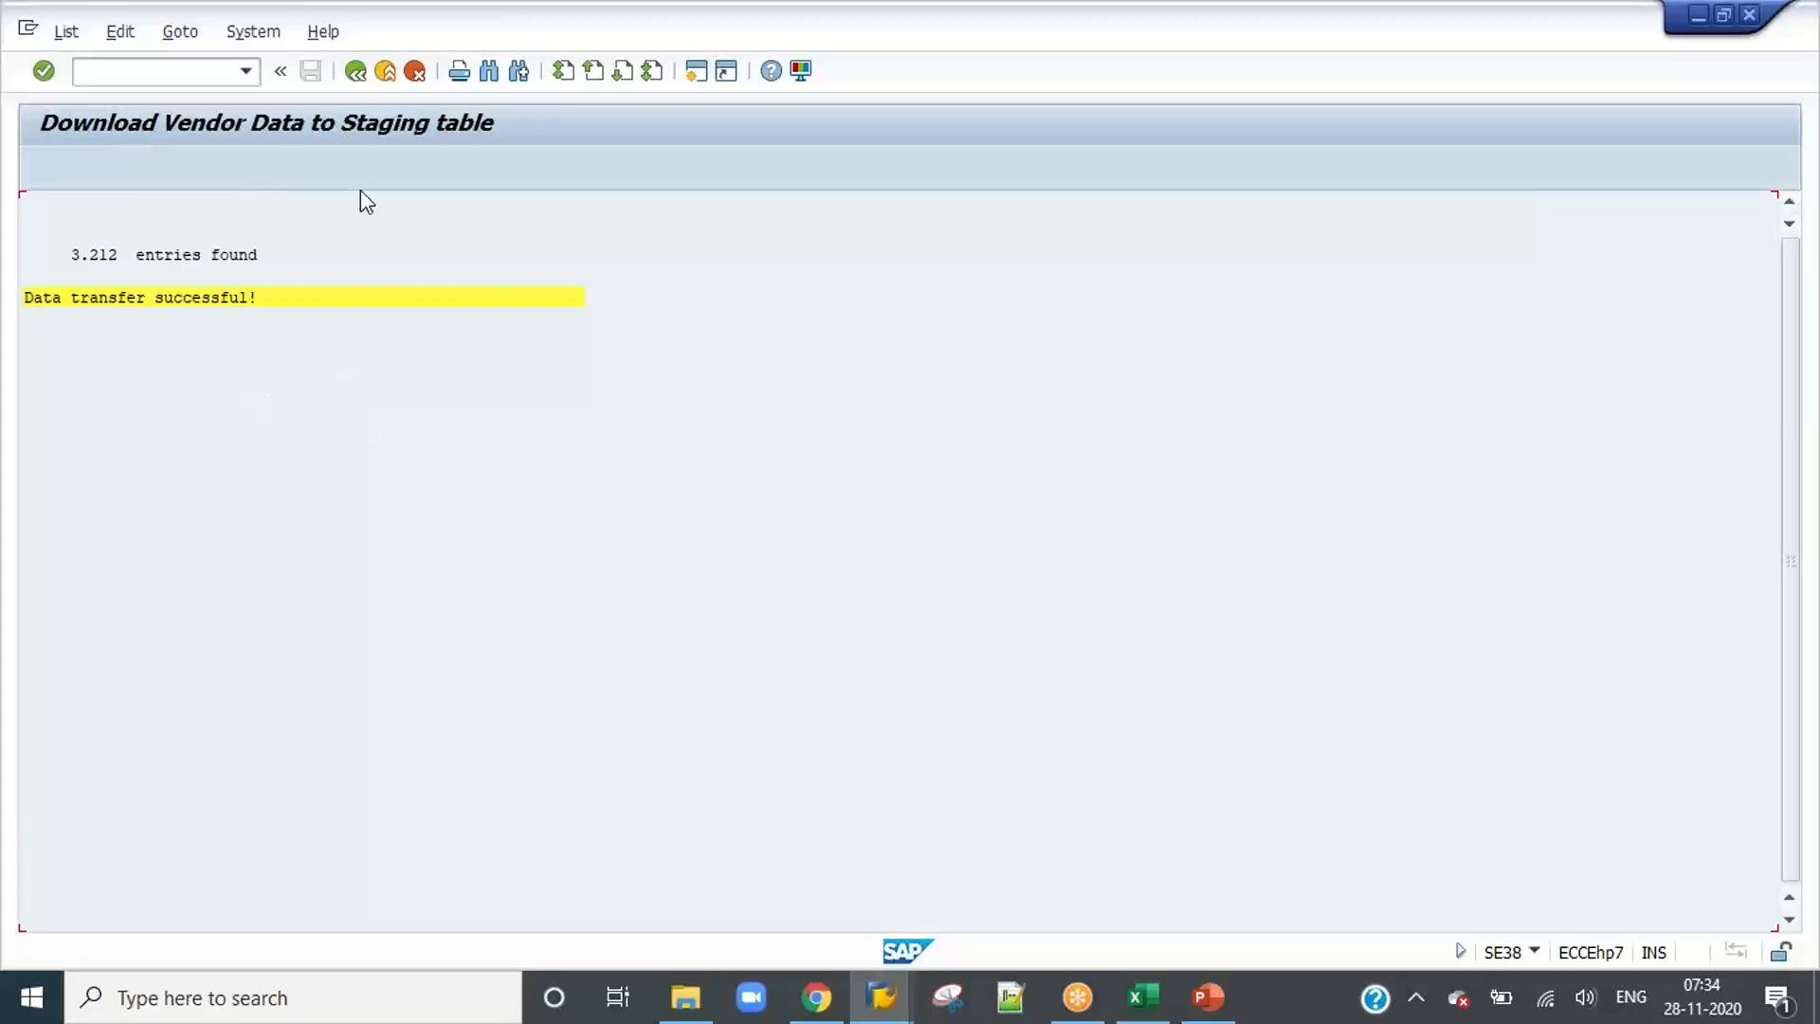
{"action": "left_click", "coordinate": [364, 76]}
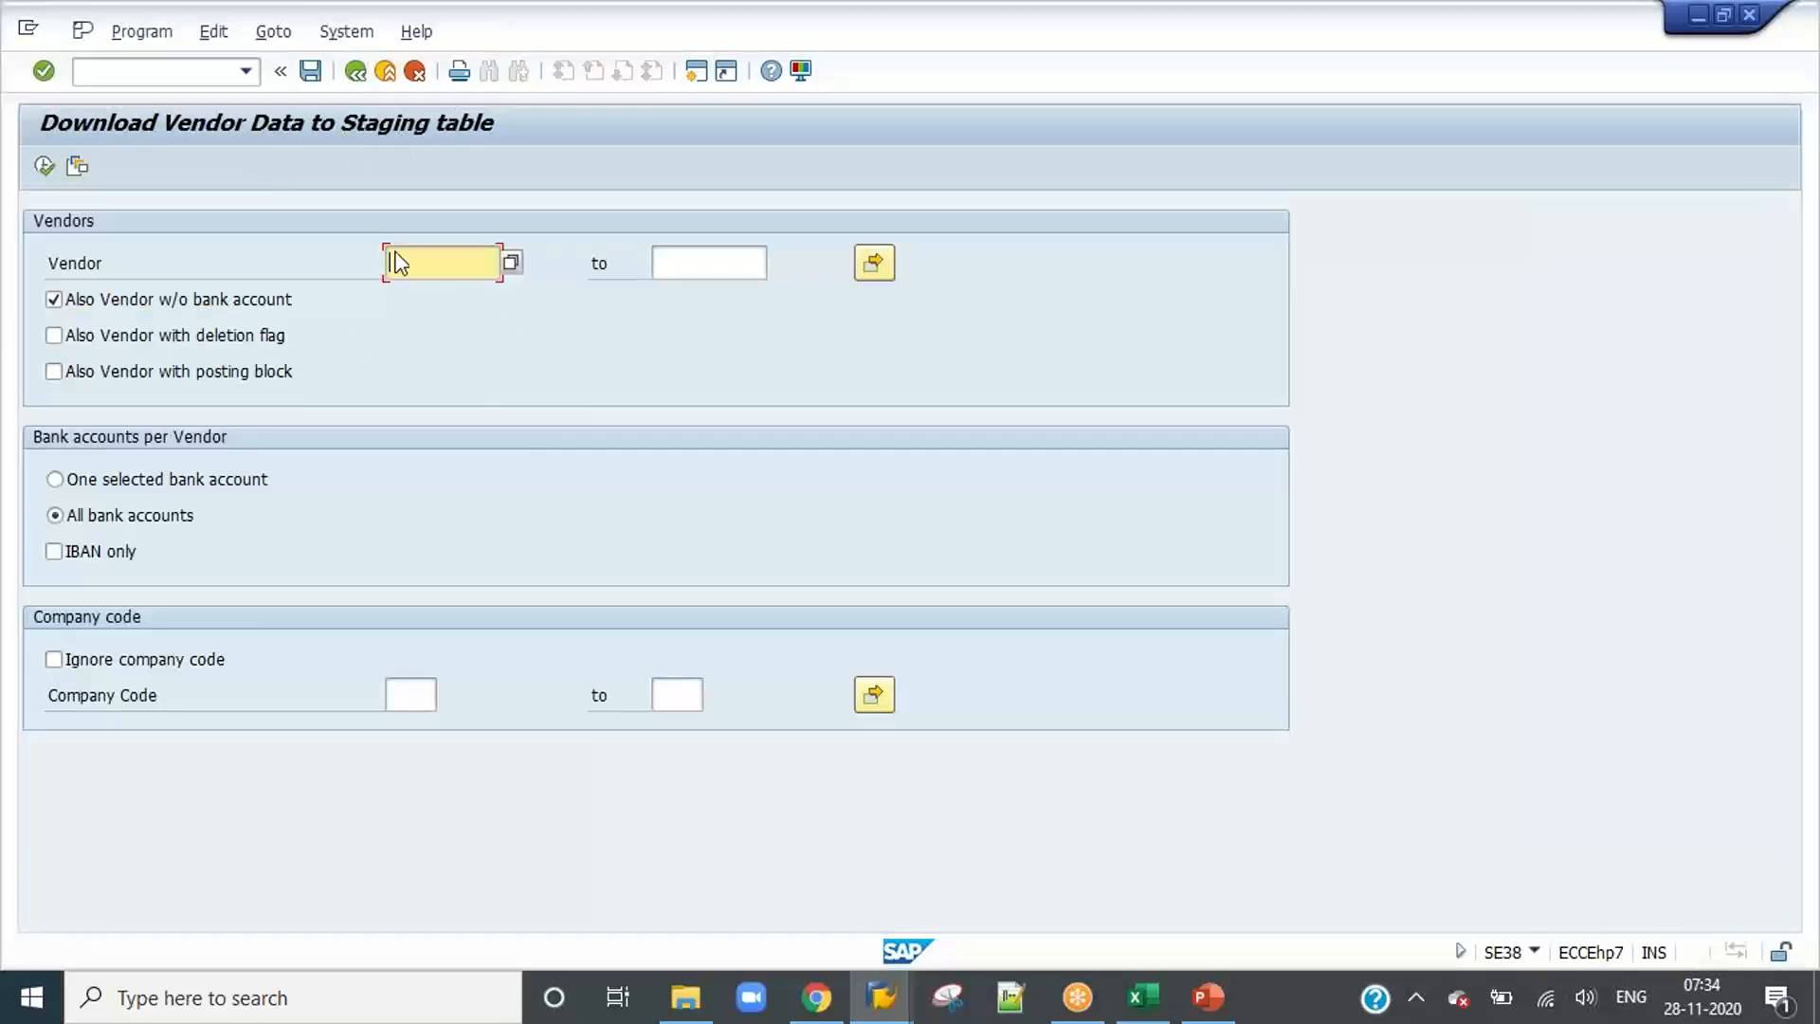
Step: Execute the vendor download in the background with output device LP01 and an immediate start
{"action": "left_click", "coordinate": [138, 34]}
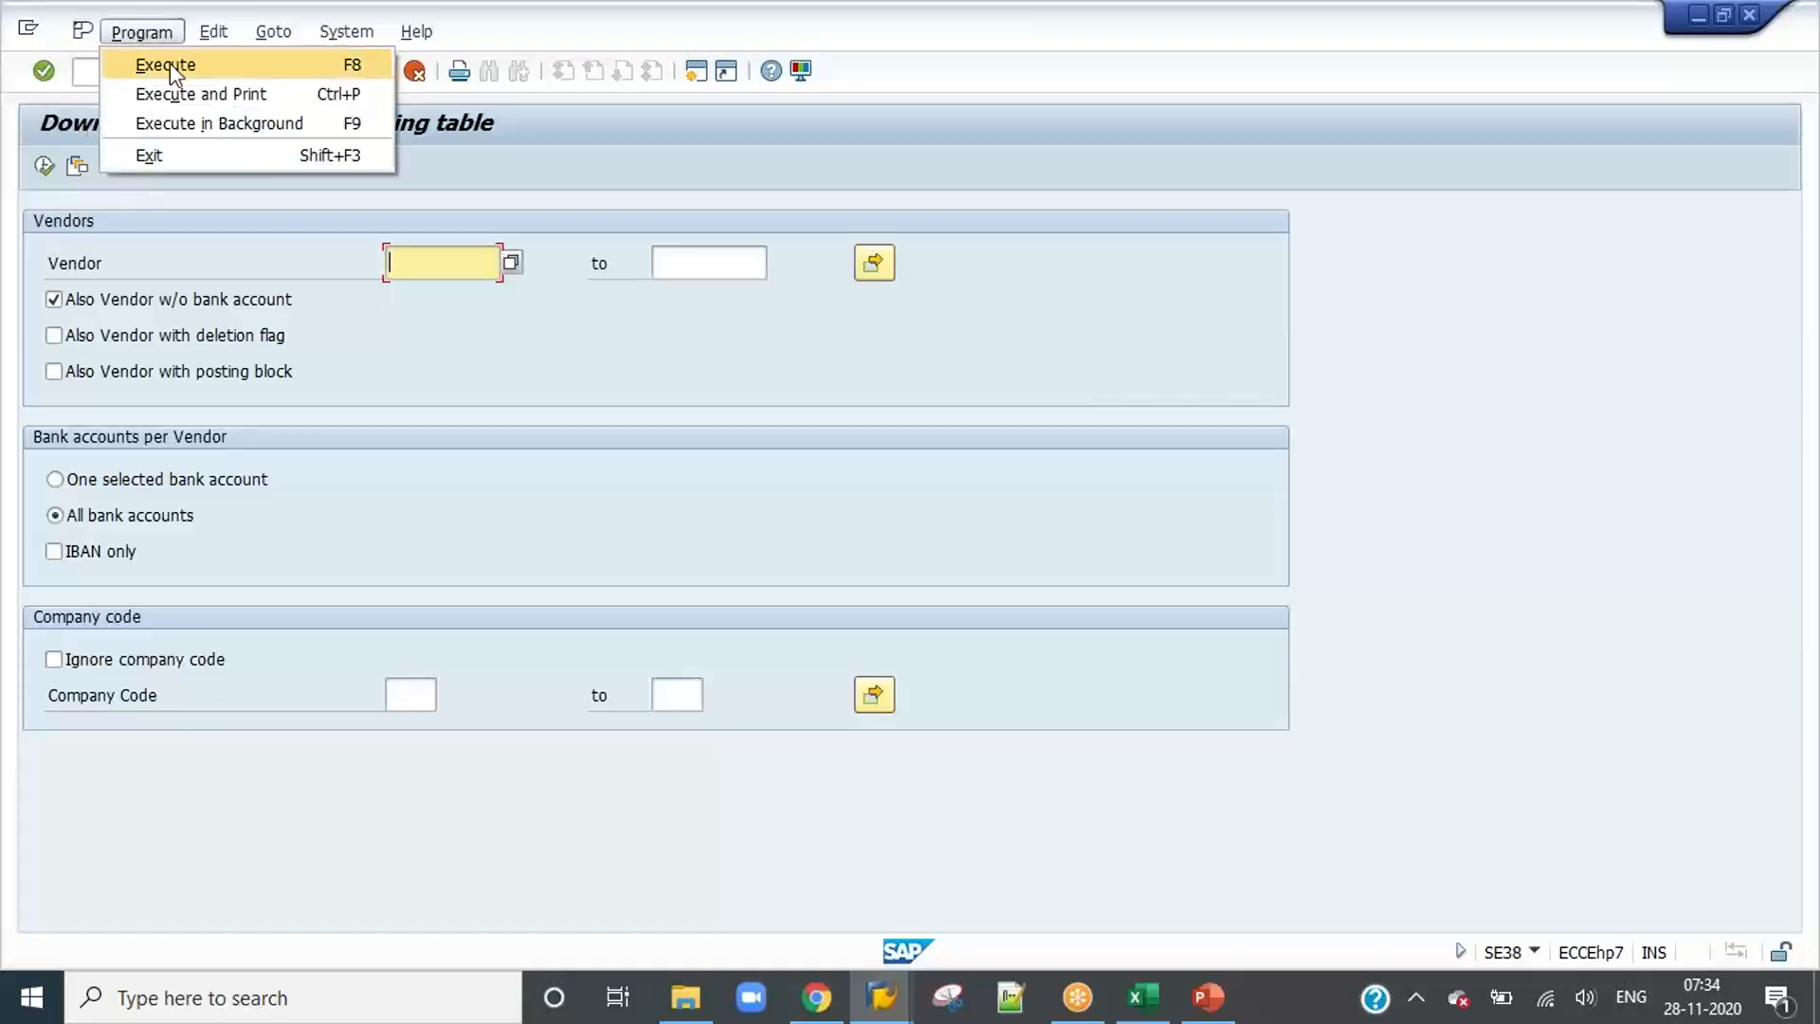
{"action": "left_click", "coordinate": [207, 125]}
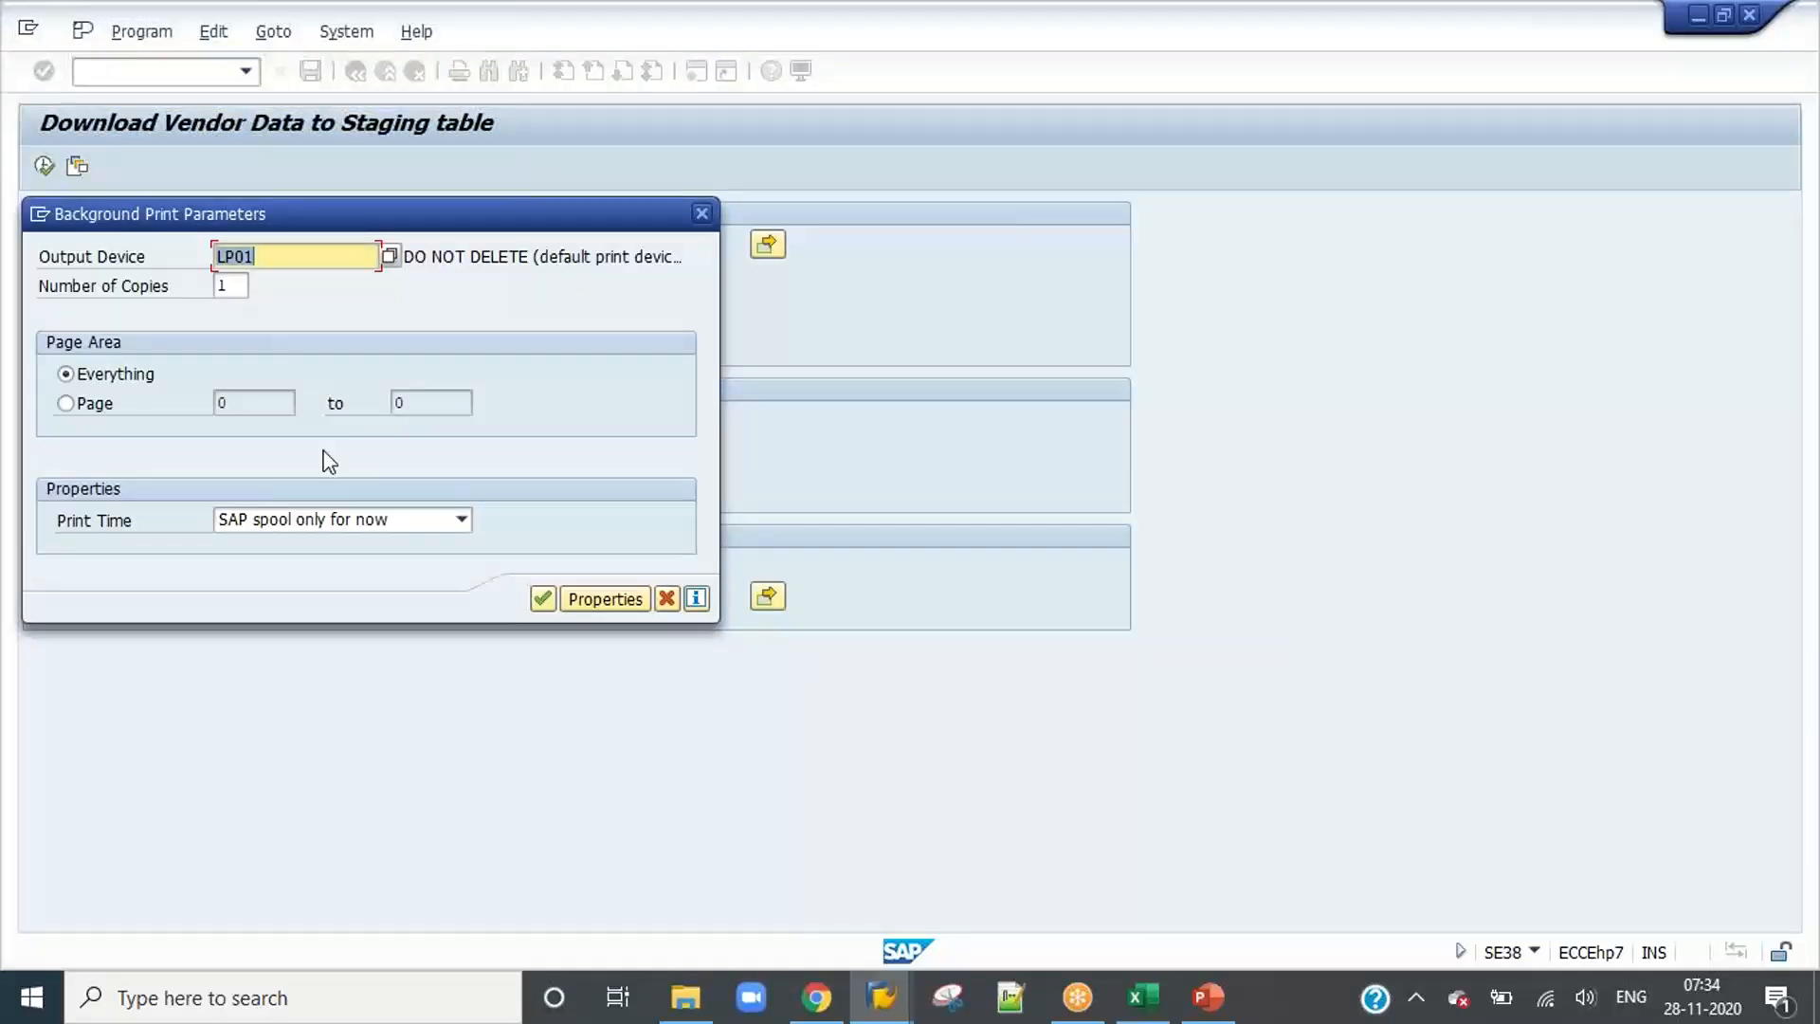
{"action": "left_click", "coordinate": [543, 599]}
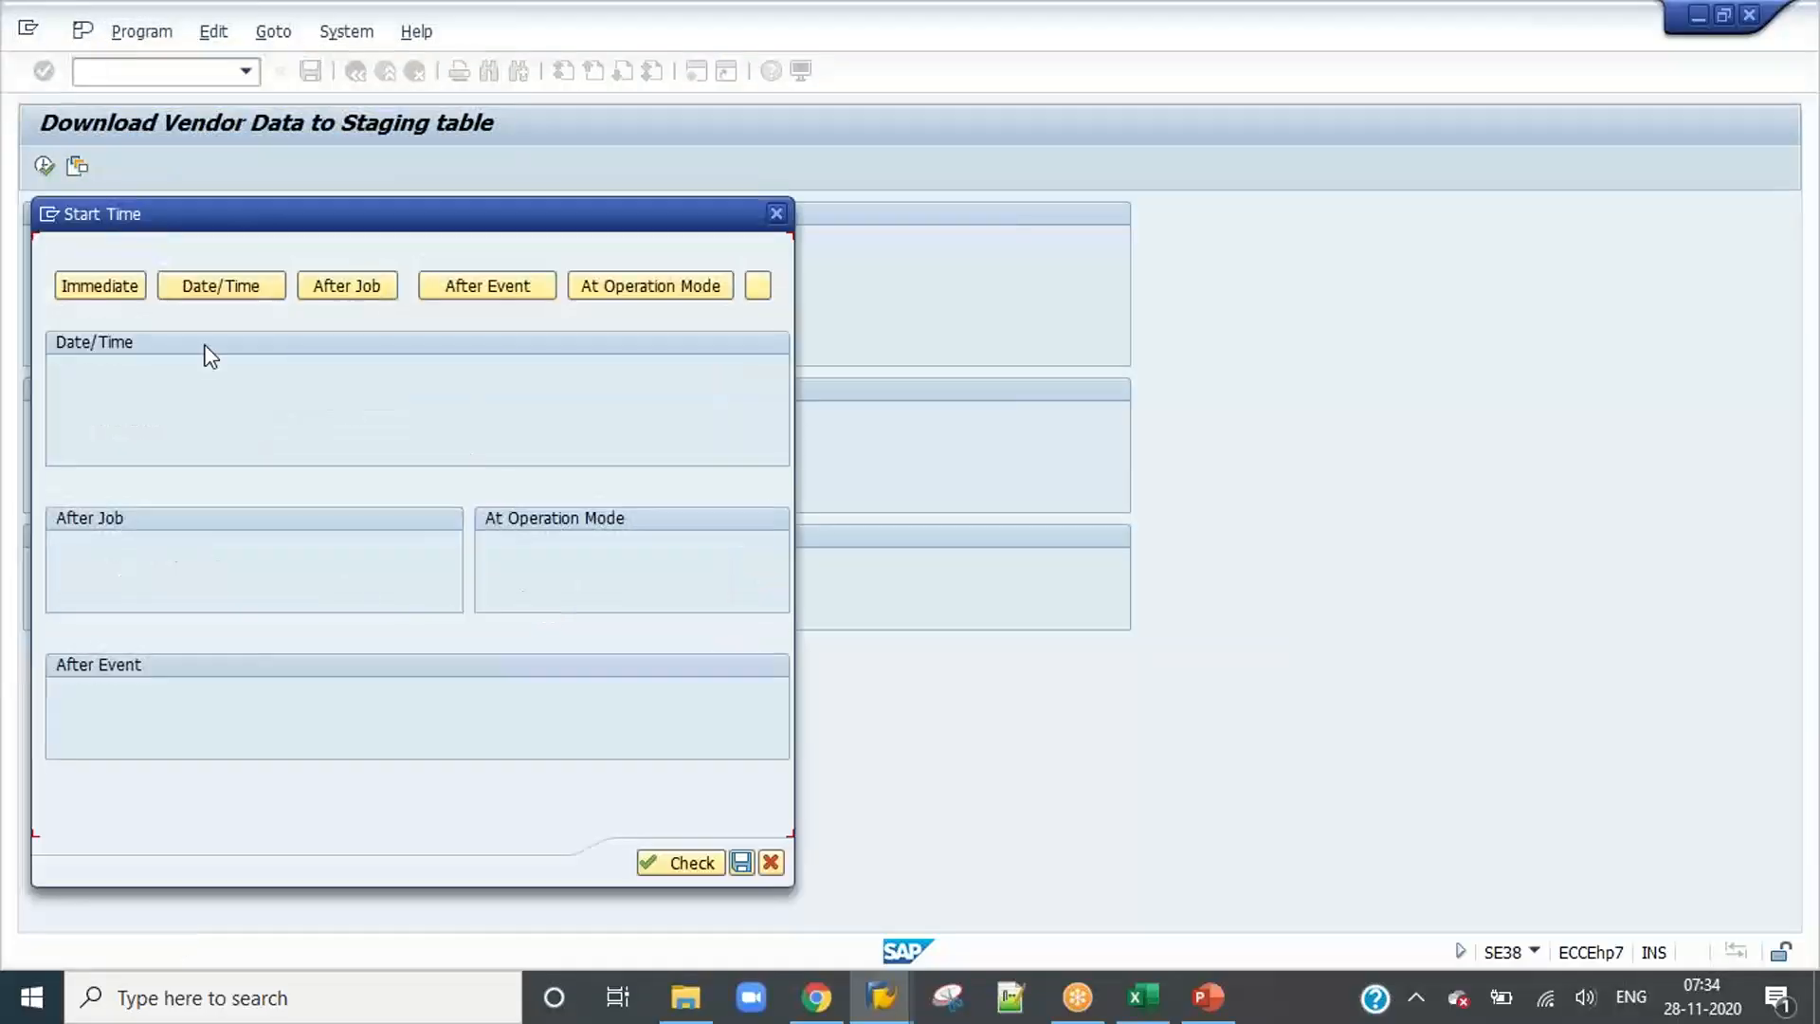
{"action": "left_click", "coordinate": [110, 296]}
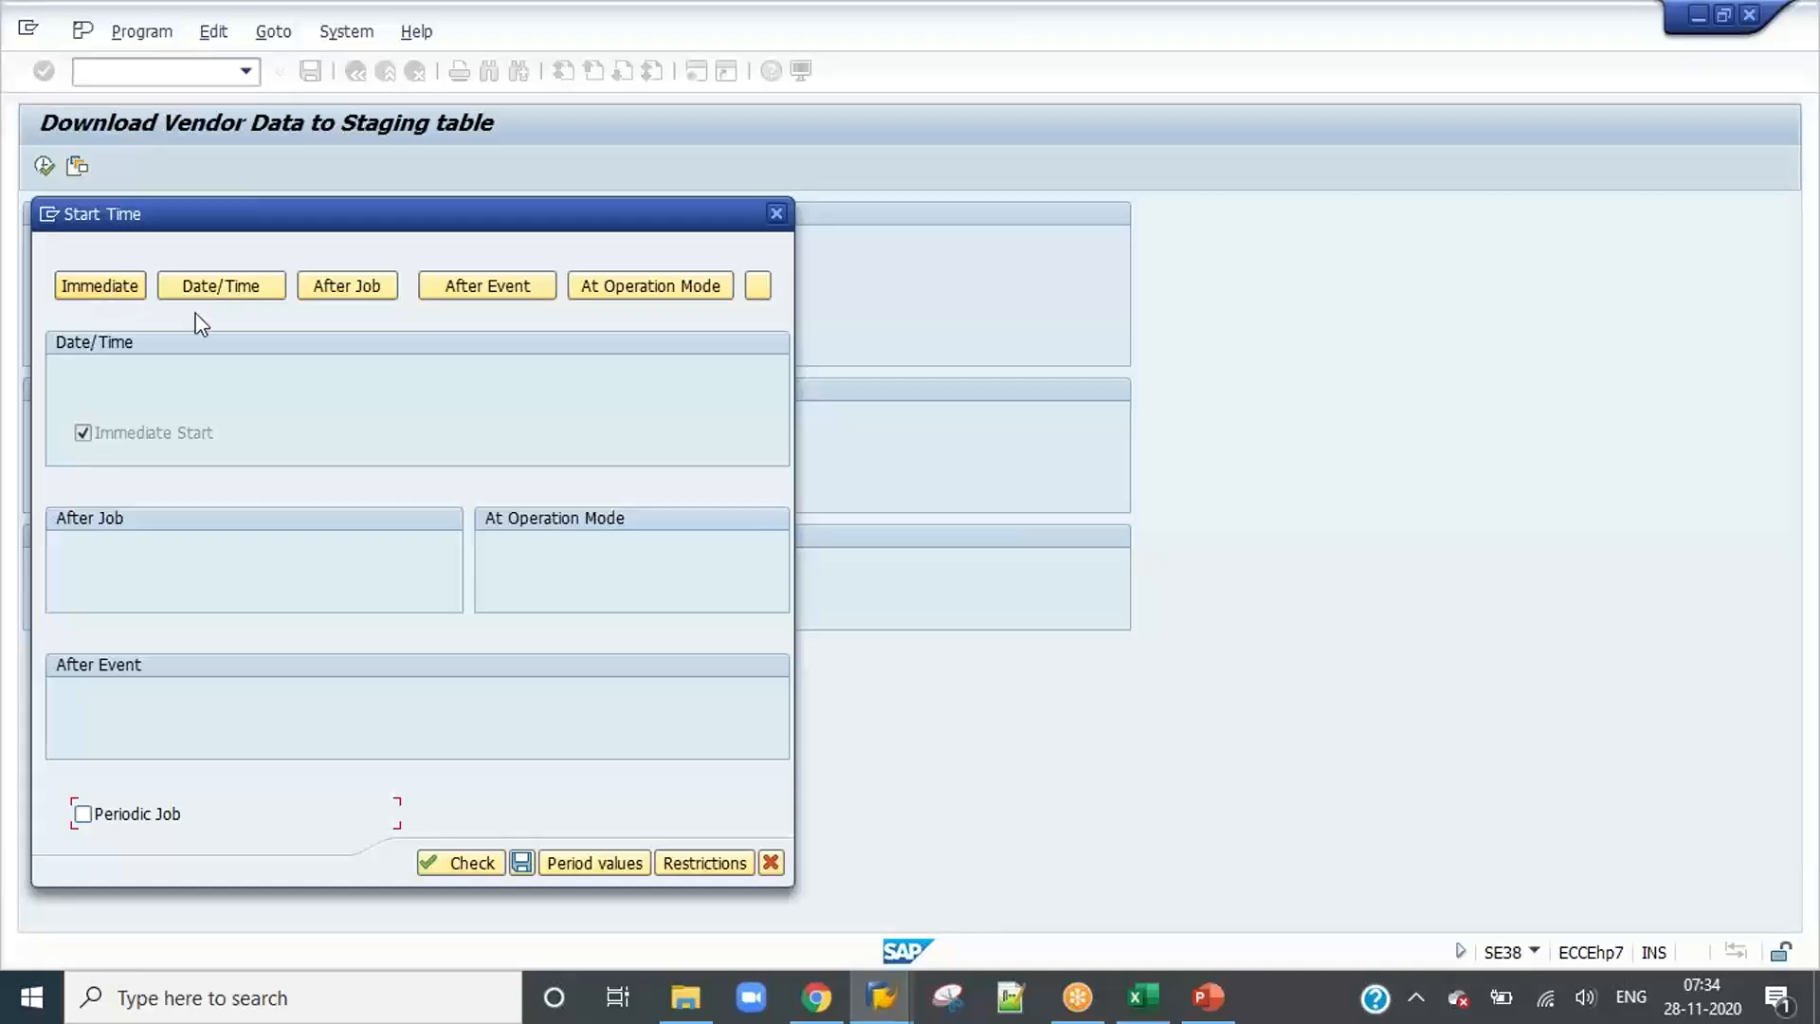
Step: Make the background job periodic and set its explicit period to 1 week
{"action": "left_click", "coordinate": [156, 817]}
{"action": "left_click", "coordinate": [616, 866]}
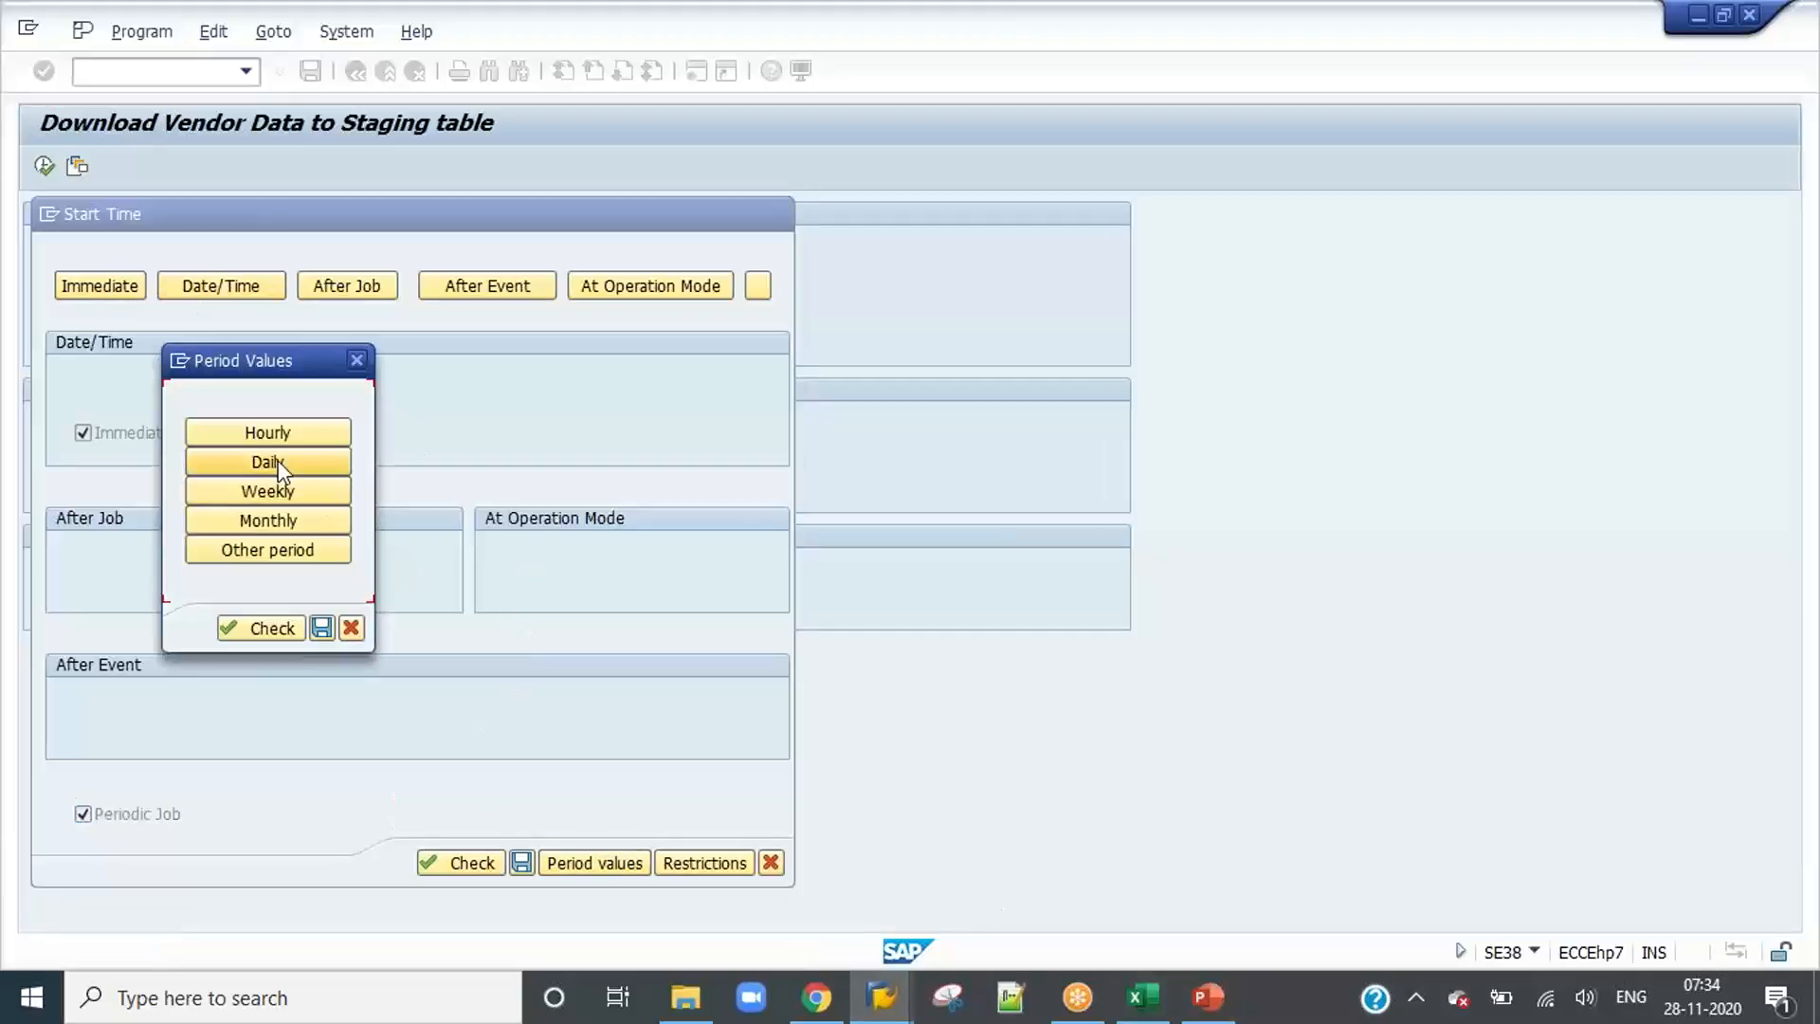
{"action": "left_click", "coordinate": [276, 551]}
{"action": "left_click", "coordinate": [235, 639]}
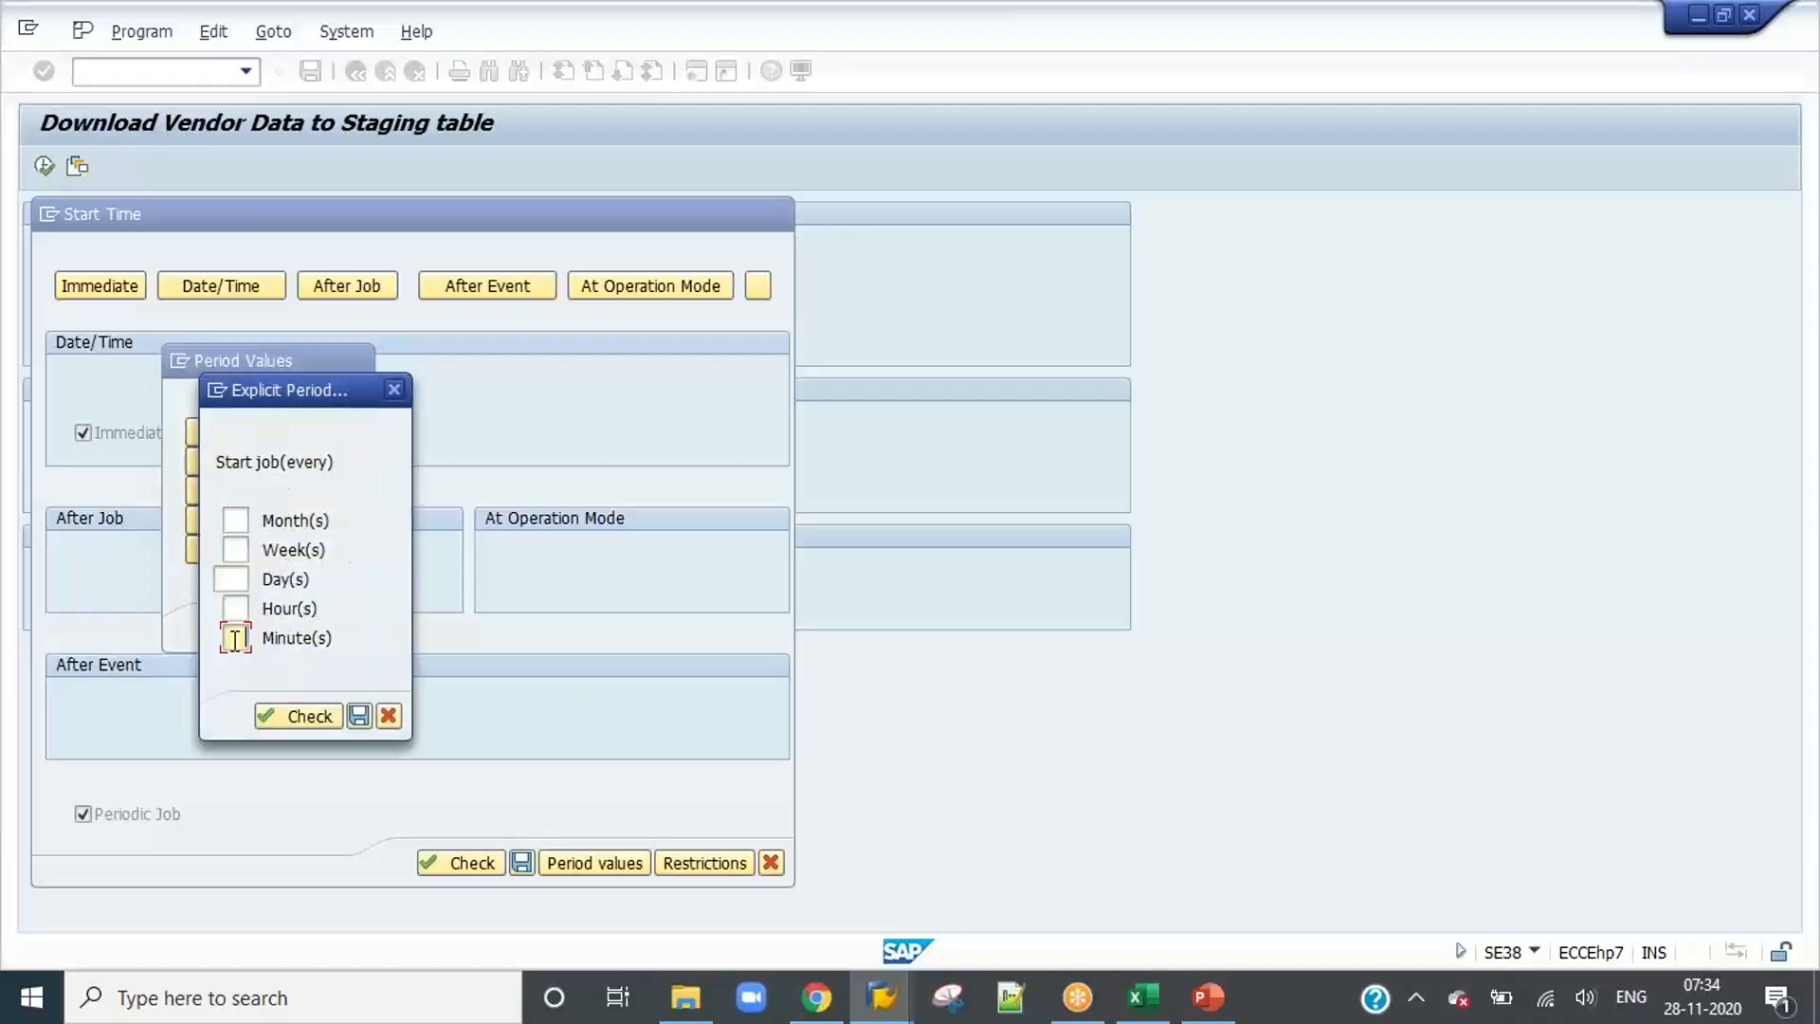
{"action": "left_click", "coordinate": [244, 548]}
{"action": "type", "text": "1"}
{"action": "left_click", "coordinate": [315, 584]}
{"action": "left_click", "coordinate": [355, 715]}
Step: Save the period values, schedule the periodic background job and switch to the Content workbook
{"action": "left_click", "coordinate": [276, 493]}
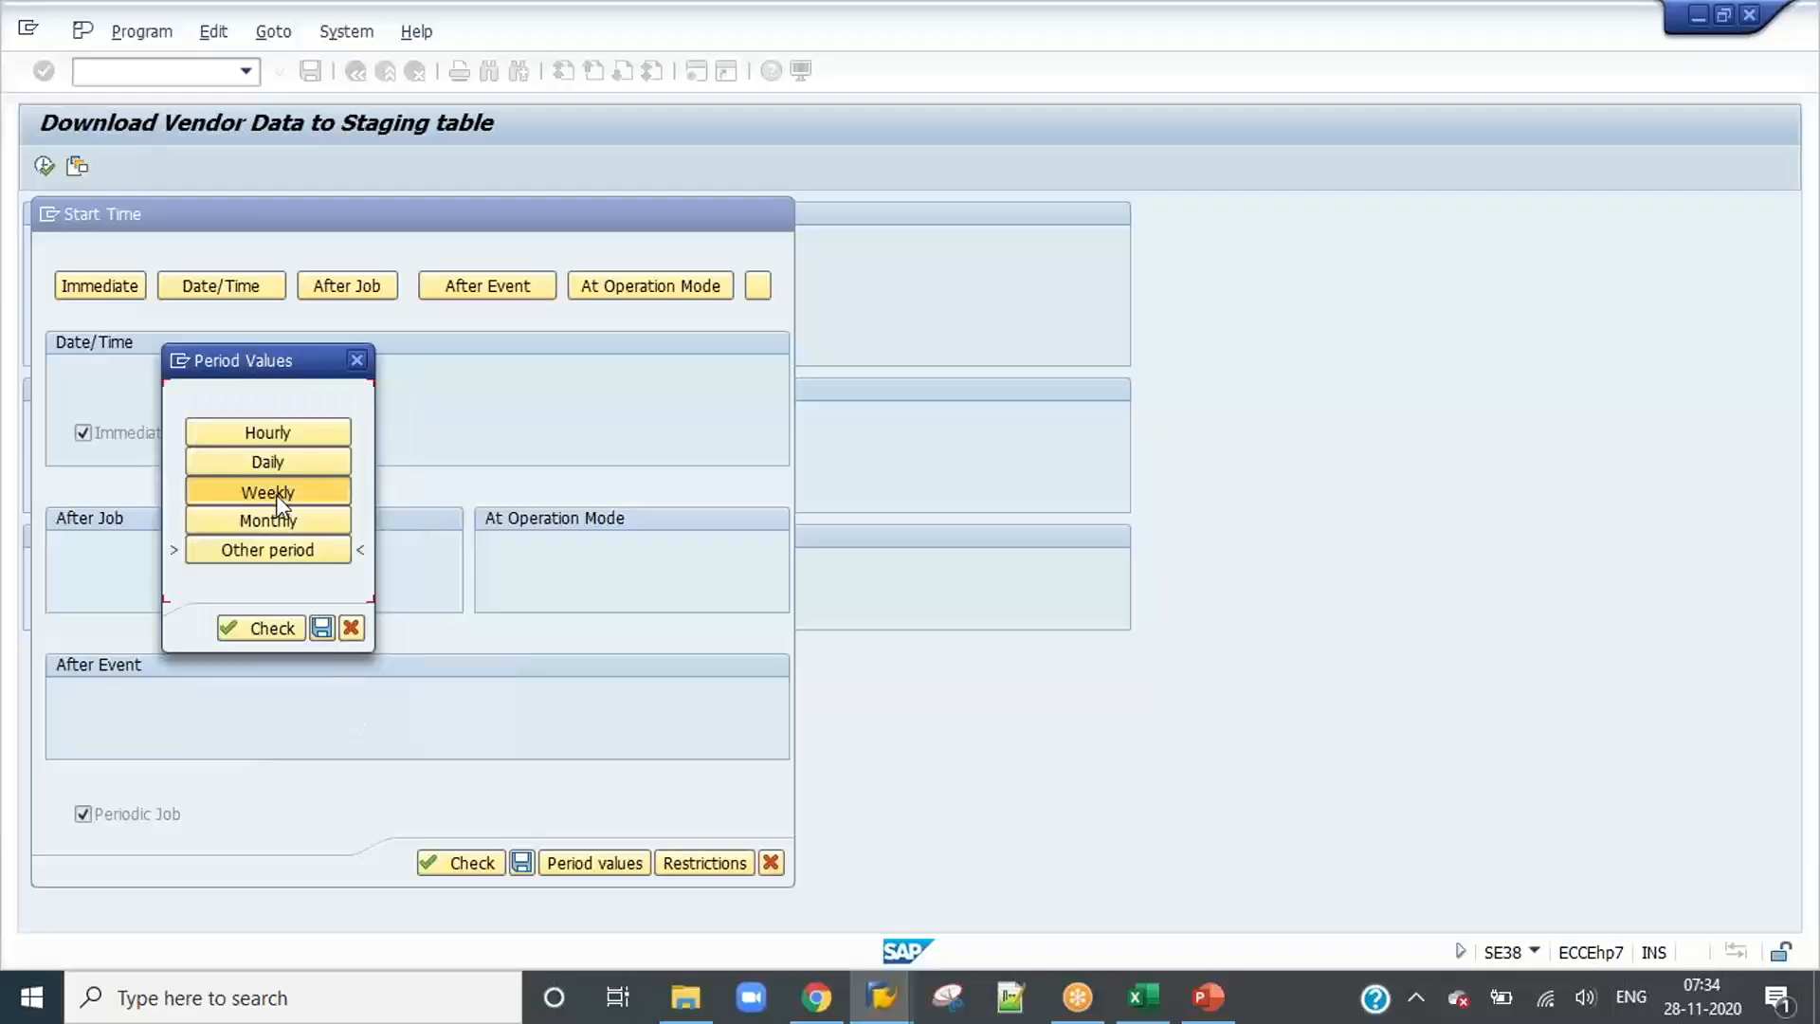
{"action": "left_click", "coordinate": [316, 628]}
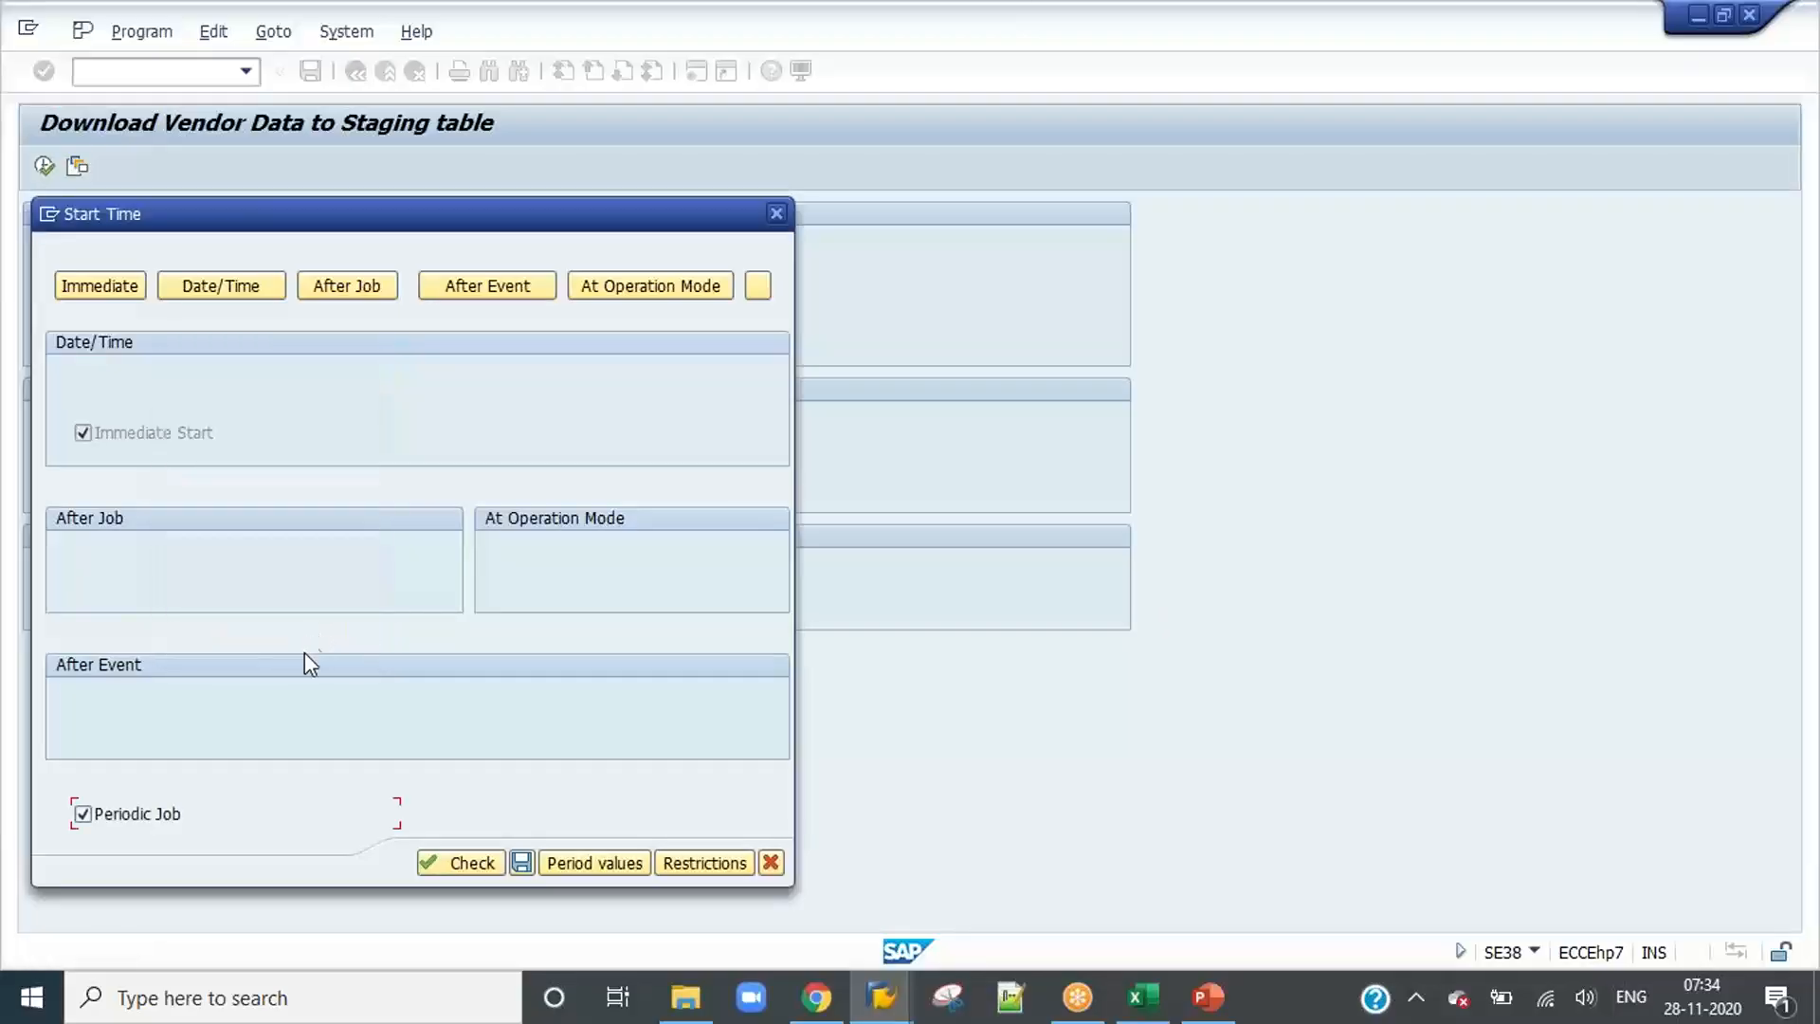
{"action": "left_click", "coordinate": [519, 864]}
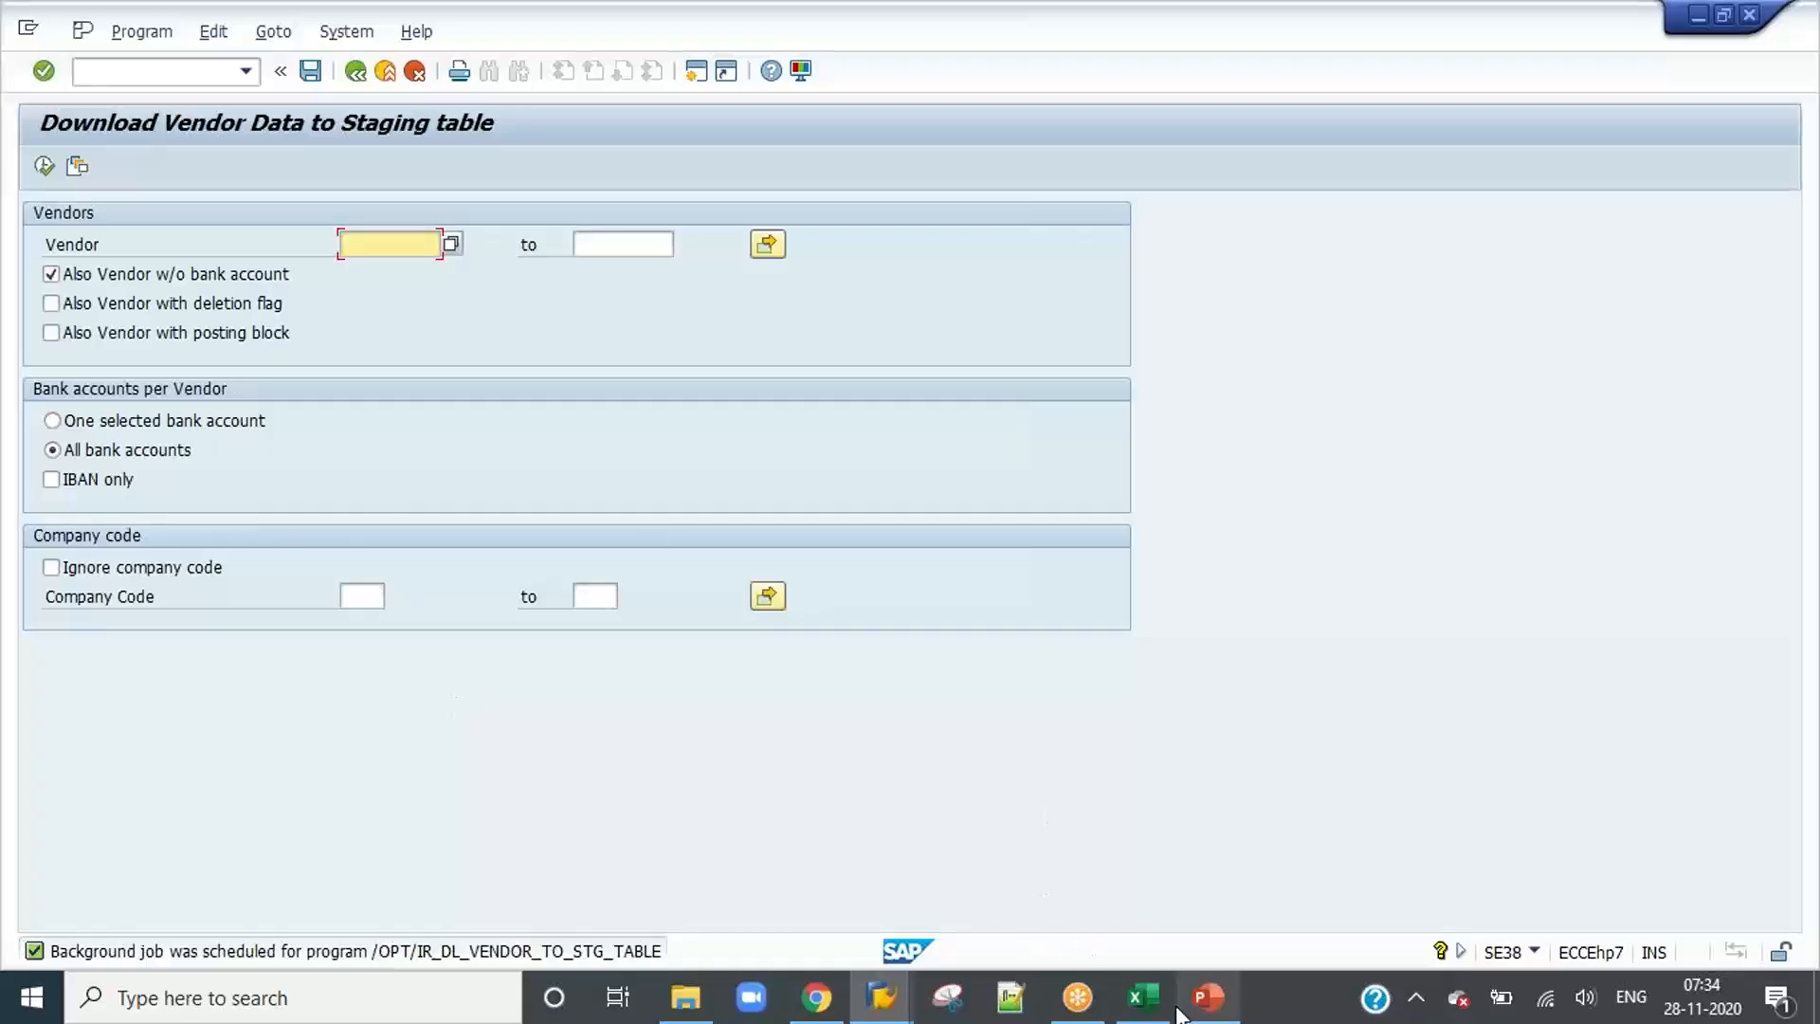
{"action": "left_click", "coordinate": [1142, 996]}
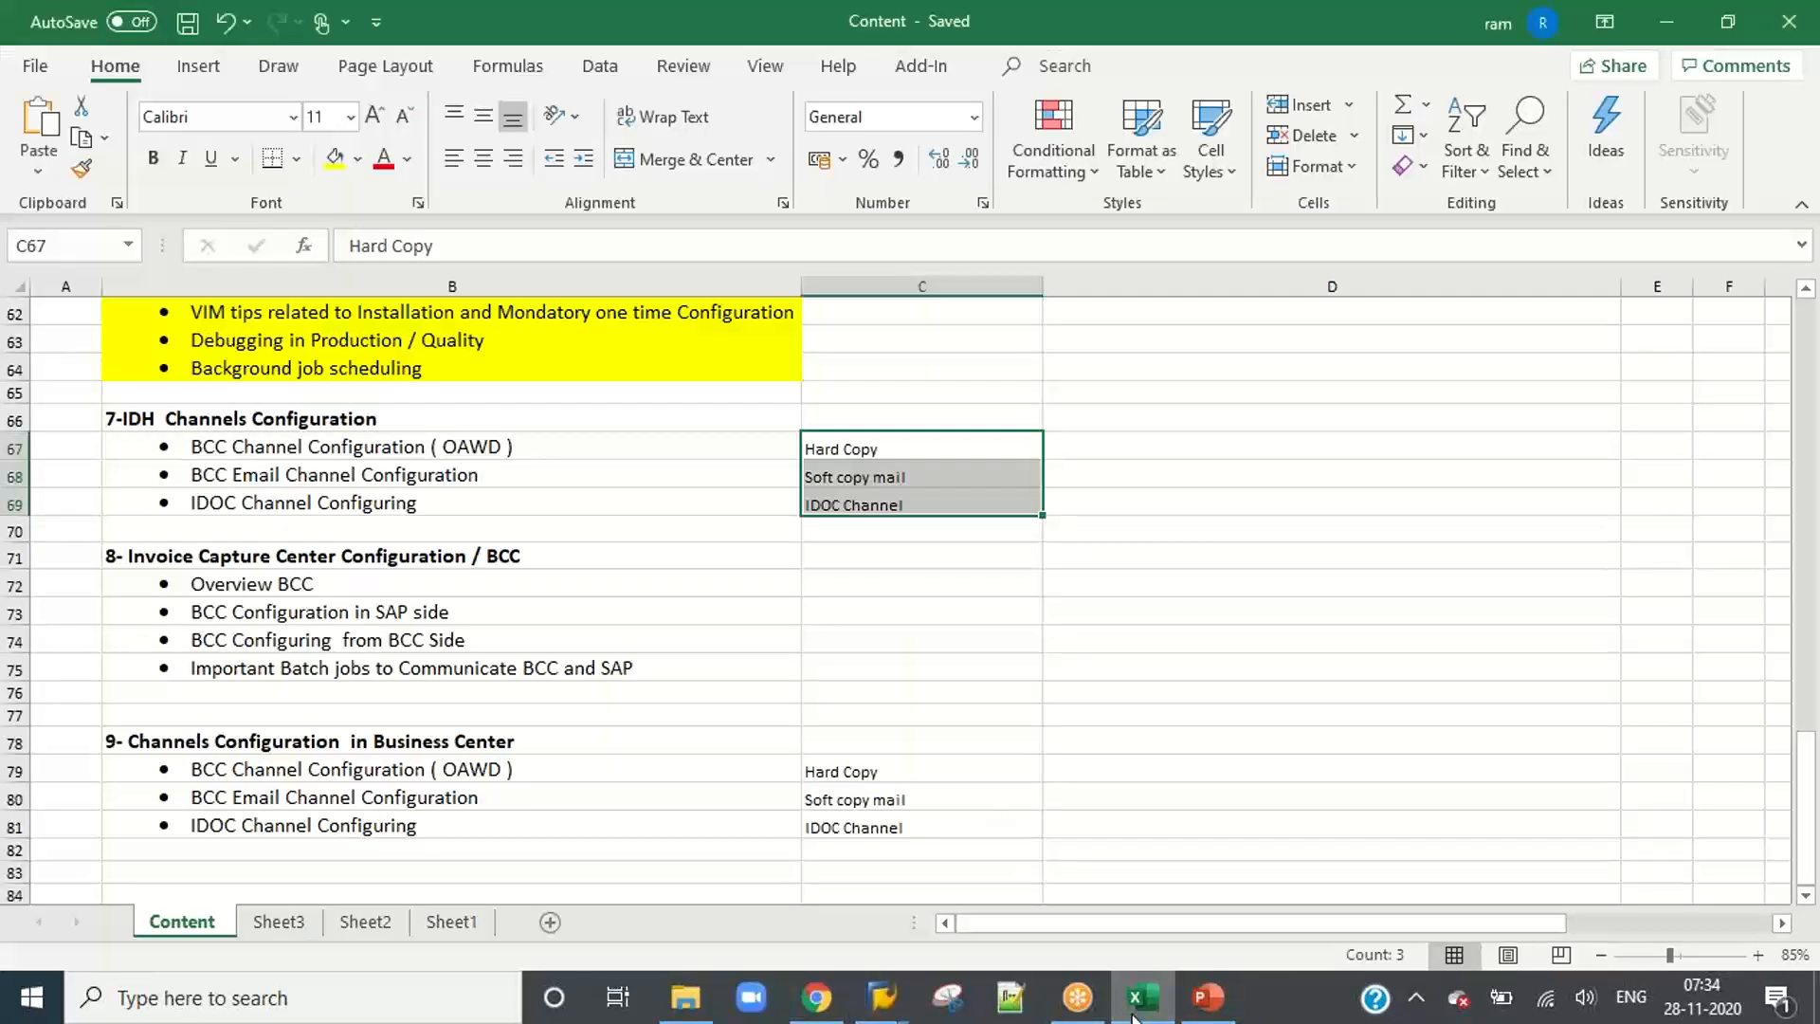
Step: Copy the program name /OPT/IR_DL_PO_TO_STG_TABLES from the batch jobs slide in PowerPoint and switch to SAP
{"action": "left_click", "coordinate": [1143, 1003]}
{"action": "left_click", "coordinate": [1212, 1007]}
{"action": "left_click", "coordinate": [492, 377]}
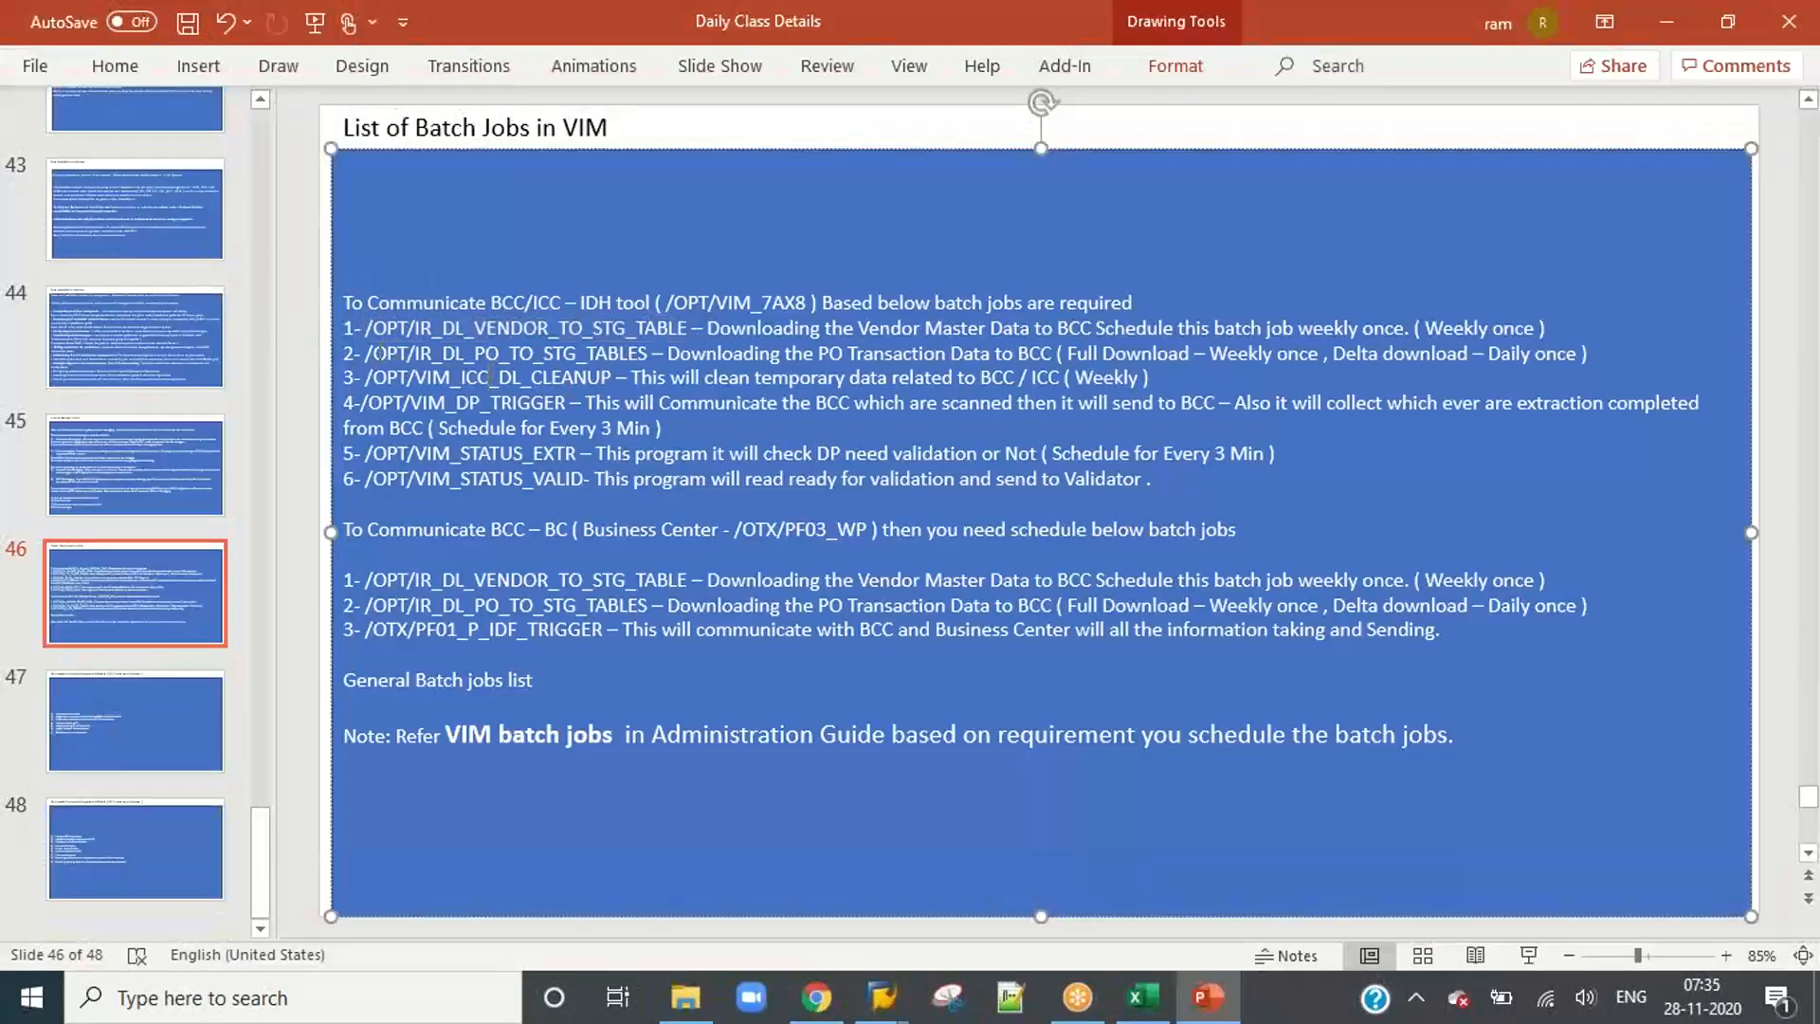
{"action": "left_click_drag", "start_coordinate": [368, 355], "coordinate": [622, 358]}
{"action": "key", "text": "ctrl+c"}
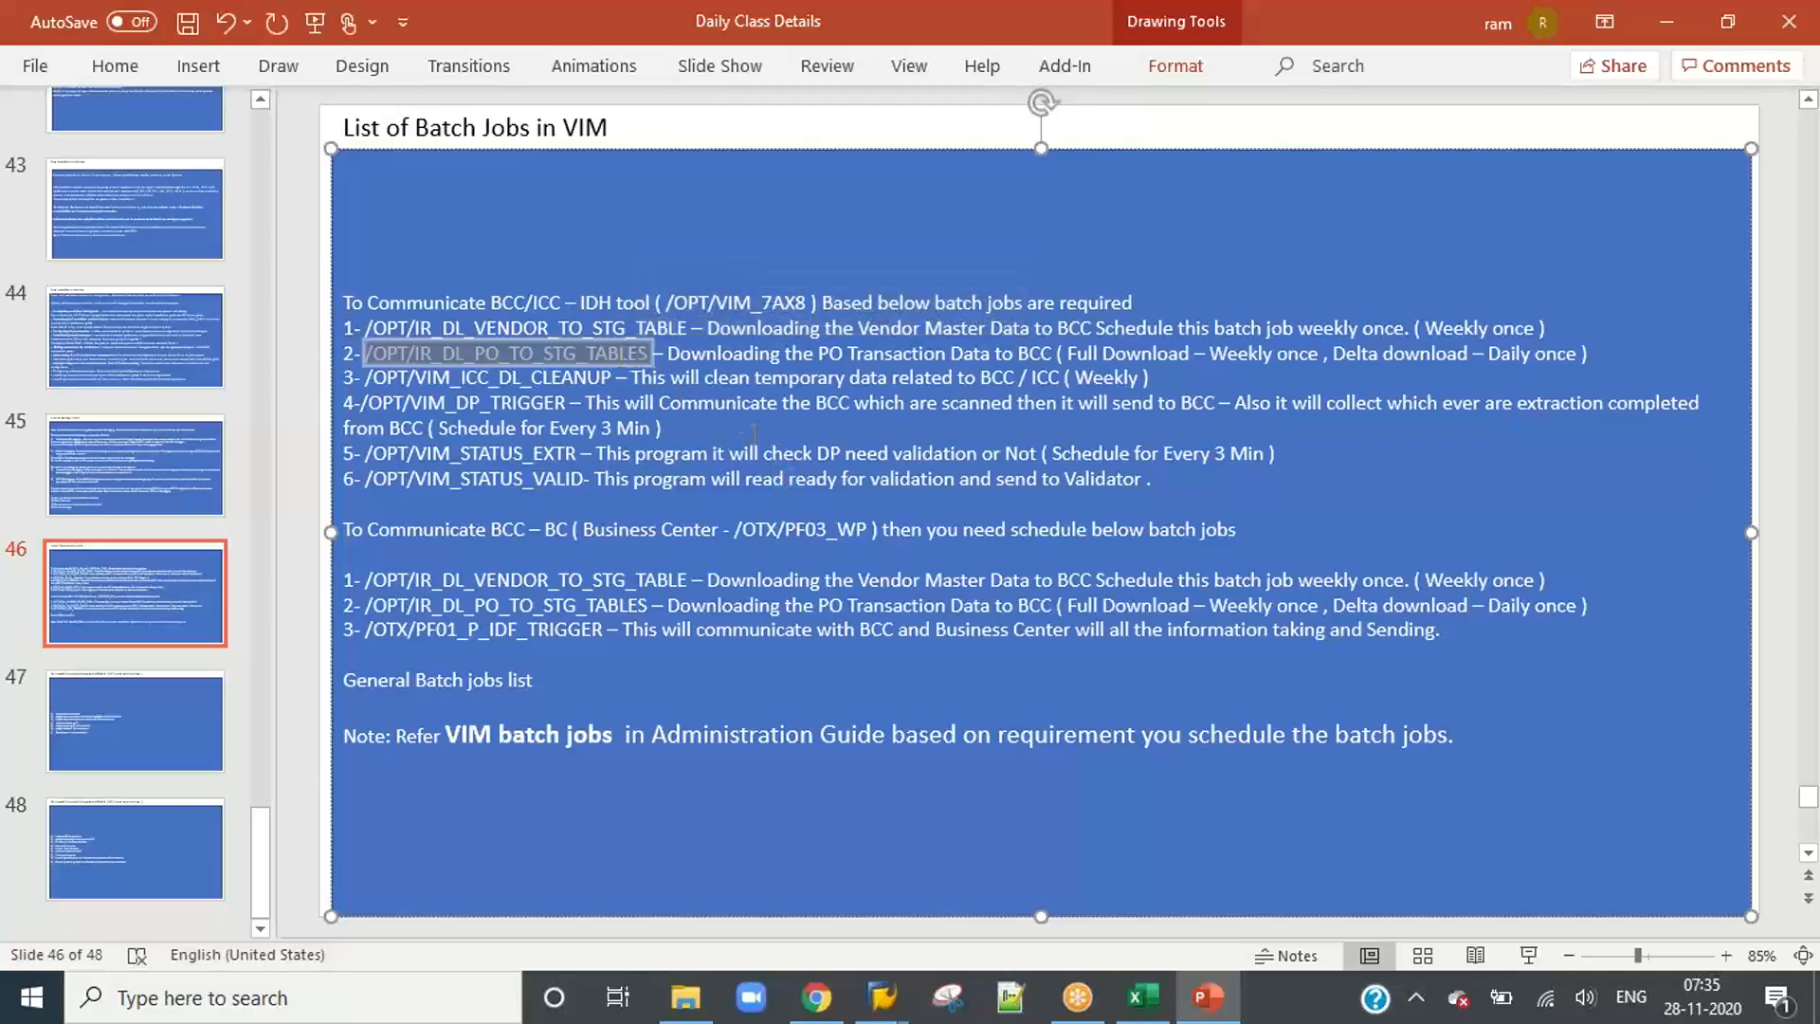
{"action": "key", "text": "alt+Tab"}
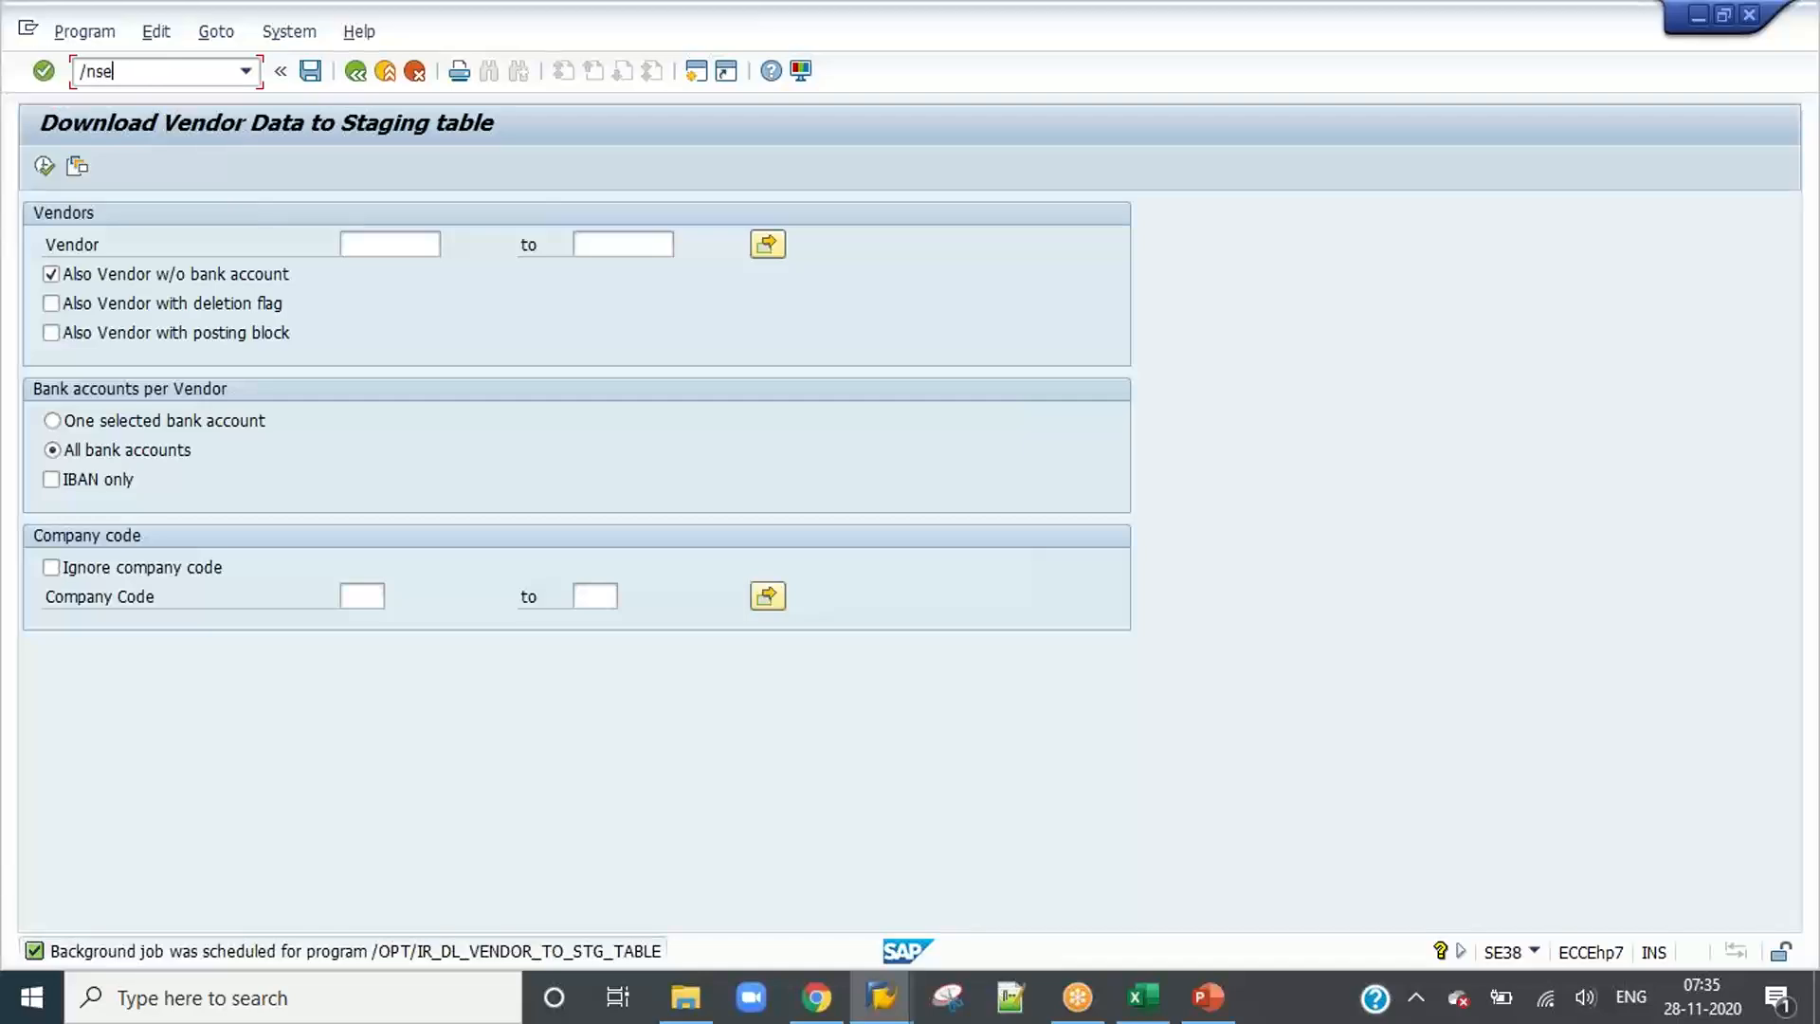
Step: Open the ABAP Editor, run /OPT/IR_DL_PO_TO_STG_TABLES with its default selection and return to the selection screen
{"action": "key", "text": "Return"}
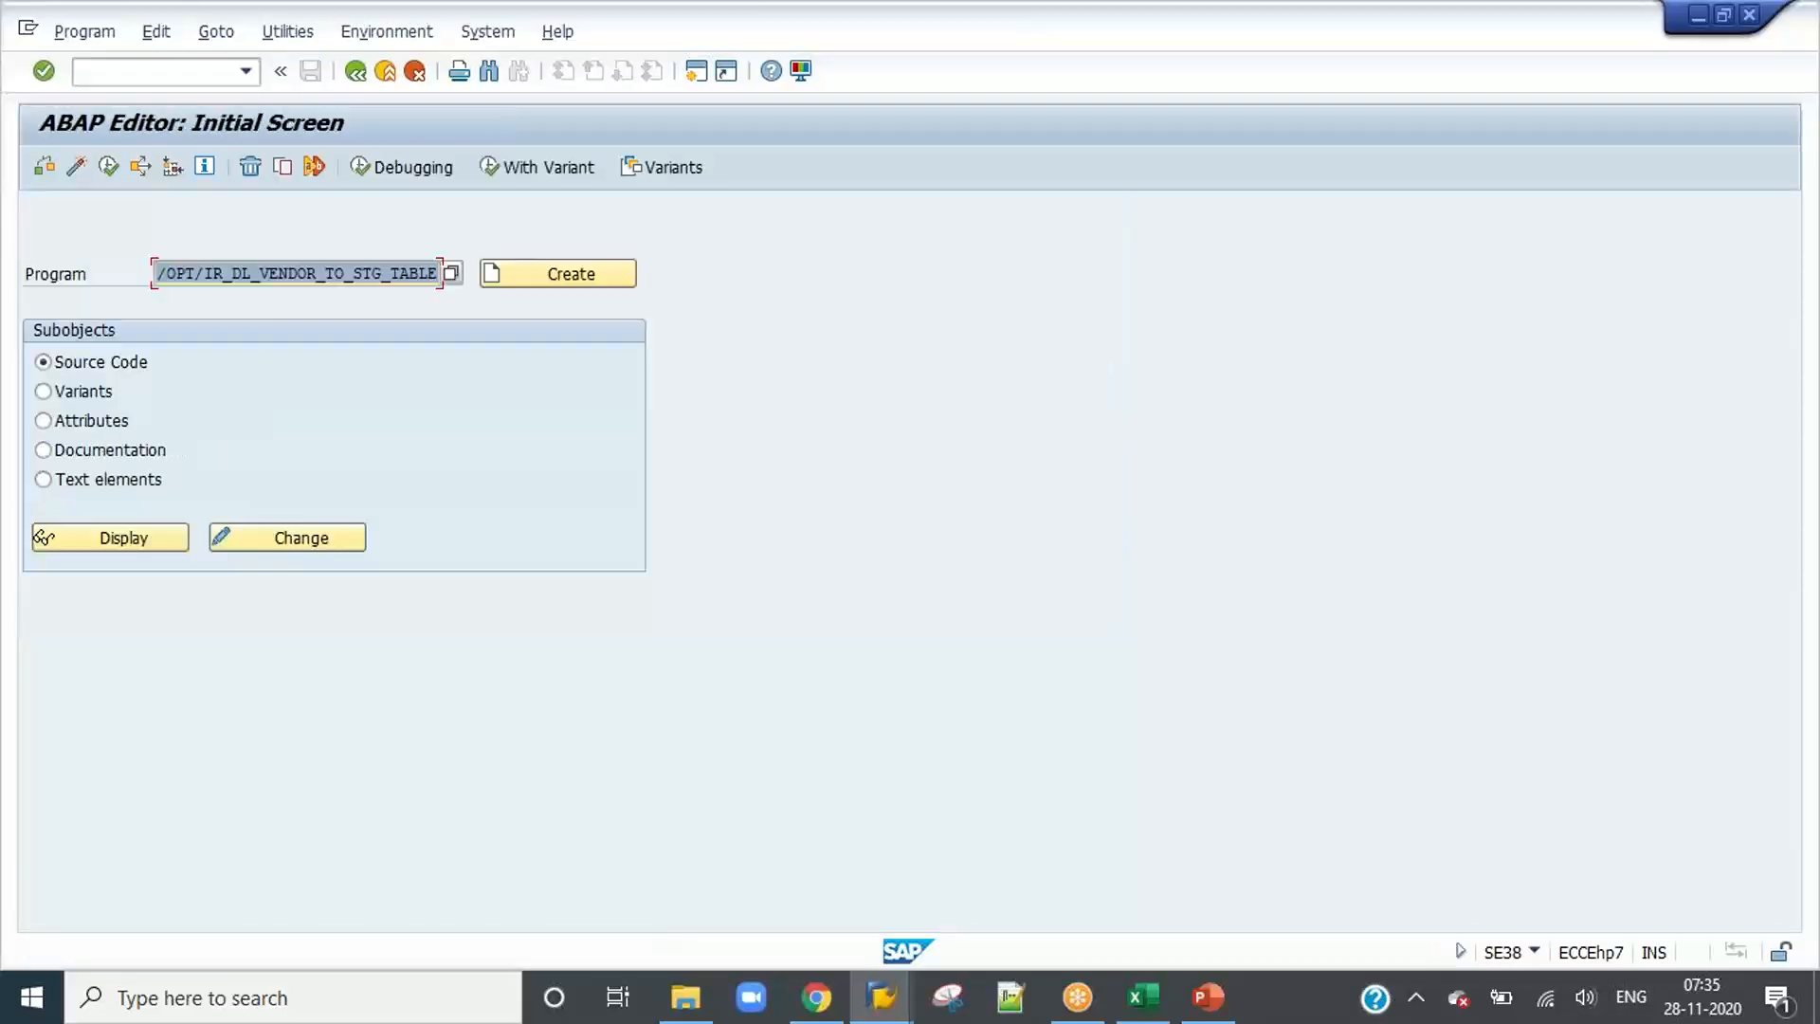
{"action": "key", "text": "ctrl+v"}
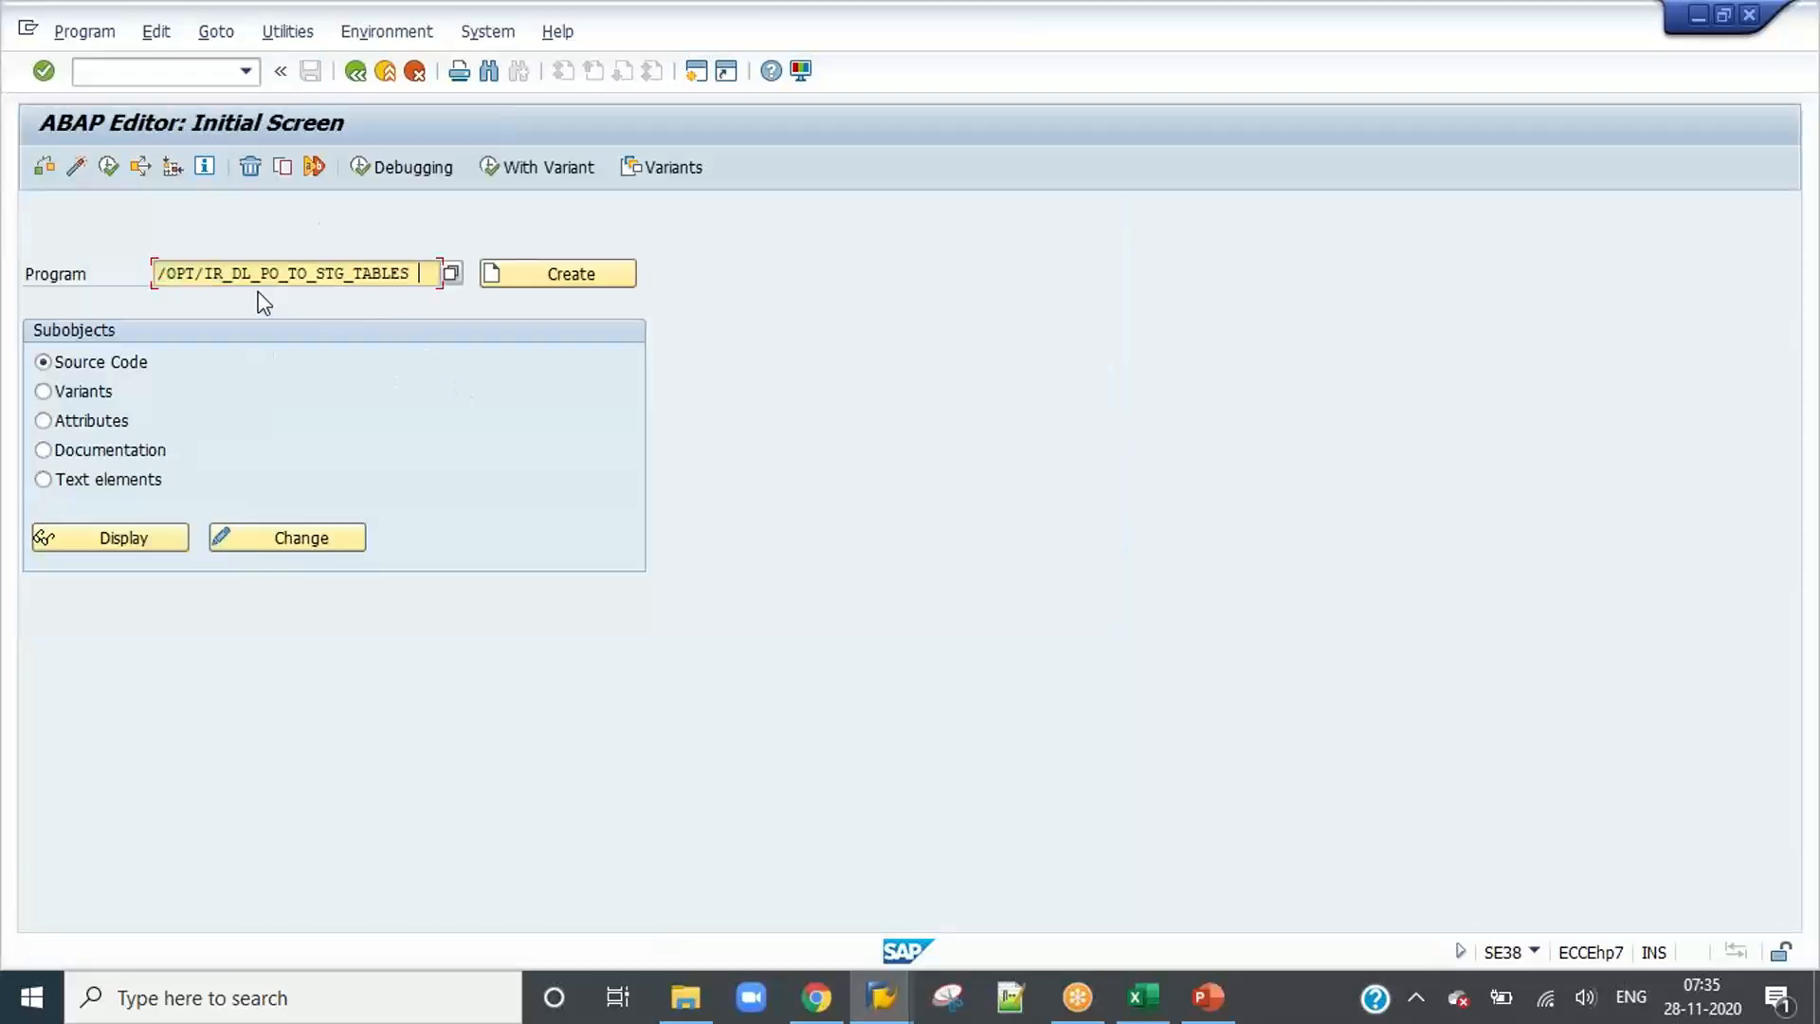
{"action": "left_click", "coordinate": [109, 165]}
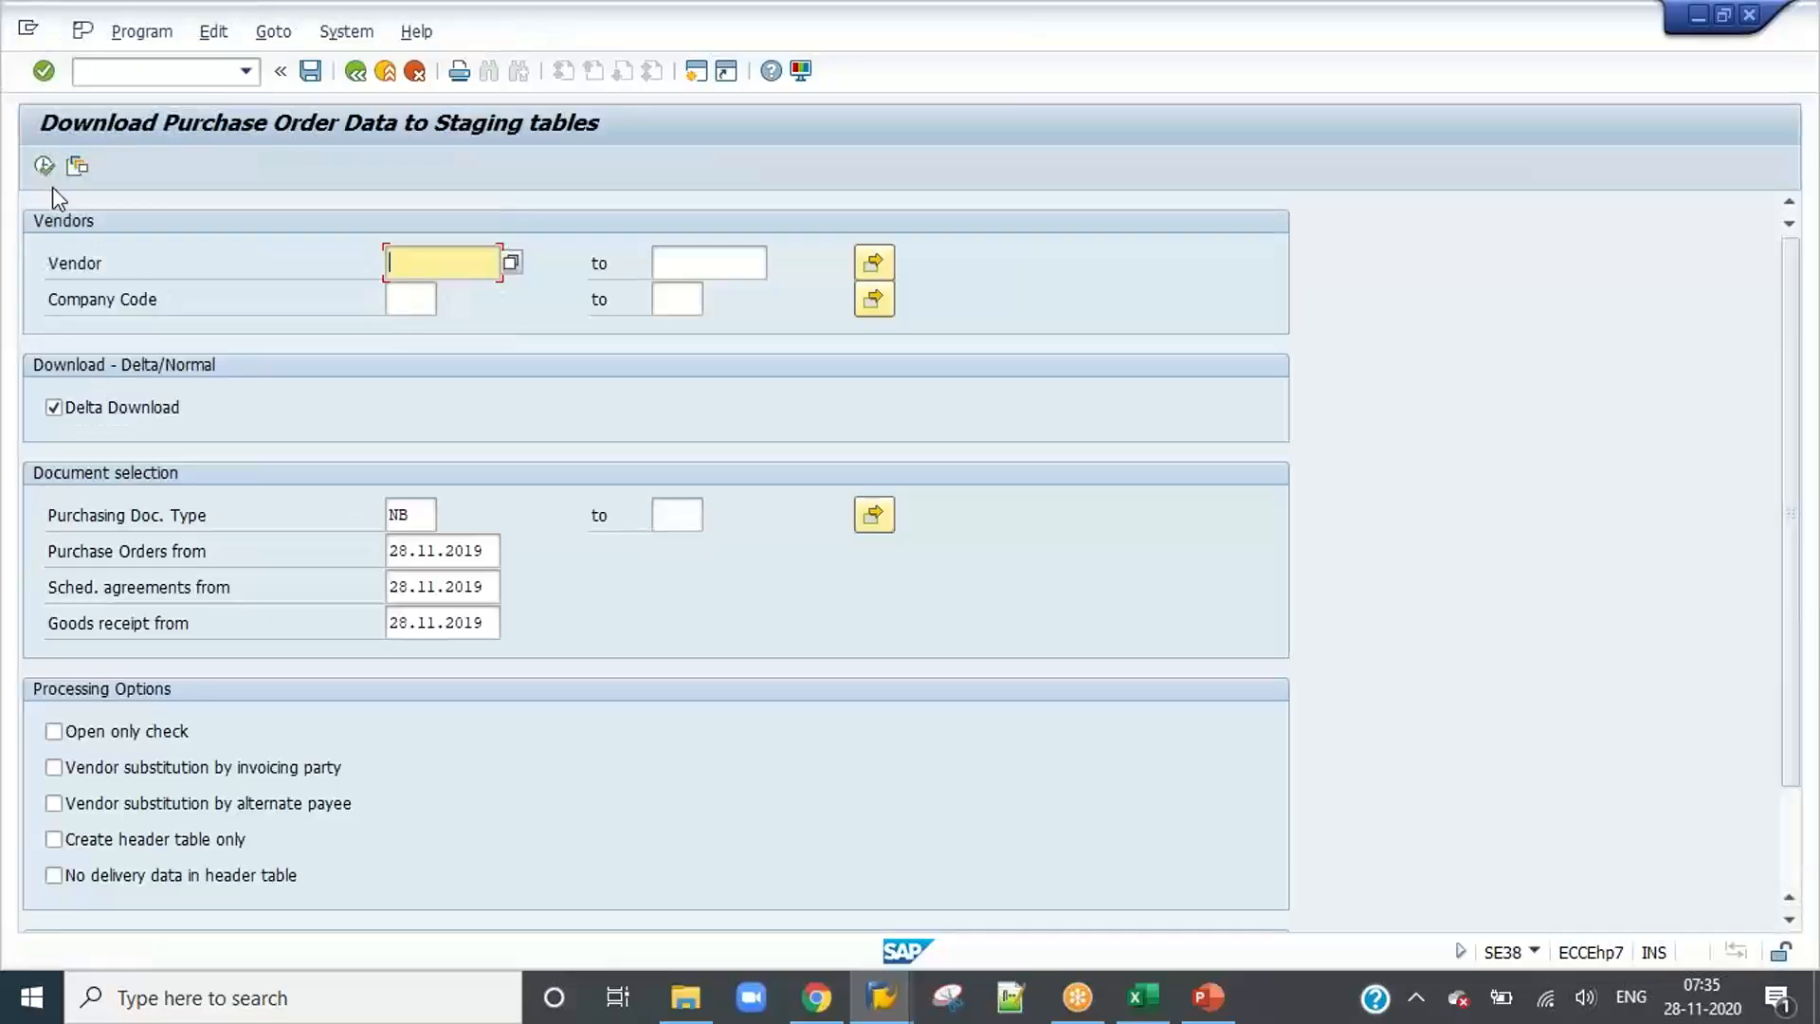
{"action": "left_click", "coordinate": [44, 168]}
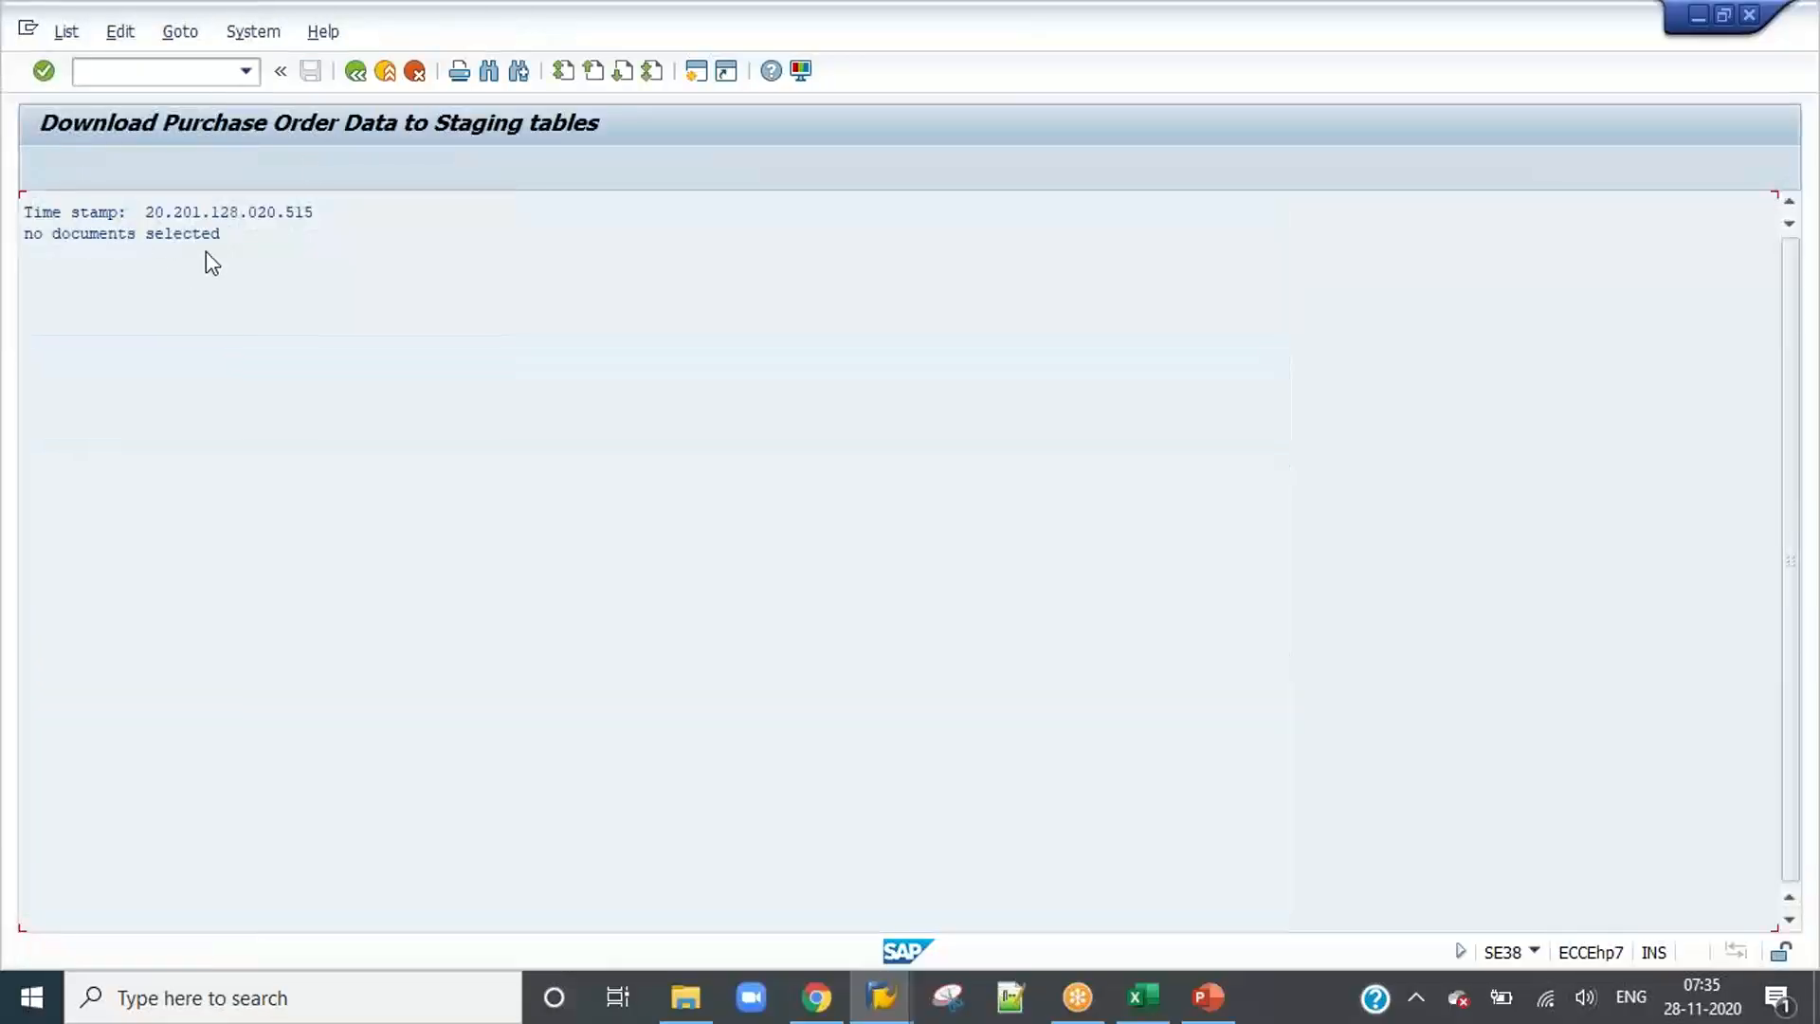
{"action": "left_click", "coordinate": [353, 78]}
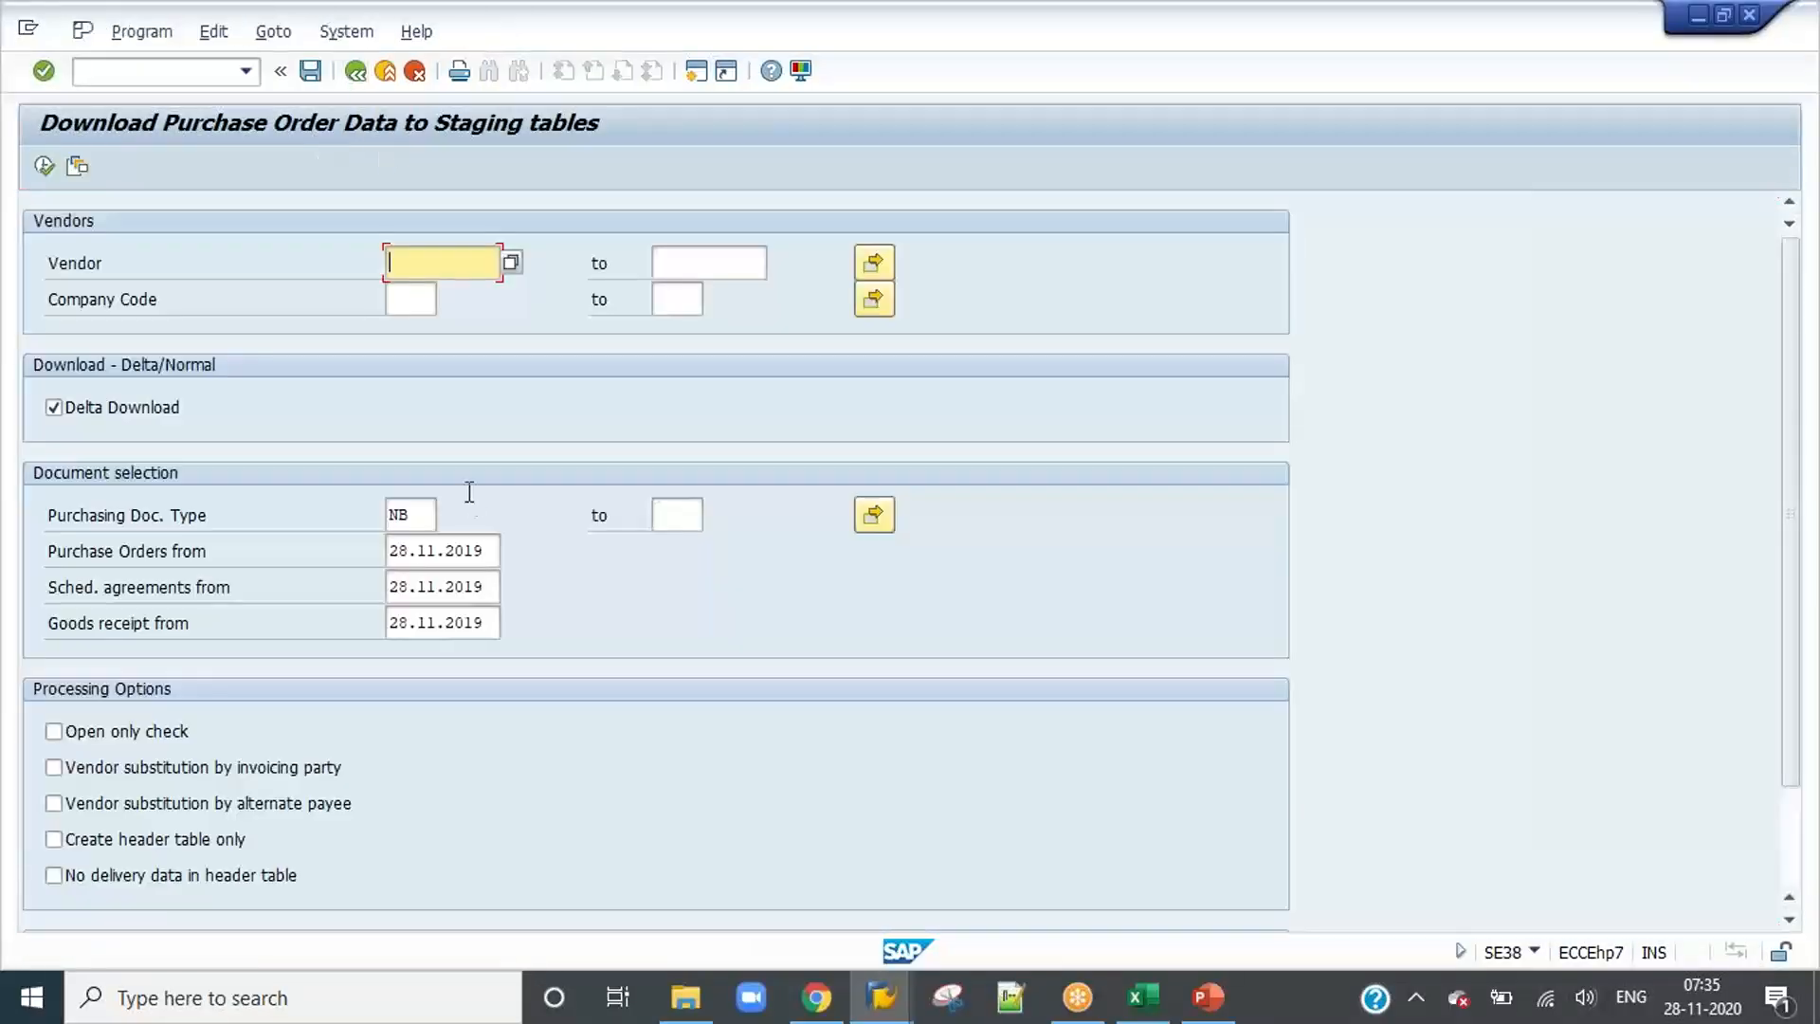
Step: Set the purchasing document type to *, run the purchase order download and return to its selection screen
{"action": "left_click", "coordinate": [418, 523]}
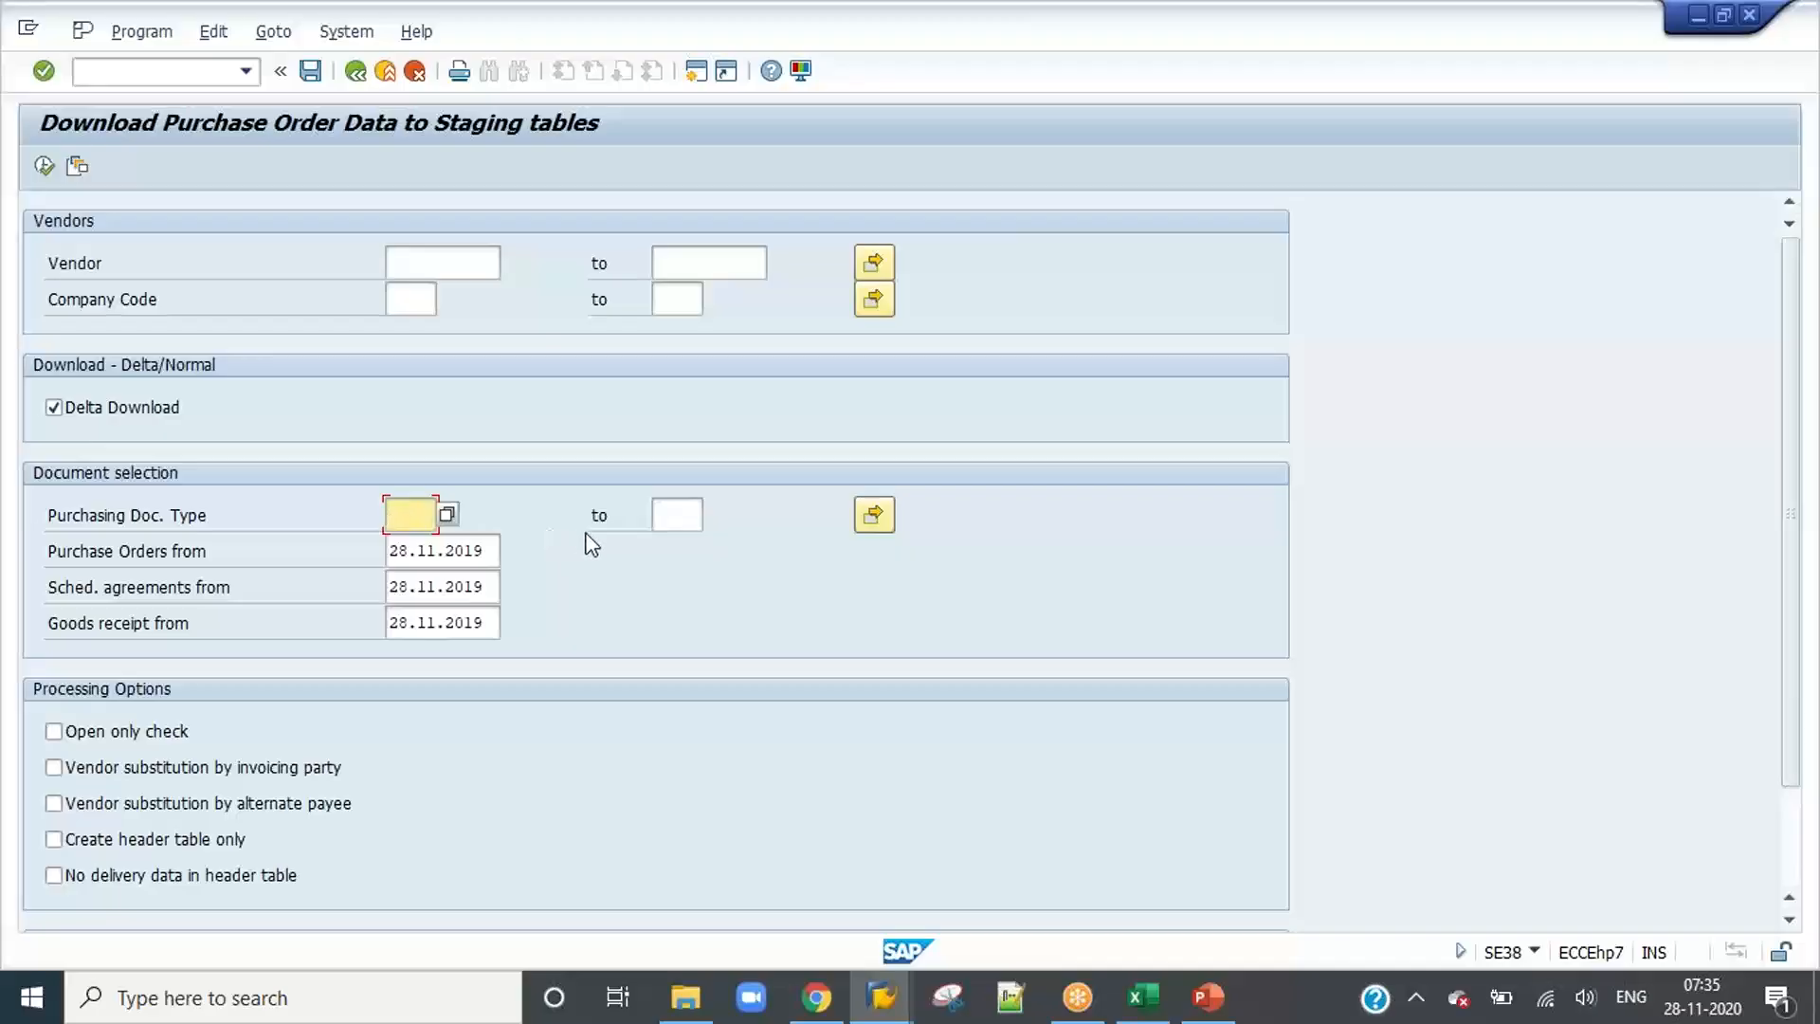
{"action": "left_click", "coordinate": [44, 166]}
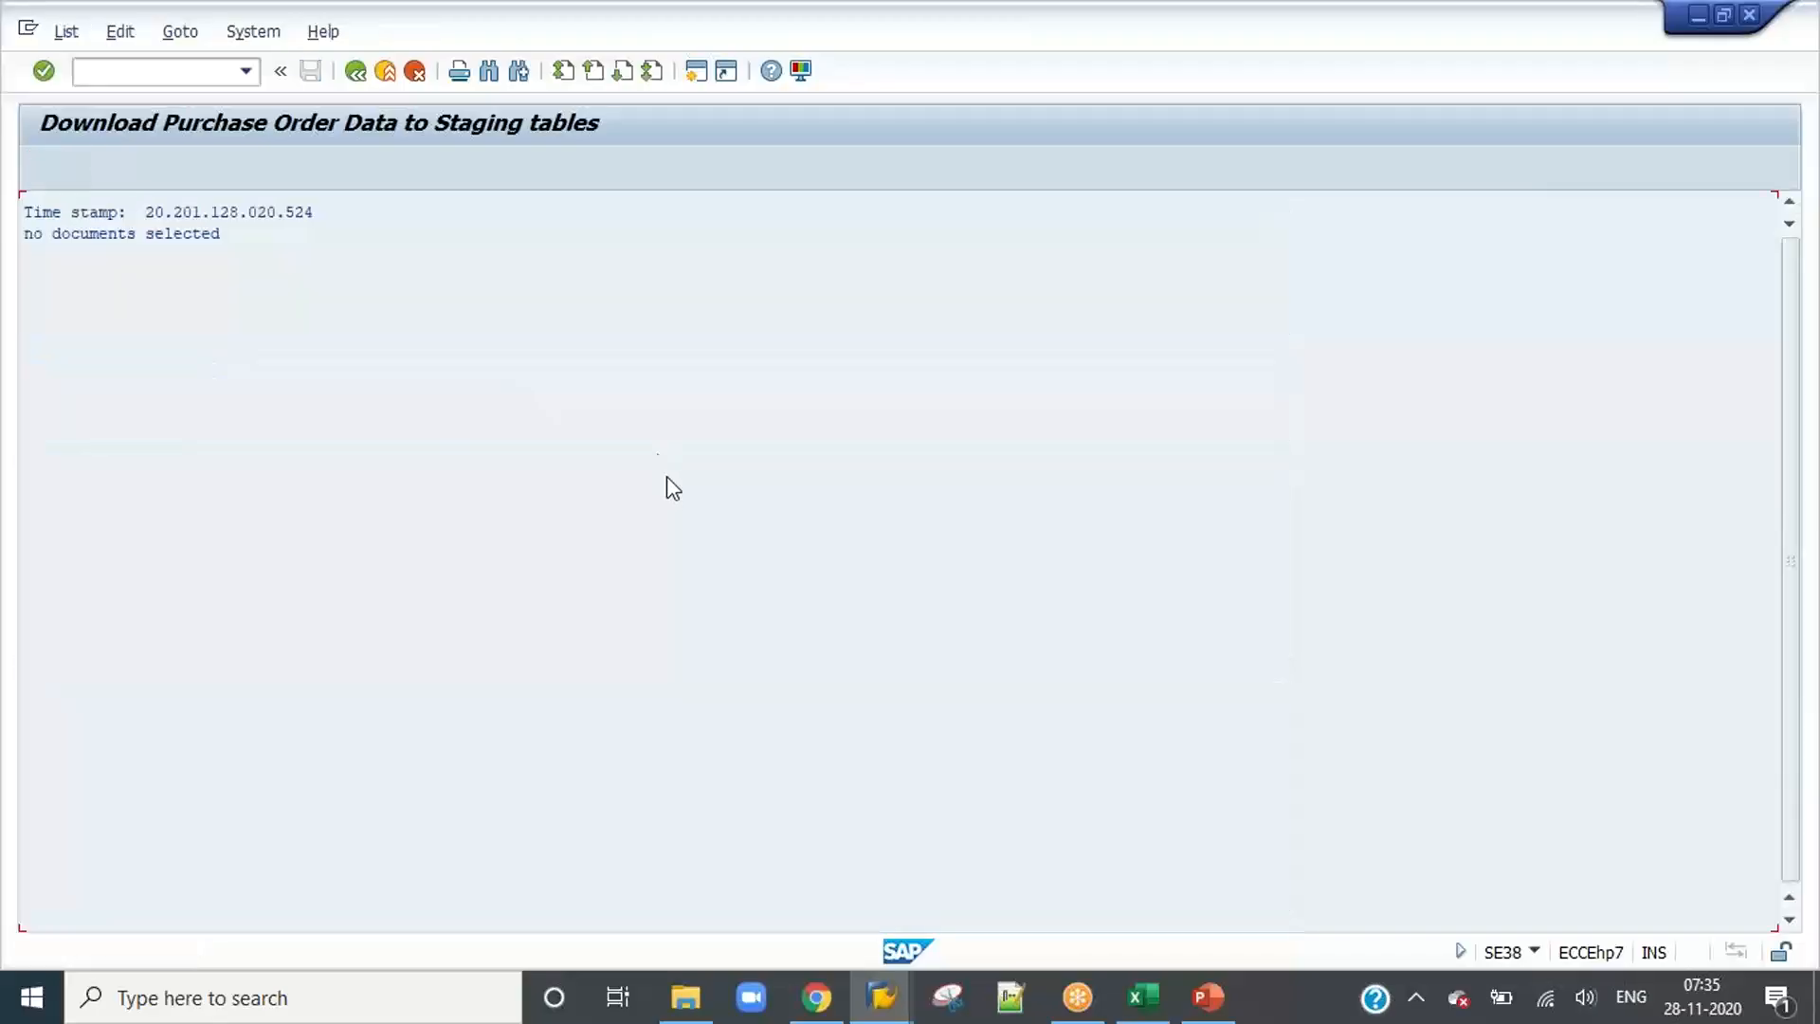
{"action": "left_click", "coordinate": [356, 83]}
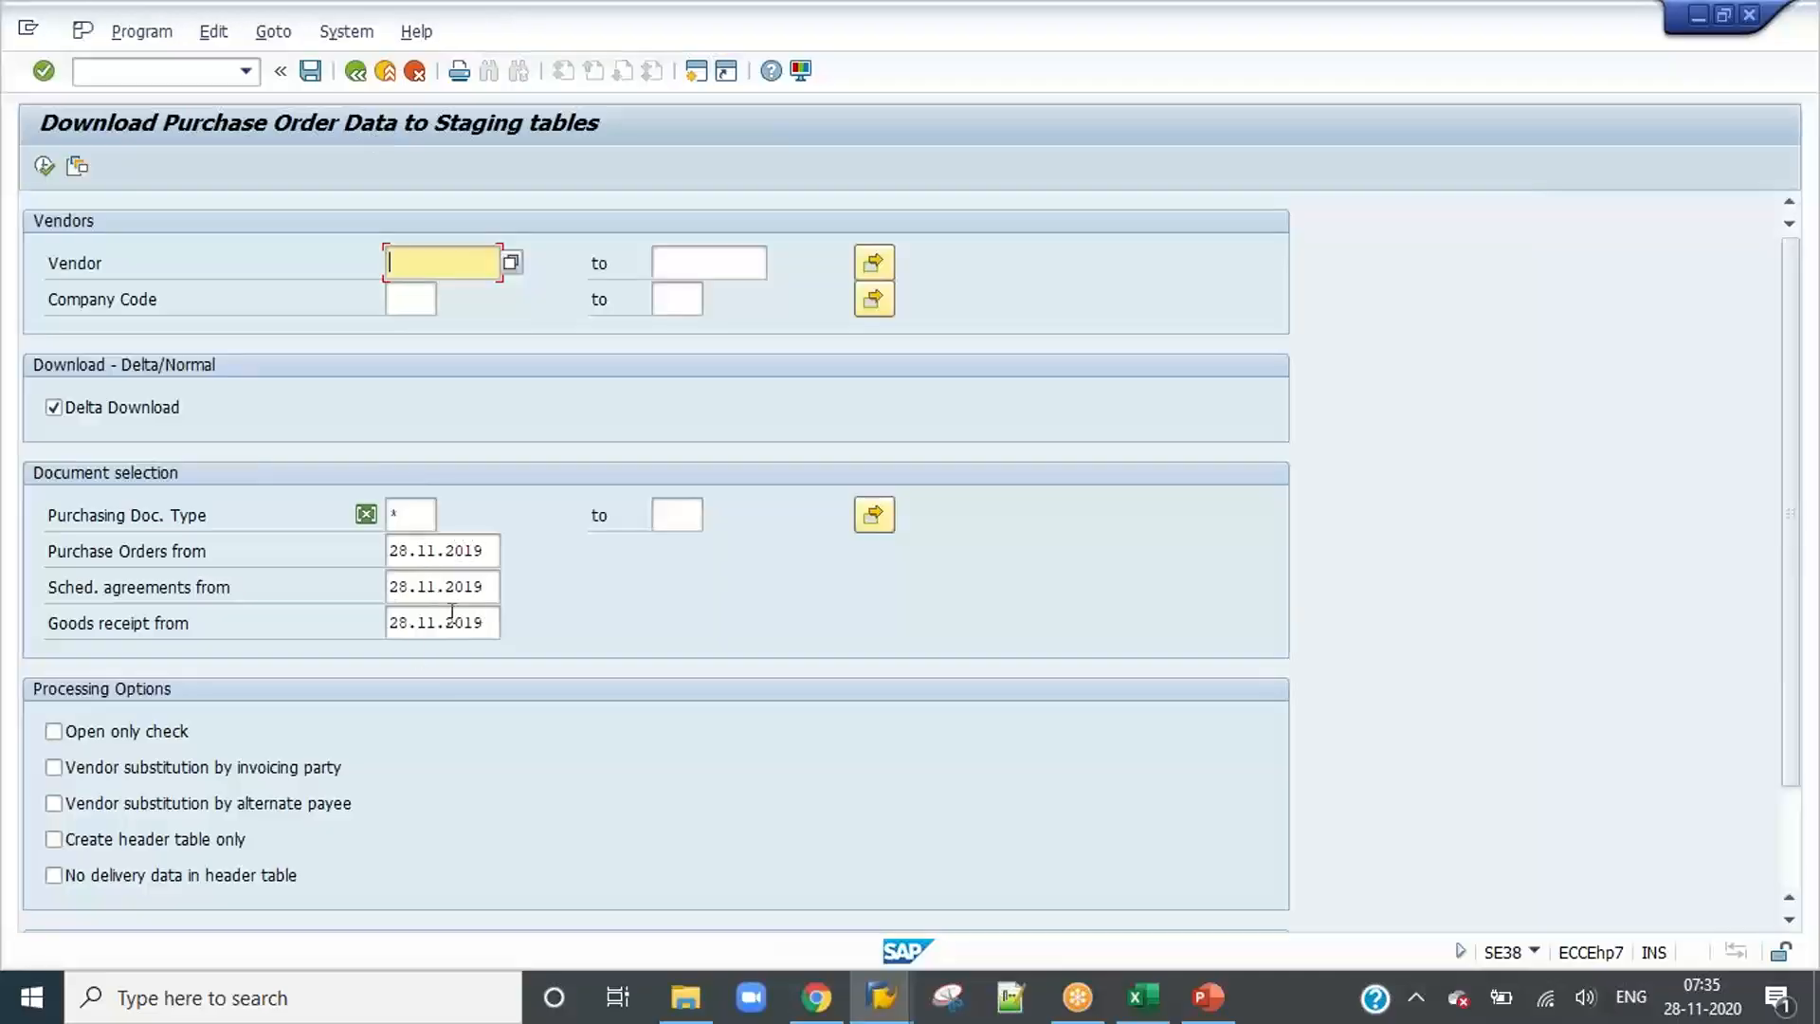
Step: Turn off Delta Download, run the full purchase order download and return to its selection screen
{"action": "scroll", "coordinate": [429, 592], "scroll_direction": "down", "scroll_amount": 3}
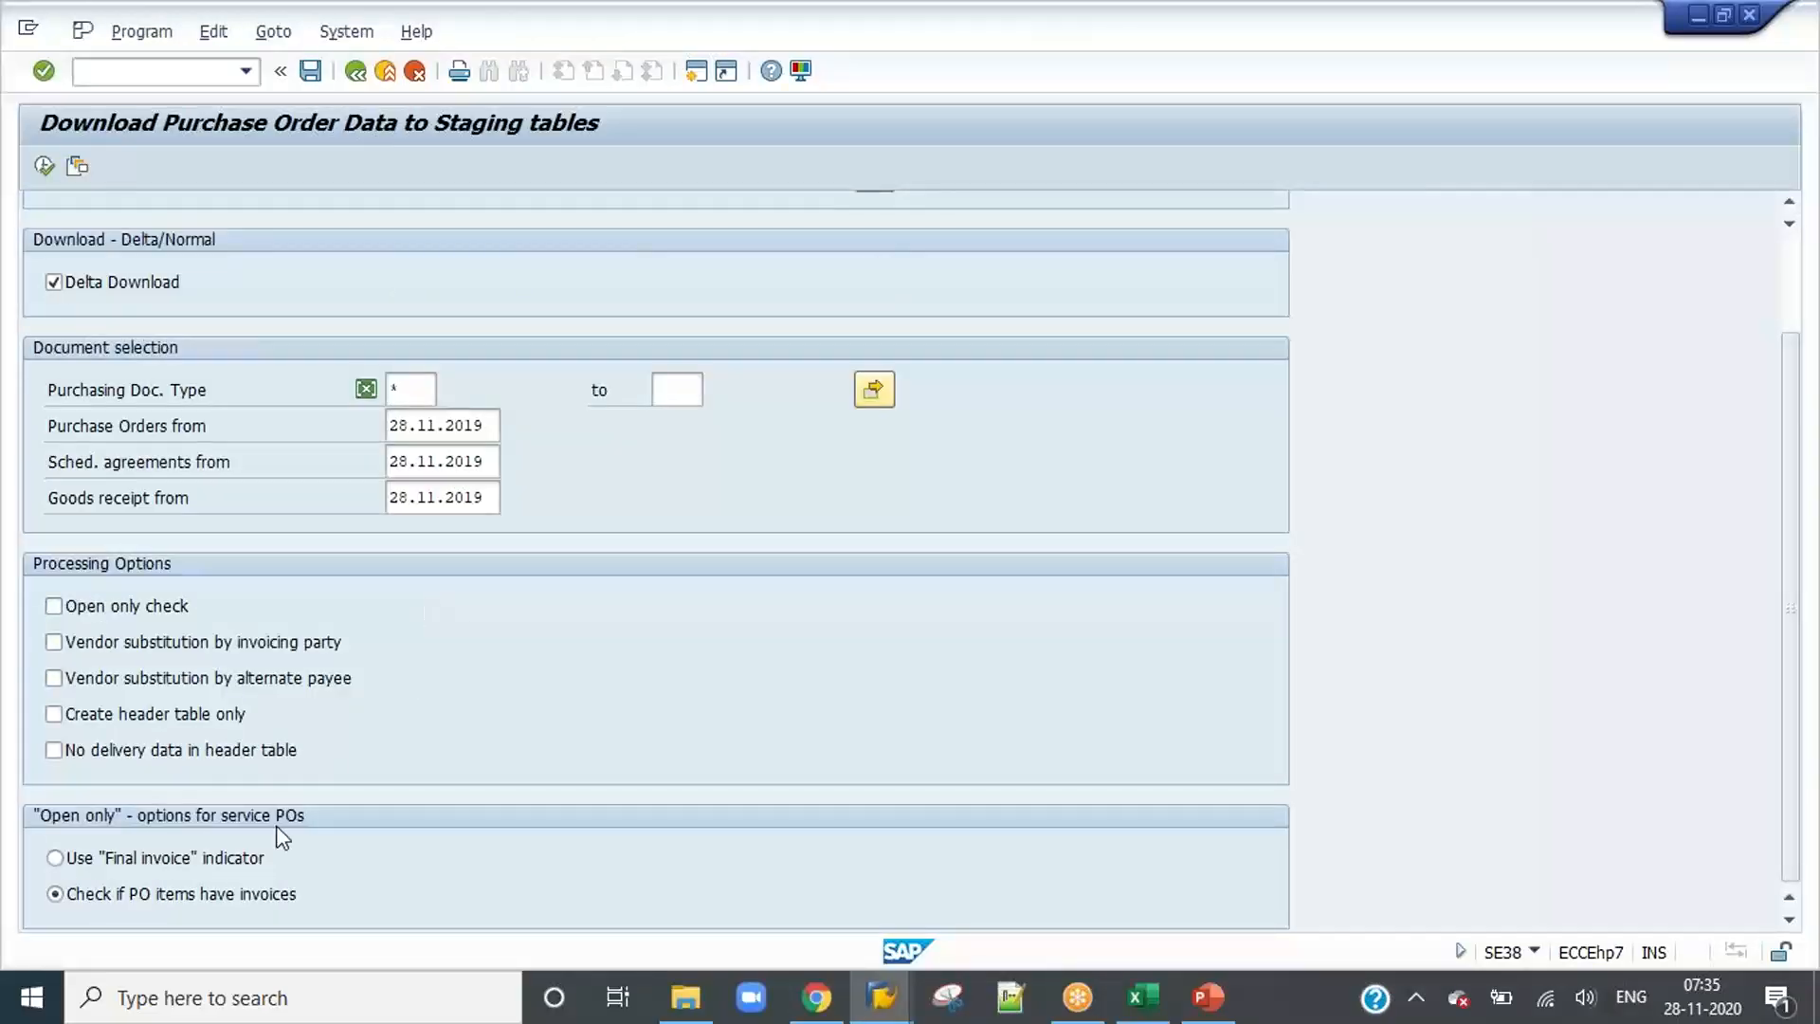
{"action": "scroll", "coordinate": [175, 617], "scroll_direction": "up", "scroll_amount": 3}
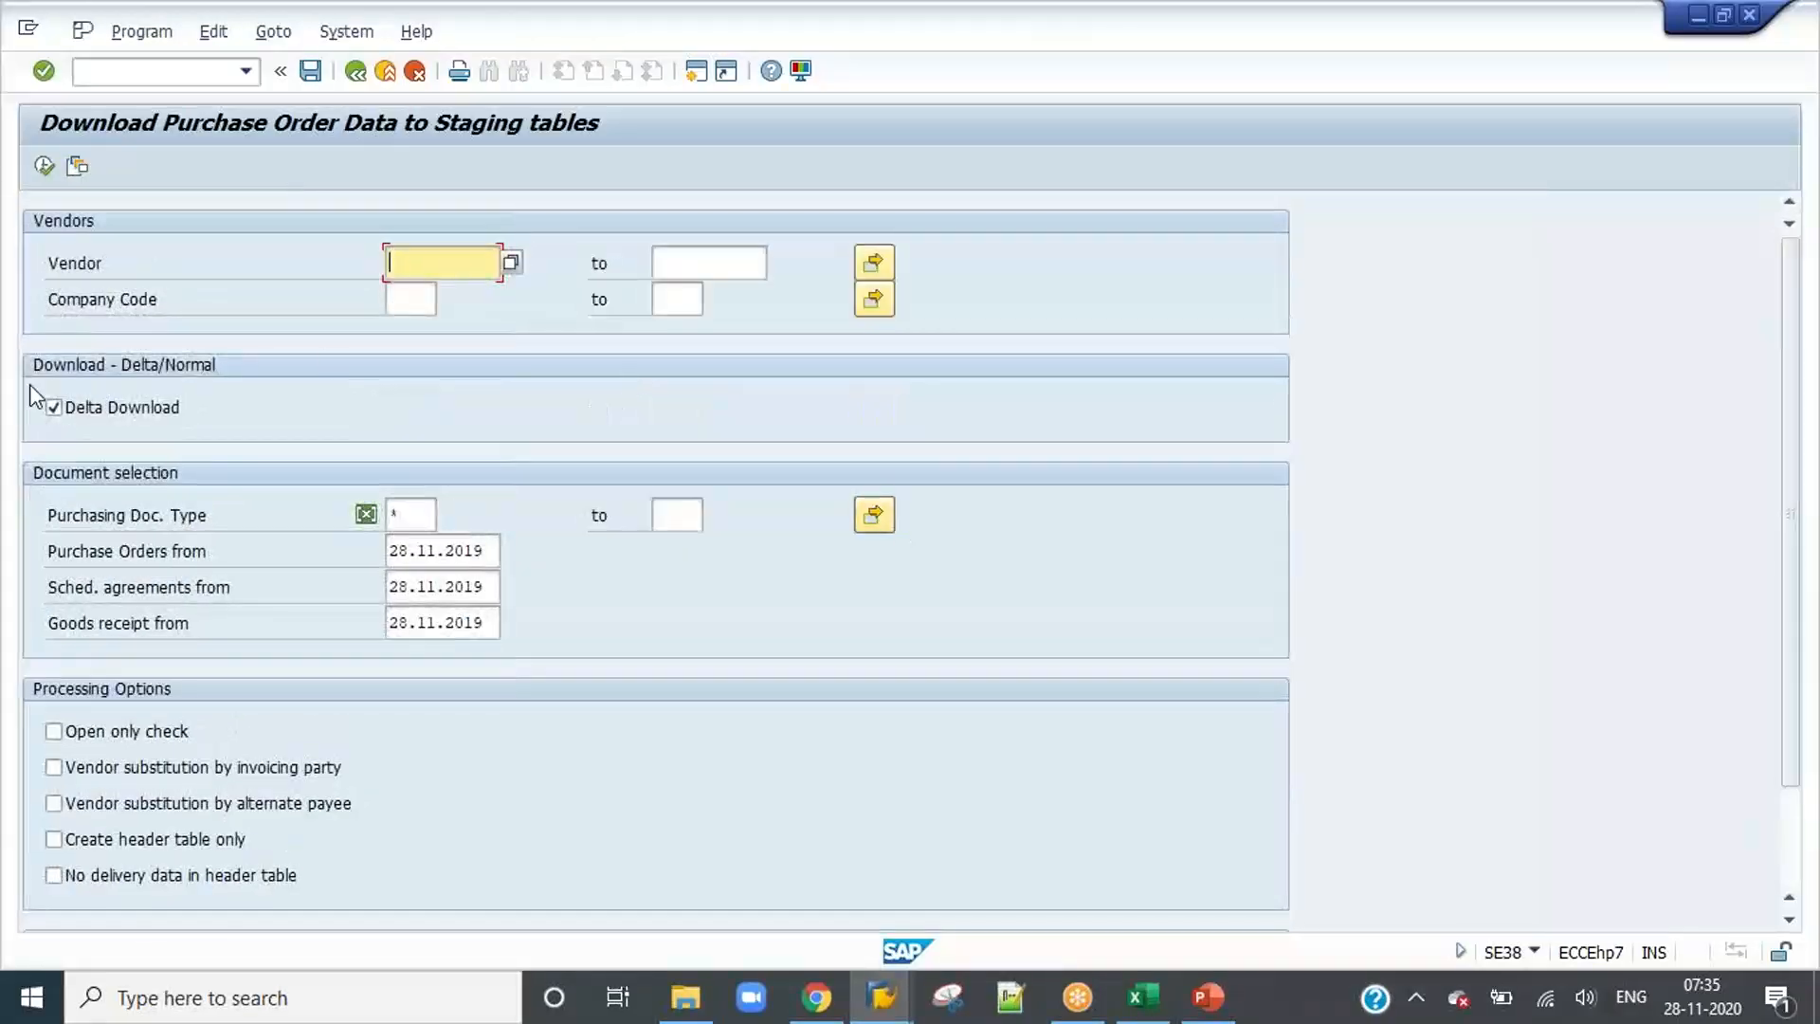
{"action": "left_click", "coordinate": [53, 408]}
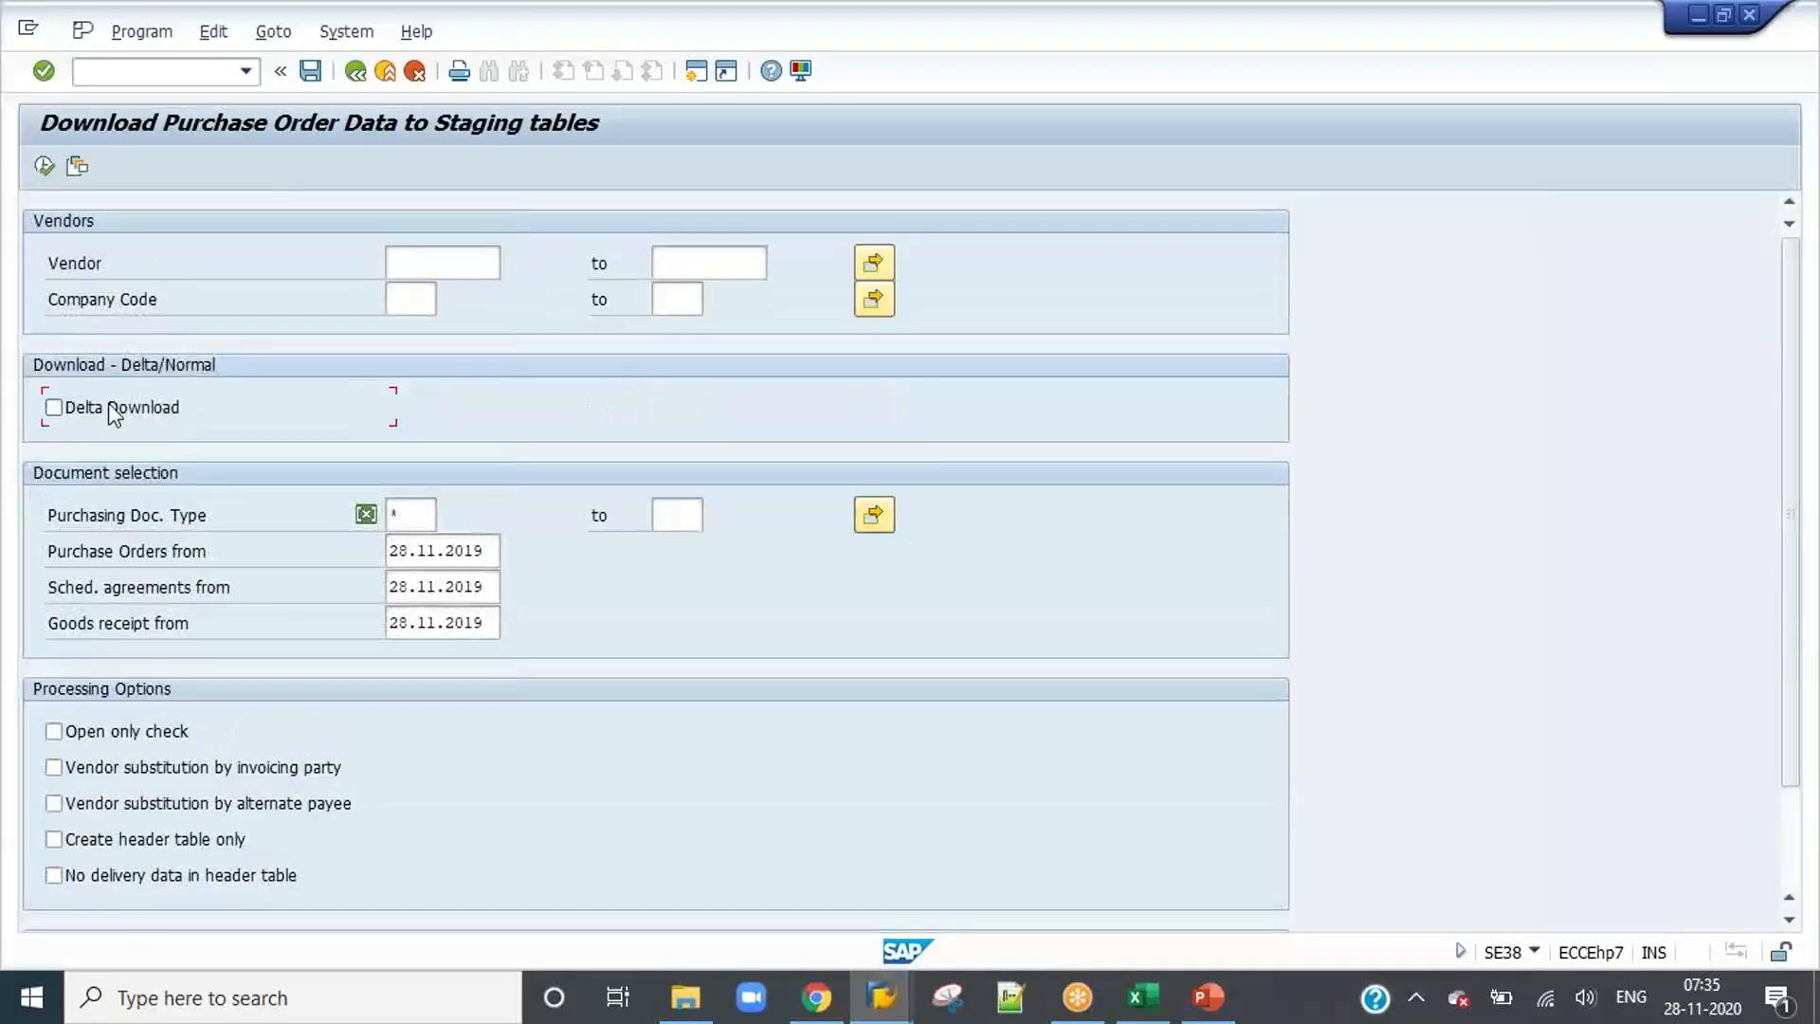
{"action": "left_click", "coordinate": [44, 165]}
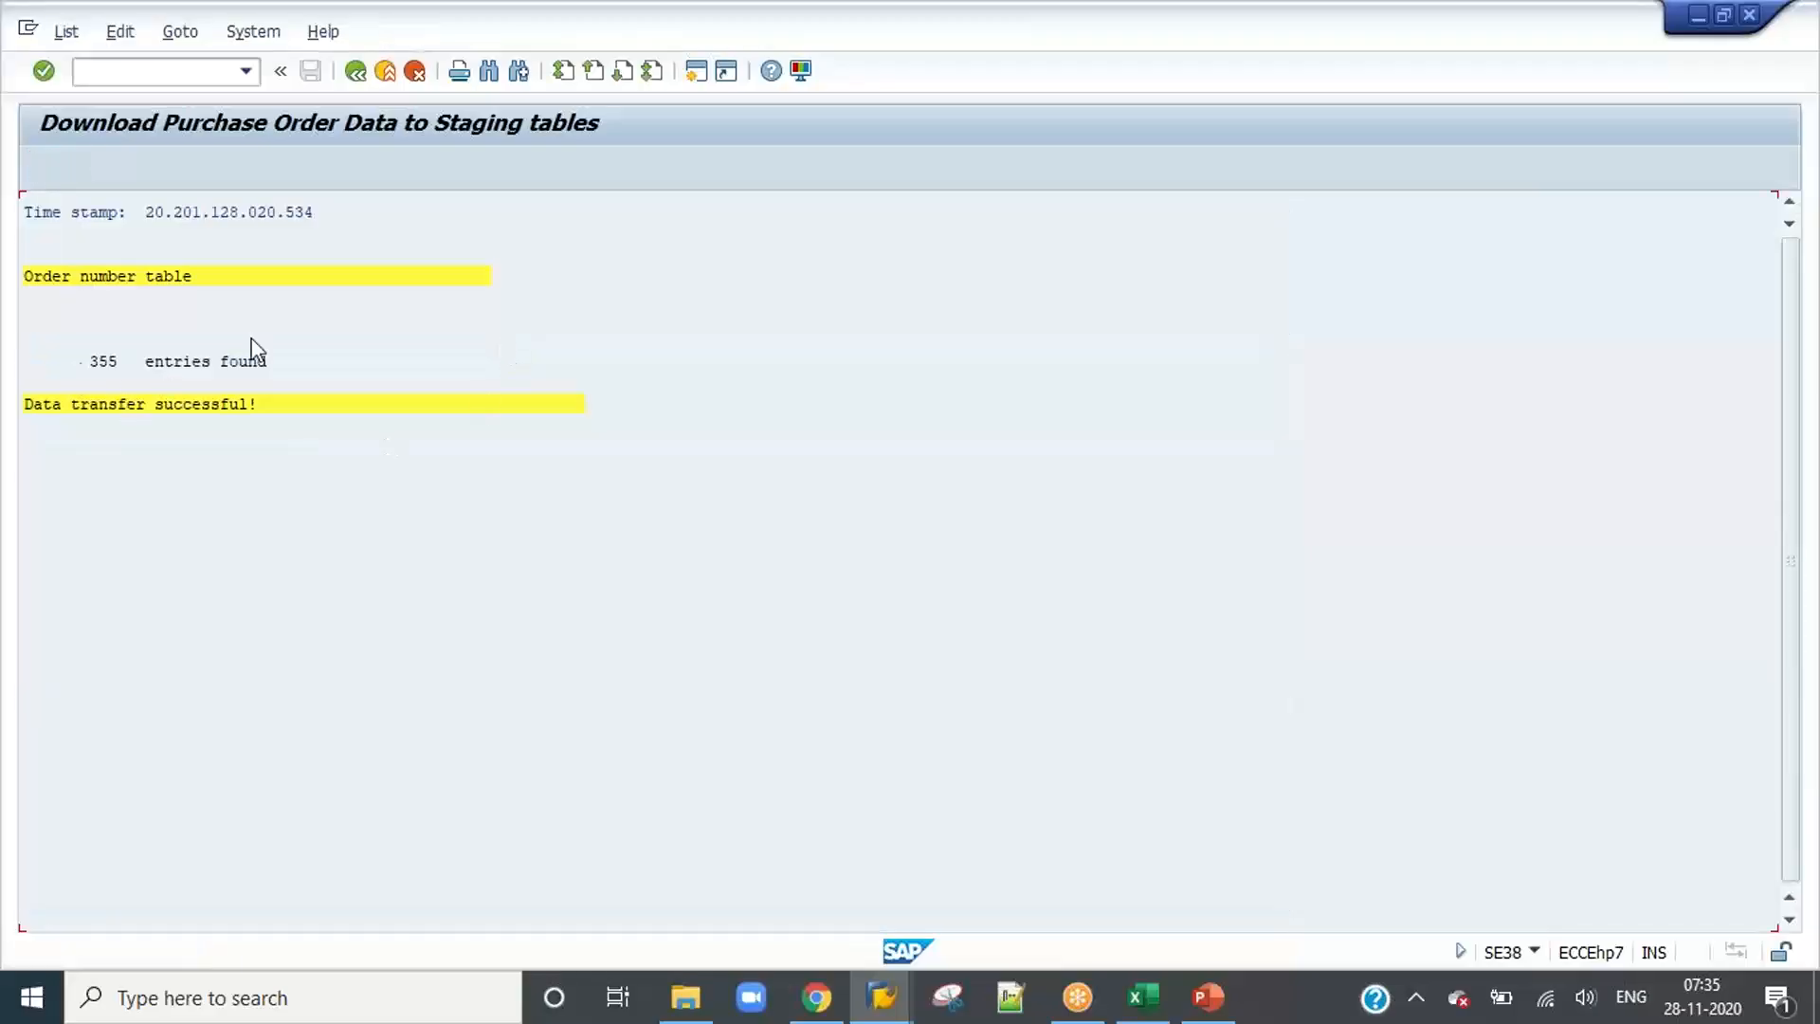
{"action": "left_click", "coordinate": [356, 71]}
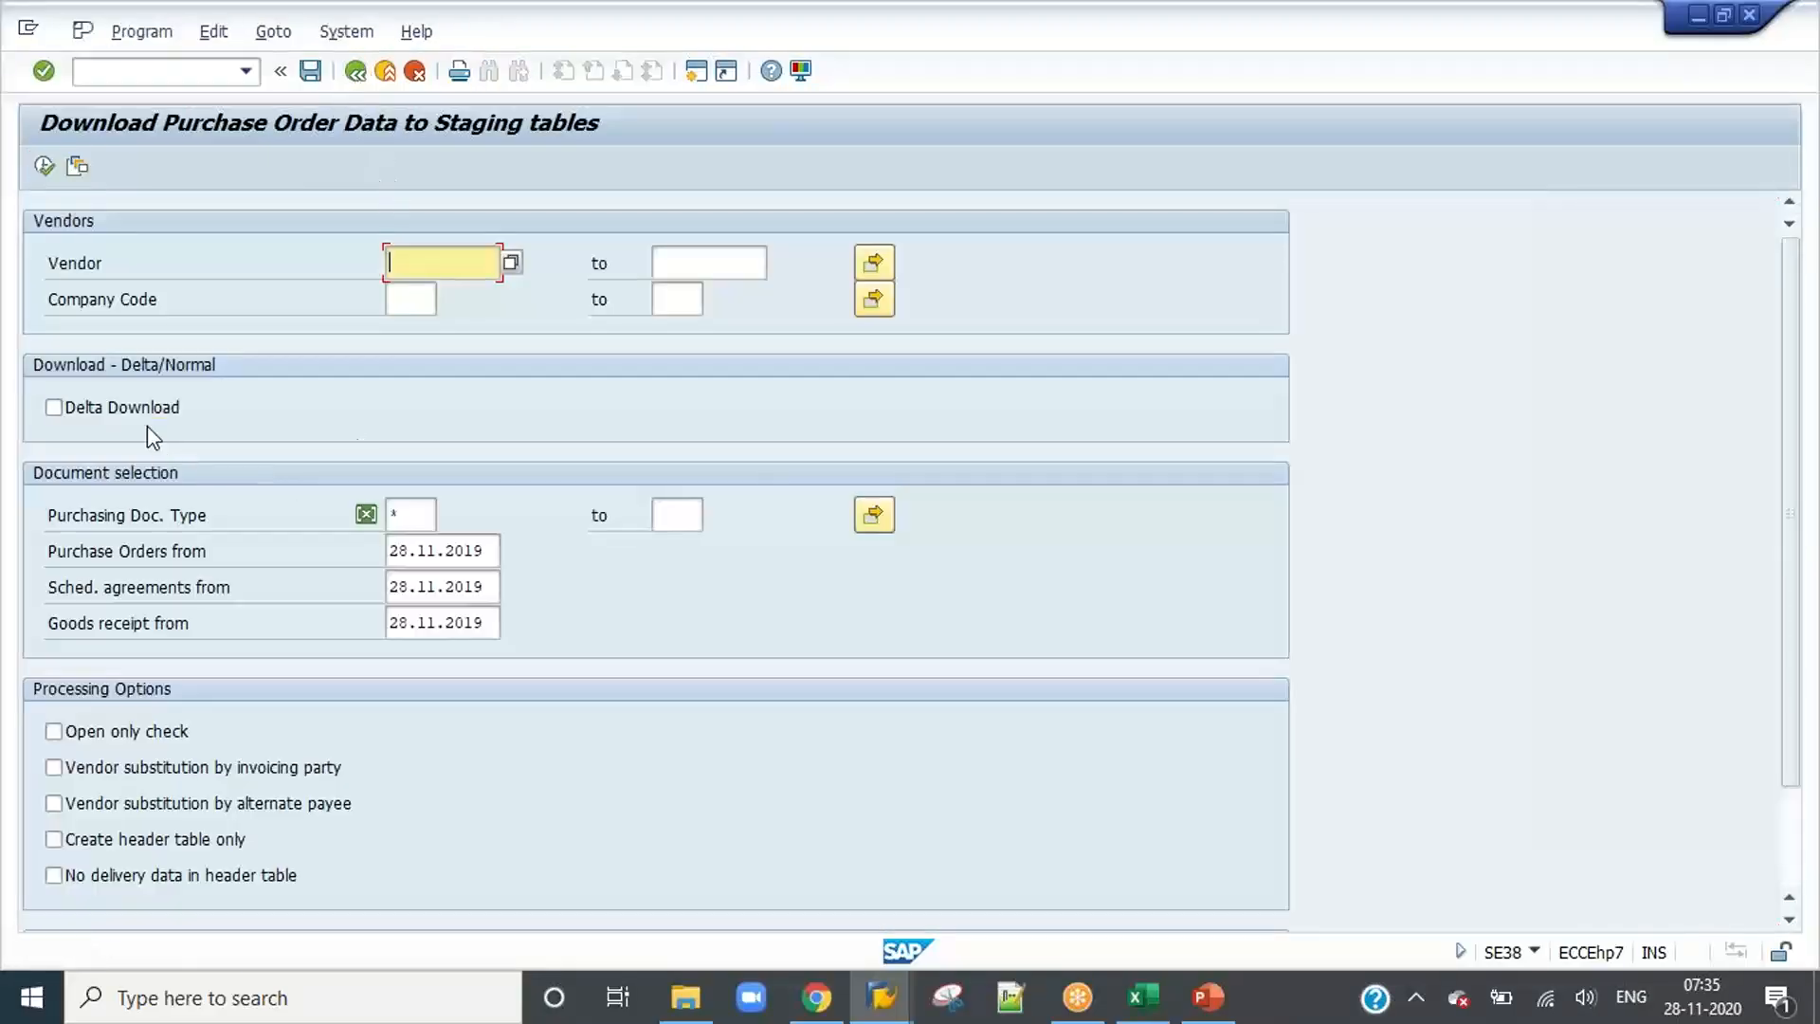
Step: Execute the purchase order download in the background with Delta Download off, output device LP01 and an immediate start
{"action": "left_click", "coordinate": [71, 405]}
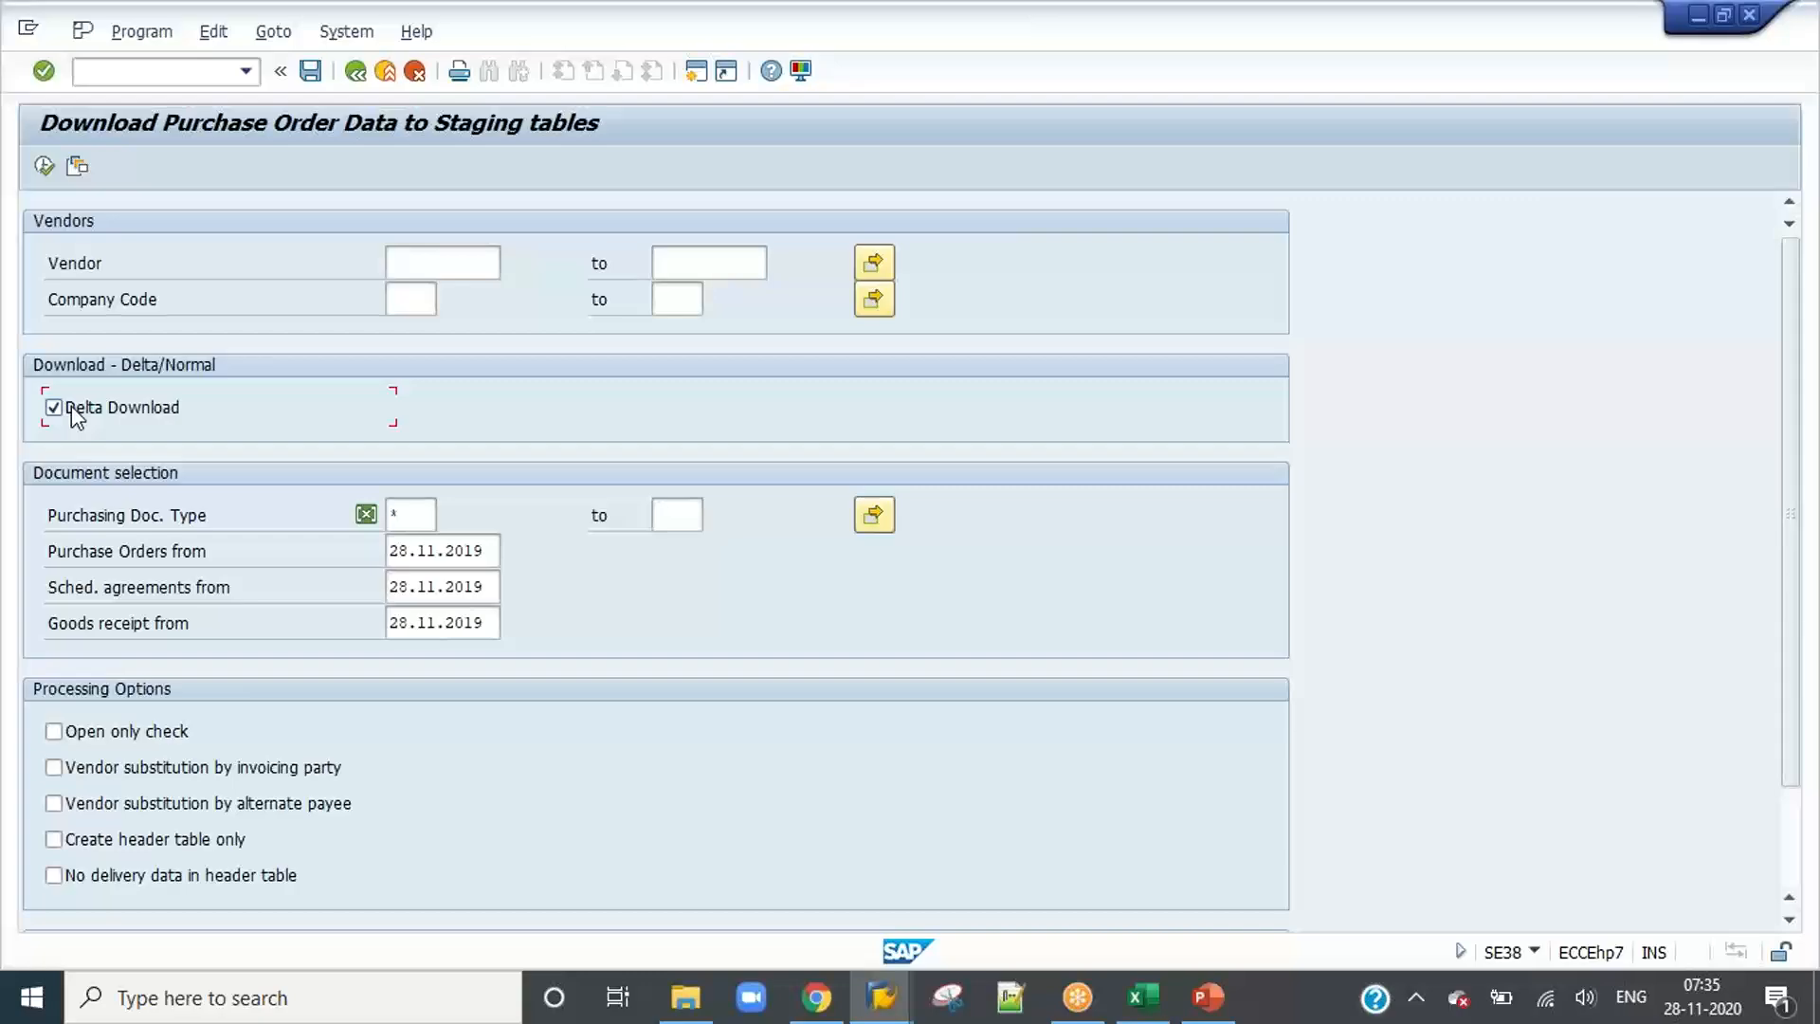
{"action": "left_click", "coordinate": [142, 32]}
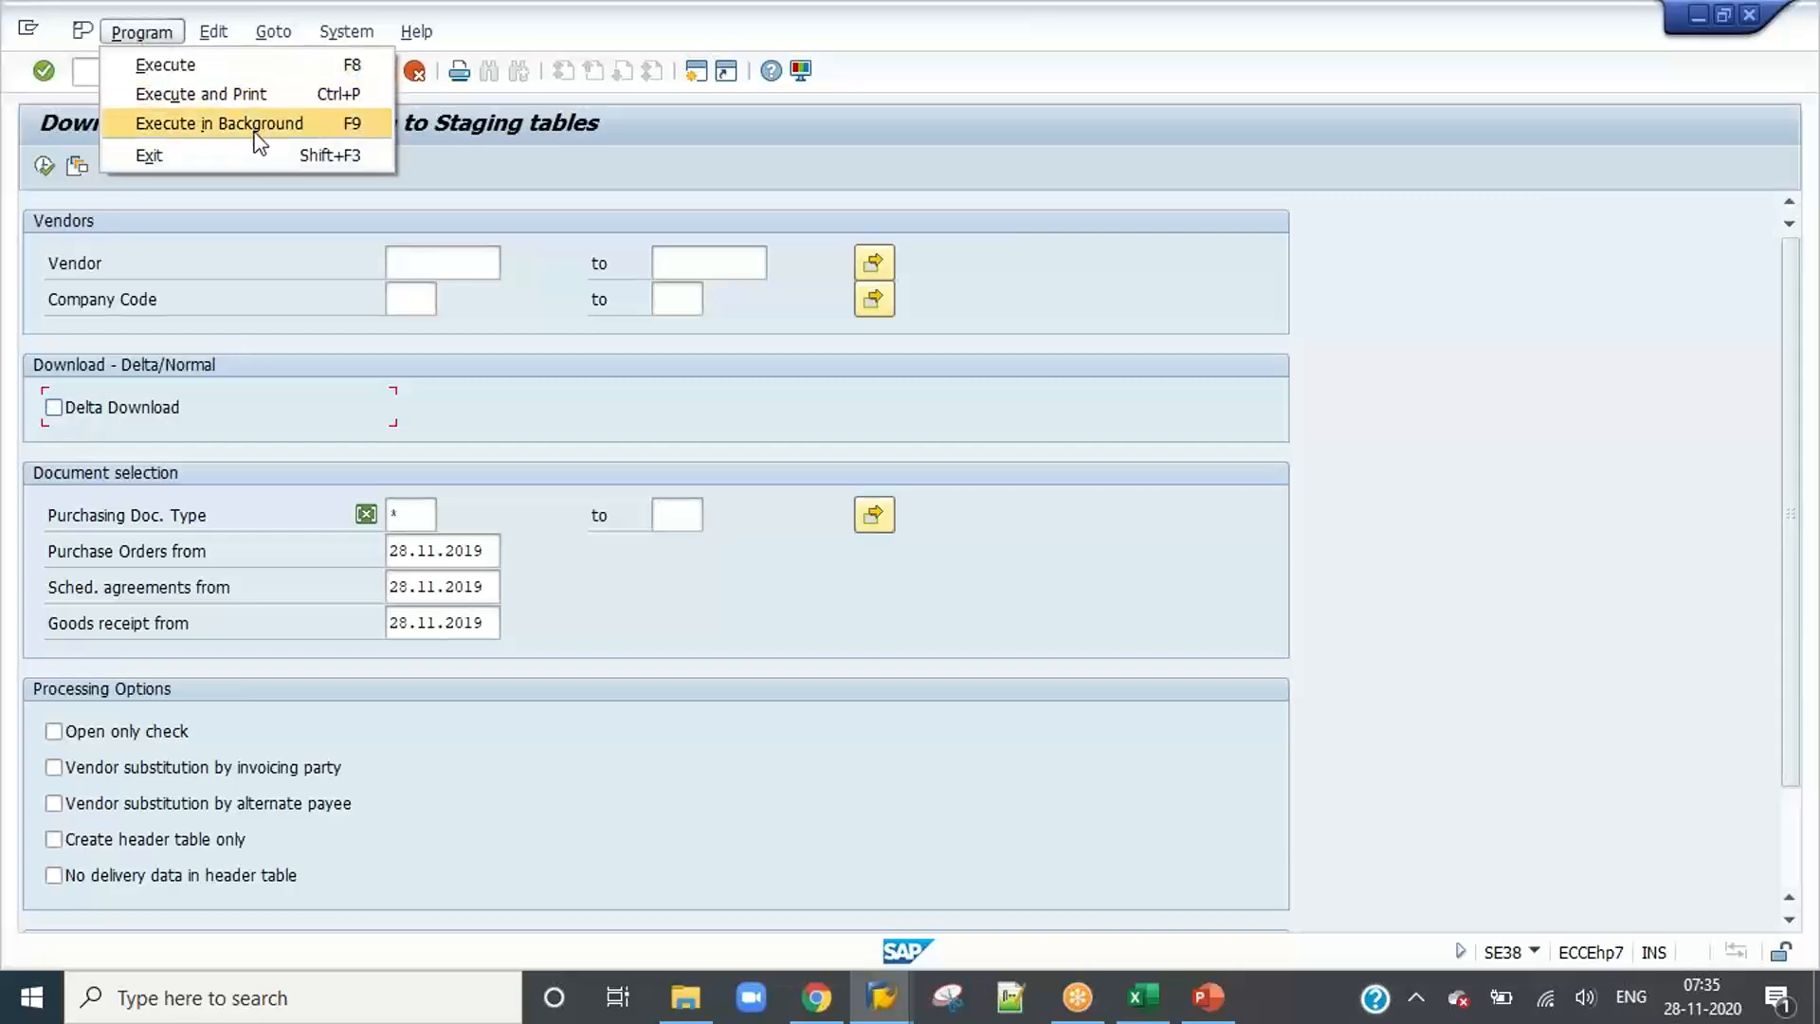
{"action": "left_click", "coordinate": [252, 122]}
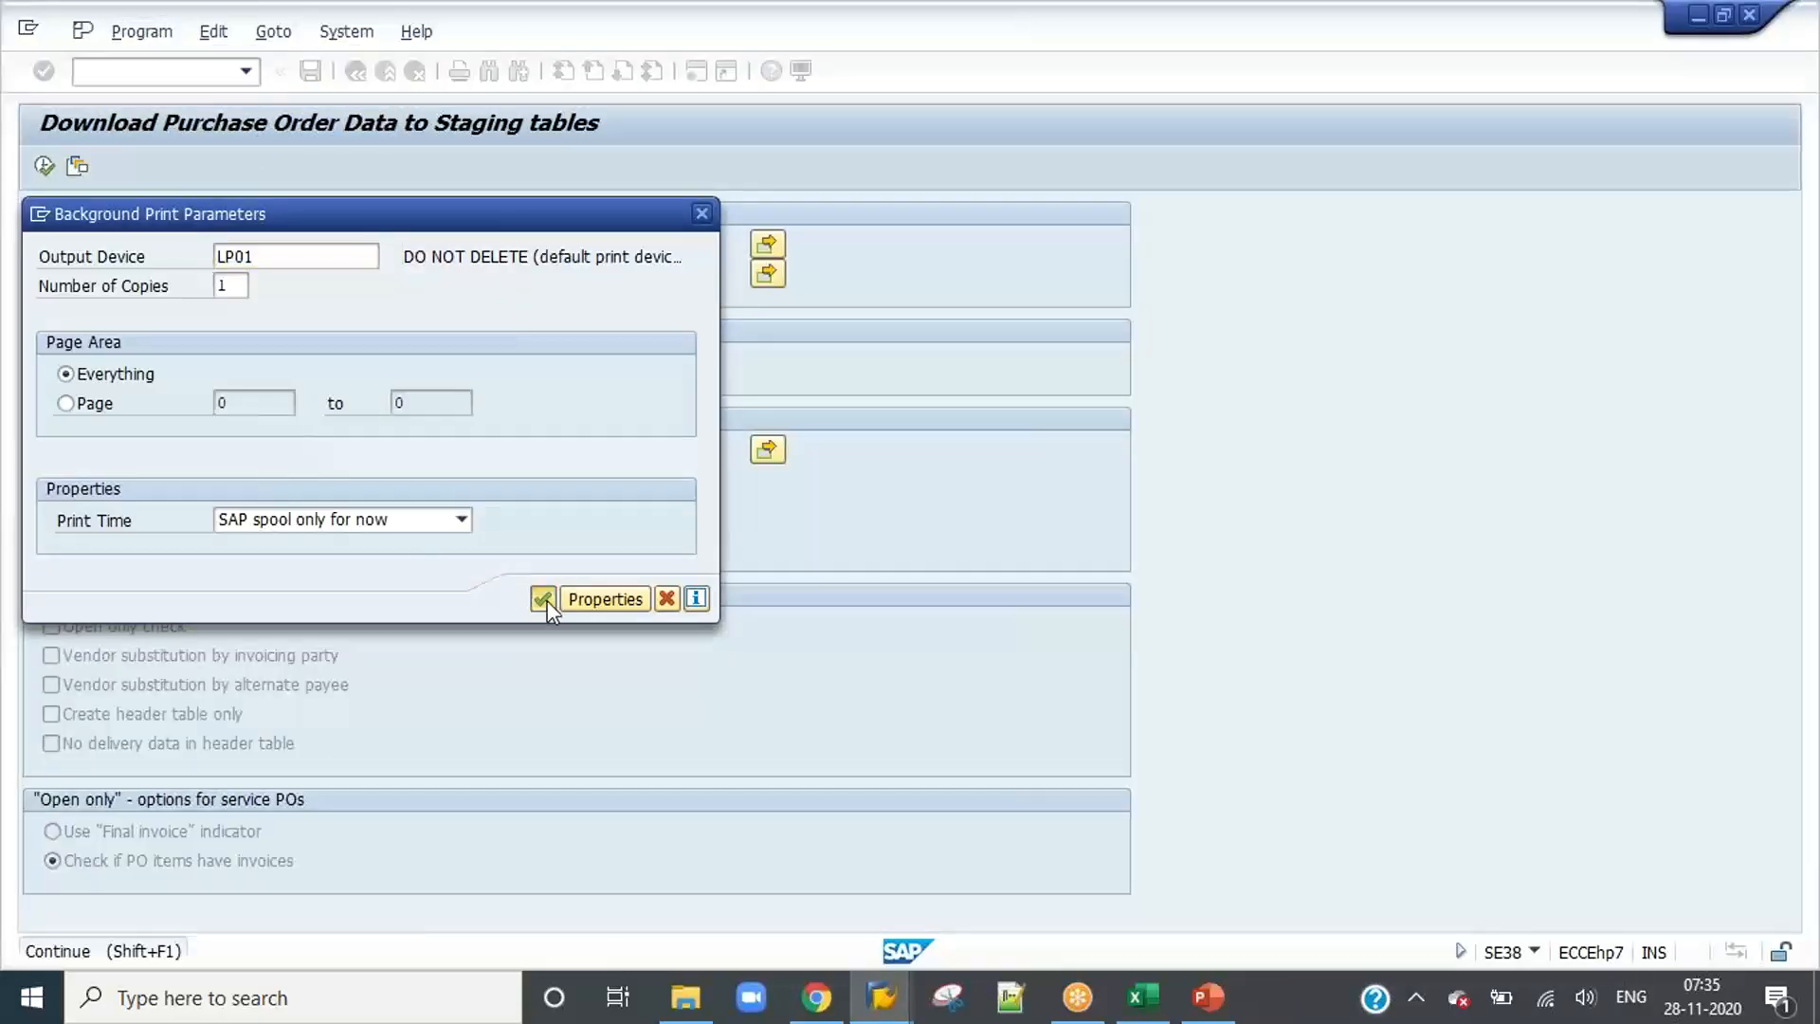
{"action": "left_click", "coordinate": [545, 599]}
{"action": "left_click", "coordinate": [100, 285]}
Step: Make the full purchase order download job periodic with a weekly period and save its schedule
{"action": "left_click", "coordinate": [106, 815]}
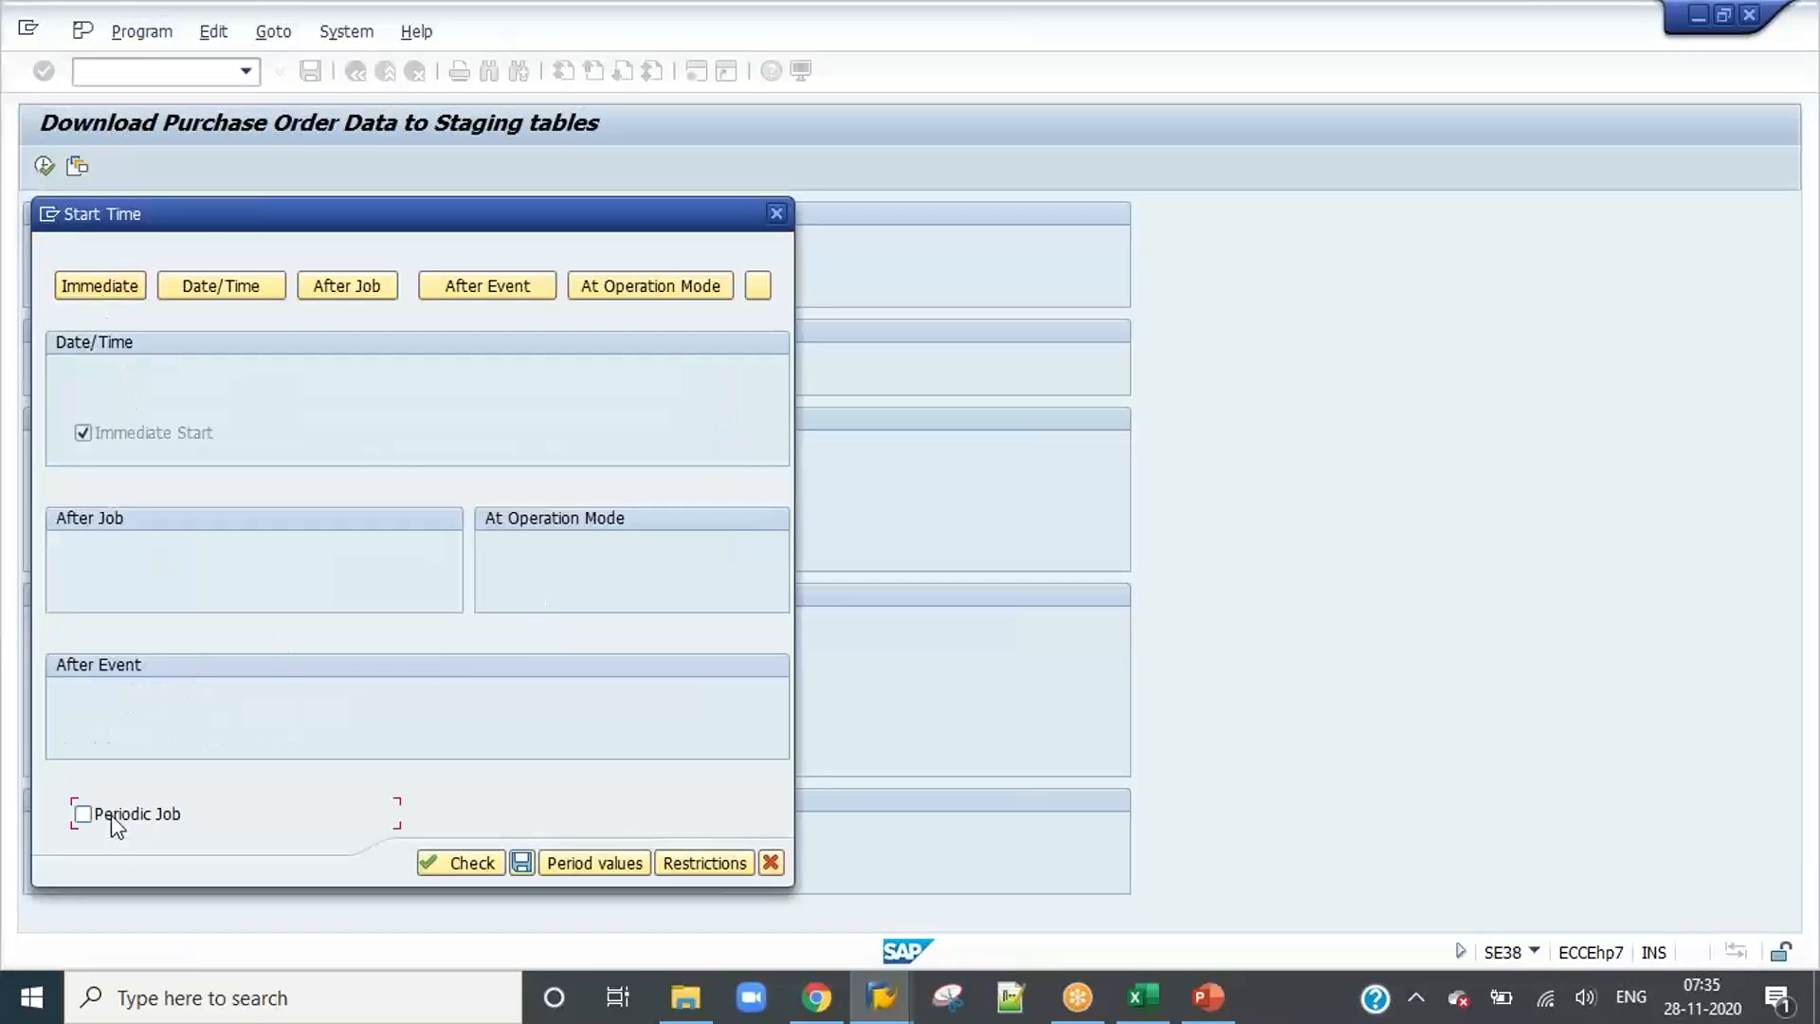
{"action": "left_click", "coordinate": [595, 865]}
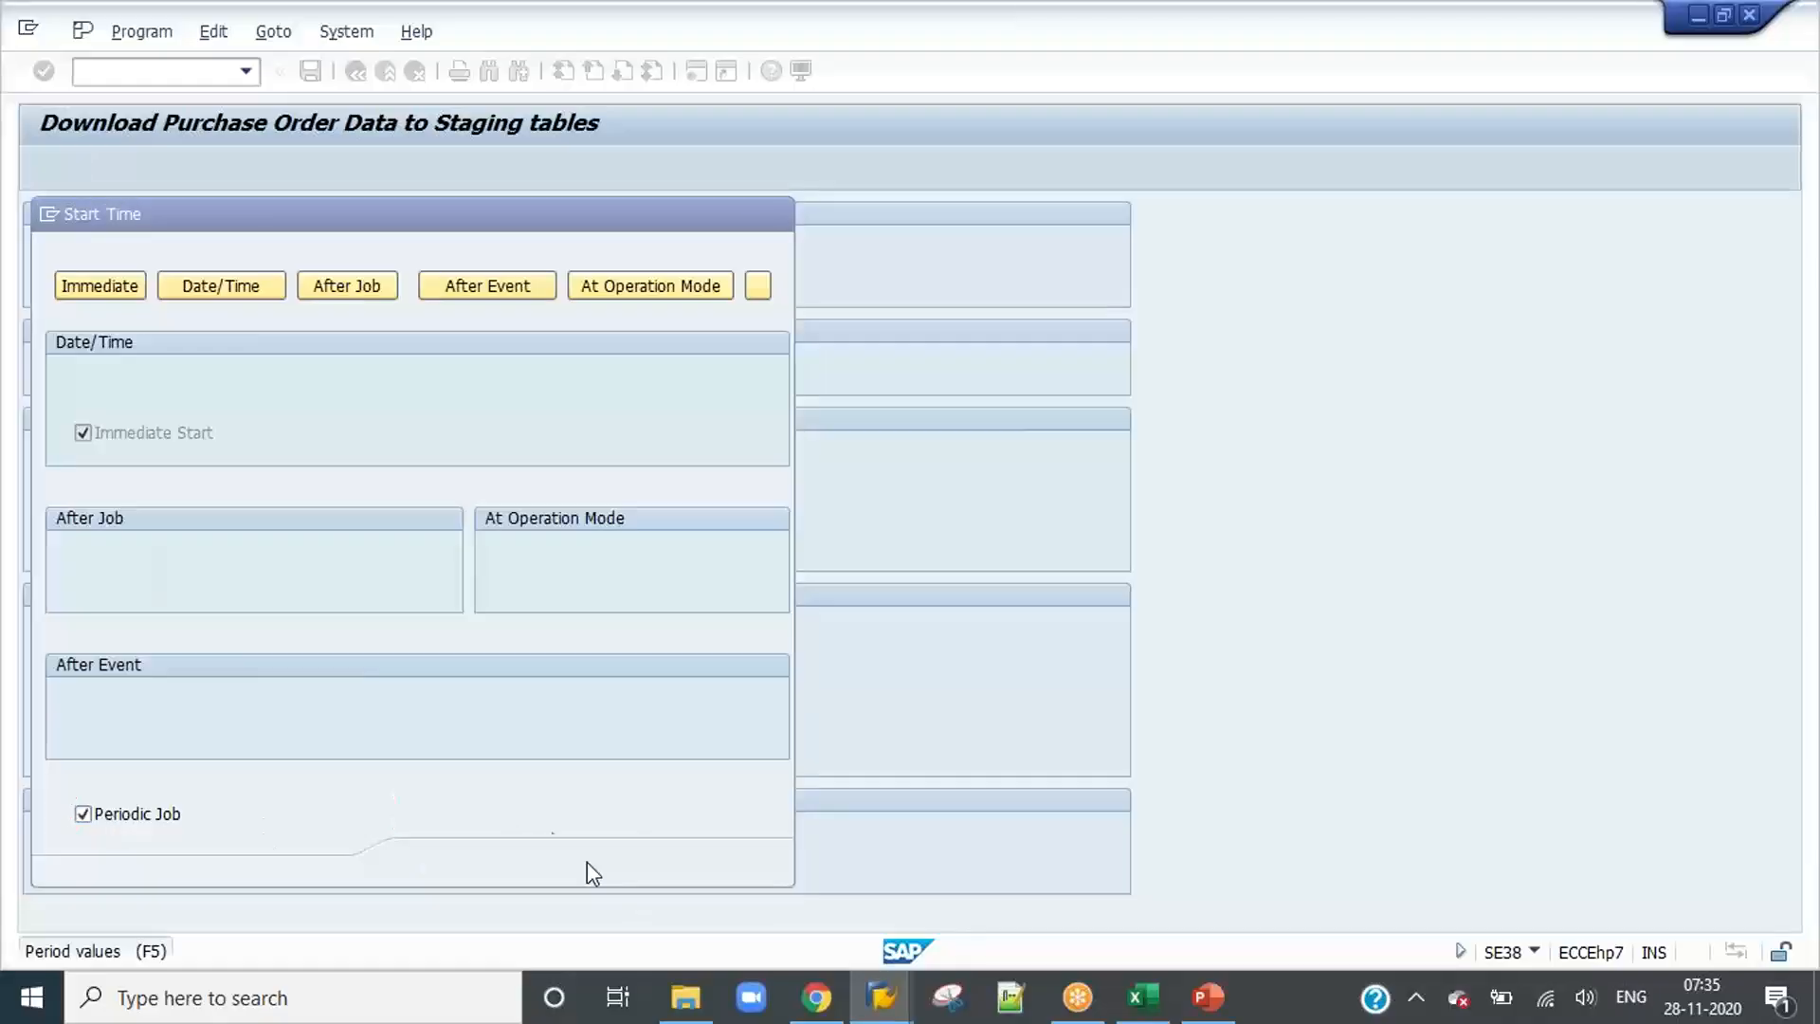
{"action": "left_click", "coordinate": [284, 490]}
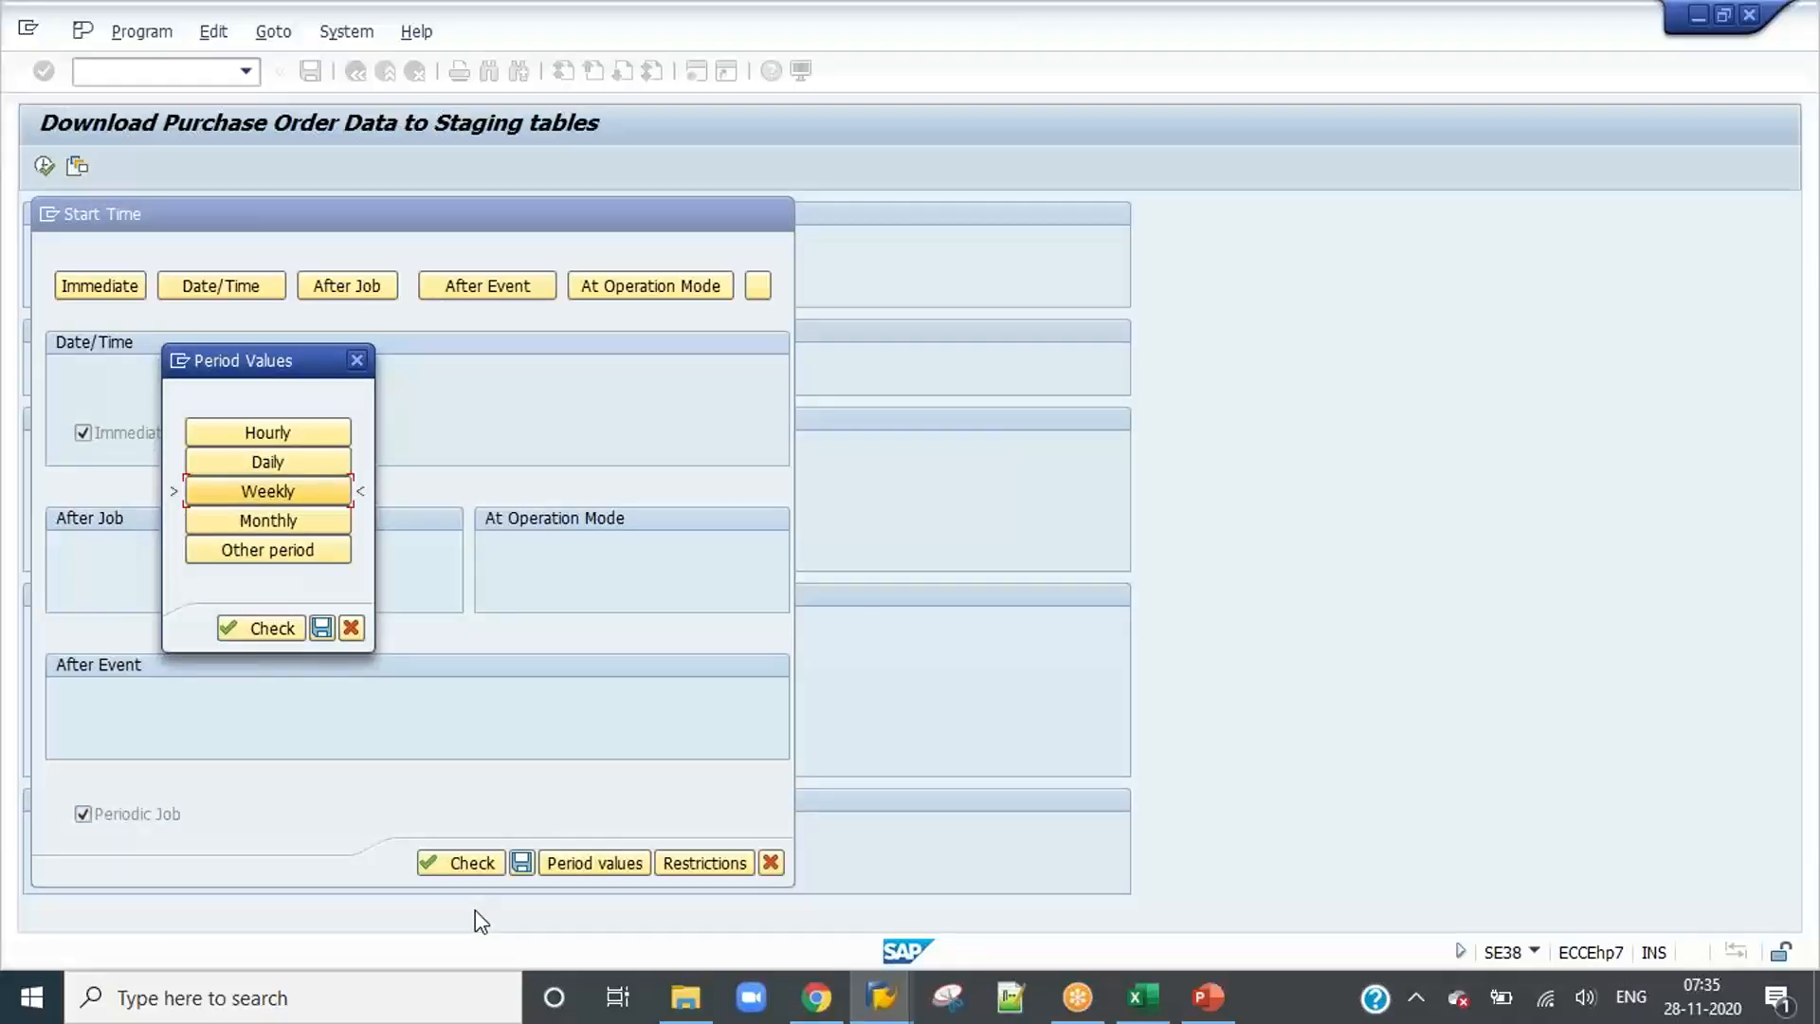
{"action": "left_click", "coordinate": [321, 627]}
{"action": "left_click", "coordinate": [521, 861]}
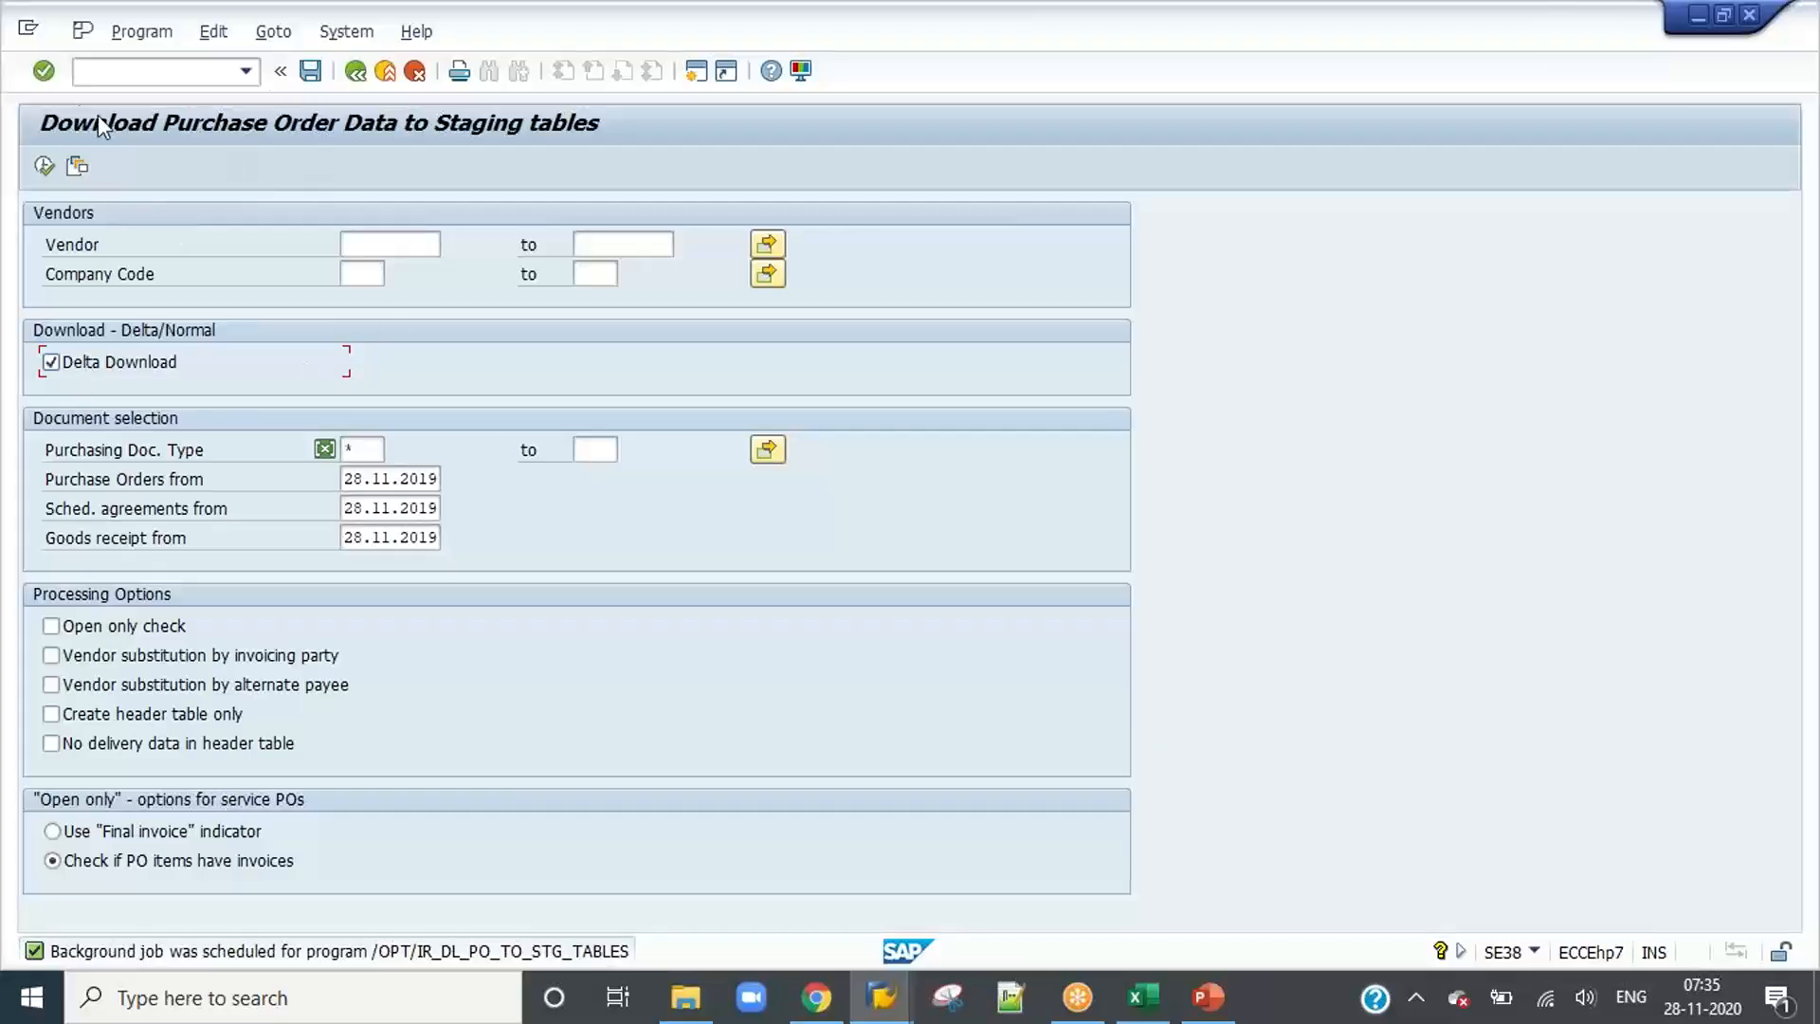
Step: Execute the purchase order download in the background with Delta Download on, output device LP01 and an immediate start
{"action": "left_click", "coordinate": [141, 31]}
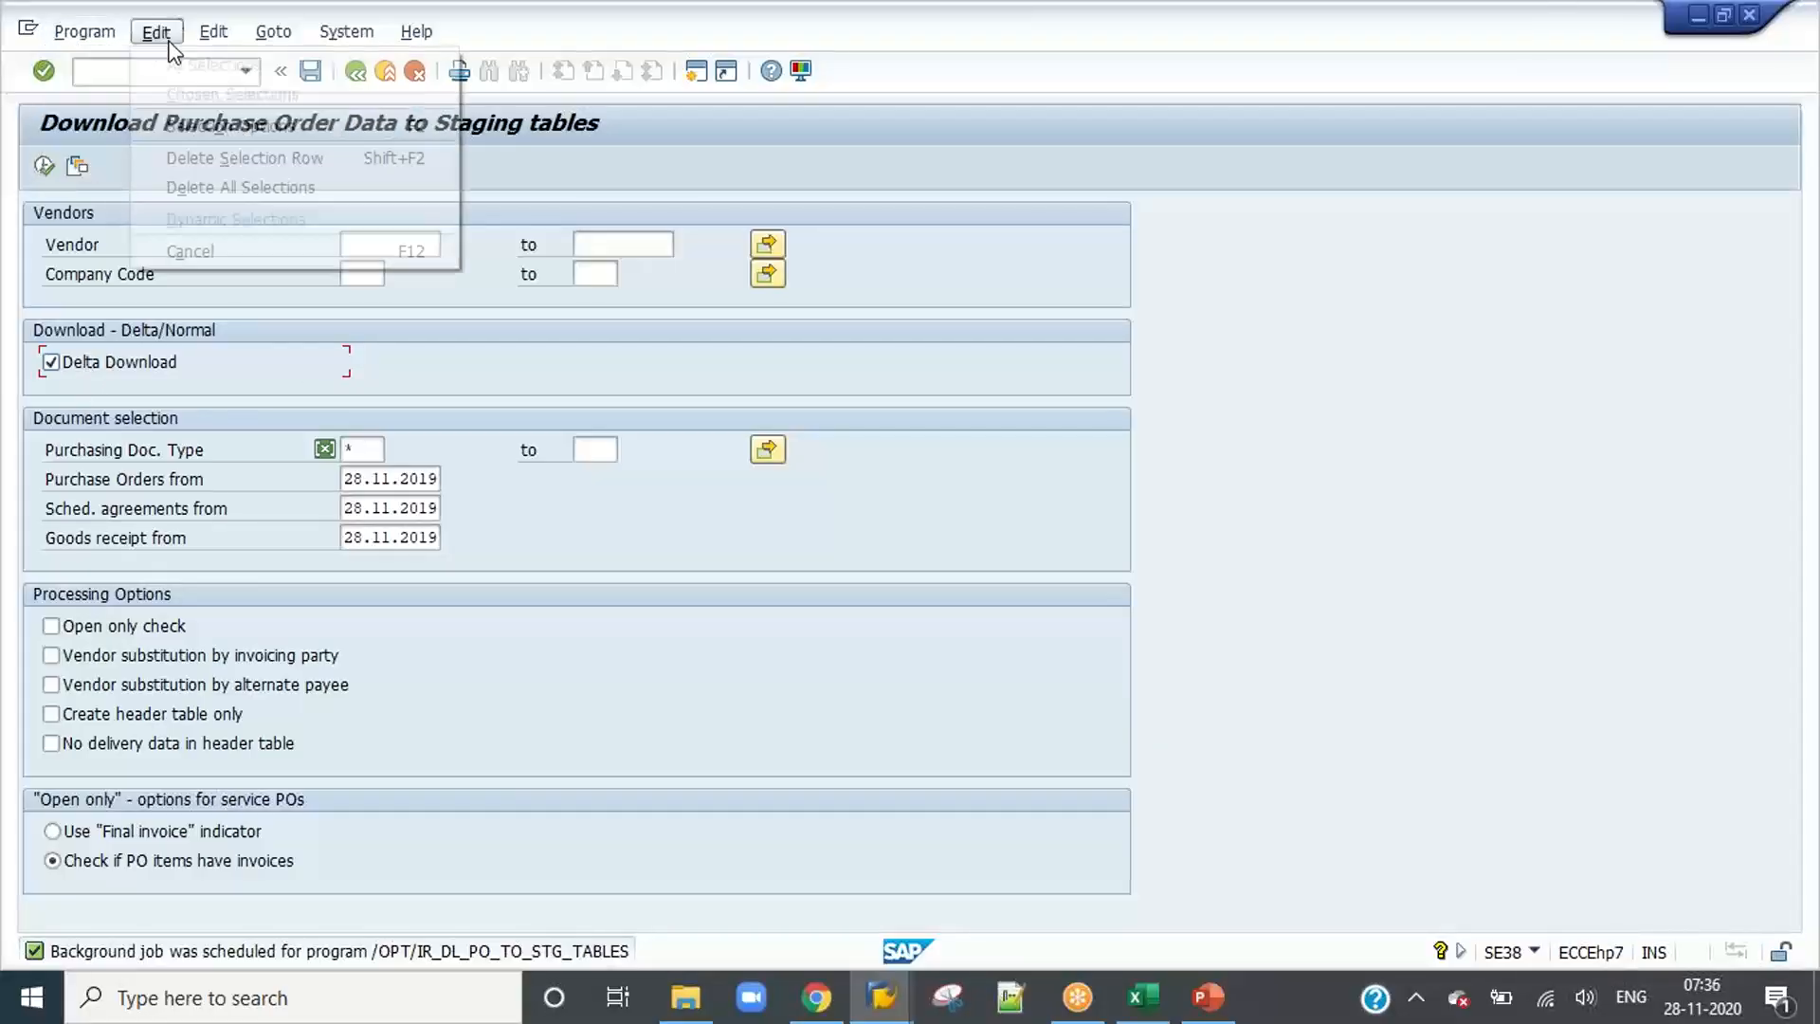
{"action": "left_click", "coordinate": [141, 126]}
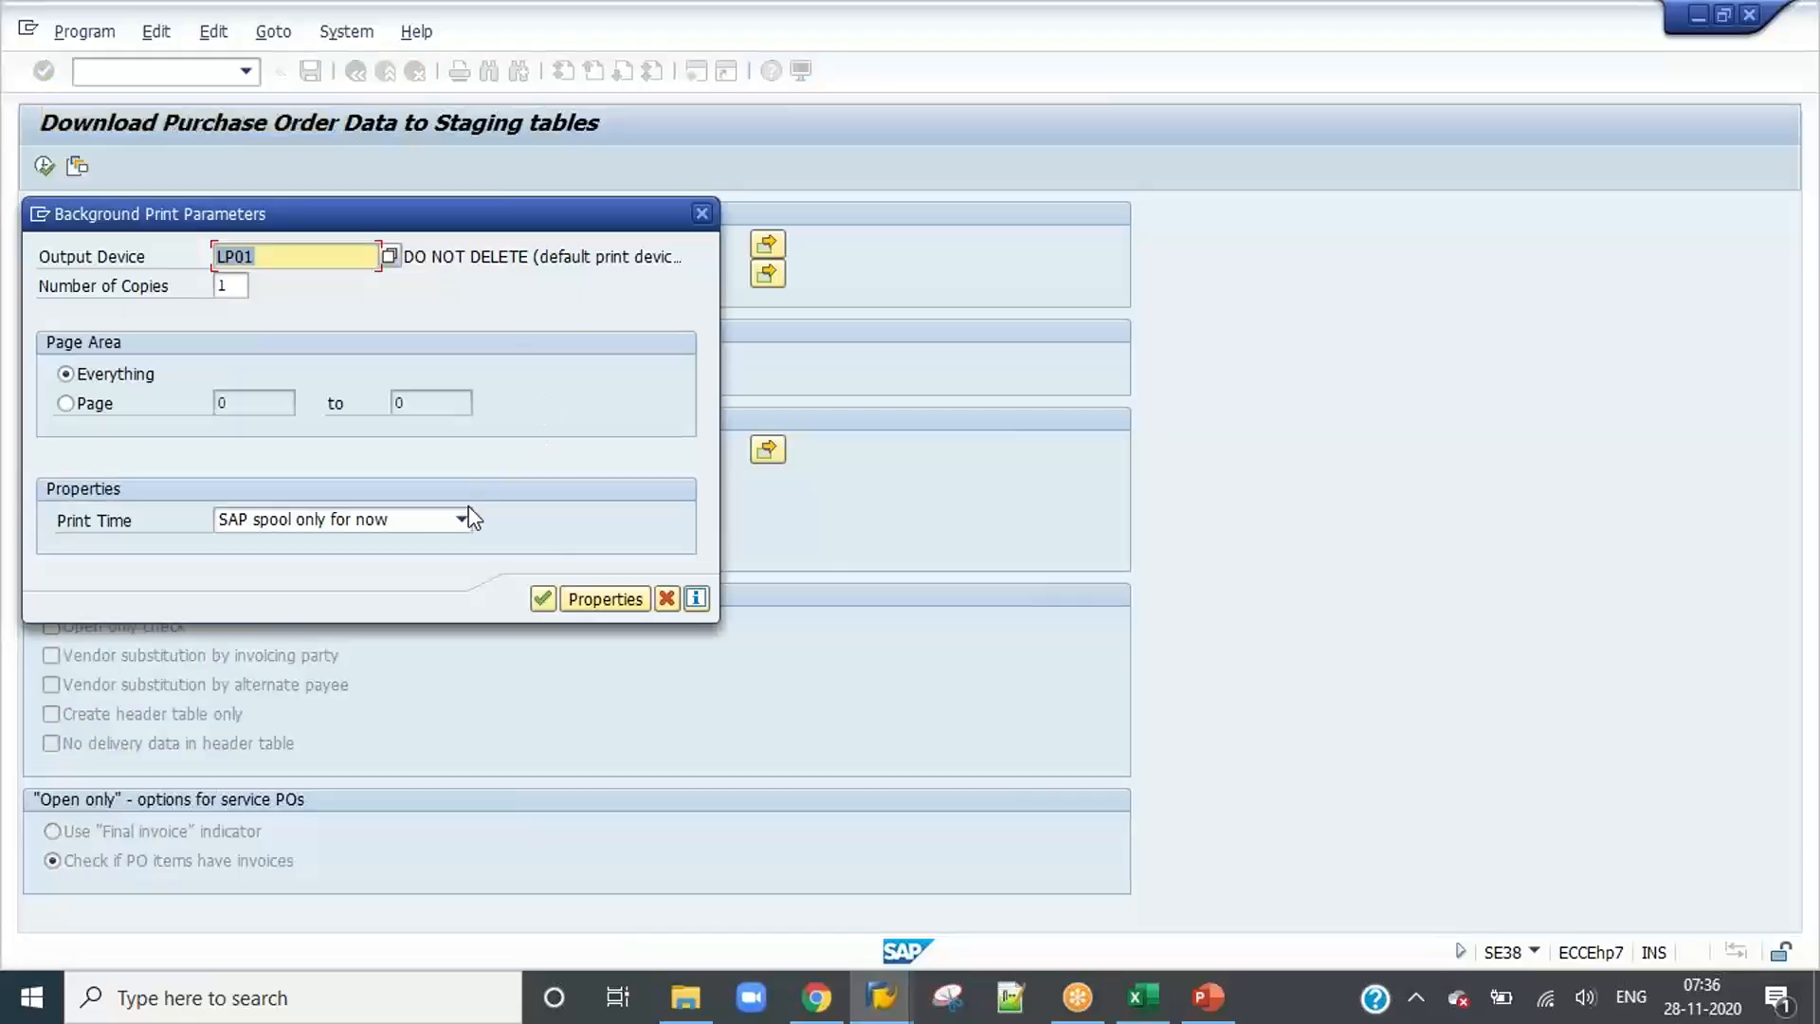
{"action": "left_click", "coordinate": [542, 598]}
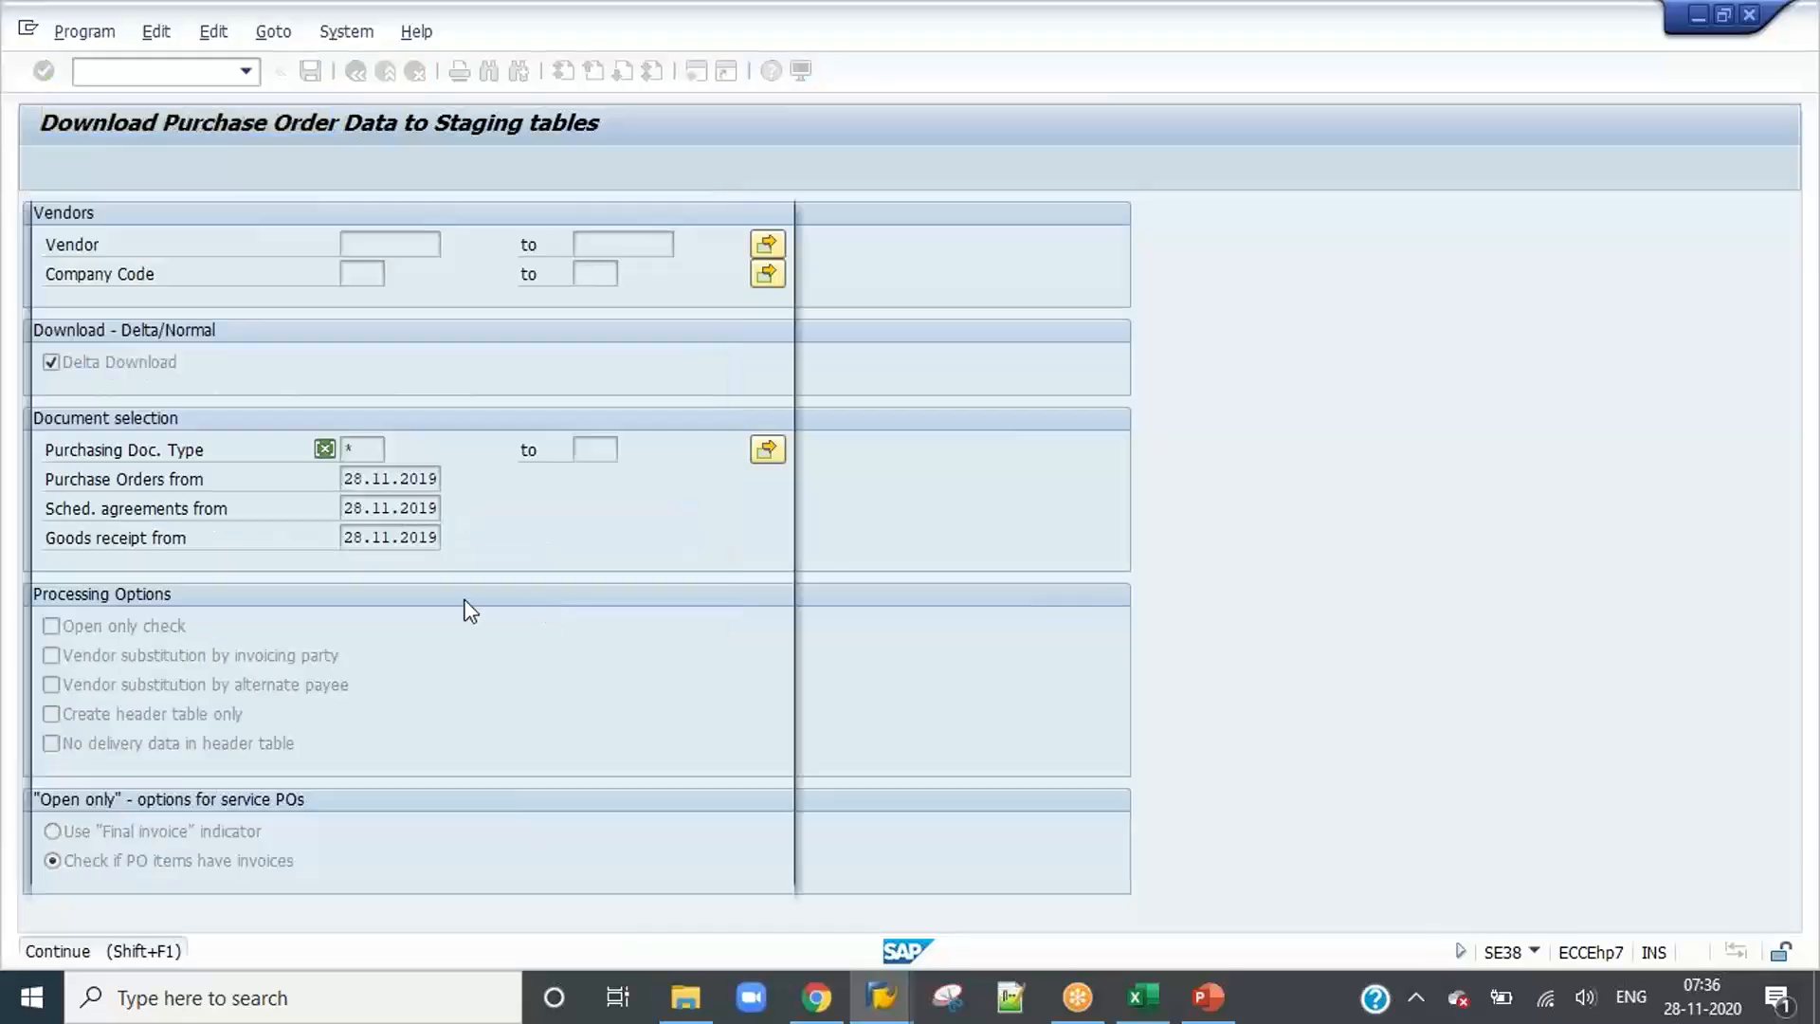
{"action": "left_click", "coordinate": [119, 289]}
Step: Make the delta purchase order download job periodic with a daily period and save its schedule
{"action": "left_click", "coordinate": [140, 813]}
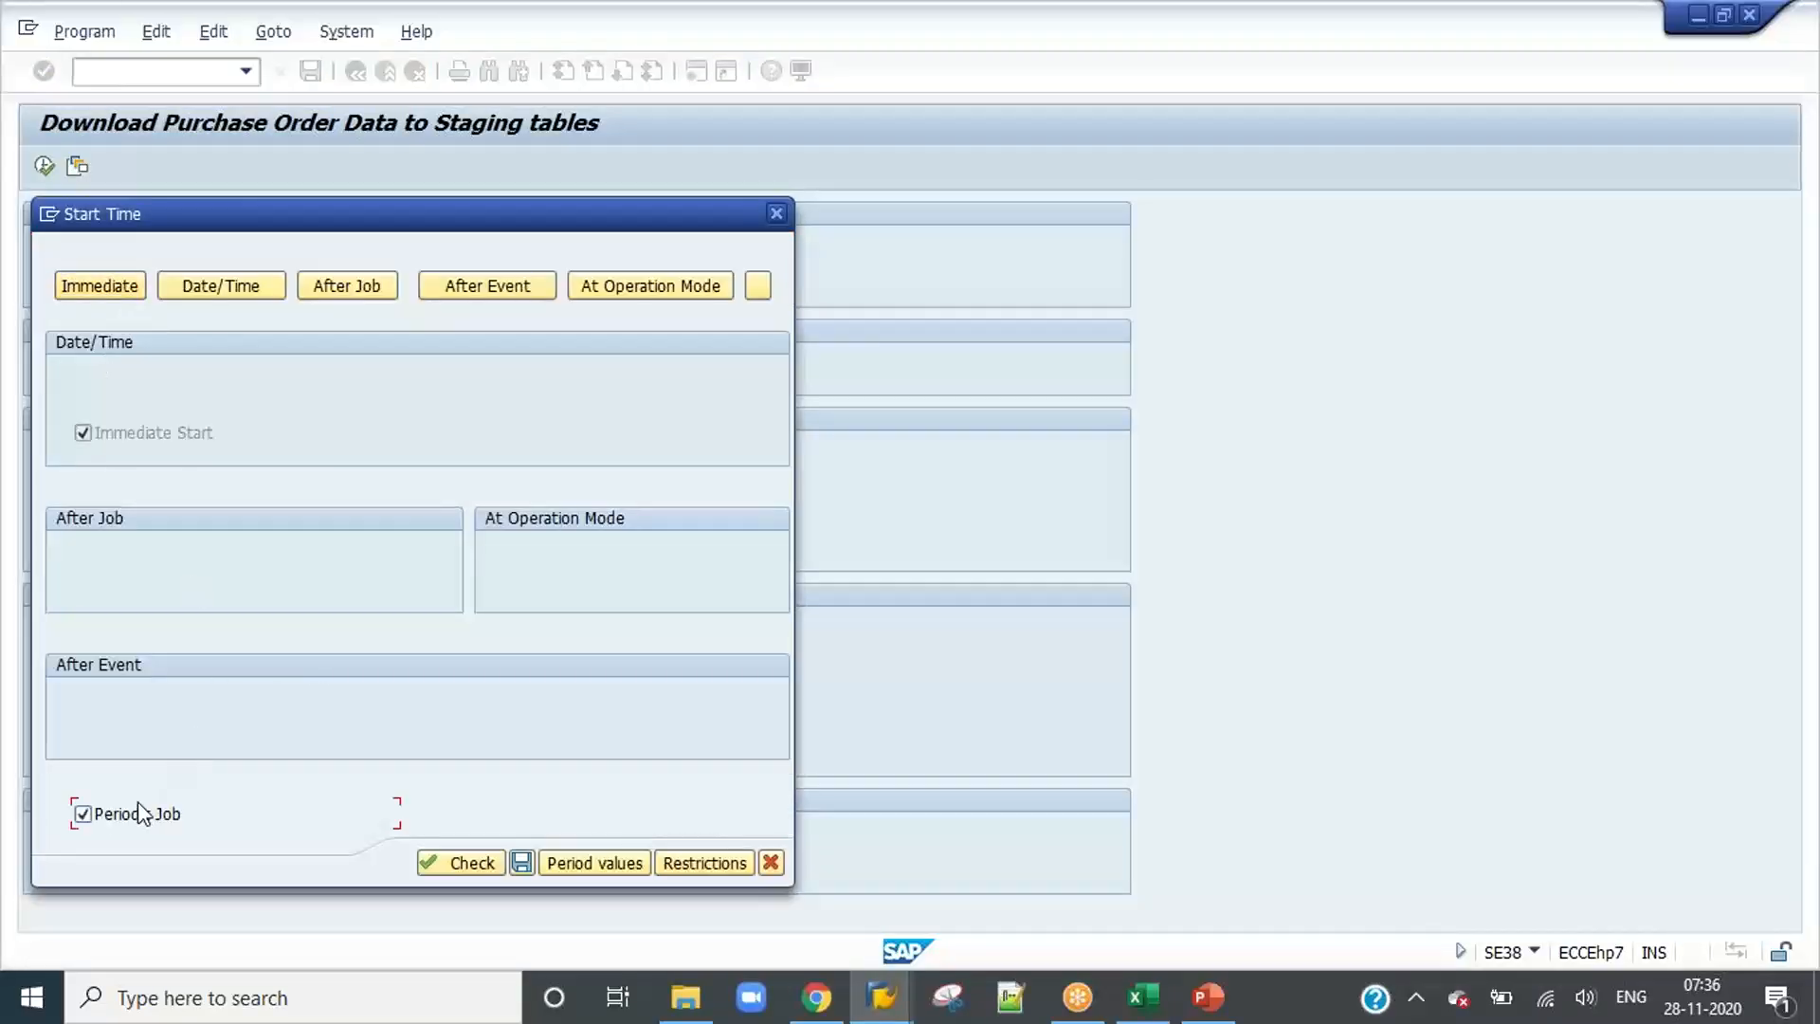
{"action": "left_click", "coordinate": [597, 863]}
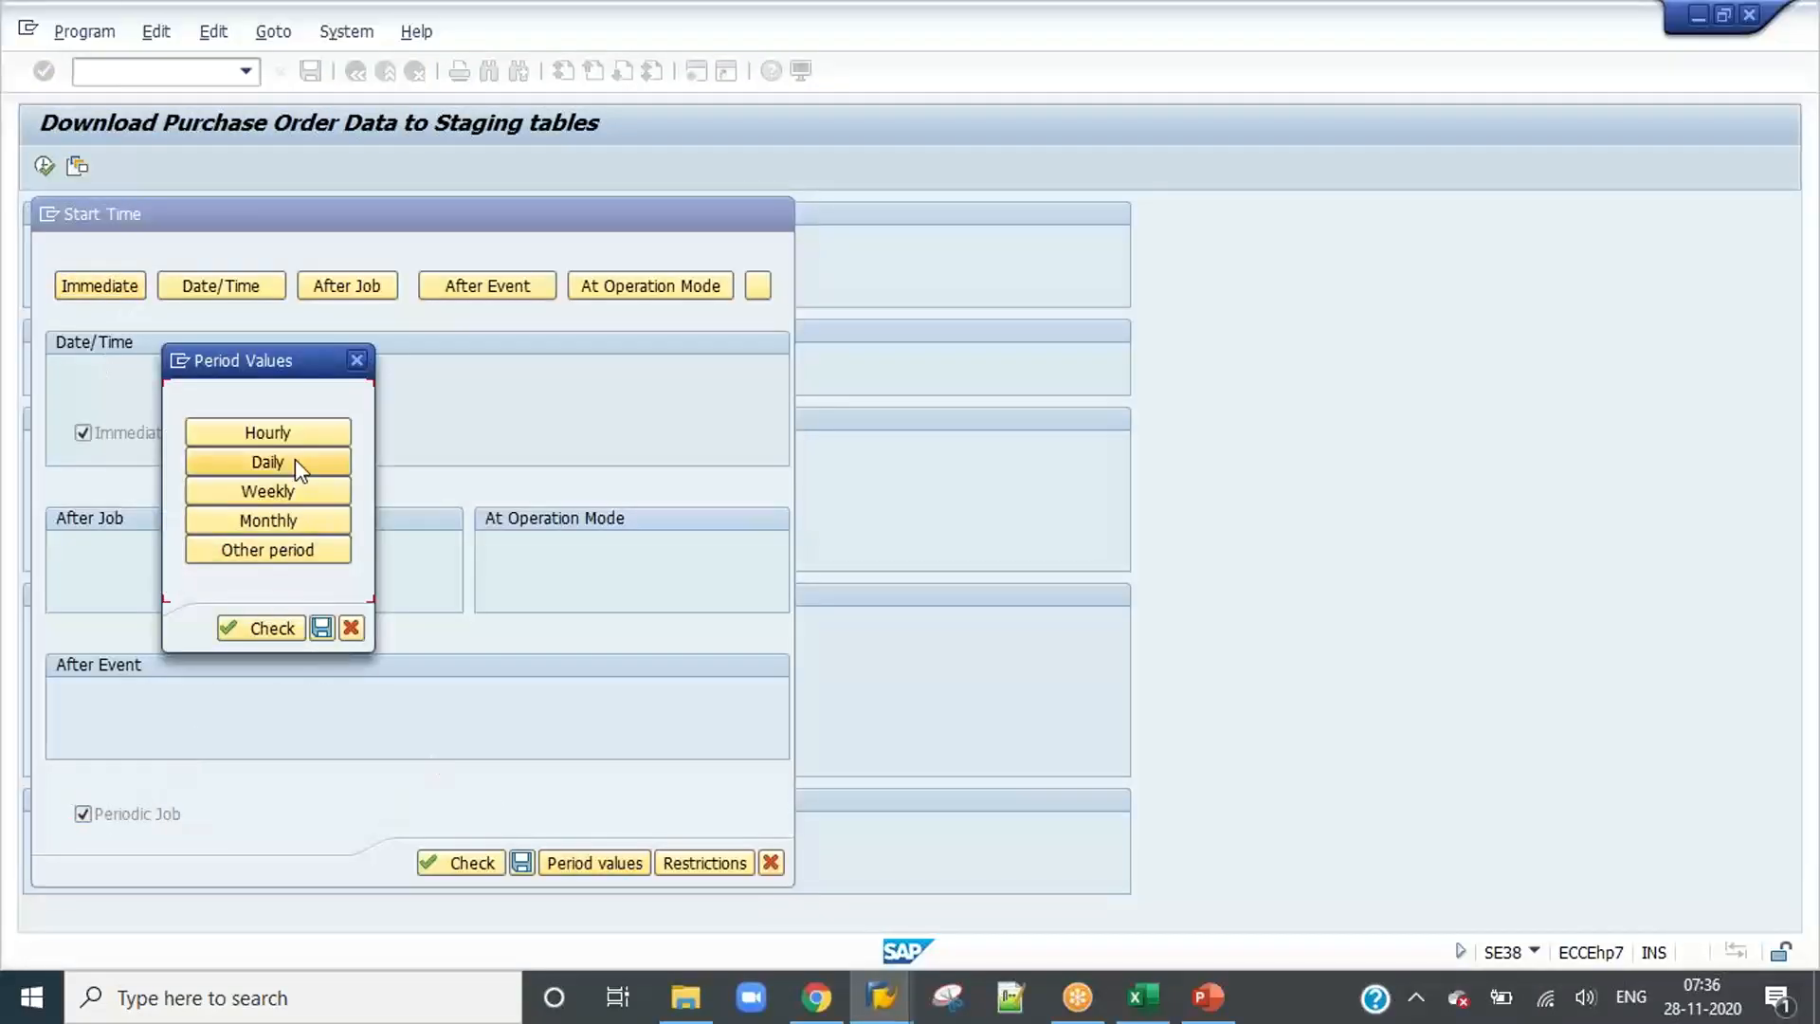
{"action": "left_click", "coordinate": [294, 461]}
{"action": "left_click", "coordinate": [321, 628]}
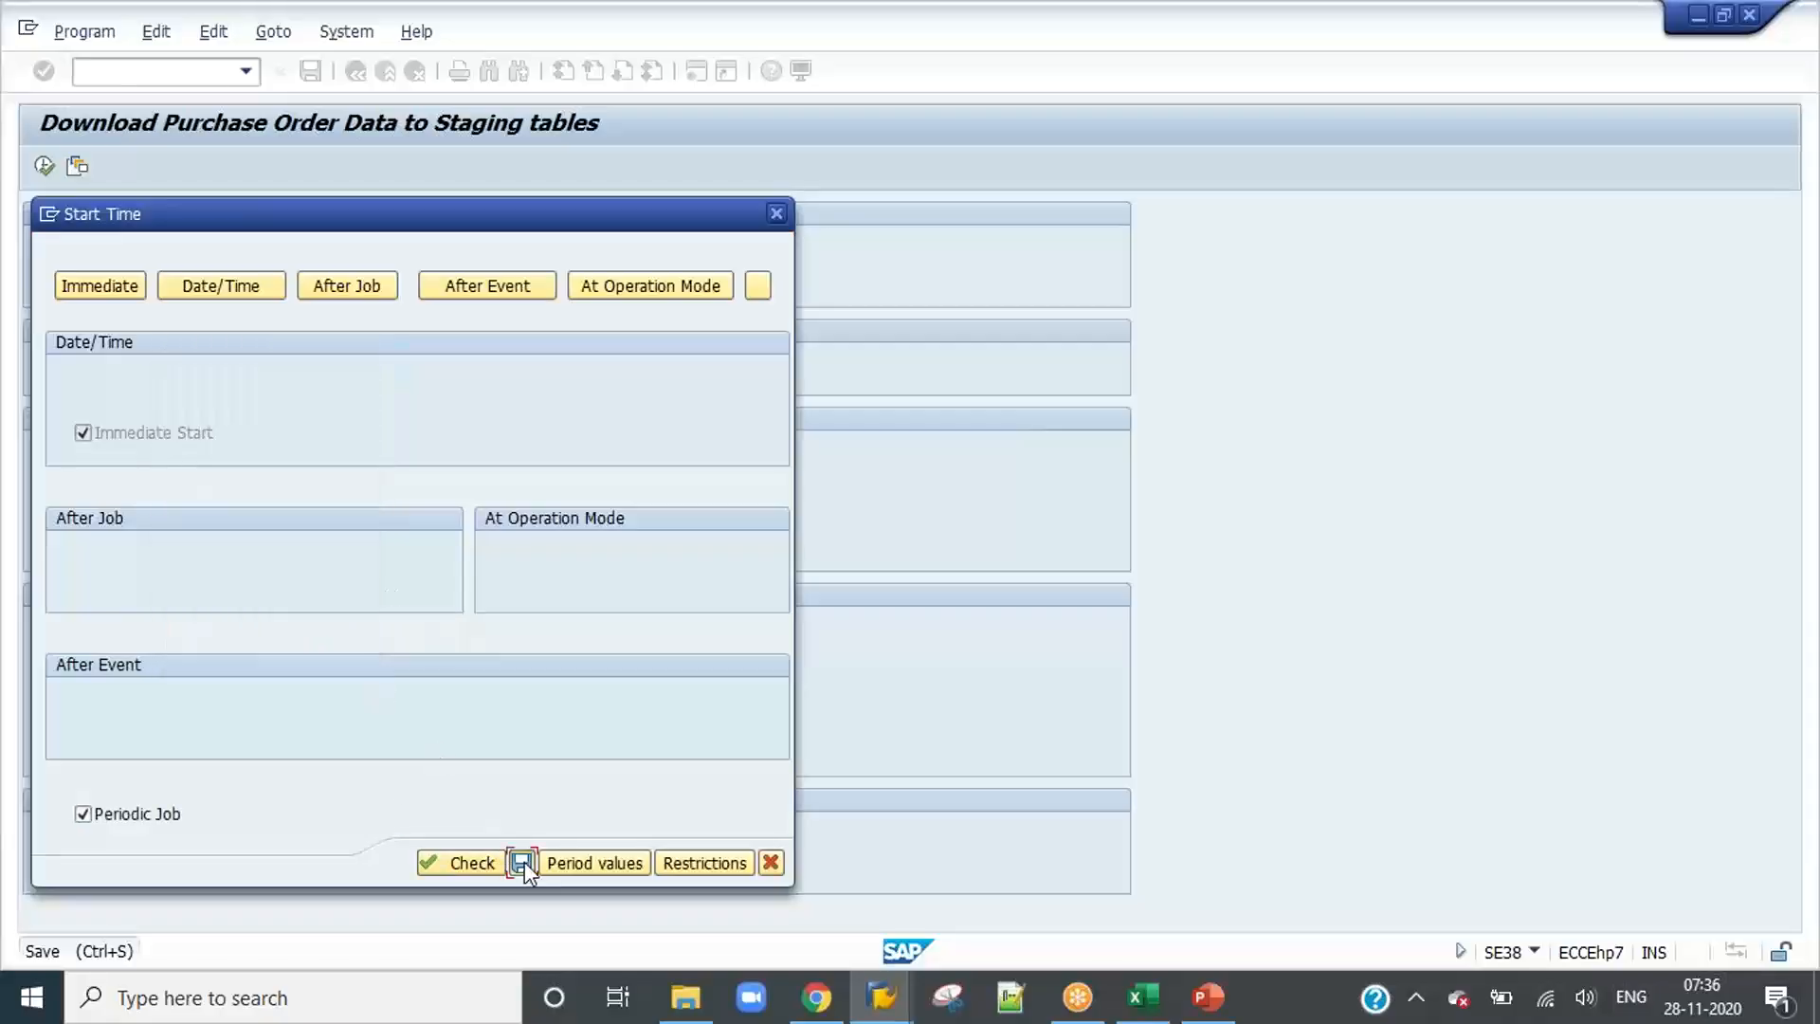
{"action": "left_click", "coordinate": [521, 863]}
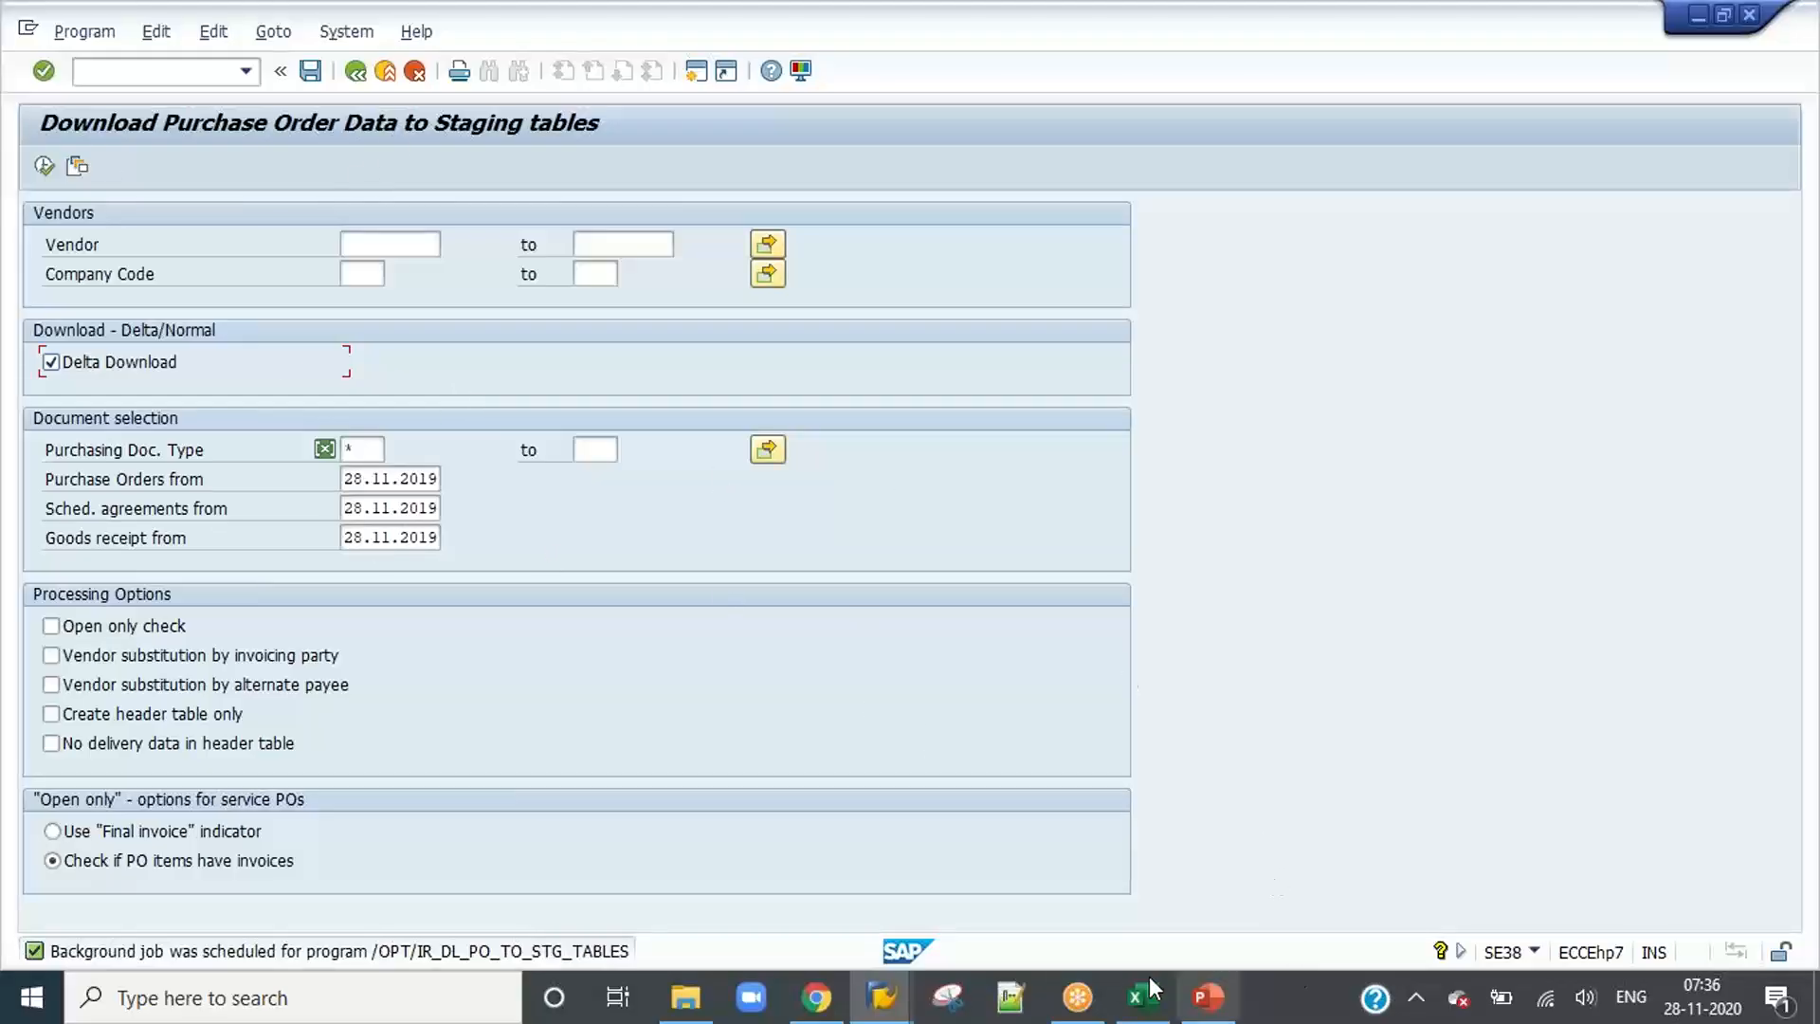
Step: Copy the program name /OPT/VIM_ICC_DL_CLEANUP from the batch jobs slide in PowerPoint and reopen the ABAP Editor in SAP
{"action": "left_click", "coordinate": [1206, 997]}
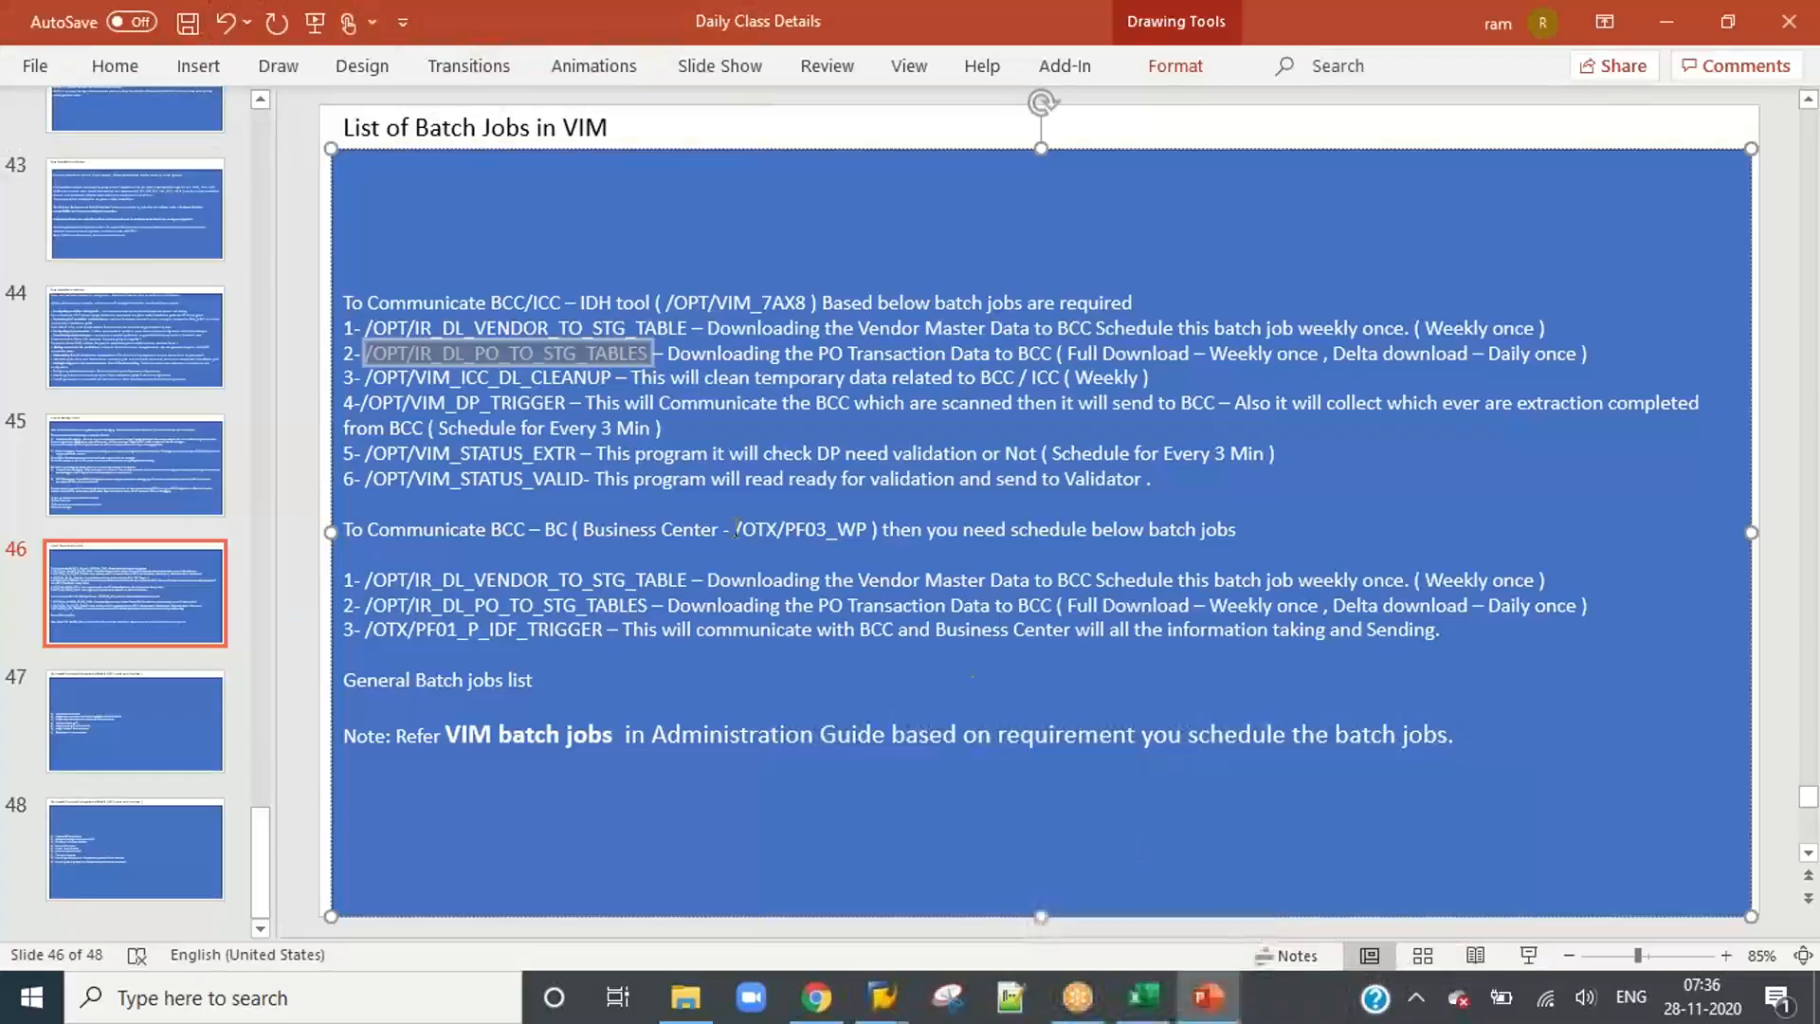
{"action": "left_click", "coordinate": [524, 428]}
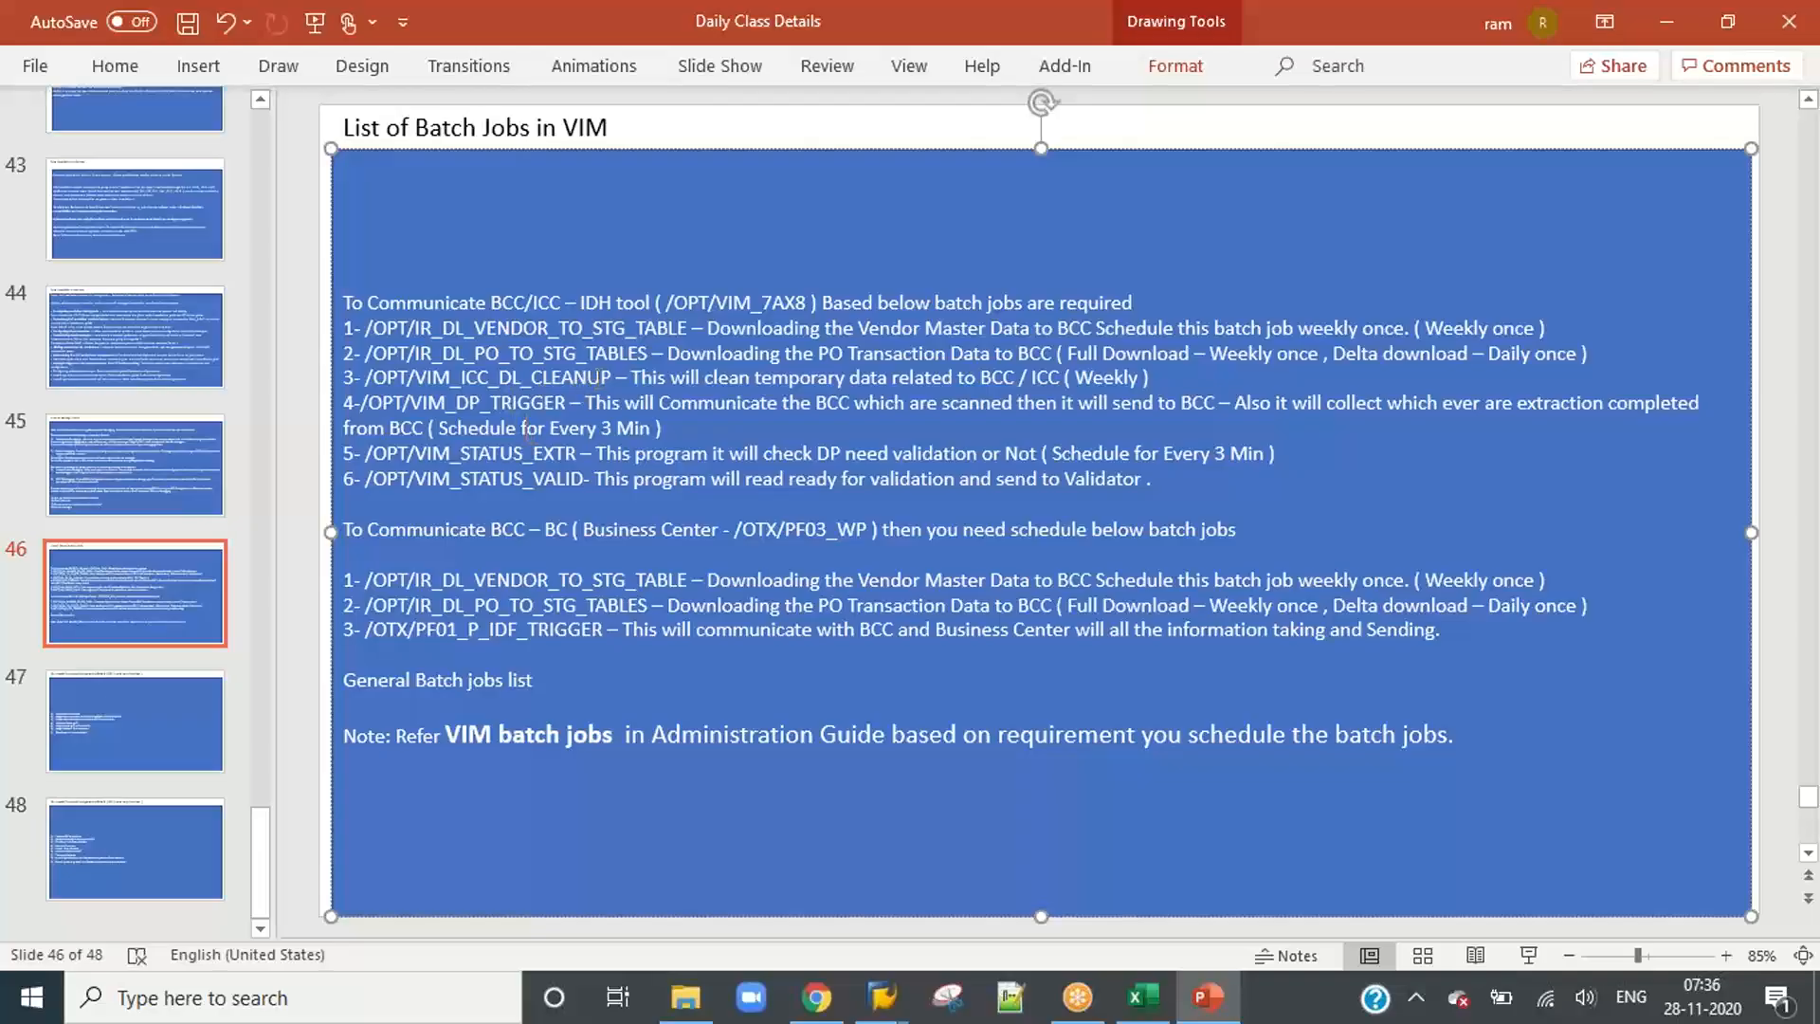
{"action": "left_click_drag", "start_coordinate": [611, 378], "coordinate": [365, 377]}
{"action": "key", "text": "ctrl+c"}
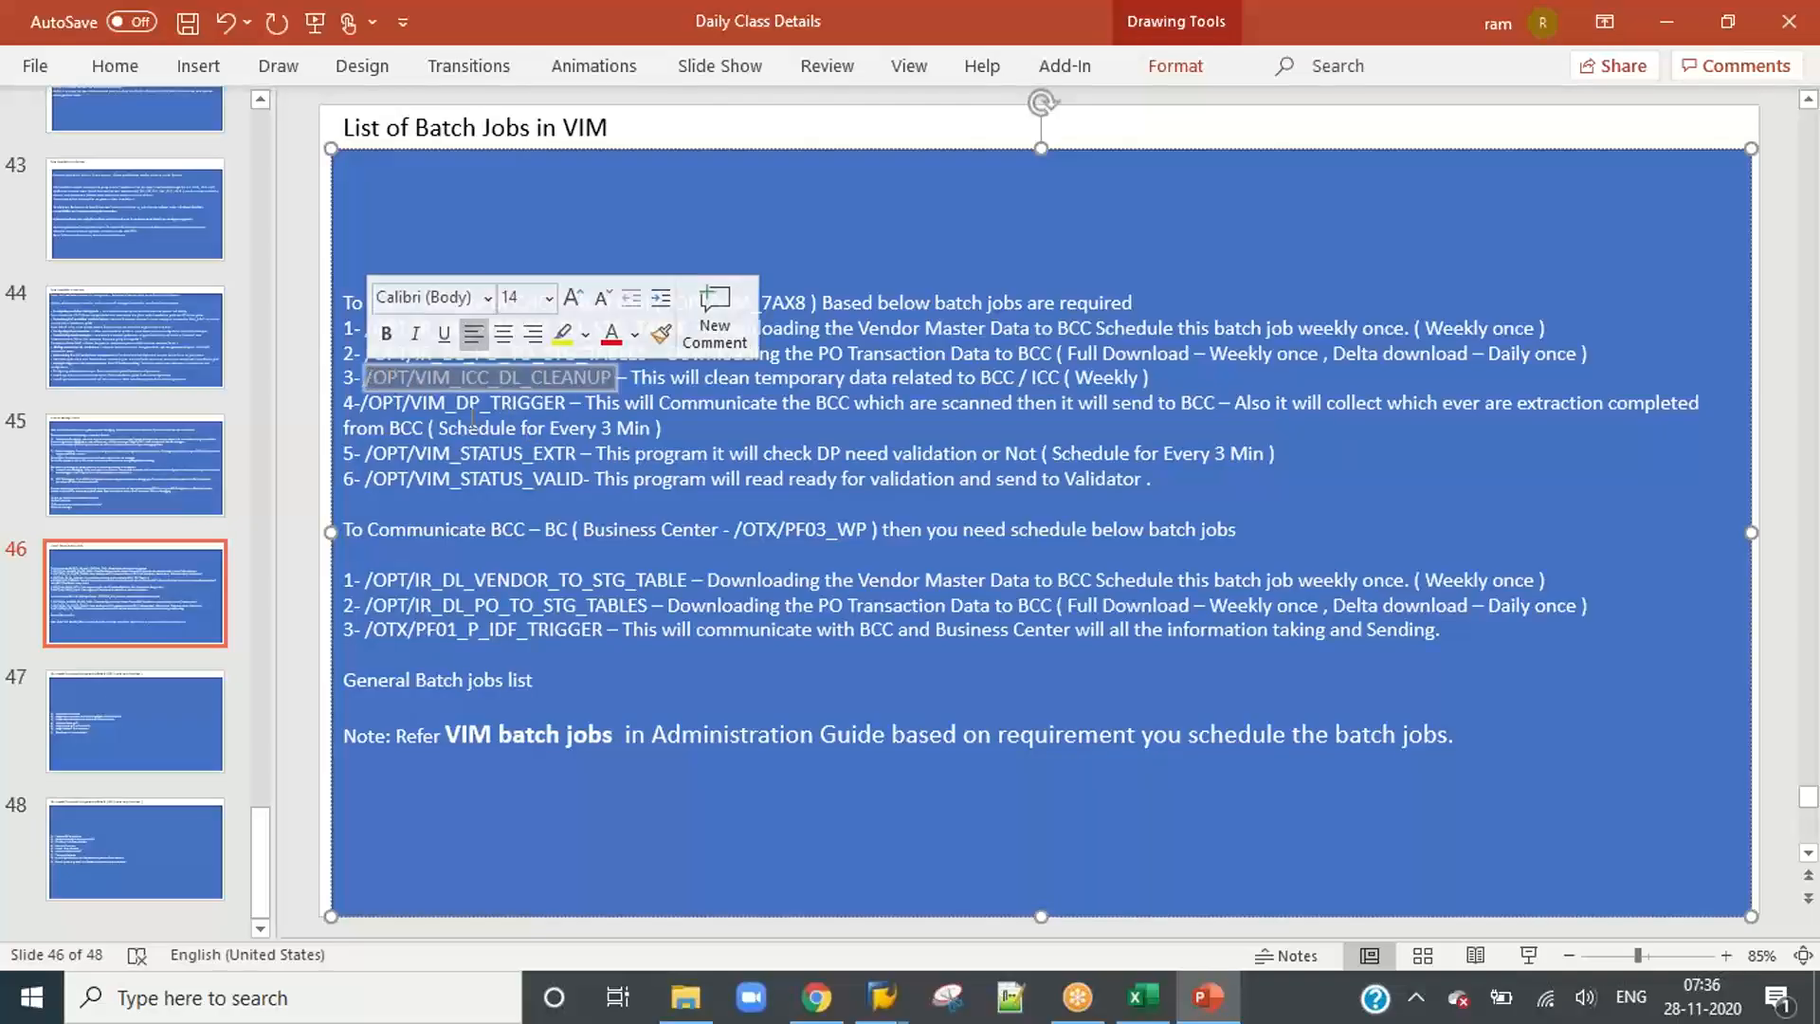
{"action": "key", "text": "alt+Tab"}
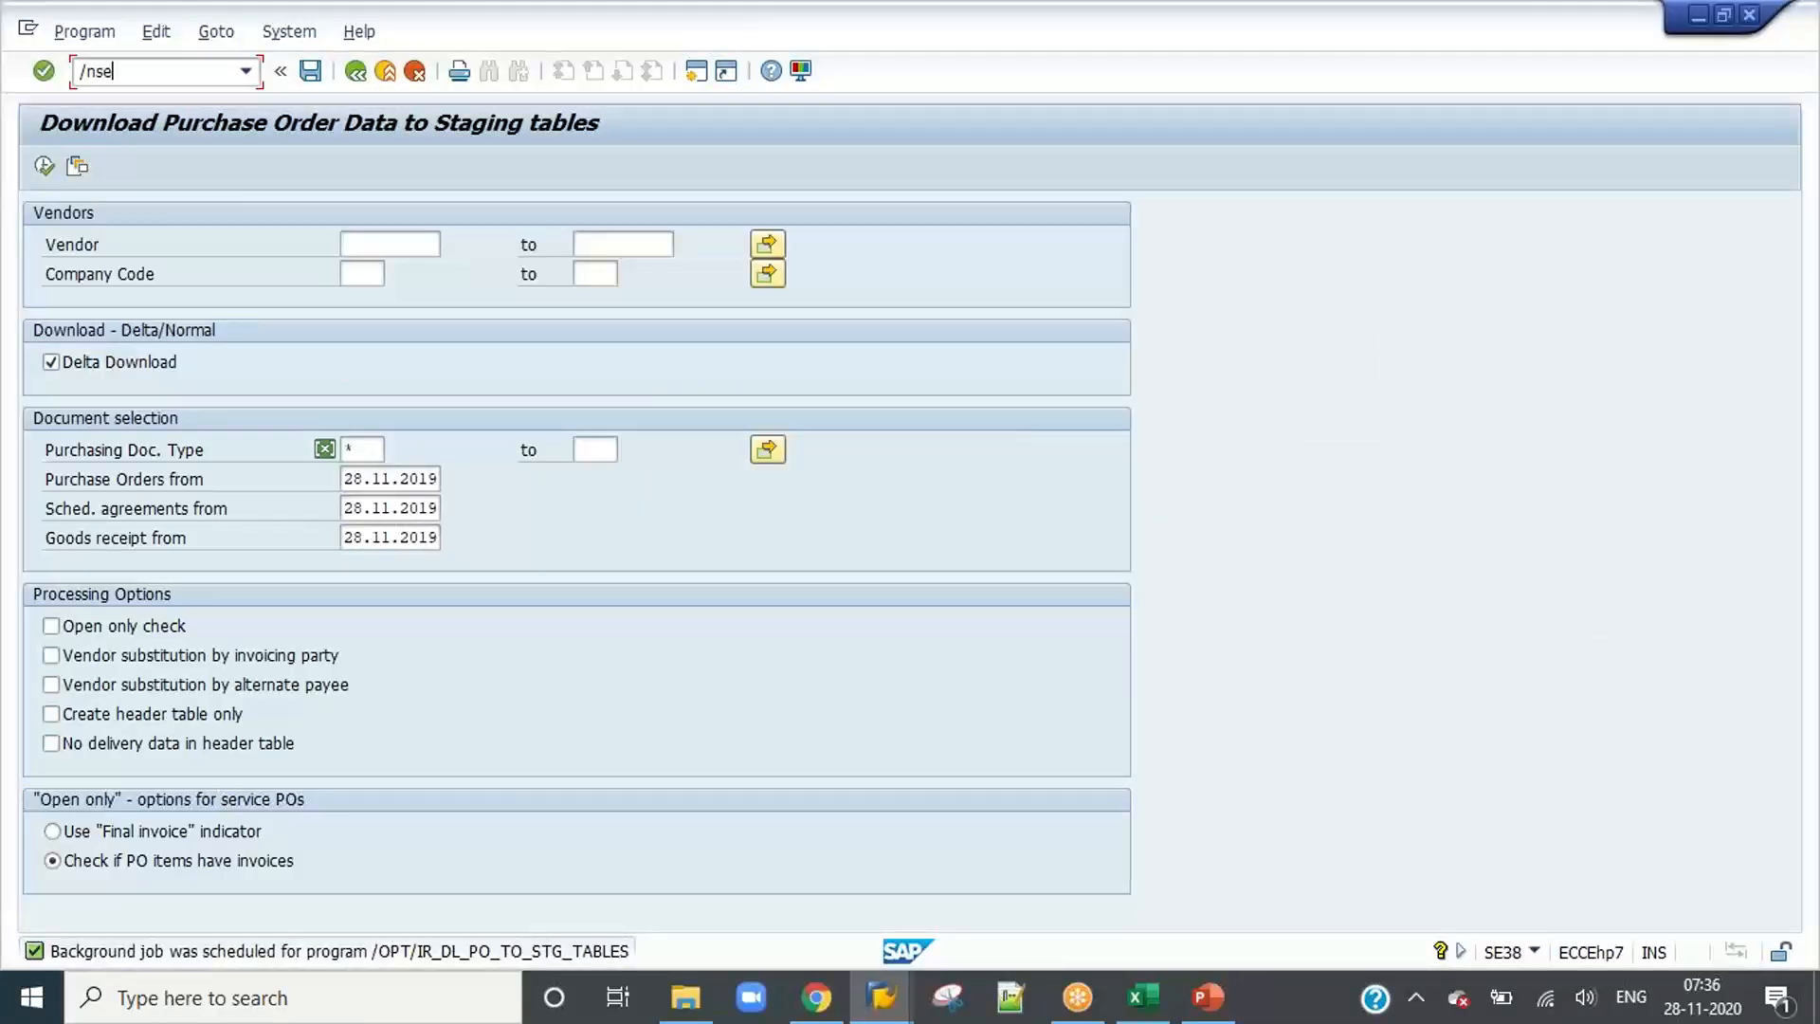
{"action": "key", "text": "Return"}
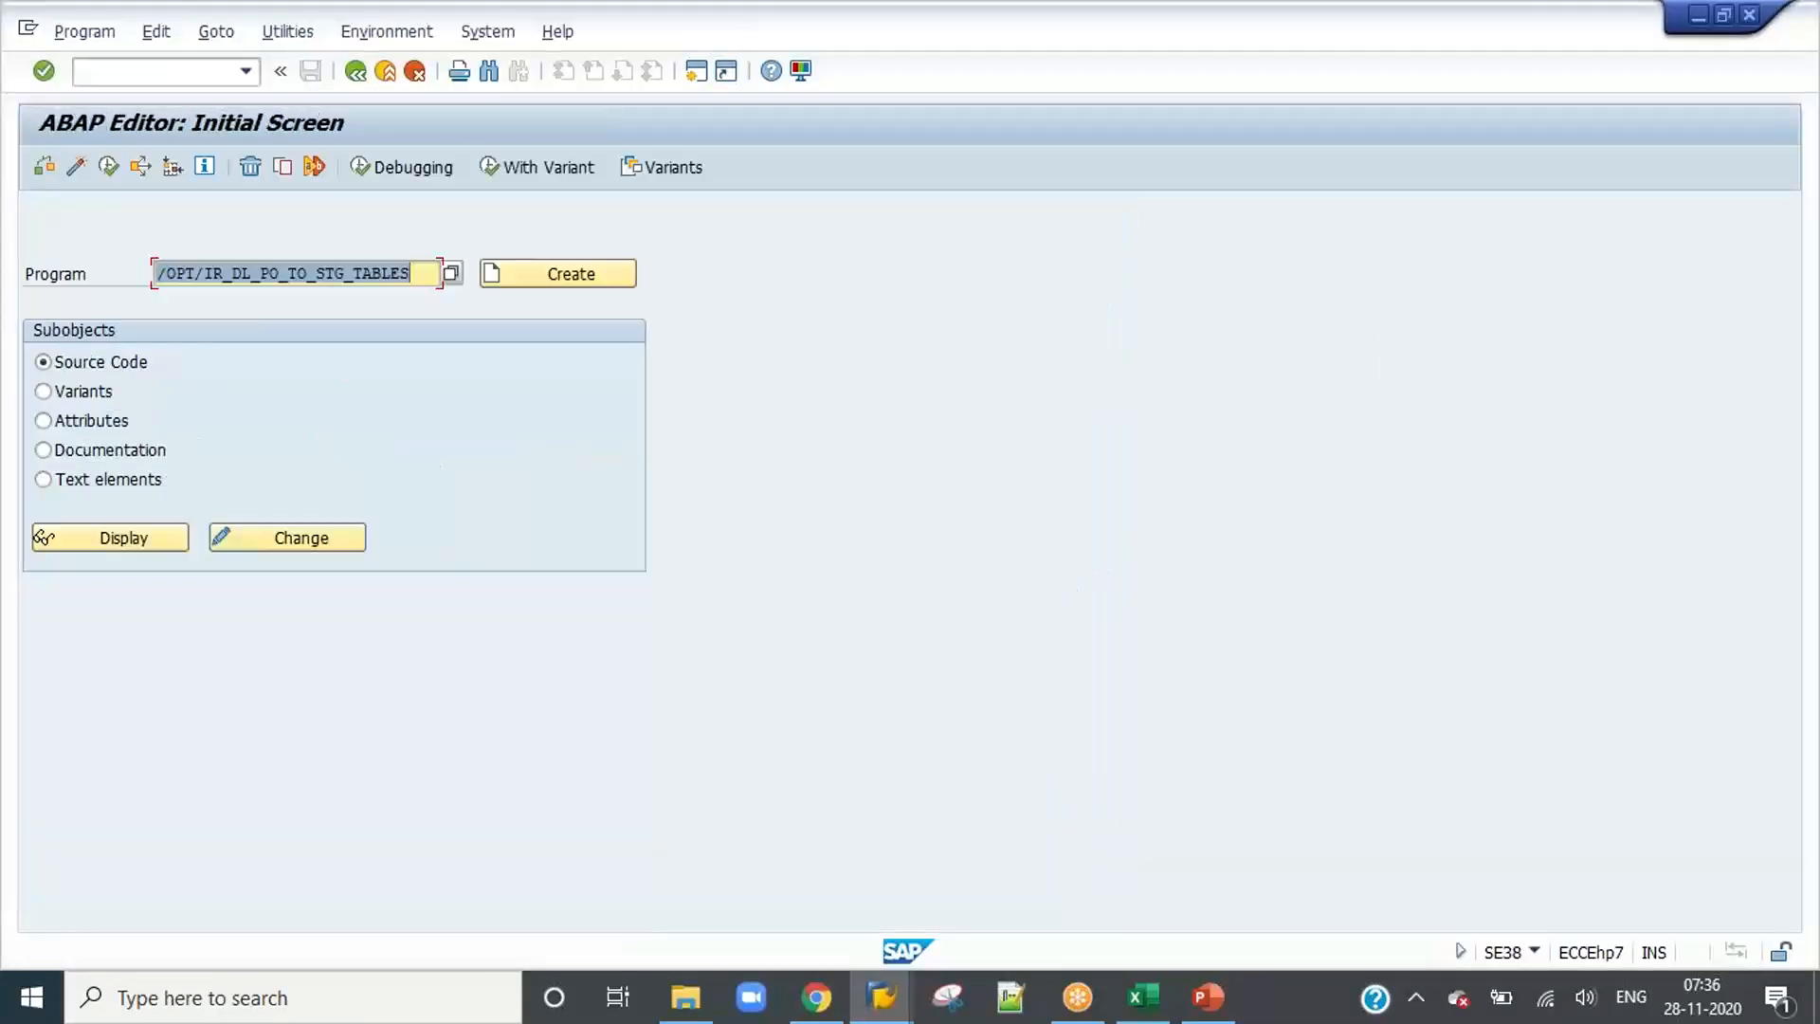
Step: Run /OPT/VIM_ICC_DL_CLEANUP, turn off its test run option, and execute it in the background with an immediate start
{"action": "key", "text": "ctrl+v"}
{"action": "left_click", "coordinate": [108, 171]}
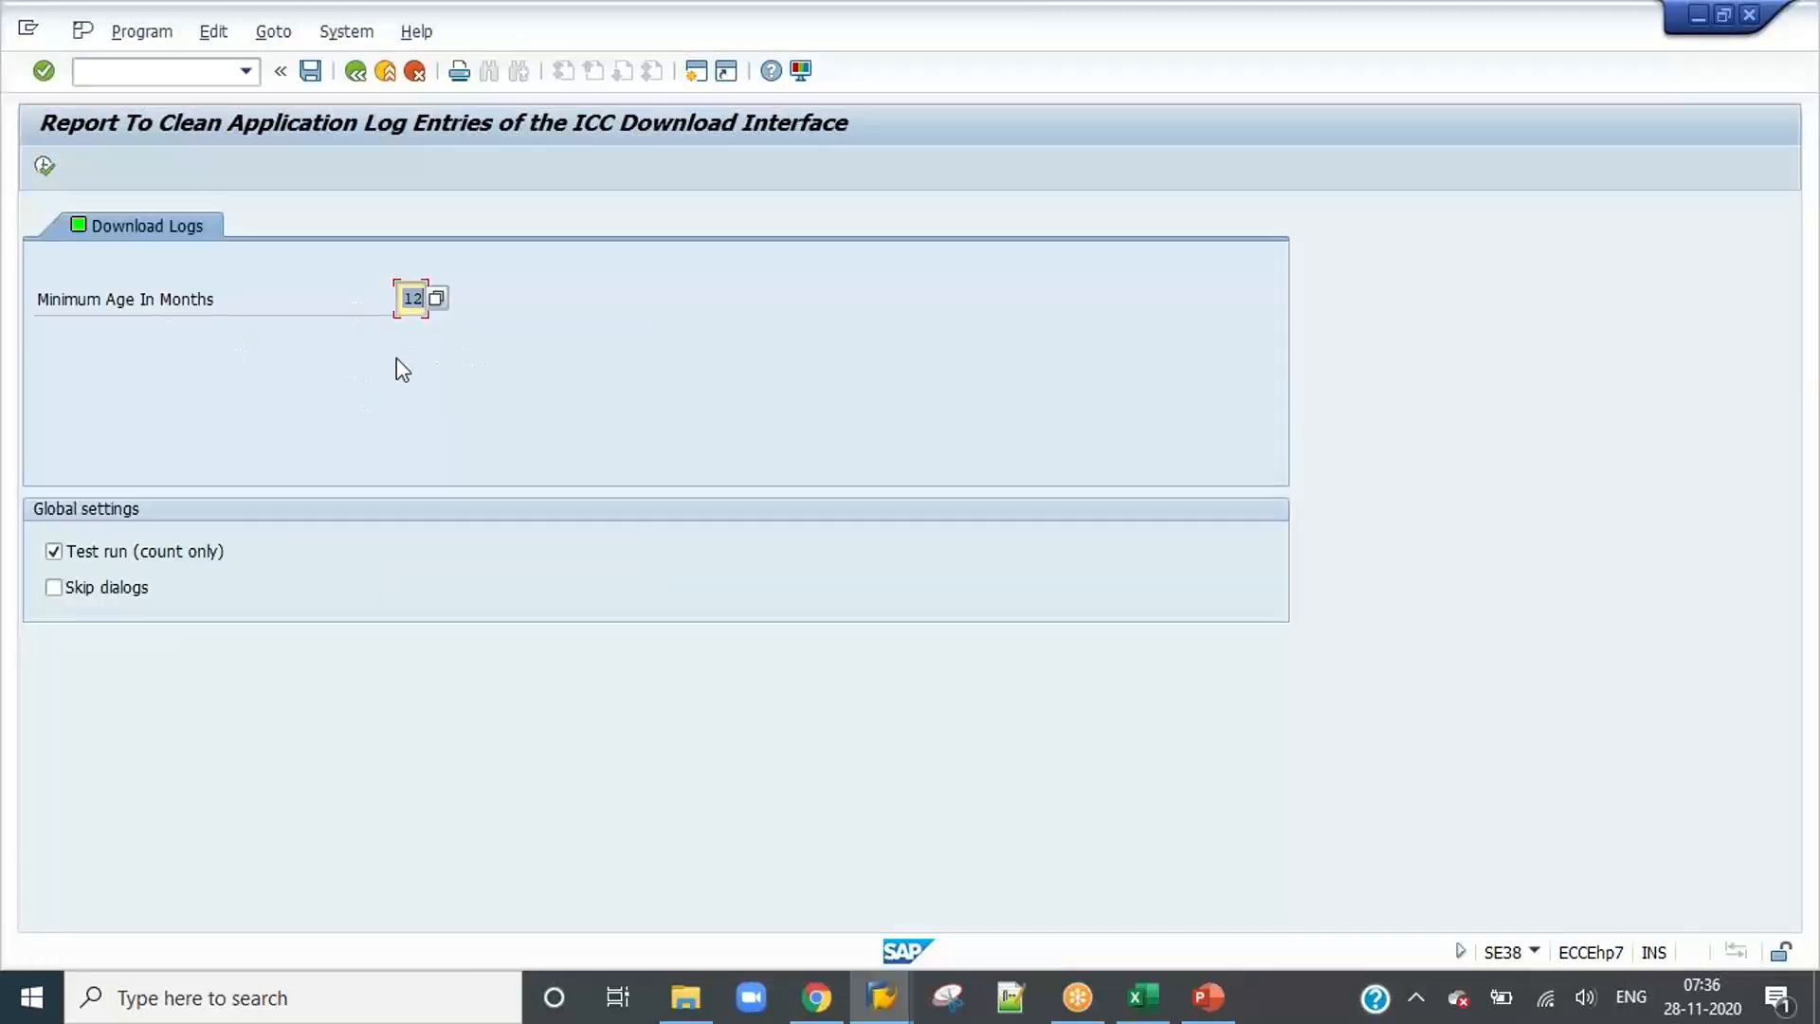
{"action": "left_click", "coordinate": [100, 553]}
{"action": "left_click", "coordinate": [141, 31]}
{"action": "left_click", "coordinate": [208, 122]}
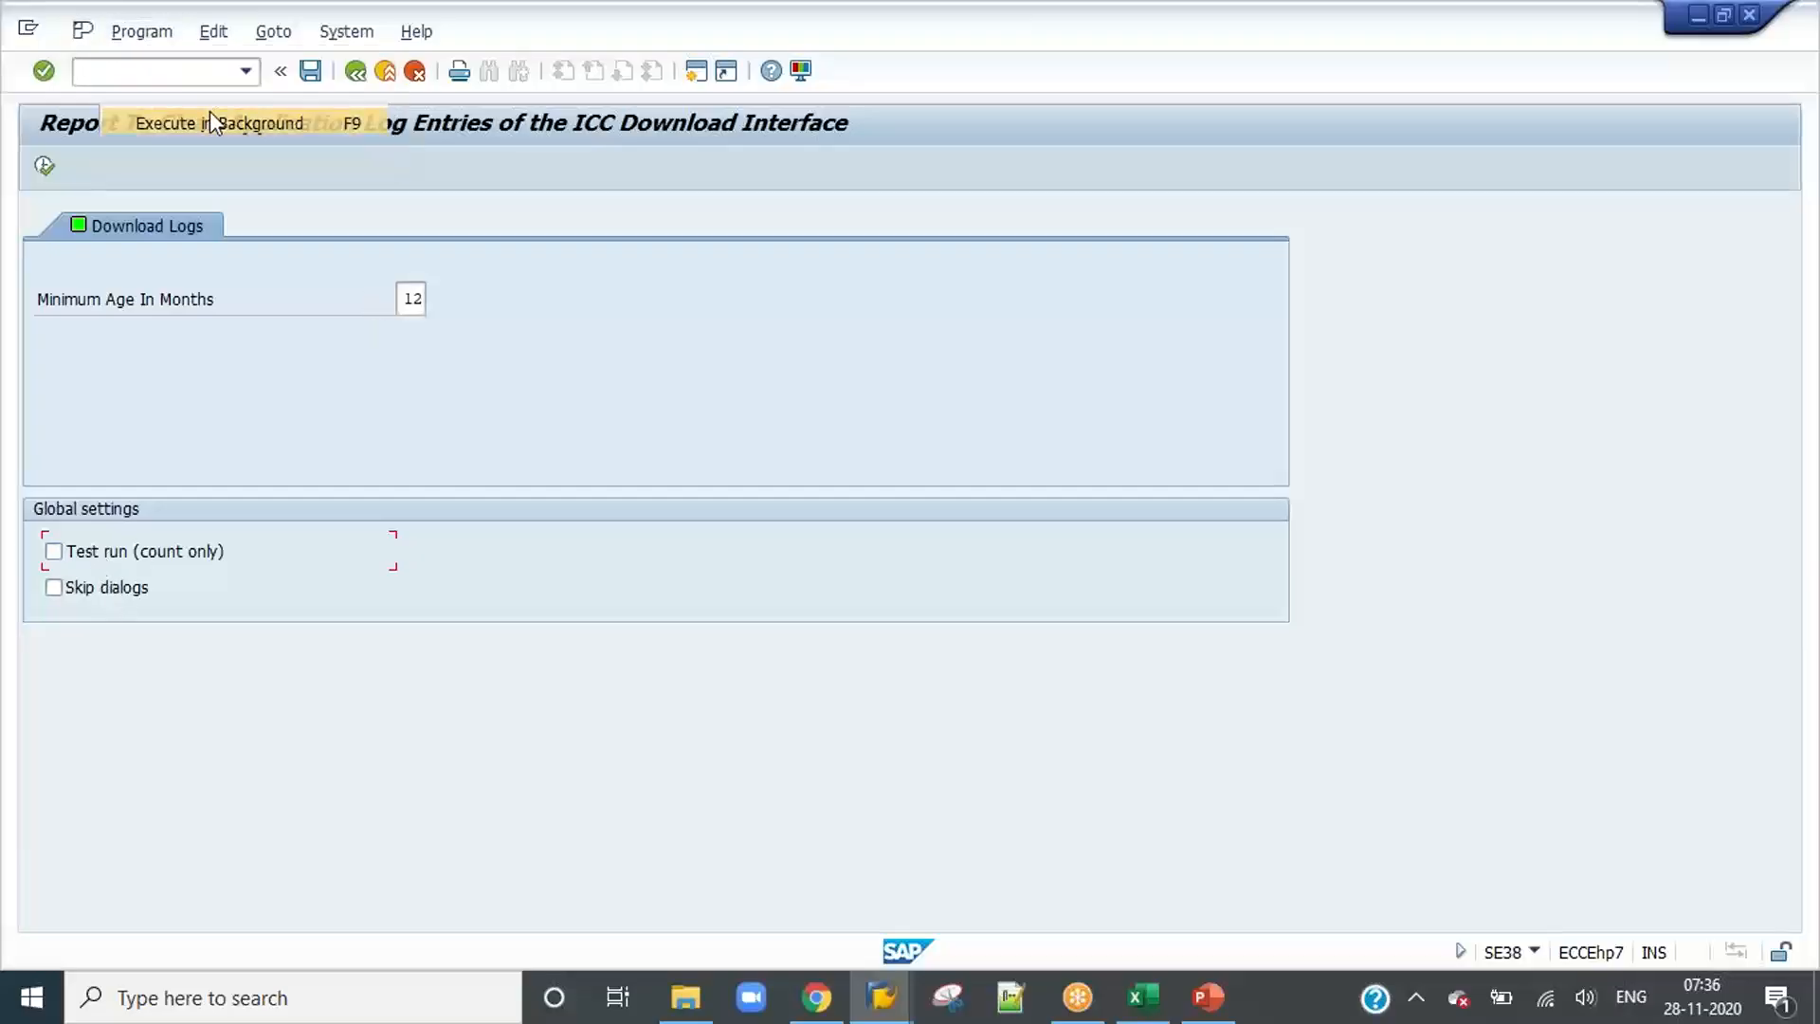
{"action": "left_click", "coordinate": [542, 599]}
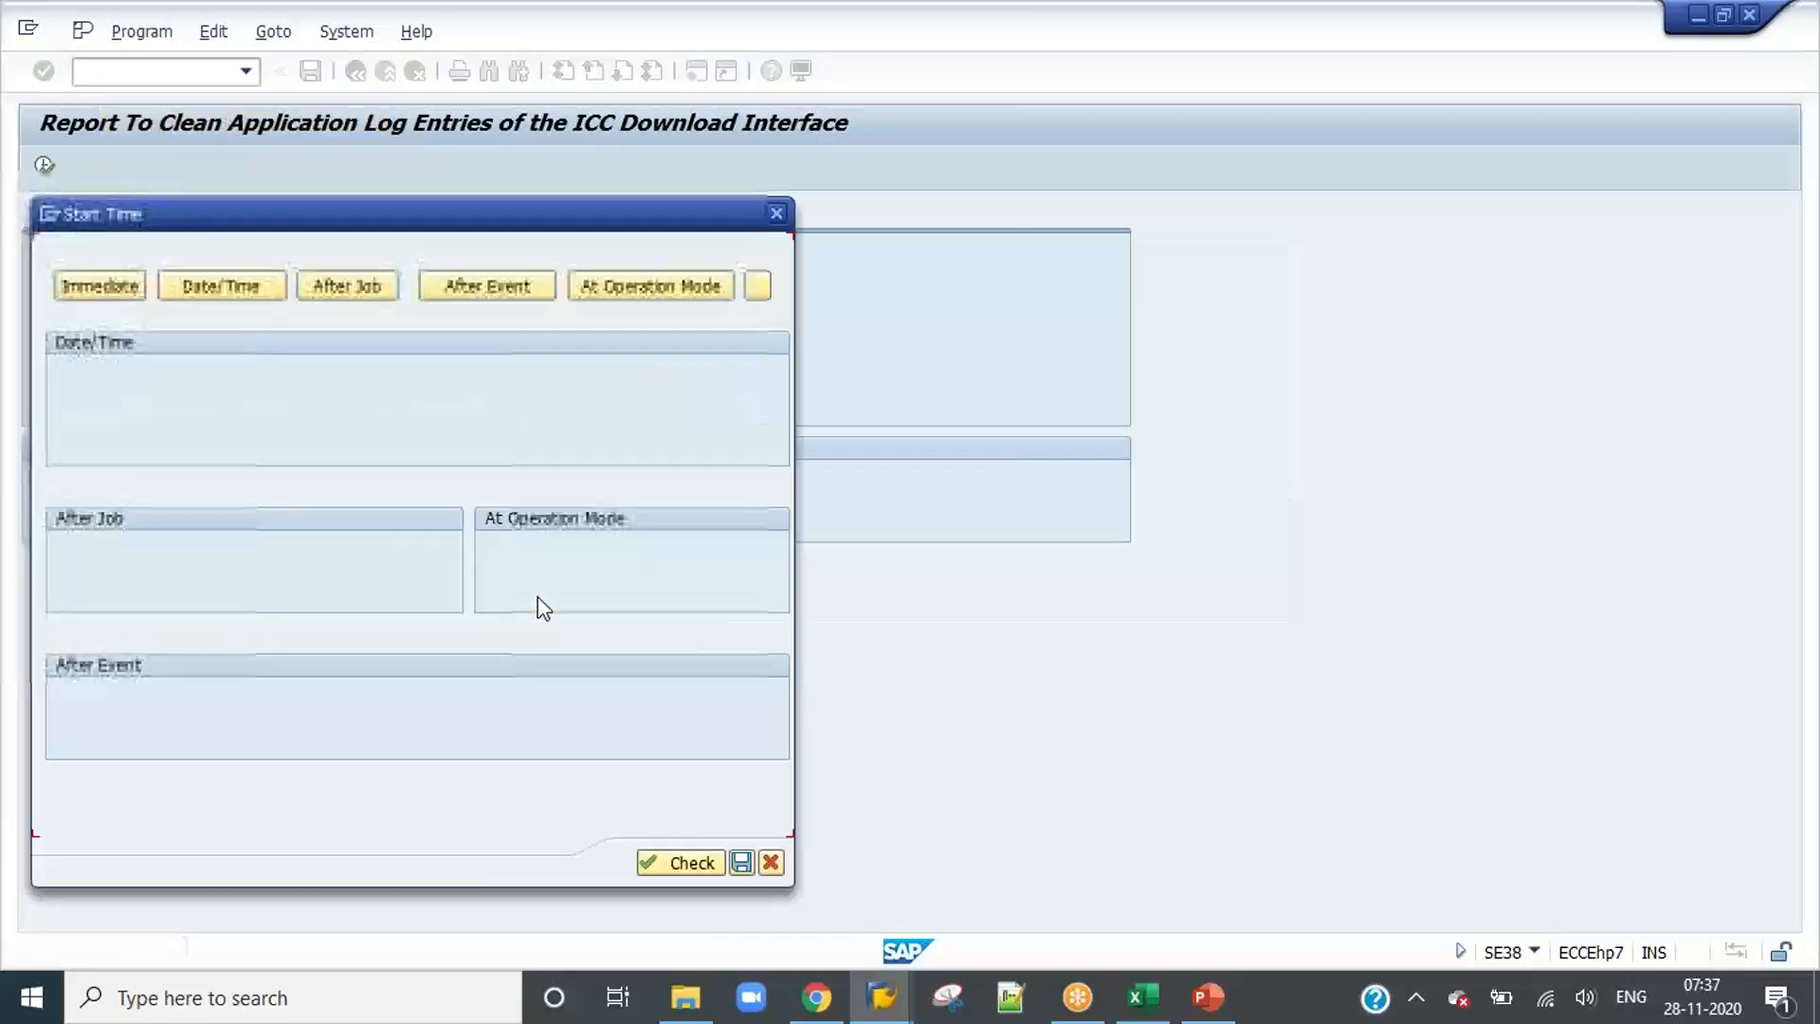
{"action": "left_click", "coordinate": [72, 294]}
Step: Make the download log cleanup job periodic with a weekly period and save its schedule
{"action": "left_click", "coordinate": [137, 815]}
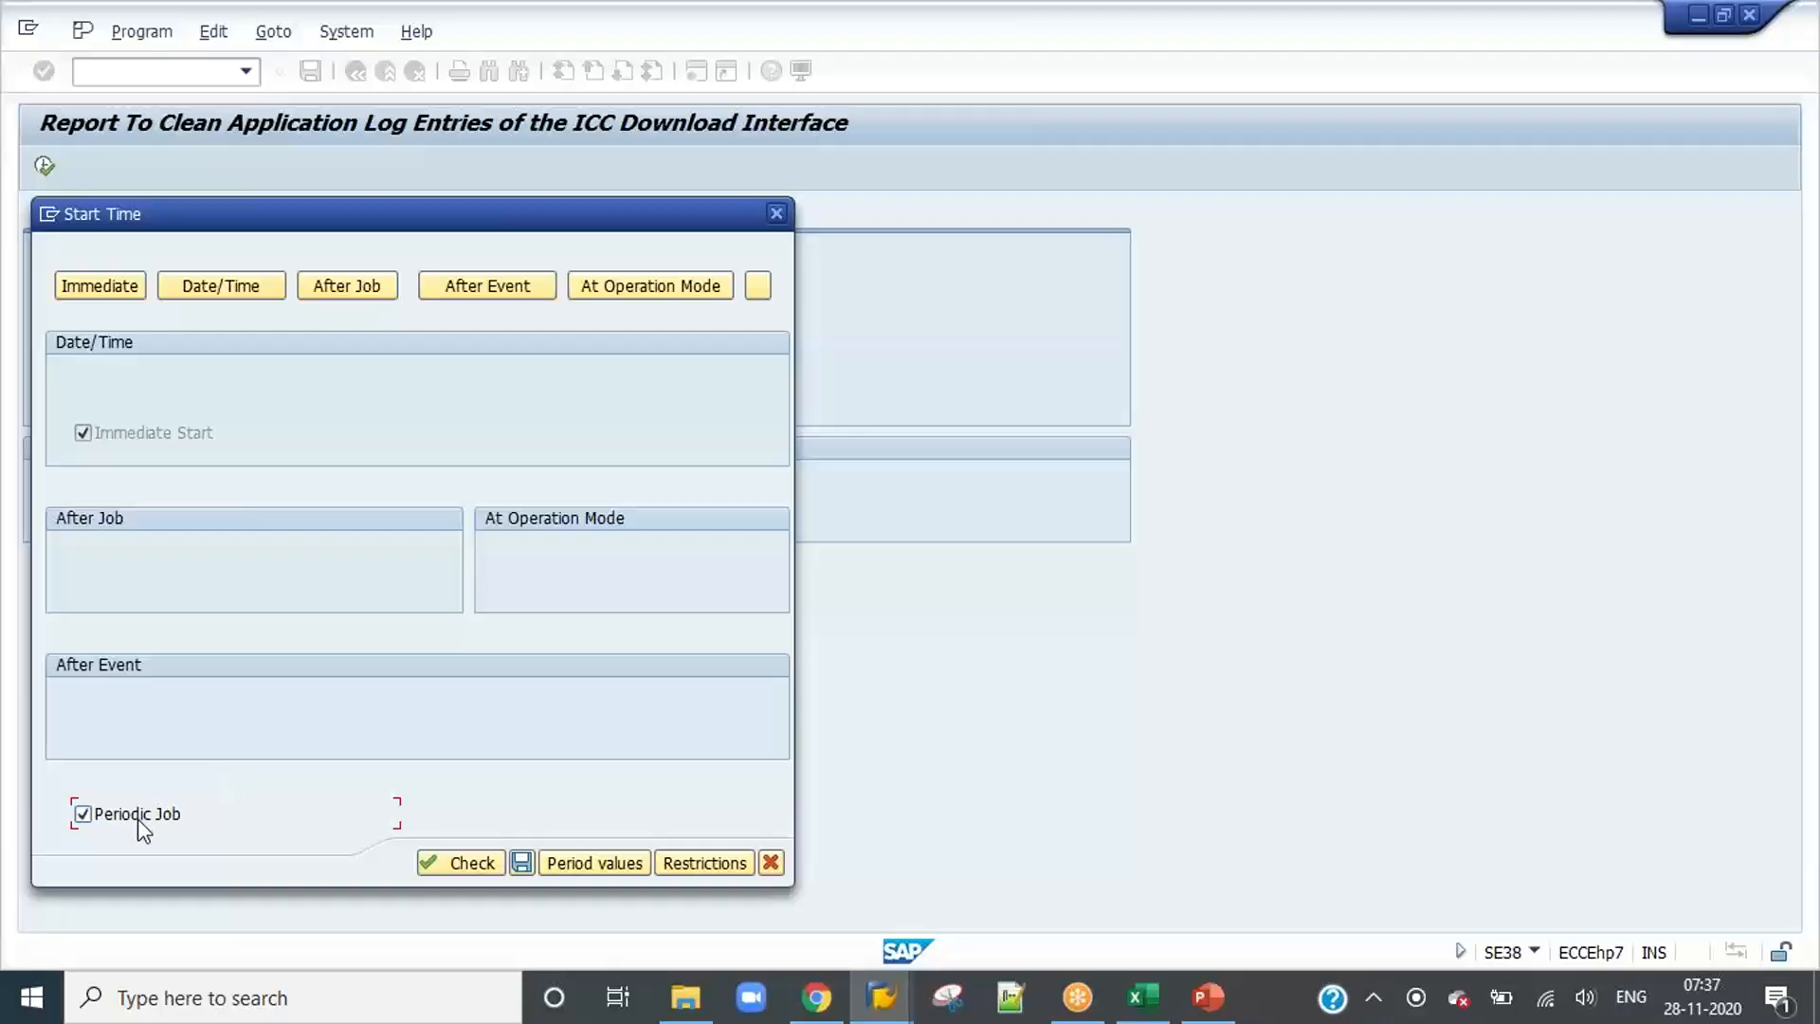
{"action": "left_click", "coordinate": [606, 859]}
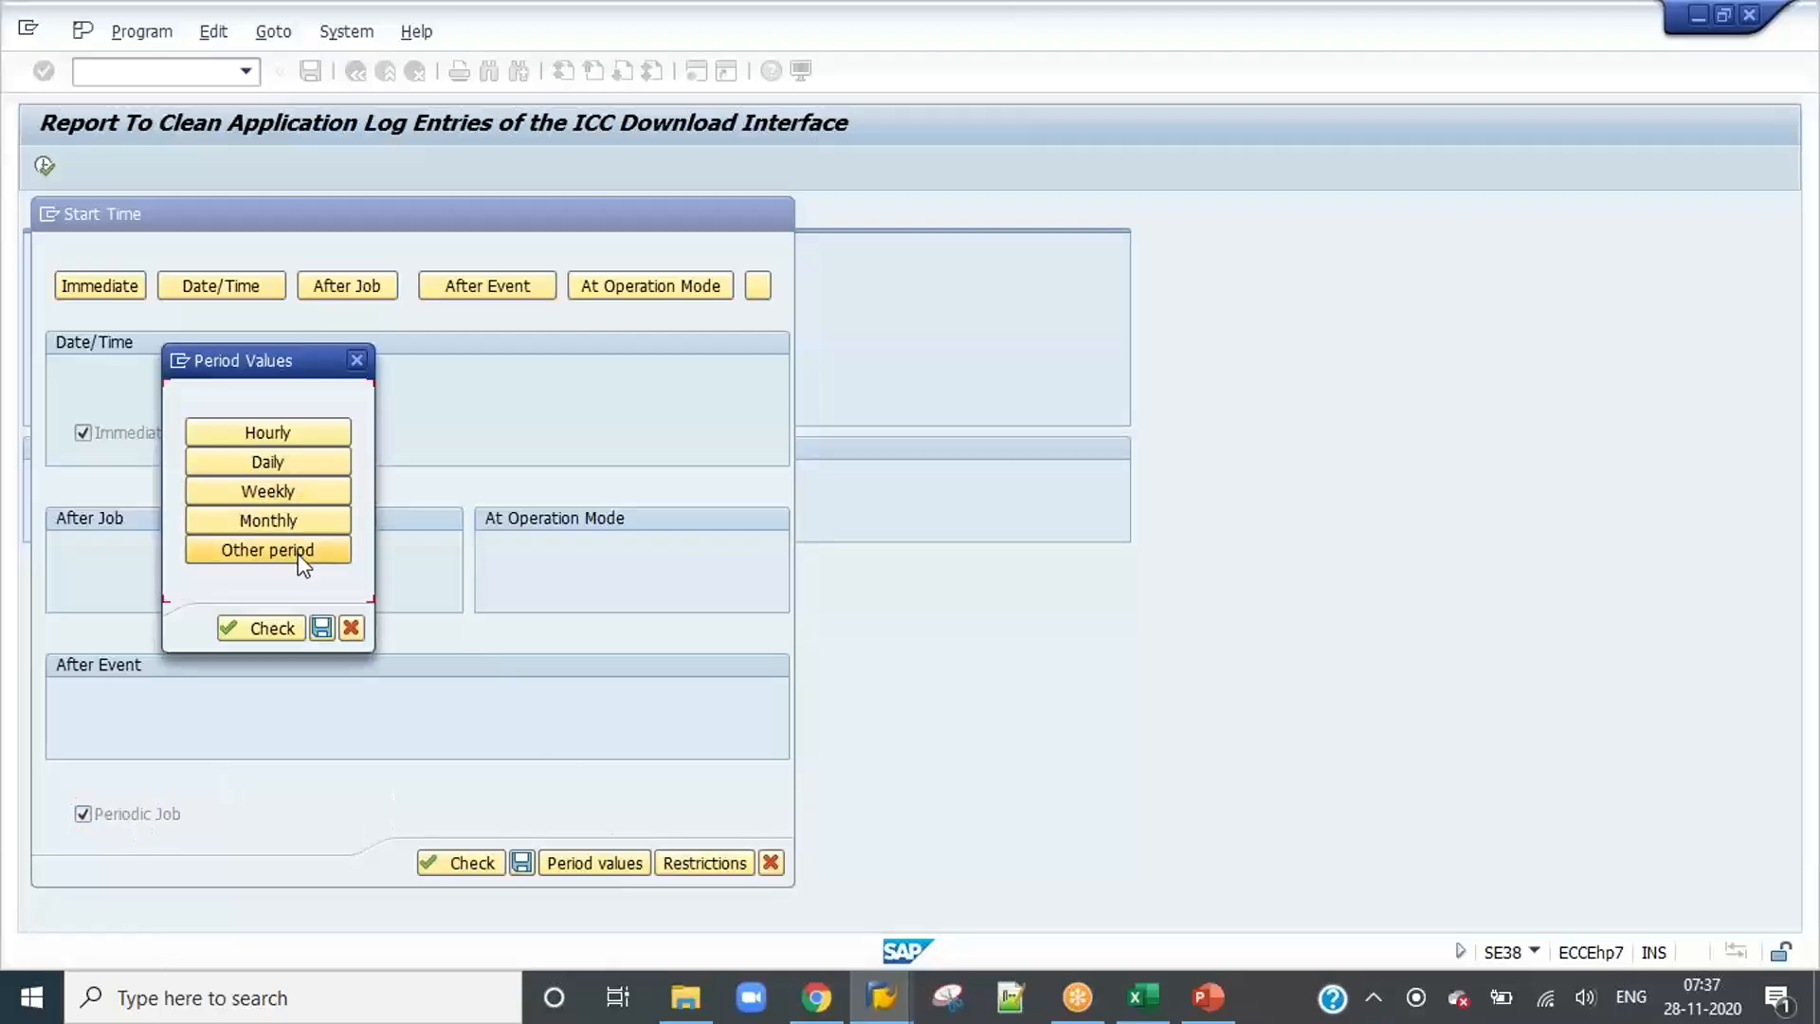
{"action": "left_click", "coordinate": [302, 492]}
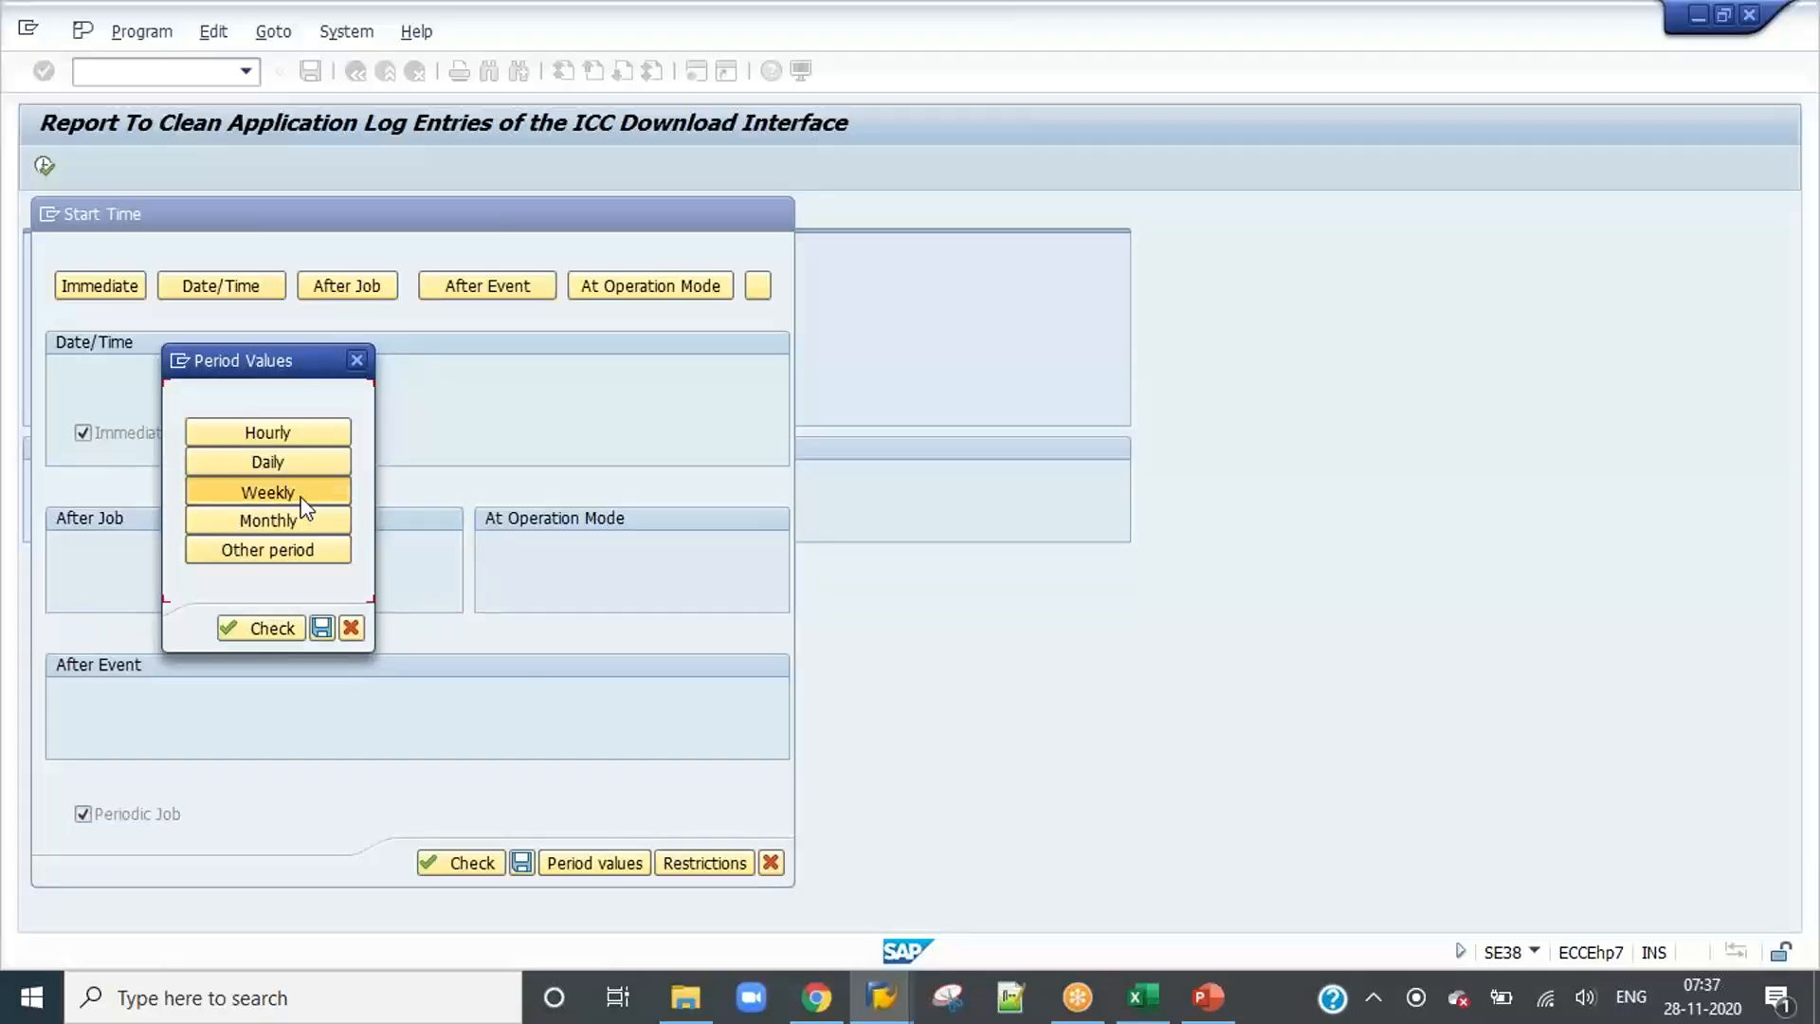
{"action": "left_click", "coordinate": [321, 628]}
{"action": "left_click", "coordinate": [522, 862]}
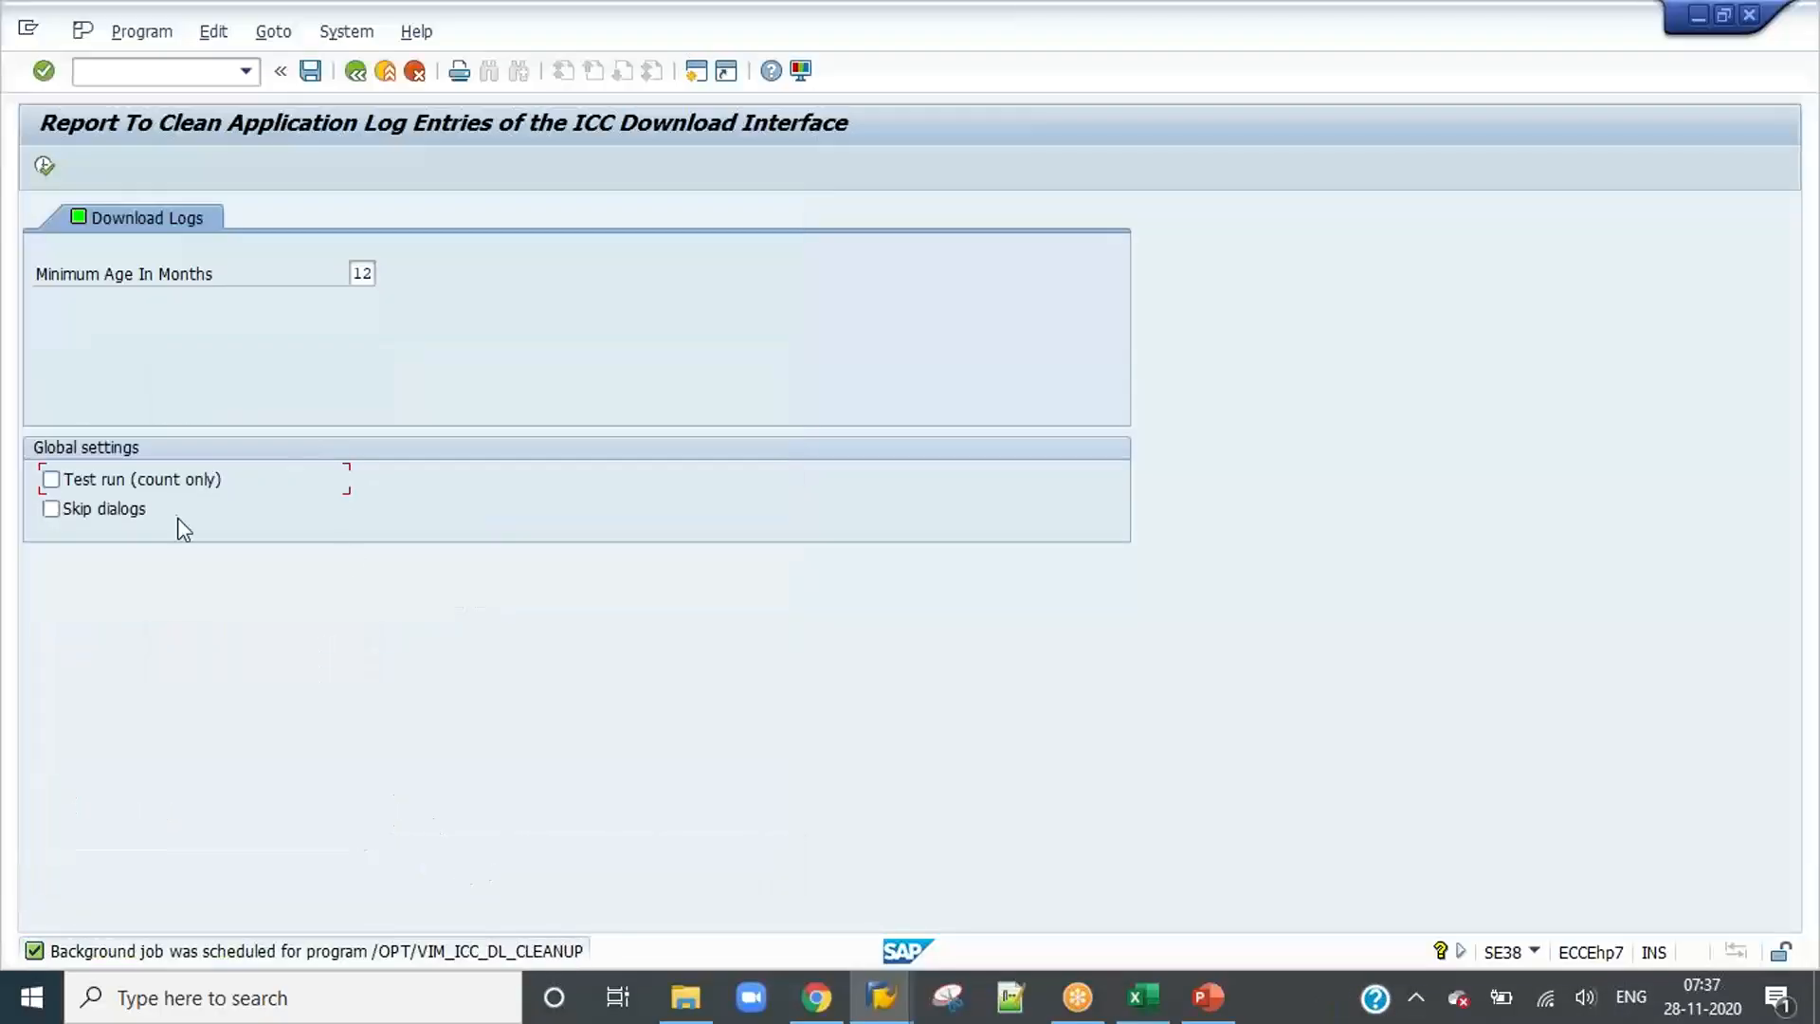
Step: Copy the program name /OPT/VIM_DP_TRIGGER from the batch jobs slide in PowerPoint and return to the ABAP Editor in SAP
{"action": "left_click", "coordinate": [357, 71]}
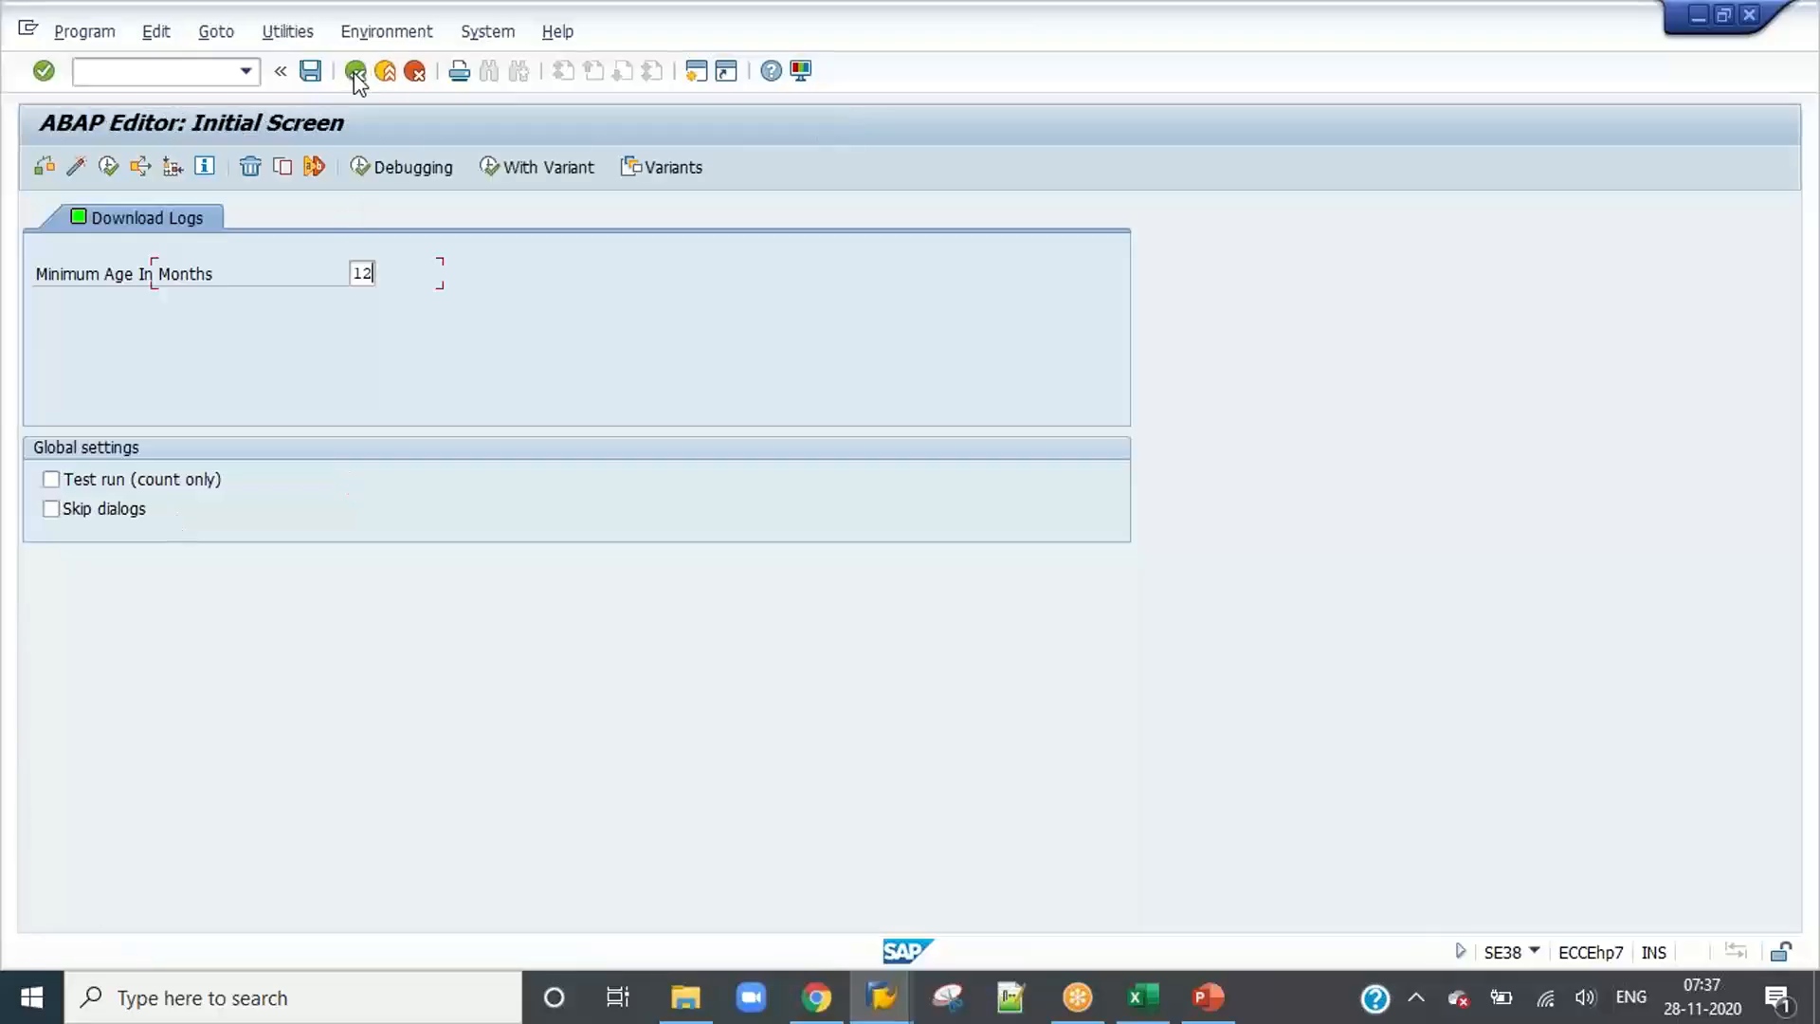
{"action": "left_click", "coordinate": [1133, 897]}
{"action": "left_click", "coordinate": [1206, 996]}
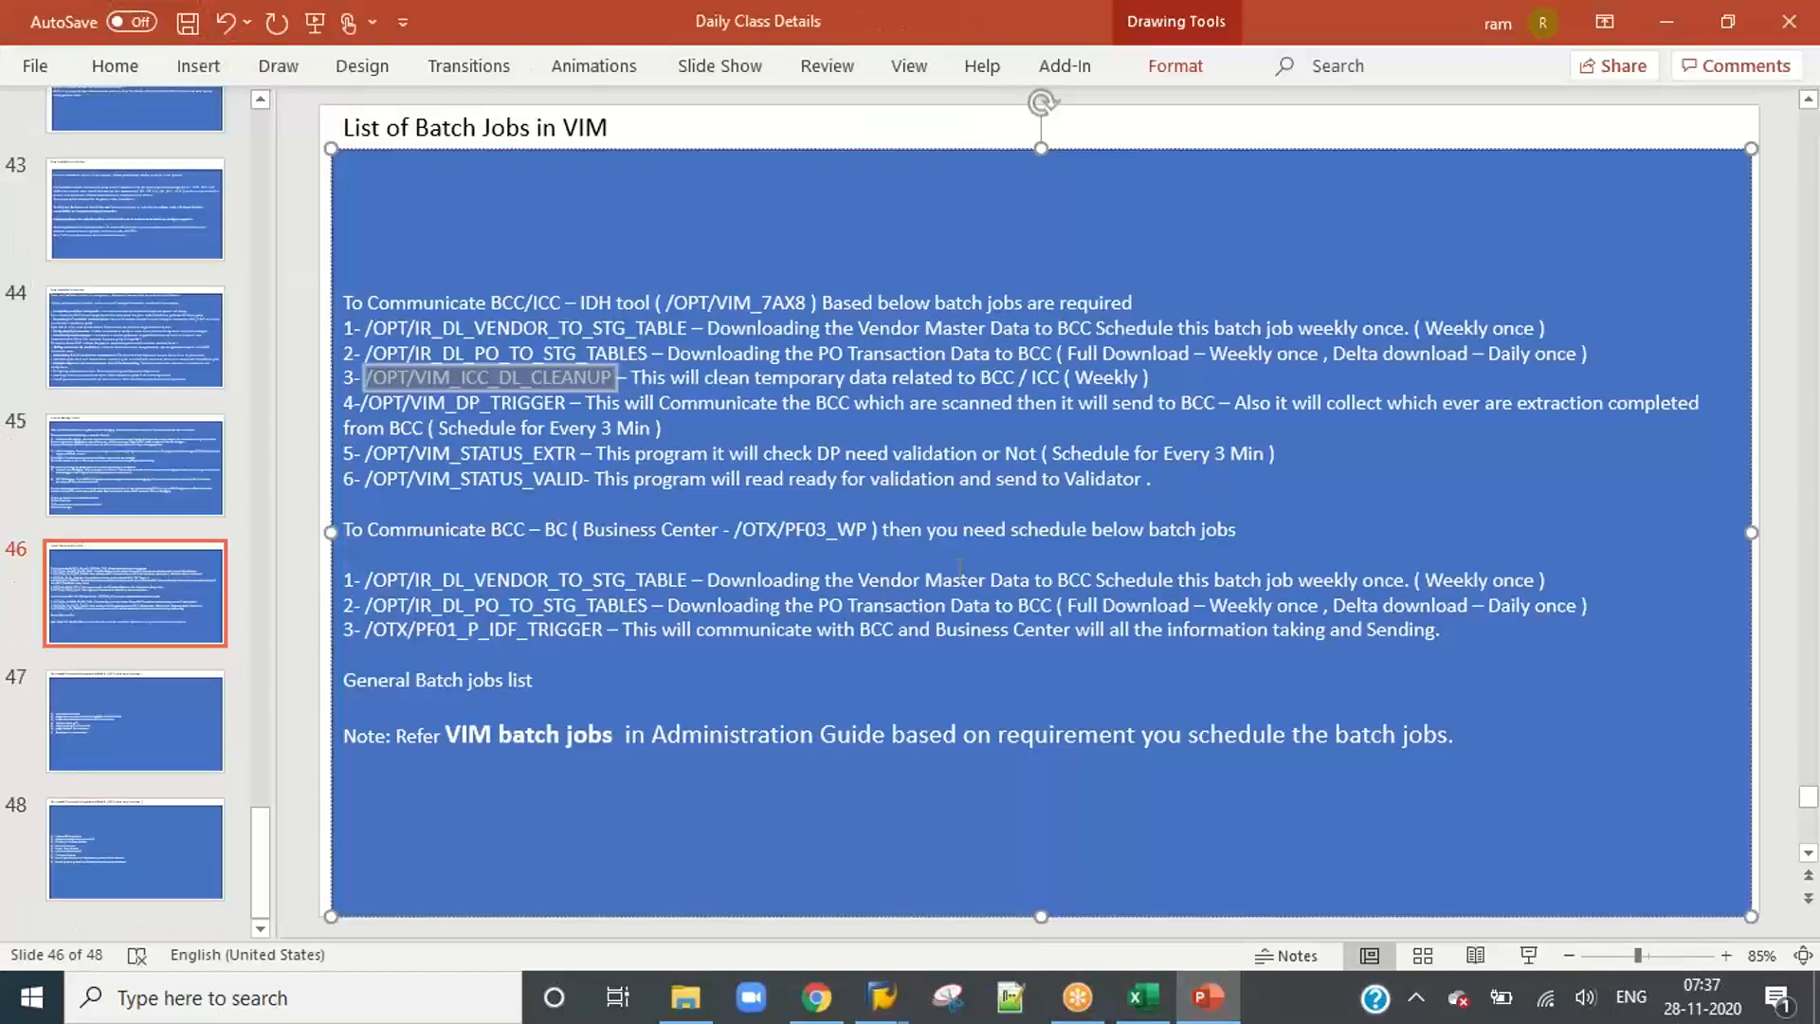
{"action": "left_click_drag", "start_coordinate": [564, 403], "coordinate": [359, 403]}
{"action": "key", "text": "ctrl+c"}
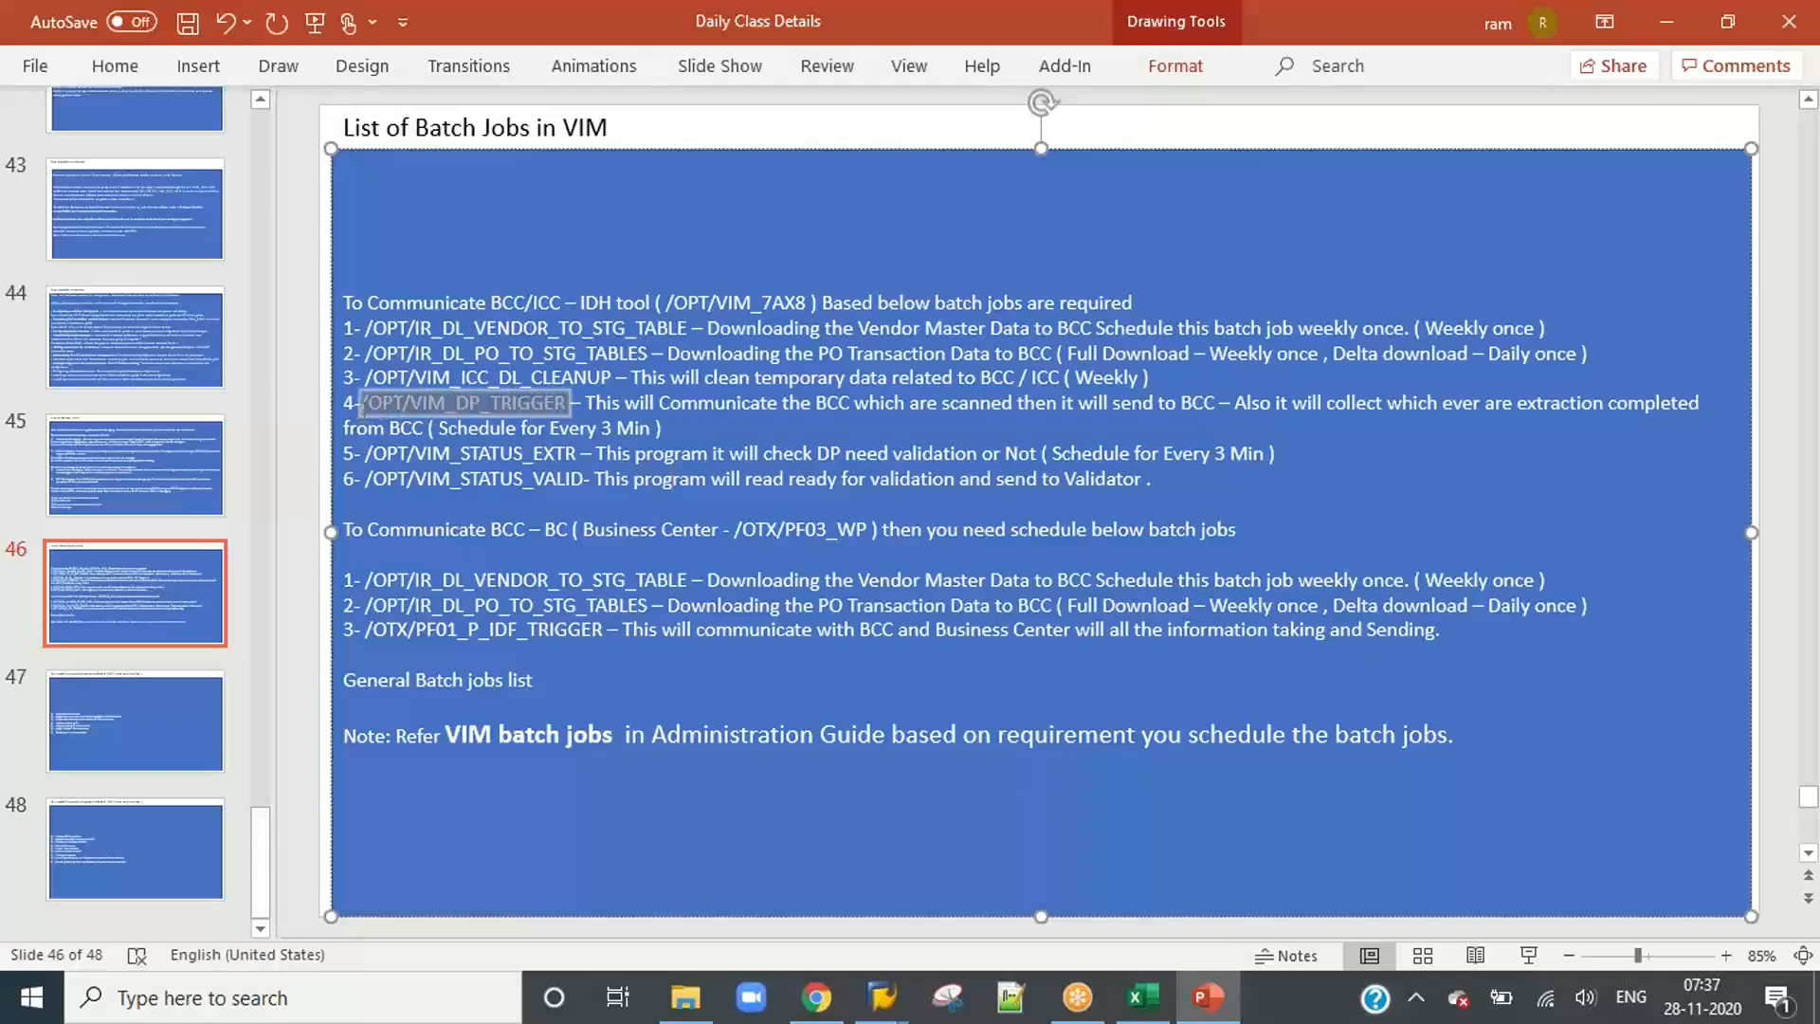
{"action": "key", "text": "alt+Tab"}
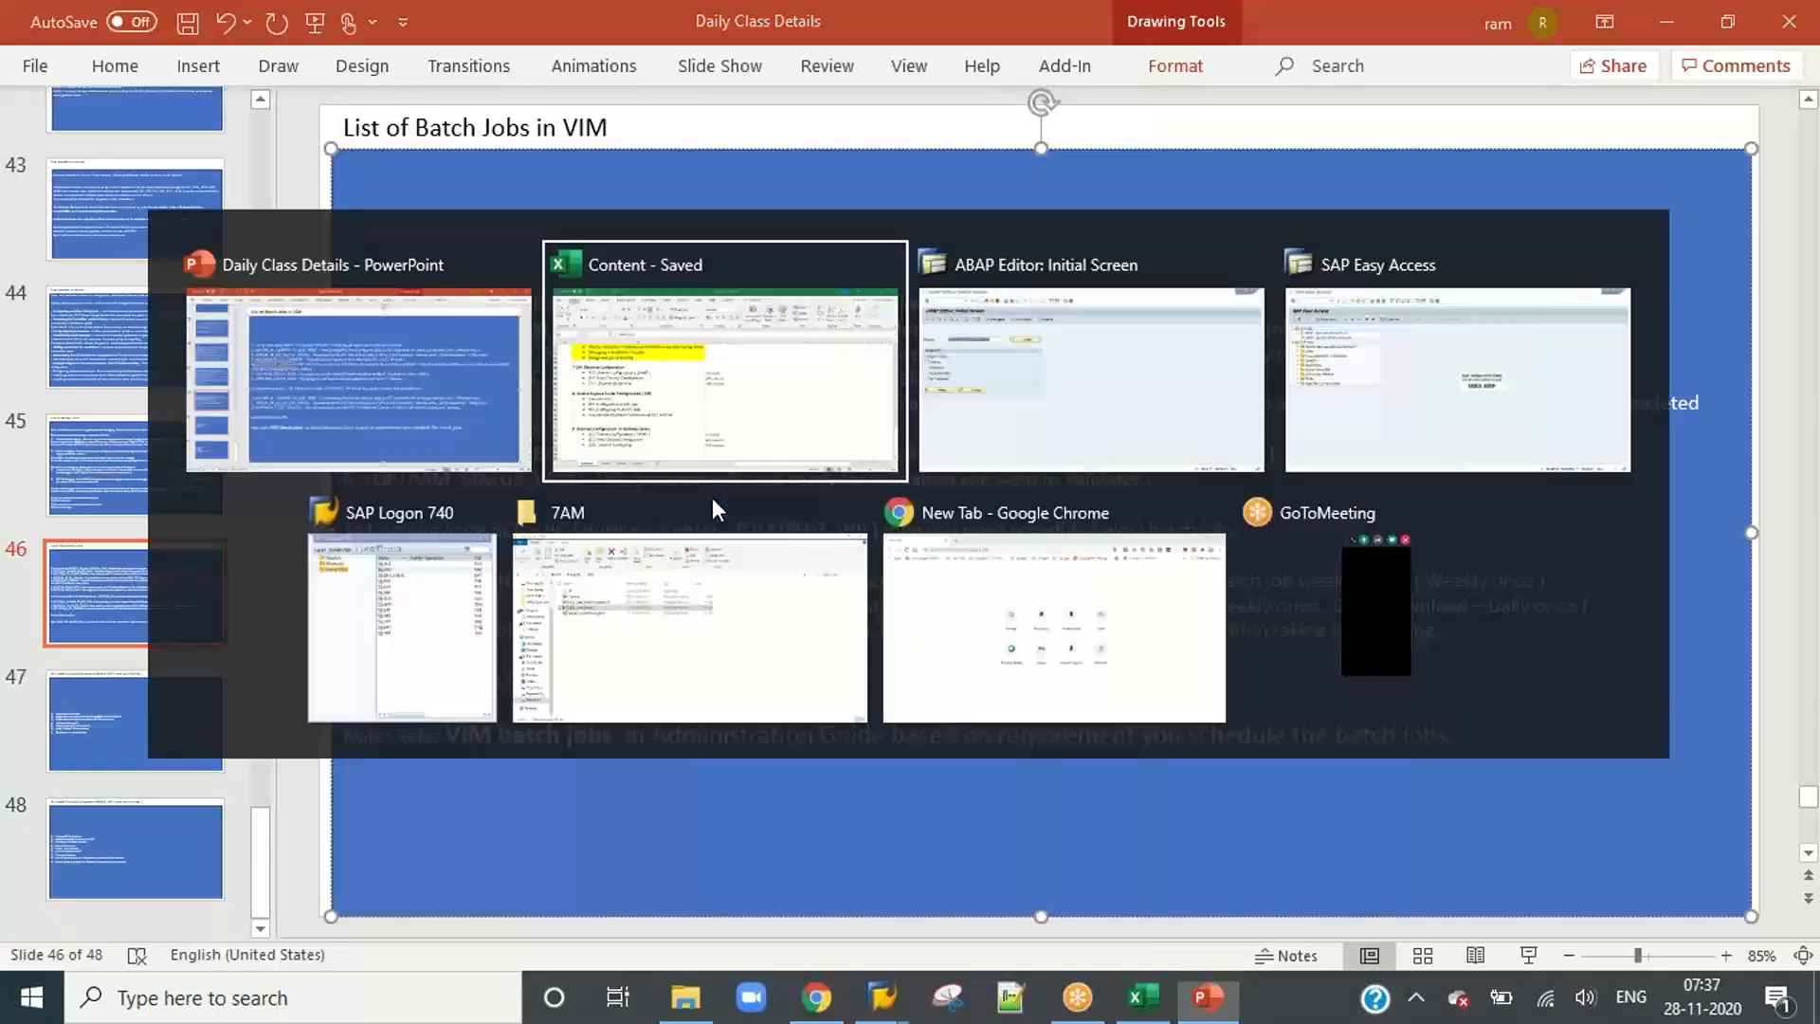
{"action": "key", "text": "alt+Tab"}
{"action": "key", "text": "alt+Tab"}
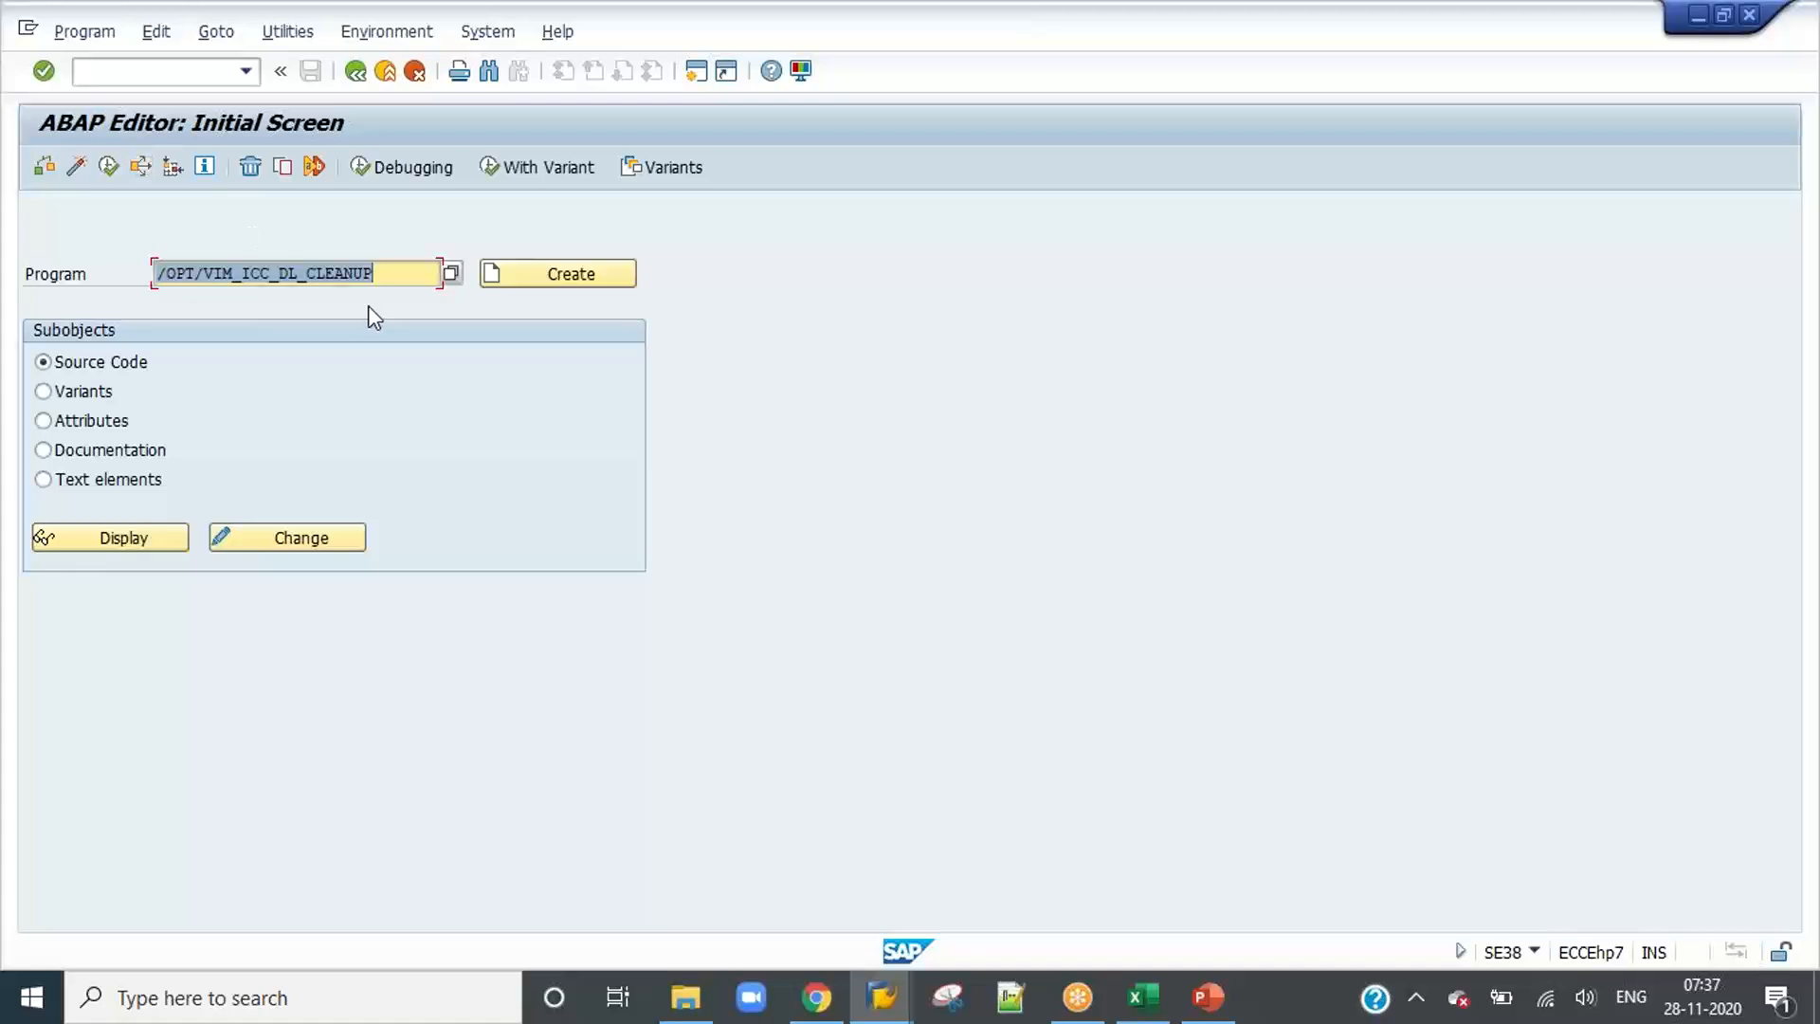
Step: Run the program /OPT/VIM_DP_TRIGGER and load a saved variant into its selection screen
{"action": "key", "text": "ctrl+v"}
{"action": "left_click", "coordinate": [106, 171]}
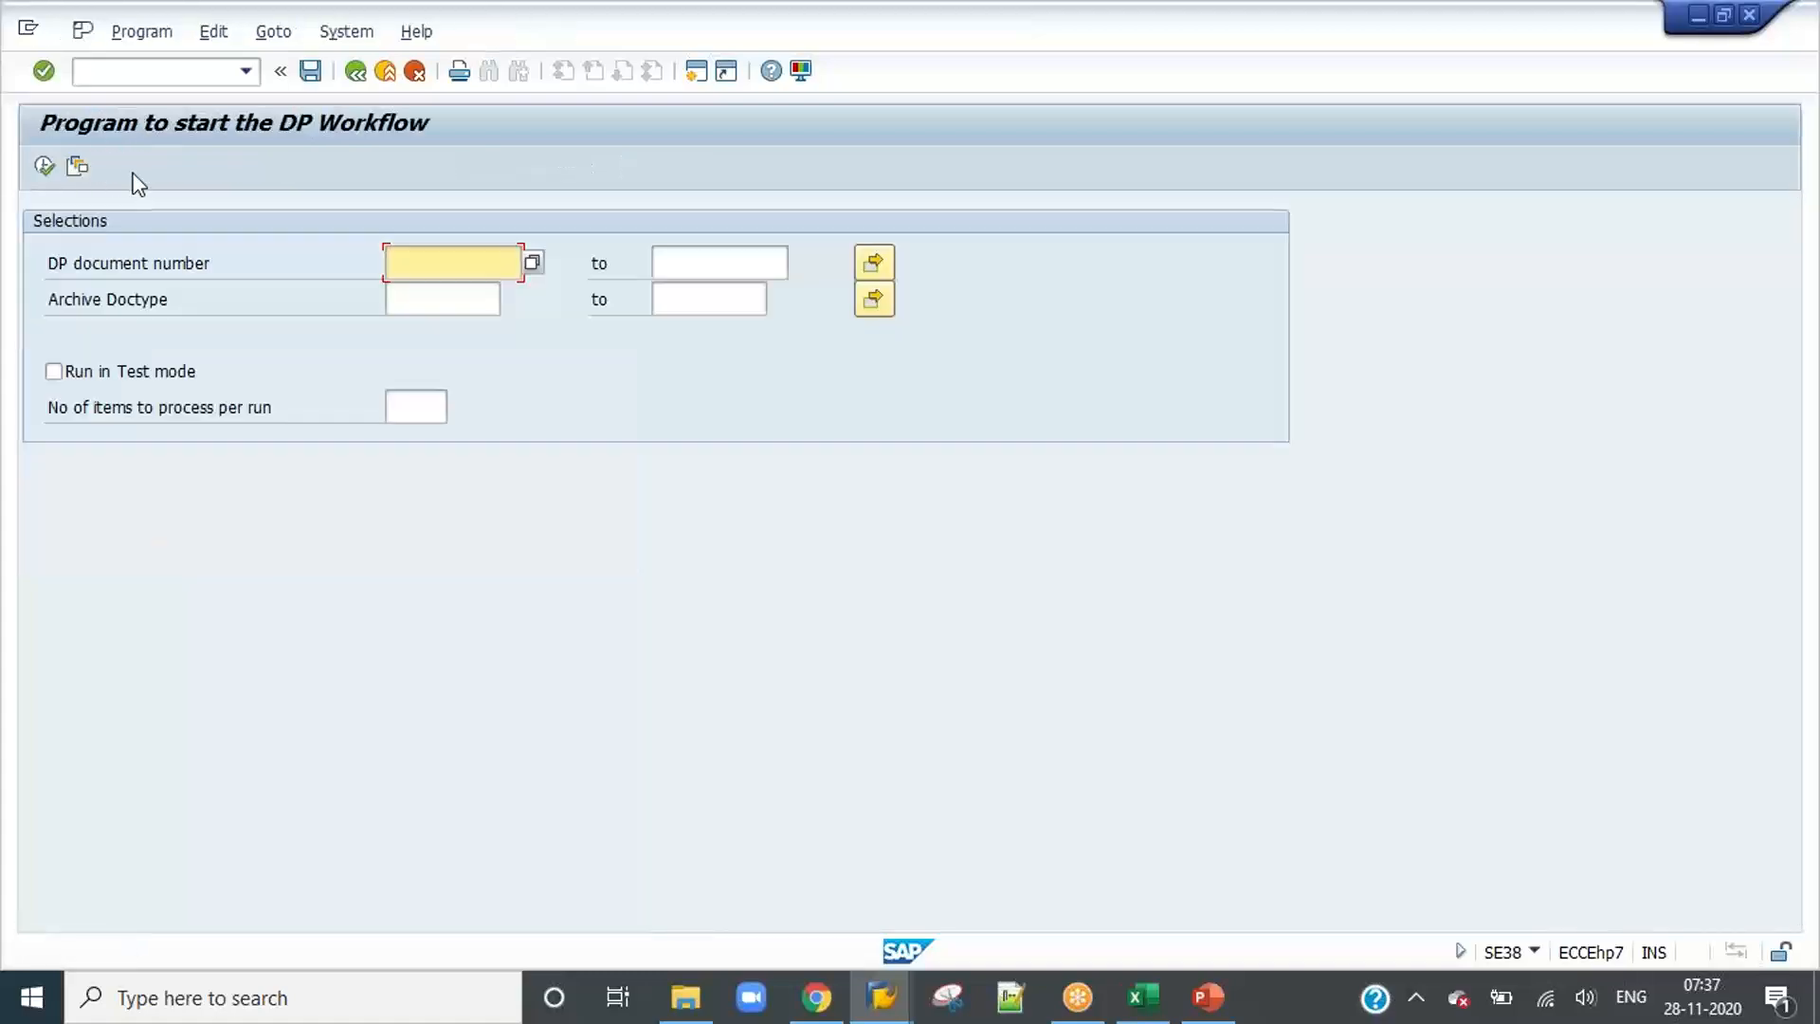
{"action": "left_click", "coordinate": [81, 166]}
{"action": "double_click", "coordinate": [222, 461]}
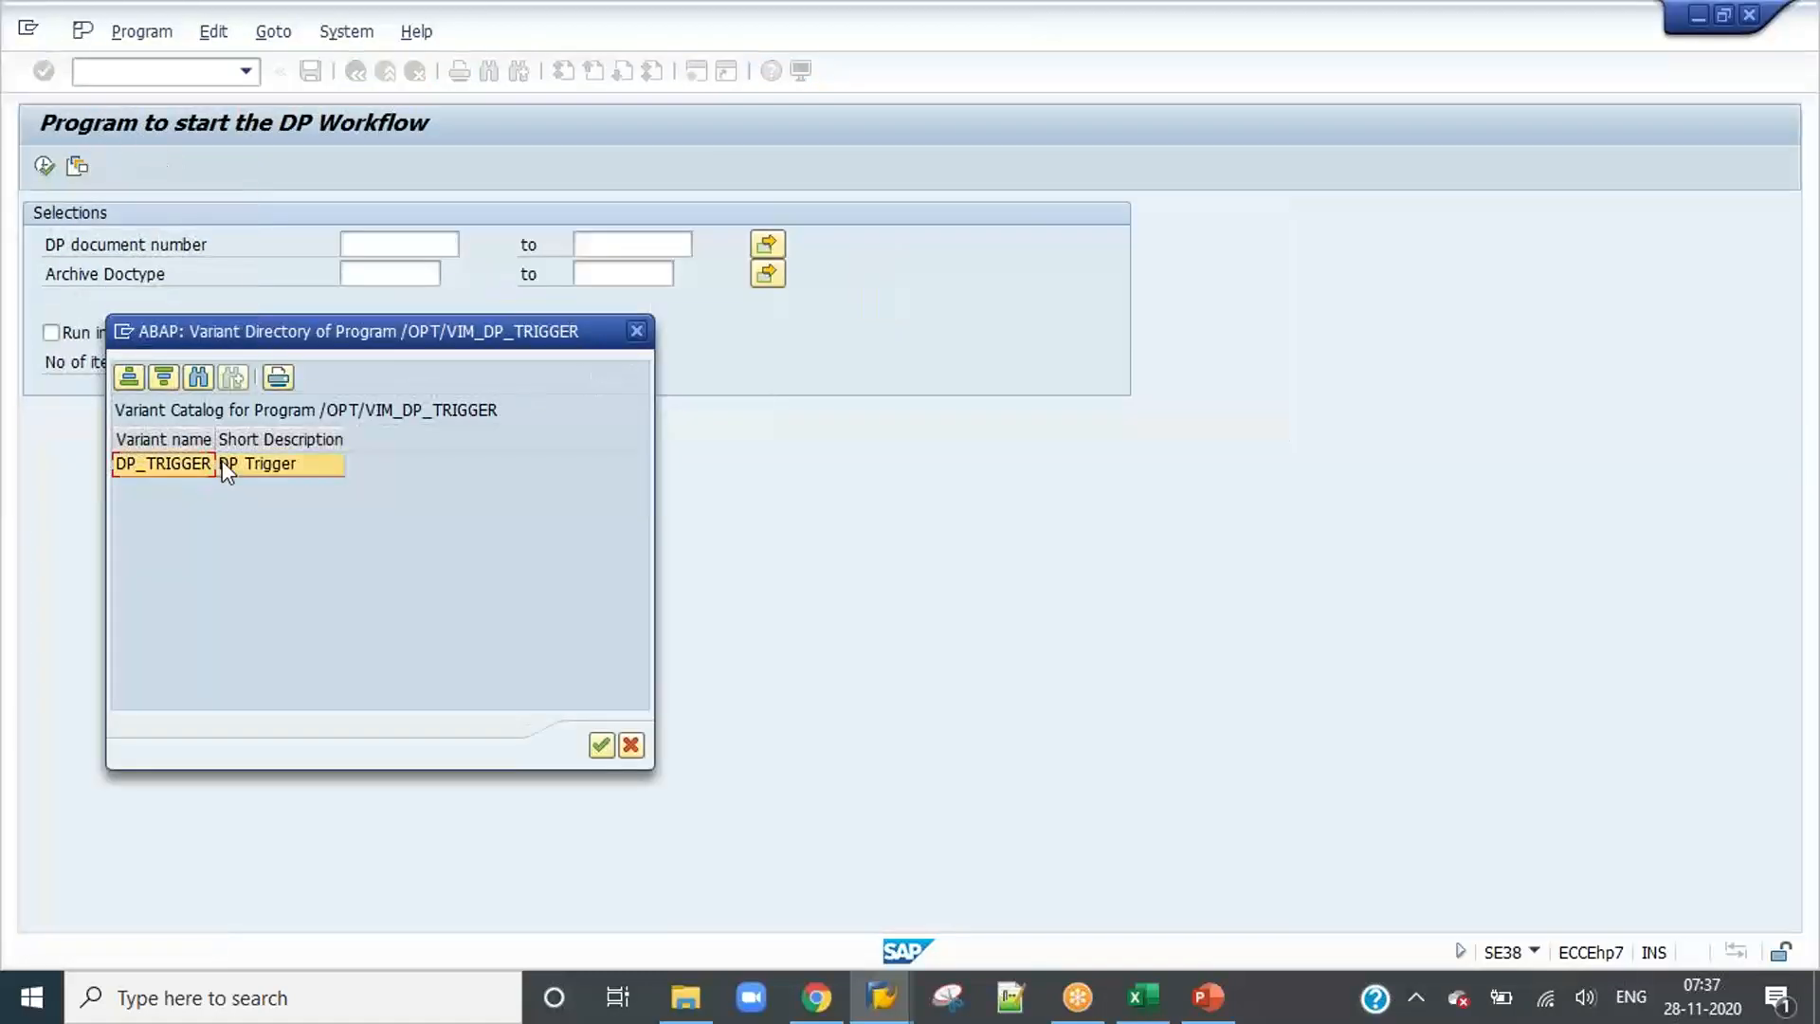
Step: Execute the DP workflow start program in the background with output device LP01 and an immediate start
{"action": "left_click", "coordinate": [155, 31]}
{"action": "mouse_move", "coordinate": [123, 33]}
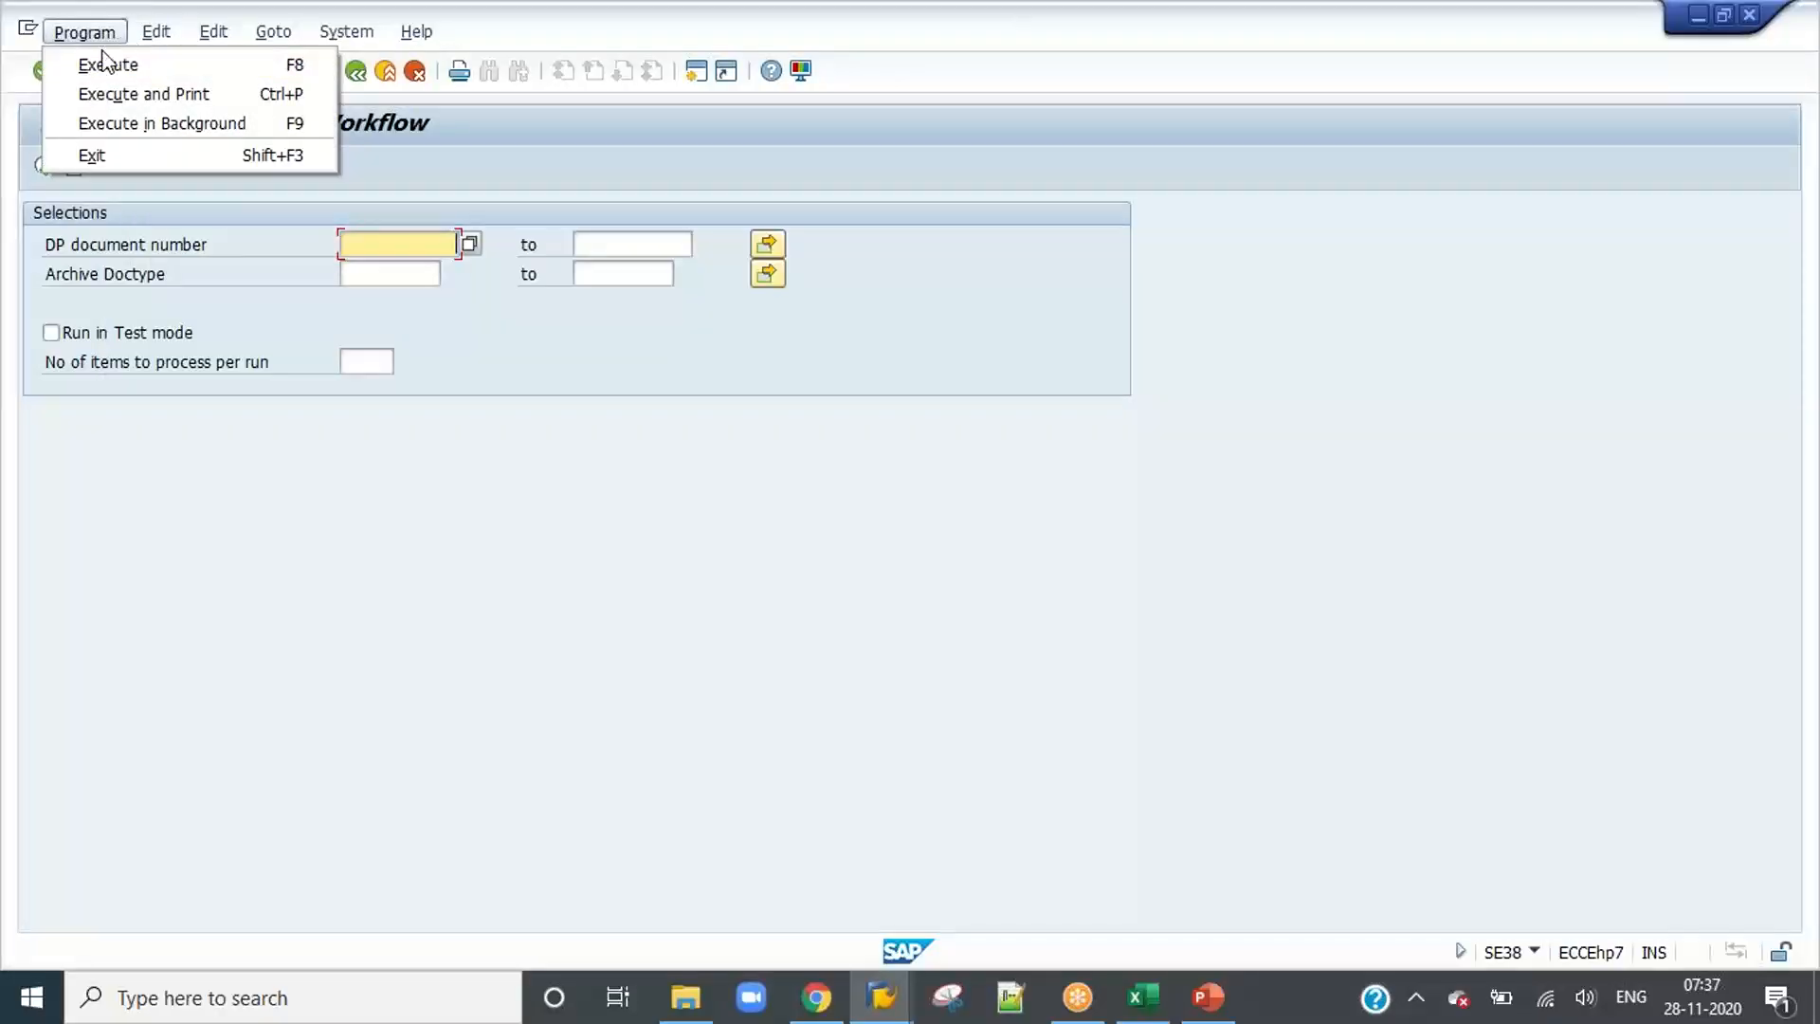
{"action": "left_click", "coordinate": [131, 123]}
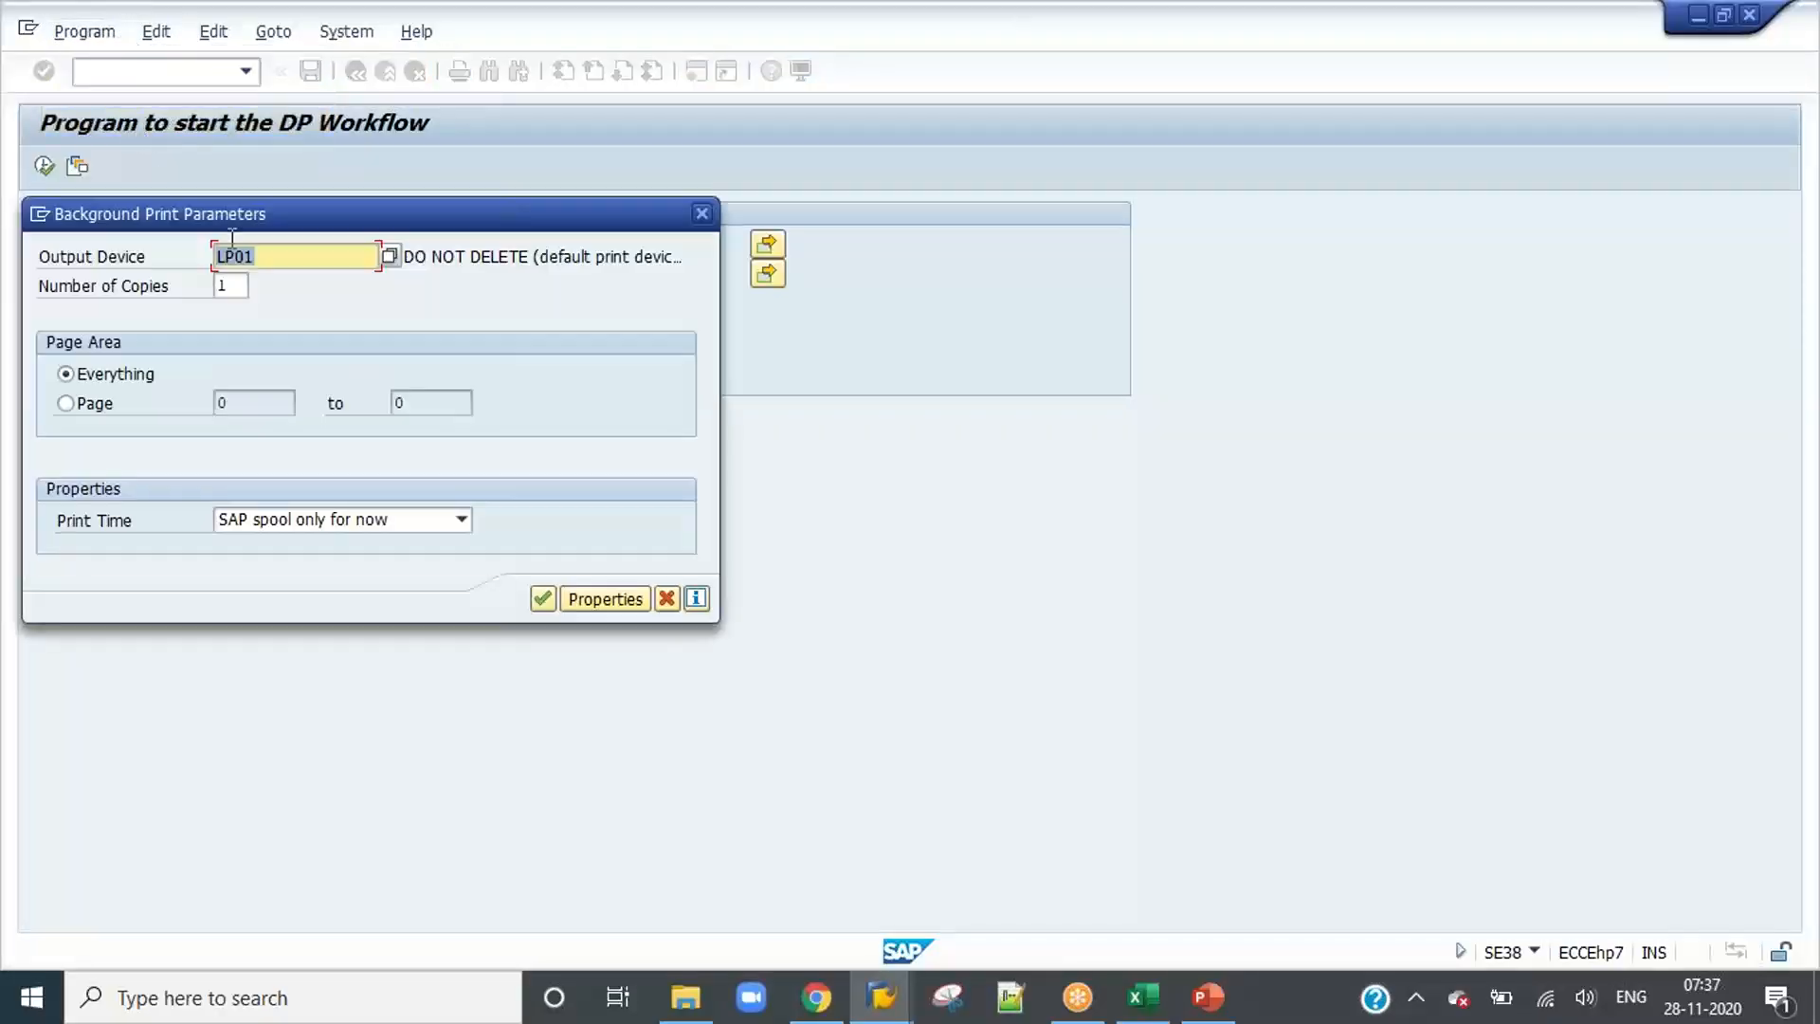
{"action": "left_click", "coordinate": [540, 598]}
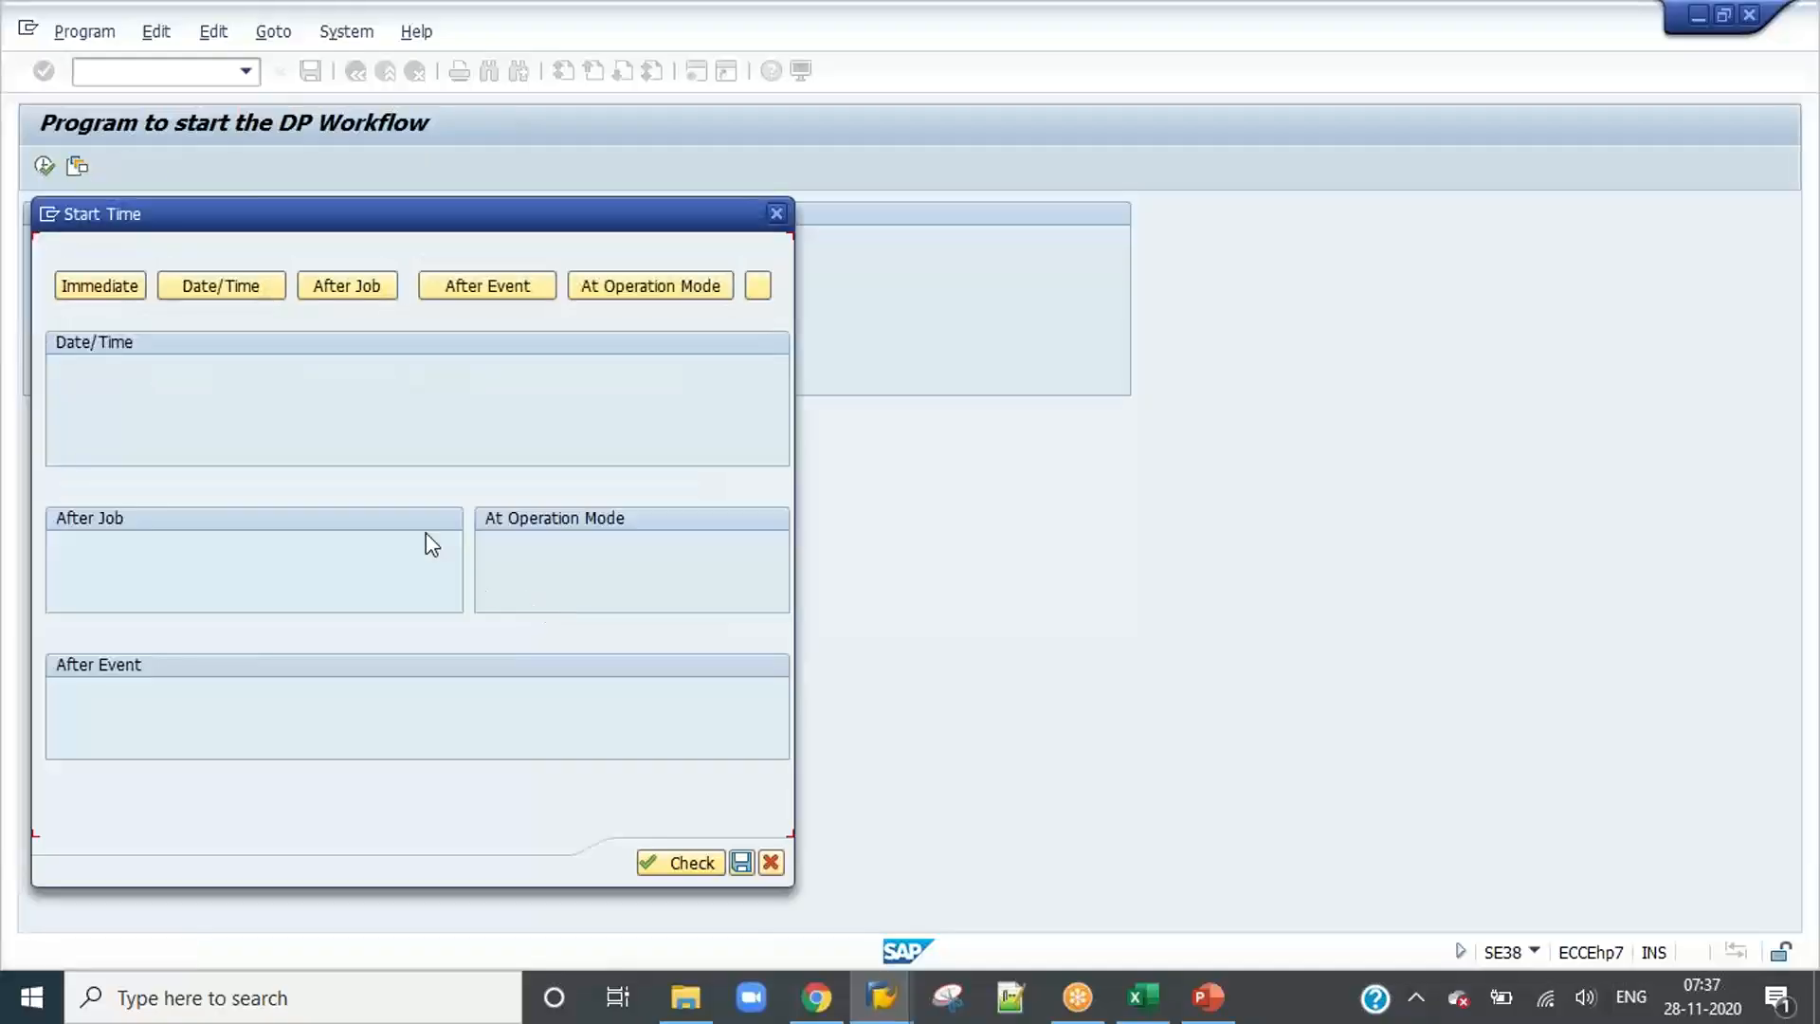
{"action": "left_click", "coordinate": [112, 292]}
Step: Make the DP workflow job periodic with an explicit period of every 3 minutes and save its schedule
{"action": "left_click", "coordinate": [117, 817]}
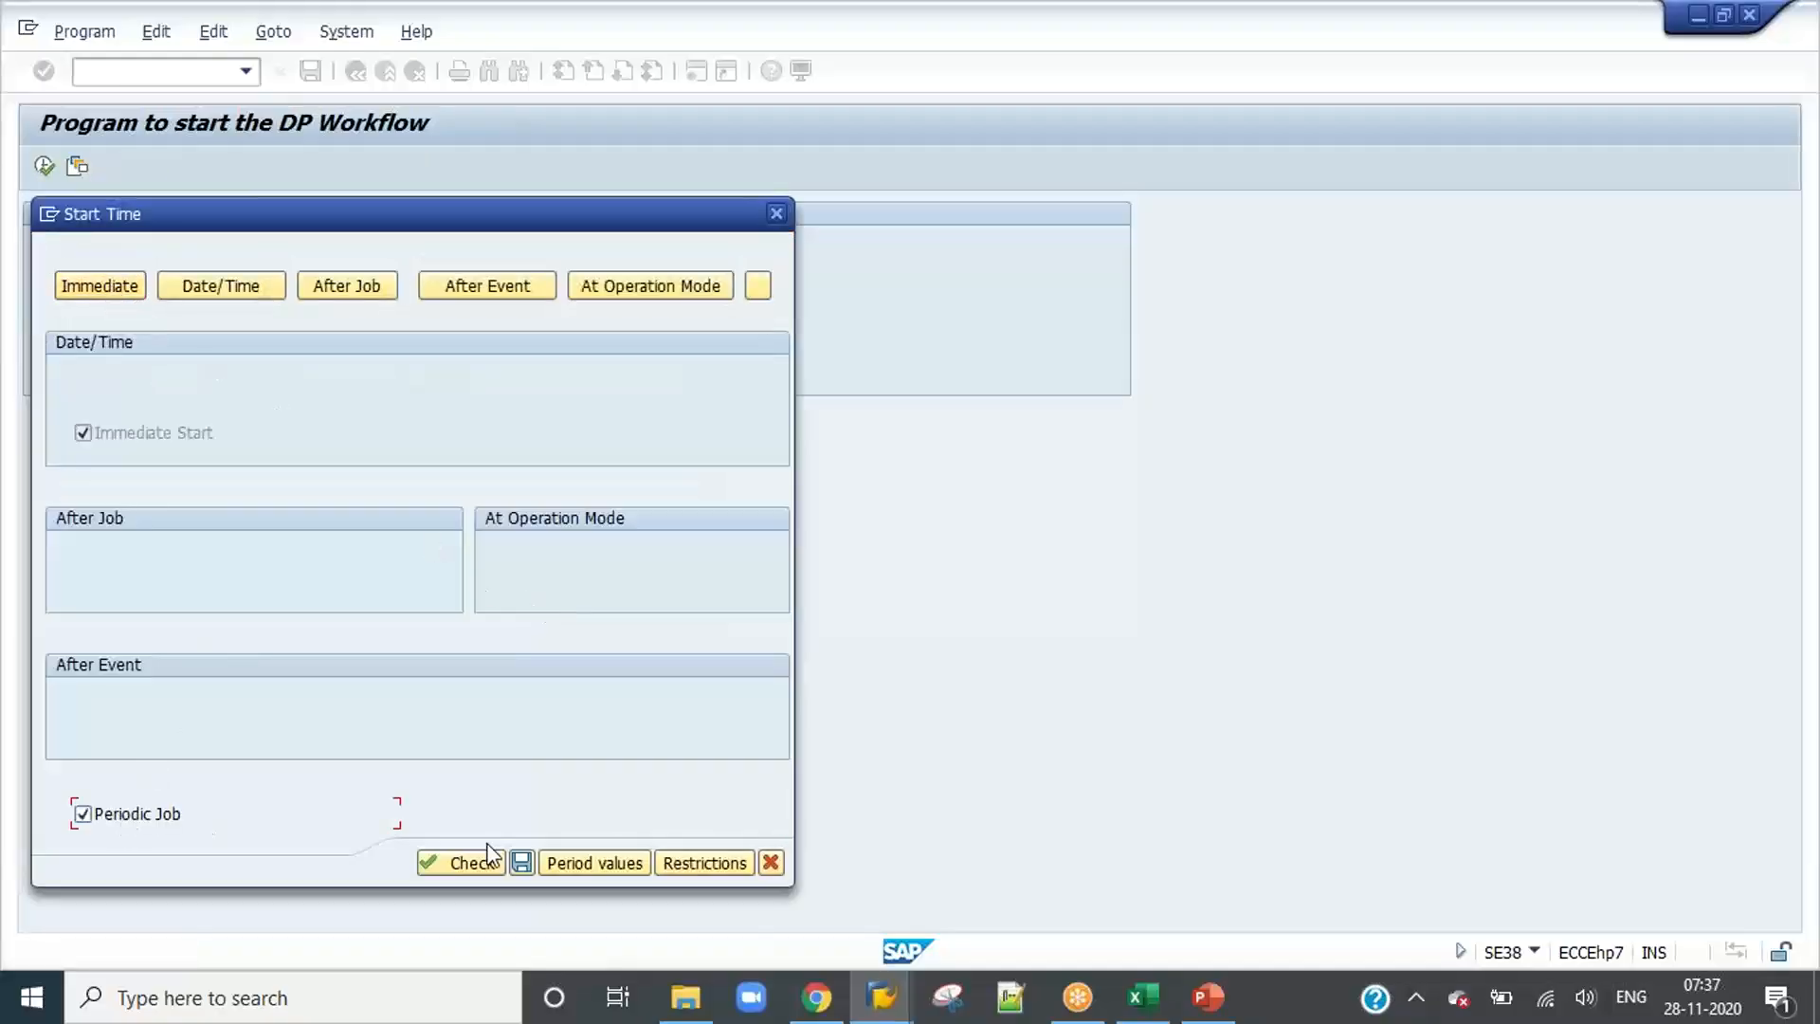
{"action": "left_click", "coordinate": [584, 863]}
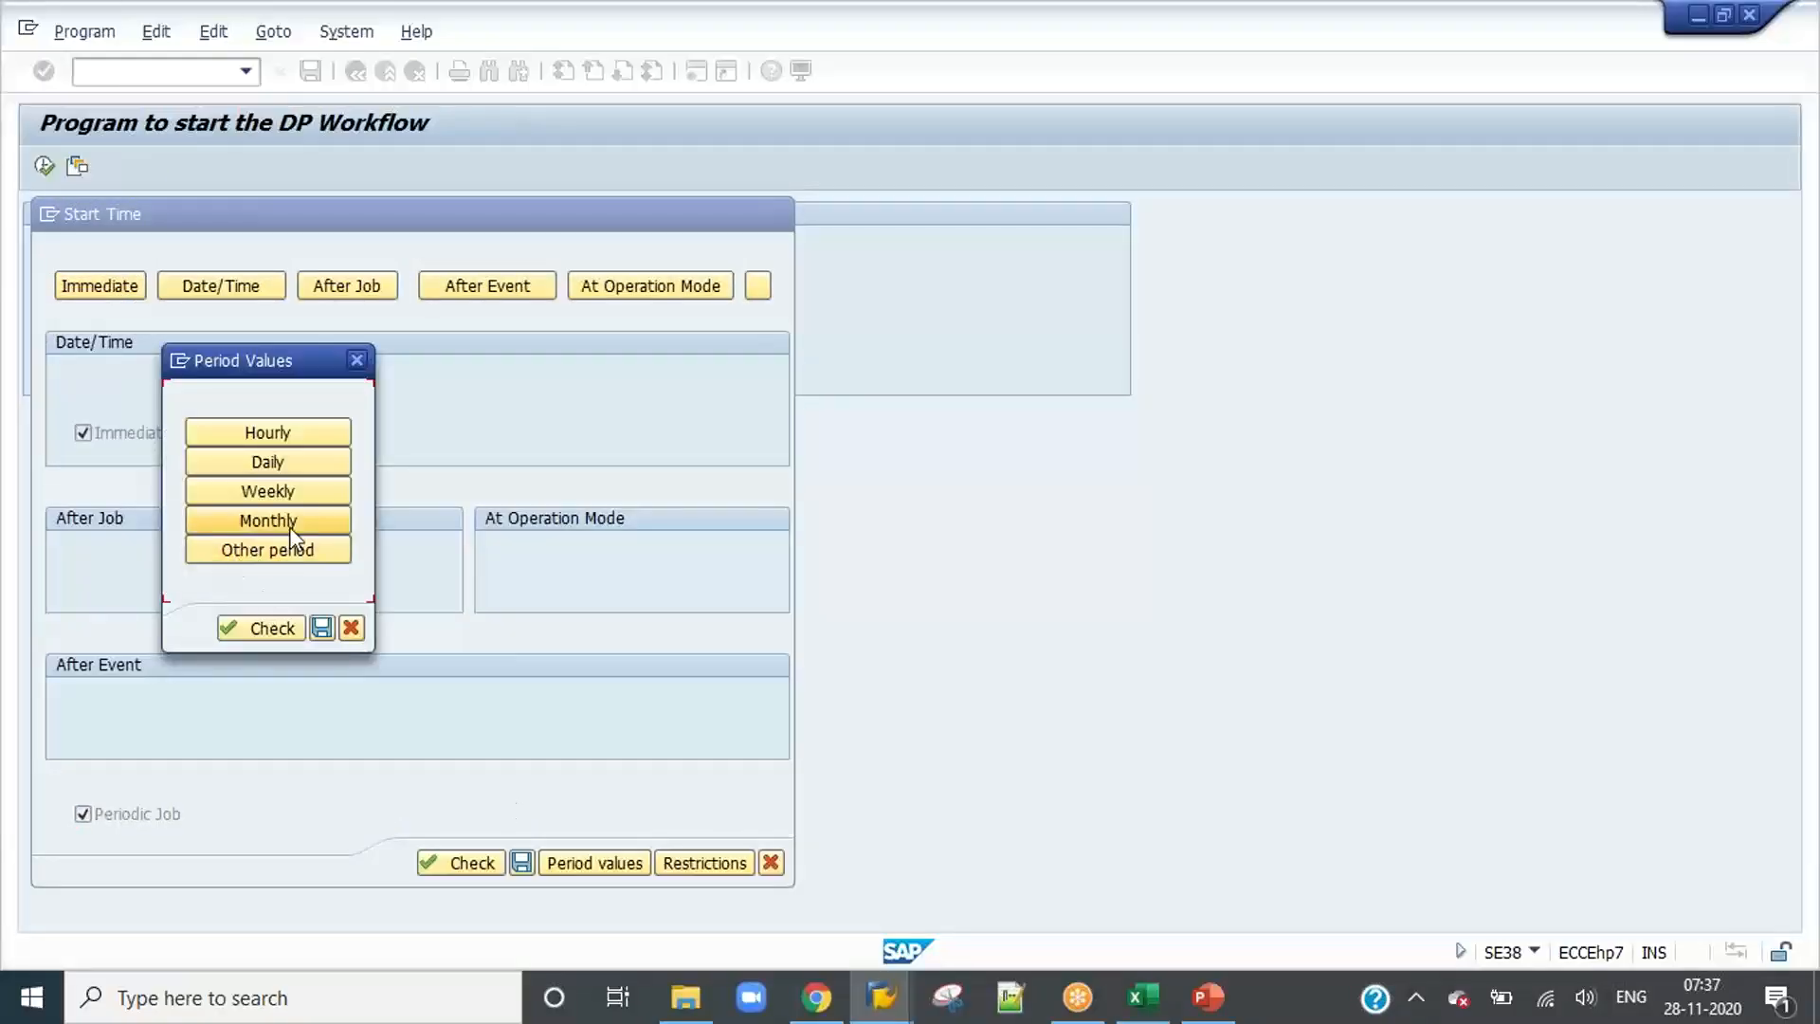
{"action": "left_click", "coordinate": [282, 549]}
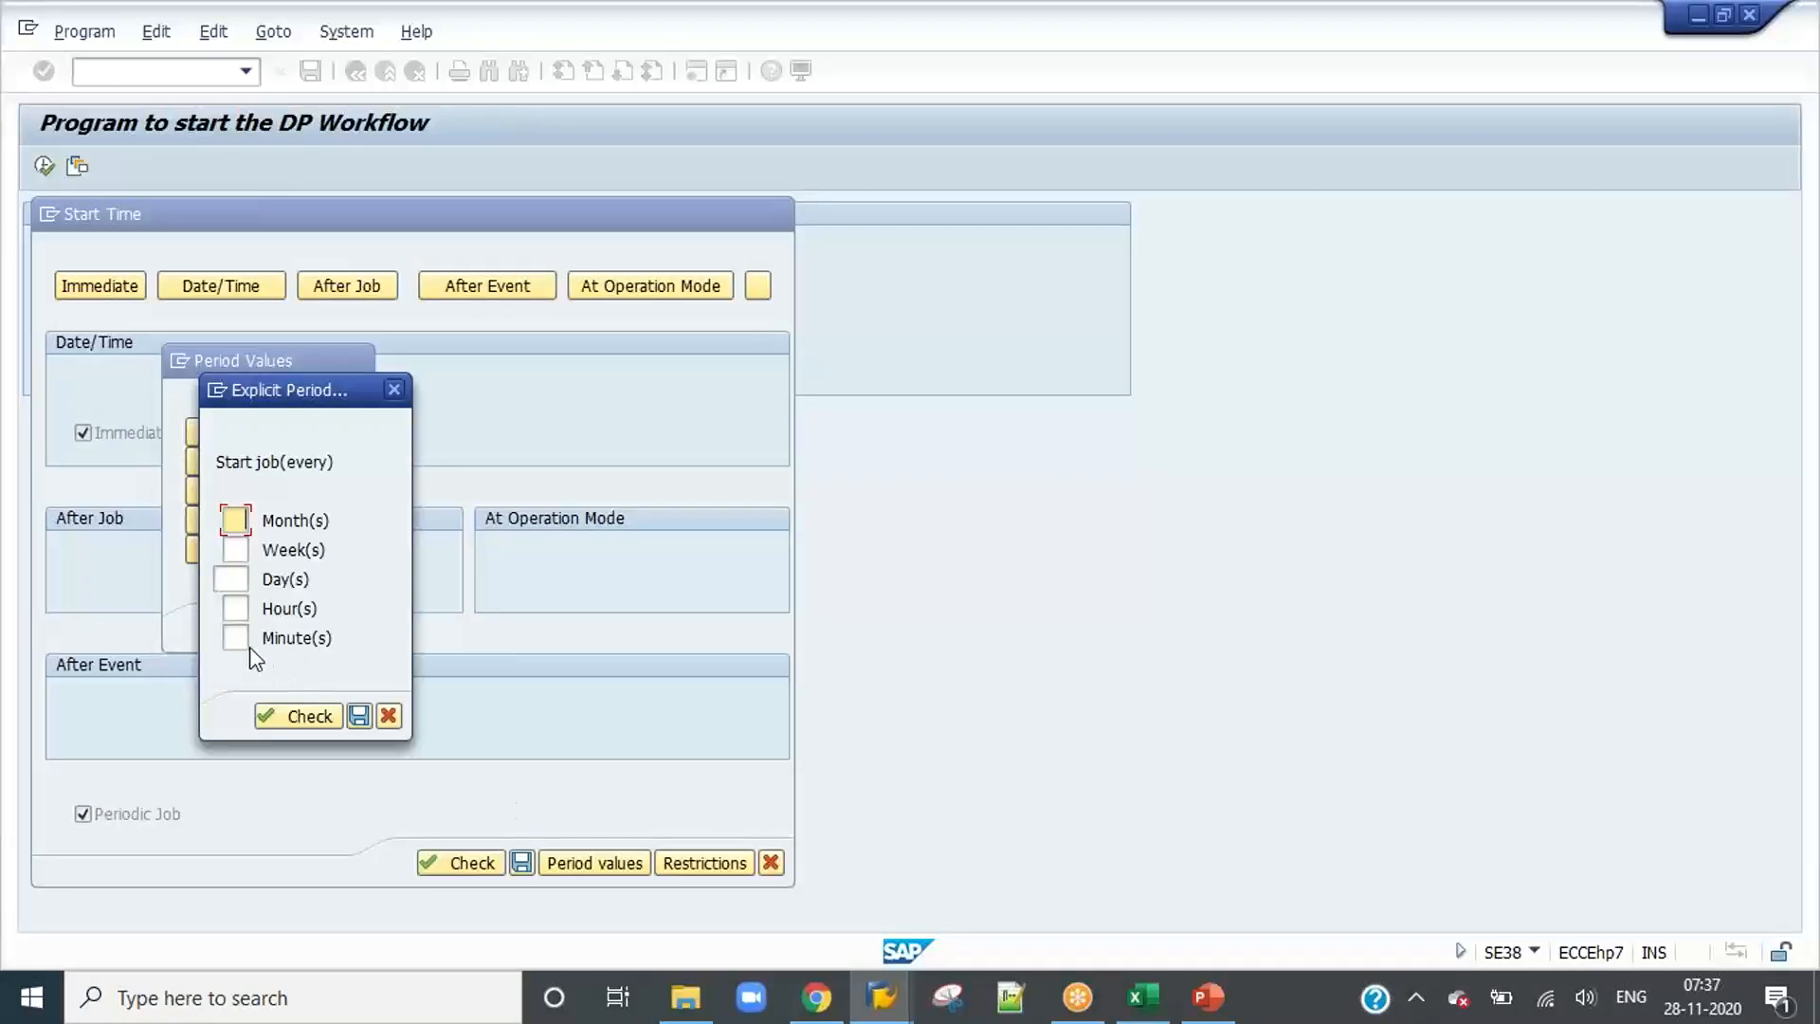
{"action": "left_click", "coordinate": [243, 641]}
{"action": "type", "text": "3"}
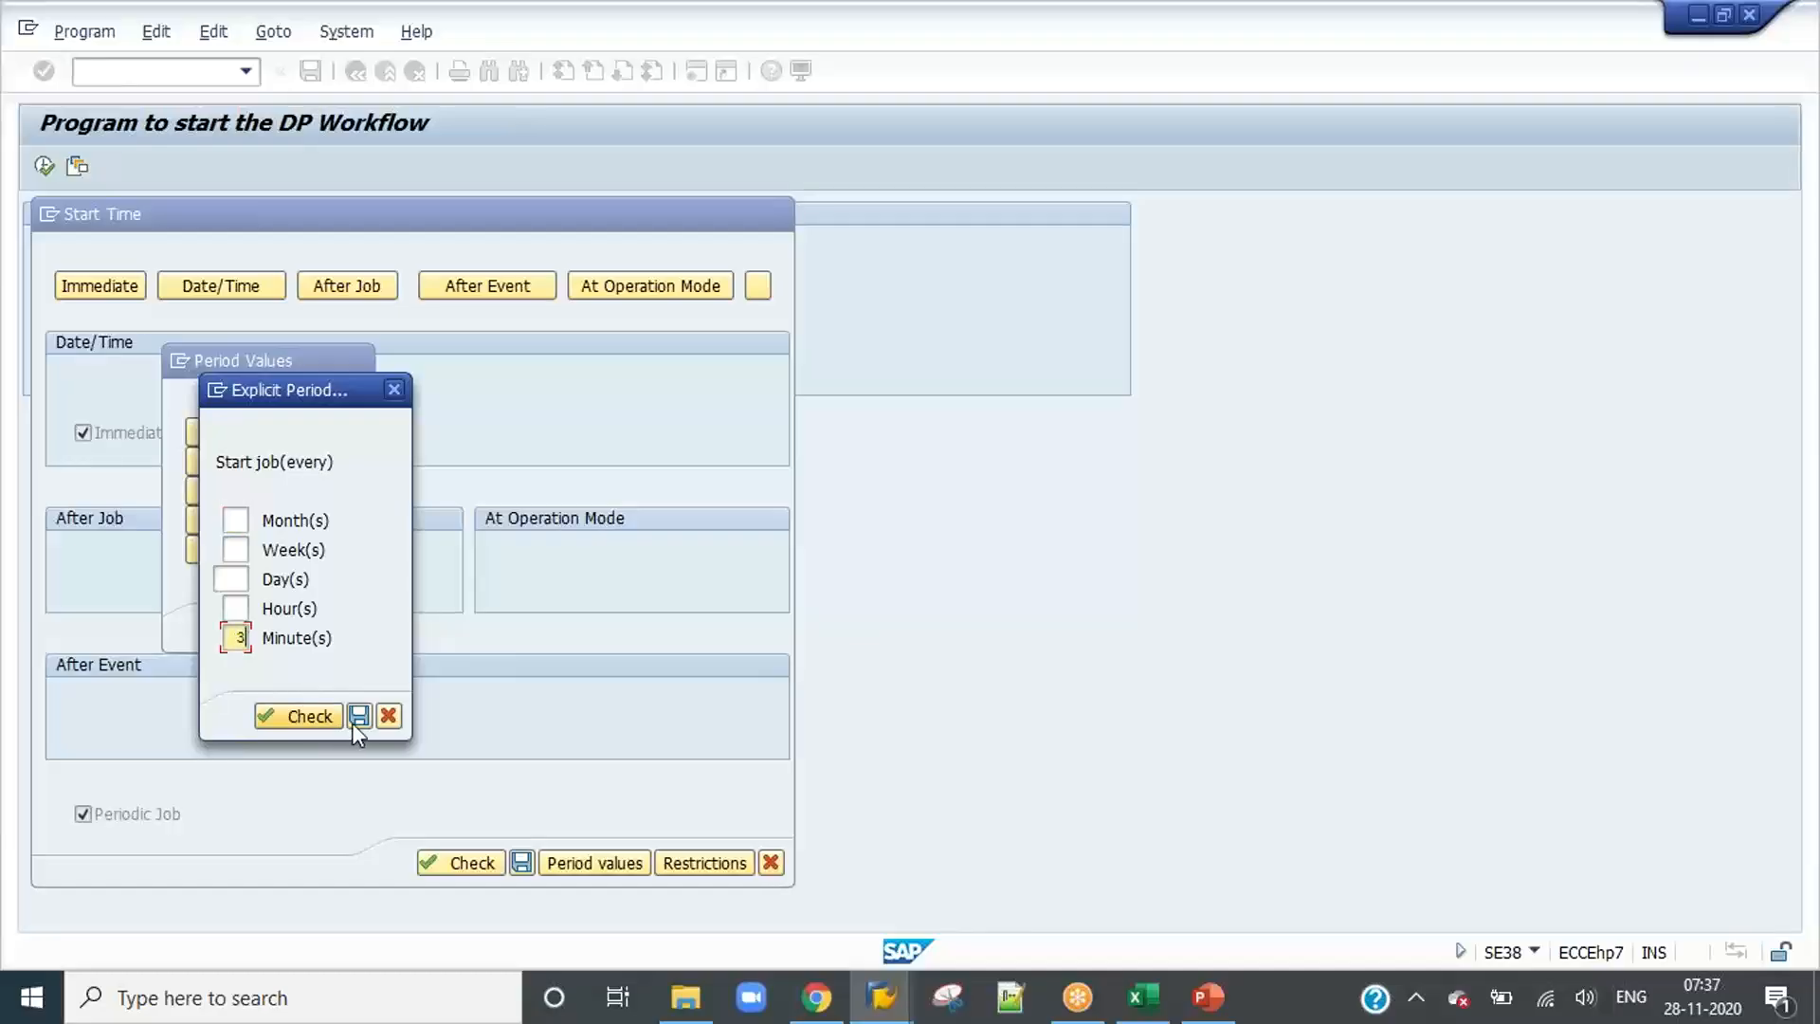
{"action": "left_click", "coordinate": [359, 715]}
{"action": "left_click", "coordinate": [321, 627]}
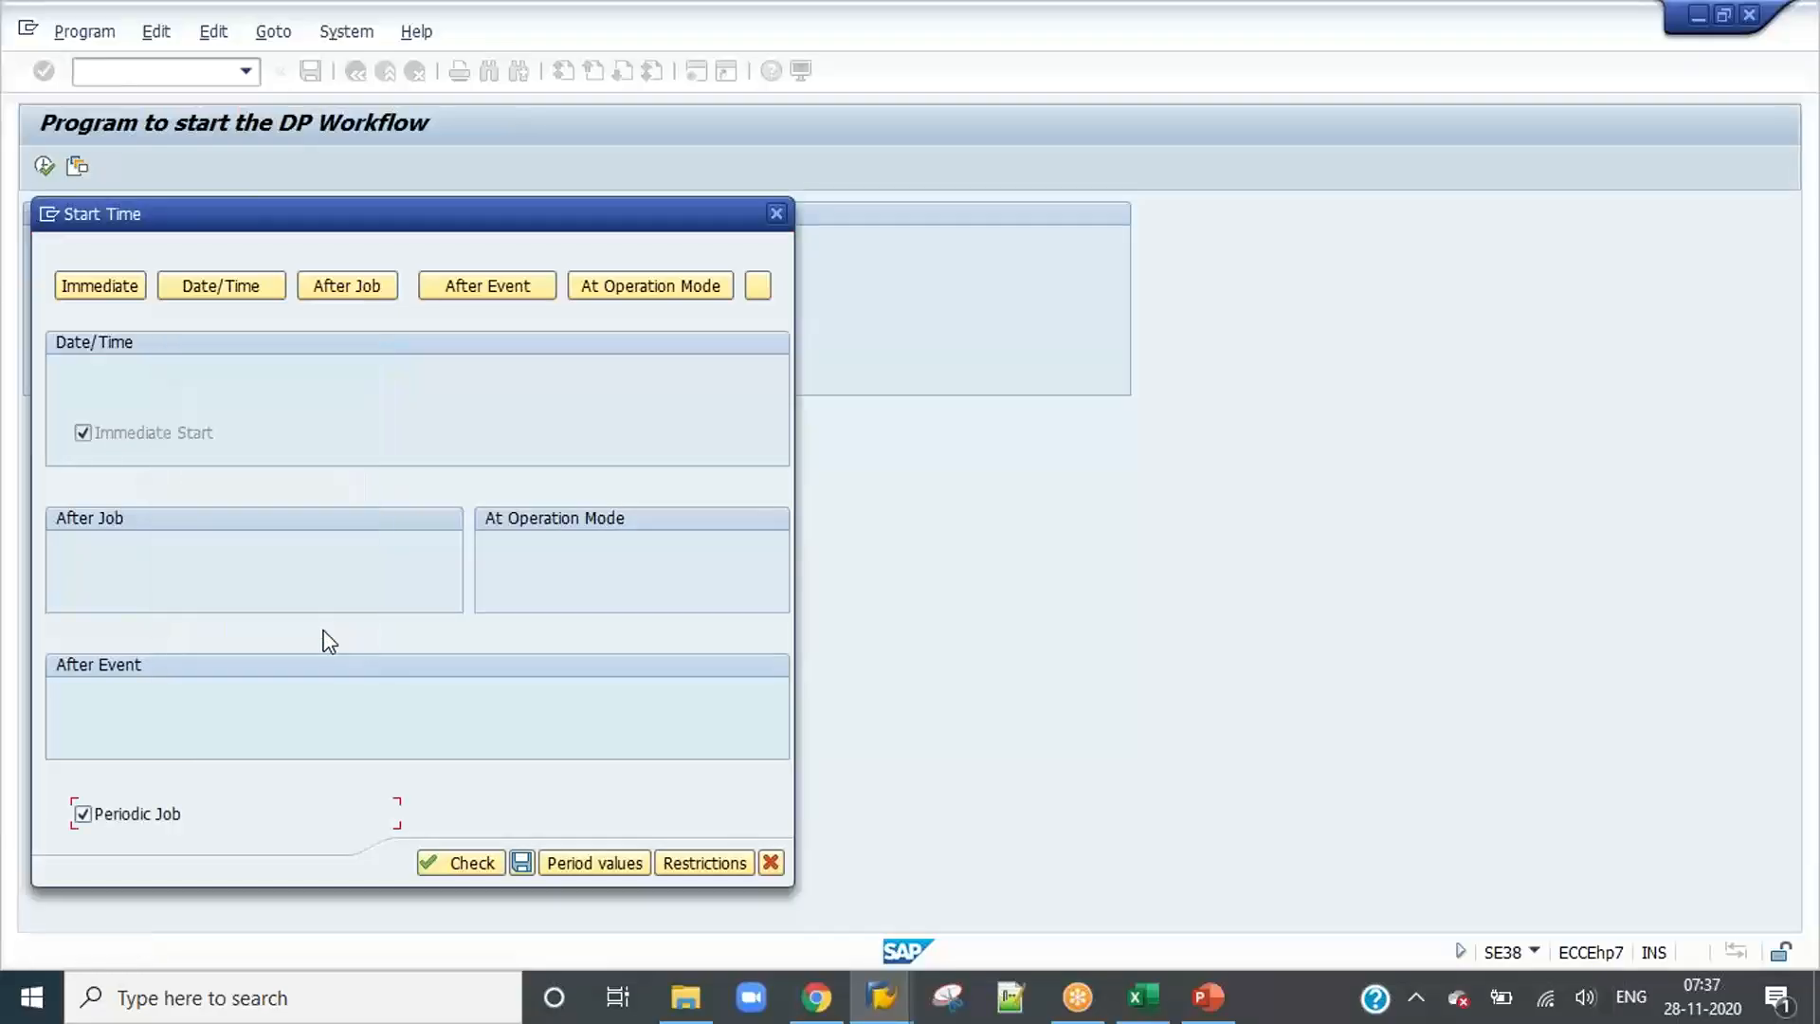
{"action": "left_click", "coordinate": [521, 862]}
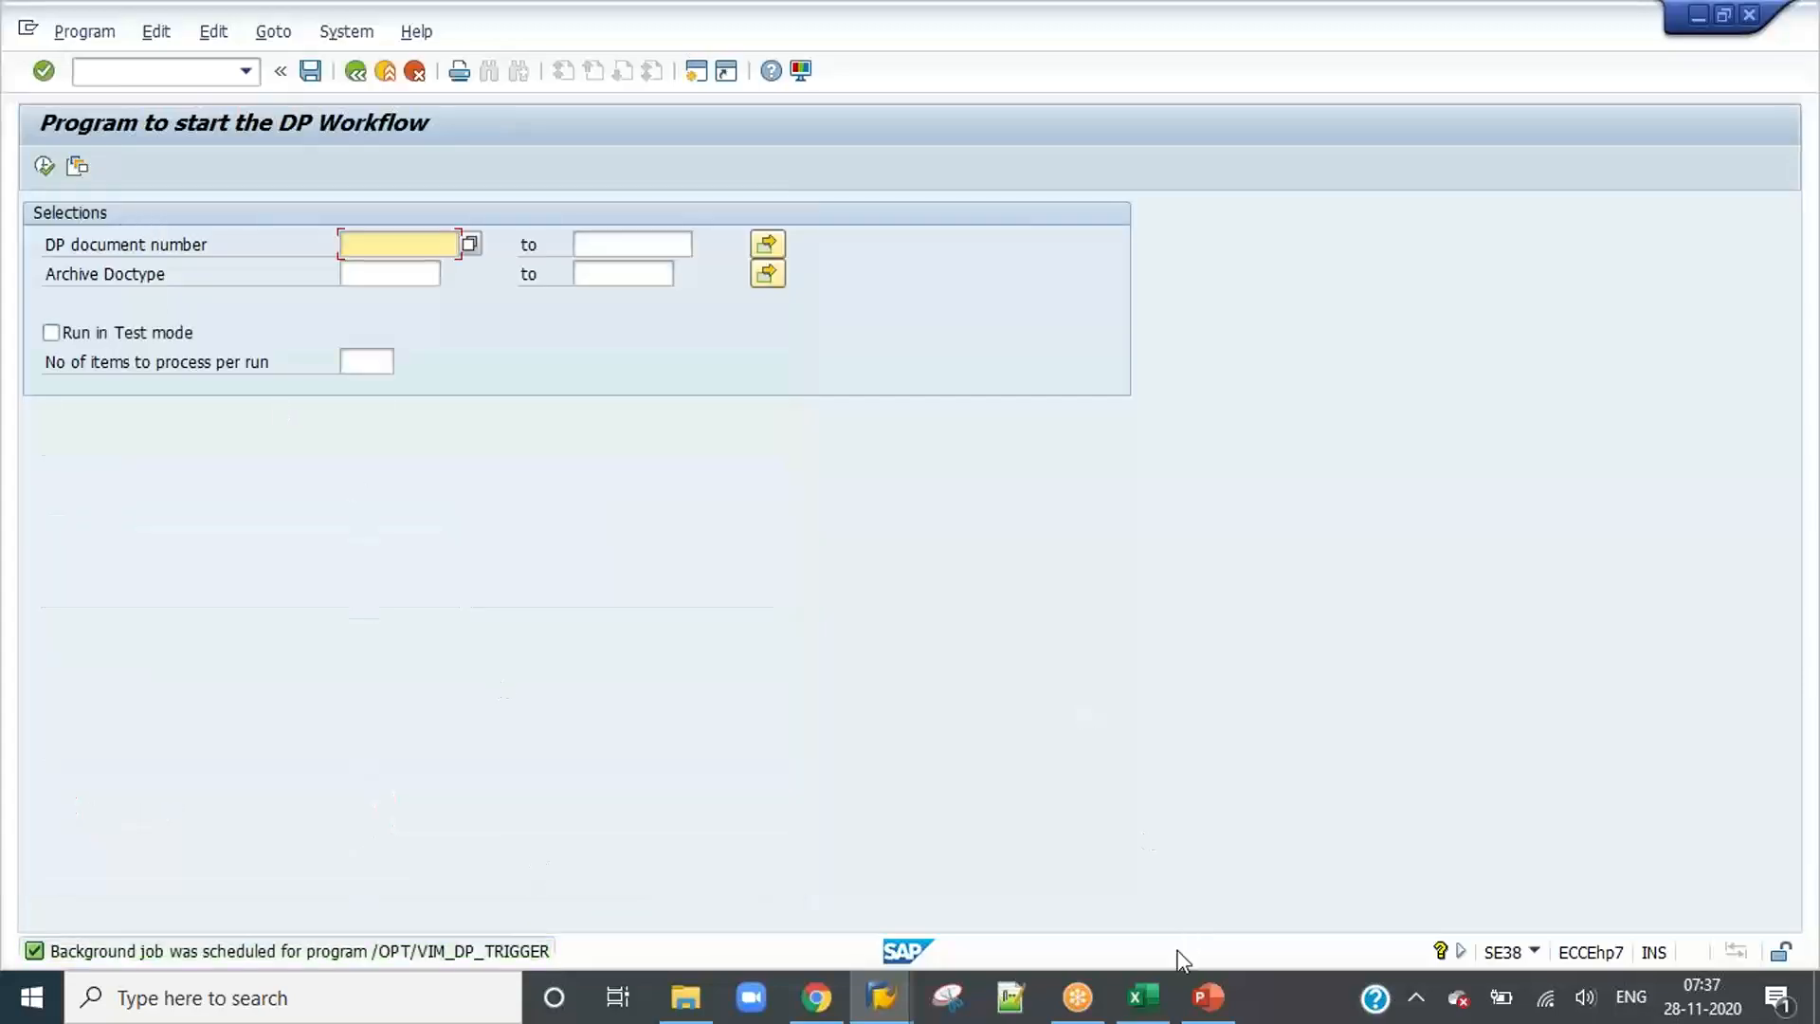
Step: Copy the program name /OPT/VIM_STATUS_EXTR from the batch jobs slide in PowerPoint and switch back to SAP
{"action": "left_click", "coordinate": [1151, 998]}
{"action": "left_click", "coordinate": [1160, 1008]}
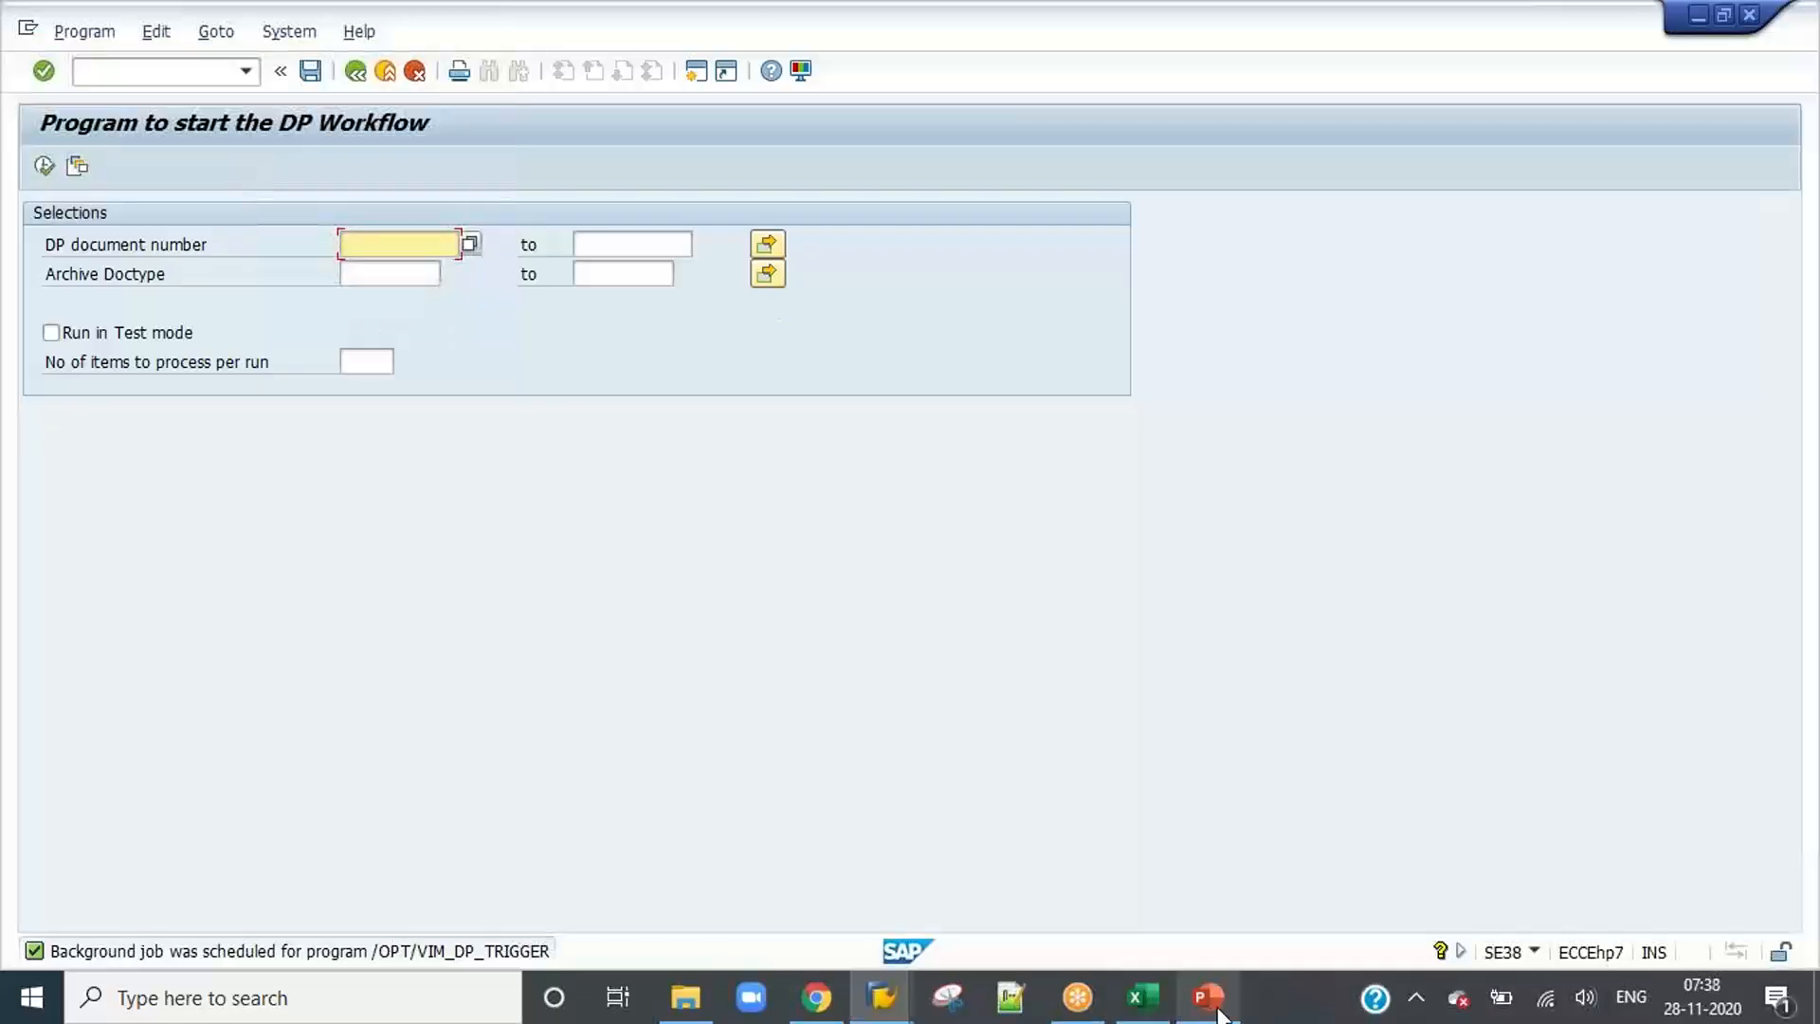
{"action": "left_click", "coordinate": [1217, 1011]}
{"action": "left_click", "coordinate": [547, 528]}
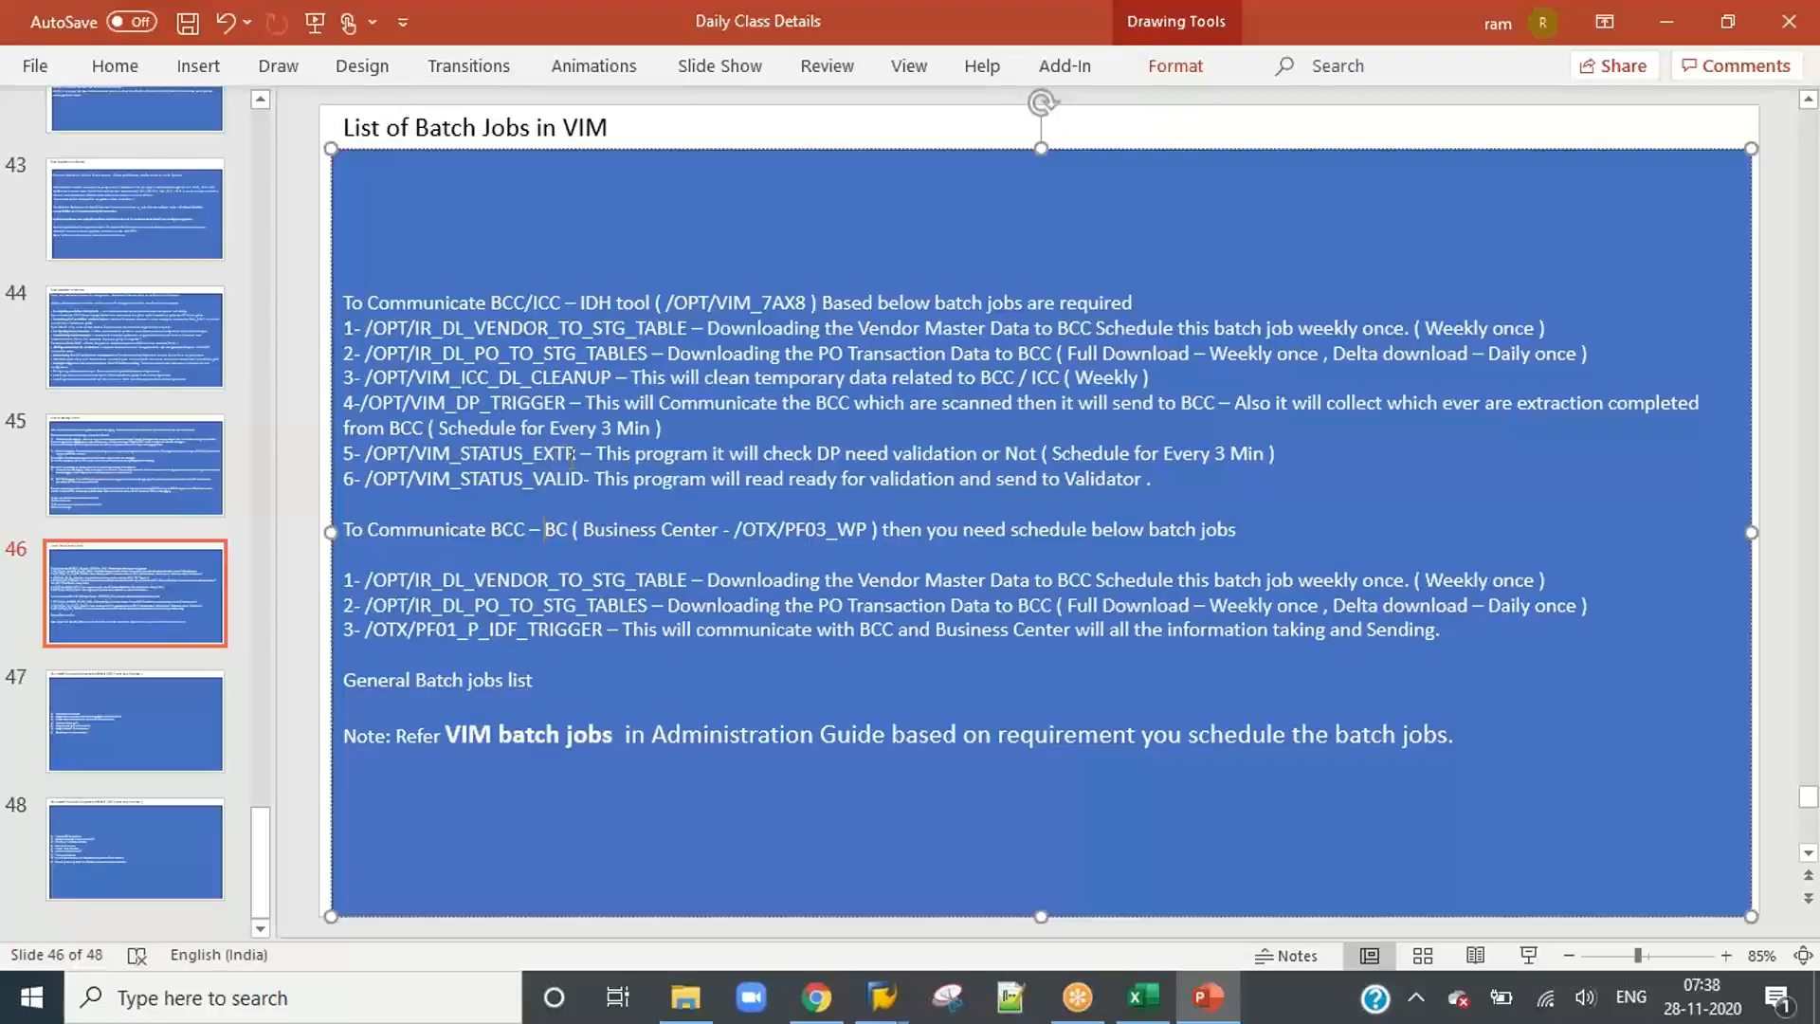
{"action": "left_click_drag", "start_coordinate": [576, 453], "coordinate": [365, 453]}
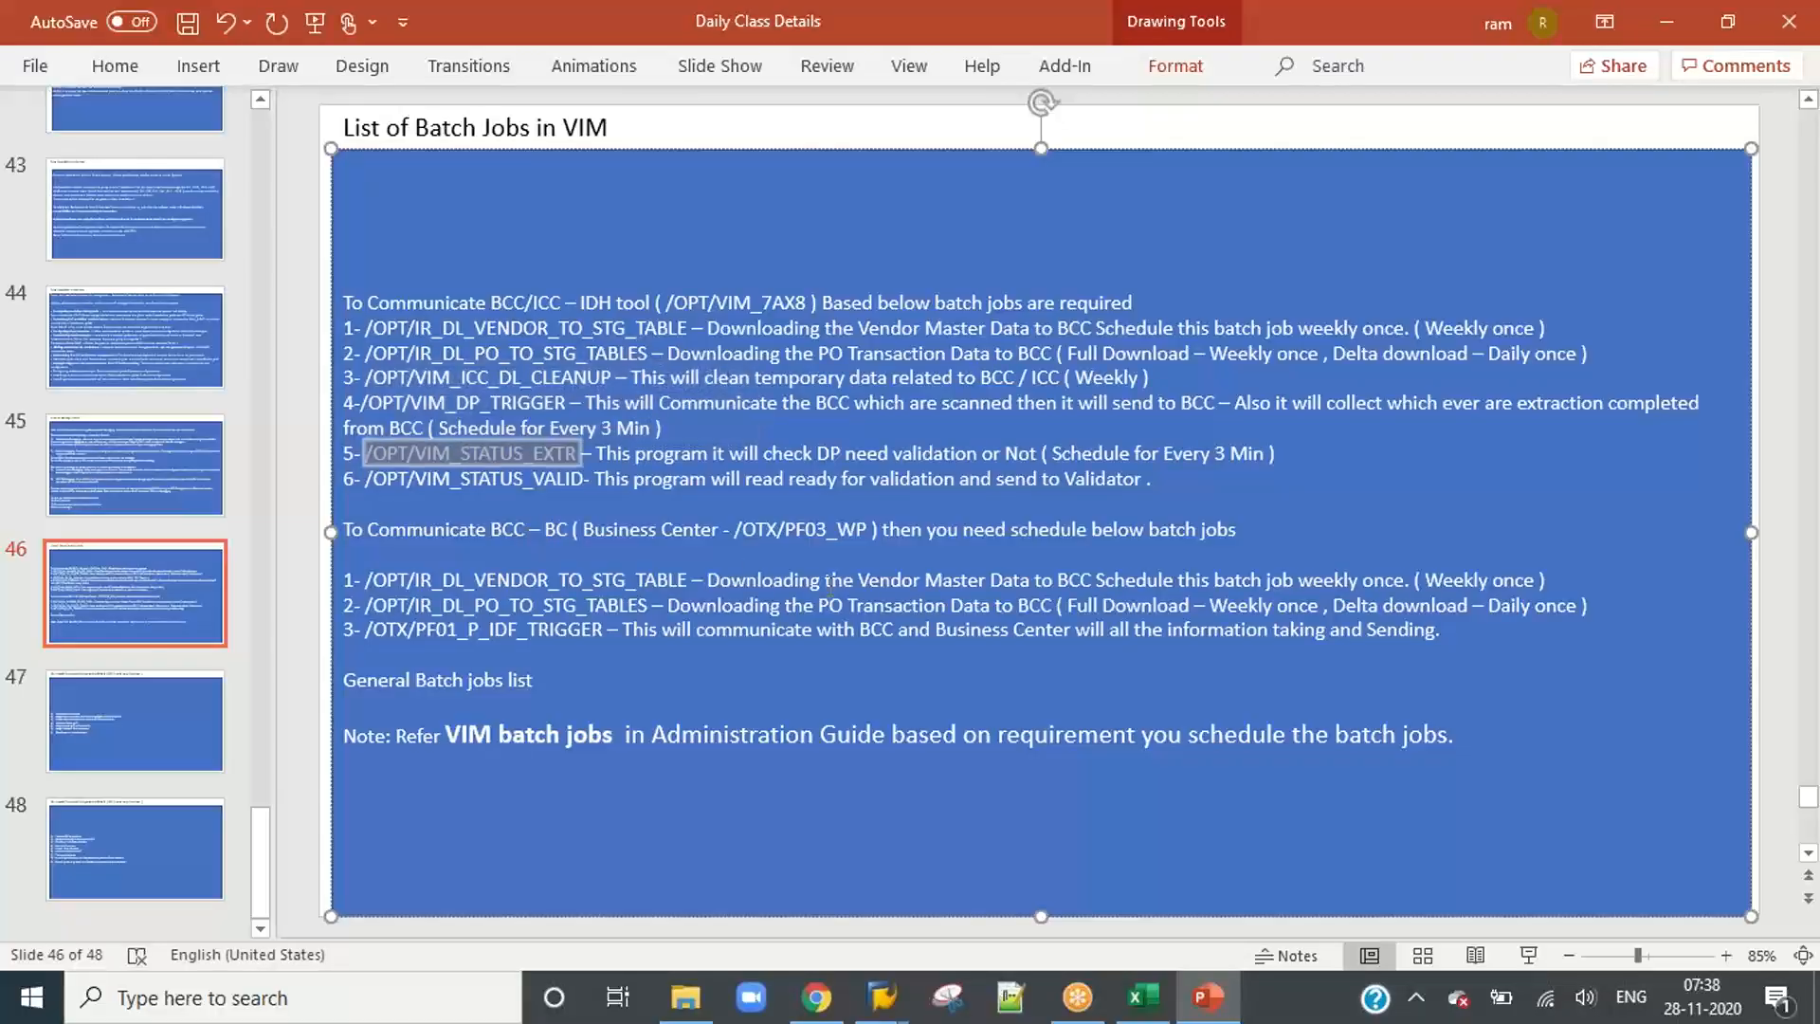
{"action": "key", "text": "alt+Tab"}
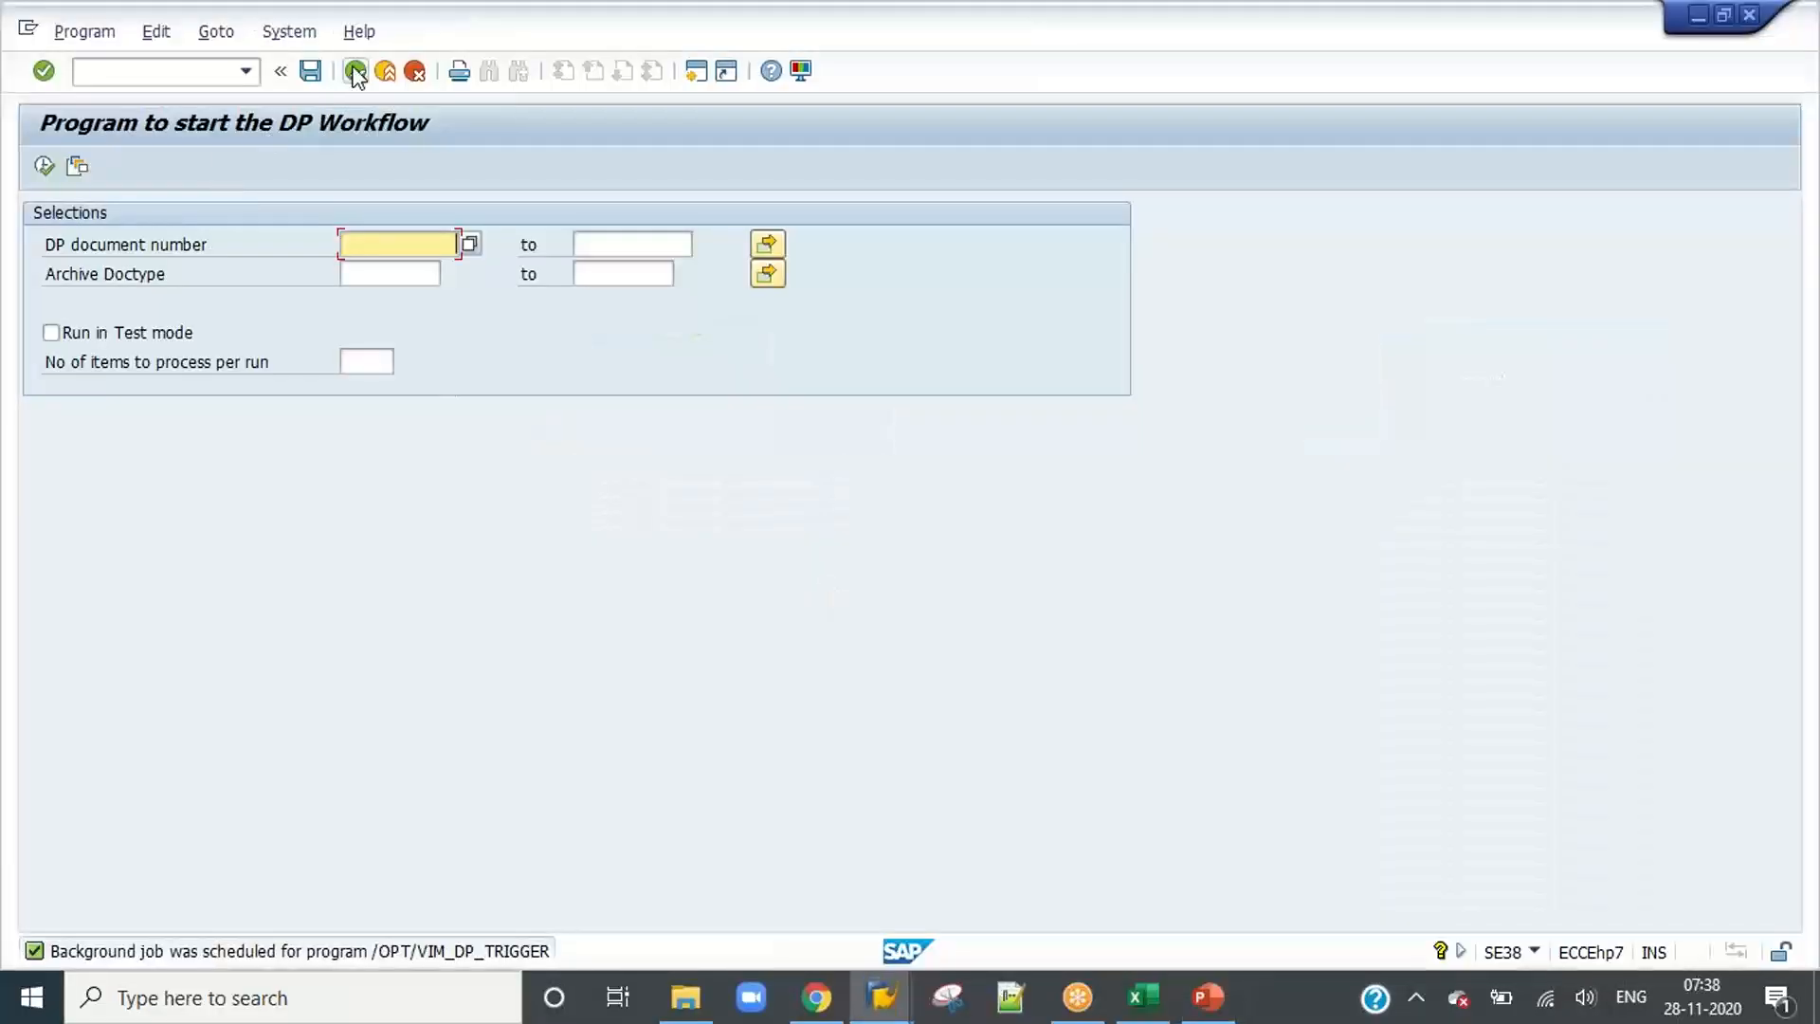
Step: Run /OPT/VIM_STATUS_EXTR from the ABAP Editor and load the saved variant that selects status 73
{"action": "type", "text": "/OPT/VIM_STATUS_EXTR"}
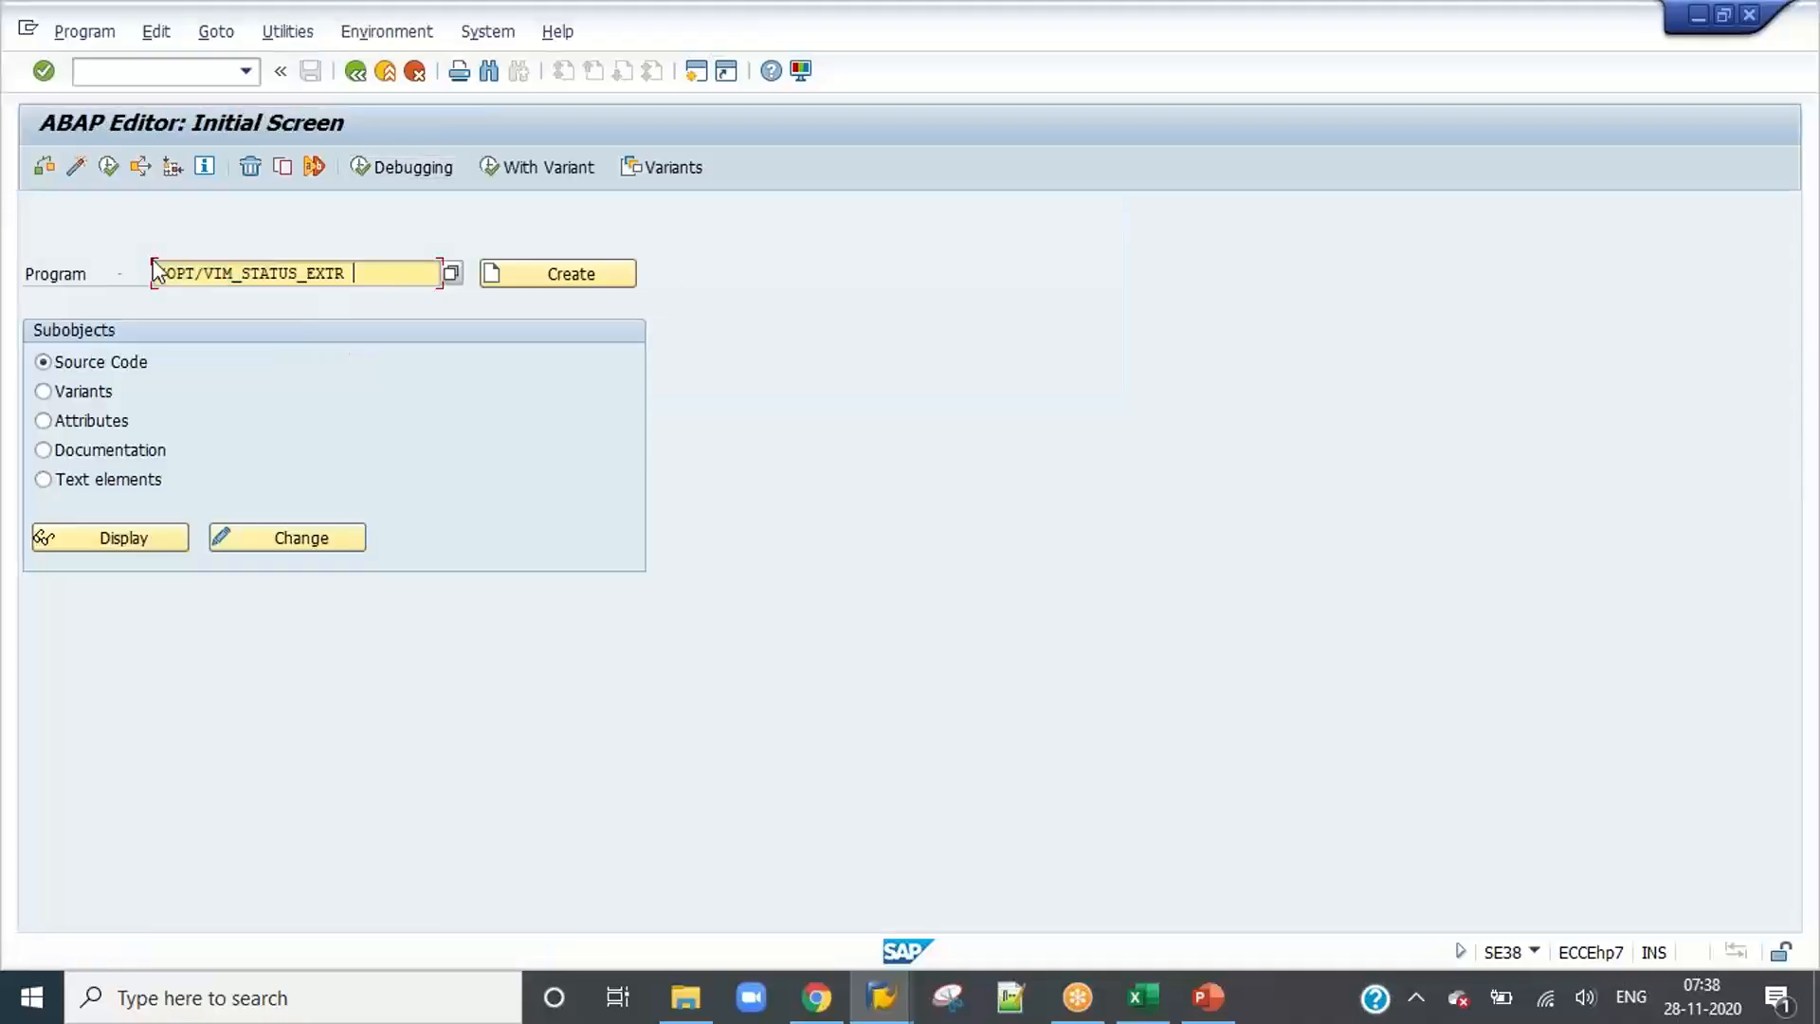
{"action": "left_click", "coordinate": [107, 167]}
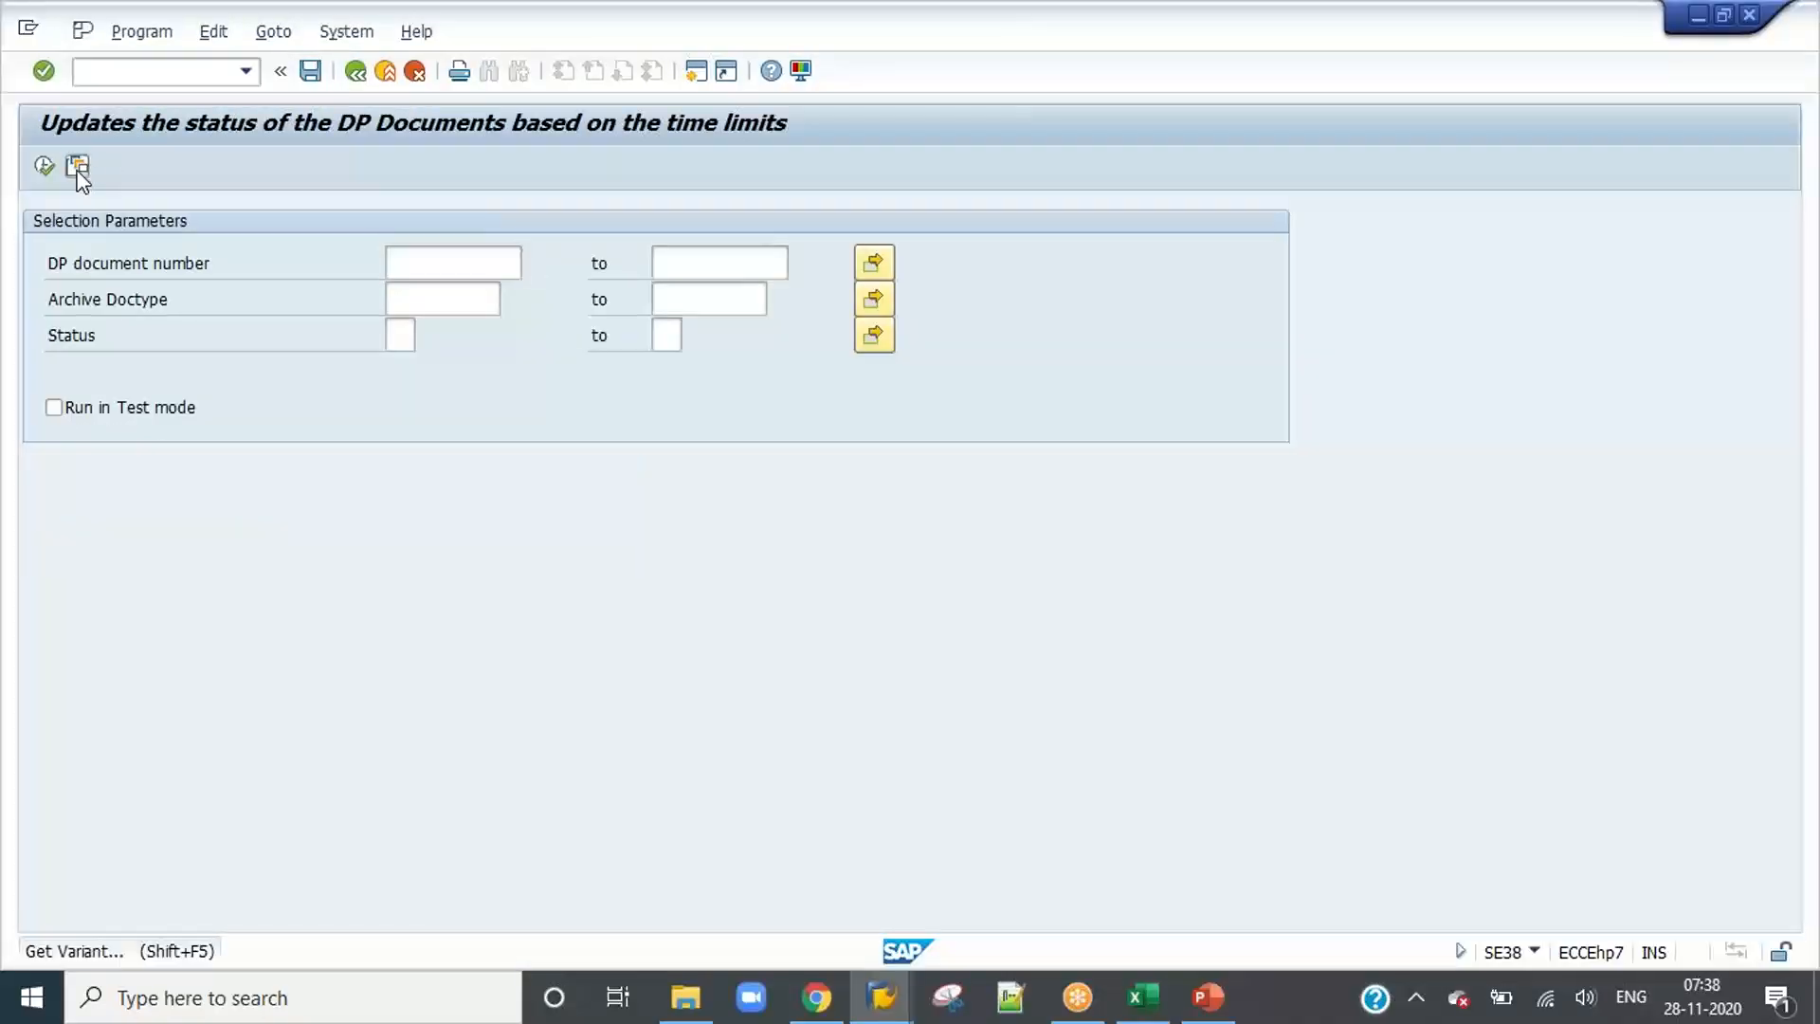
{"action": "left_click", "coordinate": [77, 166]}
{"action": "double_click", "coordinate": [193, 489]}
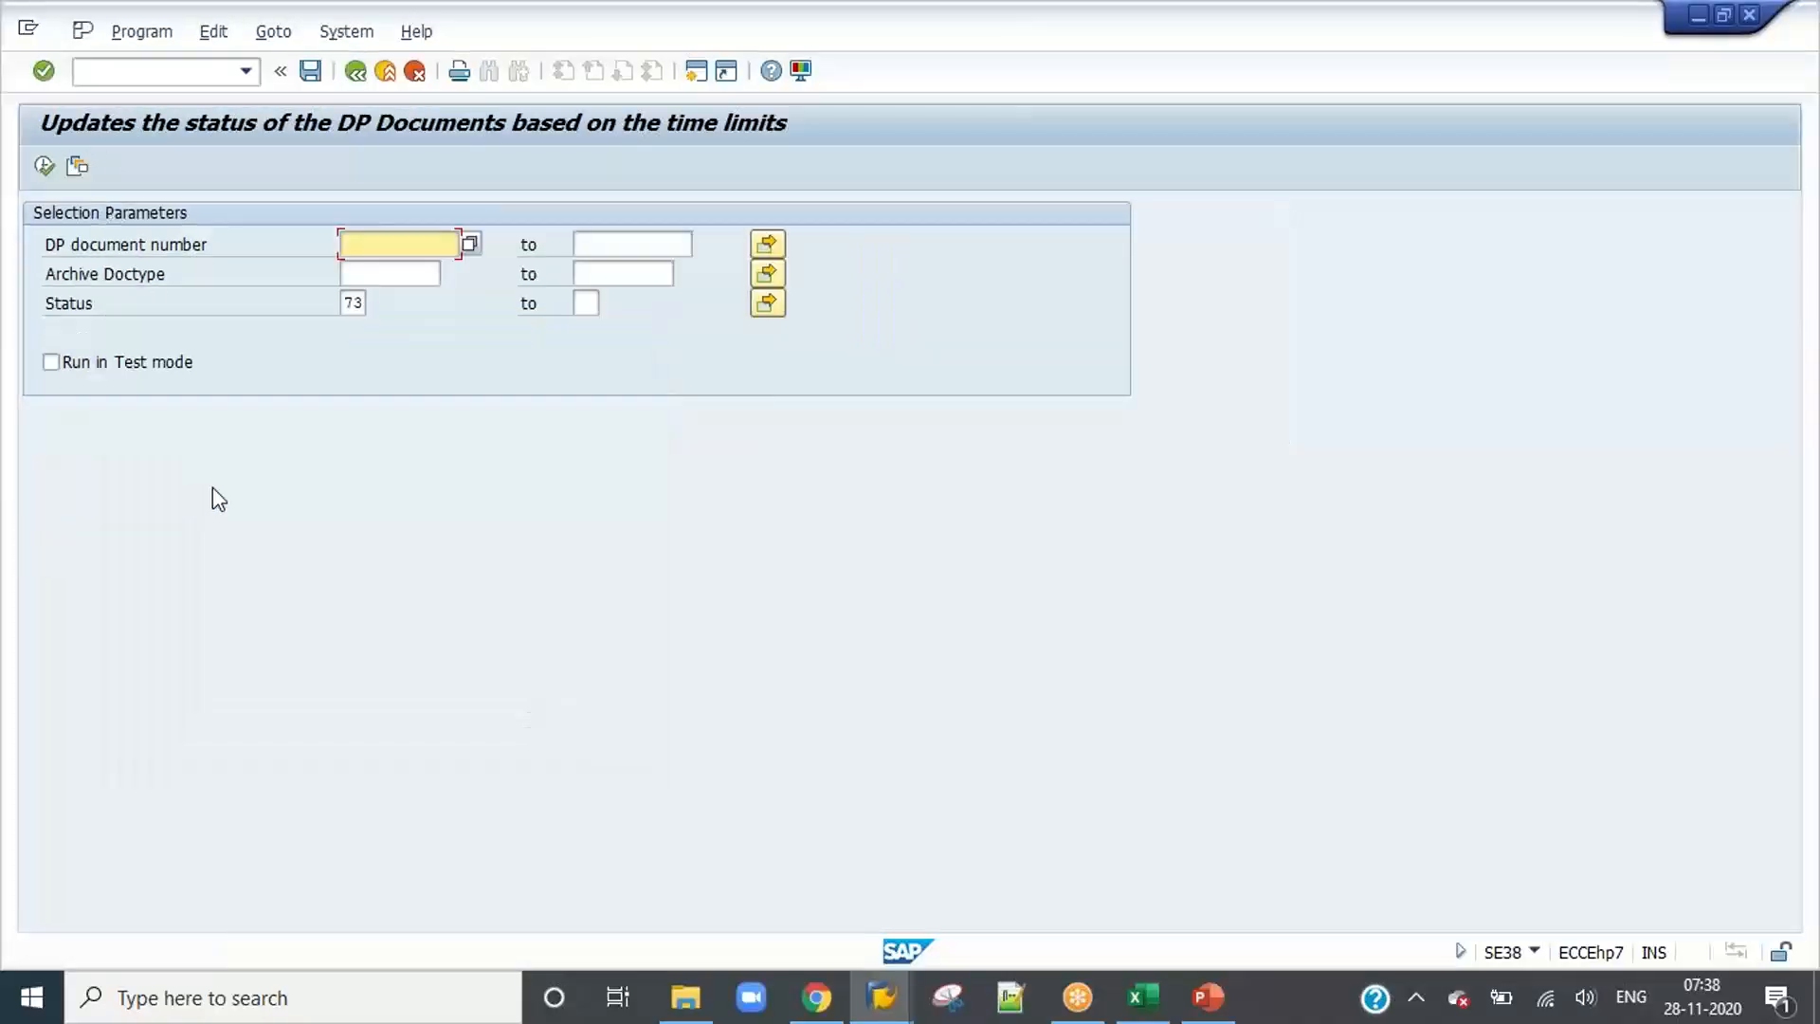
{"action": "left_click", "coordinate": [350, 303]}
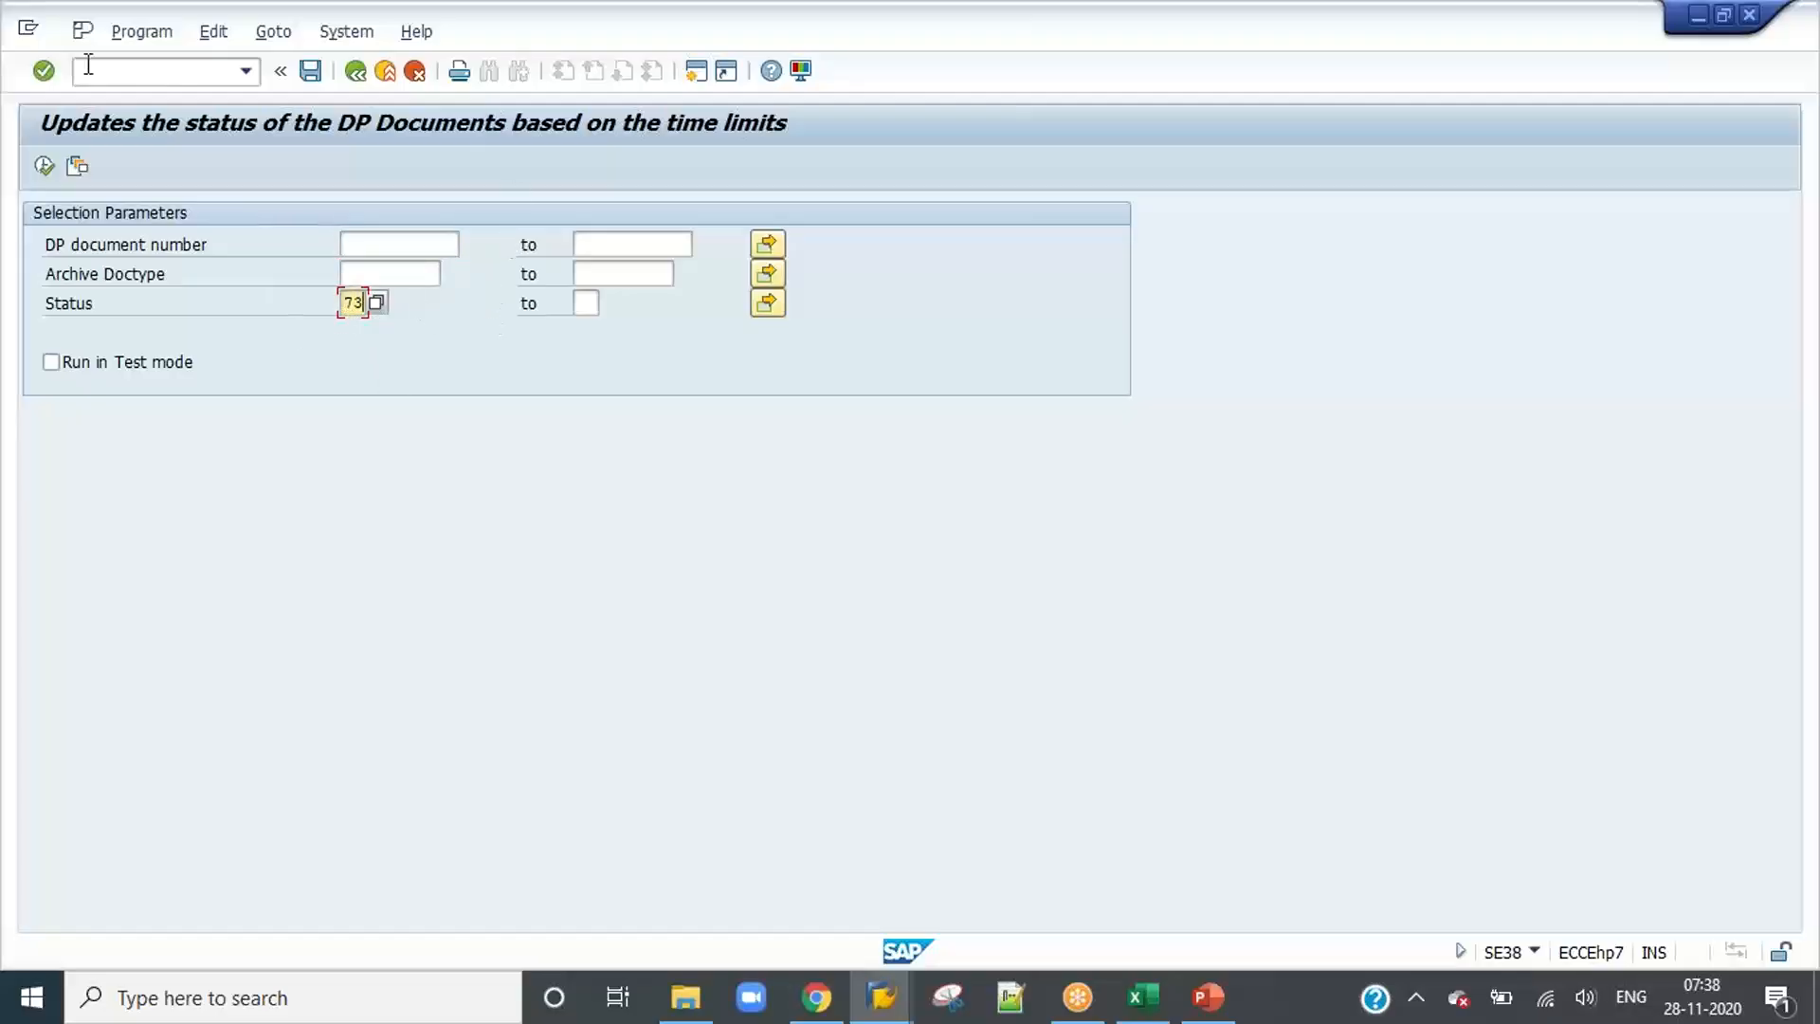
Step: Execute the DP document status update in the background with an immediate start
{"action": "left_click", "coordinate": [107, 36]}
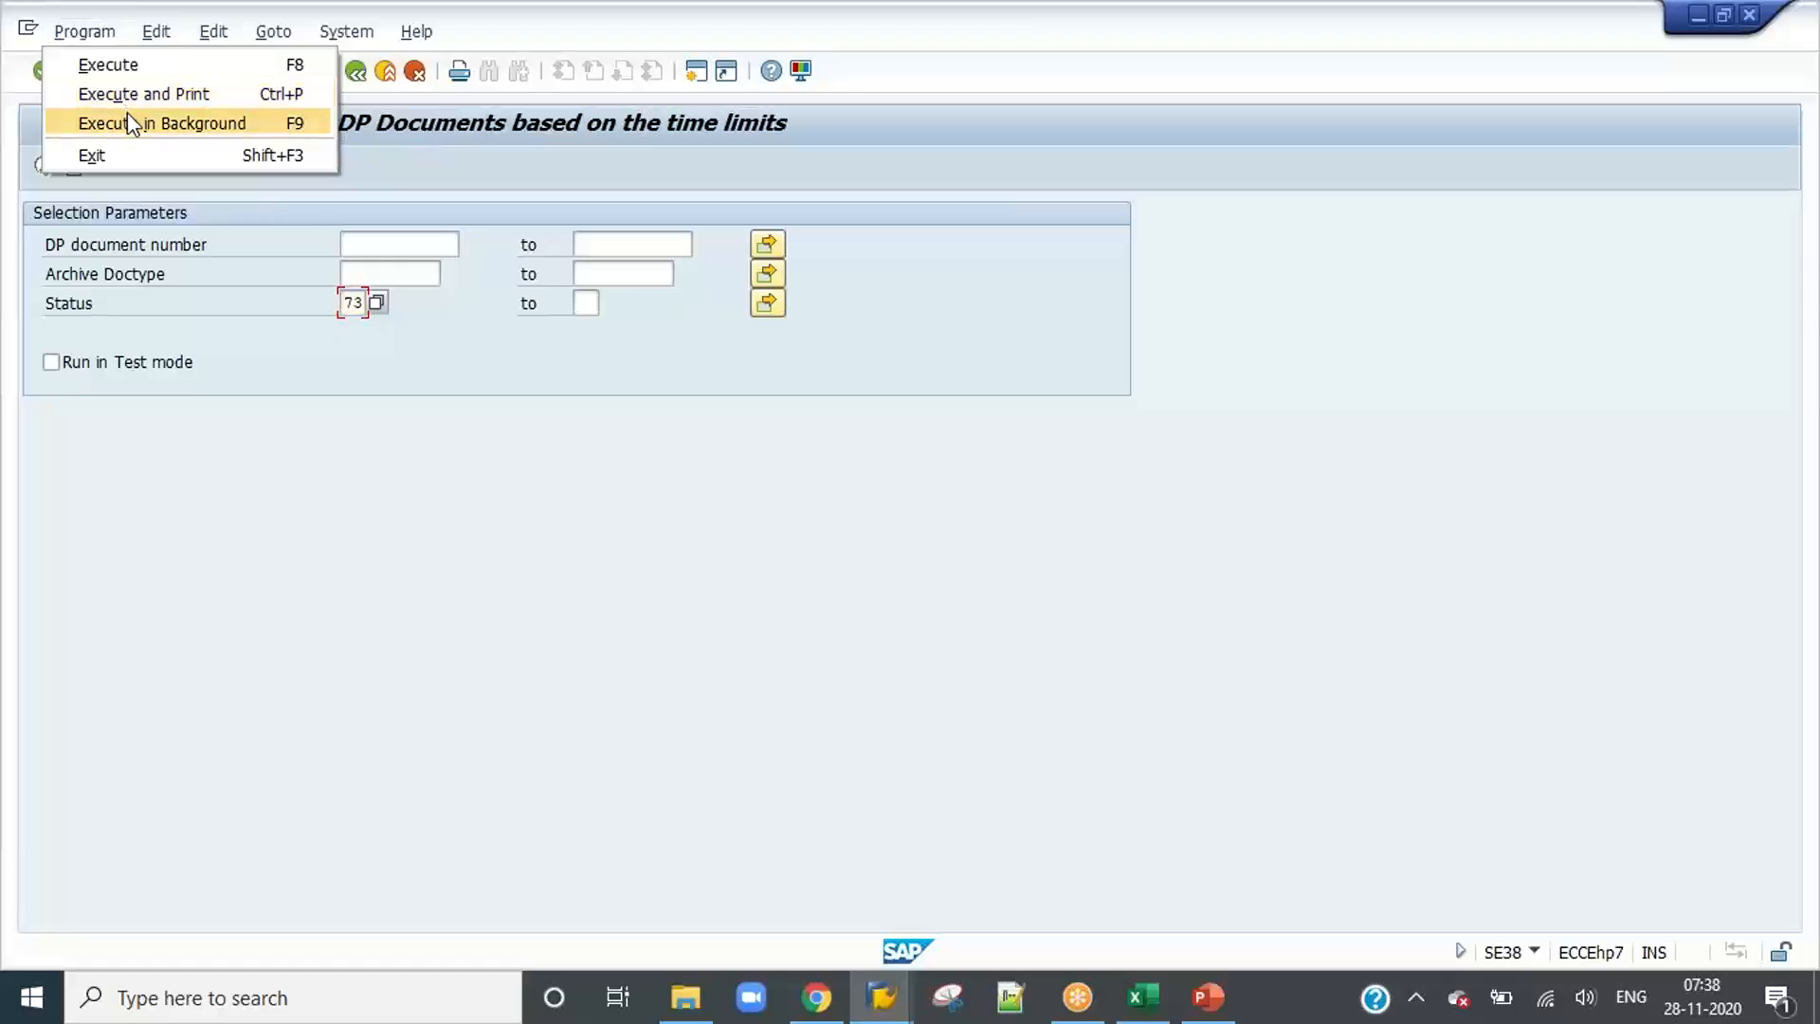
{"action": "left_click", "coordinate": [127, 112]}
{"action": "left_click", "coordinate": [542, 598]}
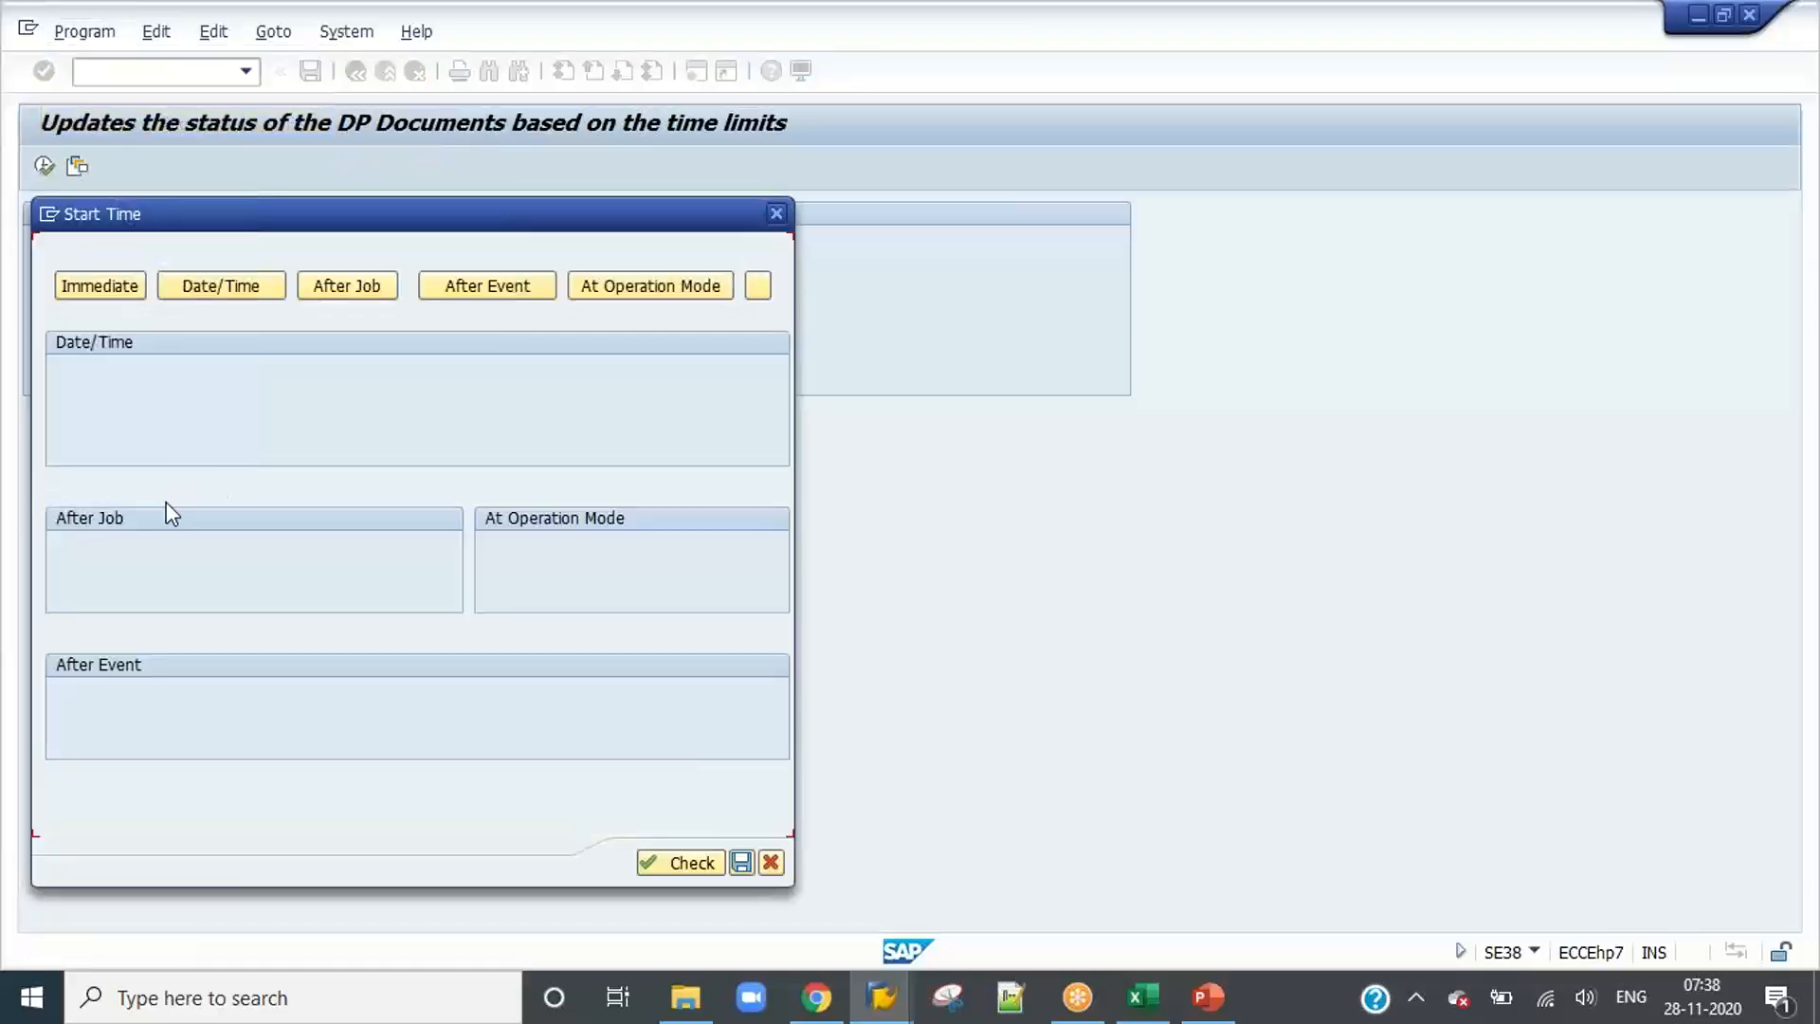
{"action": "left_click", "coordinate": [132, 289]}
Step: Make the DP document status update job periodic with an explicit period of every 3 minutes and save its schedule
{"action": "left_click", "coordinate": [155, 823]}
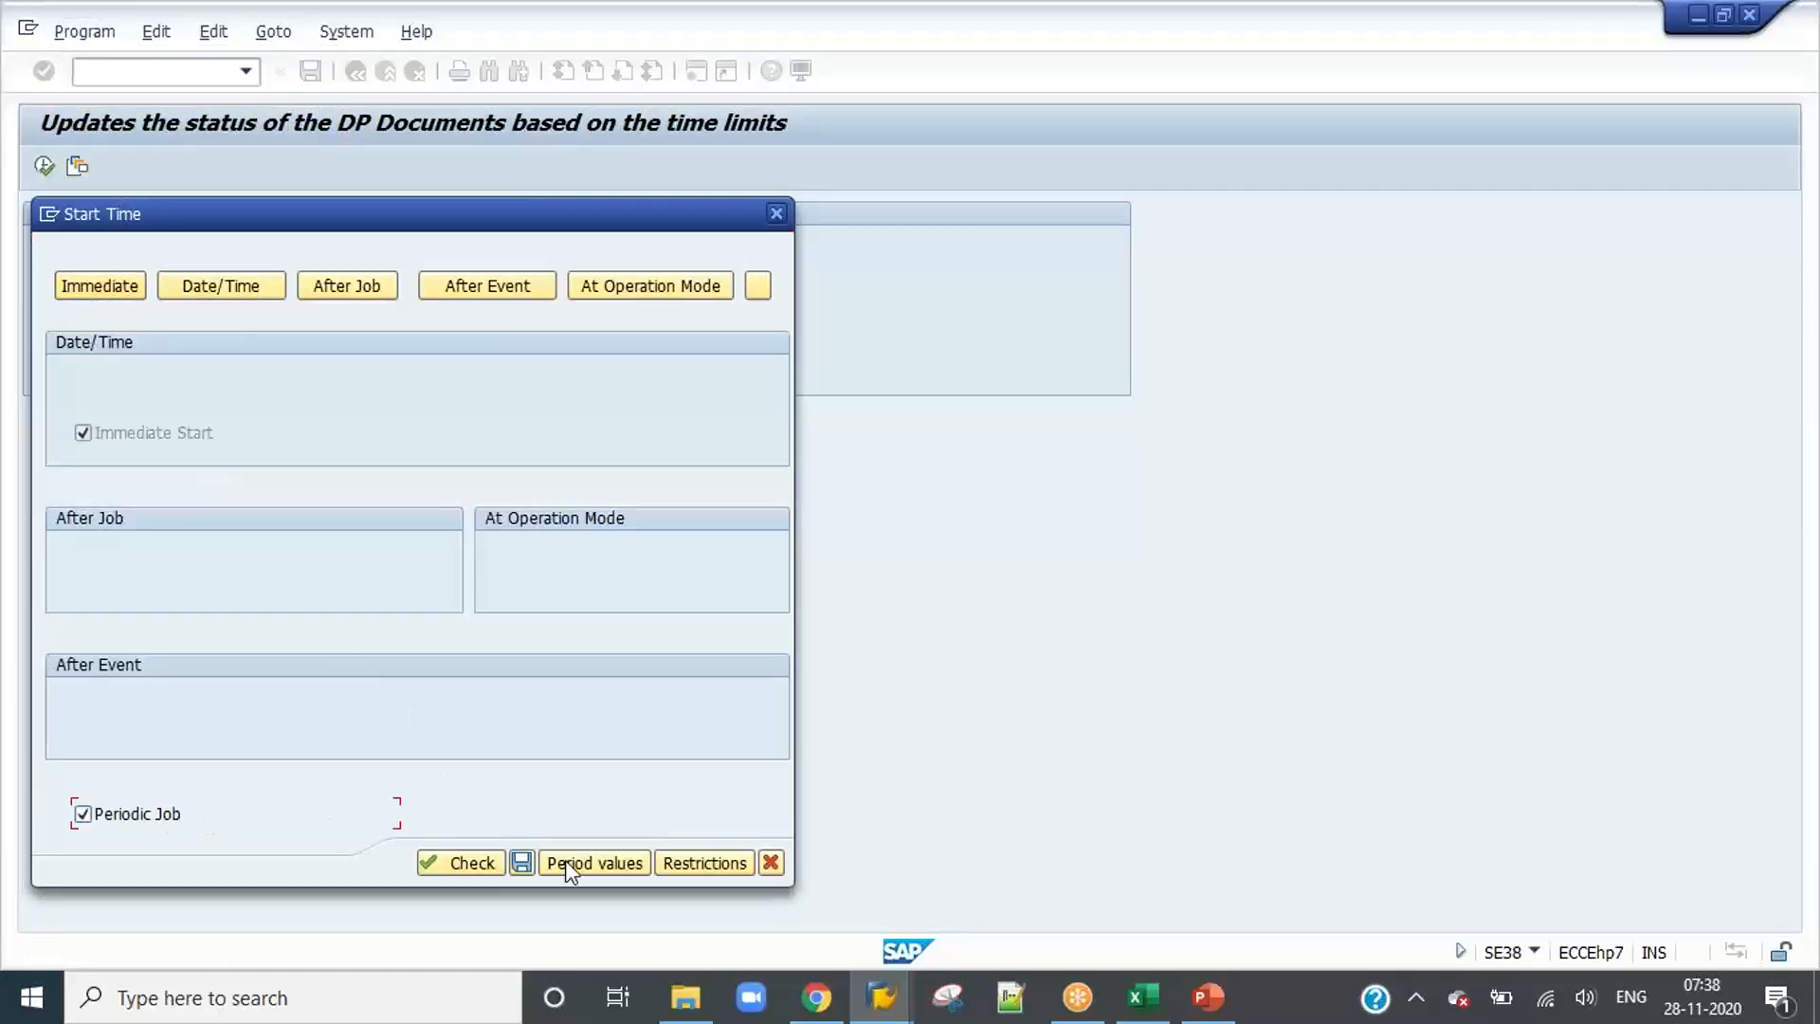
{"action": "left_click", "coordinate": [567, 862]}
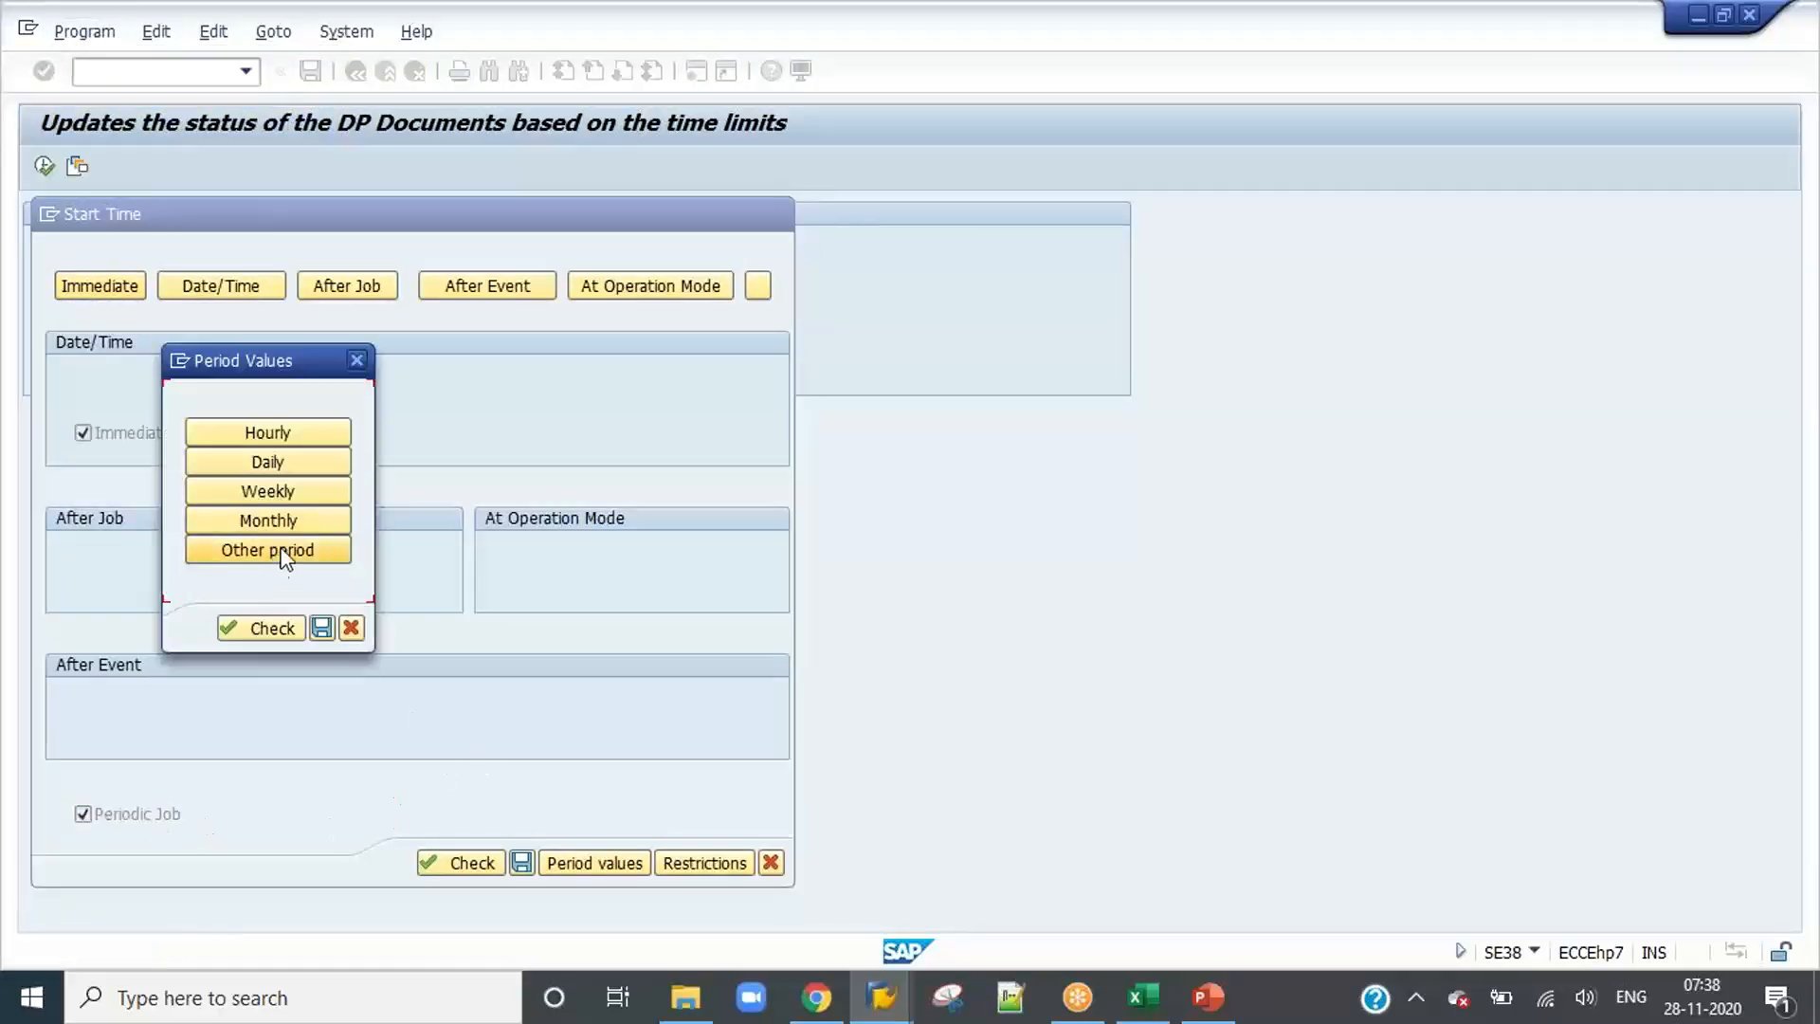
{"action": "left_click", "coordinate": [275, 551]}
{"action": "left_click", "coordinate": [240, 639]}
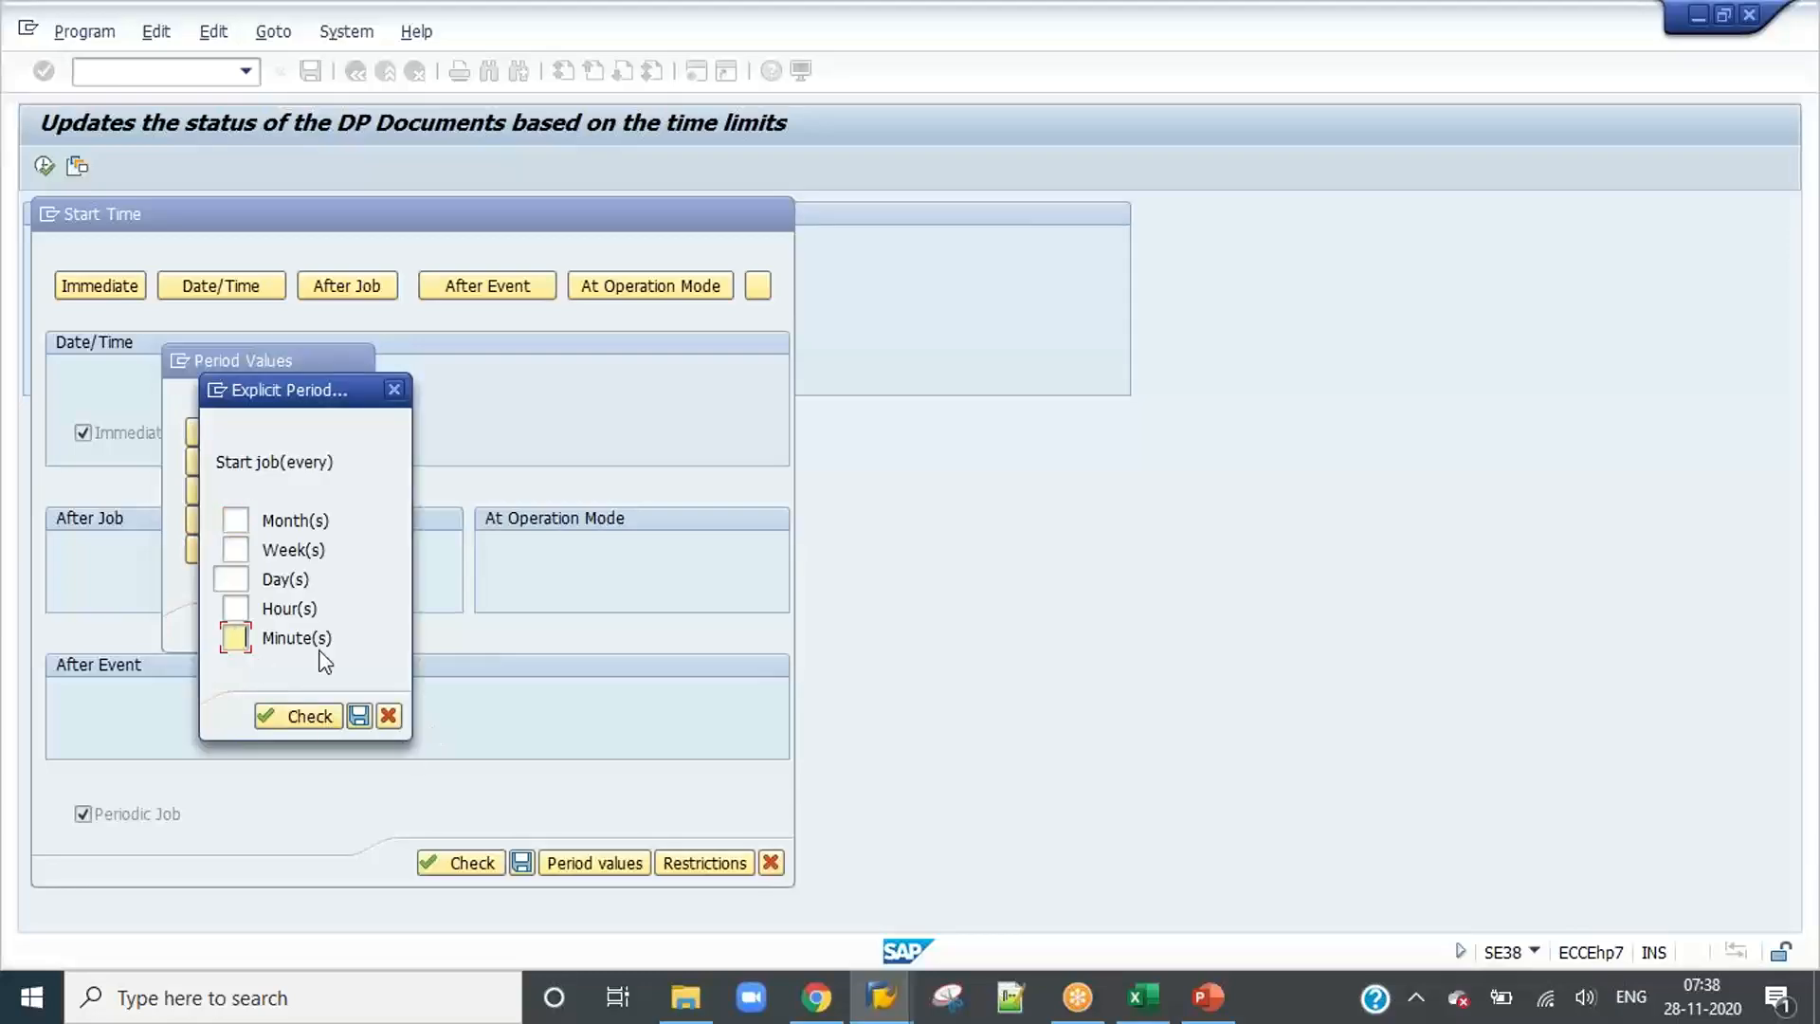
{"action": "type", "text": "3"}
{"action": "left_click", "coordinate": [359, 715]}
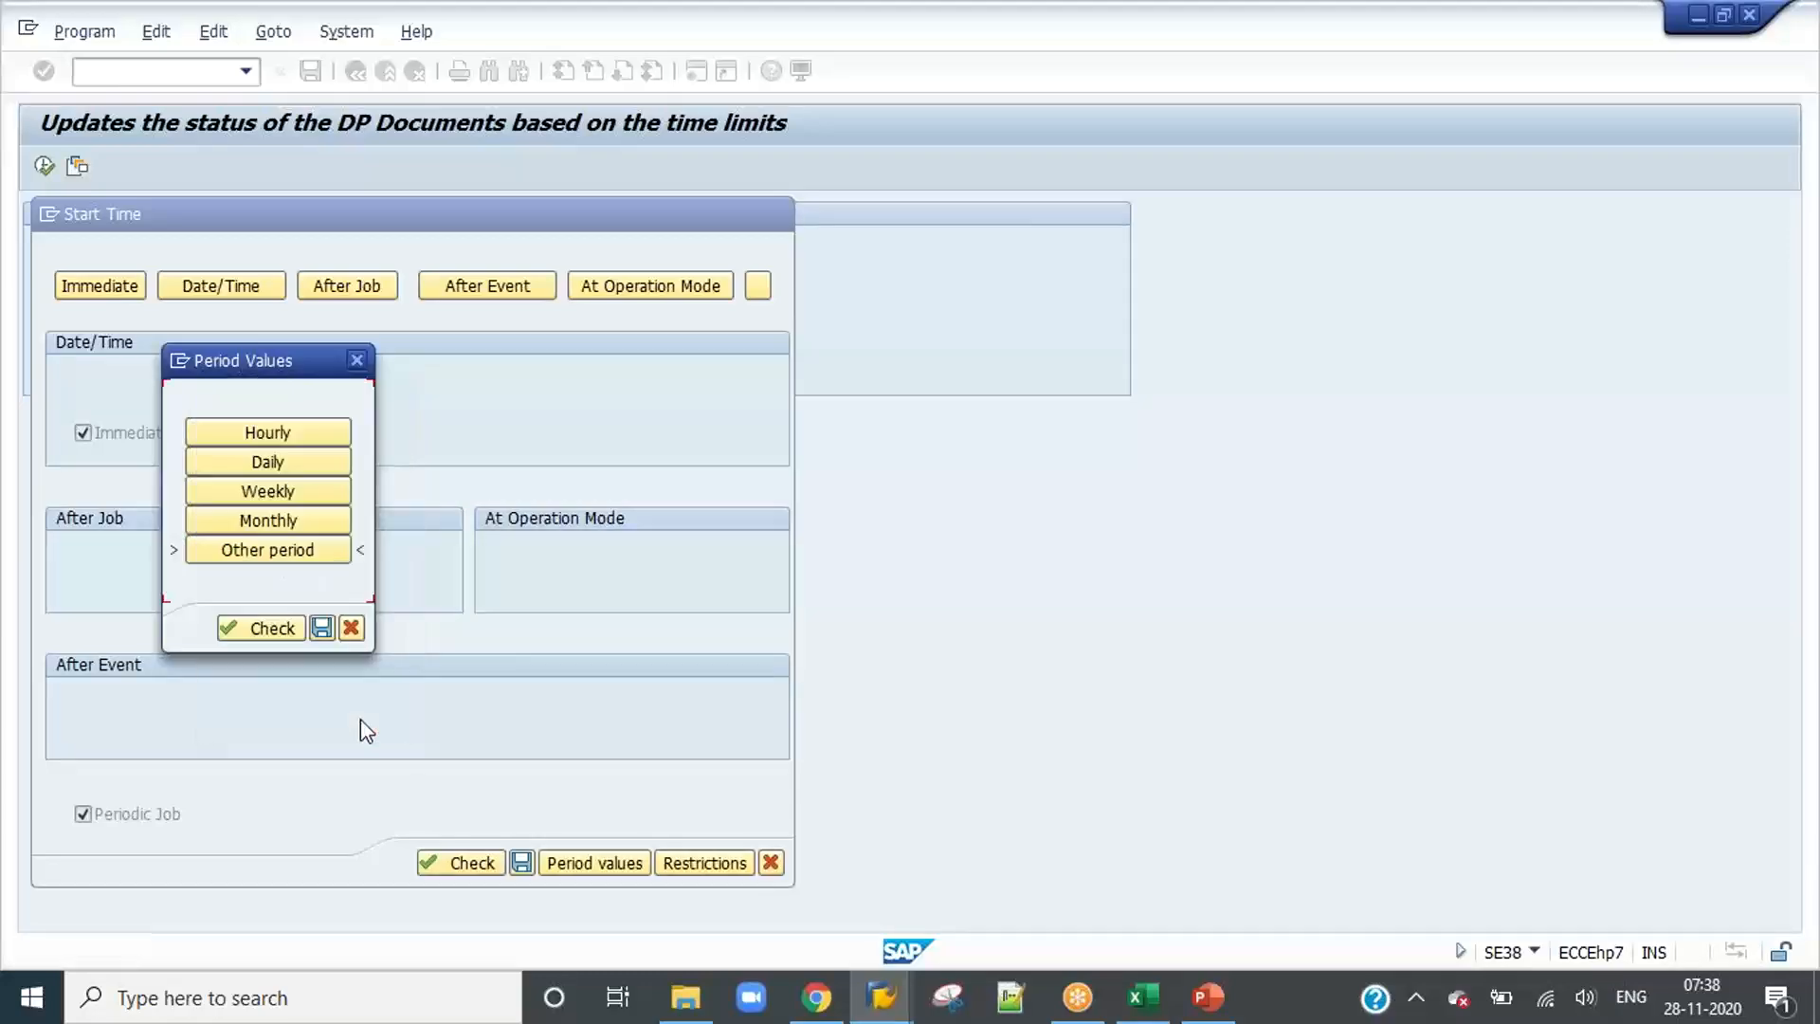
{"action": "left_click", "coordinate": [323, 629]}
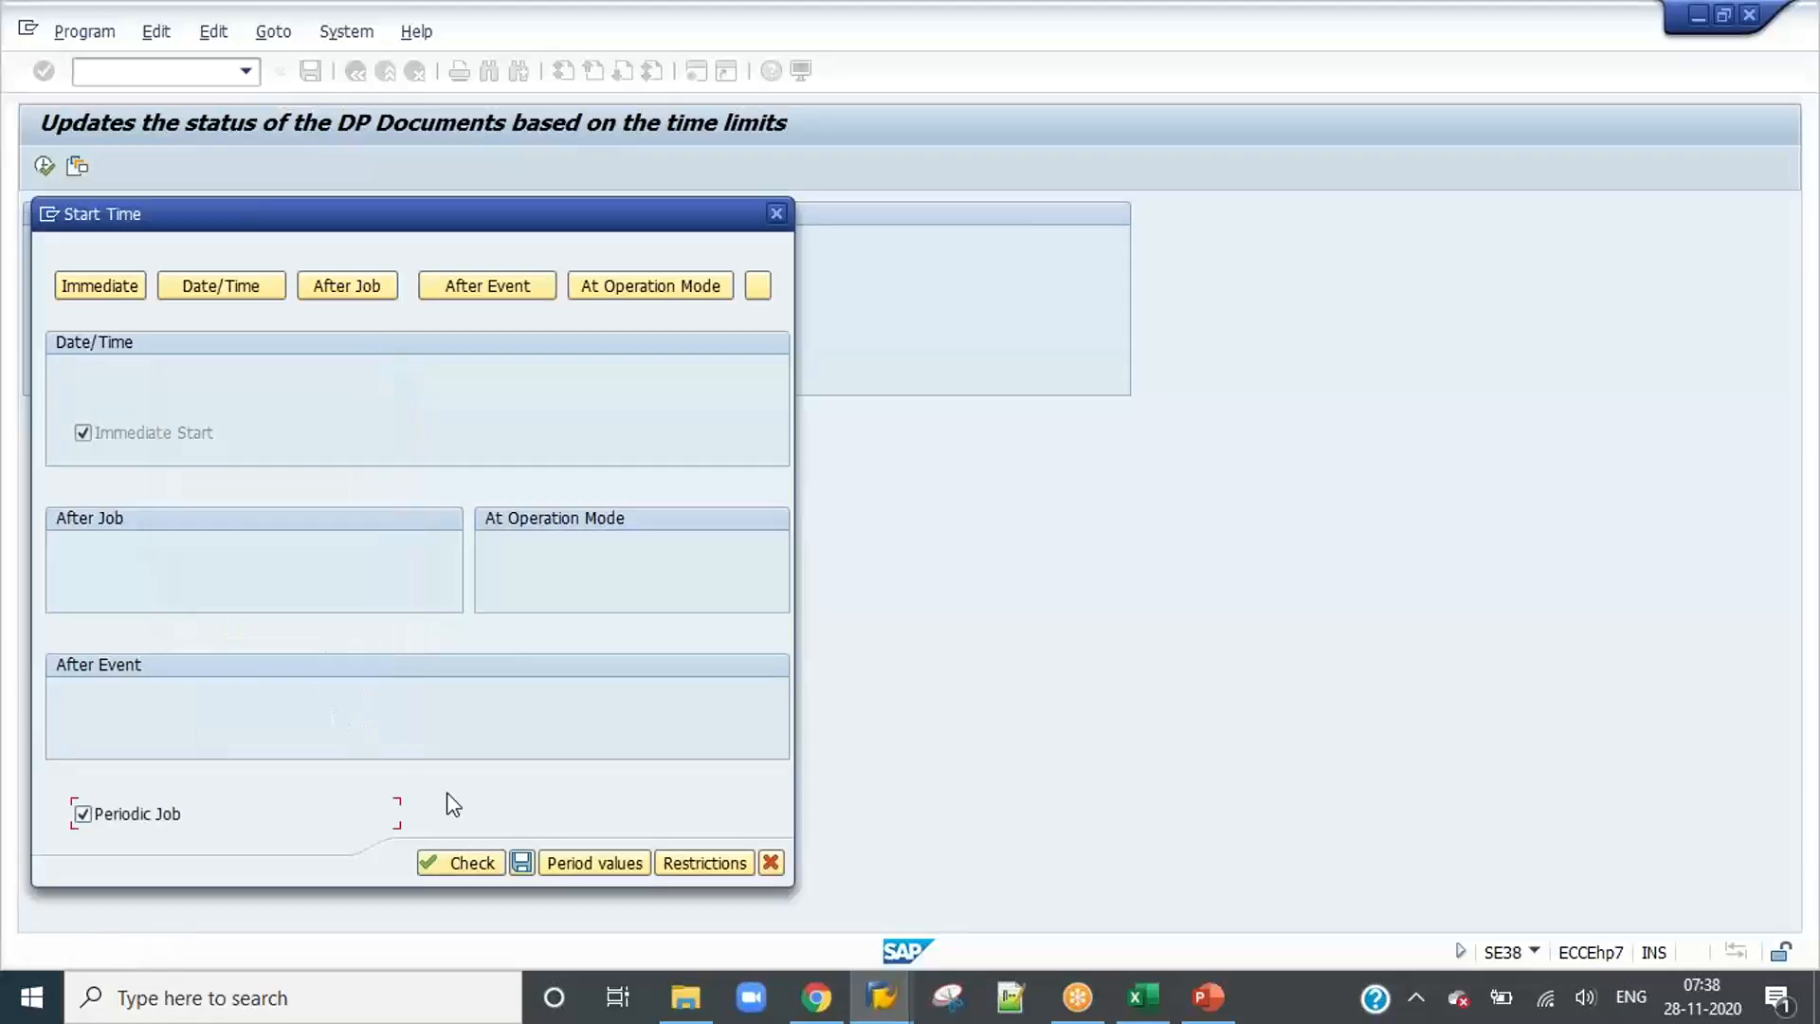
{"action": "left_click", "coordinate": [521, 862]}
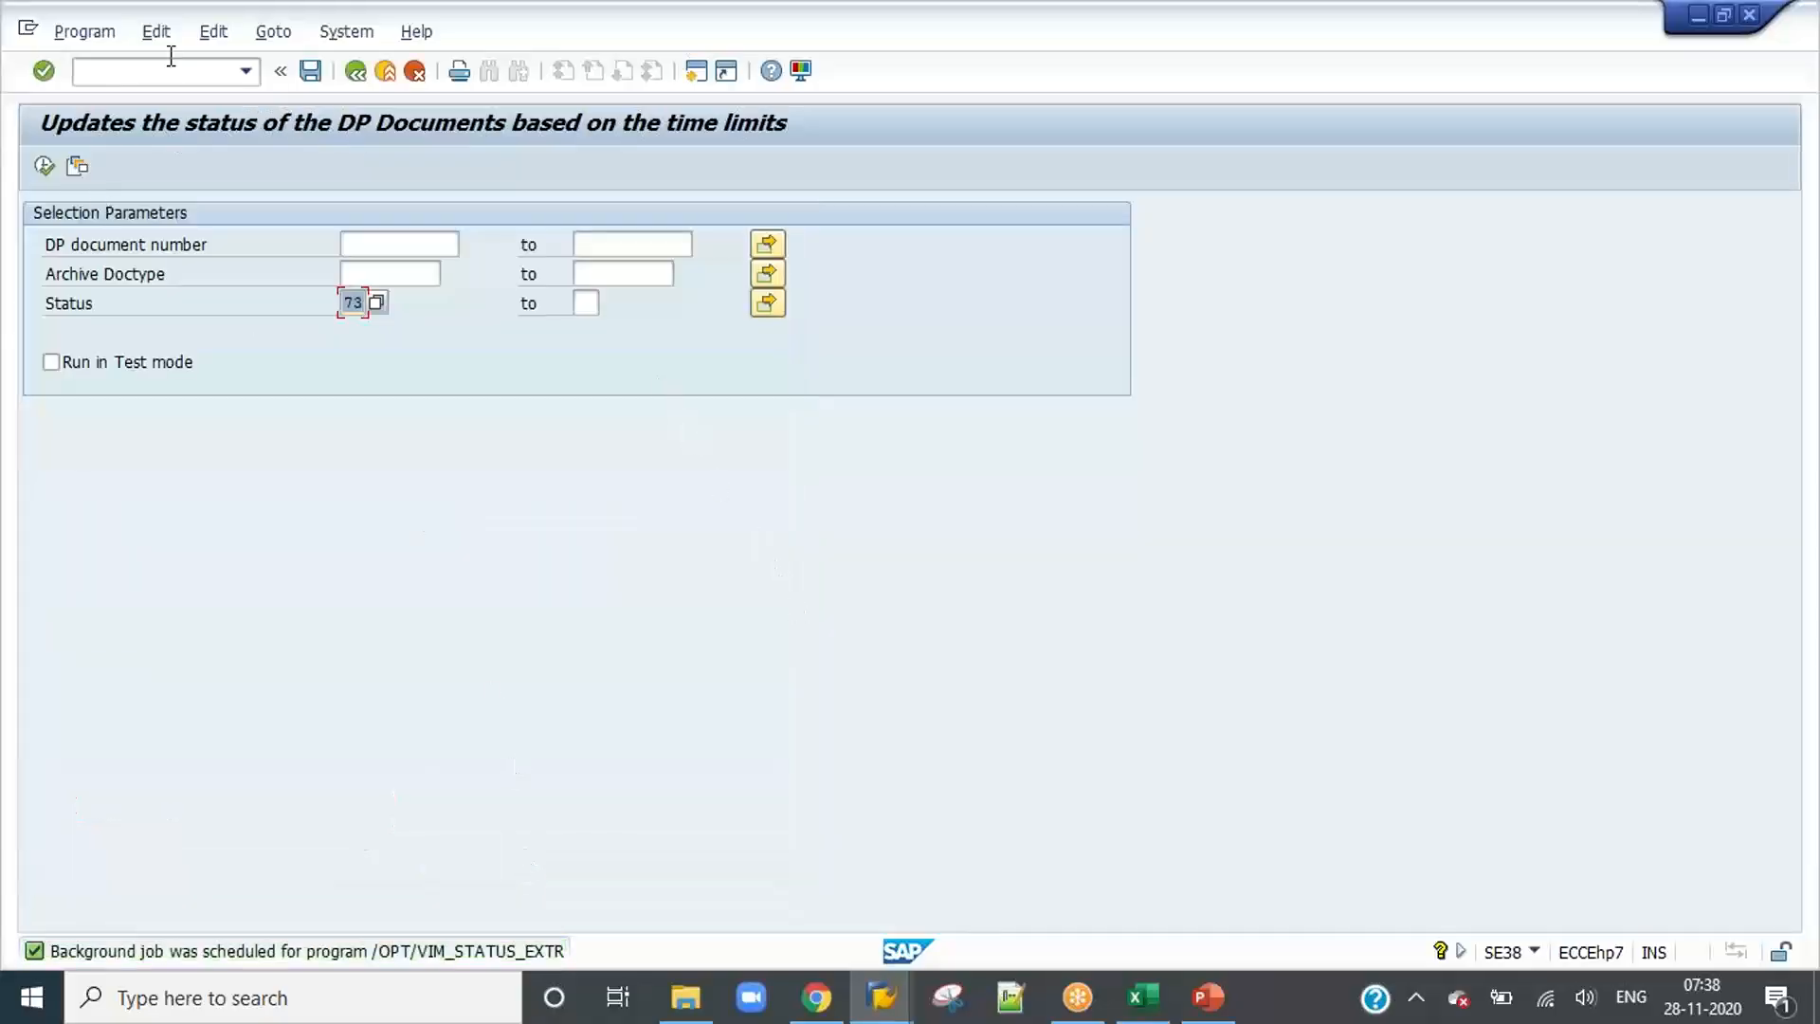
Step: Copy the program name /OPT/VIM_STATUS_VALID from the batch jobs slide in PowerPoint and try to run it from SAP's ABAP Editor
{"action": "left_click", "coordinate": [356, 72]}
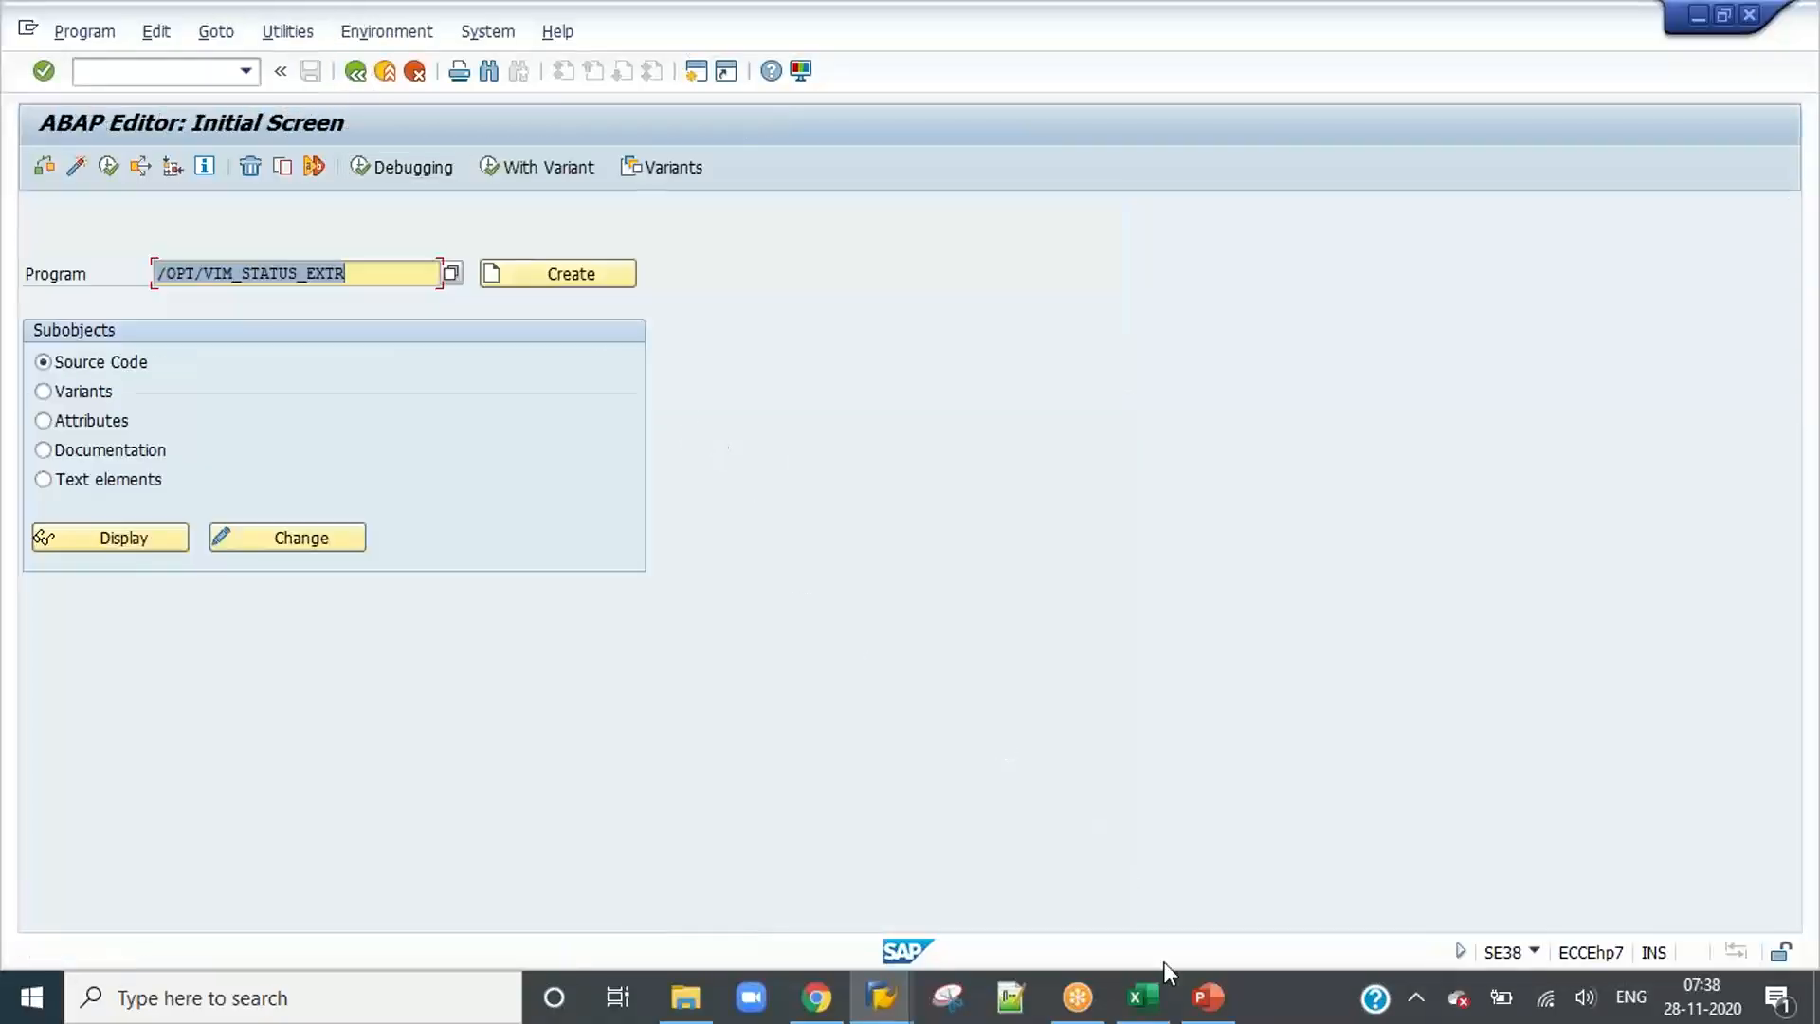
{"action": "left_click", "coordinate": [1219, 1010]}
{"action": "left_click_drag", "start_coordinate": [591, 478], "coordinate": [366, 481]}
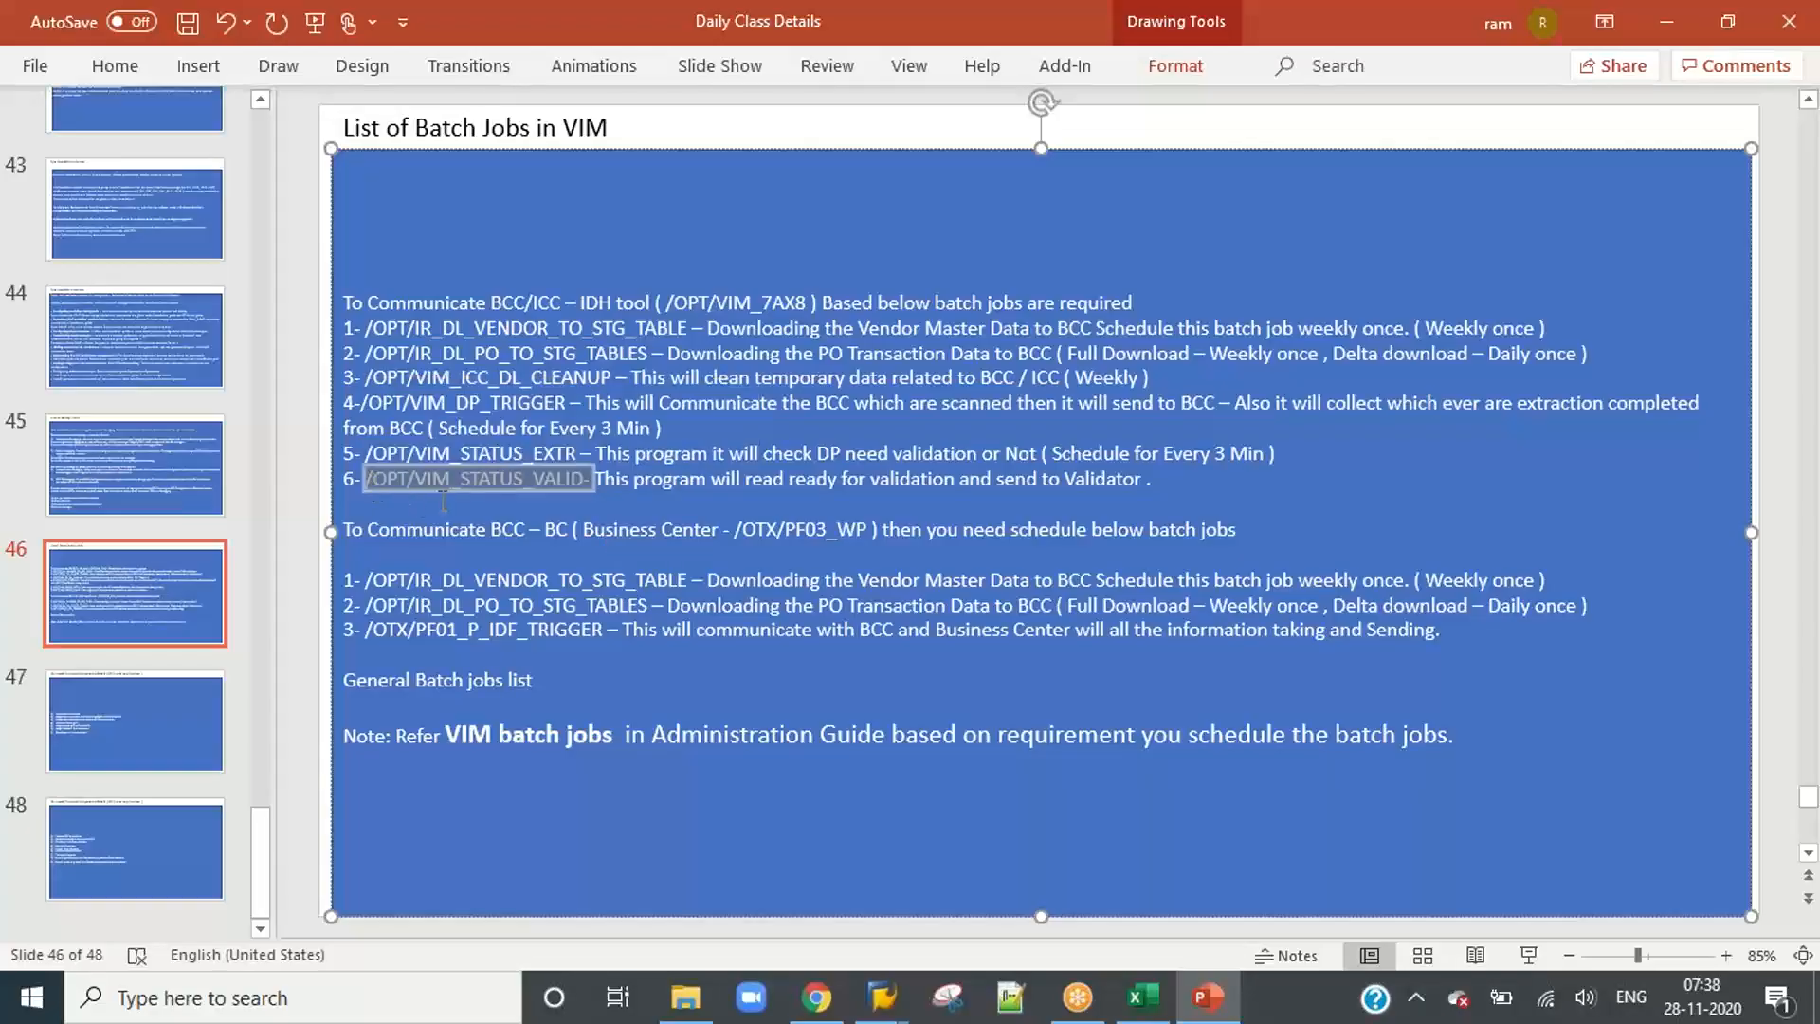
{"action": "key", "text": "ctrl+c"}
{"action": "key", "text": "alt+Tab"}
{"action": "key", "text": "ctrl+v"}
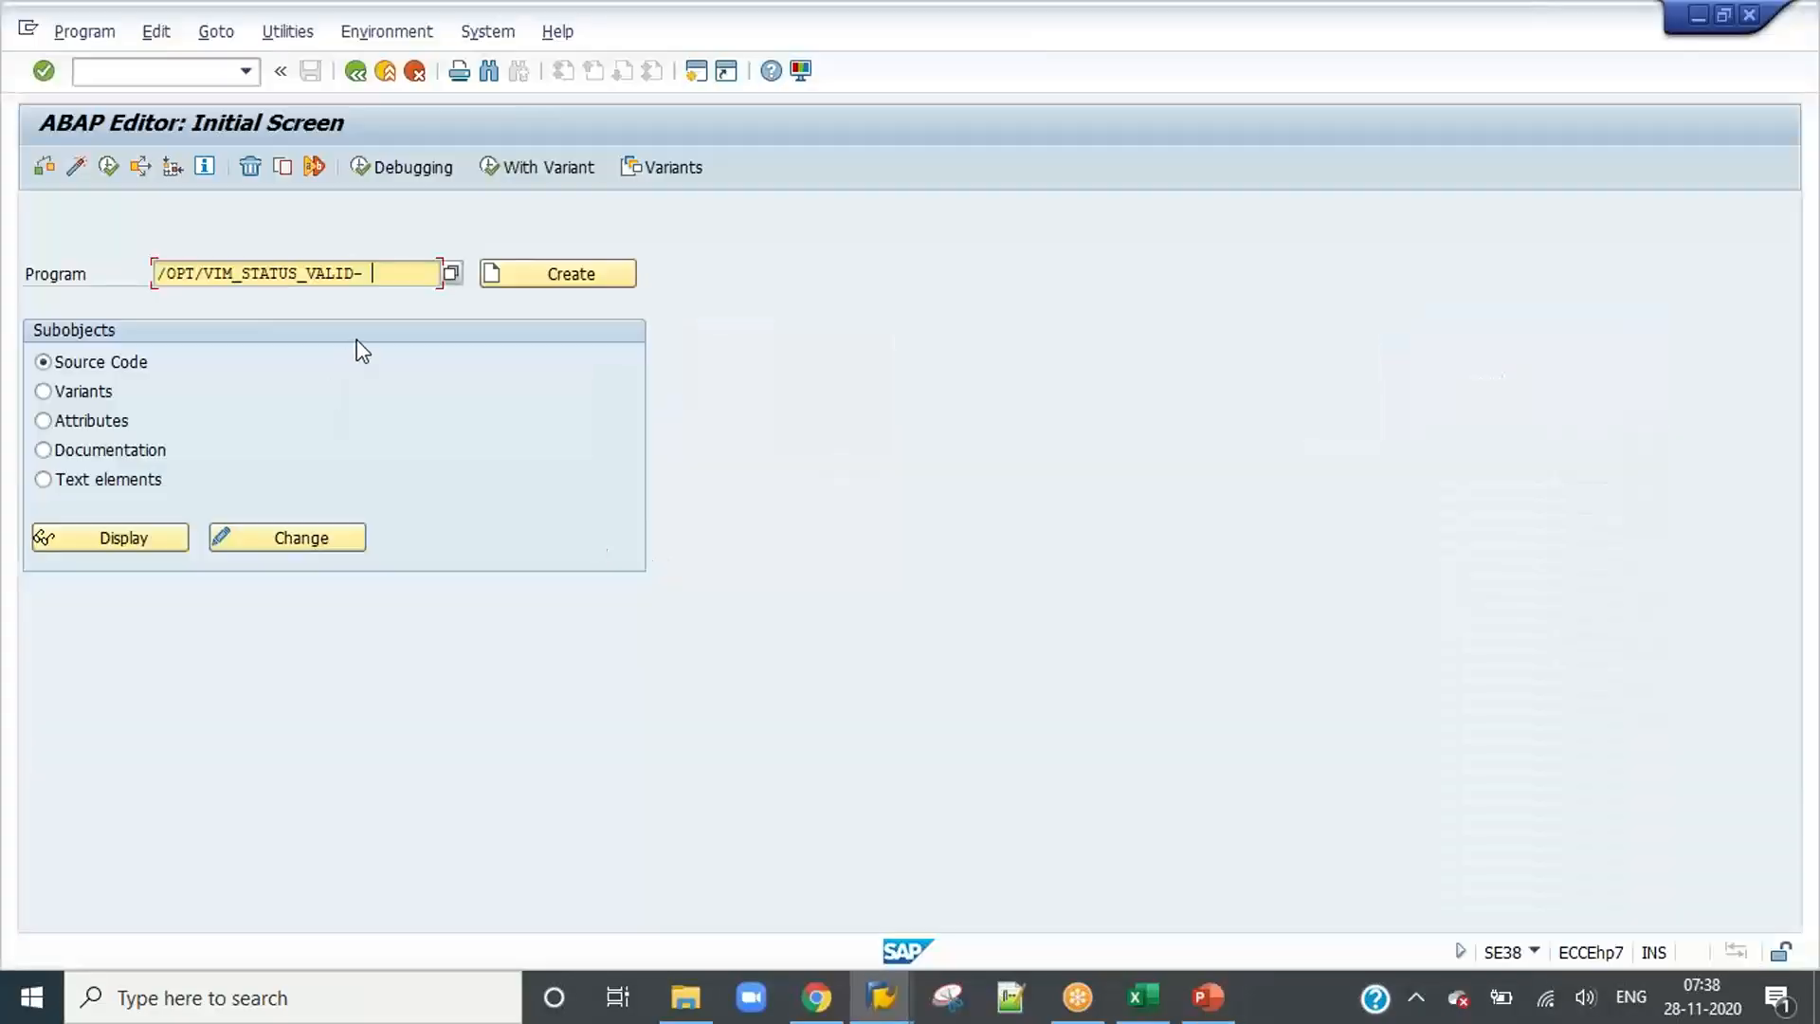
{"action": "key", "text": "BackSpace"}
{"action": "left_click", "coordinate": [109, 167]}
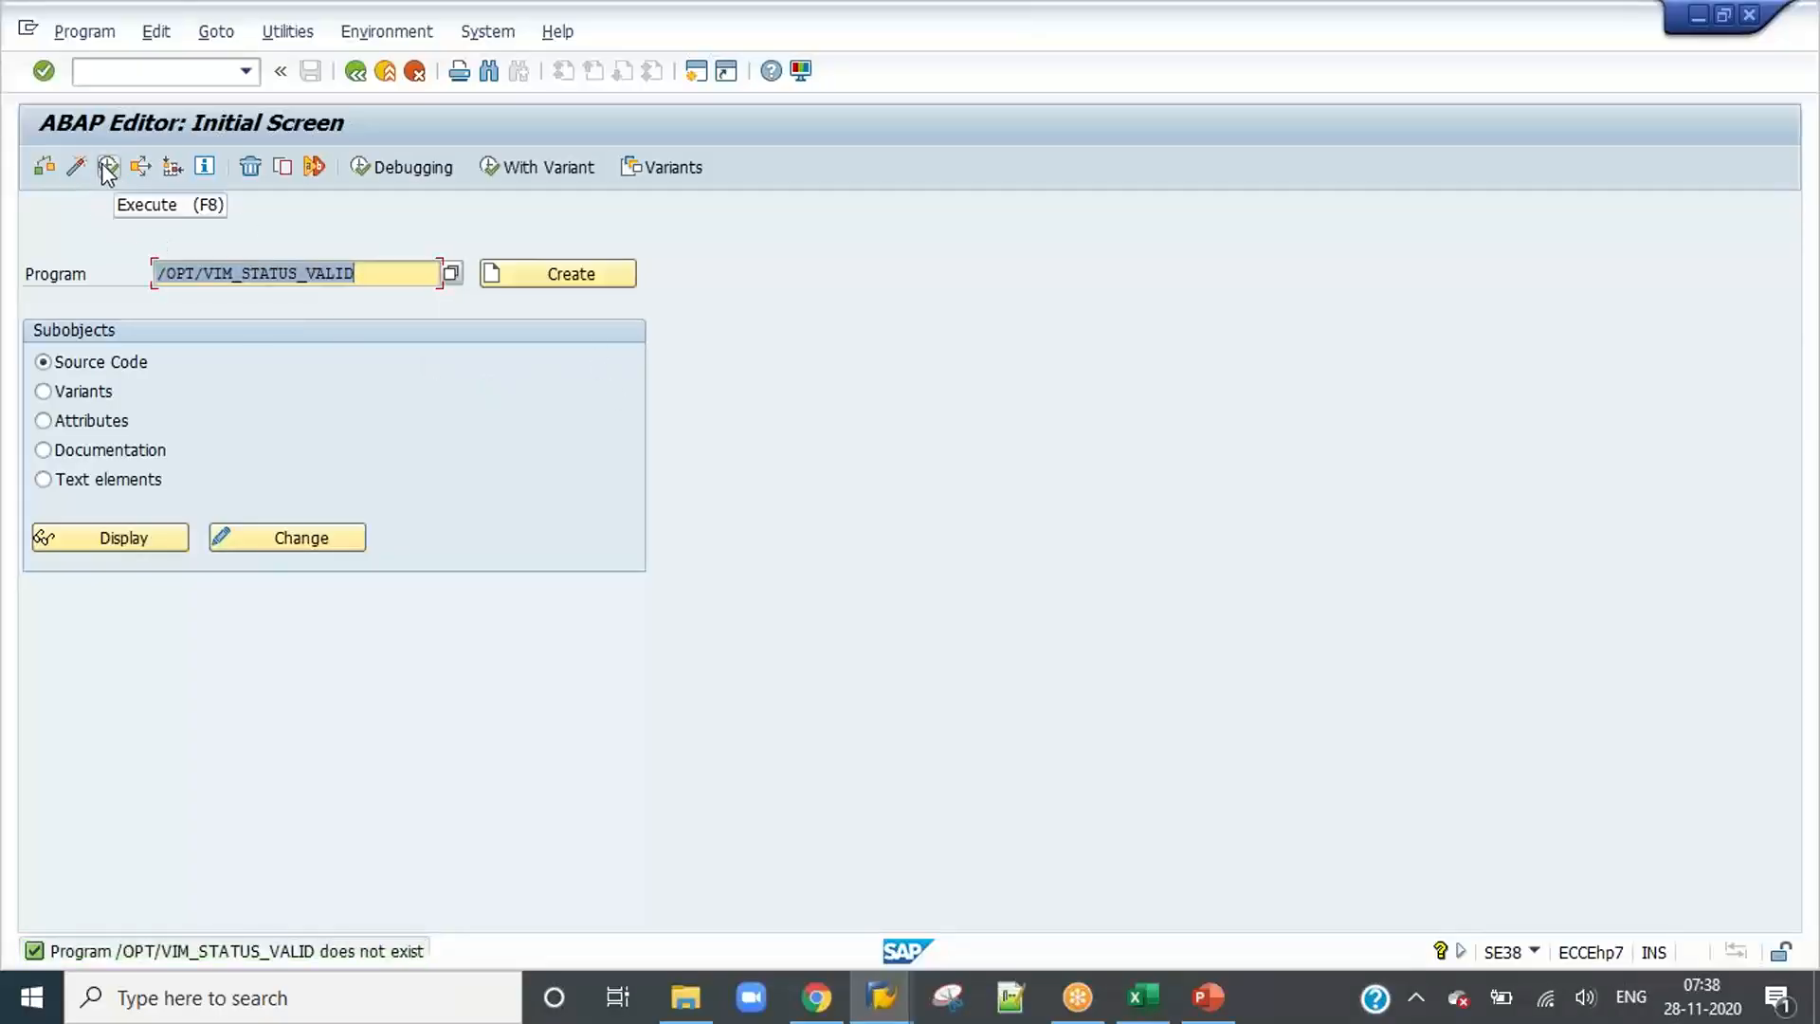
Step: Correct the program name to /OPT/VIM_STATUS_VALD in the ABAP Editor and execute it
{"action": "left_click", "coordinate": [366, 274]}
{"action": "key", "text": "BackSpace"}
{"action": "key", "text": "BackSpace"}
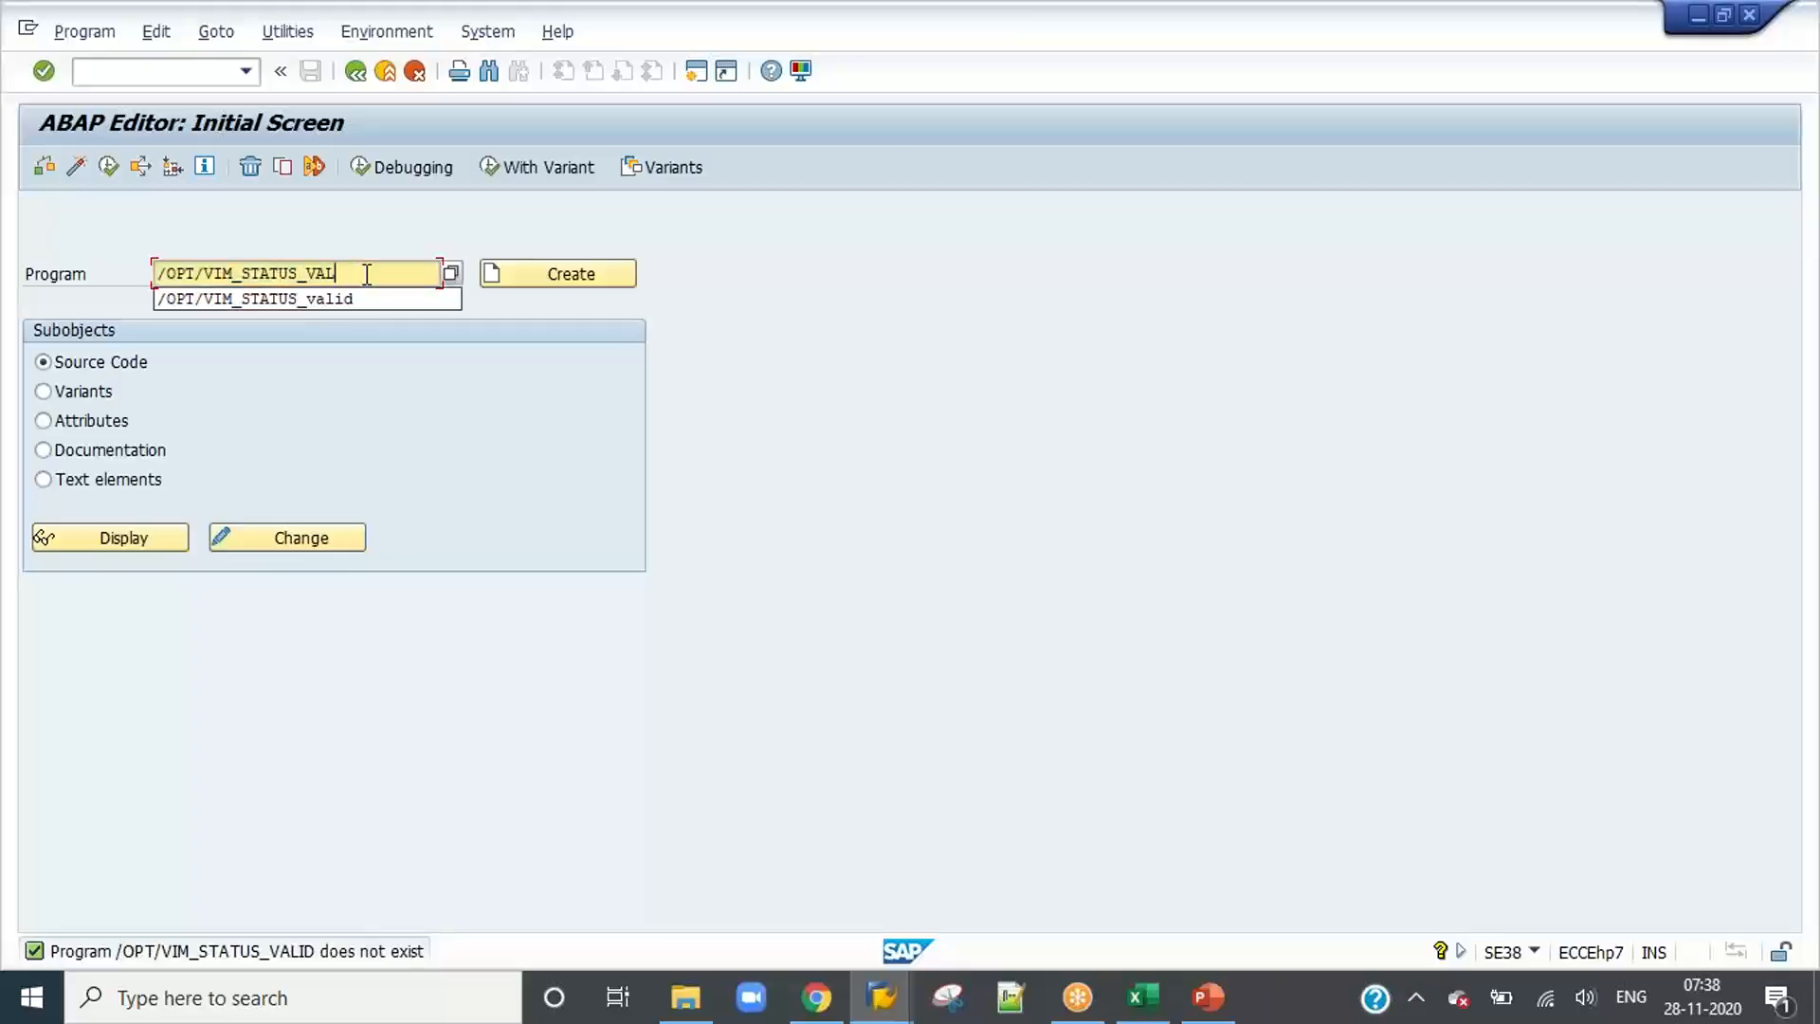
{"action": "type", "text": "D"}
{"action": "key", "text": "Return"}
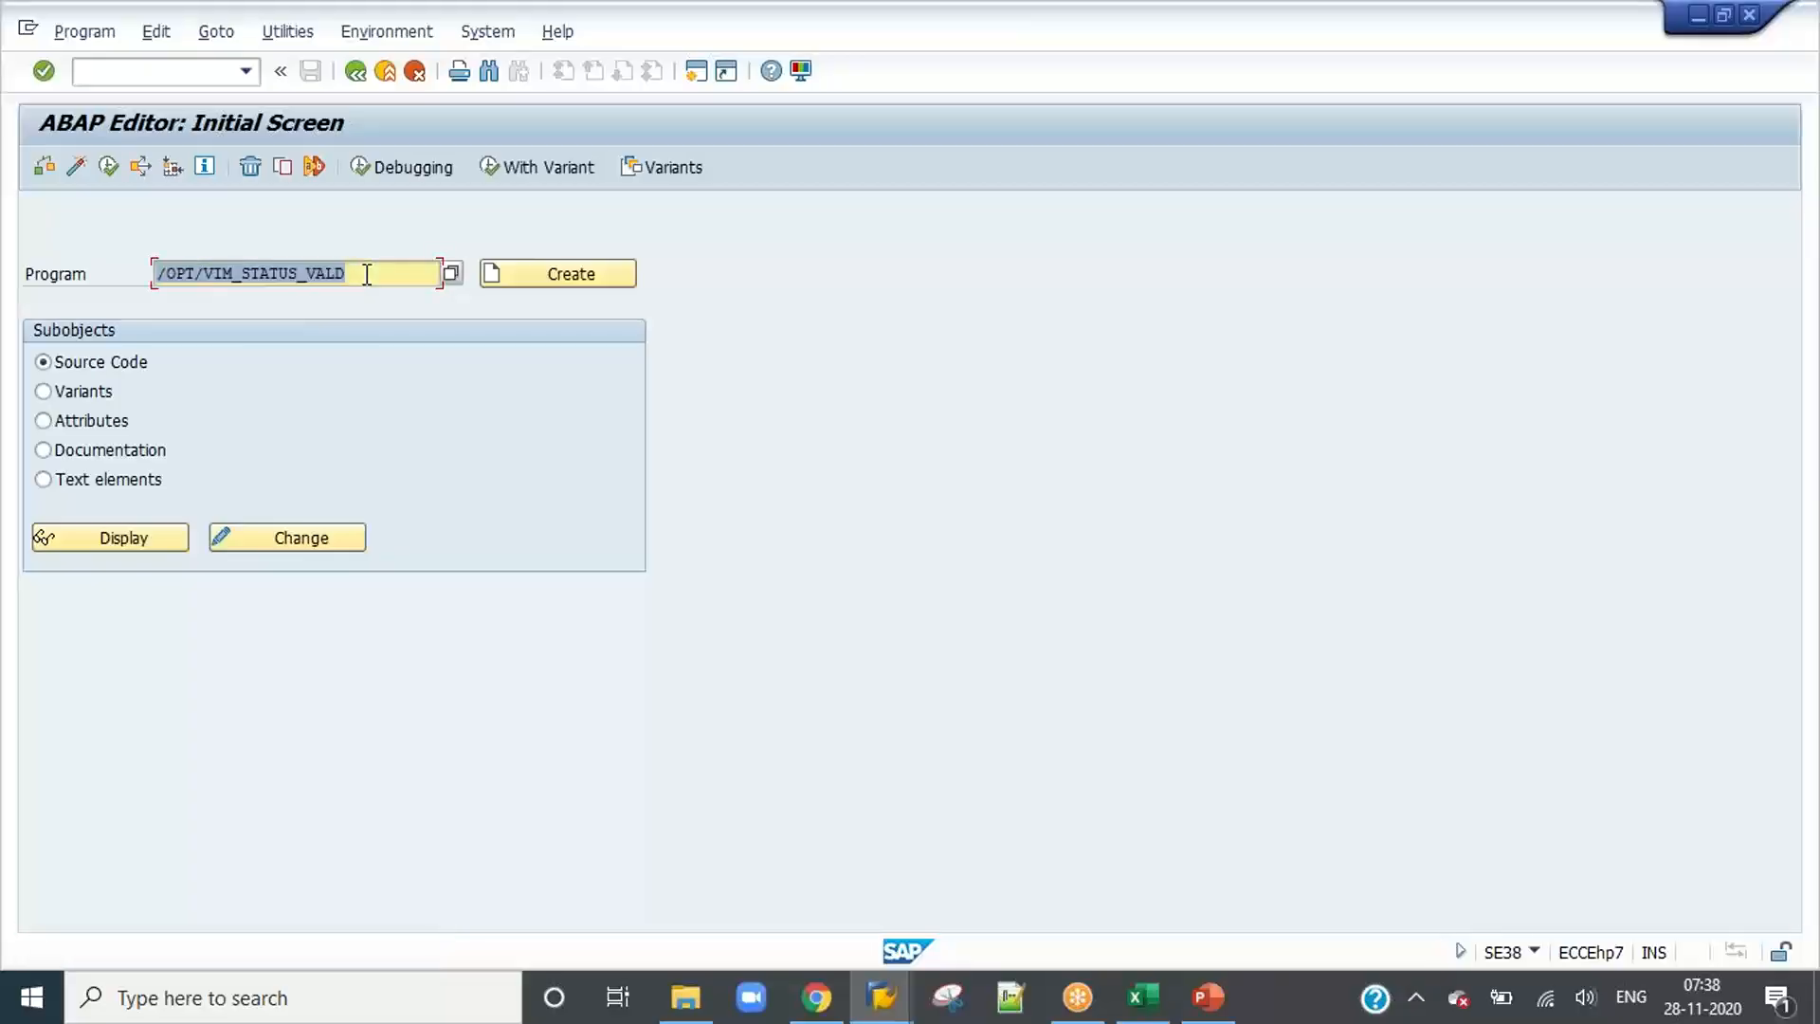
{"action": "left_click", "coordinate": [104, 168]}
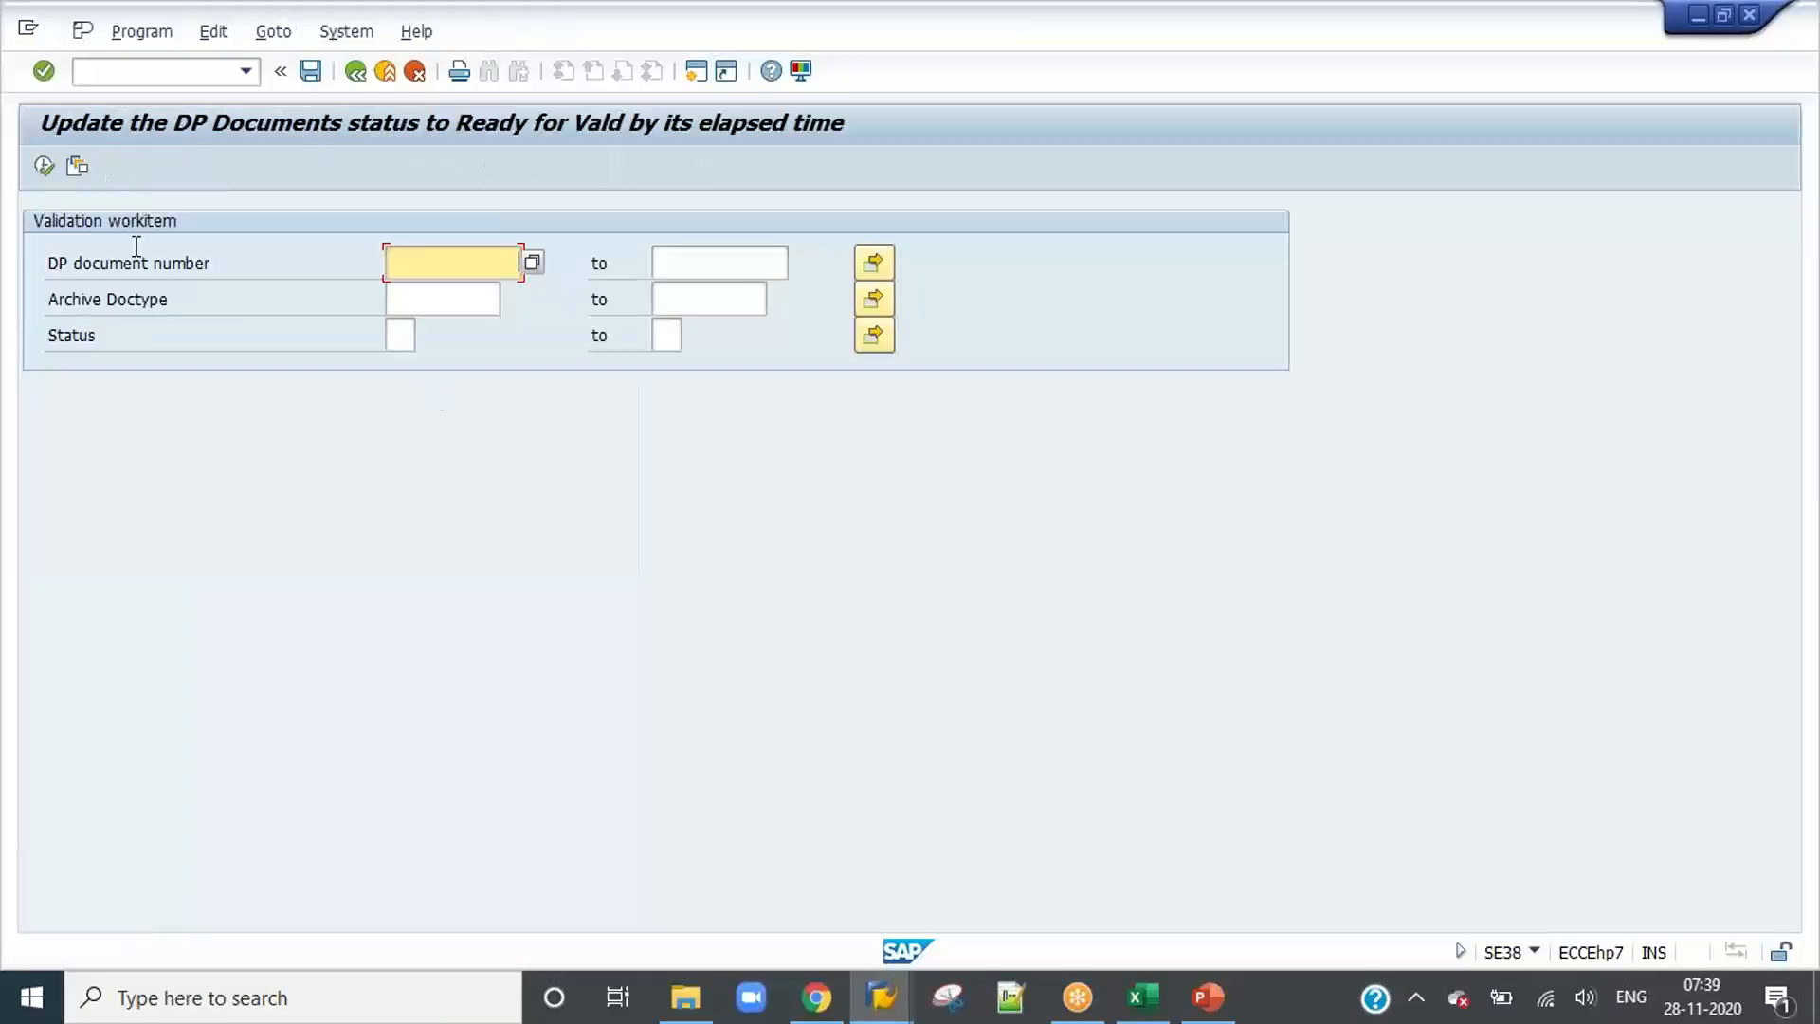
Step: Correct the sixth IDH batch job's program name to /OPT/VIM_STATUS_VALD on the PowerPoint slide and switch back to SAP
{"action": "left_click", "coordinate": [1206, 996]}
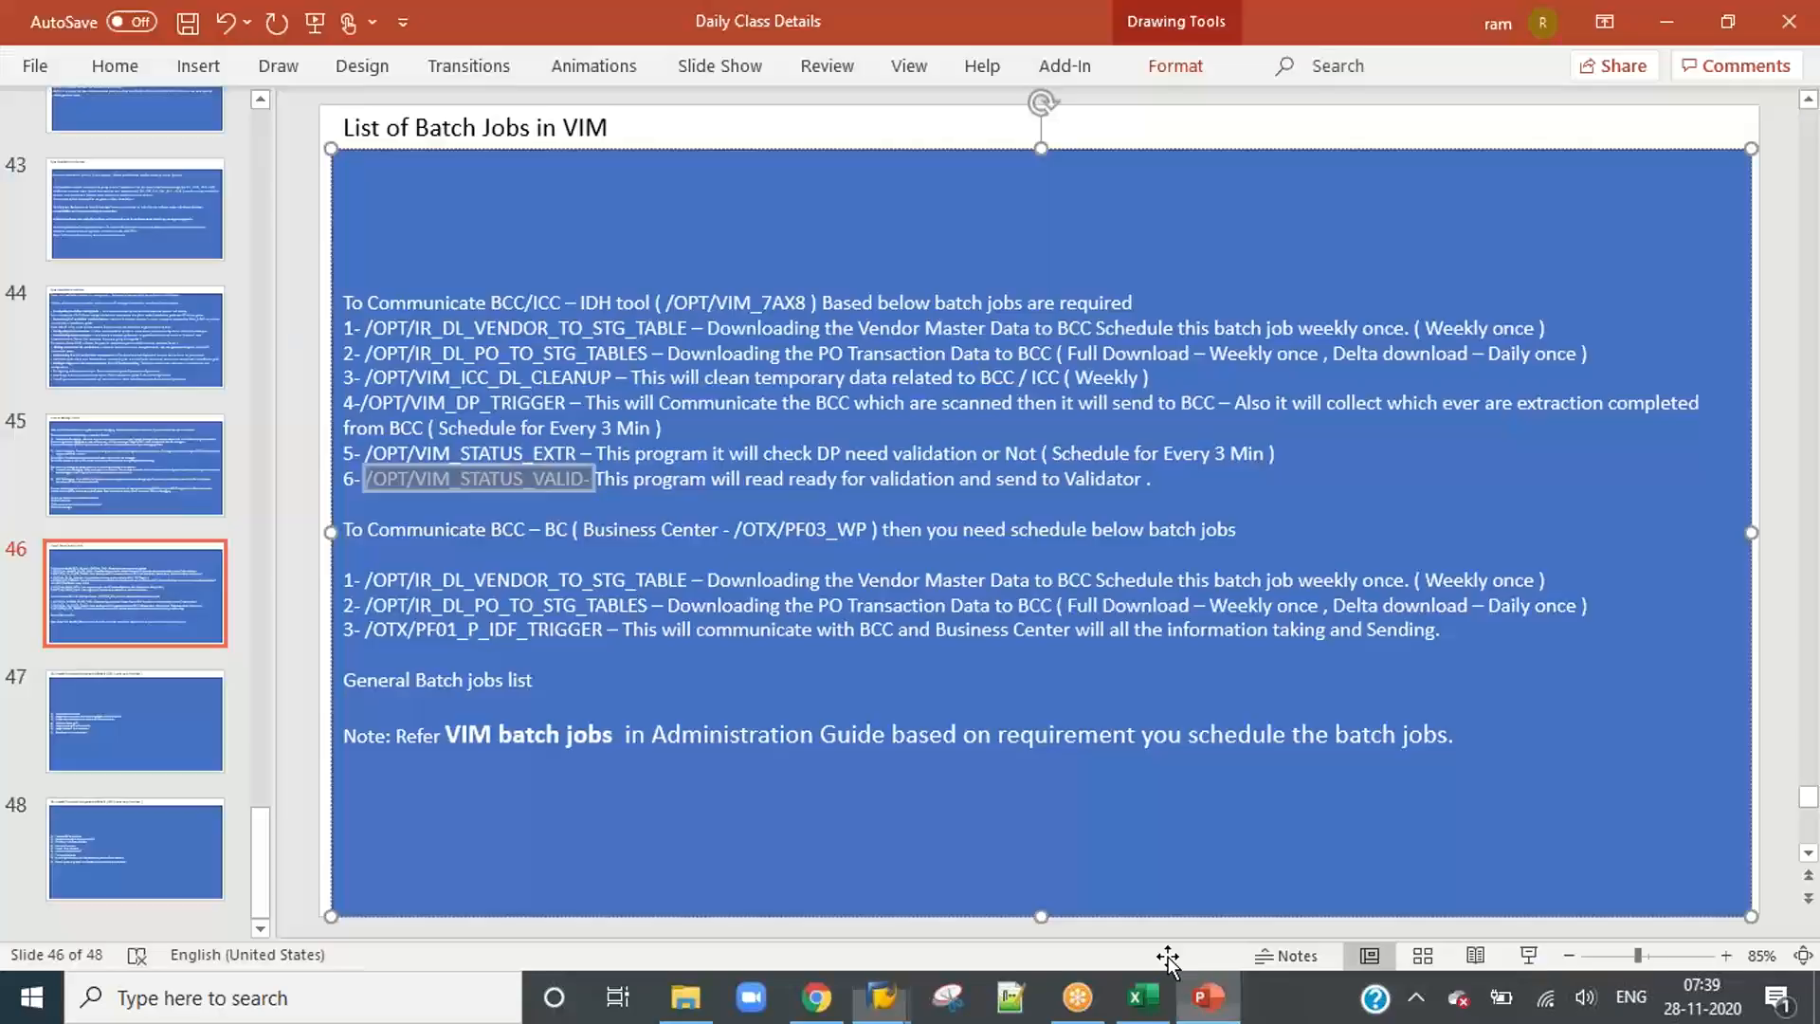
{"action": "left_click", "coordinate": [567, 476]}
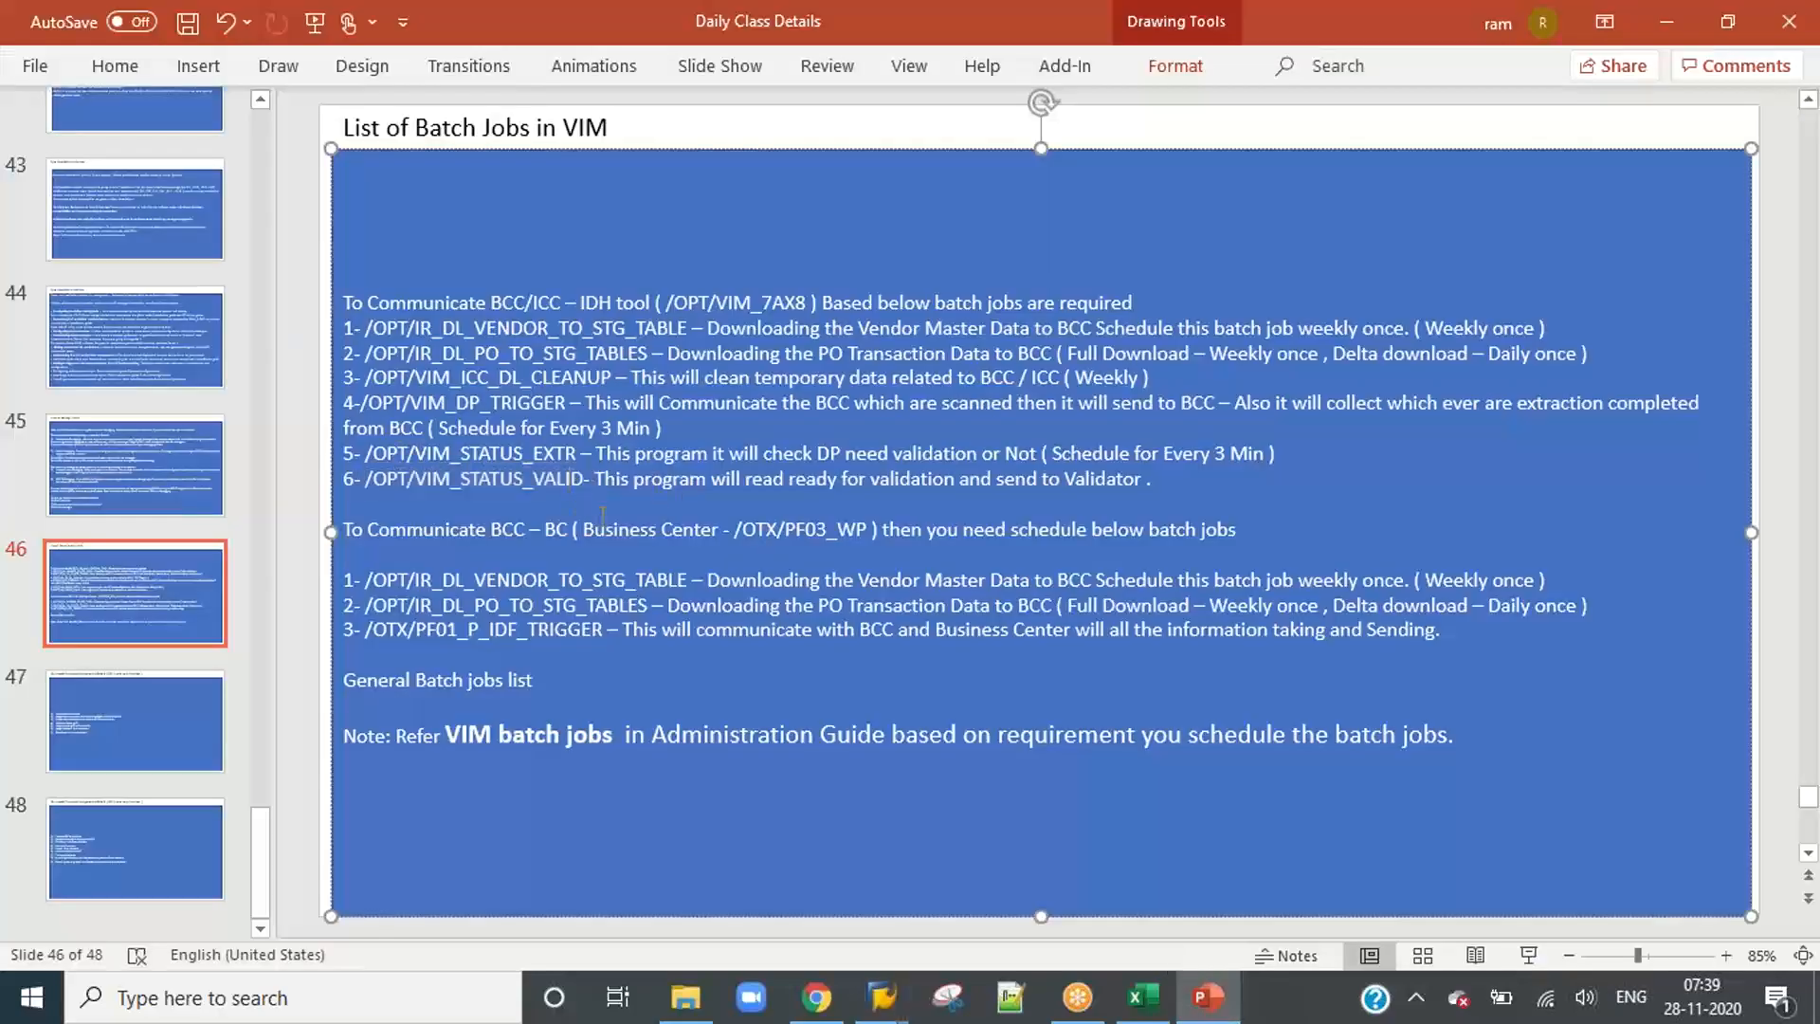
{"action": "key", "text": "BackSpace"}
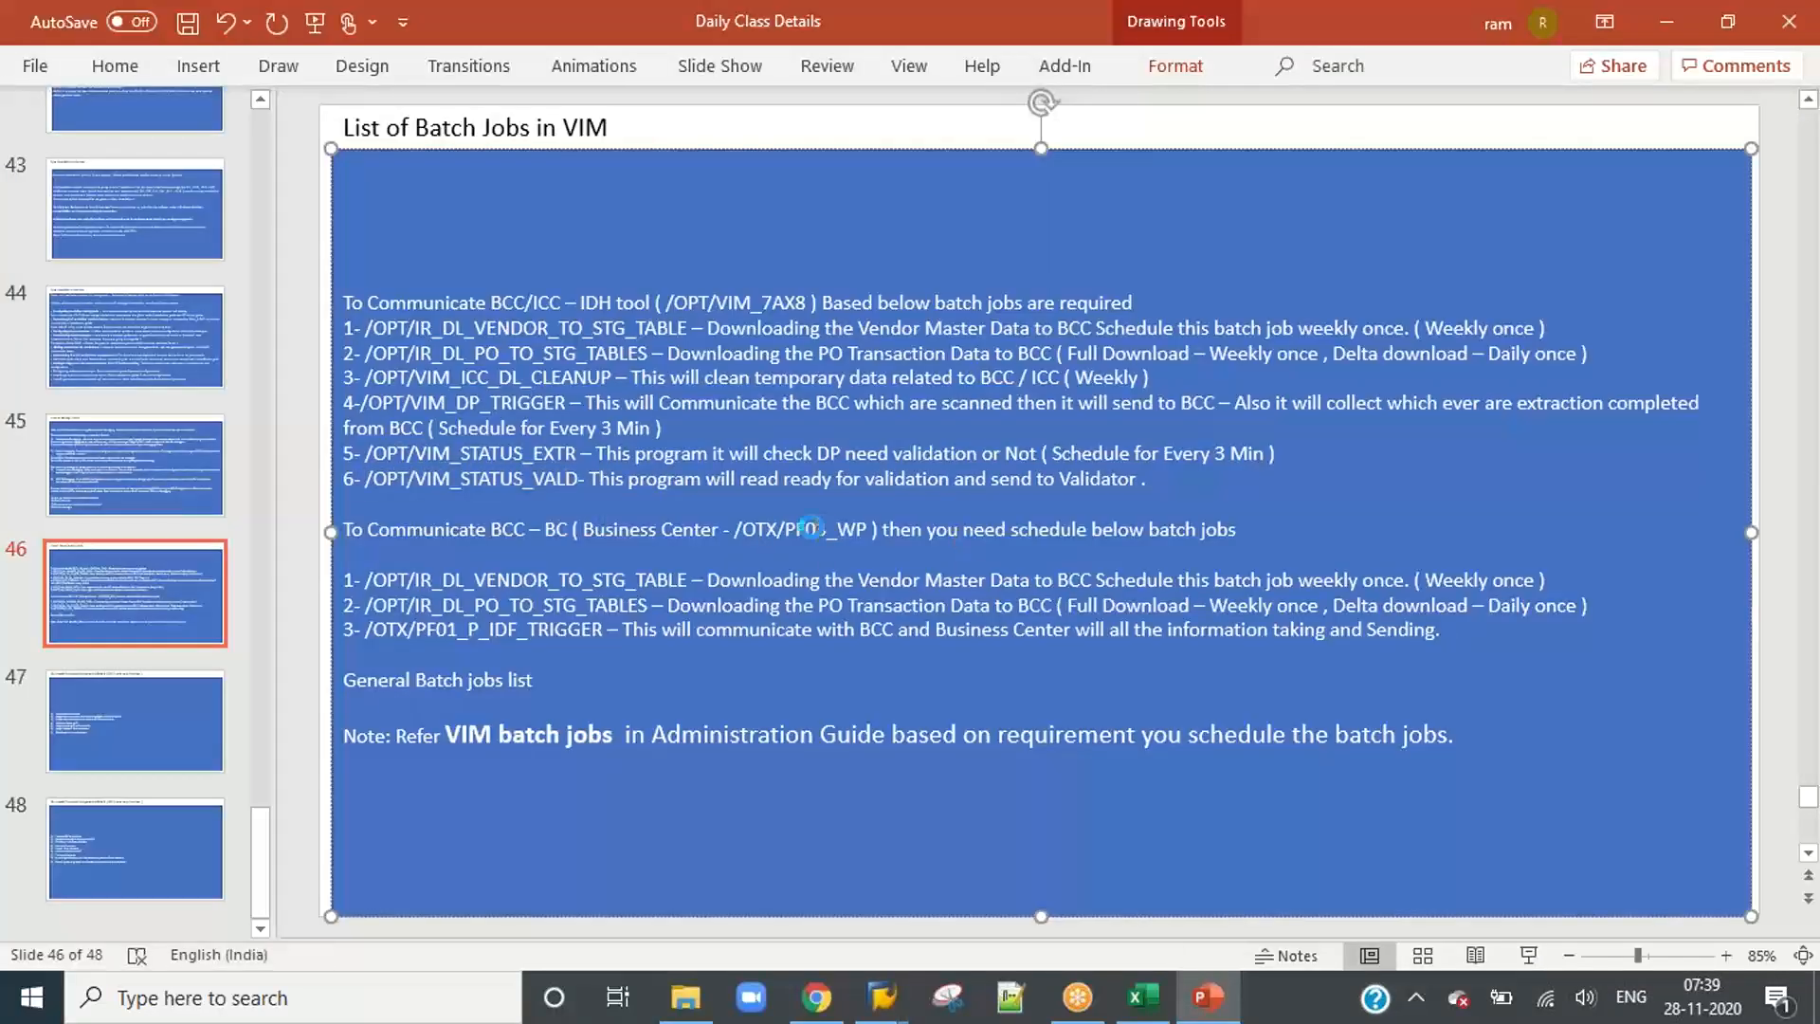
{"action": "key", "text": "alt+Tab"}
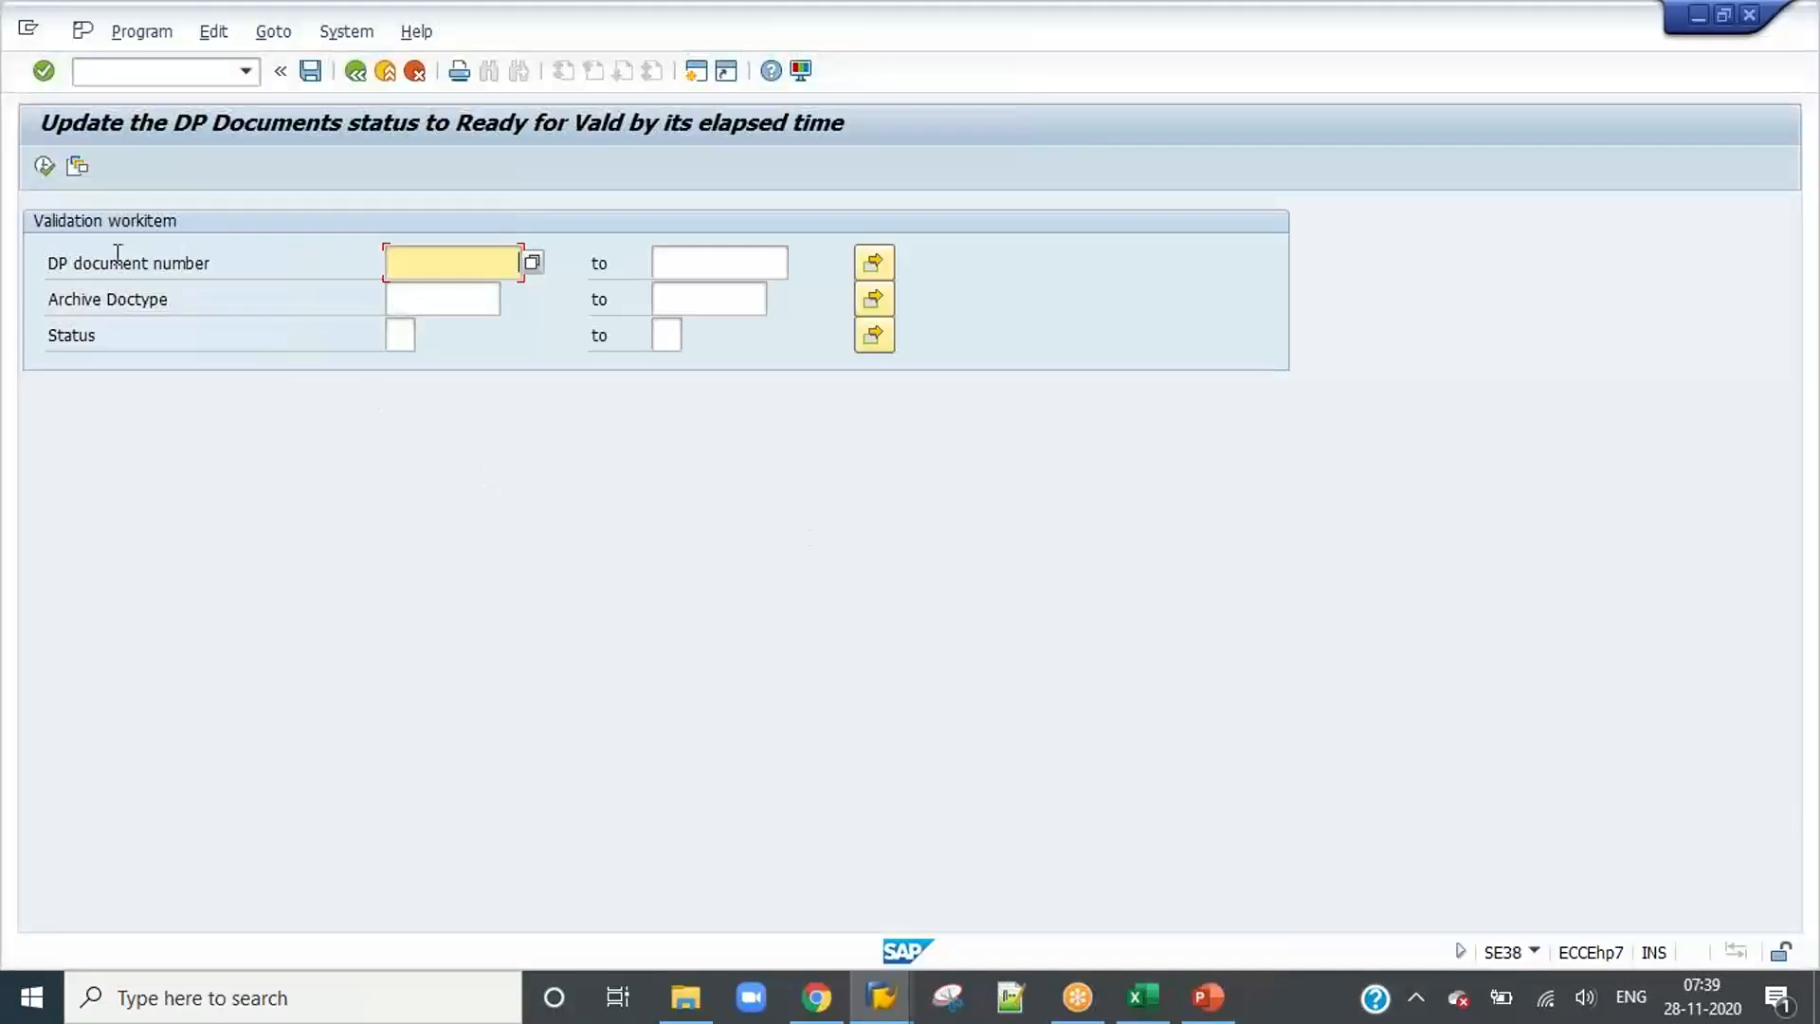
Step: Load the DP_VALID variant and execute the program in the background with output device LP01 and an immediate start
{"action": "left_click", "coordinate": [76, 166]}
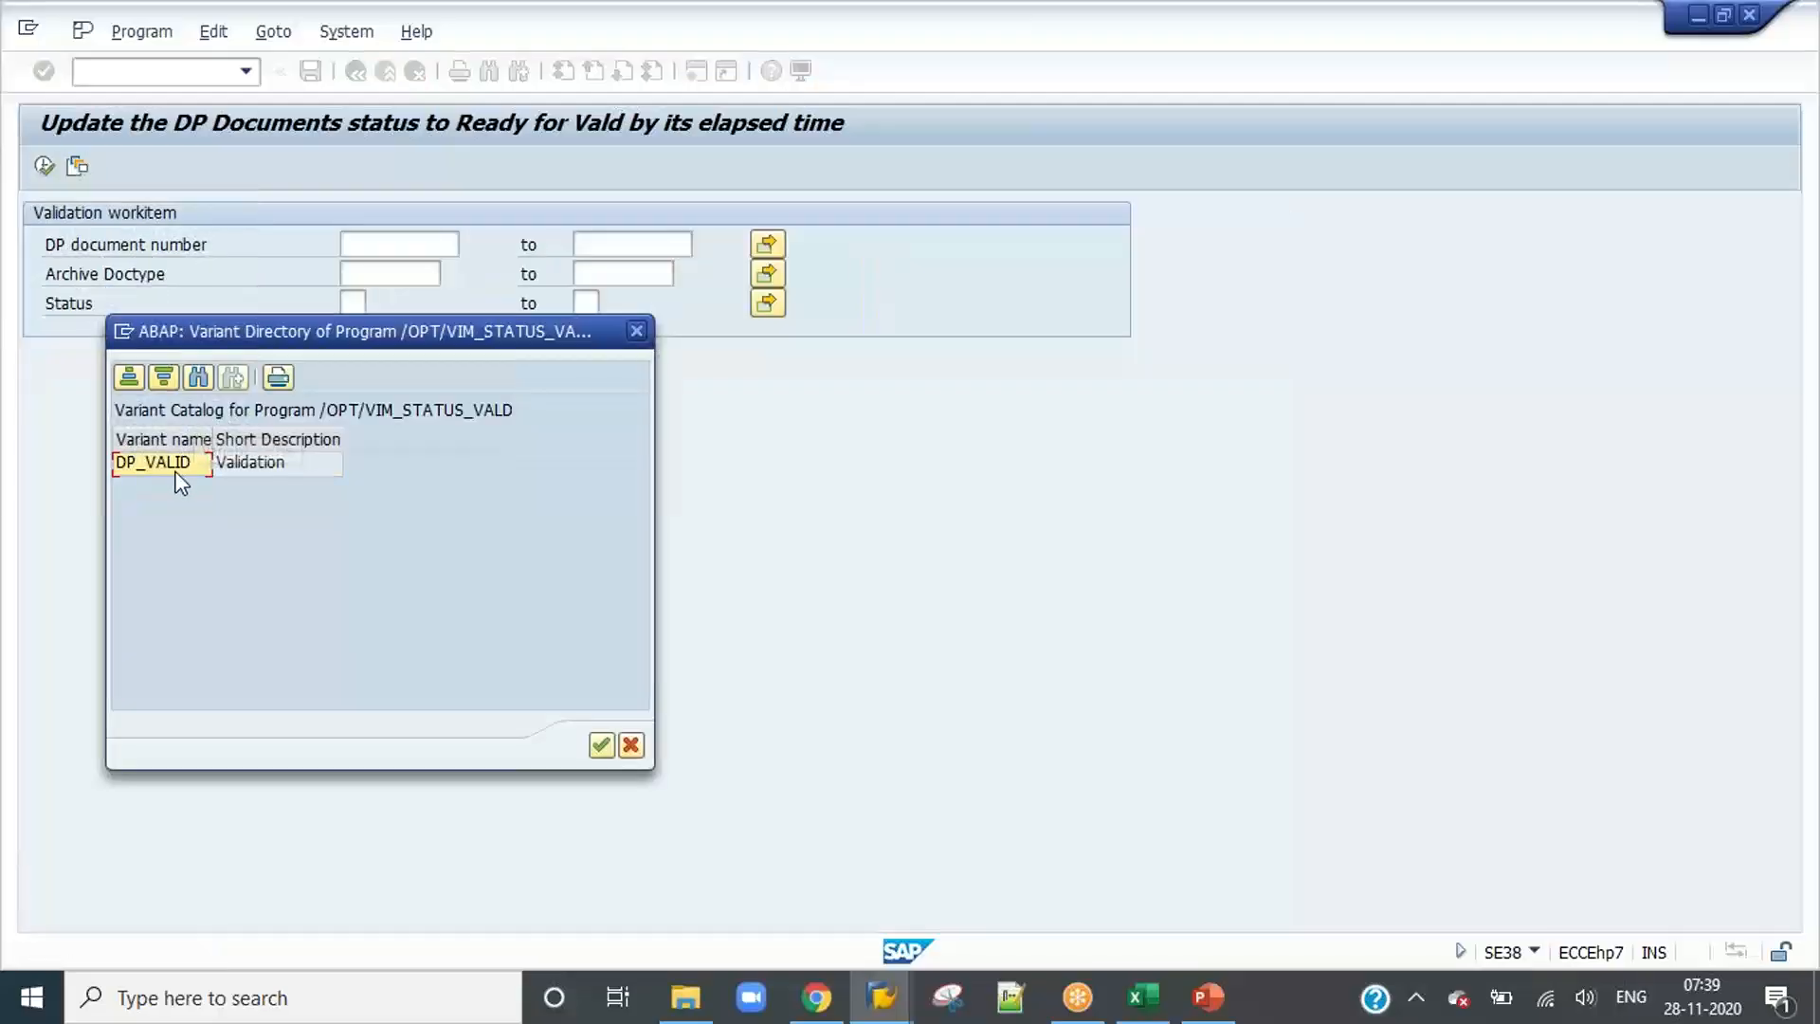
{"action": "double_click", "coordinate": [183, 464]}
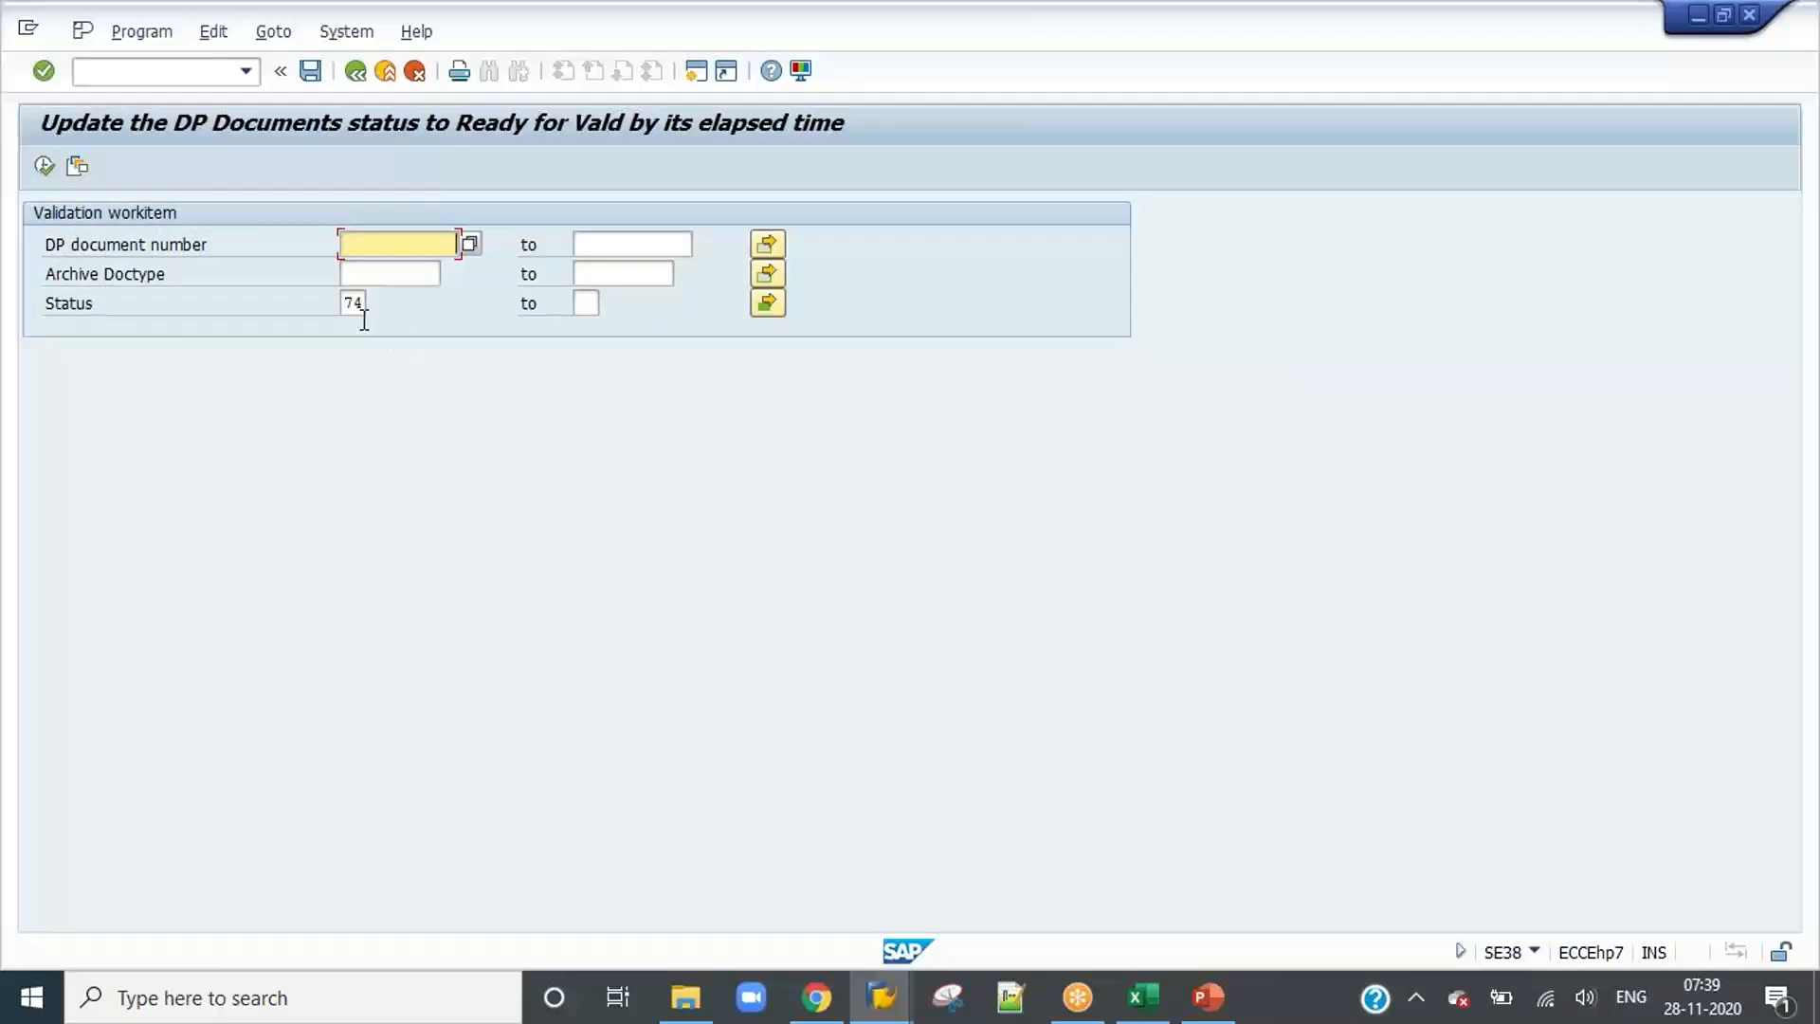
{"action": "left_click", "coordinate": [142, 31]}
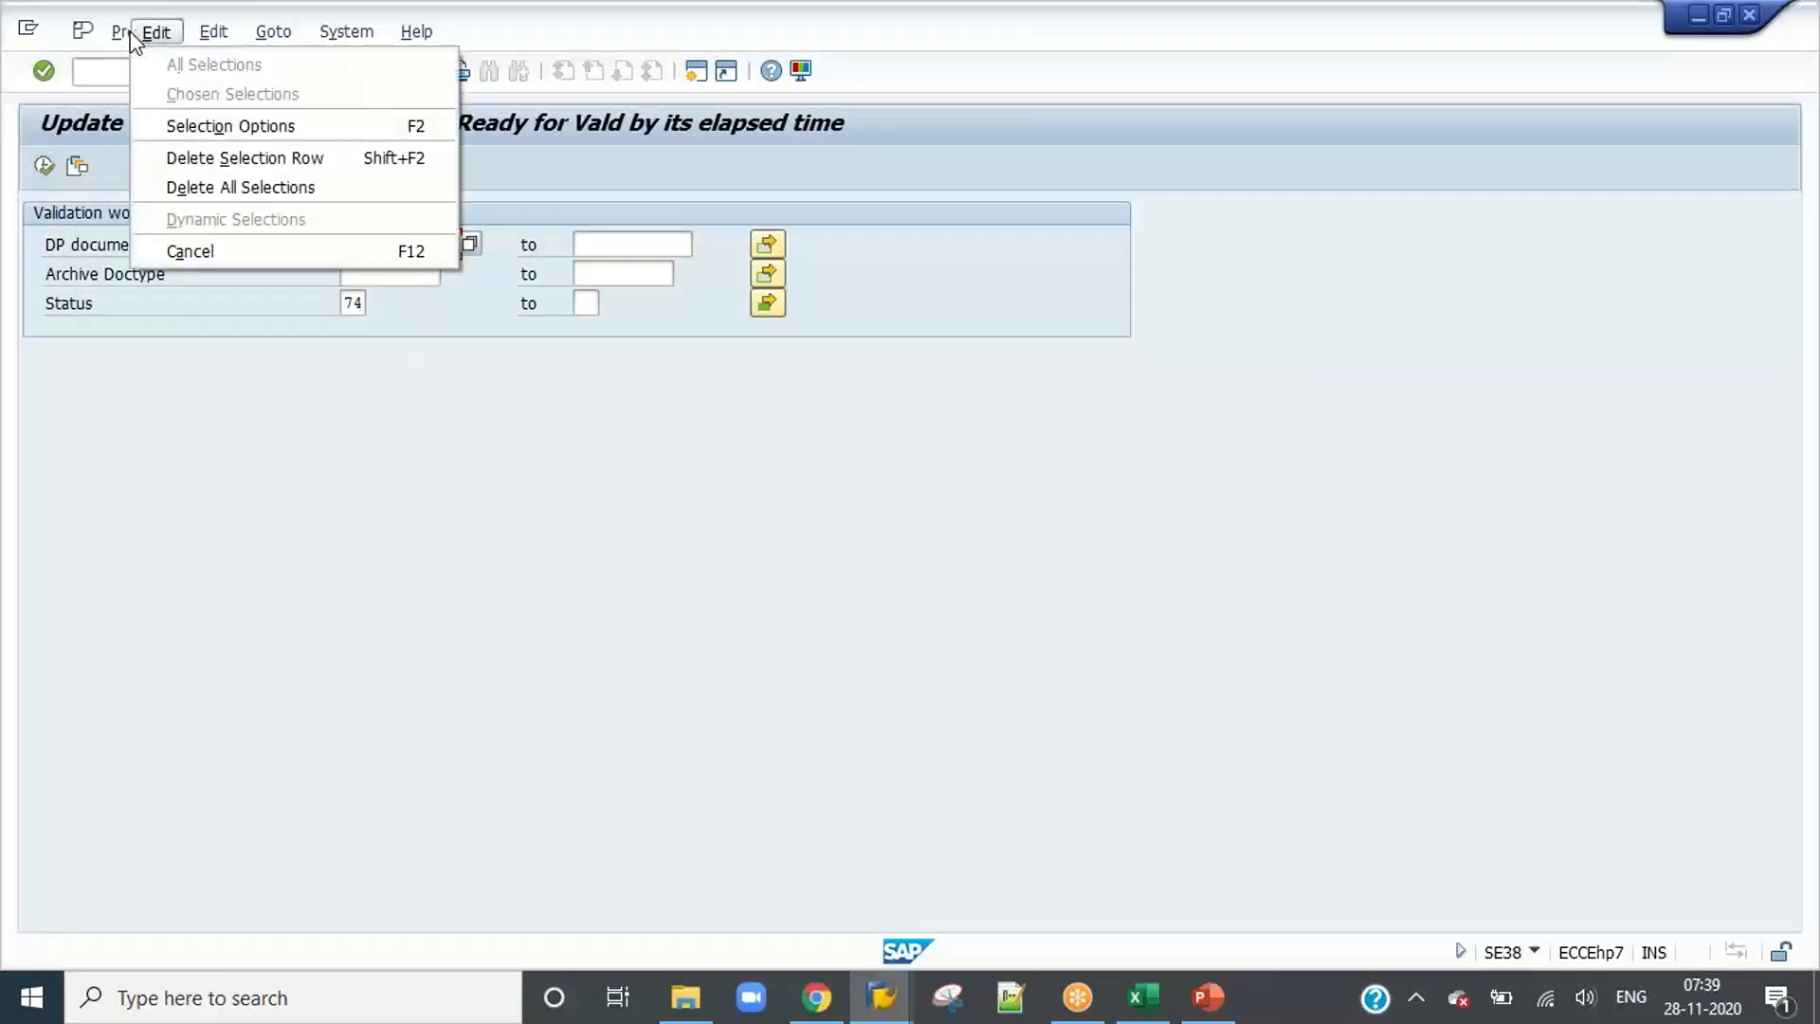
{"action": "left_click", "coordinate": [133, 126]}
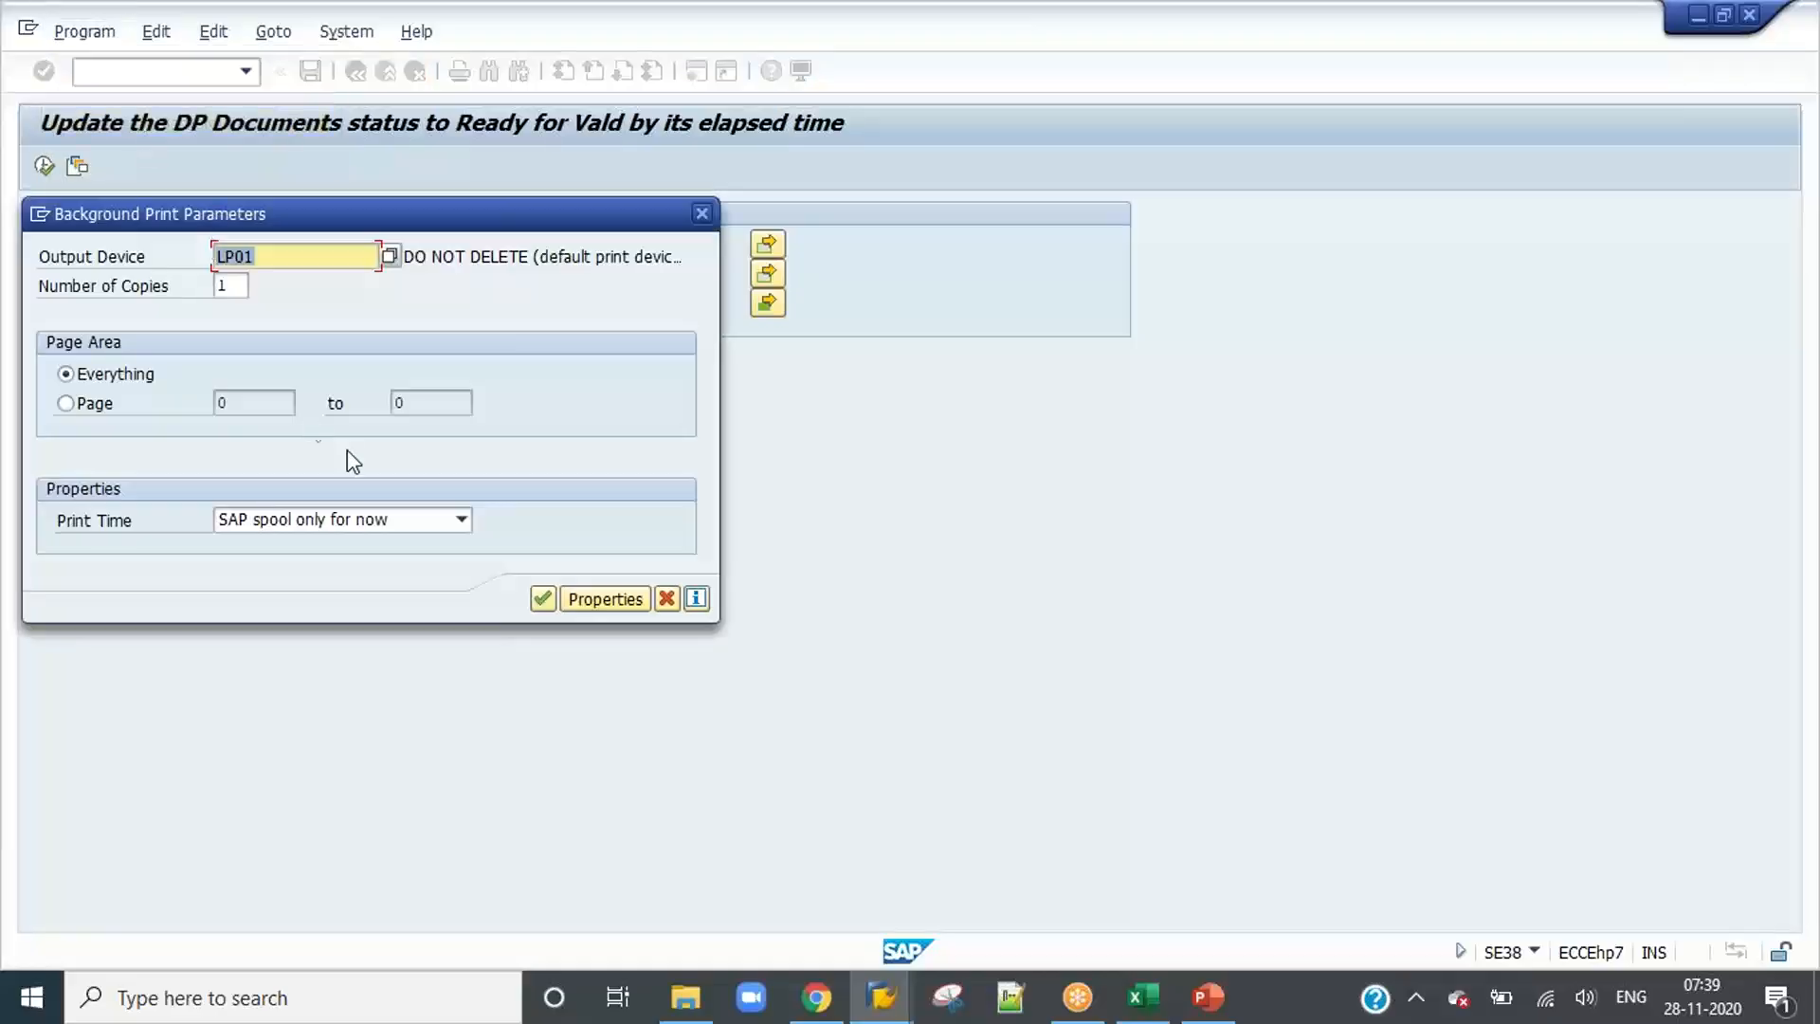
{"action": "left_click", "coordinate": [536, 609]}
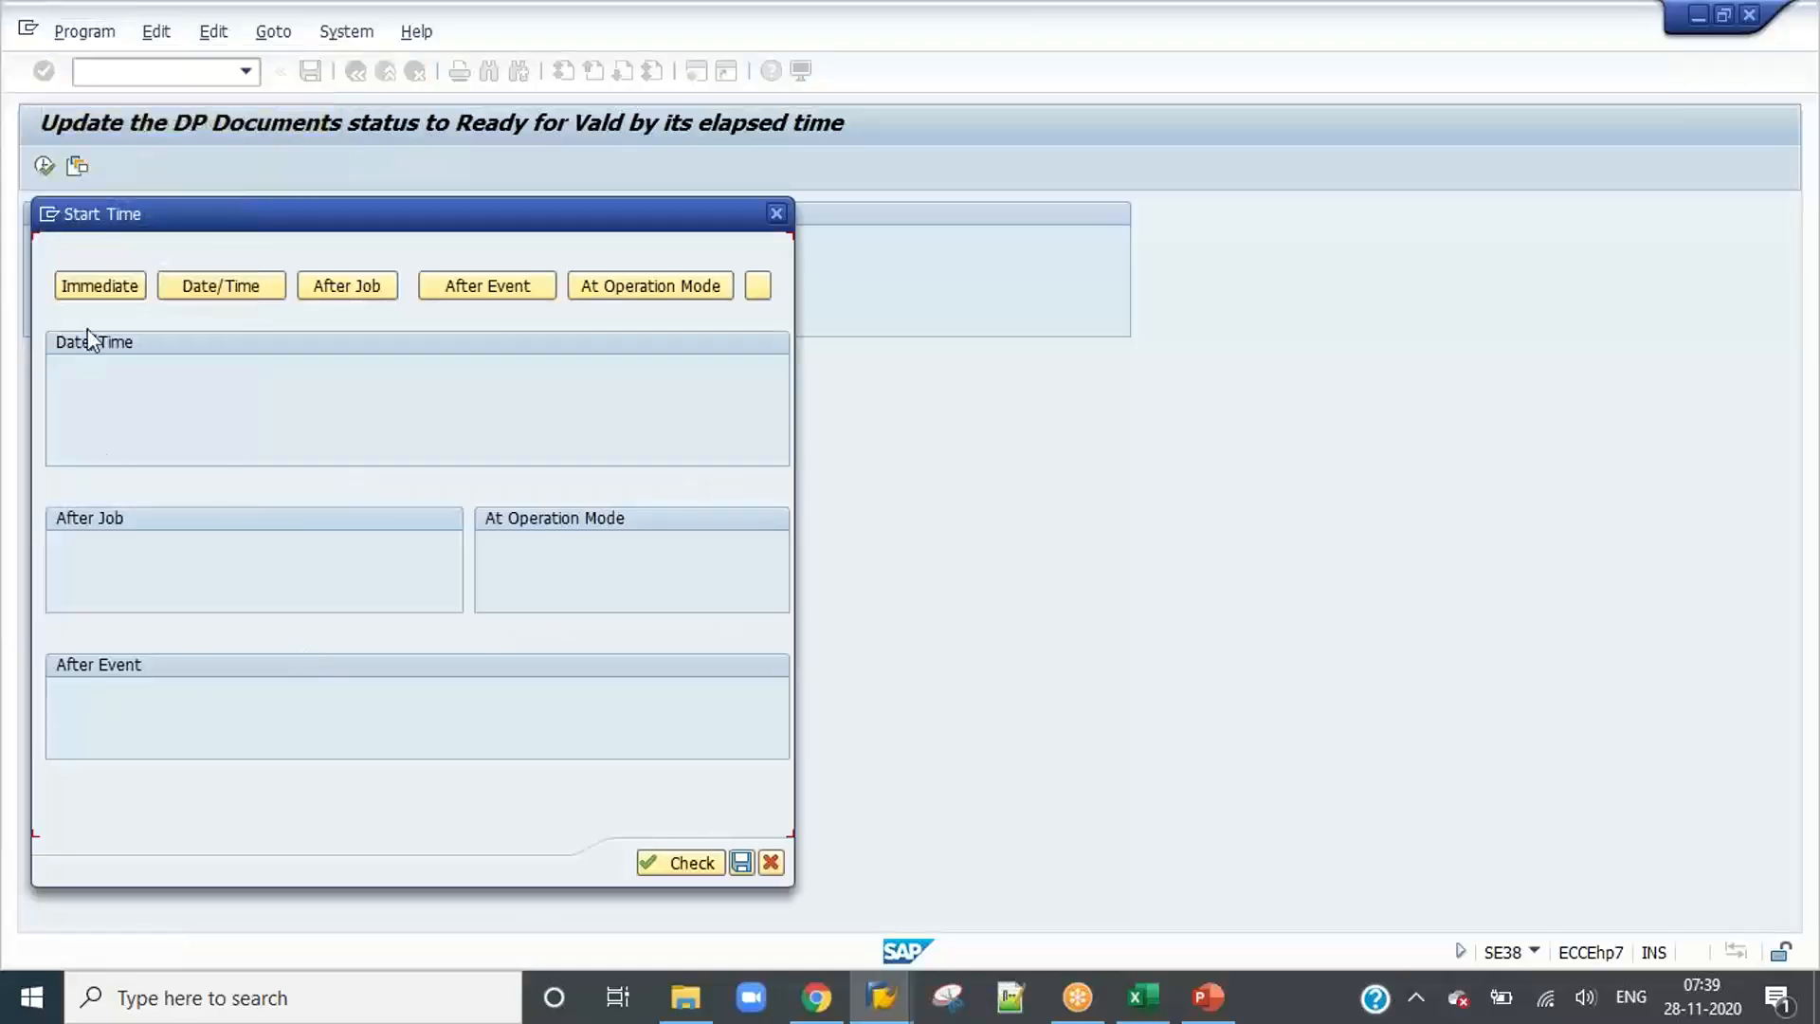
{"action": "left_click", "coordinate": [99, 288]}
Step: Make the Ready for Validation status job periodic with an explicit period of every 3 minutes and save its schedule
{"action": "left_click", "coordinate": [129, 815]}
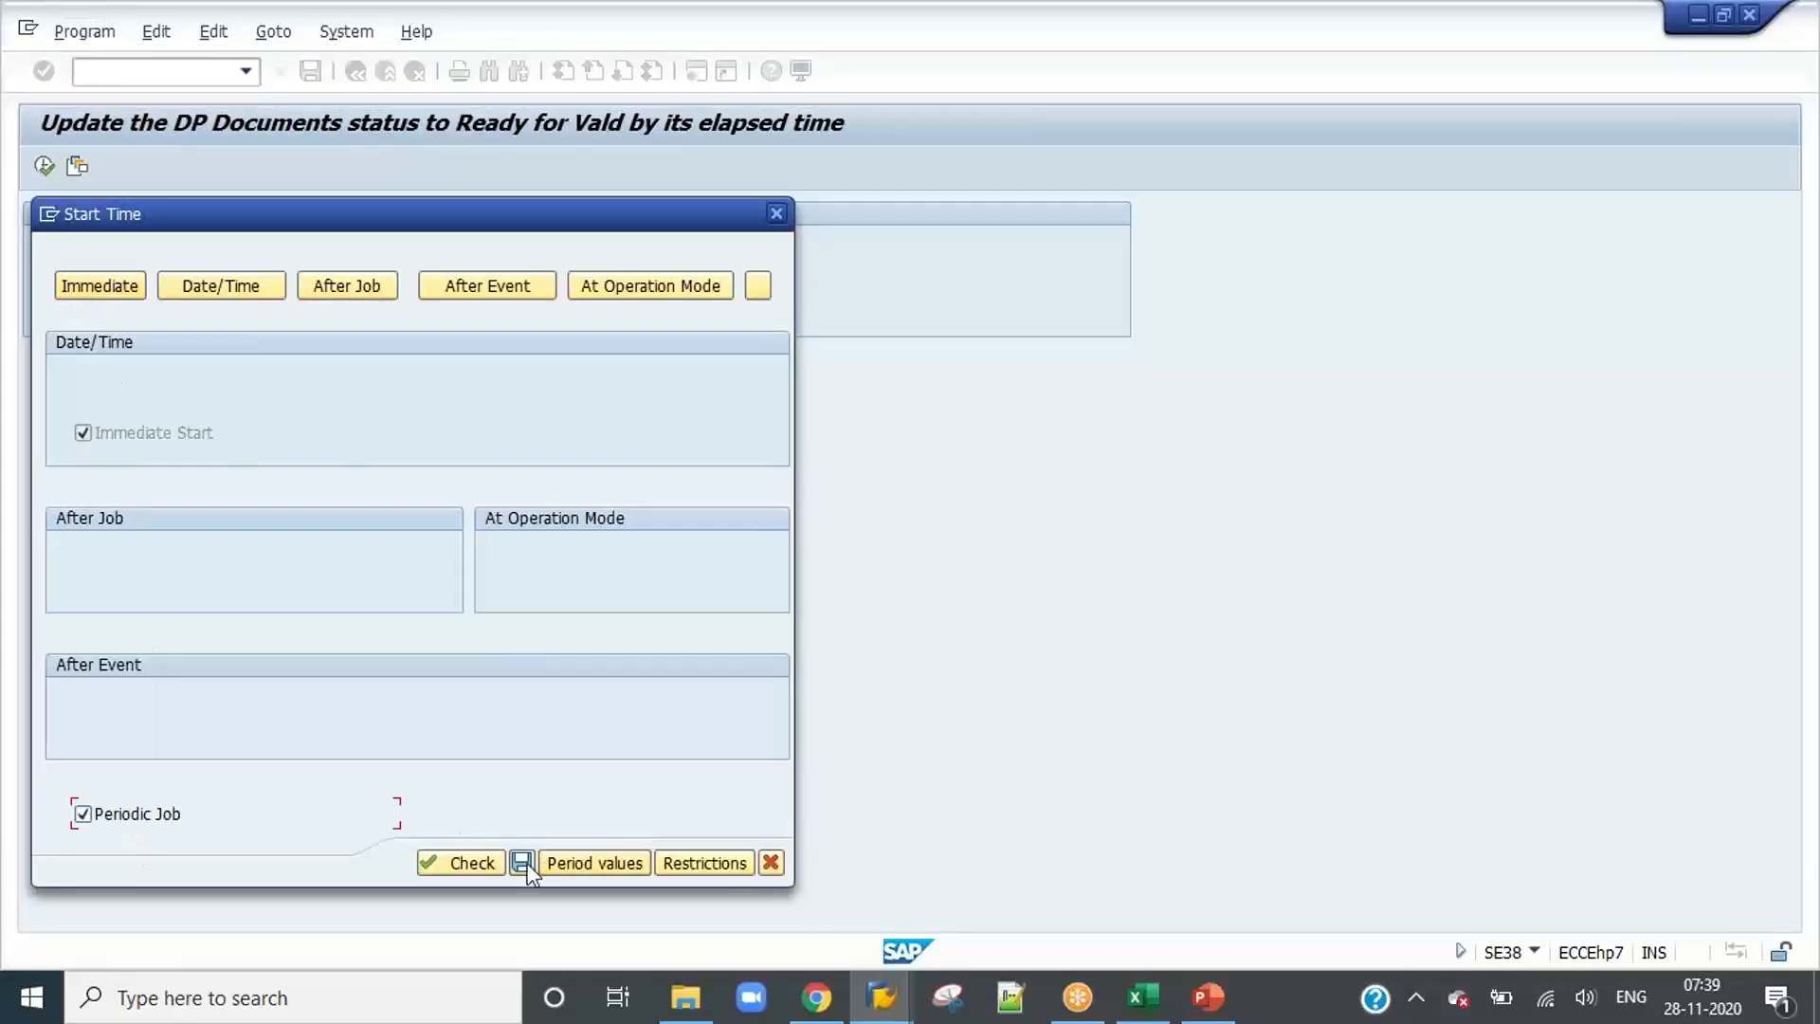
{"action": "left_click", "coordinate": [585, 864]}
{"action": "left_click", "coordinate": [276, 554]}
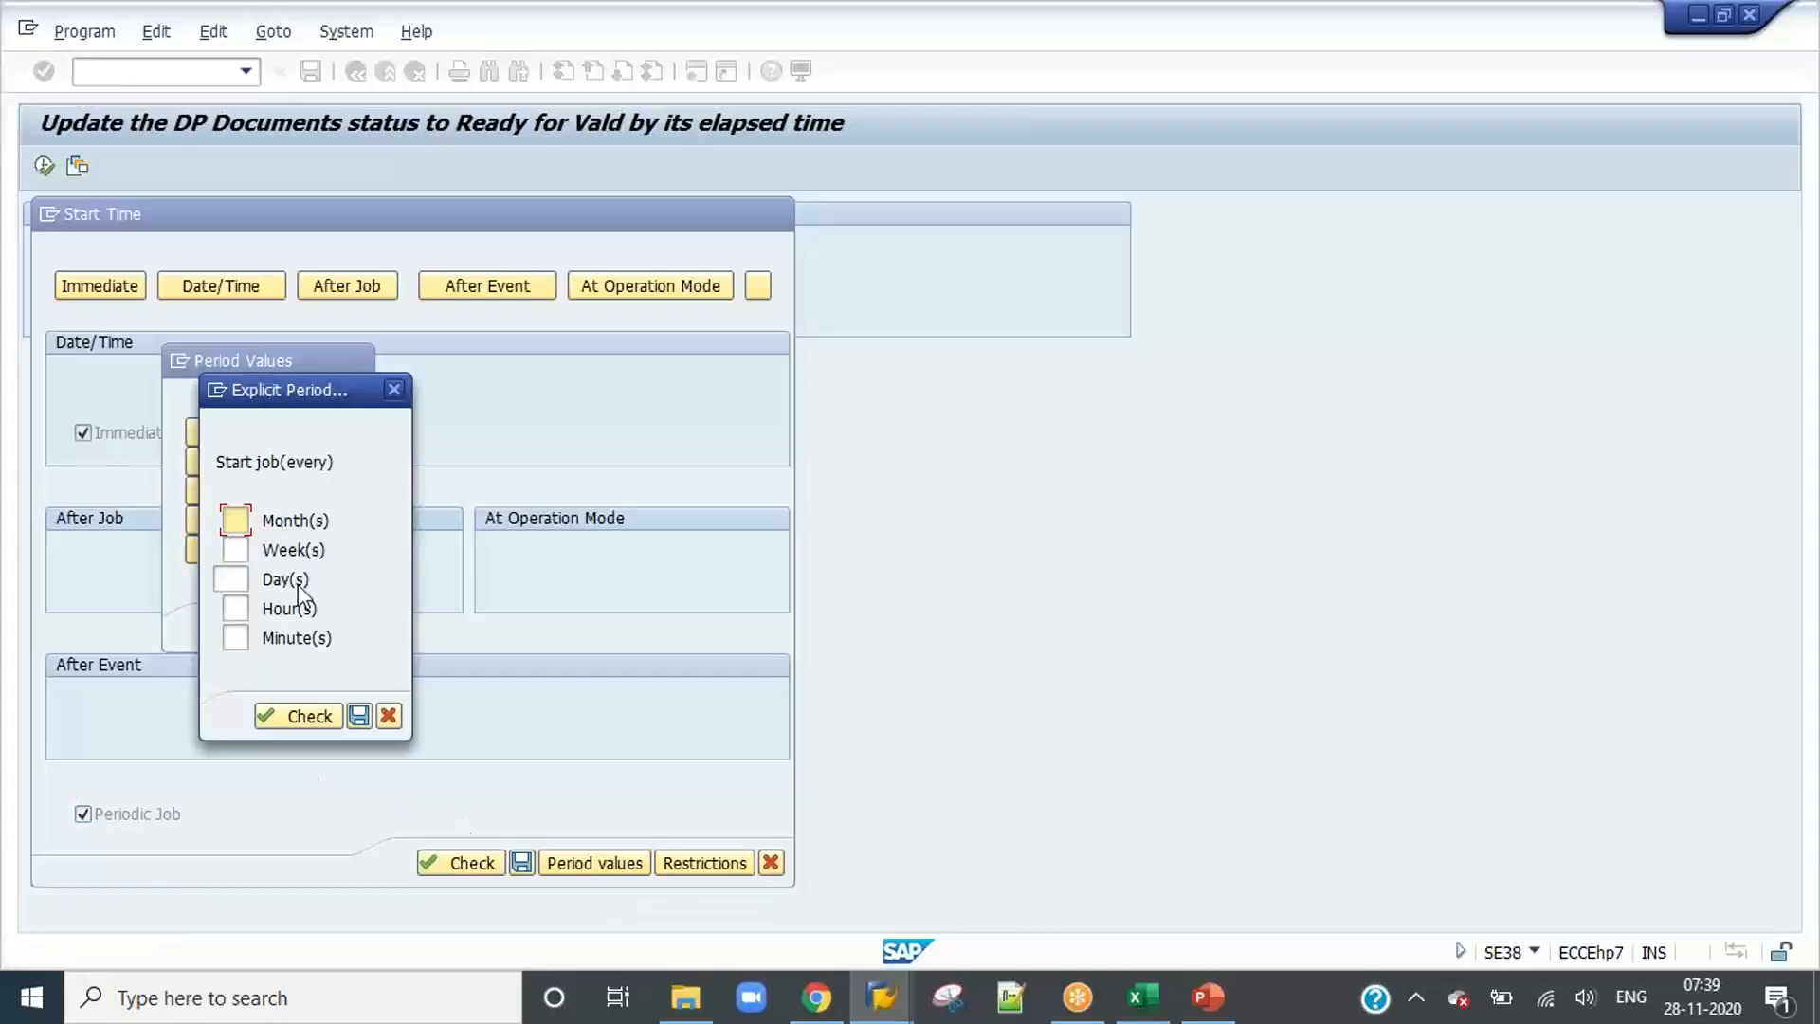
{"action": "left_click", "coordinate": [235, 635]}
{"action": "type", "text": "3"}
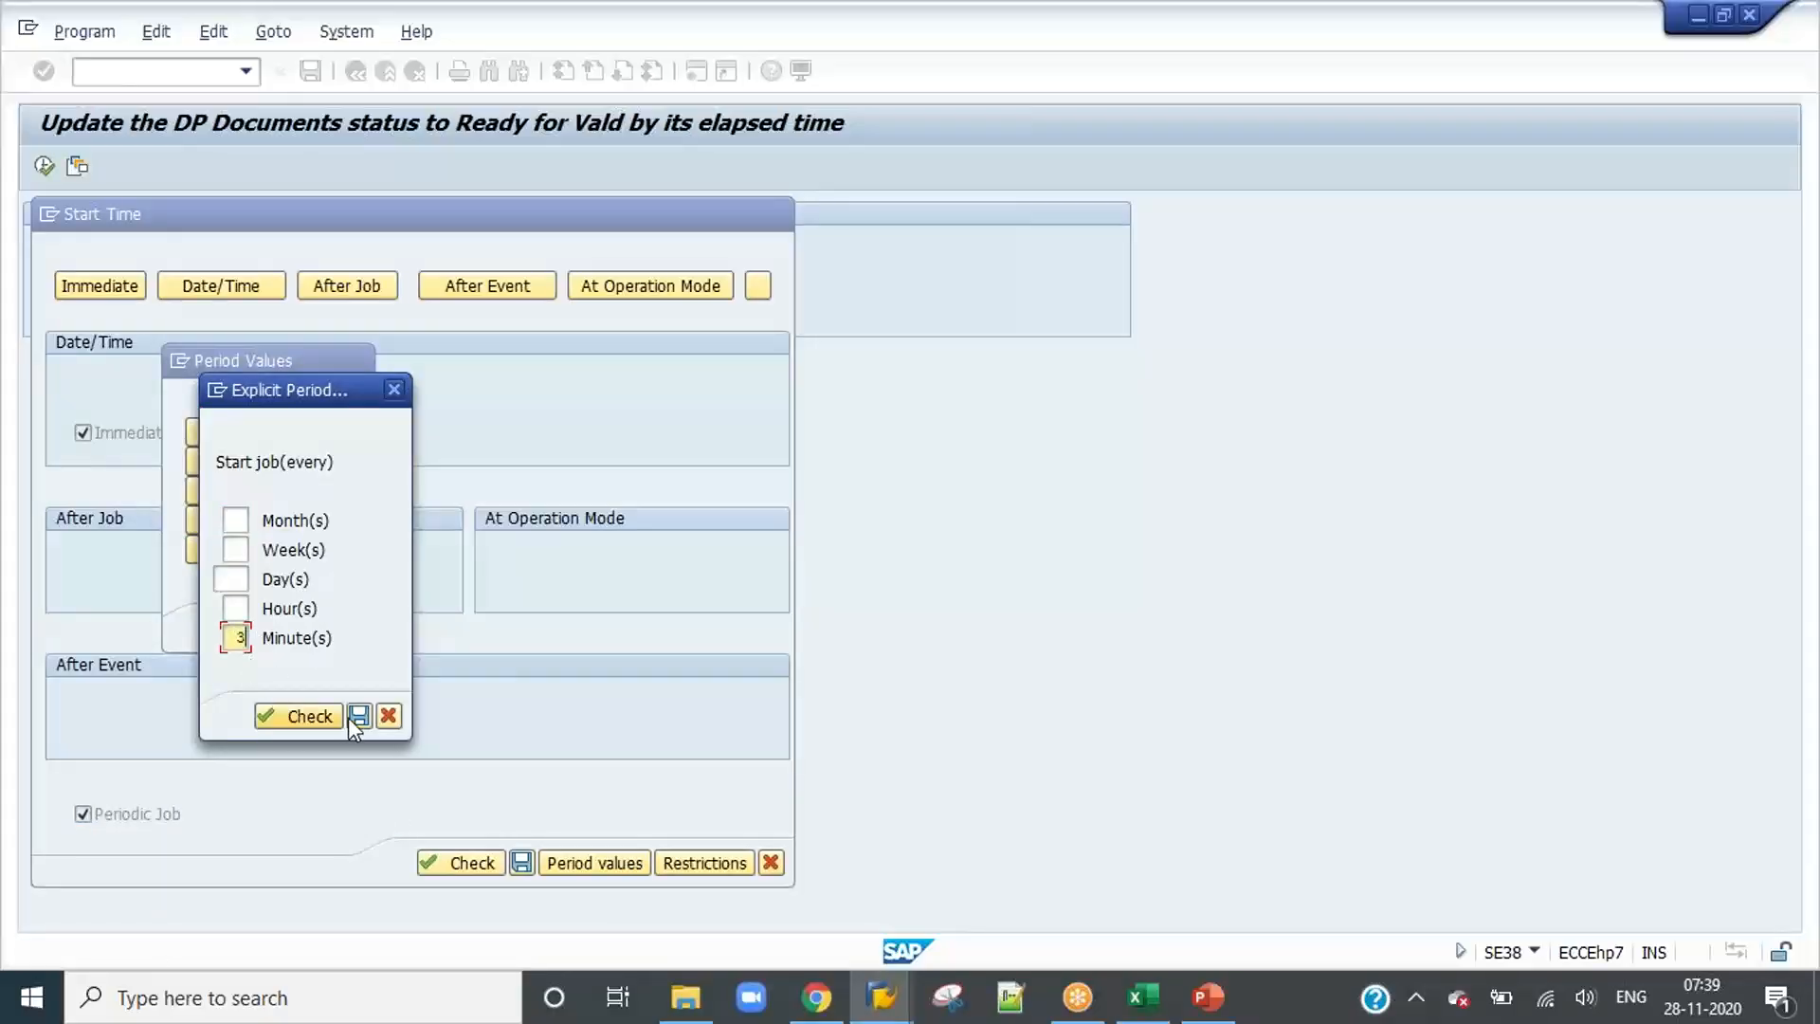
{"action": "left_click", "coordinate": [351, 715]}
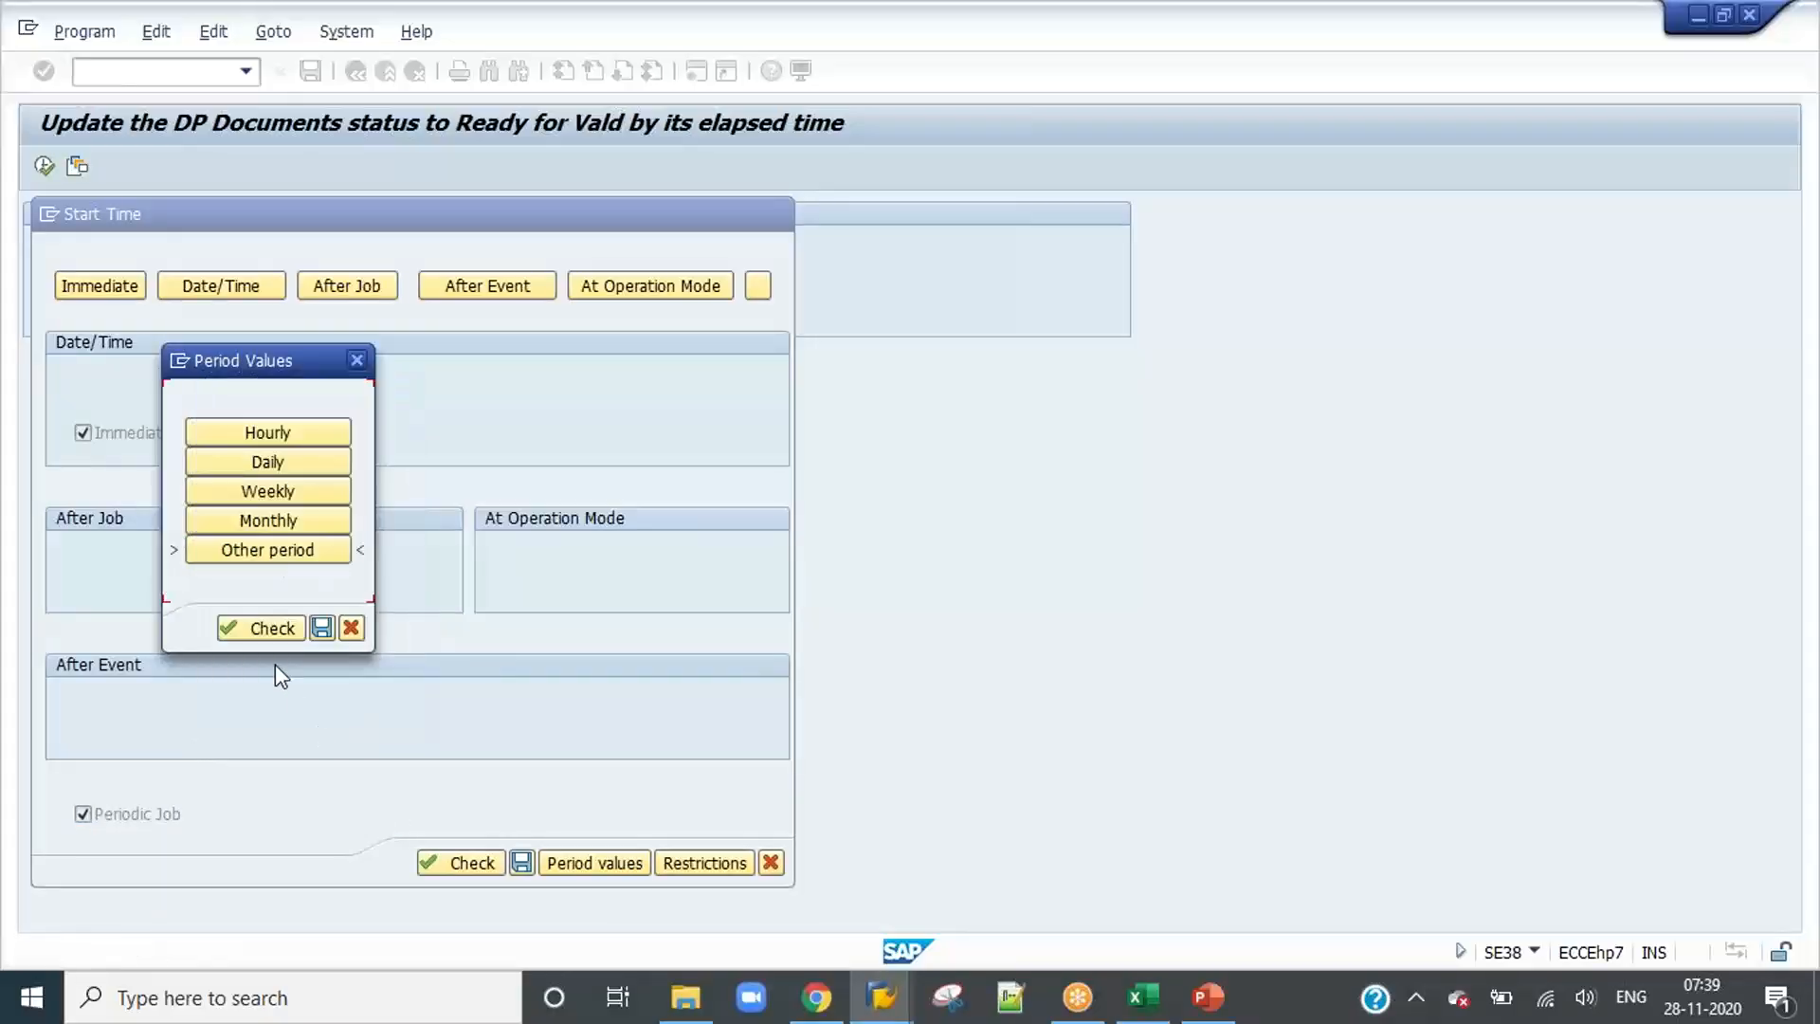
{"action": "left_click", "coordinate": [322, 629]}
{"action": "left_click", "coordinate": [523, 862]}
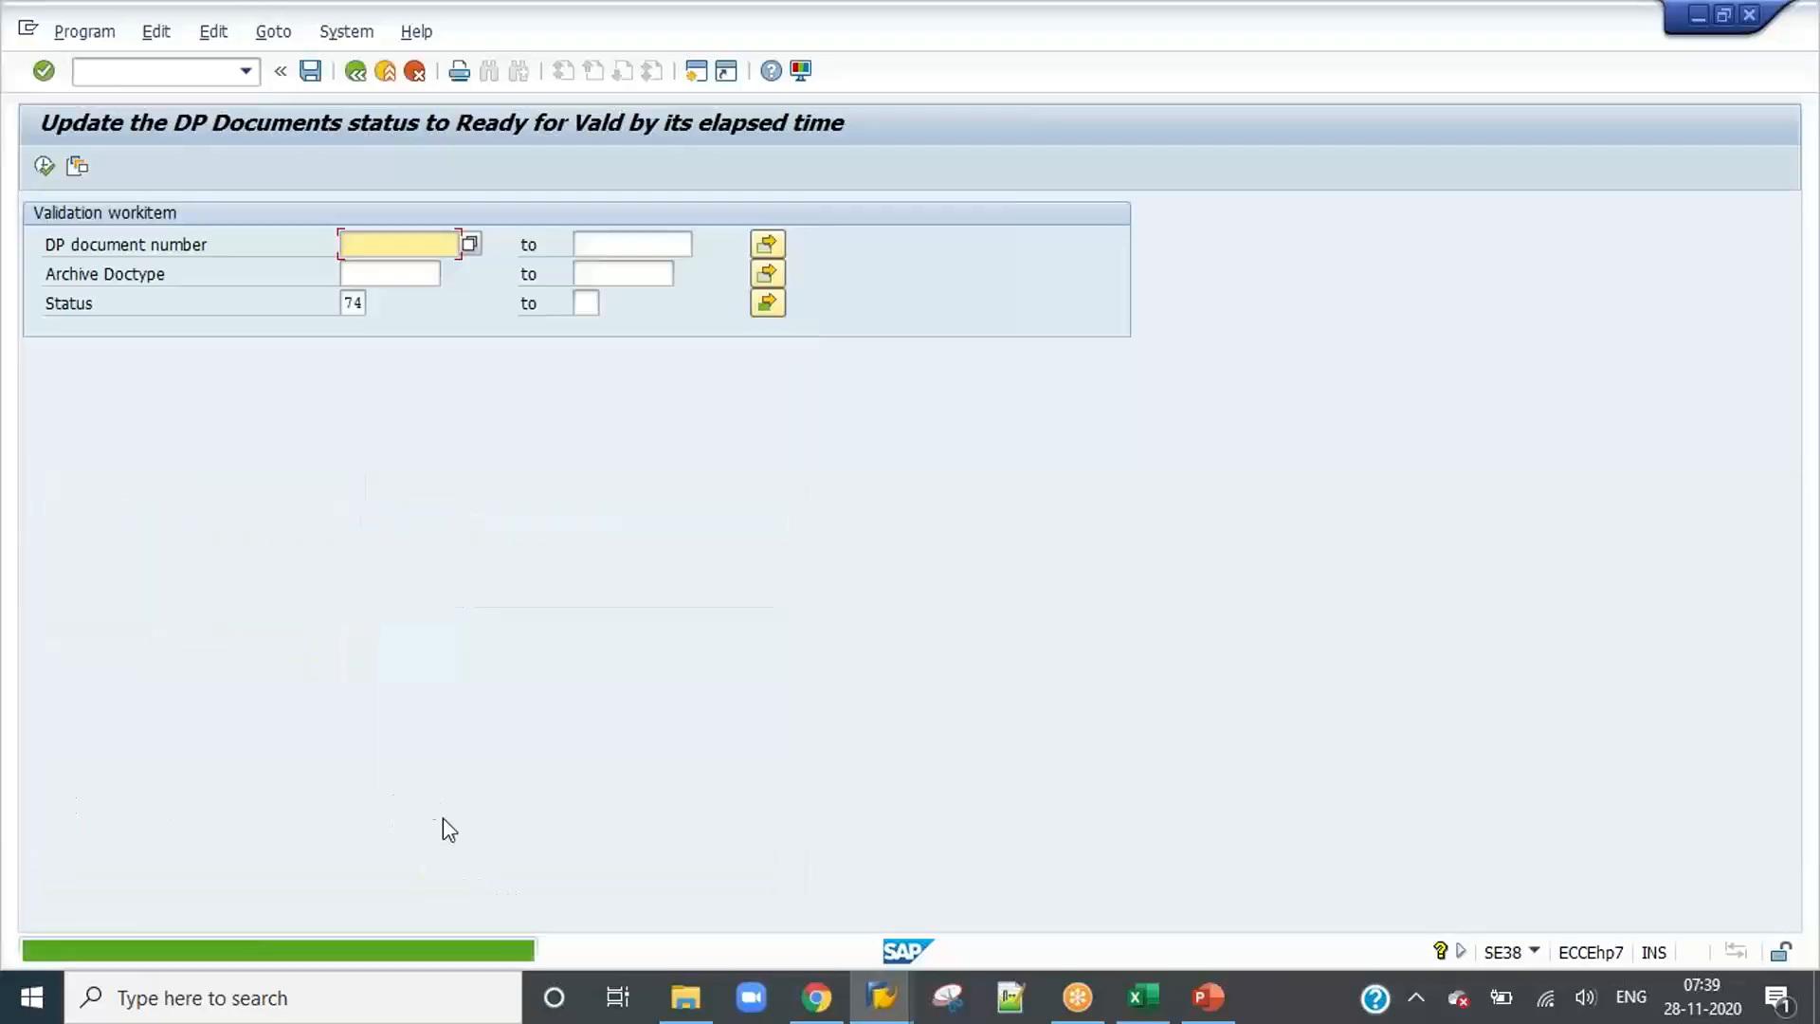
Step: Switch to PowerPoint and review the IDH channel configuration checklist on slide 47 and the BCC application tasks on slide 48
{"action": "left_click", "coordinate": [1209, 1004]}
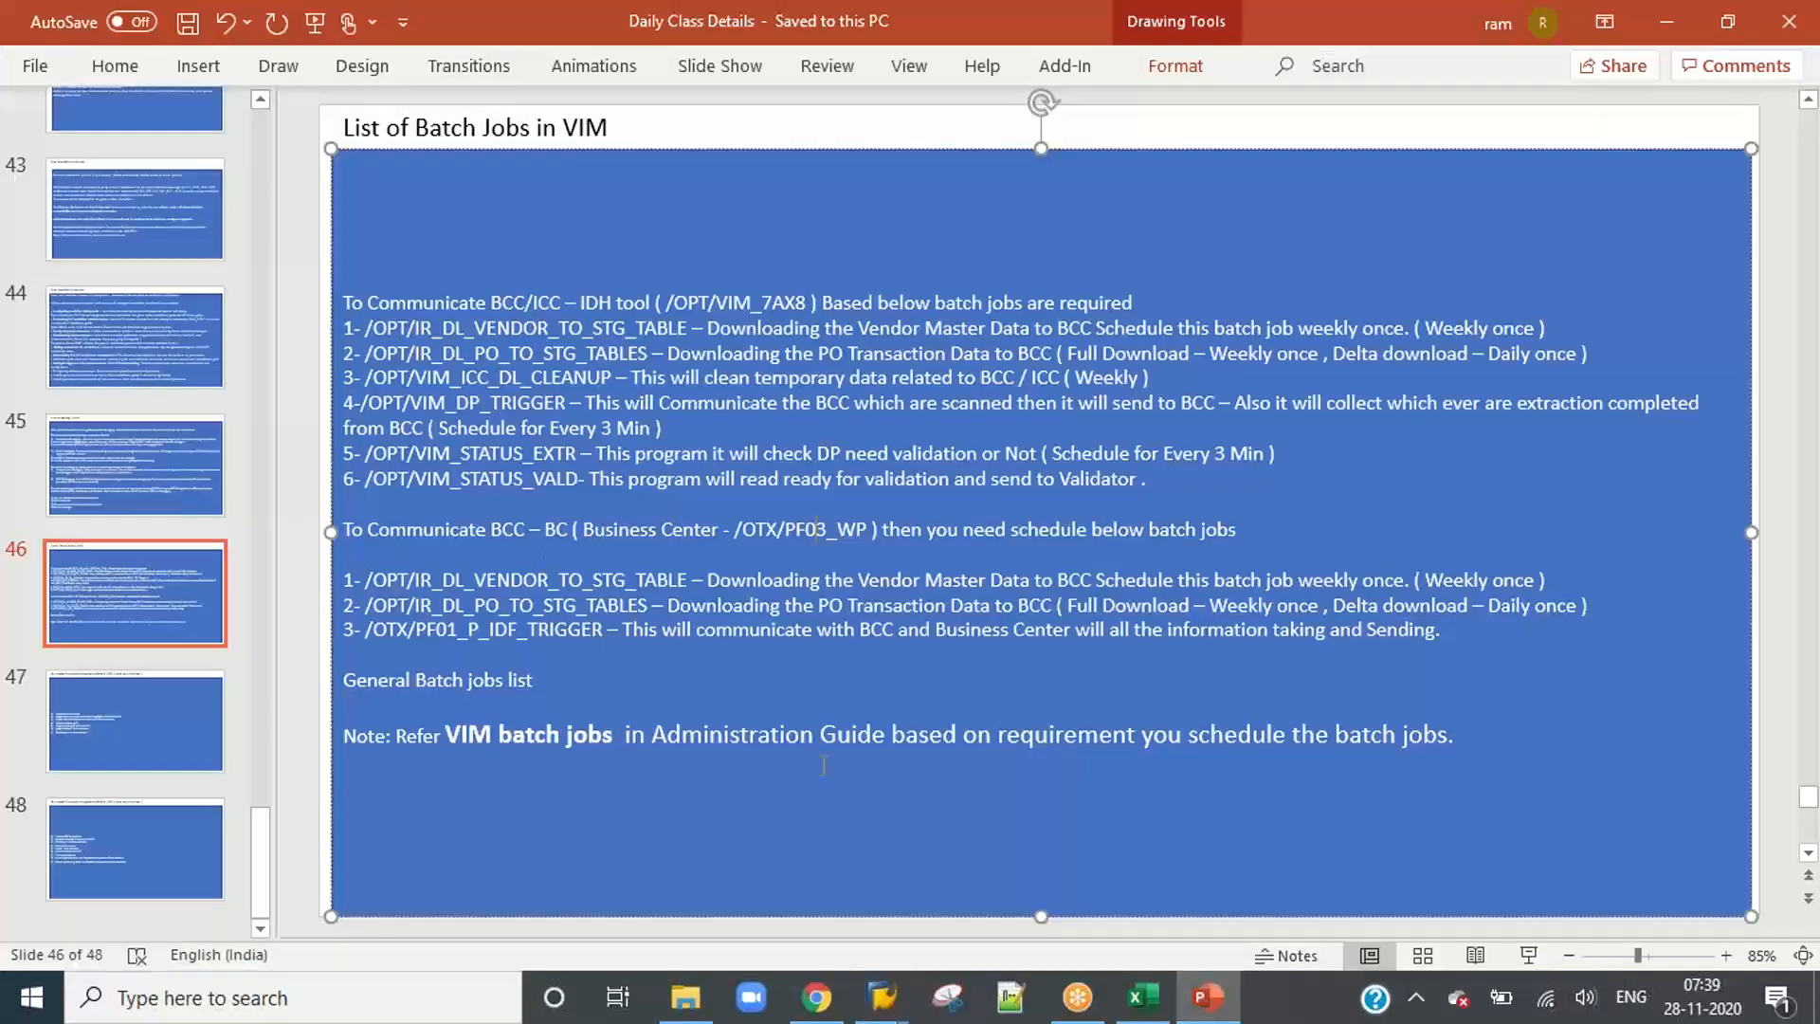
{"action": "left_click", "coordinate": [144, 745]}
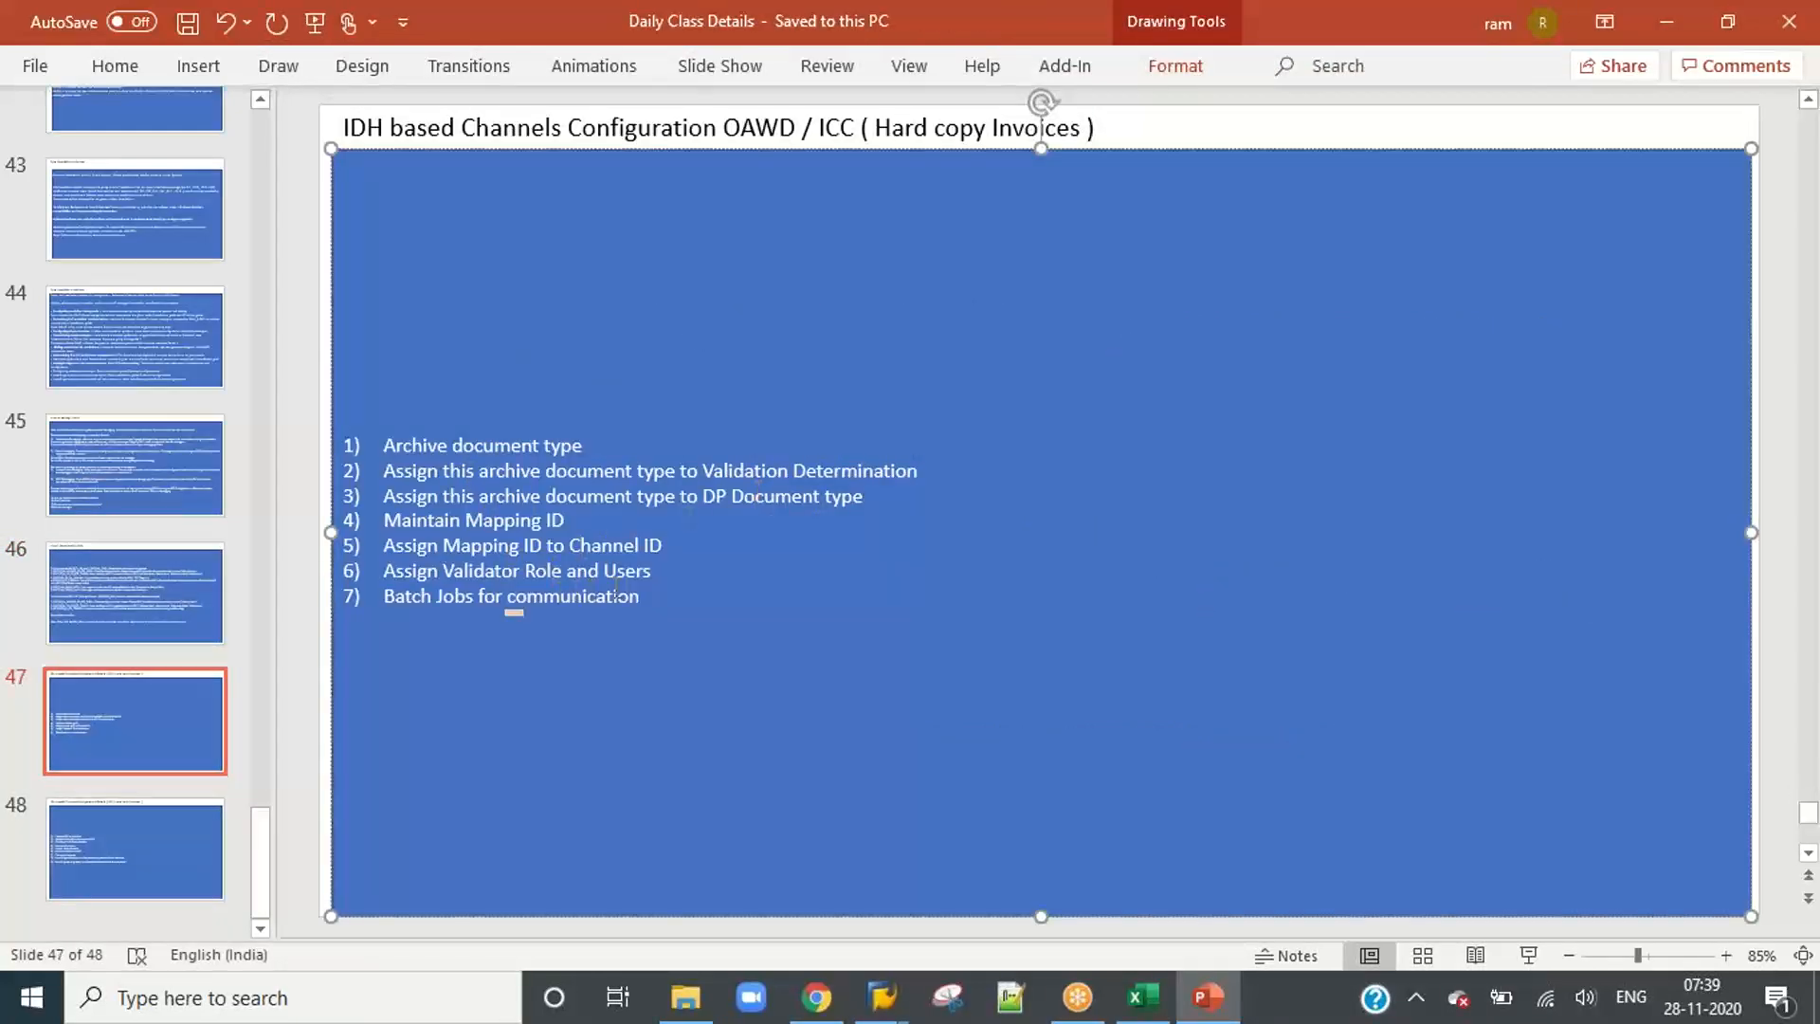
{"action": "left_click_drag", "start_coordinate": [664, 574], "coordinate": [381, 573]}
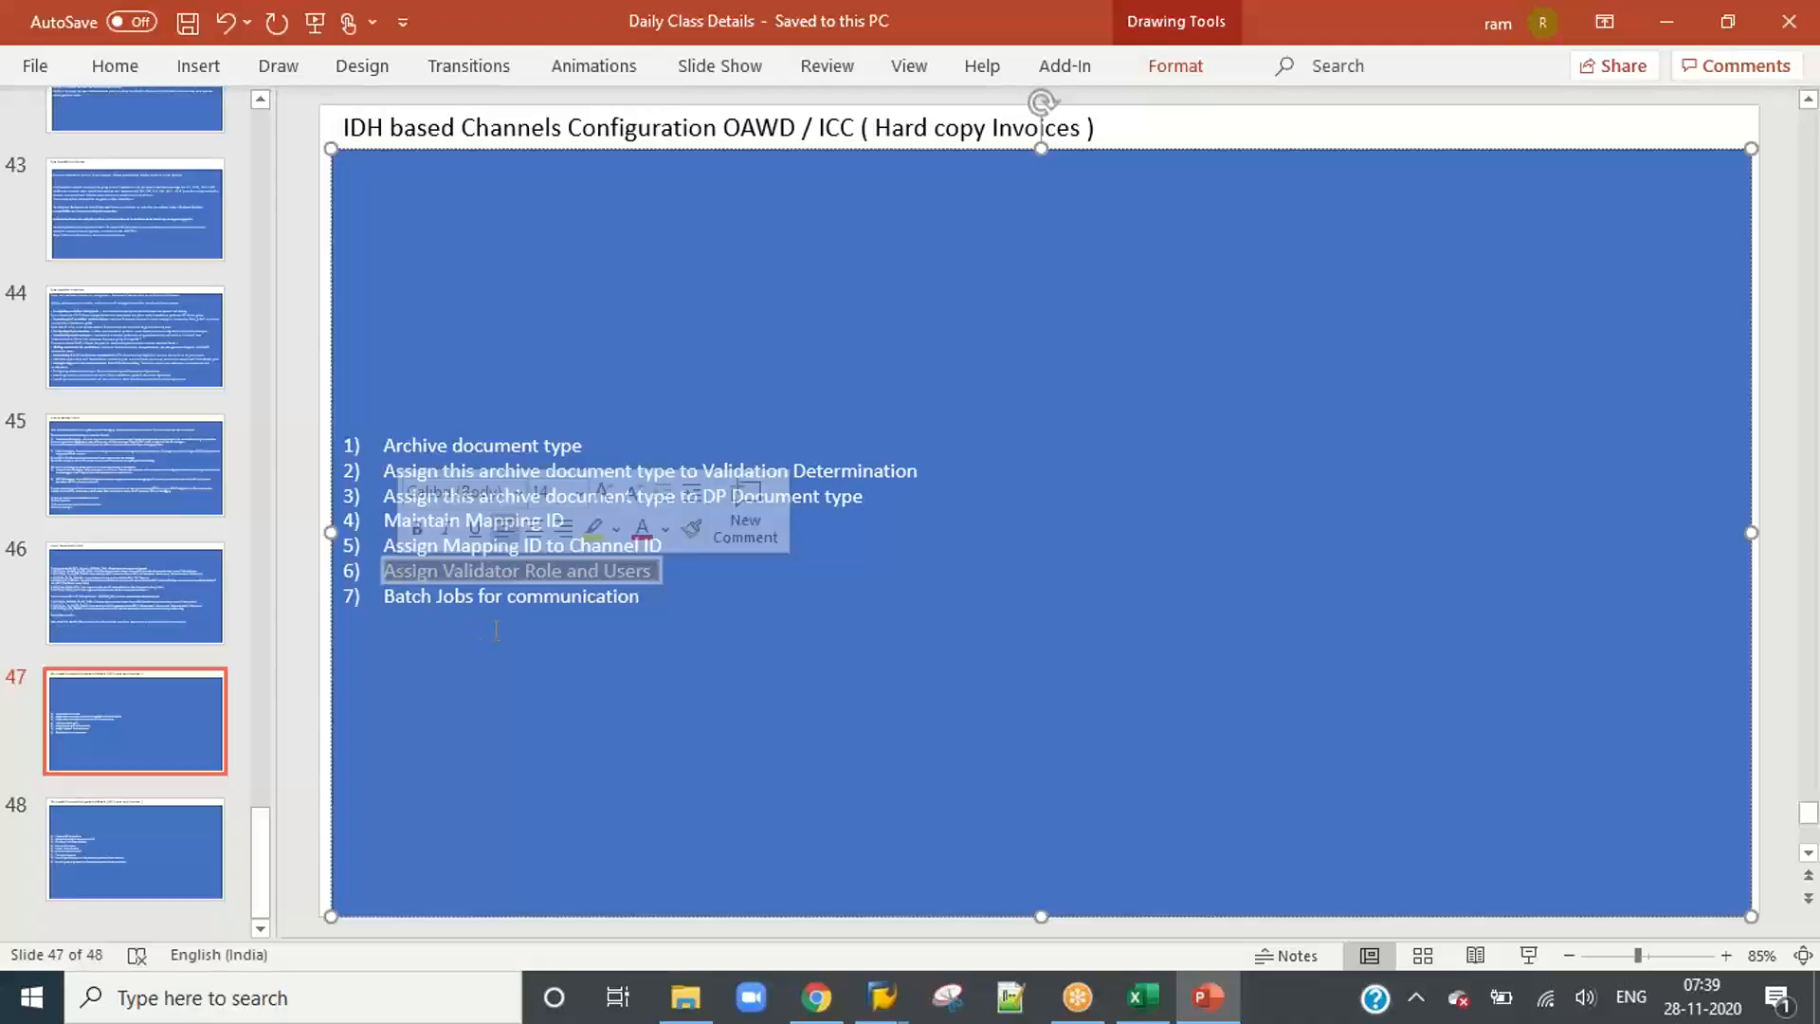
{"action": "left_click_drag", "start_coordinate": [647, 597], "coordinate": [381, 597]}
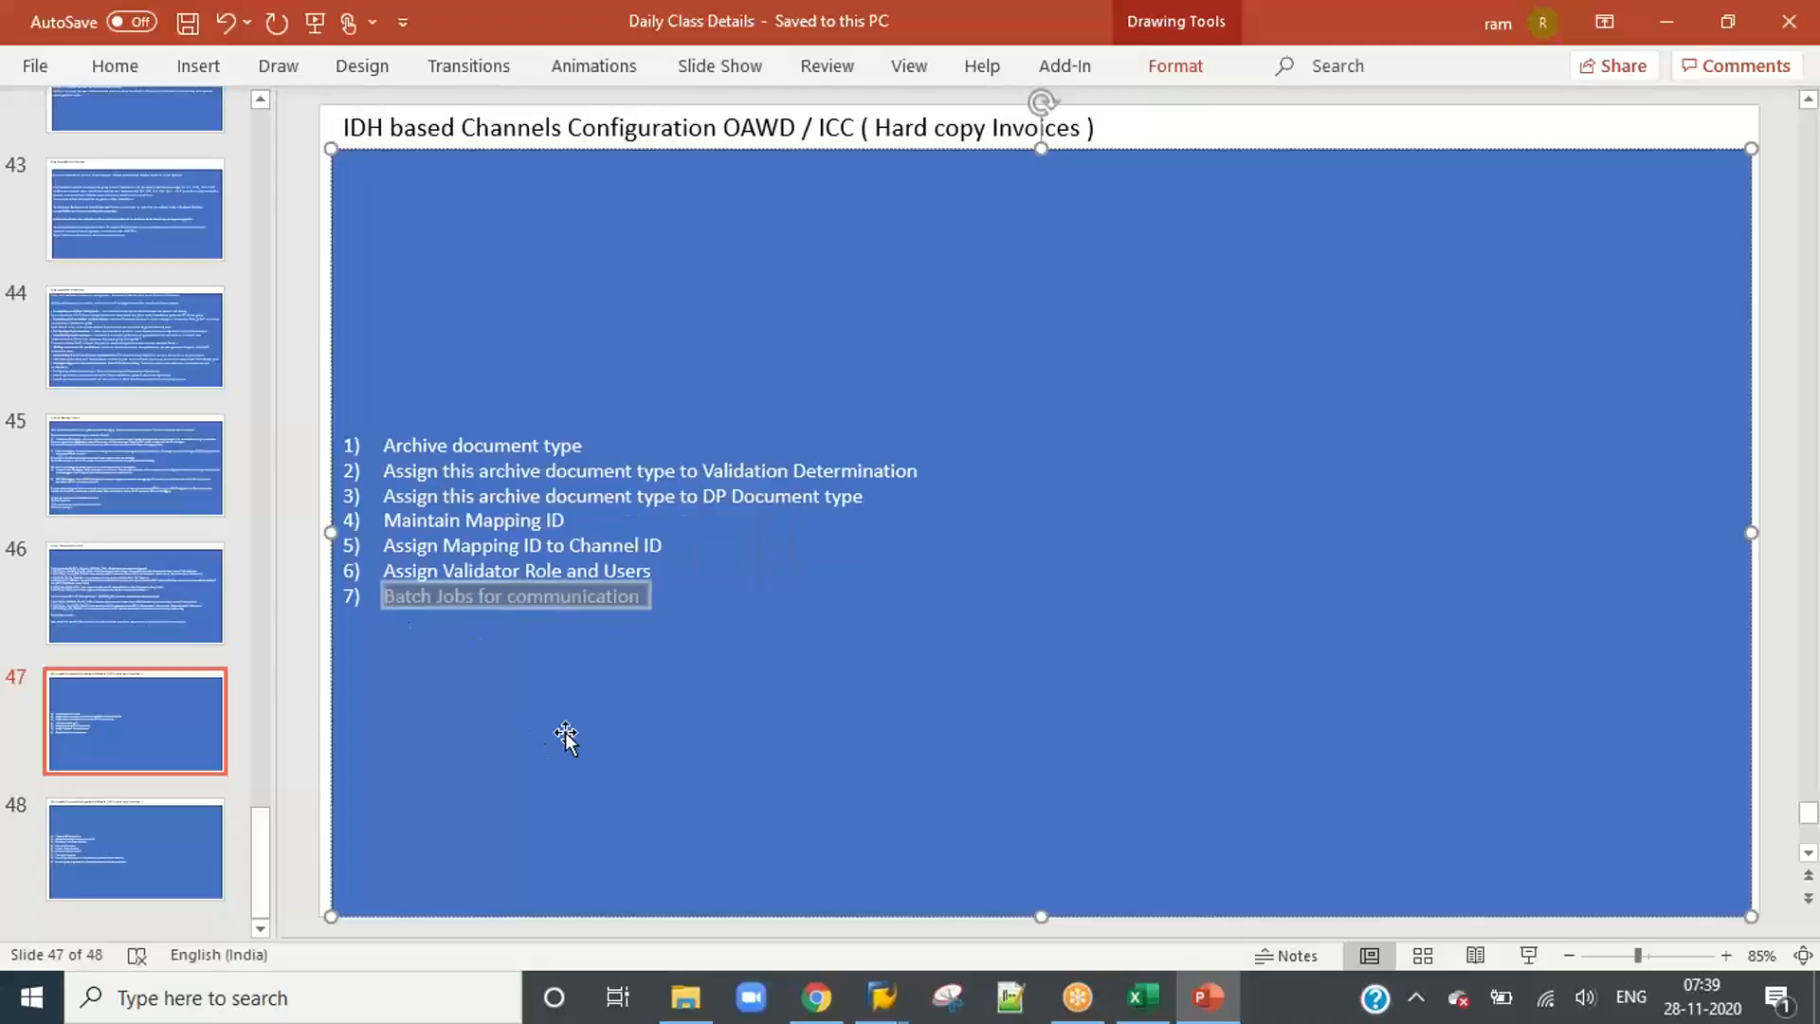
{"action": "left_click", "coordinate": [537, 711]}
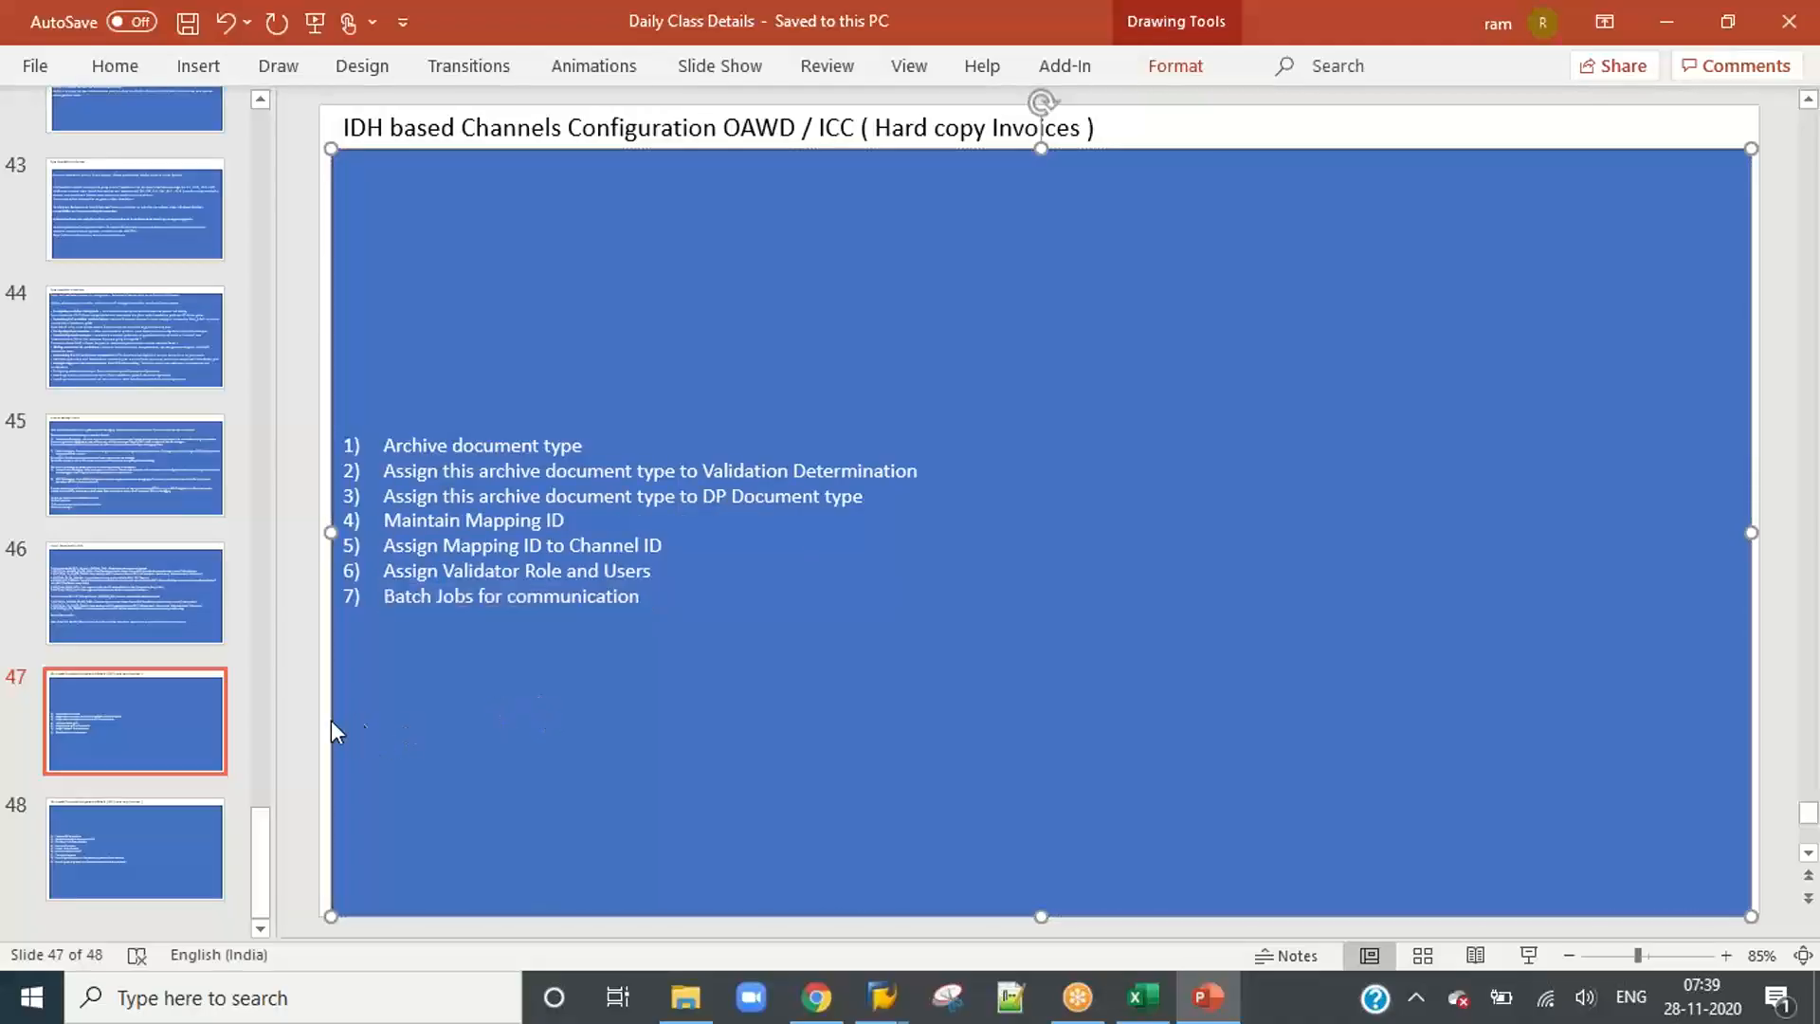
{"action": "left_click", "coordinate": [140, 853]}
{"action": "right_click", "coordinate": [140, 853]}
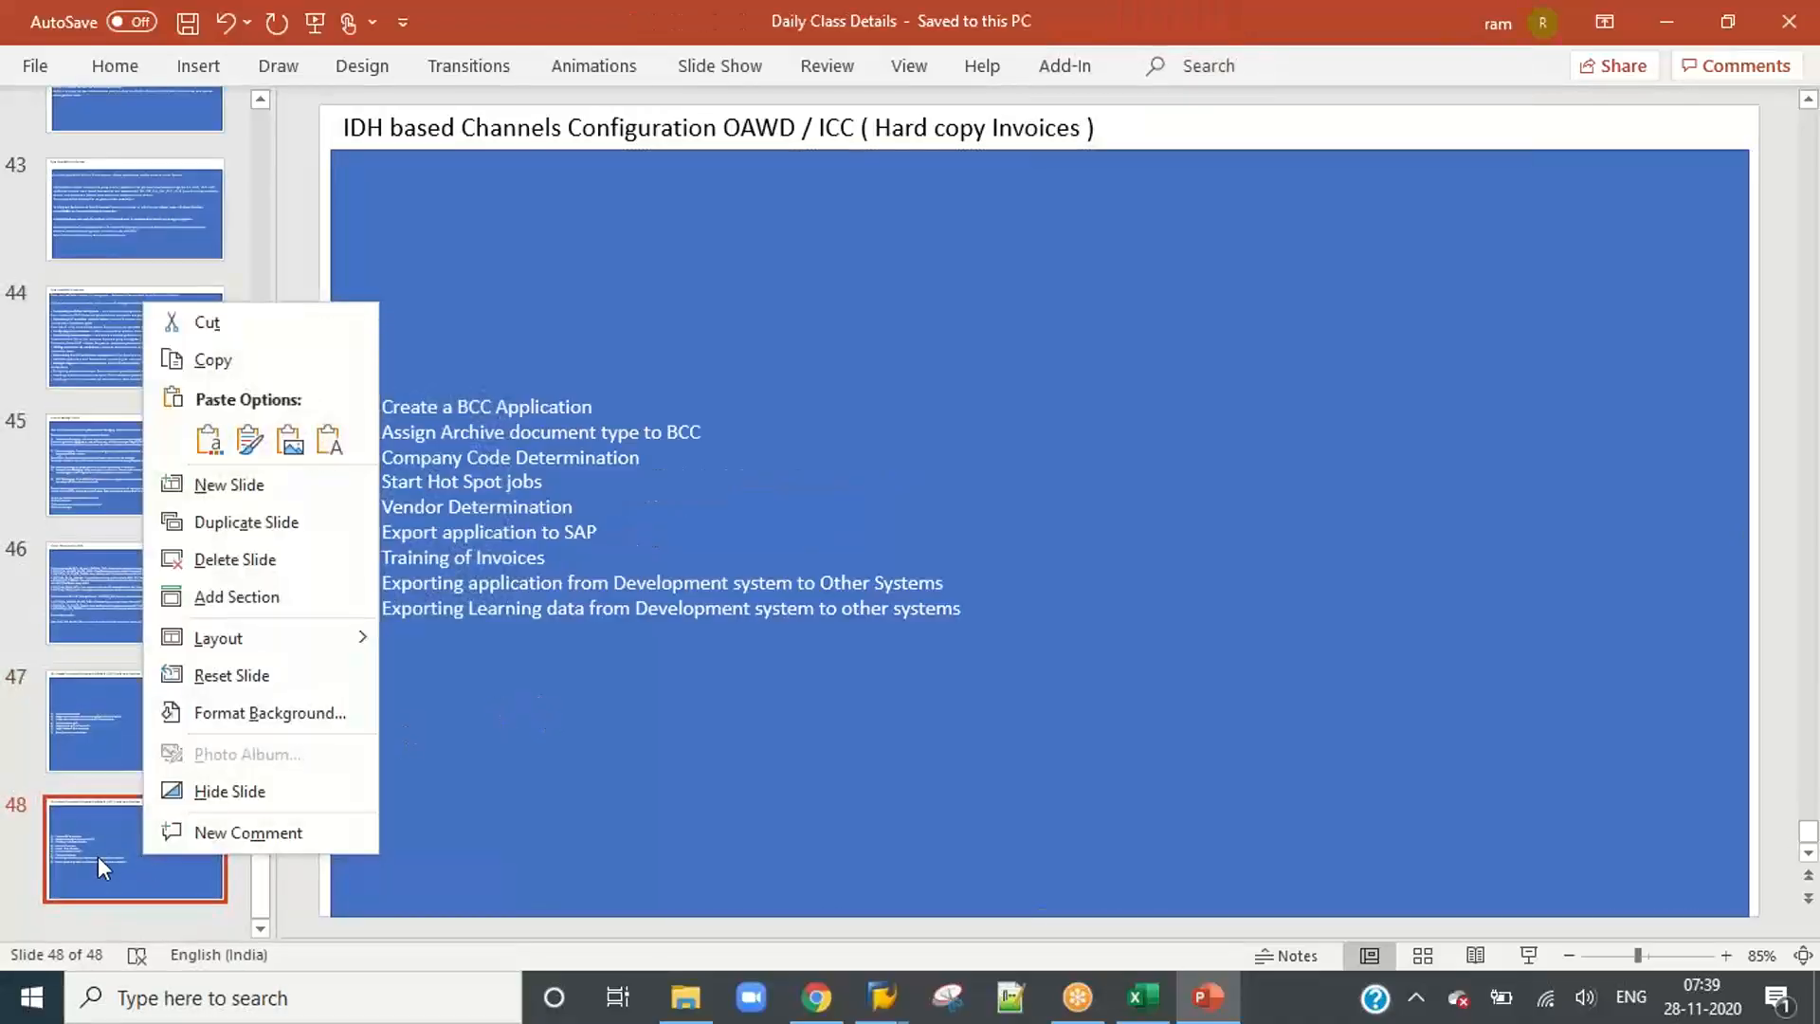
{"action": "left_click", "coordinate": [98, 855]}
{"action": "left_click", "coordinate": [557, 673]}
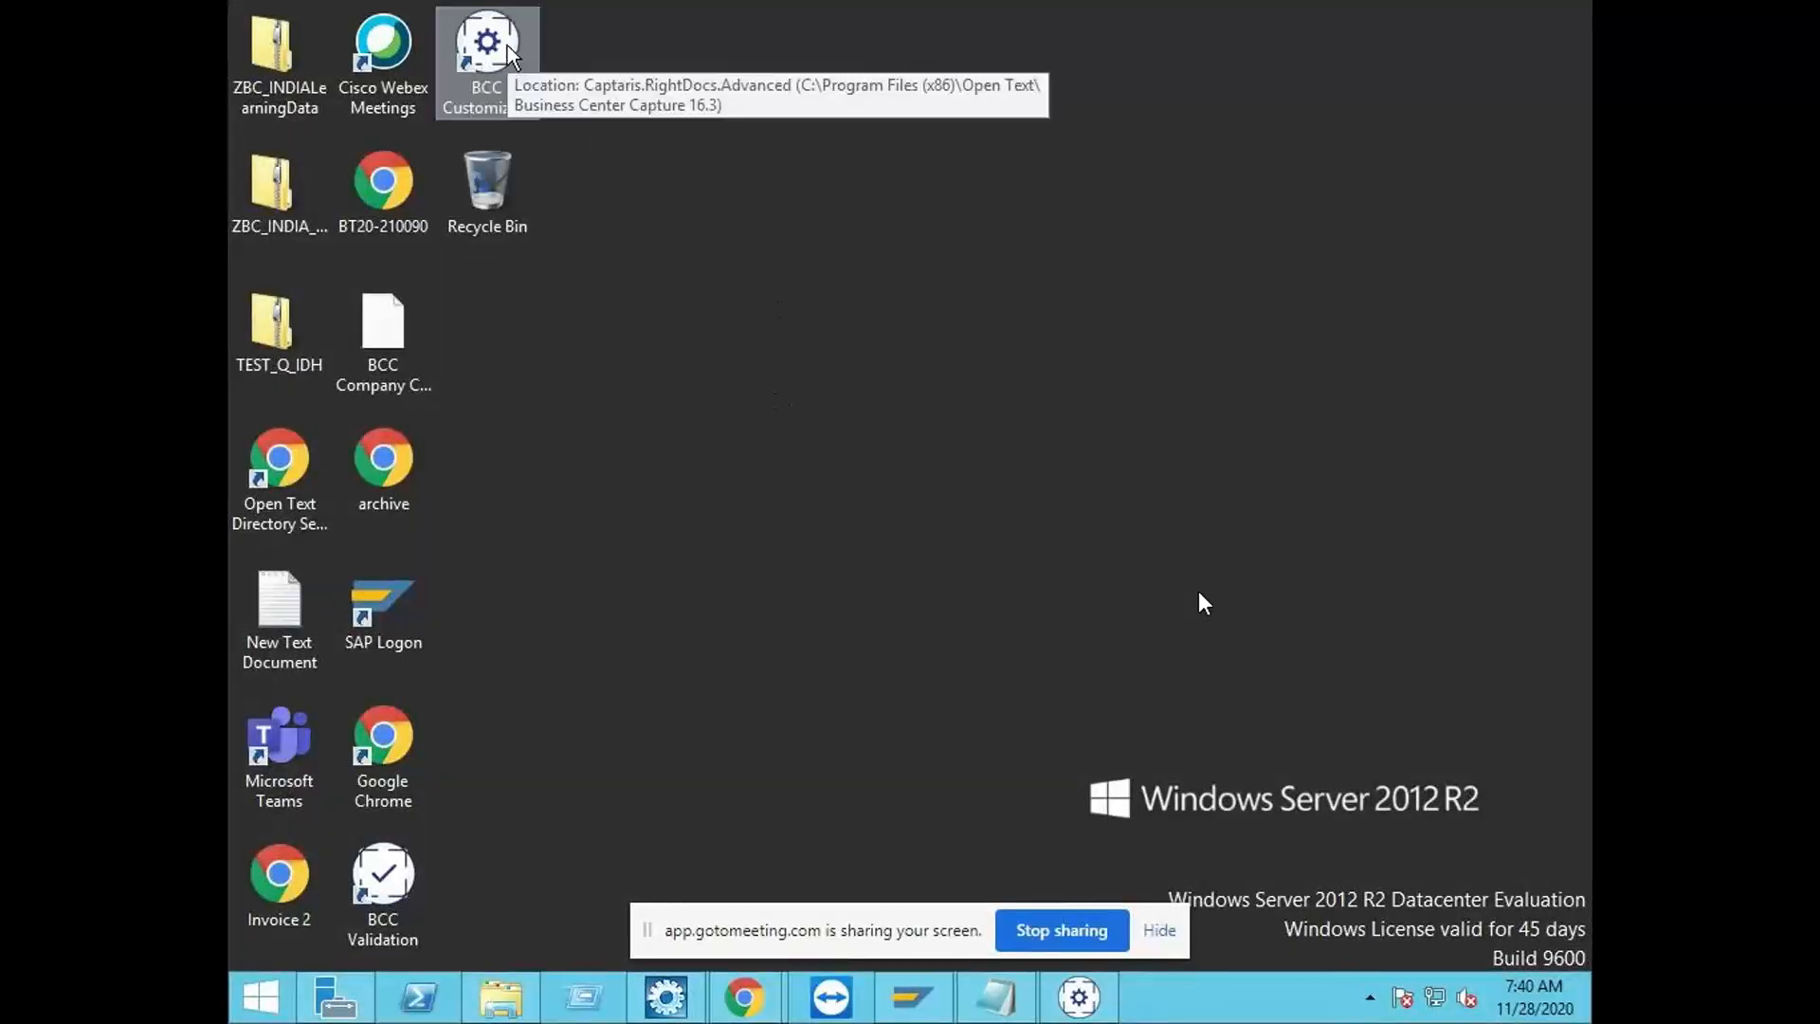
Step: Move the BCC Customizing shortcut to an empty area of the remote server's desktop
{"action": "left_click_drag", "start_coordinate": [512, 55], "coordinate": [822, 330]}
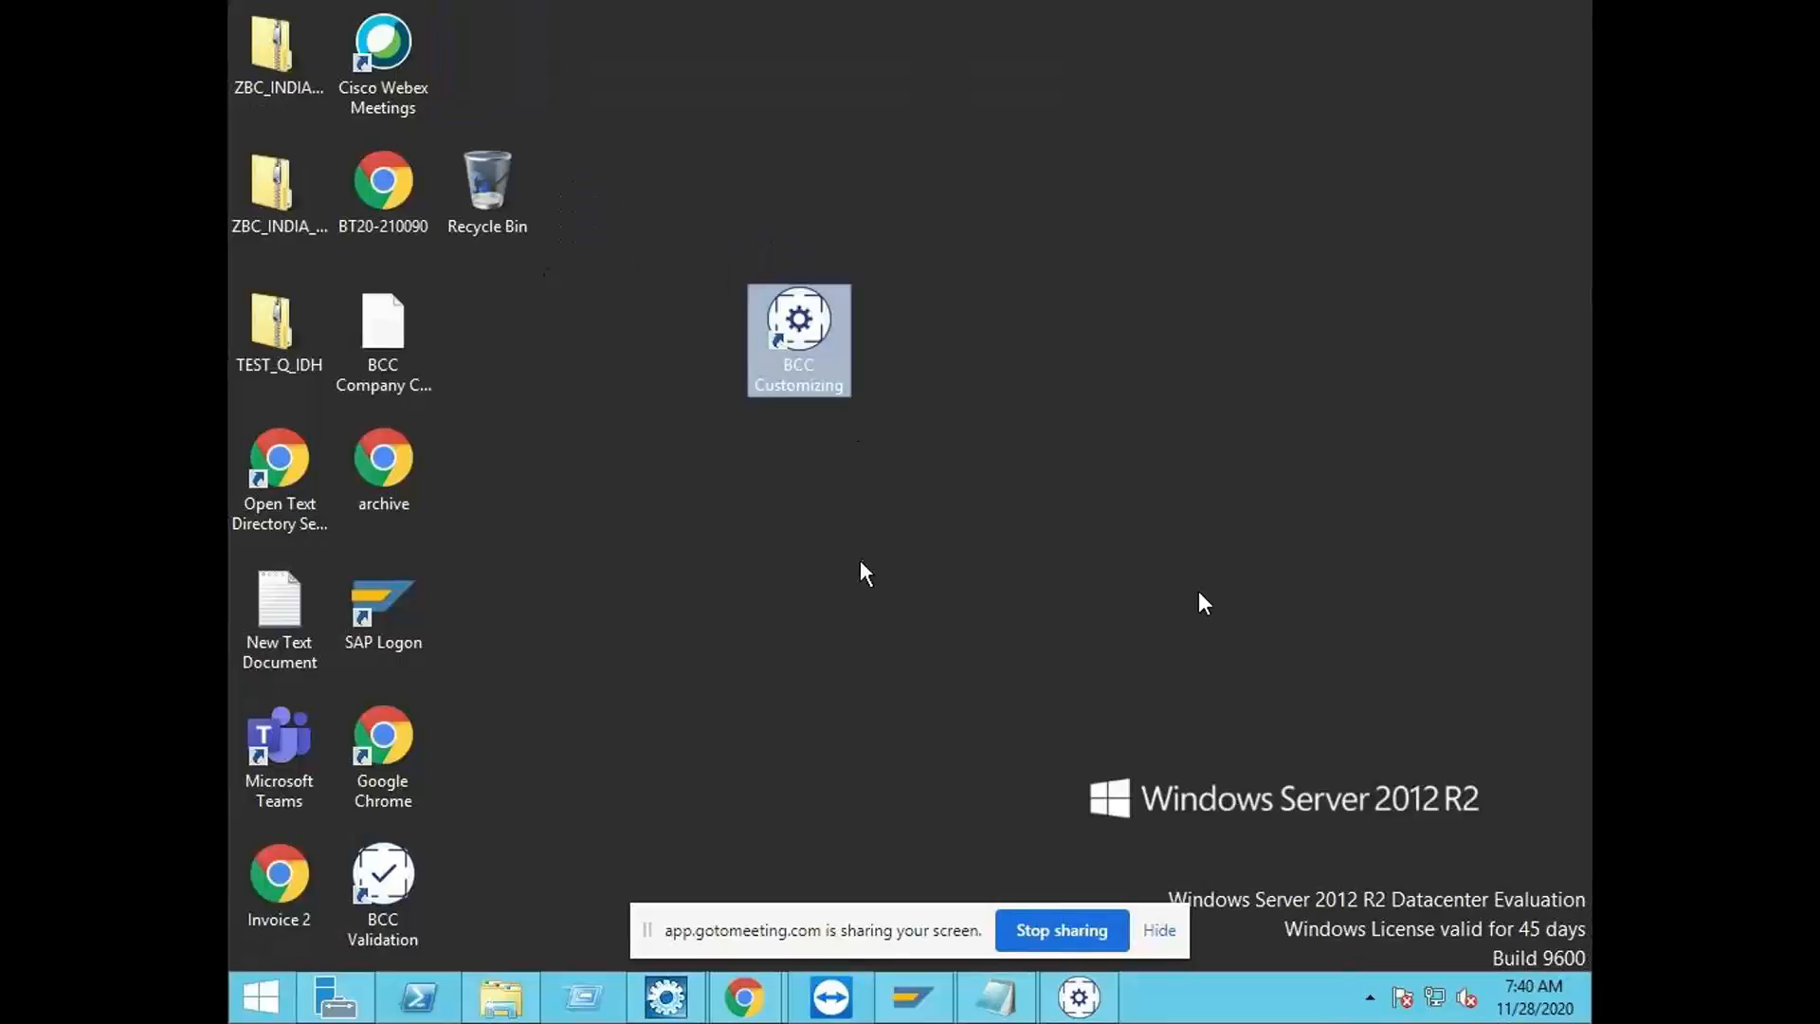
Step: Move the BCC Validation shortcut beside BCC Customizing on the desktop and launch BCC Customizing as administrator
{"action": "left_click_drag", "start_coordinate": [383, 876], "coordinate": [1006, 343]}
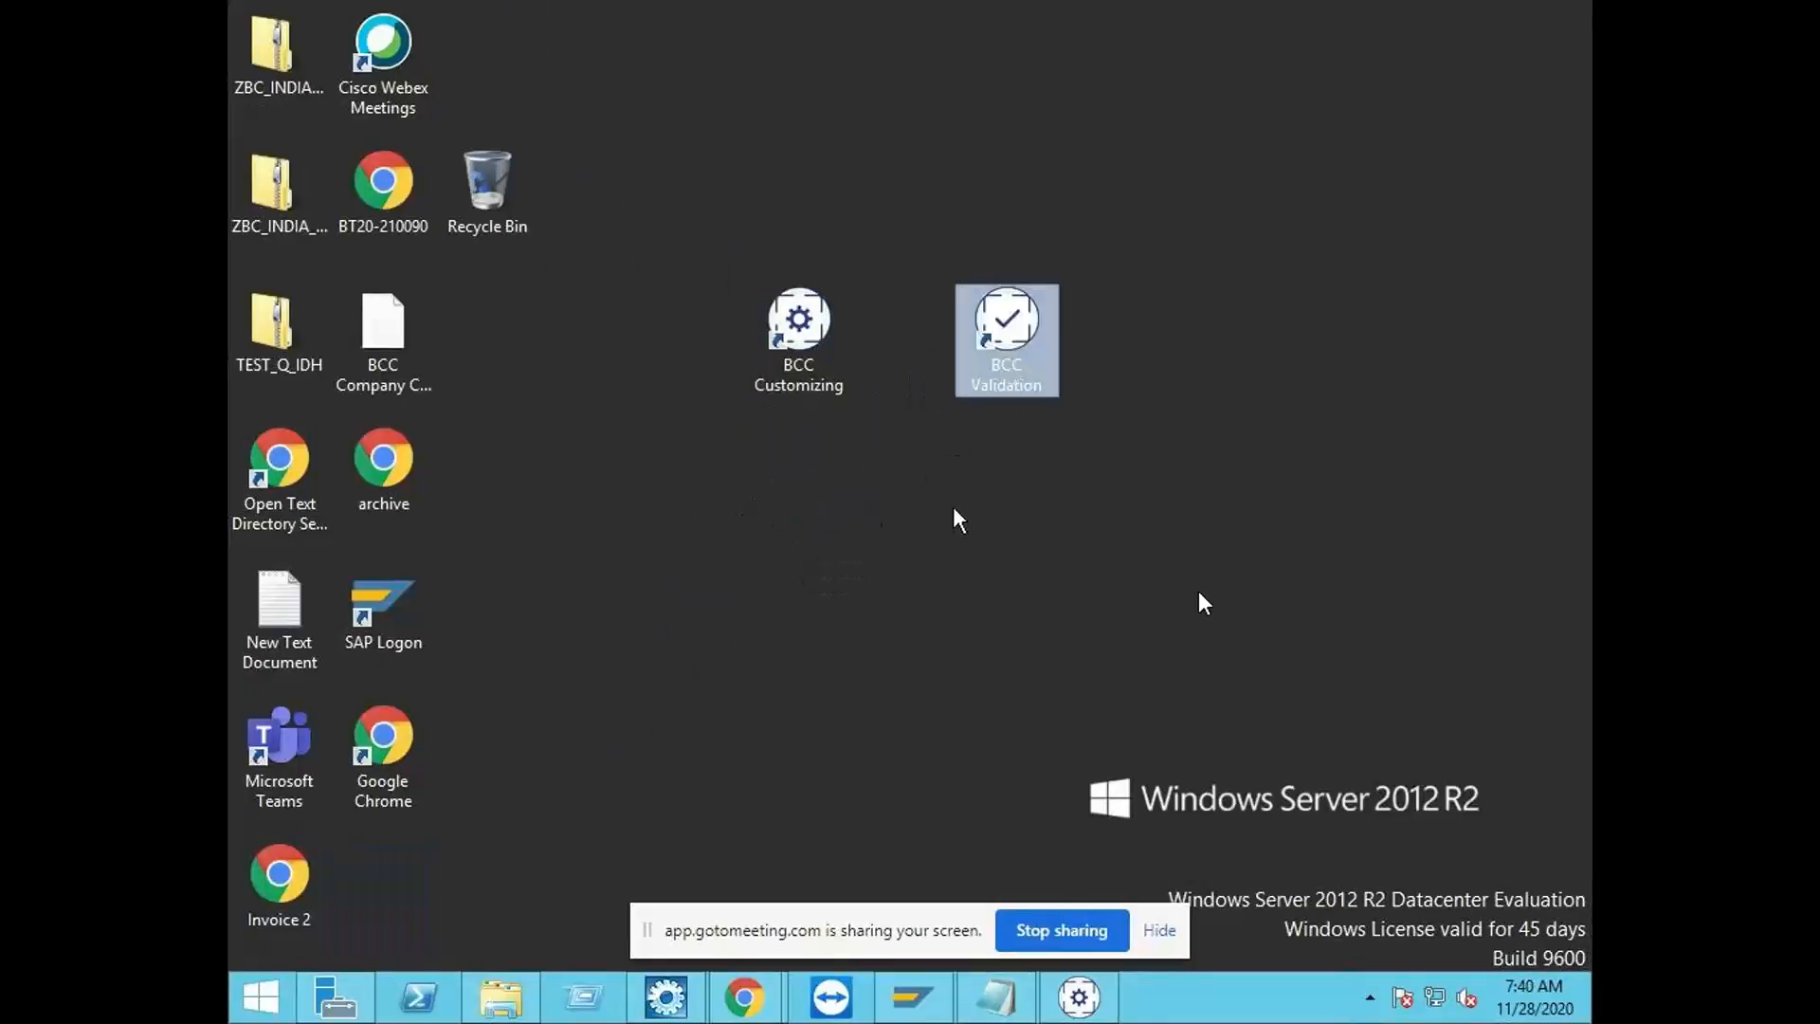
{"action": "left_click", "coordinate": [948, 520]}
{"action": "left_click", "coordinate": [806, 398]}
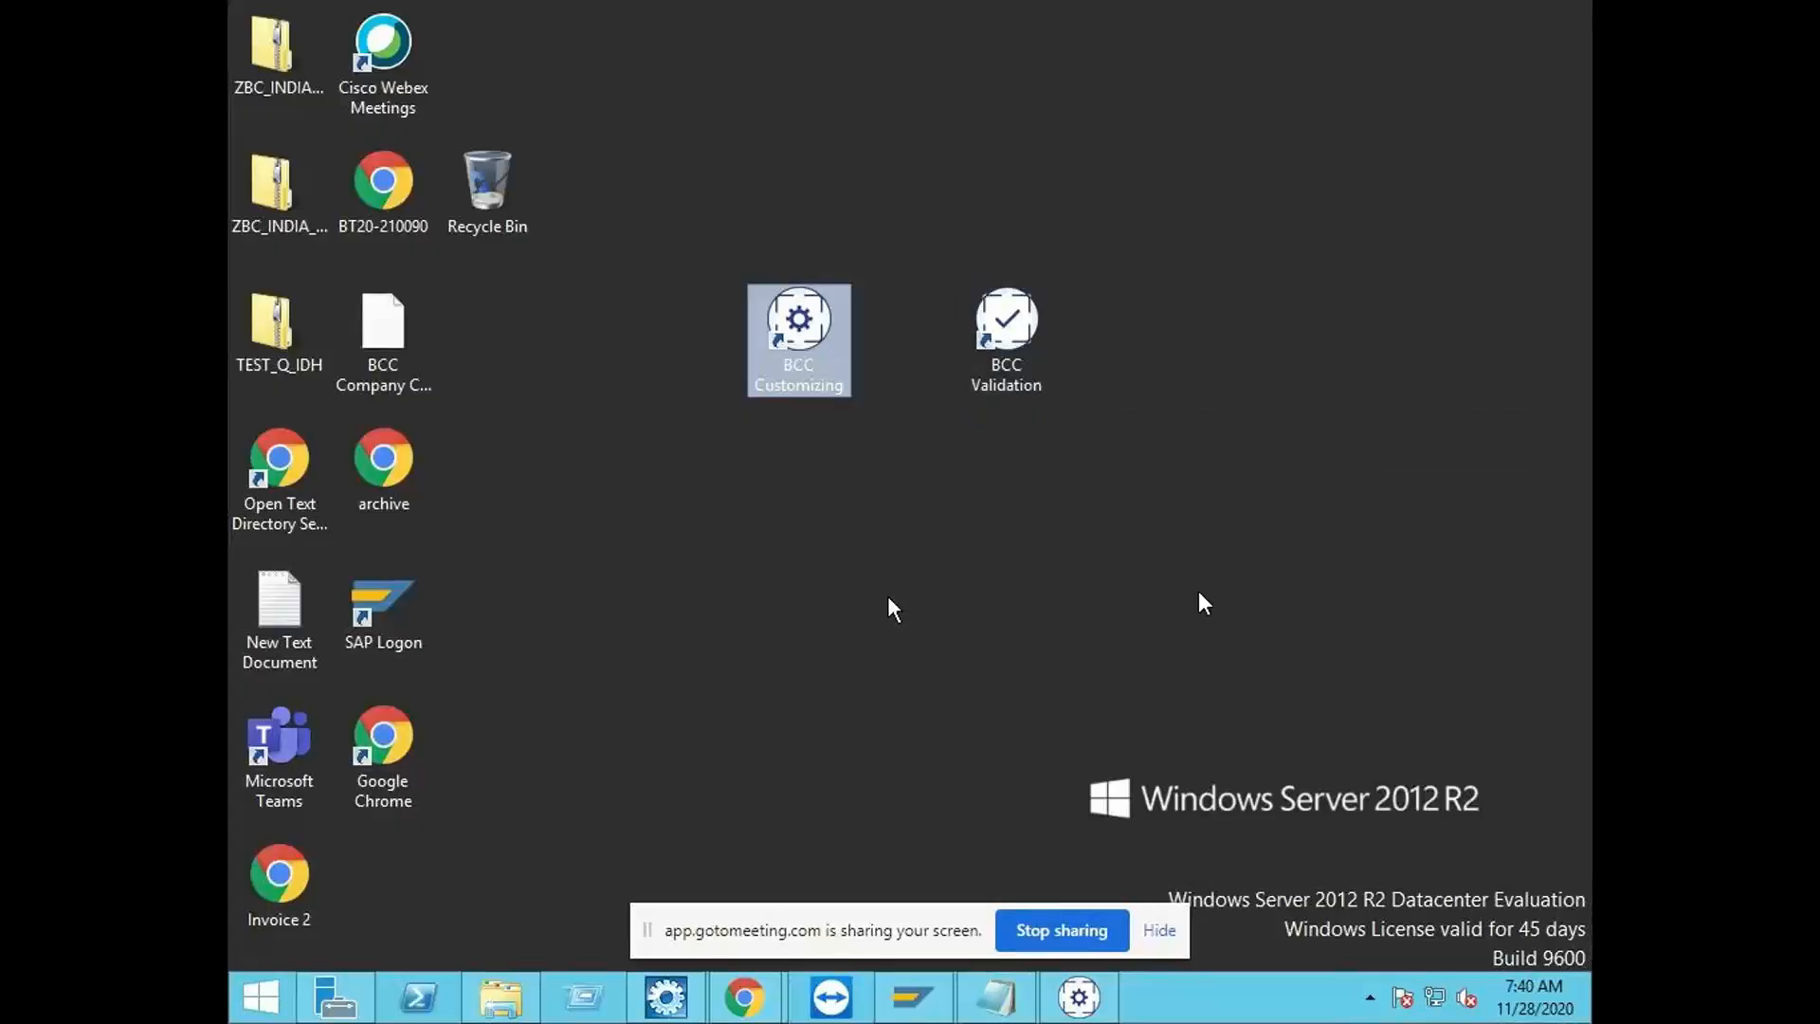
{"action": "right_click", "coordinate": [801, 375]}
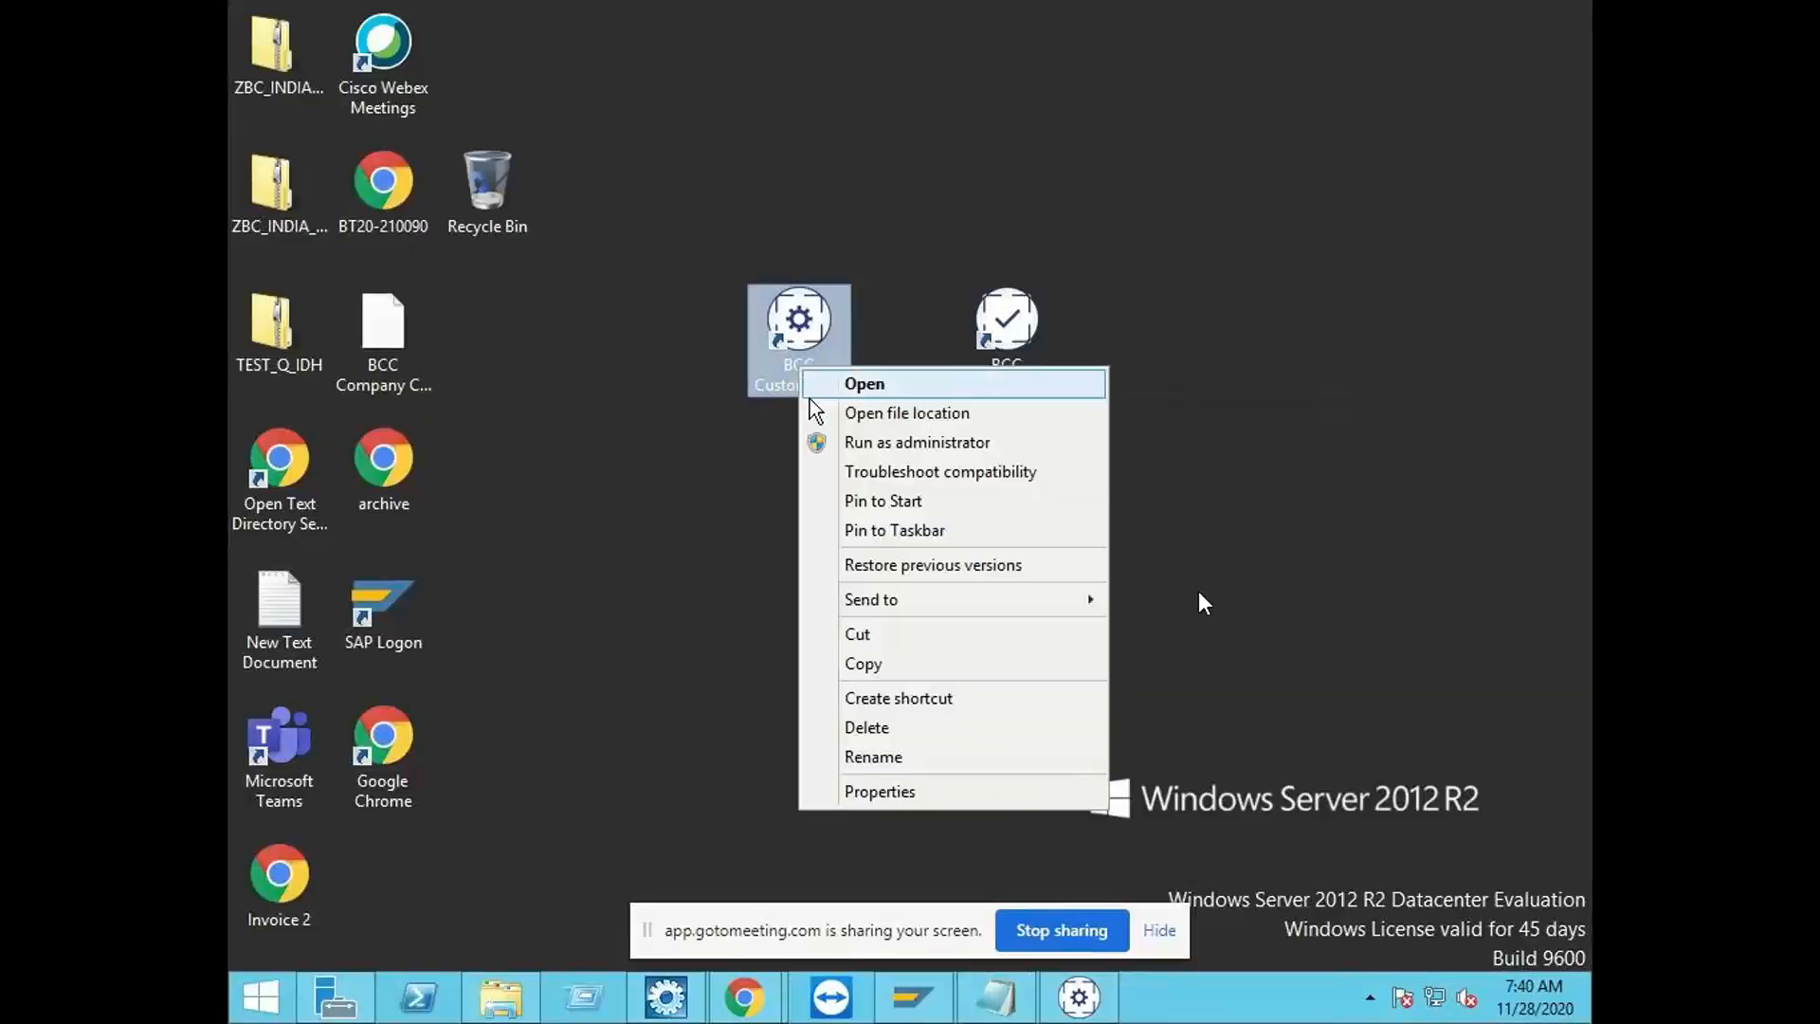
{"action": "left_click", "coordinate": [856, 445]}
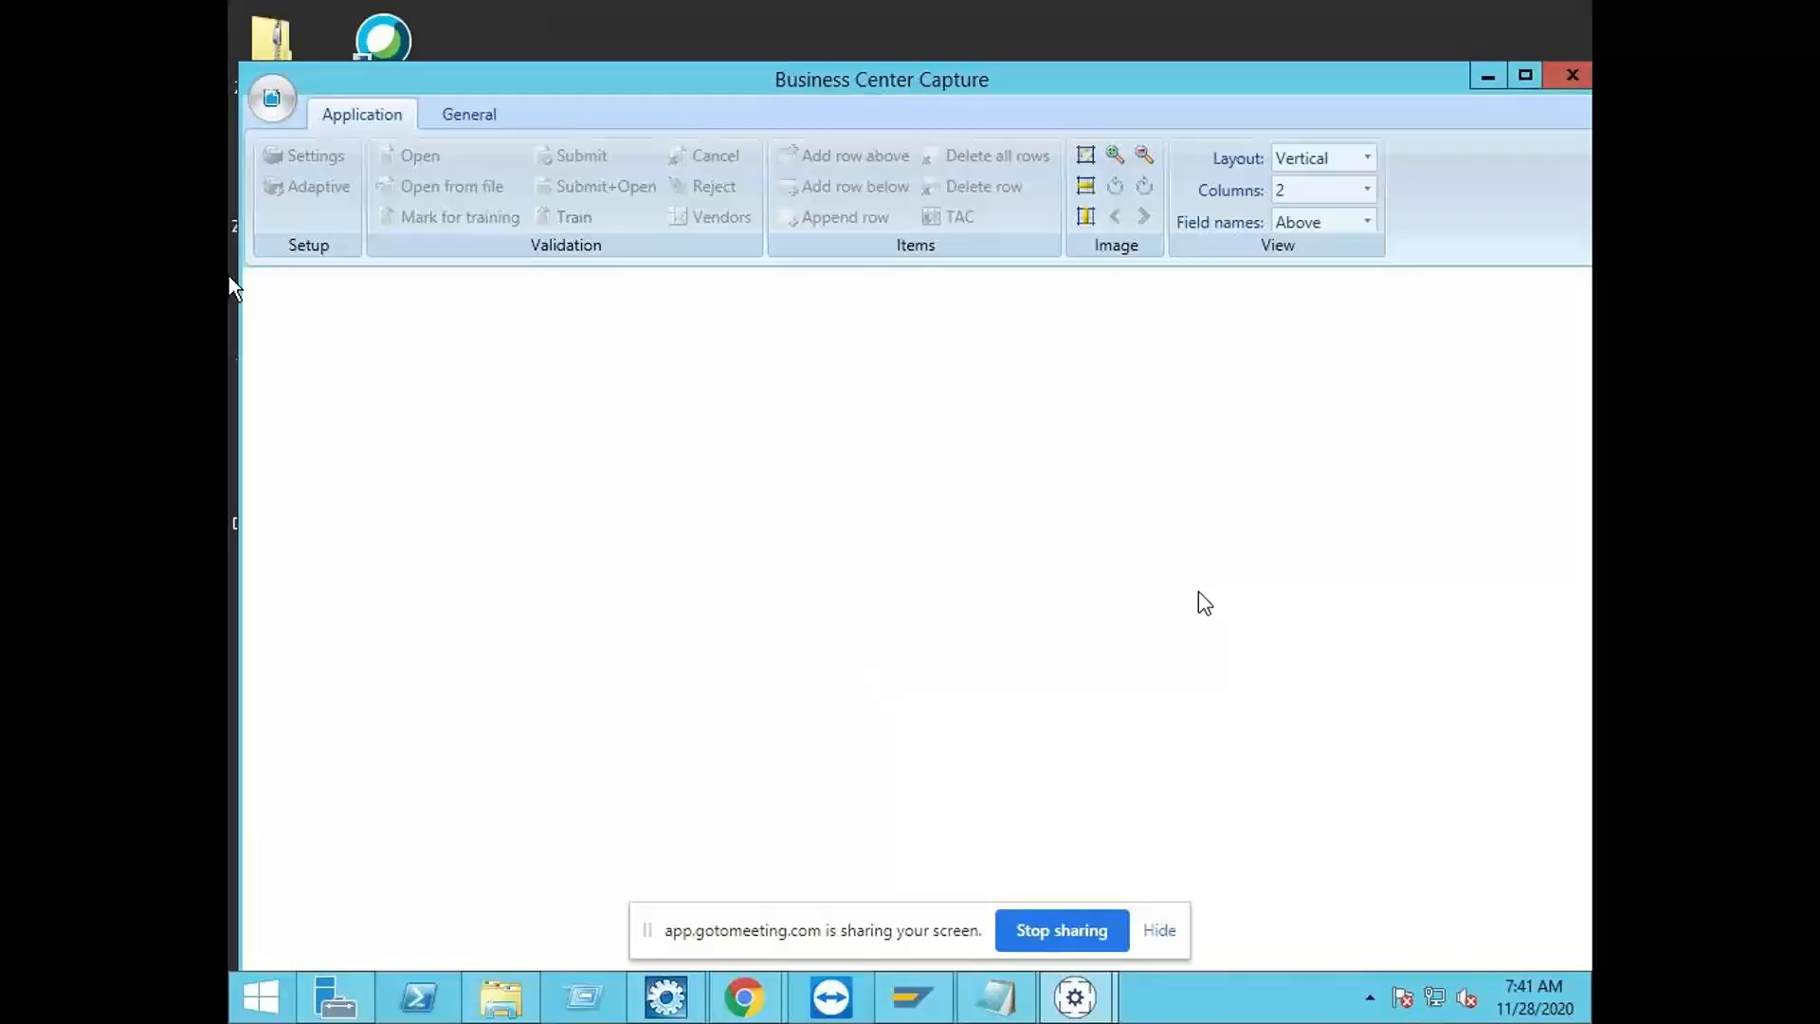
{"action": "left_click", "coordinate": [284, 112]}
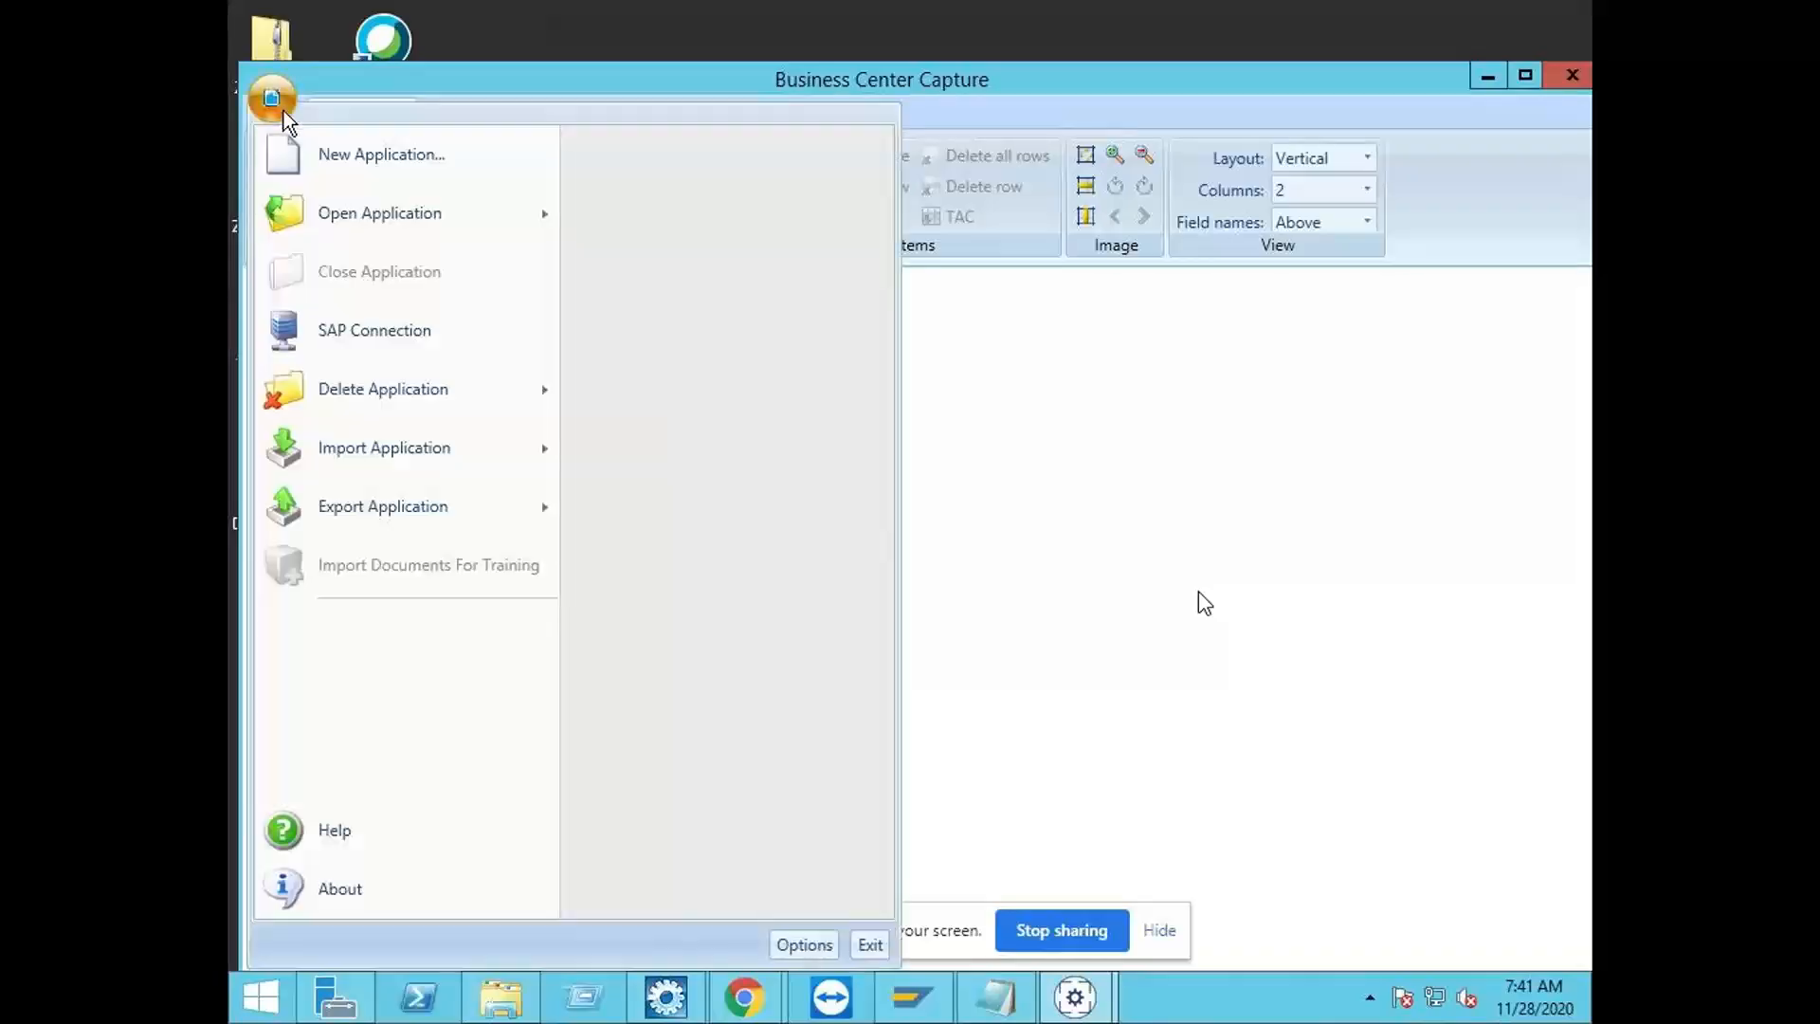
{"action": "left_click", "coordinate": [351, 184]}
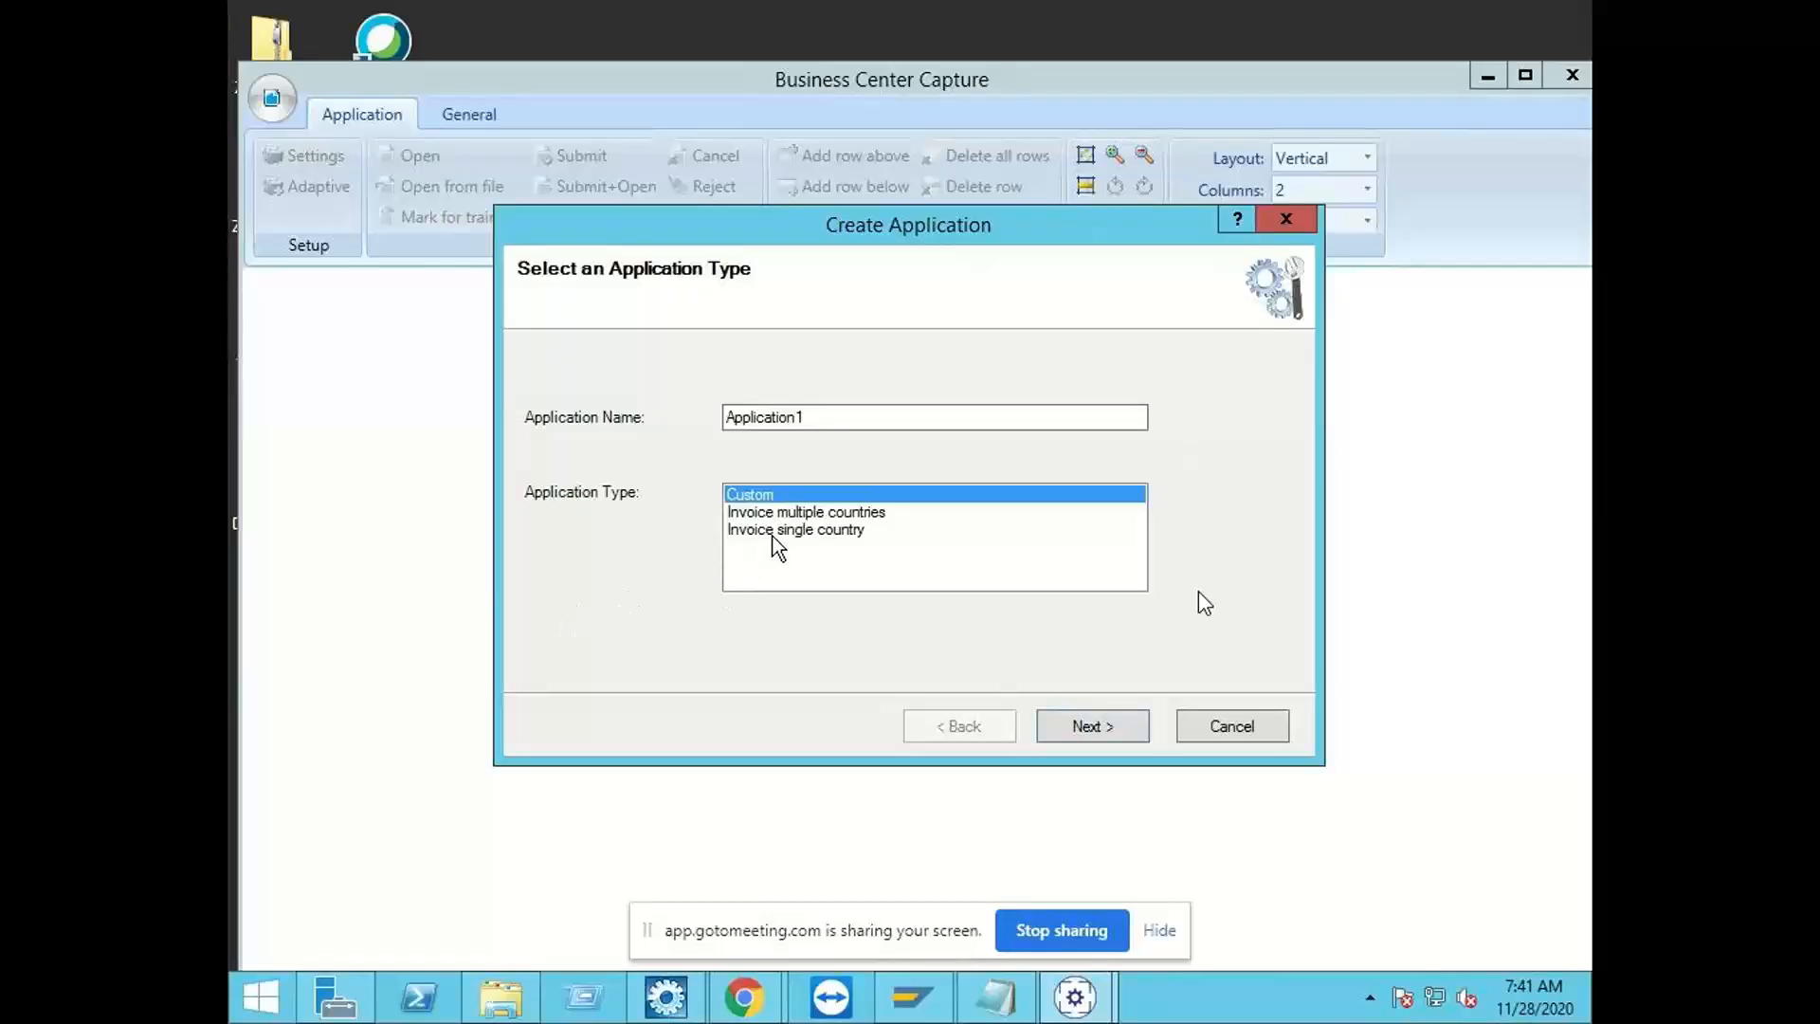
{"action": "left_click", "coordinate": [781, 530]}
{"action": "left_click", "coordinate": [801, 513]}
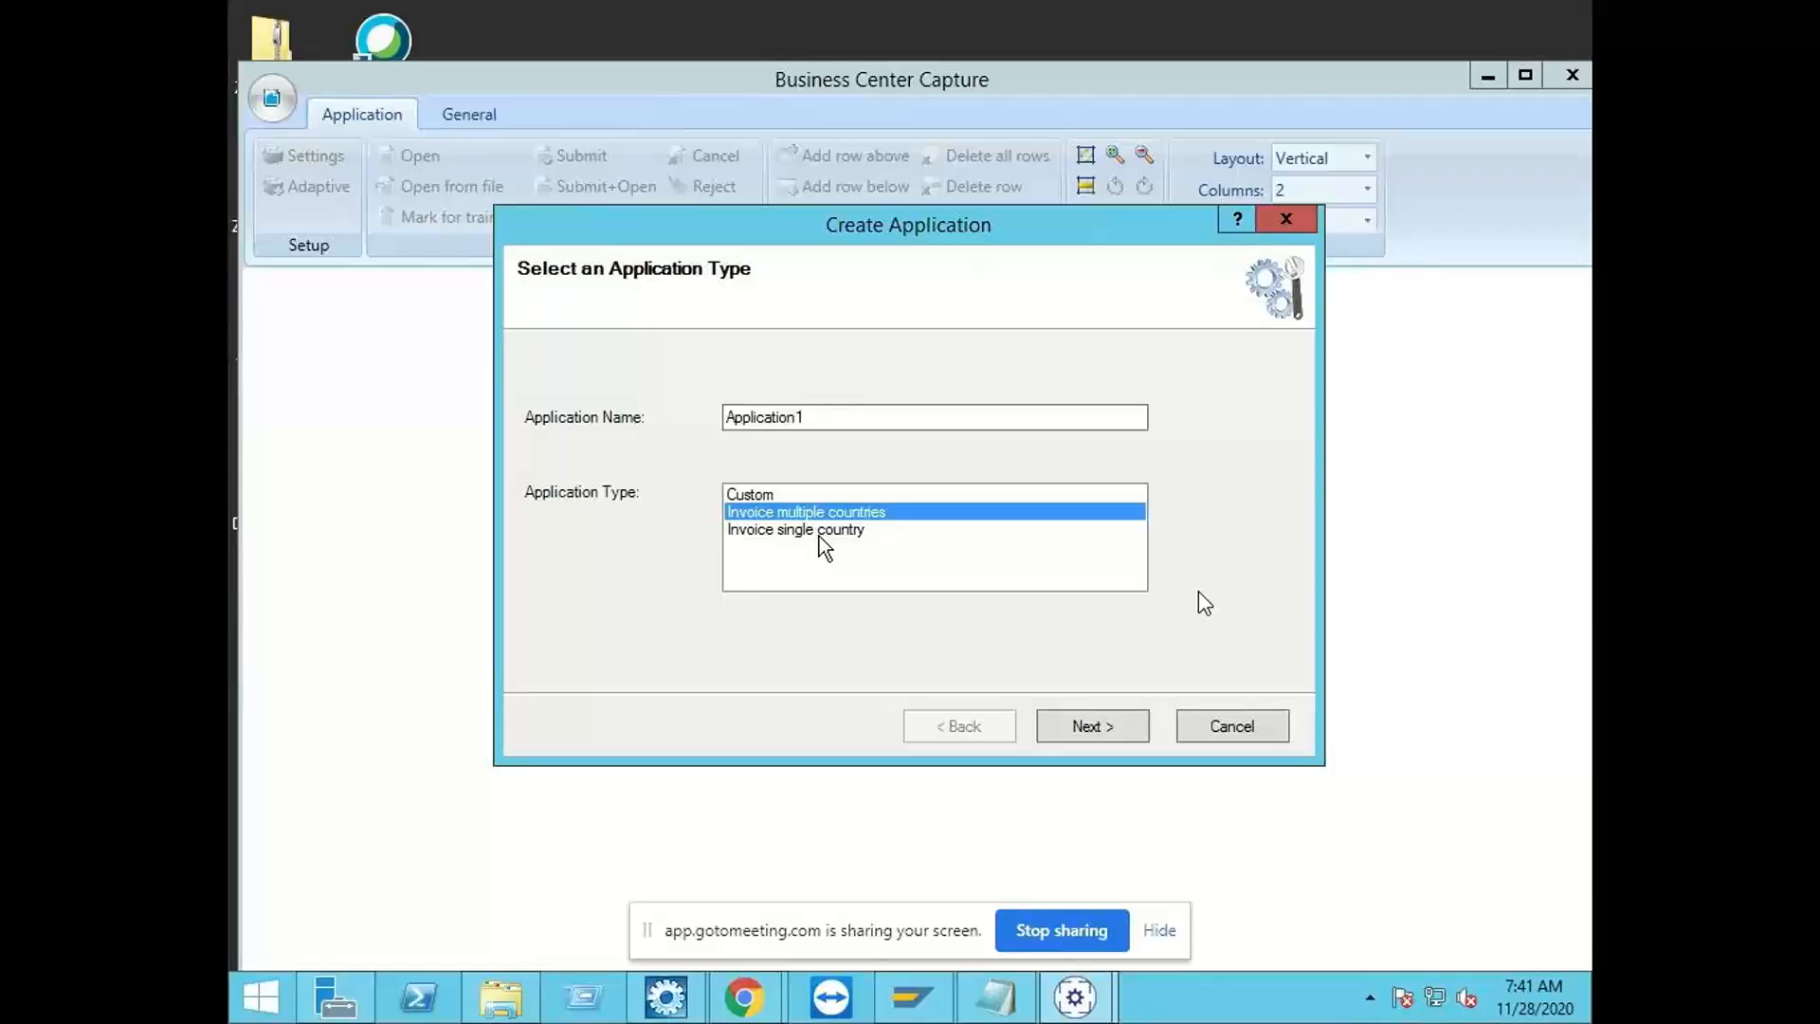
{"action": "left_click", "coordinate": [821, 533]}
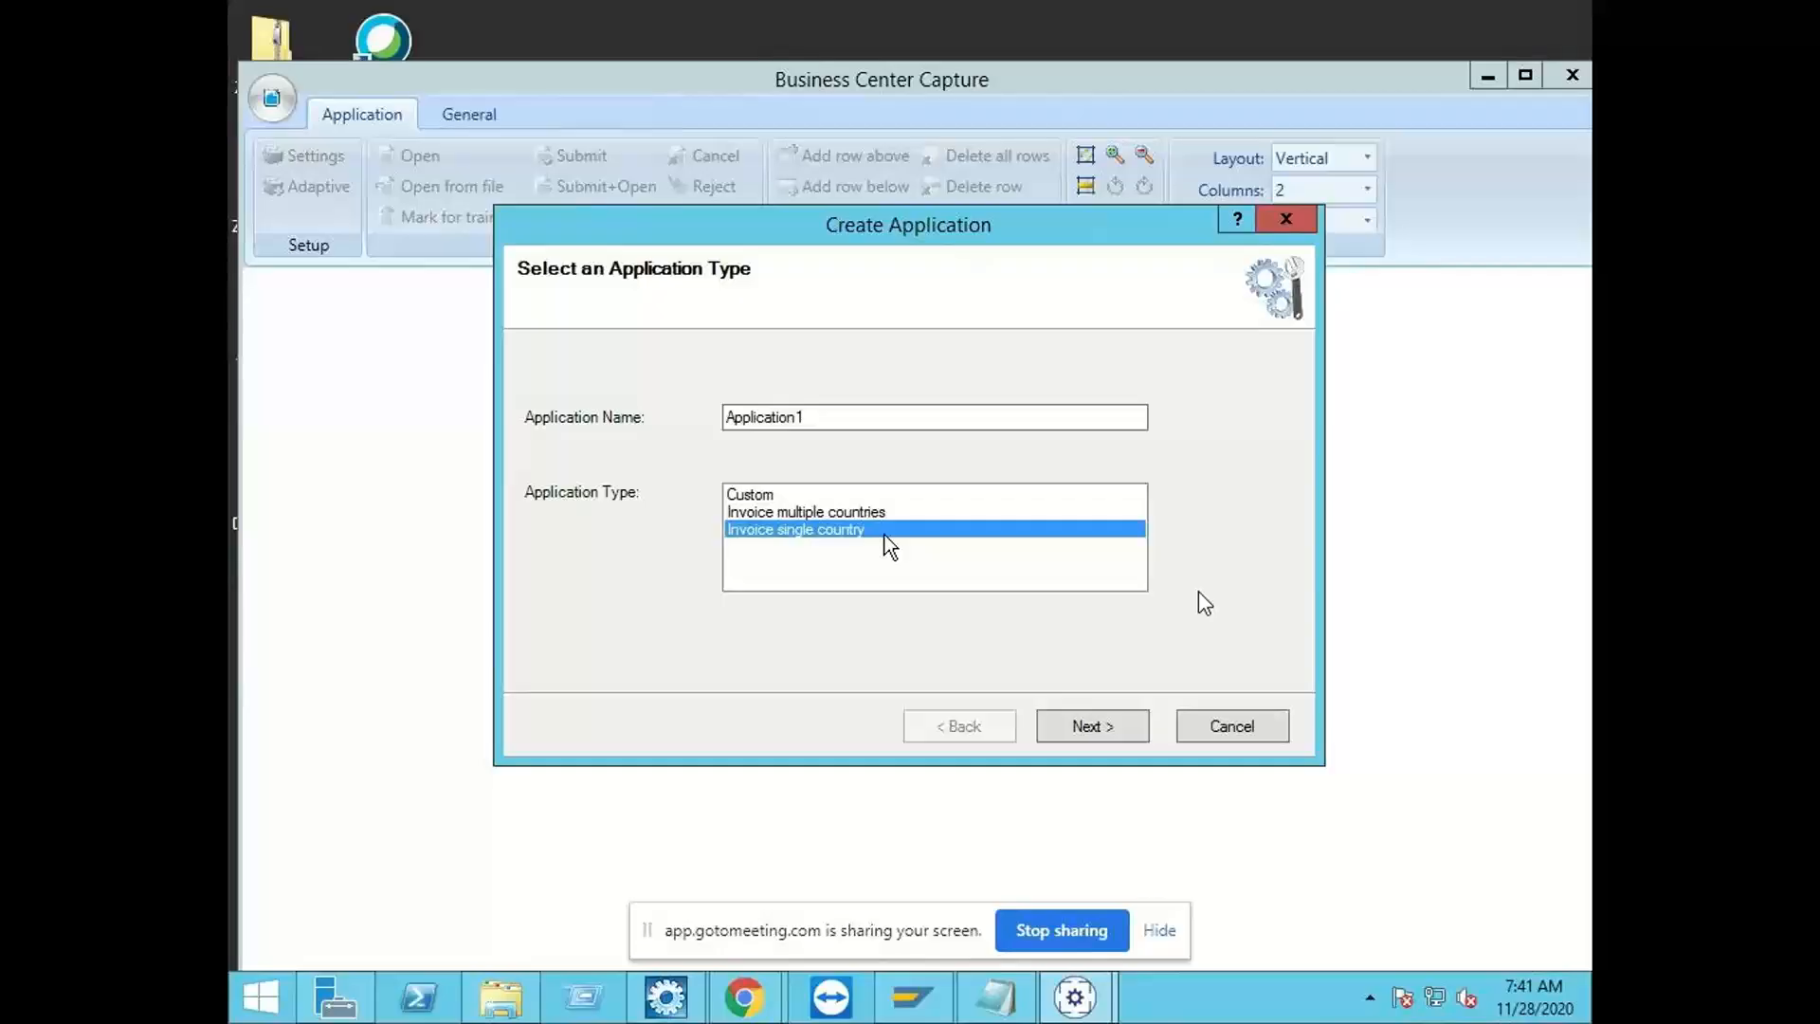
{"action": "left_click", "coordinate": [1232, 731]}
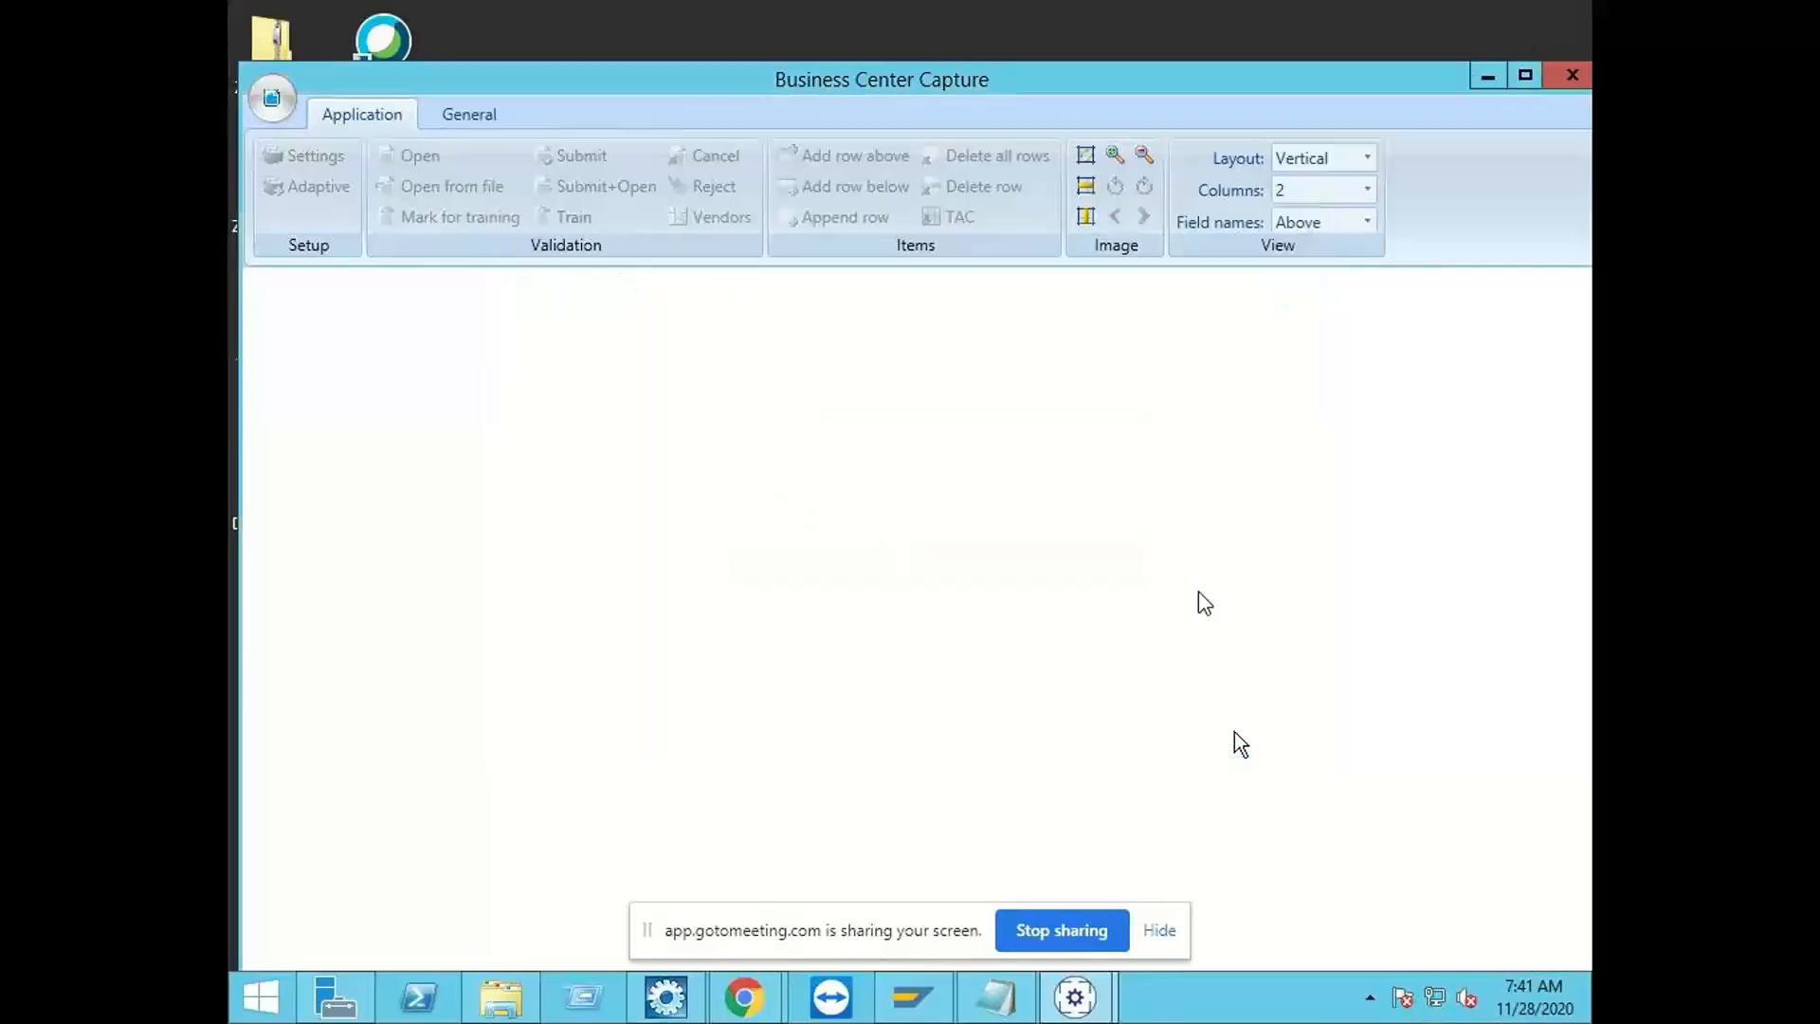
Step: Start a new application of type Invoice single country and name it ZINDIA_IDH
{"action": "left_click", "coordinate": [287, 104]}
{"action": "left_click", "coordinate": [329, 171]}
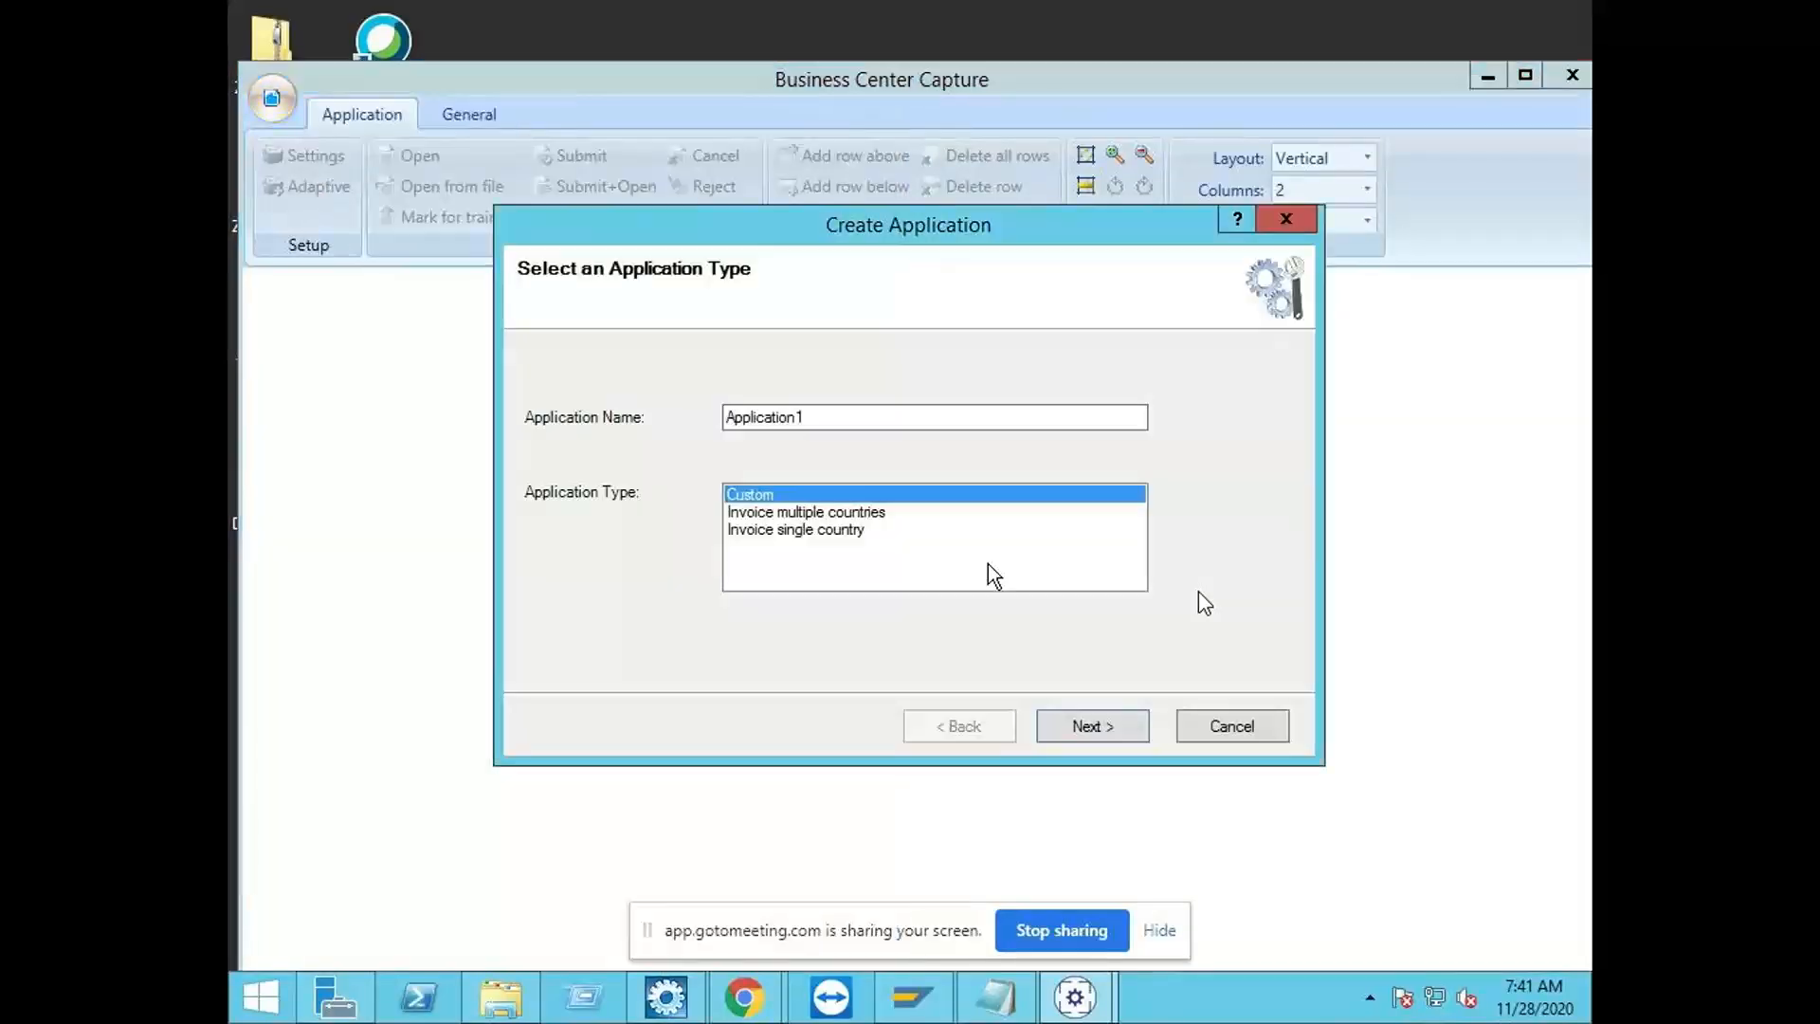
{"action": "left_click", "coordinate": [851, 531]}
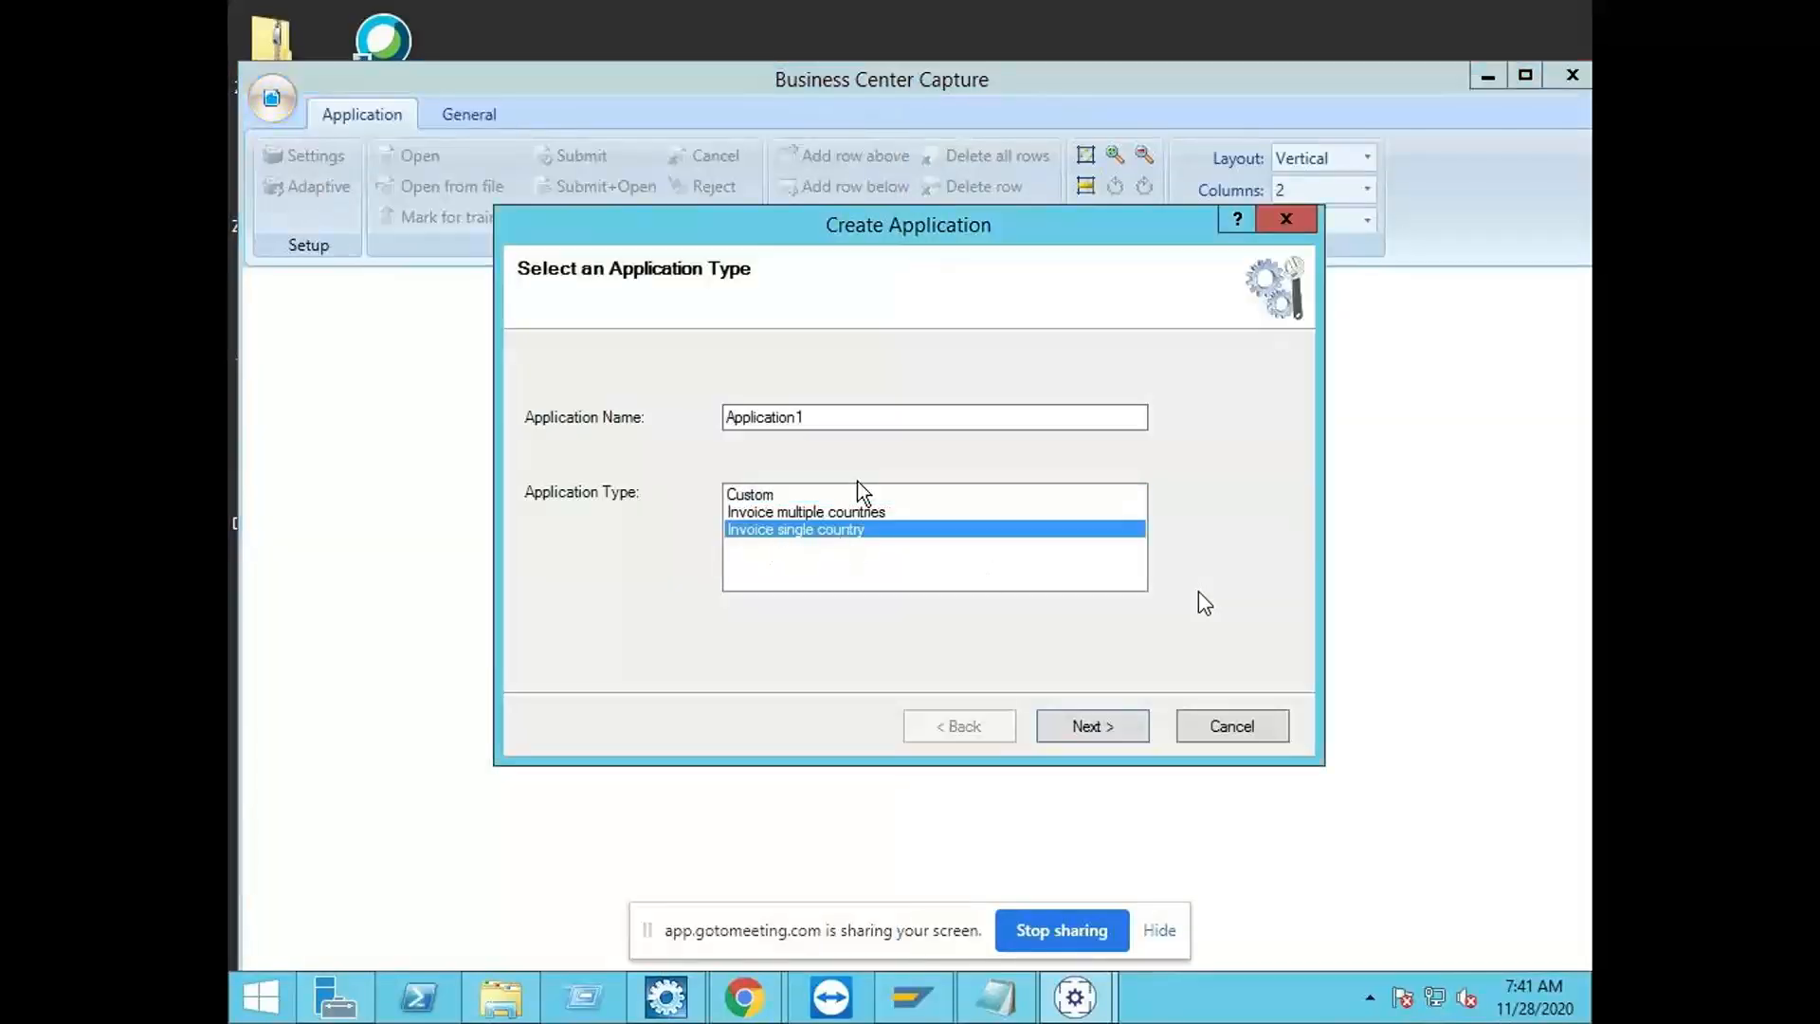
{"action": "left_click", "coordinate": [853, 424]}
{"action": "double_click", "coordinate": [853, 423]}
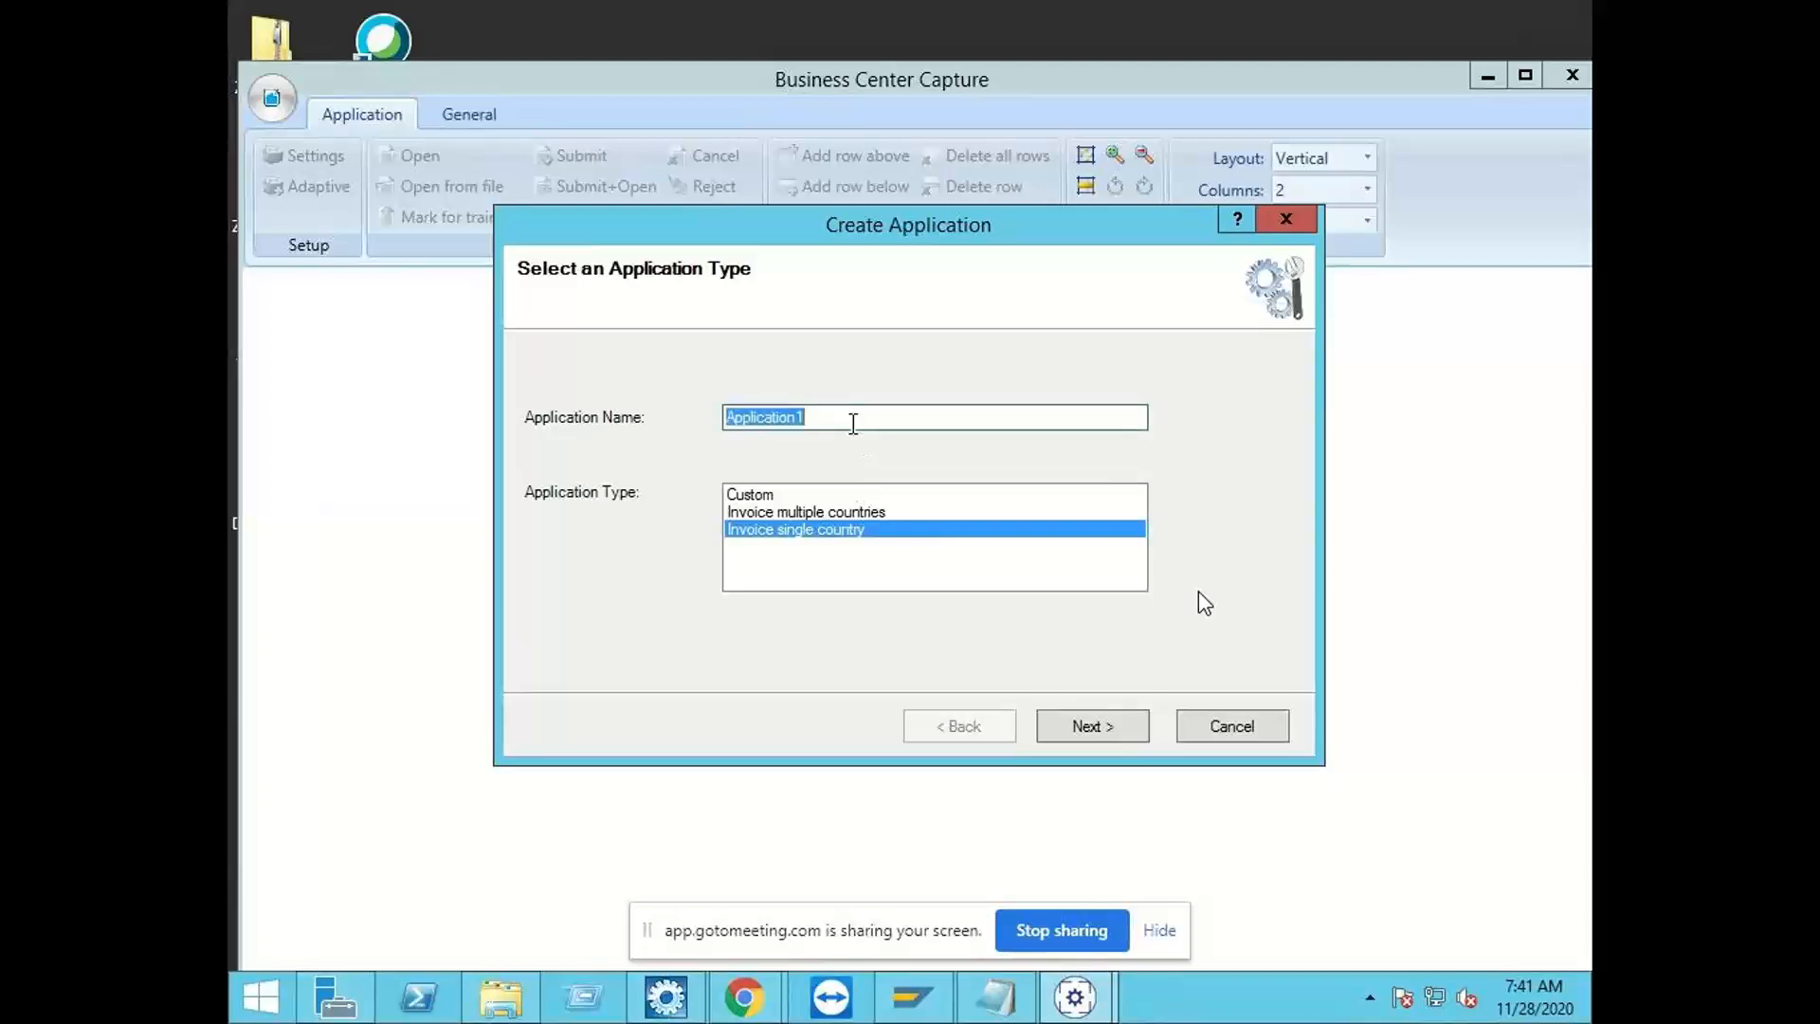
{"action": "key", "text": "BackSpace"}
{"action": "type", "text": "a"}
{"action": "key", "text": "BackSpace"}
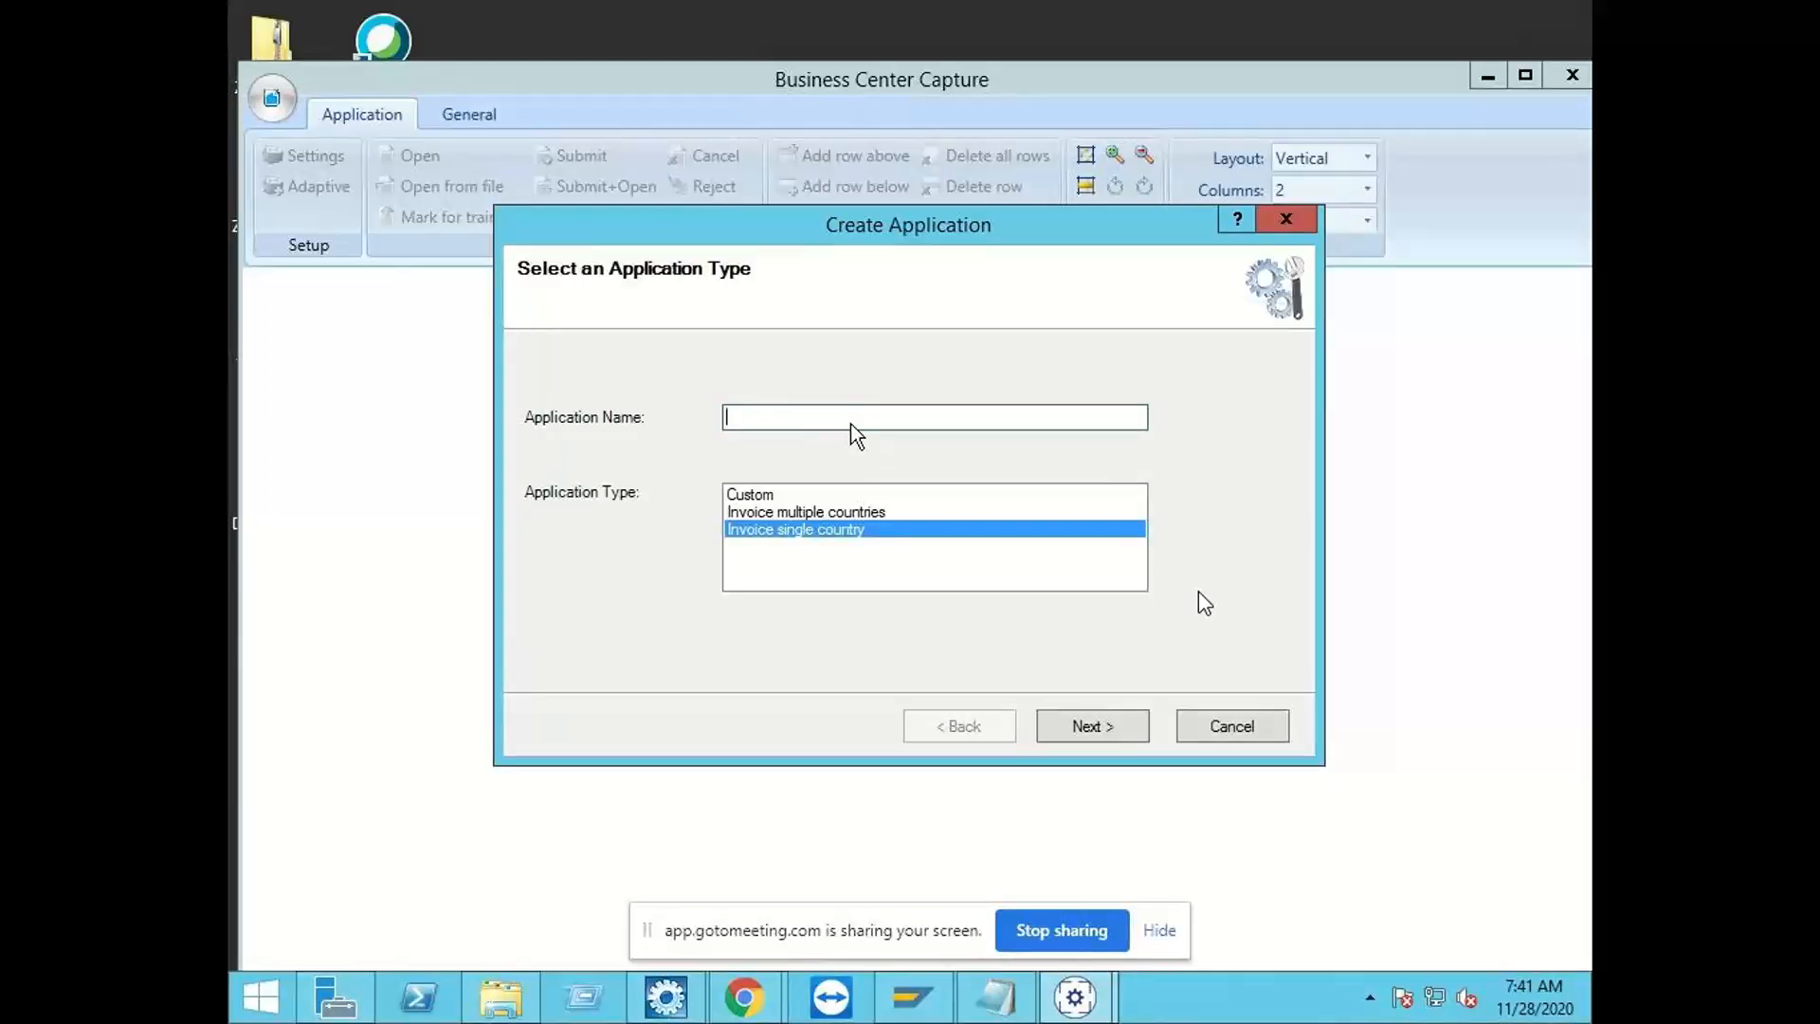
{"action": "type", "text": "ZINDIA_IDH"}
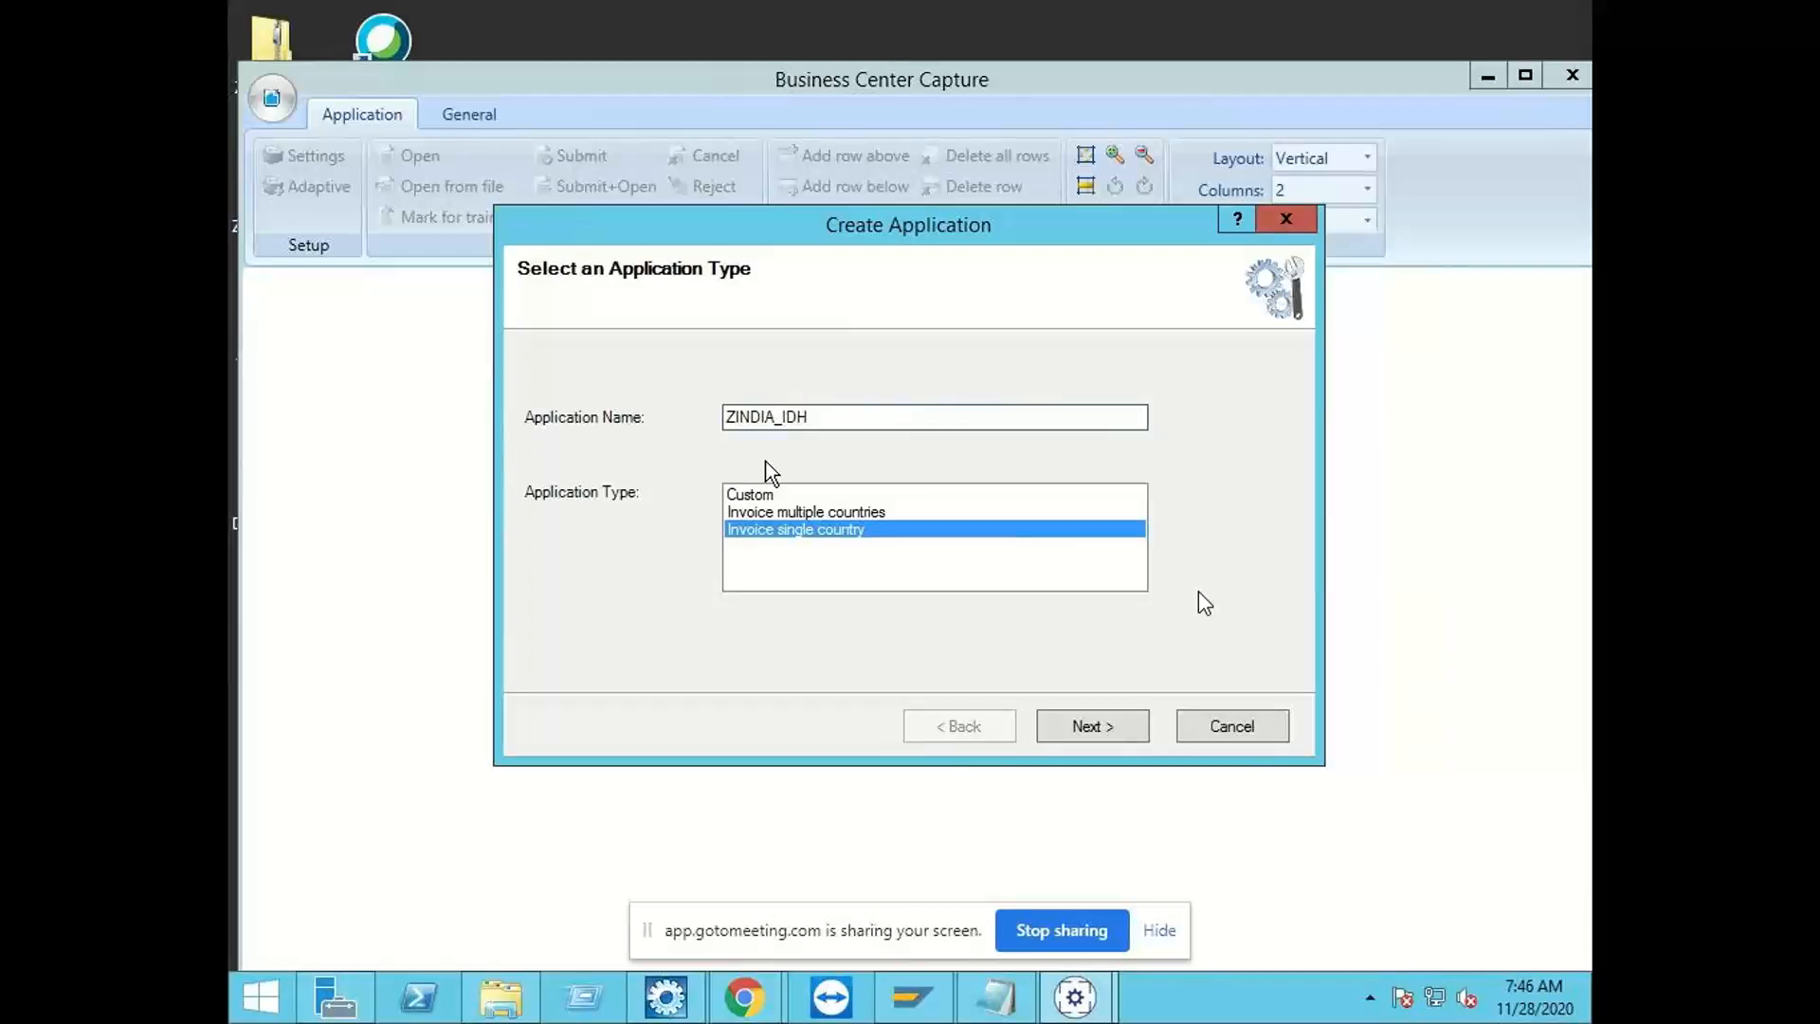
Step: Set the receiving country of the new application to India and continue to the archive document types
{"action": "mouse_move", "coordinate": [666, 997]}
{"action": "left_click", "coordinate": [1105, 745]}
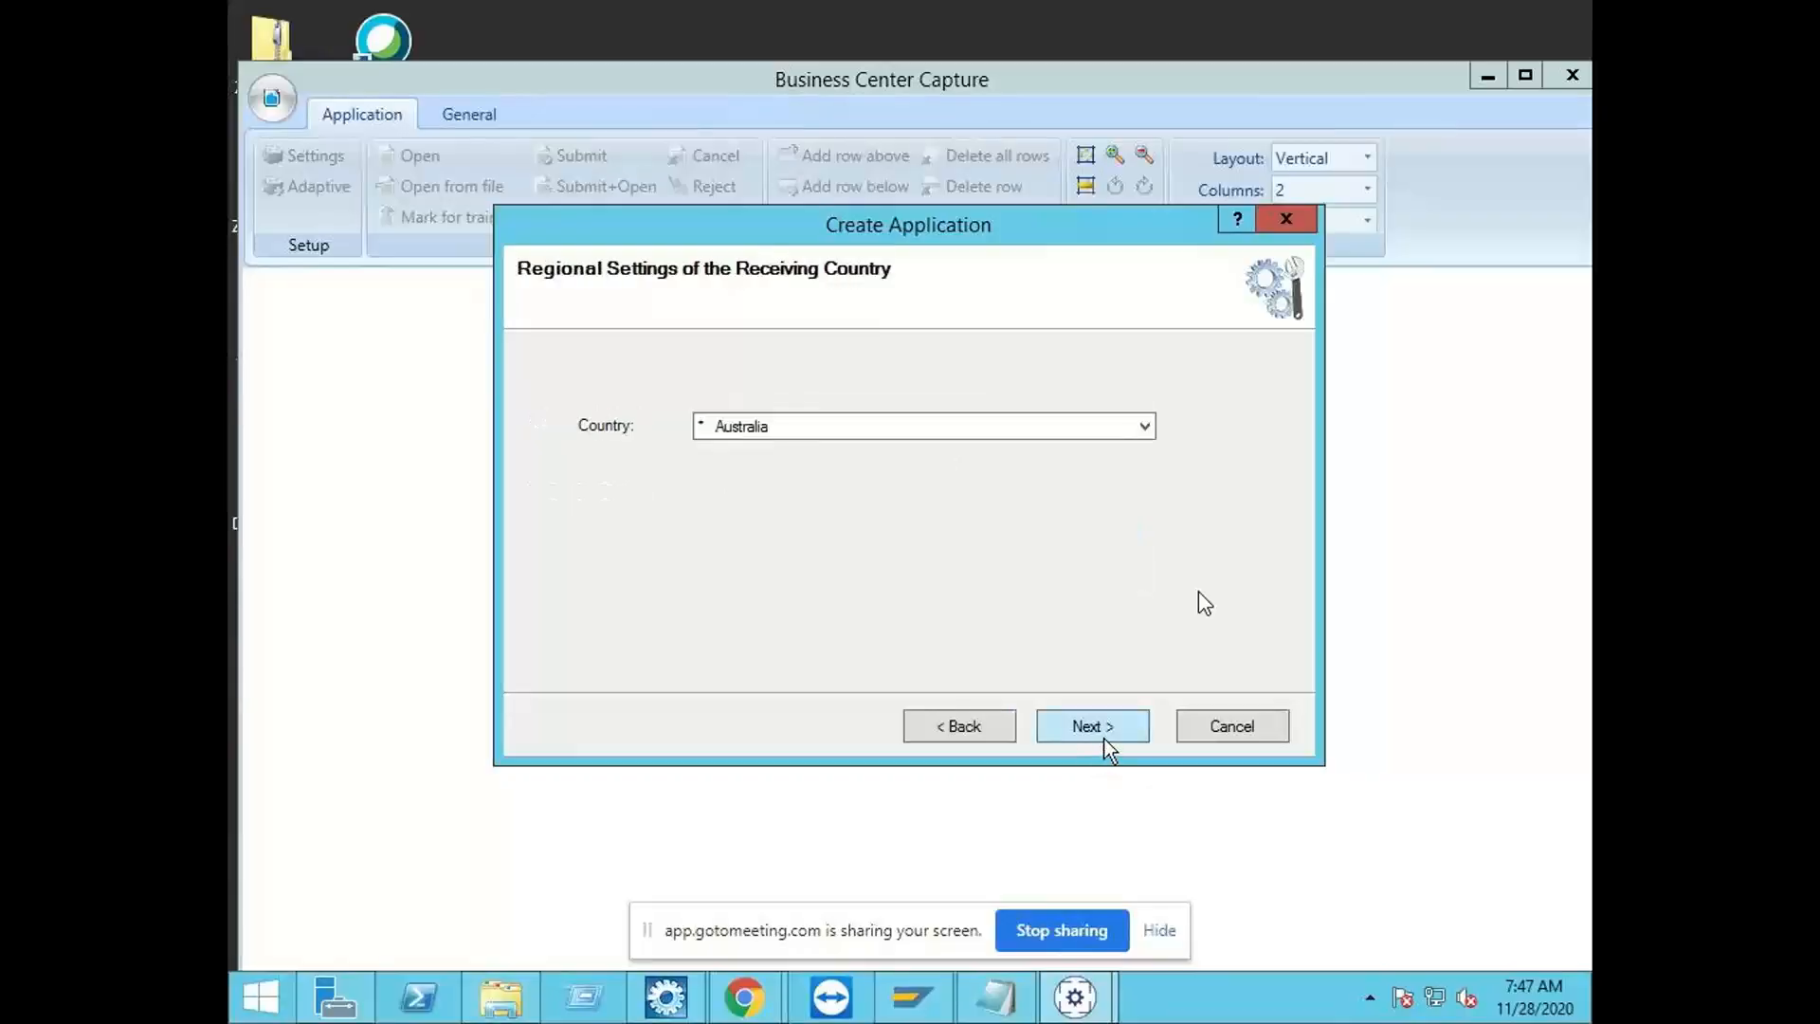
{"action": "left_click", "coordinate": [1108, 423]}
{"action": "scroll", "coordinate": [942, 617], "scroll_direction": "down", "scroll_amount": 1}
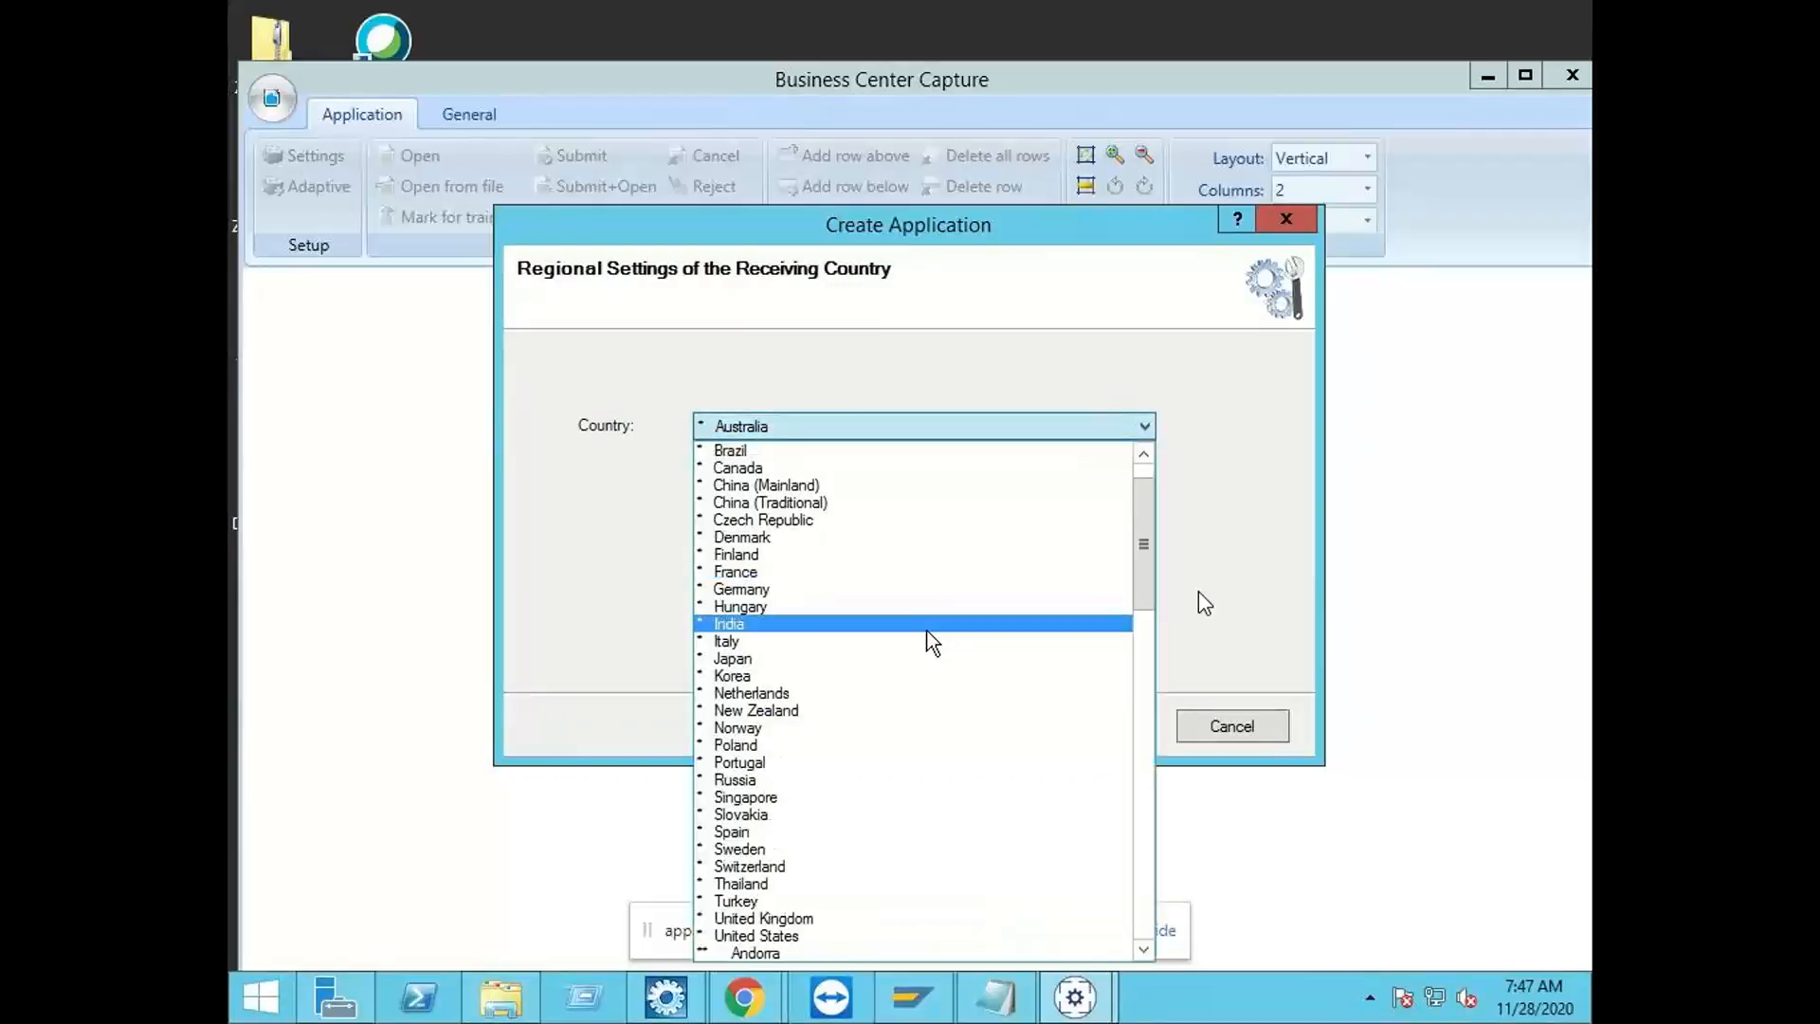
{"action": "left_click", "coordinate": [890, 628]}
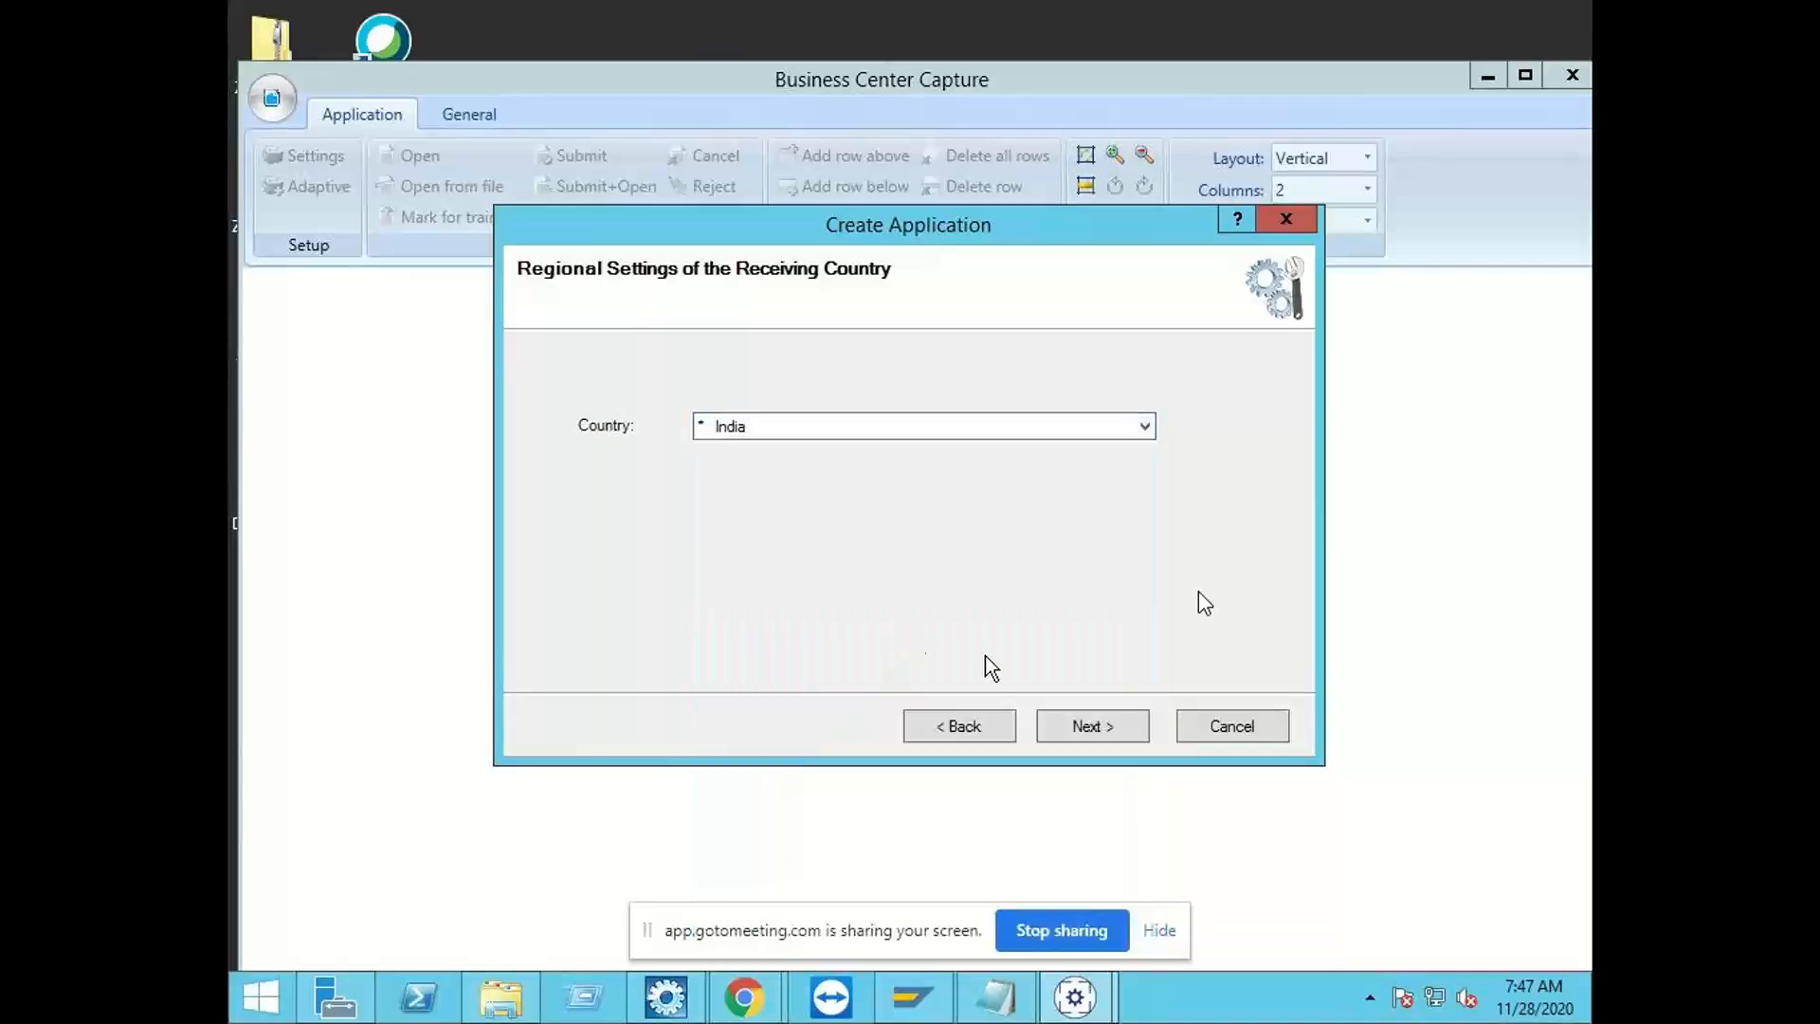
{"action": "left_click", "coordinate": [1129, 731]}
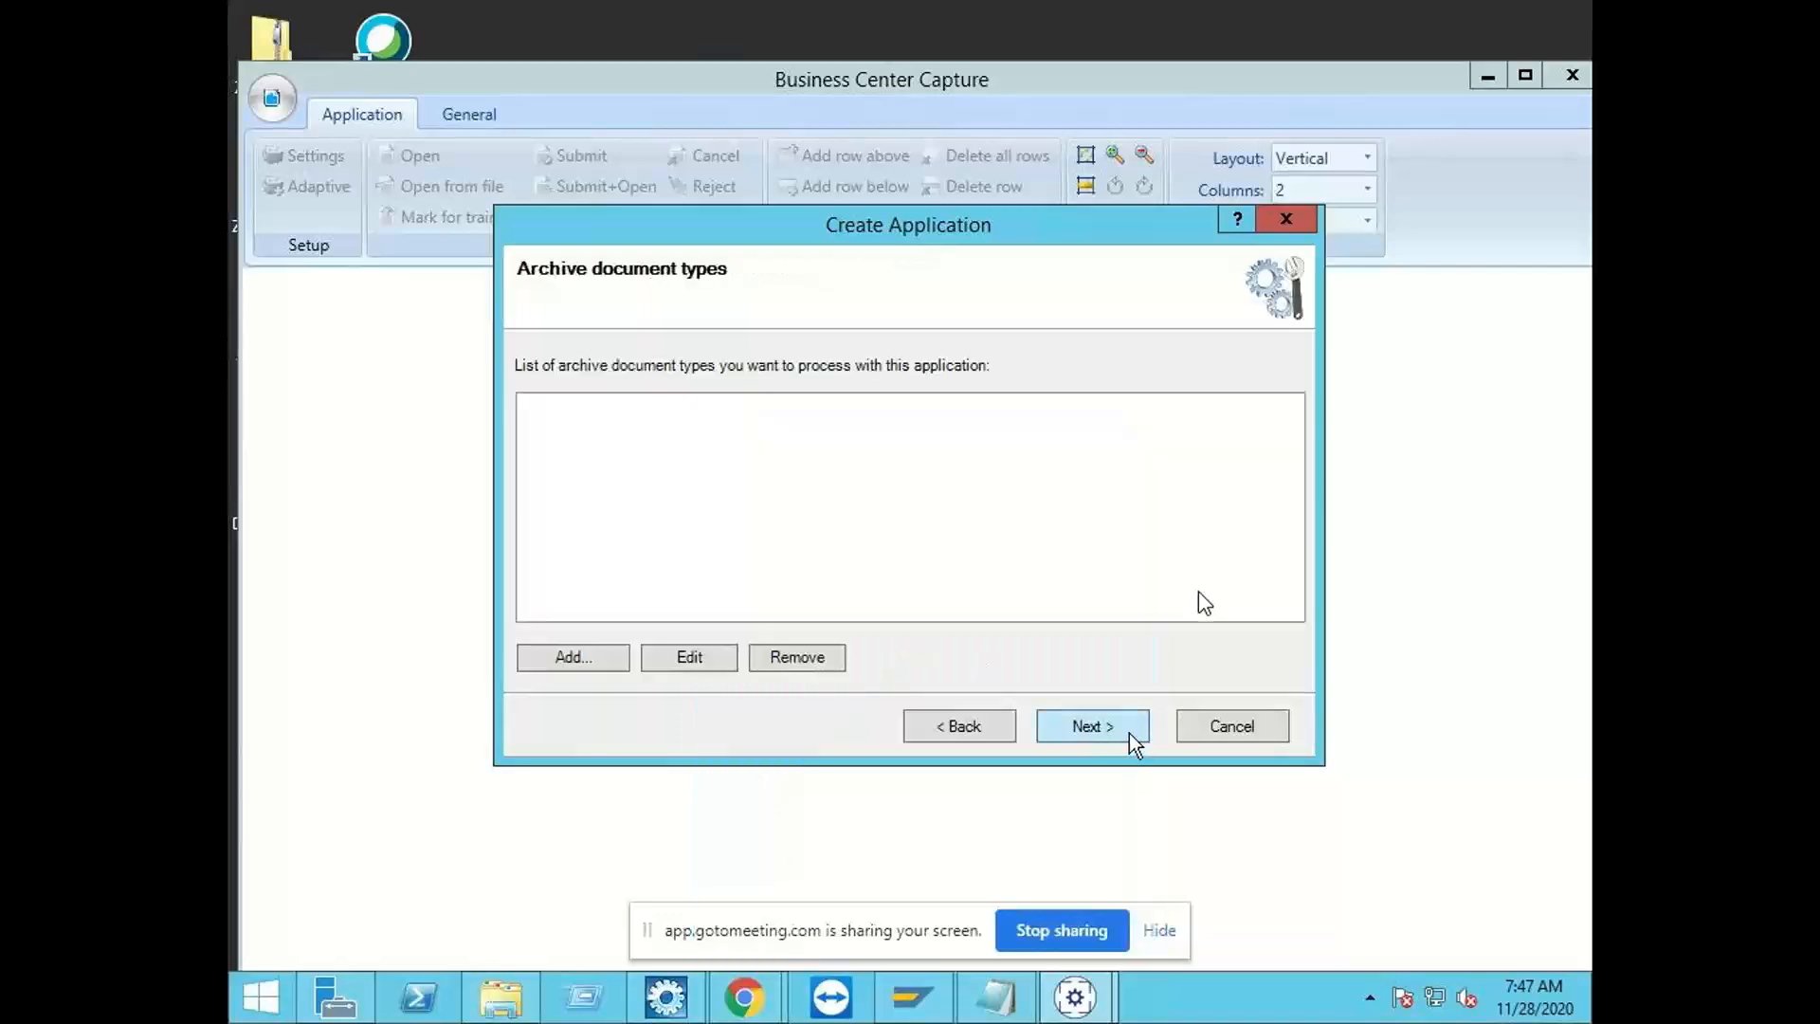
Step: Add ZIDH_1000 as the archive document type to process with the application and continue to company code detection
{"action": "left_click", "coordinate": [603, 658]}
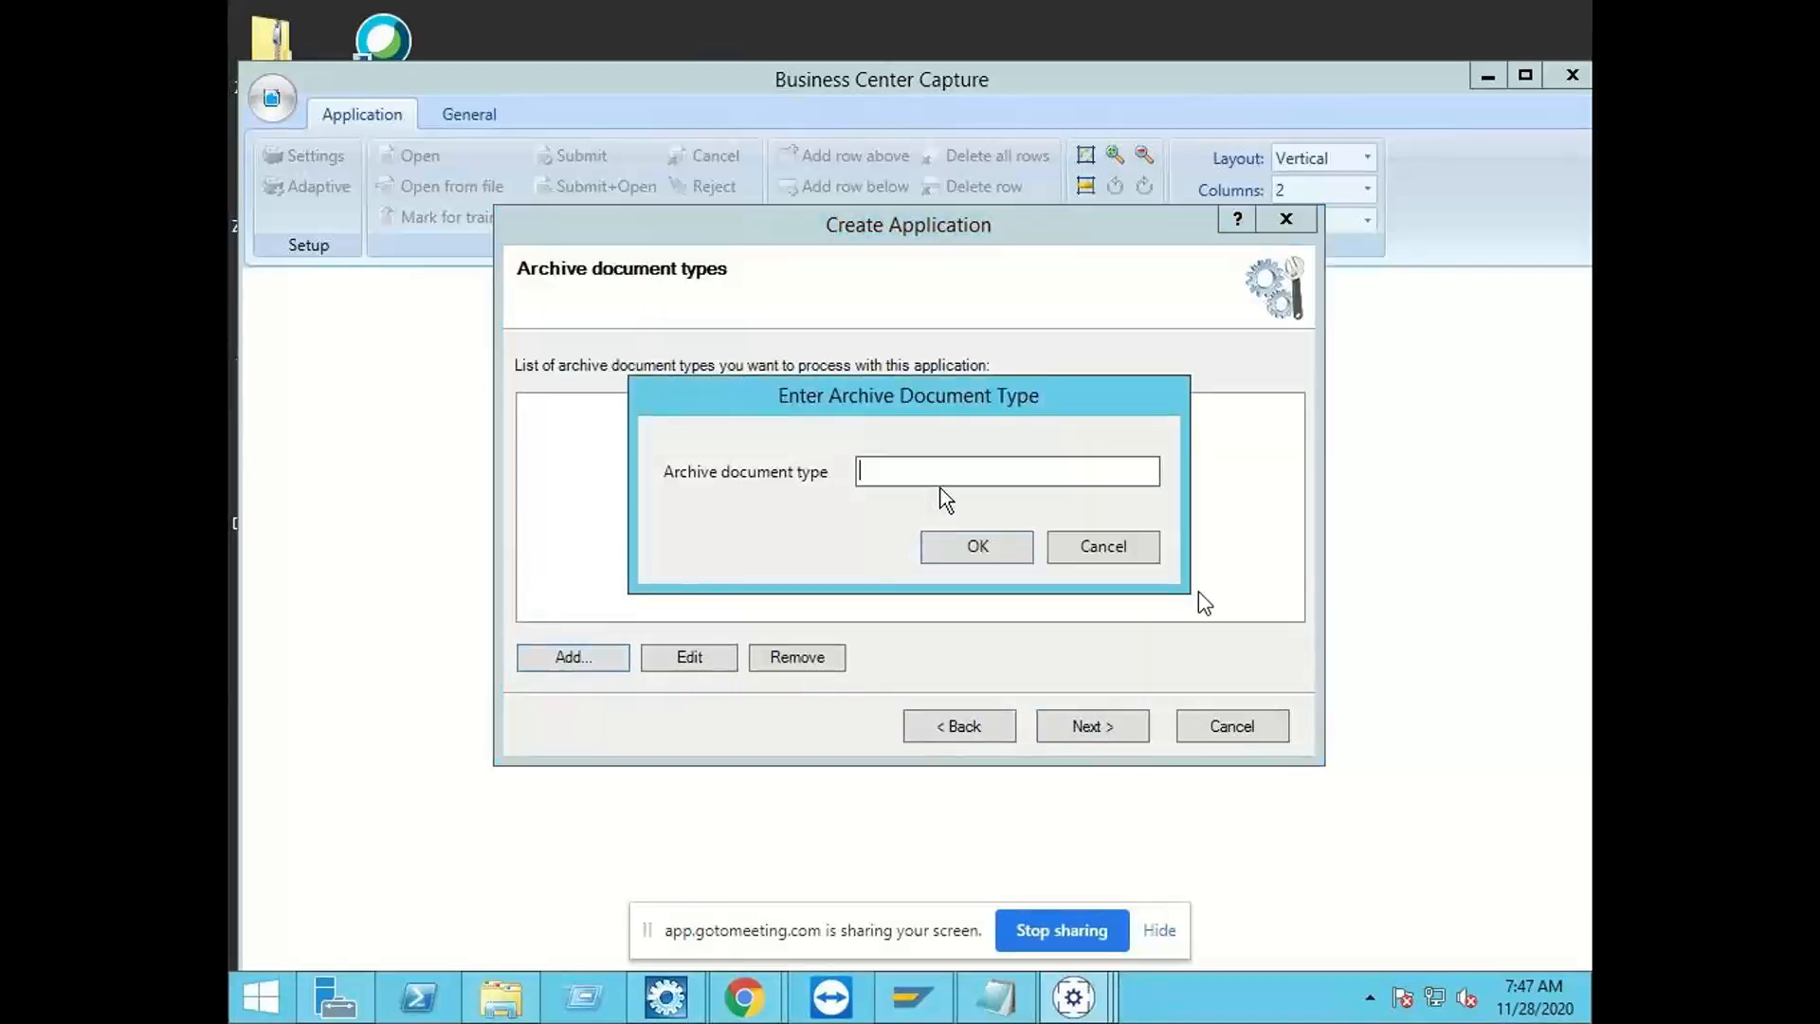
{"action": "type", "text": "ZIDH_1000"}
{"action": "key", "text": "Return"}
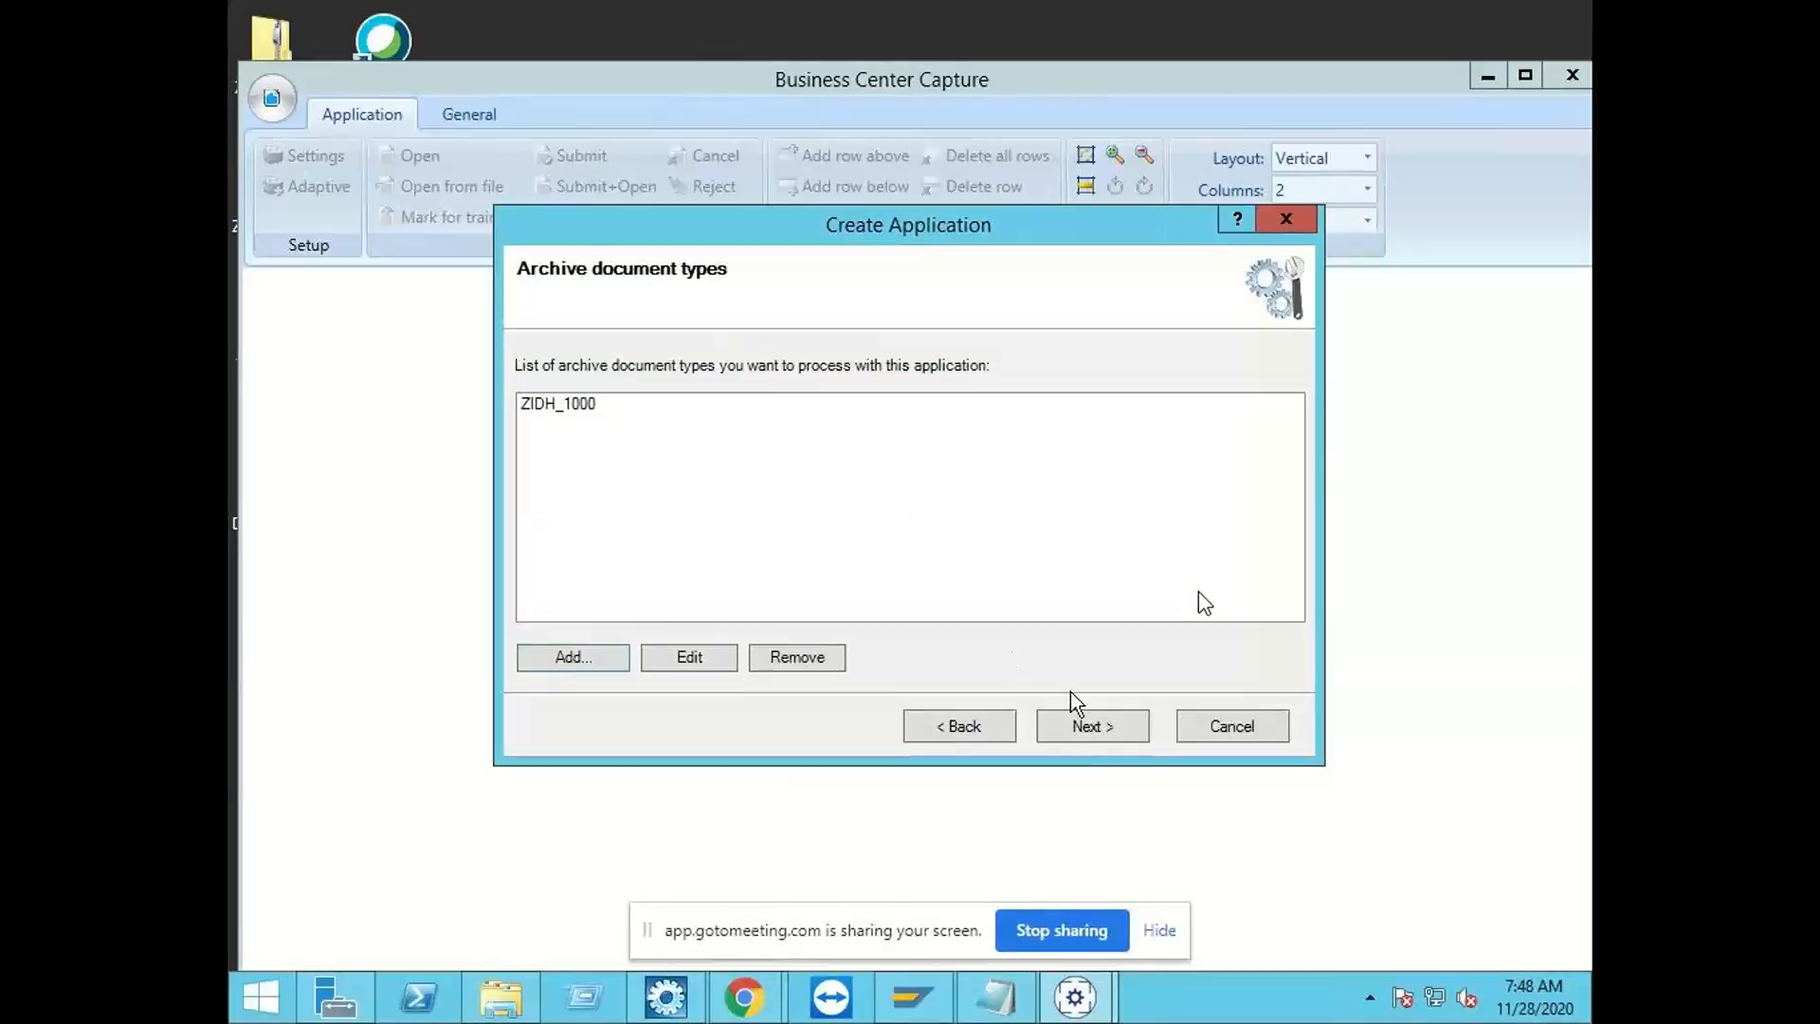
{"action": "left_click", "coordinate": [1085, 728]}
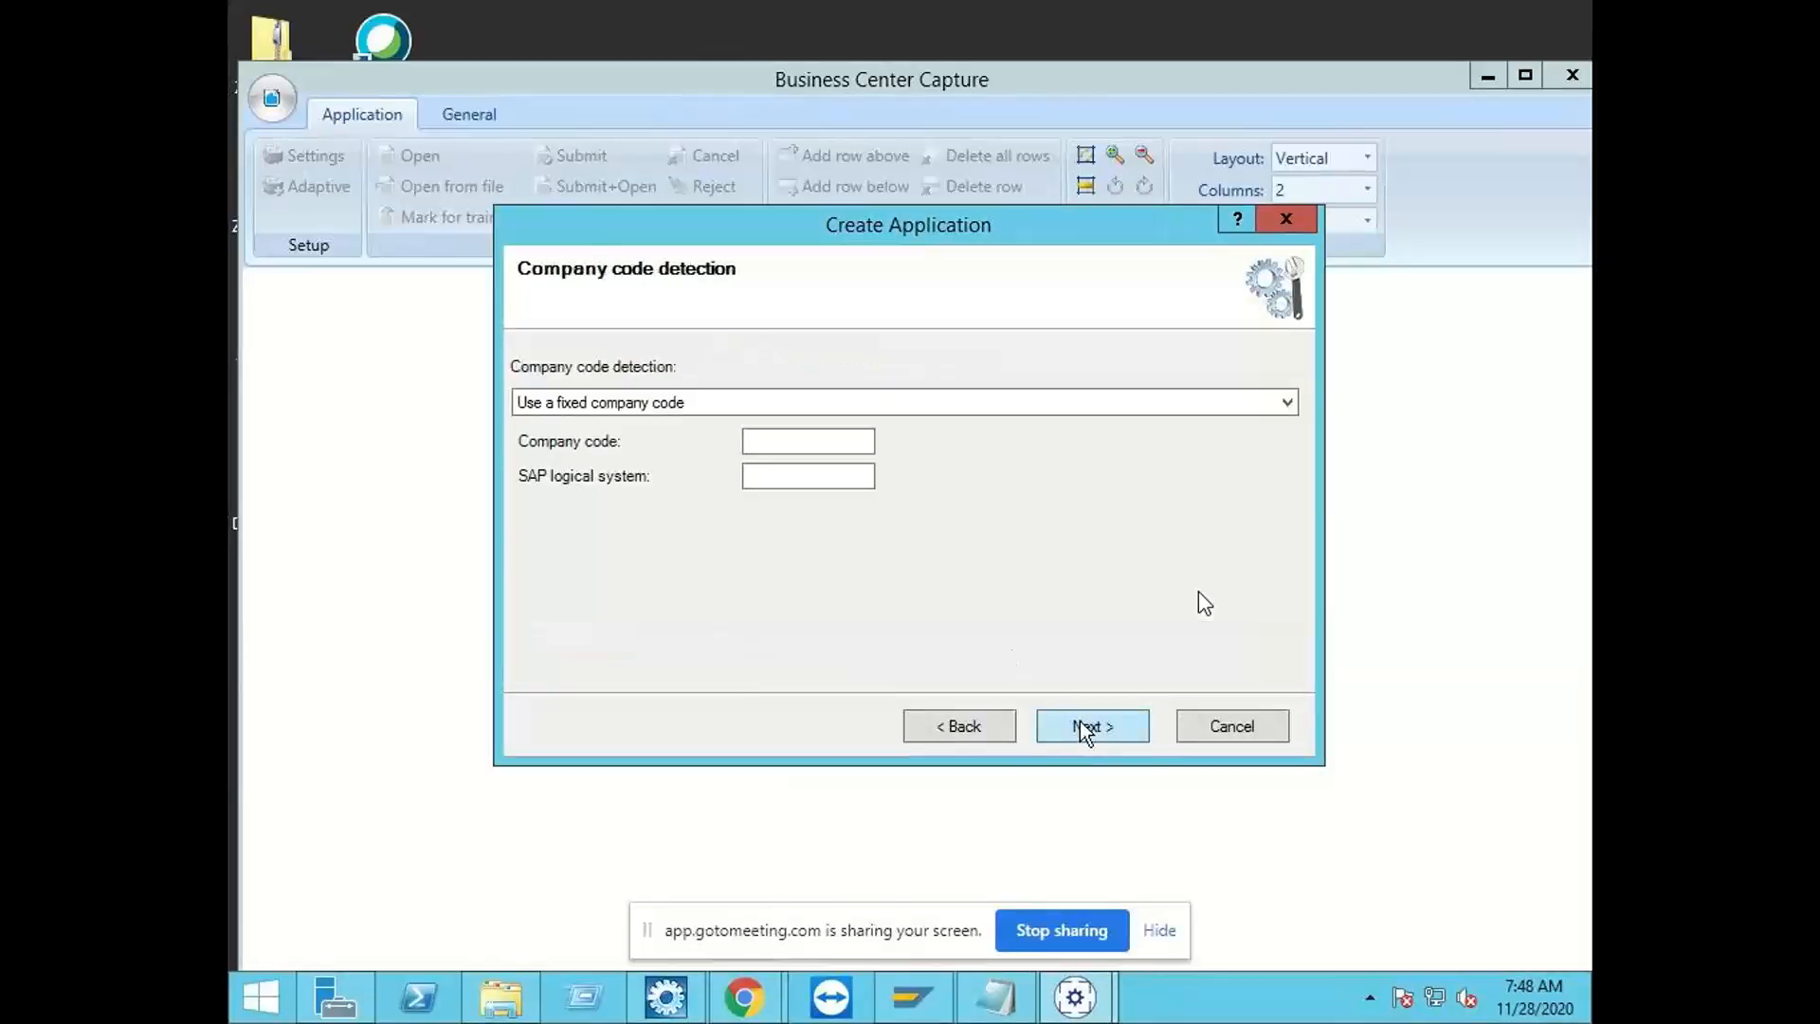
Step: Choose company code detection per archive document type and assign company code 1000 to ZIDH_1000
{"action": "left_click", "coordinate": [709, 401]}
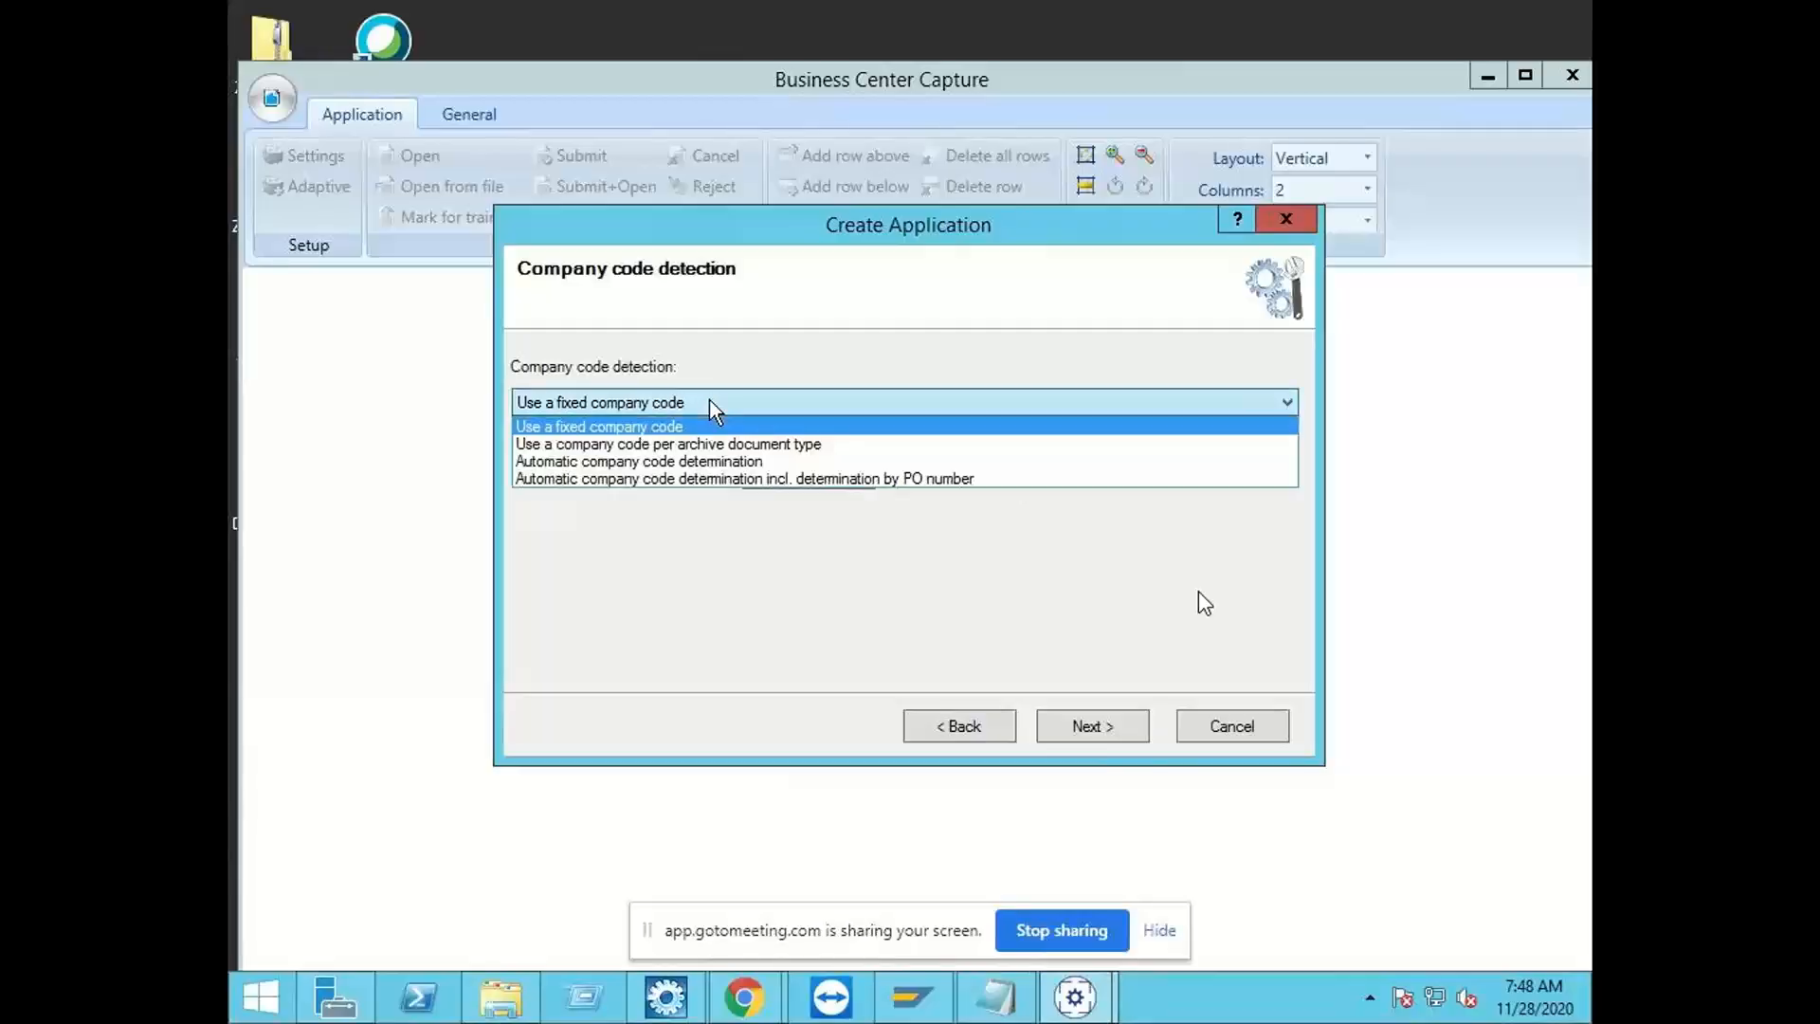
{"action": "left_click", "coordinate": [796, 443]}
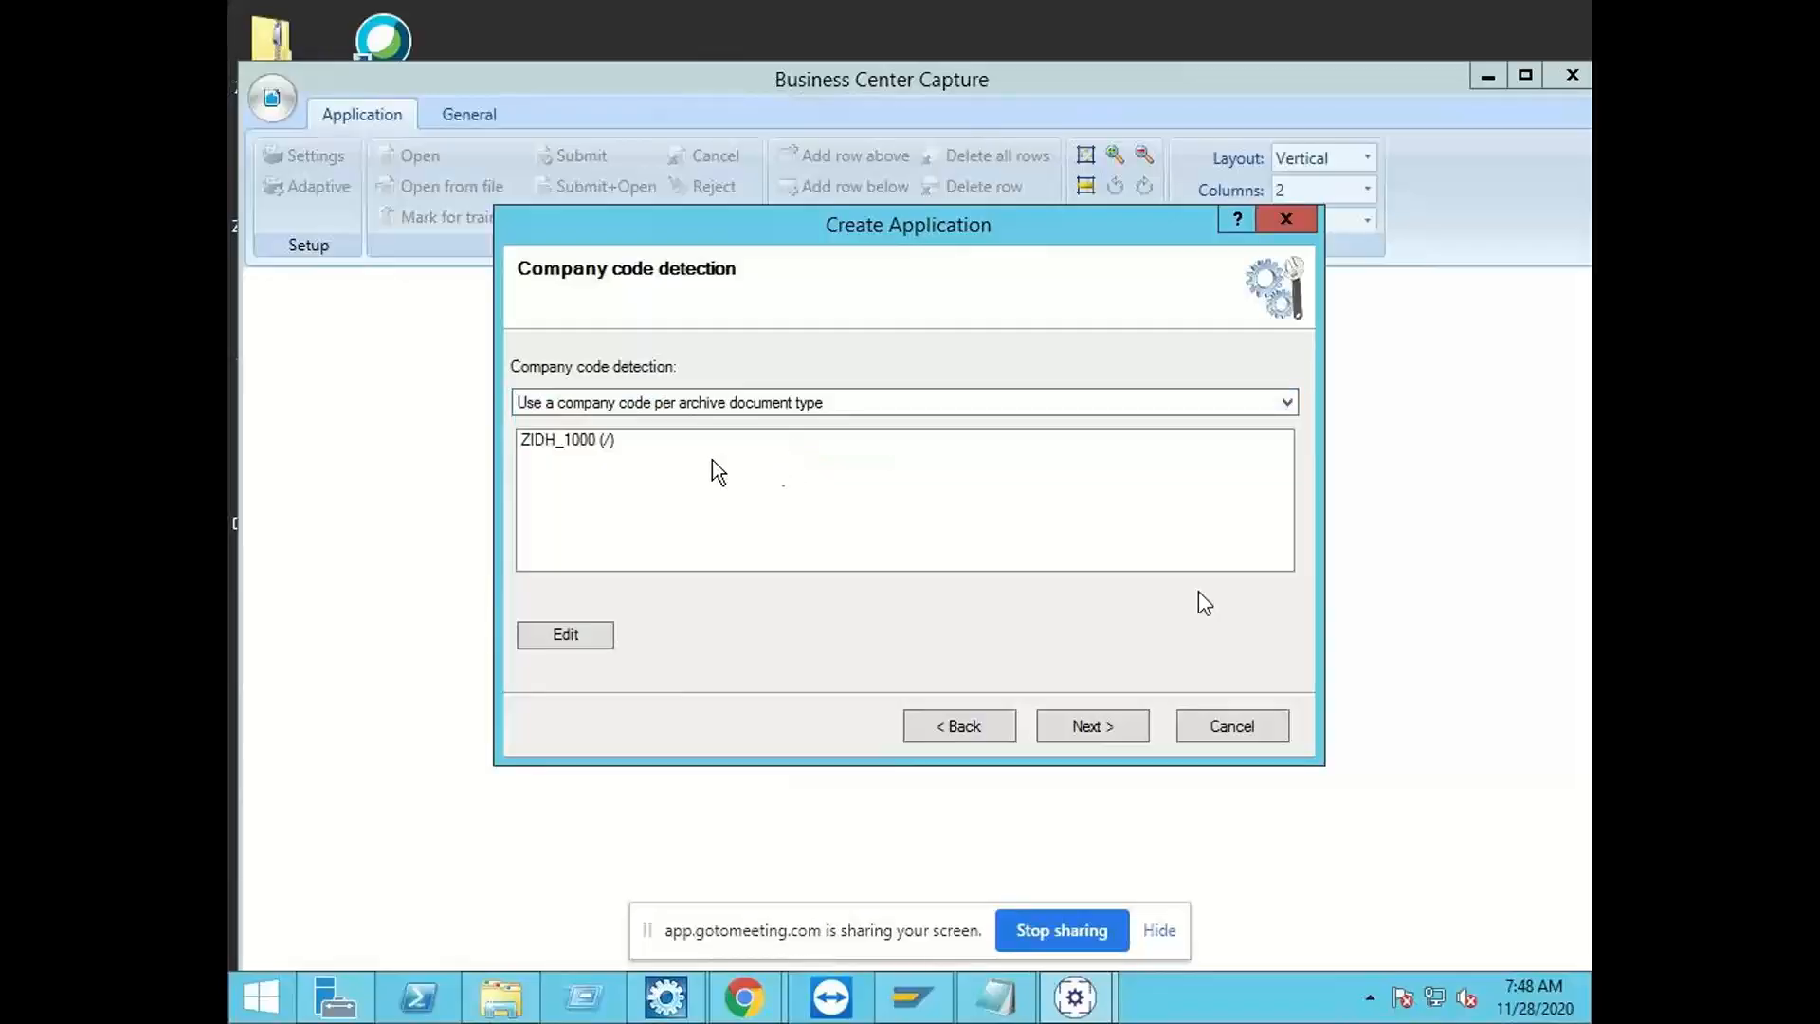
{"action": "left_click", "coordinate": [577, 446]}
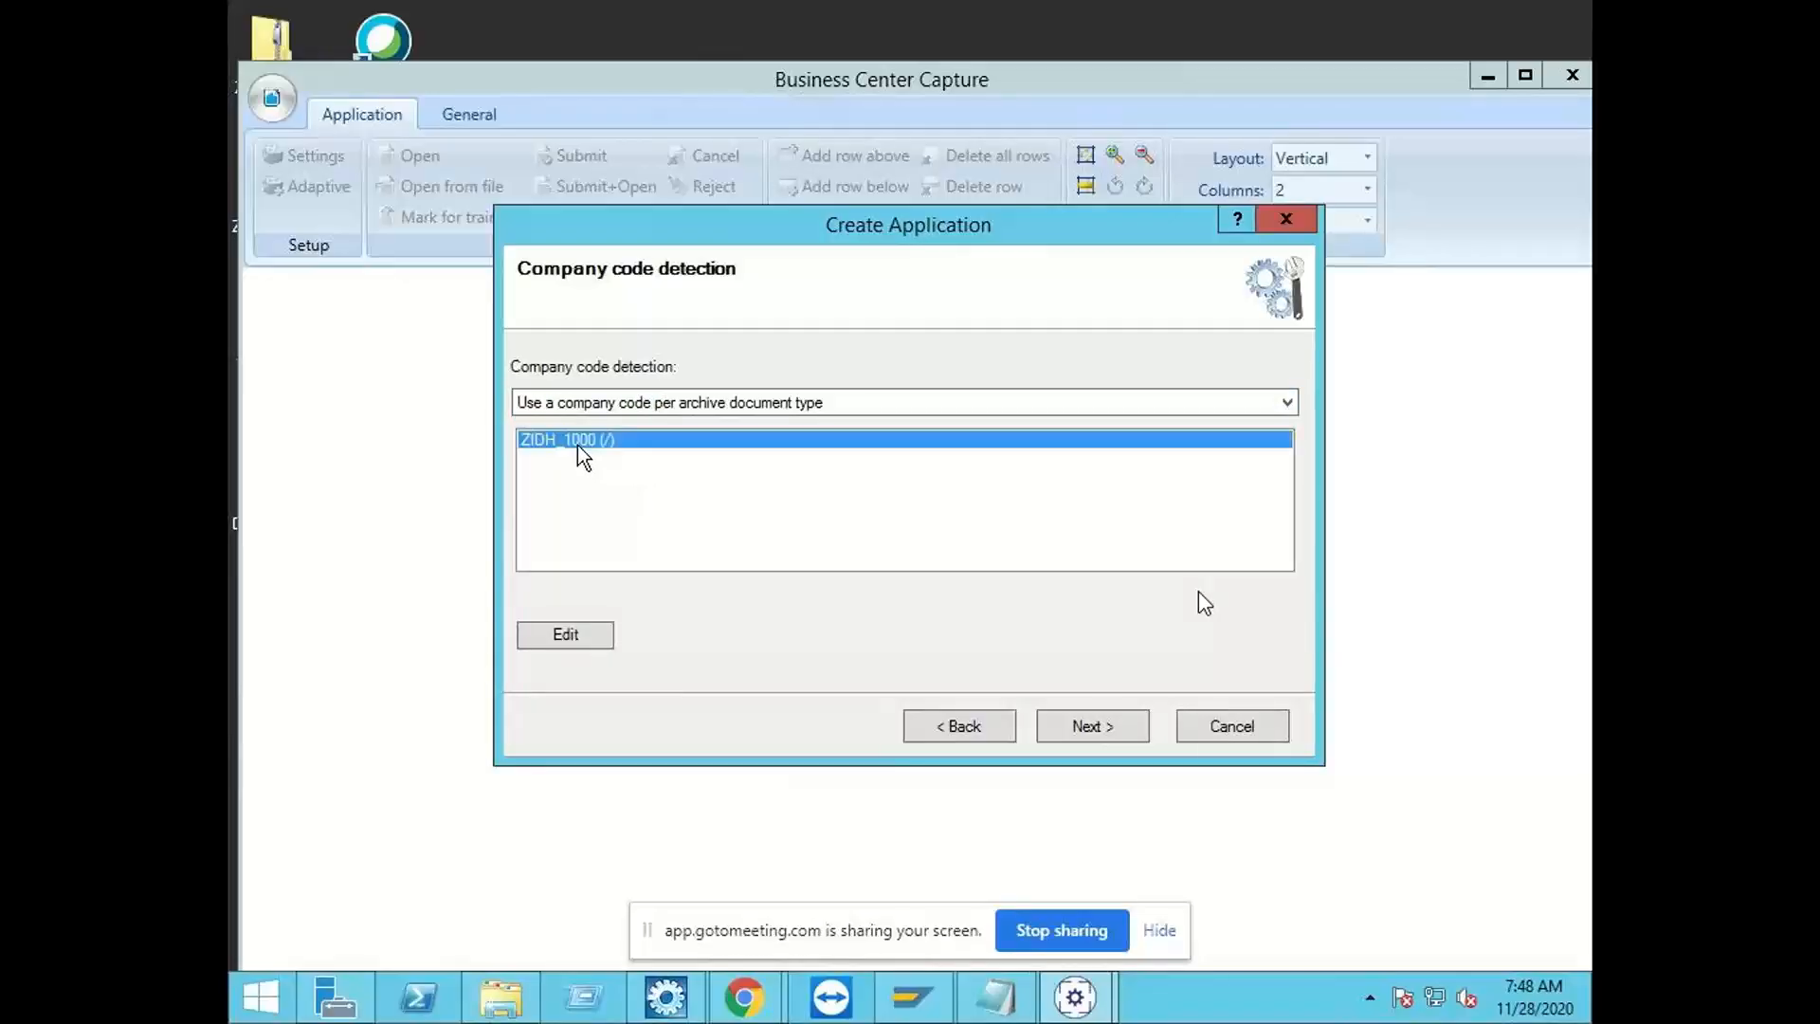
{"action": "left_click", "coordinate": [571, 634]}
{"action": "left_click", "coordinate": [994, 476]}
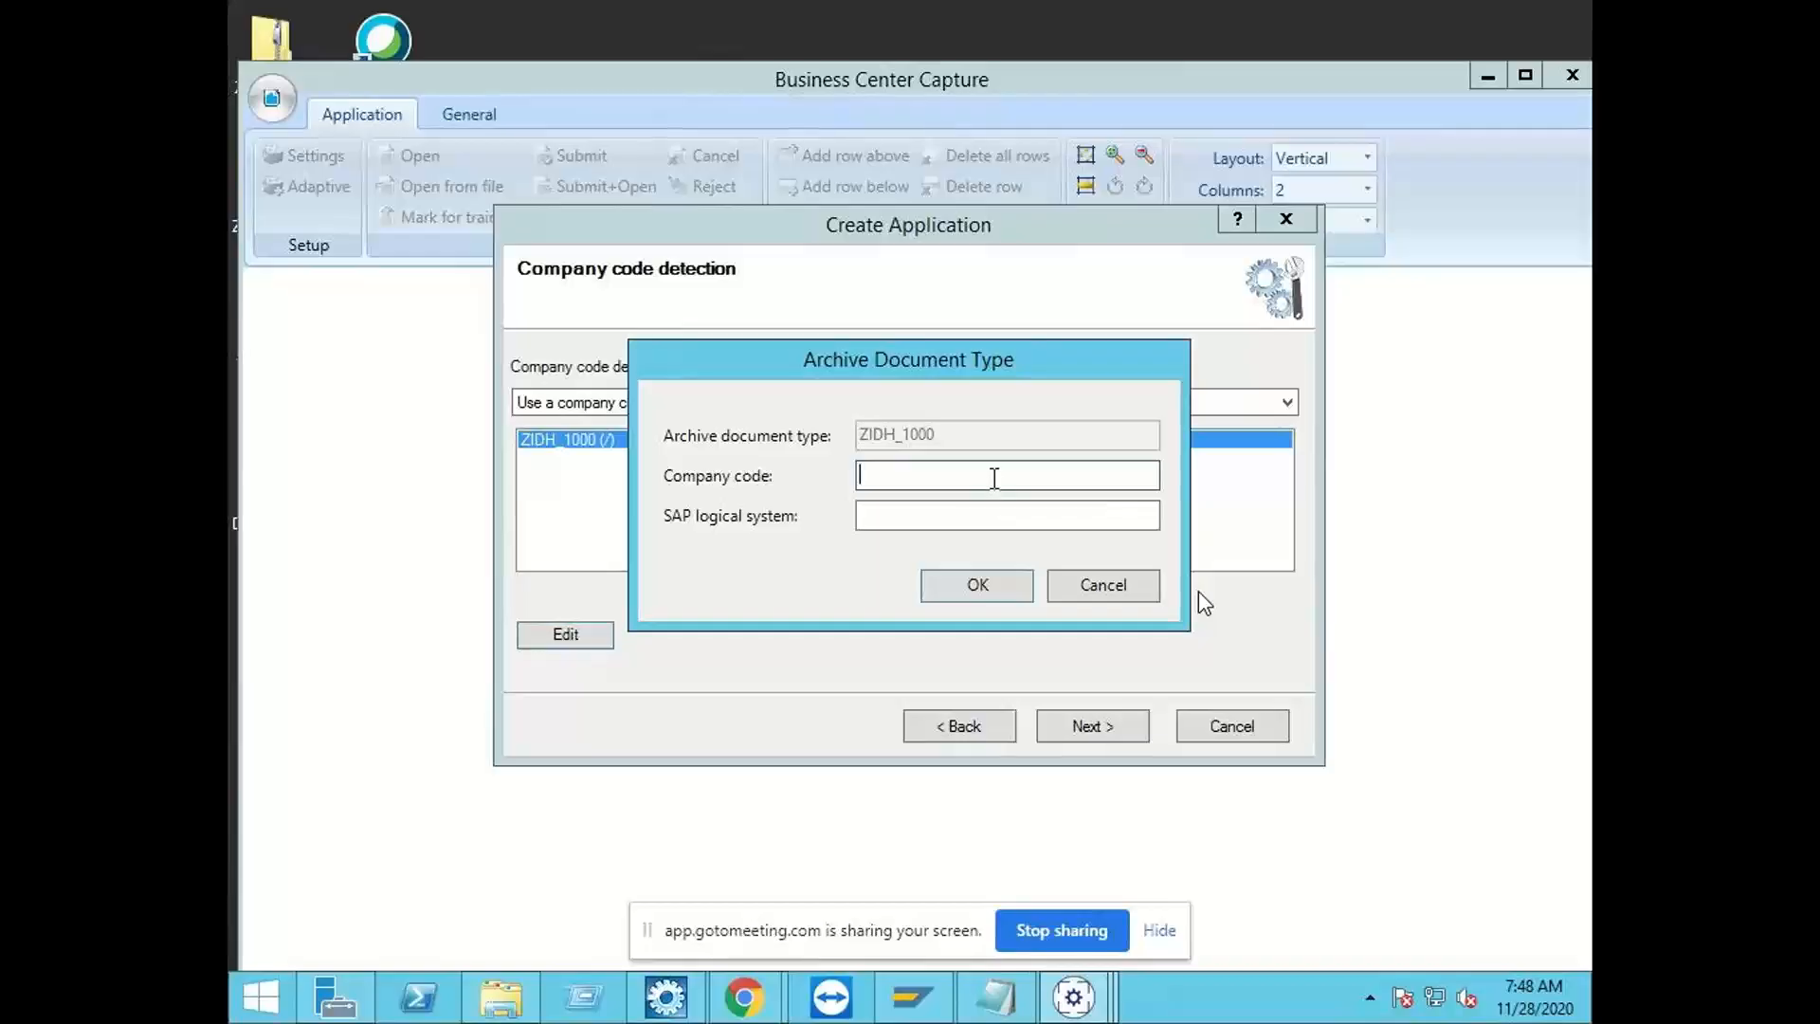
{"action": "type", "text": "1000"}
{"action": "key", "text": "Tab"}
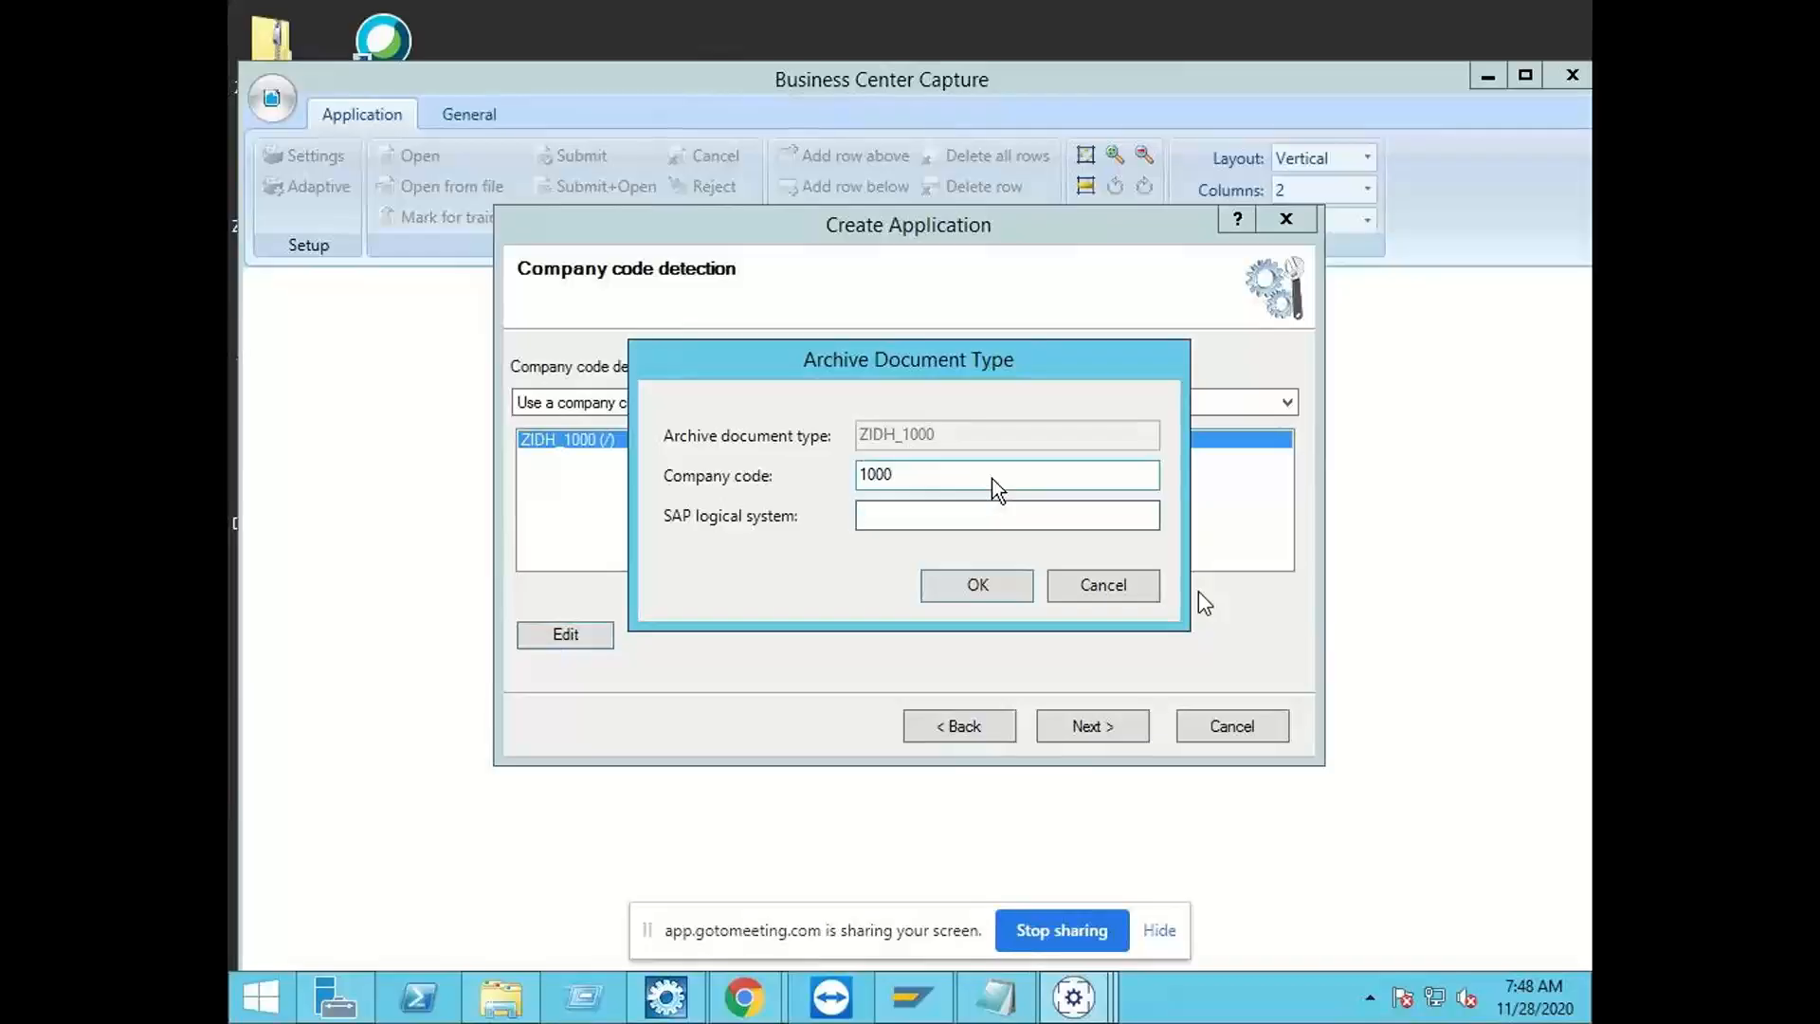
Step: Set the SAP logical system of ZIDH_1000 to T90CLNT090 and continue to the SAP connection settings
{"action": "type", "text": "t"}
{"action": "key", "text": "BackSpace"}
{"action": "type", "text": "T90CLN"}
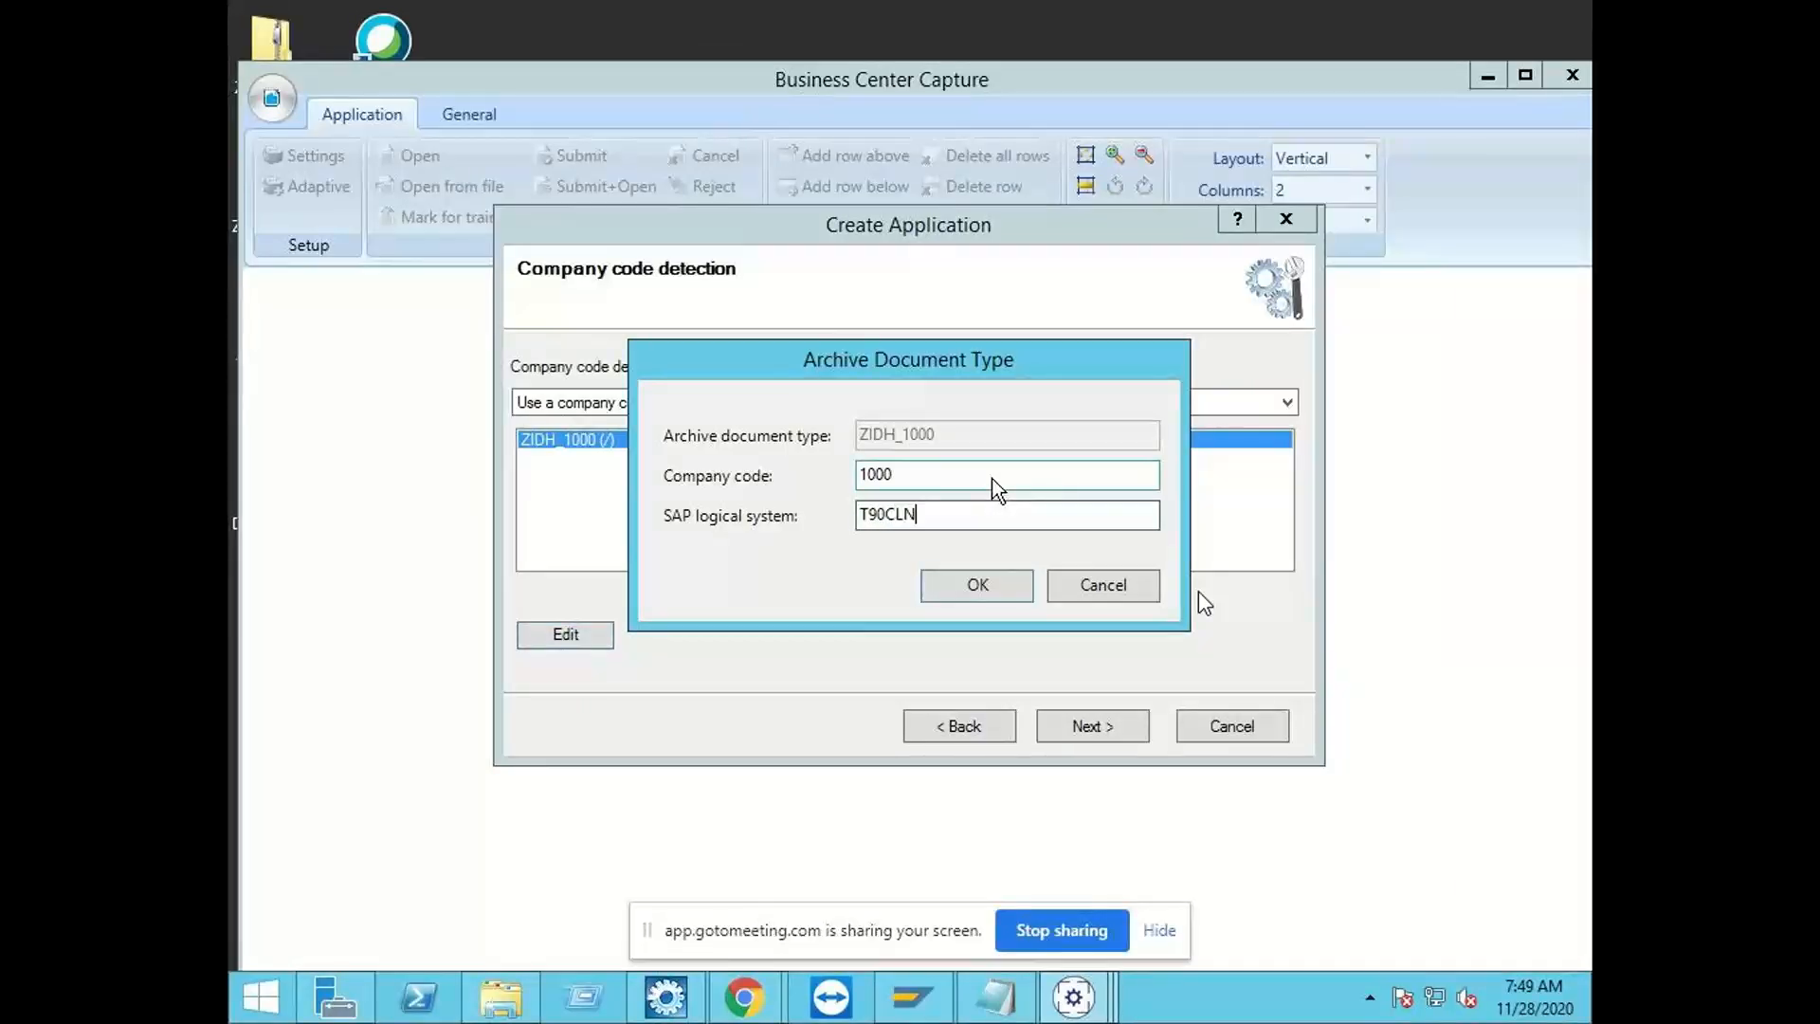
{"action": "type", "text": "T090"}
{"action": "left_click", "coordinate": [1012, 593]}
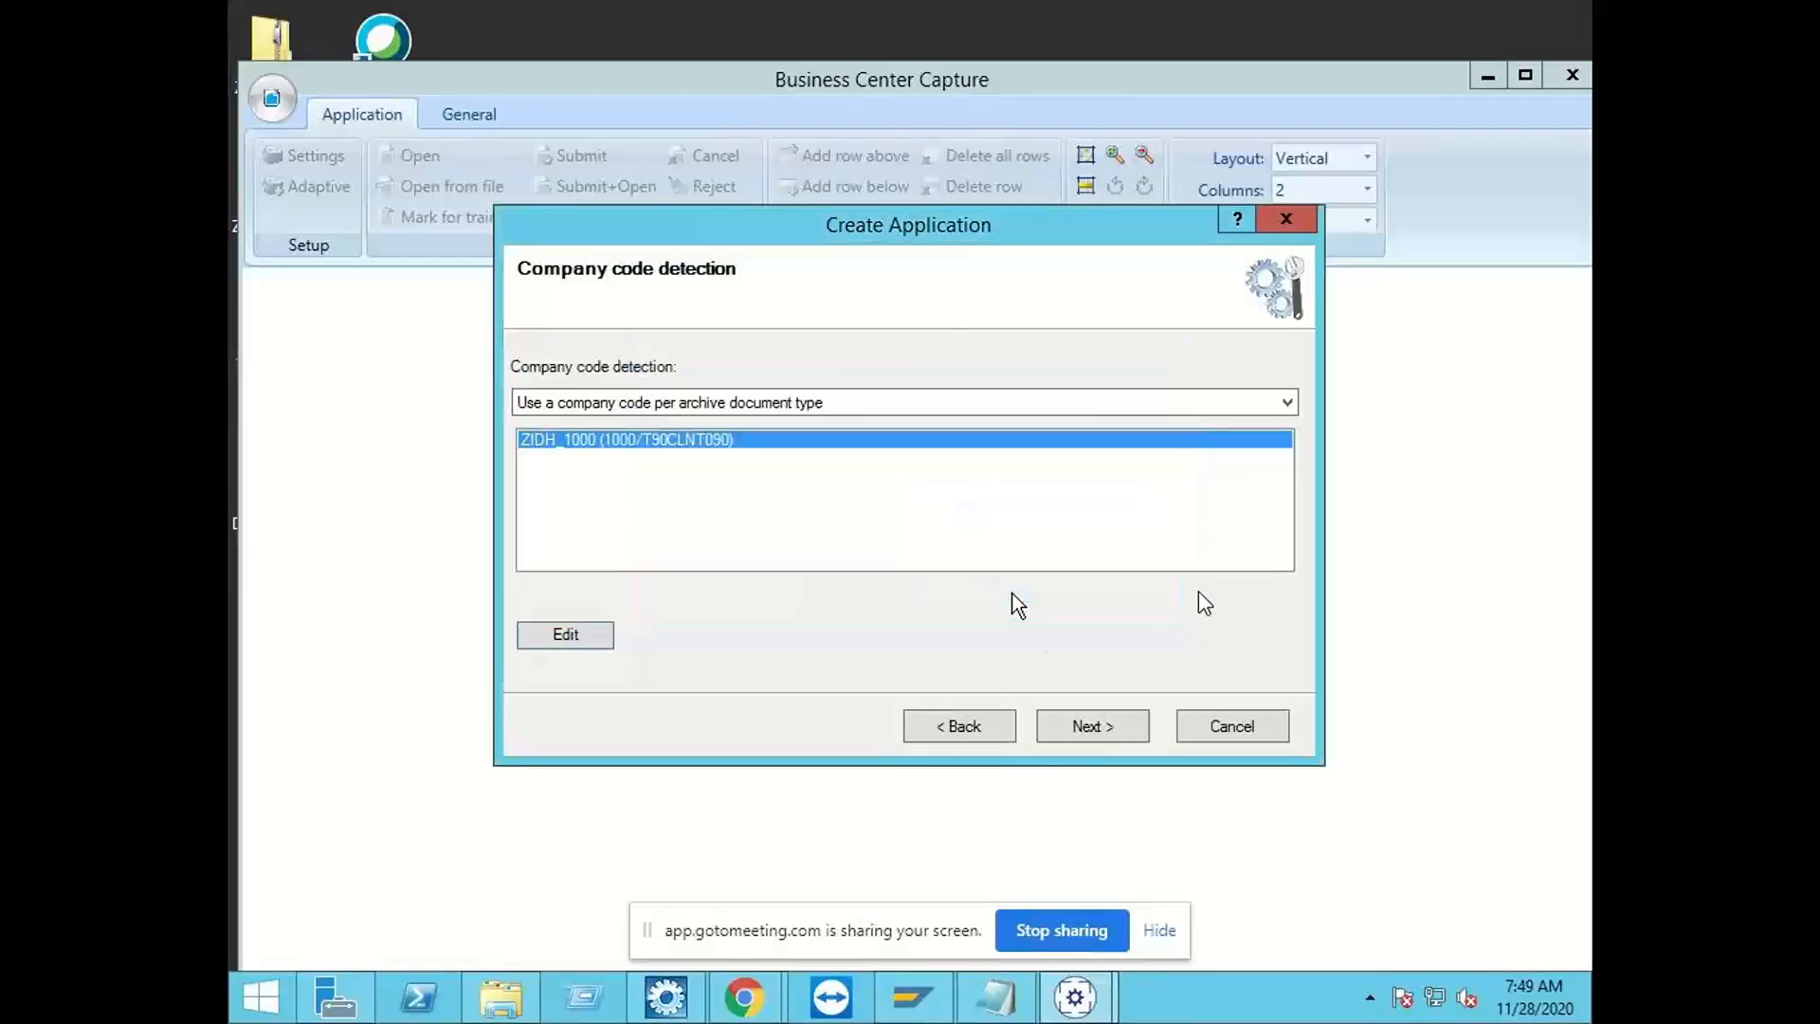
{"action": "left_click", "coordinate": [1092, 726]}
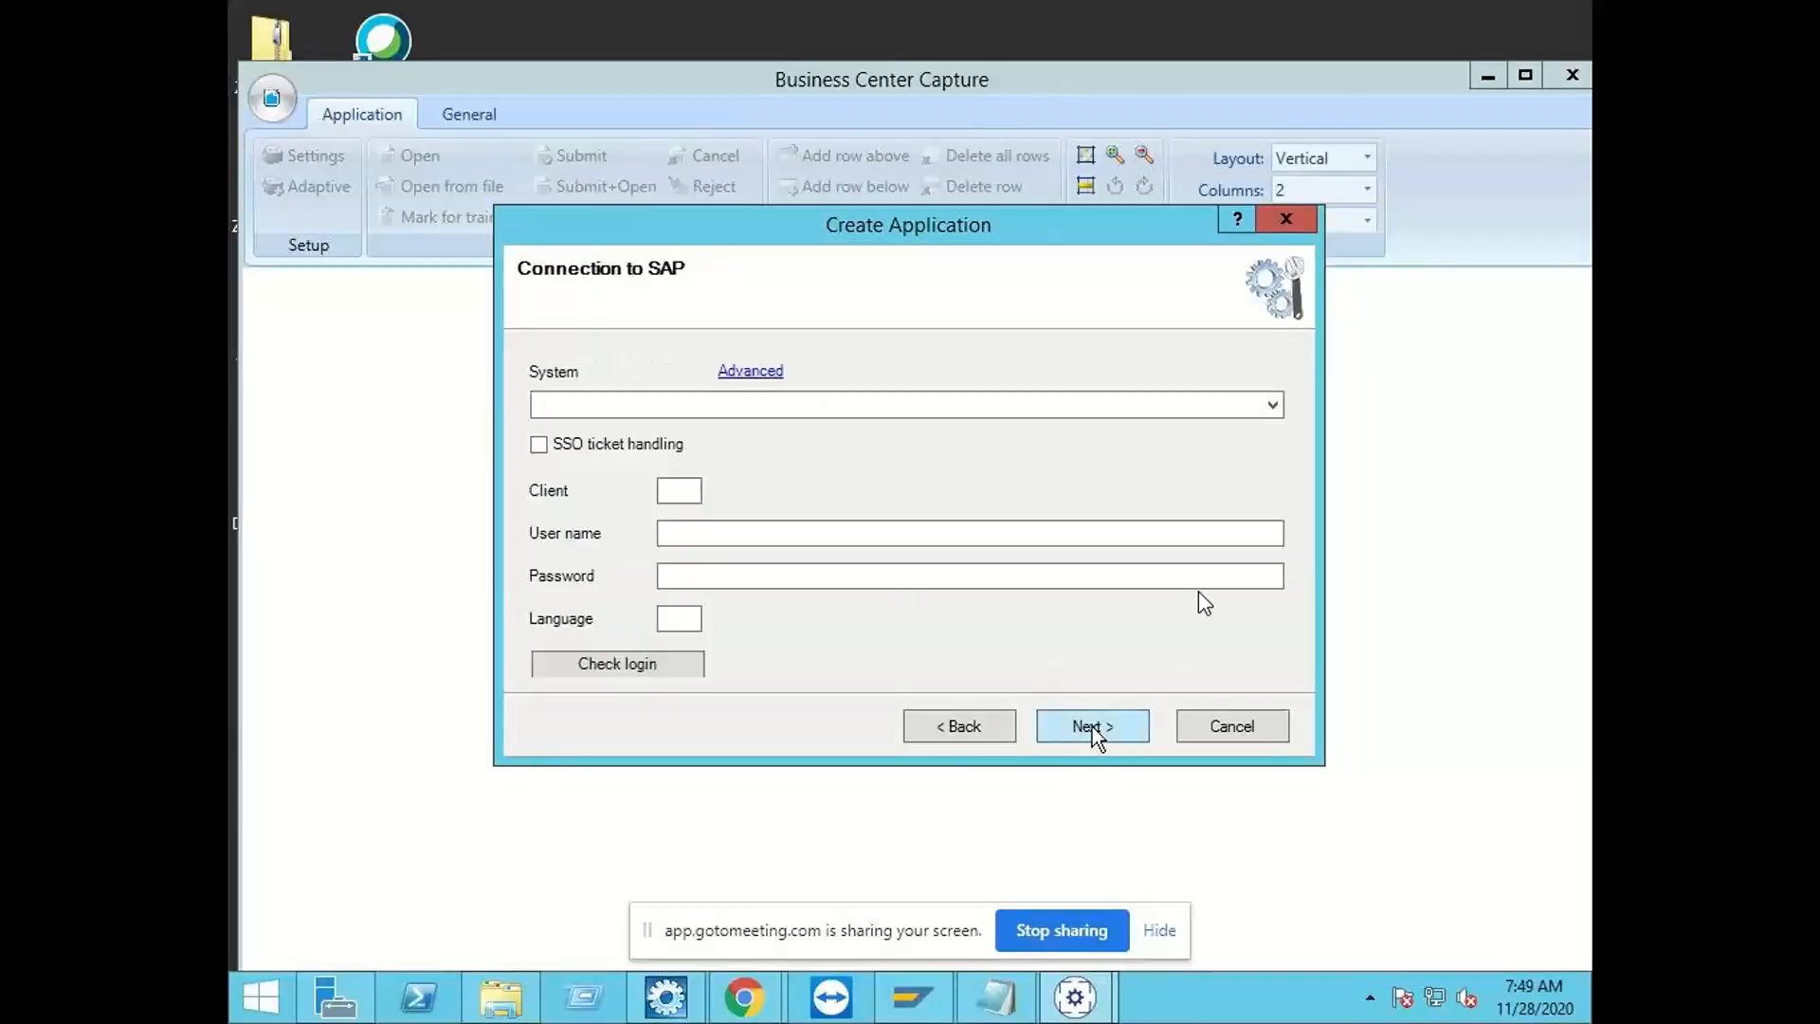
Step: Set the SAP connection to system EHP7, client 800, with the user name bcc_cust
{"action": "left_click", "coordinate": [1257, 417]}
{"action": "left_click", "coordinate": [1137, 431]}
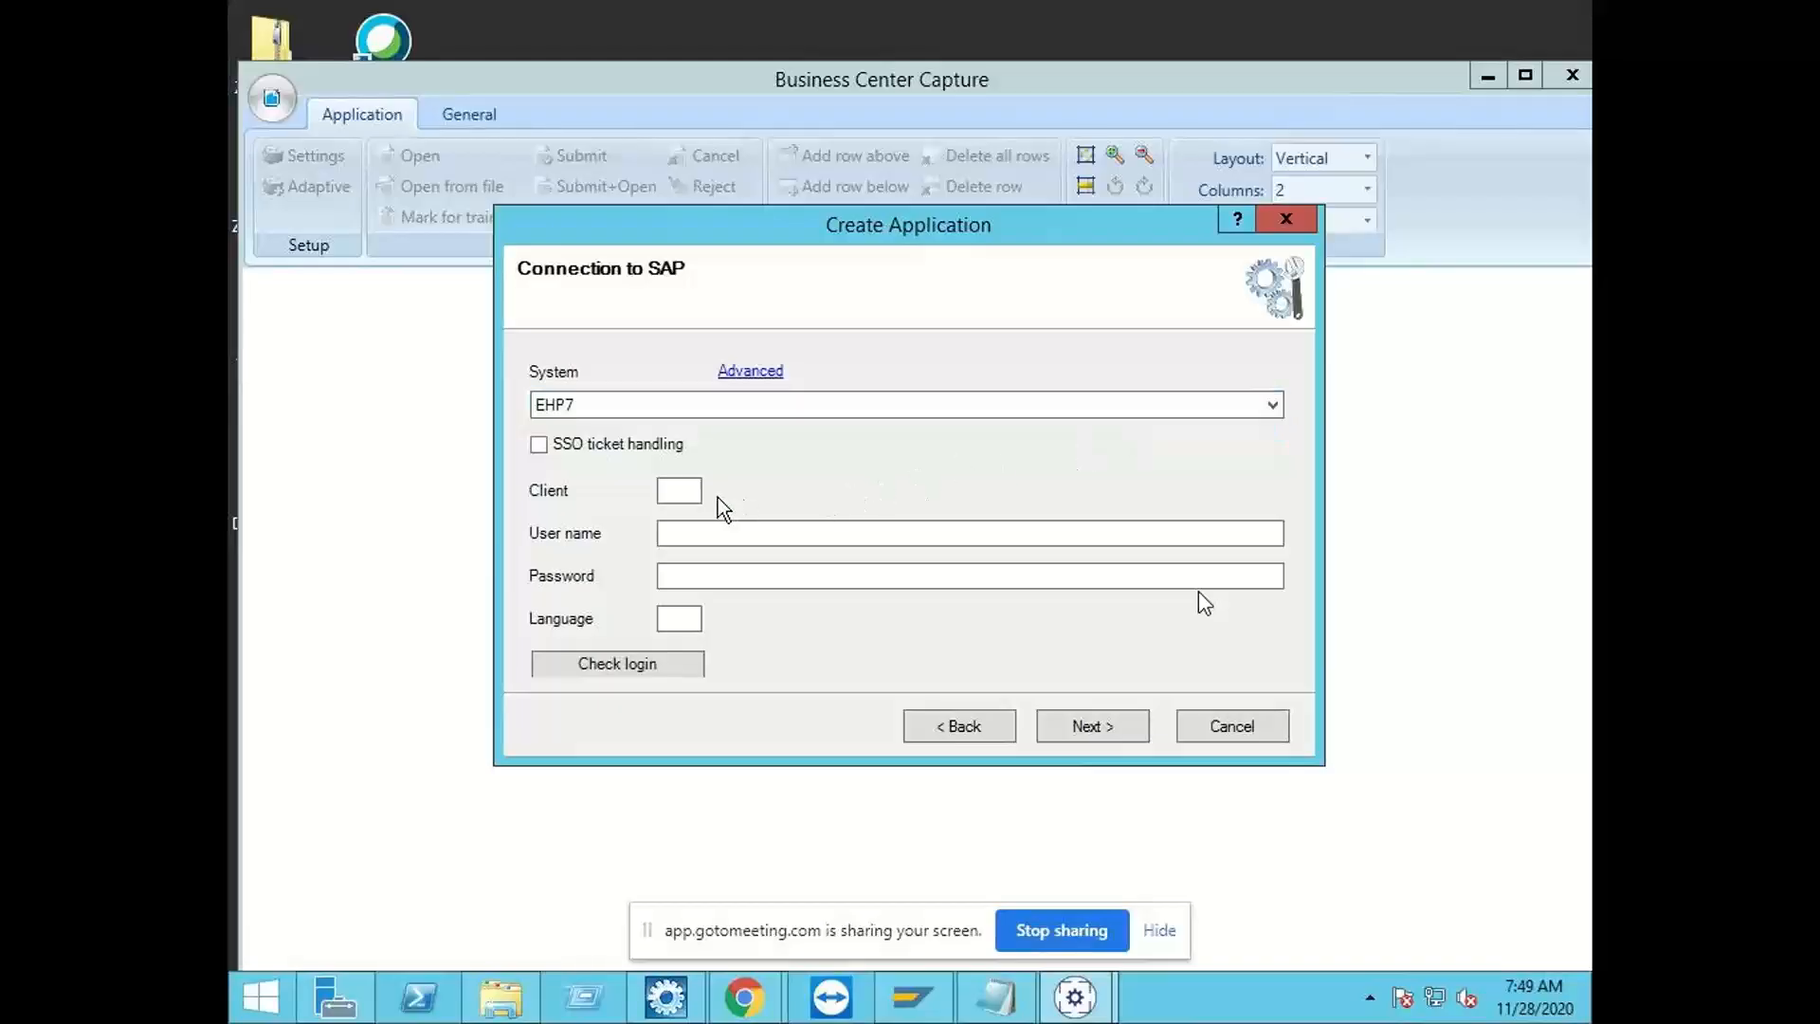
{"action": "left_click", "coordinate": [689, 492]}
{"action": "type", "text": "800"}
{"action": "key", "text": "Tab"}
{"action": "type", "text": "bcc_cust"}
{"action": "key", "text": "Tab"}
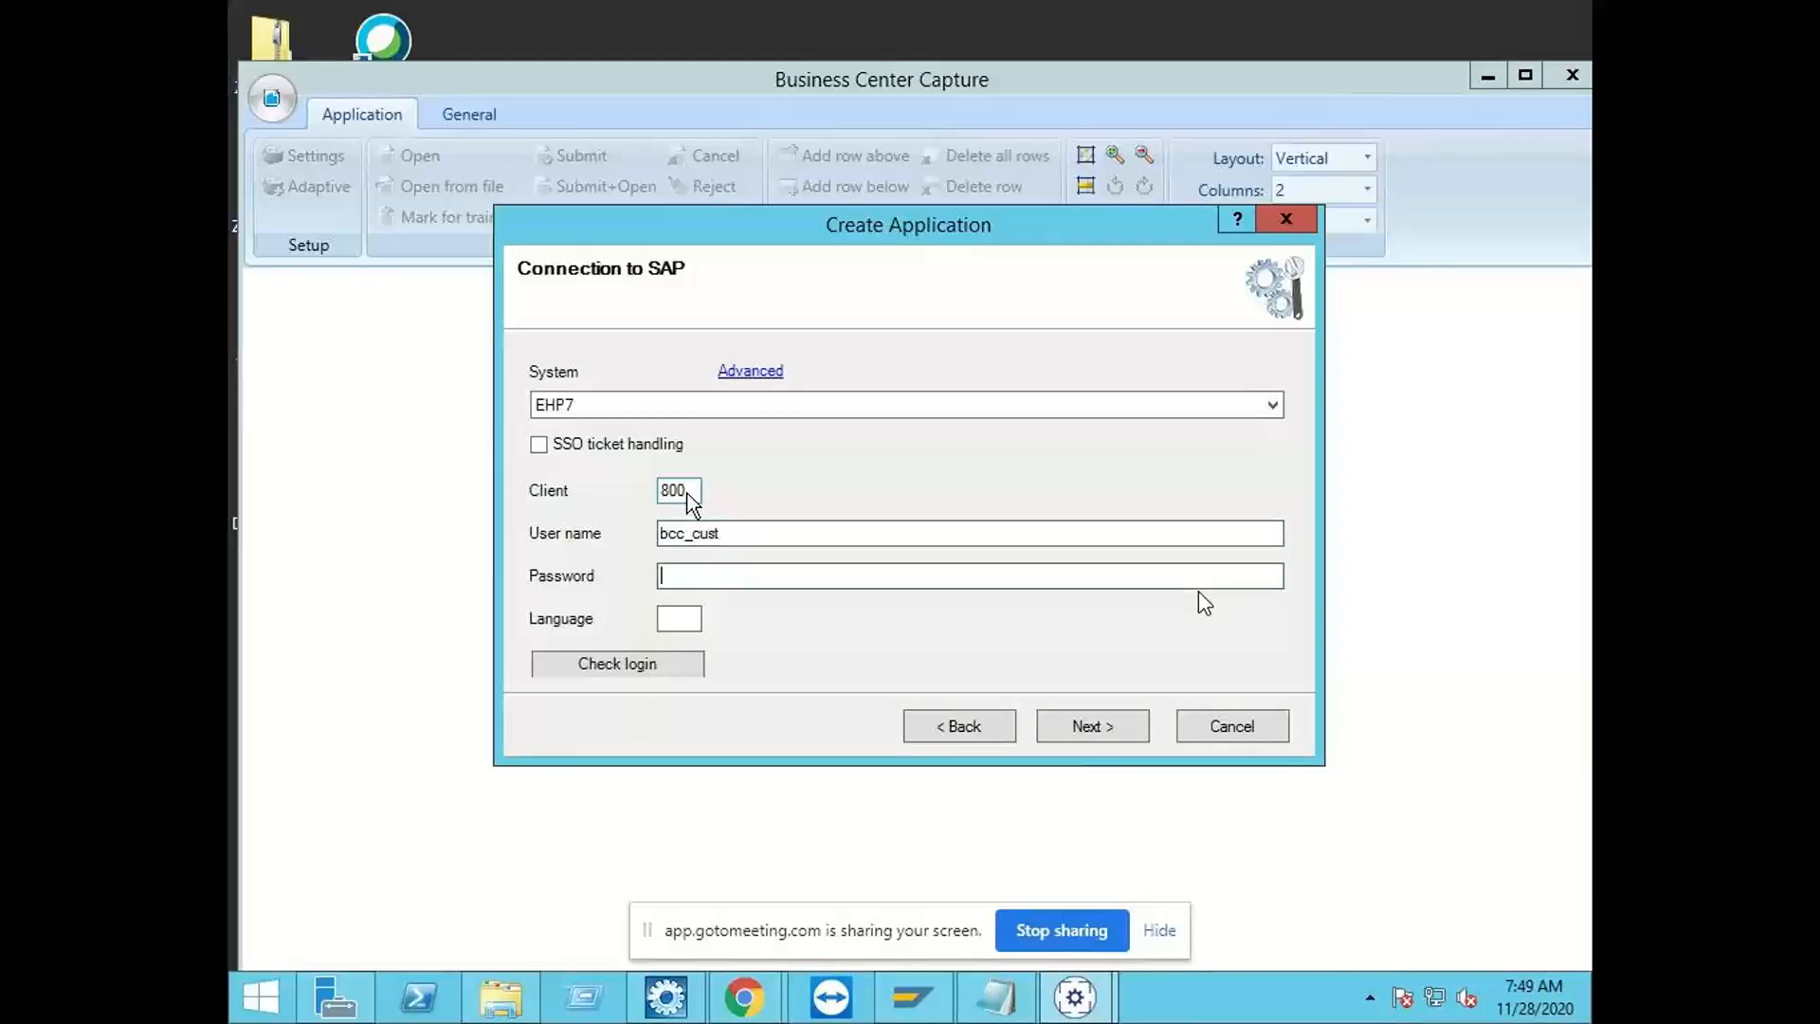
Step: Enter the password for the SAP connection, create the application and close the wizard
{"action": "type", "text": "••••••••••"}
{"action": "left_click", "coordinate": [1091, 731]}
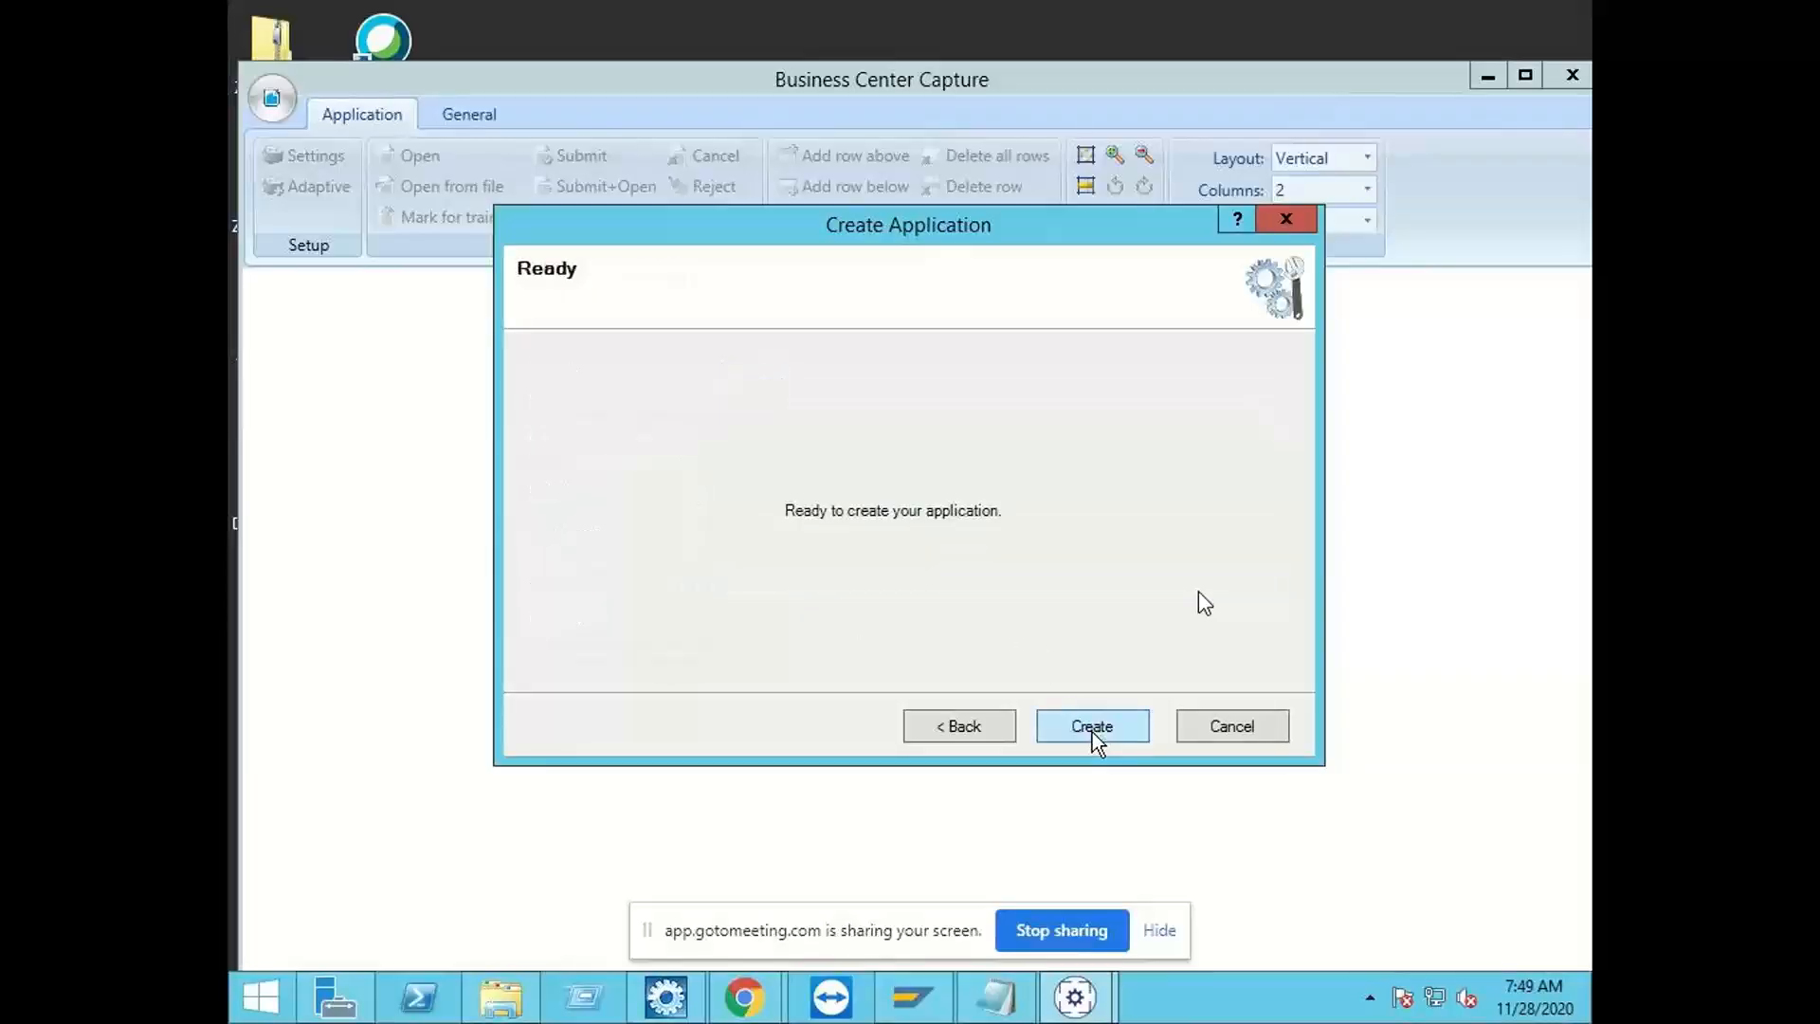
{"action": "left_click", "coordinate": [1092, 732]}
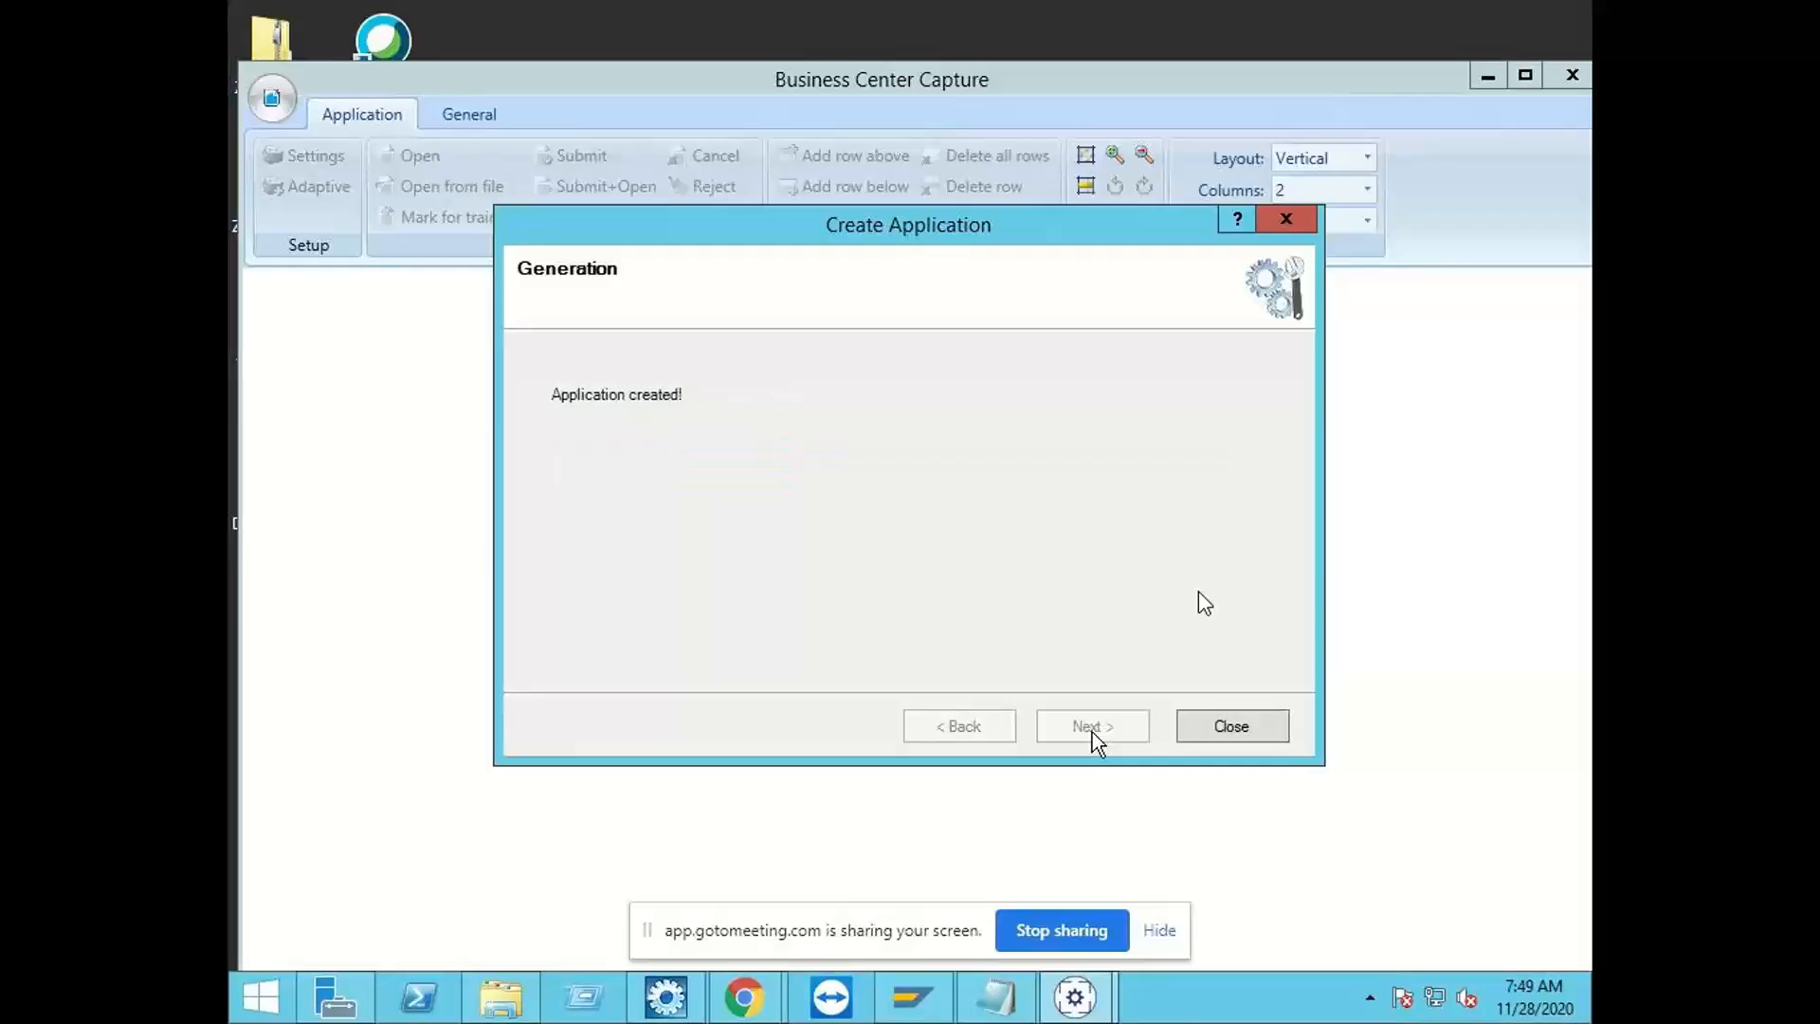
{"action": "left_click", "coordinate": [1230, 726]}
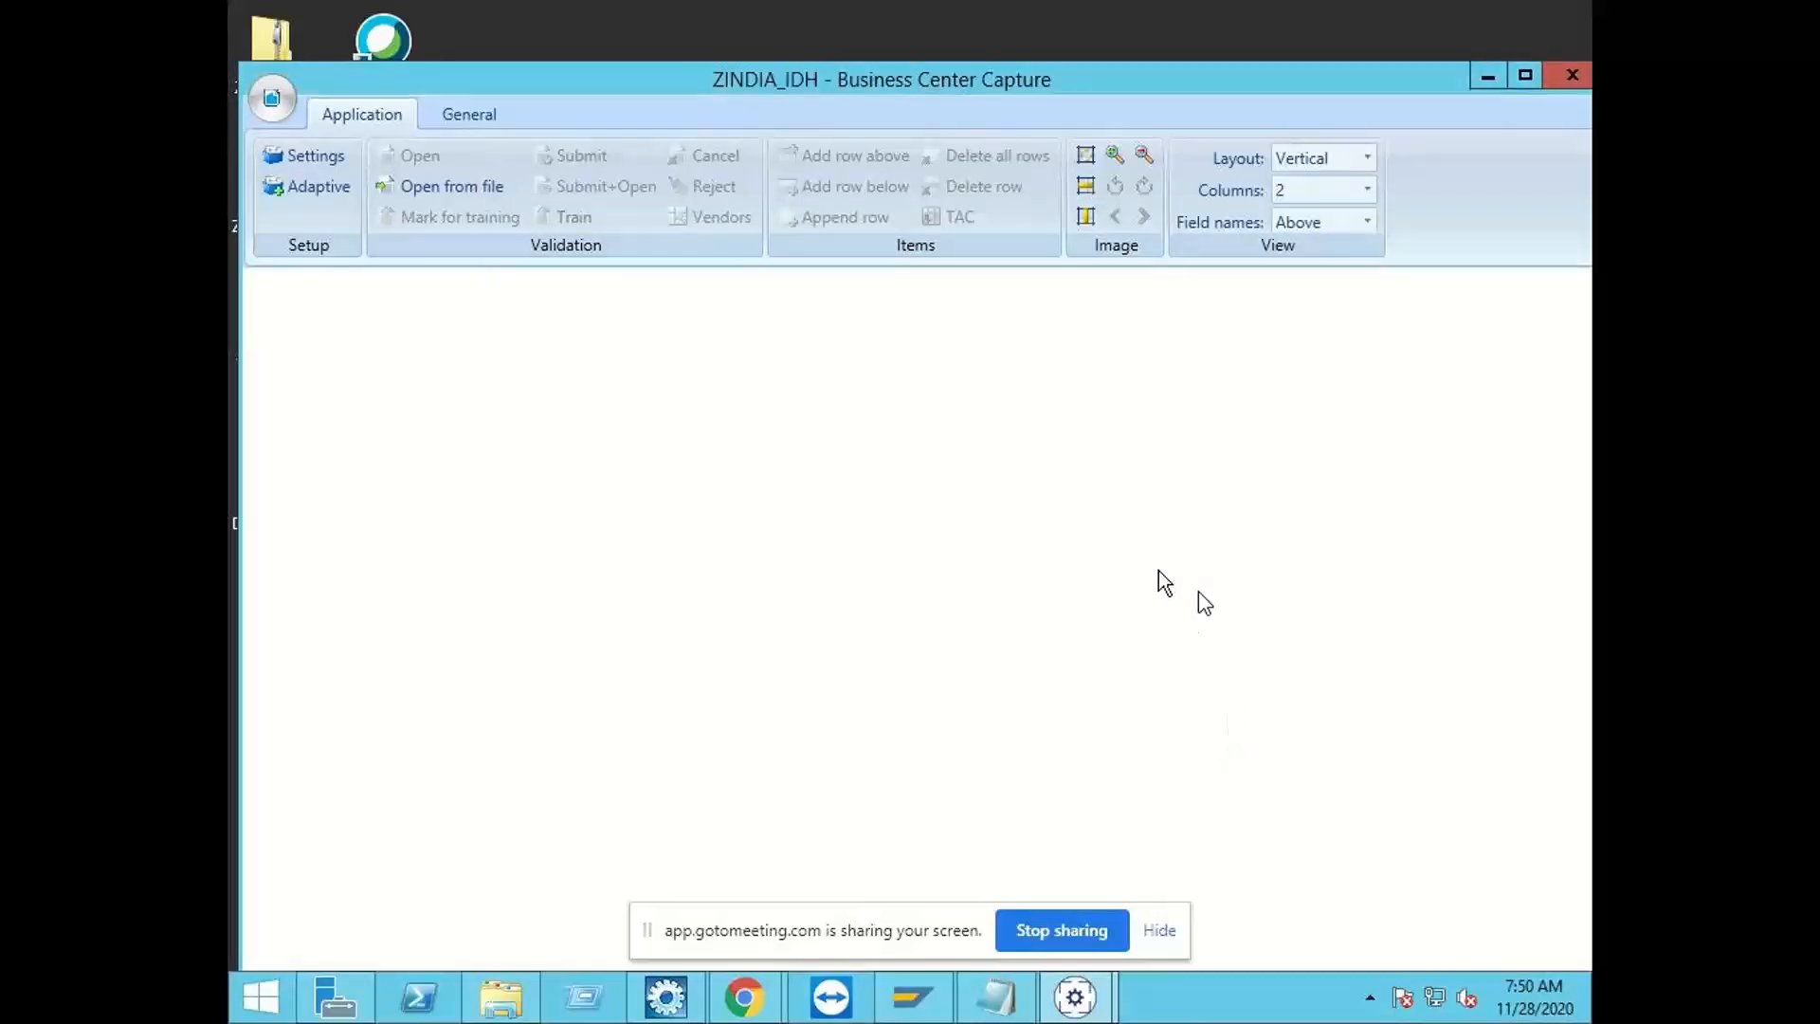
Step: Review and accept the import source properties of the ZINDIA_IDH SAP extraction link, and start that link
{"action": "left_click", "coordinate": [483, 119]}
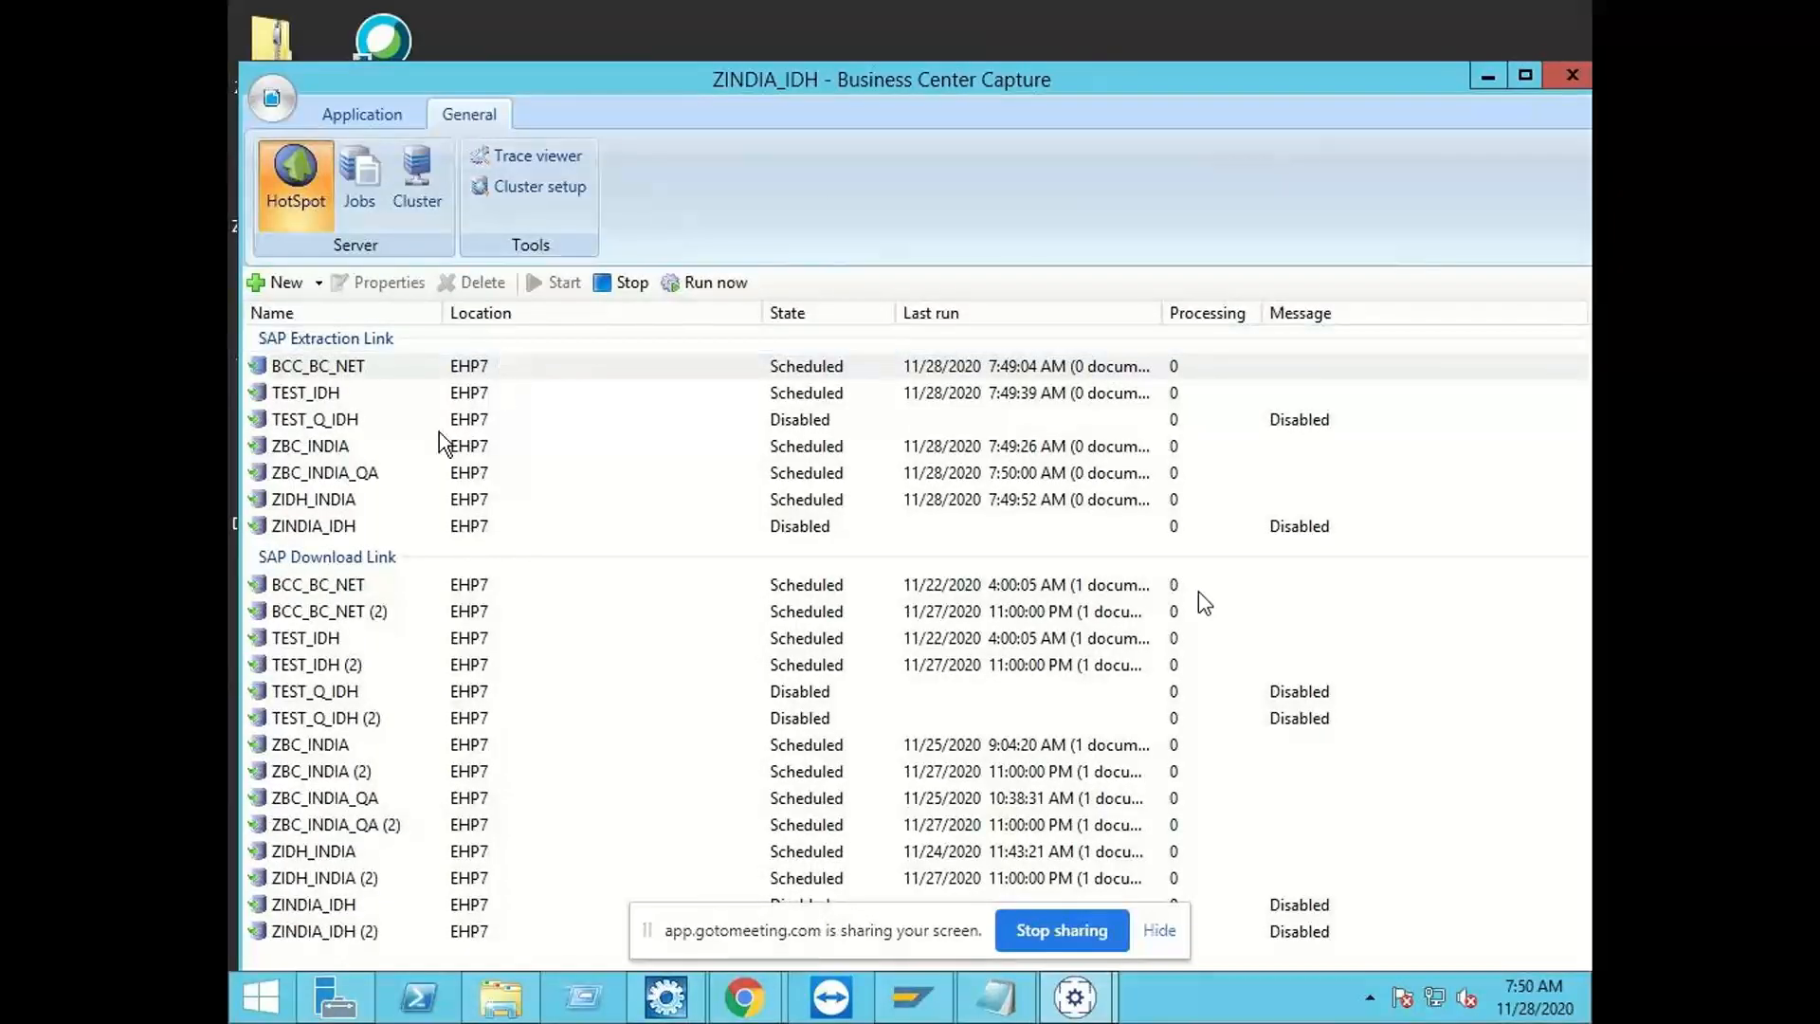
{"action": "left_click", "coordinate": [400, 529]}
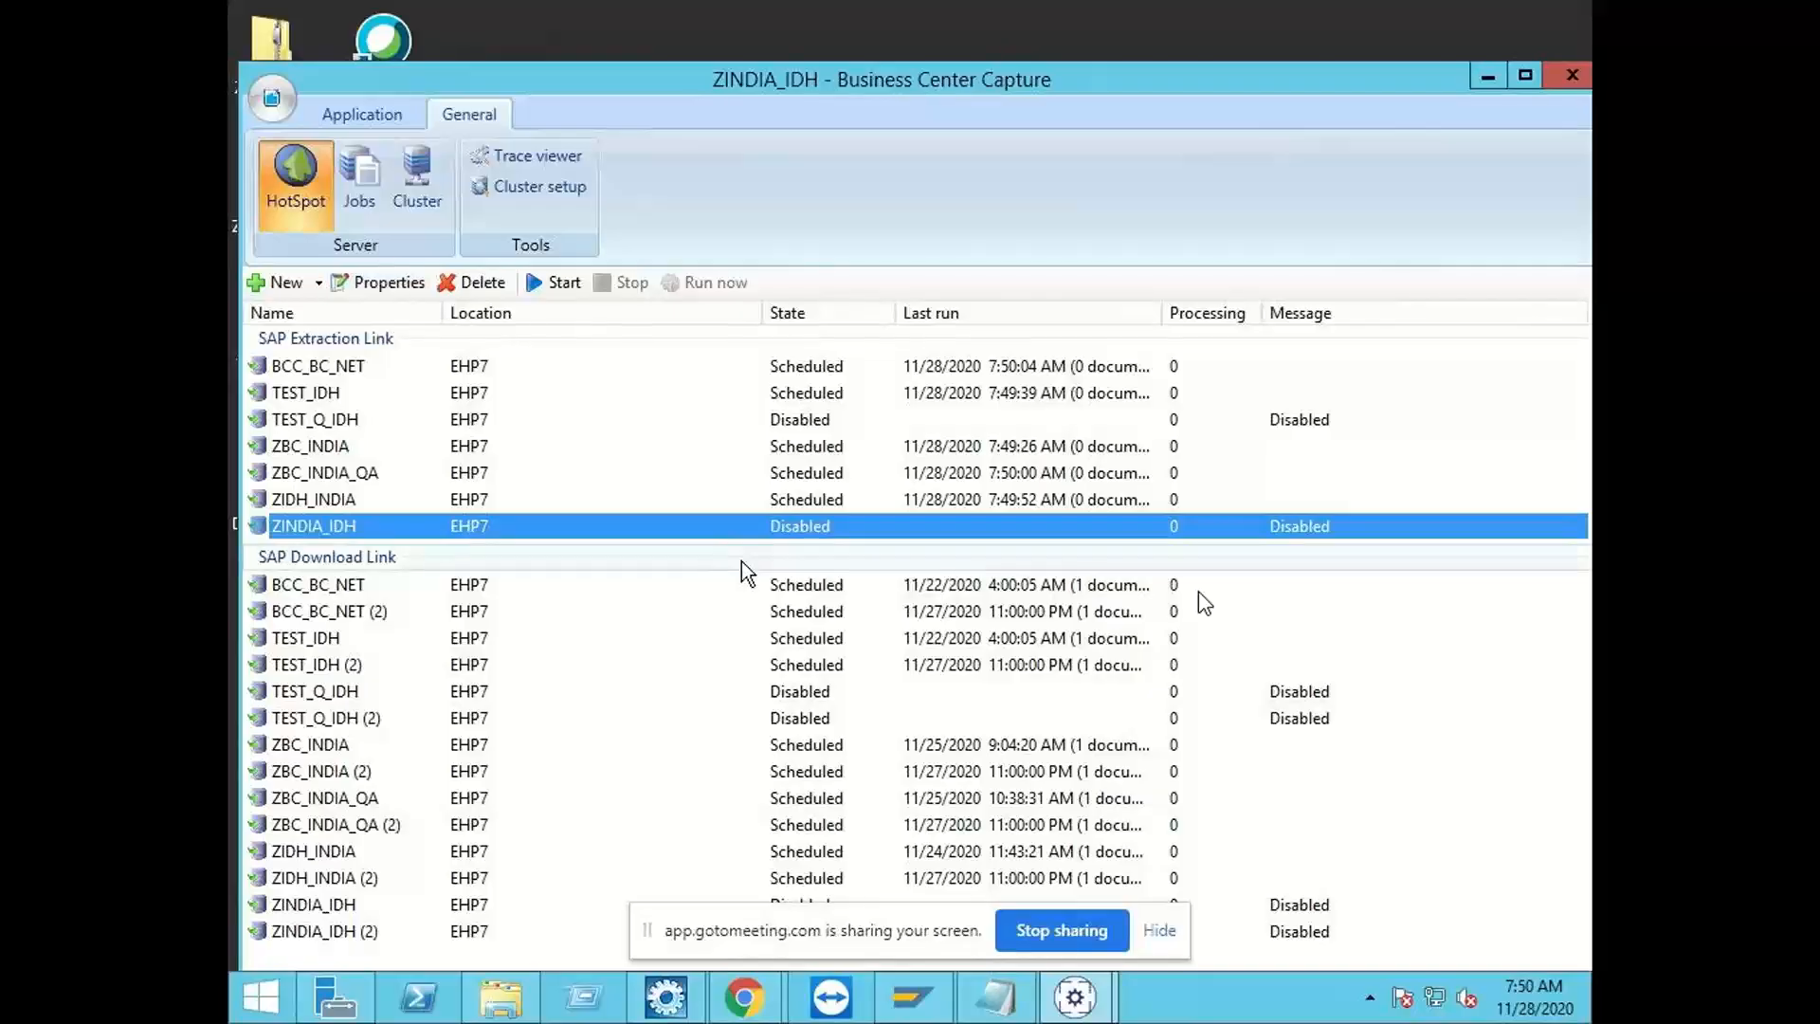
{"action": "left_click", "coordinate": [400, 282]}
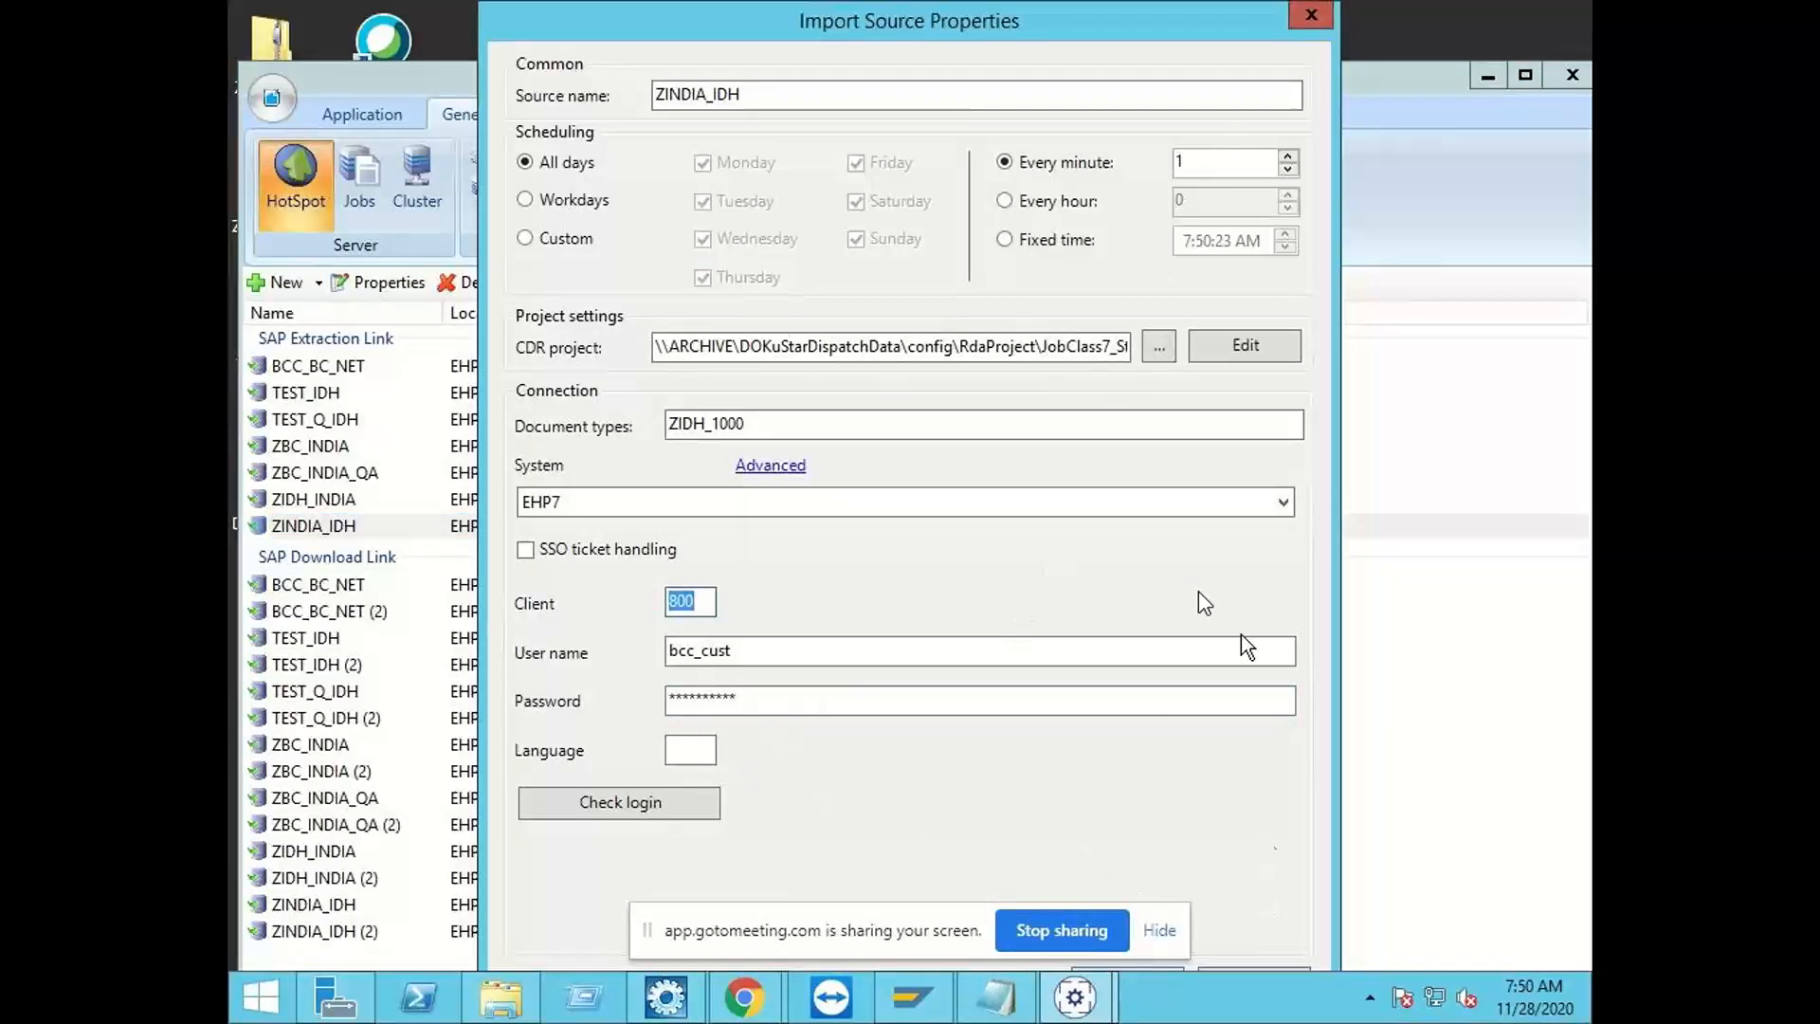
{"action": "left_click_drag", "start_coordinate": [733, 948], "coordinate": [772, 15]}
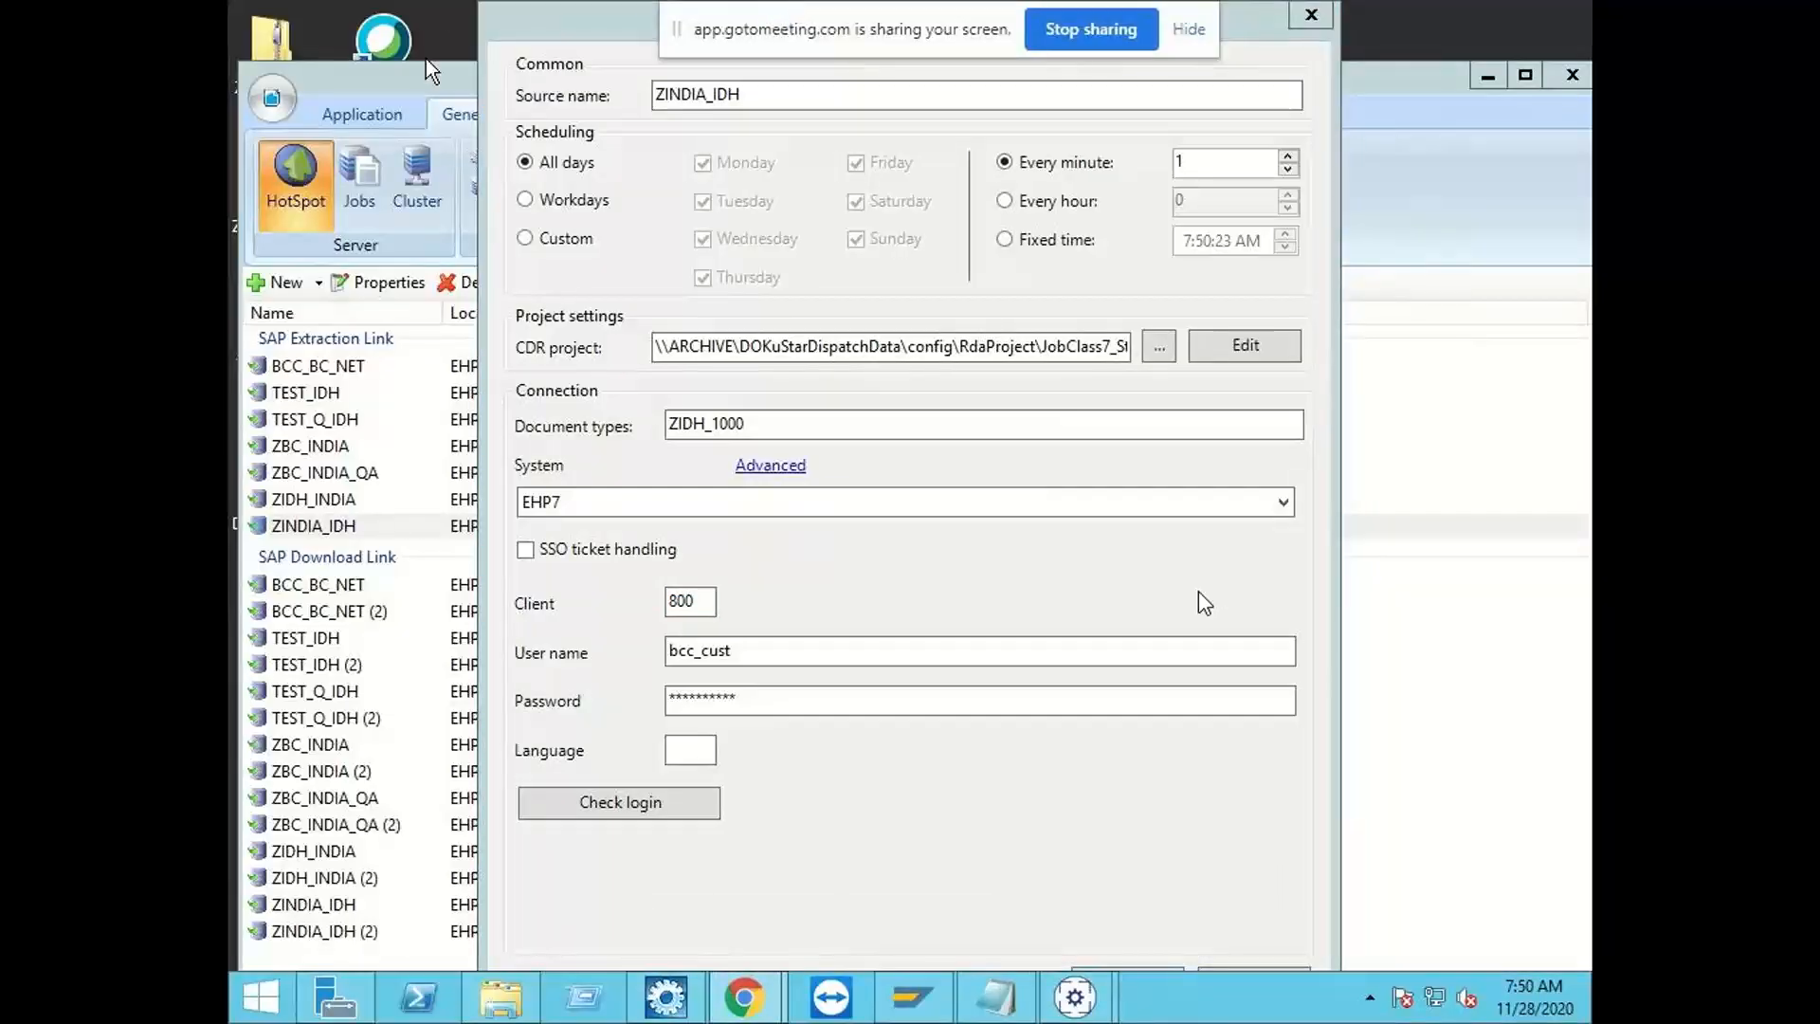
{"action": "left_click", "coordinate": [562, 7]}
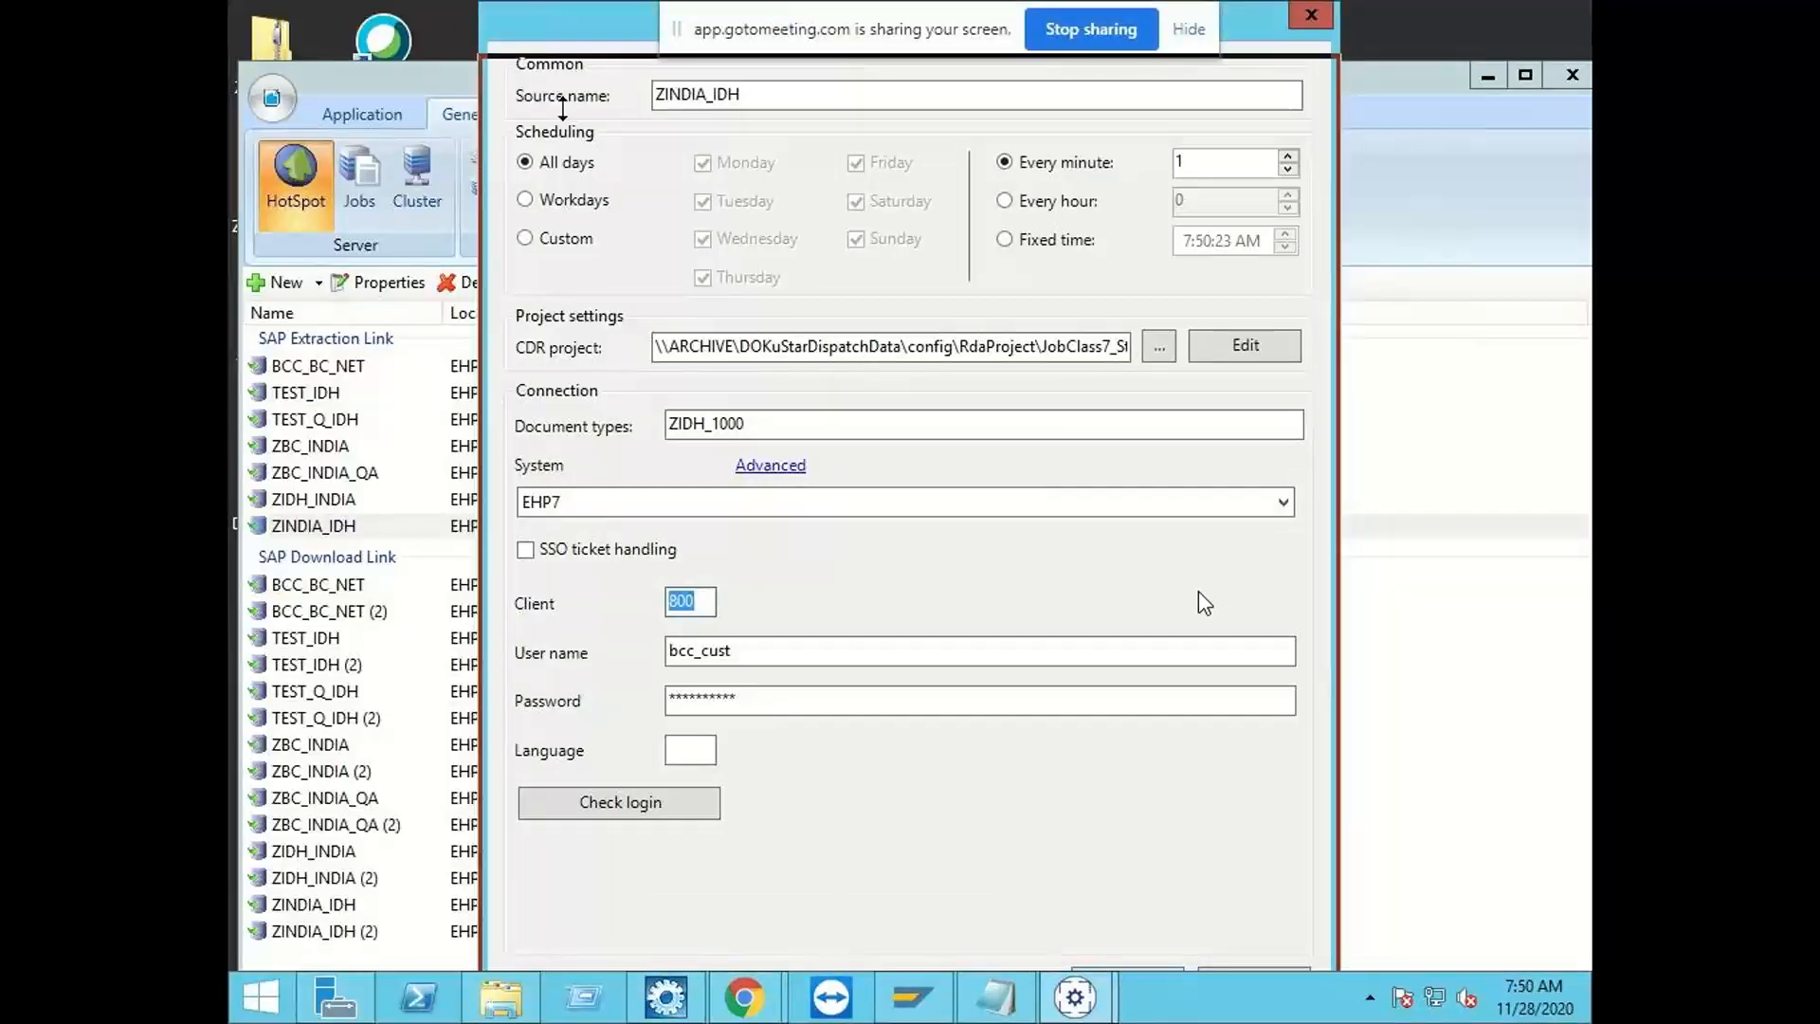
{"action": "left_click_drag", "start_coordinate": [562, 6], "coordinate": [441, 7]}
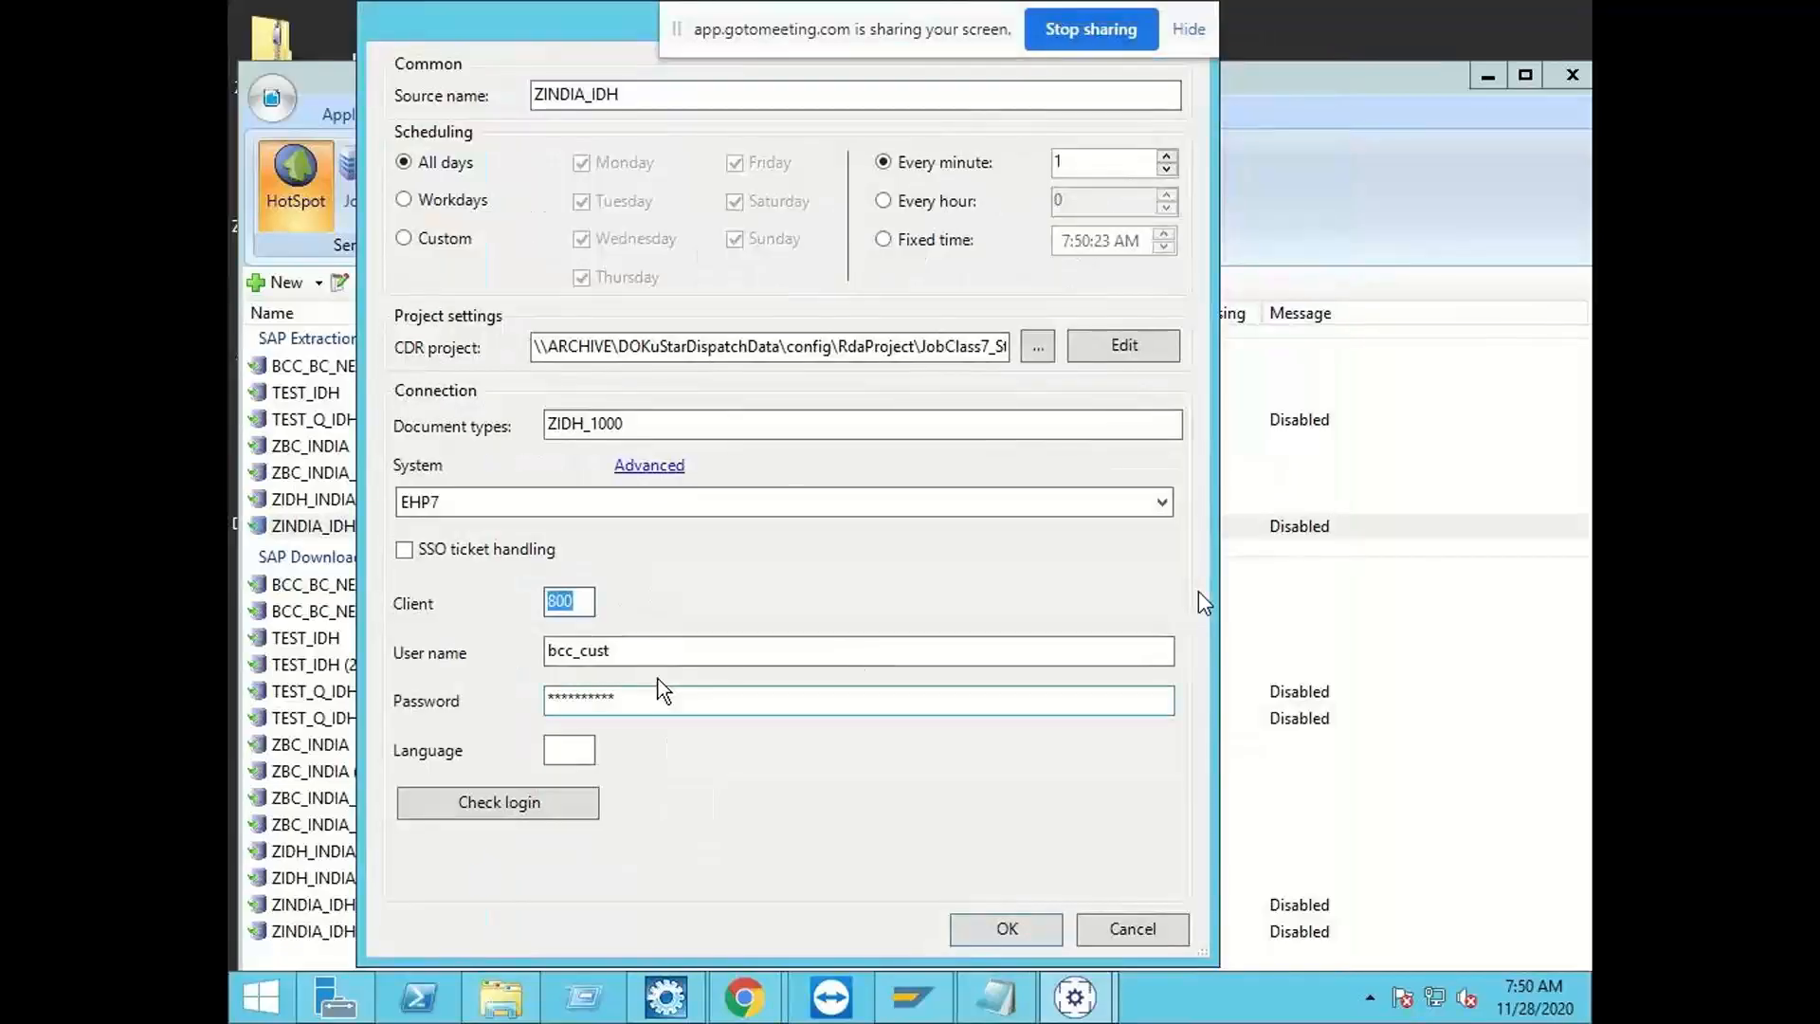
{"action": "left_click", "coordinate": [982, 931]}
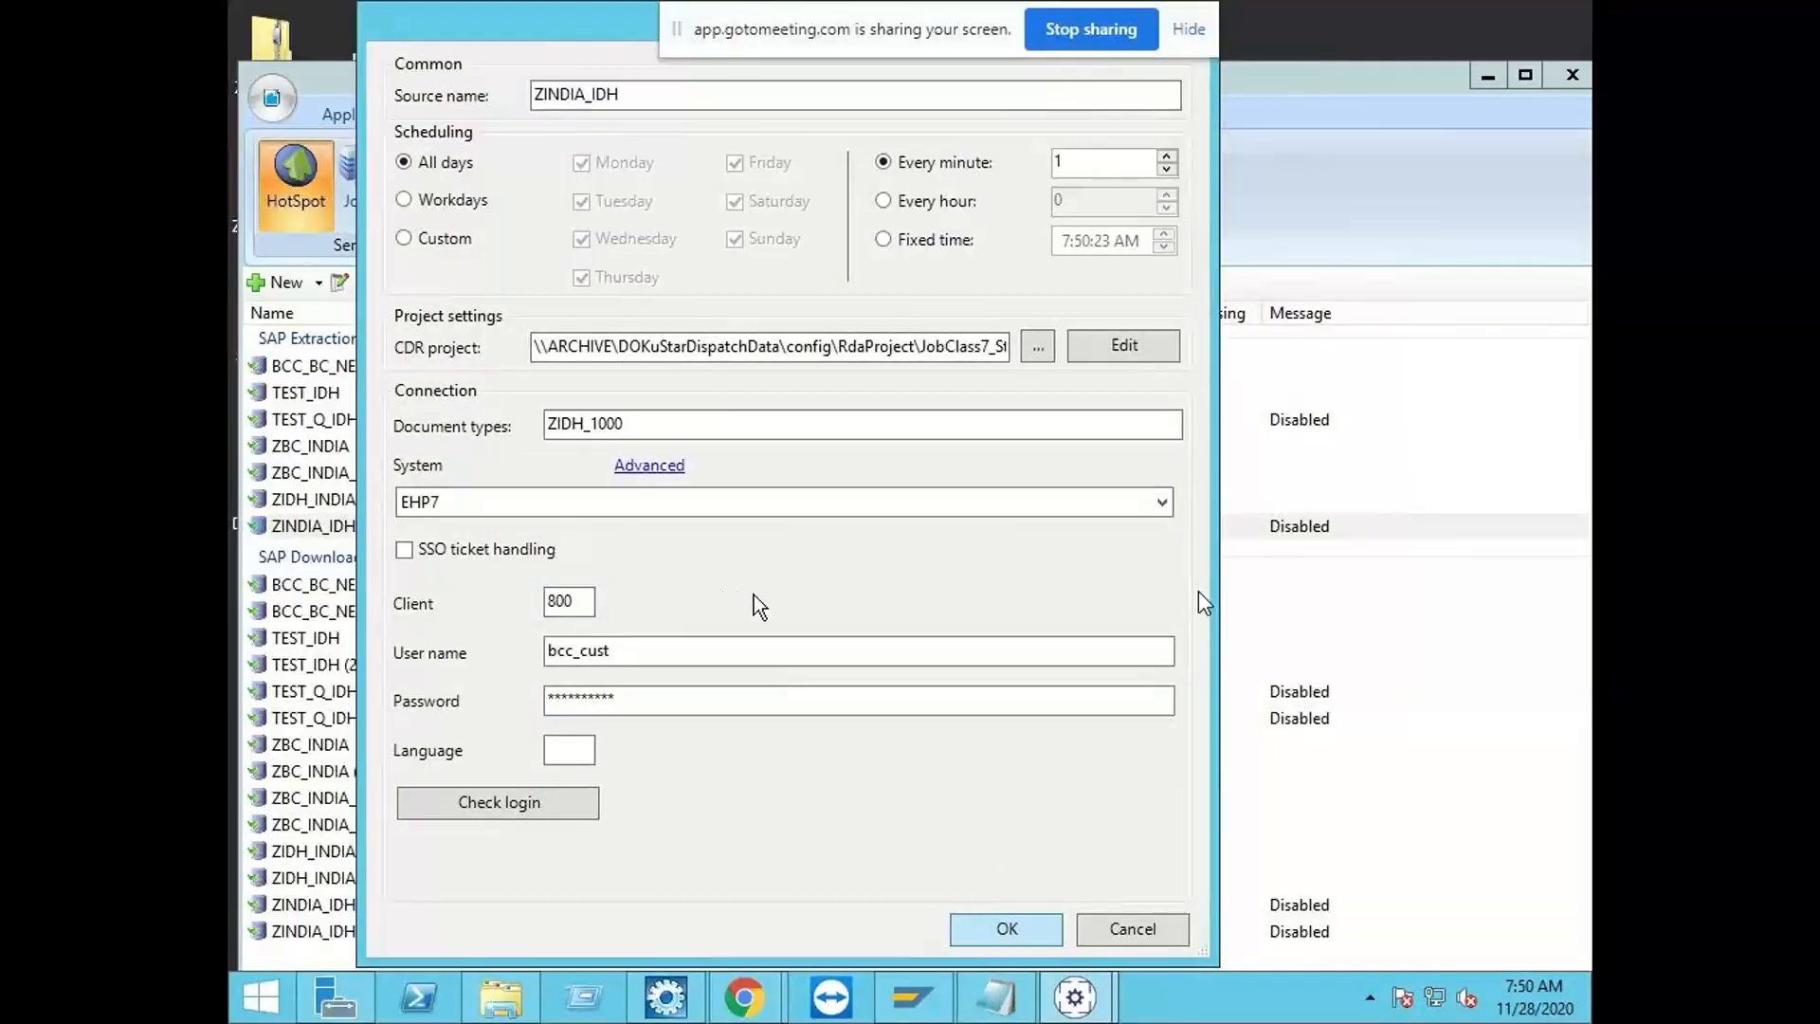
{"action": "key", "text": "Return"}
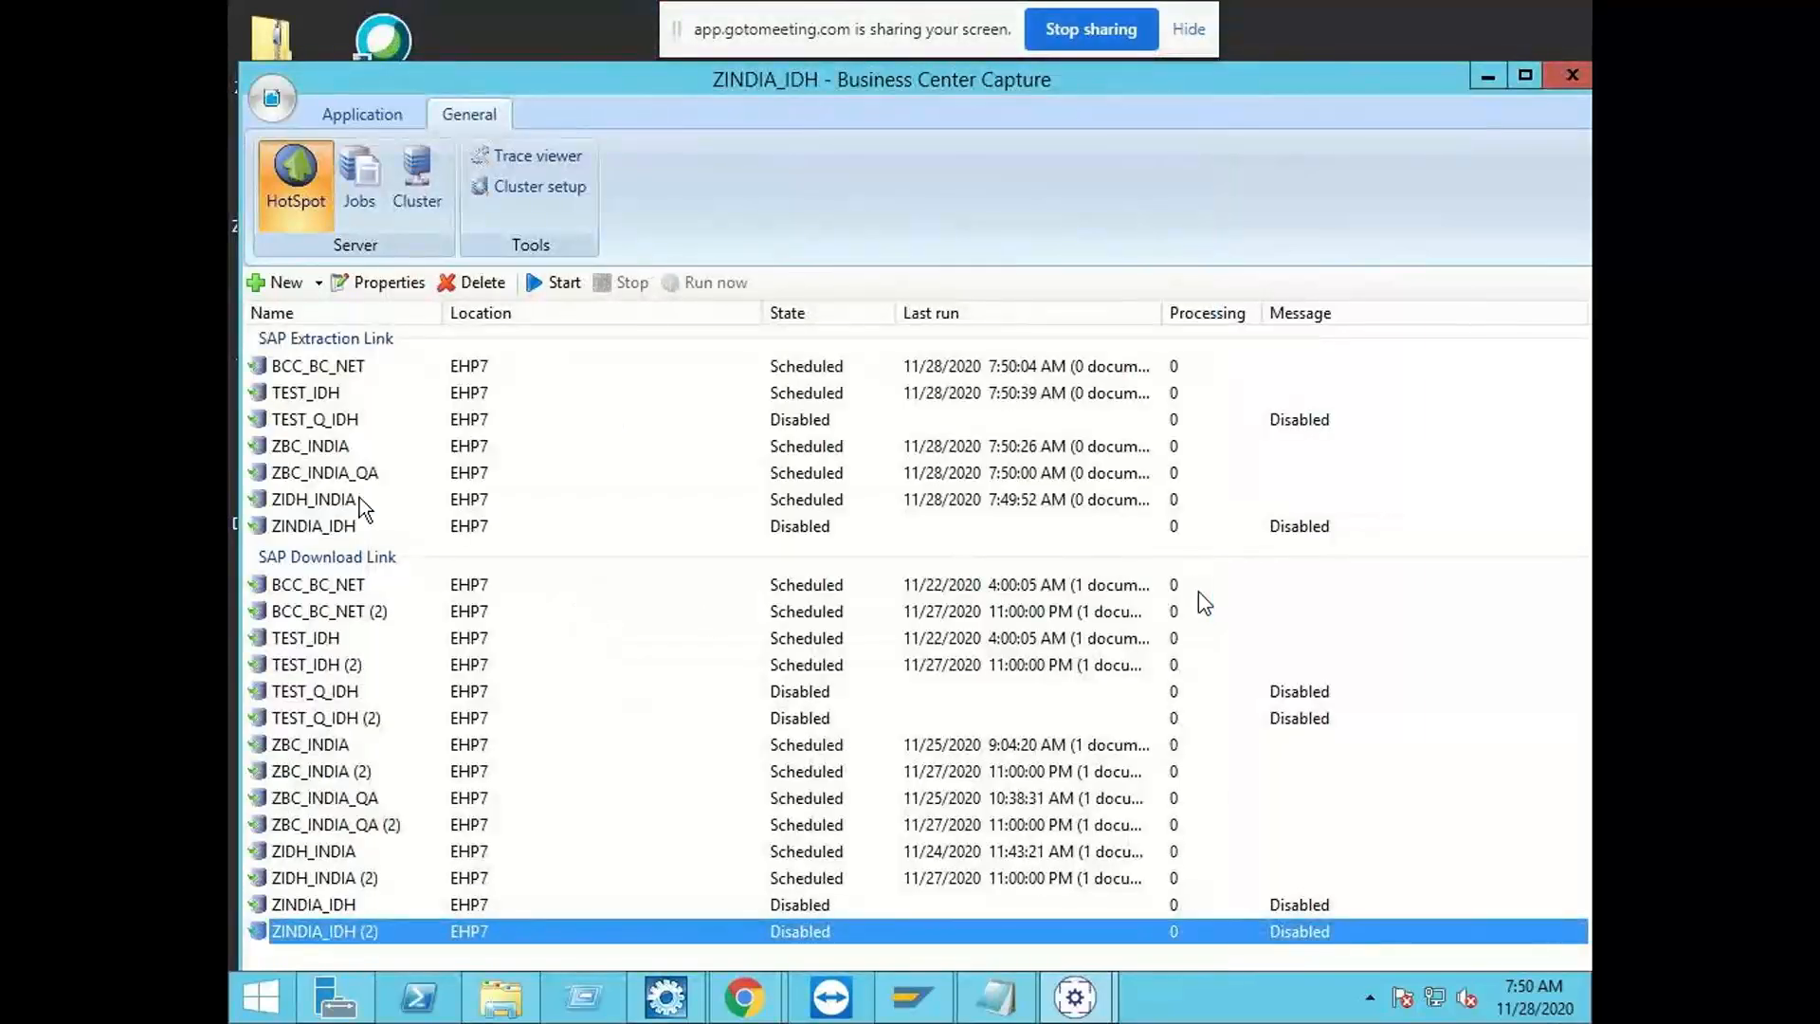
{"action": "left_click", "coordinate": [350, 526]}
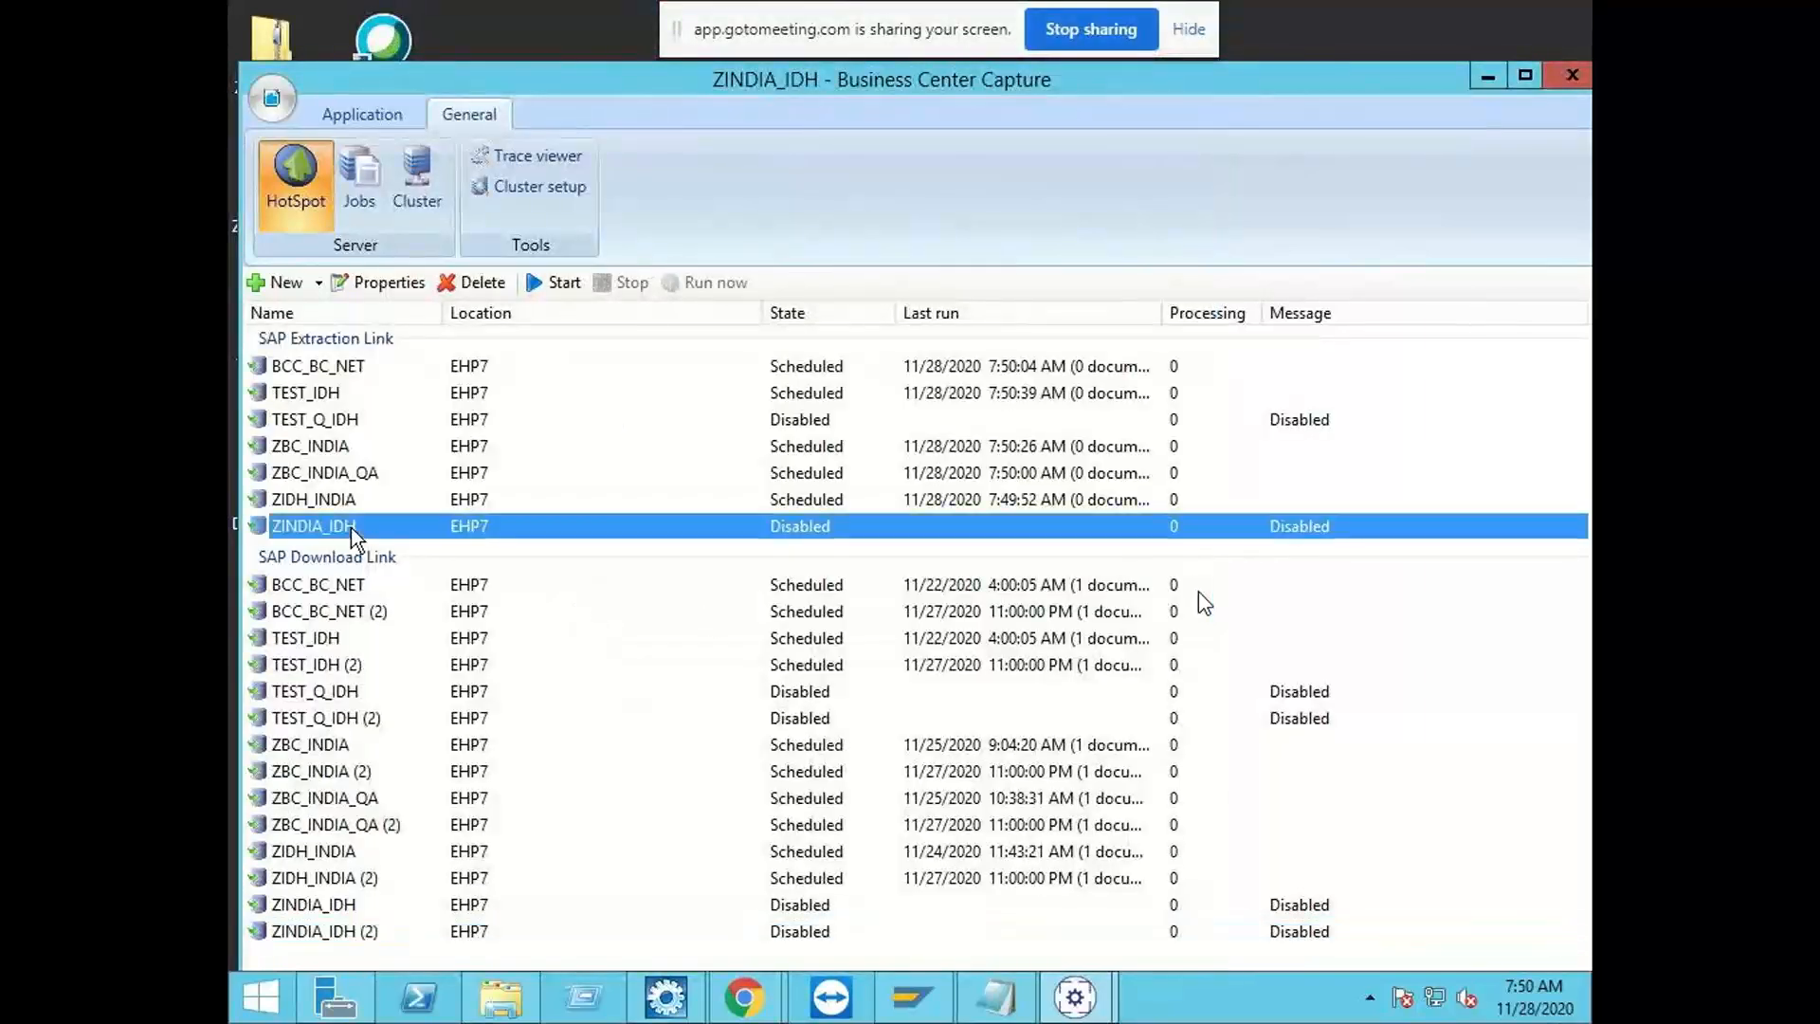
{"action": "left_click", "coordinate": [557, 282]}
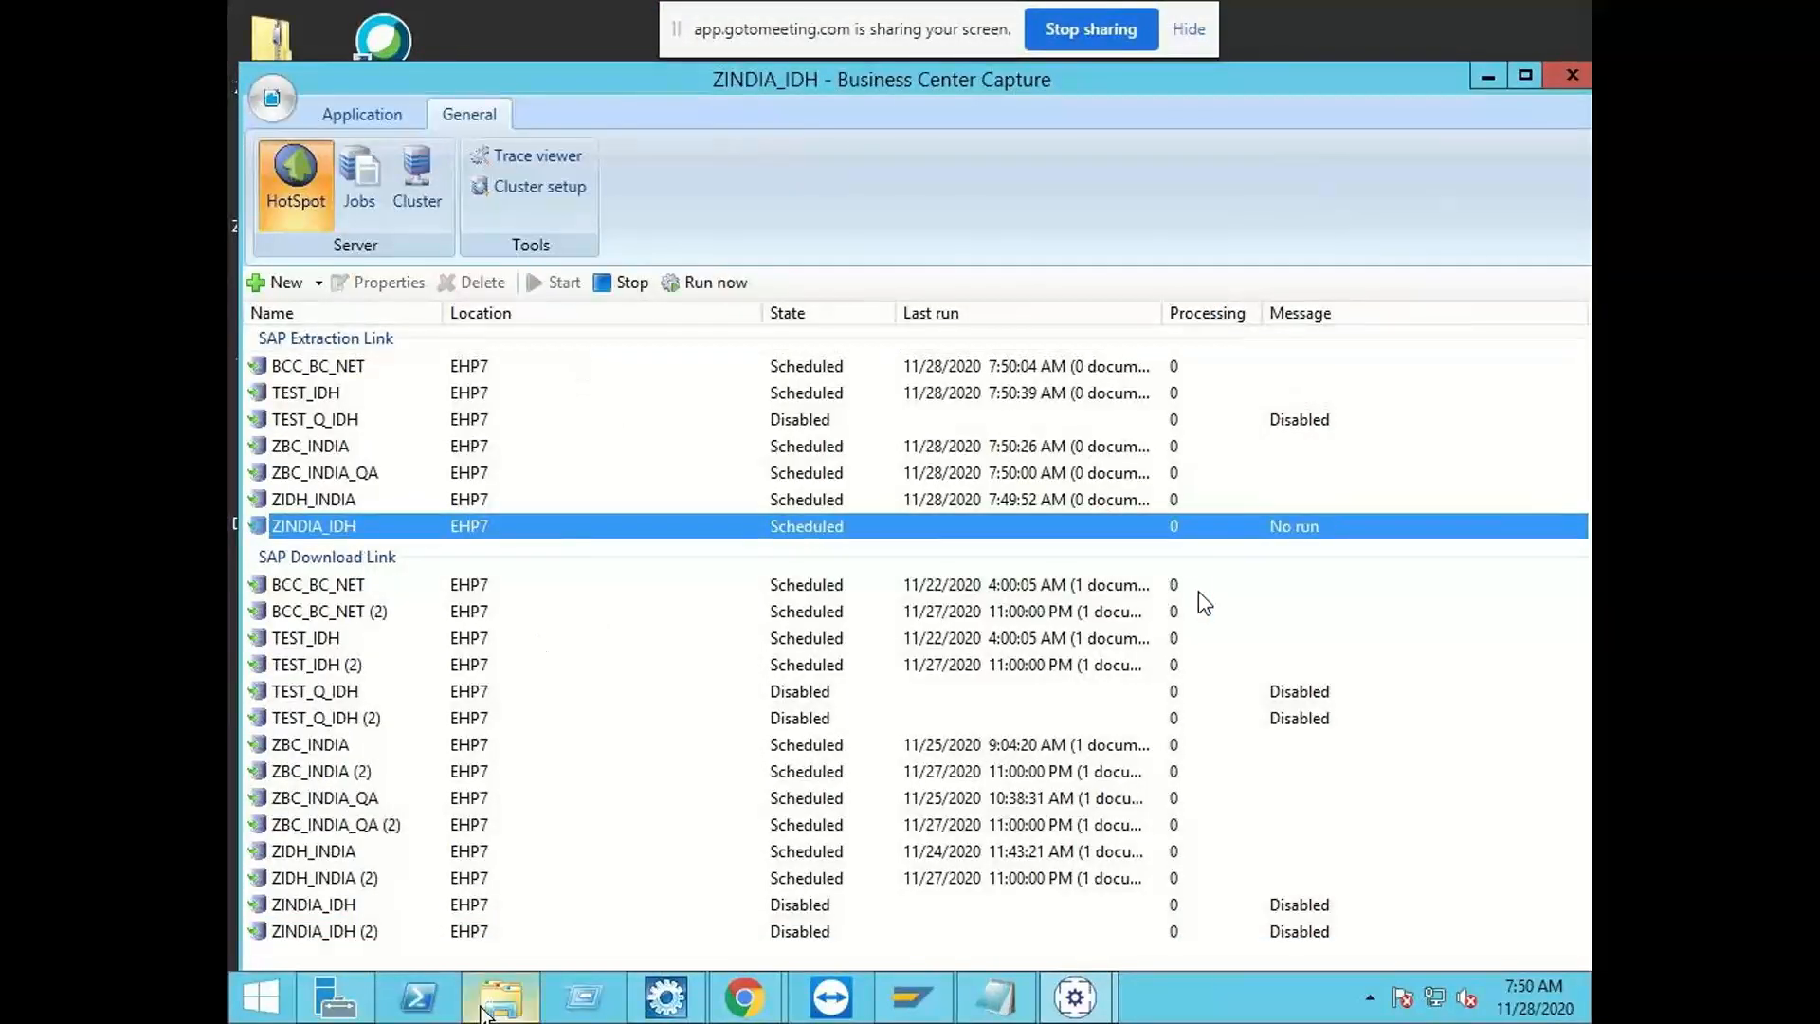
Step: Review the import source properties of the ZINDIA_IDH SAP download link, including its schedule and download options, and accept them
{"action": "left_click", "coordinate": [443, 906]}
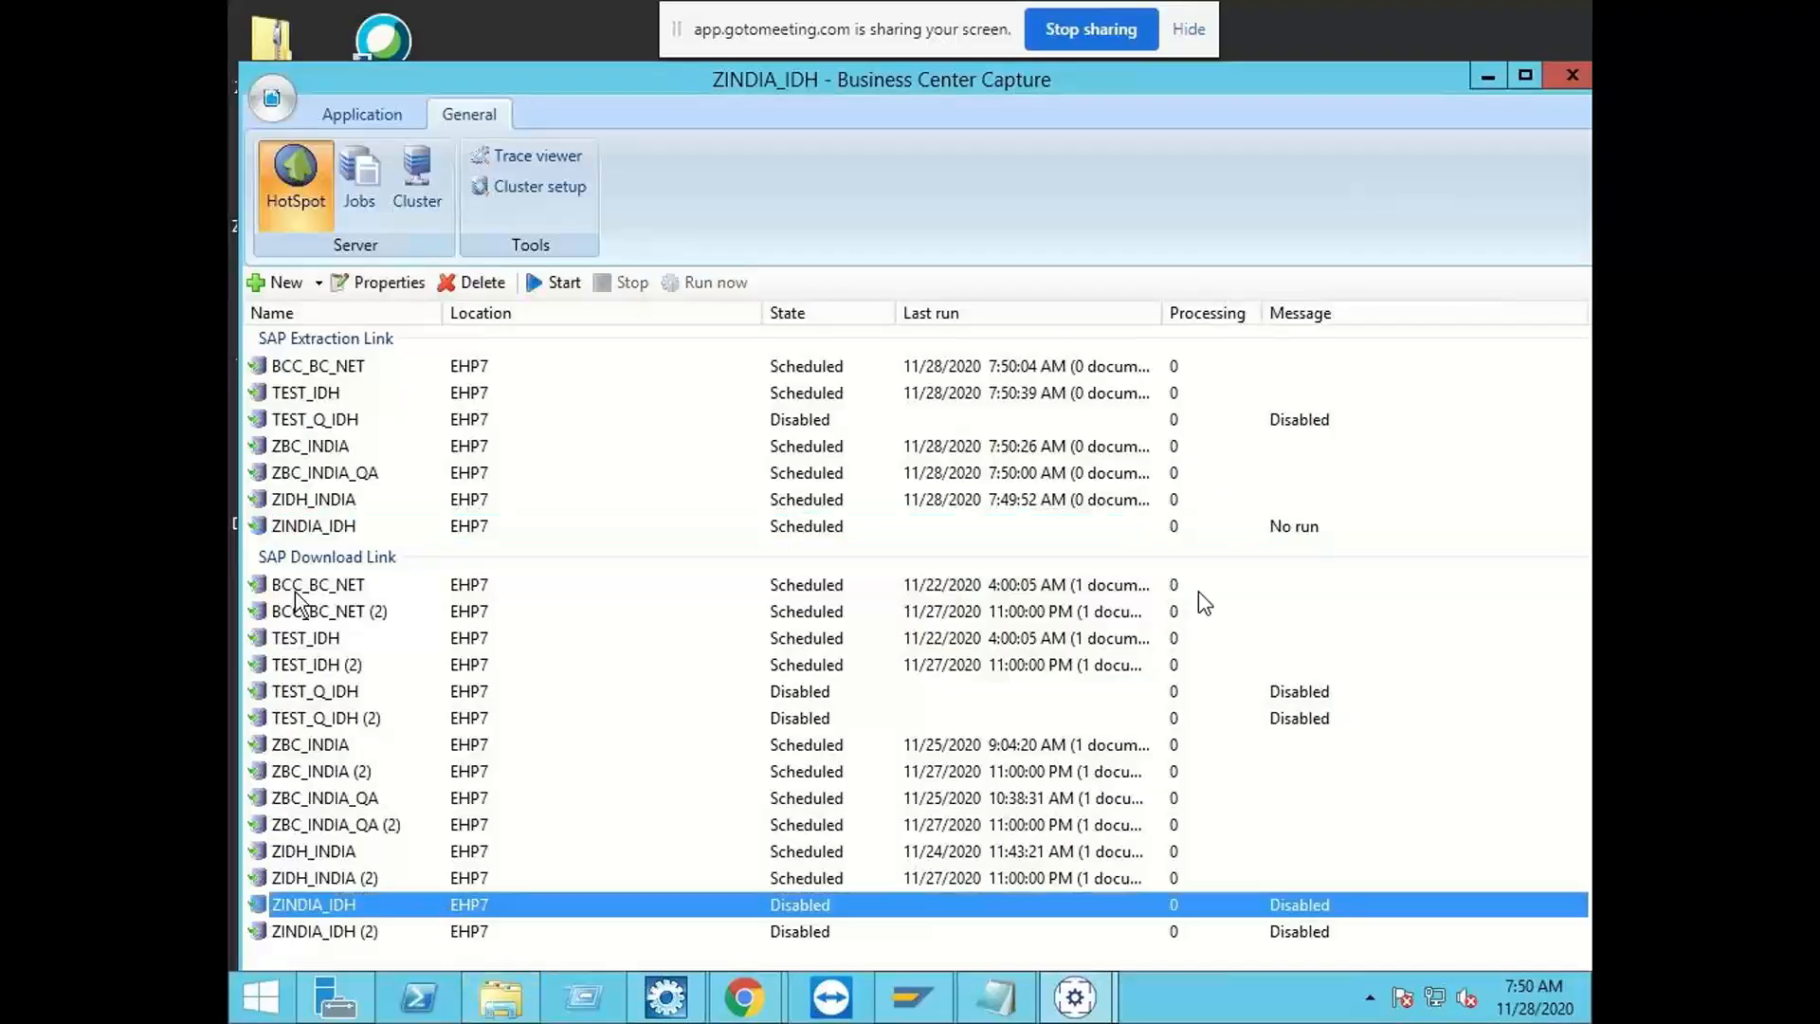
{"action": "left_click", "coordinate": [380, 933]}
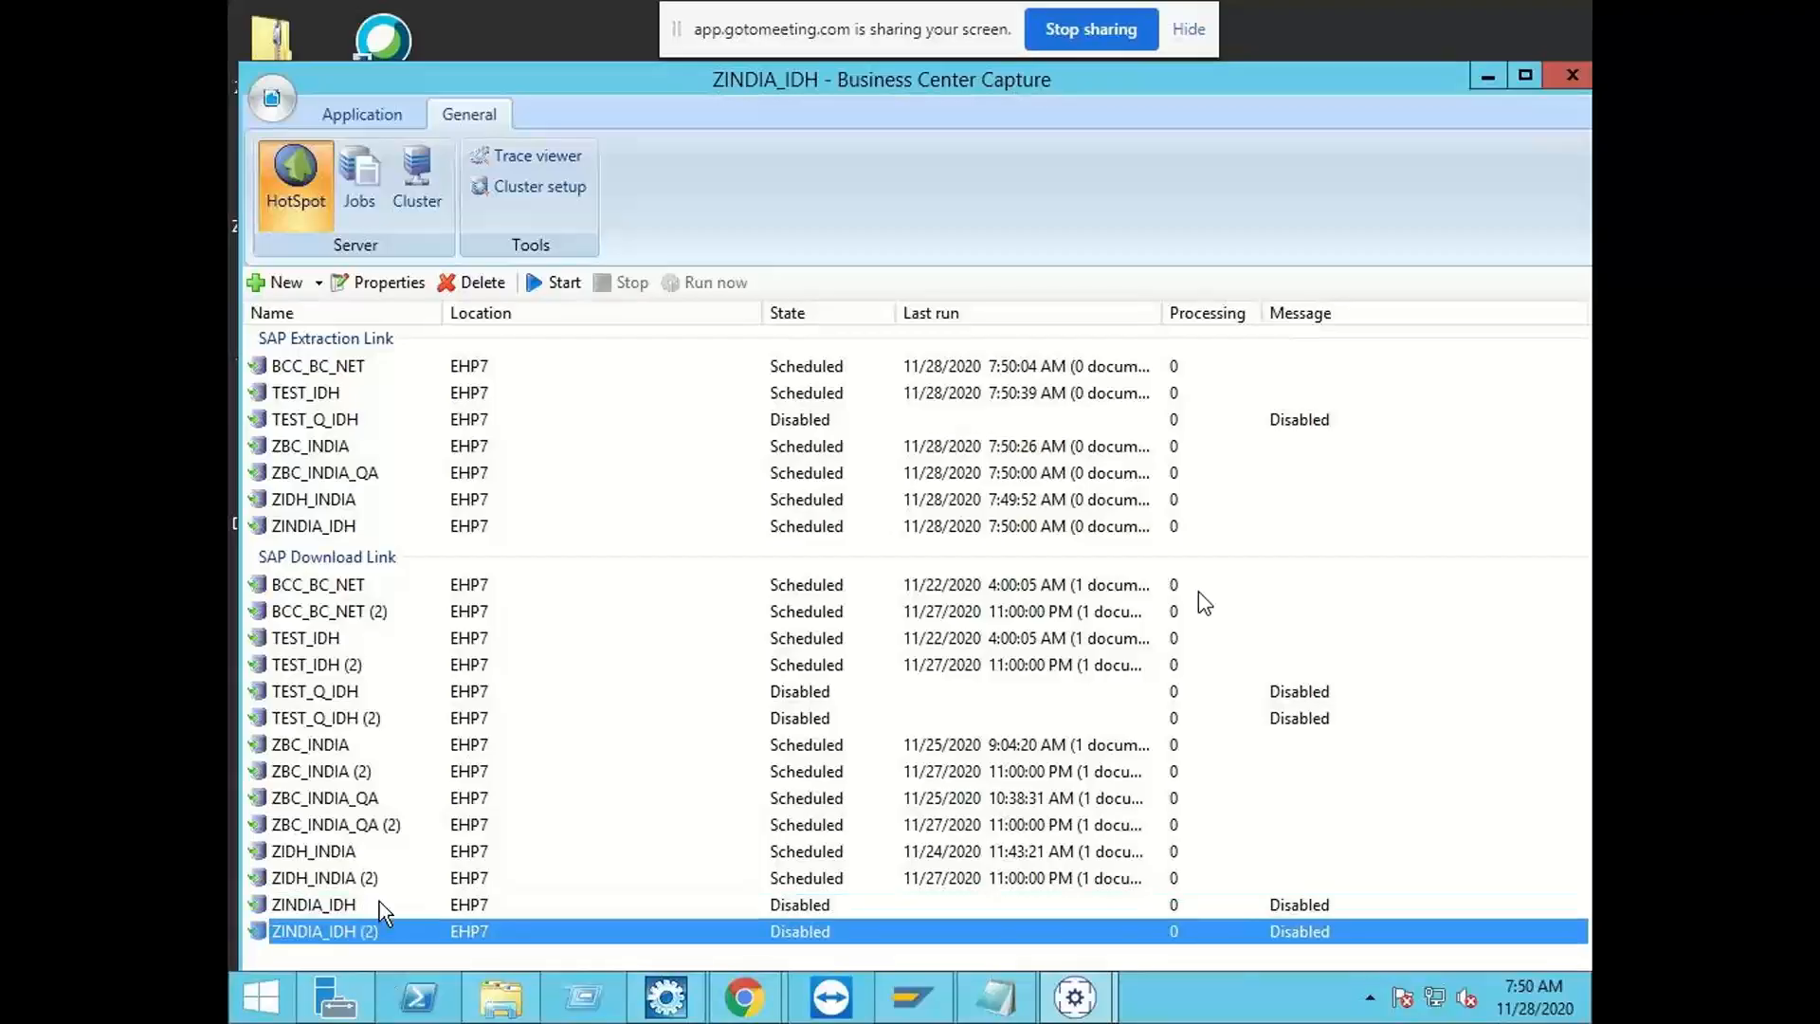
{"action": "left_click", "coordinate": [379, 903]}
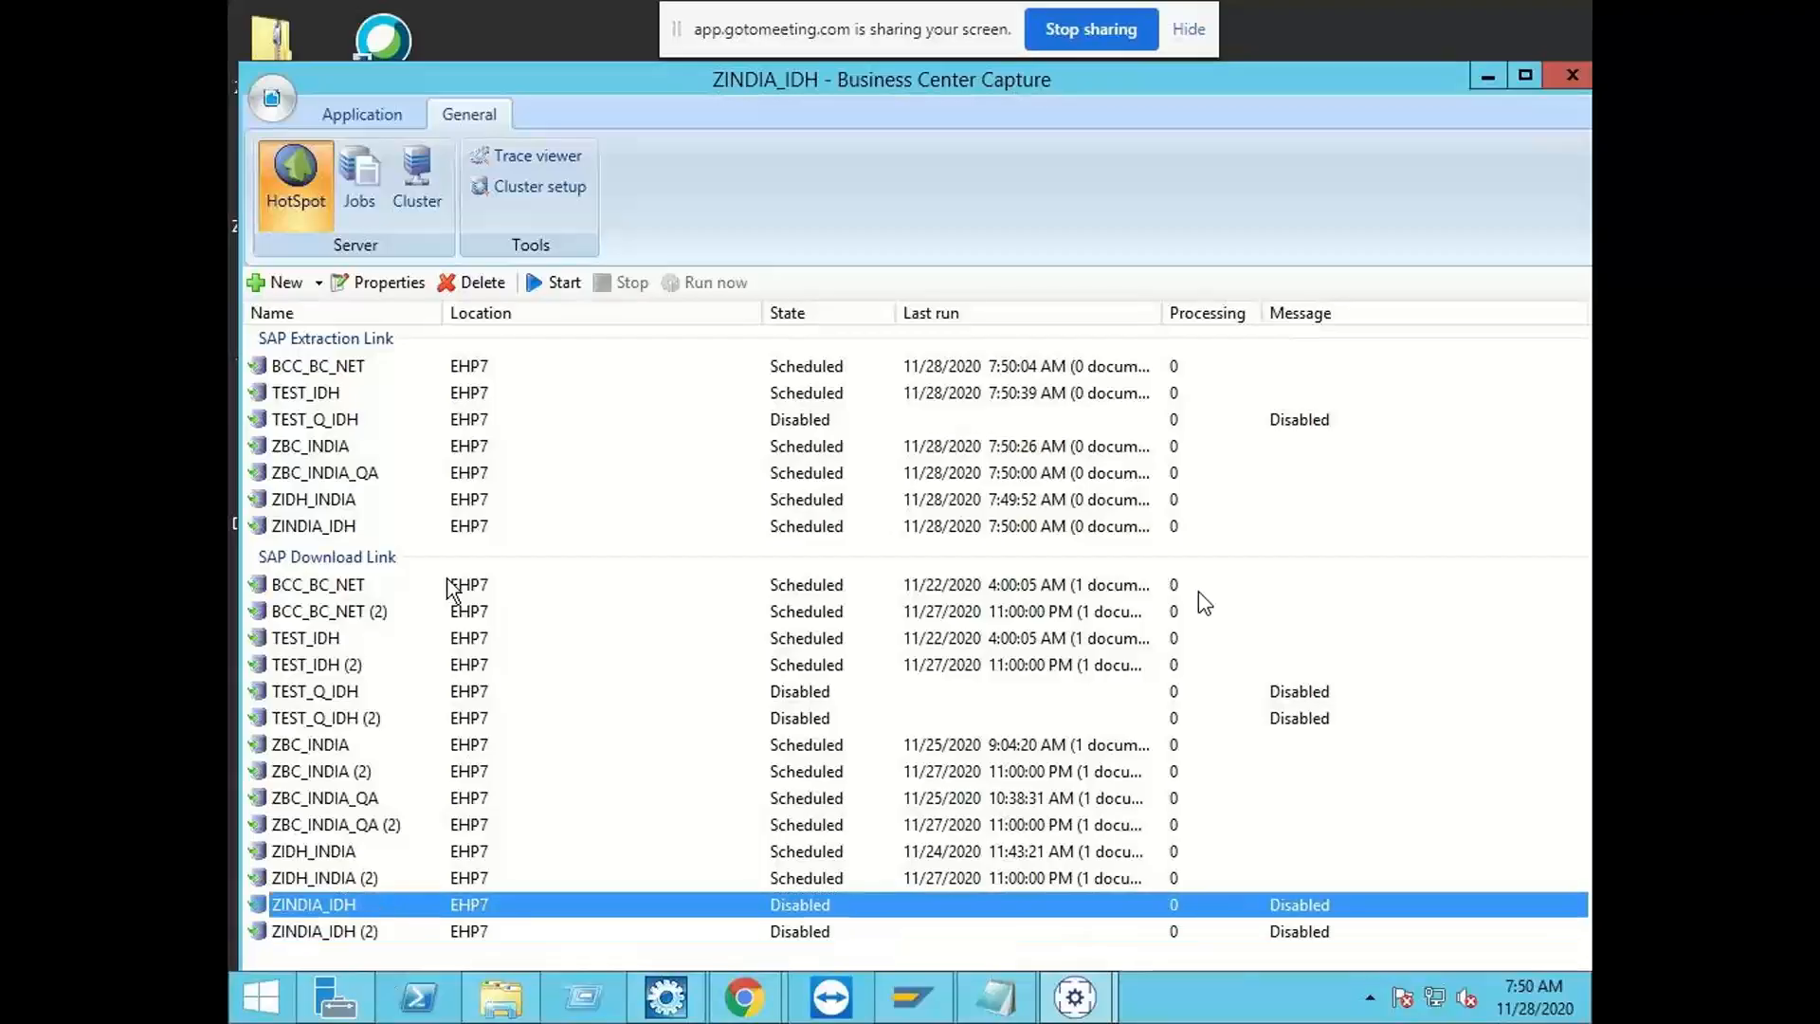
{"action": "left_click", "coordinate": [370, 283]}
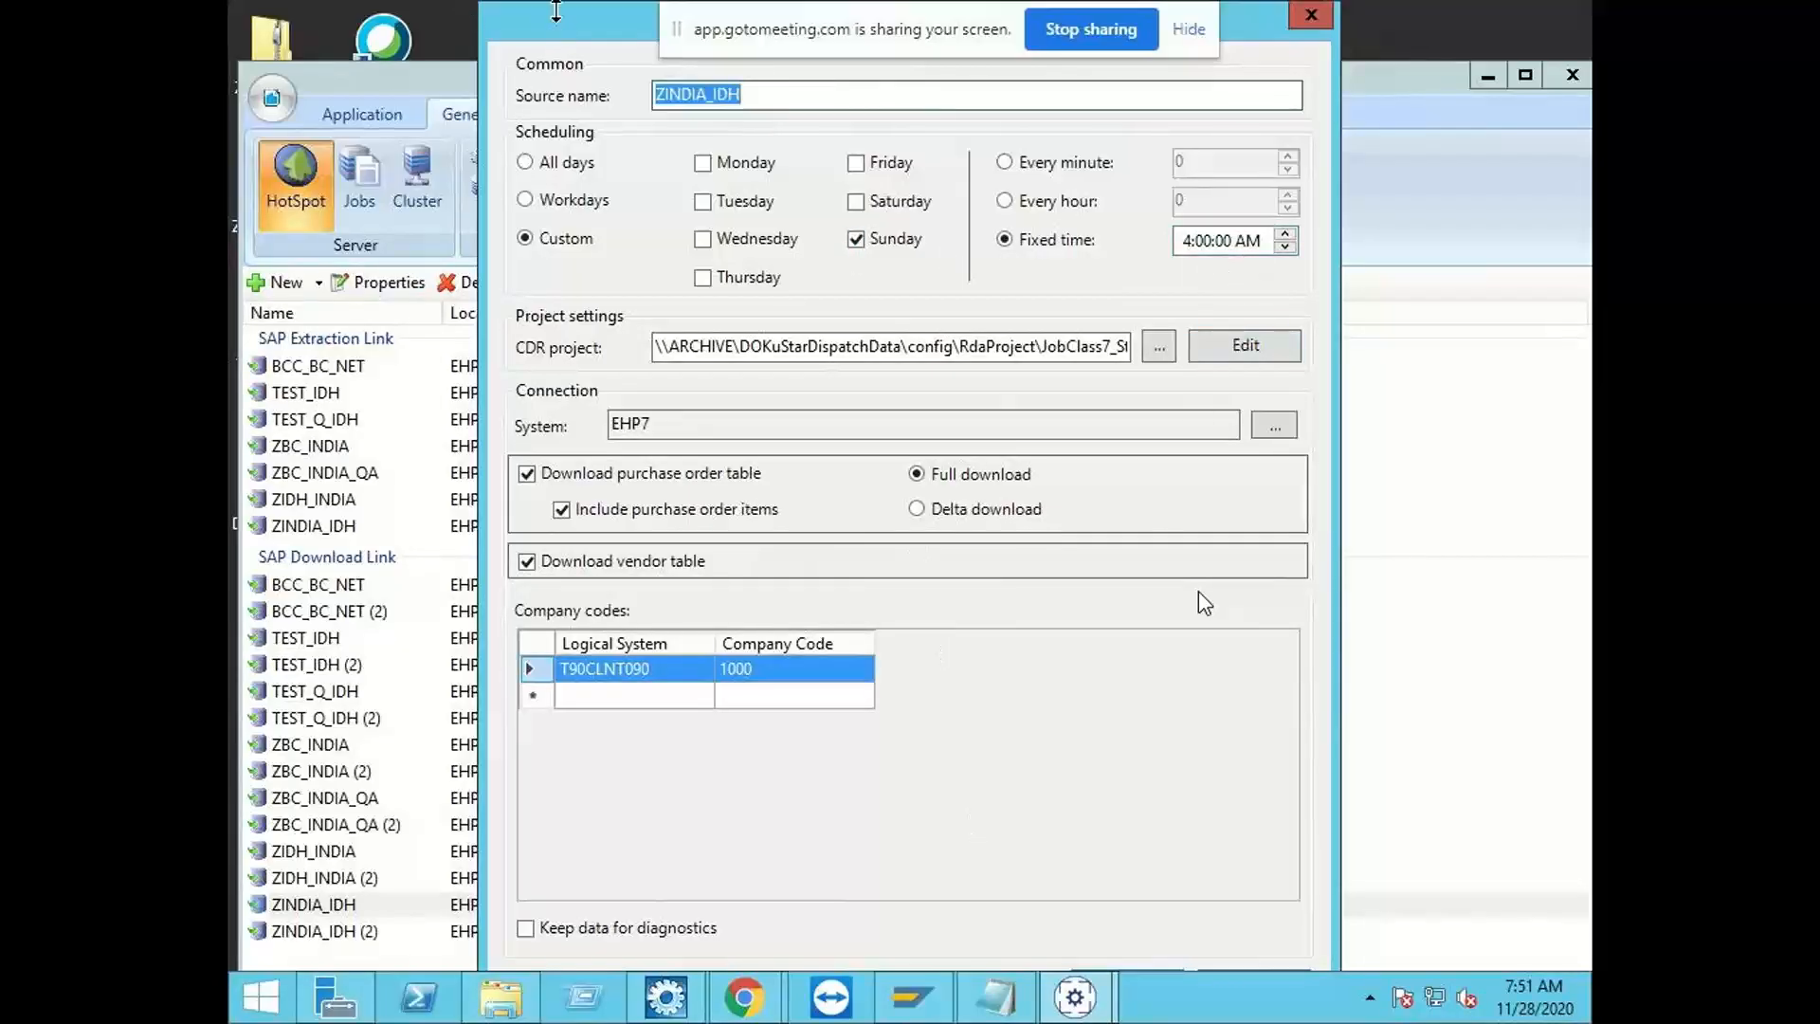
{"action": "left_click_drag", "start_coordinate": [556, 11], "coordinate": [496, 25]}
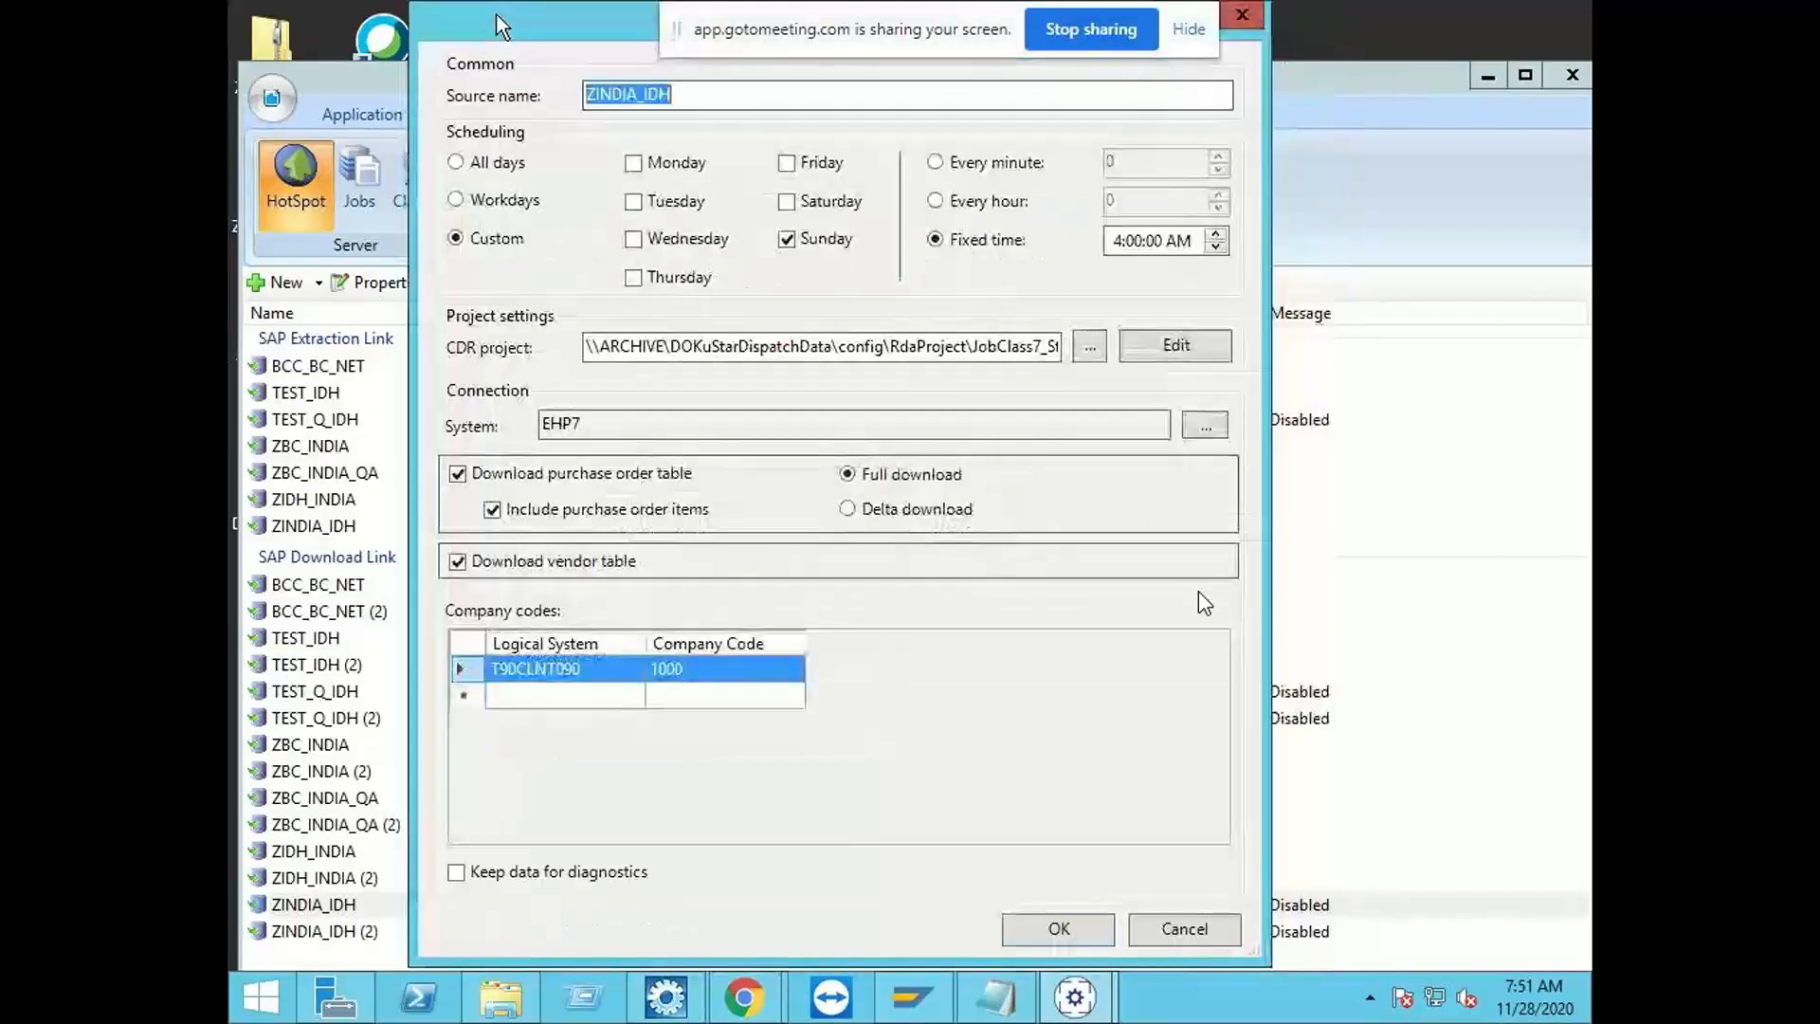
{"action": "left_click", "coordinate": [1059, 930]}
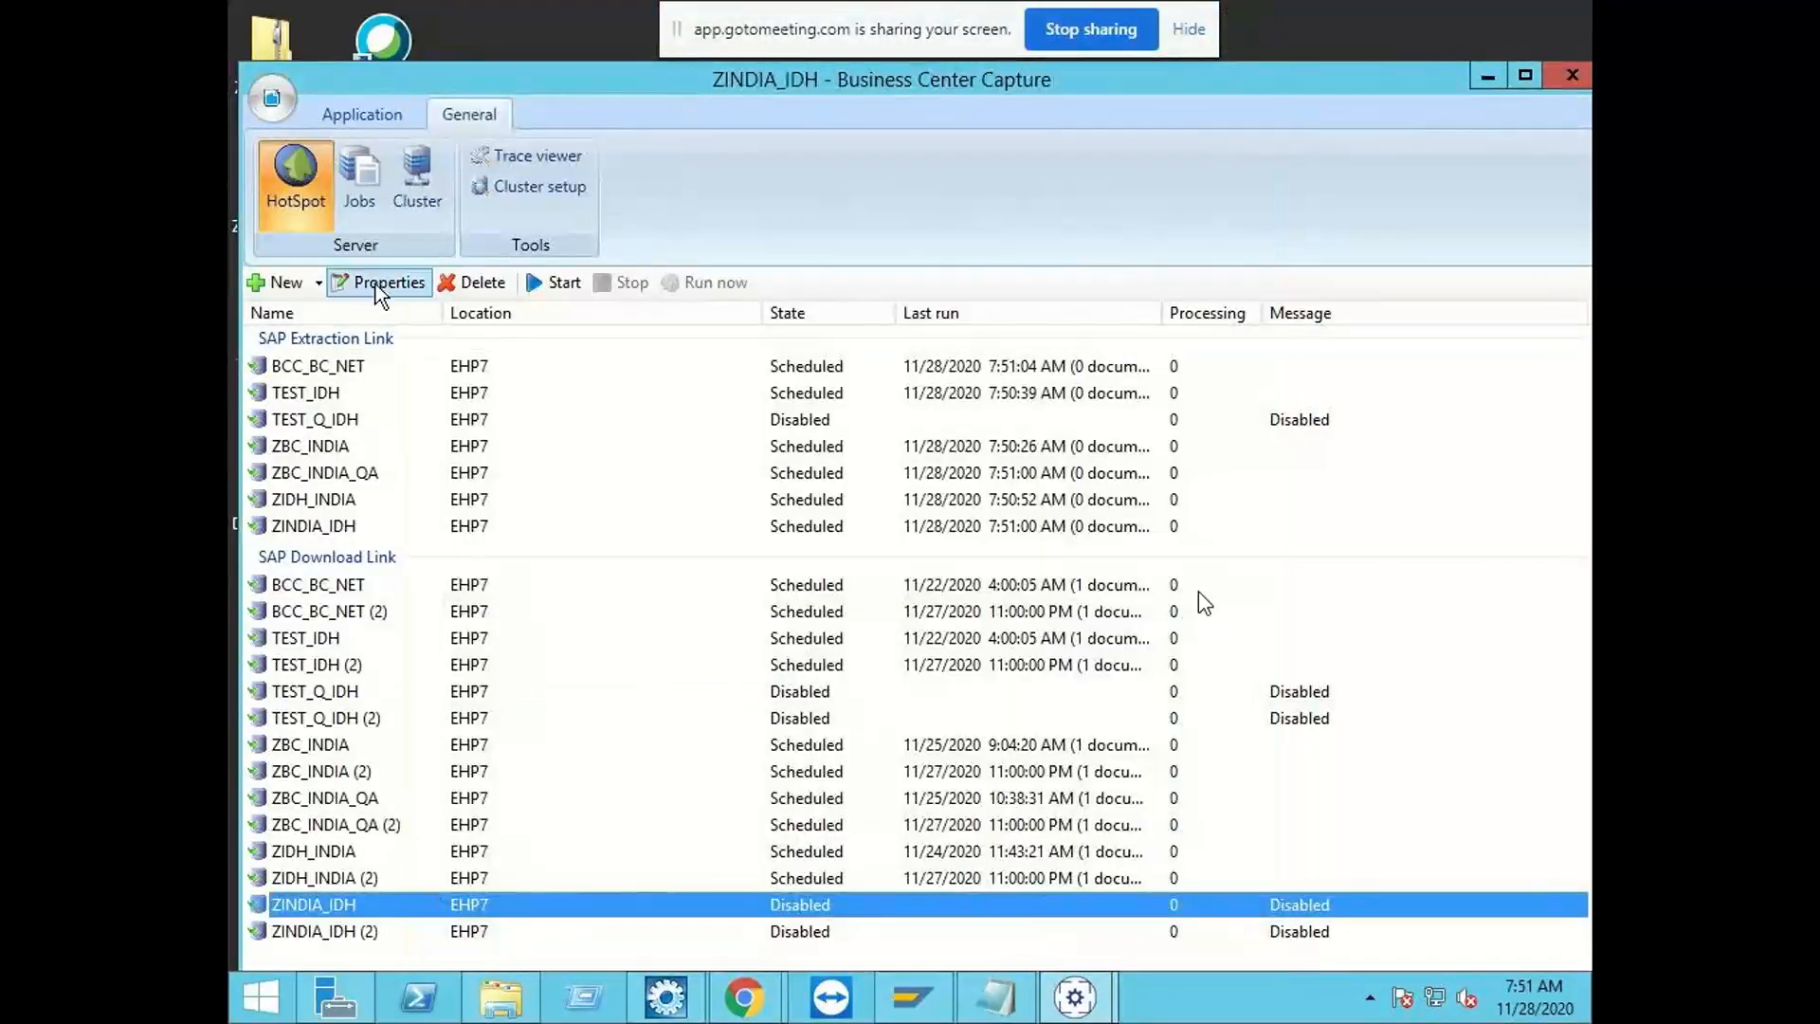
Step: Recheck and accept the ZINDIA_IDH download link's properties, start the link and run it immediately
{"action": "left_click", "coordinate": [379, 284]}
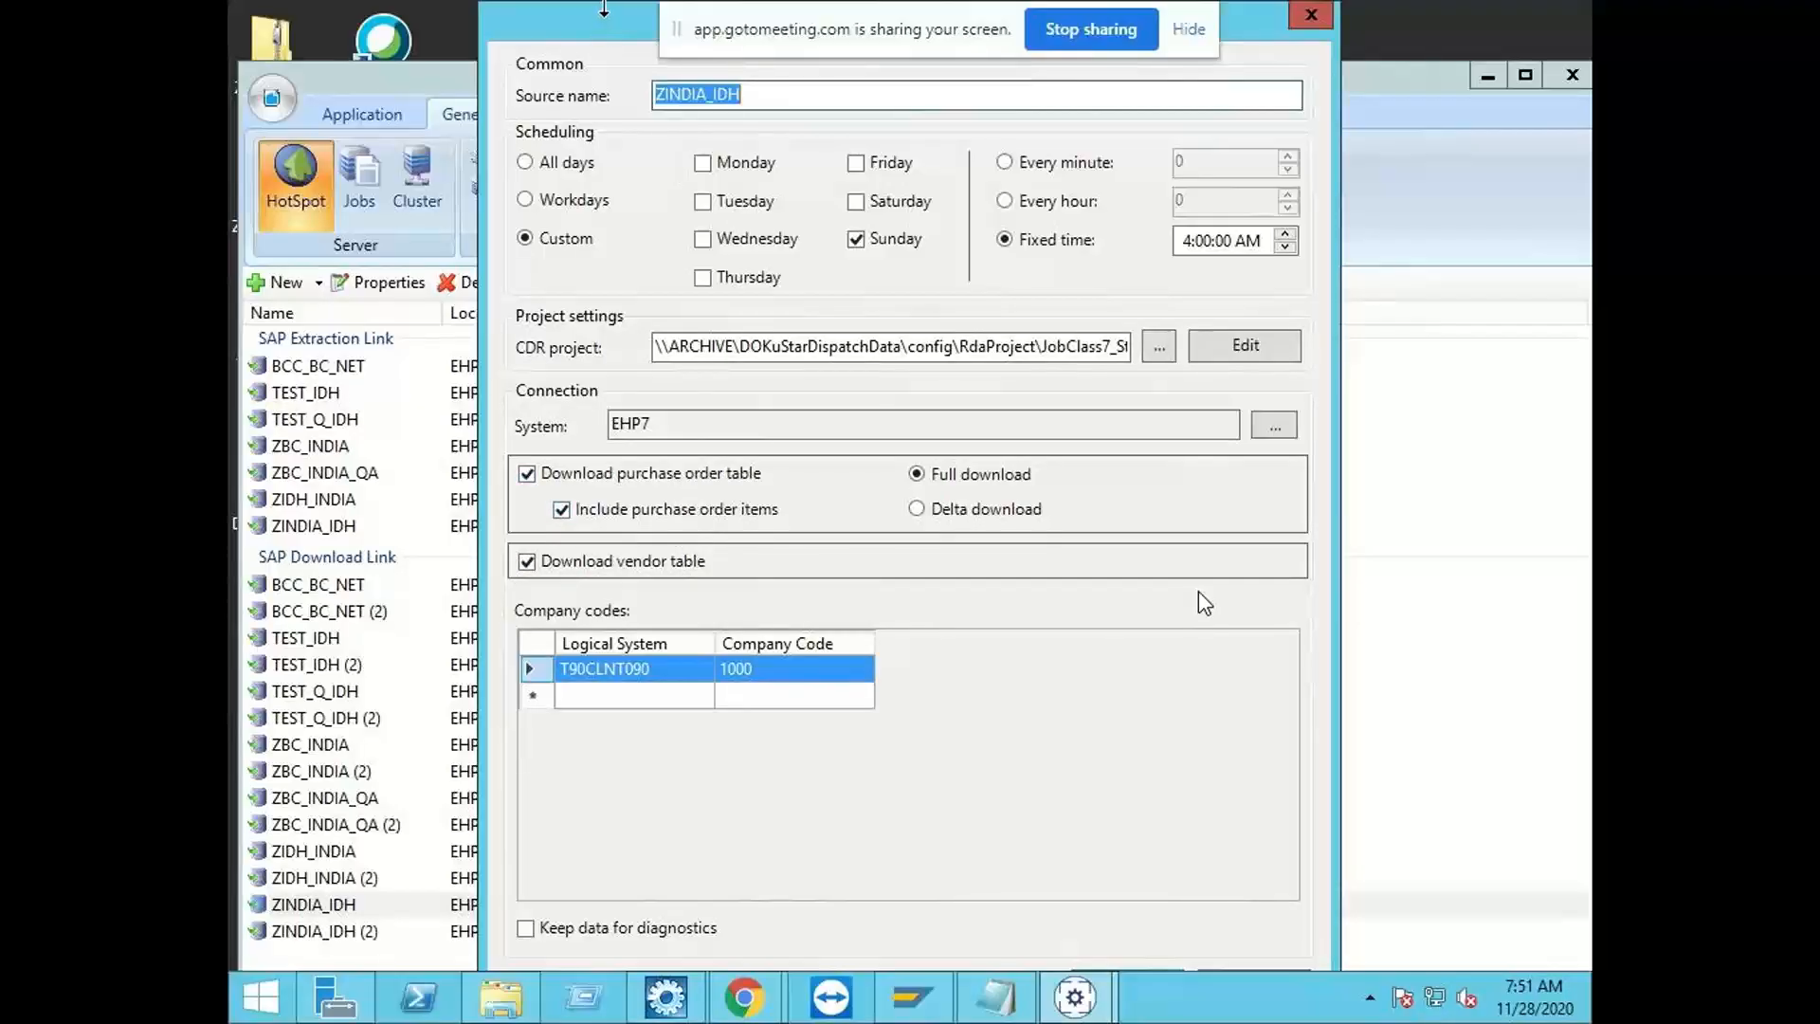
{"action": "left_click_drag", "start_coordinate": [604, 5], "coordinate": [534, 23]}
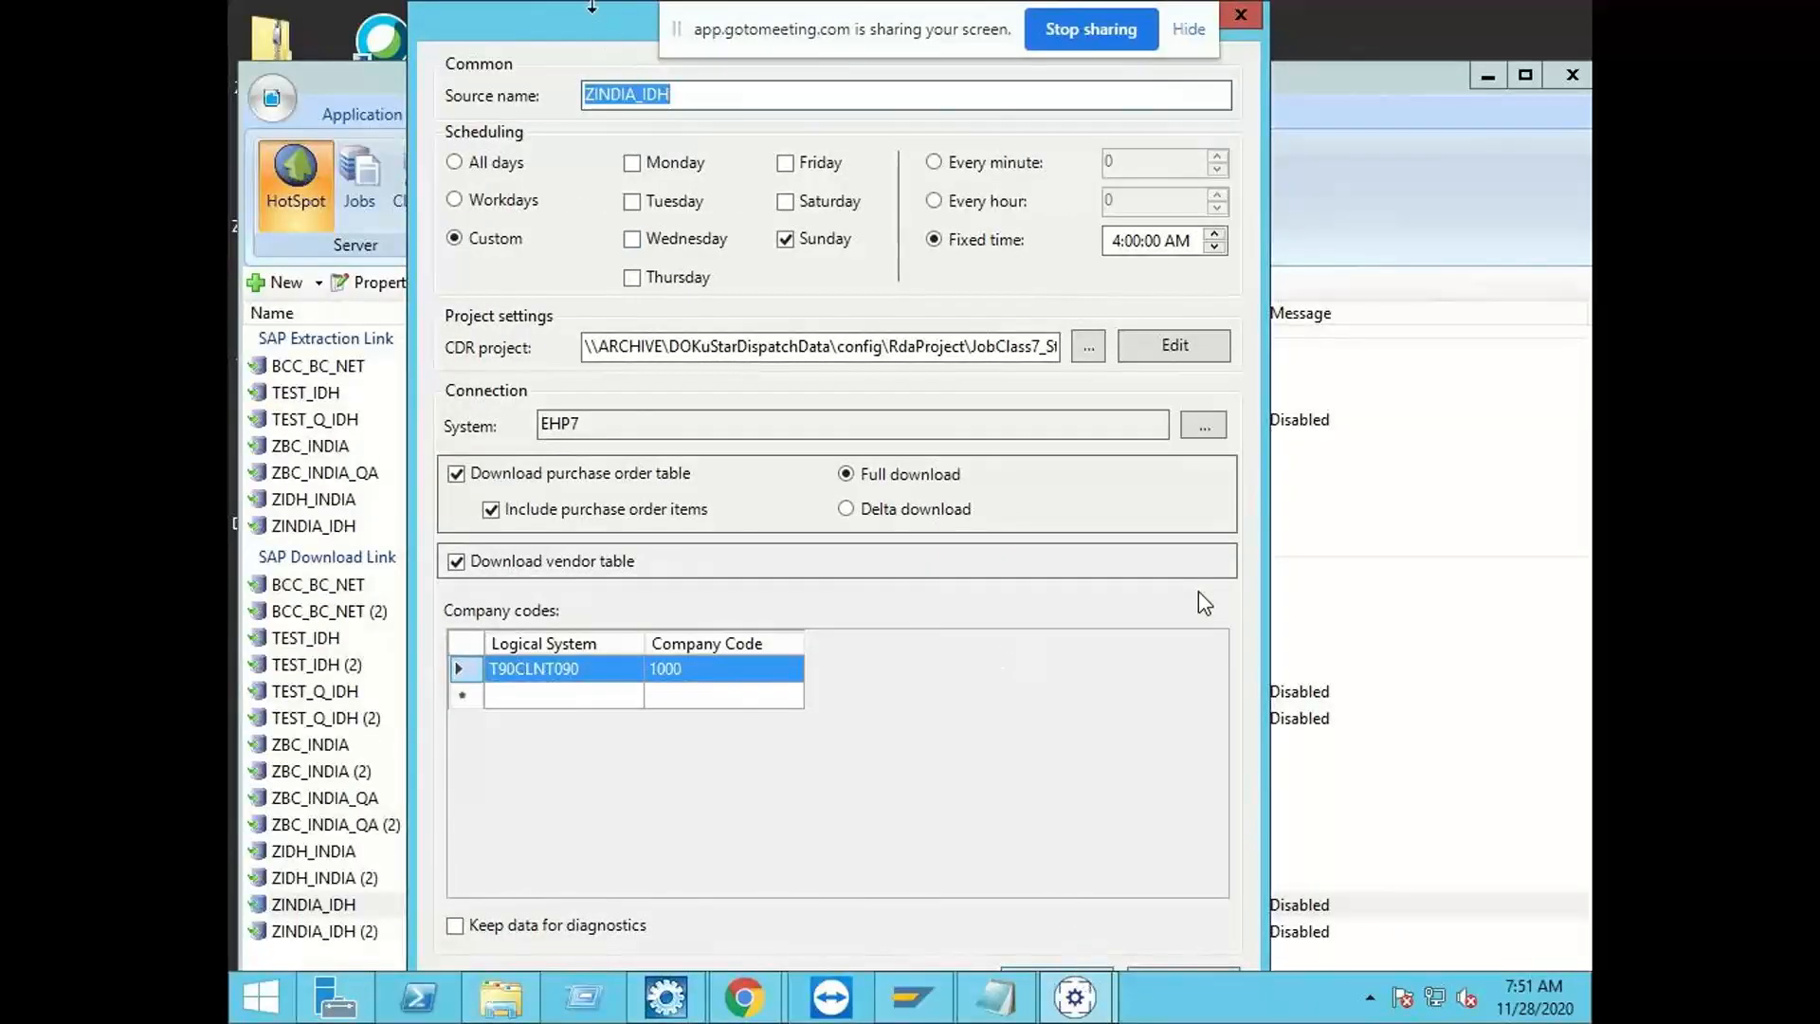
{"action": "left_click_drag", "start_coordinate": [591, 5], "coordinate": [558, 34]}
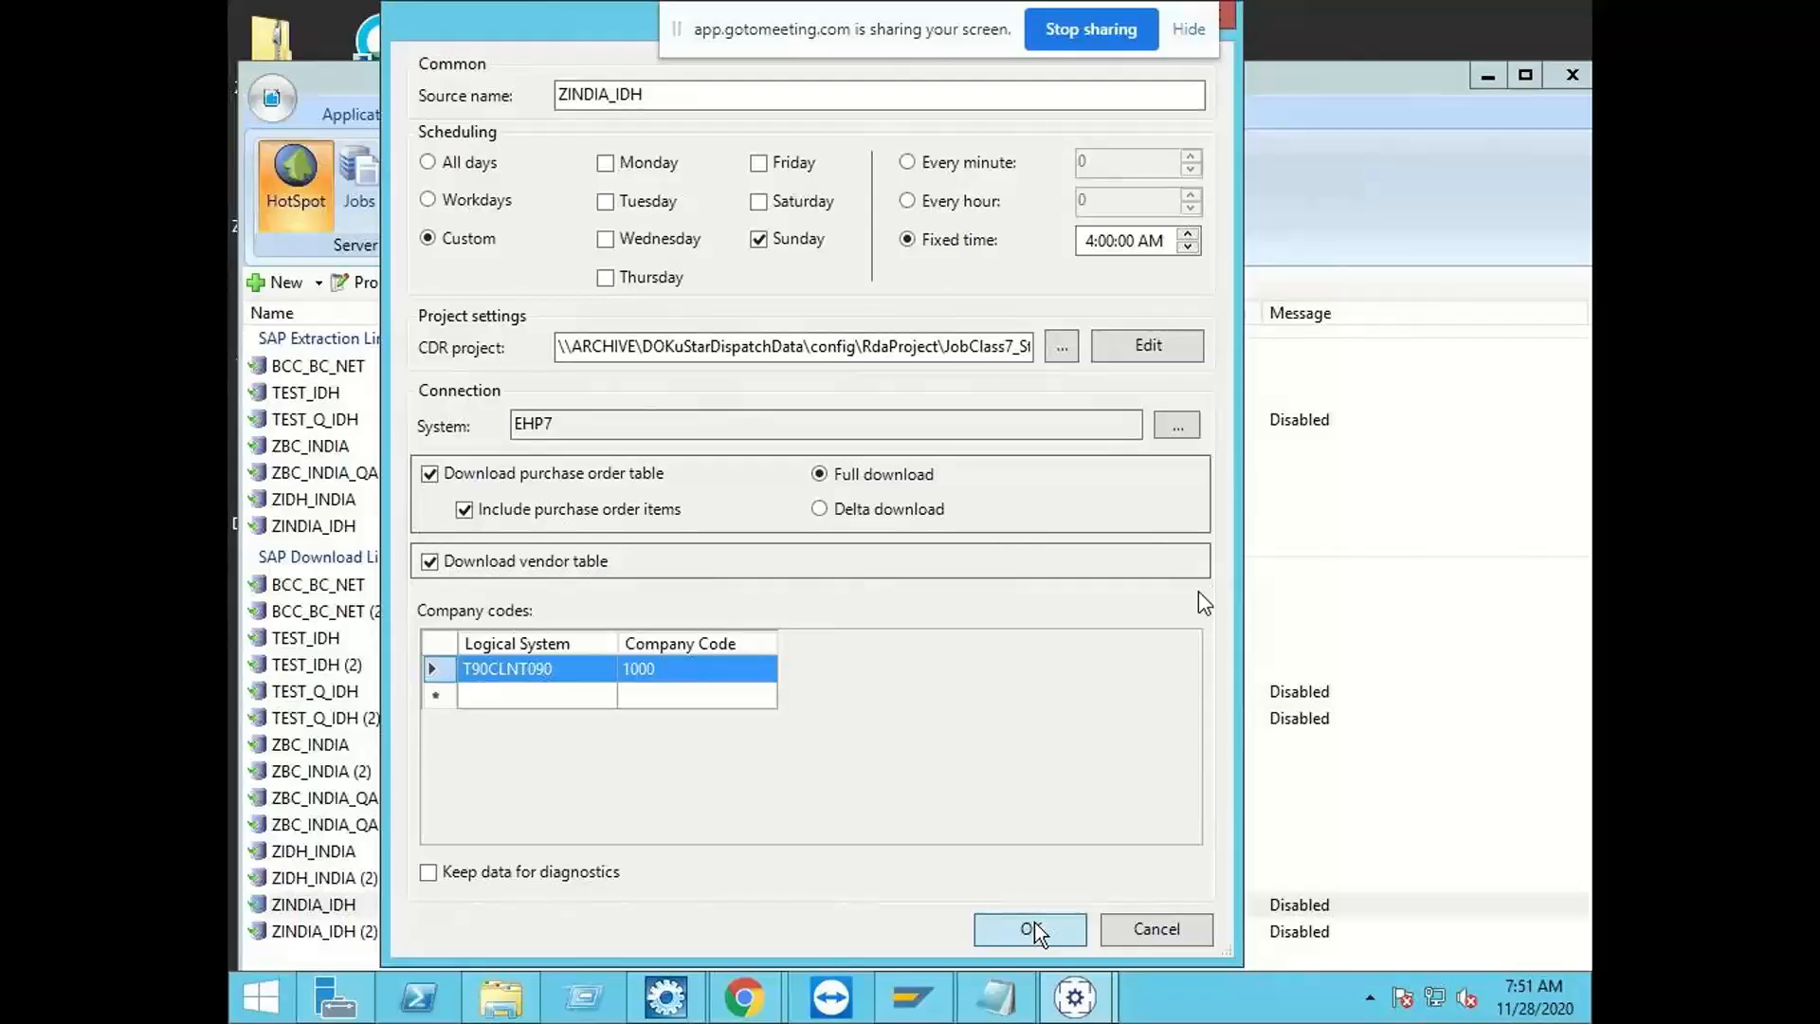
{"action": "left_click", "coordinate": [1031, 929]}
{"action": "left_click", "coordinate": [550, 281]}
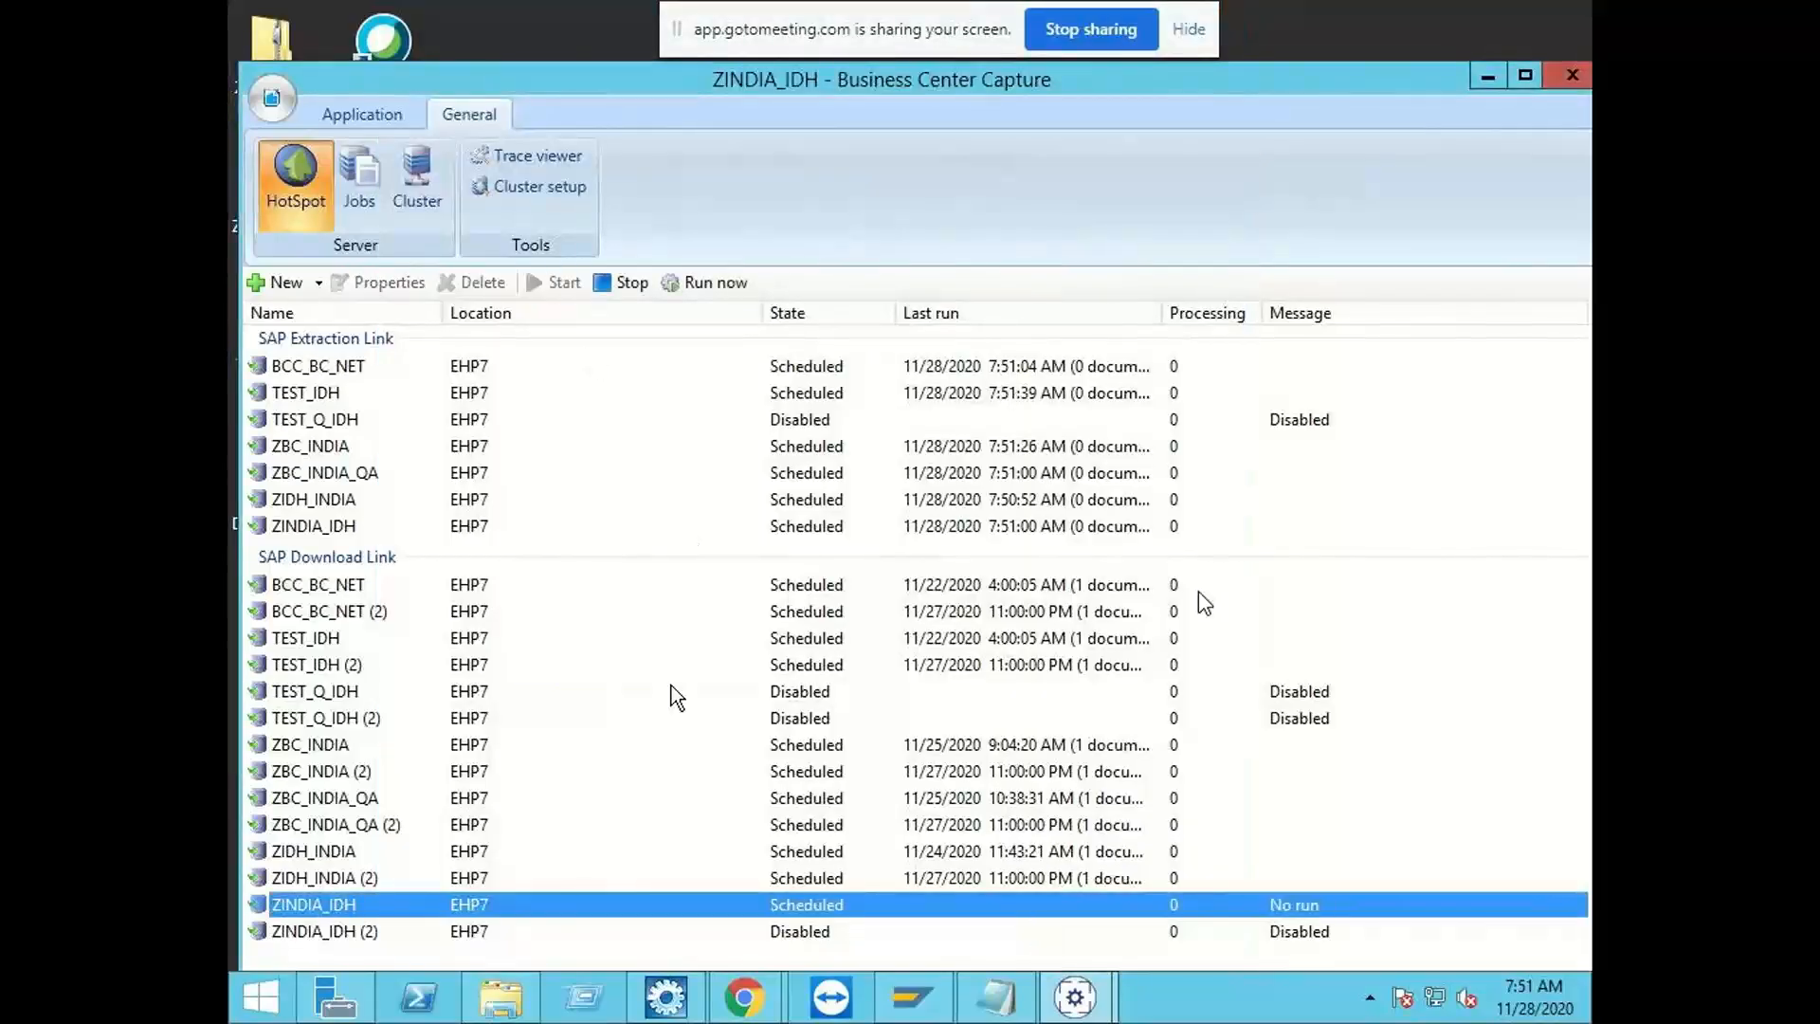
{"action": "left_click", "coordinate": [719, 284]}
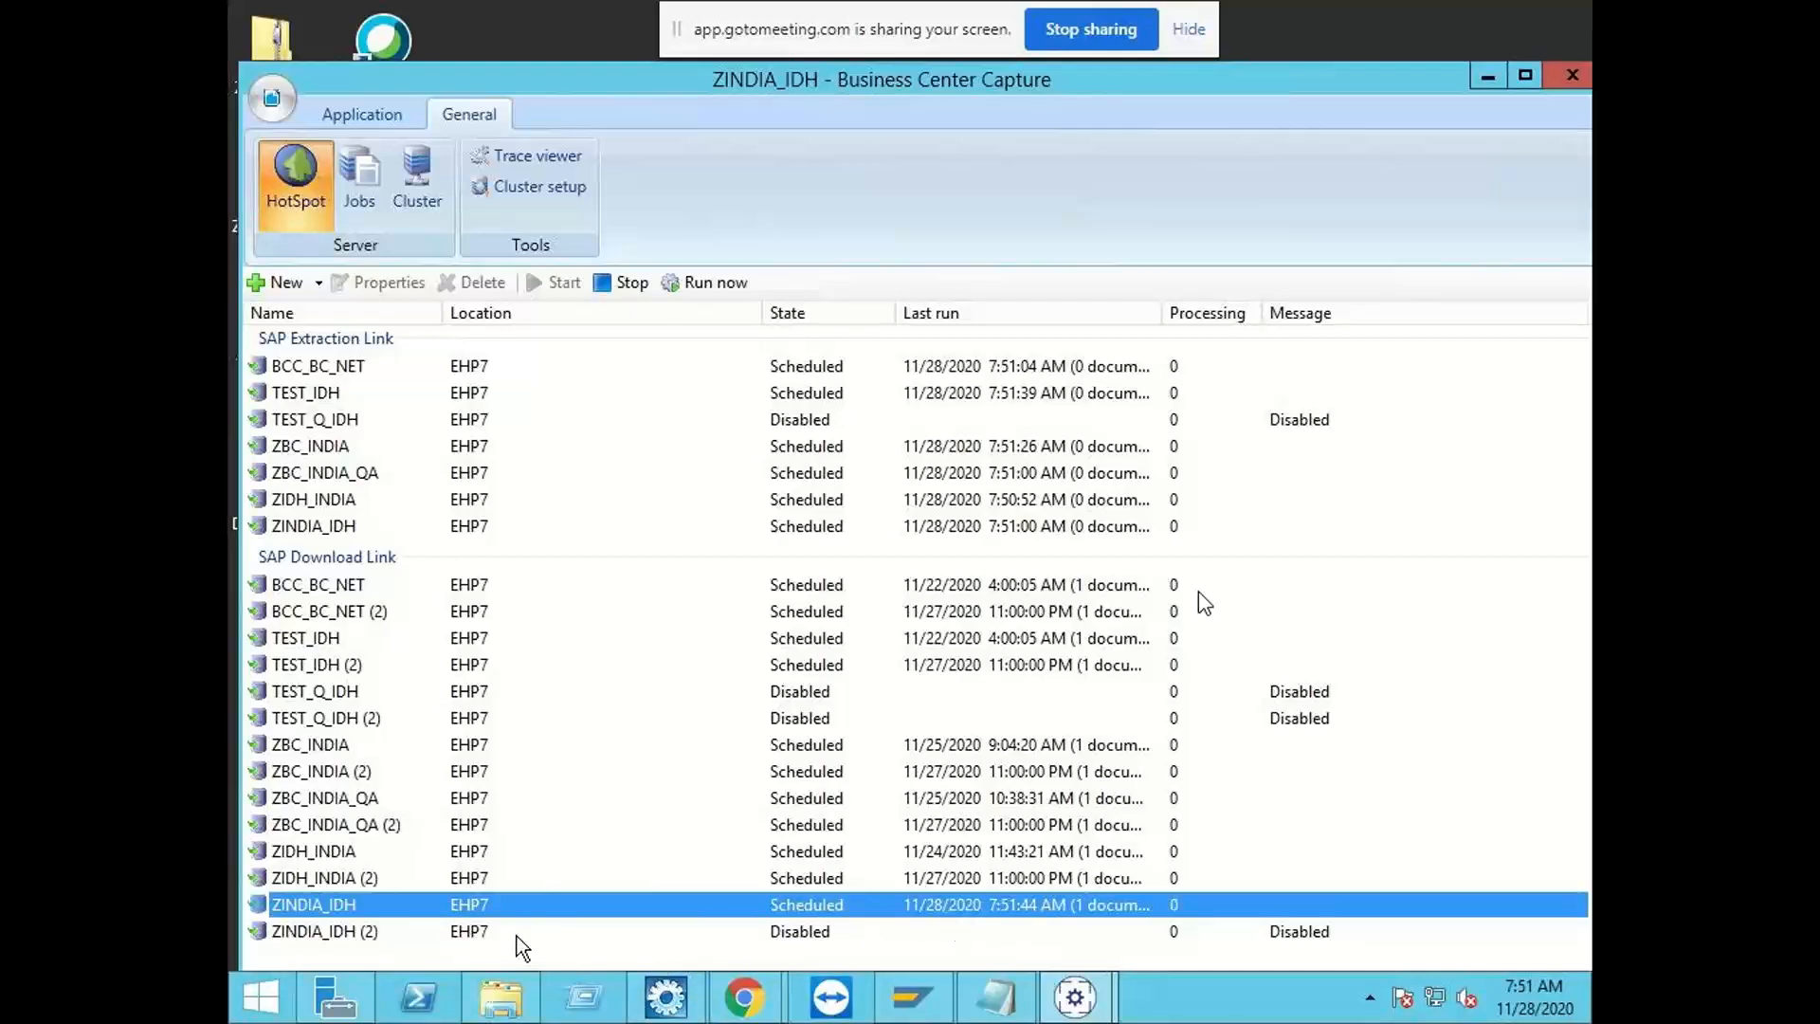
Step: Review and accept the import source properties of the ZINDIA_IDH (2) delta download link, and start that link
{"action": "left_click", "coordinate": [460, 934]}
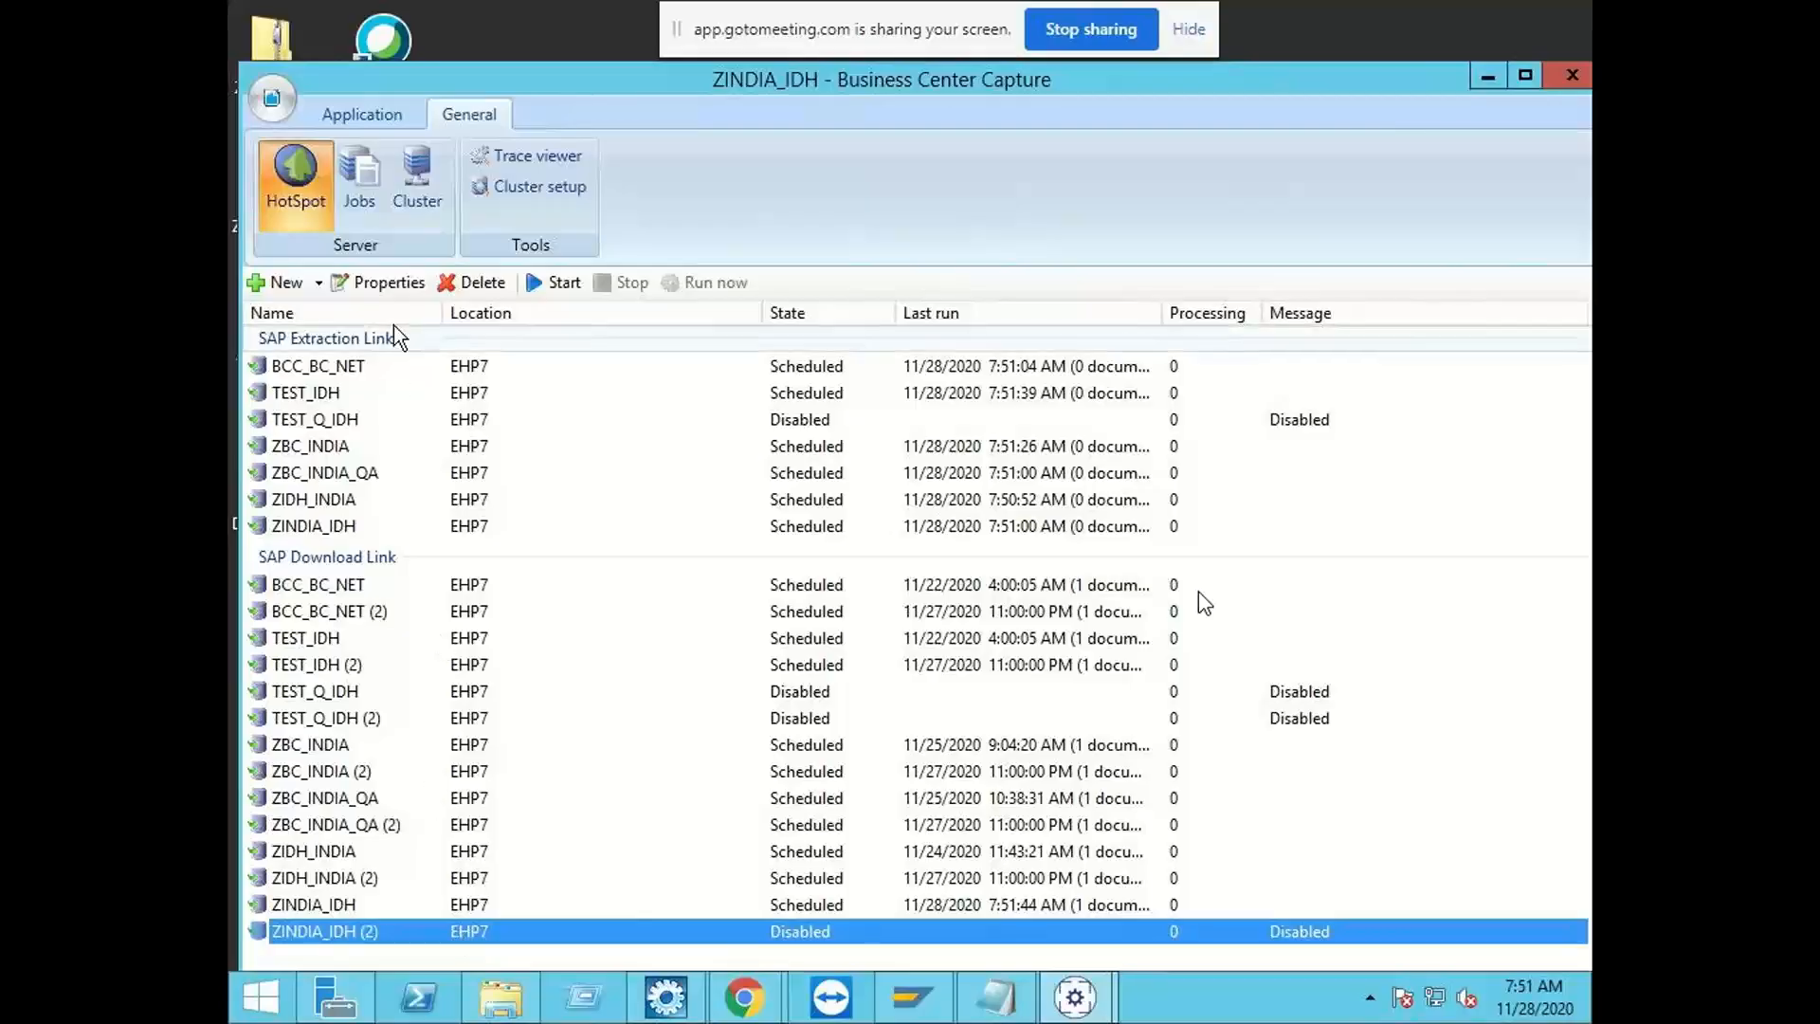
{"action": "left_click", "coordinate": [381, 281]}
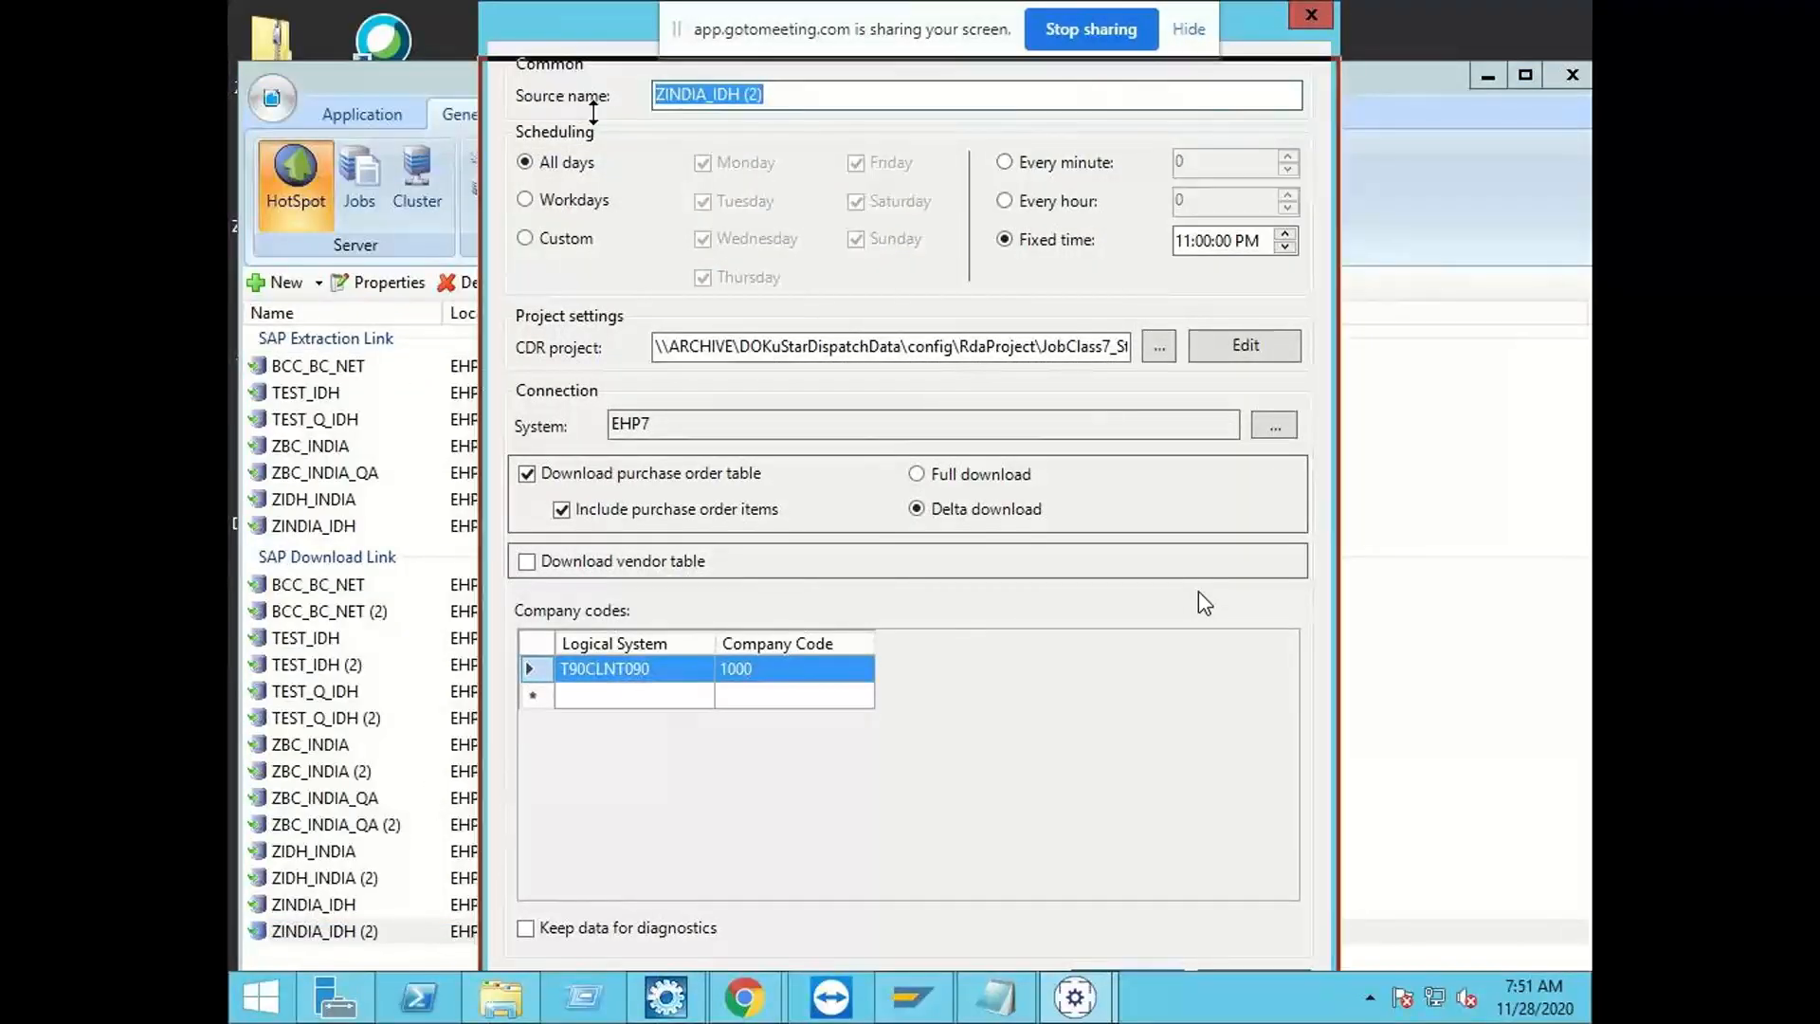
{"action": "left_click_drag", "start_coordinate": [567, 9], "coordinate": [567, 65]}
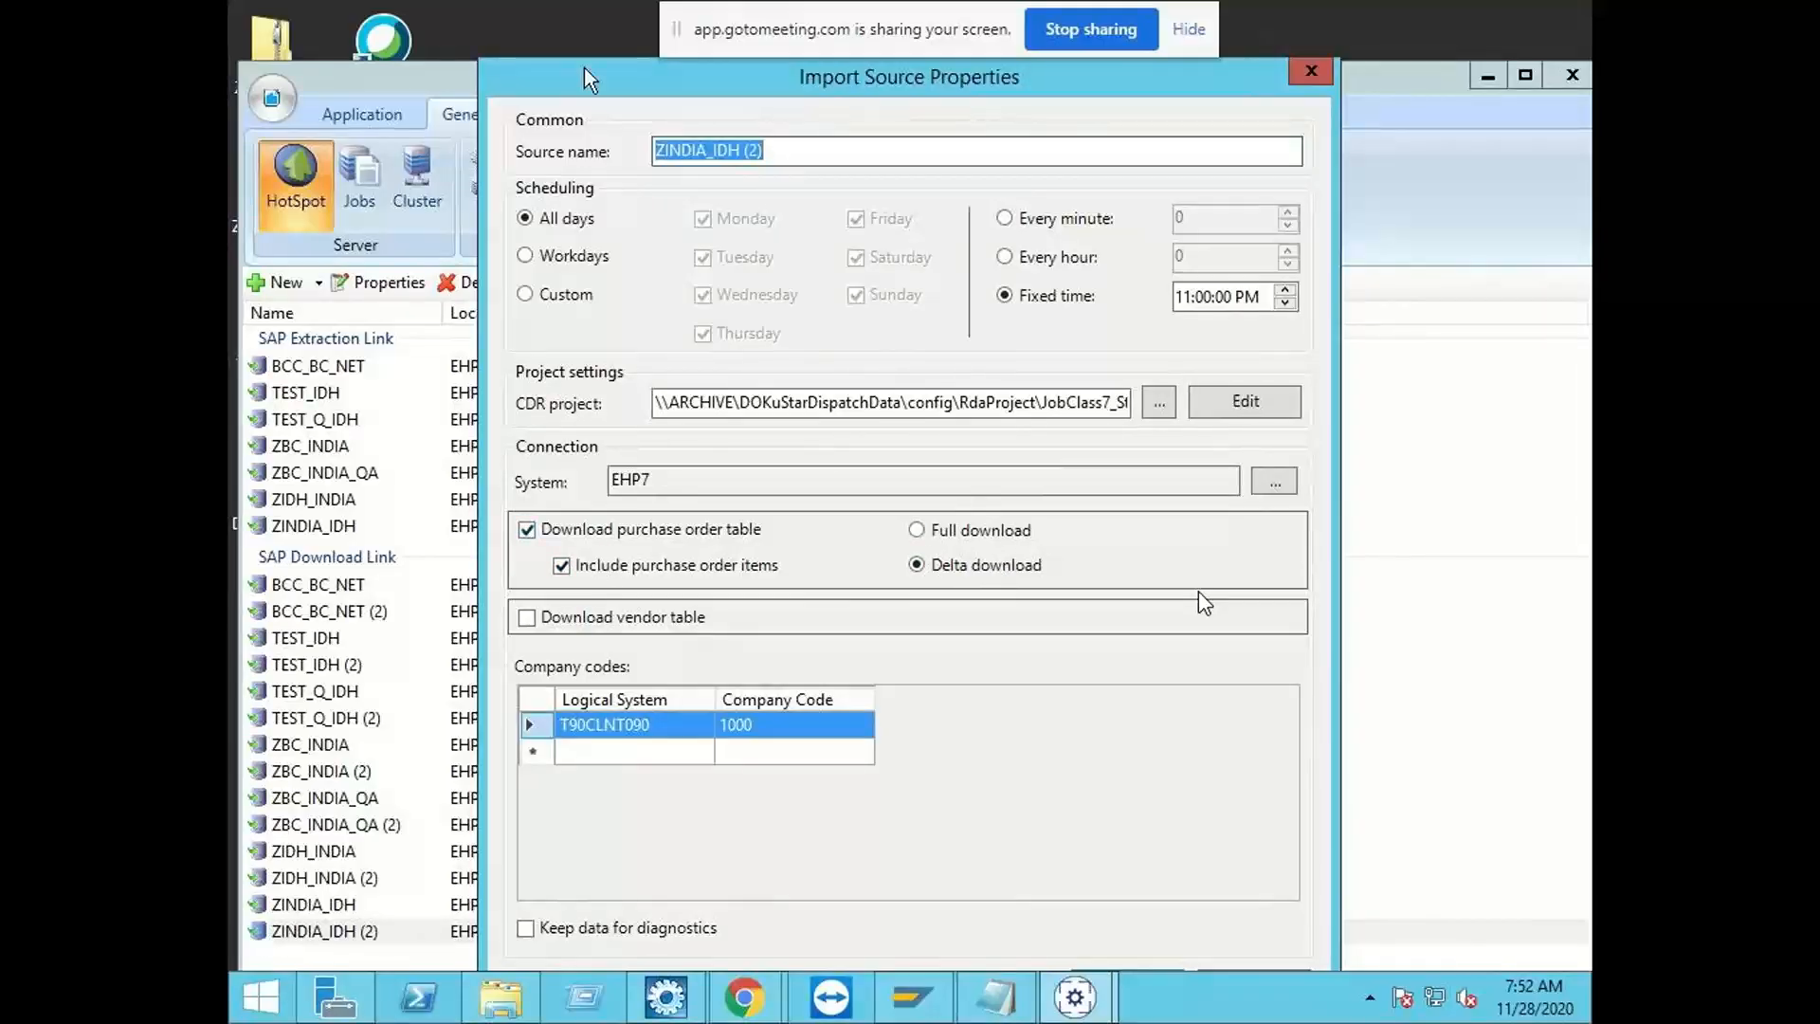
{"action": "left_click_drag", "start_coordinate": [584, 67], "coordinate": [488, 14]}
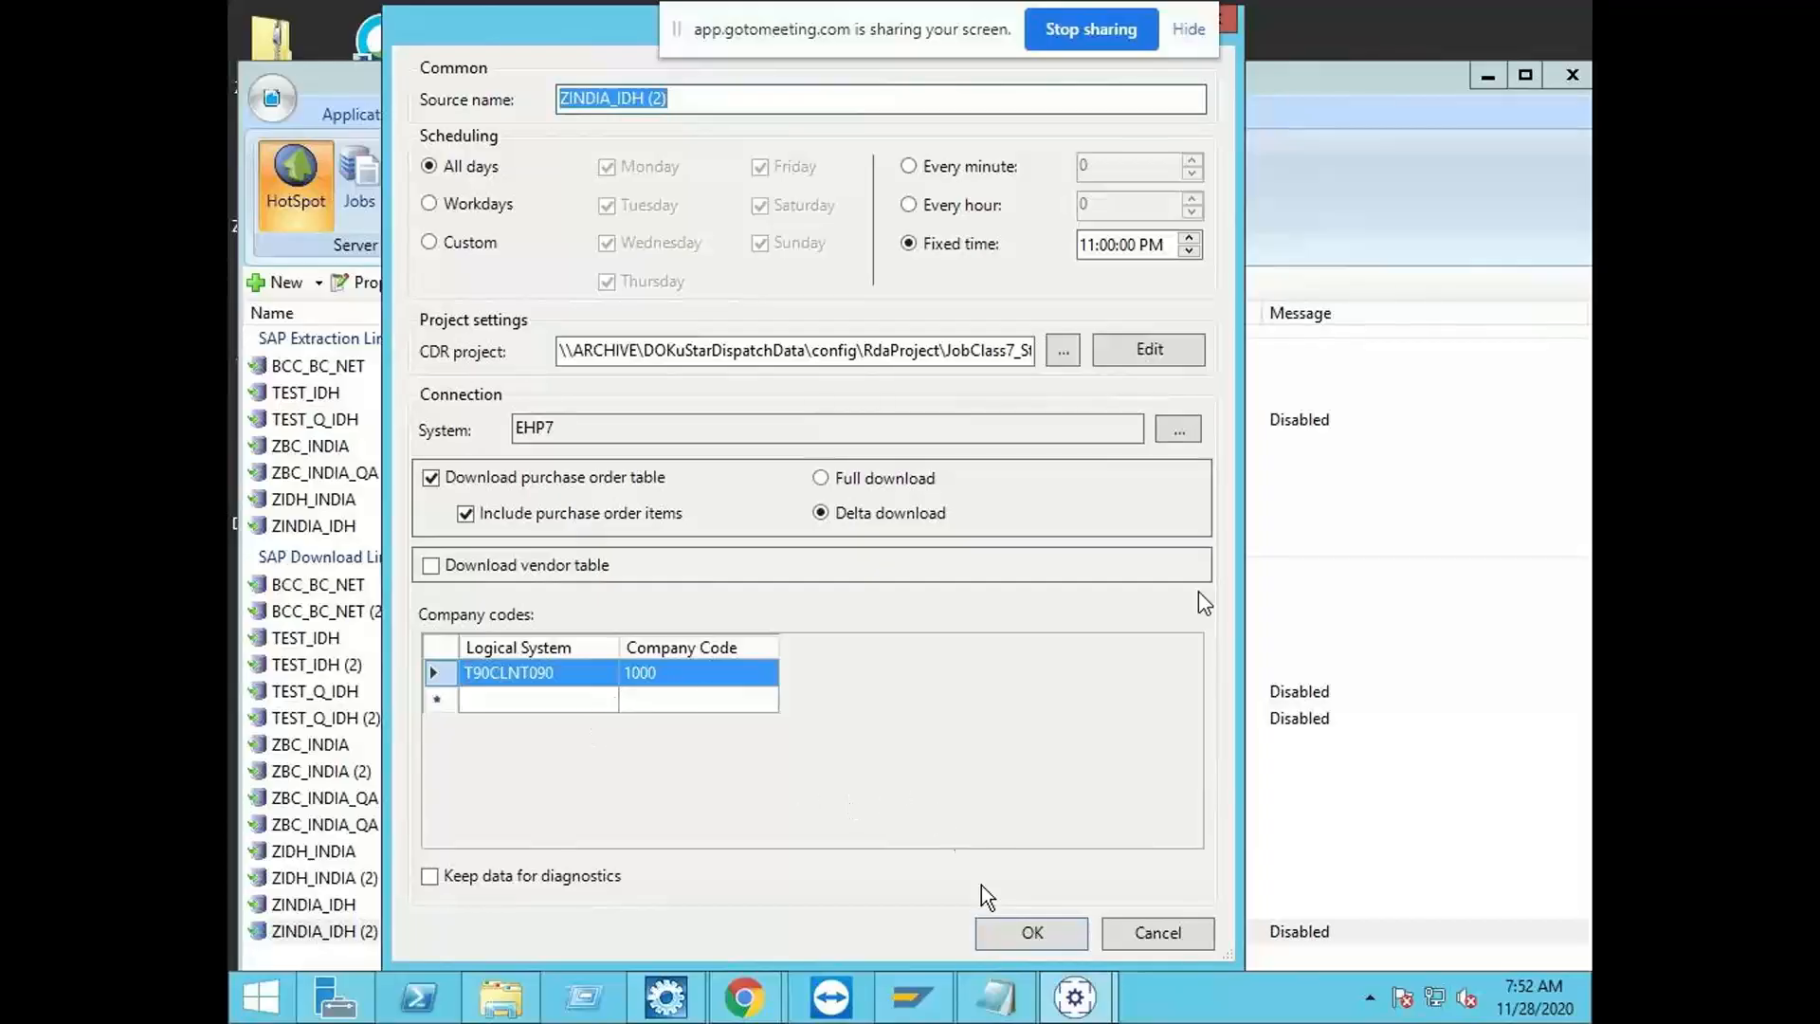
{"action": "left_click", "coordinate": [1014, 934]}
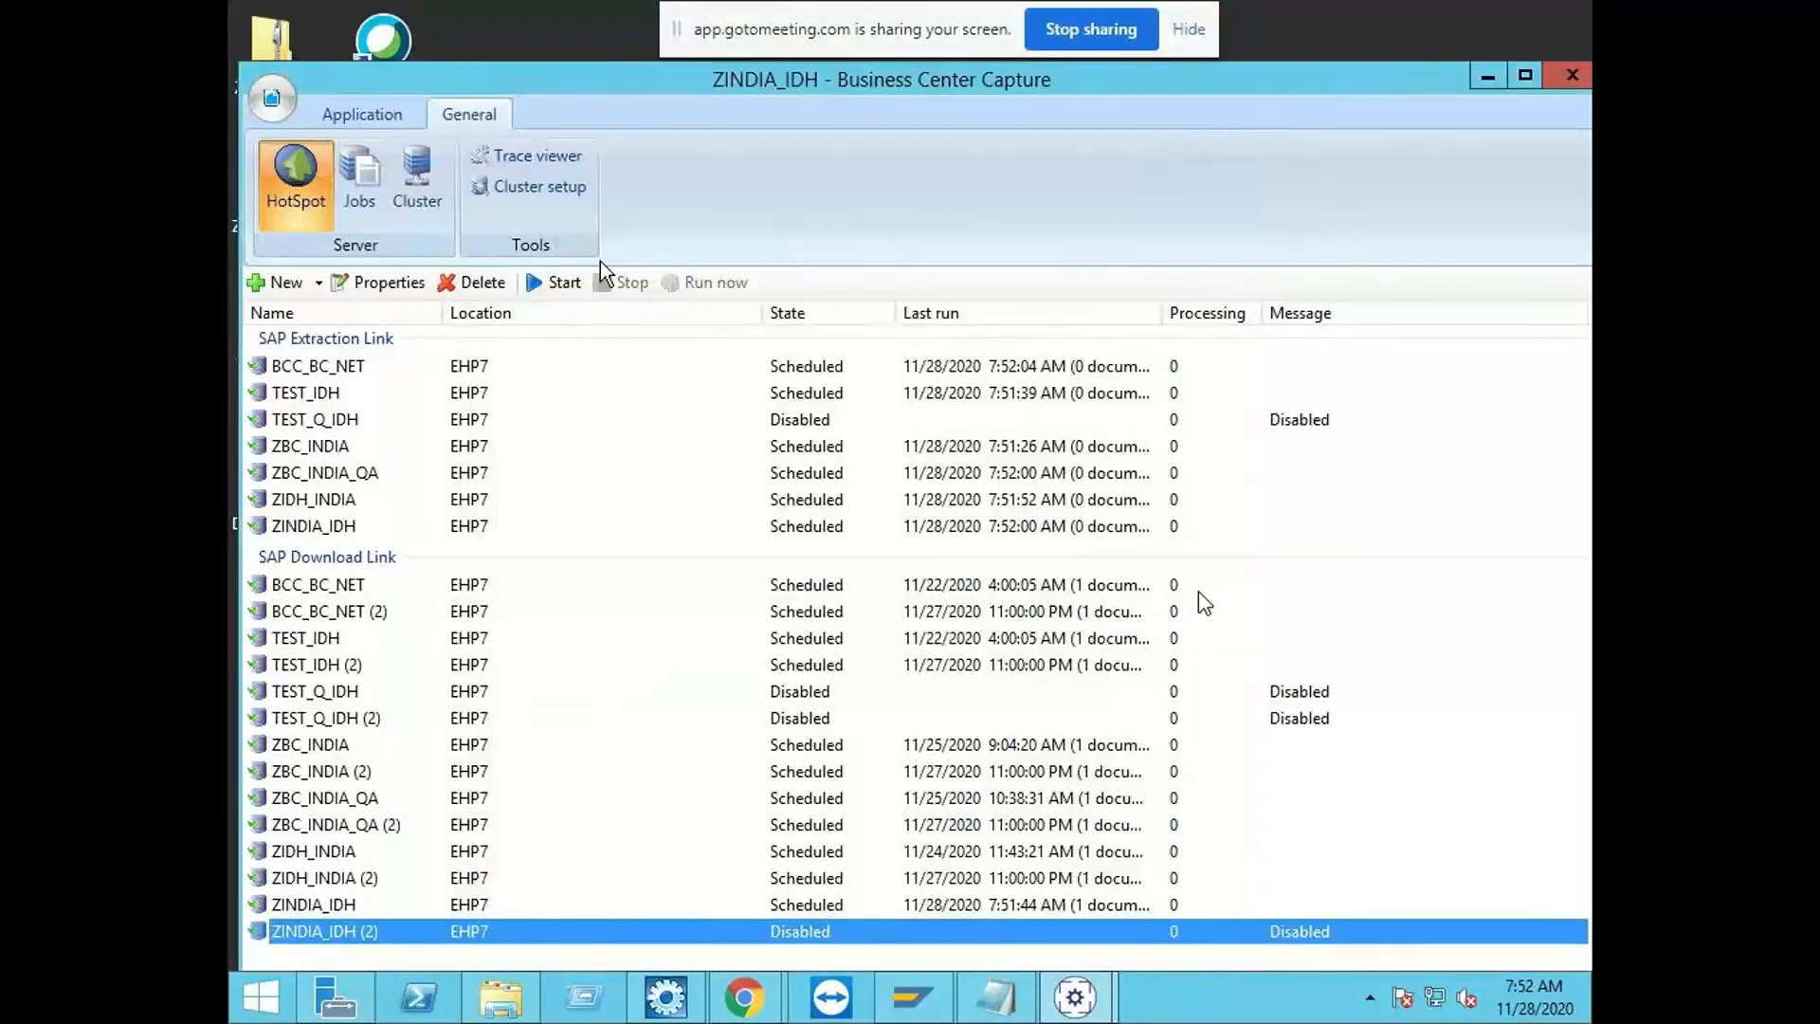
{"action": "left_click", "coordinate": [557, 283]}
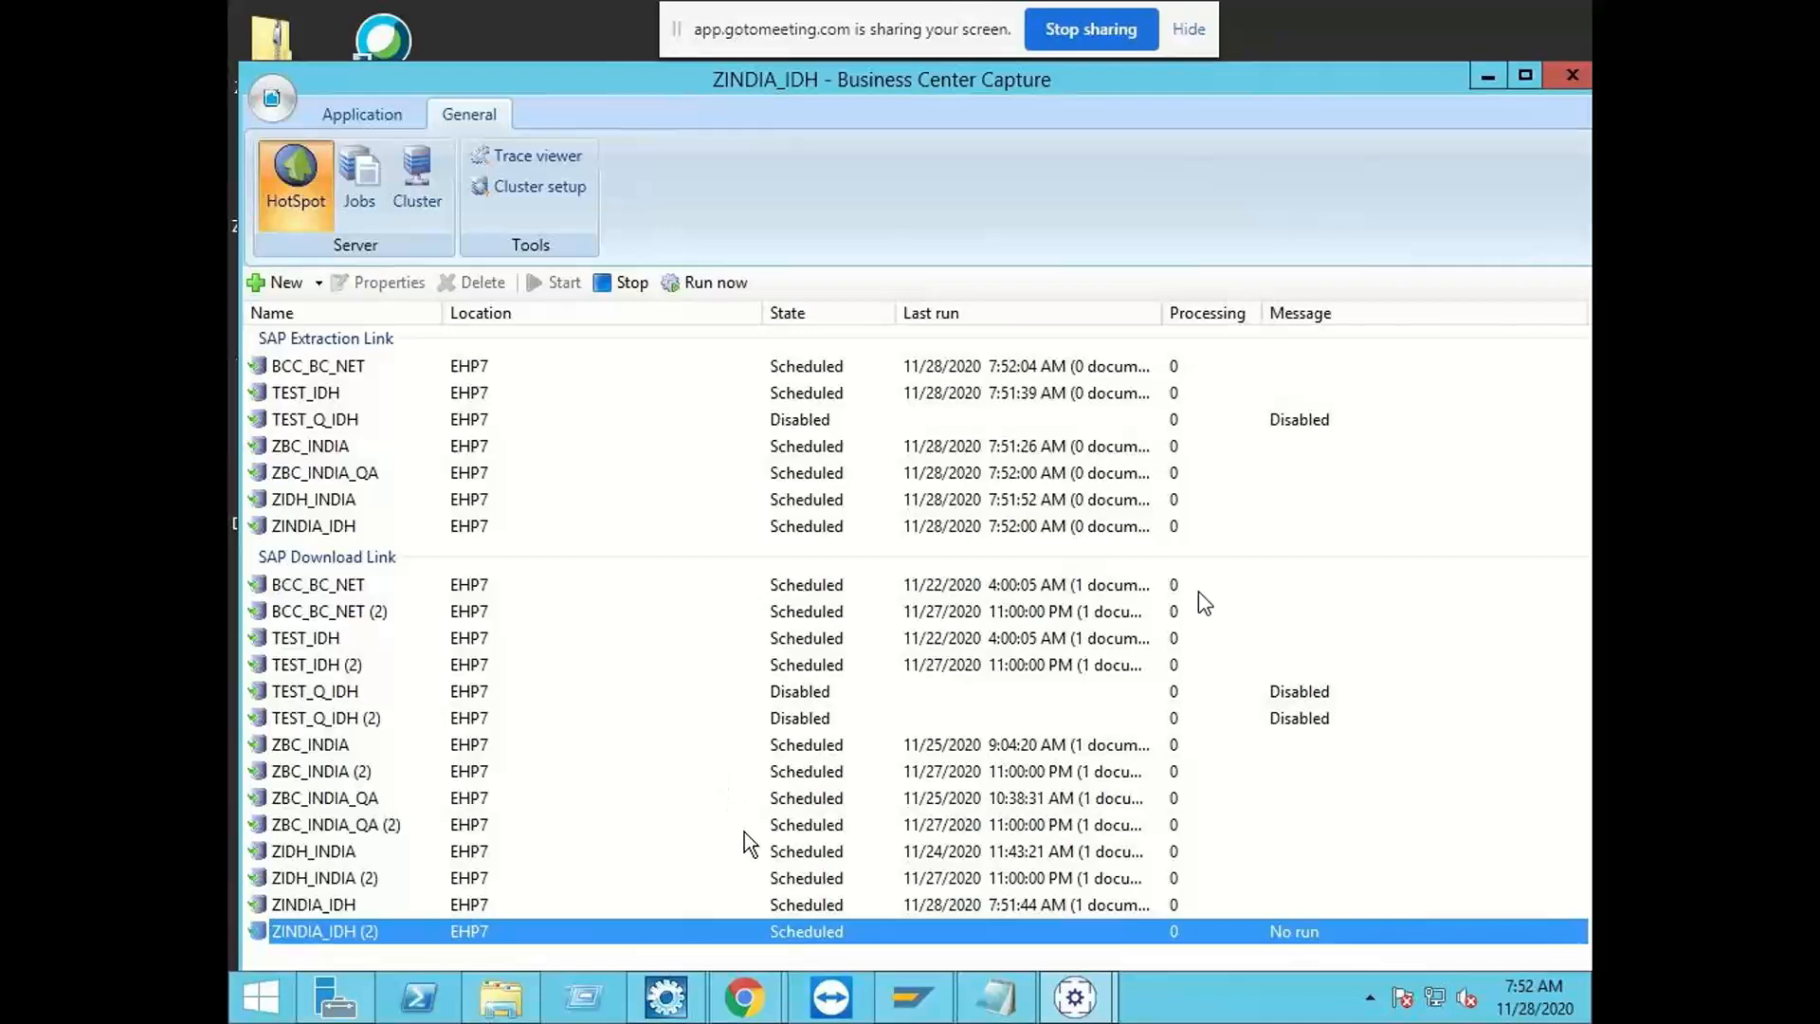
{"action": "left_click", "coordinate": [496, 530]}
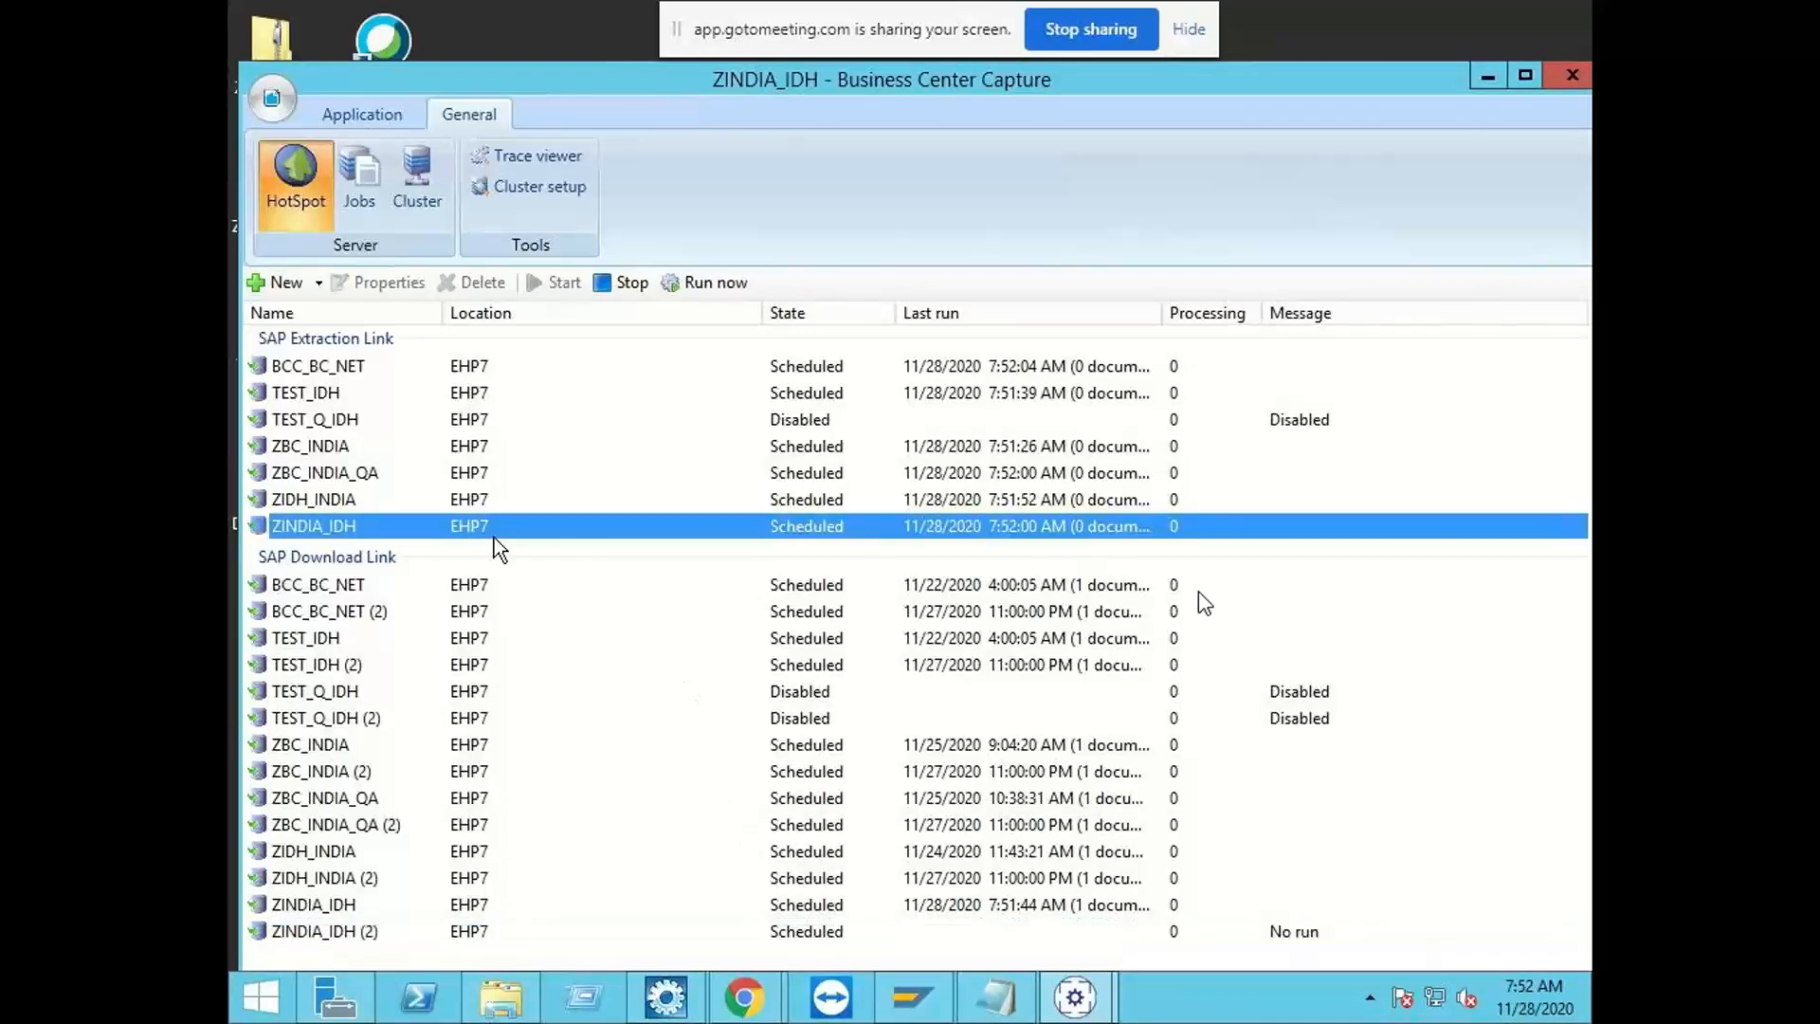
{"action": "left_click", "coordinate": [487, 902]}
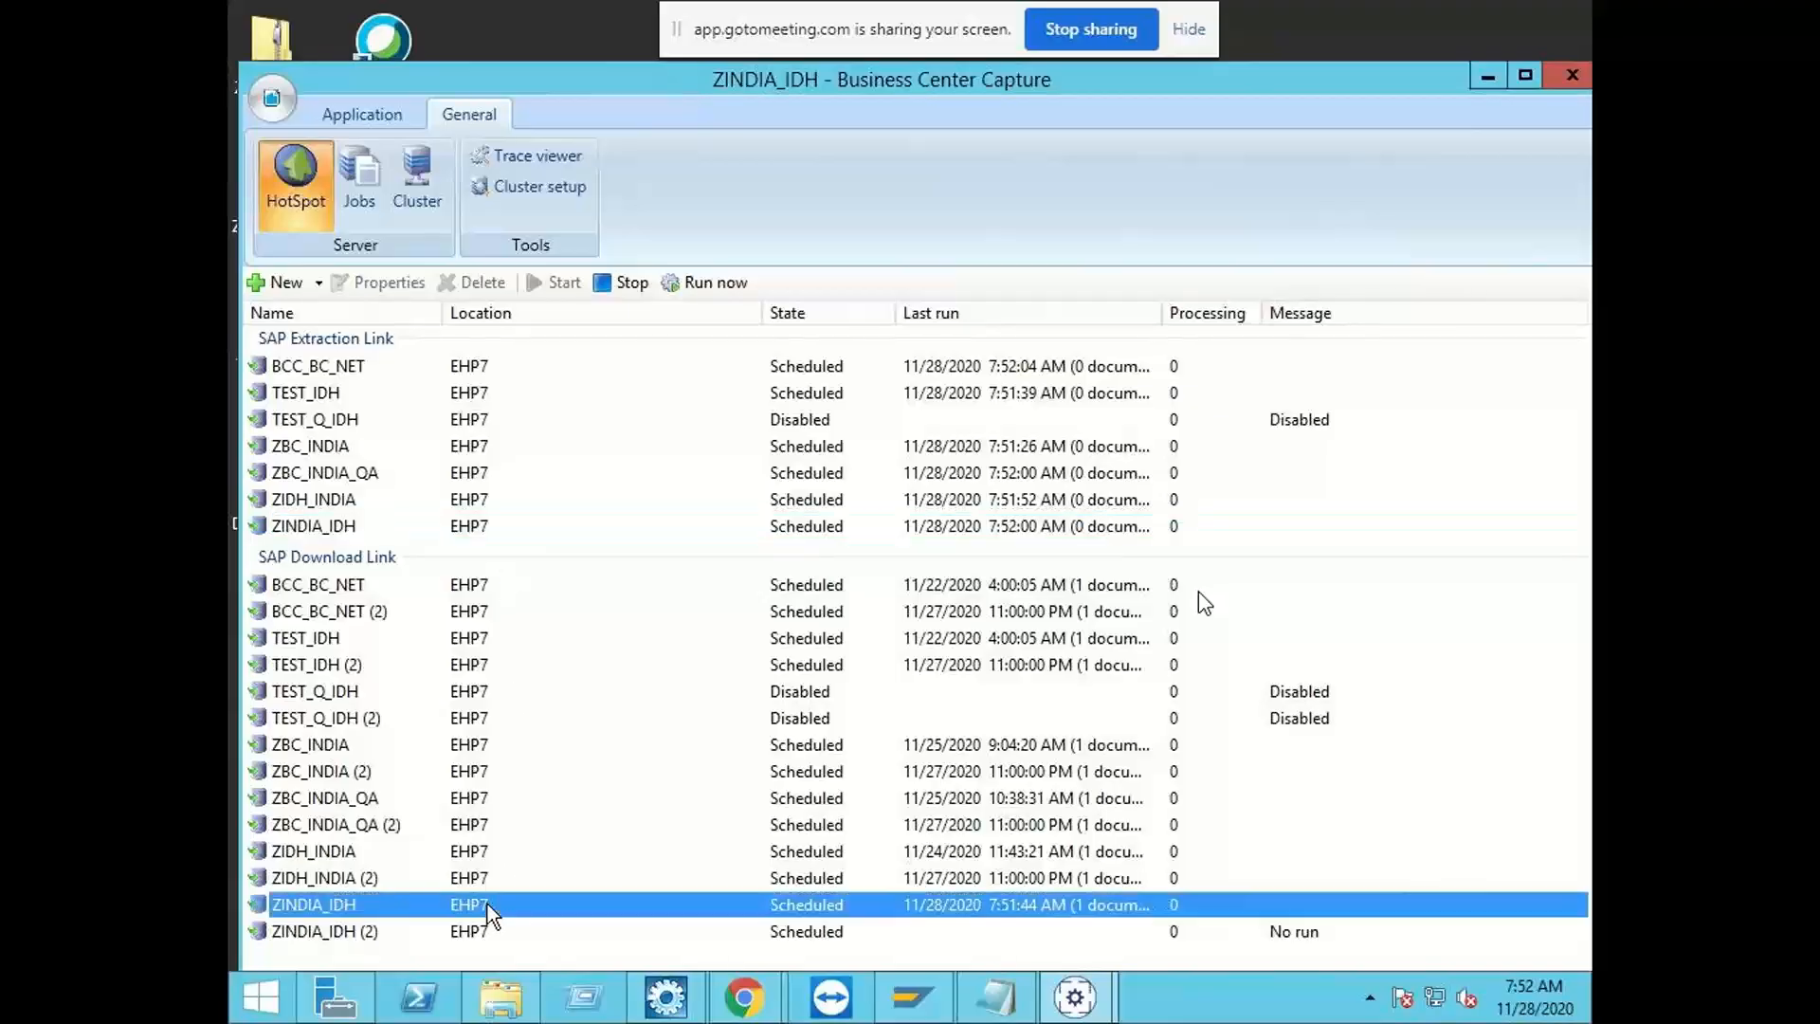
{"action": "left_click", "coordinate": [485, 930]}
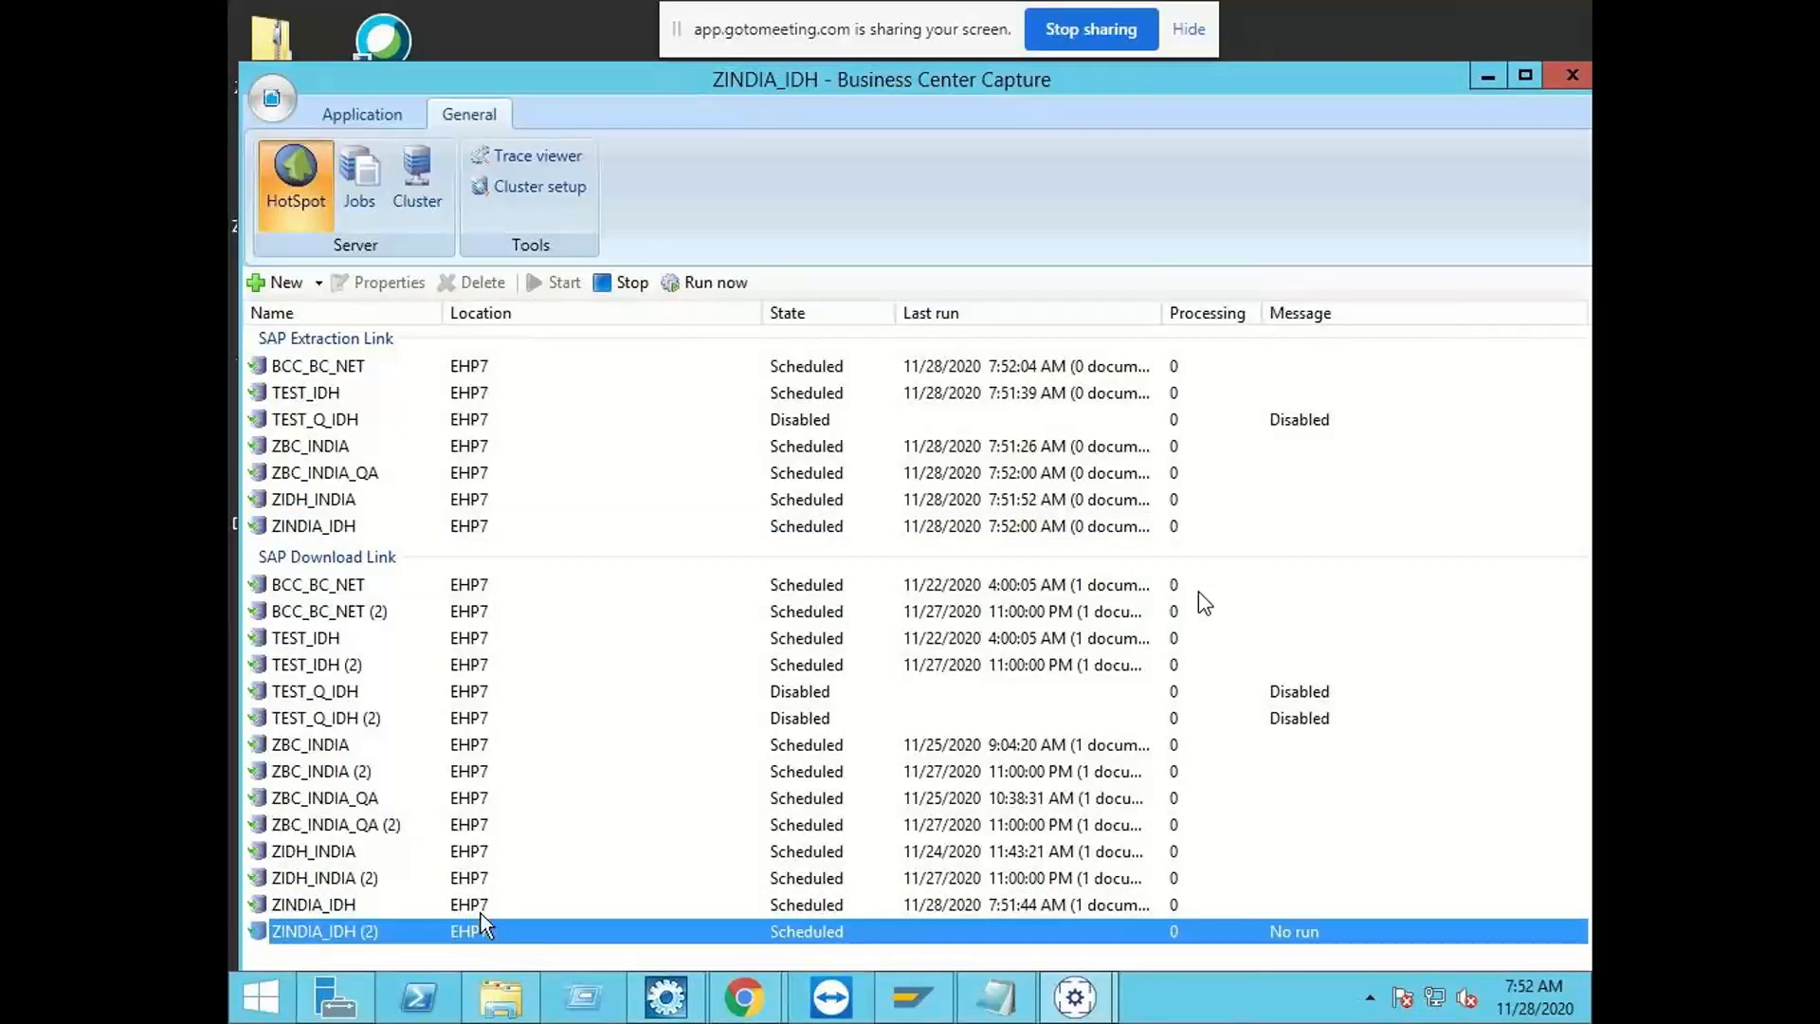
{"action": "left_click", "coordinate": [480, 913]}
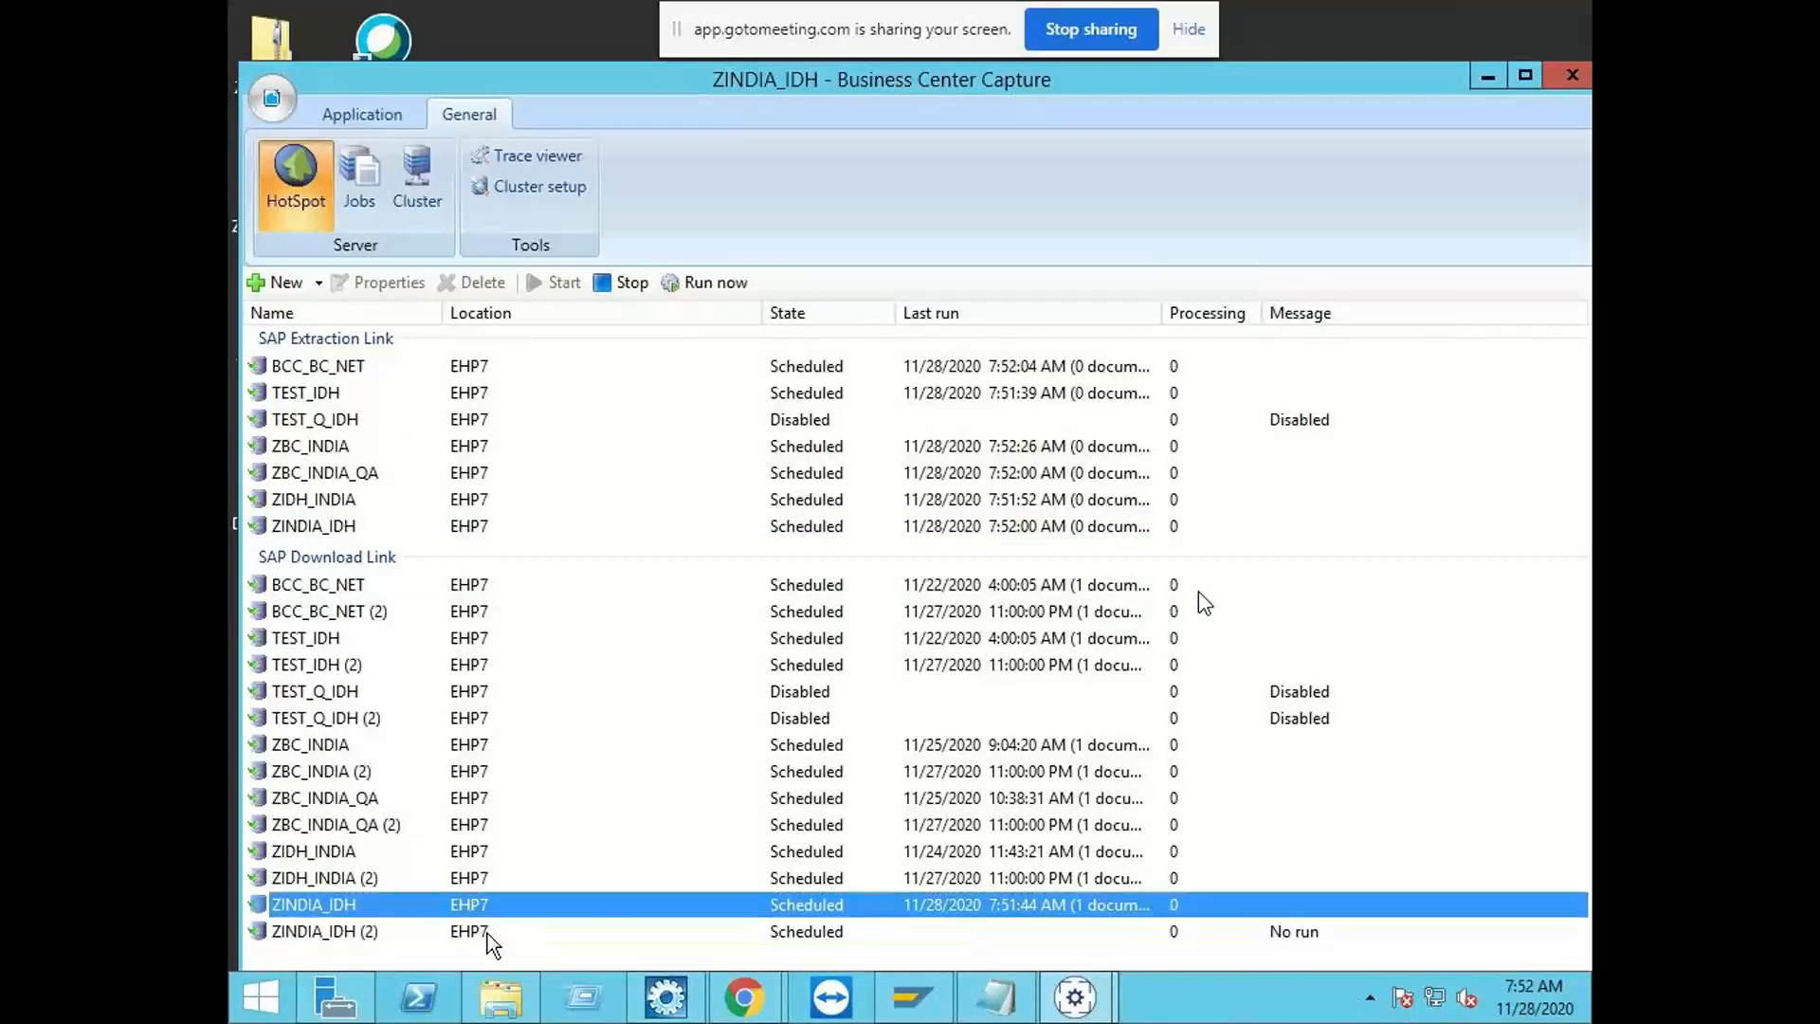
{"action": "left_click", "coordinate": [494, 929]}
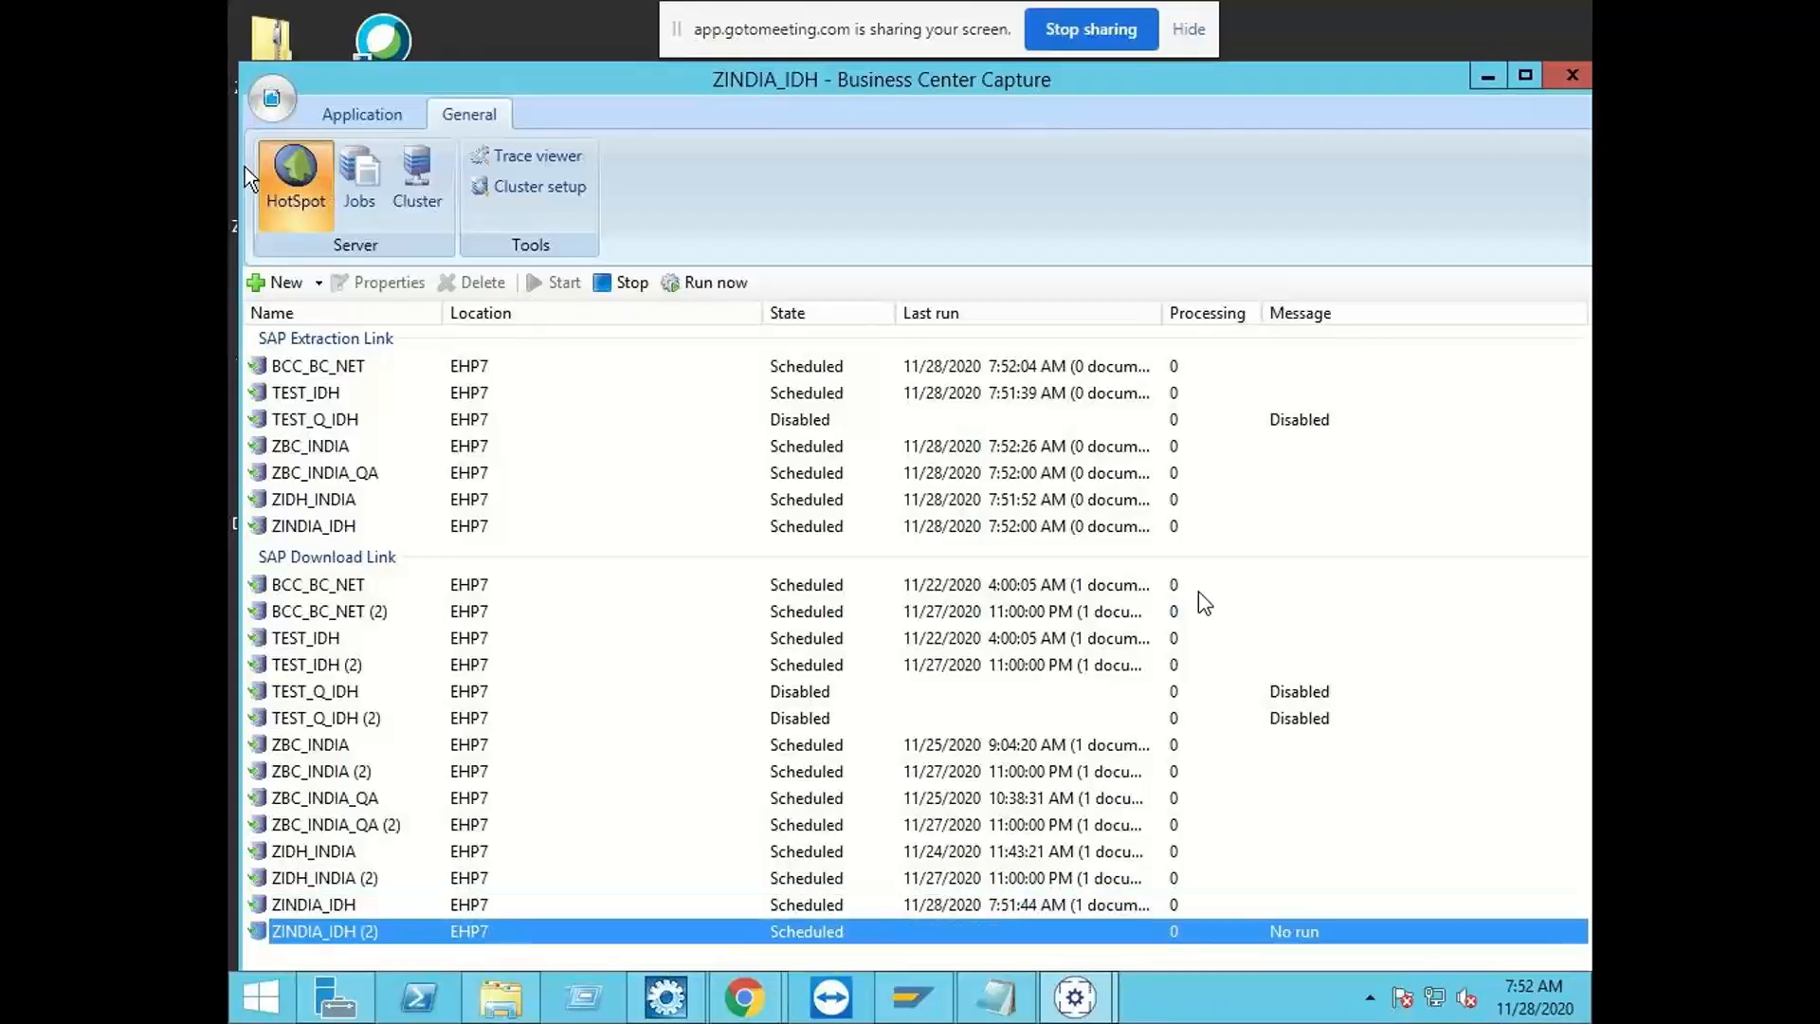
Step: Begin exporting the application, choose system EHP7 for the SAP login and check the login
{"action": "left_click", "coordinate": [273, 100]}
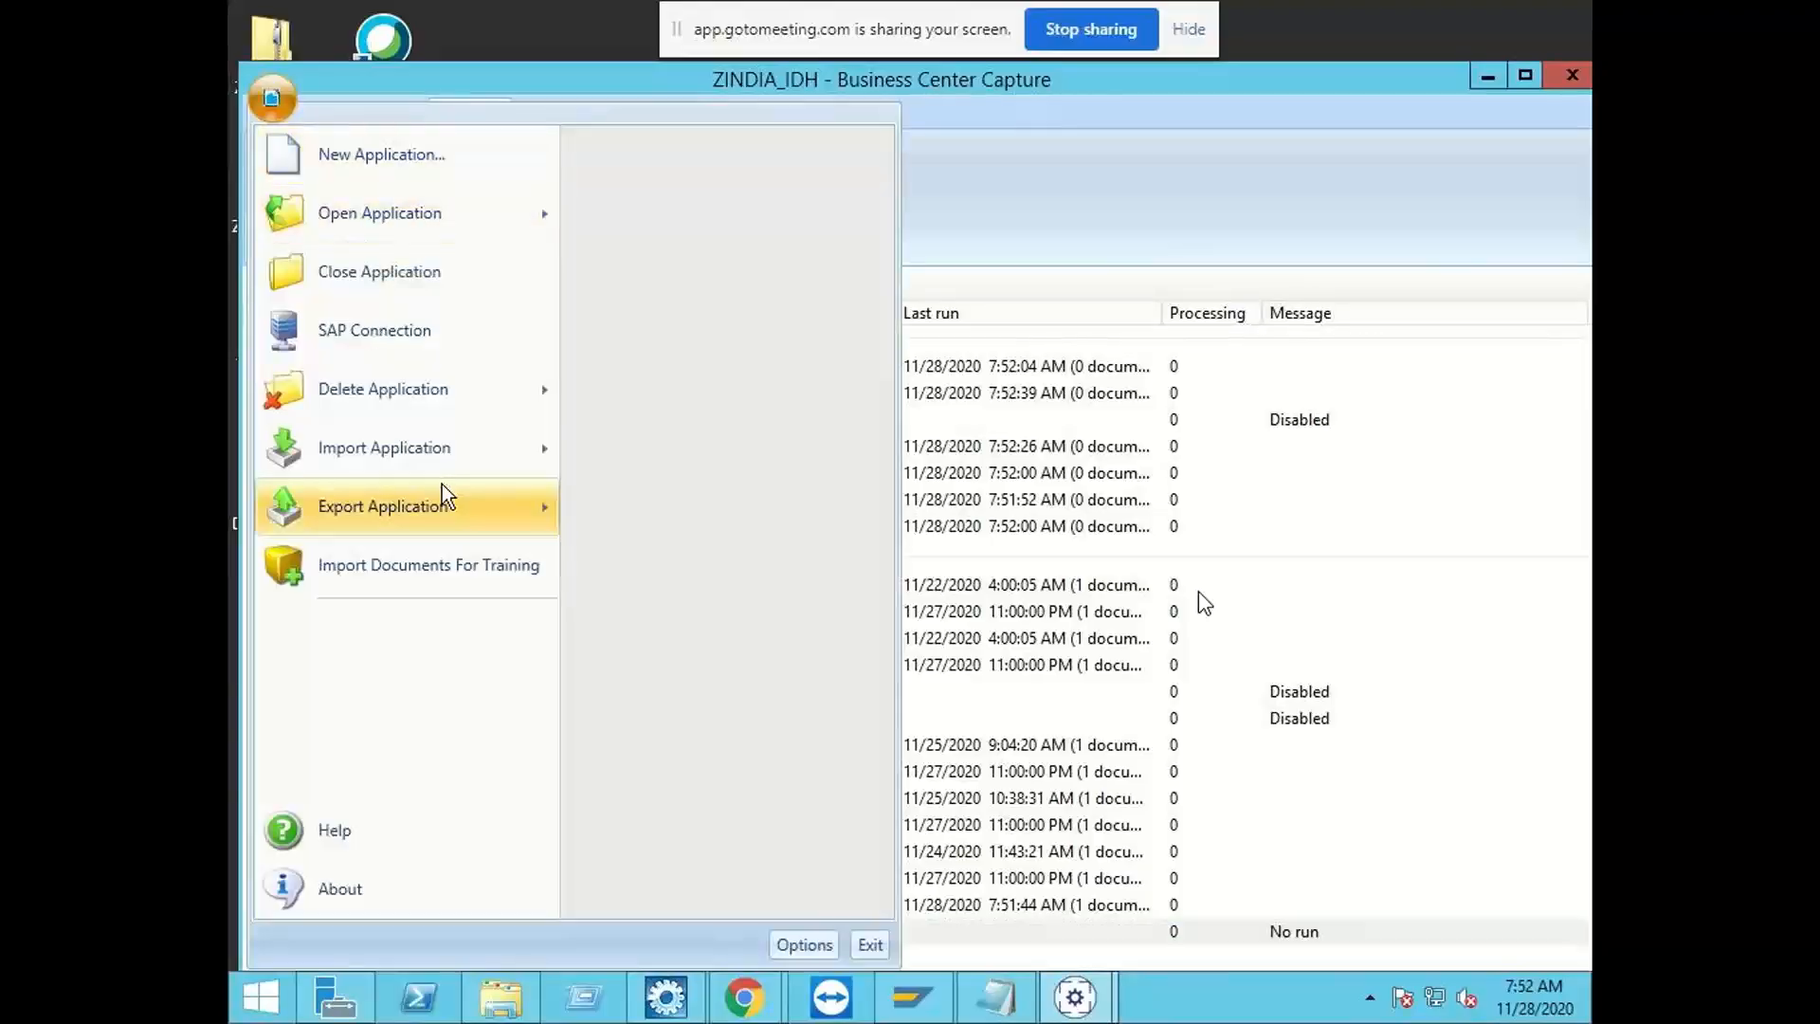
{"action": "mouse_move", "coordinate": [442, 500]}
{"action": "left_click", "coordinate": [681, 155]}
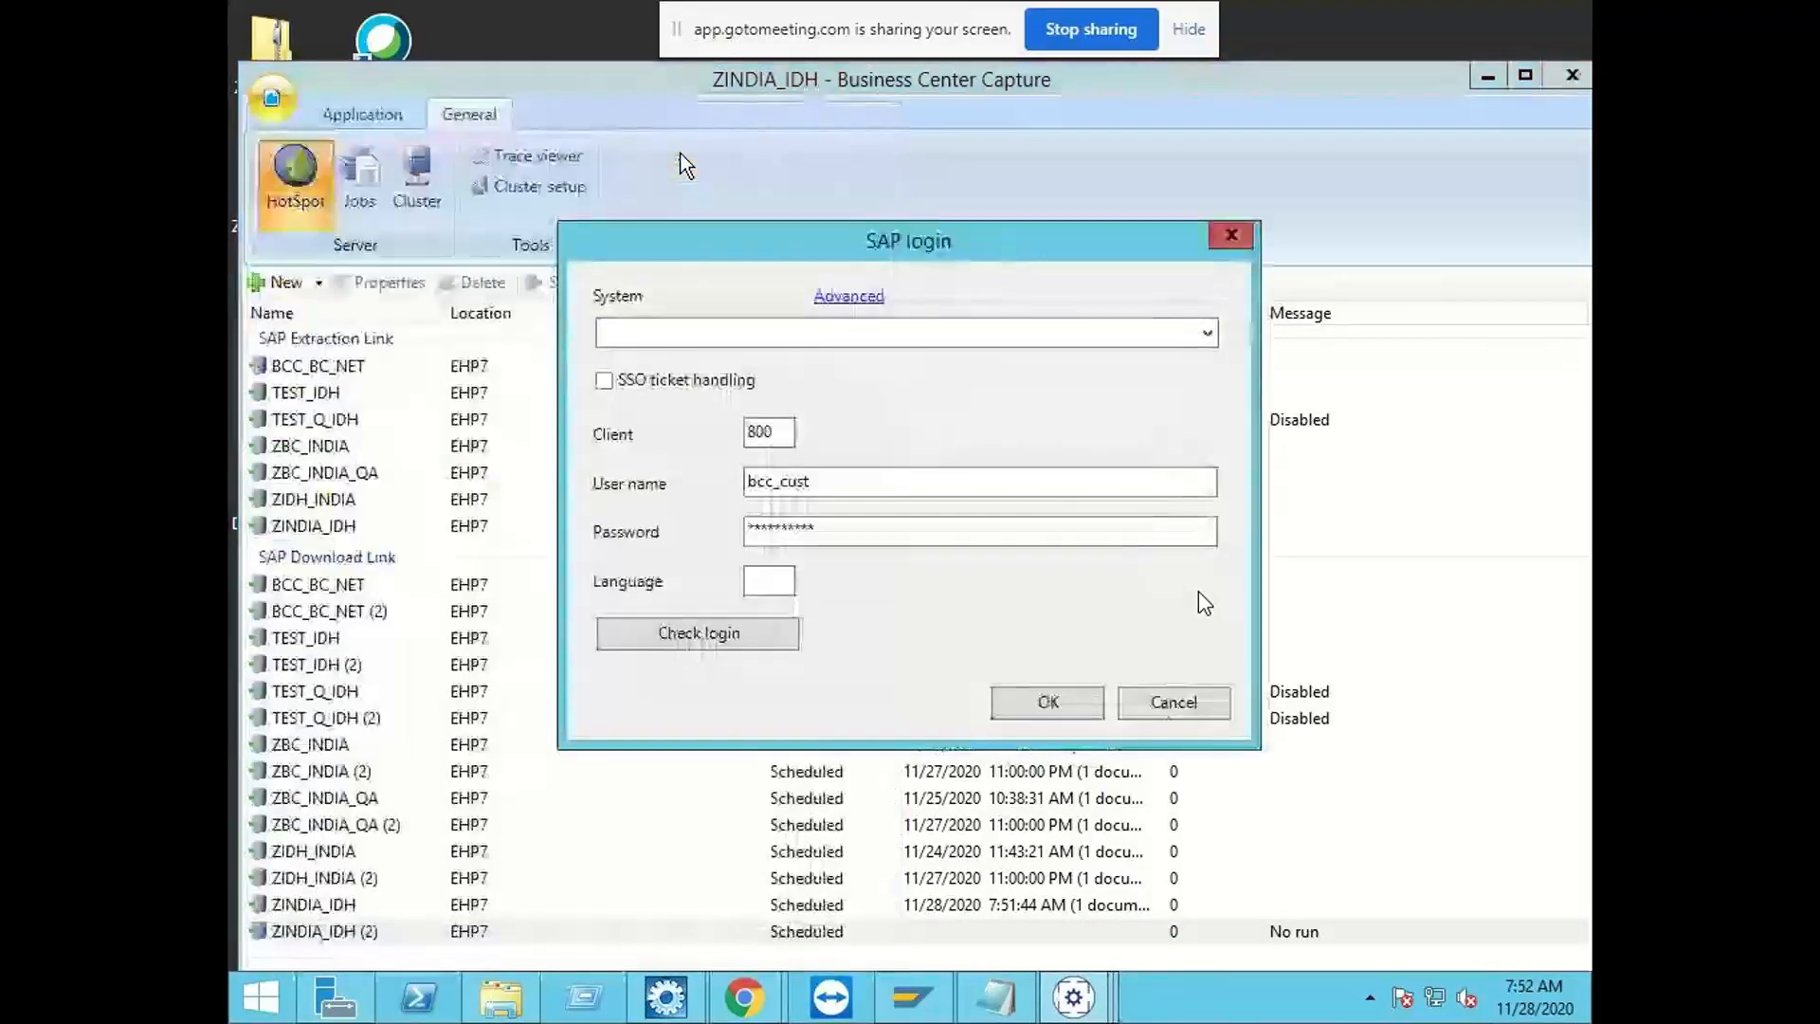
{"action": "left_click", "coordinate": [1043, 331]}
{"action": "left_click", "coordinate": [961, 361]}
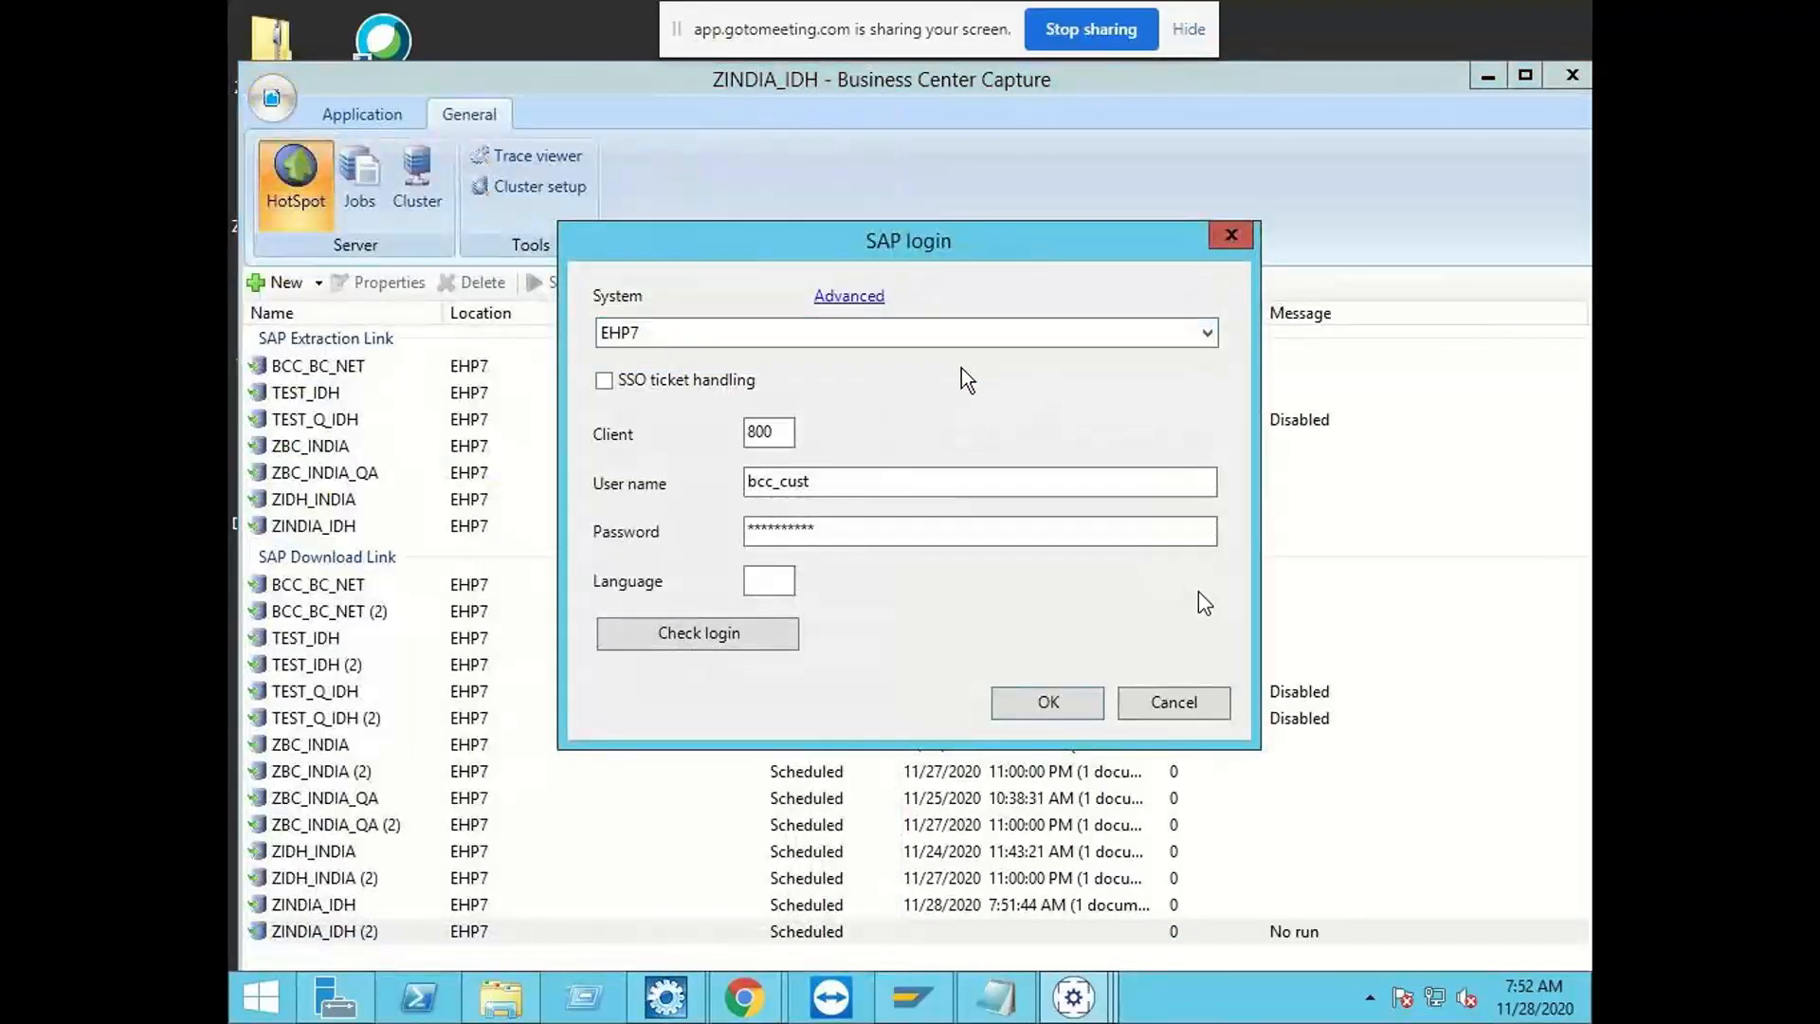
{"action": "left_click", "coordinate": [762, 628]}
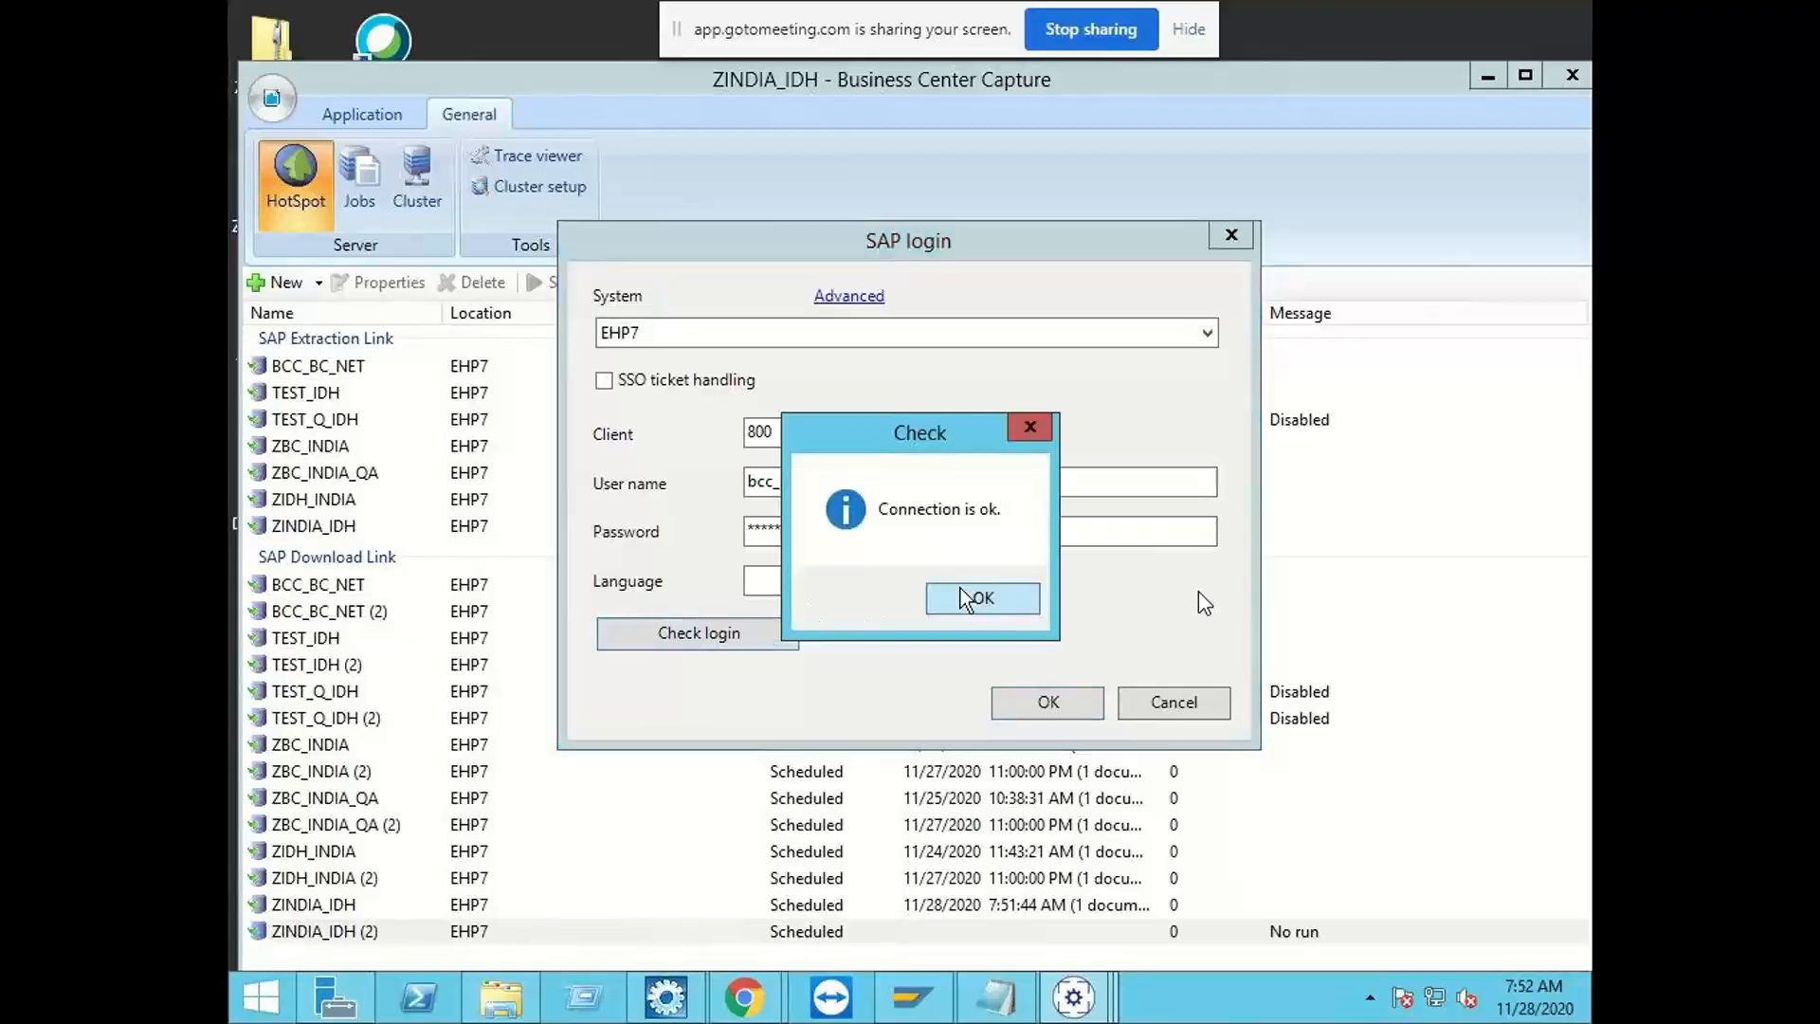
{"action": "left_click", "coordinate": [981, 595]}
Step: Accept the SAP login and export the ZINDIA_IDH application
{"action": "left_click", "coordinate": [1040, 713]}
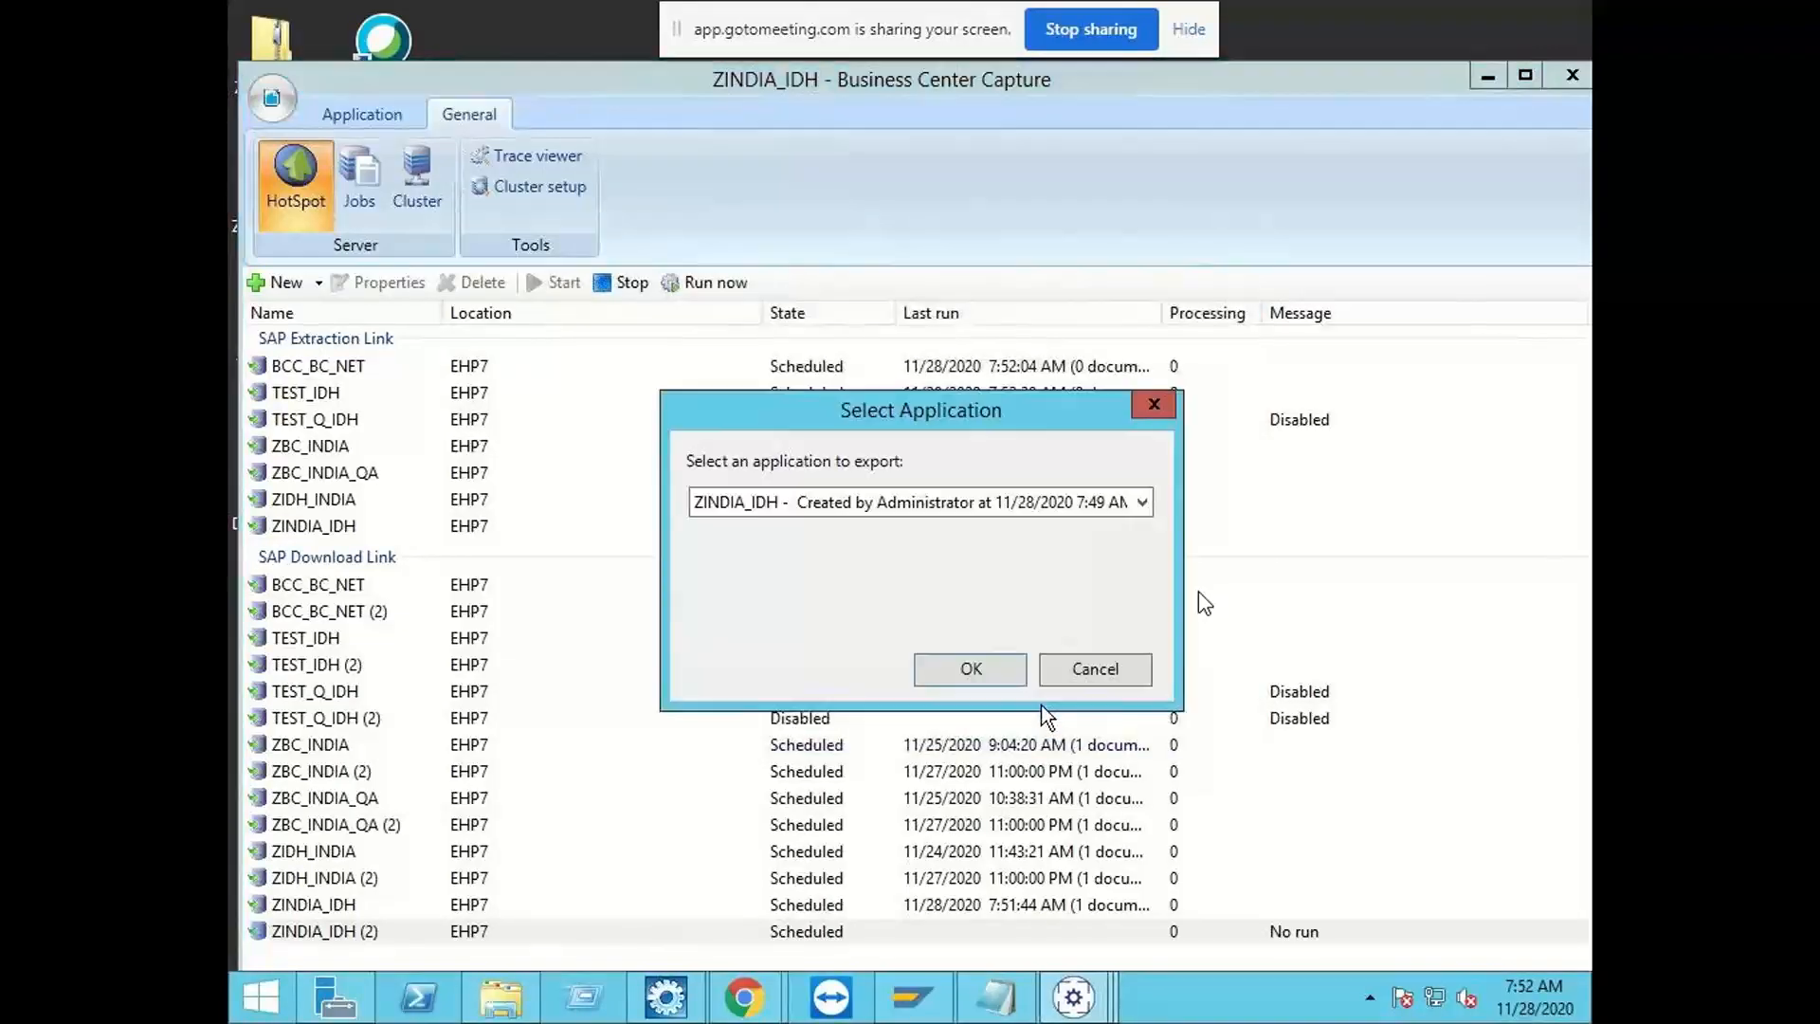
{"action": "left_click", "coordinate": [997, 673]}
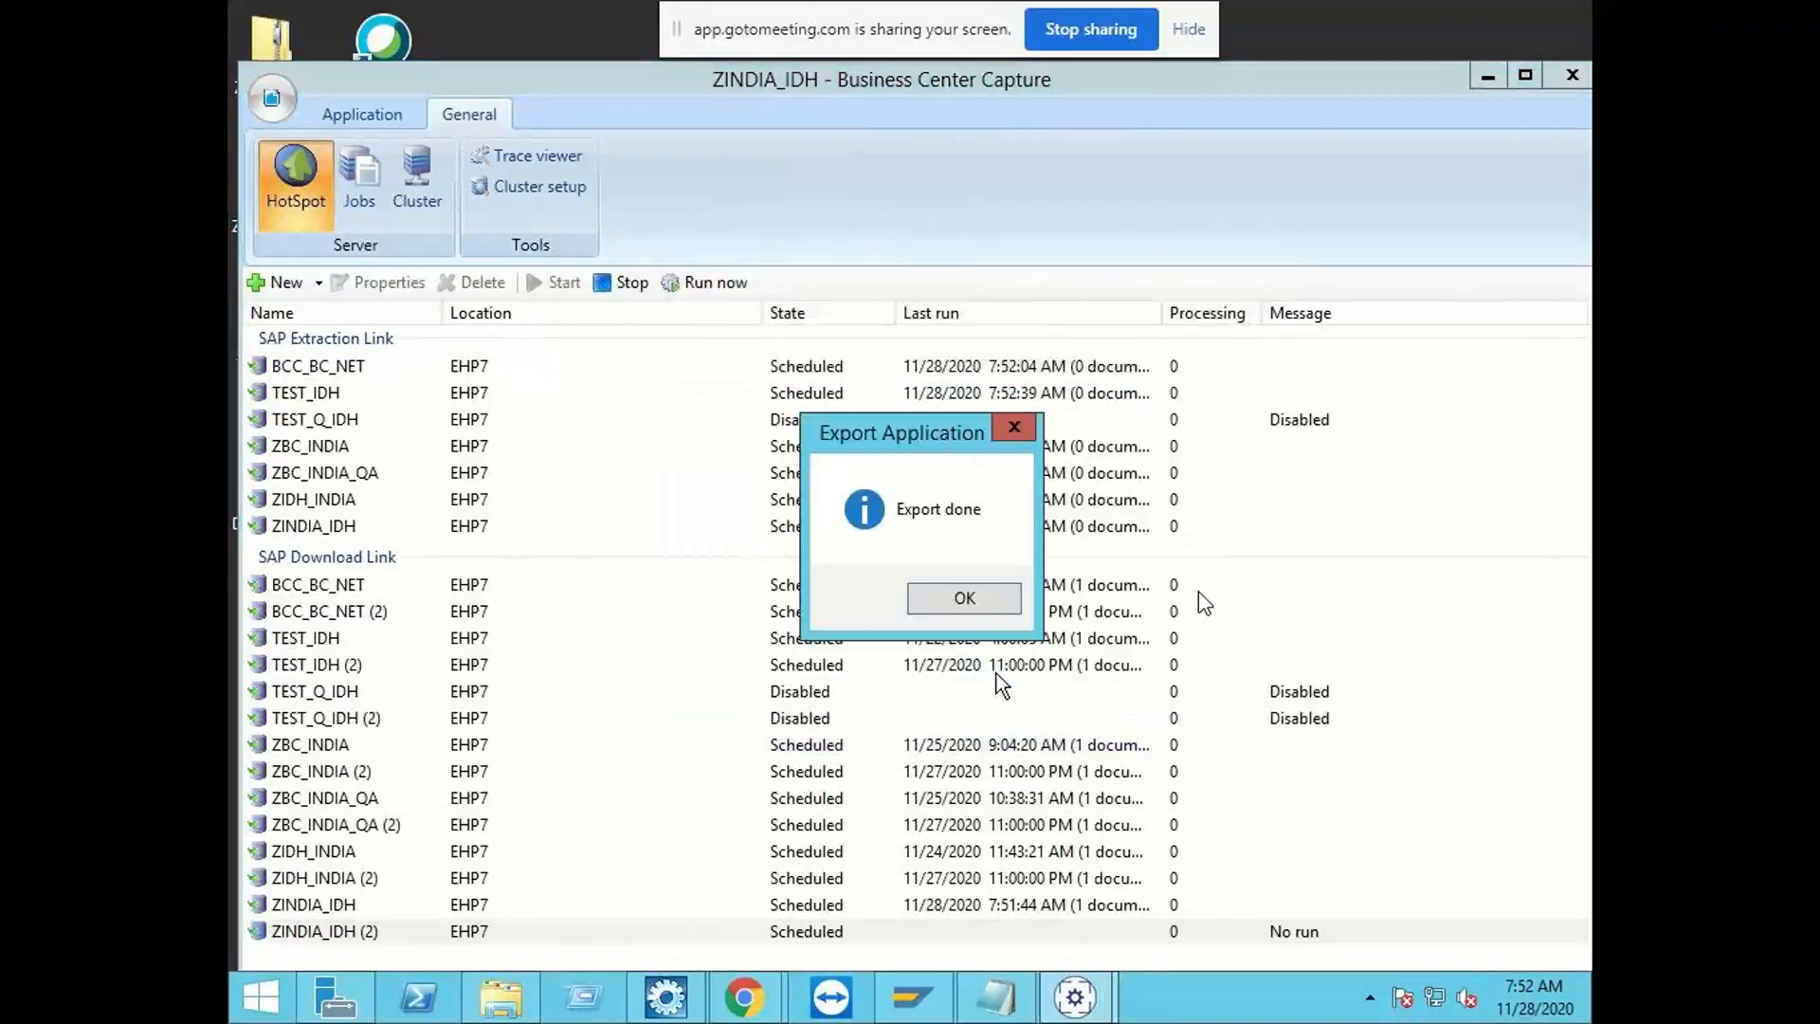
{"action": "left_click", "coordinate": [960, 600]}
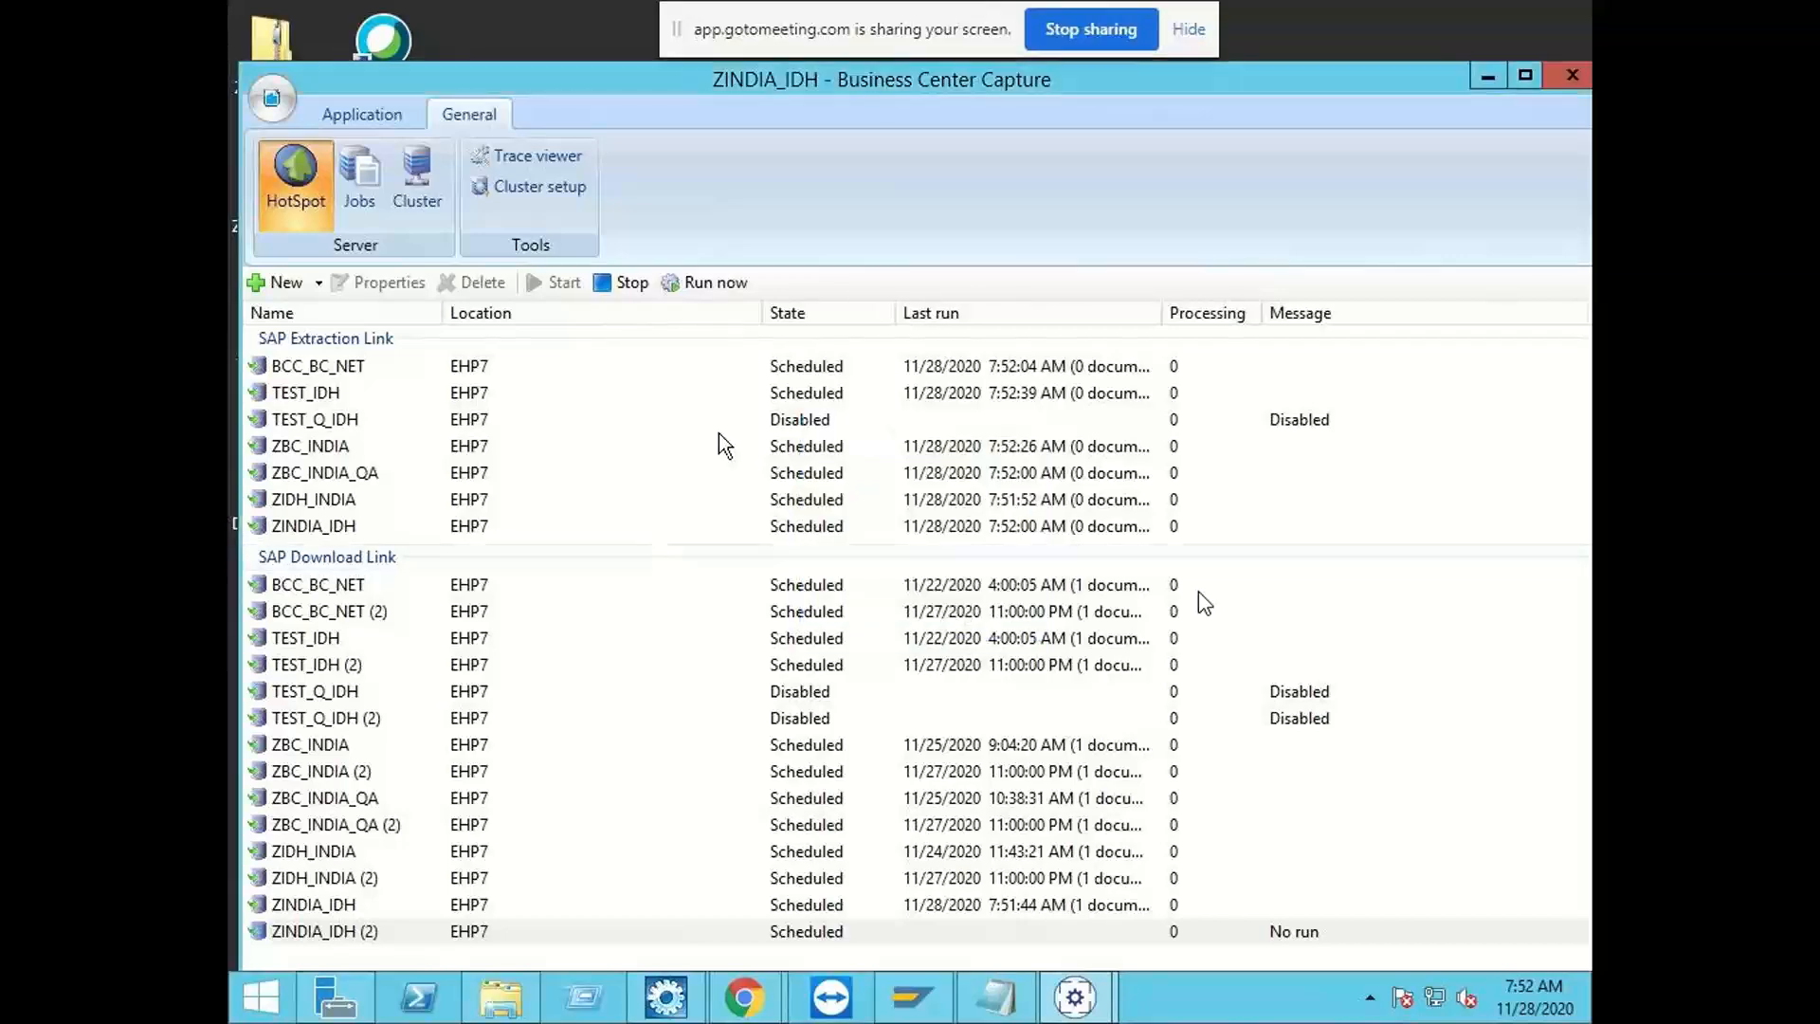
Step: Open the test file "archive" from the Desktop for validation, using the archive document type ZIDH_1000
{"action": "left_click", "coordinate": [355, 111]}
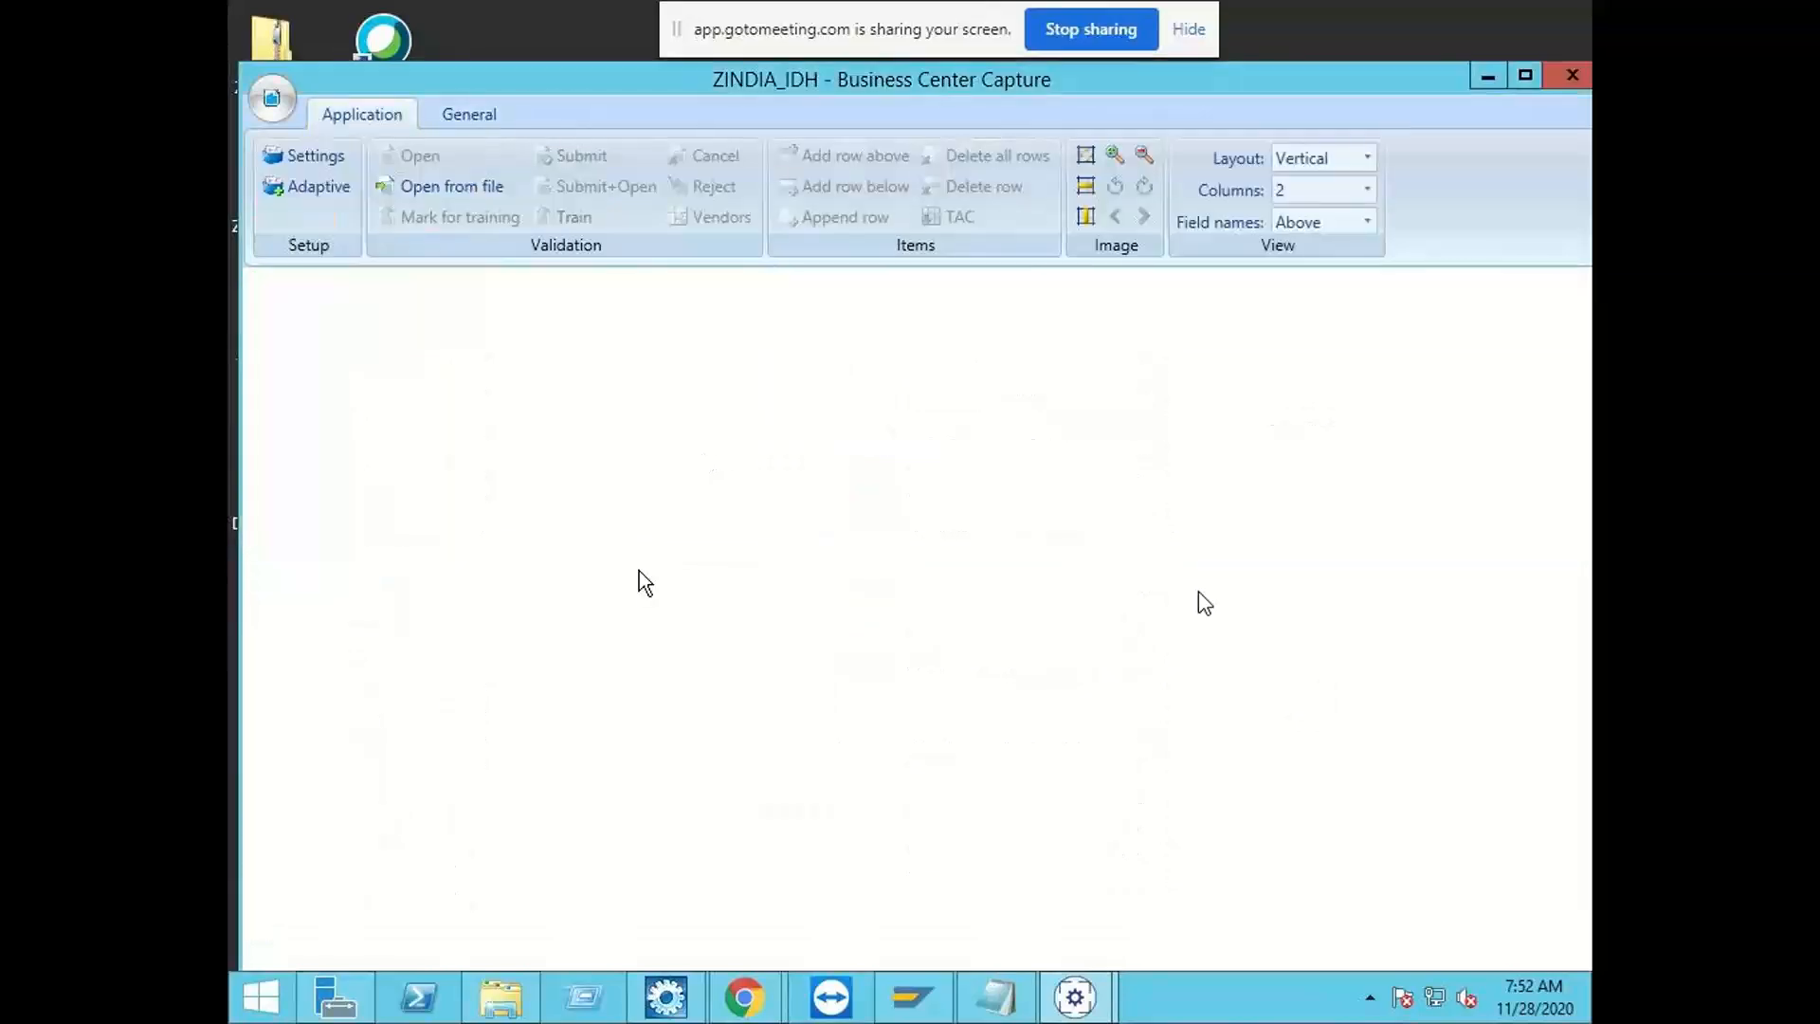
{"action": "left_click", "coordinate": [452, 190]}
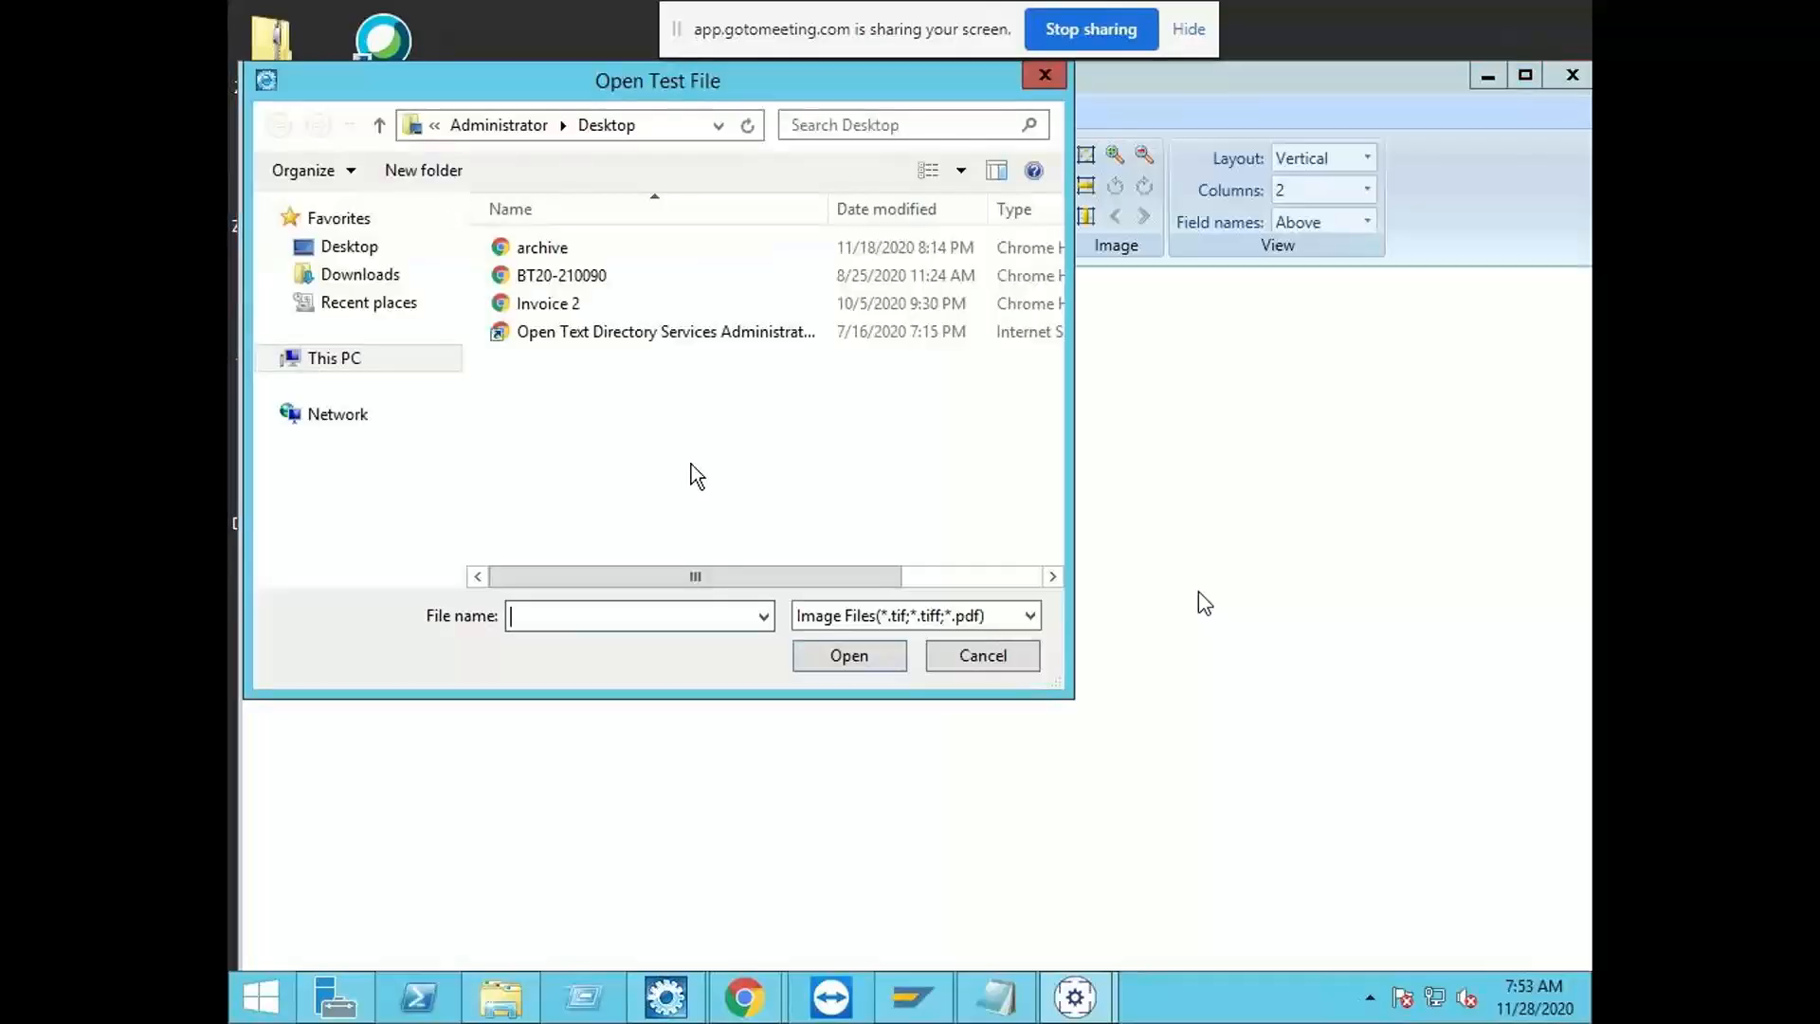
{"action": "double_click", "coordinate": [567, 247]}
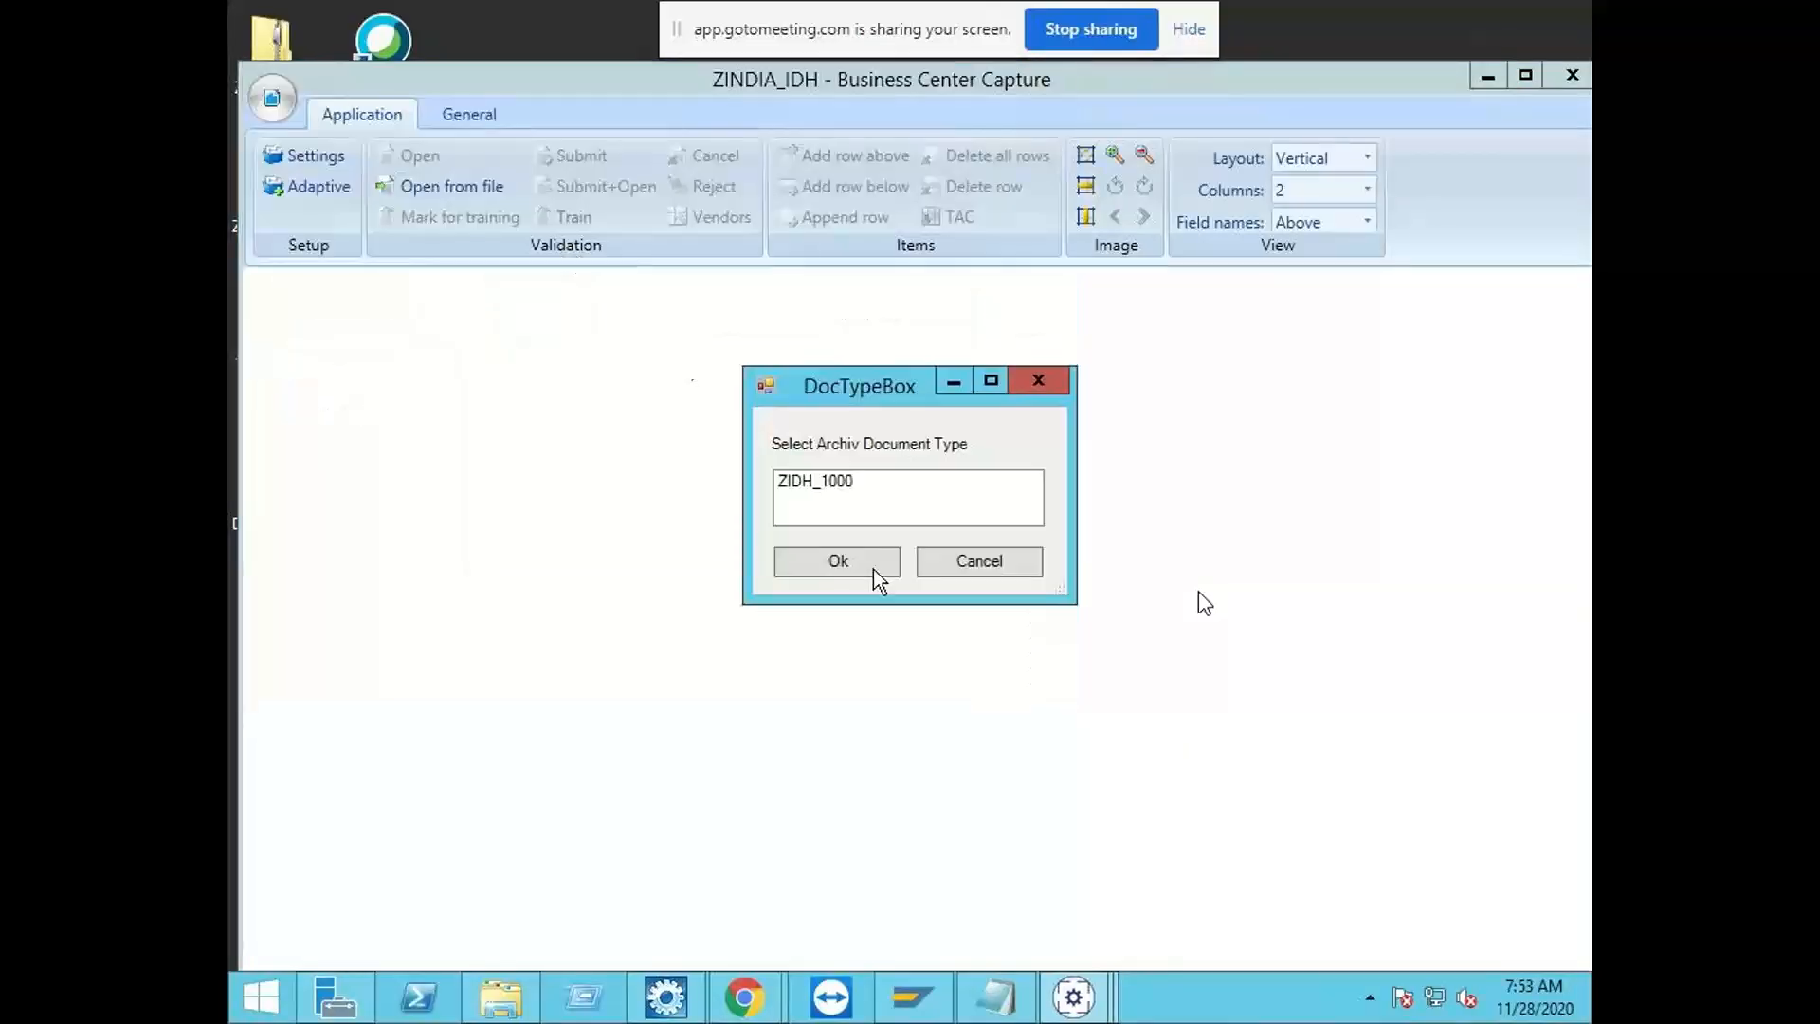
{"action": "double_click", "coordinate": [819, 482]}
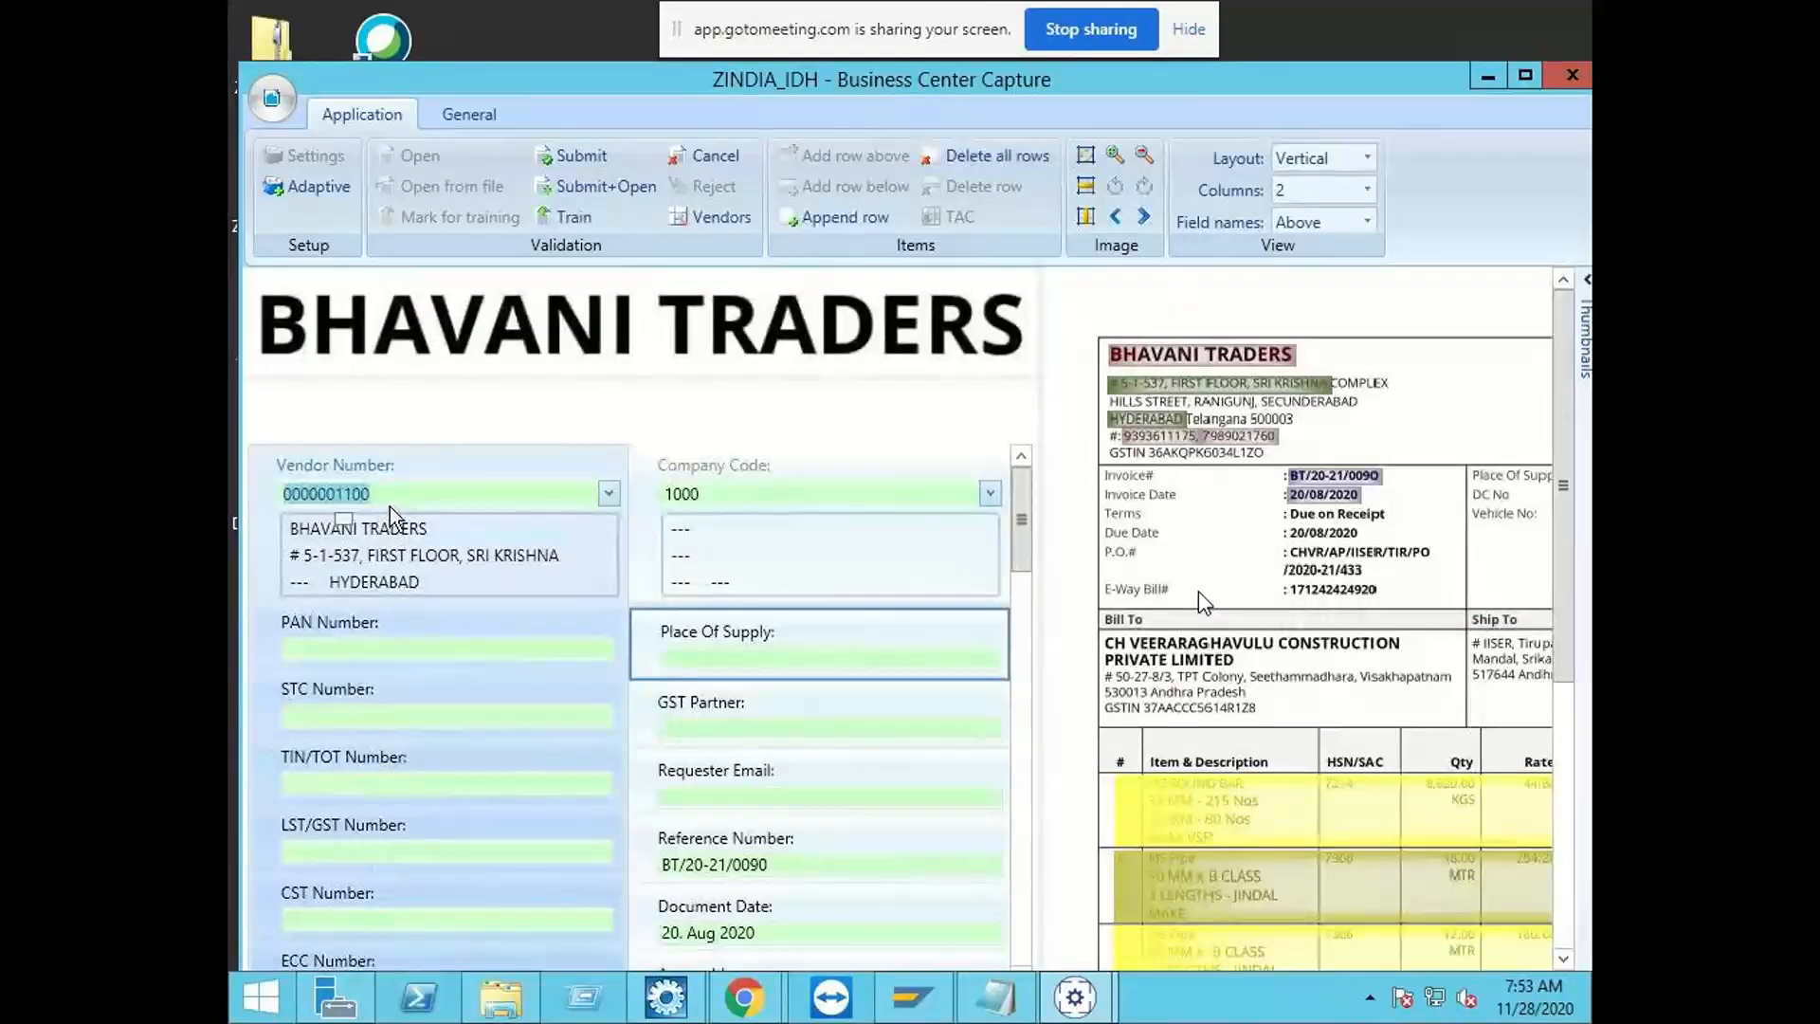
Step: Look up the vendors available for the invoice, browse the vendor table, and close it without choosing one
{"action": "left_click", "coordinate": [717, 222]}
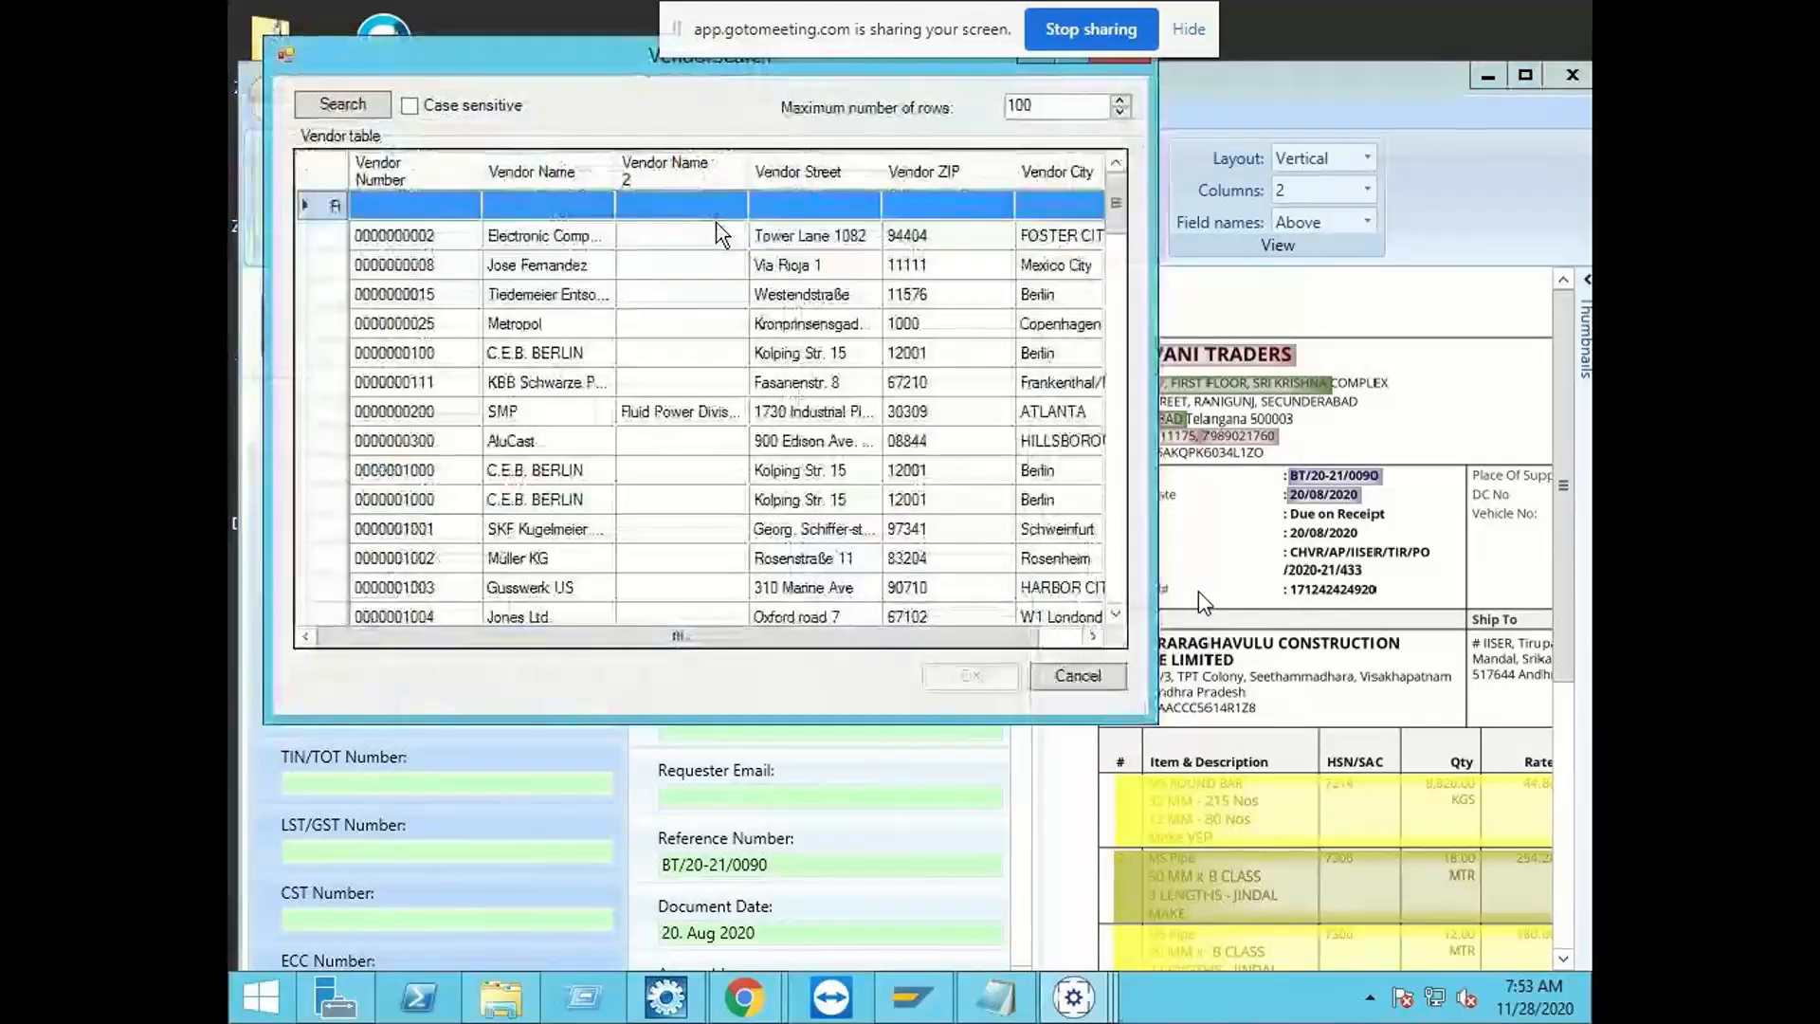
{"action": "left_click", "coordinate": [517, 294]}
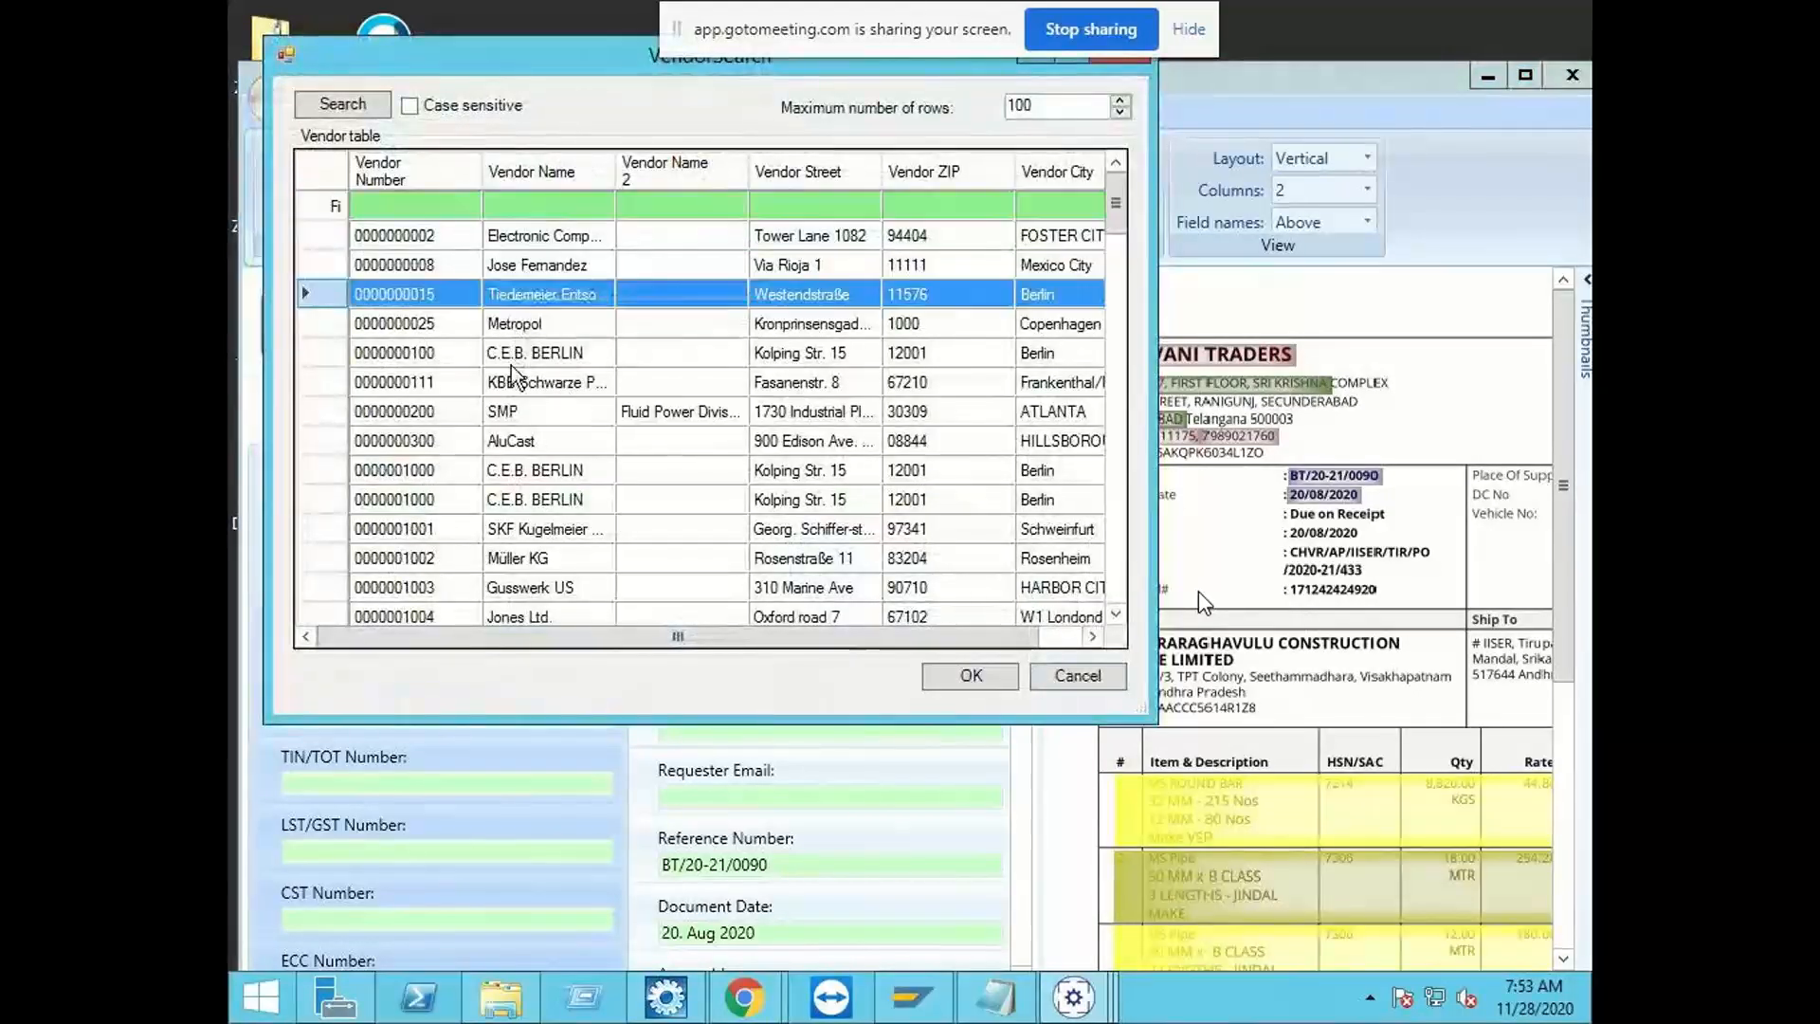
{"action": "scroll", "coordinate": [508, 381], "scroll_direction": "down", "scroll_amount": 15}
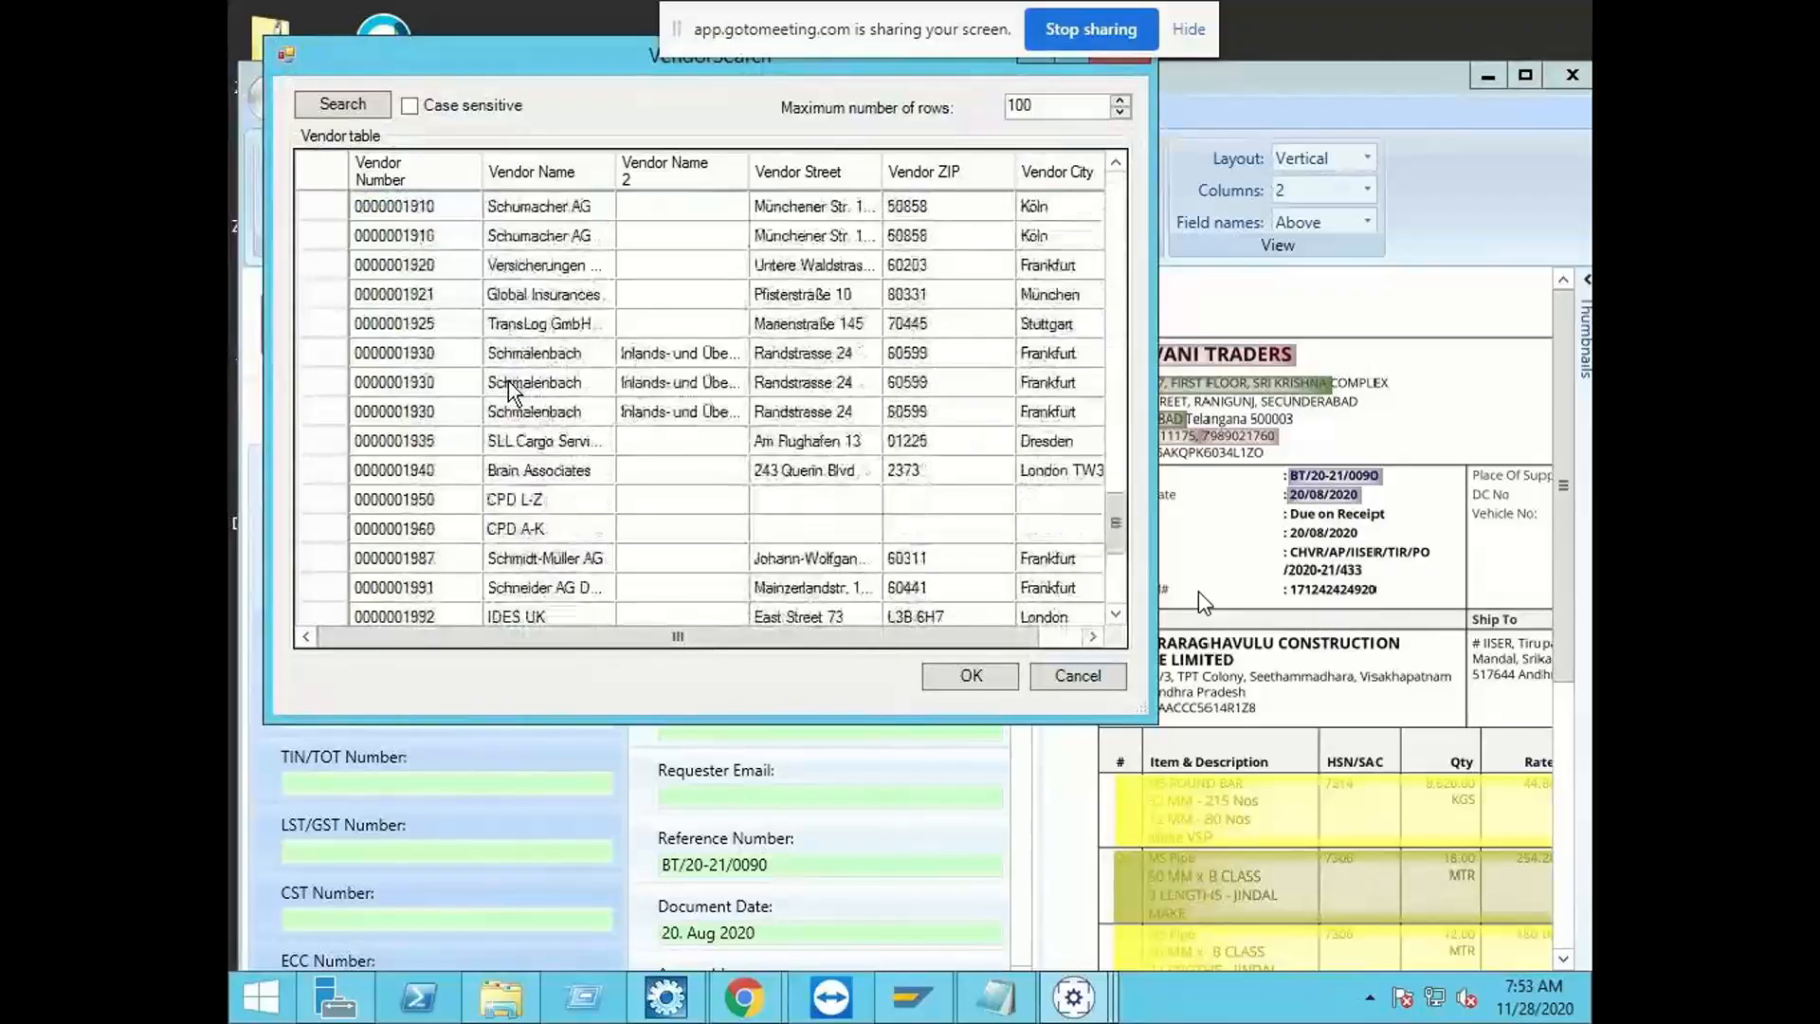
{"action": "scroll", "coordinate": [508, 381], "scroll_direction": "down", "scroll_amount": 2}
{"action": "scroll", "coordinate": [508, 381], "scroll_direction": "up", "scroll_amount": 6}
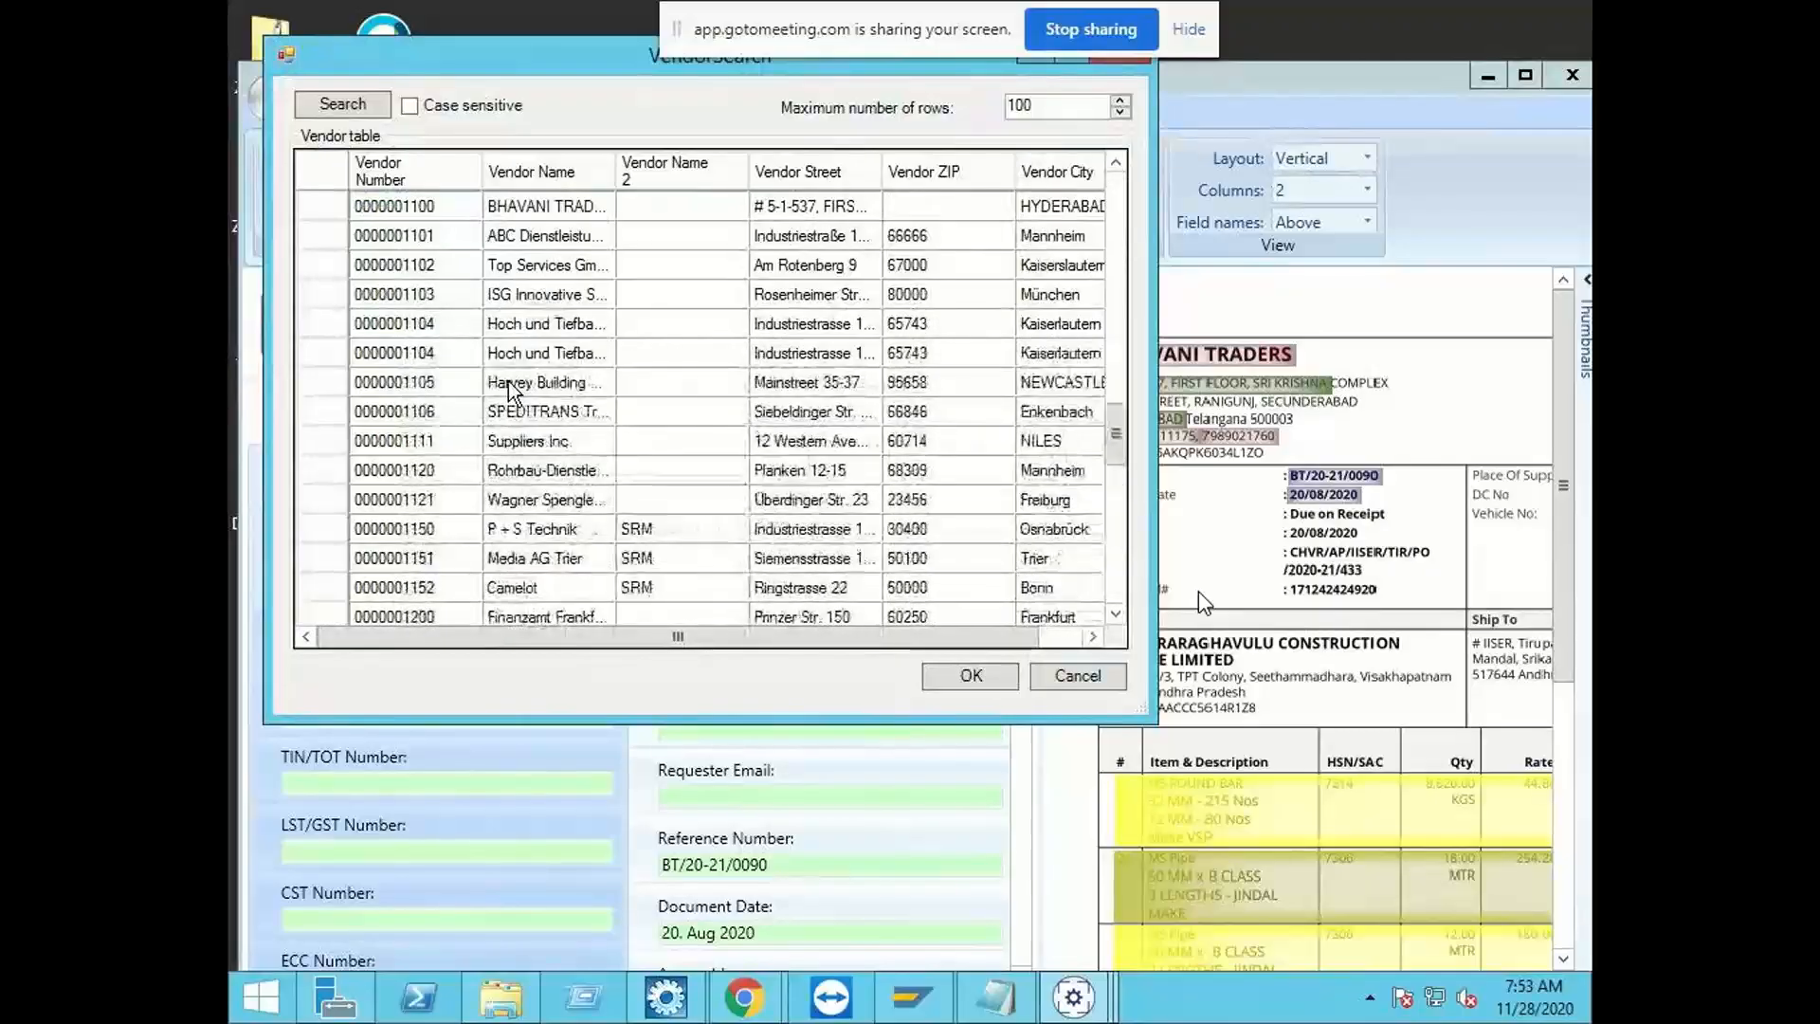
{"action": "scroll", "coordinate": [507, 380], "scroll_direction": "up", "scroll_amount": 10}
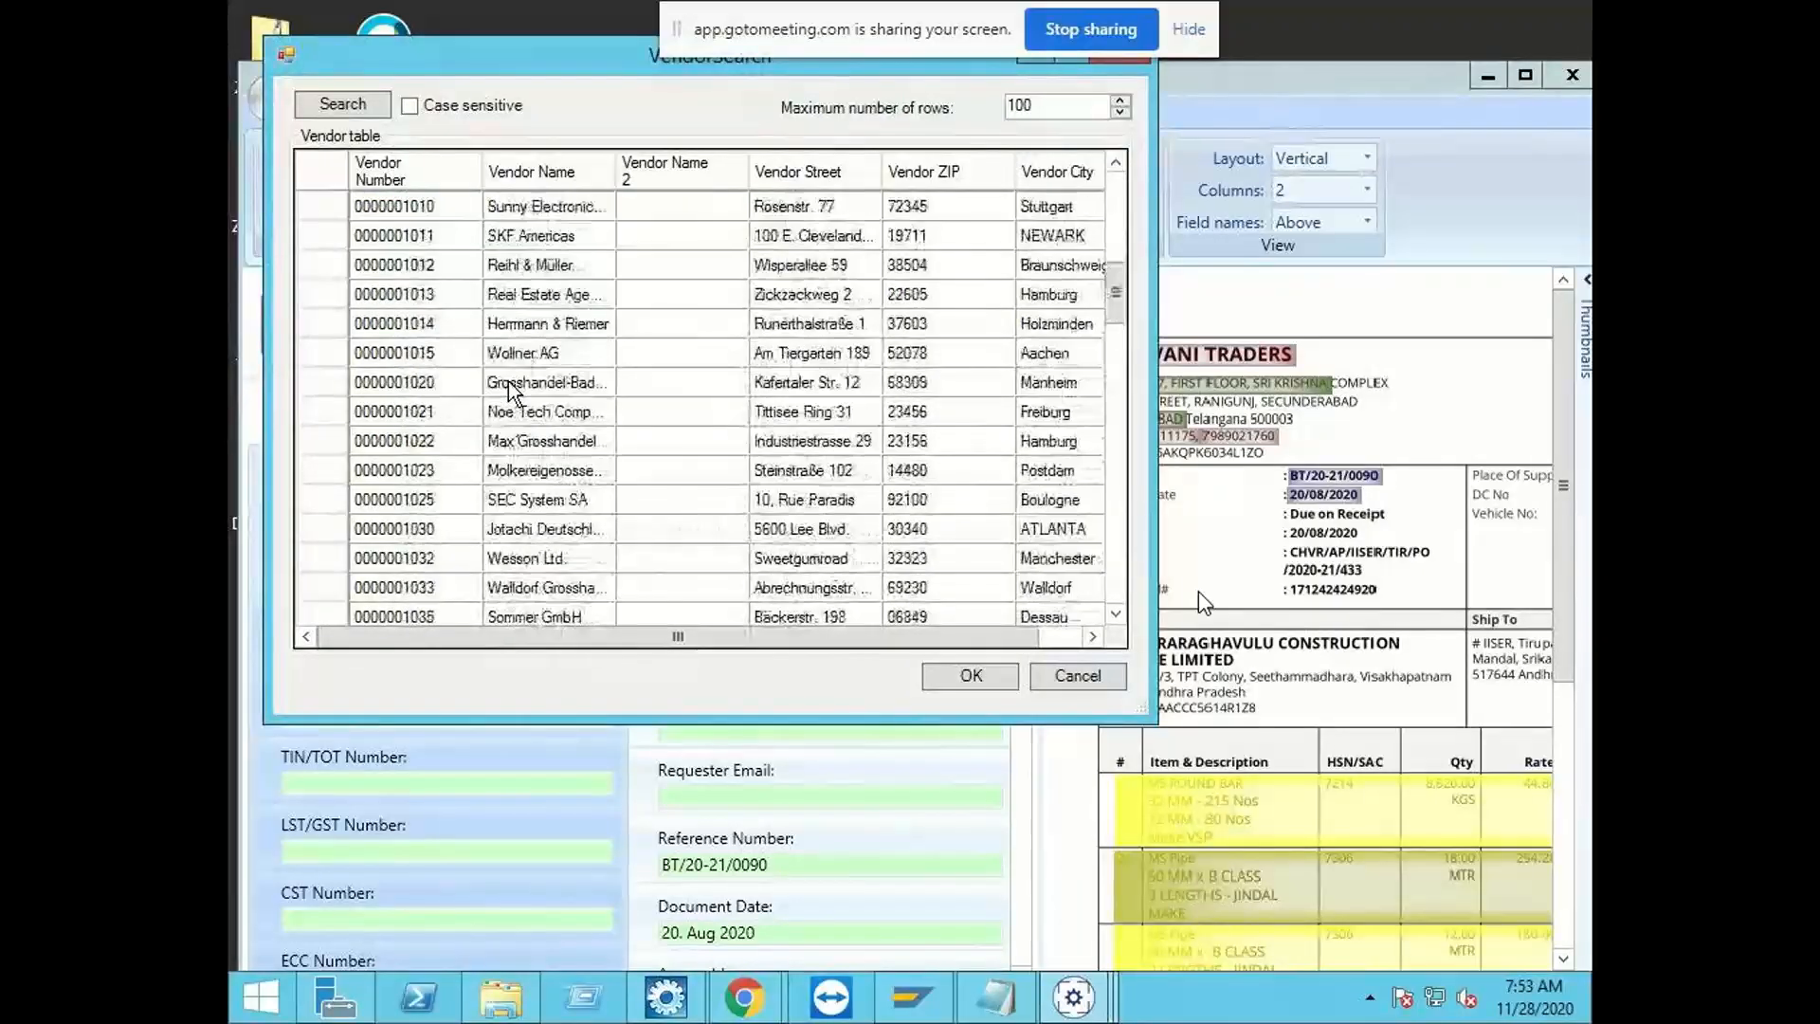
{"action": "left_click", "coordinate": [1118, 671]}
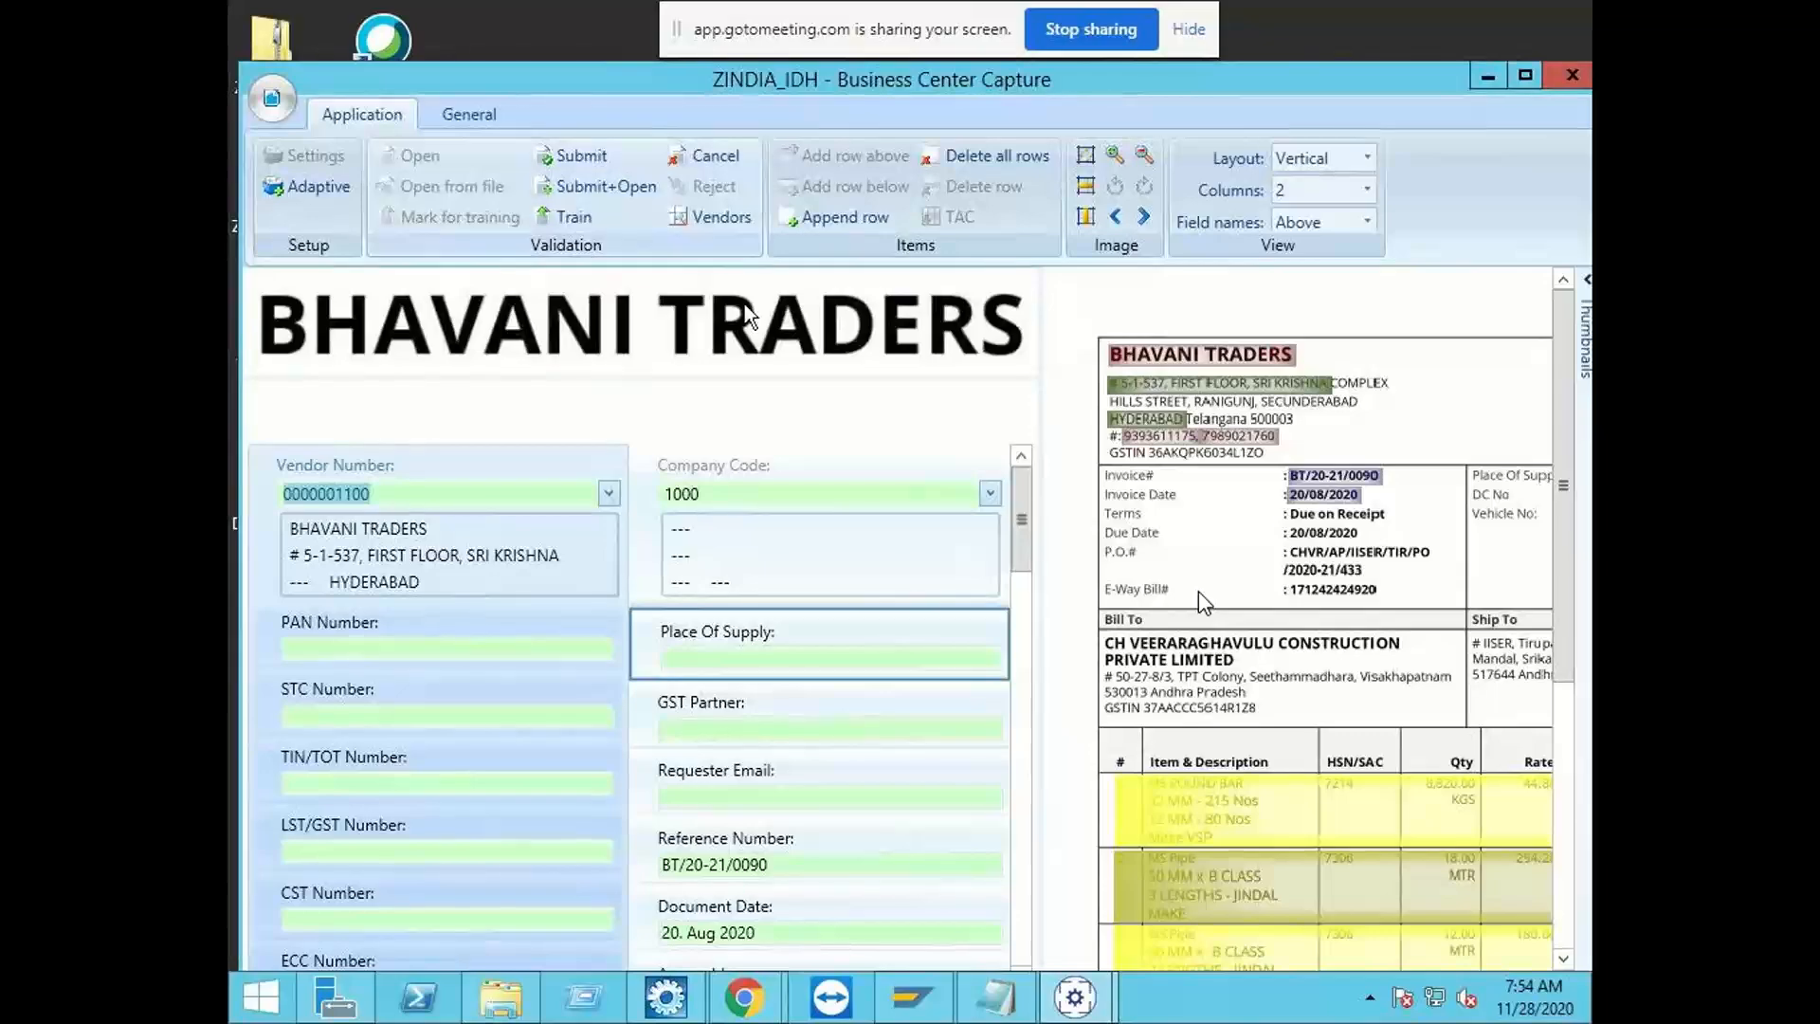
Step: Cancel the test invoice's validation and check the run status of the SAP extraction and download links
{"action": "left_click", "coordinate": [719, 162]}
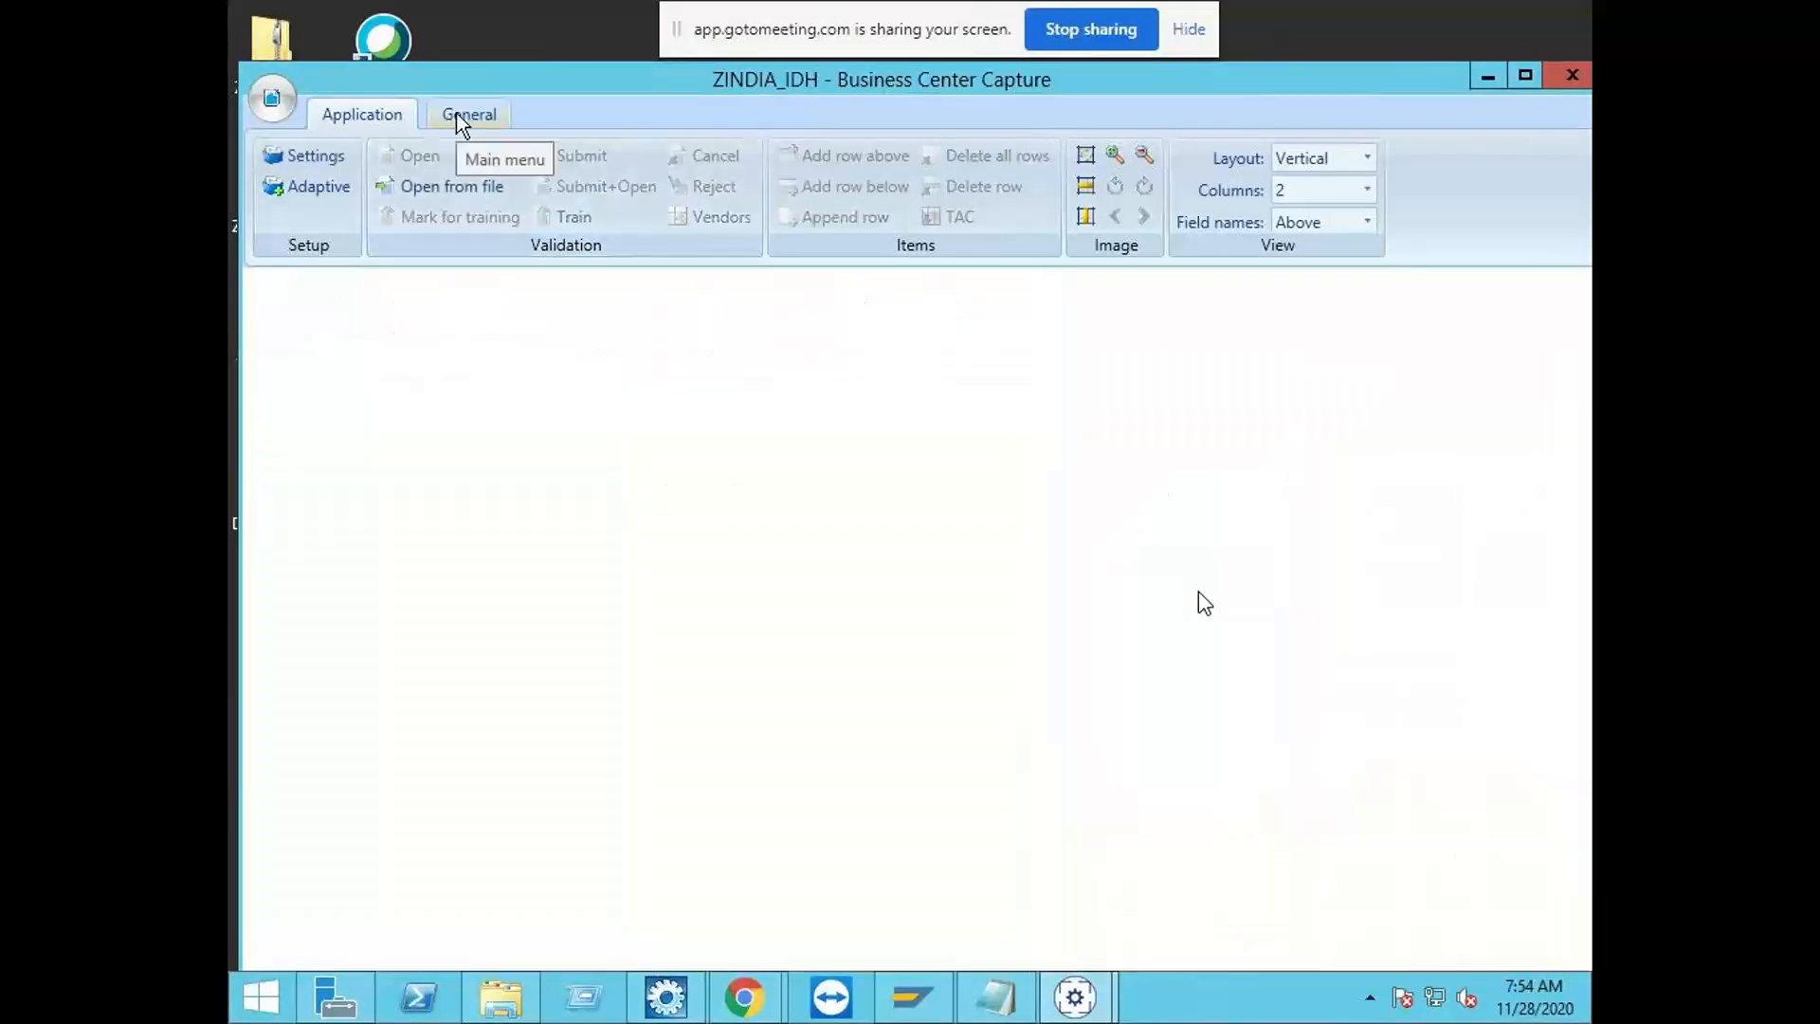
{"action": "left_click", "coordinate": [462, 115]}
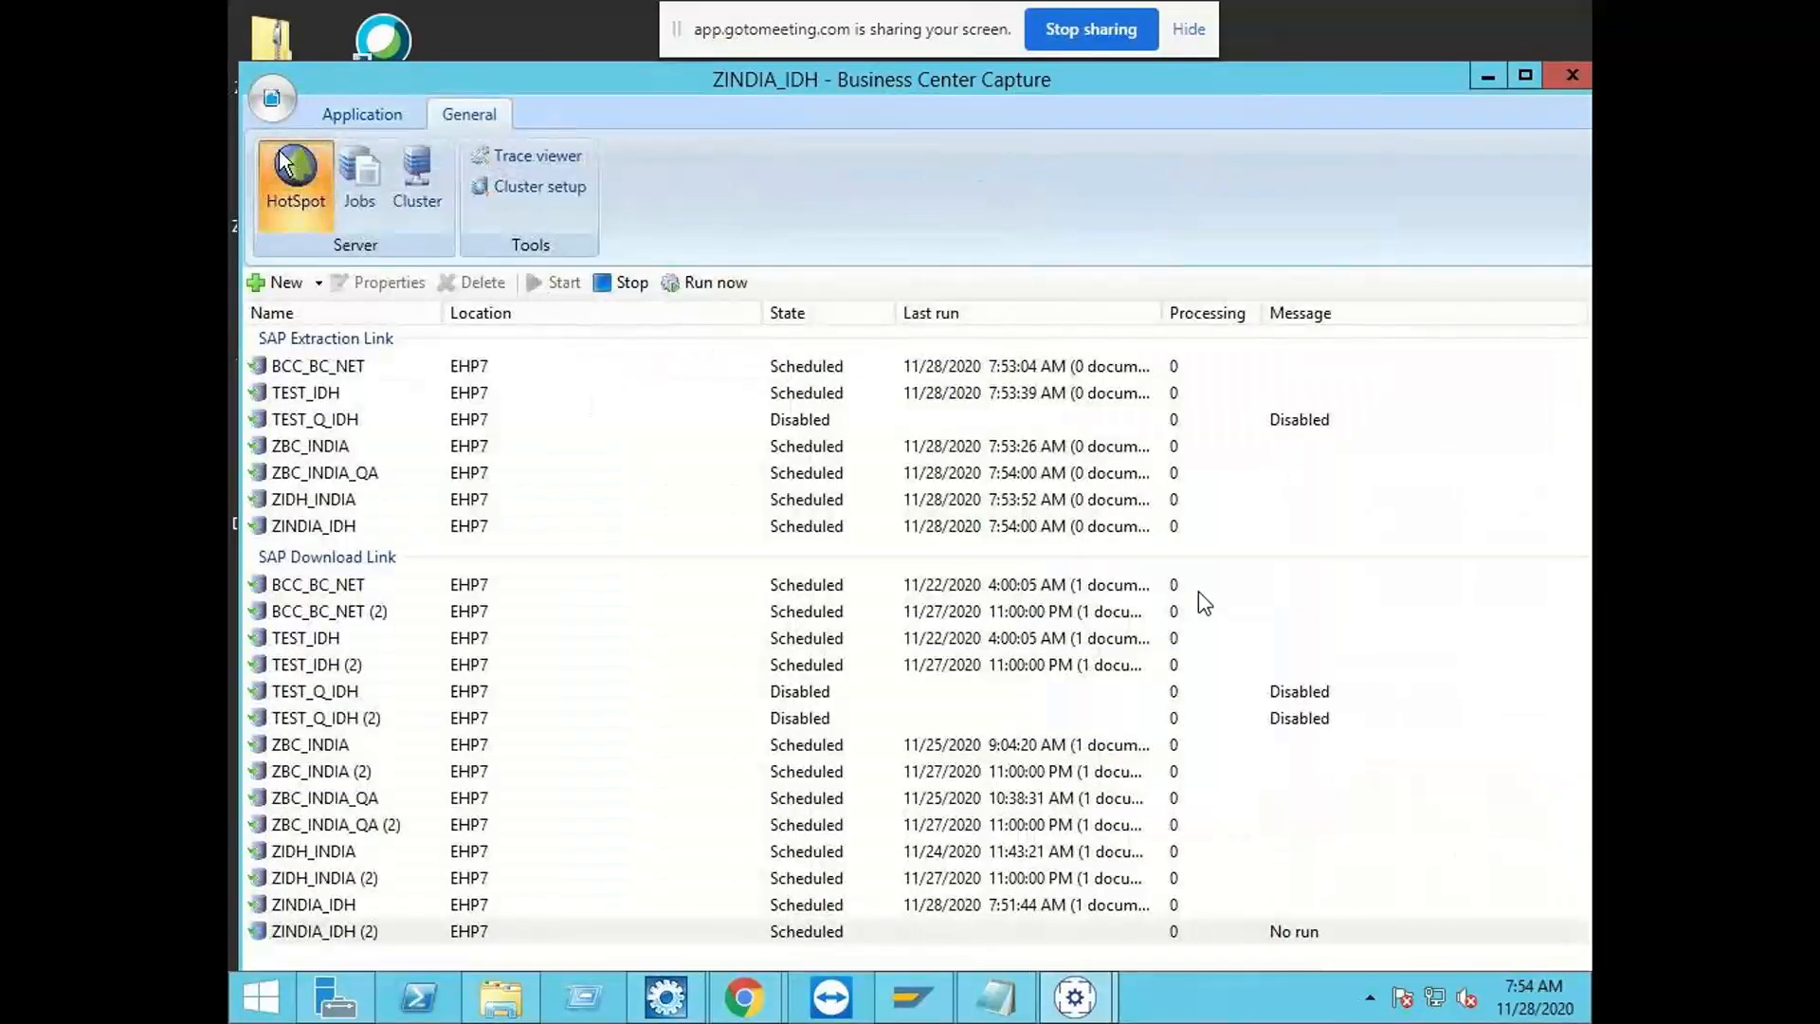
{"action": "left_click", "coordinate": [359, 112]}
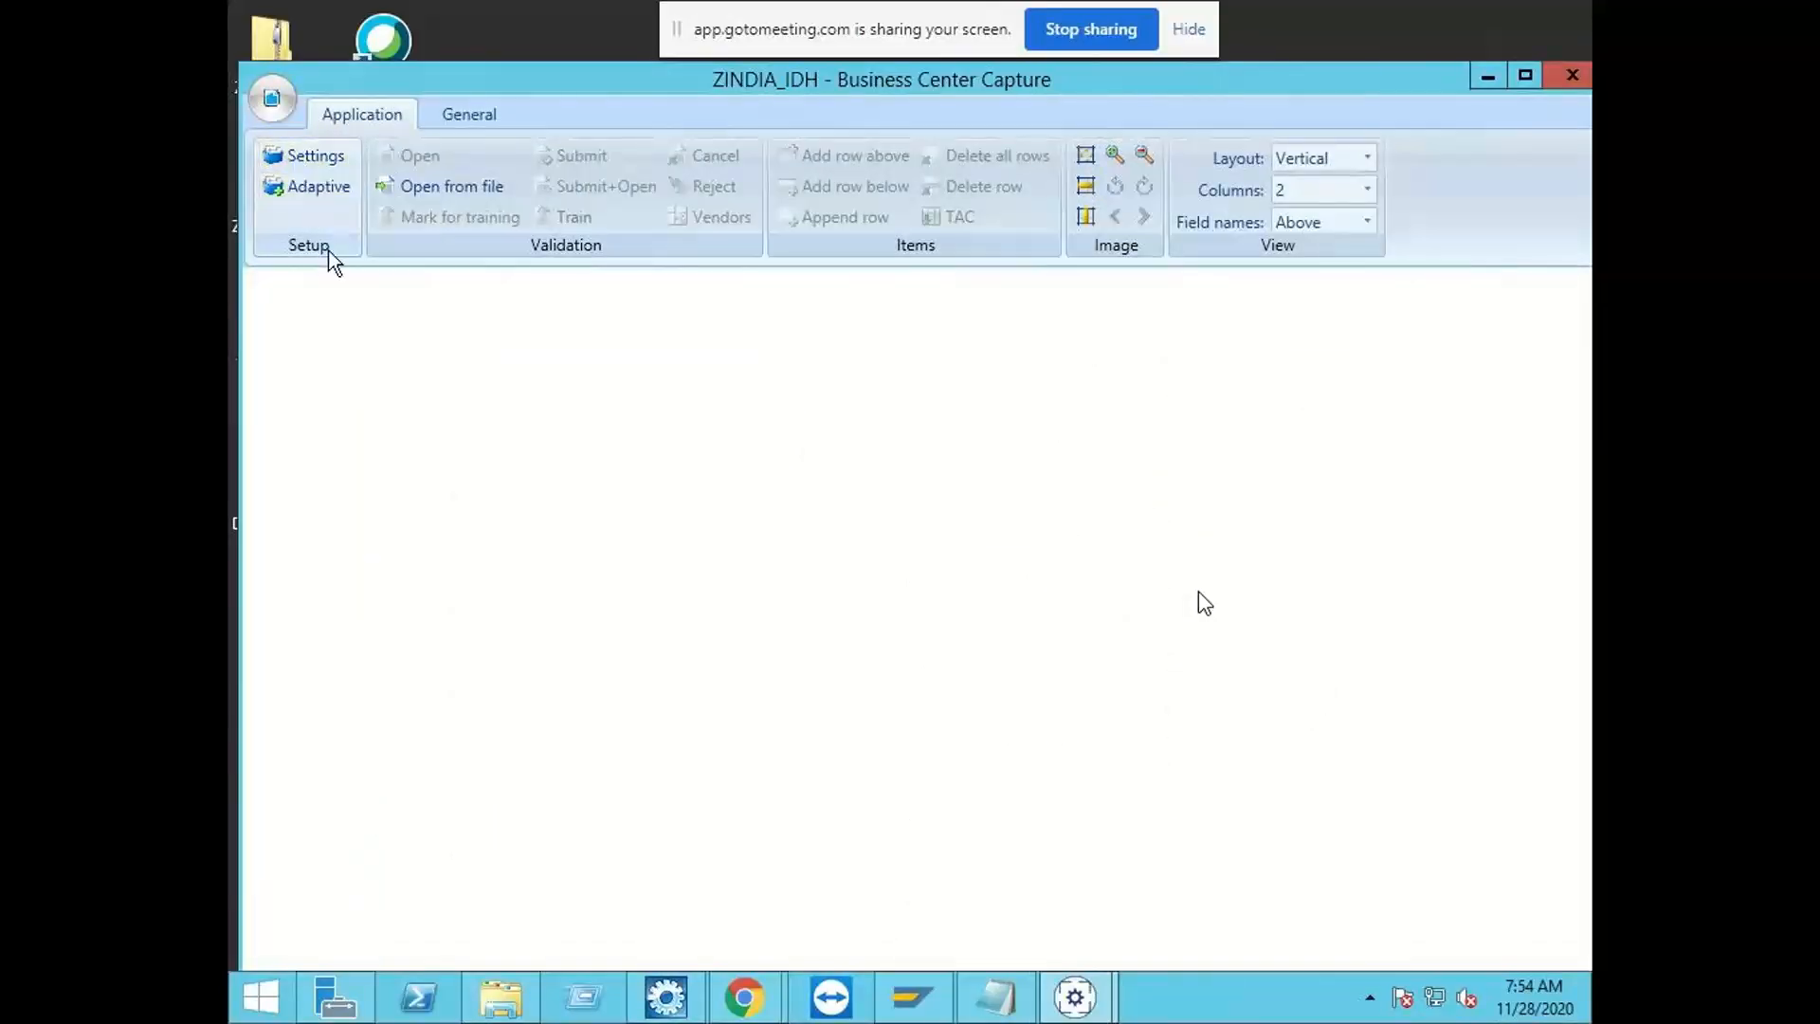
Step: Open the ZINDIA_IDH application settings and review the configured archive document types
{"action": "left_click", "coordinate": [317, 154]}
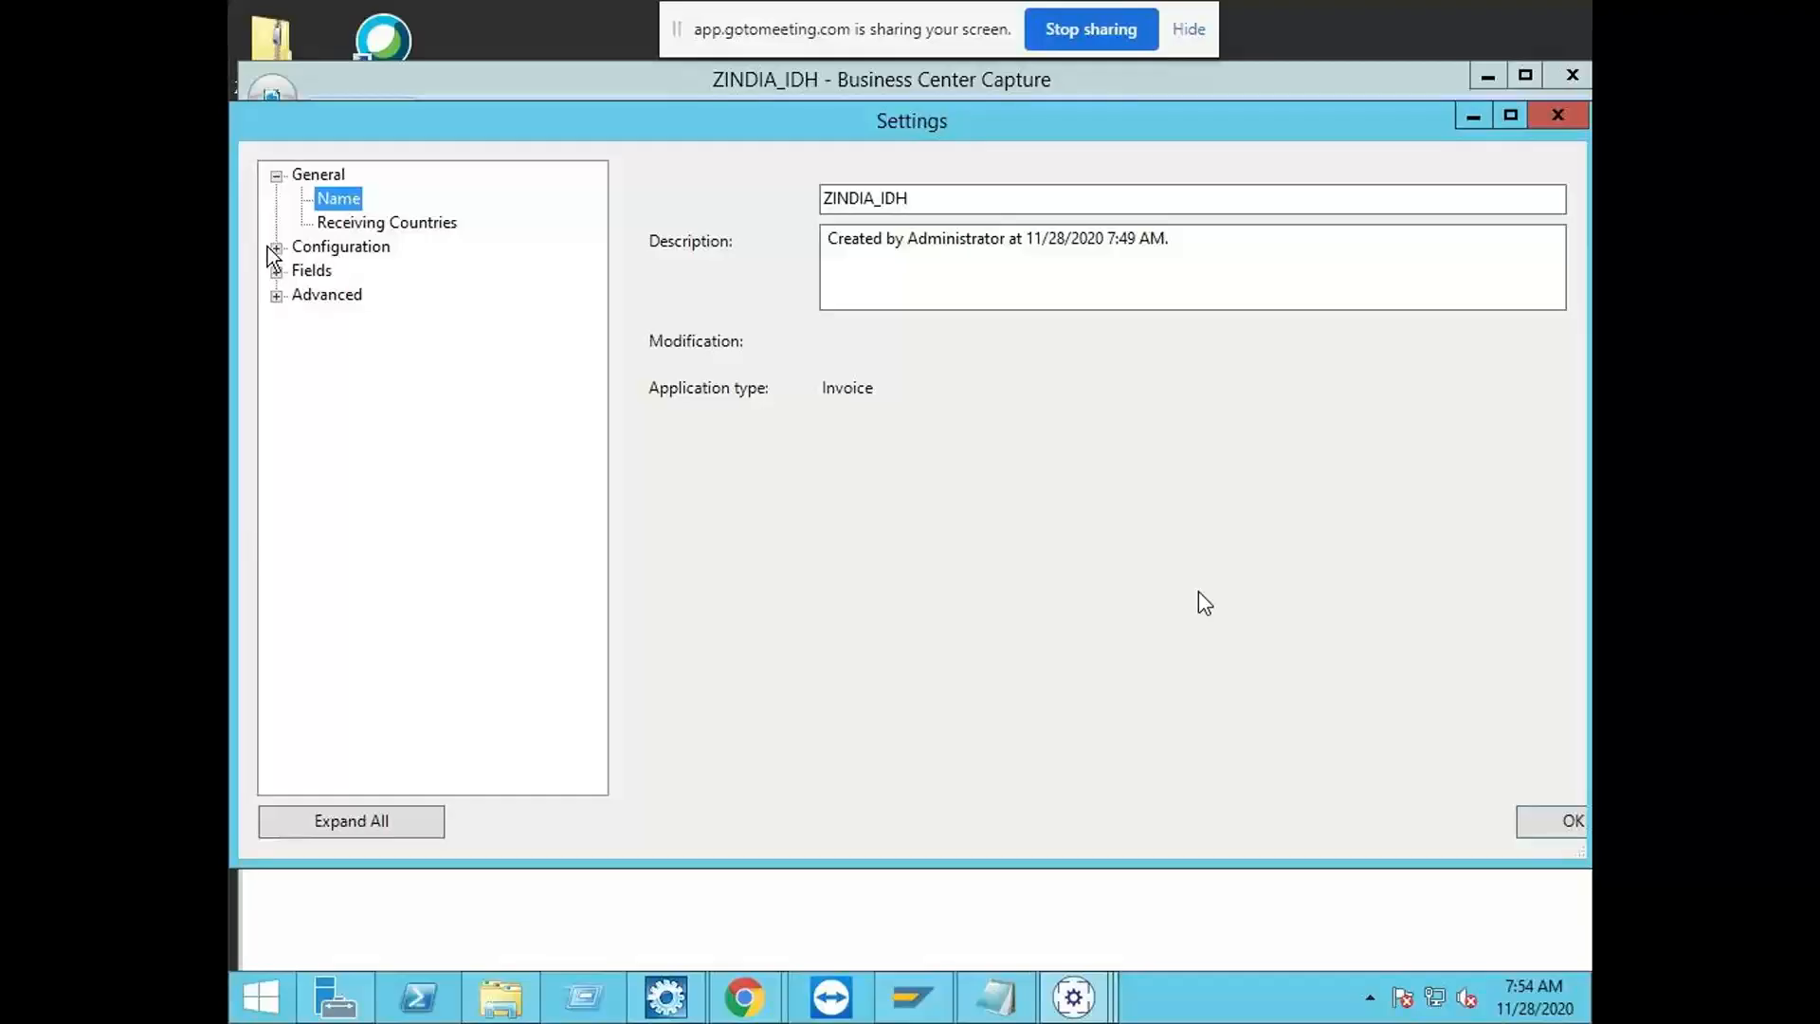
{"action": "left_click", "coordinate": [275, 247]}
{"action": "left_click", "coordinate": [362, 272]}
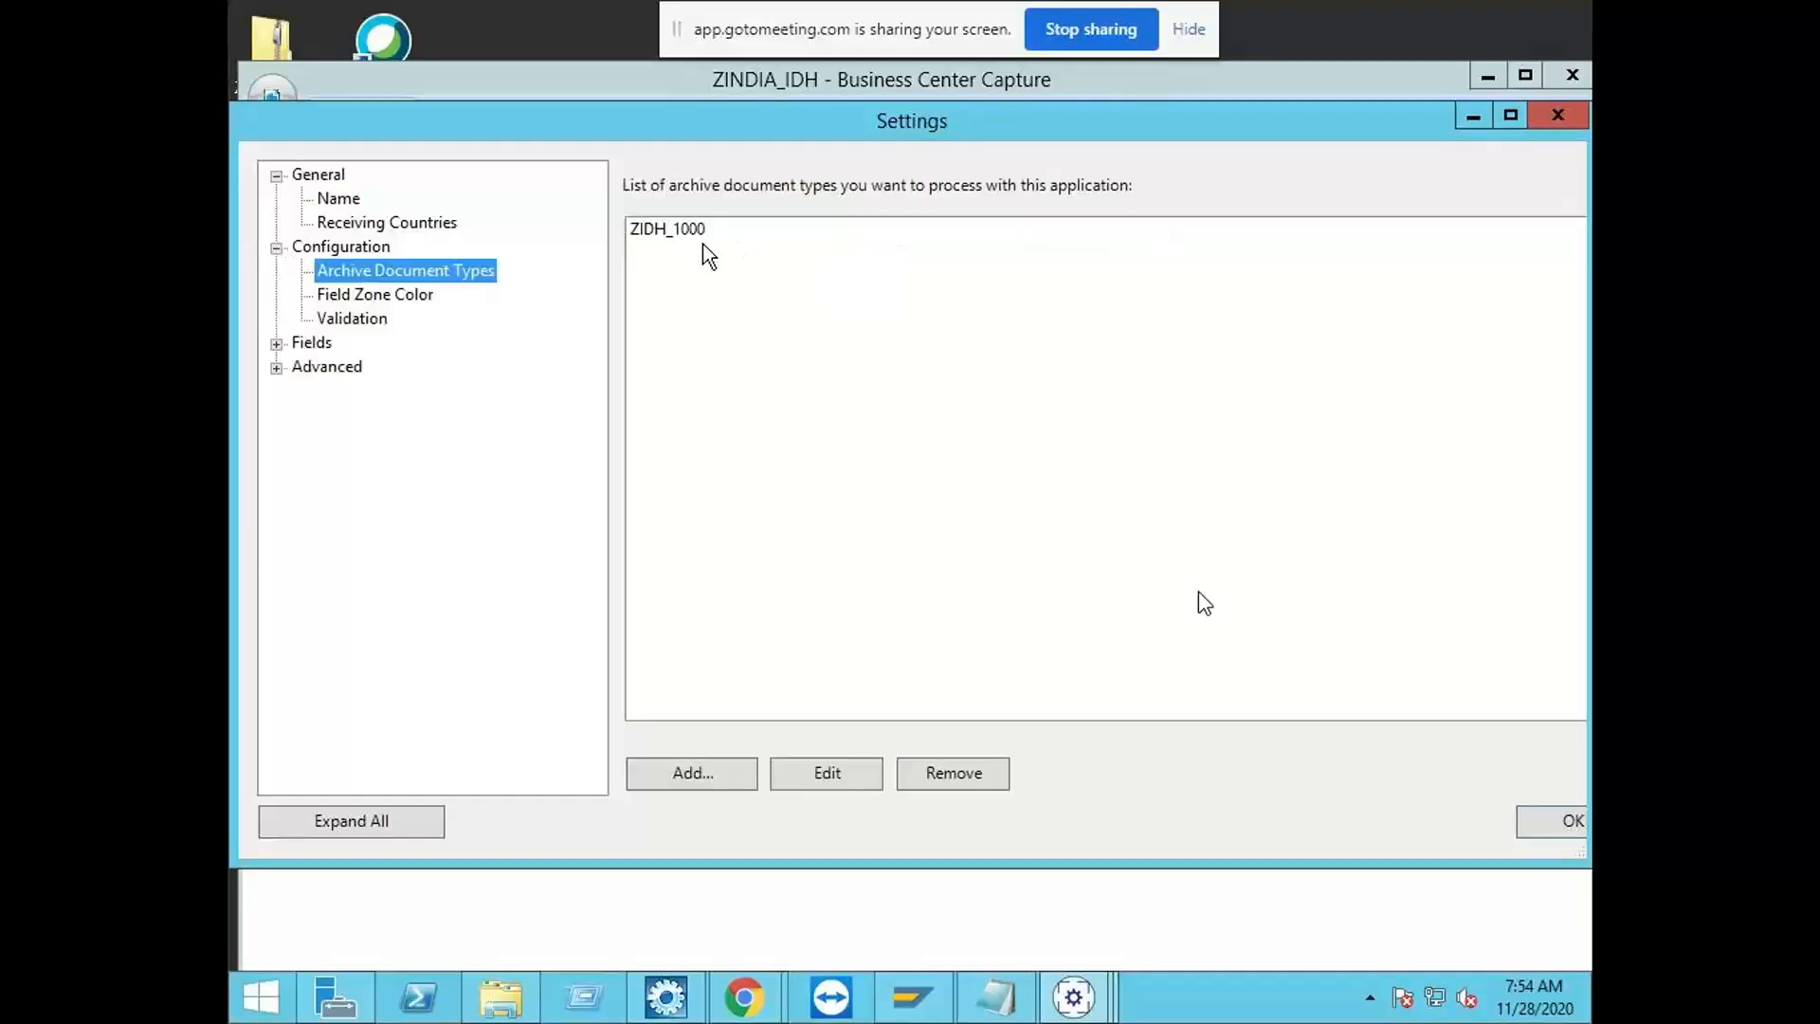
{"action": "left_click", "coordinate": [276, 343]}
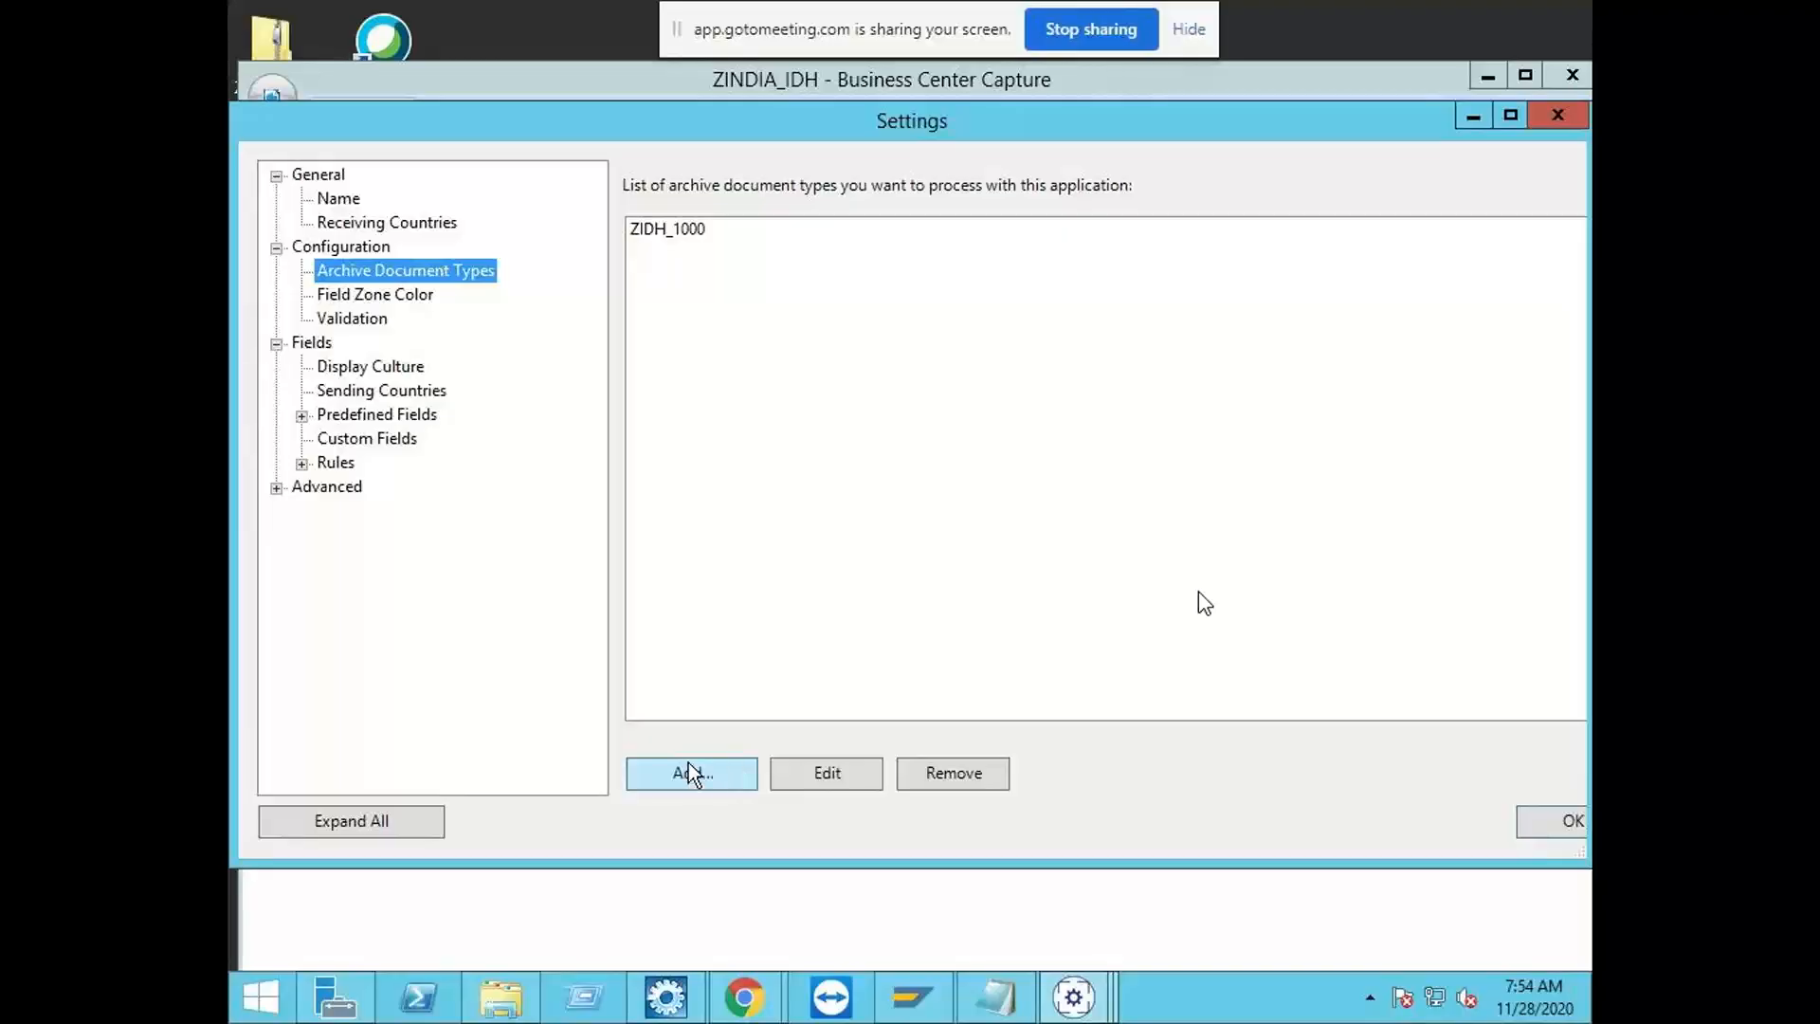
Step: Review the CompanyCode field's automation for archive document type ZIDH_1000, and accept the settings
{"action": "left_click", "coordinate": [302, 415]}
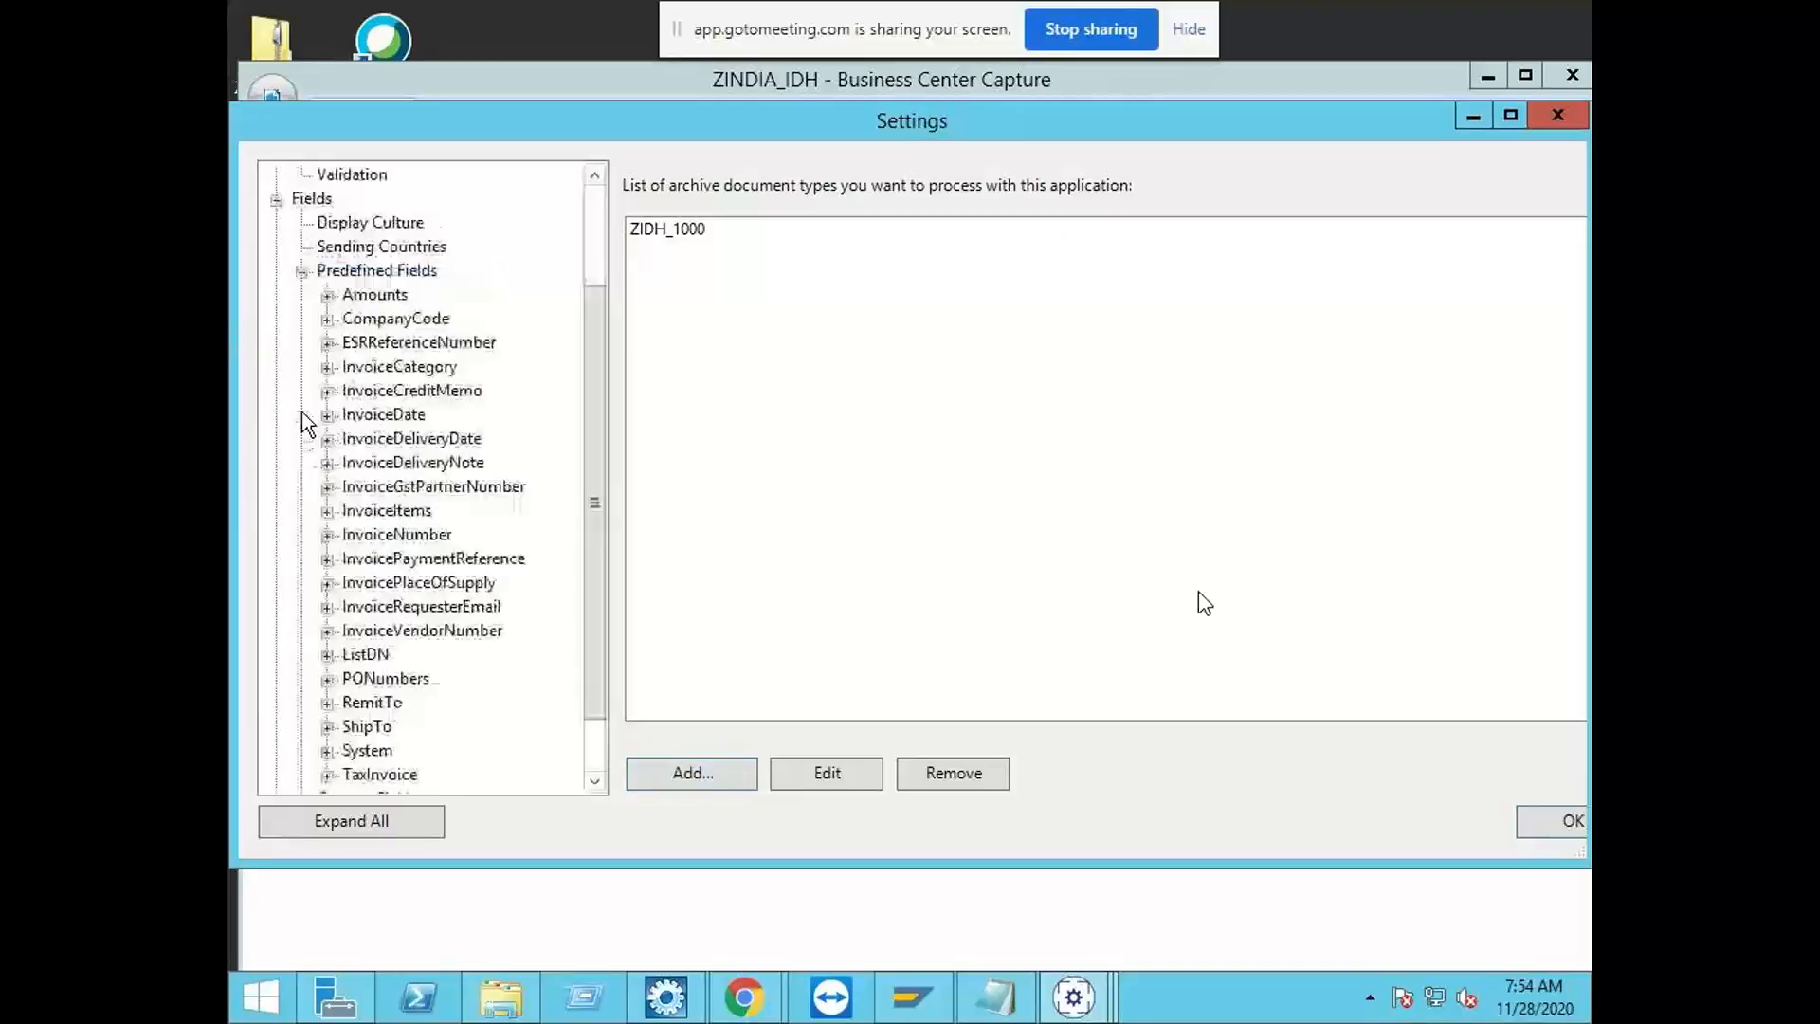
{"action": "left_click", "coordinate": [395, 317]}
{"action": "left_click", "coordinate": [855, 178]}
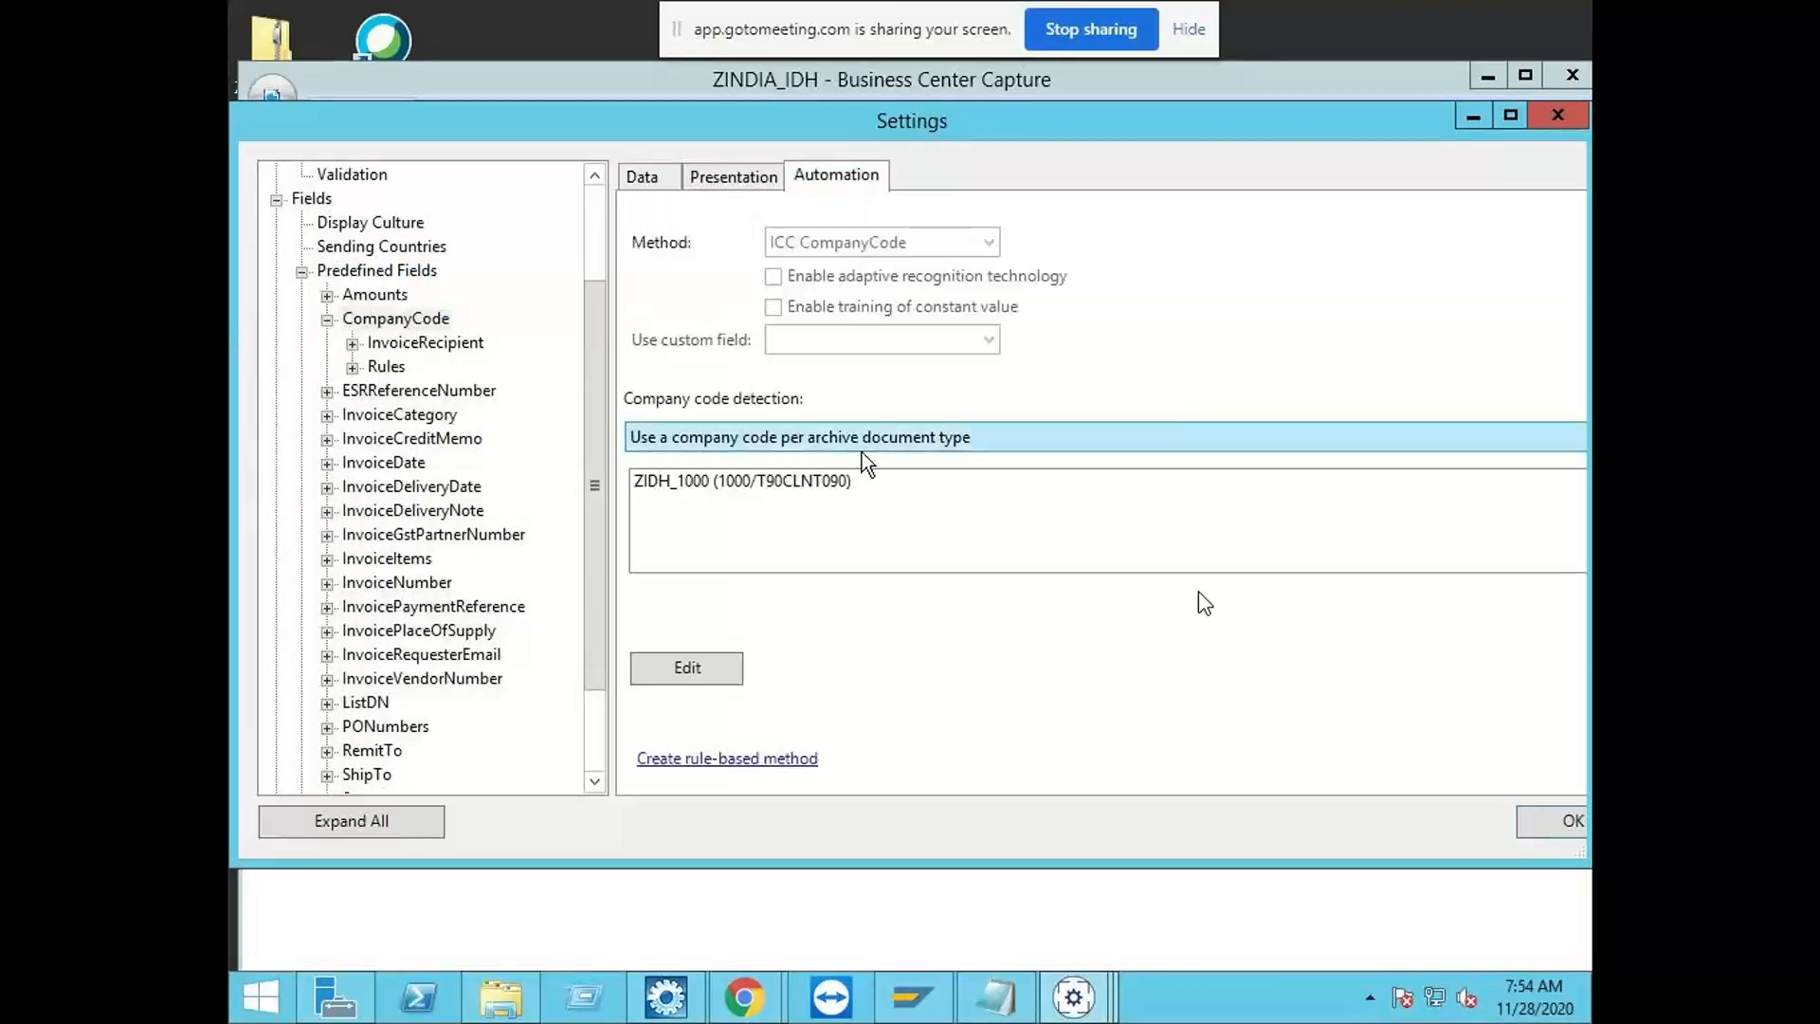
{"action": "left_click", "coordinate": [737, 487]}
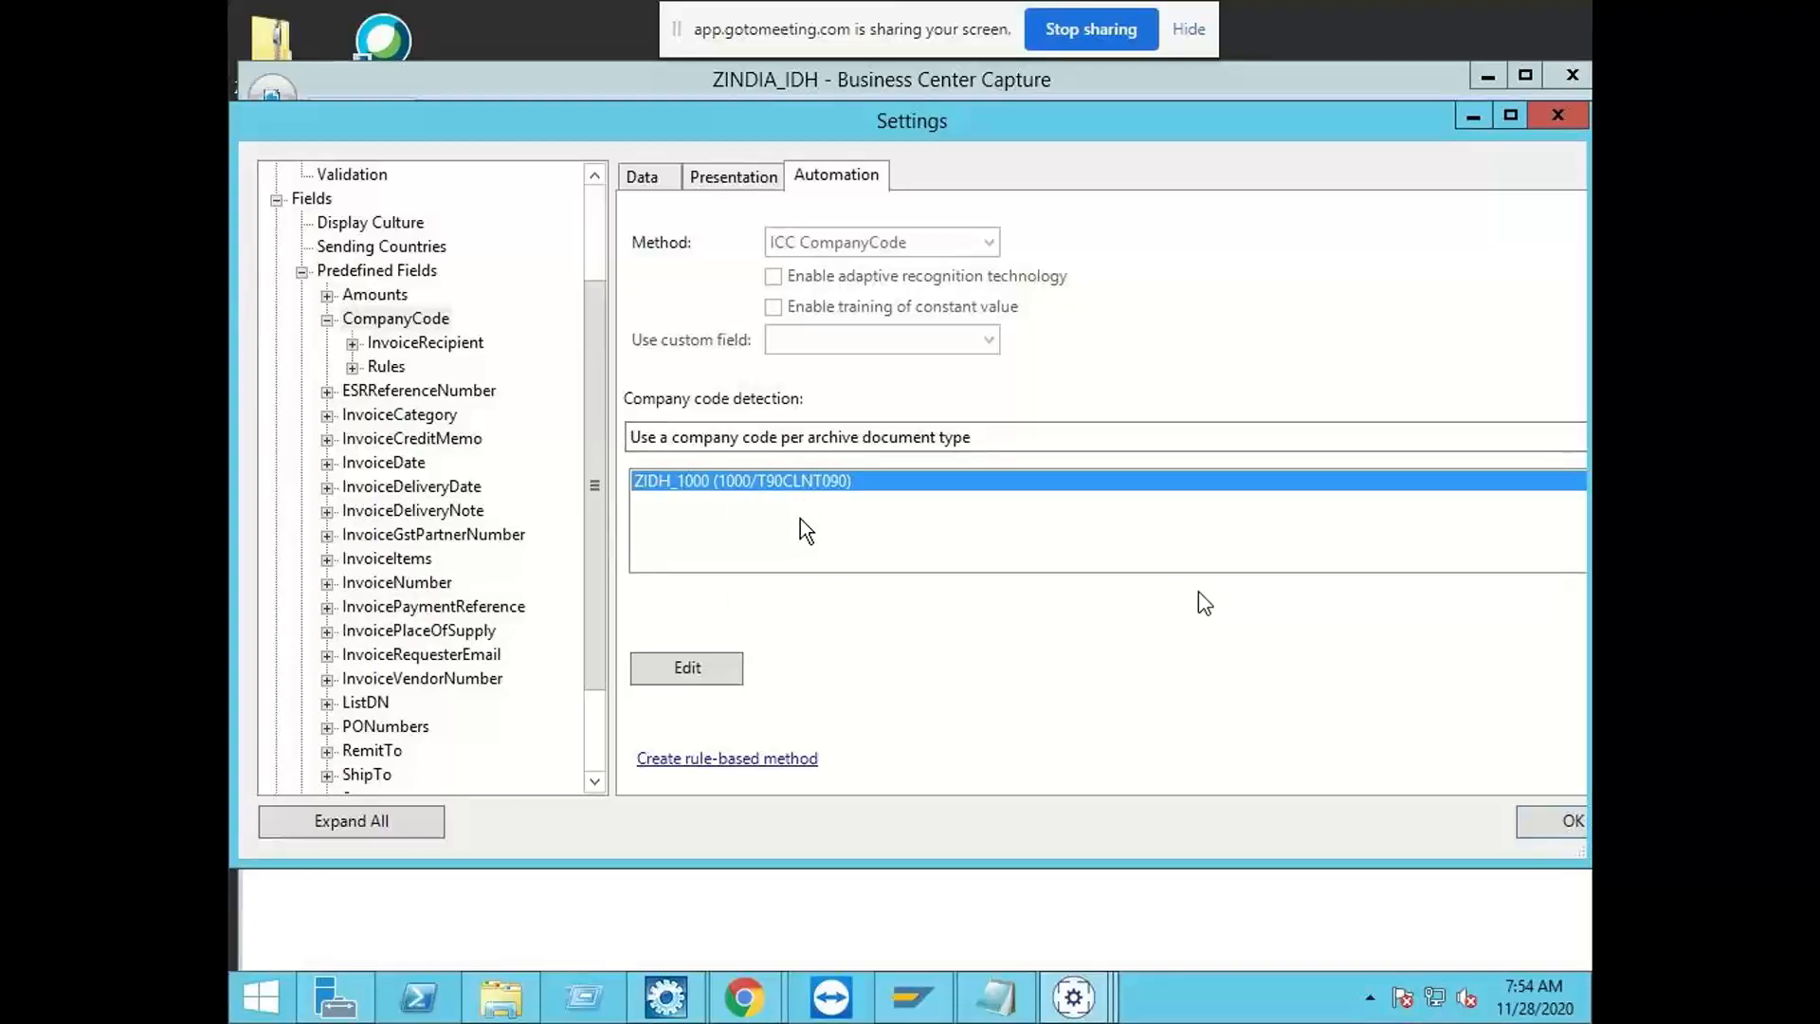
{"action": "left_click", "coordinate": [1540, 822]}
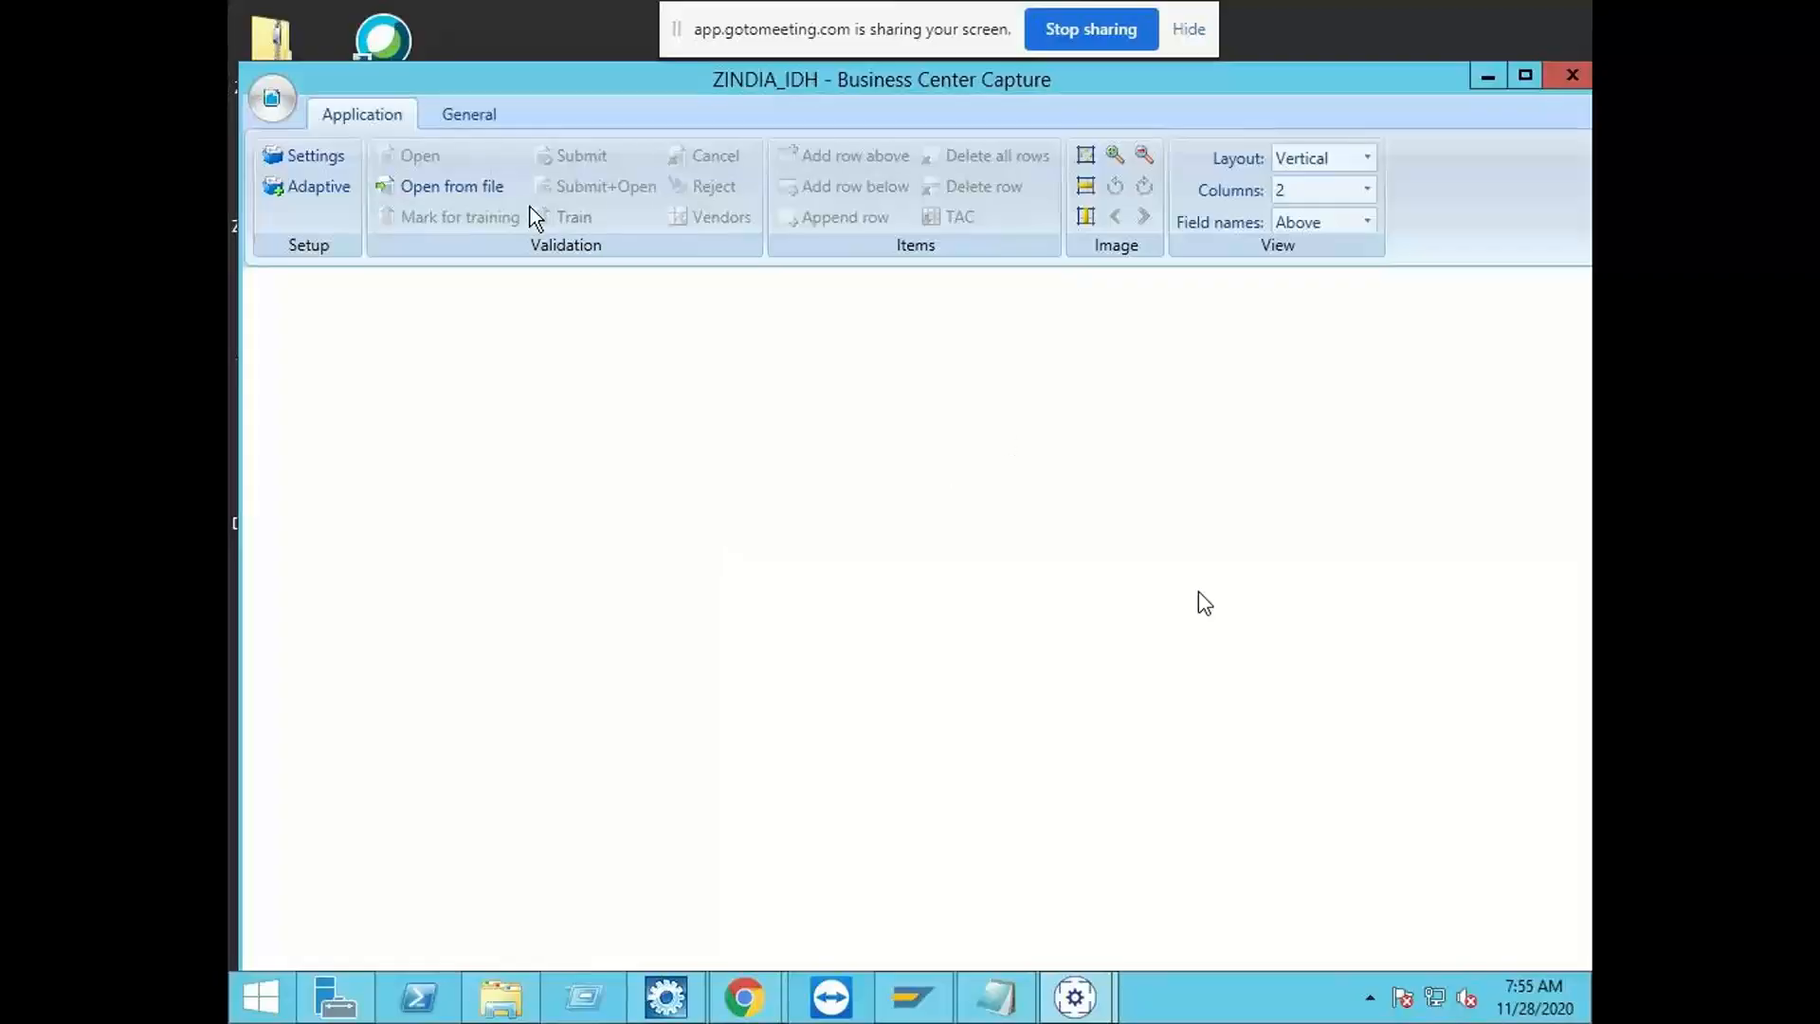
Step: Open the test file "archive" from the Desktop again for validation, accepting its archive document type
{"action": "left_click", "coordinate": [481, 182]}
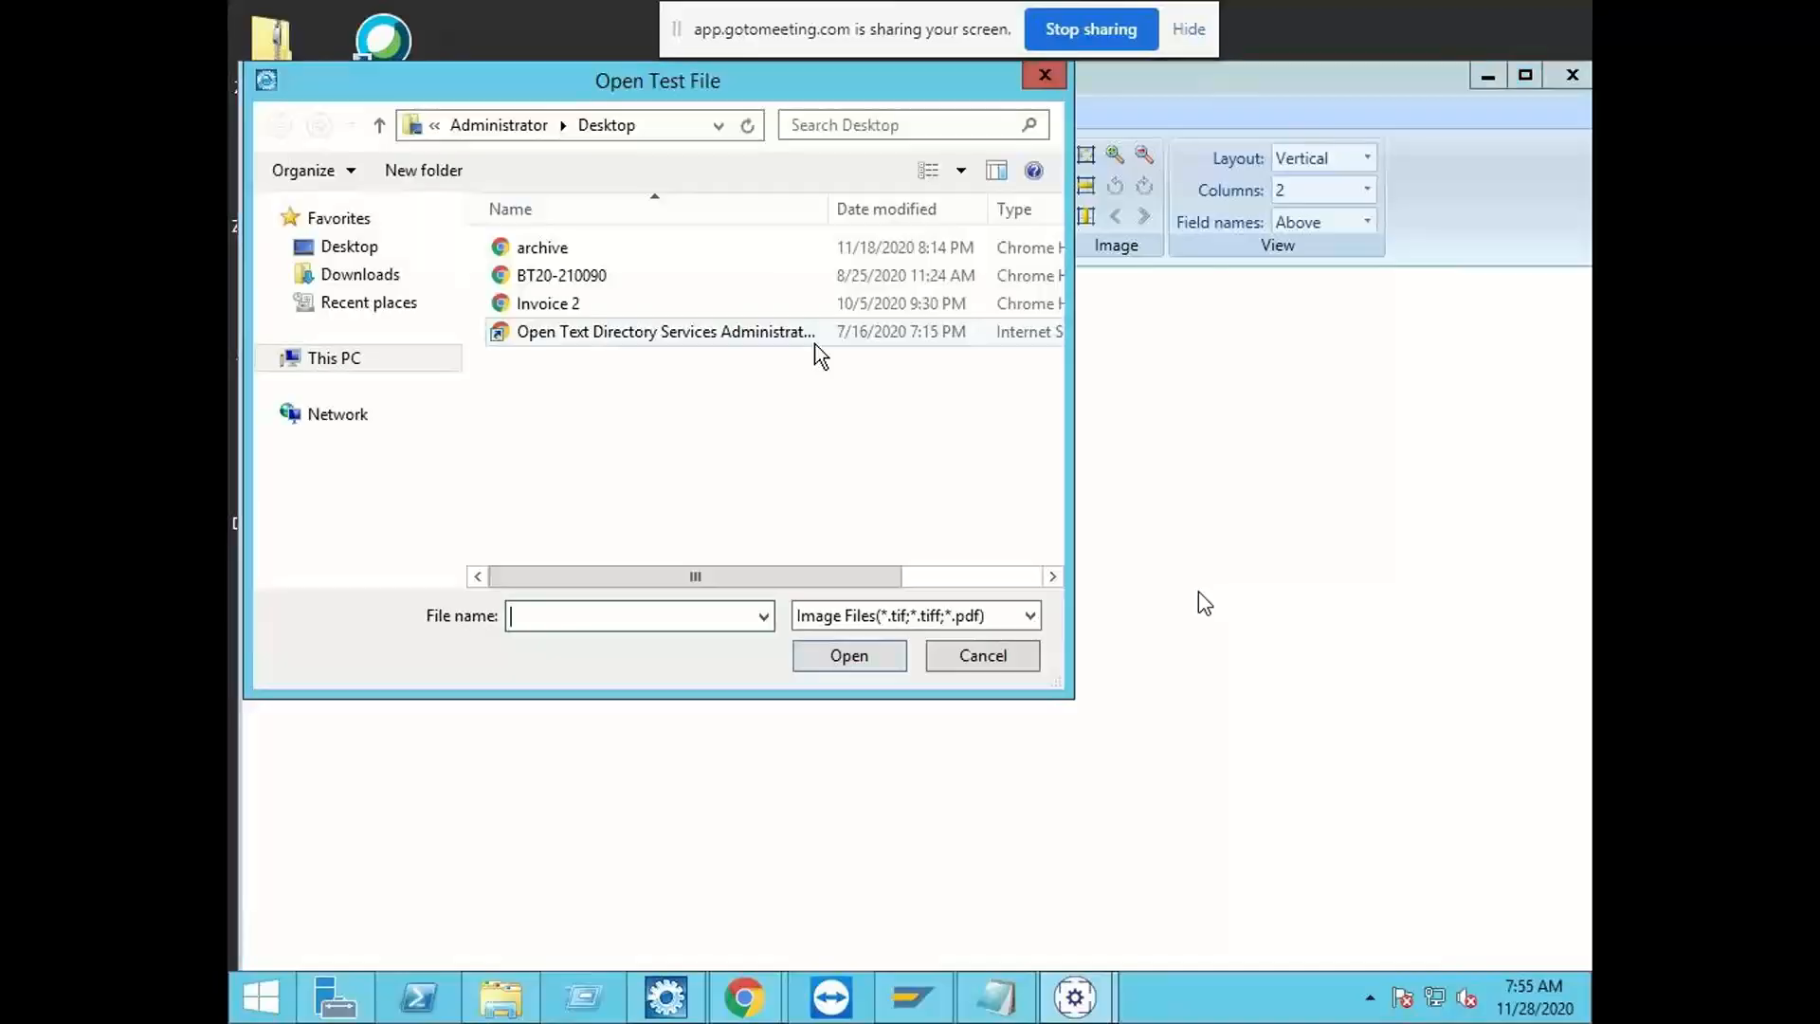
{"action": "left_click", "coordinate": [557, 249]}
{"action": "left_click", "coordinate": [849, 663]}
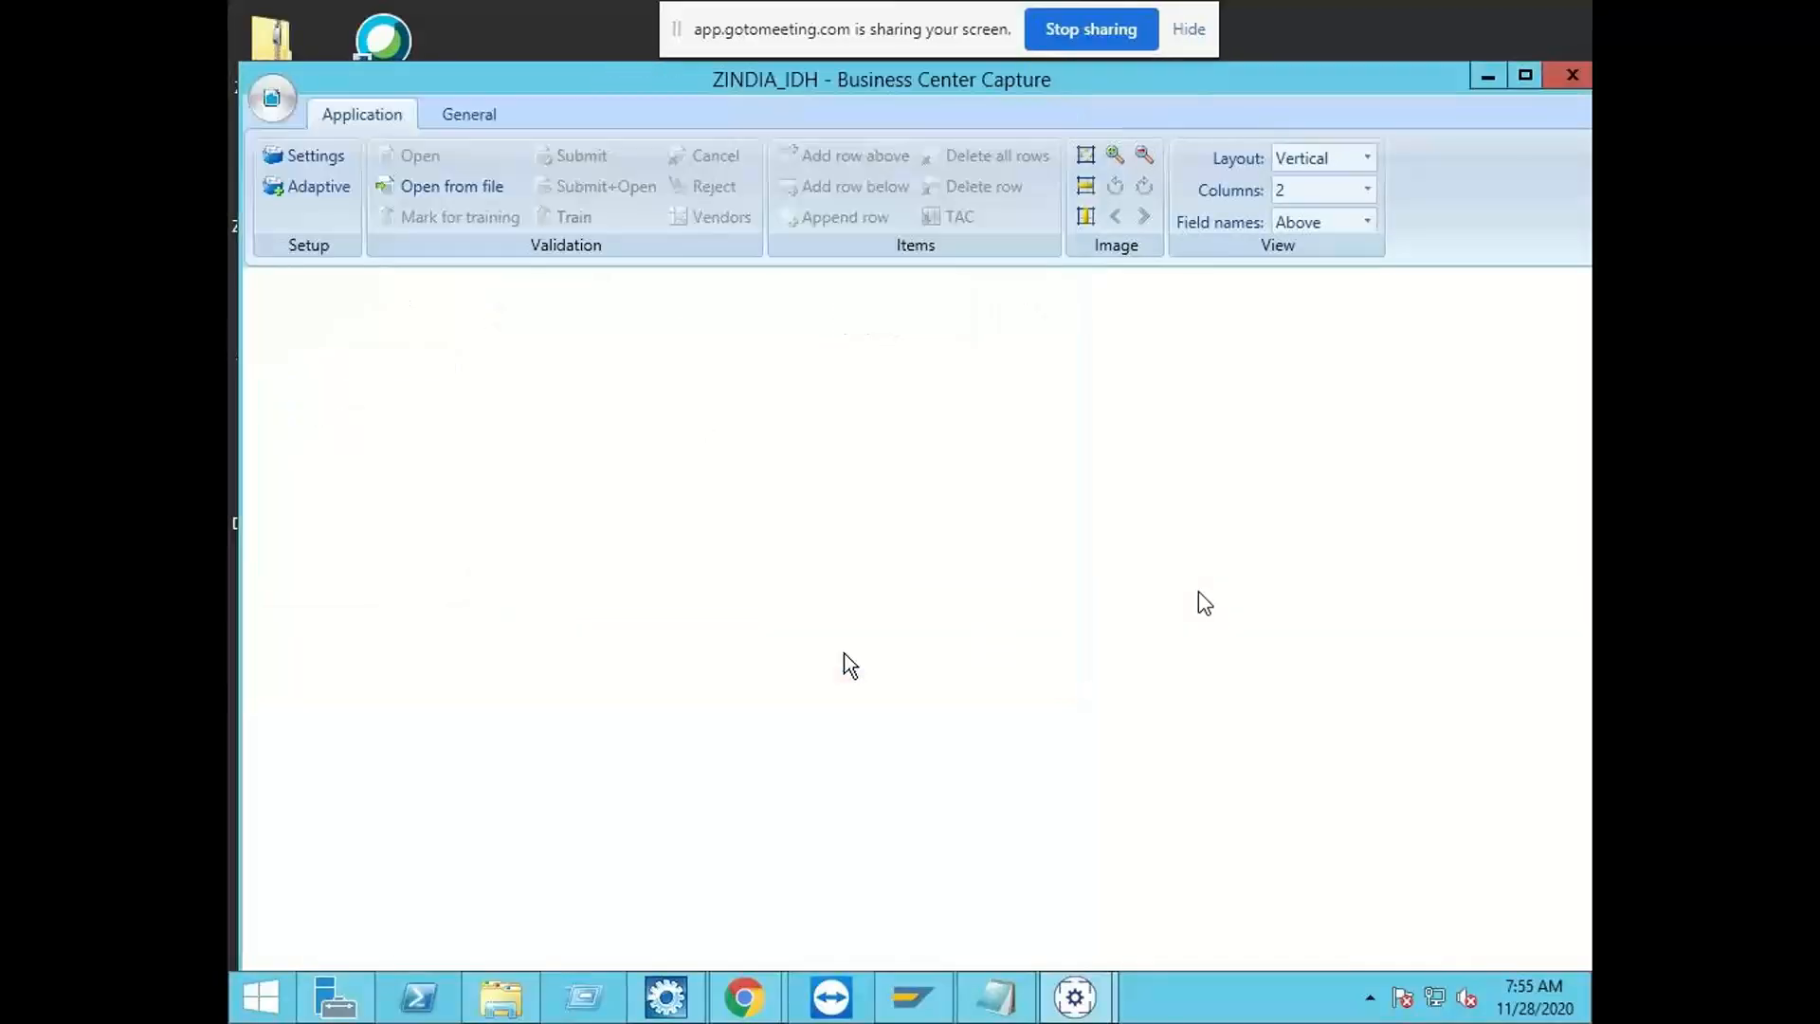
{"action": "left_click", "coordinate": [841, 487]}
{"action": "left_click", "coordinate": [846, 565]}
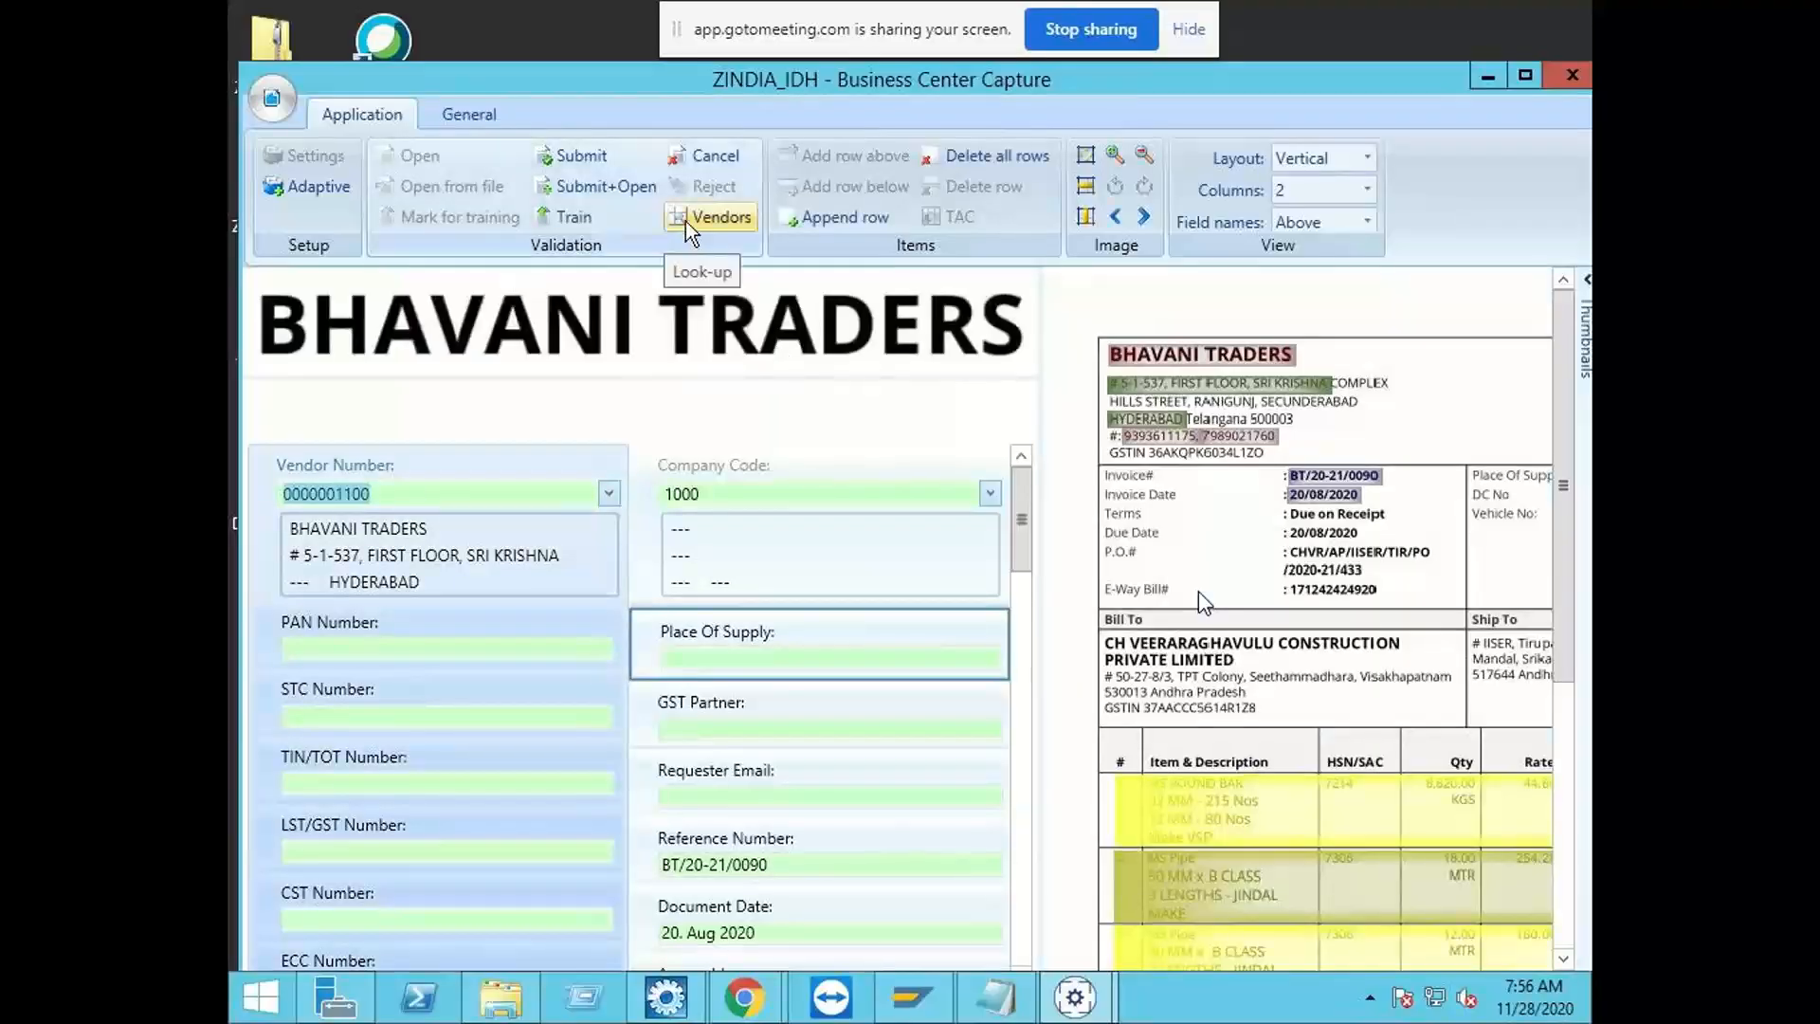
Step: Look up the vendors for the reopened invoice and browse the vendor entries
{"action": "left_click", "coordinate": [717, 217]}
{"action": "left_click", "coordinate": [726, 498]}
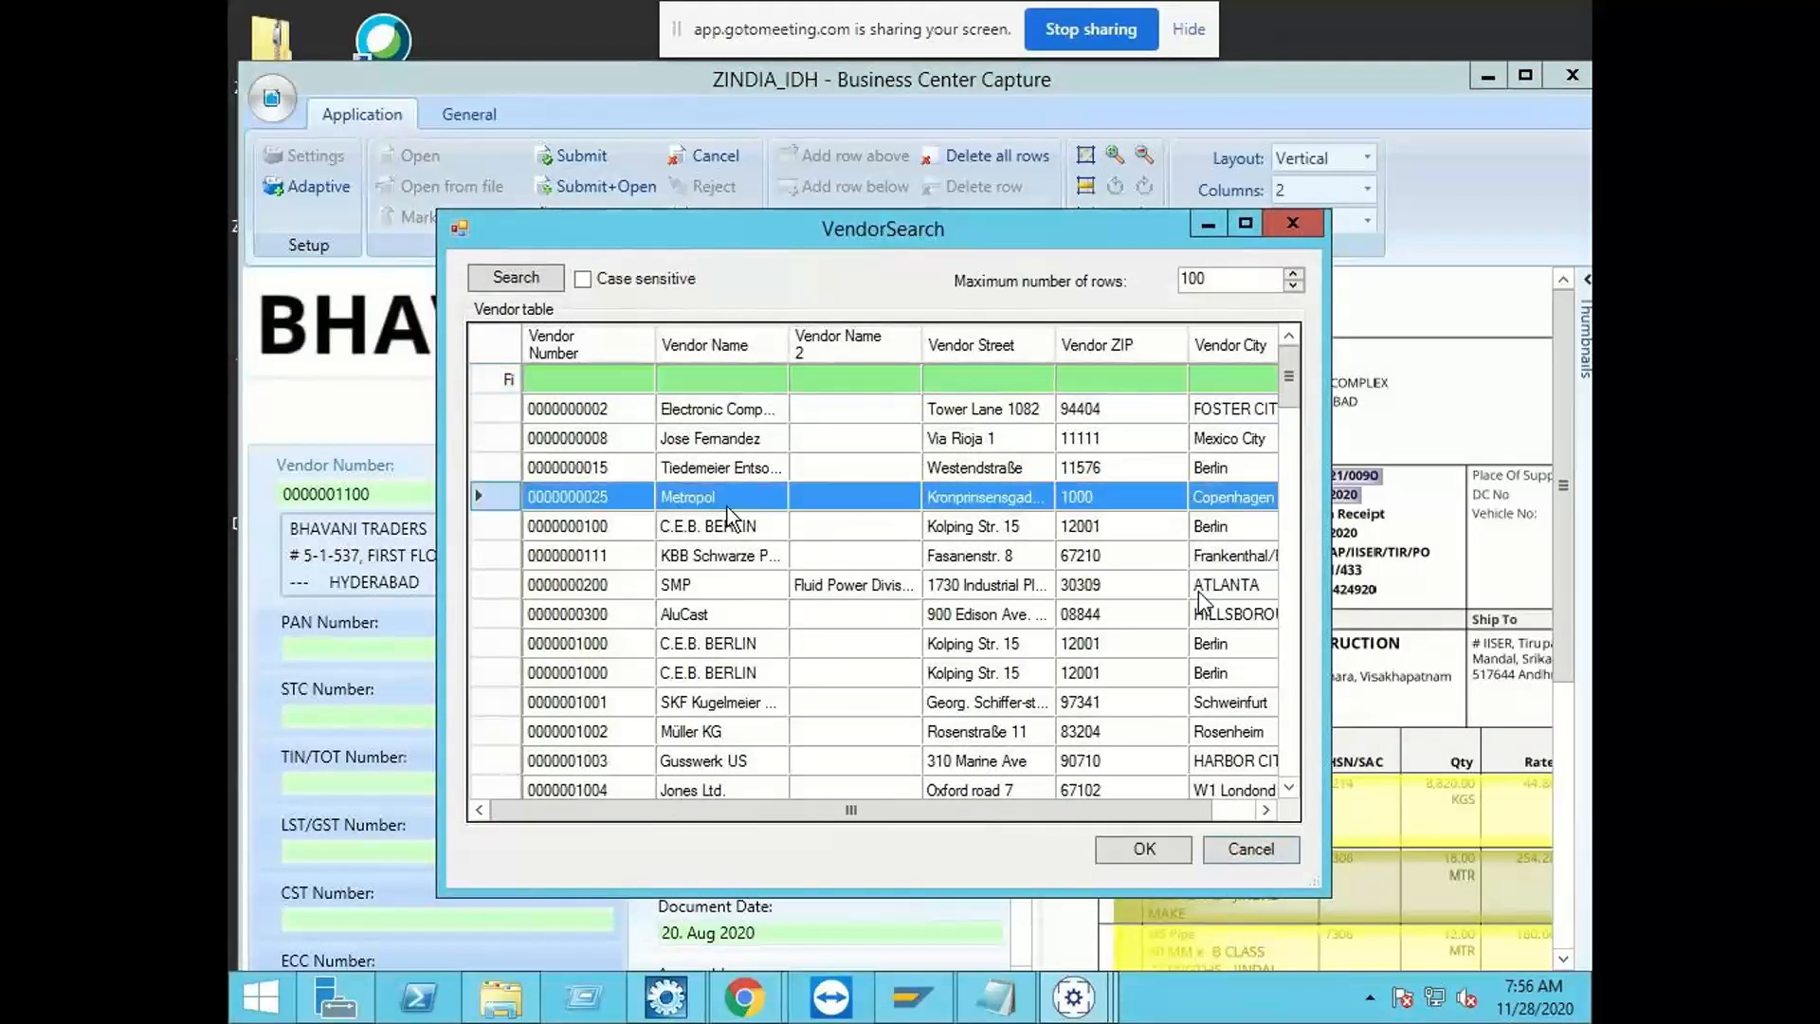
{"action": "scroll", "coordinate": [726, 507], "scroll_direction": "down", "scroll_amount": 2}
Step: Switch to SAP Logon, open the EHP7 connection and log on with the user name and password
{"action": "left_click", "coordinate": [912, 995]}
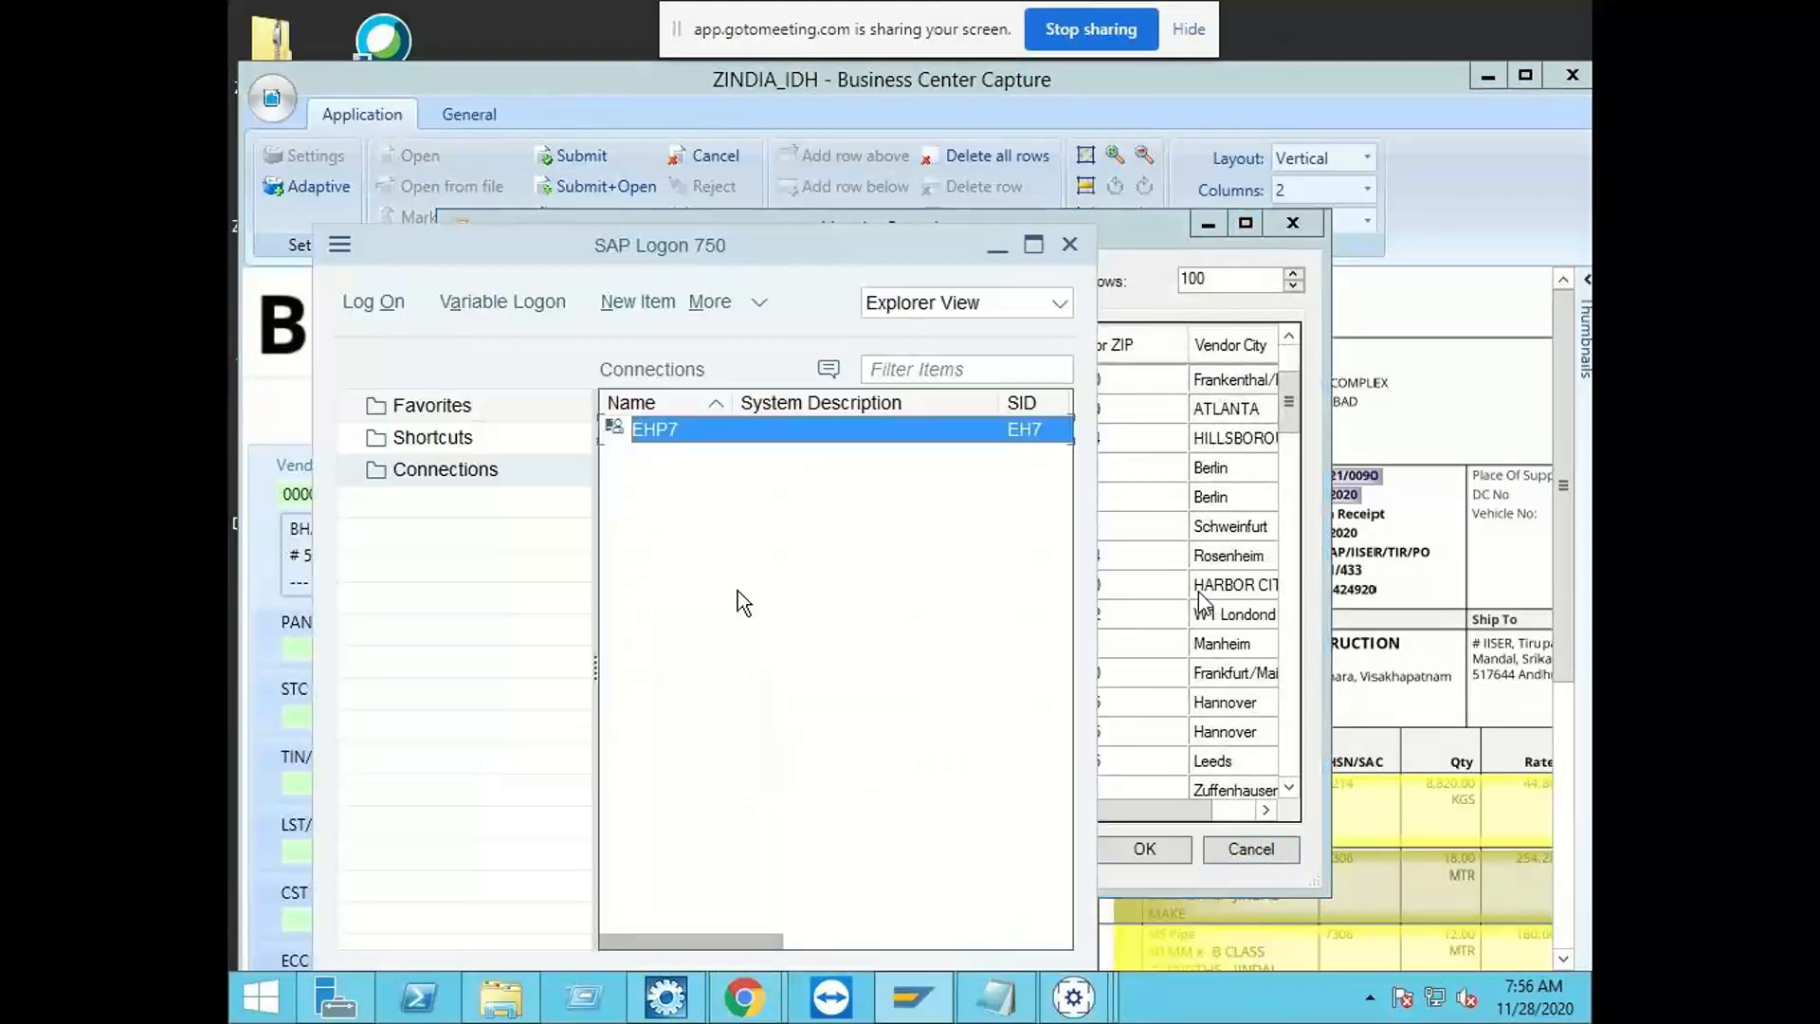
{"action": "double_click", "coordinate": [669, 430]}
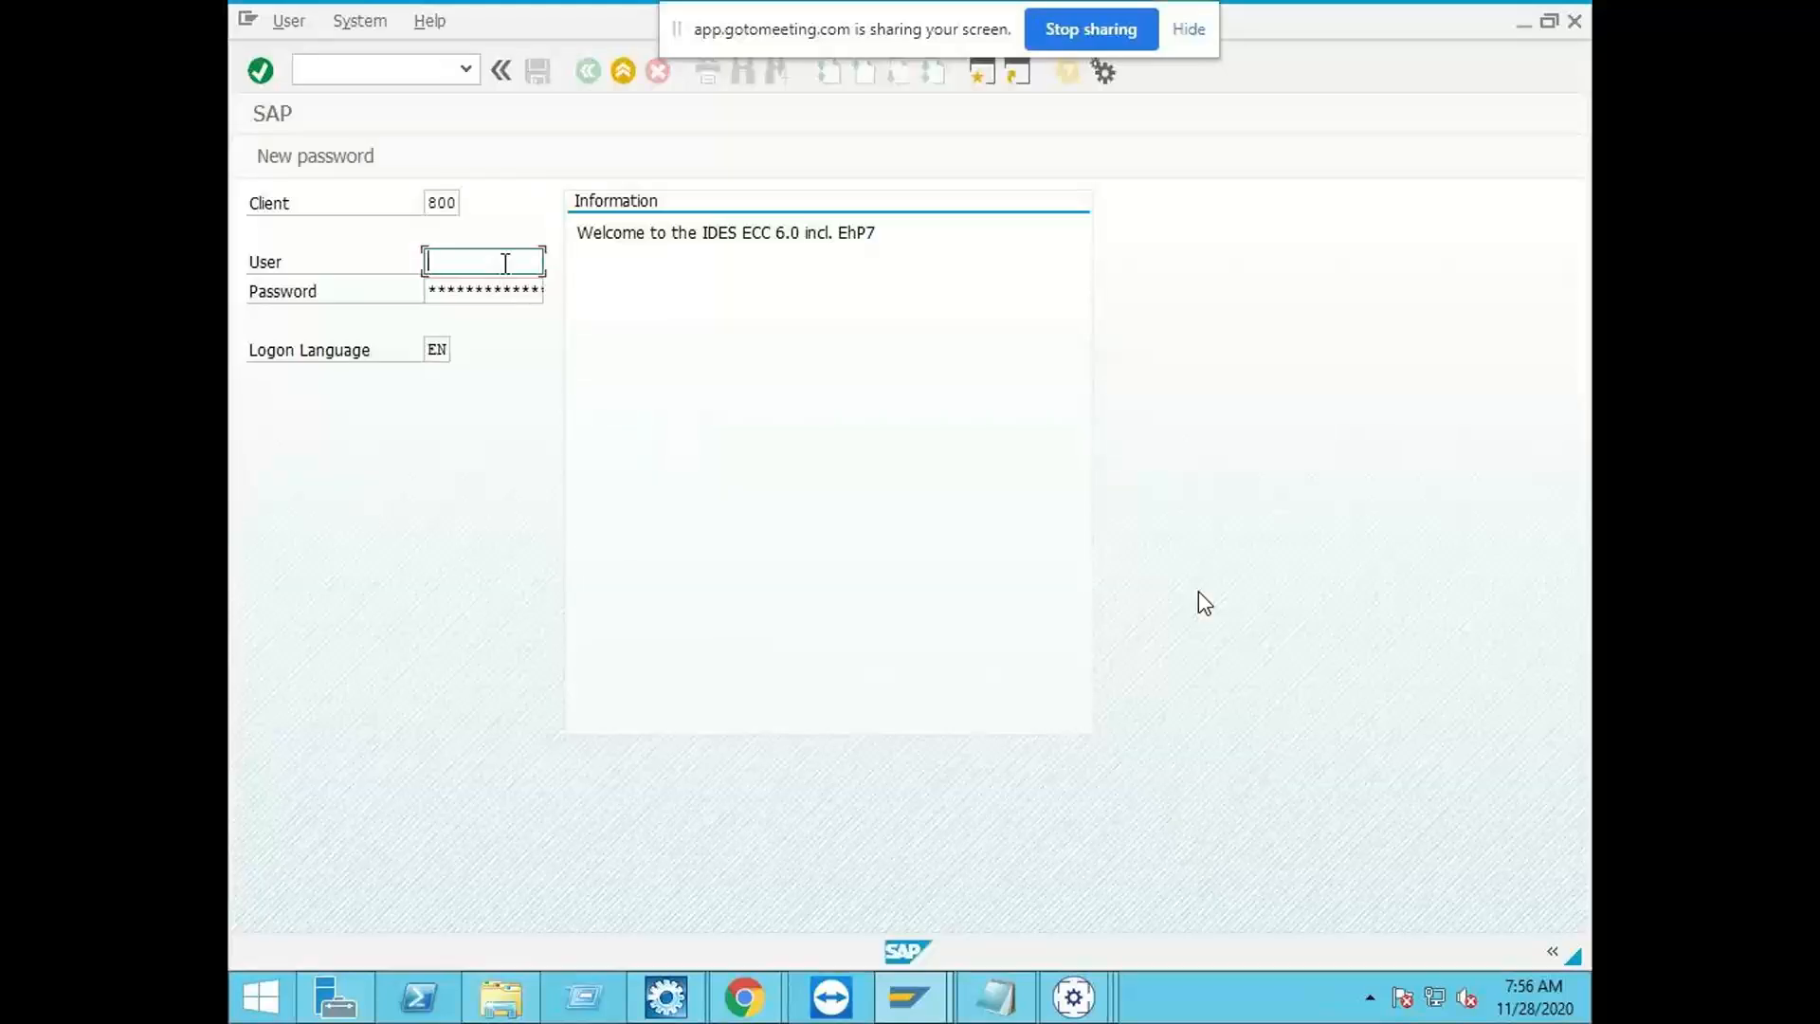
{"action": "type", "text": "sapuser"}
{"action": "key", "text": "Tab"}
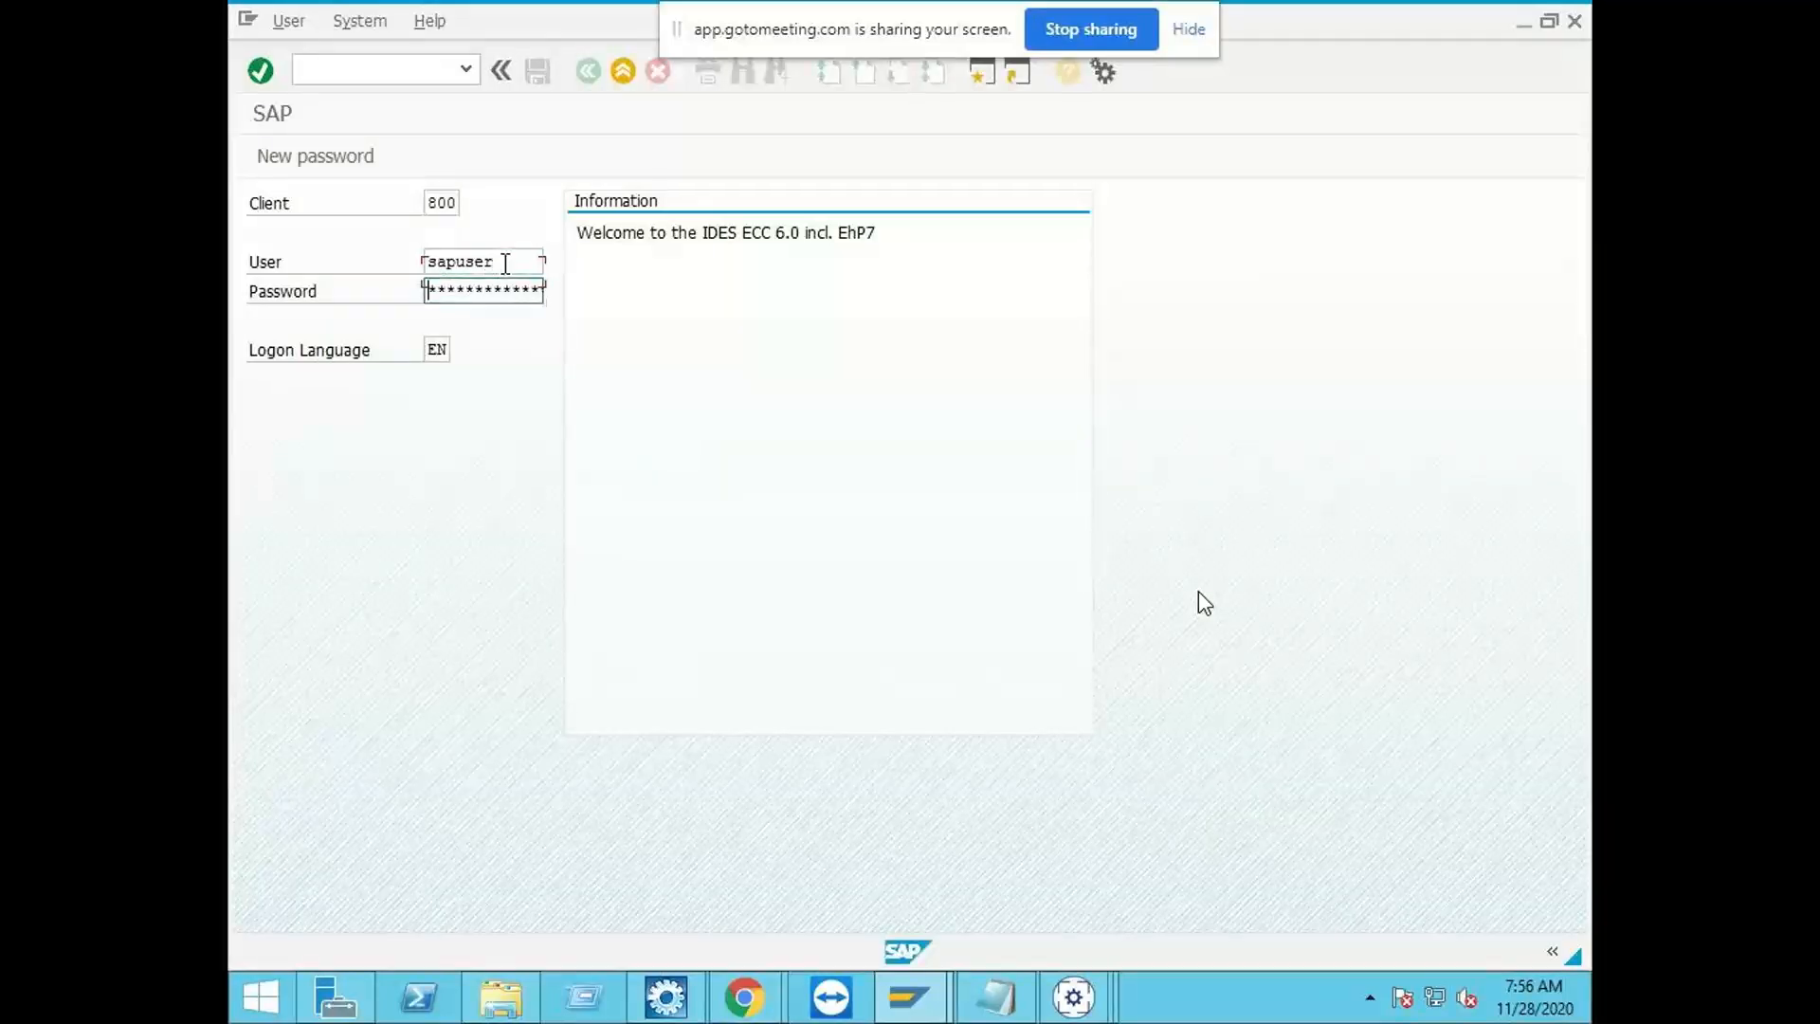
{"action": "type", "text": "***"}
{"action": "key", "text": "Return"}
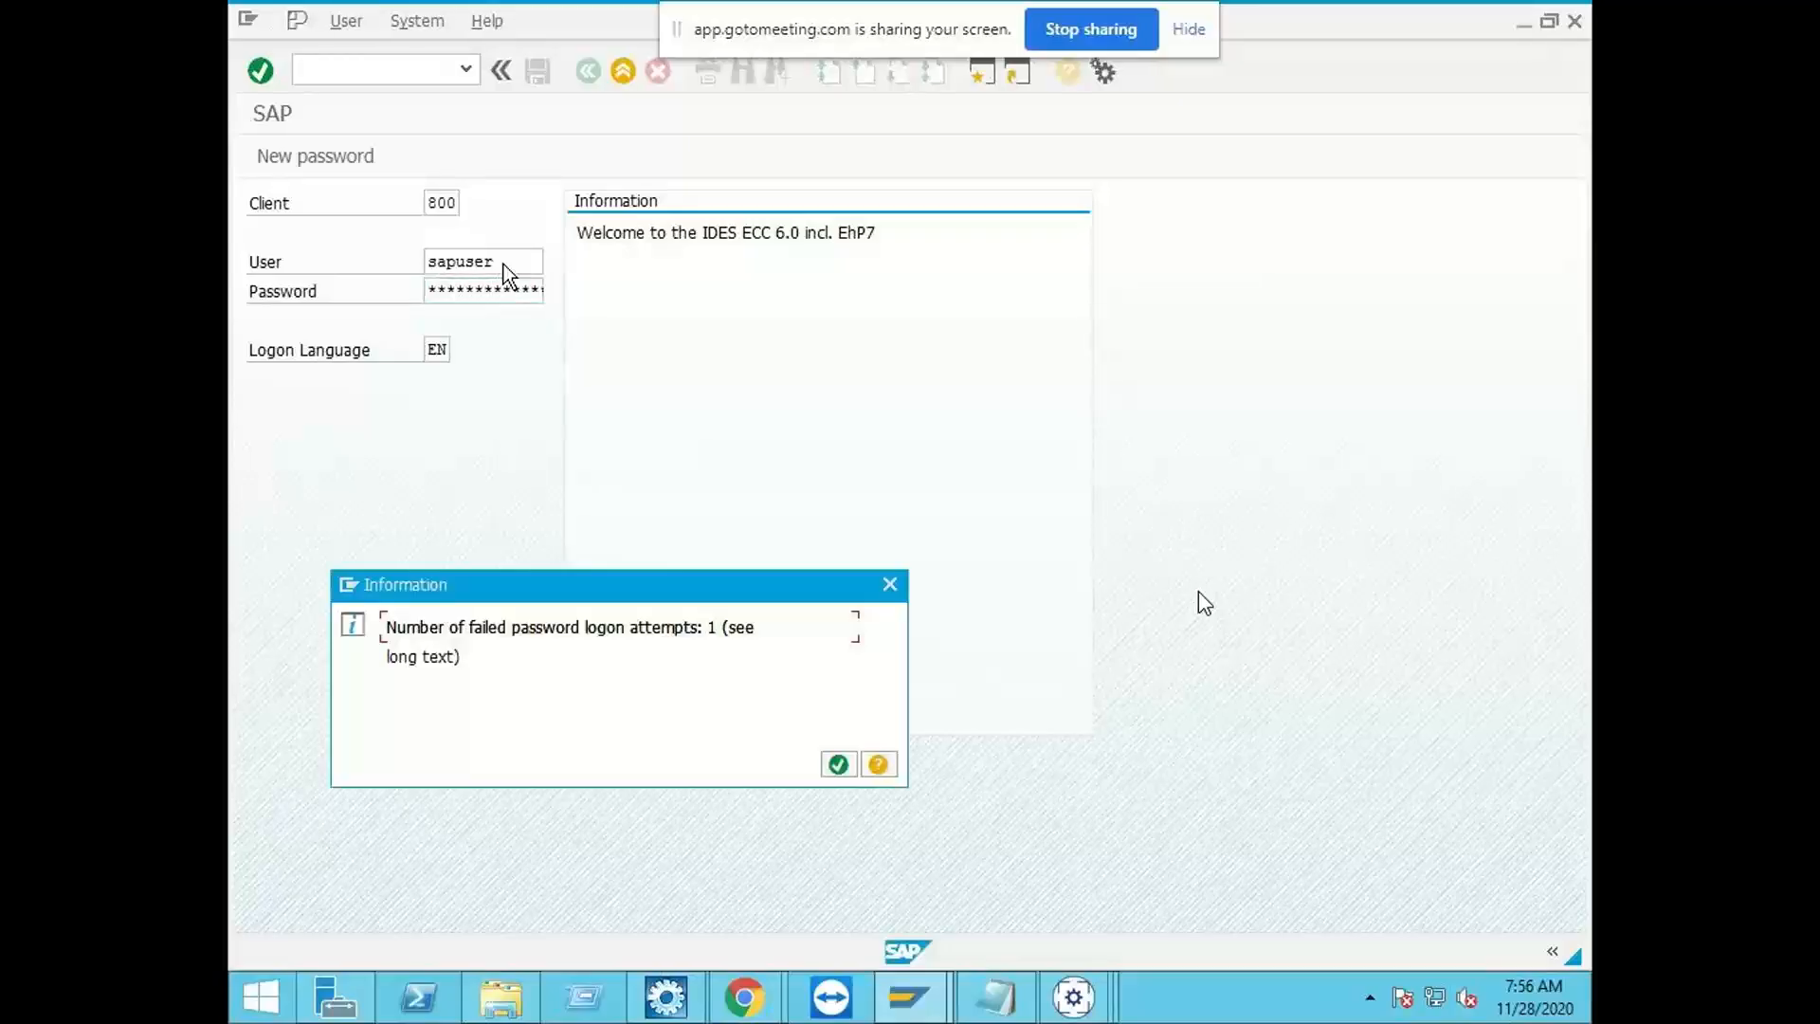
{"action": "key", "text": "Return"}
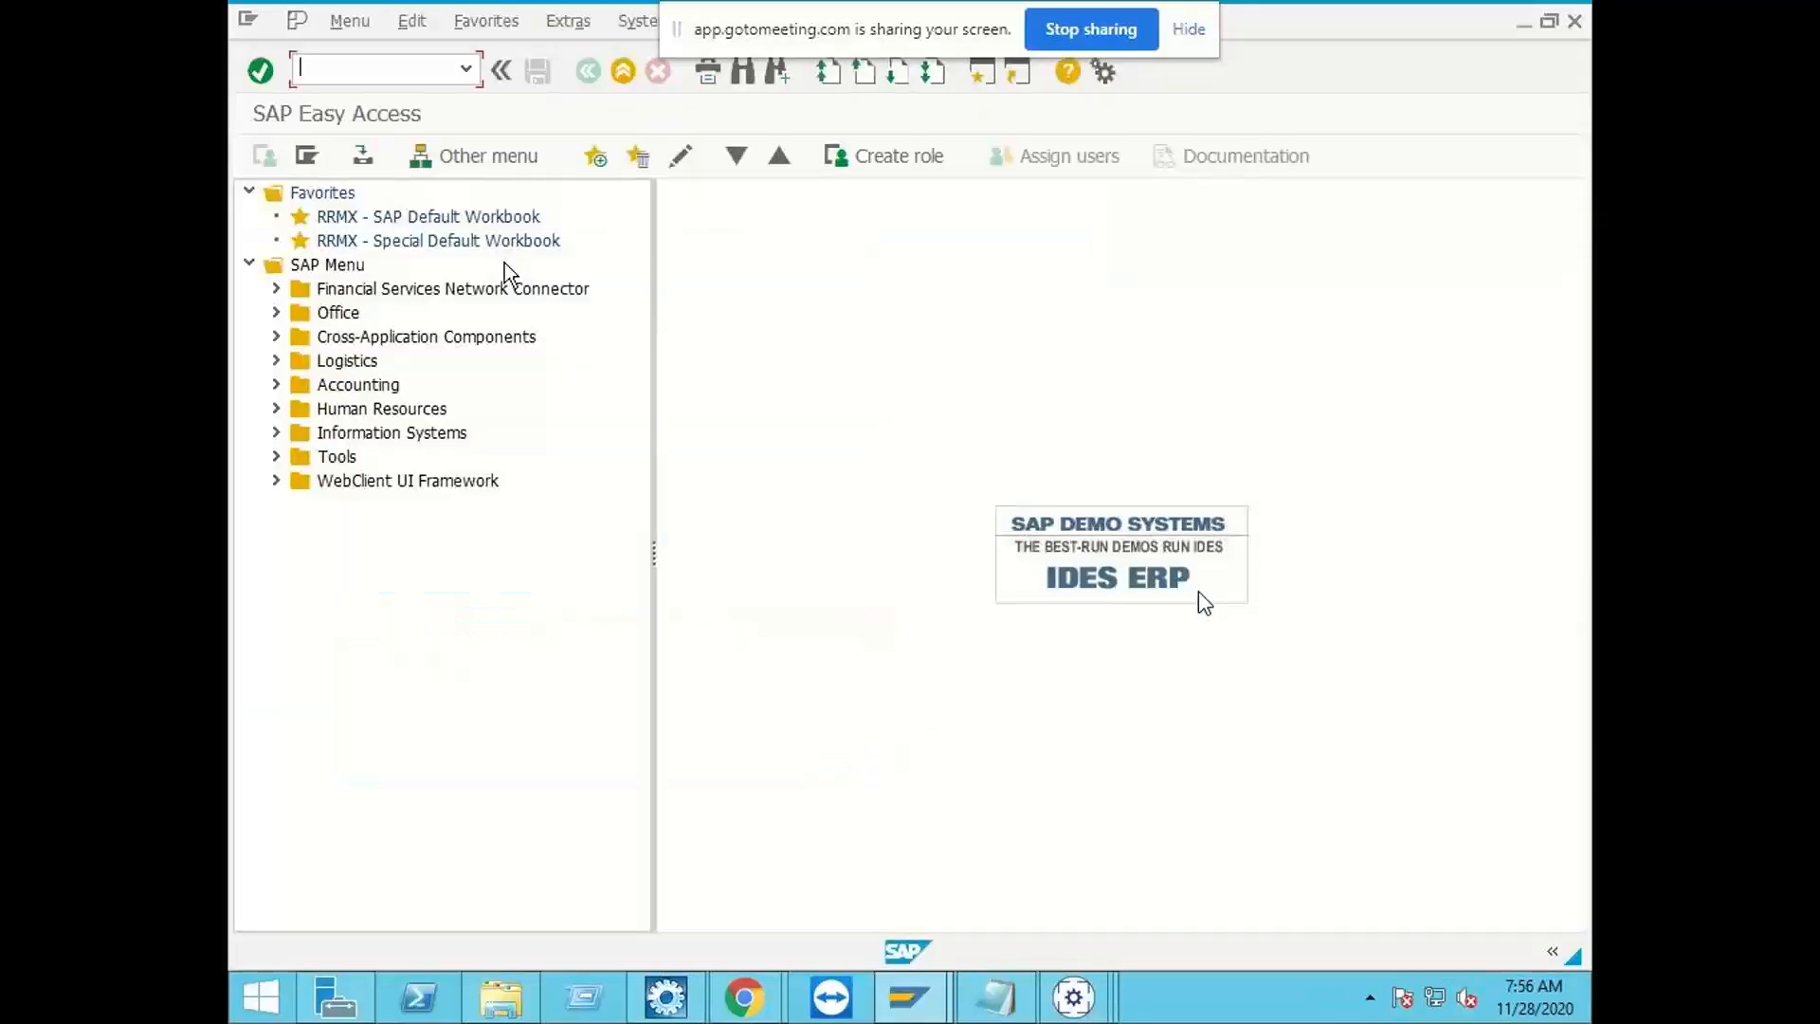
Step: Start transaction /nse16n and display the entries of table /OPT/VIM_STG_LIF
{"action": "type", "text": "/nse16n"}
{"action": "key", "text": "Return"}
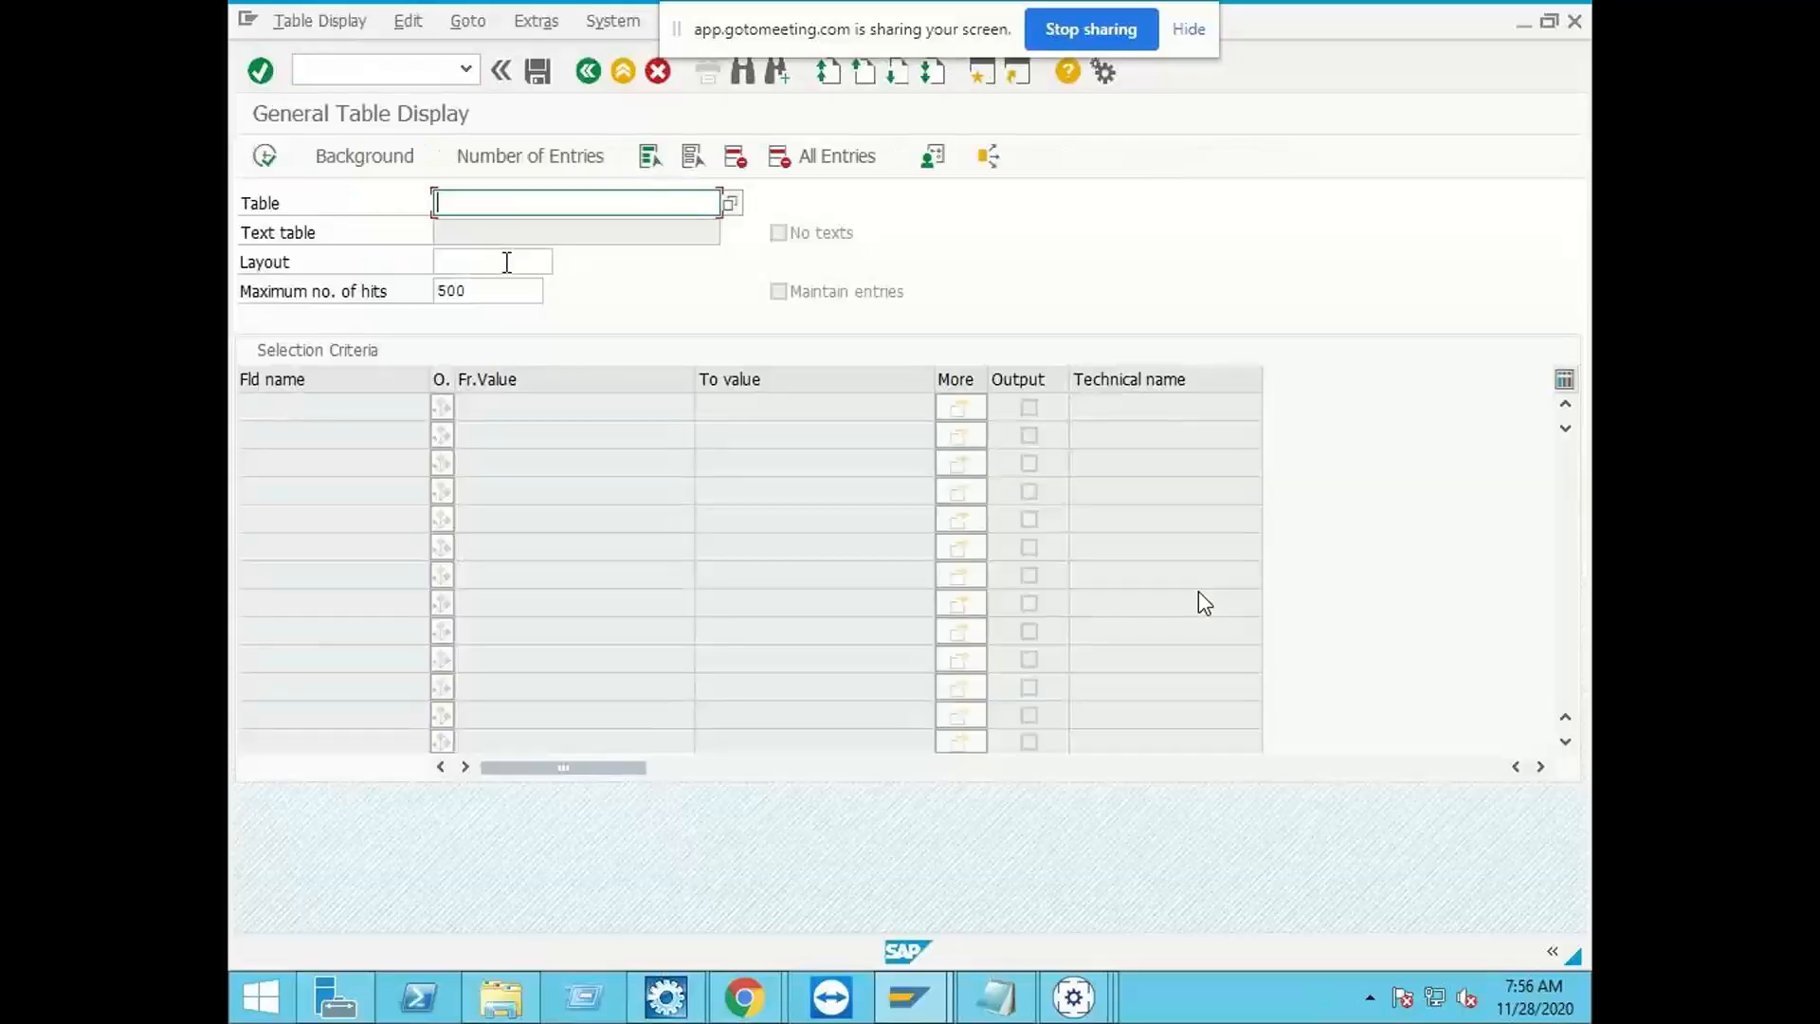
{"action": "type", "text": "/opt/"}
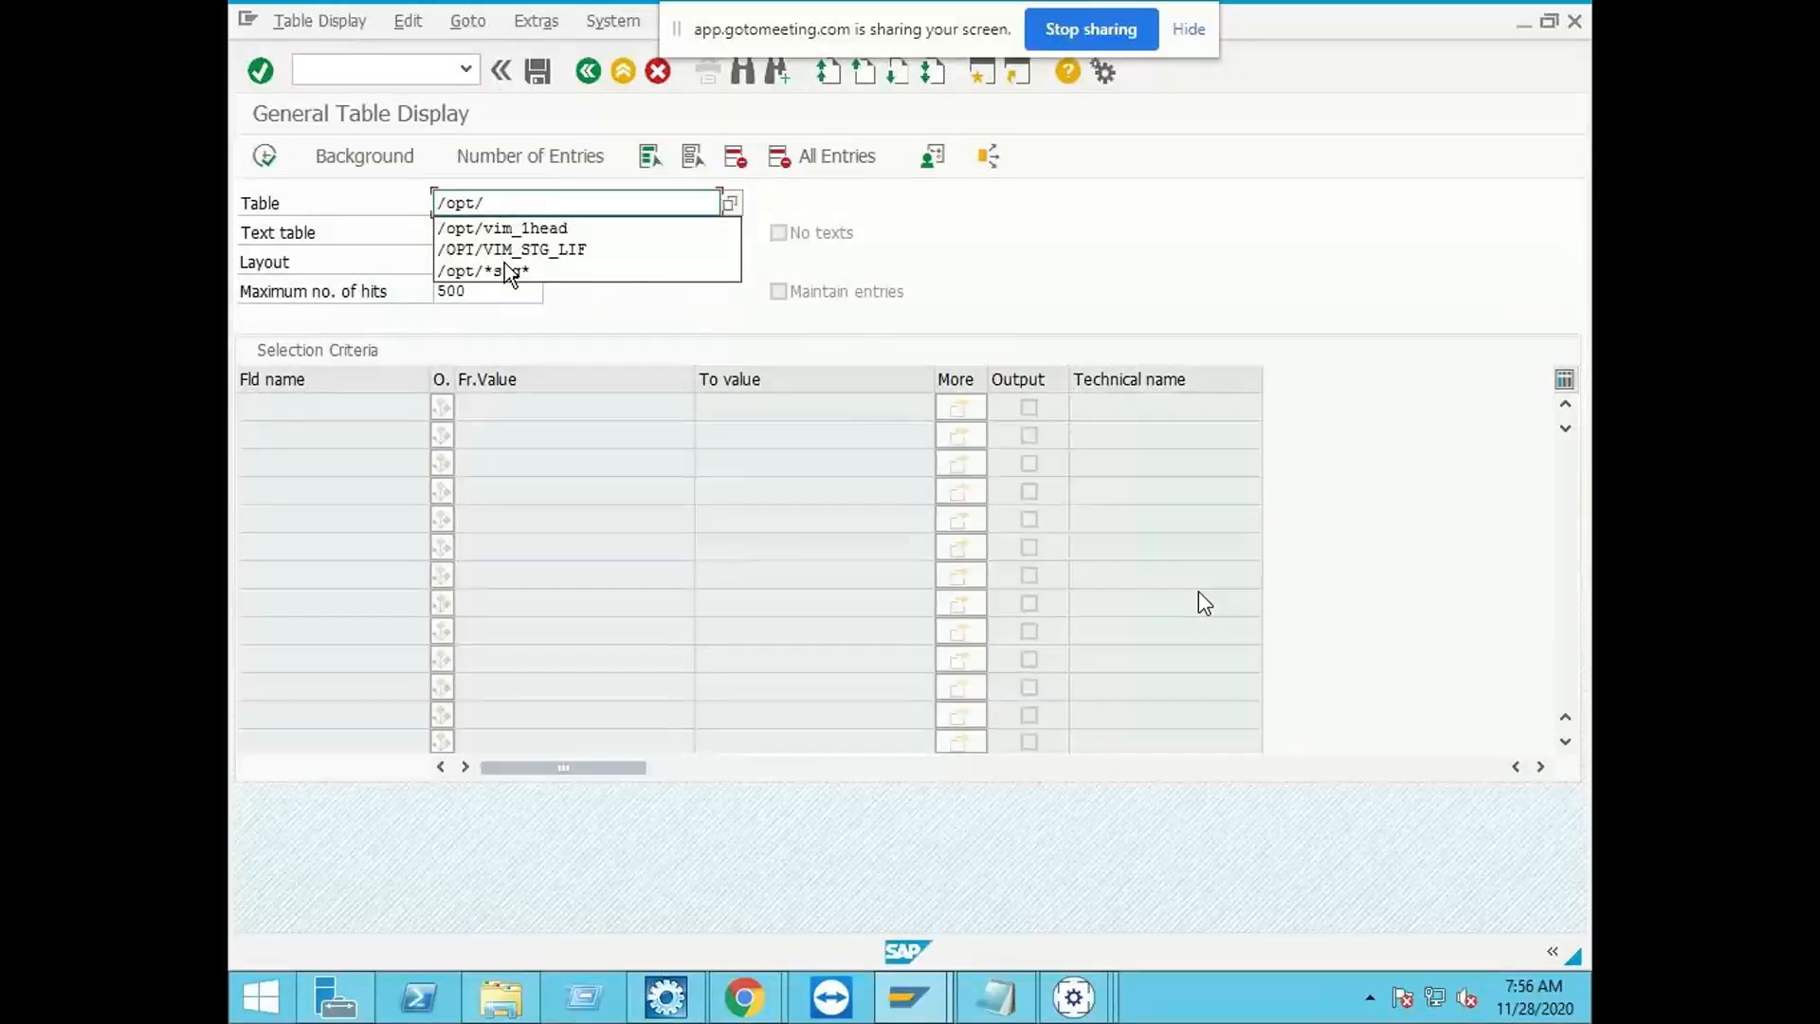
{"action": "left_click", "coordinate": [527, 248]}
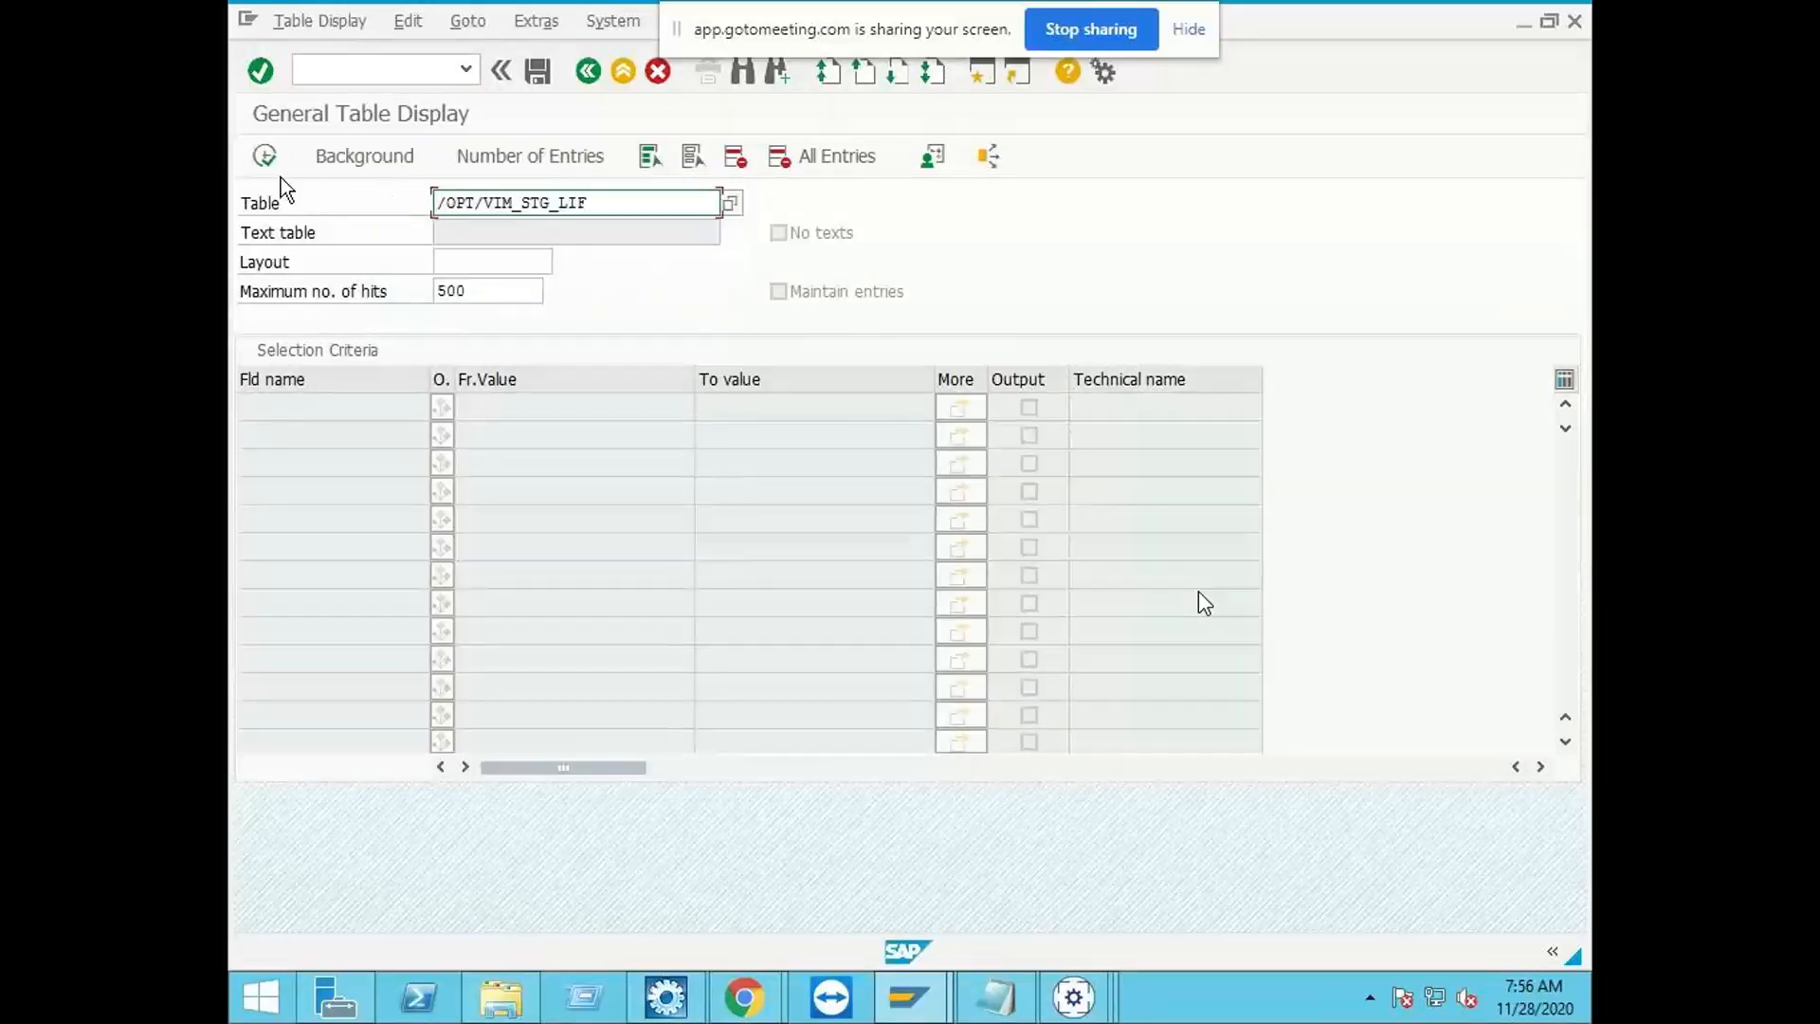
{"action": "left_click", "coordinate": [264, 158]}
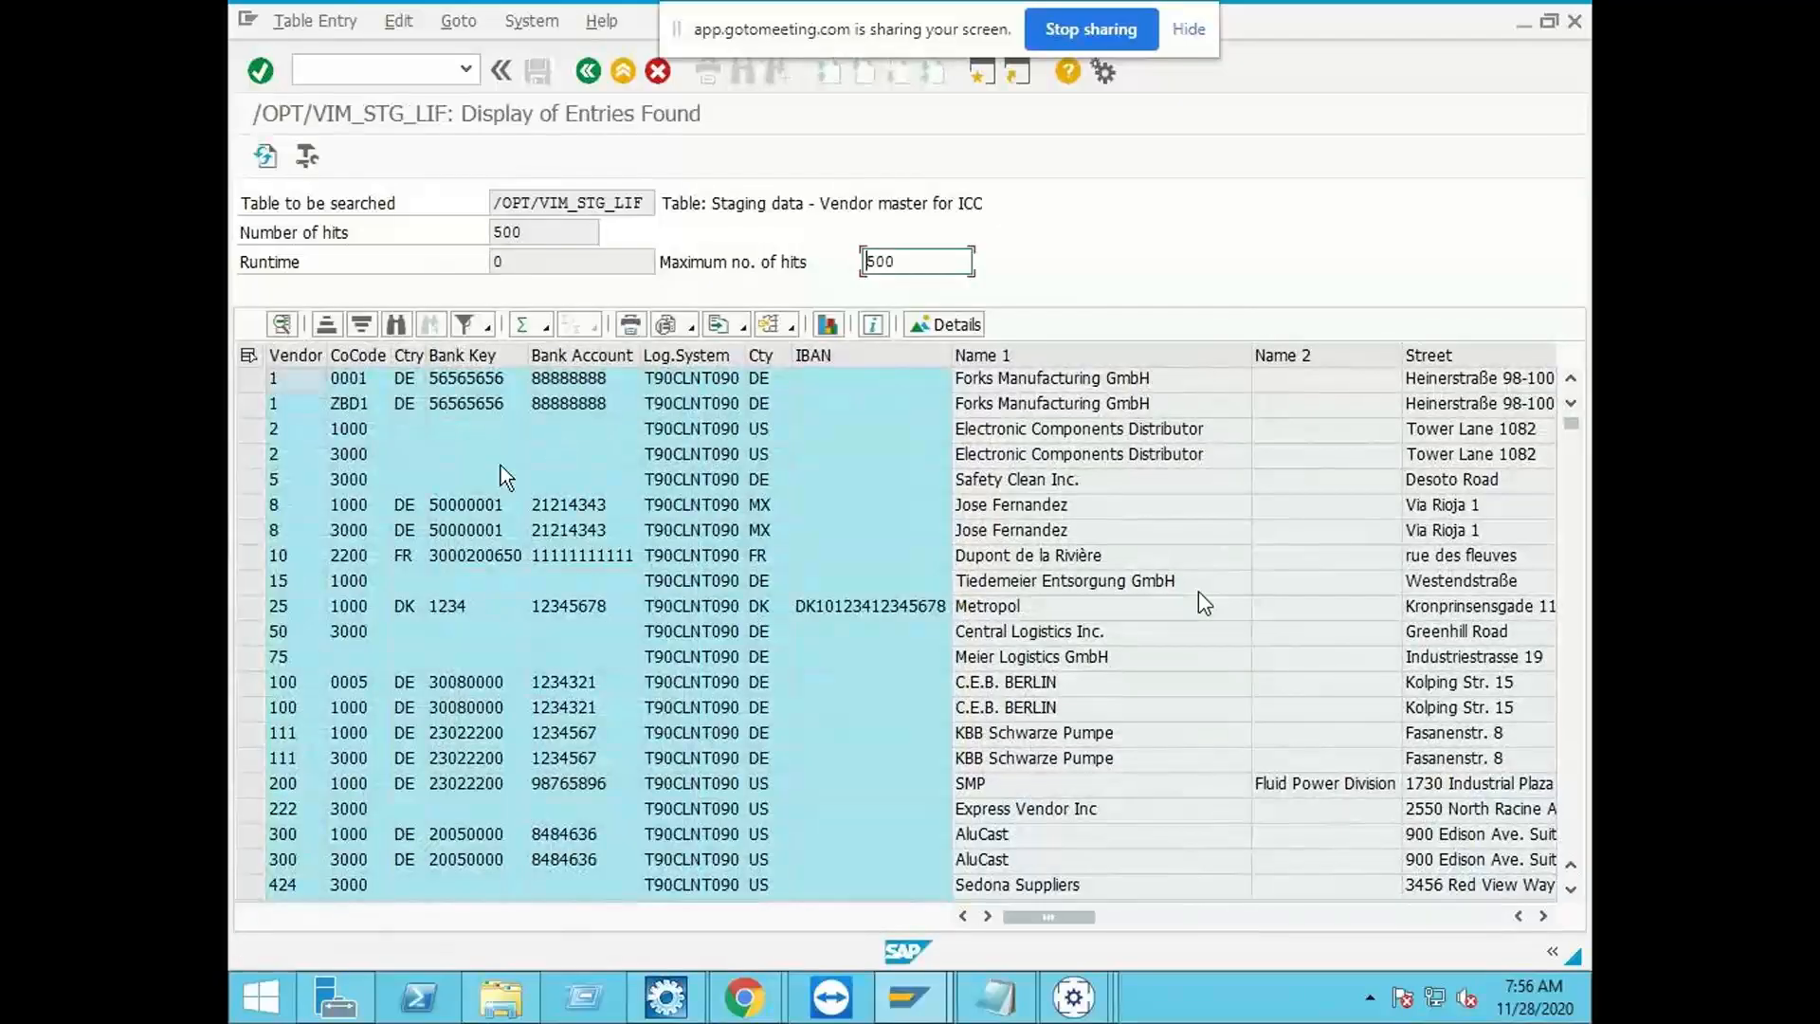
Step: Examine the staged vendor master records, including their name, address, phone, bank and tax registration columns
{"action": "left_click", "coordinate": [668, 532]}
{"action": "scroll", "coordinate": [815, 659], "scroll_direction": "down", "scroll_amount": 2}
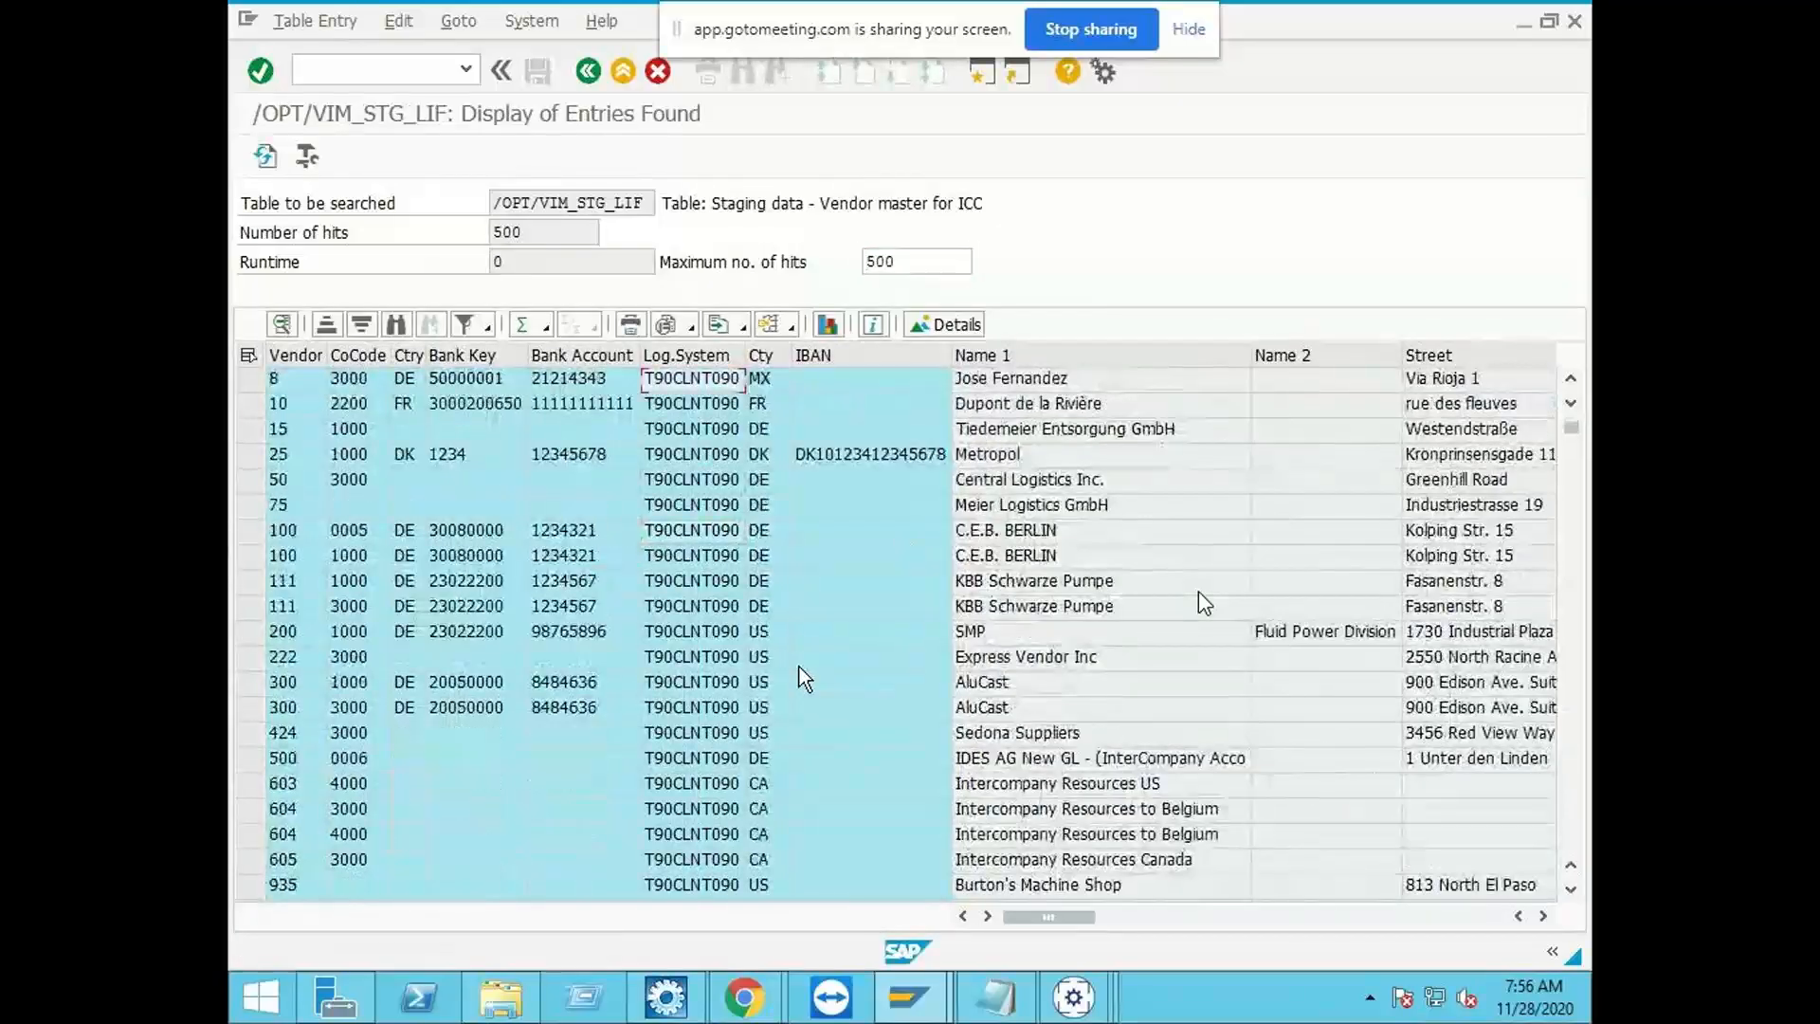
{"action": "scroll", "coordinate": [799, 667], "scroll_direction": "up", "scroll_amount": 2}
{"action": "left_click", "coordinate": [346, 69]}
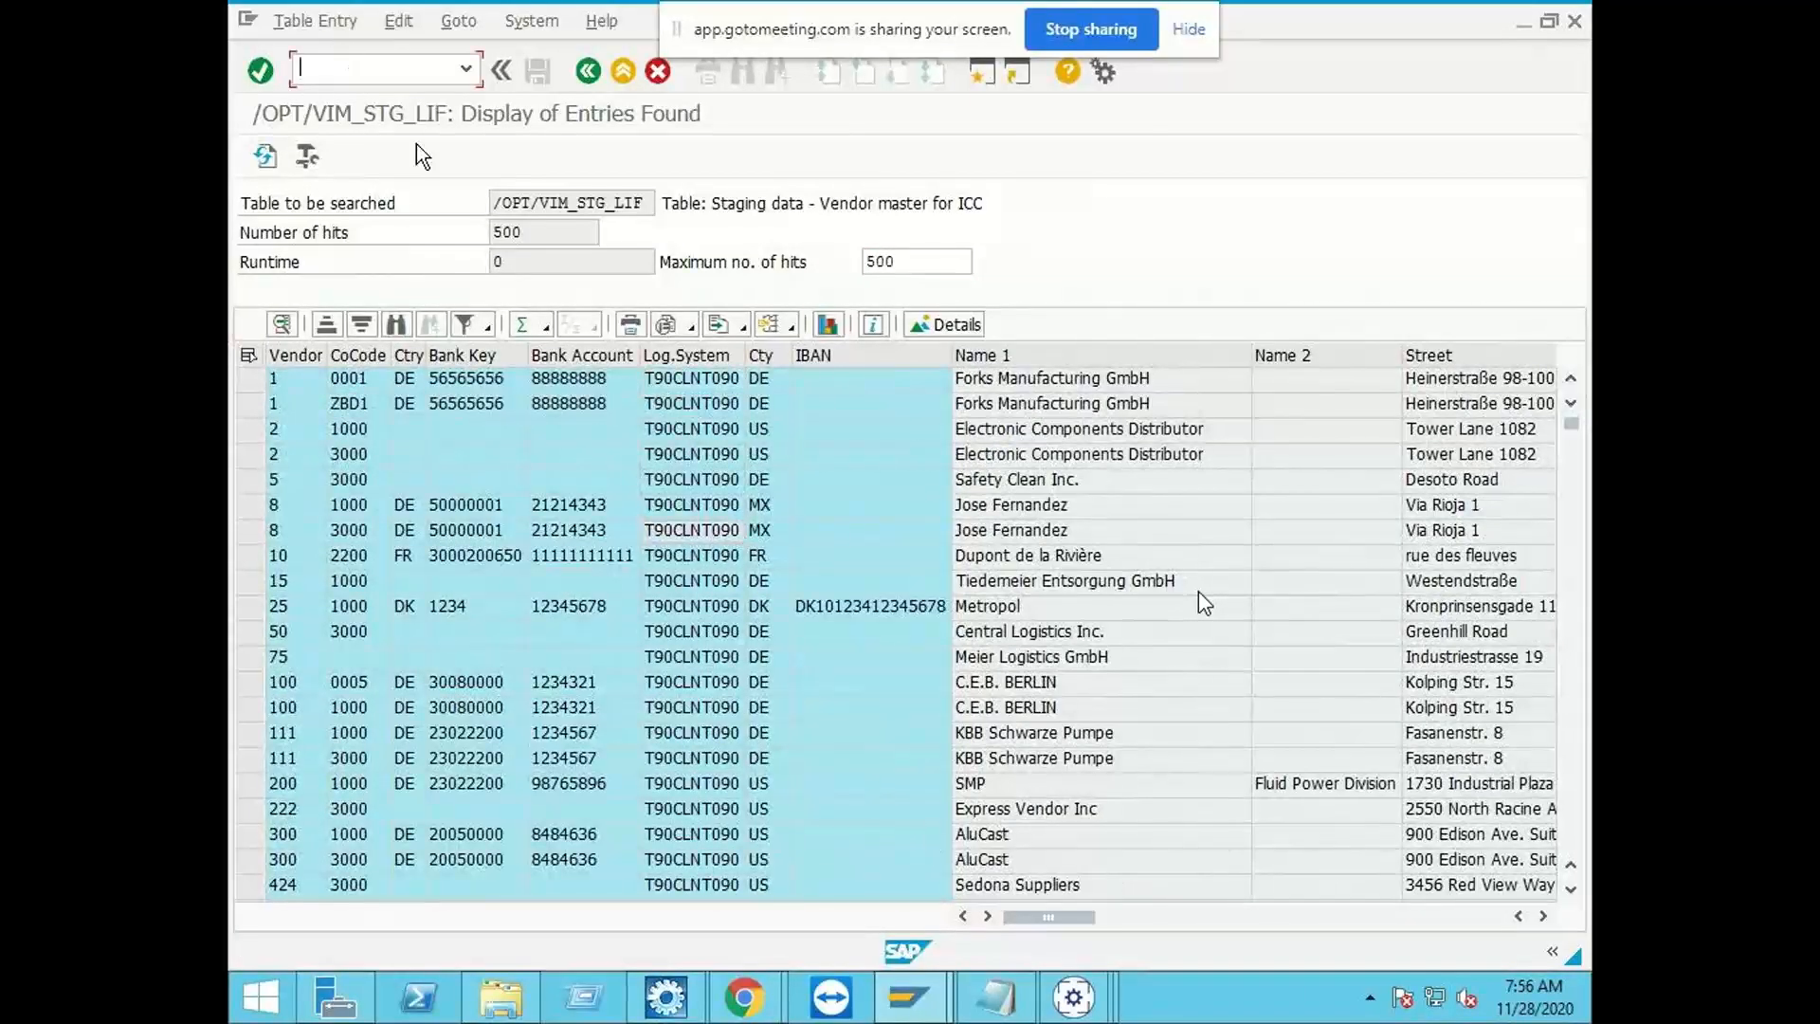
{"action": "left_click", "coordinate": [1145, 917]}
{"action": "left_click", "coordinate": [1181, 919]}
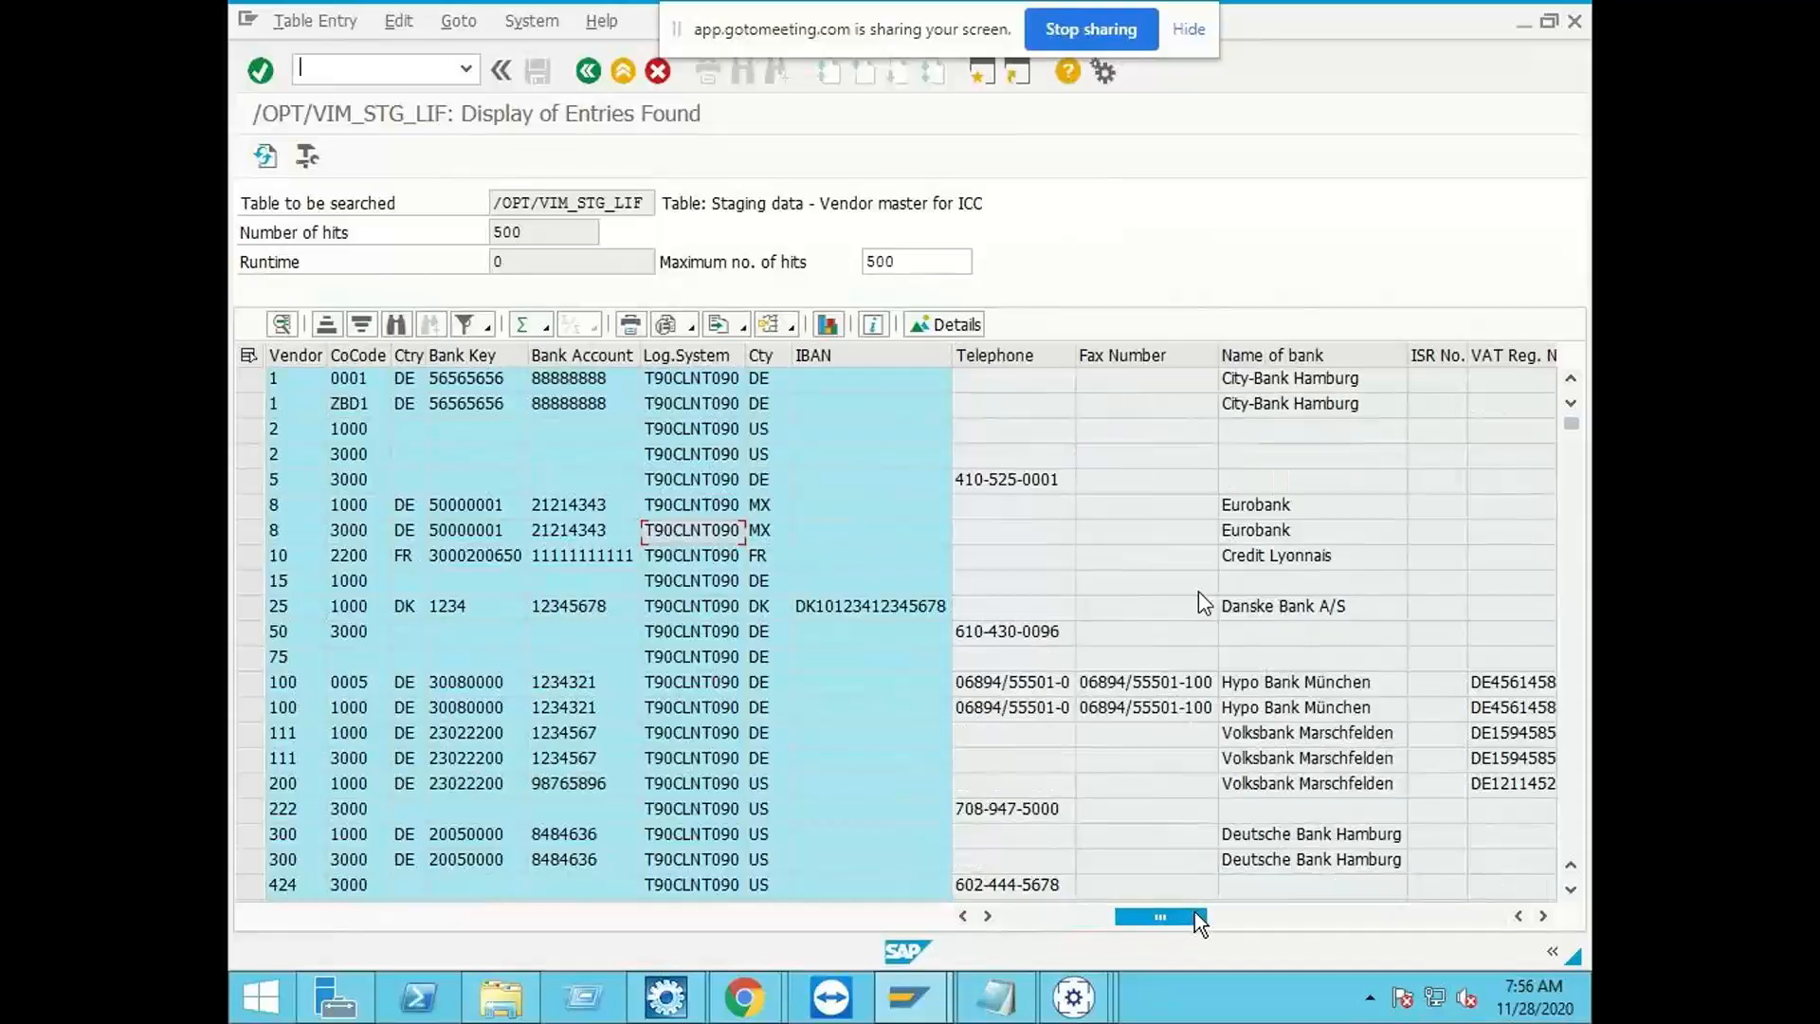
{"action": "left_click_drag", "start_coordinate": [1187, 913], "coordinate": [1238, 924]}
{"action": "left_click", "coordinate": [1027, 918]}
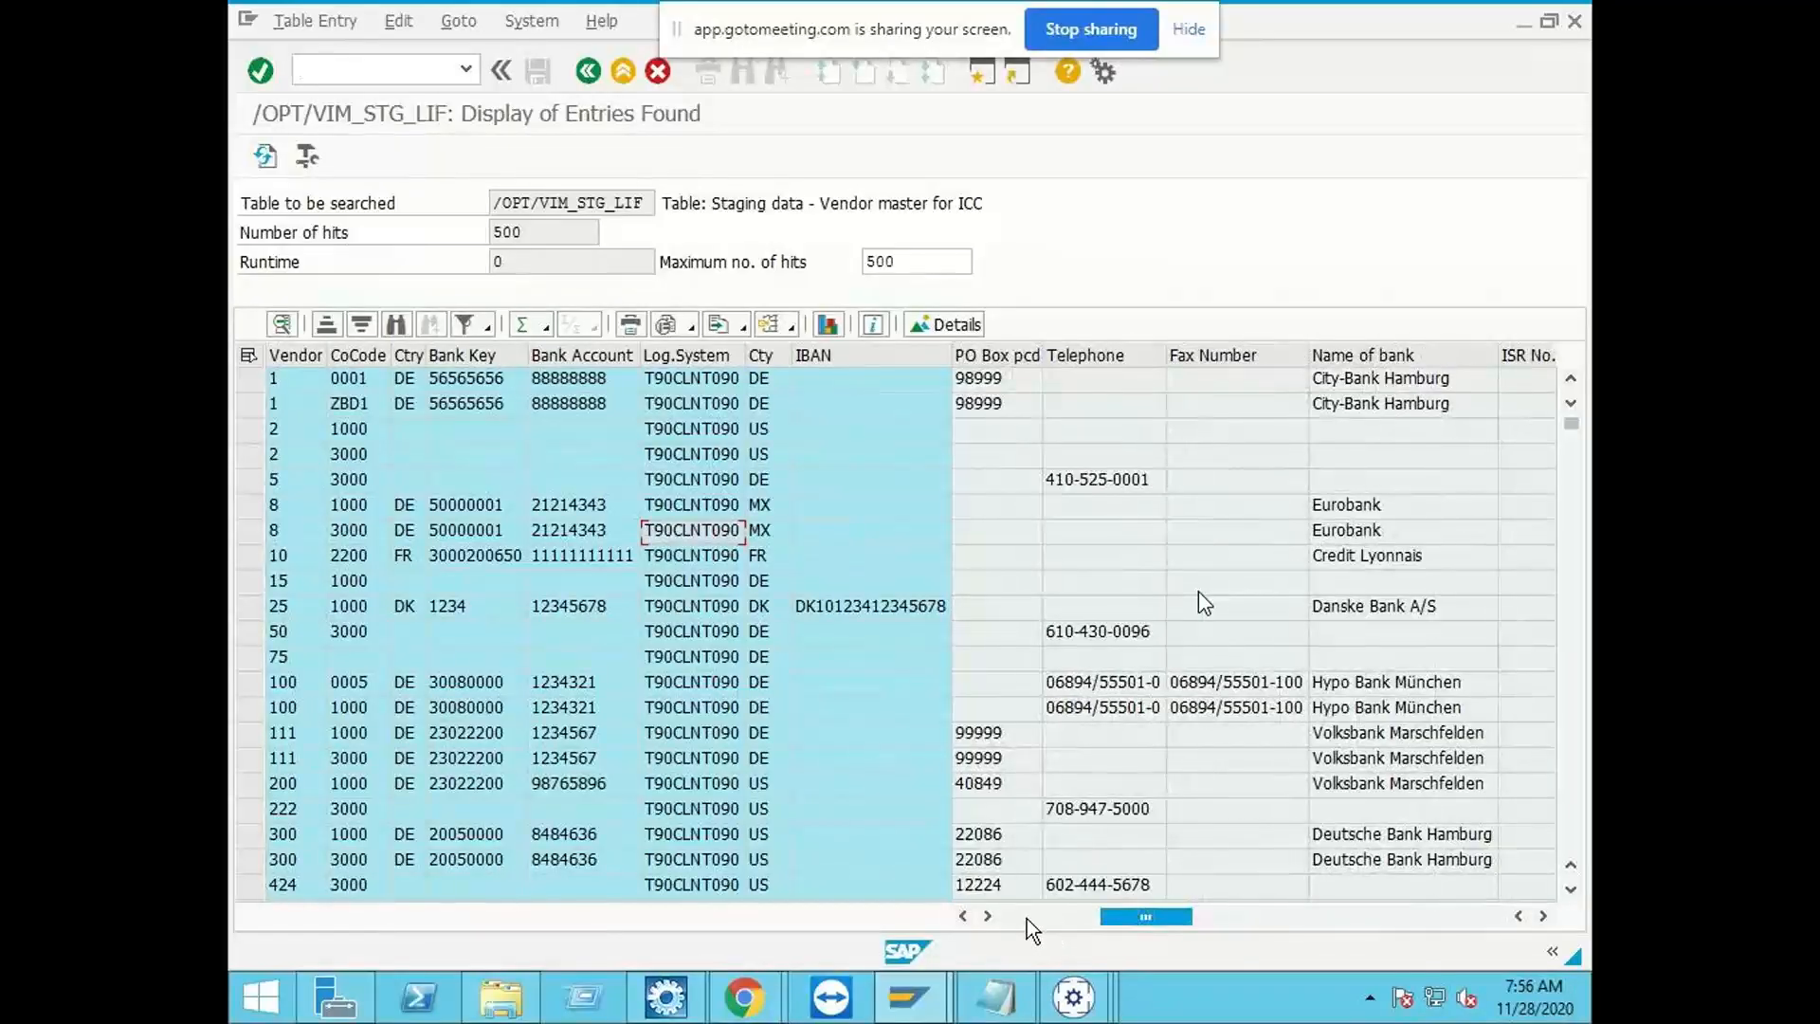
{"action": "left_click", "coordinate": [1026, 918]}
{"action": "left_click", "coordinate": [1172, 413]}
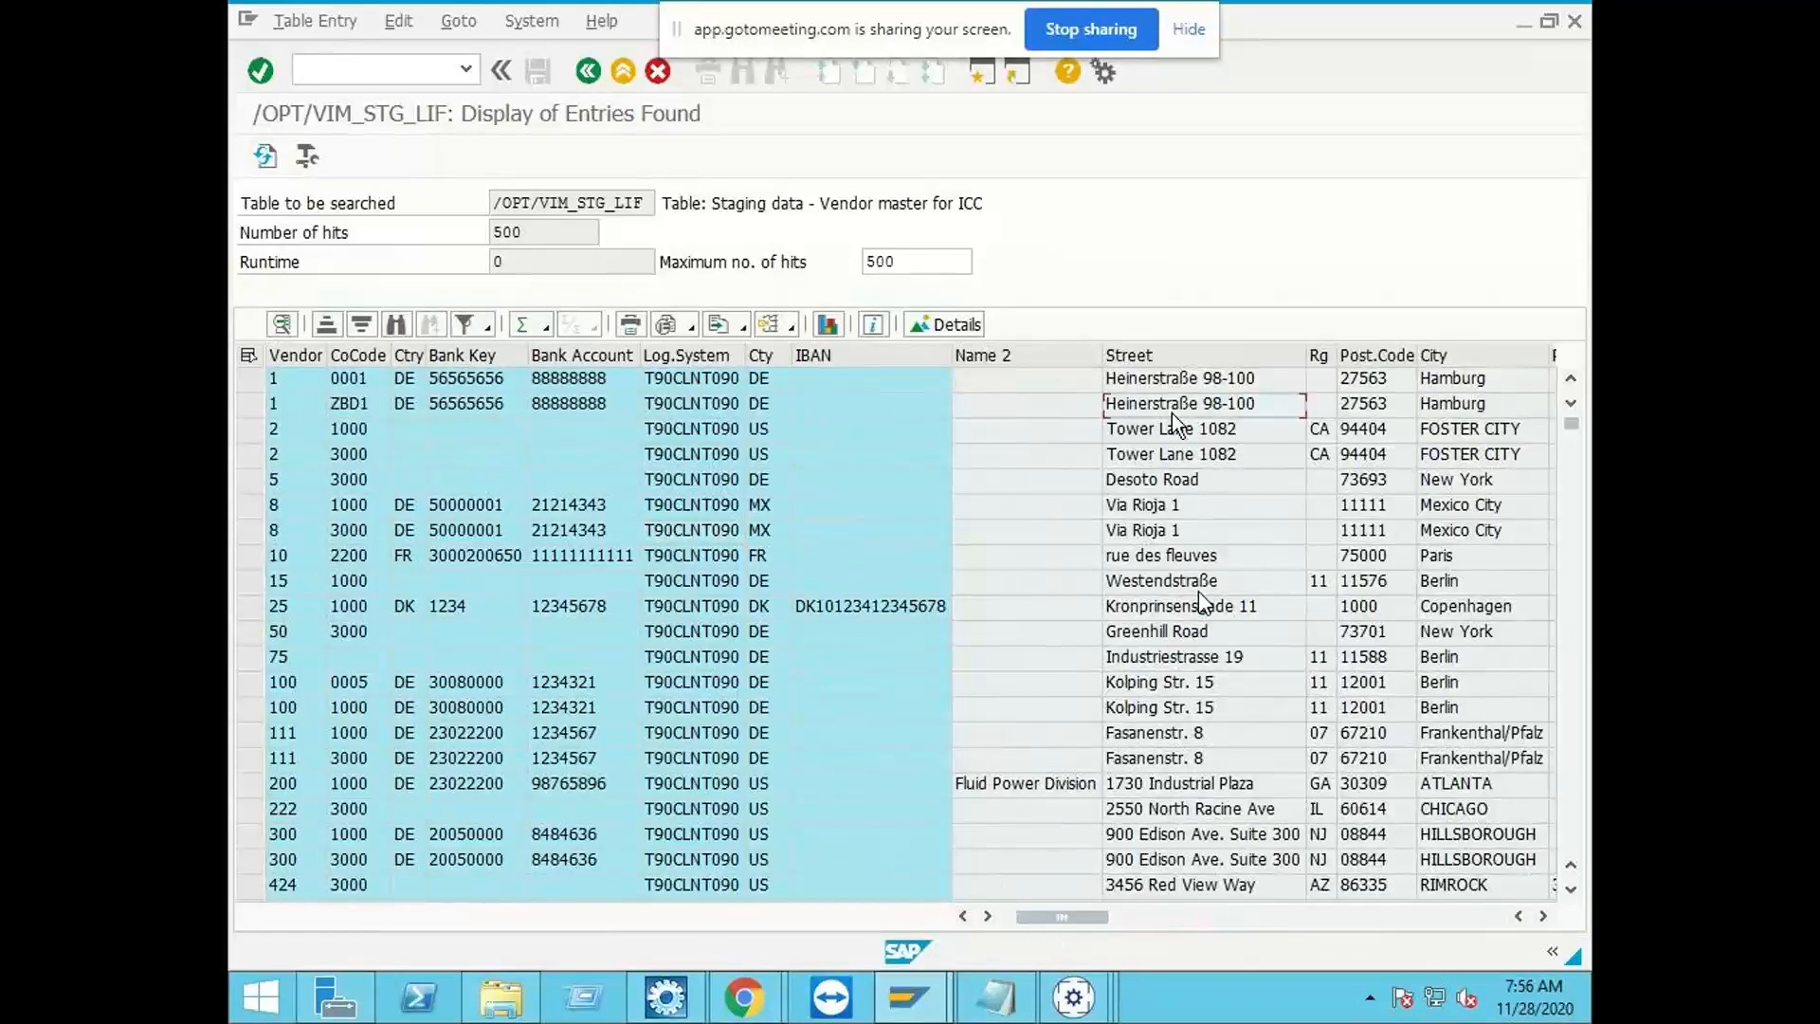
{"action": "left_click", "coordinate": [1372, 384]}
{"action": "scroll", "coordinate": [394, 731], "scroll_direction": "down", "scroll_amount": 2}
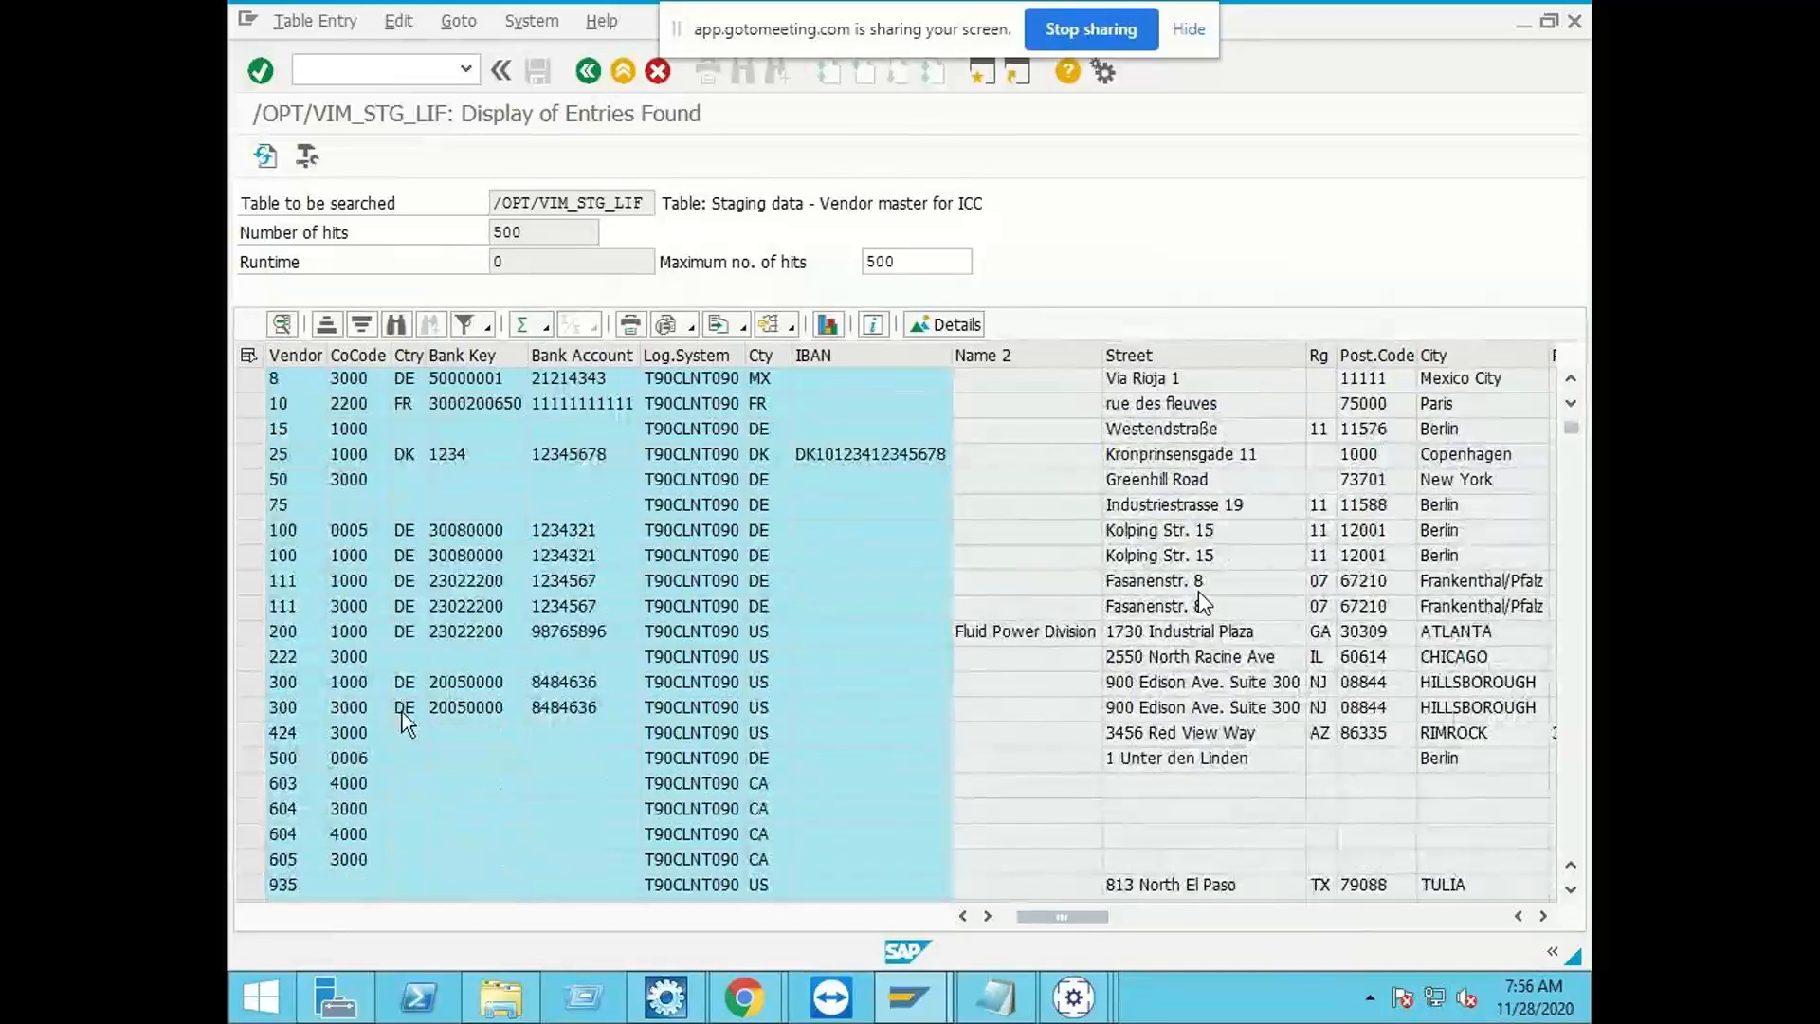
Step: Return to the table selection and display only the /OPT/VIM_STG_LIF entries for vendor 1100
{"action": "left_click", "coordinate": [586, 74]}
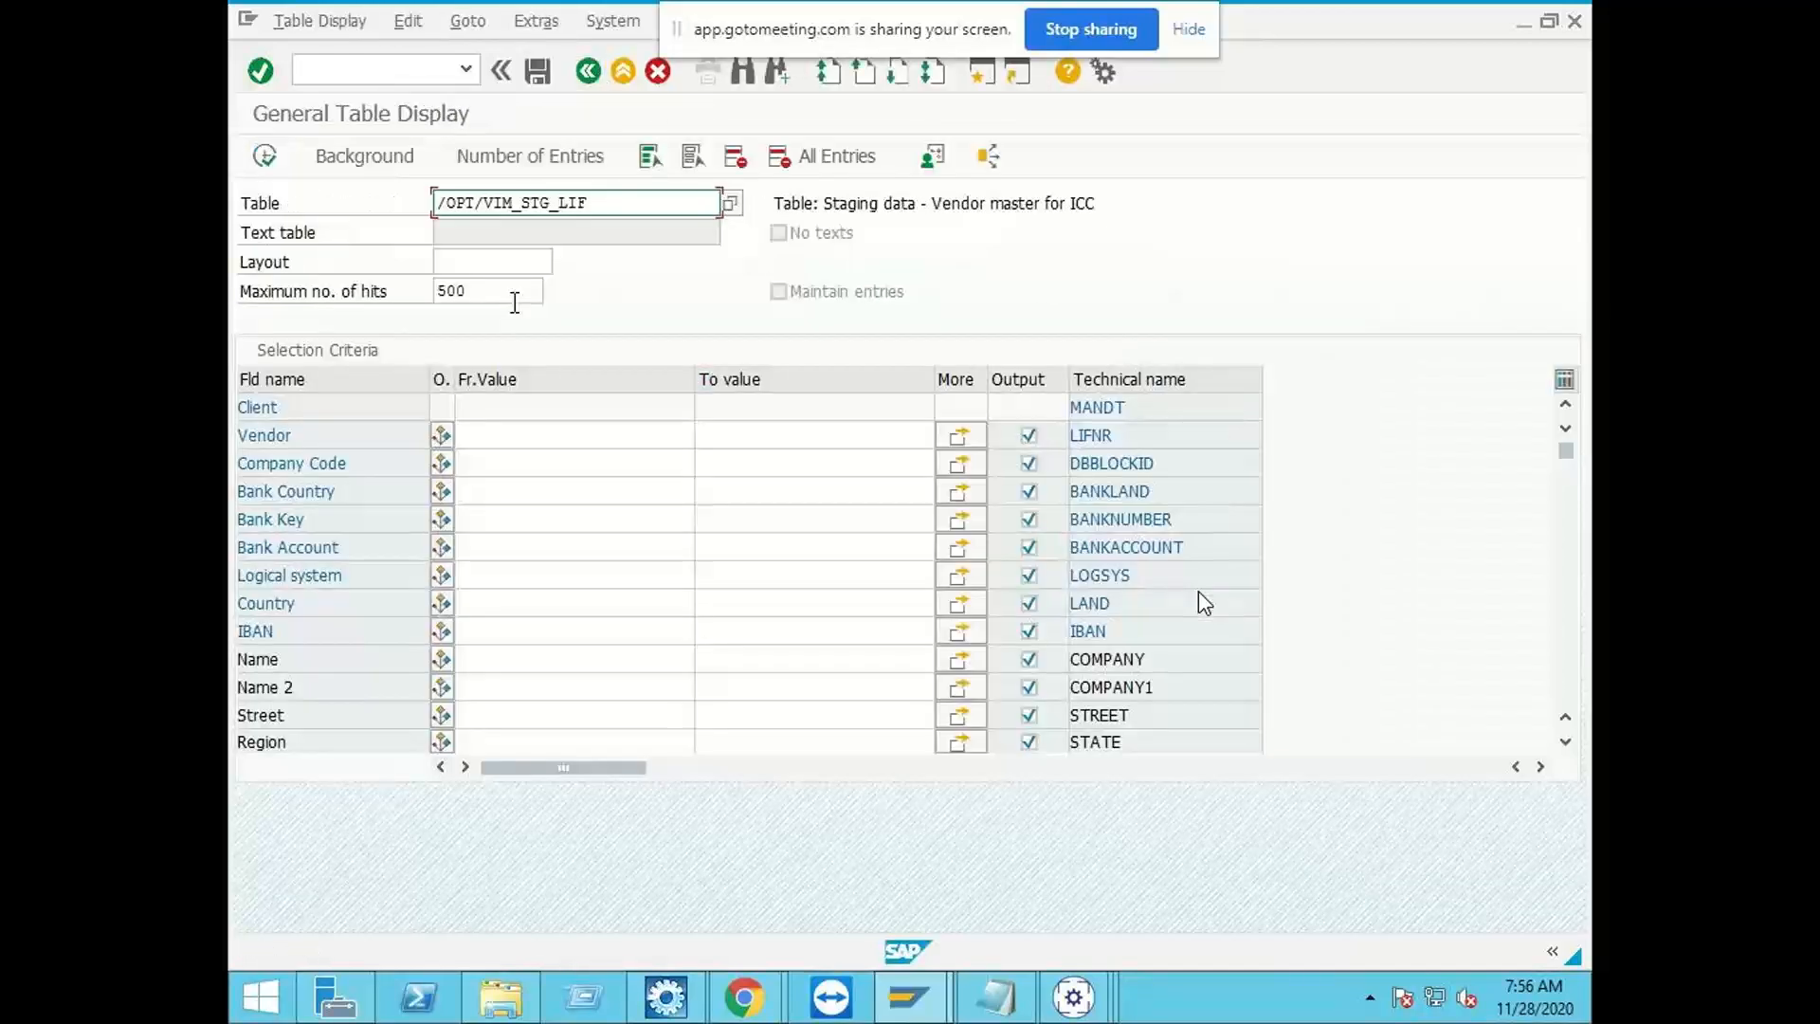
{"action": "left_click", "coordinate": [526, 440]}
{"action": "type", "text": "1100"}
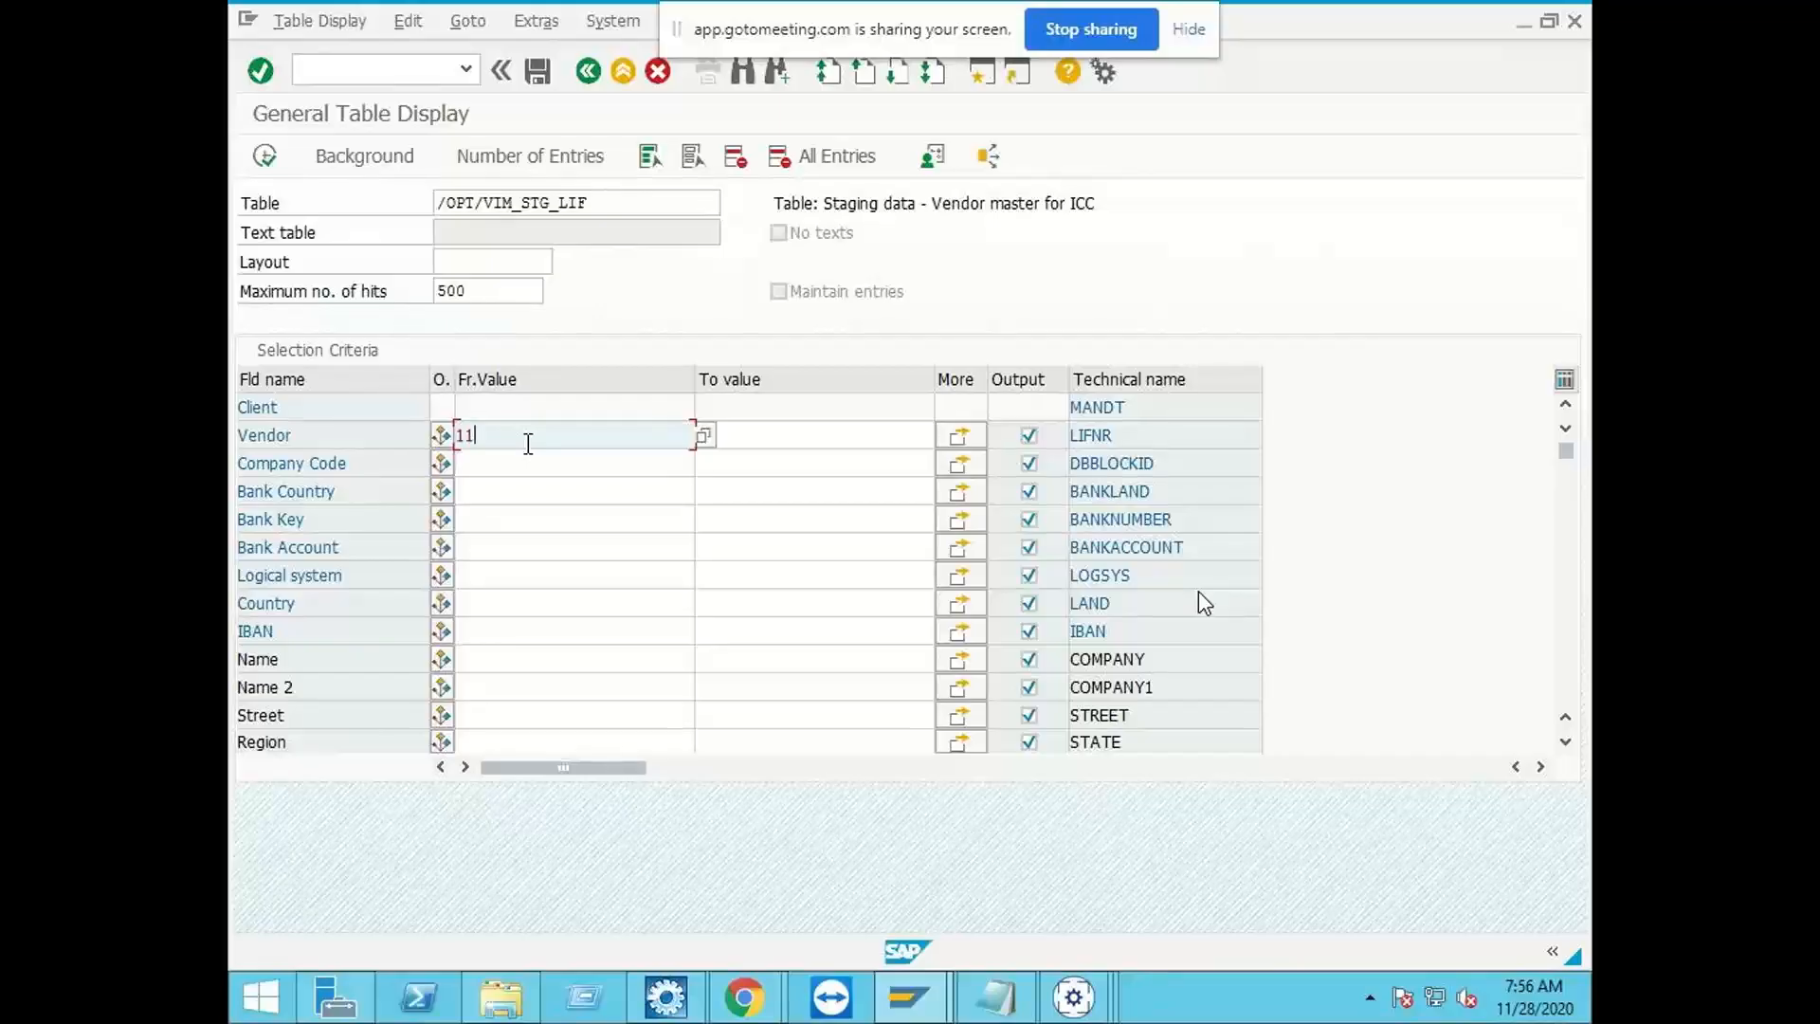
{"action": "left_click", "coordinate": [256, 159]}
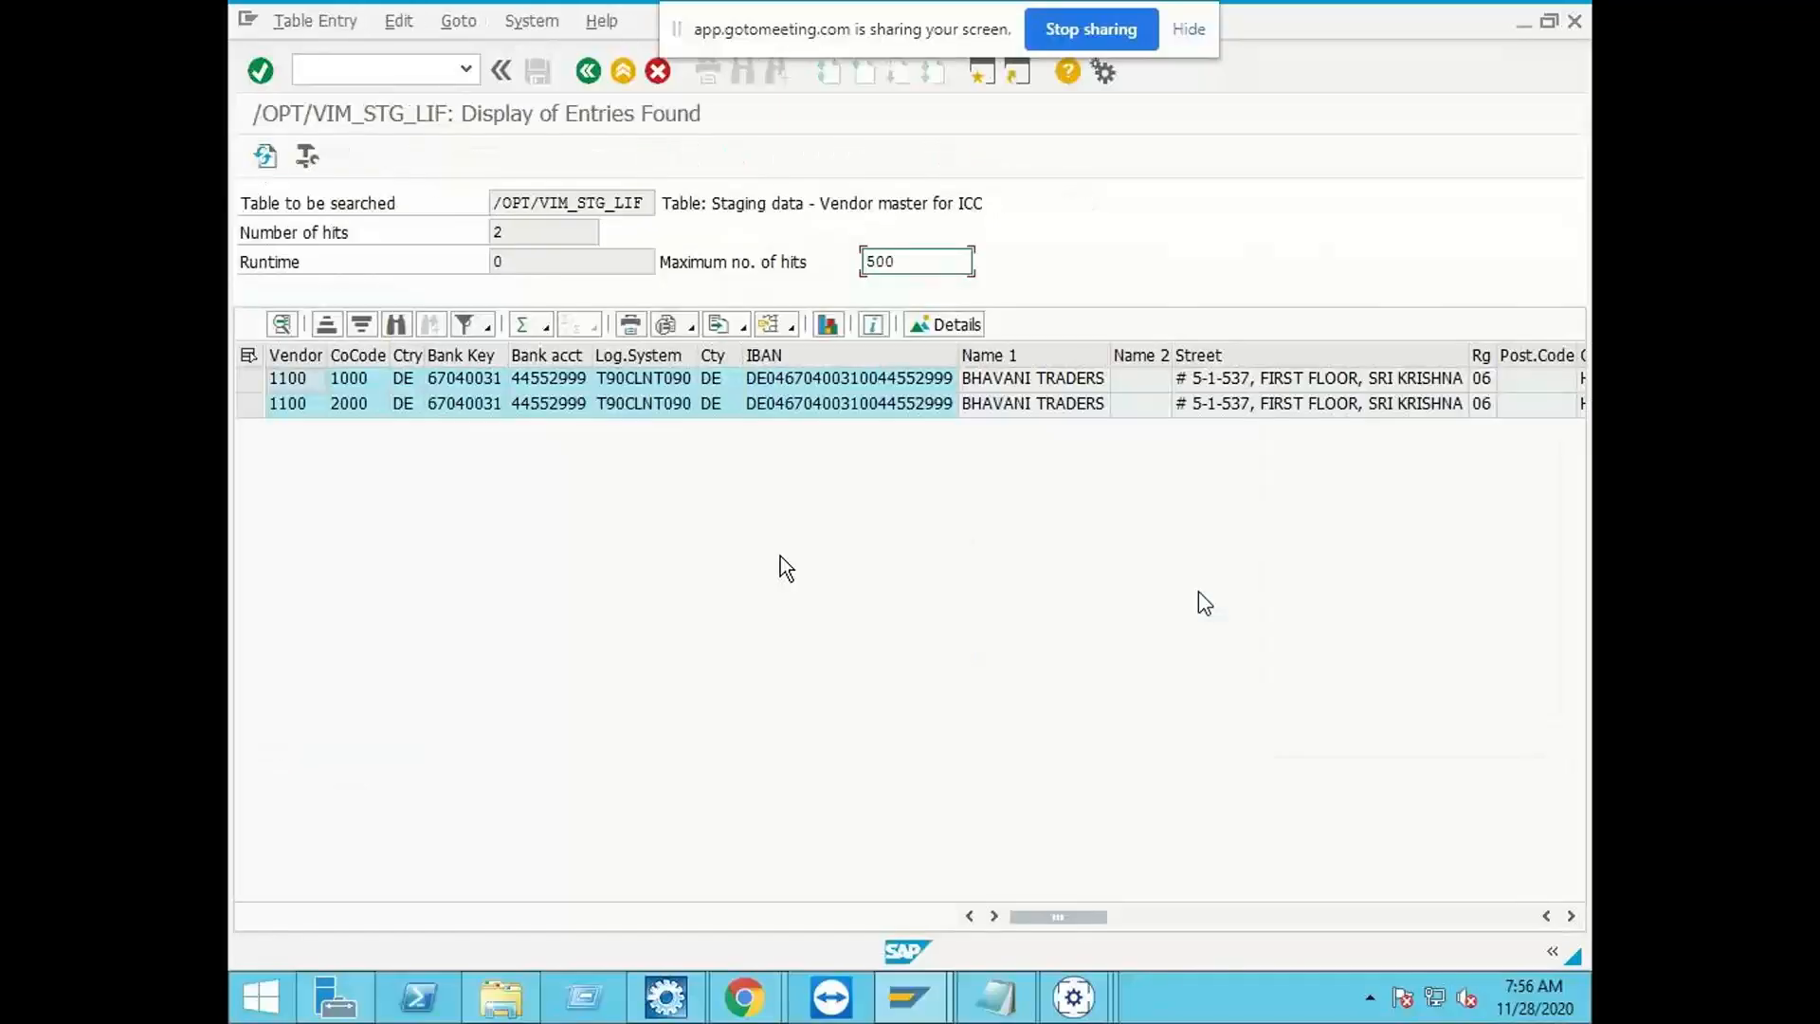
Step: Open the detailed record of vendor 1100 in company code 1000 and highlight its company name
{"action": "left_click", "coordinate": [371, 379]}
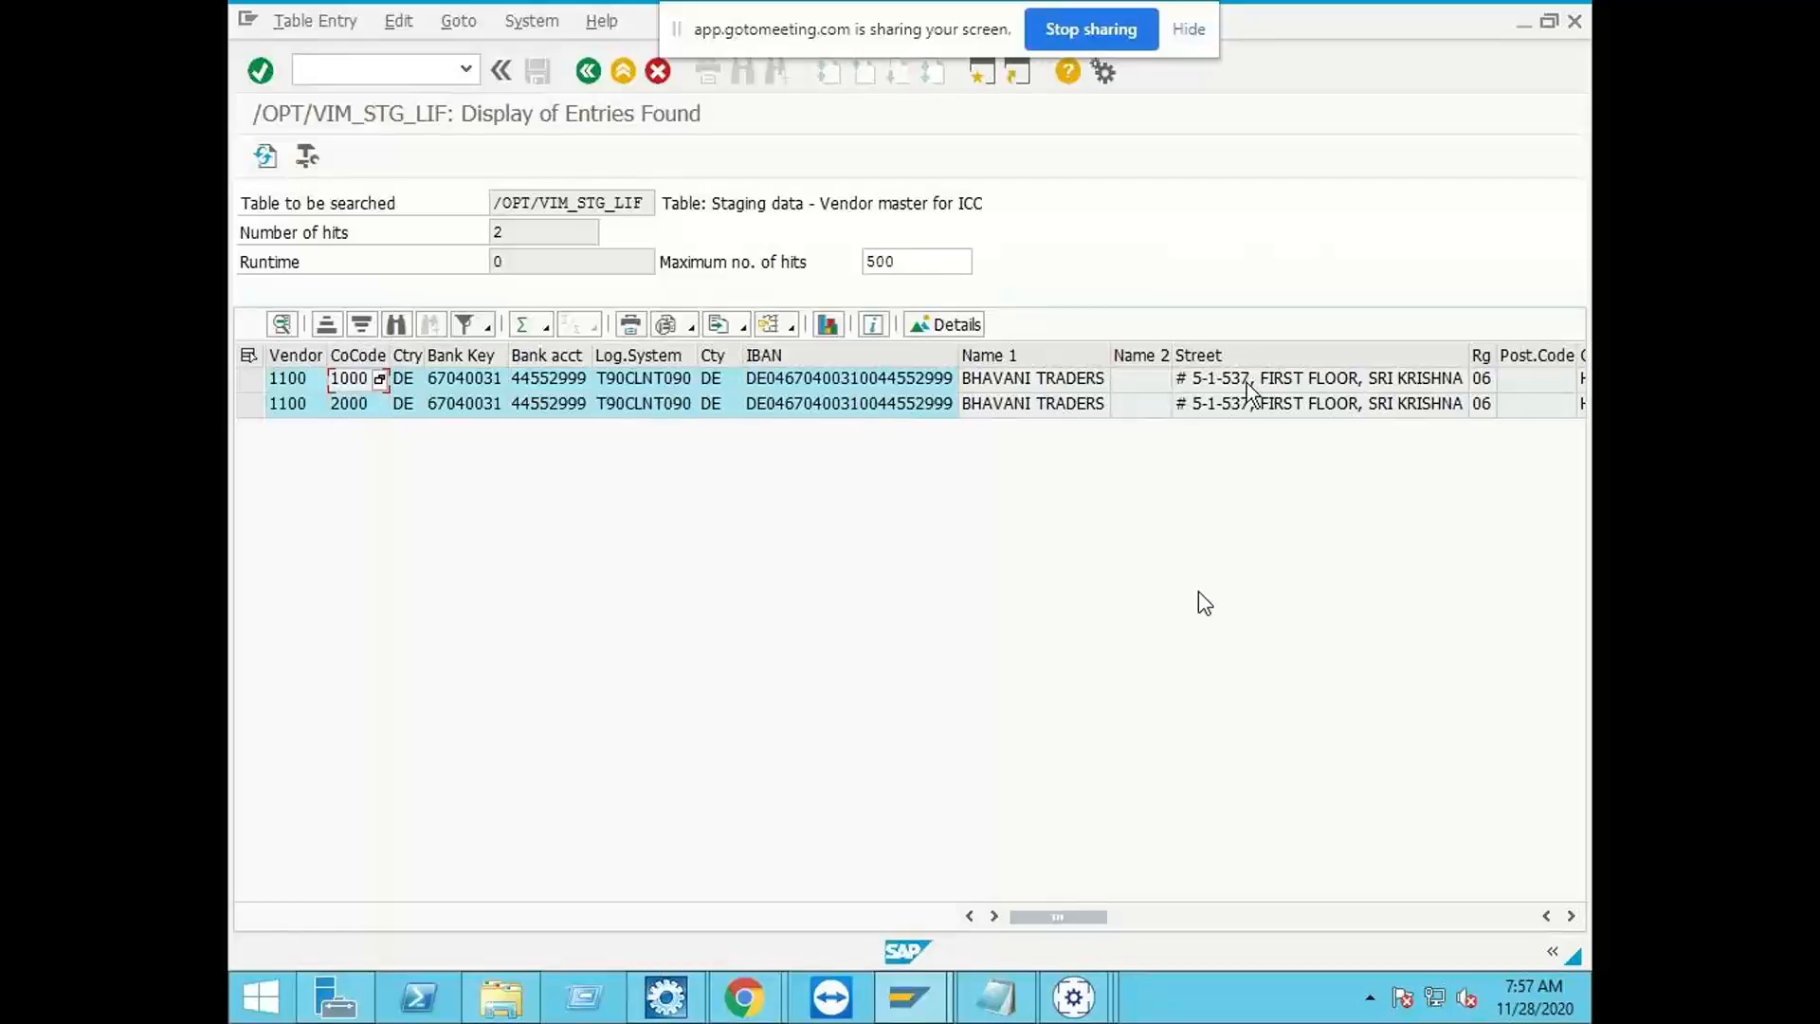
{"action": "left_click", "coordinate": [1285, 379]}
{"action": "double_click", "coordinate": [290, 377]}
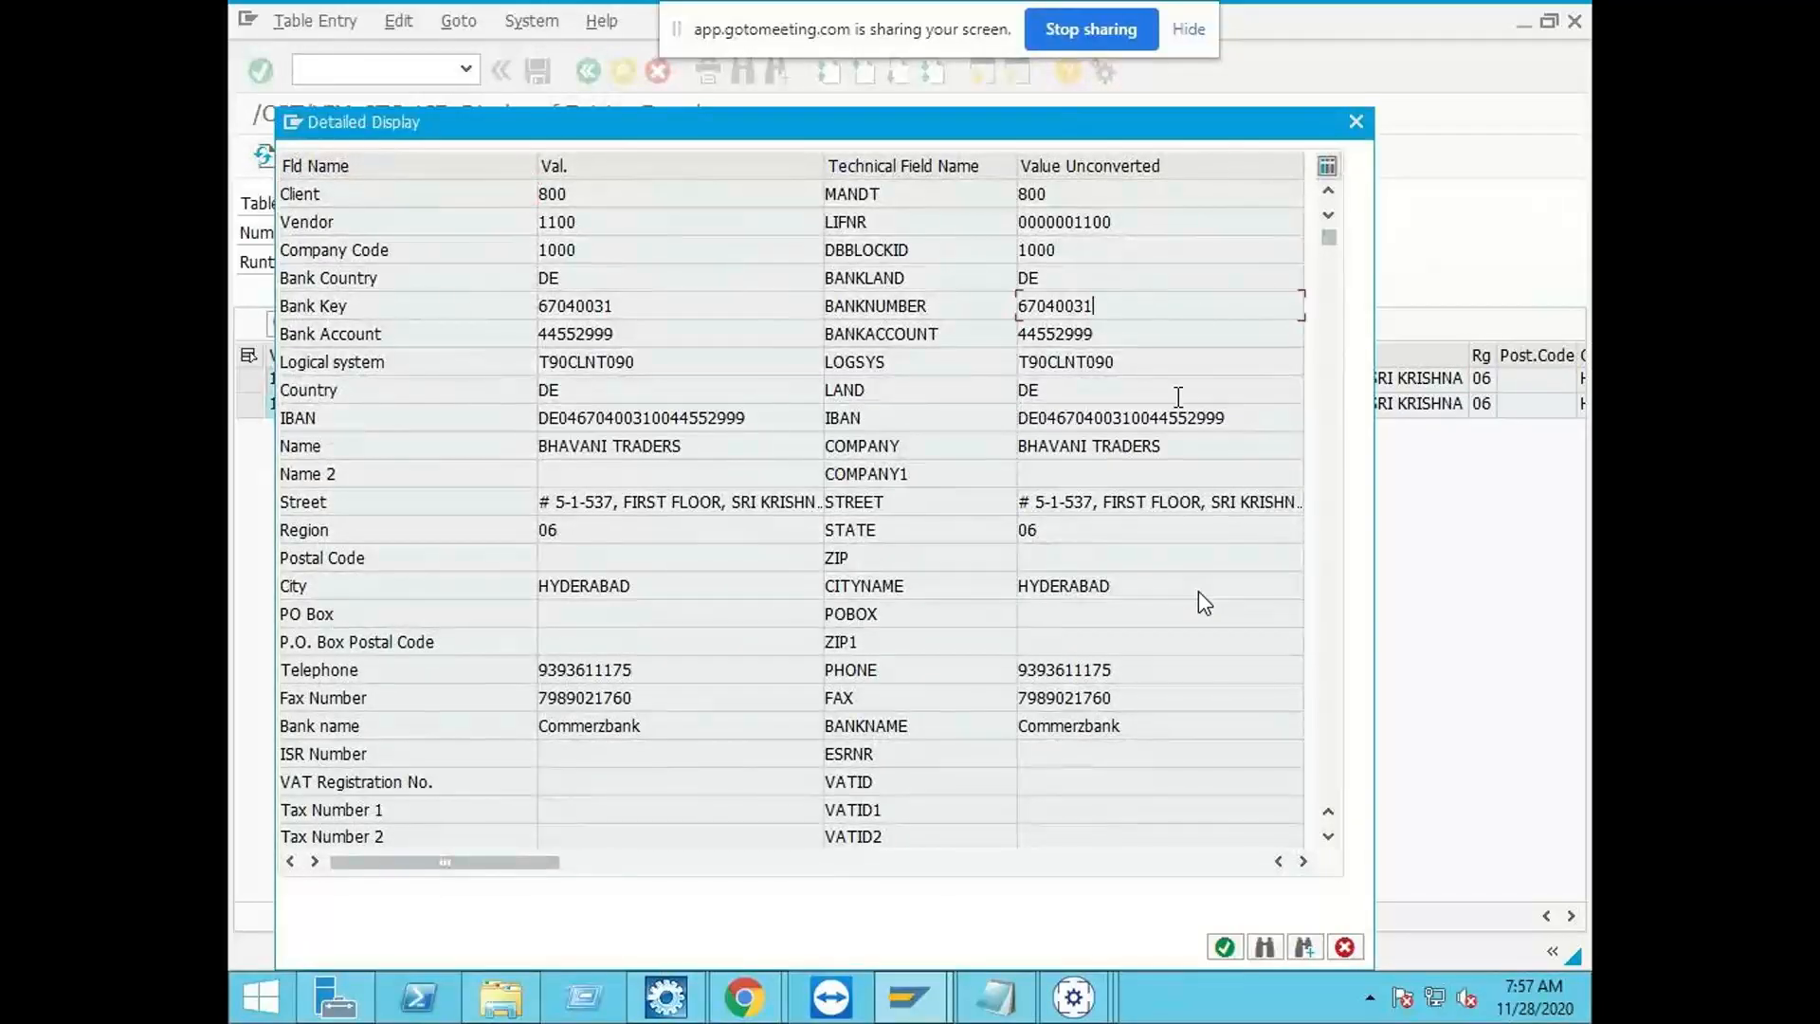
{"action": "left_click_drag", "start_coordinate": [1175, 444], "coordinate": [1016, 444]}
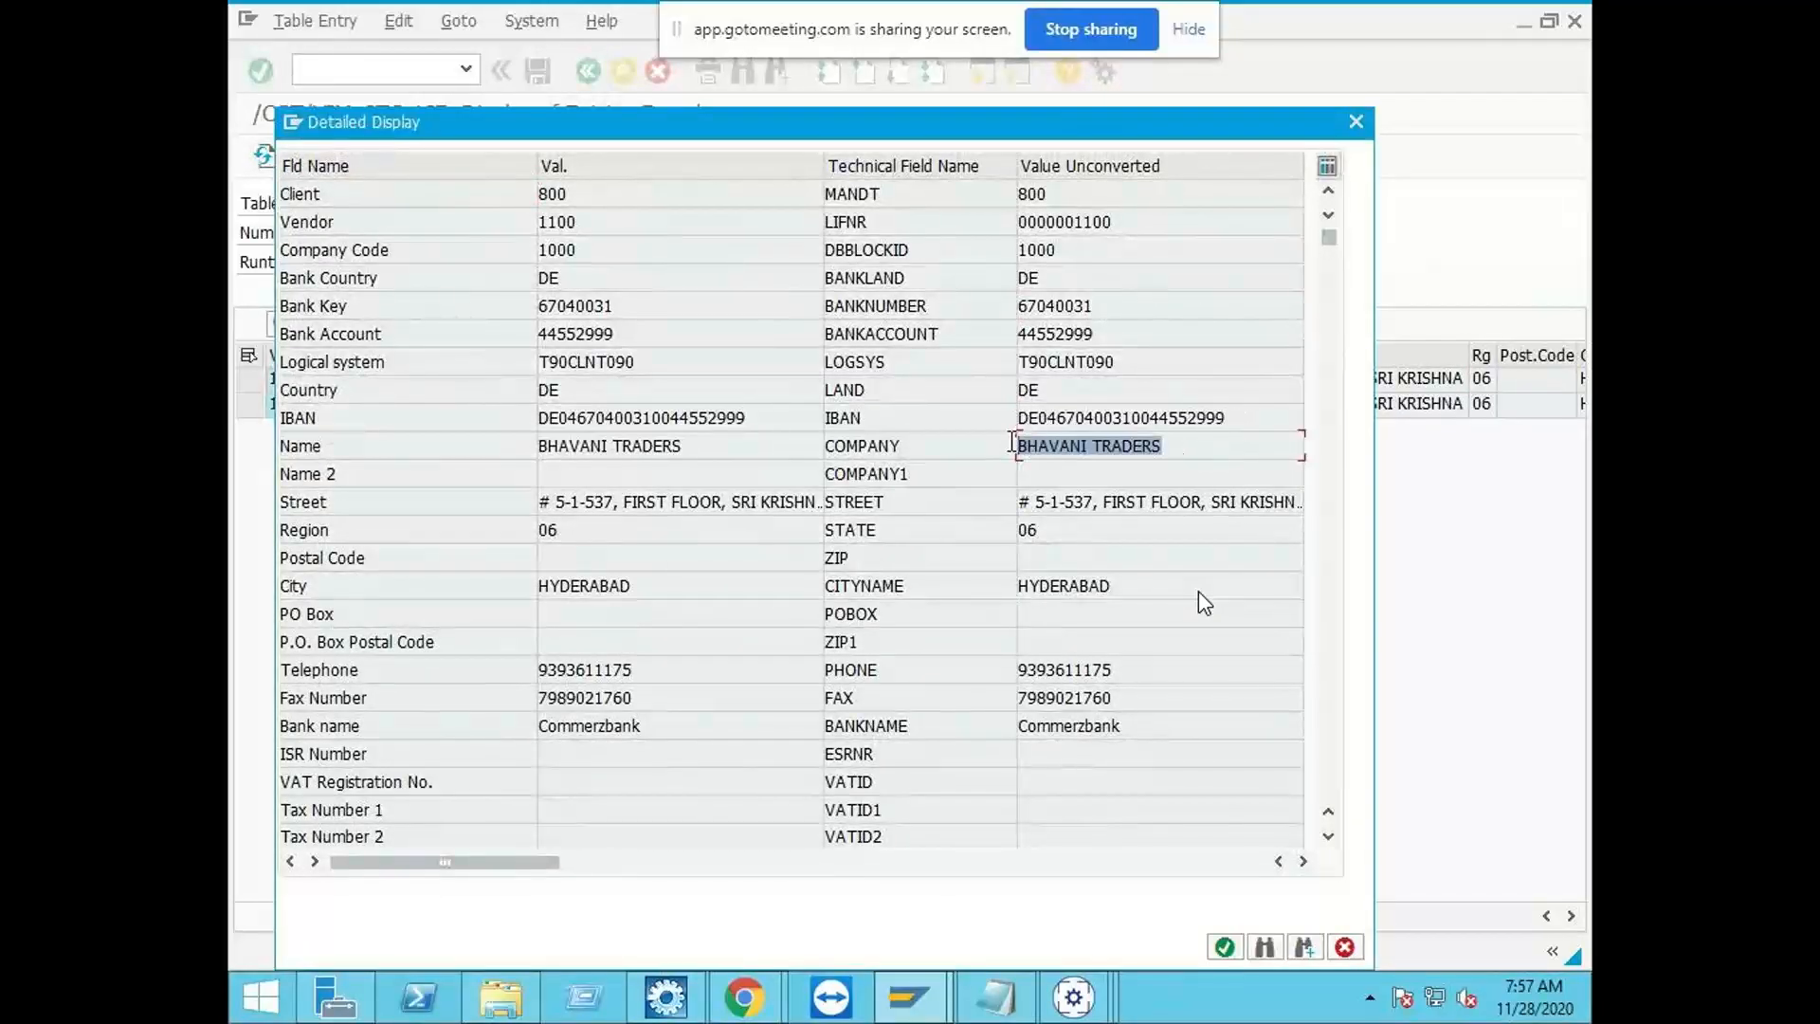
Step: Switch to the ZINDIA_IDH window of Business Center Capture and close the vendor search without choosing a vendor
{"action": "left_click", "coordinate": [1073, 997]}
{"action": "left_click", "coordinate": [1134, 850]}
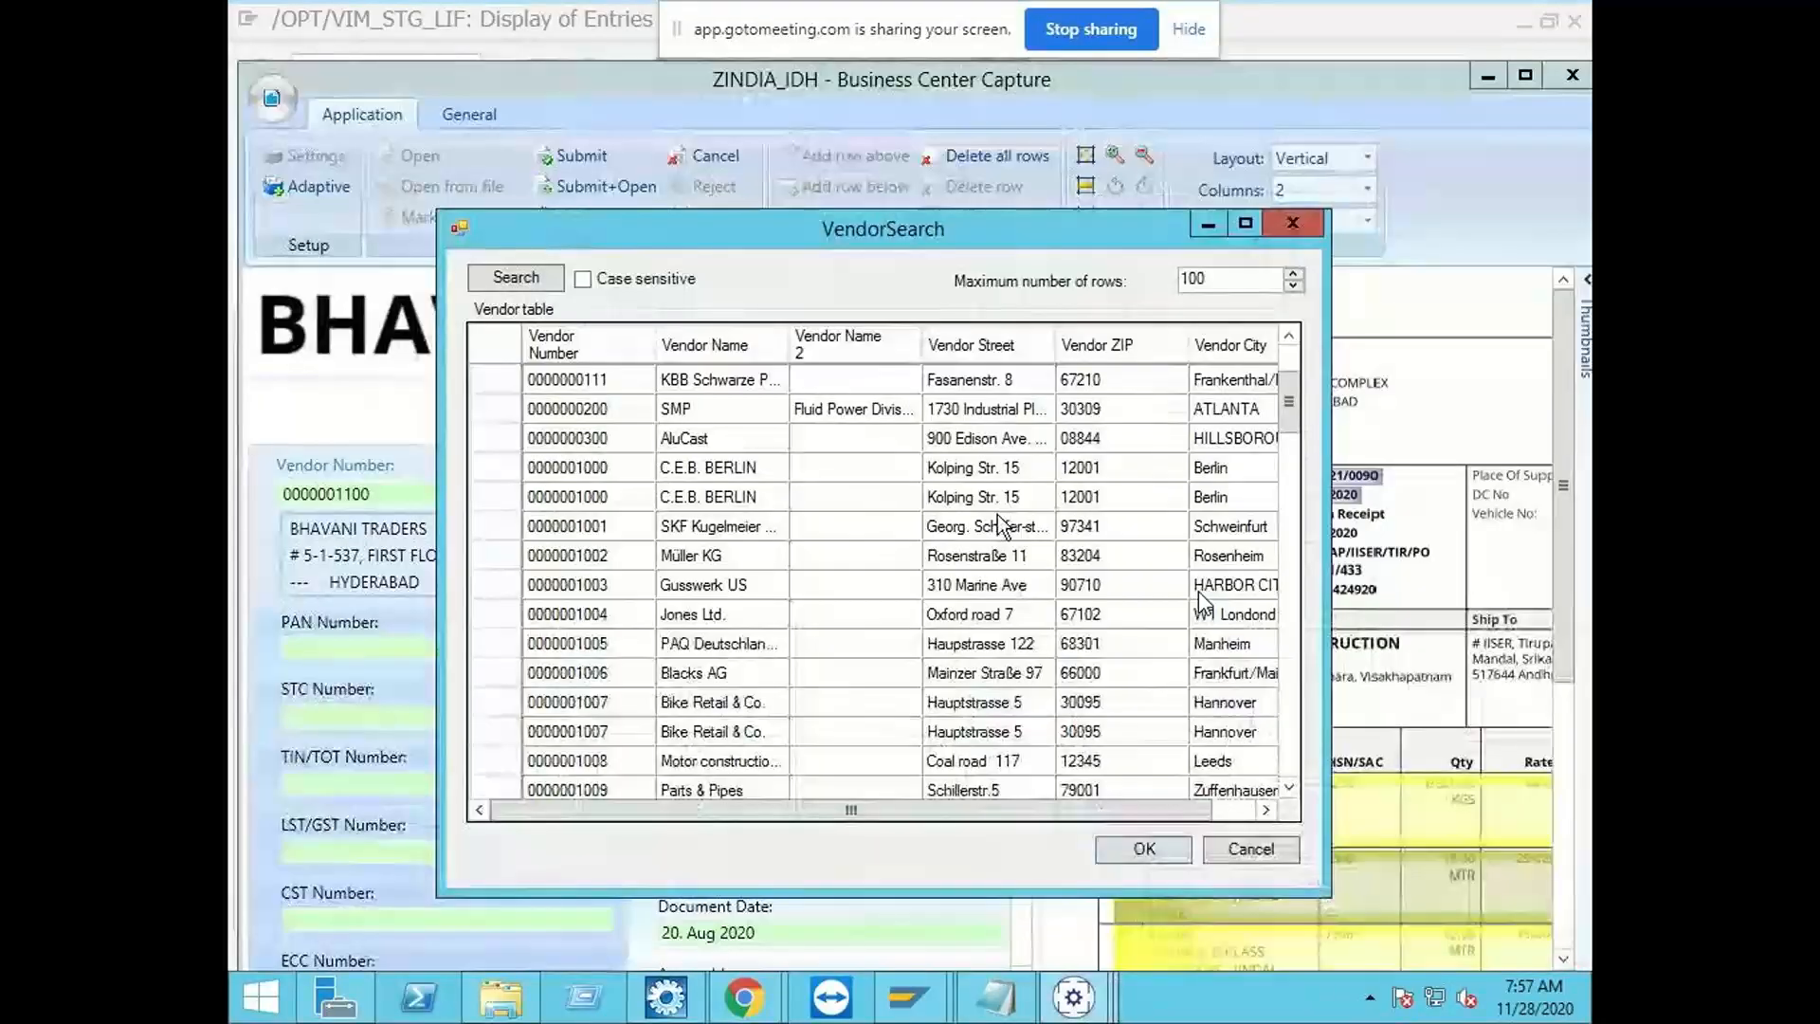
{"action": "left_click", "coordinate": [1259, 850]}
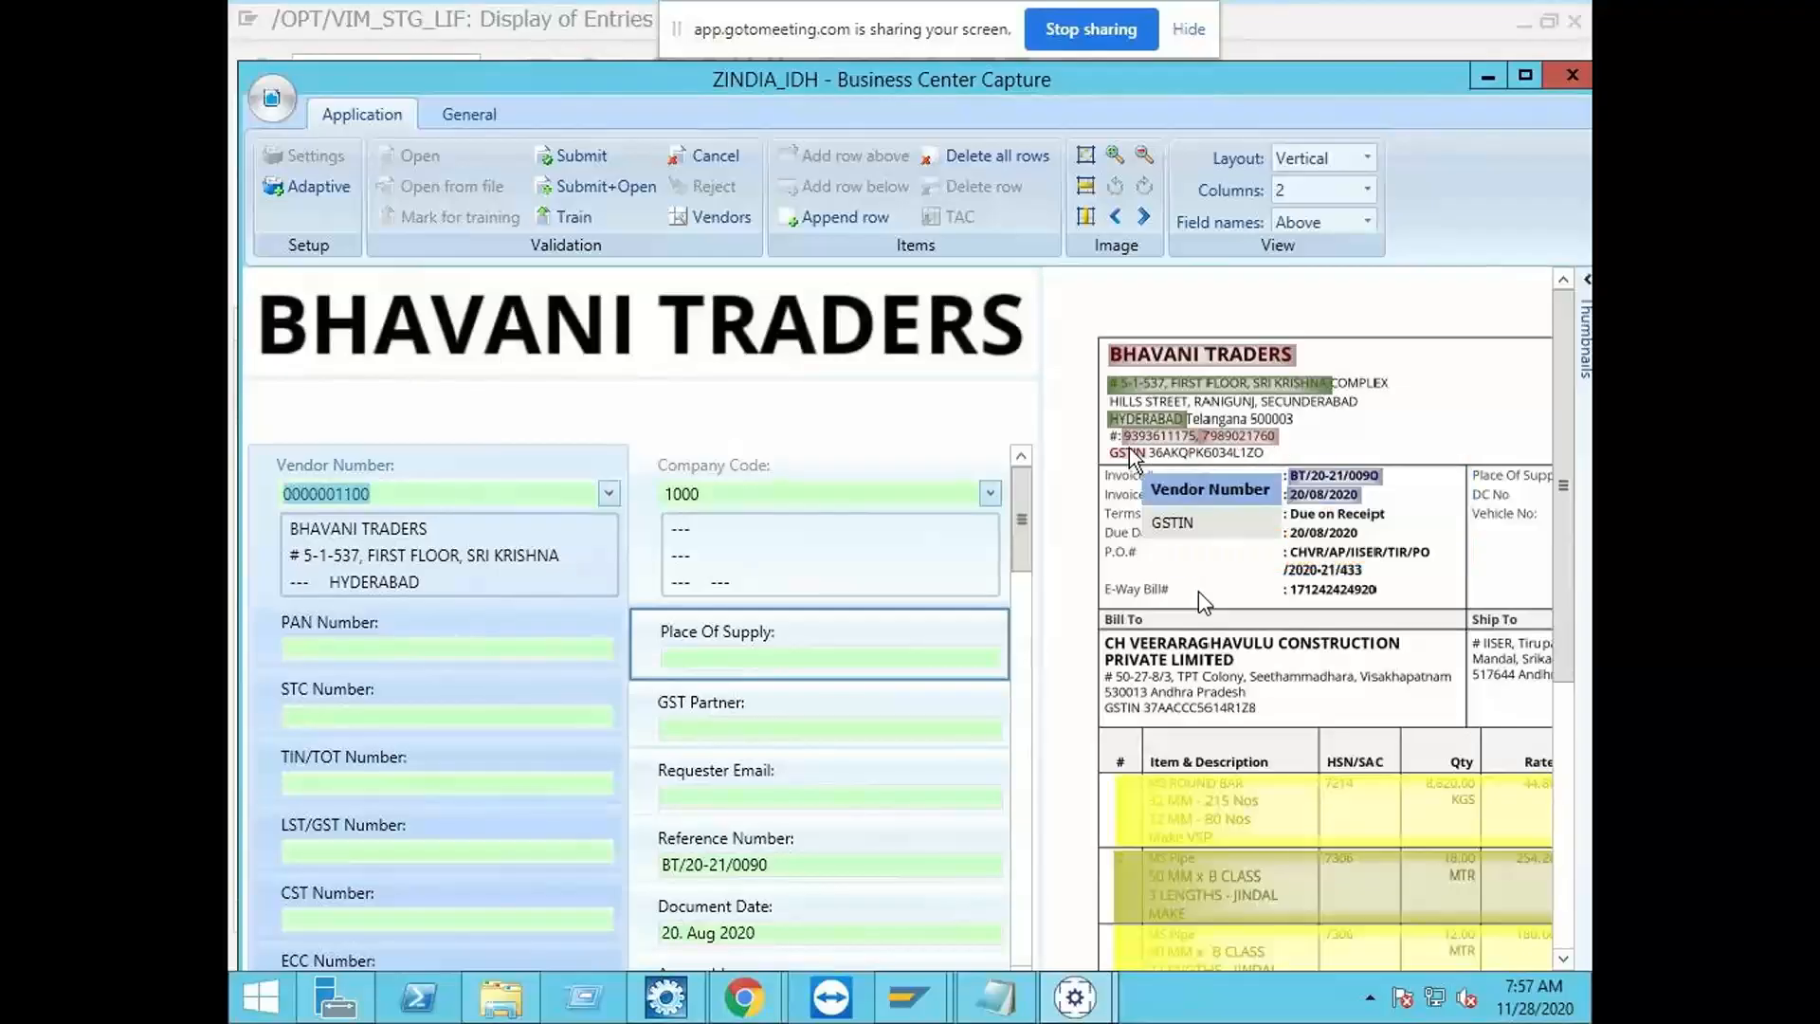
Step: Switch back to SAP, review the vendor's address, phone, bank and tax fields, close the record and return to the ZINDIA_IDH invoice
{"action": "mouse_move", "coordinate": [995, 997]}
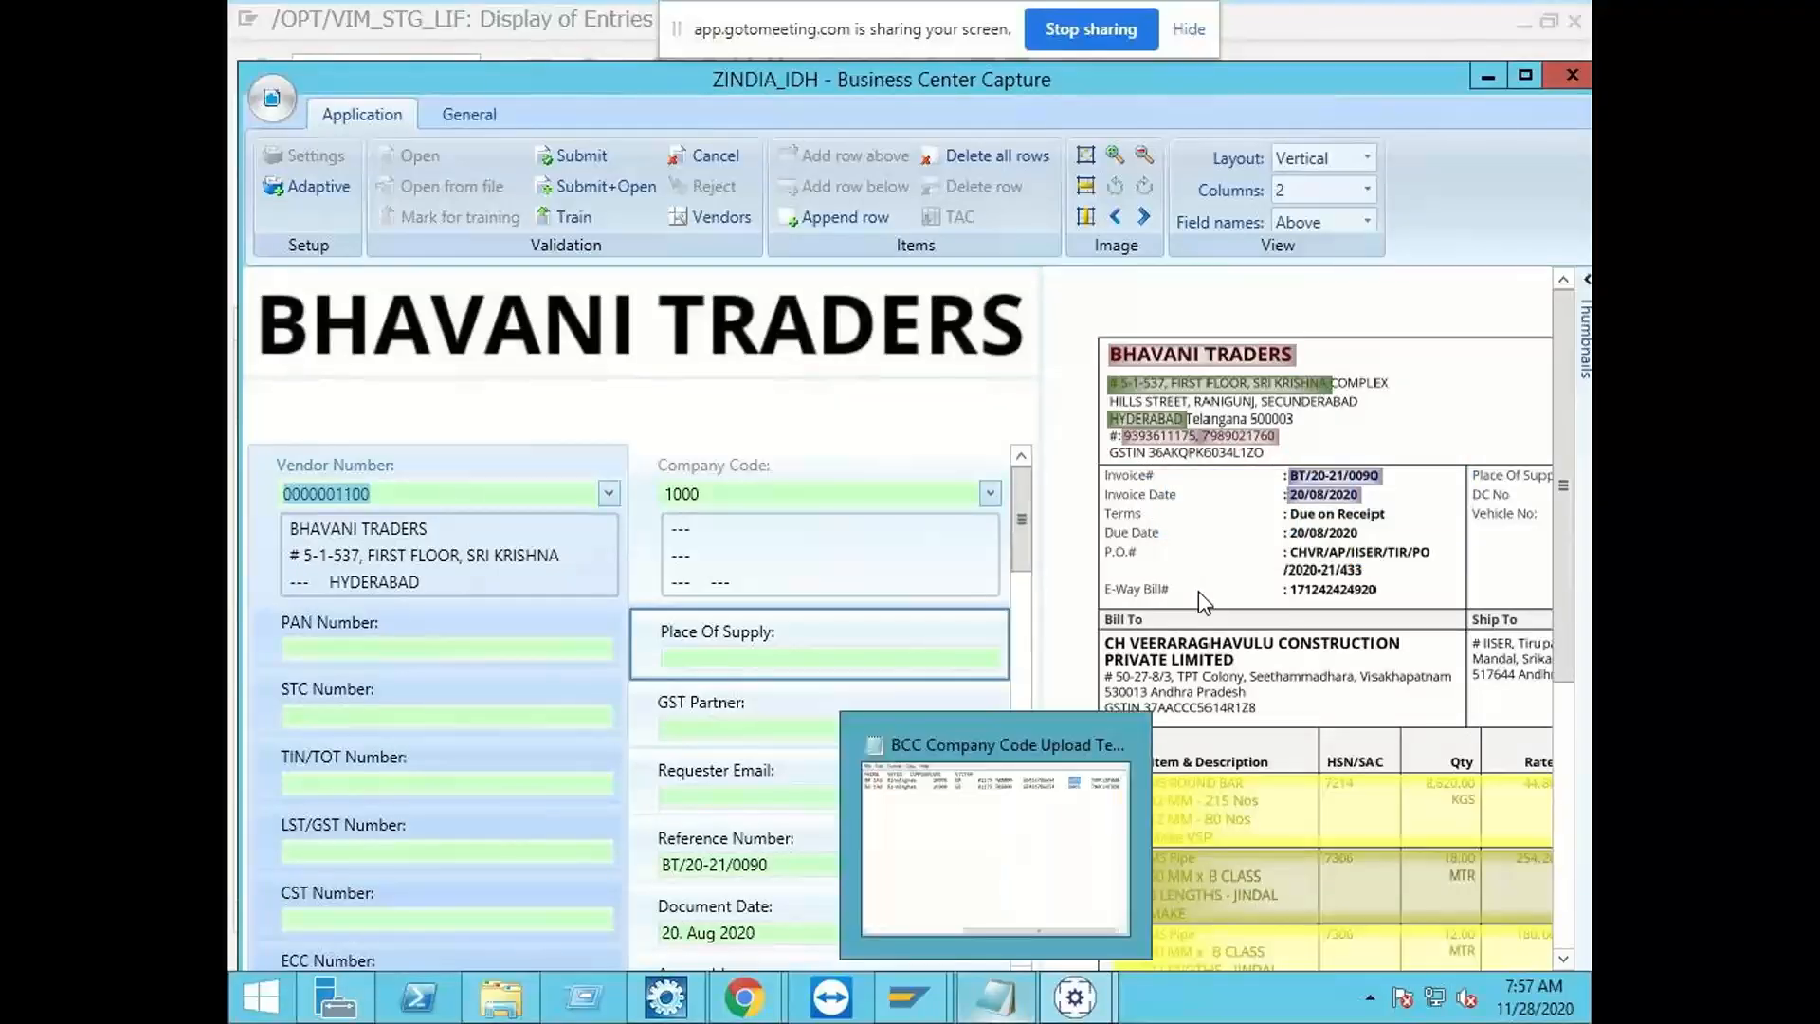
{"action": "mouse_move", "coordinate": [908, 997]}
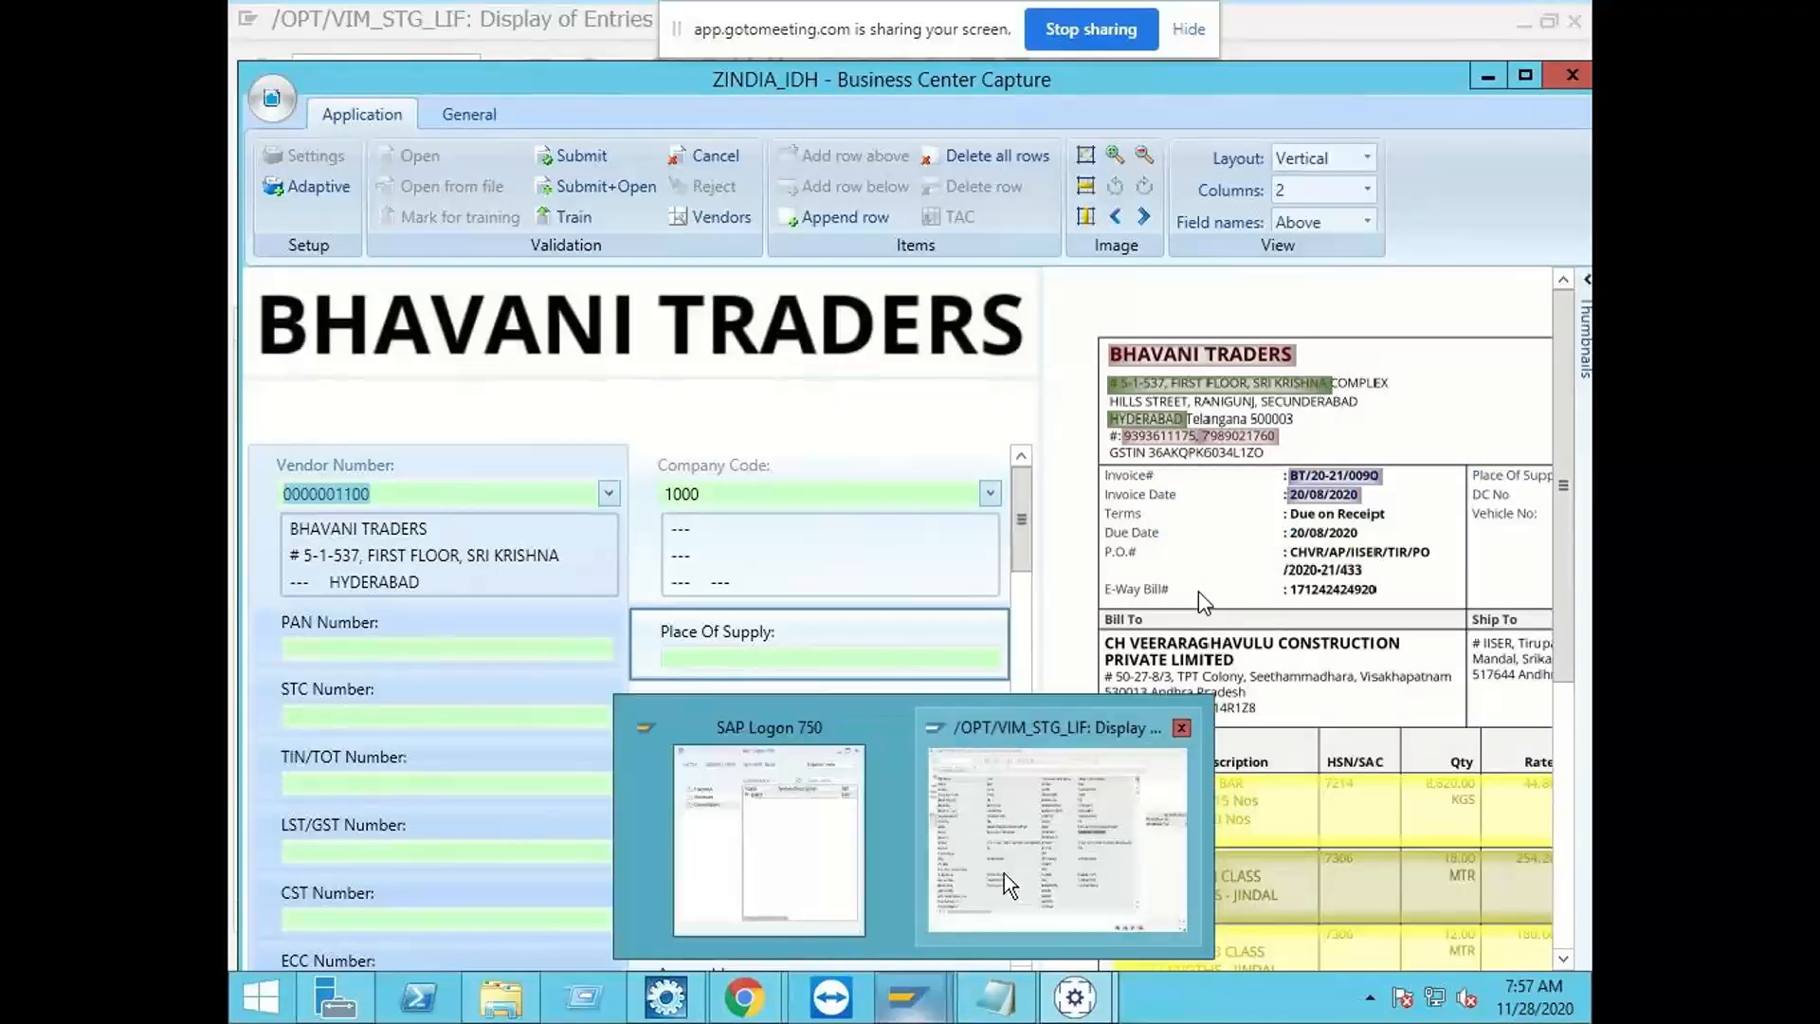
{"action": "left_click", "coordinate": [1016, 828]}
{"action": "scroll", "coordinate": [1107, 560], "scroll_direction": "down", "scroll_amount": 2}
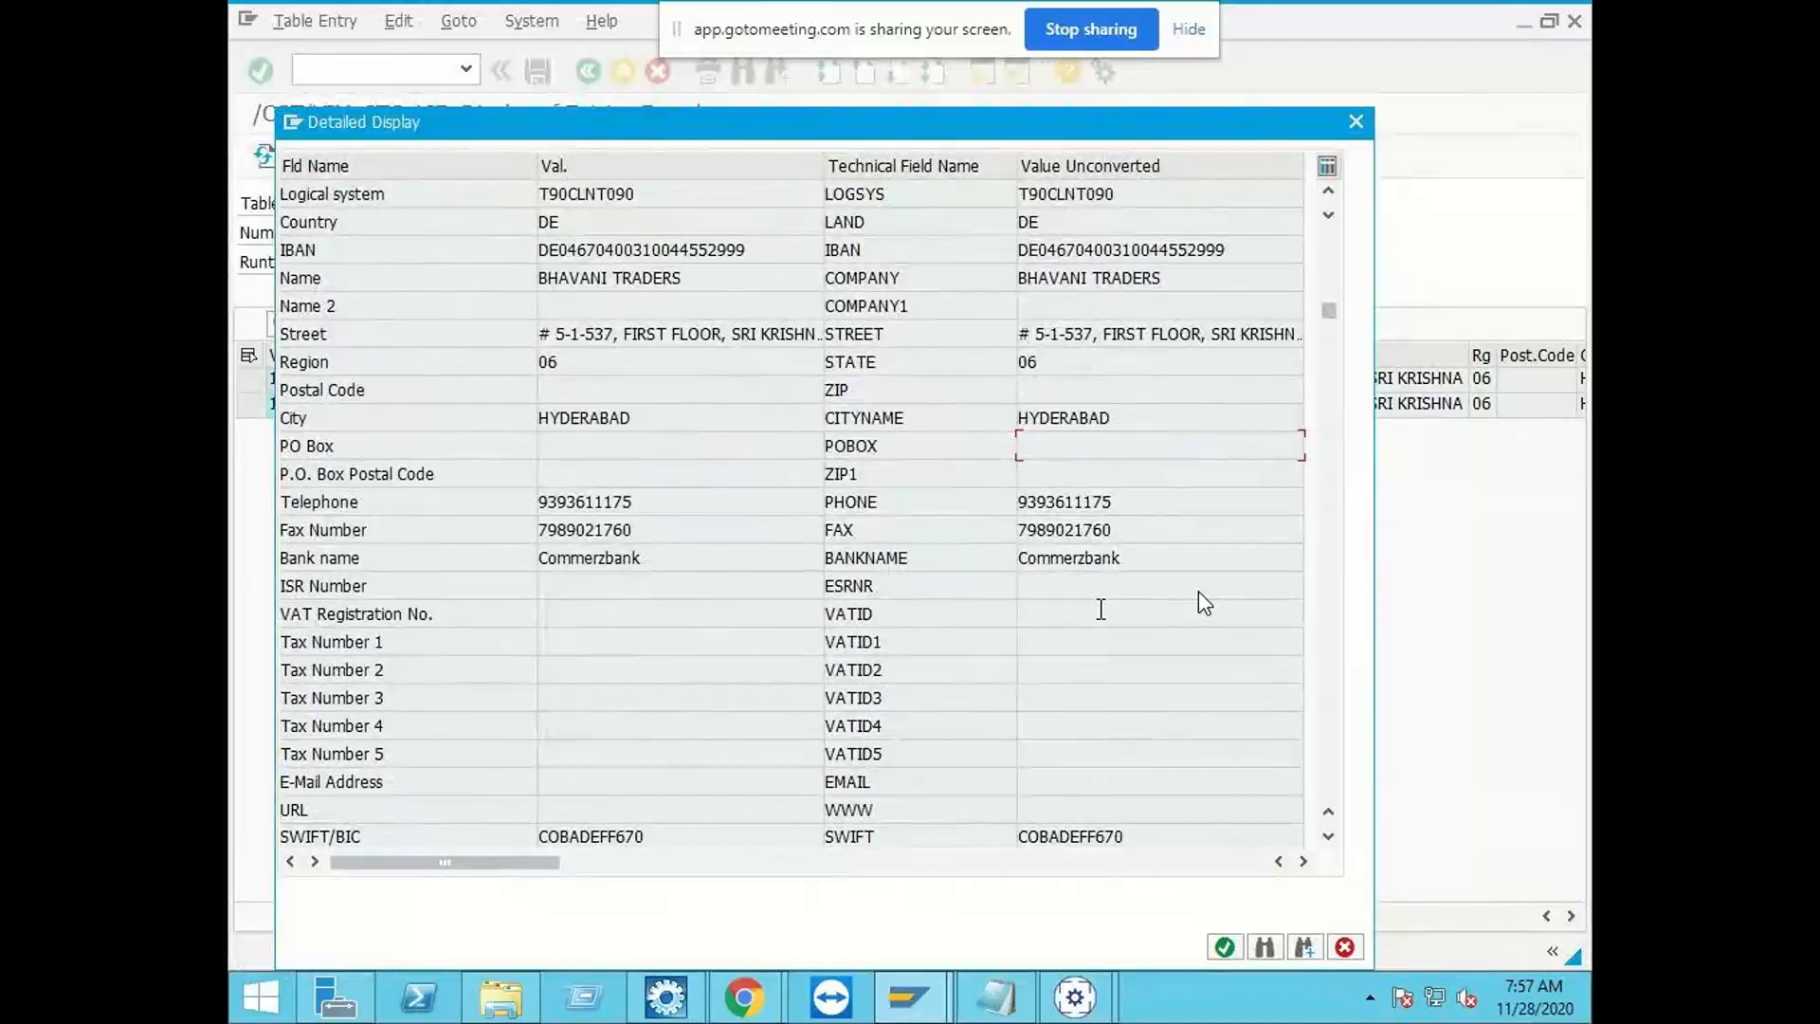
{"action": "scroll", "coordinate": [1130, 500], "scroll_direction": "up", "scroll_amount": 2}
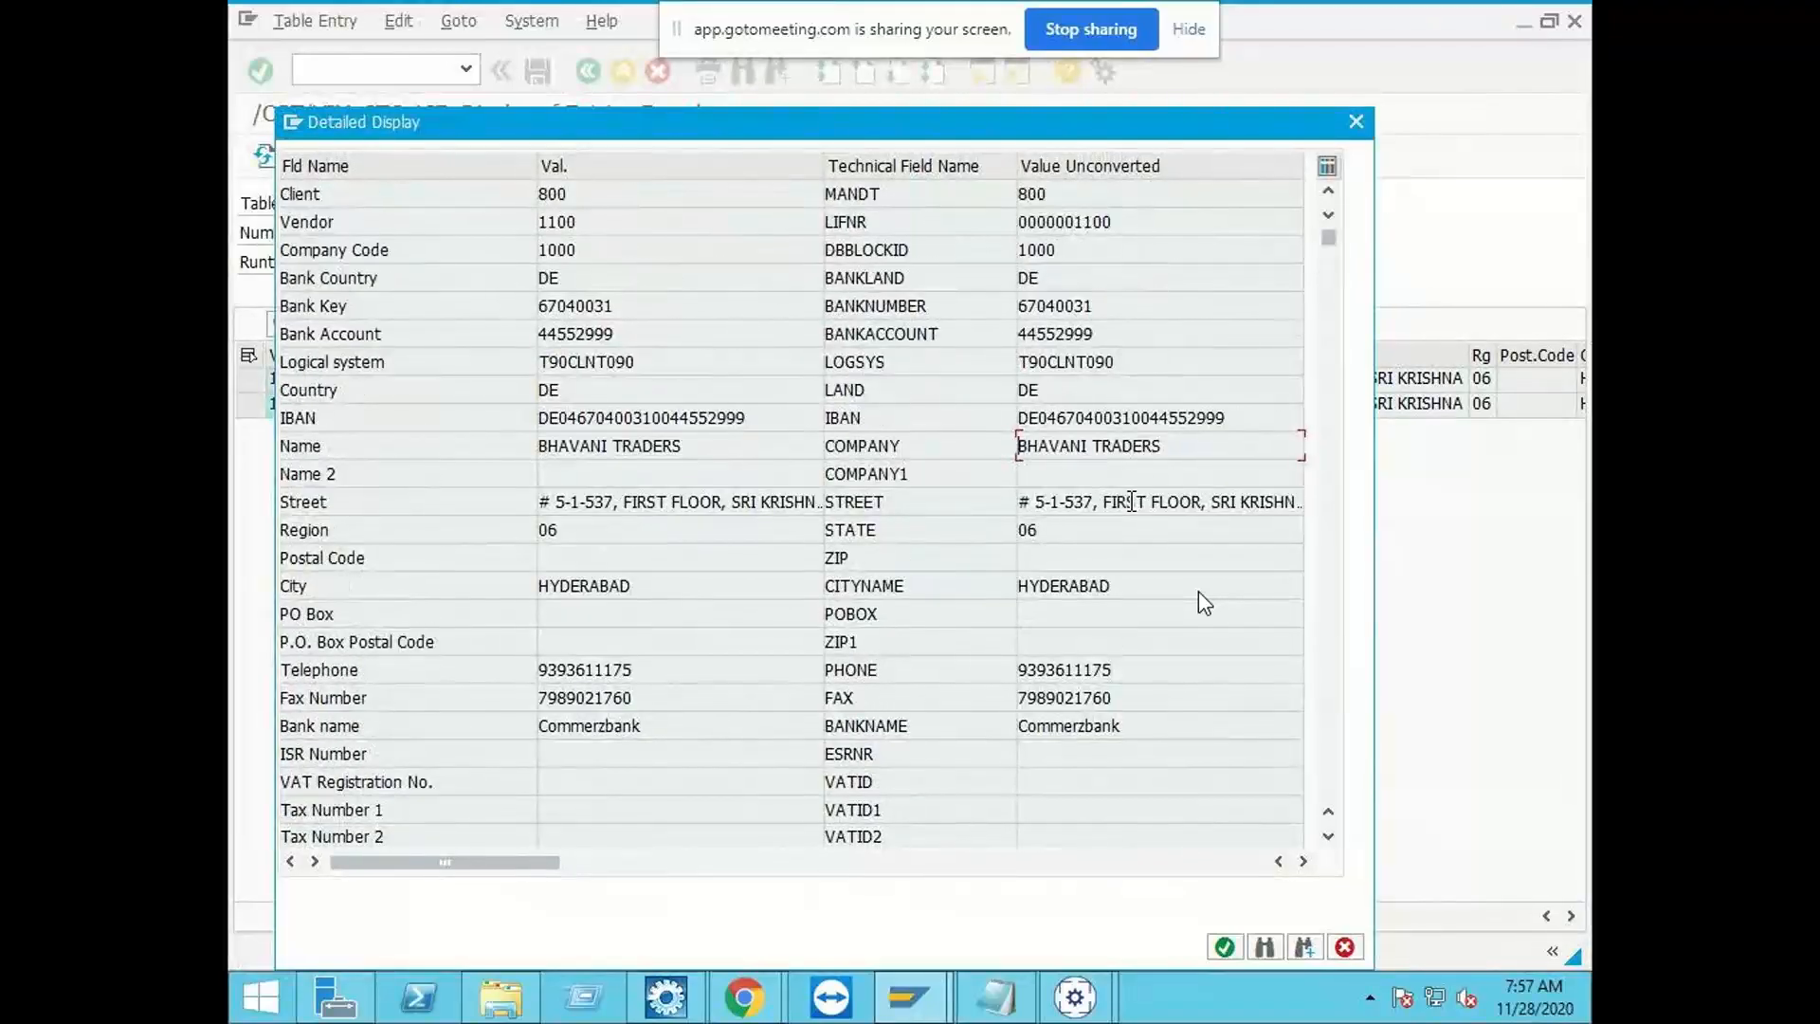
{"action": "left_click", "coordinate": [1354, 953]}
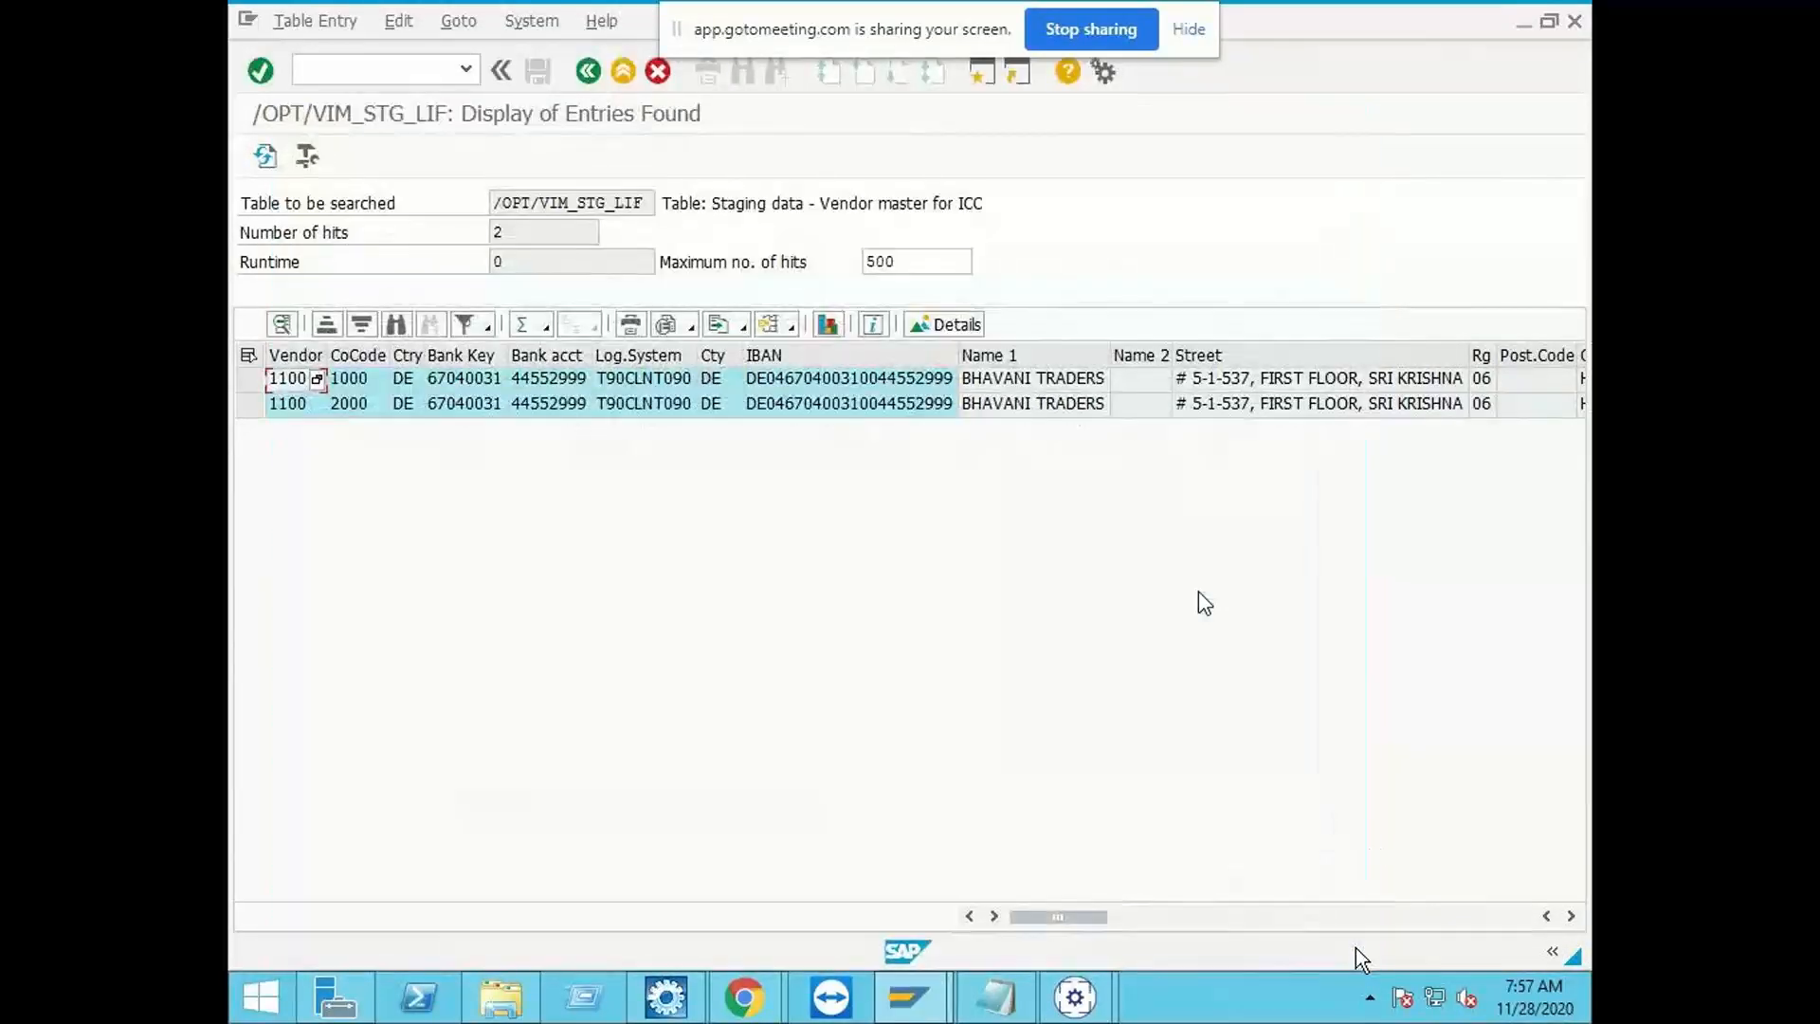
{"action": "left_click", "coordinate": [1522, 23]}
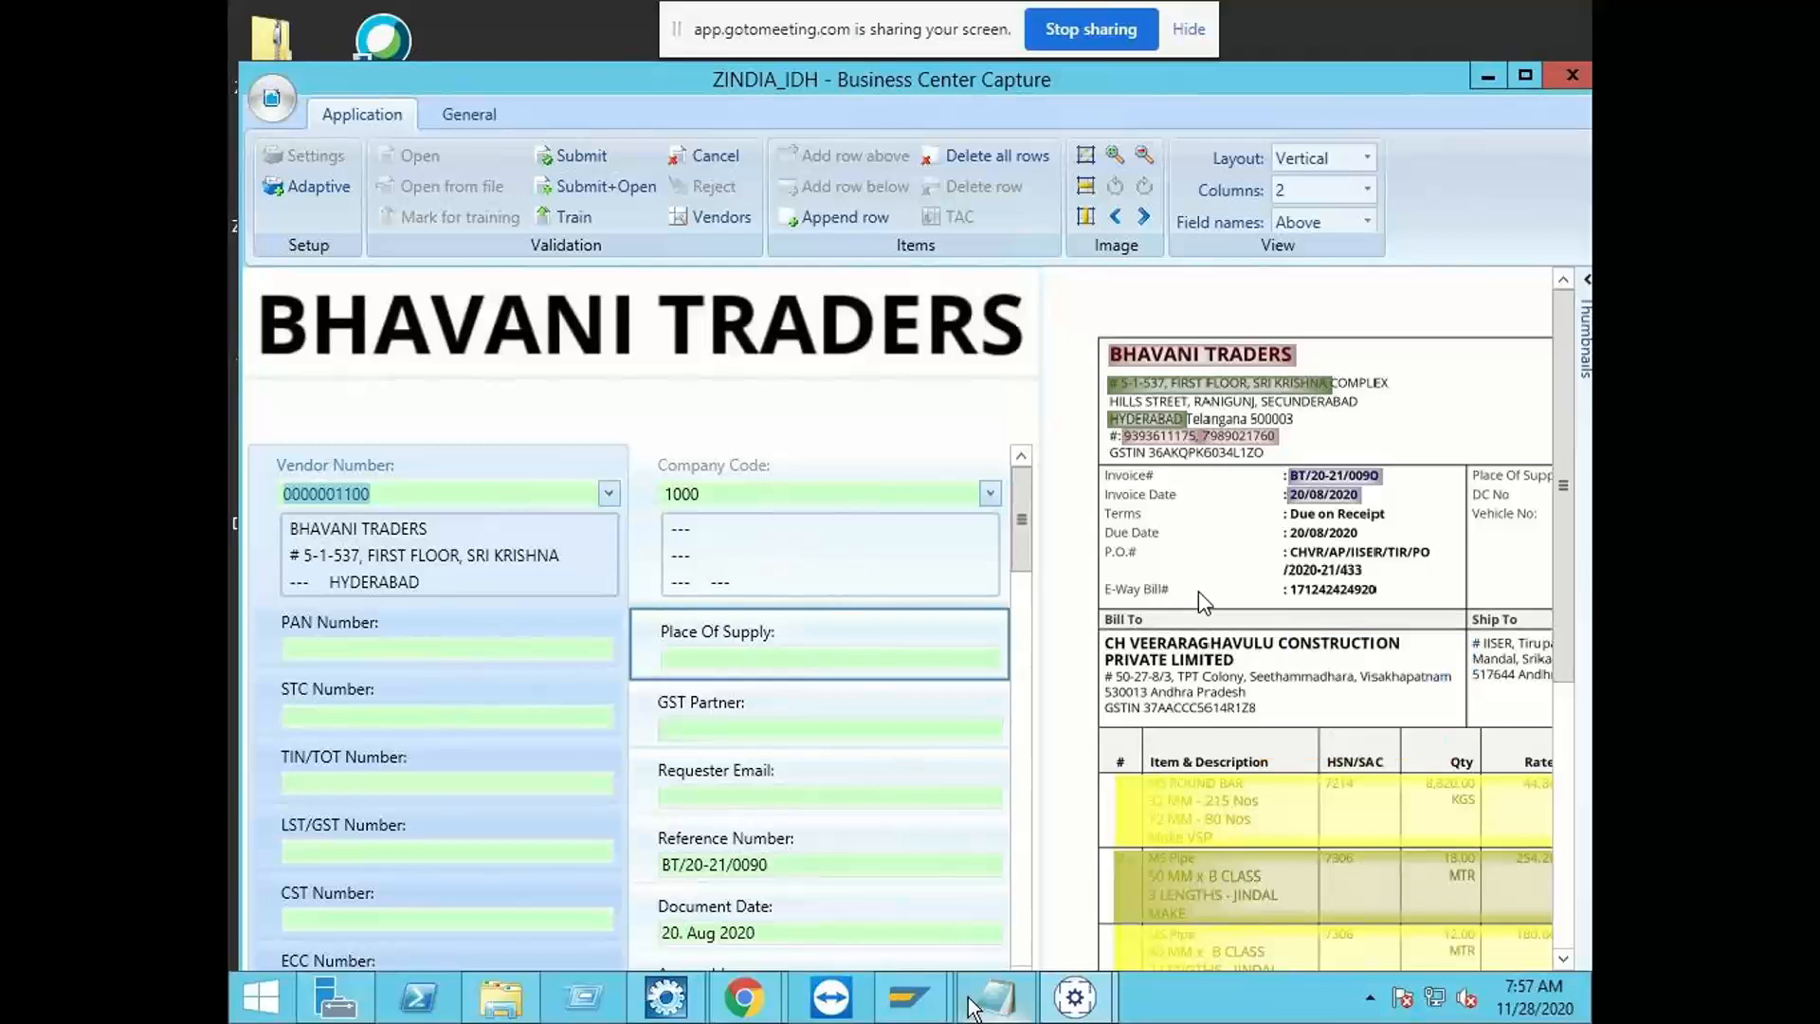
Step: Switch to the SAP staging table session and start transaction /OPT/SPRO in a new session
{"action": "mouse_move", "coordinate": [1306, 376]}
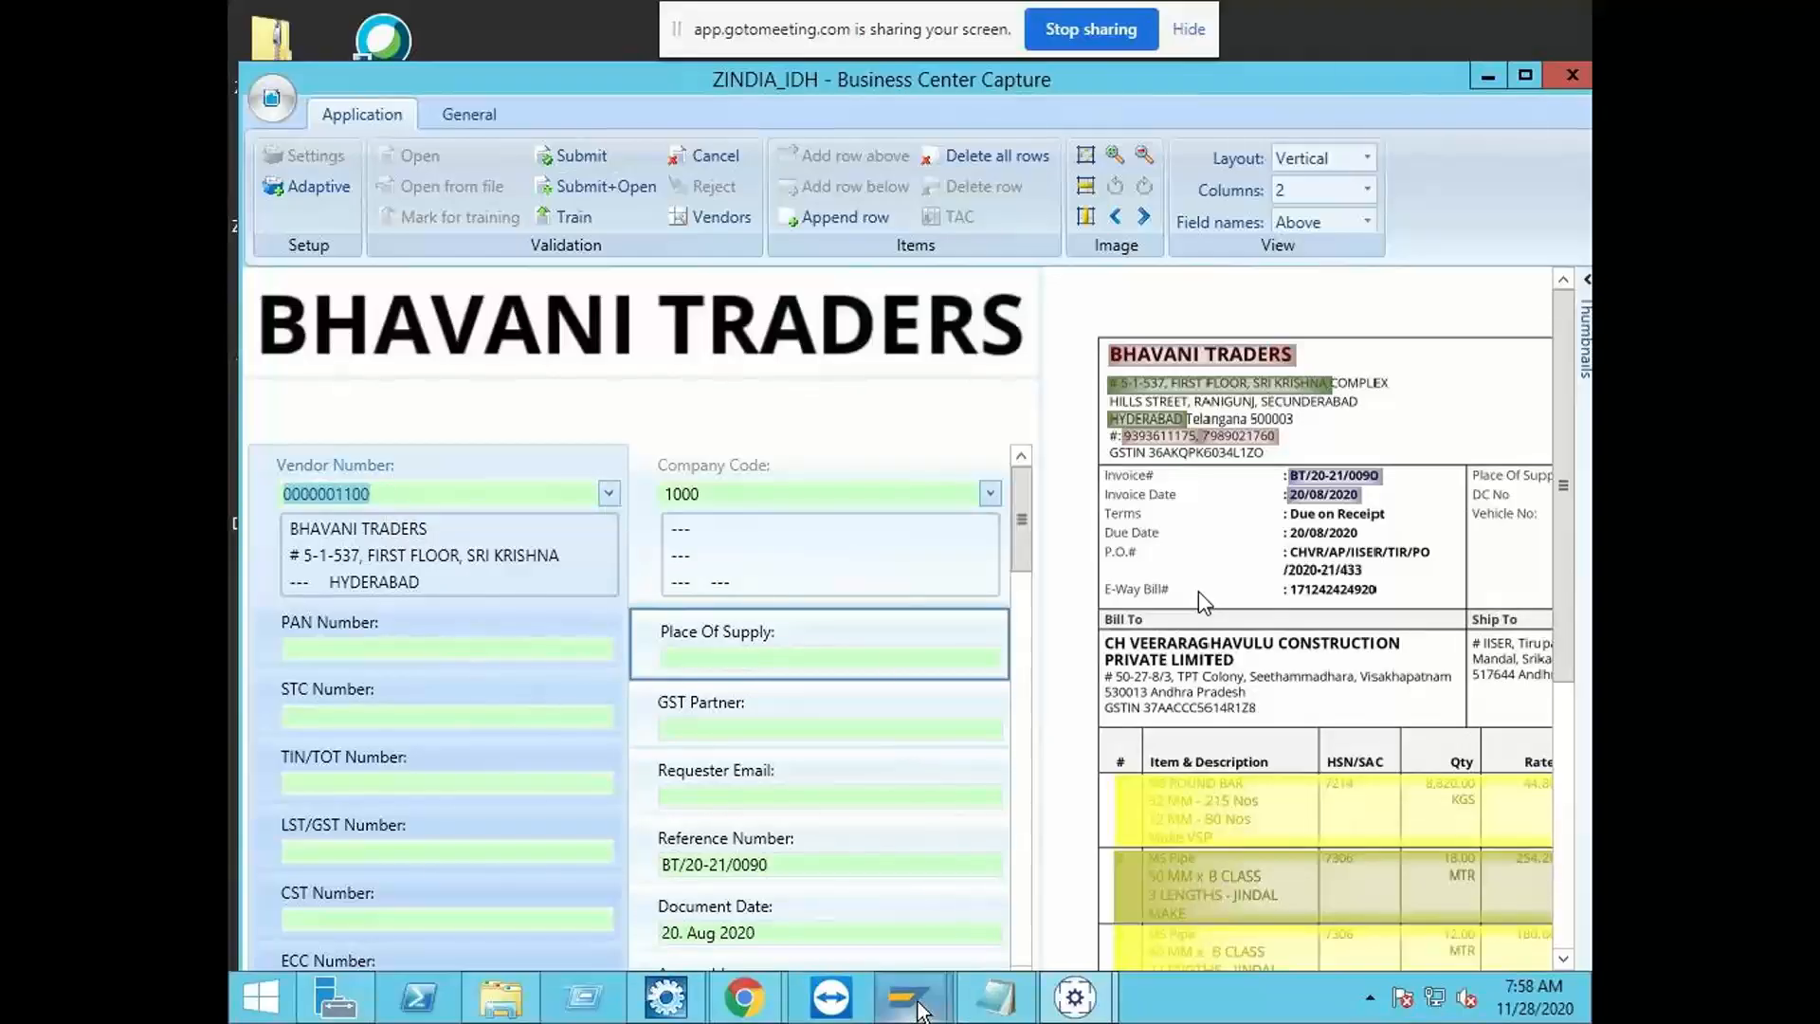
{"action": "left_click", "coordinate": [947, 964]}
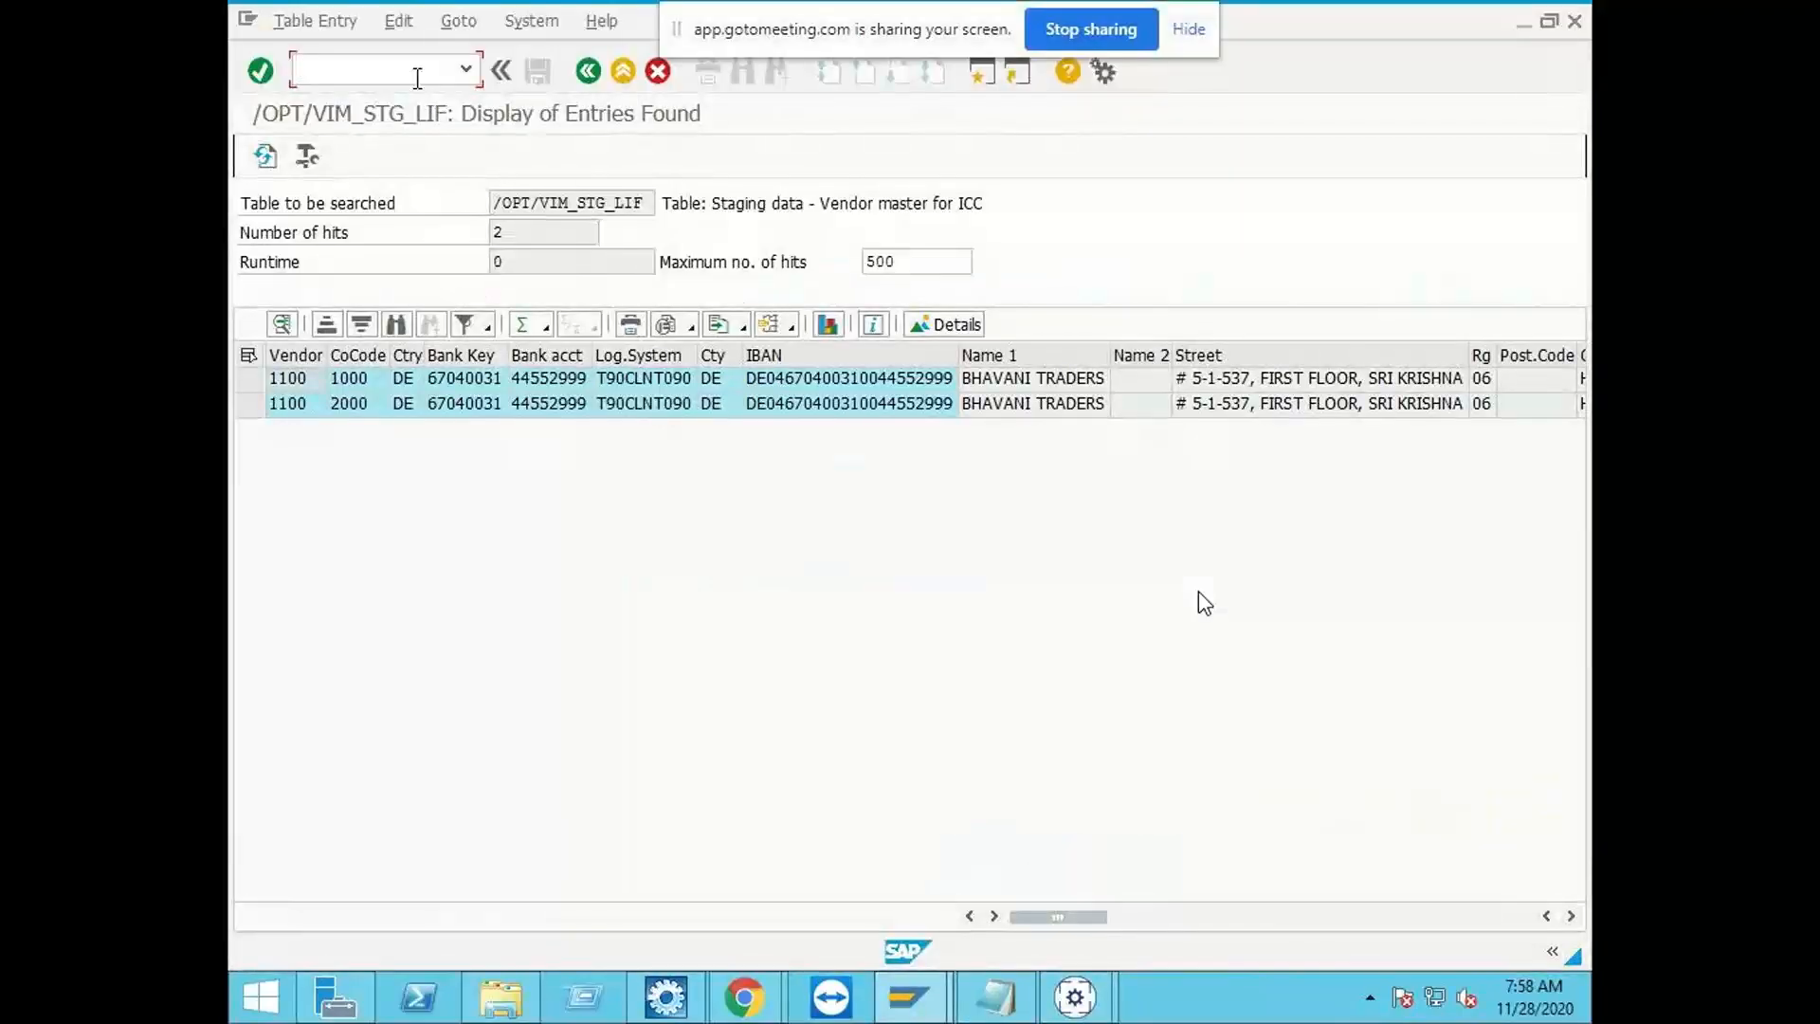
{"action": "type", "text": "/o/opt/spro"}
{"action": "key", "text": "Return"}
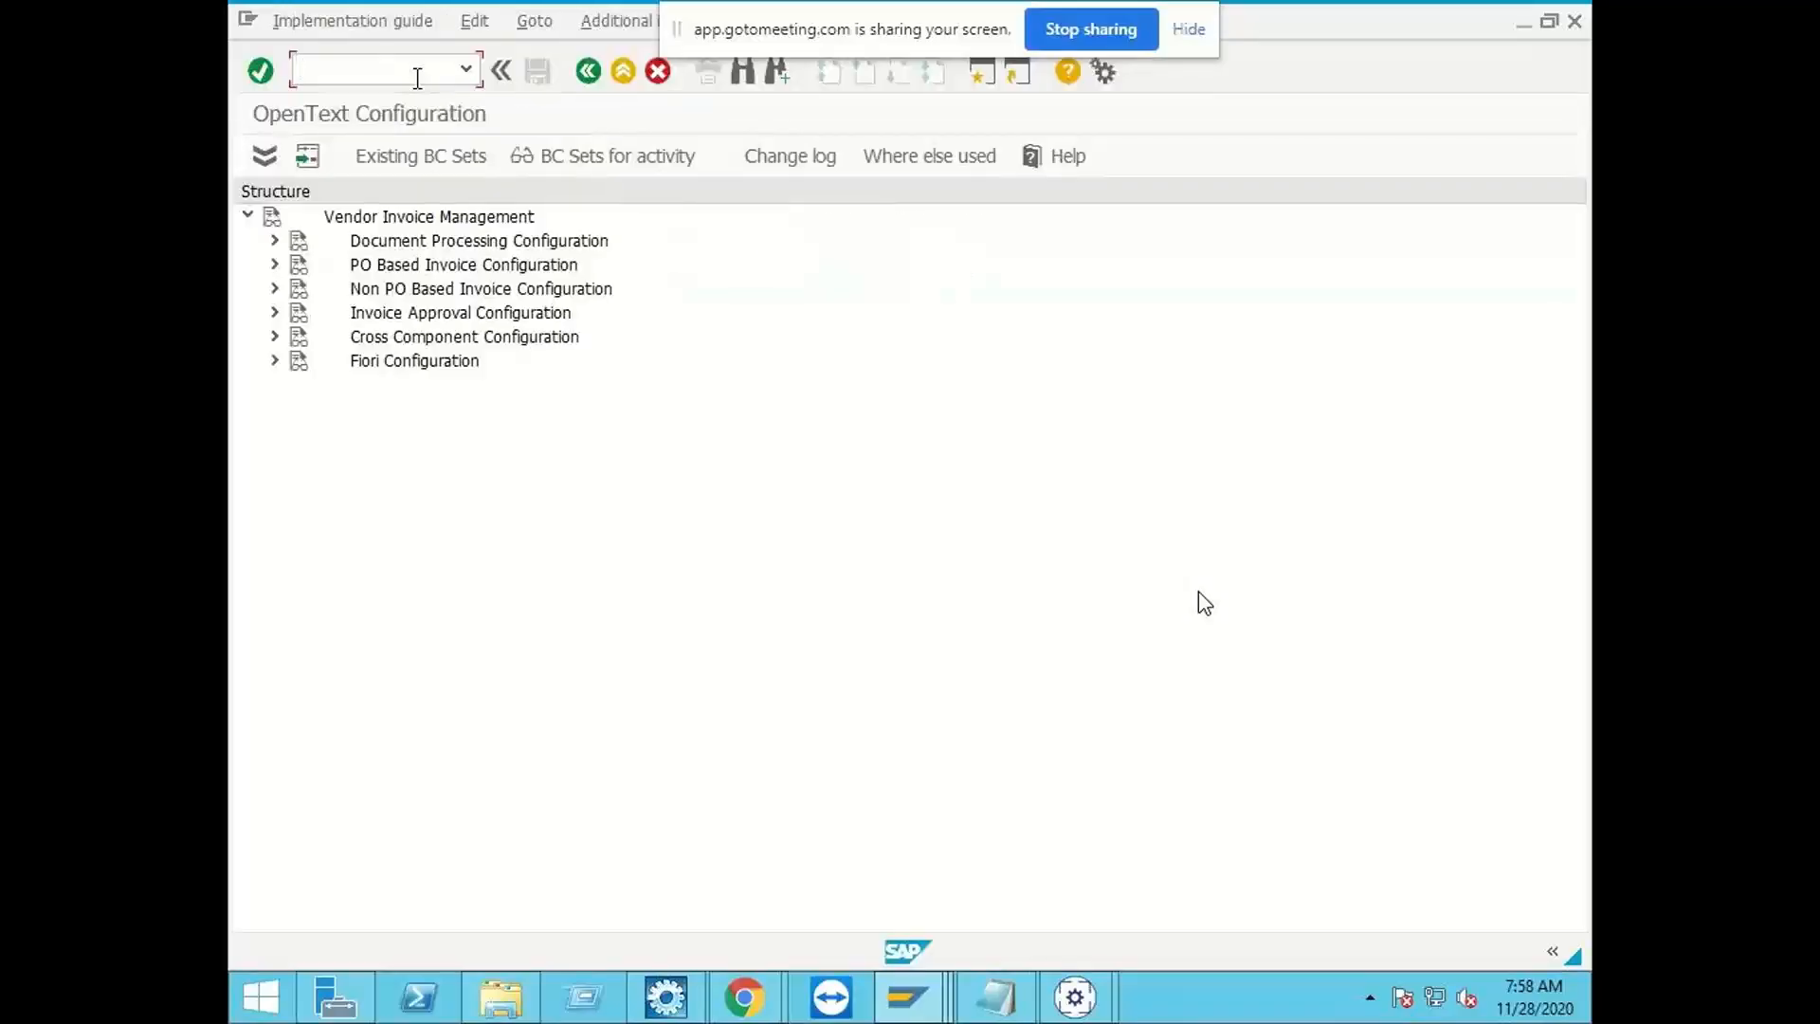
Step: Open the Maintain Process Types activity from Process Configuration under Document Processing Configuration
{"action": "left_click", "coordinate": [273, 241]}
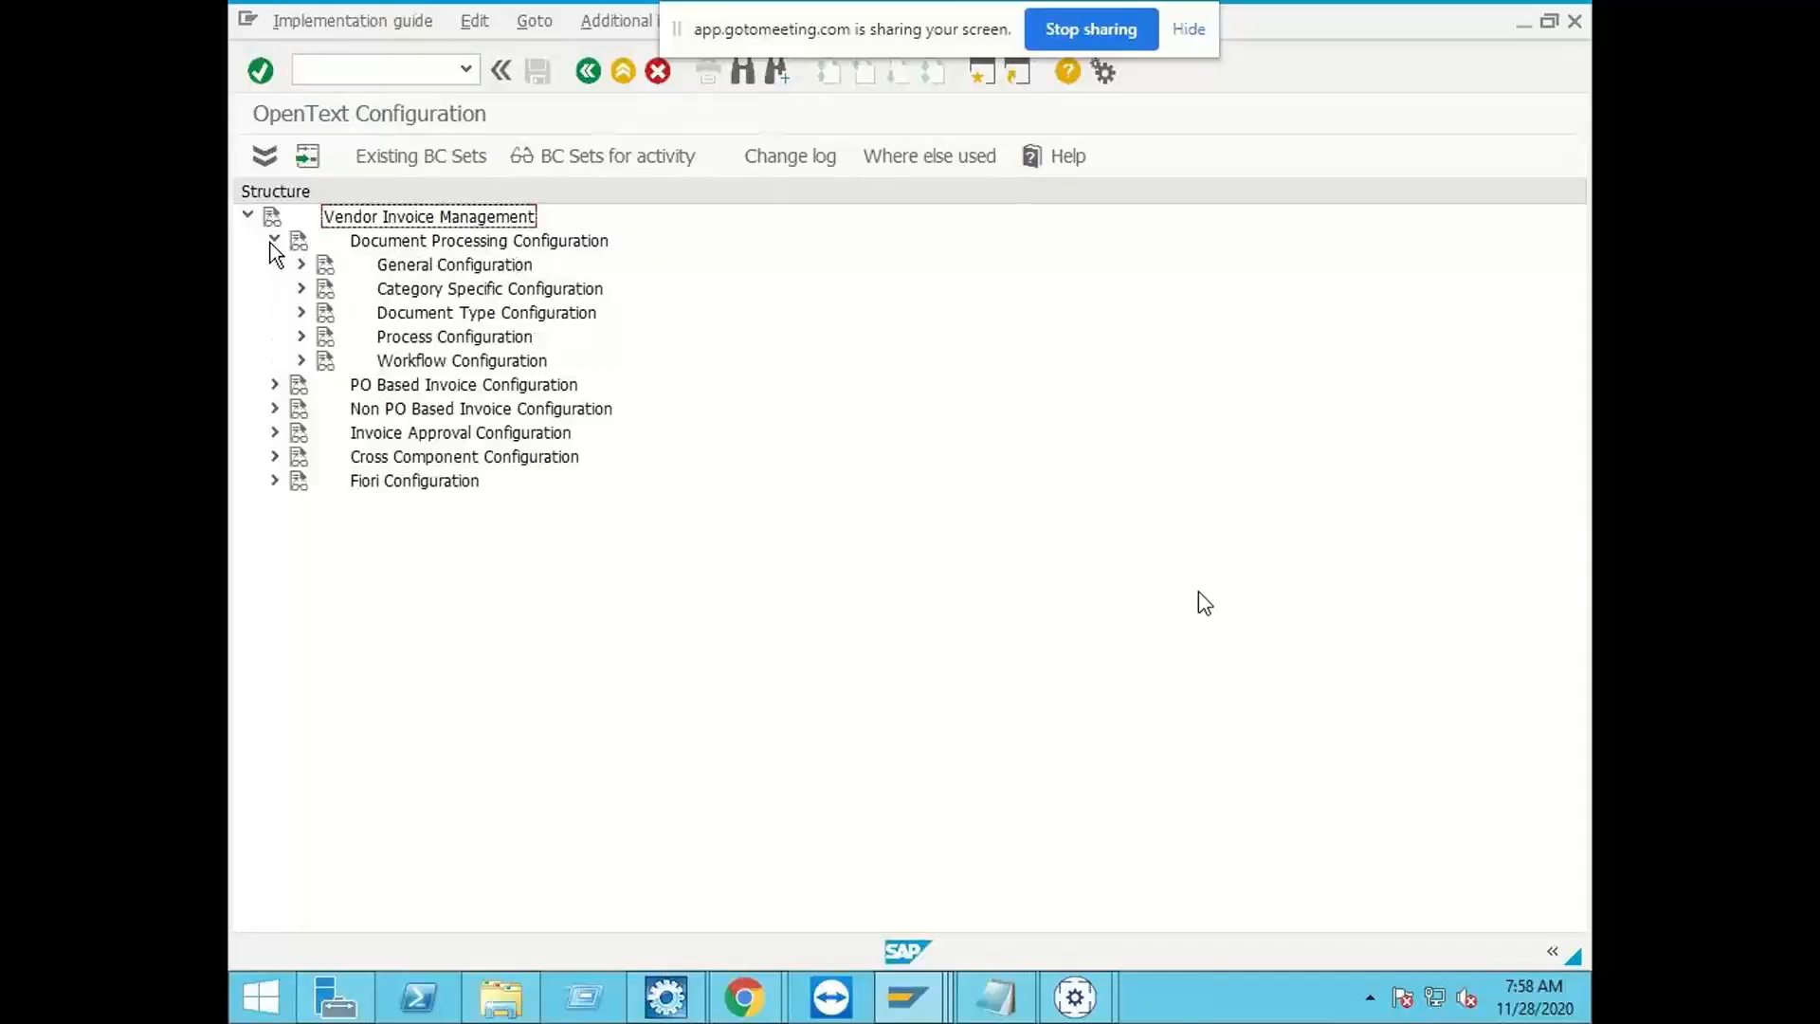
{"action": "left_click", "coordinate": [300, 312]}
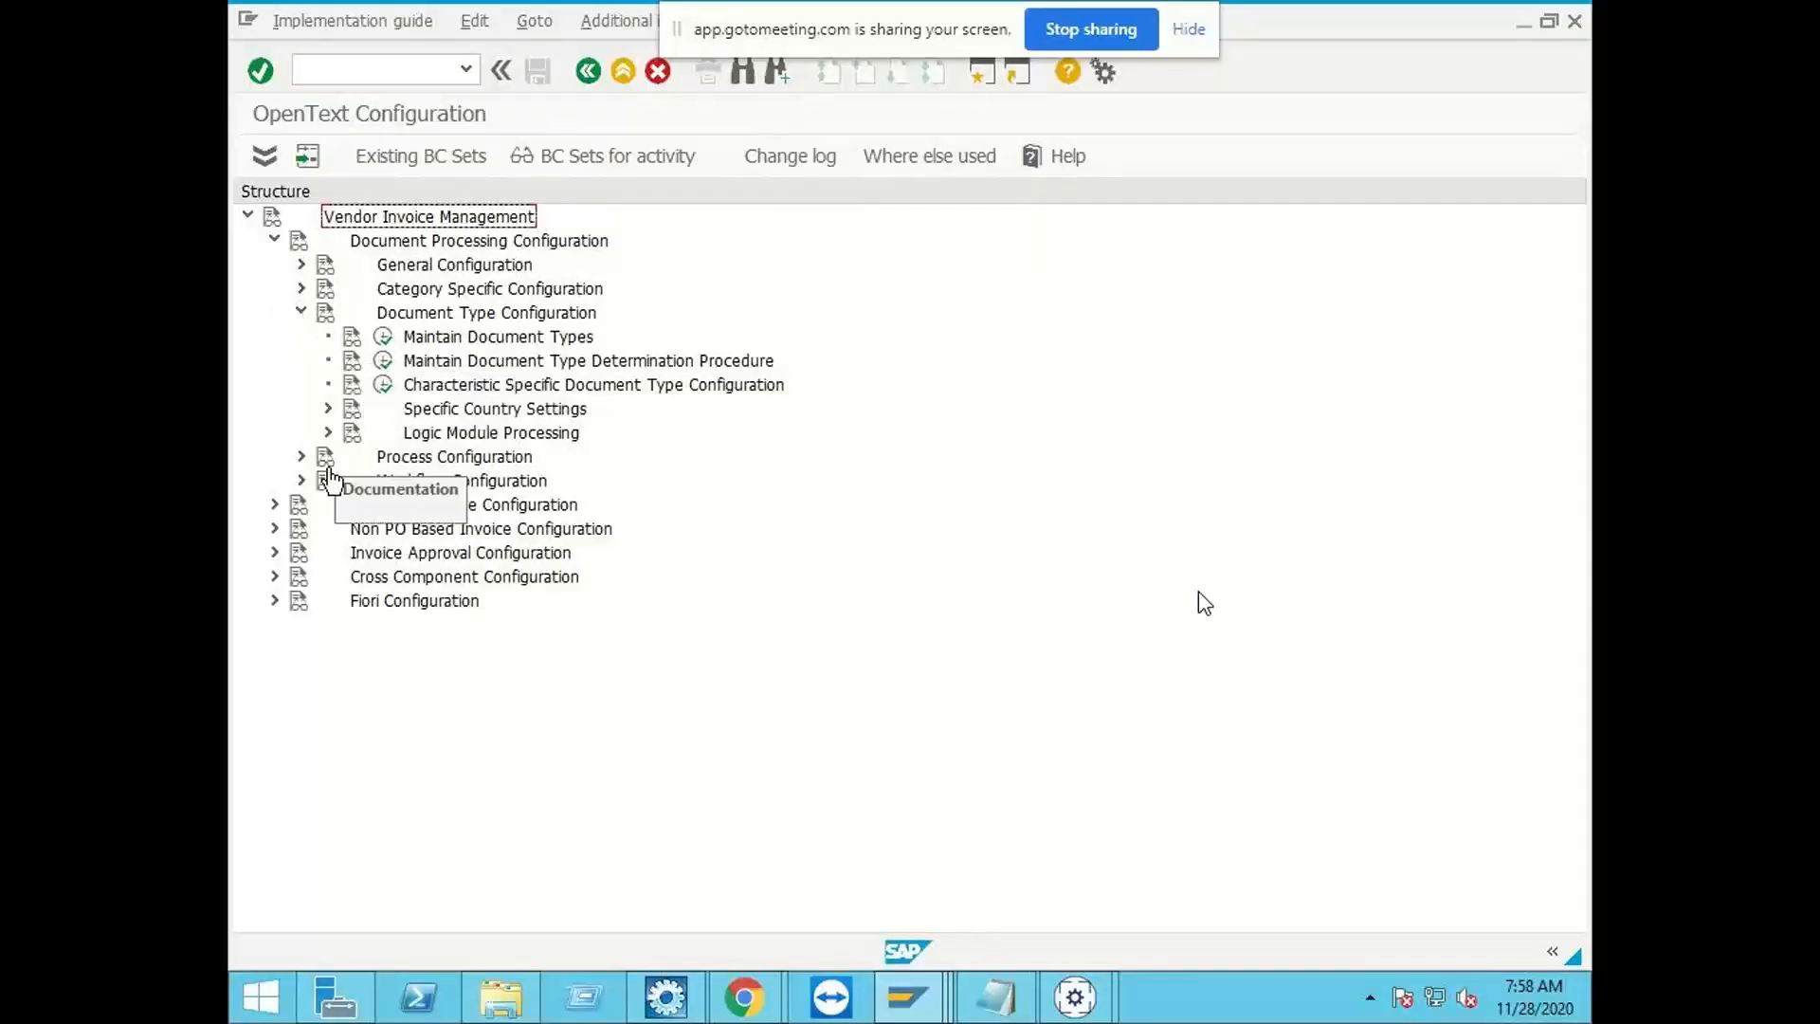
{"action": "left_click", "coordinate": [296, 455]}
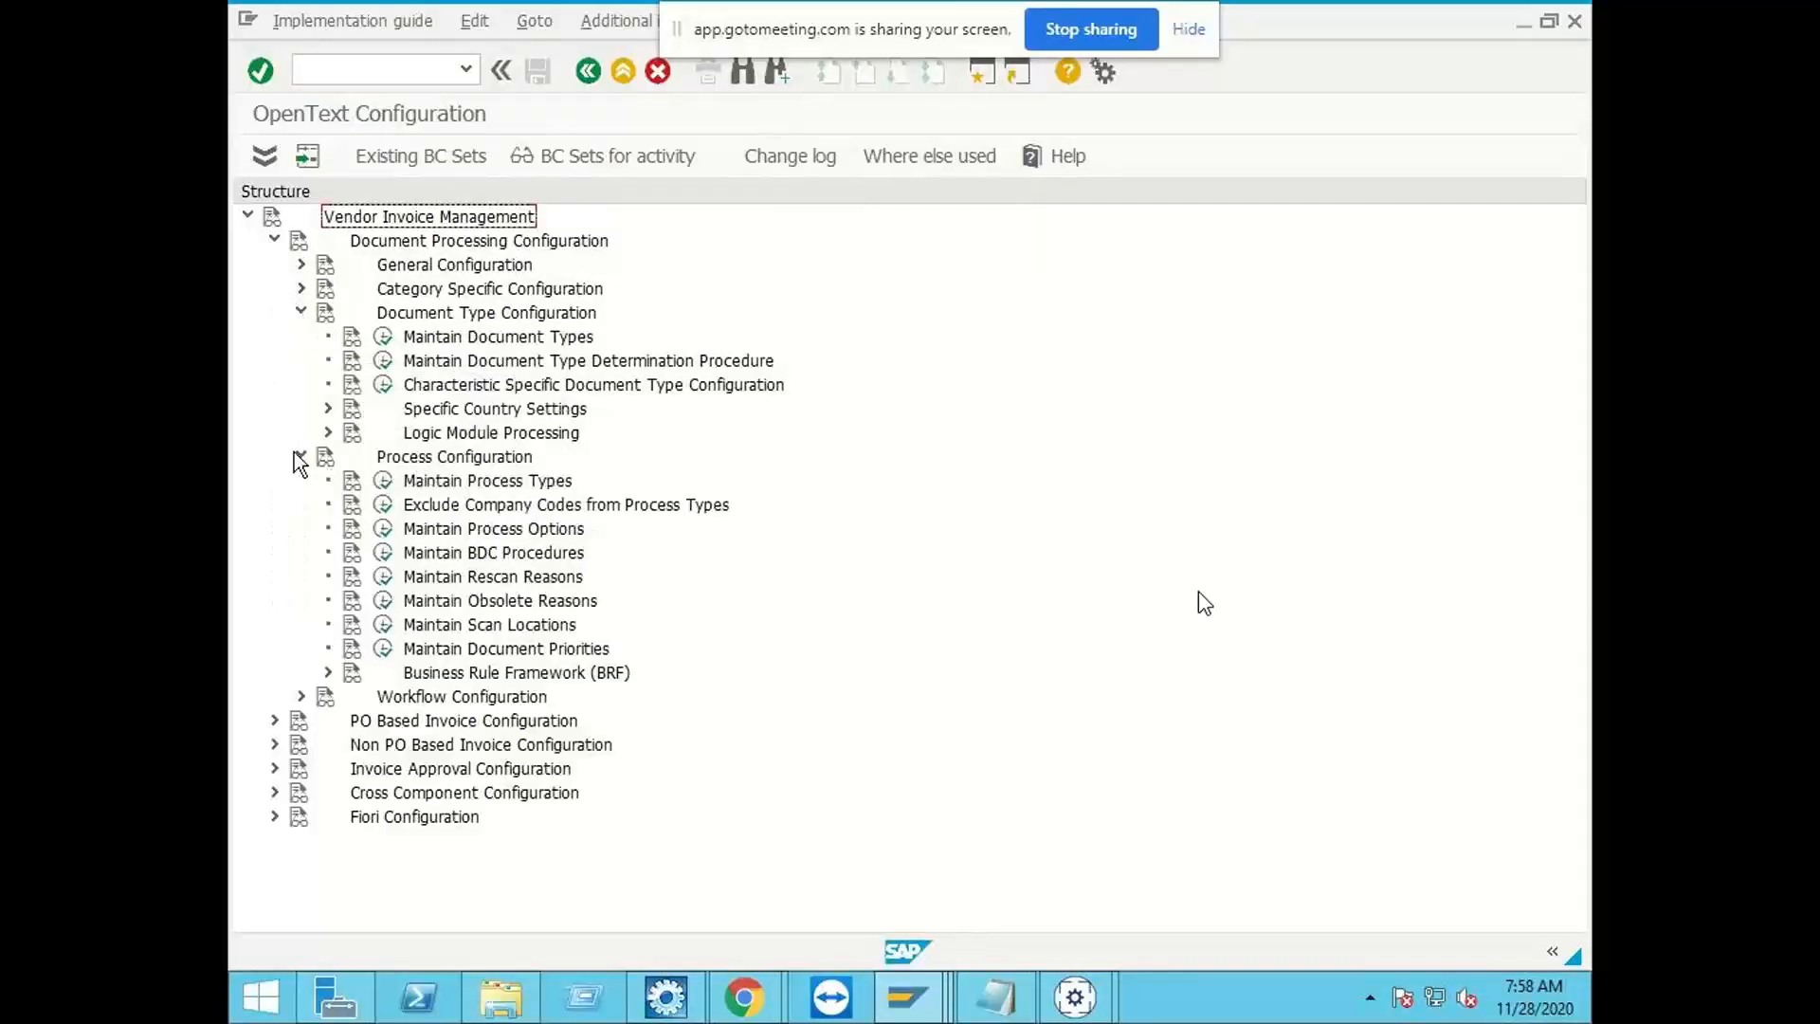
{"action": "left_click", "coordinate": [380, 484]}
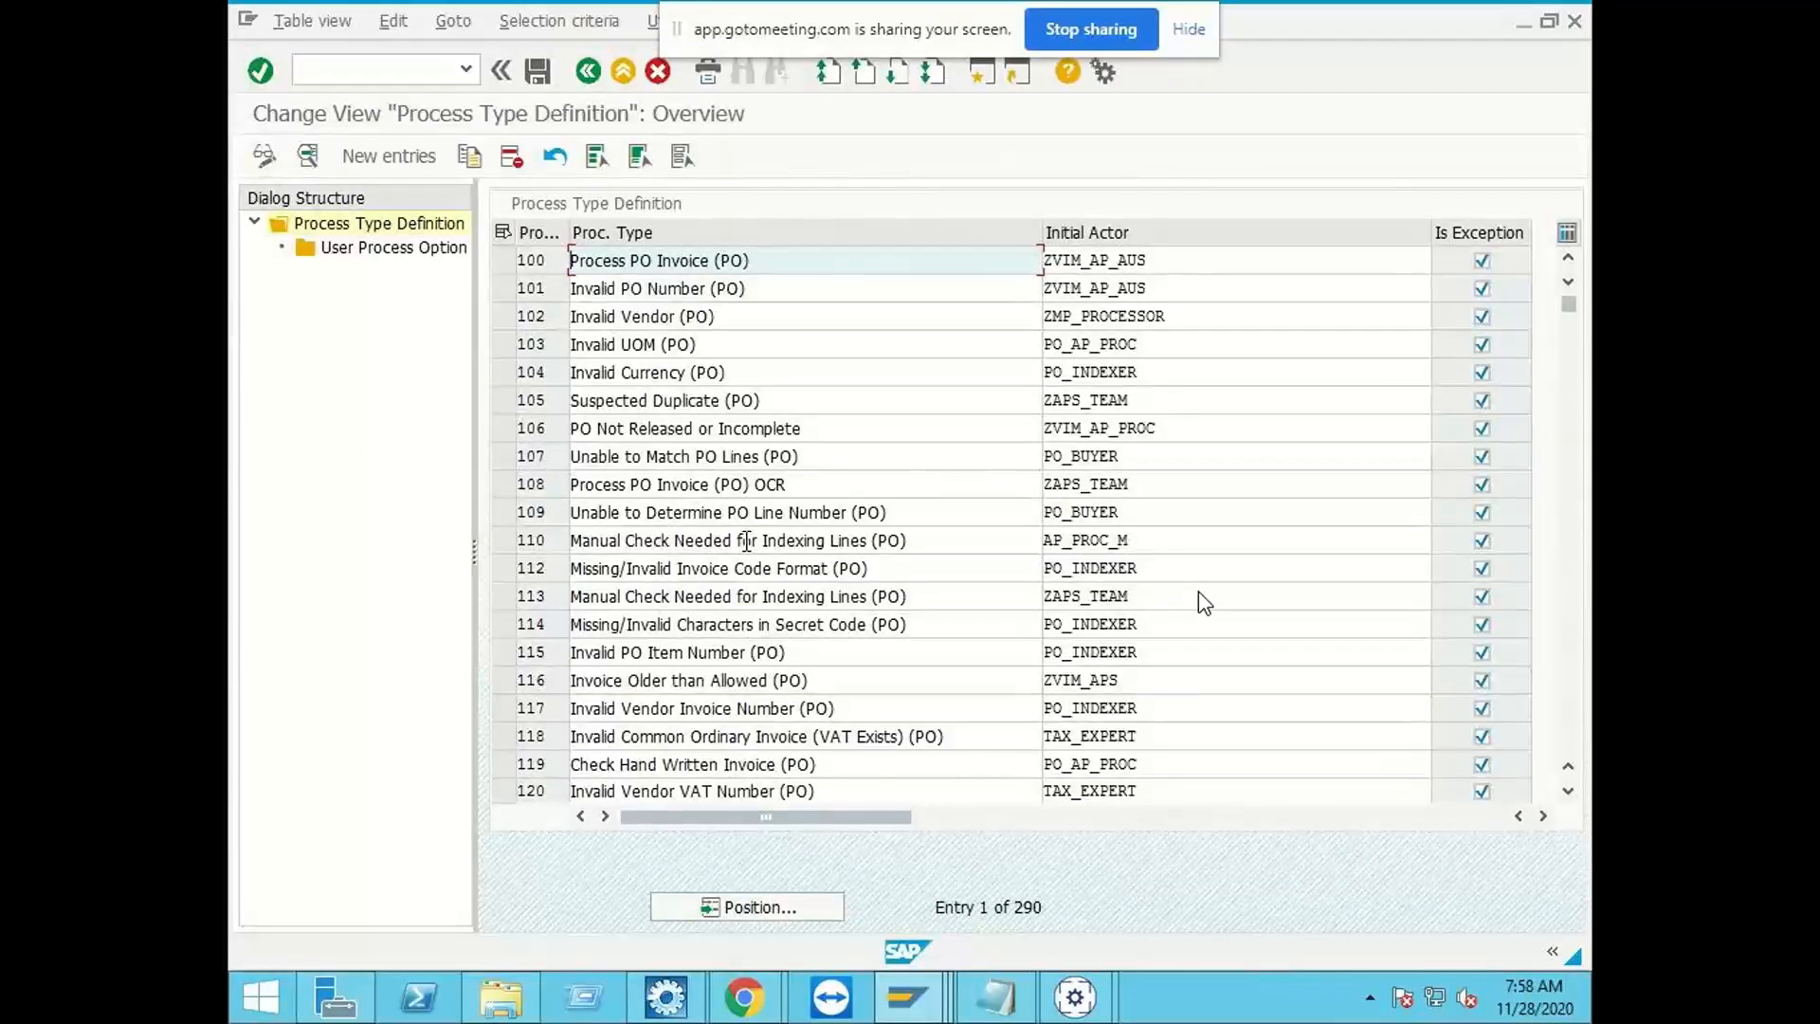
Step: Examine the PO process types and their initial actors, including the vendor, tax, missing-data and mismatch exceptions
{"action": "left_click", "coordinate": [821, 669]}
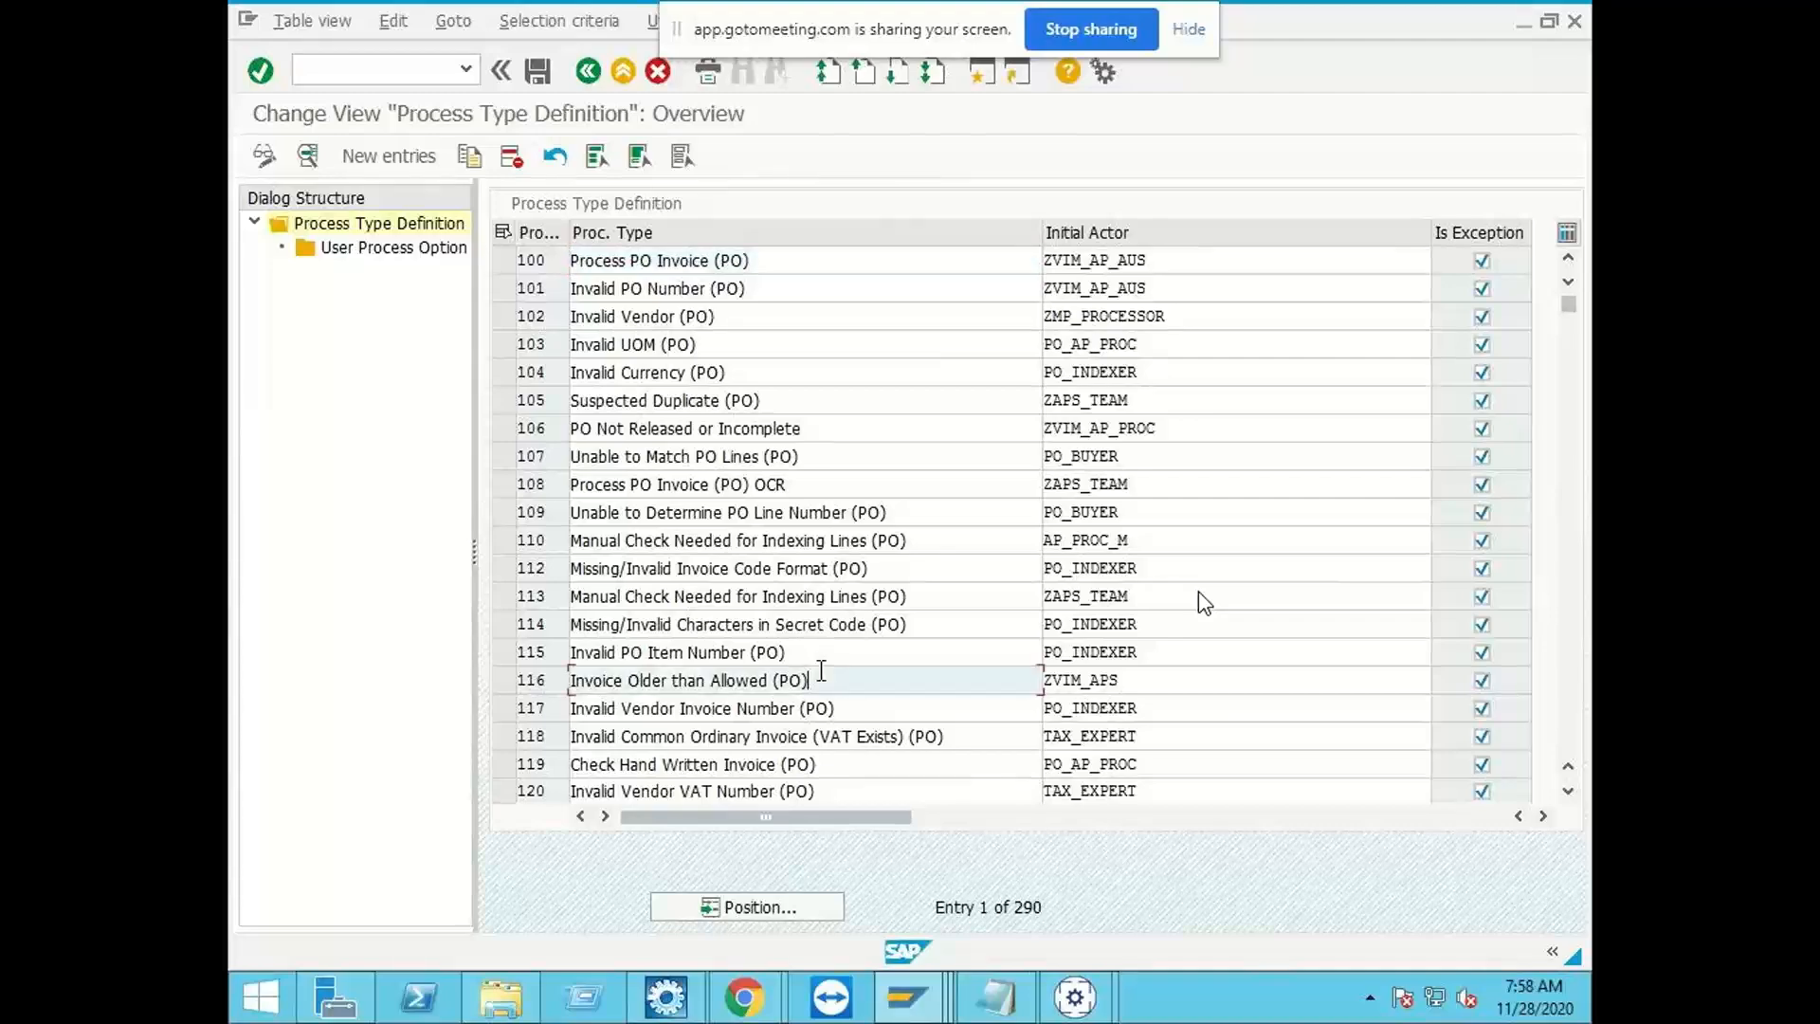
{"action": "left_click", "coordinate": [852, 708]}
{"action": "scroll", "coordinate": [852, 707], "scroll_direction": "down", "scroll_amount": 1}
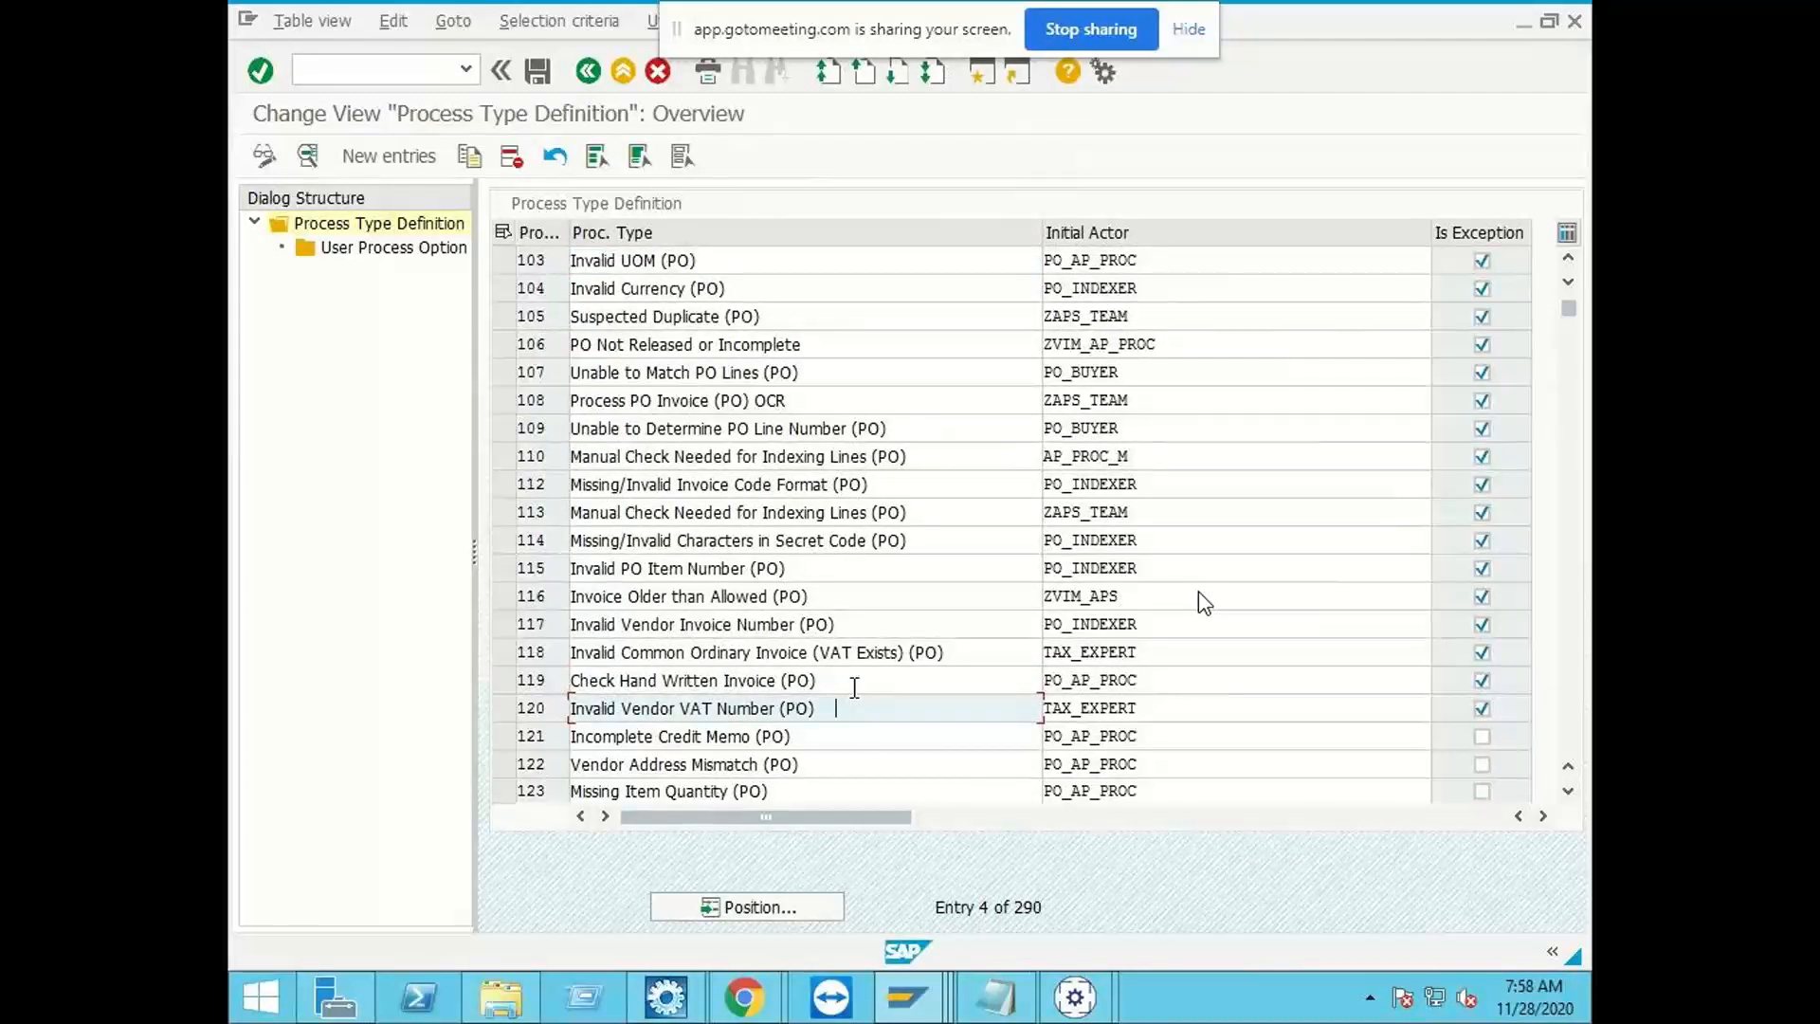
{"action": "scroll", "coordinate": [866, 735], "scroll_direction": "down", "scroll_amount": 1}
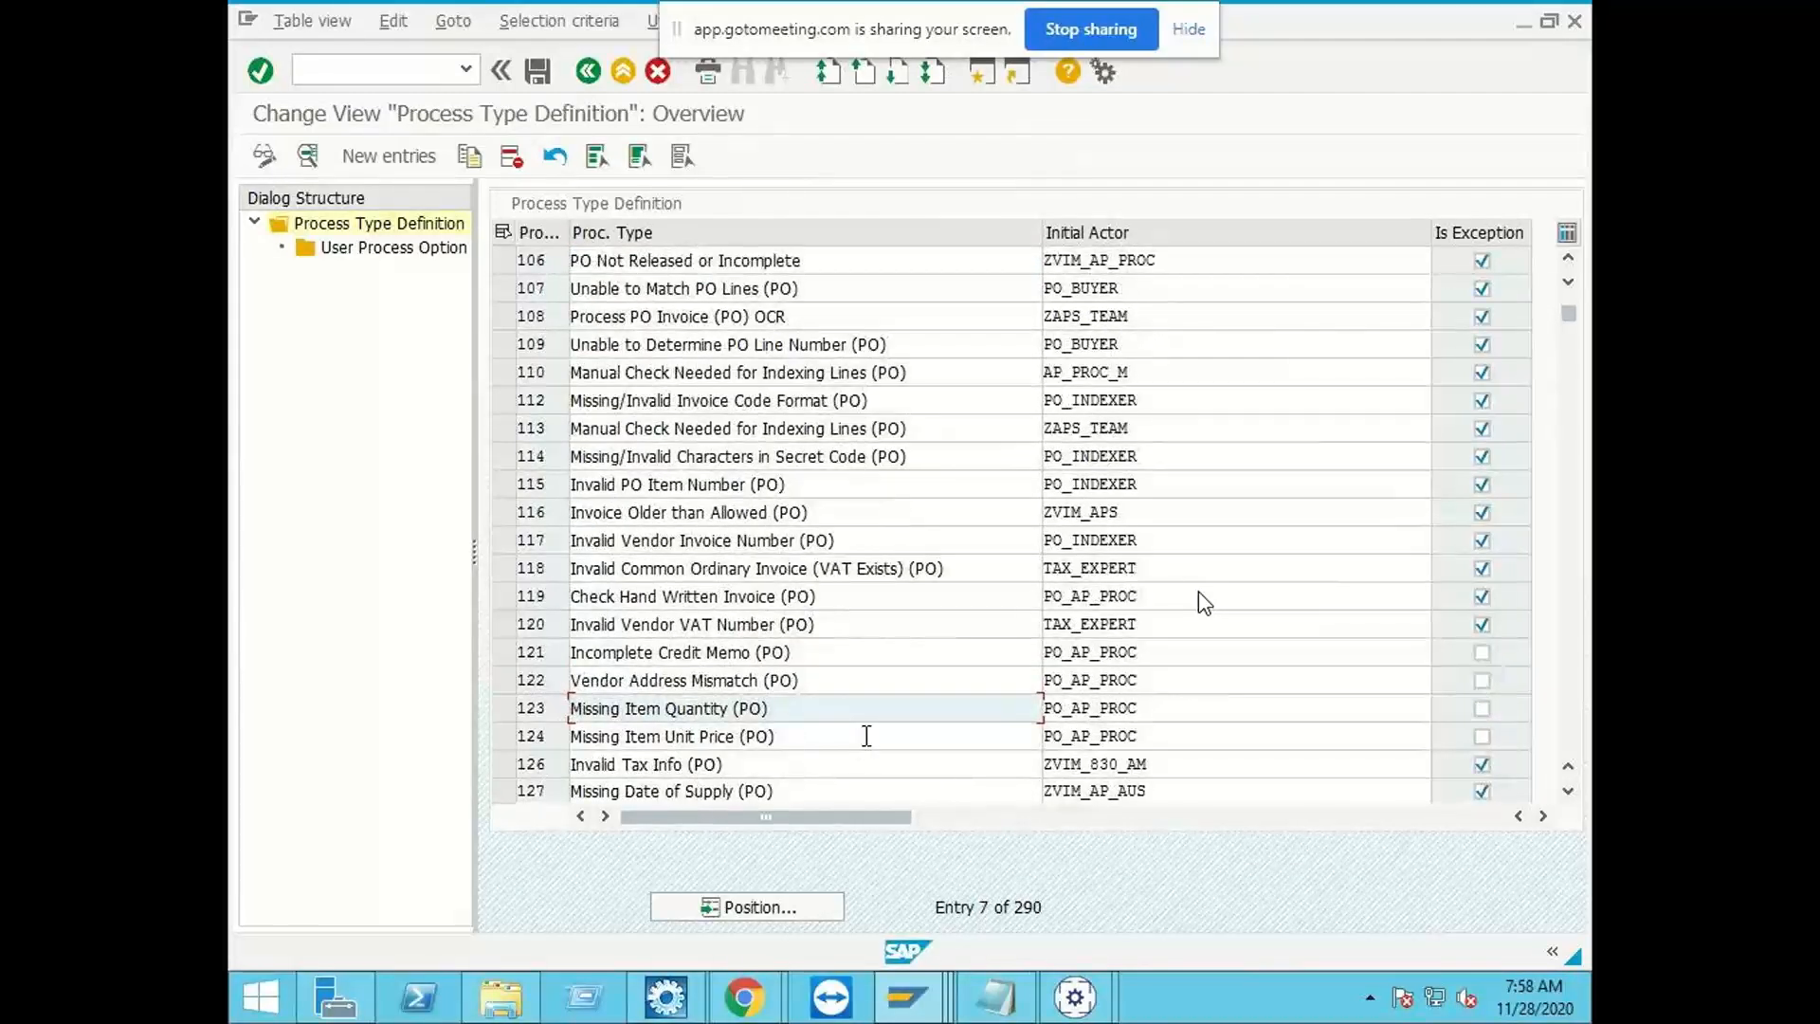
{"action": "left_click", "coordinate": [852, 510]}
{"action": "left_click", "coordinate": [891, 540]}
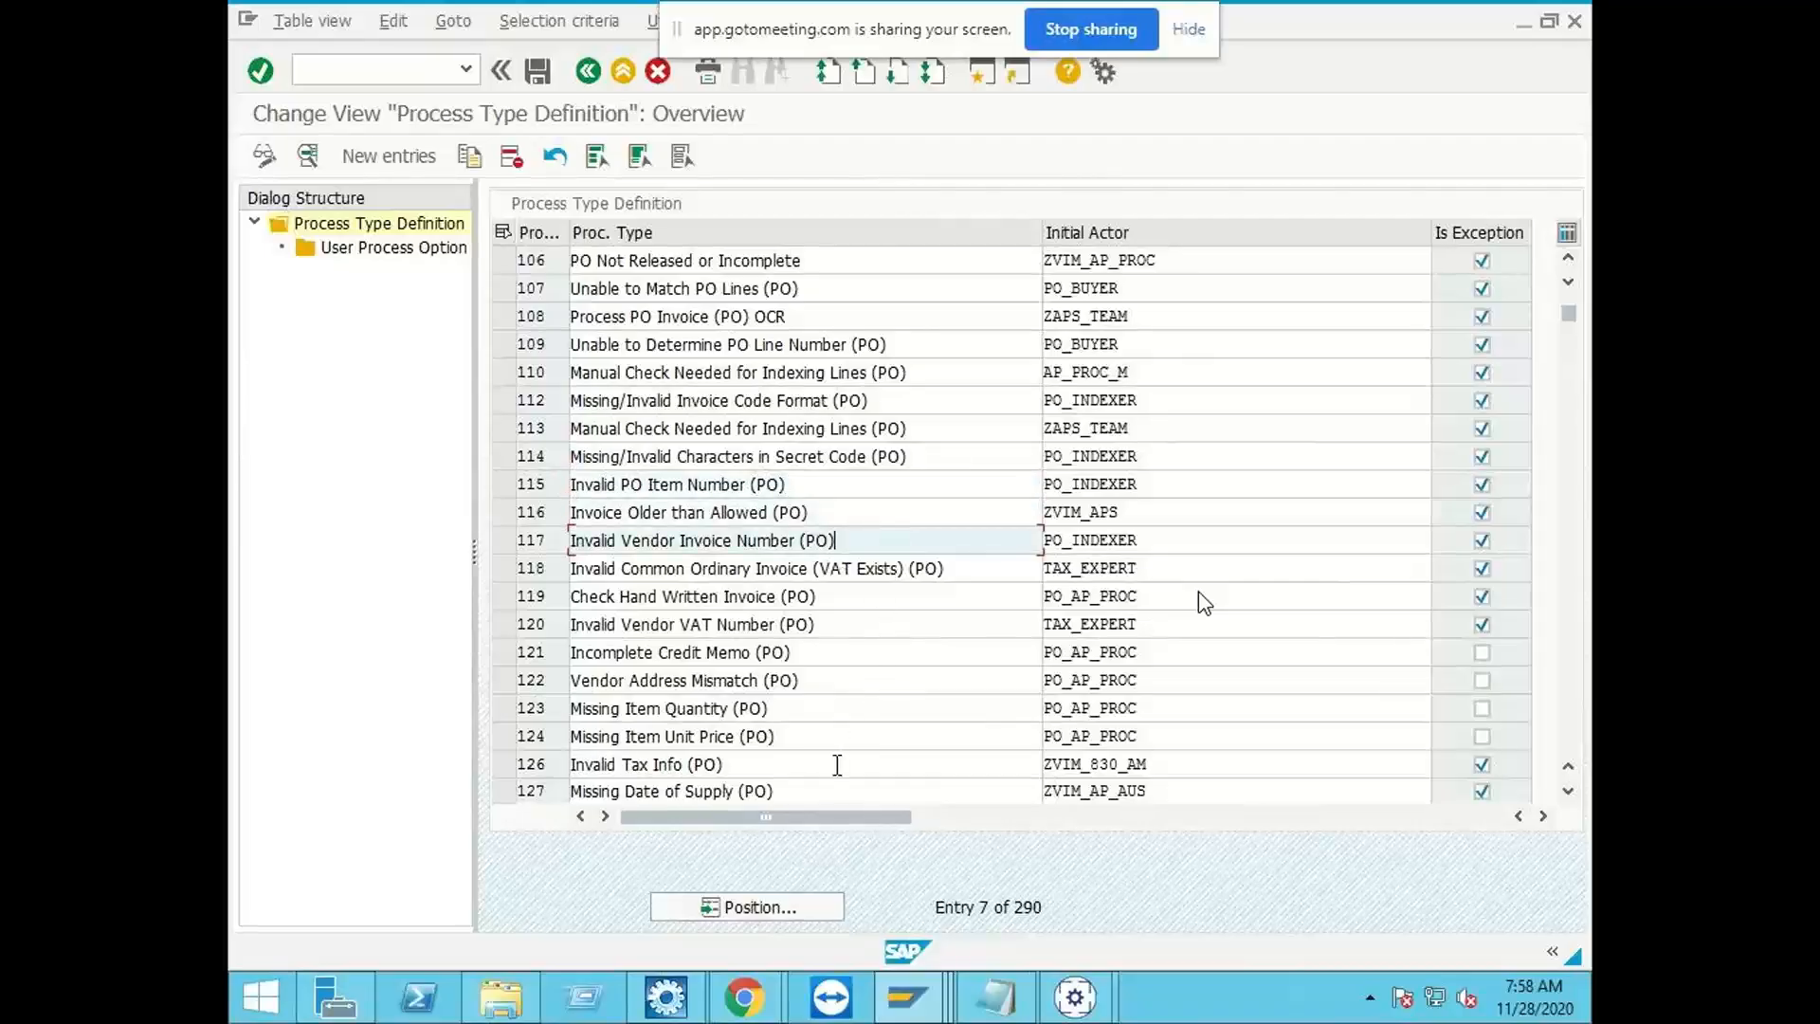
{"action": "left_click", "coordinate": [836, 661]}
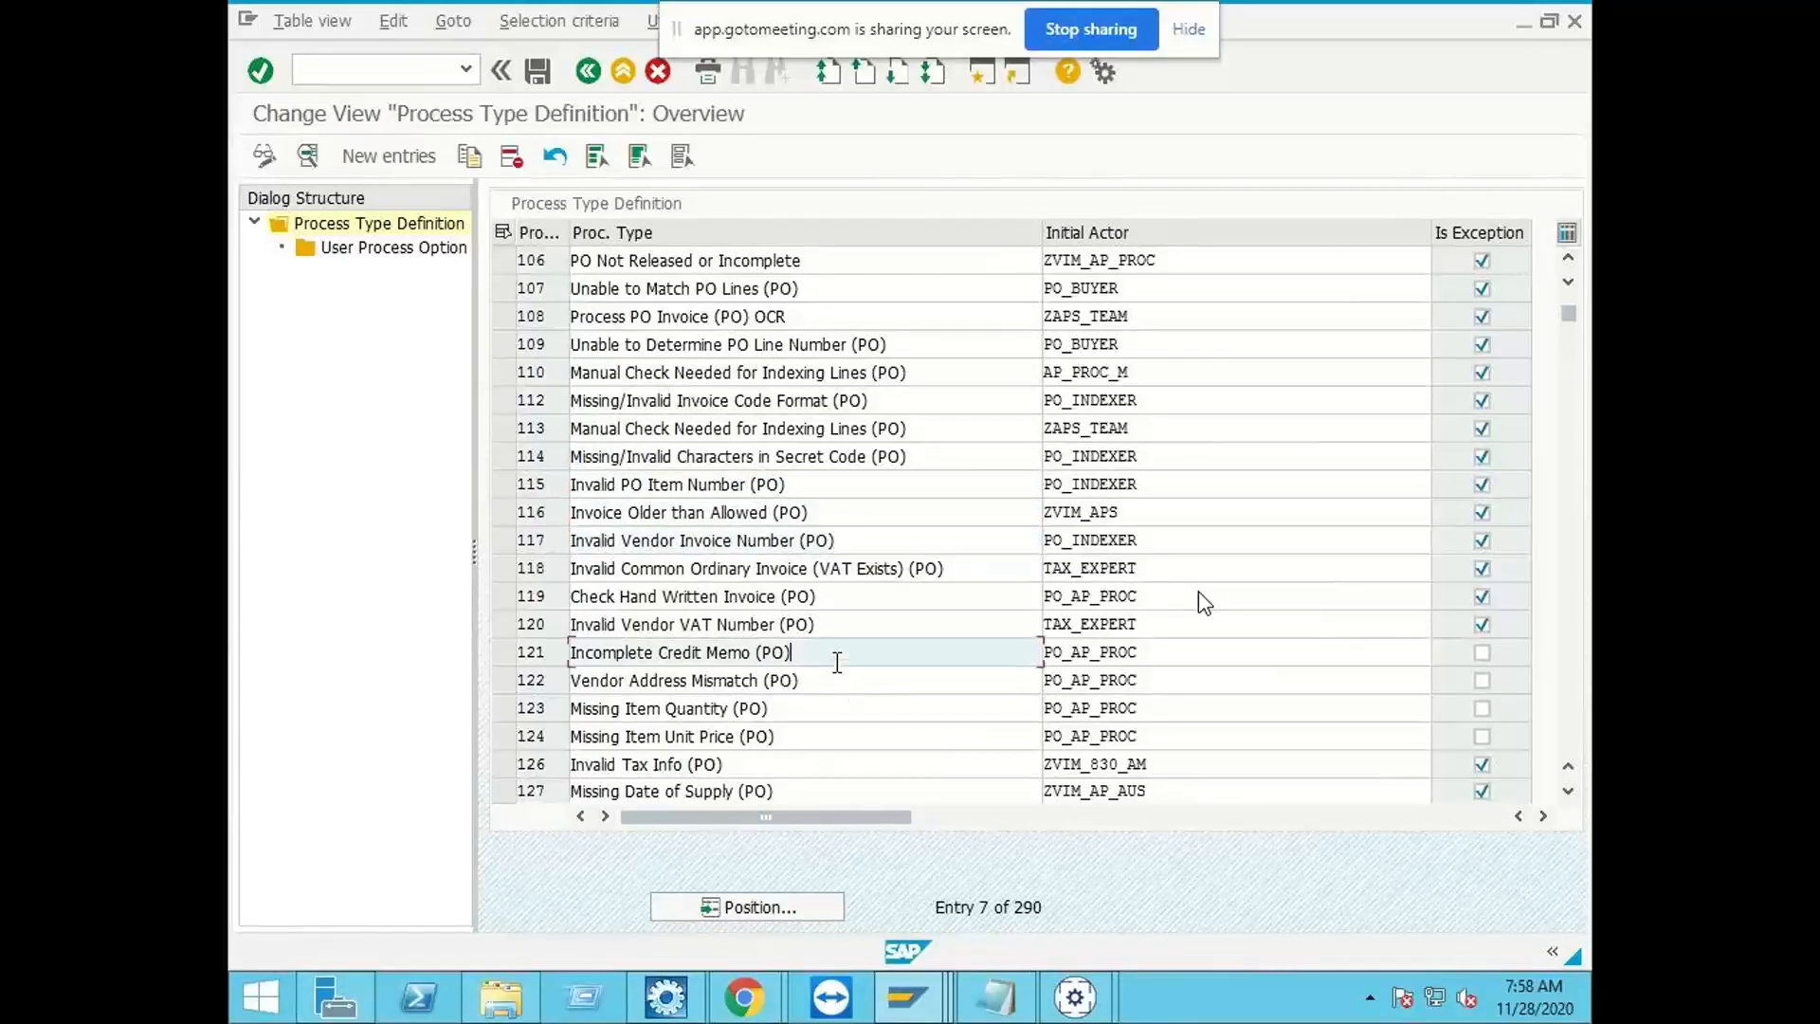
{"action": "scroll", "coordinate": [834, 662], "scroll_direction": "down", "scroll_amount": 1}
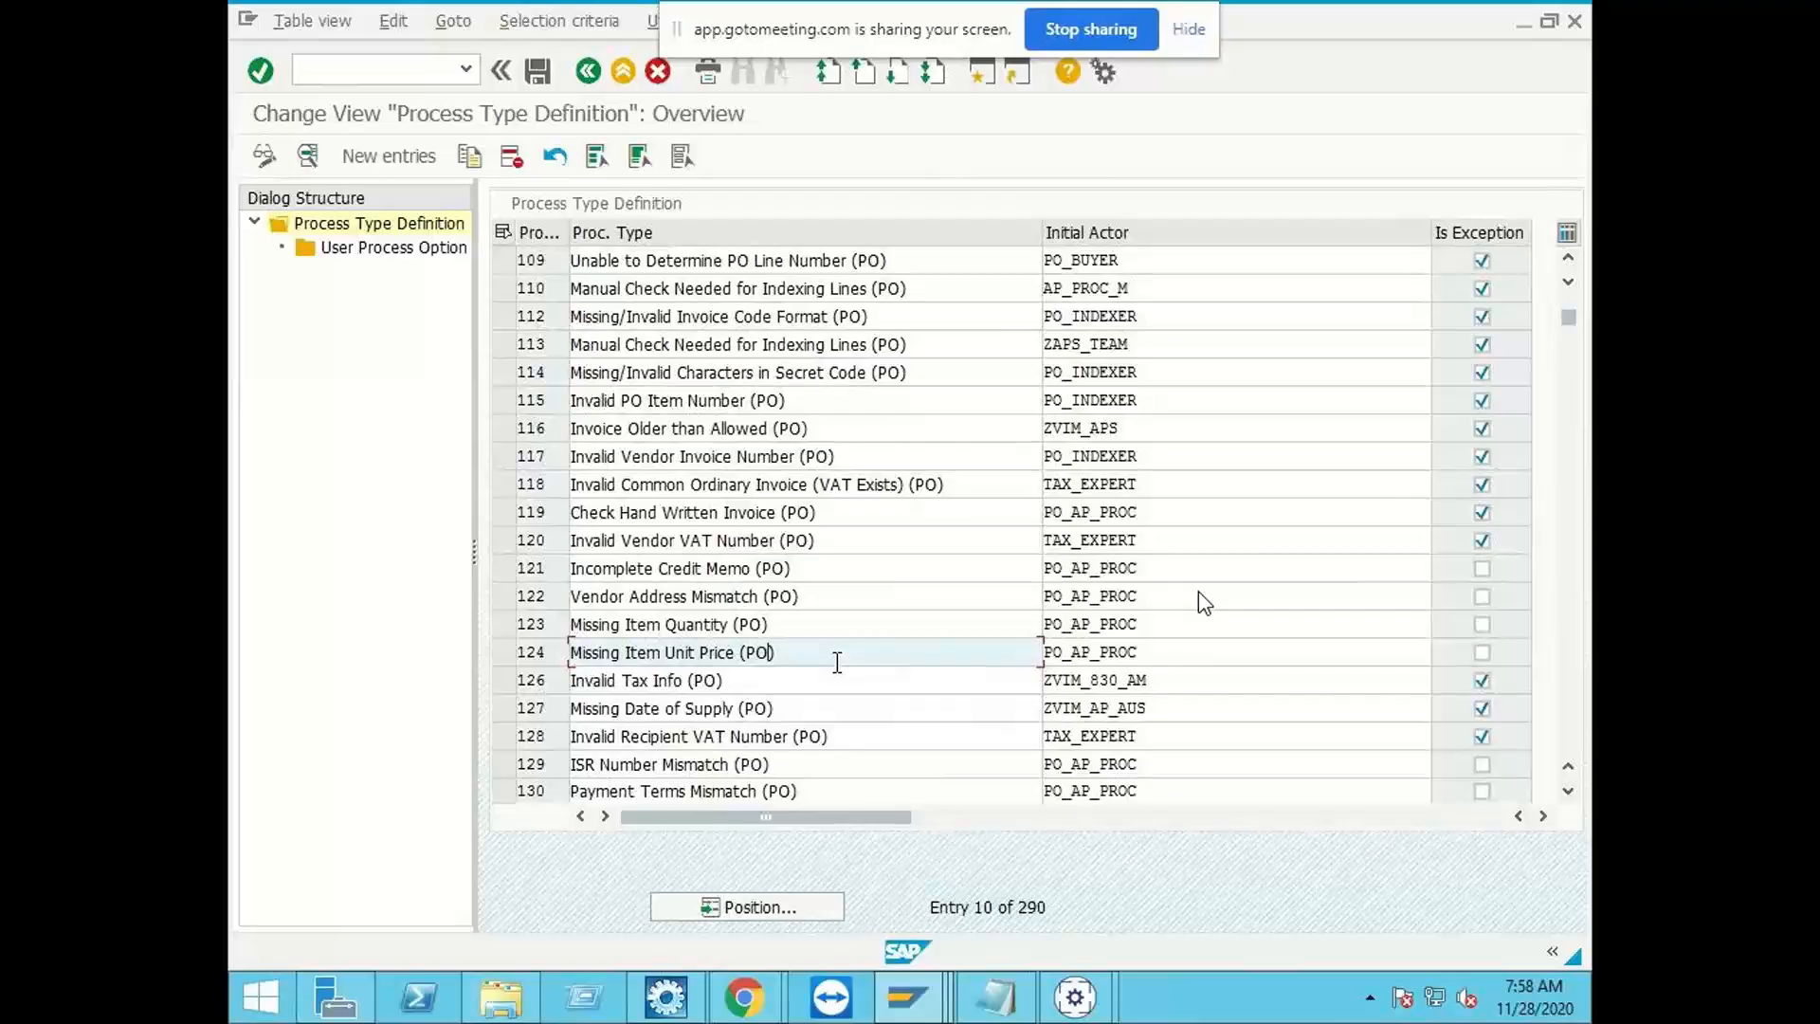
{"action": "scroll", "coordinate": [837, 662], "scroll_direction": "down", "scroll_amount": 1}
{"action": "scroll", "coordinate": [836, 661], "scroll_direction": "down", "scroll_amount": 1}
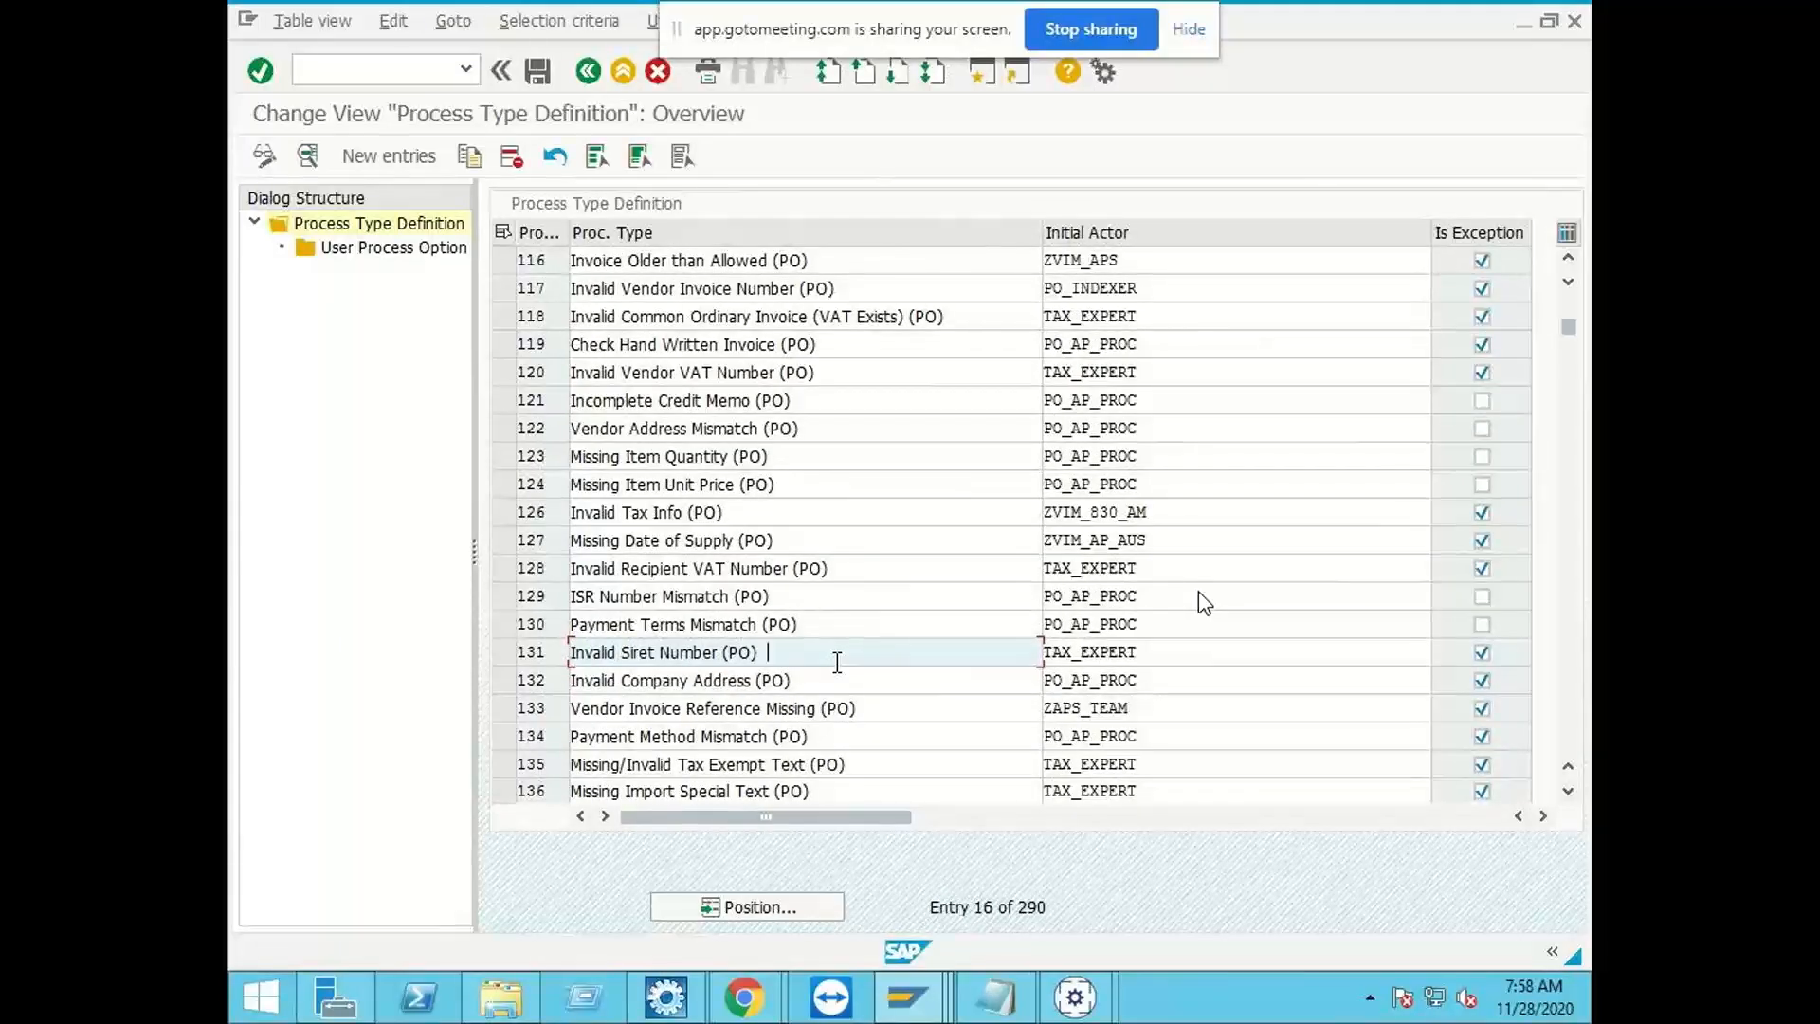
{"action": "scroll", "coordinate": [837, 661], "scroll_direction": "down", "scroll_amount": 1}
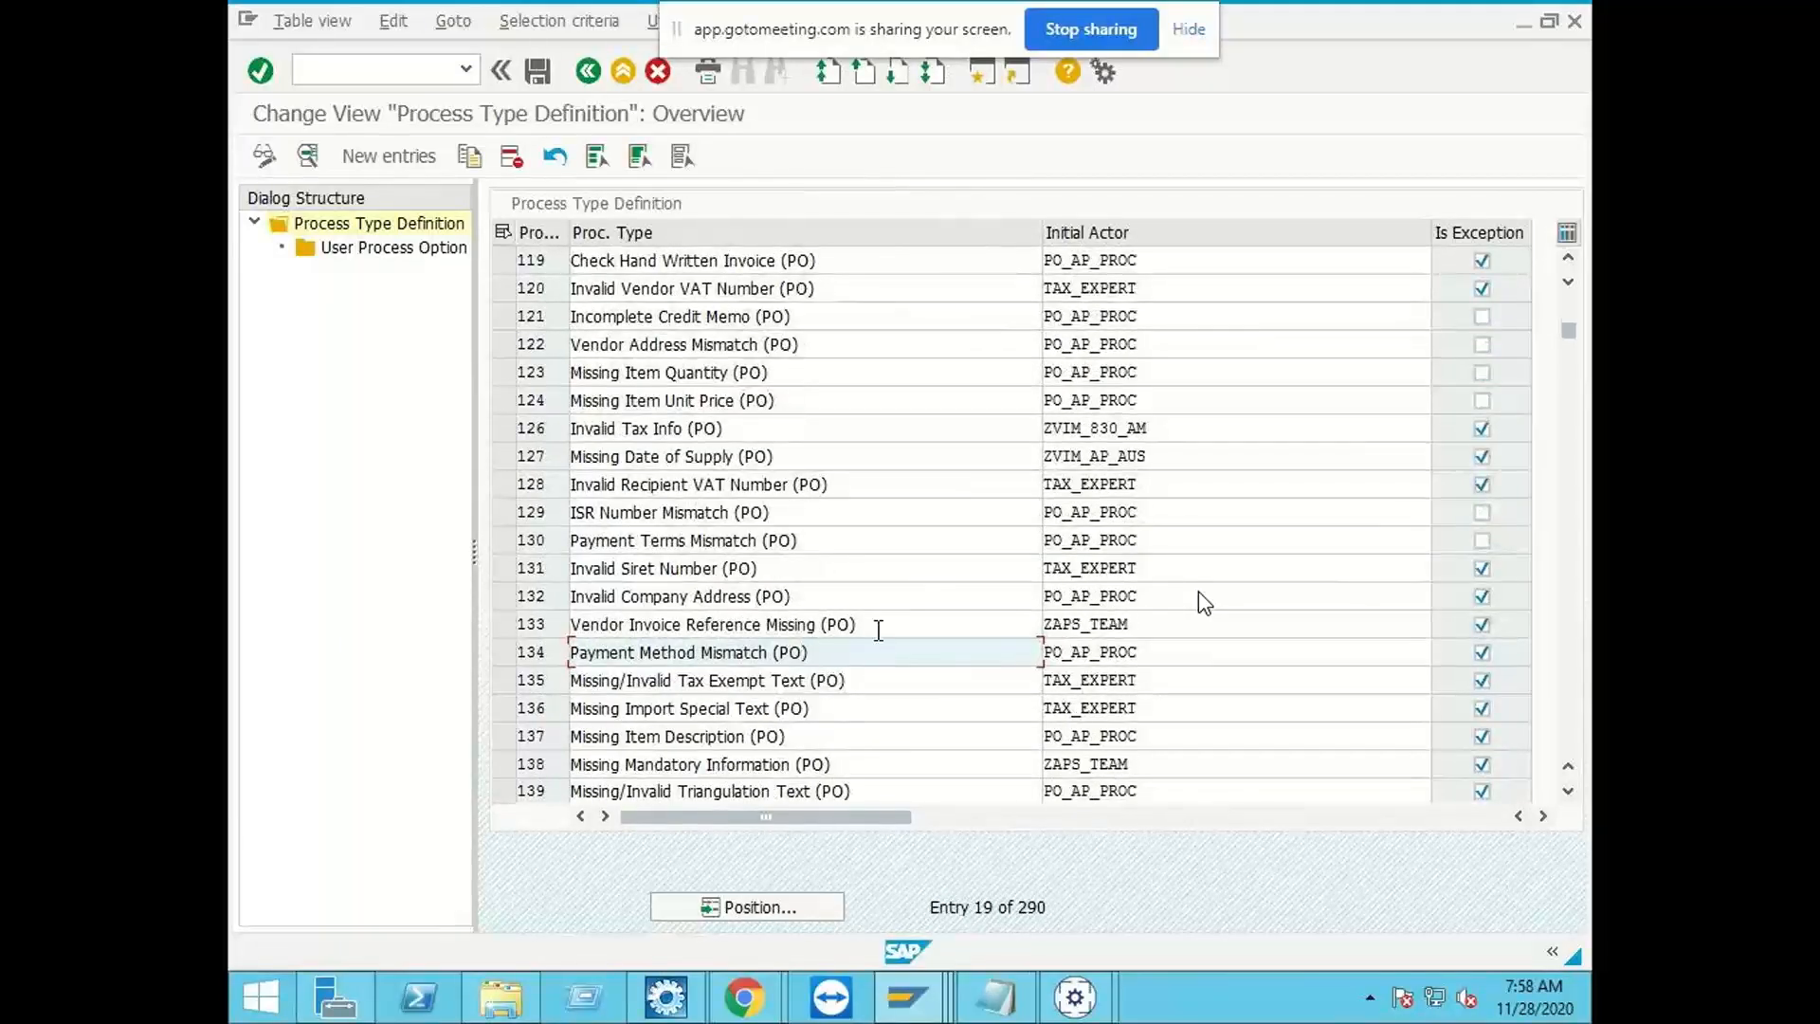
{"action": "scroll", "coordinate": [906, 662], "scroll_direction": "down", "scroll_amount": 1}
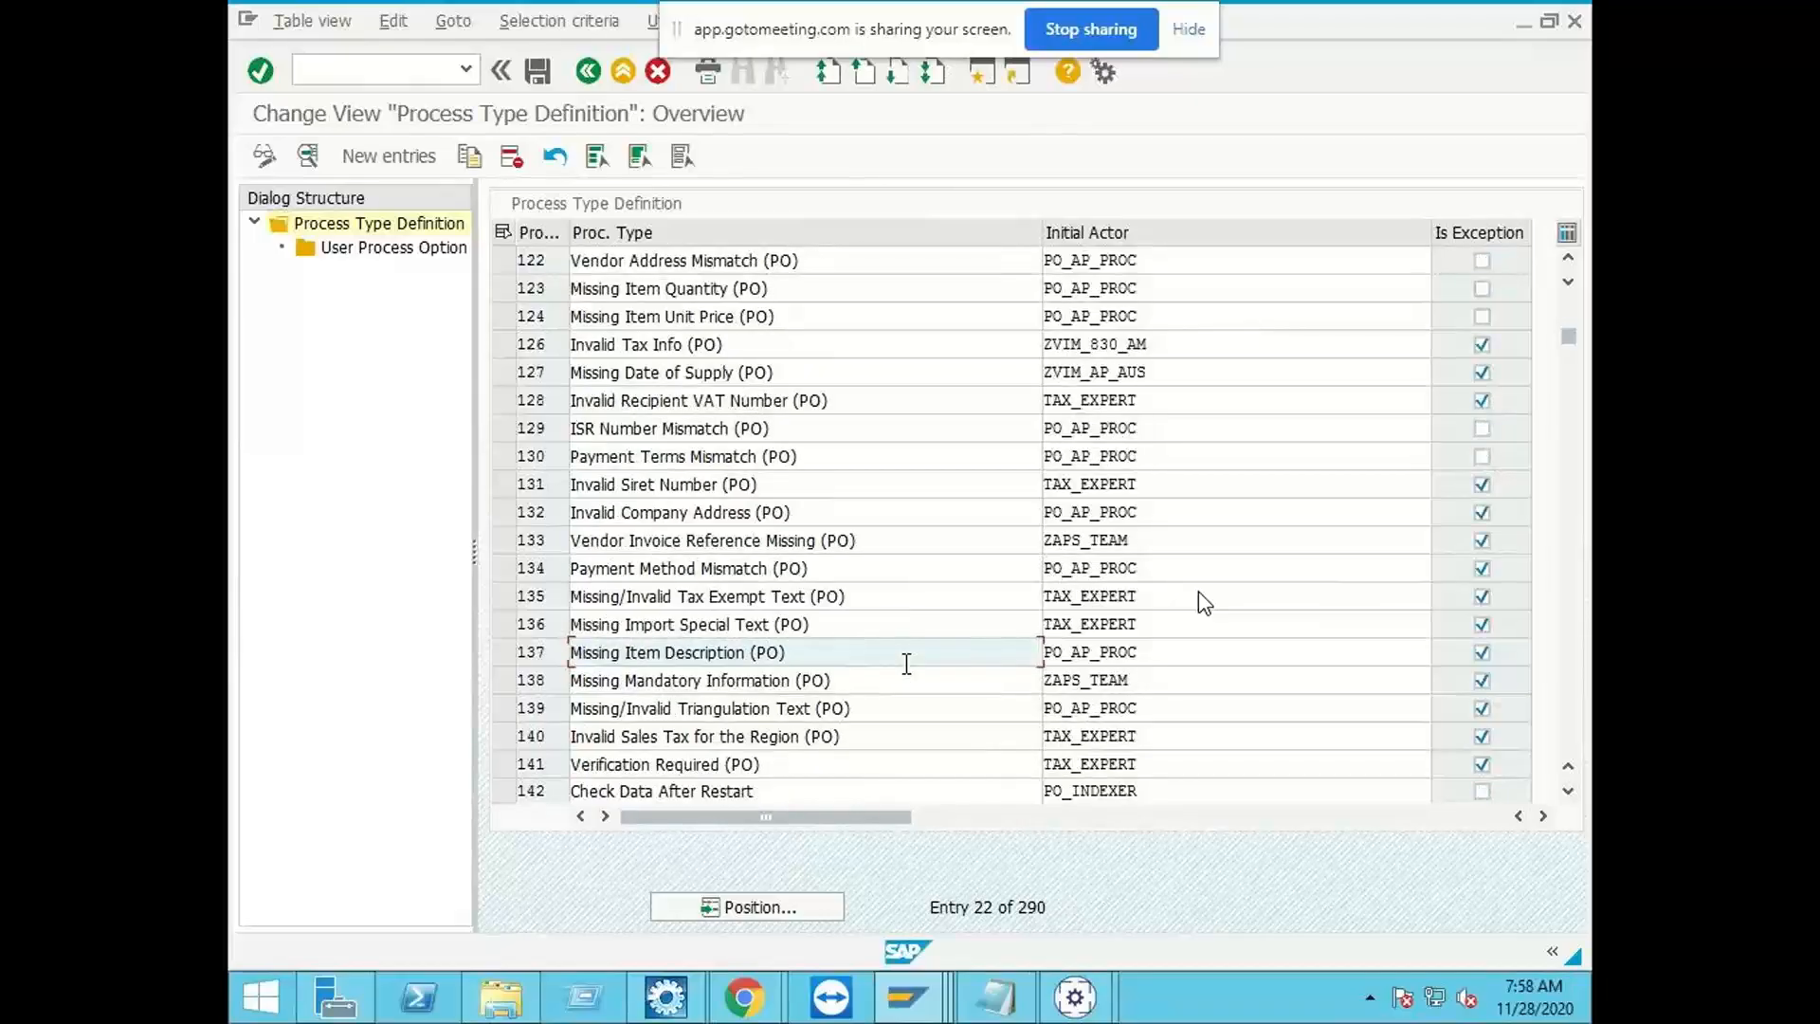
{"action": "scroll", "coordinate": [906, 662], "scroll_direction": "down", "scroll_amount": 1}
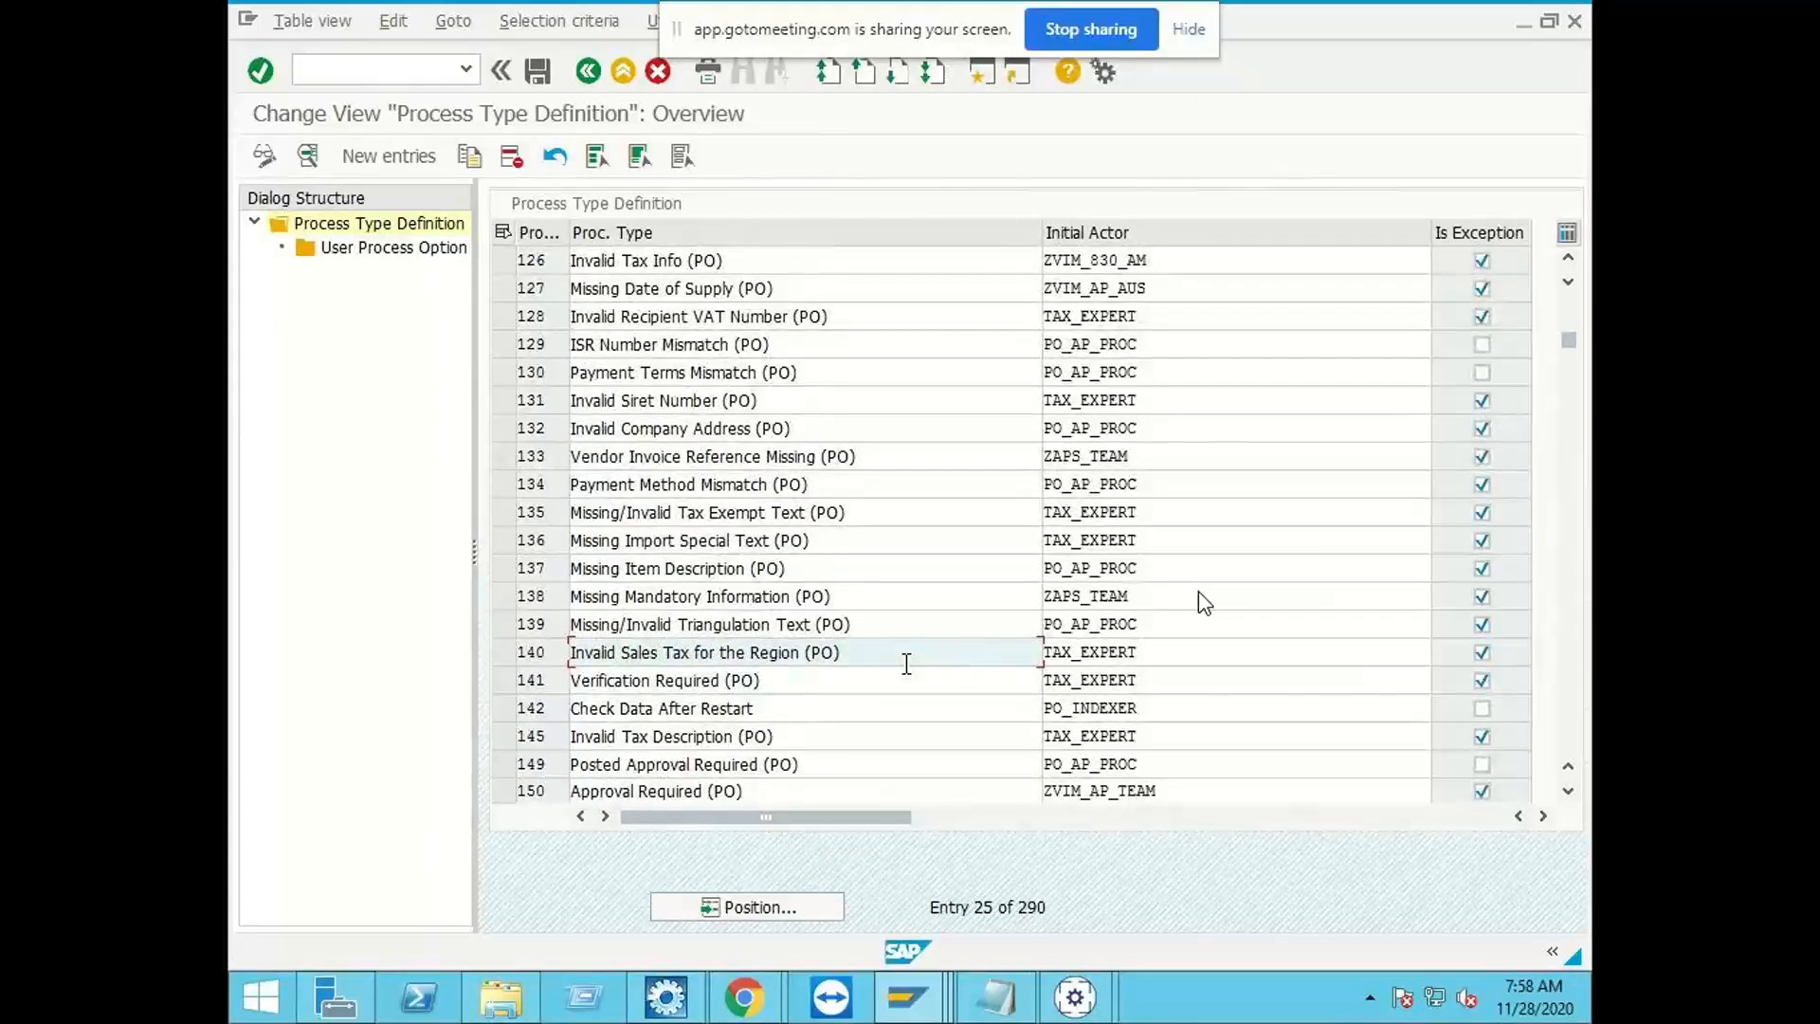
{"action": "scroll", "coordinate": [906, 663], "scroll_direction": "down", "scroll_amount": 1}
{"action": "scroll", "coordinate": [906, 662], "scroll_direction": "down", "scroll_amount": 1}
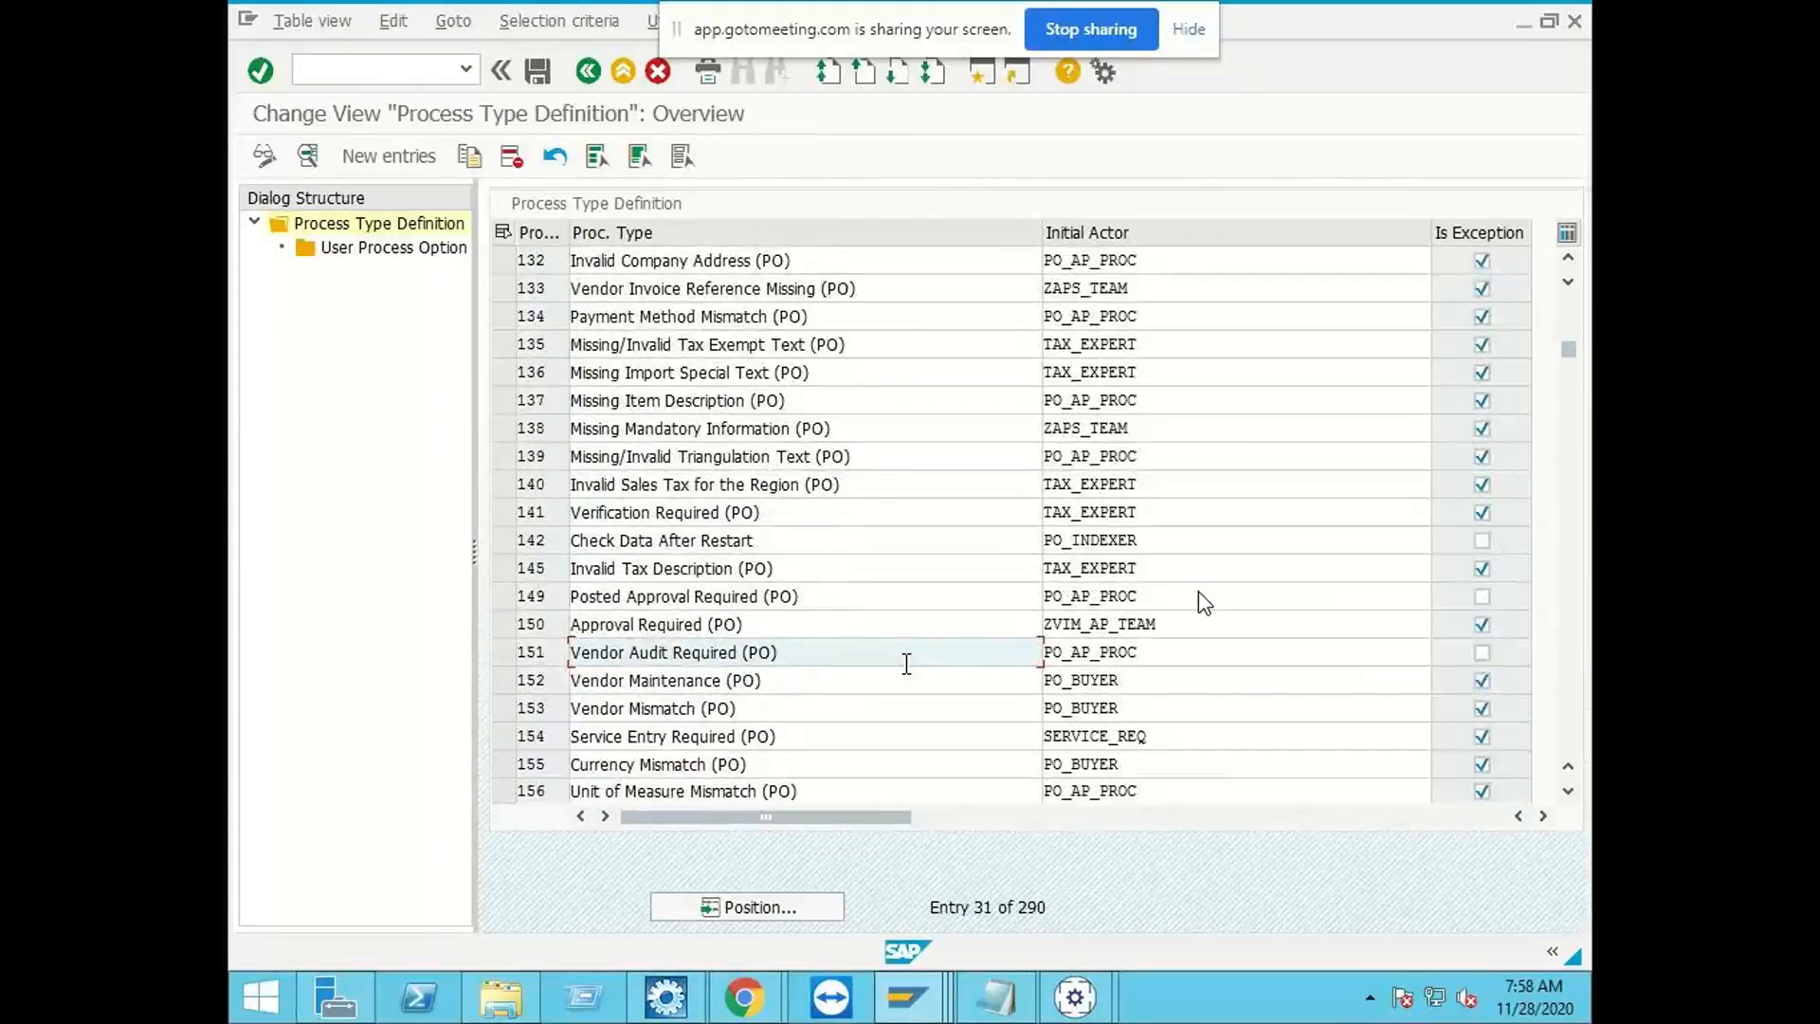
Step: Select process type 153, Vendor Mismatch (PO), and switch to the ZINDIA_IDH invoice in Business Center Capture to check its vendor
{"action": "left_click", "coordinate": [768, 710]}
{"action": "left_click", "coordinate": [500, 709]}
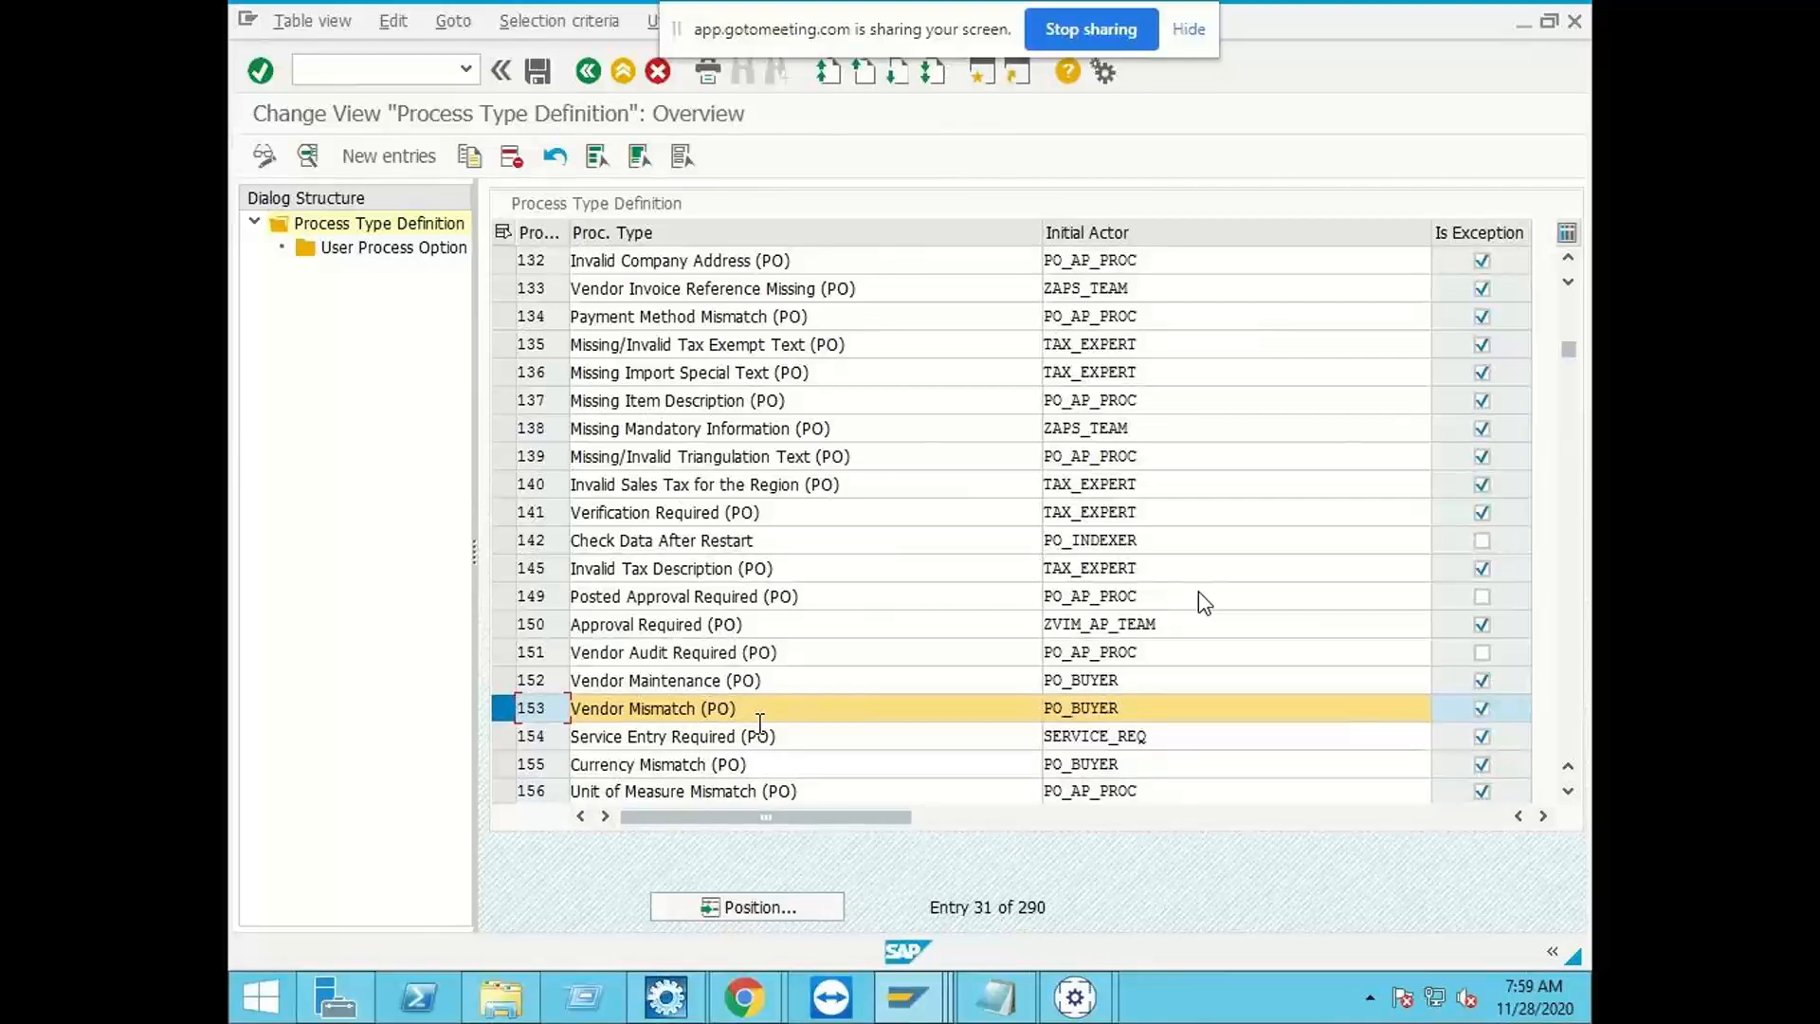
{"action": "left_click", "coordinate": [892, 1008]}
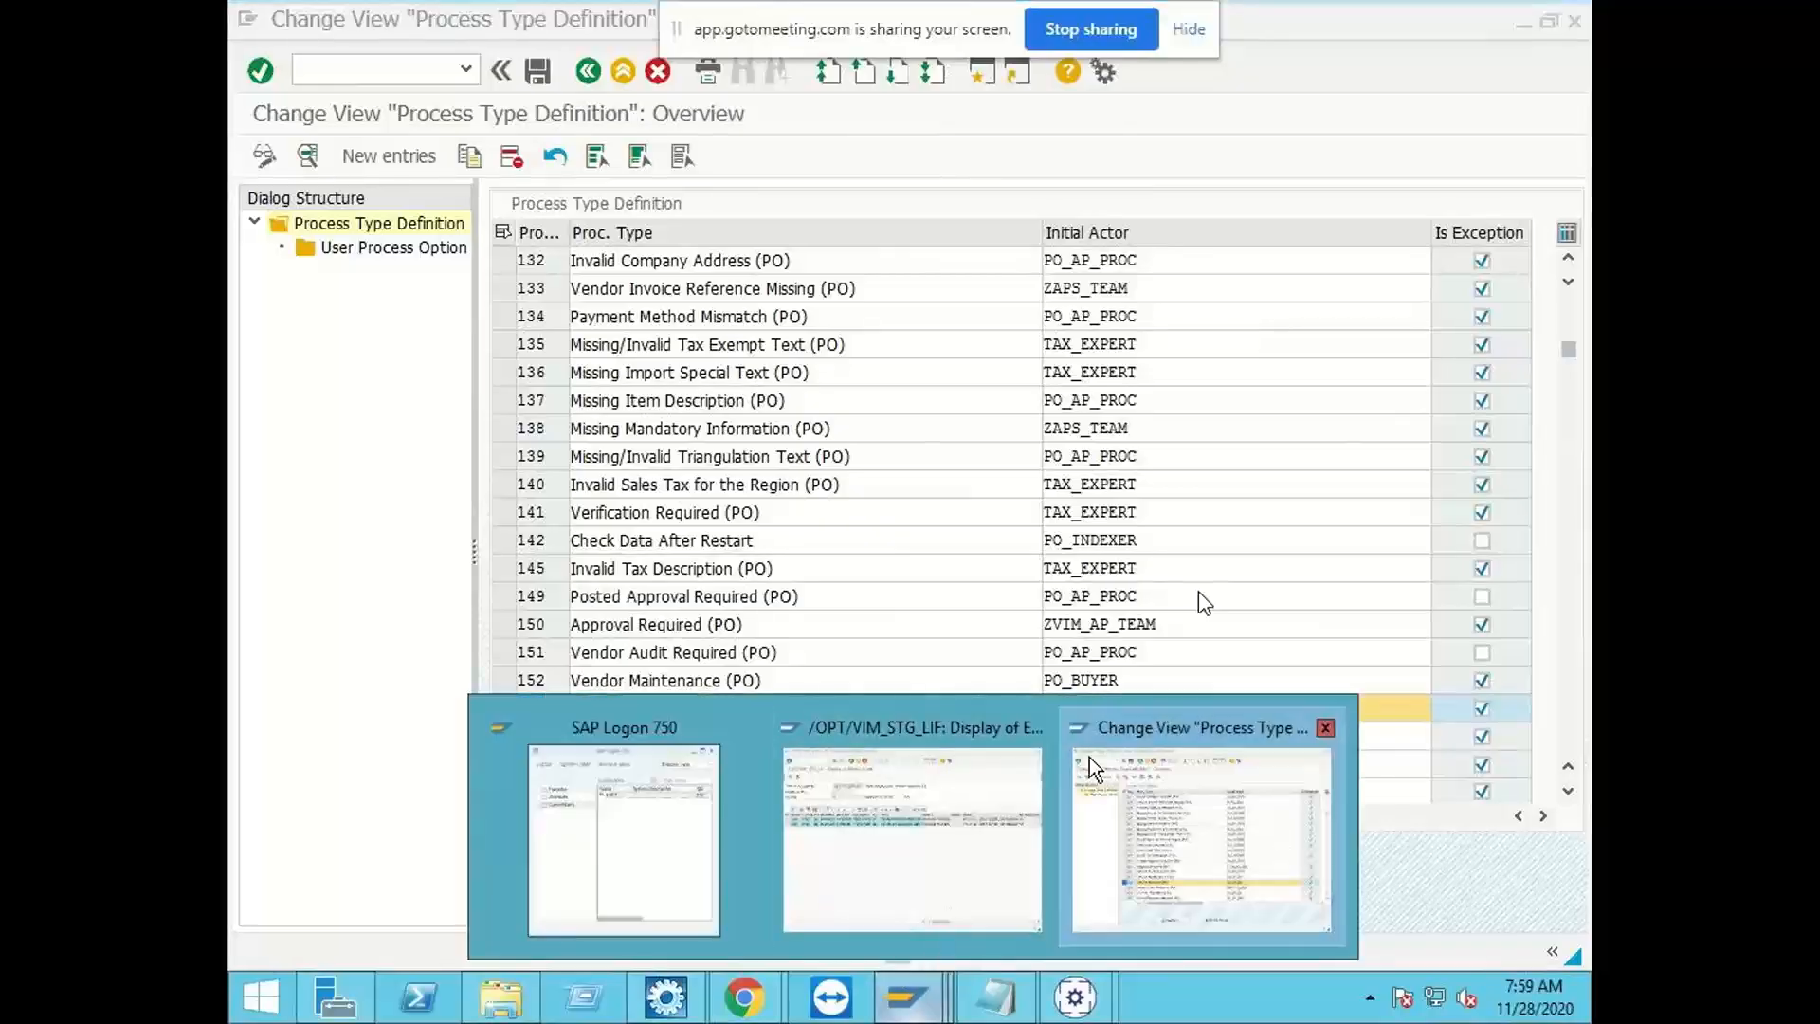
{"action": "mouse_move", "coordinate": [1074, 996]}
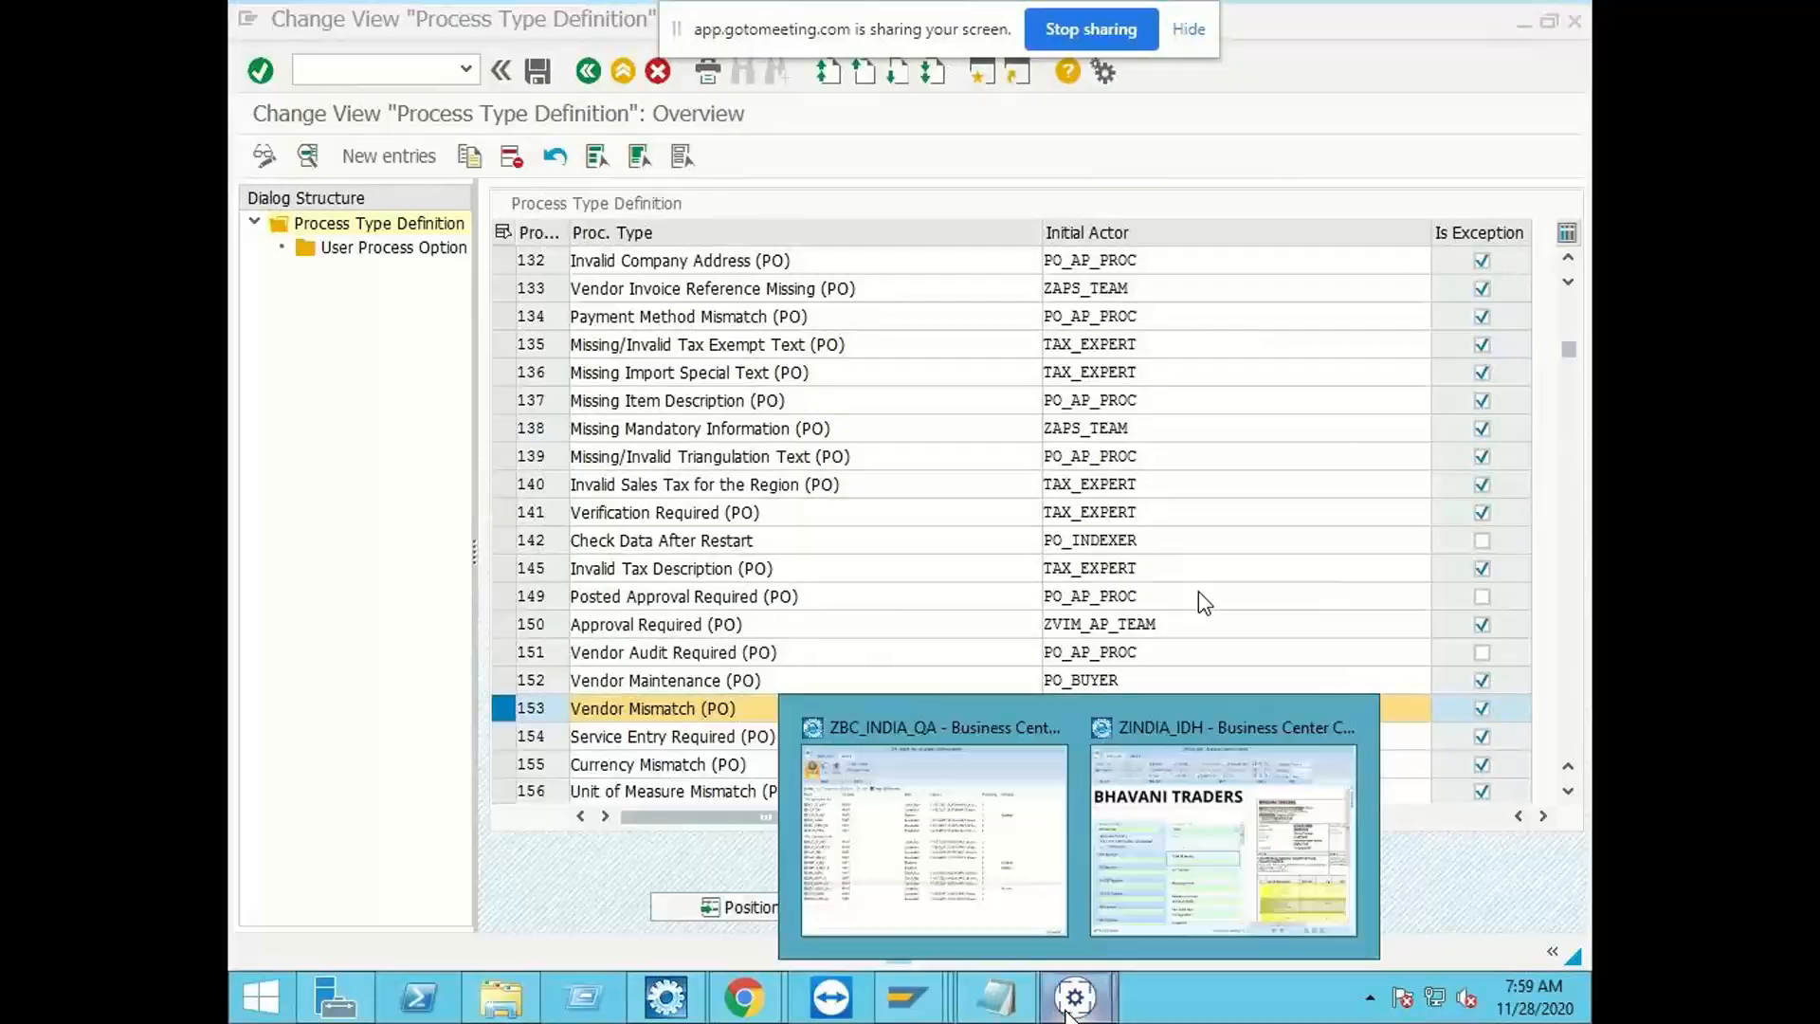
{"action": "left_click", "coordinate": [1180, 844]}
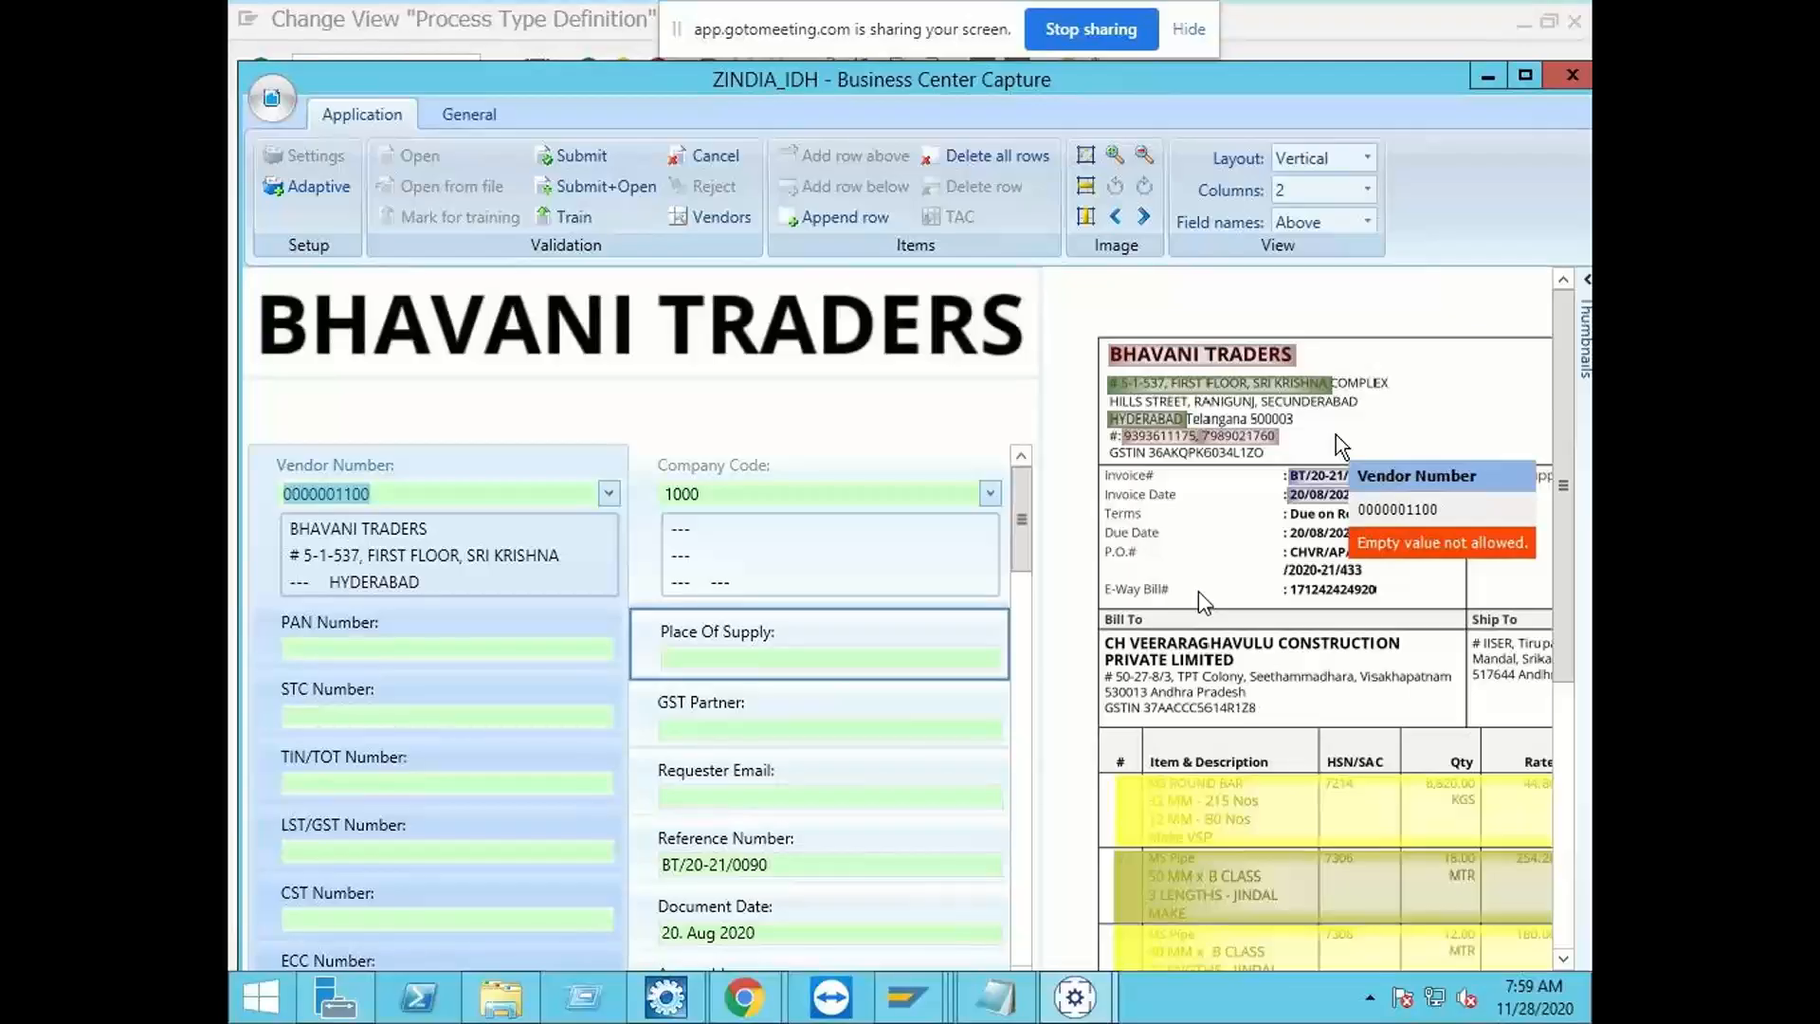
Step: Return to the SAP process types session and open purchase order display in new sessions, including transaction ME23
{"action": "mouse_move", "coordinate": [901, 1016]}
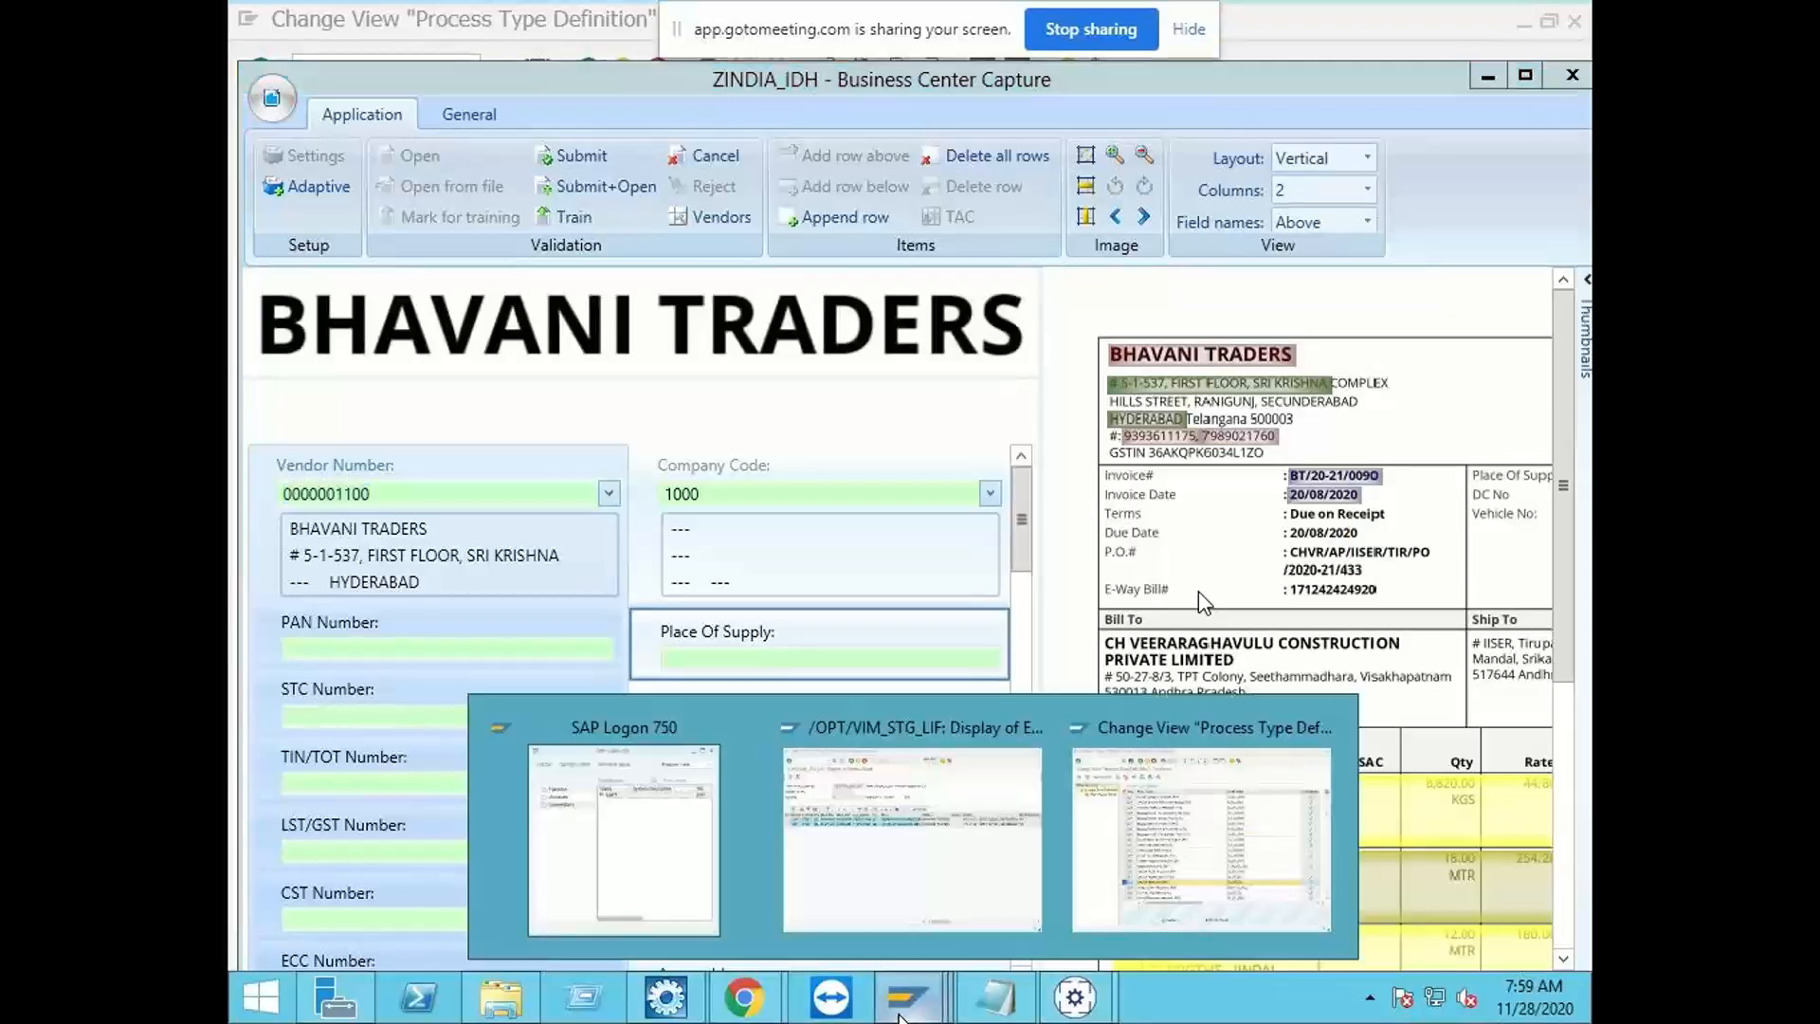
{"action": "left_click", "coordinate": [1141, 870]}
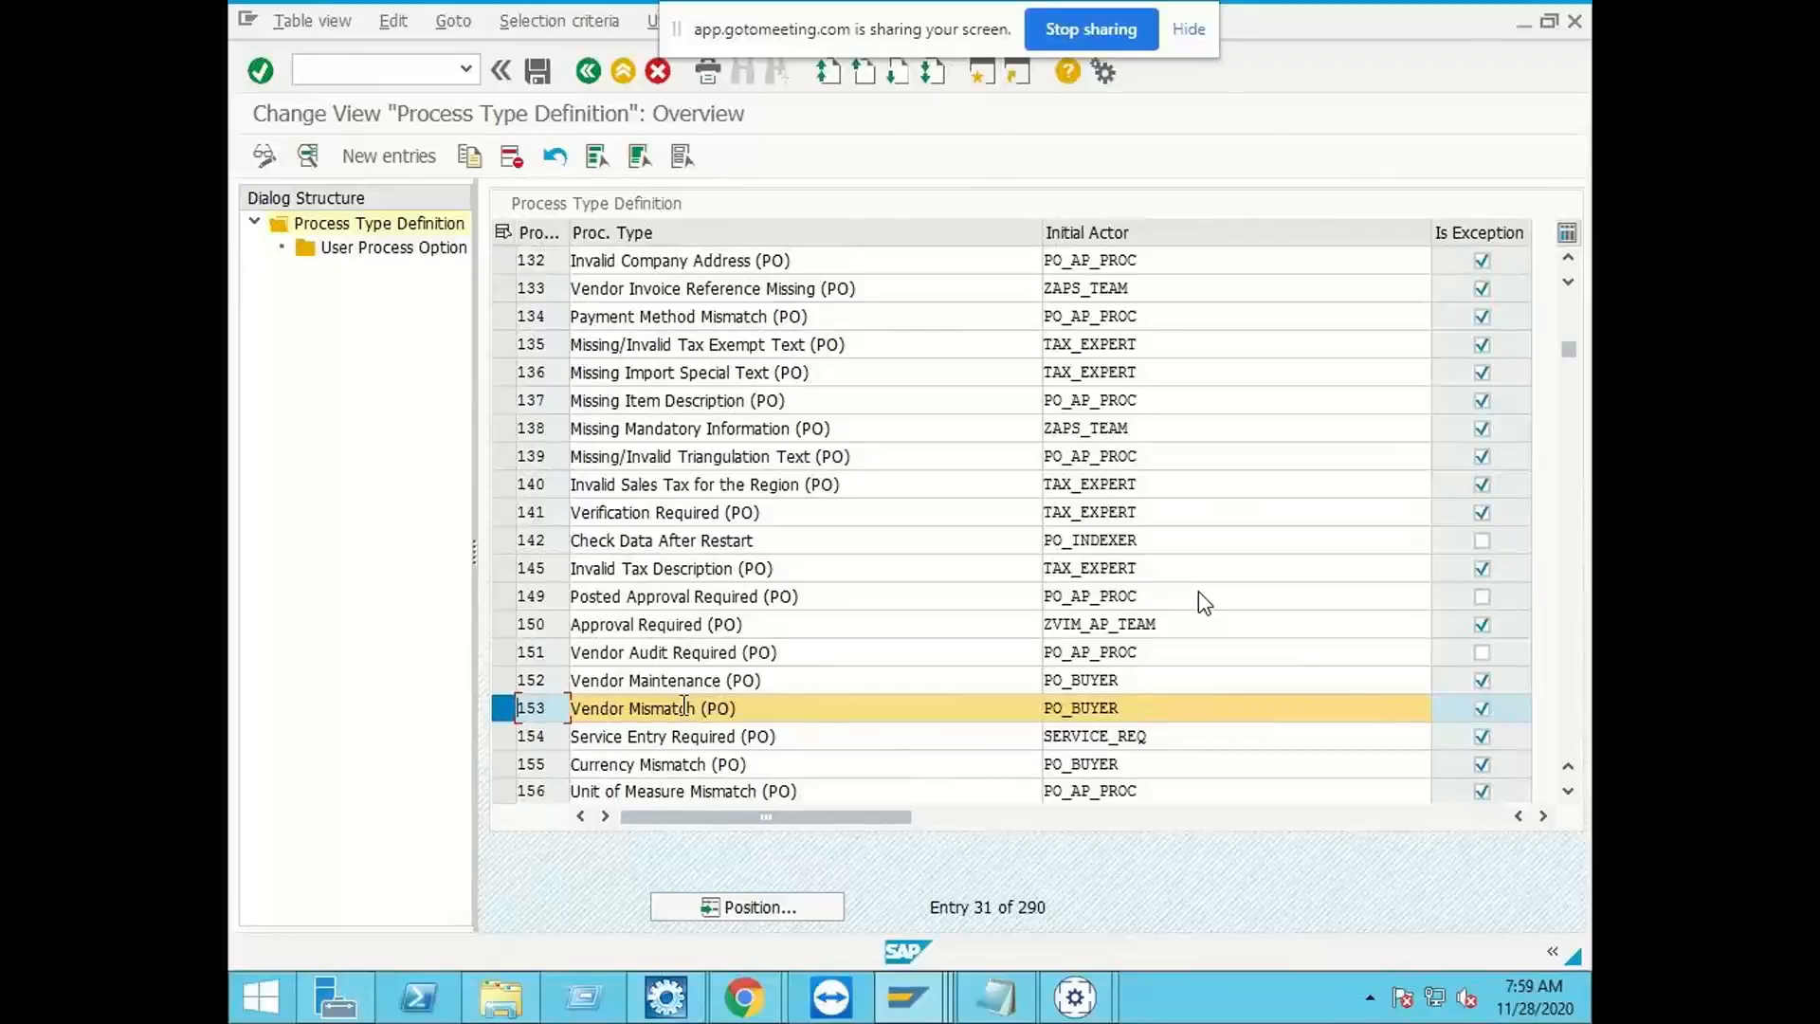
{"action": "left_click", "coordinate": [320, 70]}
{"action": "type", "text": "/o"}
{"action": "type", "text": "me"}
{"action": "type", "text": "21n"}
{"action": "key", "text": "Return"}
{"action": "left_click", "coordinate": [325, 63]}
{"action": "type", "text": "/ome23"}
{"action": "key", "text": "Return"}
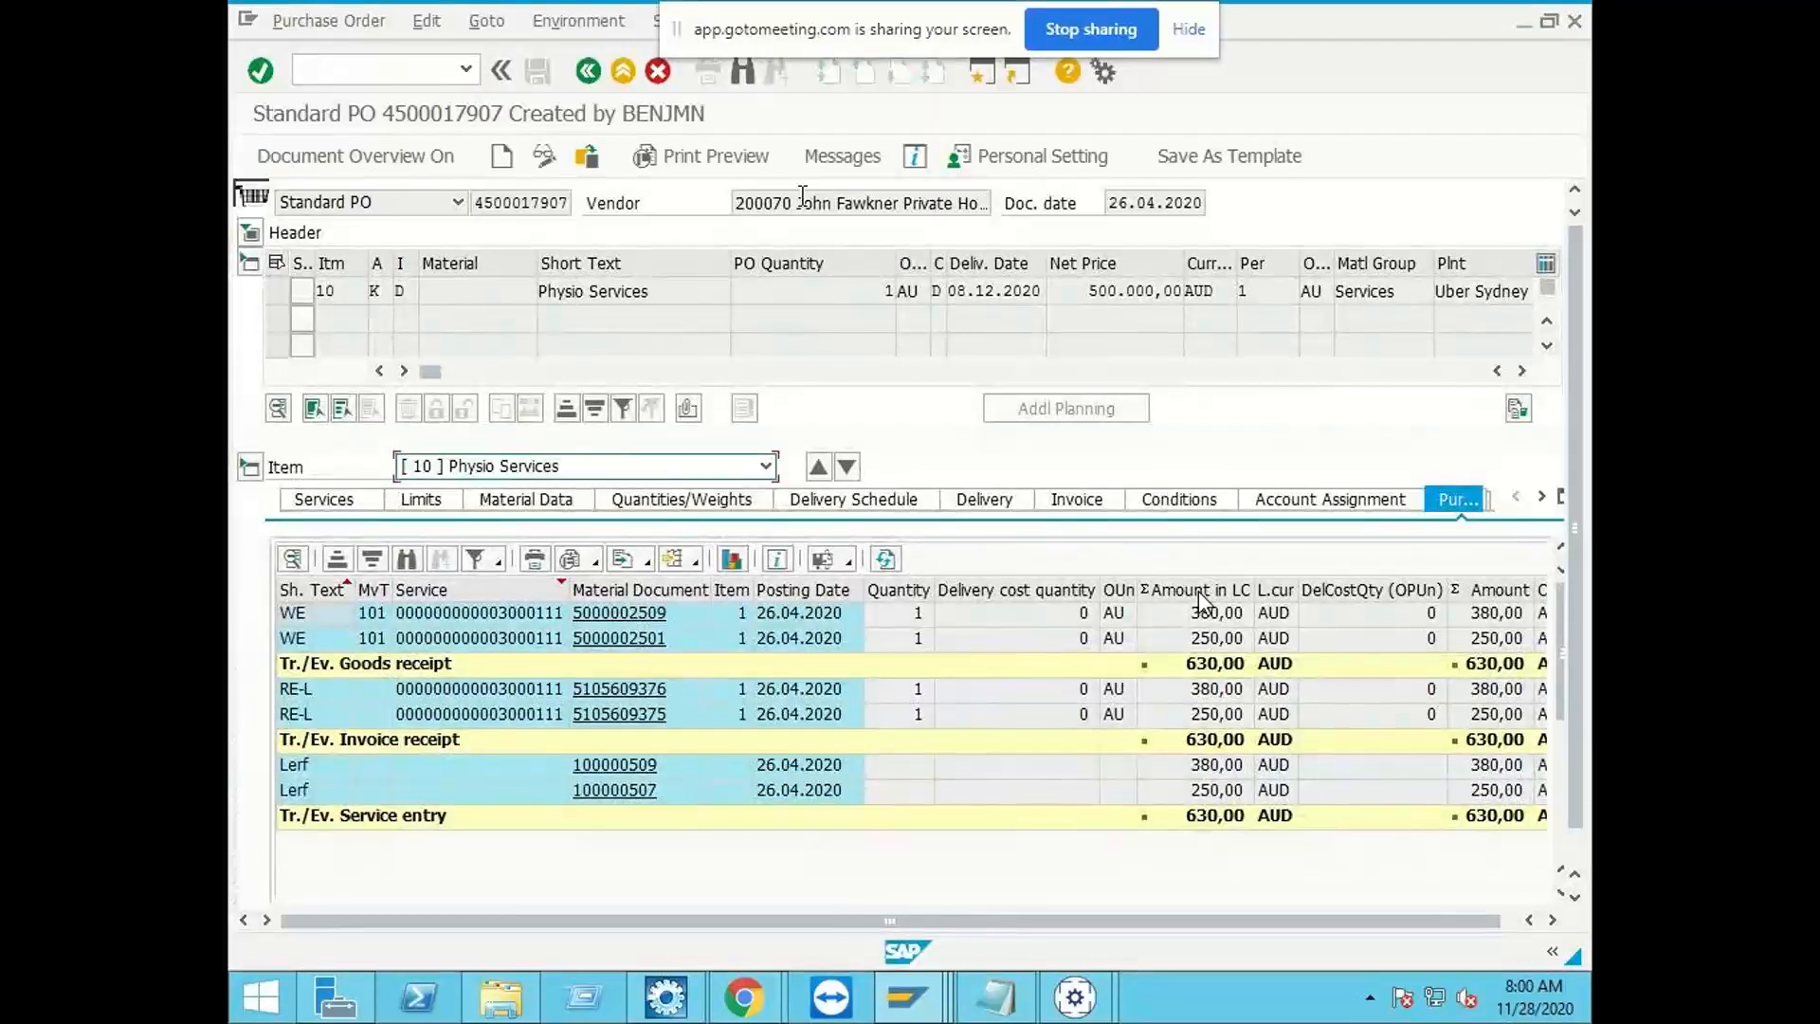
Step: Check the Physio Services purchase order's number and vendor against the vendor on the ZINDIA_IDH invoice
{"action": "left_click", "coordinate": [543, 202]}
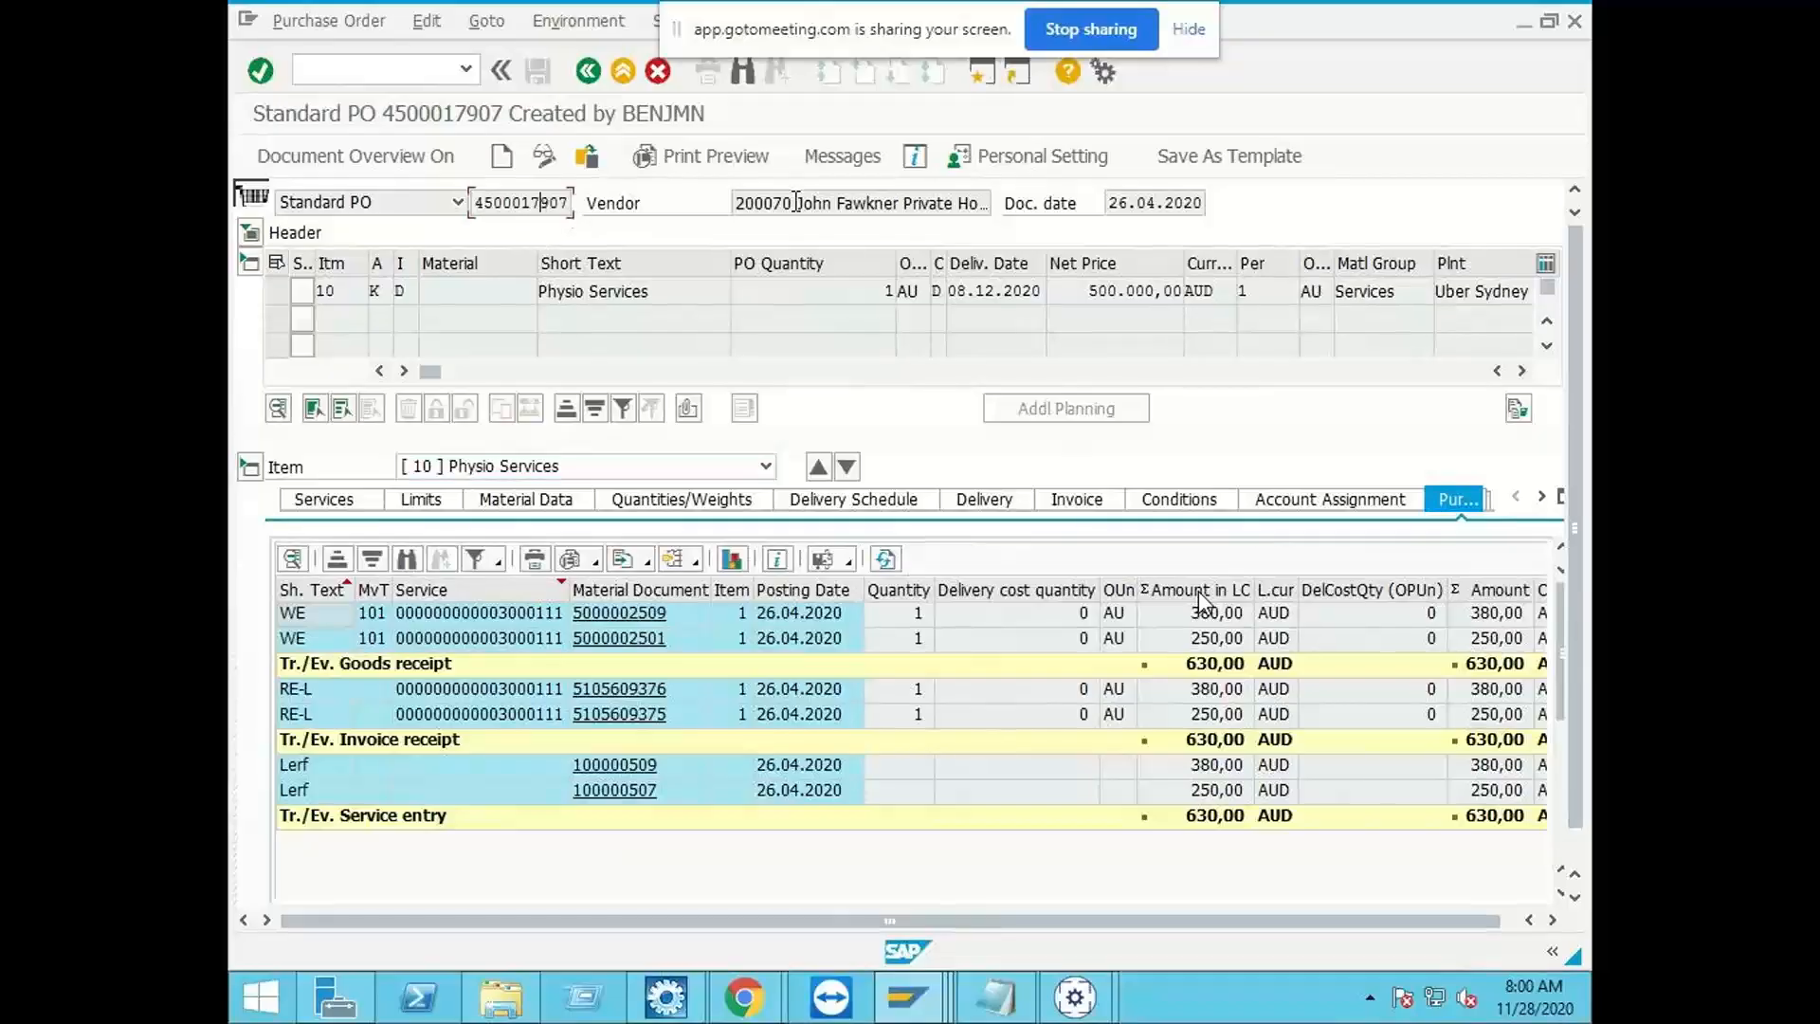
{"action": "left_click_drag", "start_coordinate": [796, 202], "coordinate": [716, 205]}
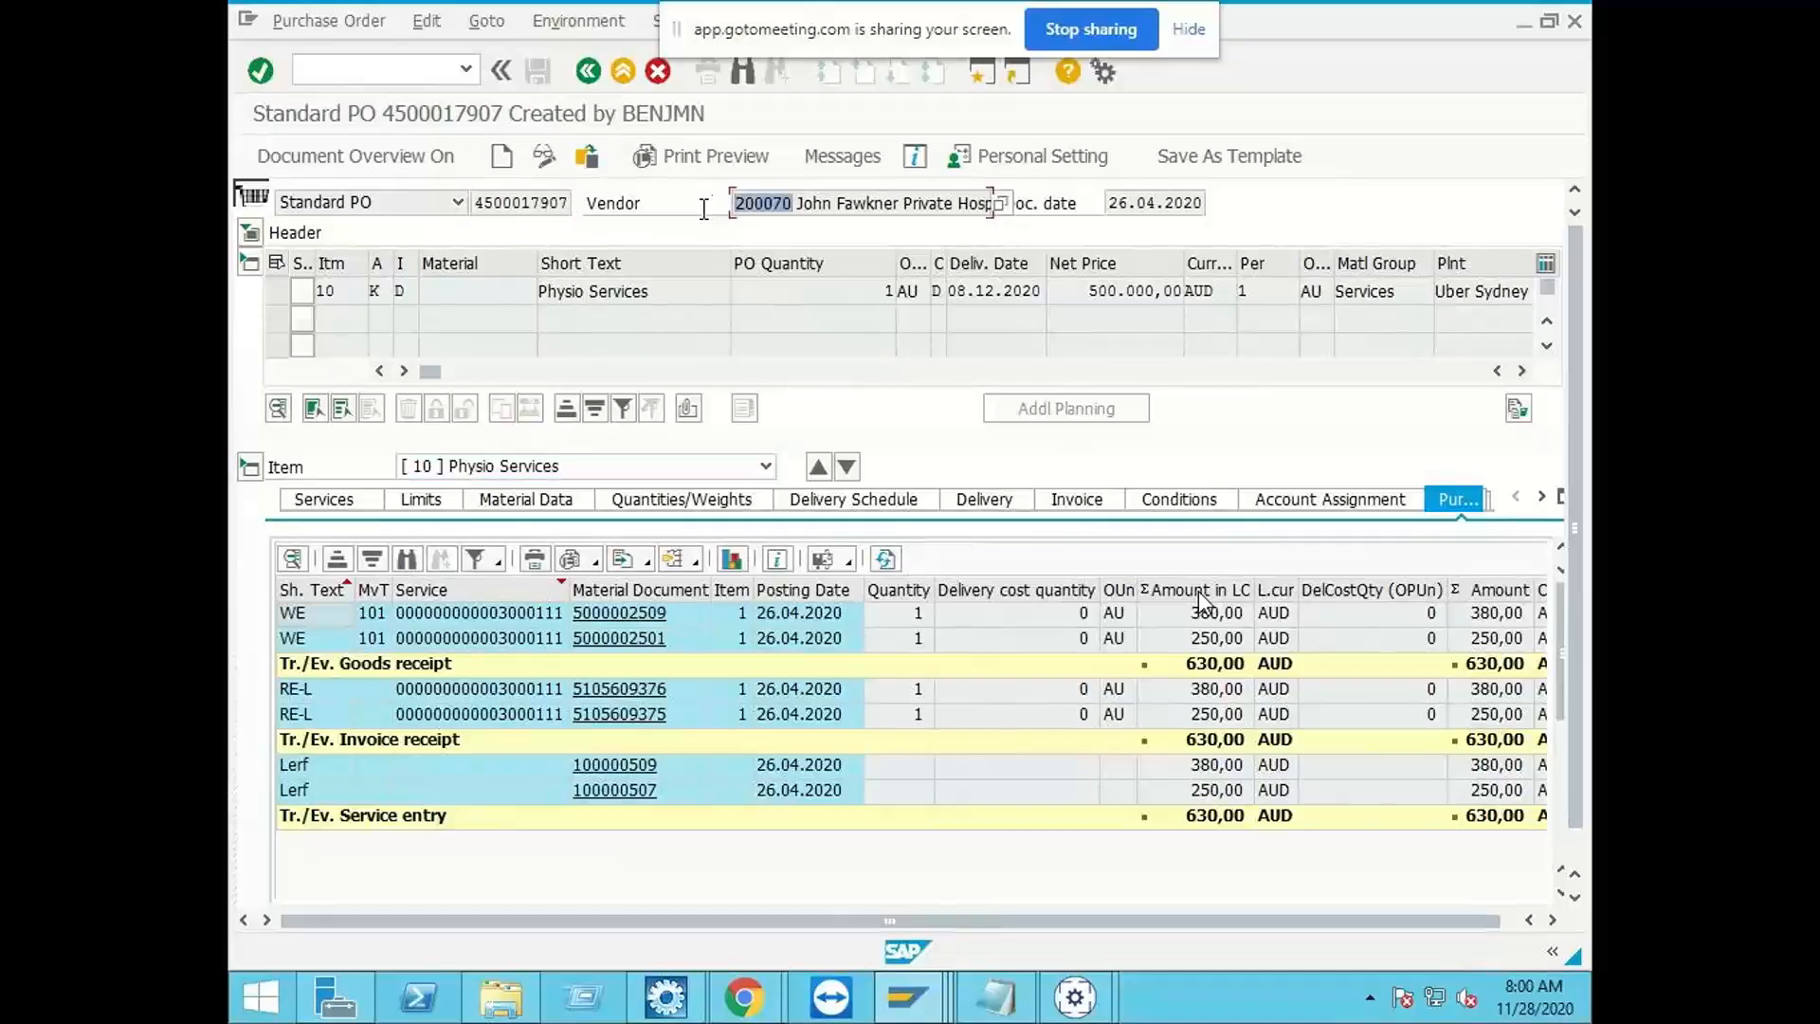
{"action": "left_click", "coordinate": [772, 203]}
{"action": "mouse_move", "coordinate": [1077, 1000]}
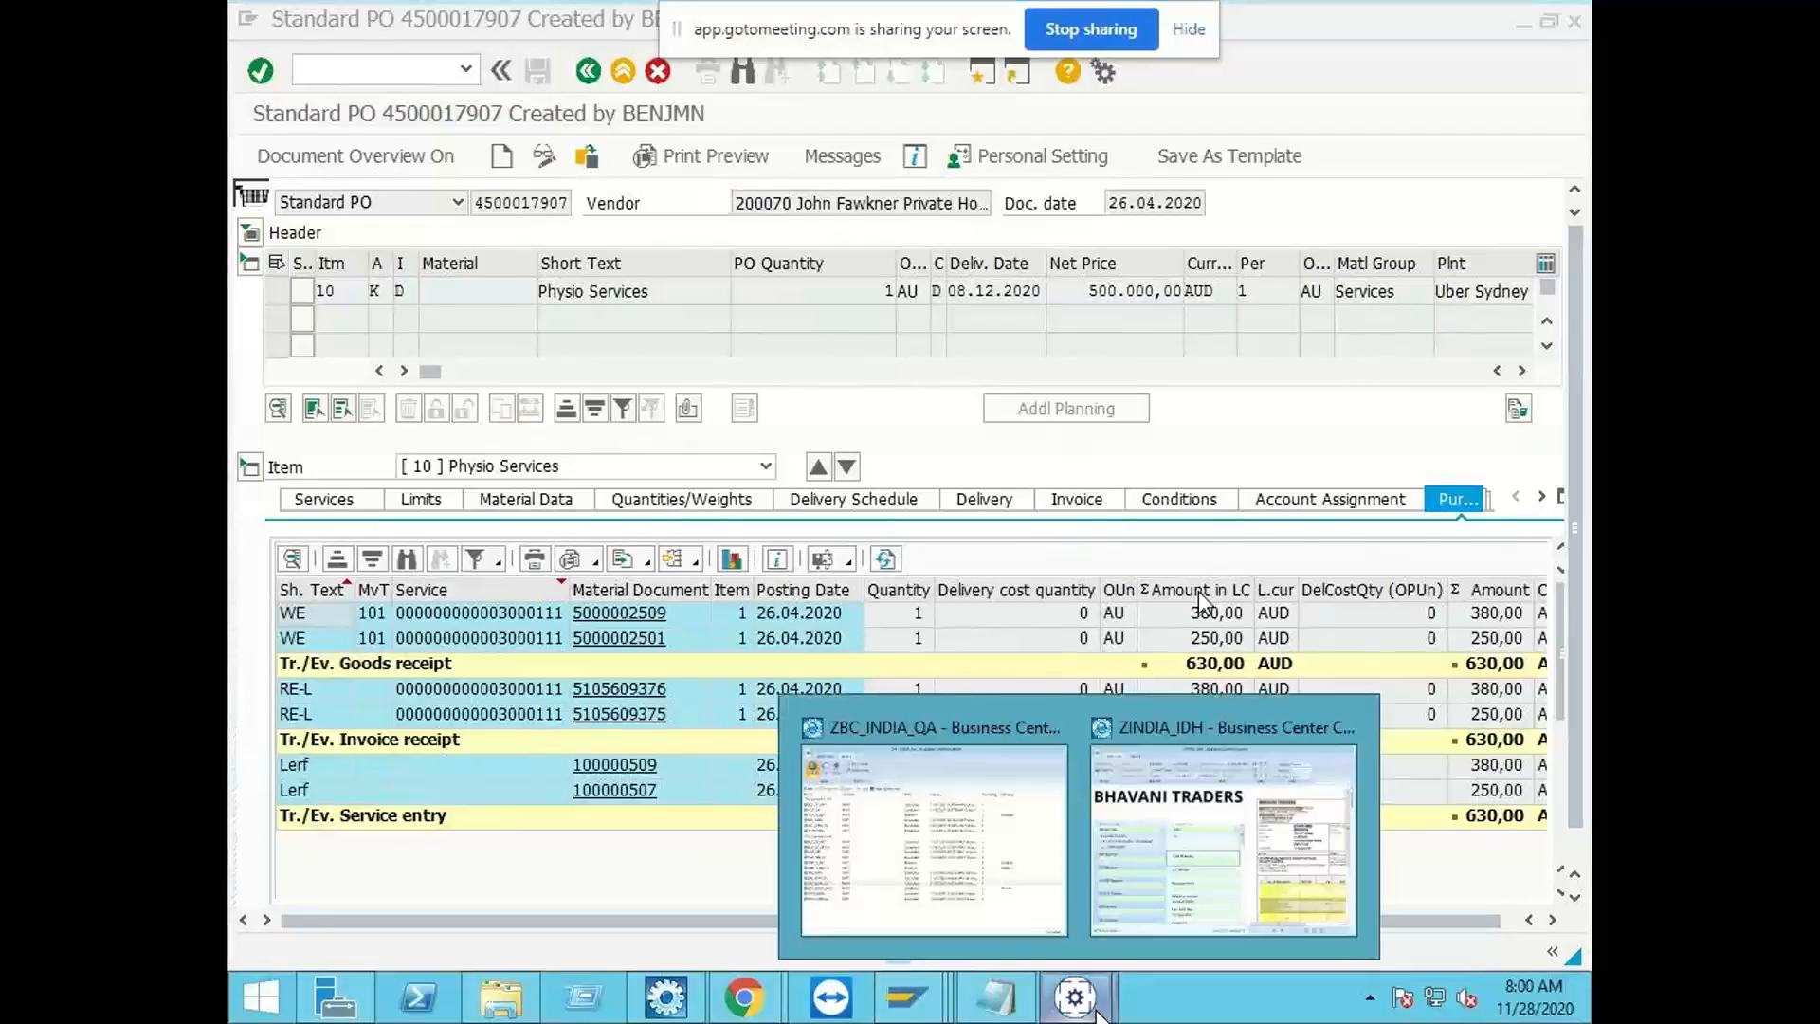
{"action": "left_click", "coordinate": [1191, 876]}
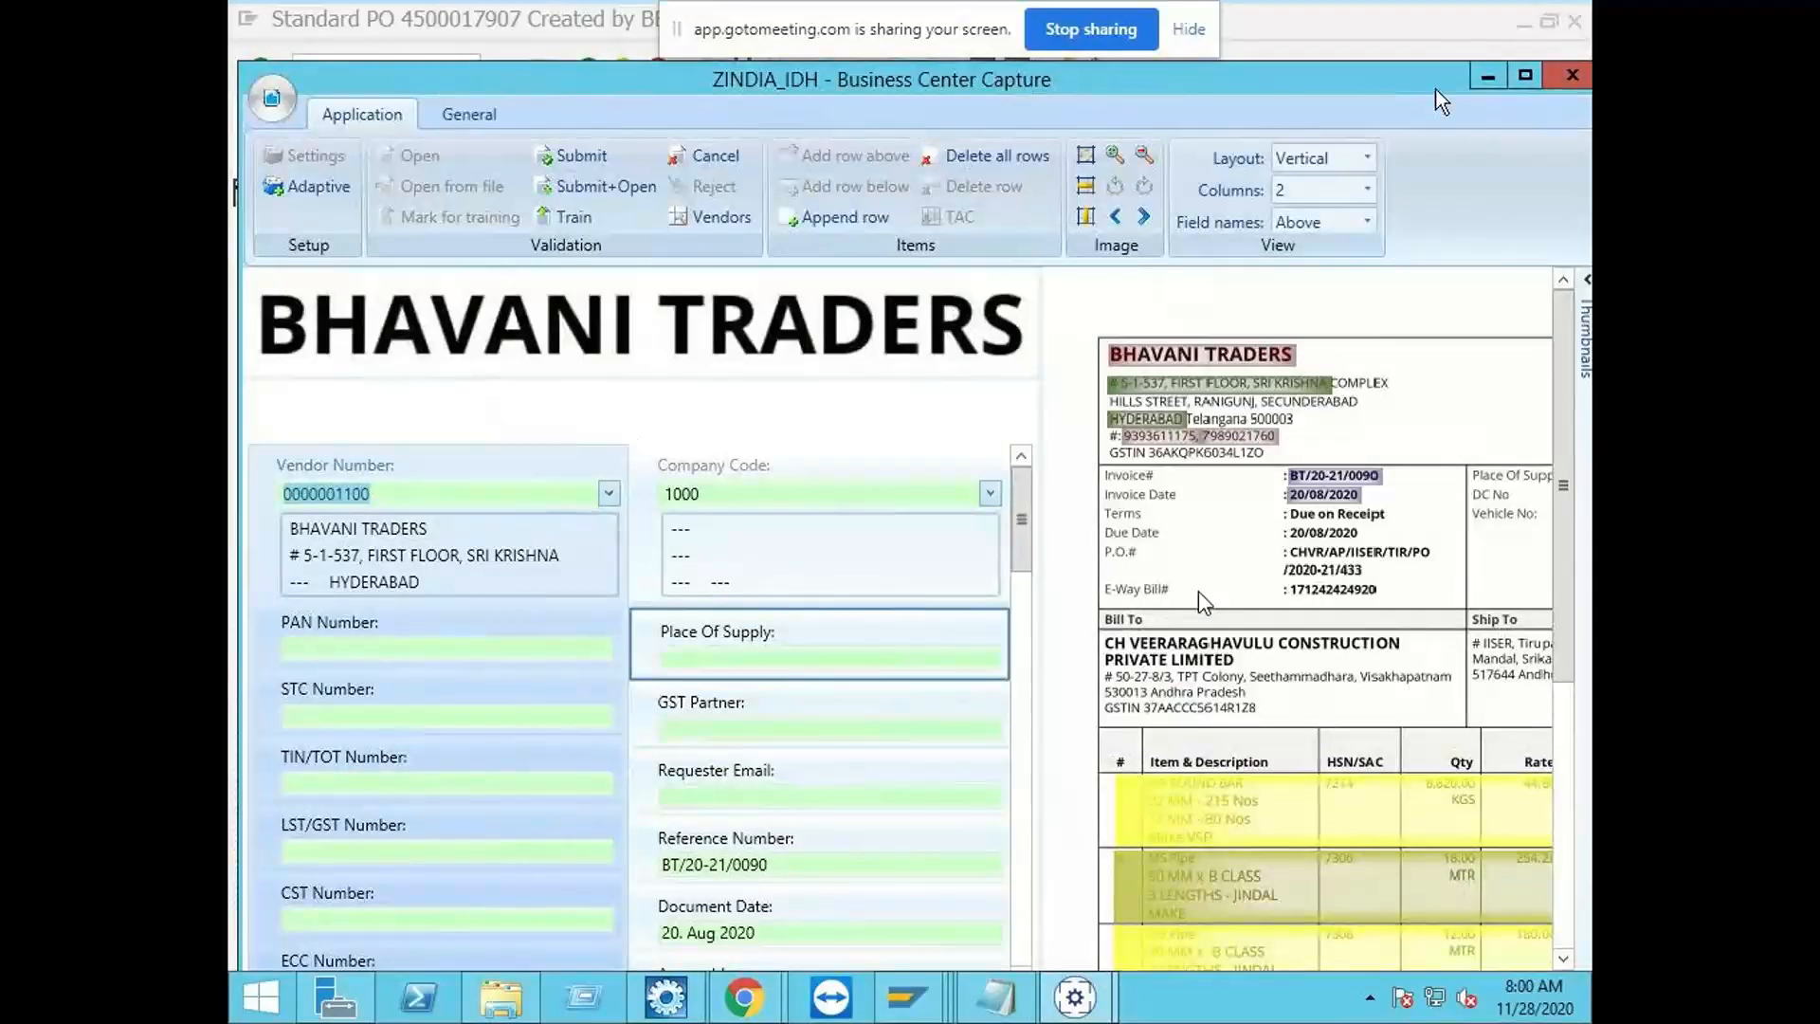
{"action": "left_click", "coordinate": [1486, 80]}
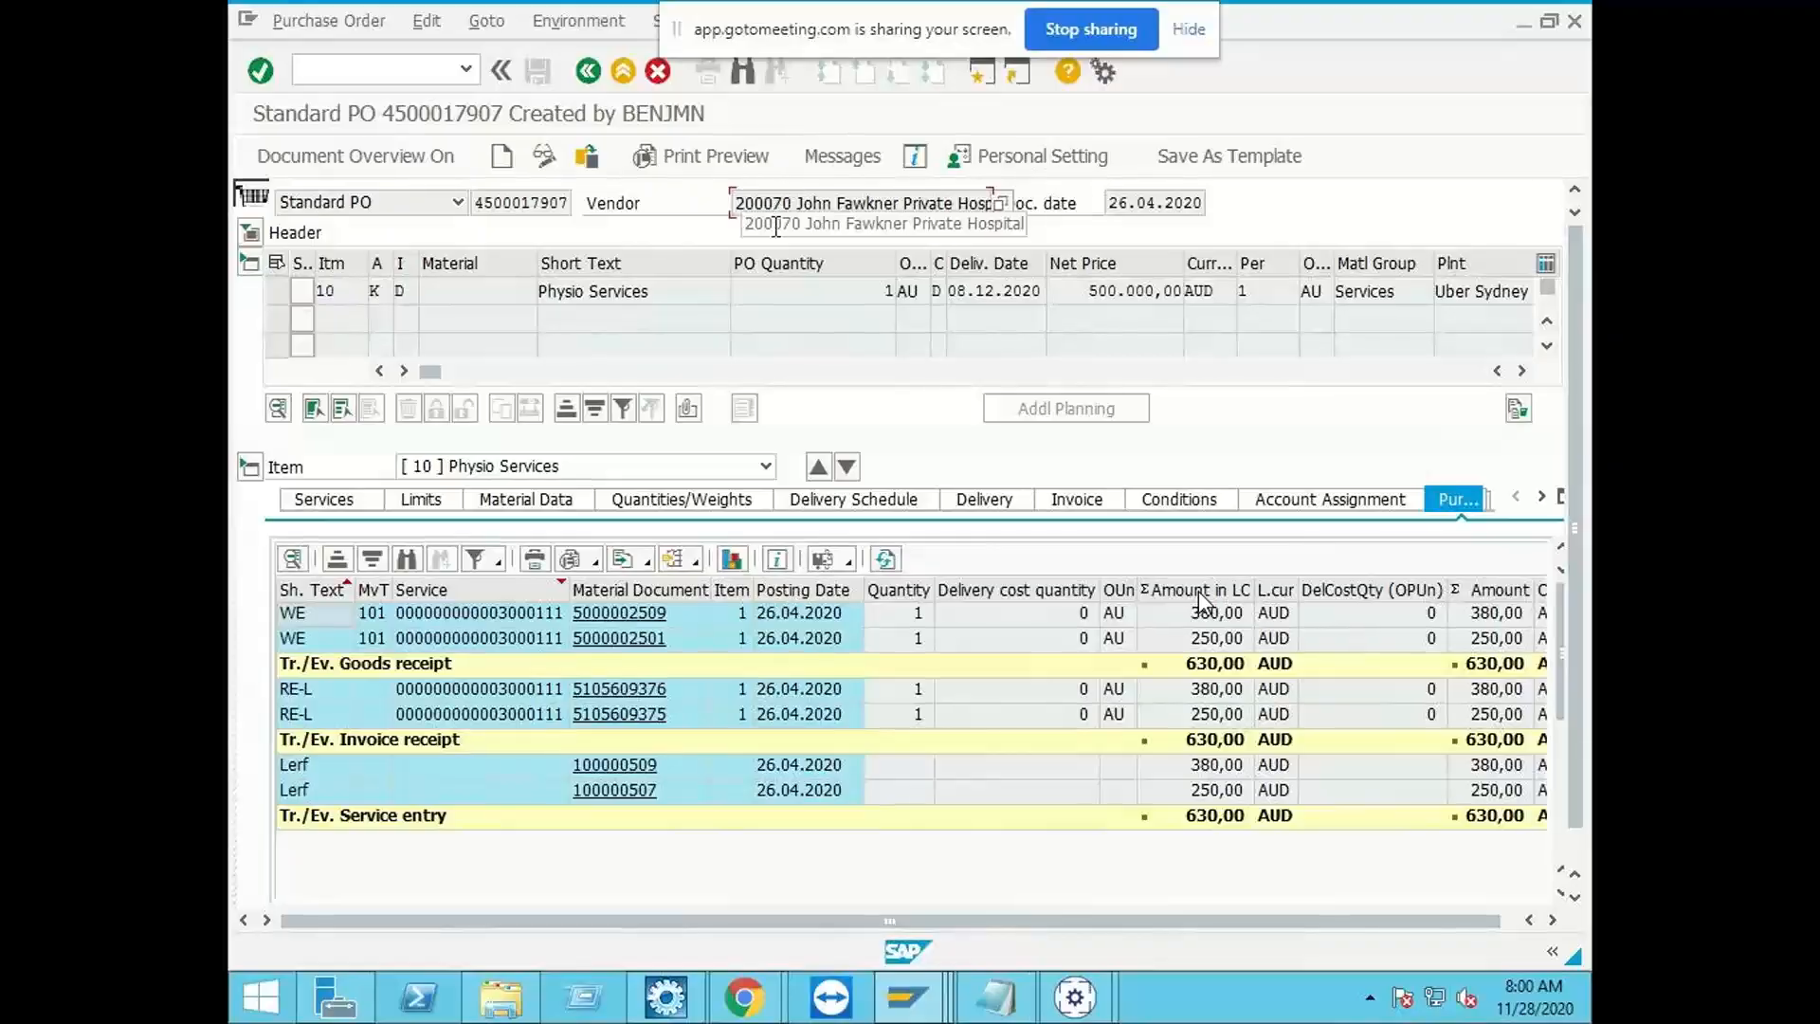
Step: Expand the purchase order header, review its Partners data, then minimize the order and return to the ZINDIA_IDH invoice
{"action": "left_click", "coordinate": [248, 232]}
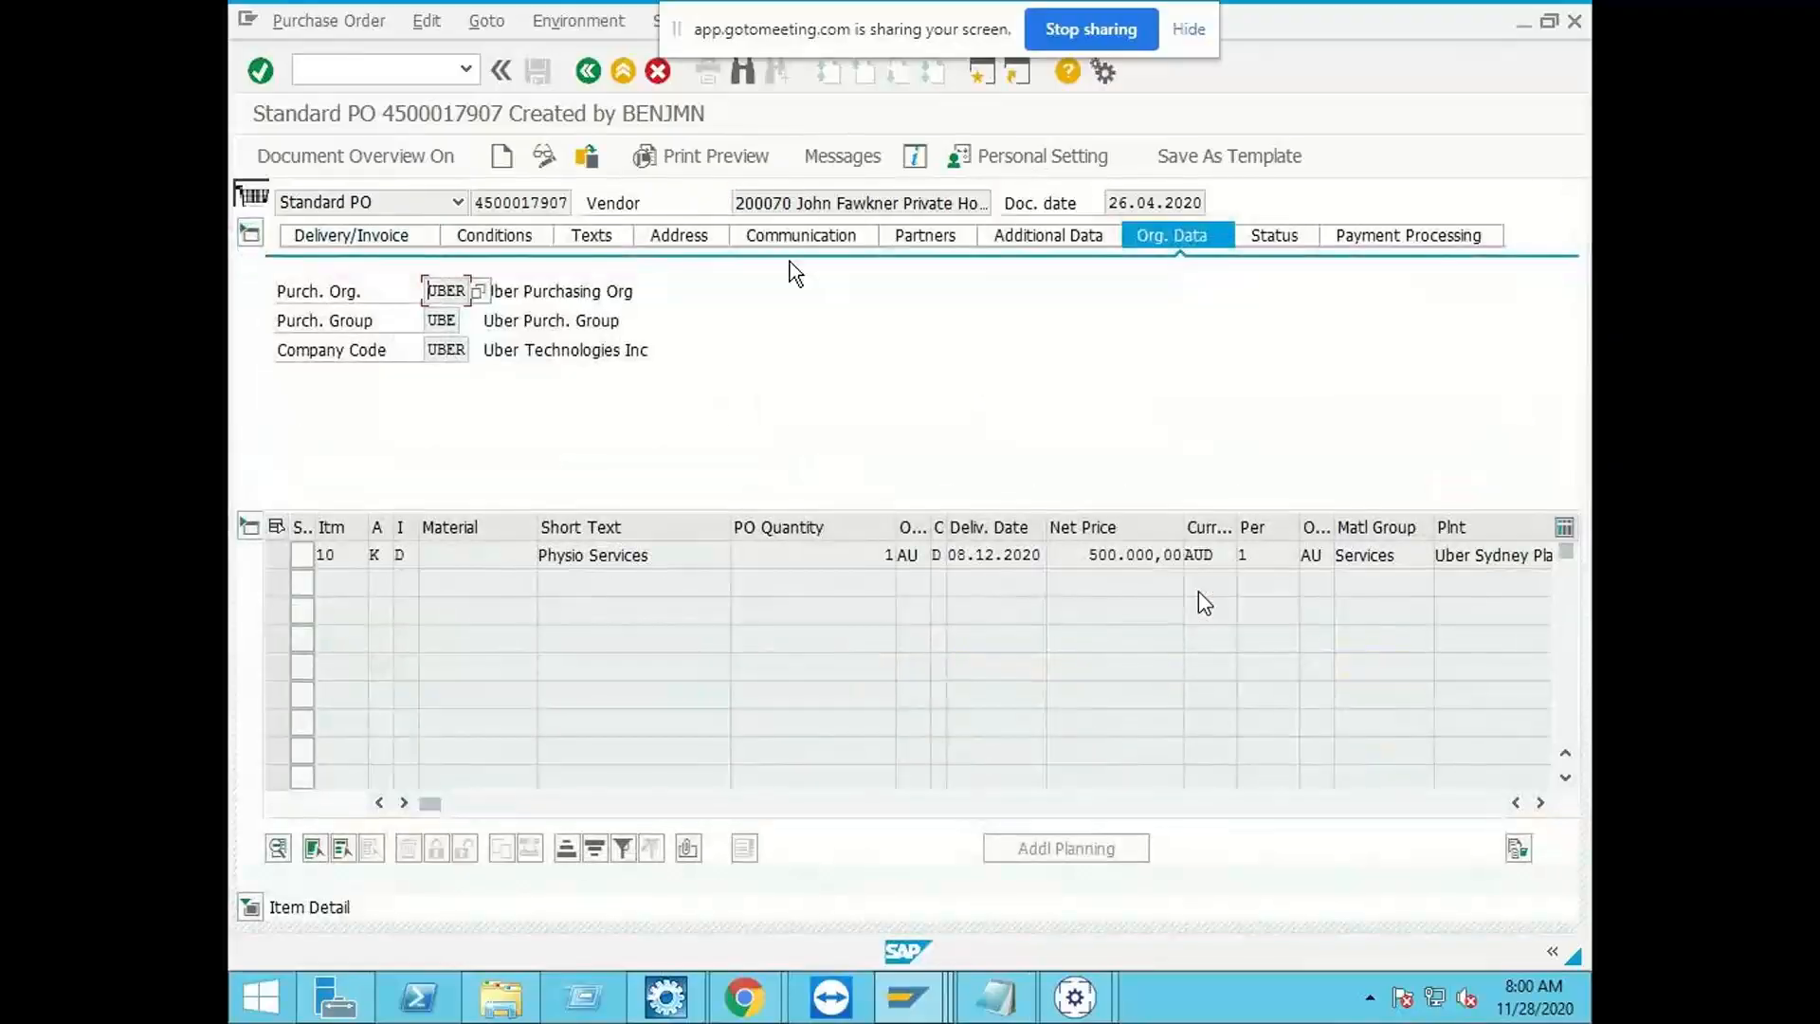
{"action": "left_click", "coordinate": [948, 239]}
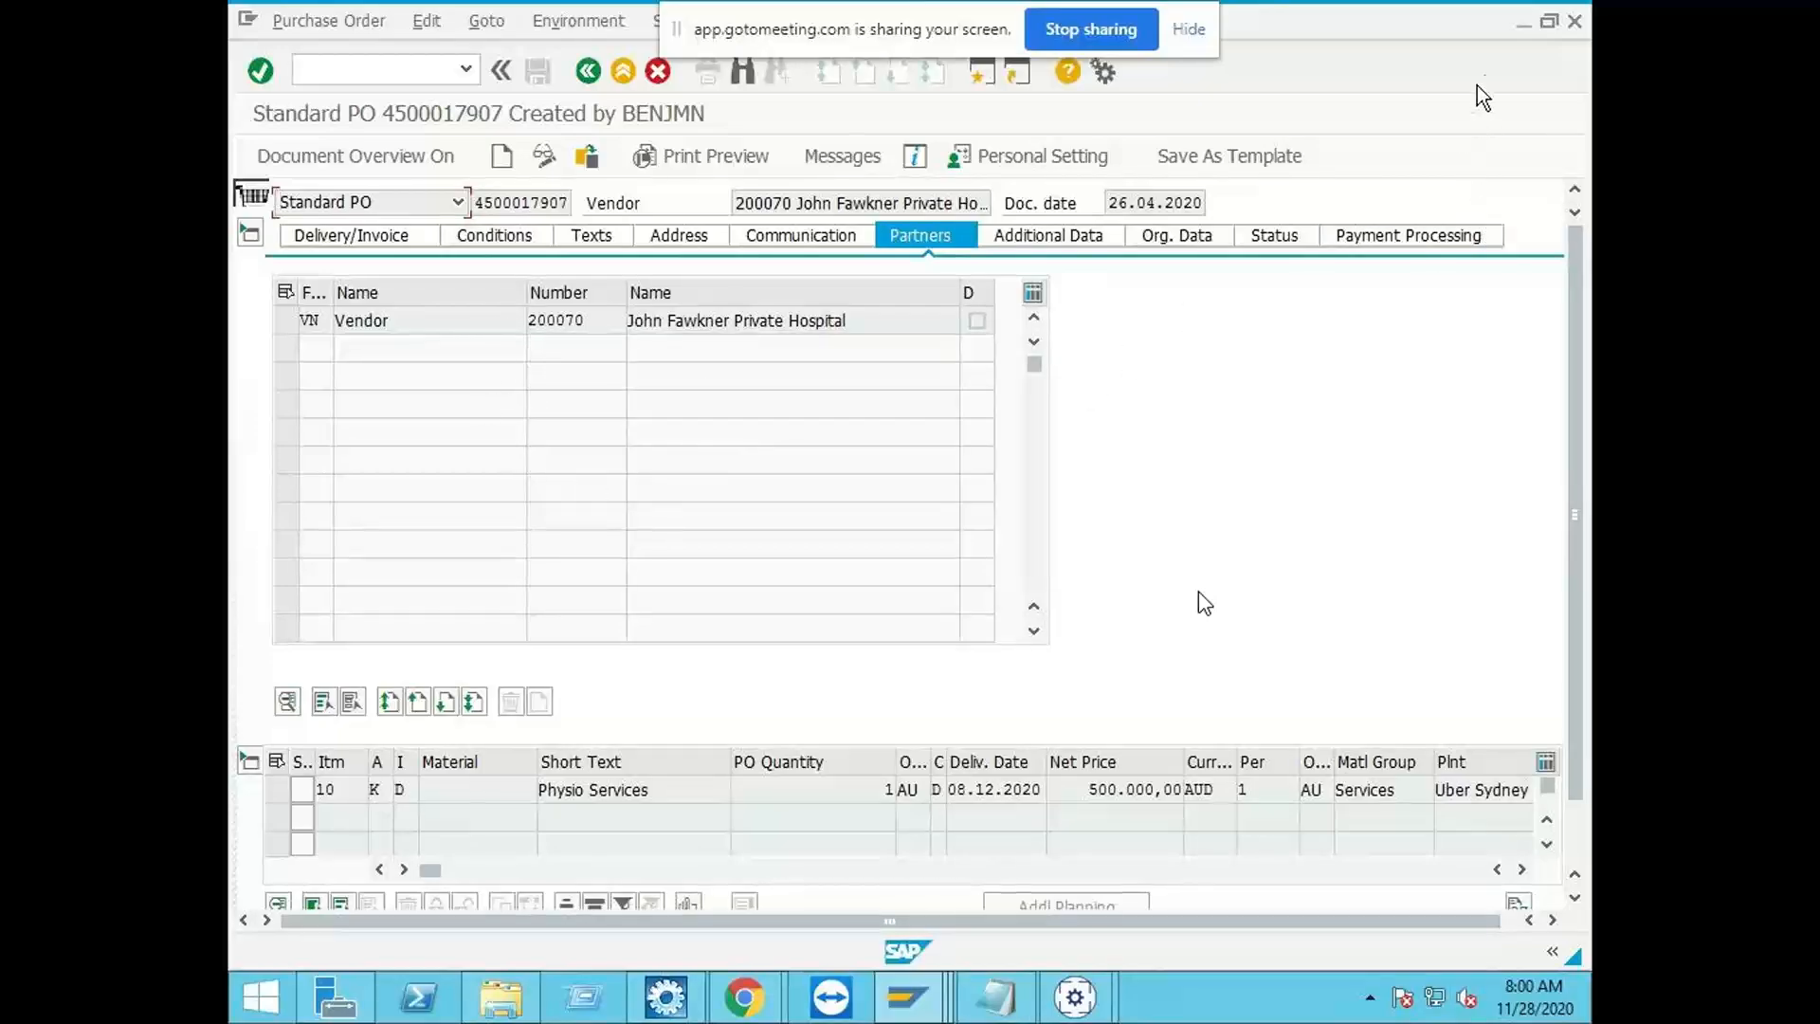
{"action": "left_click", "coordinate": [1523, 25]}
{"action": "mouse_move", "coordinate": [1075, 1000]}
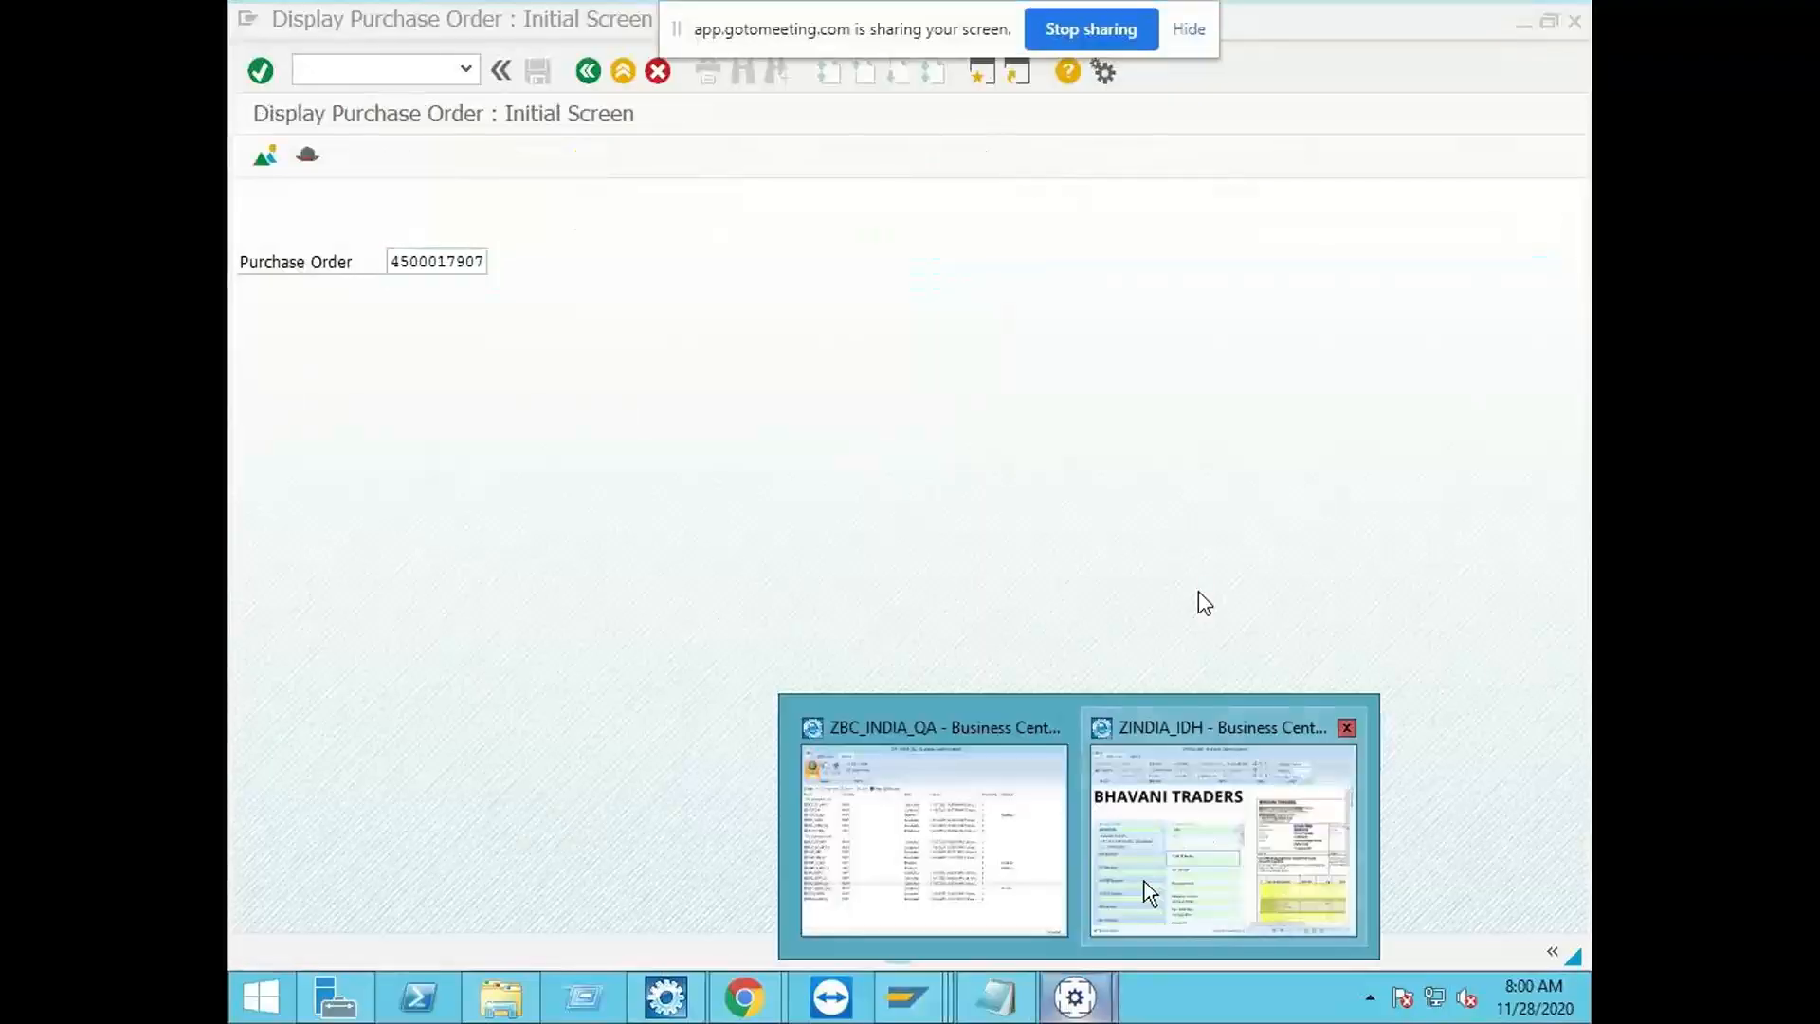
{"action": "left_click", "coordinate": [1149, 890]}
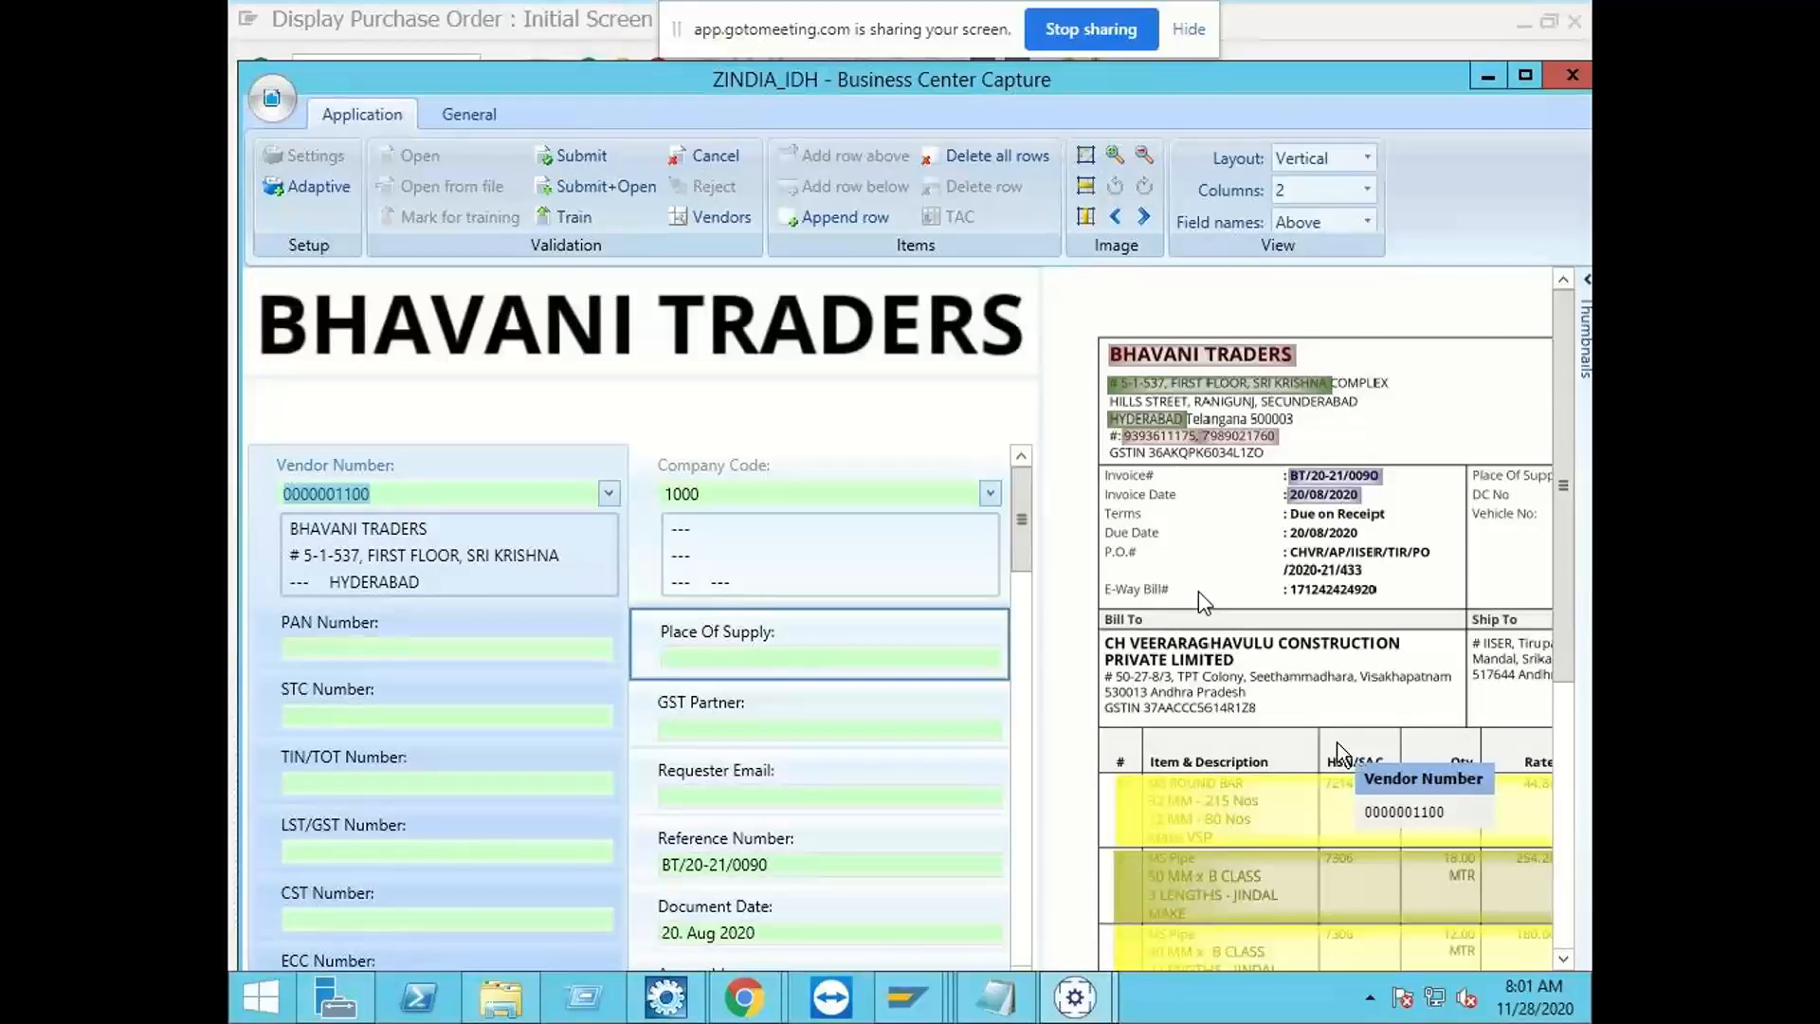
Step: Switch to SAP, leave the process types view and open the Logic Module Processing activity under Document Type Configuration
{"action": "left_click", "coordinate": [909, 1000]}
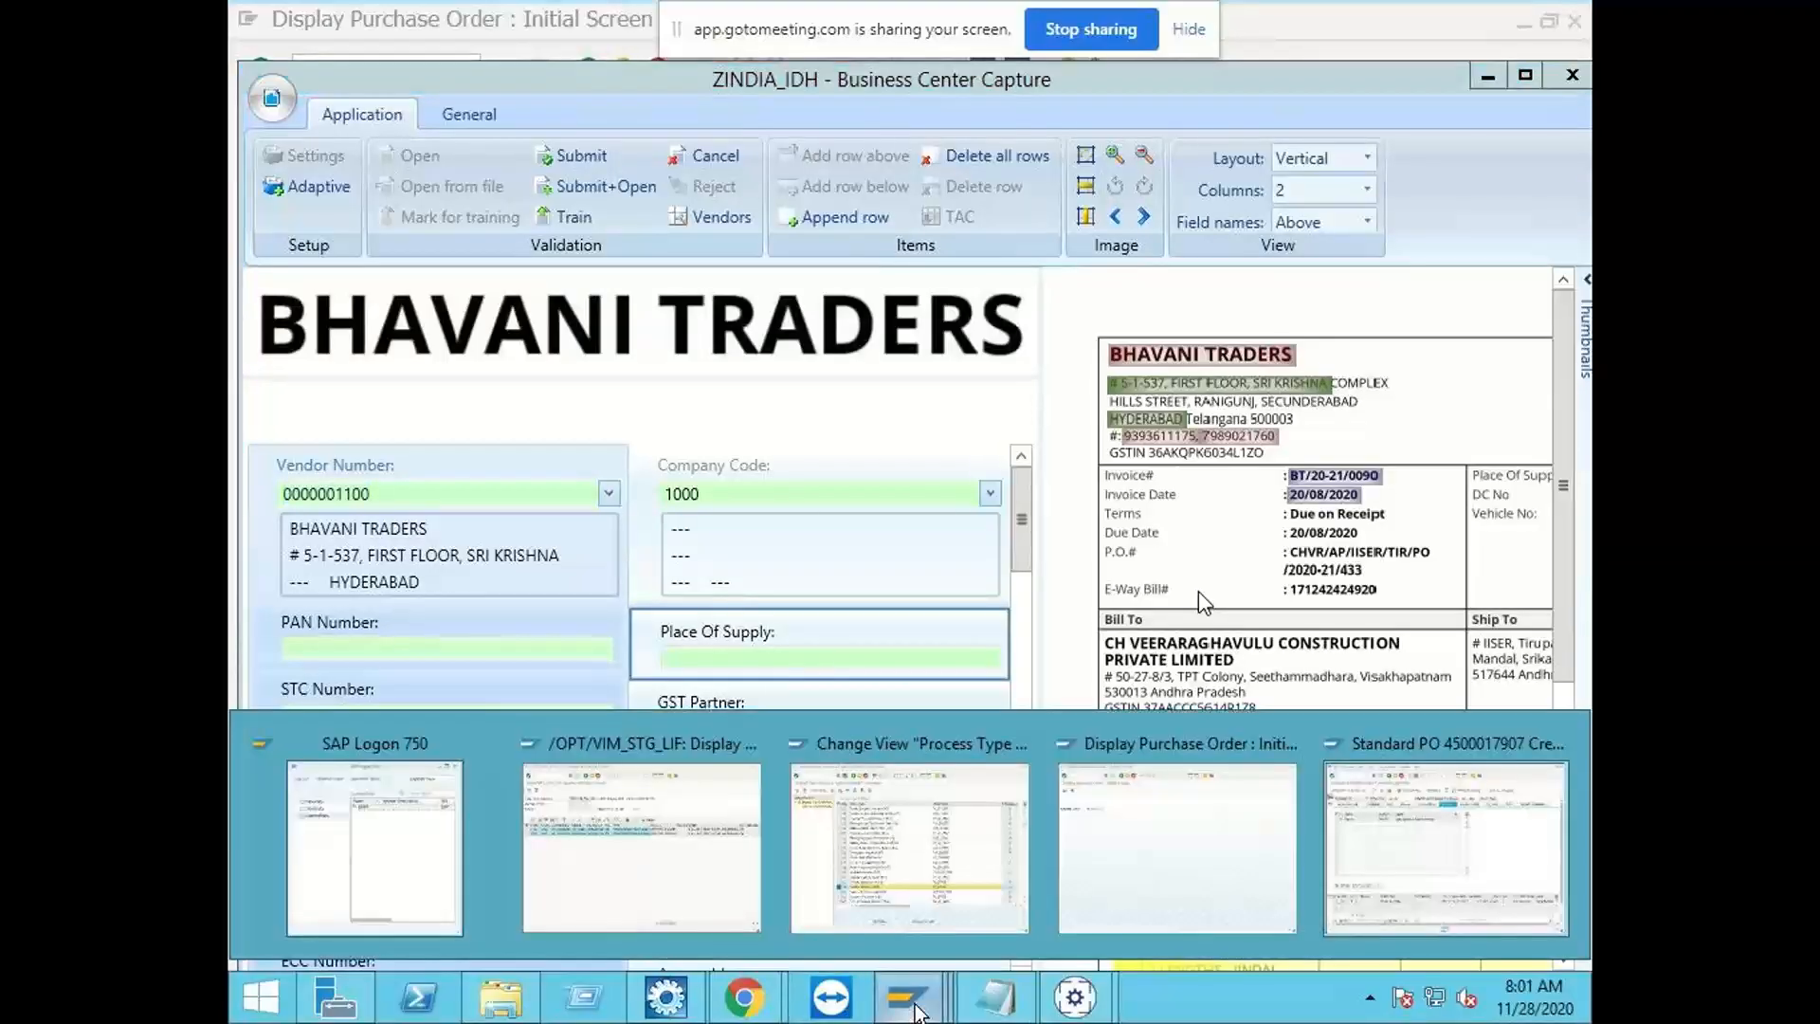
{"action": "left_click", "coordinate": [956, 848]}
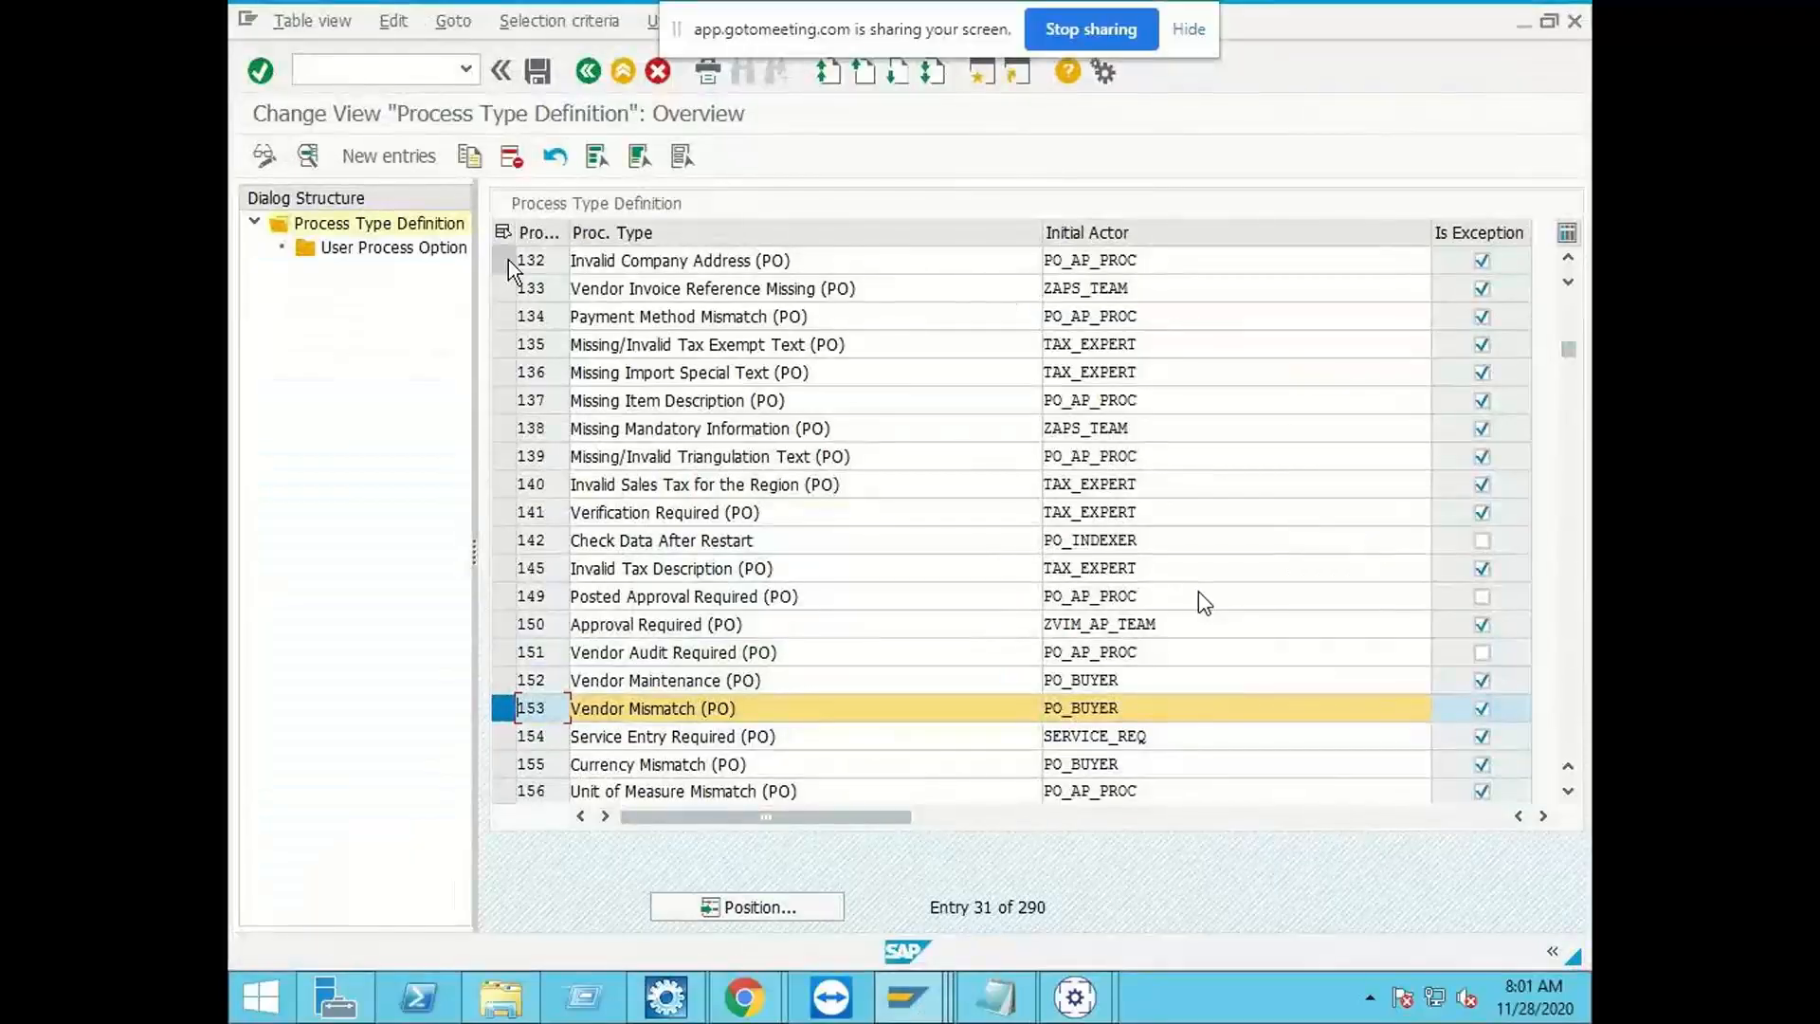
{"action": "left_click", "coordinate": [586, 74]}
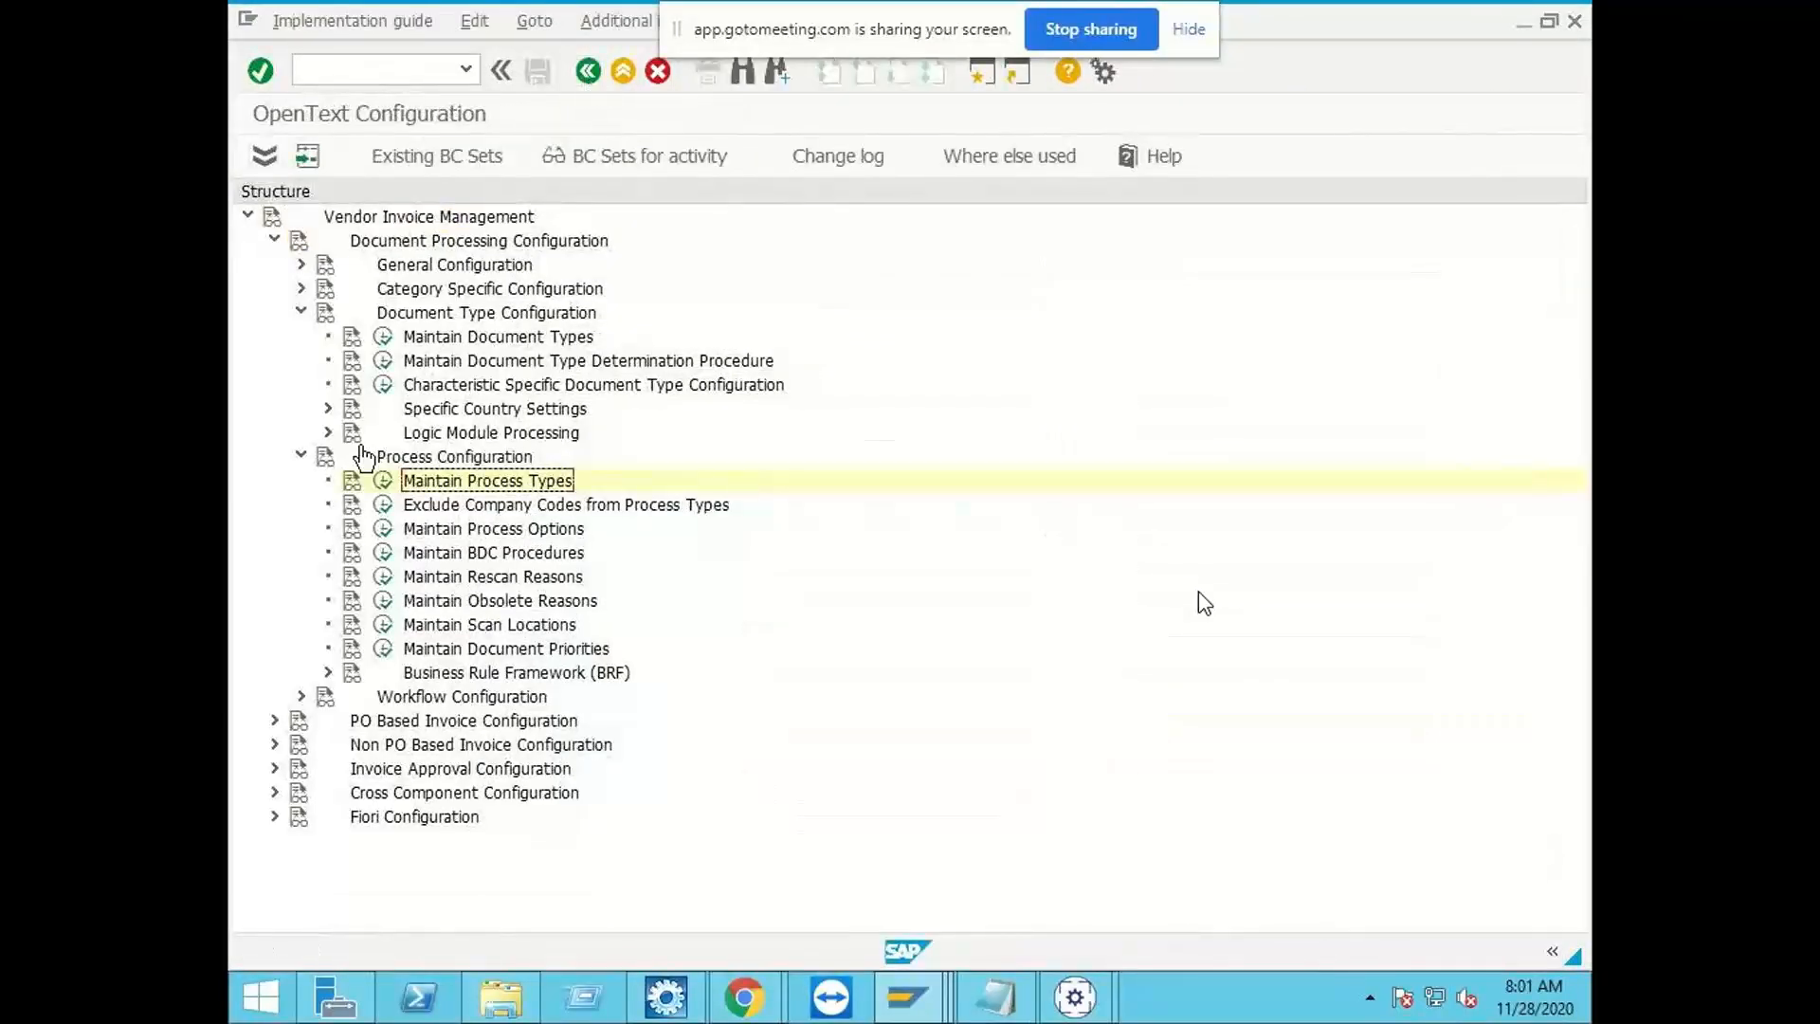
{"action": "left_click", "coordinate": [327, 432]}
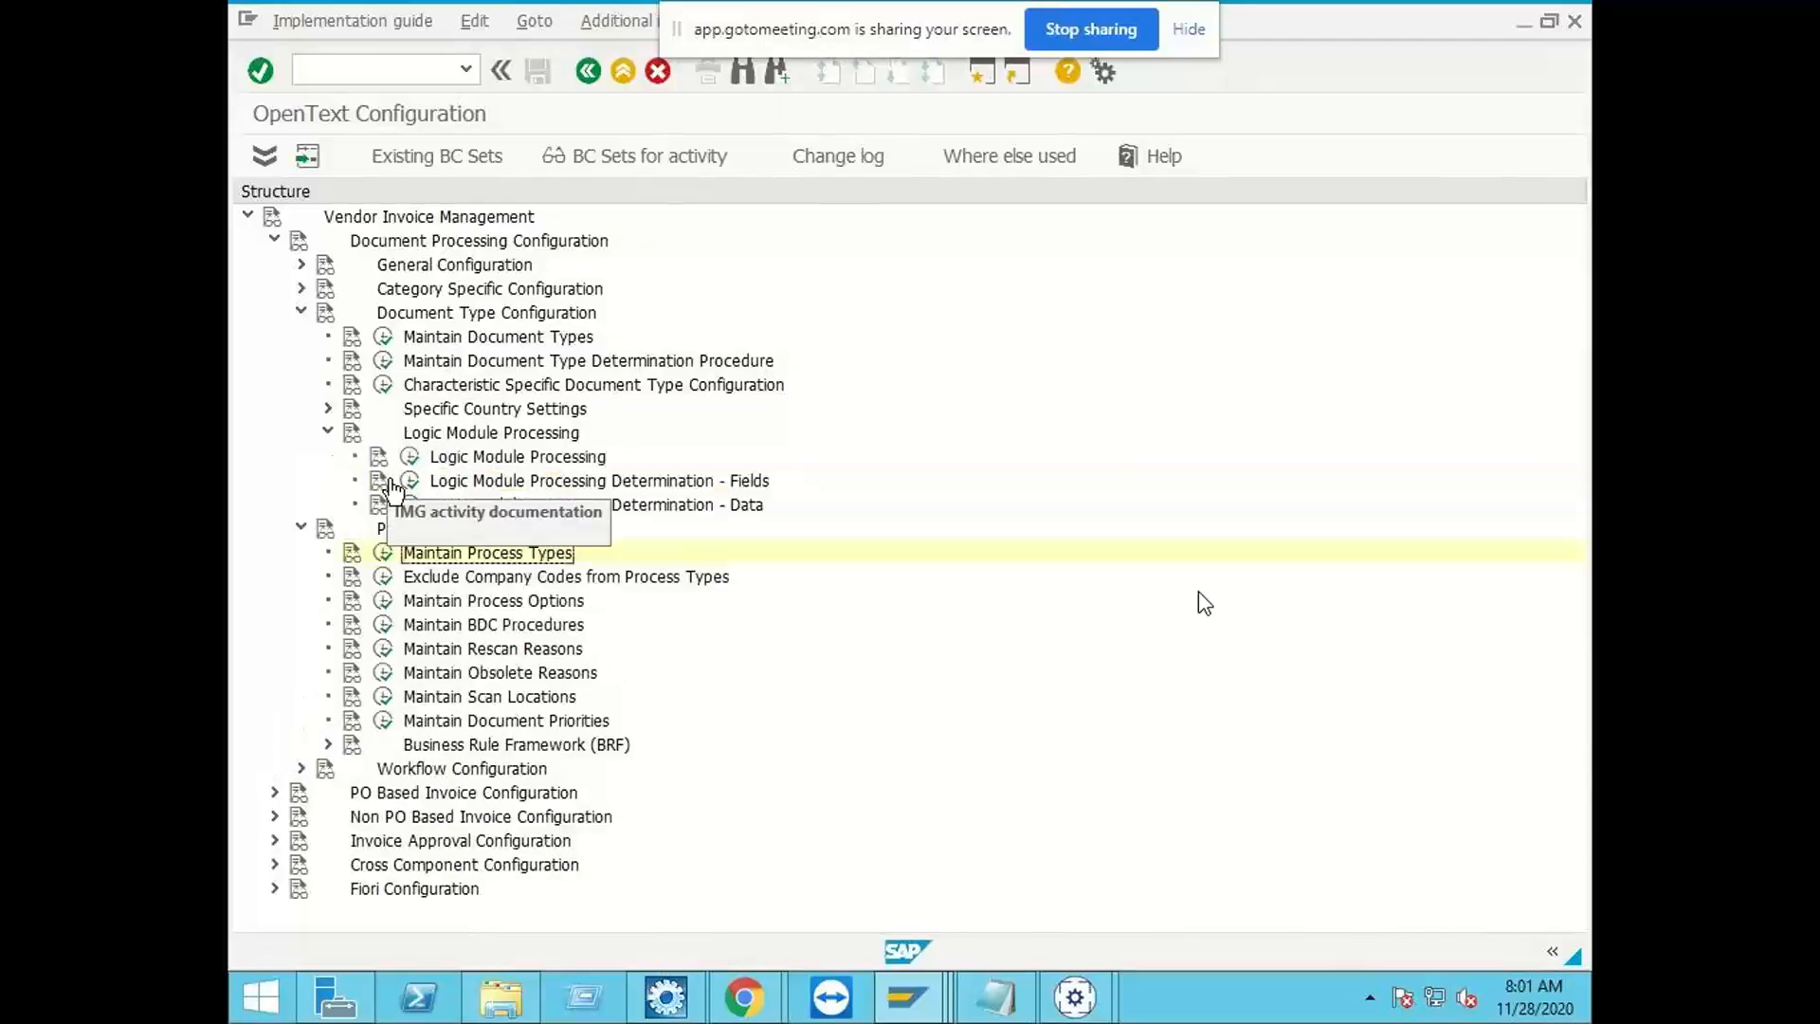
{"action": "left_click", "coordinate": [411, 459]}
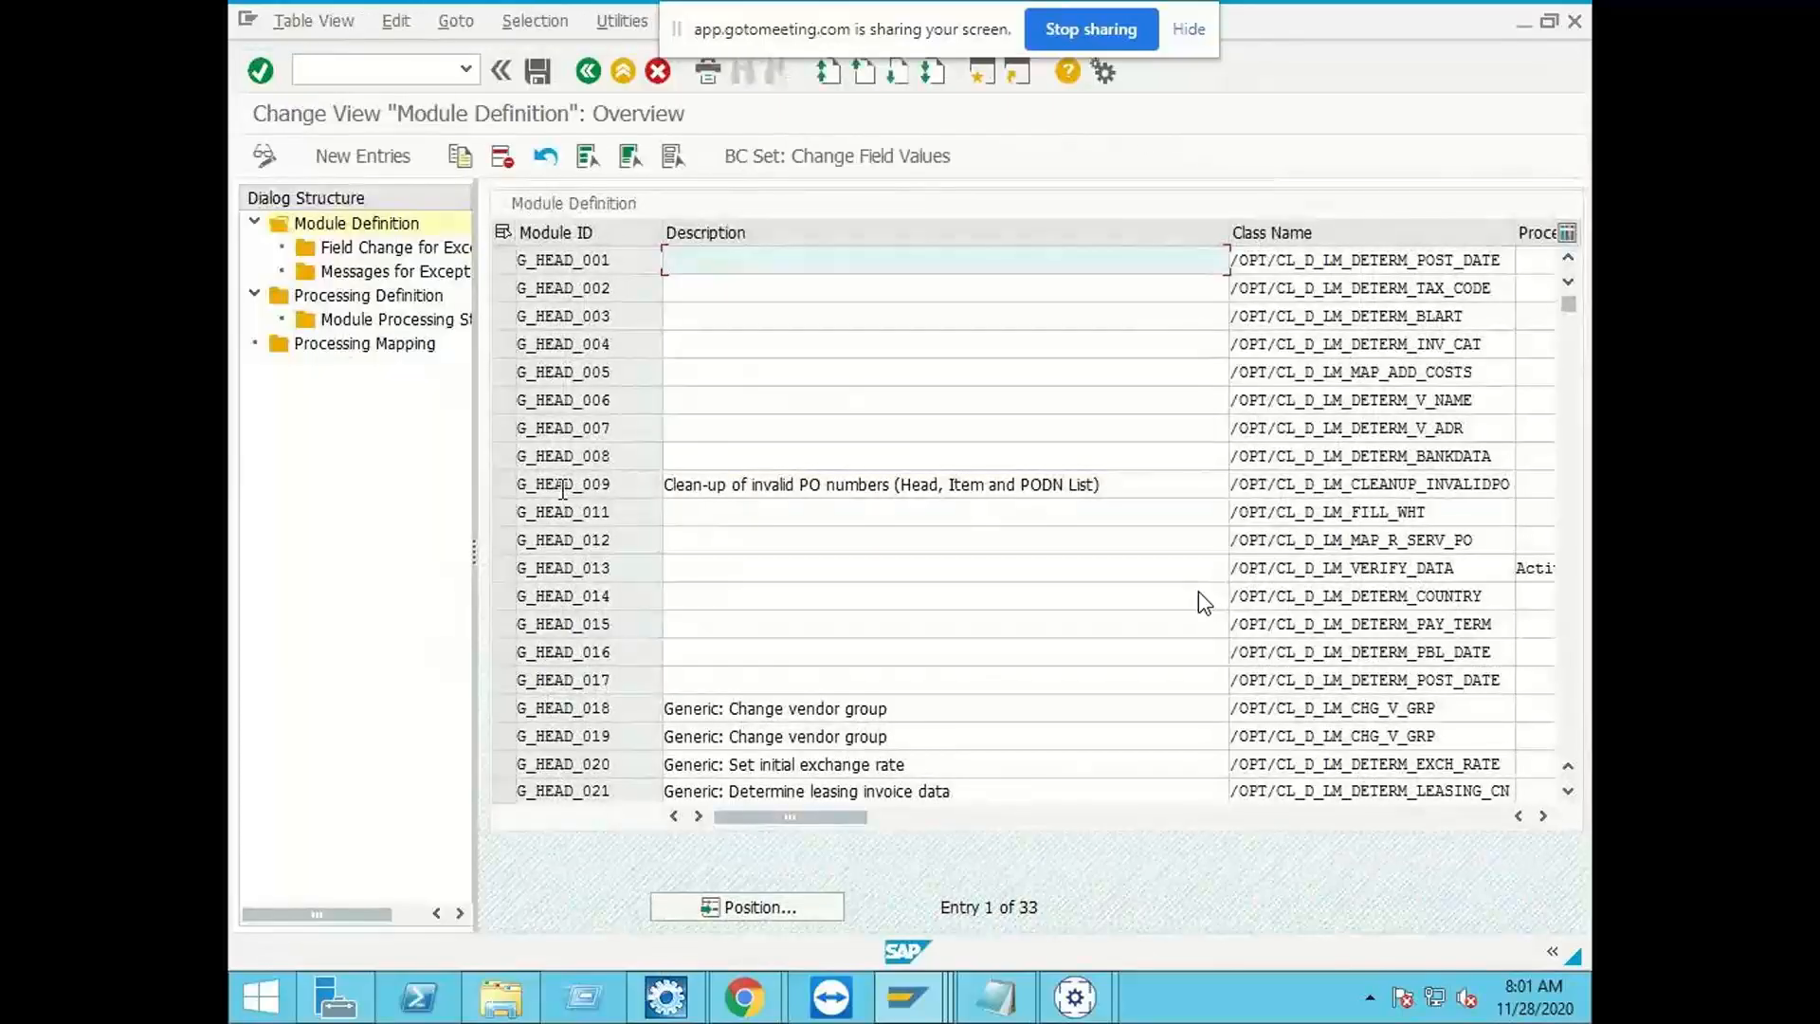
Step: Examine the vendor name and vendor address determination modules, G_HEAD_006 and G_HEAD_007, in the Module Definition table
{"action": "left_click", "coordinate": [1490, 432]}
{"action": "left_click", "coordinate": [1493, 402]}
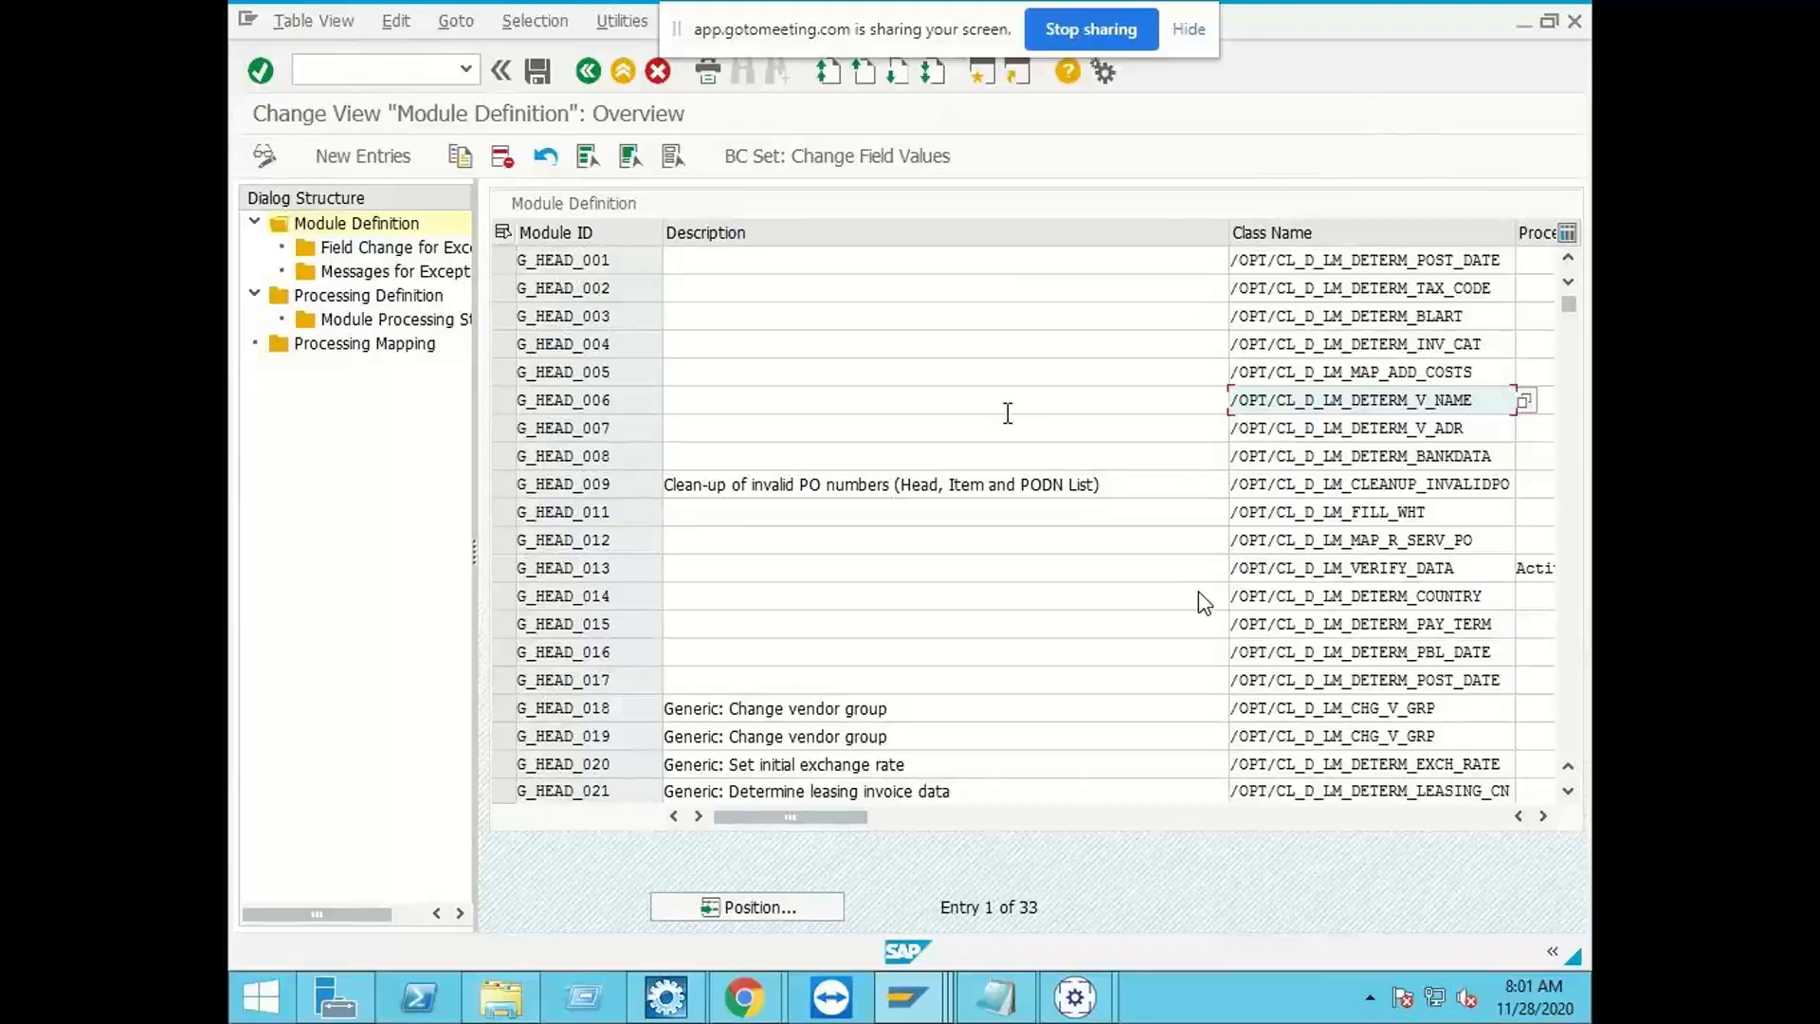
{"action": "left_click", "coordinate": [506, 406]}
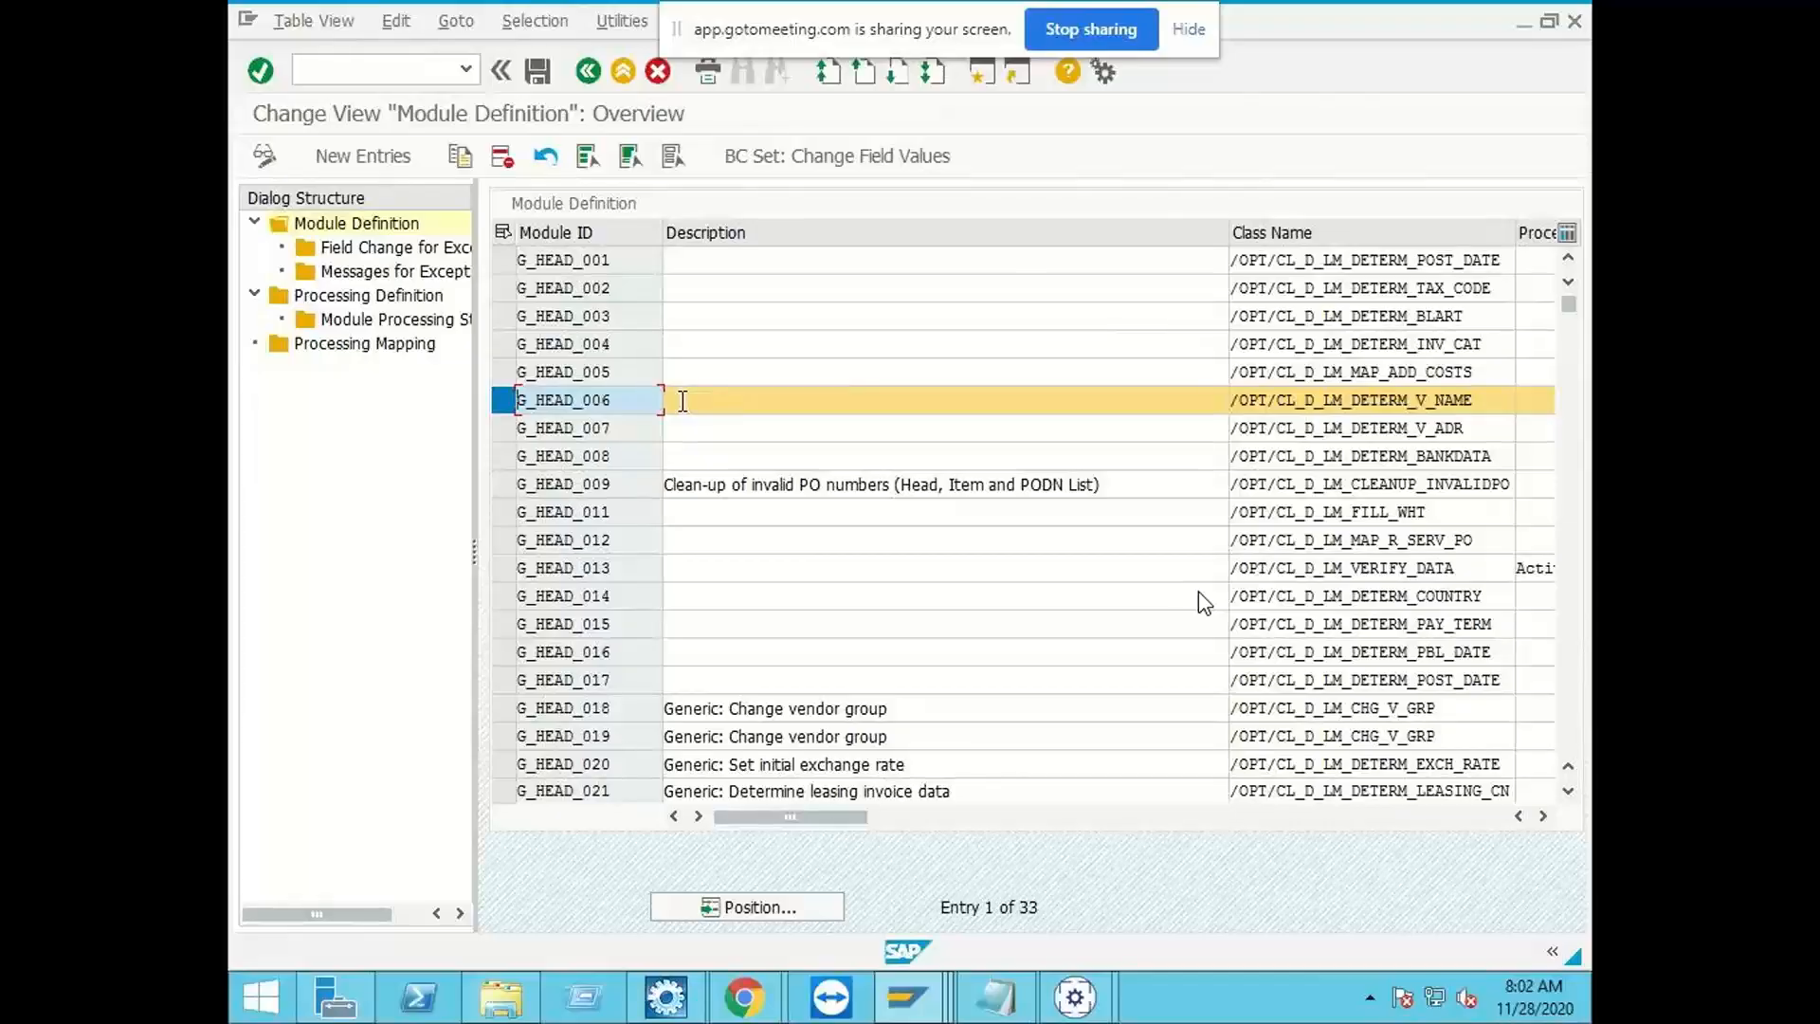
{"action": "left_click", "coordinate": [504, 402]}
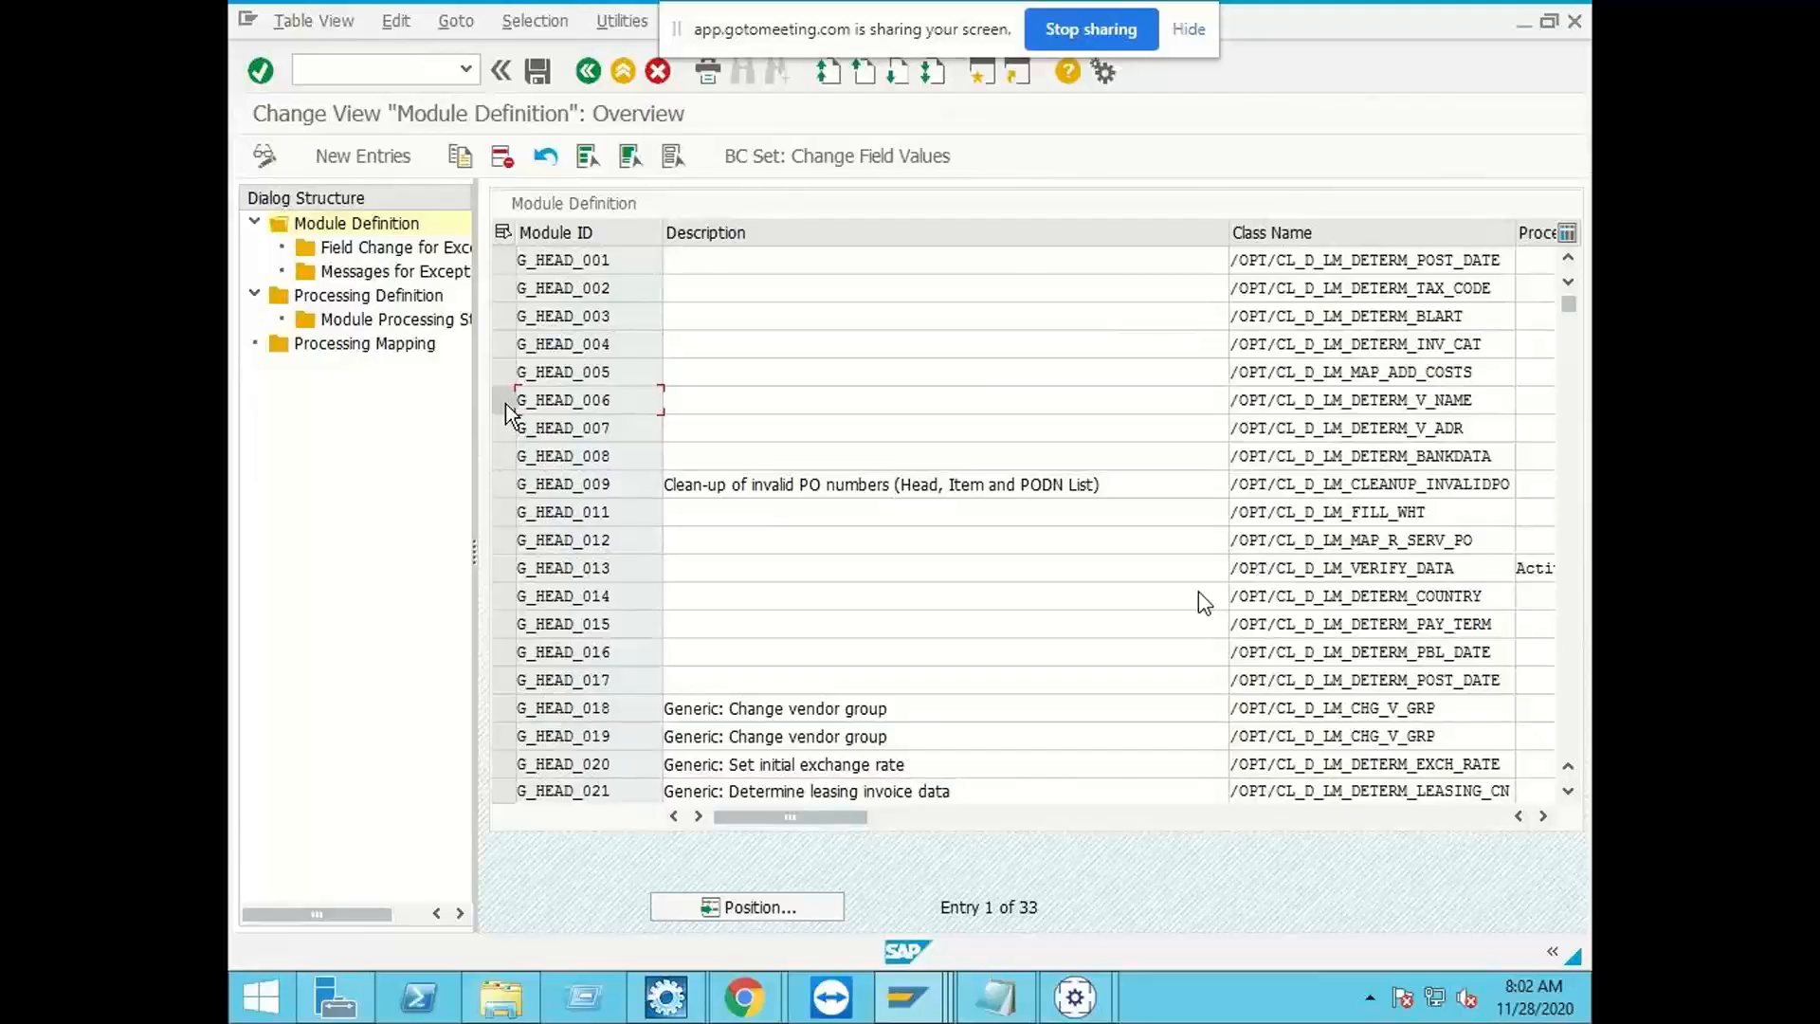
Step: Minimize the Module Definition session, cancel the open invoice's validation in ZINDIA_IDH and minimize Business Center Capture
{"action": "left_click", "coordinate": [1555, 30]}
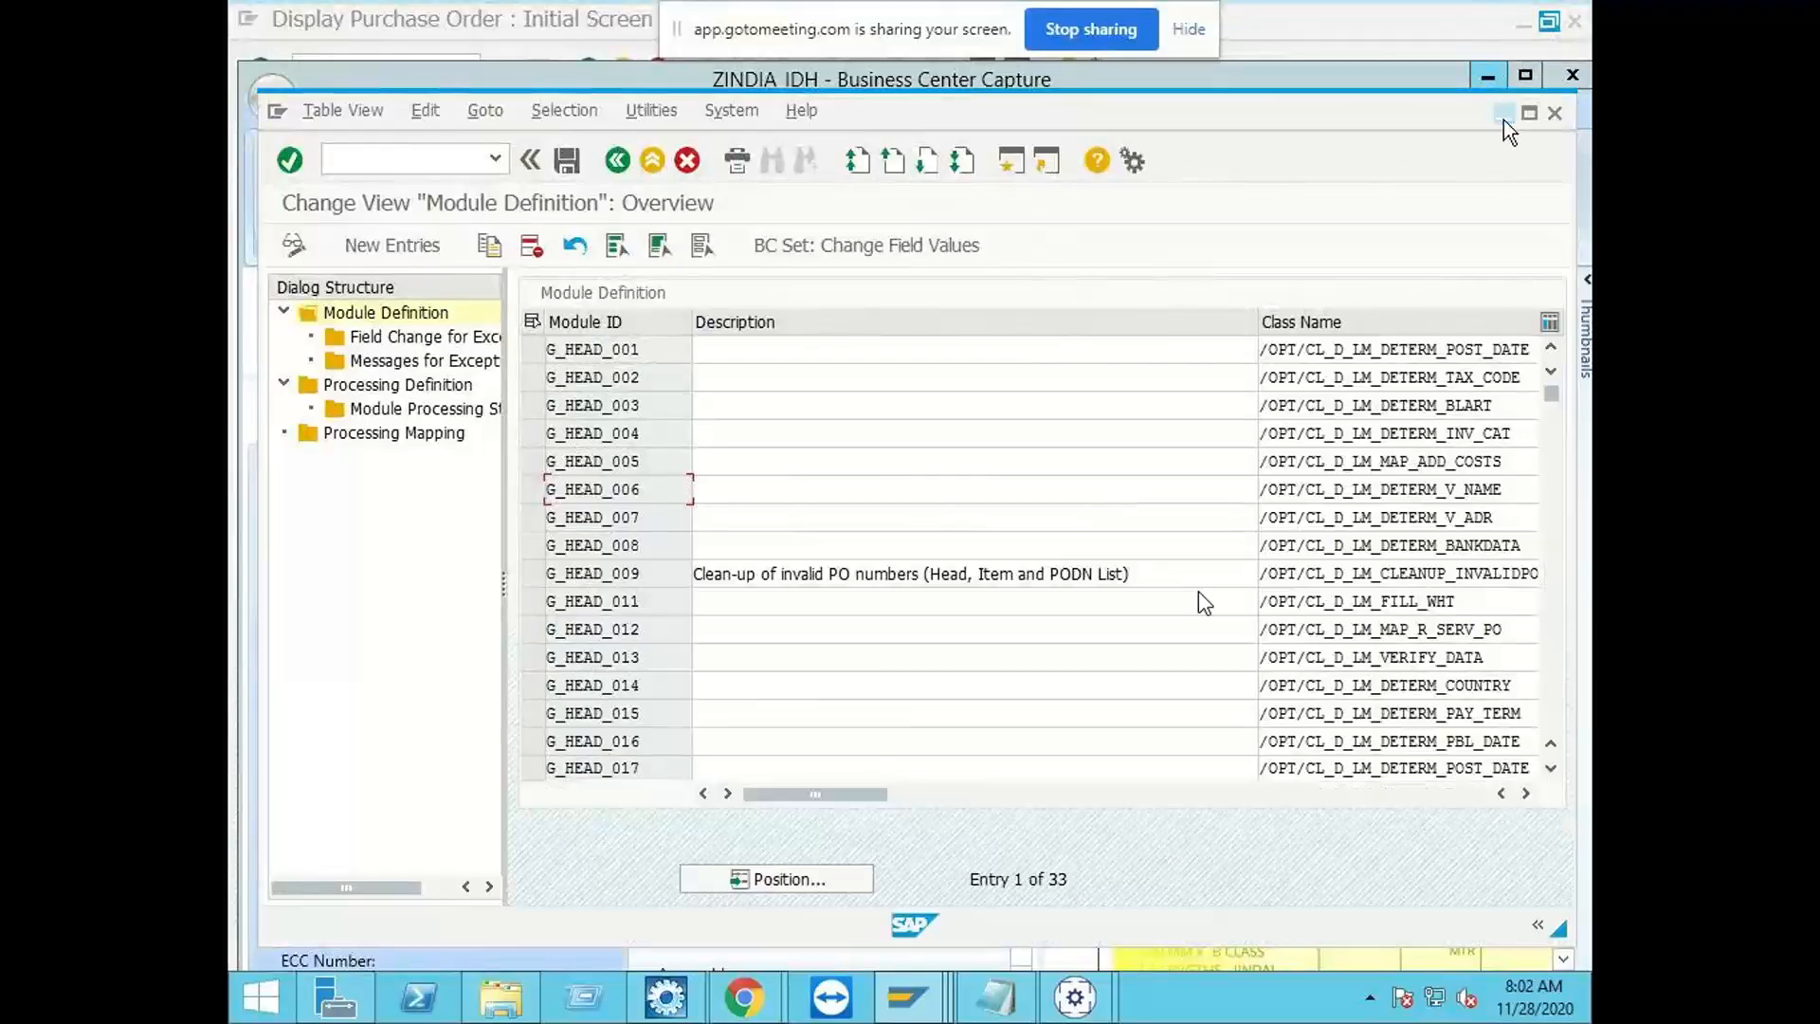
{"action": "left_click", "coordinate": [1503, 120]}
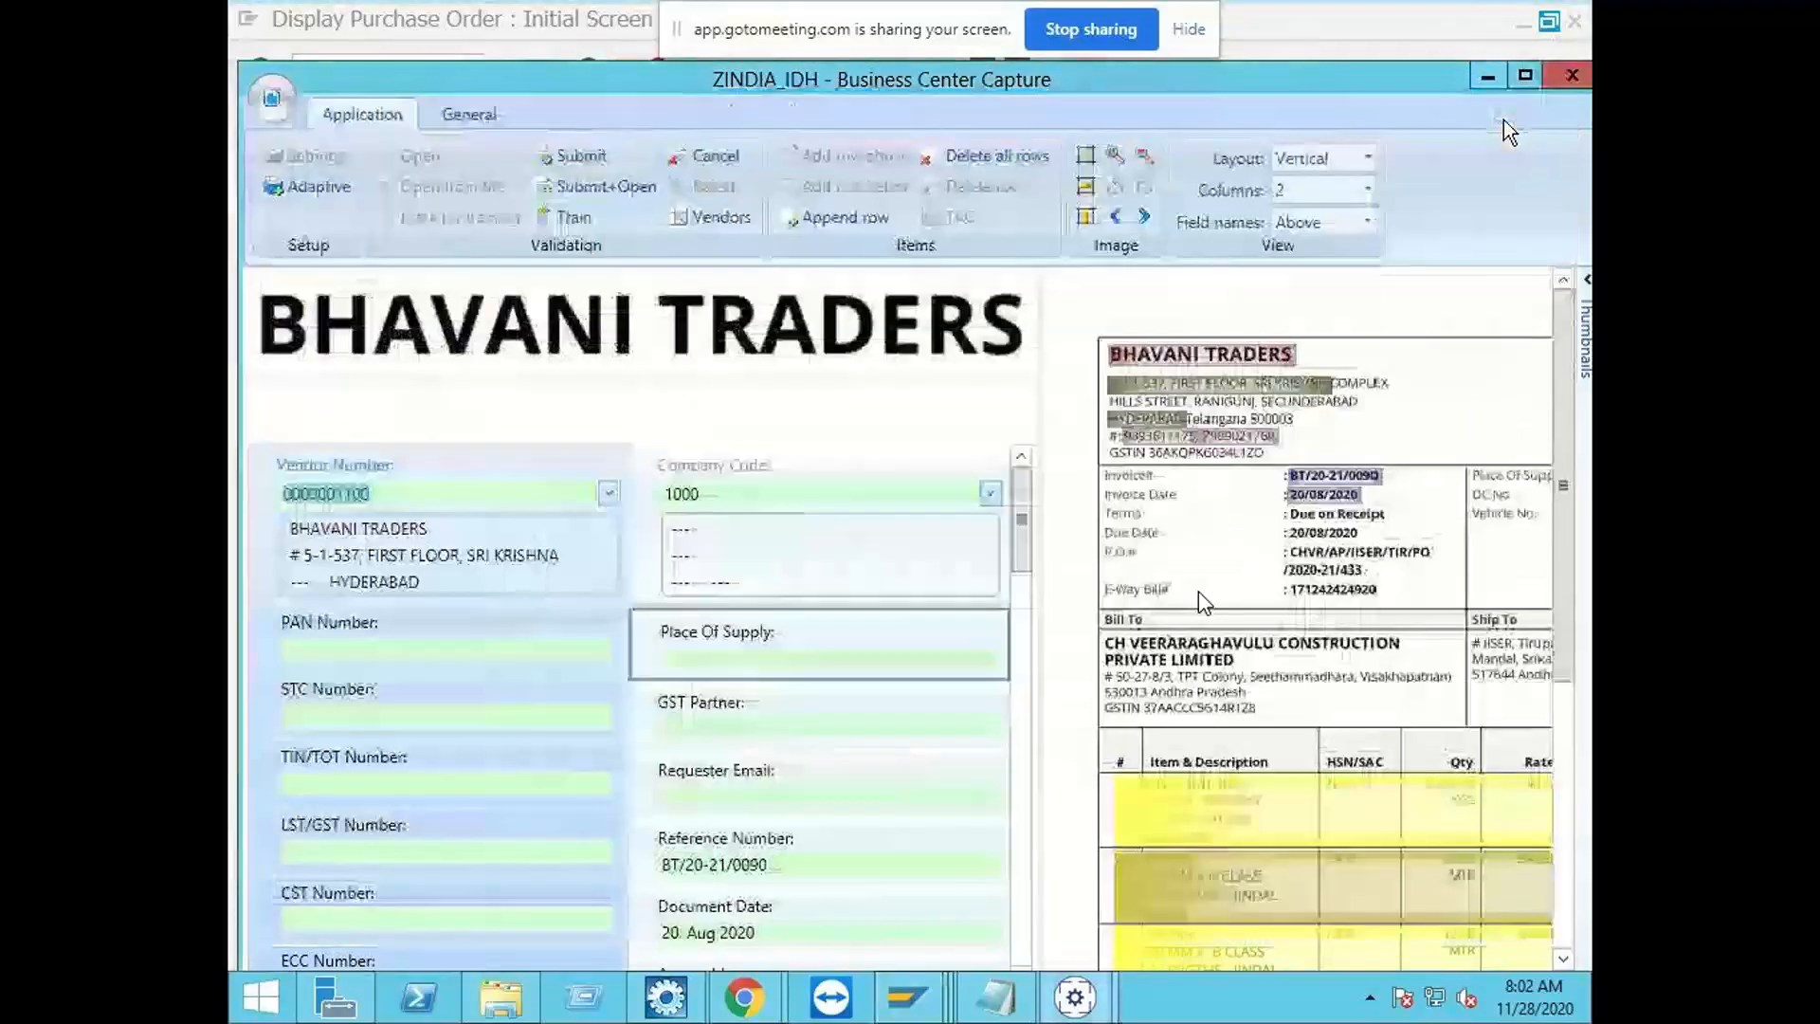
{"action": "left_click", "coordinate": [728, 166]}
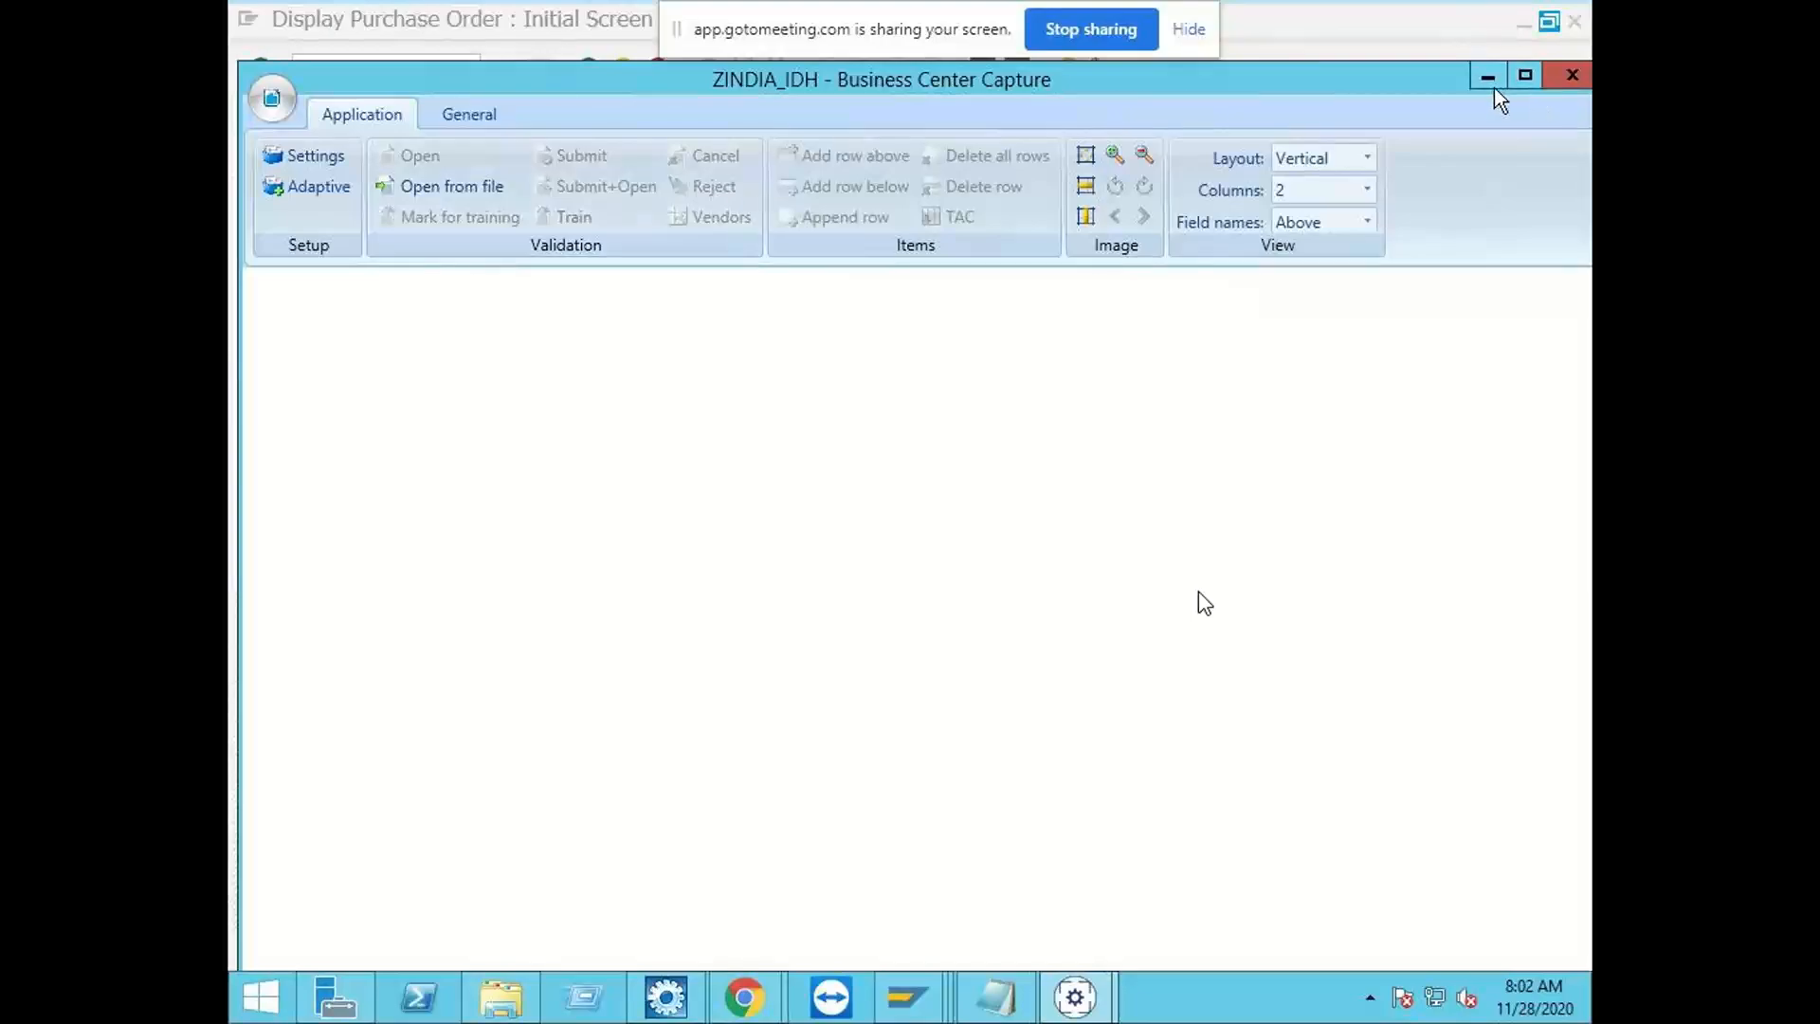
{"action": "left_click", "coordinate": [1490, 86]}
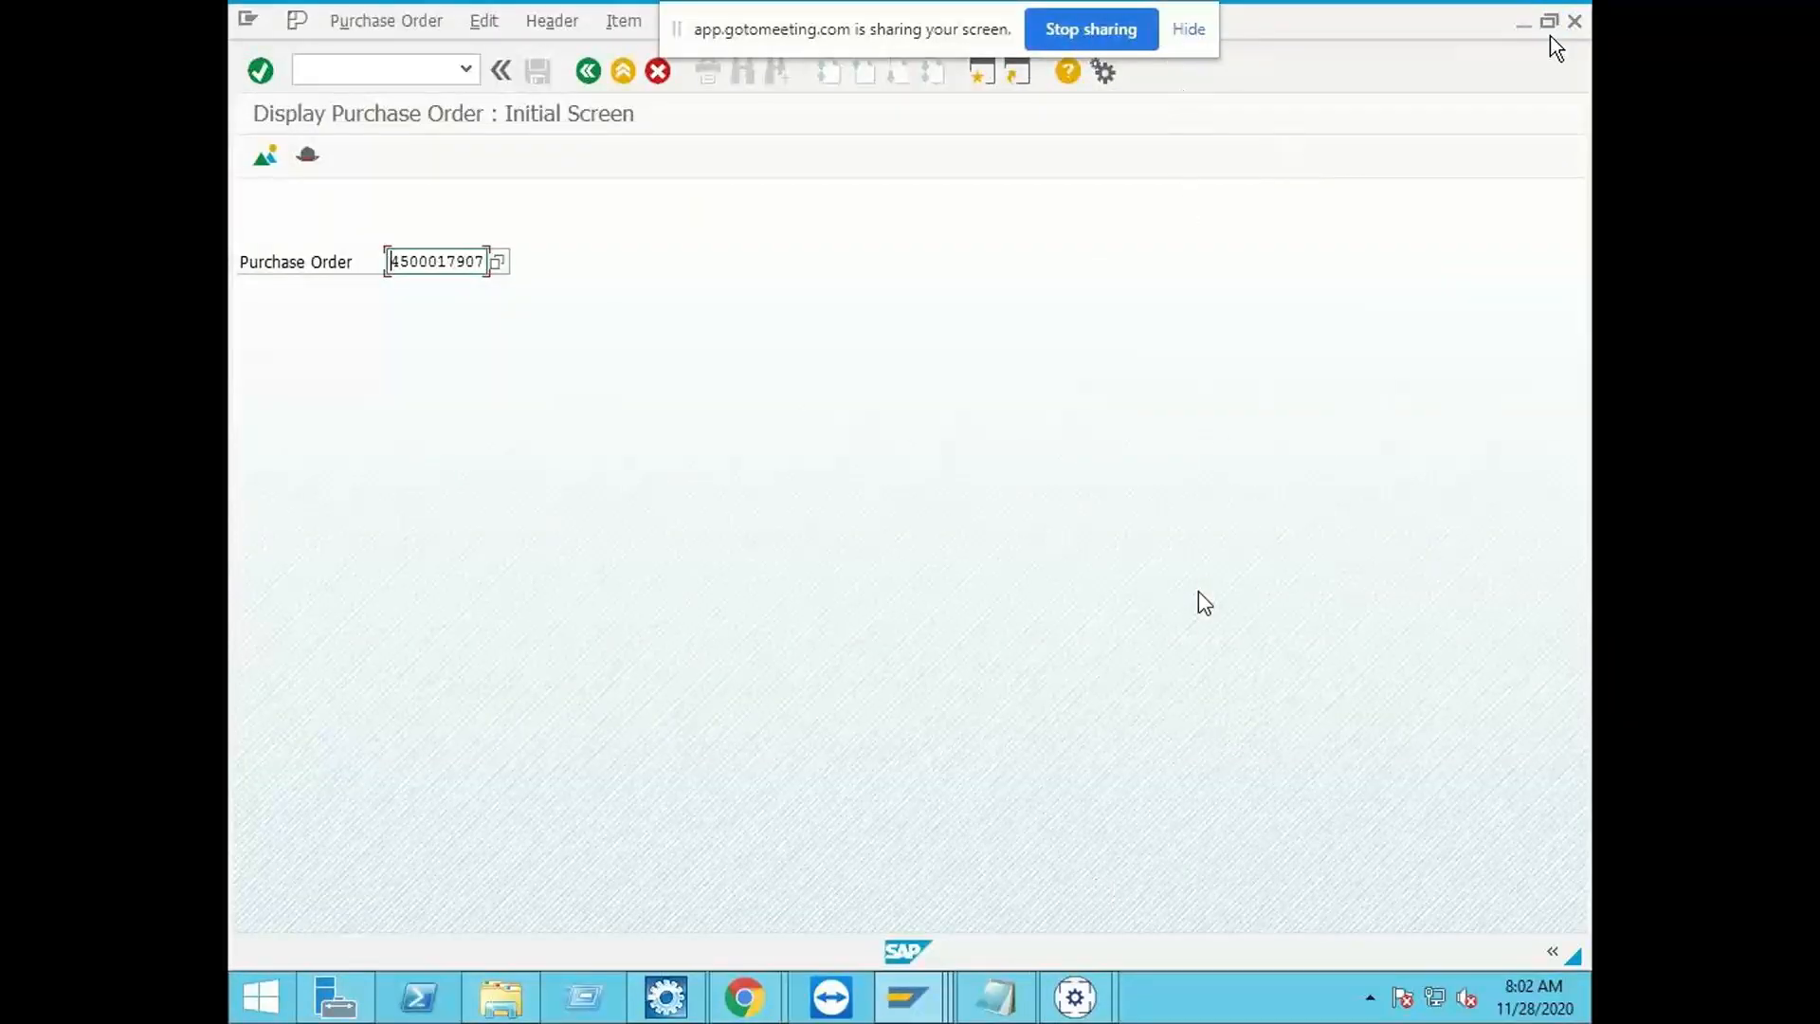
Step: Start transaction OAWD in the current SAP session to reach Store documents
{"action": "left_click", "coordinate": [402, 72]}
{"action": "type", "text": "/noa"}
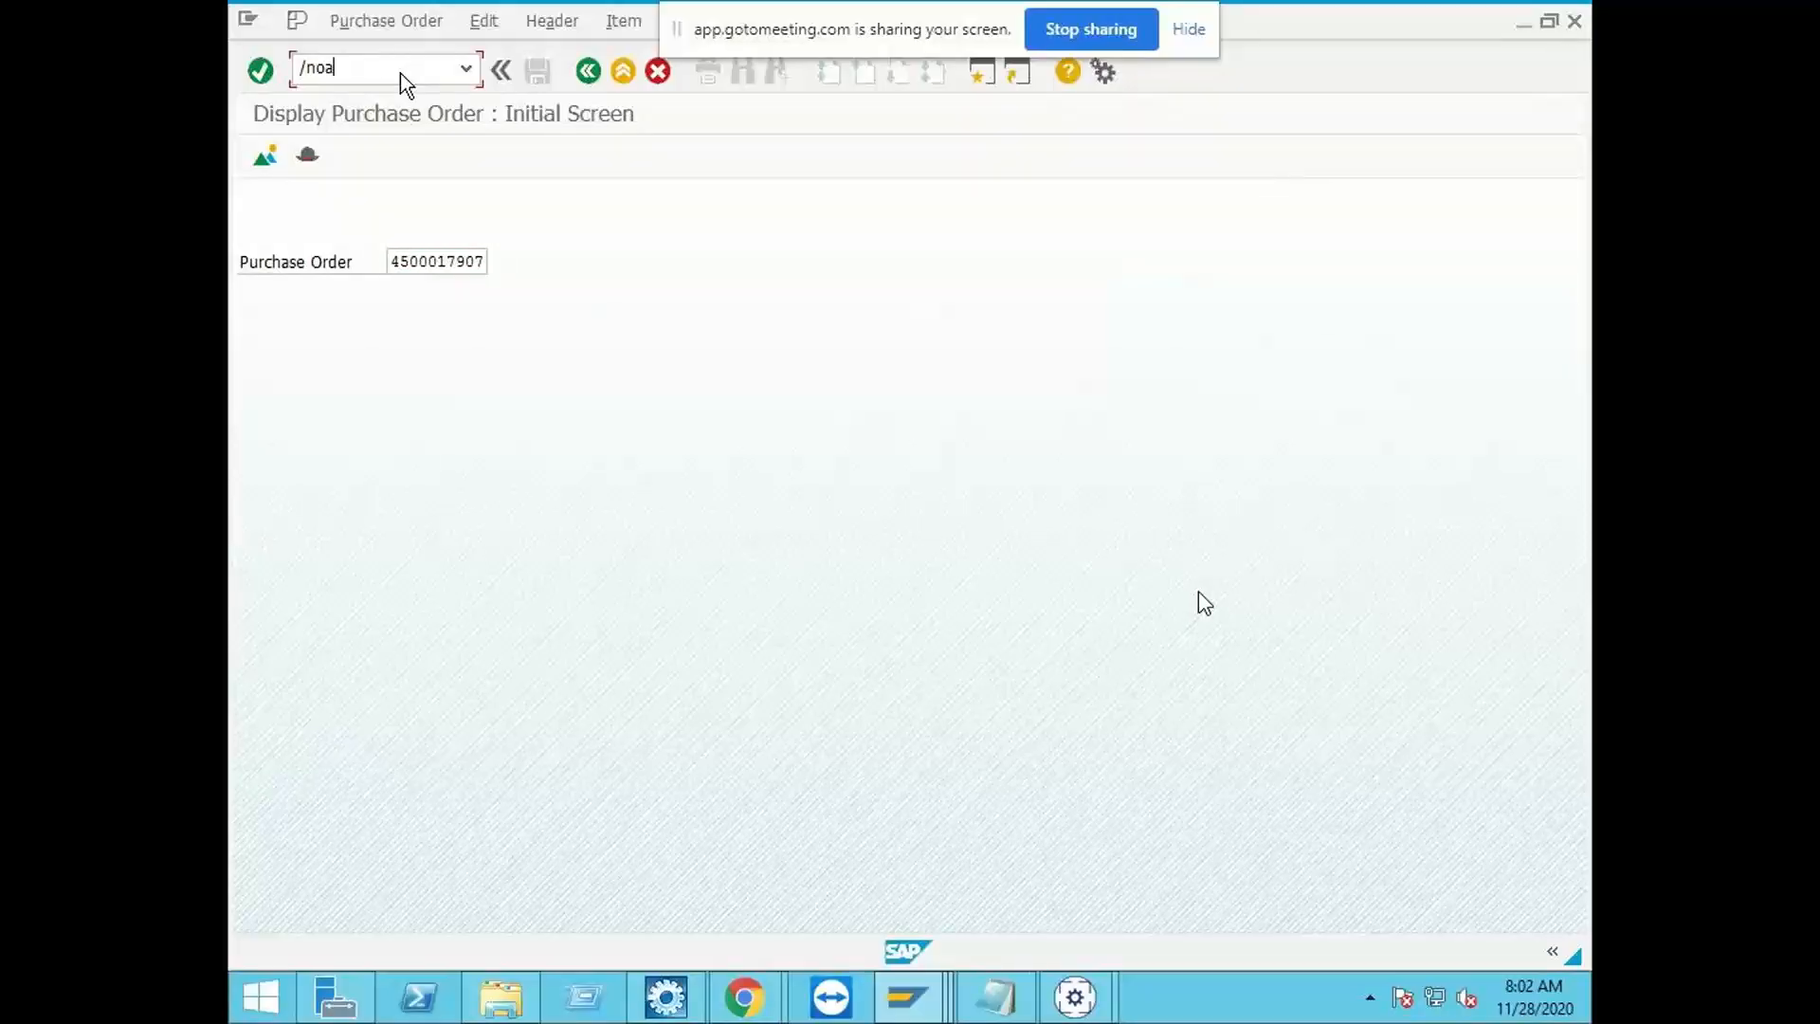
{"action": "type", "text": "wd"}
{"action": "key", "text": "Return"}
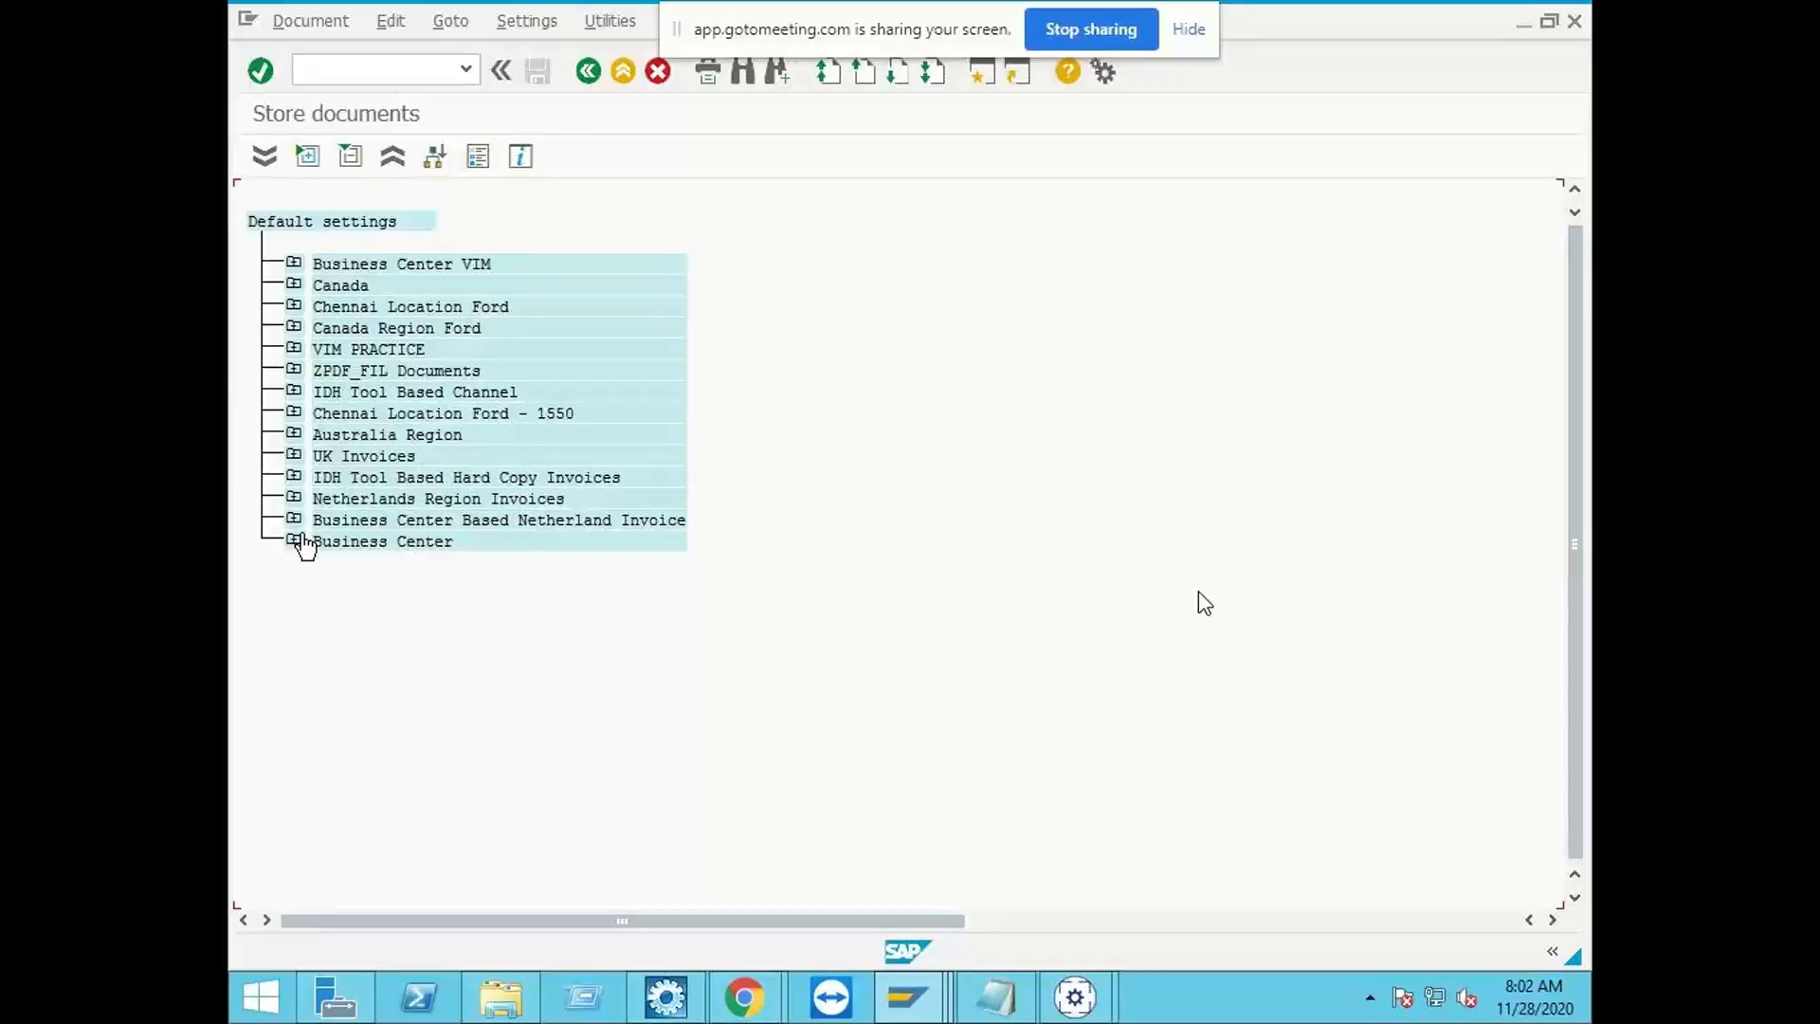
Step: Open the Archive from Frontend dialog for storing IDH Tool Based Hard Copy Invoices
{"action": "left_click", "coordinate": [293, 479]}
{"action": "double_click", "coordinate": [360, 521]}
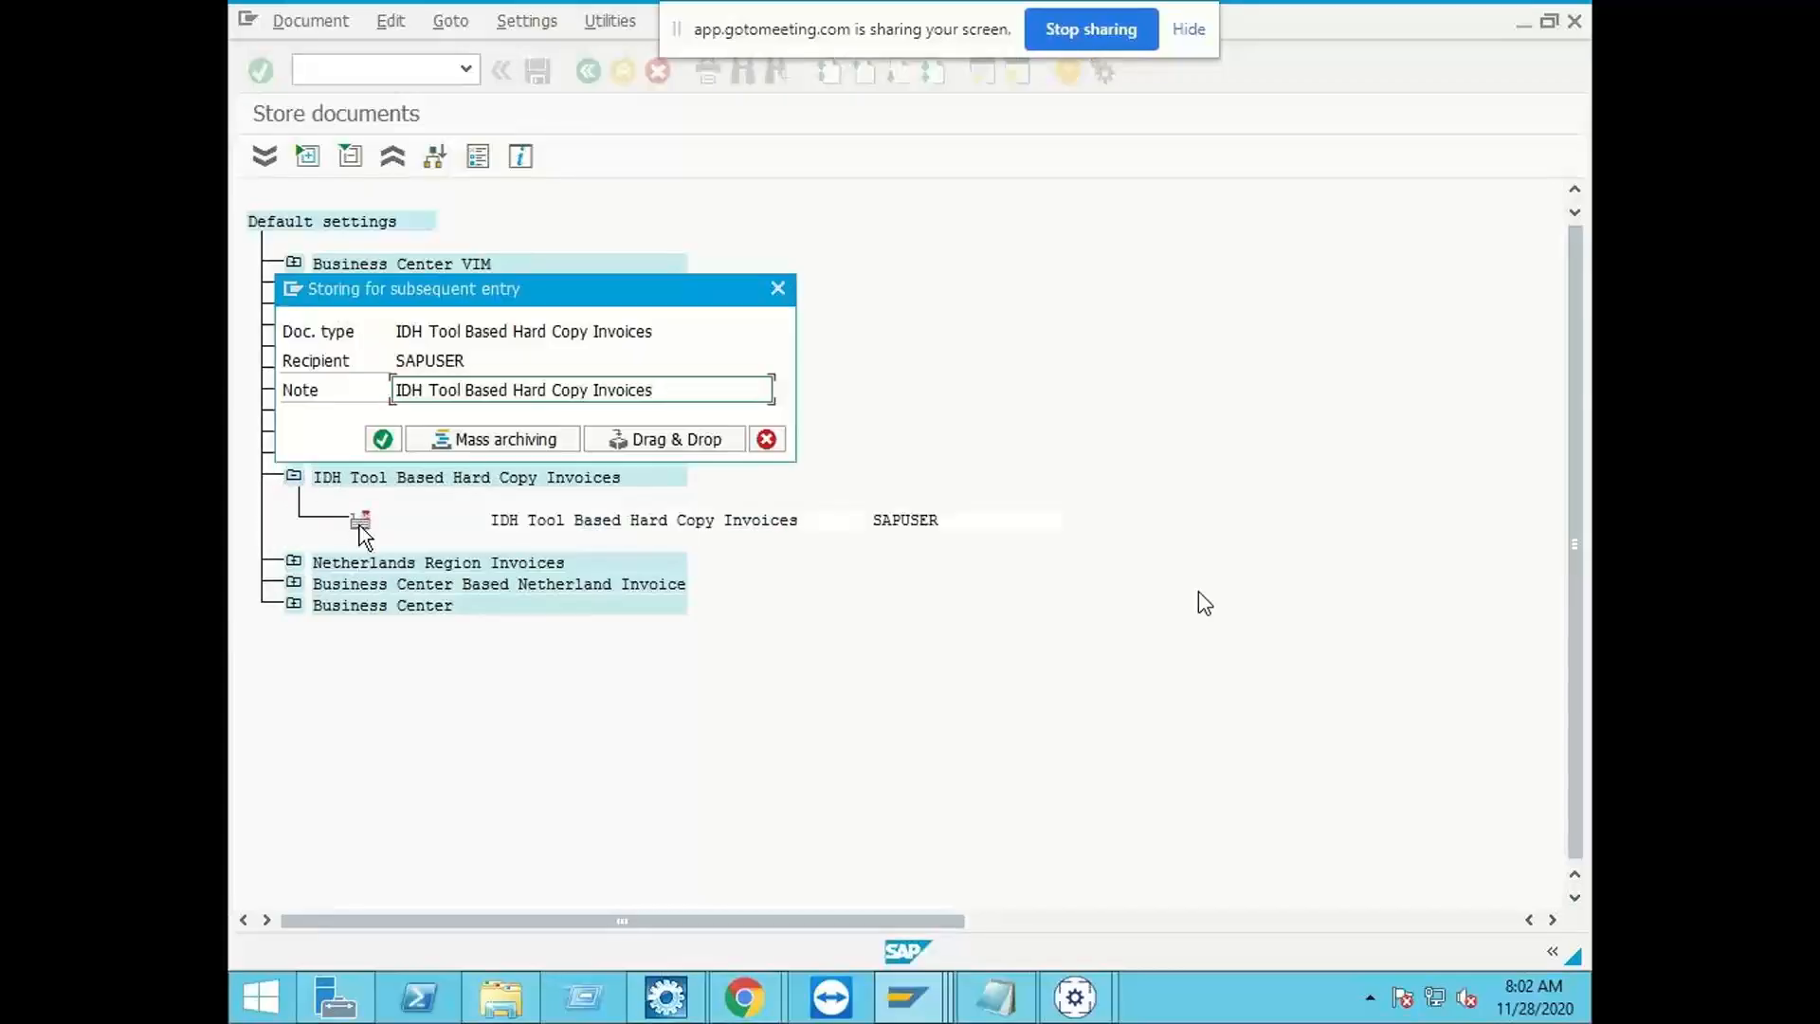
{"action": "left_click", "coordinate": [704, 439]}
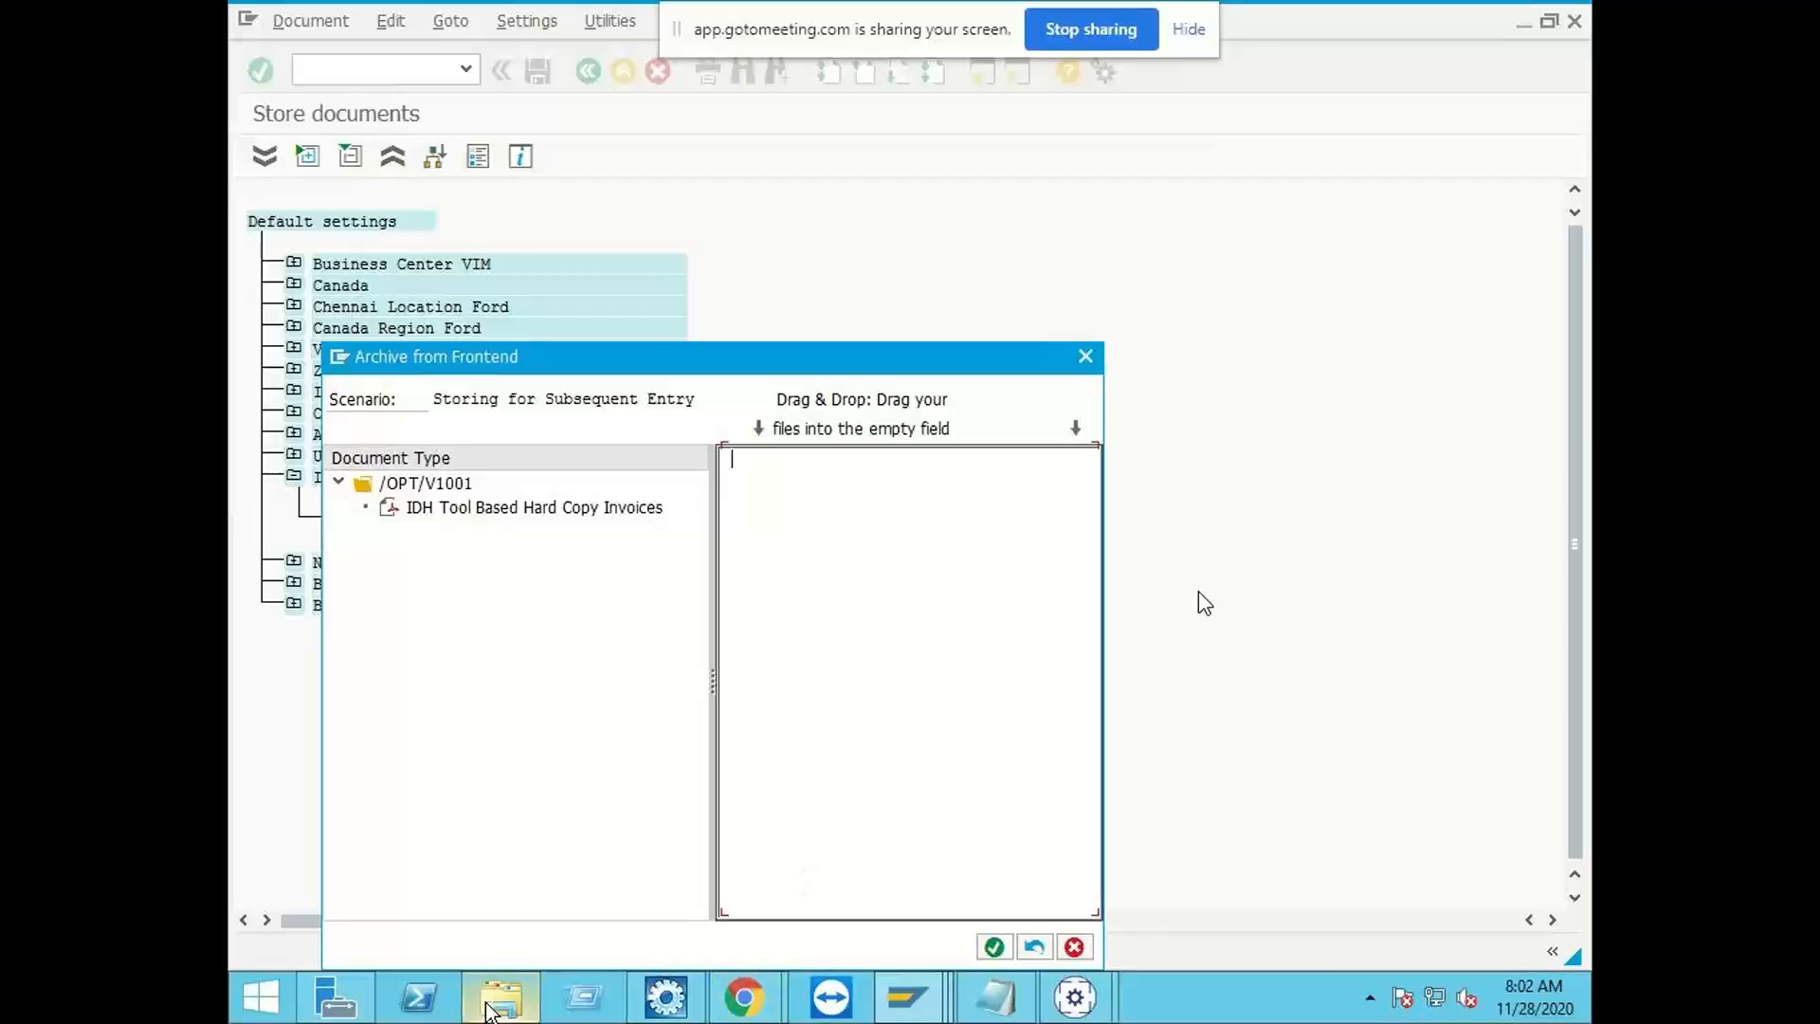
Step: Show the Desktop folder in File Explorer and place its window beside the archive dialog's empty drop field
{"action": "left_click", "coordinate": [491, 1000]}
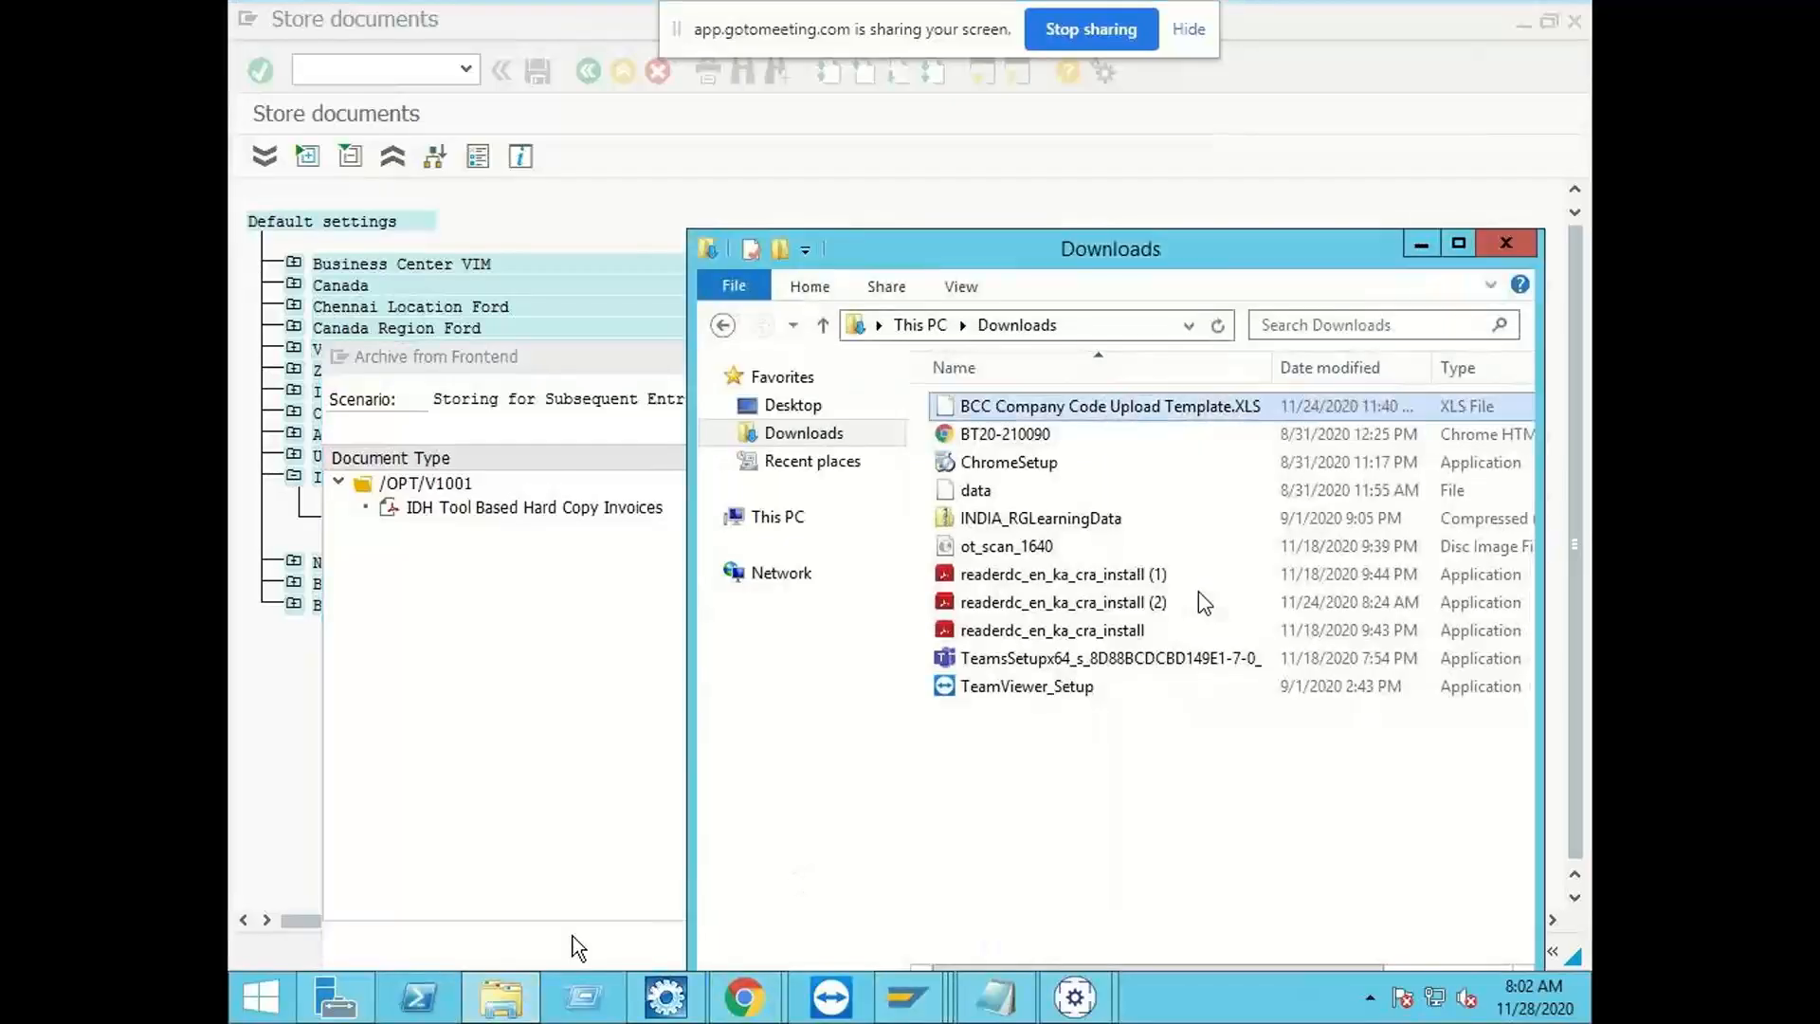
{"action": "left_click", "coordinate": [792, 404]}
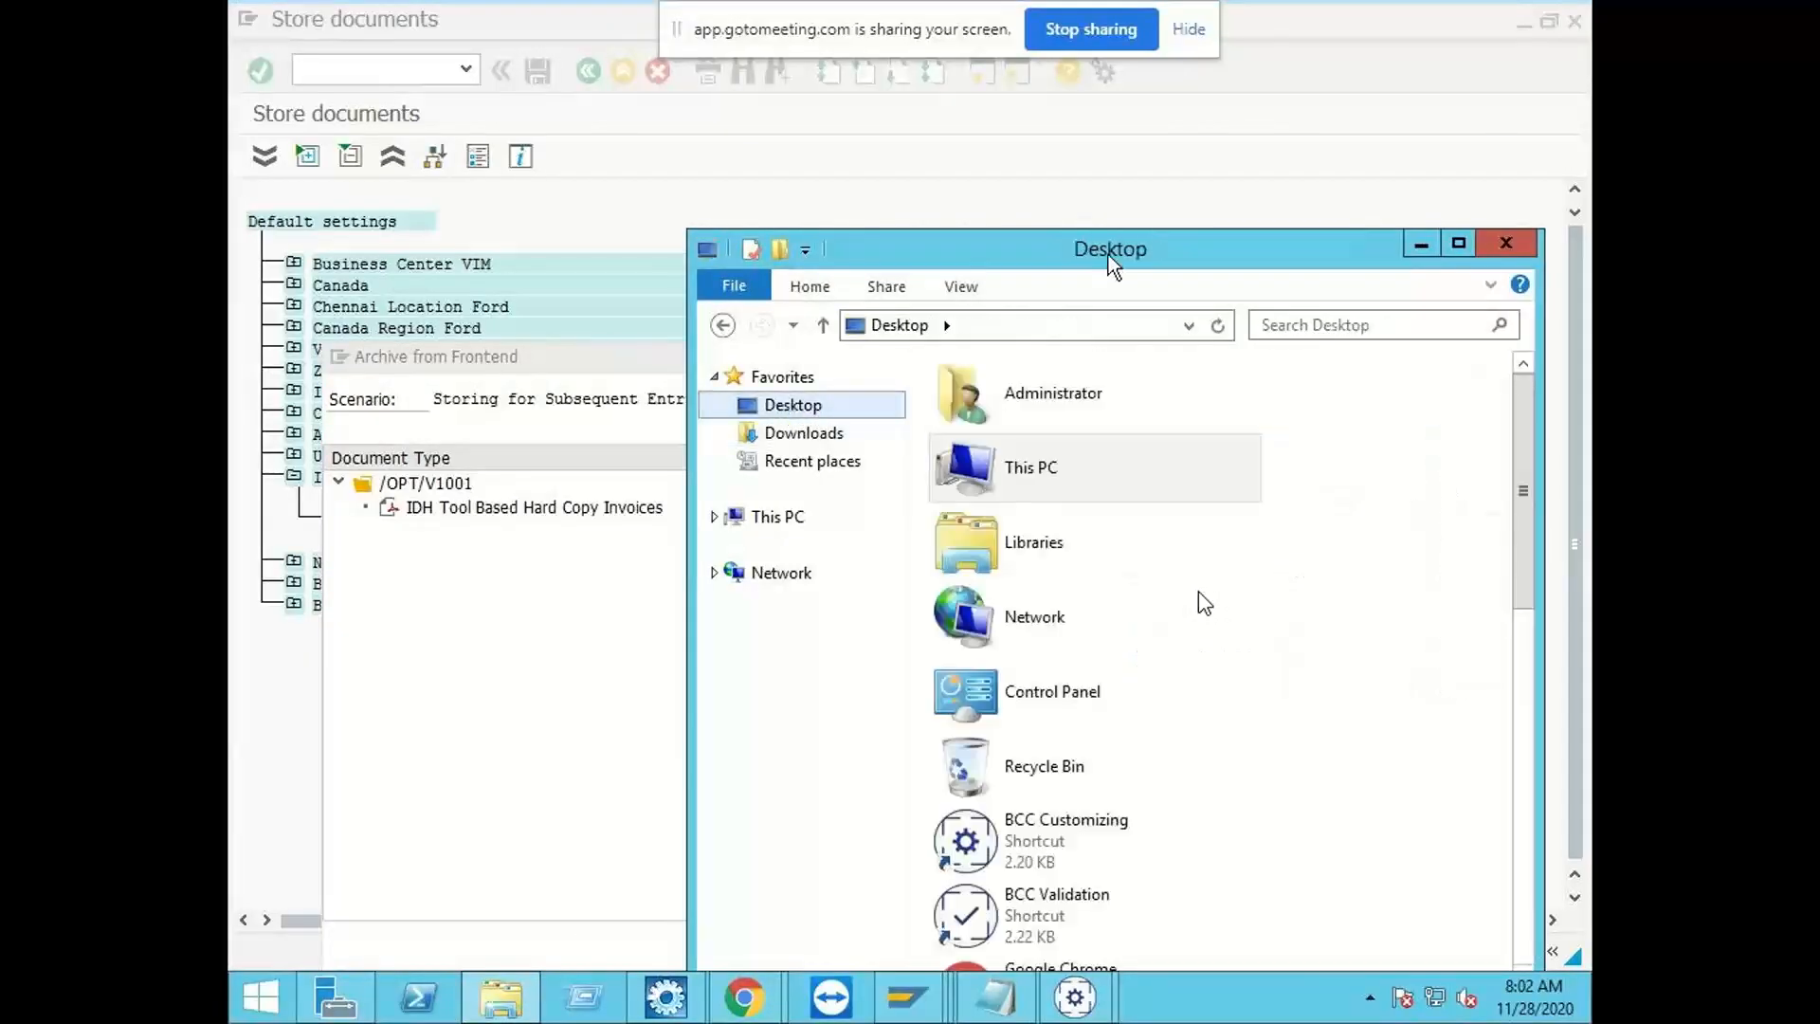
{"action": "left_click_drag", "start_coordinate": [1113, 263], "coordinate": [1476, 228]}
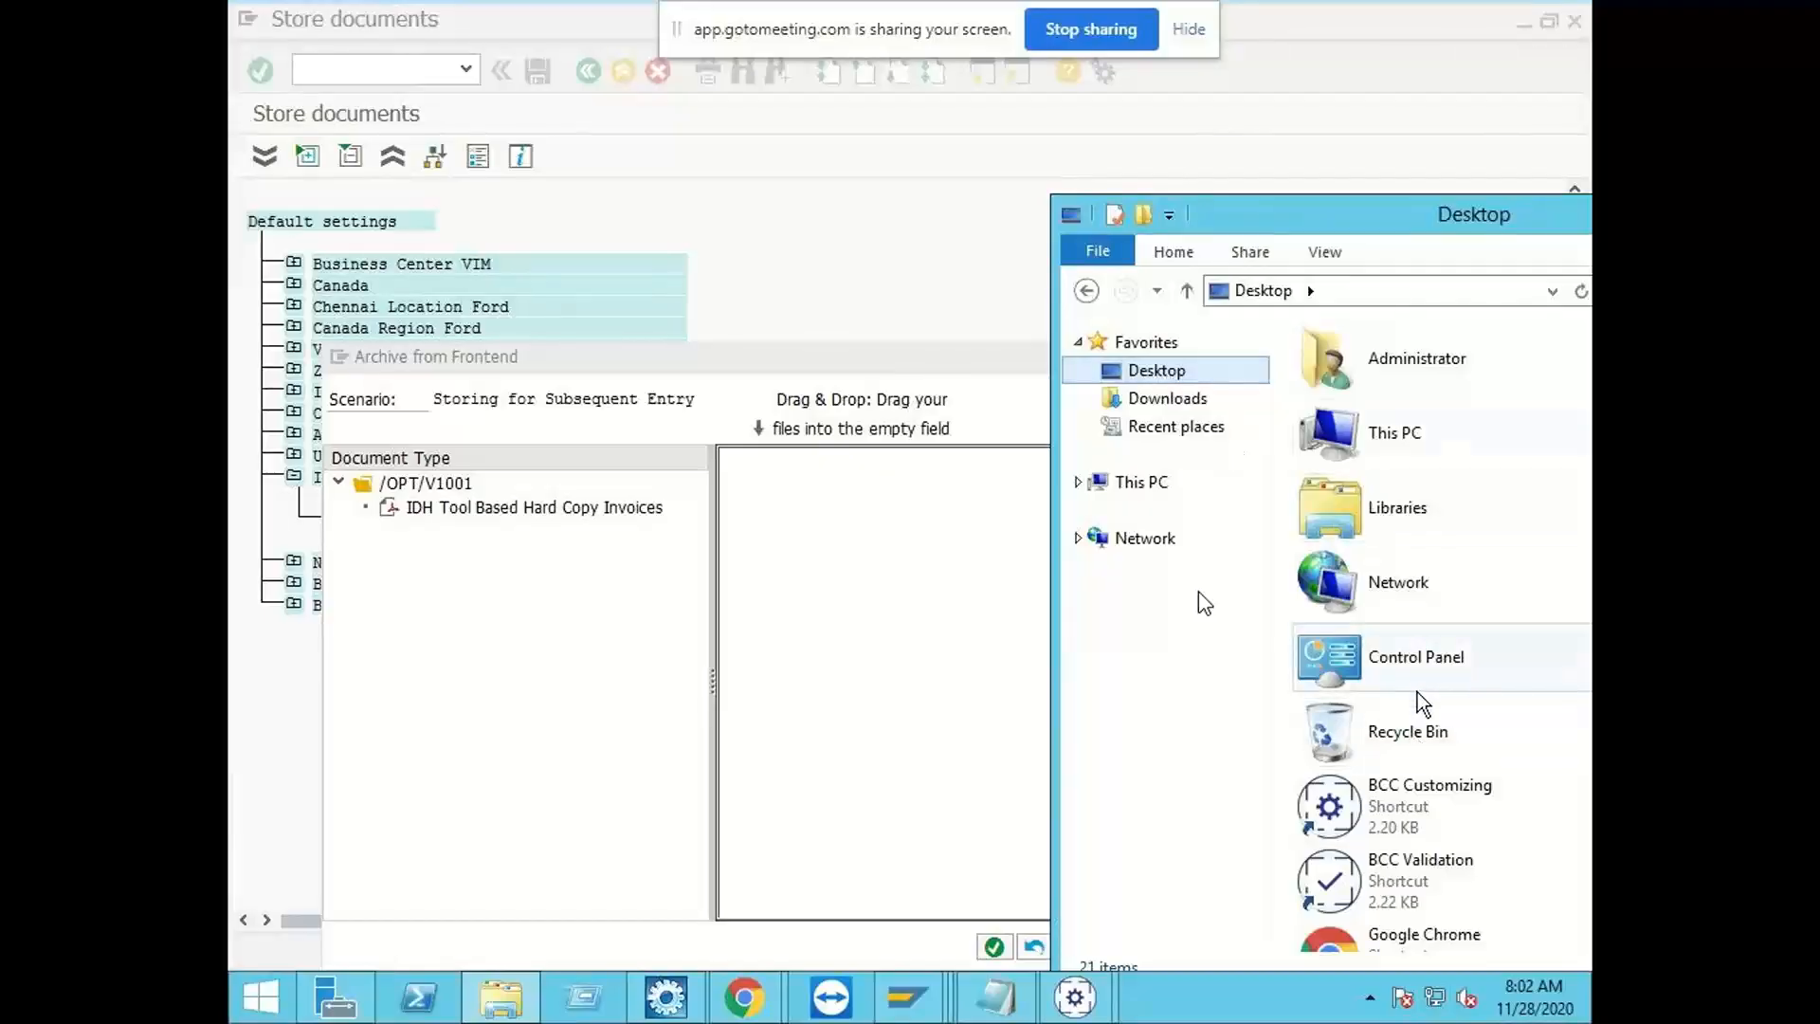
Step: Look through the Desktop folder's files for the invoice document to archive
{"action": "left_click_drag", "start_coordinate": [1367, 223], "coordinate": [936, 213]}
{"action": "scroll", "coordinate": [1378, 522], "scroll_direction": "down", "scroll_amount": 5}
{"action": "scroll", "coordinate": [1378, 521], "scroll_direction": "down", "scroll_amount": 5}
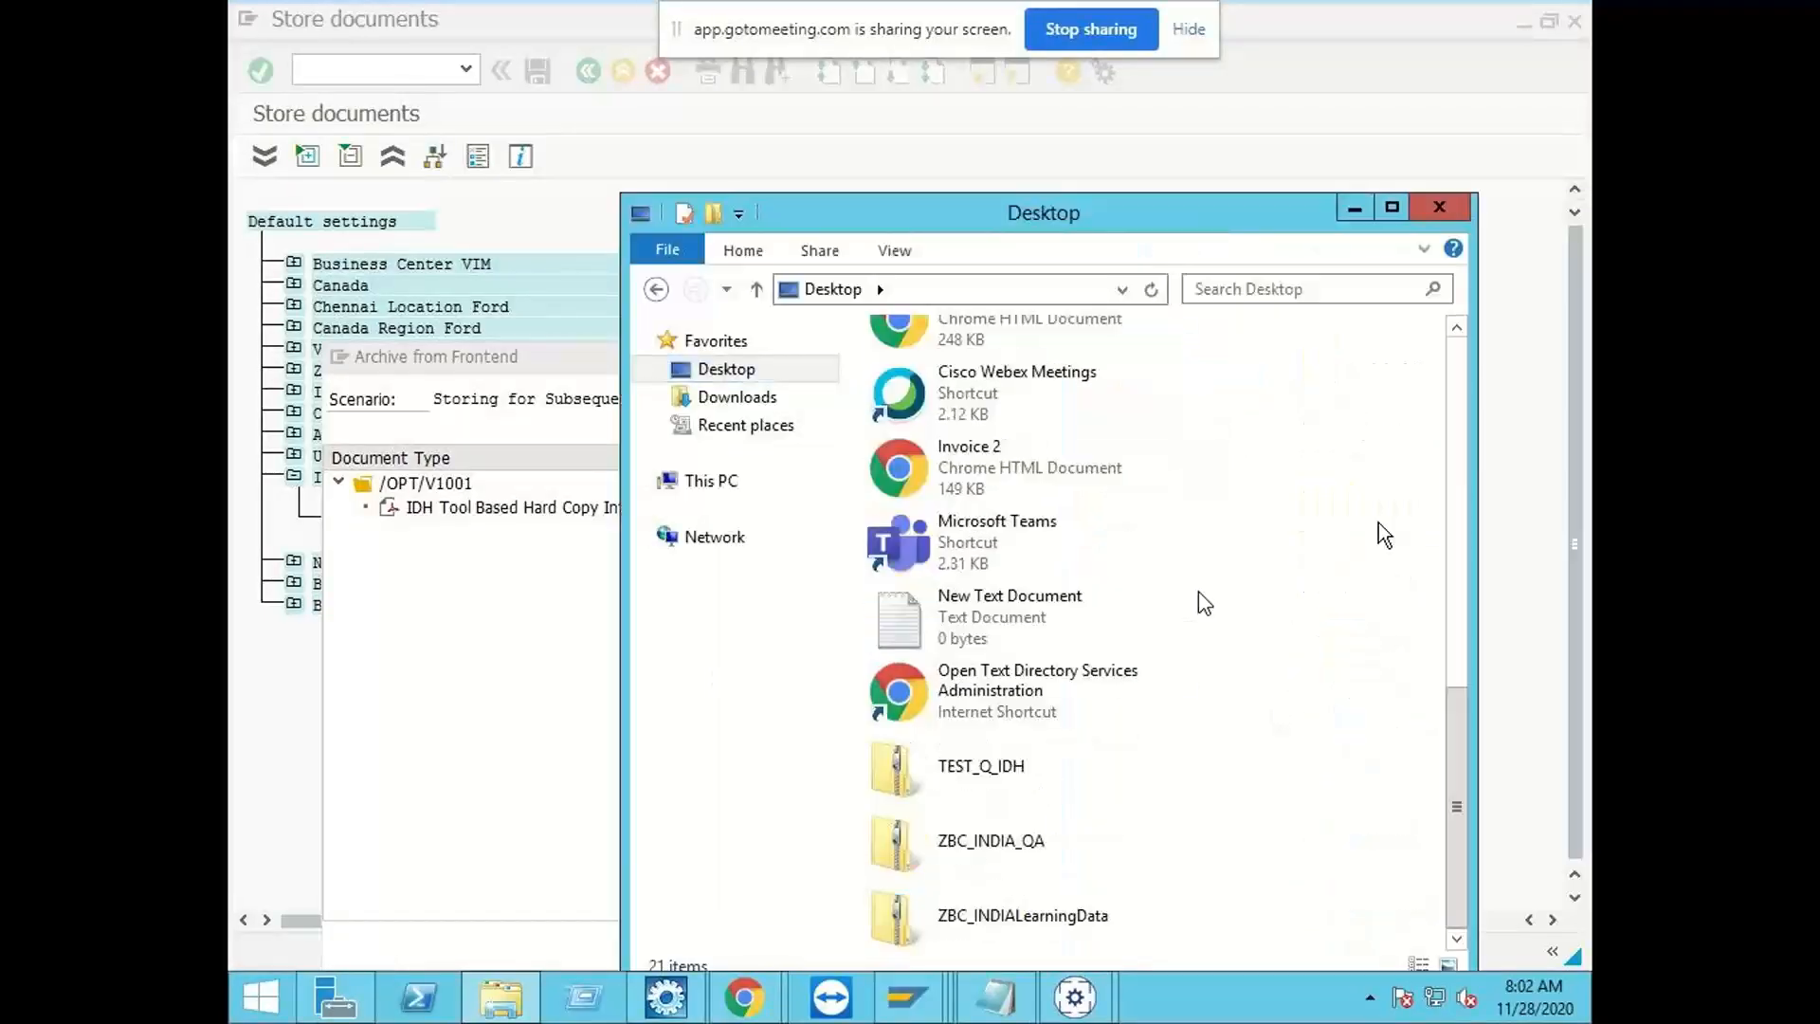
{"action": "scroll", "coordinate": [1342, 578], "scroll_direction": "up", "scroll_amount": 4}
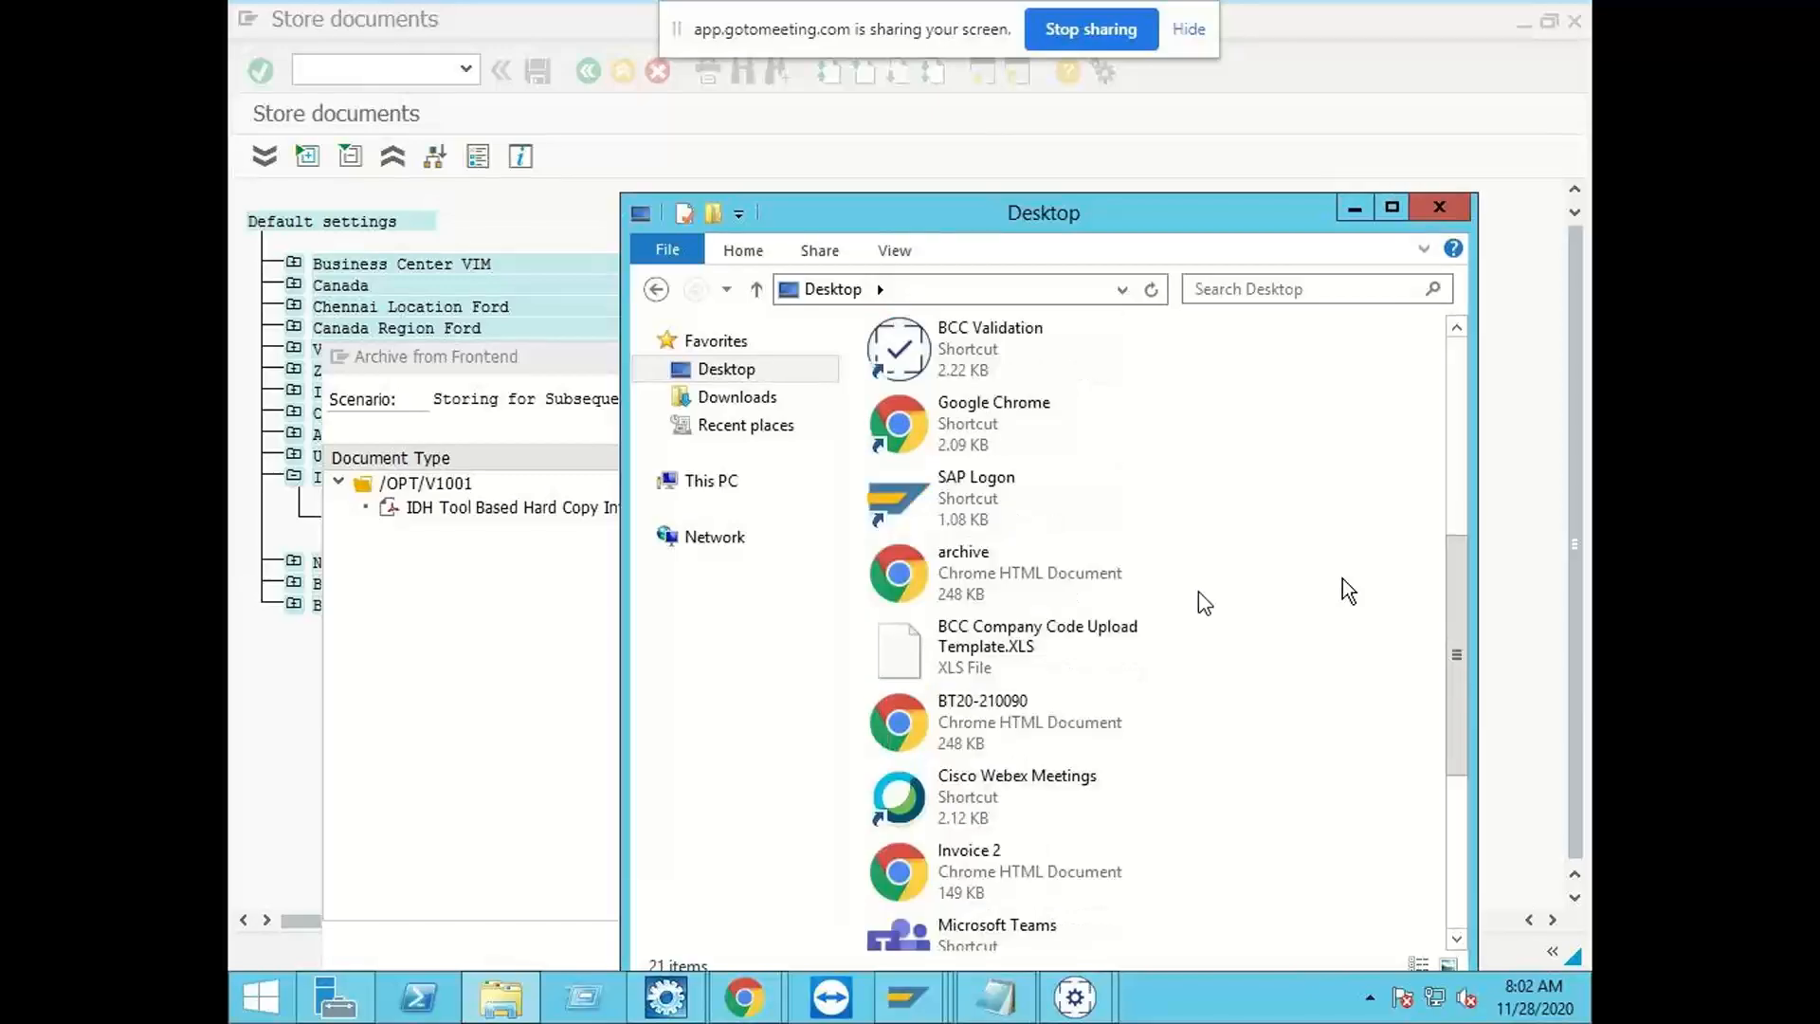
{"action": "scroll", "coordinate": [1342, 578], "scroll_direction": "up", "scroll_amount": 3}
{"action": "scroll", "coordinate": [1342, 578], "scroll_direction": "up", "scroll_amount": 4}
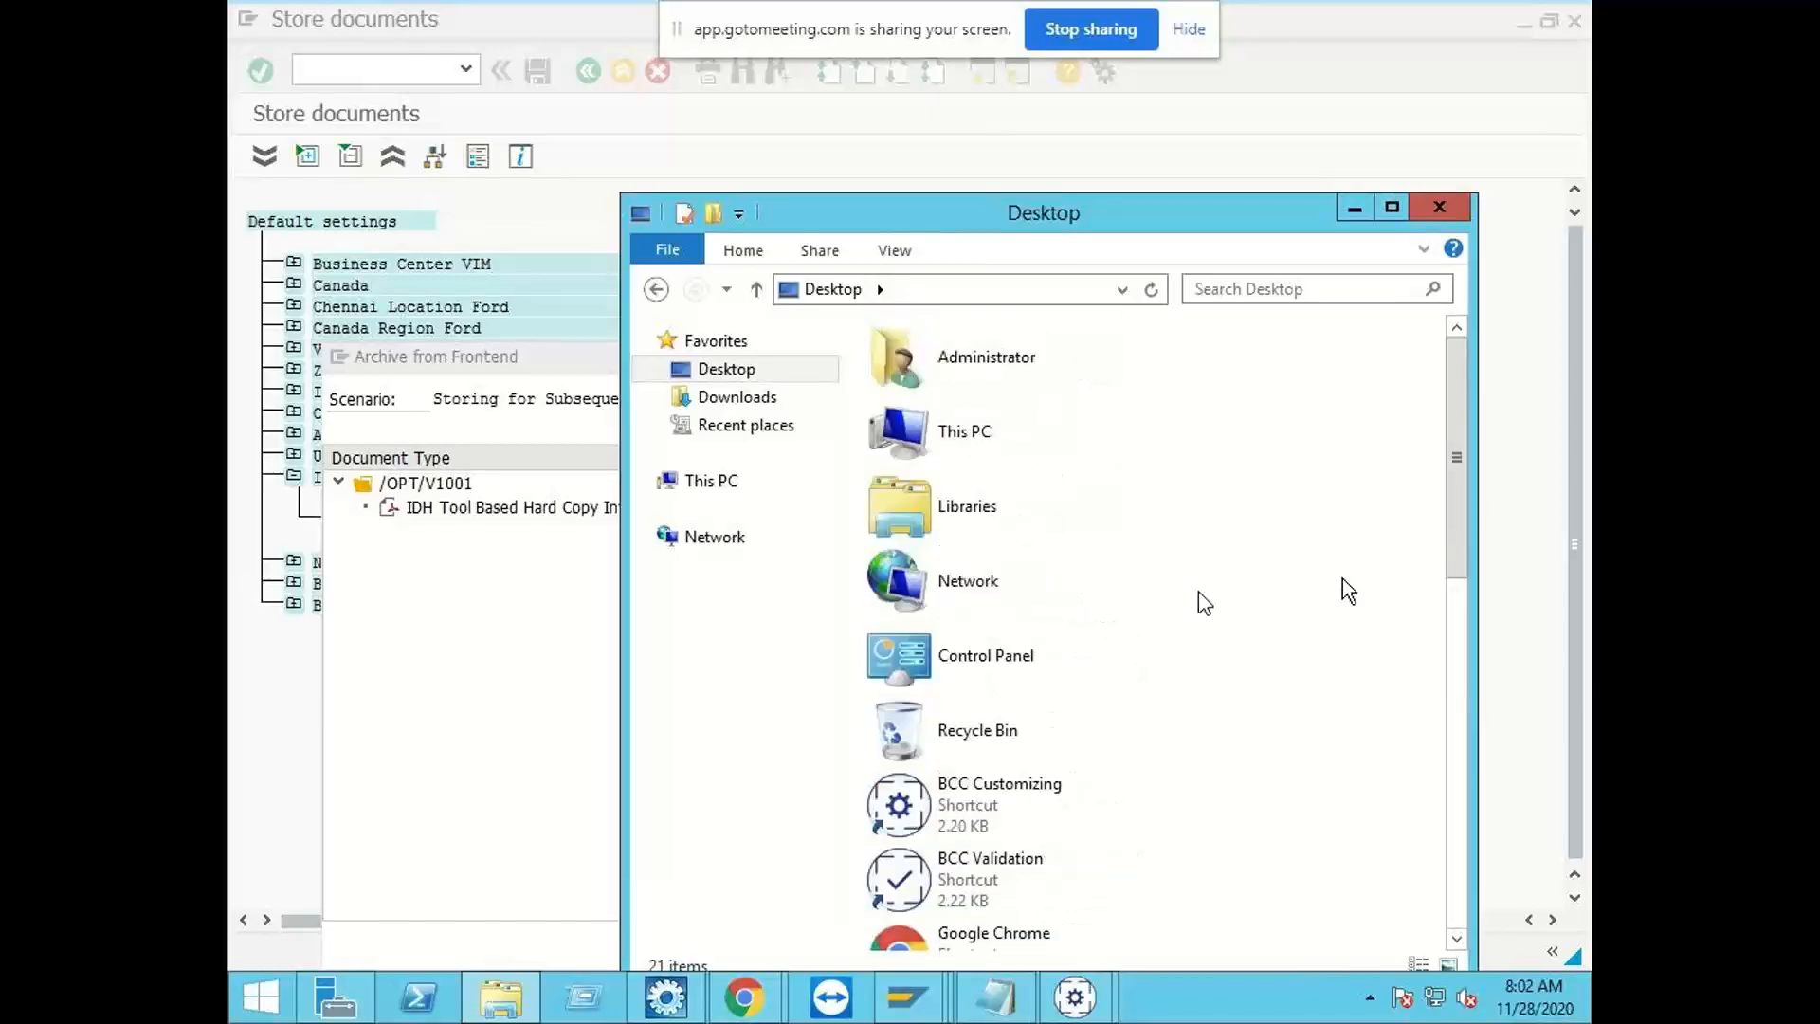
{"action": "scroll", "coordinate": [1145, 580], "scroll_direction": "down", "scroll_amount": 4}
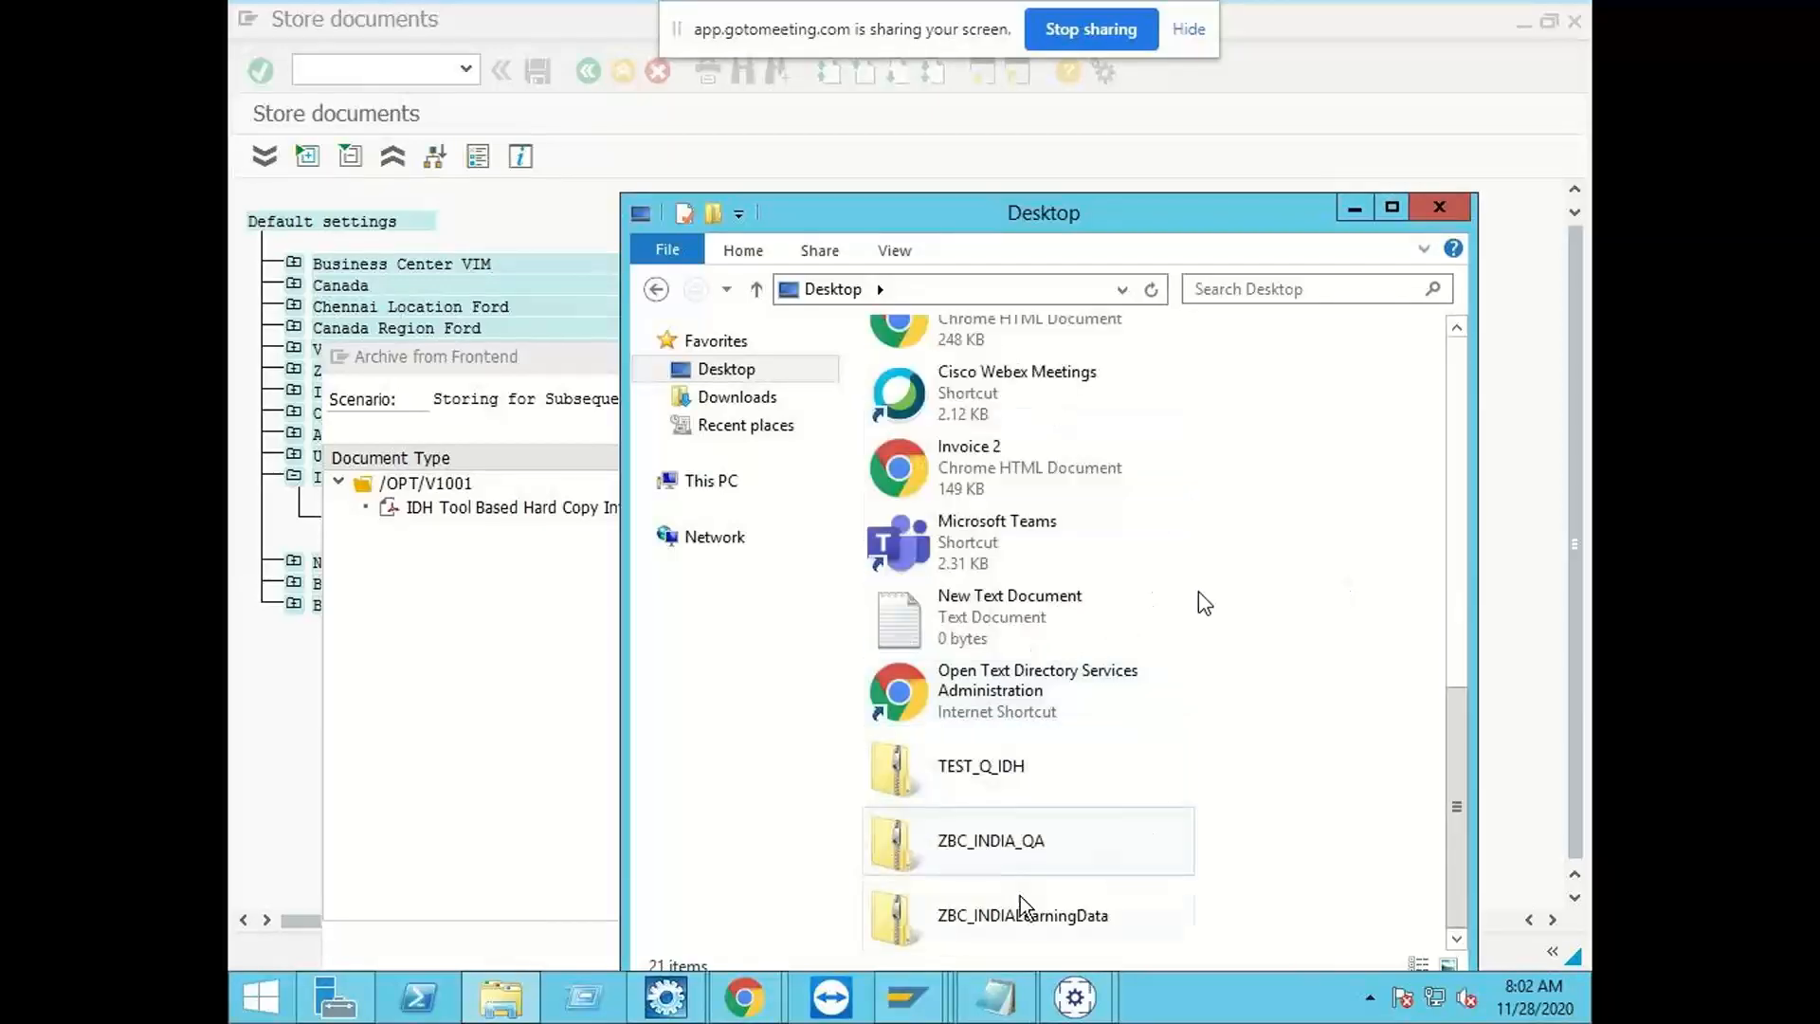
{"action": "left_click", "coordinate": [500, 997]}
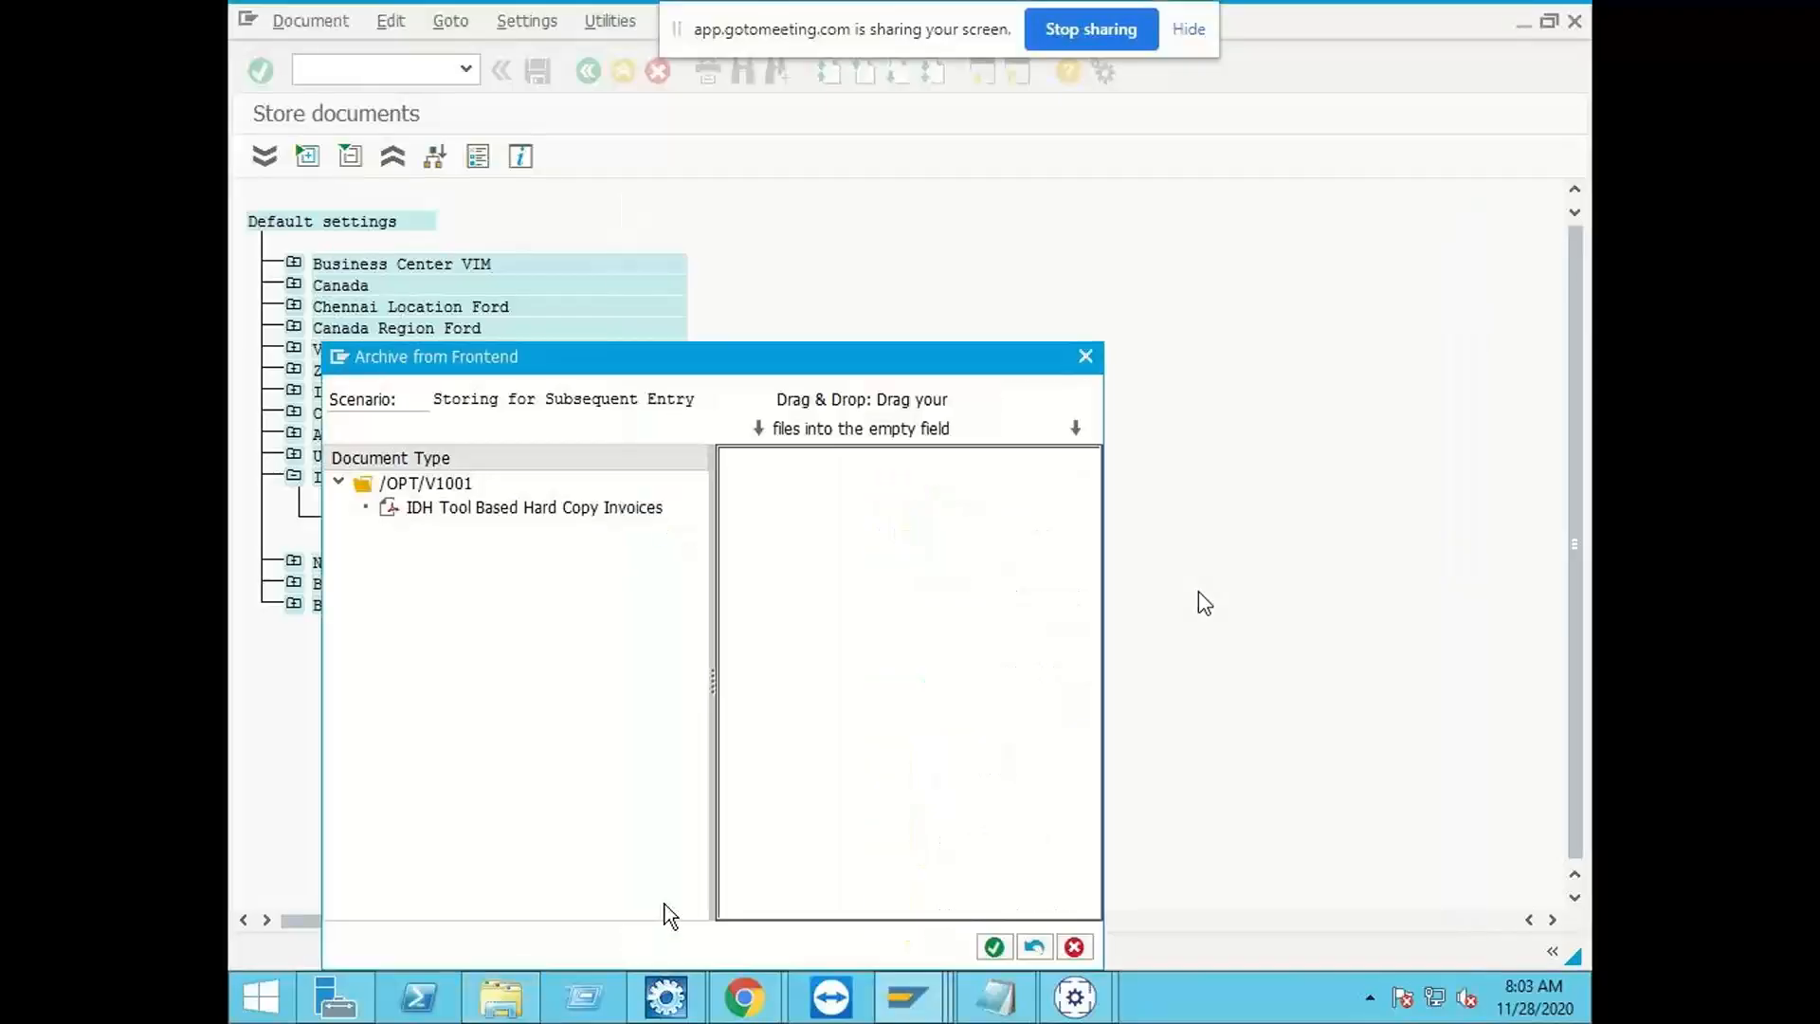
{"action": "left_click", "coordinate": [507, 1005]}
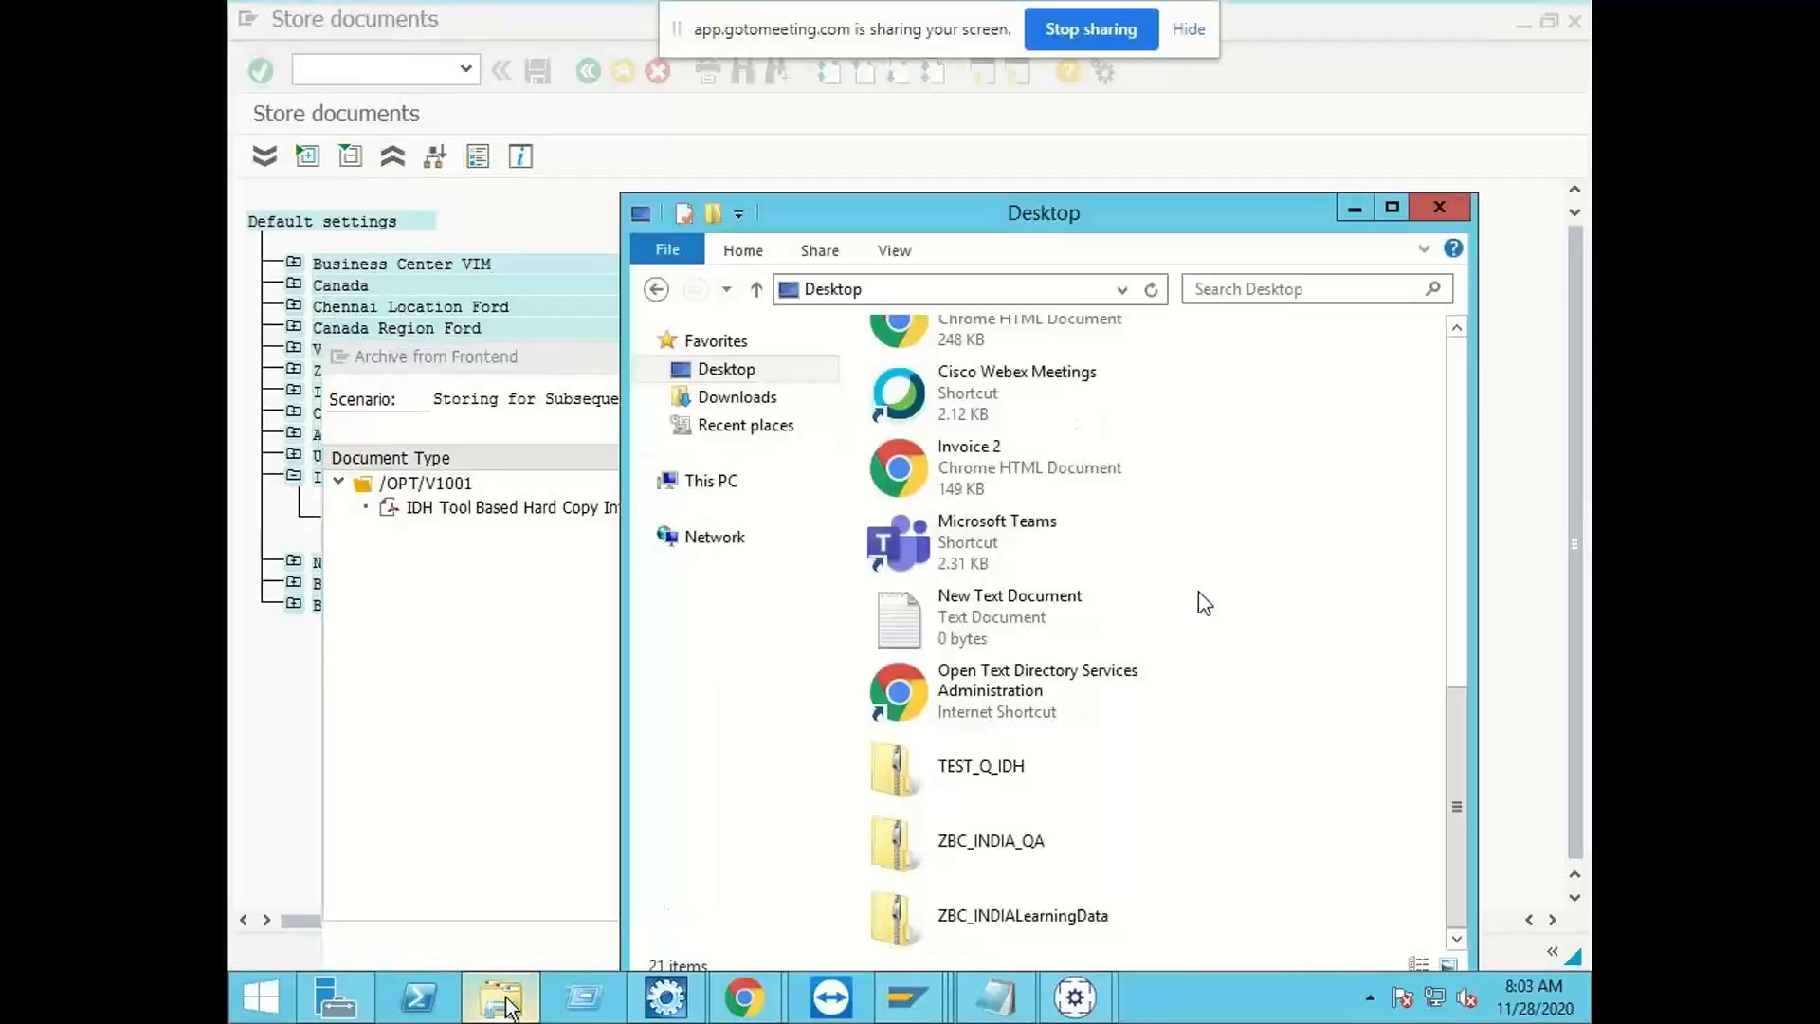
{"action": "scroll", "coordinate": [1338, 623], "scroll_direction": "up", "scroll_amount": 5}
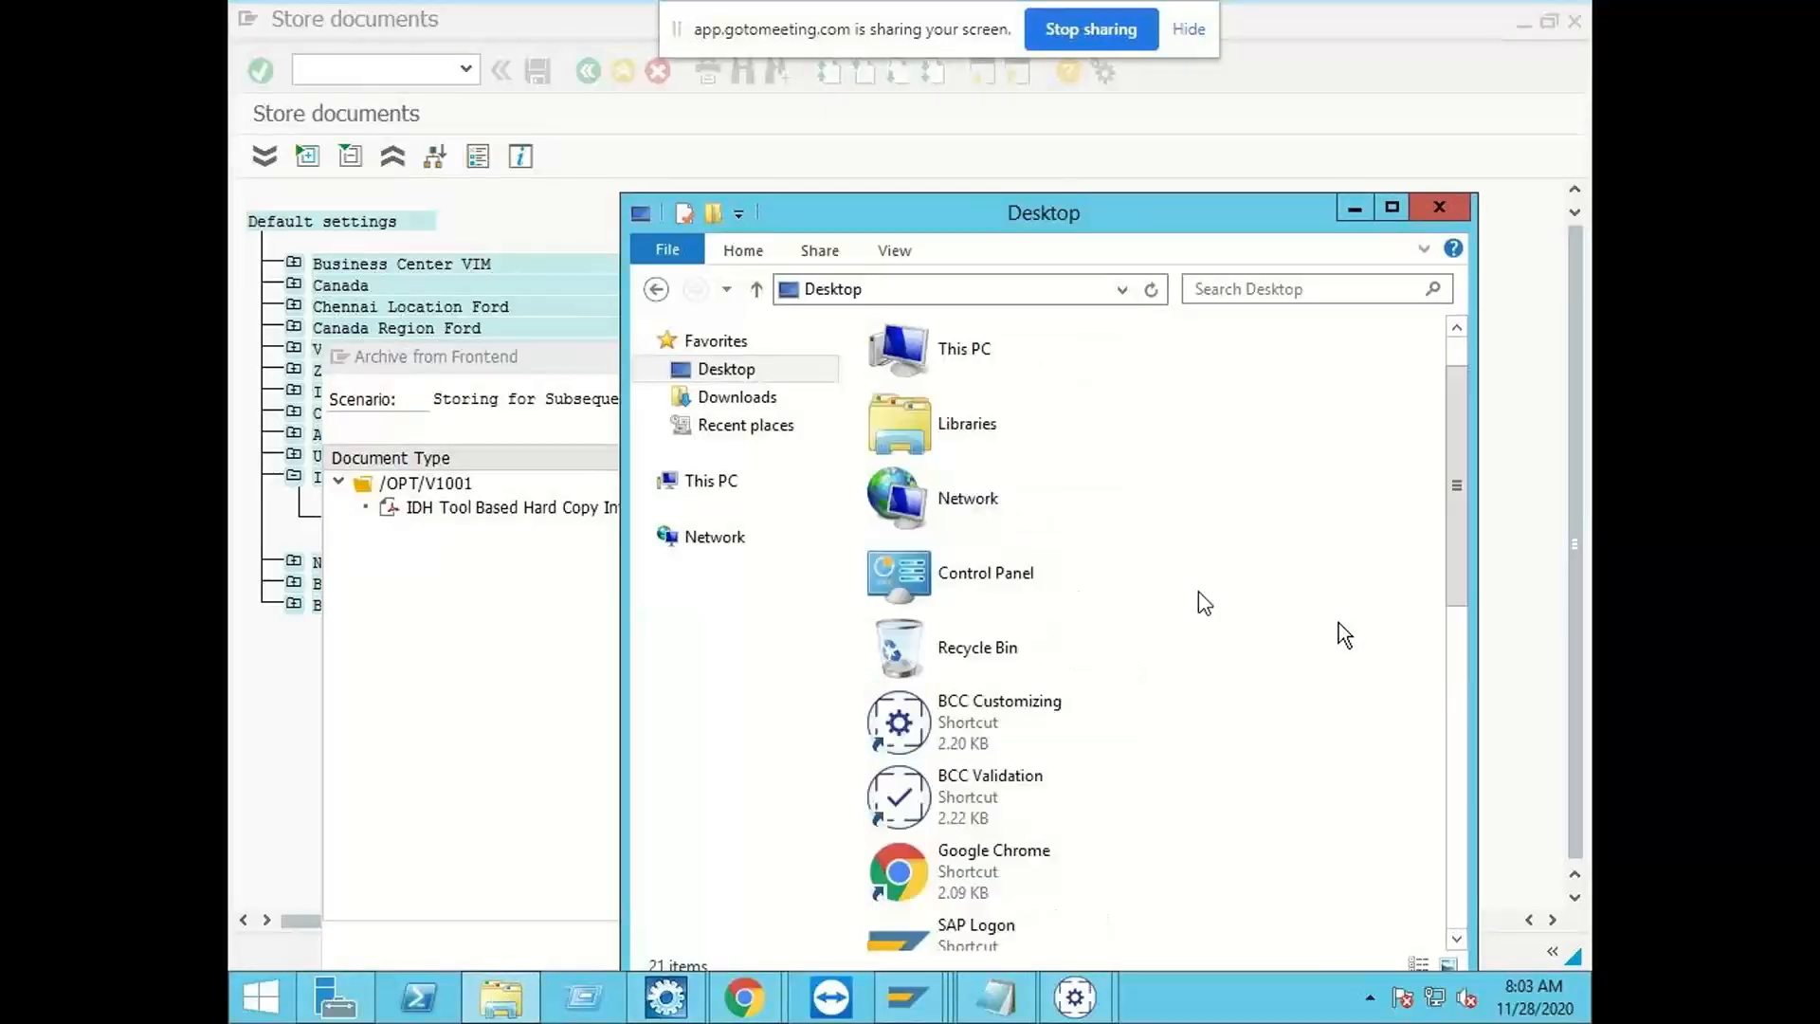
{"action": "scroll", "coordinate": [1219, 634], "scroll_direction": "down", "scroll_amount": 2}
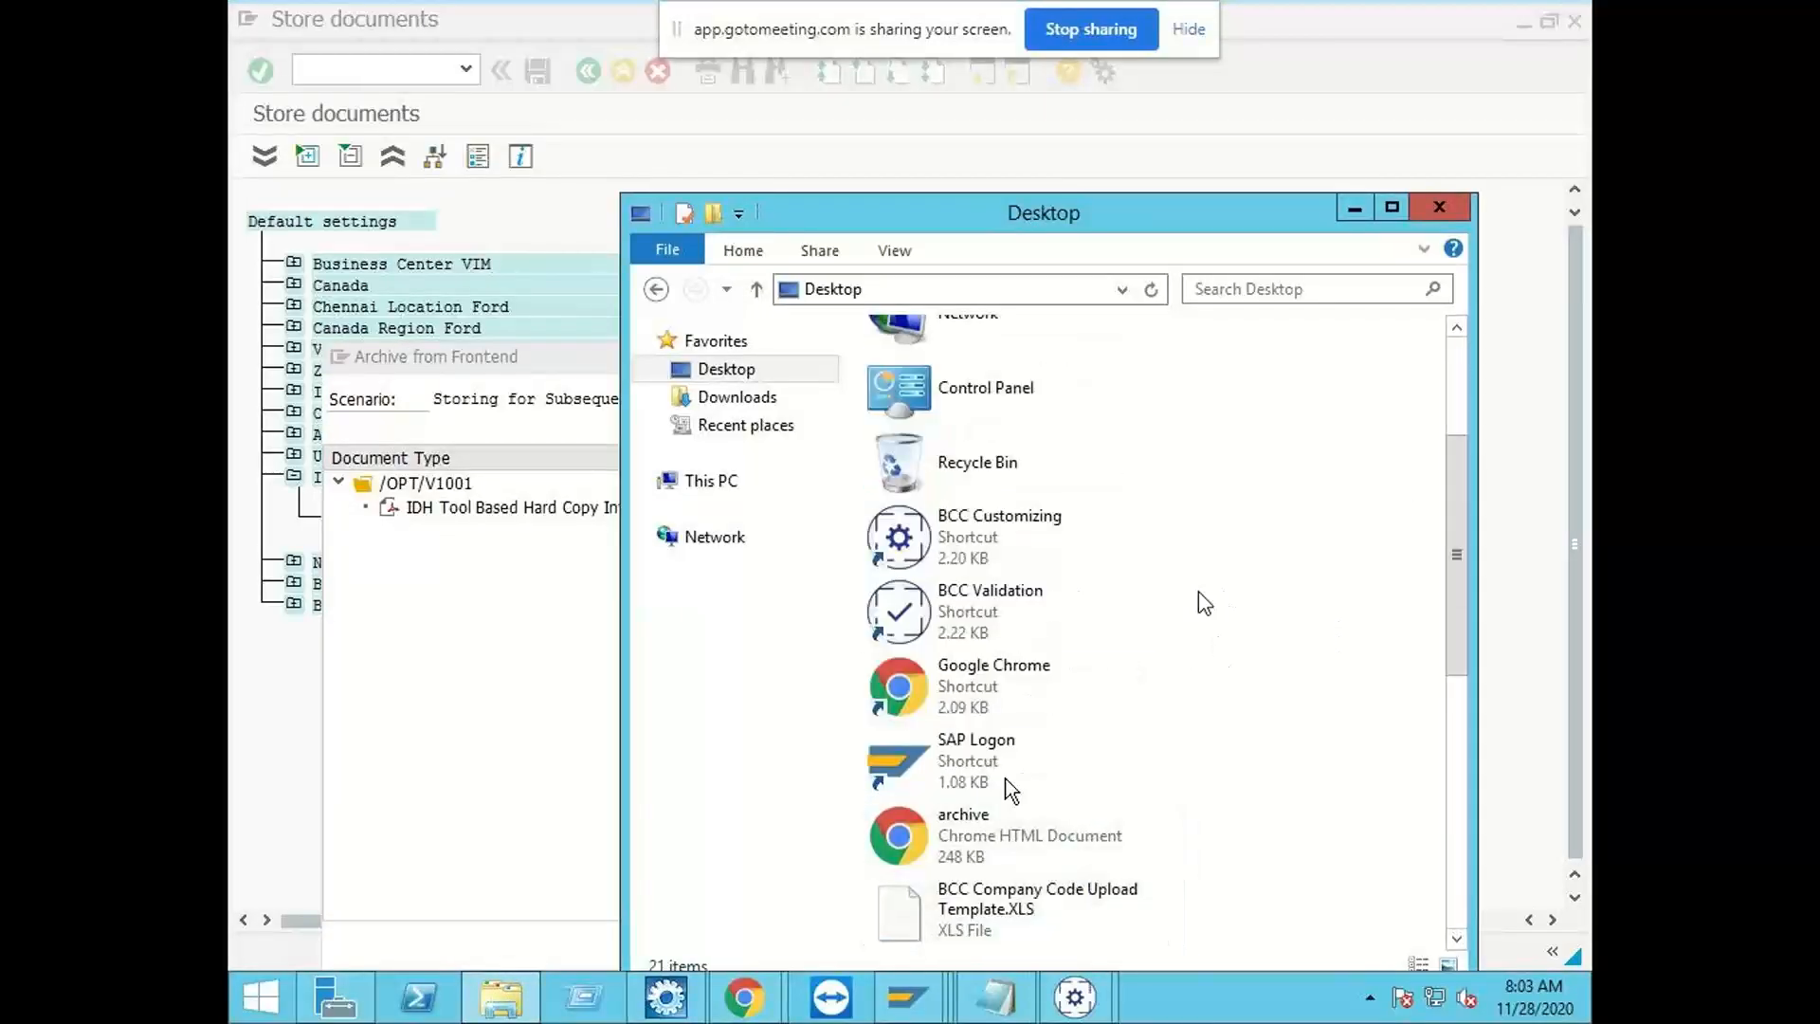
Step: Select the archive file, move the Desktop window clear of the archive dialog's drop field and check the file's properties
{"action": "left_click", "coordinate": [1009, 838]}
{"action": "left_click_drag", "start_coordinate": [1004, 218], "coordinate": [1421, 140]}
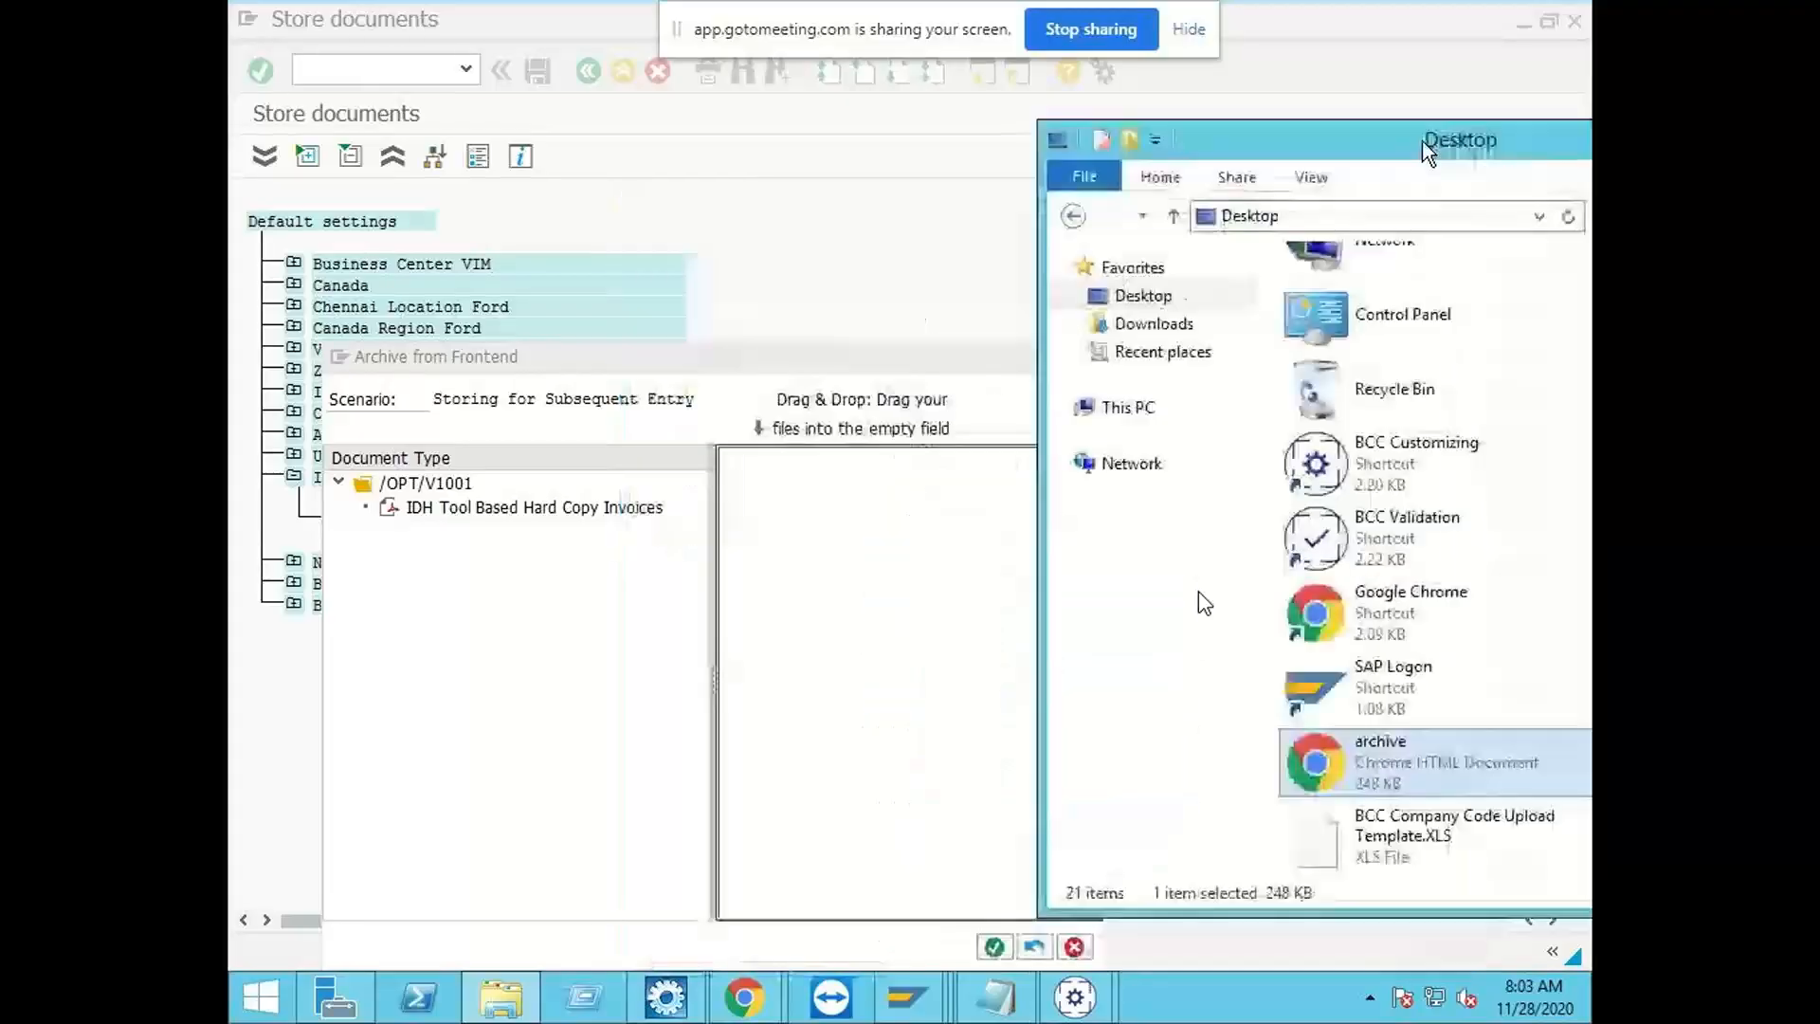
{"action": "right_click", "coordinate": [1390, 781]}
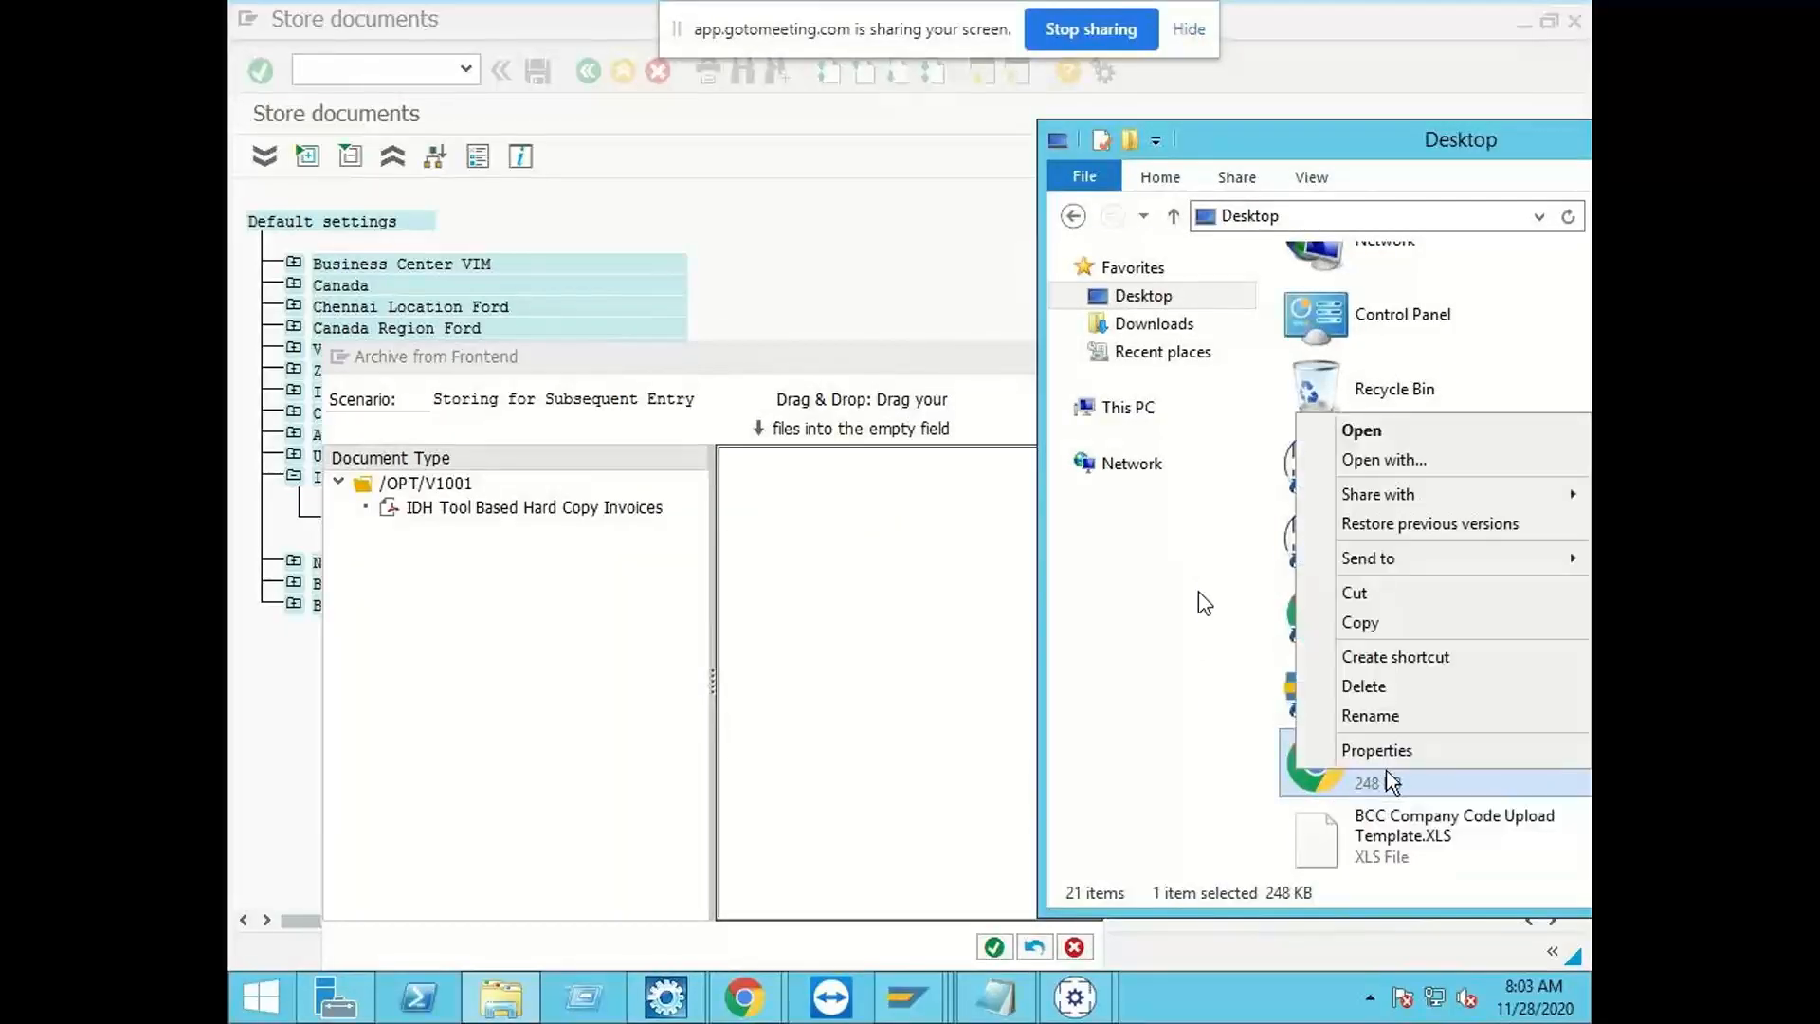
{"action": "left_click", "coordinate": [1390, 744]}
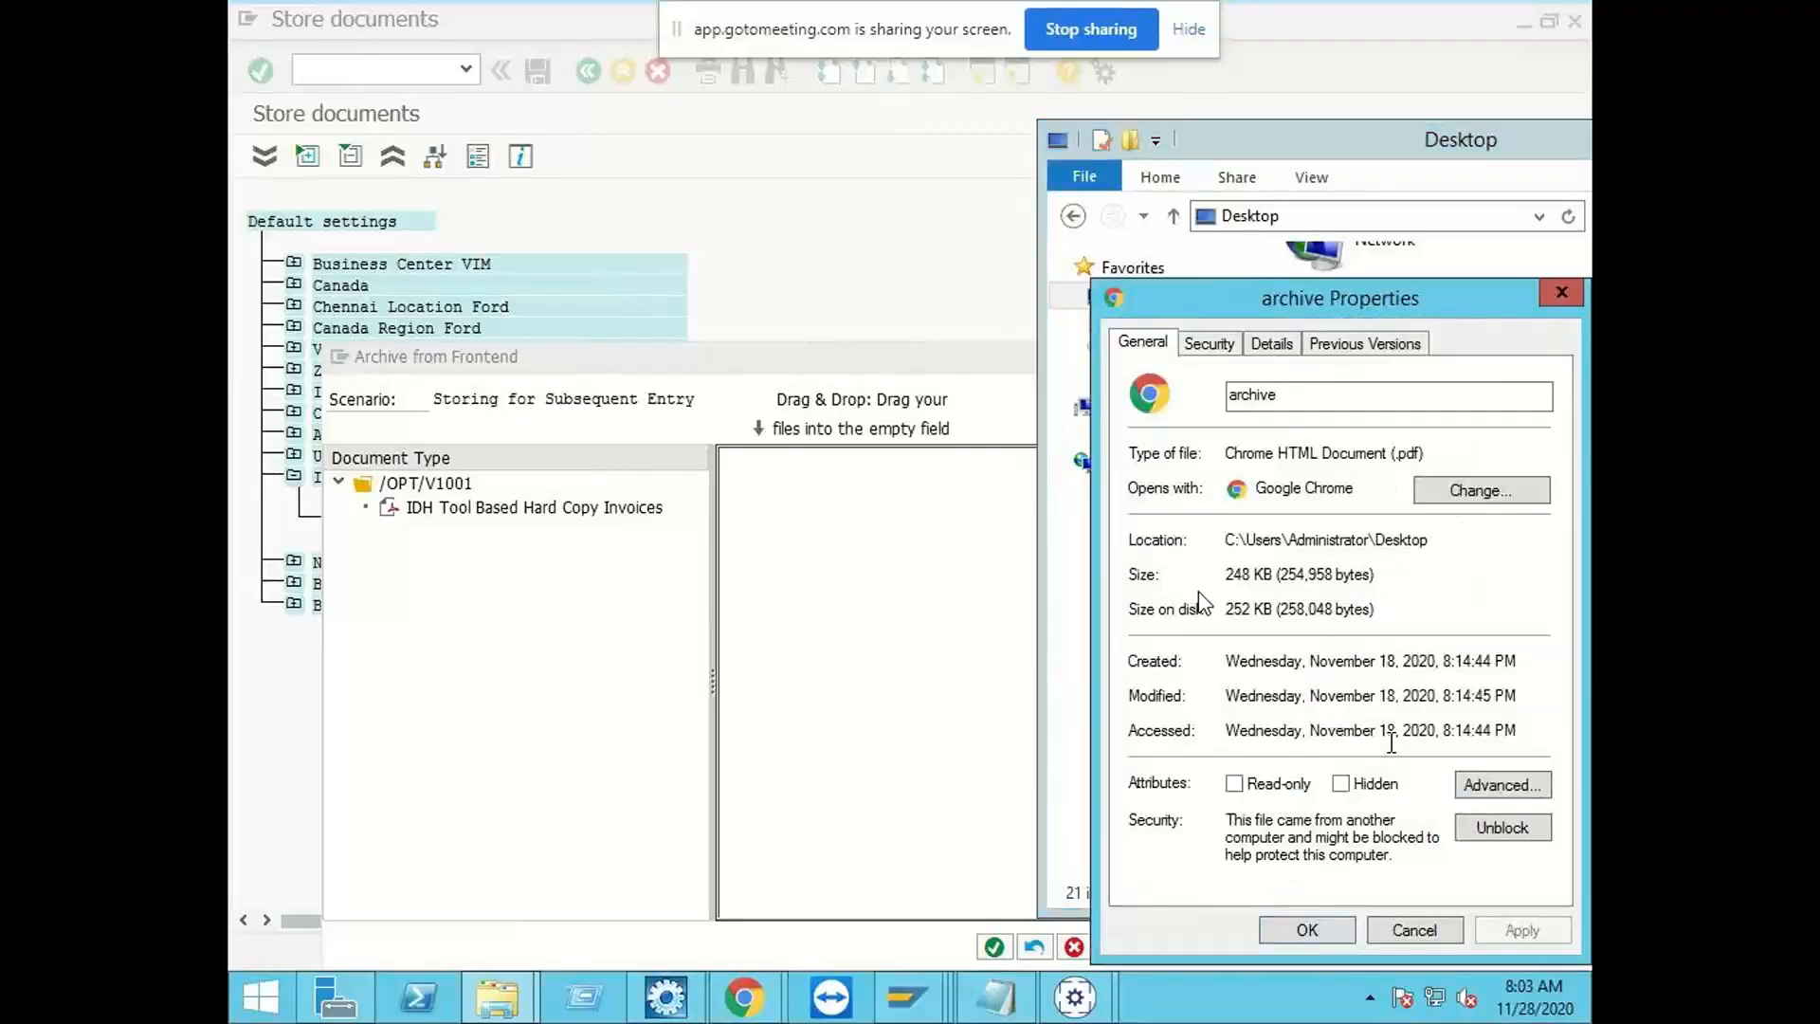
{"action": "left_click", "coordinate": [1436, 929]}
Step: Drop the archive file into the Archive from Frontend dialog, confirm the storage and close the Storing for subsequent entry dialog
{"action": "left_click_drag", "start_coordinate": [1412, 758], "coordinate": [869, 652]}
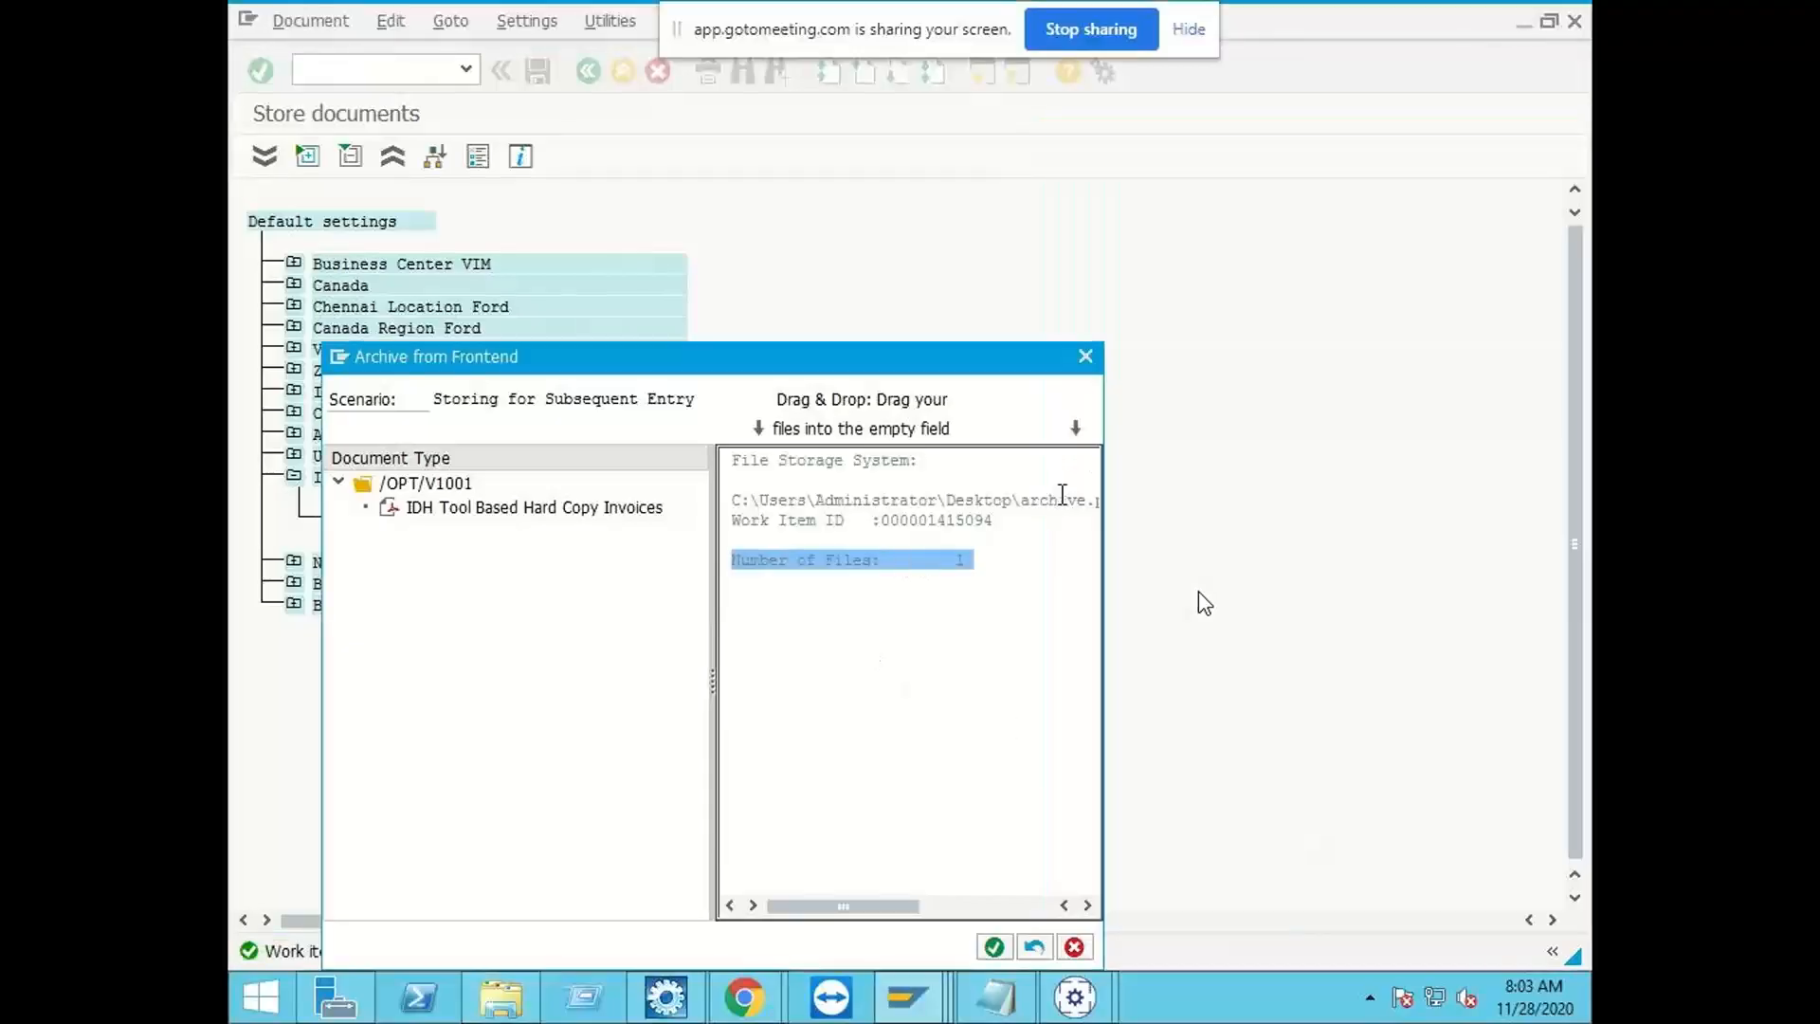
{"action": "left_click", "coordinate": [1006, 941]}
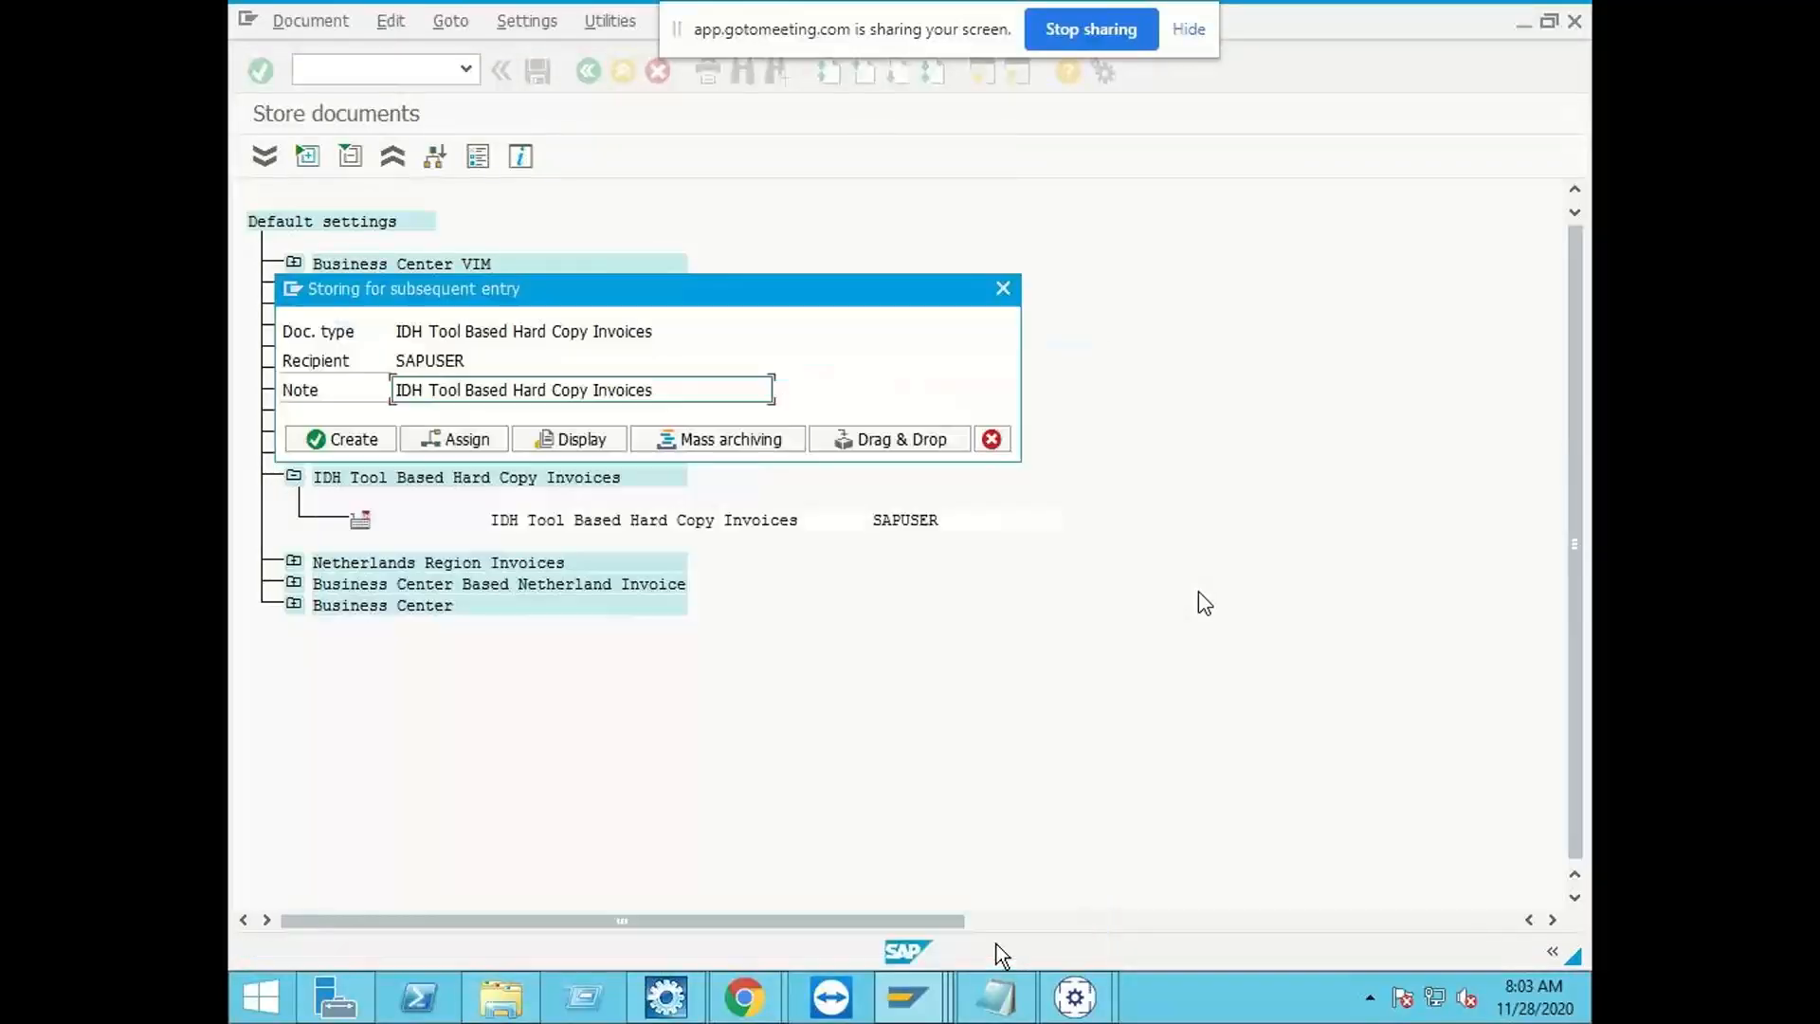
{"action": "left_click", "coordinate": [1007, 440]}
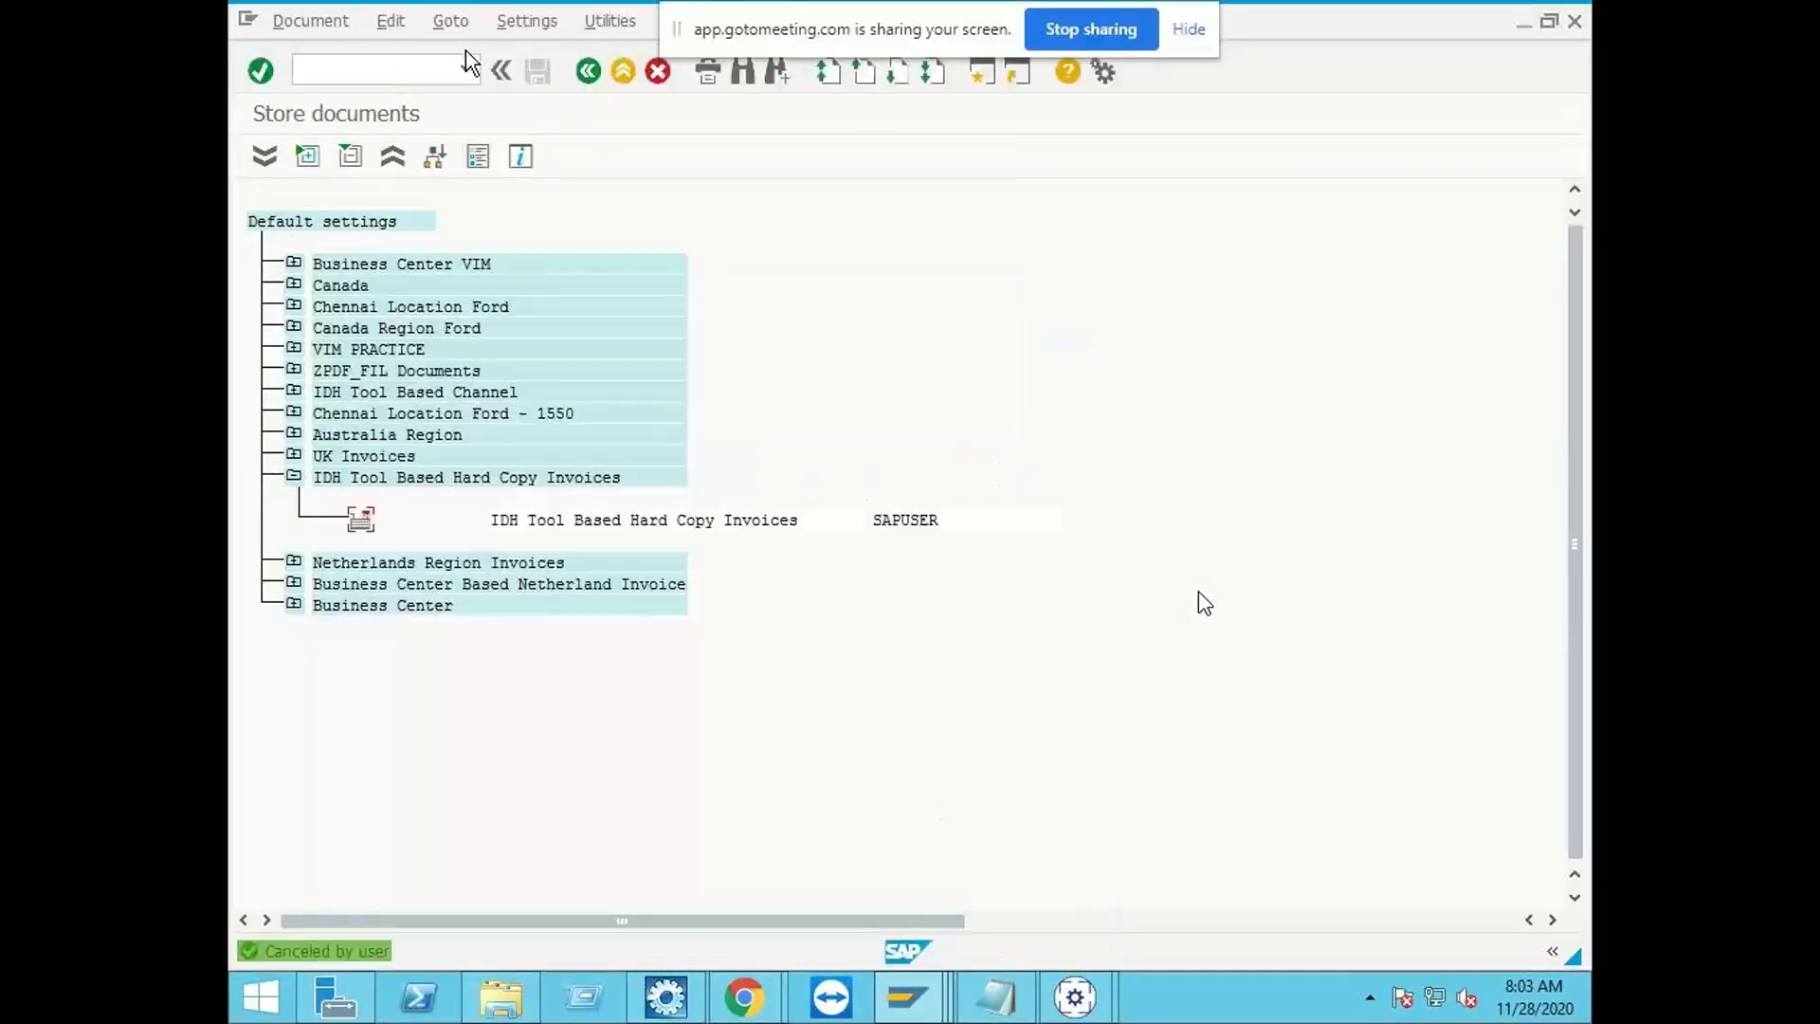
Step: Start transaction /n/opt/vim_7ax8 and run the IDH data monitor without any selection criteria
{"action": "left_click", "coordinate": [388, 73]}
{"action": "type", "text": "/n/opt/vim"}
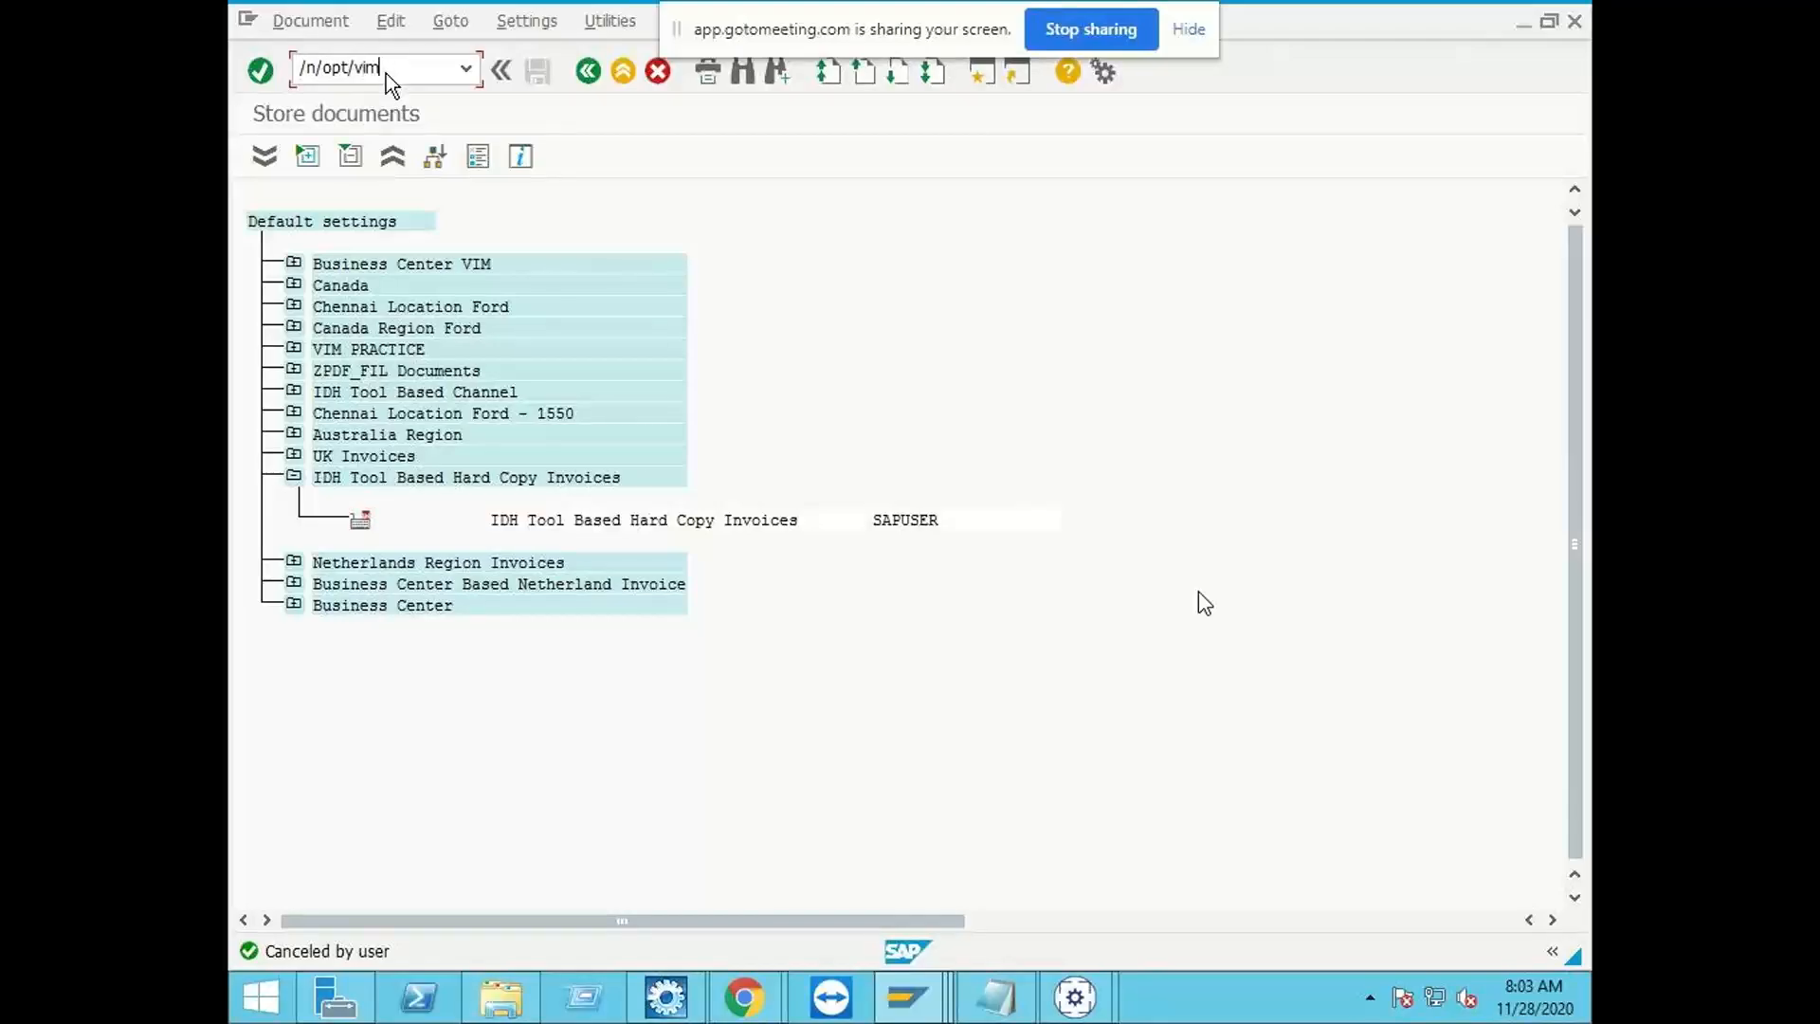
{"action": "type", "text": "_7ax8"}
{"action": "key", "text": "Return"}
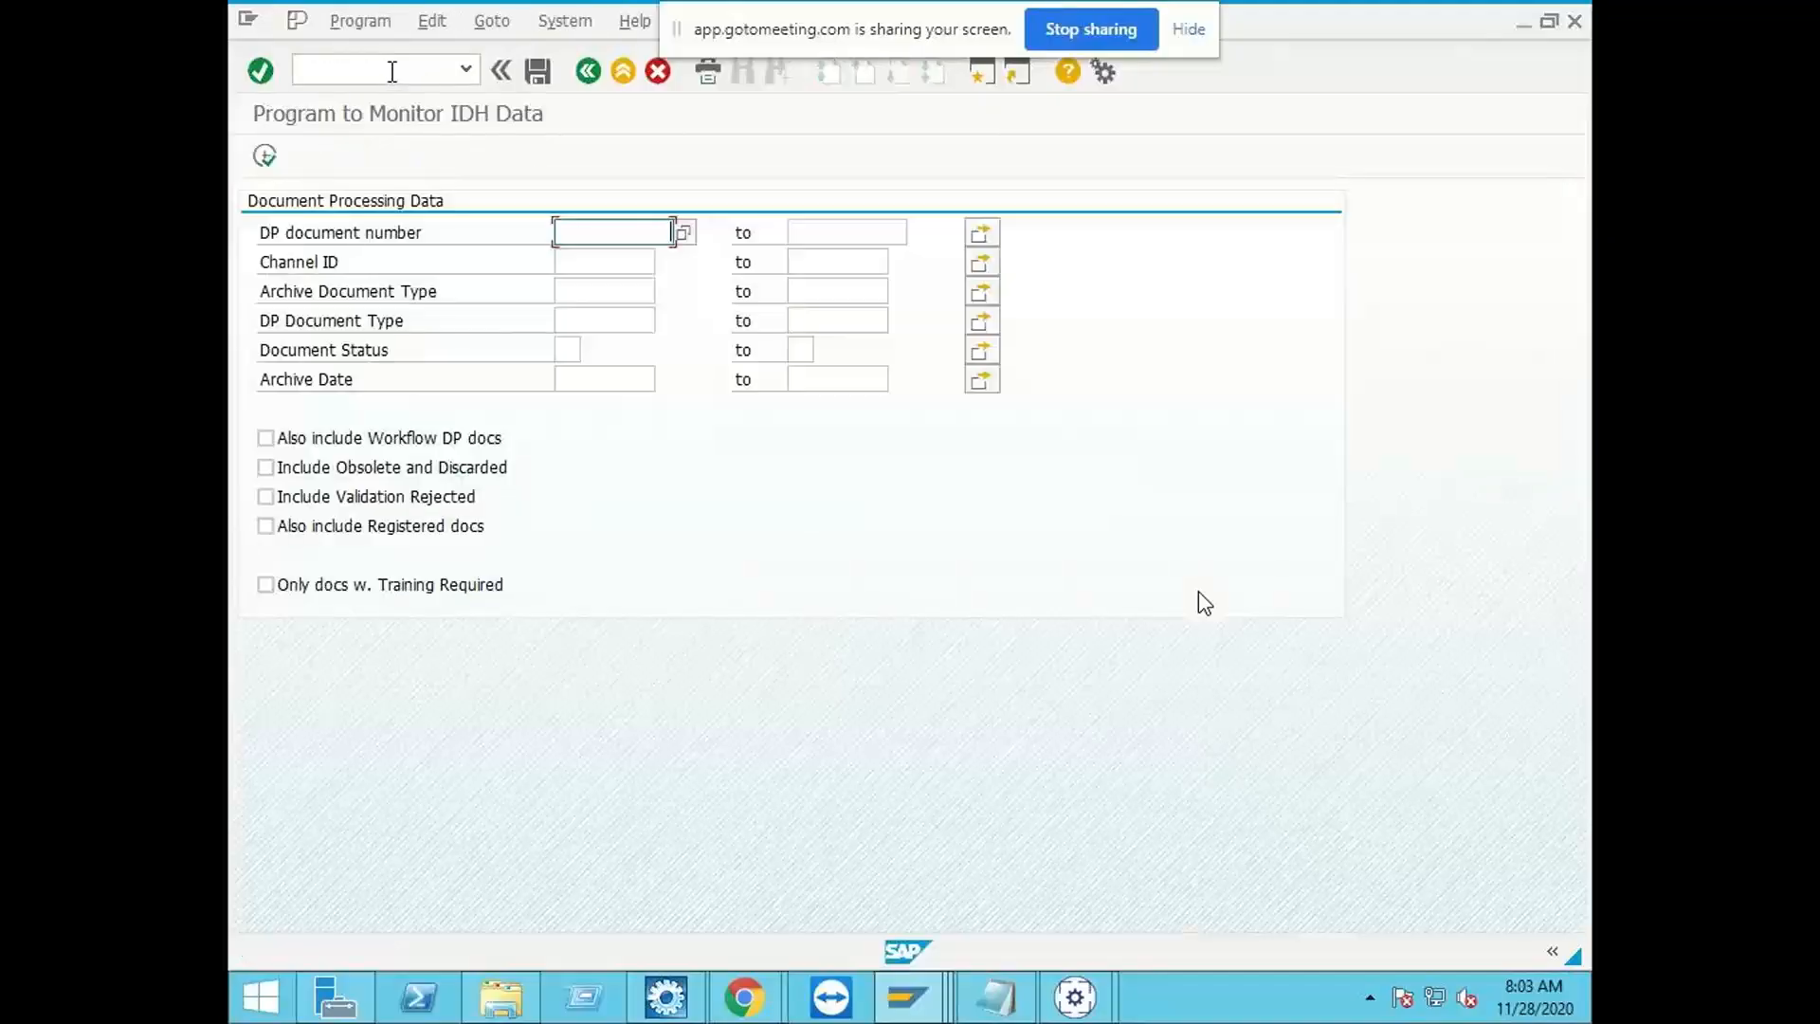
{"action": "left_click", "coordinate": [263, 156]}
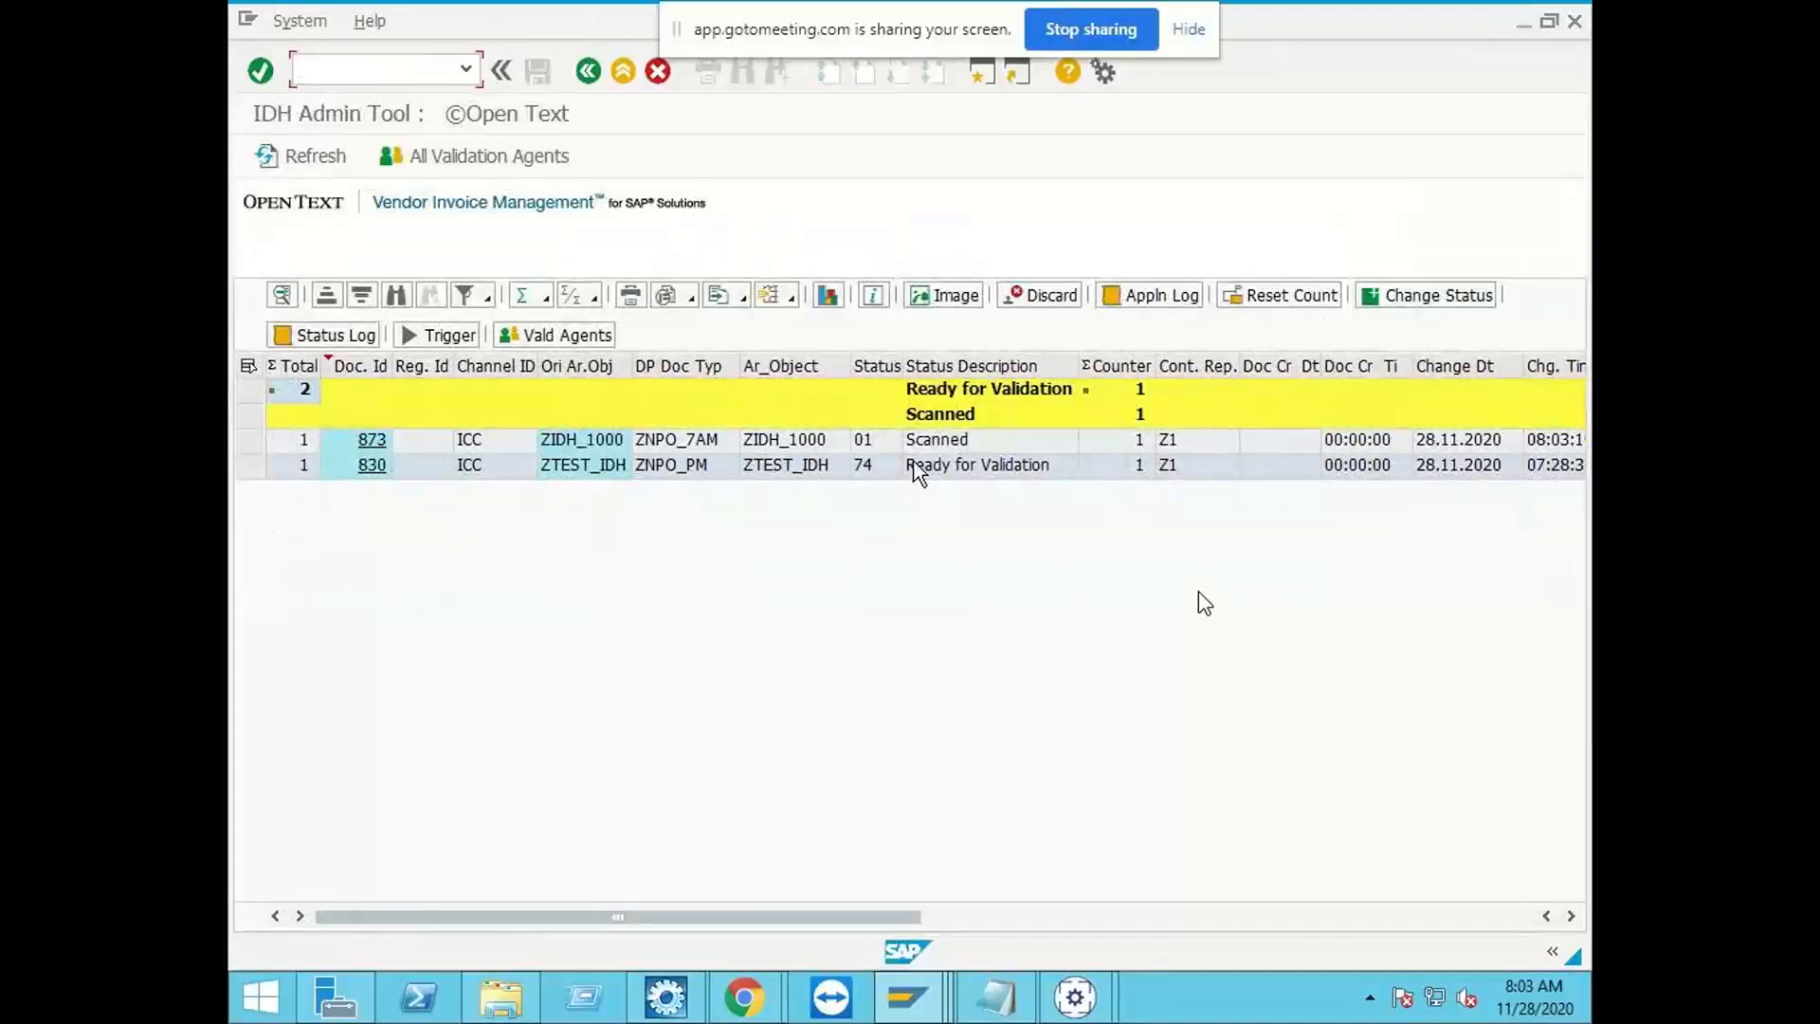
Step: Select the ZIDH_1000 document's row in the IDH Admin Tool and refresh the list
{"action": "left_click", "coordinate": [973, 446]}
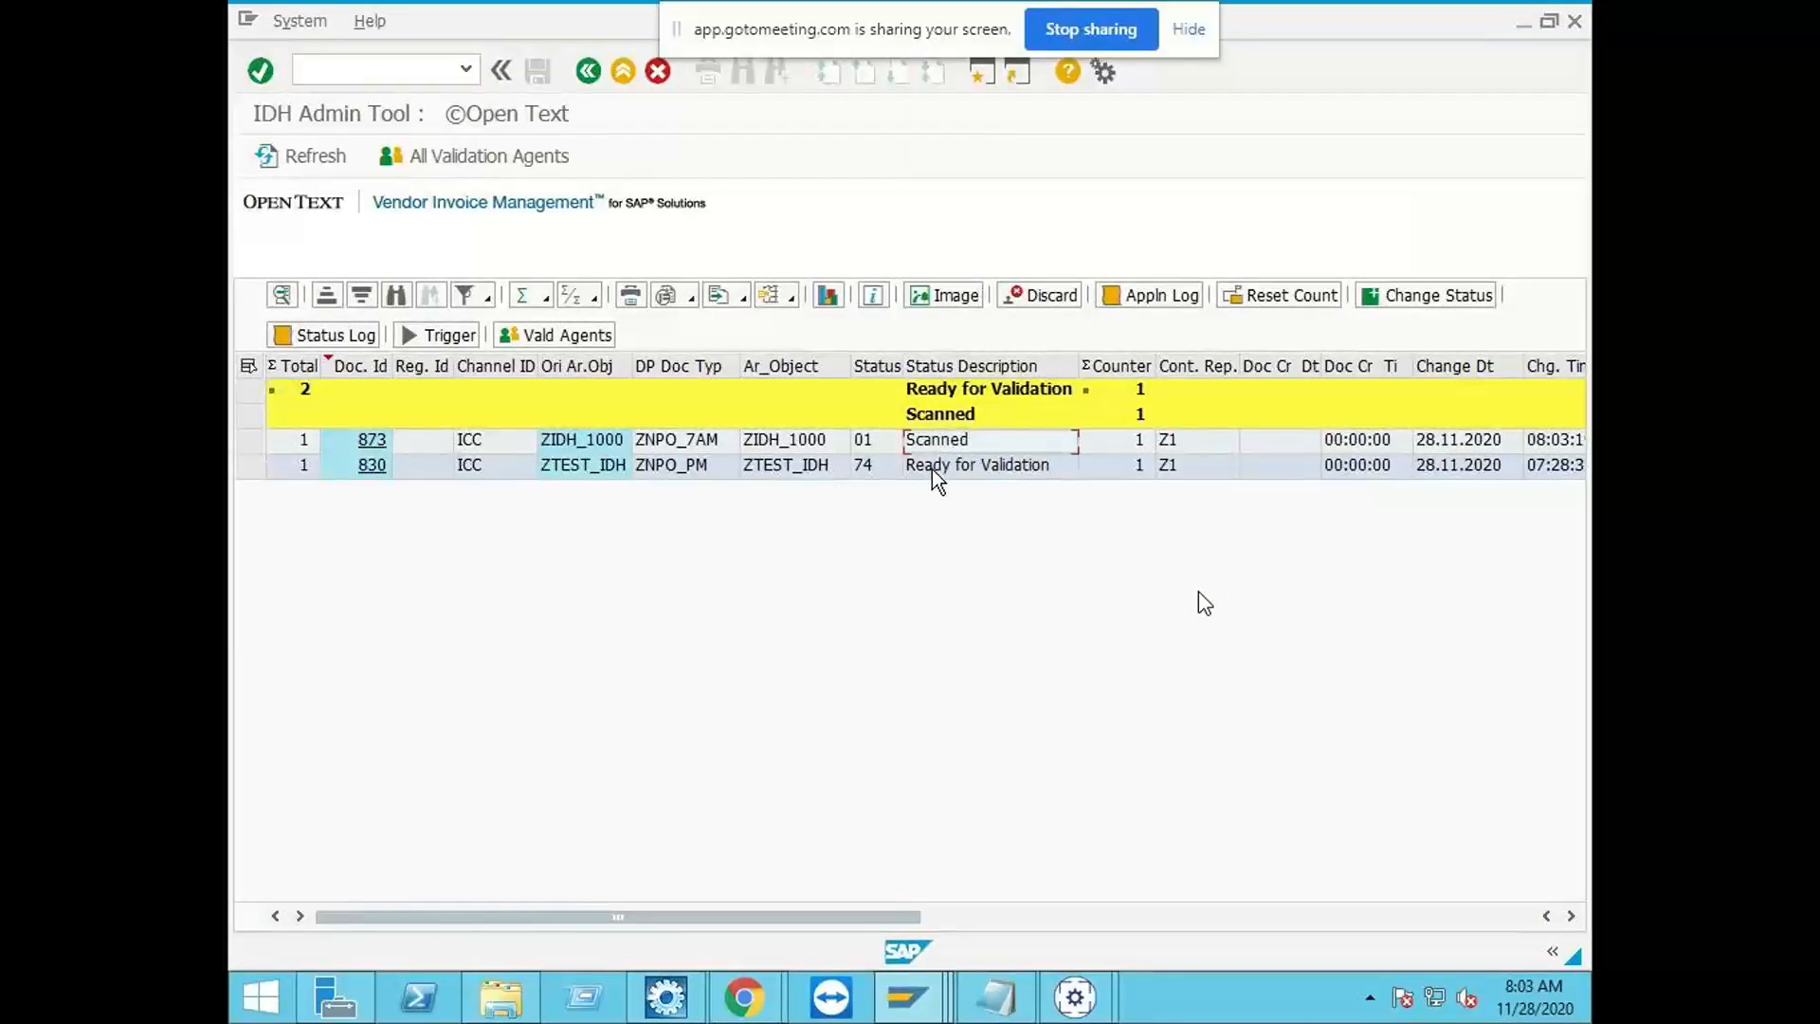
{"action": "left_click", "coordinate": [249, 442]}
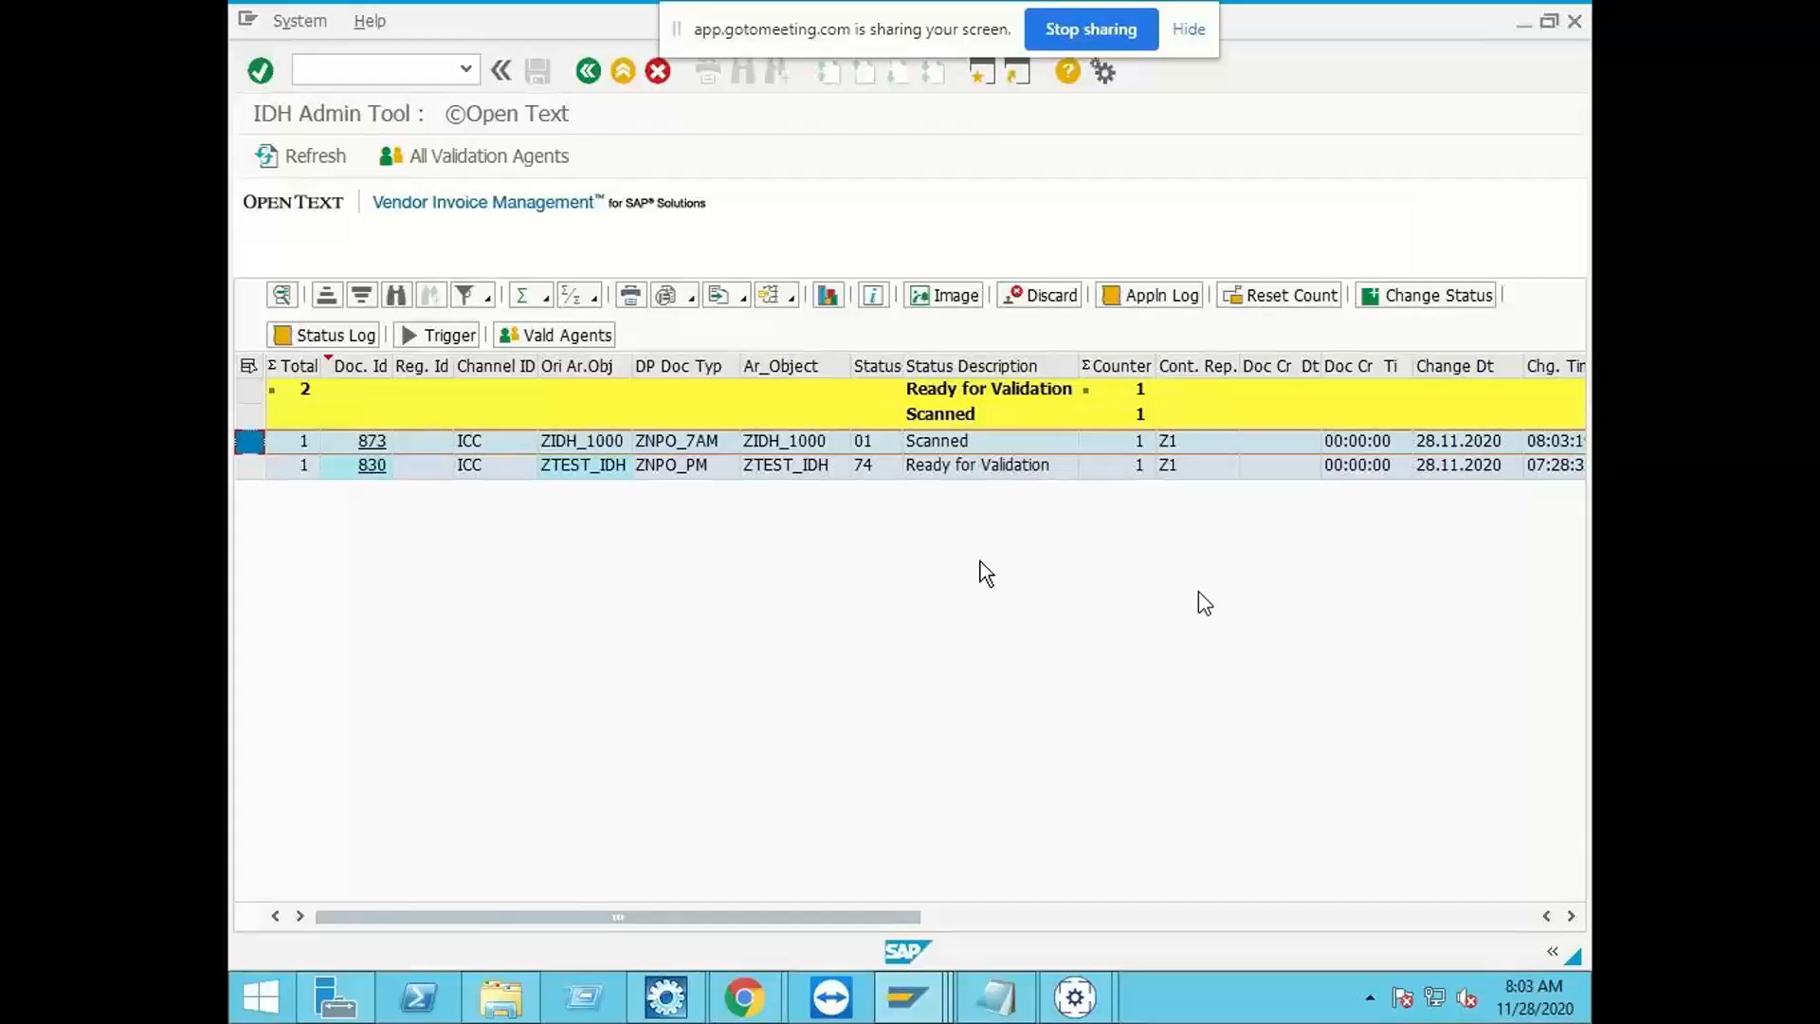
{"action": "mouse_move", "coordinate": [1069, 986]}
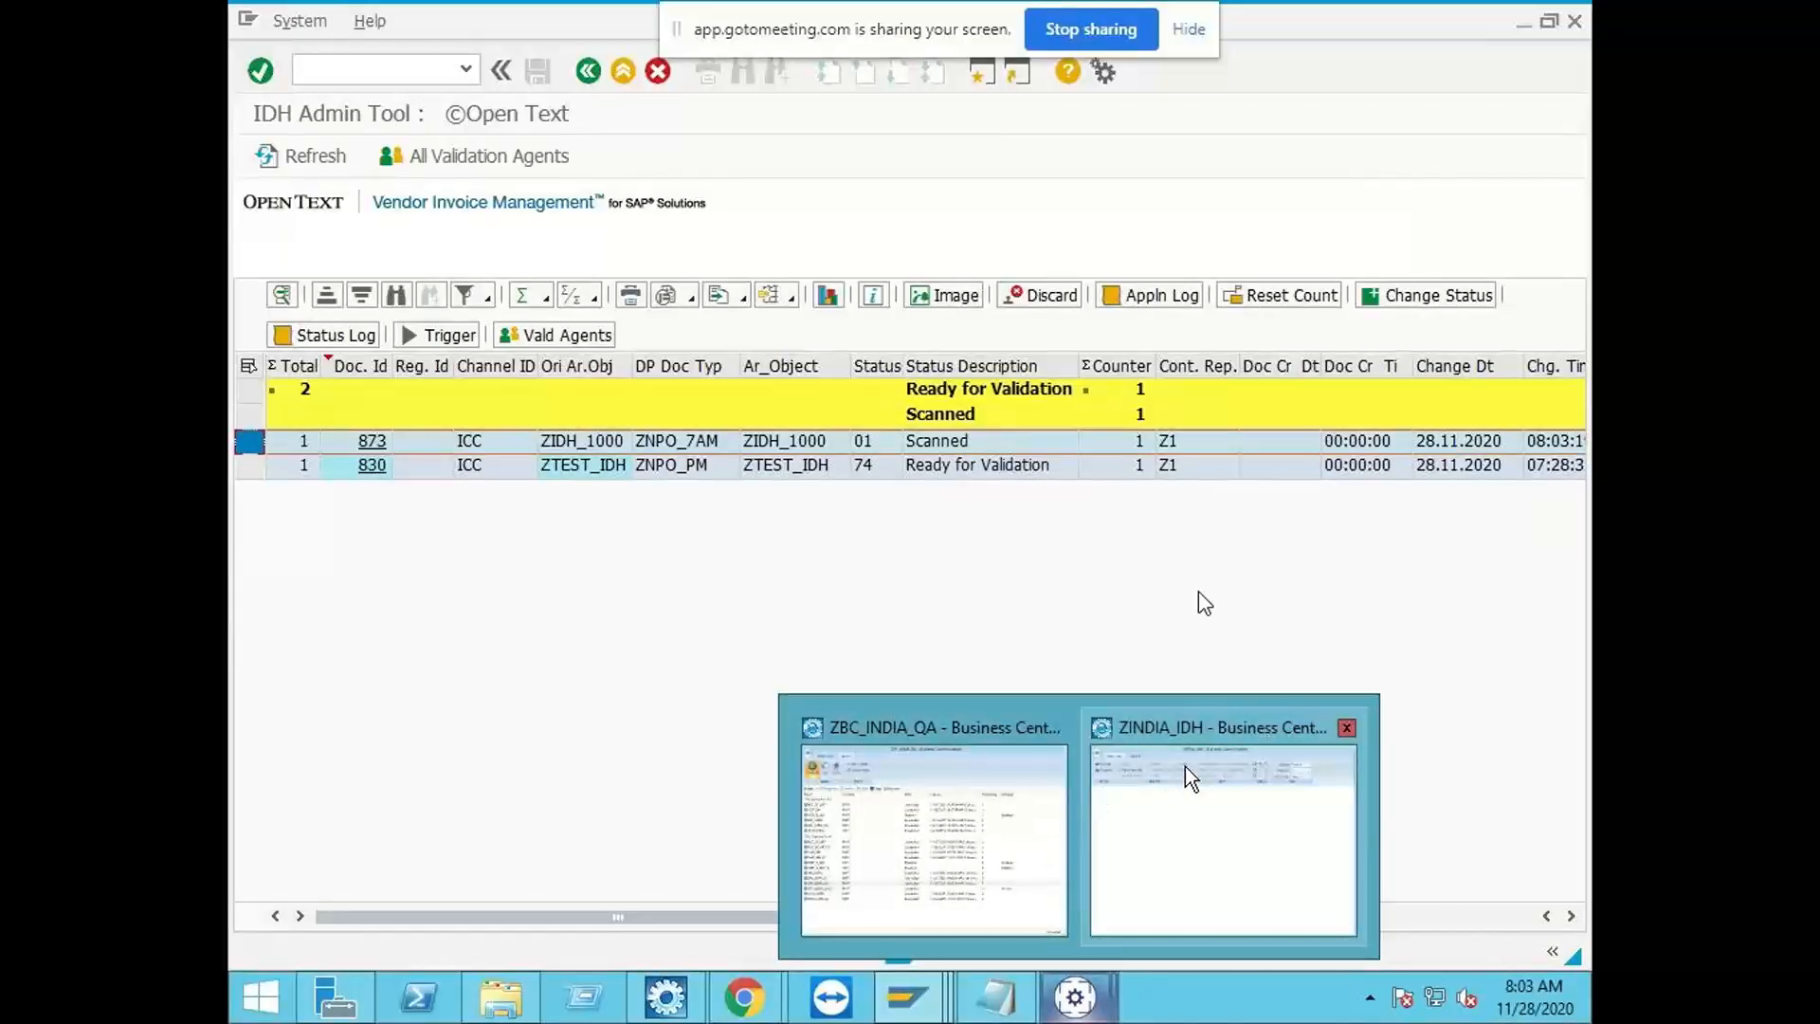
{"action": "left_click", "coordinate": [309, 157]}
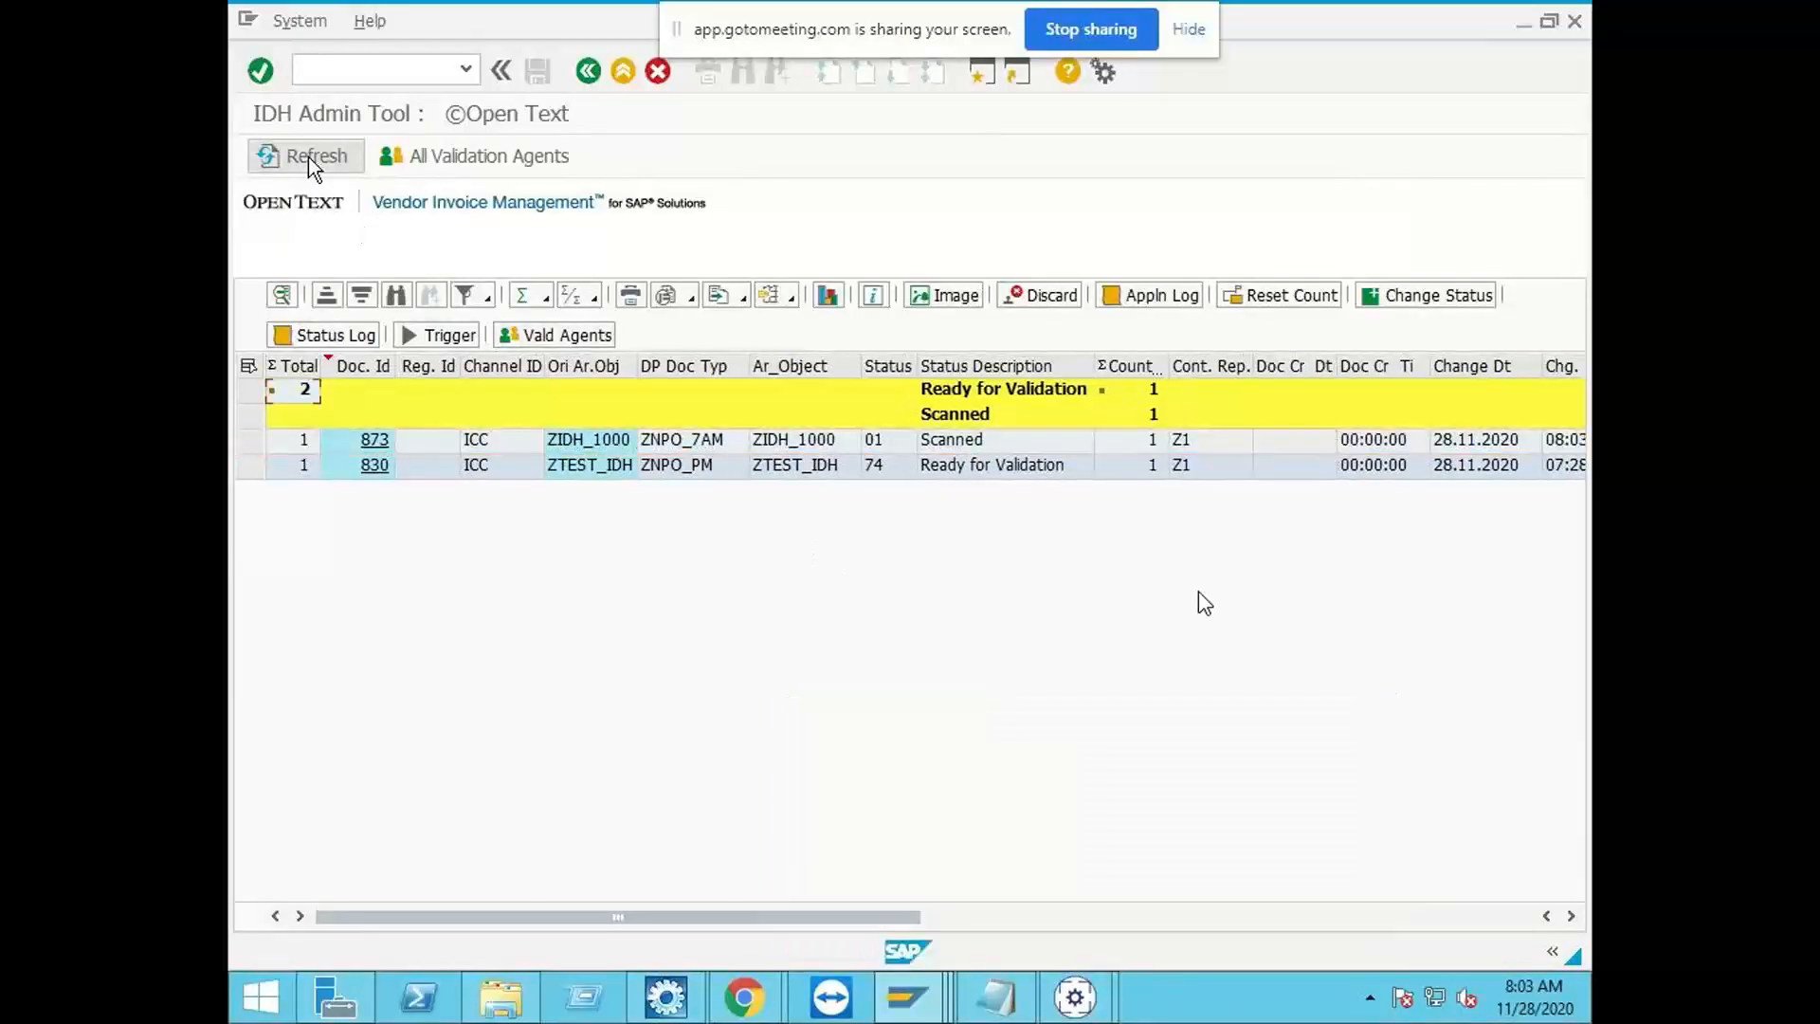
Step: Switch to Business Center Capture for ZINDIA_IDH and immediately run the HotSpot's ZINDIA_IDH SAP Extraction Link
{"action": "mouse_move", "coordinate": [1070, 995]}
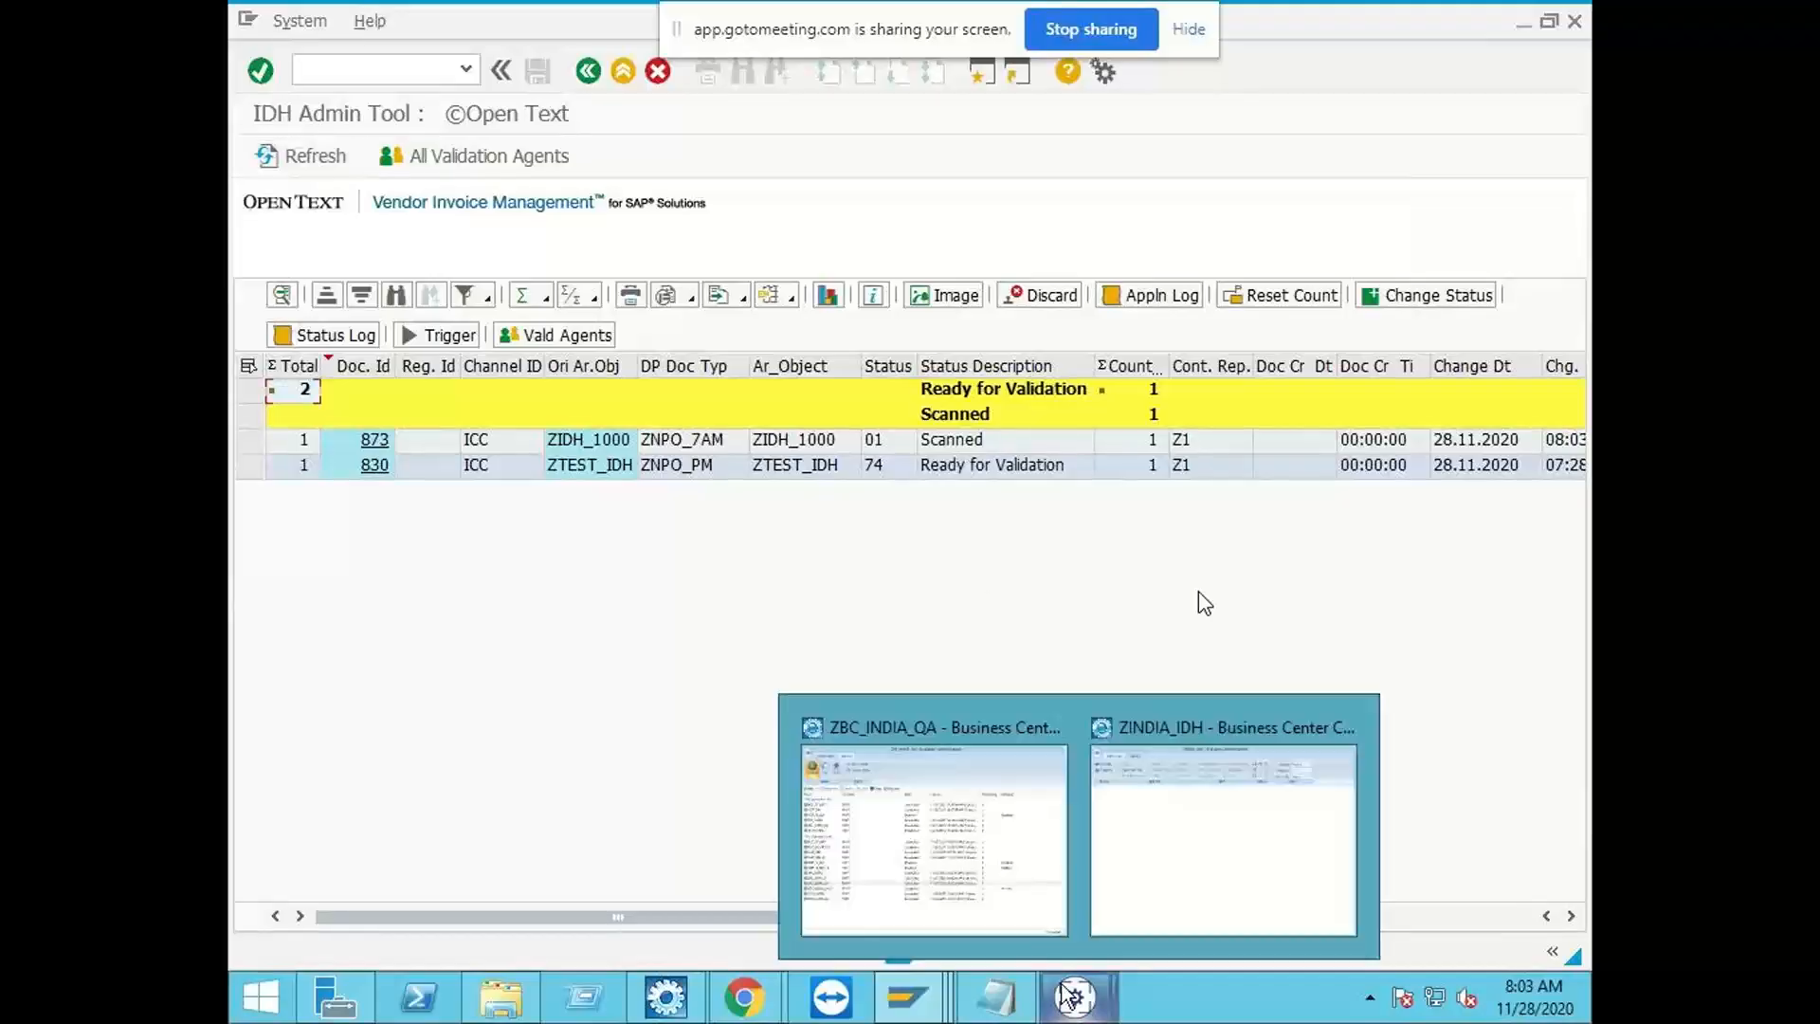
{"action": "left_click", "coordinate": [1141, 813]}
{"action": "left_click", "coordinate": [487, 110]}
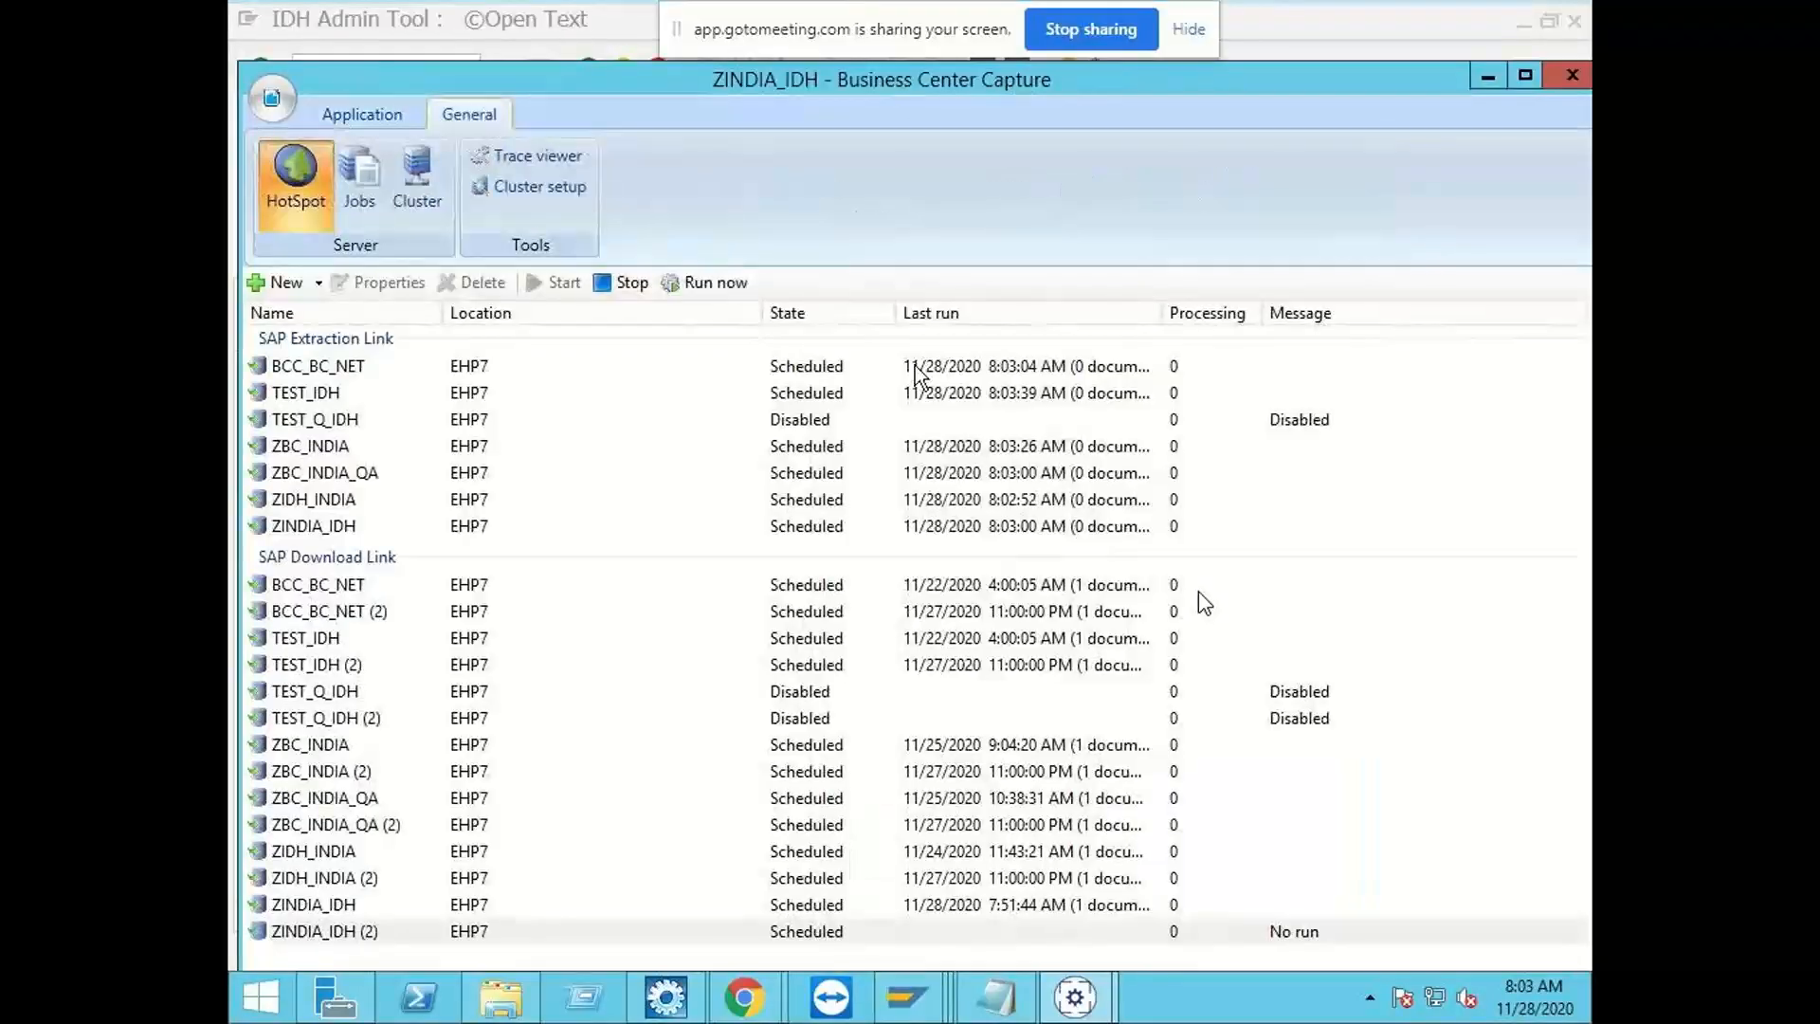
{"action": "left_click", "coordinate": [848, 530]}
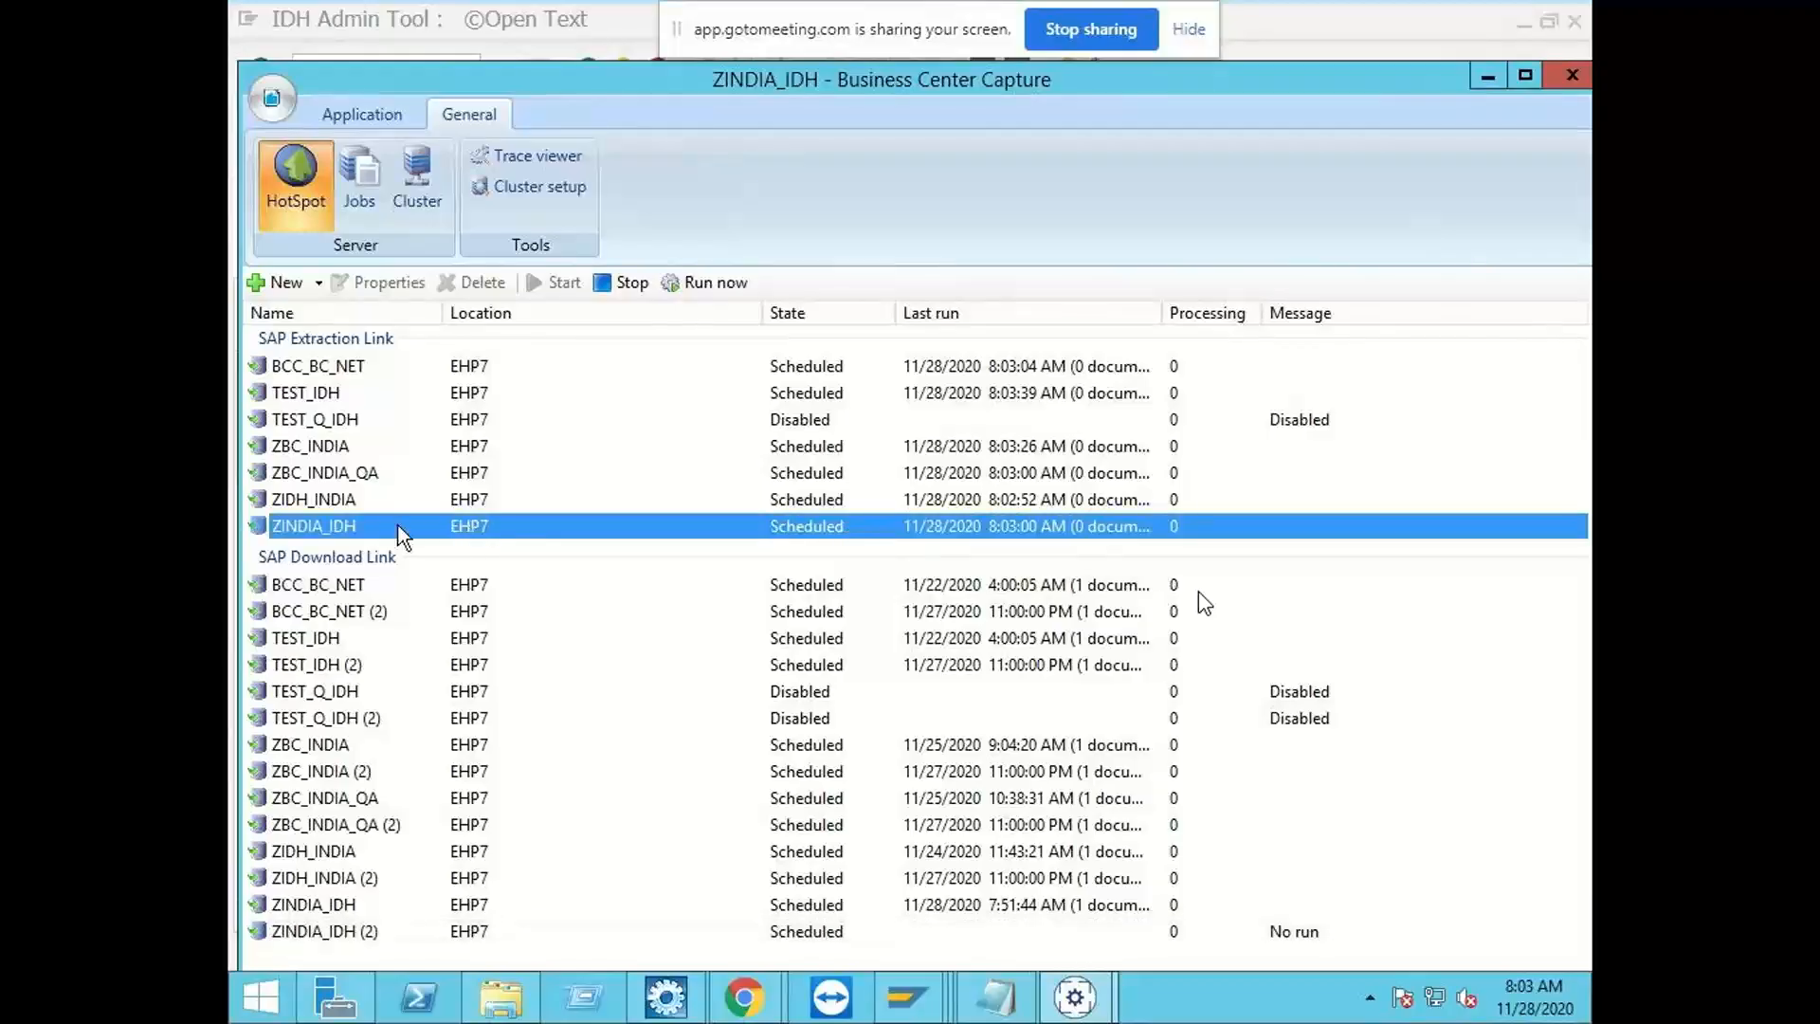
{"action": "left_click", "coordinate": [705, 279]}
Step: Show the server's running jobs and resize the Operation Type and Label columns to read the extraction job's full label
{"action": "left_click", "coordinate": [417, 185]}
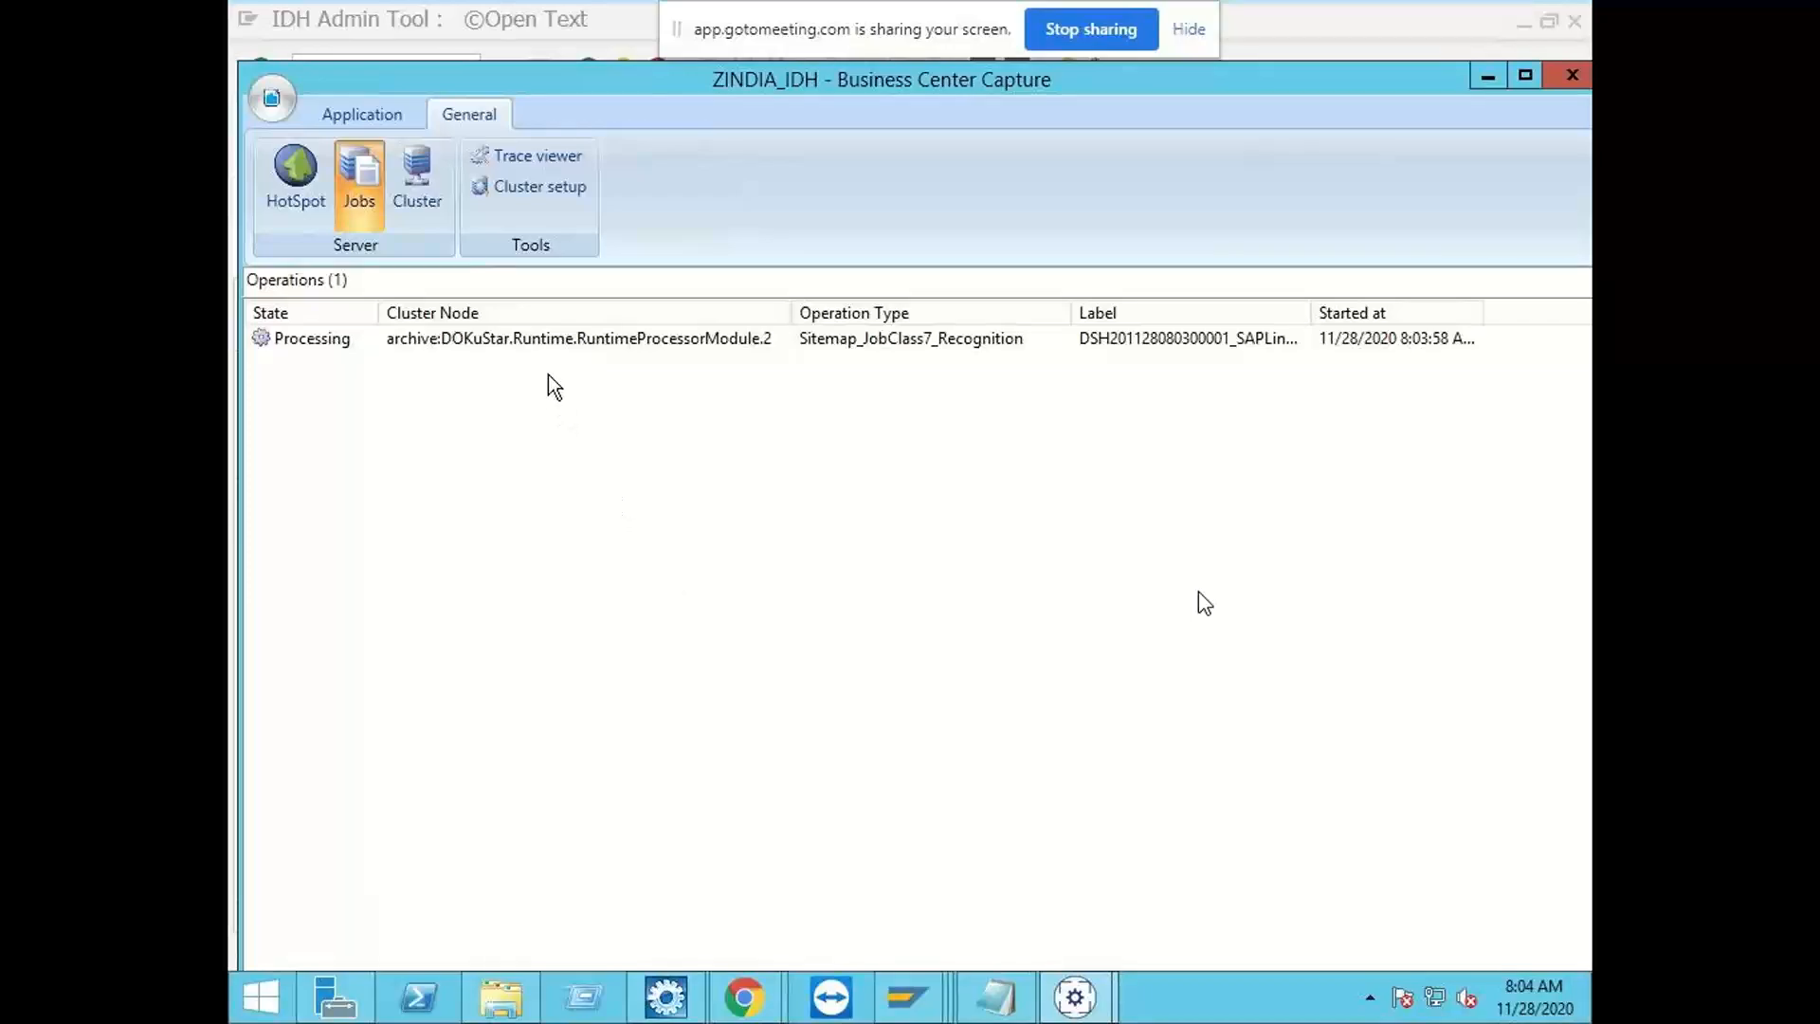
{"action": "left_click", "coordinate": [576, 351]}
{"action": "left_click_drag", "start_coordinate": [1311, 311], "coordinate": [1590, 312]}
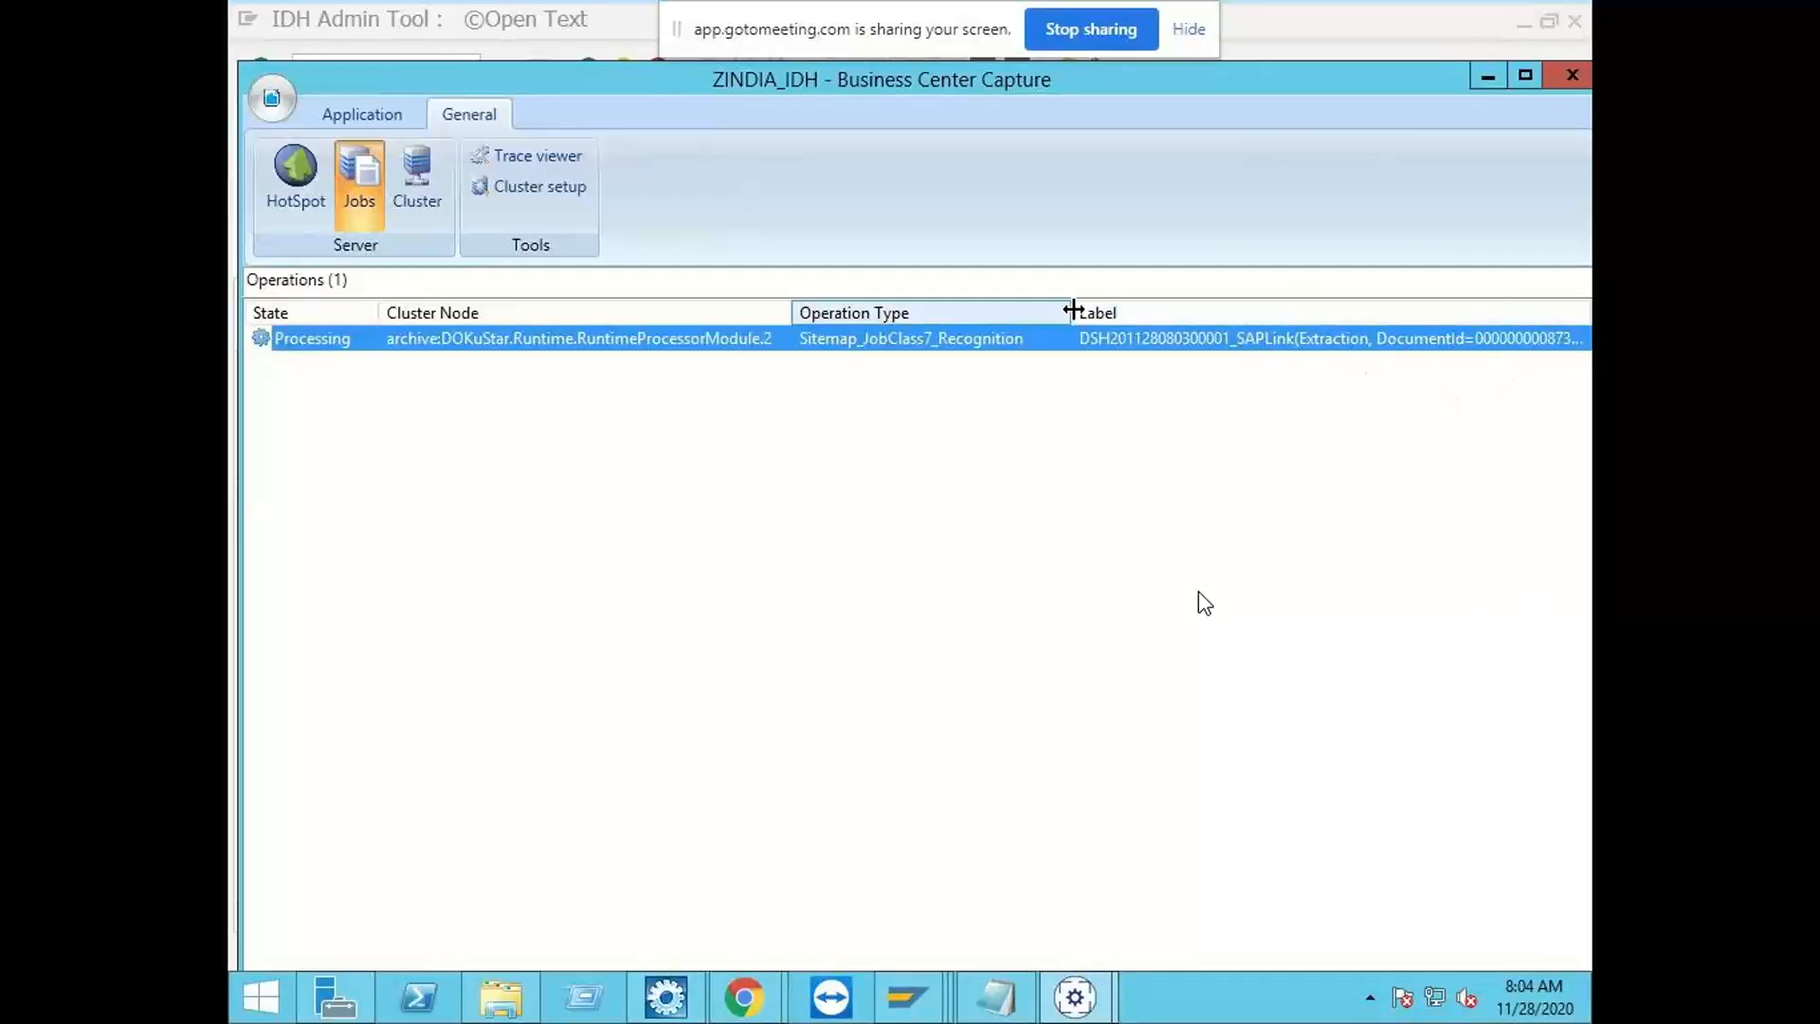
{"action": "left_click_drag", "start_coordinate": [1069, 311], "coordinate": [865, 319]}
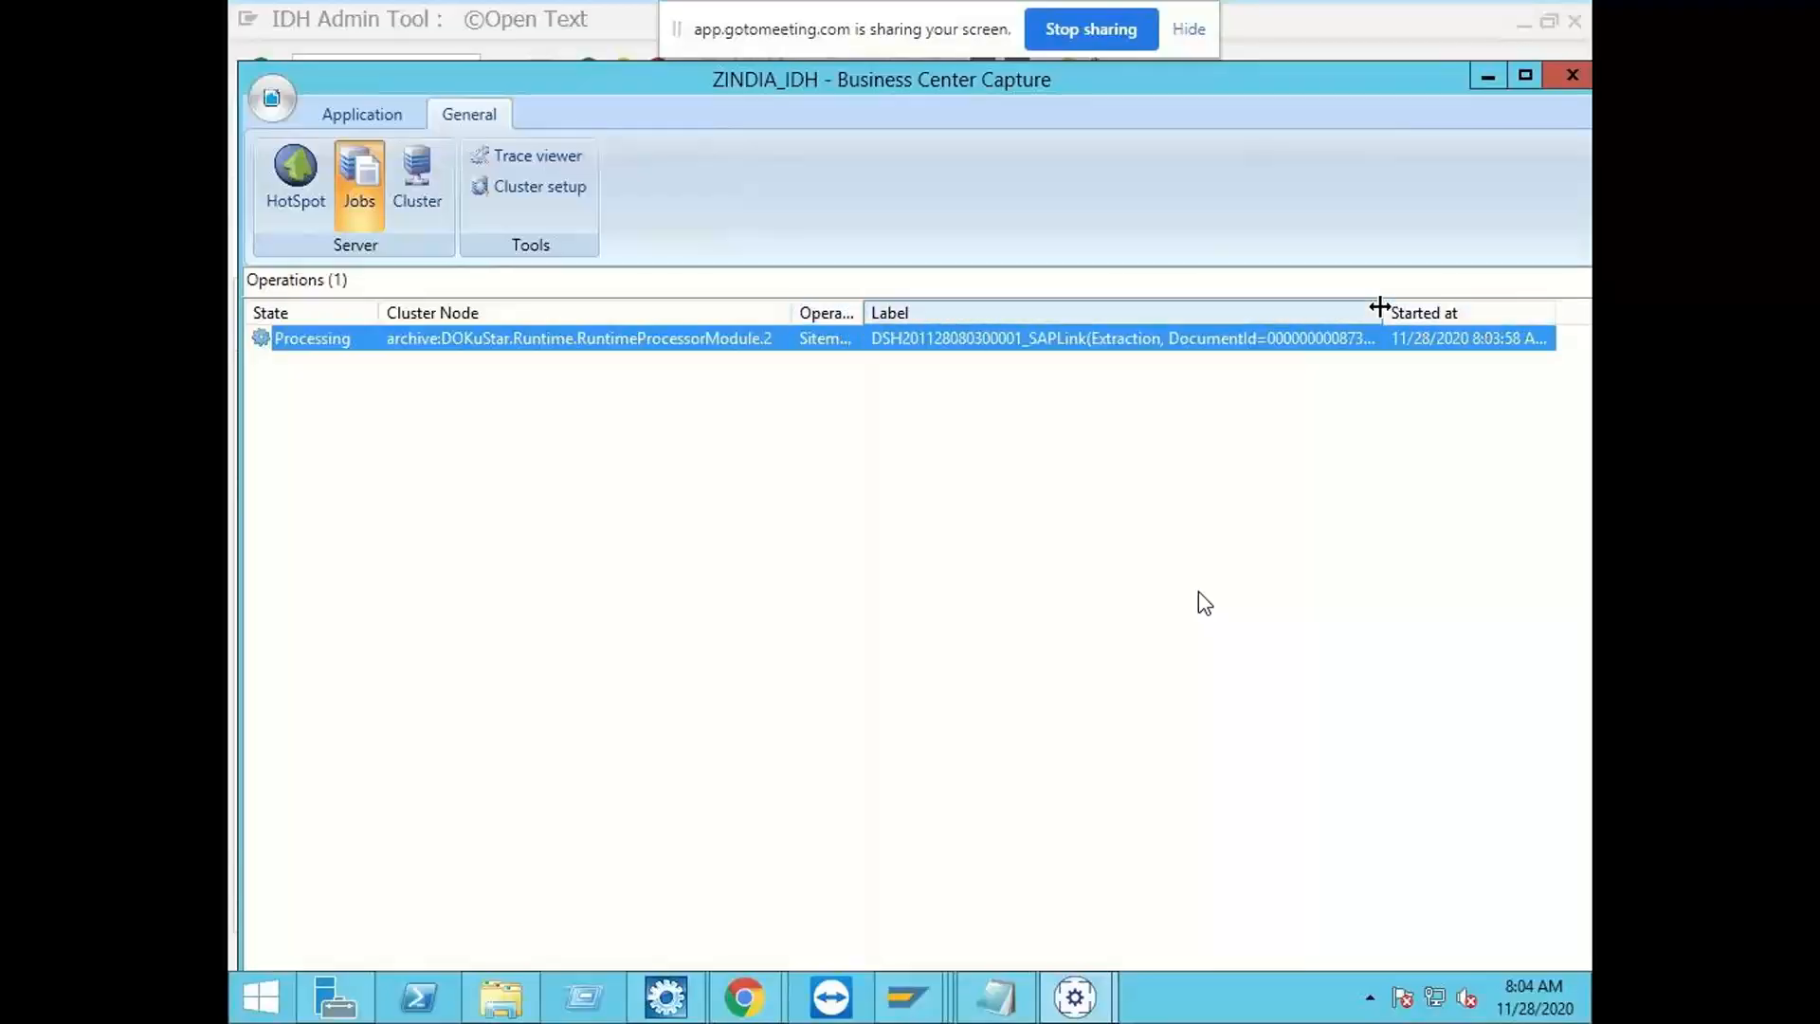
{"action": "left_click_drag", "start_coordinate": [1382, 312], "coordinate": [1503, 313]}
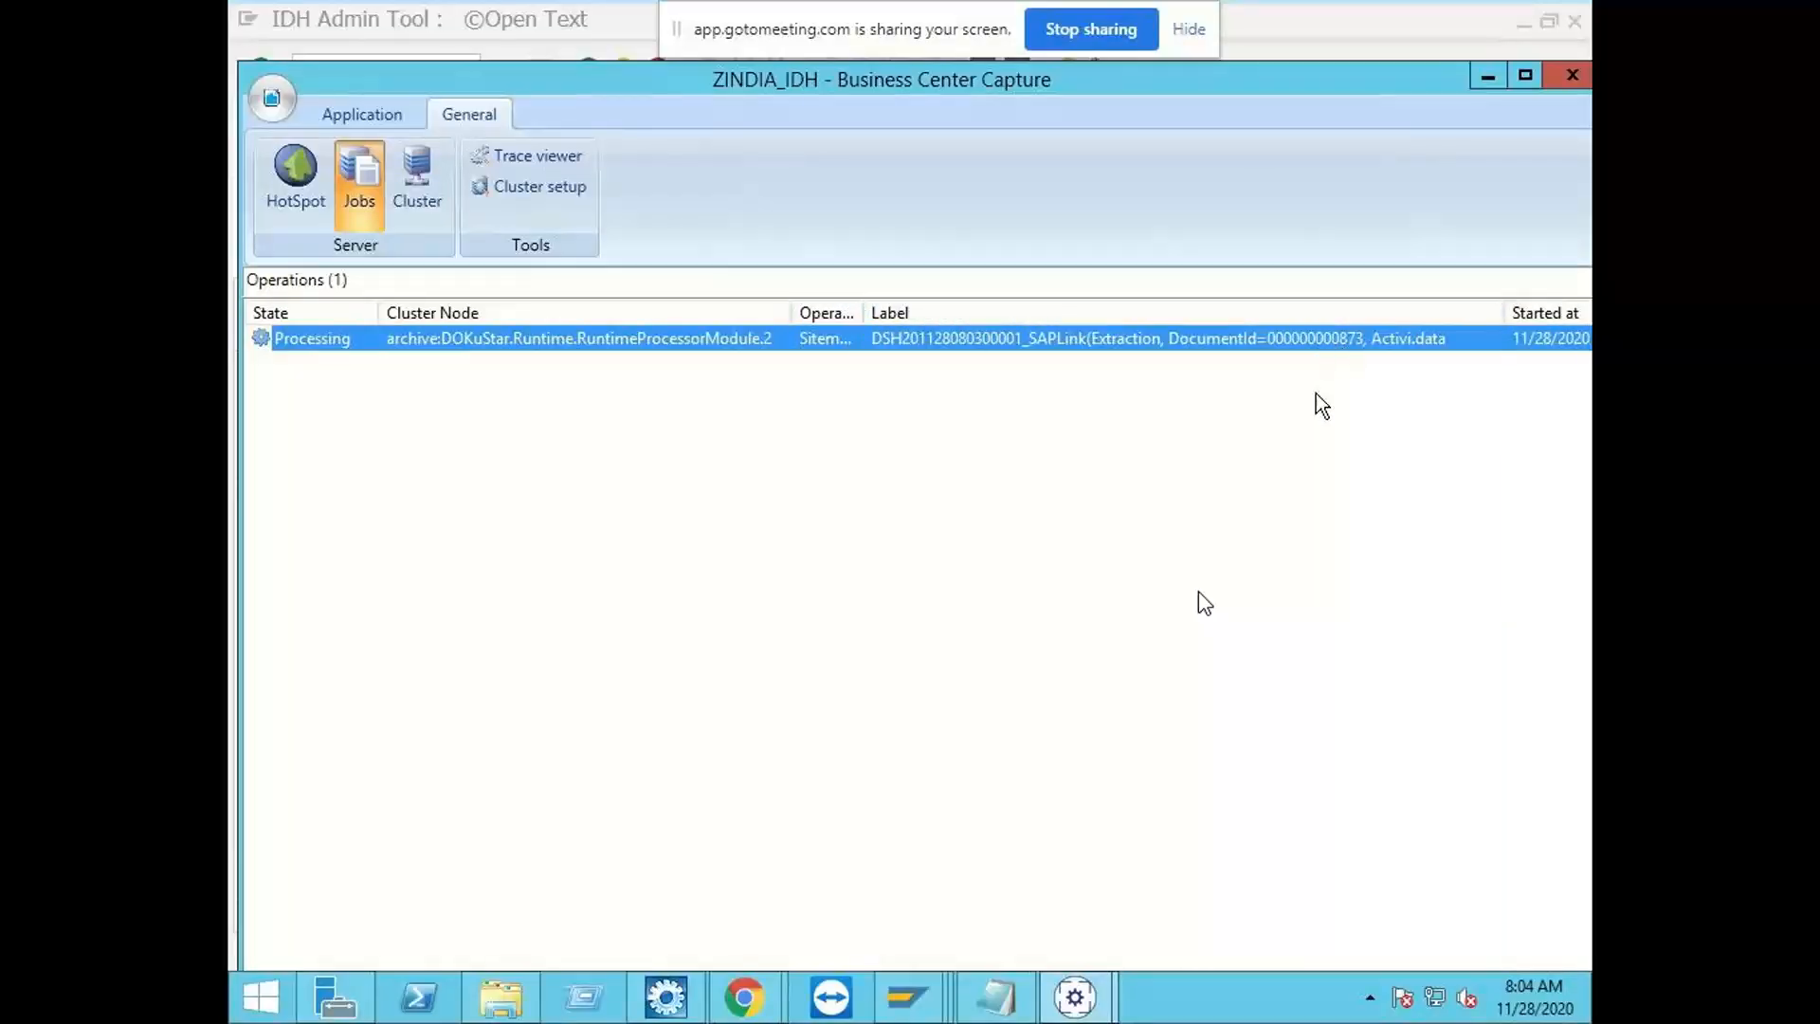
Step: Switch to the SAP session with the IDH Admin Tool, select the ZIDH_1000 document's row and refresh its status
{"action": "left_click", "coordinate": [907, 995]}
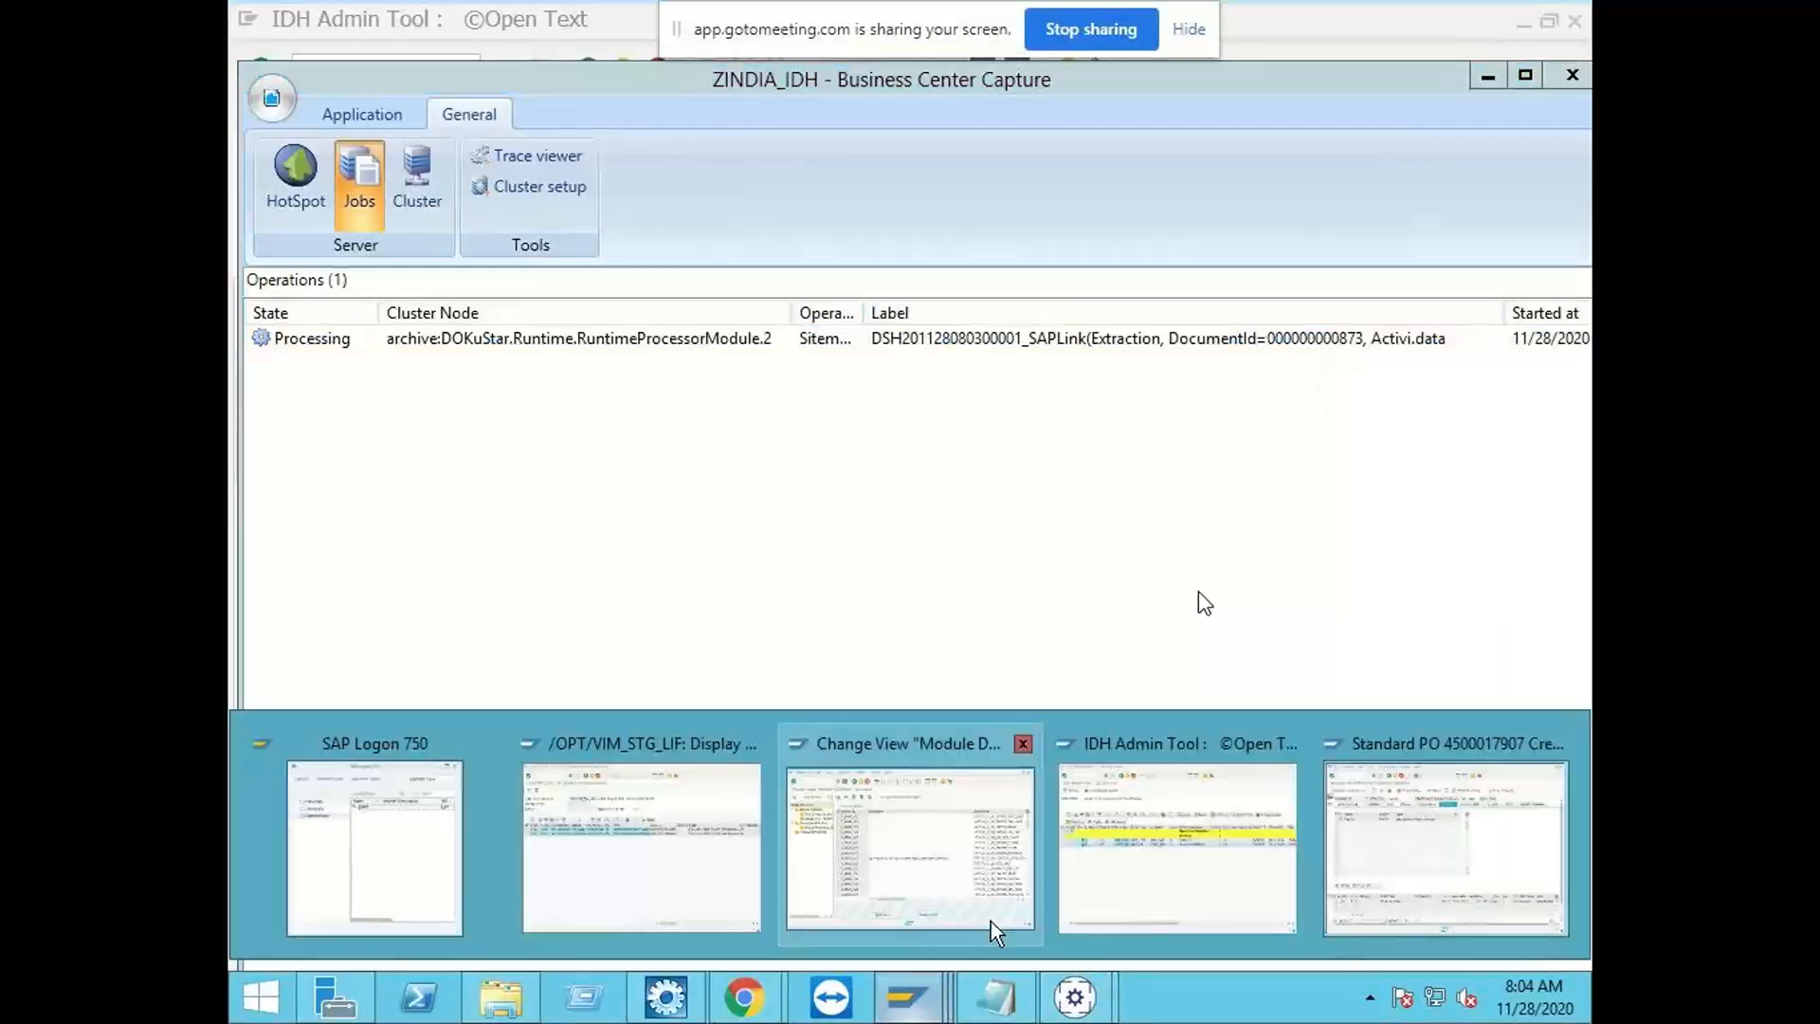
{"action": "left_click", "coordinate": [671, 866]}
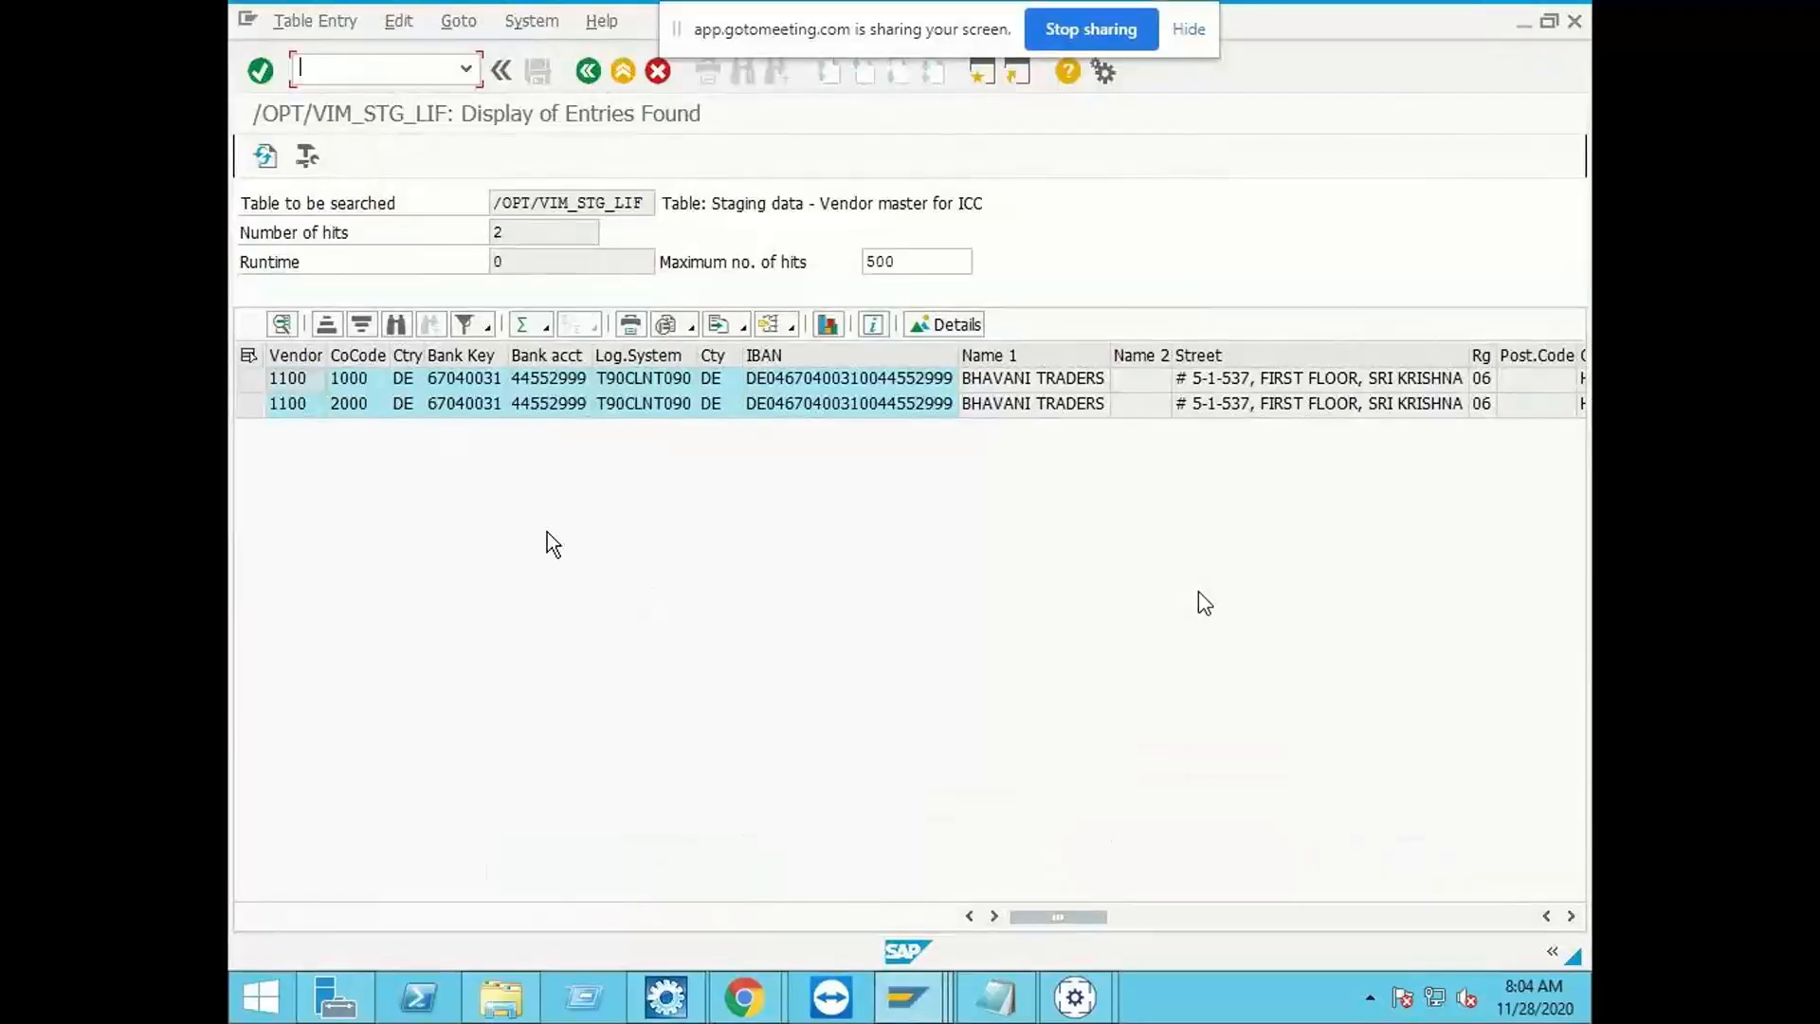
{"action": "left_click", "coordinate": [907, 995]}
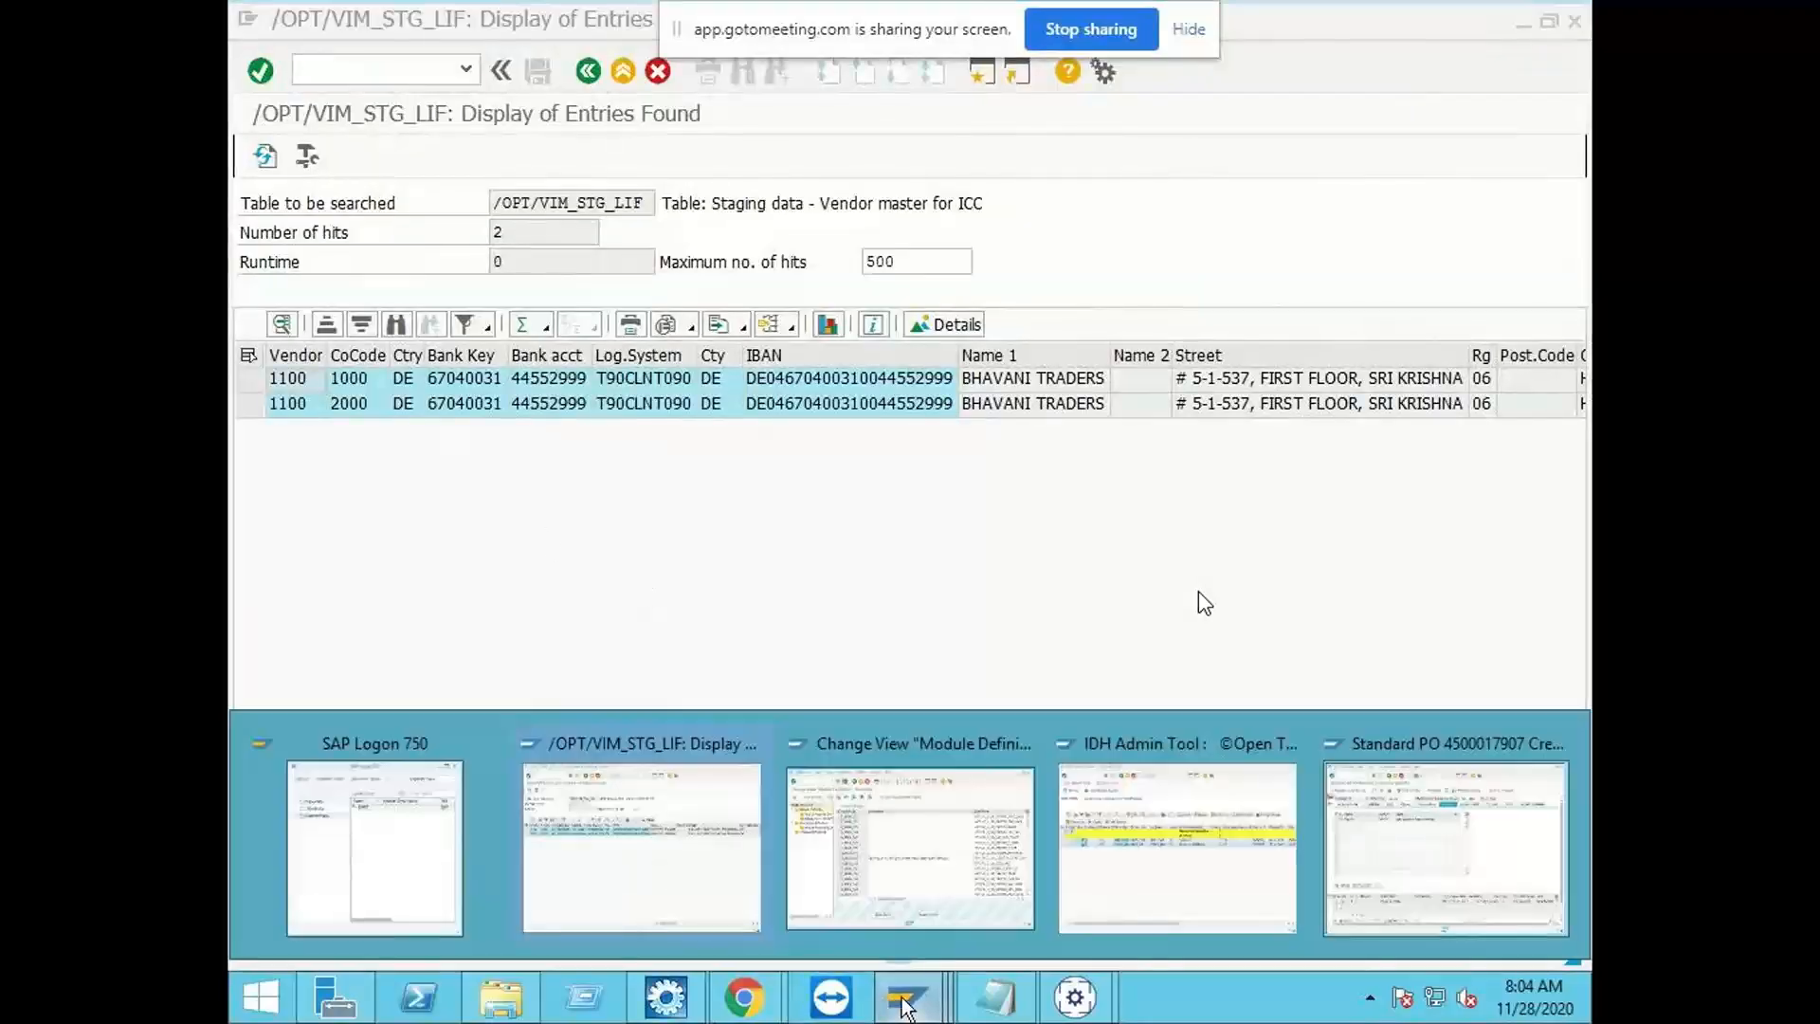
{"action": "left_click", "coordinate": [1266, 907]}
{"action": "left_click", "coordinate": [427, 440]}
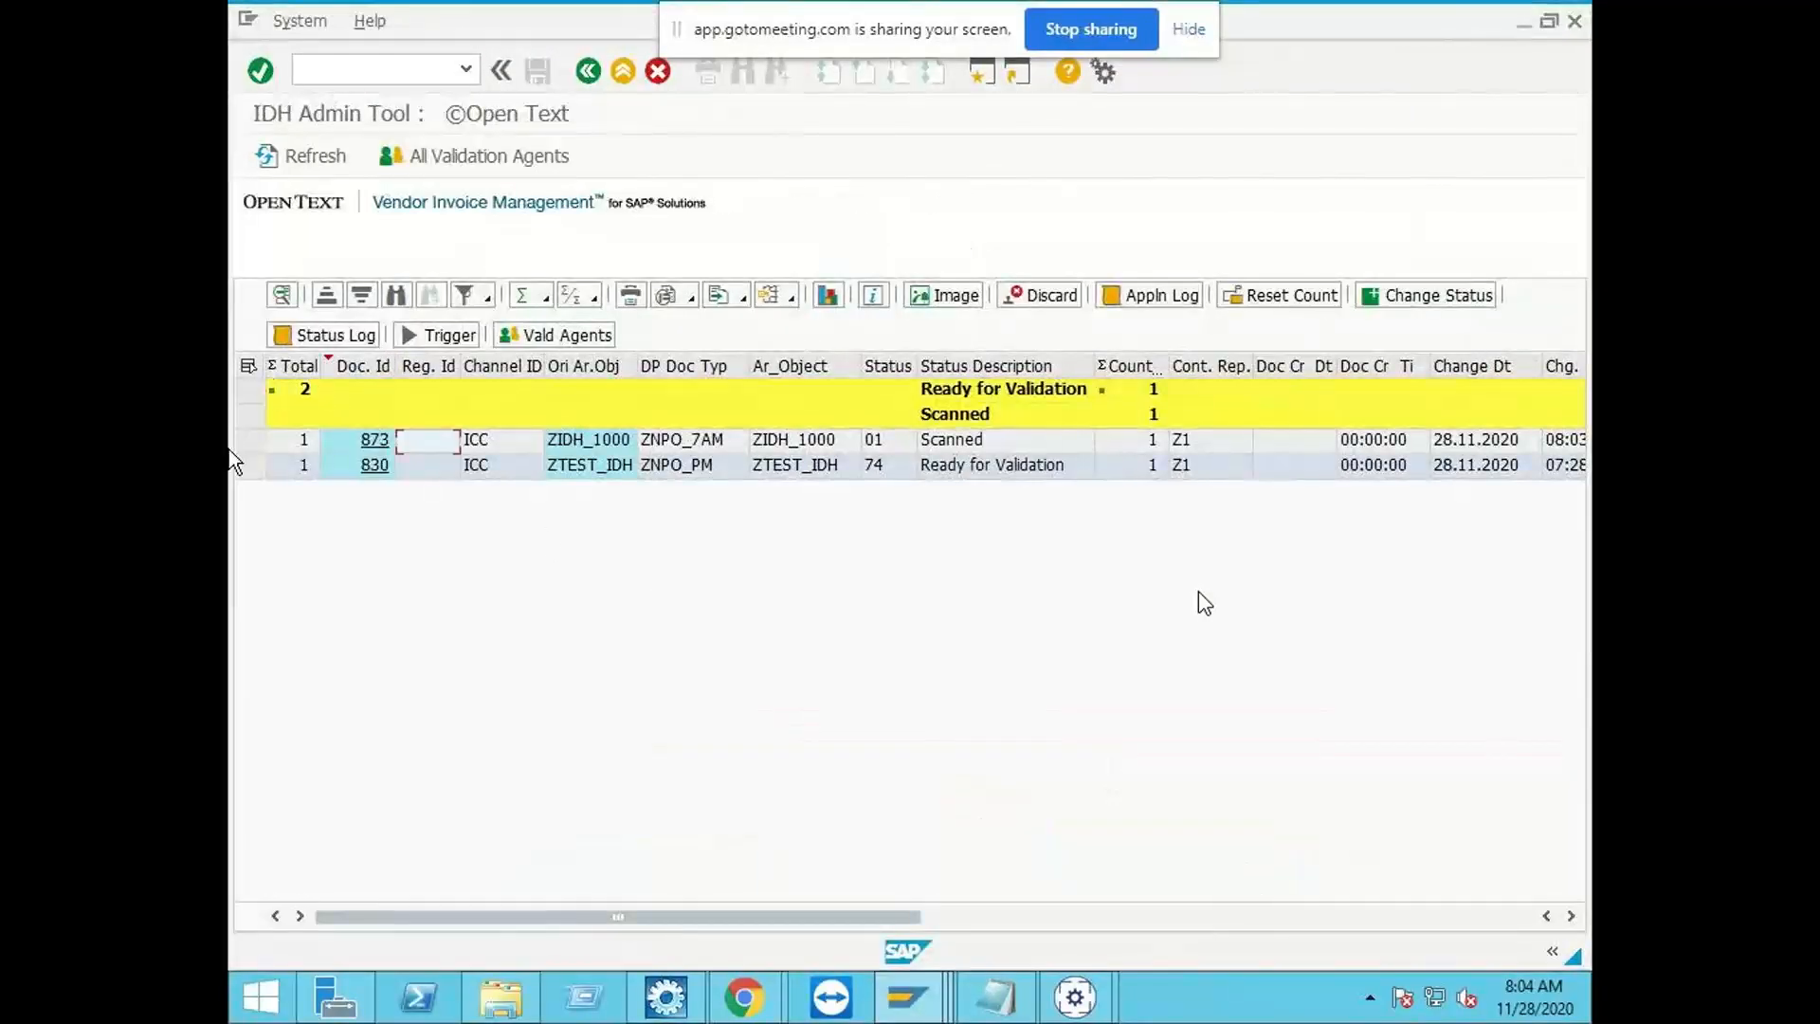
{"action": "left_click", "coordinate": [259, 443]}
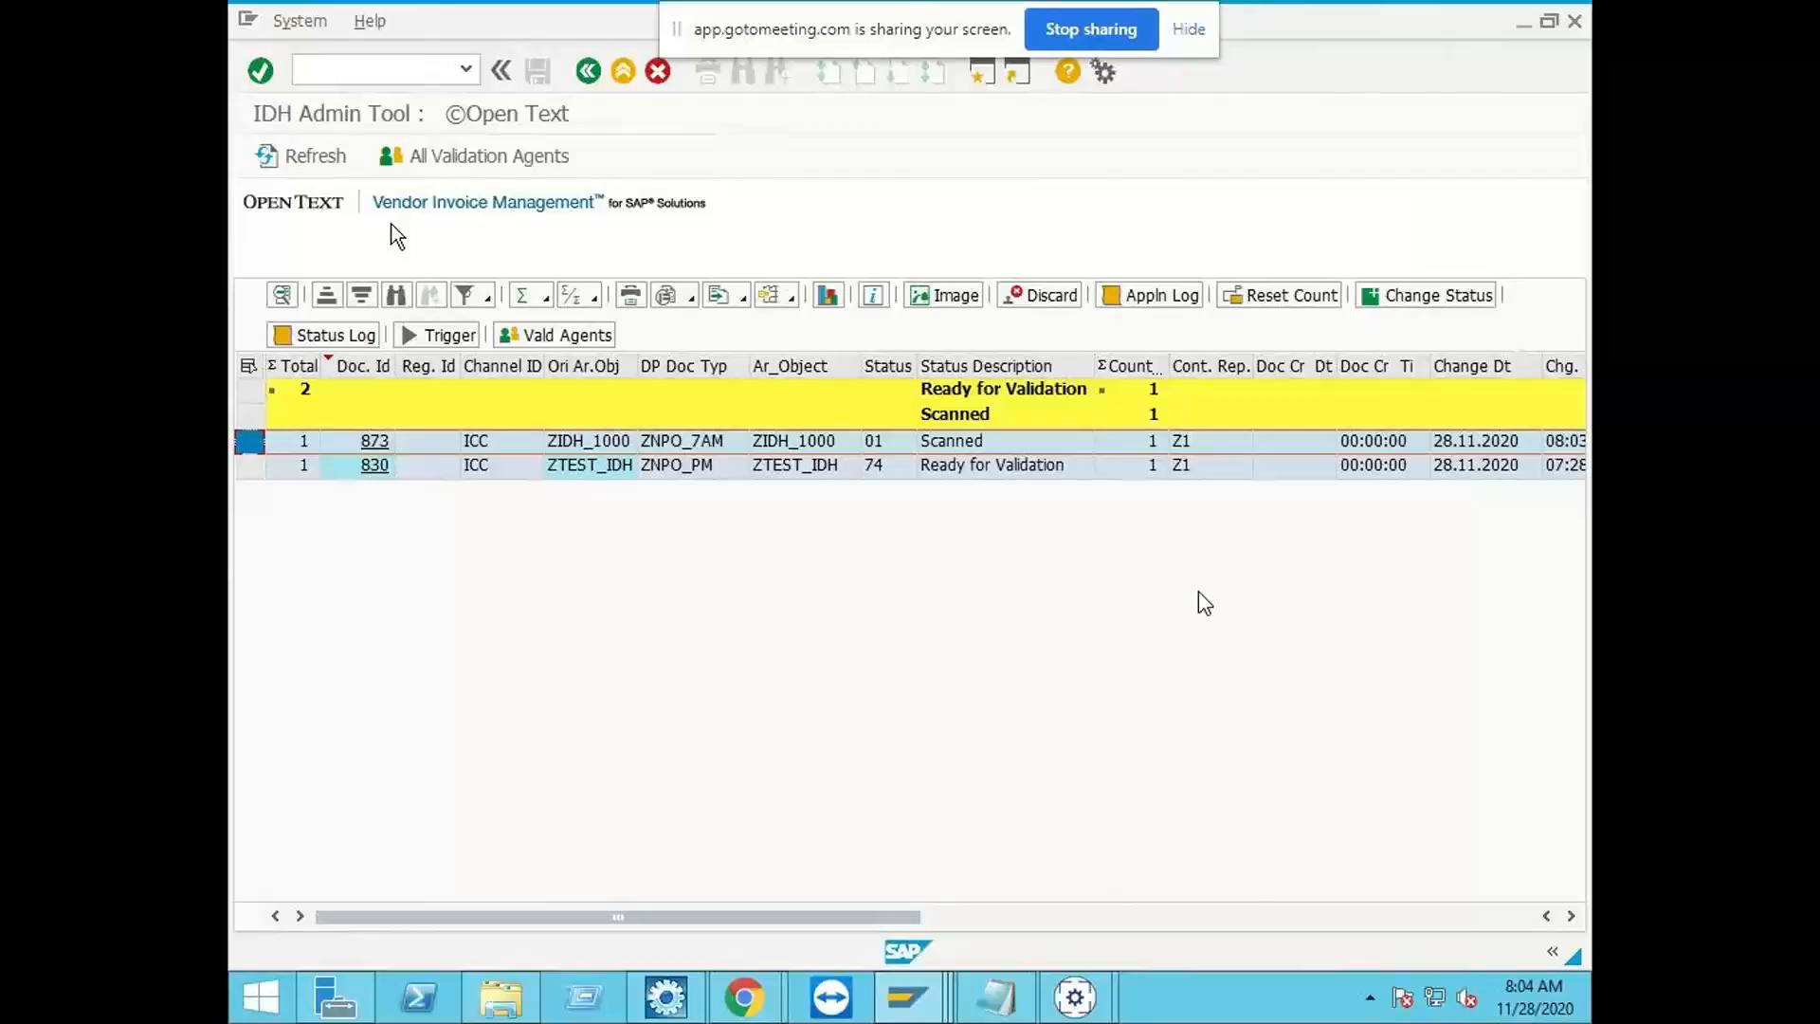
{"action": "left_click", "coordinate": [334, 156]}
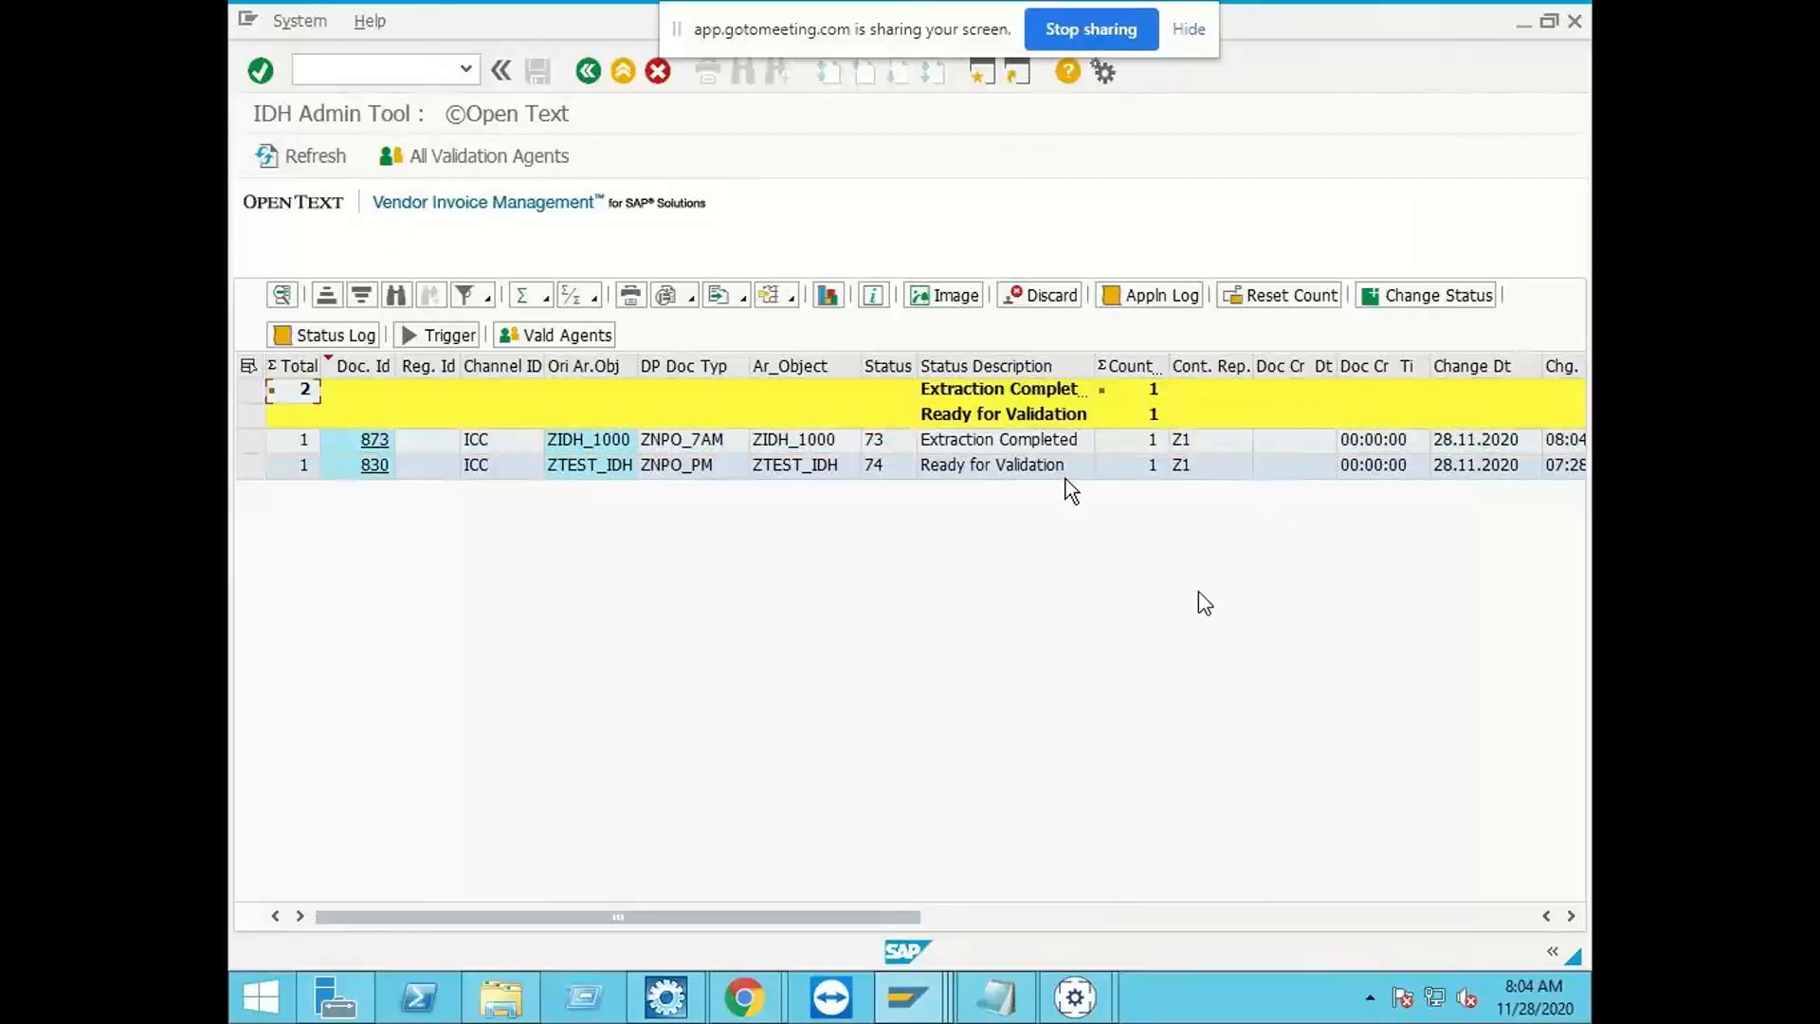
Step: Refresh the IDH Admin Tool list repeatedly to follow the ZIDH_1000 document's processing status
{"action": "left_click", "coordinate": [1018, 444]}
{"action": "left_click", "coordinate": [343, 159]}
{"action": "left_click", "coordinate": [839, 439]}
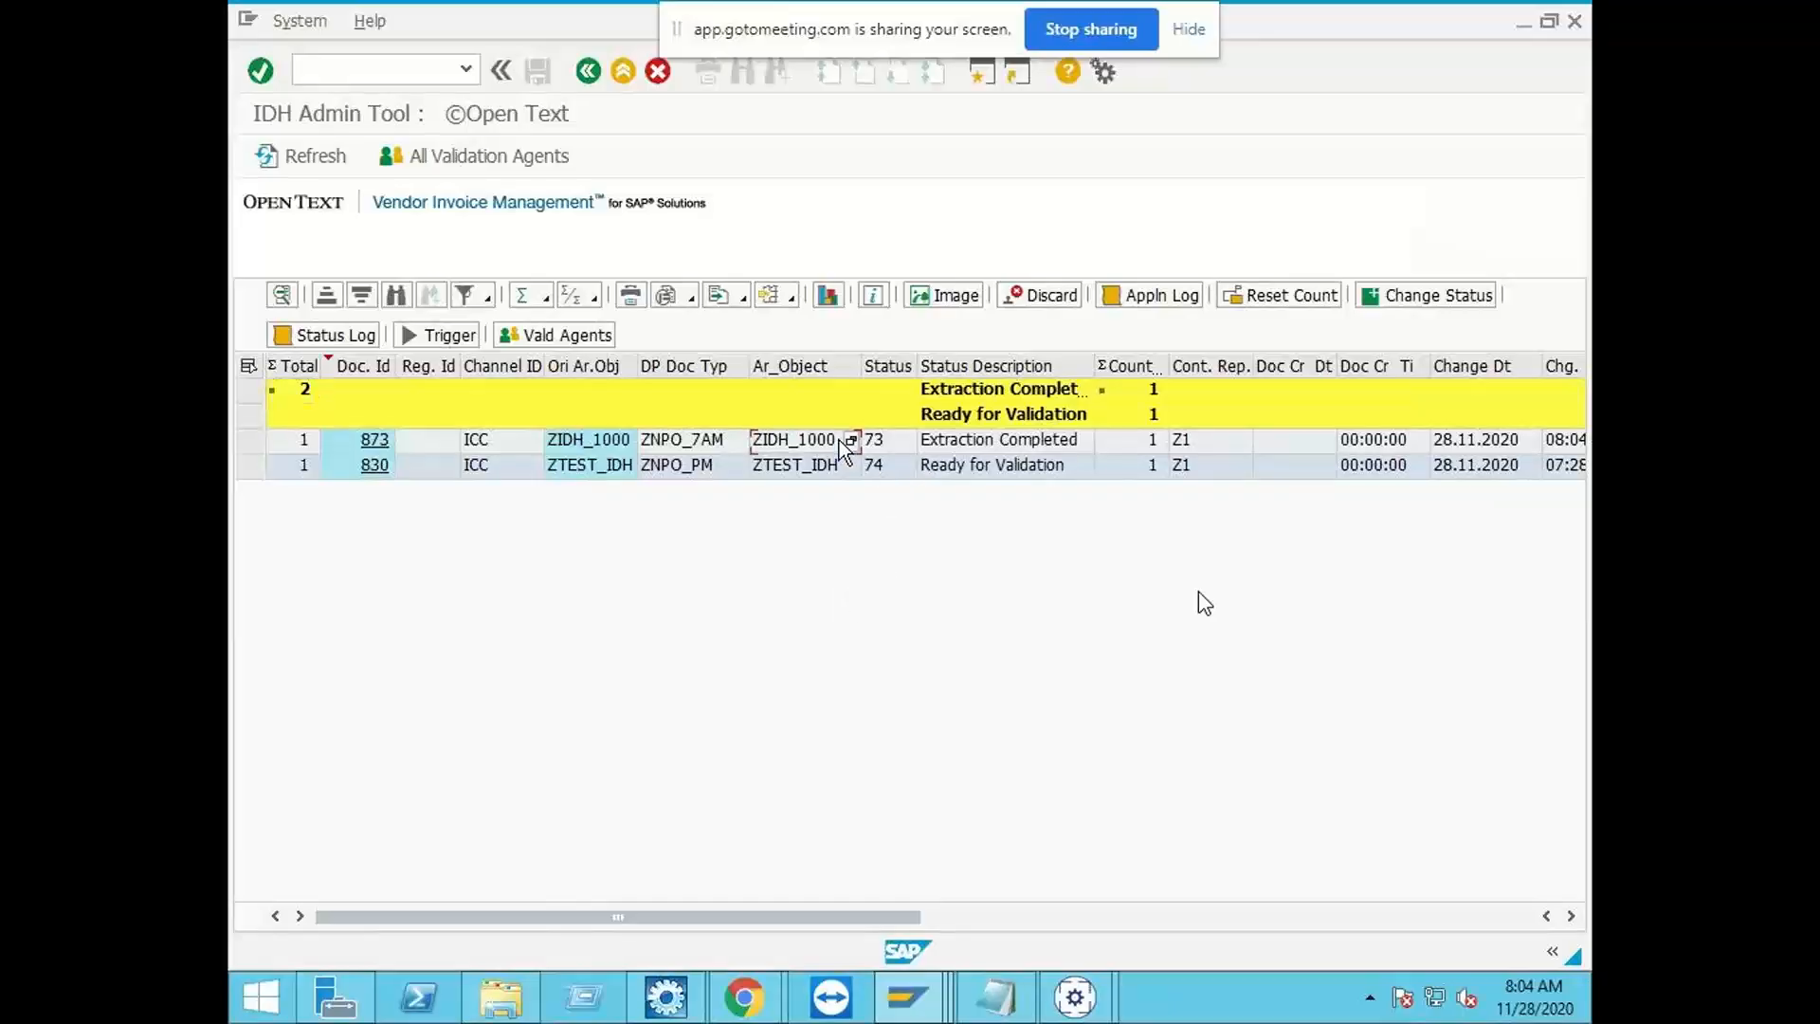
{"action": "left_click", "coordinate": [986, 449]}
{"action": "mouse_move", "coordinate": [1109, 995]}
{"action": "left_click", "coordinate": [284, 155]}
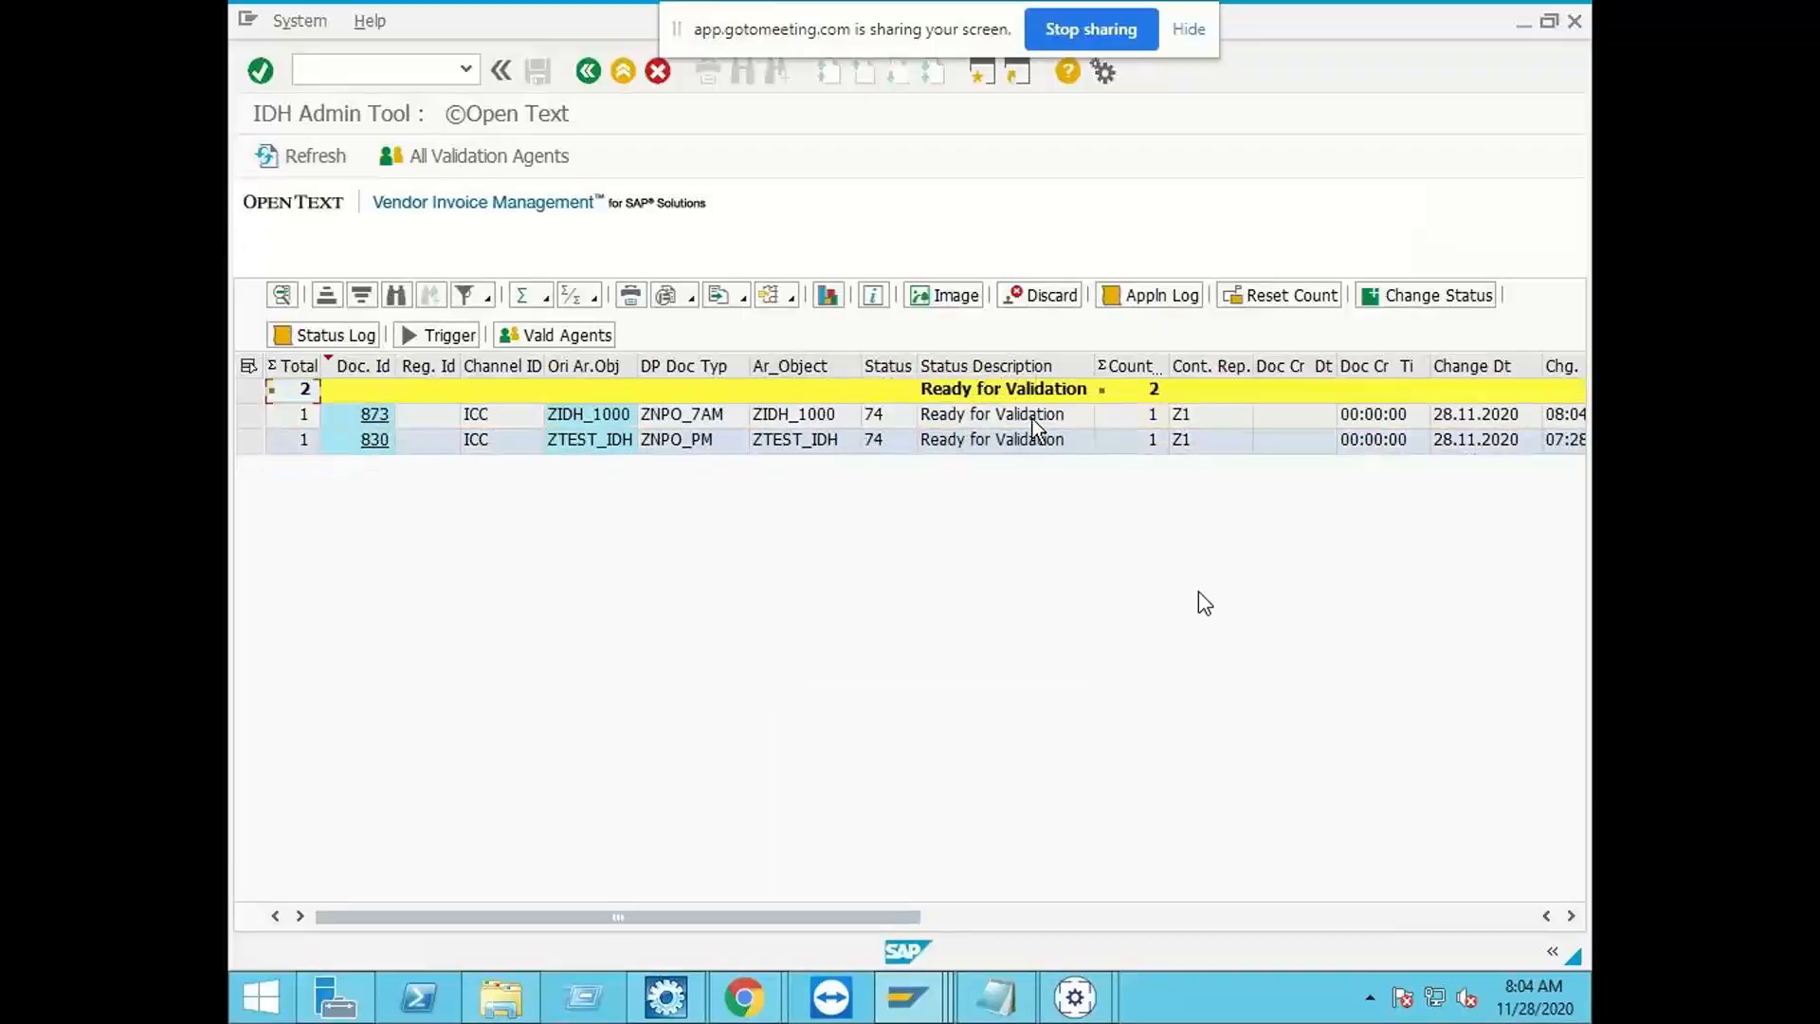
Step: Examine the validation agents assigned to the ZIDH_1000 document and close the agent list
{"action": "left_click", "coordinate": [250, 415]}
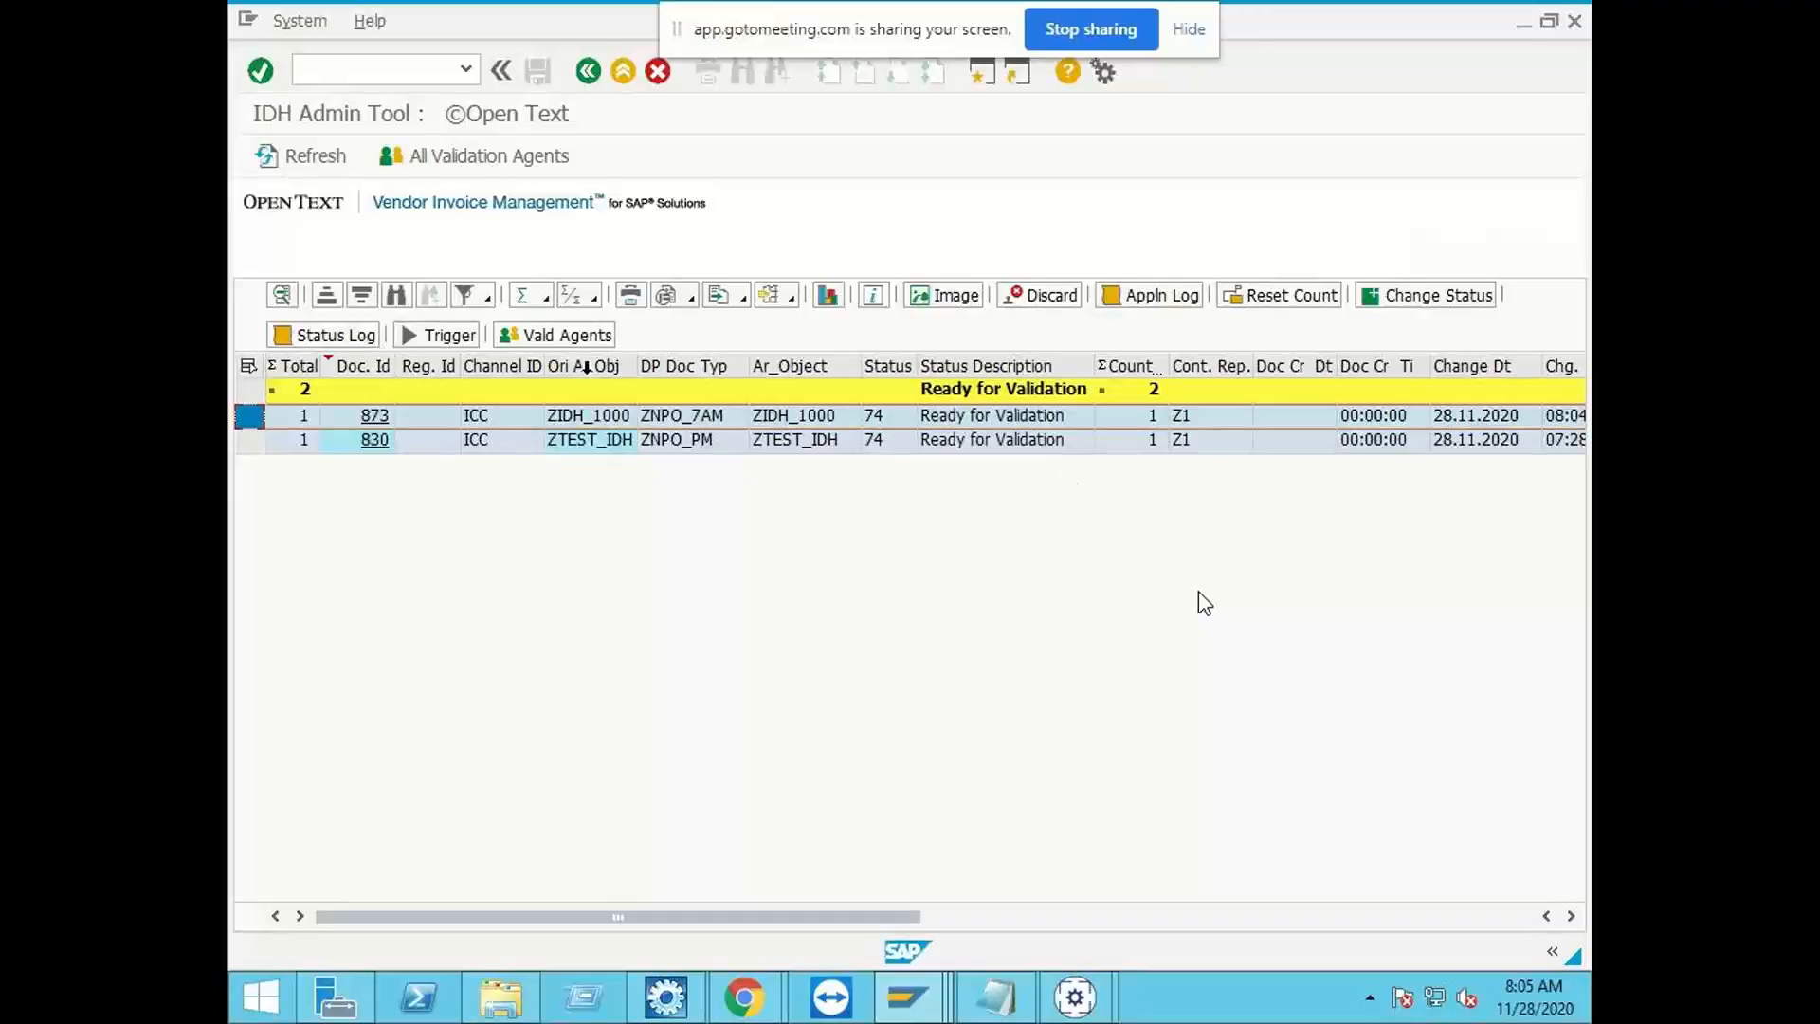
{"action": "left_click", "coordinate": [580, 337]}
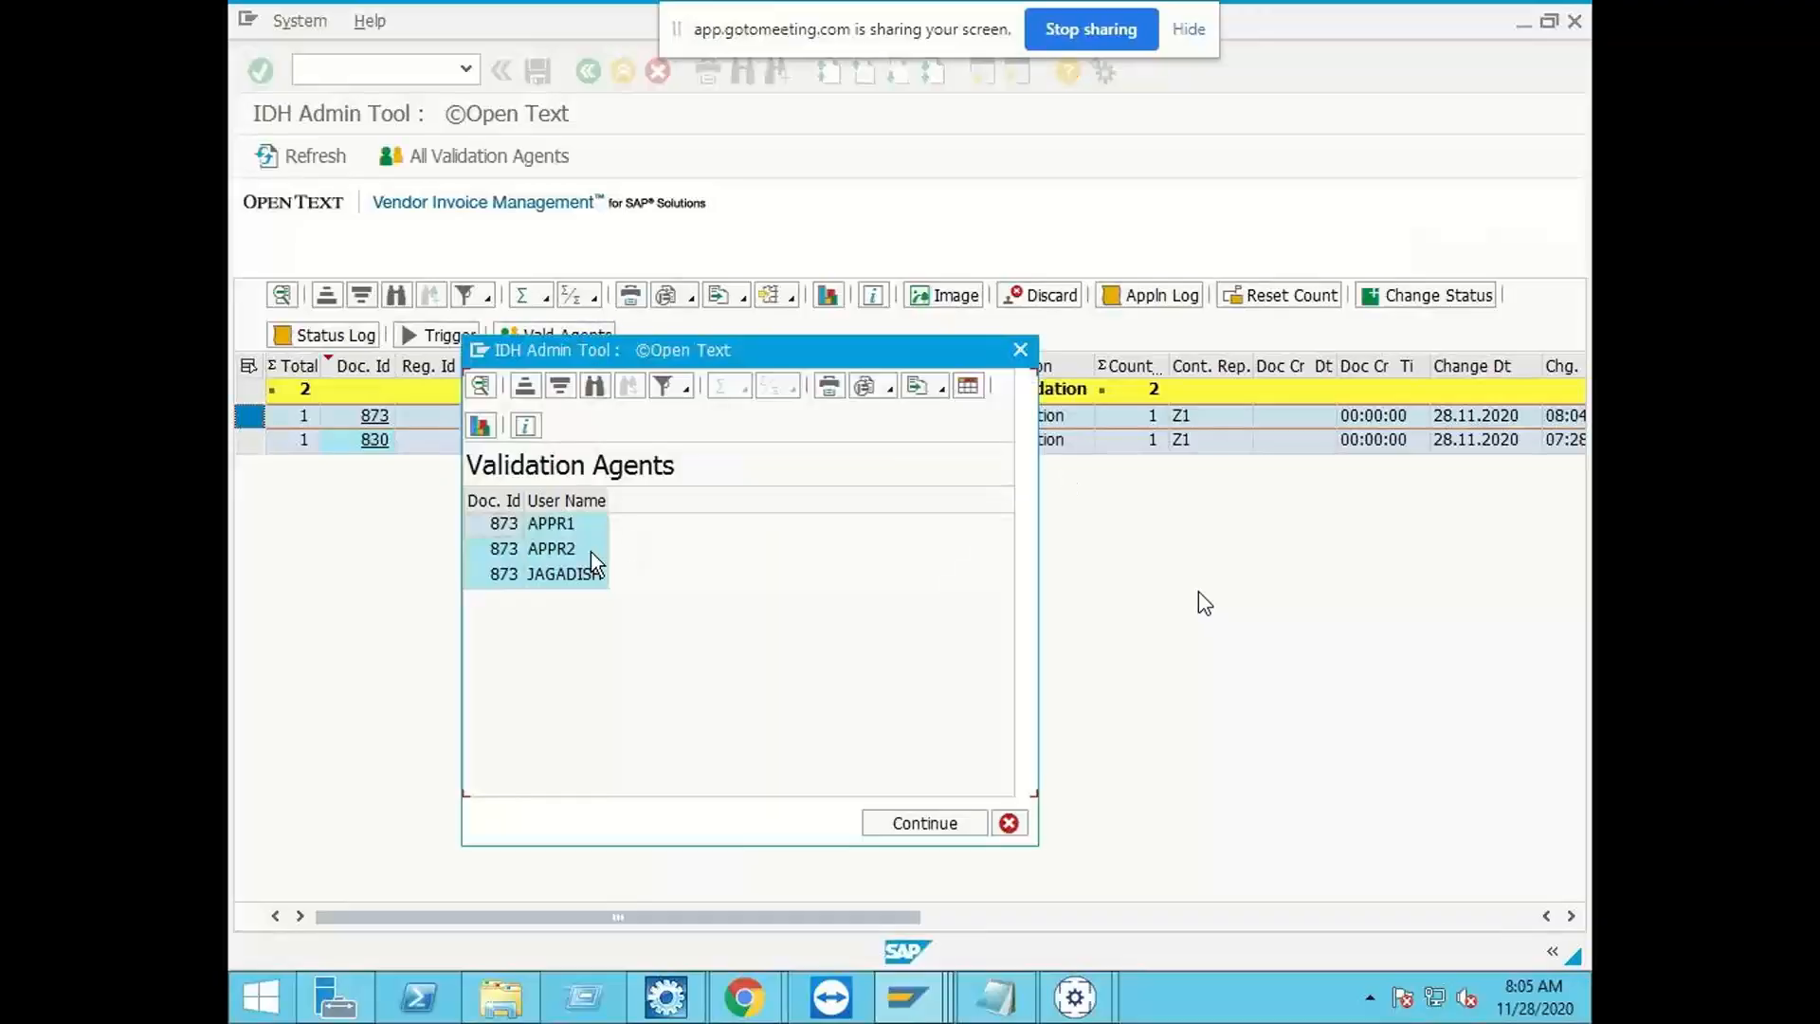
{"action": "left_click", "coordinate": [561, 576]}
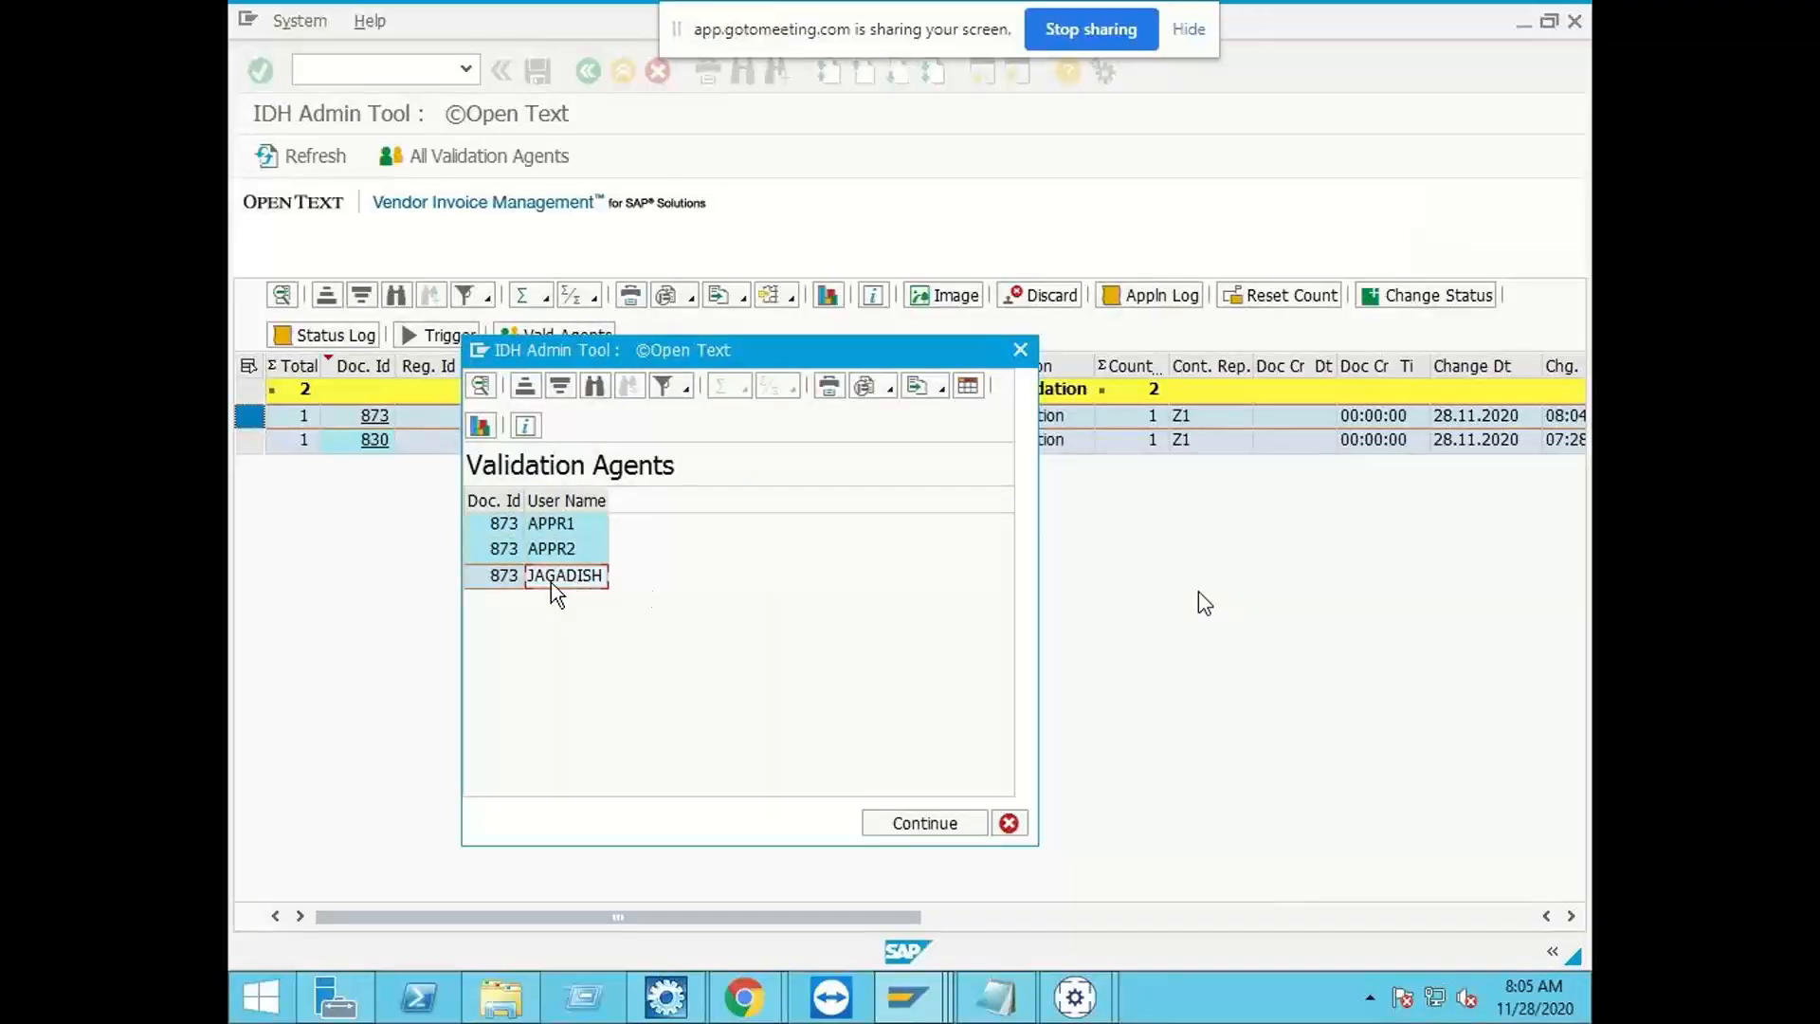
{"action": "left_click", "coordinate": [1005, 830]}
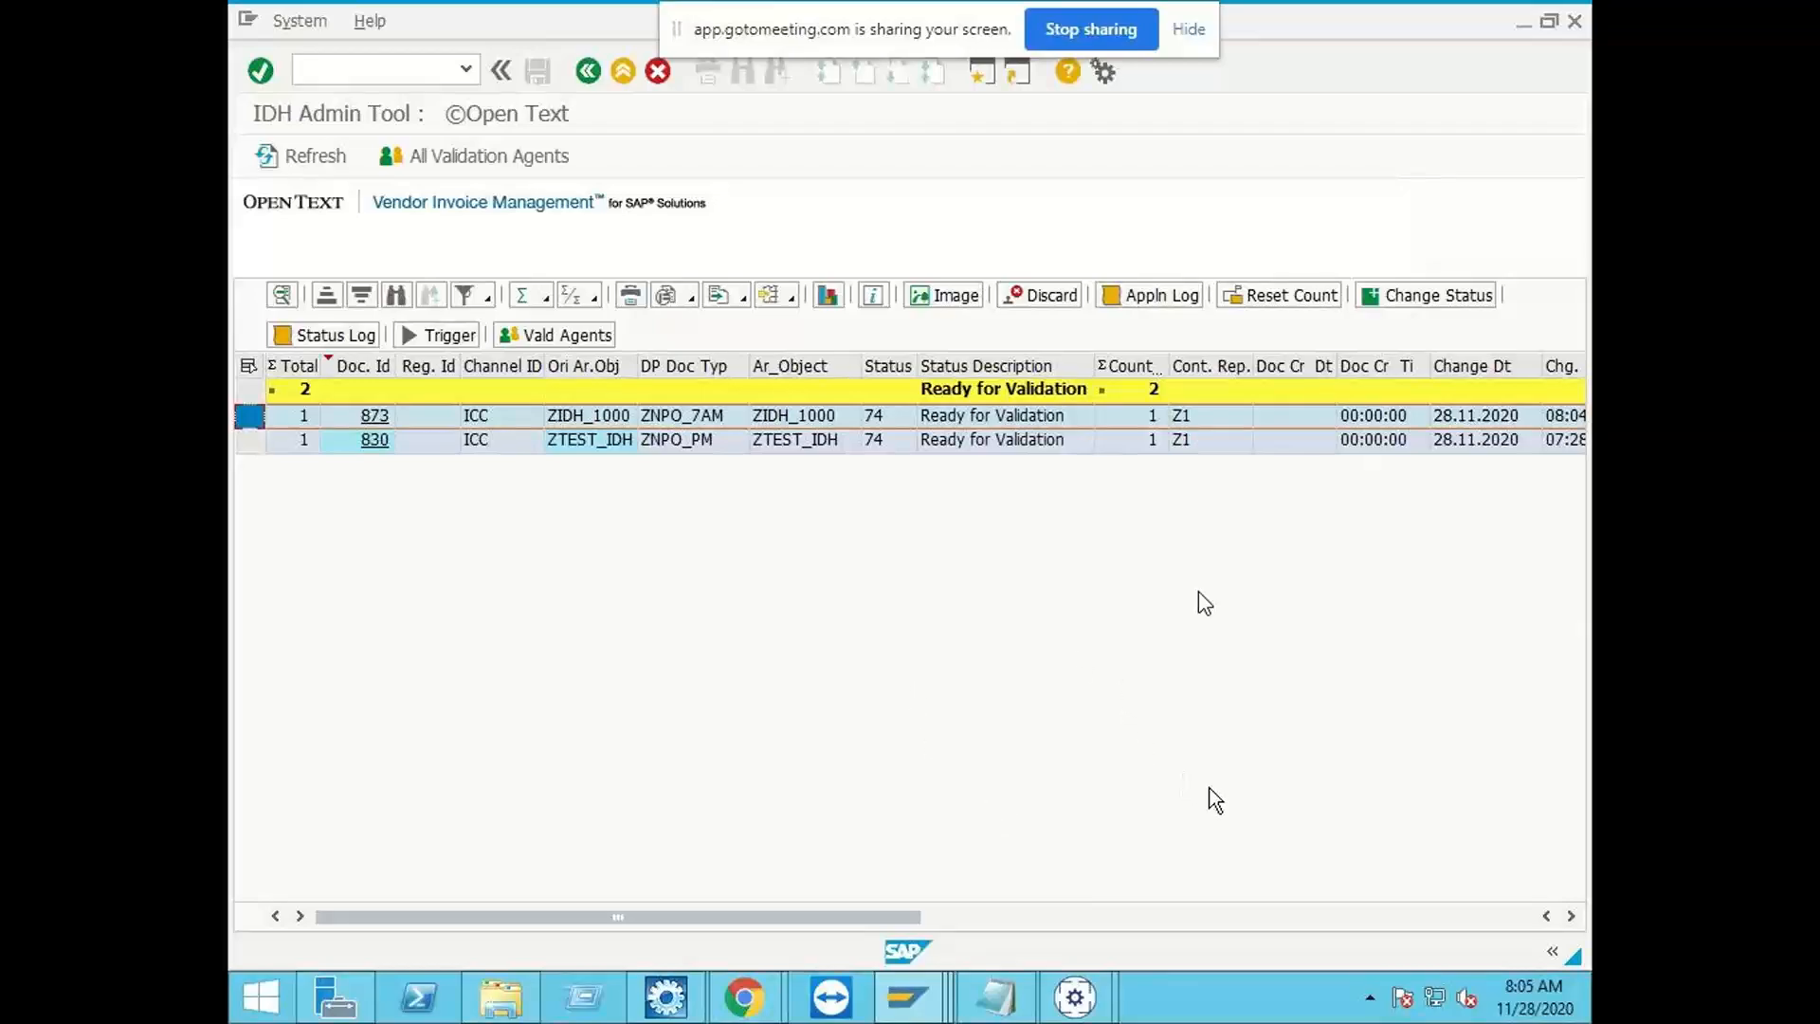
Step: Launch BCC Validation as administrator from the desktop
{"action": "left_click", "coordinate": [1589, 1012]}
{"action": "right_click", "coordinate": [1031, 320]}
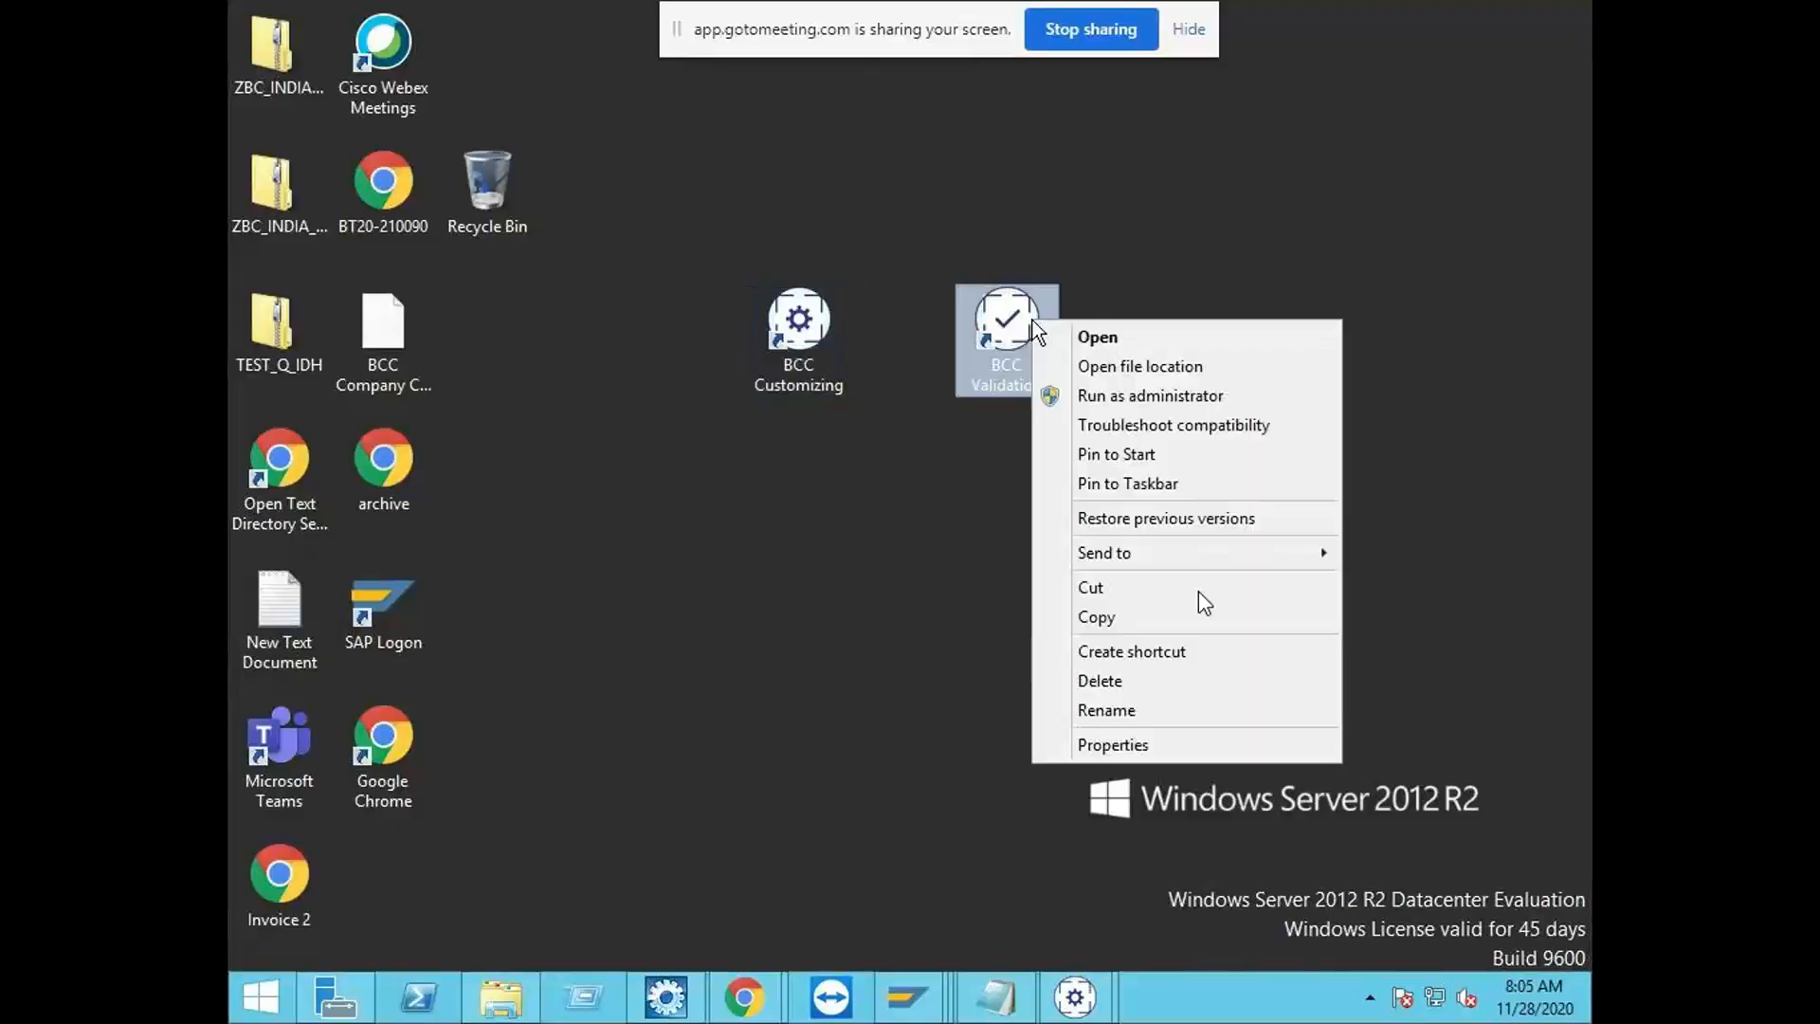
{"action": "left_click", "coordinate": [1133, 398]}
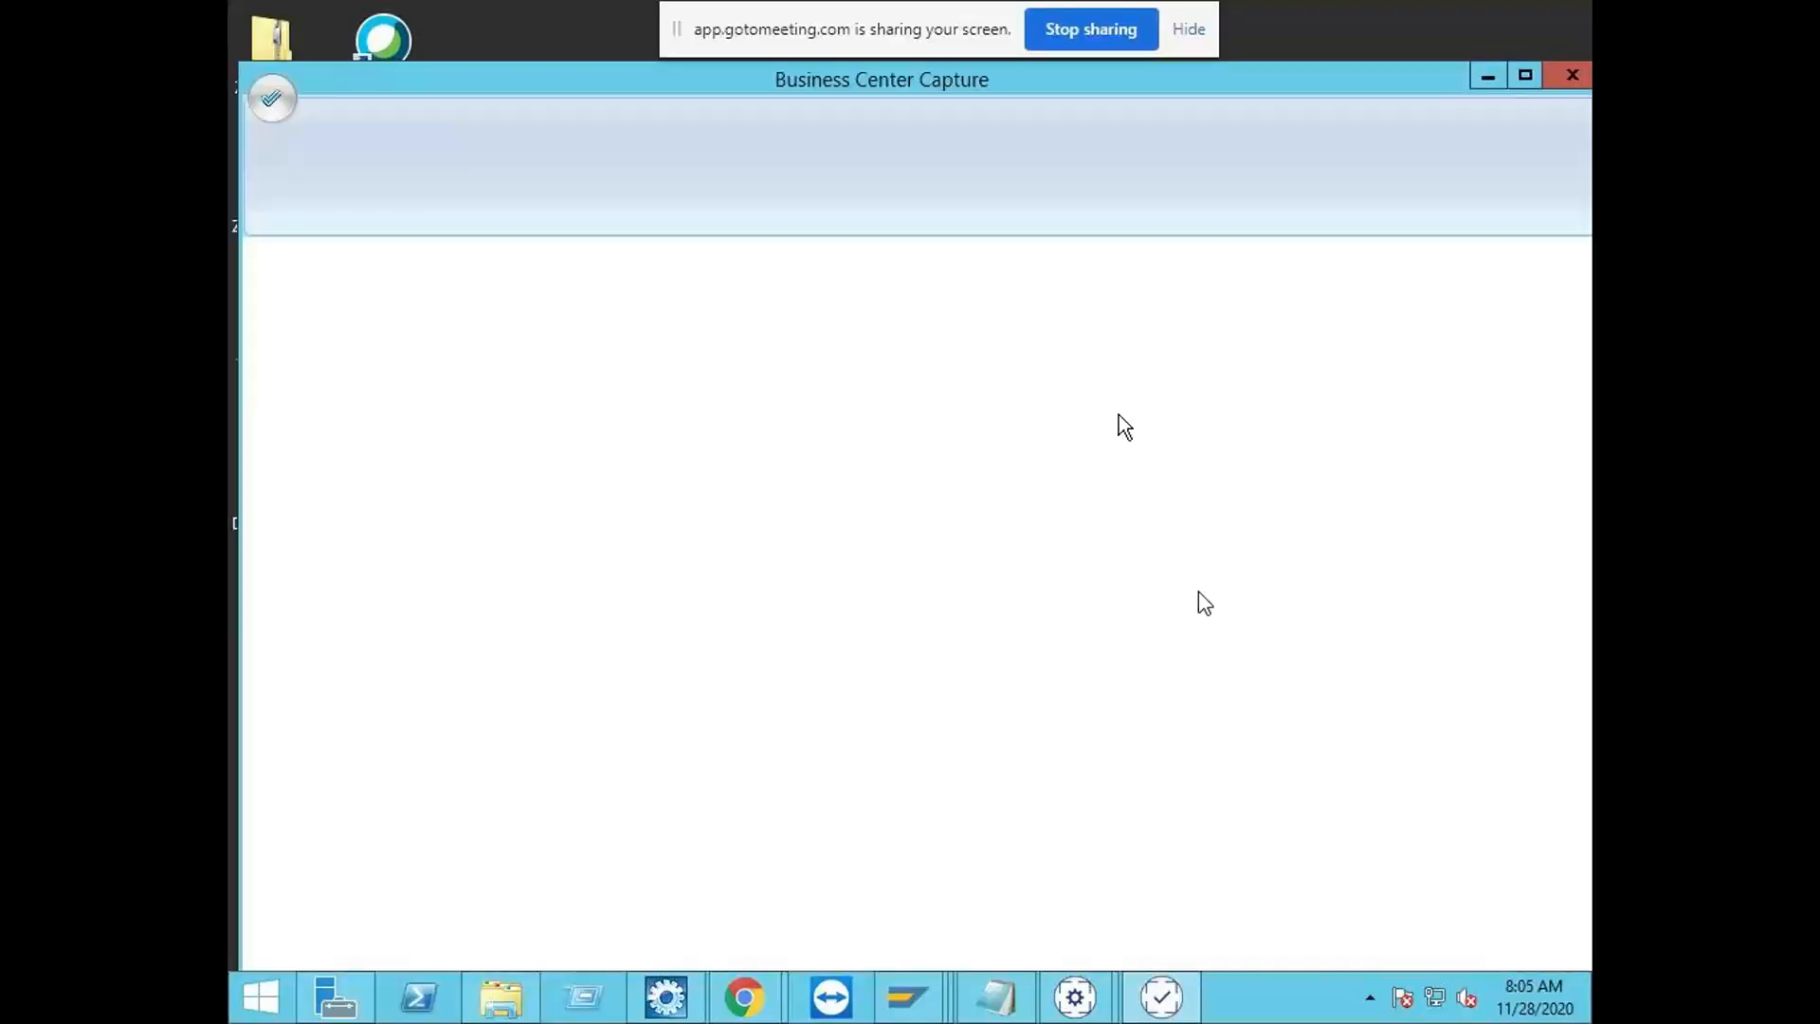
Step: Log in to SAP system EHP7, client 800, entering the account password for the prefilled user name
{"action": "left_click", "coordinate": [596, 337]}
{"action": "left_click", "coordinate": [593, 390]}
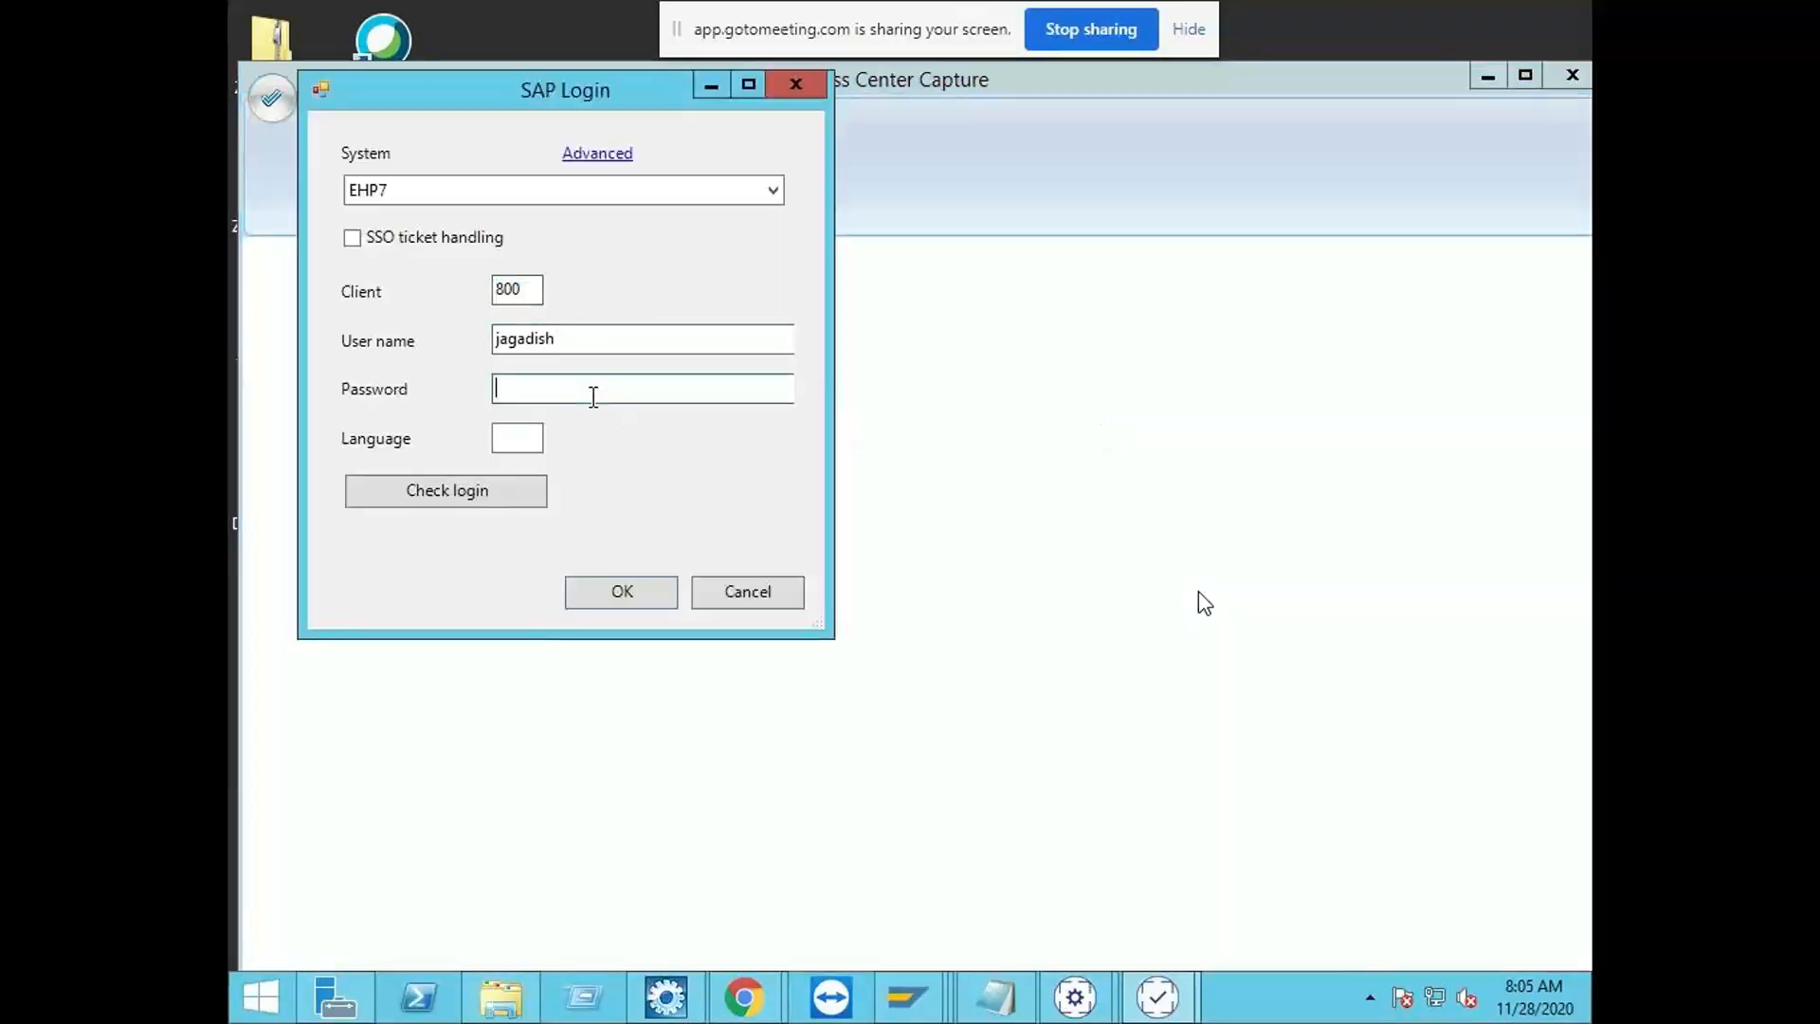
{"action": "type", "text": "**********"}
{"action": "key", "text": "BackSpace"}
{"action": "key", "text": "BackSpace"}
{"action": "key", "text": "BackSpace"}
{"action": "key", "text": "BackSpace"}
{"action": "key", "text": "BackSpace"}
{"action": "key", "text": "BackSpace"}
{"action": "key", "text": "BackSpace"}
{"action": "key", "text": "BackSpace"}
{"action": "key", "text": "BackSpace"}
{"action": "key", "text": "BackSpace"}
{"action": "type", "text": "*******"}
{"action": "key", "text": "Return"}
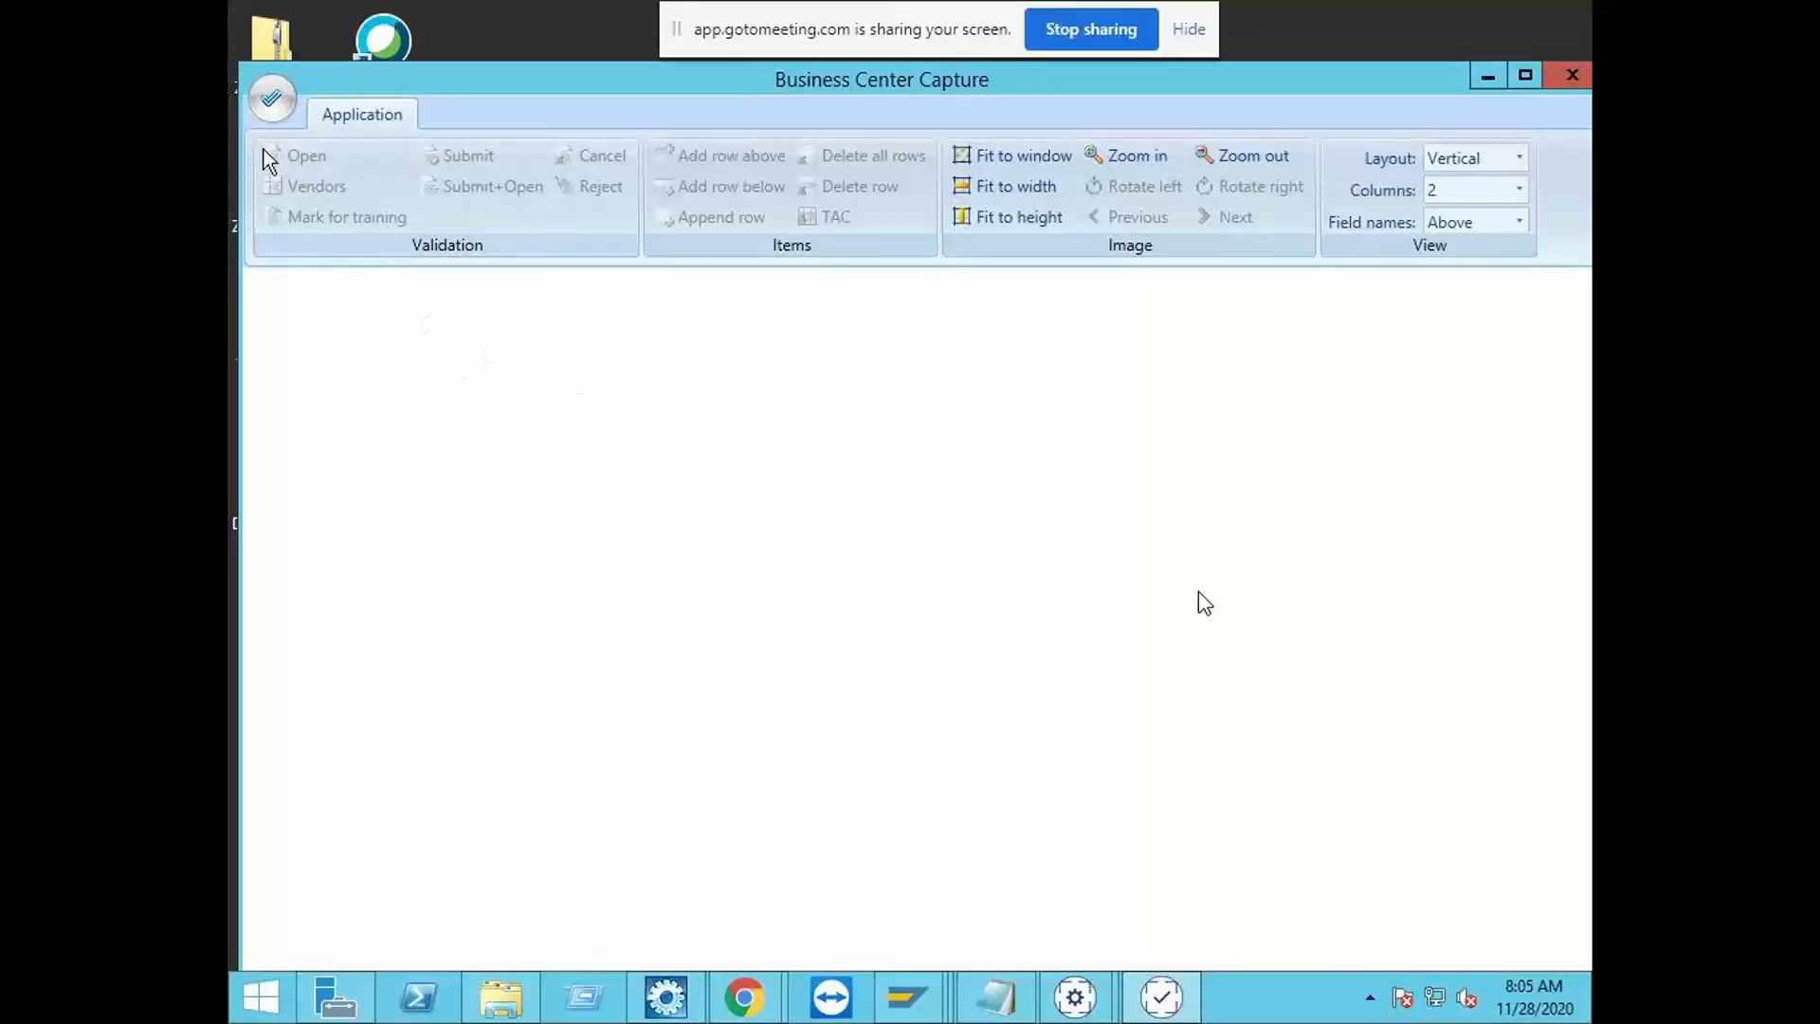
Step: Open the ZINDIA_IDH application to validate its pending invoice
{"action": "left_click", "coordinate": [277, 100]}
{"action": "mouse_move", "coordinate": [315, 145]}
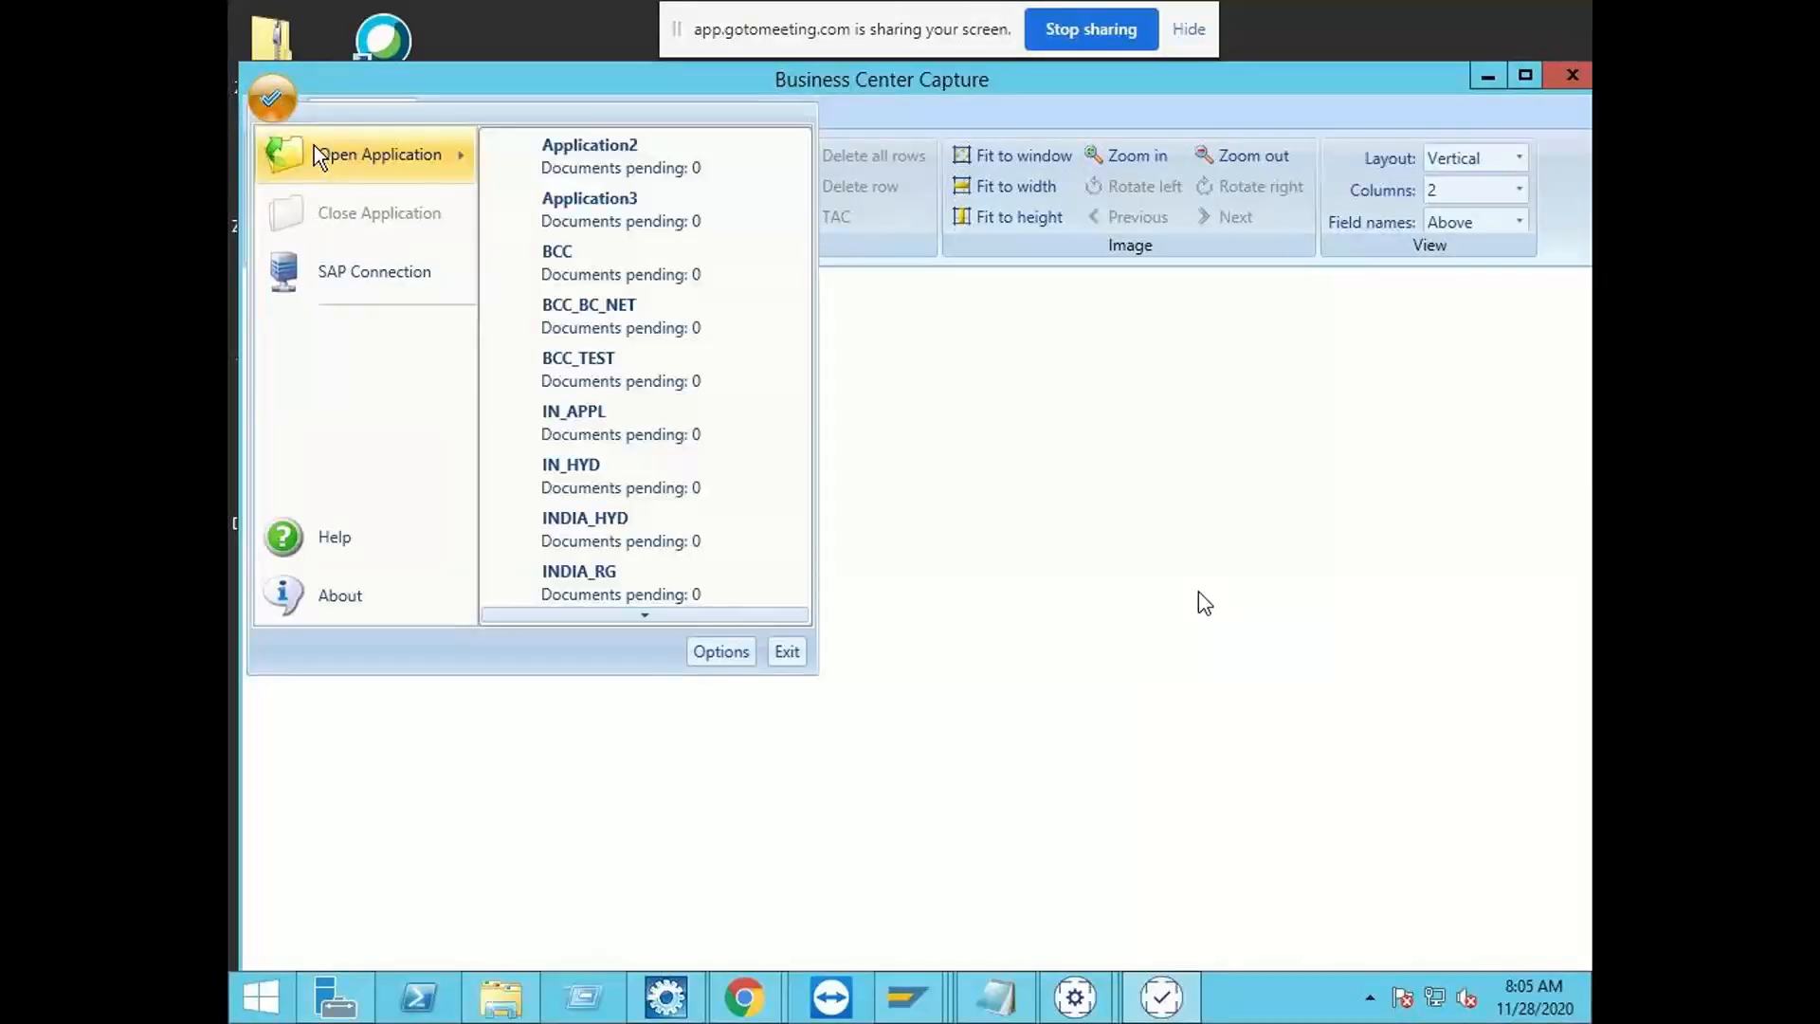
{"action": "scroll", "coordinate": [589, 472], "scroll_direction": "down", "scroll_amount": 5}
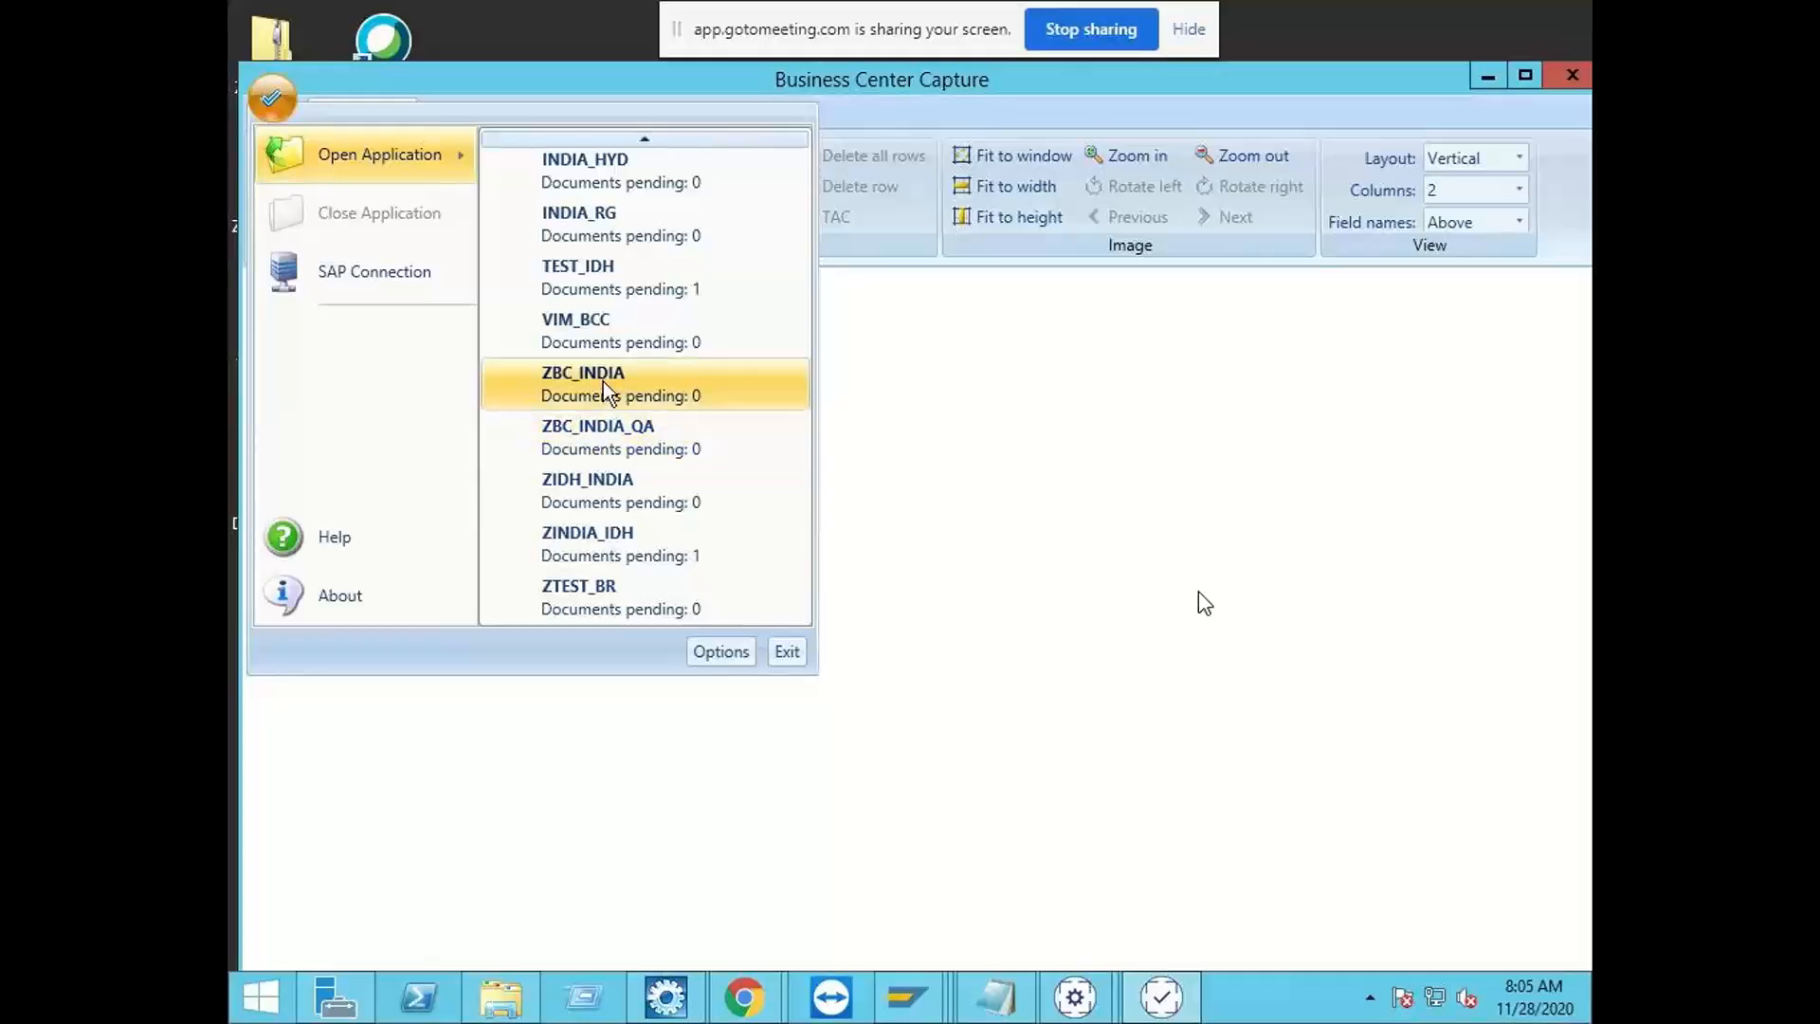
{"action": "left_click", "coordinate": [610, 553]}
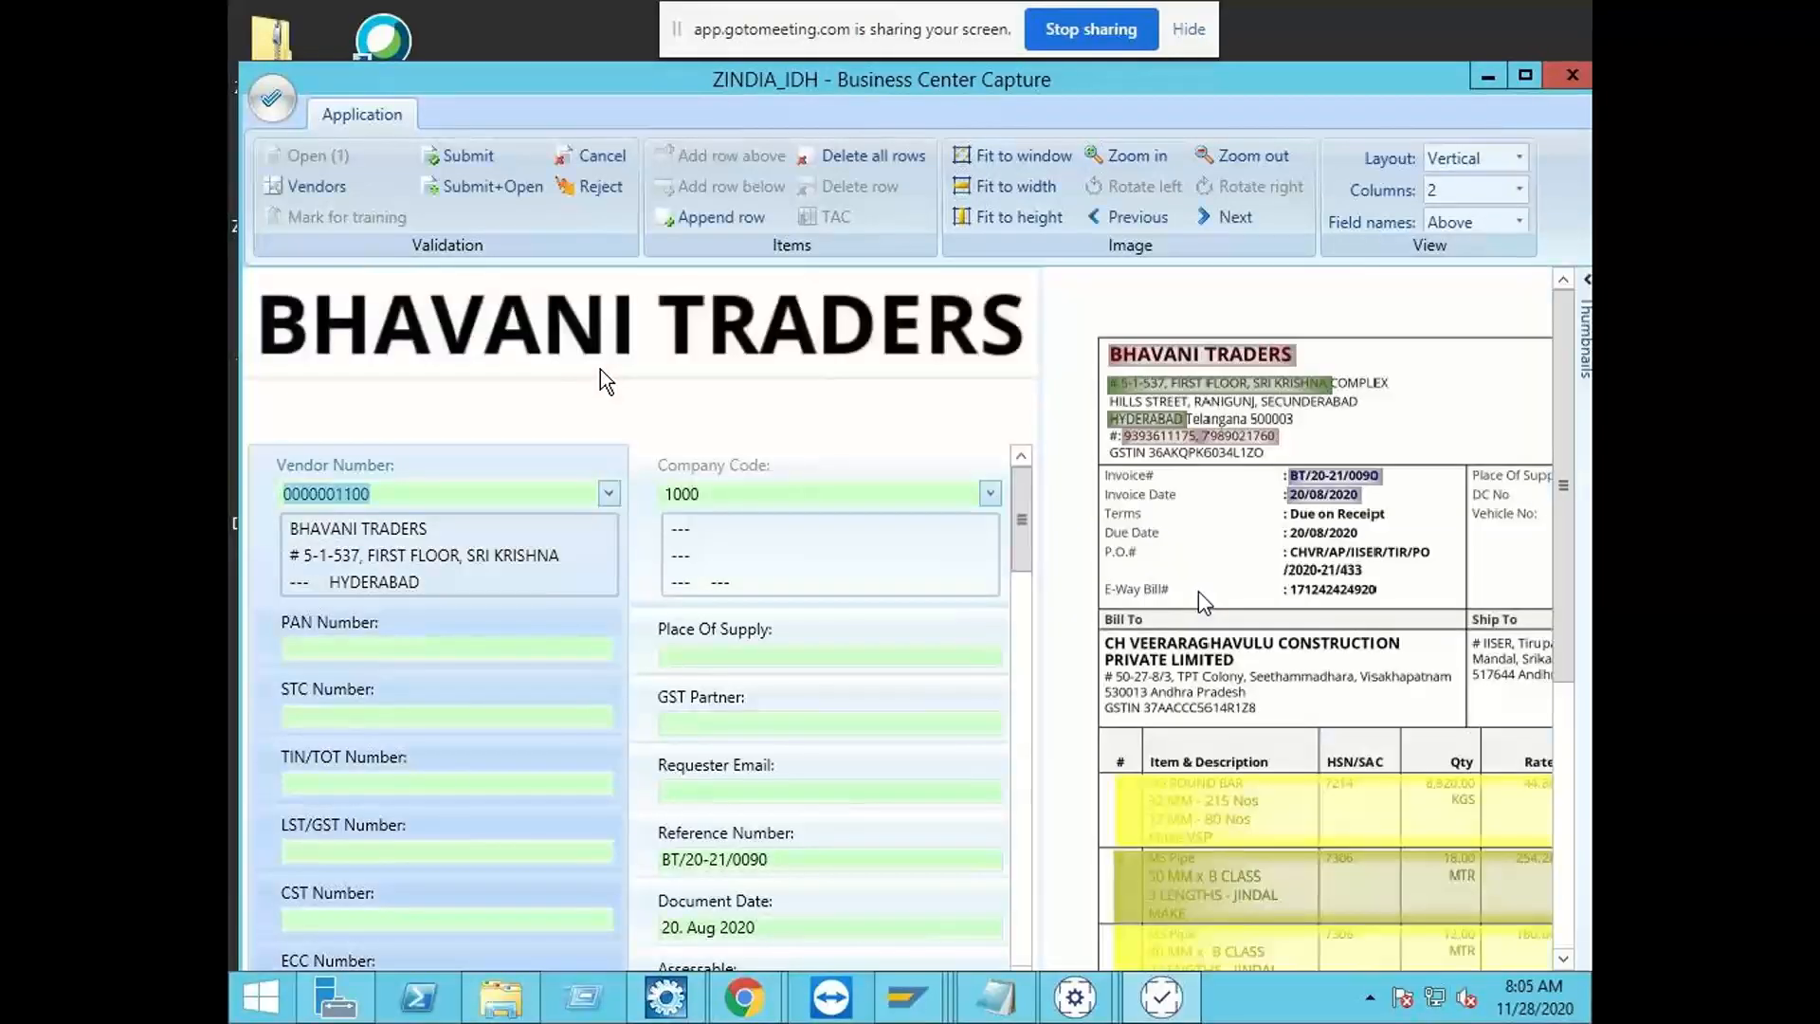
Step: Fill Net Amount with the invoice's sub total 433,298.04 and Gross Amount with its total 511,292.00
{"action": "left_click_drag", "start_coordinate": [1020, 537], "coordinate": [1050, 638]}
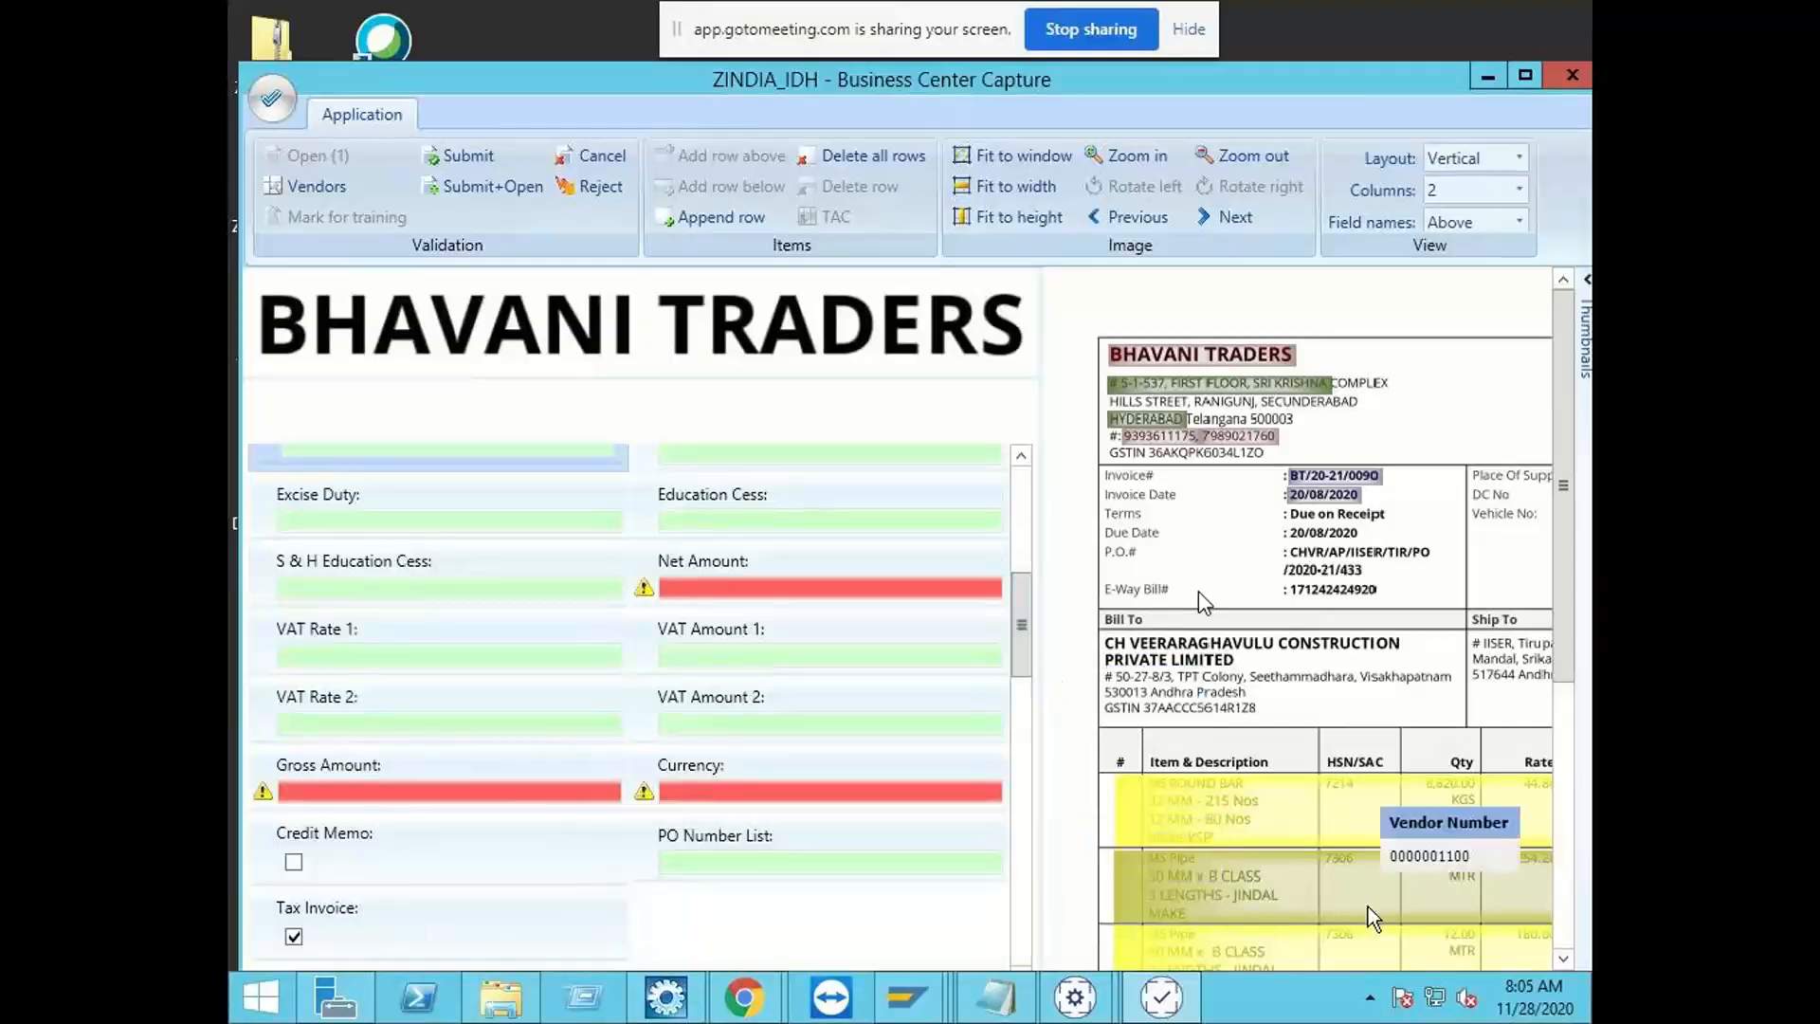
{"action": "left_click_drag", "start_coordinate": [1556, 561], "coordinate": [1565, 887]}
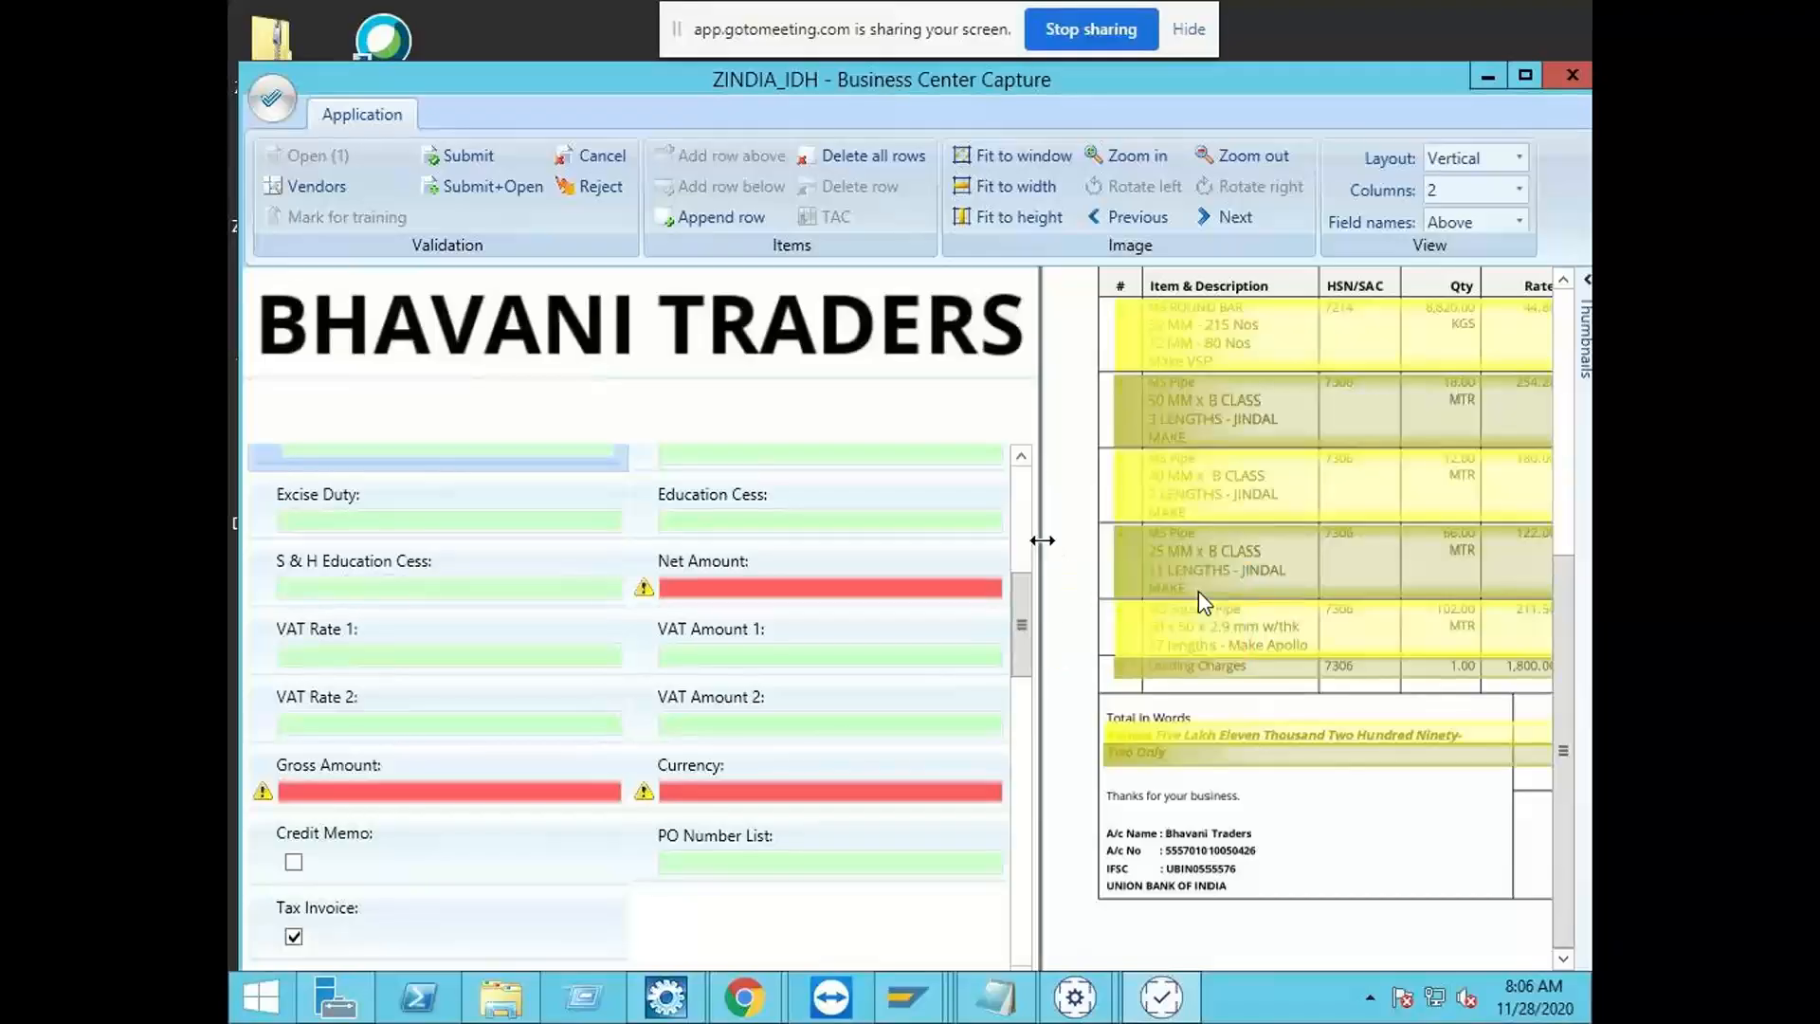
{"action": "left_click_drag", "start_coordinate": [1042, 540], "coordinate": [760, 542]}
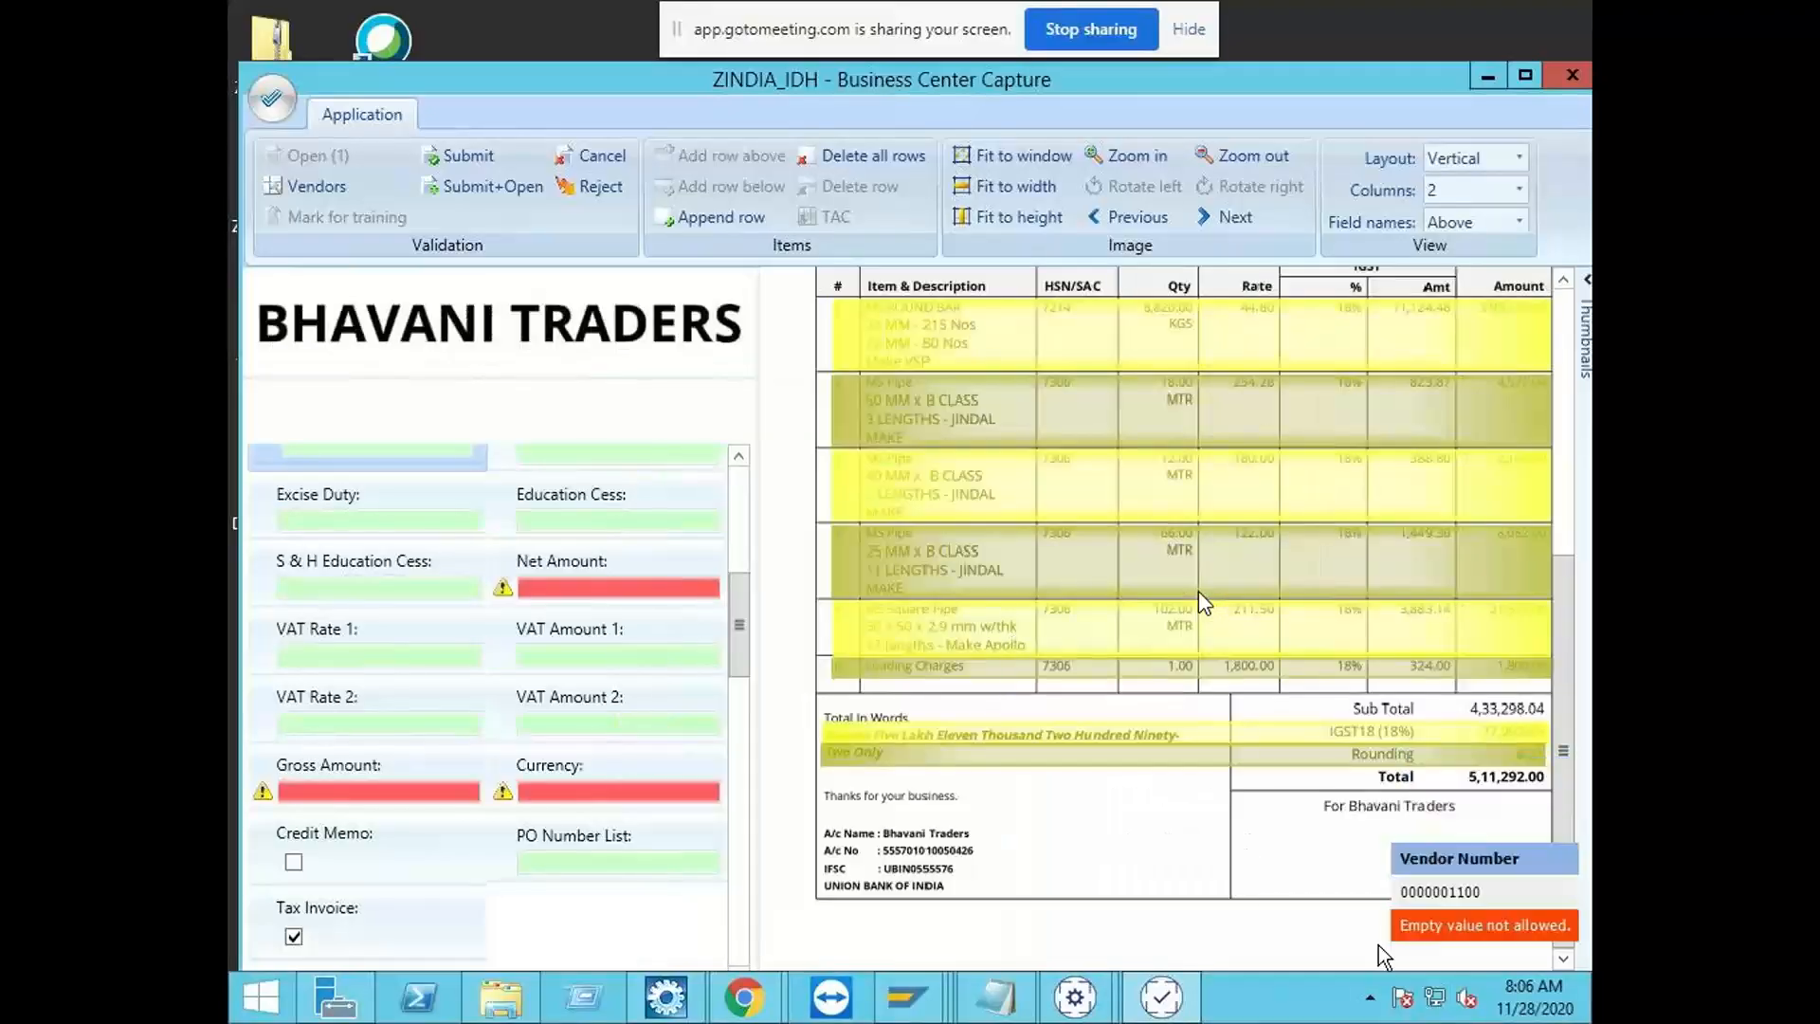
{"action": "left_click", "coordinate": [549, 582]}
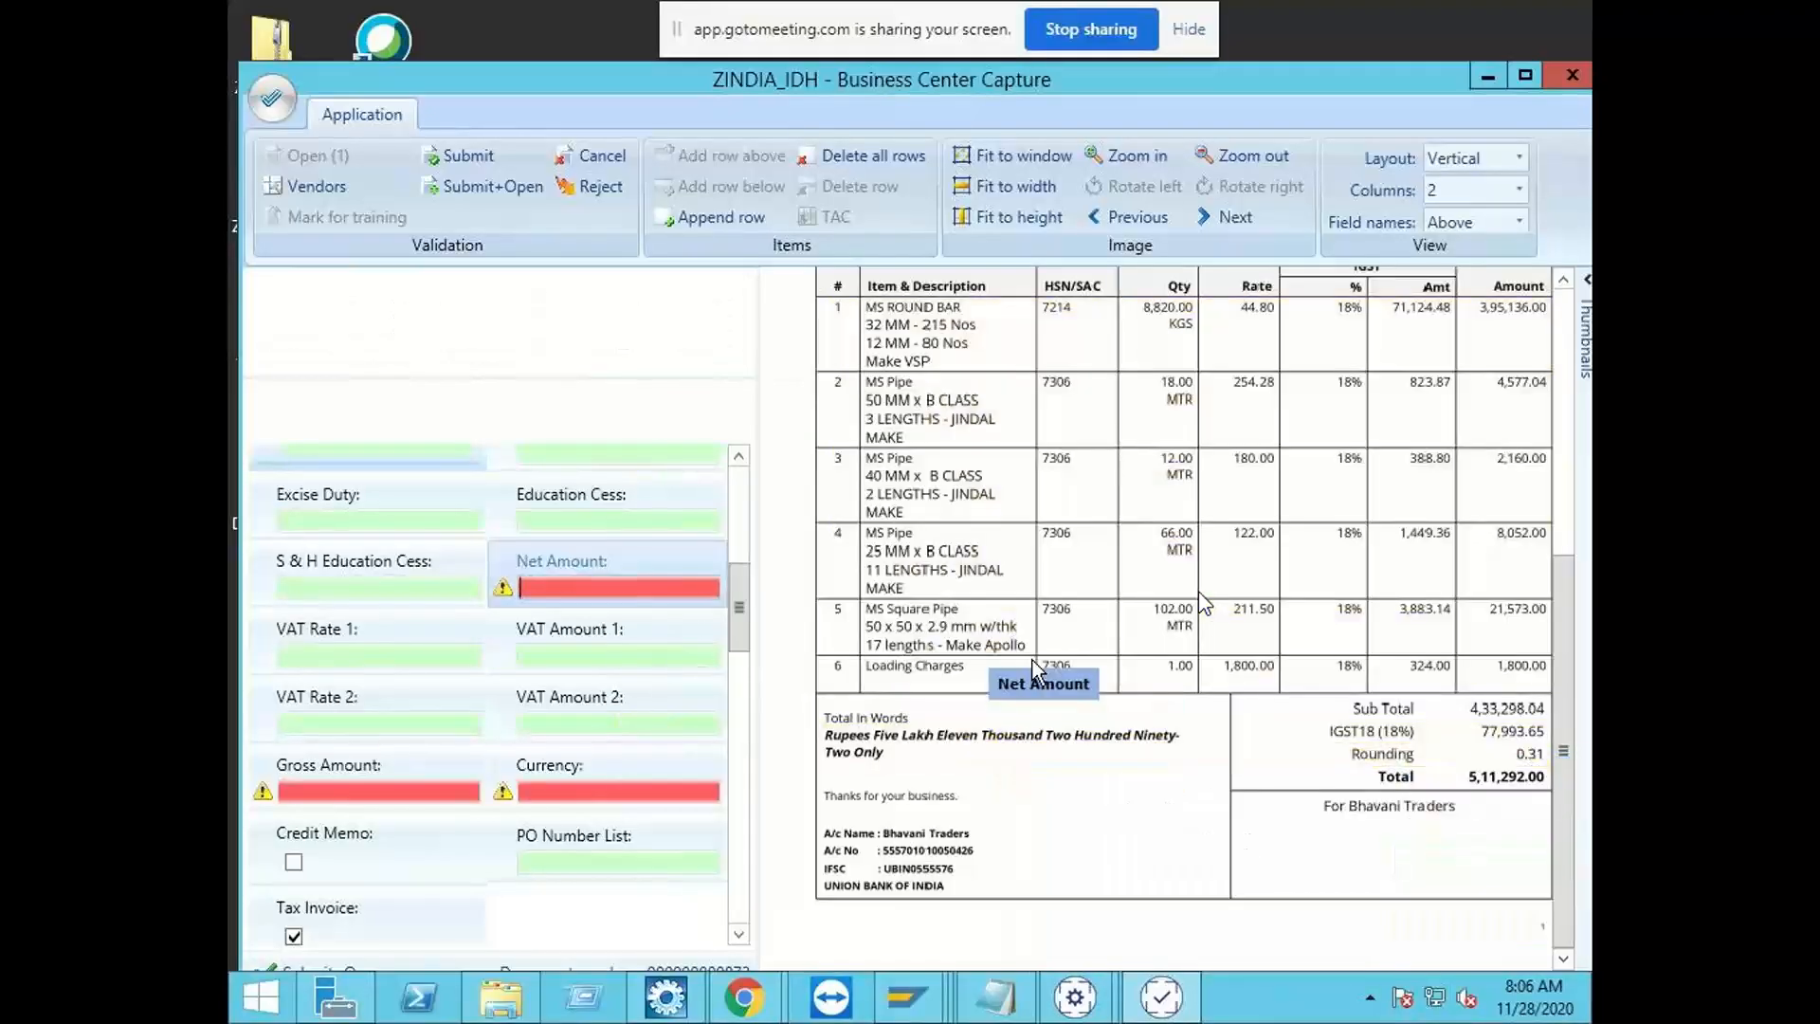
{"action": "left_click", "coordinate": [1505, 709]}
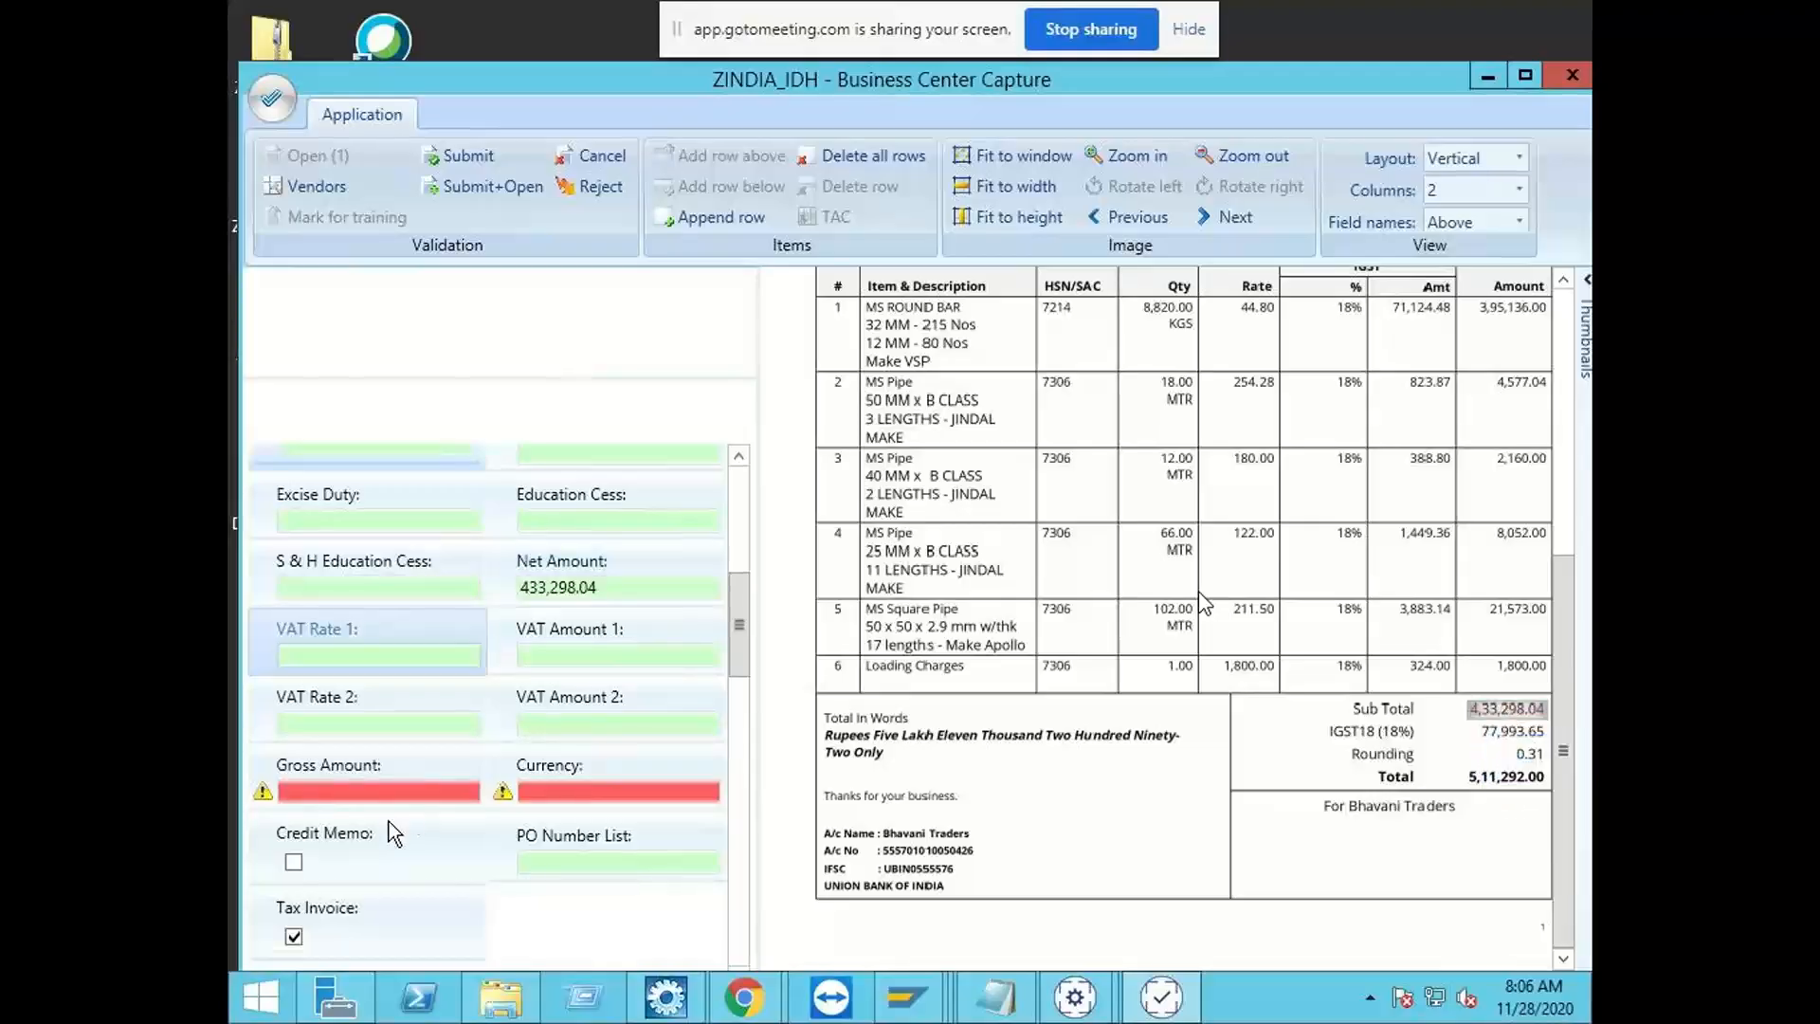
{"action": "left_click", "coordinate": [380, 794]}
{"action": "left_click", "coordinate": [1471, 777]}
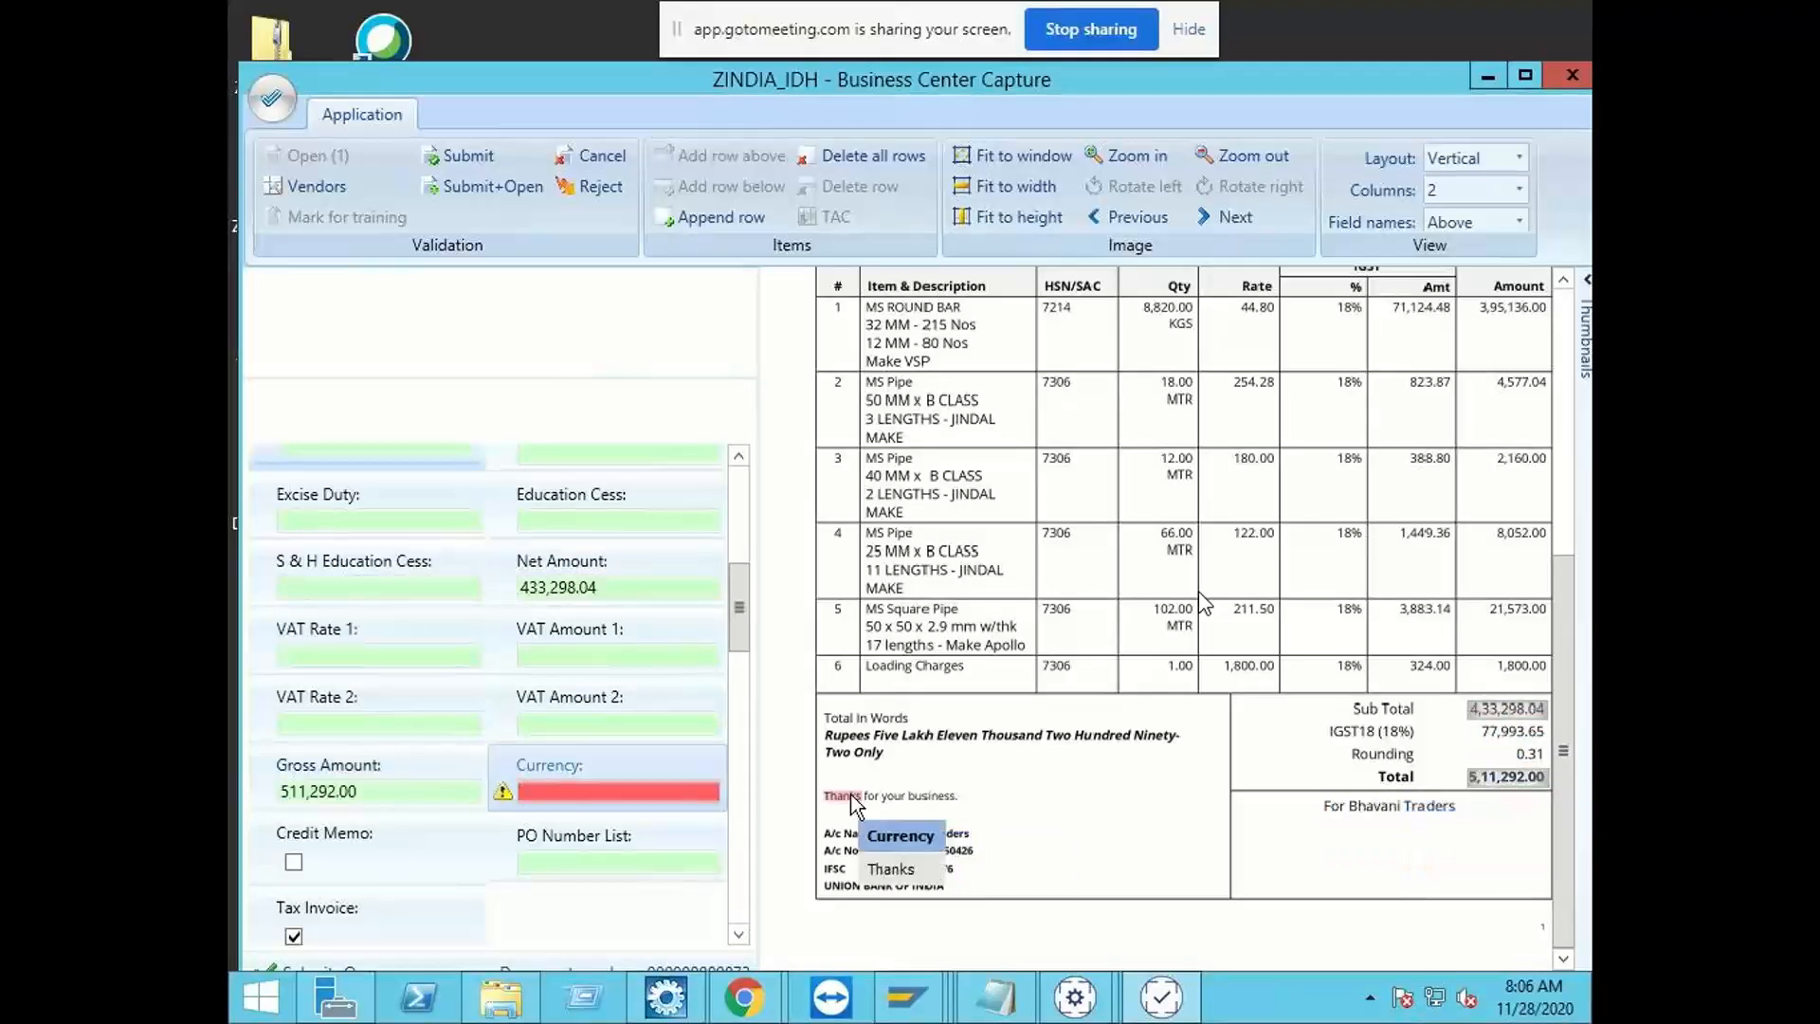
Step: Set the invoice's Currency to INR and submit the validated invoice
{"action": "left_click", "coordinate": [846, 740]}
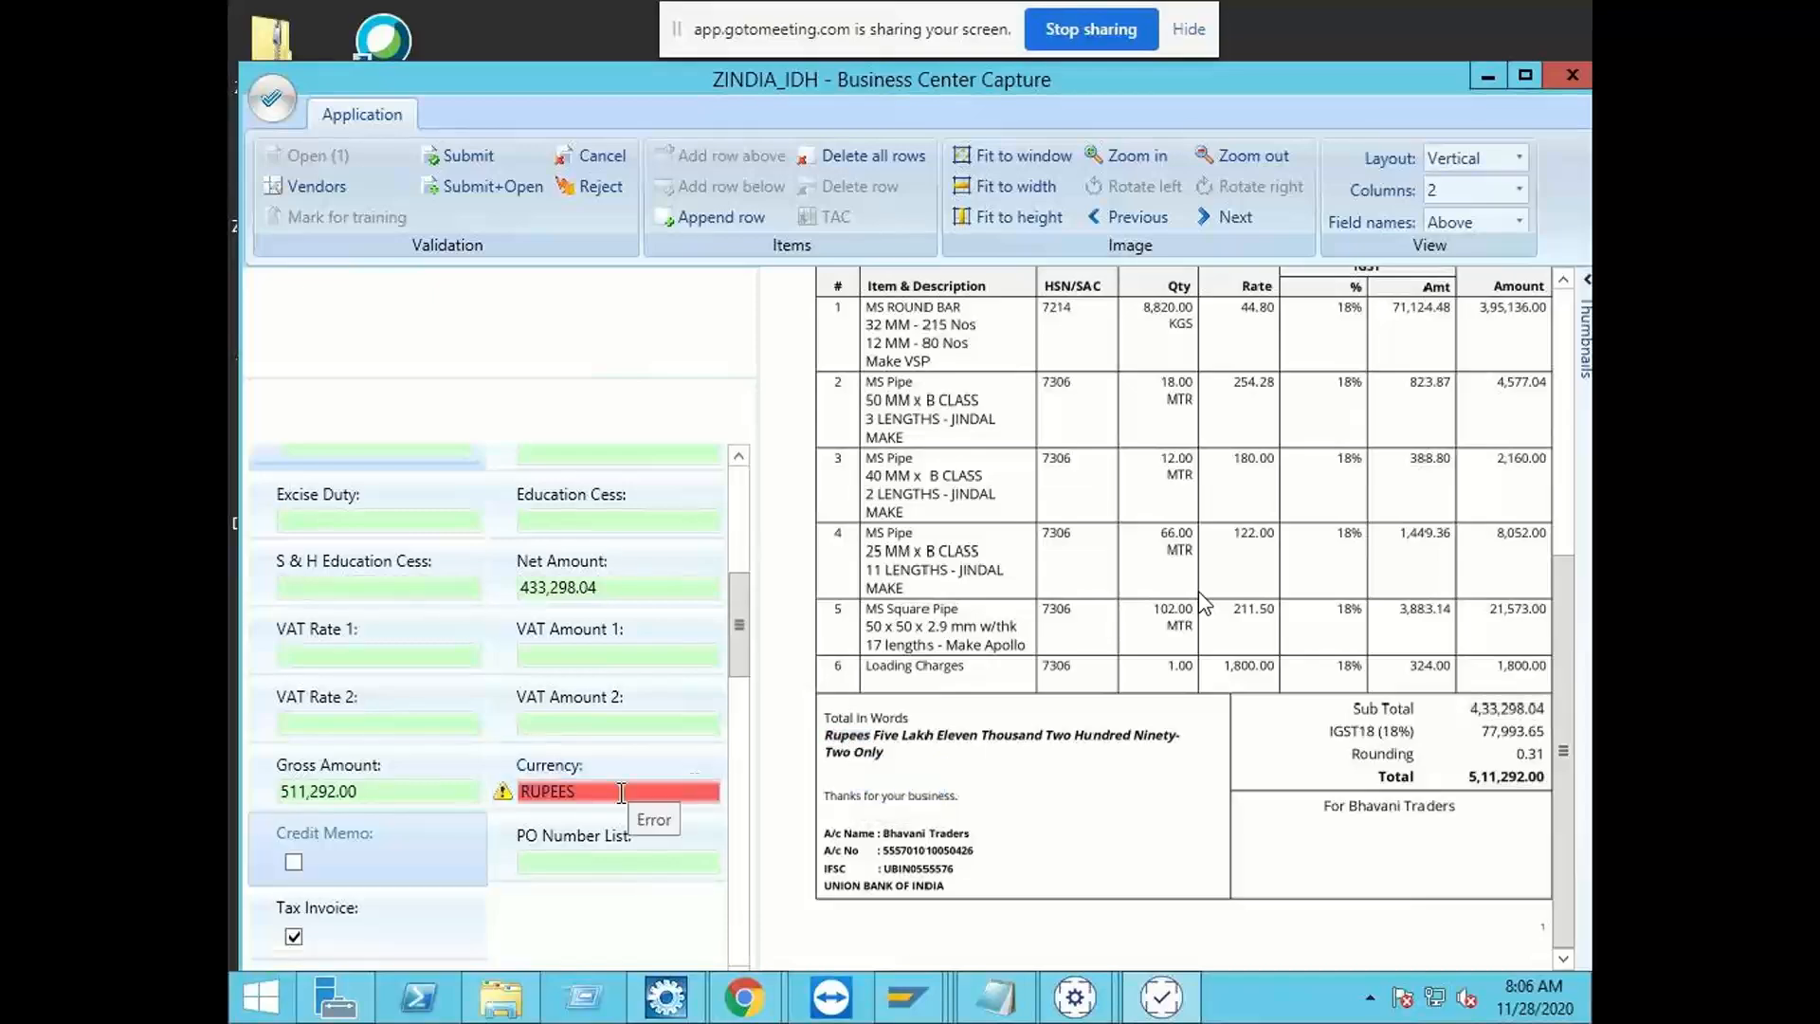
{"action": "left_click", "coordinate": [621, 793]}
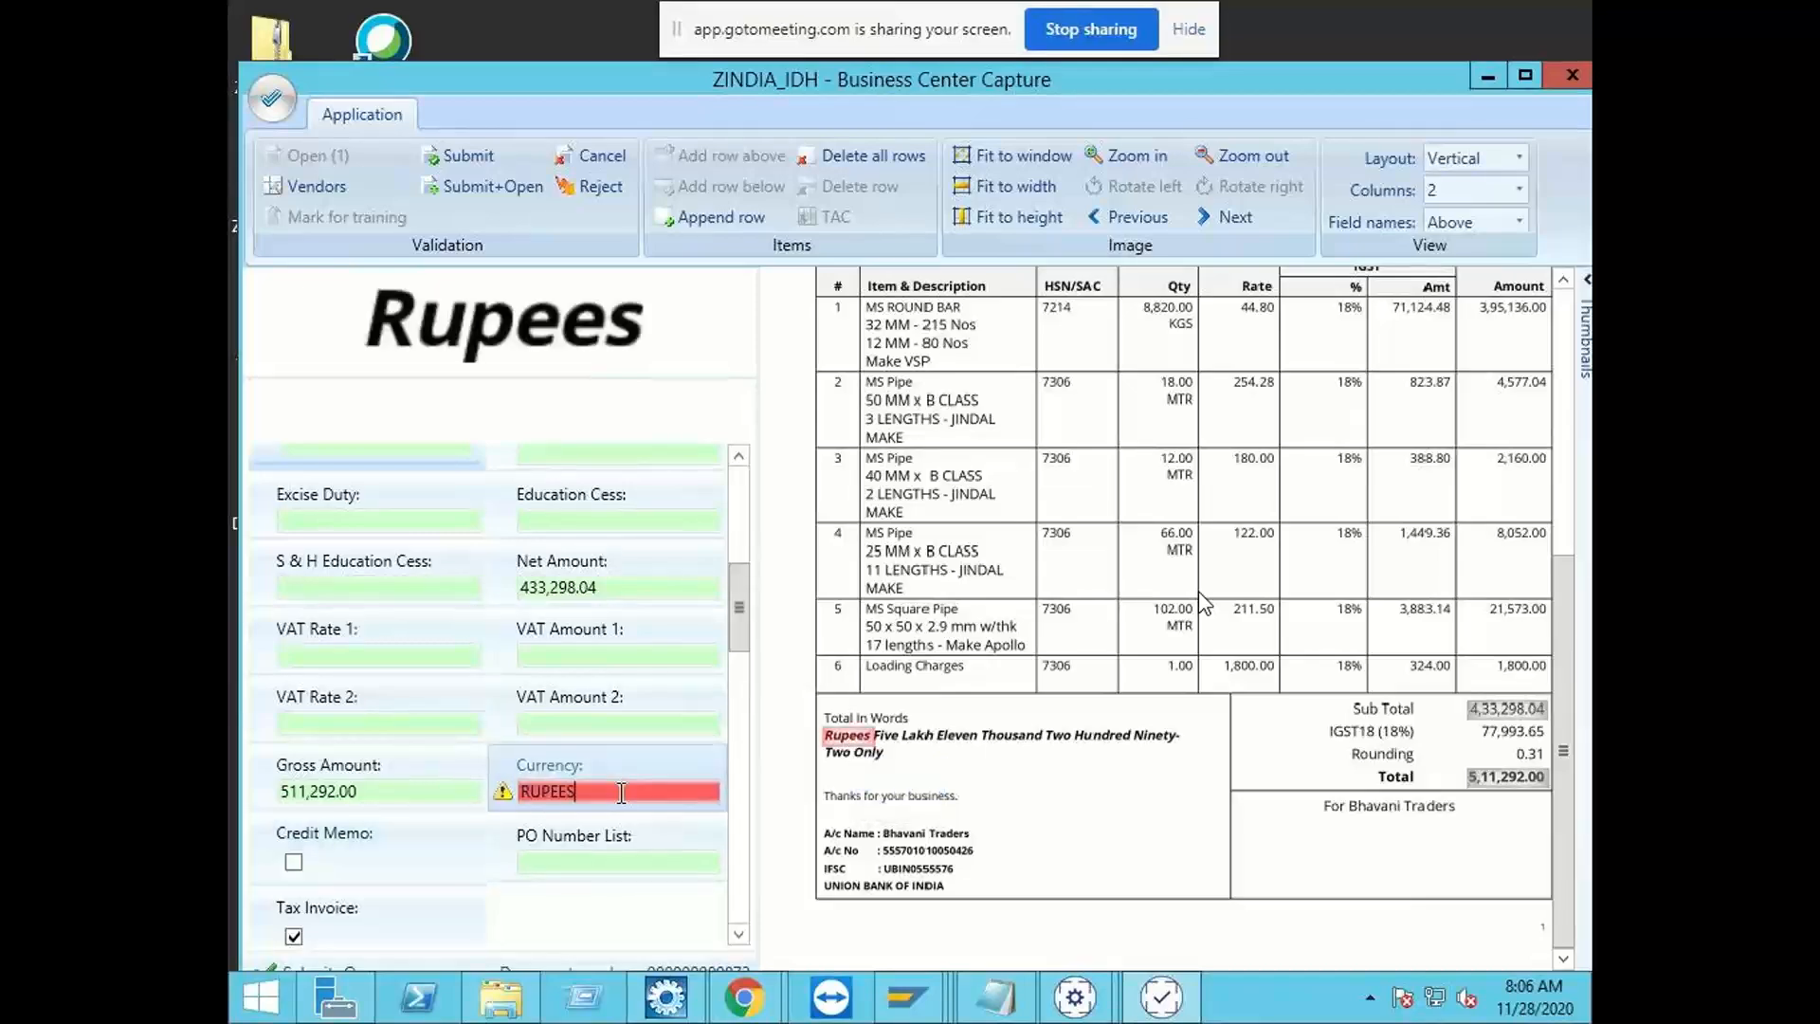
{"action": "key", "text": "BackSpace"}
{"action": "key", "text": "BackSpace"}
{"action": "key", "text": "BackSpace"}
{"action": "key", "text": "BackSpace"}
{"action": "key", "text": "BackSpace"}
{"action": "key", "text": "BackSpace"}
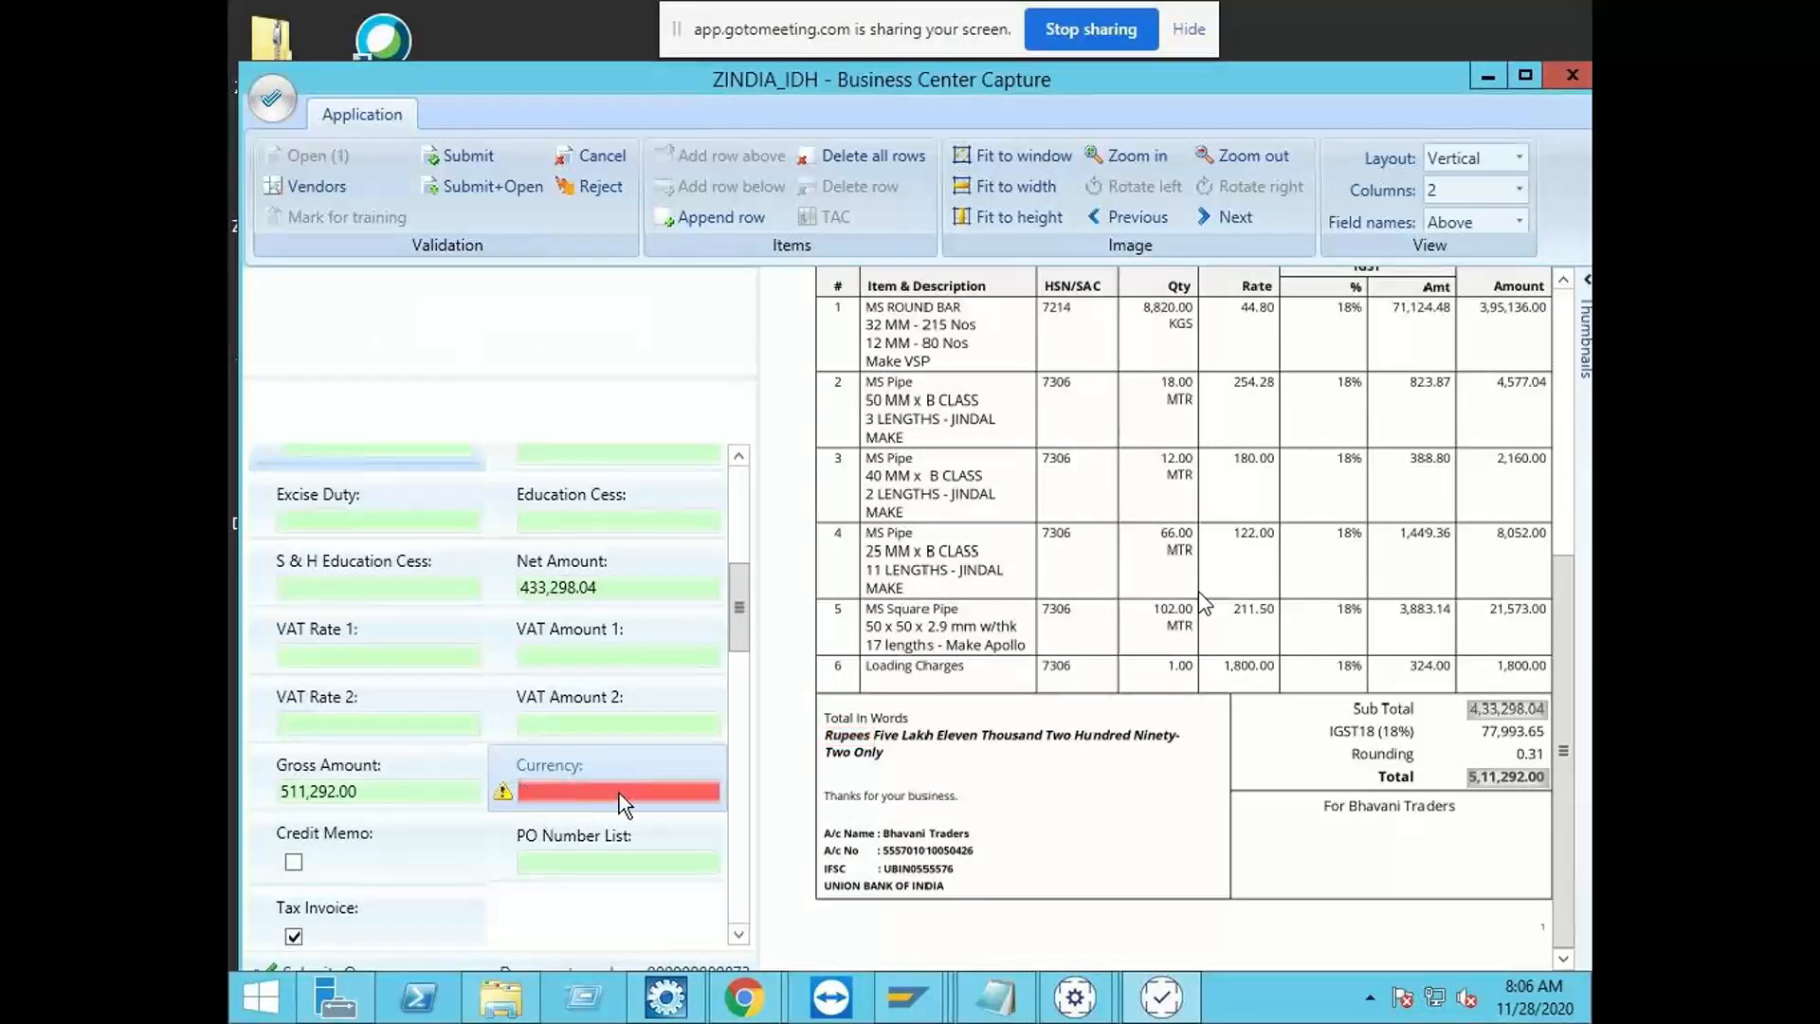
{"action": "type", "text": "INR"}
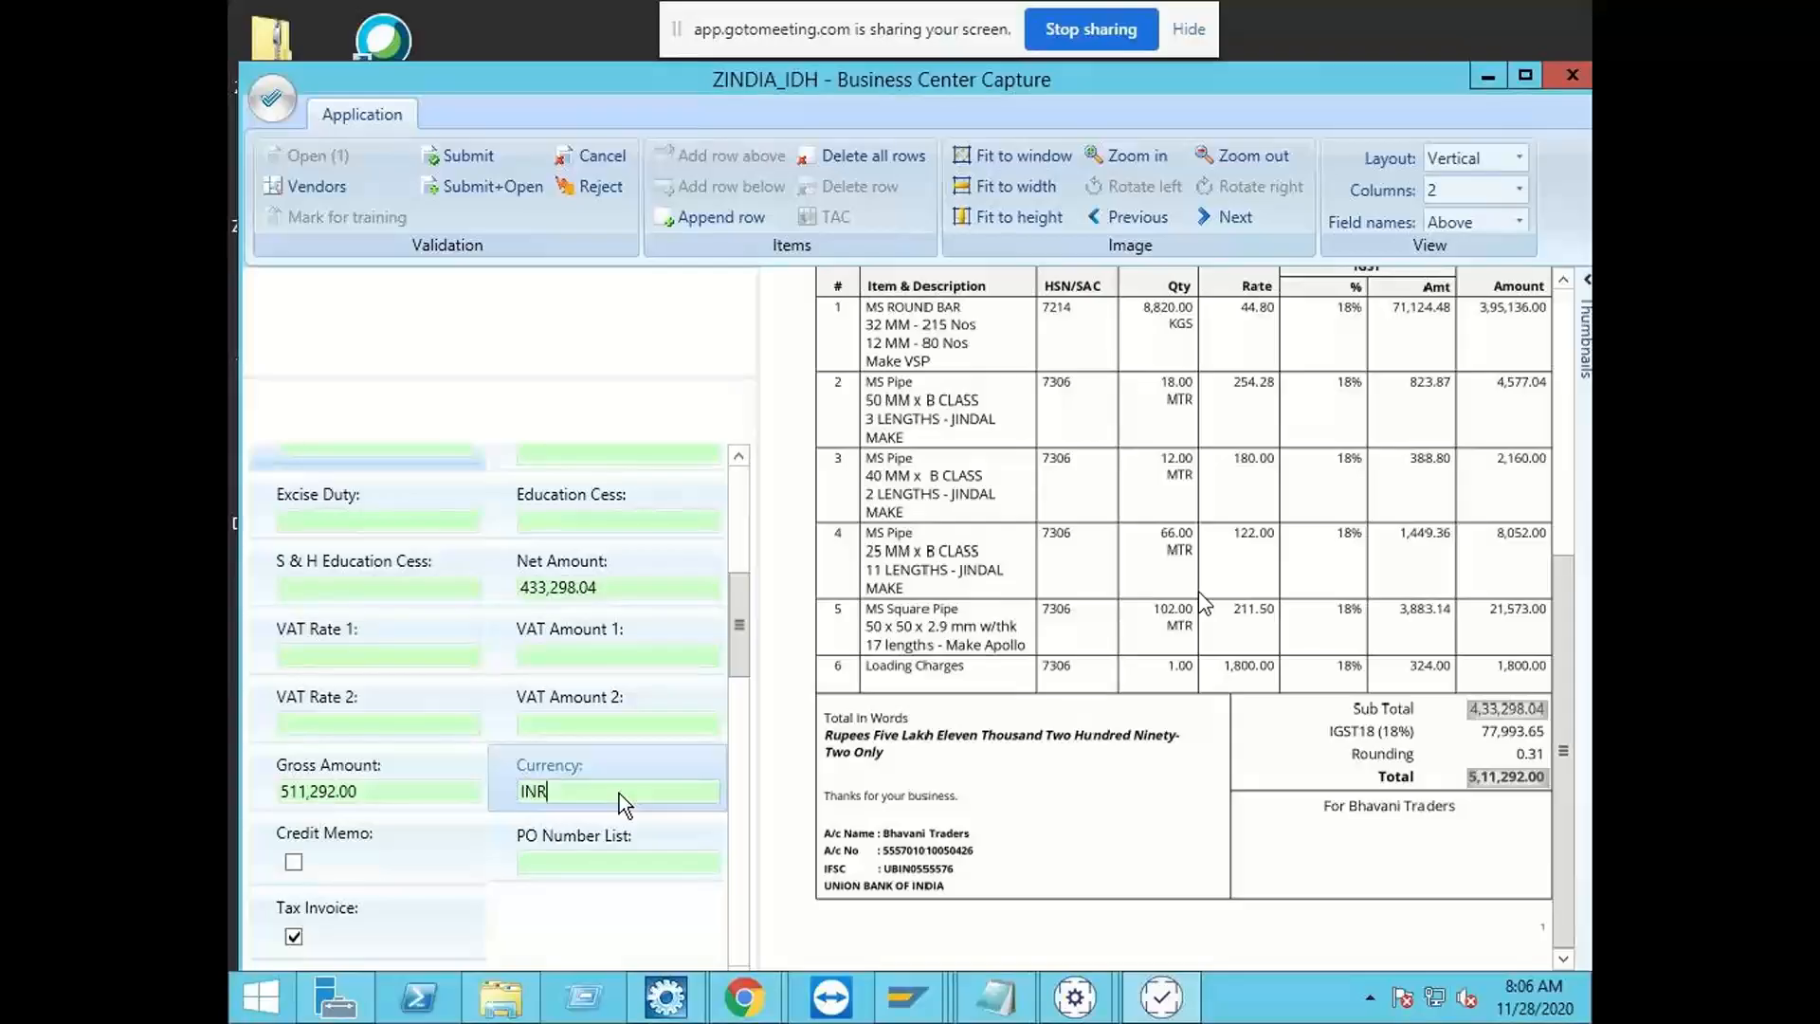
{"action": "left_click", "coordinate": [461, 157]}
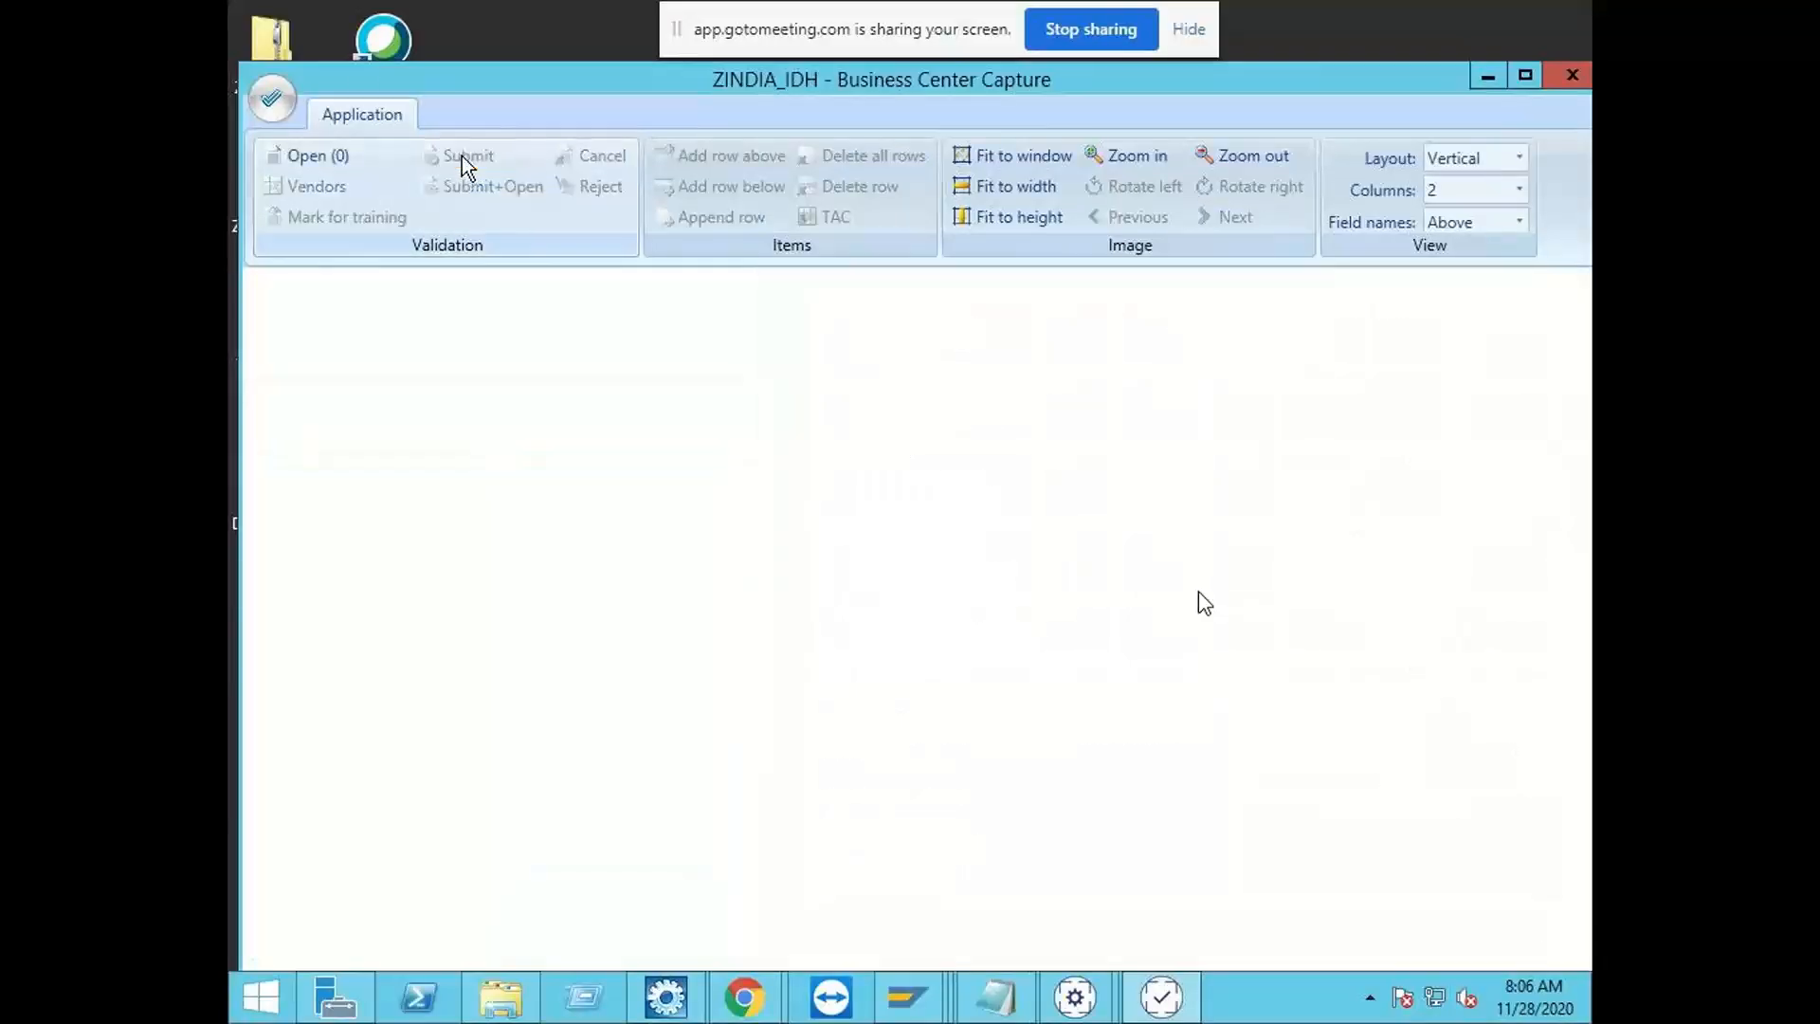
Step: Switch to the SAP session with the IDH Admin Tool and refresh repeatedly to follow the ZIDH_1000 document's status after validation
{"action": "left_click", "coordinate": [929, 1014]}
{"action": "left_click", "coordinate": [1185, 855]}
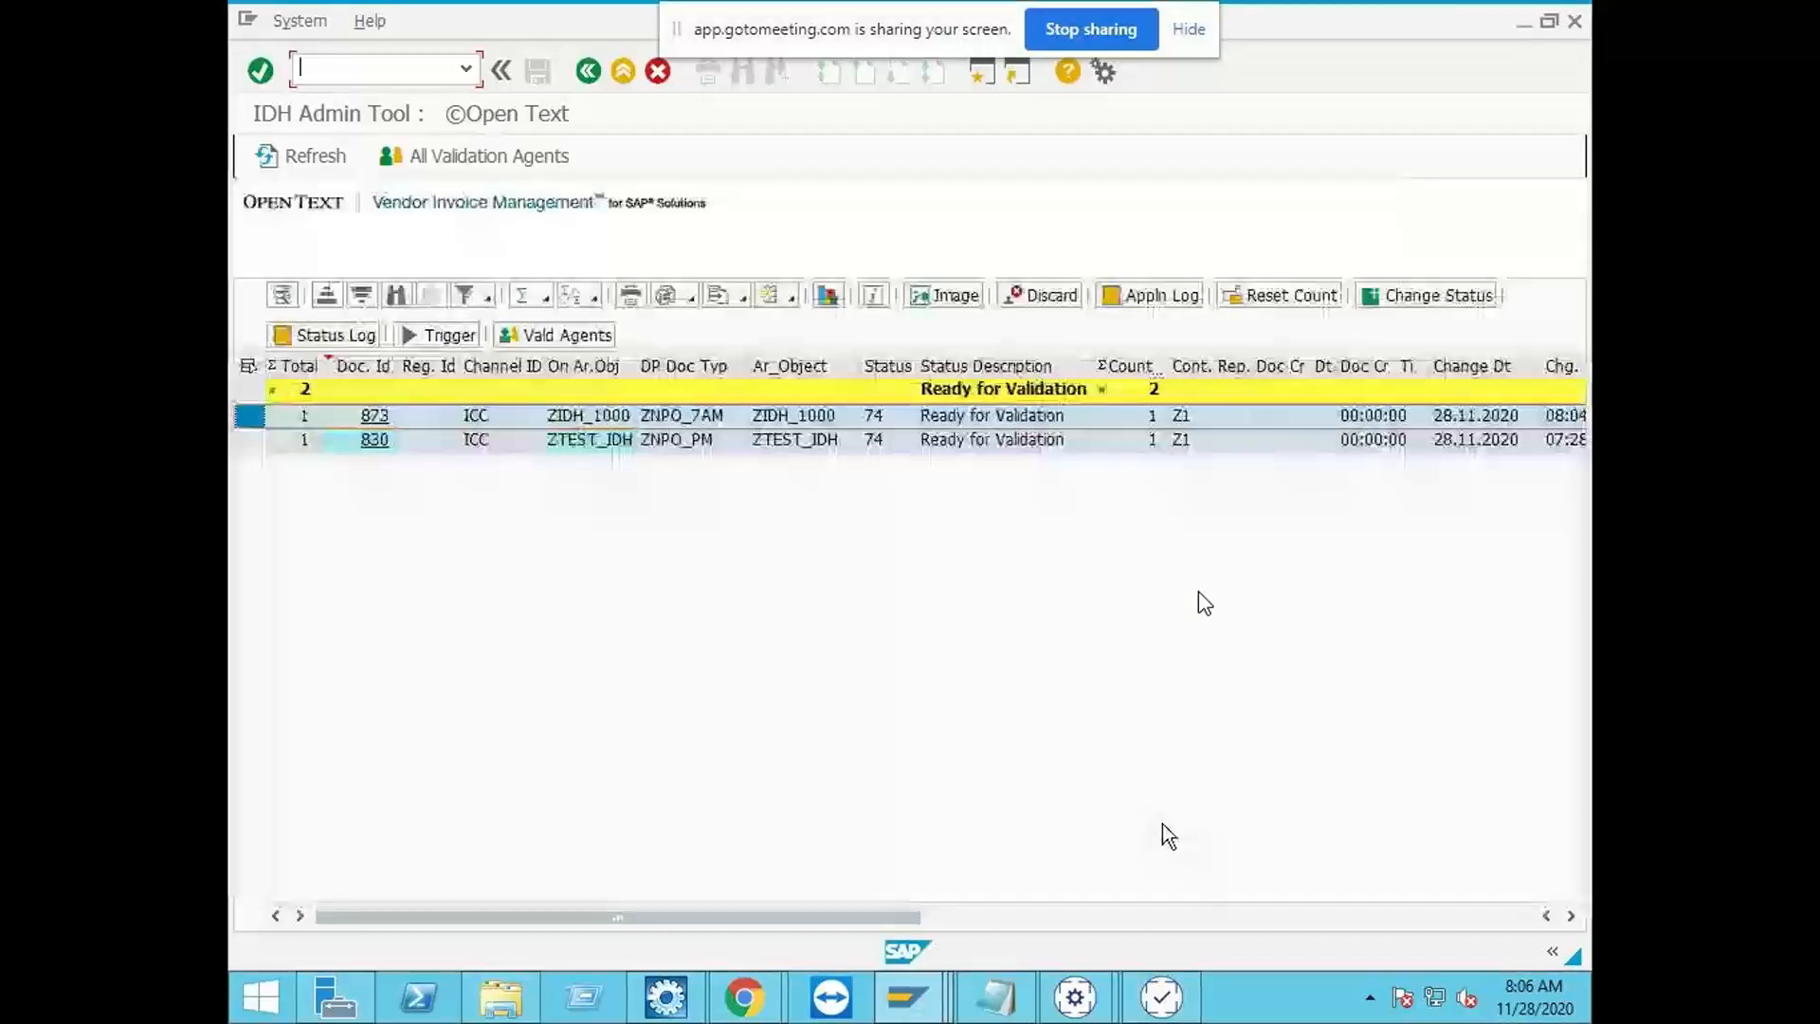
{"action": "left_click", "coordinate": [330, 157]}
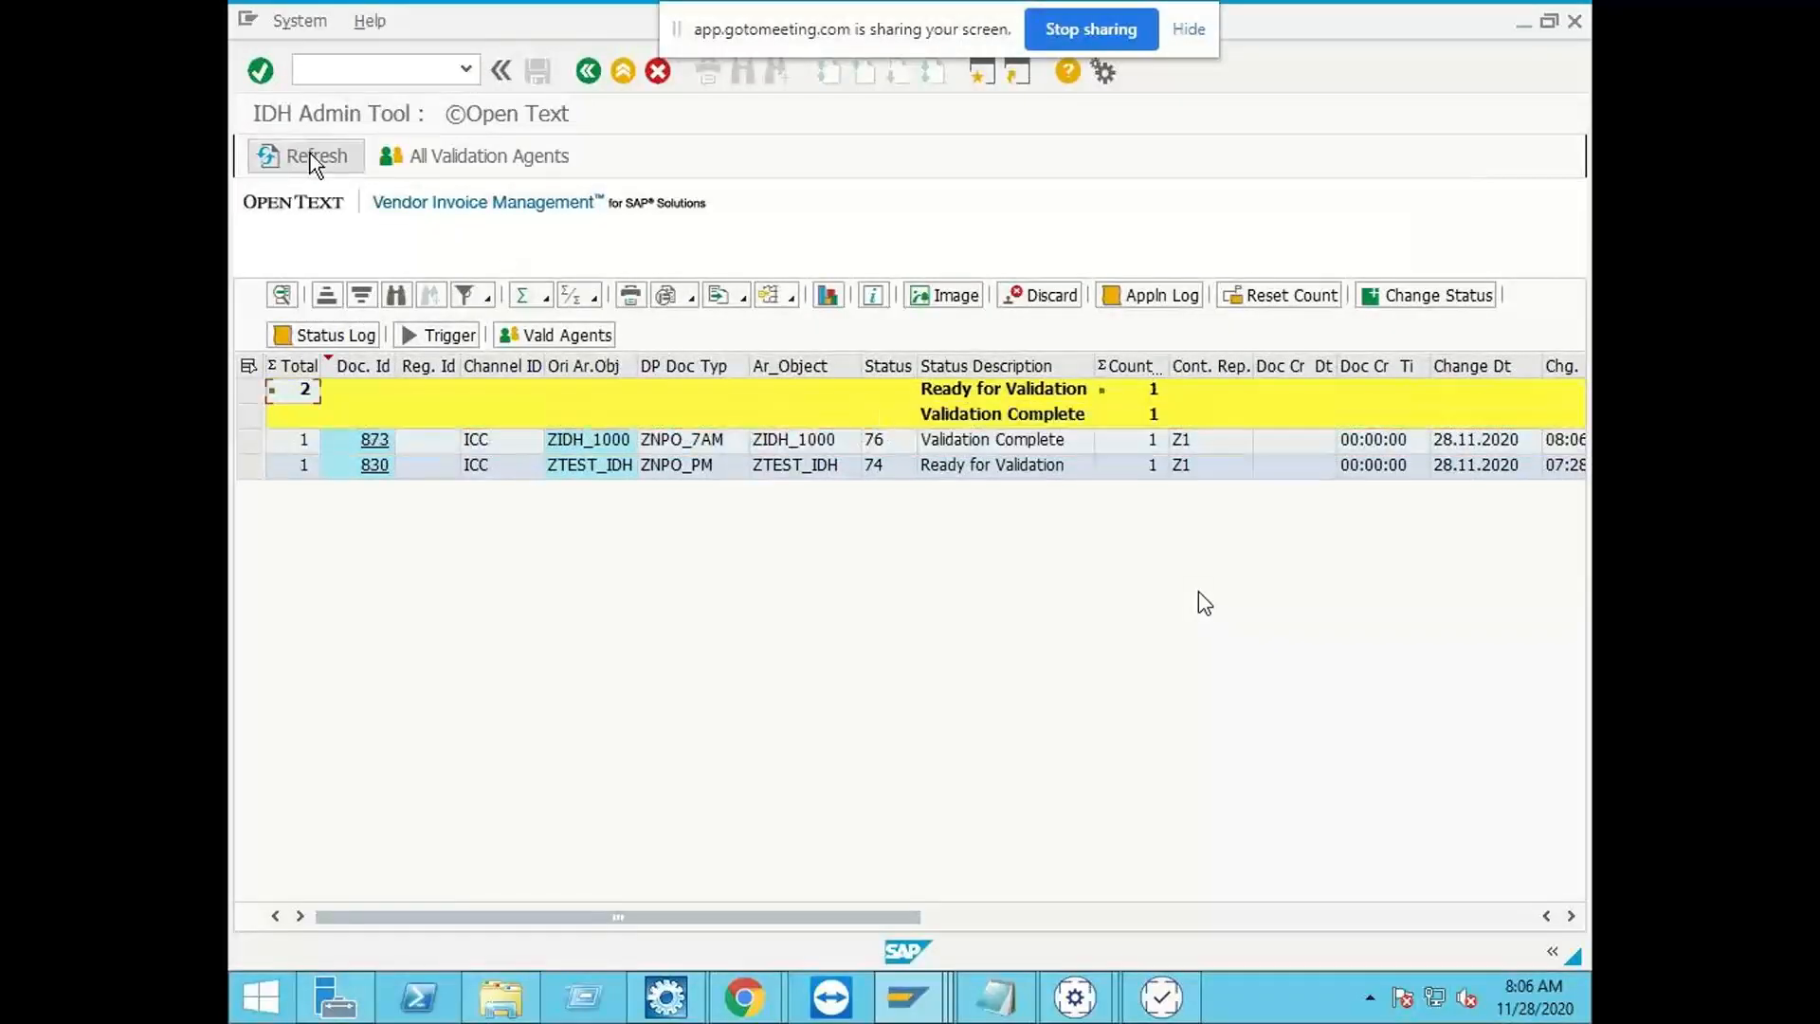
{"action": "left_click", "coordinate": [309, 156]}
{"action": "left_click", "coordinate": [310, 155]}
{"action": "left_click", "coordinate": [310, 155]}
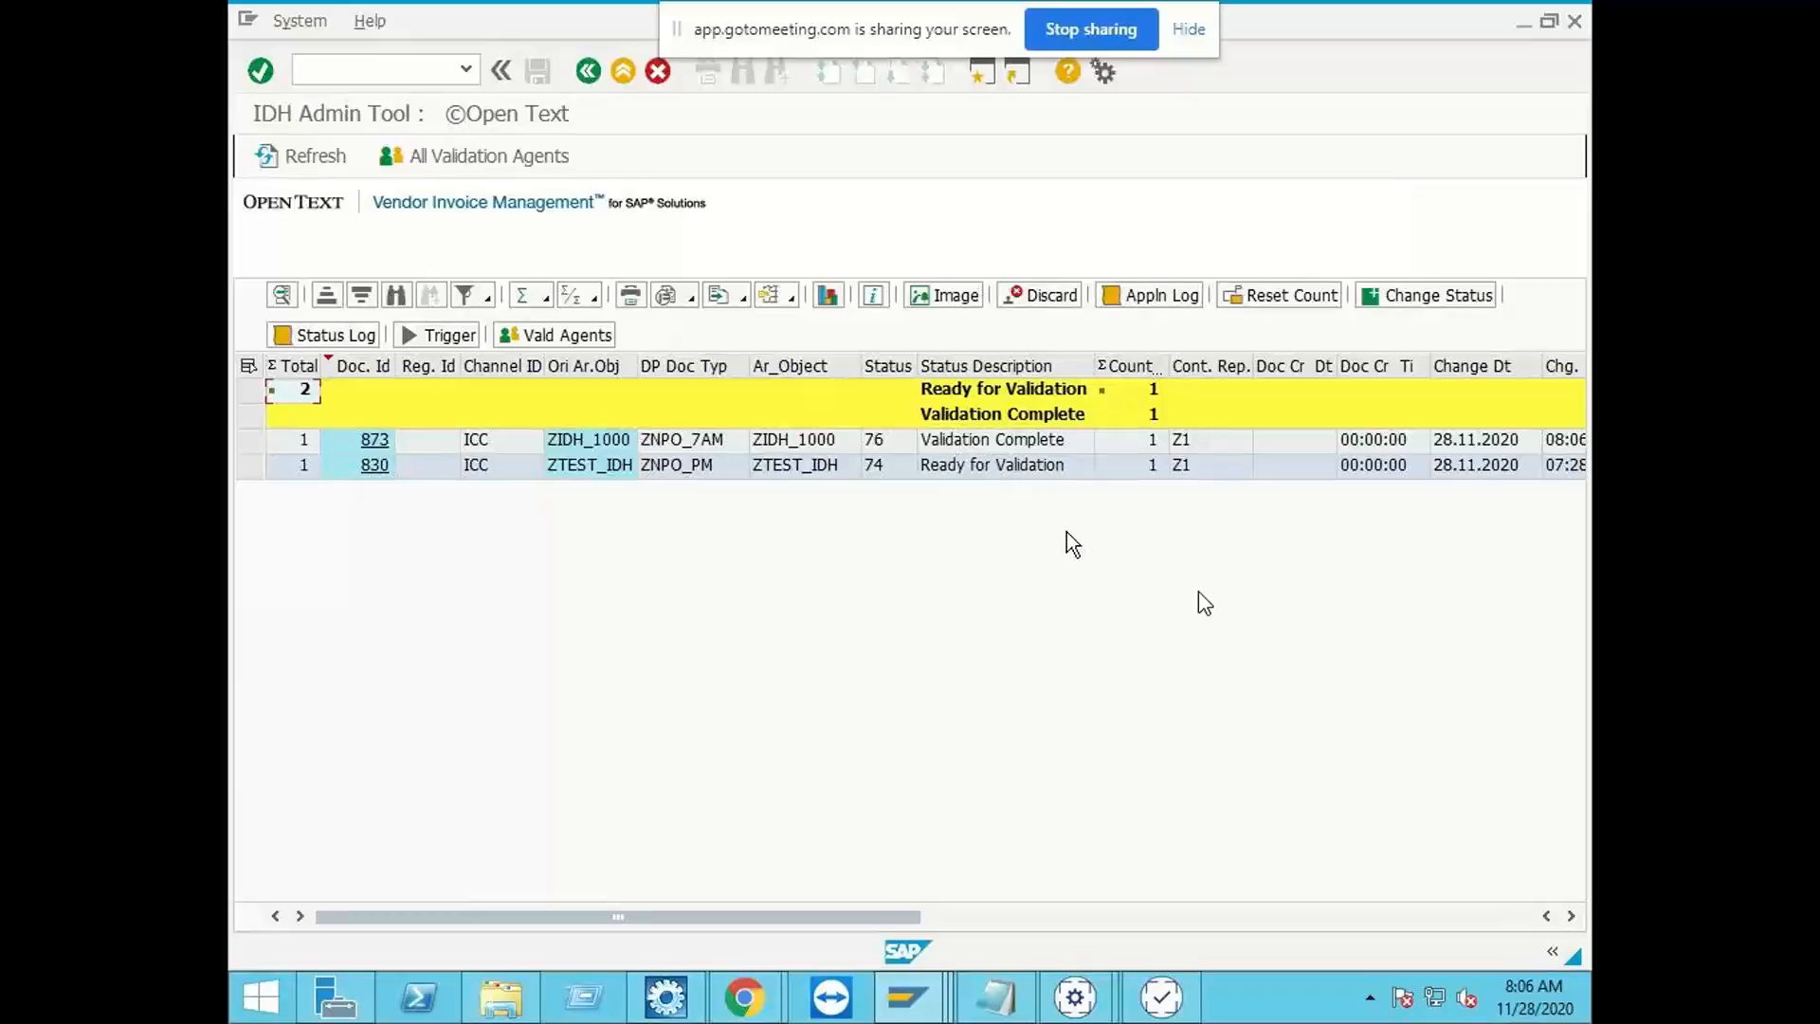
{"action": "left_click", "coordinate": [310, 160]}
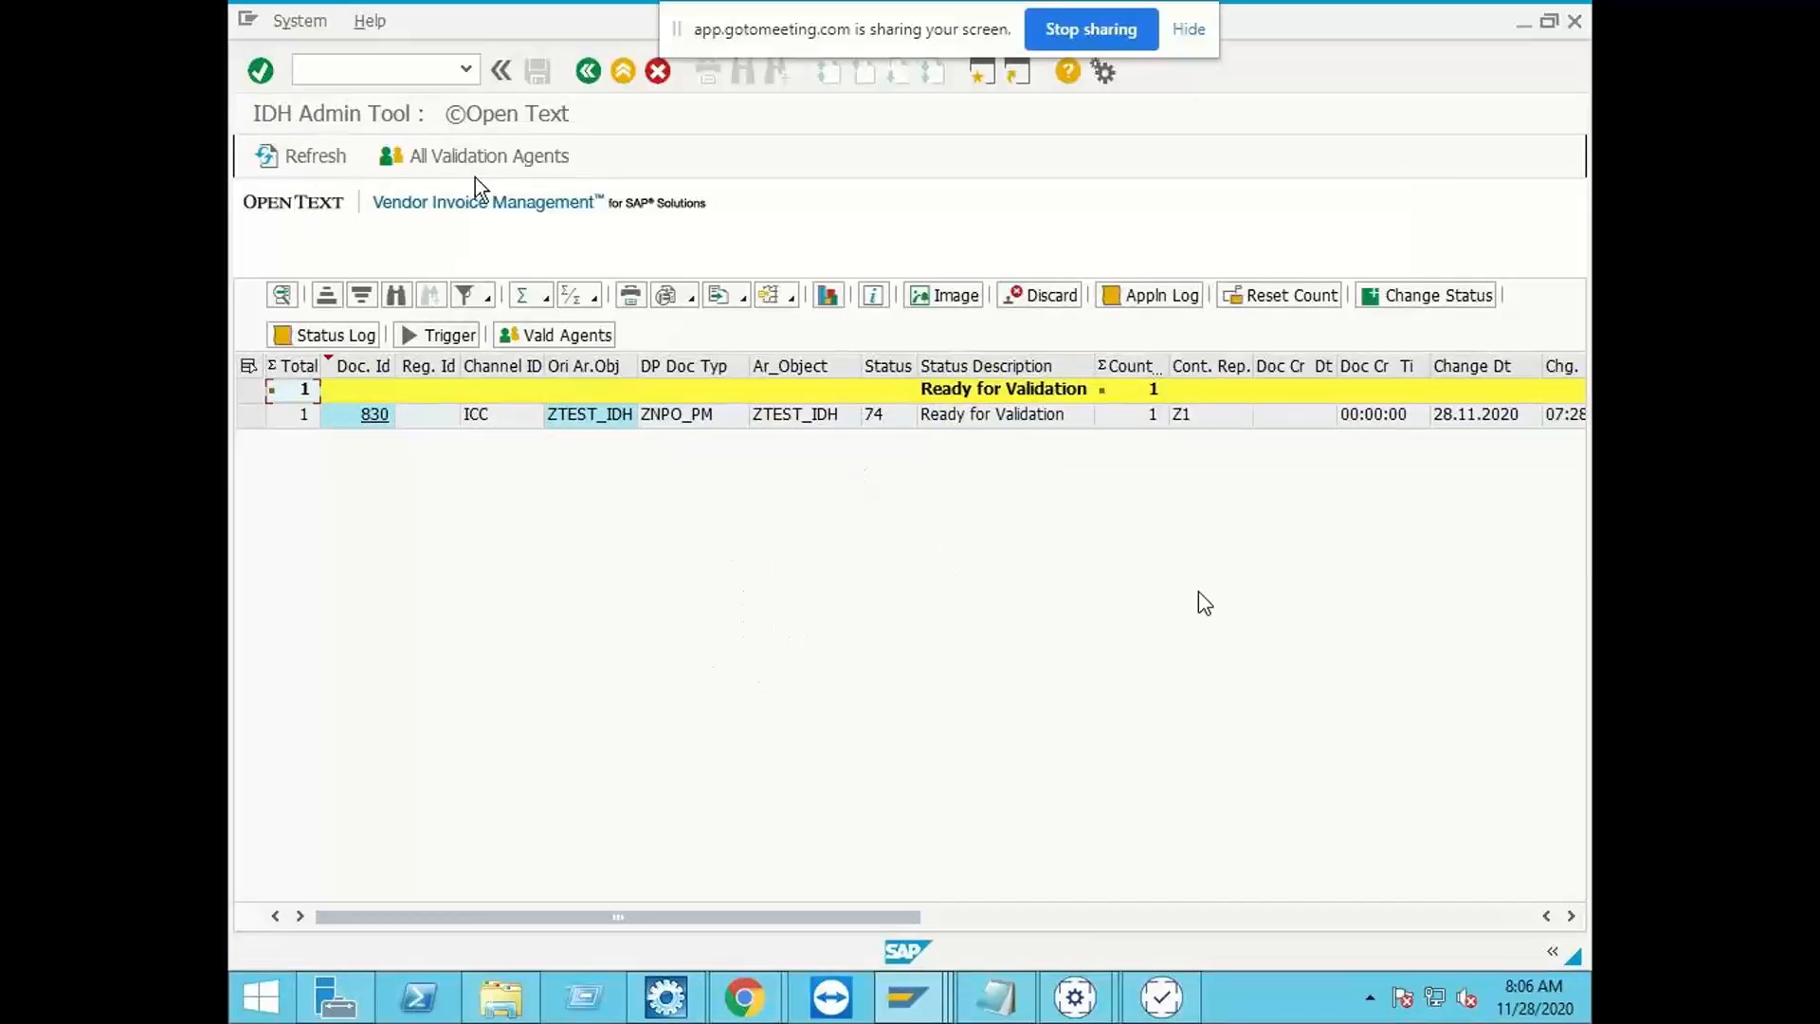
Step: Open VIM Analytics in a new session with transaction /OPT/VIM_VA2, run the report and cancel the file download
{"action": "left_click", "coordinate": [427, 70]}
{"action": "type", "text": "/O/OPT/VIM_VA2"}
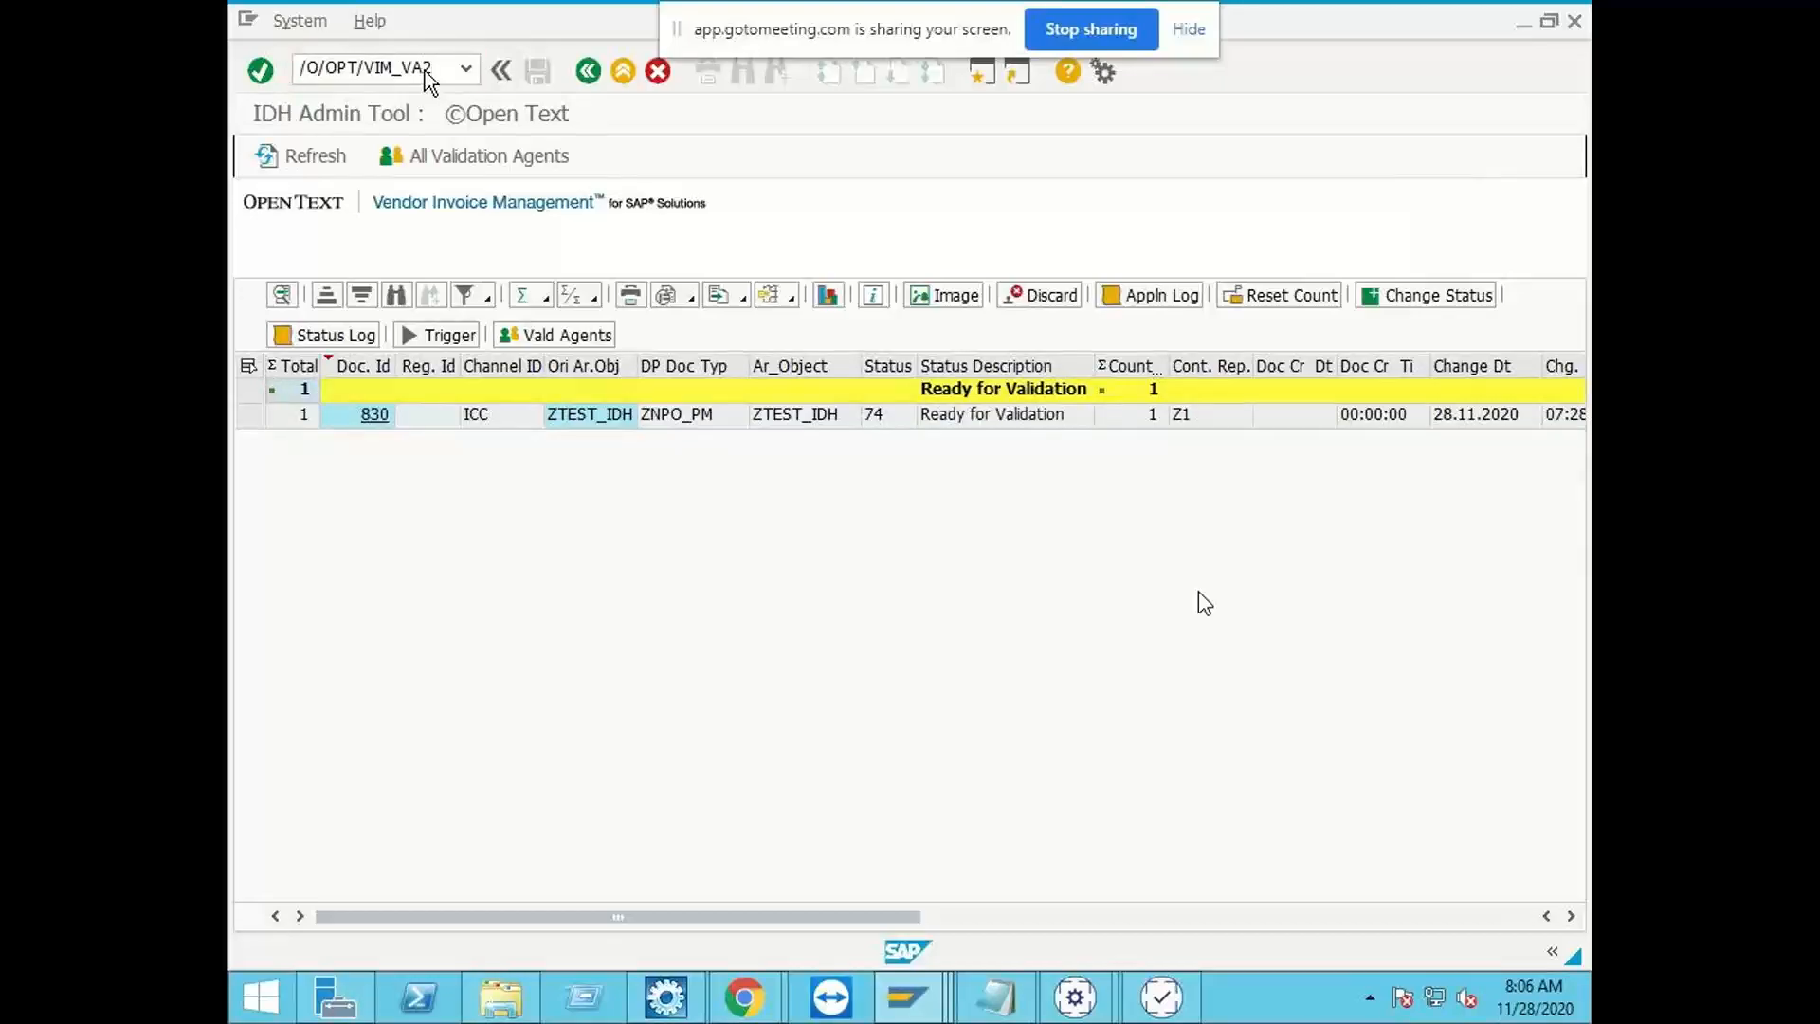
{"action": "key", "text": "Return"}
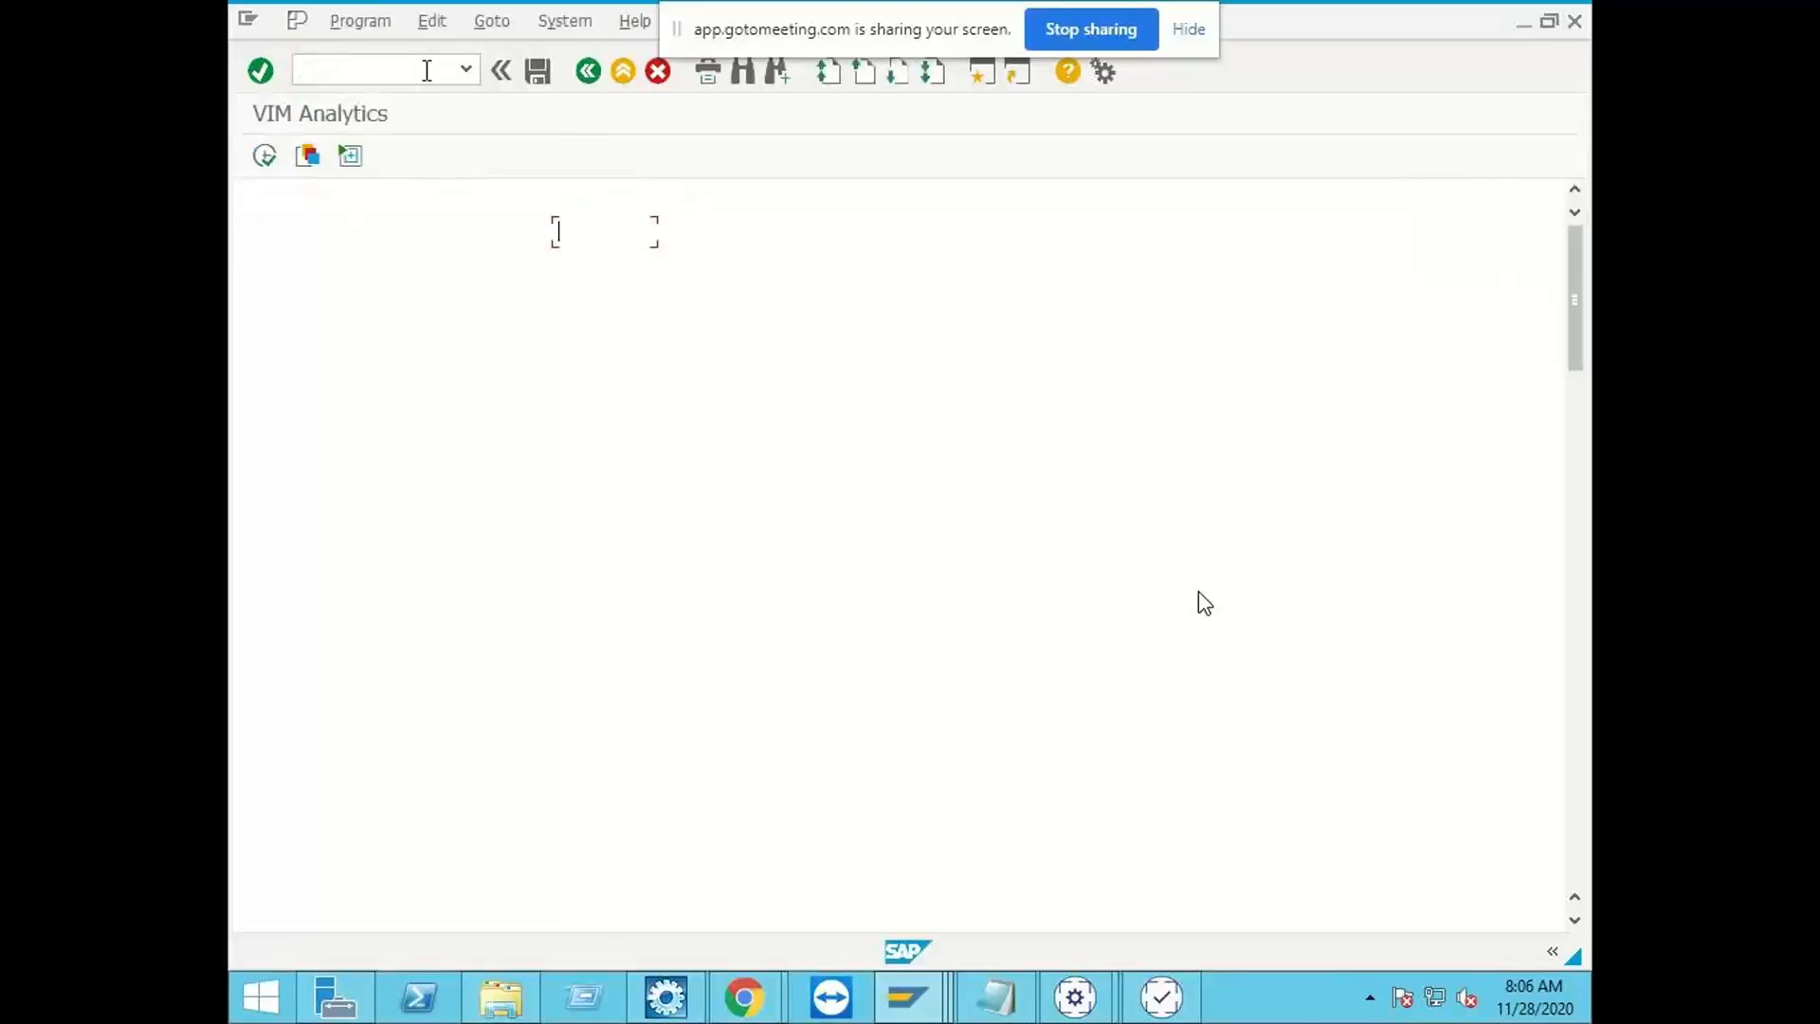
{"action": "left_click", "coordinate": [254, 152]}
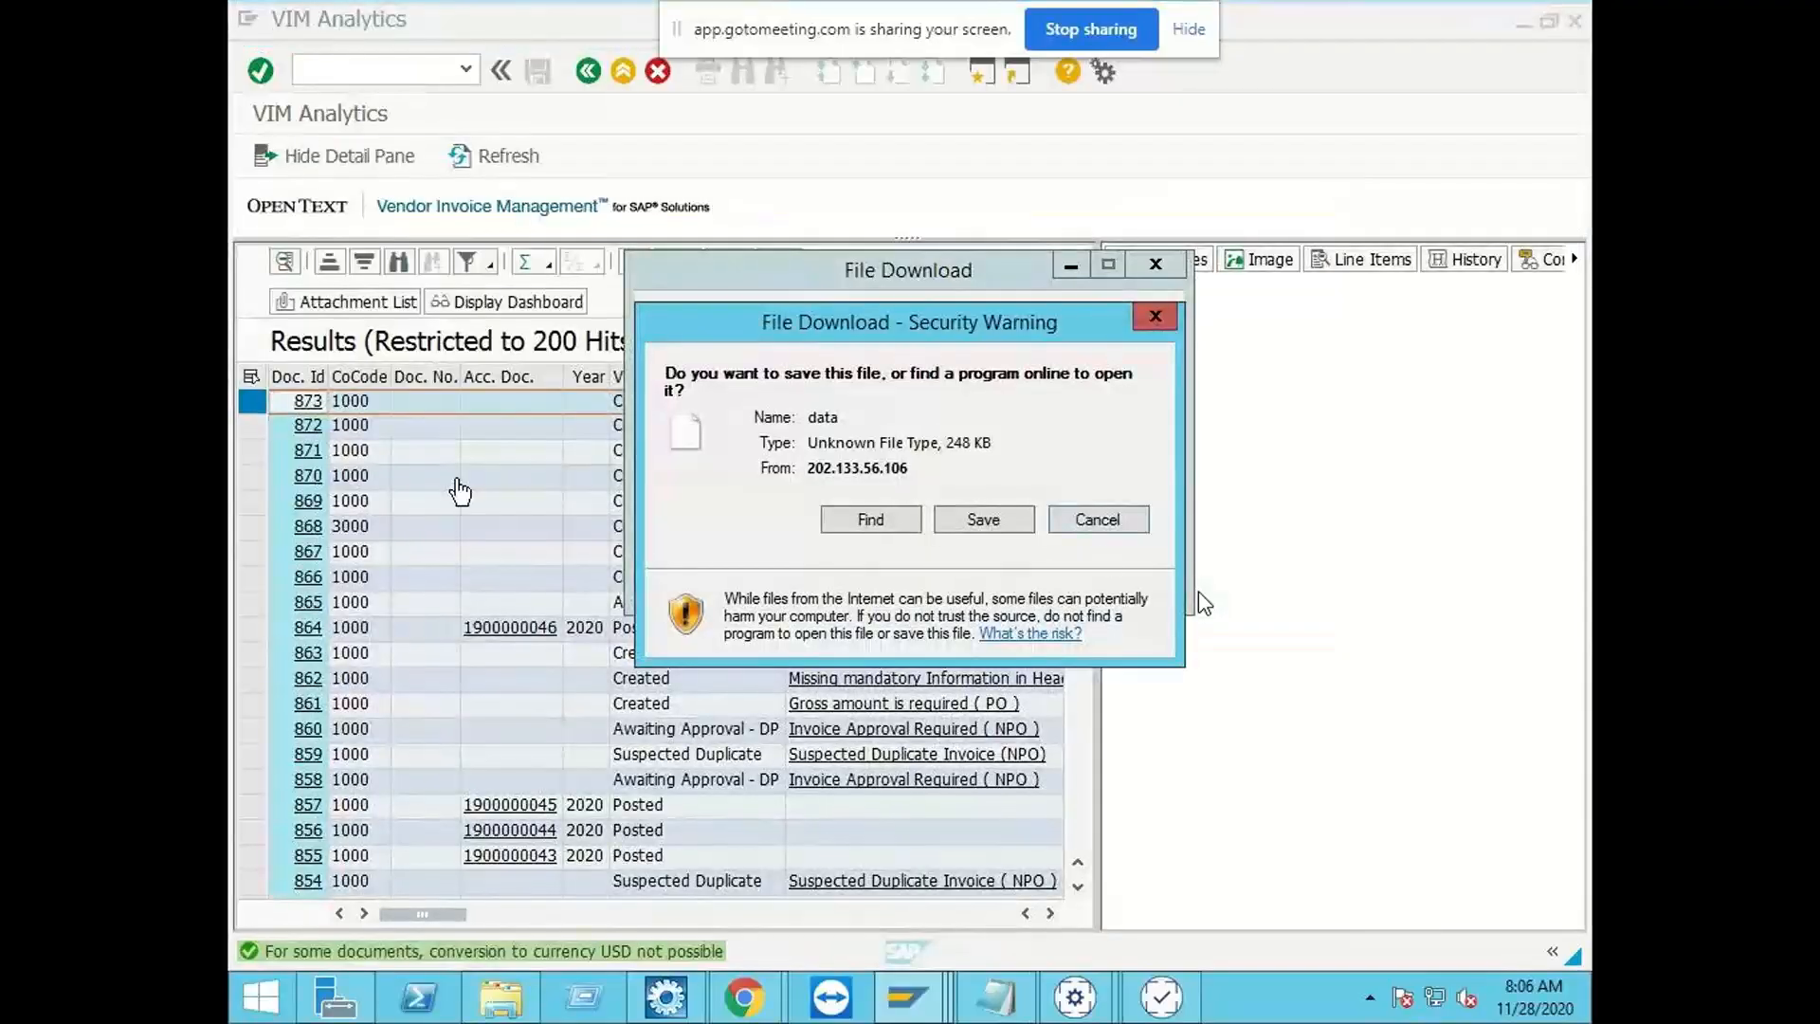
{"action": "left_click", "coordinate": [1098, 519]}
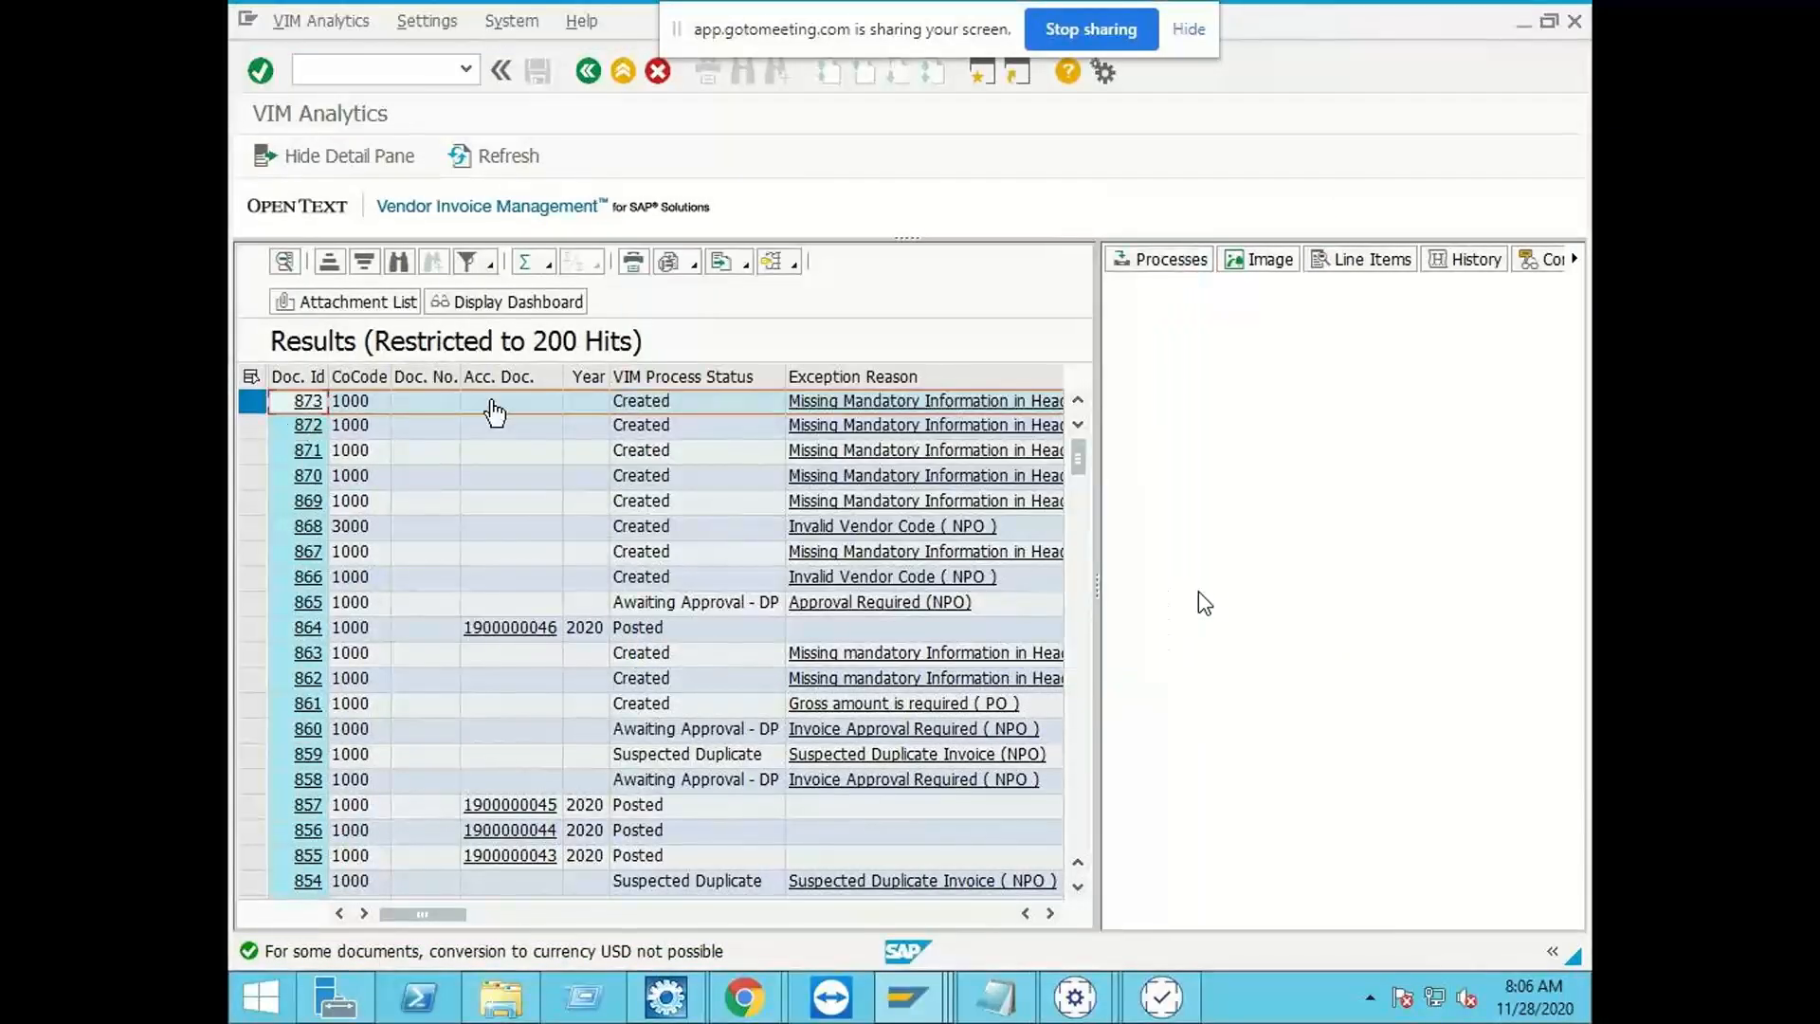
Step: Show the processes of document 873 in a widened detail pane and open its processing view, cancelling the file download
{"action": "left_click", "coordinate": [1148, 260]}
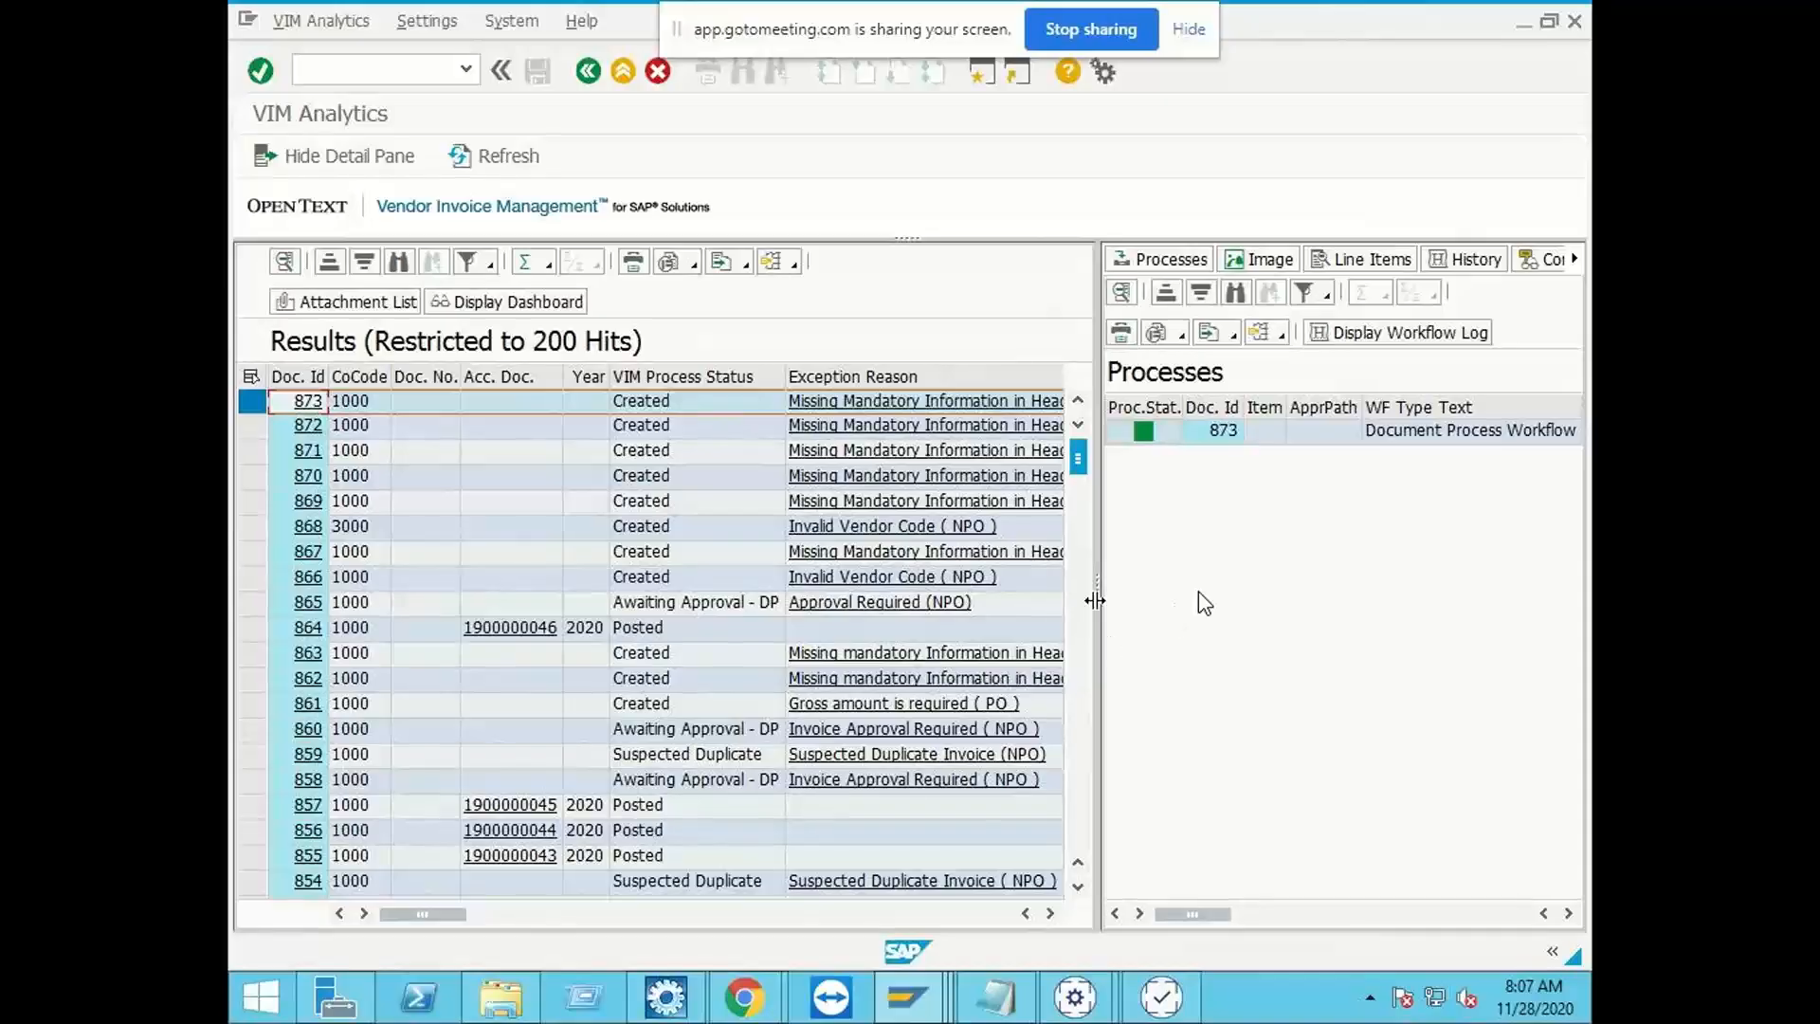
{"action": "left_click_drag", "start_coordinate": [1096, 597], "coordinate": [804, 599]}
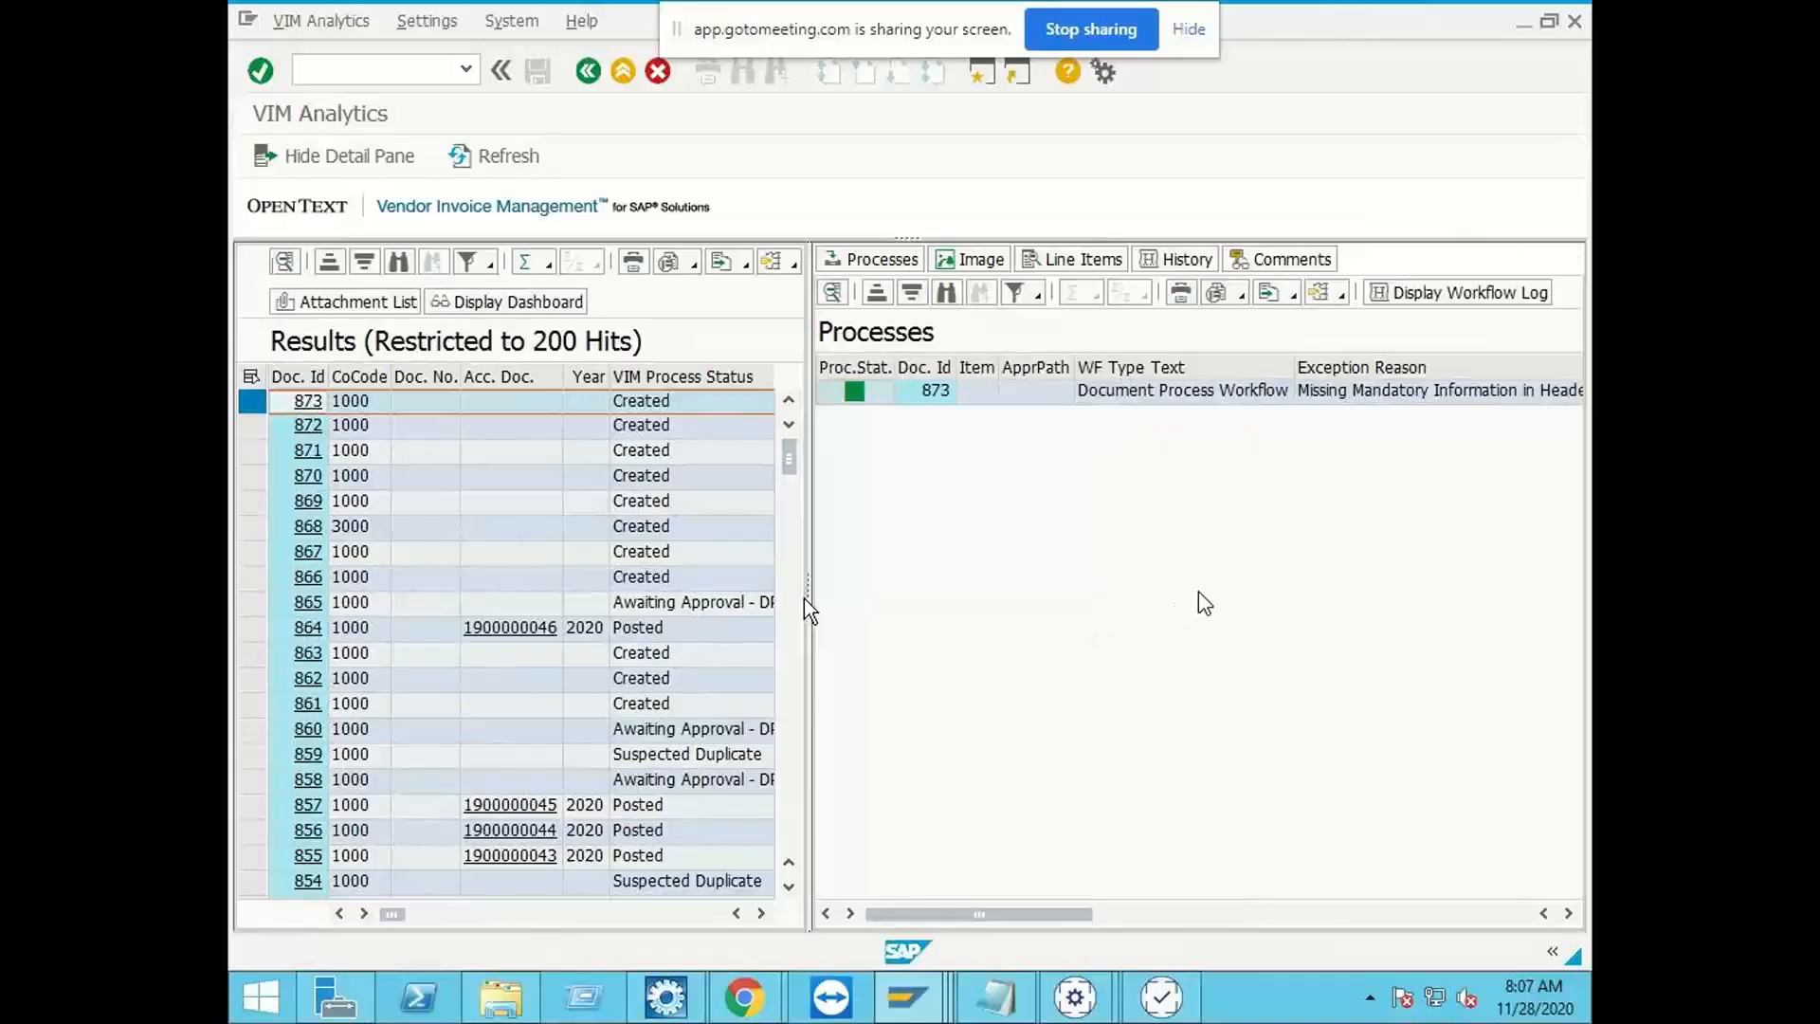
{"action": "left_click", "coordinate": [309, 402]}
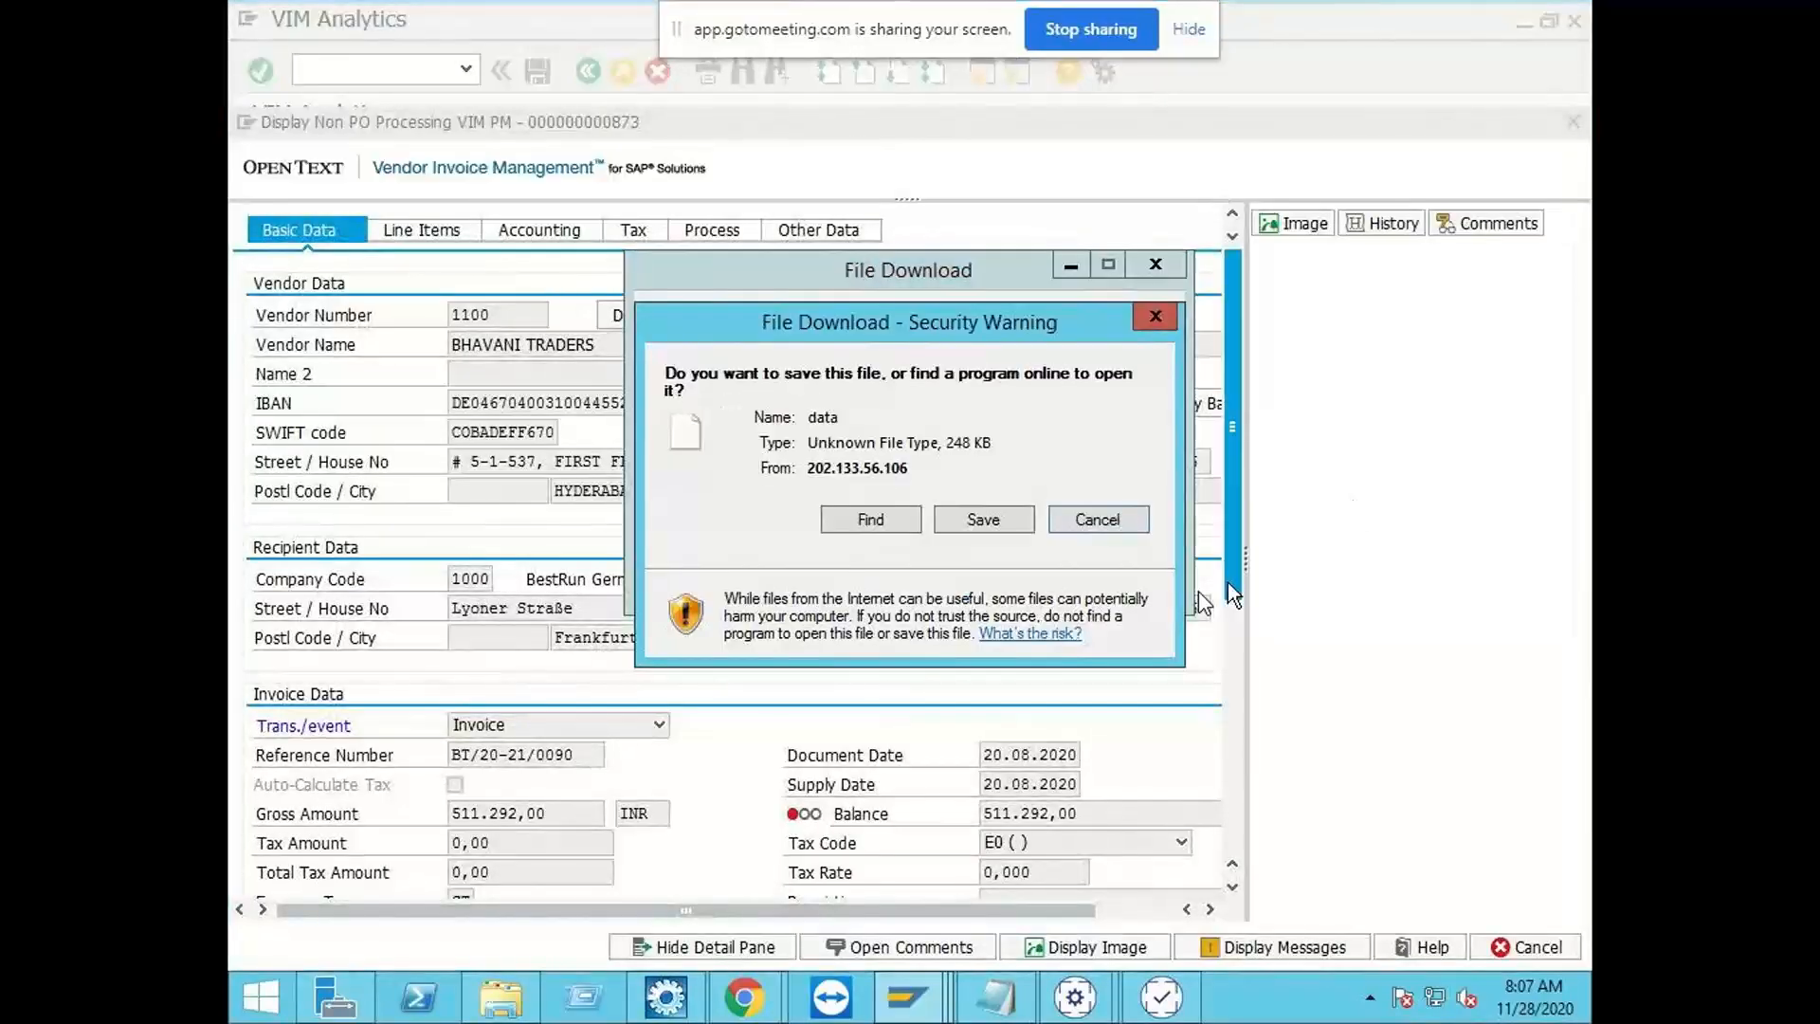
{"action": "left_click", "coordinate": [1069, 512]}
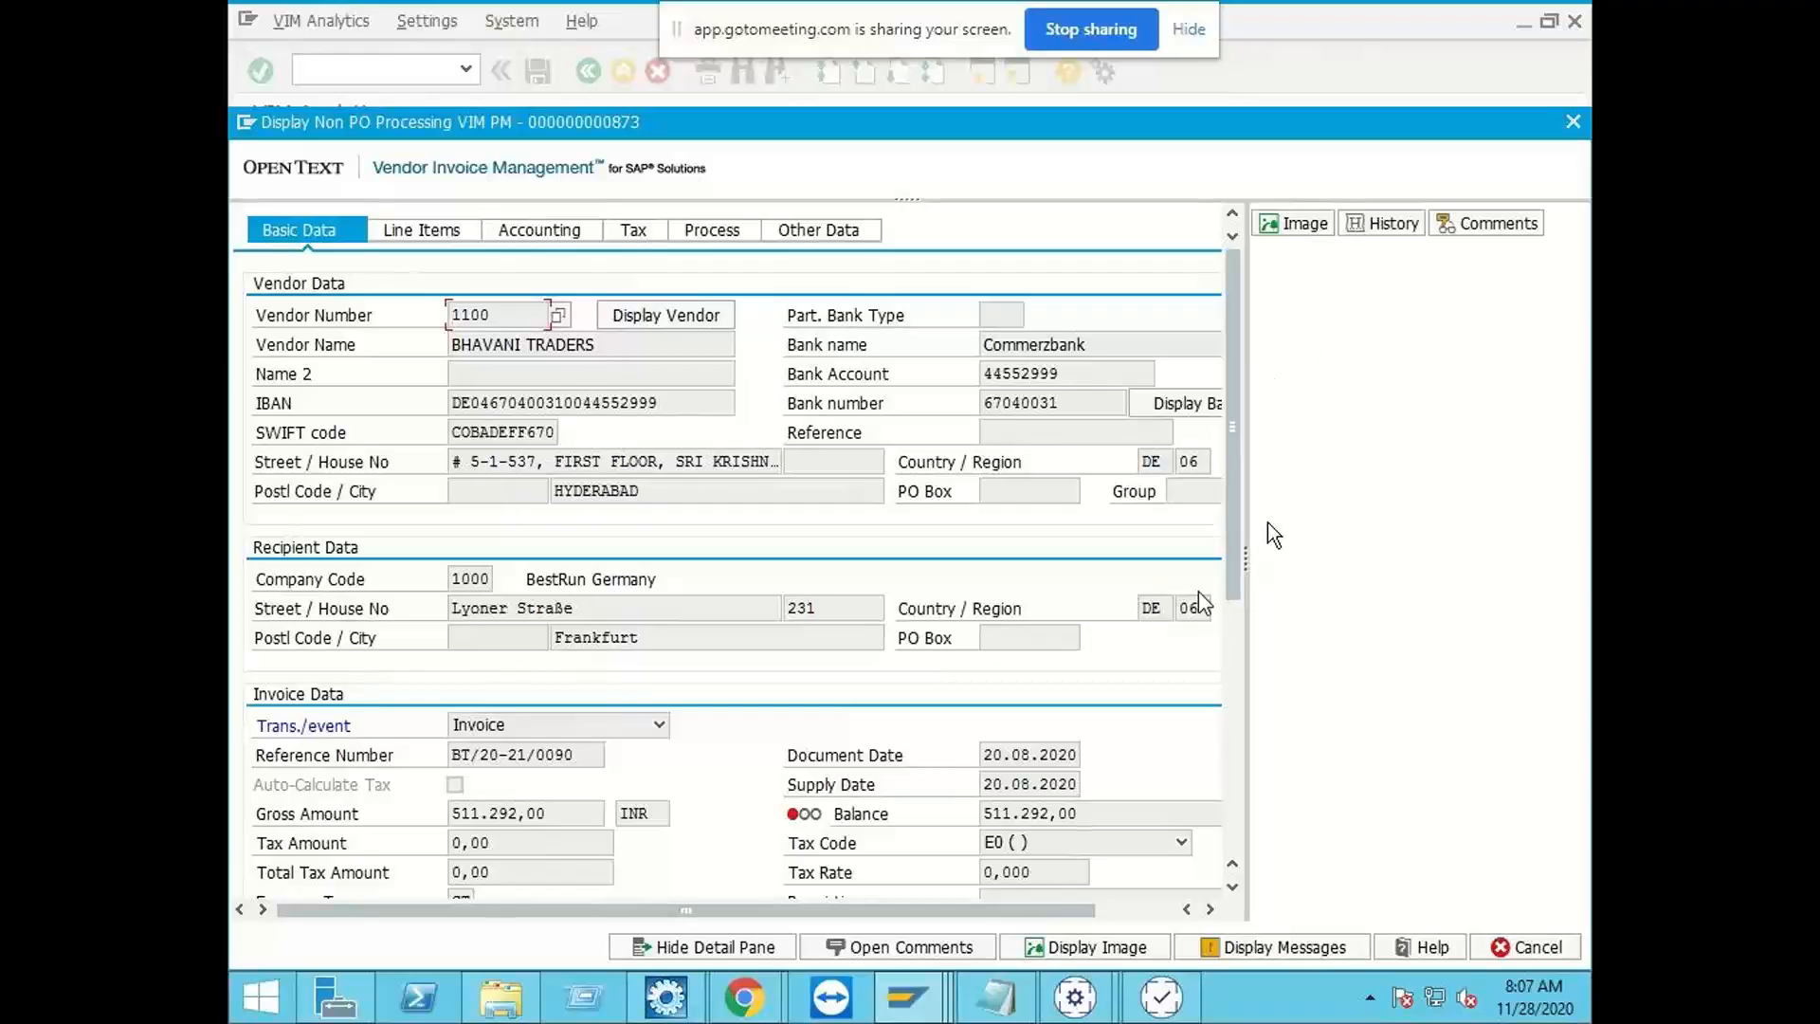
{"action": "left_click_drag", "start_coordinate": [1246, 560], "coordinate": [1165, 561]}
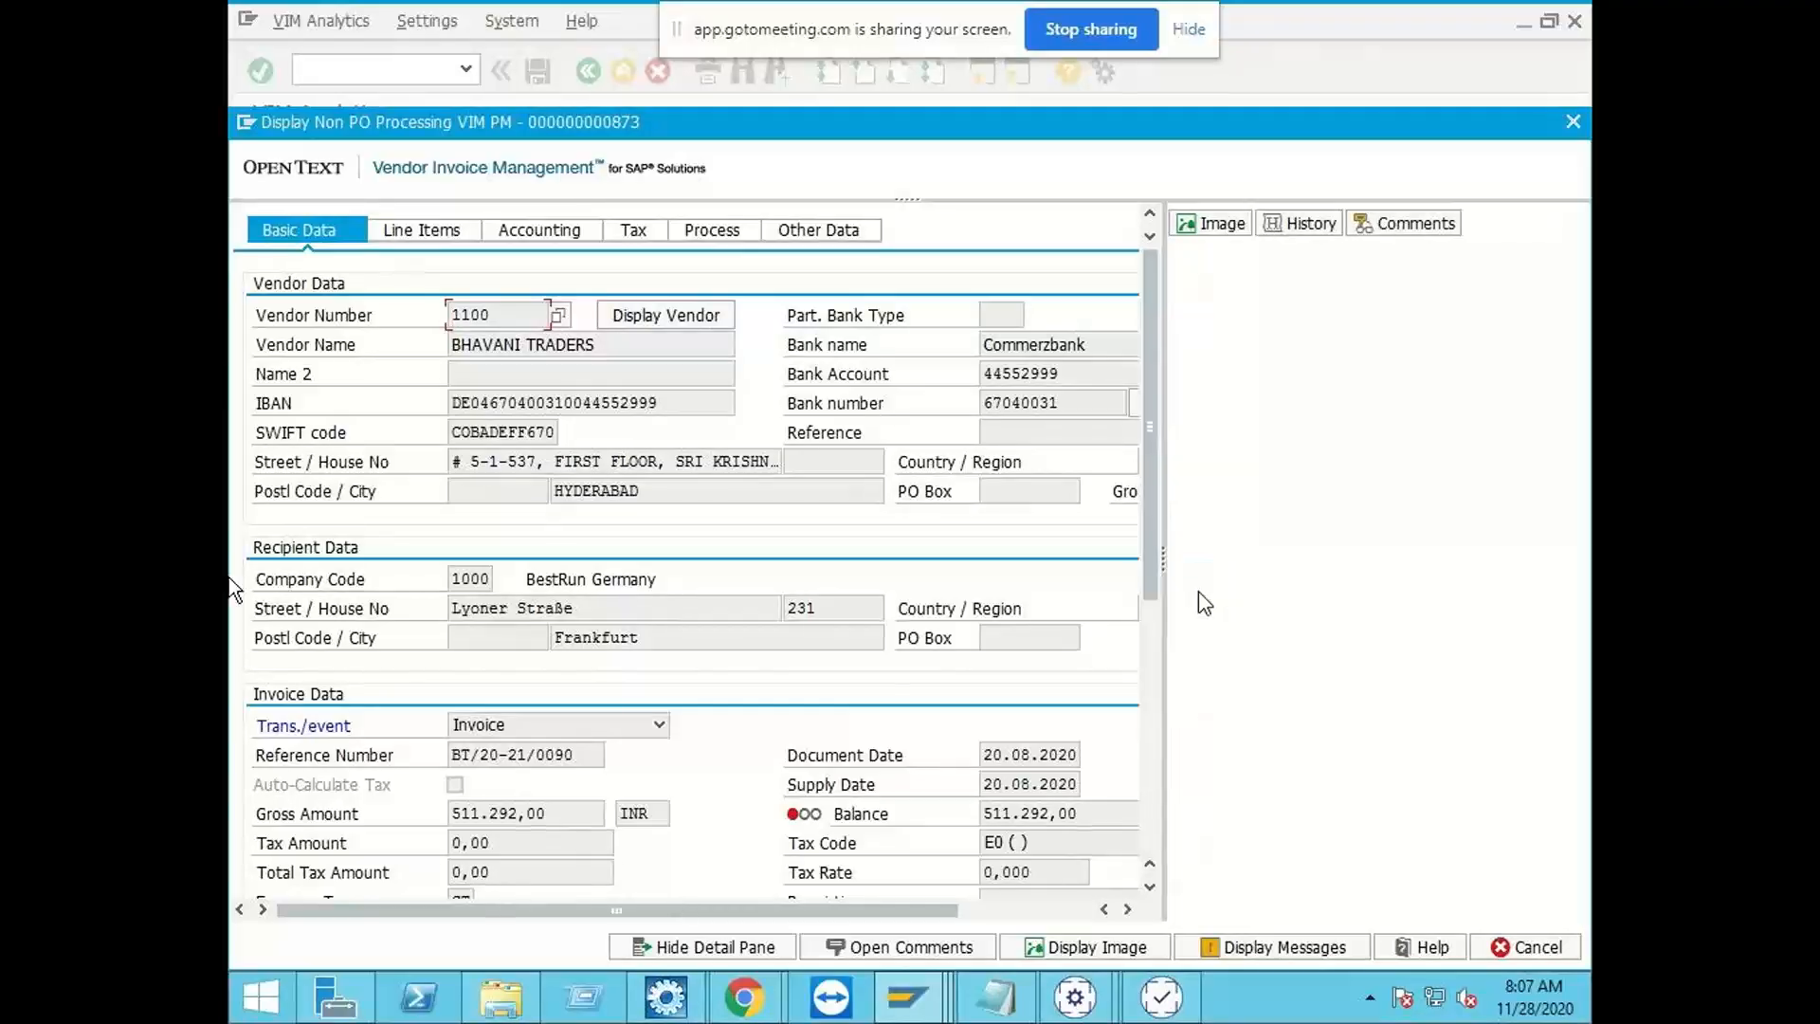
Step: Check the vendor, recipient and invoice header data of document 873, including the gross amount, reference number and balance
{"action": "left_click", "coordinate": [1009, 912]}
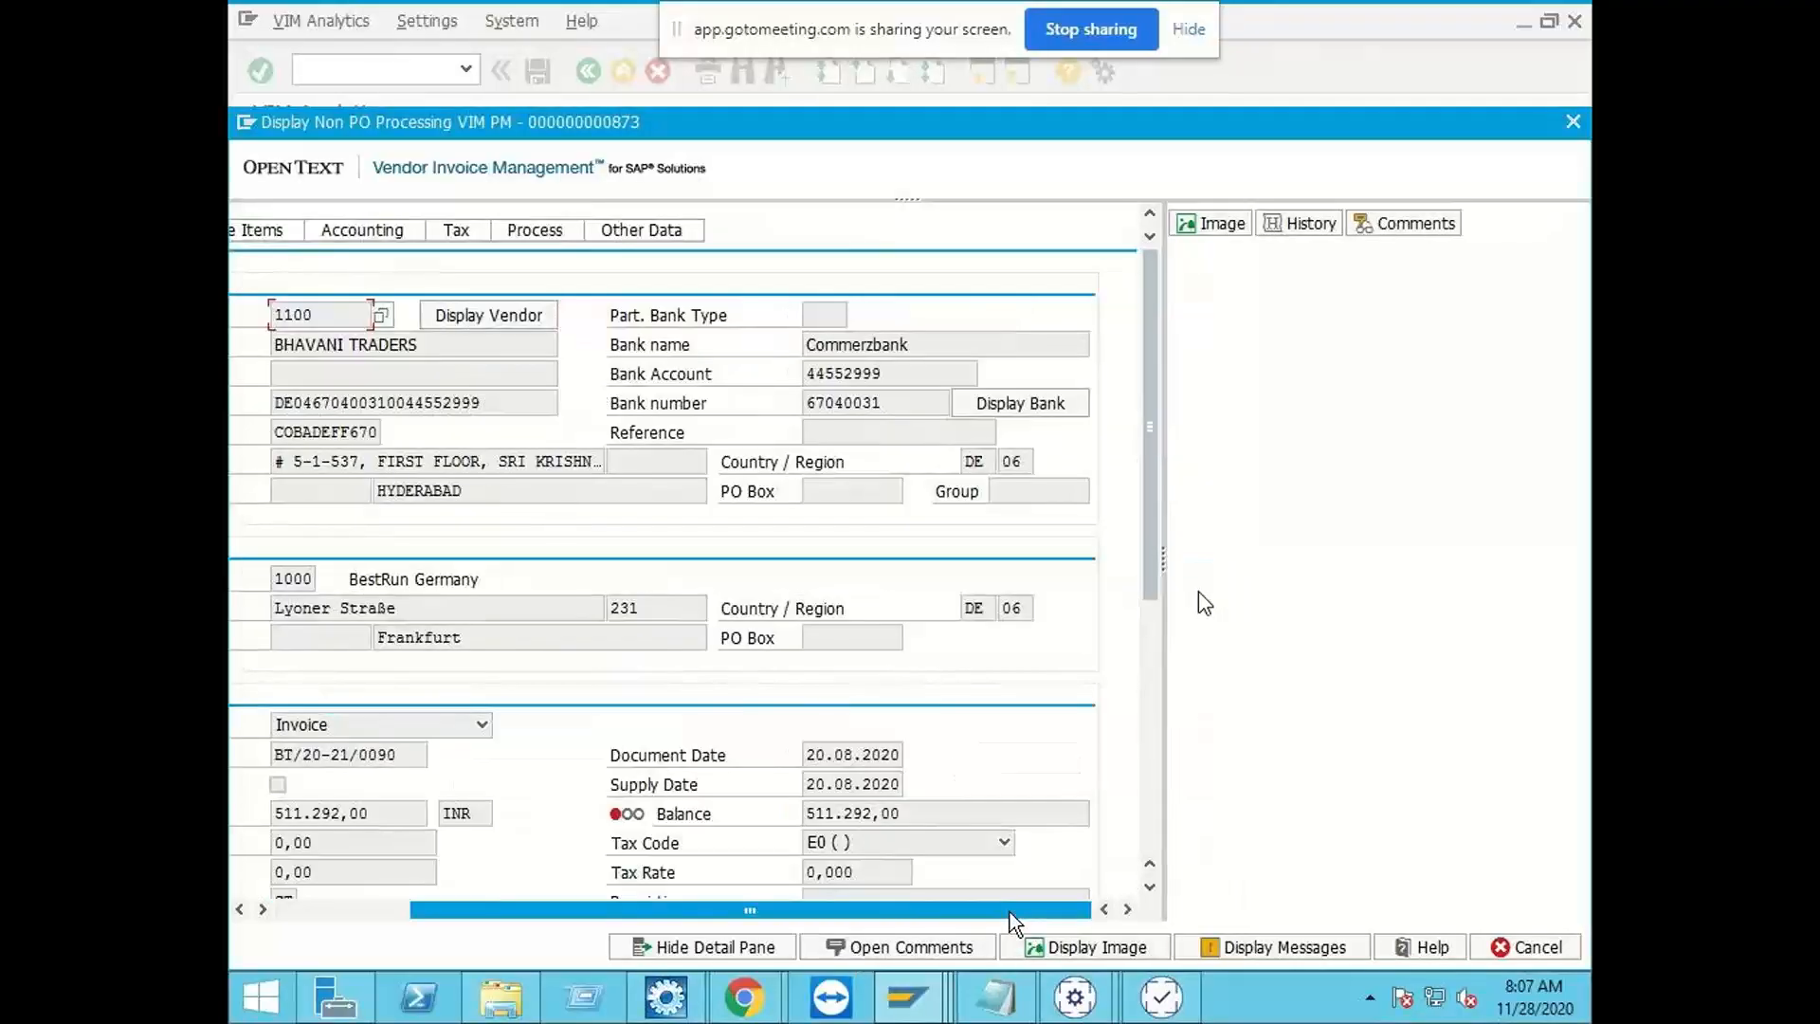
{"action": "left_click", "coordinate": [367, 909]}
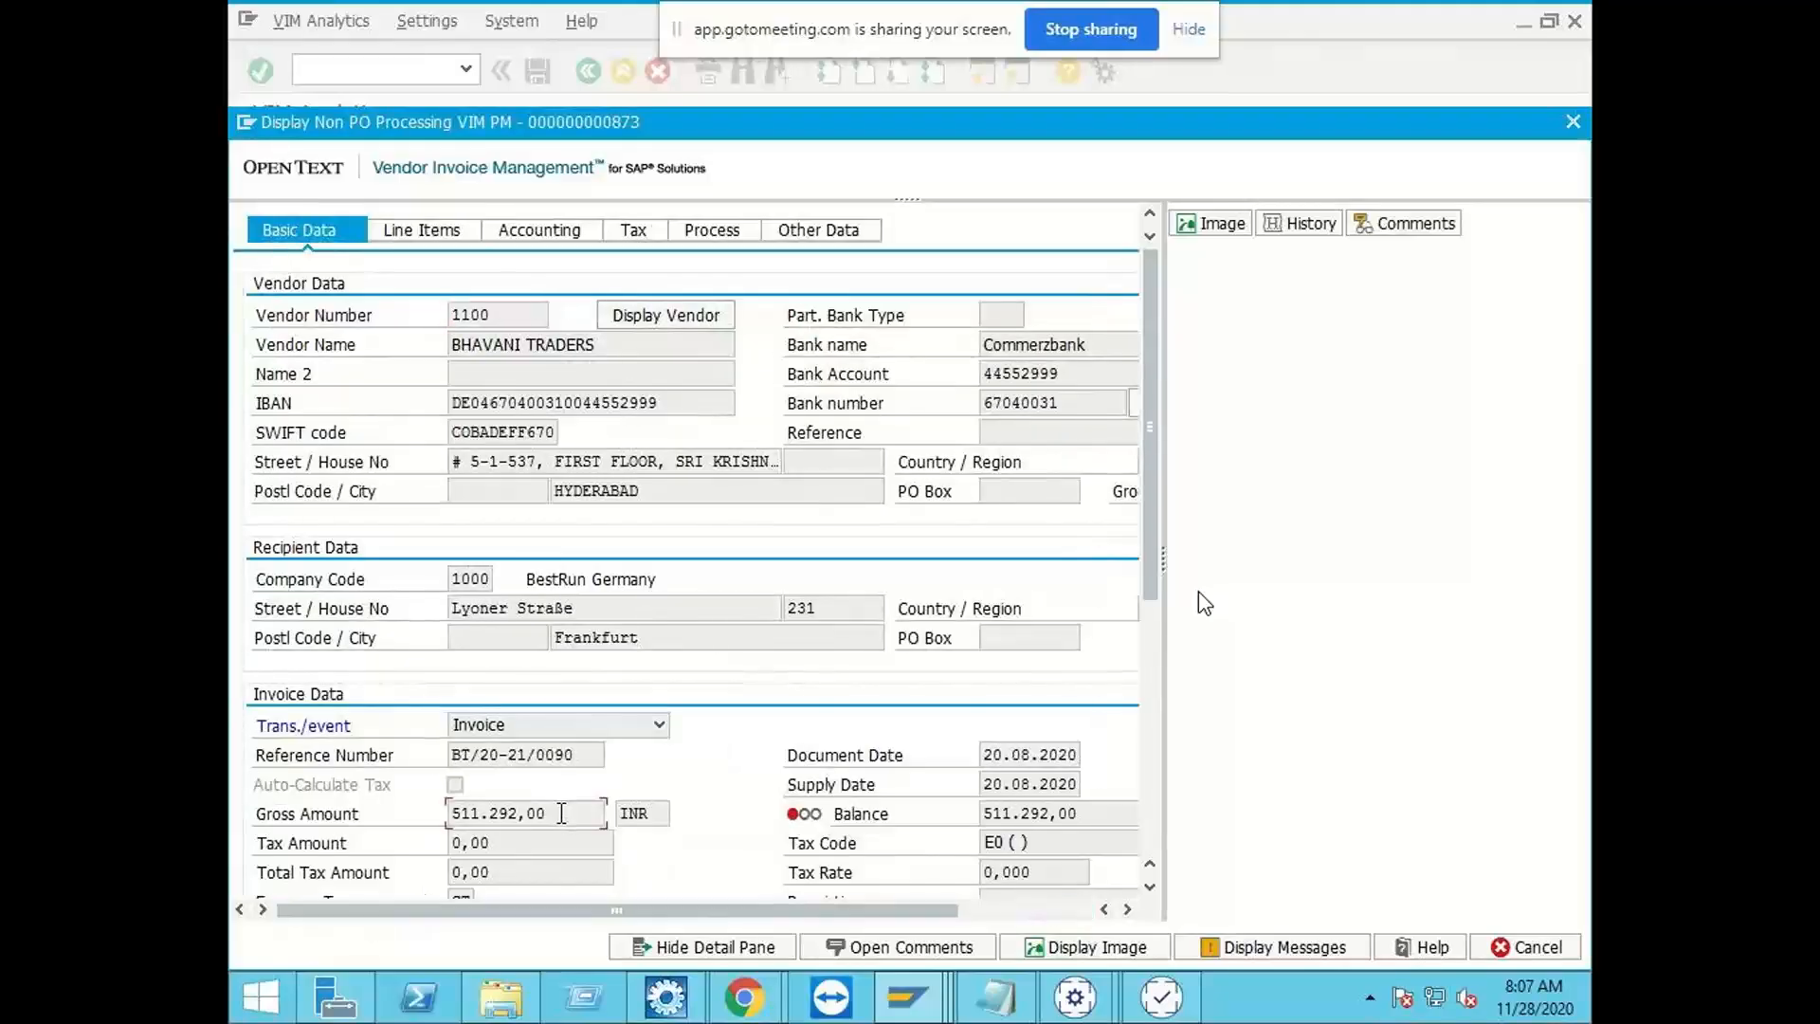
{"action": "double_click", "coordinate": [559, 821]}
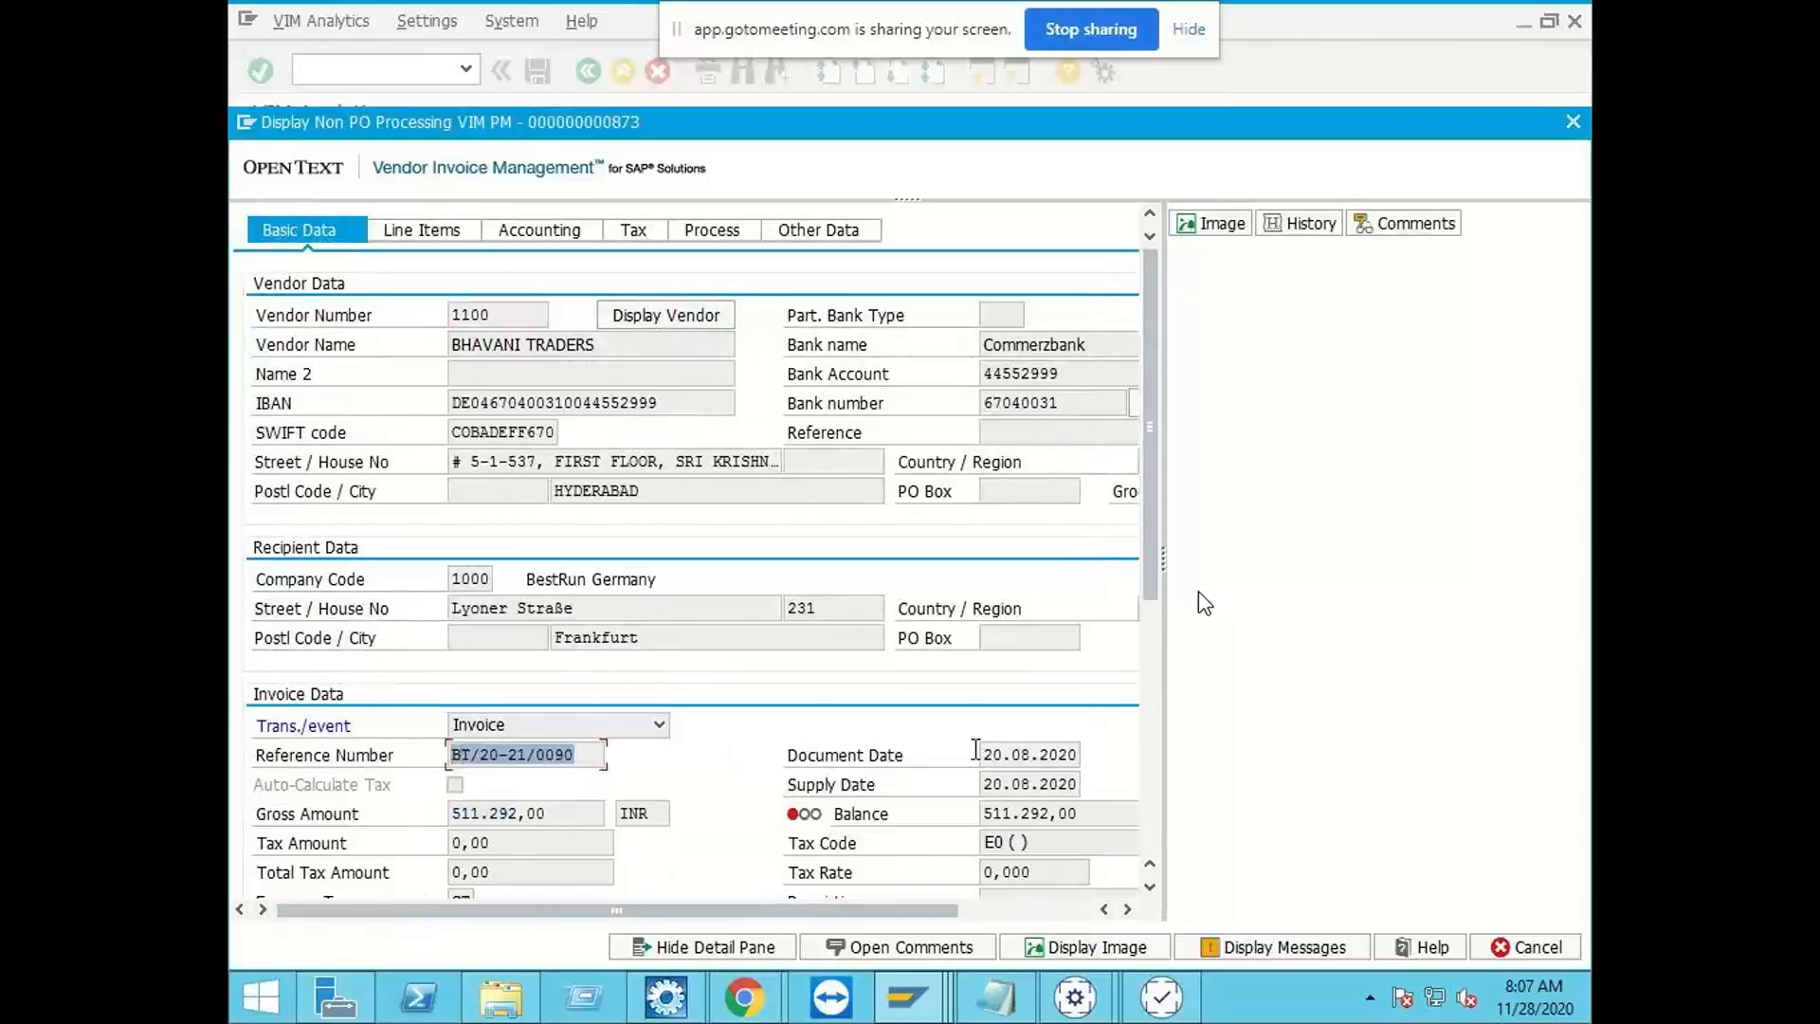
{"action": "double_click", "coordinate": [1100, 815]}
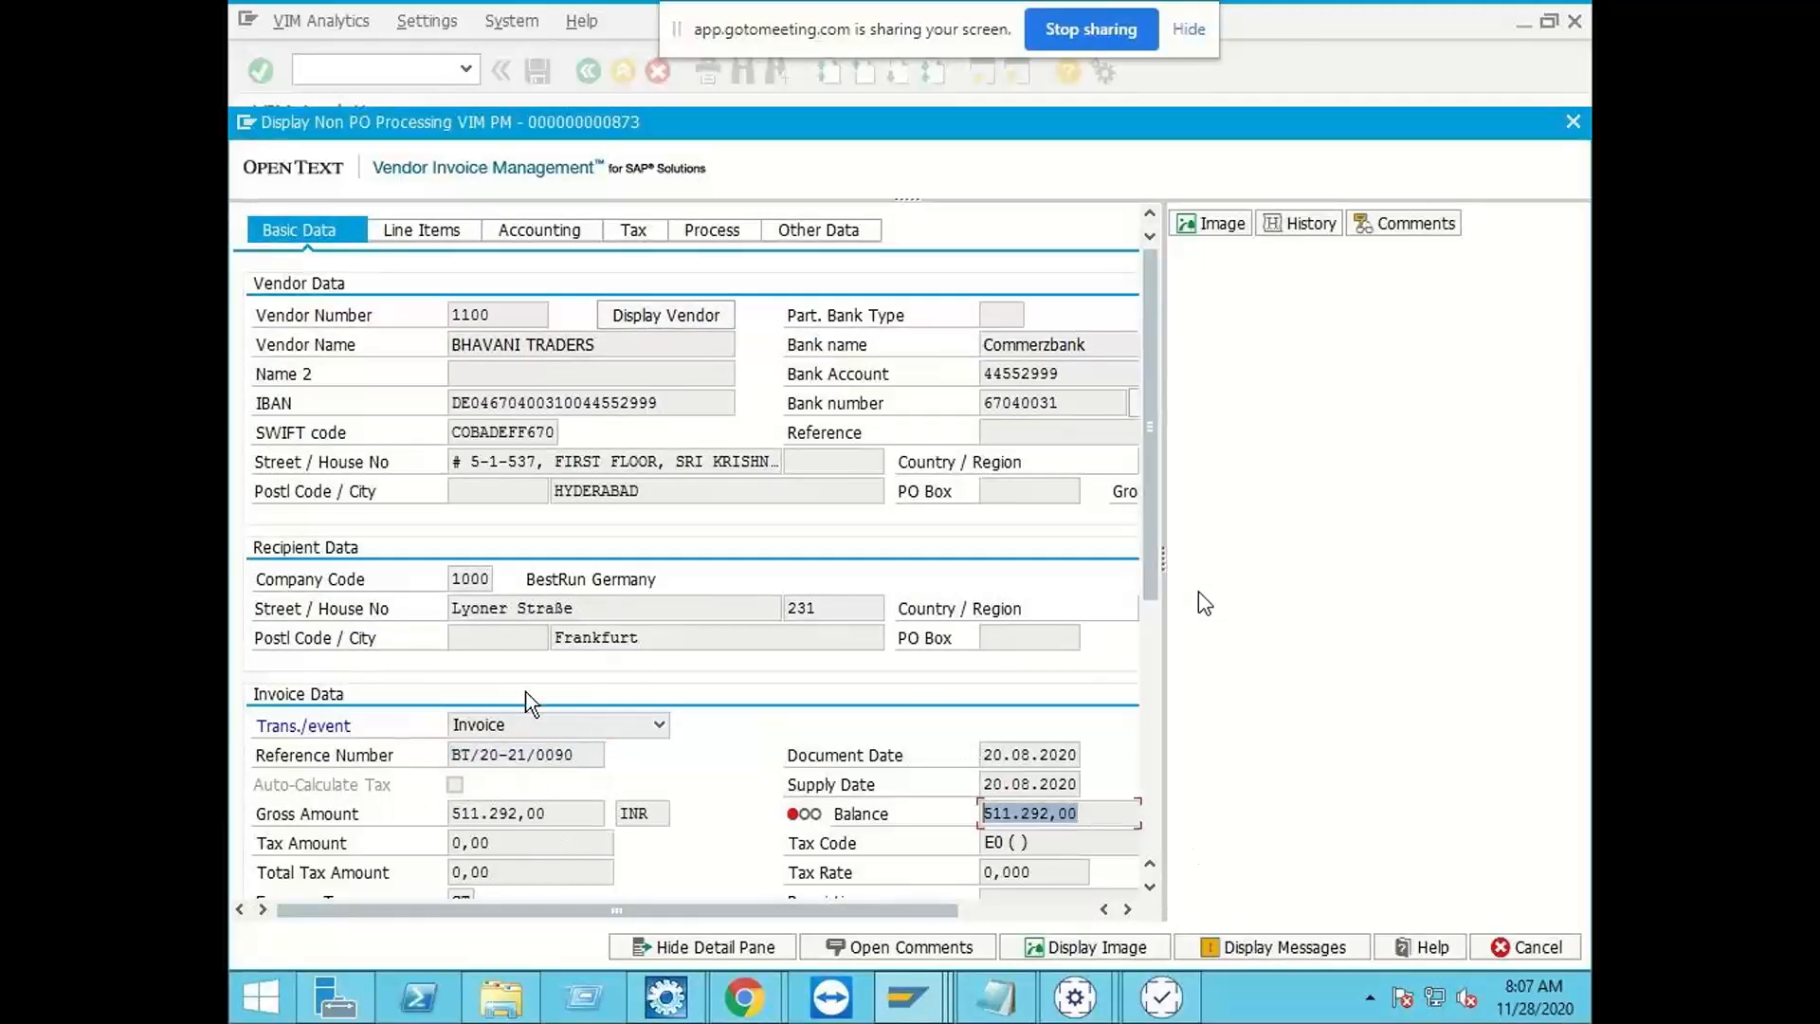
Step: Review the G/L account line items of document 873 with their amounts and net prices
{"action": "left_click", "coordinate": [432, 227]}
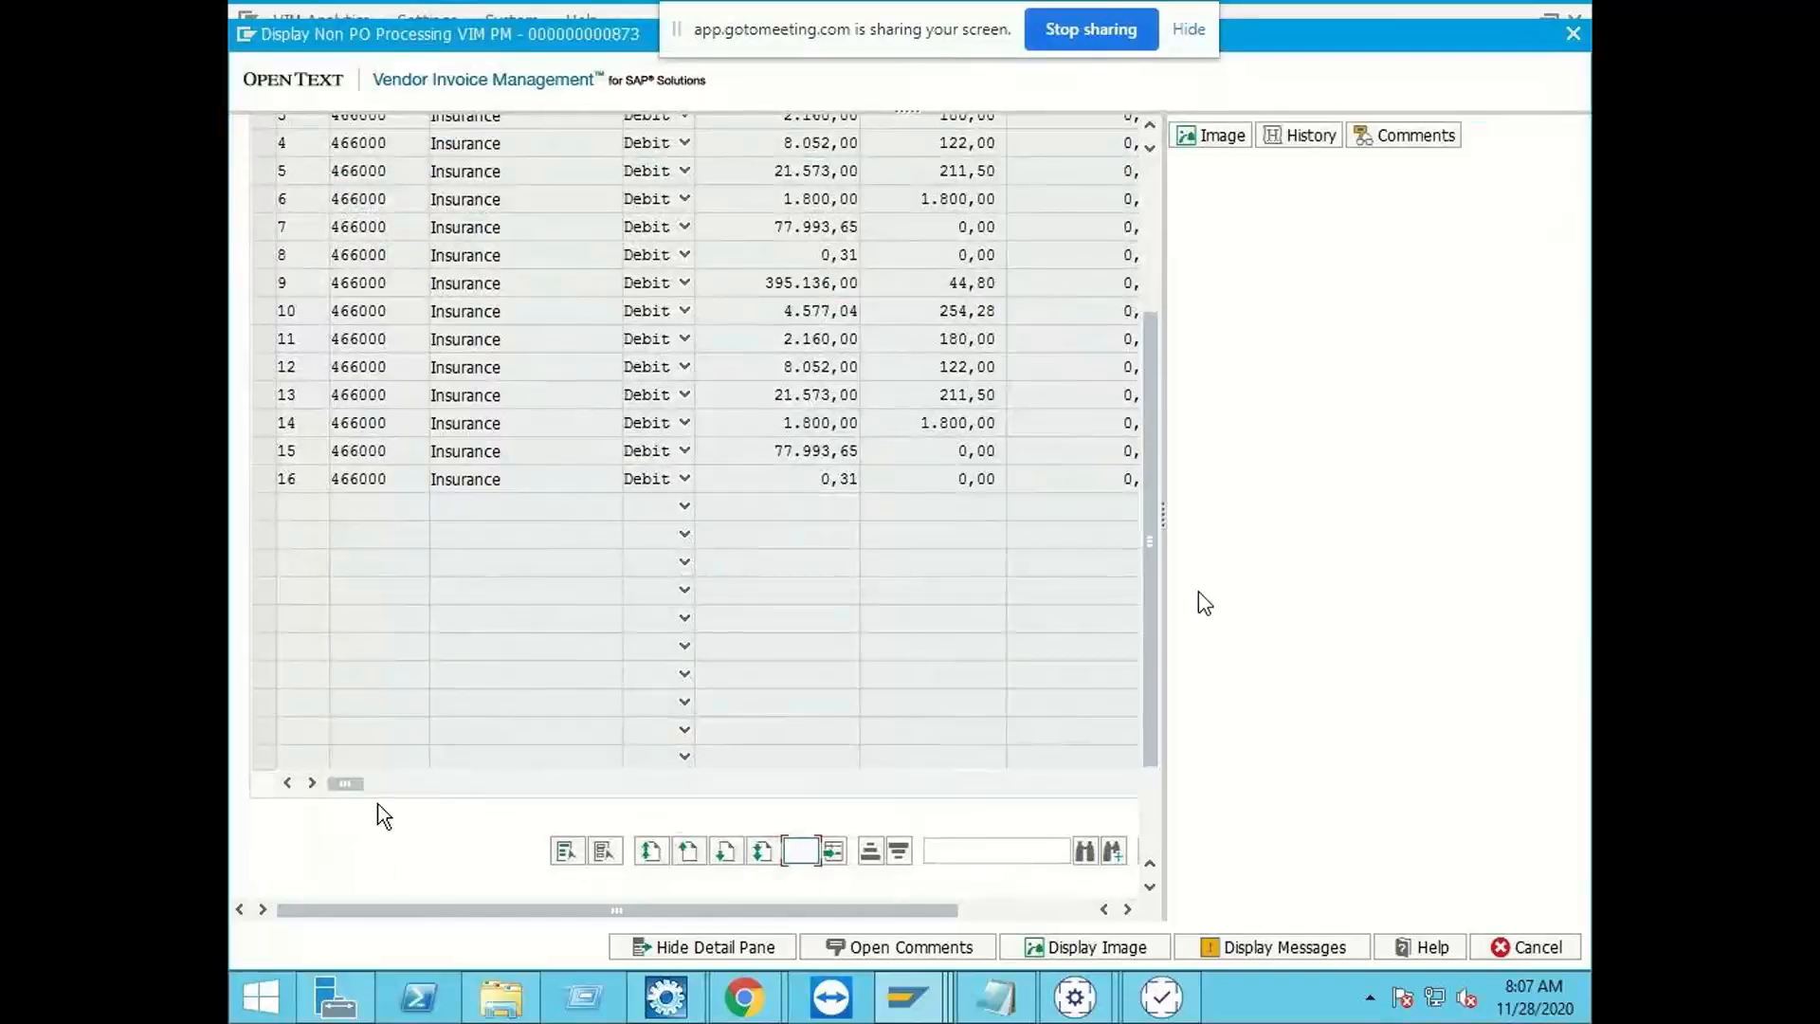
{"action": "mouse_move", "coordinate": [352, 783]}
{"action": "left_mouse_down"}
{"action": "mouse_move", "coordinate": [629, 787]}
{"action": "mouse_move", "coordinate": [321, 781]}
{"action": "left_mouse_up"}
{"action": "scroll", "coordinate": [567, 299], "scroll_direction": "up", "scroll_amount": 5}
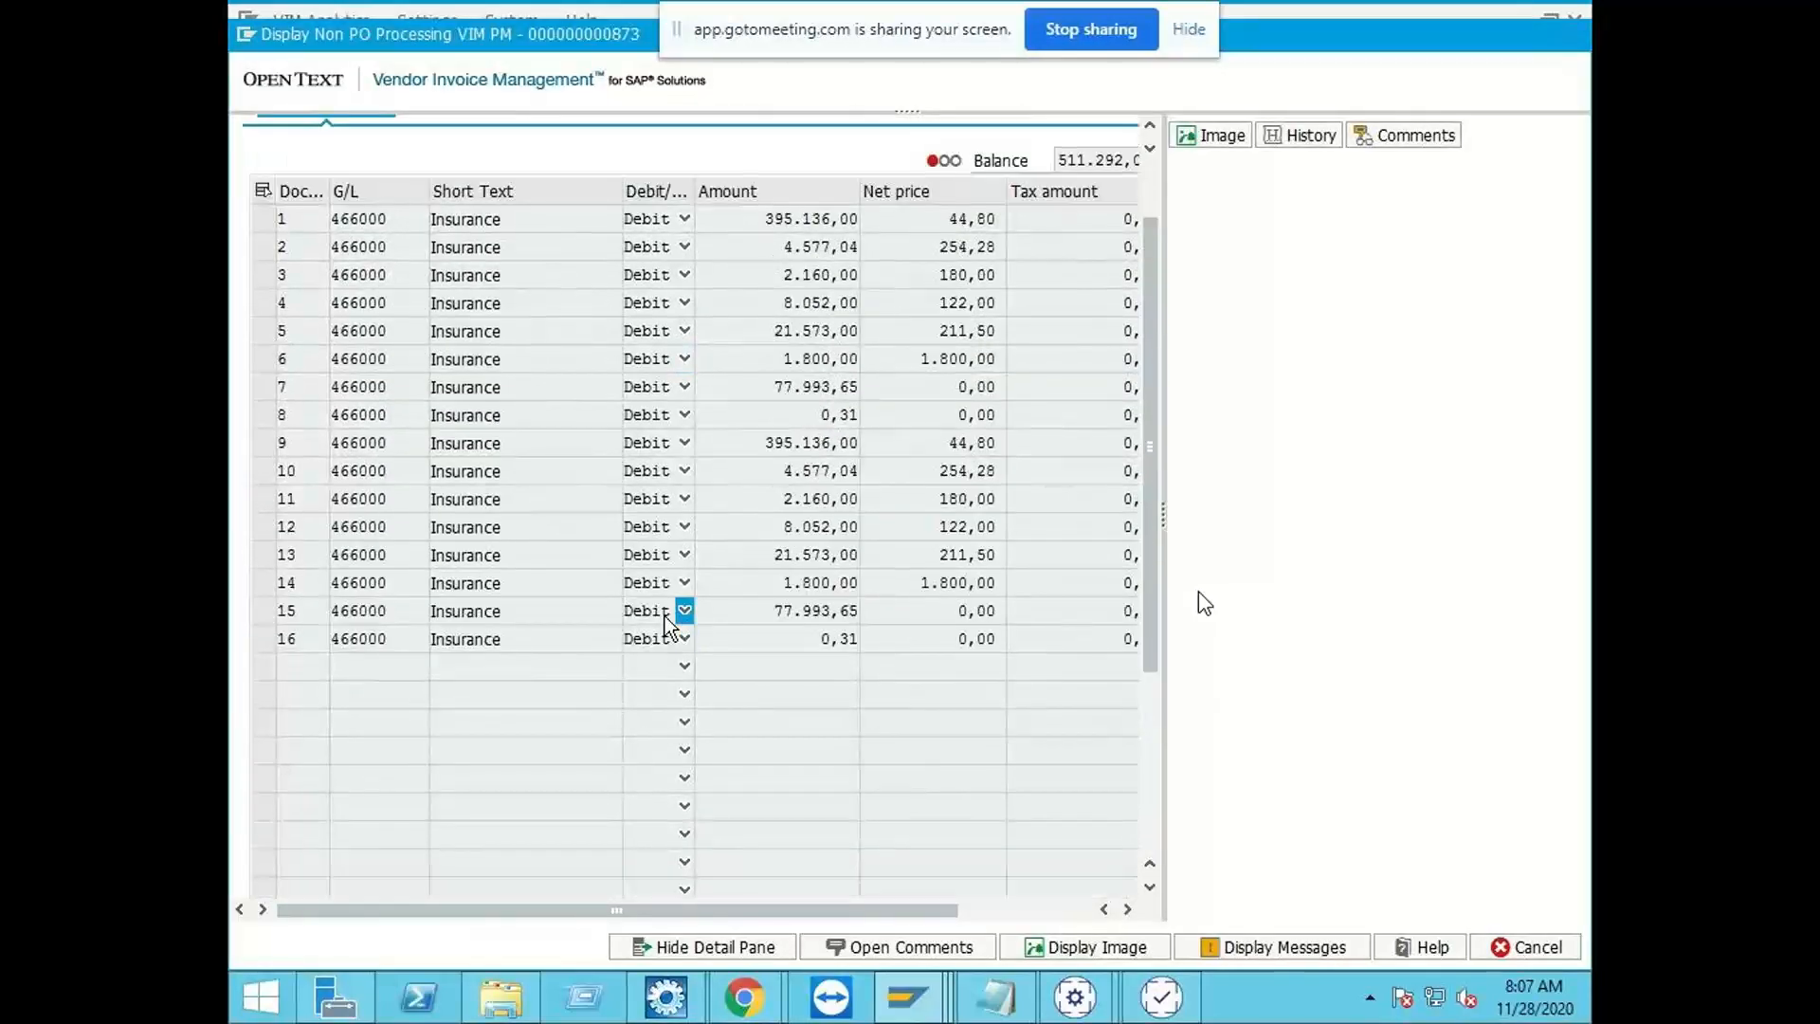
{"action": "scroll", "coordinate": [669, 614], "scroll_direction": "down", "scroll_amount": 3}
{"action": "scroll", "coordinate": [606, 569], "scroll_direction": "up", "scroll_amount": 3}
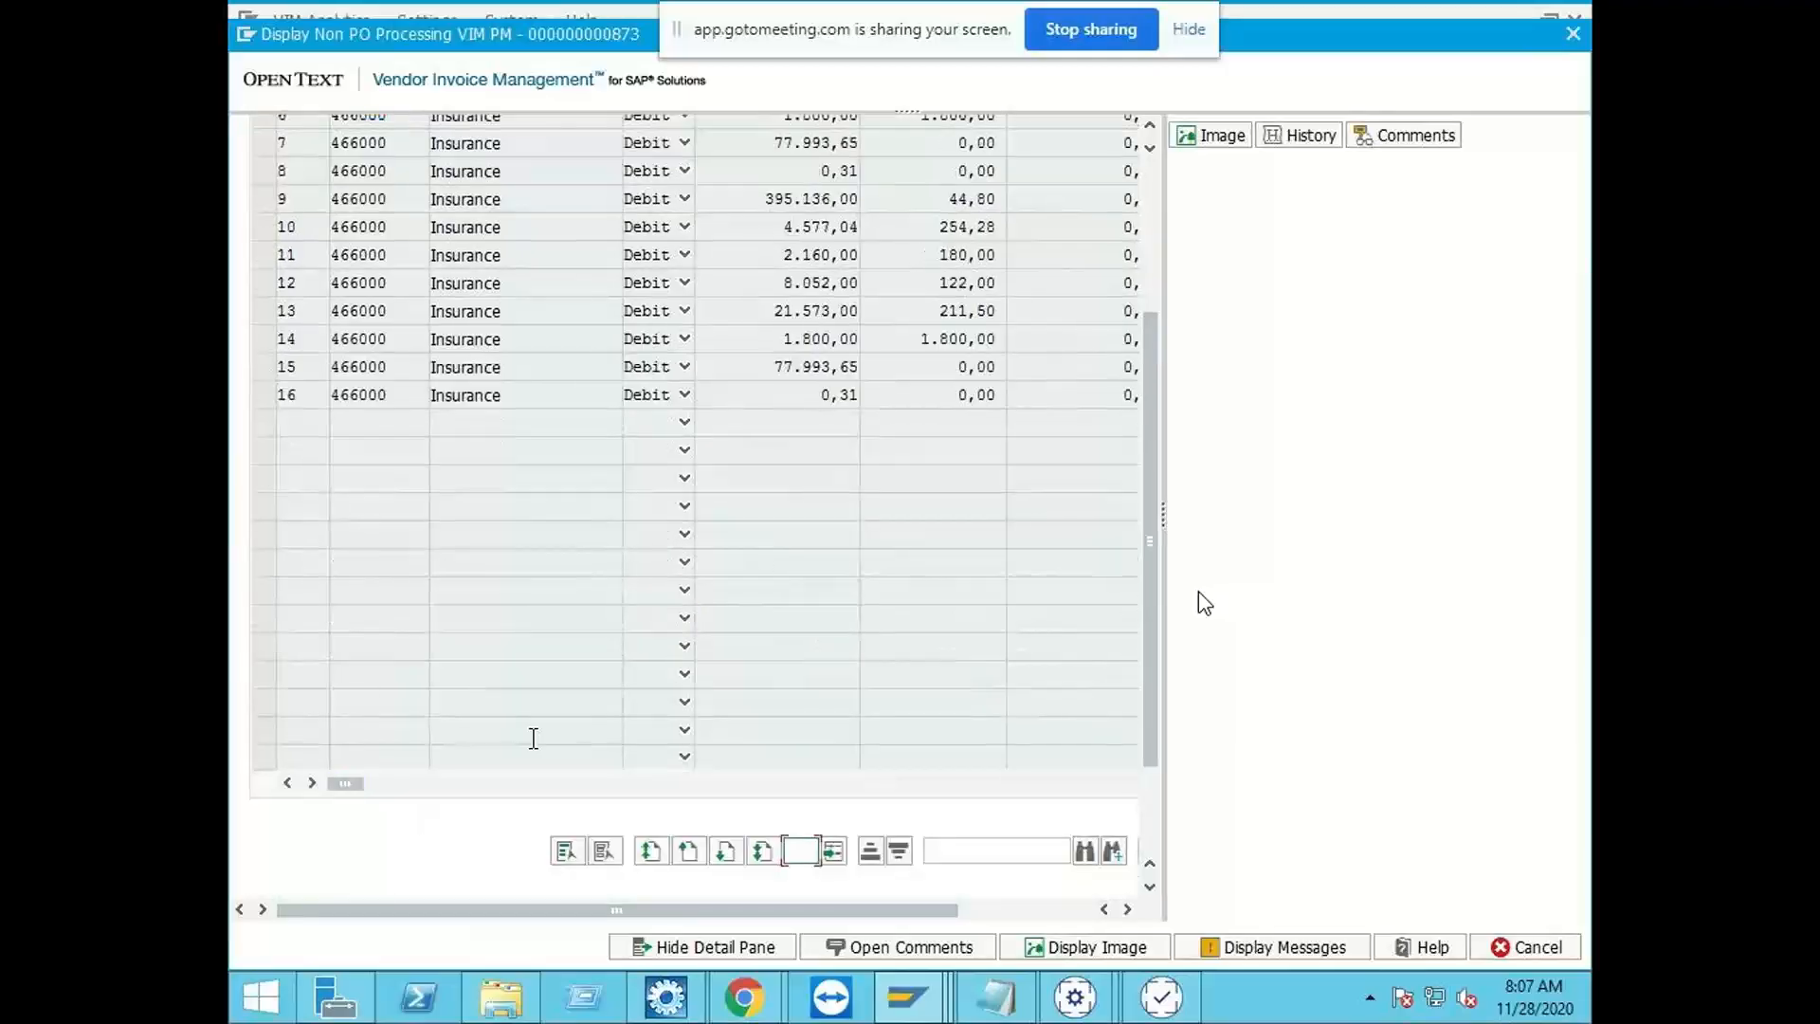
{"action": "mouse_move", "coordinate": [341, 782]}
{"action": "left_mouse_down"}
{"action": "mouse_move", "coordinate": [723, 783]}
{"action": "mouse_move", "coordinate": [360, 783]}
{"action": "left_mouse_up"}
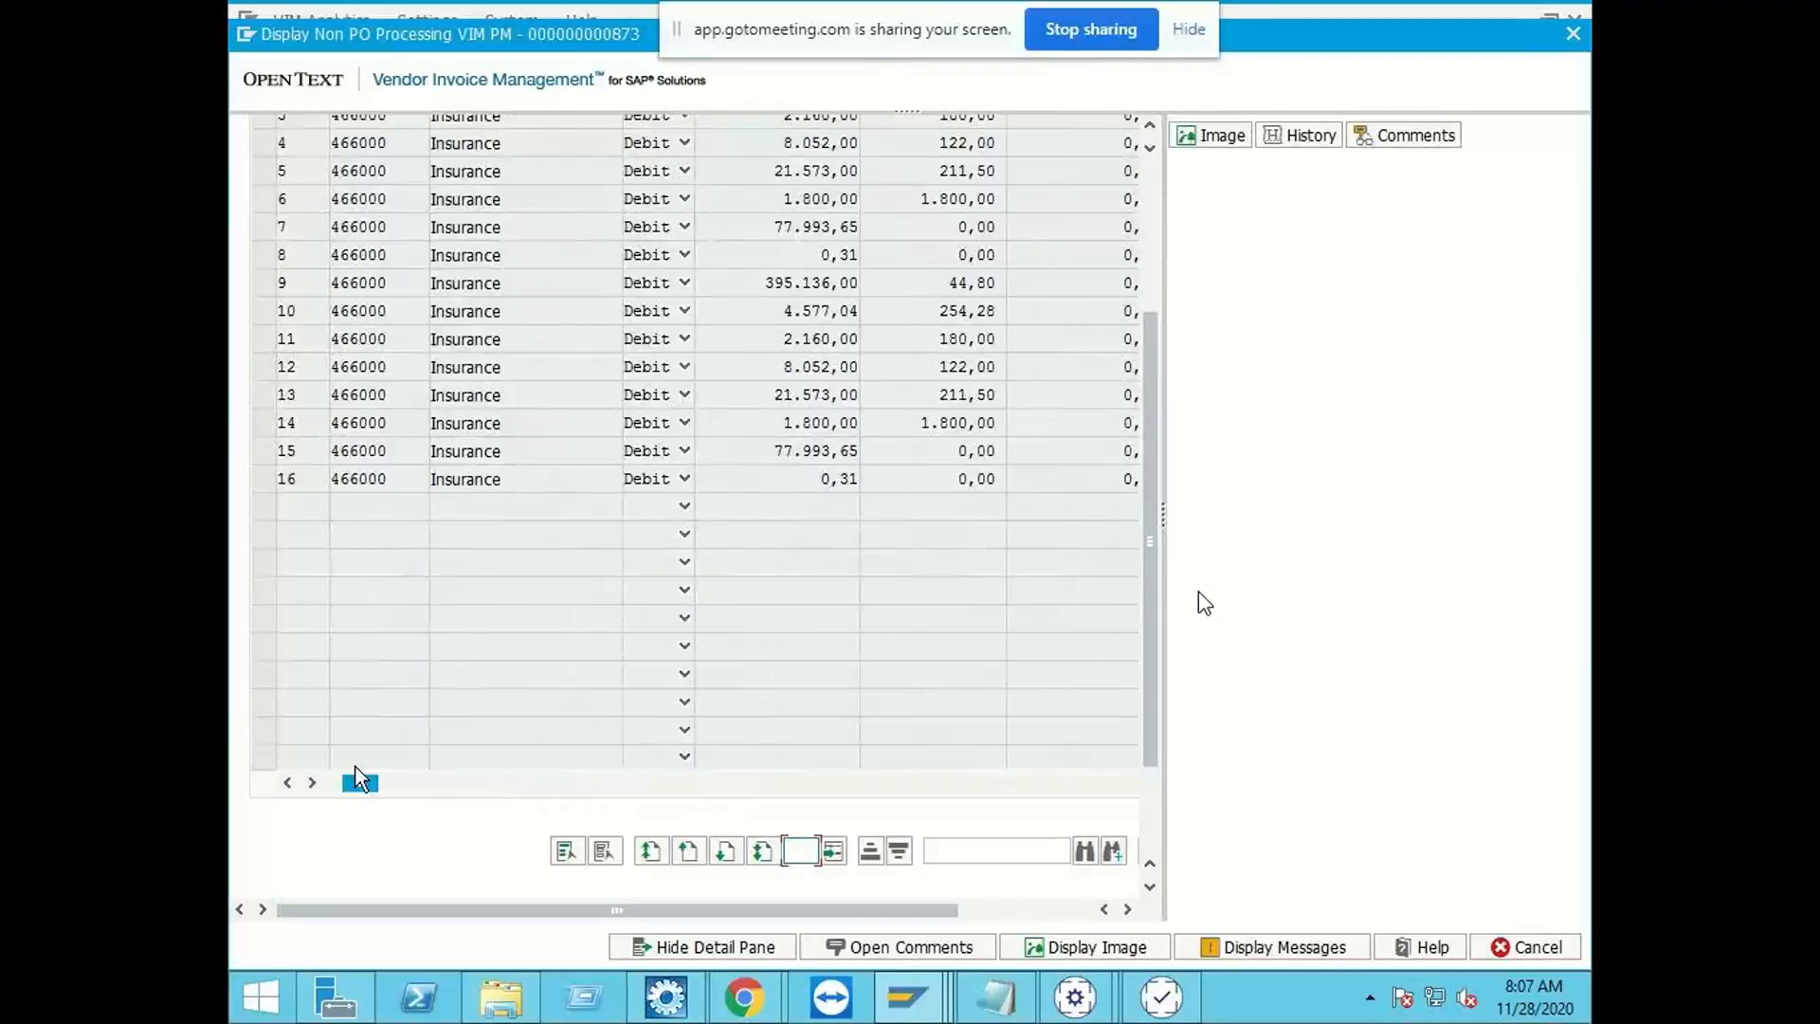
{"action": "scroll", "coordinate": [797, 254], "scroll_direction": "up", "scroll_amount": 3}
{"action": "scroll", "coordinate": [797, 254], "scroll_direction": "up", "scroll_amount": 3}
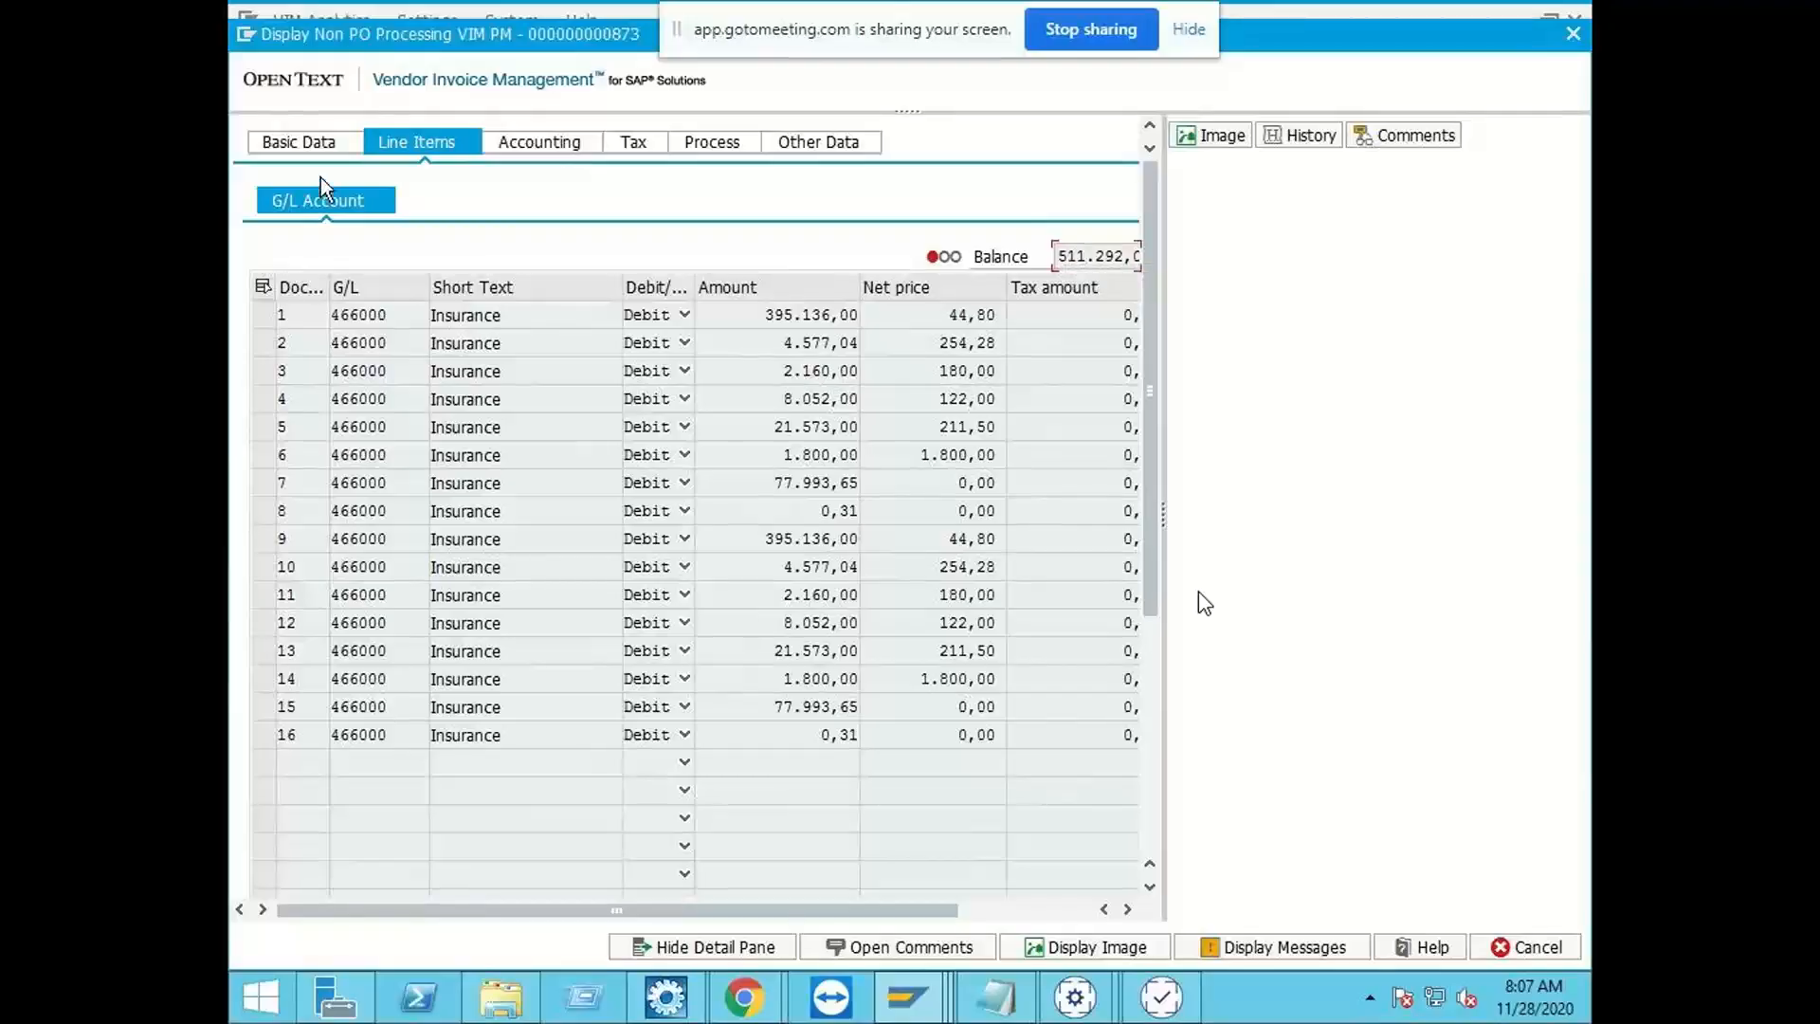
Step: Review the remaining invoice data in the document's basic data and close its processing view, returning to the VIM Analytics results
{"action": "left_click", "coordinate": [320, 145]}
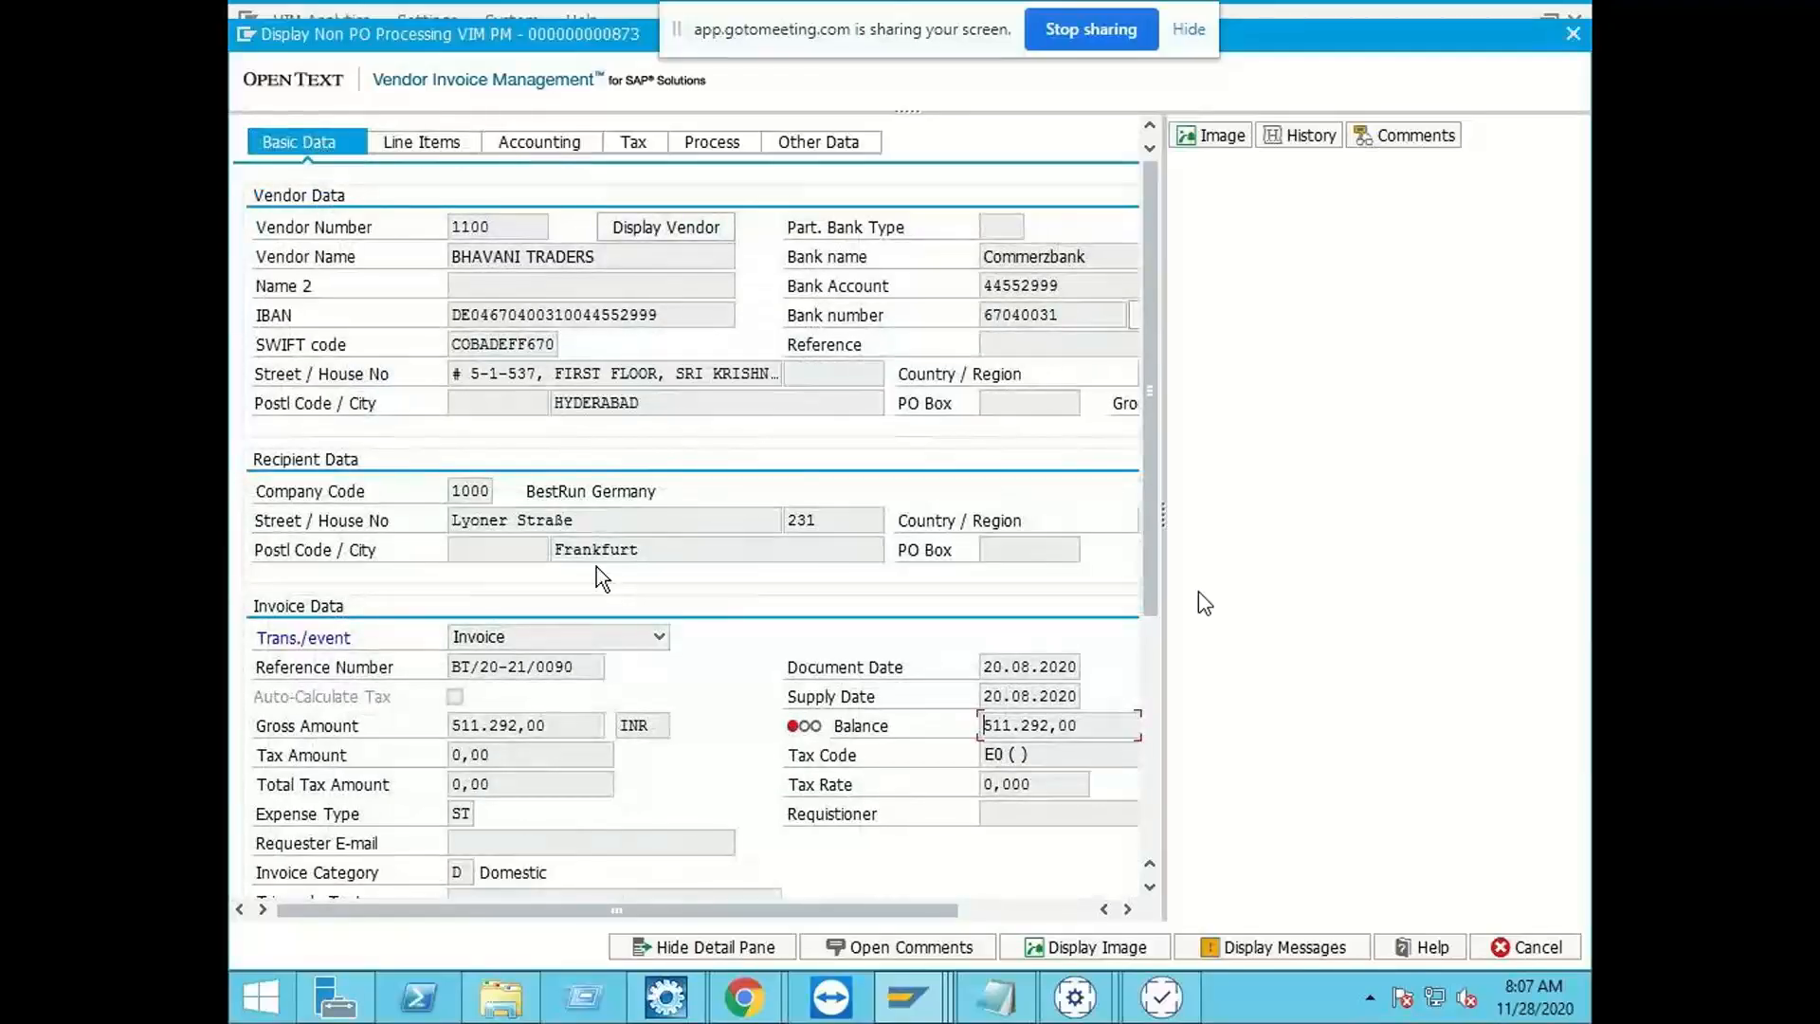
{"action": "scroll", "coordinate": [590, 573], "scroll_direction": "down", "scroll_amount": 4}
{"action": "scroll", "coordinate": [583, 594], "scroll_direction": "down", "scroll_amount": 2}
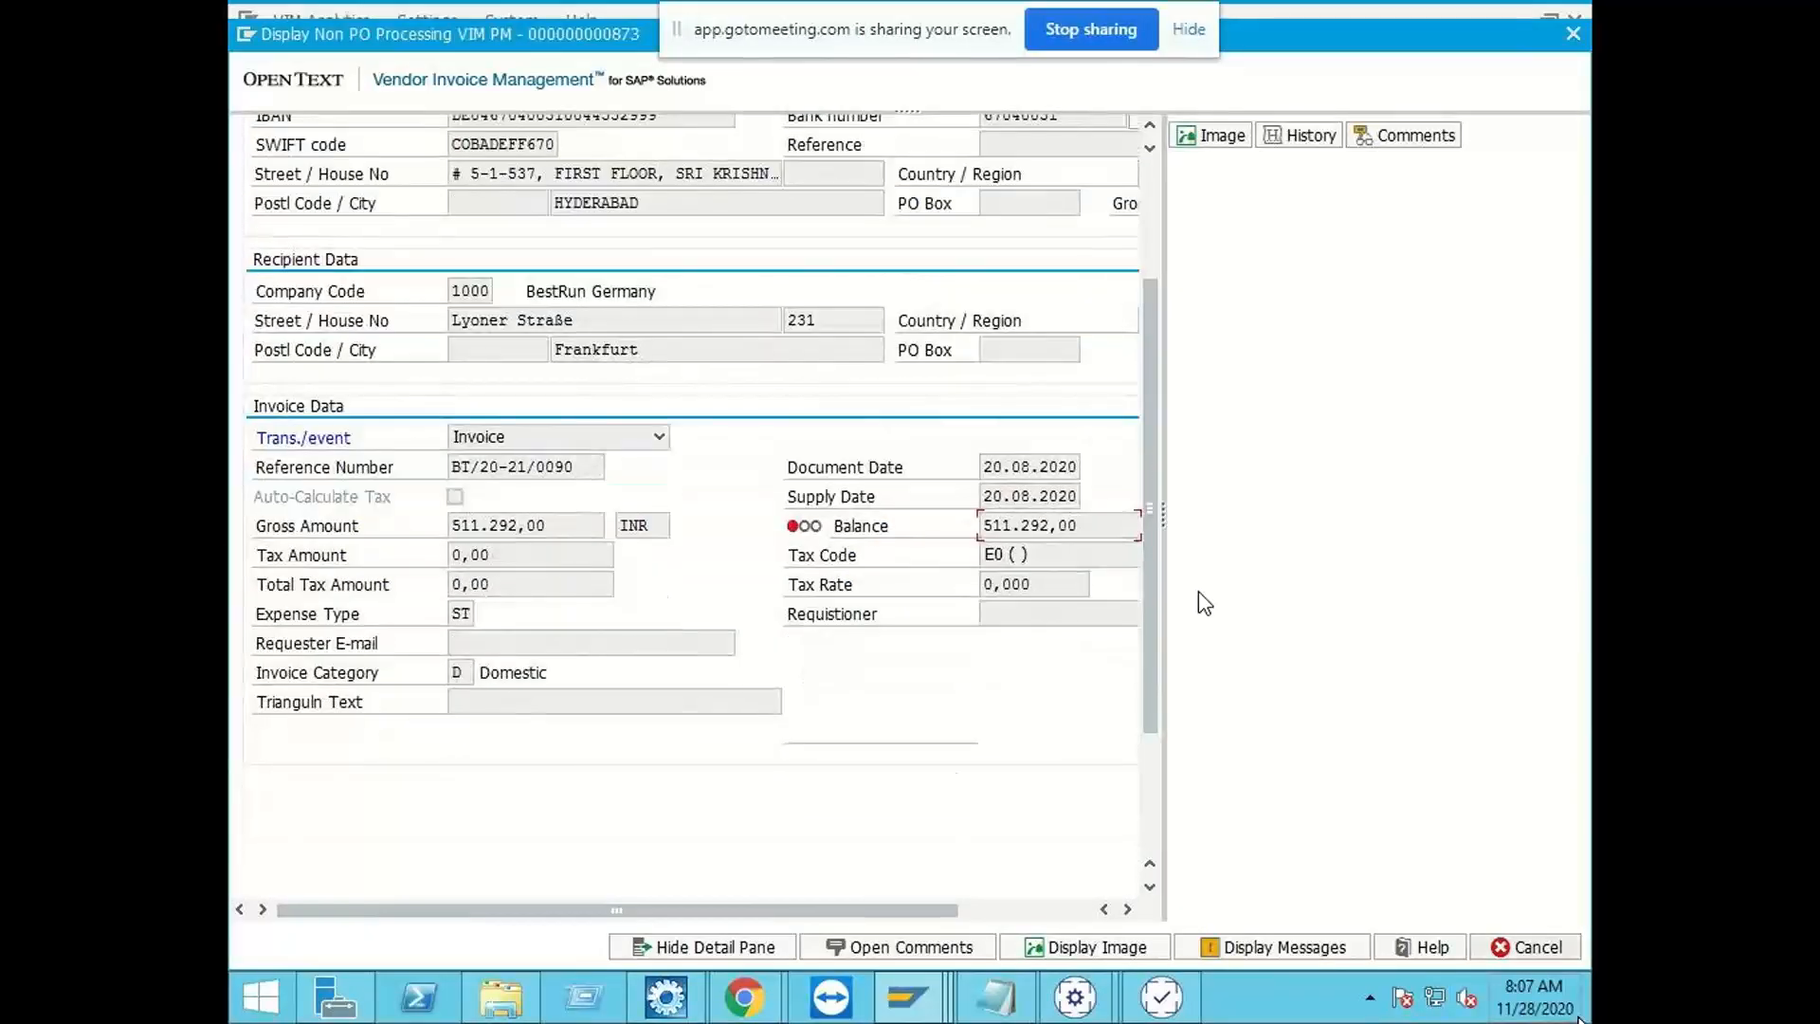
{"action": "left_click", "coordinate": [1524, 940]}
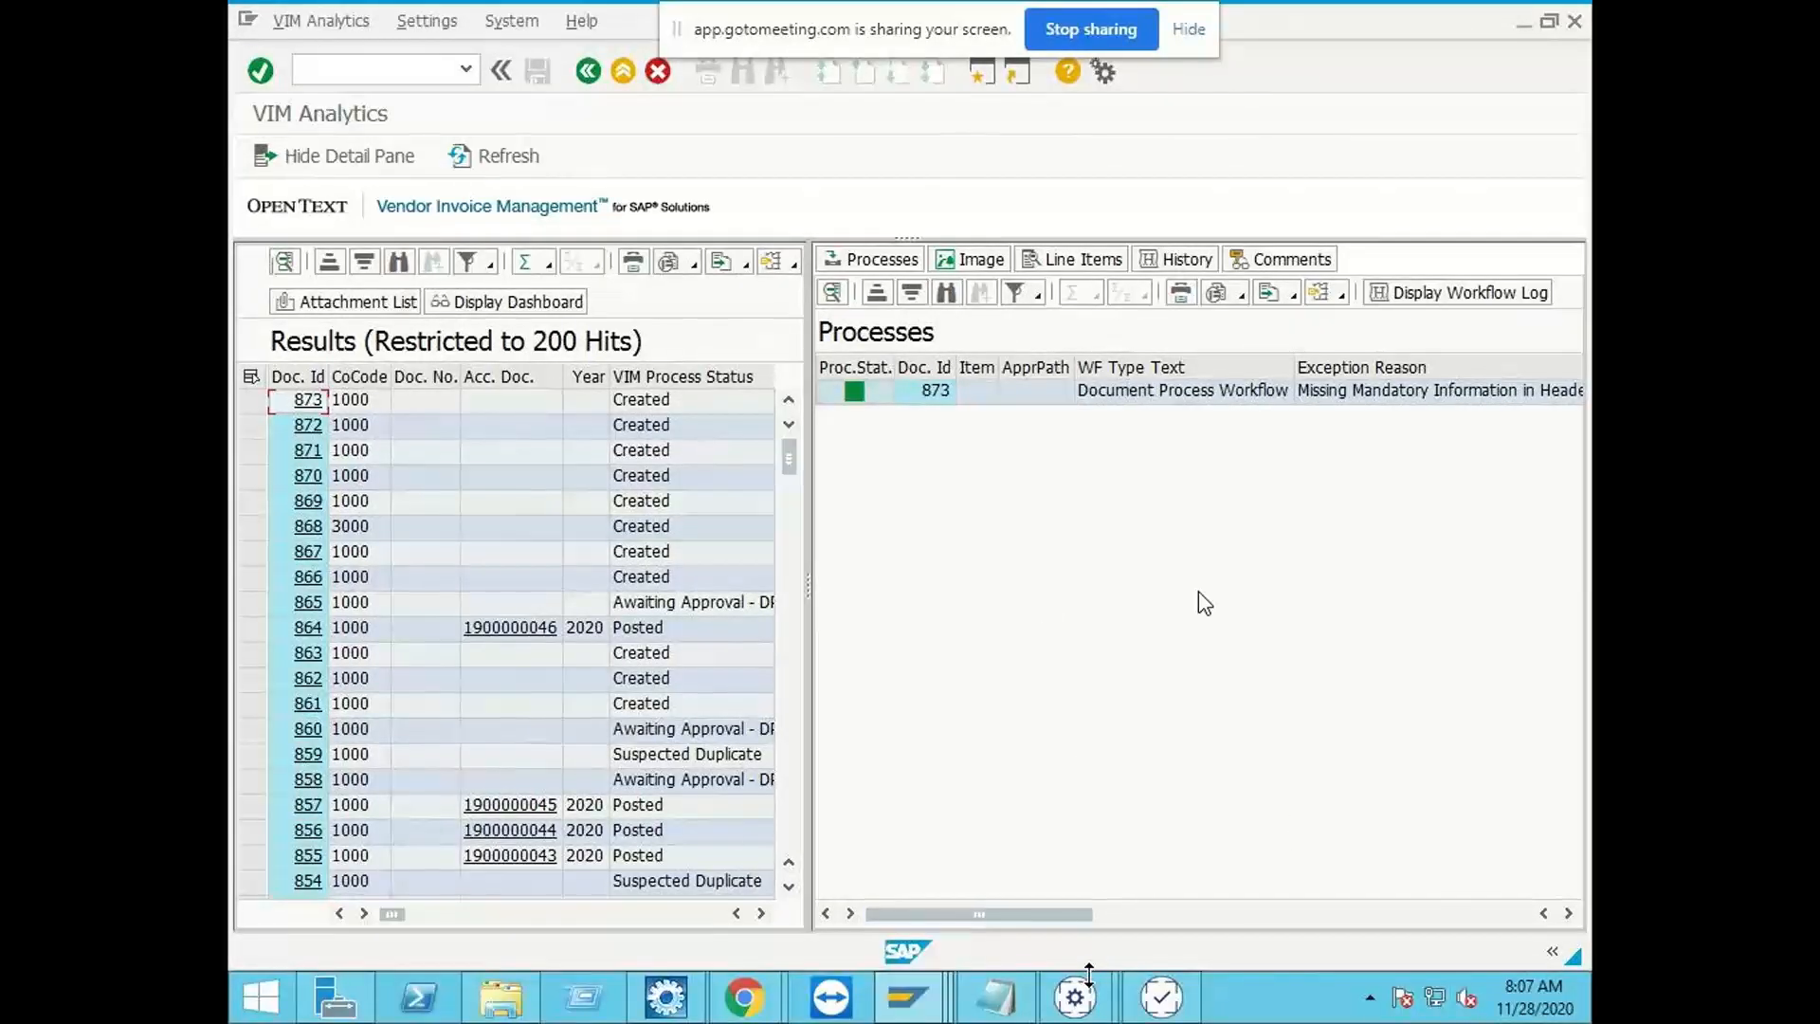
{"action": "left_click", "coordinate": [1007, 582]}
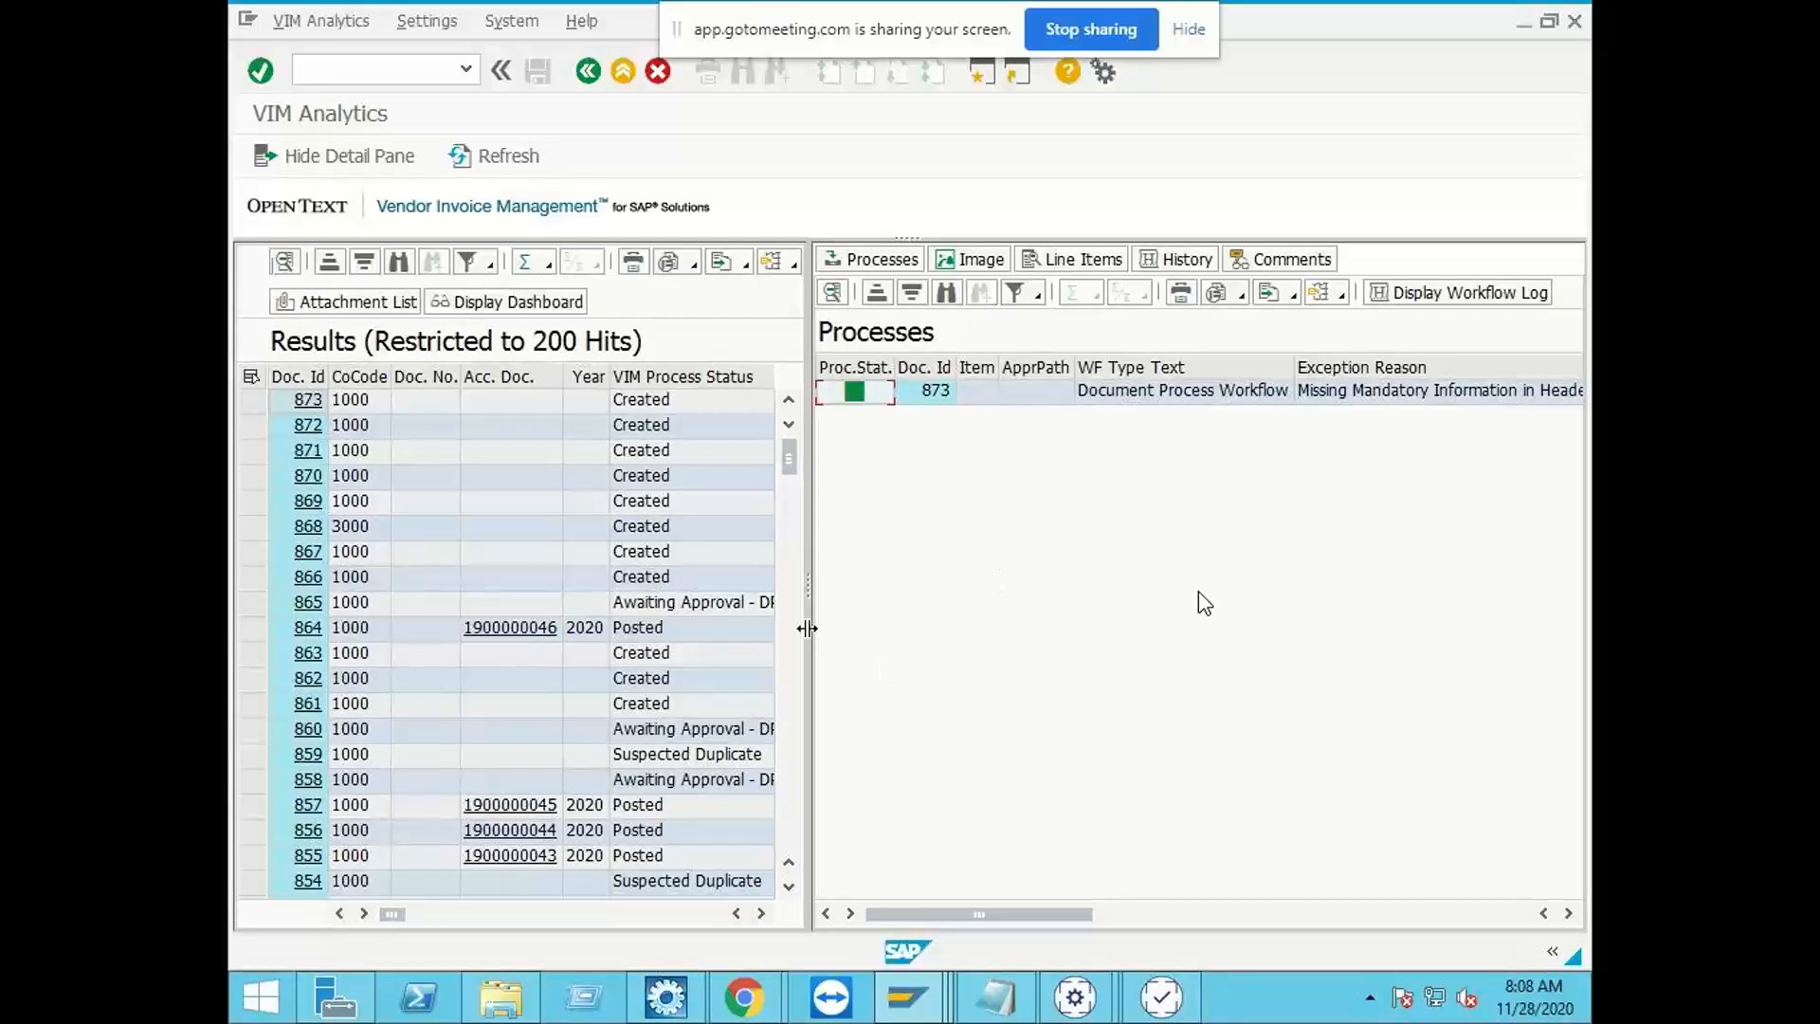
Step: Widen the VIM Analytics results list so that the exception reasons of the documents can be read
{"action": "left_click_drag", "start_coordinate": [806, 624], "coordinate": [1149, 621]}
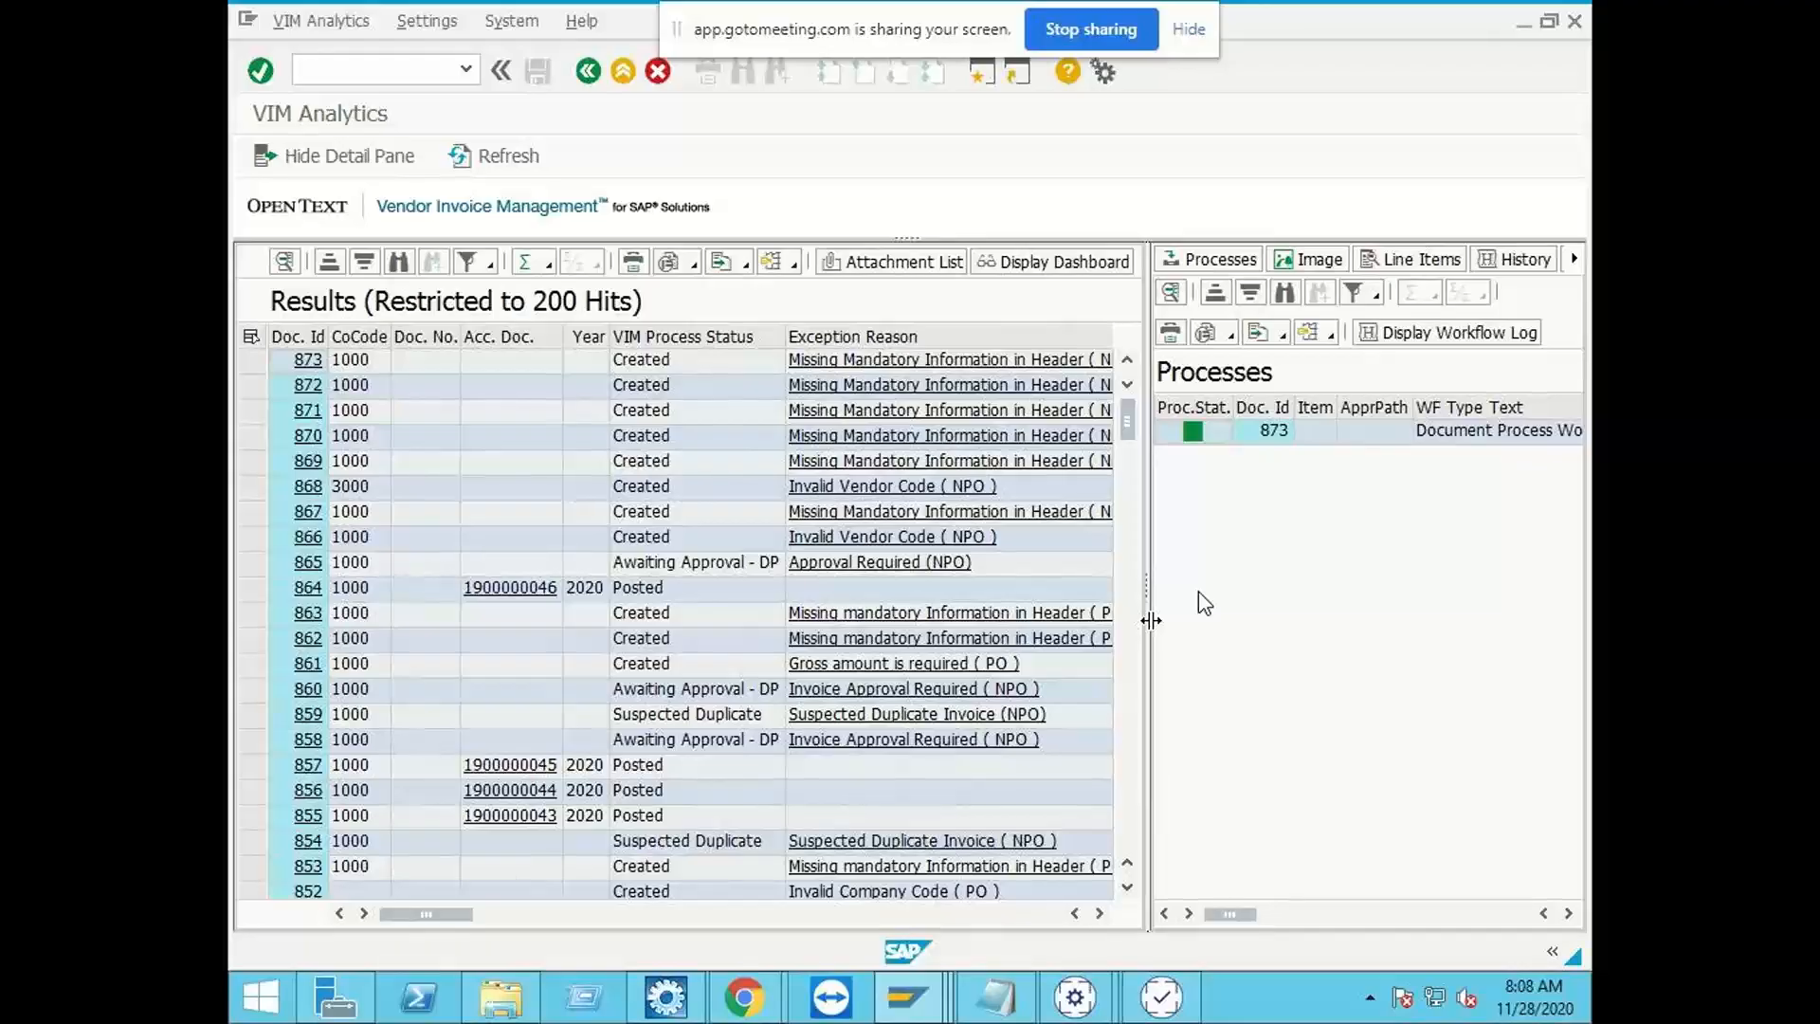
{"action": "left_click_drag", "start_coordinate": [1151, 620], "coordinate": [1200, 606]}
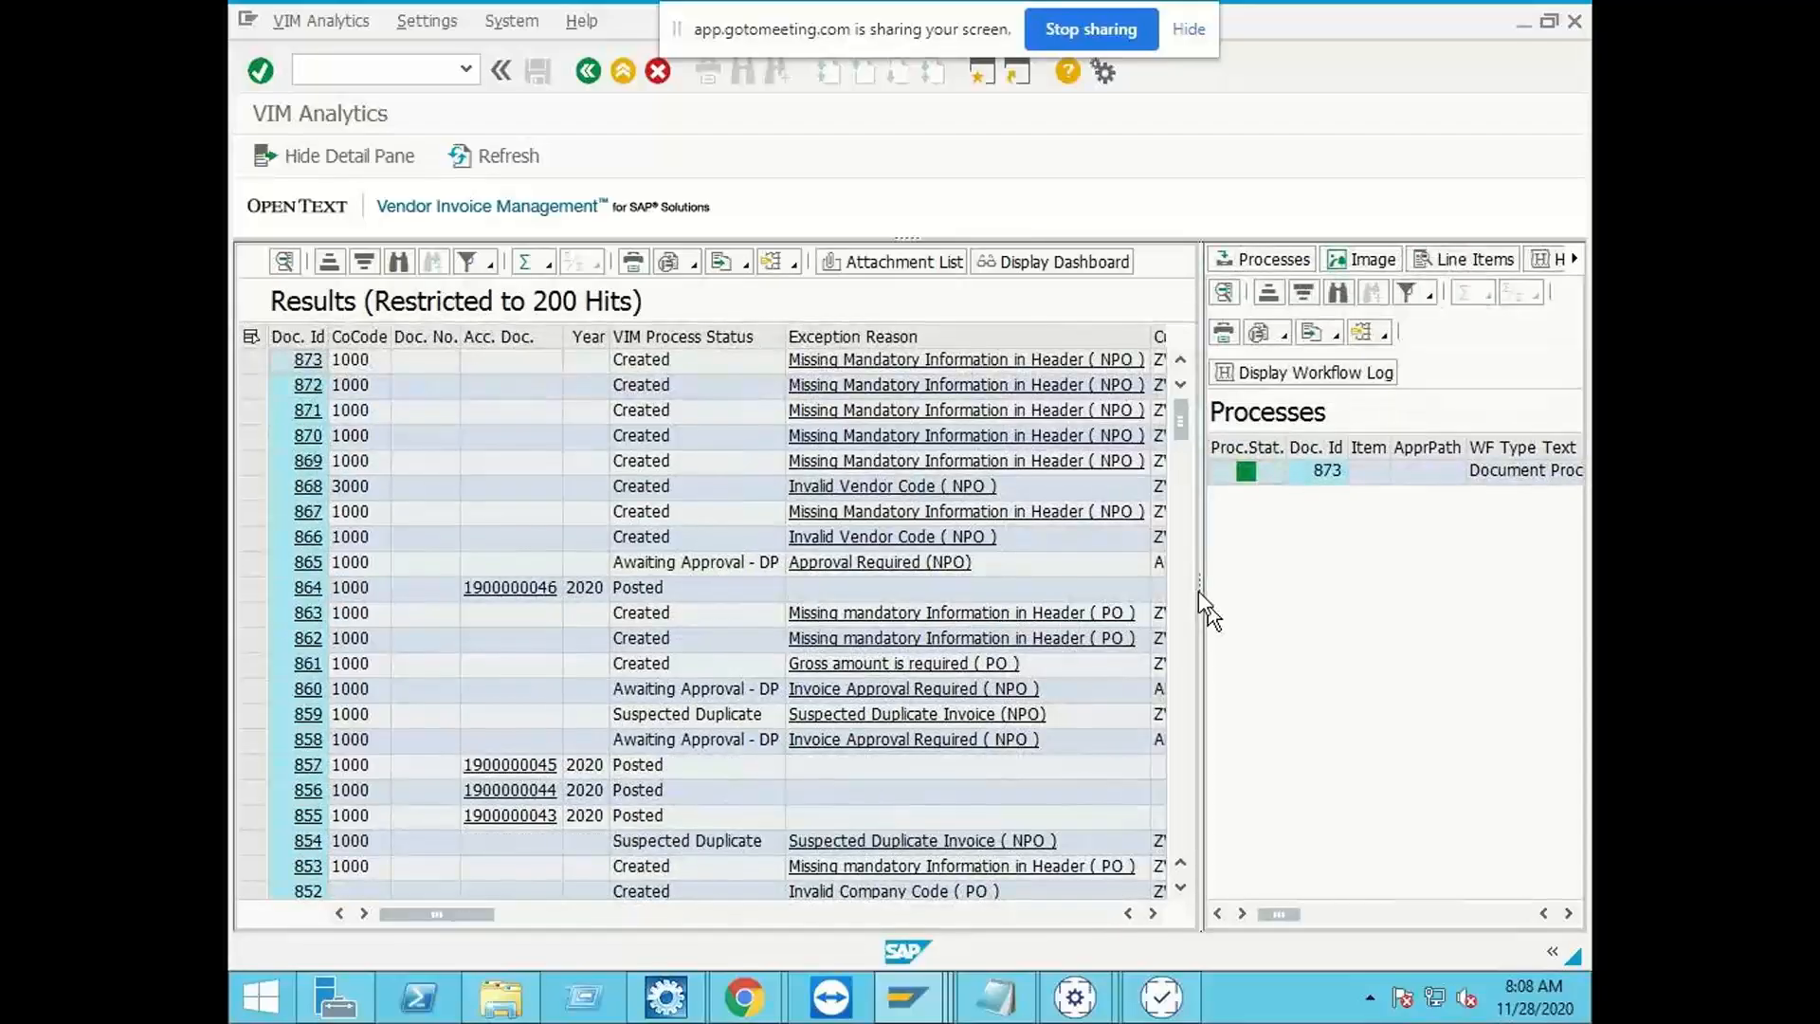
Step: Open the VIM Workplace in a new session with /O/OPT/VIM_WP, check the work item of document 274 and leave it
{"action": "left_click", "coordinate": [409, 66]}
{"action": "type", "text": "/O/OPT/VIM_"}
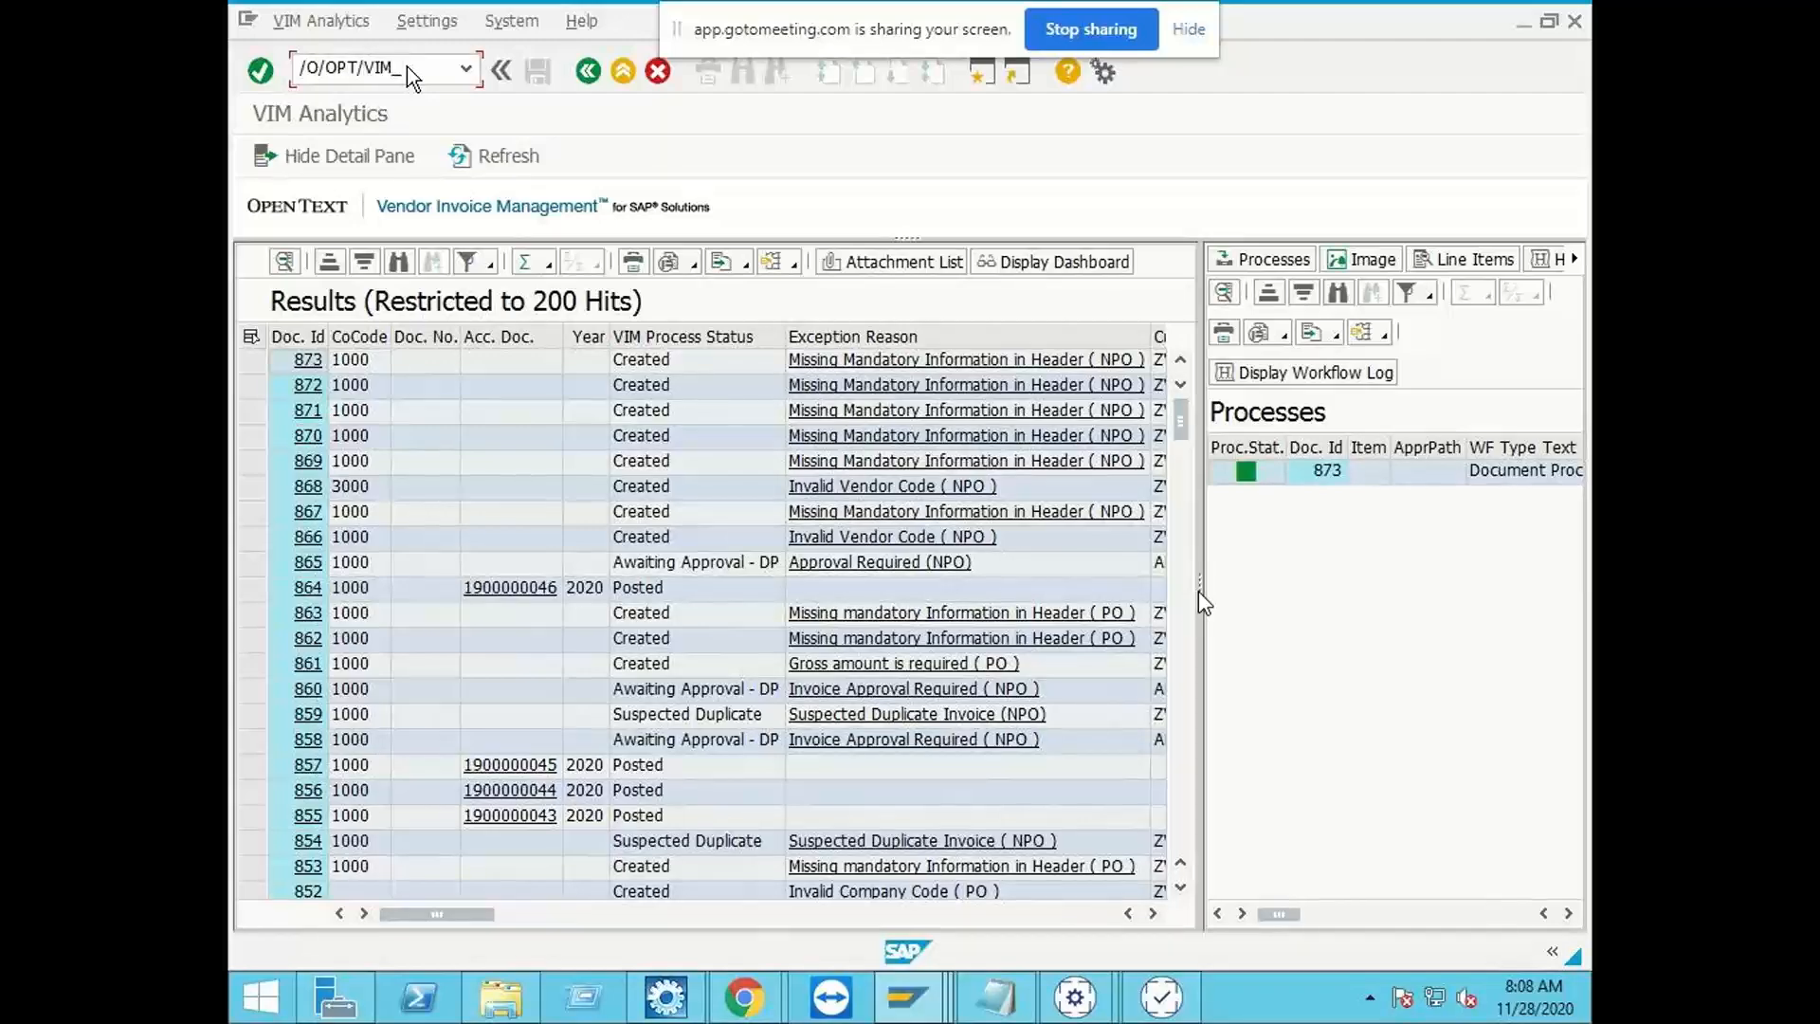
{"action": "type", "text": "WP"}
{"action": "key", "text": "Return"}
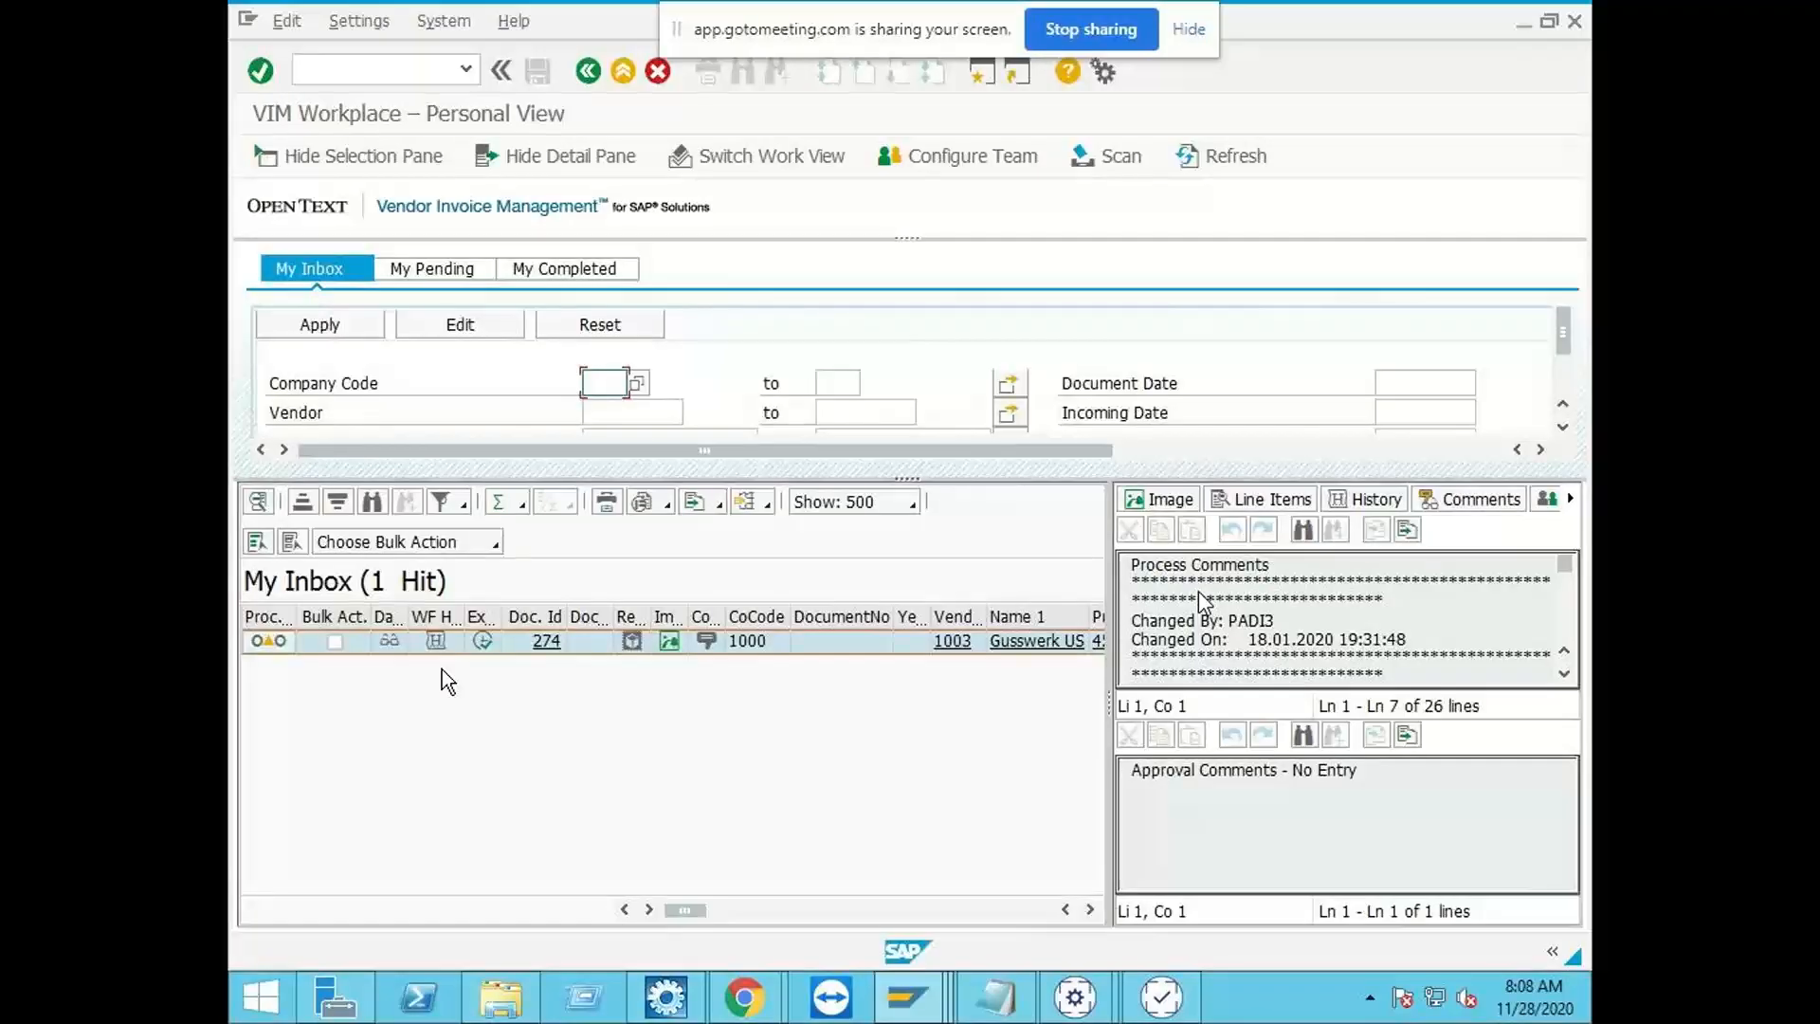
{"action": "left_click", "coordinate": [483, 642]}
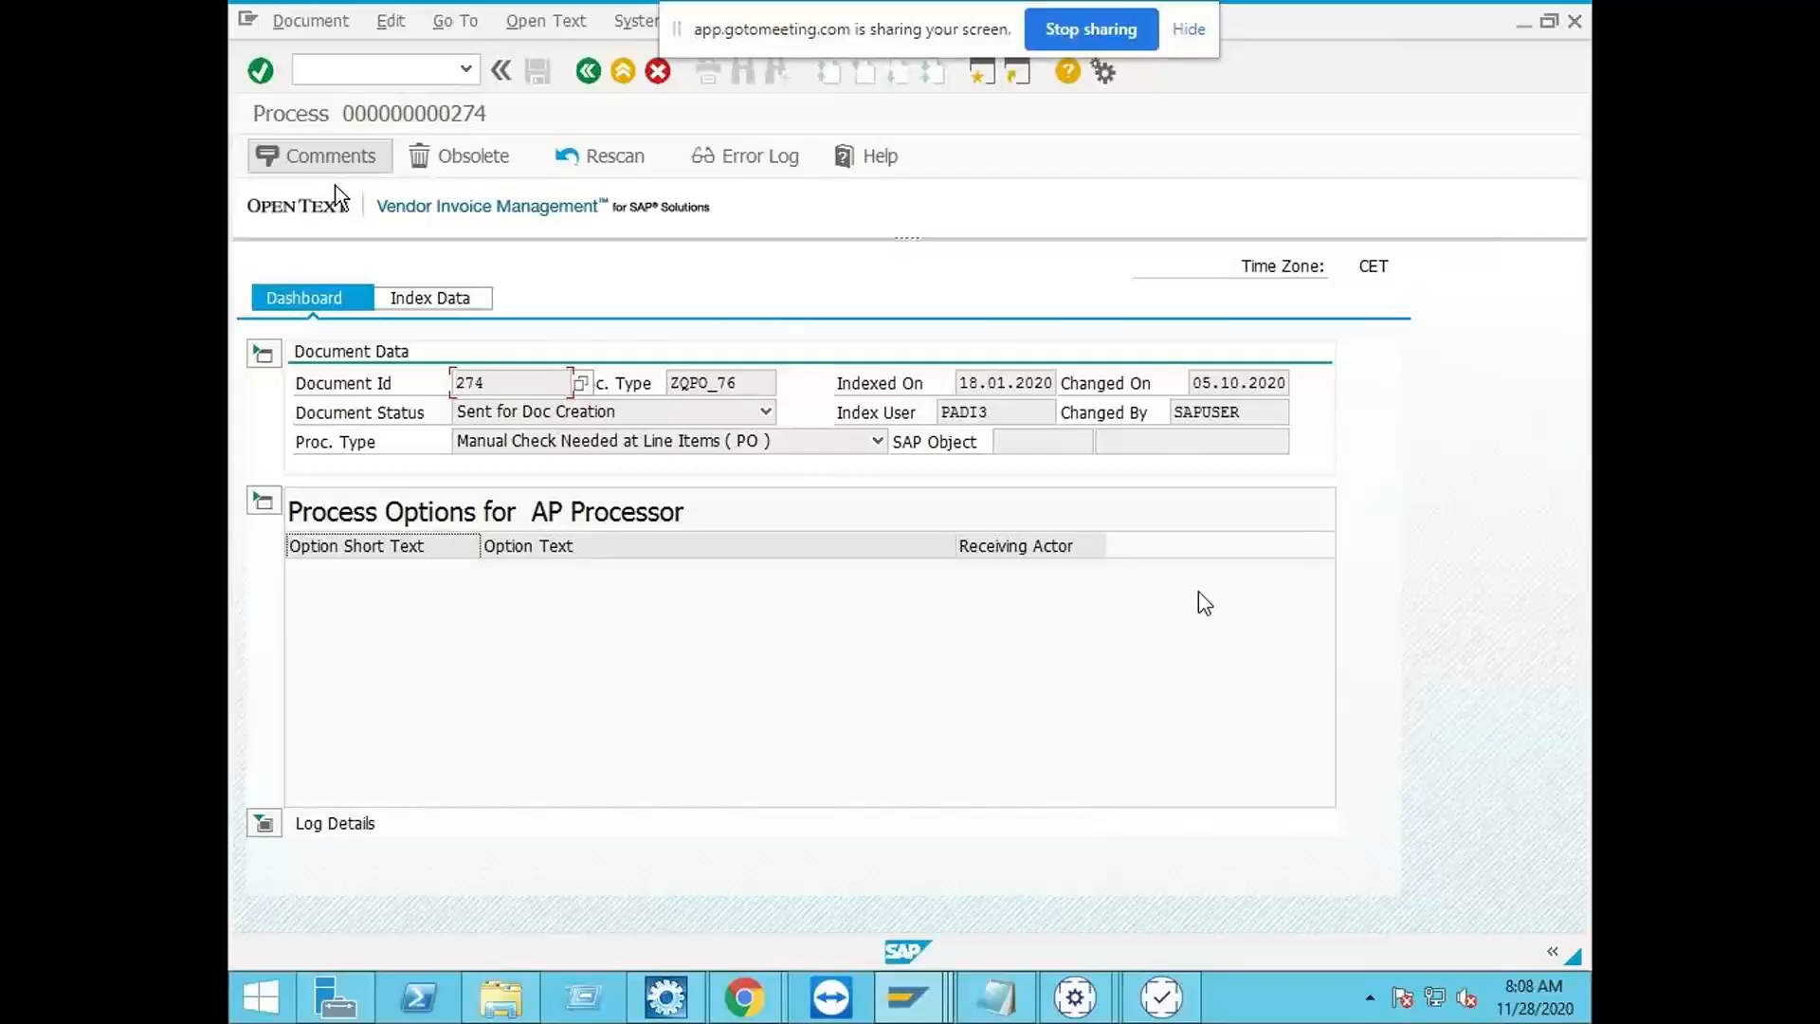
{"action": "left_click", "coordinate": [623, 71]}
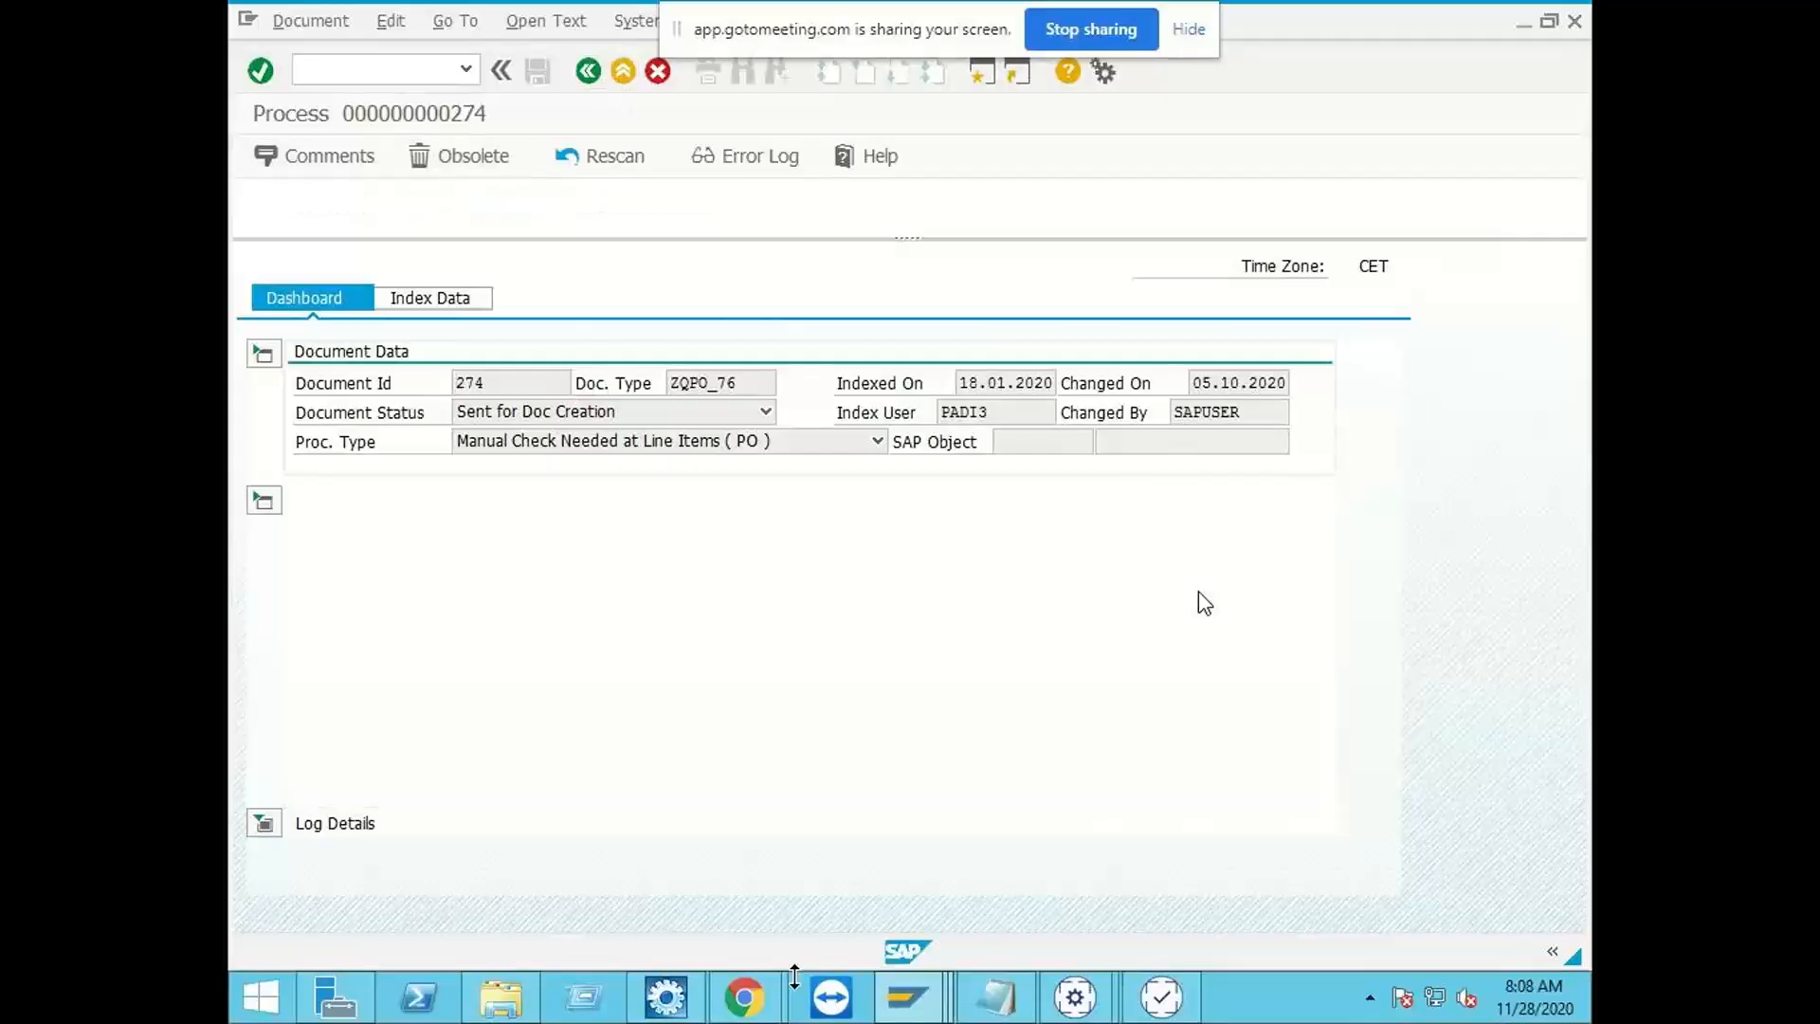
Step: Switch to SAP Logon, open a new connection to client 800 and log on with the processor's user name and password
{"action": "mouse_move", "coordinate": [907, 997]}
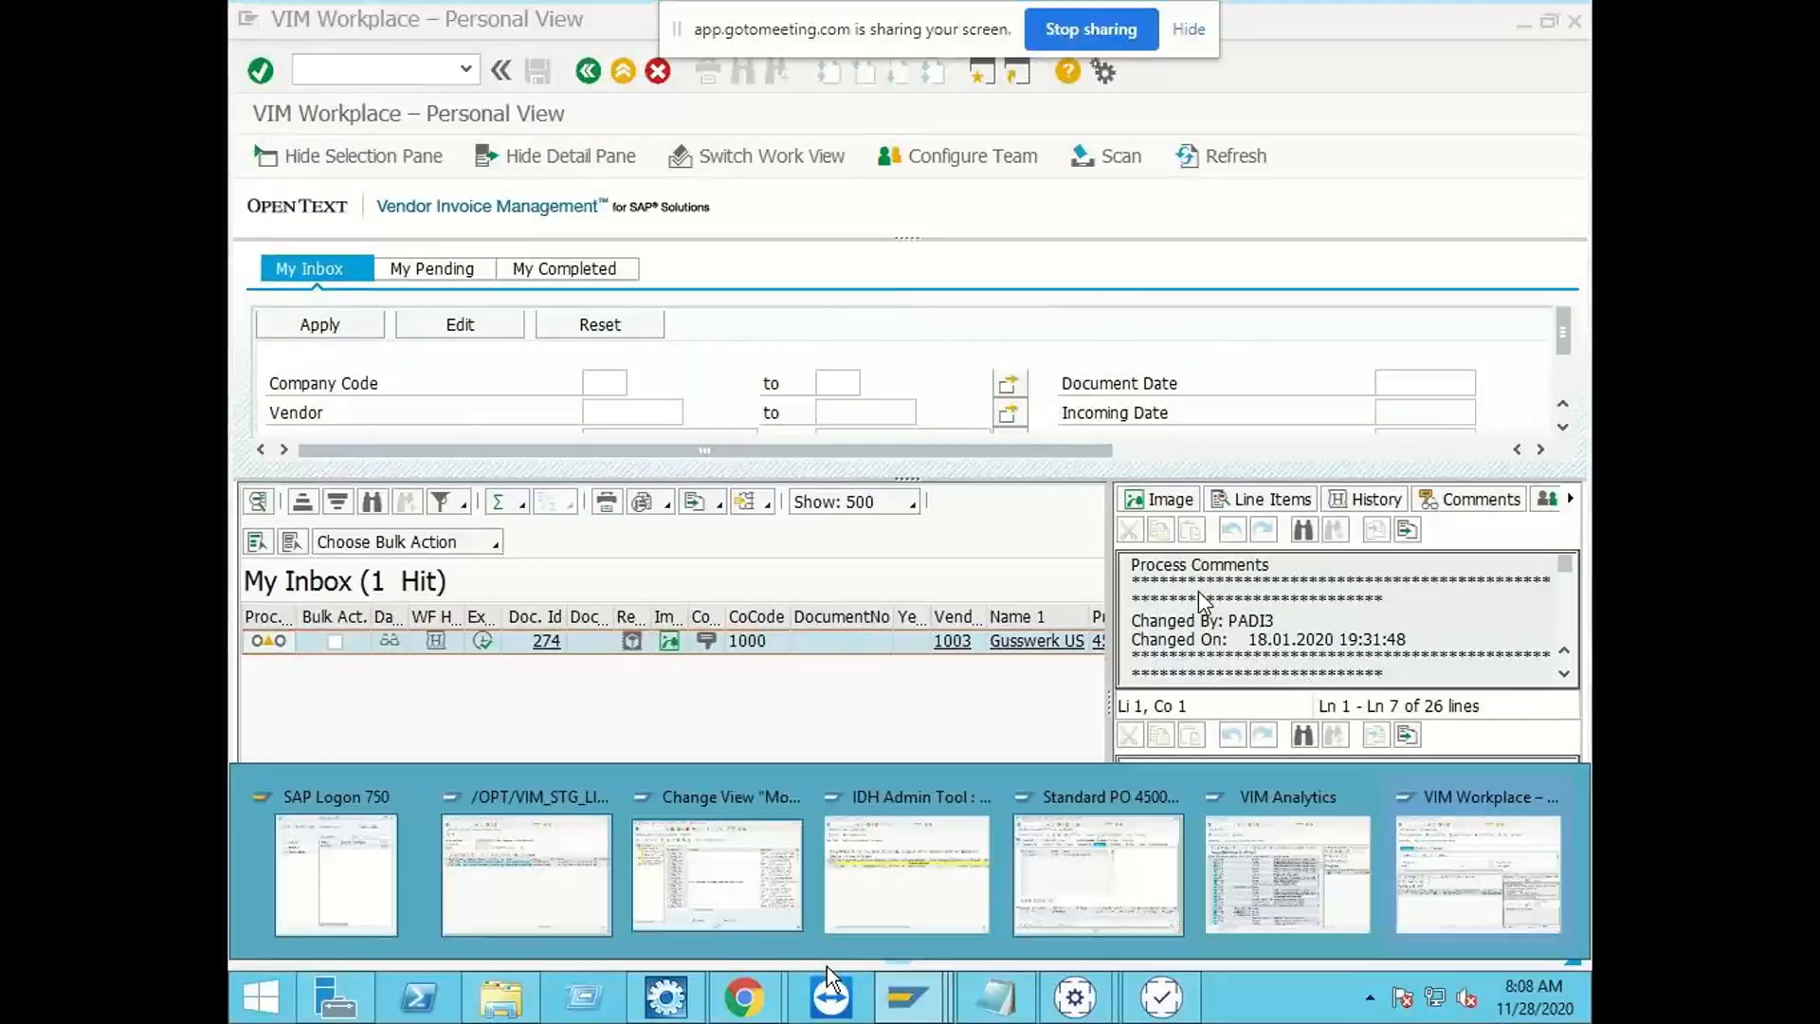
{"action": "left_click", "coordinate": [392, 879]}
{"action": "double_click", "coordinate": [718, 438]}
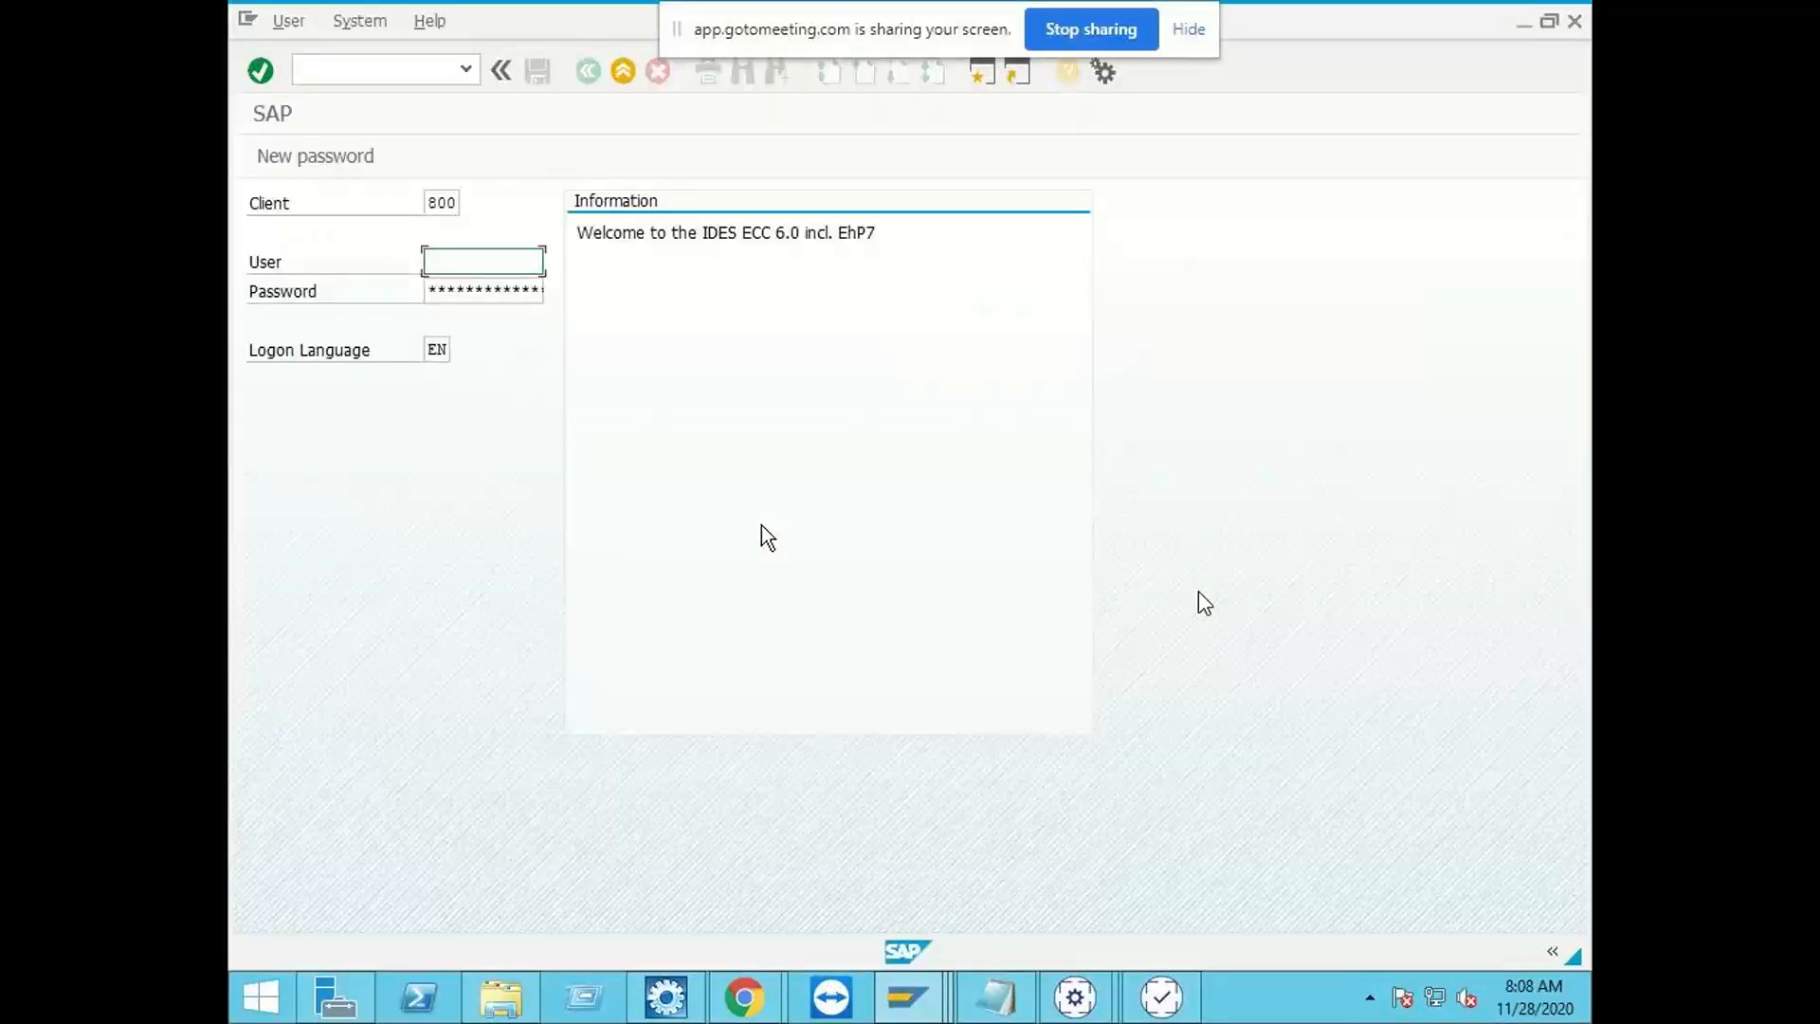
{"action": "type", "text": "JAGA"}
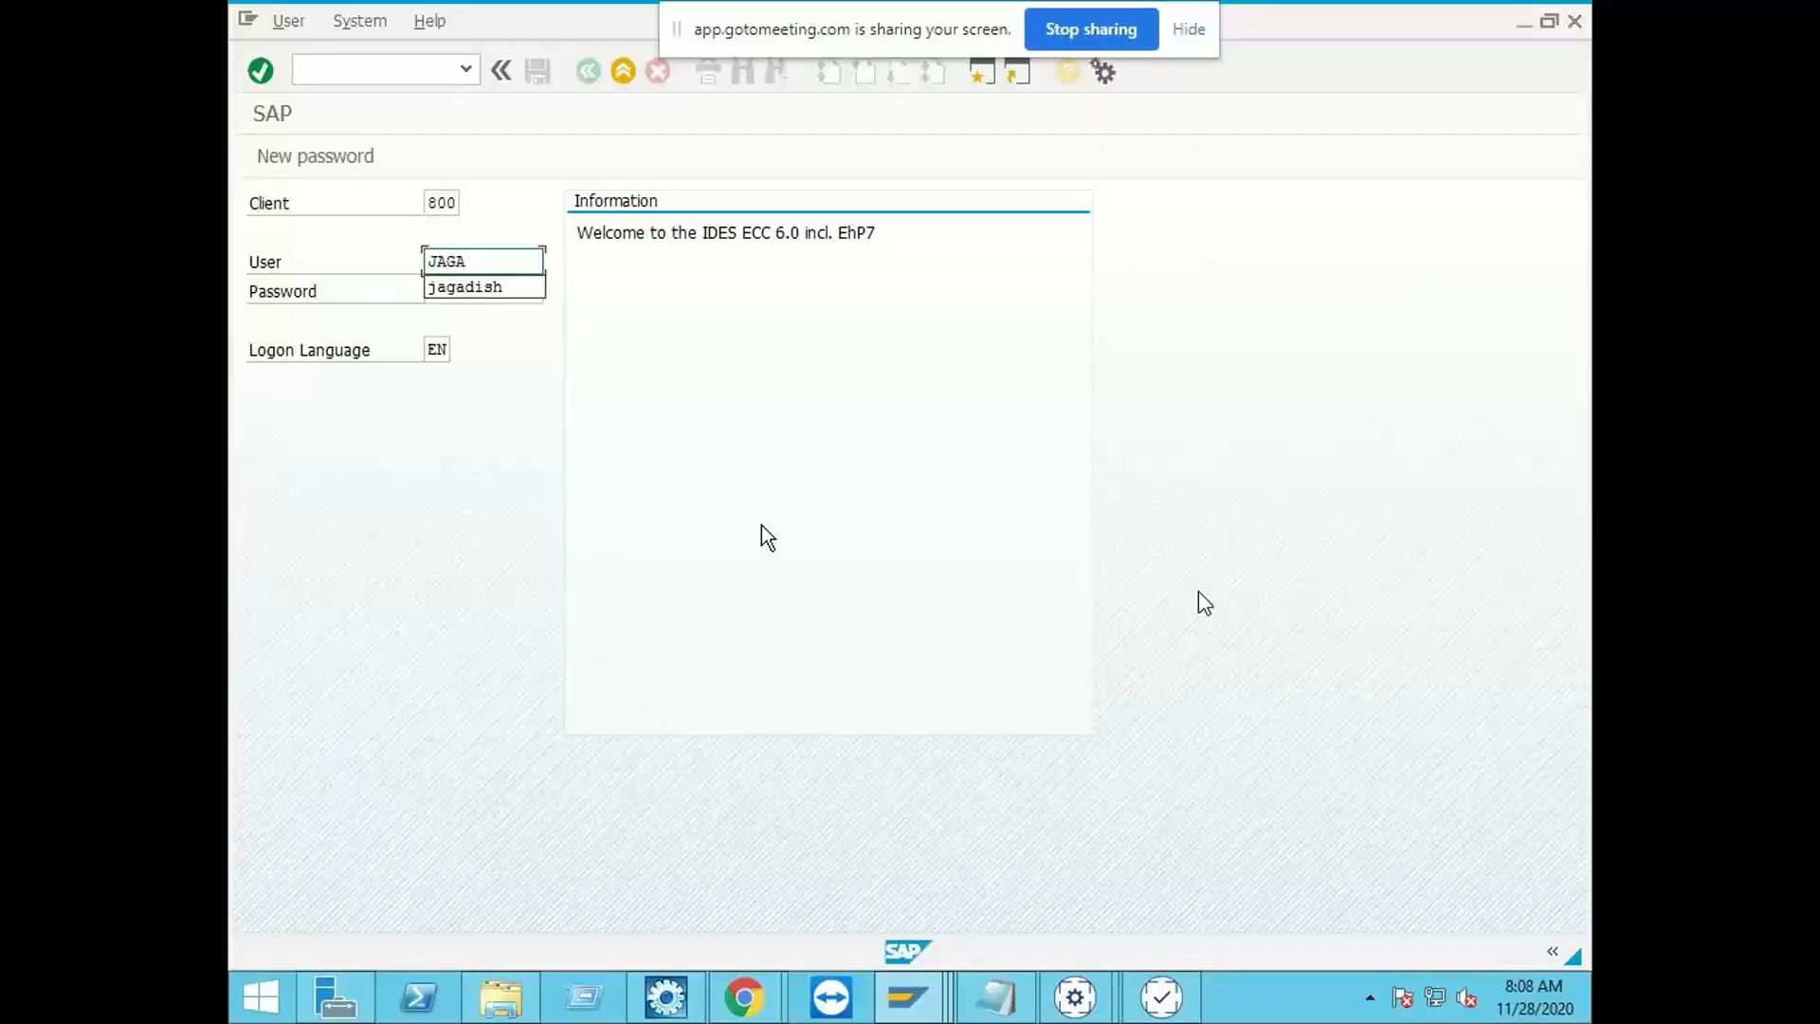
{"action": "type", "text": "DISH"}
{"action": "key", "text": "Tab"}
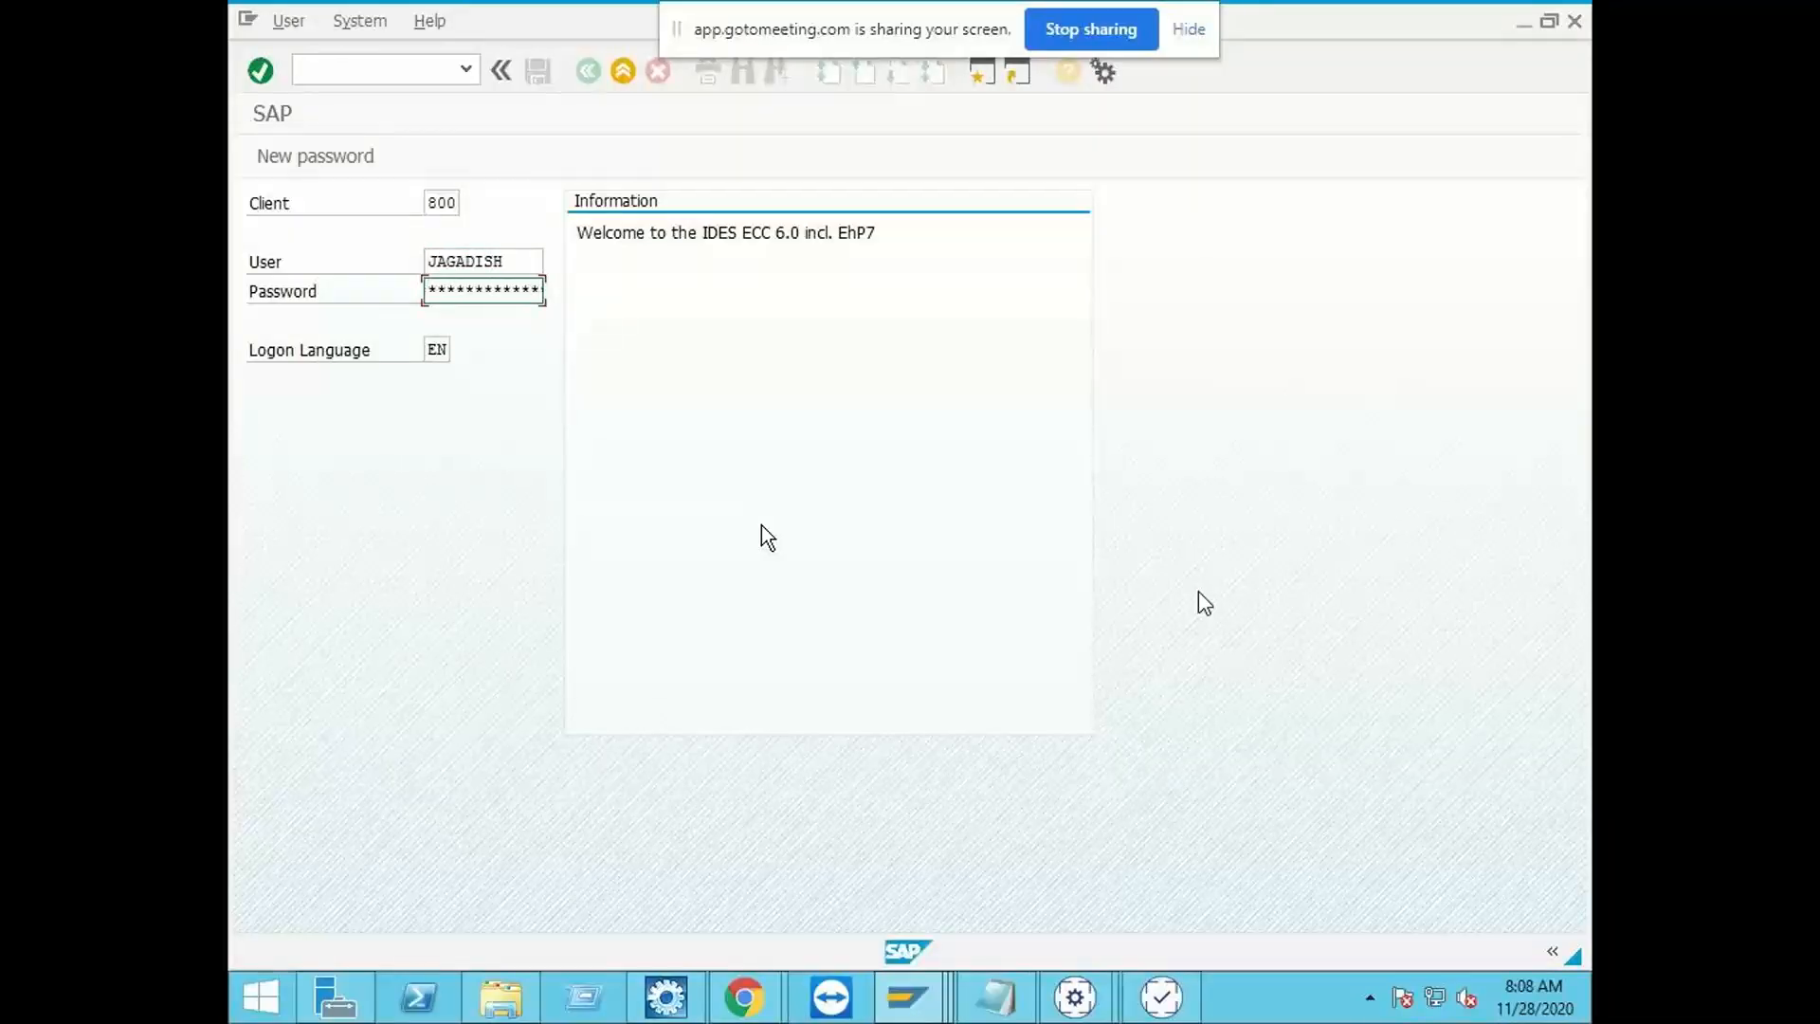
{"action": "key", "text": "Return"}
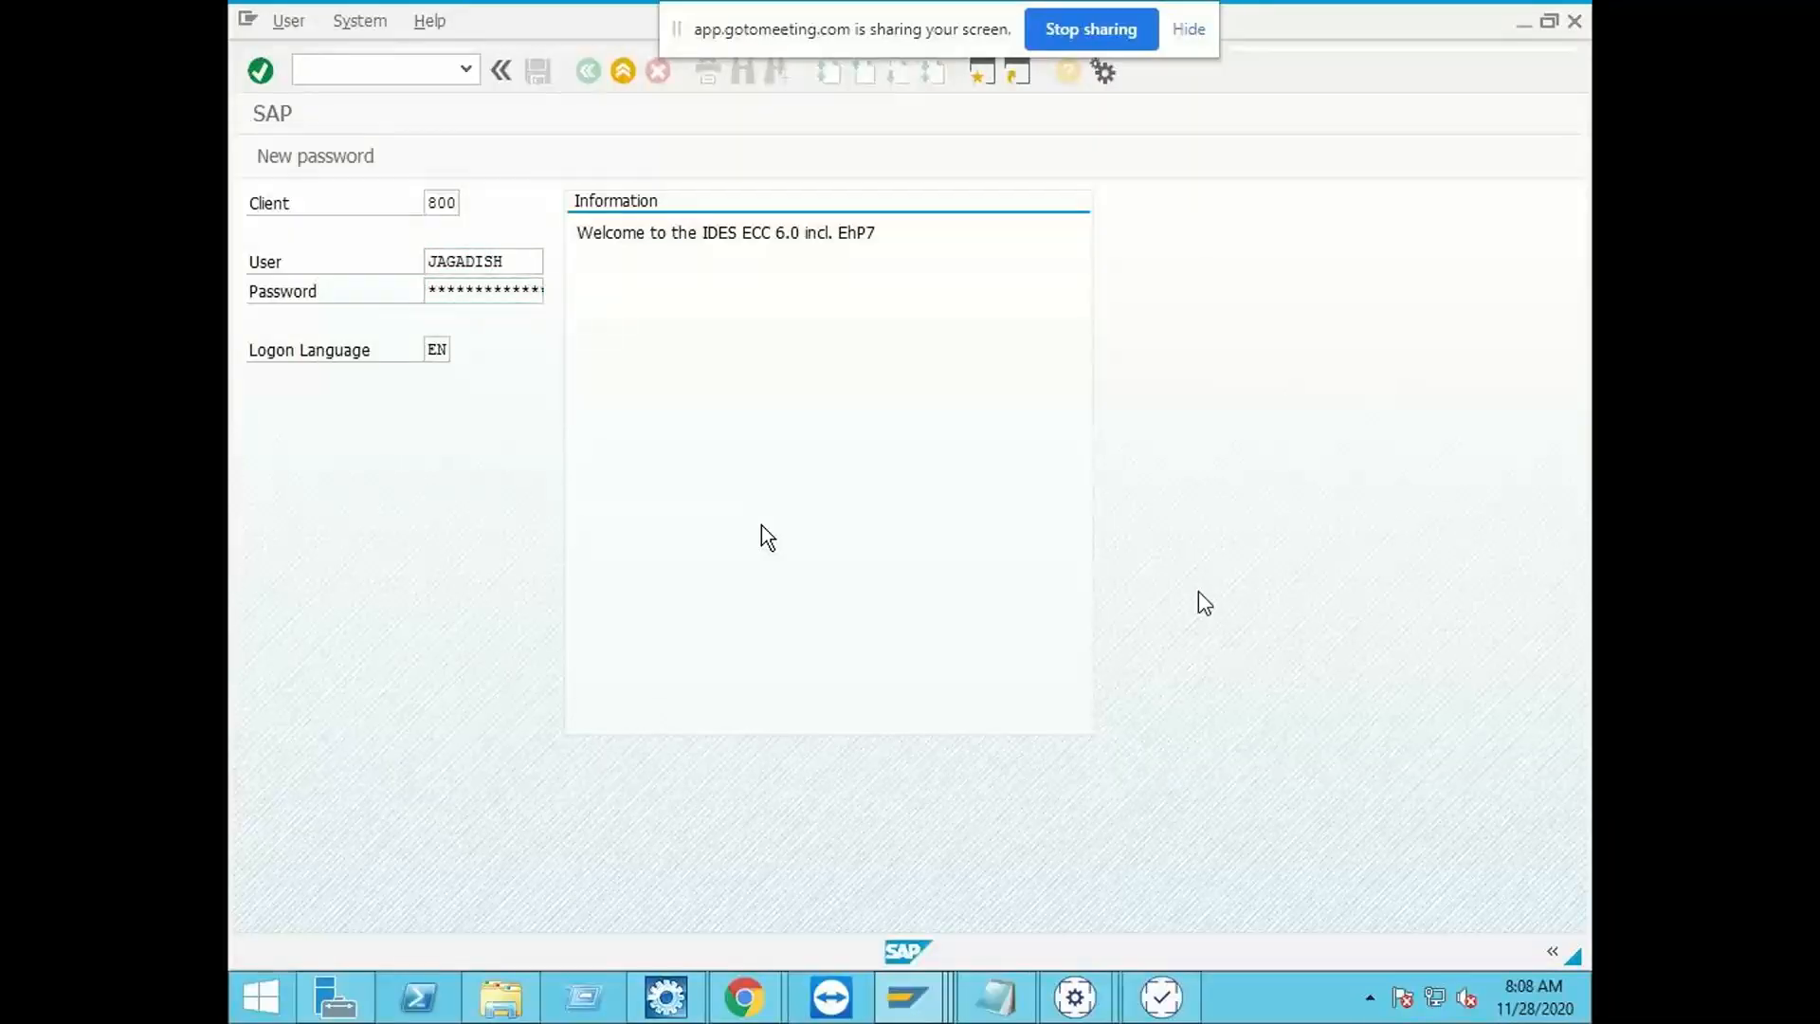
Step: Open the VIM Workplace with /n/OPT/VIM_WP and execute the work item of document 873
{"action": "left_click", "coordinate": [466, 68]}
{"action": "left_click", "coordinate": [441, 92]}
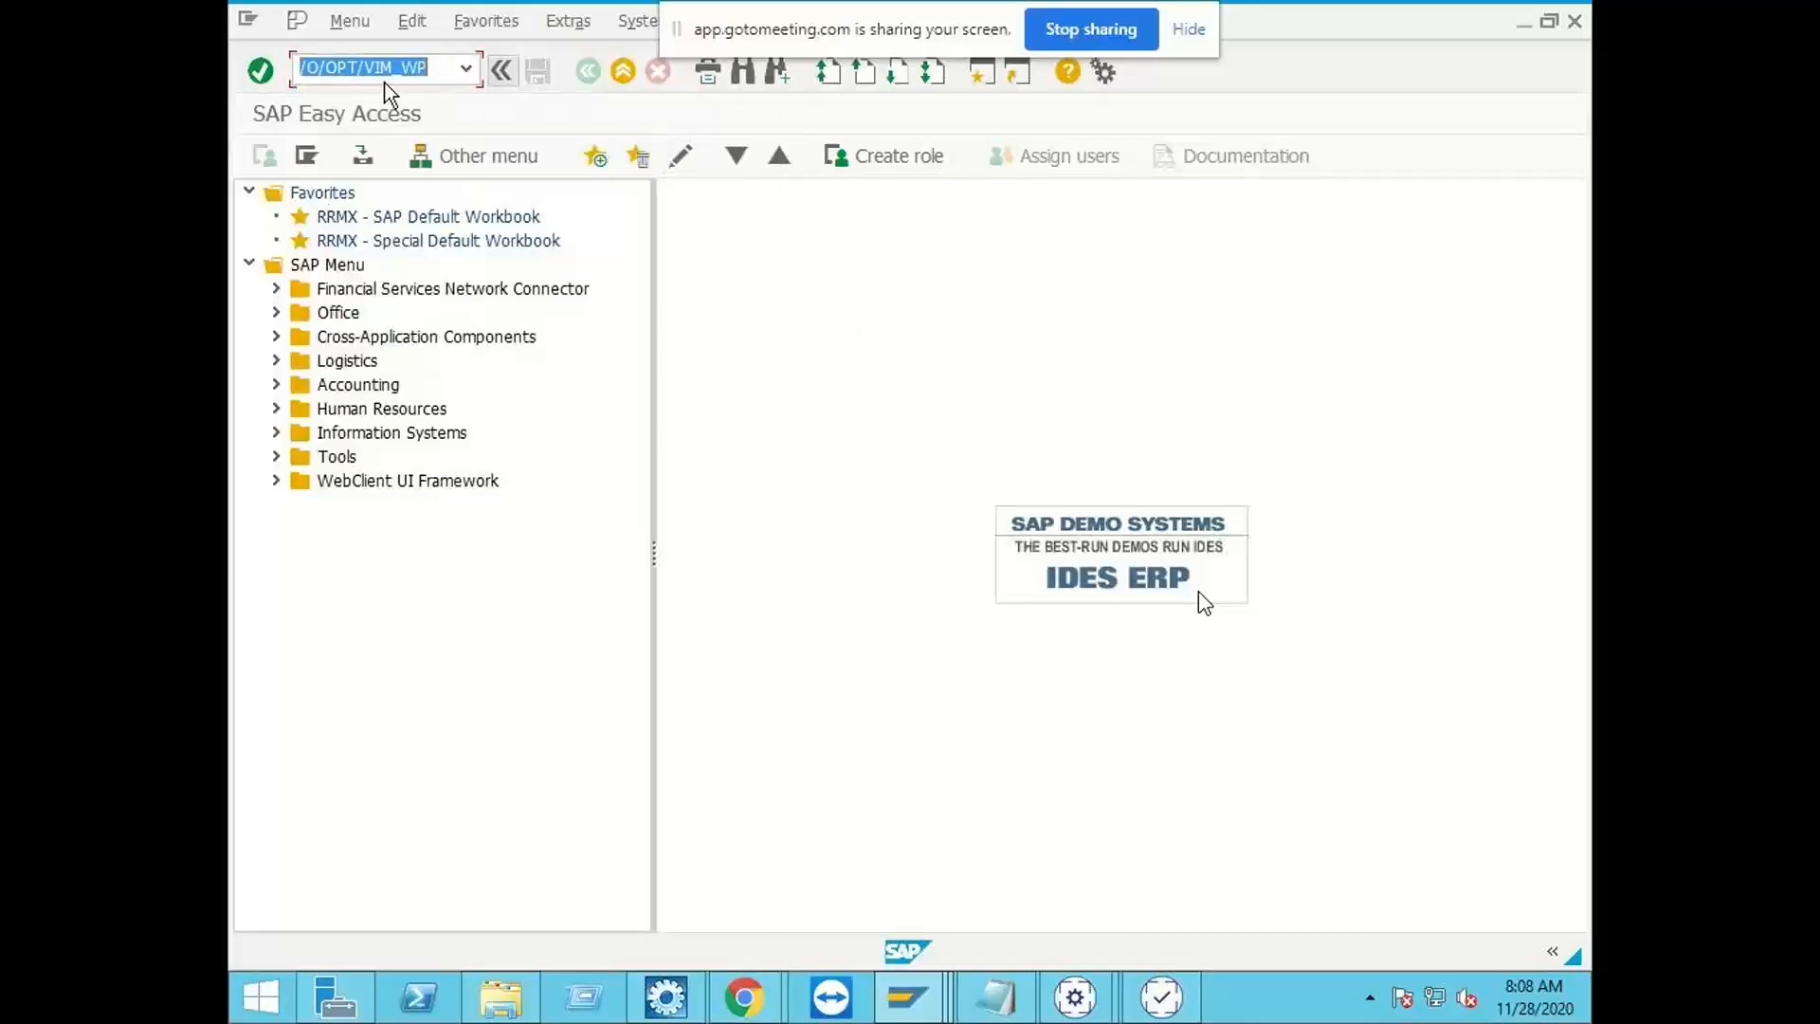
{"action": "left_click", "coordinate": [320, 66]}
{"action": "key", "text": "BackSpace"}
{"action": "type", "text": "n"}
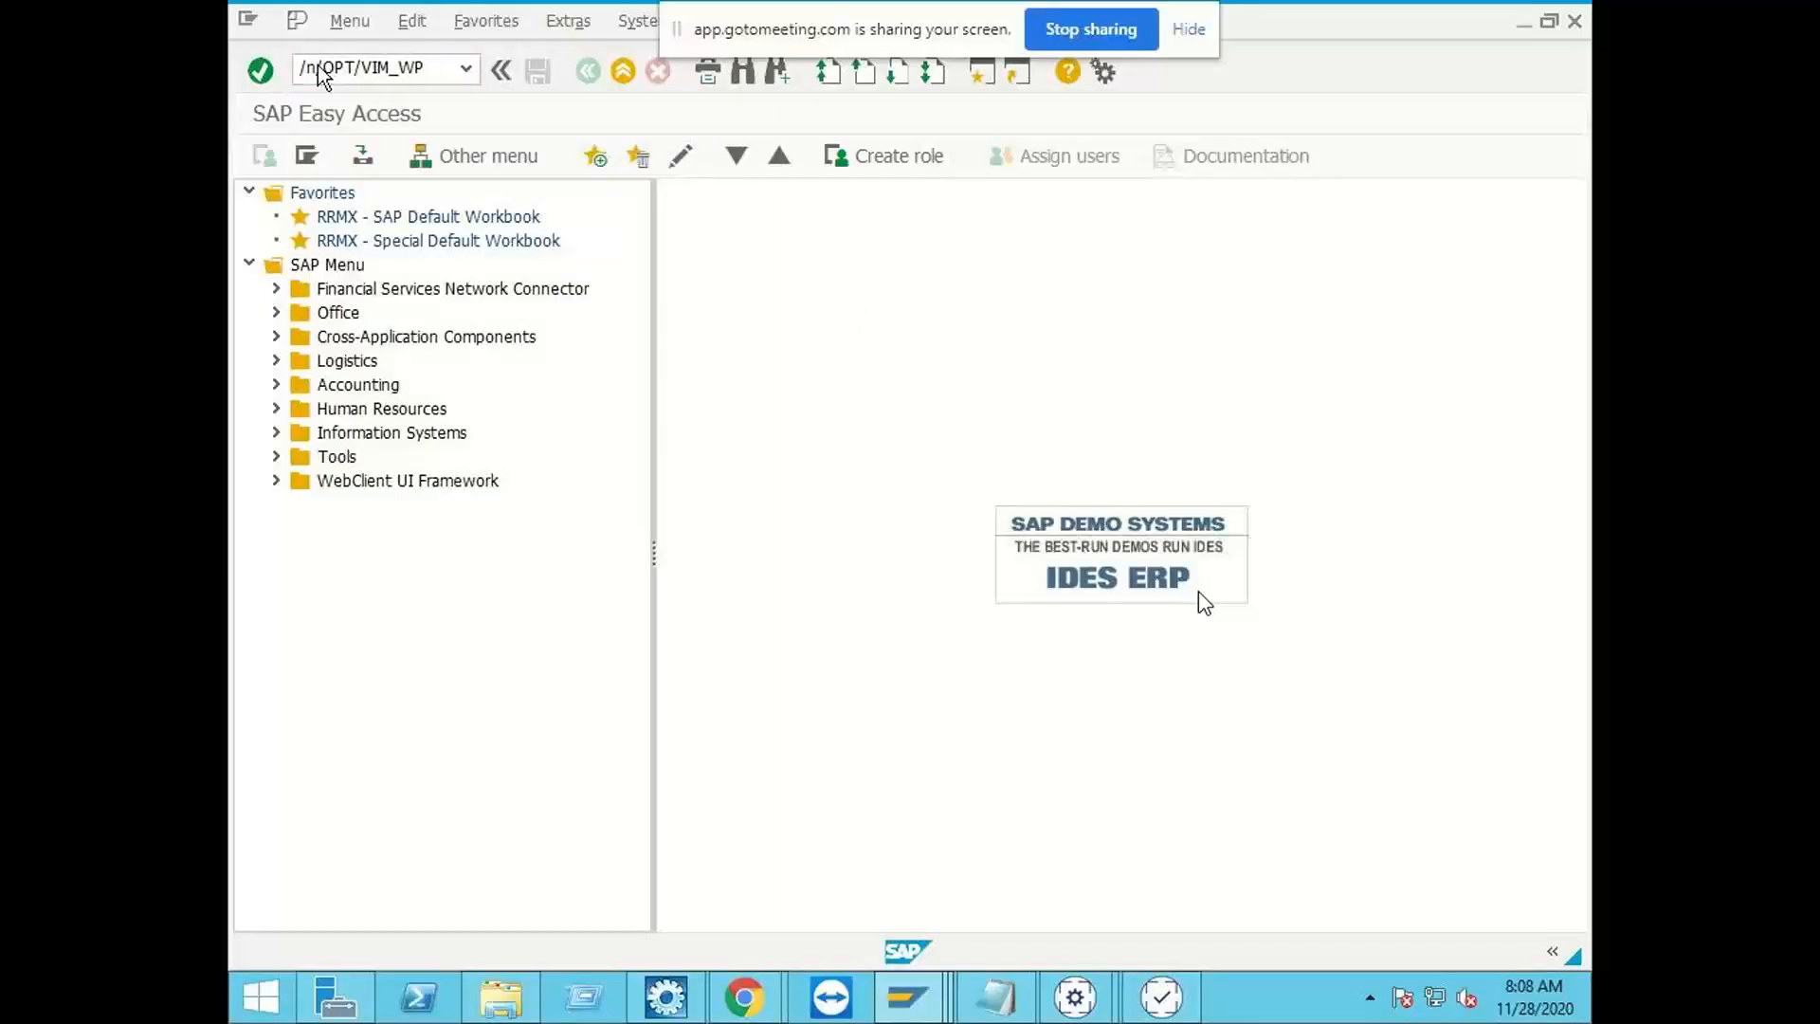
{"action": "key", "text": "Return"}
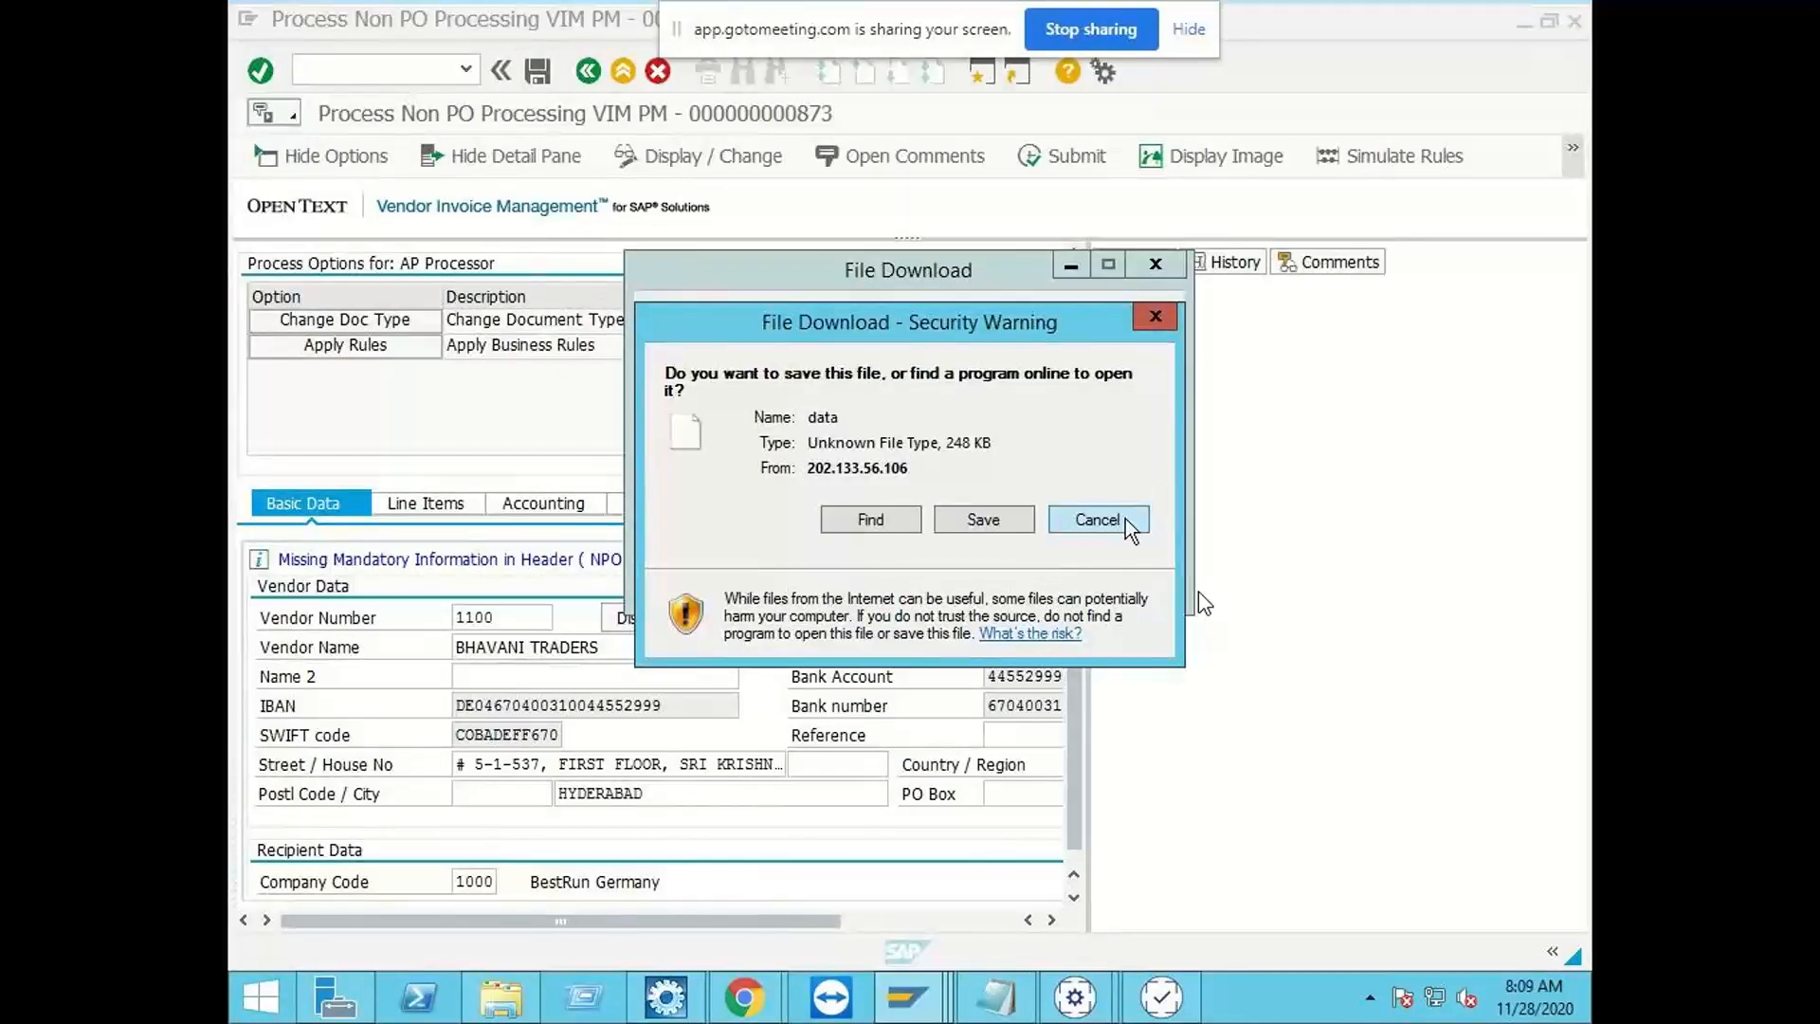
{"action": "left_click", "coordinate": [1125, 518]}
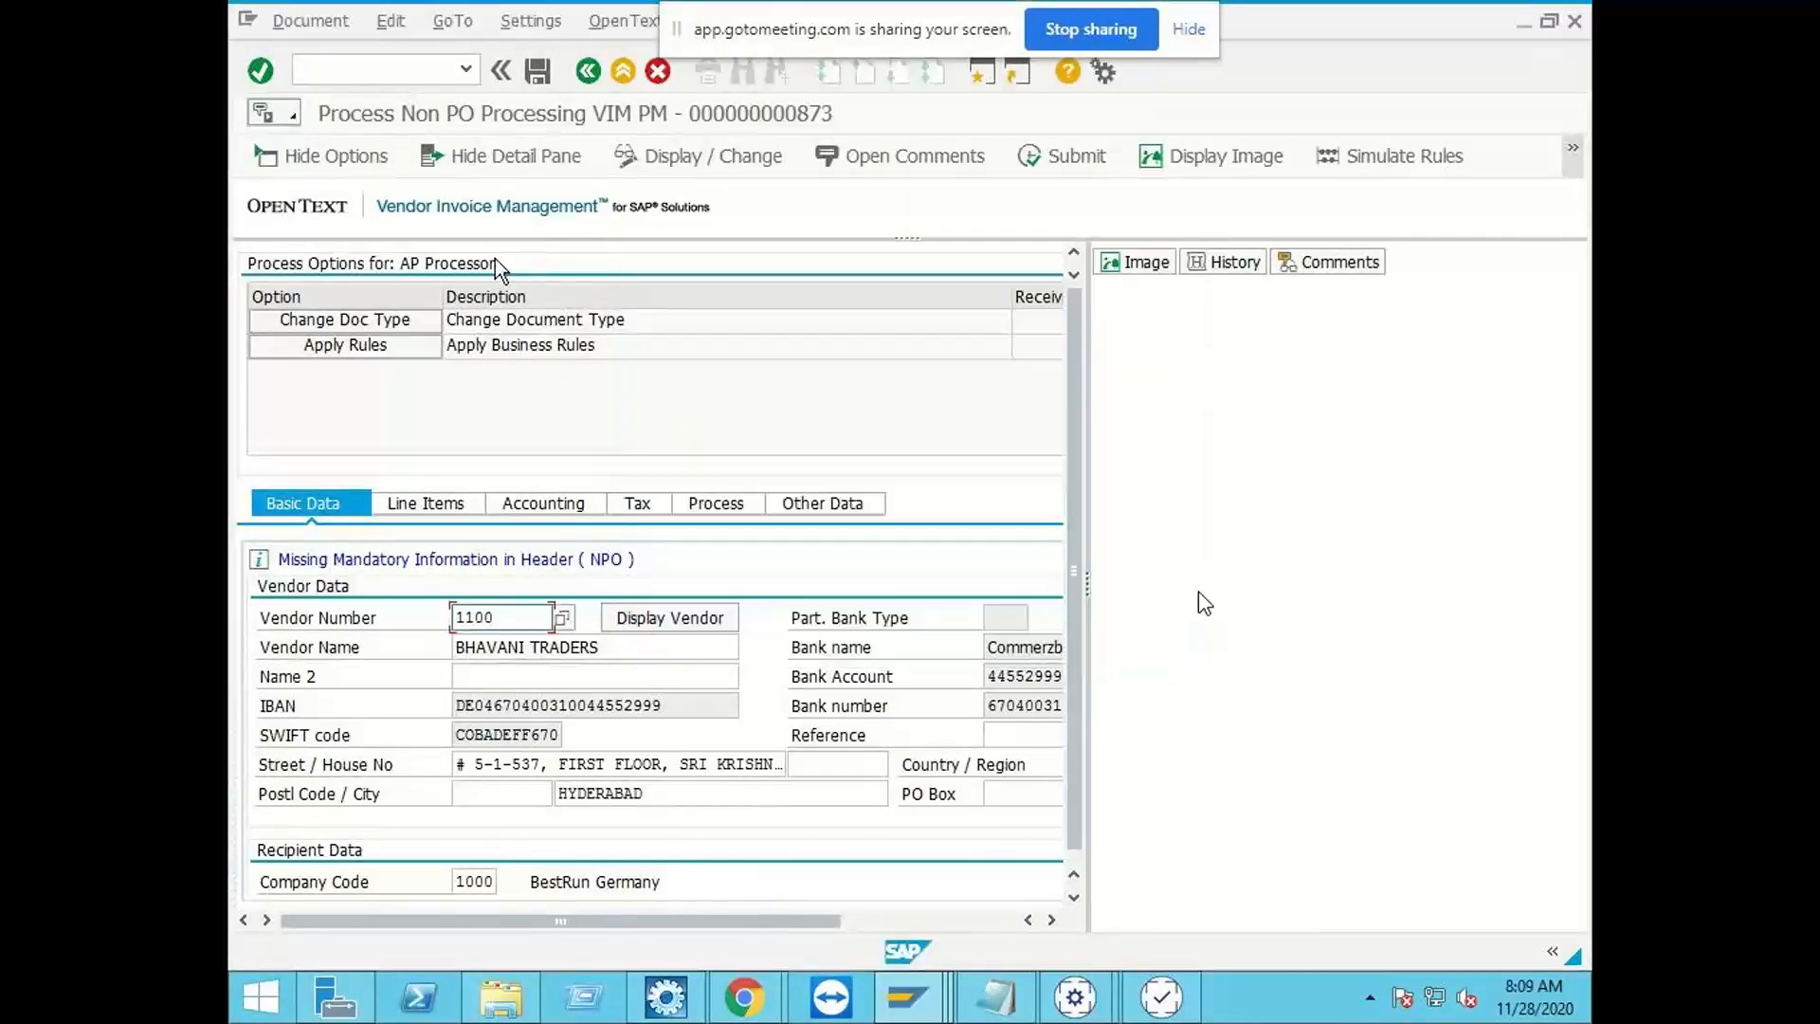
Step: Start storing a business document for document 873, browsing the archive document types and choosing Additional Attachments
{"action": "left_click", "coordinate": [293, 115]}
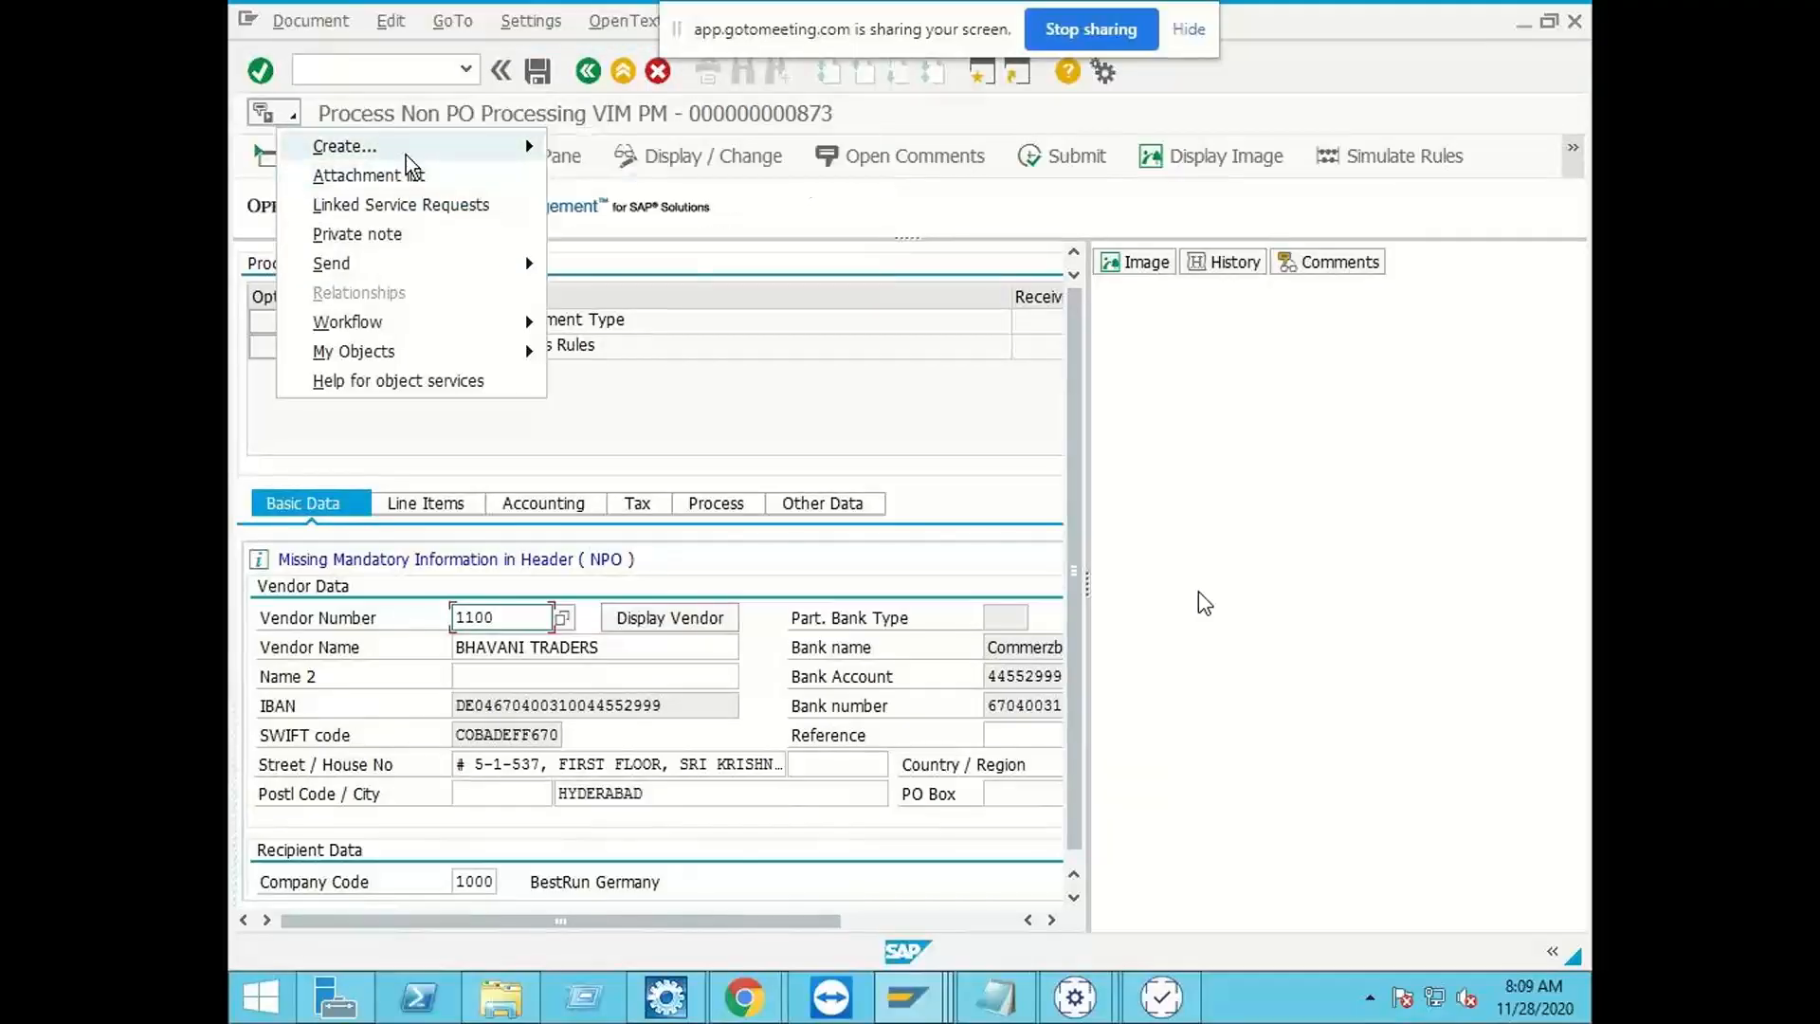
{"action": "mouse_move", "coordinate": [407, 149]}
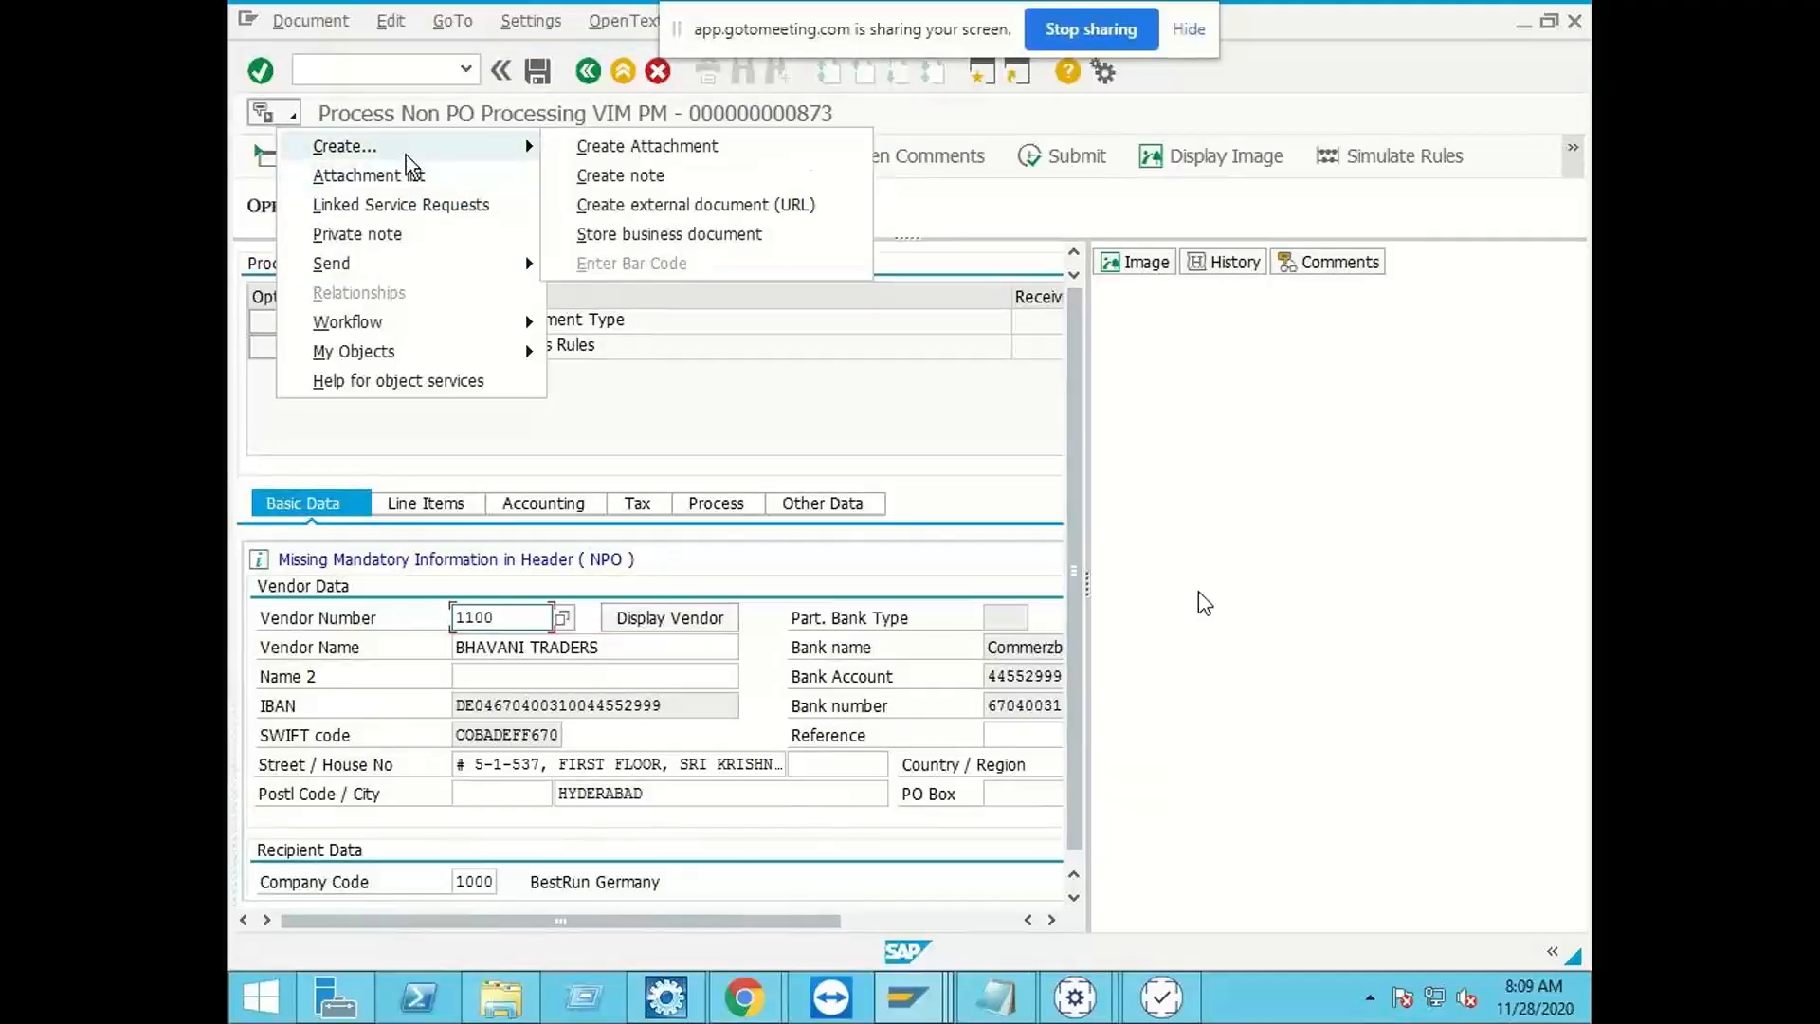
{"action": "left_click", "coordinate": [727, 236]}
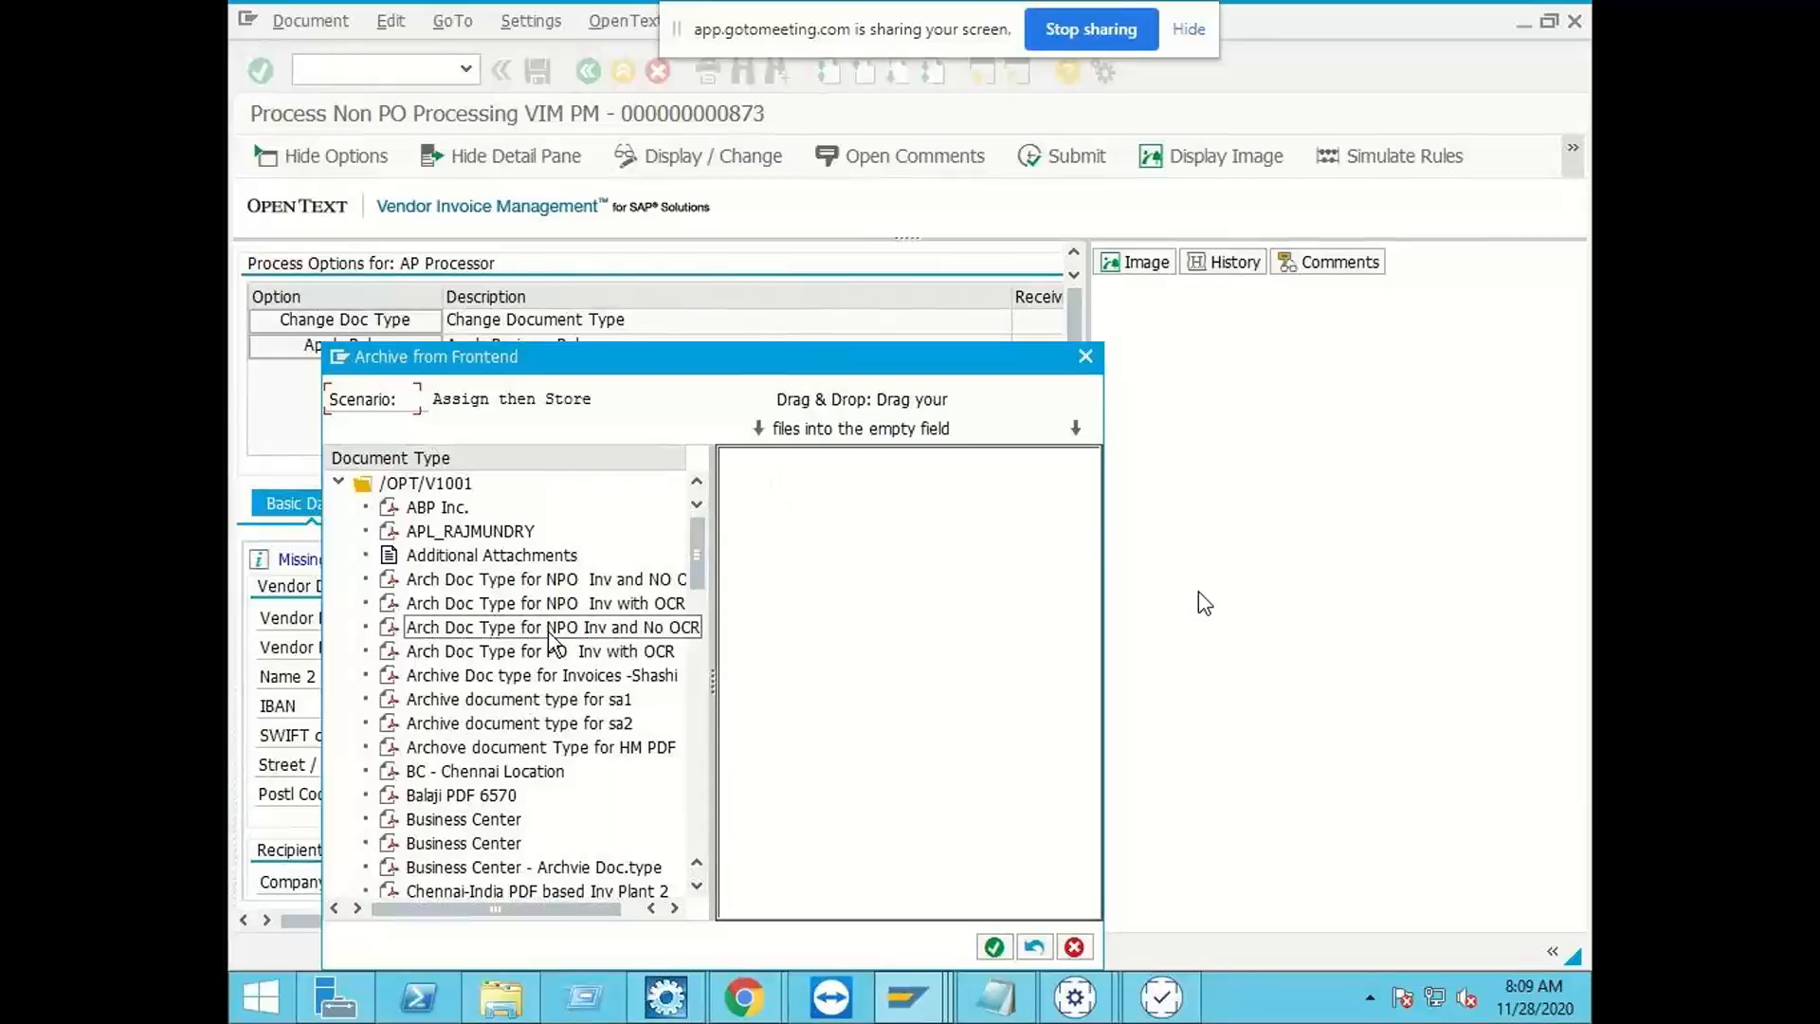
{"action": "scroll", "coordinate": [555, 644], "scroll_direction": "down", "scroll_amount": 6}
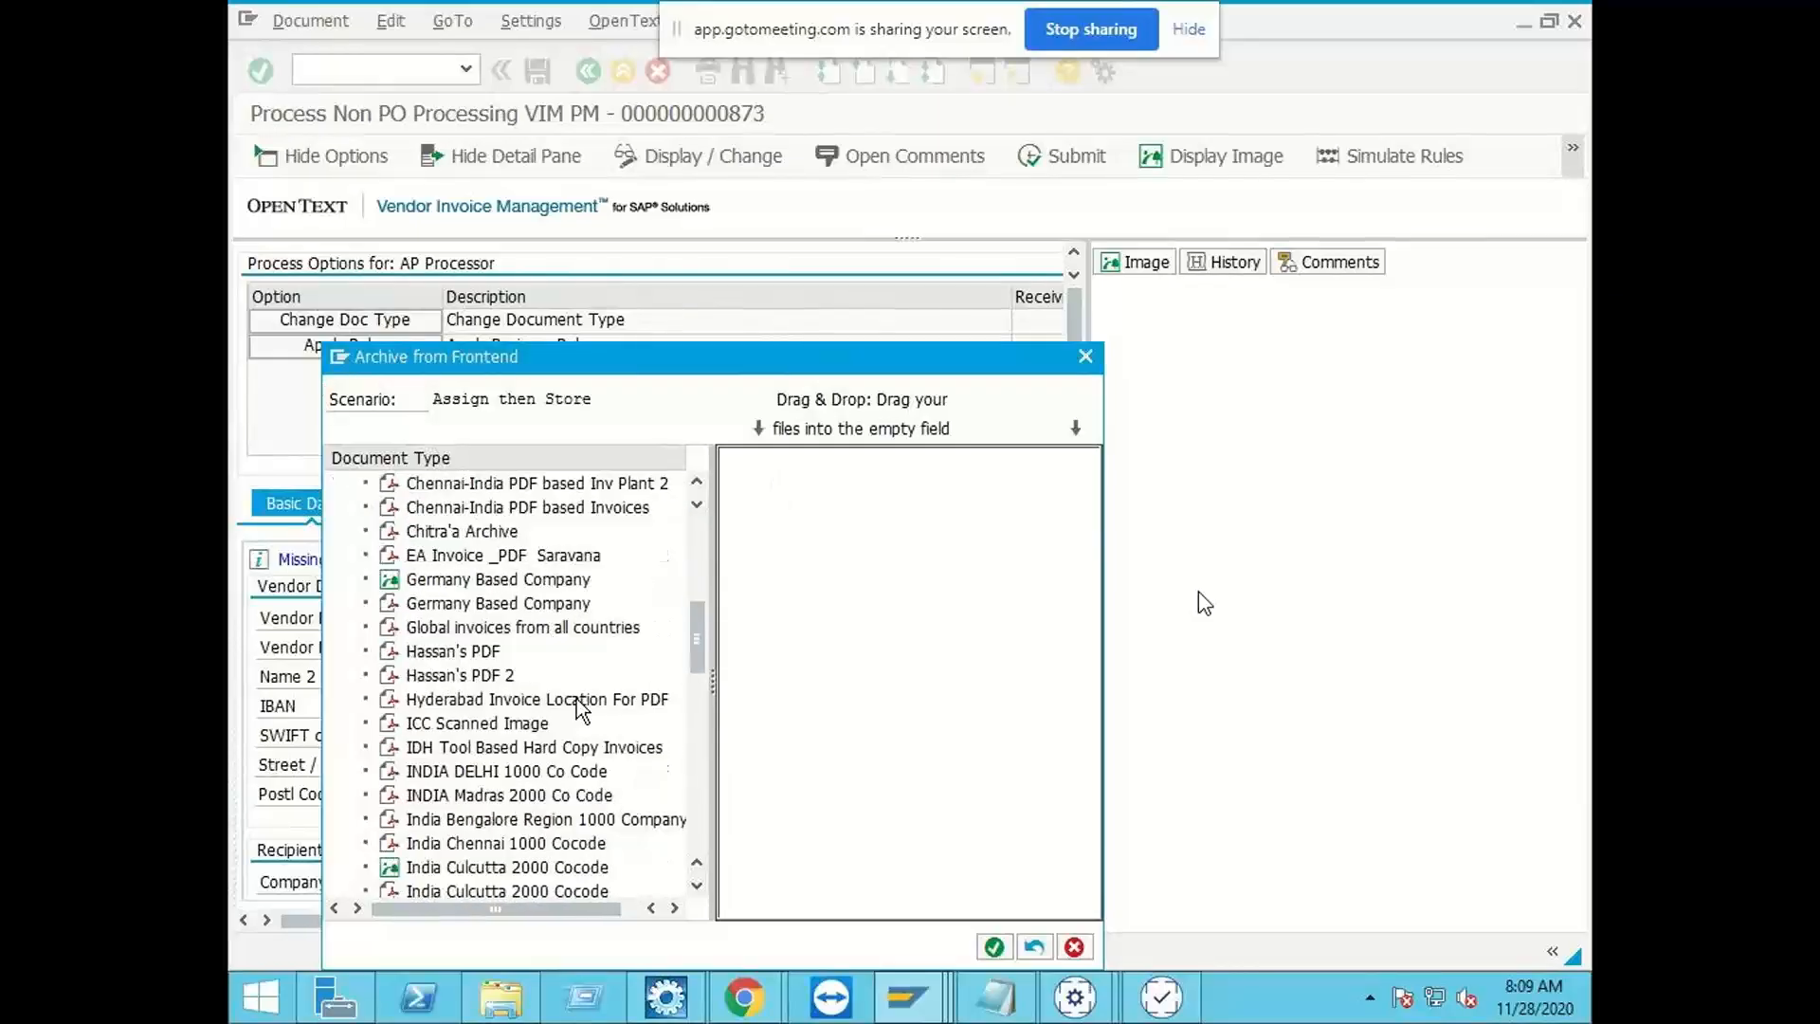
{"action": "scroll", "coordinate": [581, 709], "scroll_direction": "down", "scroll_amount": 9}
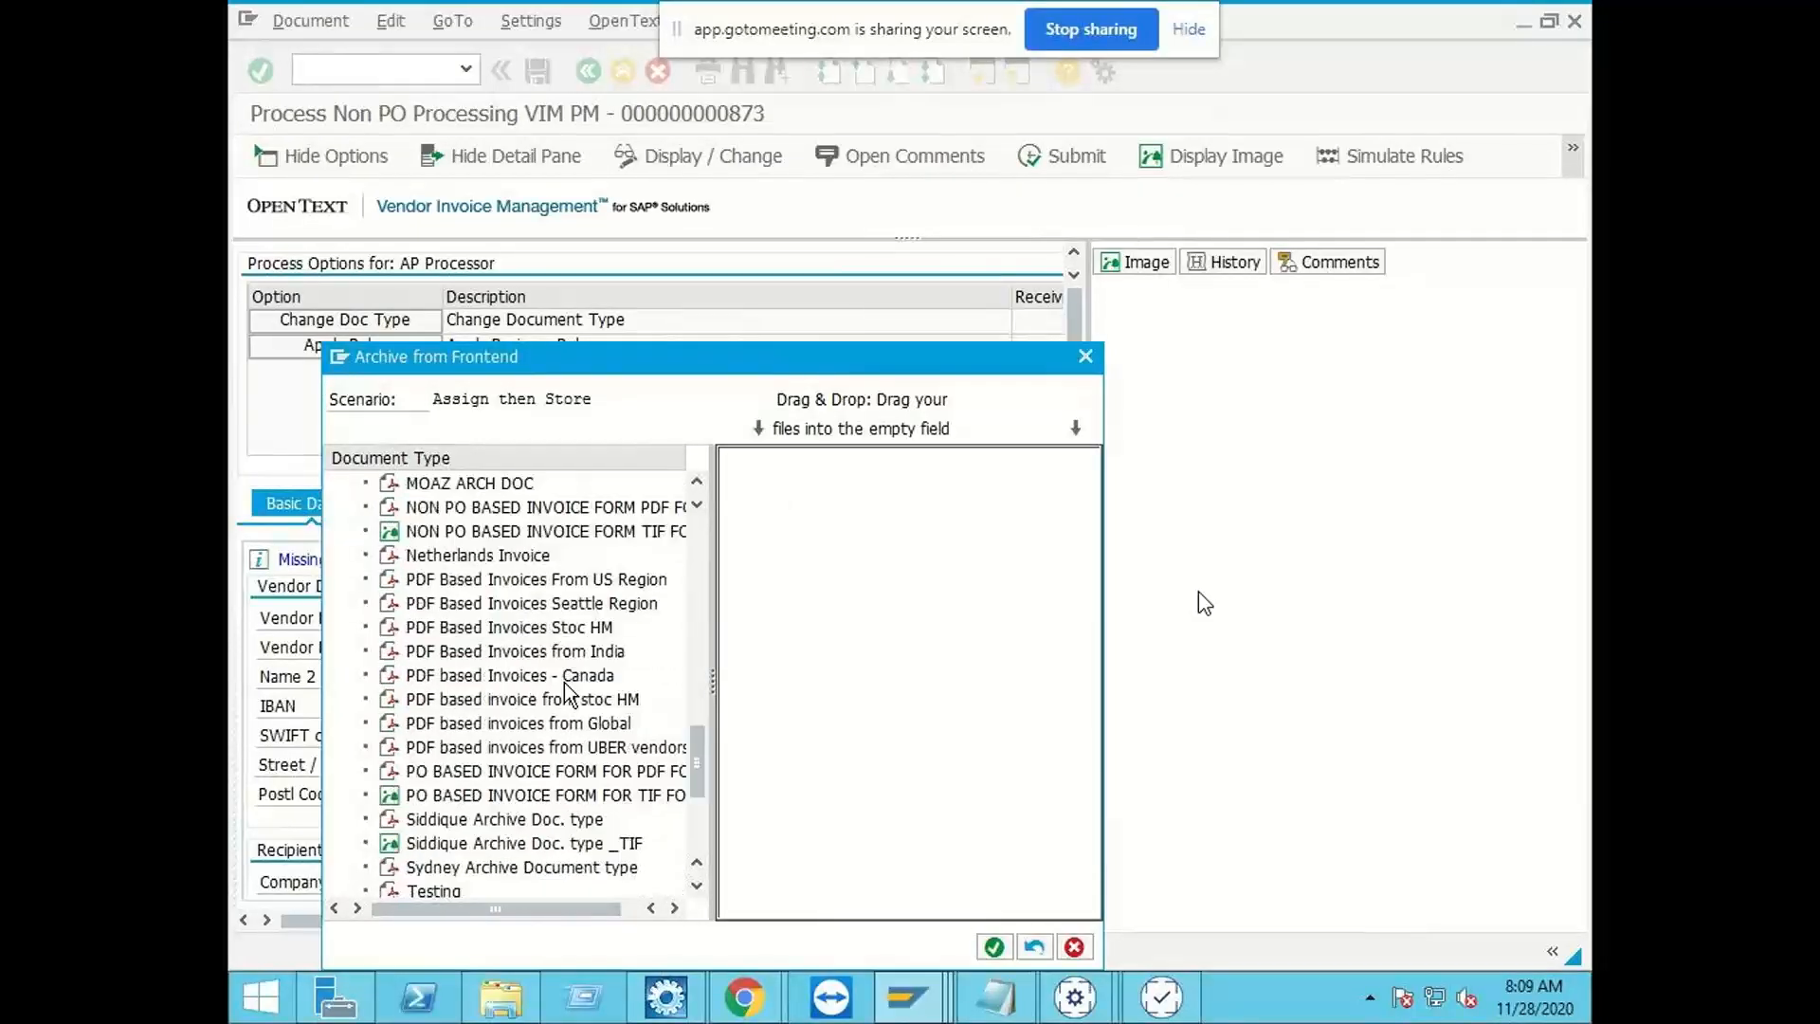
{"action": "scroll", "coordinate": [566, 690], "scroll_direction": "down", "scroll_amount": 4}
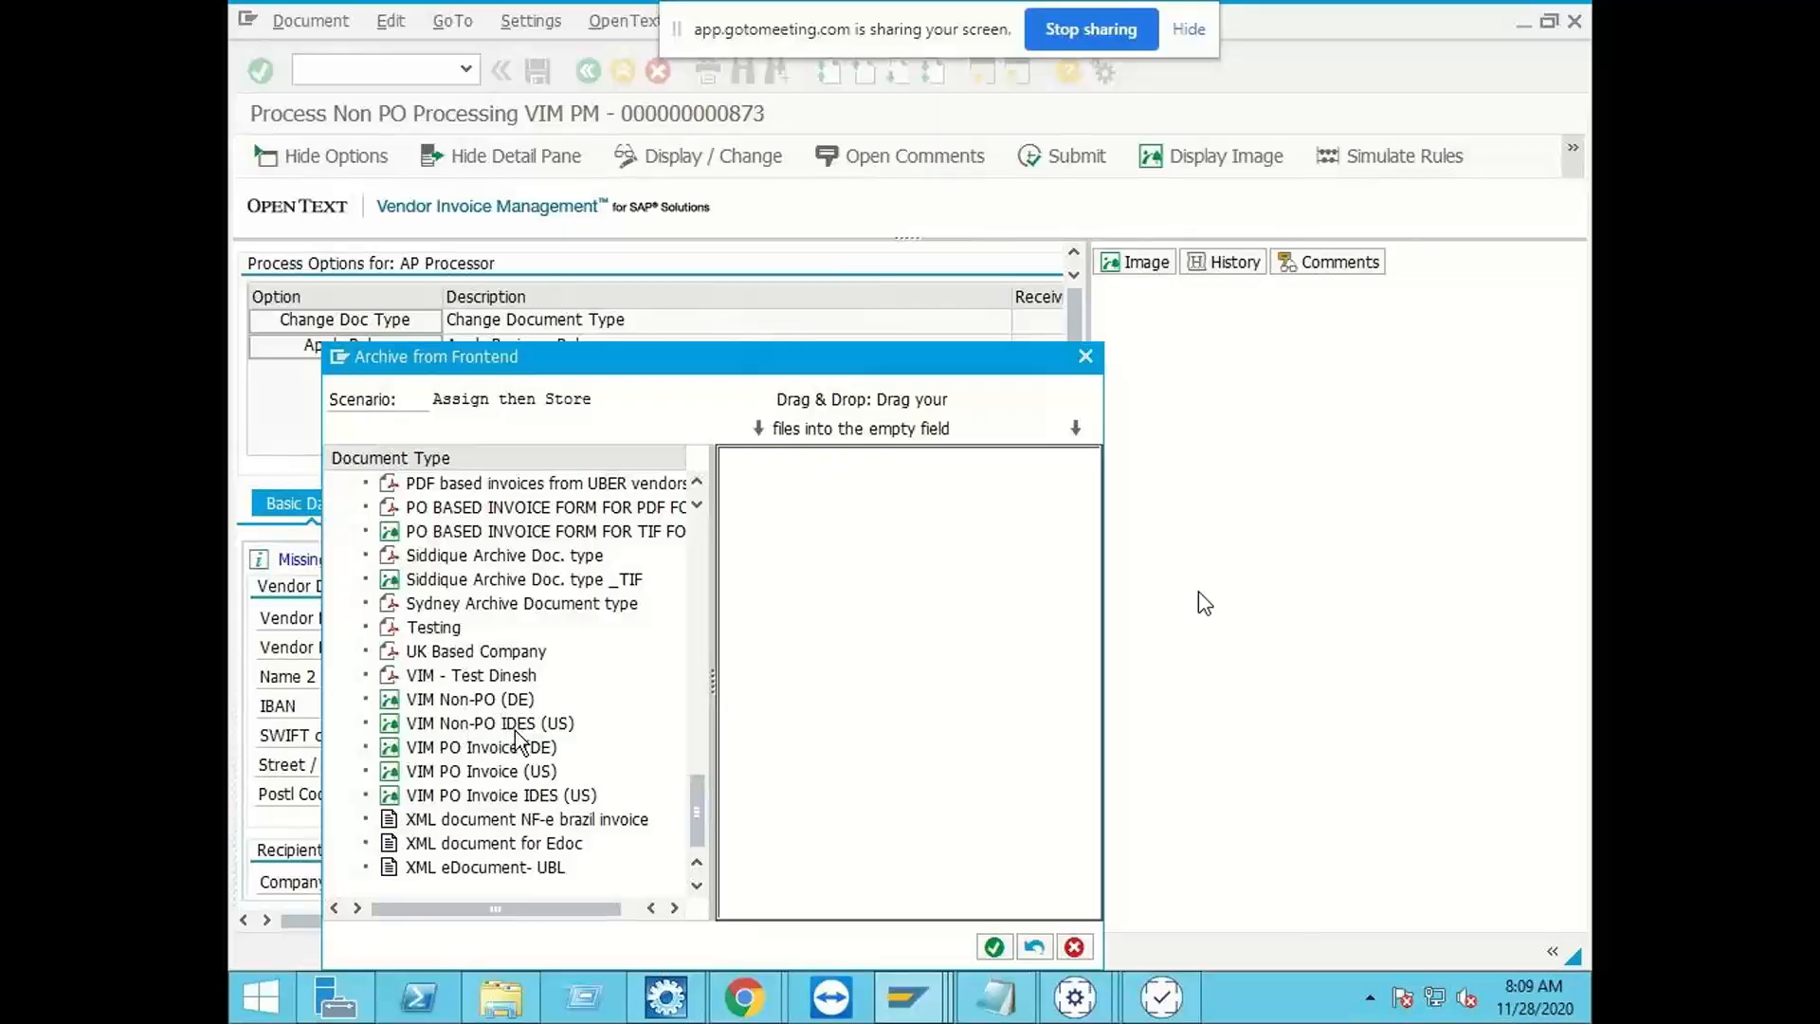
{"action": "scroll", "coordinate": [519, 737], "scroll_direction": "up", "scroll_amount": 4}
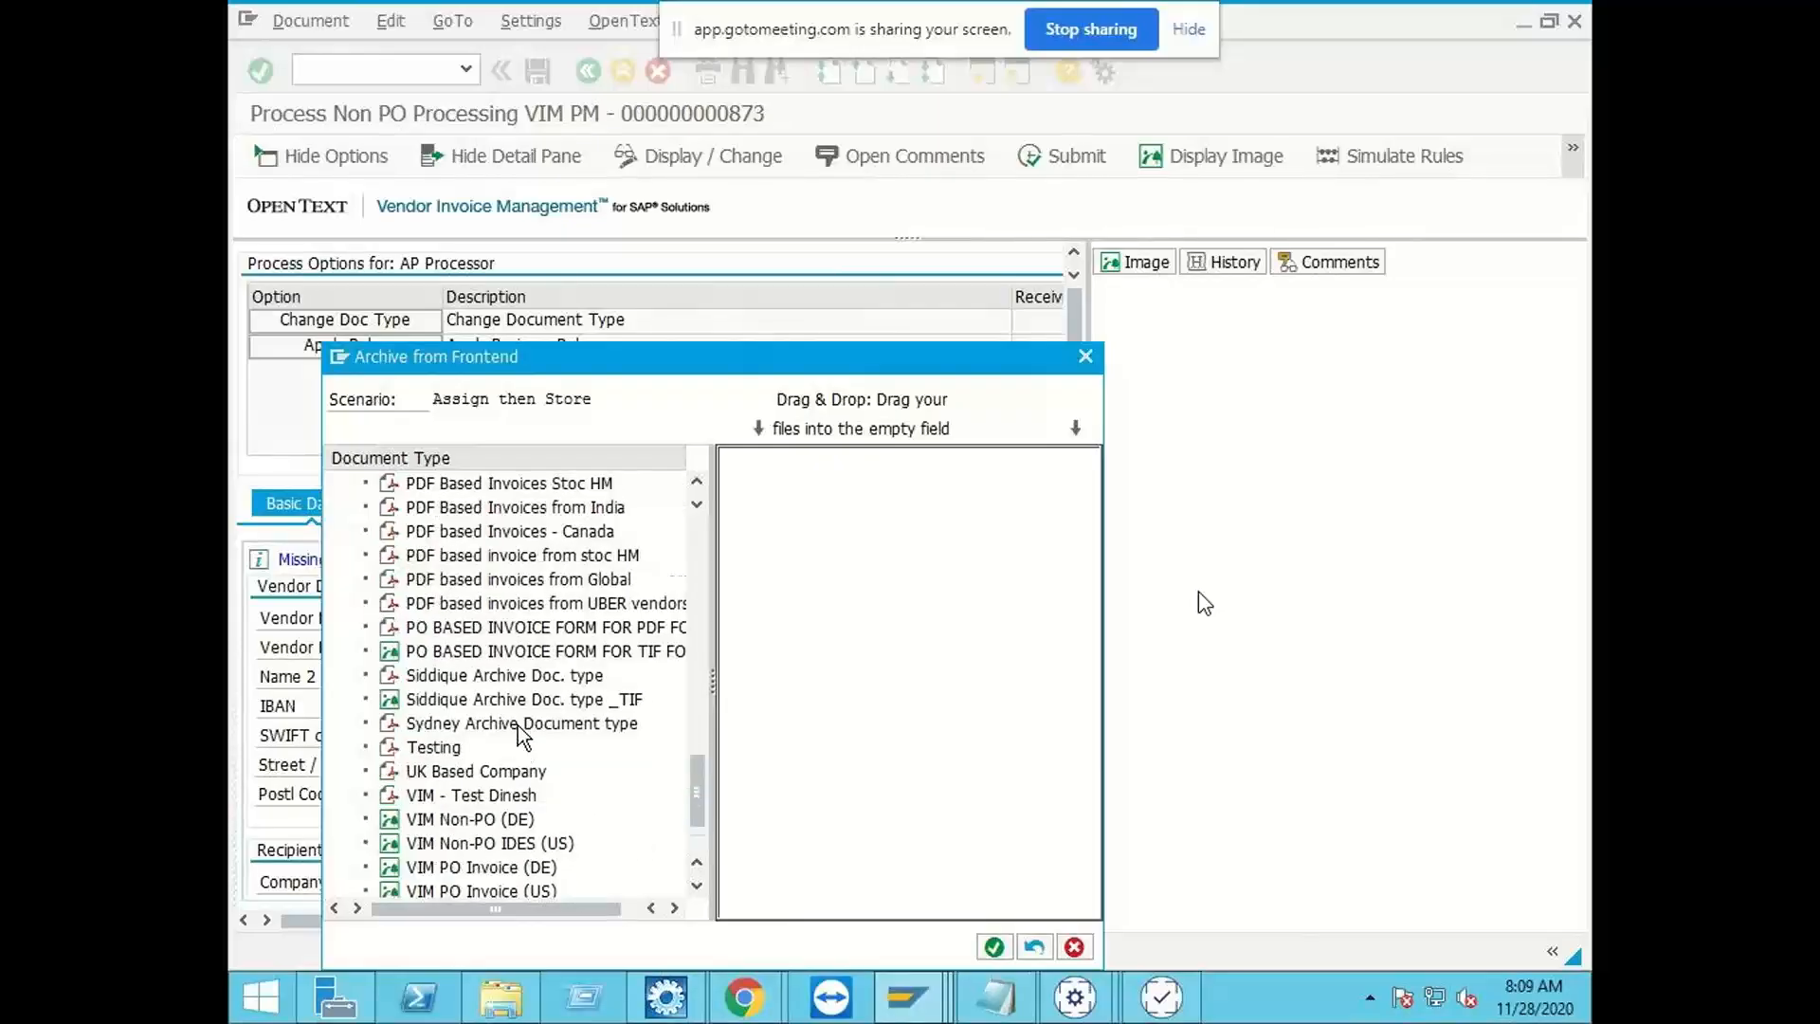
{"action": "scroll", "coordinate": [519, 737], "scroll_direction": "up", "scroll_amount": 3}
{"action": "scroll", "coordinate": [519, 737], "scroll_direction": "up", "scroll_amount": 12}
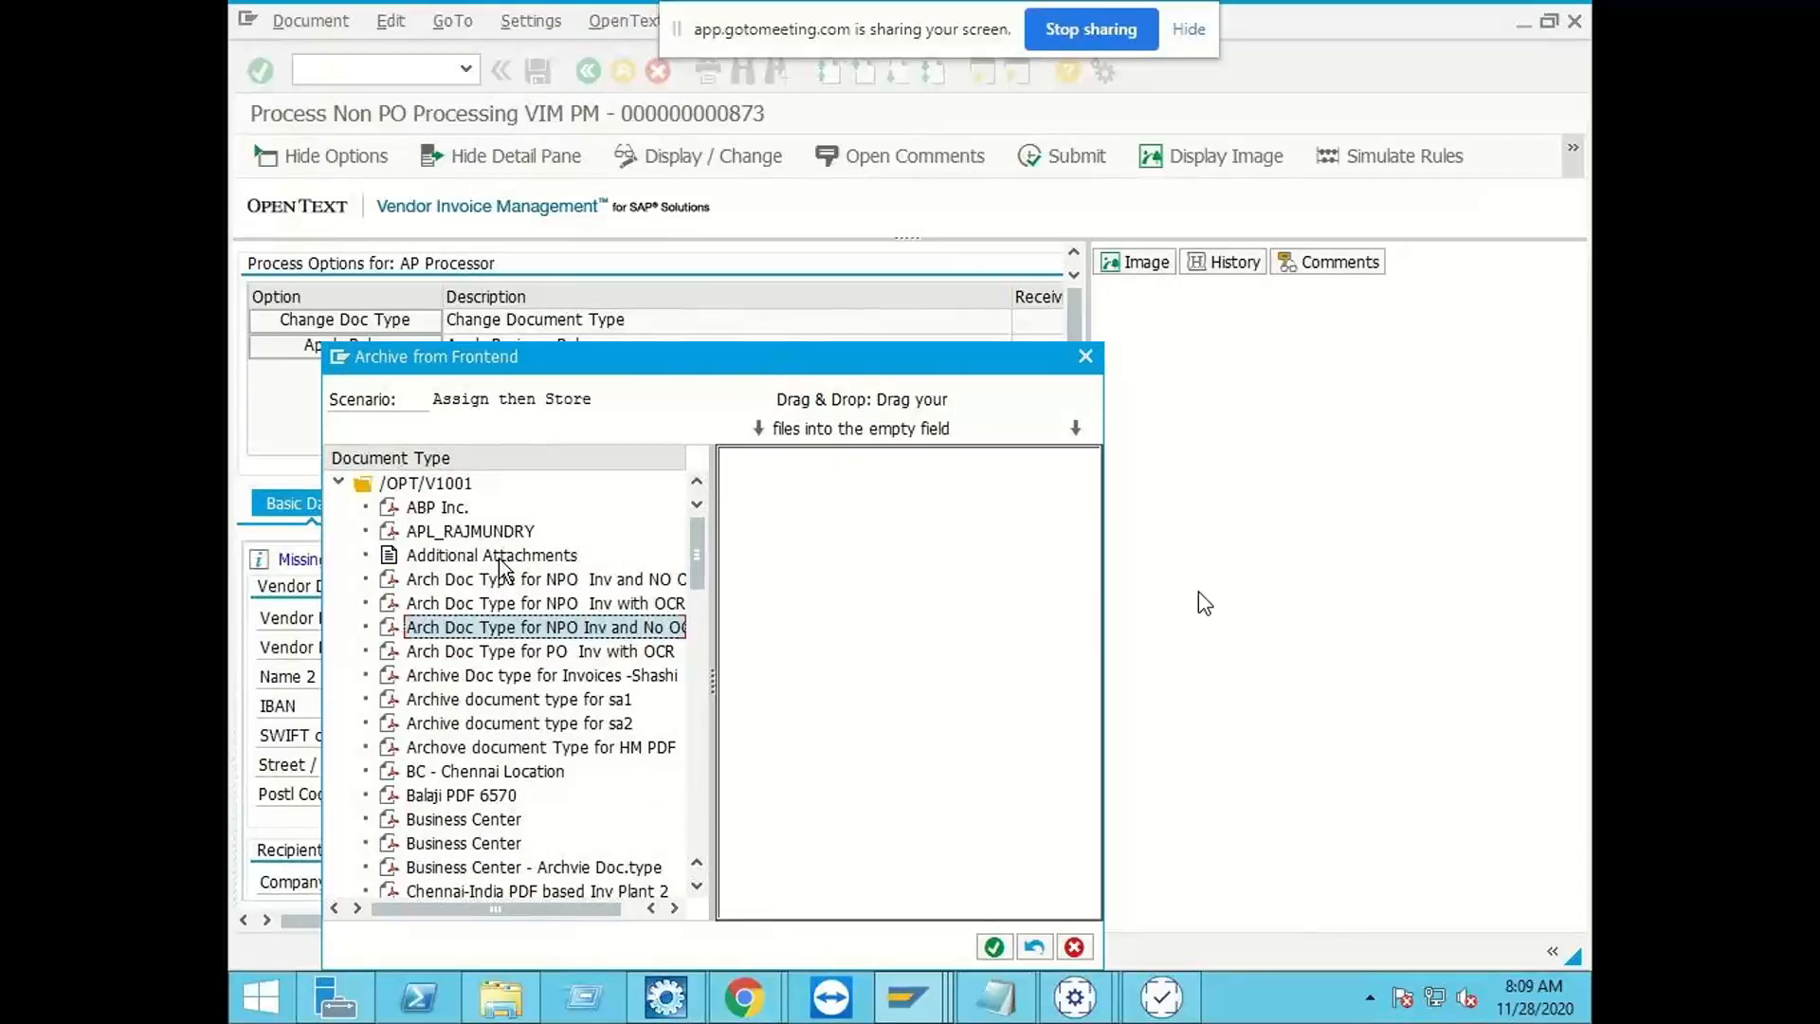
{"action": "left_click", "coordinate": [501, 559]}
{"action": "double_click", "coordinate": [500, 559]}
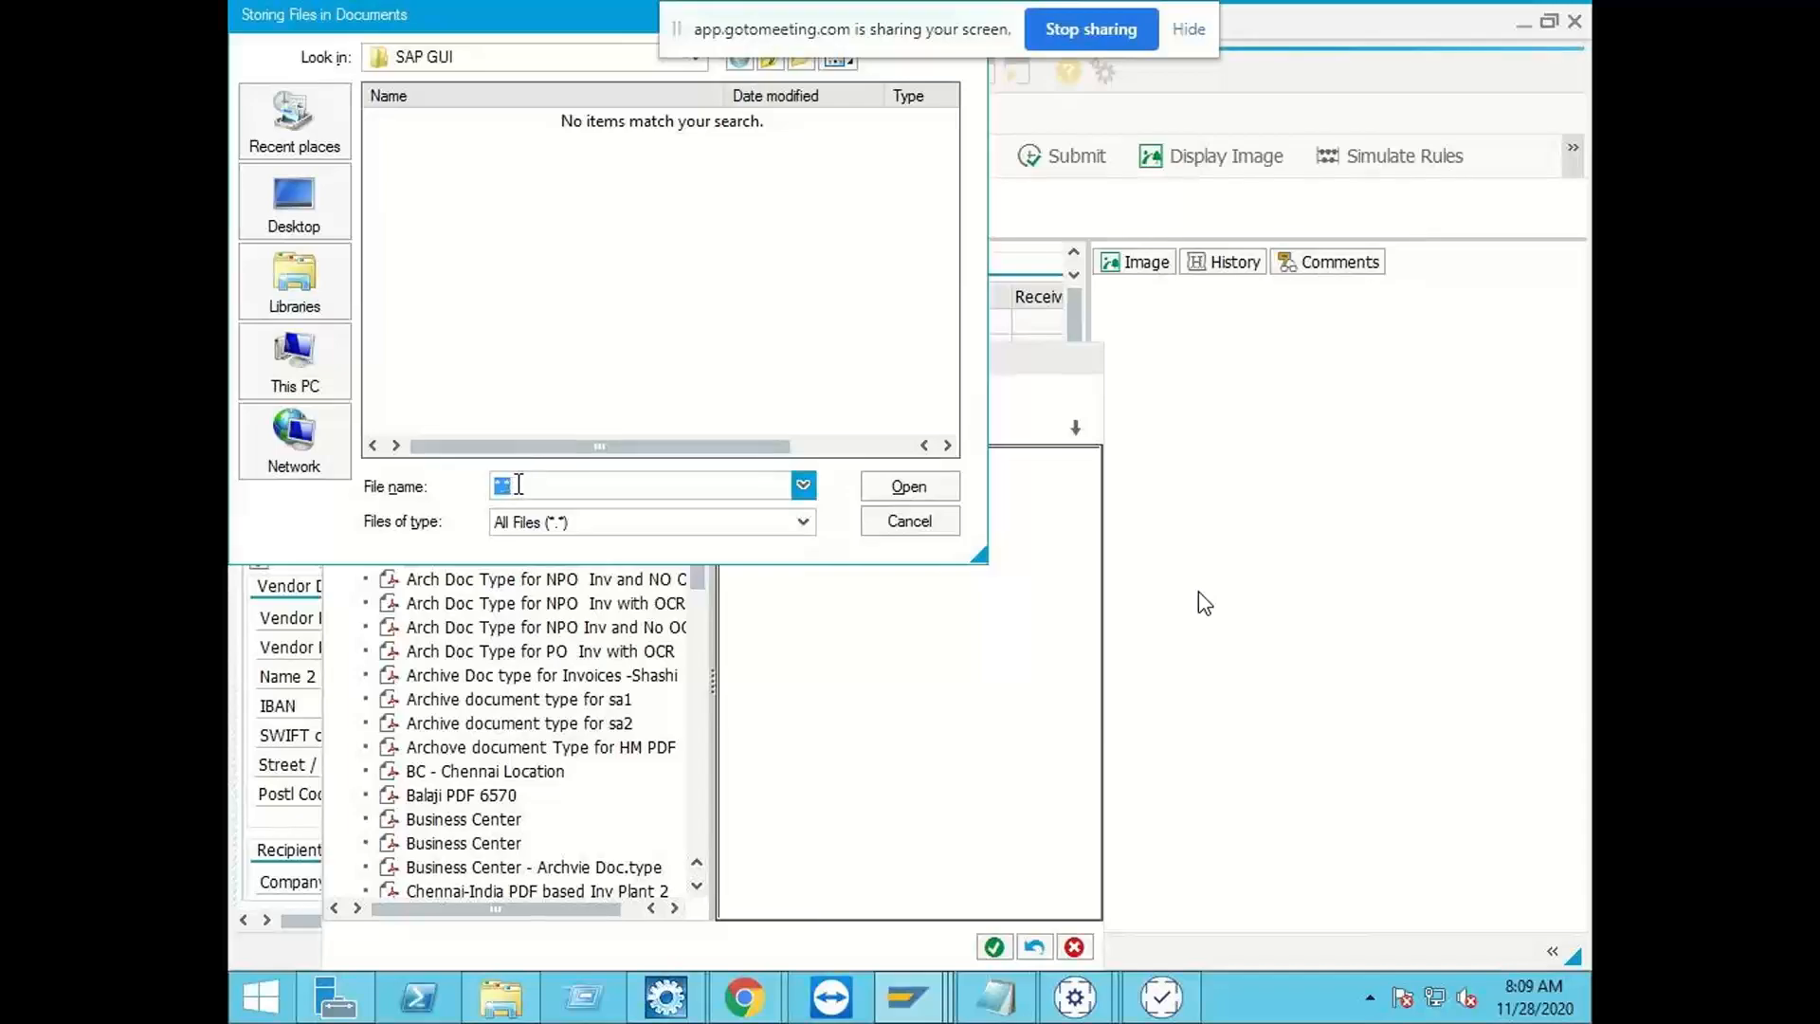
Step: Open New Text Document on the Desktop from the file selection, enter Hello, save the file and close it
{"action": "left_click", "coordinate": [248, 216]}
{"action": "scroll", "coordinate": [889, 299], "scroll_direction": "down", "scroll_amount": 3}
{"action": "scroll", "coordinate": [881, 313], "scroll_direction": "down", "scroll_amount": 3}
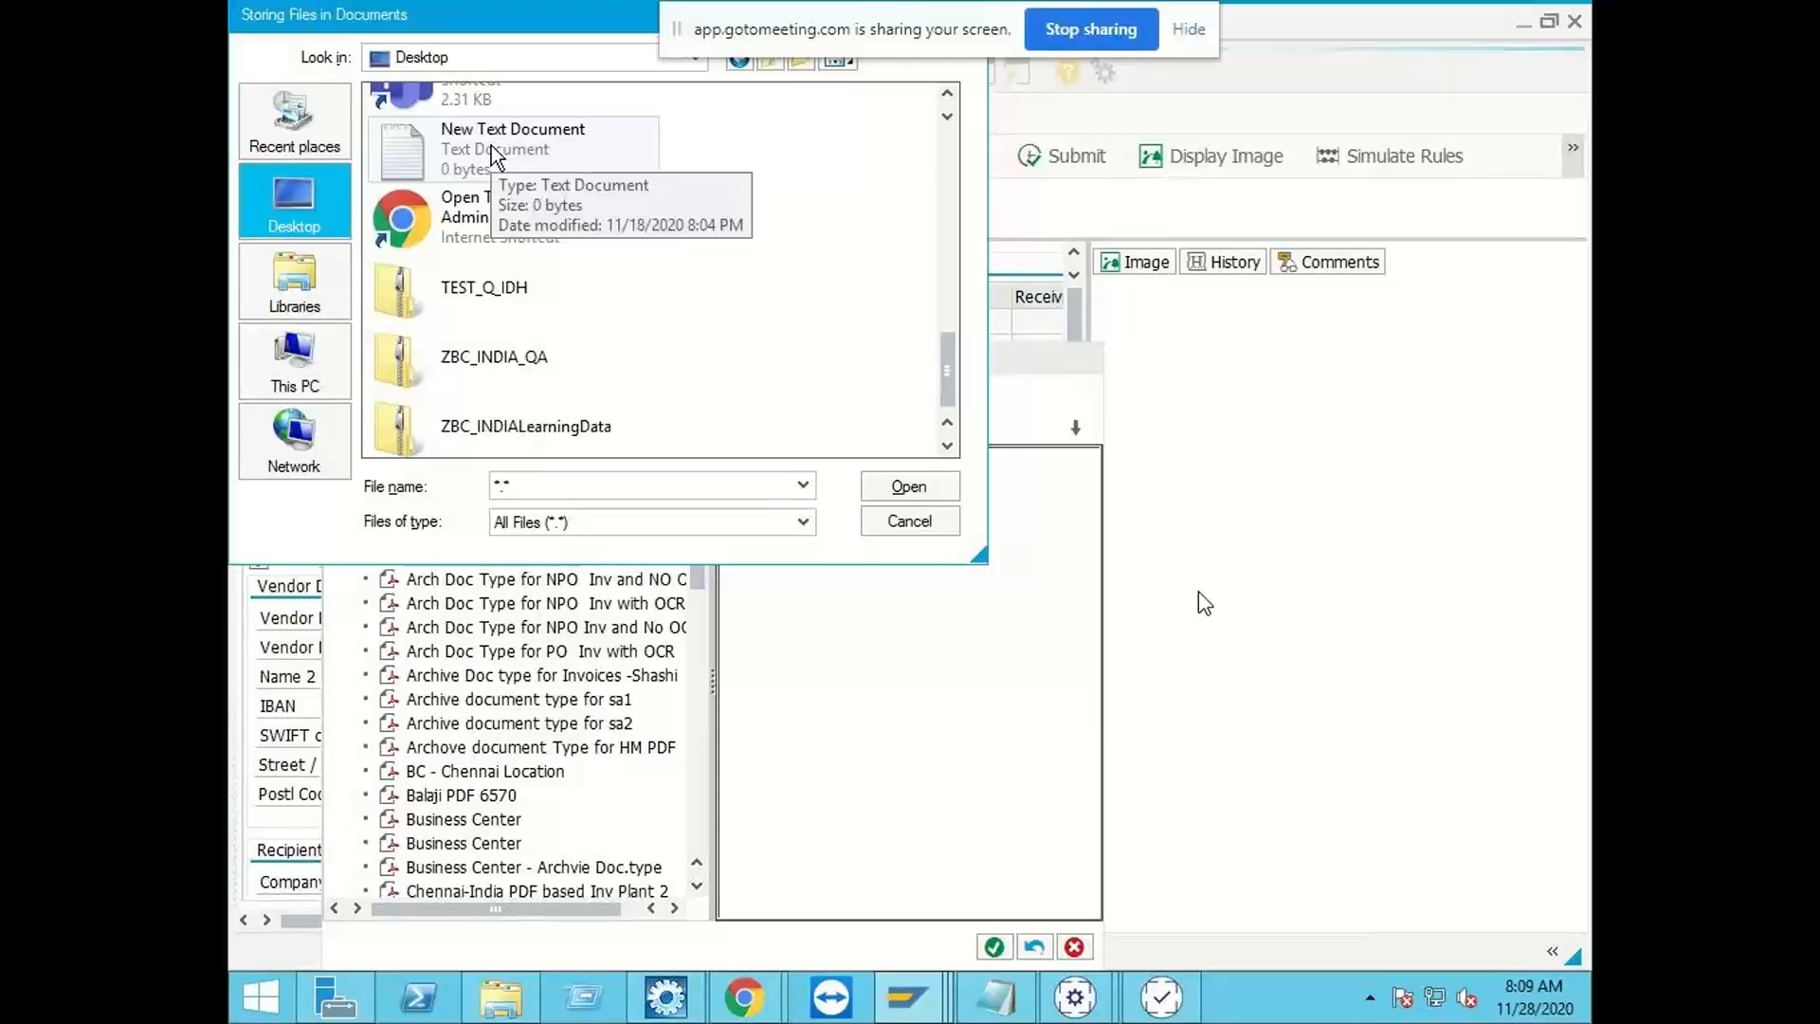
{"action": "right_click", "coordinate": [490, 145]}
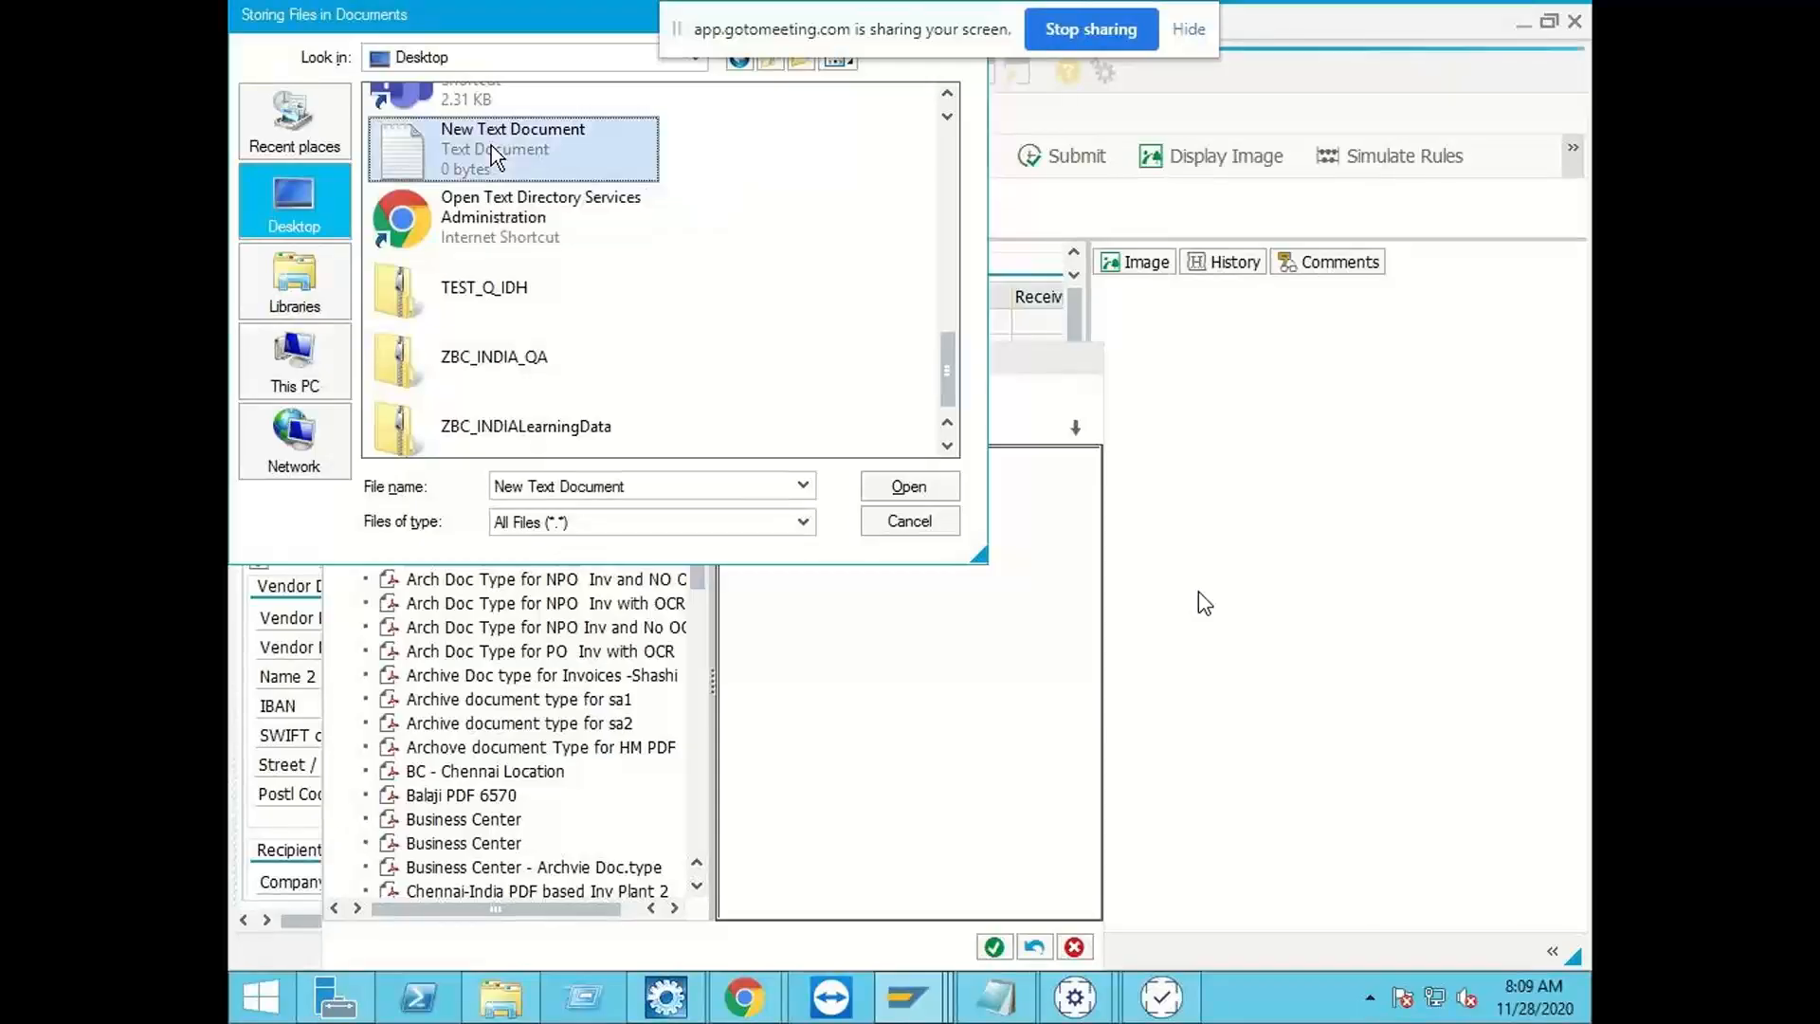
{"action": "left_click", "coordinate": [583, 252]}
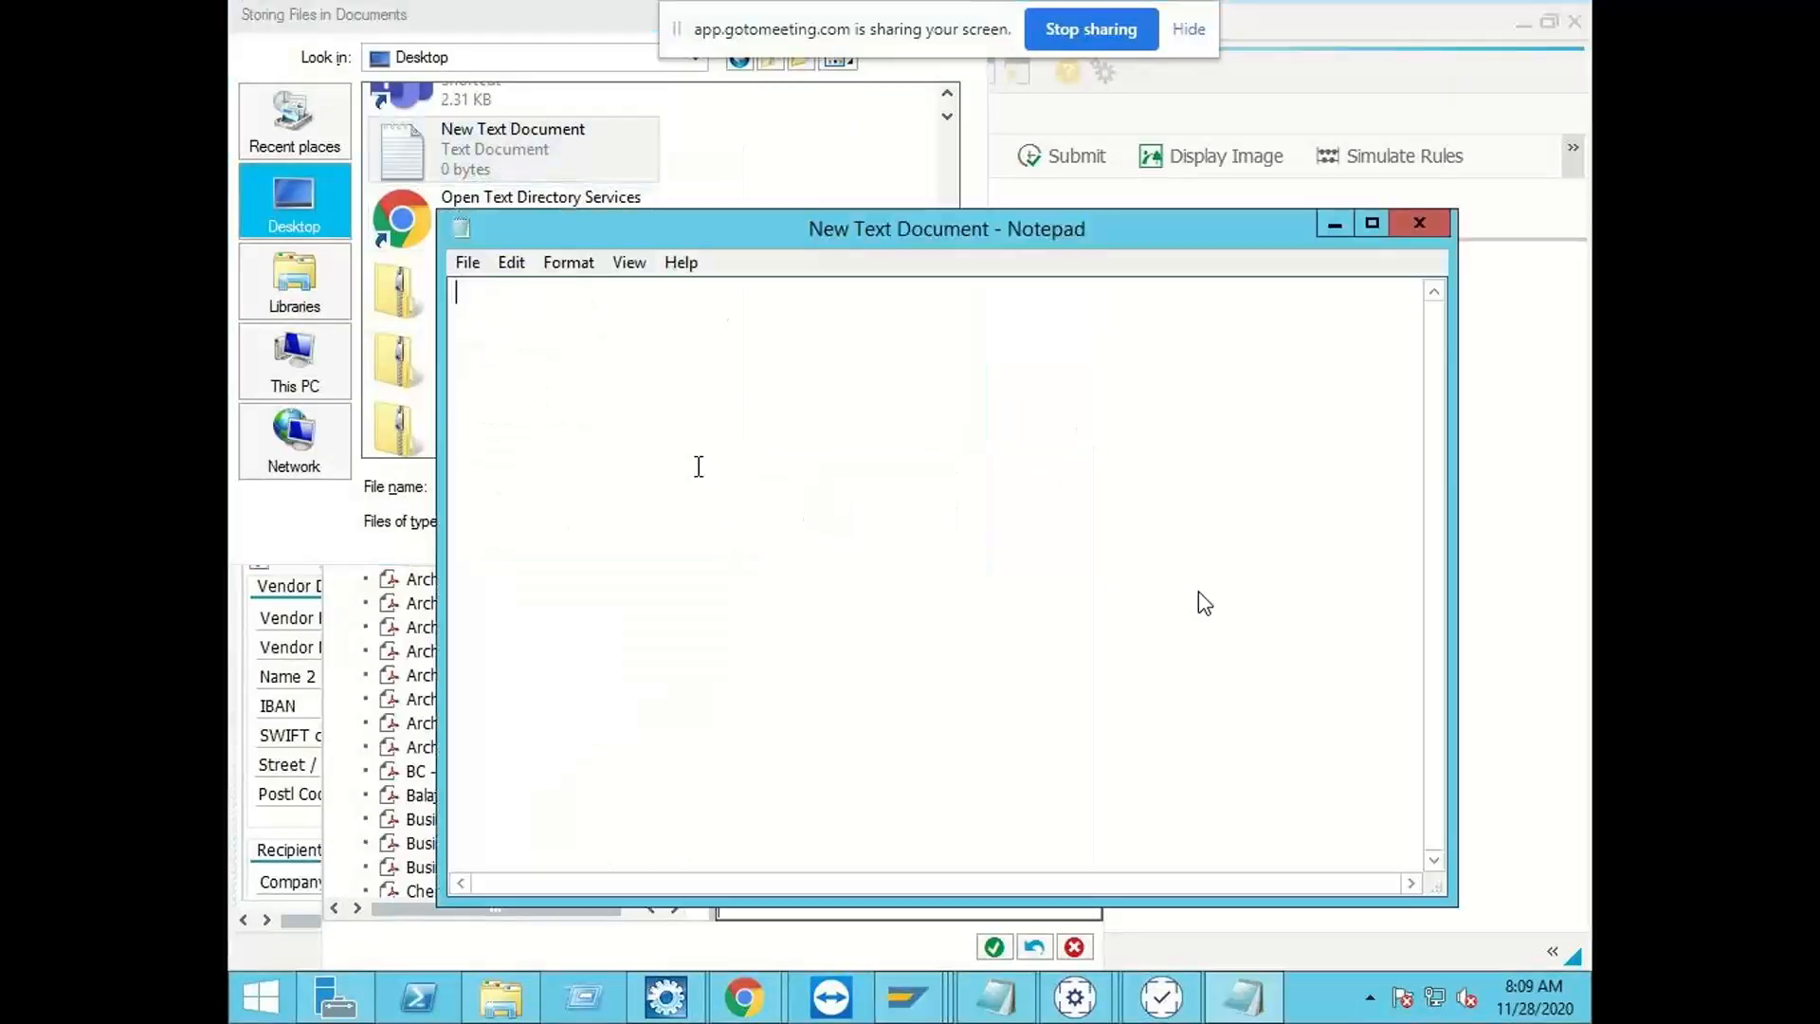
{"action": "type", "text": "Hellow"}
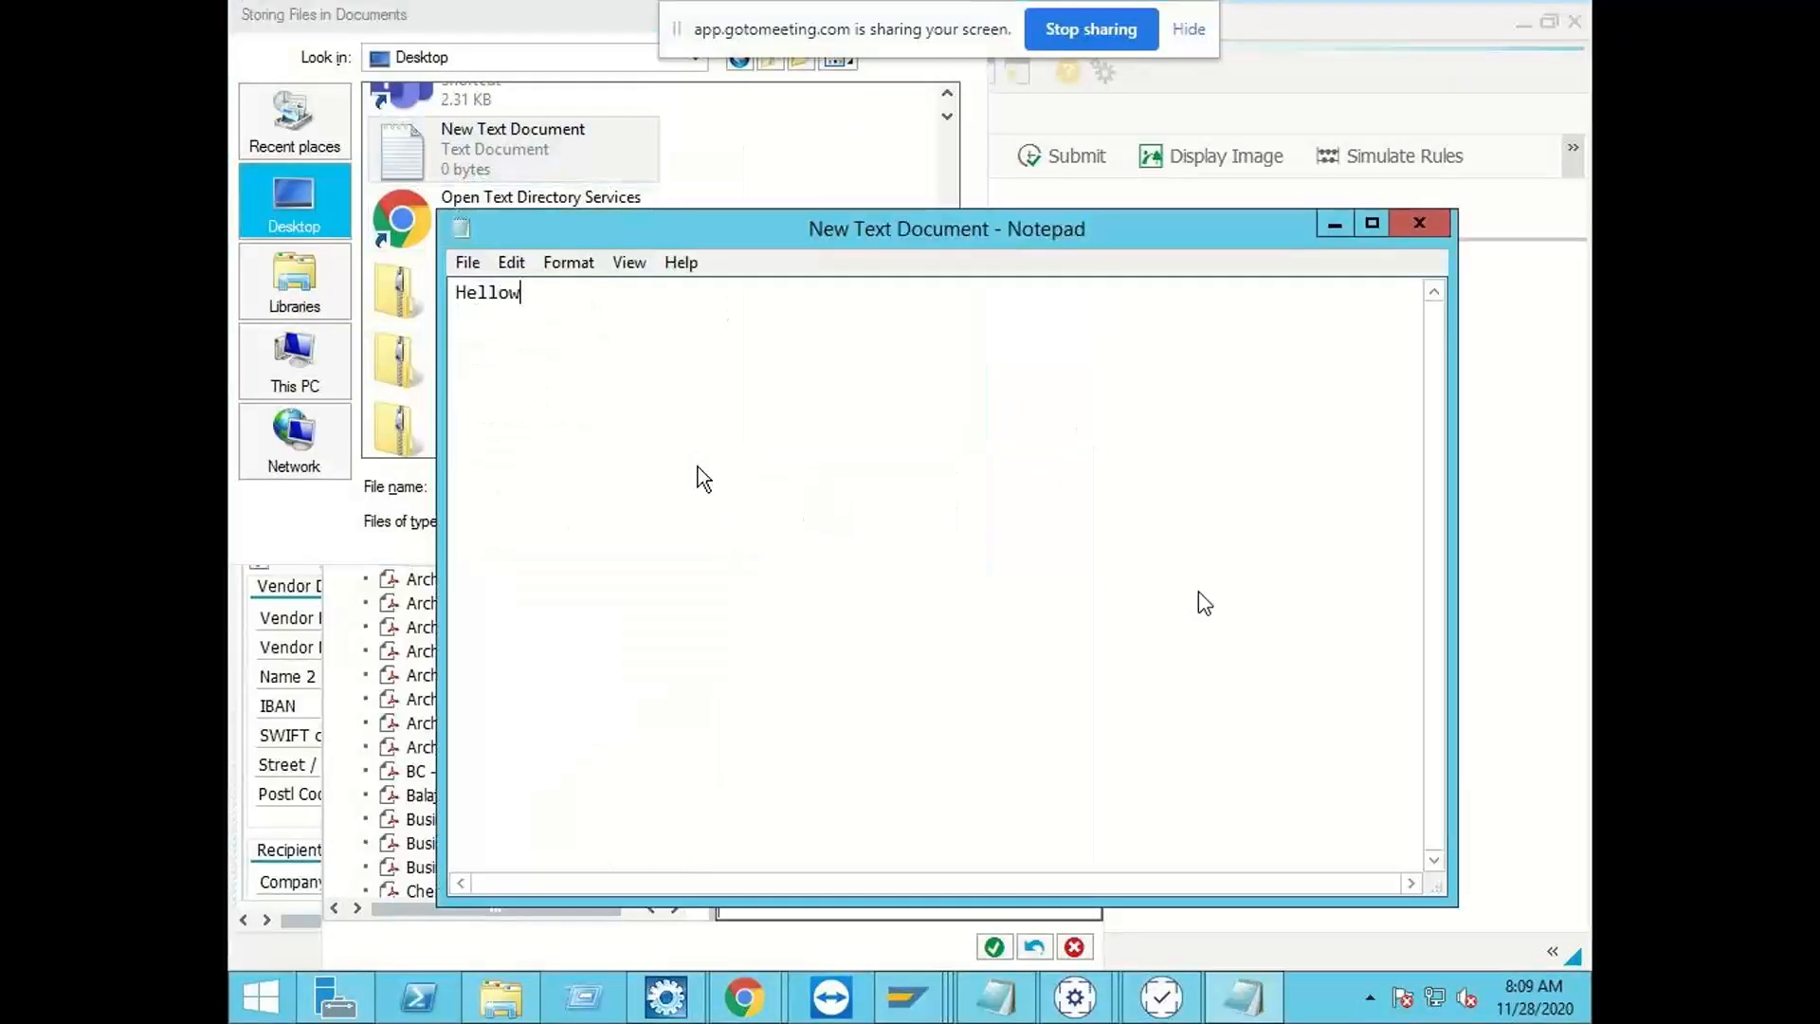
{"action": "key", "text": "BackSpace"}
{"action": "left_click", "coordinate": [466, 262]}
{"action": "left_click", "coordinate": [520, 352]}
{"action": "left_click", "coordinate": [1419, 223]}
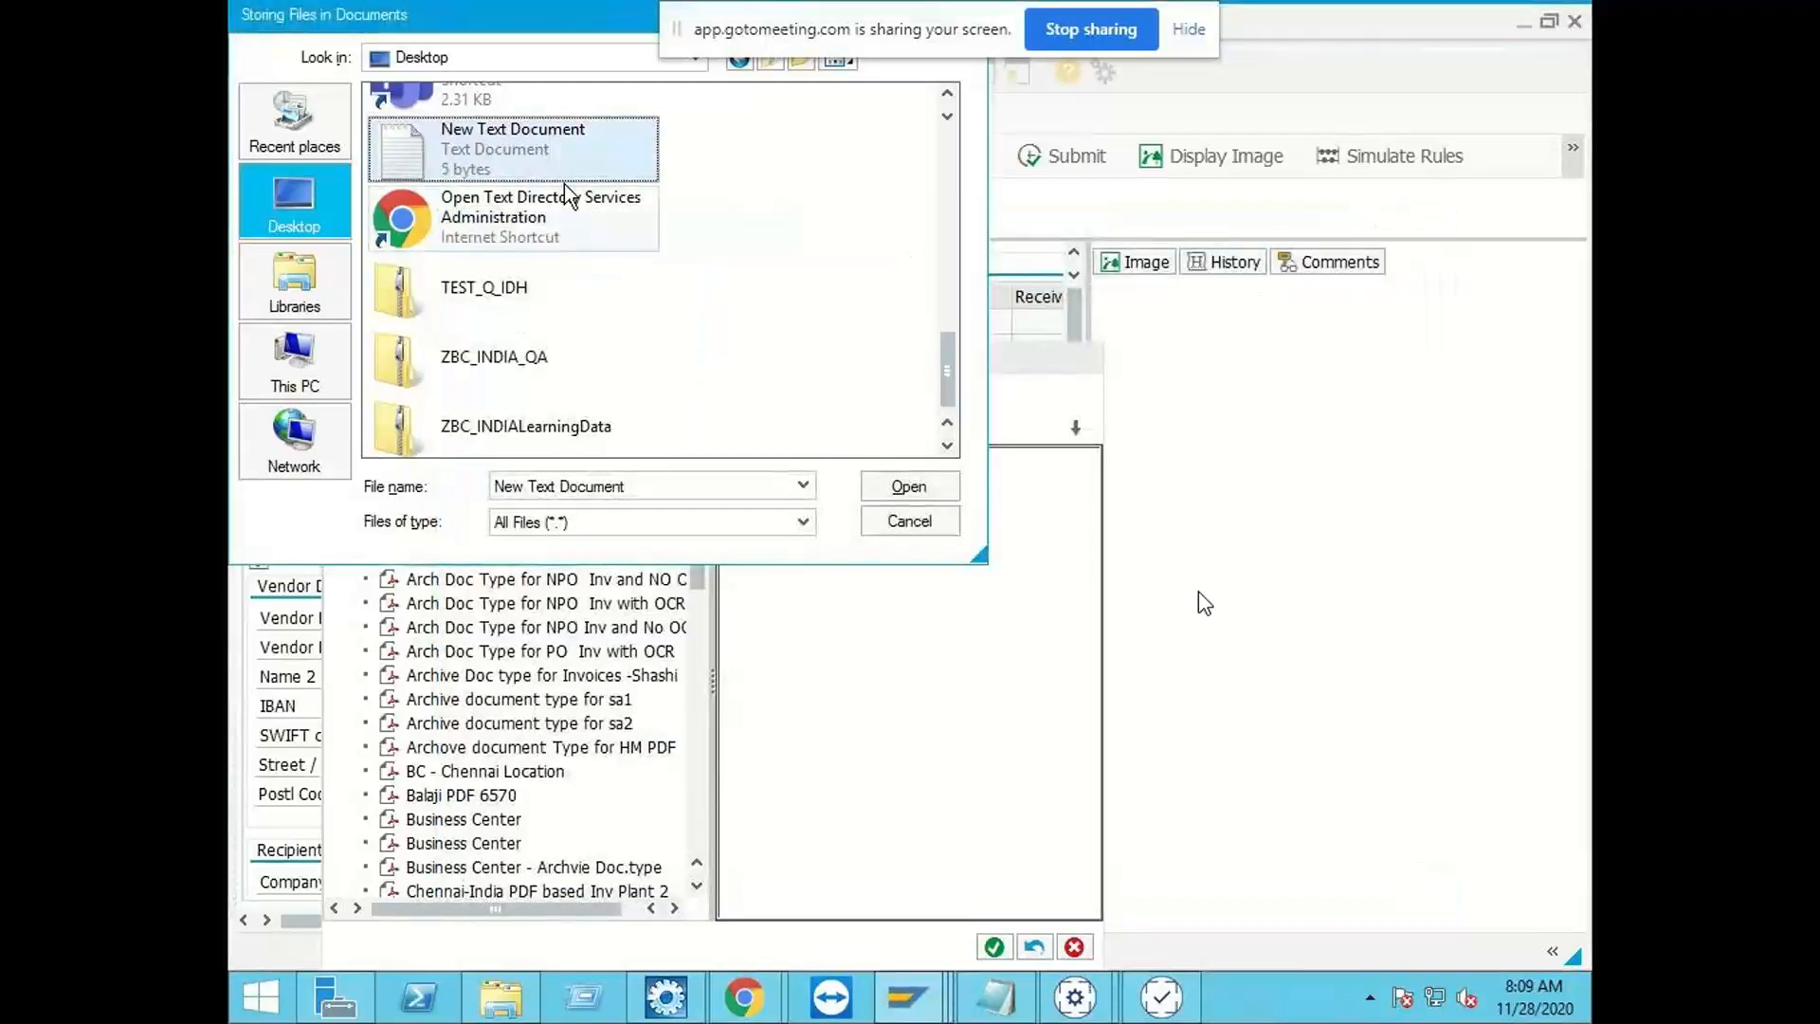
Step: Cancel the file selection and the archiving of the attachment, and return from document 873 to the workplace inbox
{"action": "left_click", "coordinate": [908, 523]}
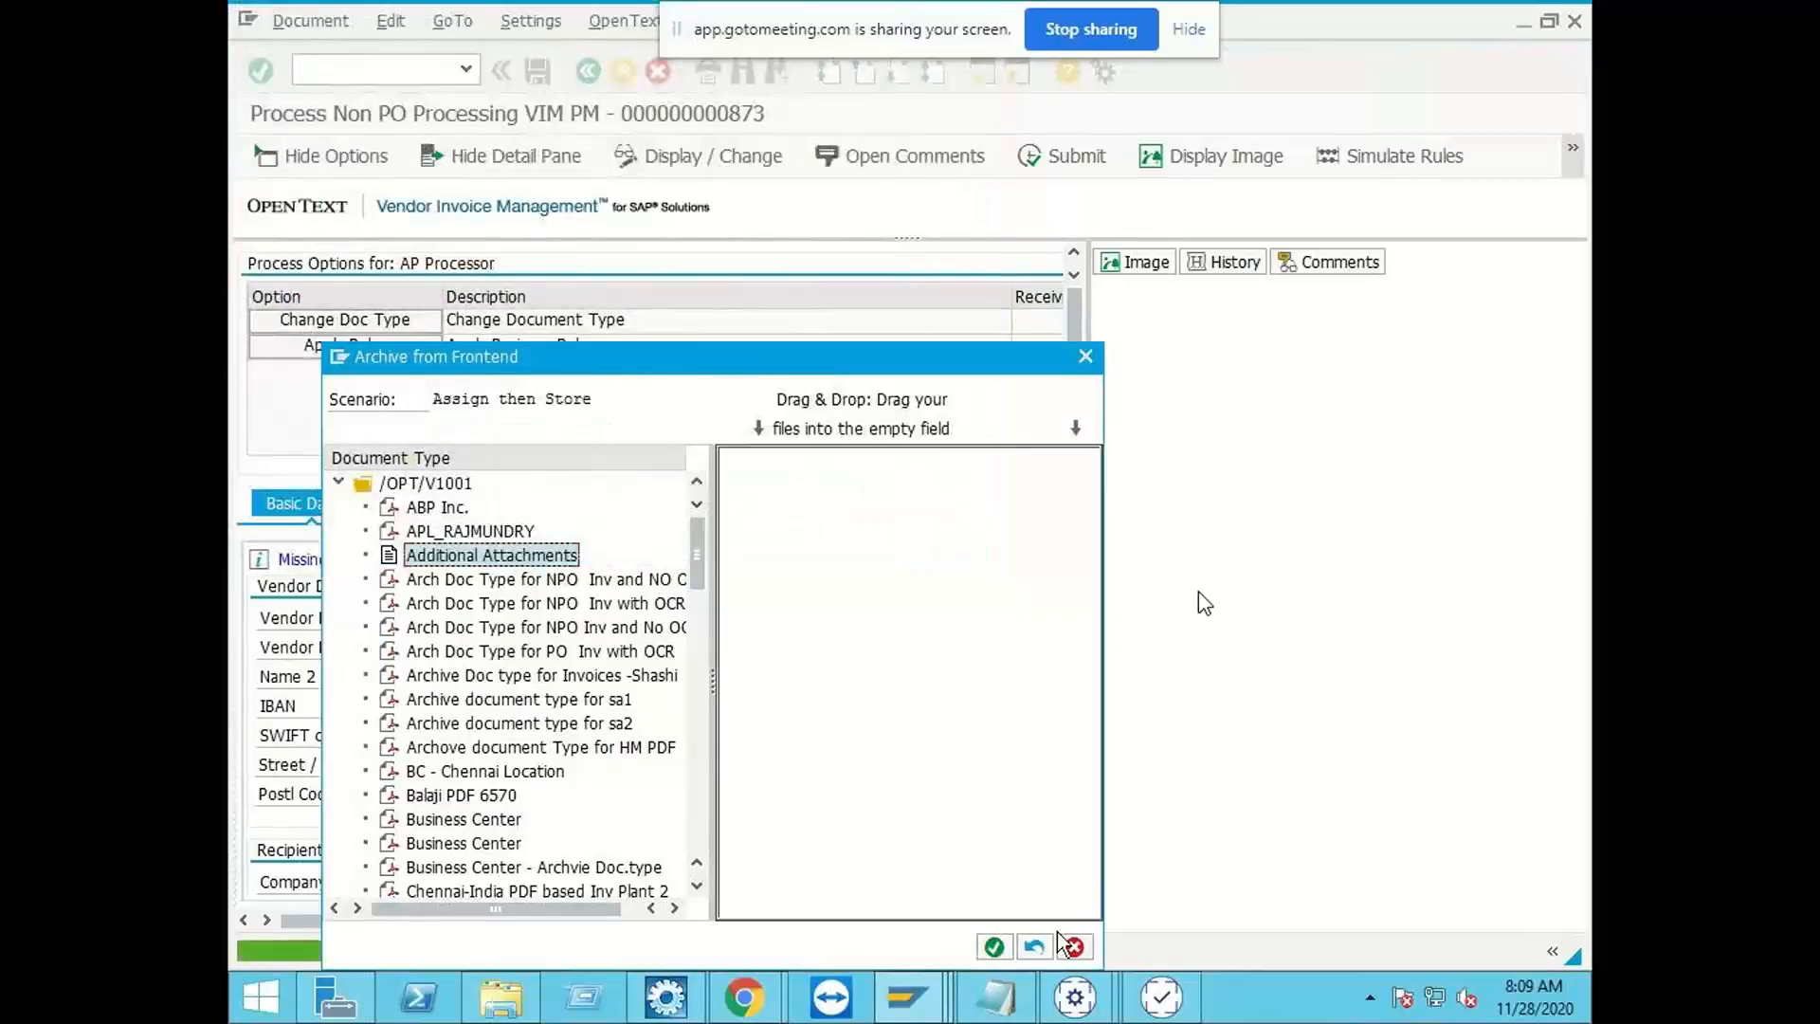
{"action": "left_click", "coordinate": [1074, 945]}
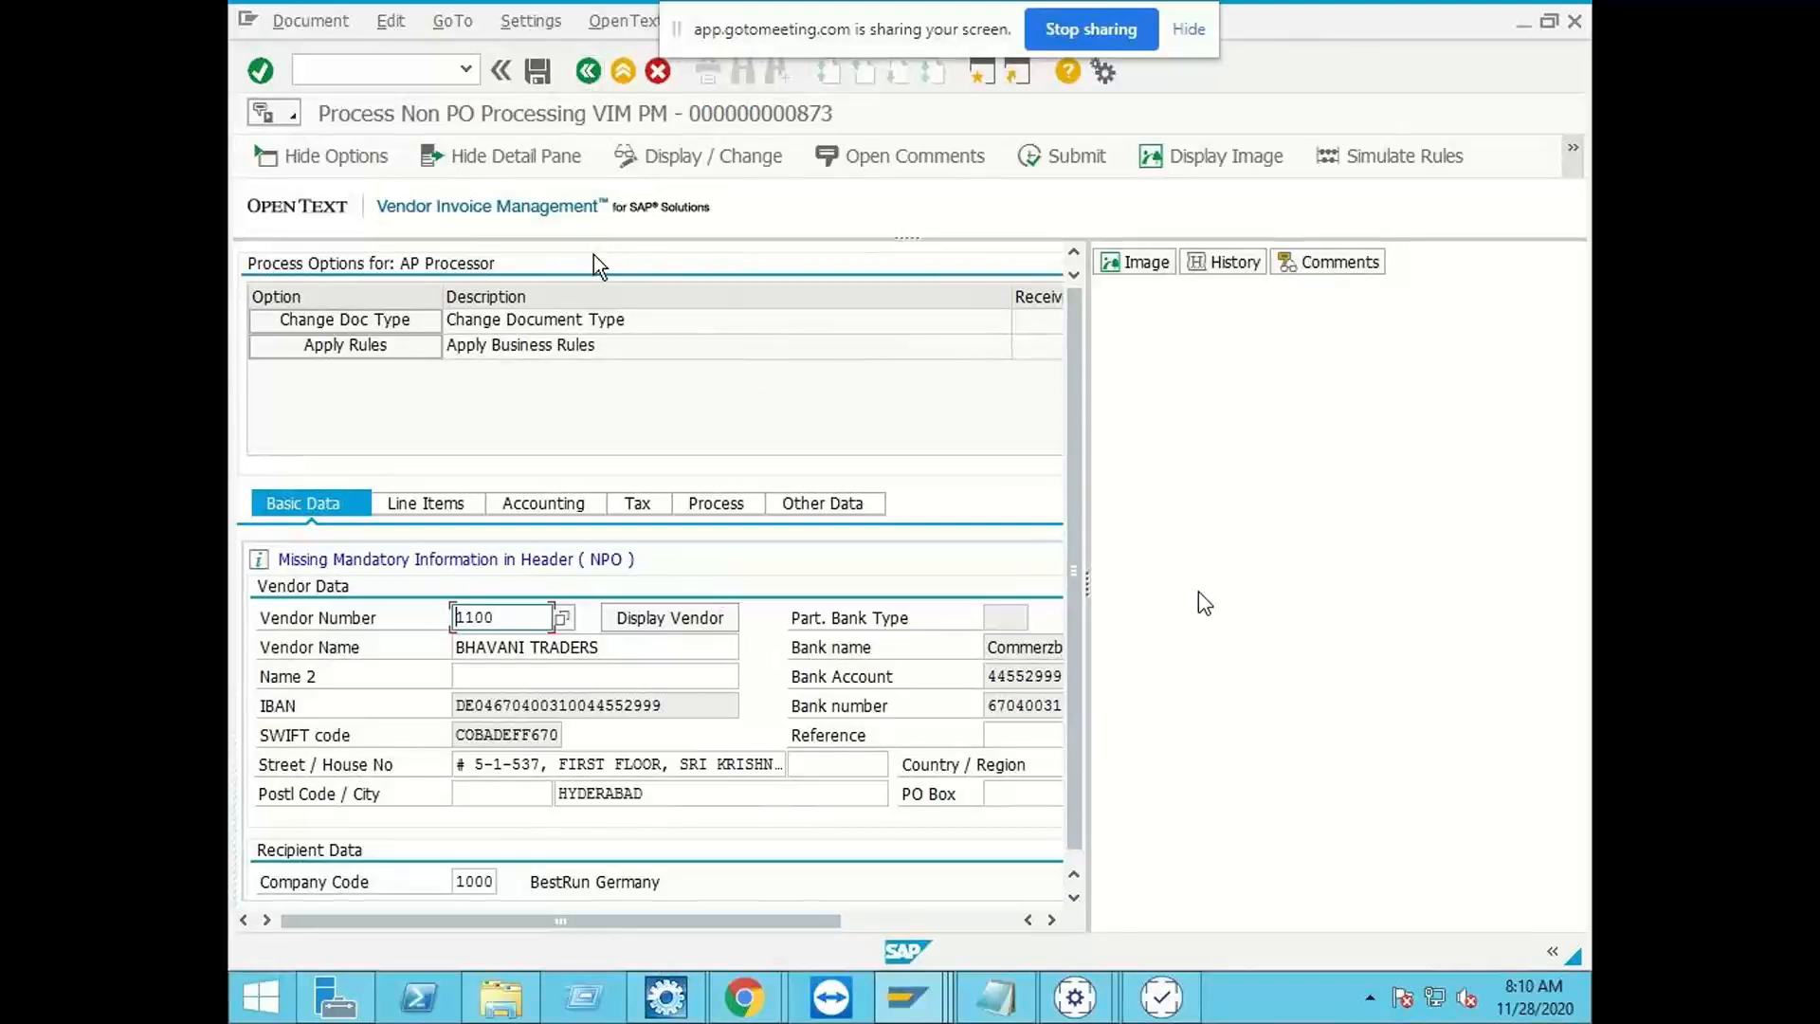
{"action": "left_click", "coordinate": [589, 72]}
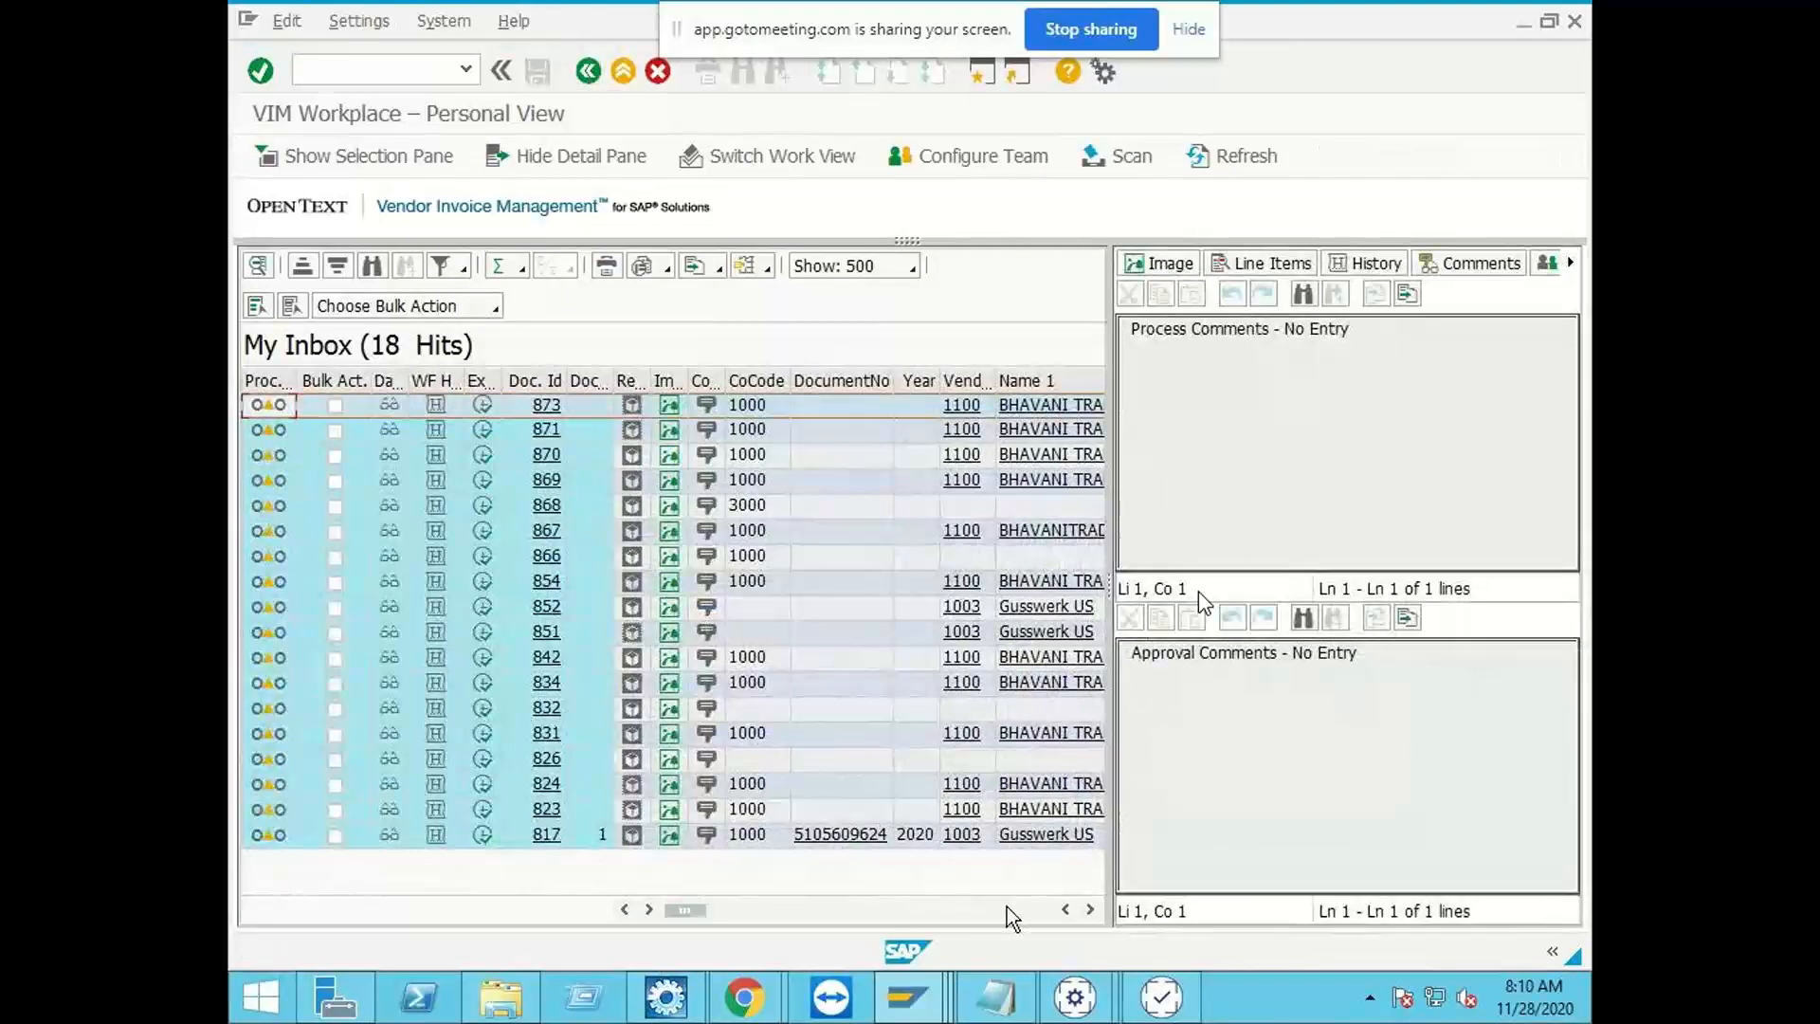
Step: Switch to the ZINDIA_IDH window of Business Center Capture and look over its application commands and server jobs
{"action": "left_click", "coordinate": [1075, 997]}
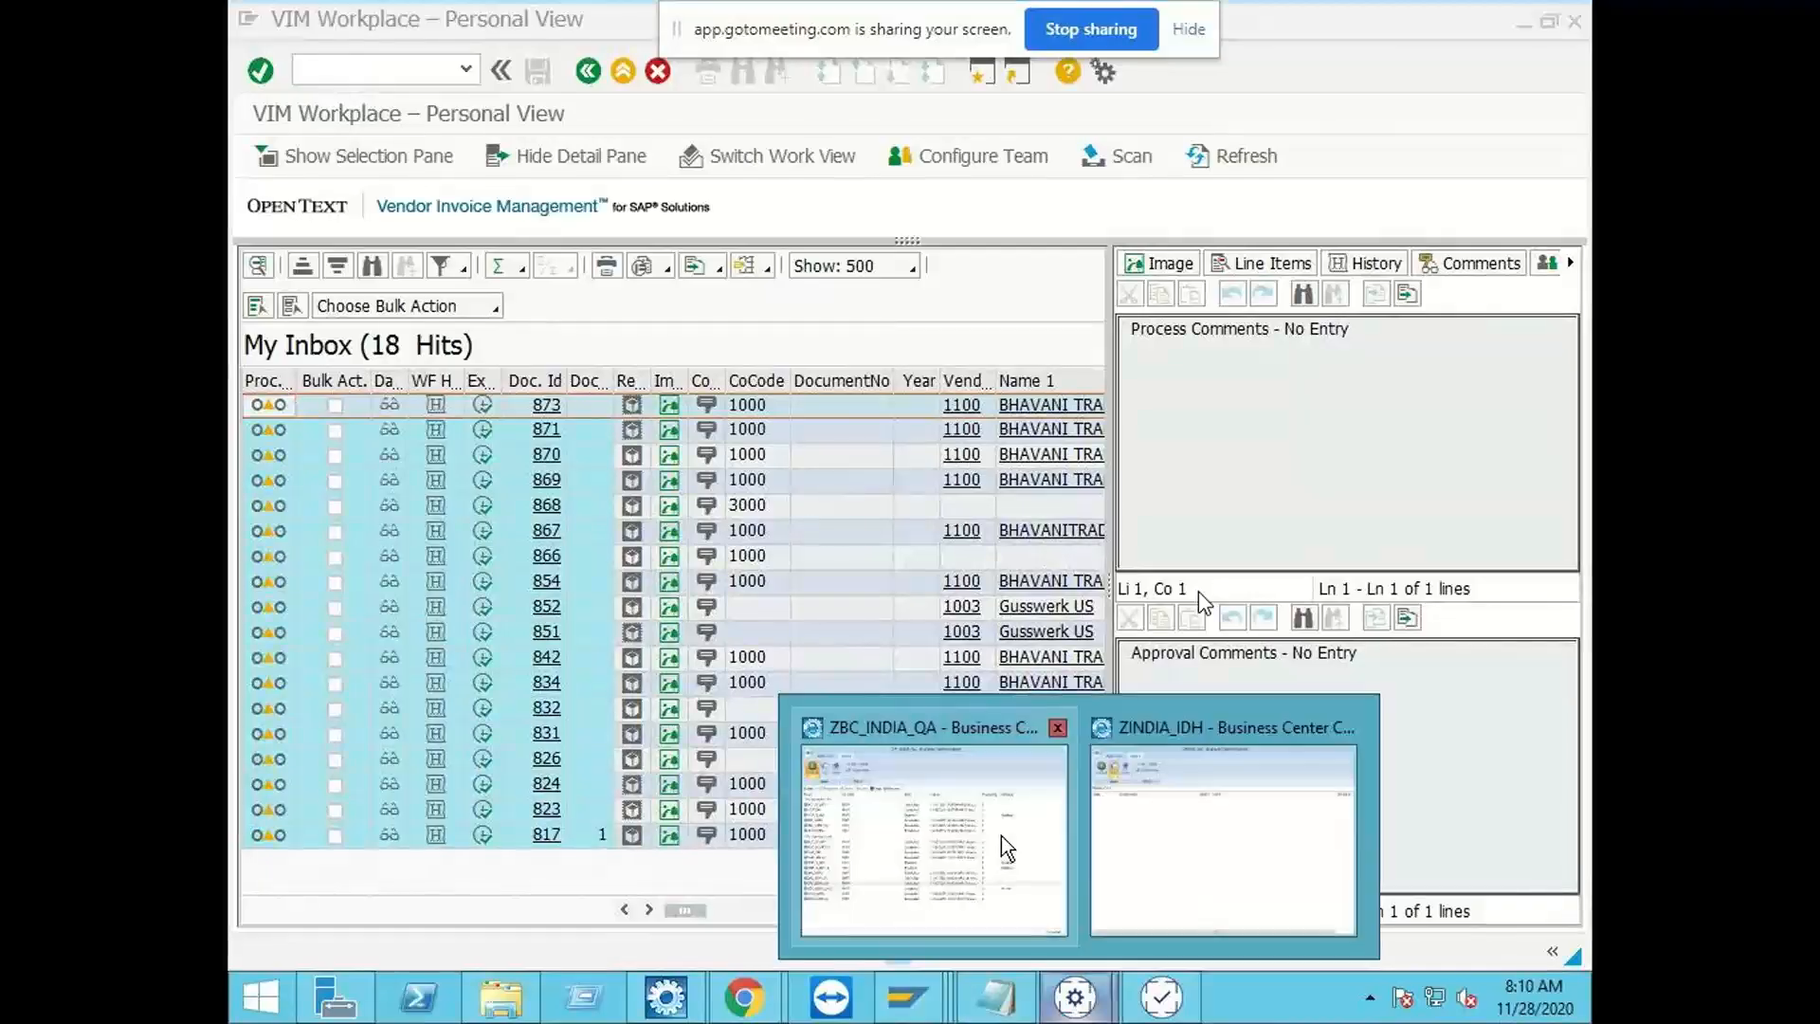
{"action": "left_click", "coordinate": [1209, 877]}
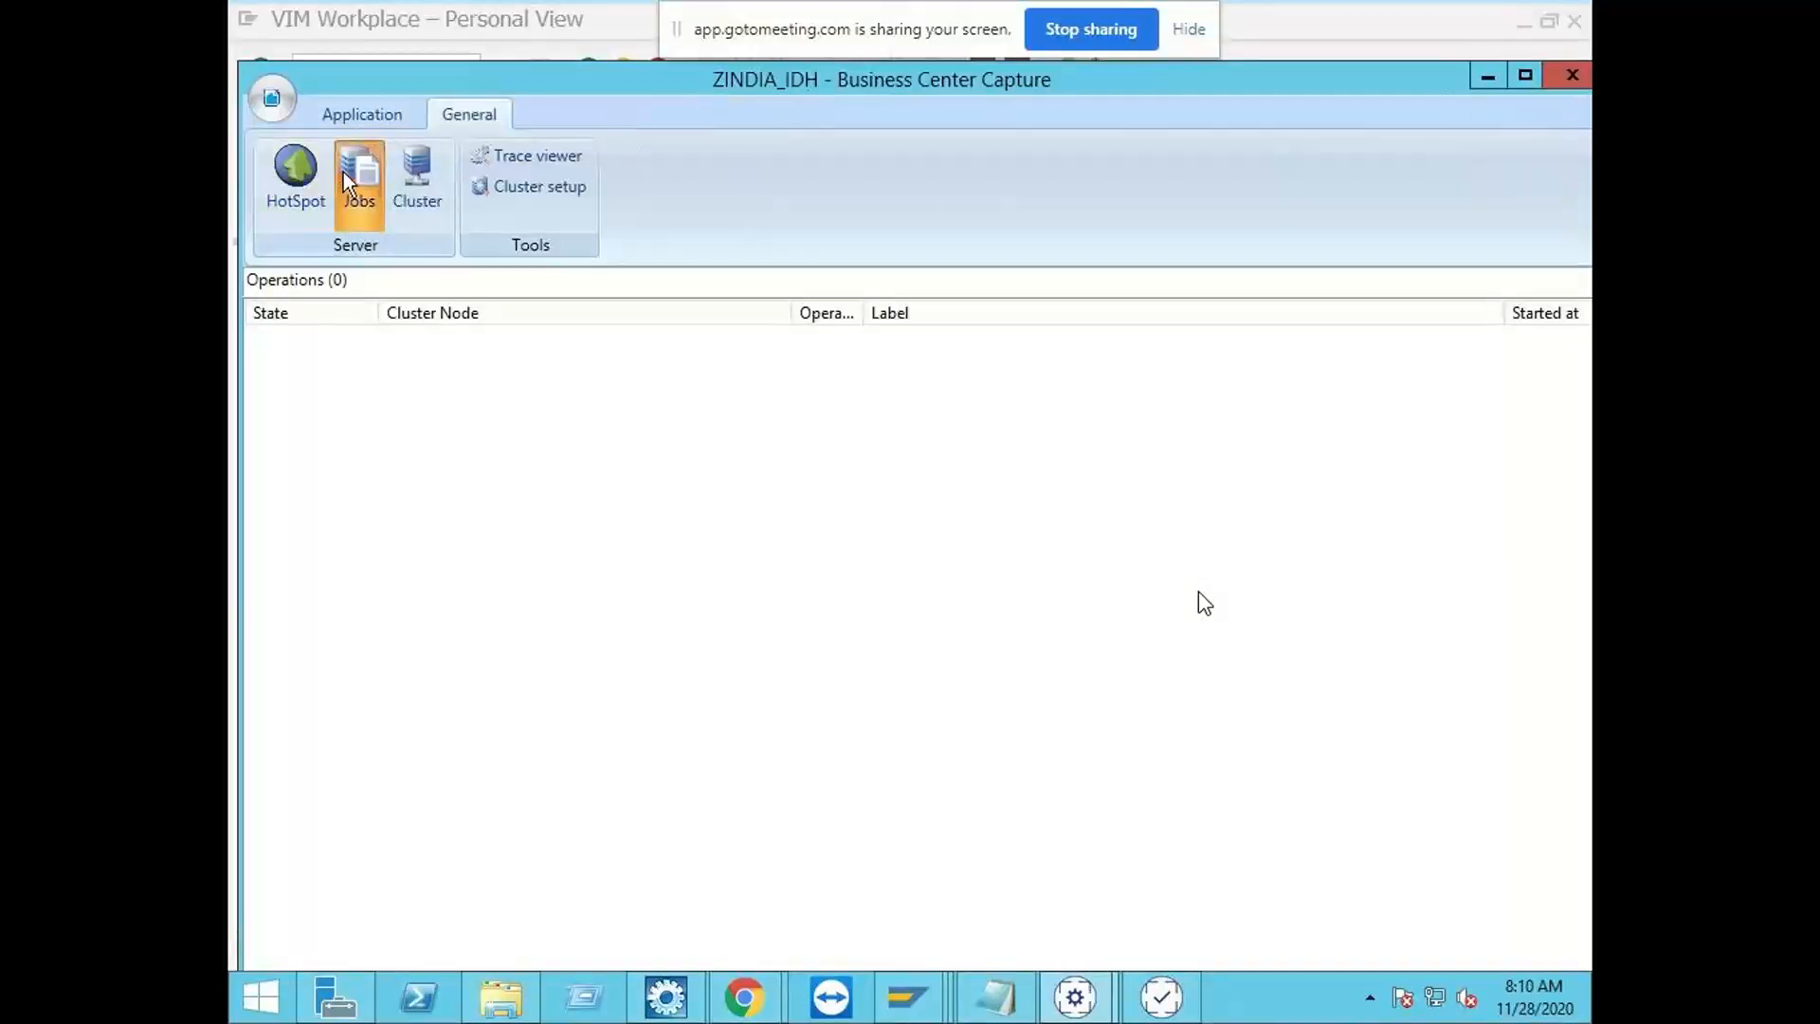
{"action": "left_click", "coordinate": [360, 113]}
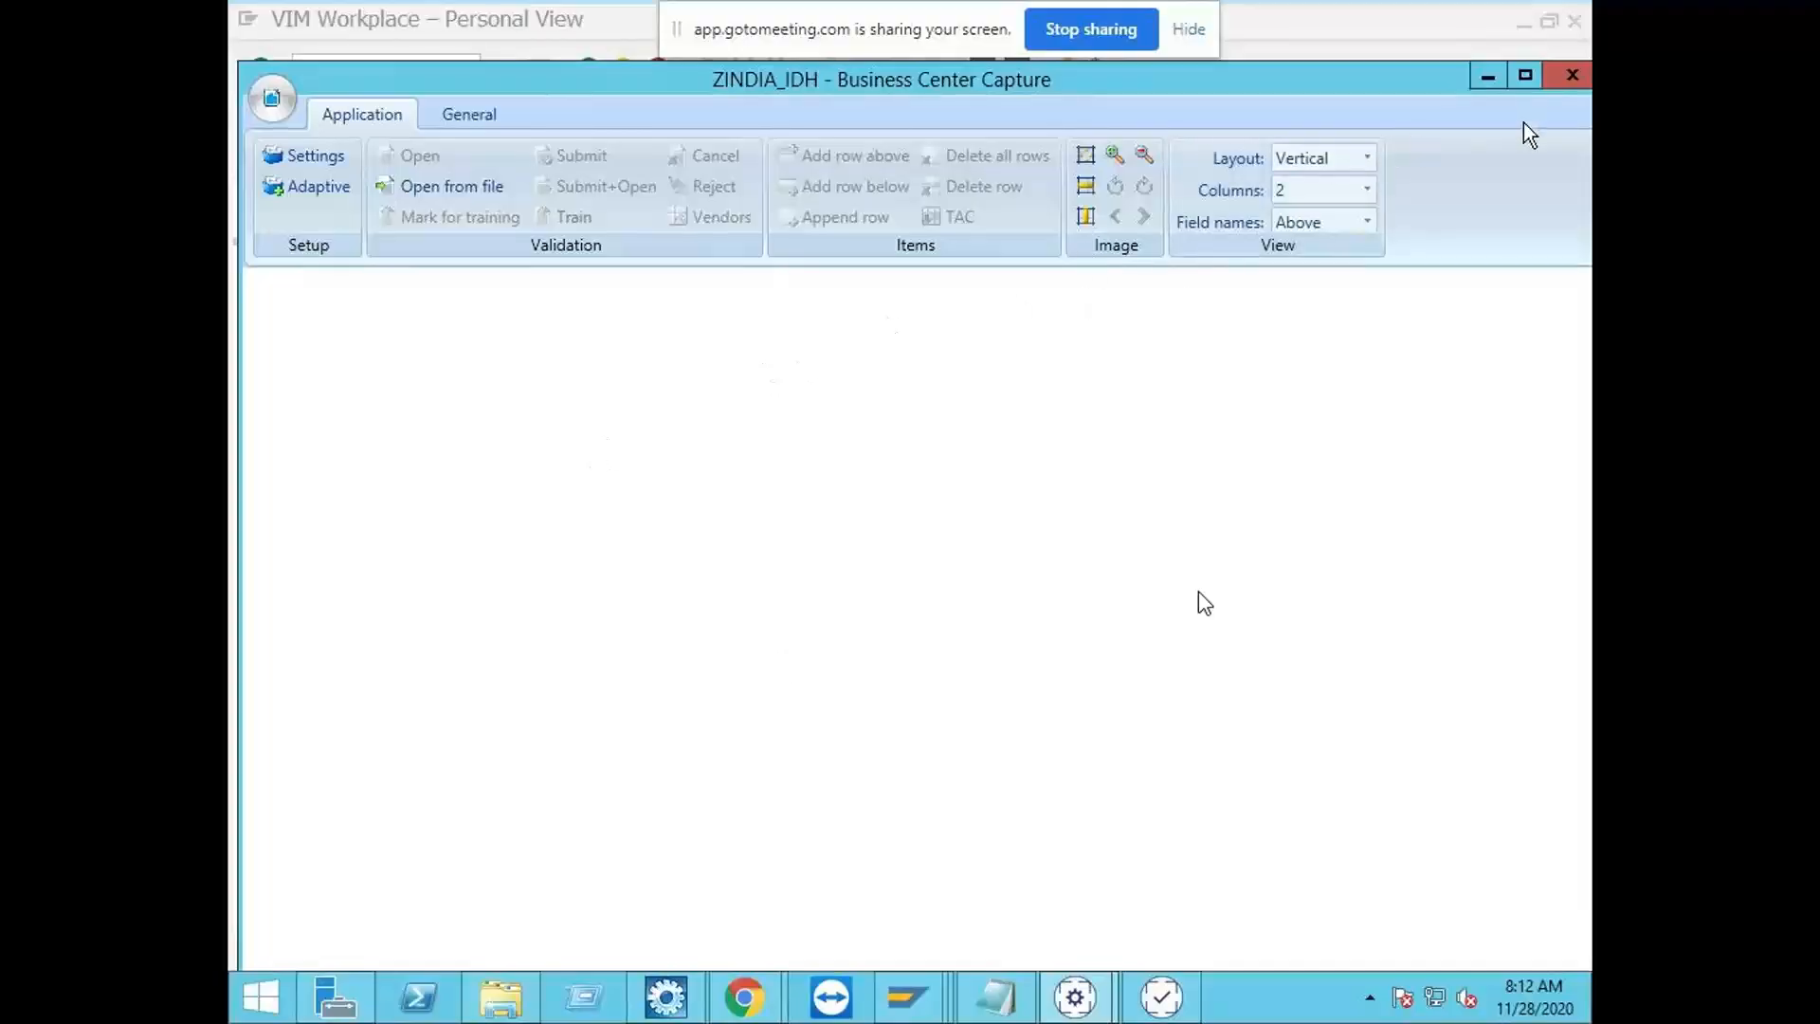
{"action": "left_click", "coordinate": [499, 122]}
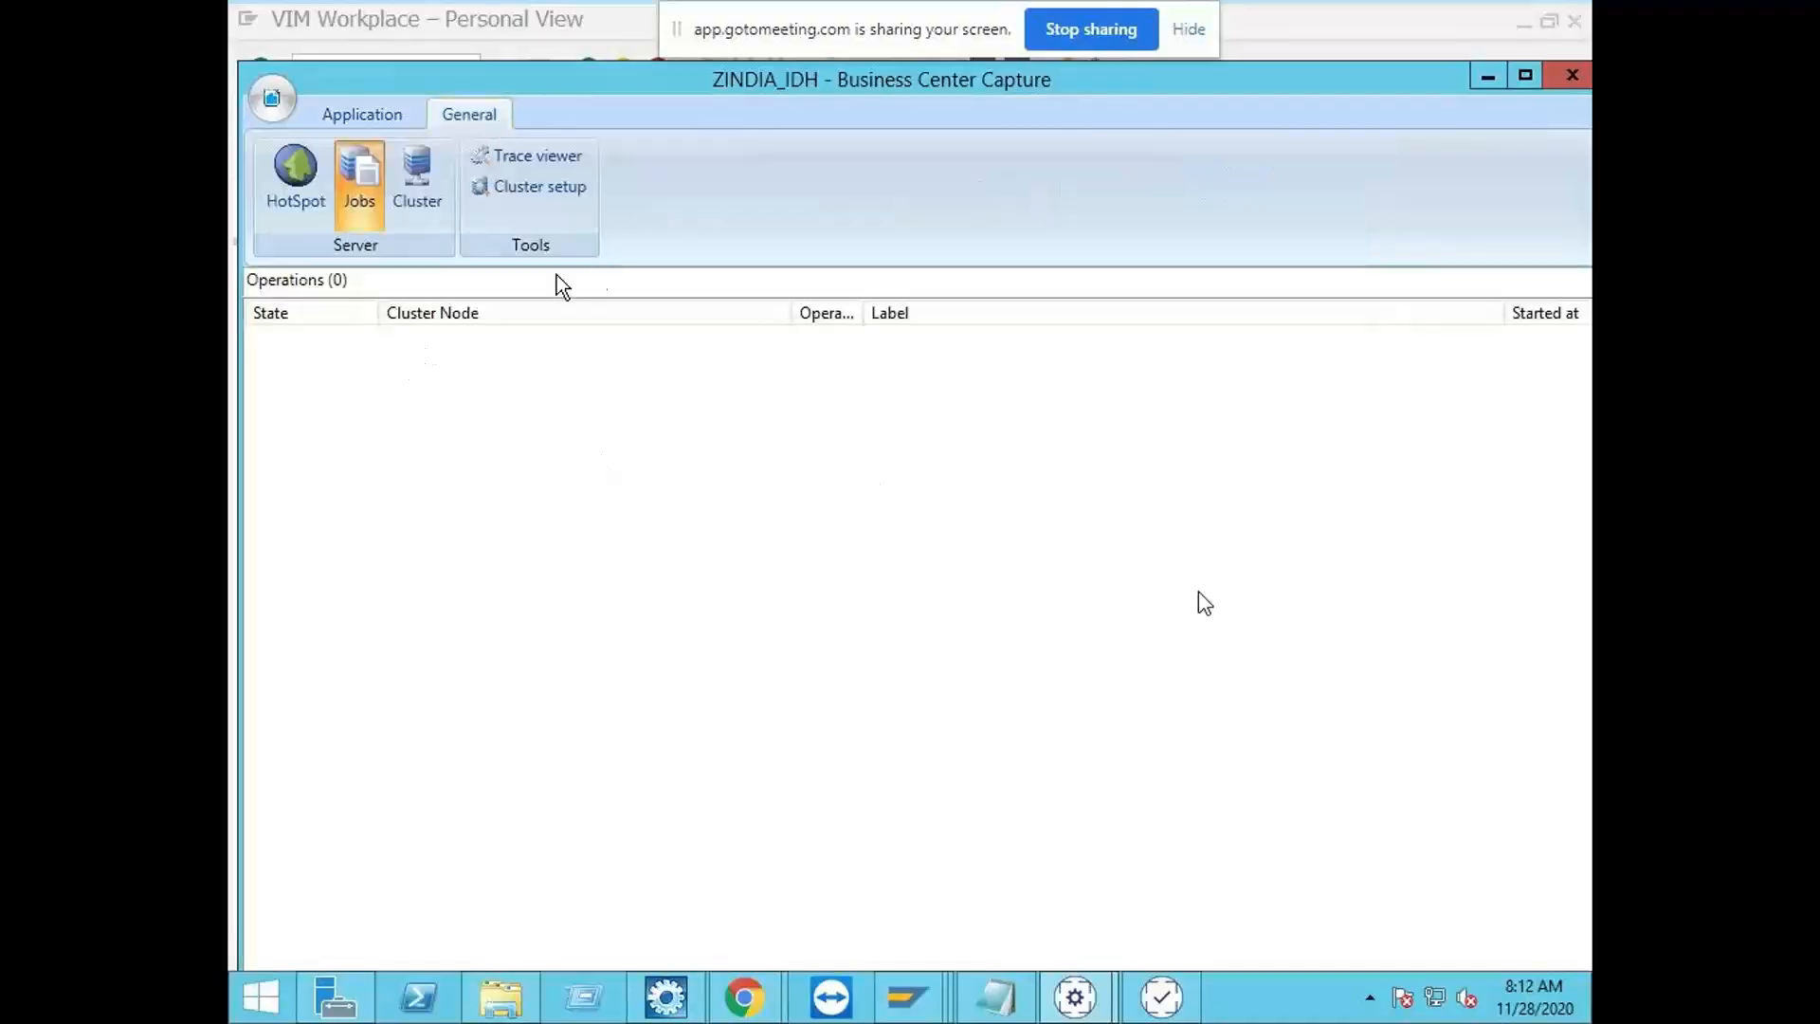
Step: Switch to the /OPT/VIM_STG_LIF table session in SAP and open OpenText Configuration in it with transaction /n/opt/spro
{"action": "left_click", "coordinate": [367, 112]}
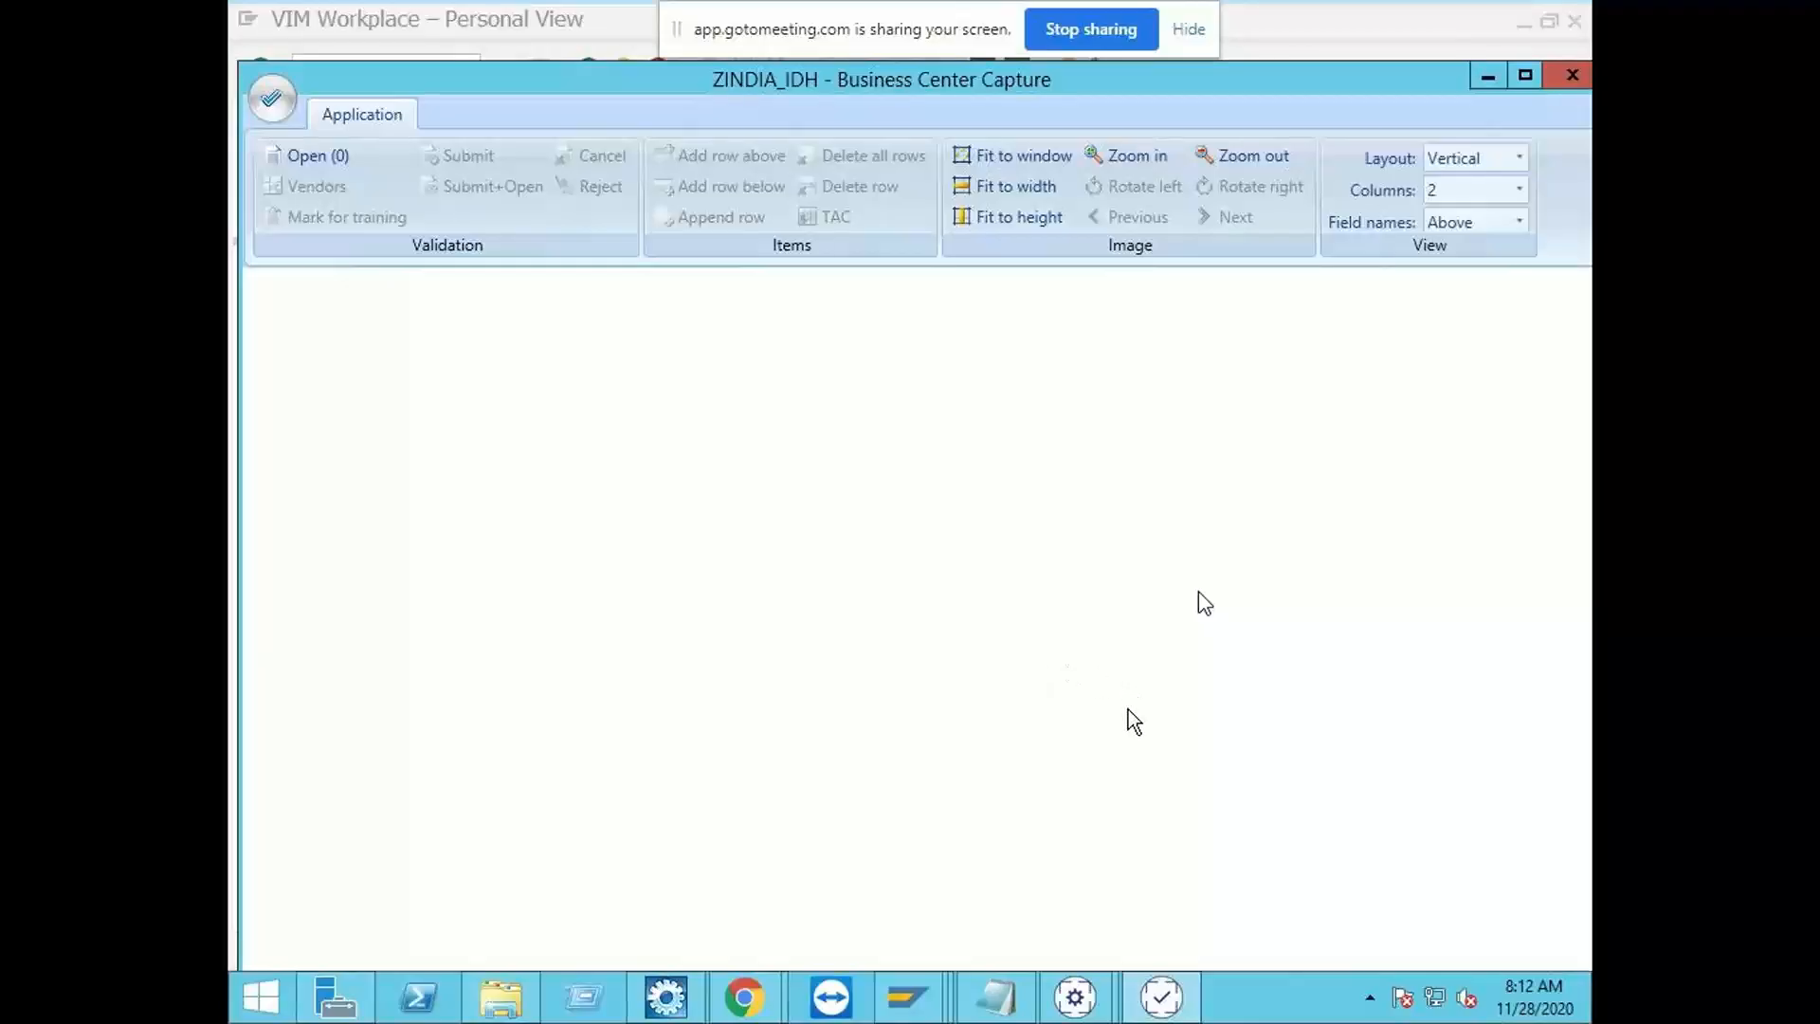
{"action": "left_click", "coordinate": [907, 997]}
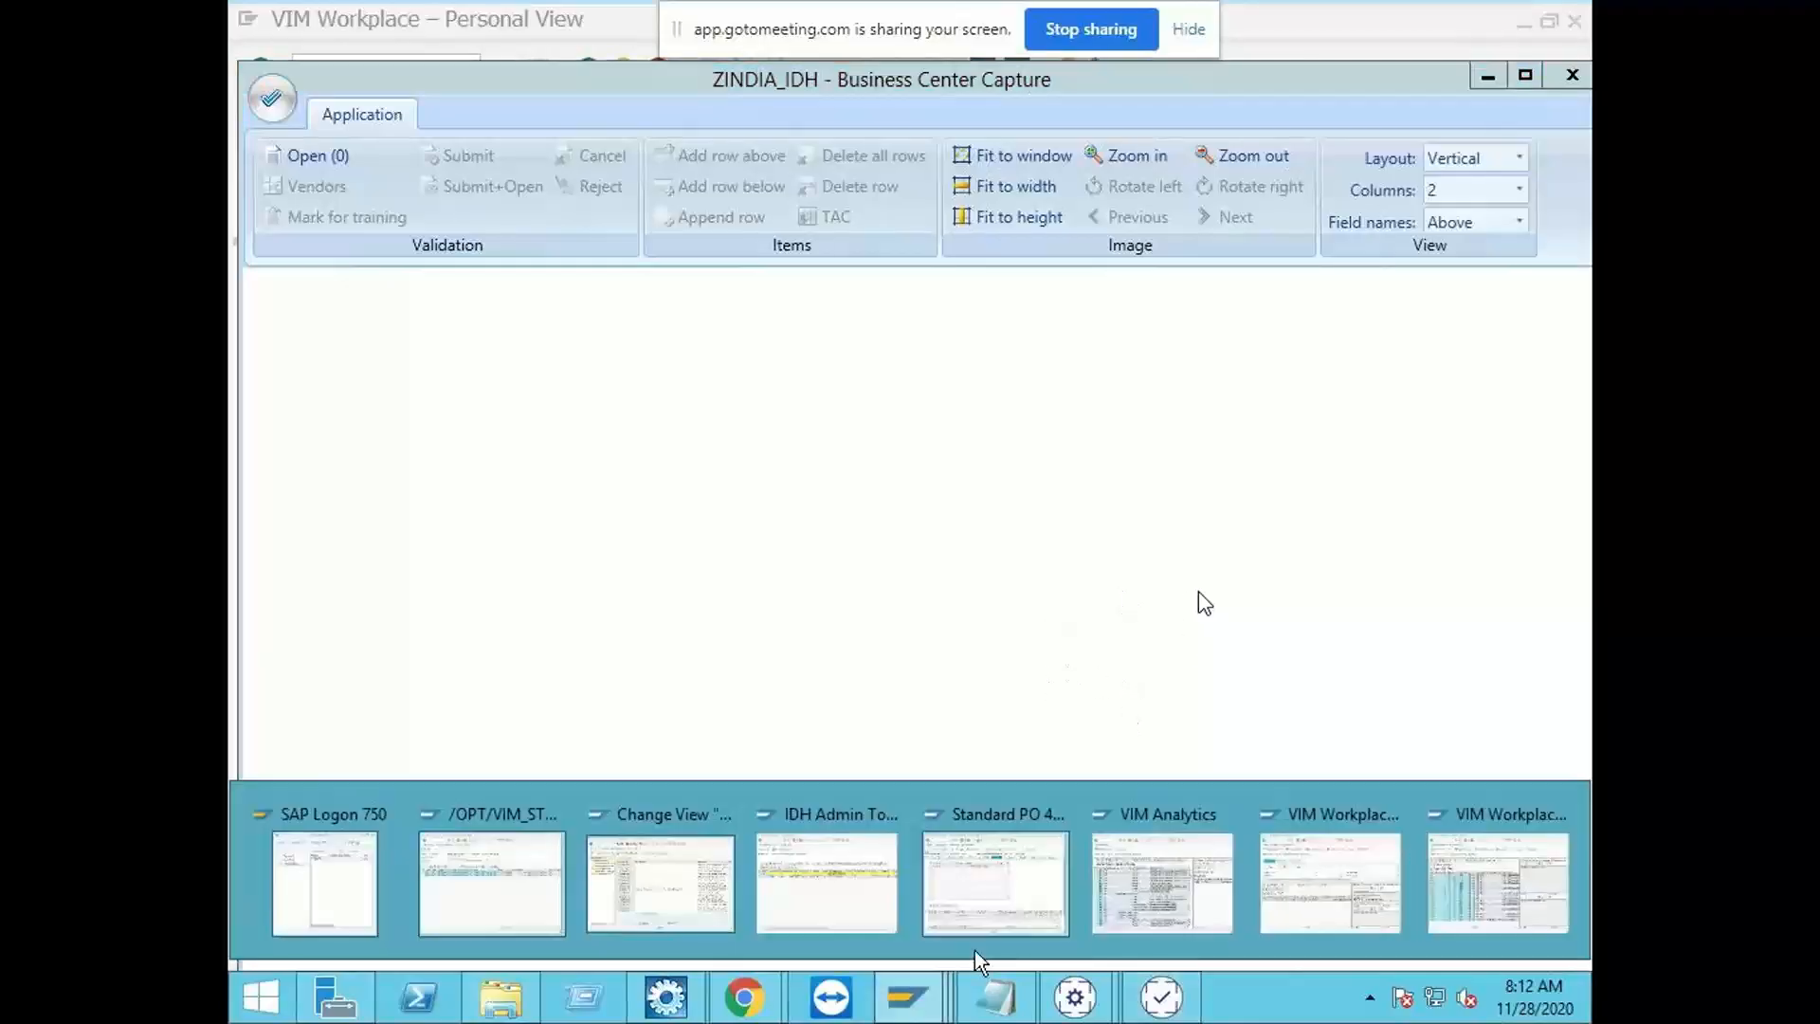
{"action": "left_click", "coordinate": [544, 890]}
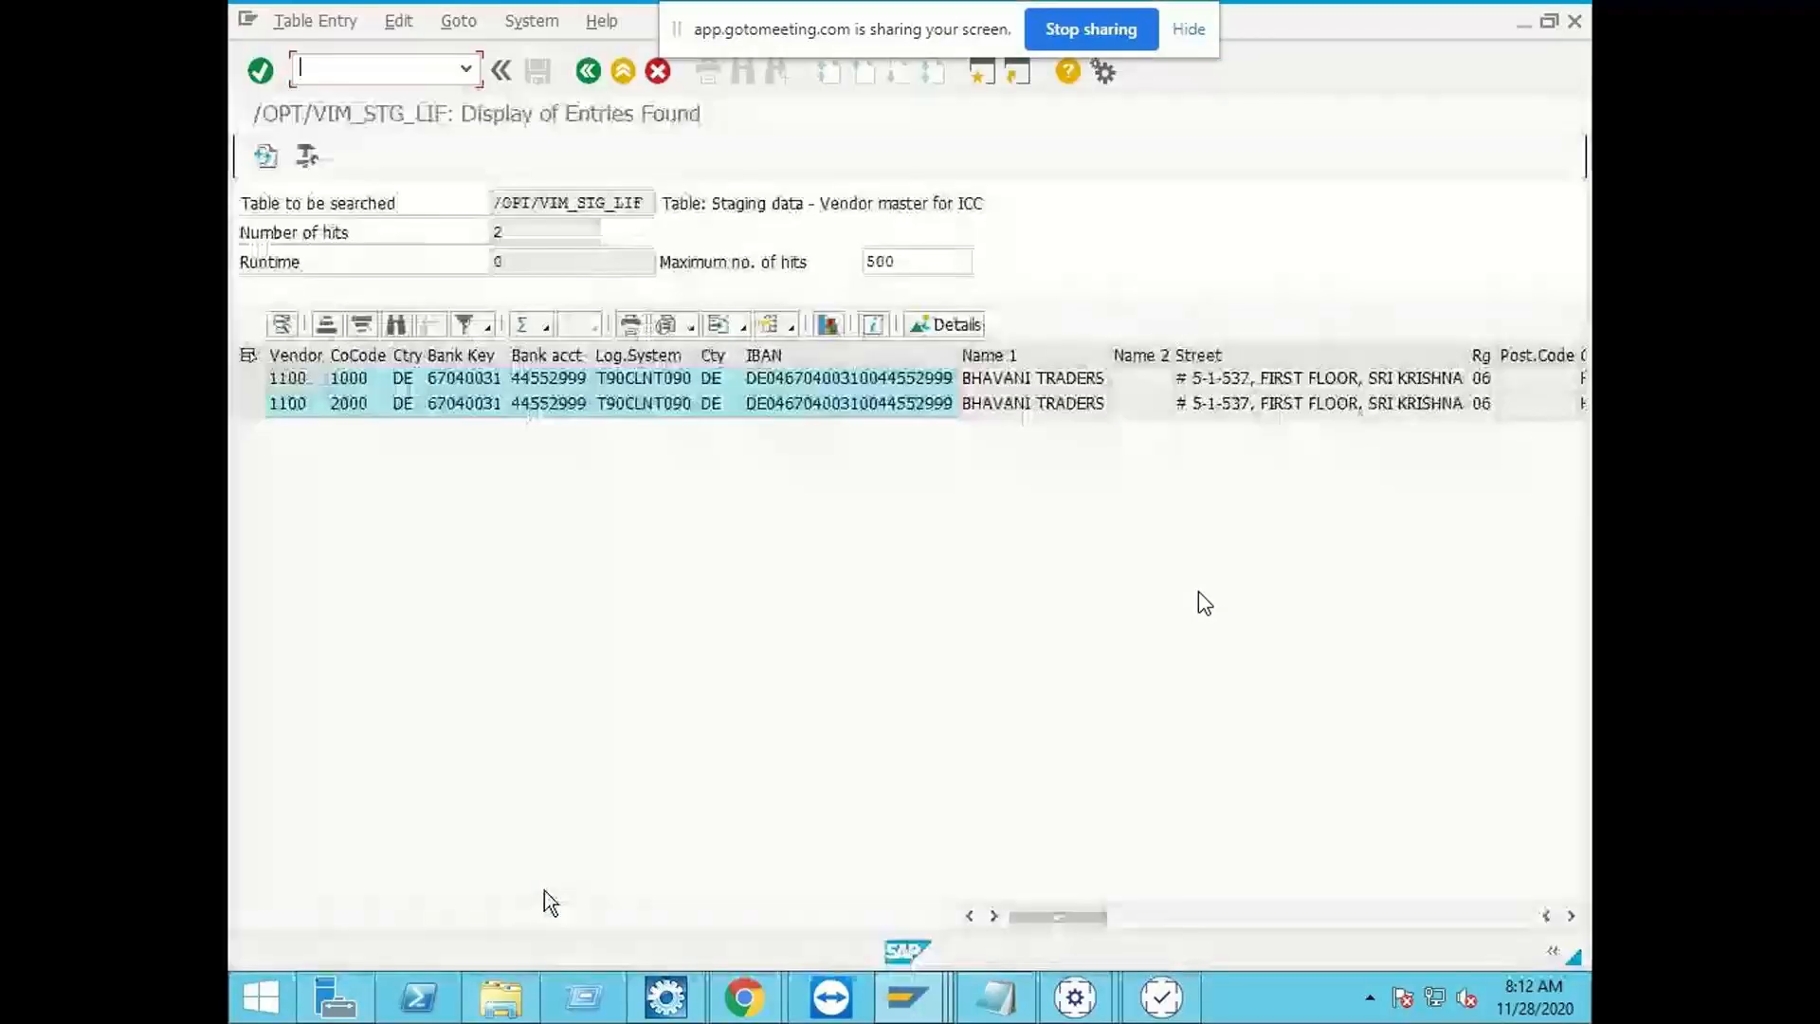
{"action": "left_click", "coordinate": [465, 68]}
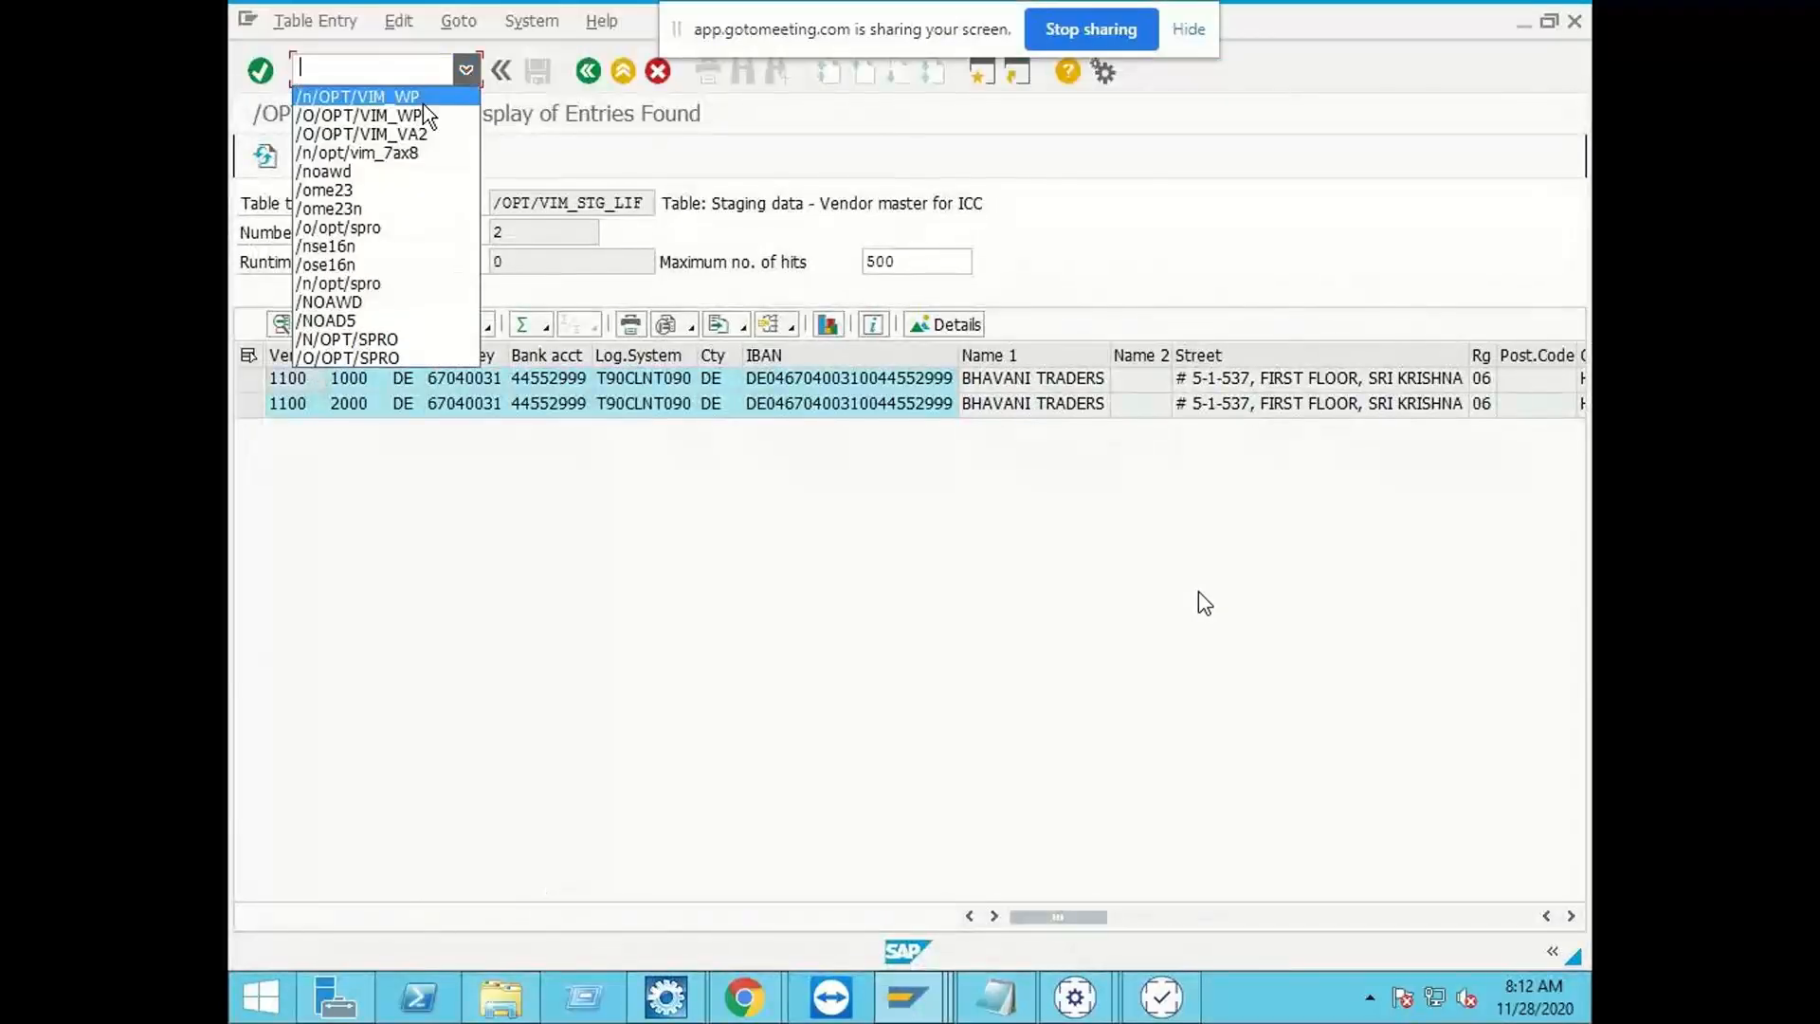
{"action": "left_click", "coordinate": [379, 230]}
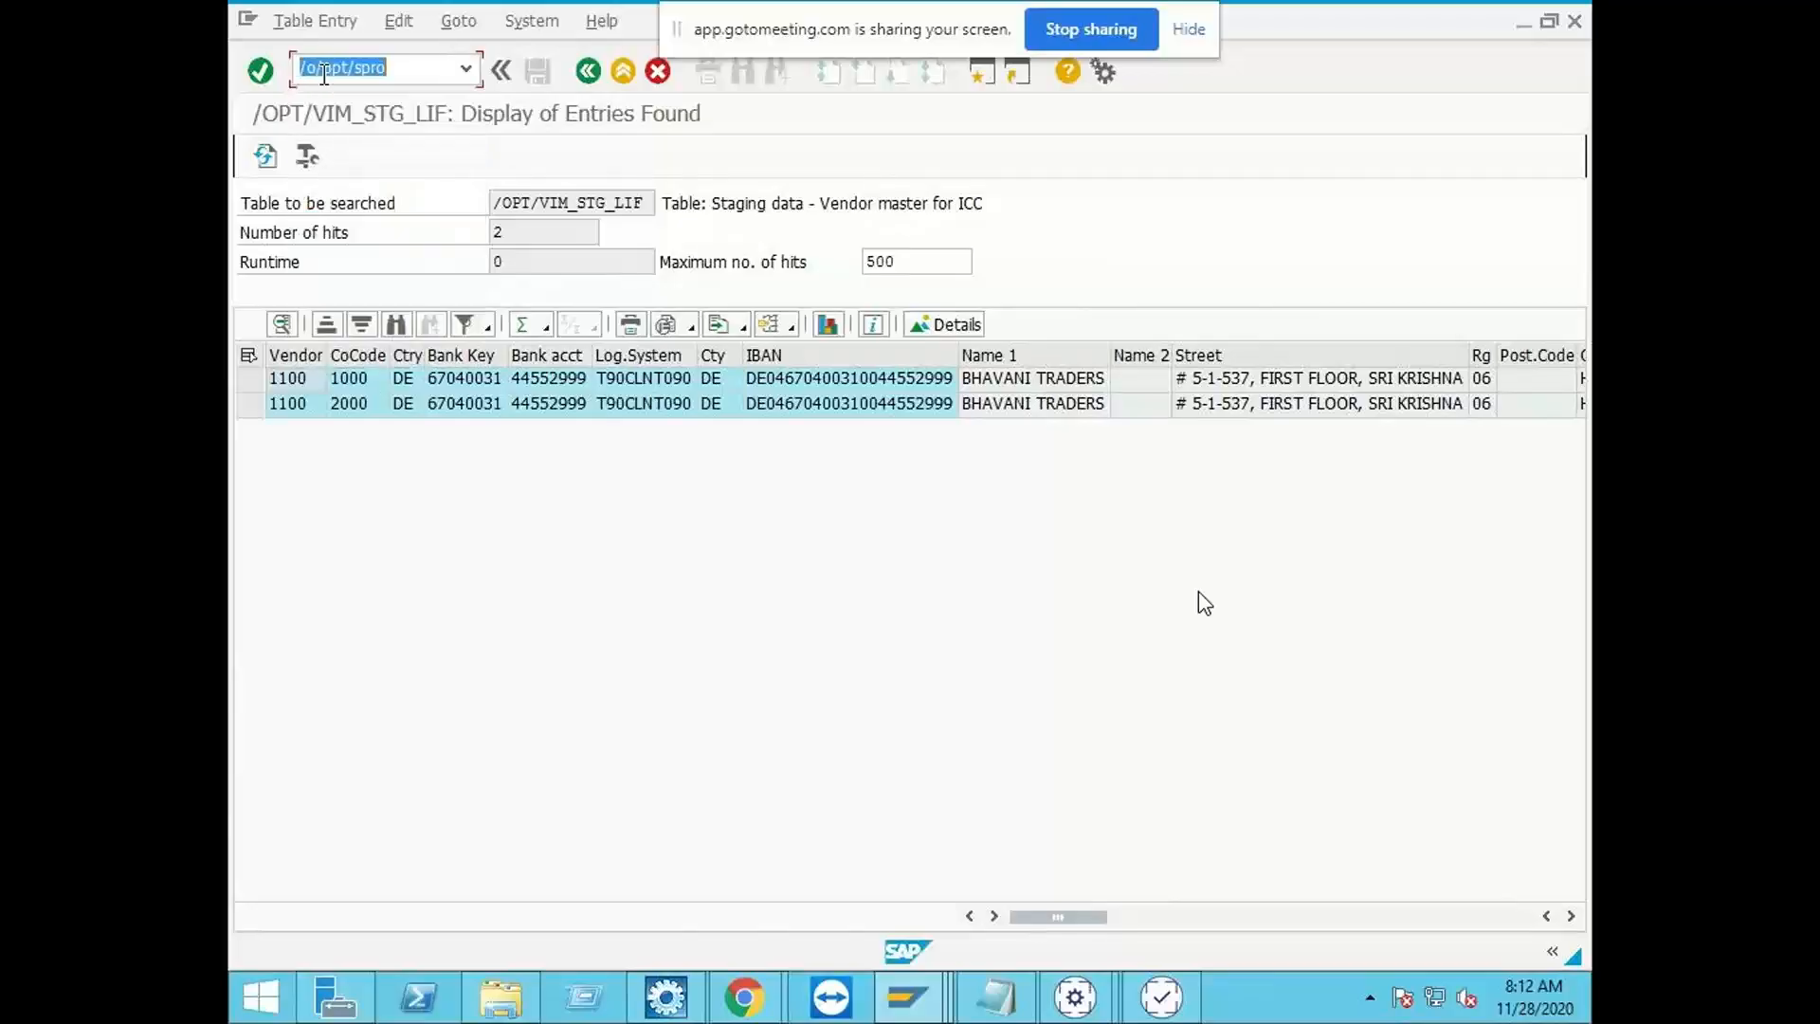
{"action": "left_click", "coordinate": [311, 67]}
{"action": "key", "text": "BackSpace"}
{"action": "type", "text": "n"}
{"action": "key", "text": "Return"}
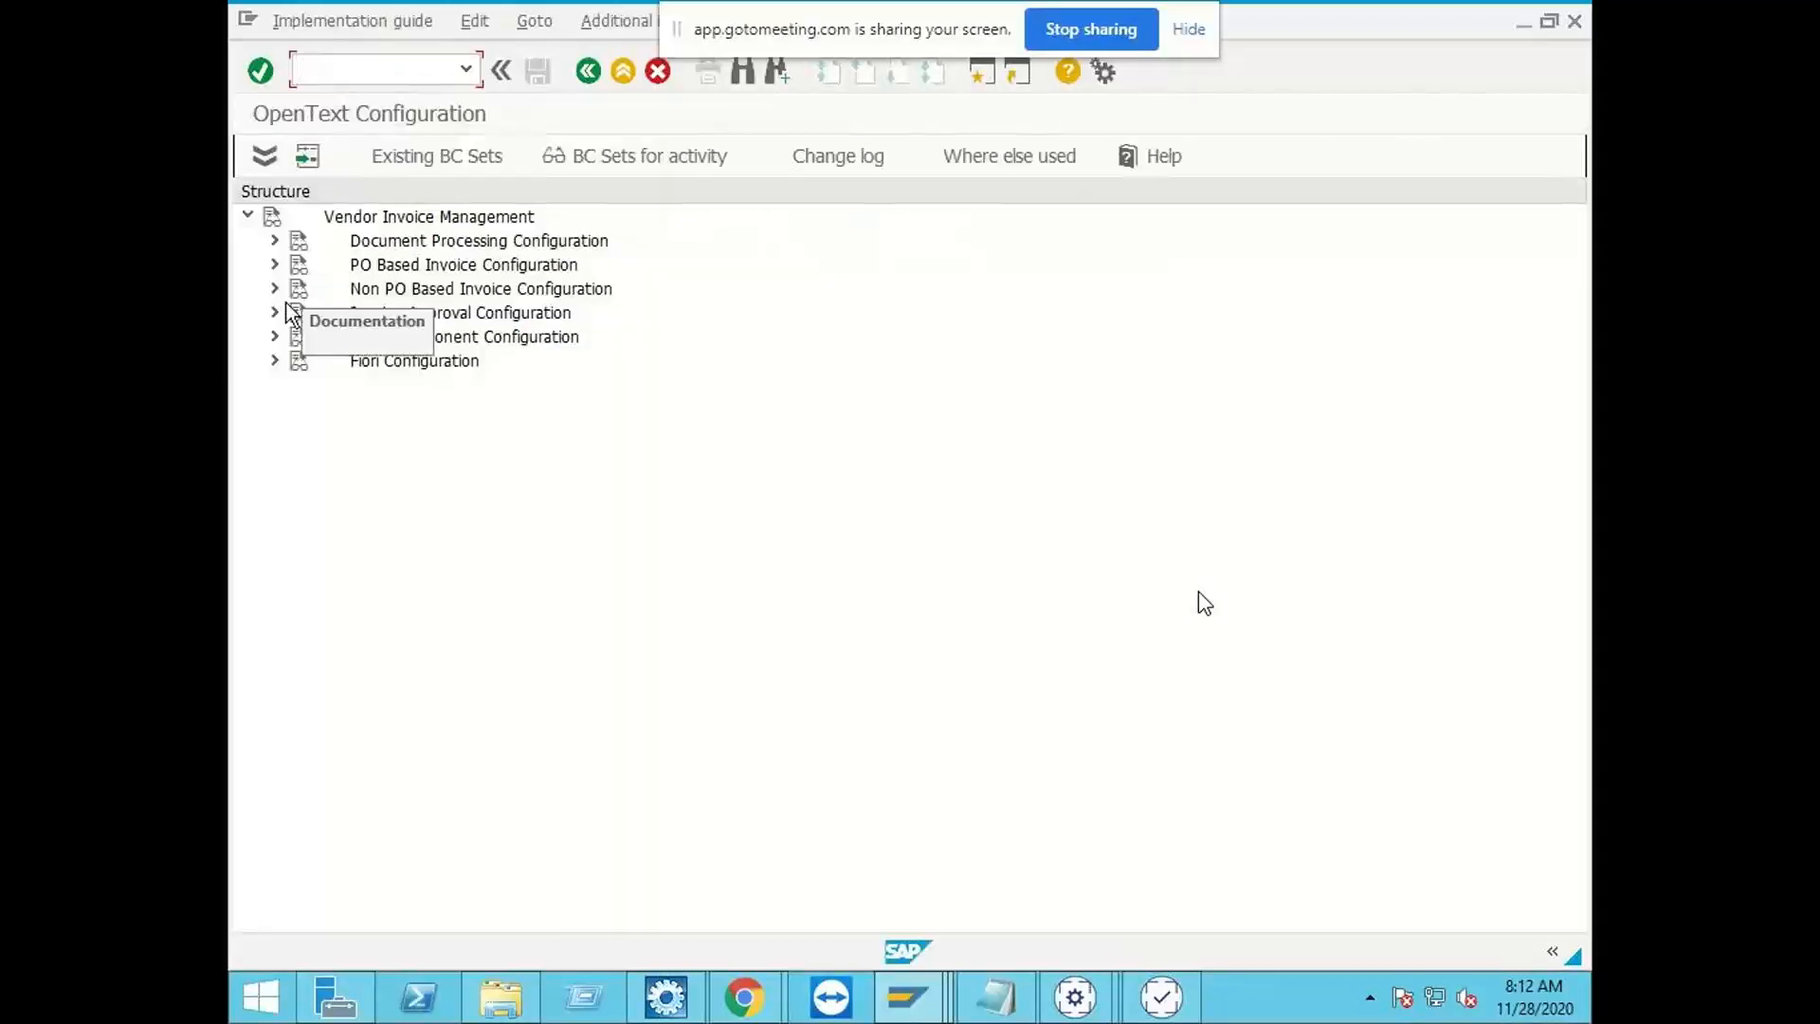
Step: Under ICC Configuration, view the archive document types linked to validation groups for OCR validation determination, and return to the configuration tree
{"action": "left_click", "coordinate": [273, 242]}
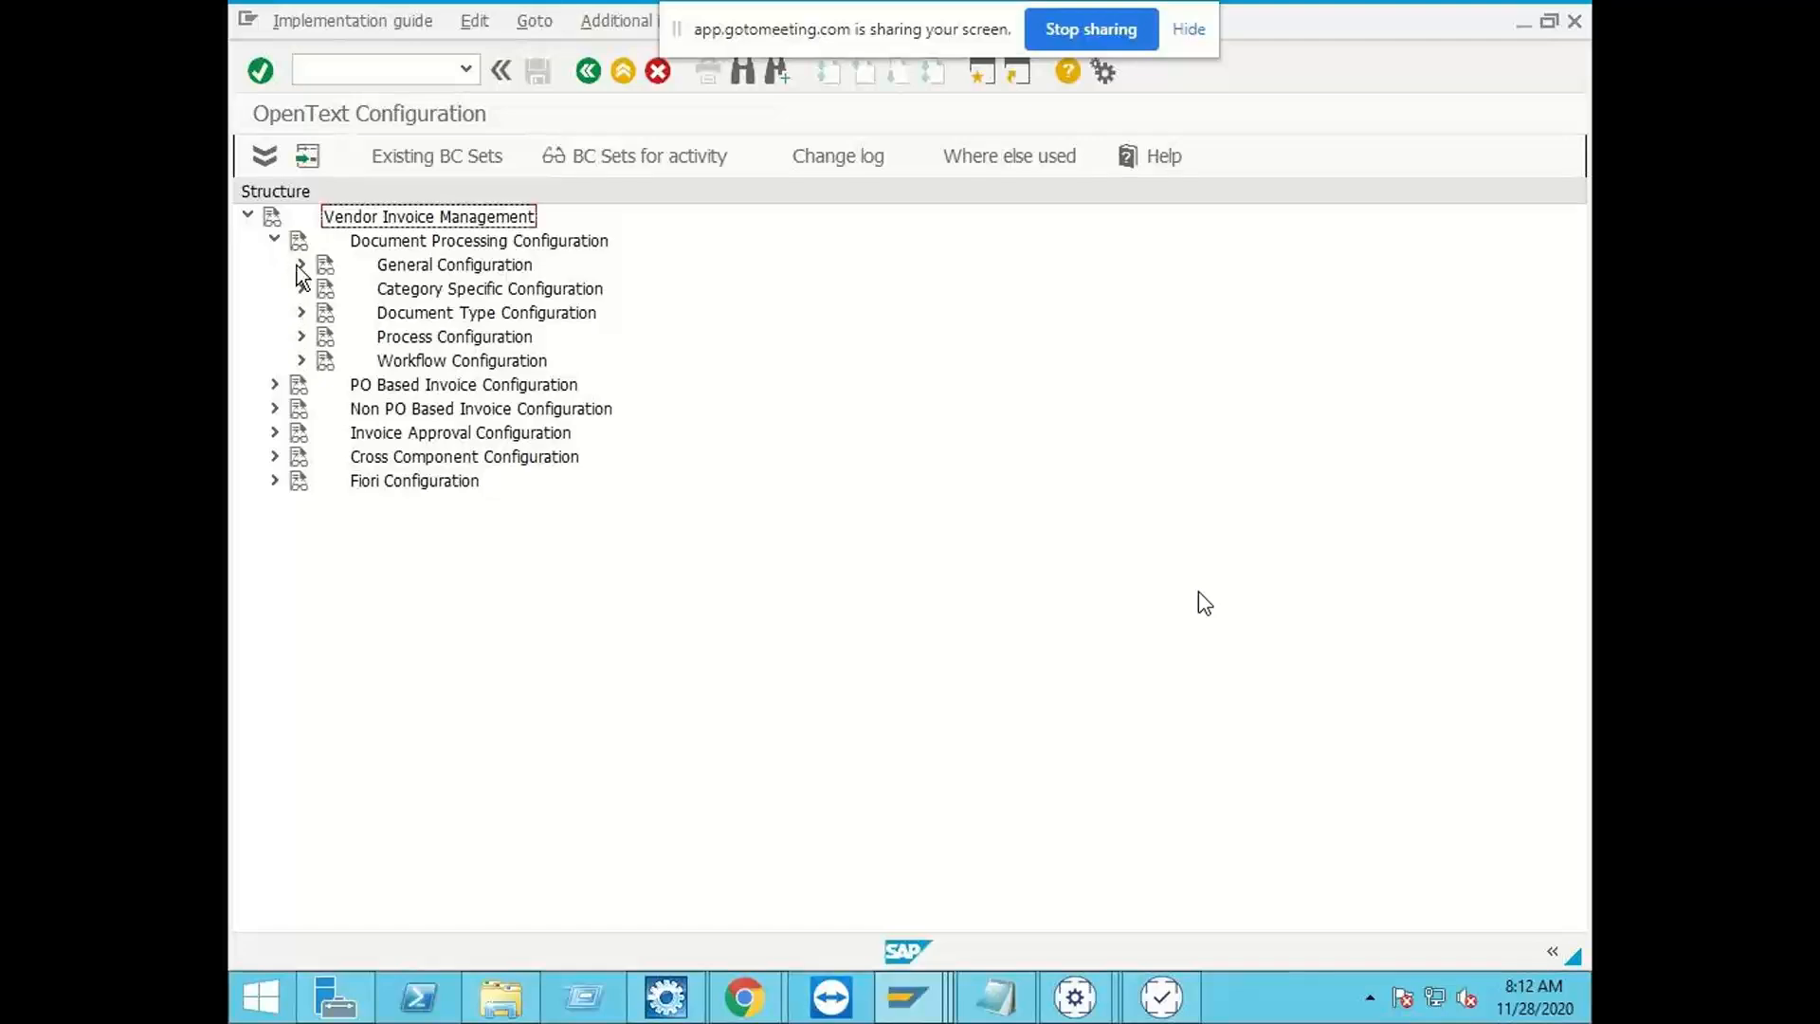
{"action": "left_click", "coordinate": [301, 265]}
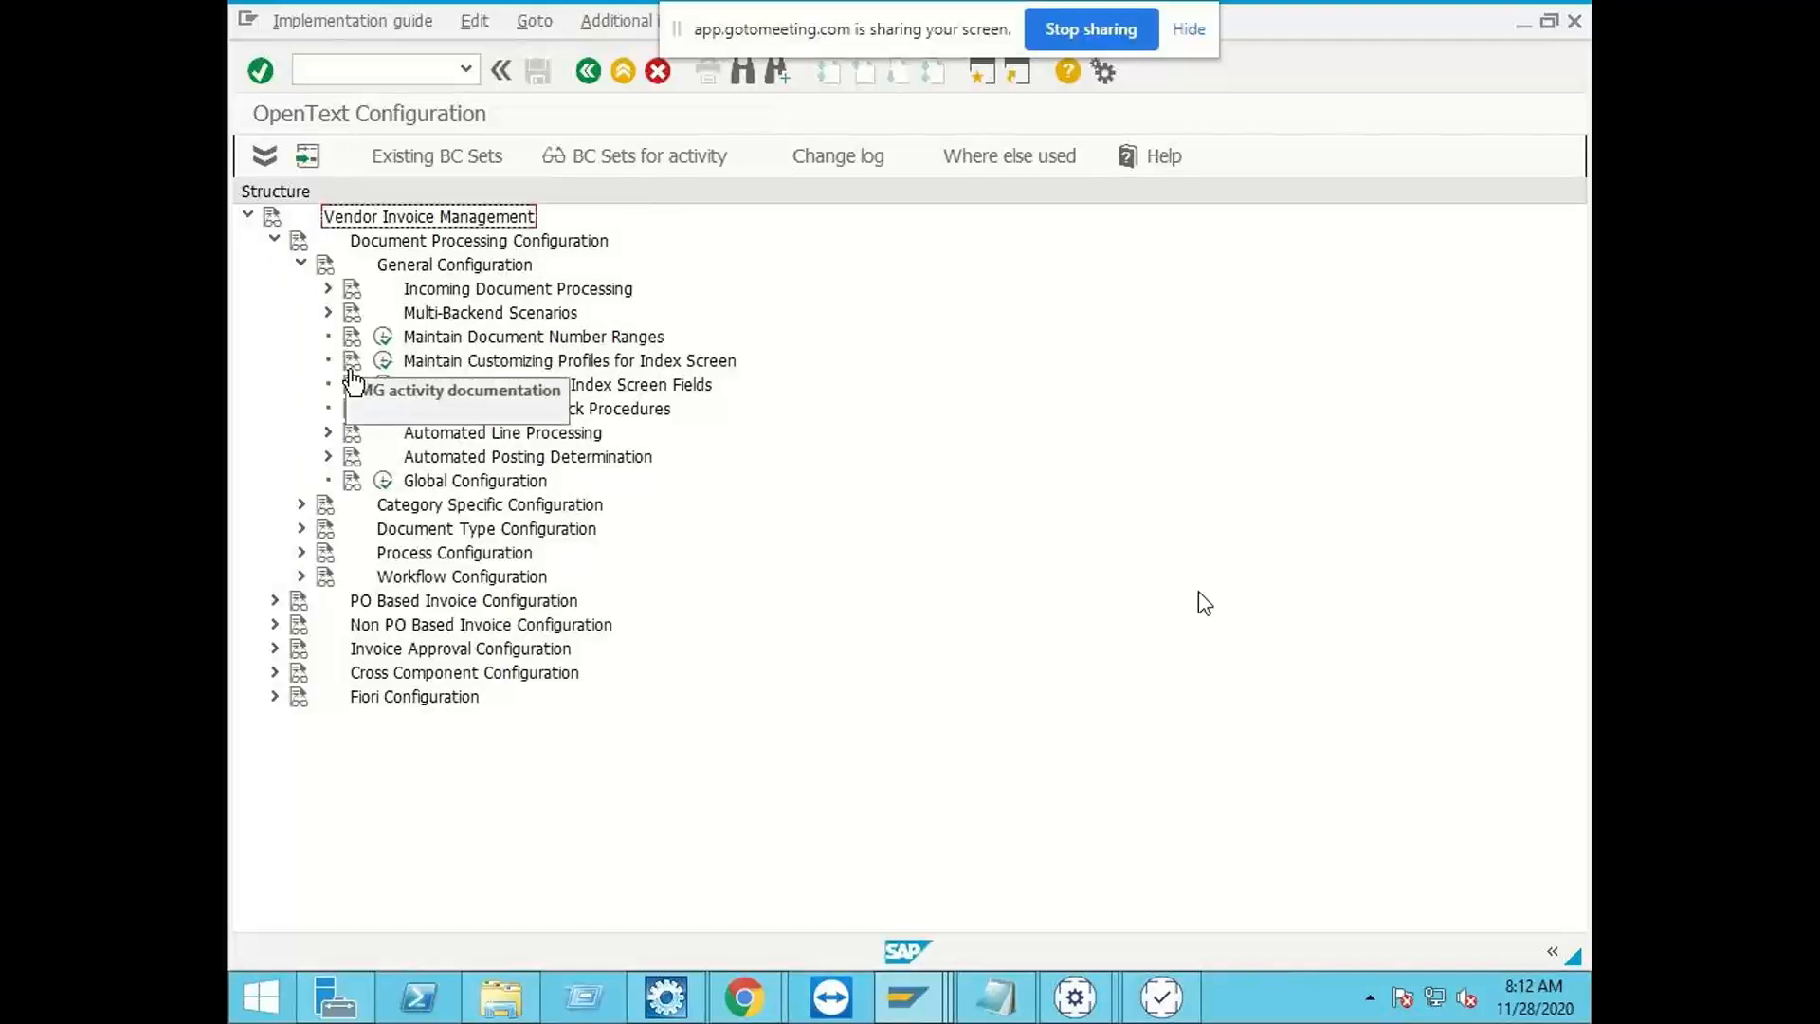
{"action": "left_click", "coordinate": [327, 290]}
{"action": "left_click", "coordinate": [358, 481]}
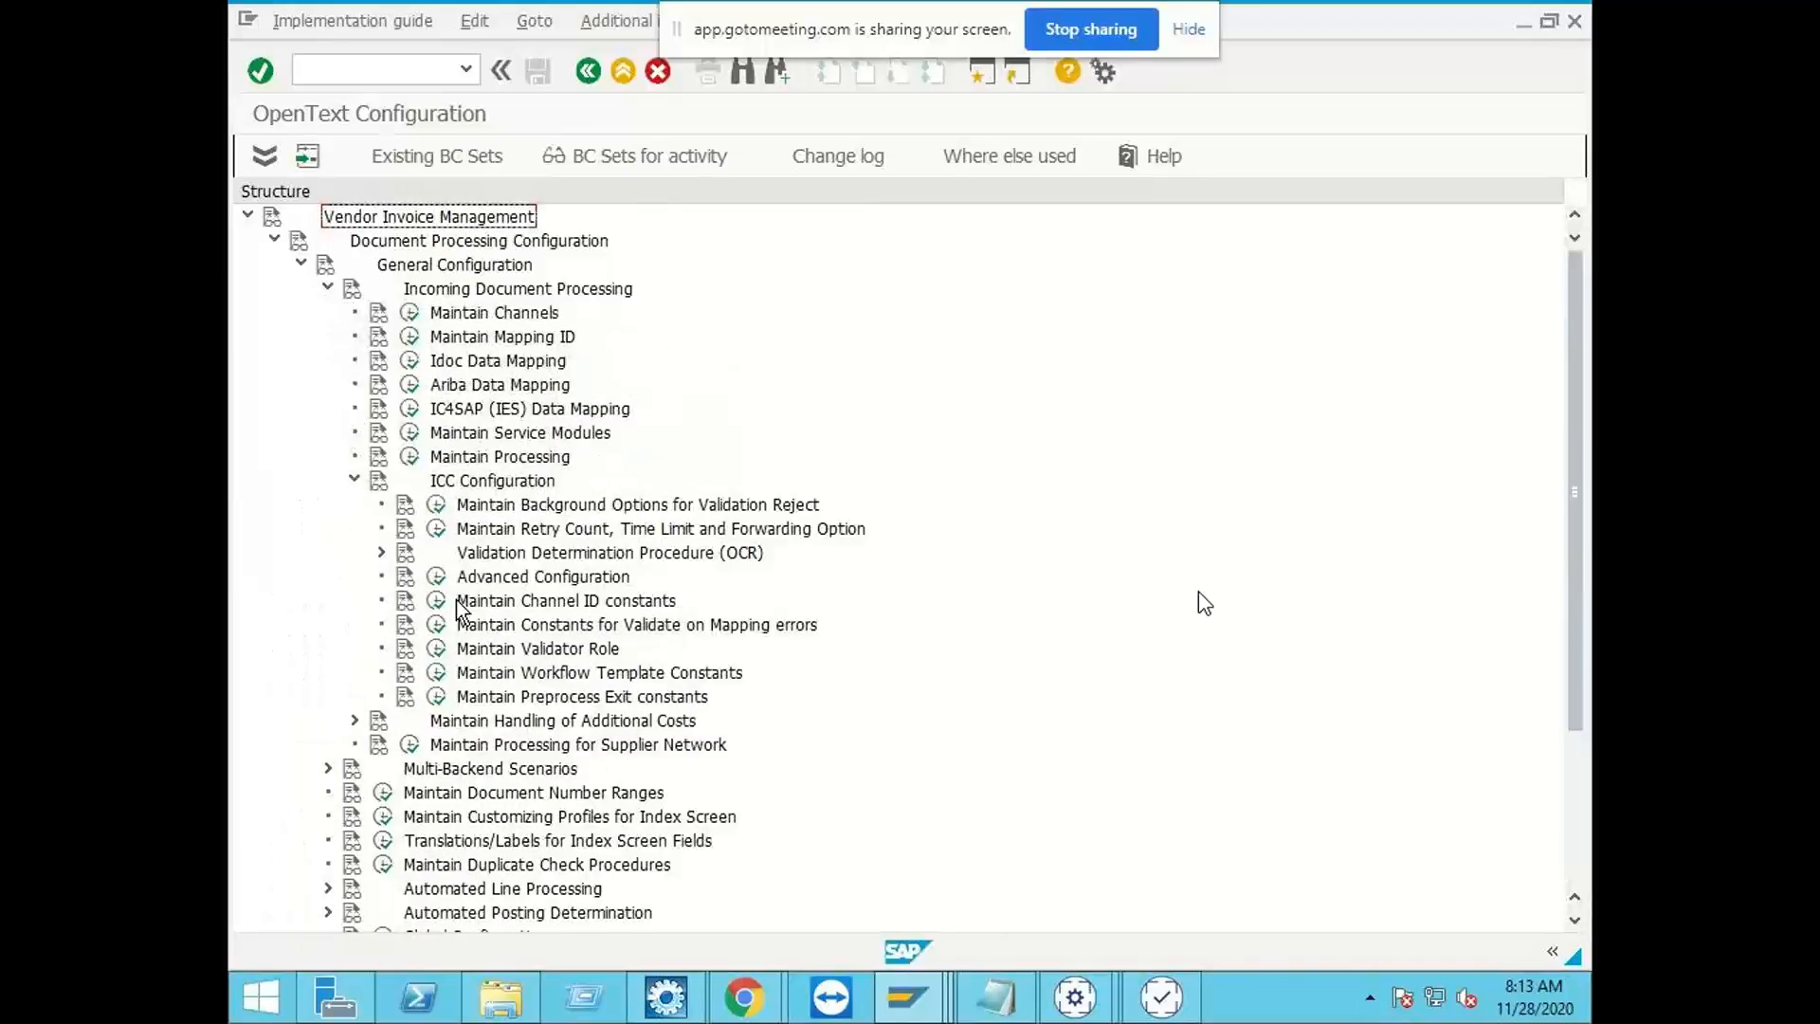
{"action": "left_click", "coordinate": [381, 552]}
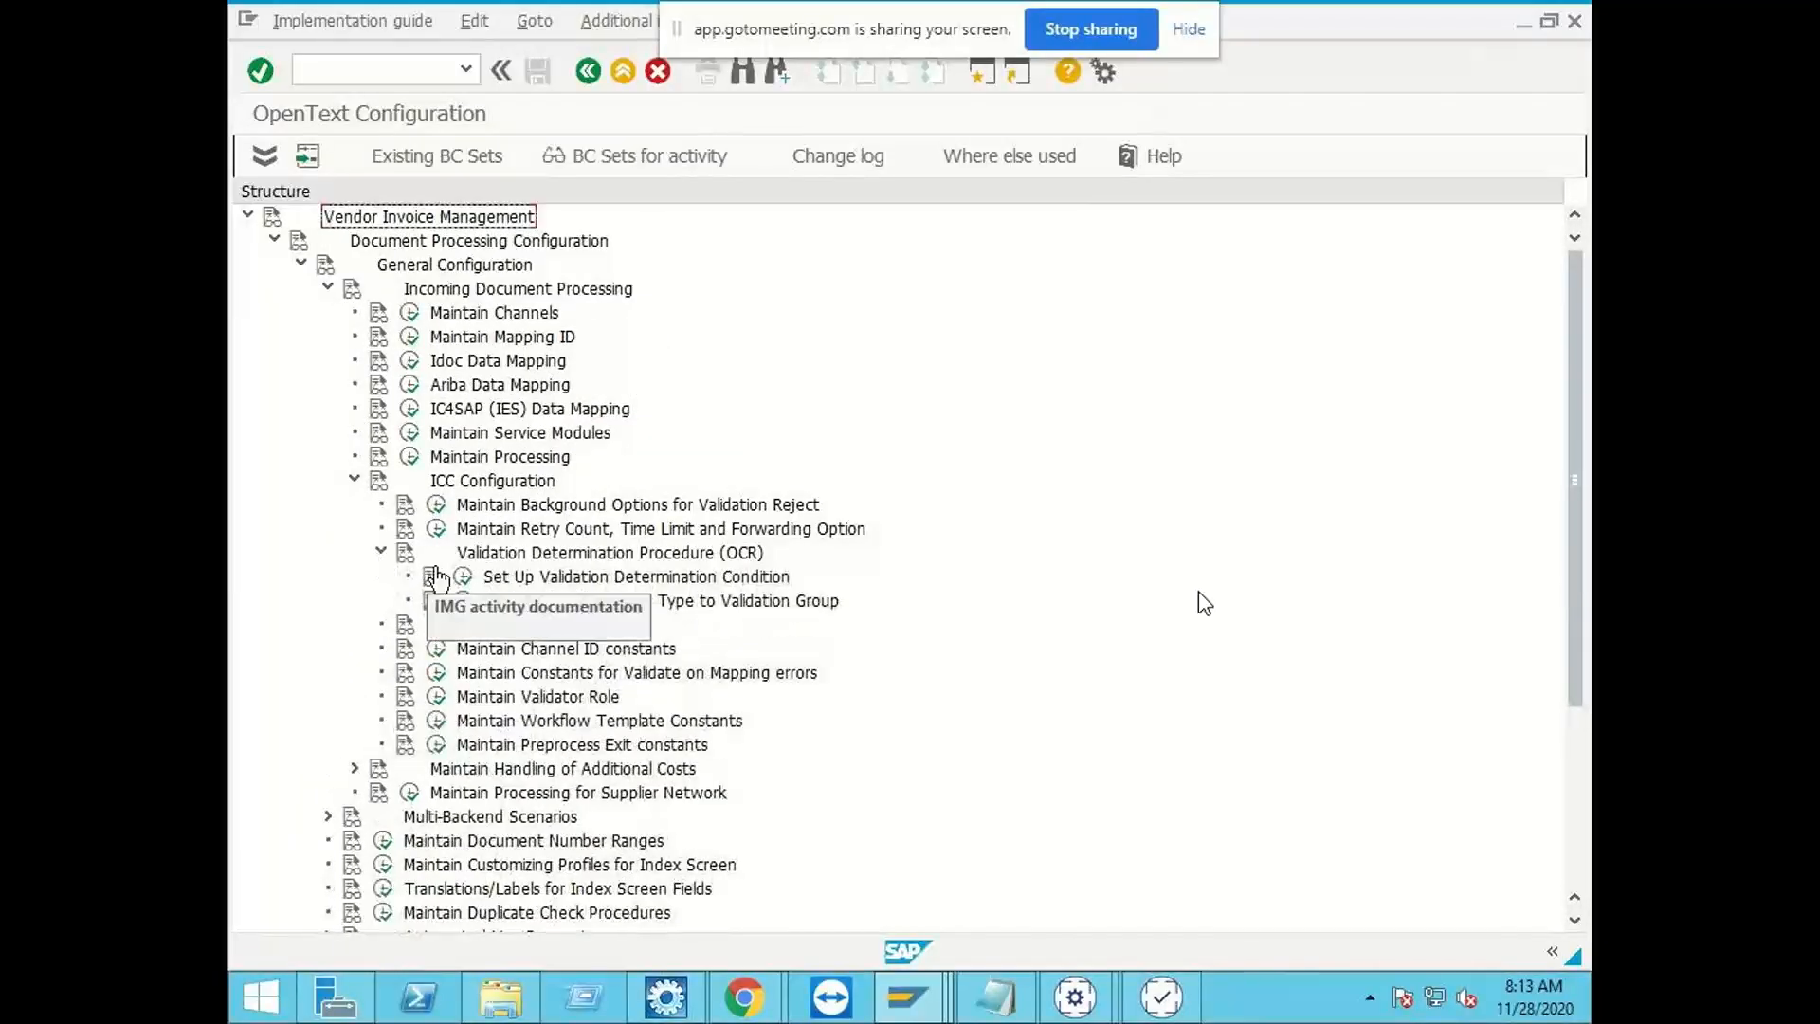
{"action": "left_click", "coordinate": [463, 601]}
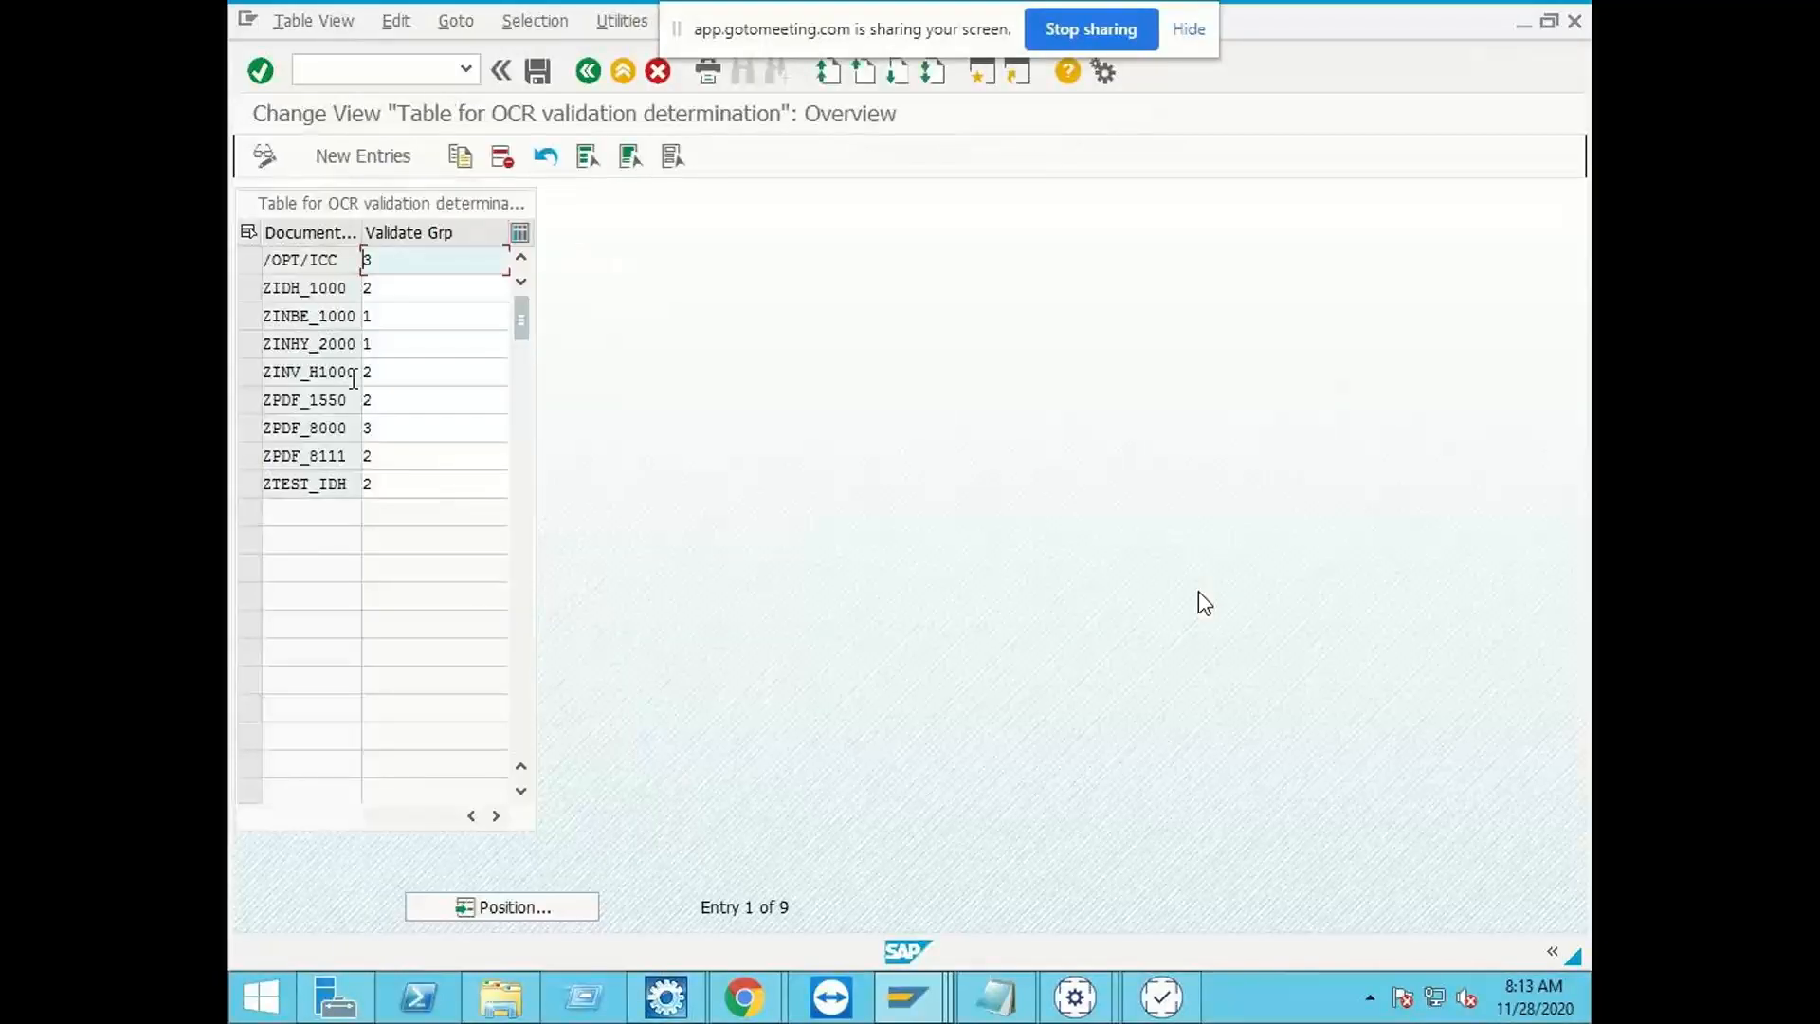
{"action": "left_click", "coordinate": [588, 72]}
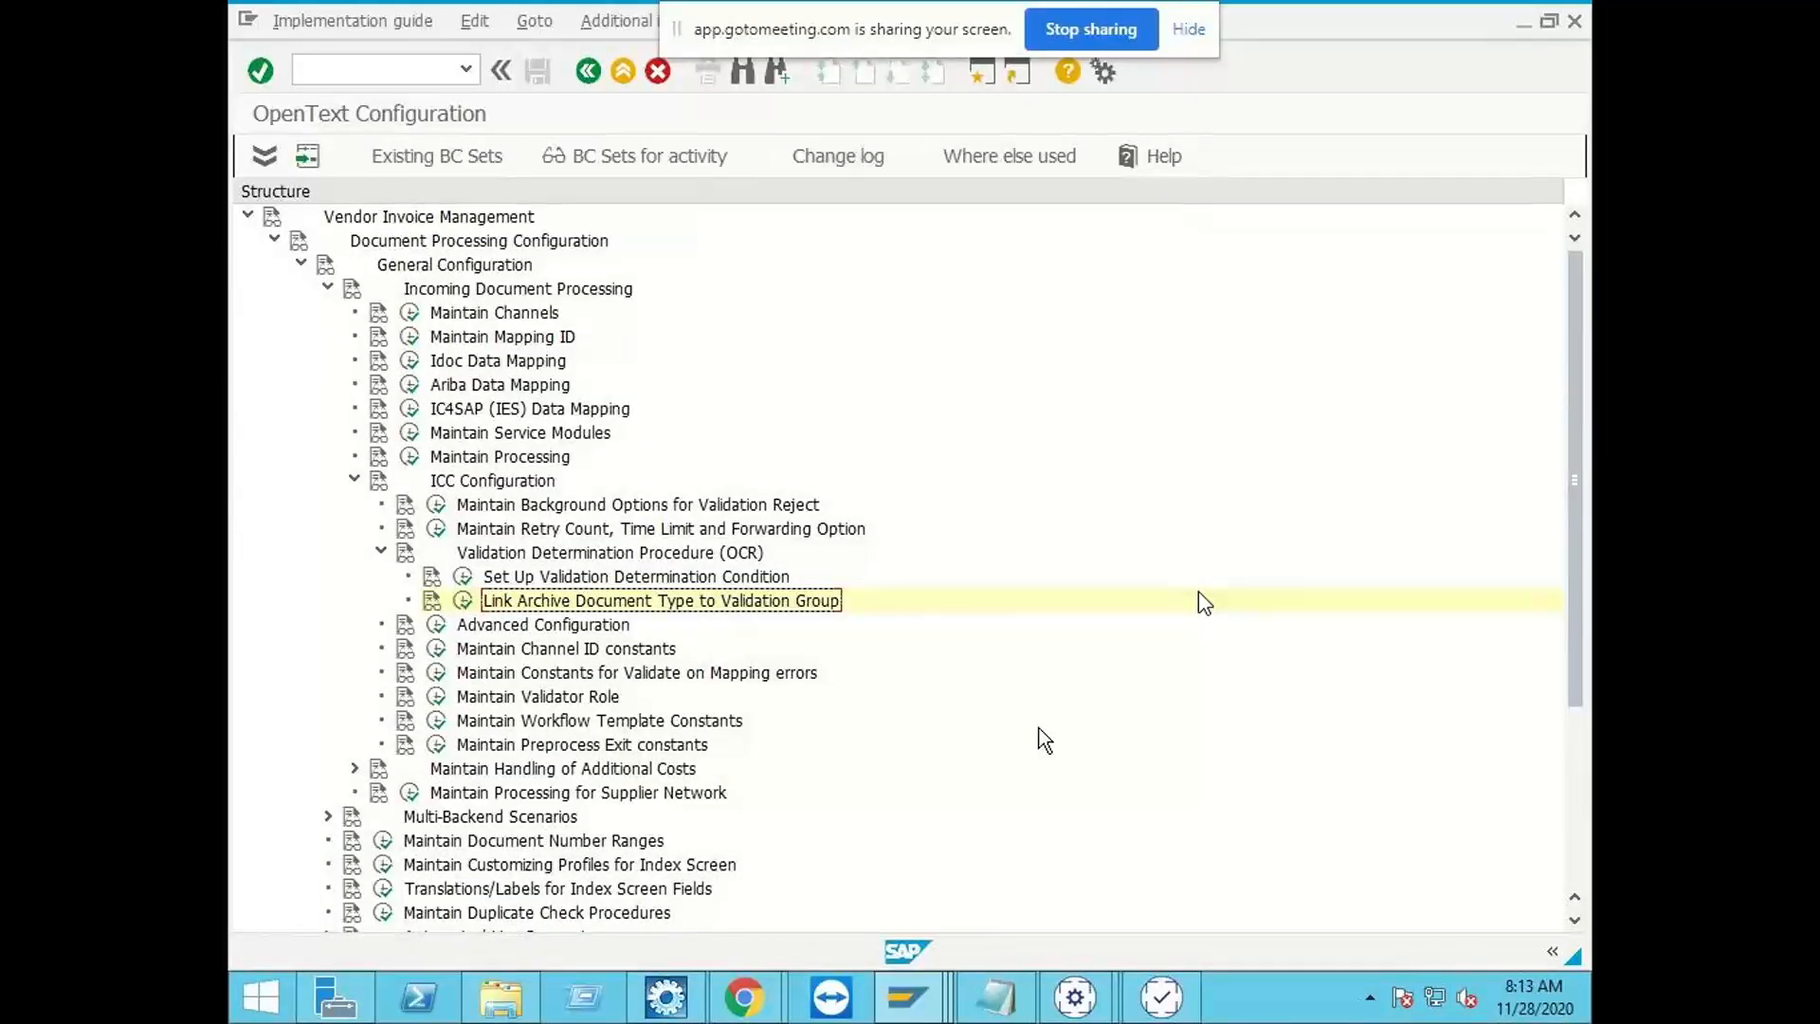
Step: Switch back to the ZINDIA_IDH window of Business Center Capture and view the archive document types in the application settings
{"action": "mouse_move", "coordinate": [1075, 997]}
{"action": "left_click", "coordinate": [1250, 858]}
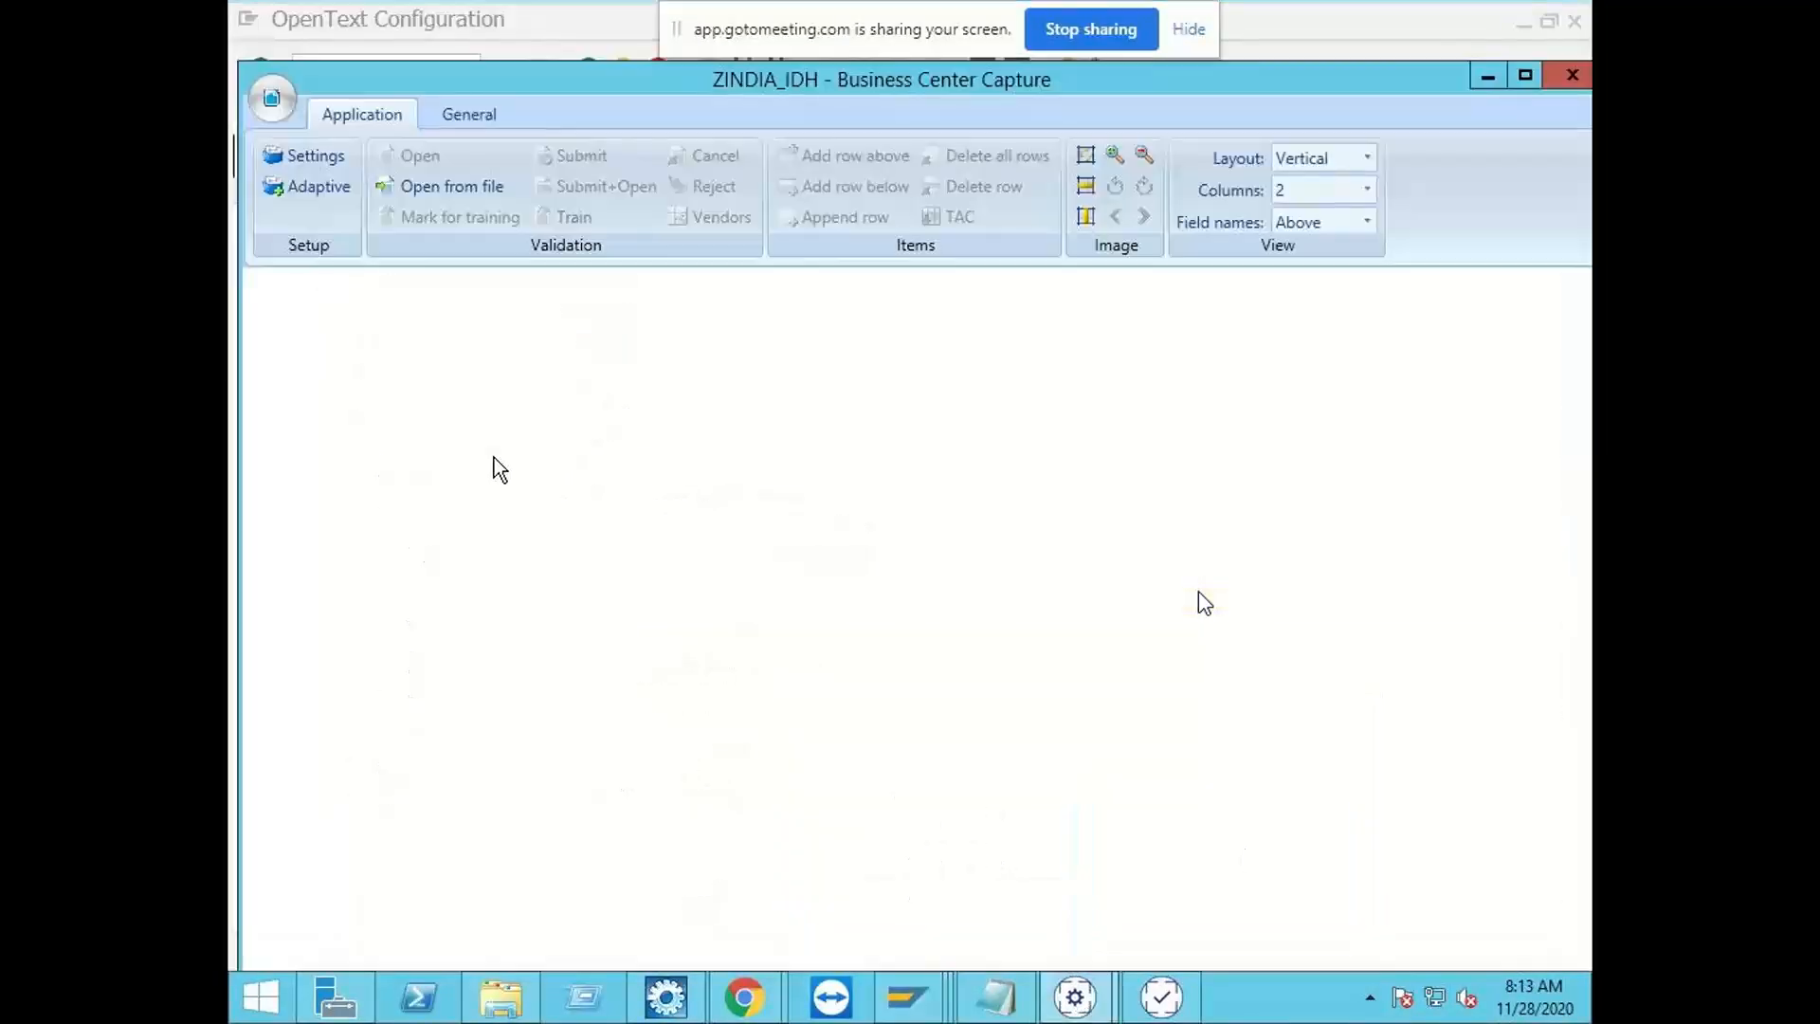
{"action": "left_click", "coordinate": [305, 154]}
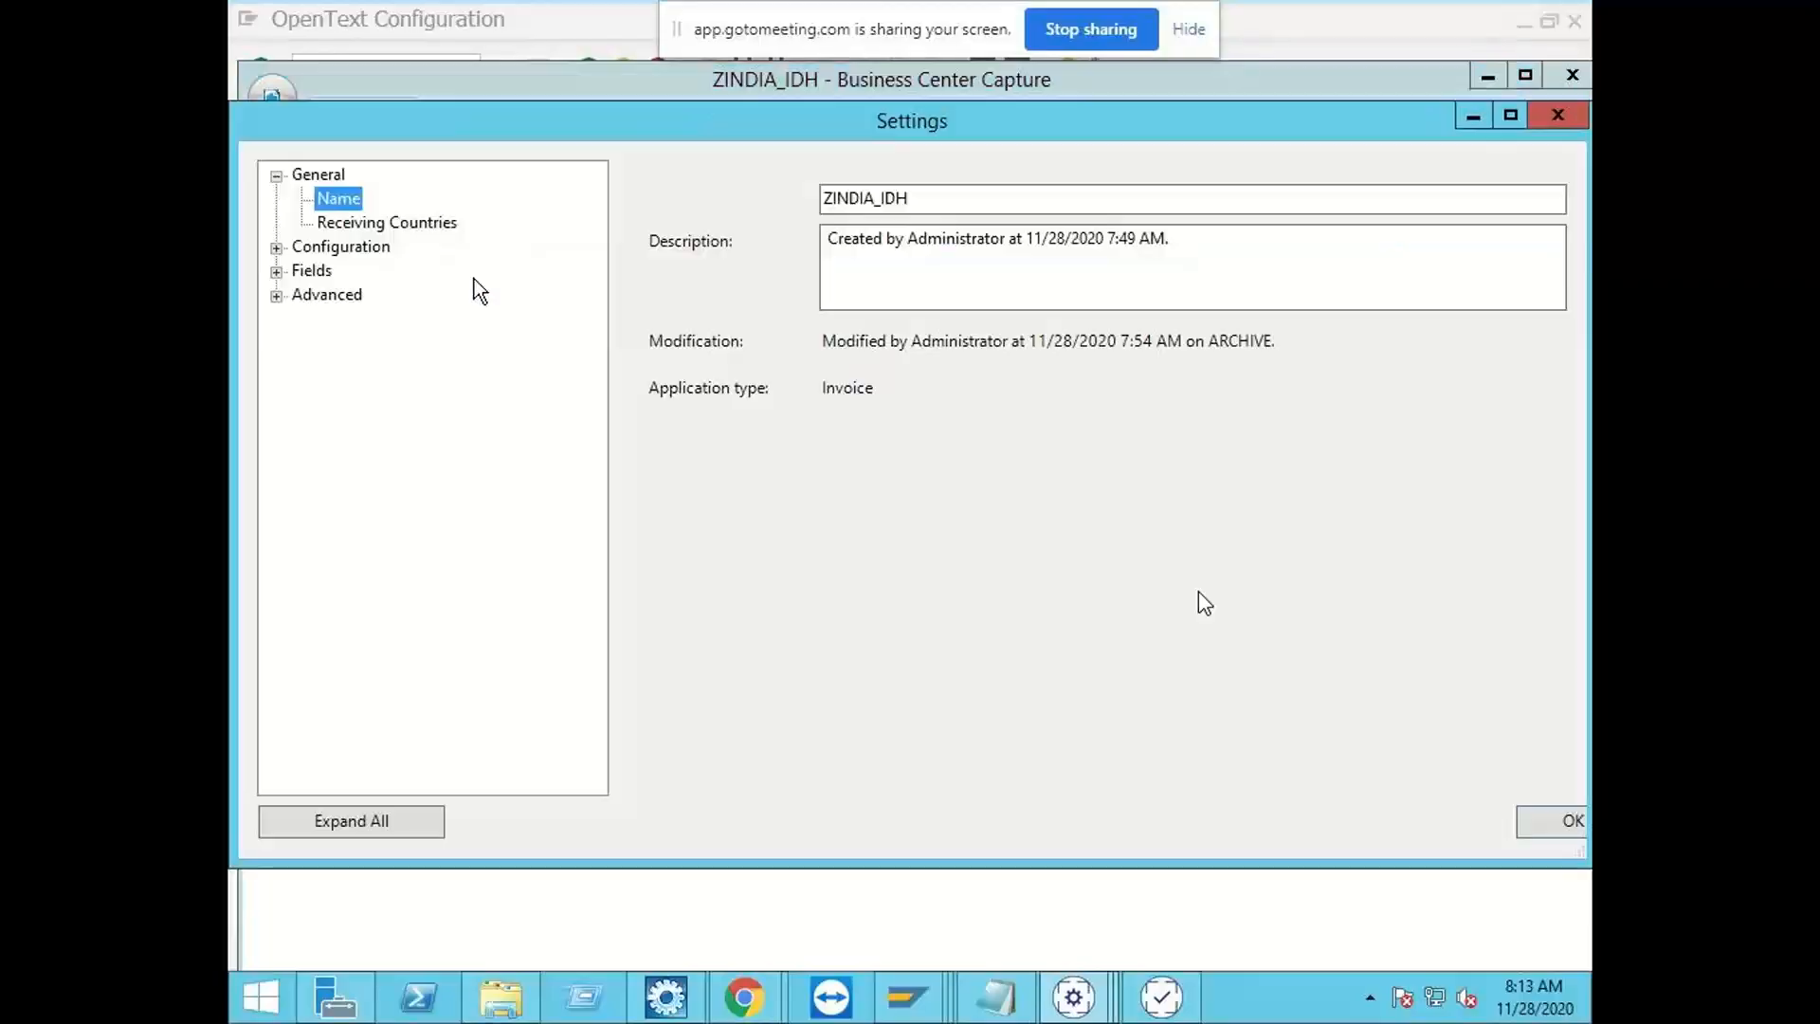
{"action": "left_click", "coordinate": [277, 248]}
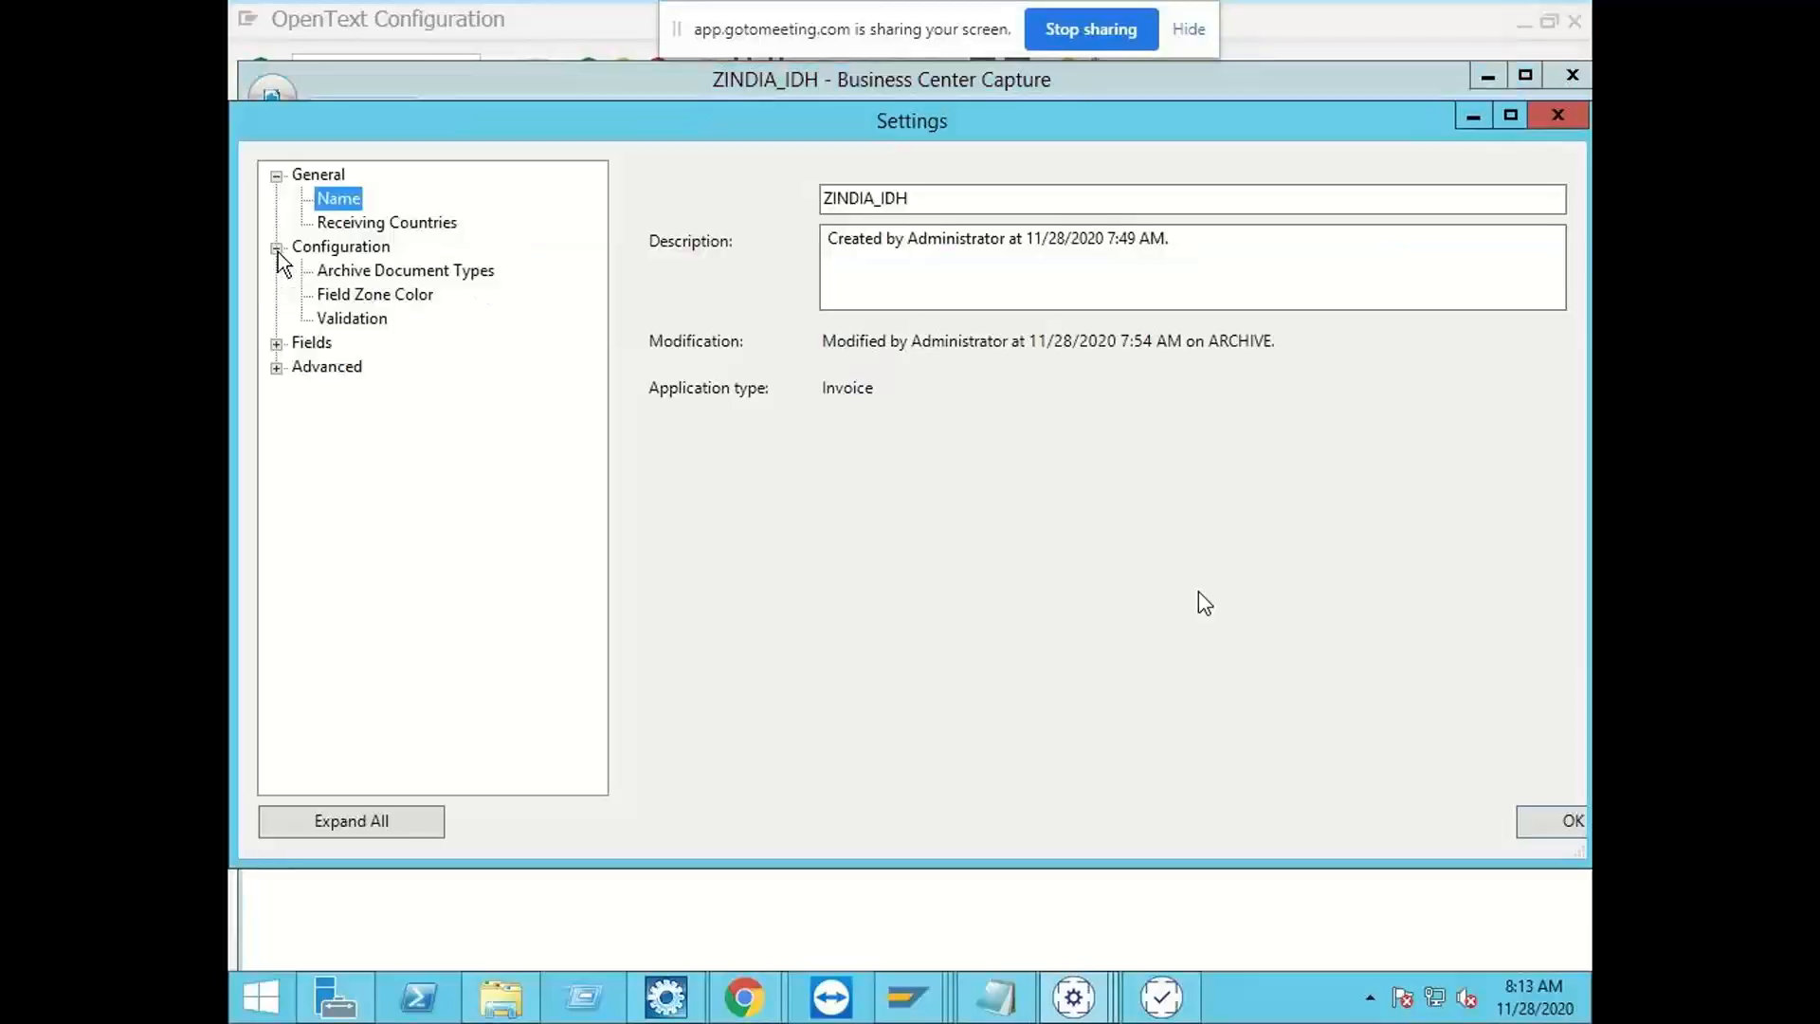
{"action": "left_click", "coordinate": [370, 270]}
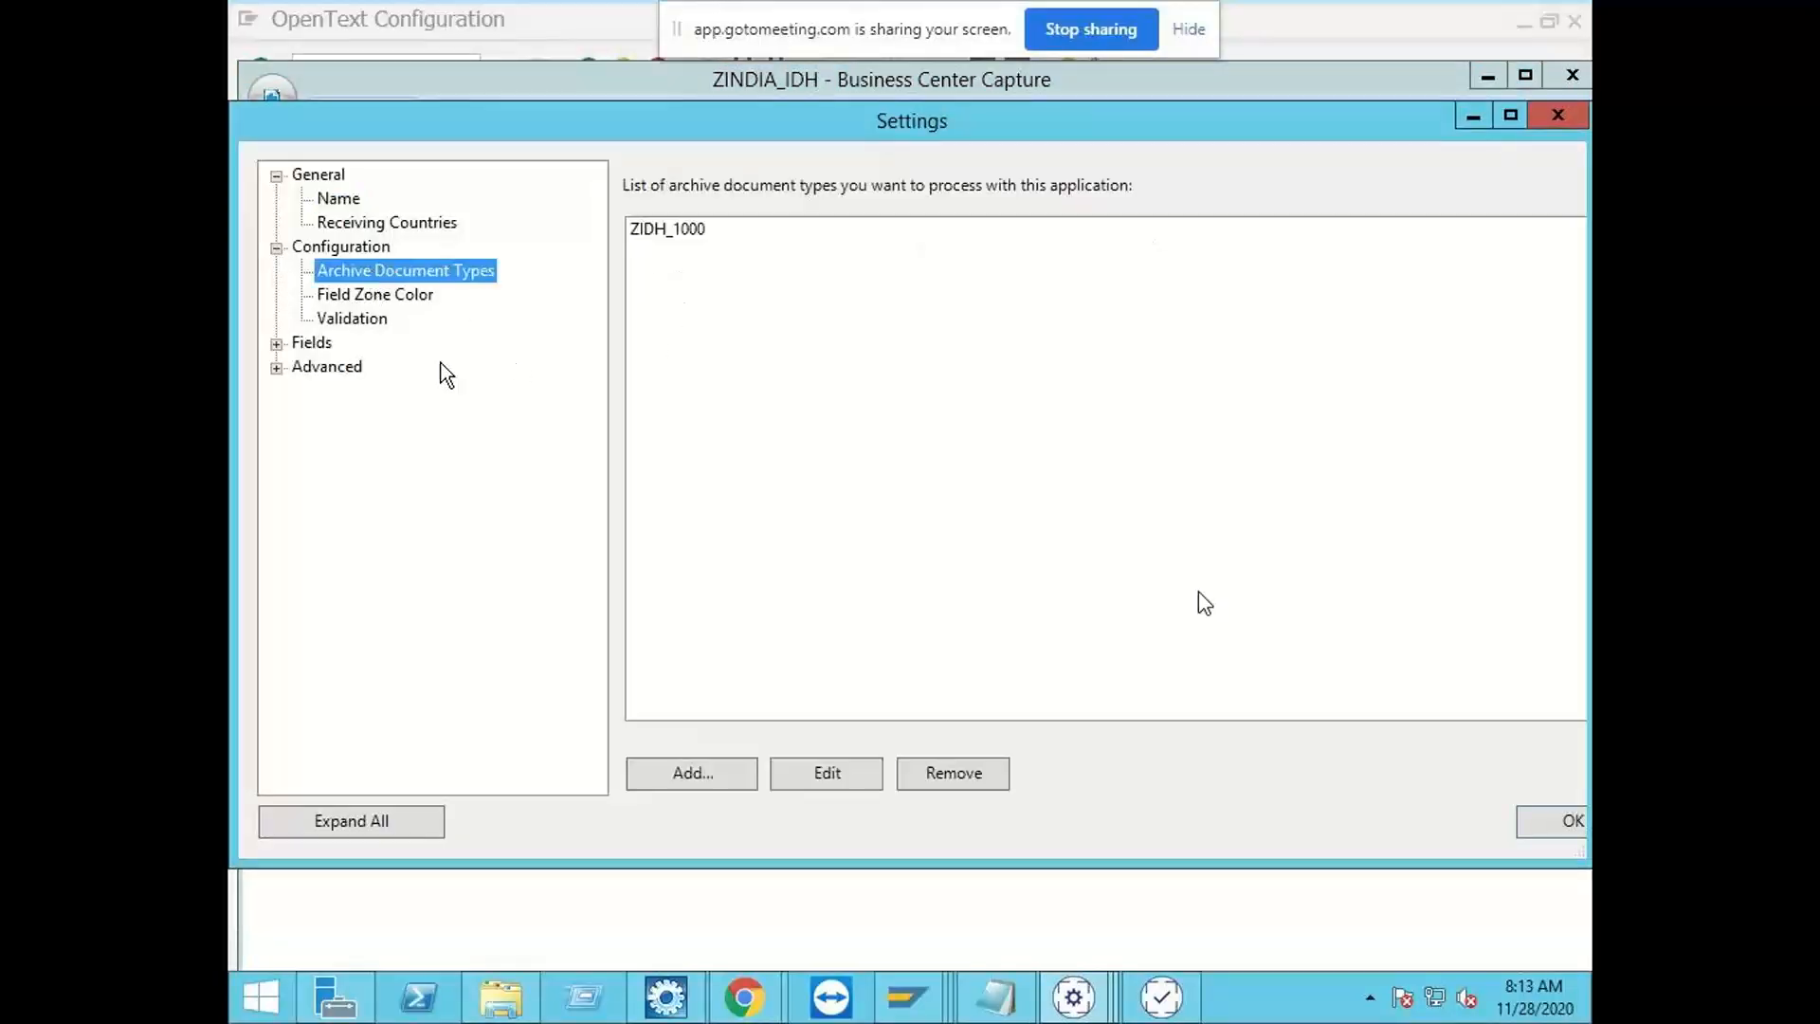
Step: Examine the automation settings of the predefined CompanyCode field, including its company code assignment for the archive document type
{"action": "left_click", "coordinate": [276, 343]}
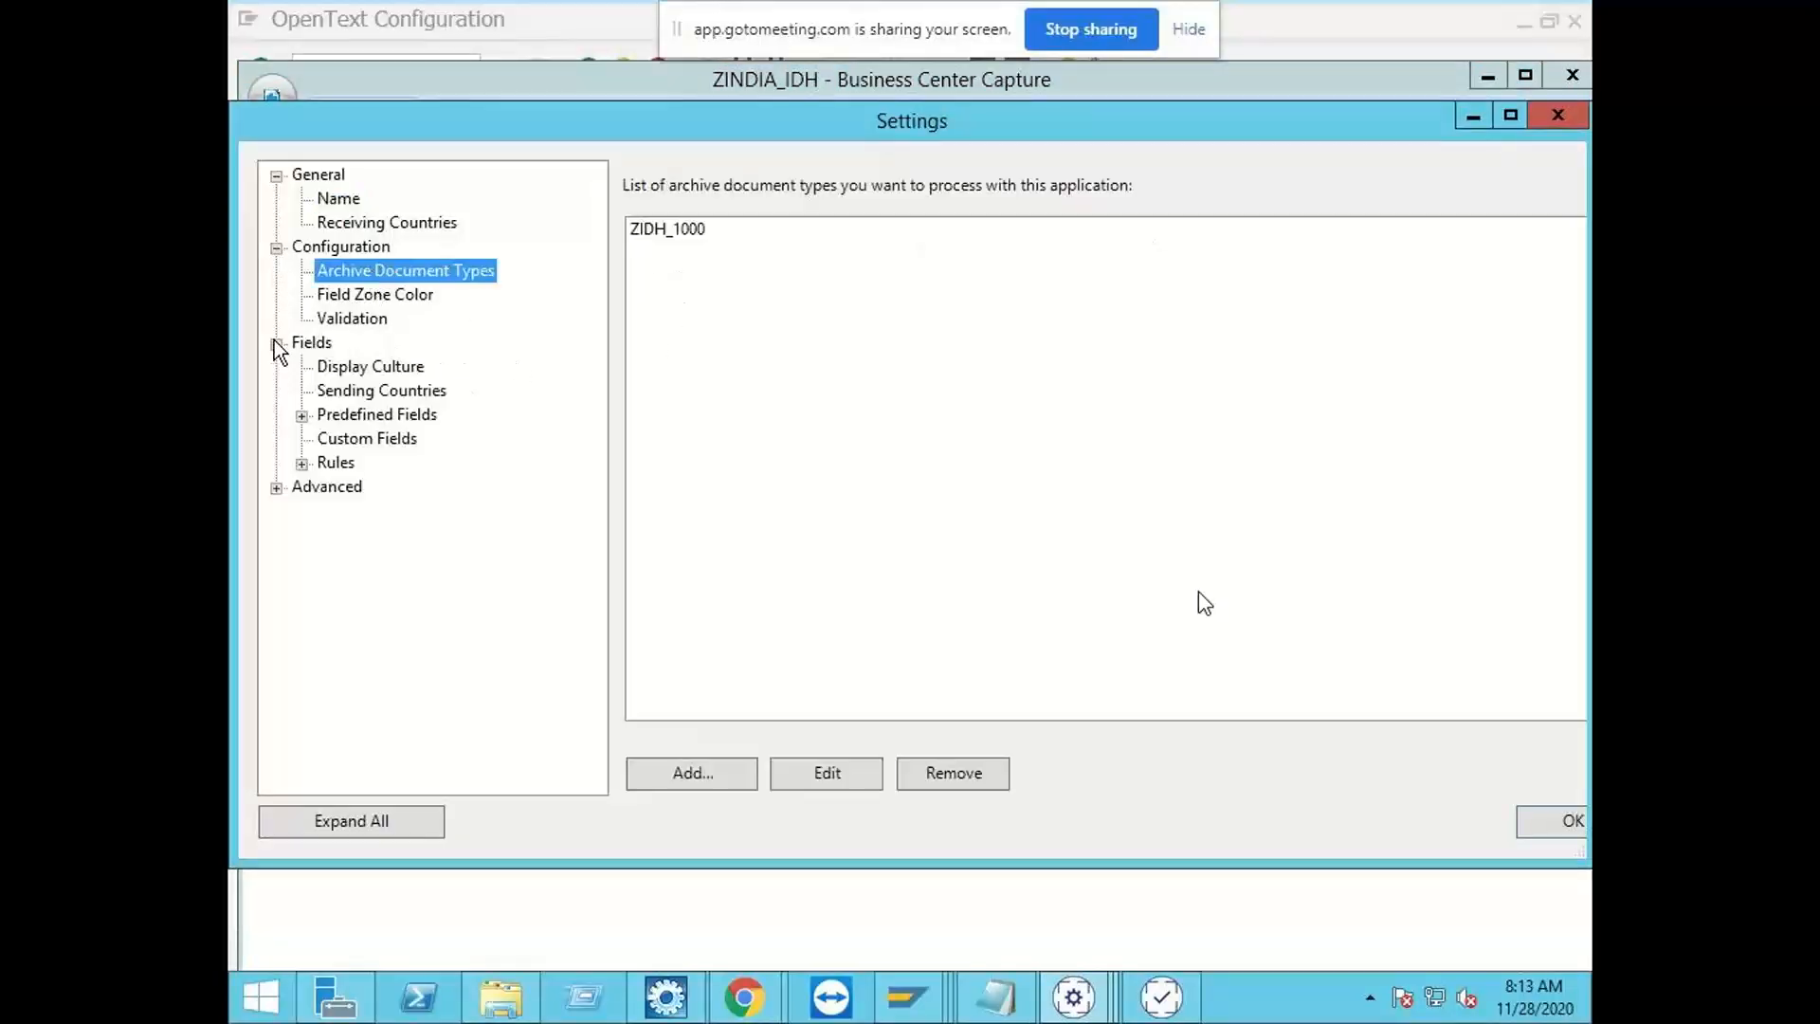
{"action": "left_click", "coordinate": [302, 415]}
{"action": "left_click", "coordinate": [377, 297]}
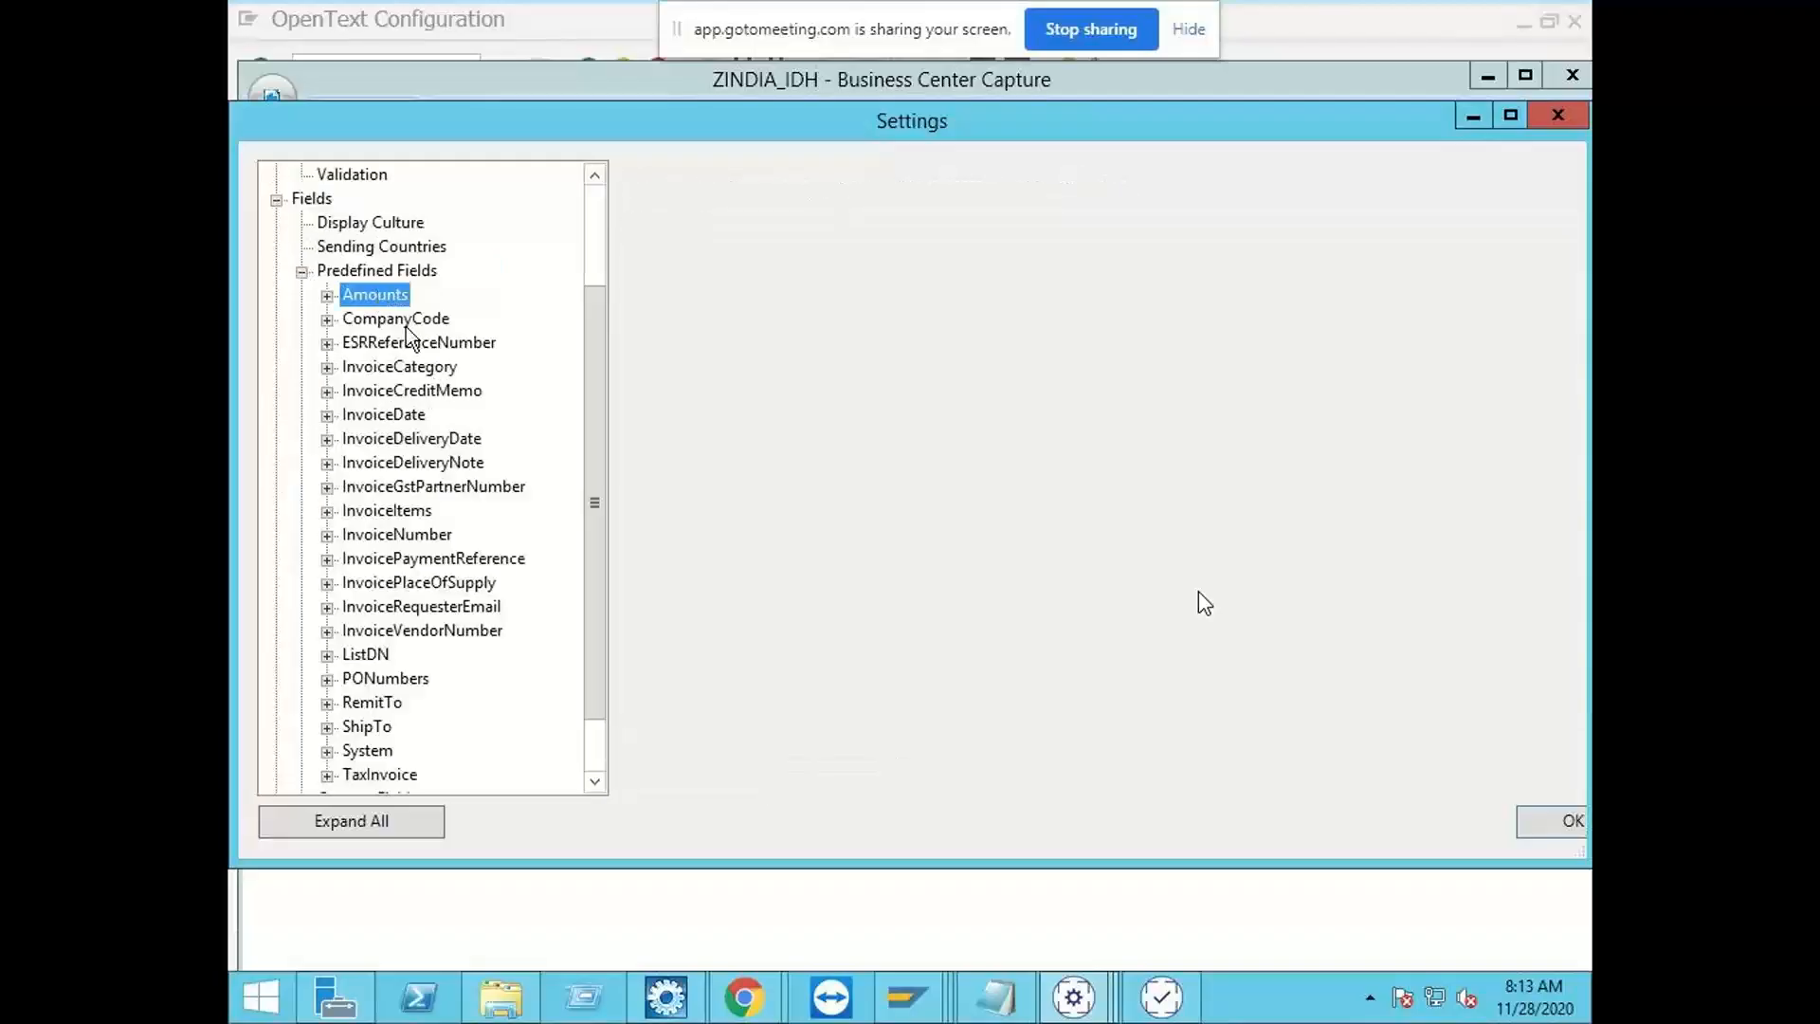
{"action": "left_click", "coordinate": [403, 320]}
{"action": "left_click", "coordinate": [840, 179]}
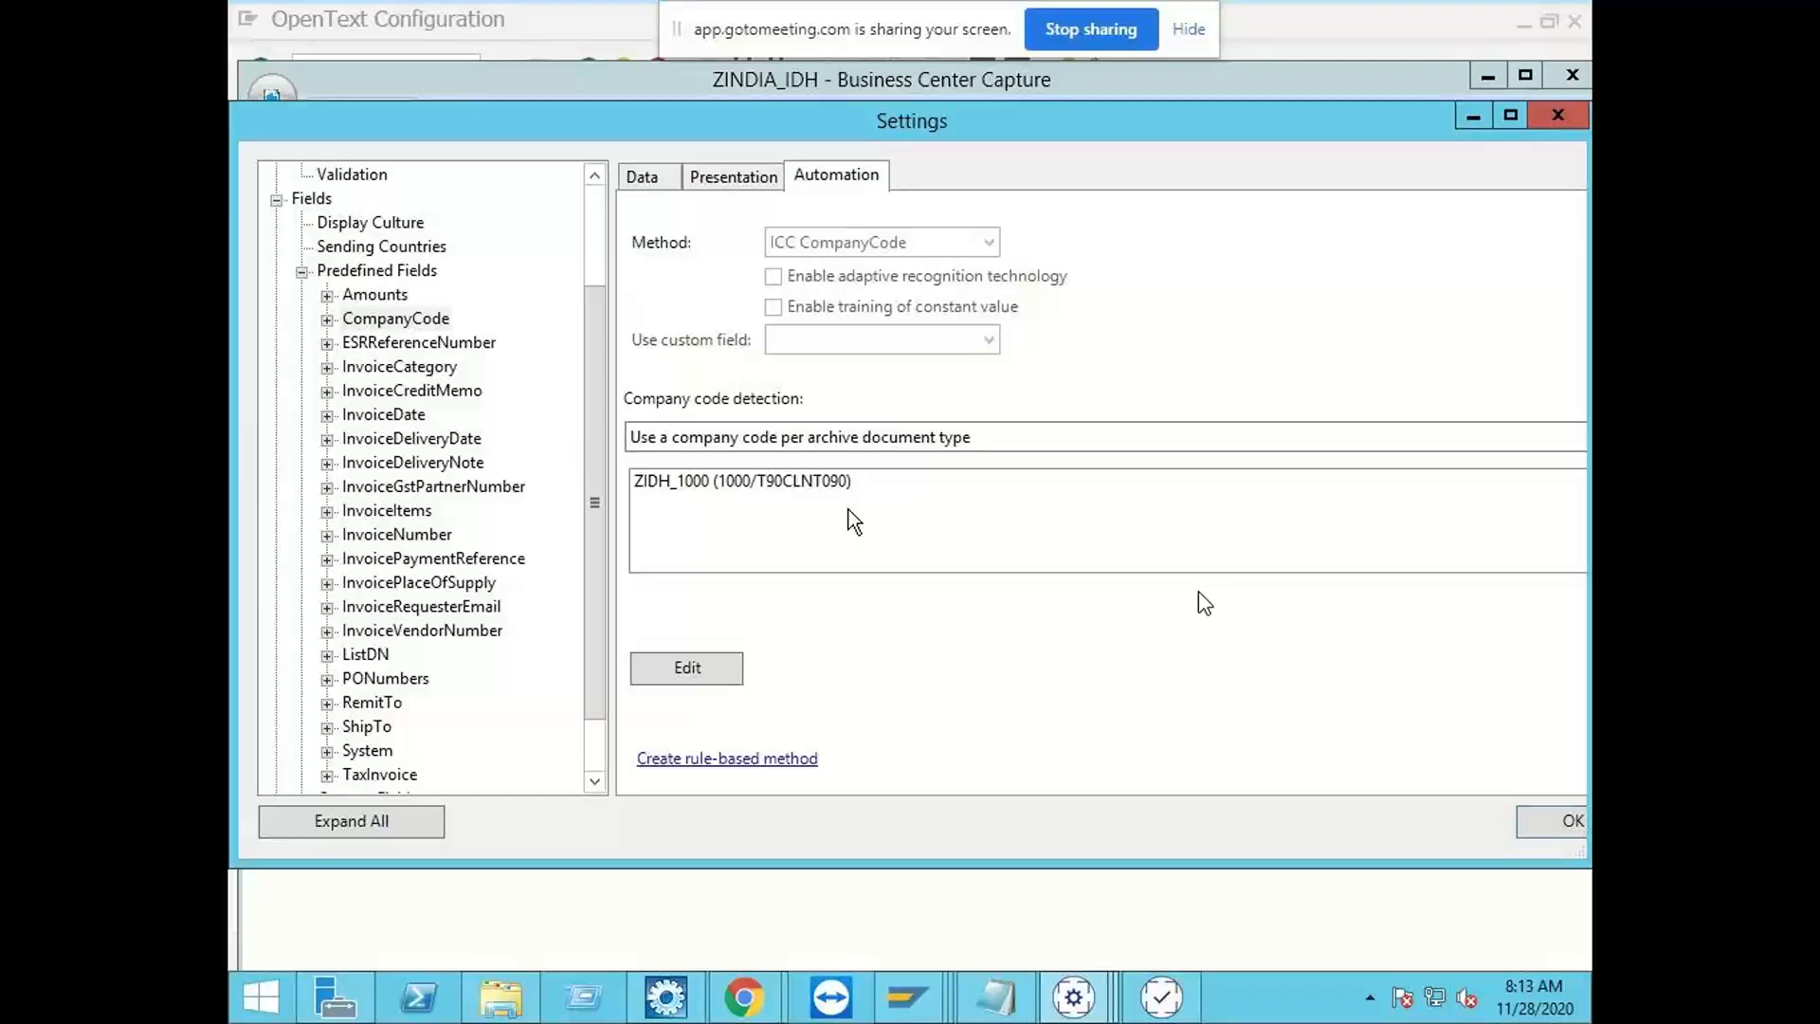
{"action": "left_click", "coordinate": [831, 479]}
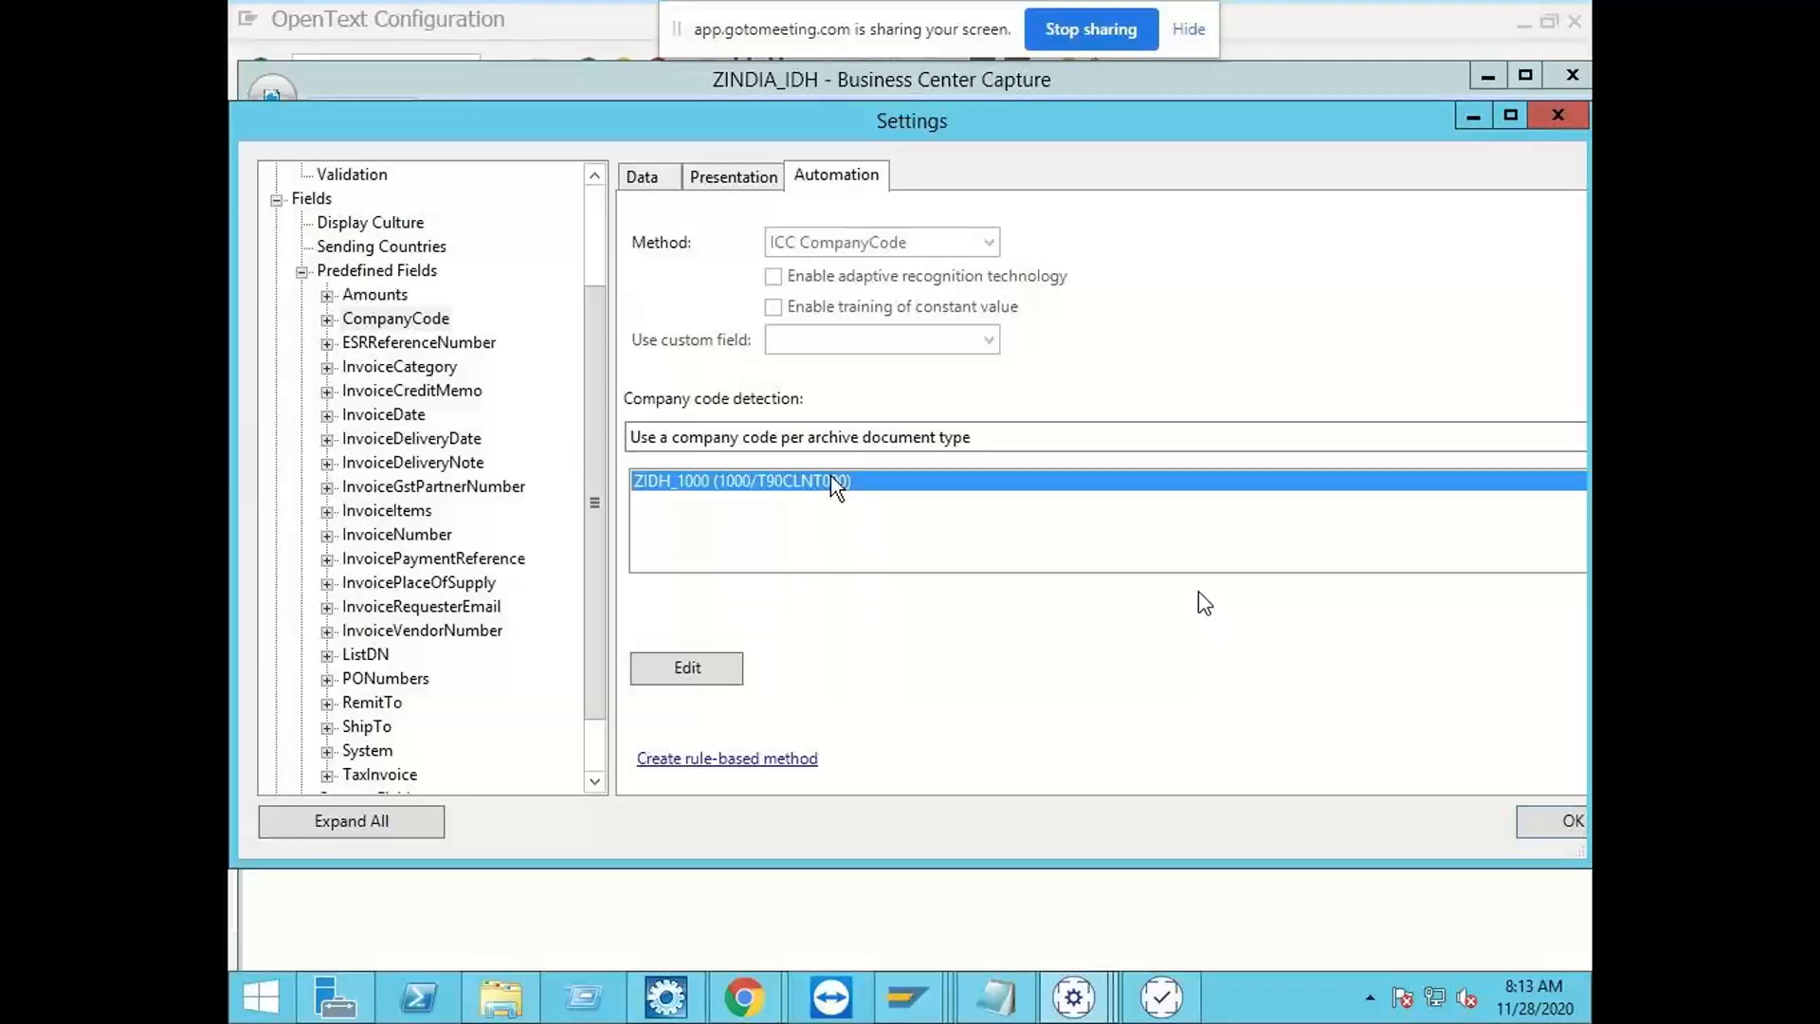
Step: Bring up the BCC Company Code Upload Template in Notepad and set the first record's company code to 1000
{"action": "left_click", "coordinate": [995, 997]}
{"action": "left_click", "coordinate": [1266, 318]}
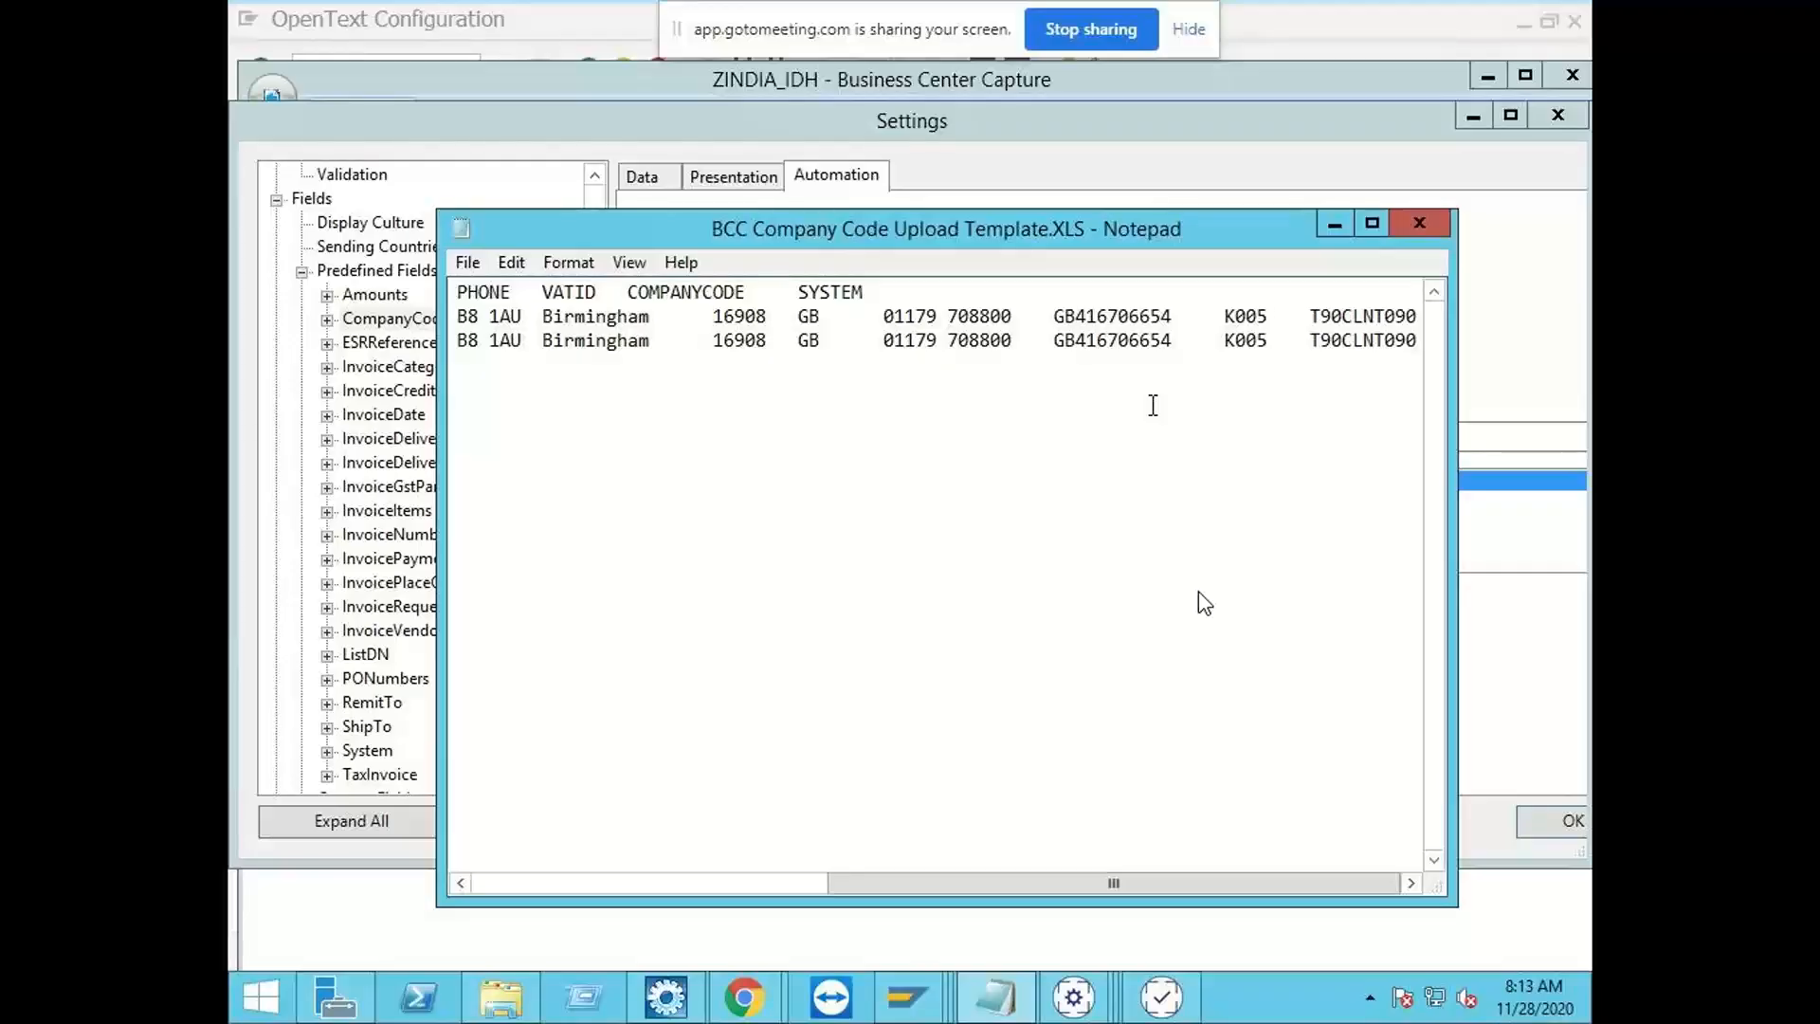
{"action": "key", "text": "BackSpace"}
{"action": "key", "text": "BackSpace"}
{"action": "key", "text": "BackSpace"}
Step: Set the first record's company code back to K005, save the upload template and close it
{"action": "key", "text": "BackSpace"}
{"action": "type", "text": "1000"}
{"action": "key", "text": "BackSpace"}
{"action": "key", "text": "BackSpace"}
{"action": "key", "text": "BackSpace"}
{"action": "key", "text": "BackSpace"}
{"action": "type", "text": "k"}
{"action": "key", "text": "BackSpace"}
{"action": "type", "text": "K005"}
{"action": "left_click", "coordinate": [469, 263]}
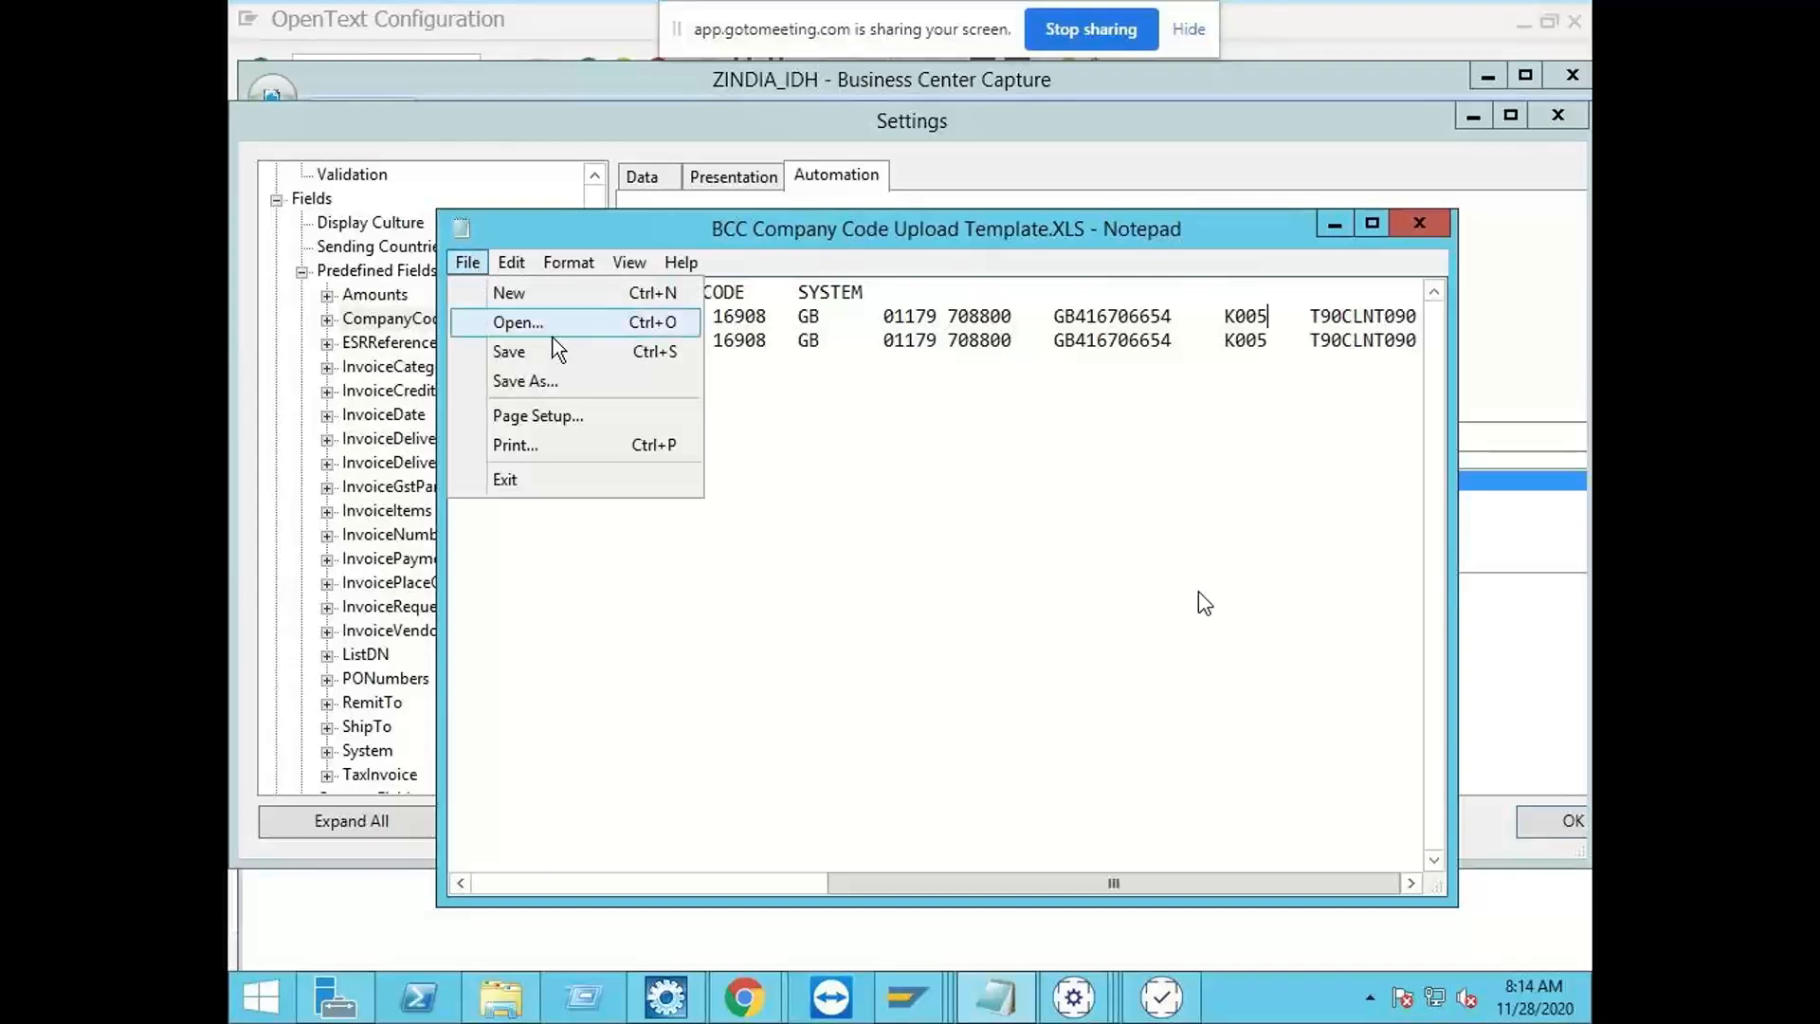
{"action": "left_click", "coordinate": [553, 350]}
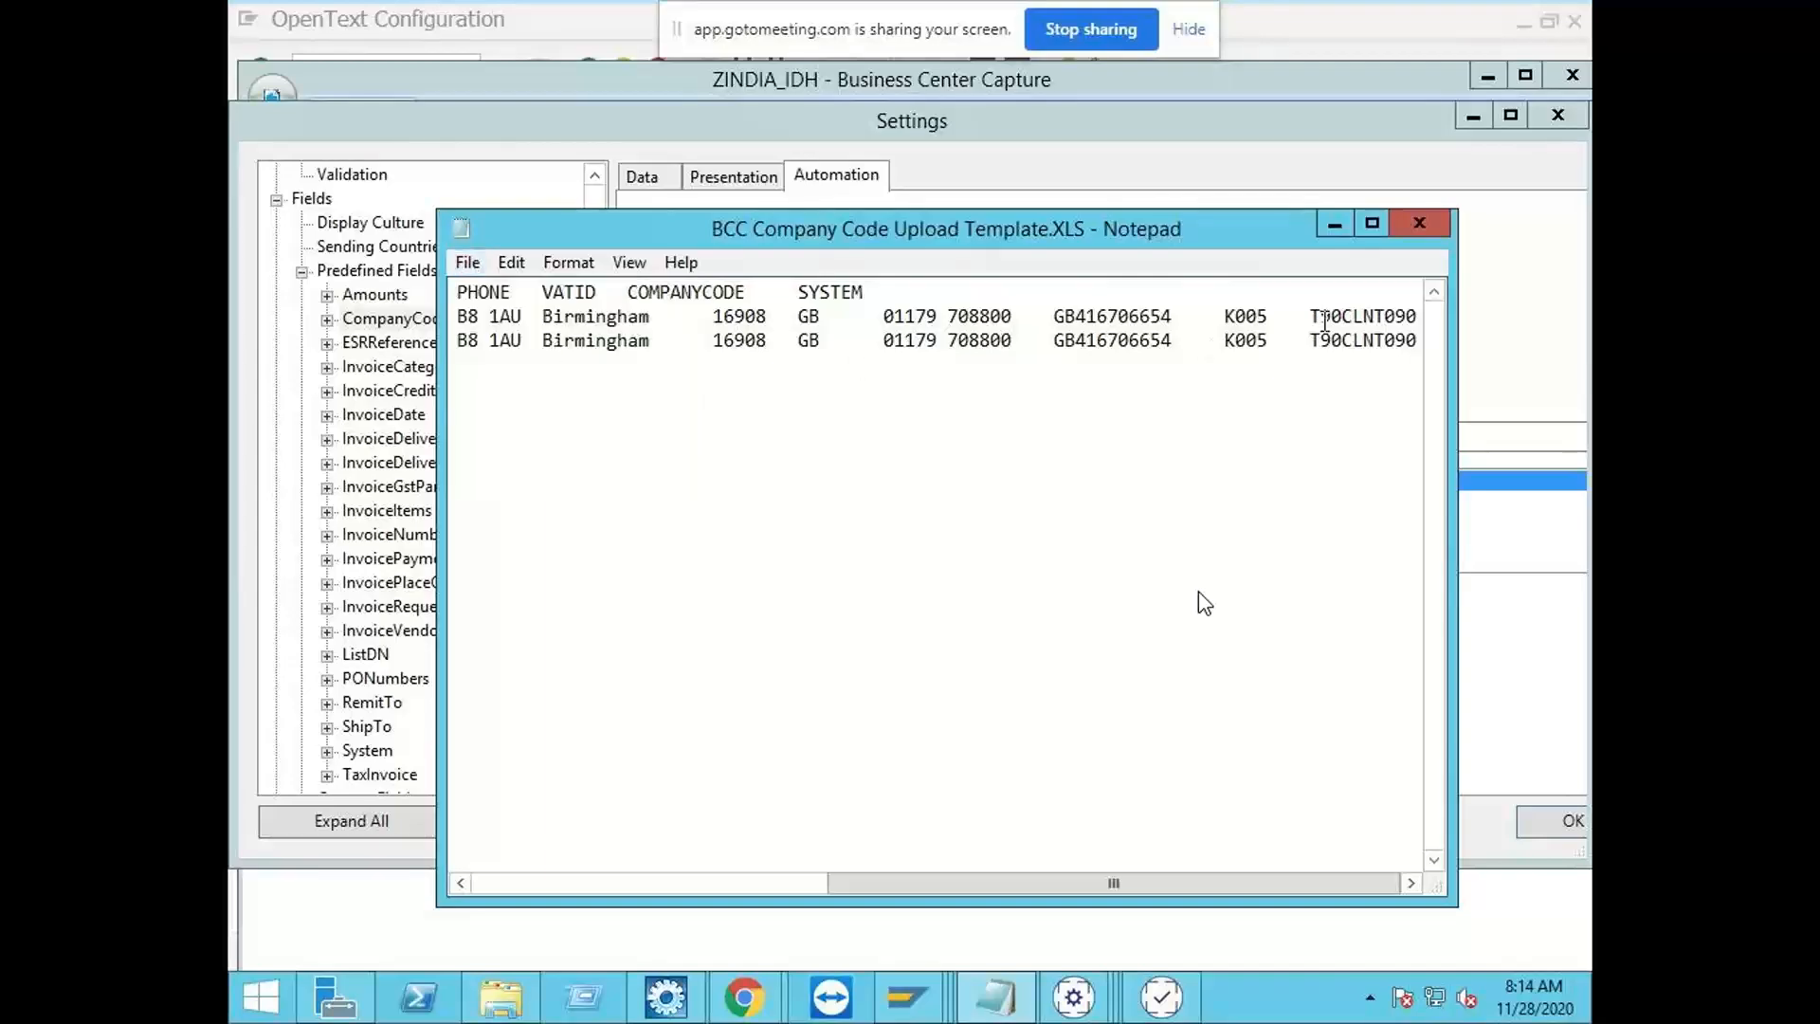
{"action": "left_click", "coordinate": [1412, 217]}
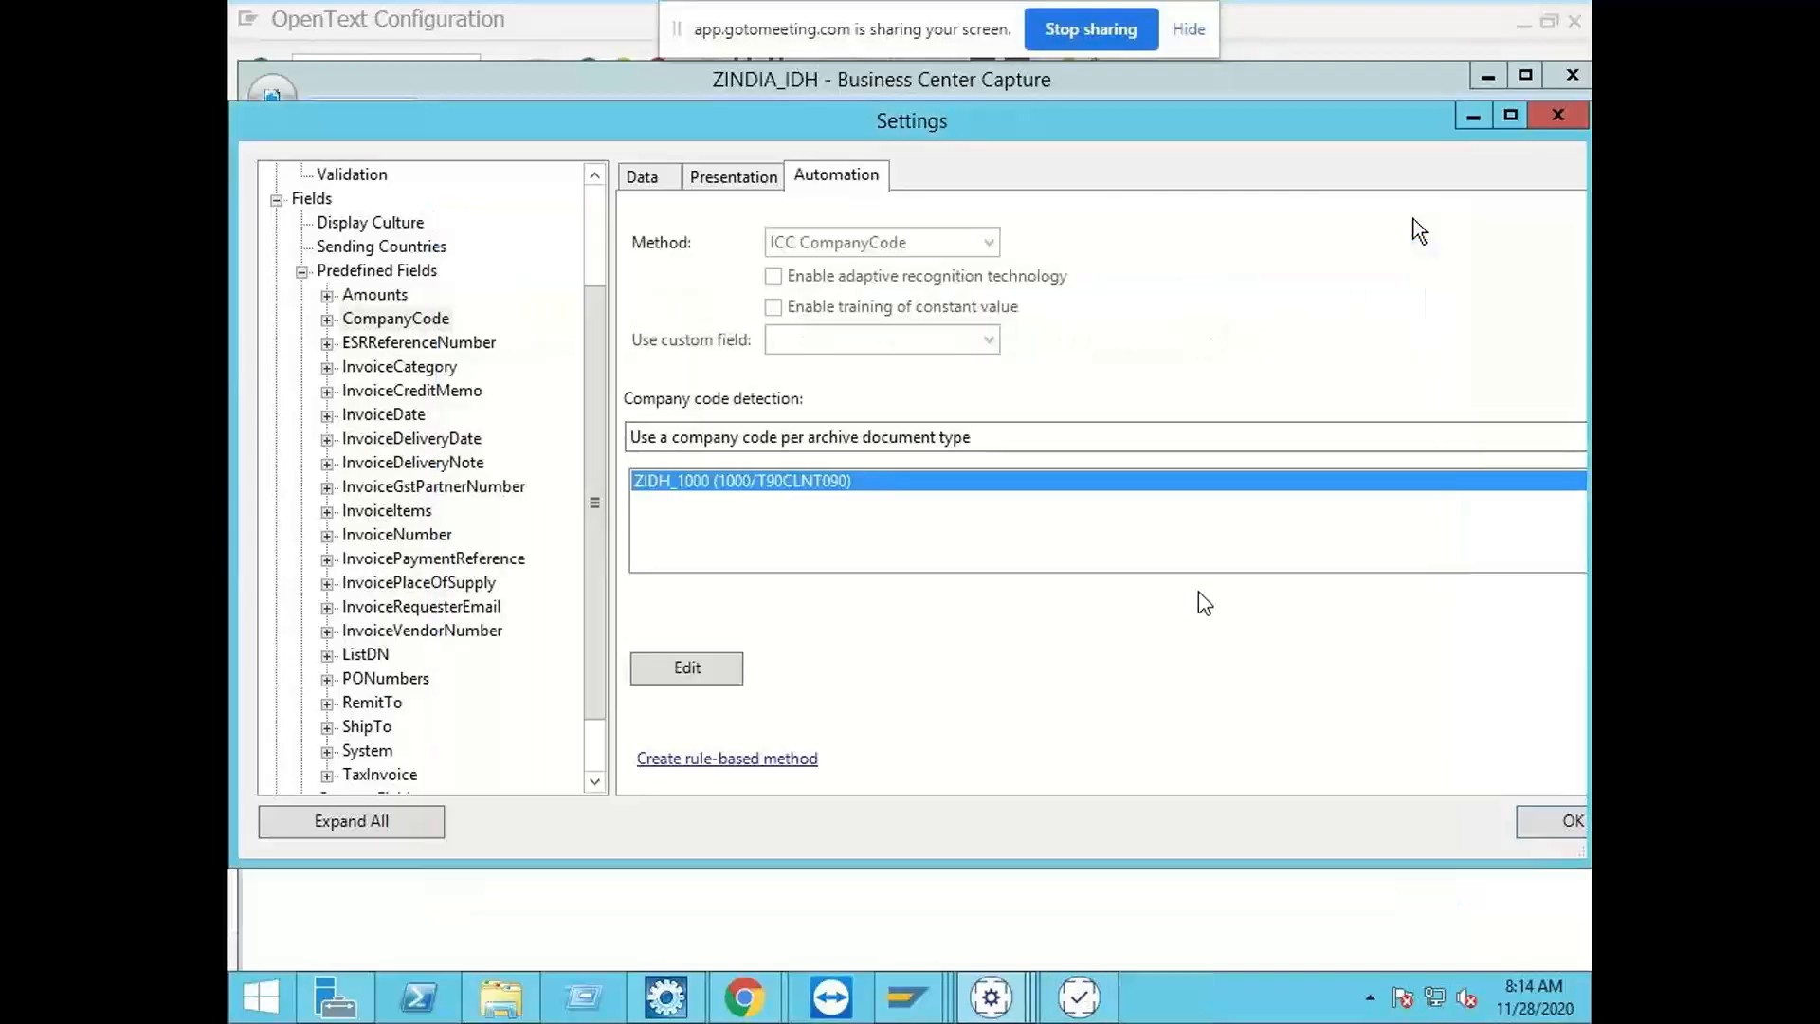
Step: Set company code detection to Automatic company code determination, with default company code 2000 and default SAP logical system T90CLNT090
{"action": "left_click", "coordinate": [836, 442]}
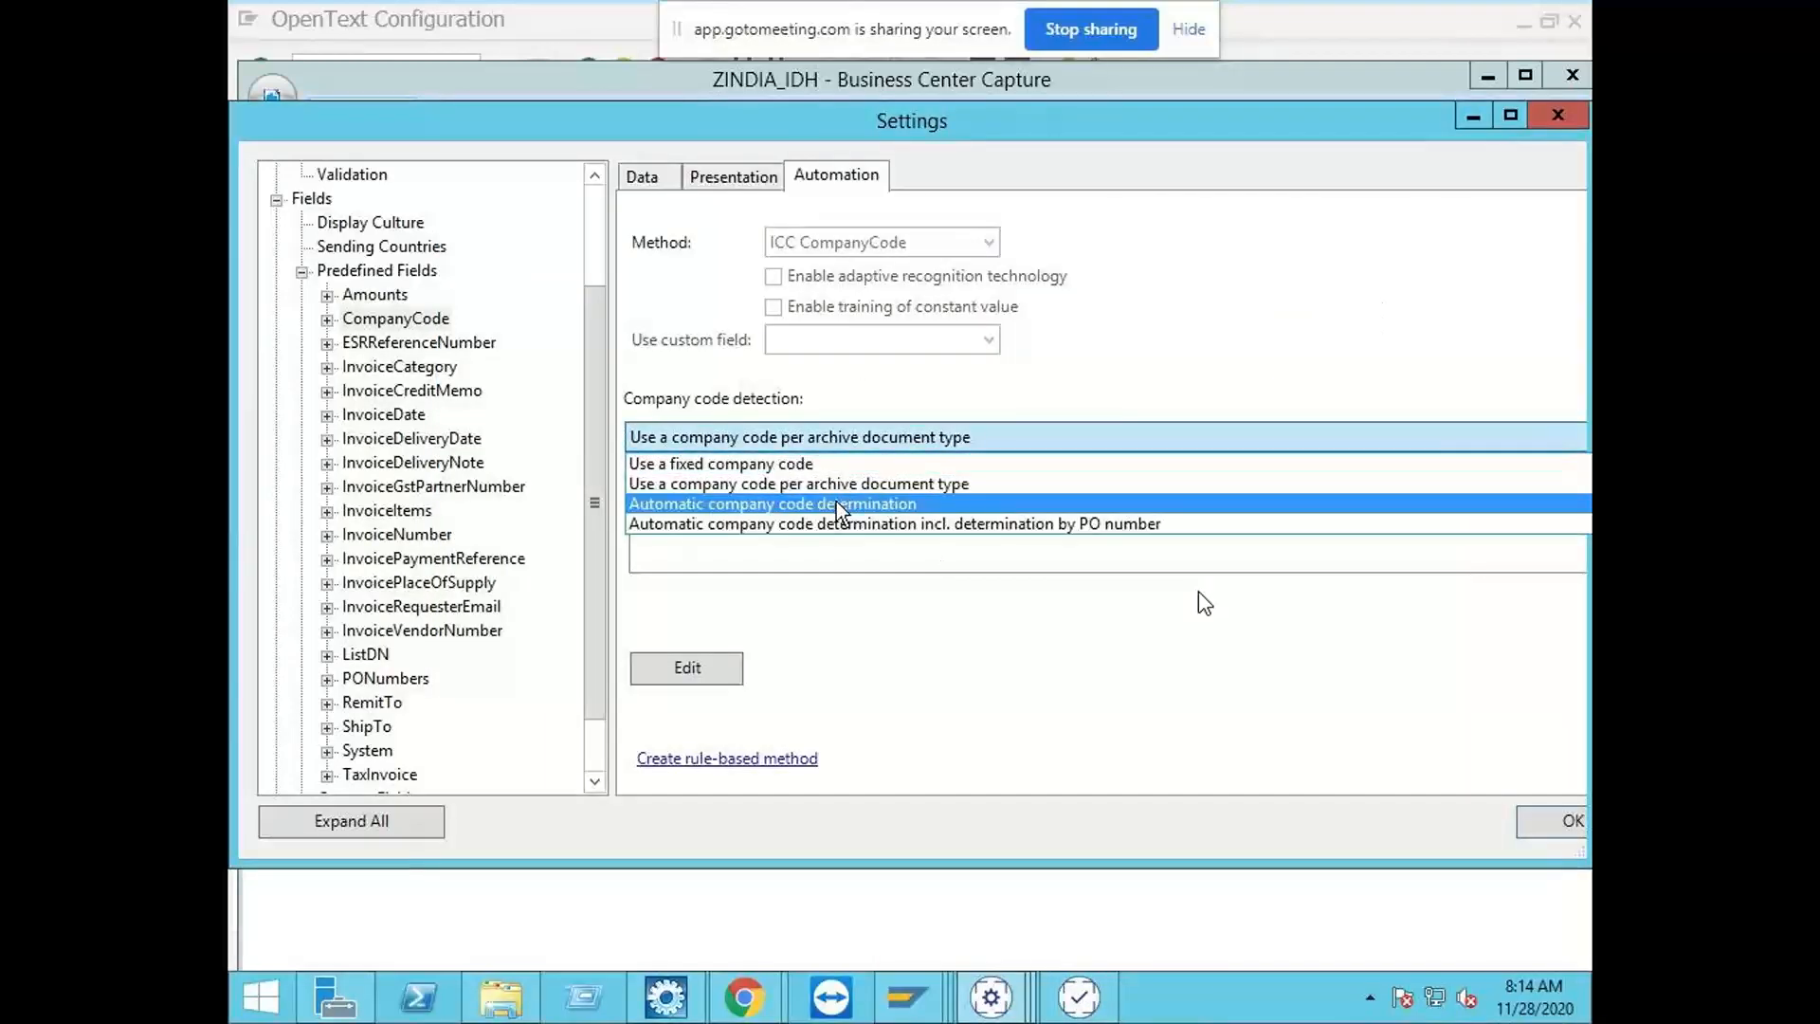
{"action": "left_click", "coordinate": [836, 502]}
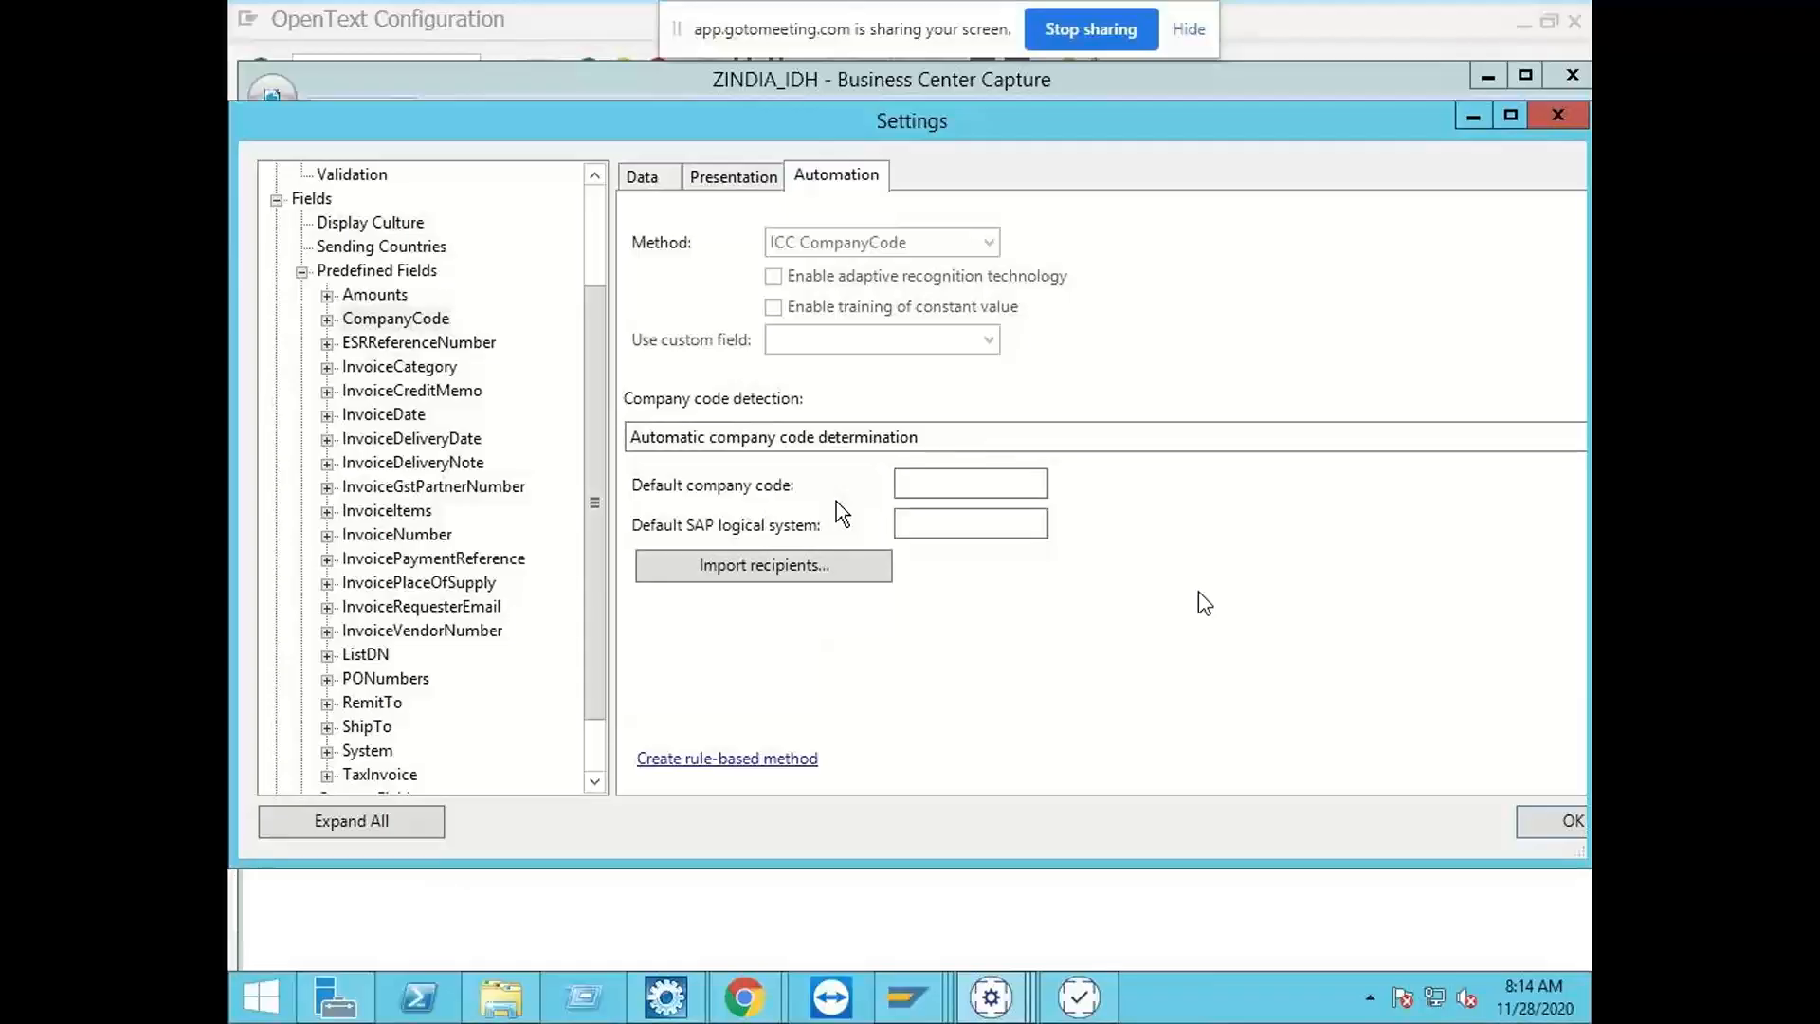
{"action": "left_click", "coordinate": [986, 476]}
{"action": "type", "text": "100"}
{"action": "key", "text": "BackSpace"}
{"action": "key", "text": "BackSpace"}
{"action": "key", "text": "BackSpace"}
{"action": "type", "text": "2000"}
{"action": "key", "text": "Tab"}
{"action": "type", "text": "T90CLNT090"}
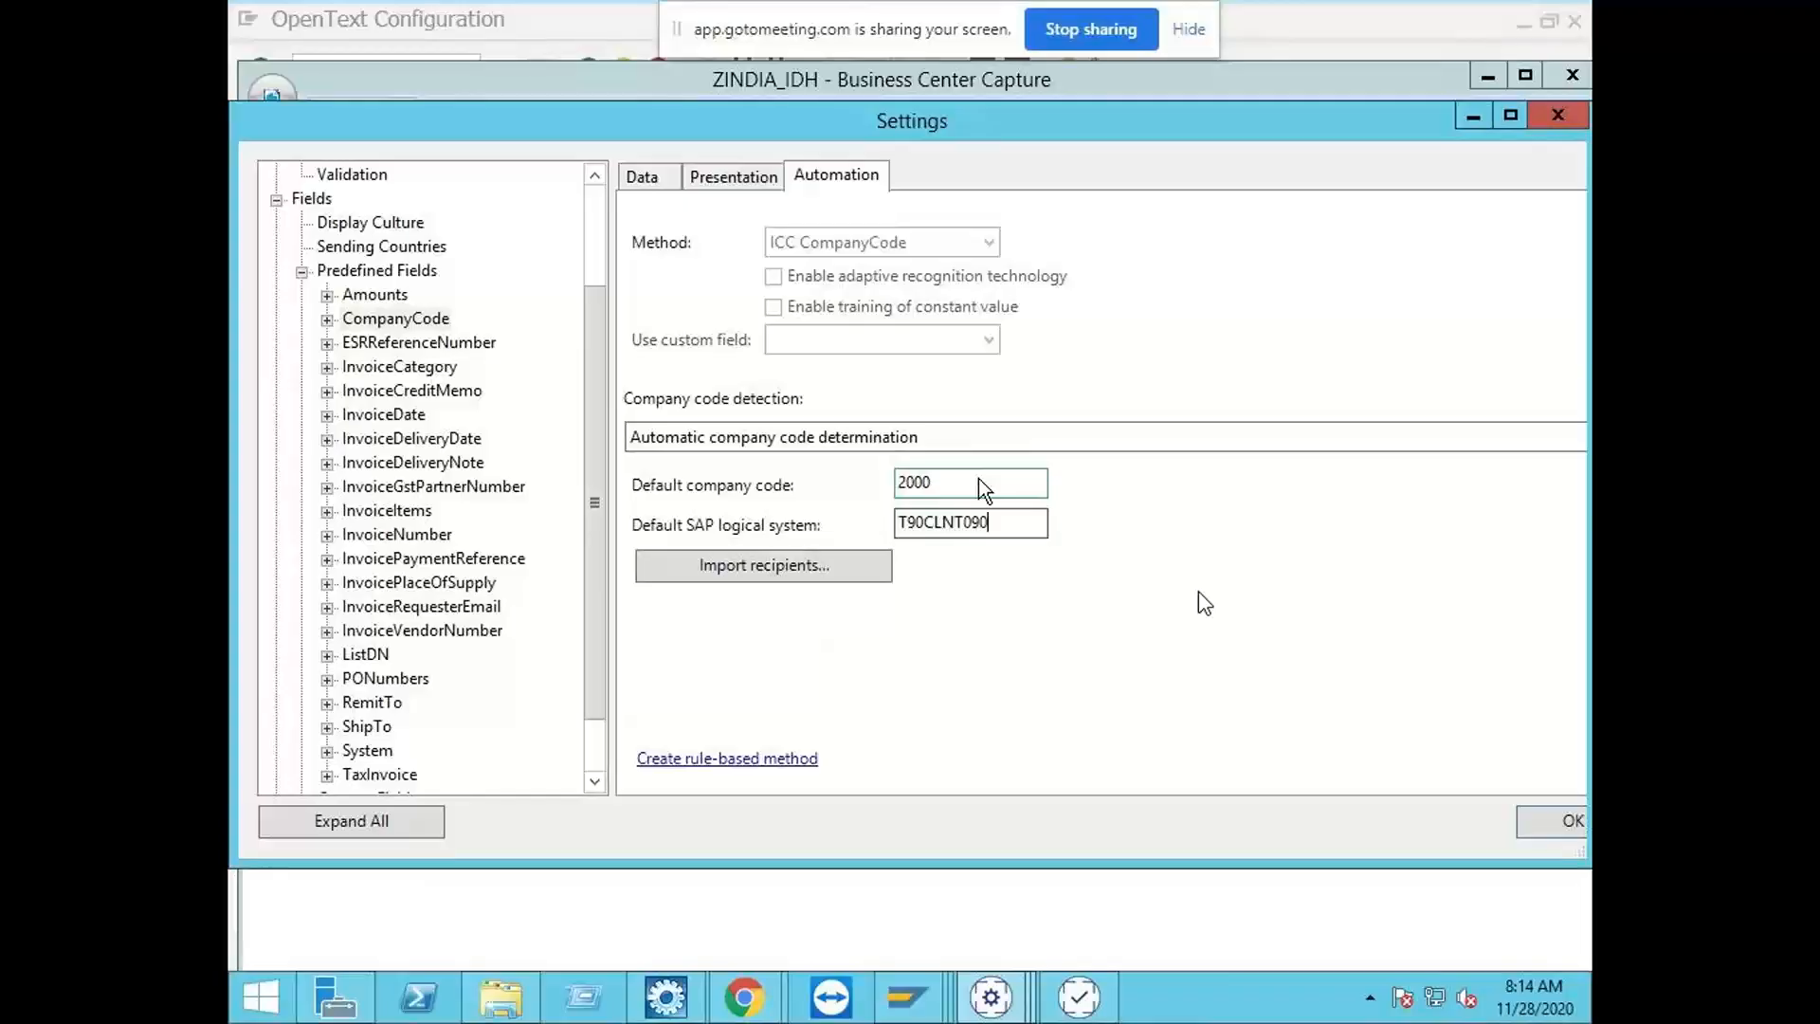
Step: Import the recipients from BCC Company Code Upload Template.XLS on the Desktop
{"action": "left_click", "coordinate": [812, 565]}
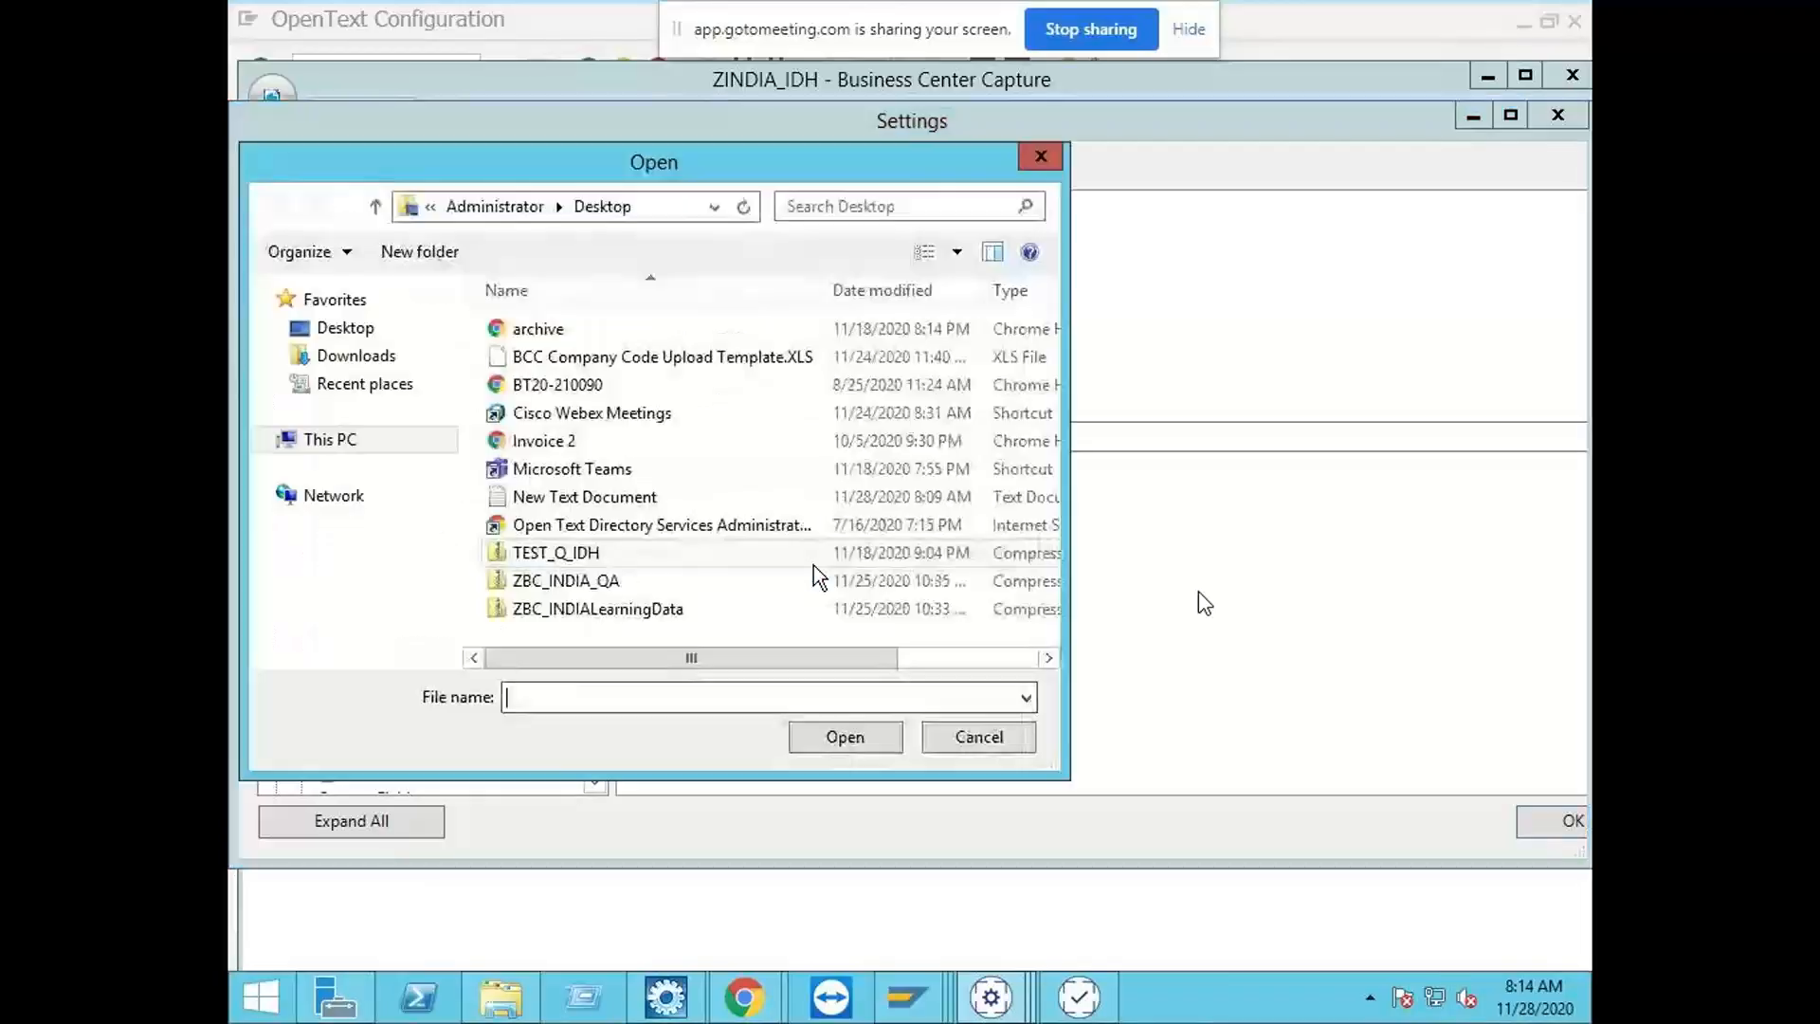
{"action": "double_click", "coordinate": [586, 359]}
{"action": "left_click", "coordinate": [975, 611]}
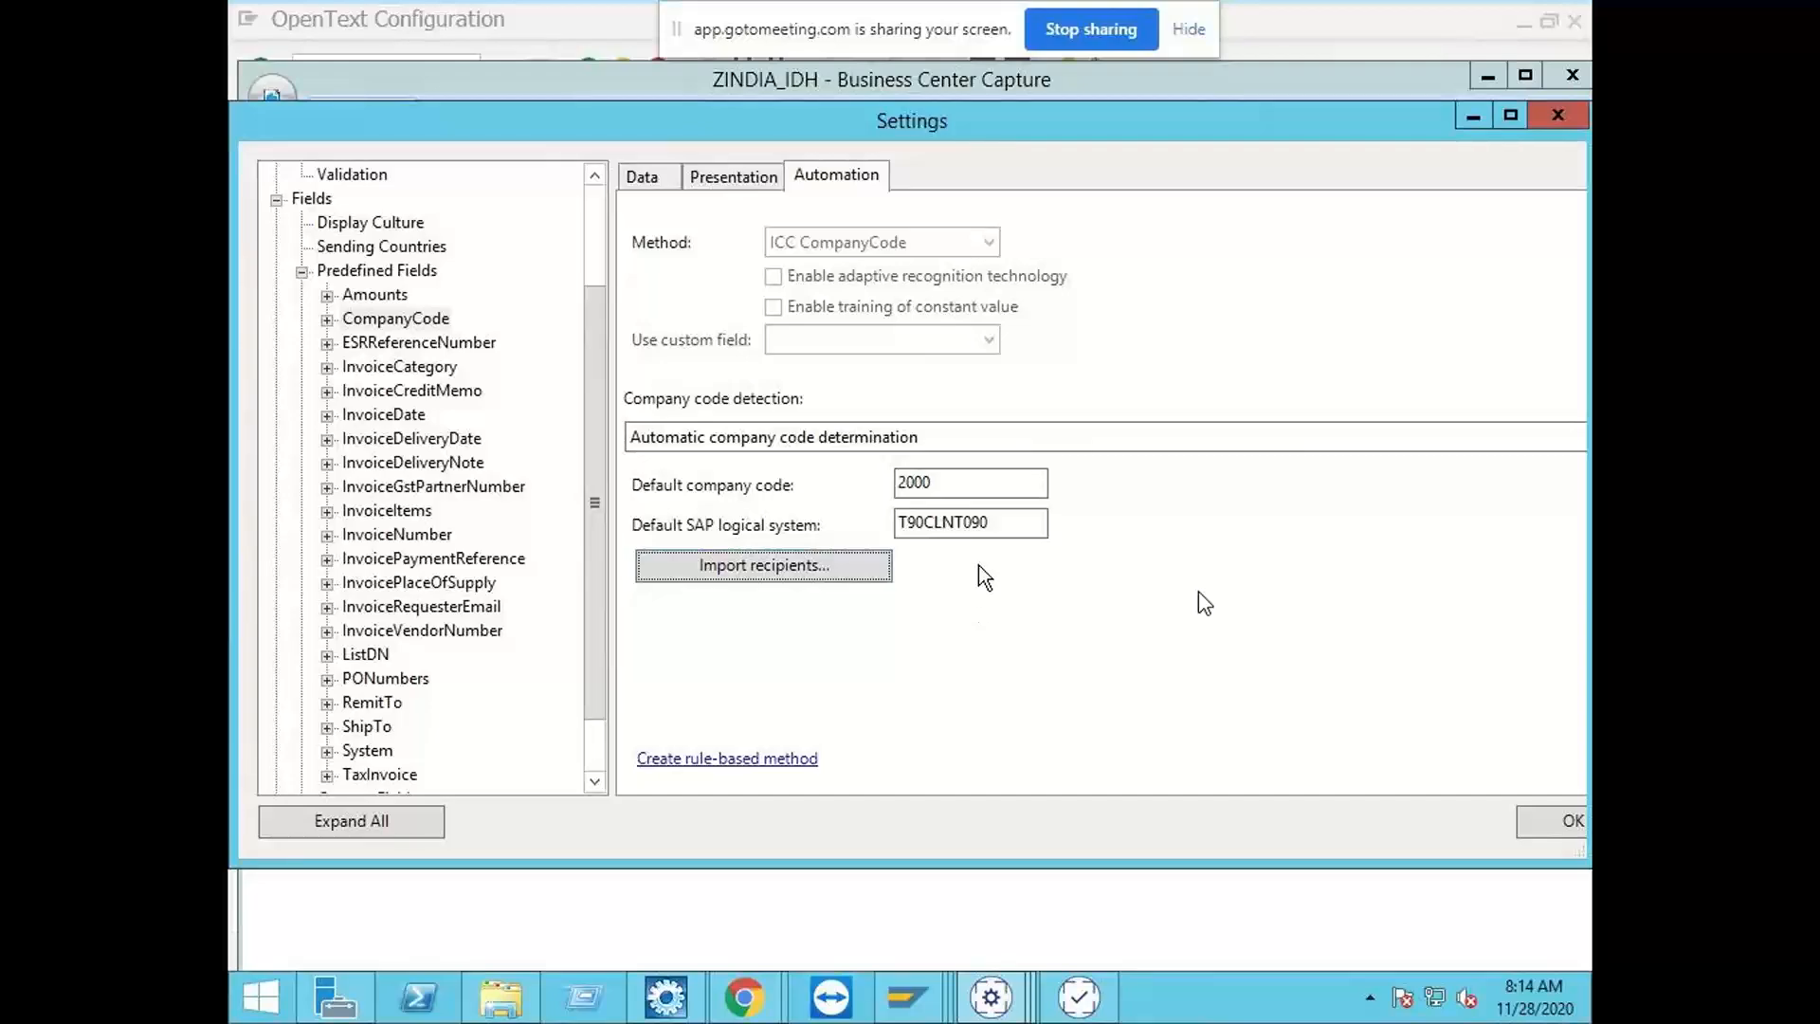
Step: Inspect the company code and system columns of the BCC Company Code Upload Template in Notepad from the recipient import, and close it
{"action": "left_click", "coordinate": [809, 574]}
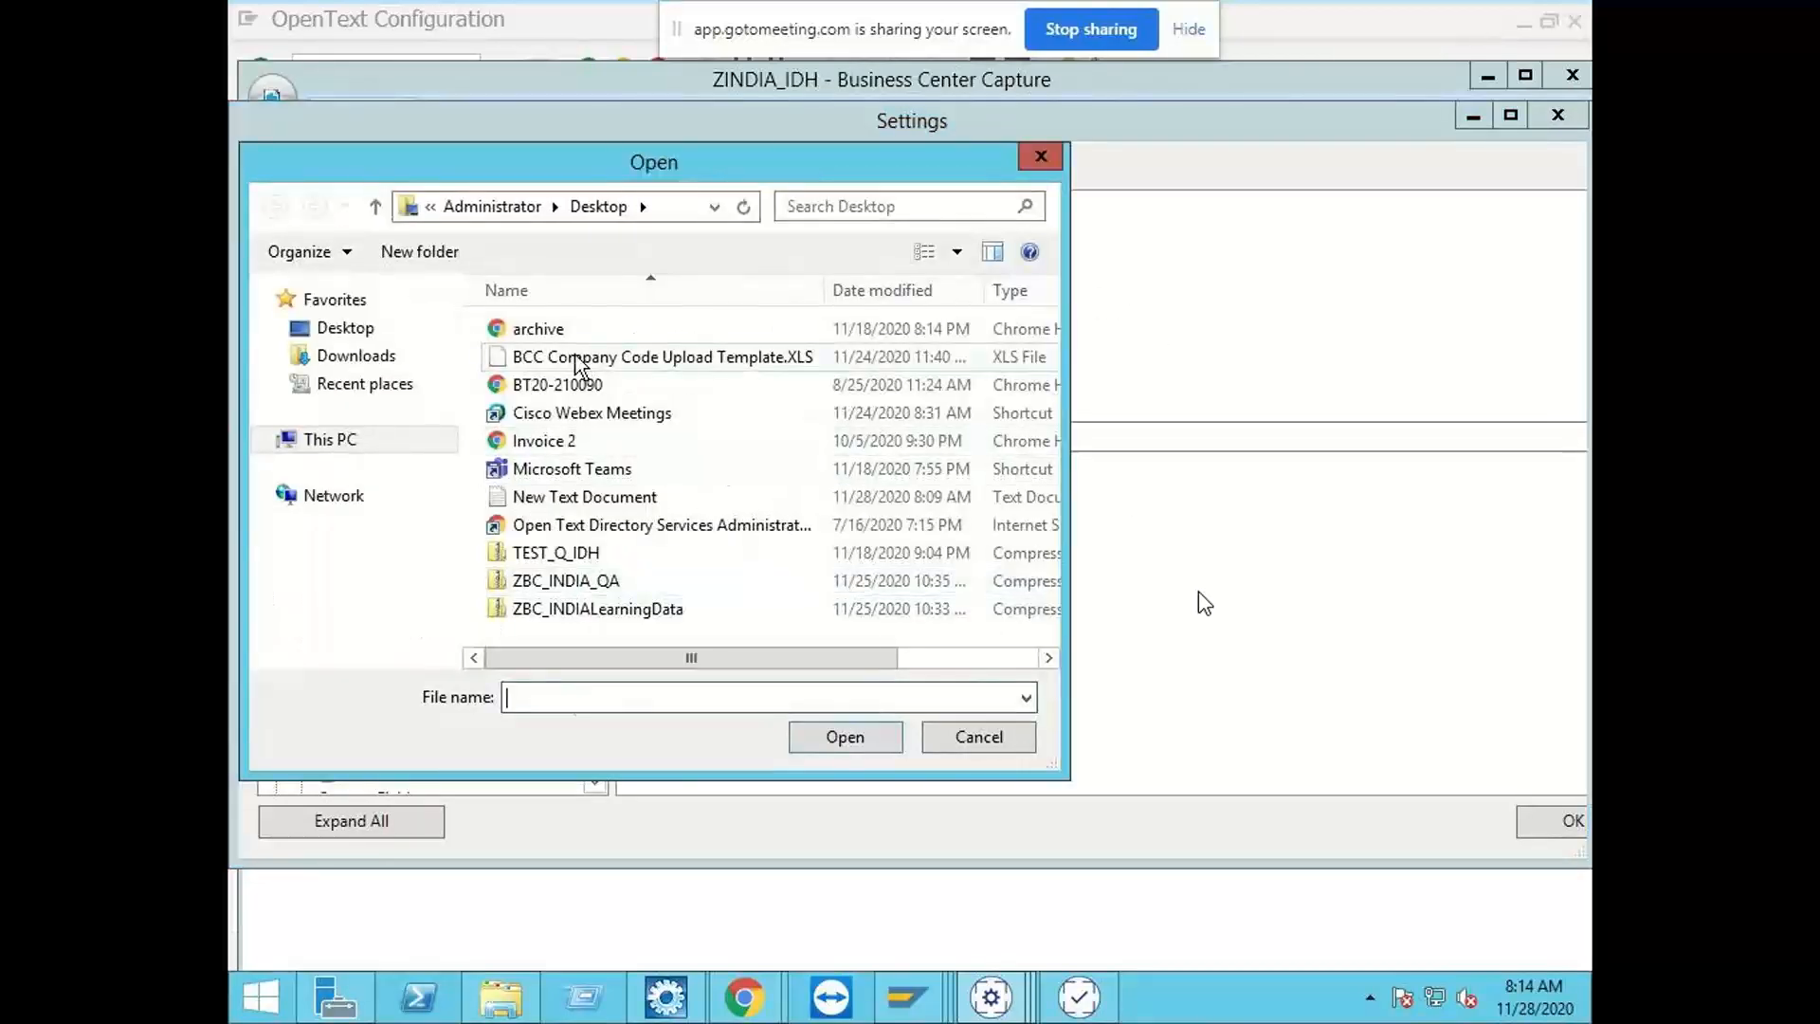
{"action": "right_click", "coordinate": [575, 358]}
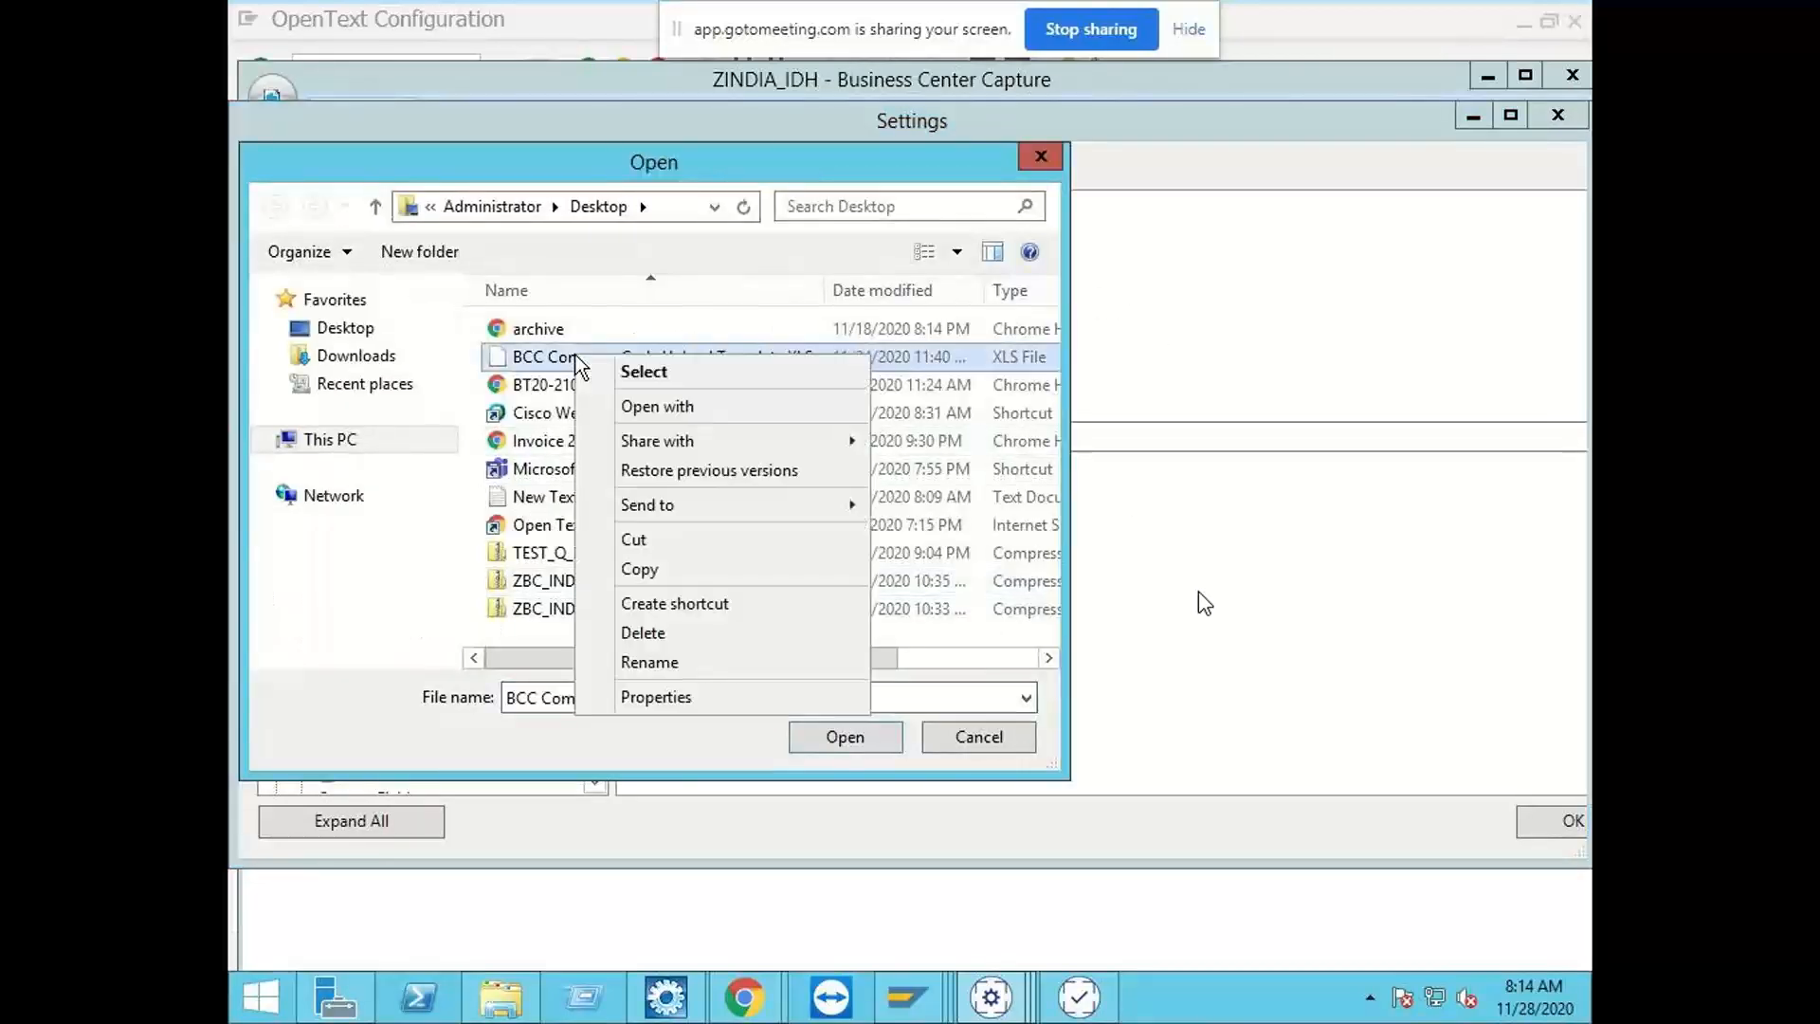
{"action": "left_click", "coordinate": [652, 408]}
{"action": "left_click", "coordinate": [779, 384]}
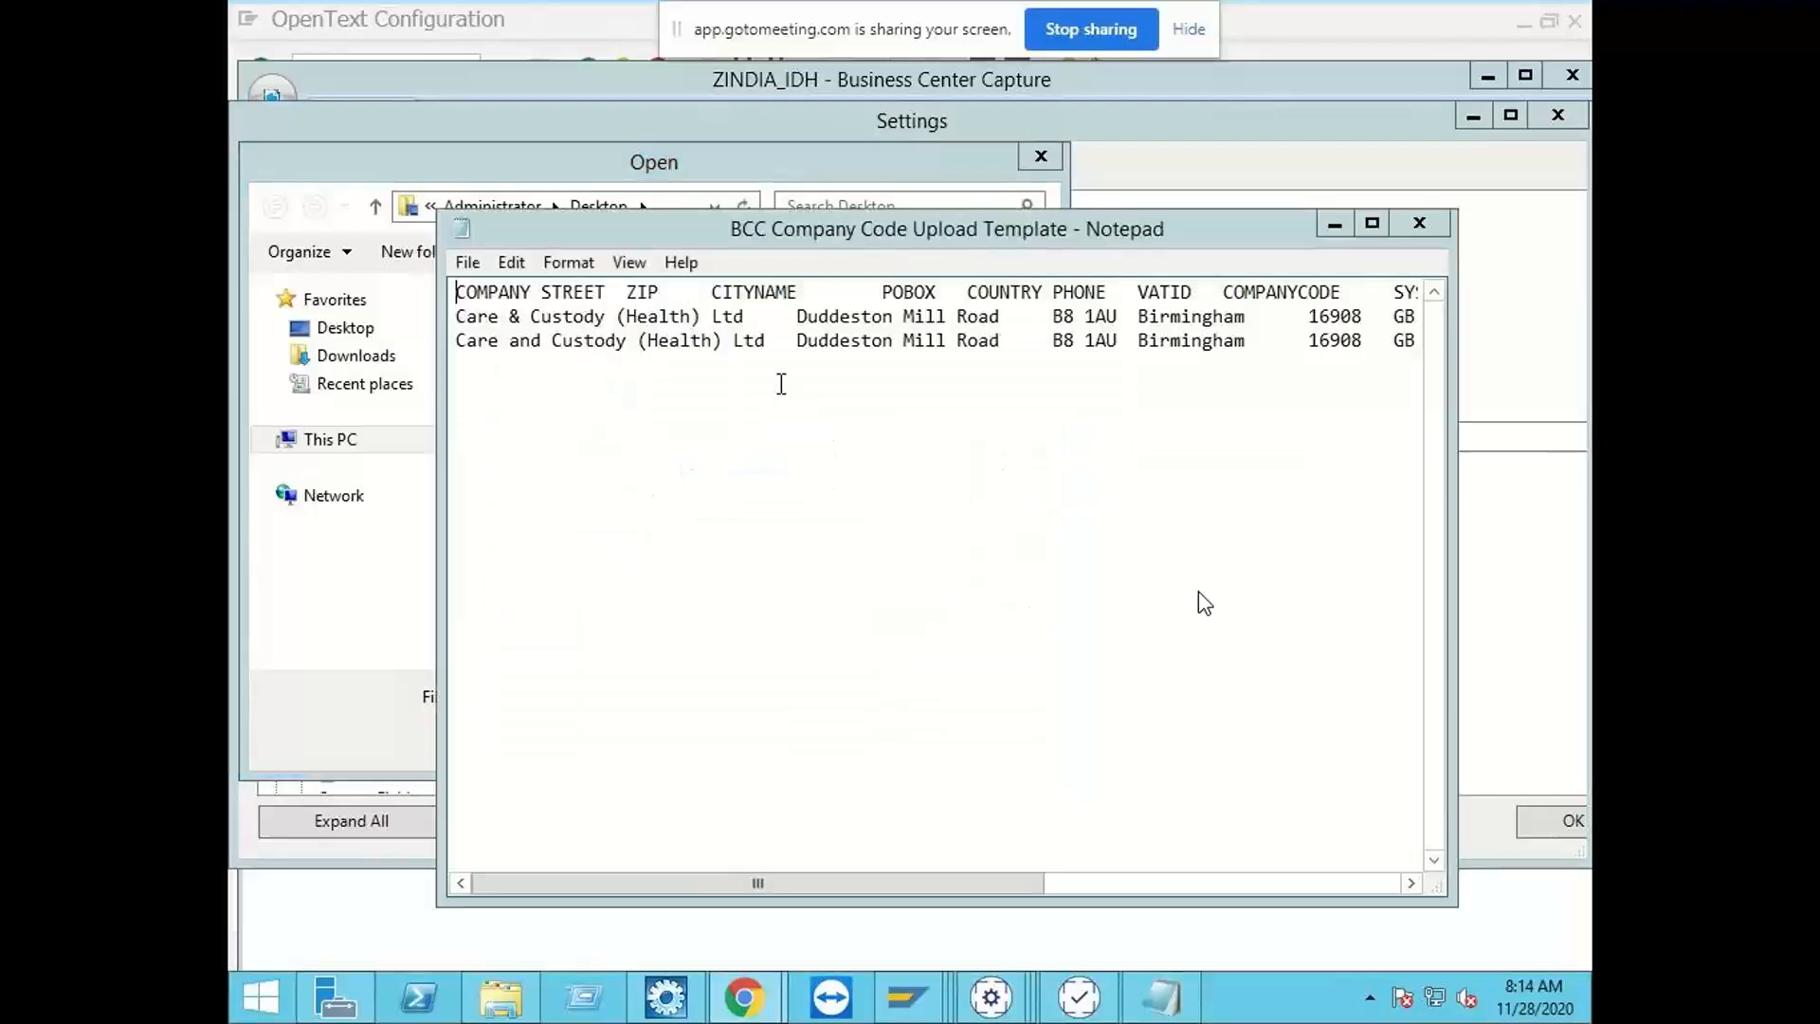
{"action": "left_click_drag", "start_coordinate": [896, 884], "coordinate": [1324, 894]}
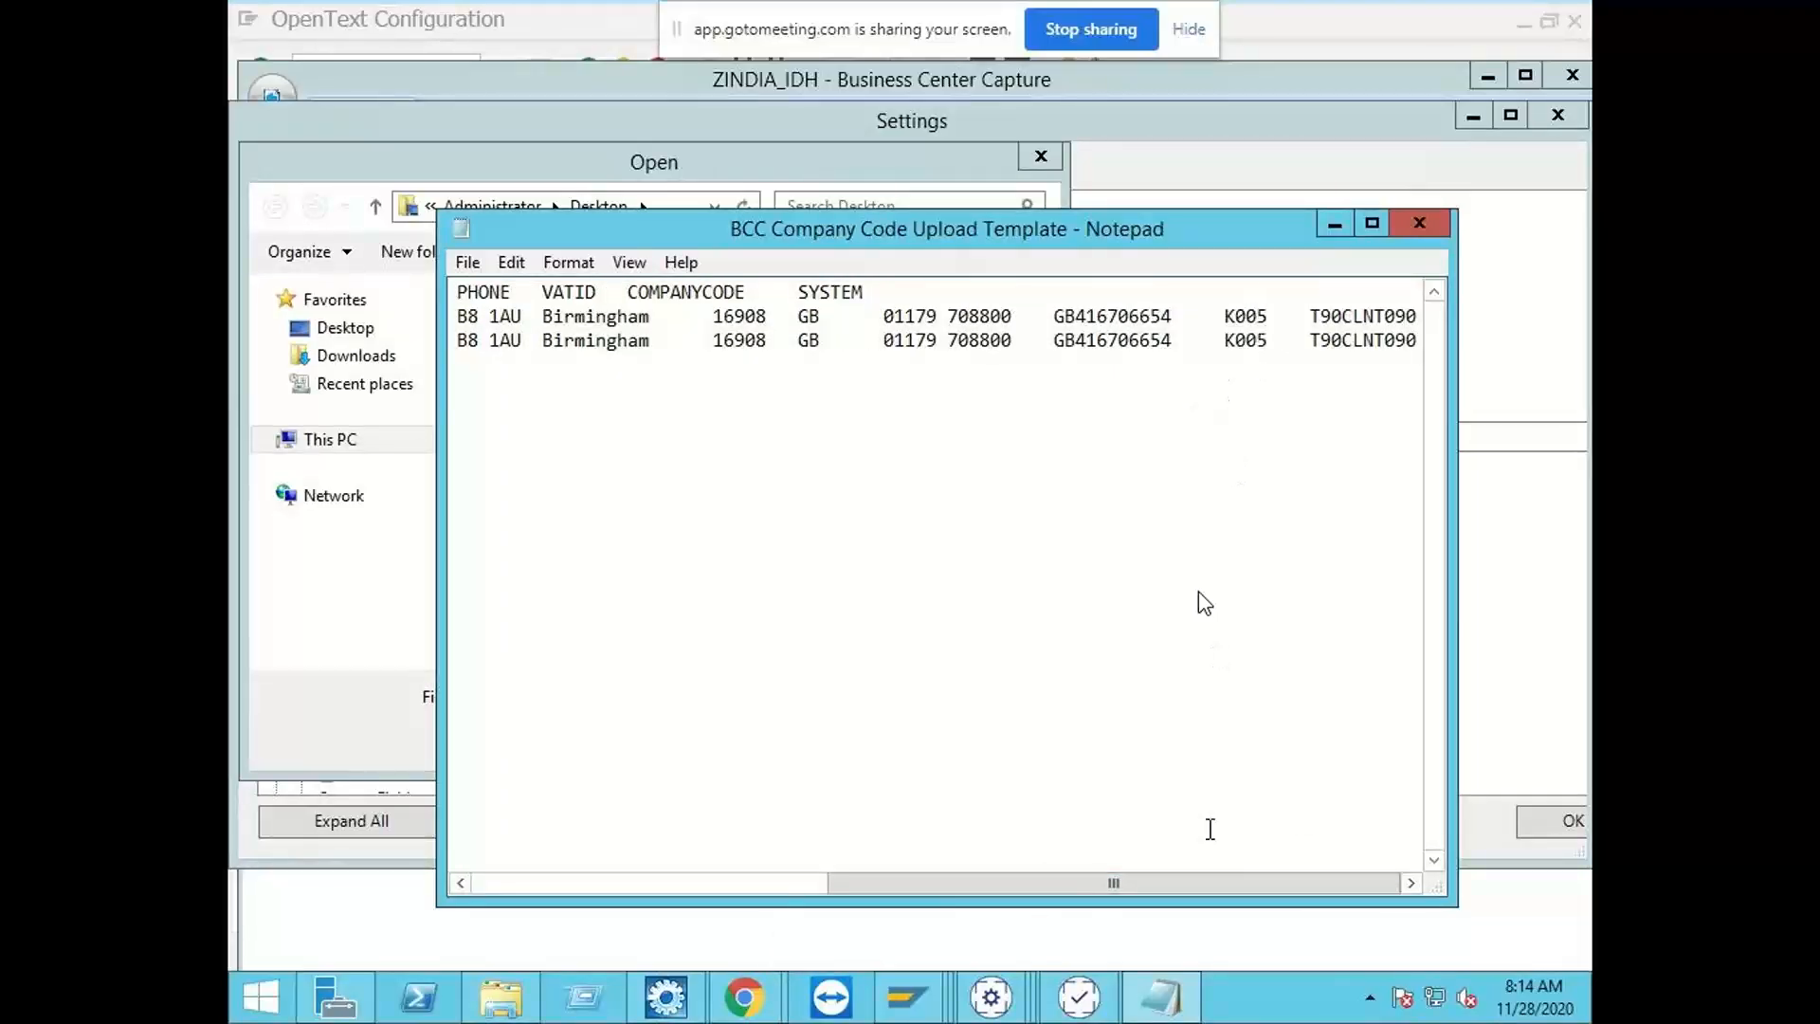
{"action": "left_click", "coordinate": [1446, 236]}
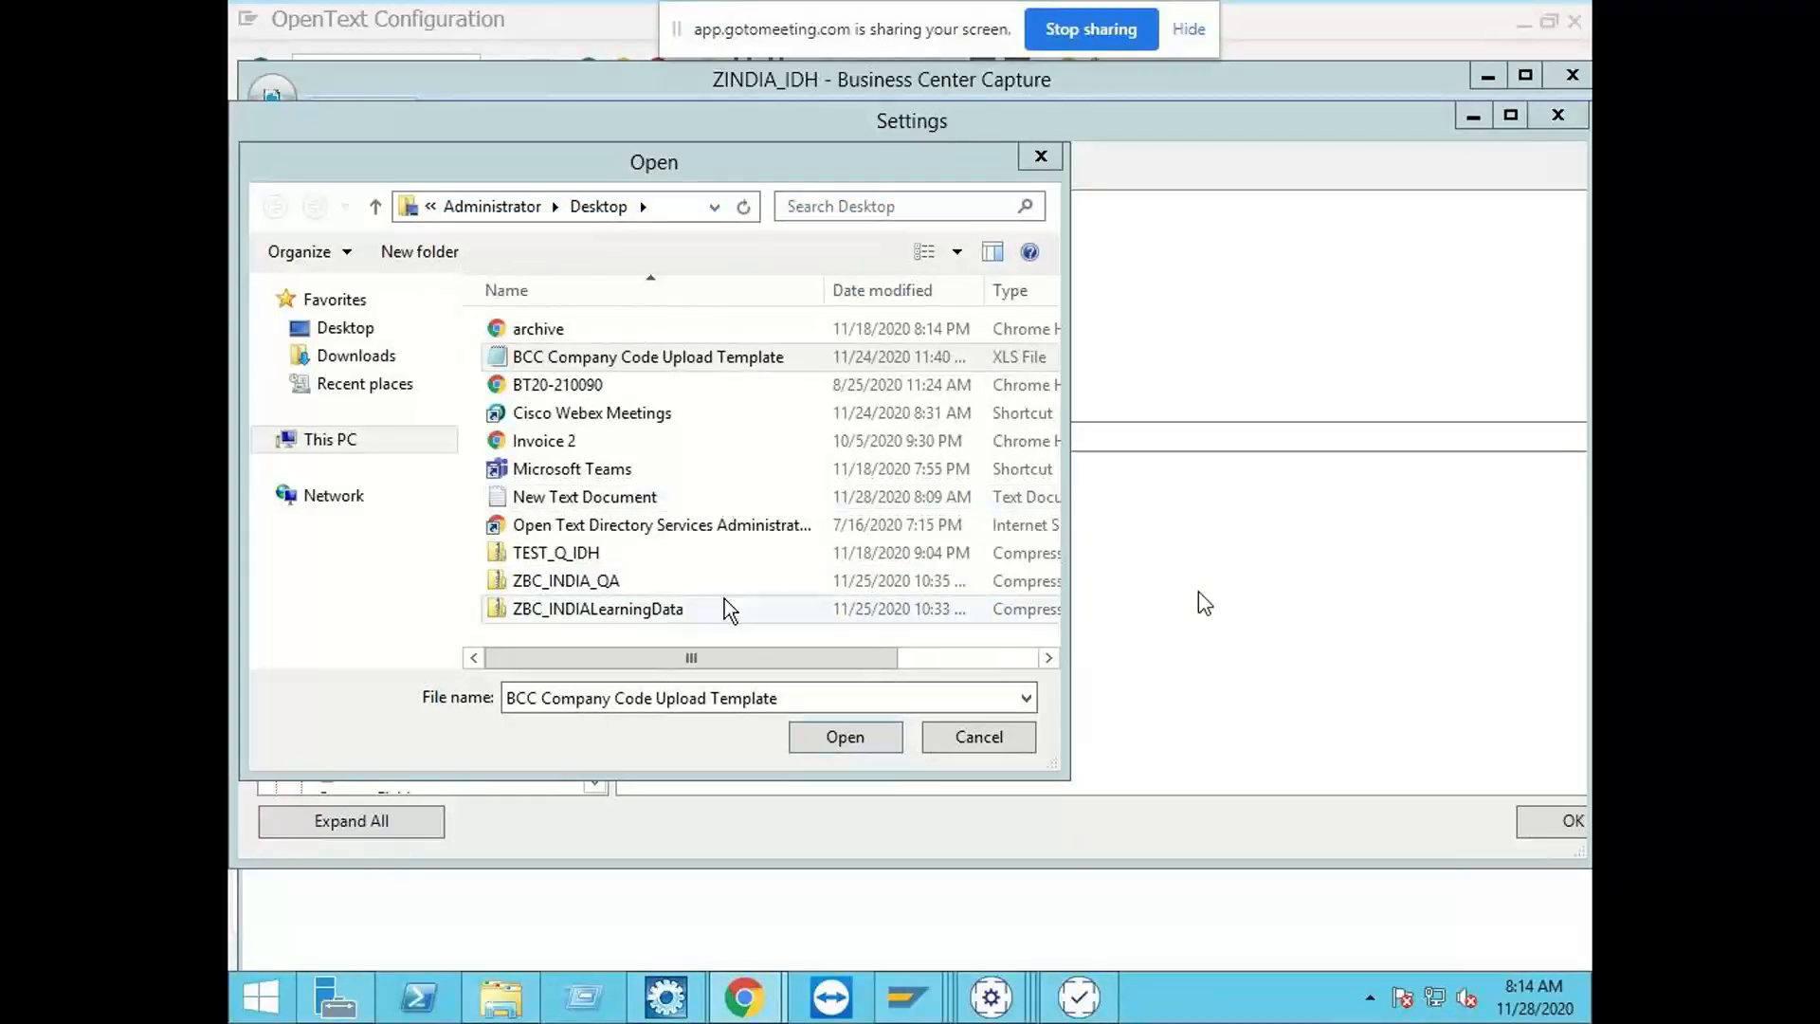
Step: Import the recipients from BCC Company Code Upload Template and save the application settings
{"action": "double_click", "coordinate": [658, 365]}
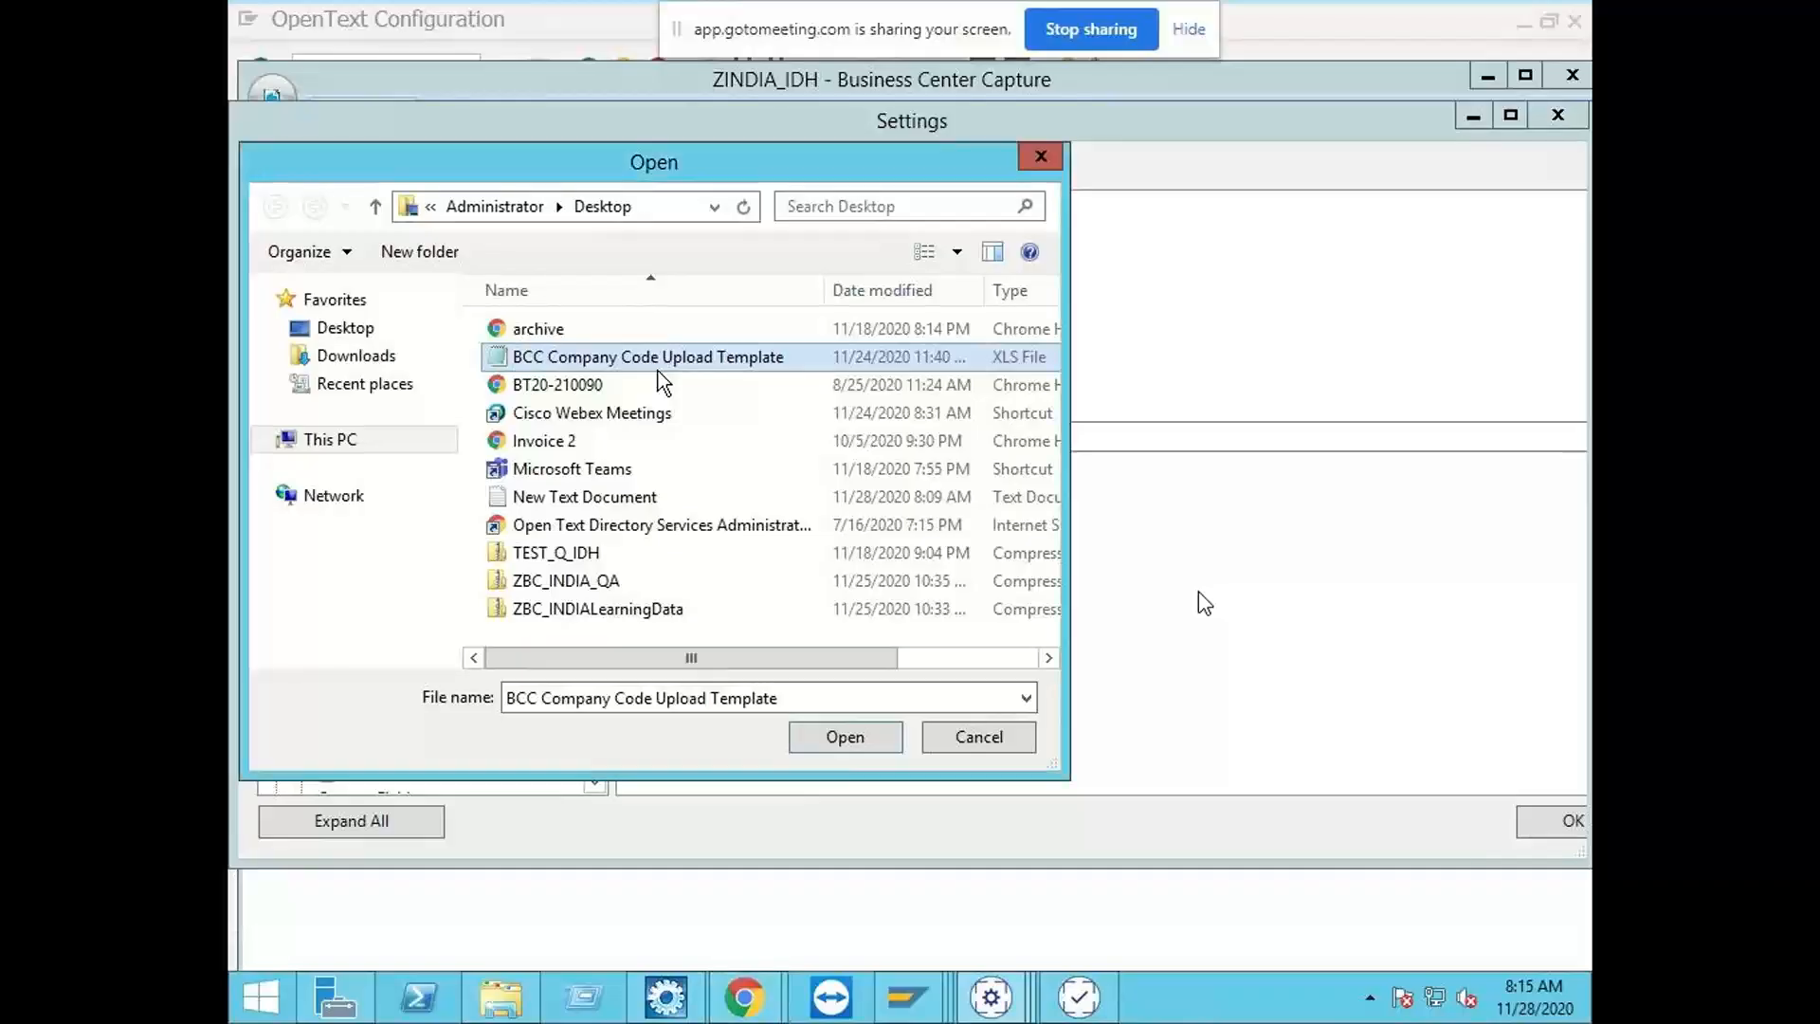
{"action": "key", "text": "Return"}
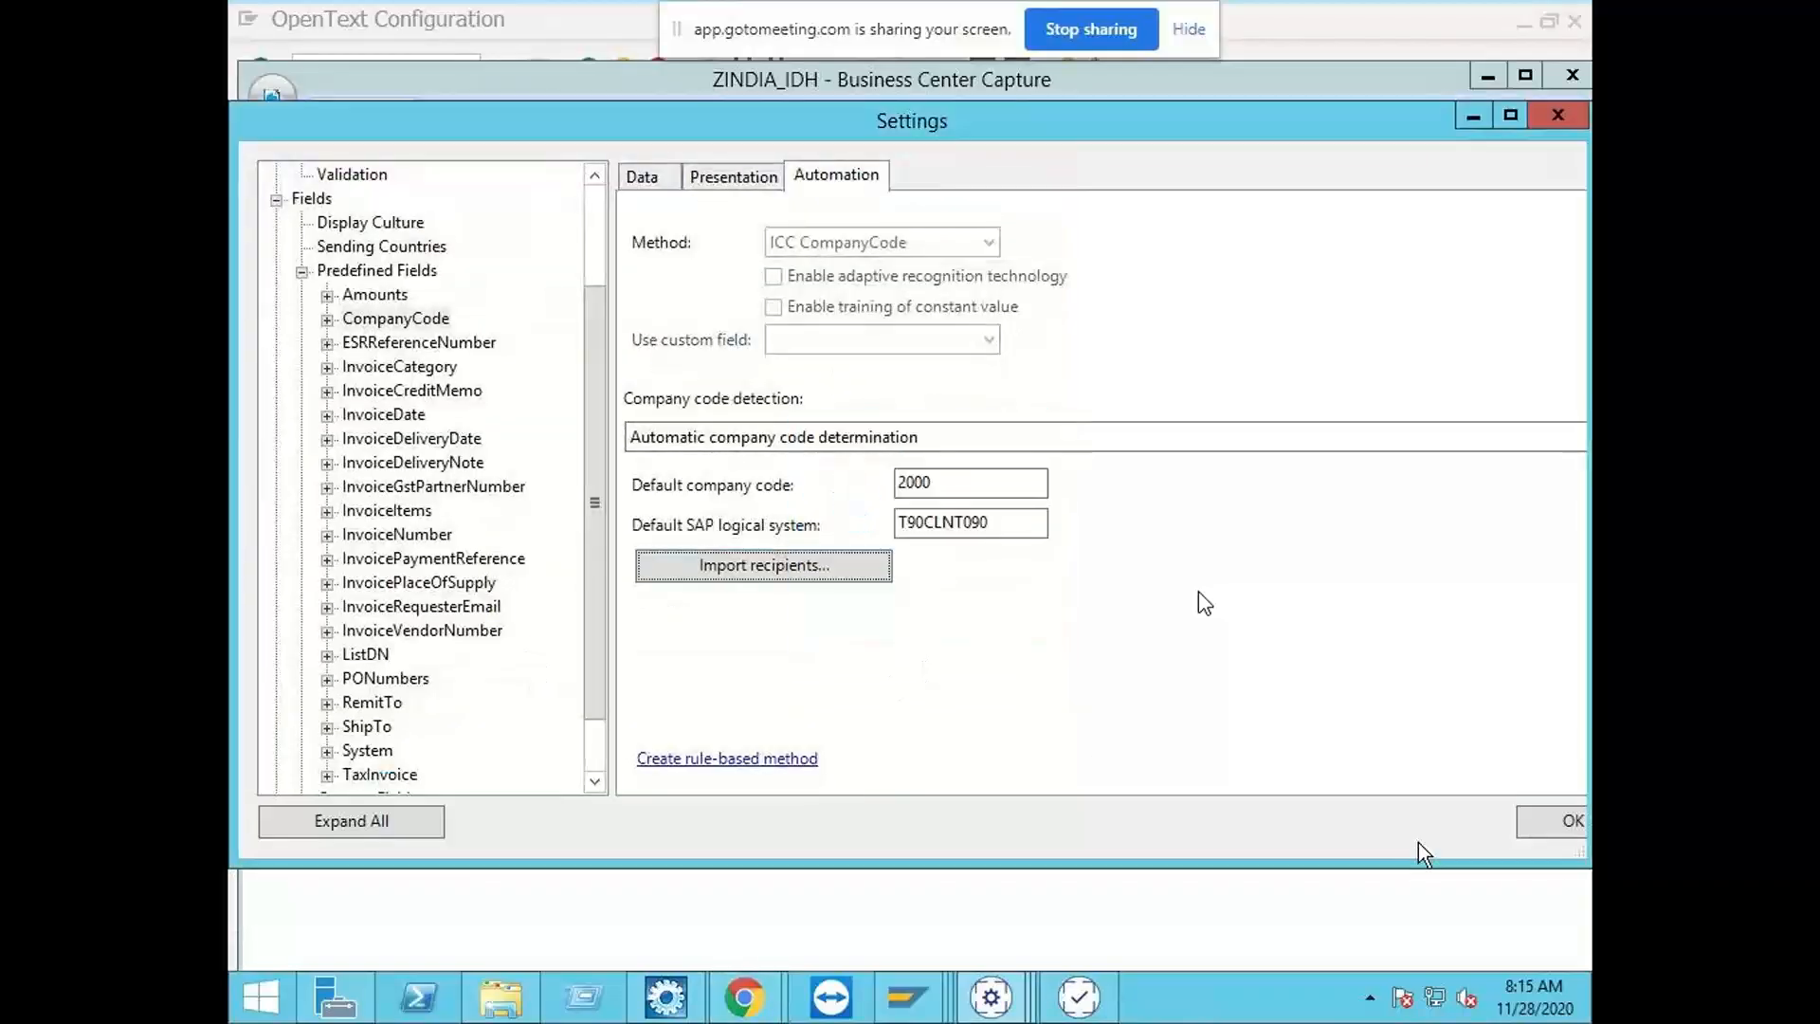
{"action": "left_click", "coordinate": [1561, 828]}
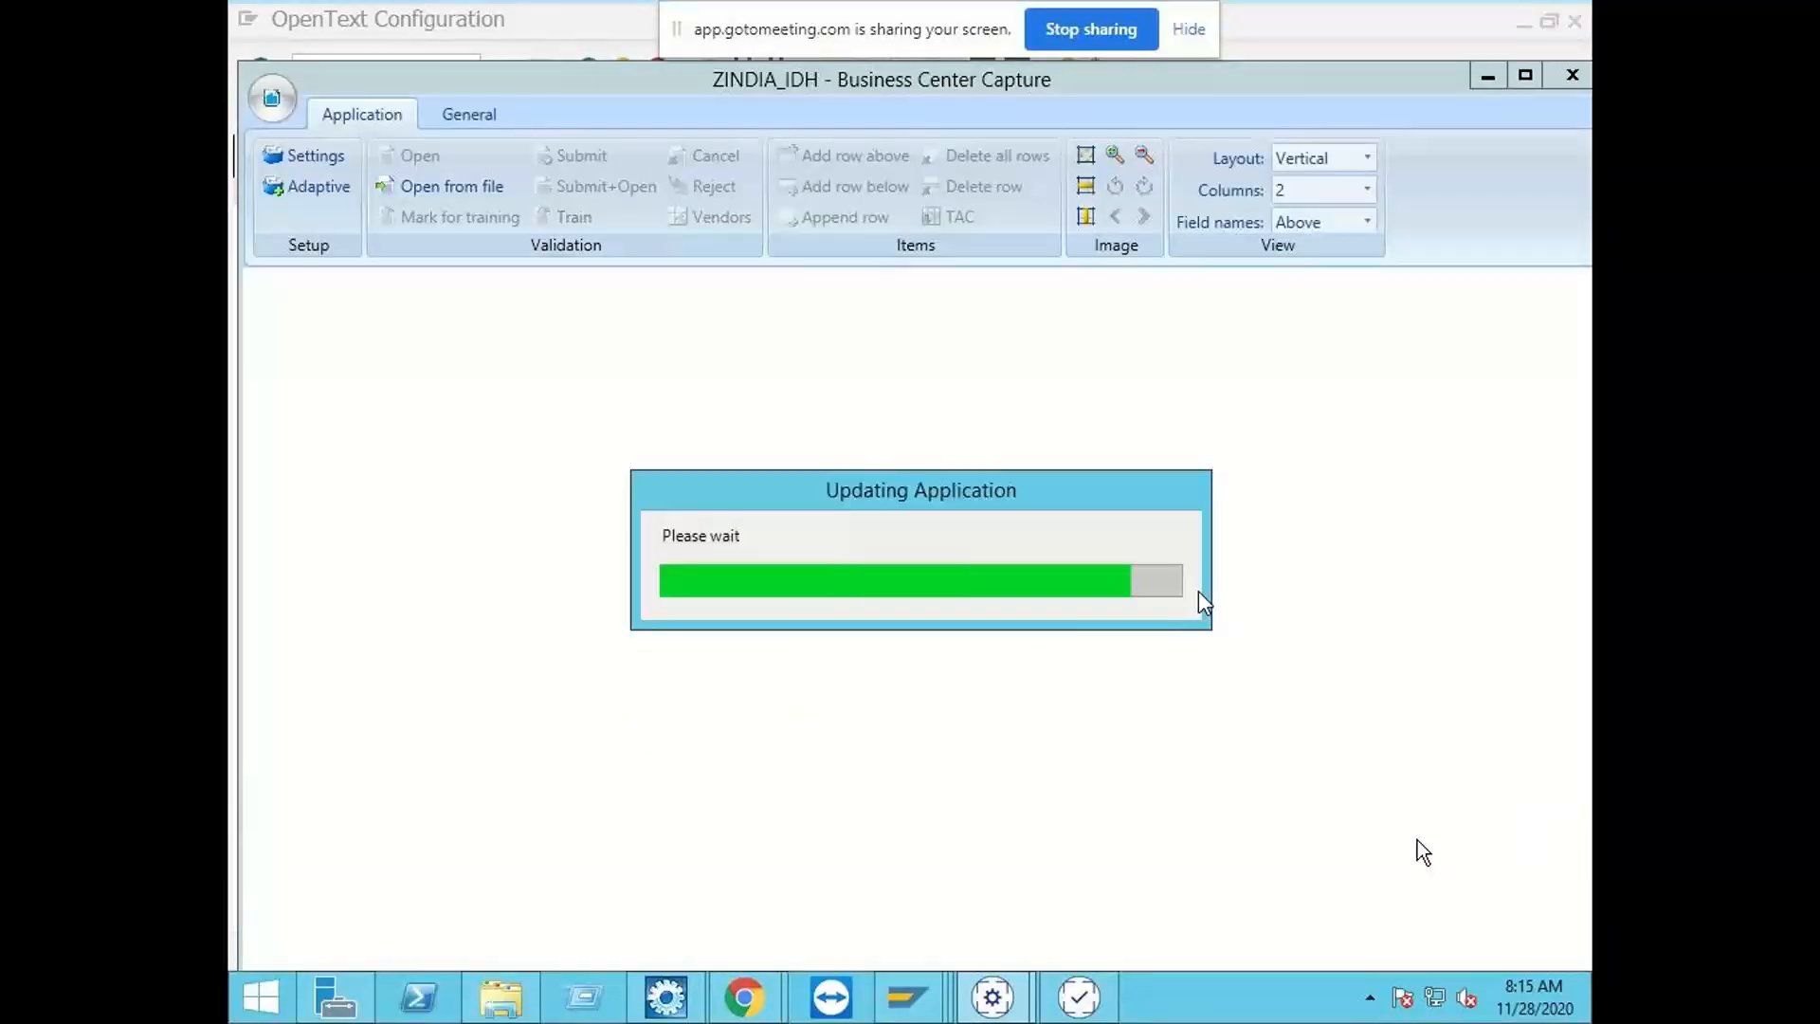
Step: Open the test file archive from the Desktop, check the detected company code and recipient against the invoice, and cancel the validation
{"action": "left_click", "coordinate": [492, 194]}
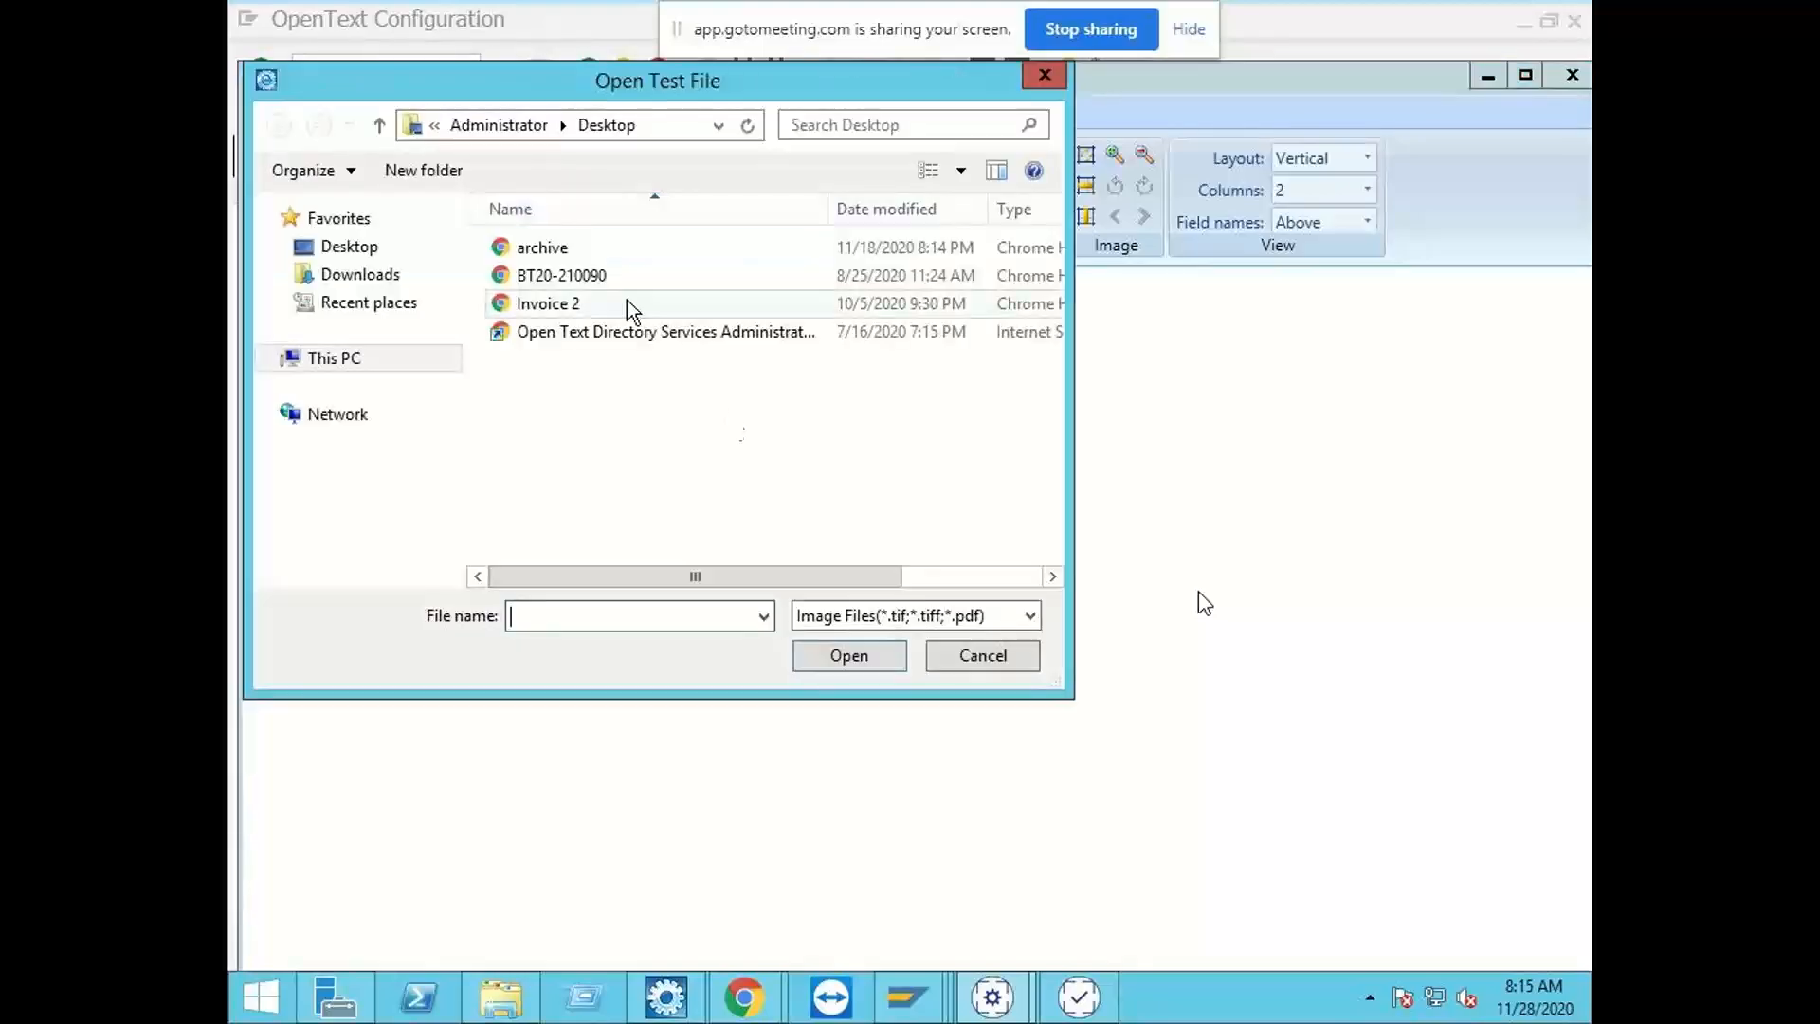
{"action": "double_click", "coordinate": [571, 252]}
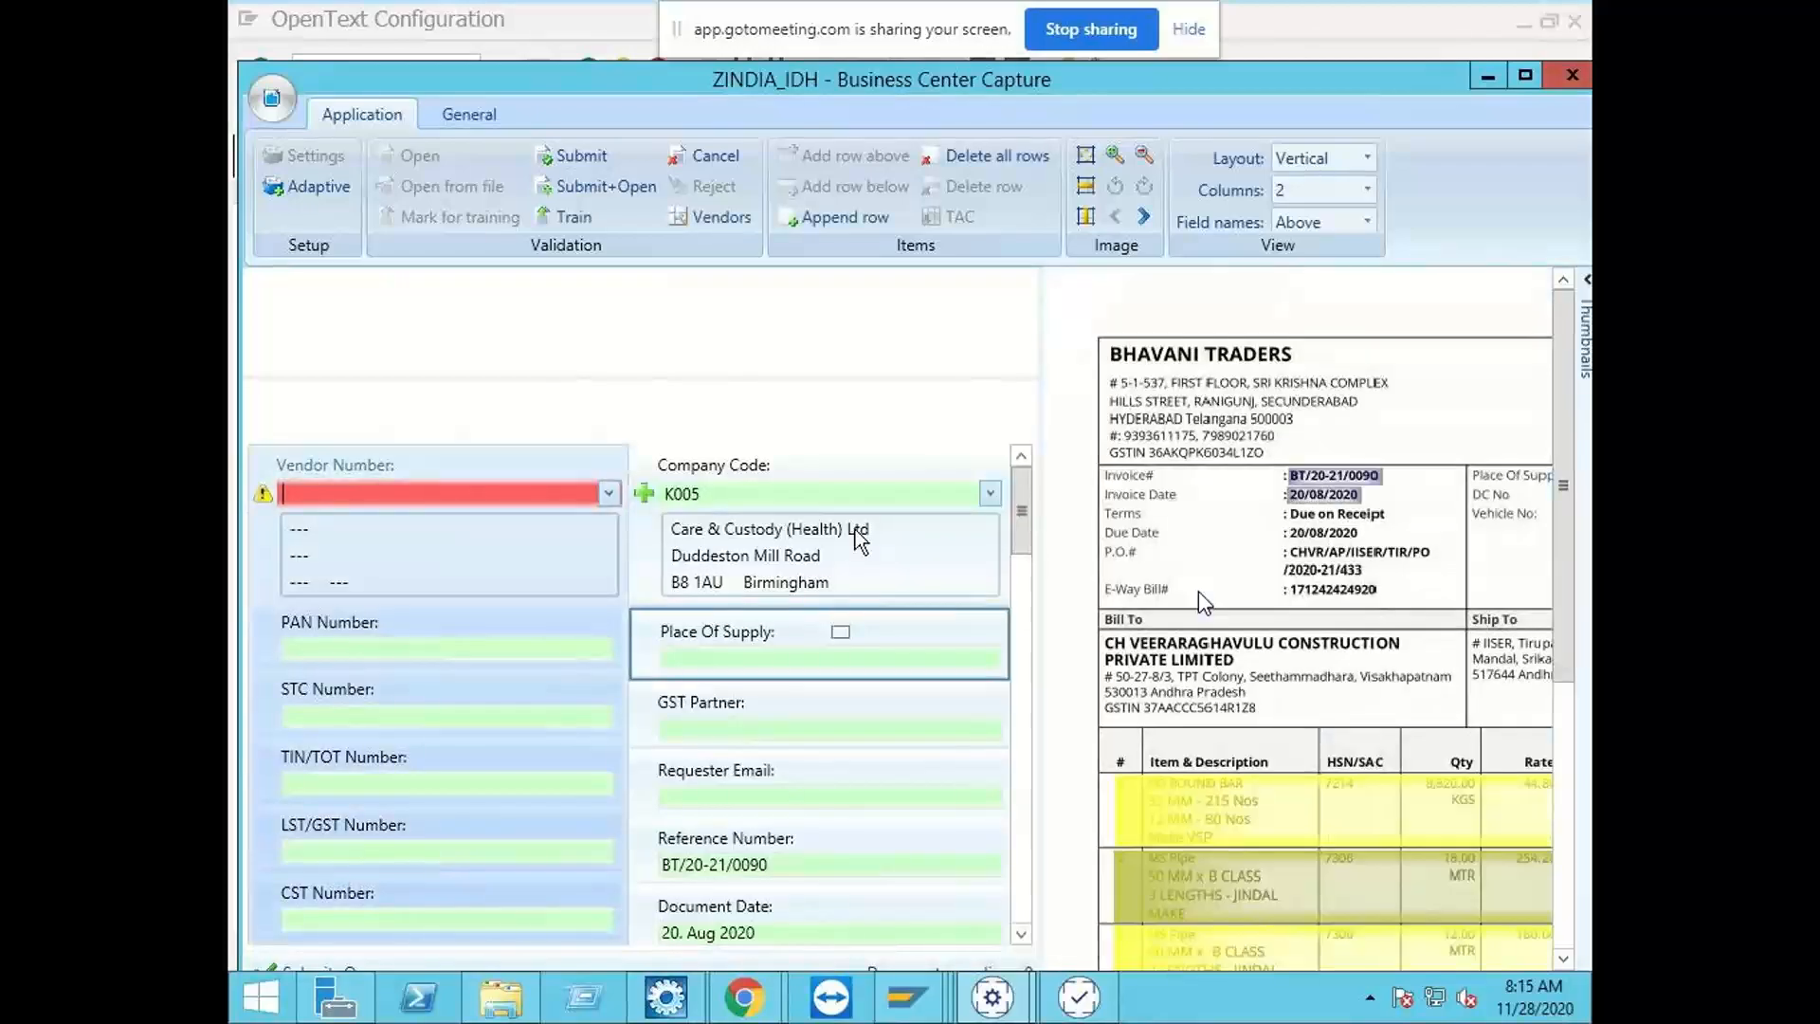
{"action": "left_click", "coordinate": [725, 489]}
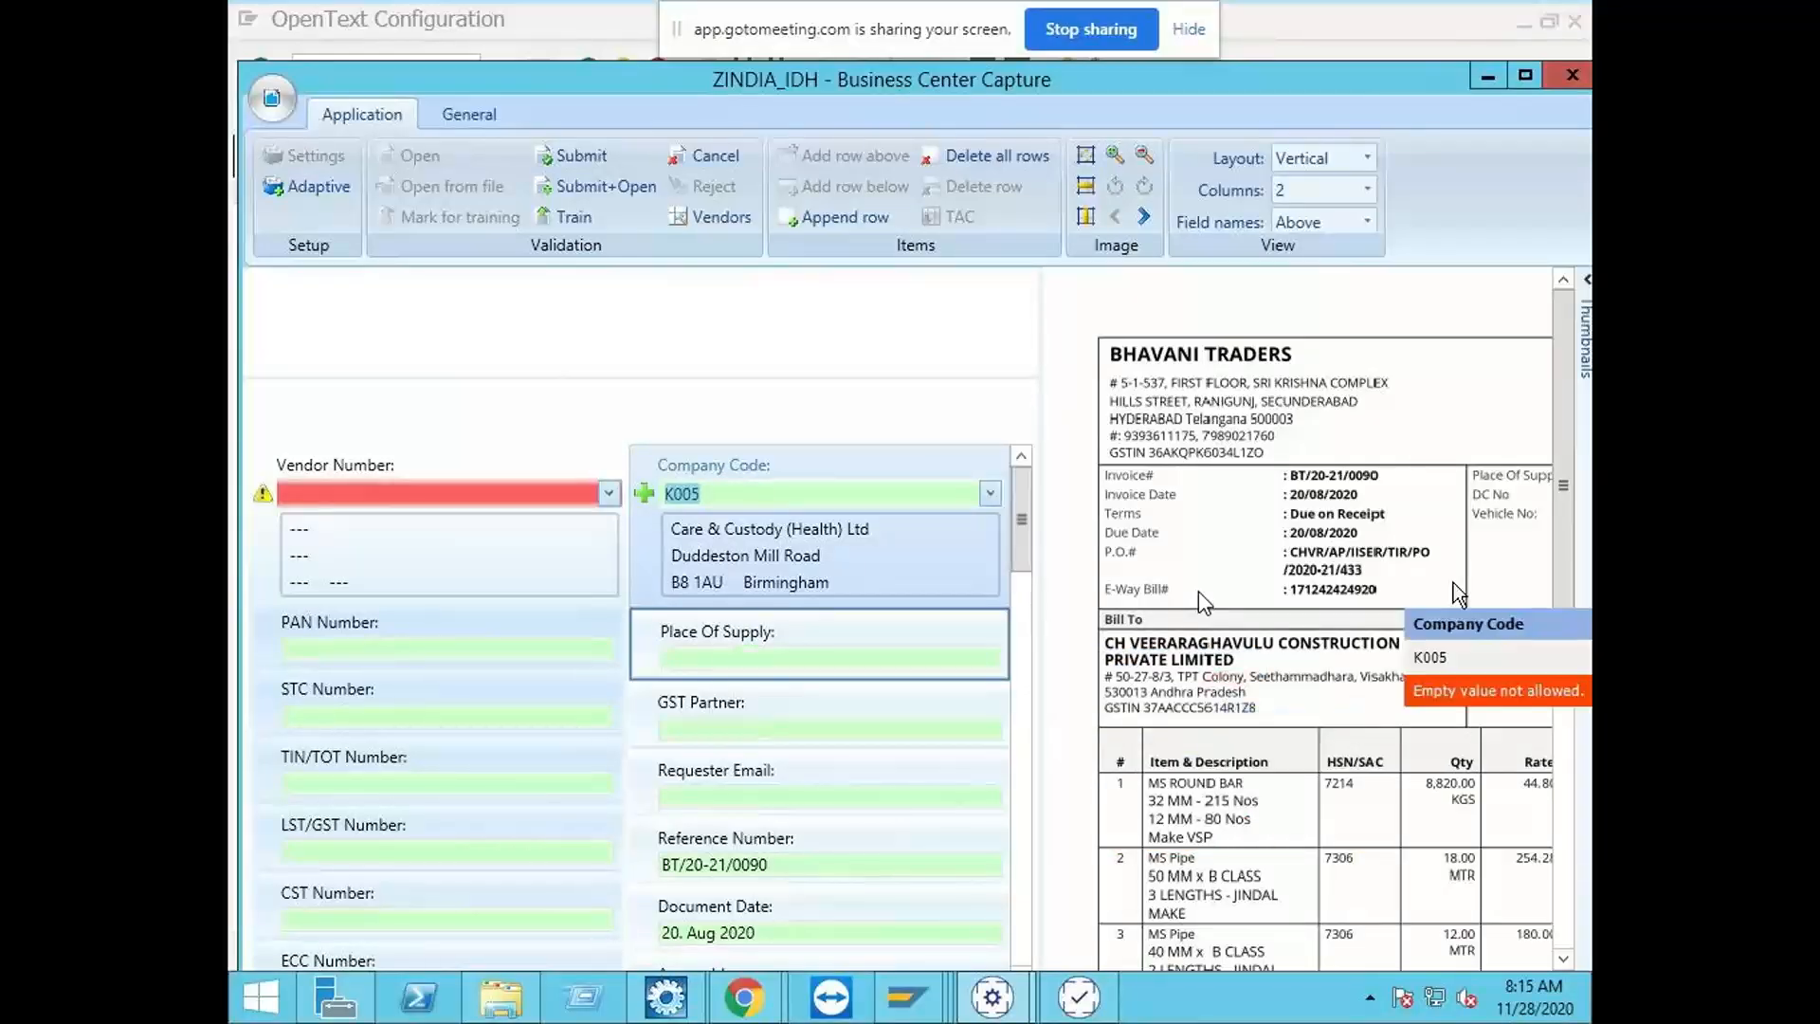
{"action": "mouse_move", "coordinate": [1568, 652]}
{"action": "left_mouse_down"}
{"action": "mouse_move", "coordinate": [1573, 919]}
{"action": "mouse_move", "coordinate": [1568, 645]}
{"action": "left_mouse_up"}
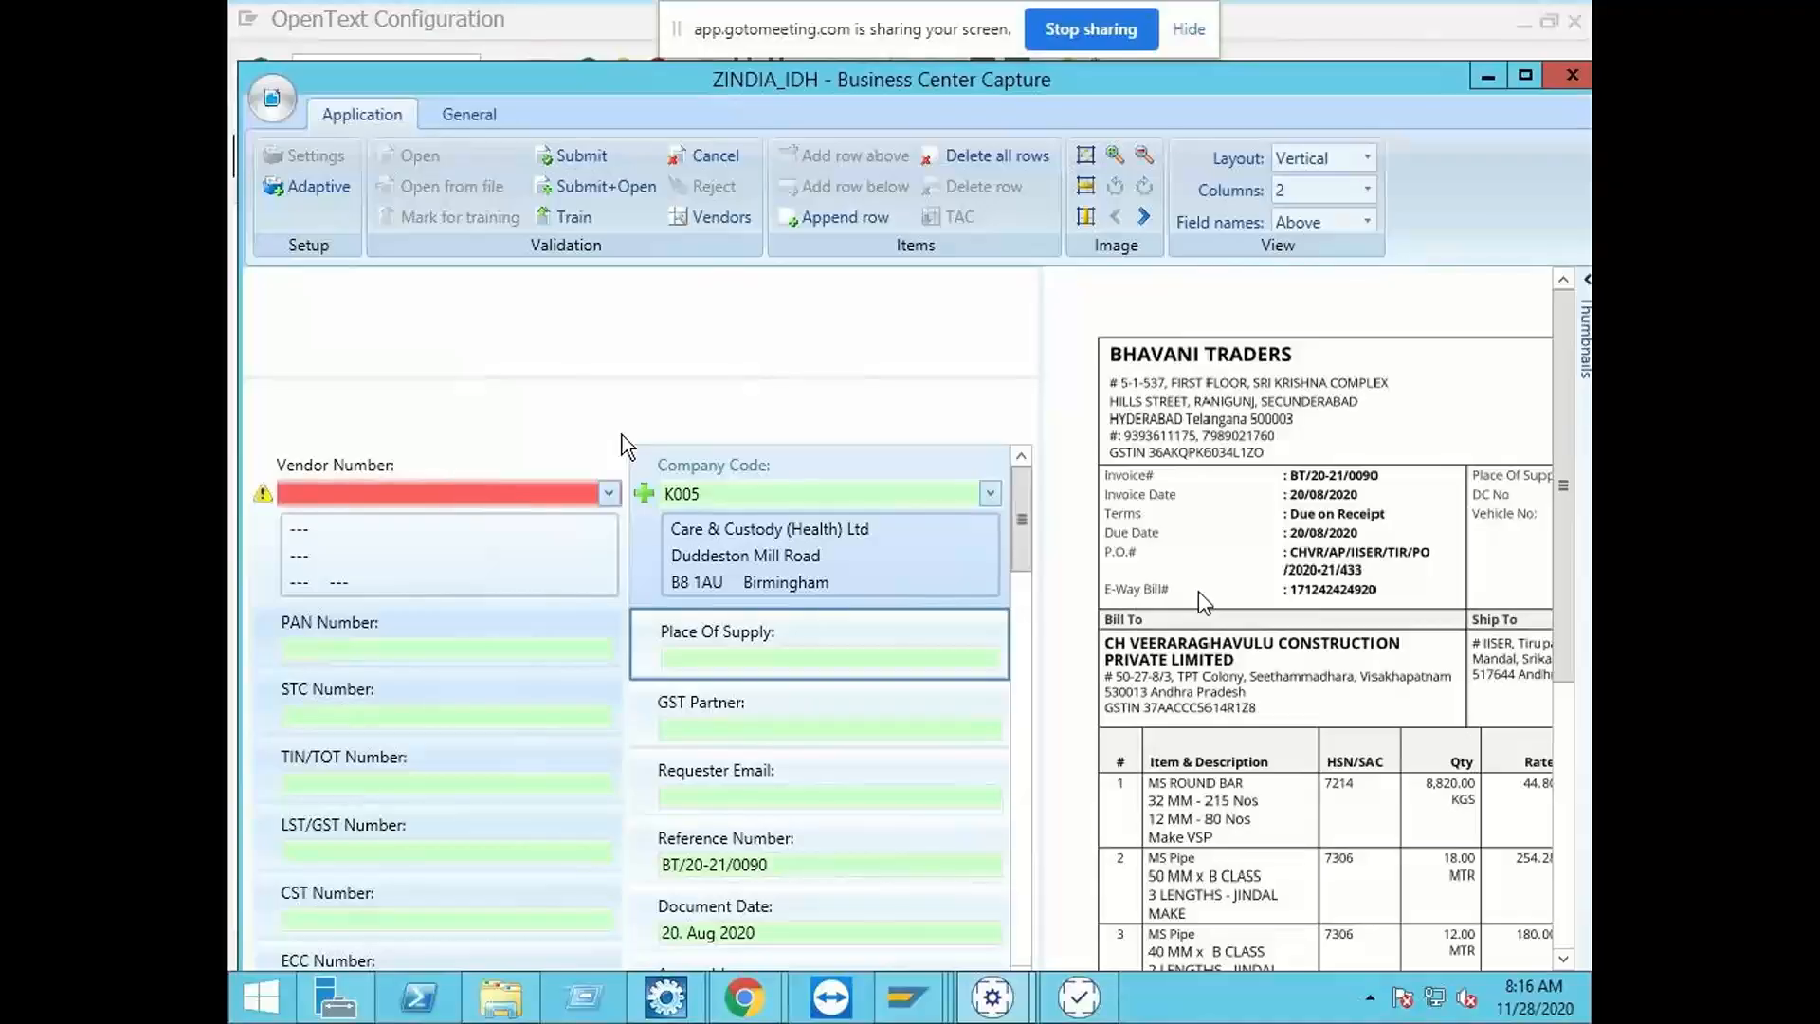
{"action": "left_click", "coordinate": [701, 159]}
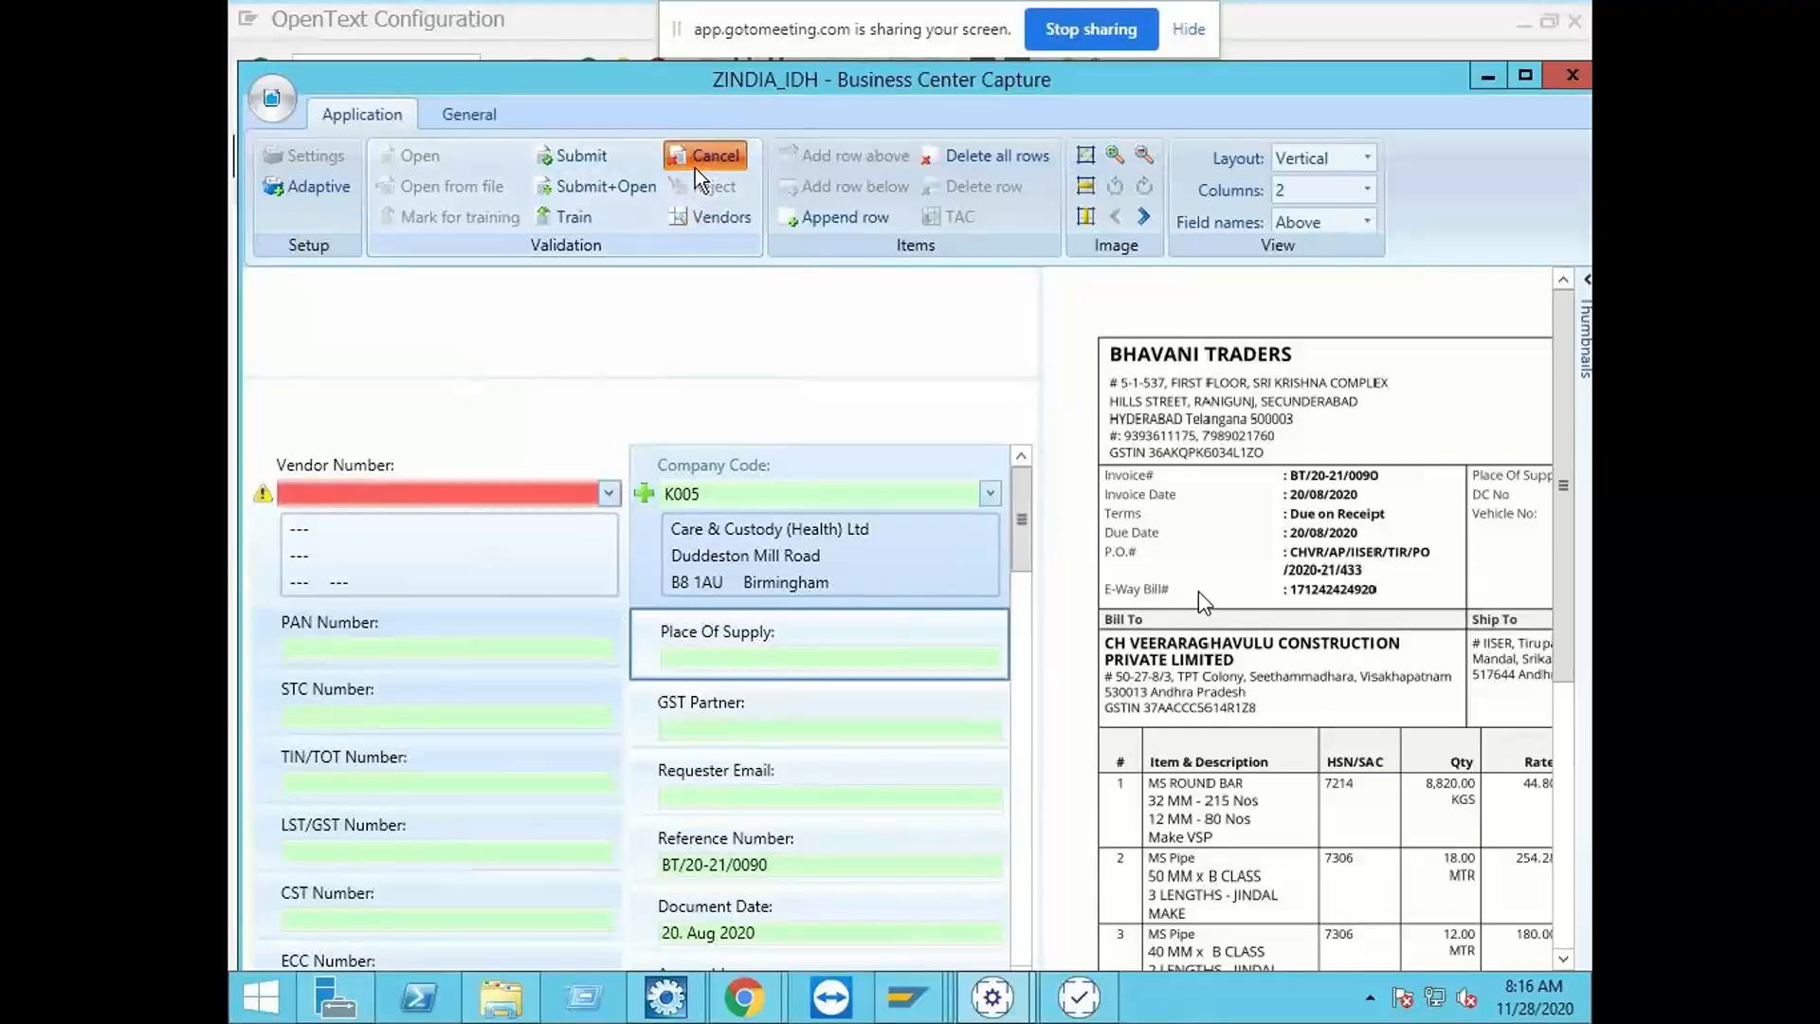
Step: Set the CompanyCode field's detection to "Use a company code per archive document type" and save the settings
{"action": "left_click", "coordinate": [320, 161]}
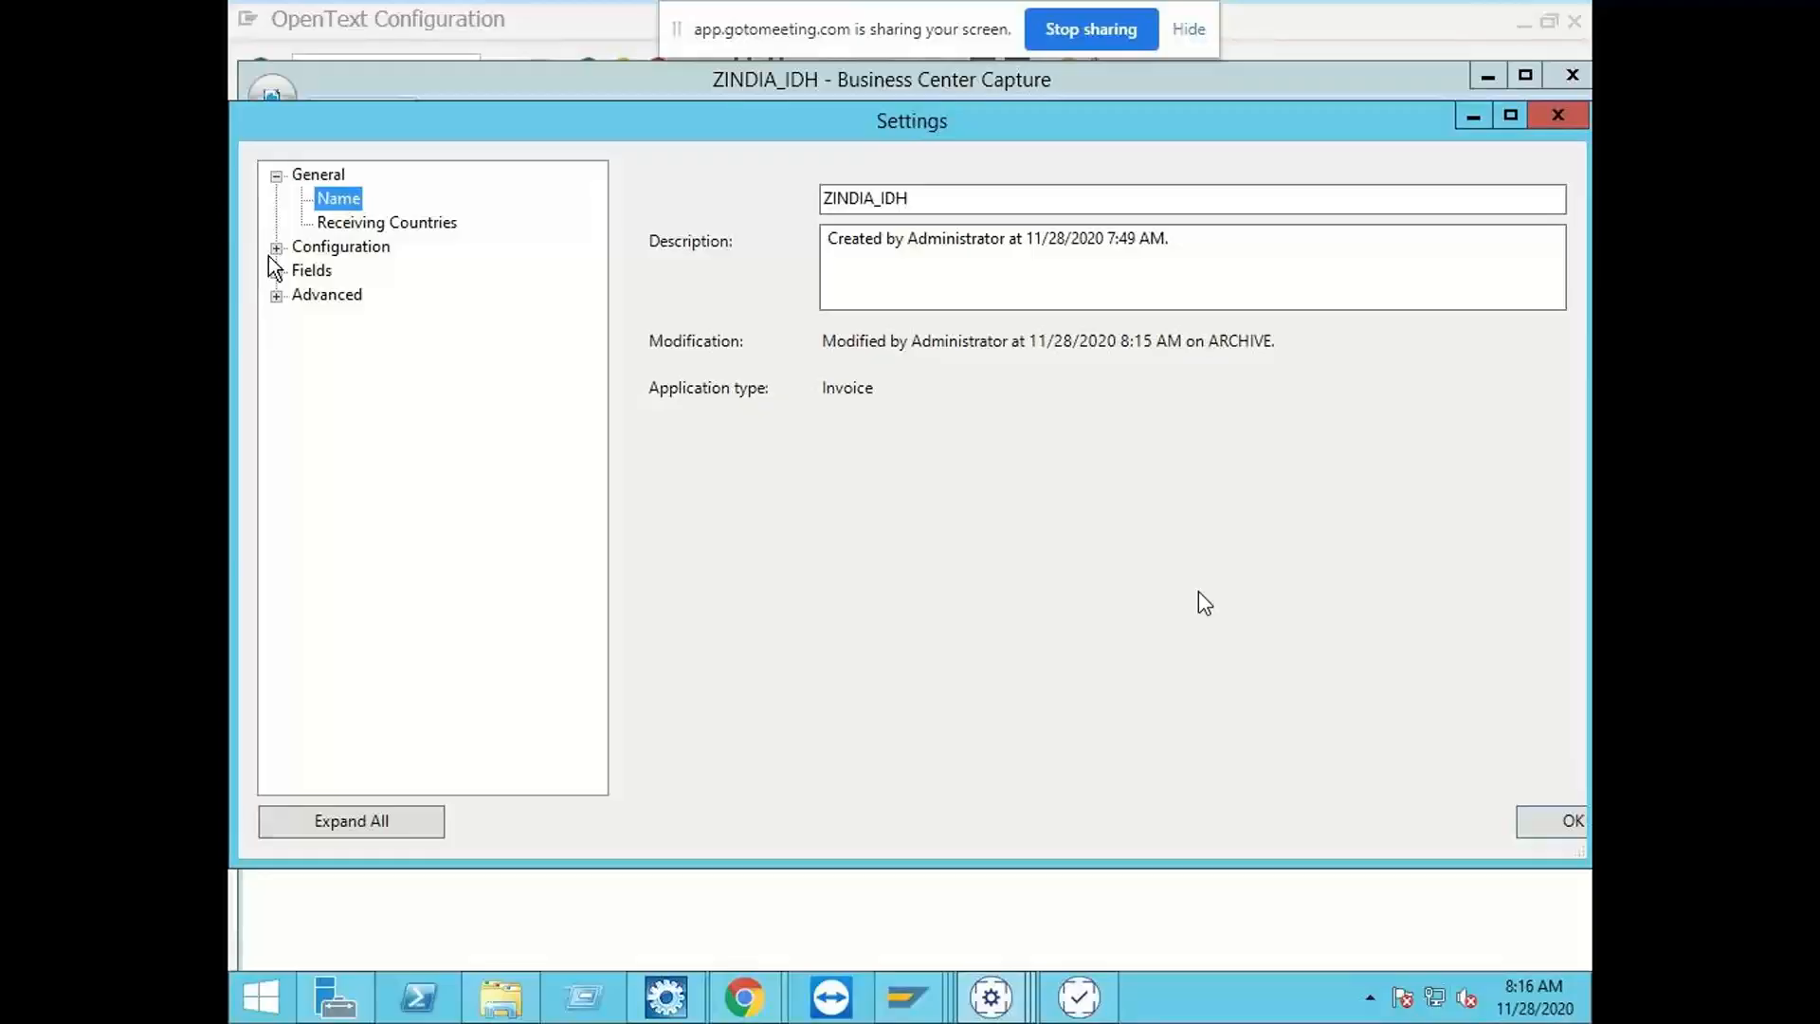
{"action": "left_click", "coordinate": [273, 248]}
{"action": "left_click", "coordinate": [273, 343]}
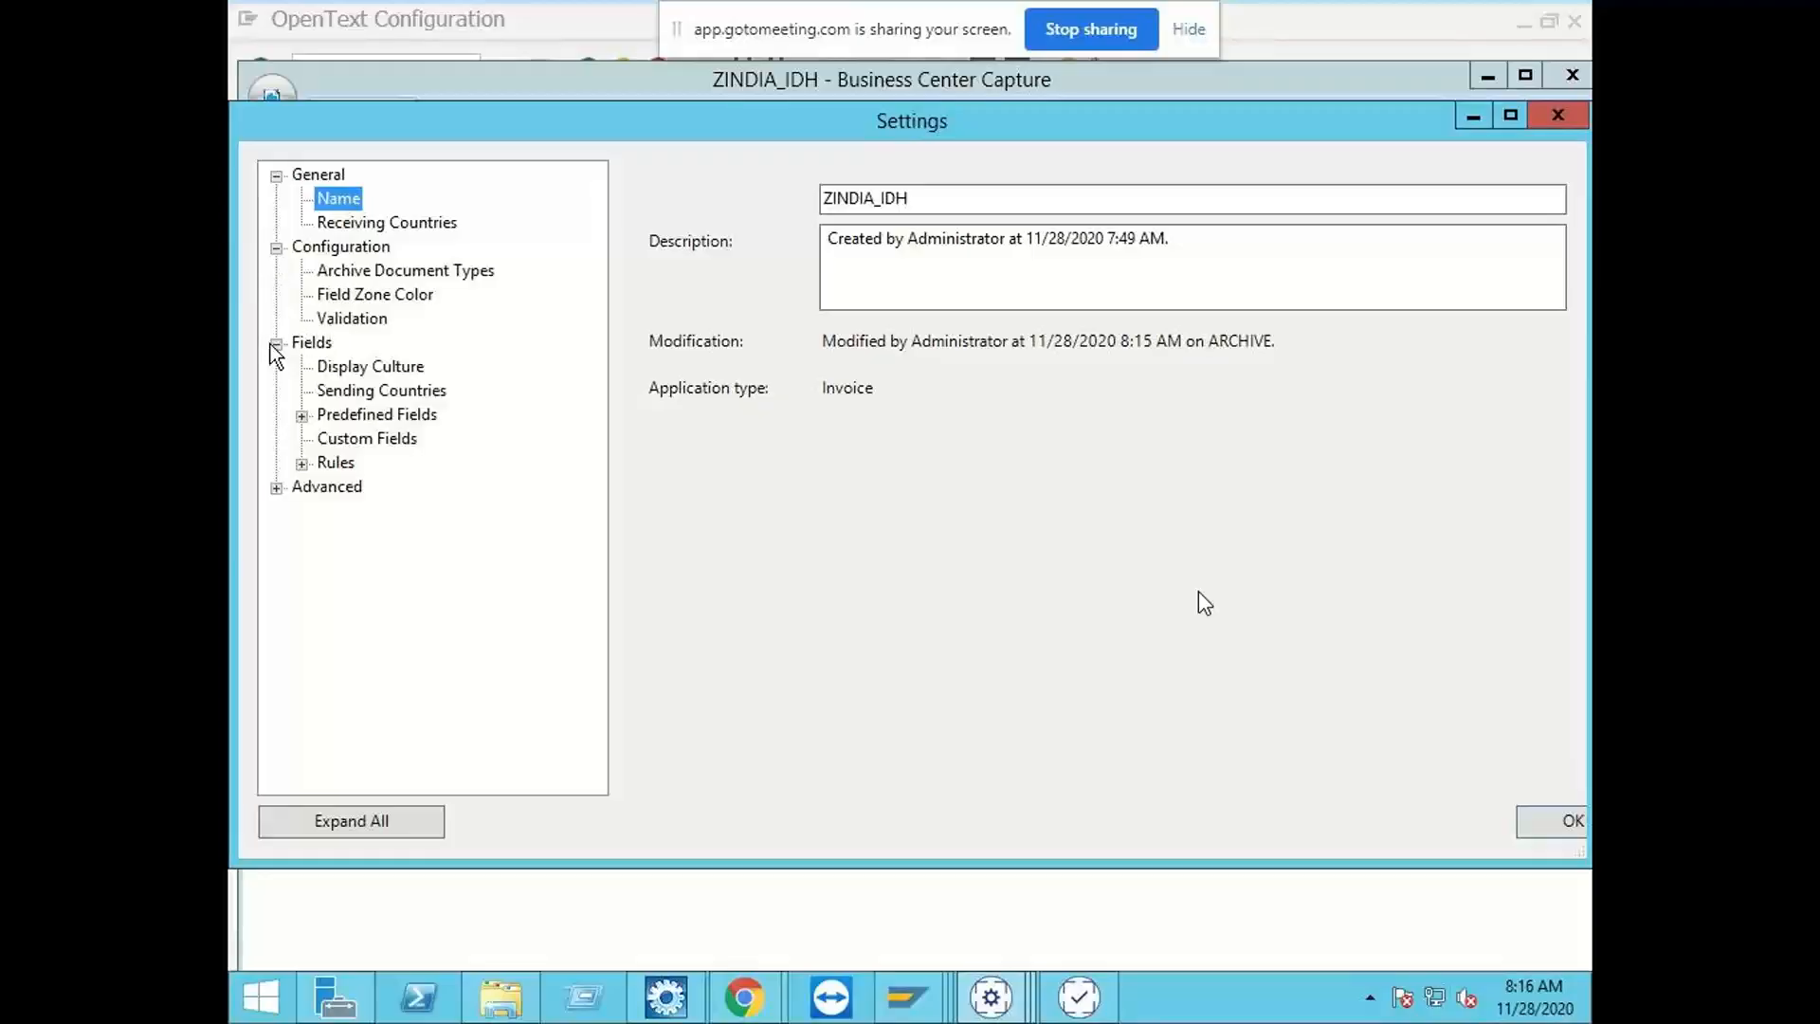
{"action": "left_click", "coordinate": [300, 416]}
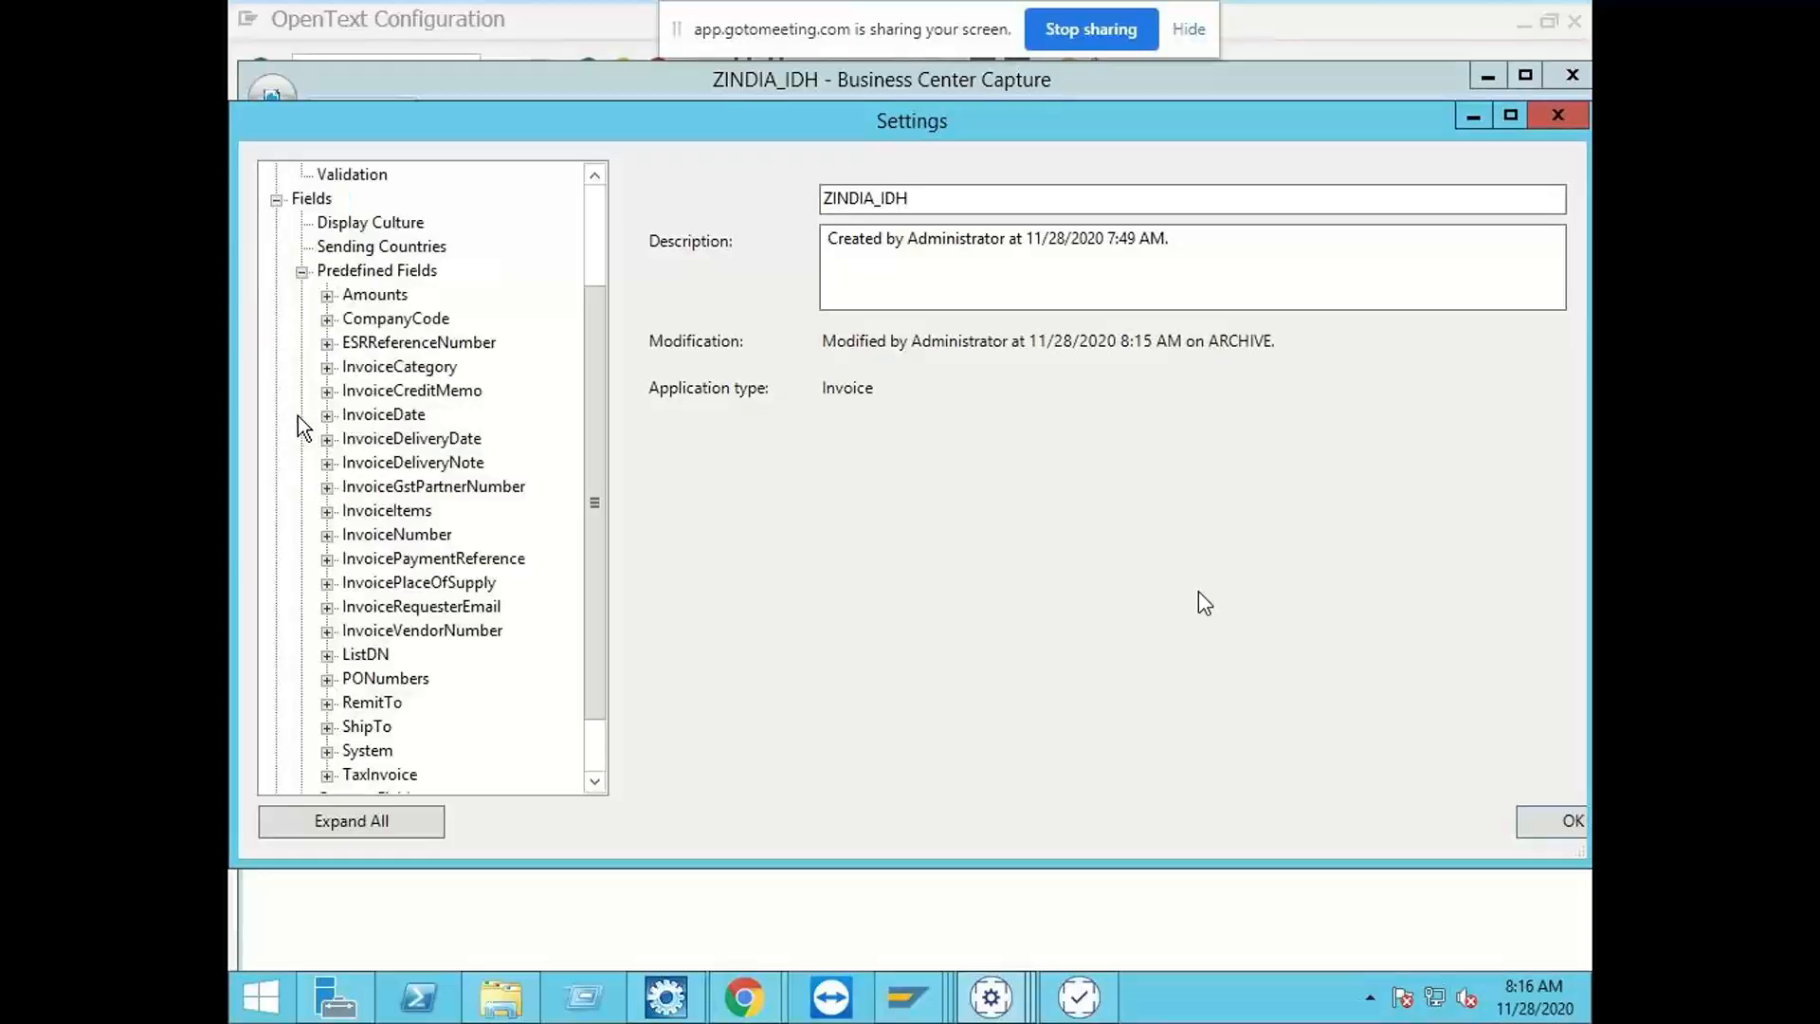
{"action": "left_click", "coordinate": [396, 320]}
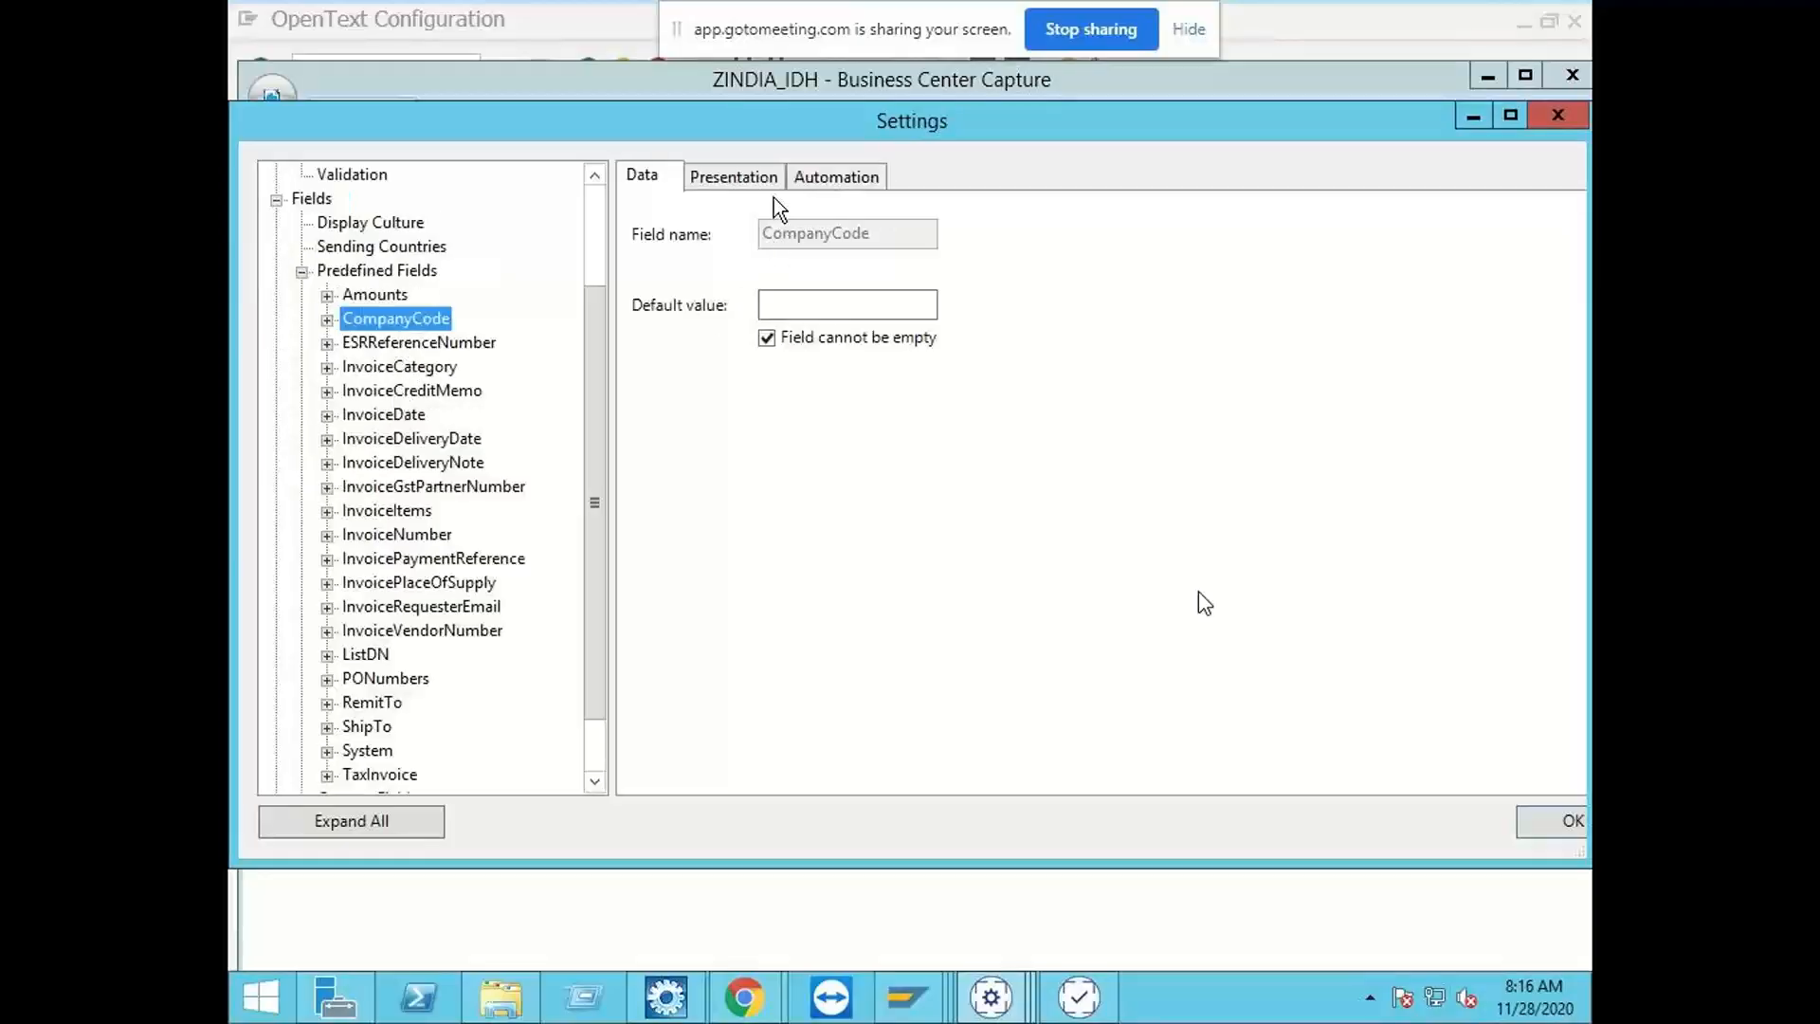
{"action": "left_click", "coordinate": [751, 180]}
{"action": "left_click", "coordinate": [837, 176]}
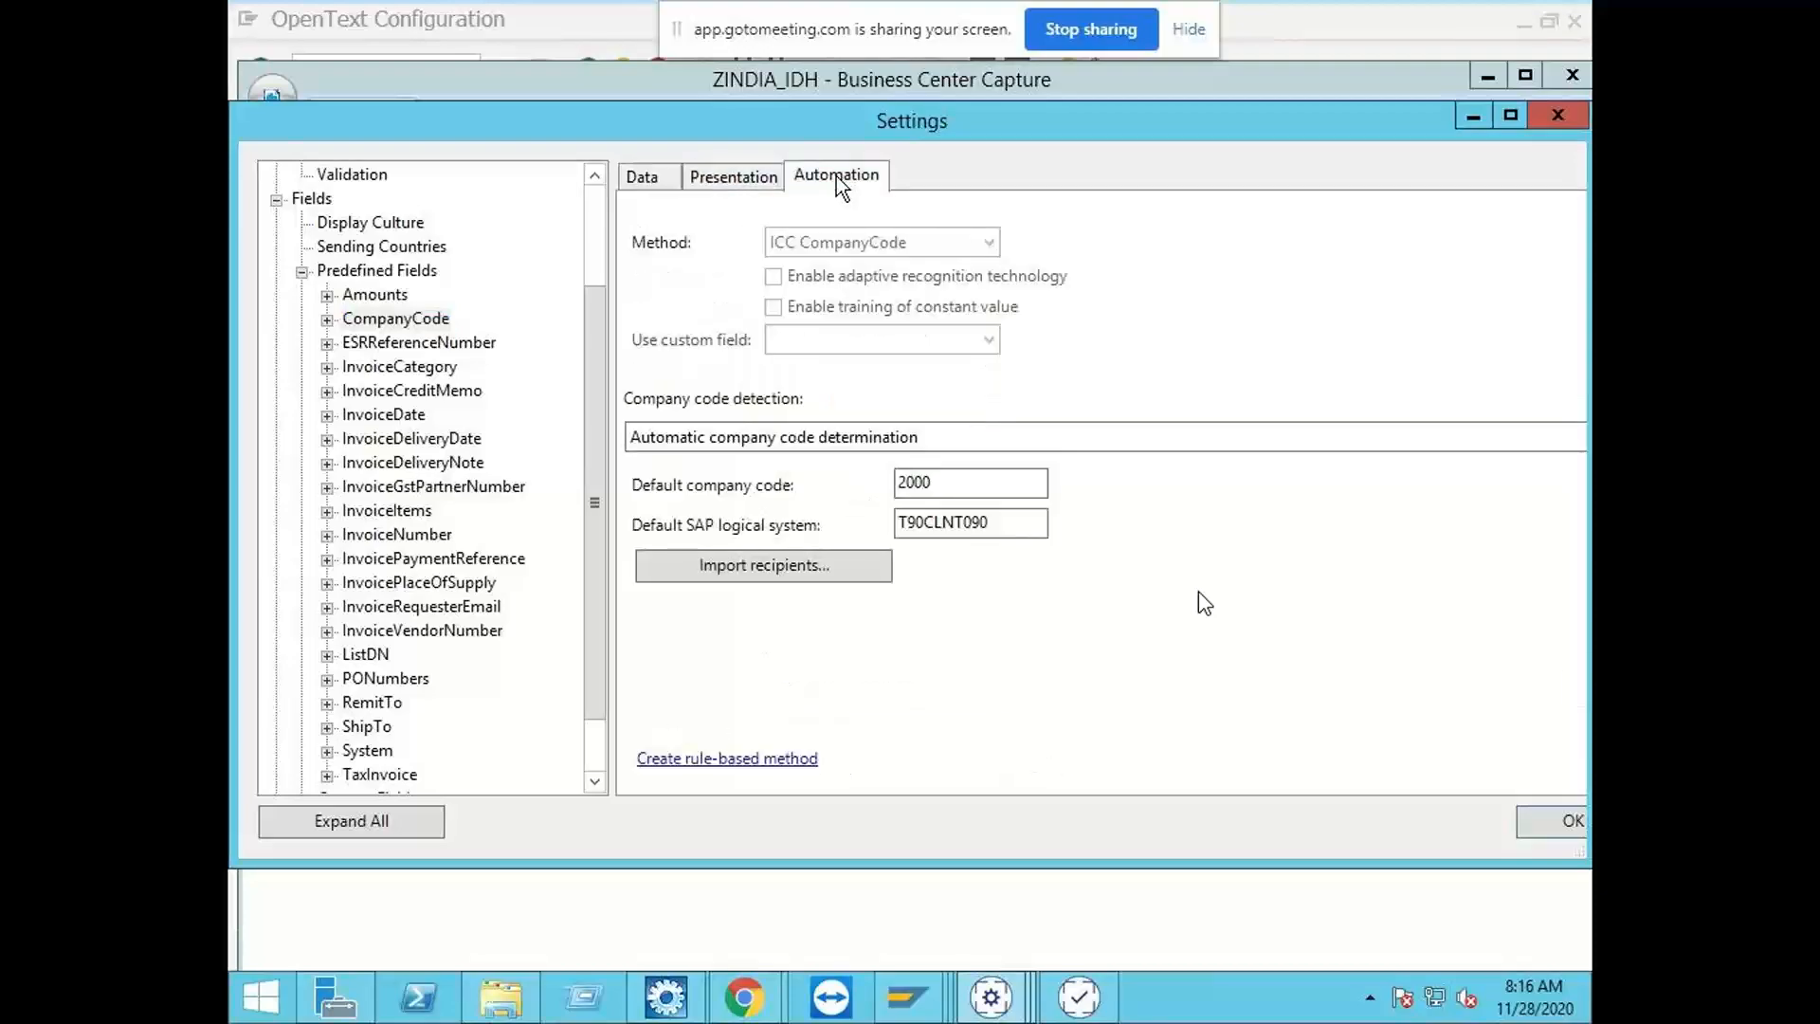
{"action": "left_click", "coordinate": [1076, 453]}
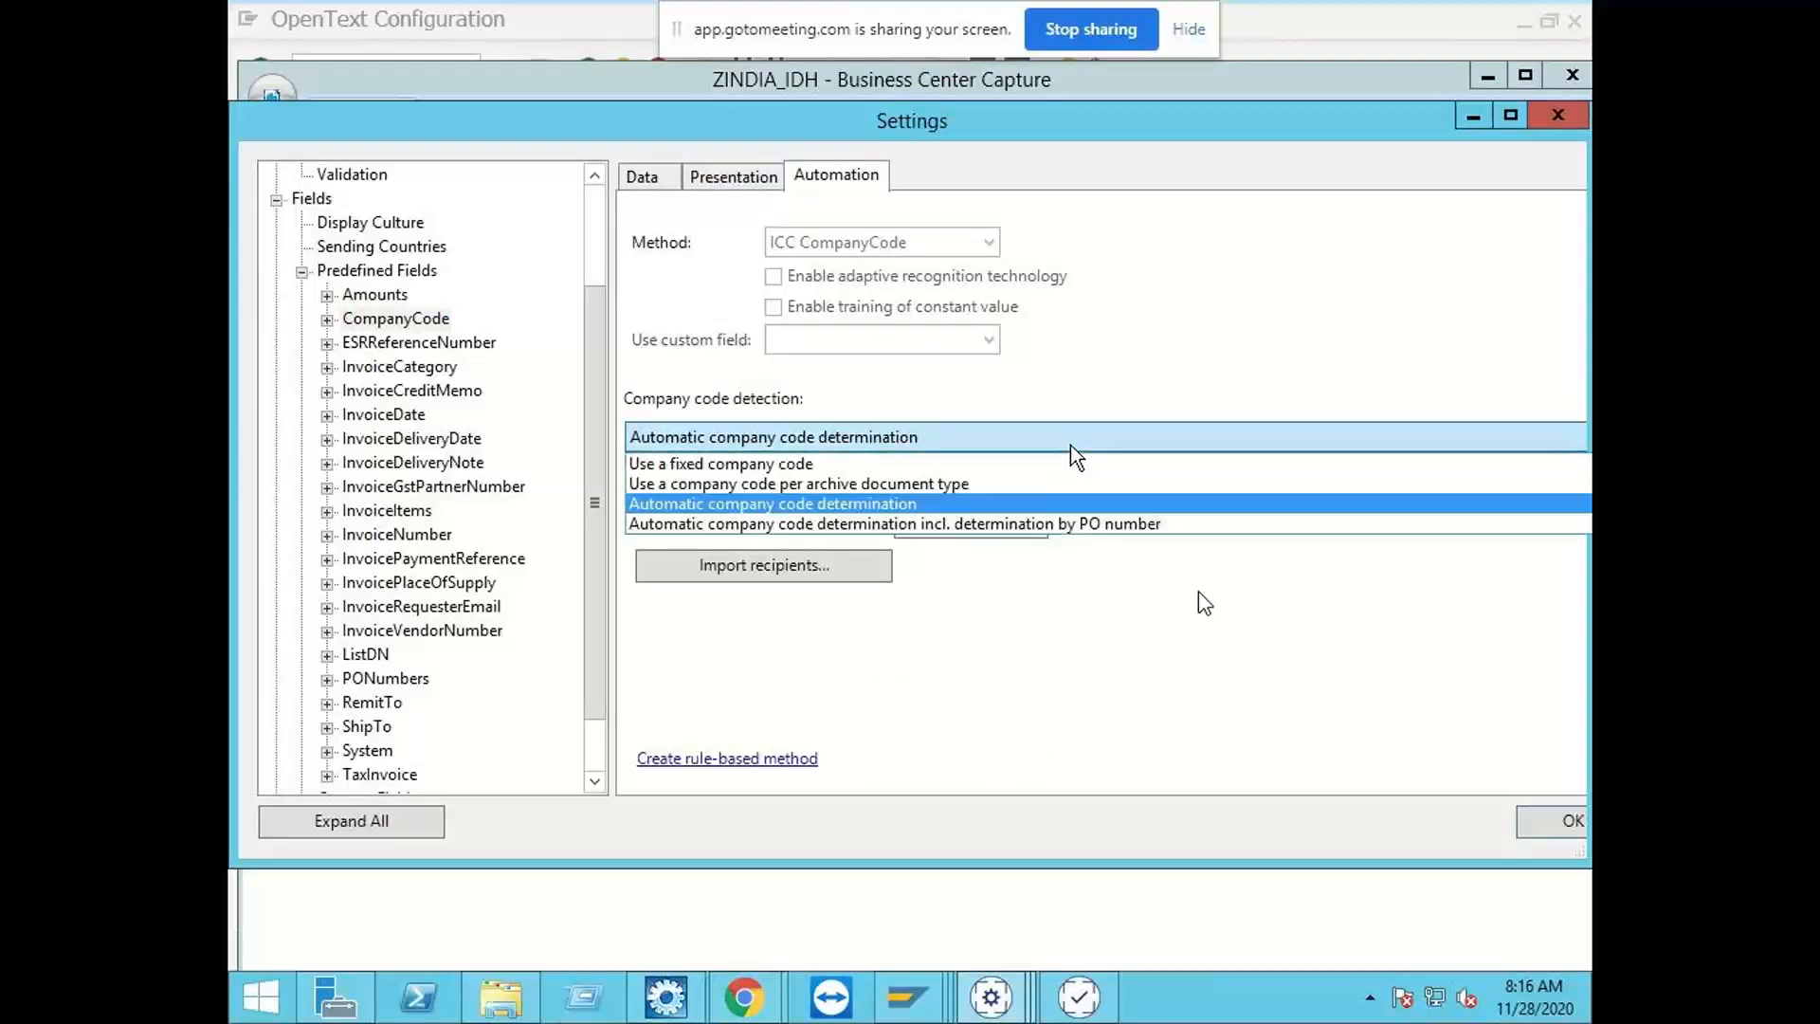
{"action": "left_click", "coordinate": [958, 483]}
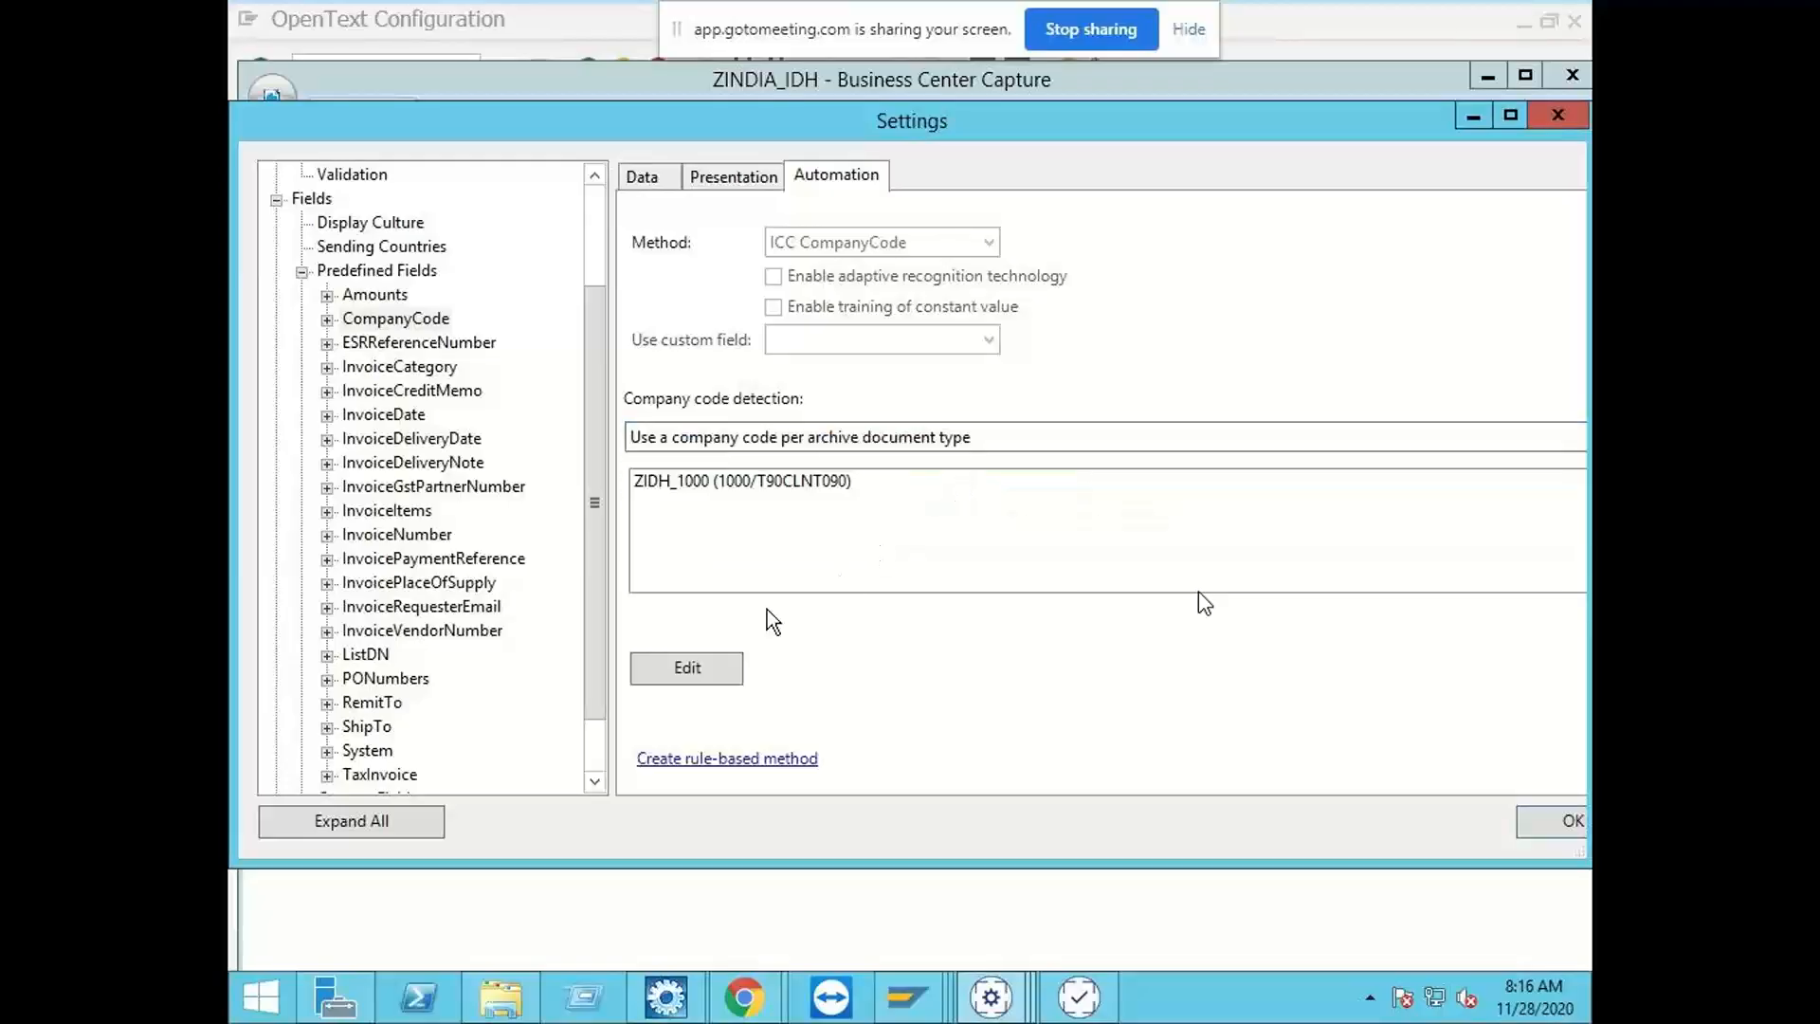
{"action": "left_click", "coordinate": [1533, 821]}
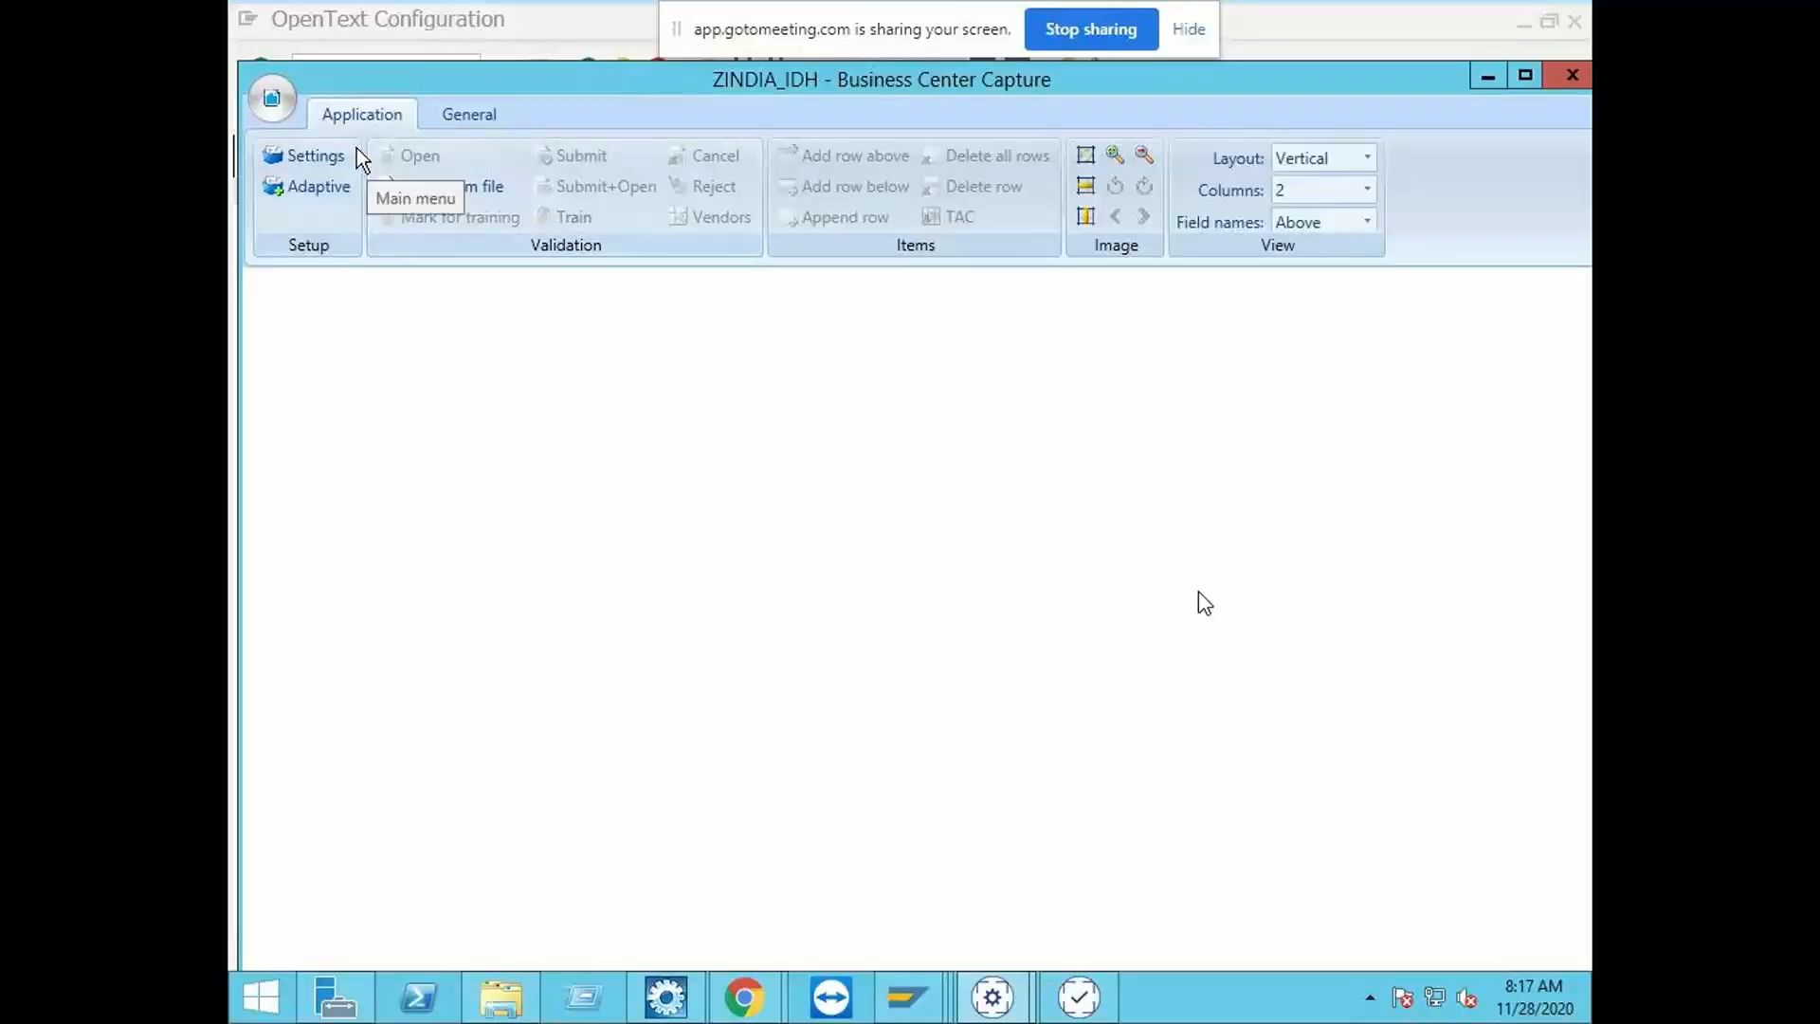
Step: Add a new custom field to the application in its settings
{"action": "left_click", "coordinate": [301, 161]}
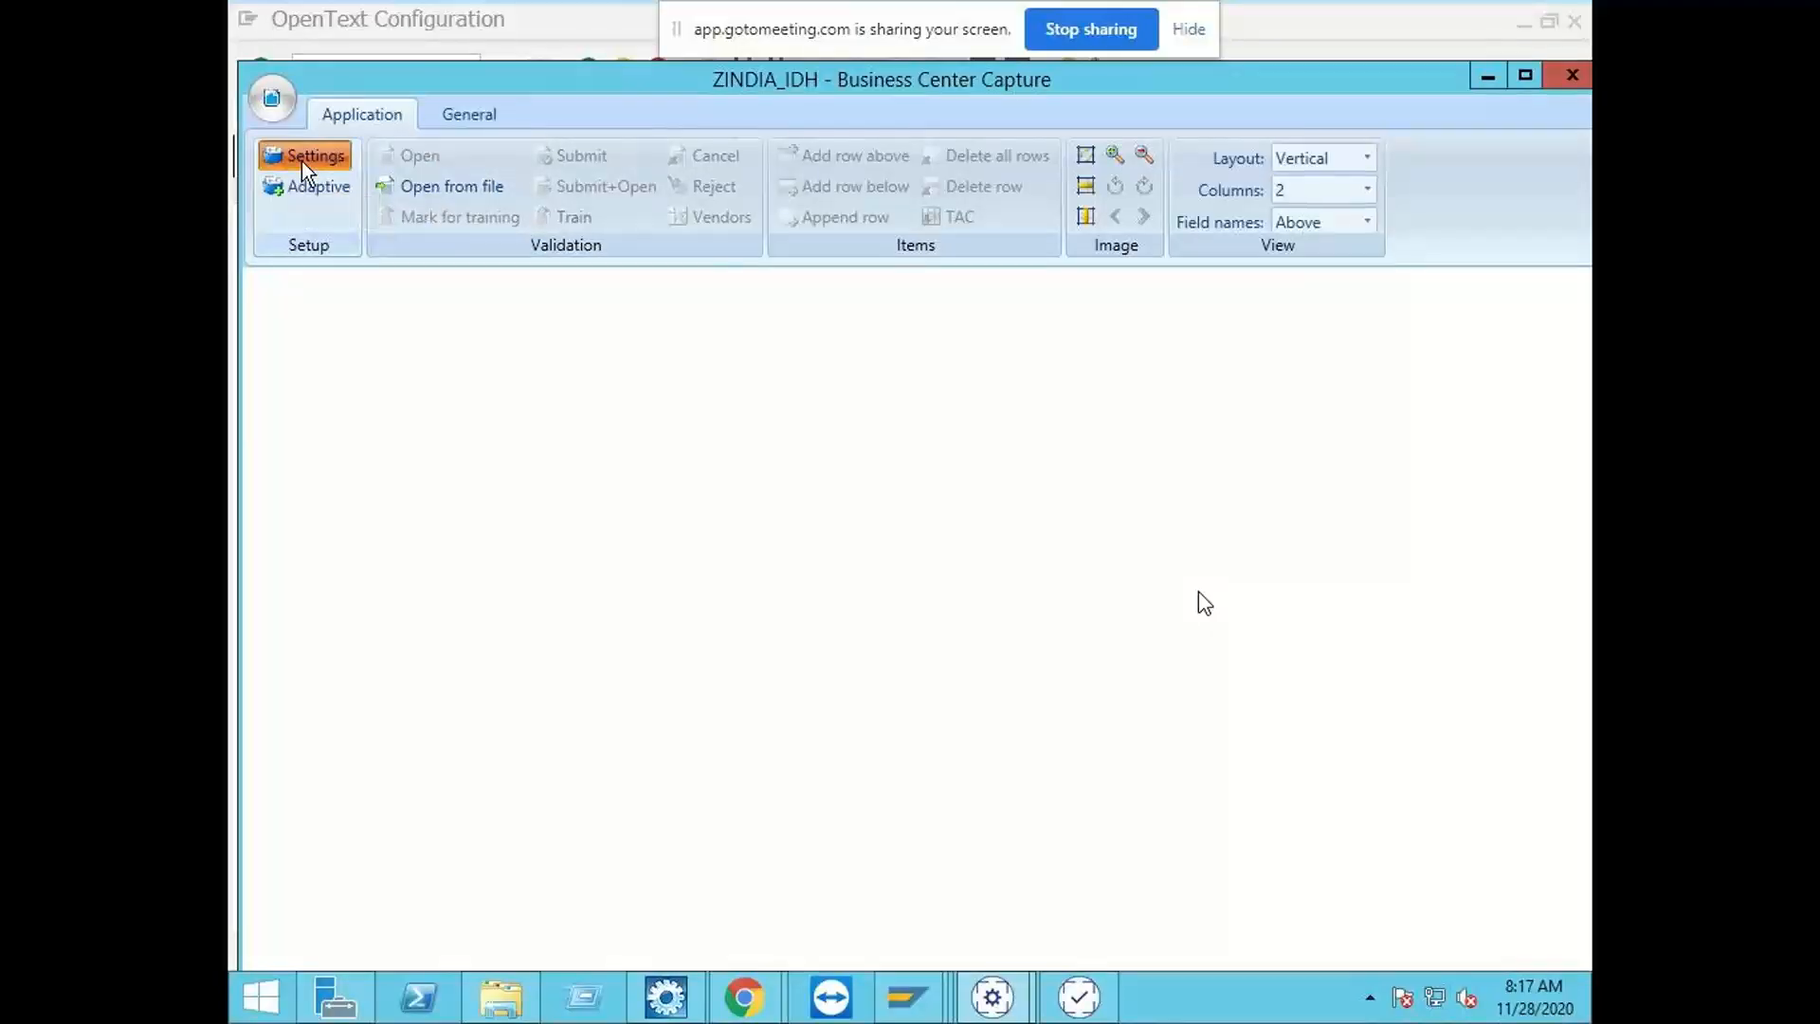
{"action": "left_click", "coordinate": [276, 296]}
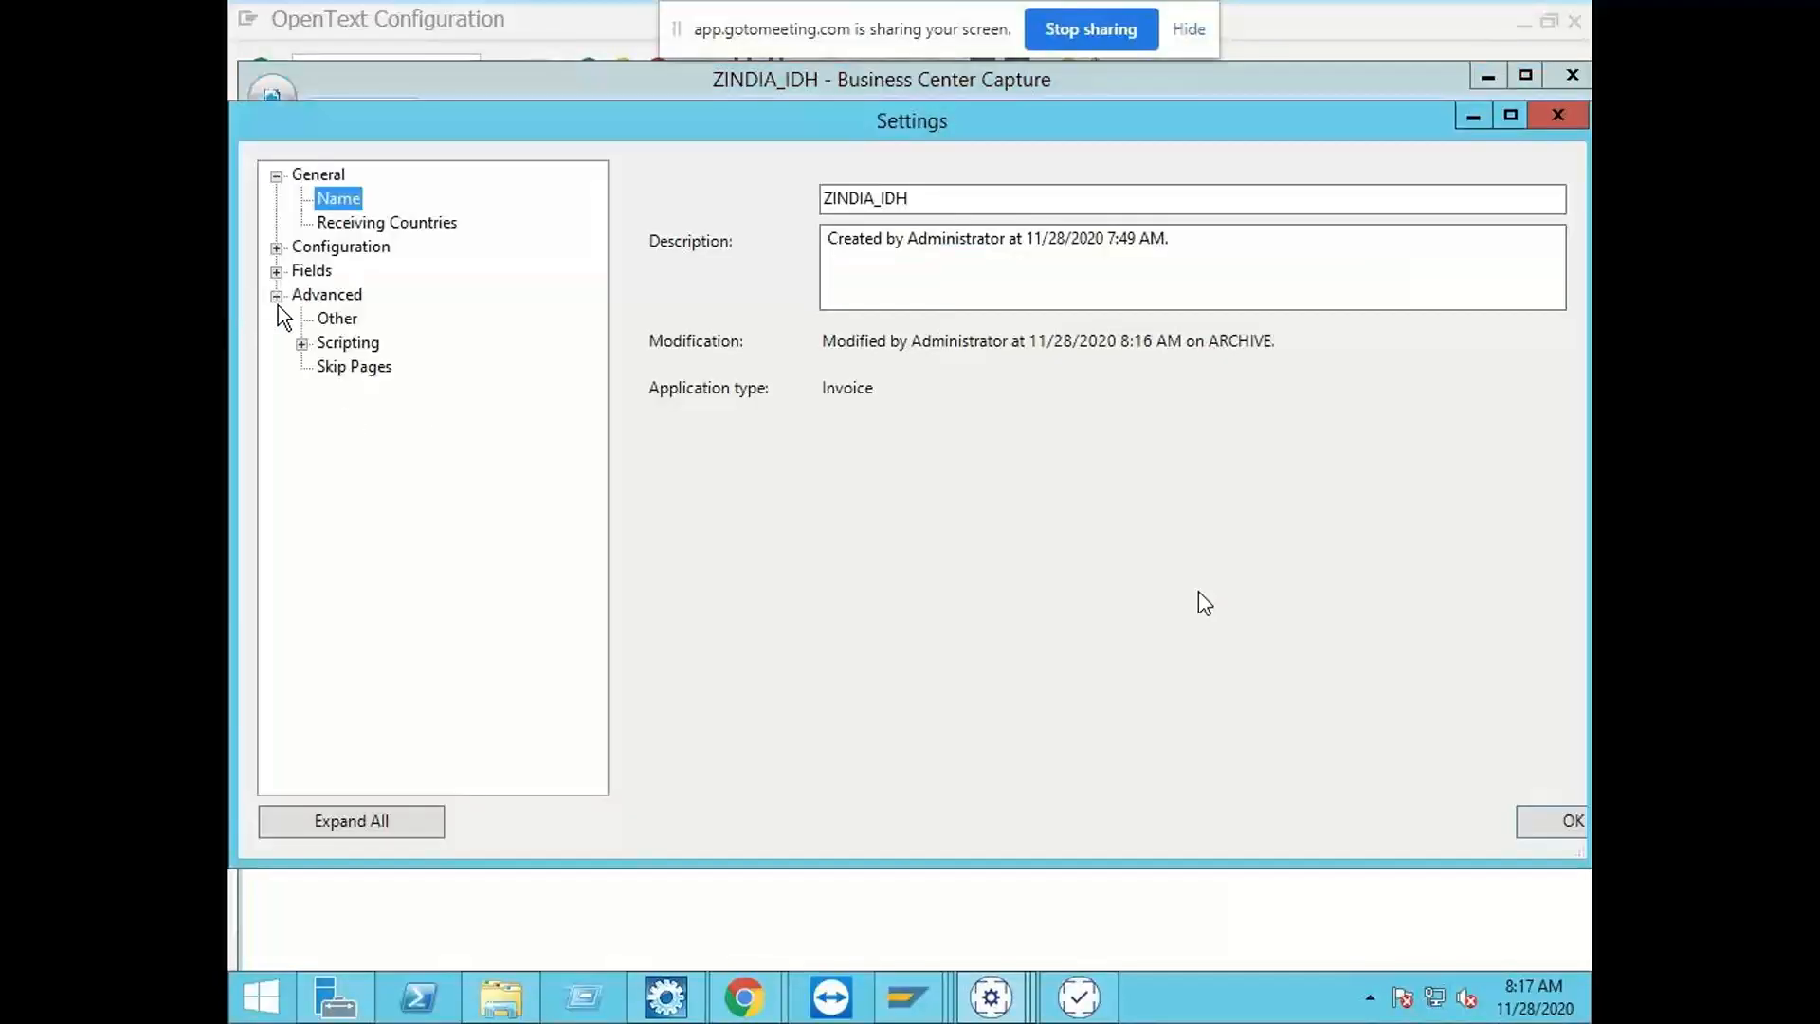
{"action": "left_click", "coordinate": [276, 273]}
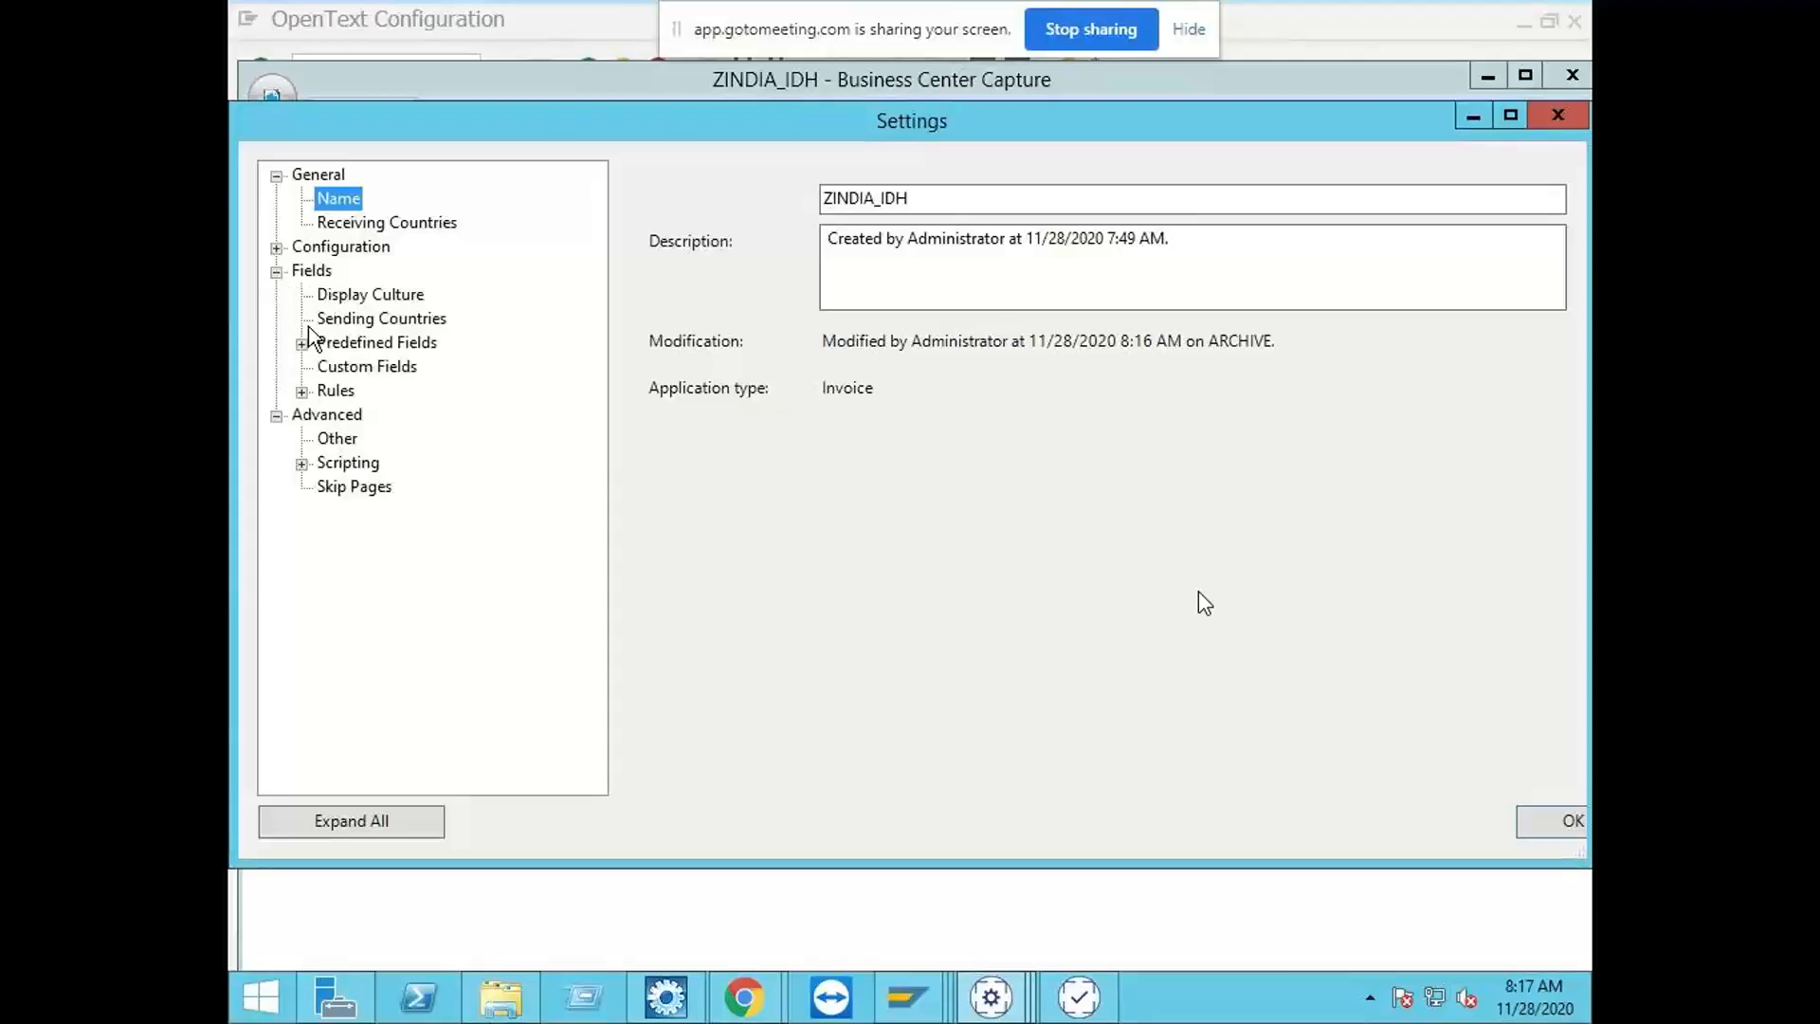
{"action": "left_click", "coordinate": [385, 370]}
{"action": "right_click", "coordinate": [385, 374]}
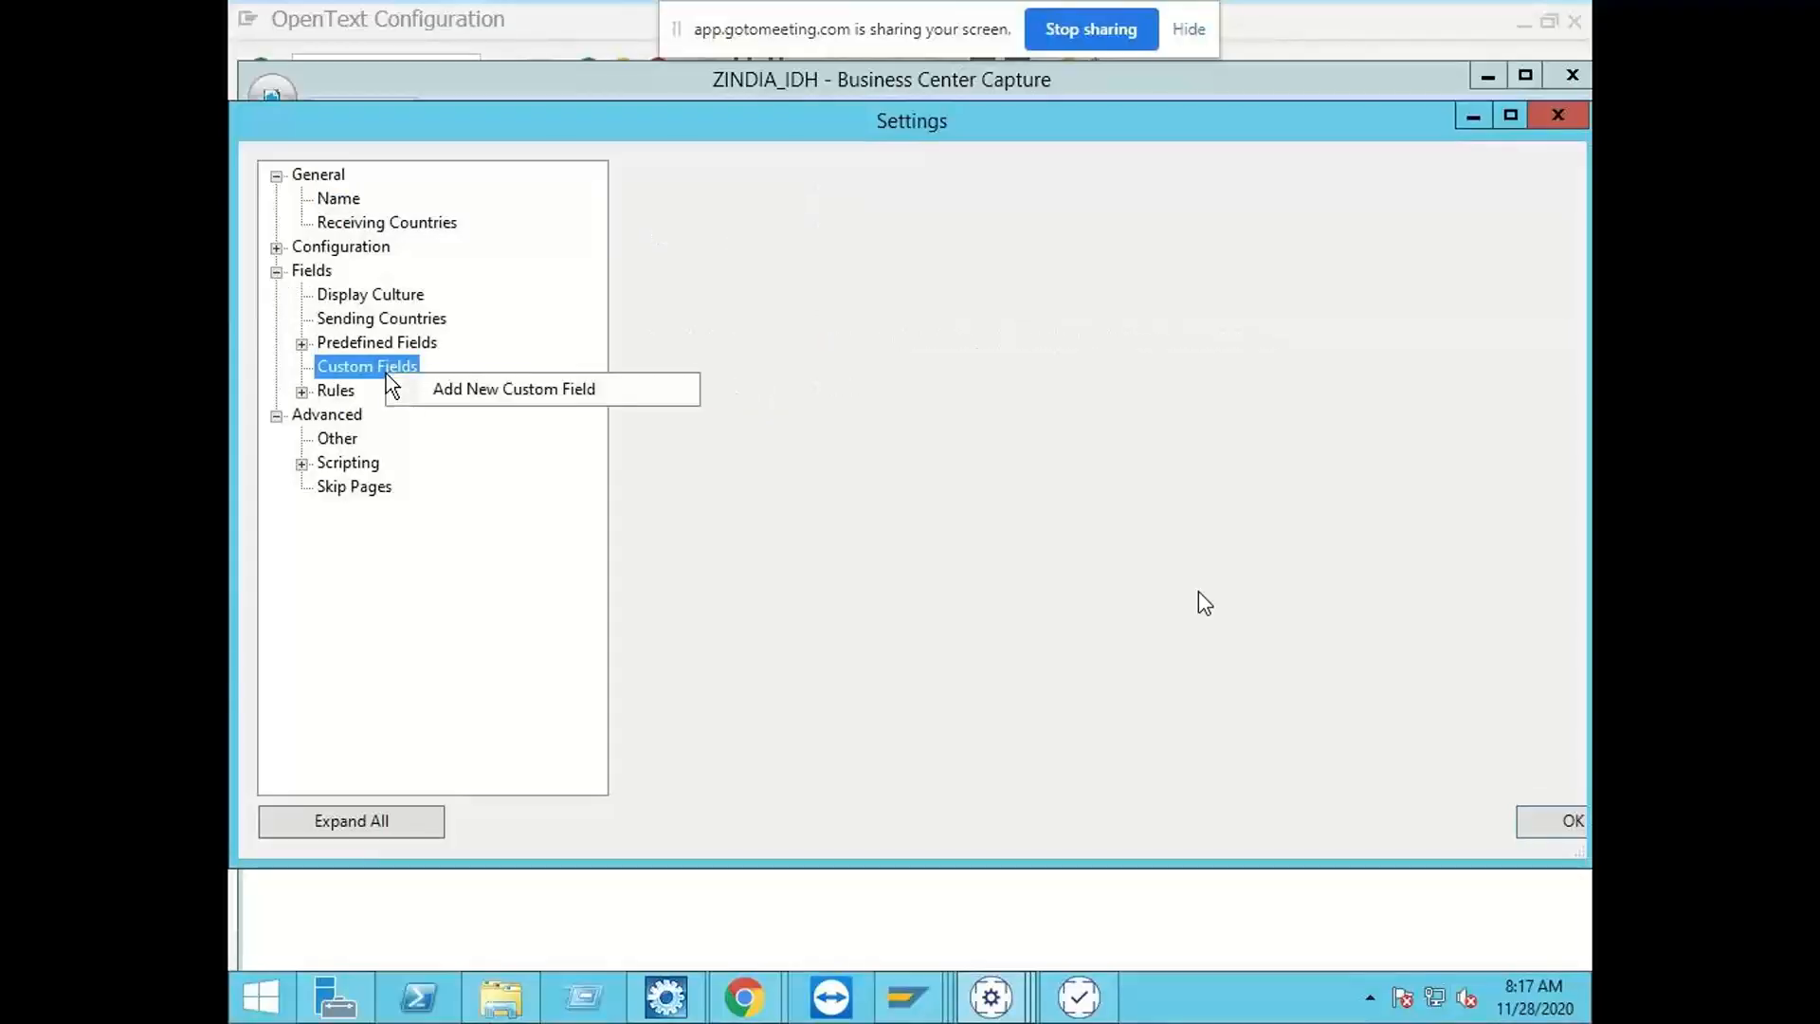
{"action": "left_click", "coordinate": [480, 397]}
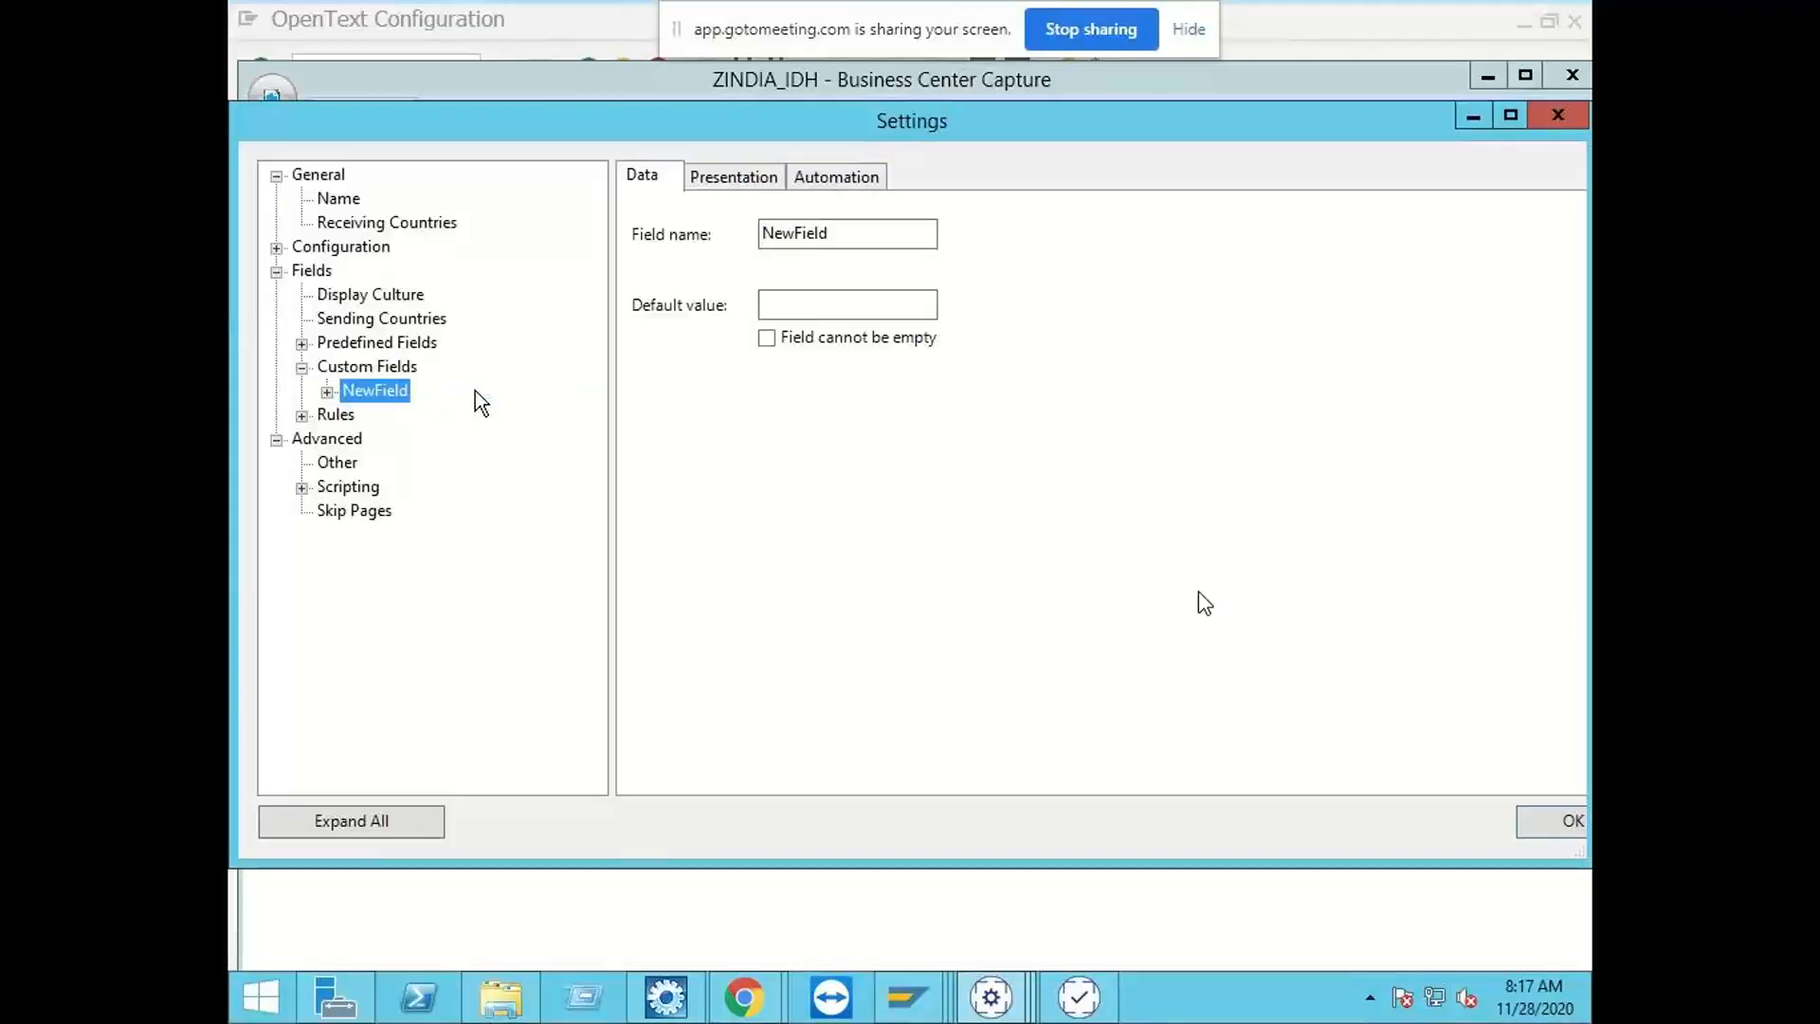
Step: Name the new custom field ShipFromCompany, without spaces
{"action": "left_click", "coordinate": [837, 244]}
{"action": "double_click", "coordinate": [842, 241]}
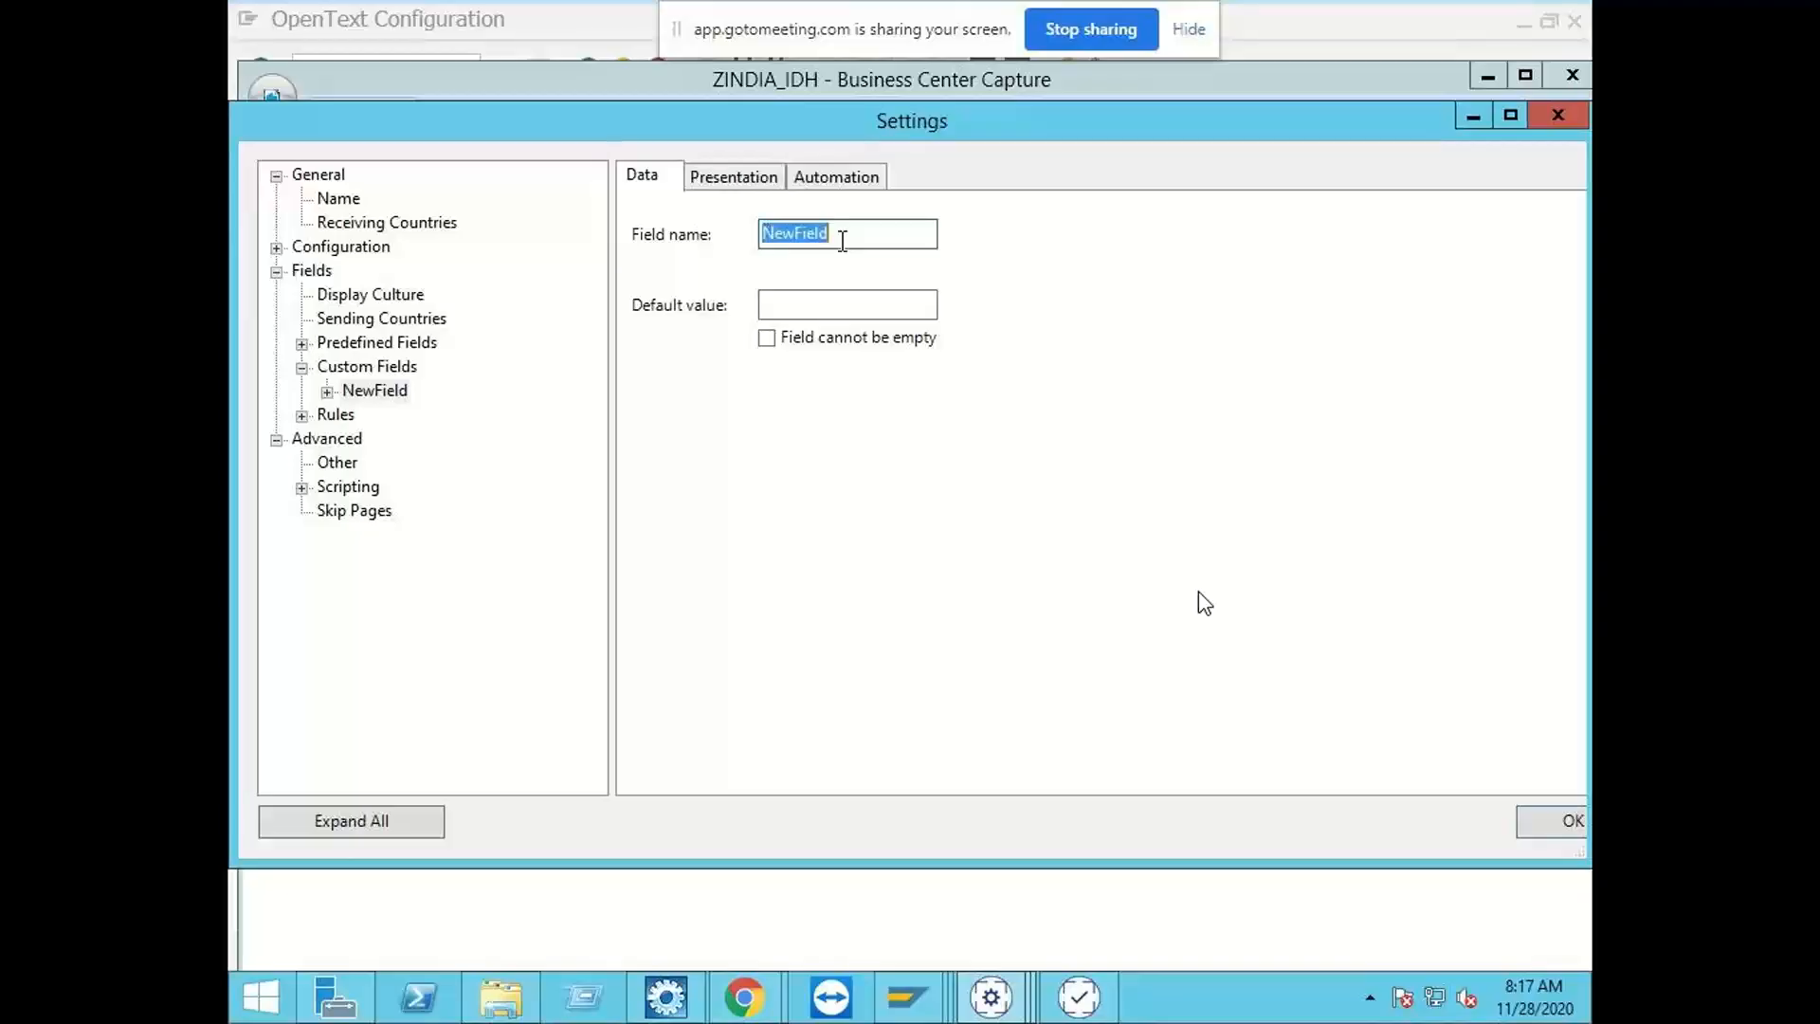
{"action": "key", "text": "BackSpace"}
{"action": "type", "text": "Co"}
{"action": "key", "text": "BackSpace"}
{"action": "key", "text": "BackSpace"}
{"action": "key", "text": "BackSpace"}
{"action": "key", "text": "BackSpace"}
{"action": "key", "text": "BackSpace"}
{"action": "key", "text": "BackSpace"}
{"action": "type", "text": "Shipfrom Company"}
{"action": "left_click", "coordinate": [795, 235]}
{"action": "key", "text": "Delete"}
{"action": "type", "text": "F"}
{"action": "key", "text": "Delete"}
{"action": "left_click_drag", "start_coordinate": [901, 235], "coordinate": [758, 212]}
{"action": "left_click", "coordinate": [728, 176]}
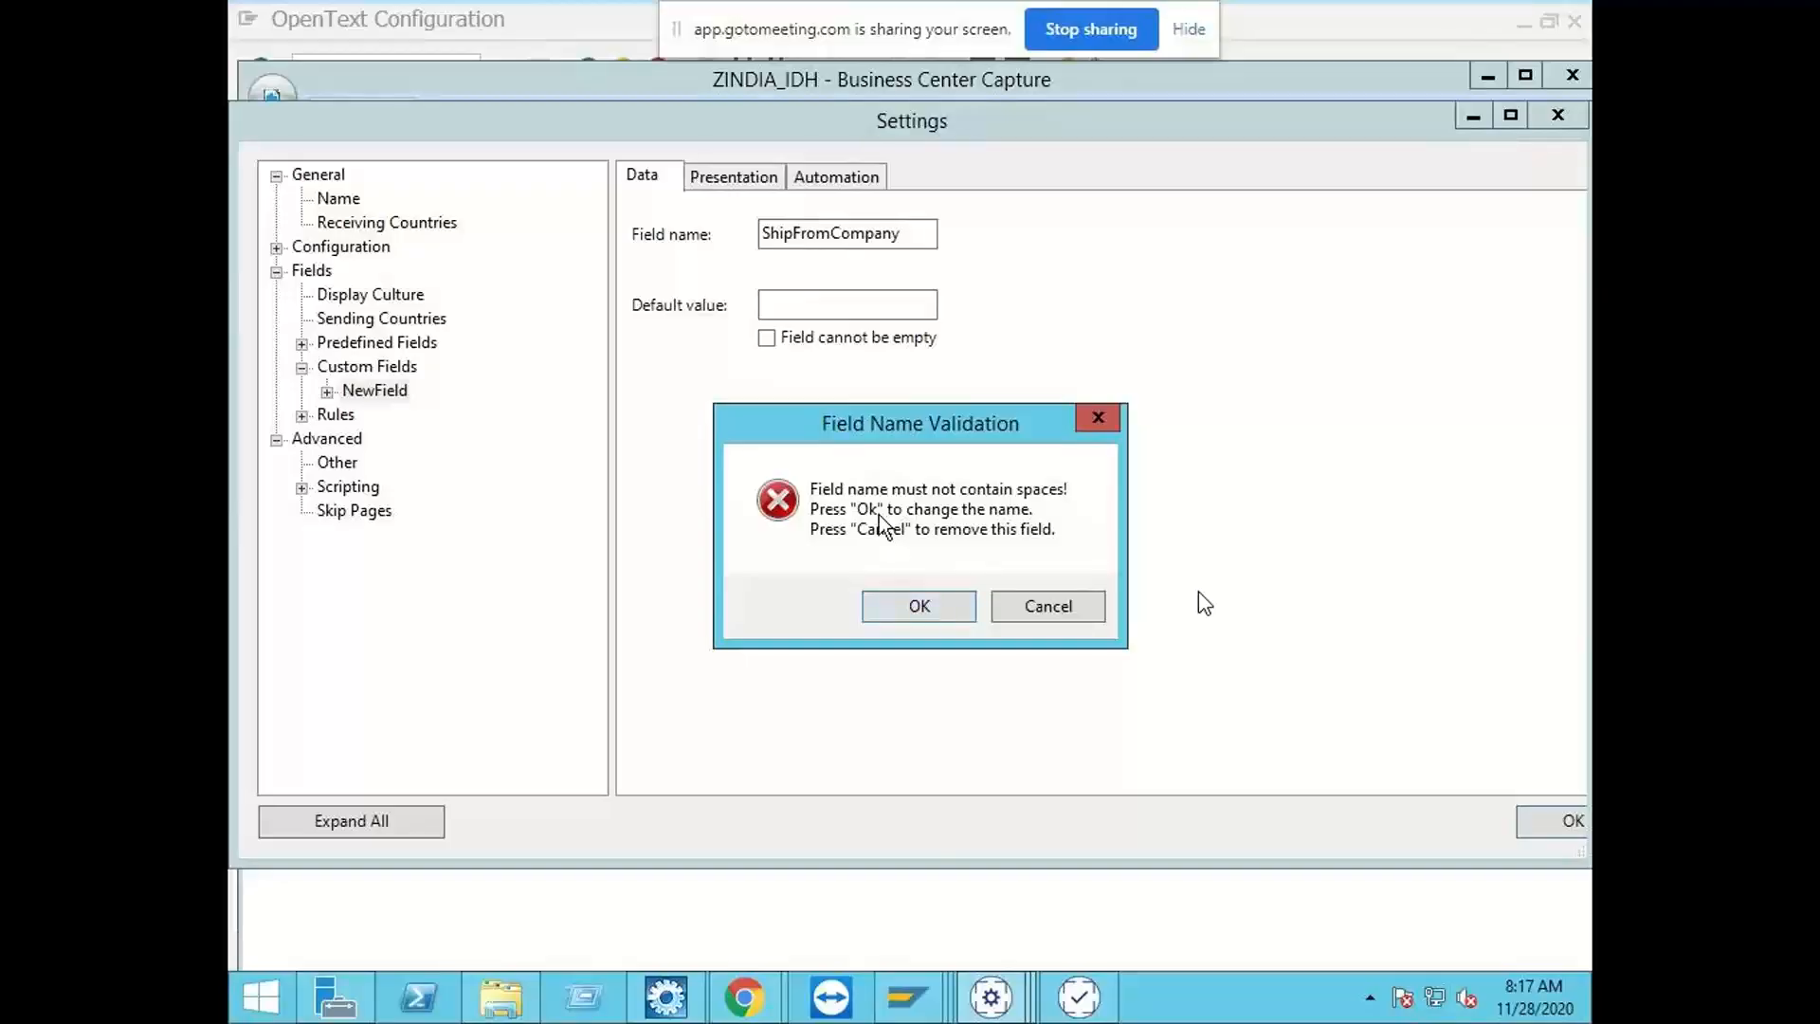
{"action": "left_click", "coordinate": [924, 606]}
{"action": "key", "text": "ctrl+c"}
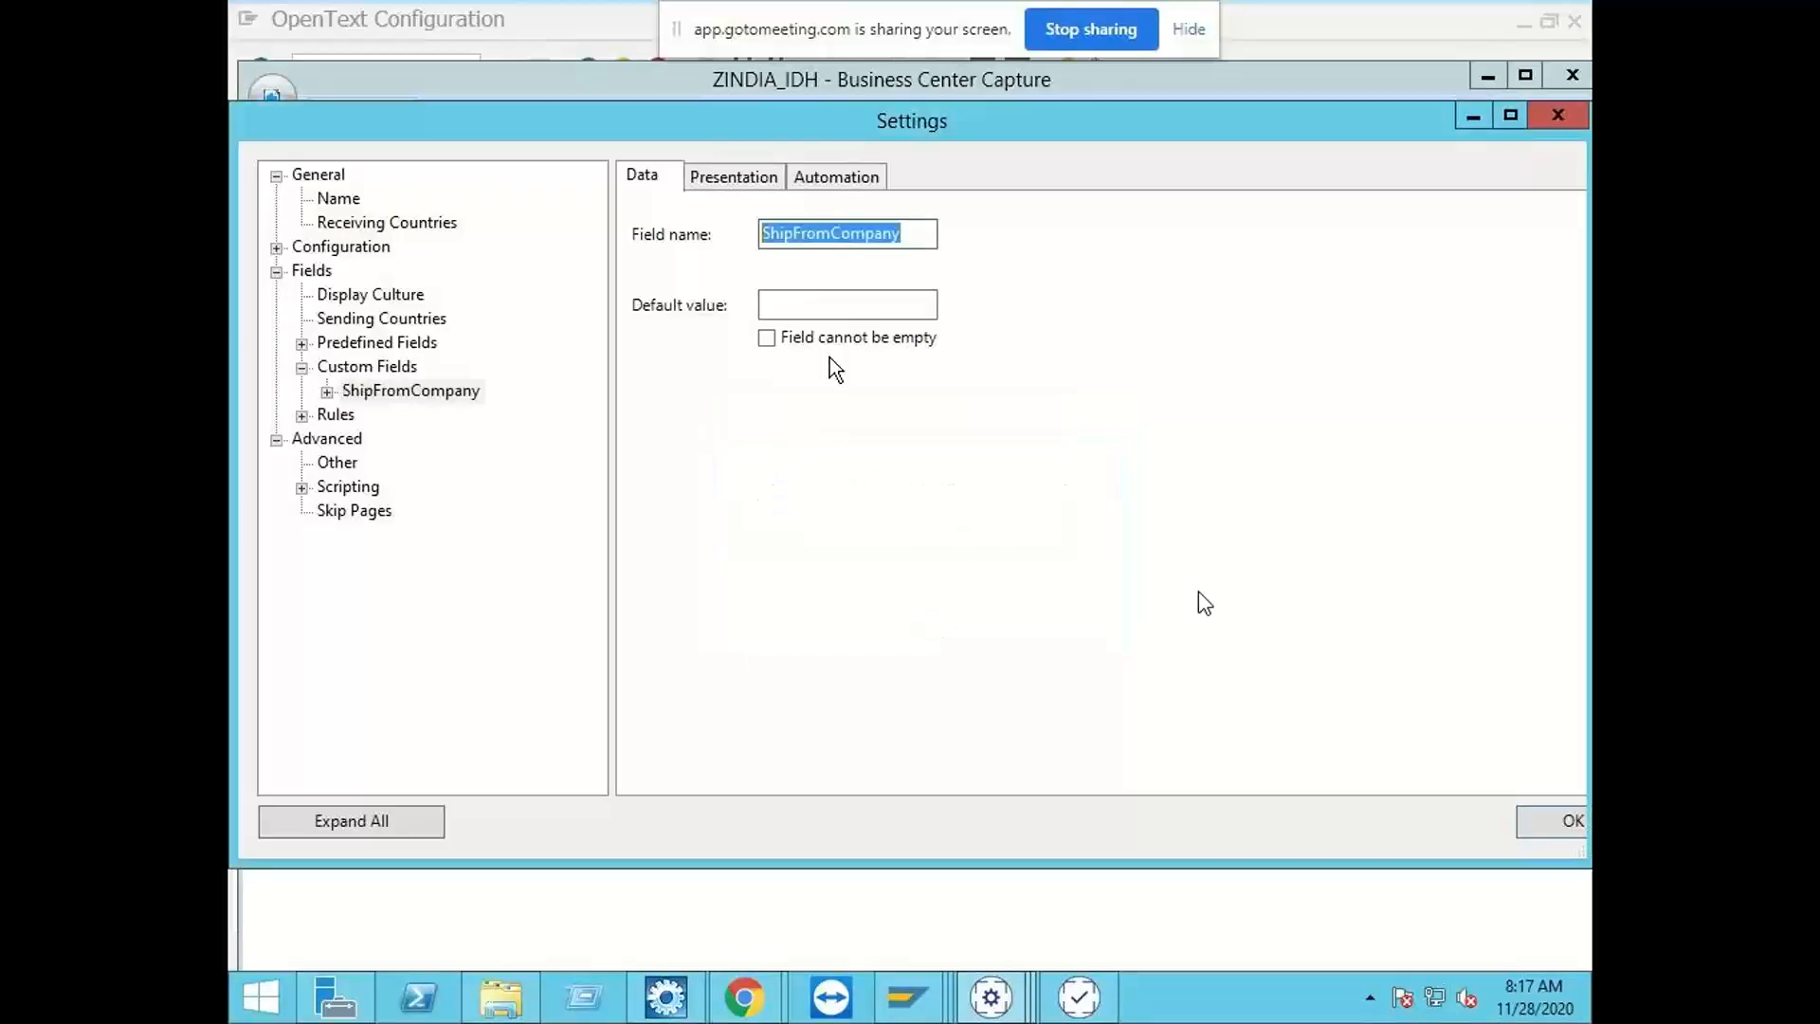
{"action": "left_click", "coordinate": [804, 236]}
{"action": "left_click", "coordinate": [830, 236]}
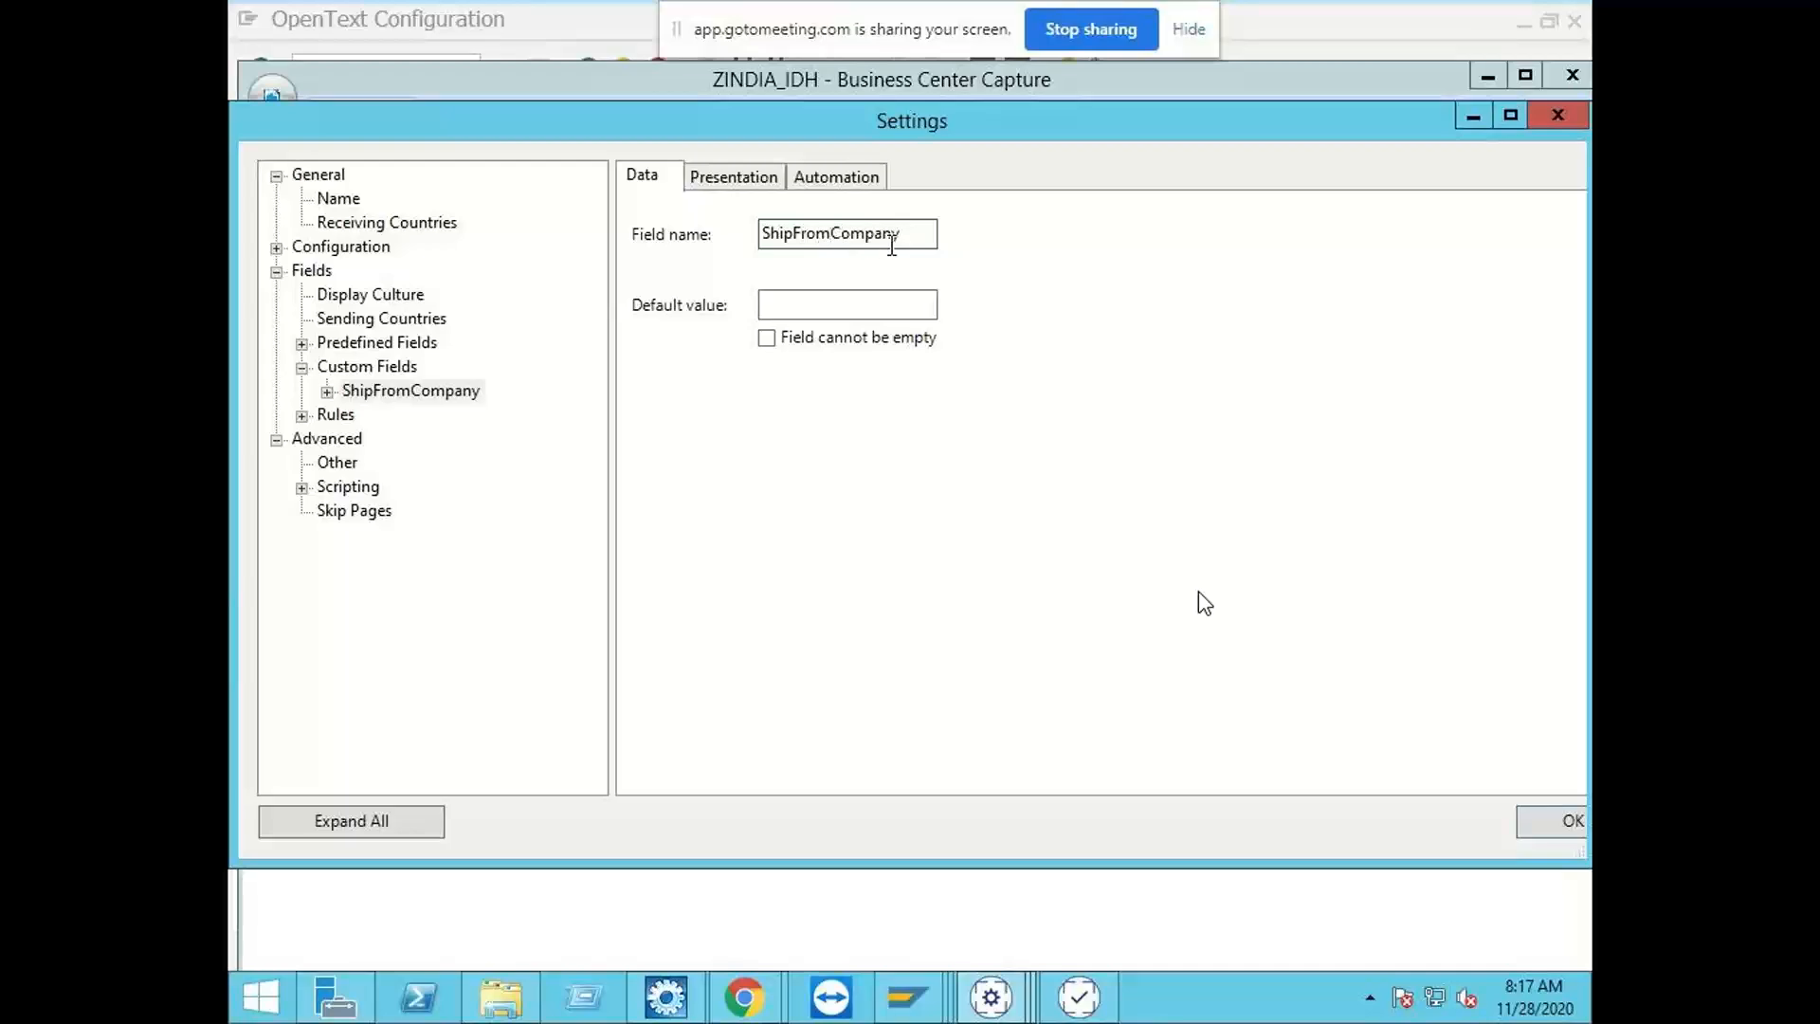
{"action": "left_click", "coordinate": [919, 235]}
Step: Reuse the field name ShipFromCompany for the custom field's display name
{"action": "left_click", "coordinate": [728, 182]}
{"action": "left_click", "coordinate": [785, 261]}
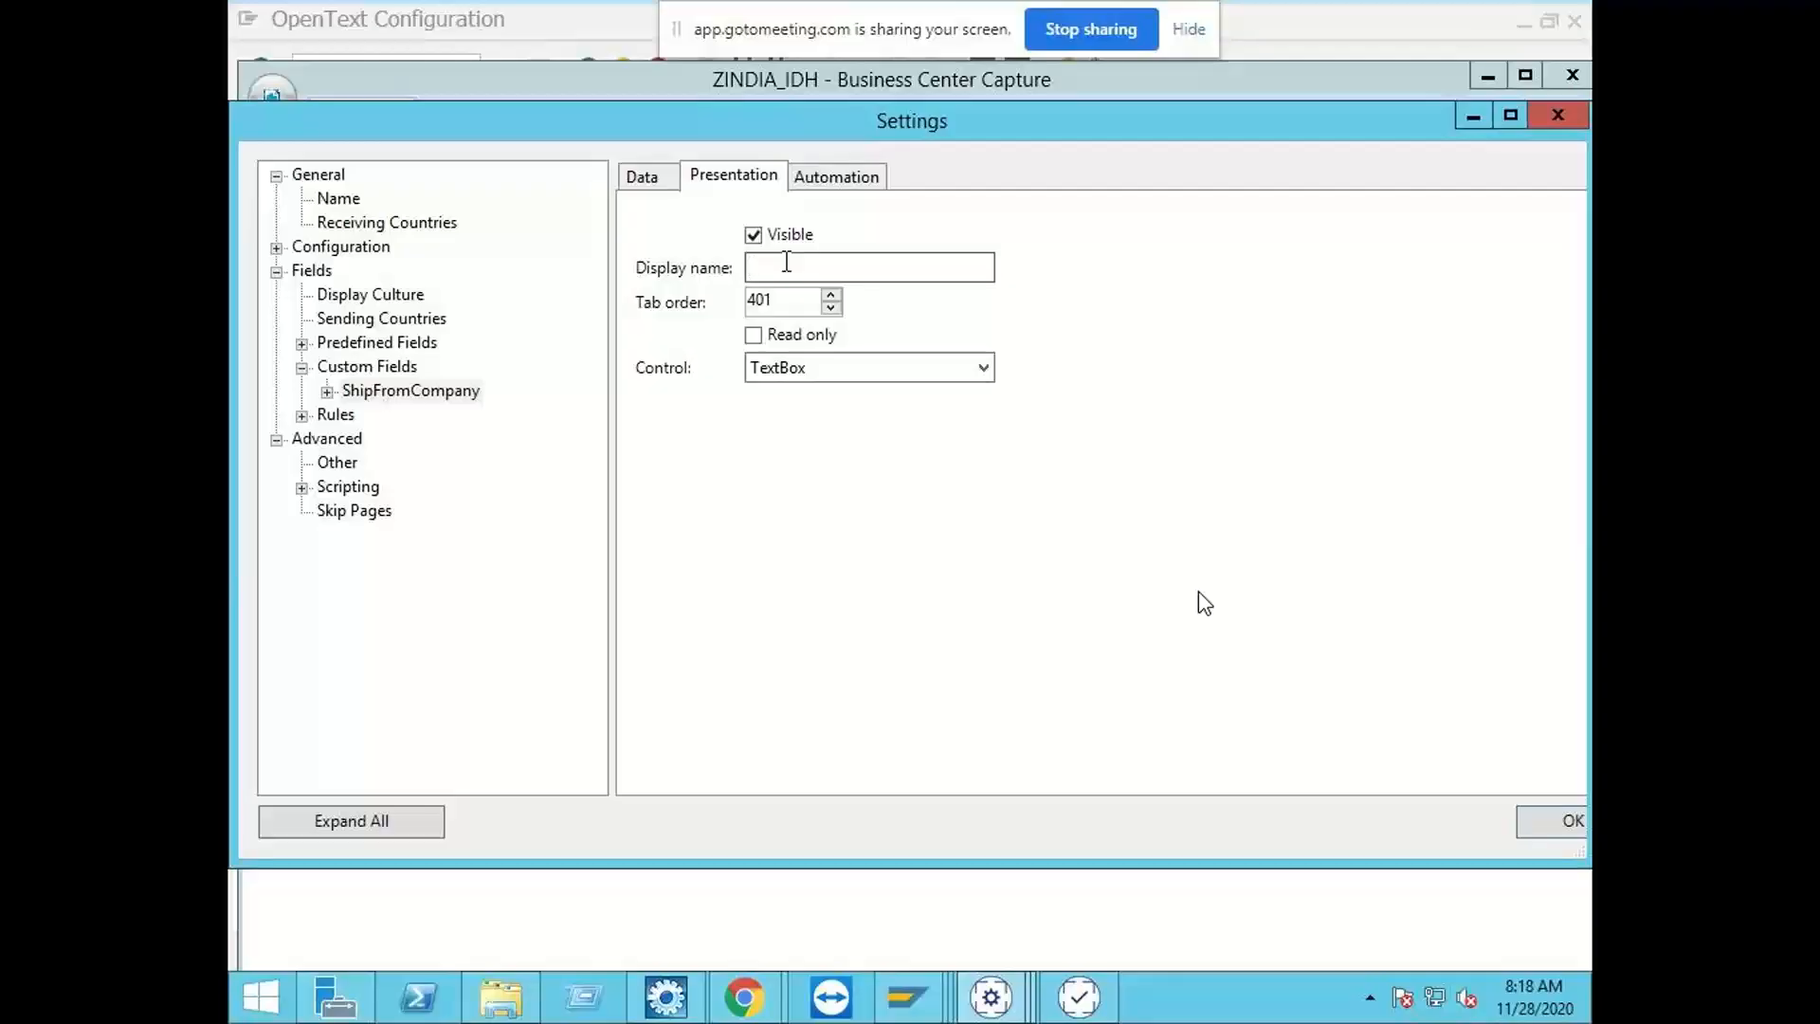
{"action": "key", "text": "ctrl+v"}
{"action": "left_click", "coordinate": [780, 267]}
{"action": "left_click", "coordinate": [825, 266]}
Step: Set the custom field's method to Generic Adaptive recognition, enable training of constant value, and save the settings
{"action": "left_click", "coordinate": [857, 180]}
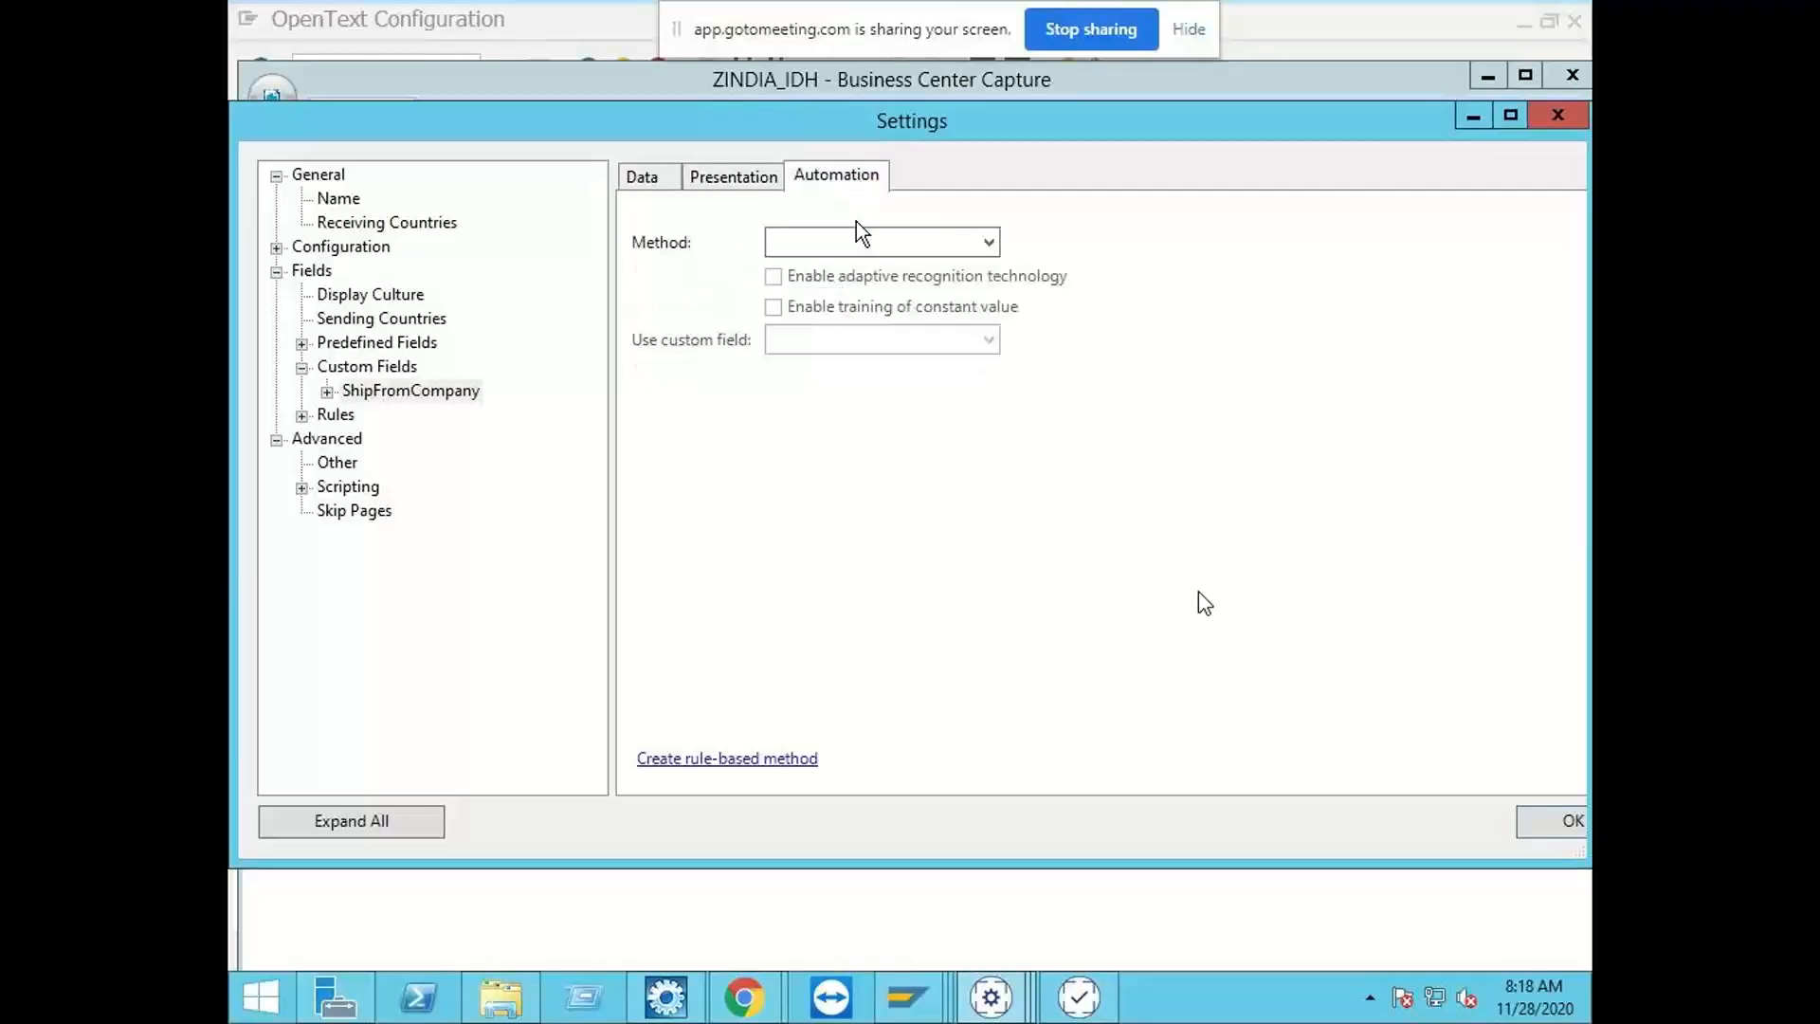
{"action": "left_click", "coordinate": [863, 245]}
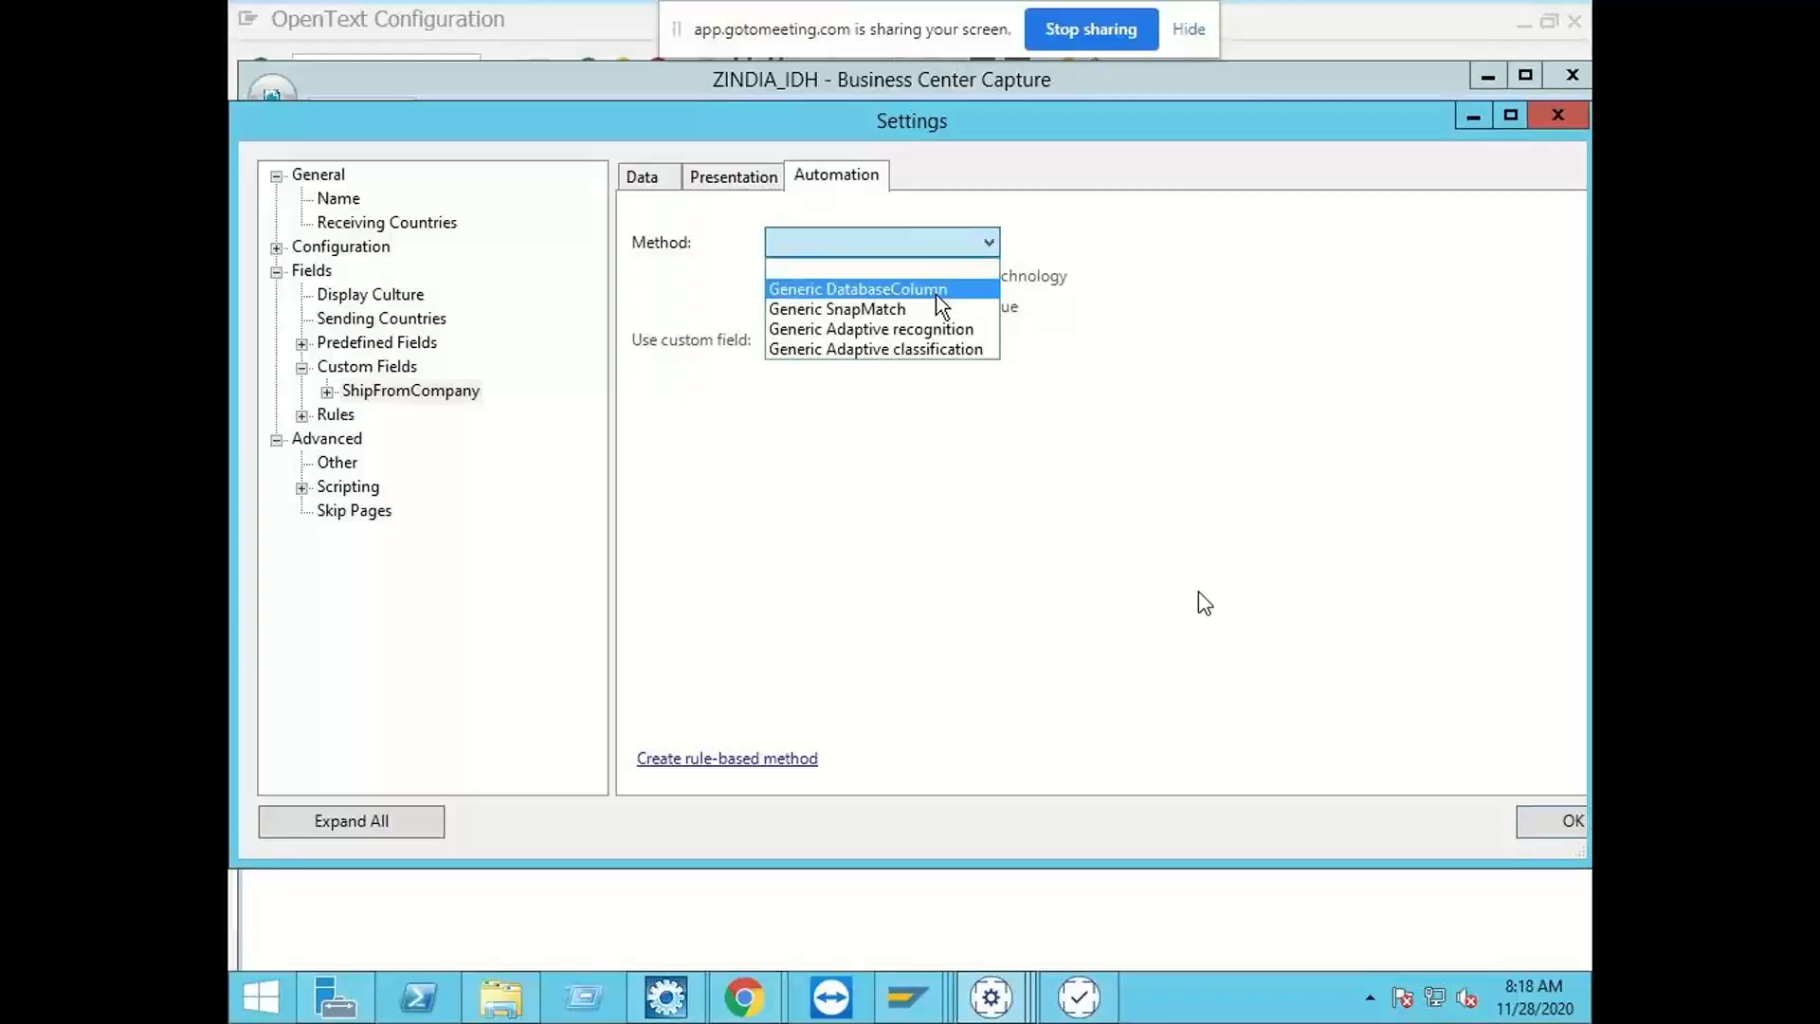
{"action": "left_click", "coordinate": [845, 328]}
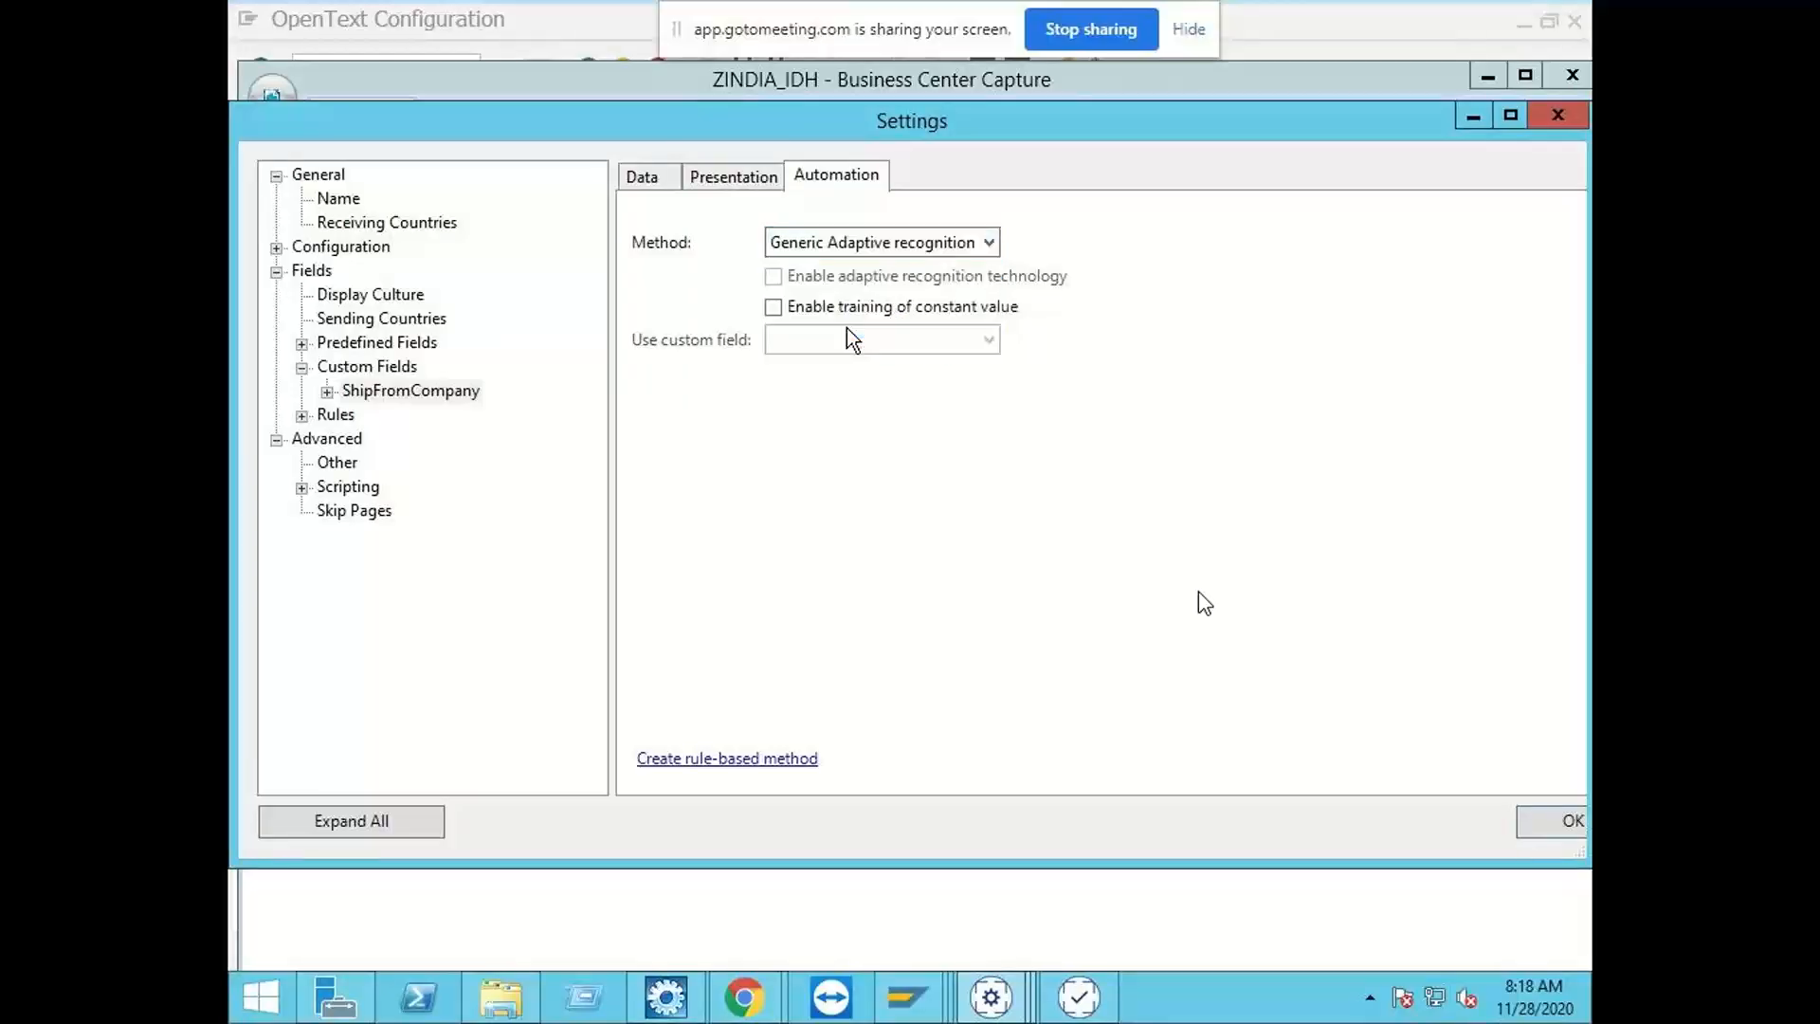
{"action": "left_click", "coordinate": [774, 308]}
{"action": "left_click", "coordinate": [1549, 823]}
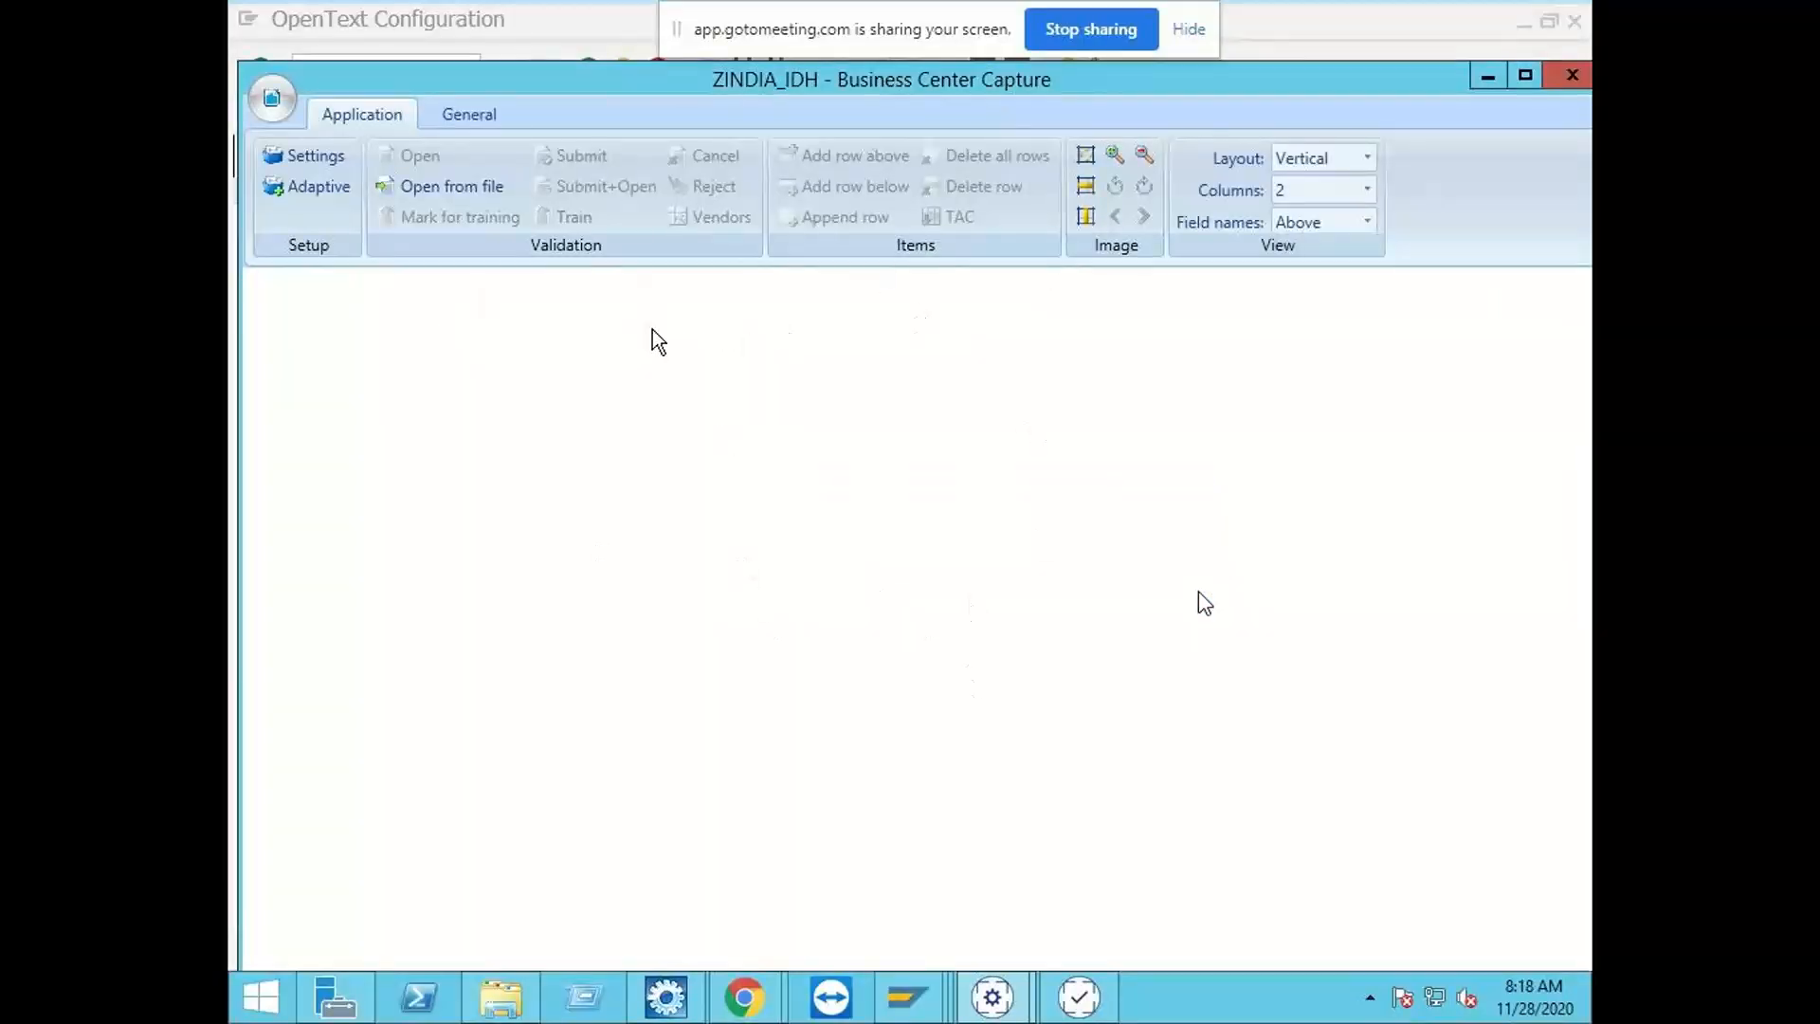
Step: Switch to the SAP session showing the Module Definition view and start the OpenText configuration with transaction /n/opt/spro
{"action": "left_click", "coordinate": [417, 190]}
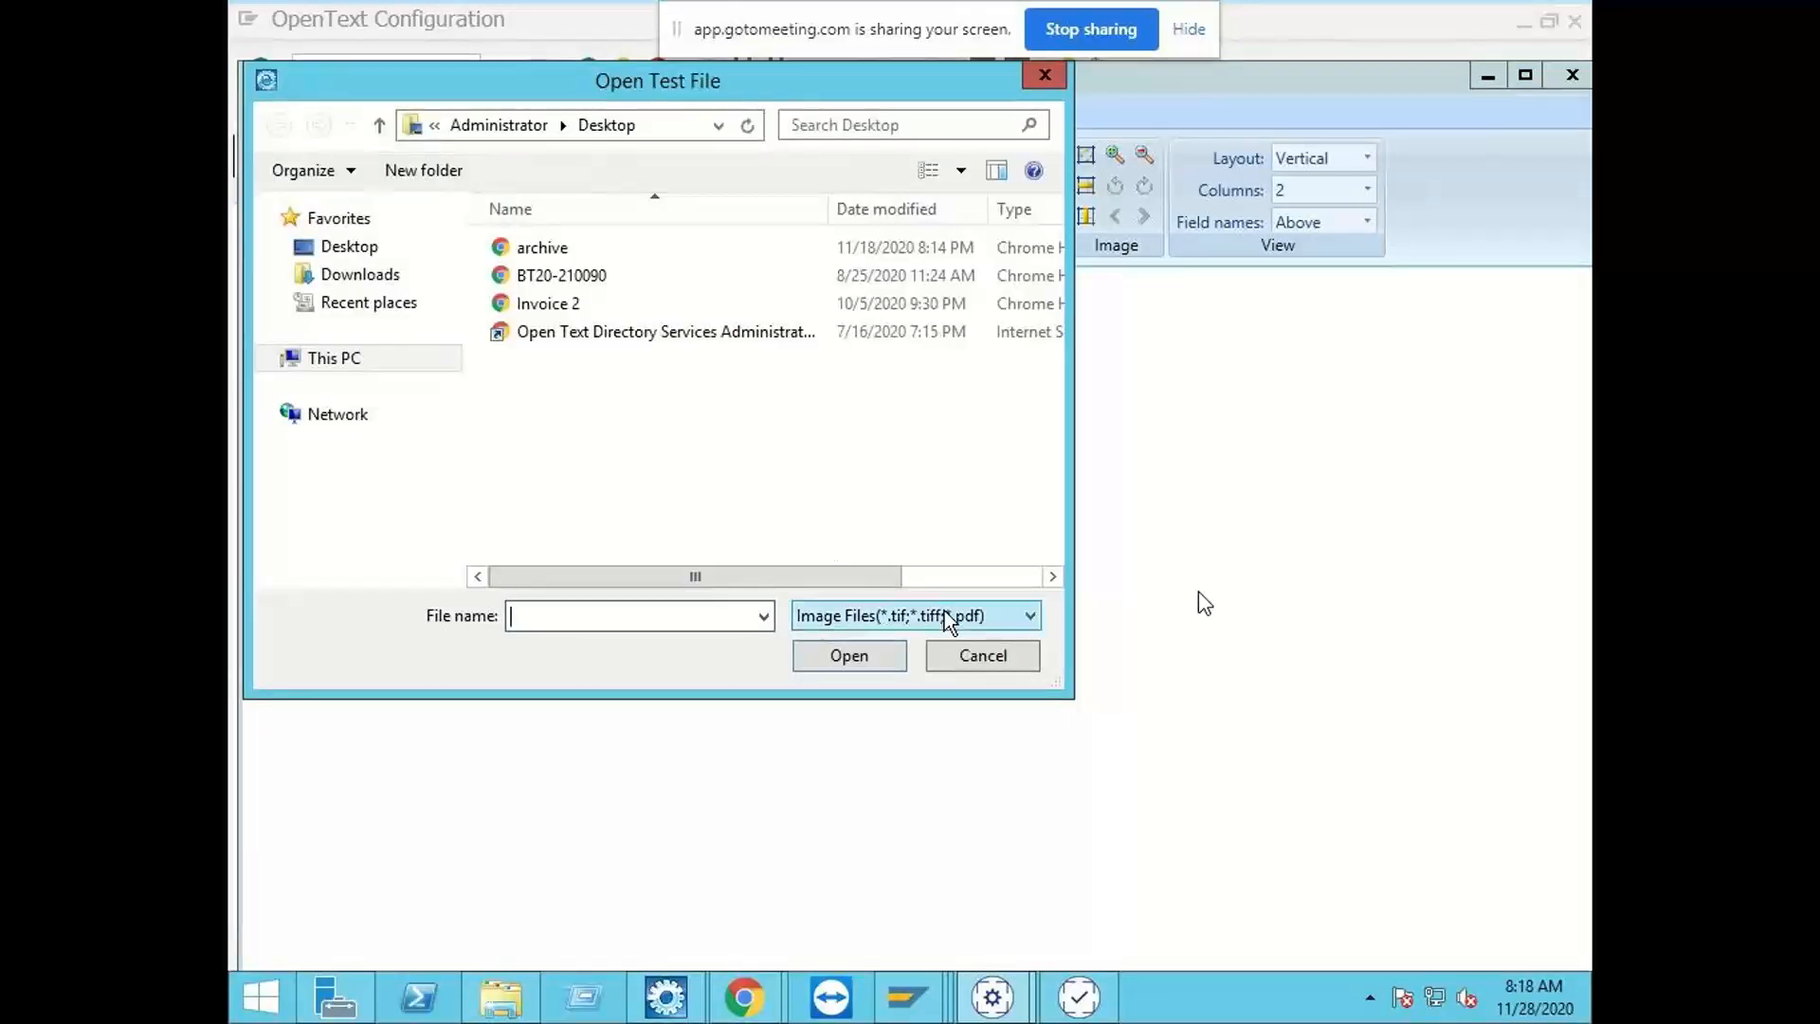
{"action": "left_click", "coordinate": [981, 654]}
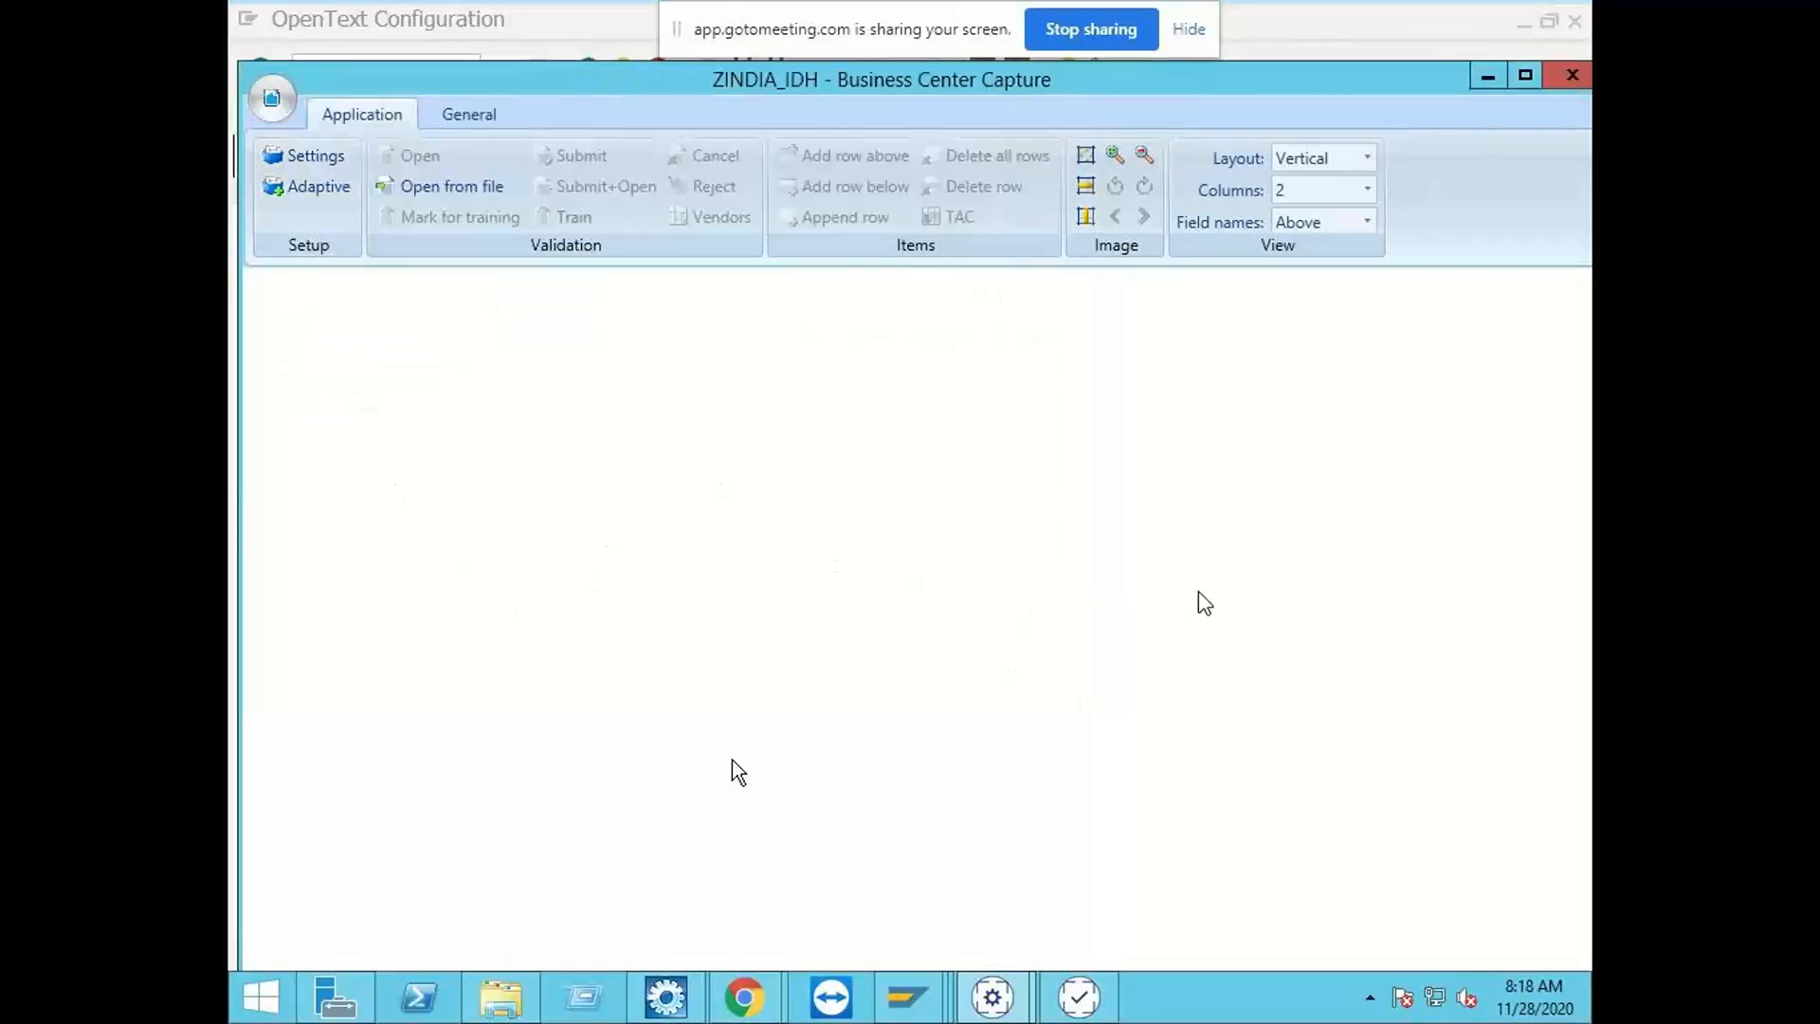
{"action": "left_click", "coordinate": [907, 995]}
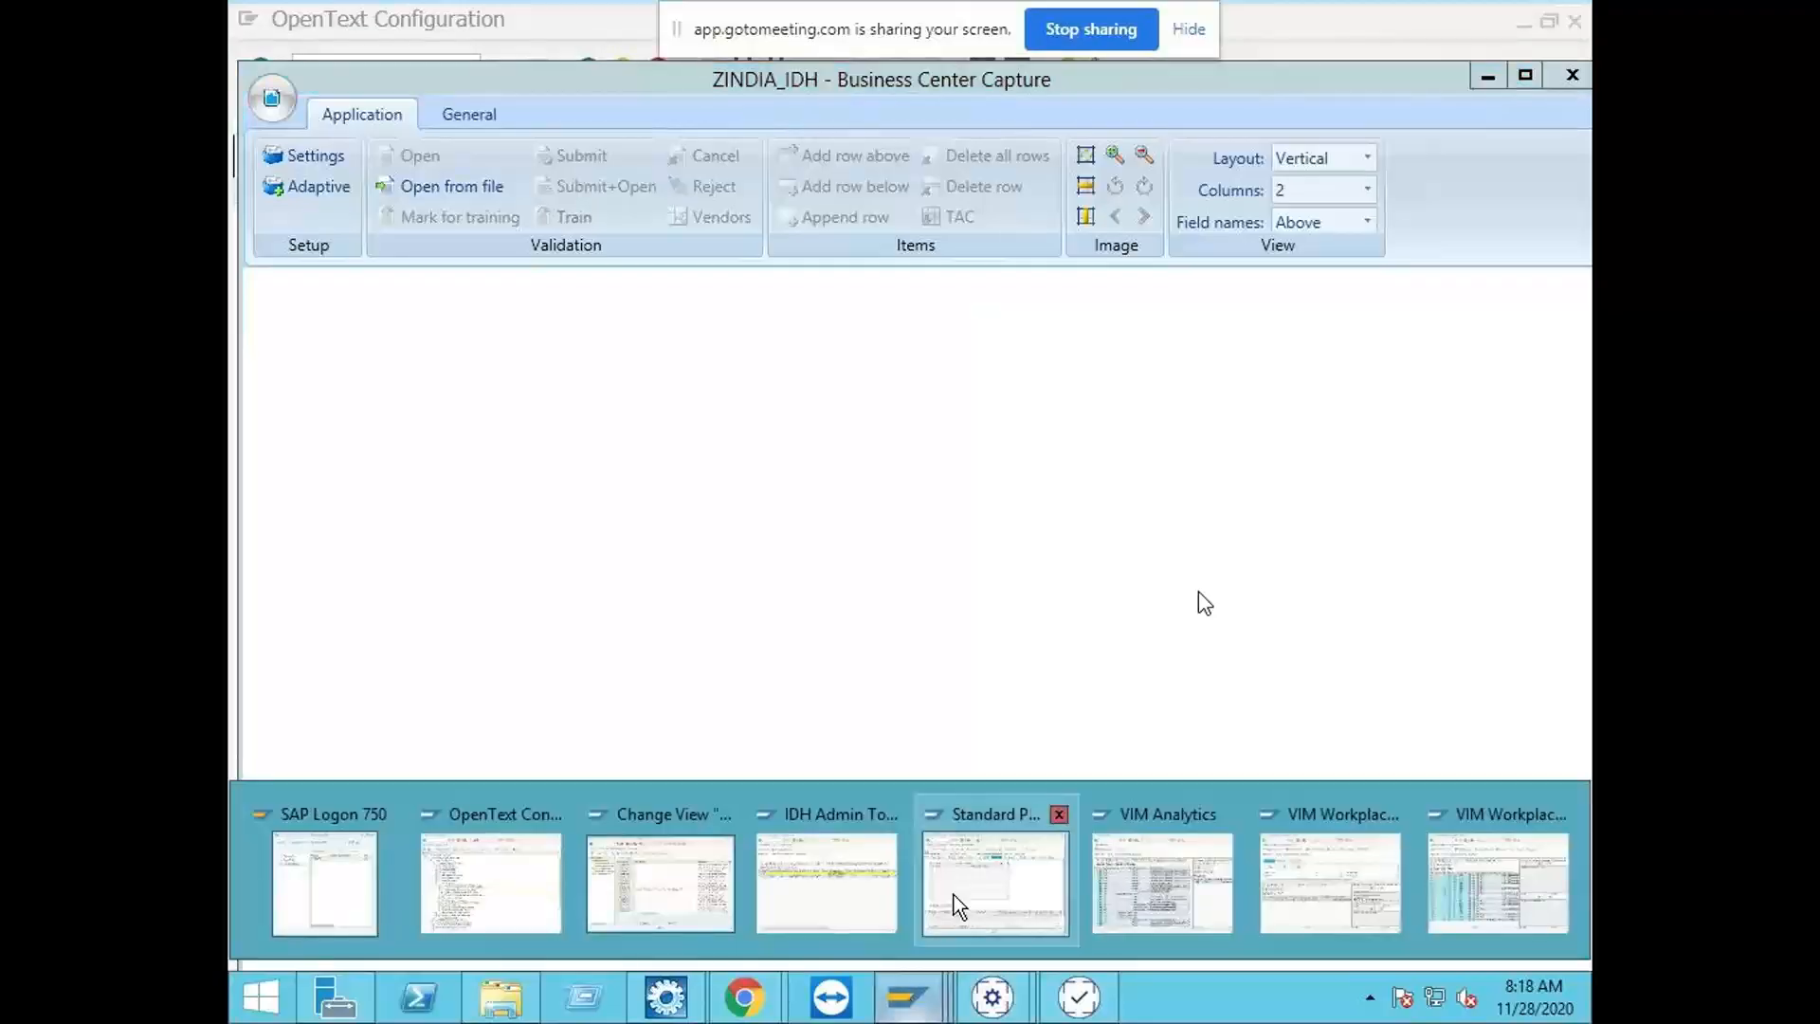
{"action": "left_click", "coordinate": [679, 878]}
{"action": "left_click", "coordinate": [406, 161]}
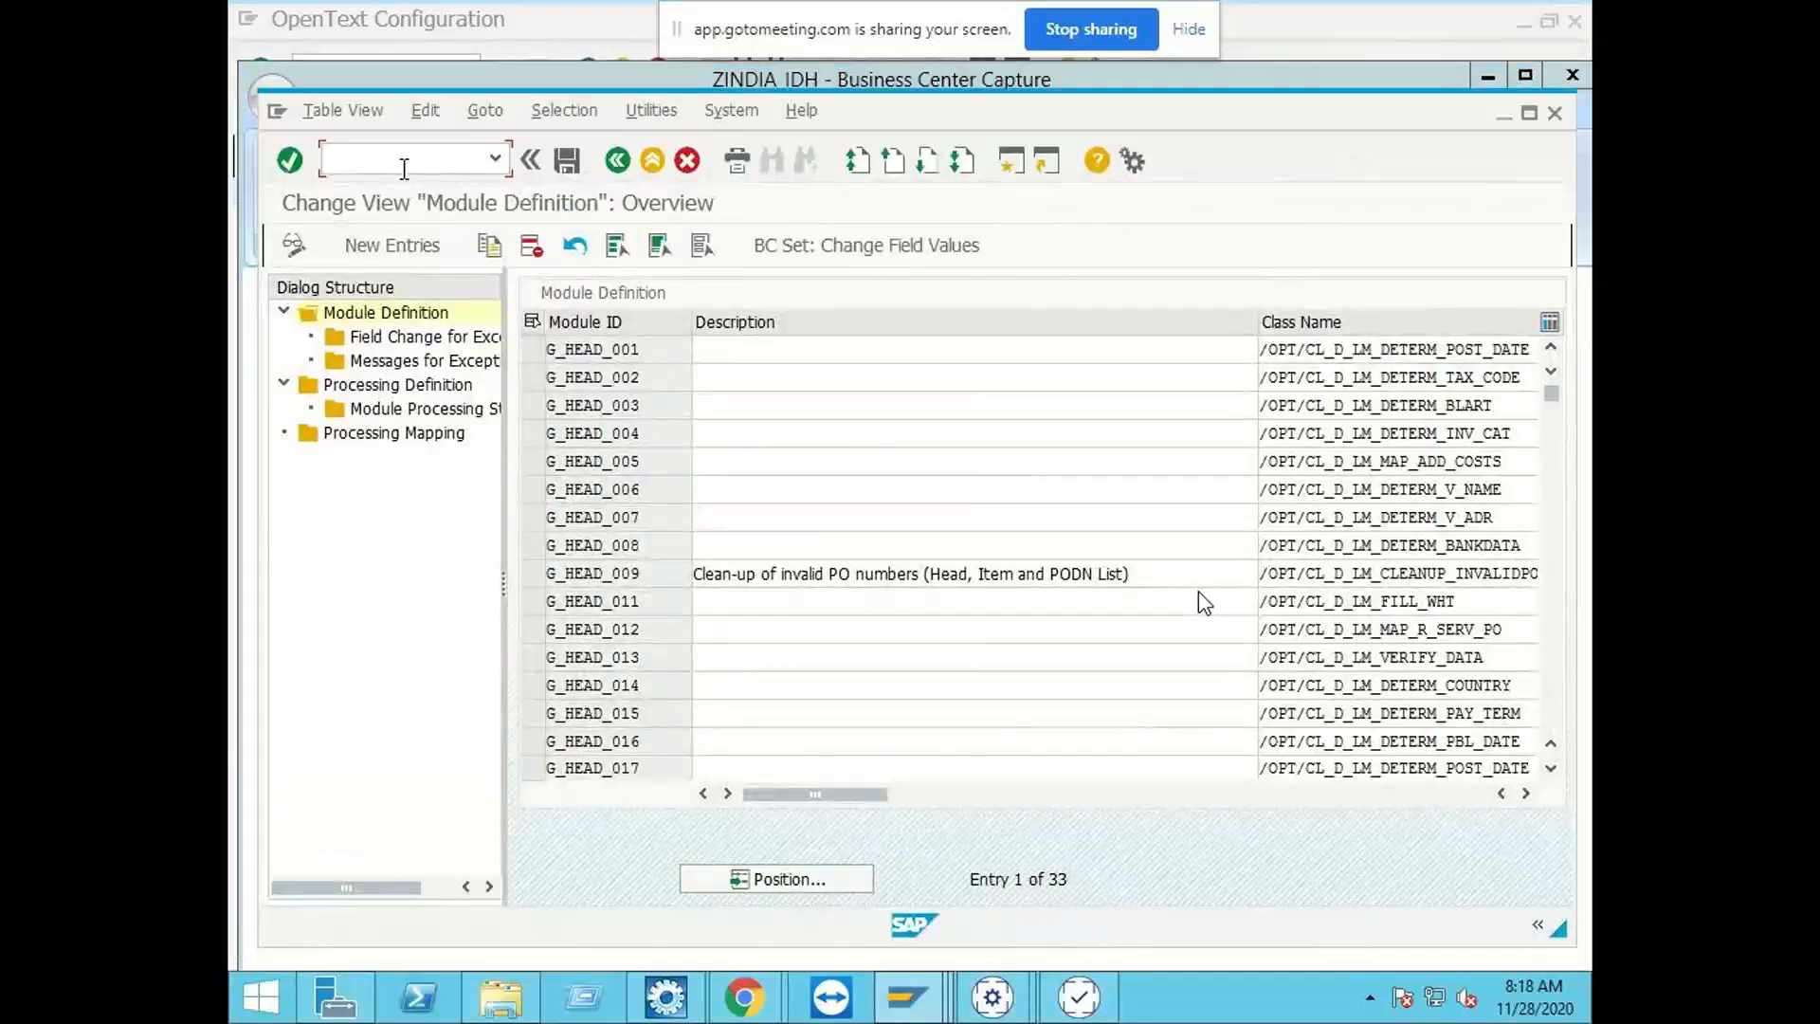
{"action": "type", "text": "/n/opt/spro"}
{"action": "key", "text": "Return"}
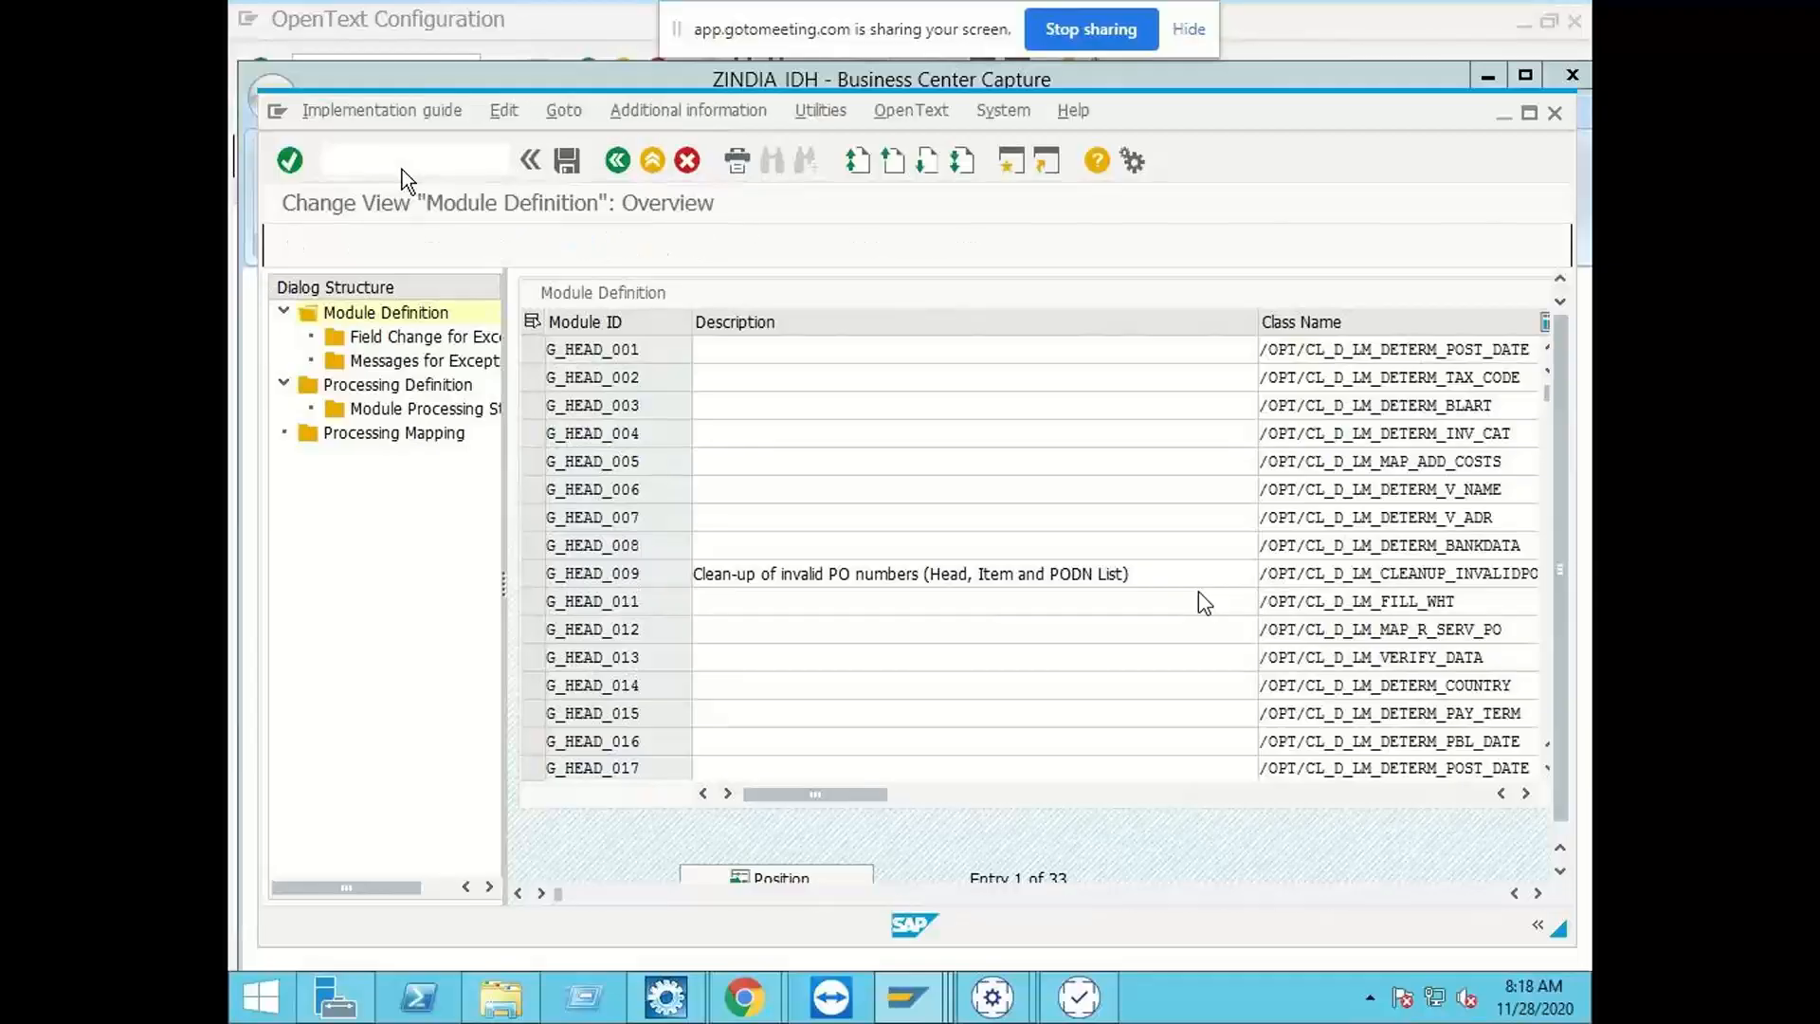
Step: Open Maintain Mapping ID under General Configuration, Incoming Document Processing, and display the field mapping of mapping ID ICC
{"action": "left_click", "coordinate": [304, 329]}
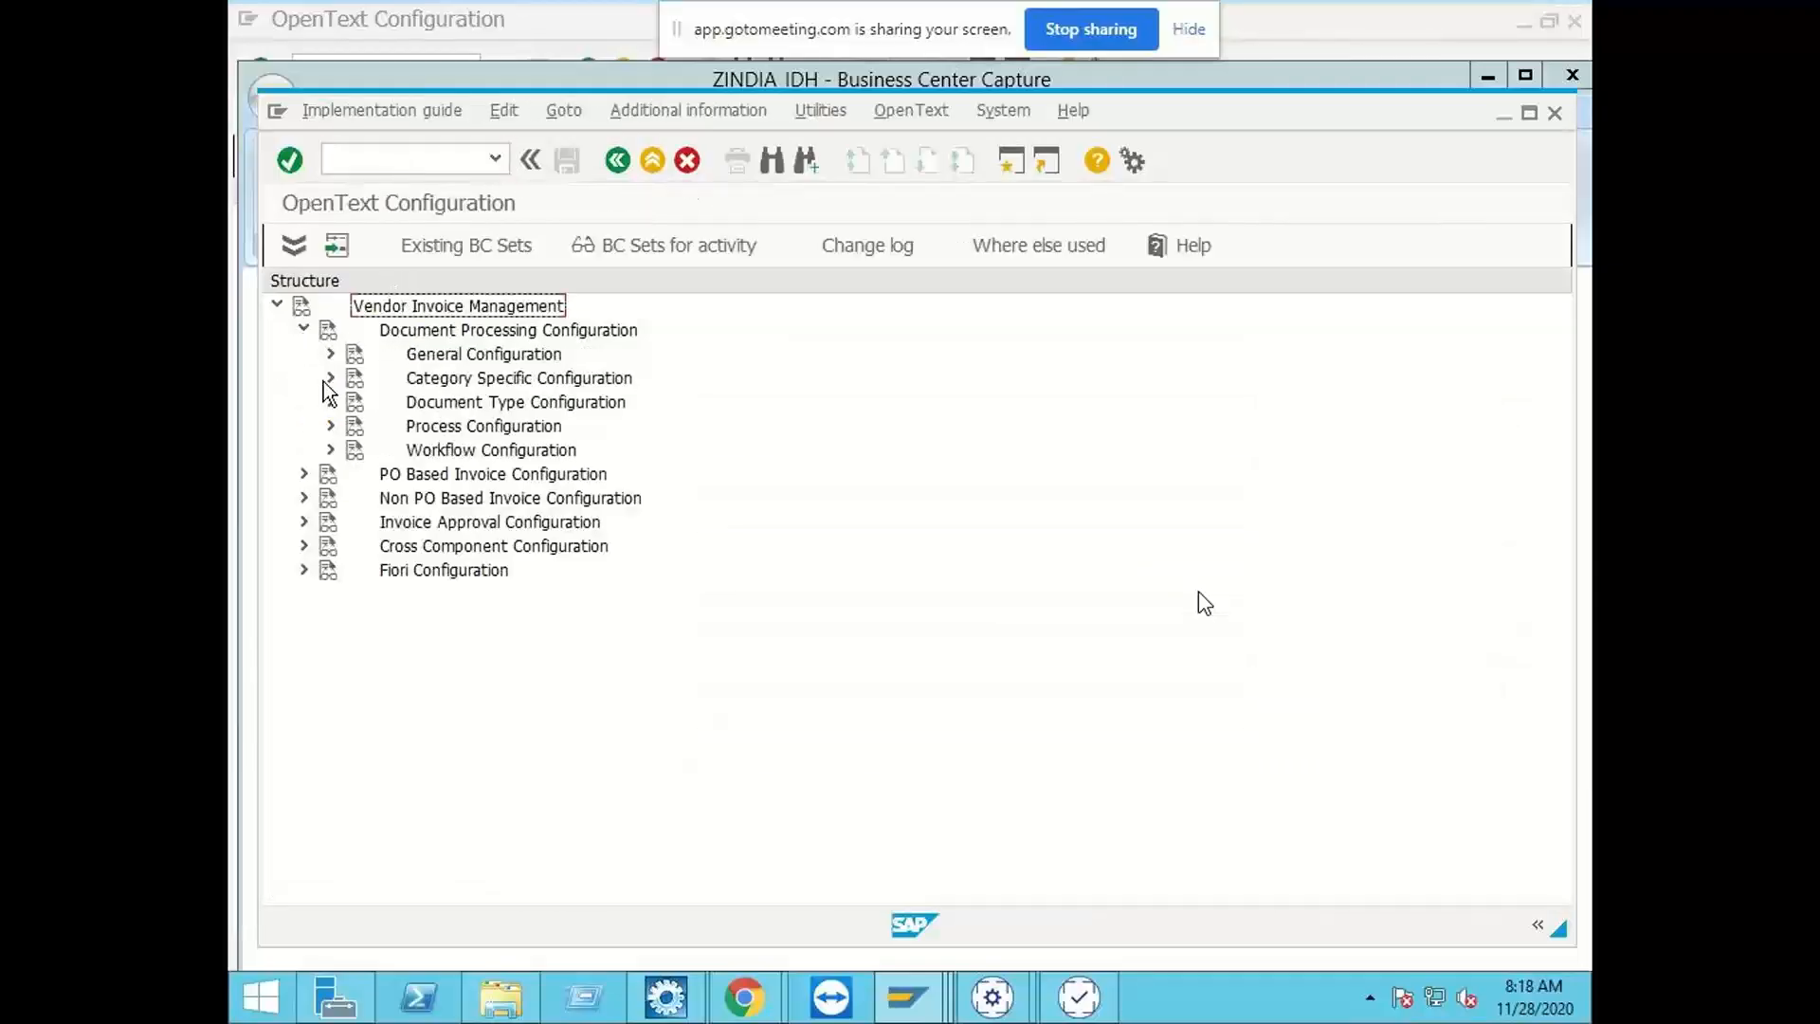
{"action": "left_click", "coordinate": [329, 353]}
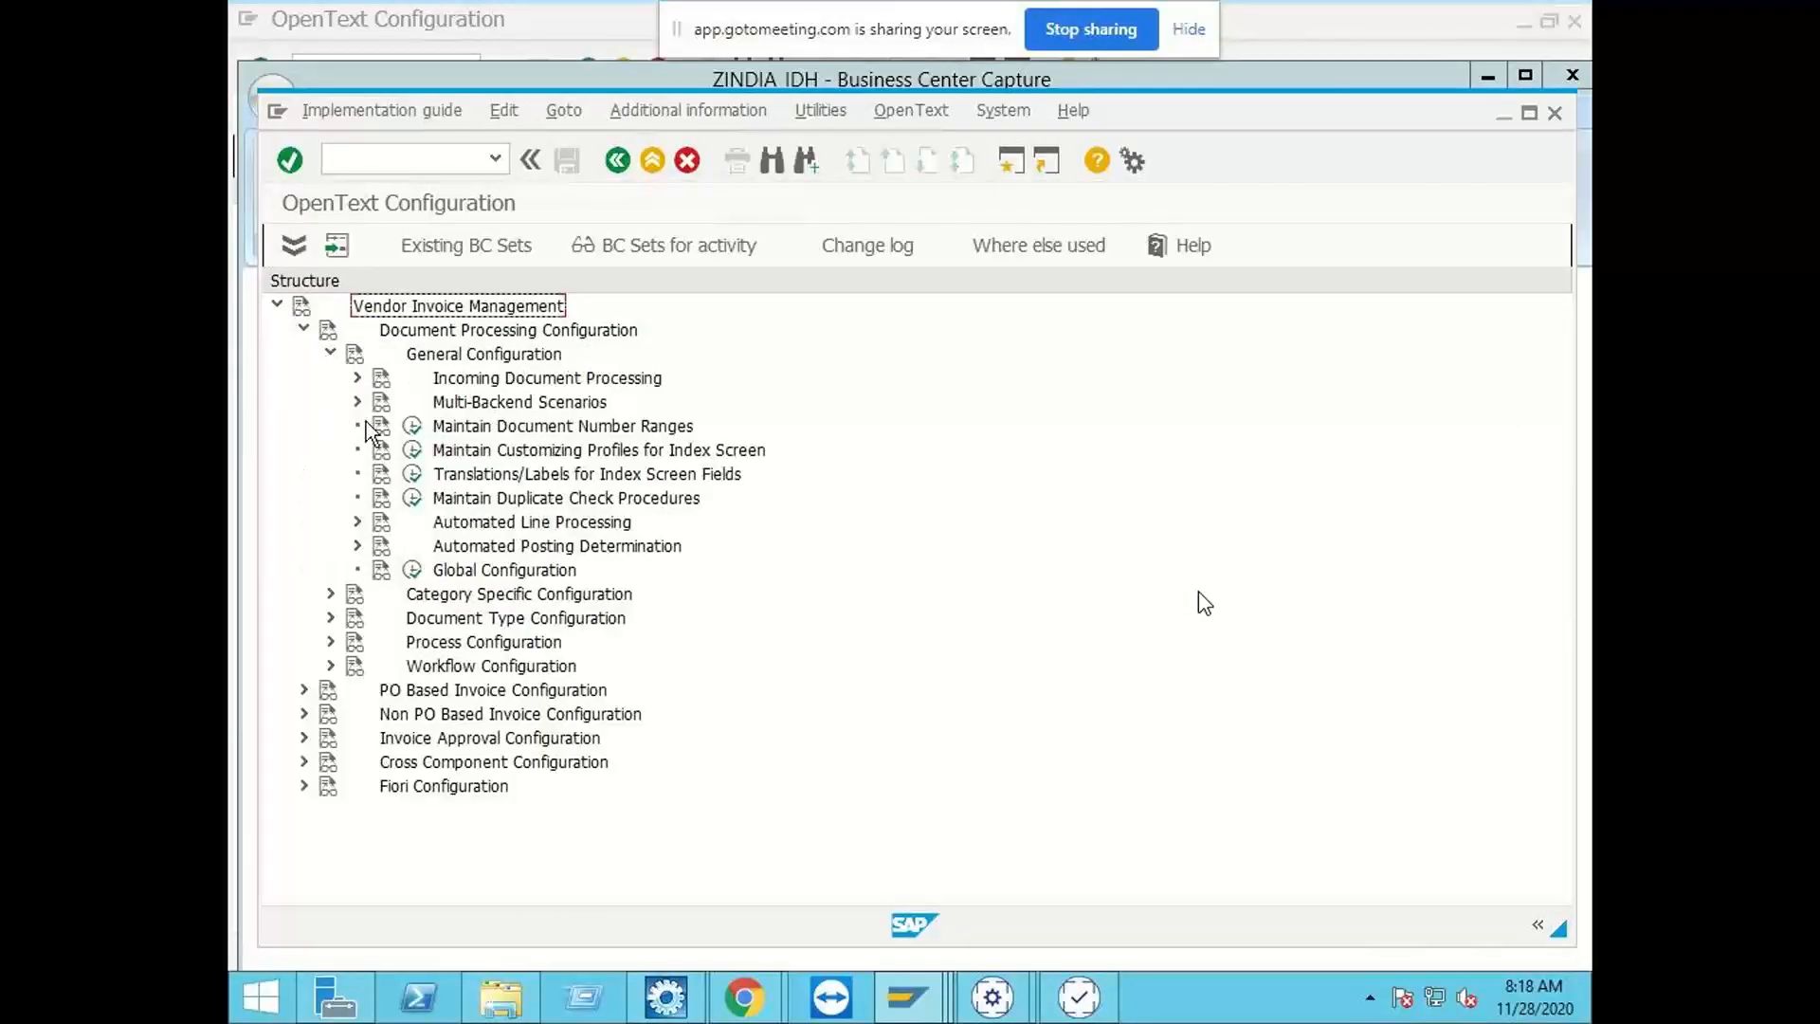
{"action": "left_click", "coordinate": [355, 377]}
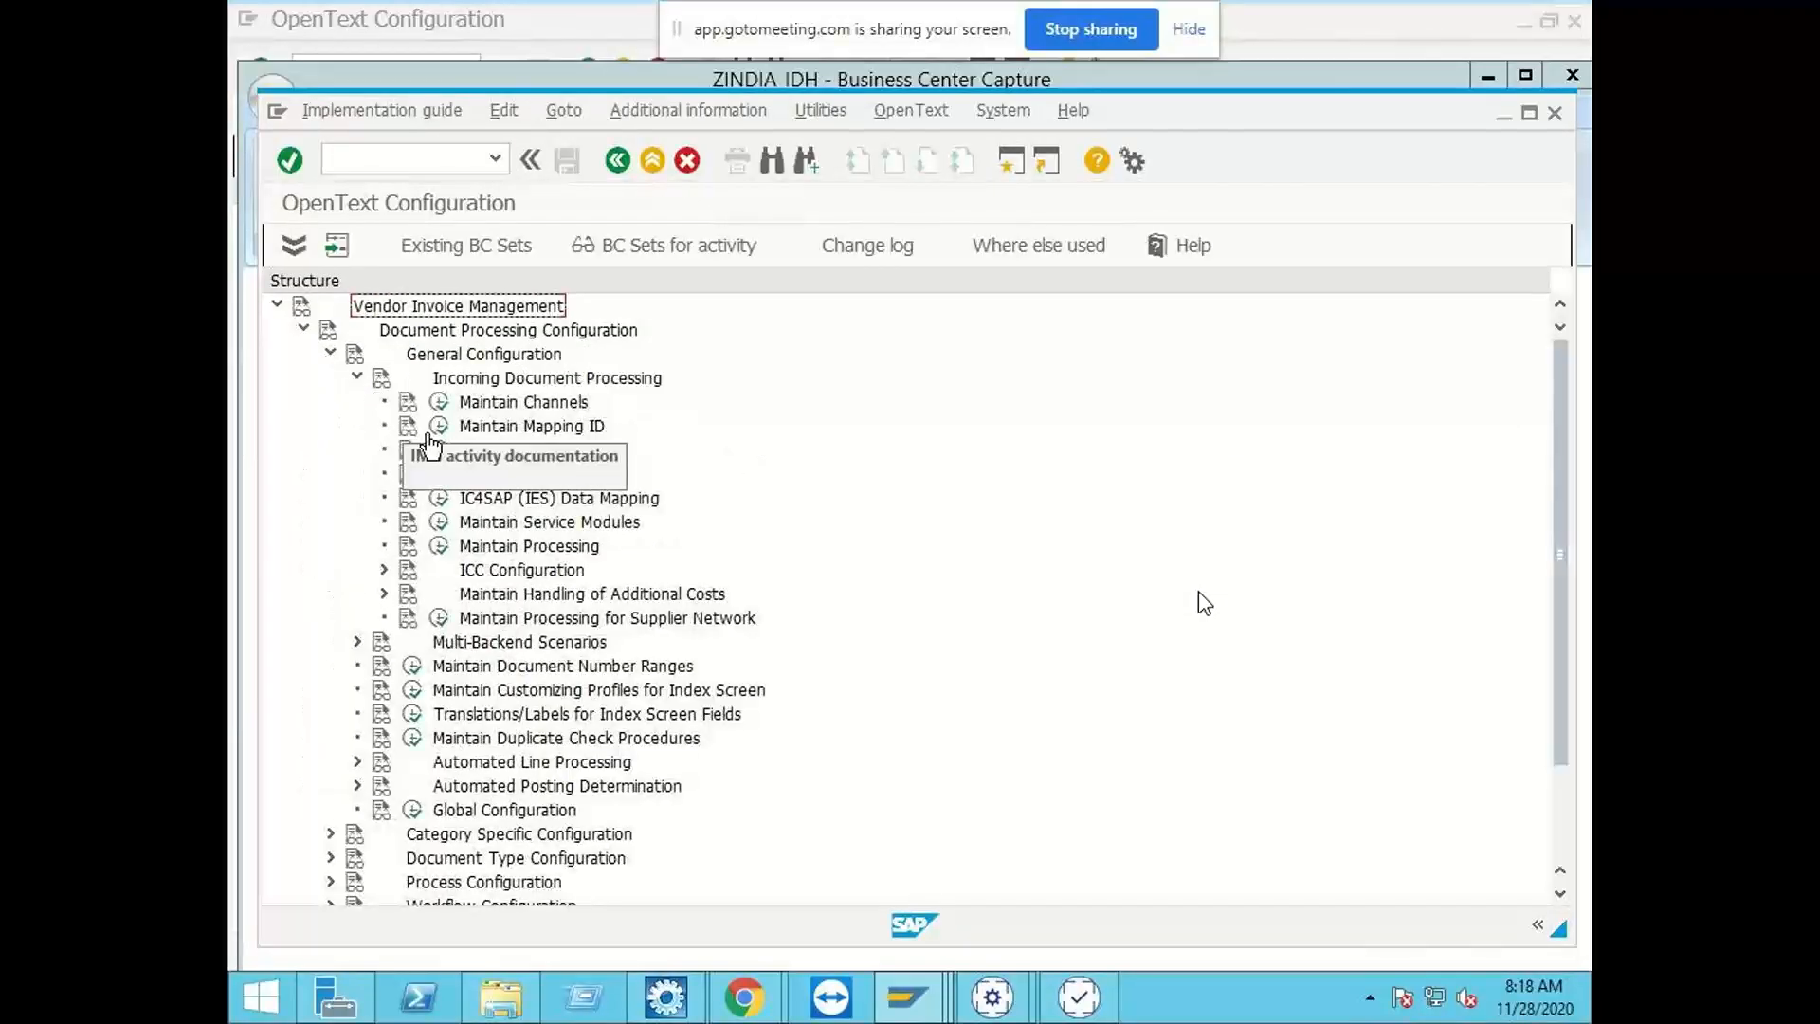
{"action": "left_click", "coordinate": [438, 425]}
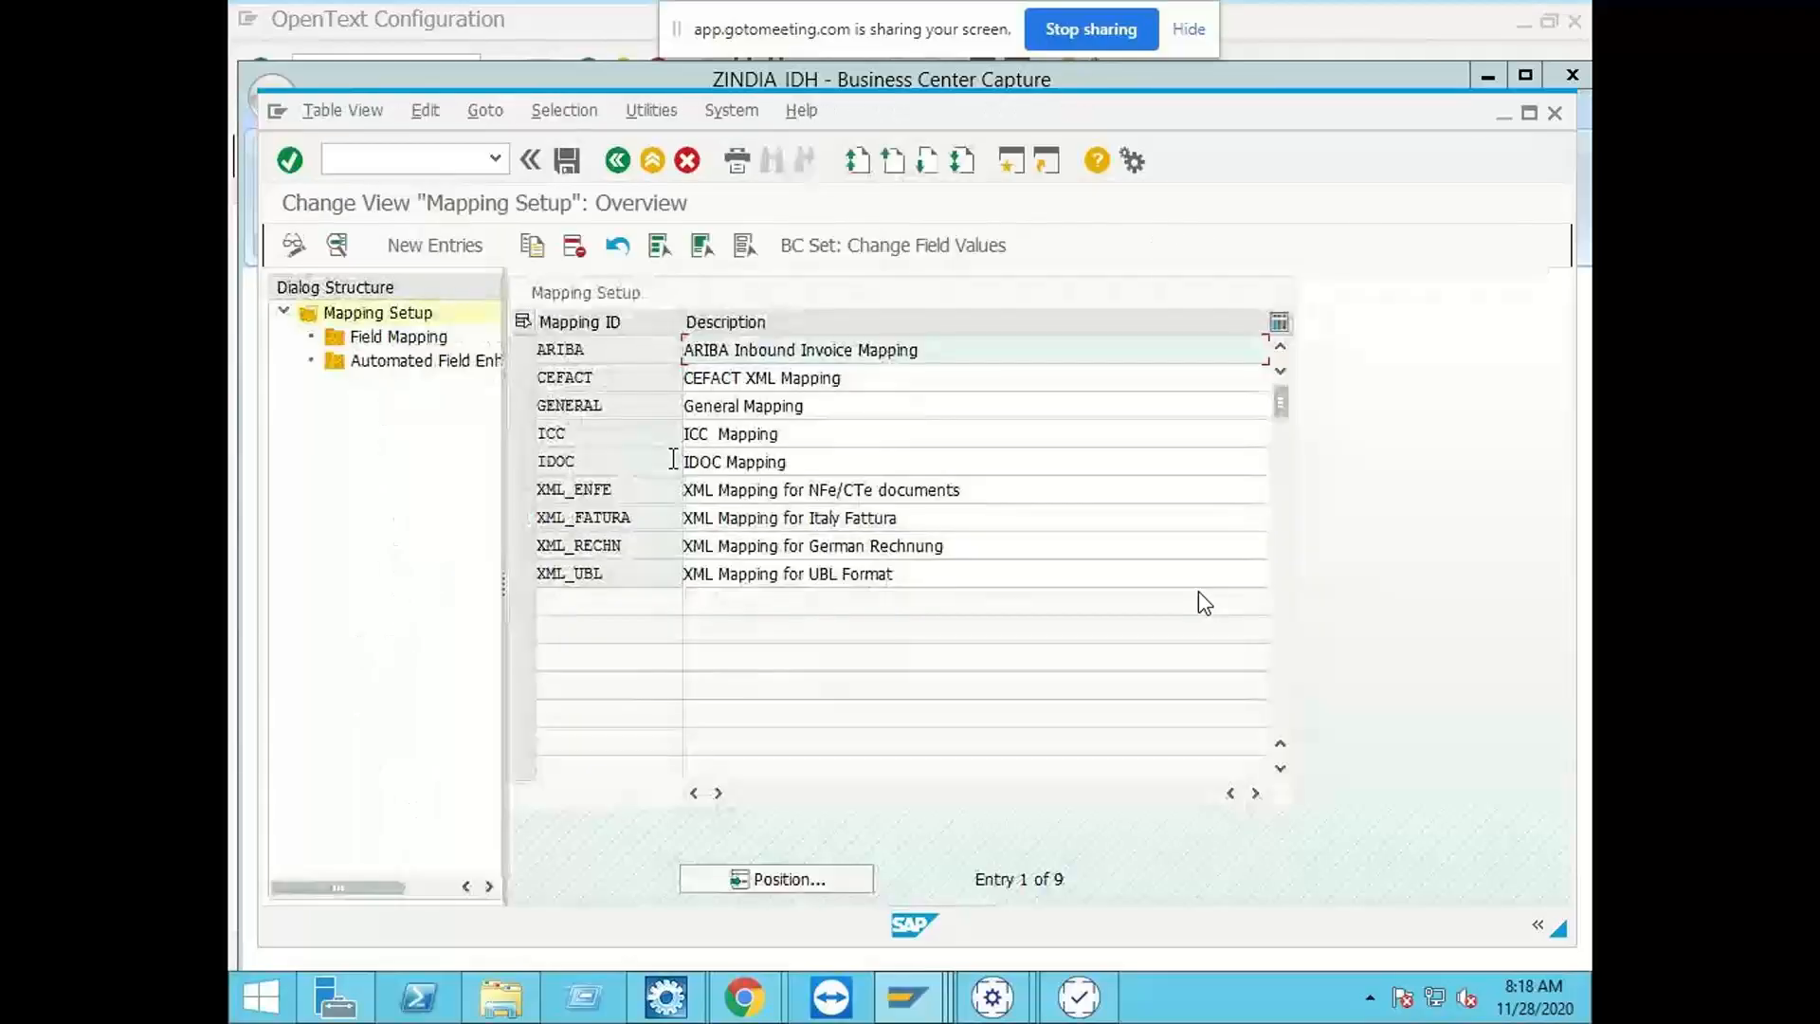
{"action": "left_click", "coordinate": [525, 434]}
{"action": "left_click", "coordinate": [339, 246]}
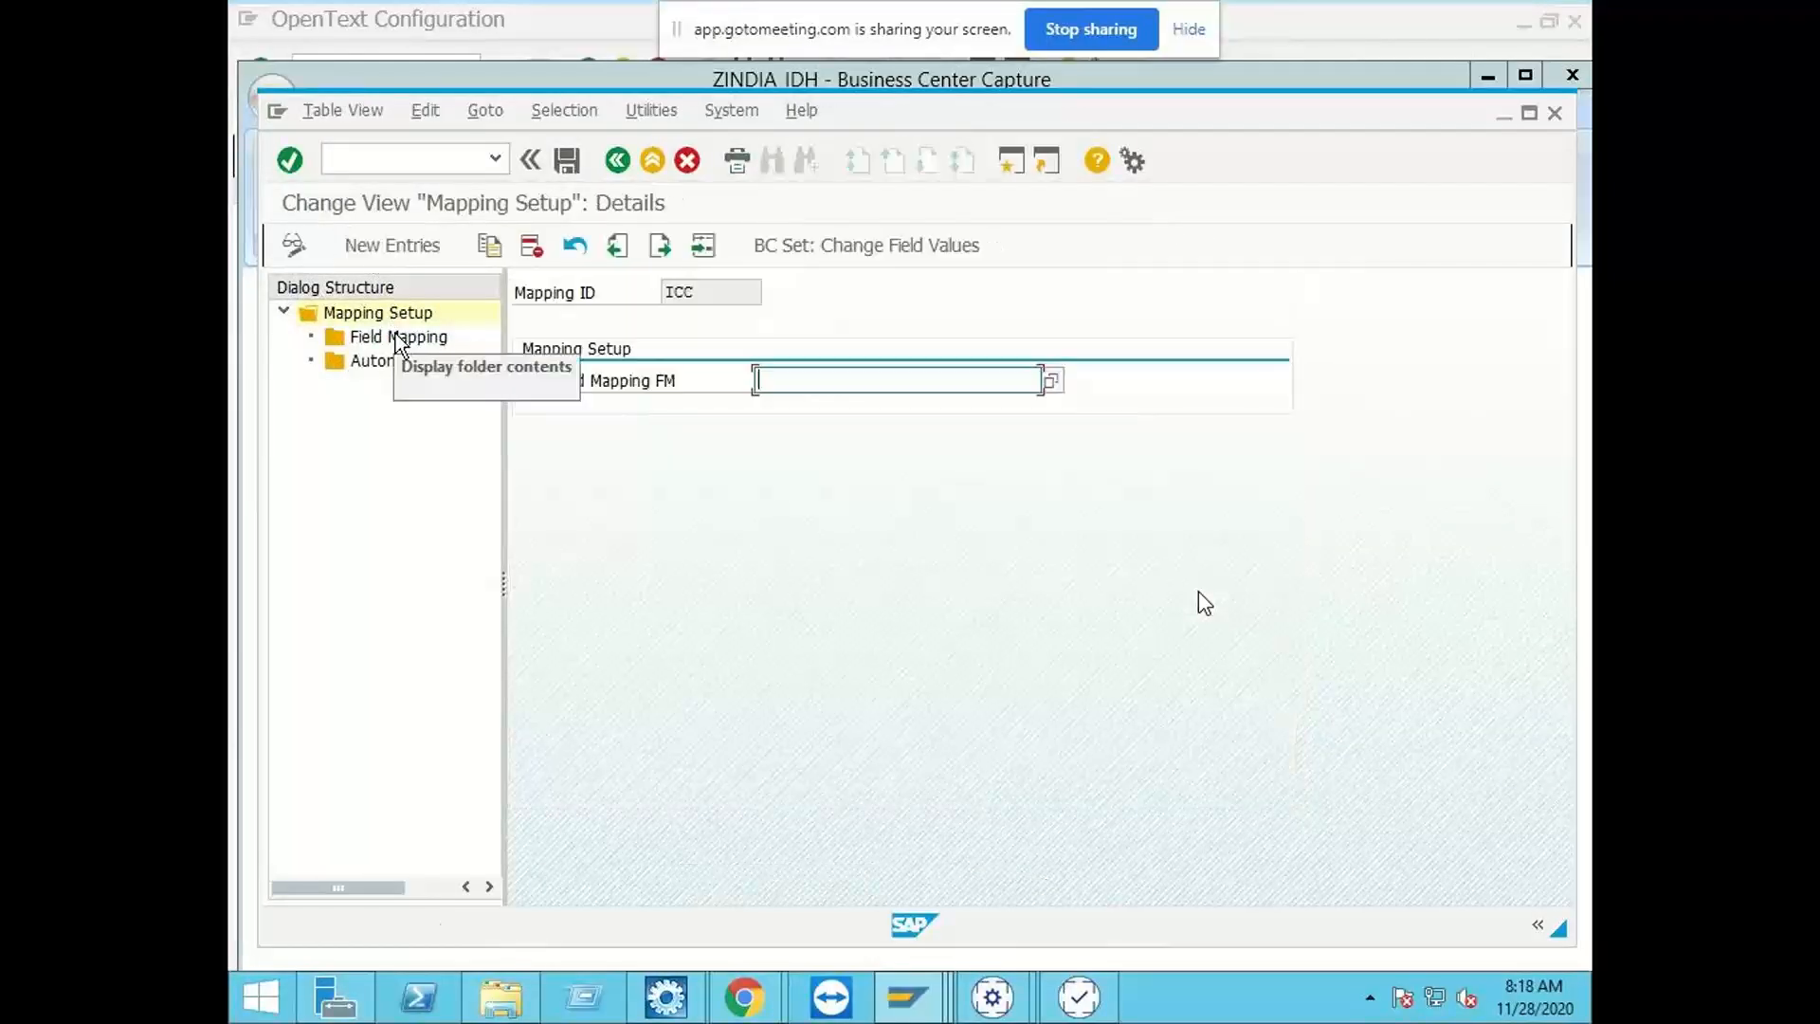
{"action": "double_click", "coordinate": [398, 337]}
Step: Start a new ICC field mapping entry with external field name ShipFromCompany and field type Header
{"action": "left_click", "coordinate": [634, 574]}
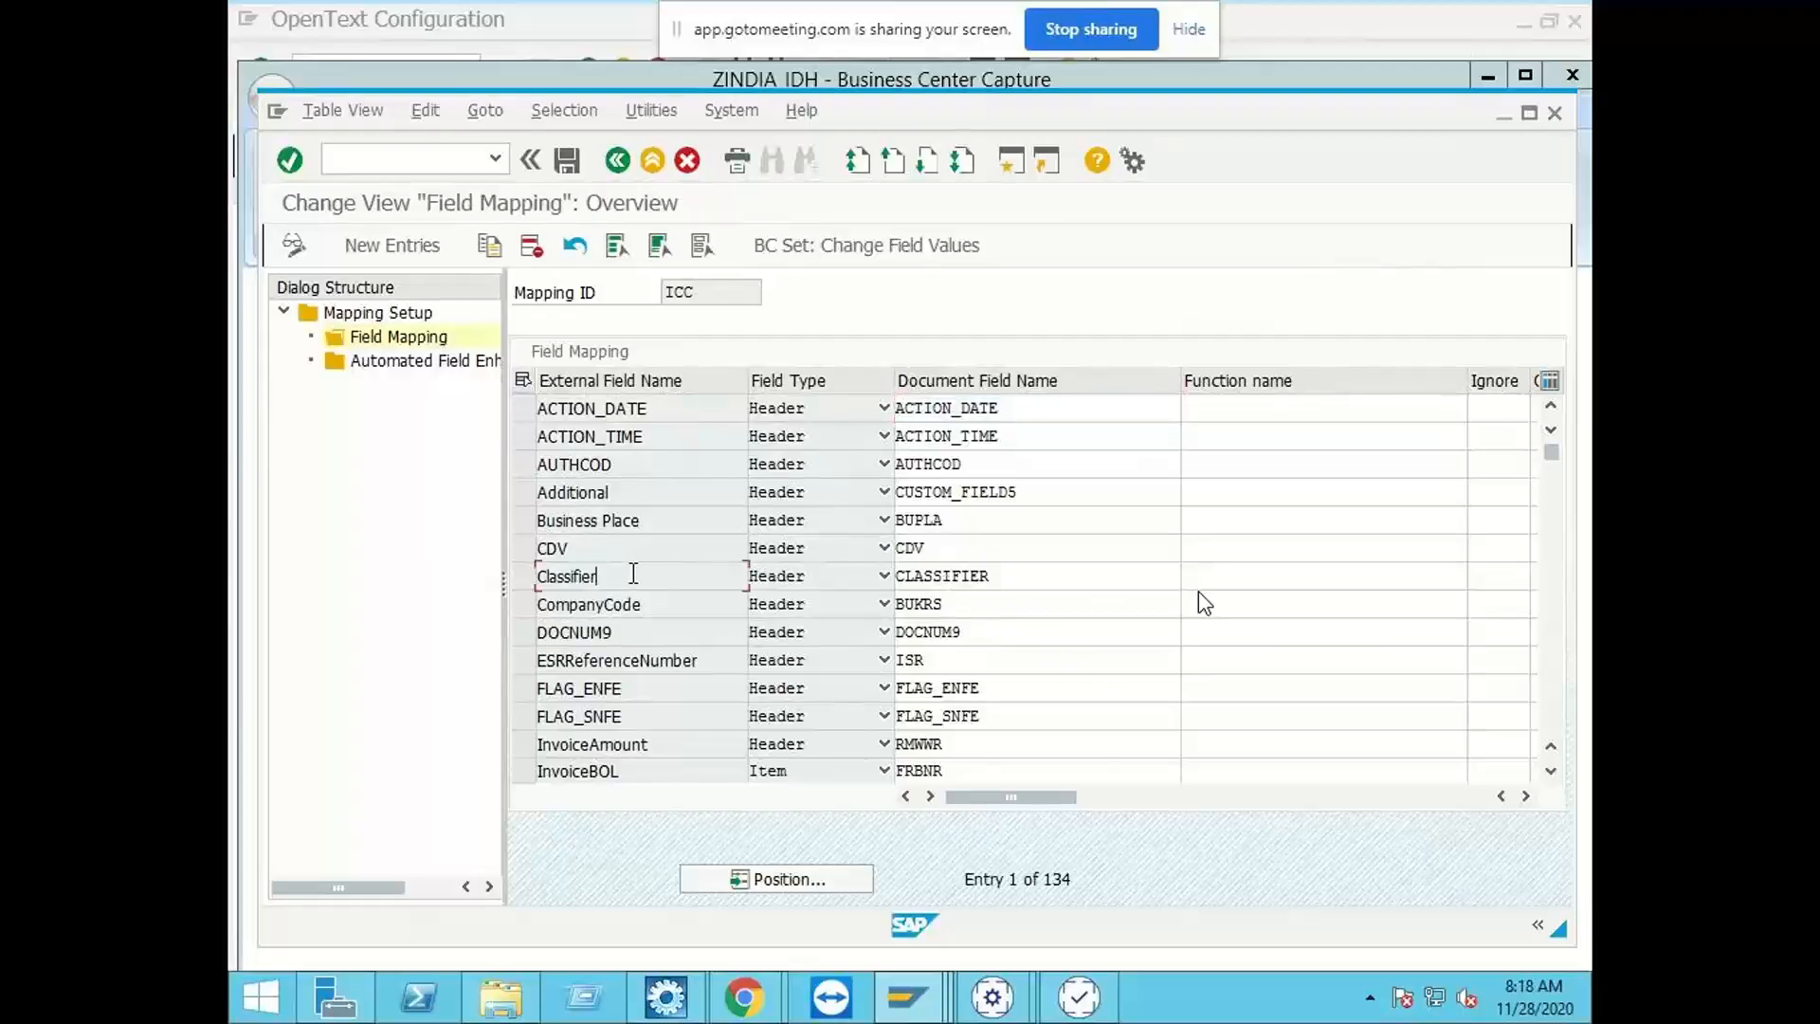
{"action": "left_click", "coordinate": [401, 246]}
{"action": "right_click", "coordinate": [631, 407]}
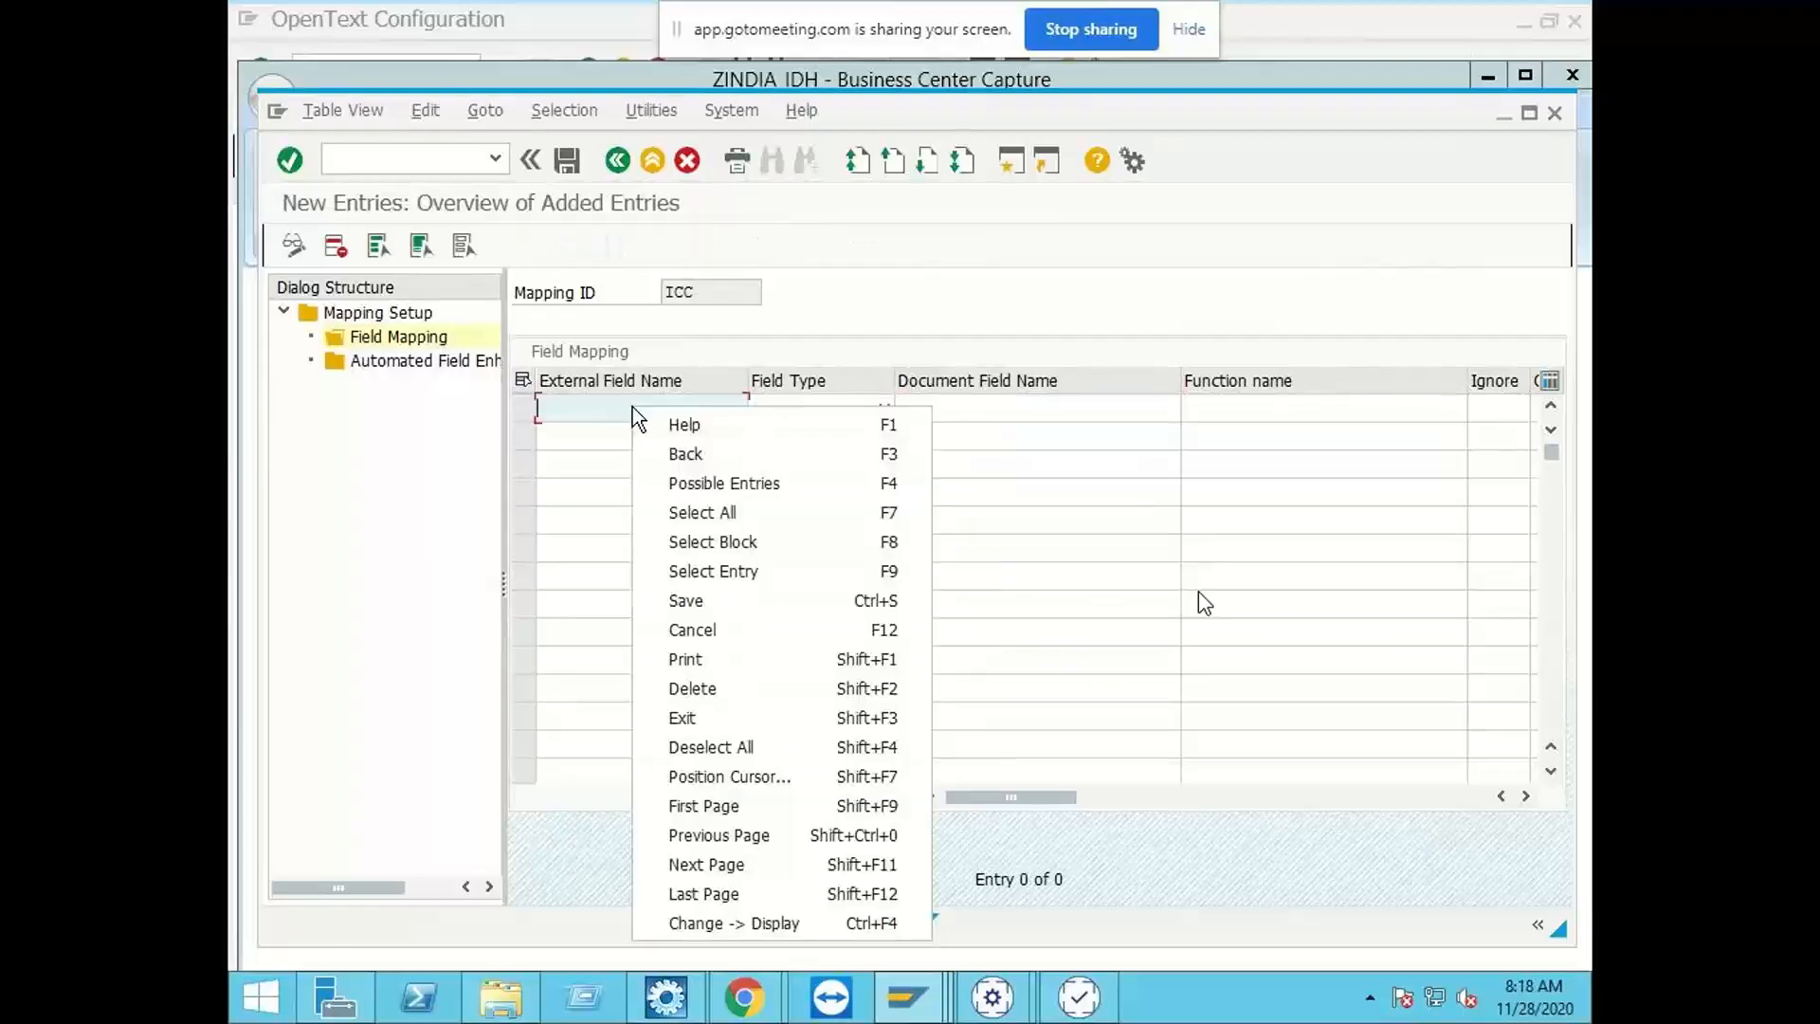
{"action": "left_click", "coordinate": [565, 401]}
{"action": "type", "text": "ShipFromCompany"}
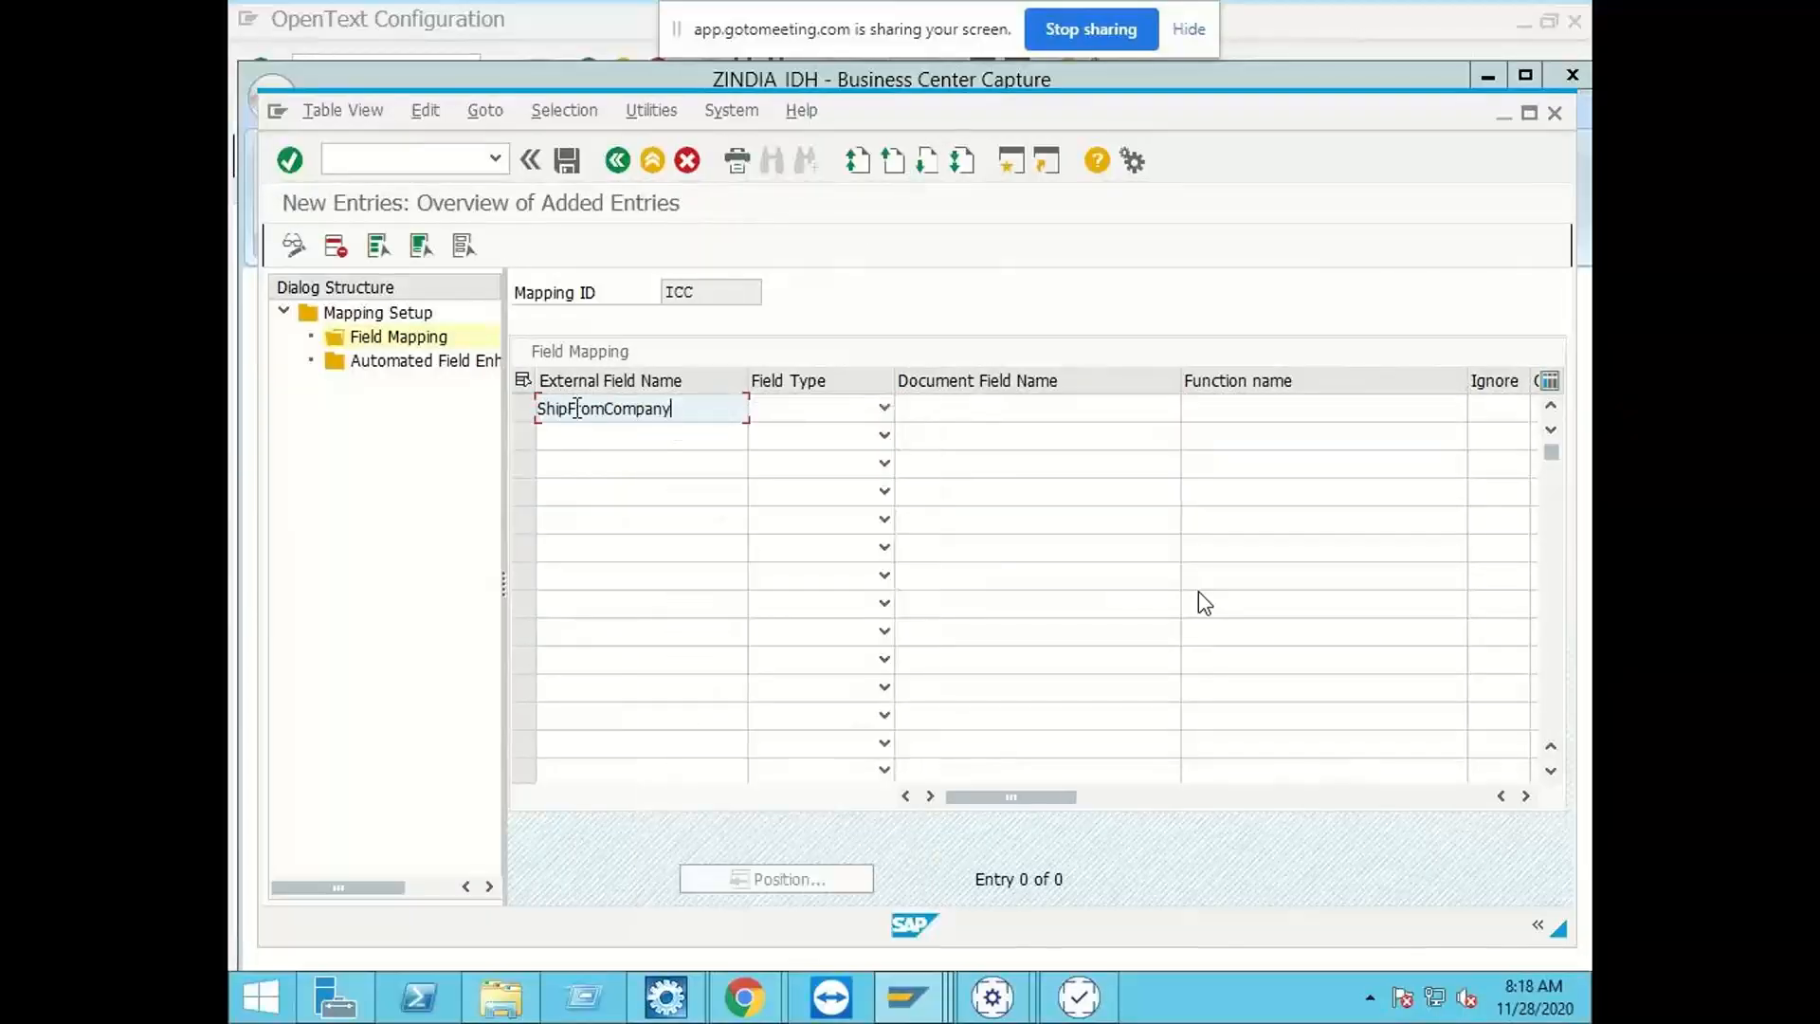
{"action": "left_click", "coordinate": [814, 417]}
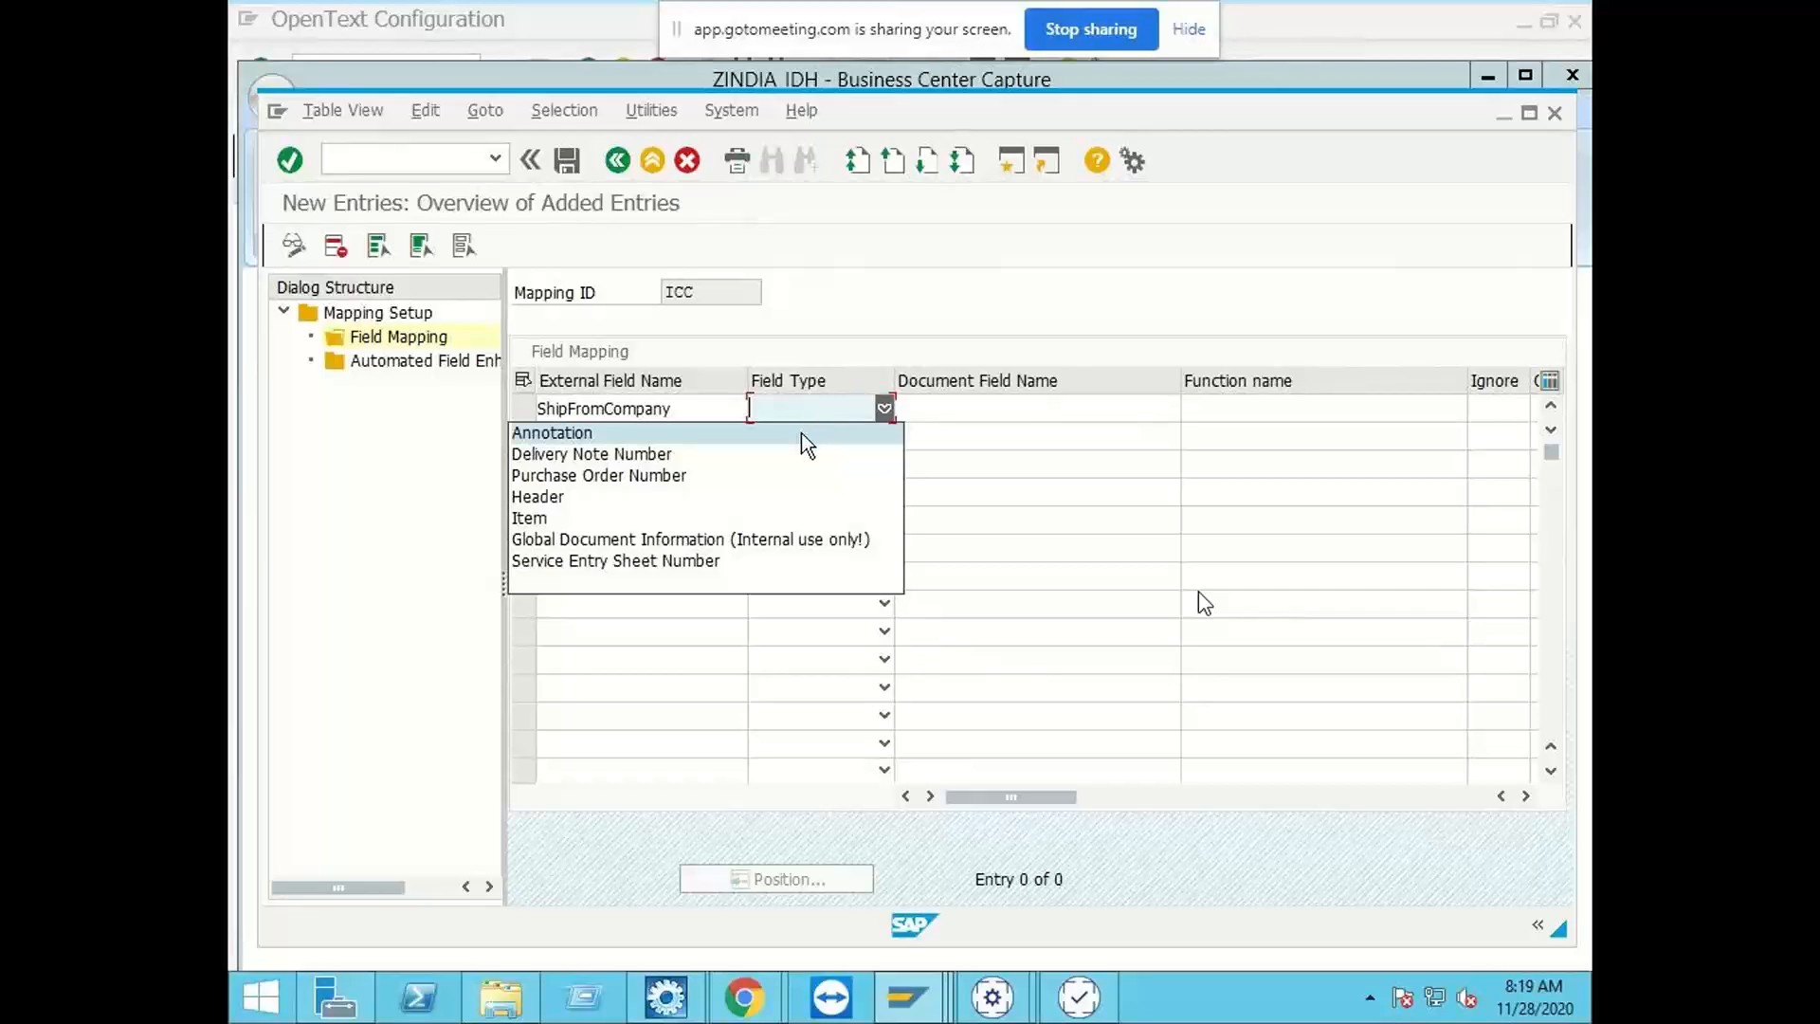
{"action": "left_click", "coordinate": [755, 496]}
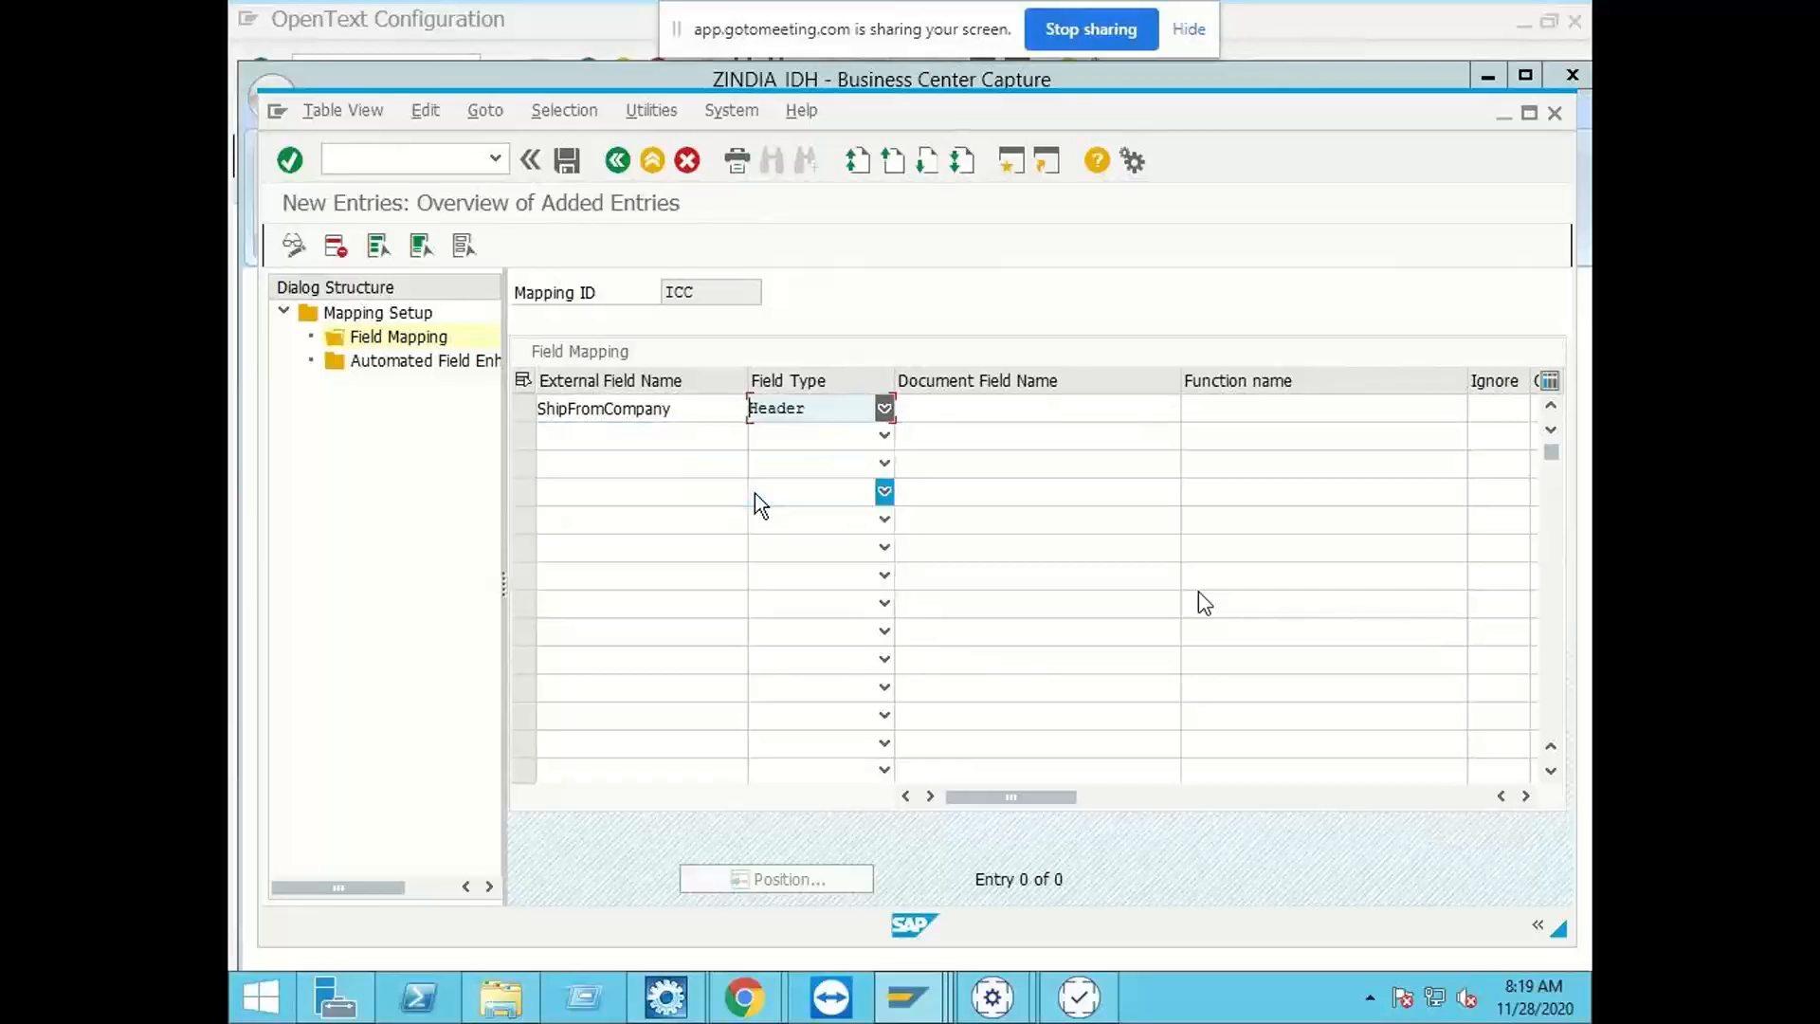
{"action": "left_click", "coordinate": [967, 409]}
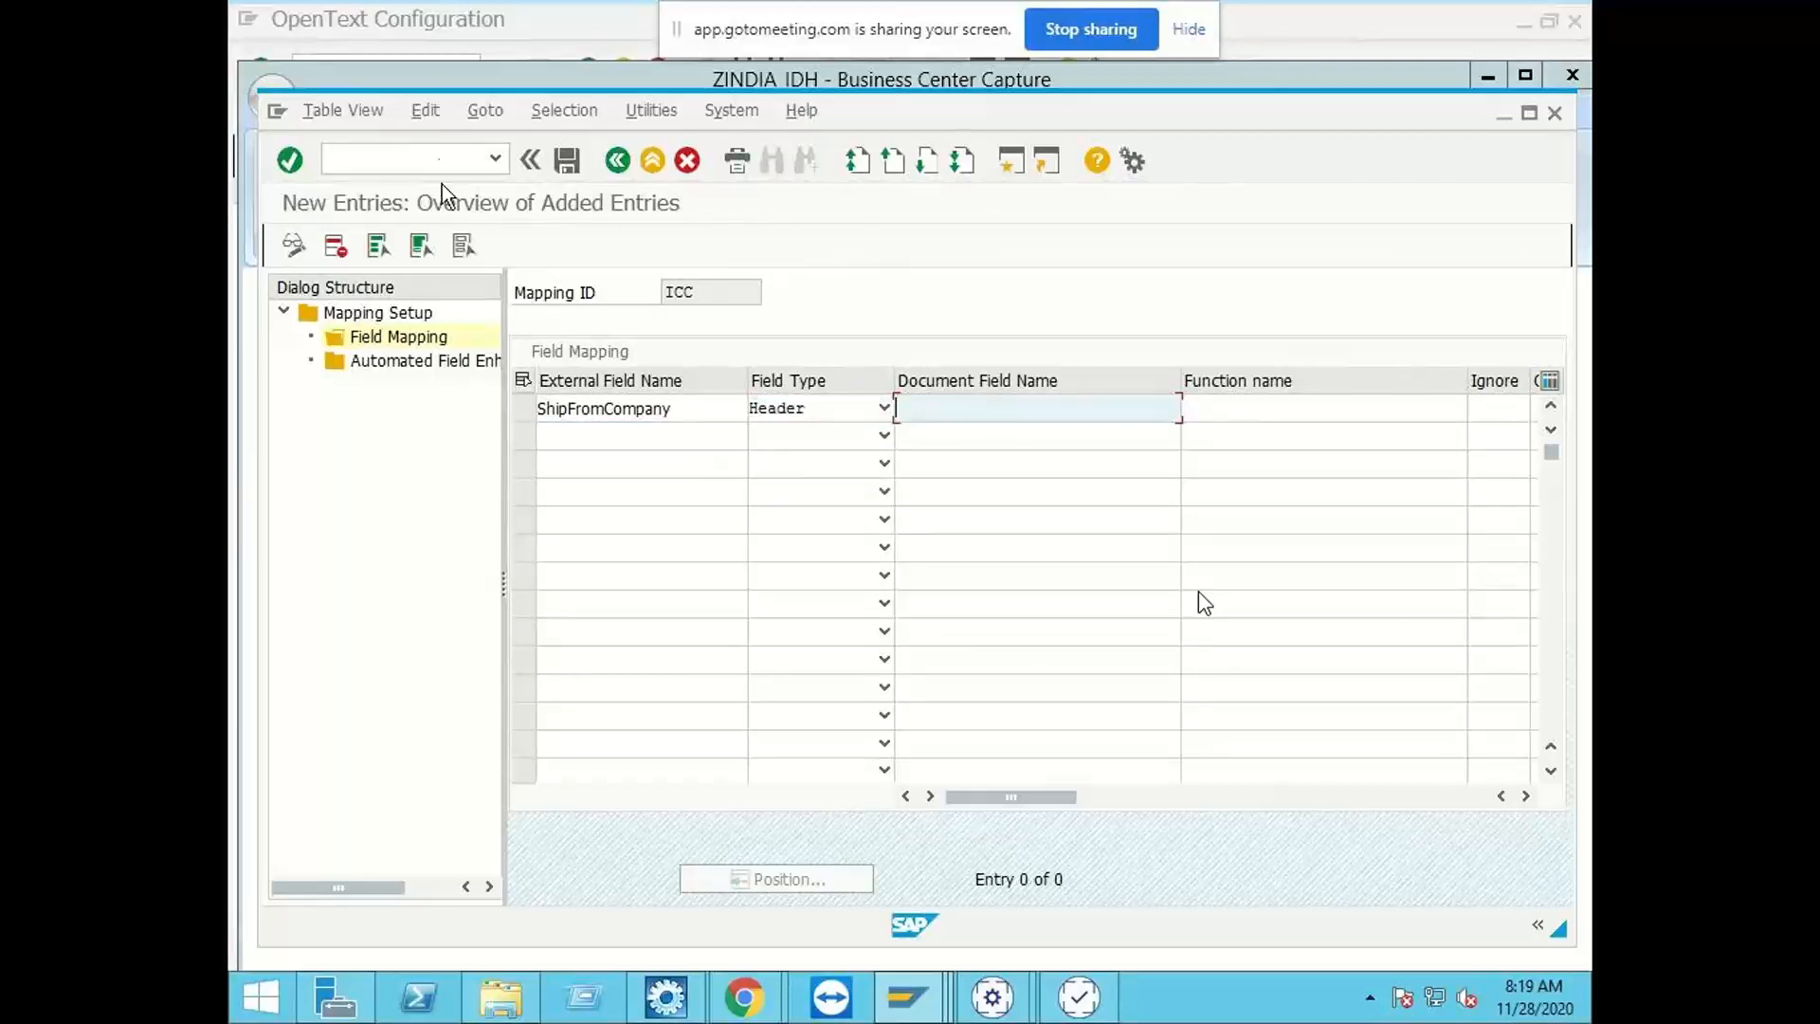
Step: Try to open transaction SE16 in an additional SAP session
{"action": "left_click", "coordinate": [439, 159]}
{"action": "type", "text": "/o"}
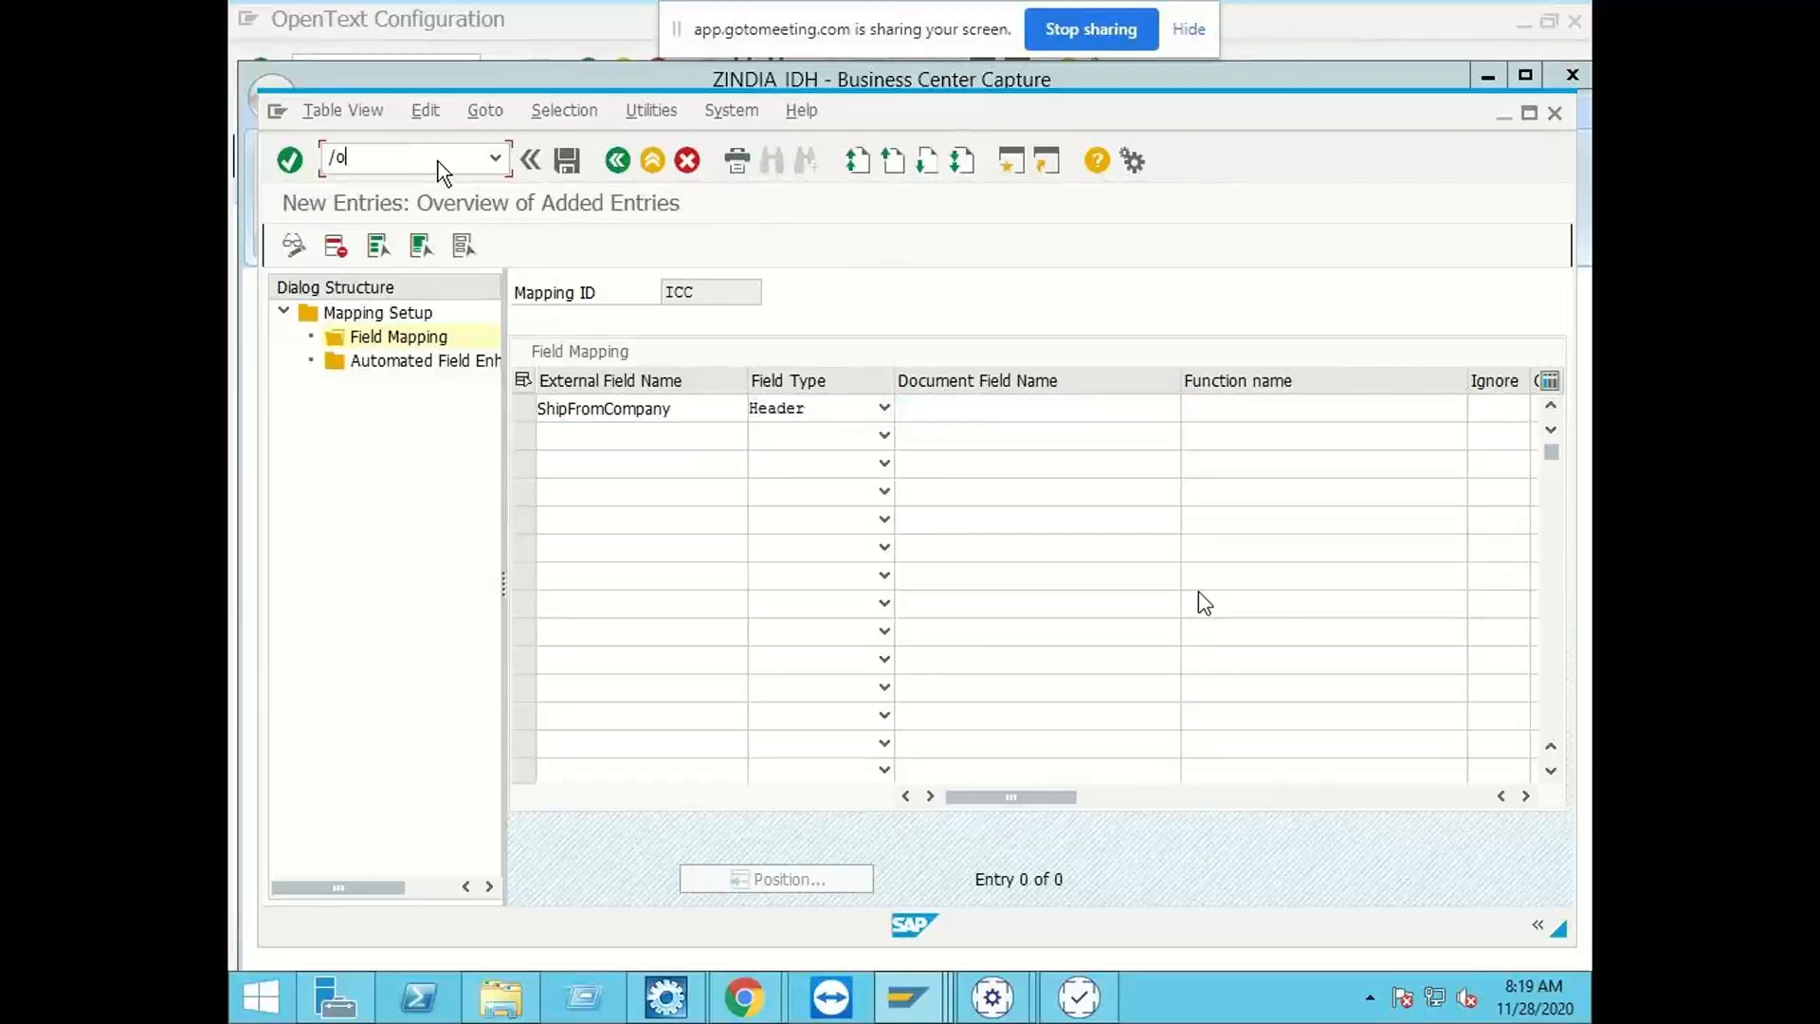
{"action": "type", "text": "se16n"}
{"action": "key", "text": "Return"}
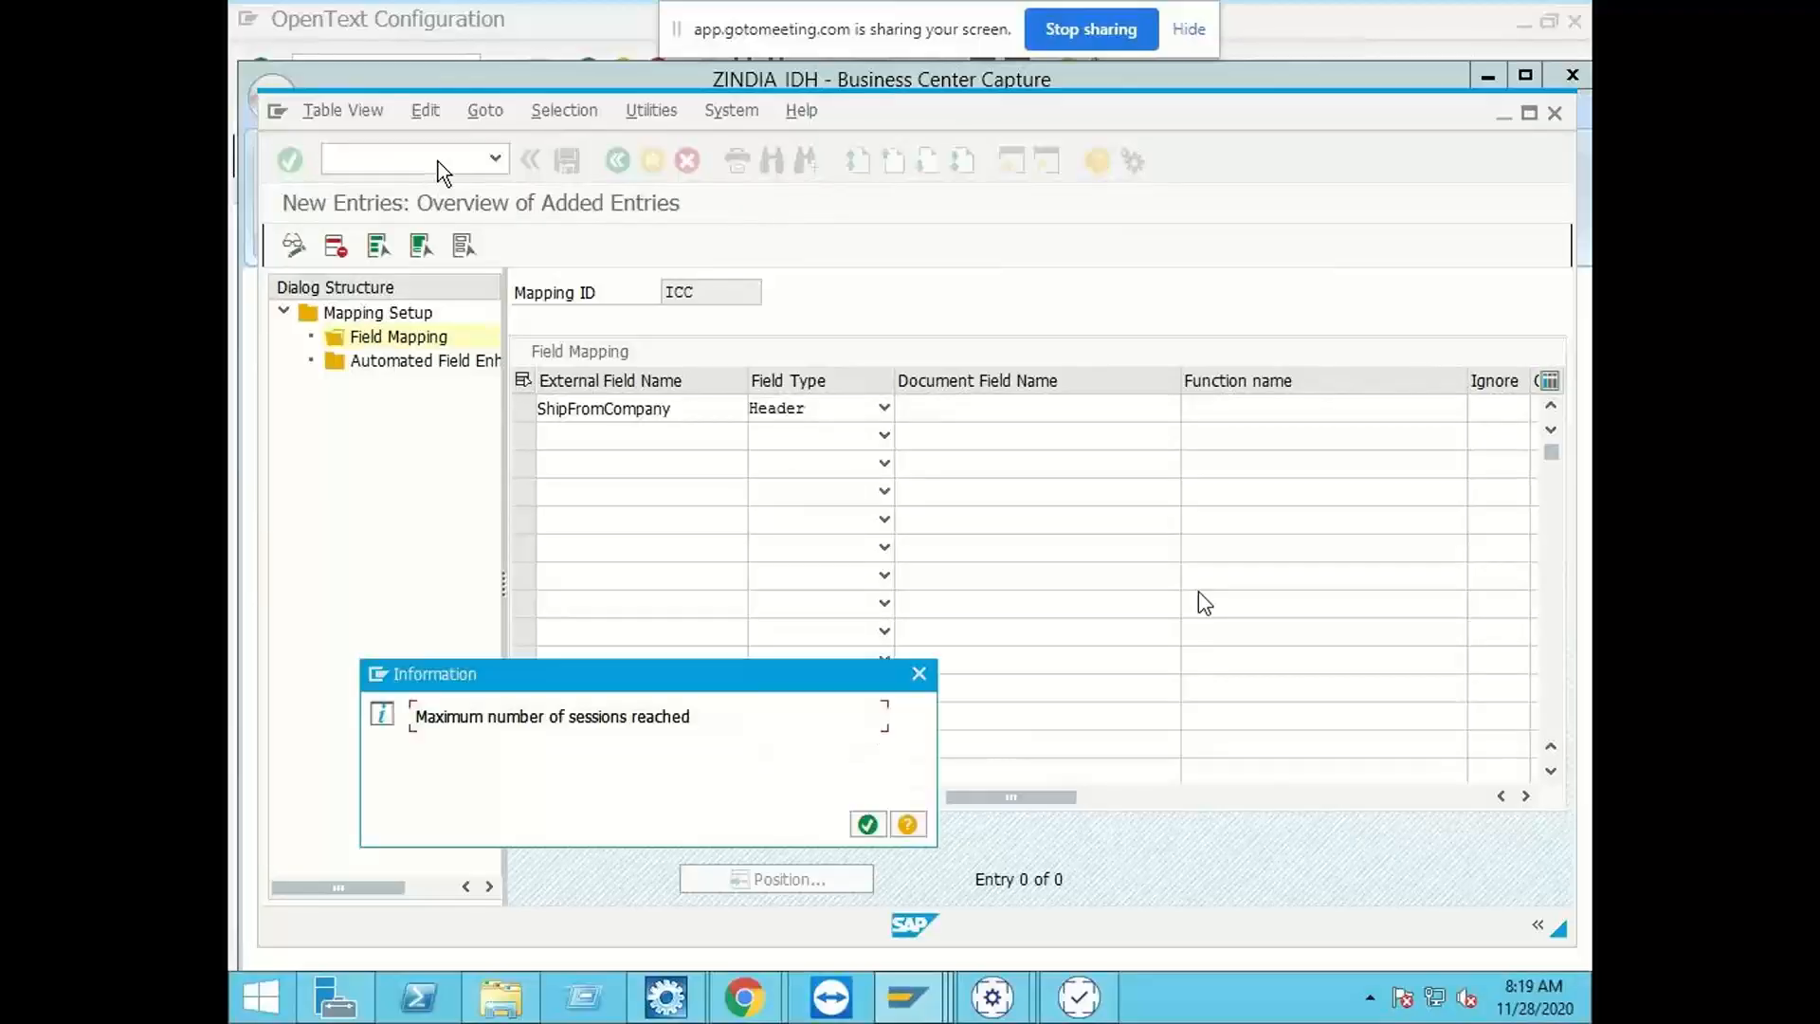
{"action": "left_click", "coordinate": [866, 824]}
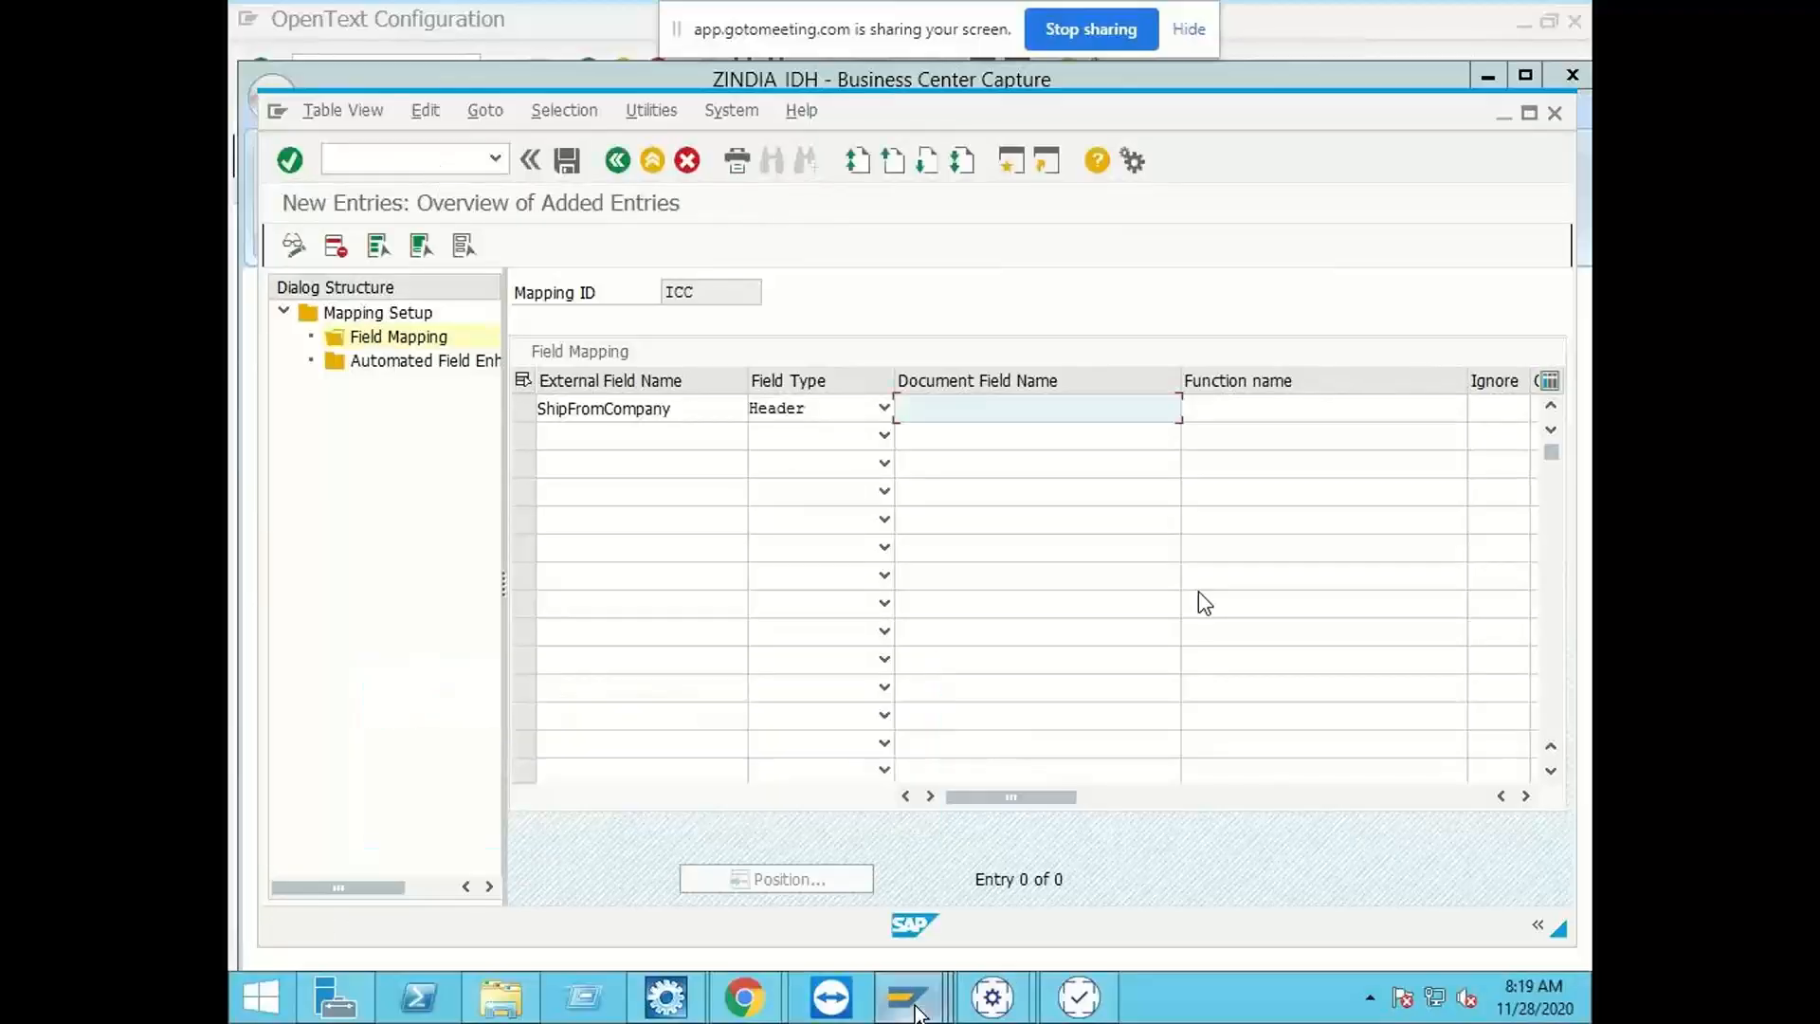
Step: Close the IDH Admin Tools, Standard PO, New Entries, VIM Analytics and one of the VIM Workplace SAP sessions
{"action": "mouse_move", "coordinate": [907, 996]}
{"action": "left_click", "coordinate": [889, 815]}
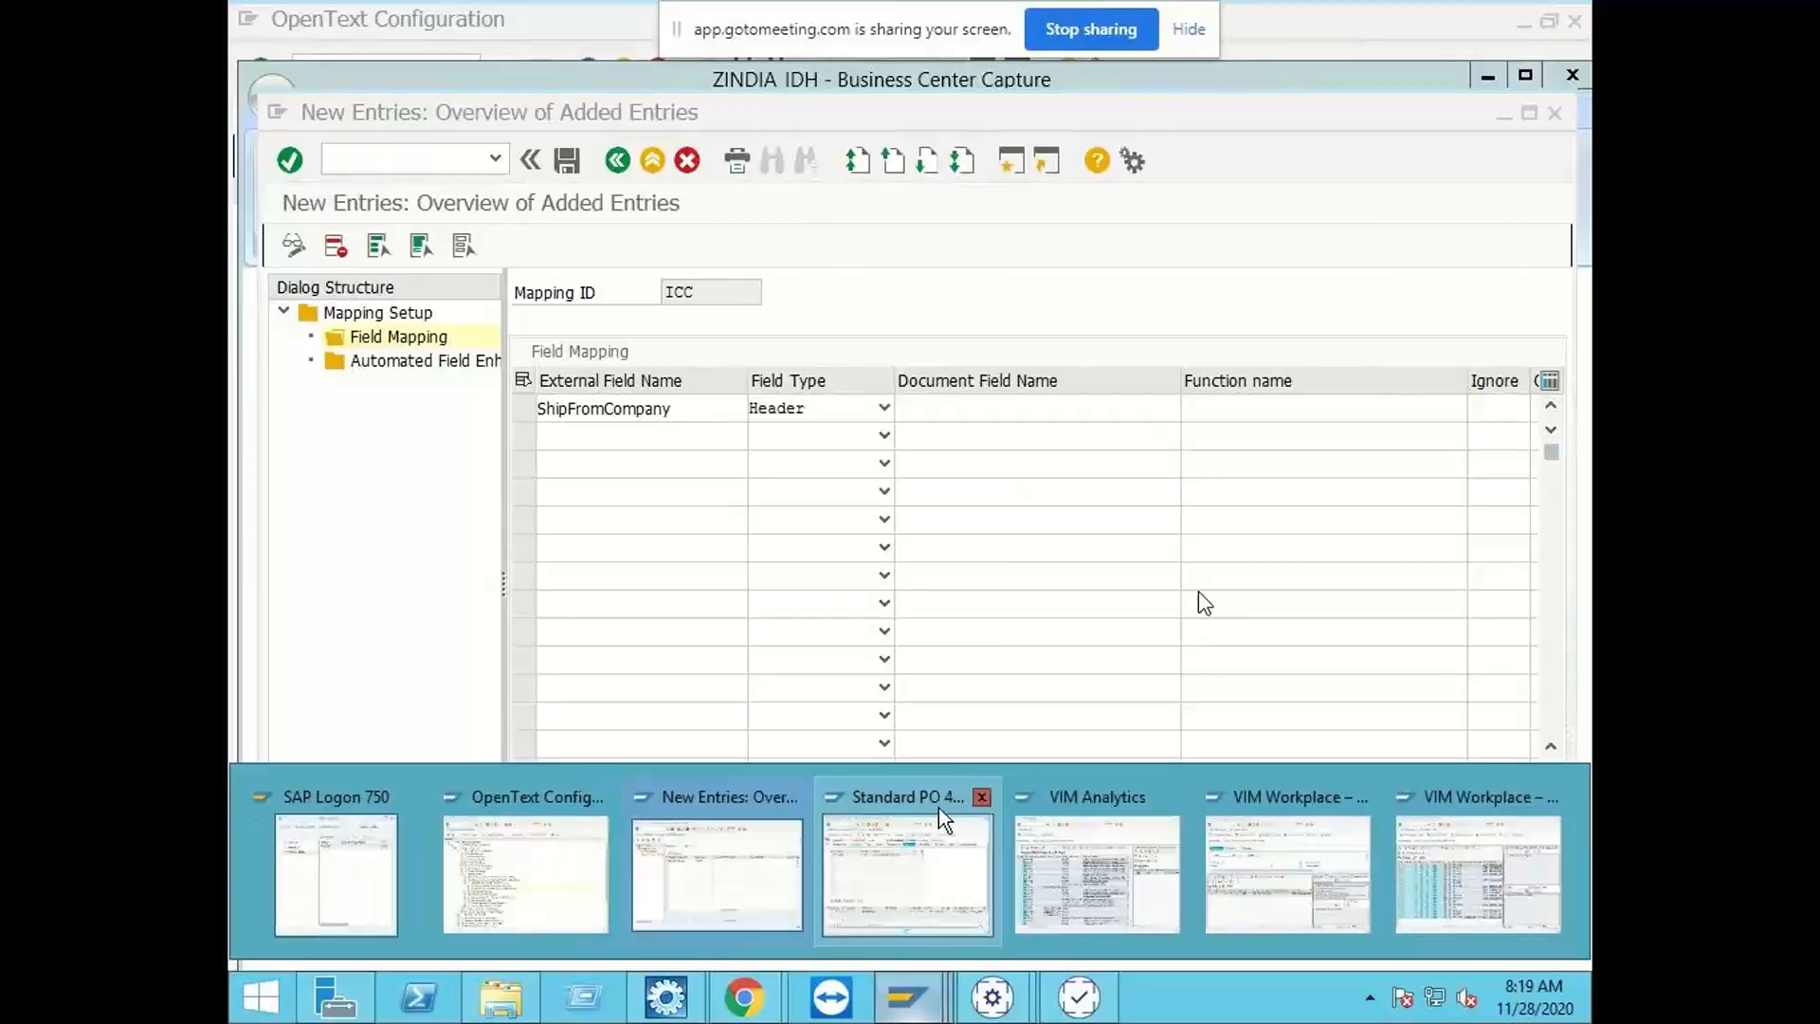
{"action": "left_click", "coordinate": [981, 796]}
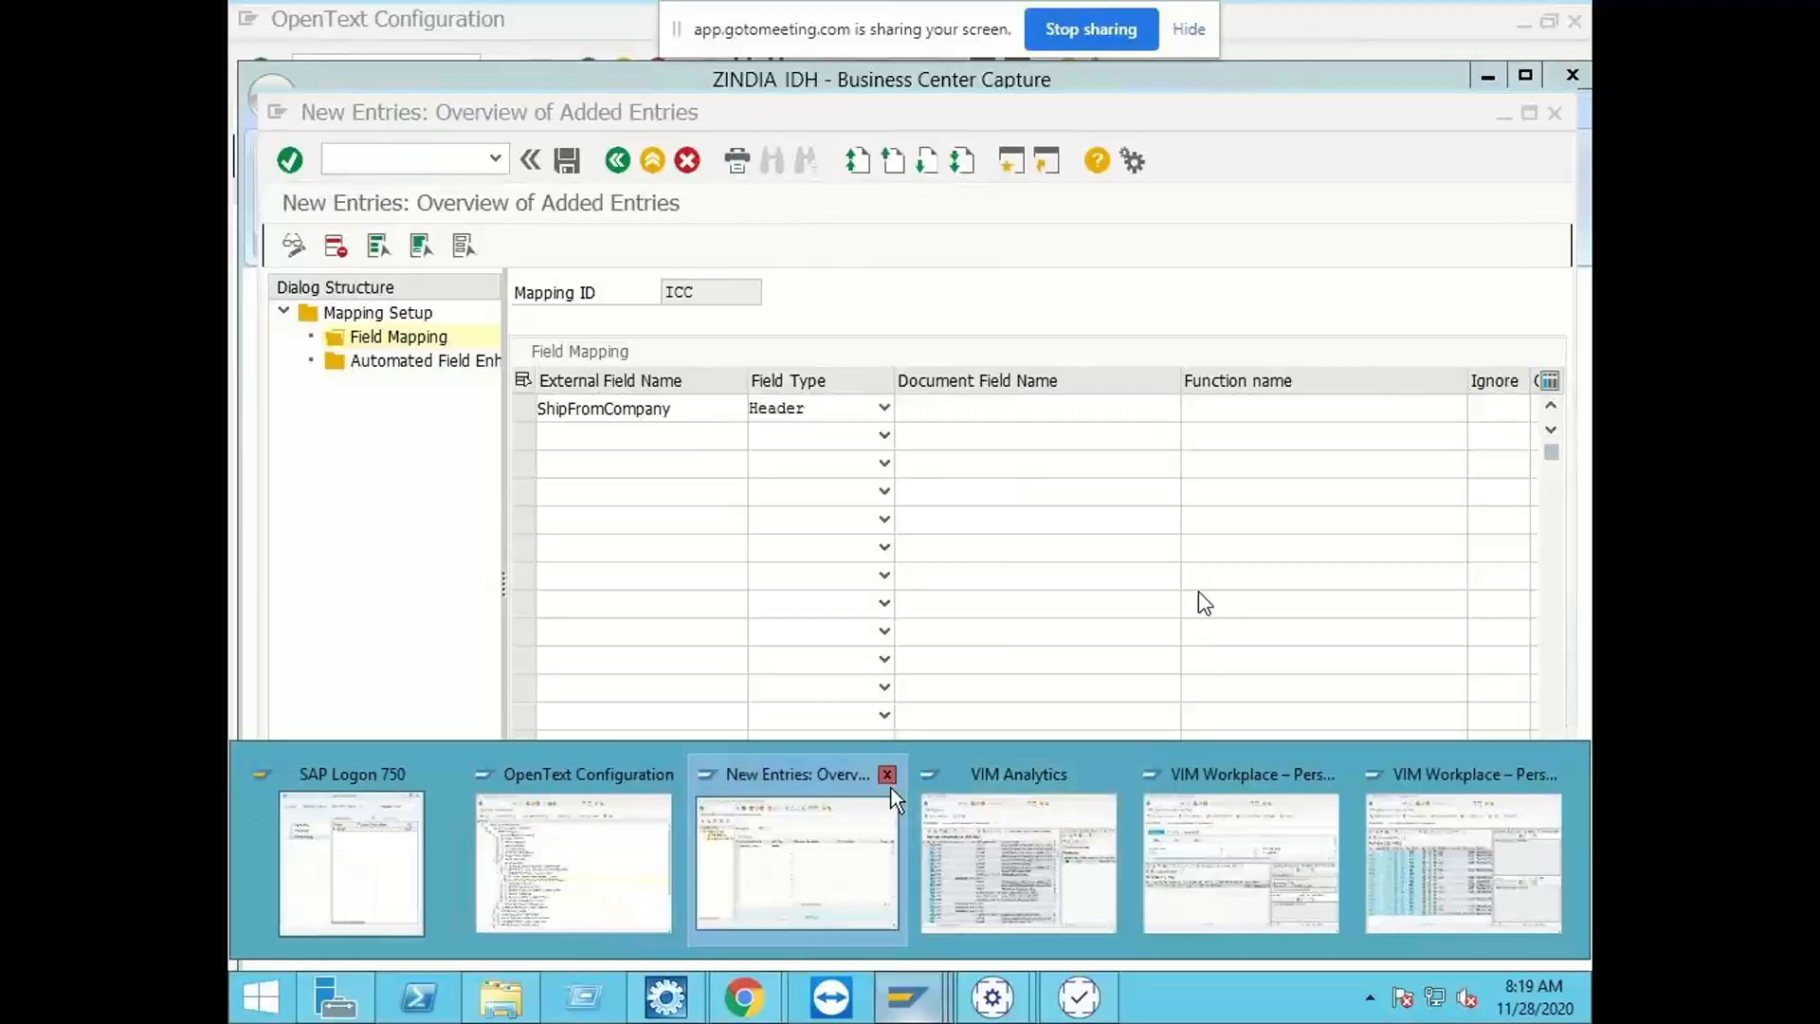
{"action": "left_click", "coordinate": [887, 770]}
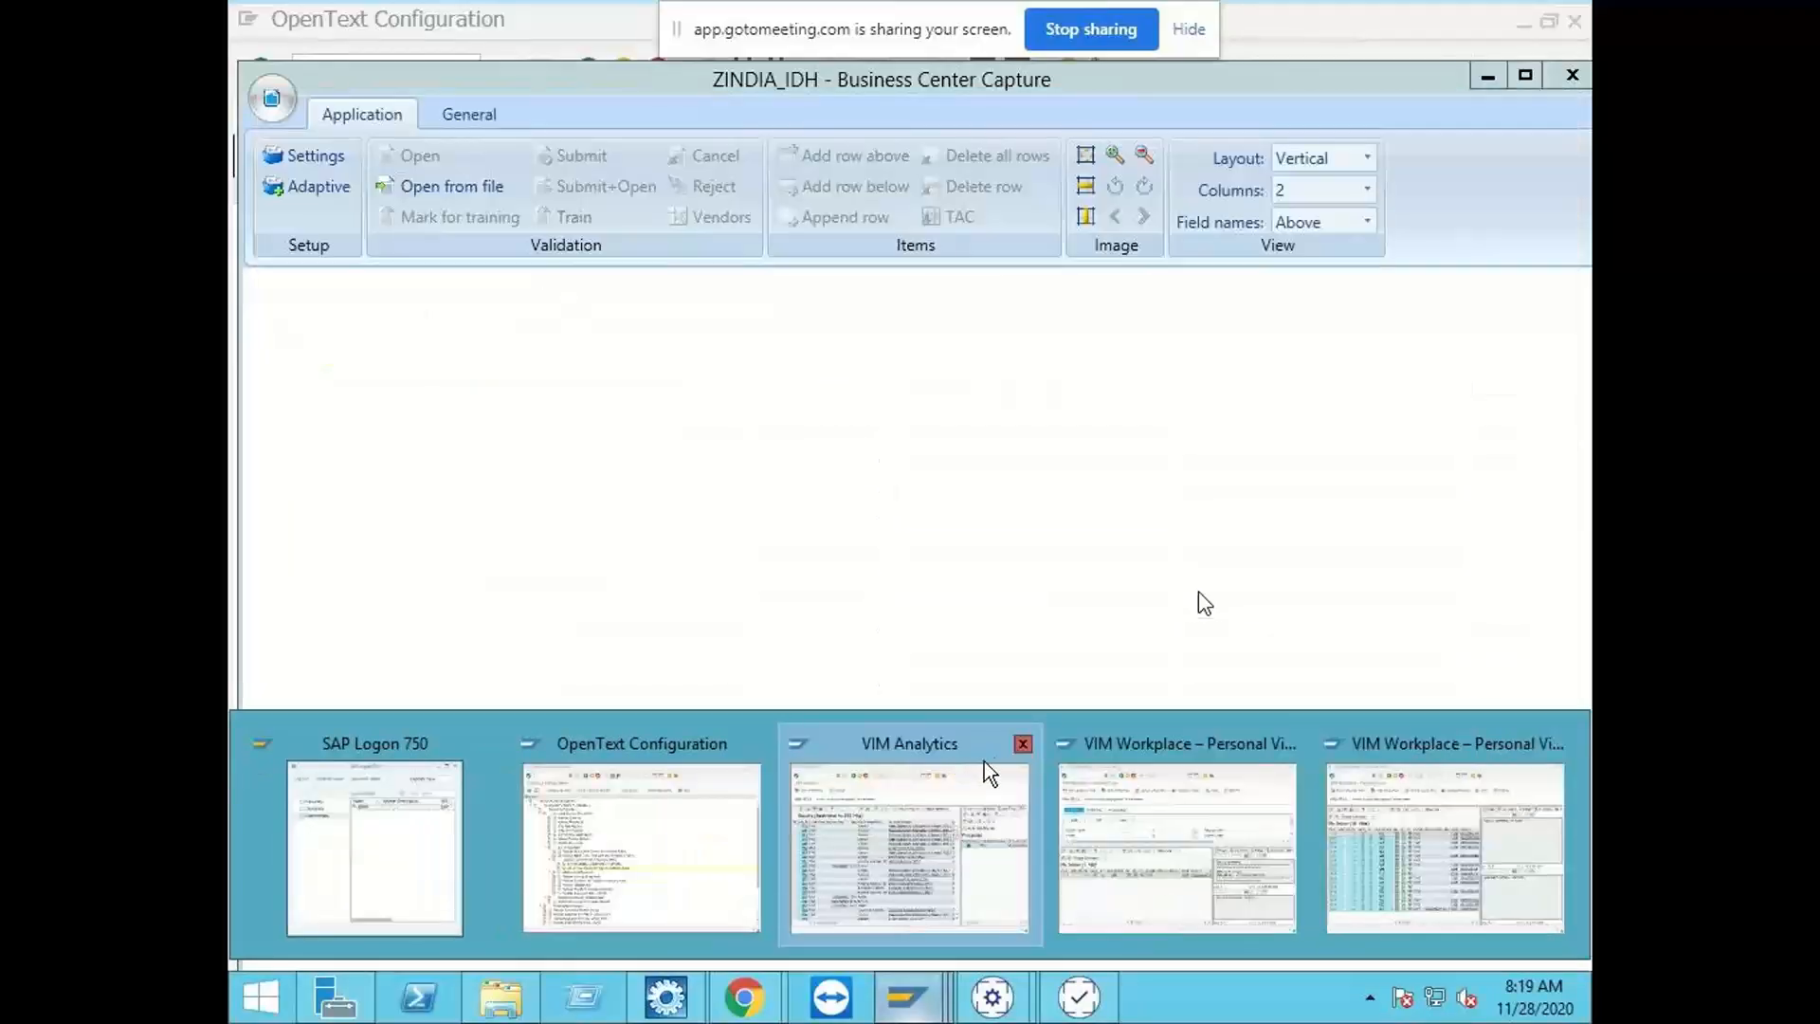
{"action": "left_click", "coordinate": [1018, 748]}
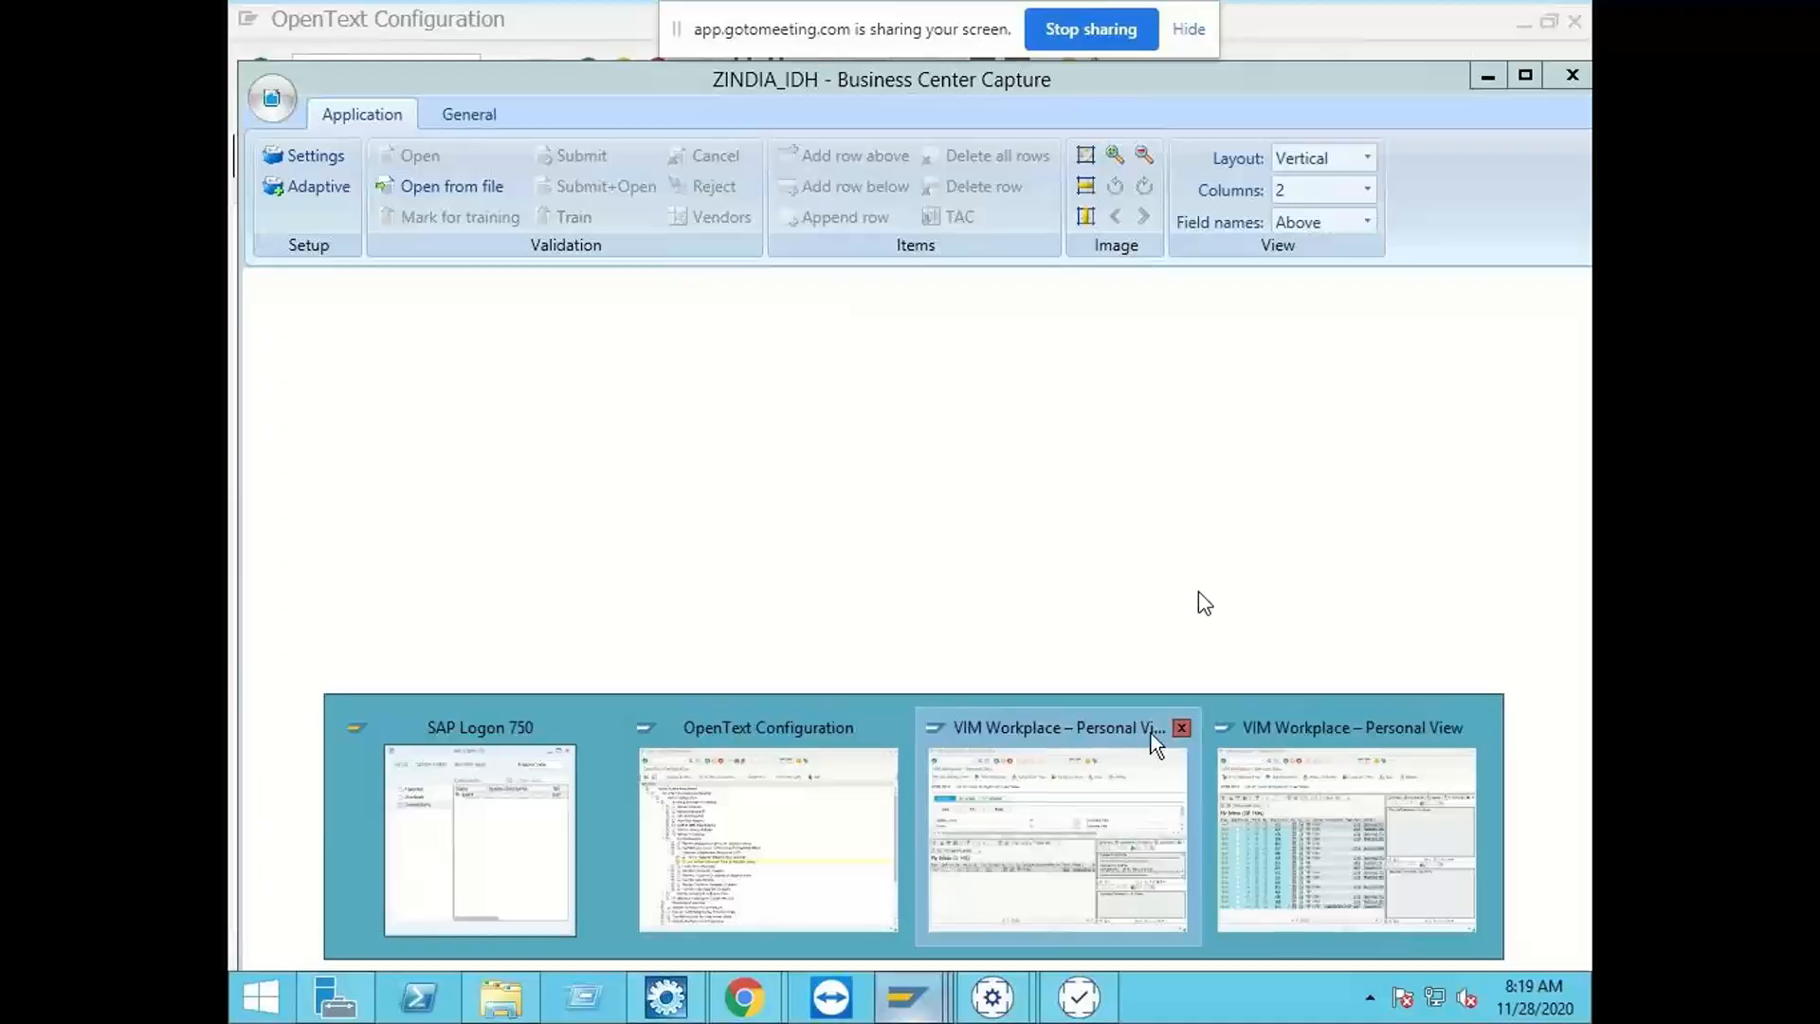
{"action": "left_click", "coordinate": [1181, 729]}
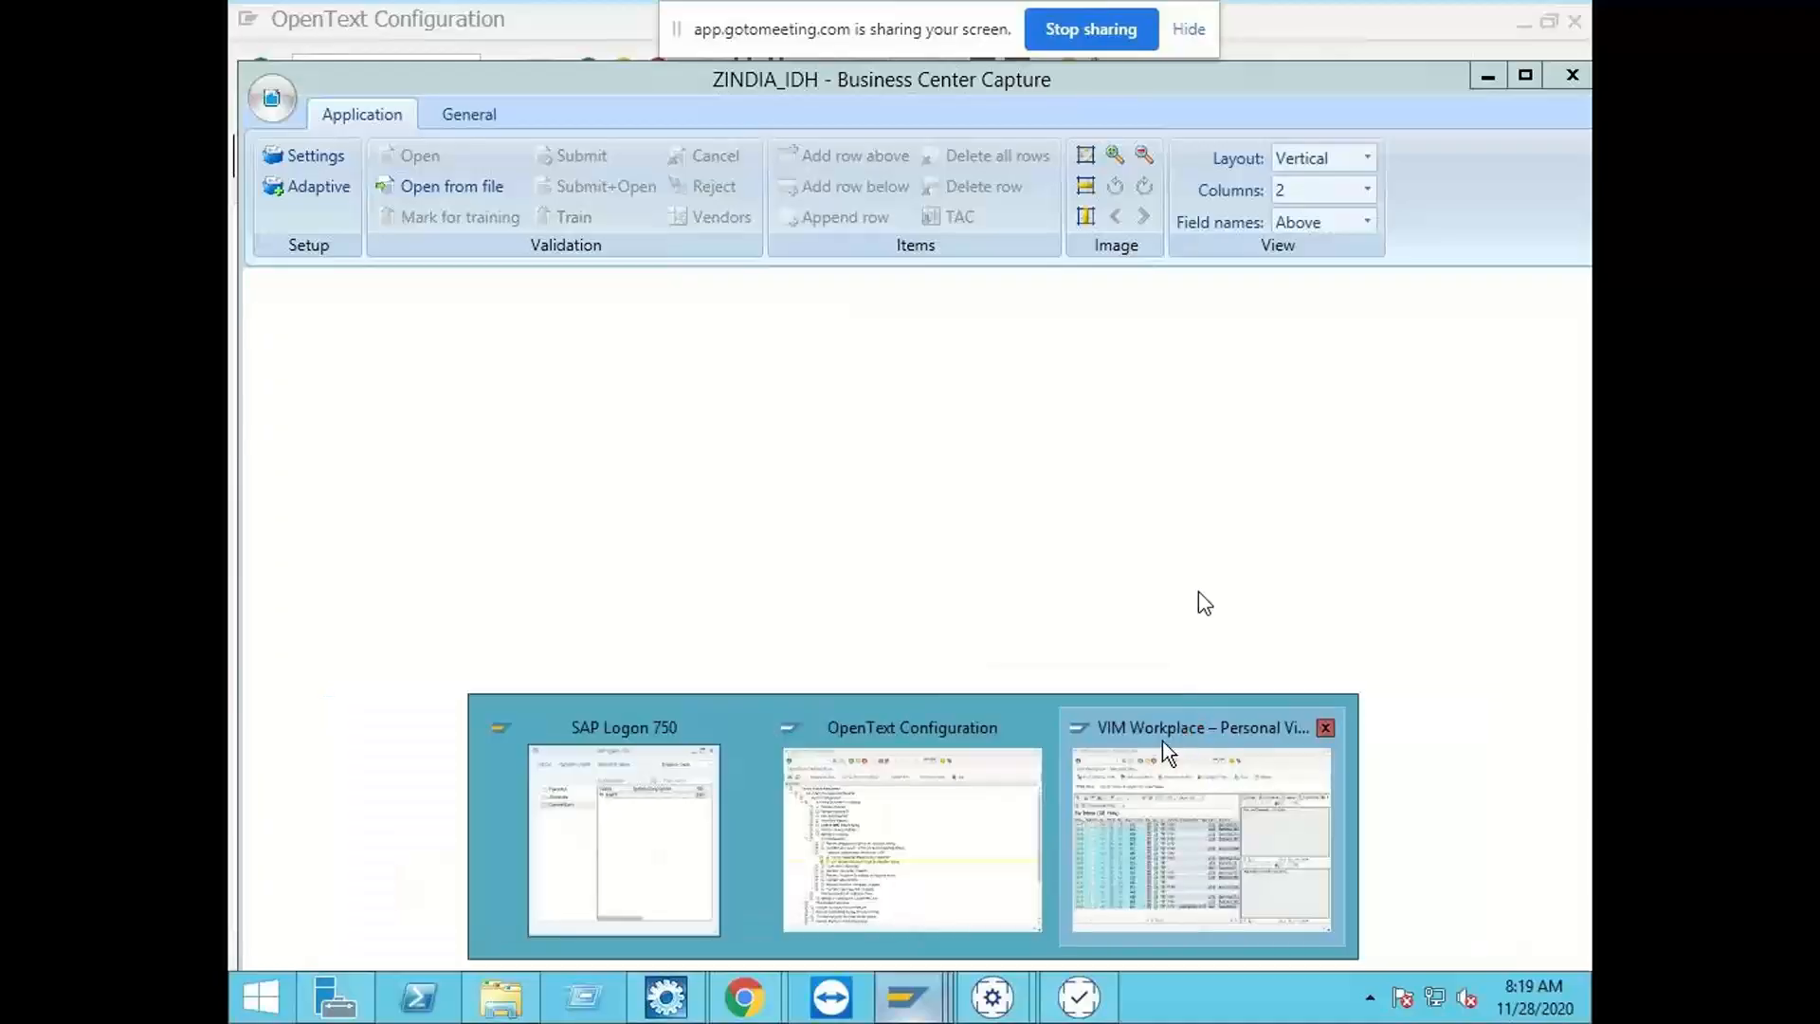
Step: In the remaining OpenText Configuration session, open Maintain Mapping ID and display the field mapping of mapping ID ICC
{"action": "left_click", "coordinate": [934, 805]}
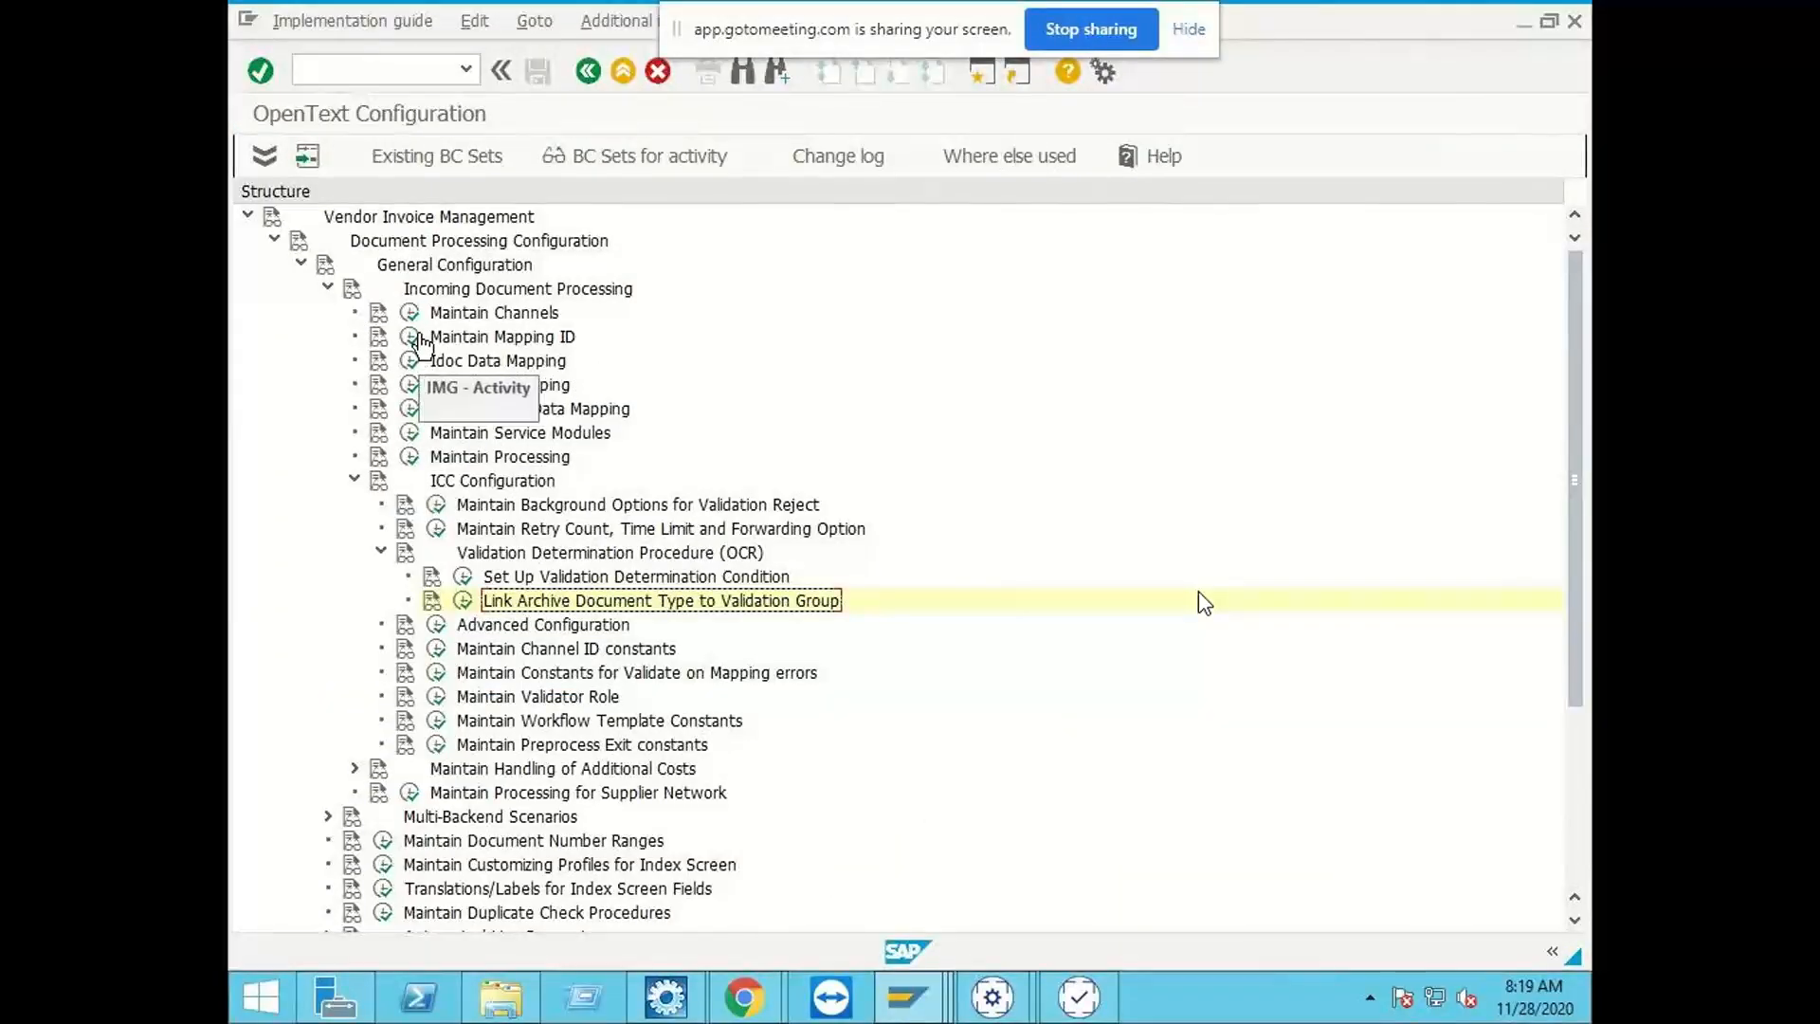
{"action": "left_click", "coordinate": [410, 337]}
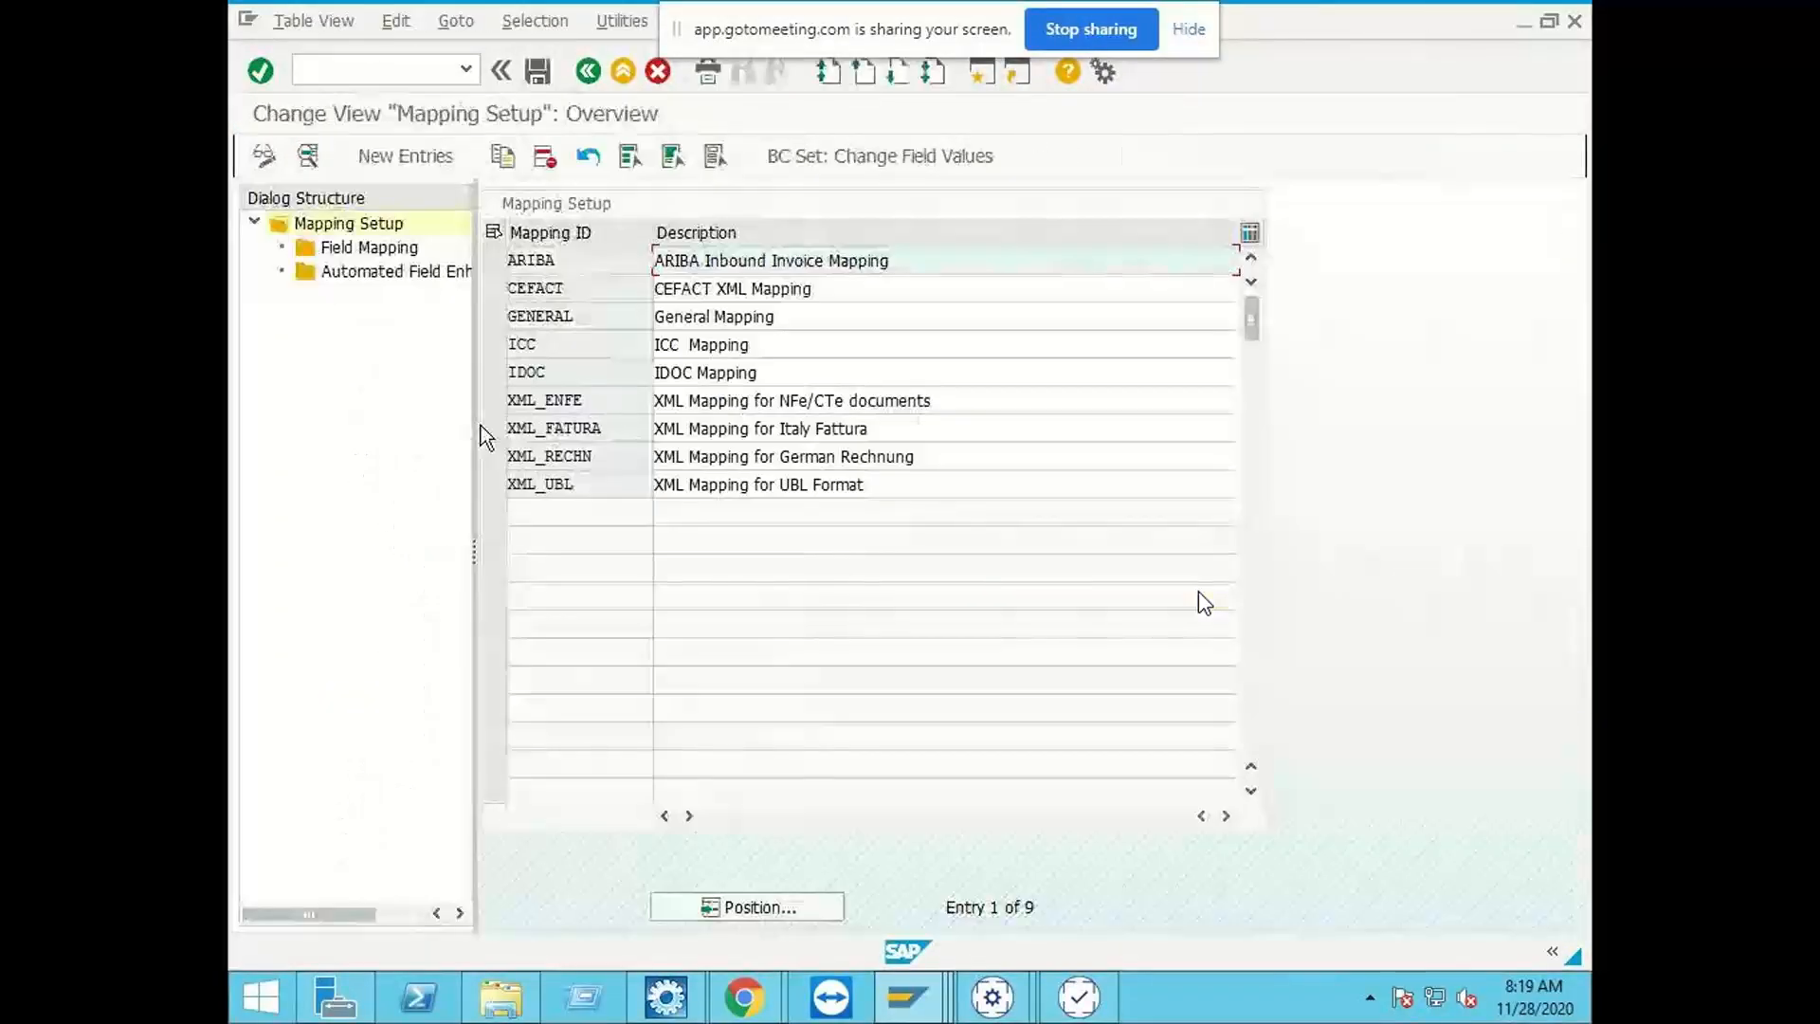
{"action": "left_click", "coordinate": [491, 345]}
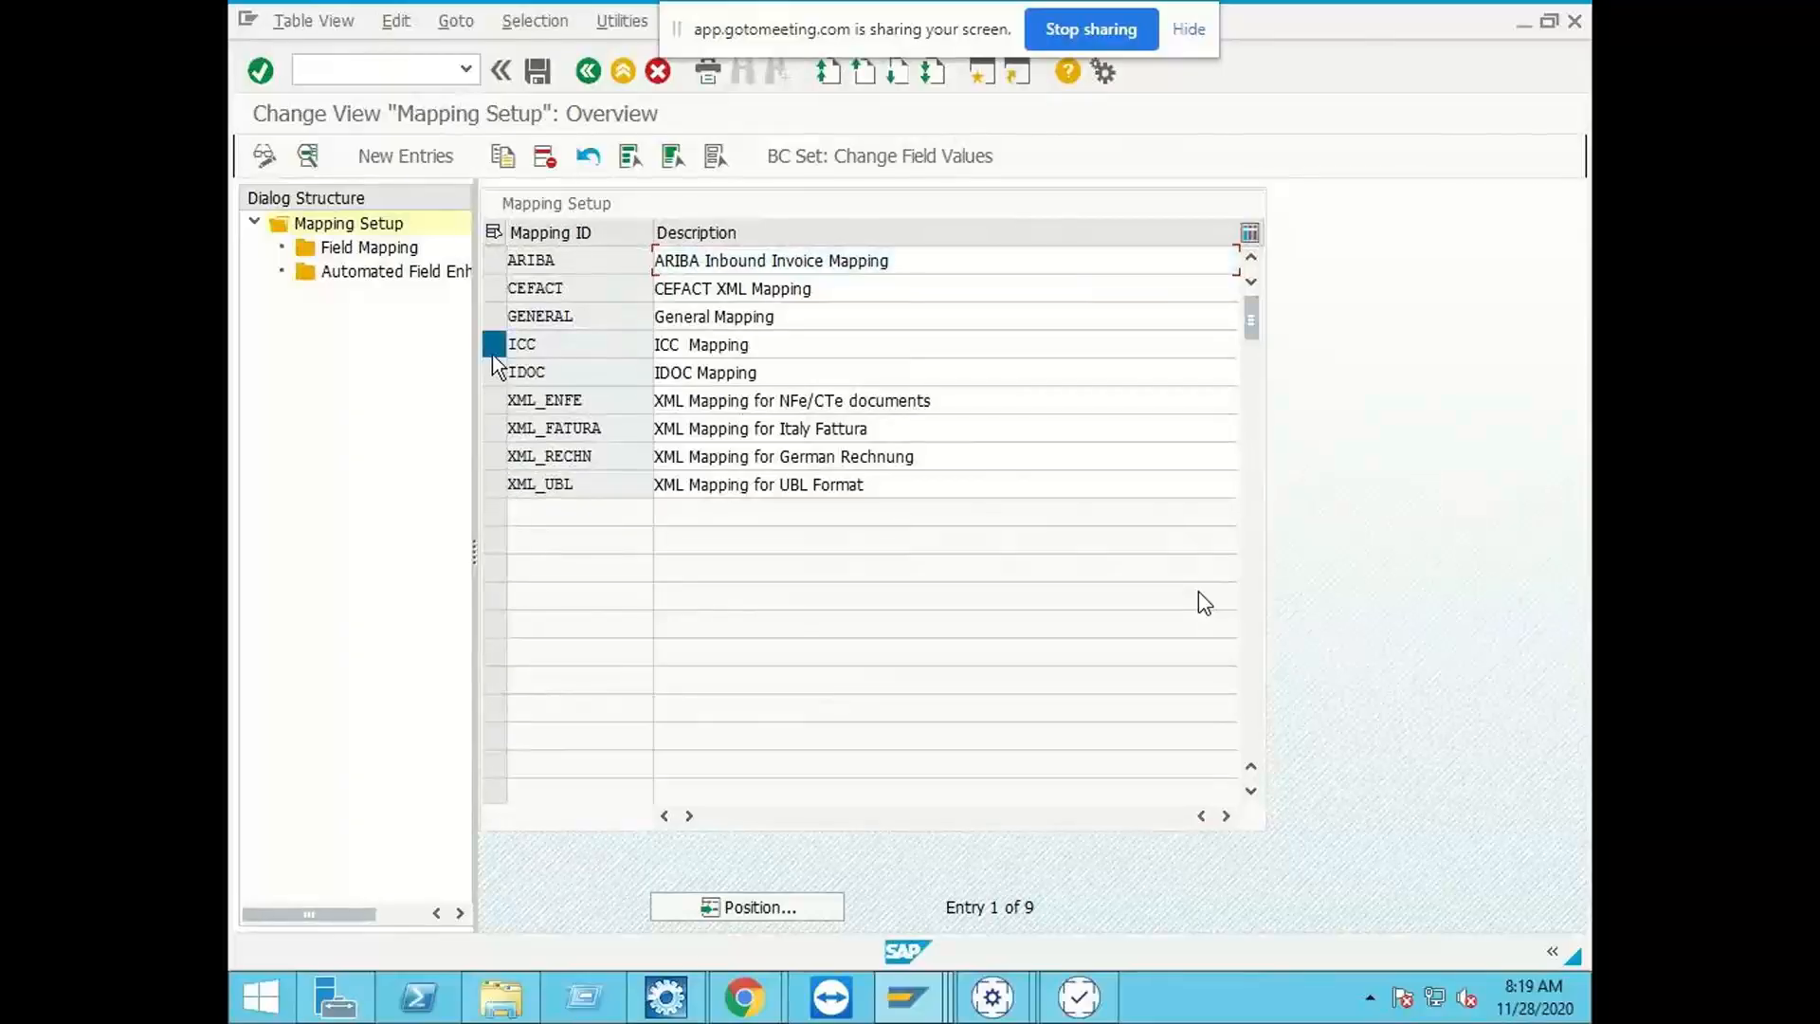
{"action": "double_click", "coordinate": [398, 248]}
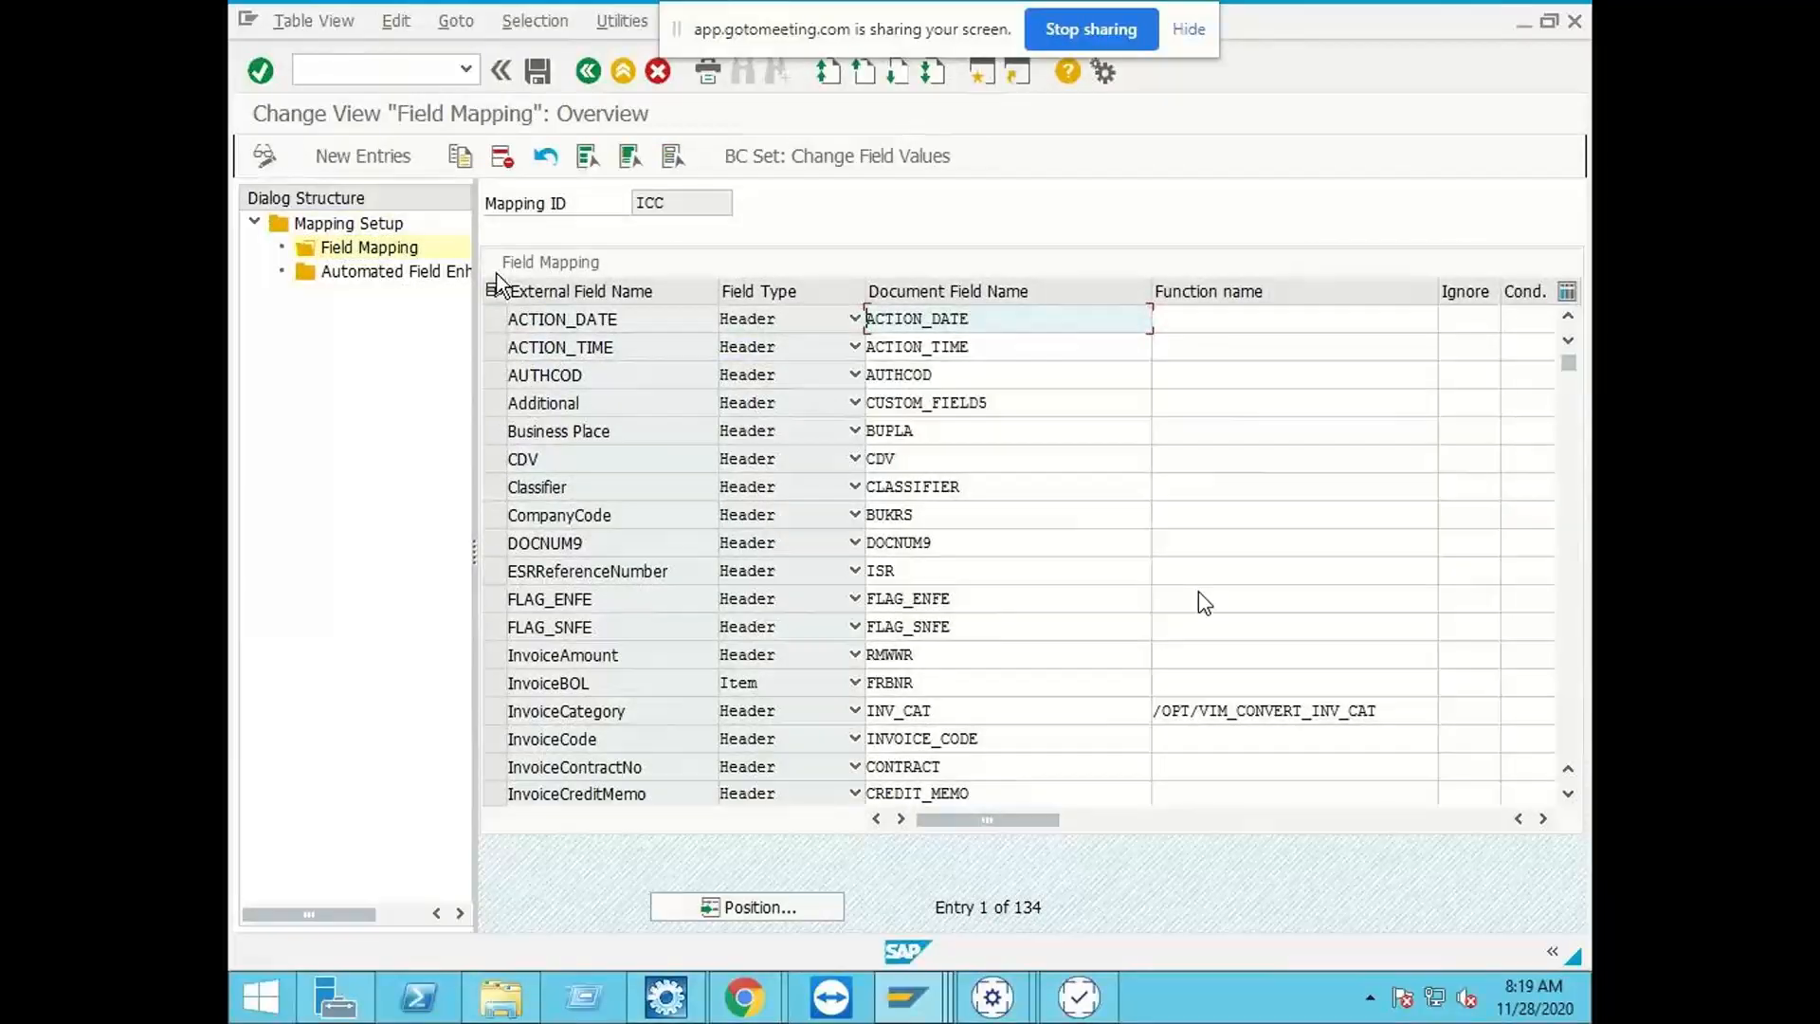
Step: Create a new ICC field mapping entry with ShipFromCompany as external field name and Header as field type
{"action": "left_click", "coordinate": [344, 159]}
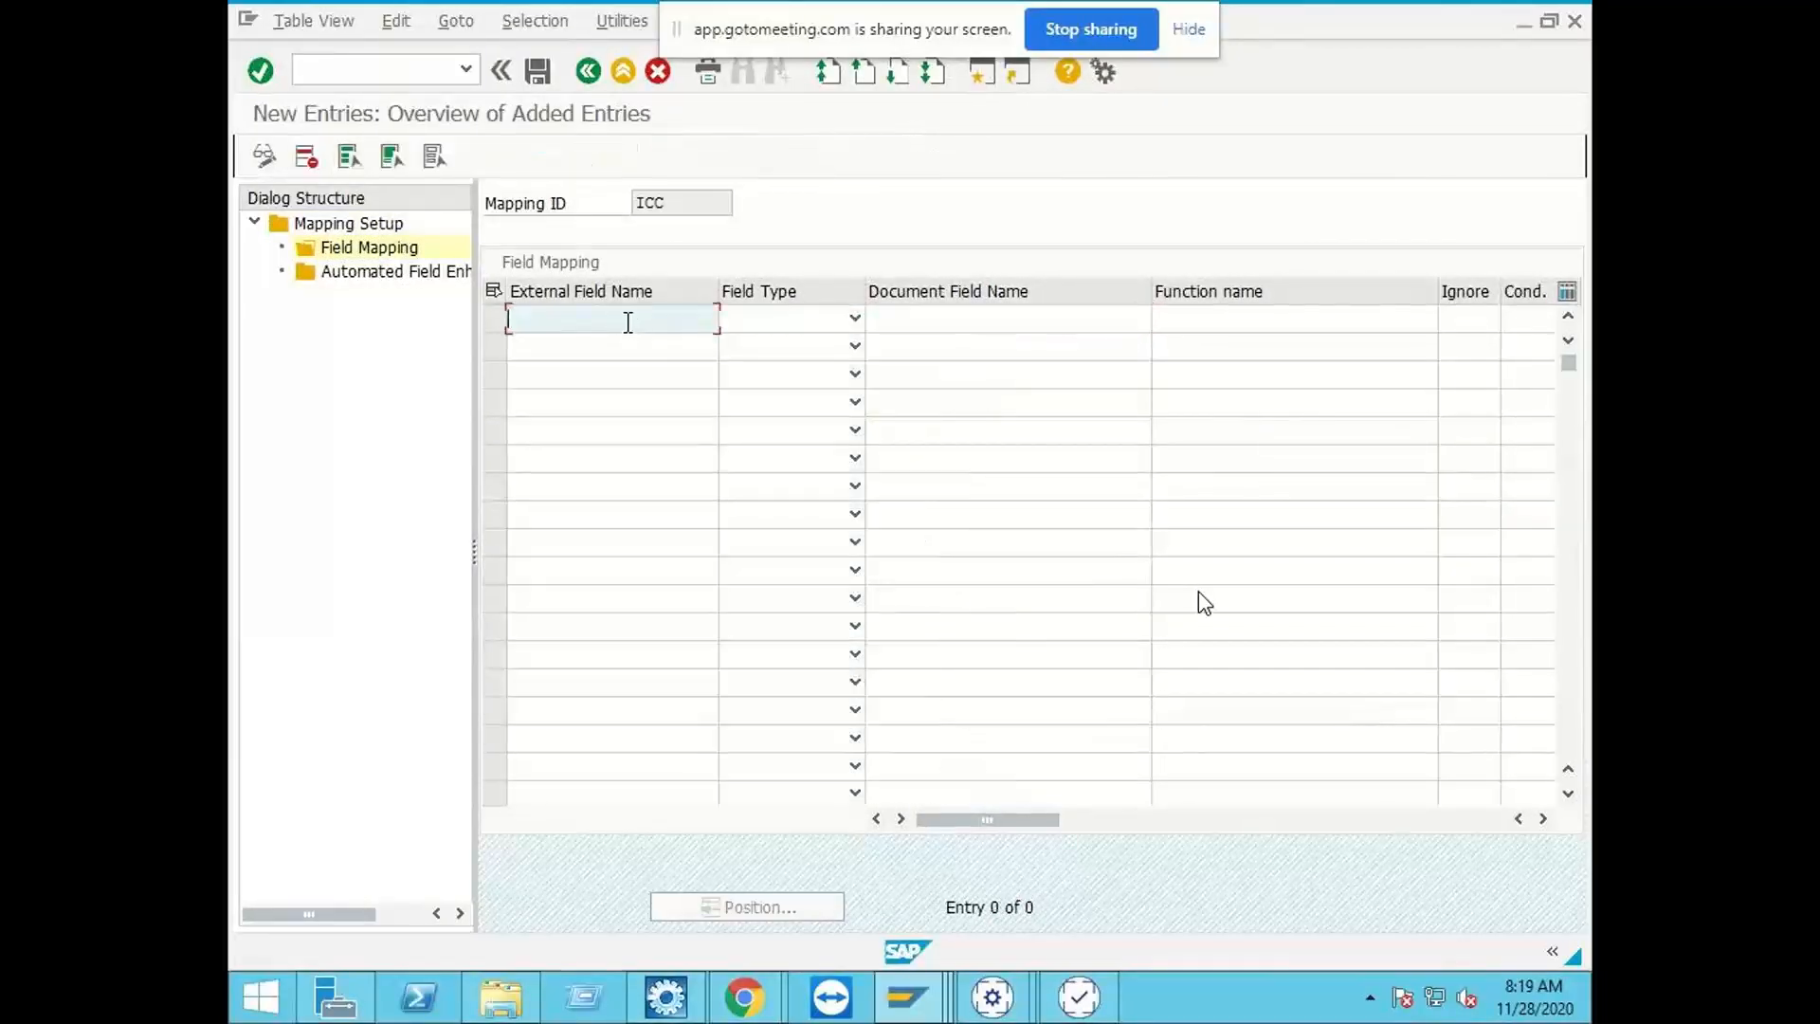
{"action": "type", "text": "ShipFromCompany"}
{"action": "left_click", "coordinate": [794, 321]}
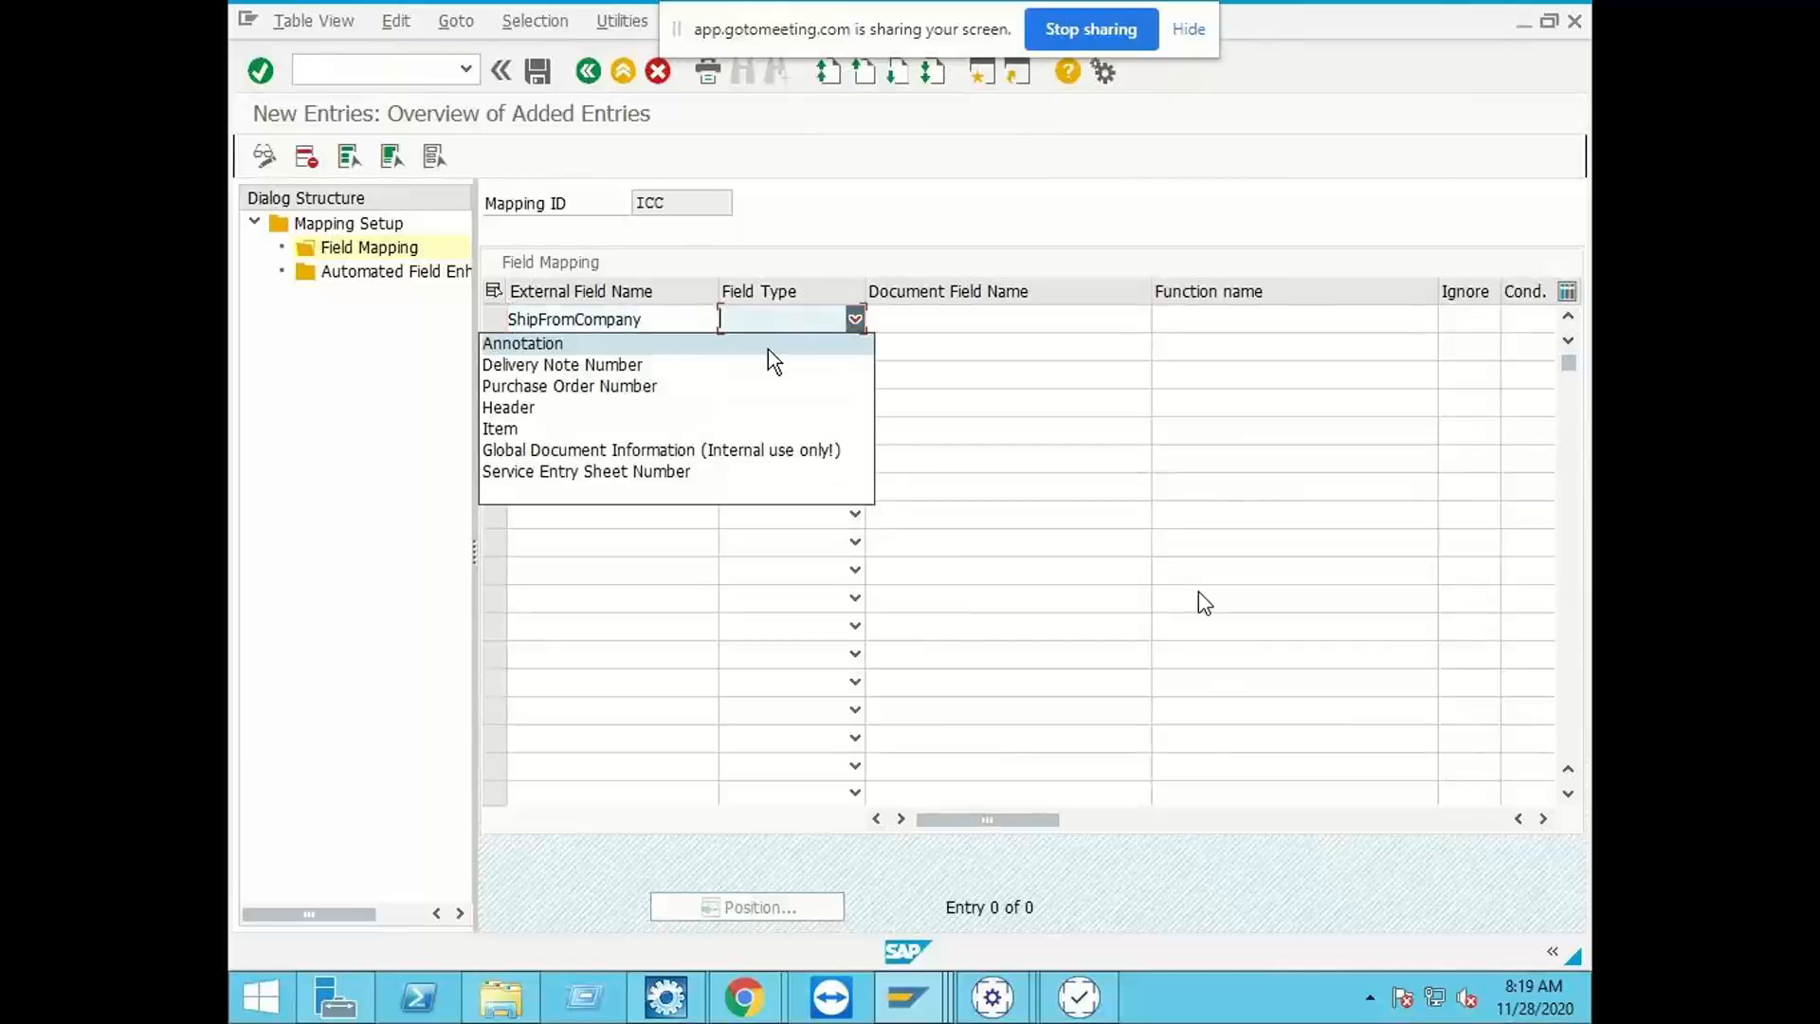
{"action": "left_click", "coordinate": [669, 409]}
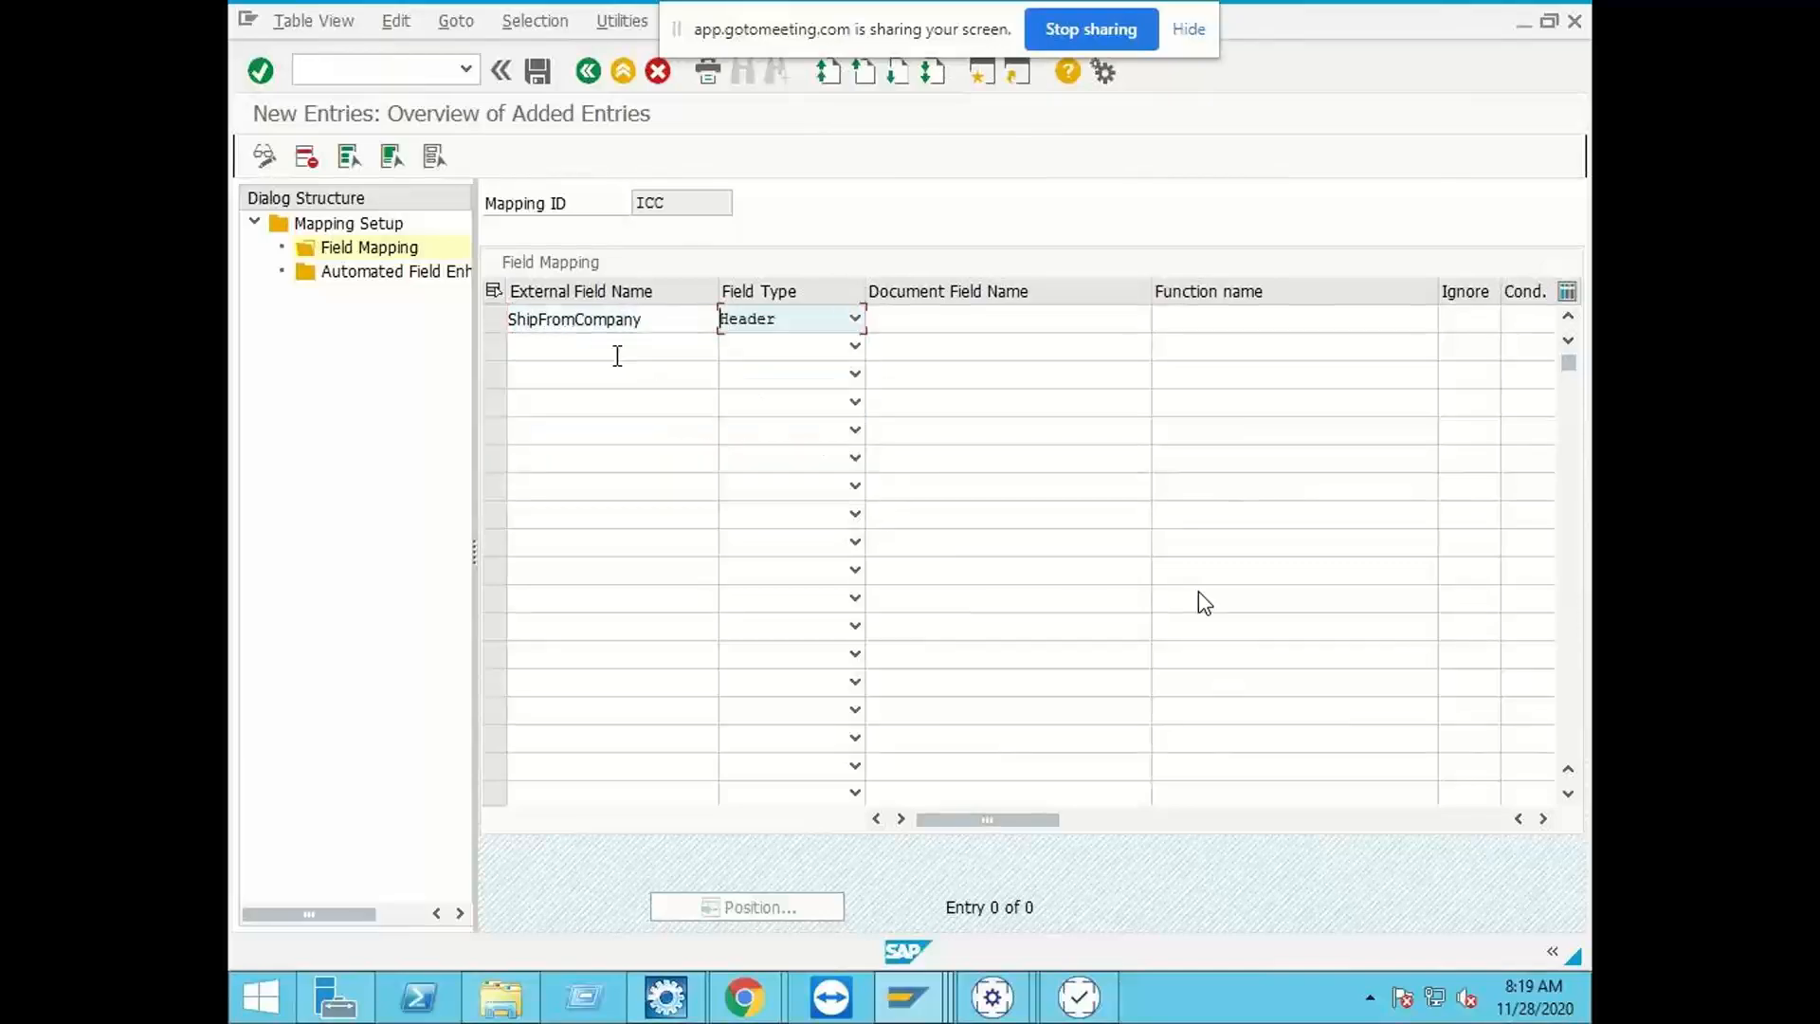
Step: Open the General Table Display in a new session with transaction SE16N
{"action": "left_click", "coordinate": [338, 64]}
{"action": "type", "text": "/ose"}
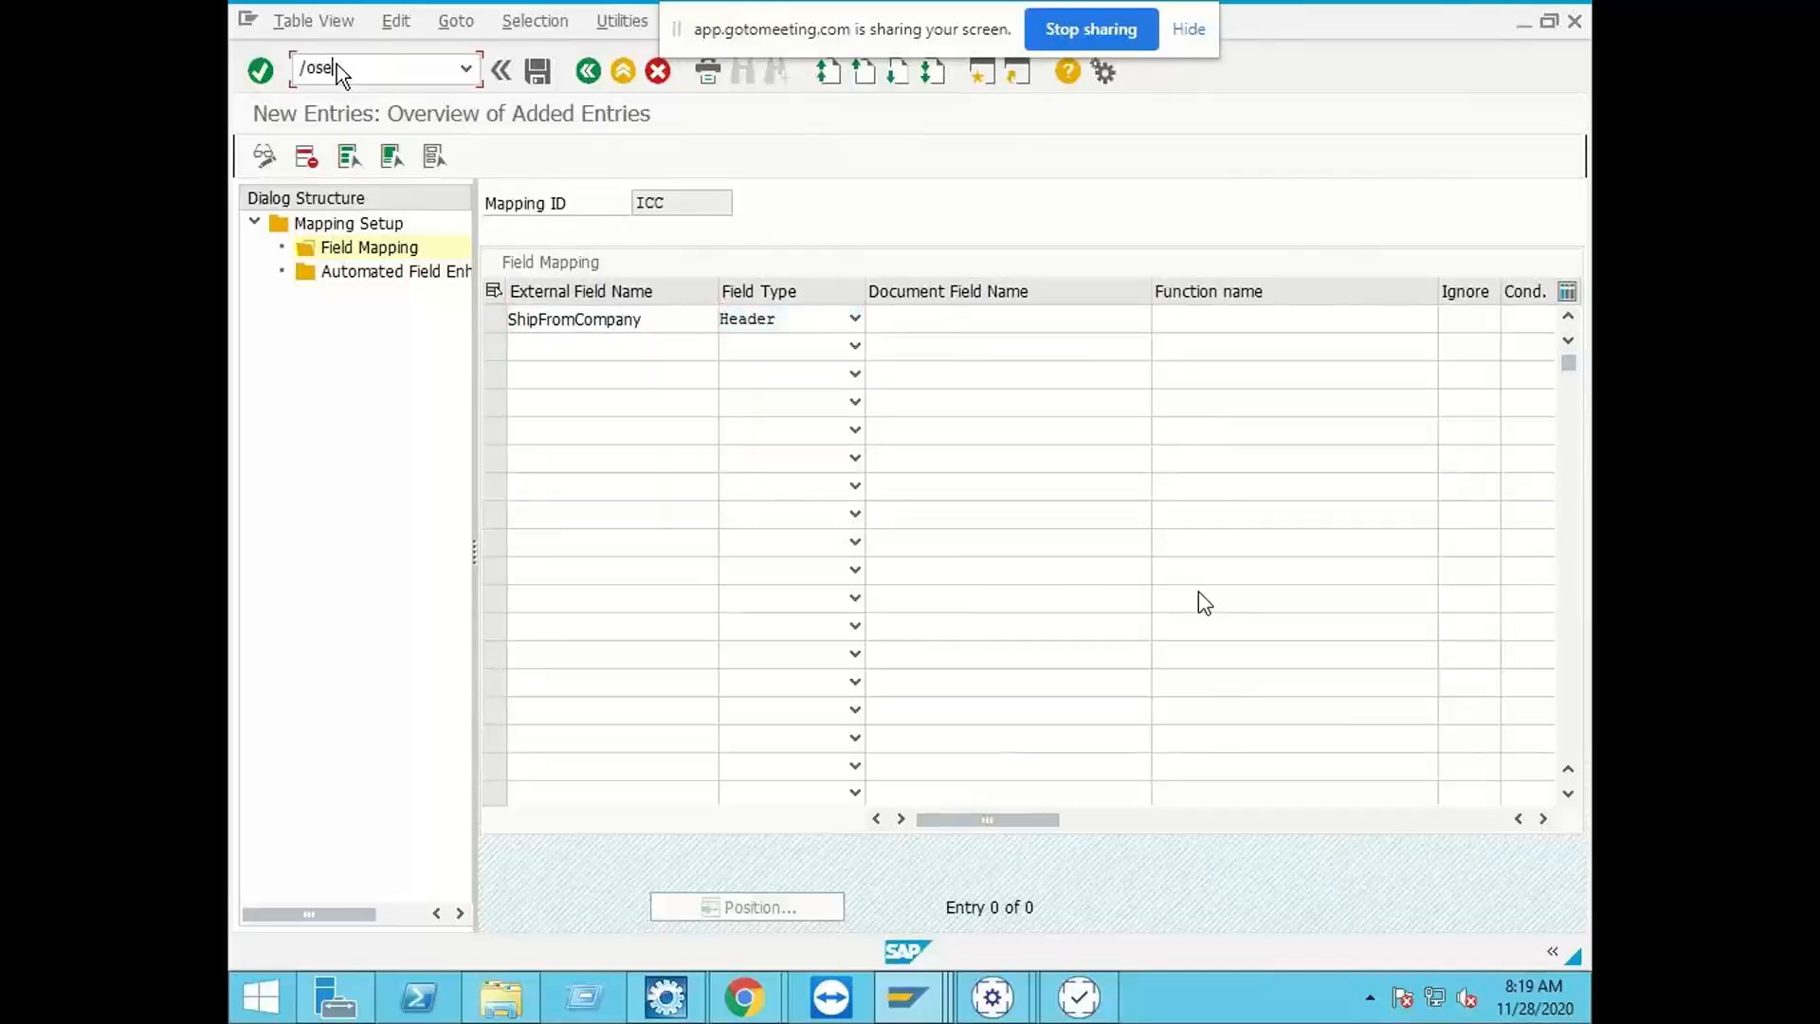
{"action": "type", "text": "16n"}
{"action": "key", "text": "Return"}
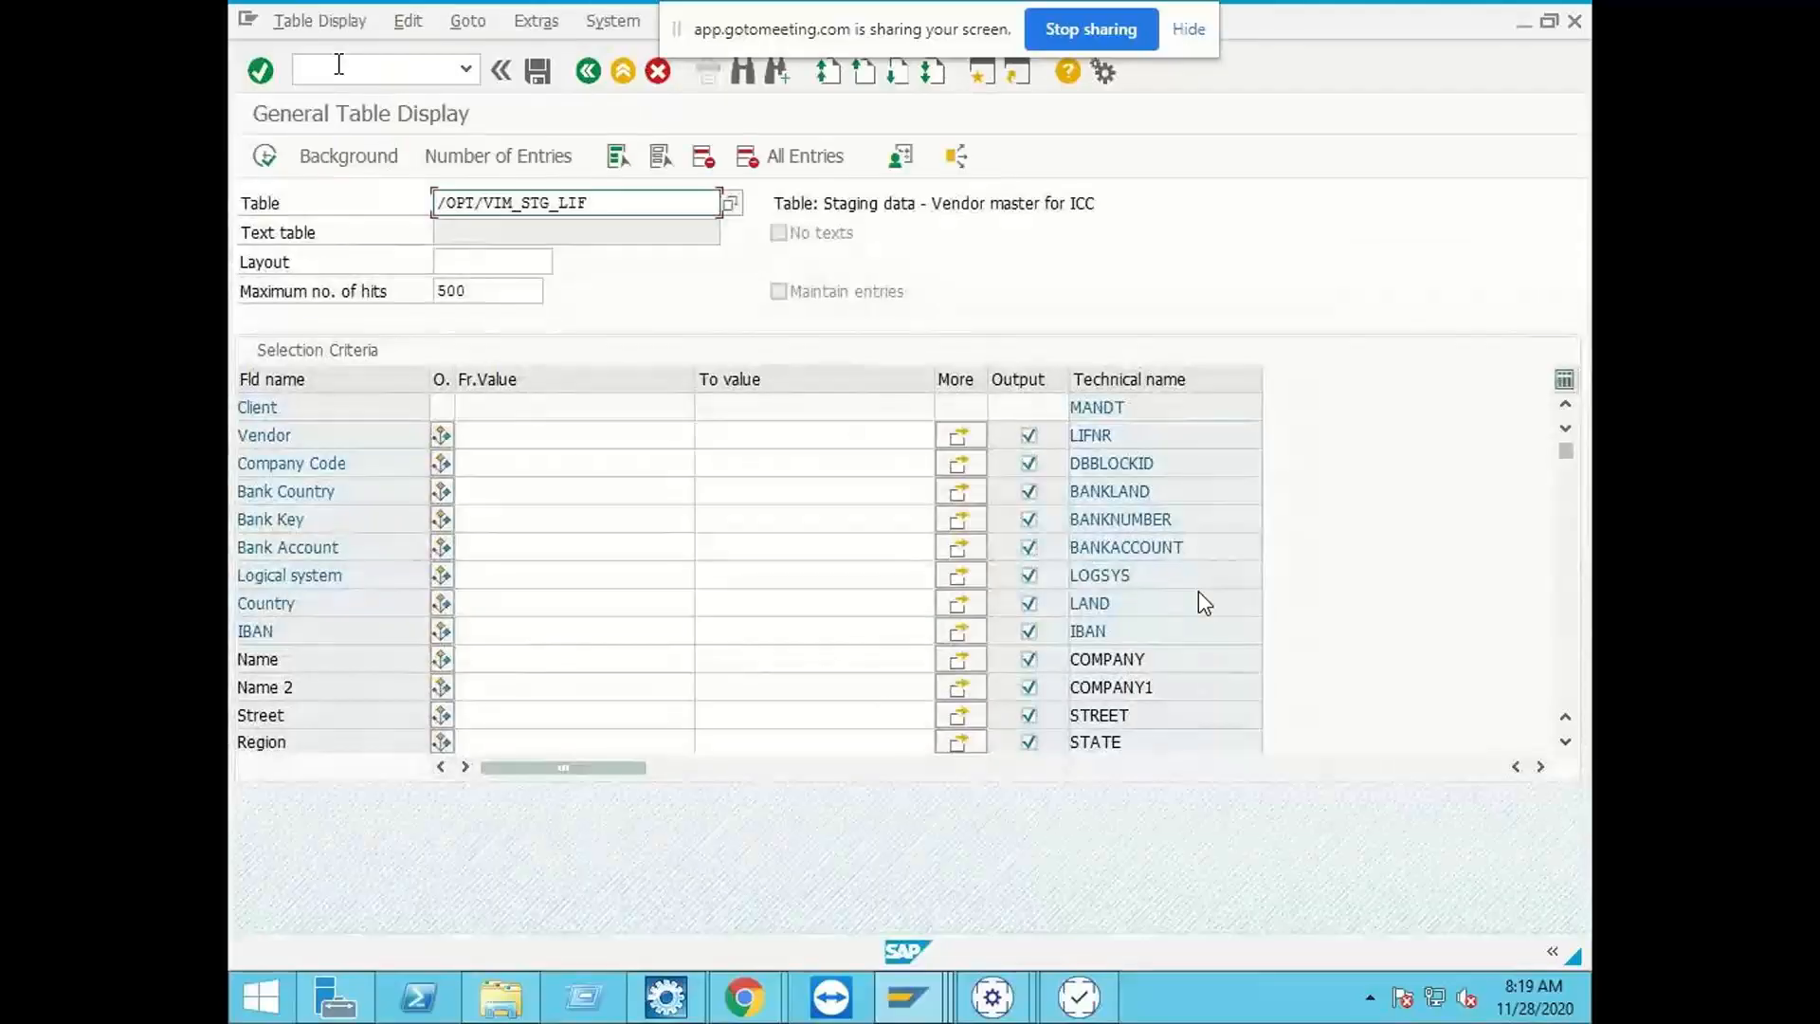
Step: Load the selection criteria for the document header table /OPT/VIM_1HEAD
{"action": "key", "text": "ctrl+a"}
{"action": "key", "text": "Delete"}
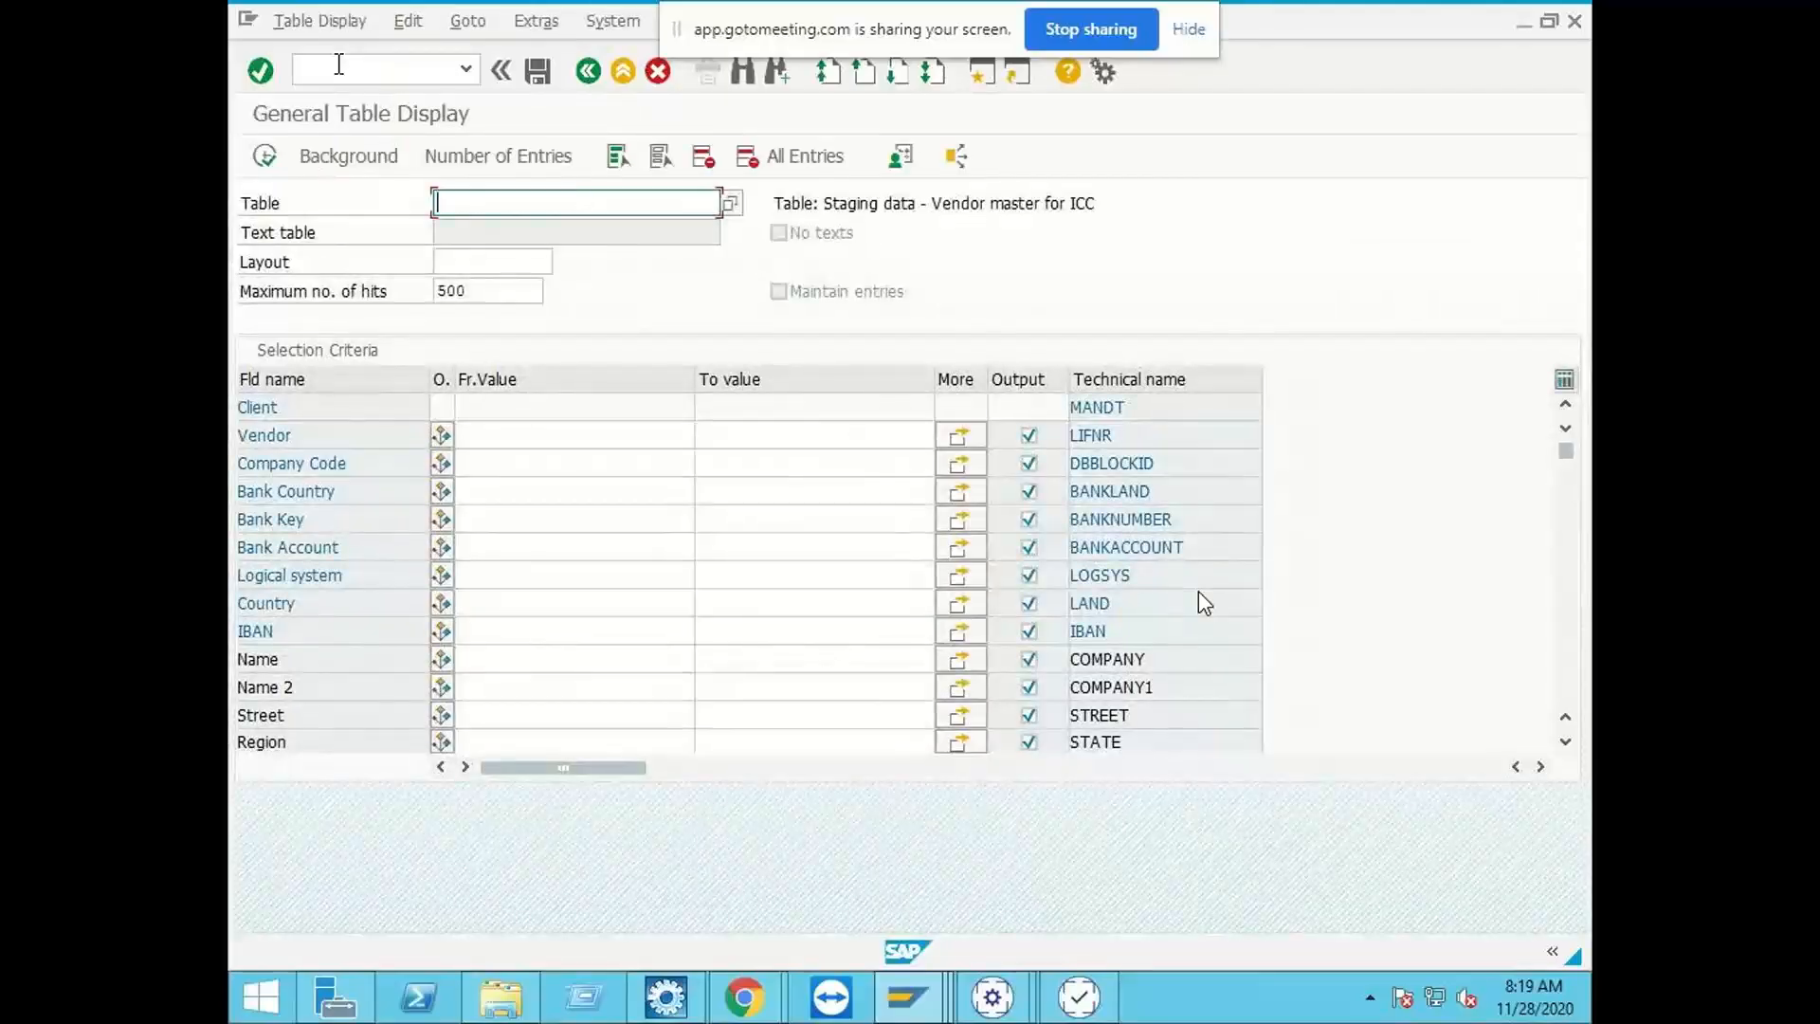
{"action": "type", "text": "/opt/vim_"}
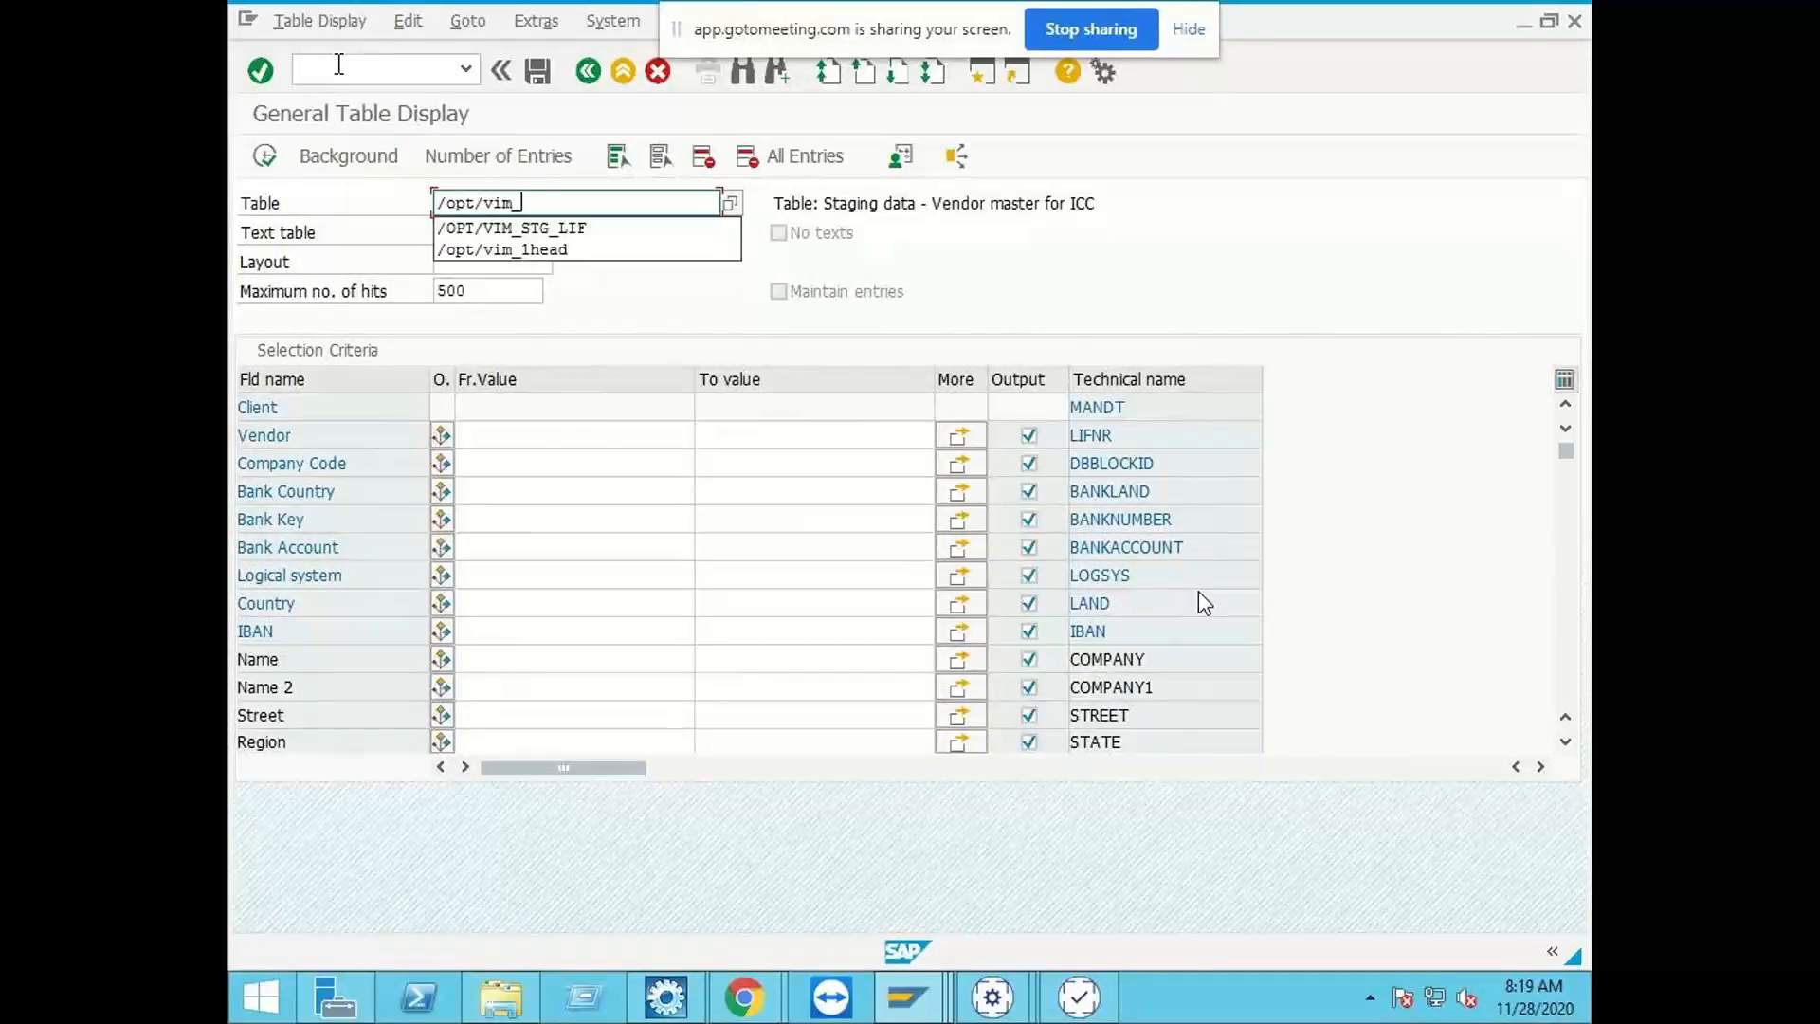
{"action": "type", "text": "1head"}
{"action": "key", "text": "Return"}
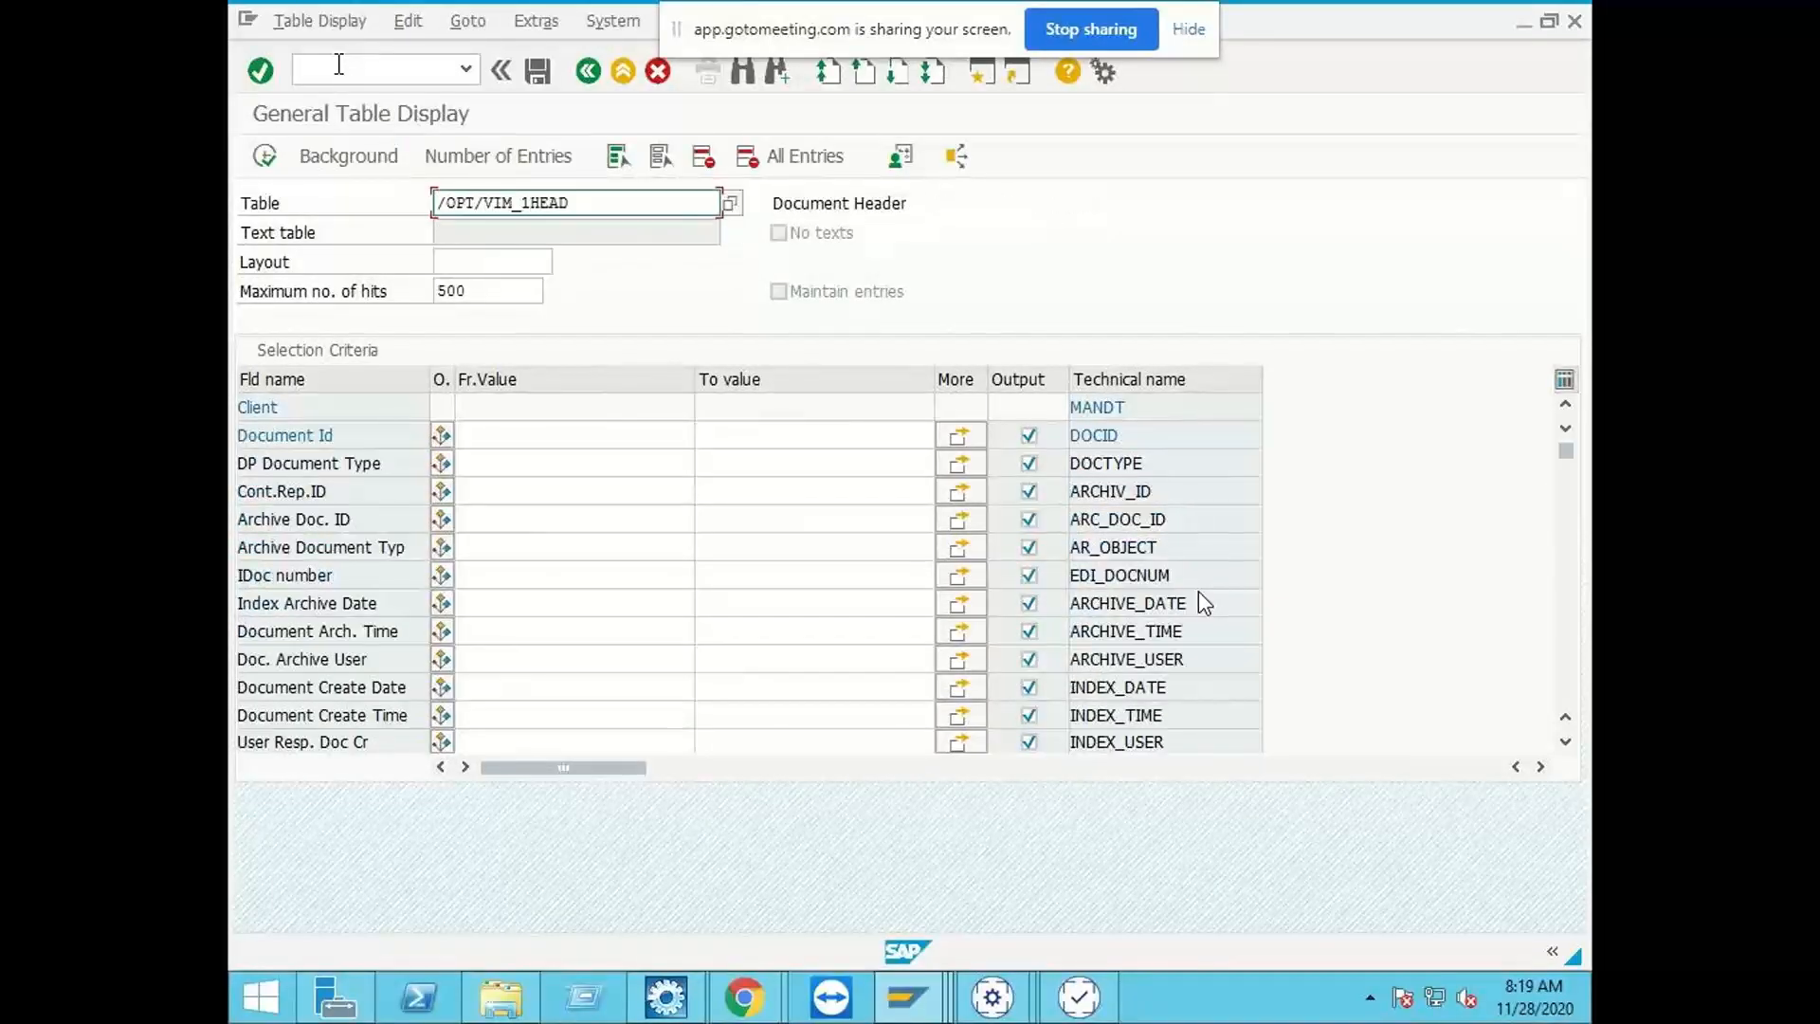
Step: Locate the custom text fields of /OPT/VIM_1HEAD and copy the technical name CUSTOM_FIELD5
{"action": "scroll", "coordinate": [1204, 603], "scroll_direction": "down", "scroll_amount": 5}
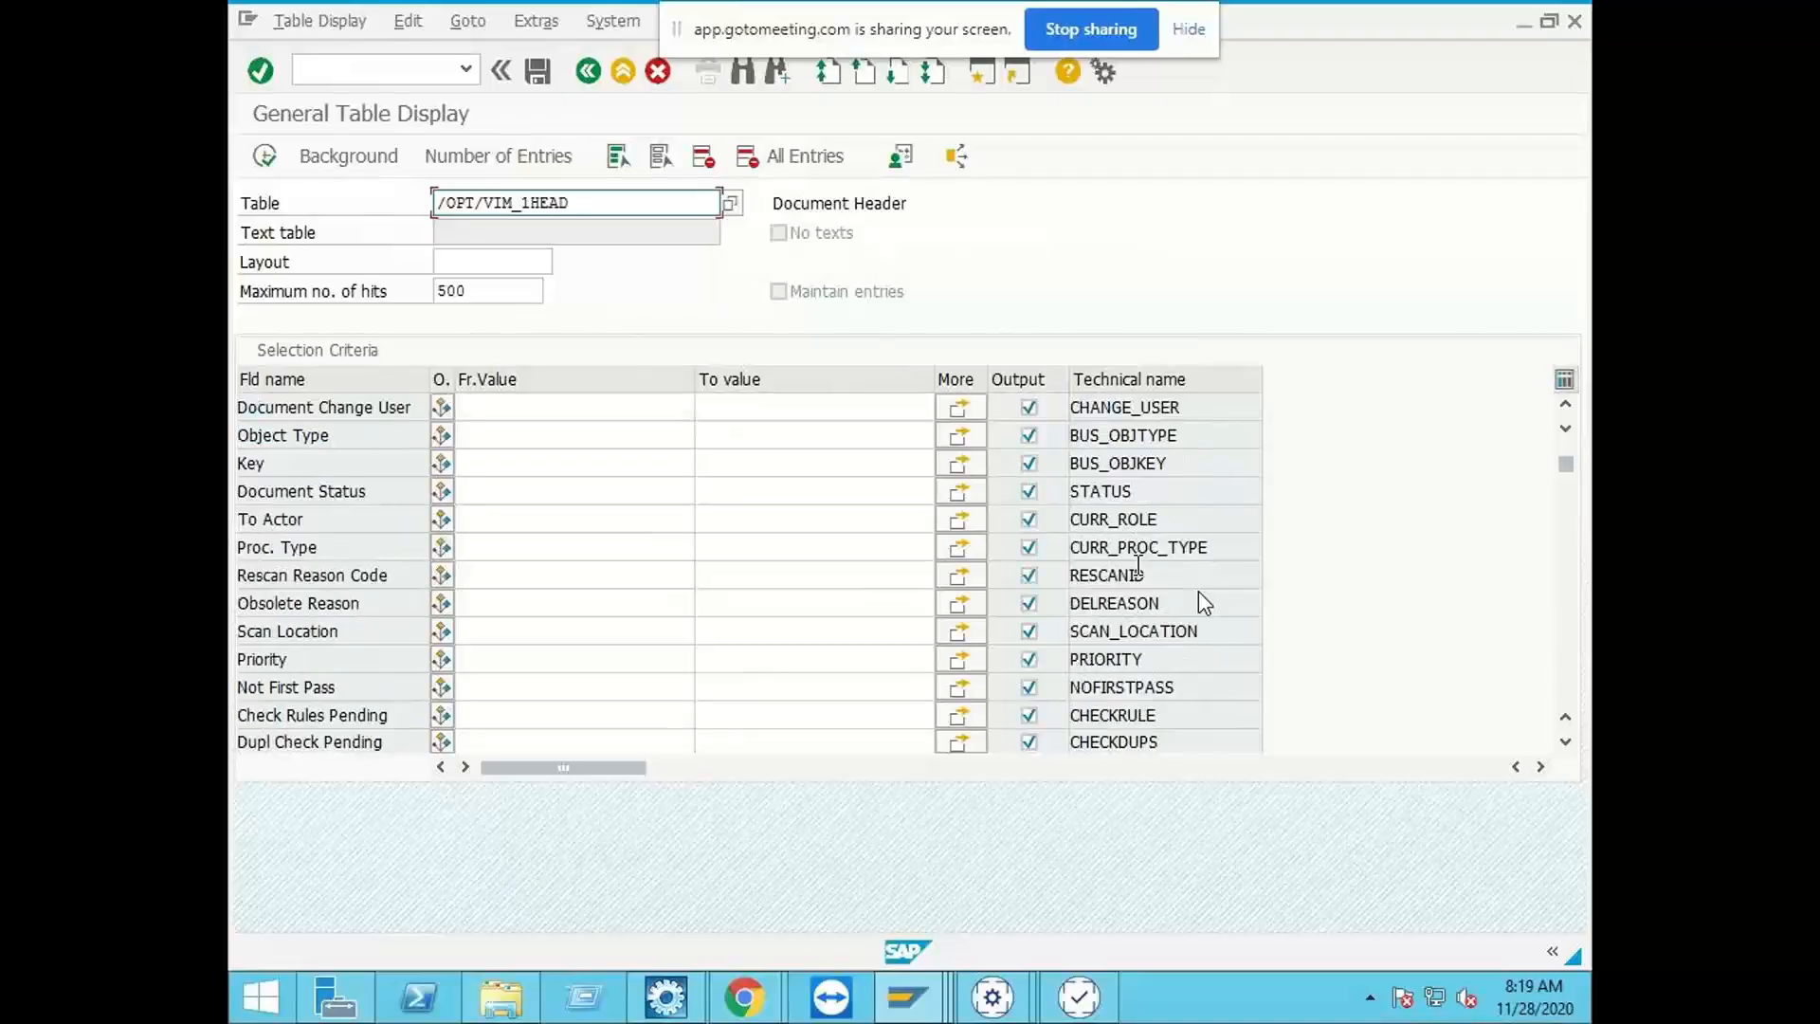
{"action": "scroll", "coordinate": [1203, 602], "scroll_direction": "down", "scroll_amount": 12}
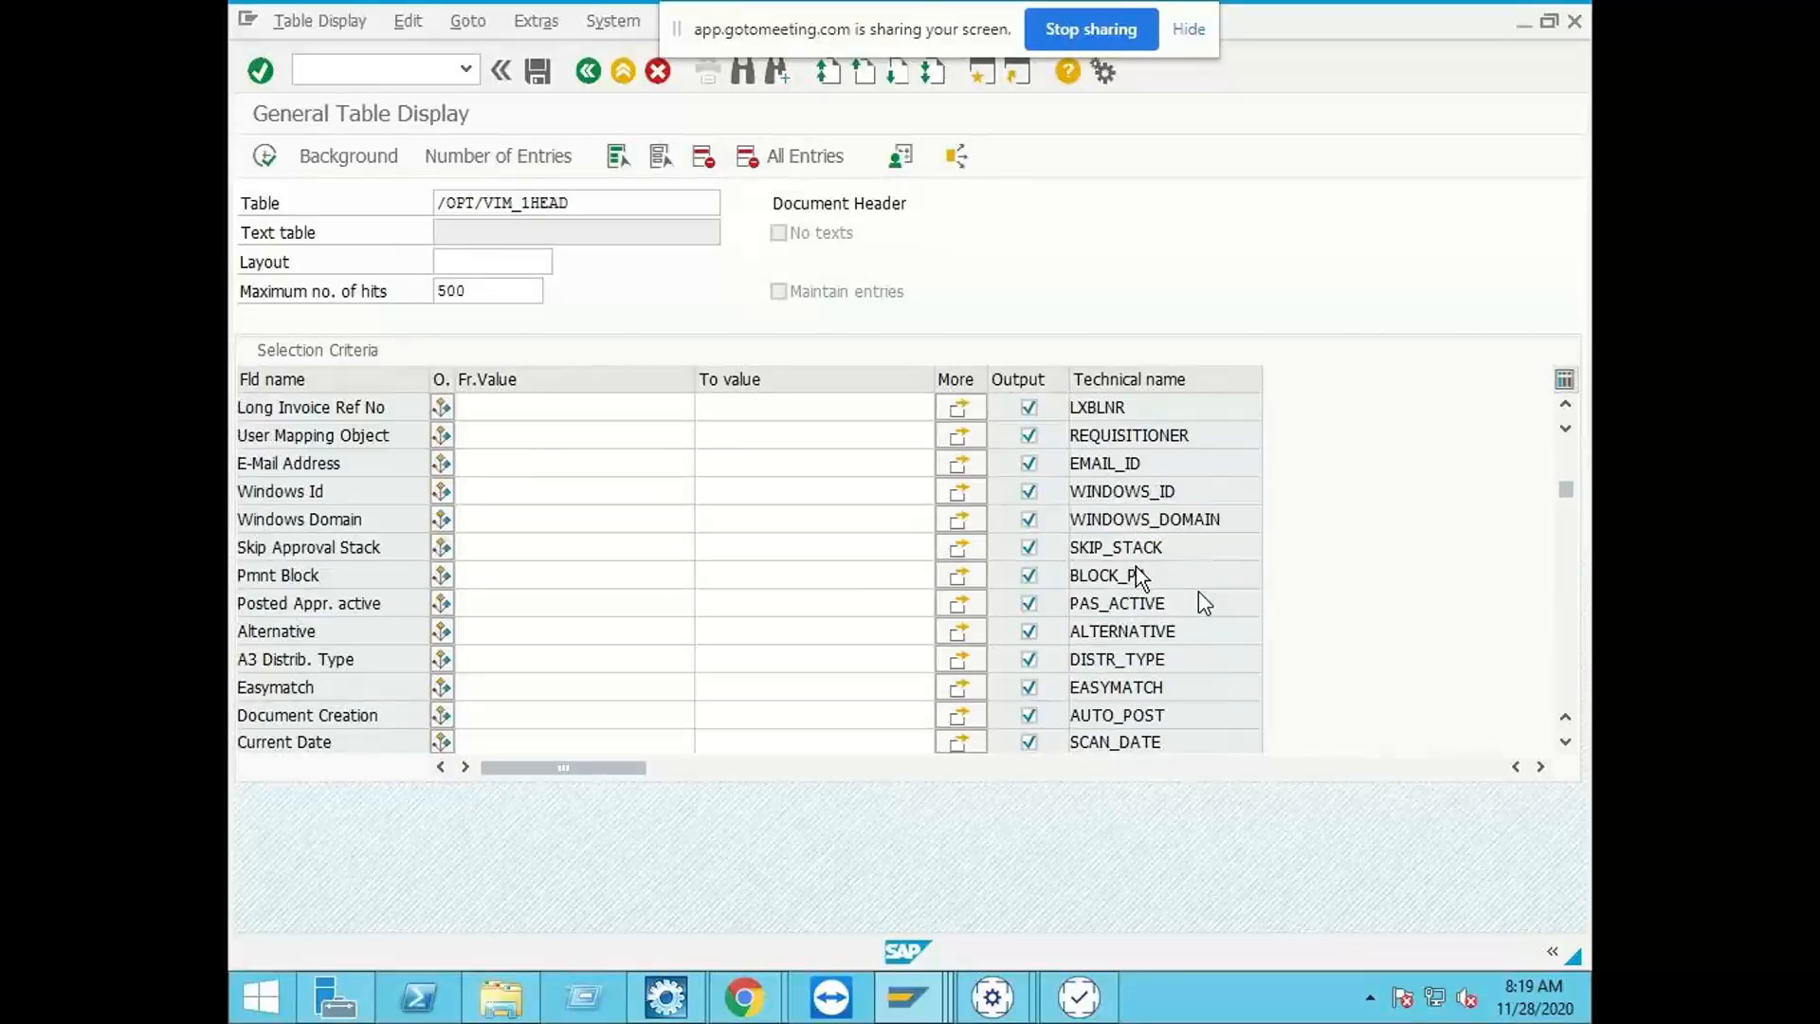
{"action": "scroll", "coordinate": [1203, 603], "scroll_direction": "down", "scroll_amount": 15}
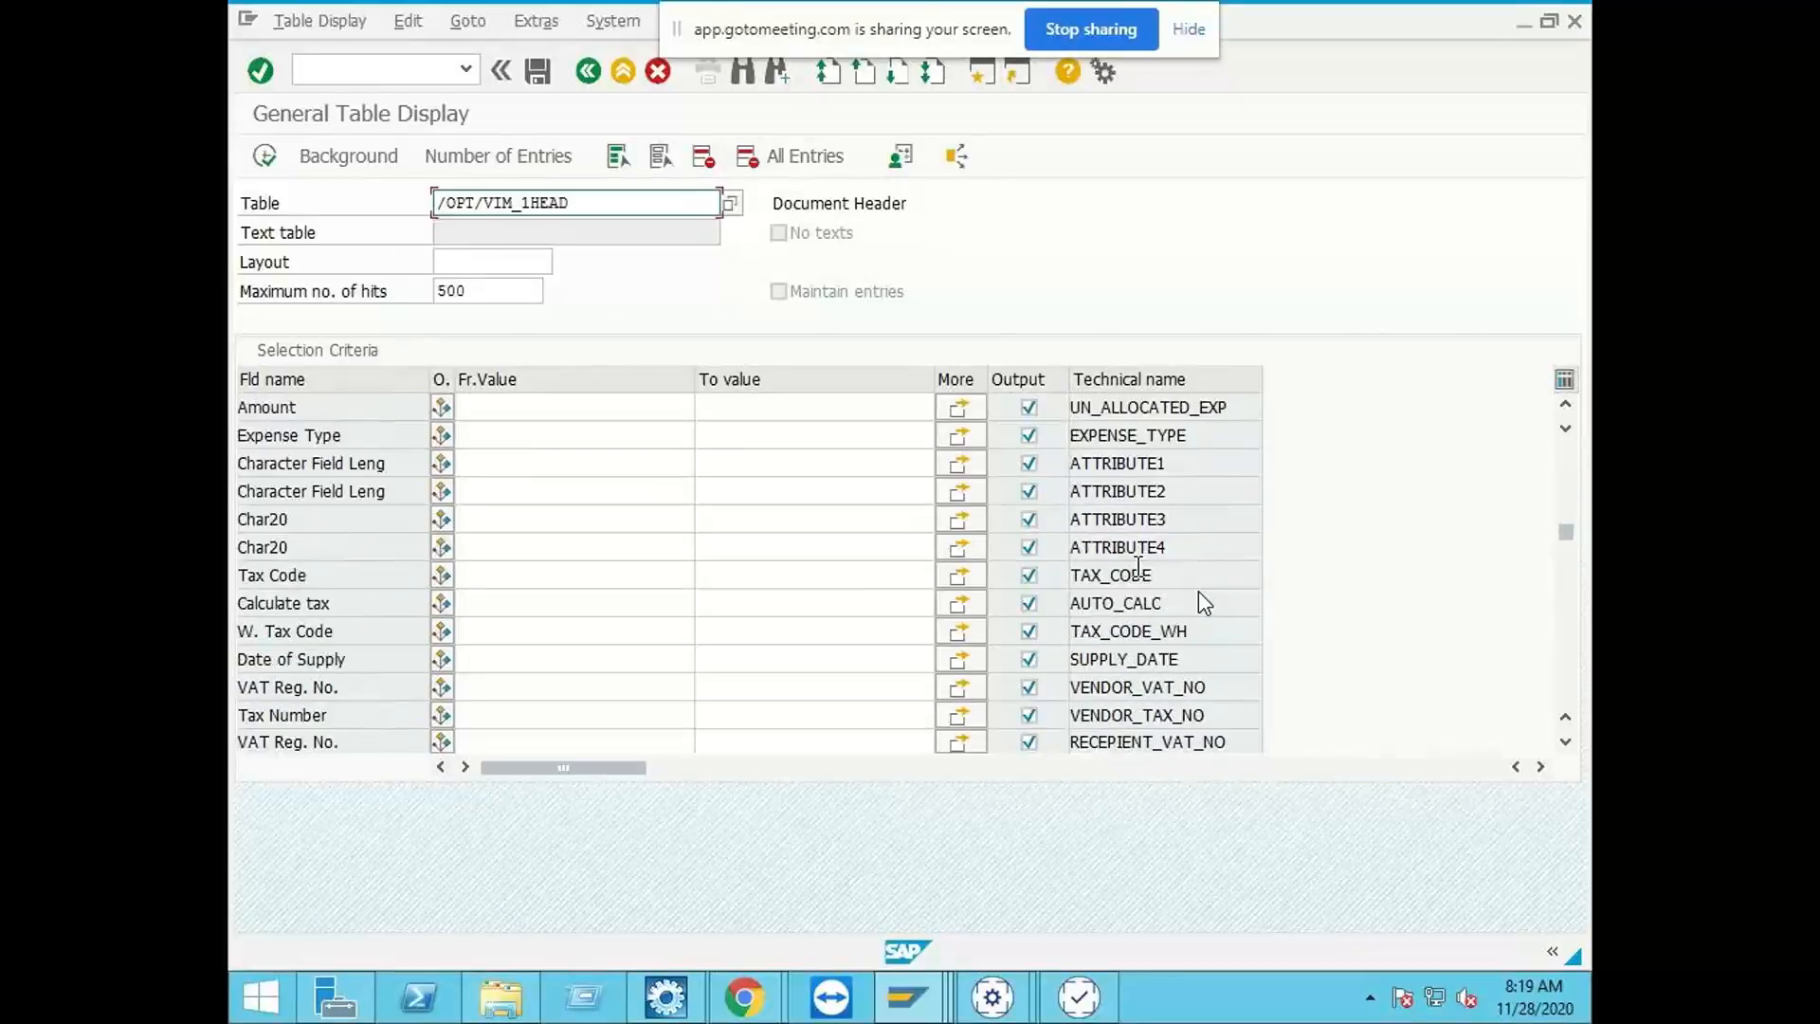
{"action": "scroll", "coordinate": [1203, 603], "scroll_direction": "down", "scroll_amount": 10}
{"action": "scroll", "coordinate": [1203, 602], "scroll_direction": "up", "scroll_amount": 2}
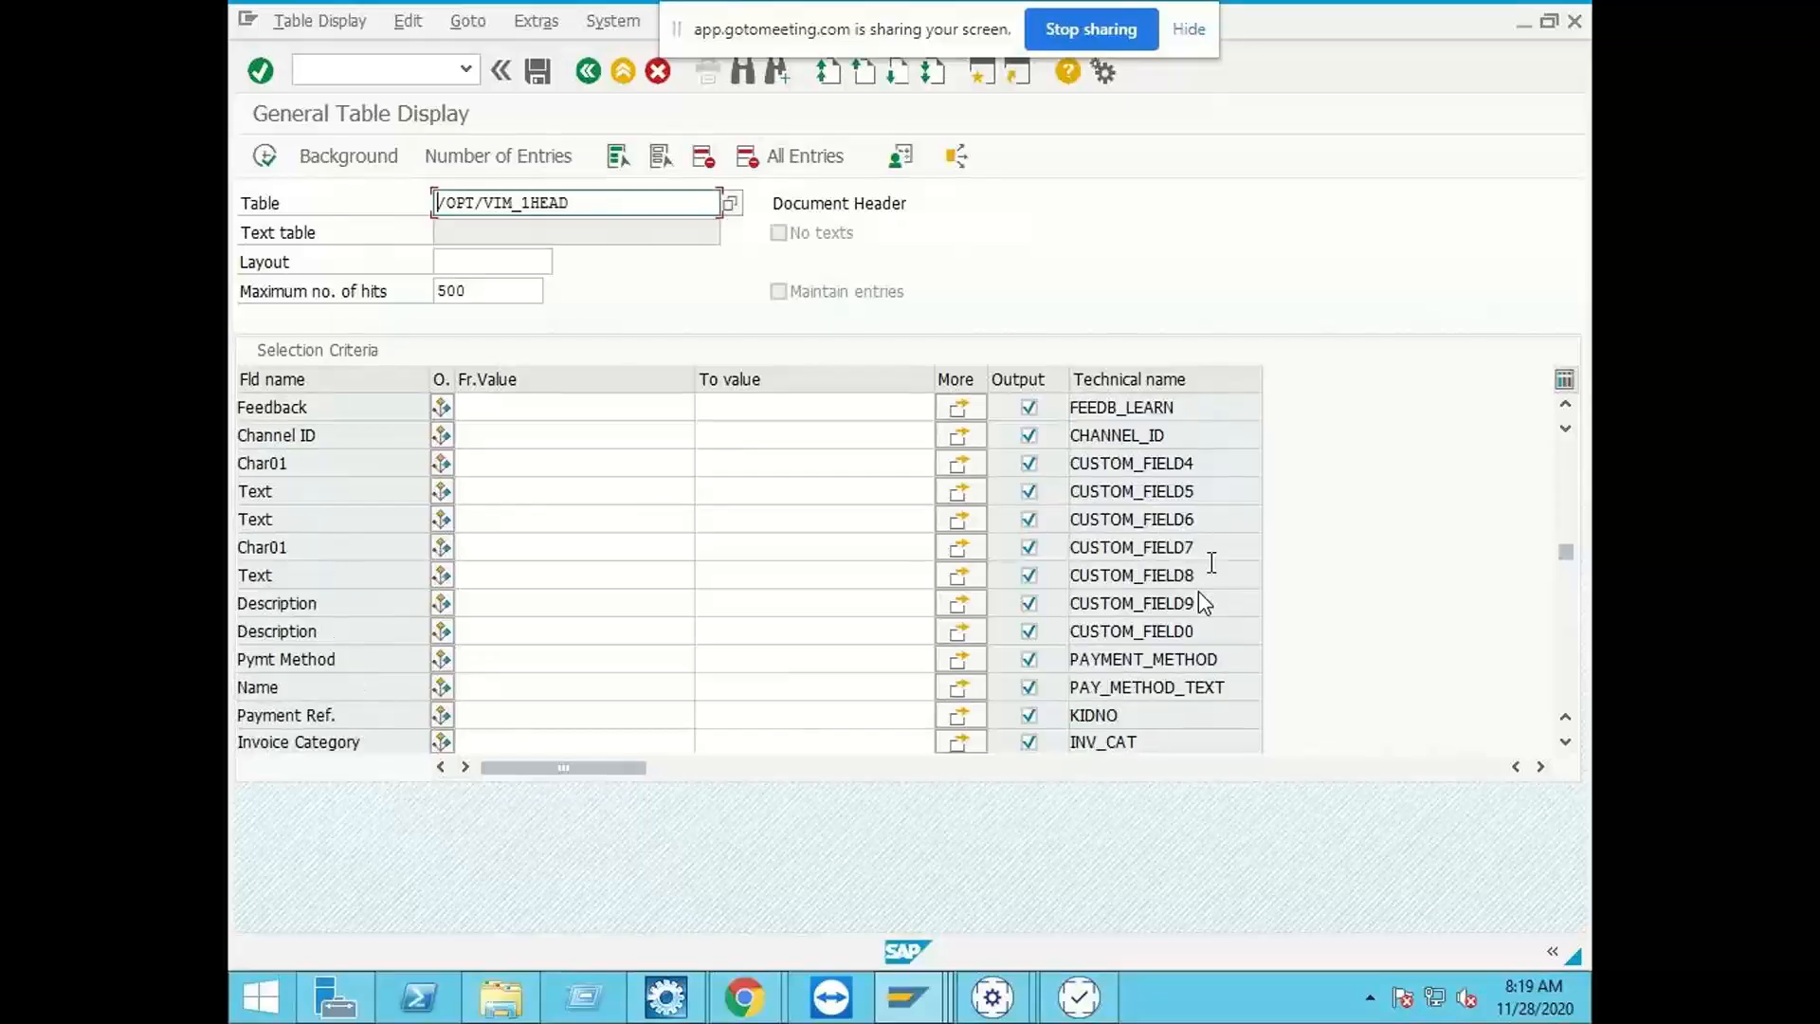
{"action": "left_click", "coordinate": [1212, 554]}
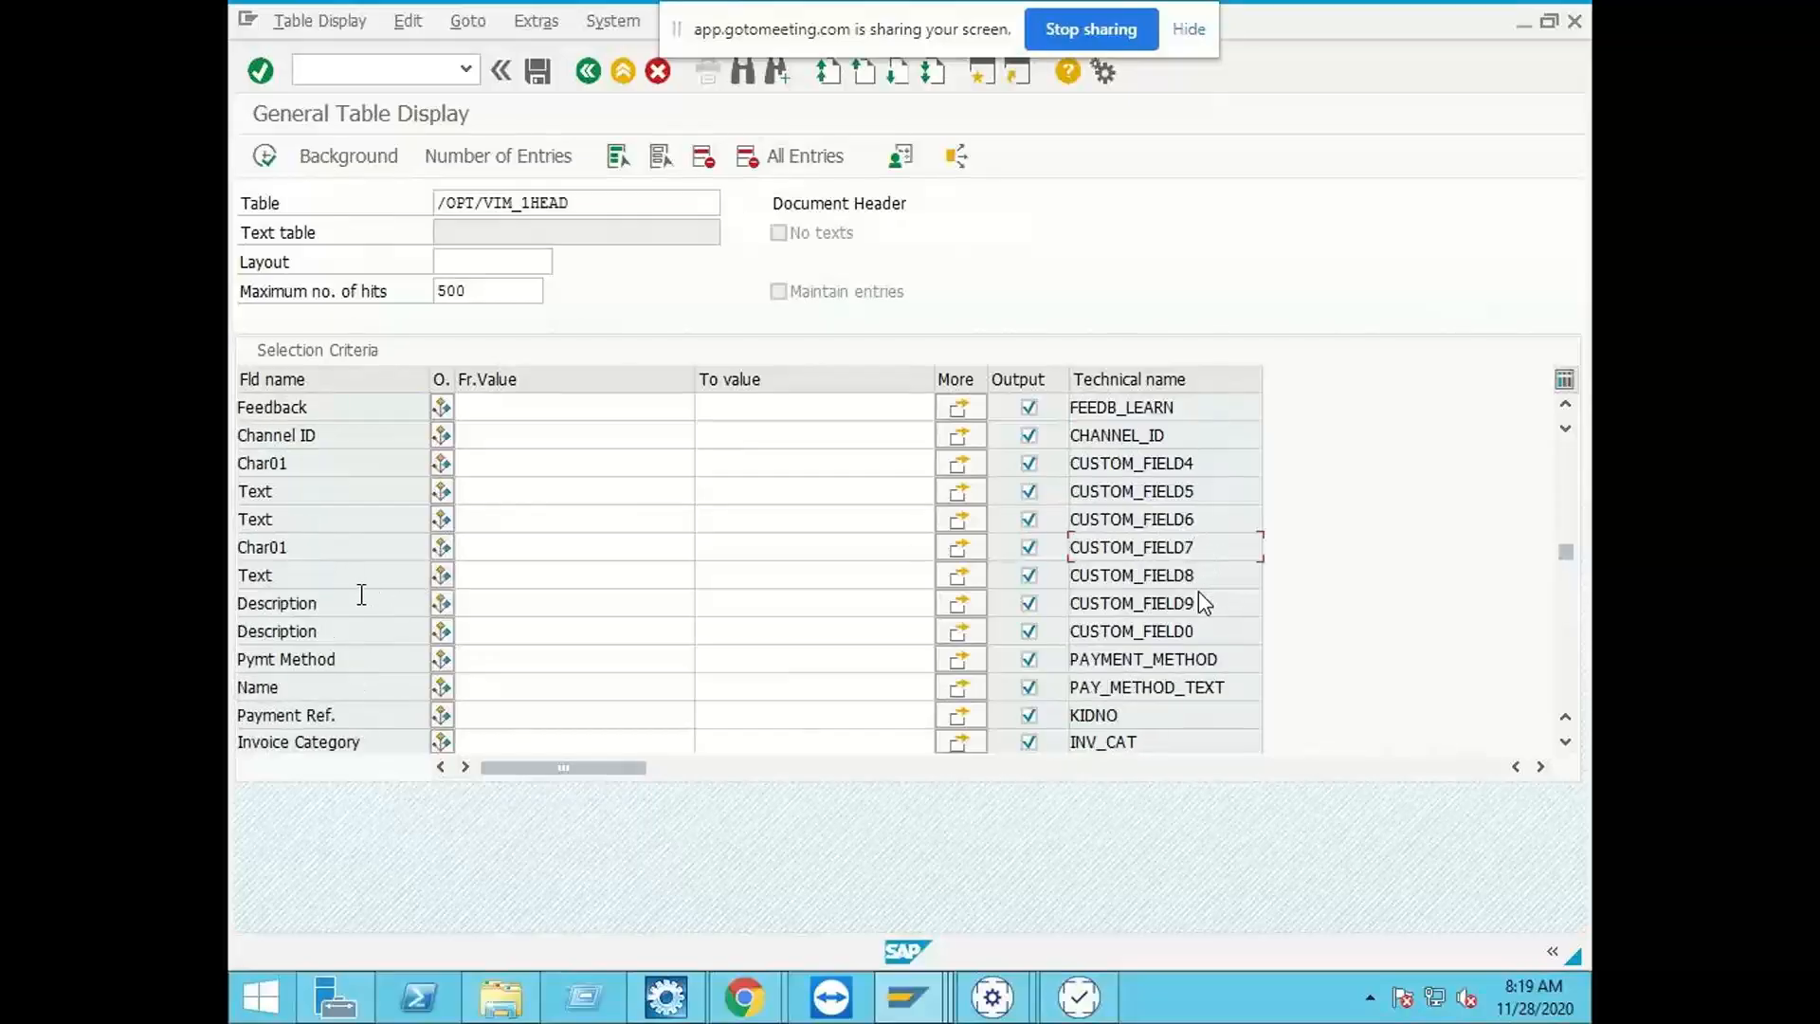
{"action": "left_click", "coordinate": [332, 491]}
{"action": "left_click_drag", "start_coordinate": [1228, 488], "coordinate": [1044, 504]}
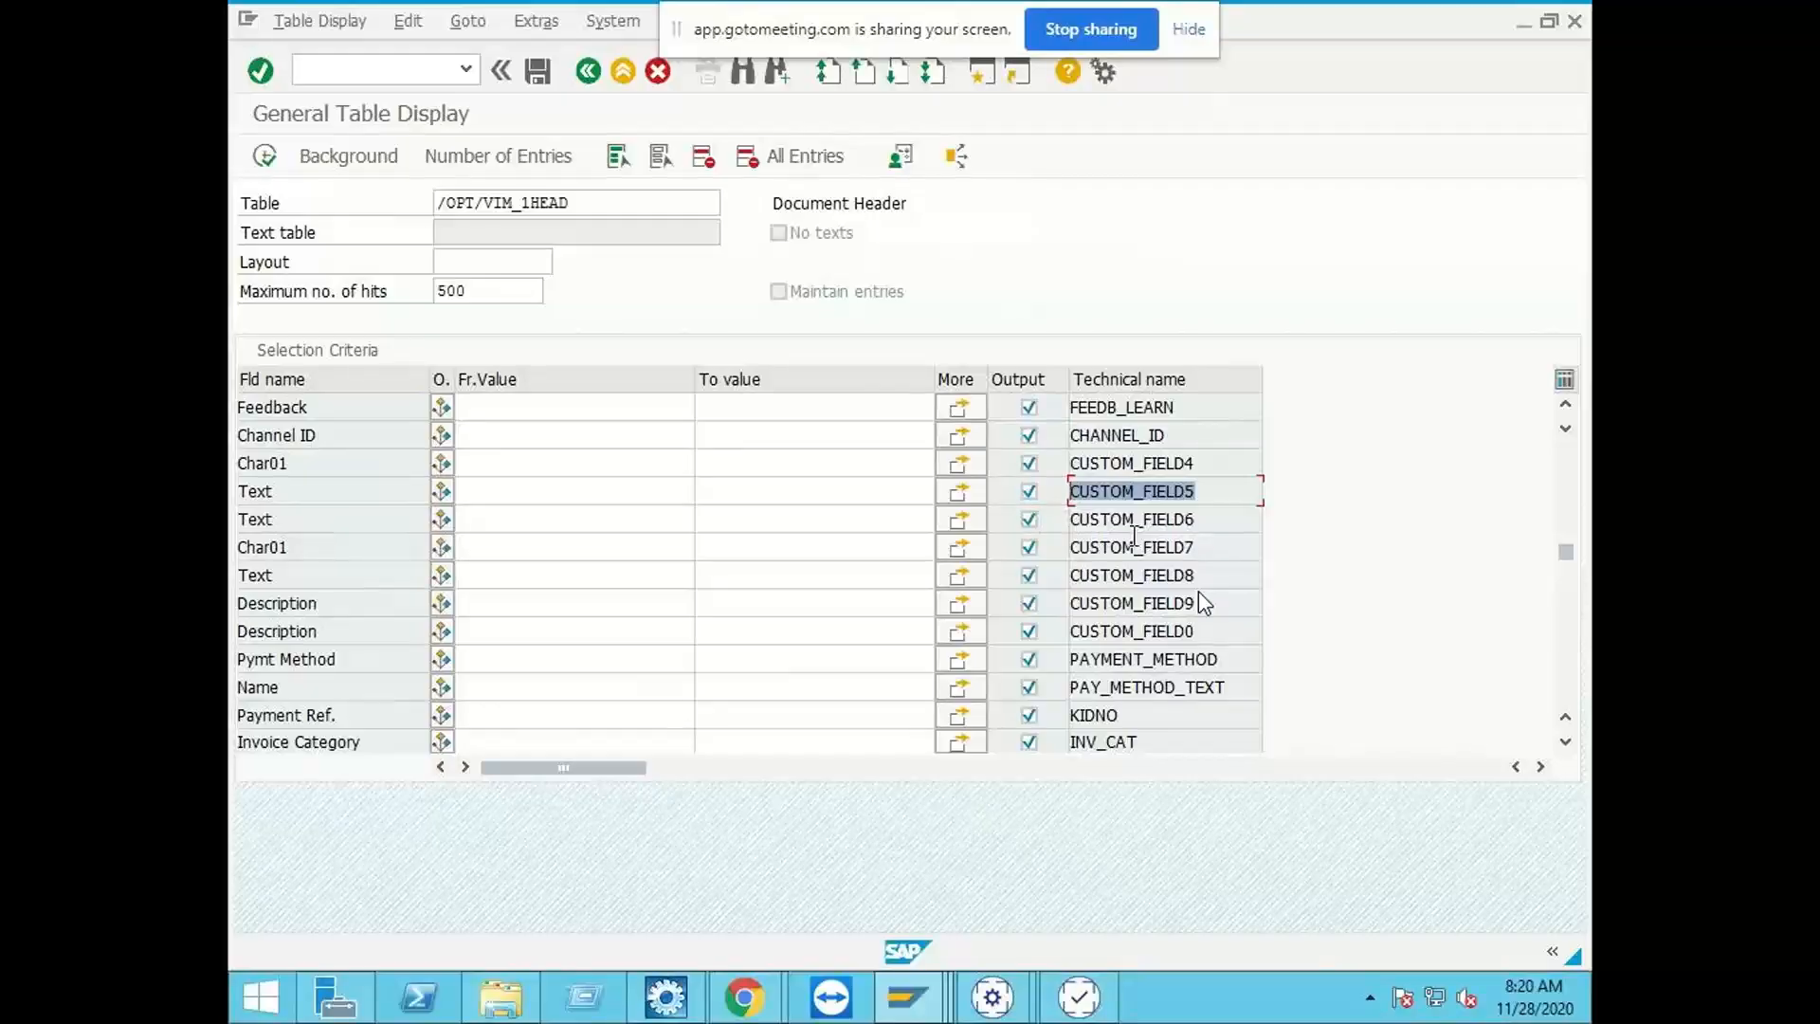
{"action": "right_click", "coordinate": [1168, 490]}
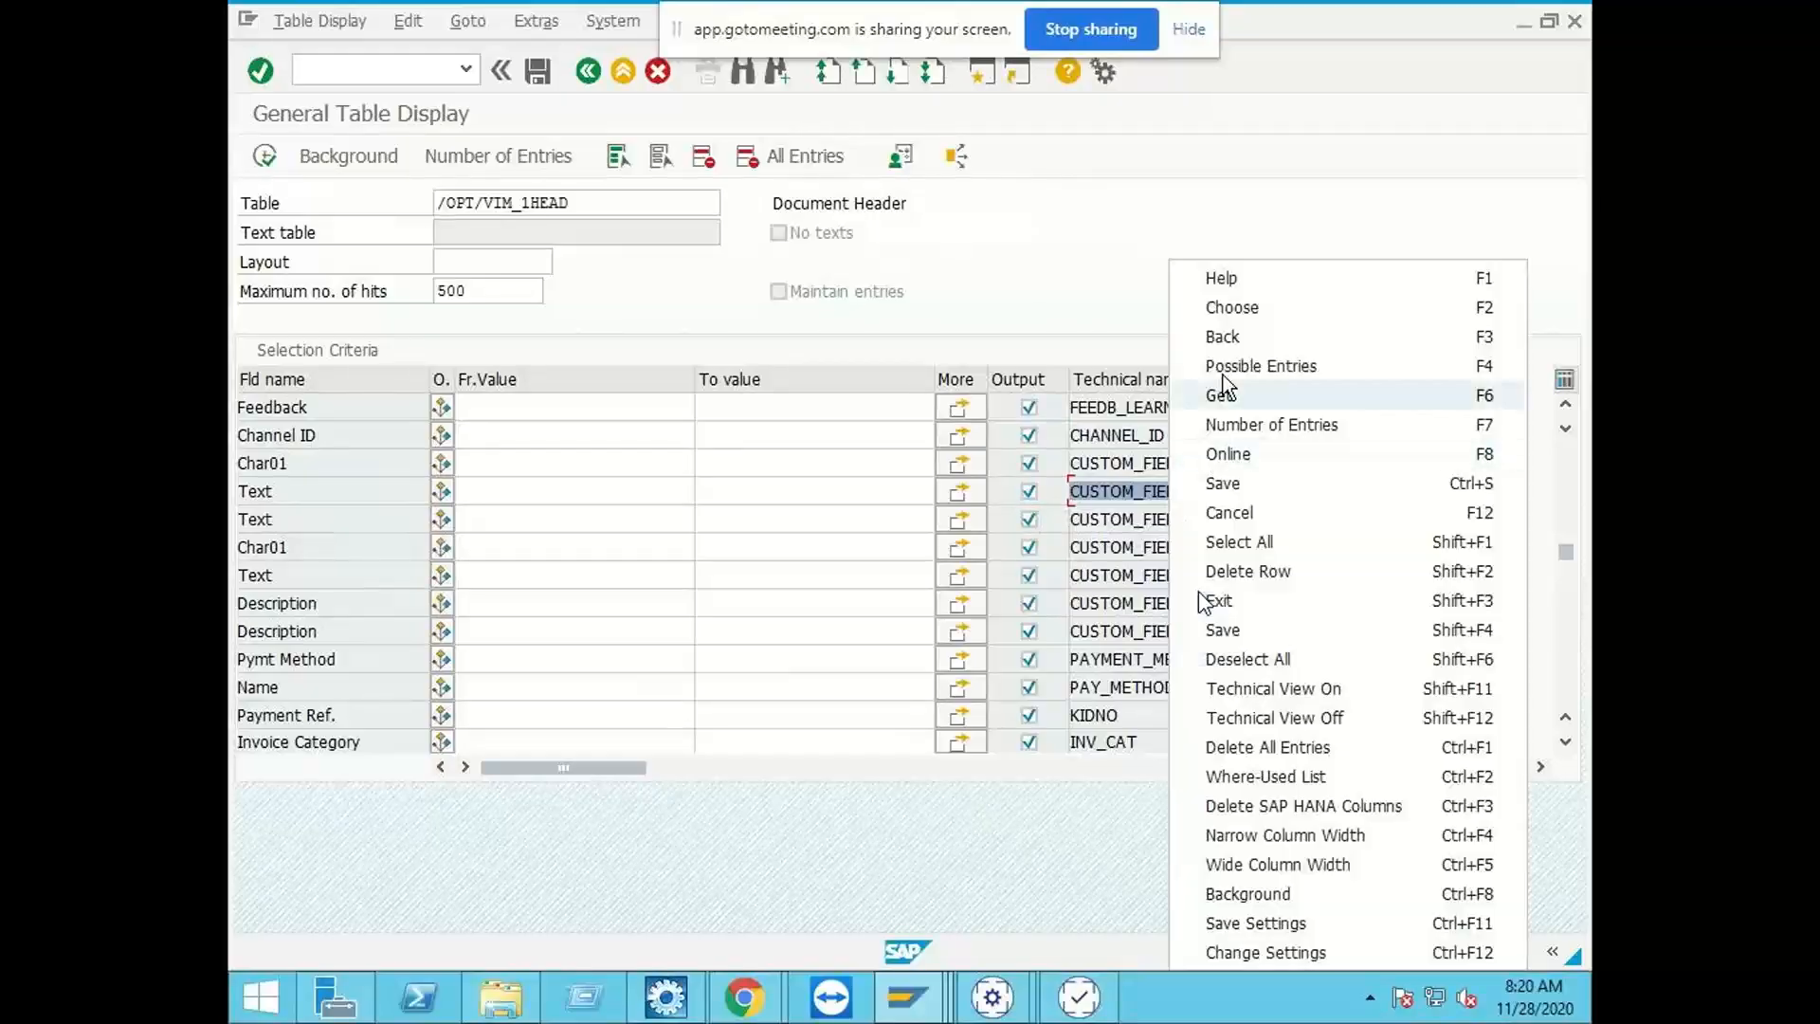
{"action": "left_click", "coordinate": [1118, 488]}
{"action": "left_click_drag", "start_coordinate": [1207, 497], "coordinate": [1056, 491]}
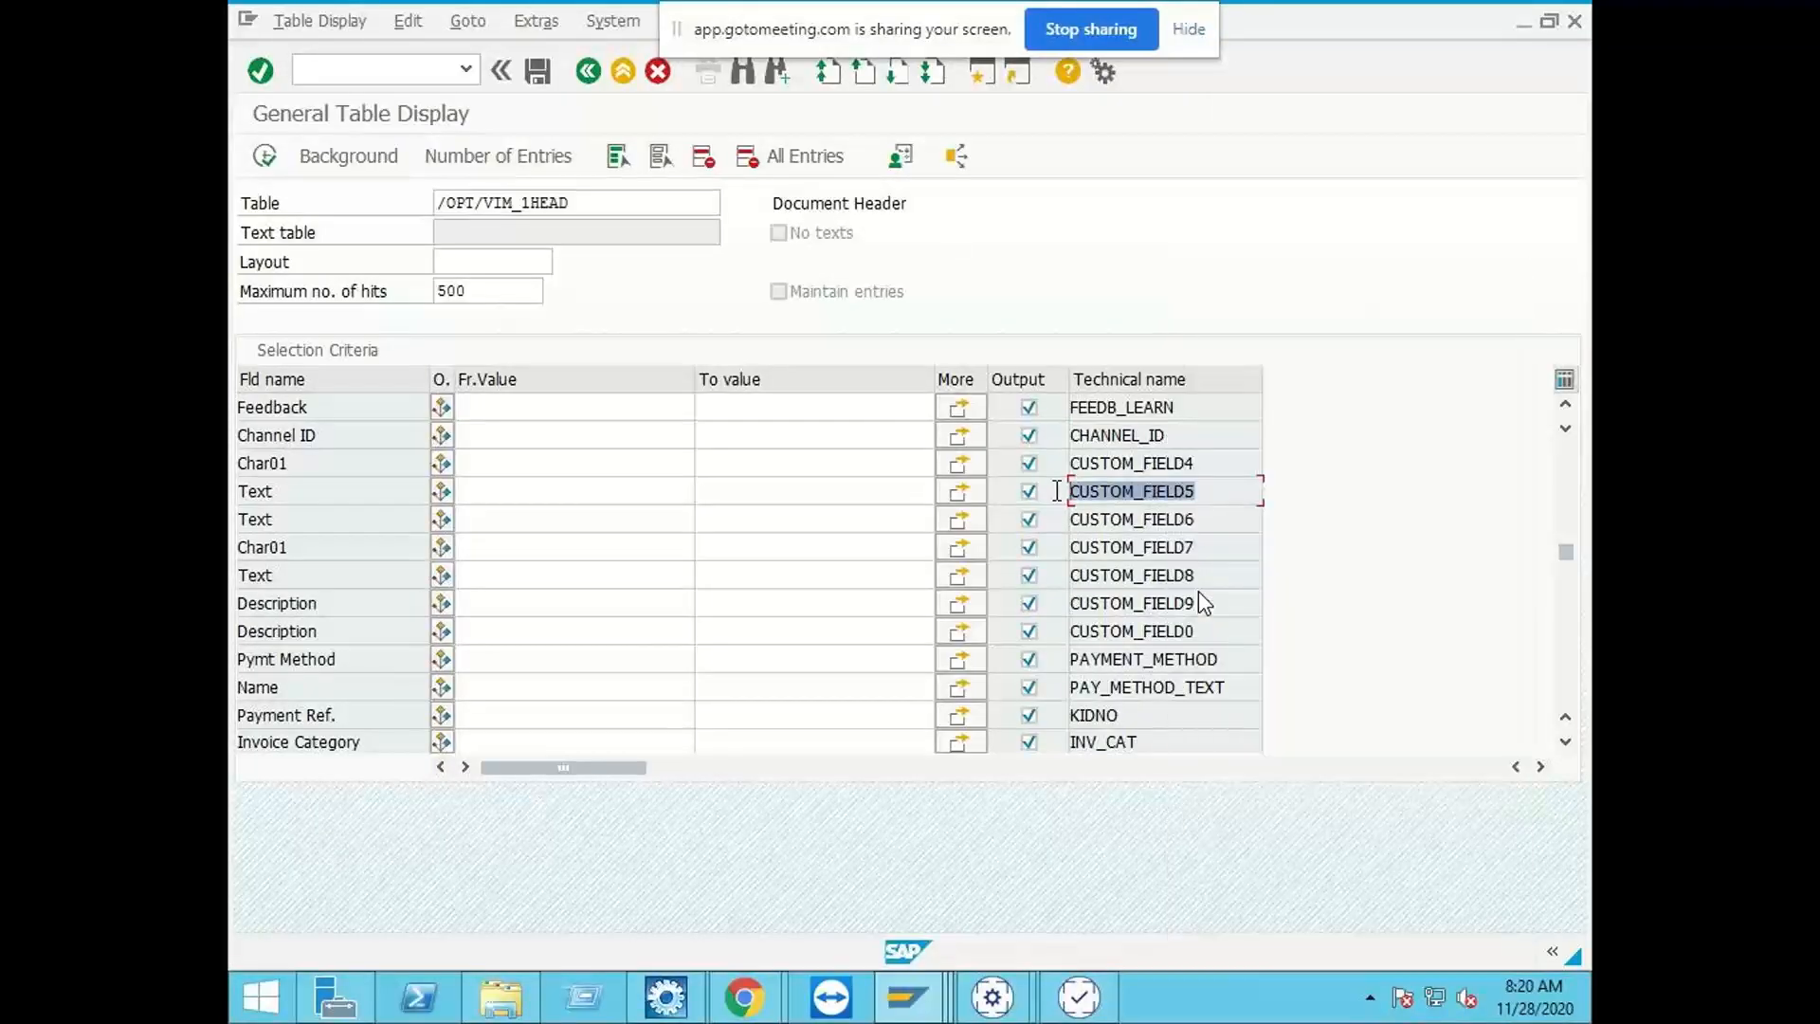
{"action": "key", "text": "ctrl+c"}
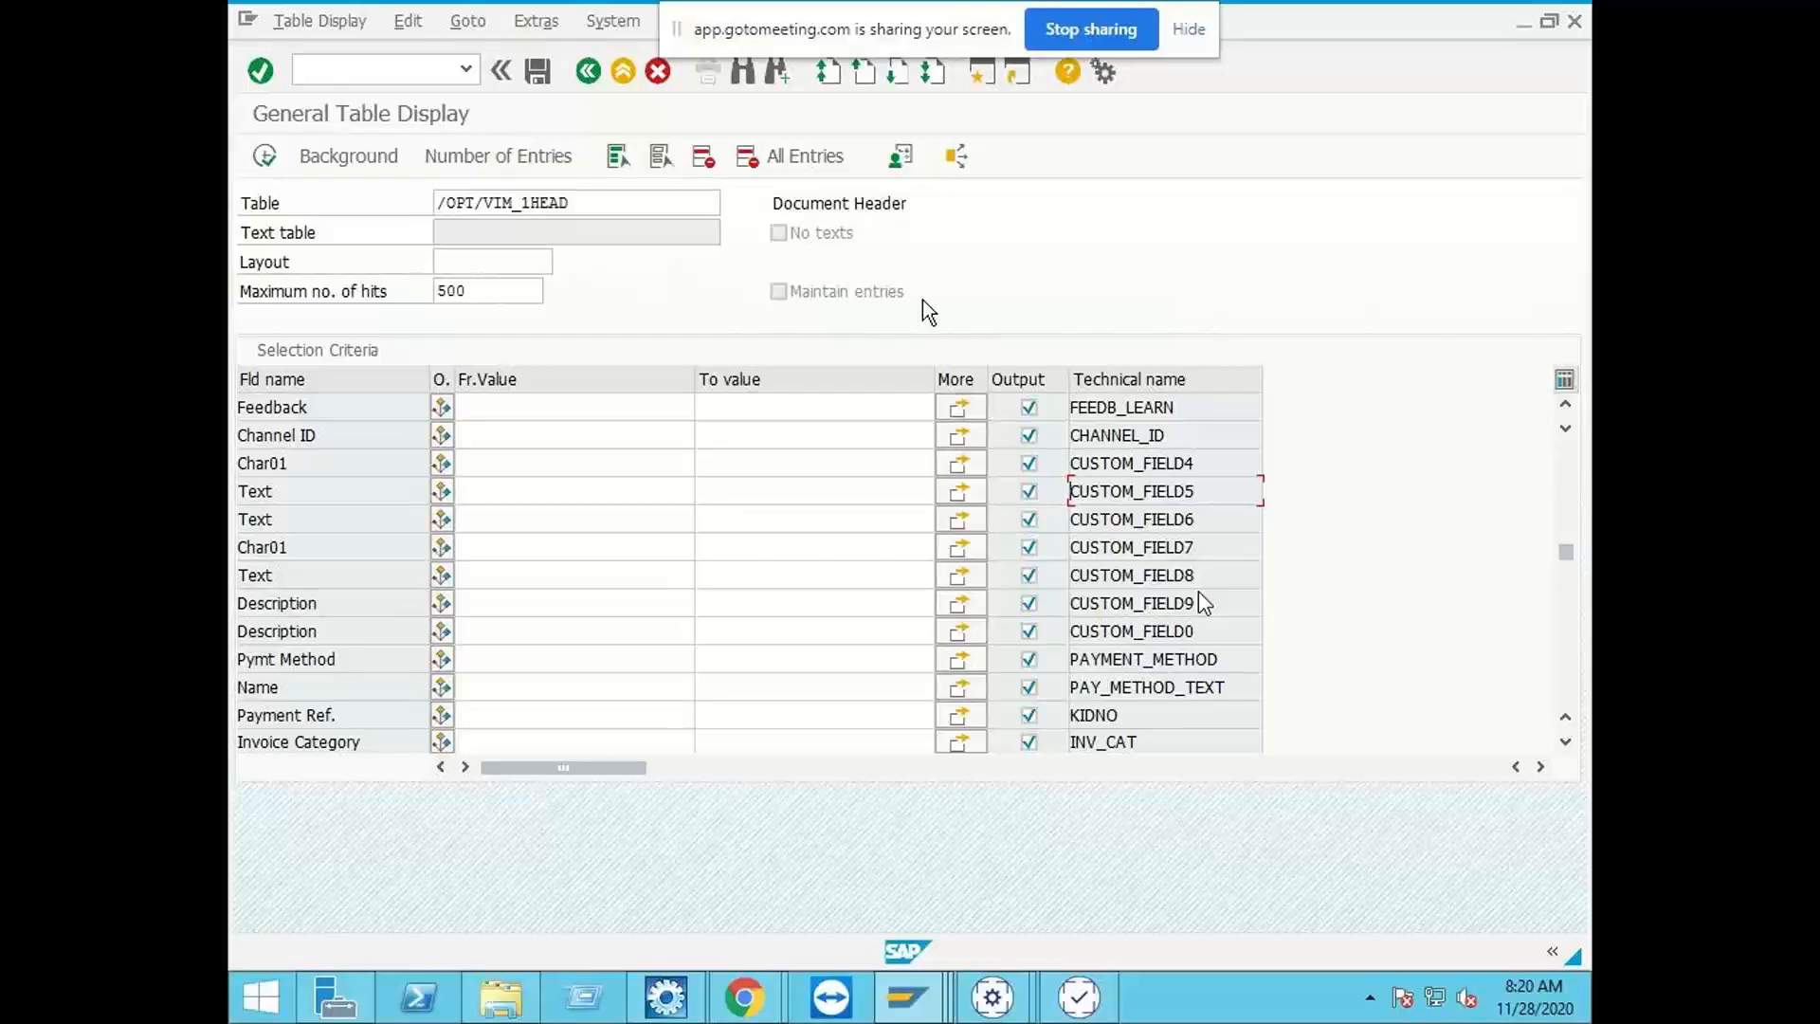
Step: In the new ICC mapping entry, map ShipFromCompany to document field CUSTOM_FIELD5, save it and return to the Mapping Setup overview
{"action": "key", "text": "alt+Tab"}
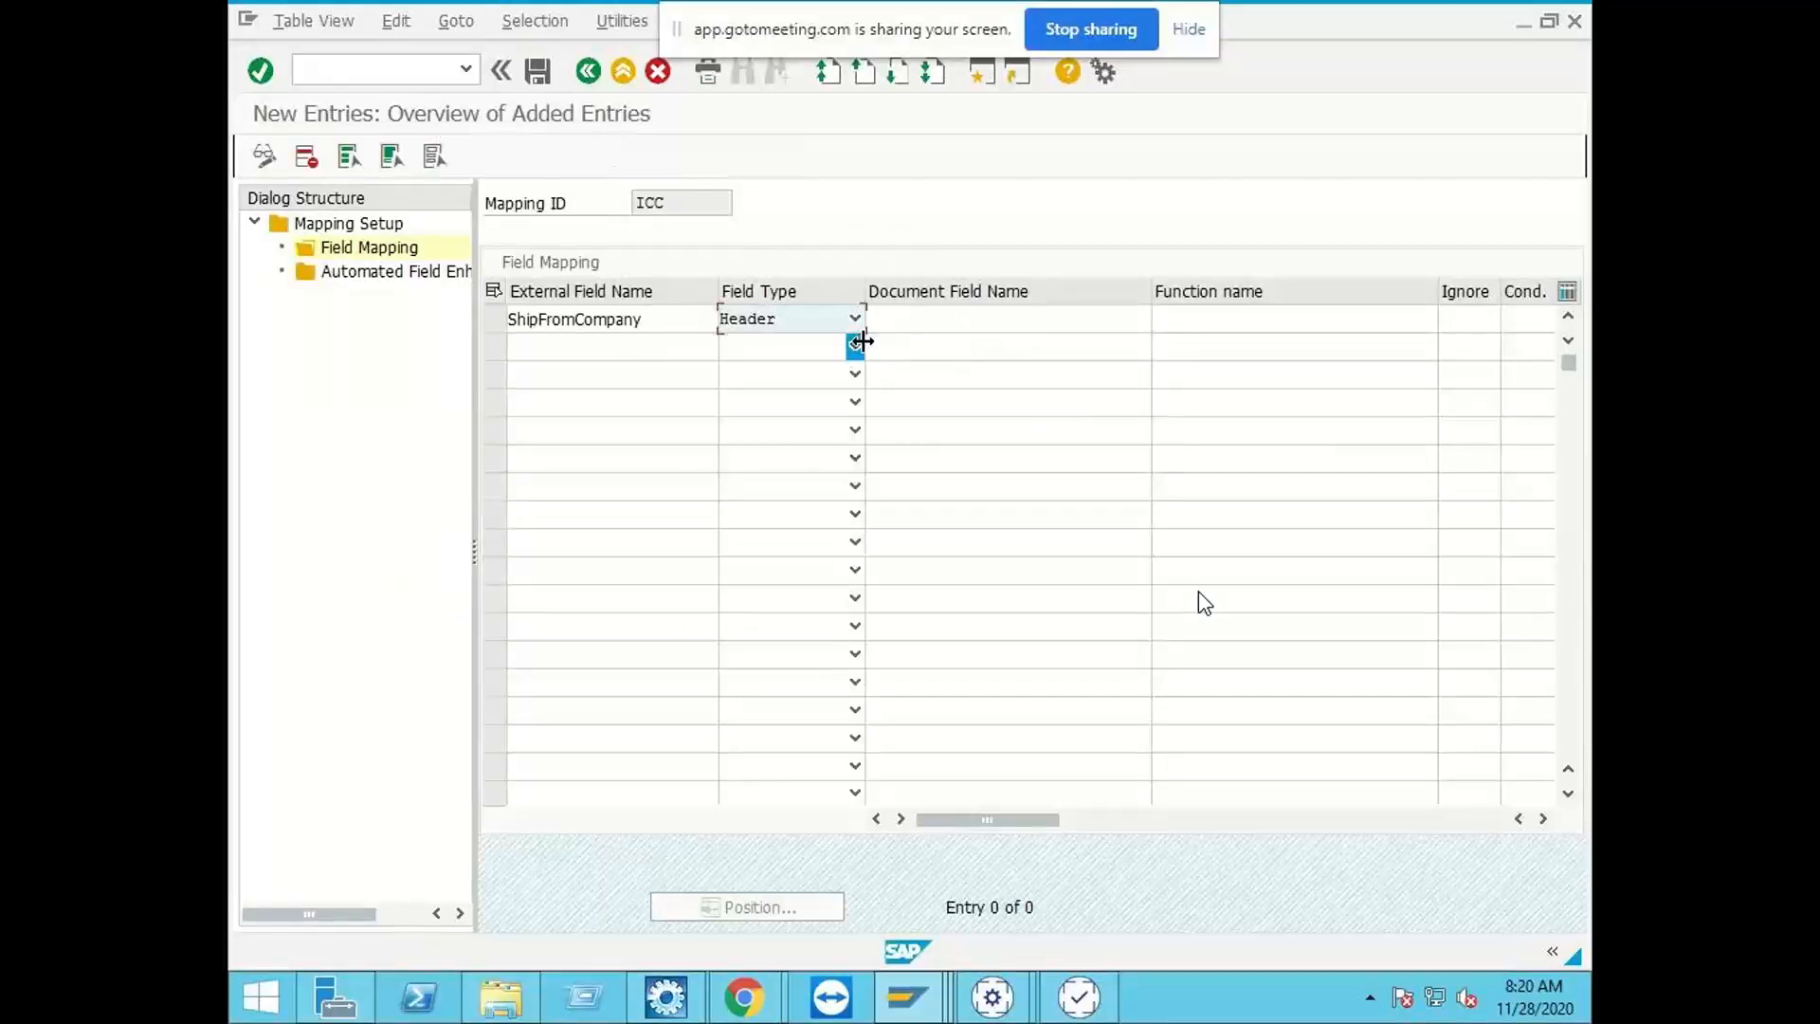
{"action": "left_click", "coordinate": [945, 313]}
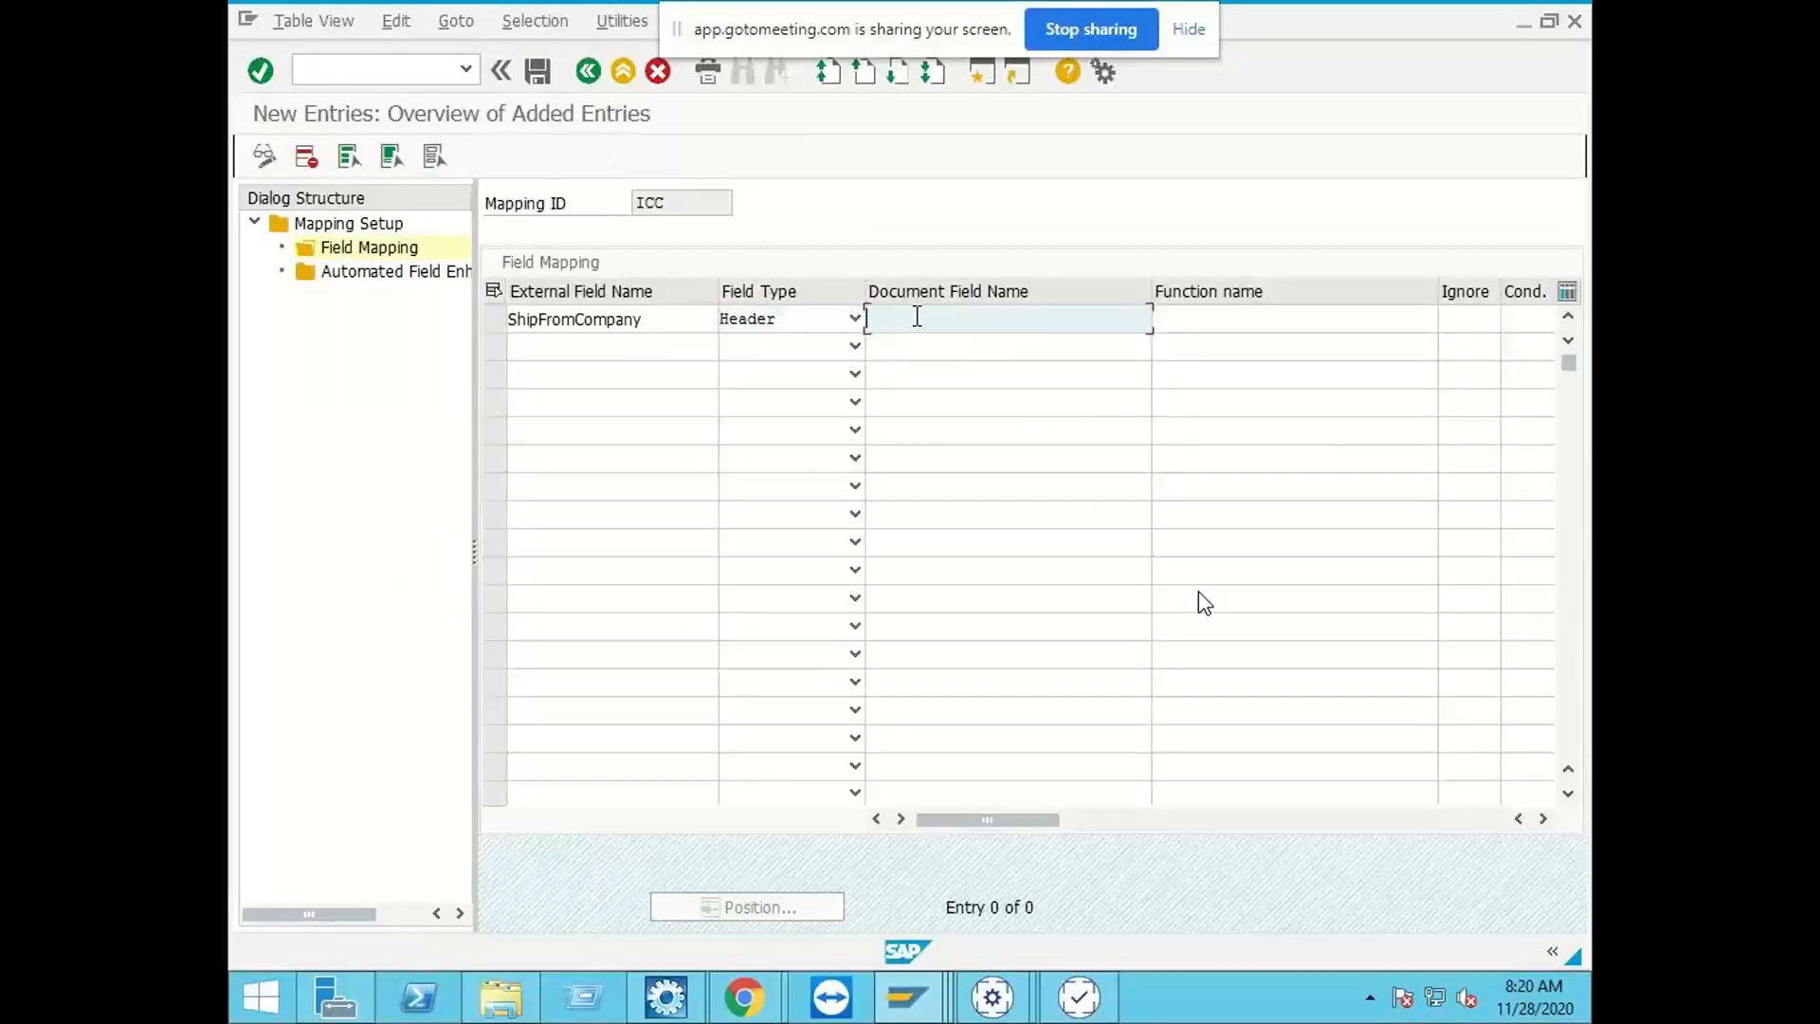
{"action": "key", "text": "ctrl+v"}
{"action": "key", "text": "Return"}
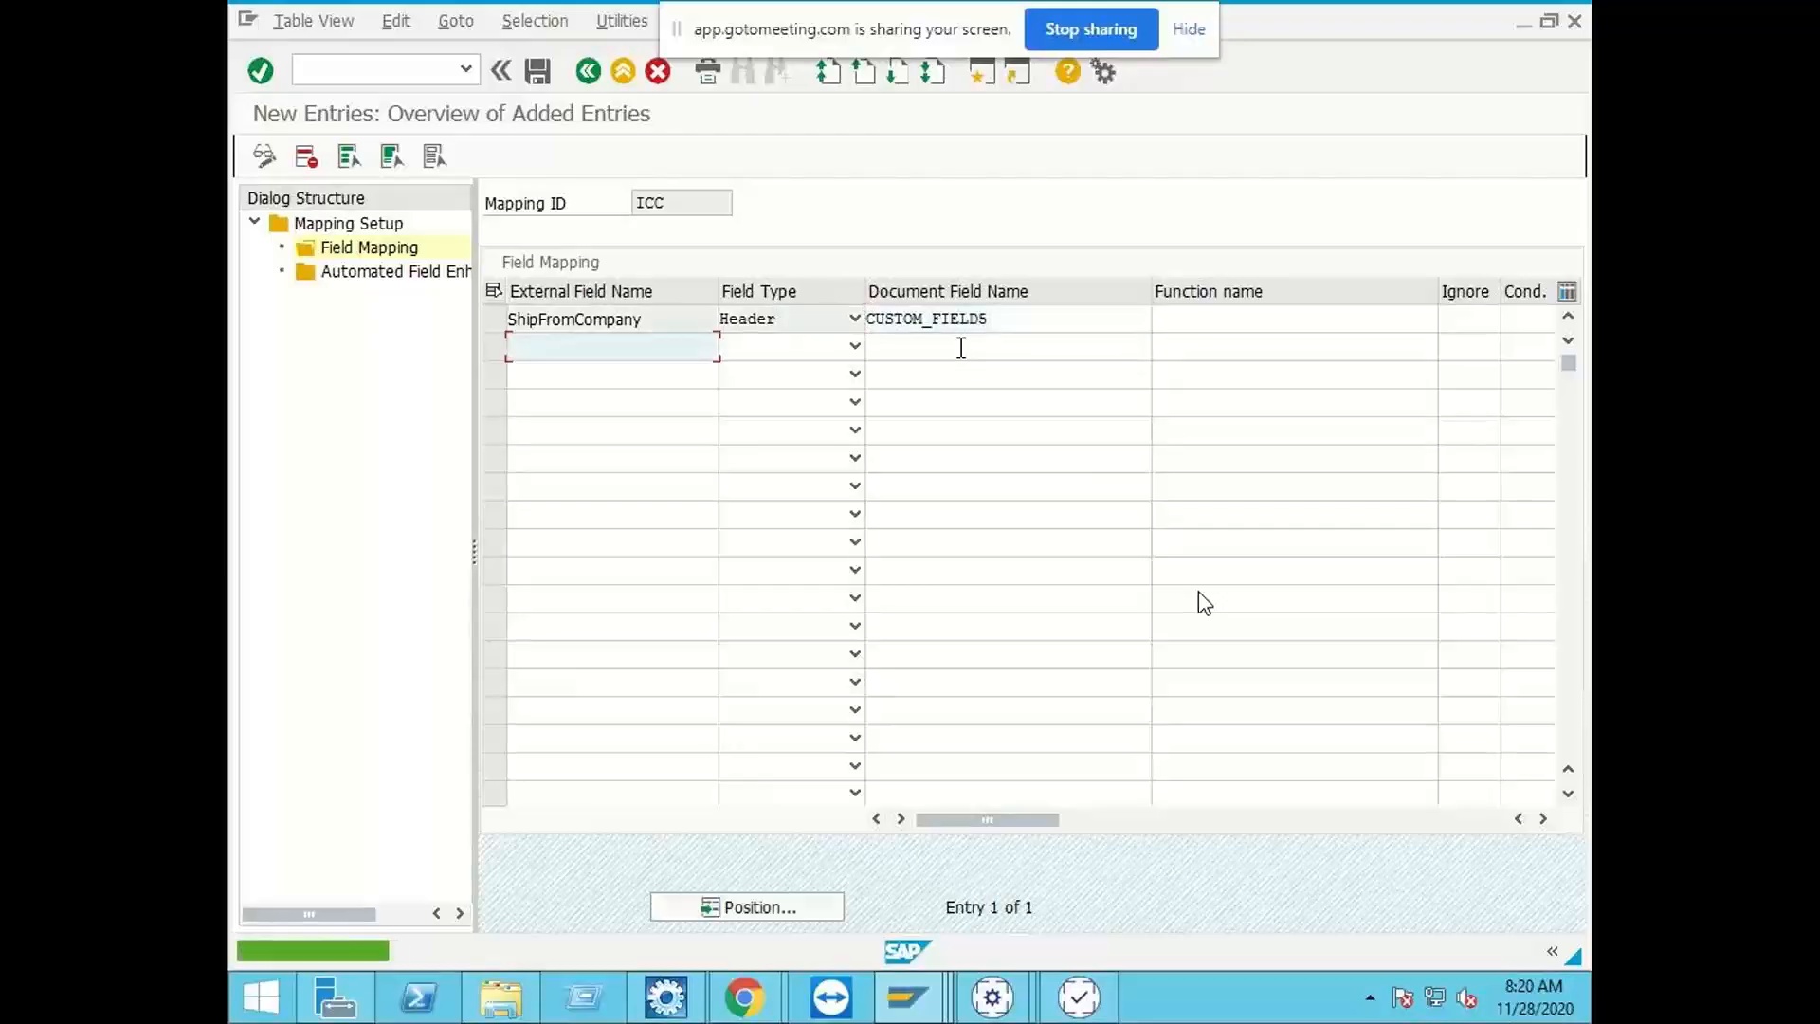
{"action": "left_click", "coordinate": [536, 72]}
{"action": "left_click", "coordinate": [550, 440]}
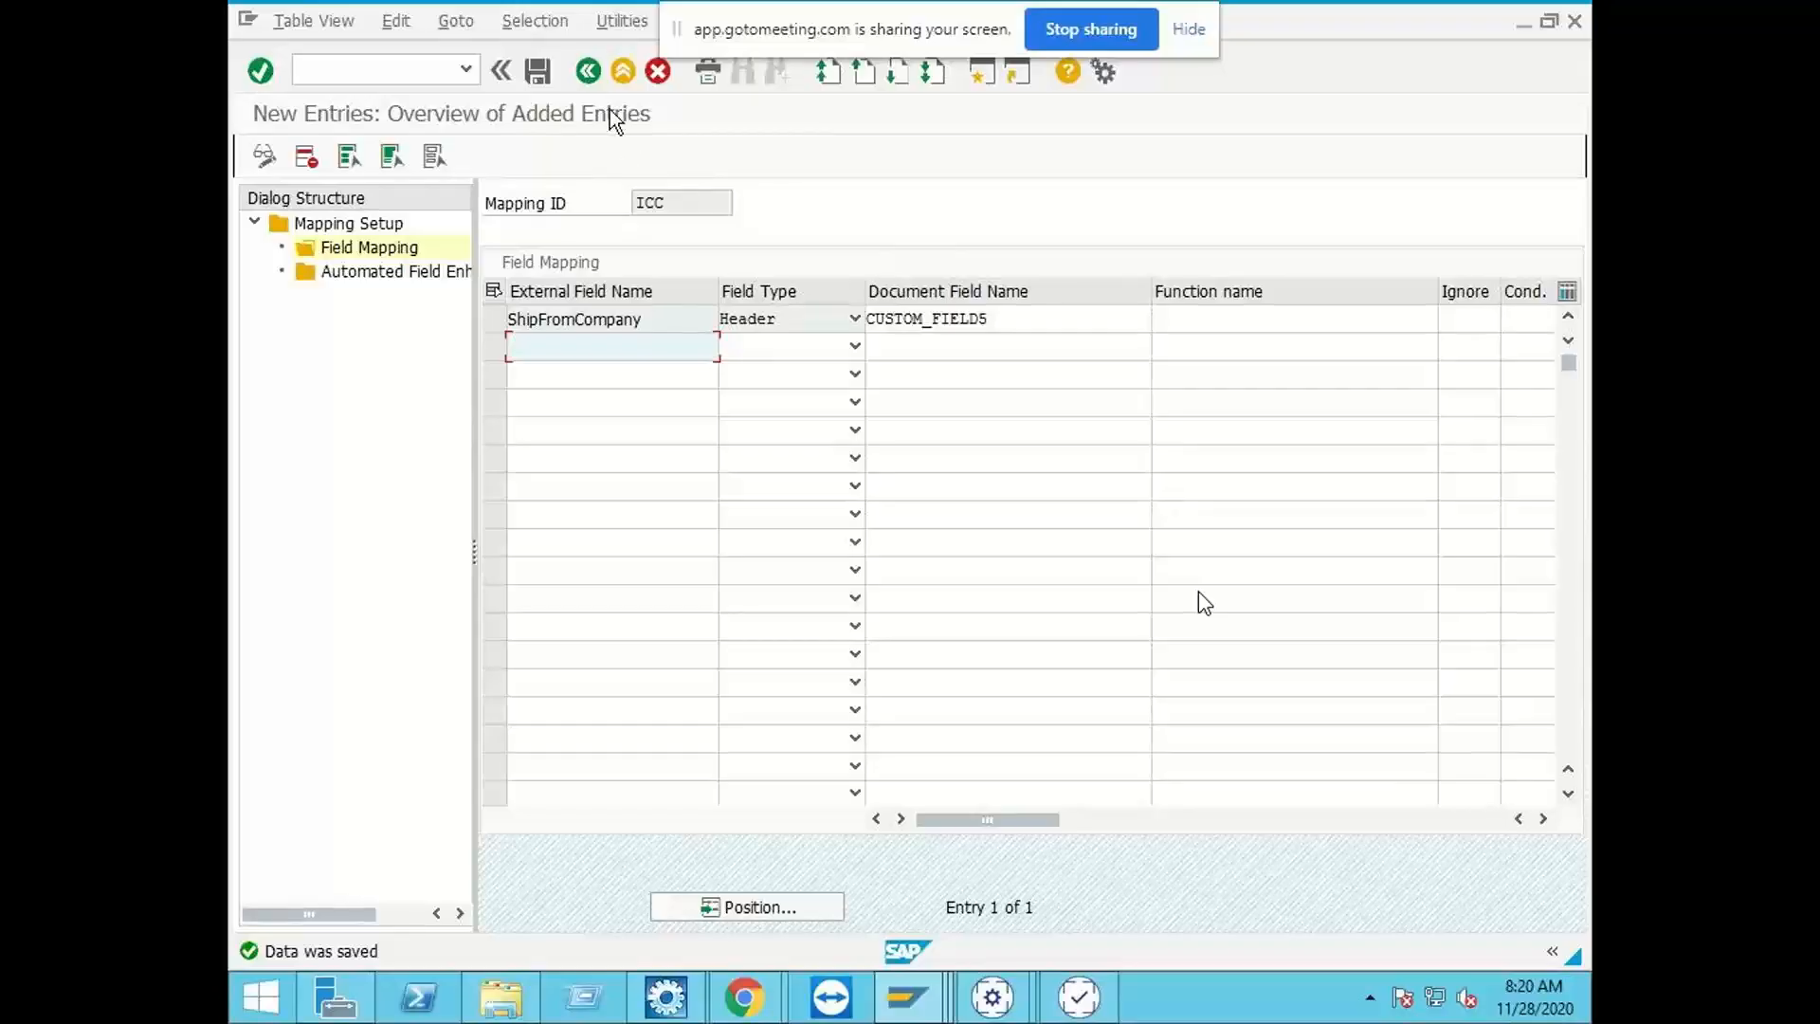
{"action": "left_click", "coordinate": [589, 76]}
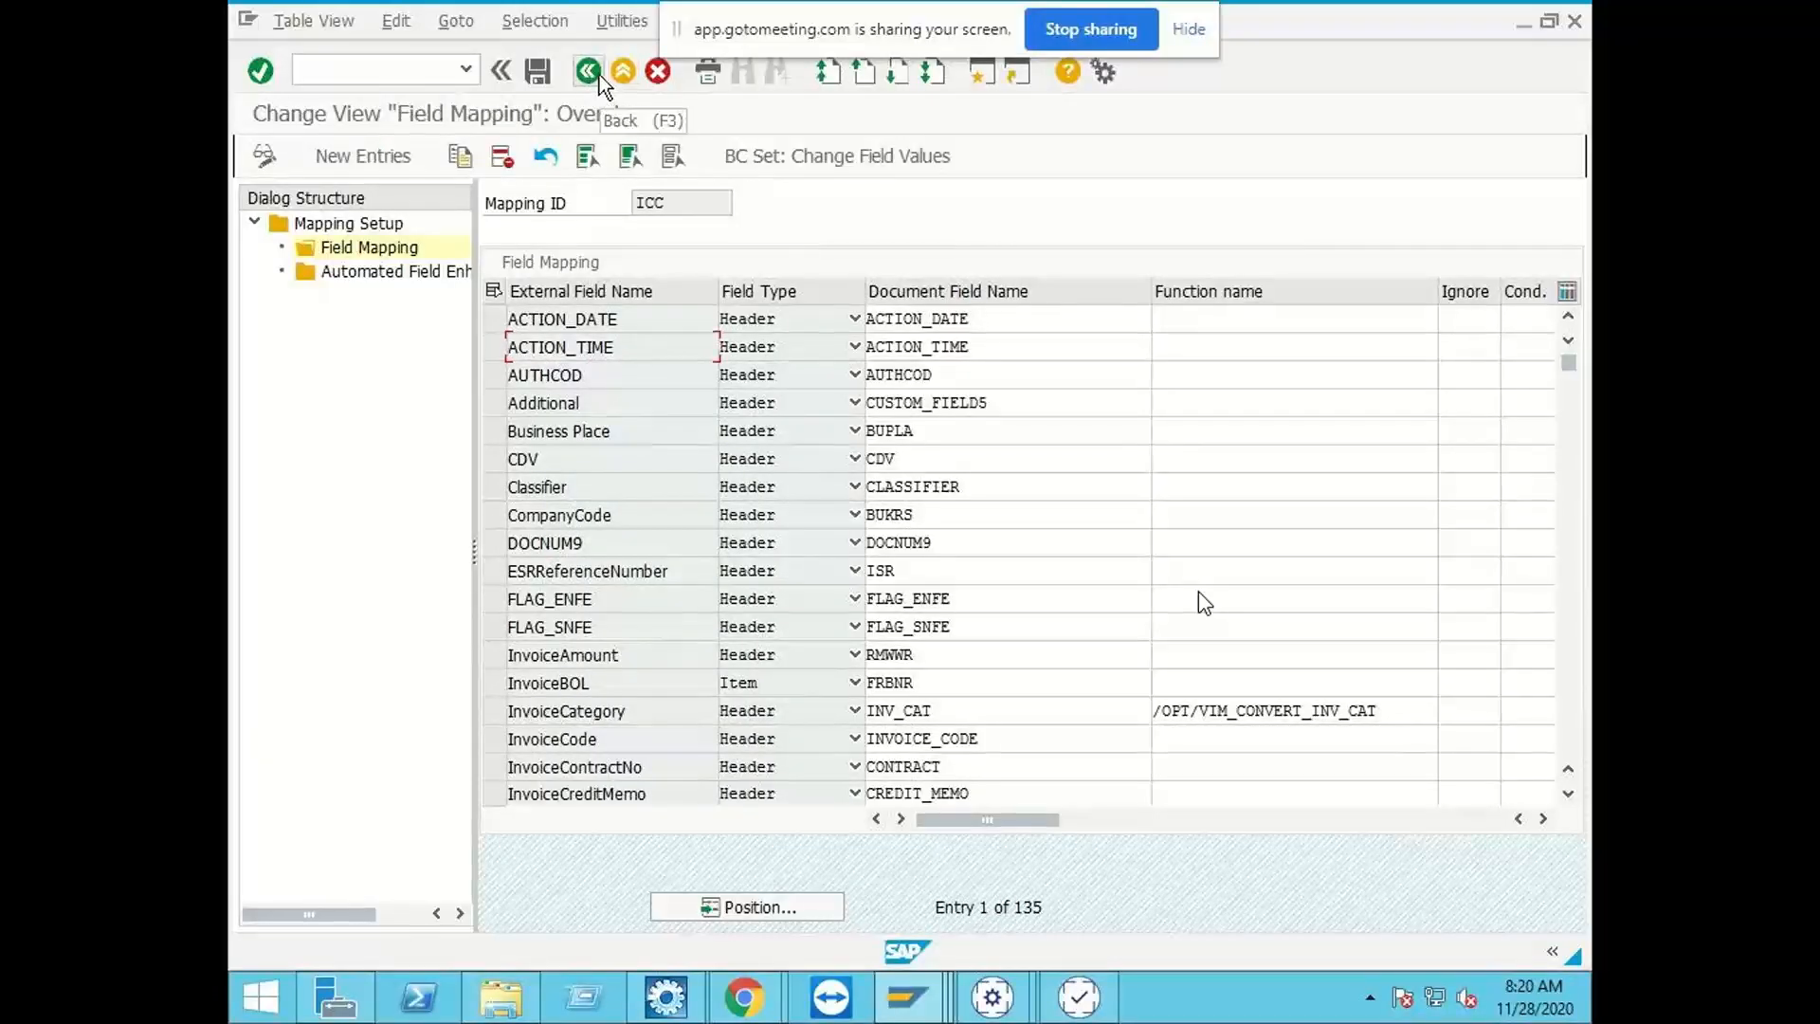
{"action": "left_click", "coordinate": [589, 73]}
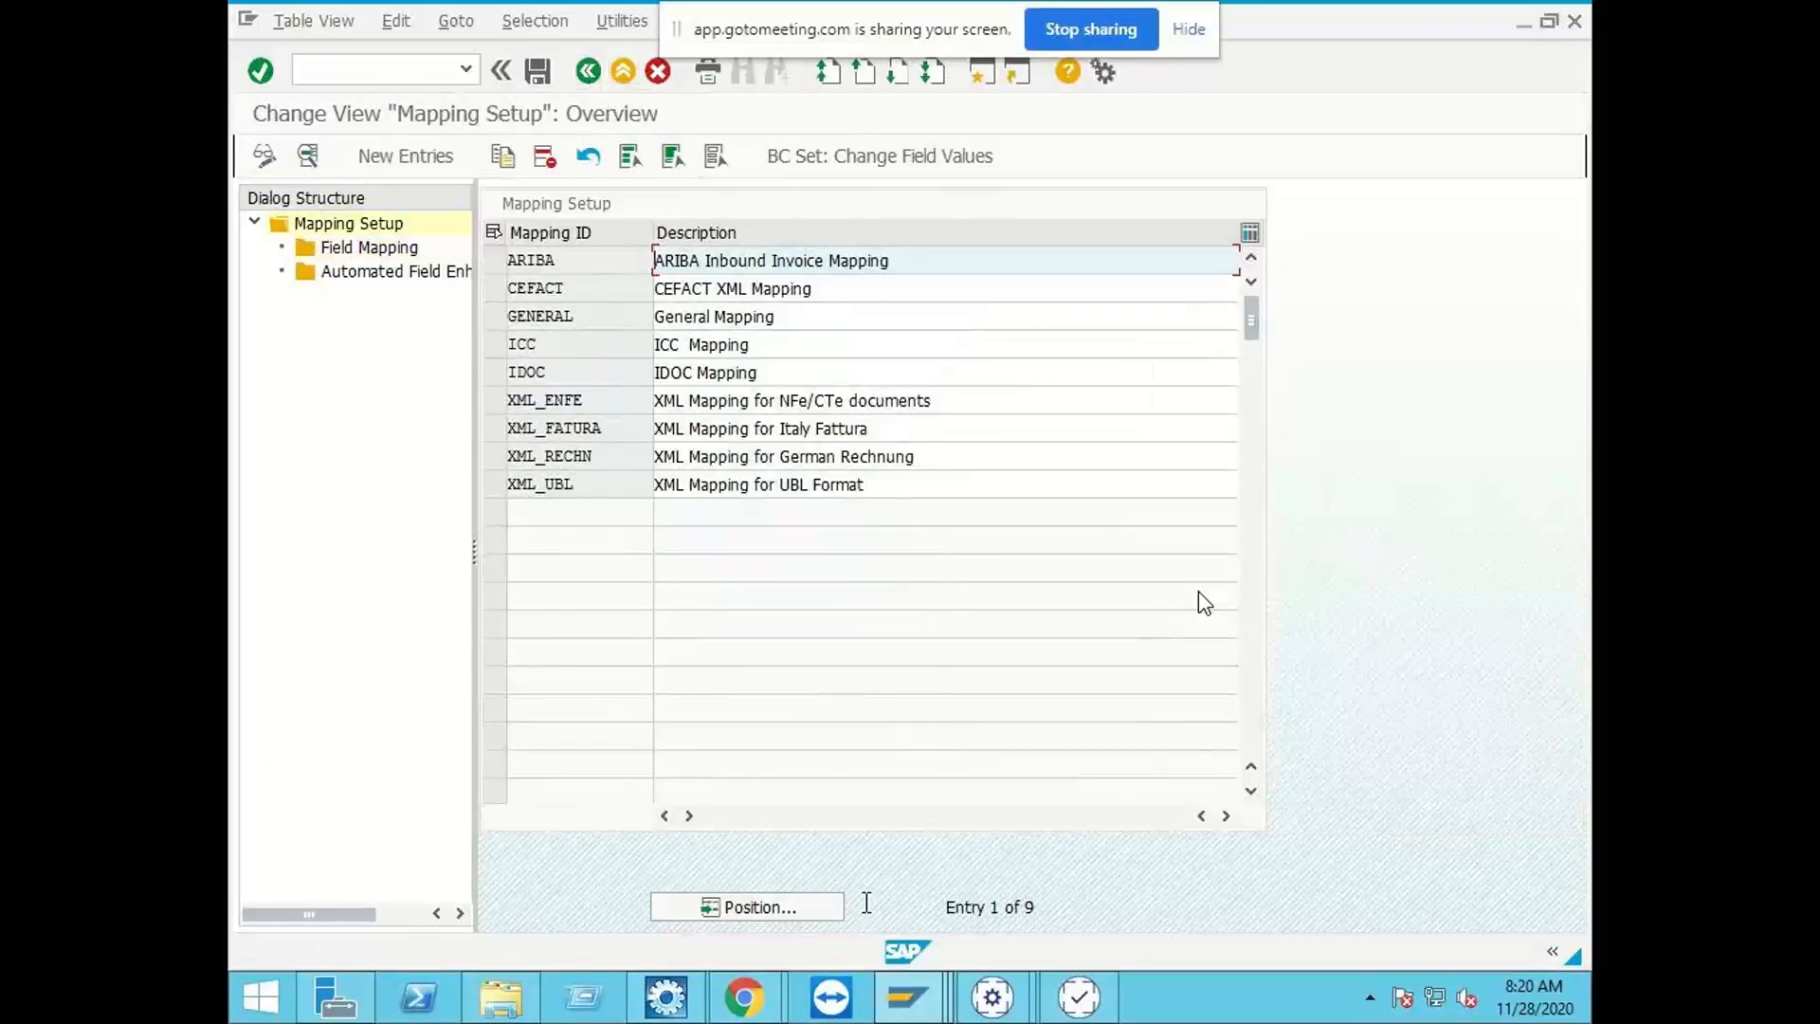
Step: Switch to Business Center Capture for ZINDIA_IDH and open the test file archive from the Desktop with the listed ZIDH archive document type
{"action": "mouse_move", "coordinate": [992, 997]}
{"action": "left_click", "coordinate": [1043, 876]}
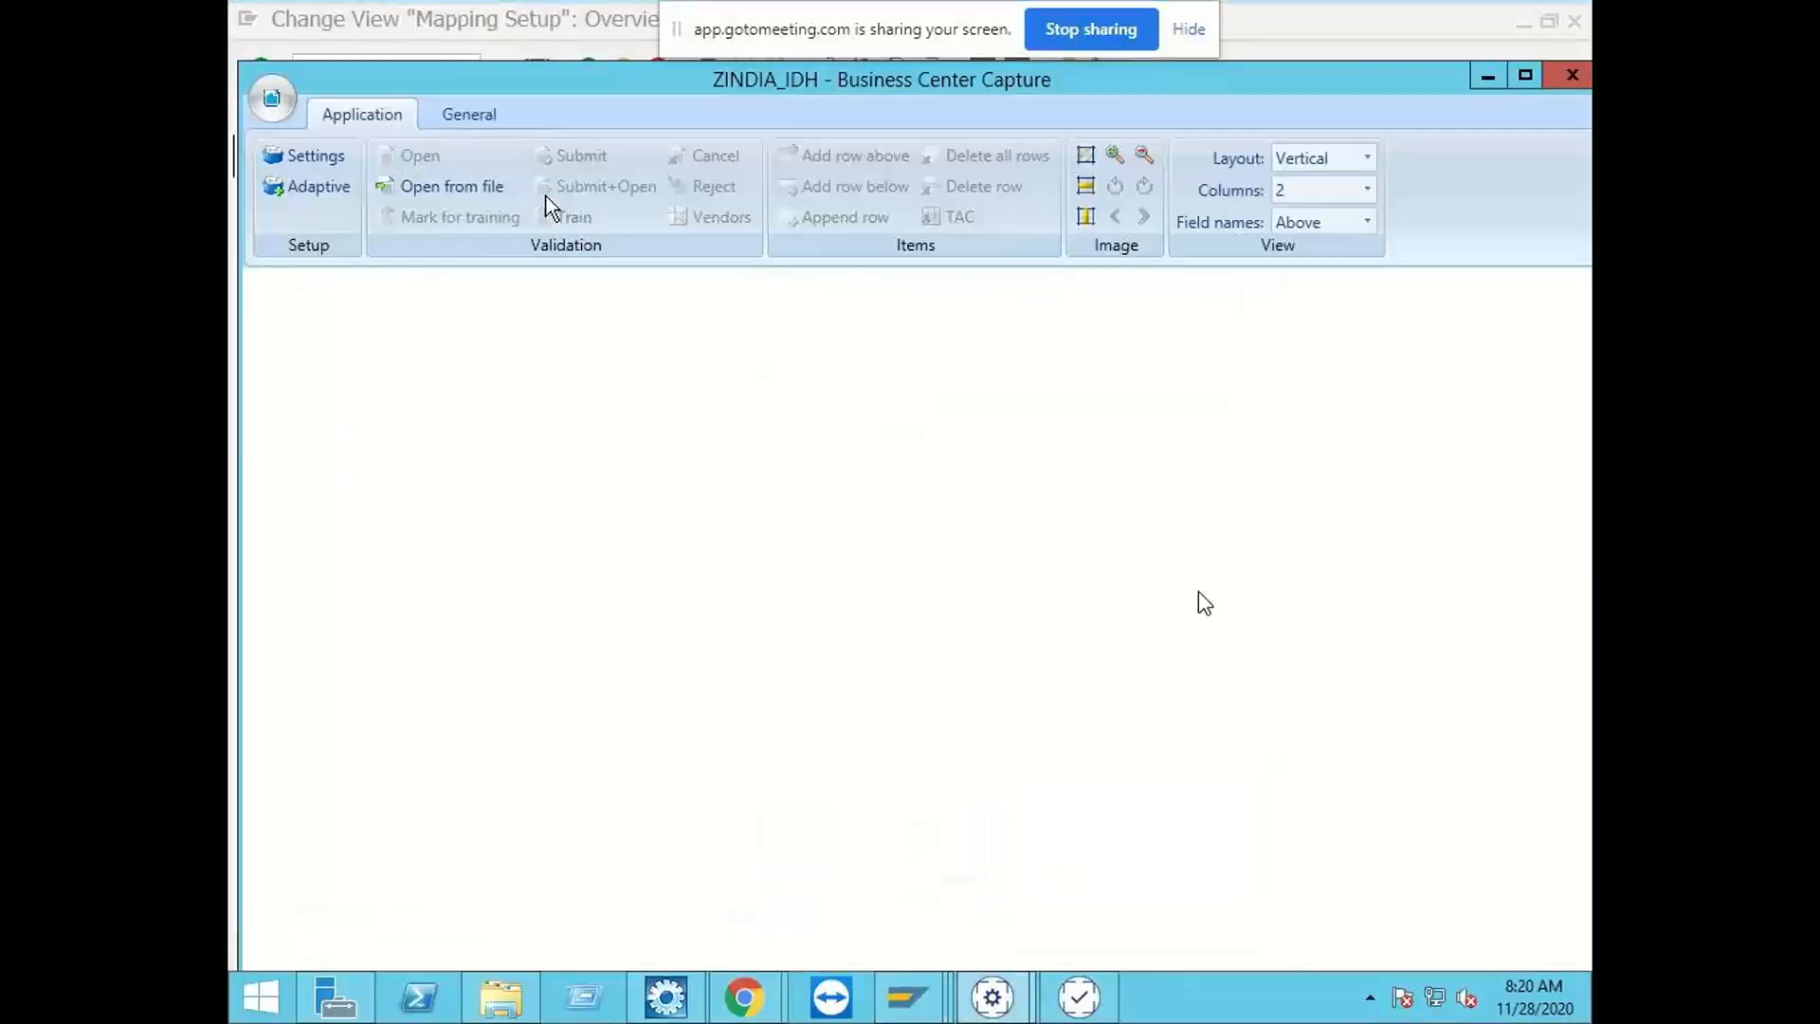
{"action": "left_click", "coordinate": [479, 188]}
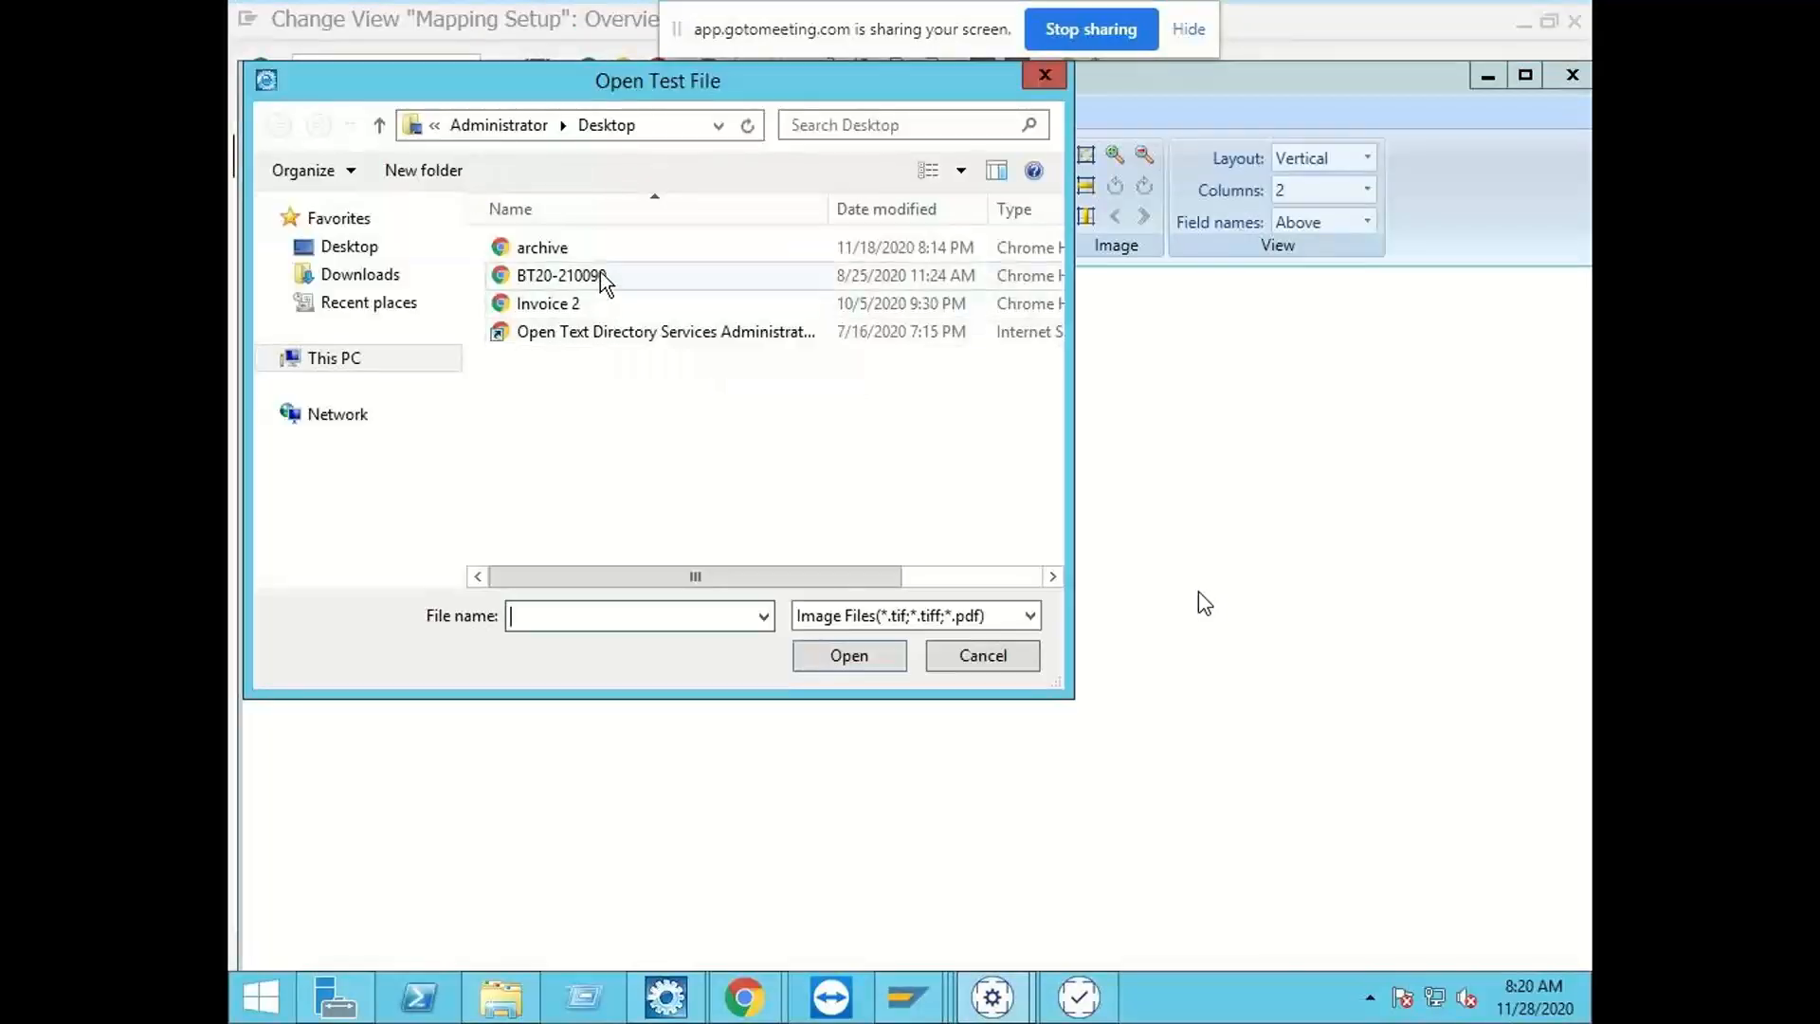
{"action": "double_click", "coordinate": [589, 246]}
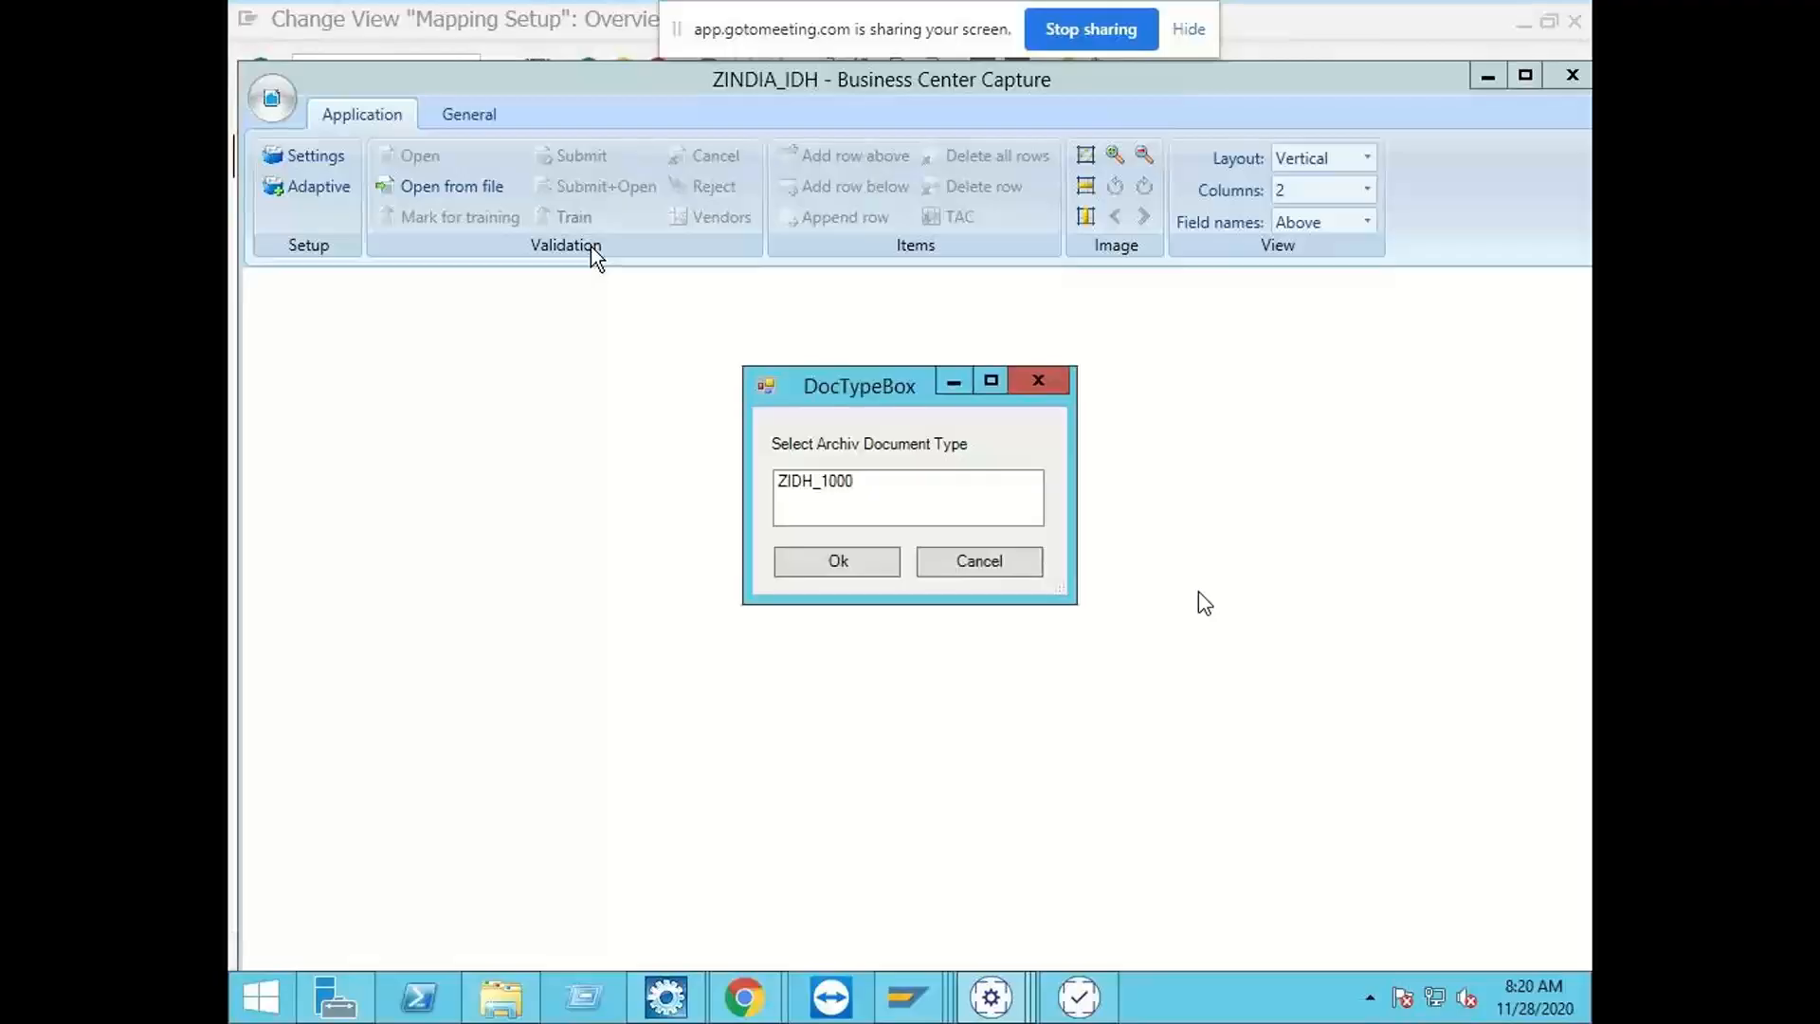
{"action": "double_click", "coordinate": [838, 484]}
{"action": "left_click", "coordinate": [843, 567]}
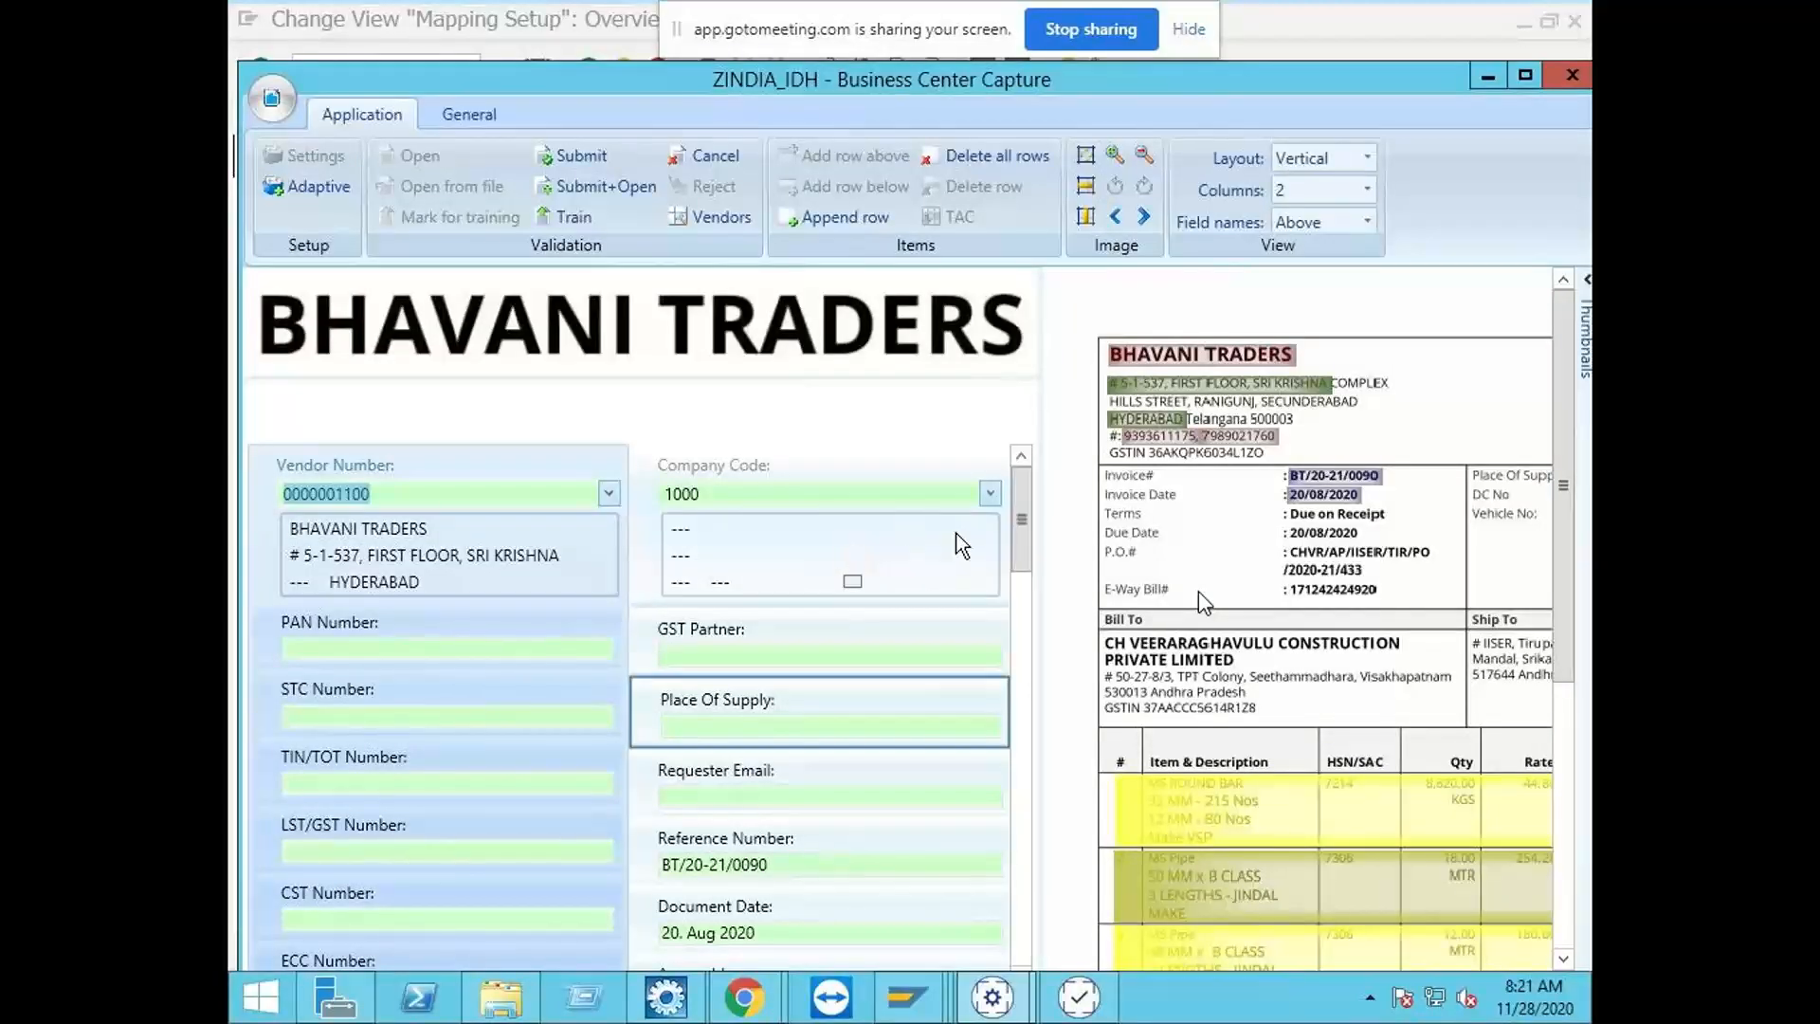
Step: Fill Ship From Company with CH VEERARAGHAVULU CONSTRUCTION PRIVATE LIMITED, captured from the Bill To block of the invoice image
{"action": "scroll", "coordinate": [1026, 549], "scroll_direction": "down", "scroll_amount": 1}
{"action": "left_click_drag", "start_coordinate": [1027, 549], "coordinate": [1029, 680]}
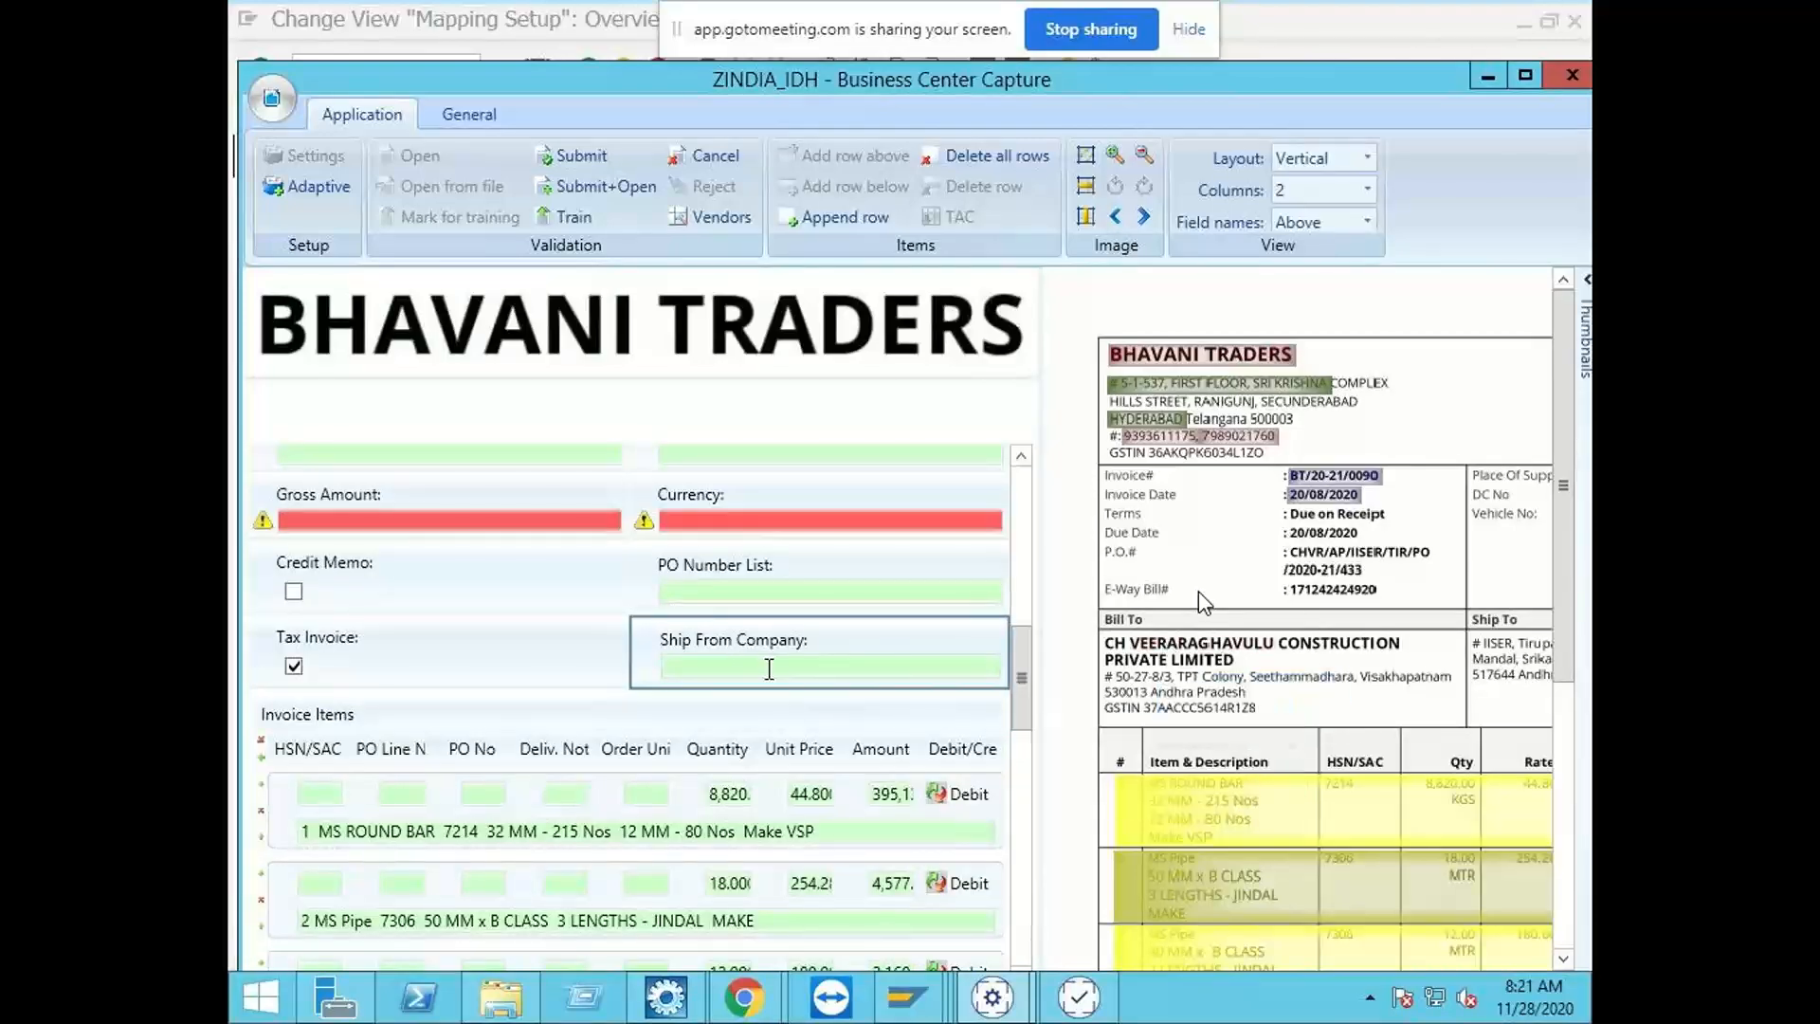
{"action": "left_click_drag", "start_coordinate": [1019, 703], "coordinate": [1049, 662]}
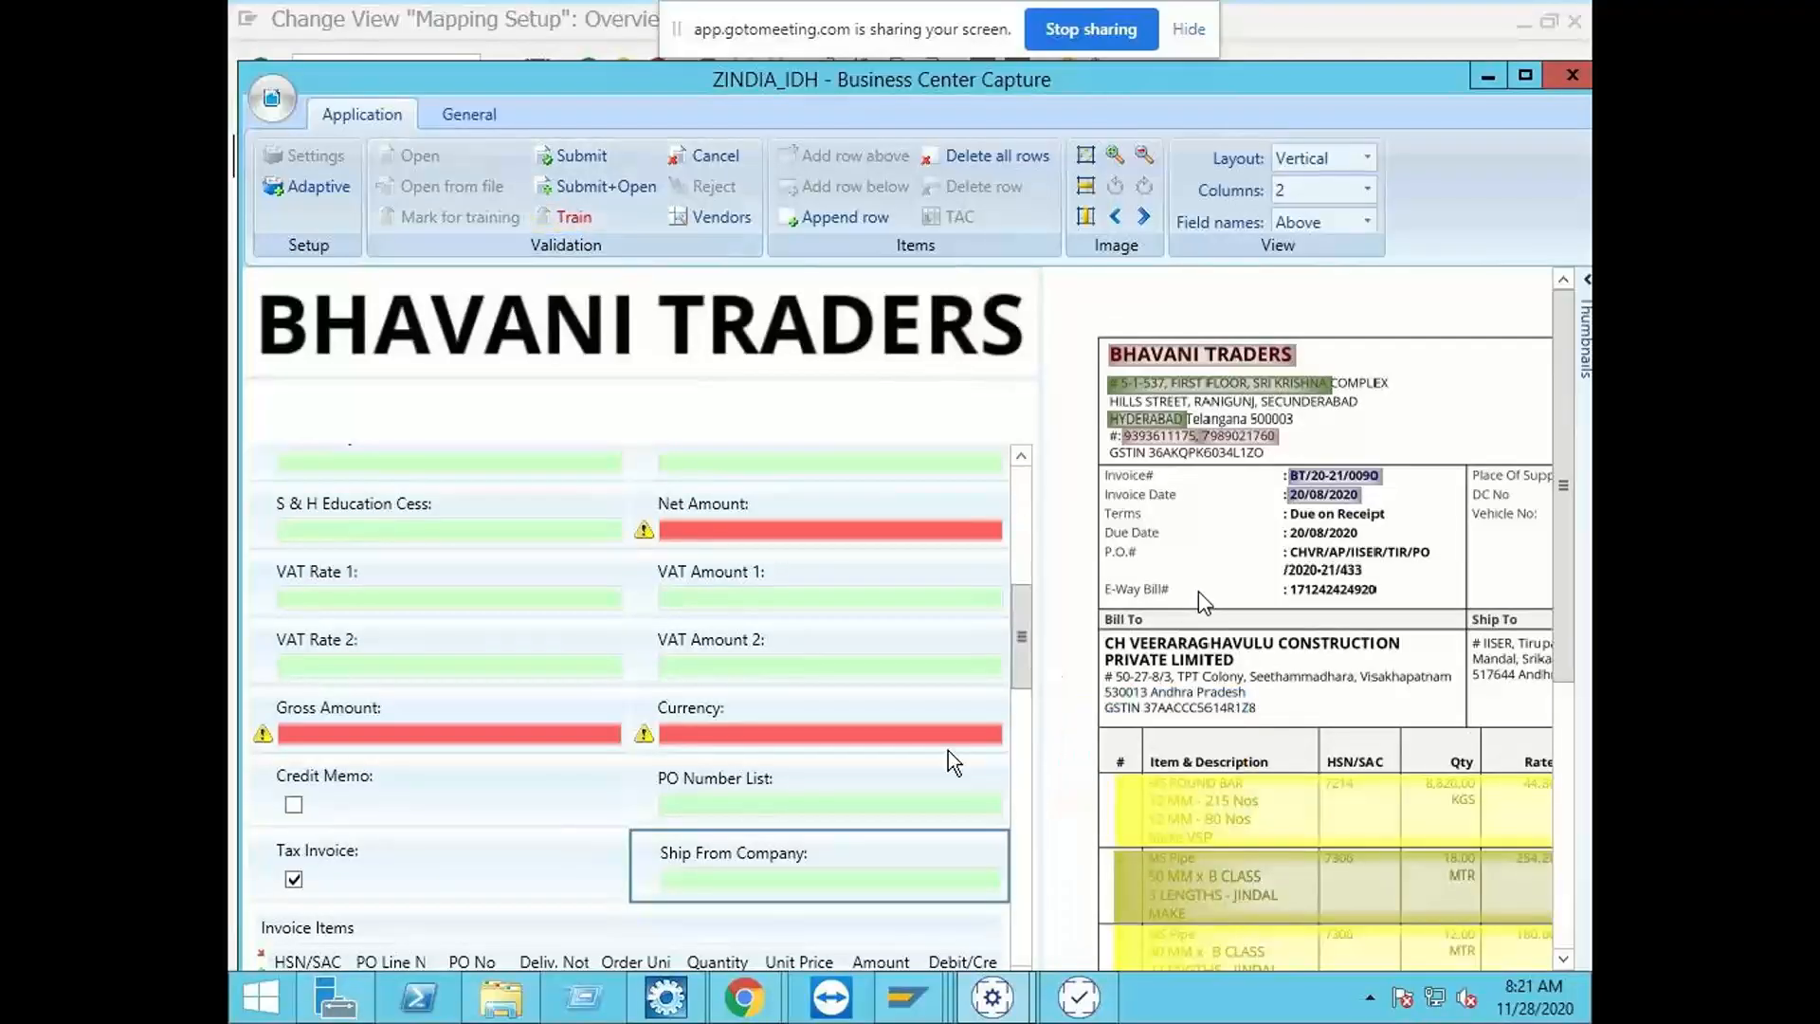
{"action": "left_click", "coordinate": [759, 879]}
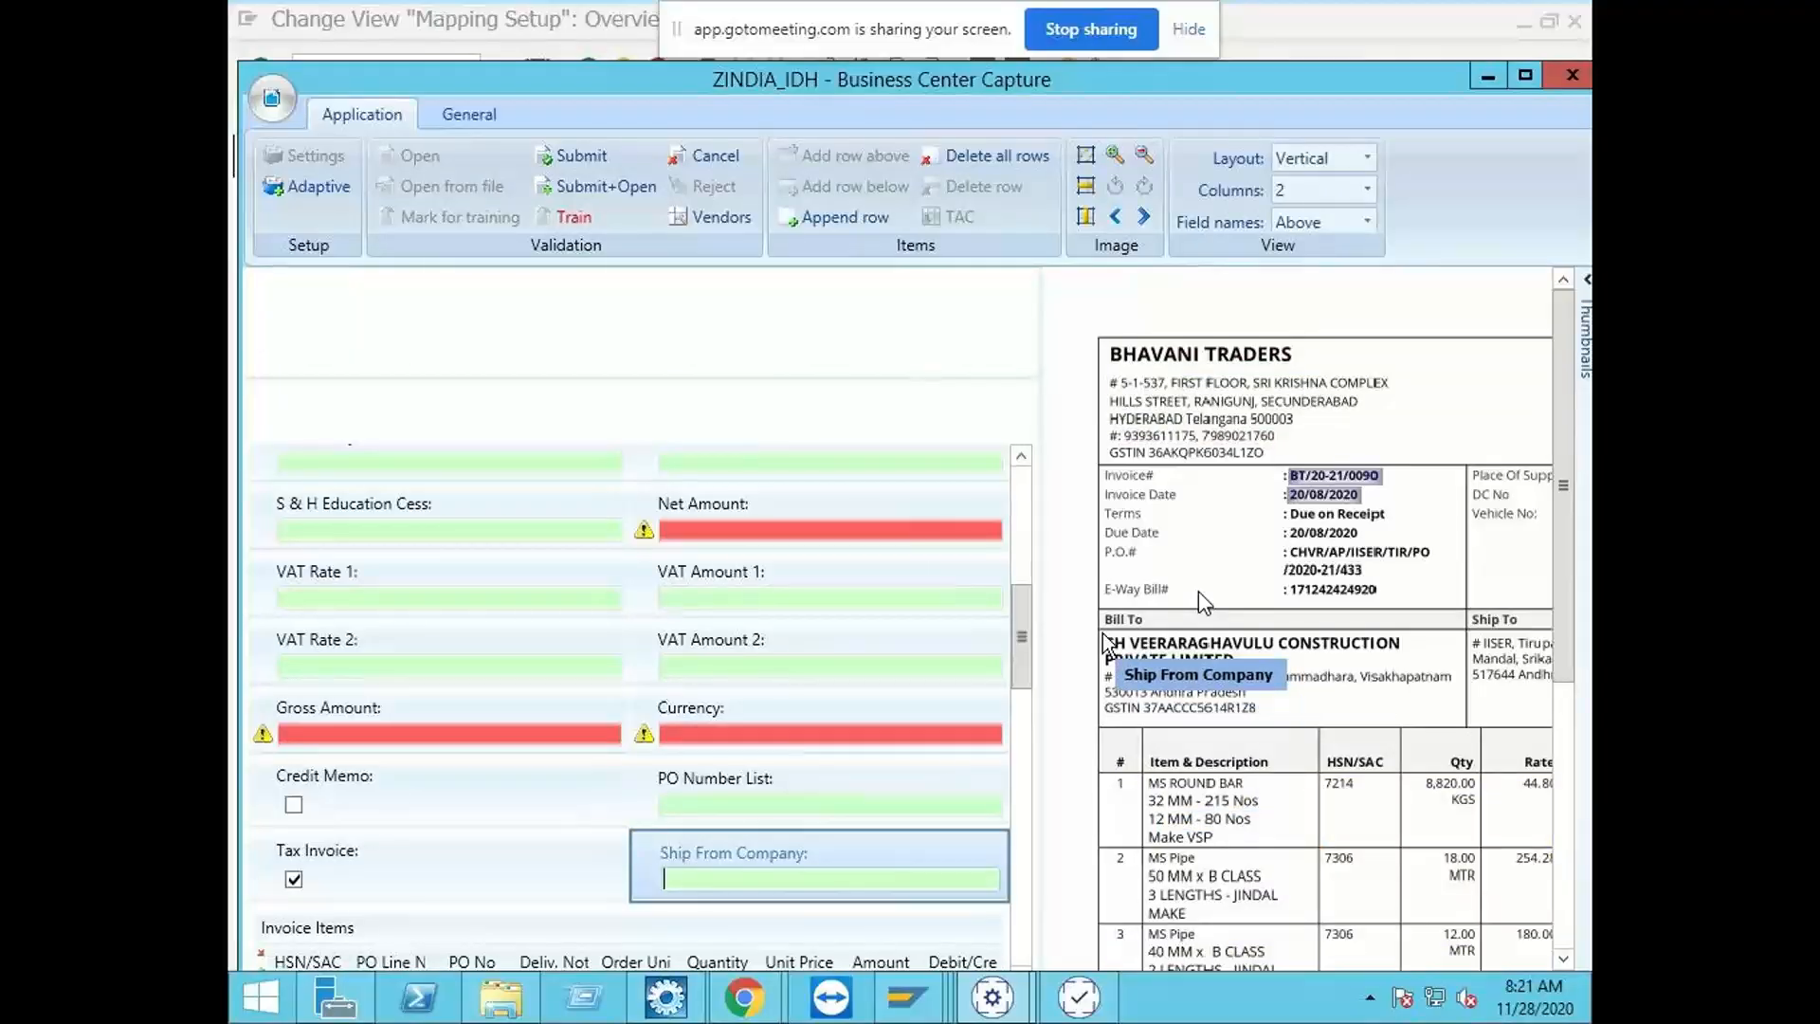
{"action": "left_click_drag", "start_coordinate": [1104, 642], "coordinate": [1408, 671]}
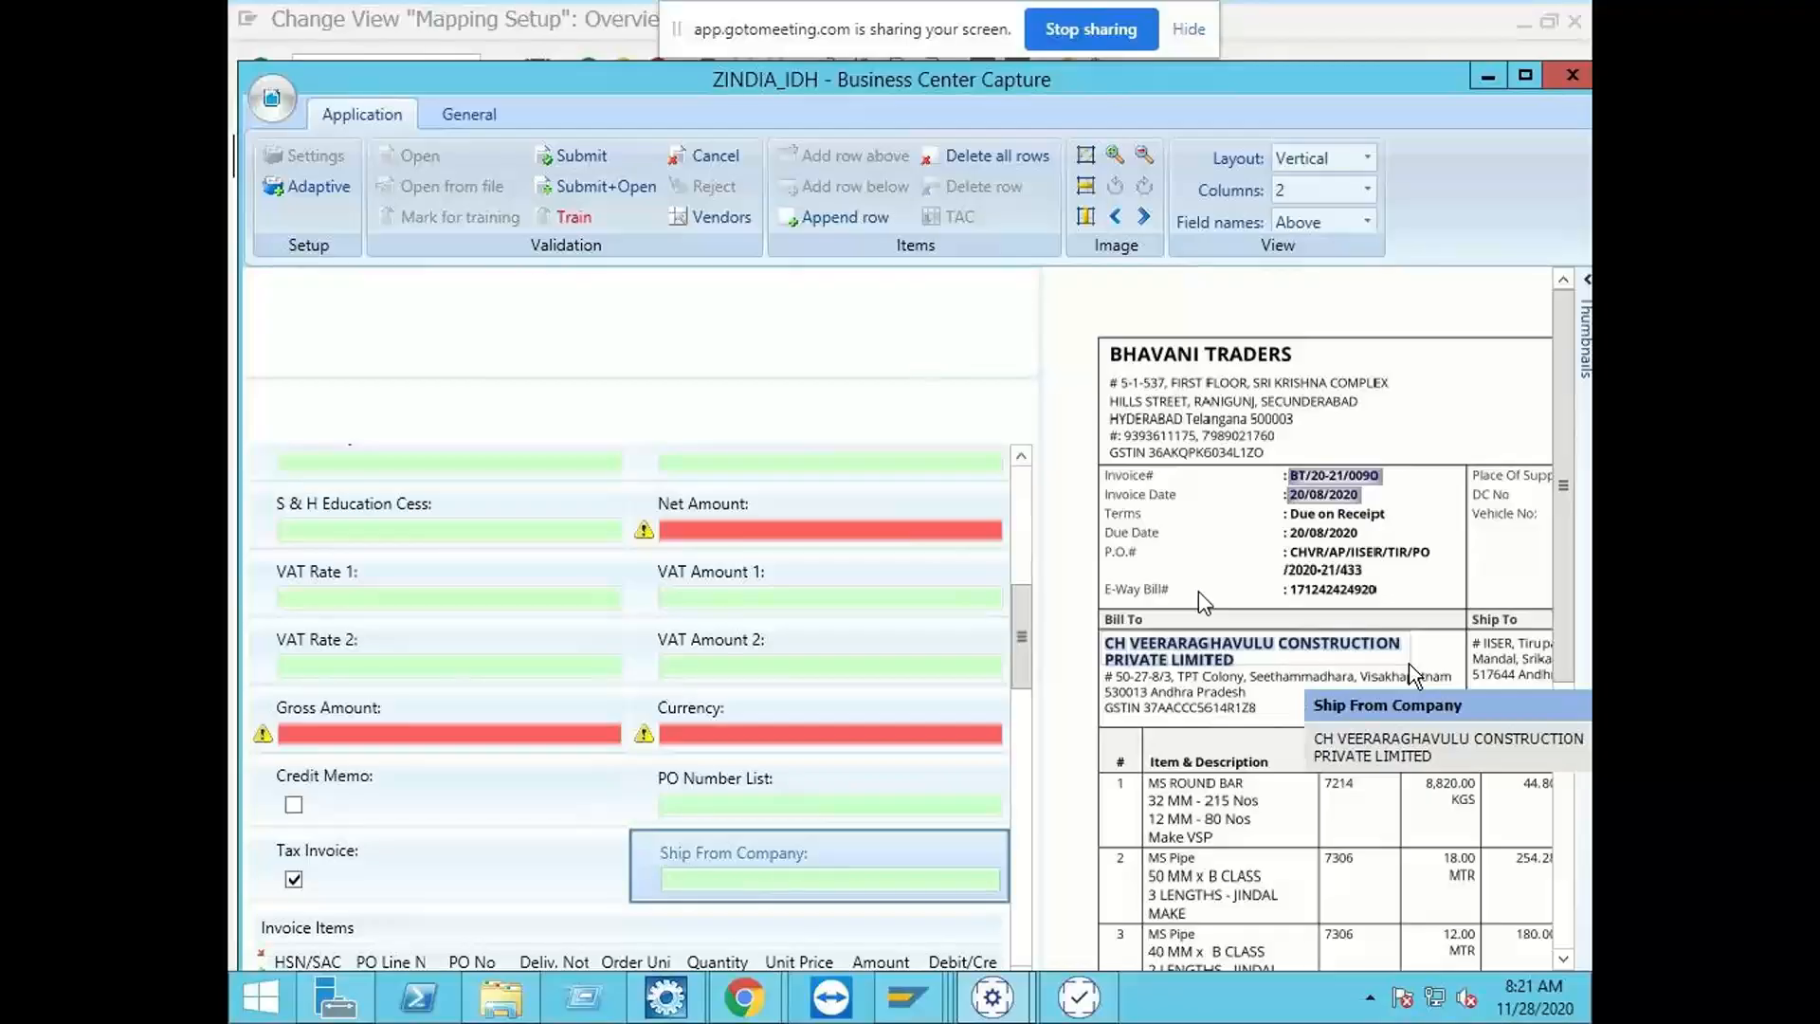
{"action": "key", "text": "Return"}
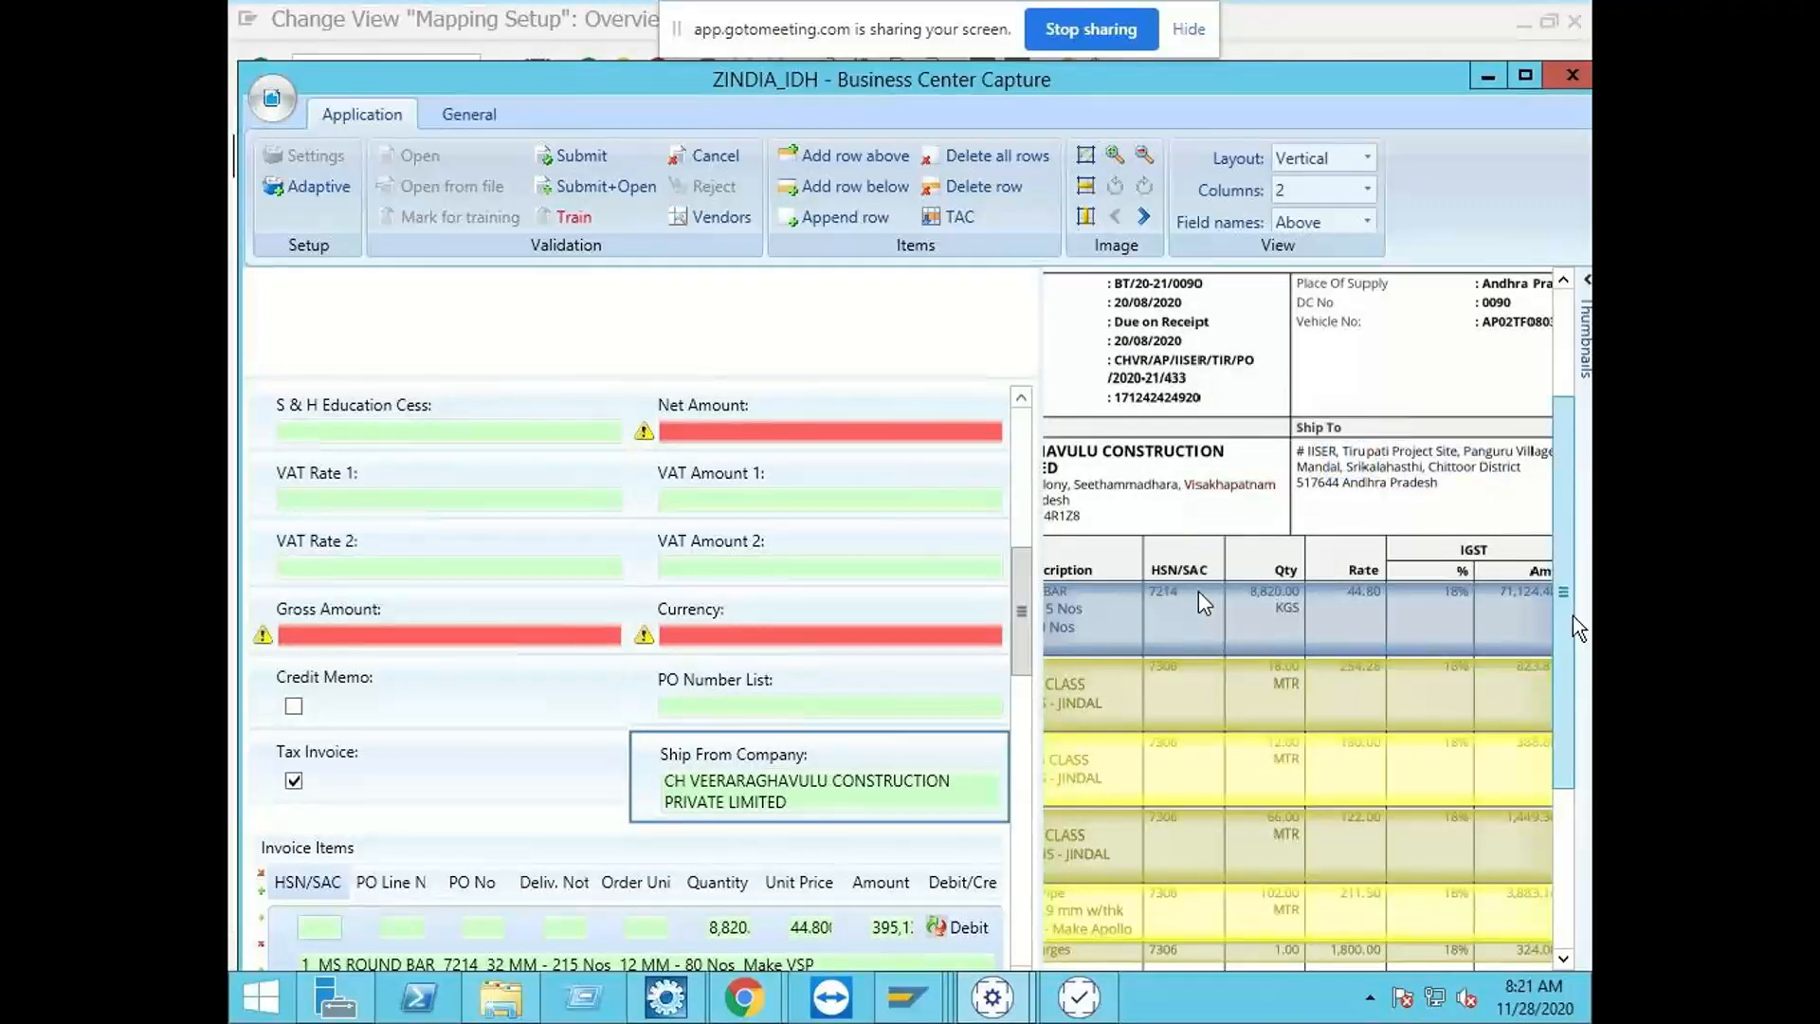
Step: Review the invoice's validation fields from Vendor Number and Company Code through the amounts to Ship From Company
{"action": "scroll", "coordinate": [1572, 616], "scroll_direction": "up", "scroll_amount": 2}
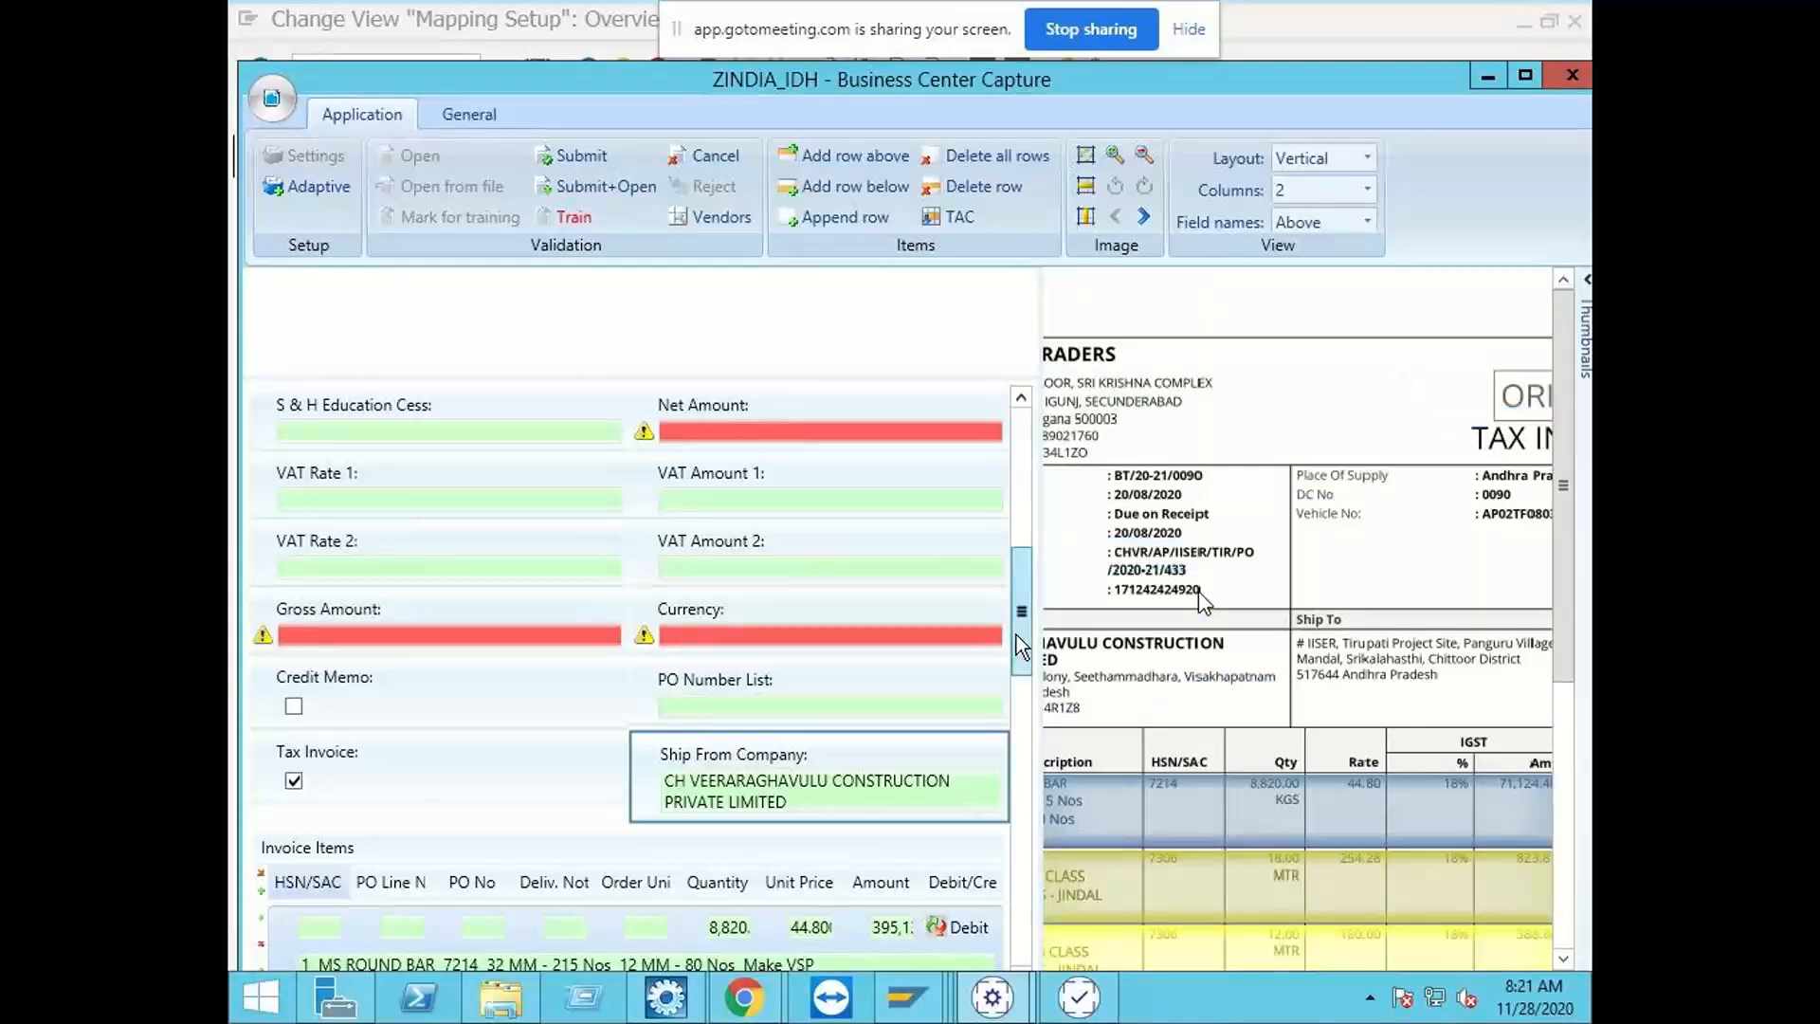
{"action": "scroll", "coordinate": [1024, 625], "scroll_direction": "up", "scroll_amount": 1}
{"action": "left_click_drag", "start_coordinate": [1030, 629], "coordinate": [1021, 589]}
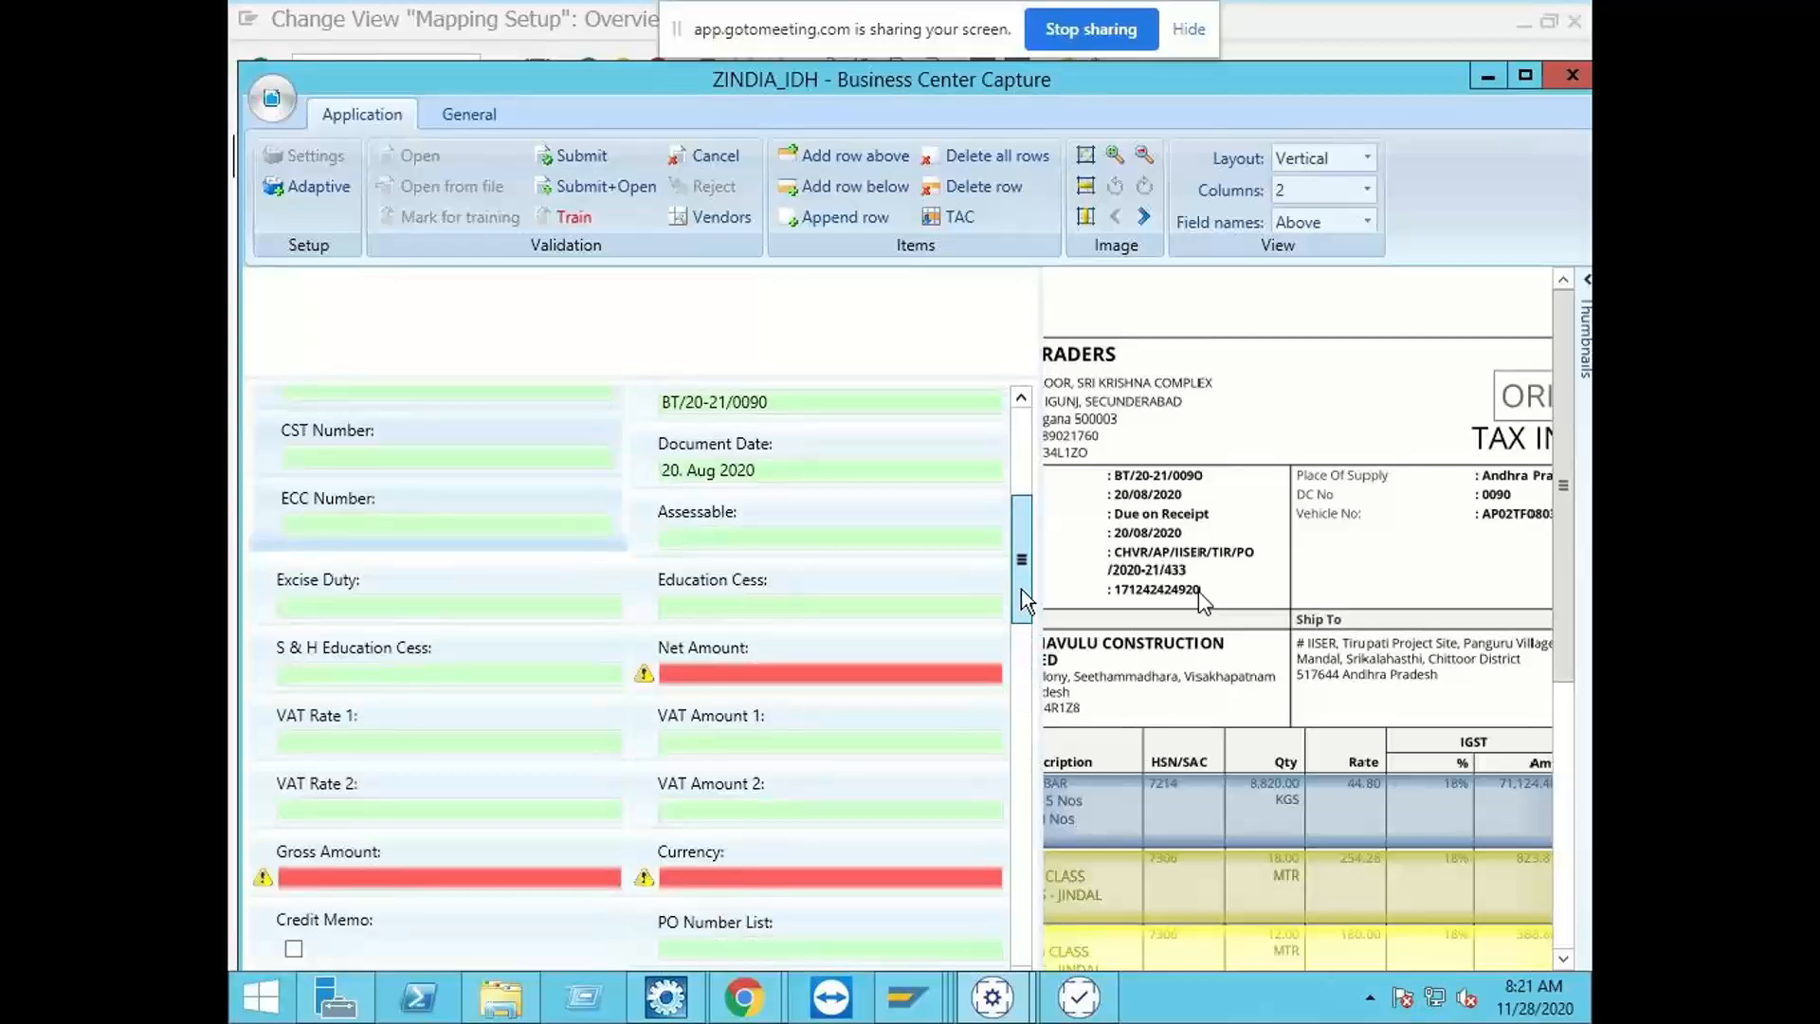
{"action": "left_click_drag", "start_coordinate": [1021, 588], "coordinate": [1031, 491]}
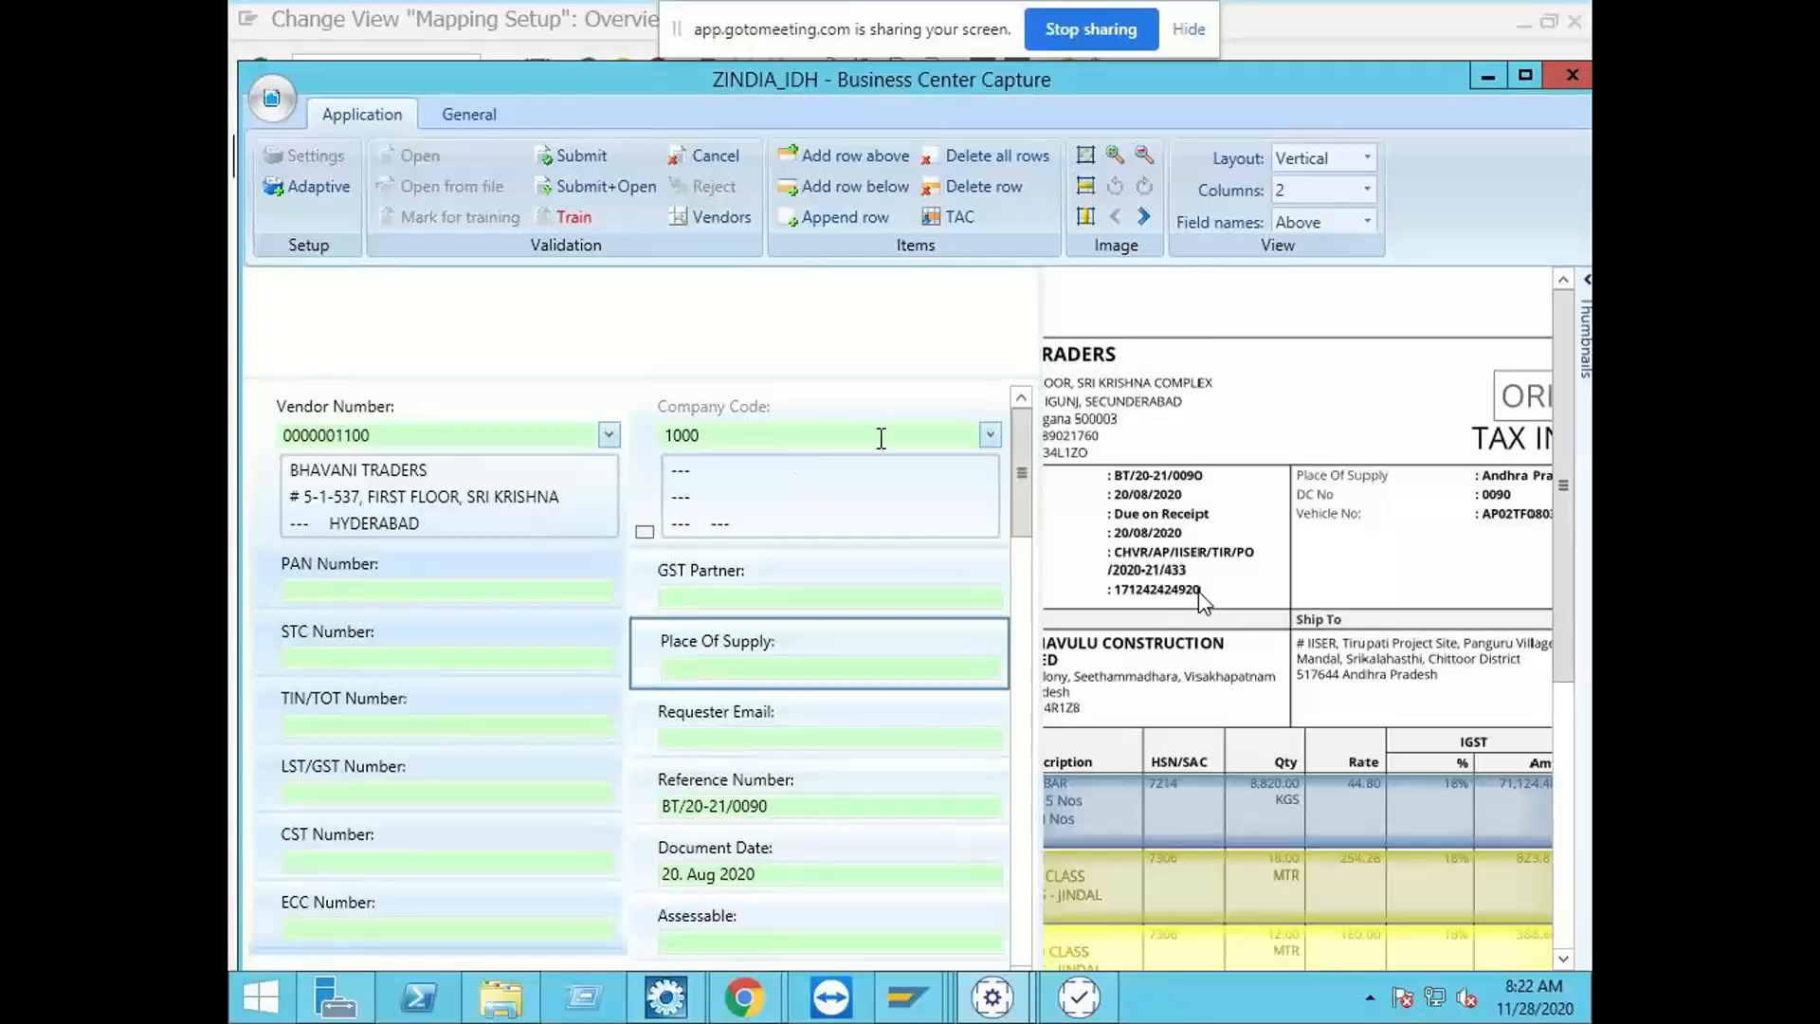
{"action": "left_click_drag", "start_coordinate": [1027, 474], "coordinate": [1028, 493]}
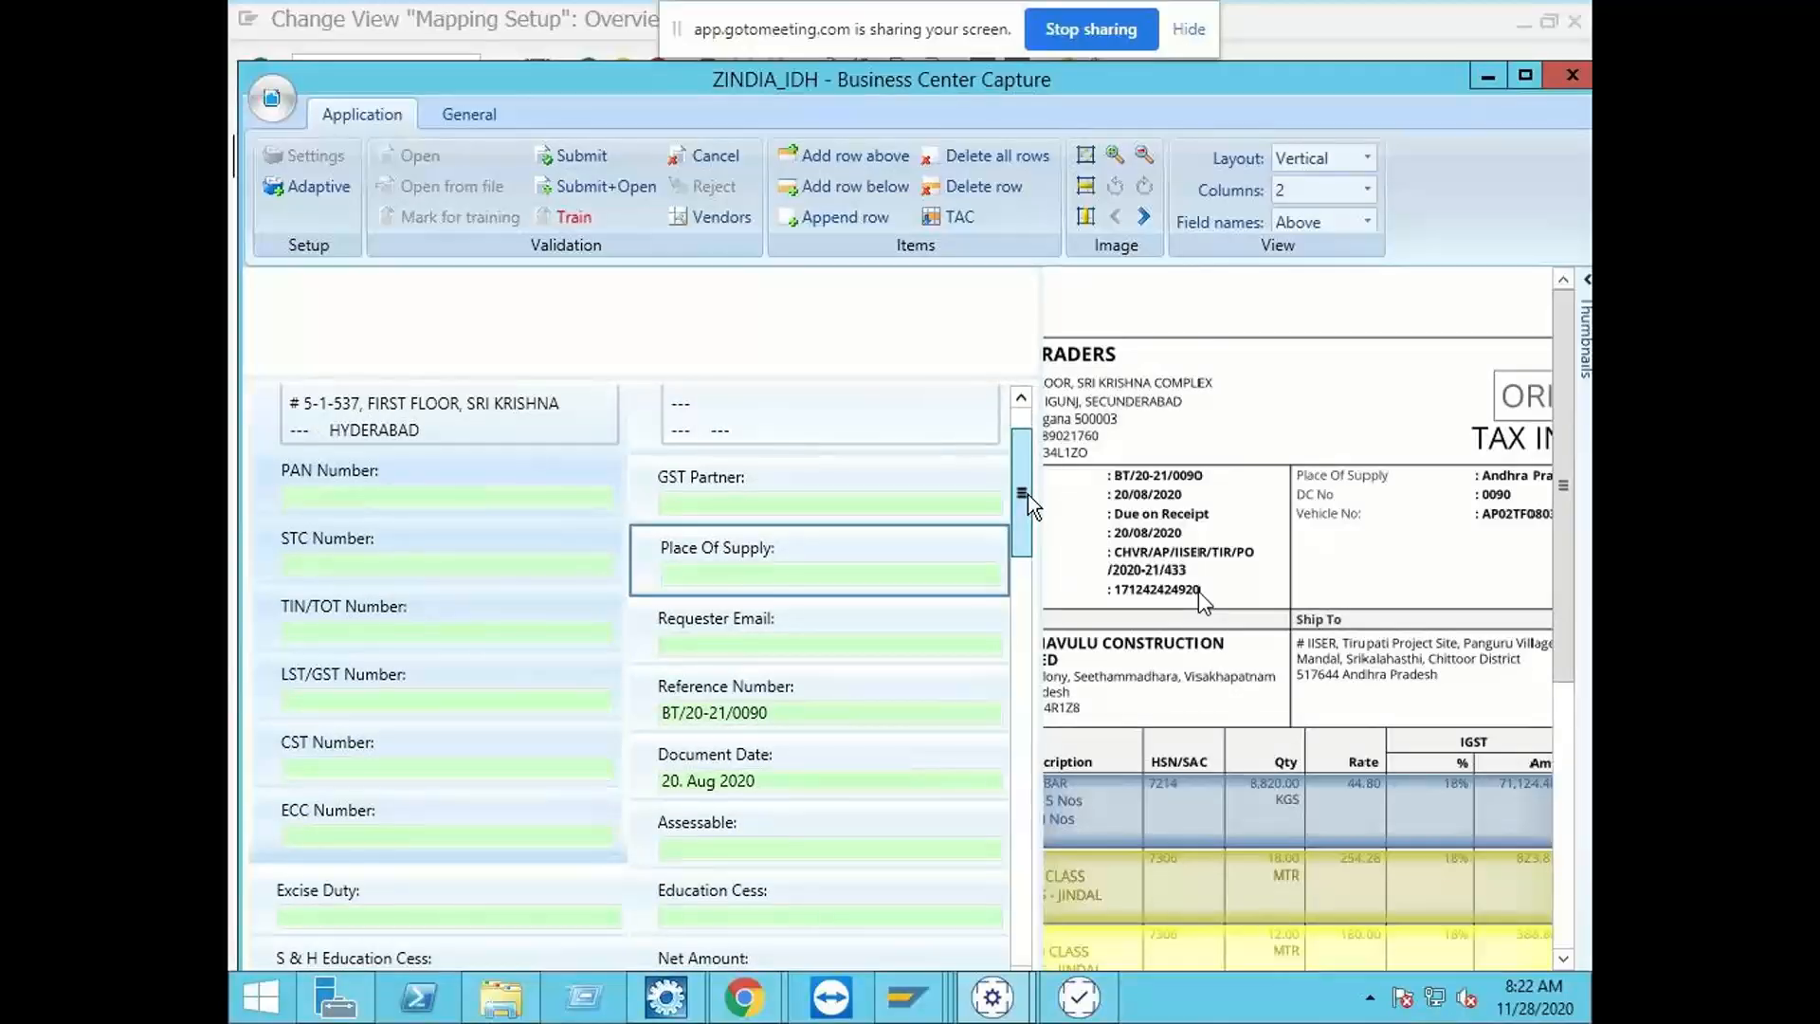
{"action": "left_click_drag", "start_coordinate": [1027, 493], "coordinate": [1029, 548]}
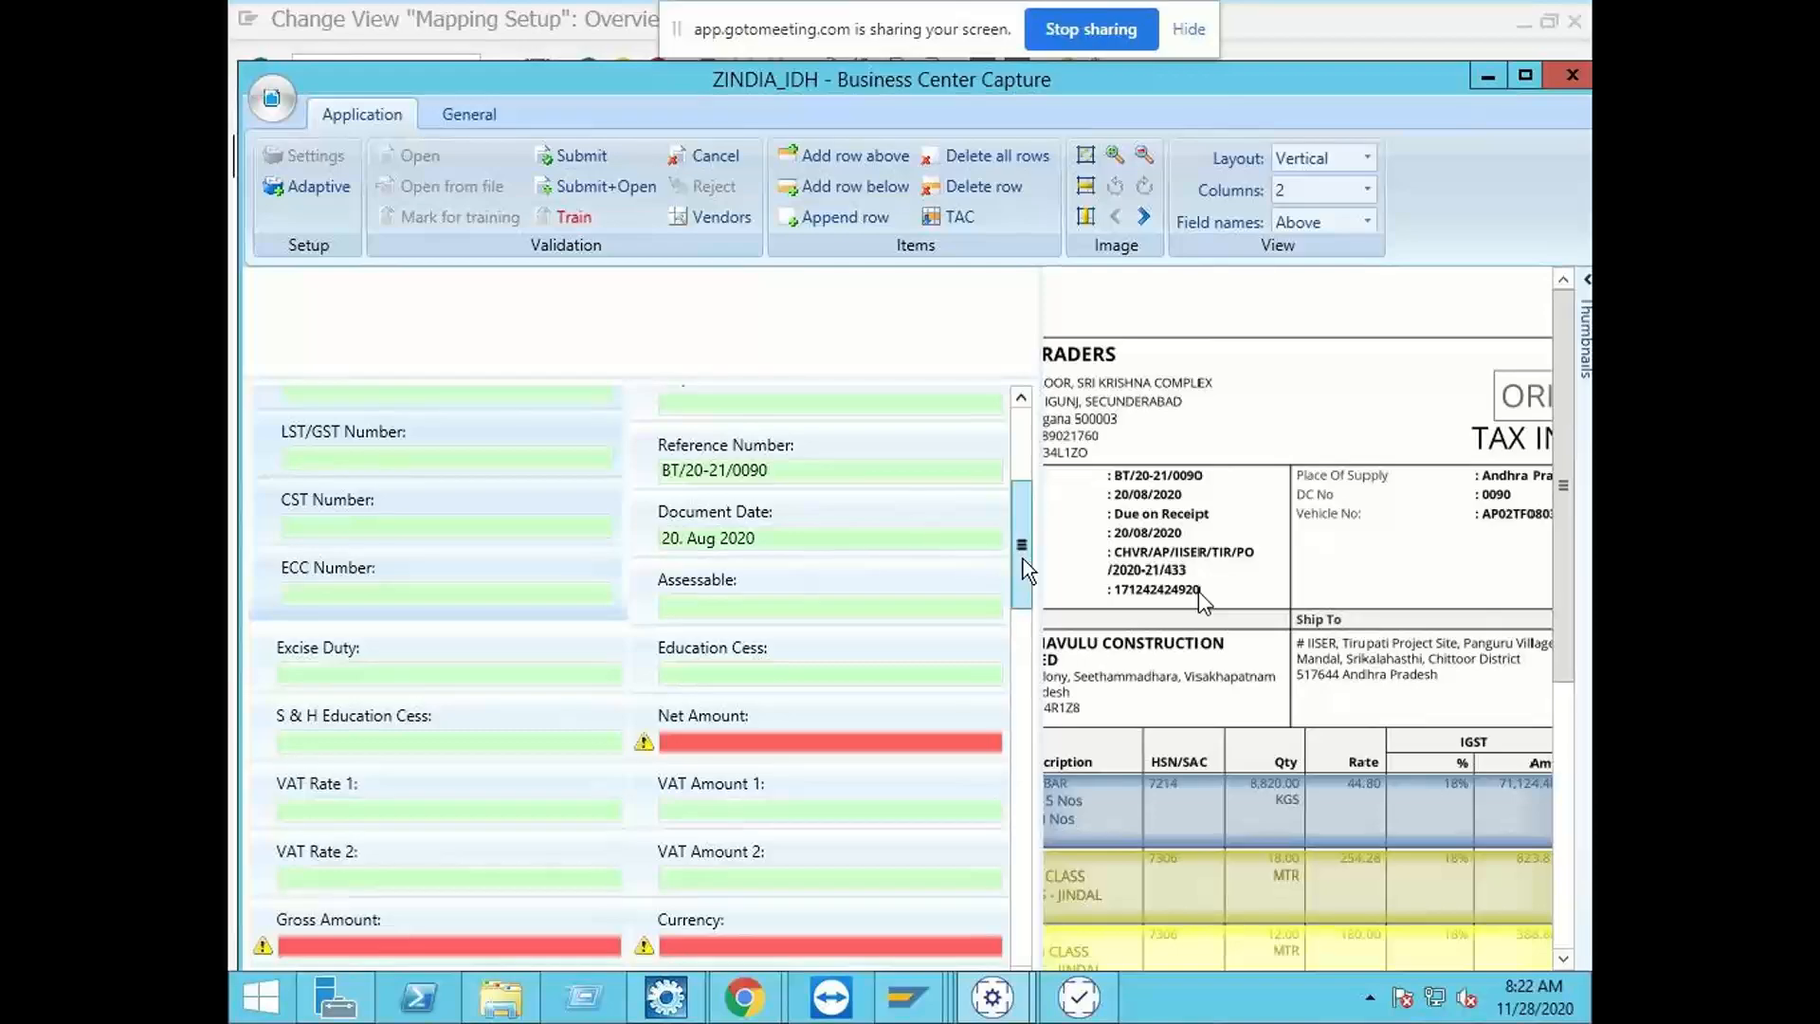
{"action": "left_click_drag", "start_coordinate": [1022, 559], "coordinate": [1032, 620]}
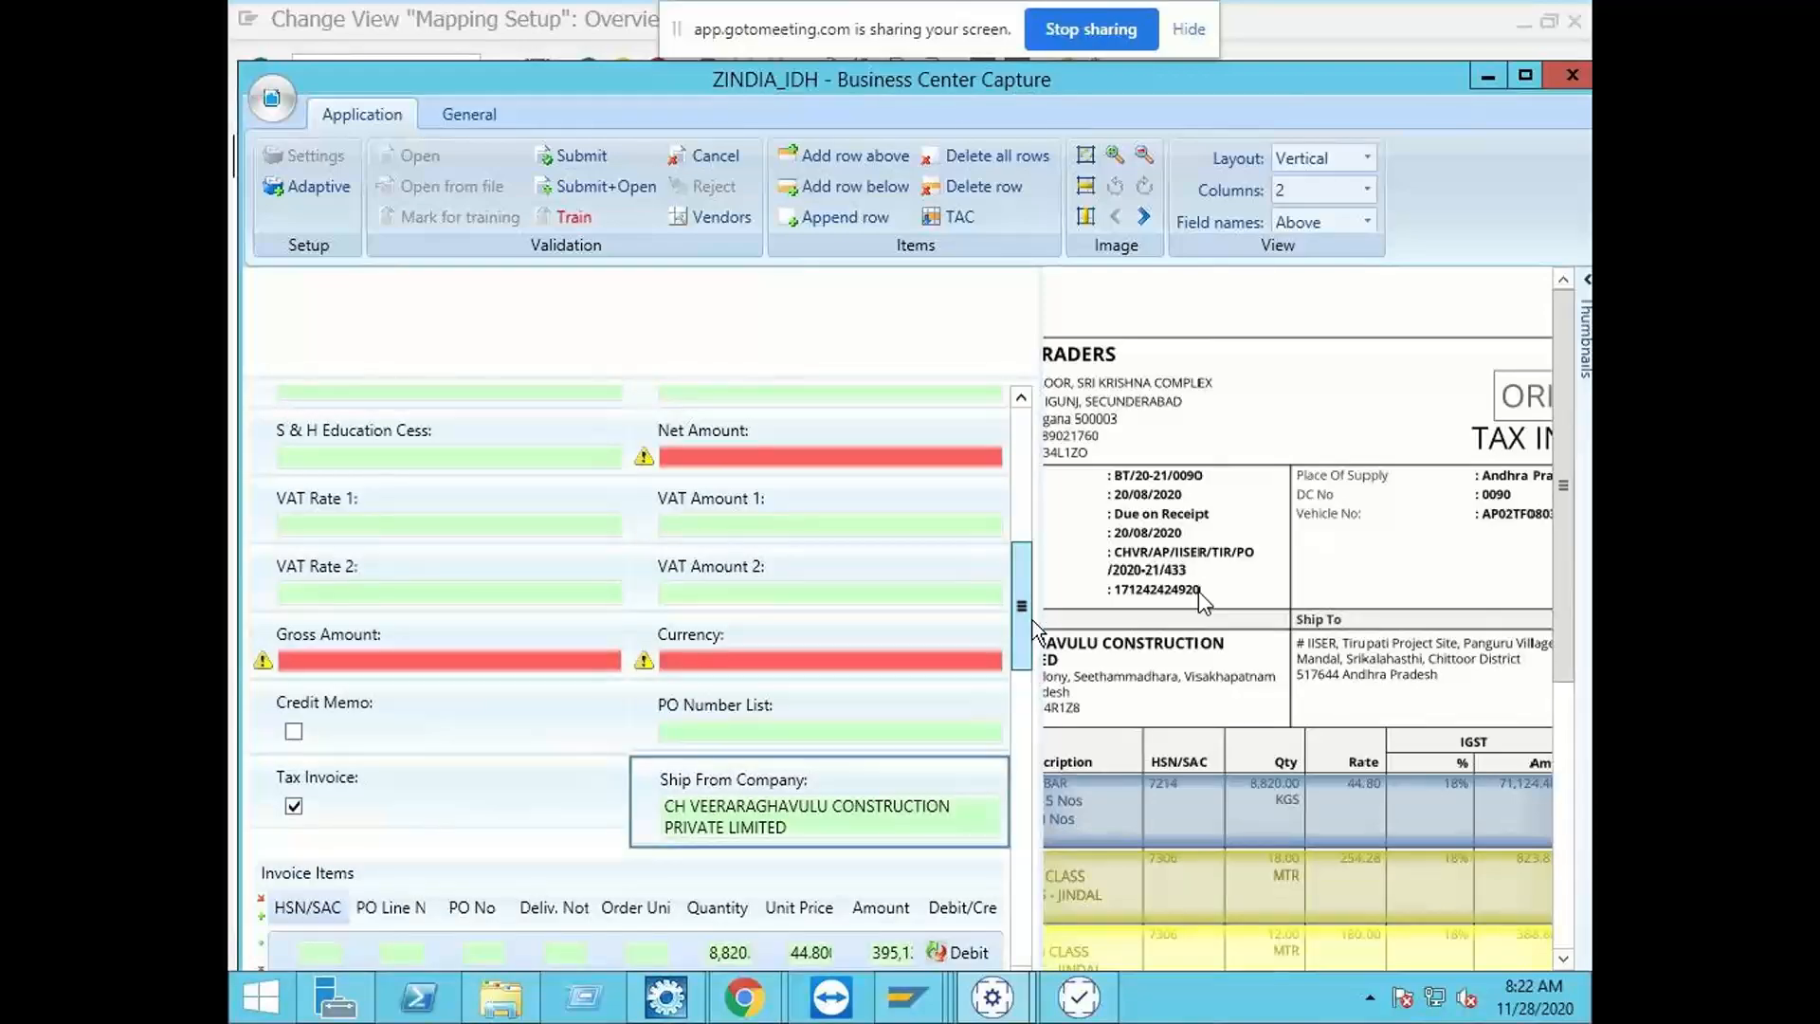
{"action": "left_click_drag", "start_coordinate": [1032, 619], "coordinate": [1033, 633]}
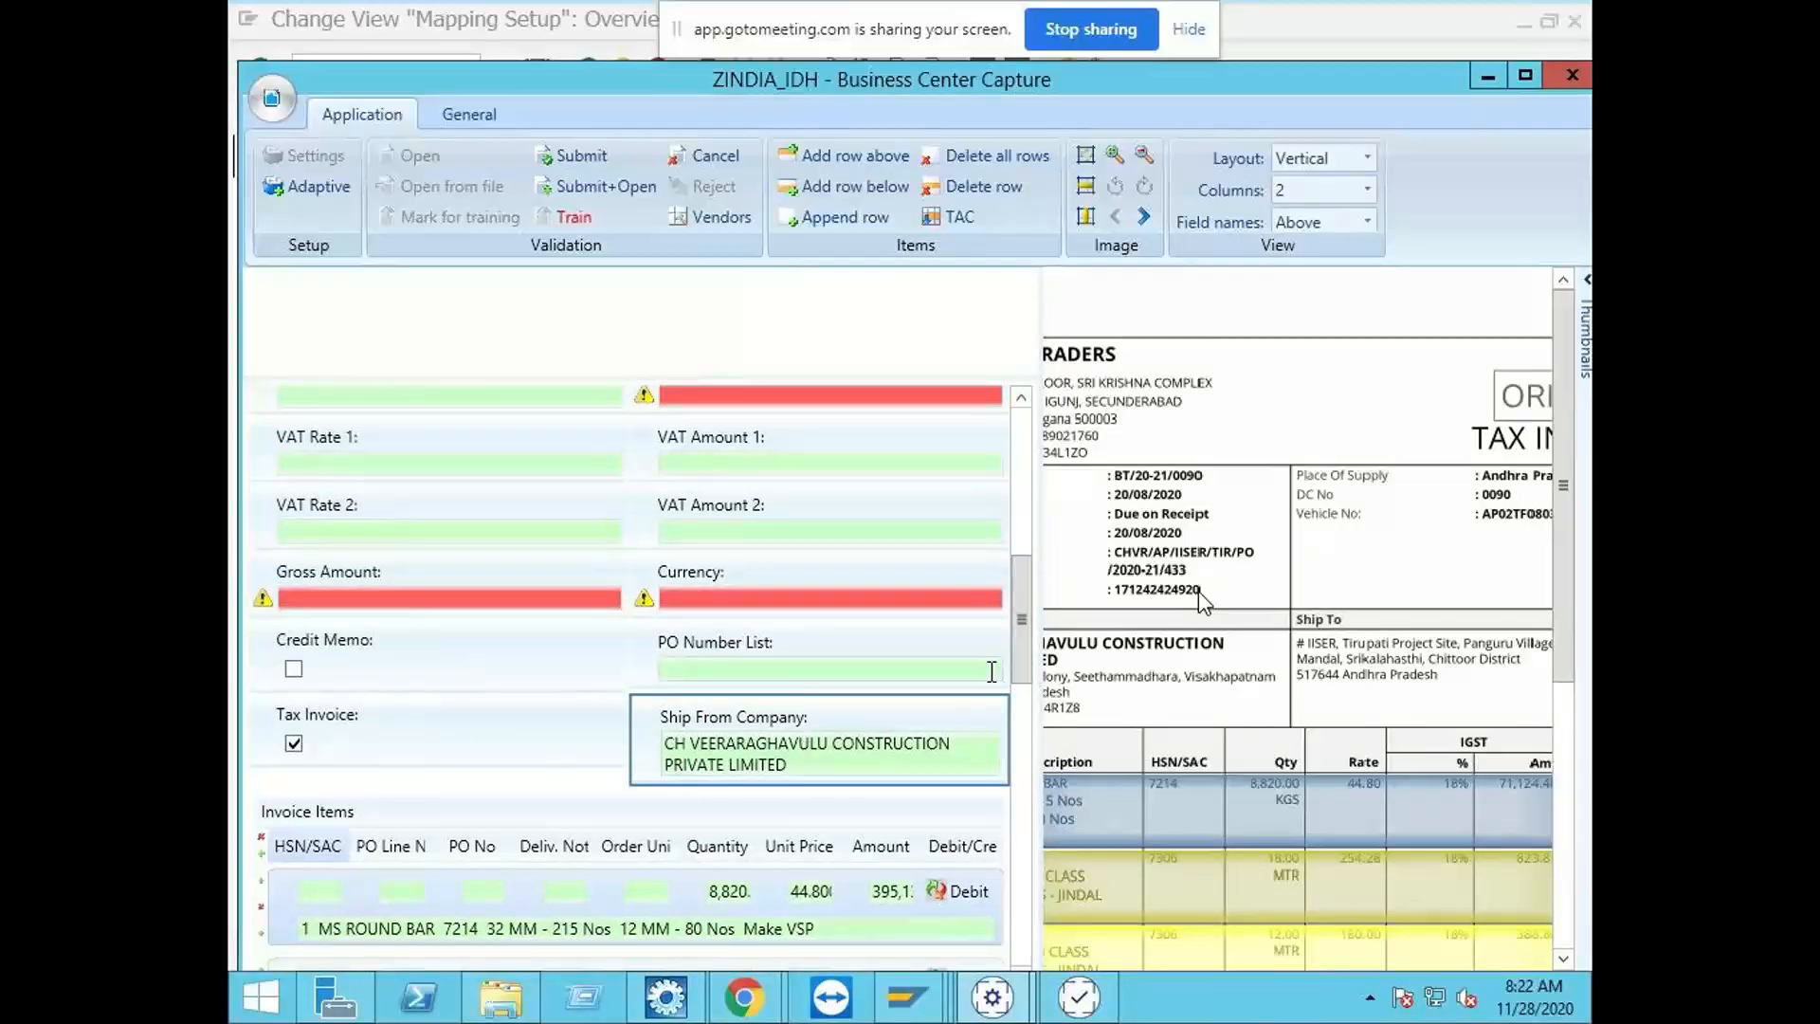
{"action": "mouse_move", "coordinate": [1020, 629]}
{"action": "left_mouse_down"}
{"action": "mouse_move", "coordinate": [1024, 743]}
{"action": "mouse_move", "coordinate": [1012, 516]}
{"action": "mouse_move", "coordinate": [1029, 654]}
{"action": "mouse_move", "coordinate": [1029, 633]}
{"action": "left_mouse_up"}
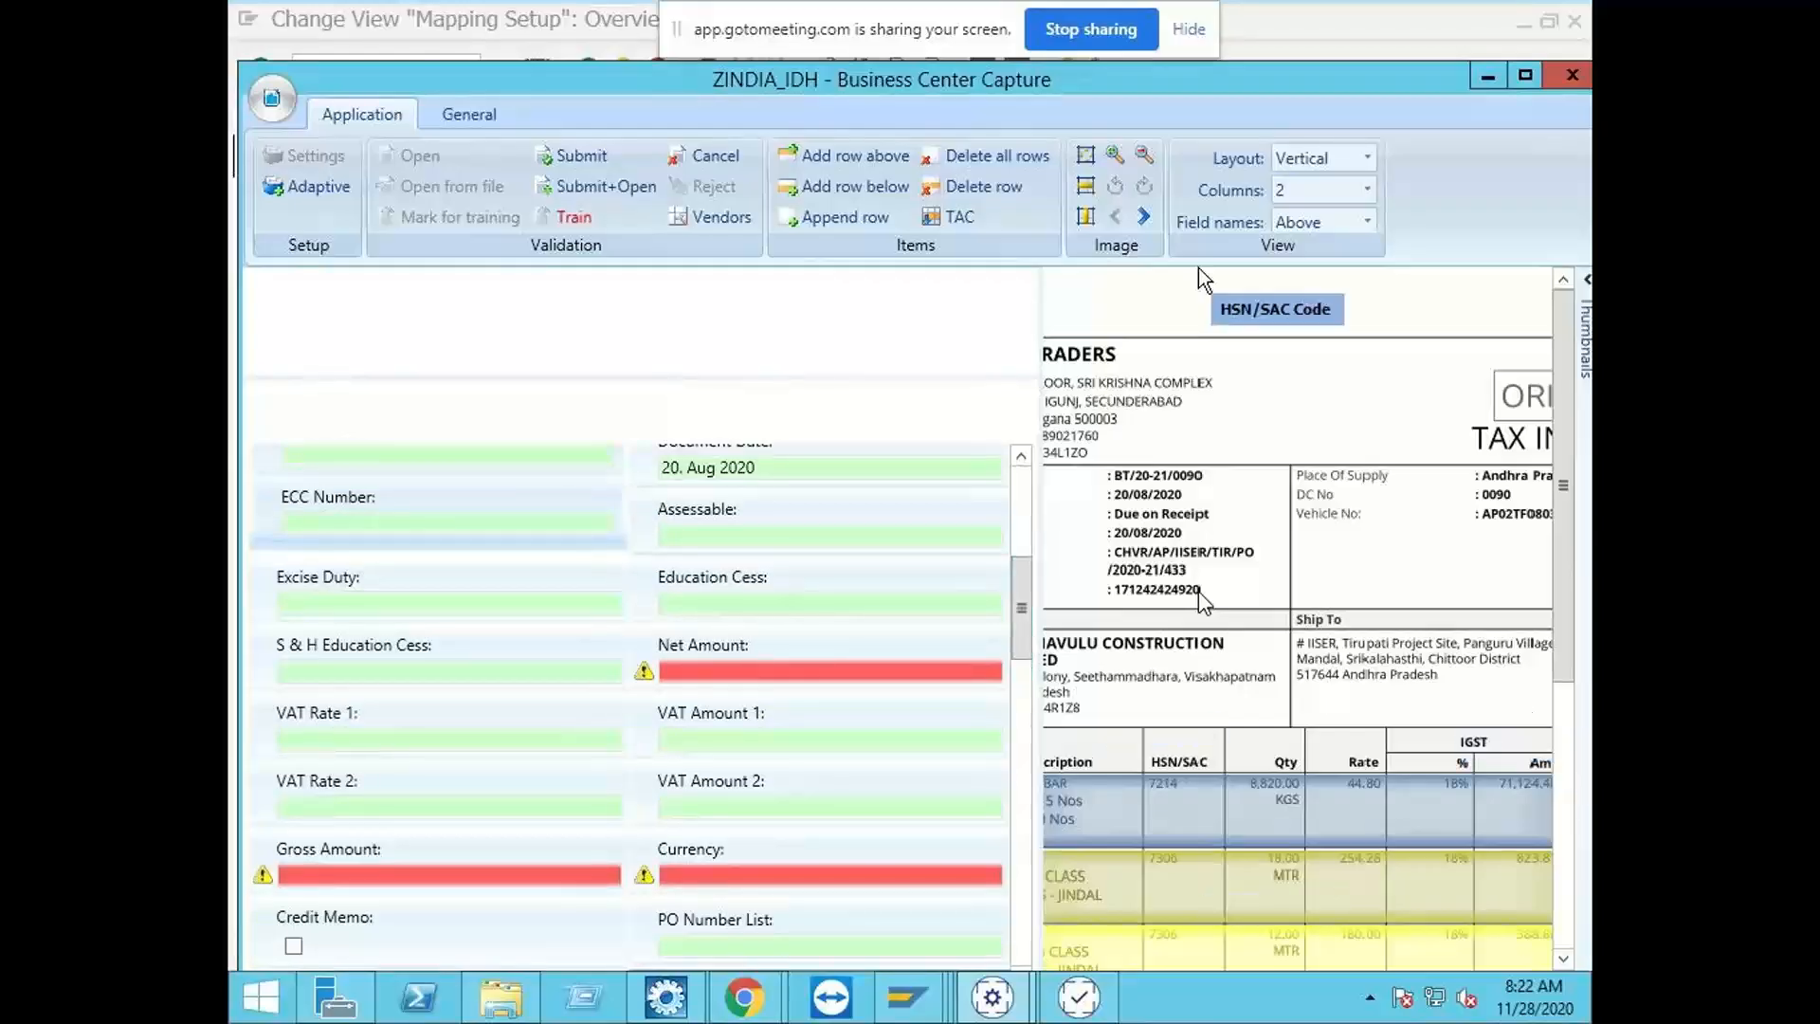
Step: Capture Net Amount 433,298.04 from the Sub Total and Gross Amount 511,292.00 from the Total on the invoice image
{"action": "left_click", "coordinate": [1145, 158]}
{"action": "left_click", "coordinate": [1145, 157]}
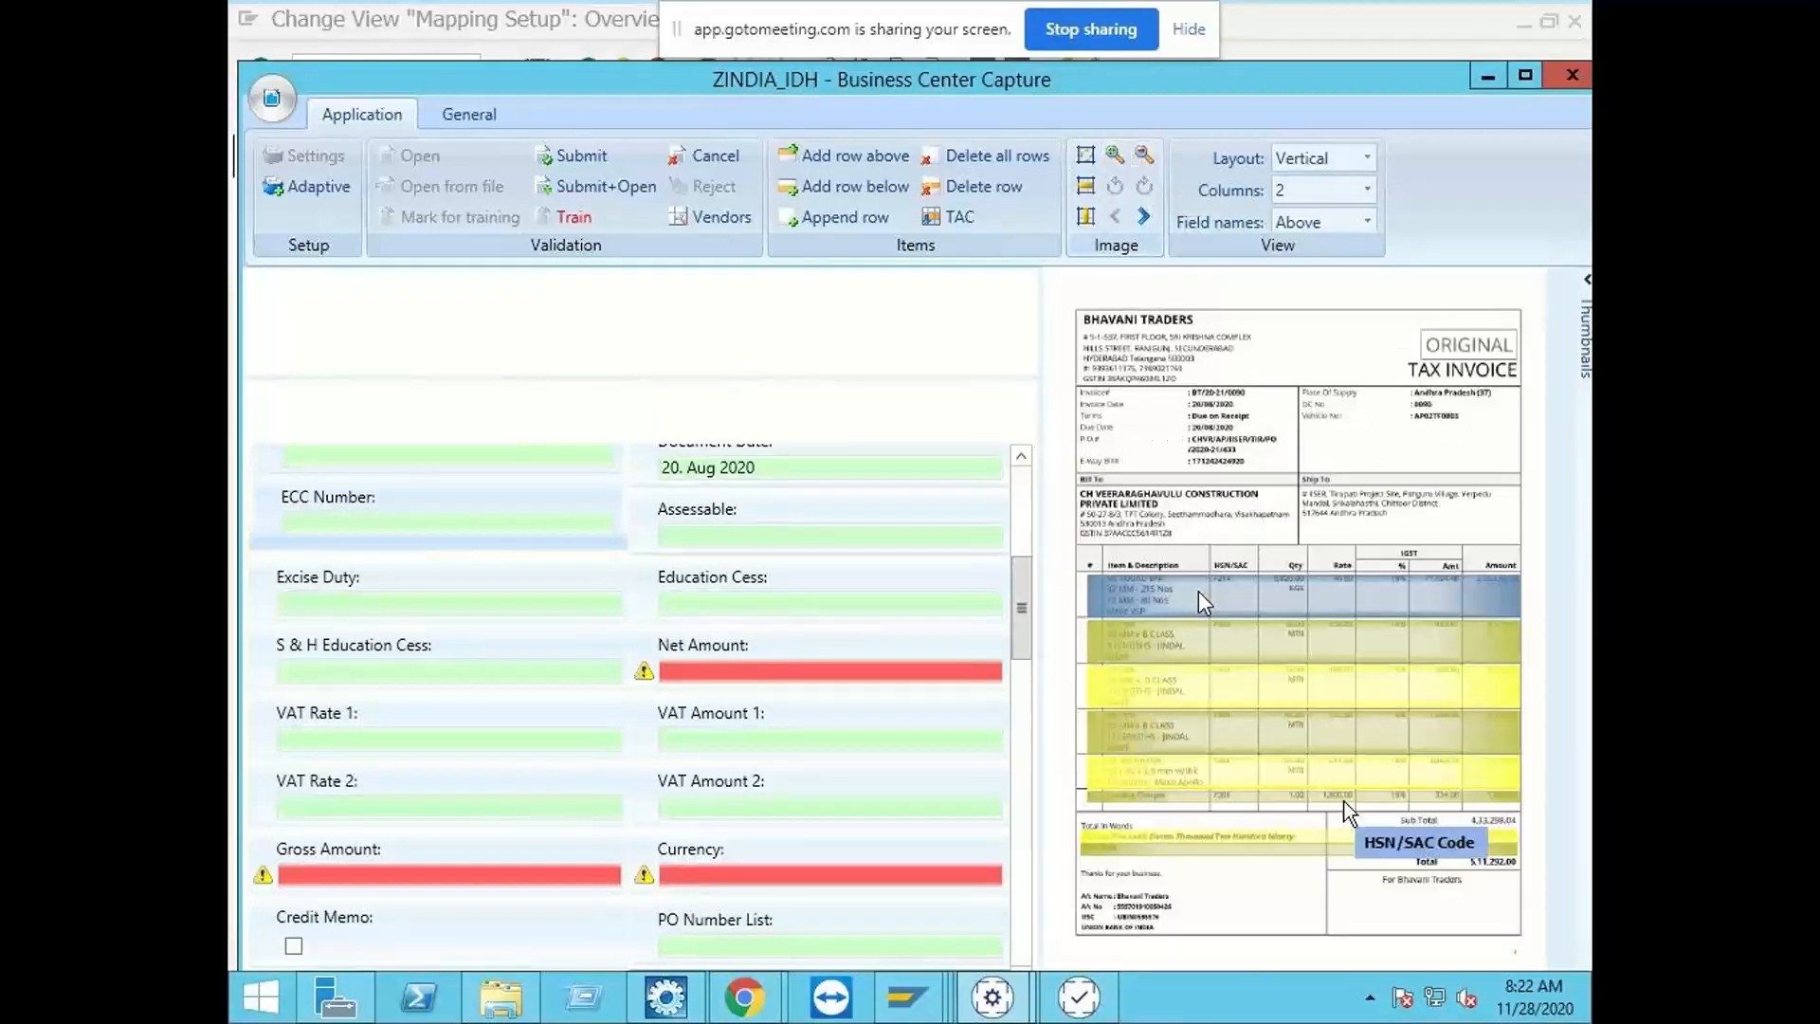
{"action": "left_click", "coordinate": [705, 668]}
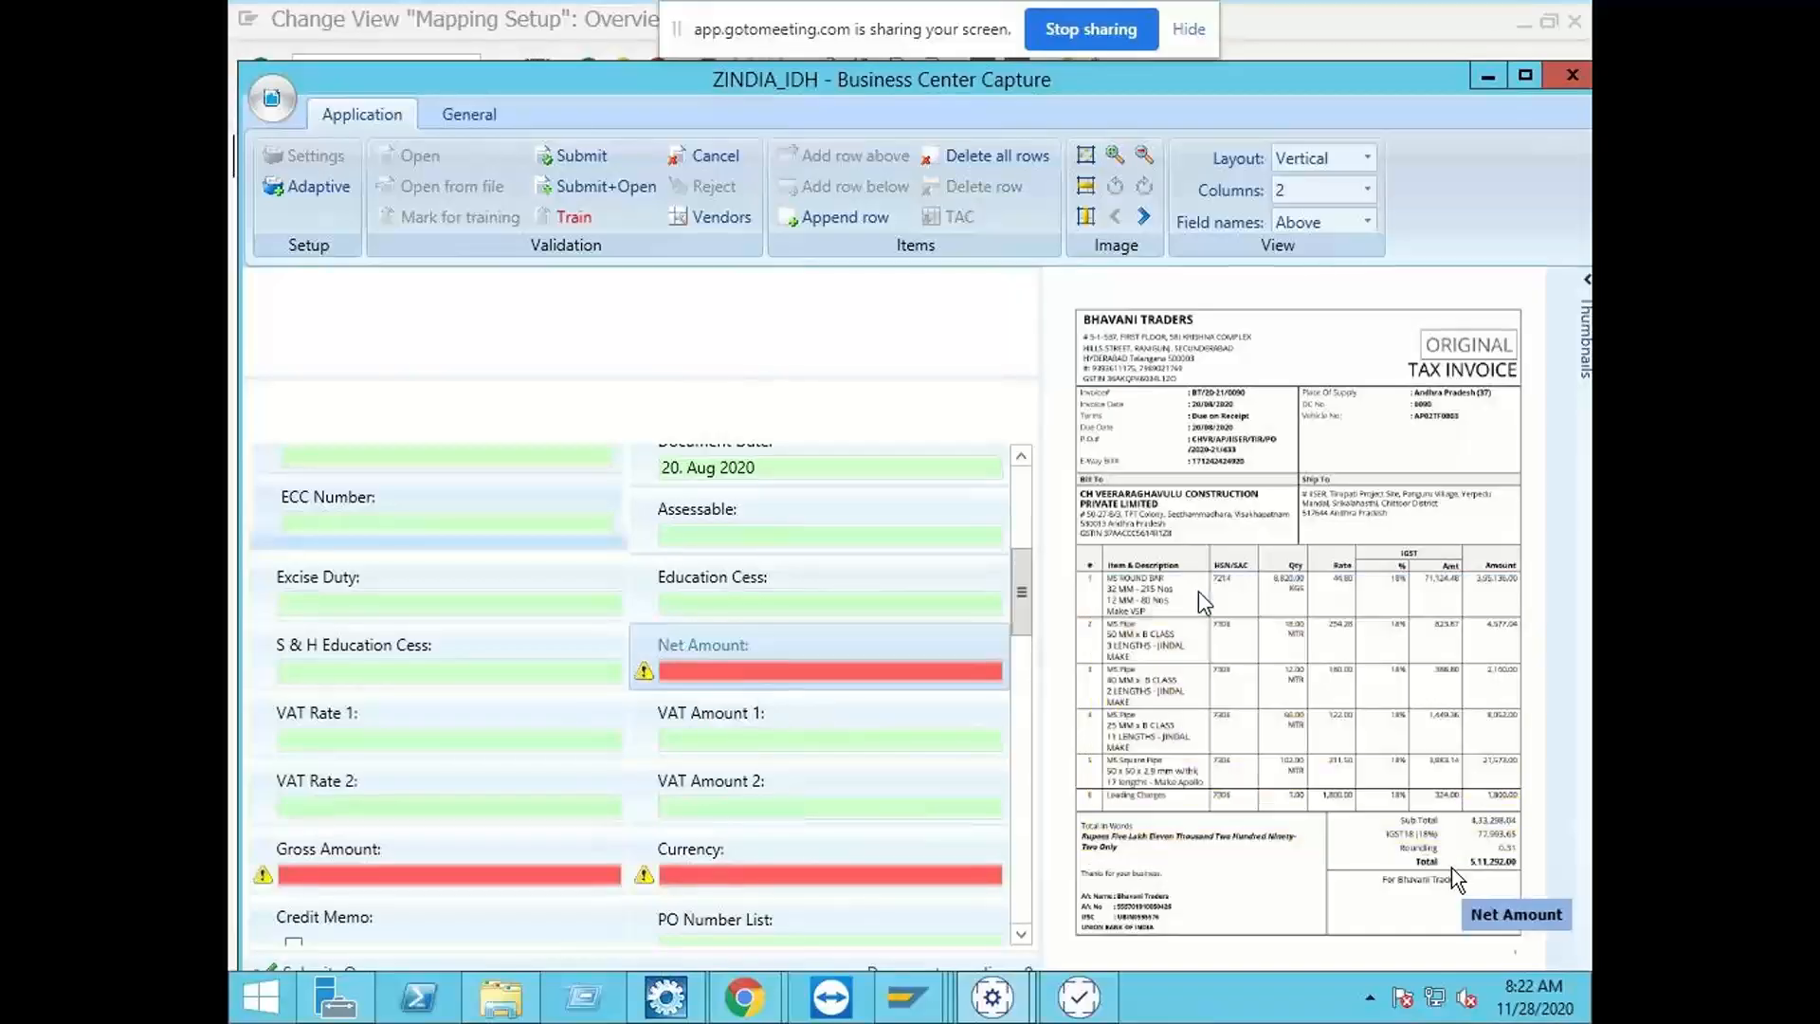
{"action": "left_click", "coordinate": [1482, 821]}
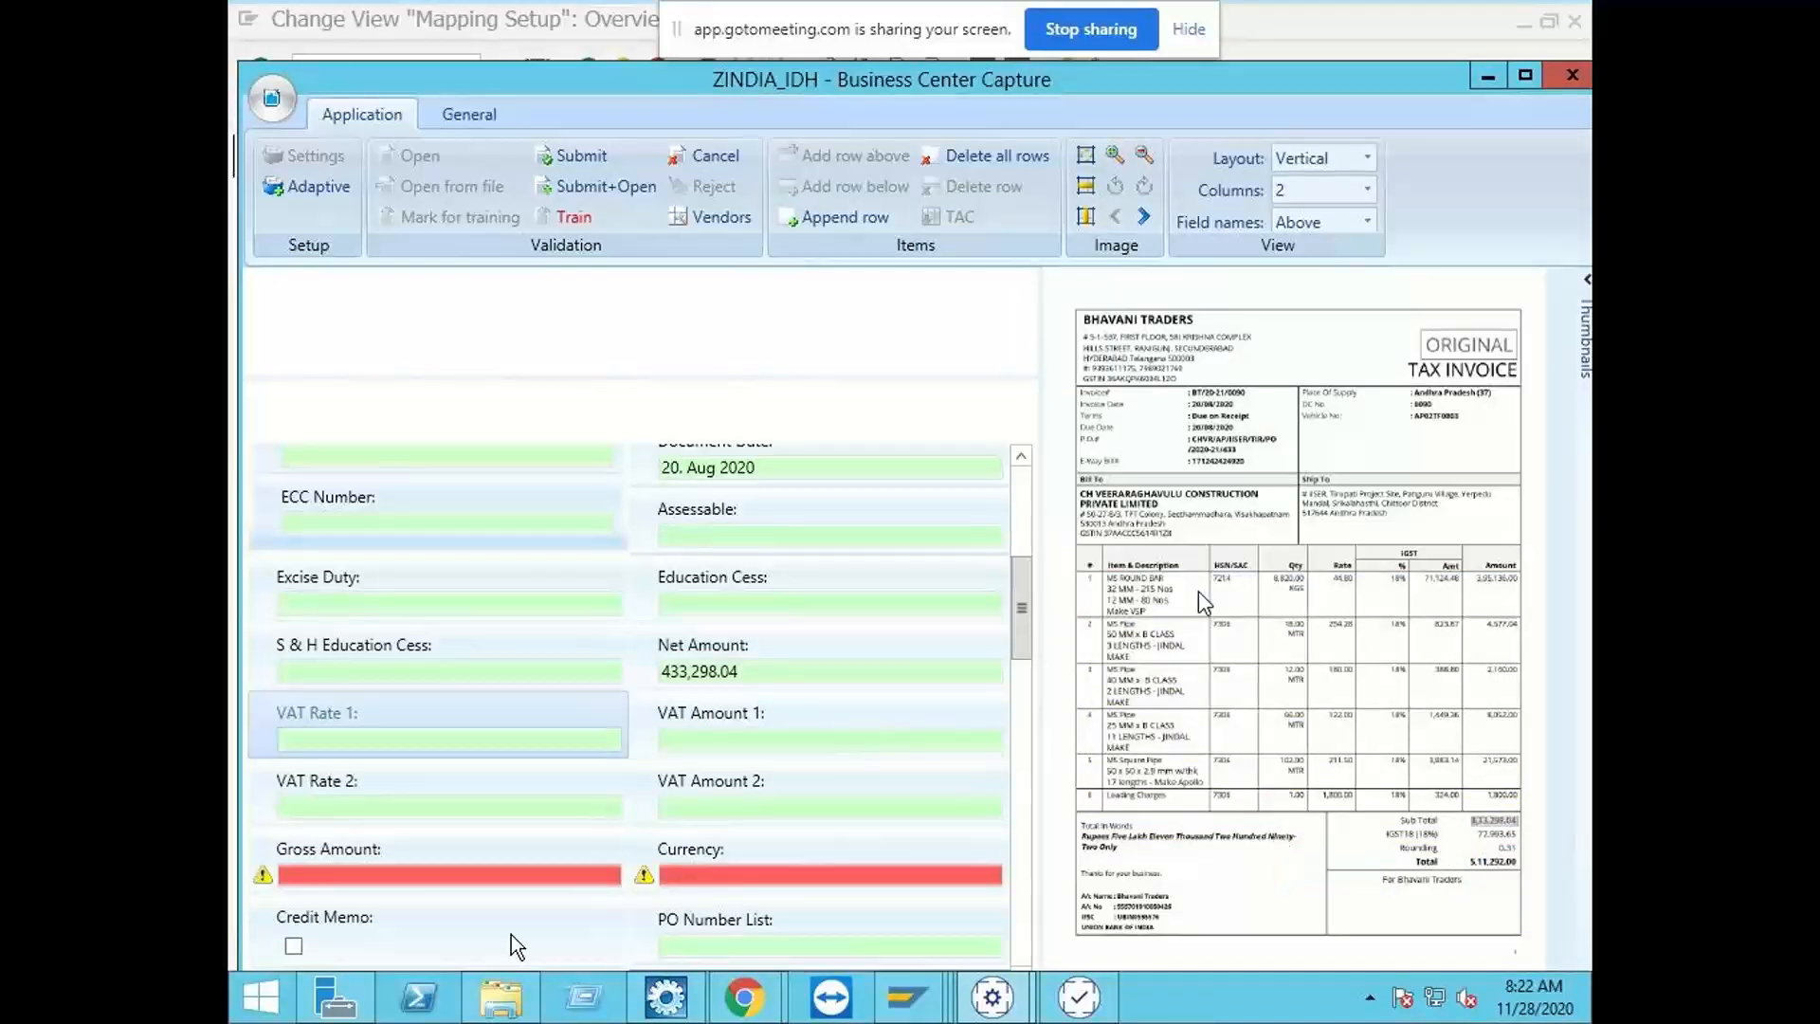
{"action": "left_click", "coordinate": [396, 876]}
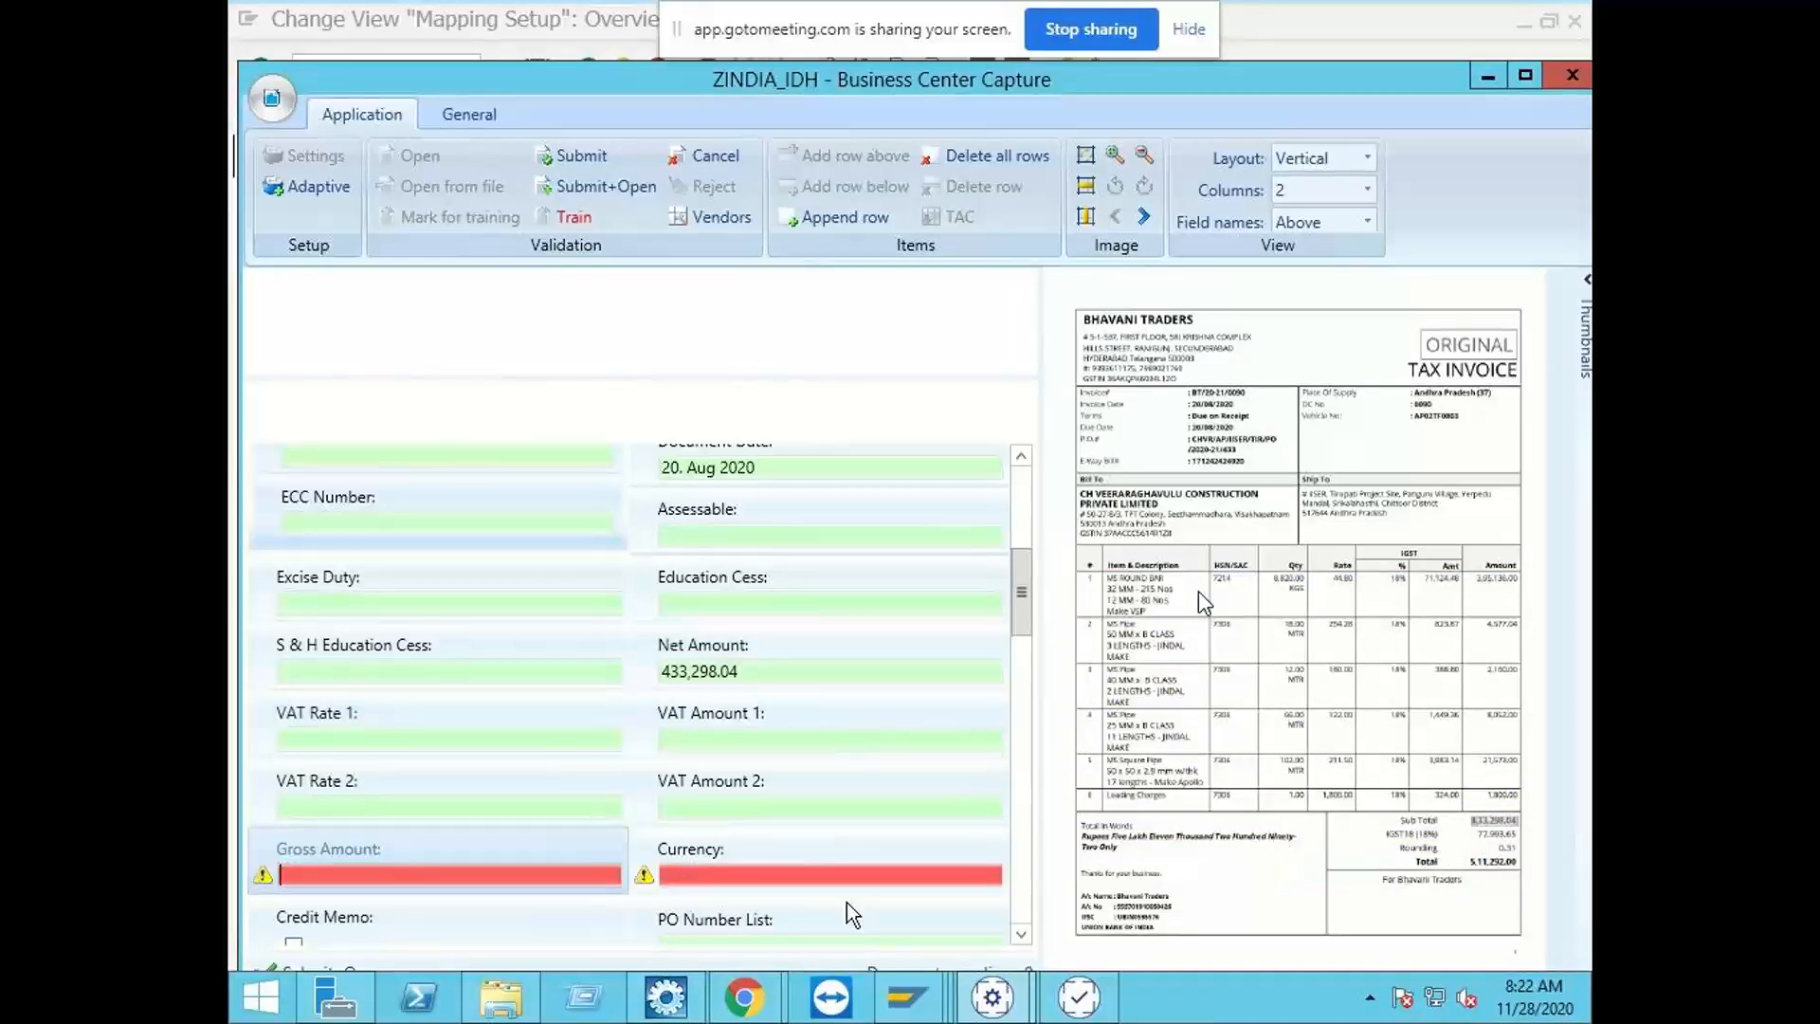
{"action": "left_click", "coordinate": [1495, 862]}
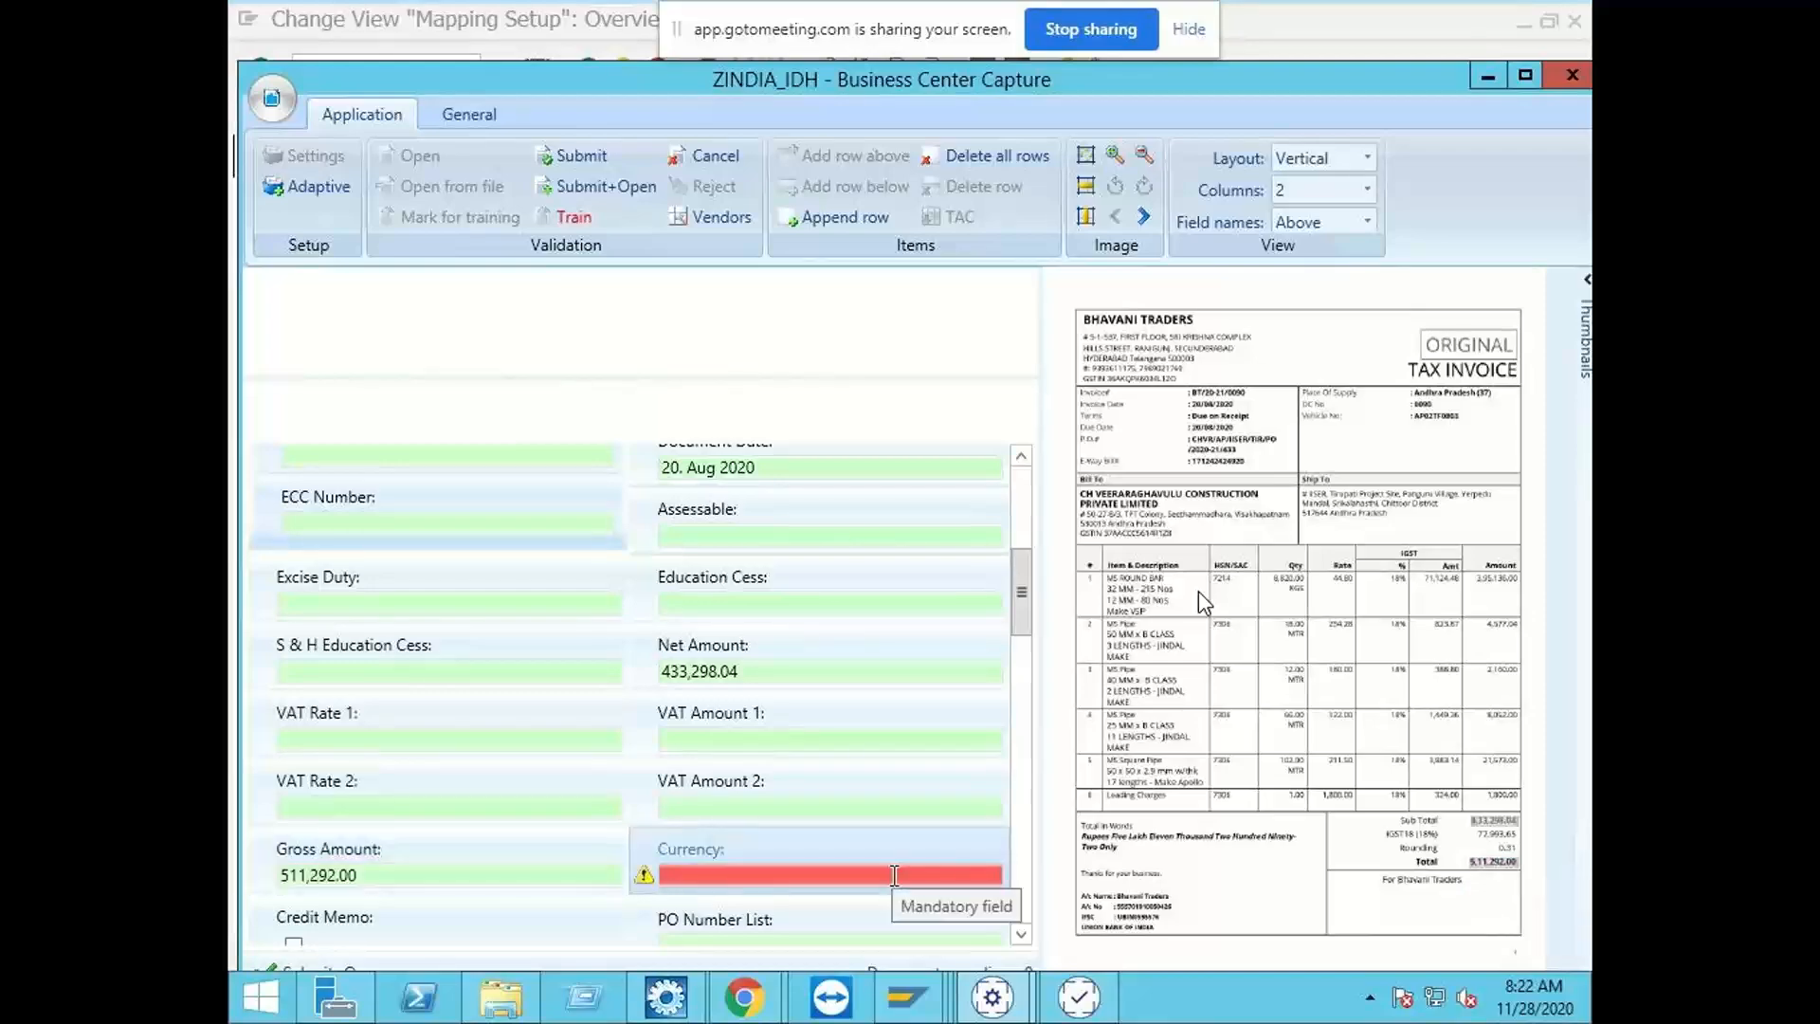
Step: Set the invoice's mandatory Currency field to INR
{"action": "left_click", "coordinate": [1124, 856]}
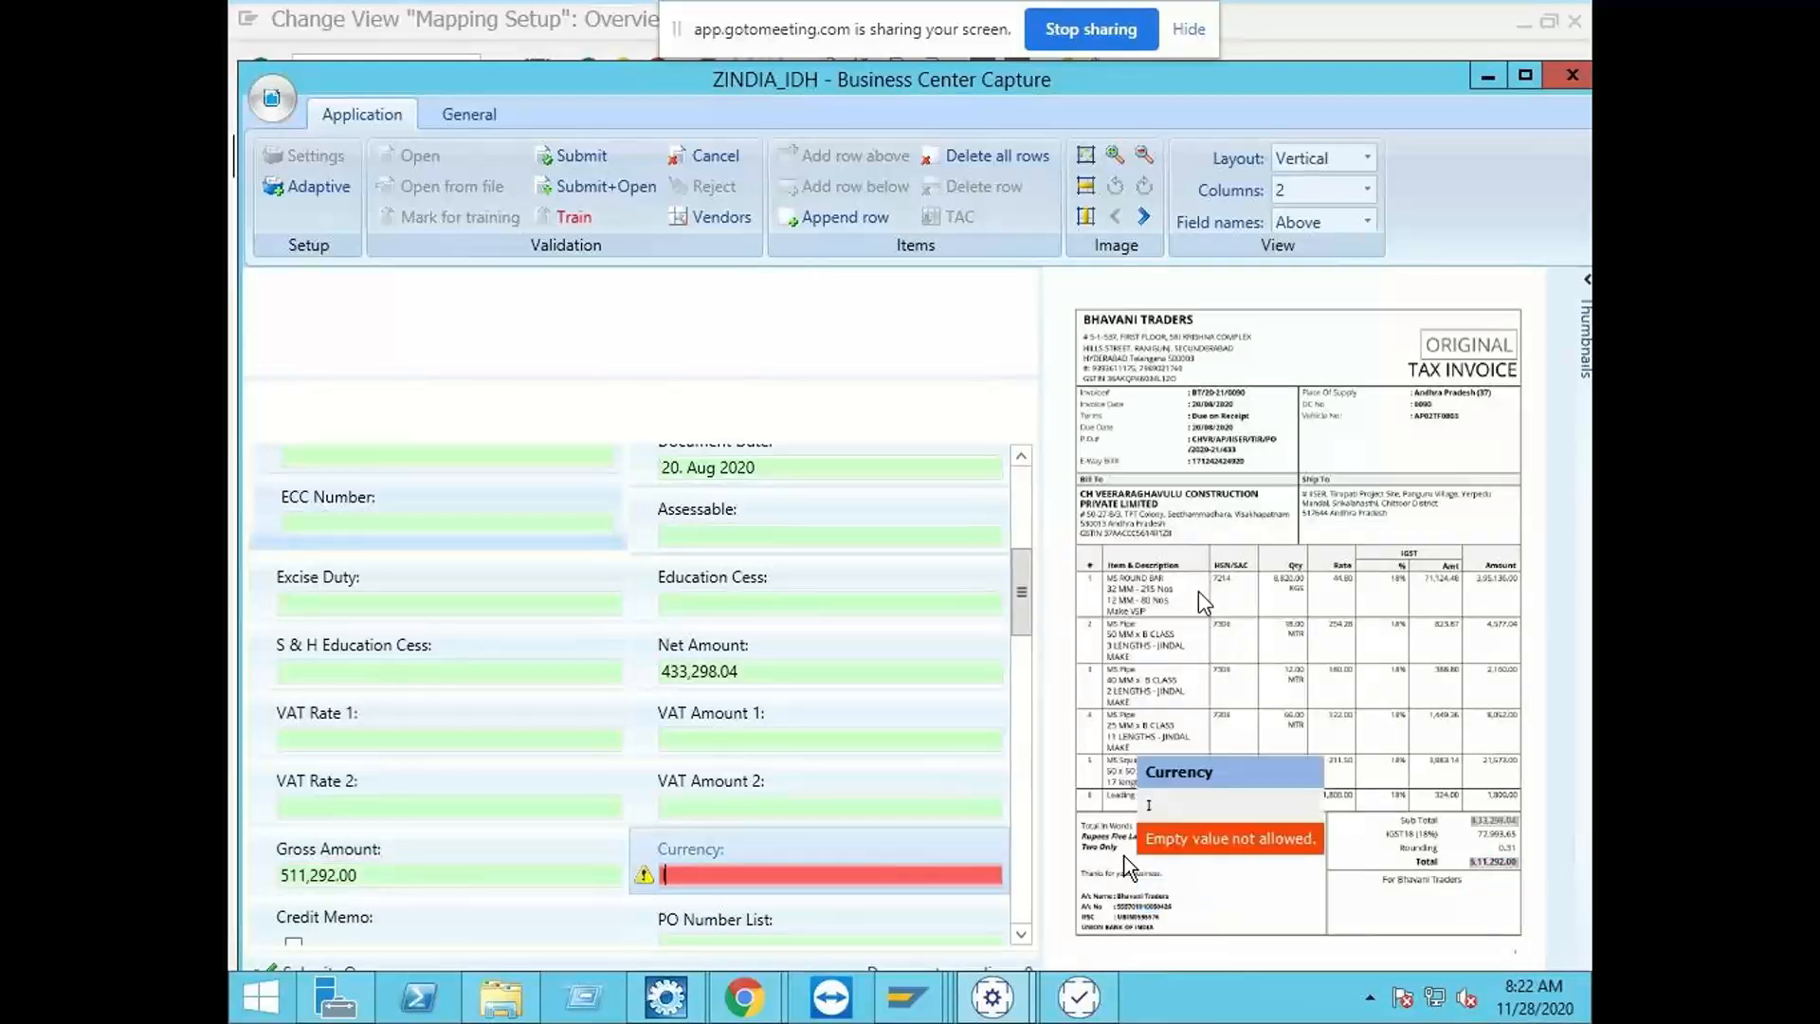
{"action": "type", "text": "INR"}
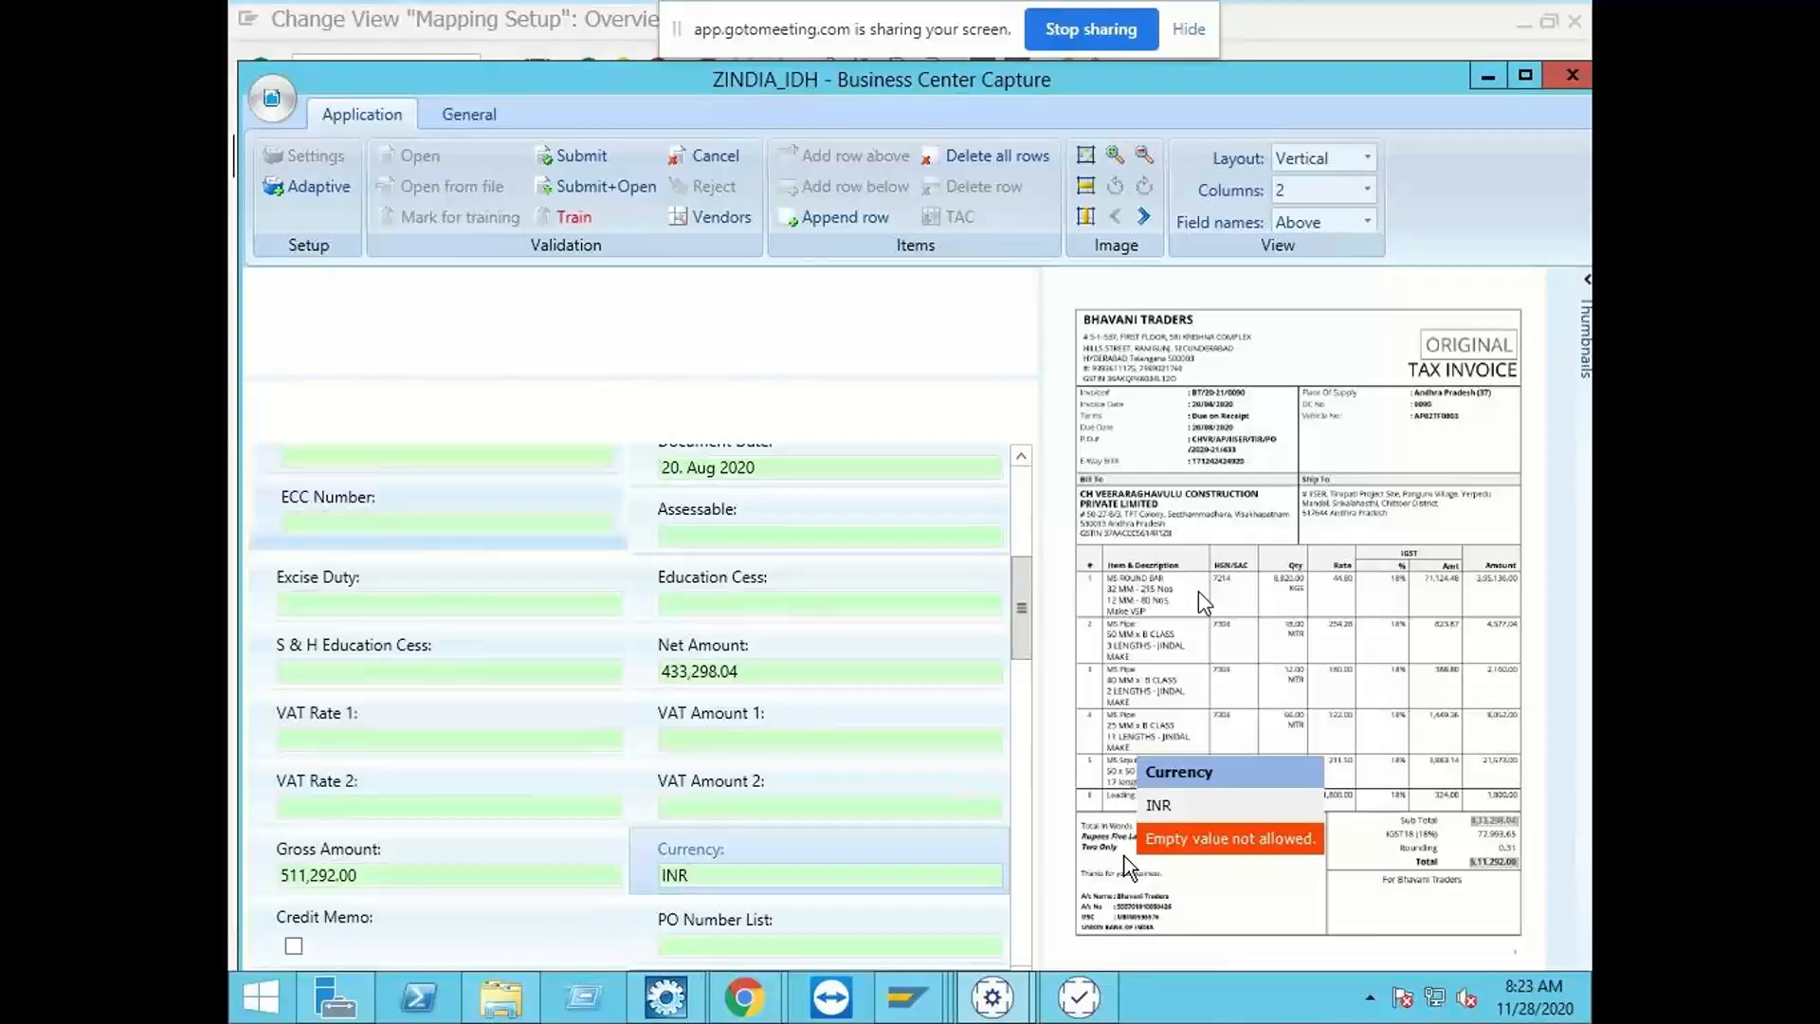
{"action": "key", "text": "Return"}
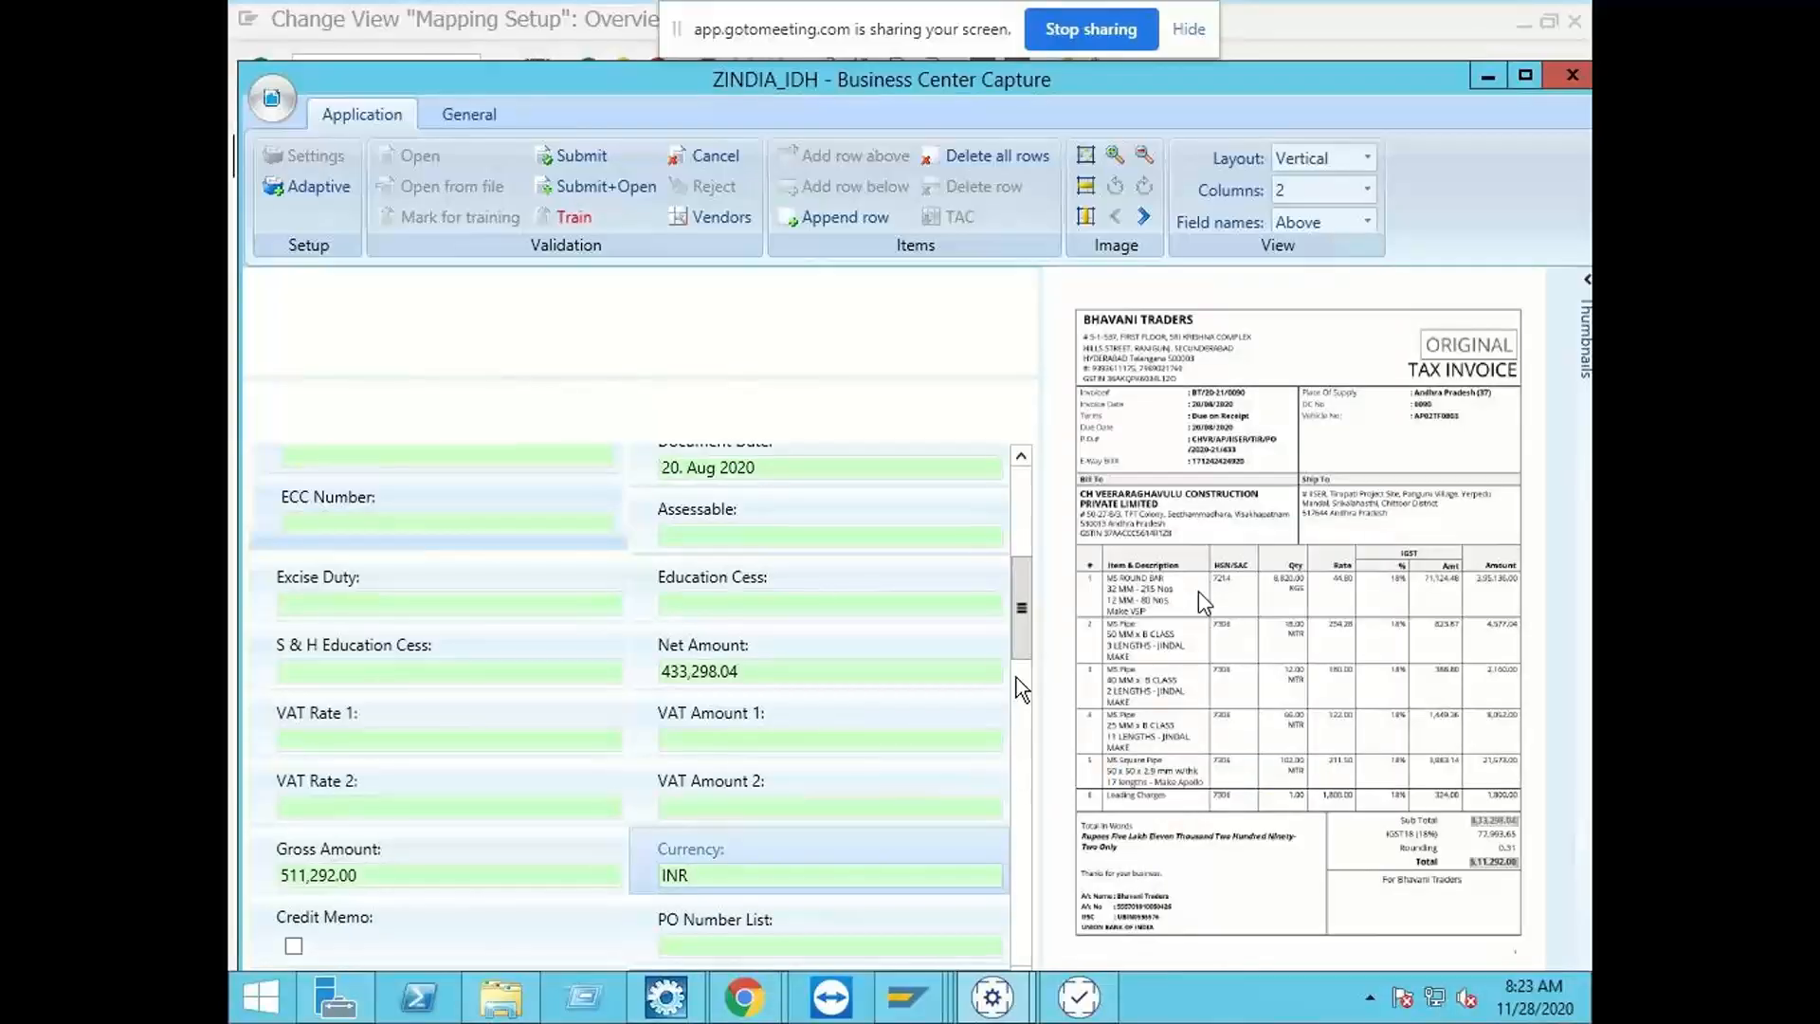
Step: Review the invoice's header fields from Vendor Number to Ship From Company and submit the validated document
{"action": "left_click_drag", "start_coordinate": [1021, 641], "coordinate": [1027, 548]}
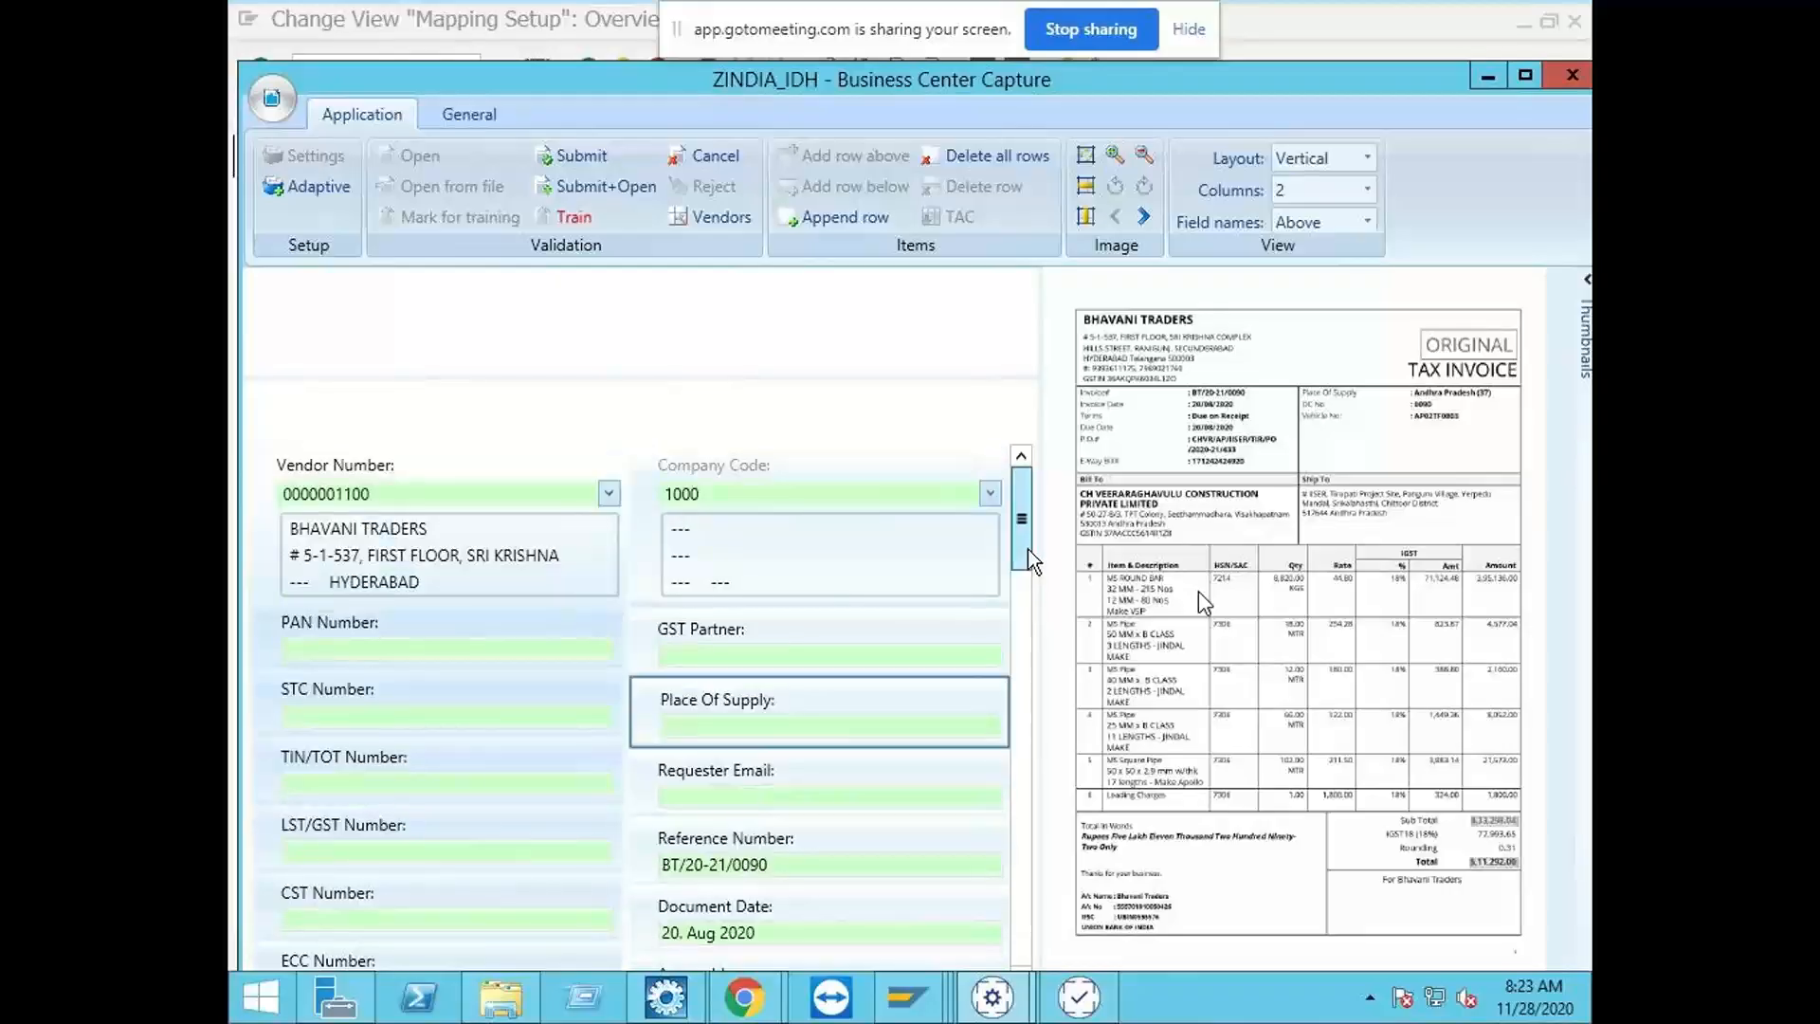
{"action": "left_click_drag", "start_coordinate": [1026, 538], "coordinate": [1033, 635]}
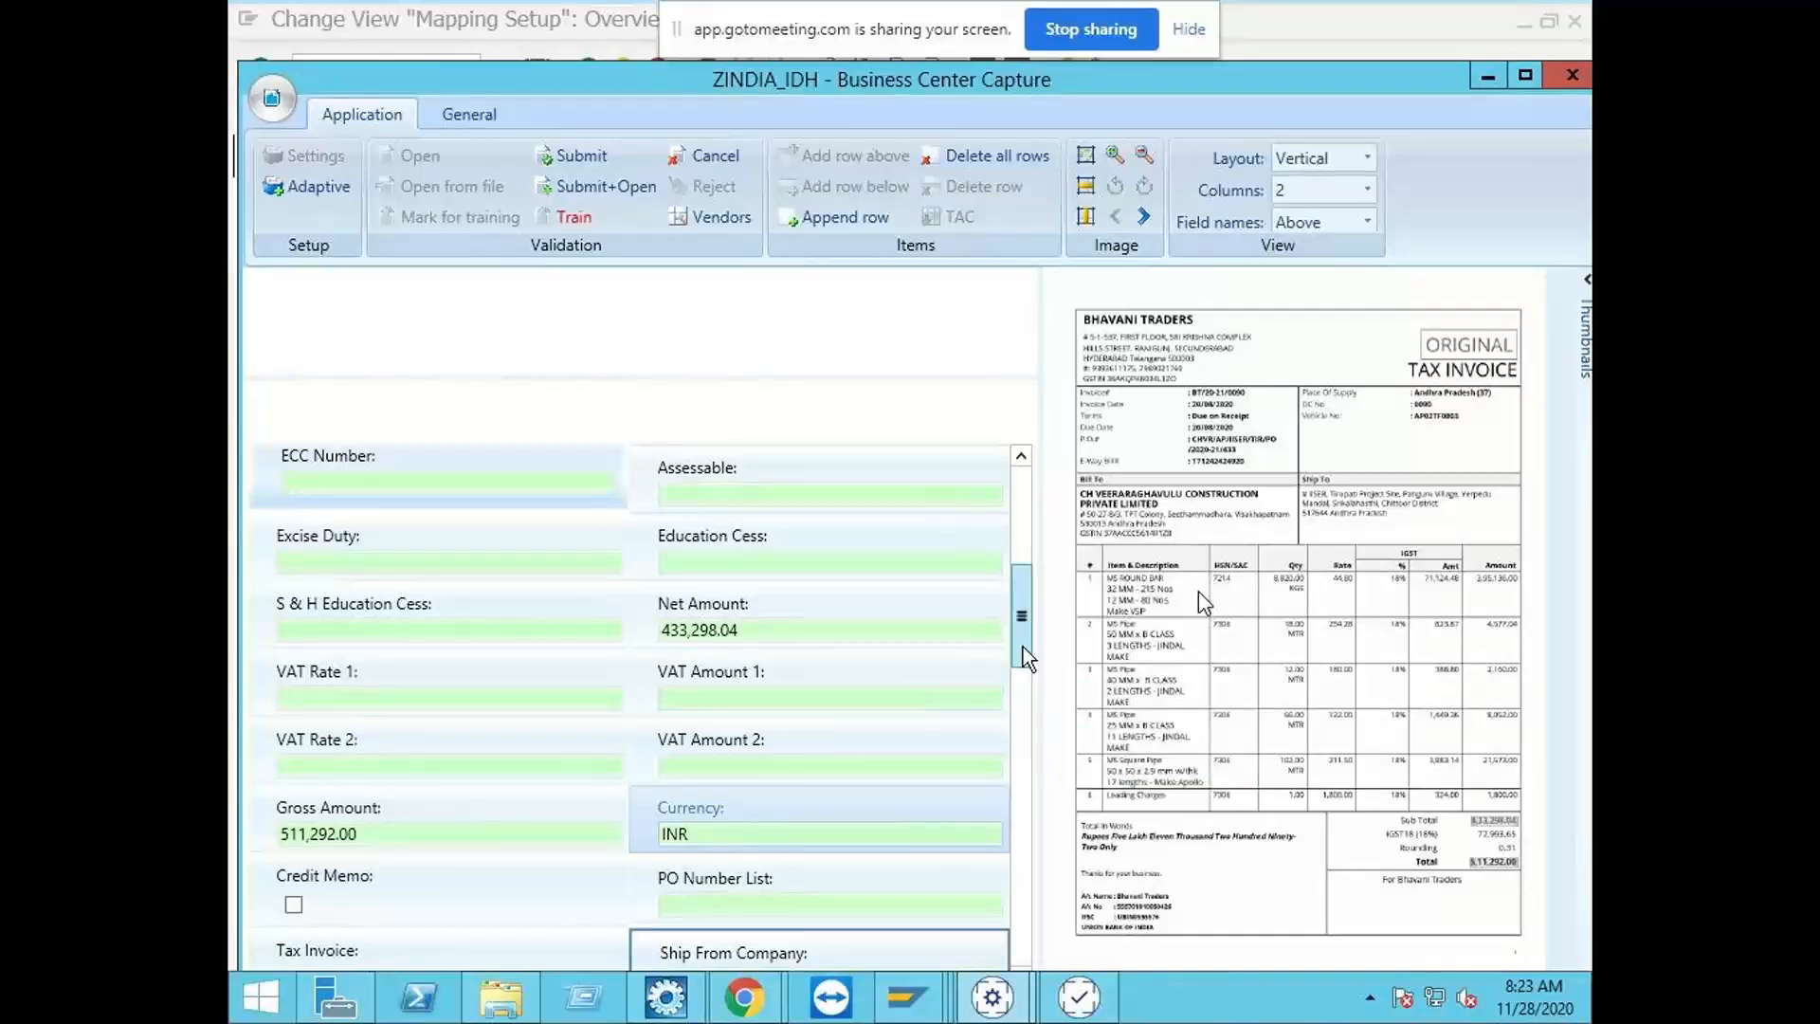
{"action": "scroll", "coordinate": [1020, 644], "scroll_direction": "down", "scroll_amount": 3}
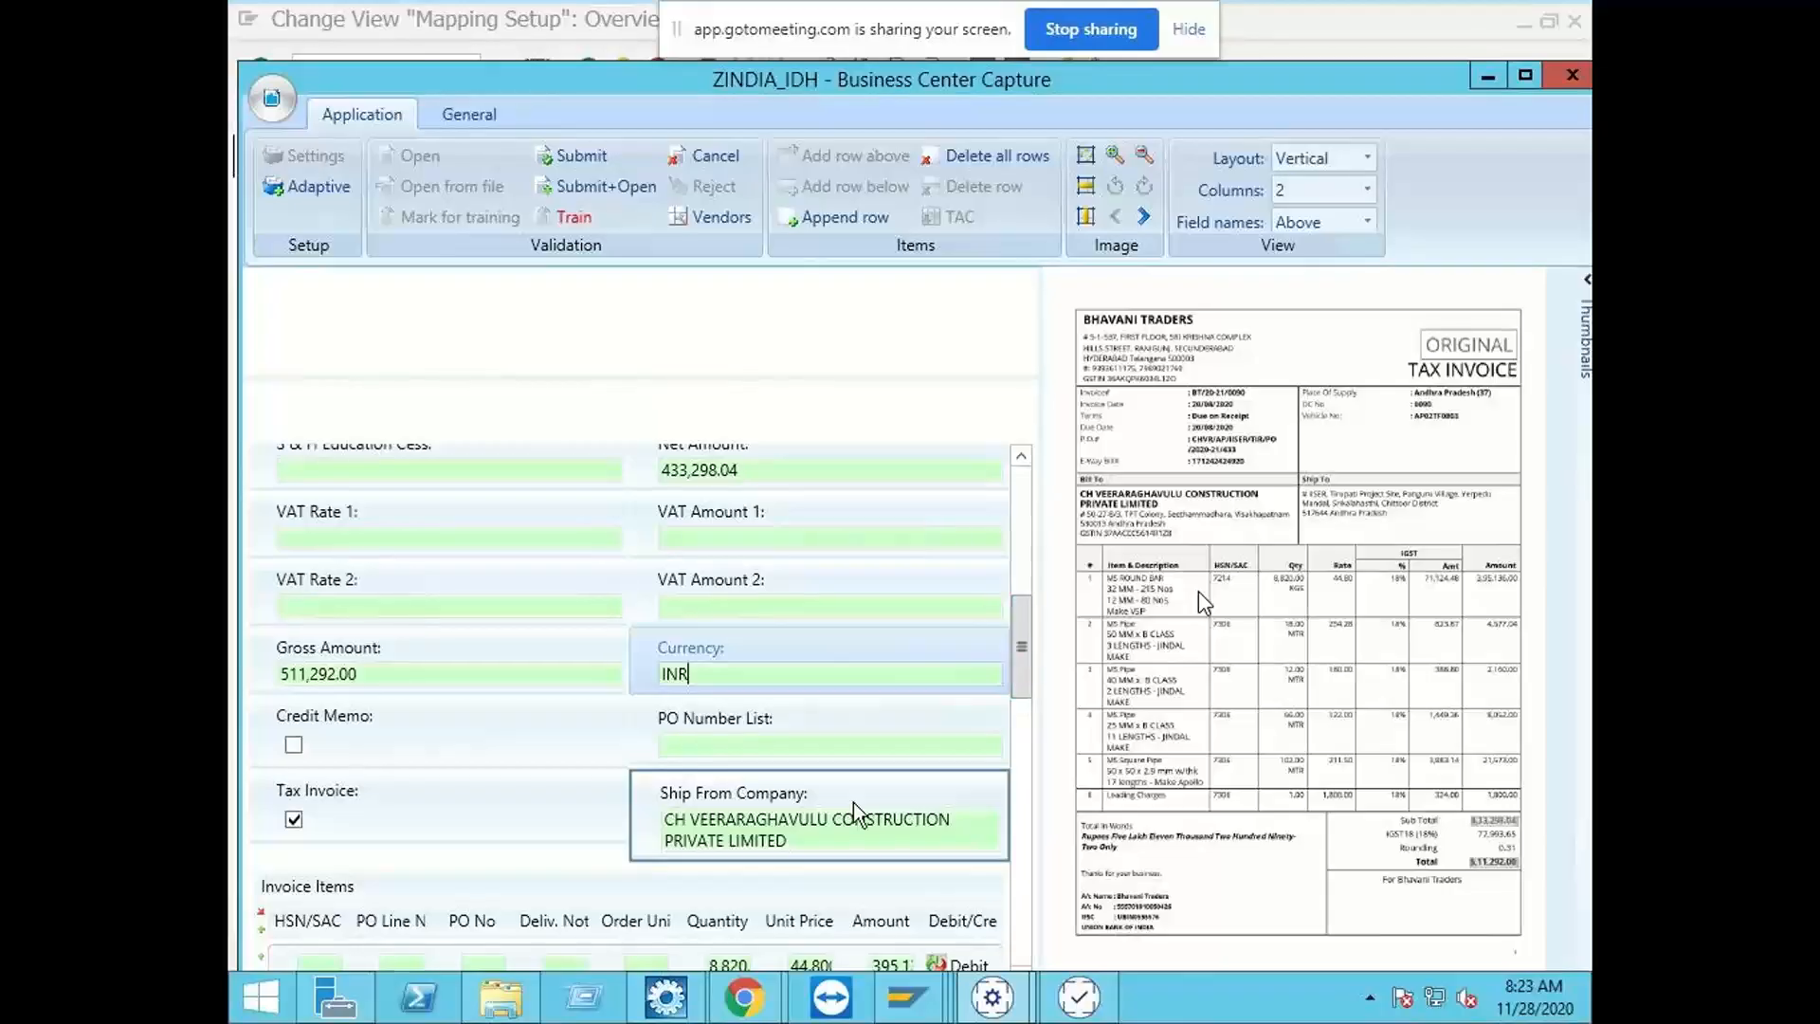
{"action": "scroll", "coordinate": [1023, 626], "scroll_direction": "up", "scroll_amount": 10}
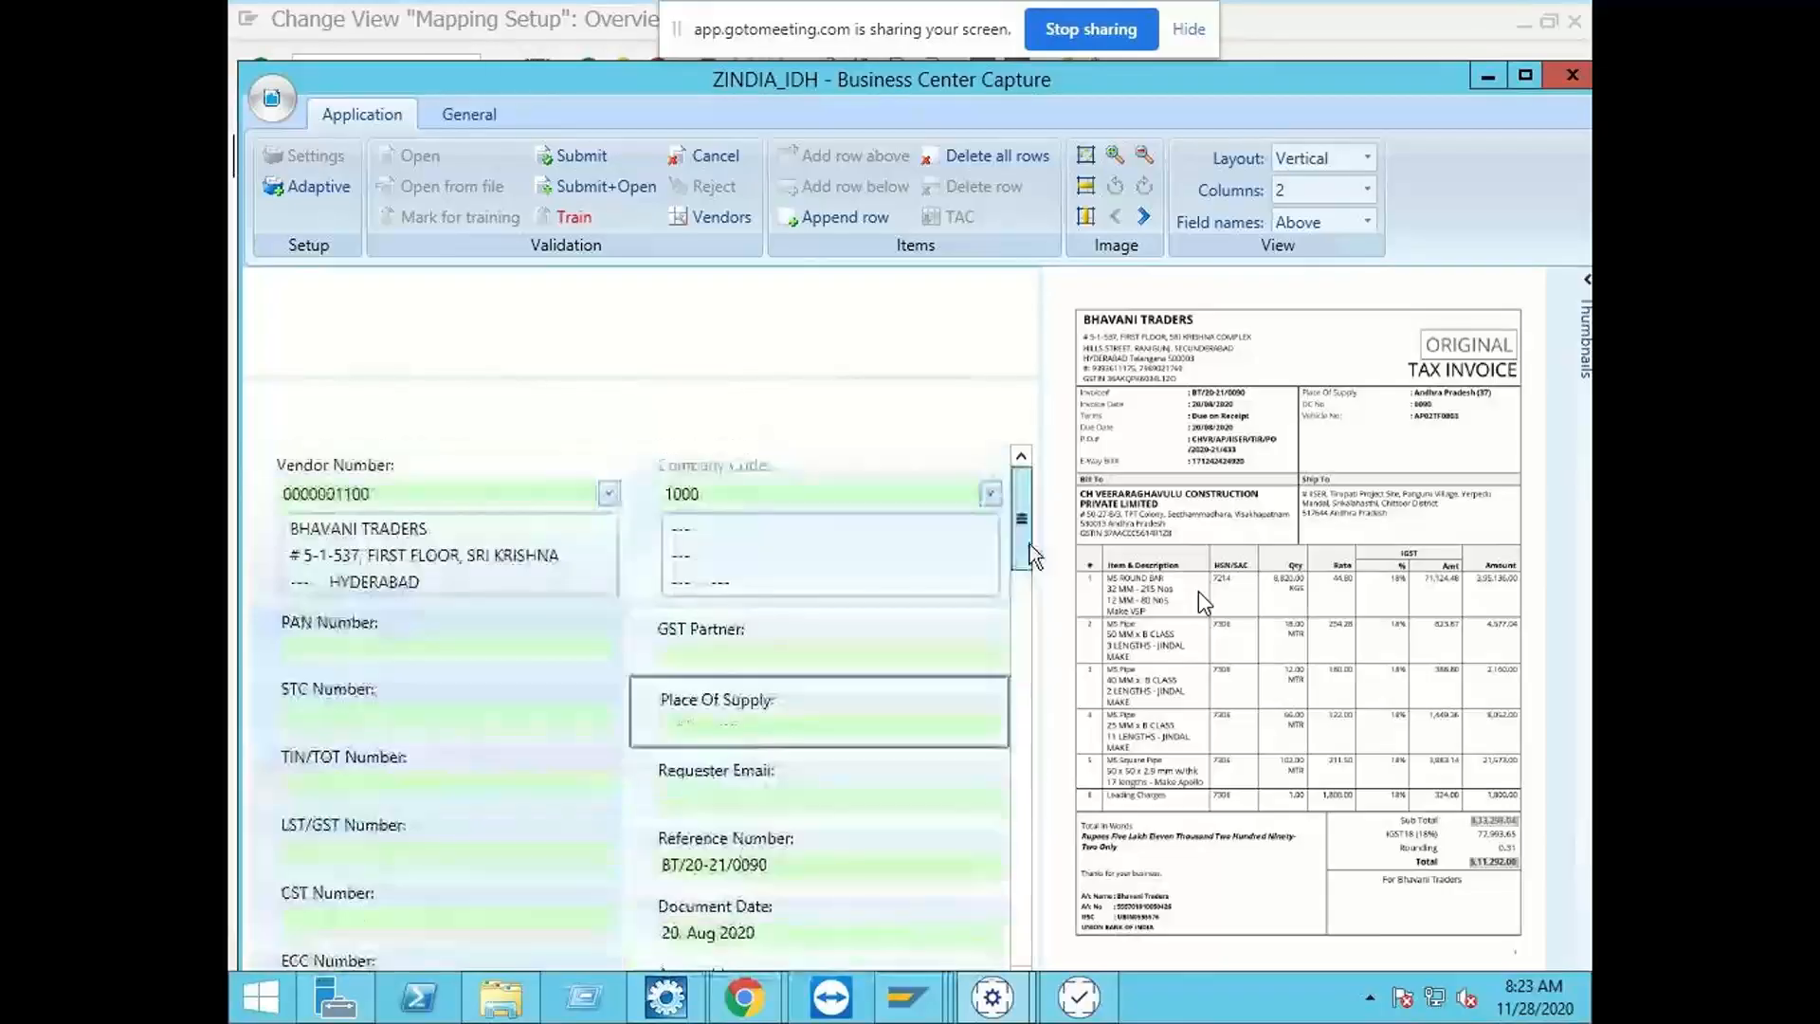
{"action": "left_click", "coordinate": [555, 163]}
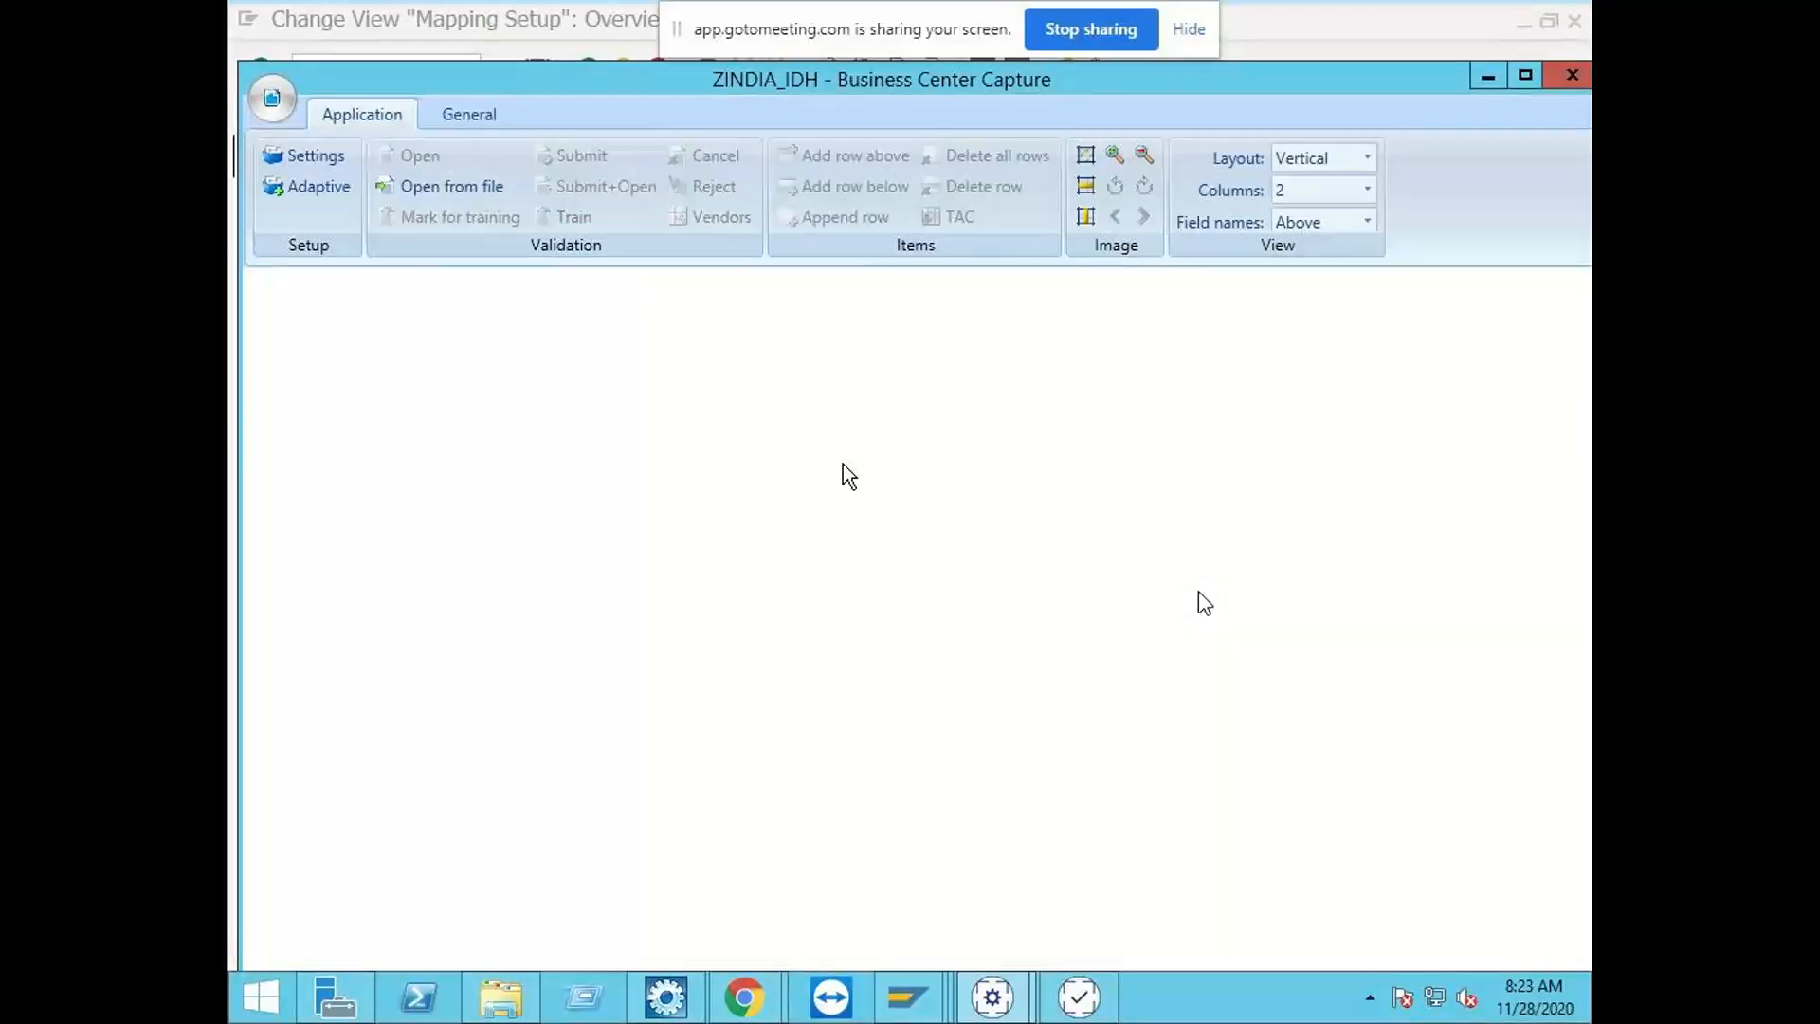
Step: Switch to the SAP Mapping Setup session and open the OpenText Configuration with transaction /N/OPT/SPRO
{"action": "left_click", "coordinate": [1494, 80]}
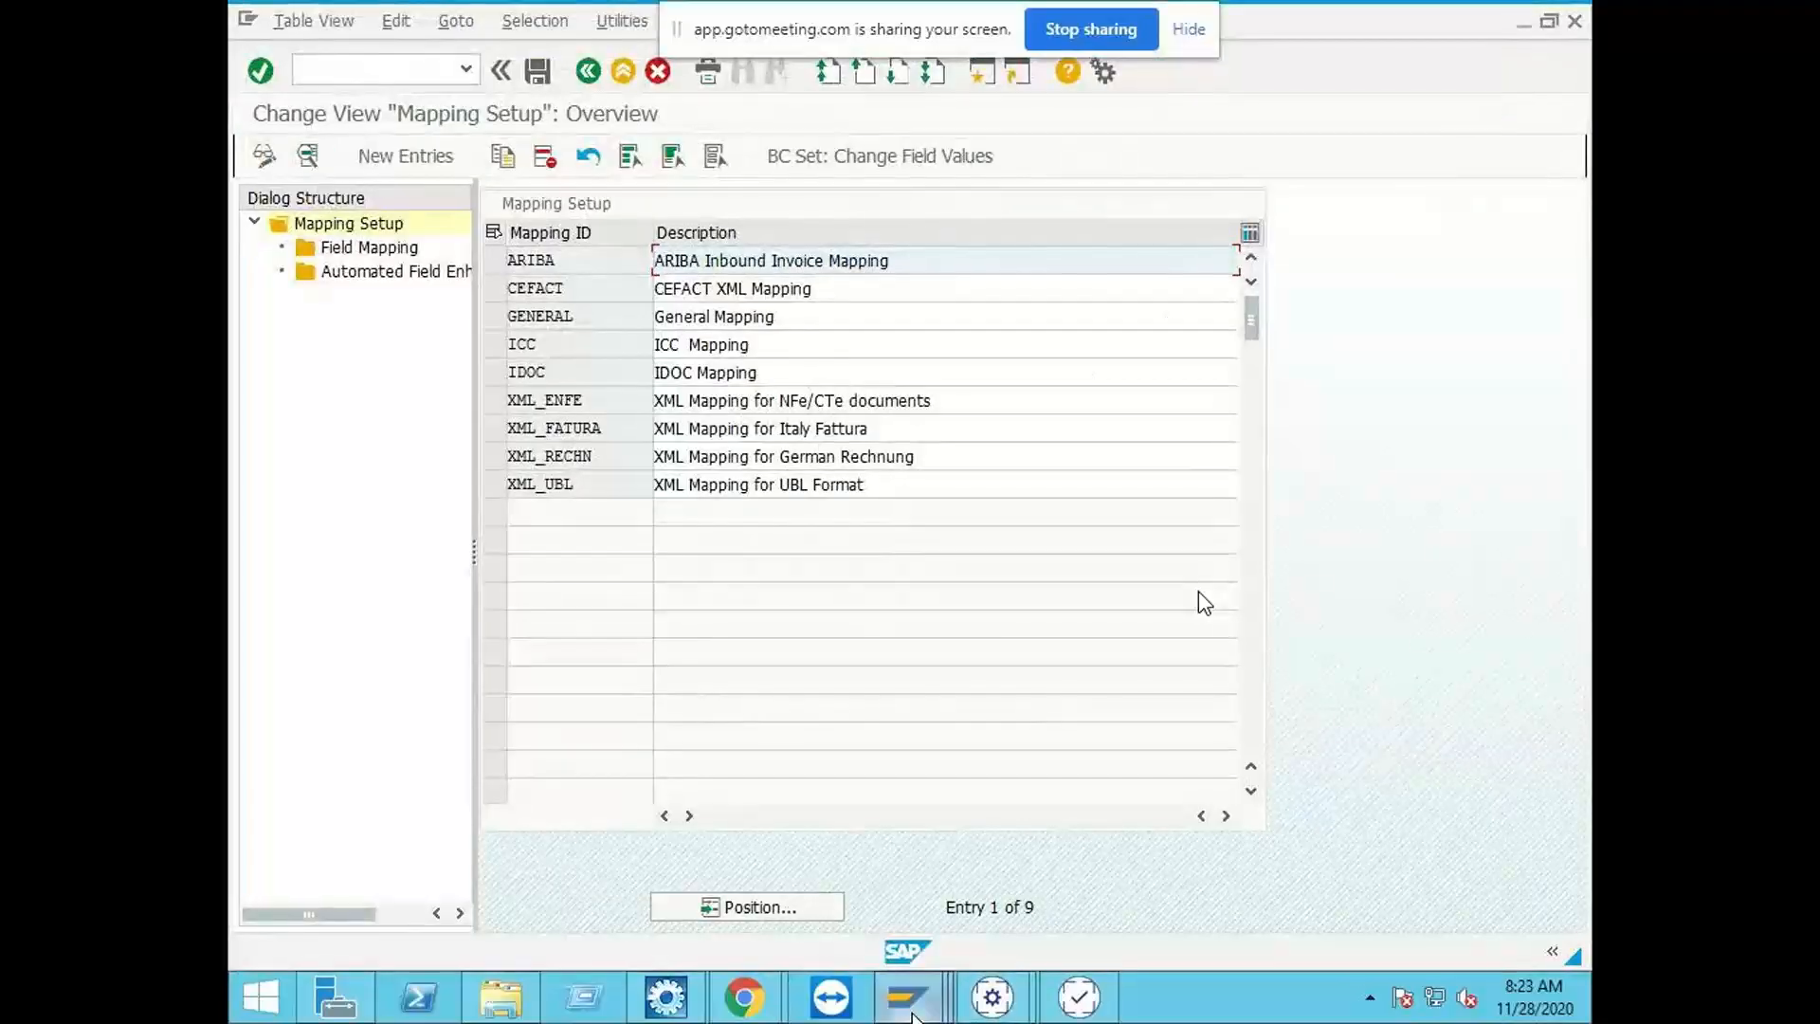
{"action": "mouse_move", "coordinate": [917, 1012]}
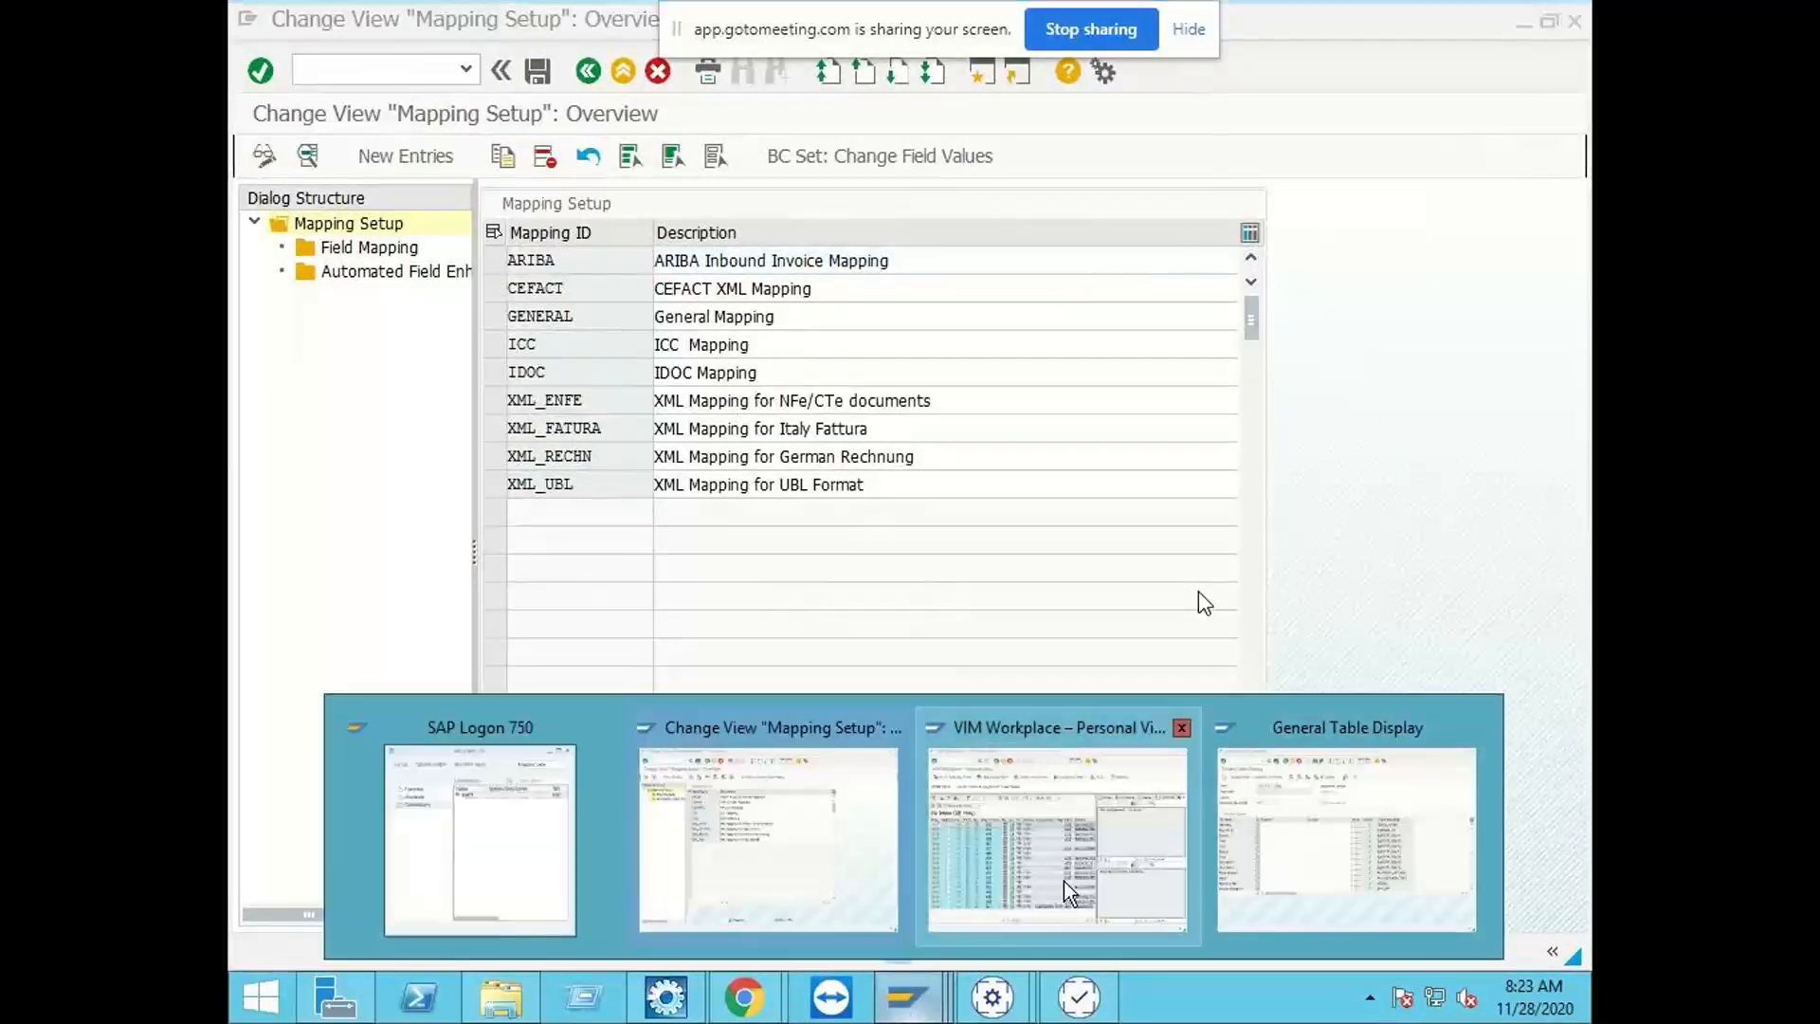
{"action": "left_click", "coordinate": [760, 881]}
{"action": "left_click", "coordinate": [366, 70]}
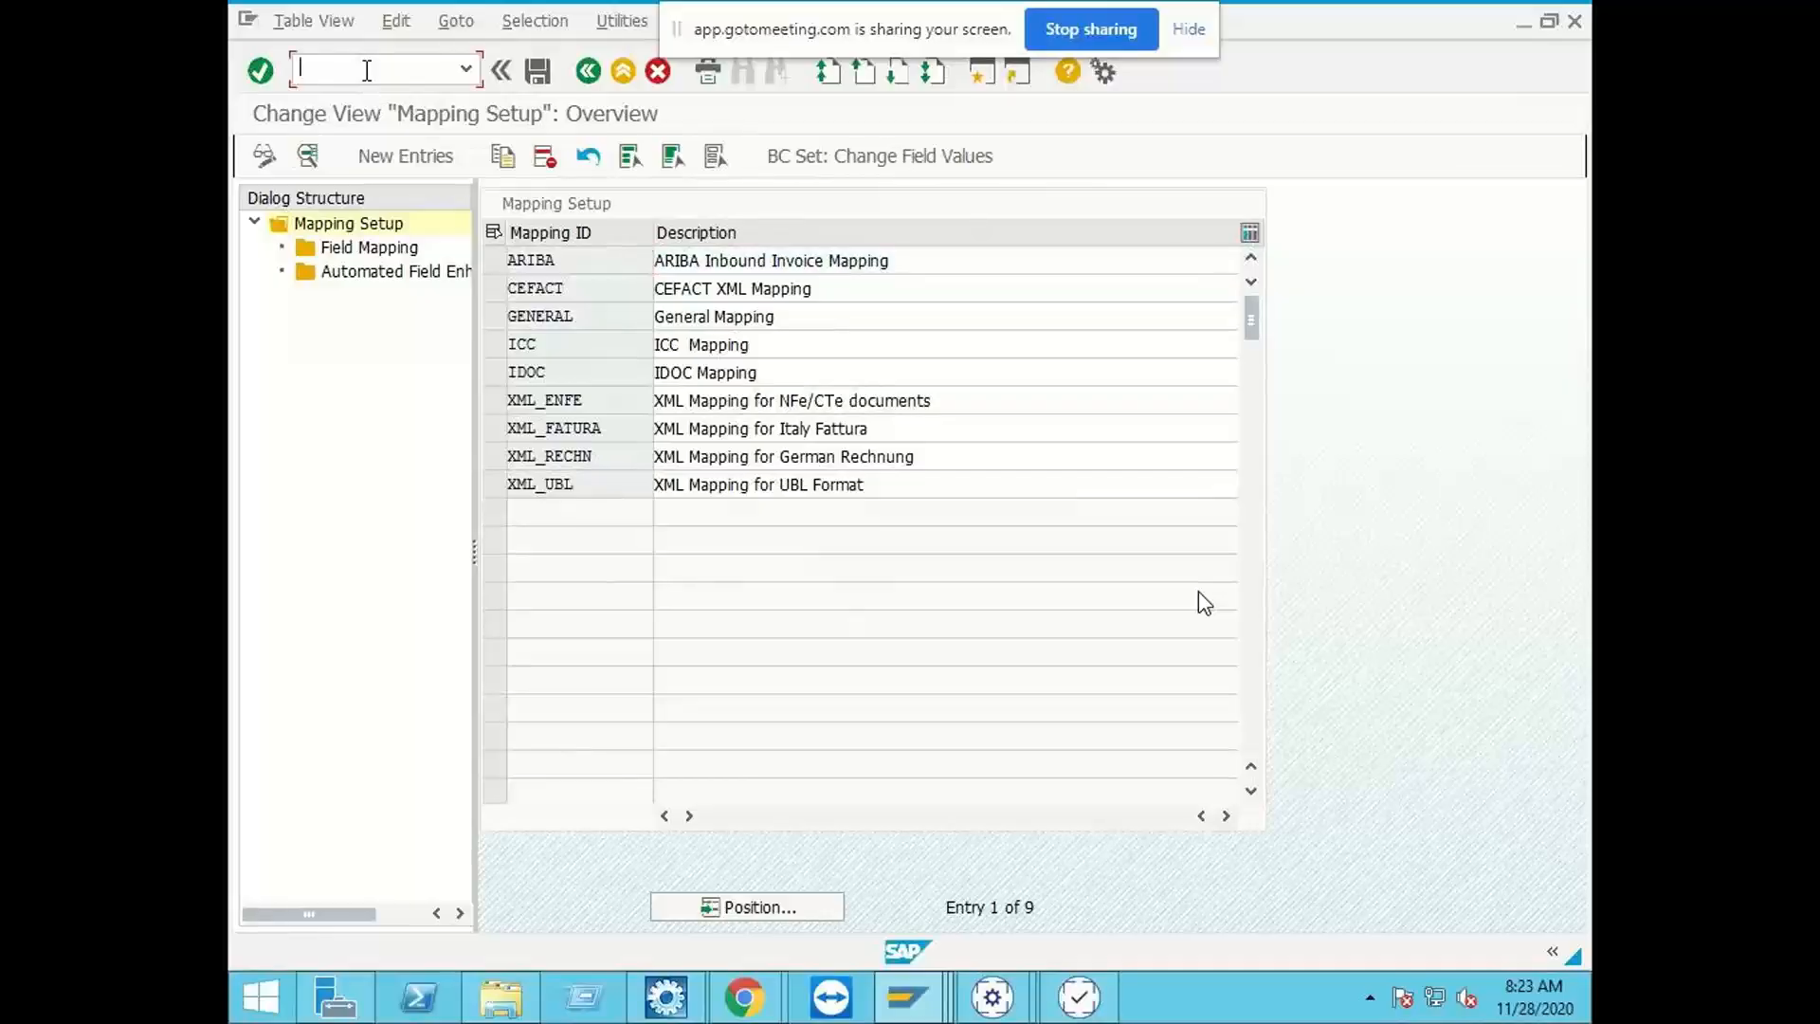
{"action": "type", "text": "/N/OPT/SPRO"}
{"action": "key", "text": "Return"}
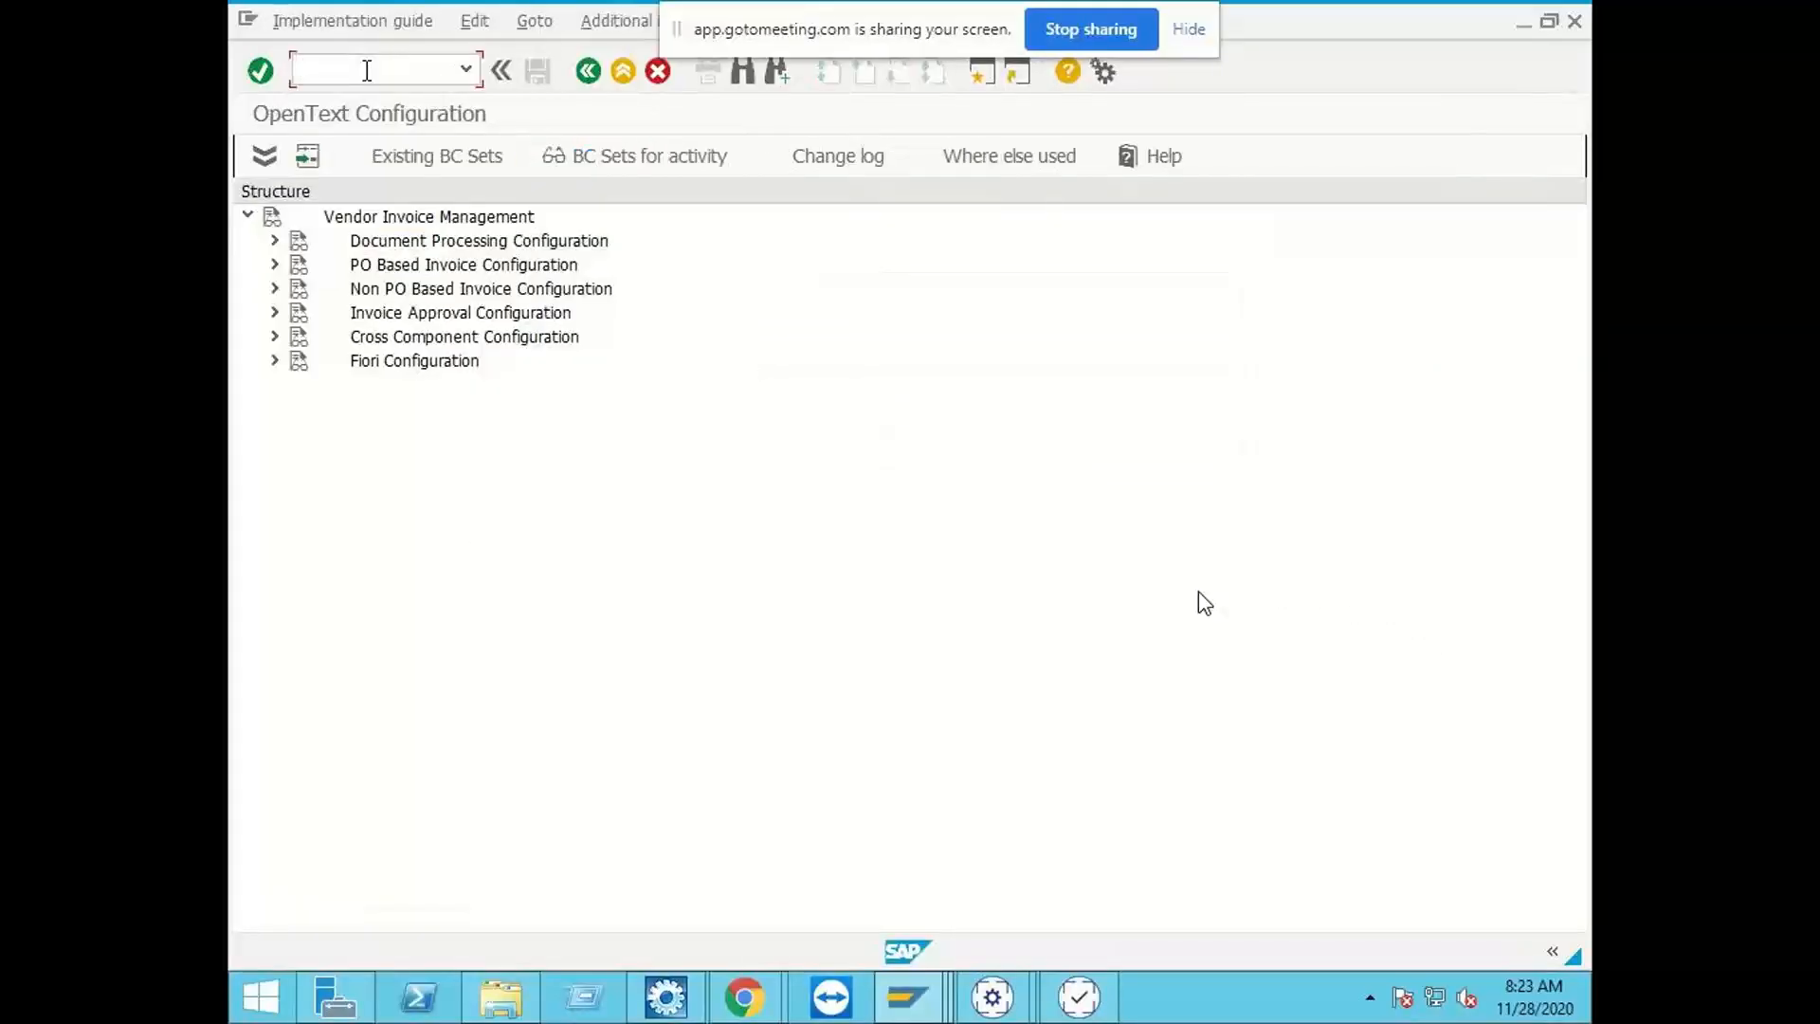
Step: Open Maintain Document Type Determination Procedure under Document Processing's Document Type Configuration and select procedure BL_0000225
{"action": "left_click", "coordinate": [273, 242]}
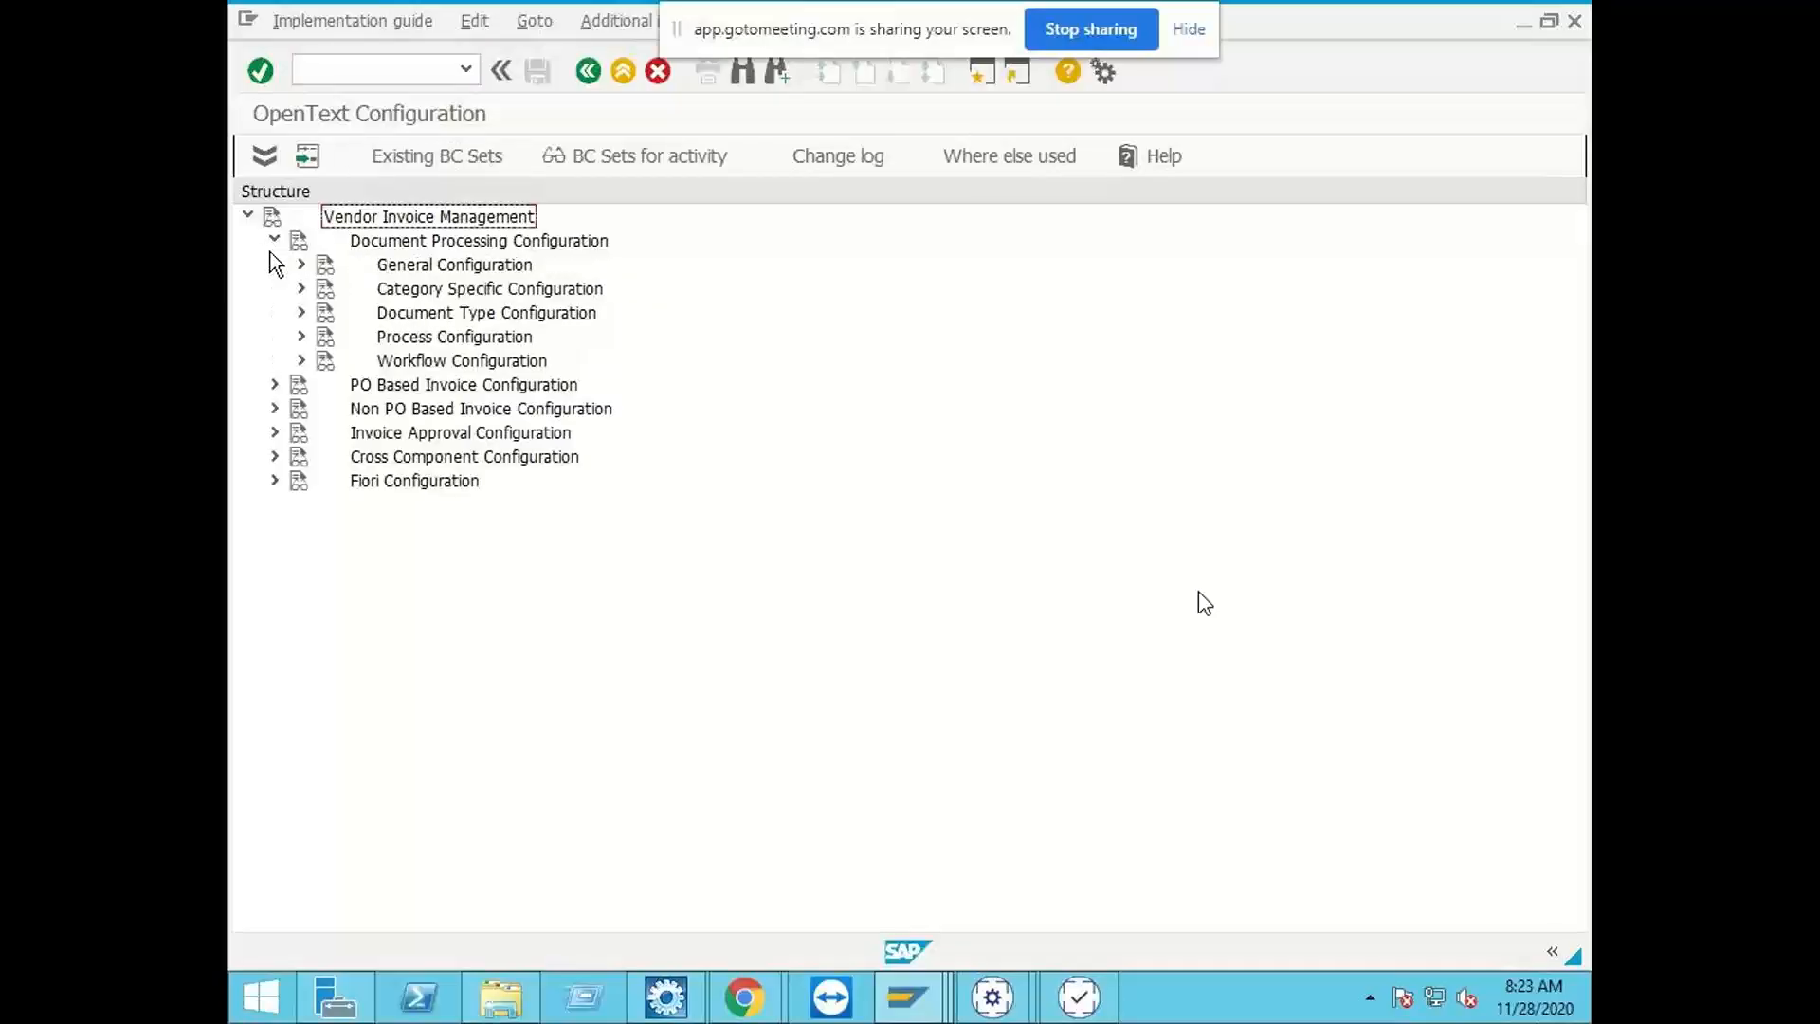
{"action": "left_click", "coordinate": [301, 312]}
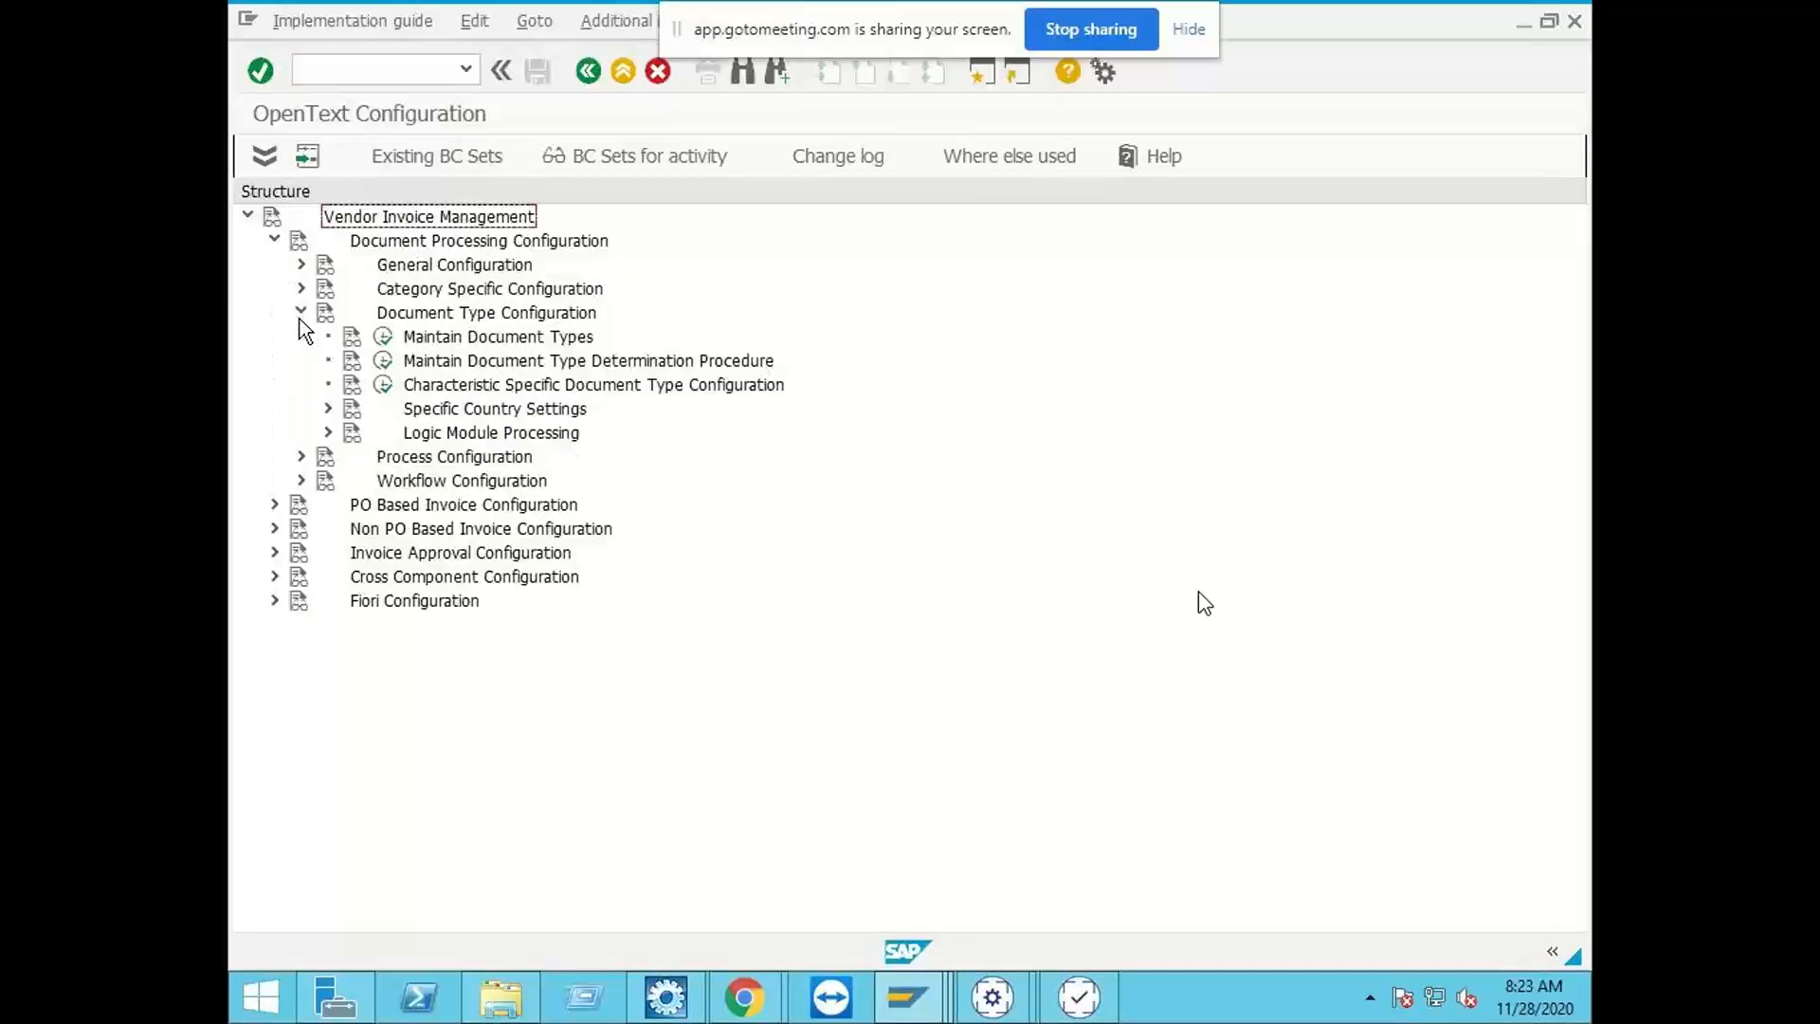
{"action": "left_click", "coordinate": [382, 364]}
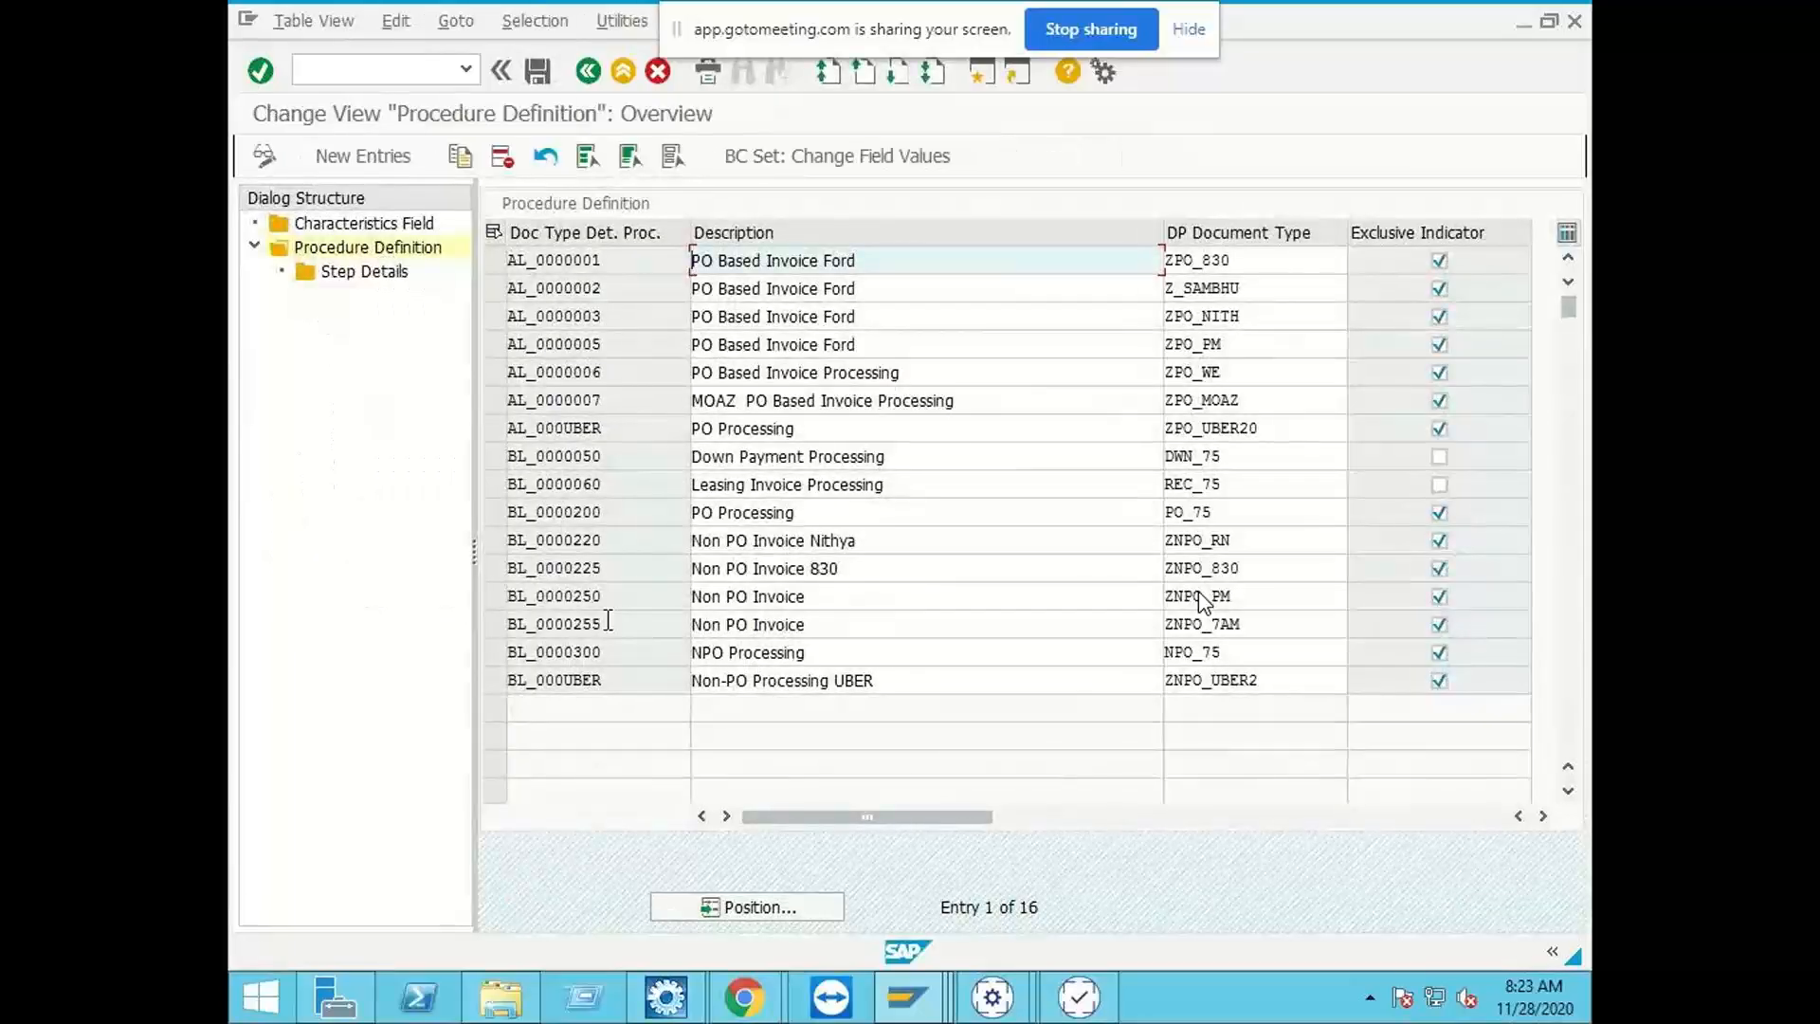
{"action": "left_click", "coordinate": [1245, 559]}
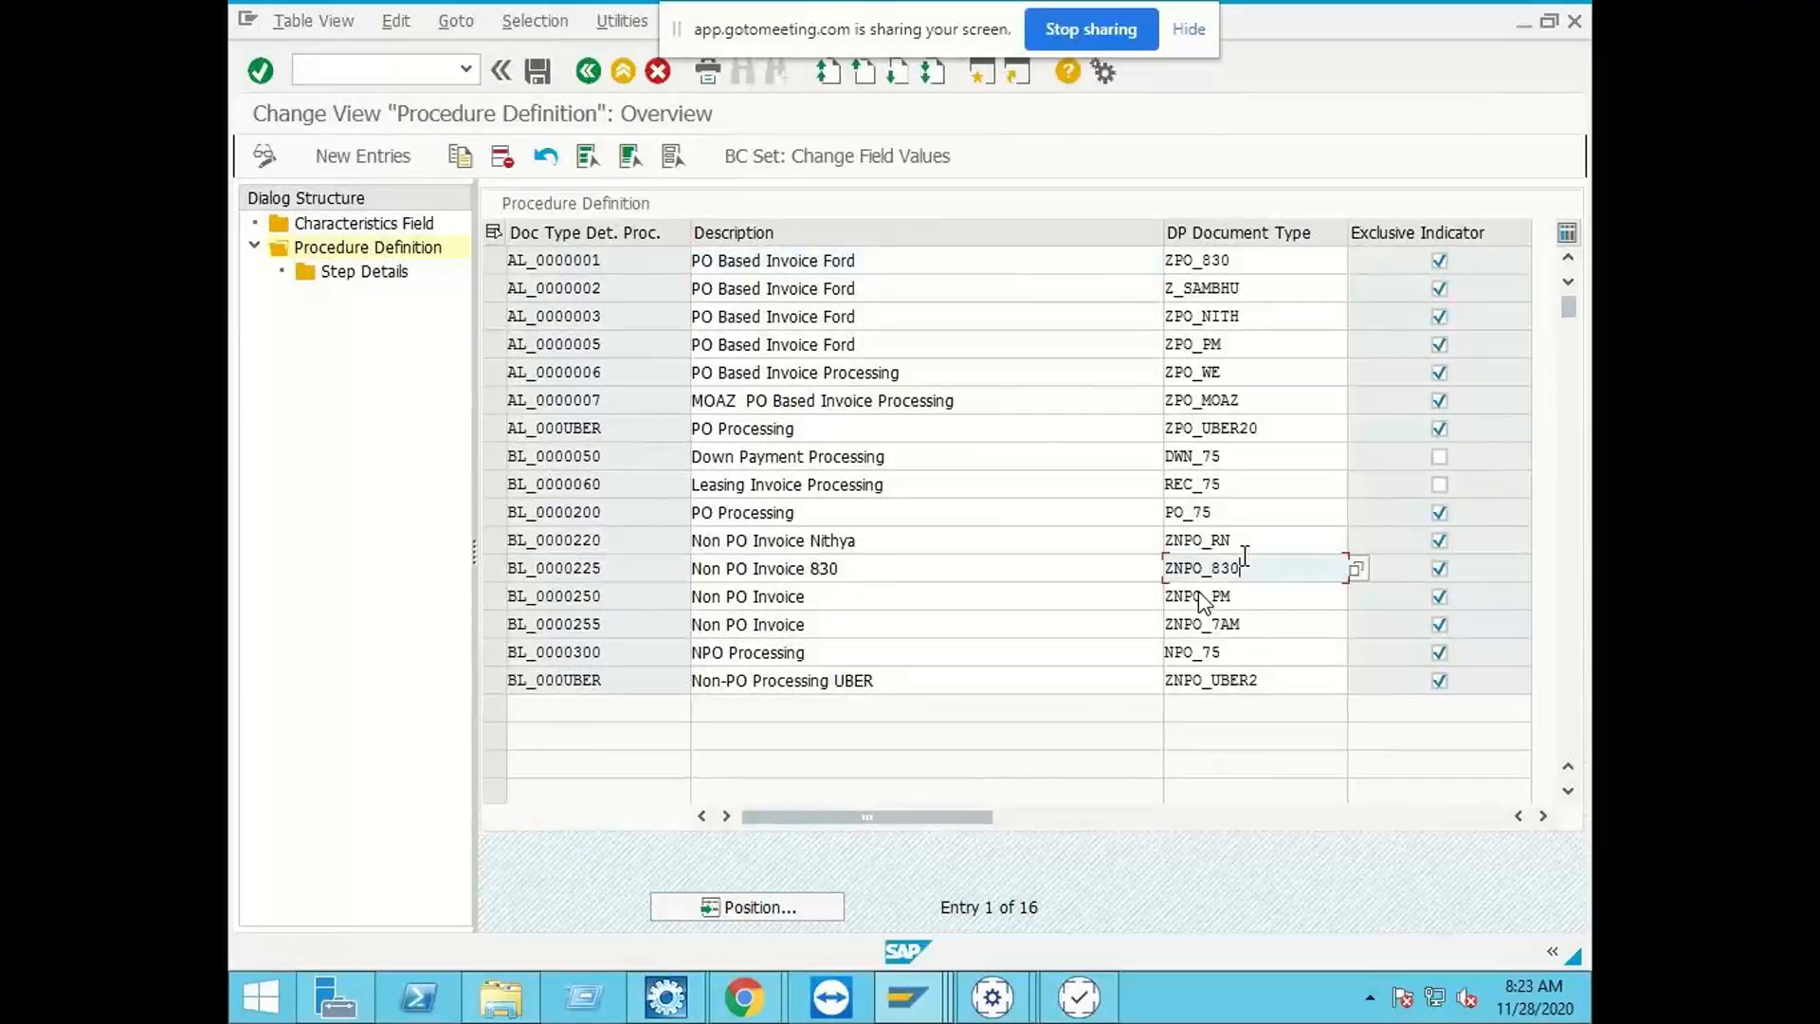
{"action": "left_click", "coordinate": [495, 568]}
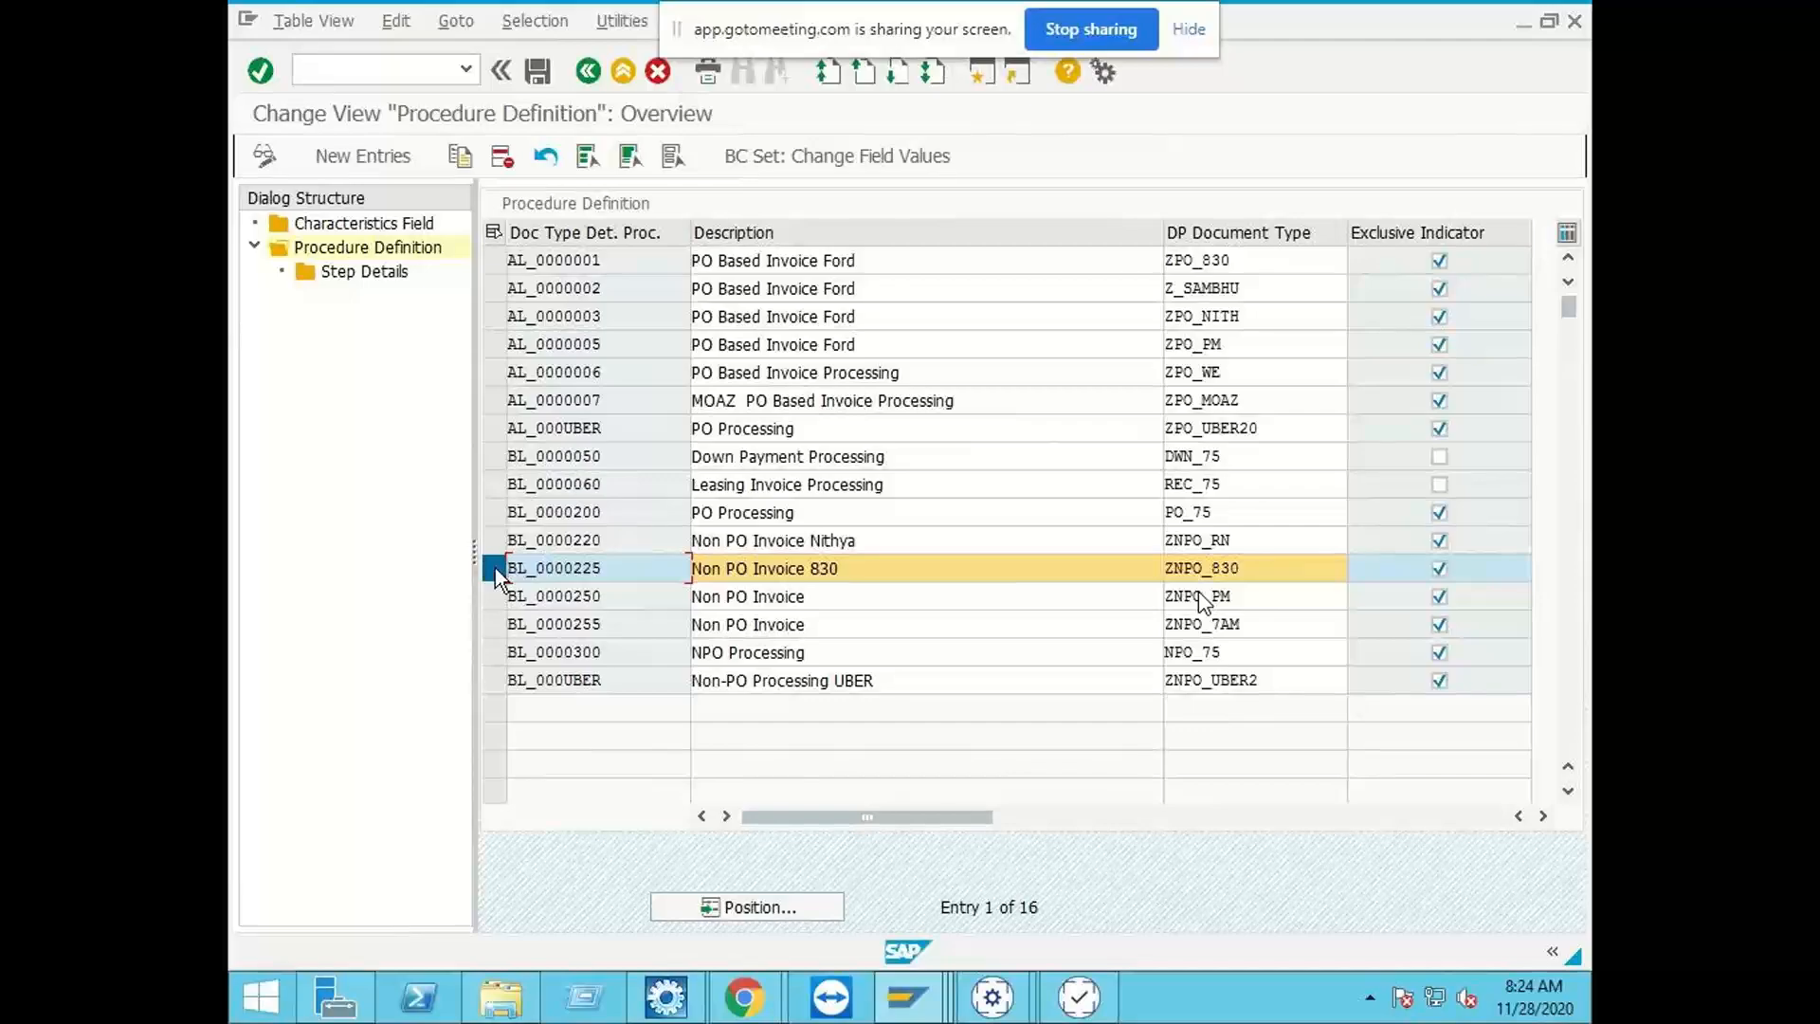
Step: Switch to Business Center Capture for ZINDIA_IDH and open another invoice from file with archive document type ZIDH_1000
{"action": "left_click", "coordinate": [971, 1004]}
{"action": "left_click", "coordinate": [1115, 889]}
{"action": "left_click", "coordinate": [442, 194]}
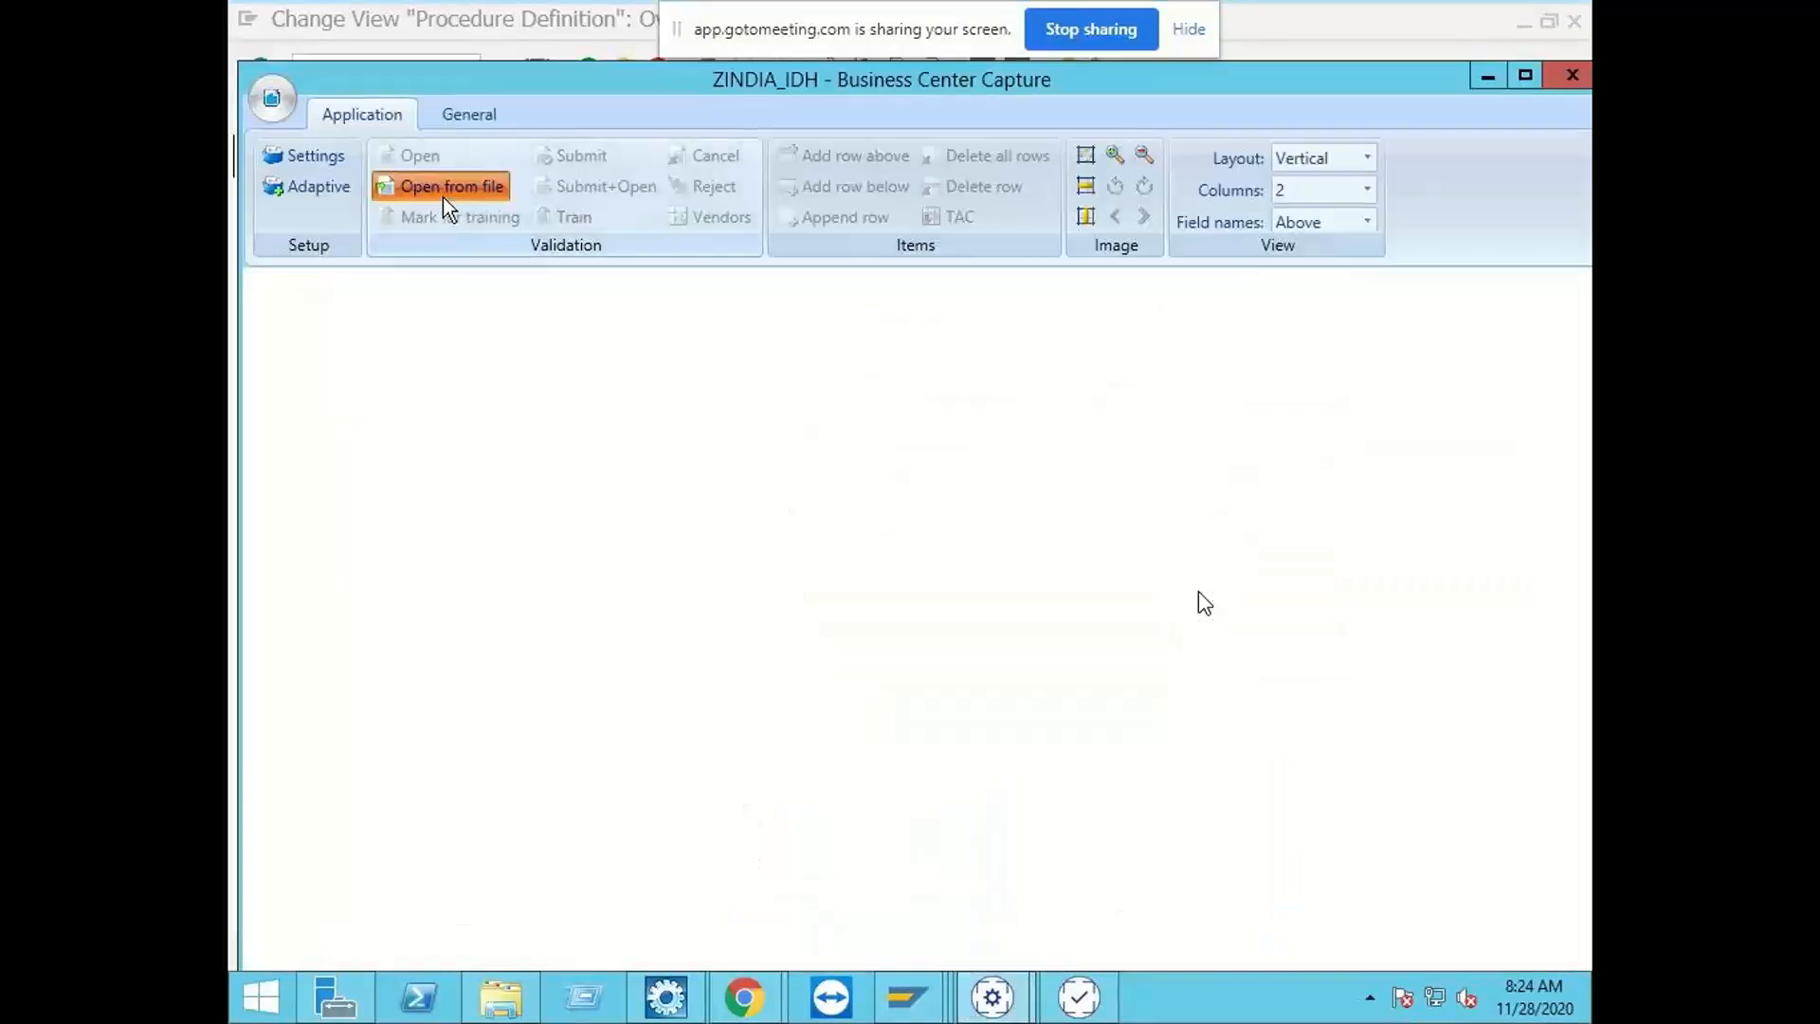
{"action": "double_click", "coordinate": [590, 248]}
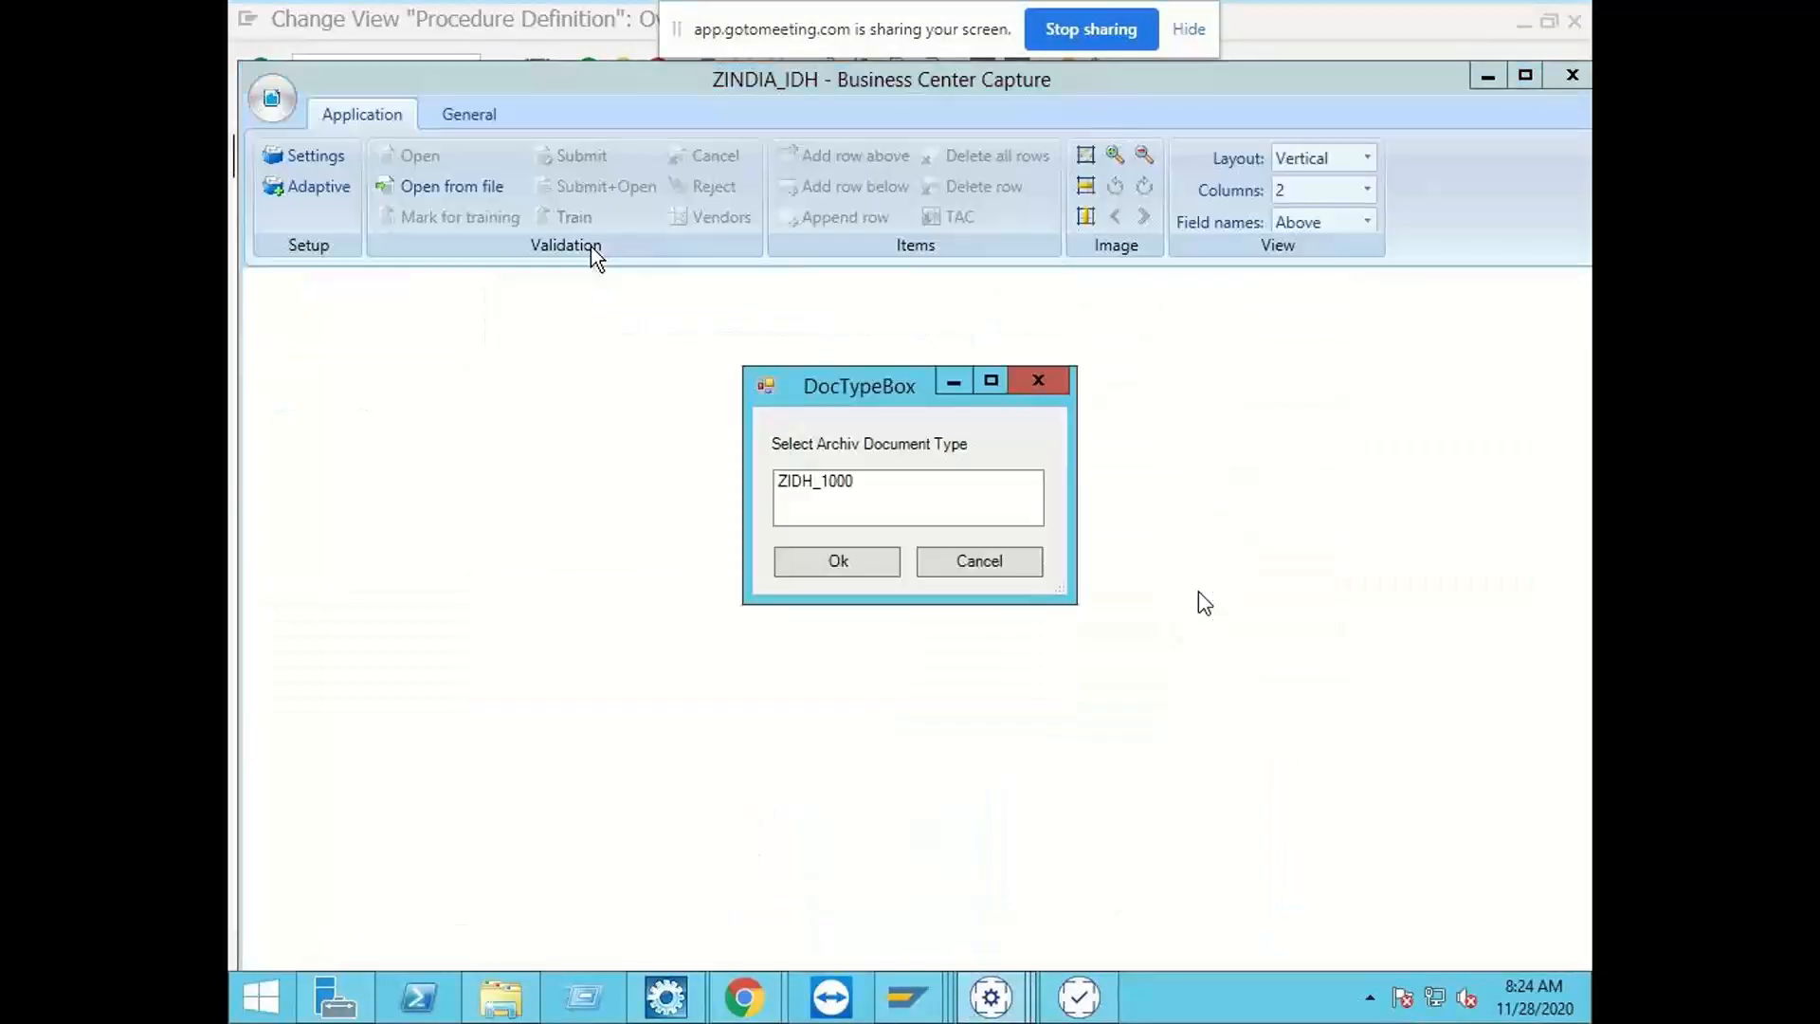
{"action": "left_click", "coordinate": [839, 481]}
{"action": "left_click", "coordinate": [858, 569]}
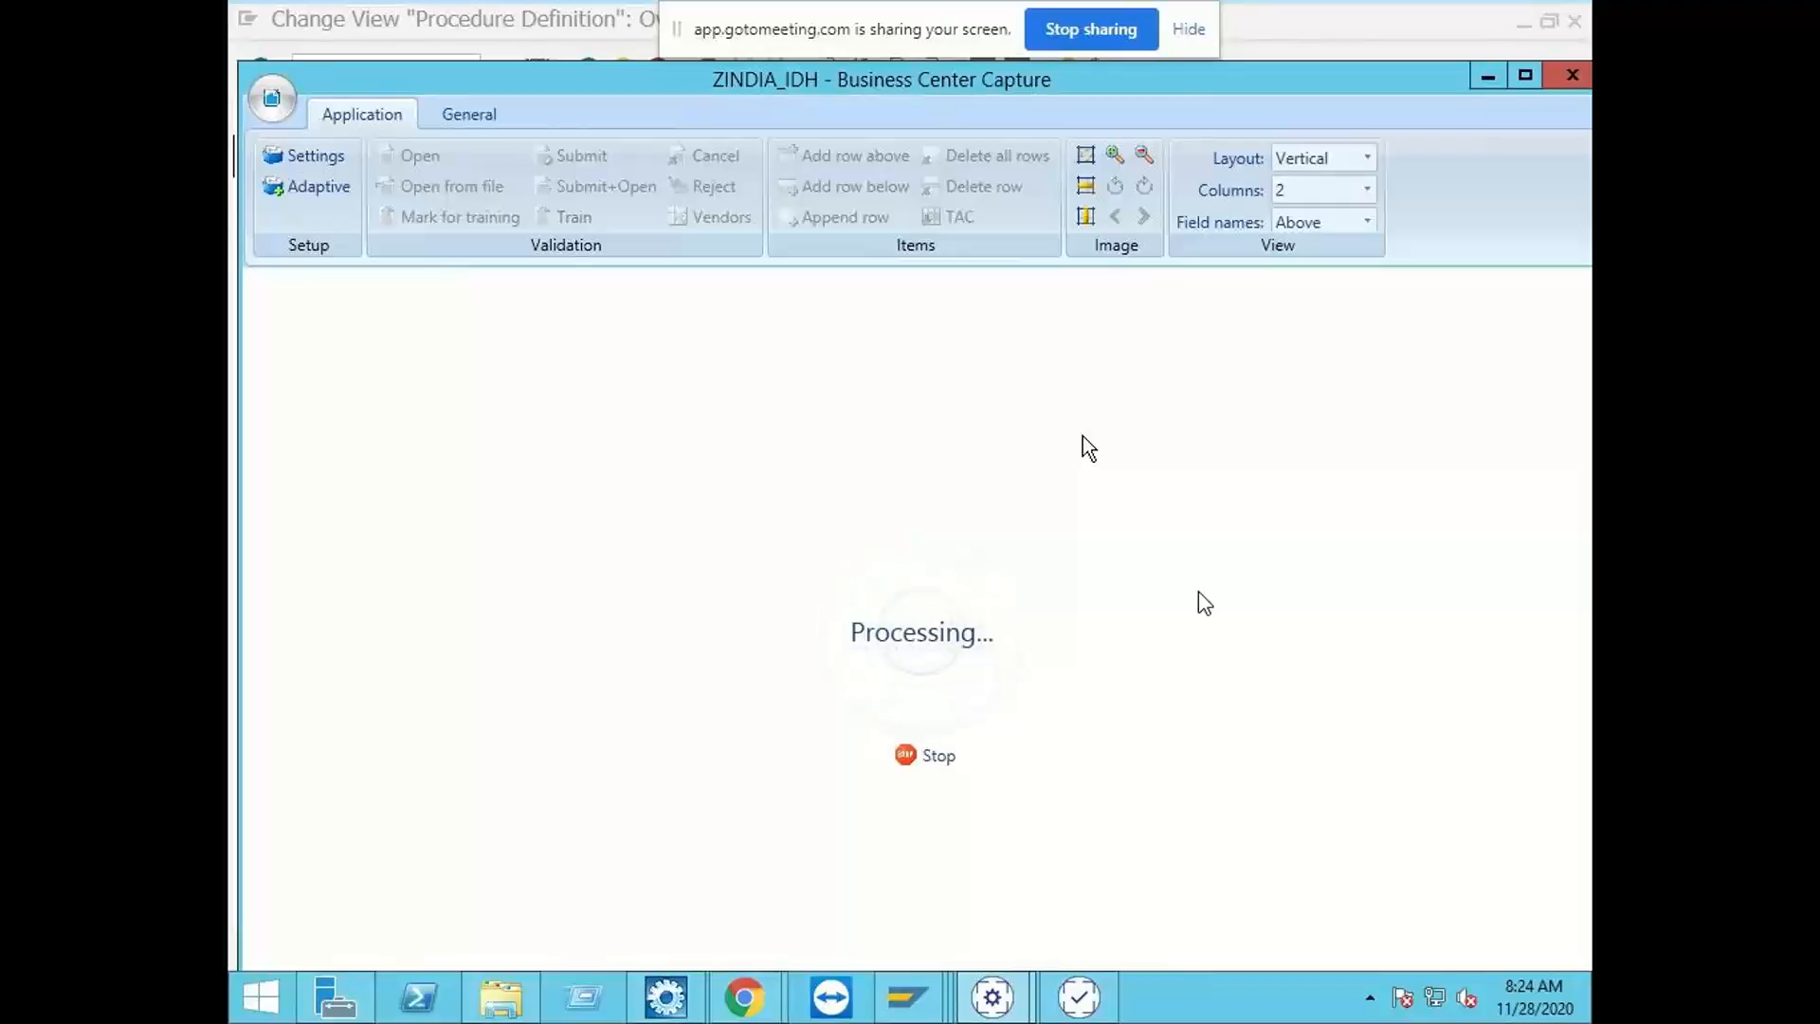
Step: Back in SAP's Procedure Definition view, examine the step details of procedures BL_0000225 and BL_0000220
{"action": "mouse_move", "coordinate": [928, 1011]}
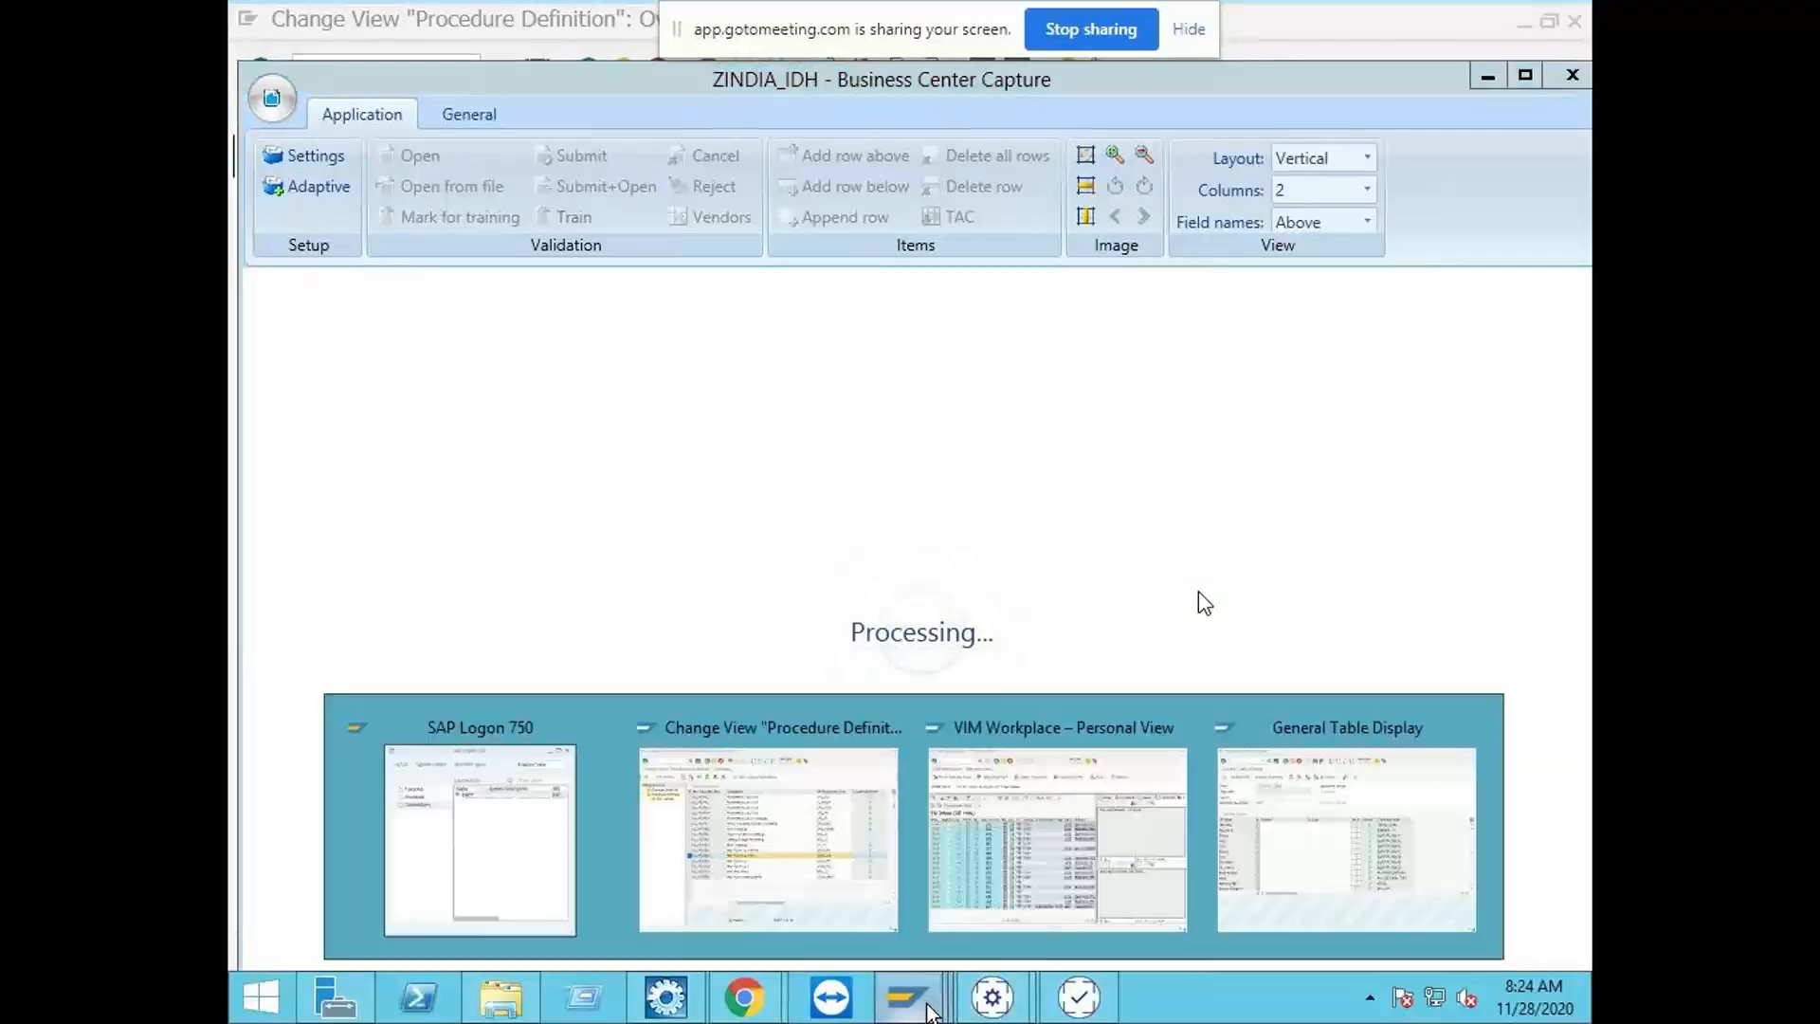
{"action": "left_click", "coordinate": [826, 862]}
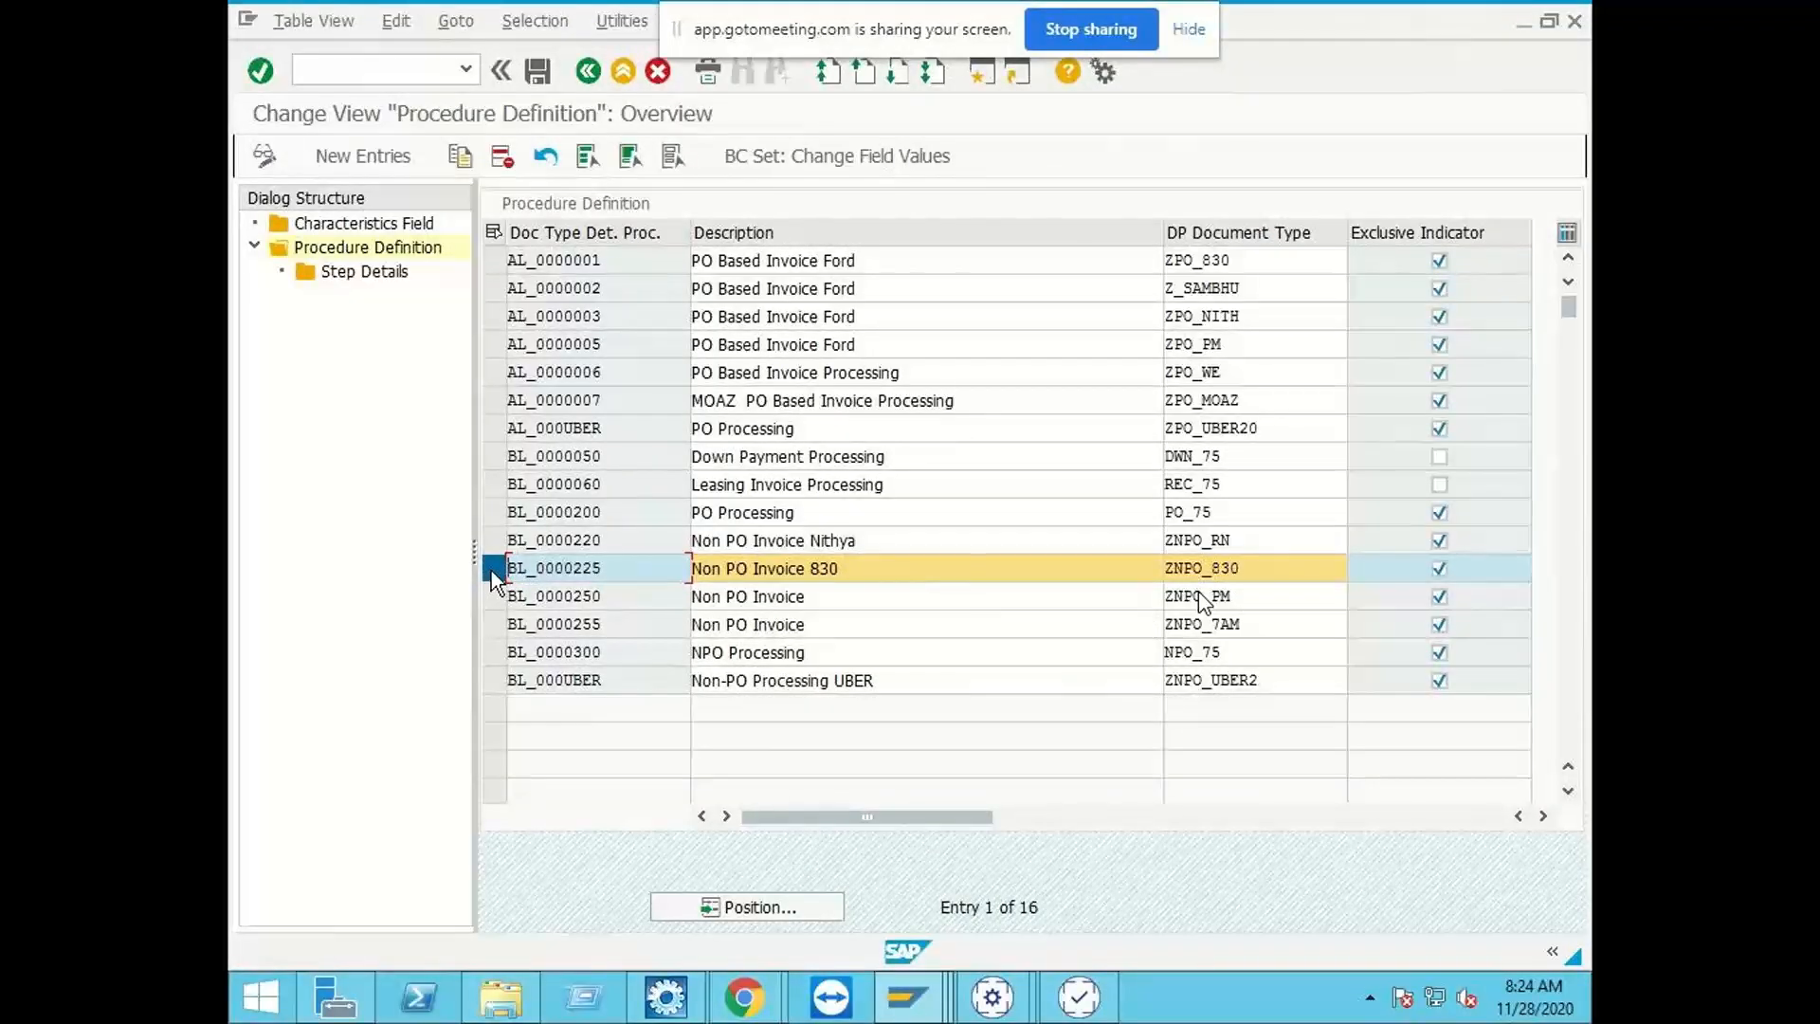
{"action": "double_click", "coordinate": [324, 258]}
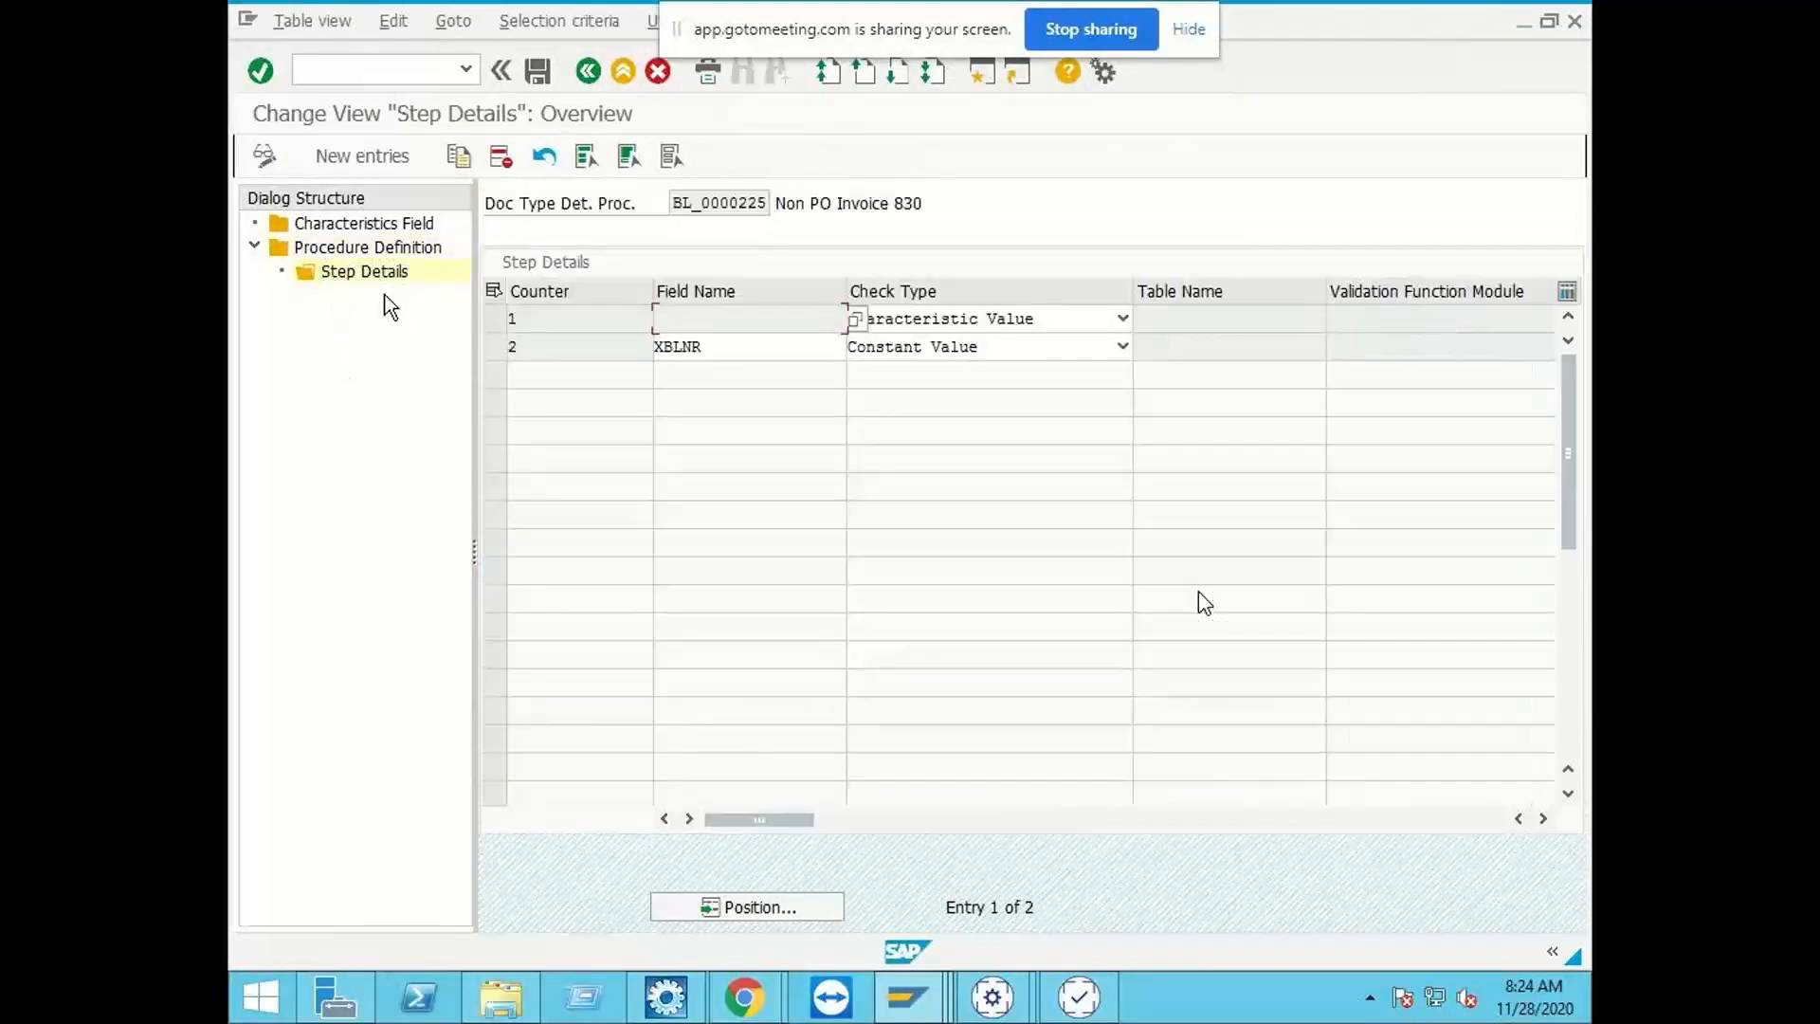
{"action": "left_click", "coordinate": [576, 71]}
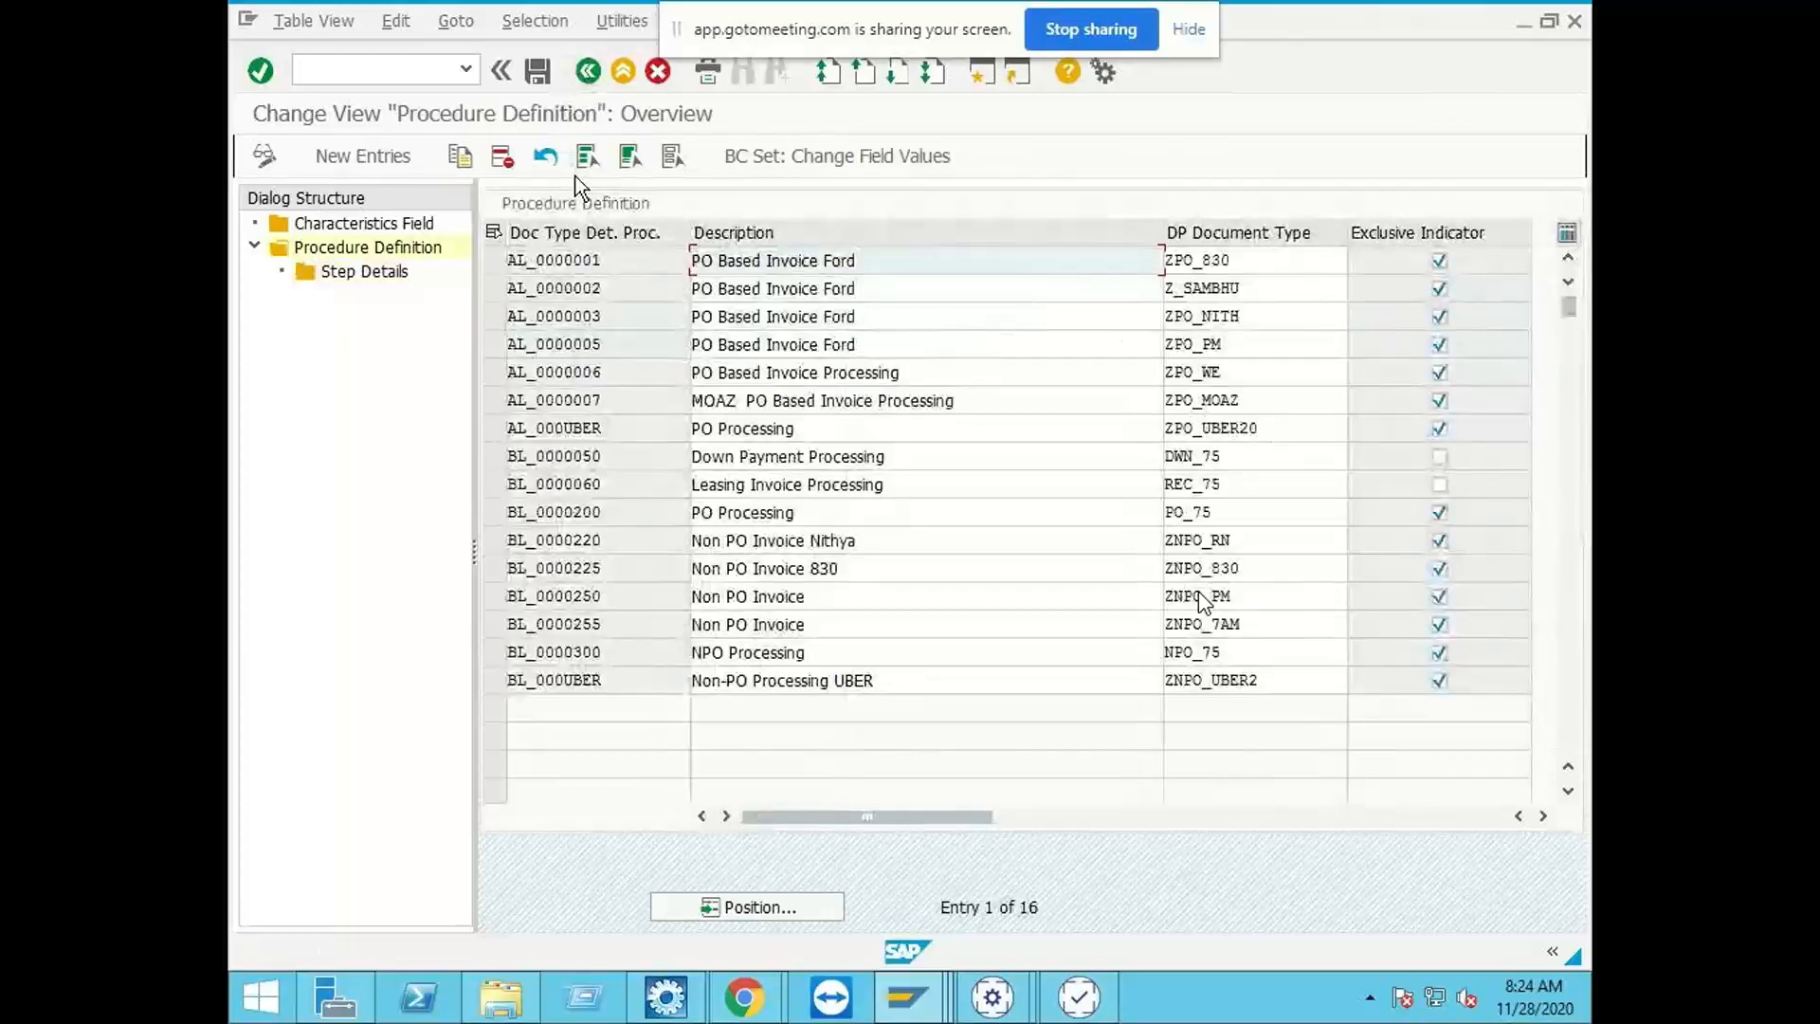
{"action": "left_click", "coordinate": [494, 538]}
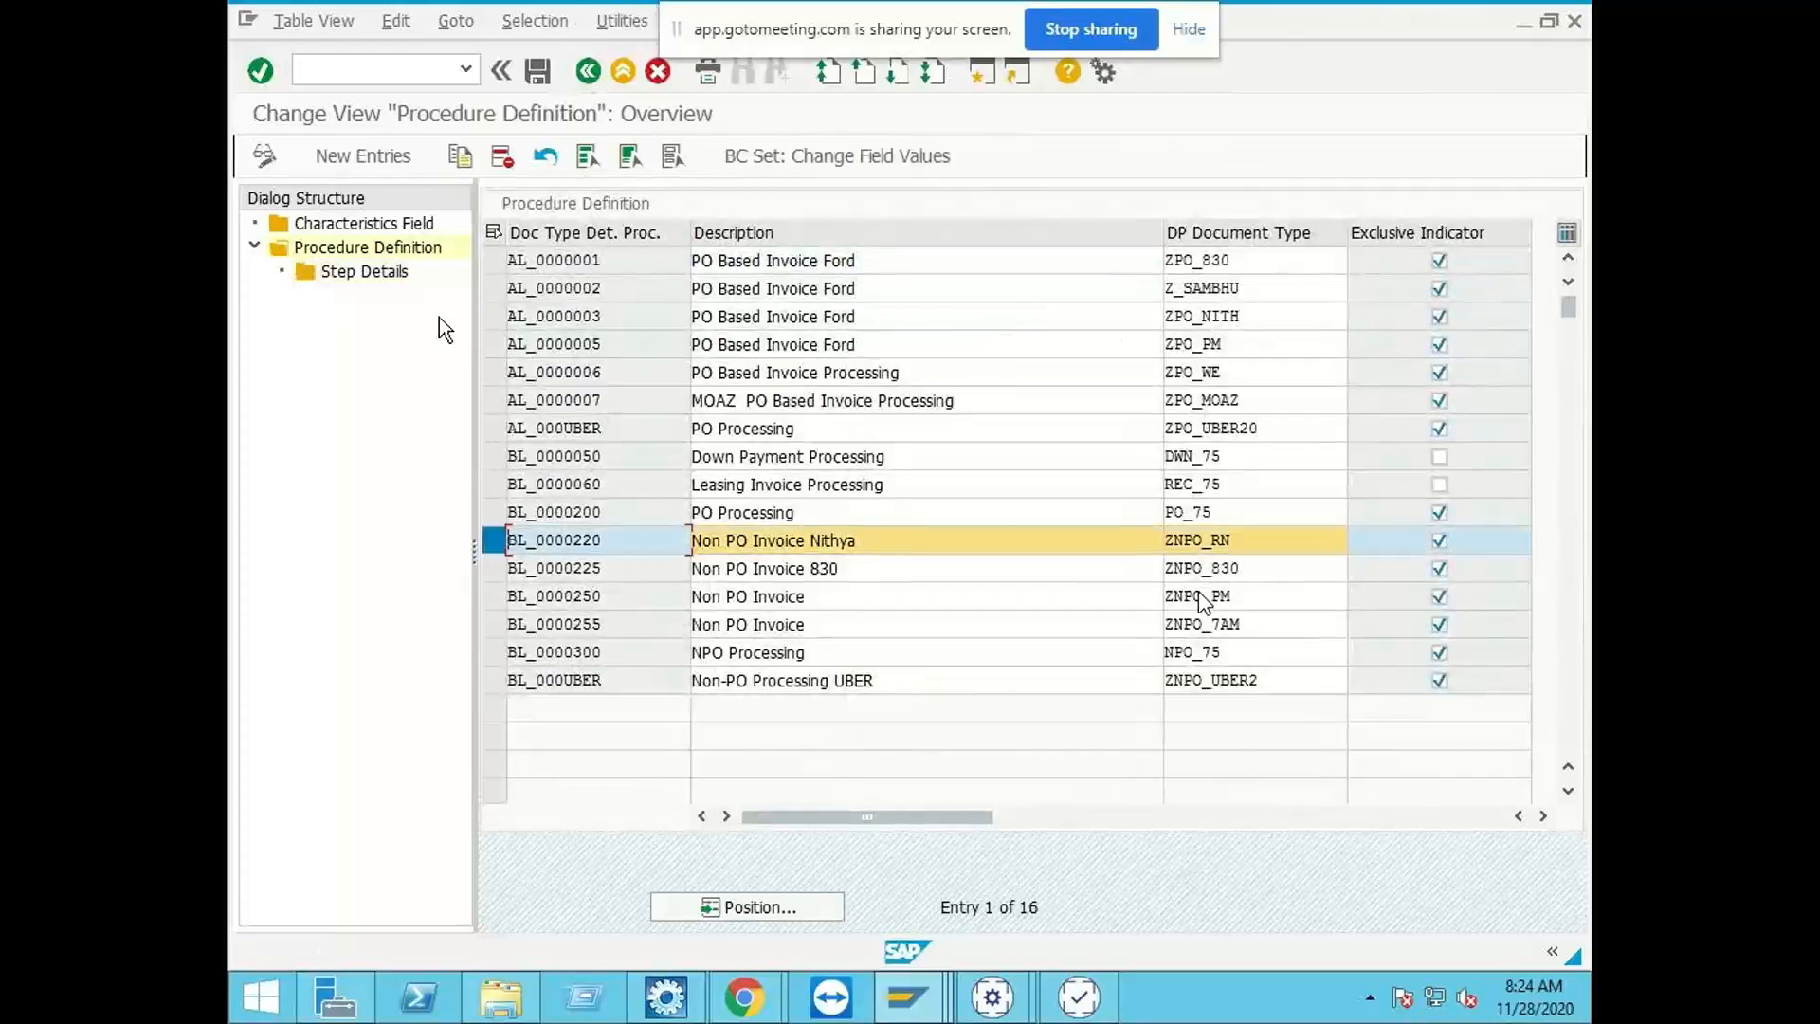
{"action": "double_click", "coordinate": [380, 273]}
{"action": "left_click", "coordinate": [588, 71]}
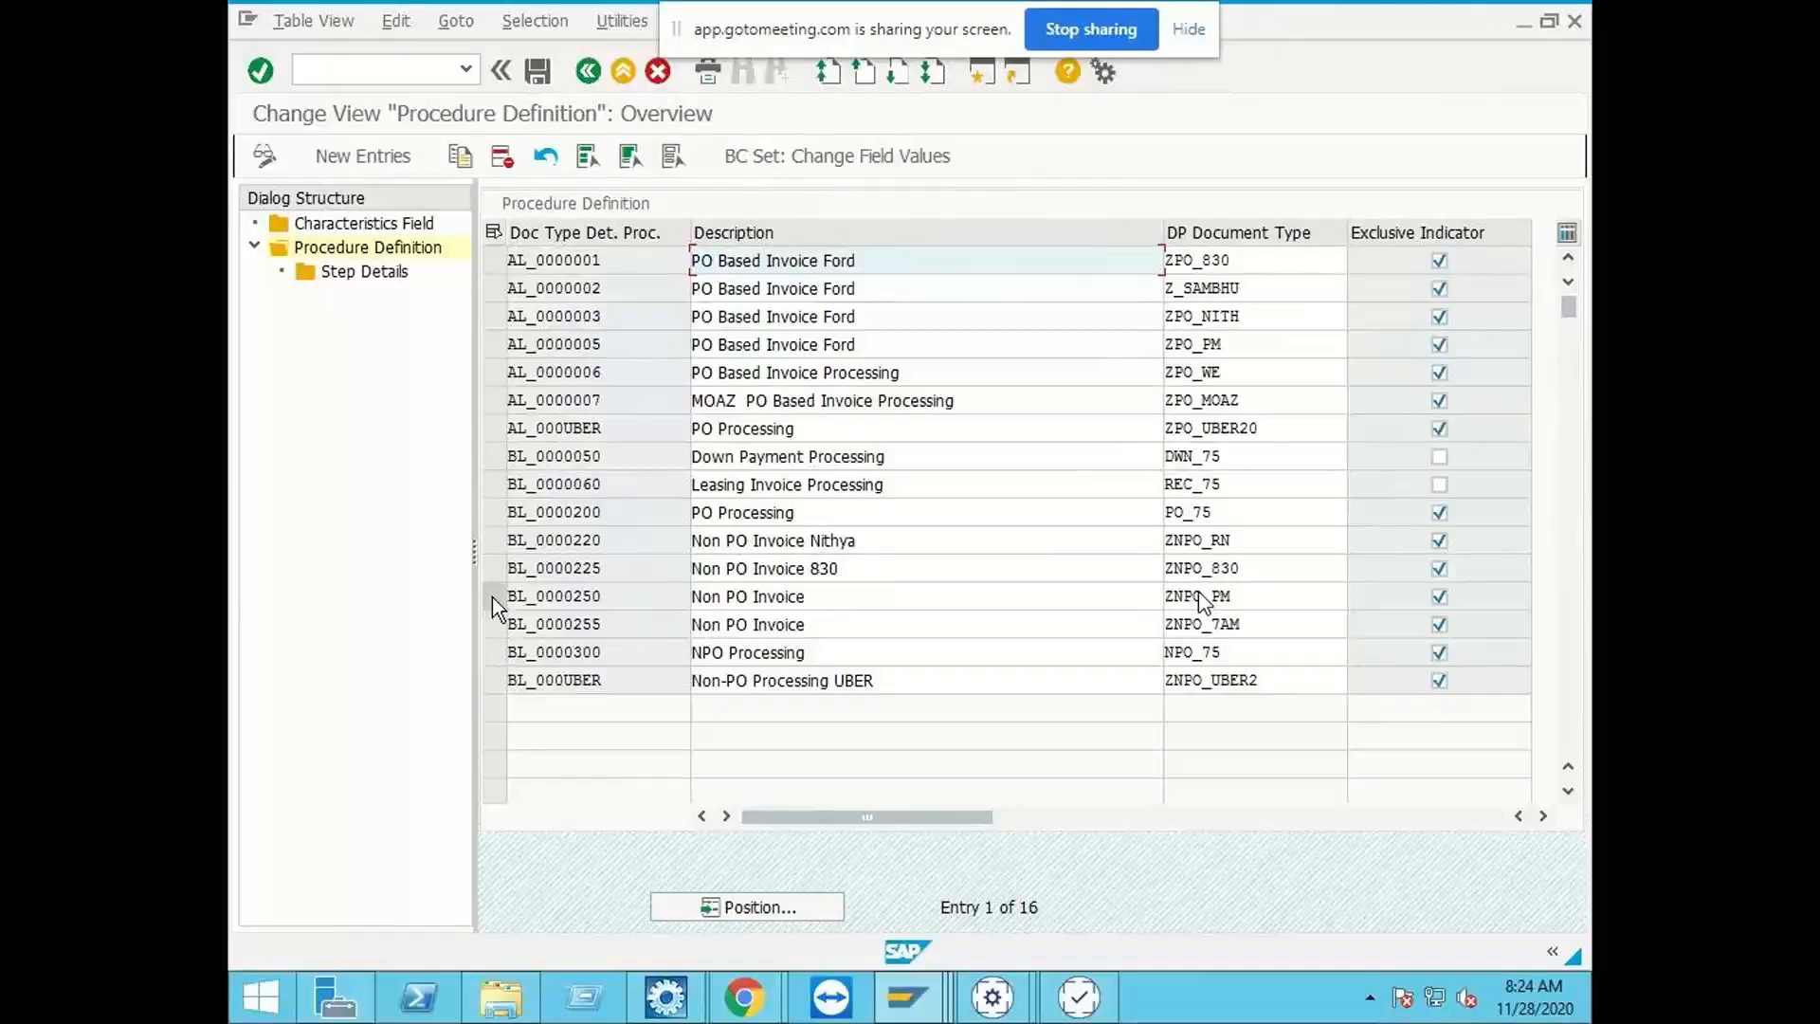
Step: Add step 2 to procedure BL_0000250's step details with field name XBLNR and check type Constant Value
{"action": "left_click", "coordinate": [485, 601]}
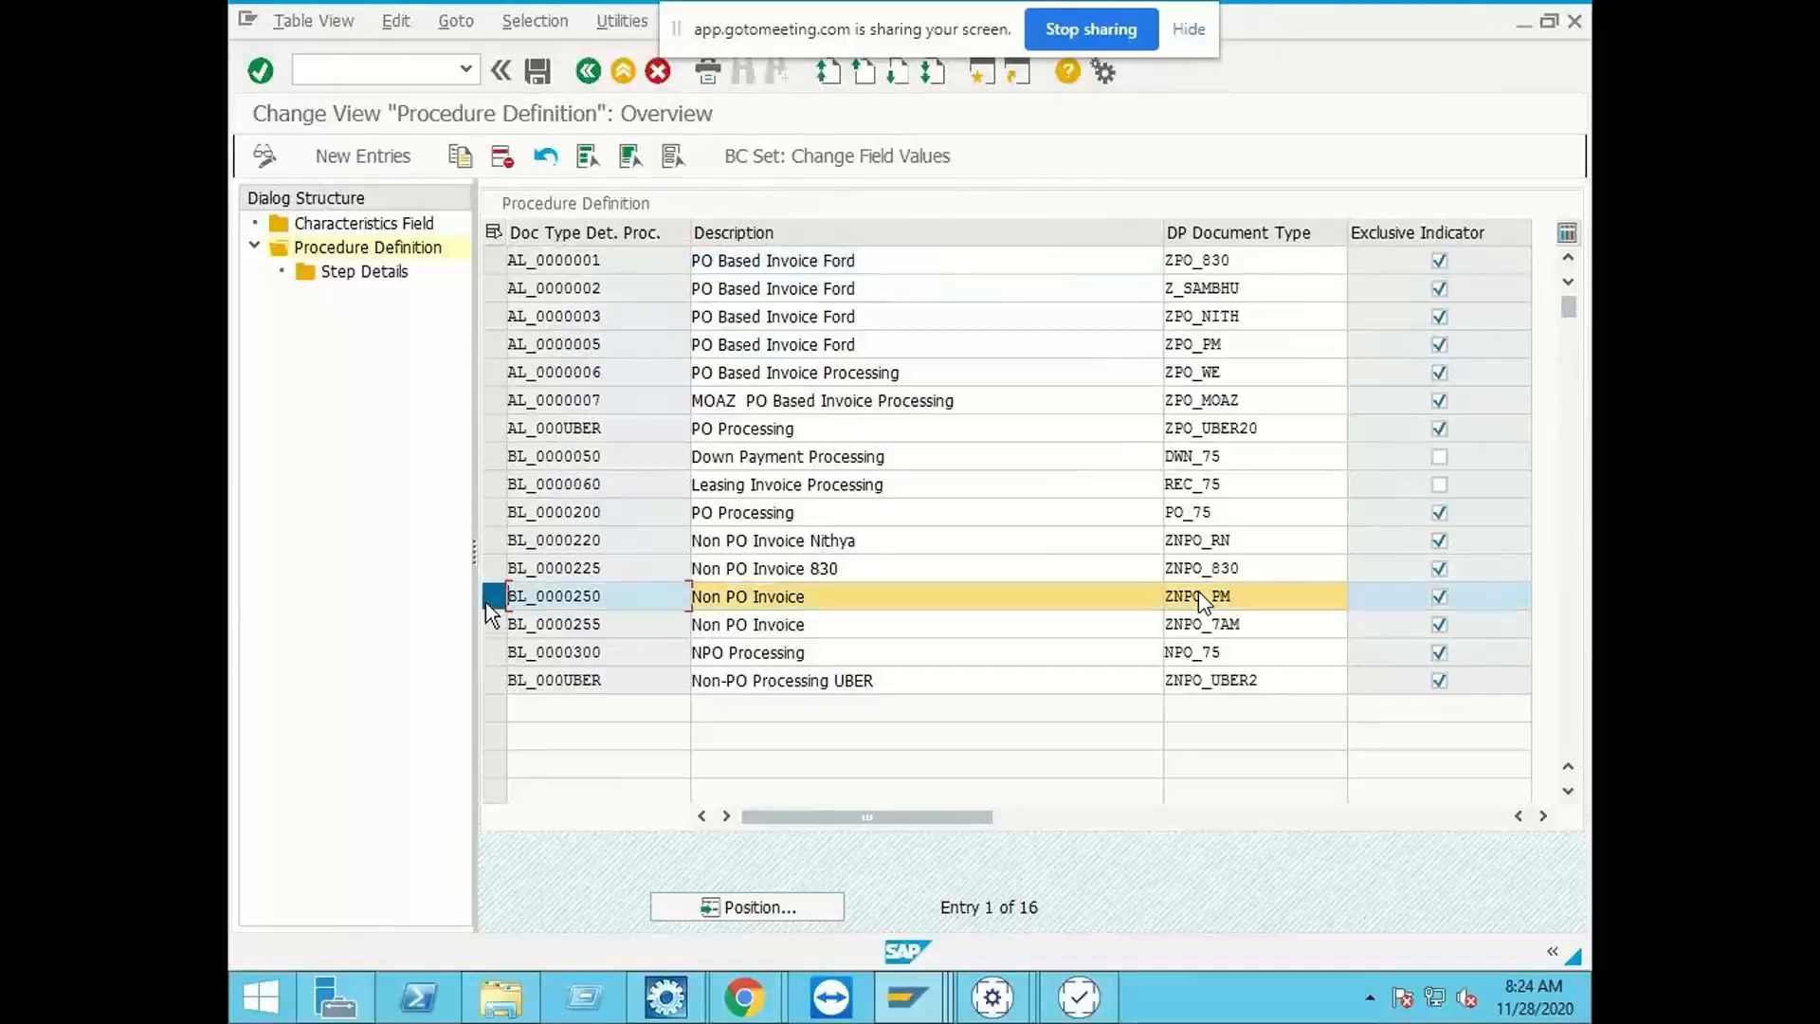
{"action": "double_click", "coordinate": [383, 276]}
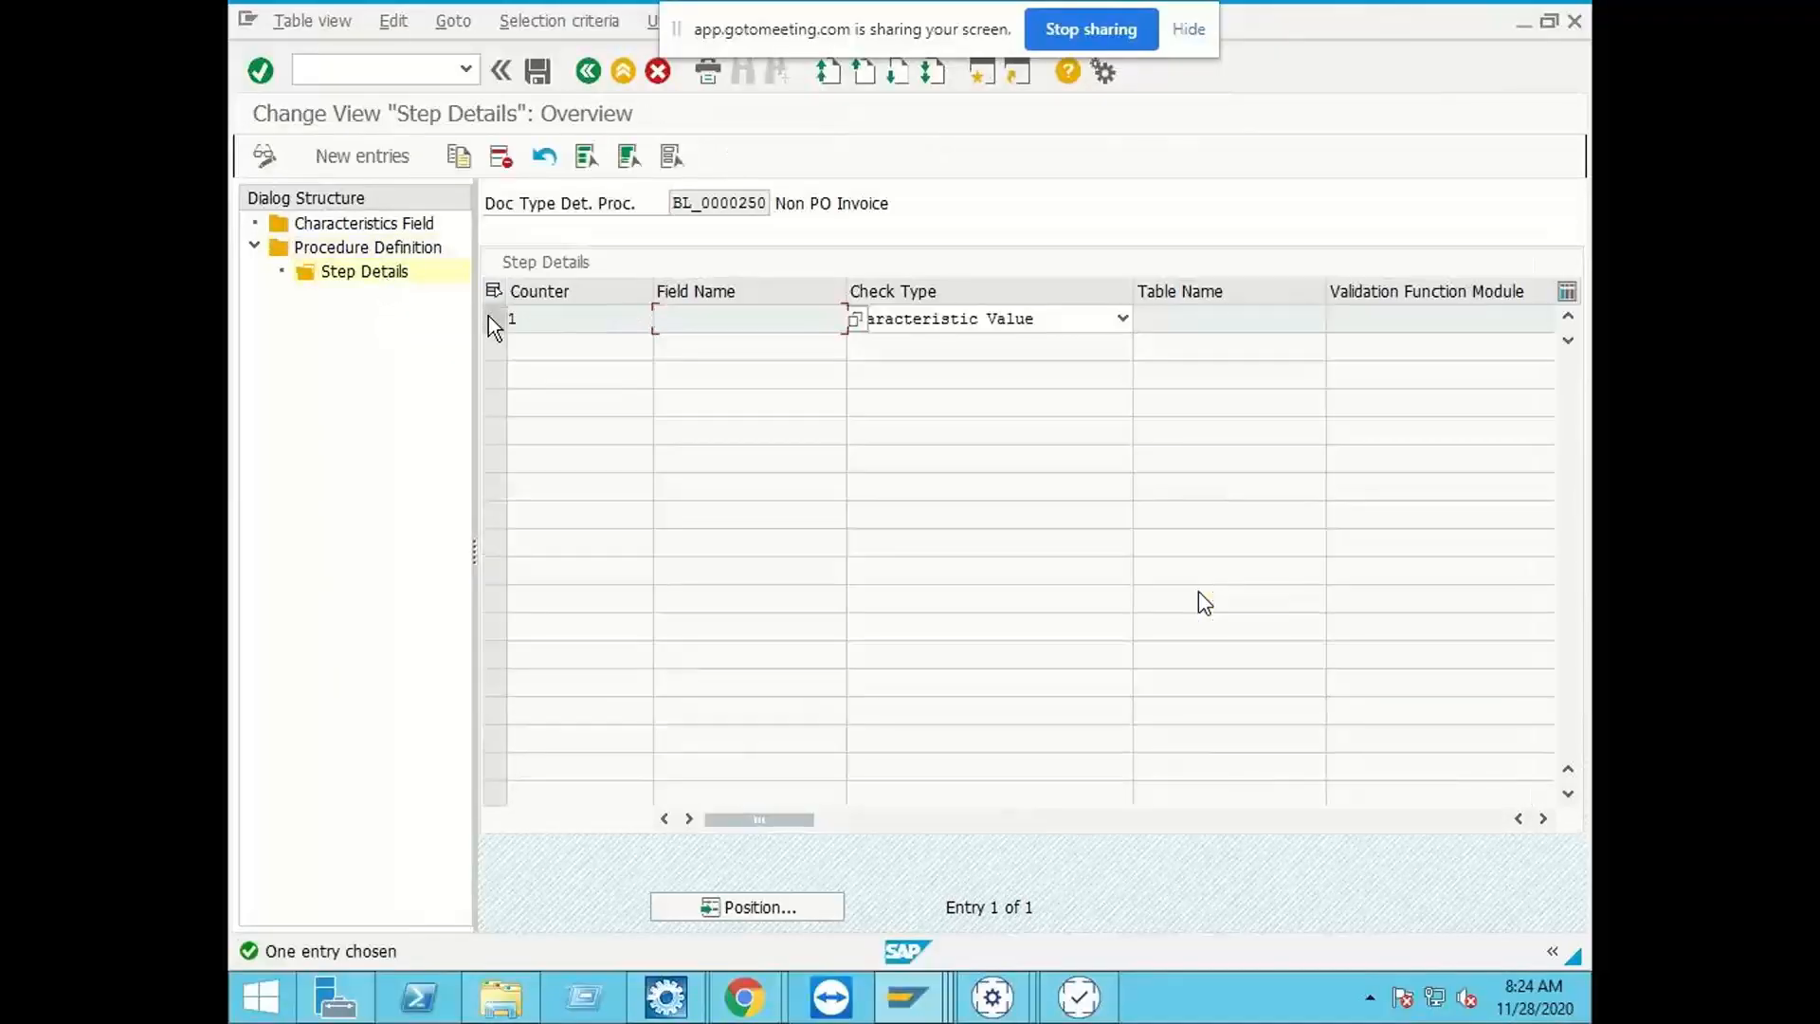
{"action": "left_click", "coordinate": [395, 163]}
{"action": "type", "text": "2"}
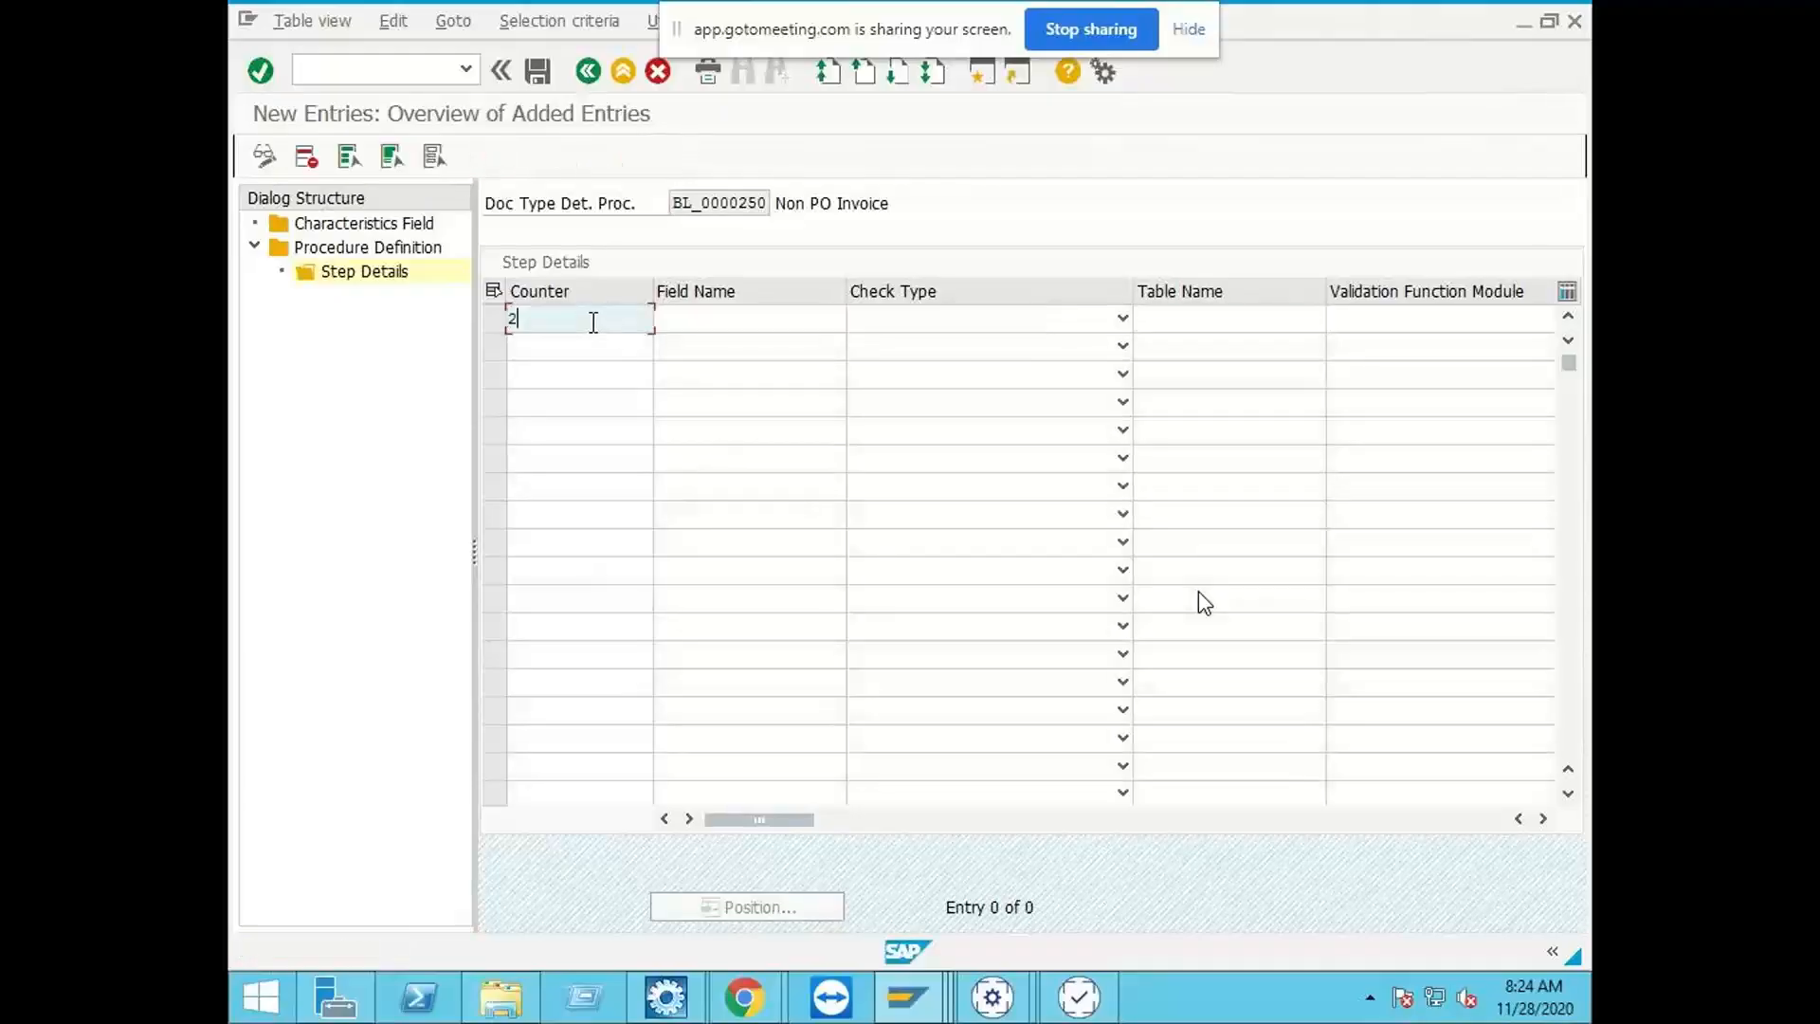
{"action": "left_click", "coordinate": [791, 324]}
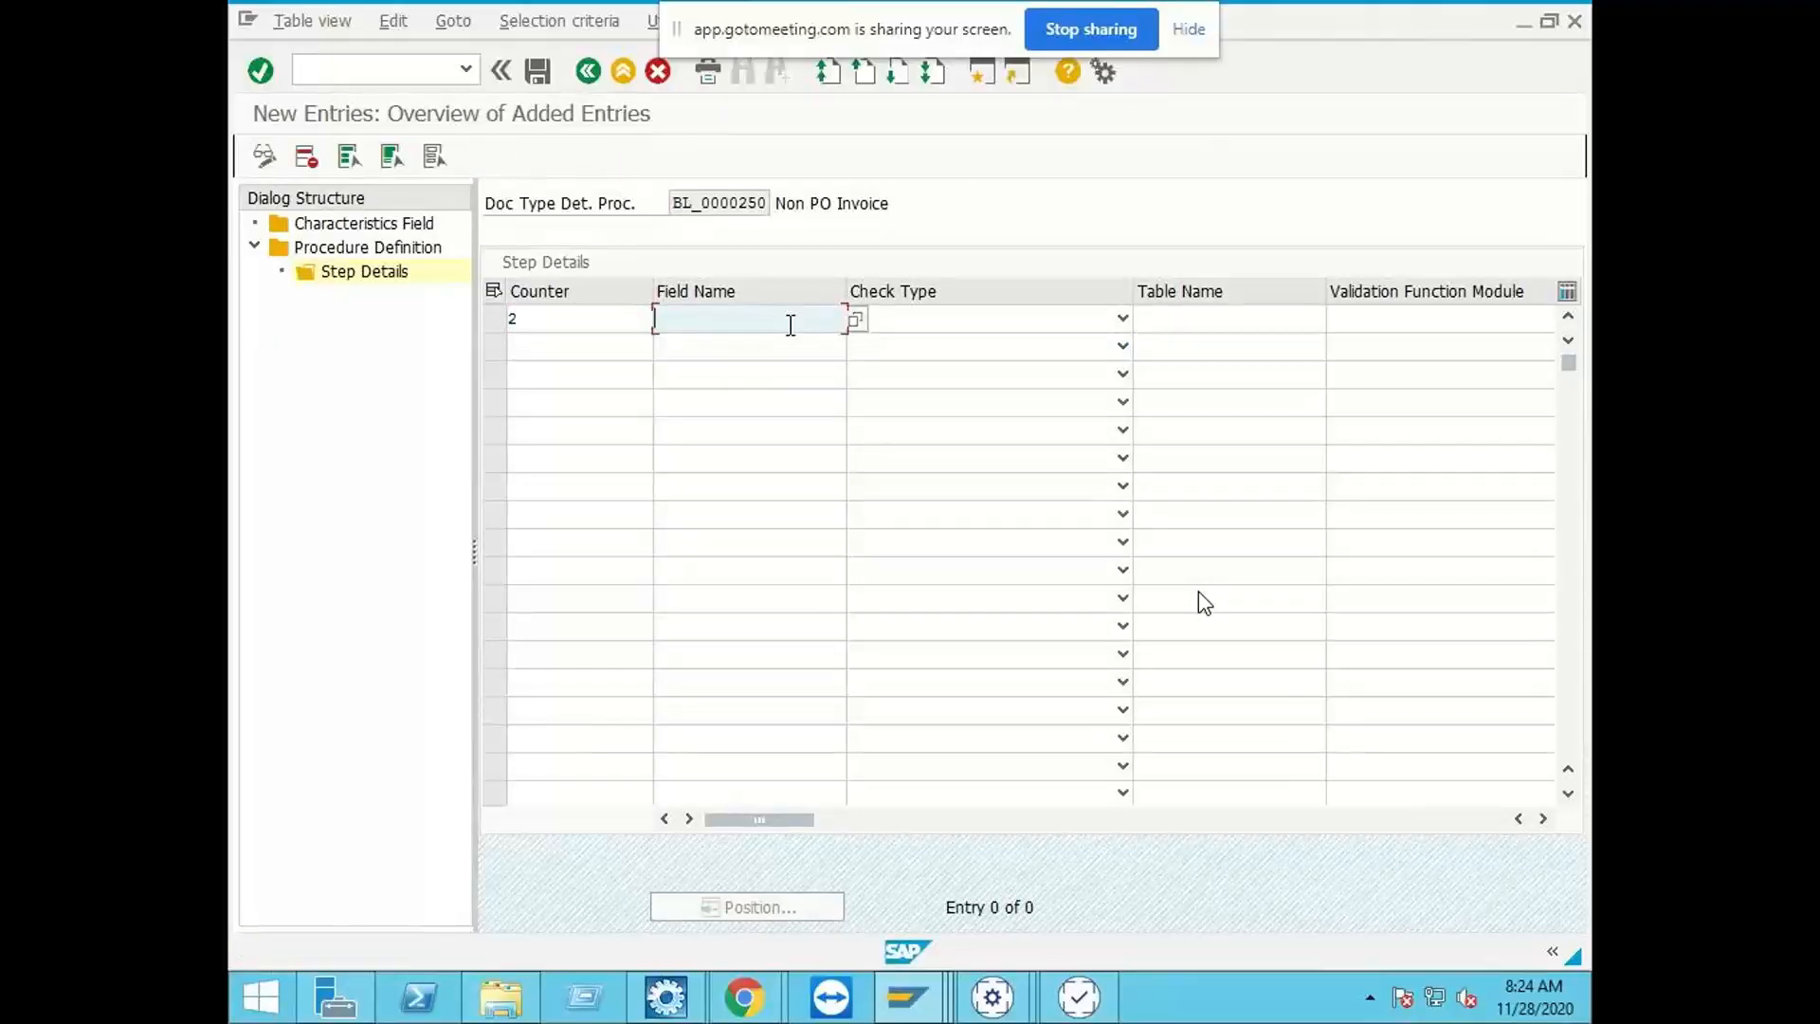
{"action": "type", "text": "xblnr"}
{"action": "key", "text": "Tab"}
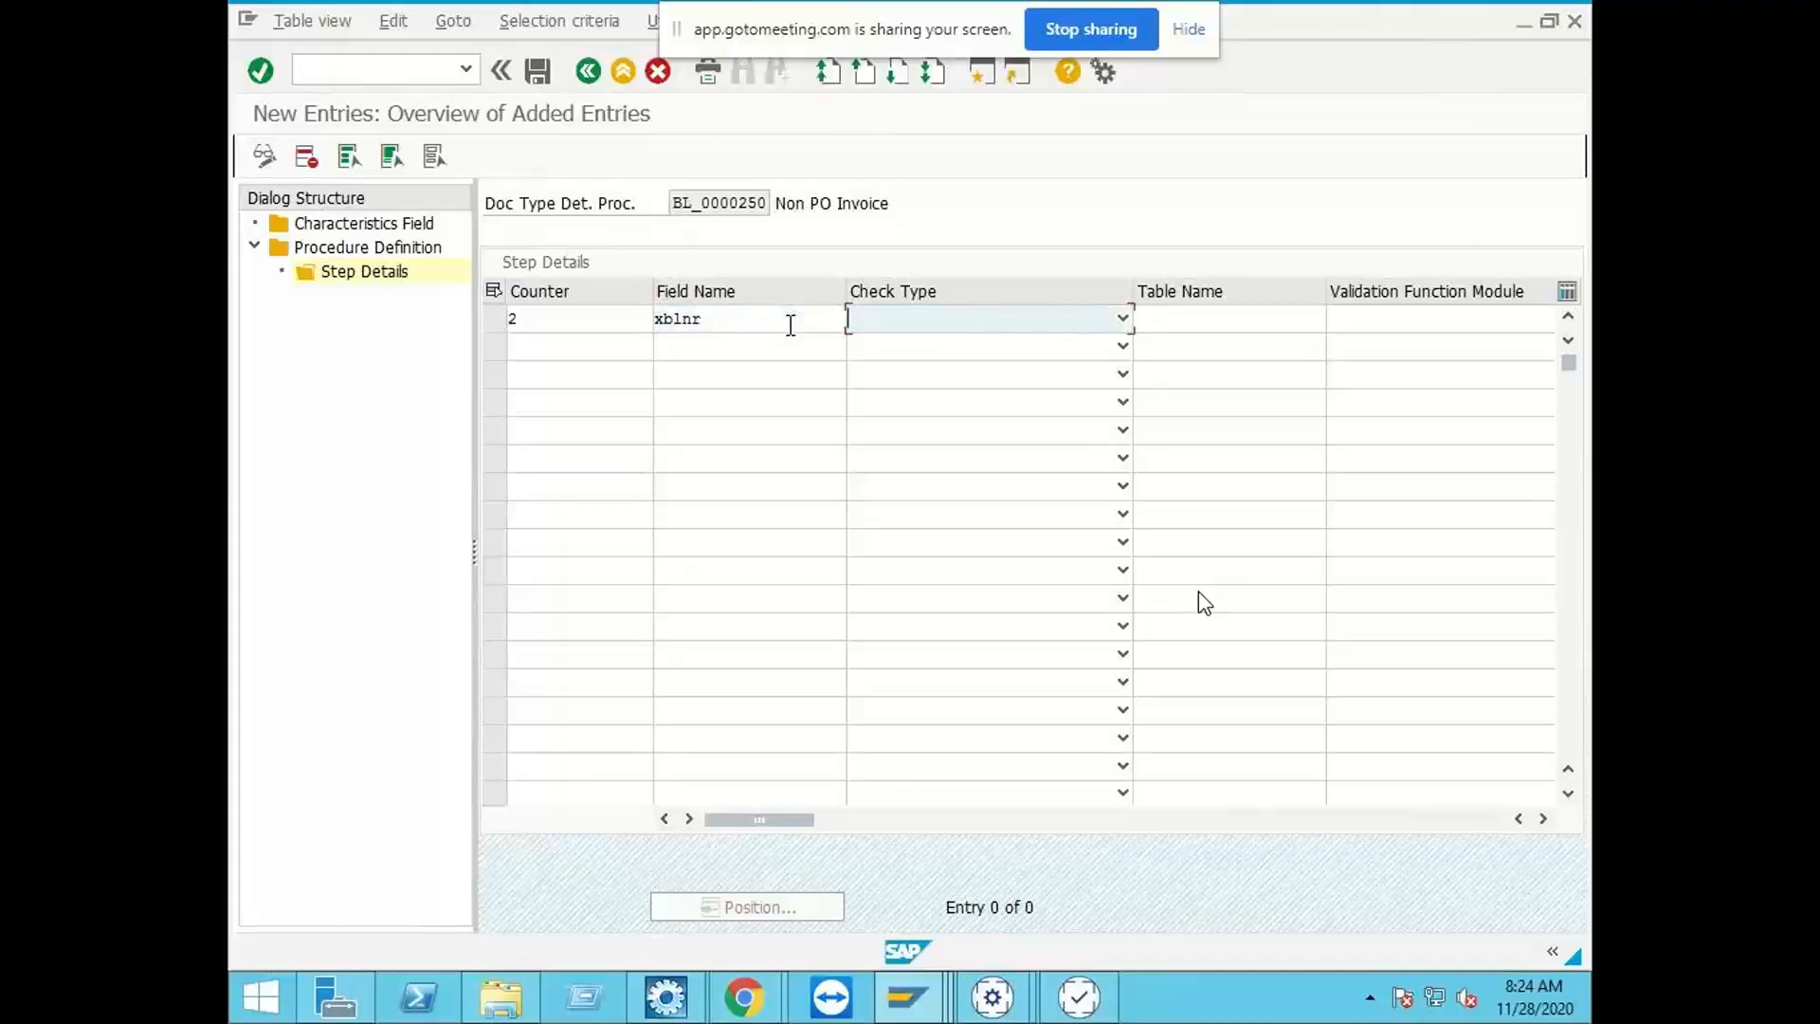
{"action": "key", "text": "F4"}
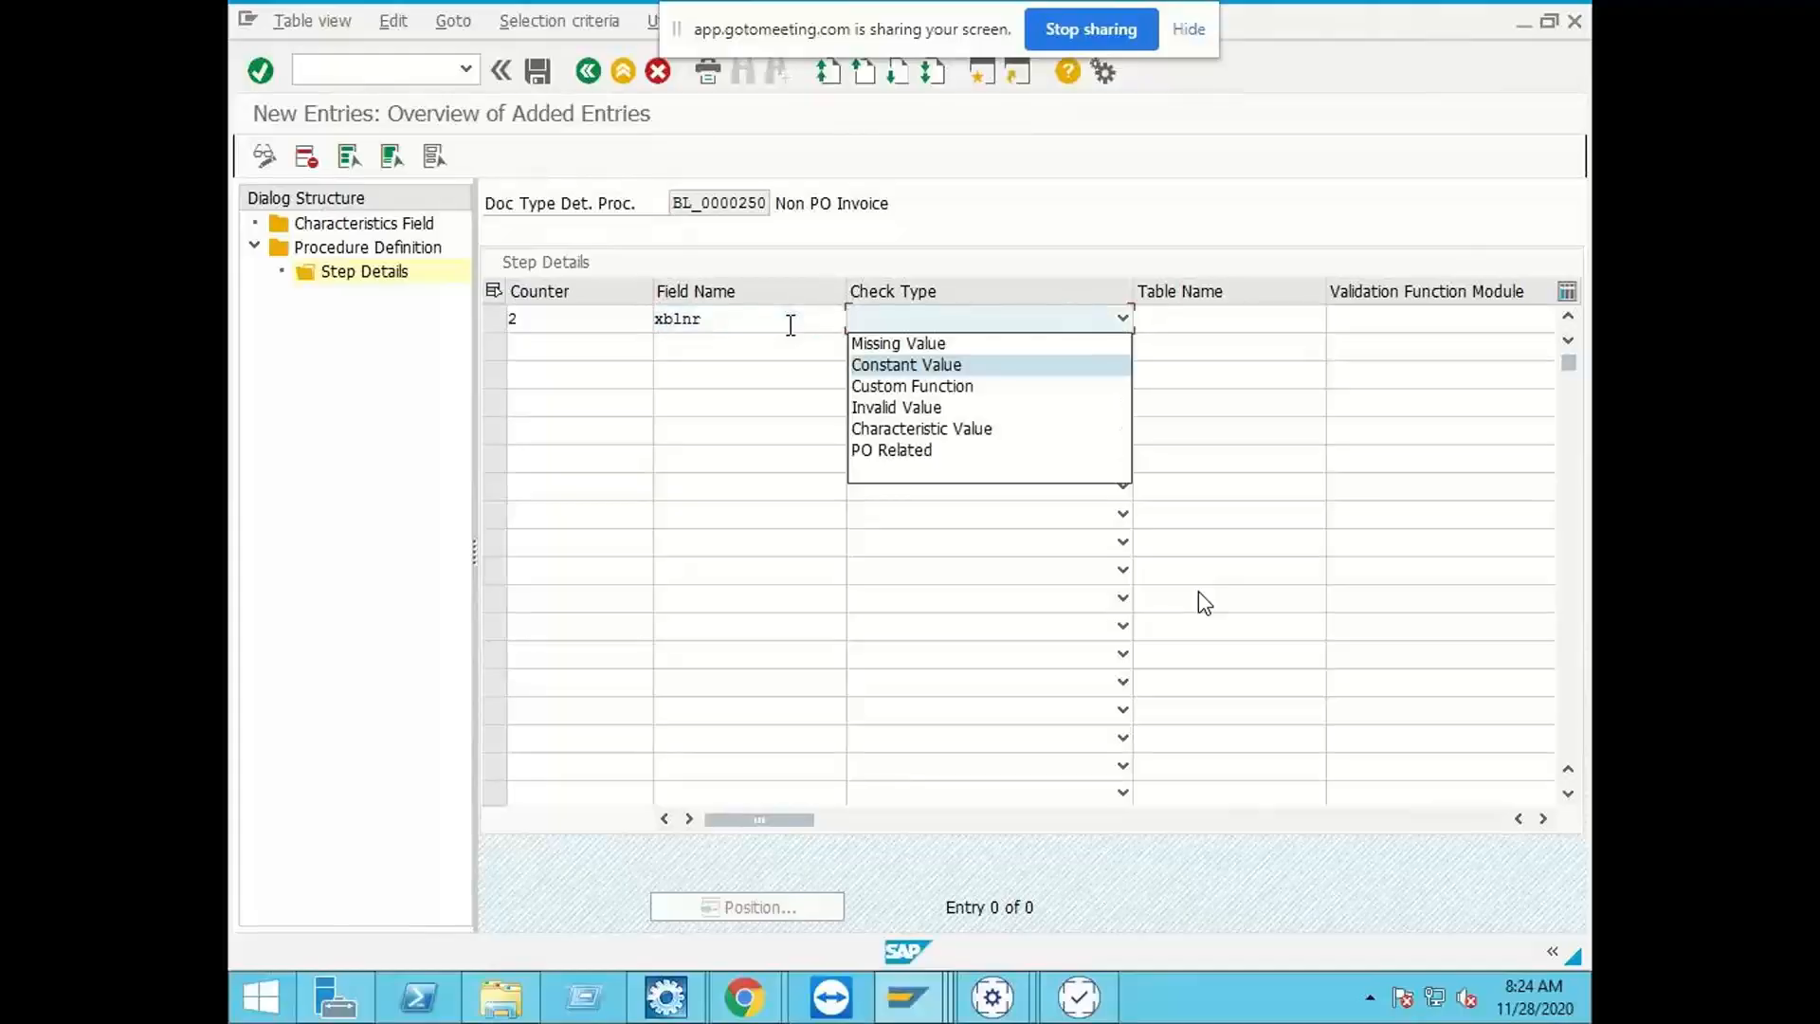
{"action": "key", "text": "Return"}
{"action": "key", "text": "Tab"}
{"action": "key", "text": "Tab"}
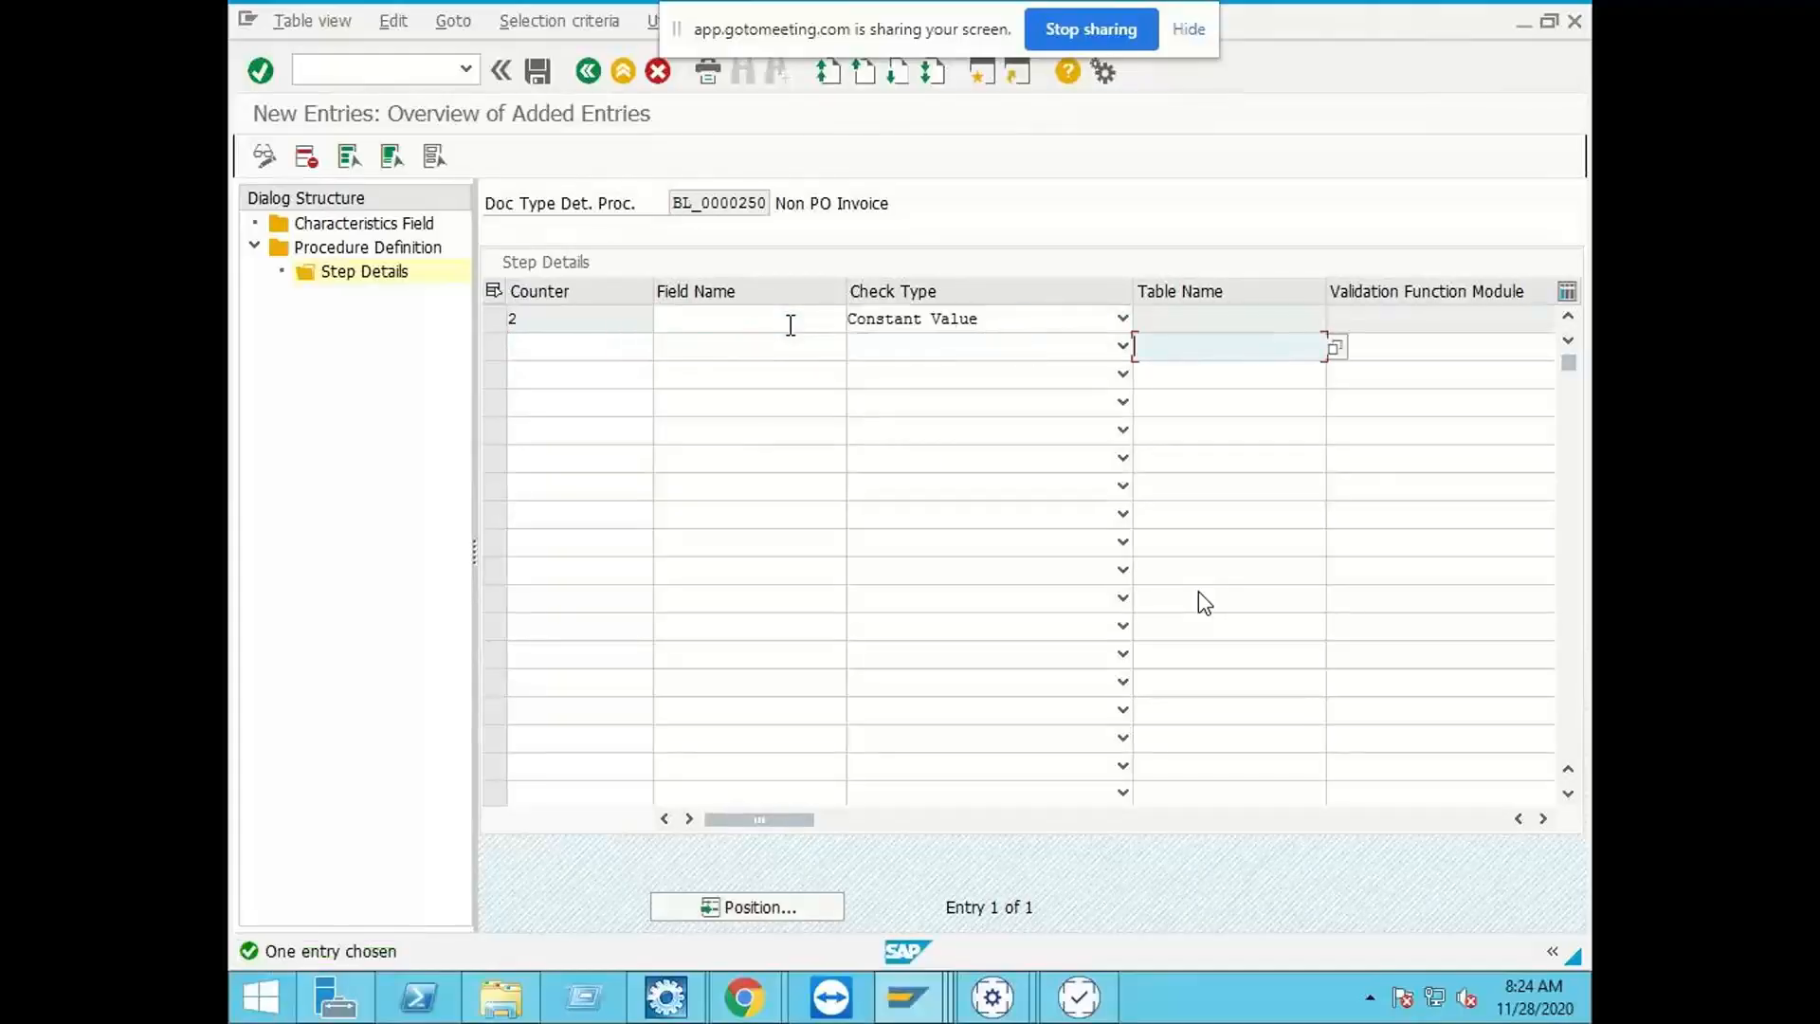
{"action": "left_click", "coordinate": [735, 324]}
{"action": "type", "text": "XBLNR"}
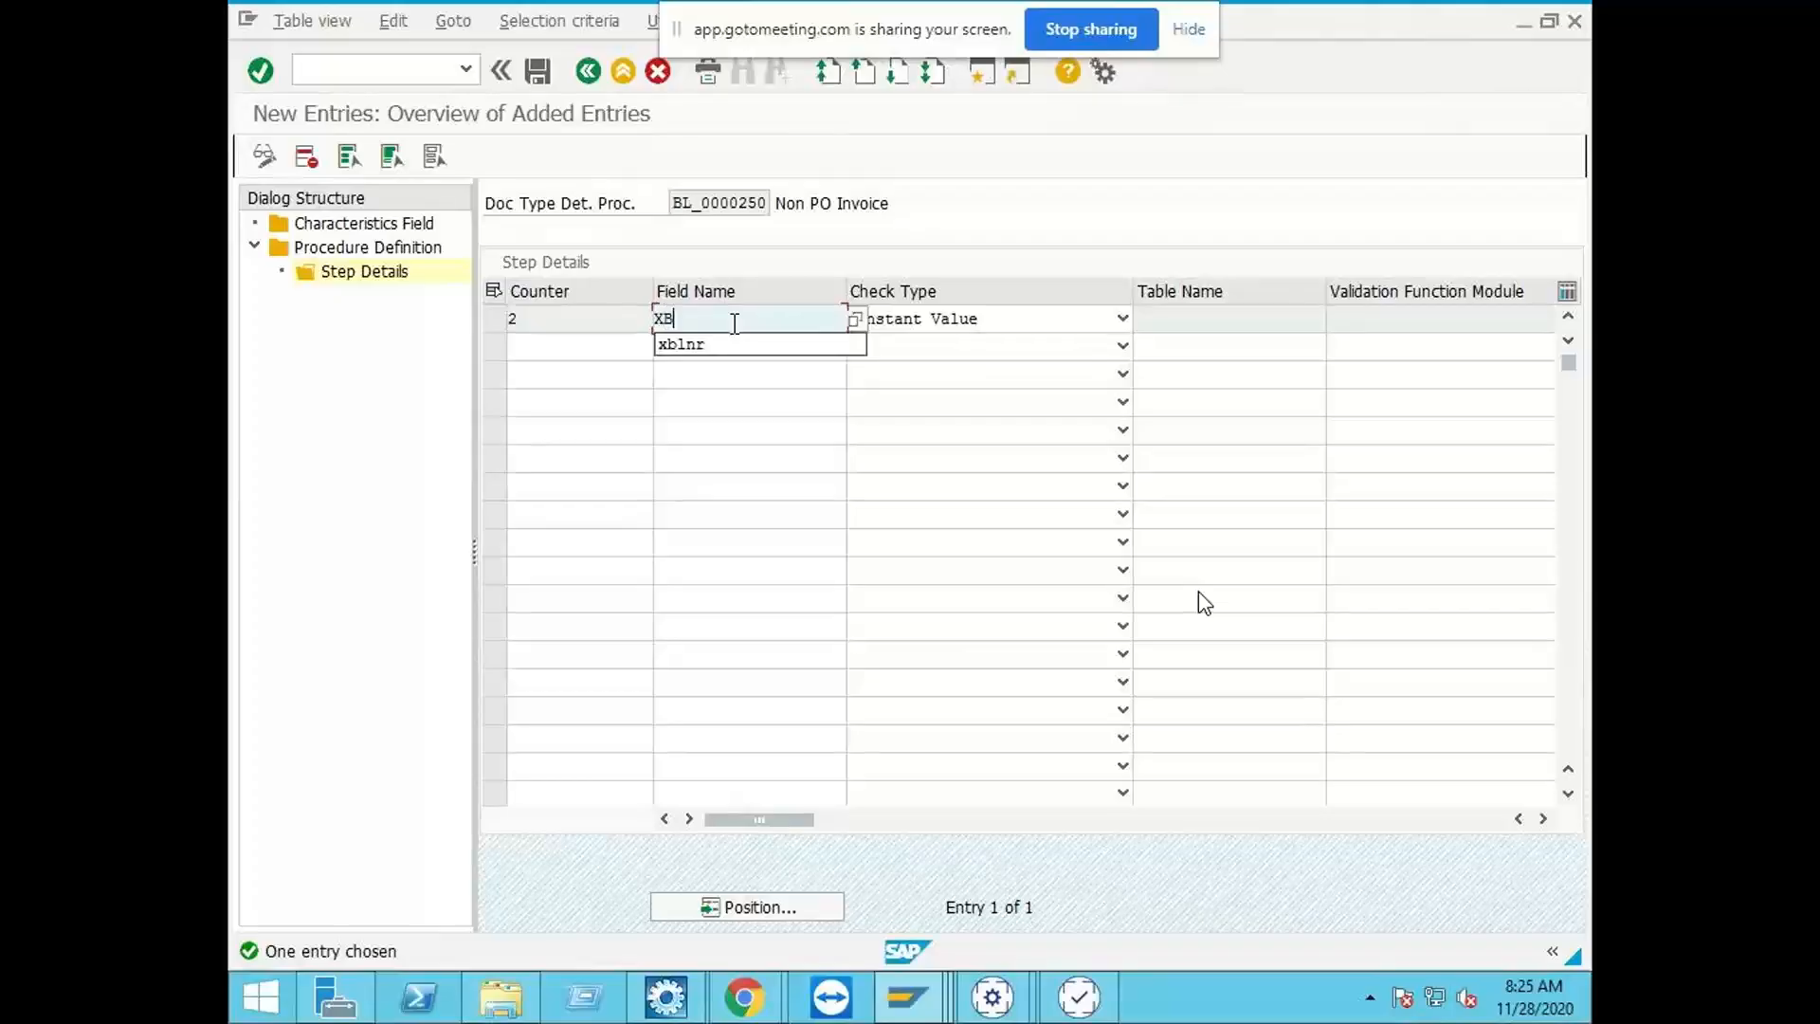
Step: Set step 2's Check Value From to RAMS* and save the new entry
{"action": "left_click", "coordinate": [1247, 323]}
{"action": "left_click_drag", "start_coordinate": [758, 815], "coordinate": [1033, 800]}
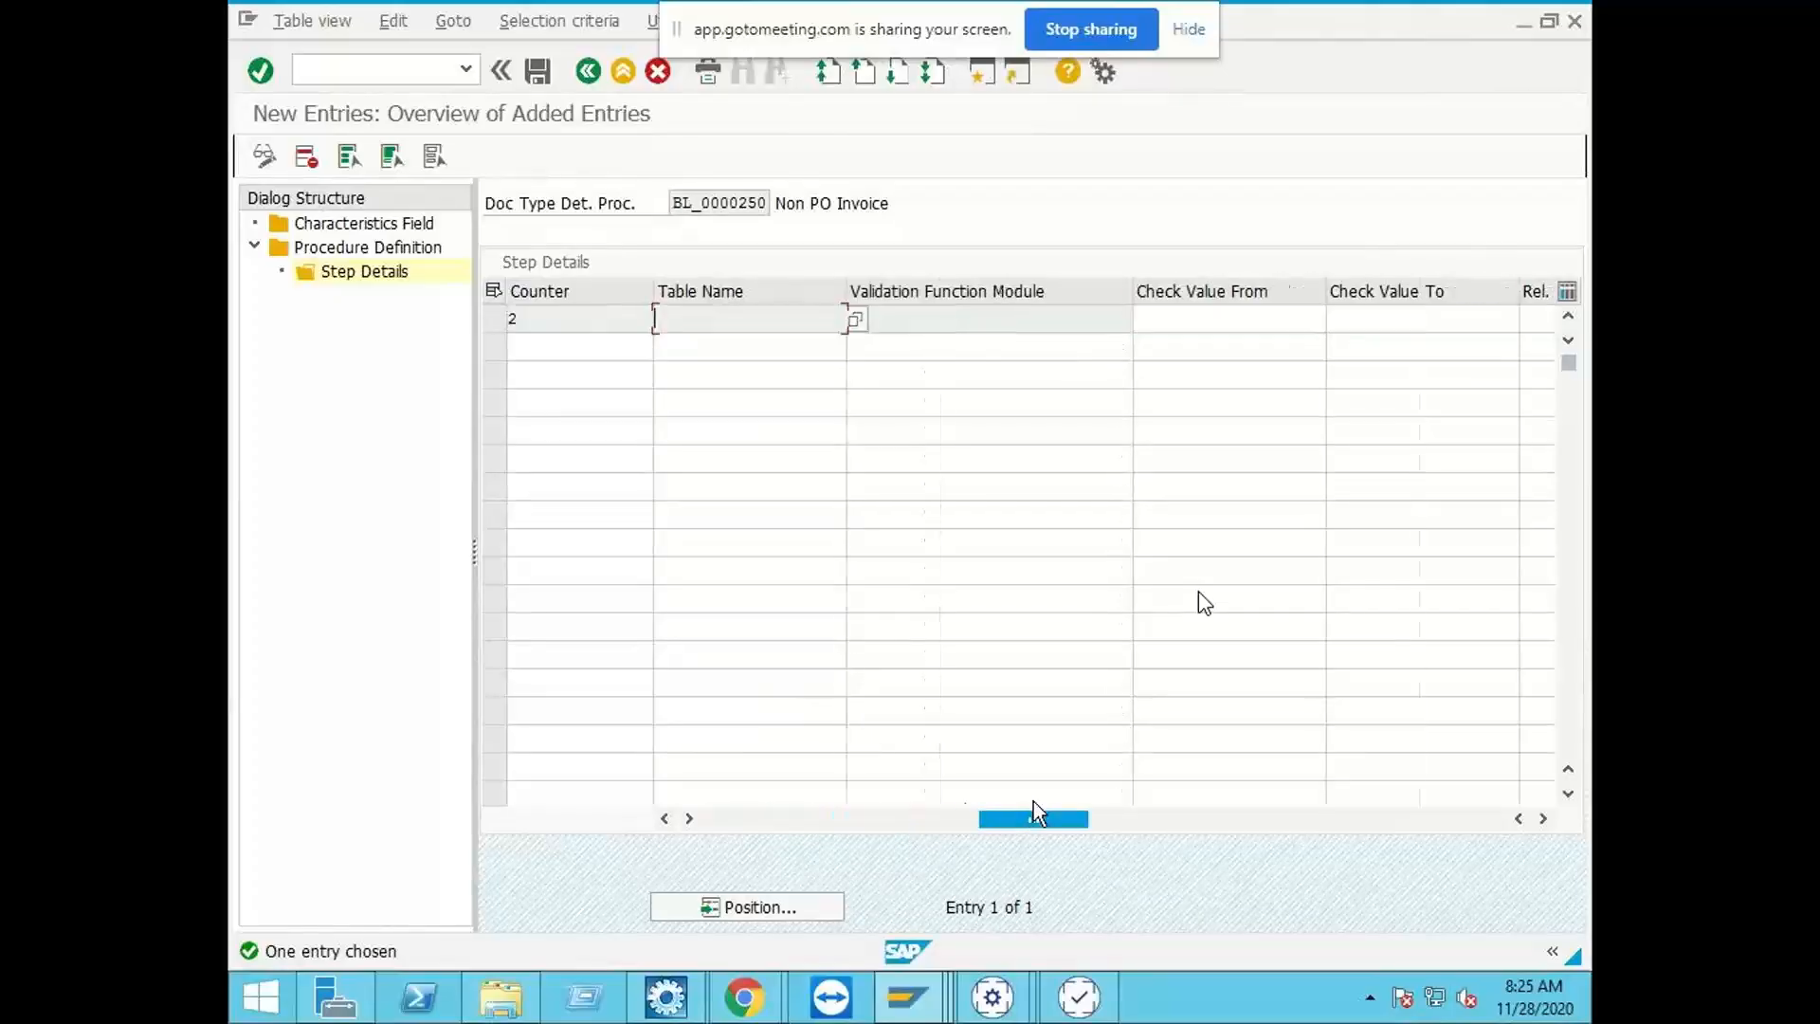
{"action": "left_click", "coordinate": [1241, 320]}
{"action": "type", "text": "RAMS"}
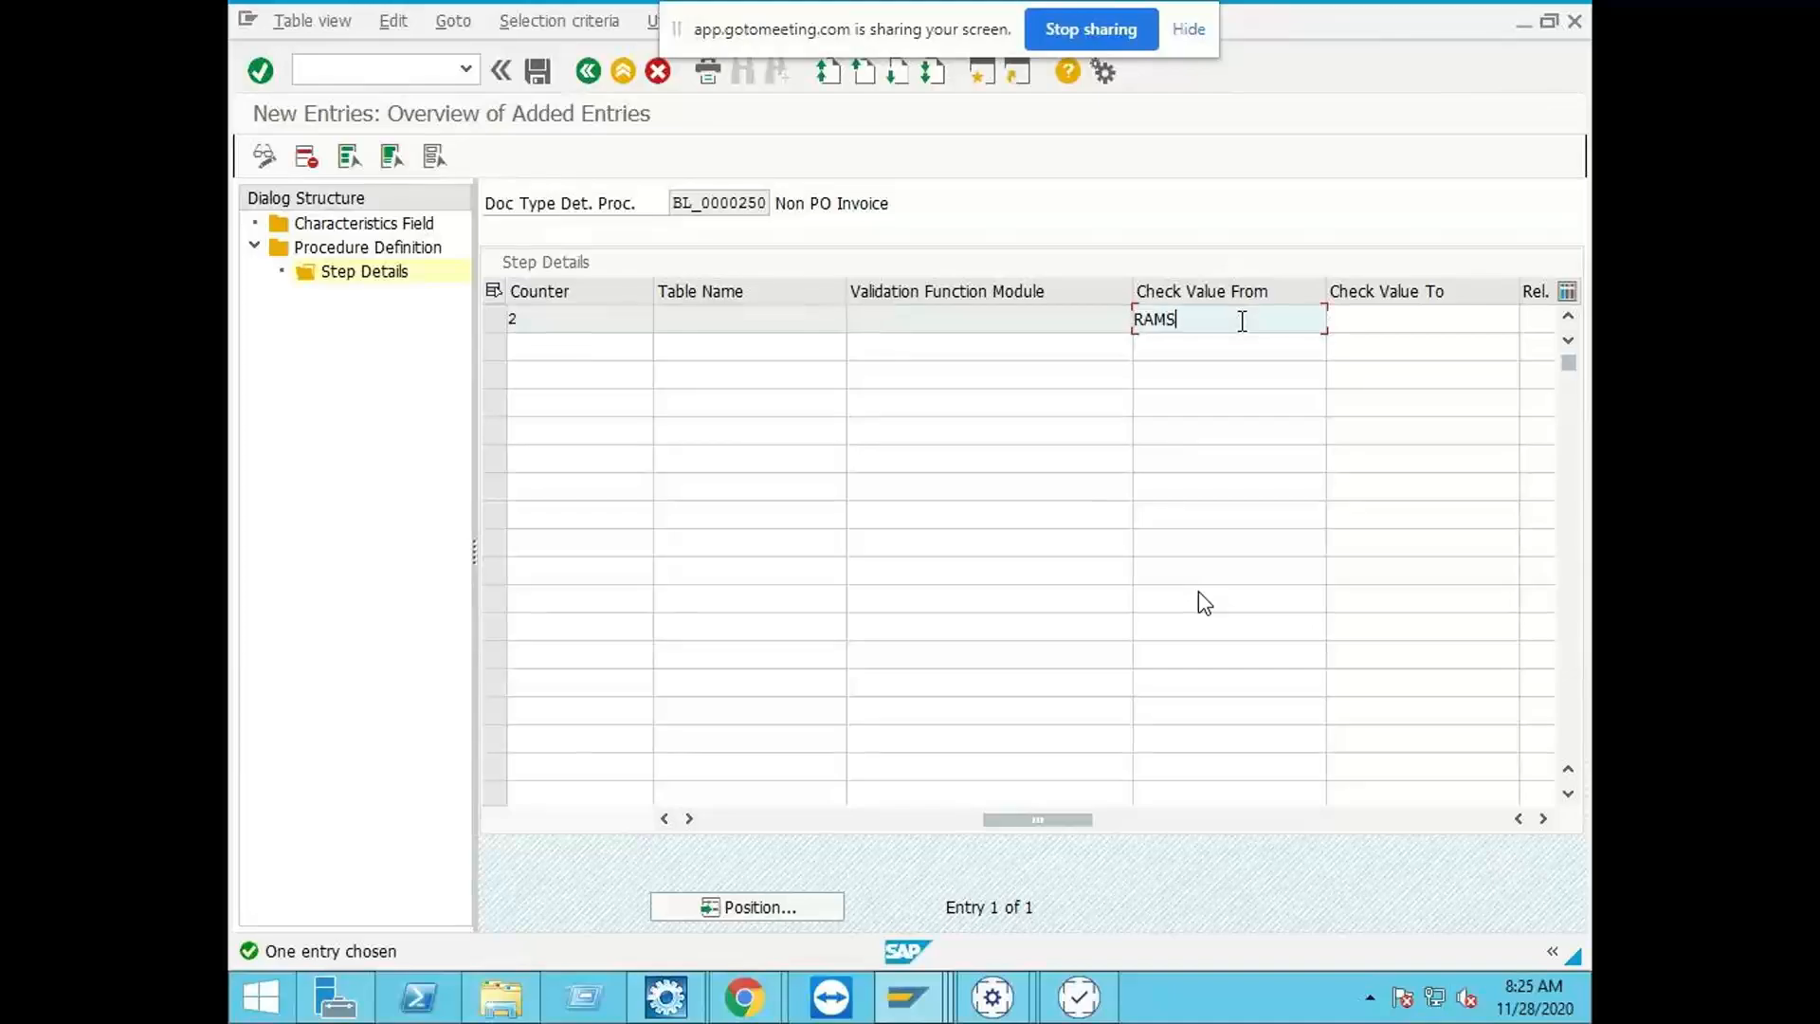
{"action": "type", "text": "*"}
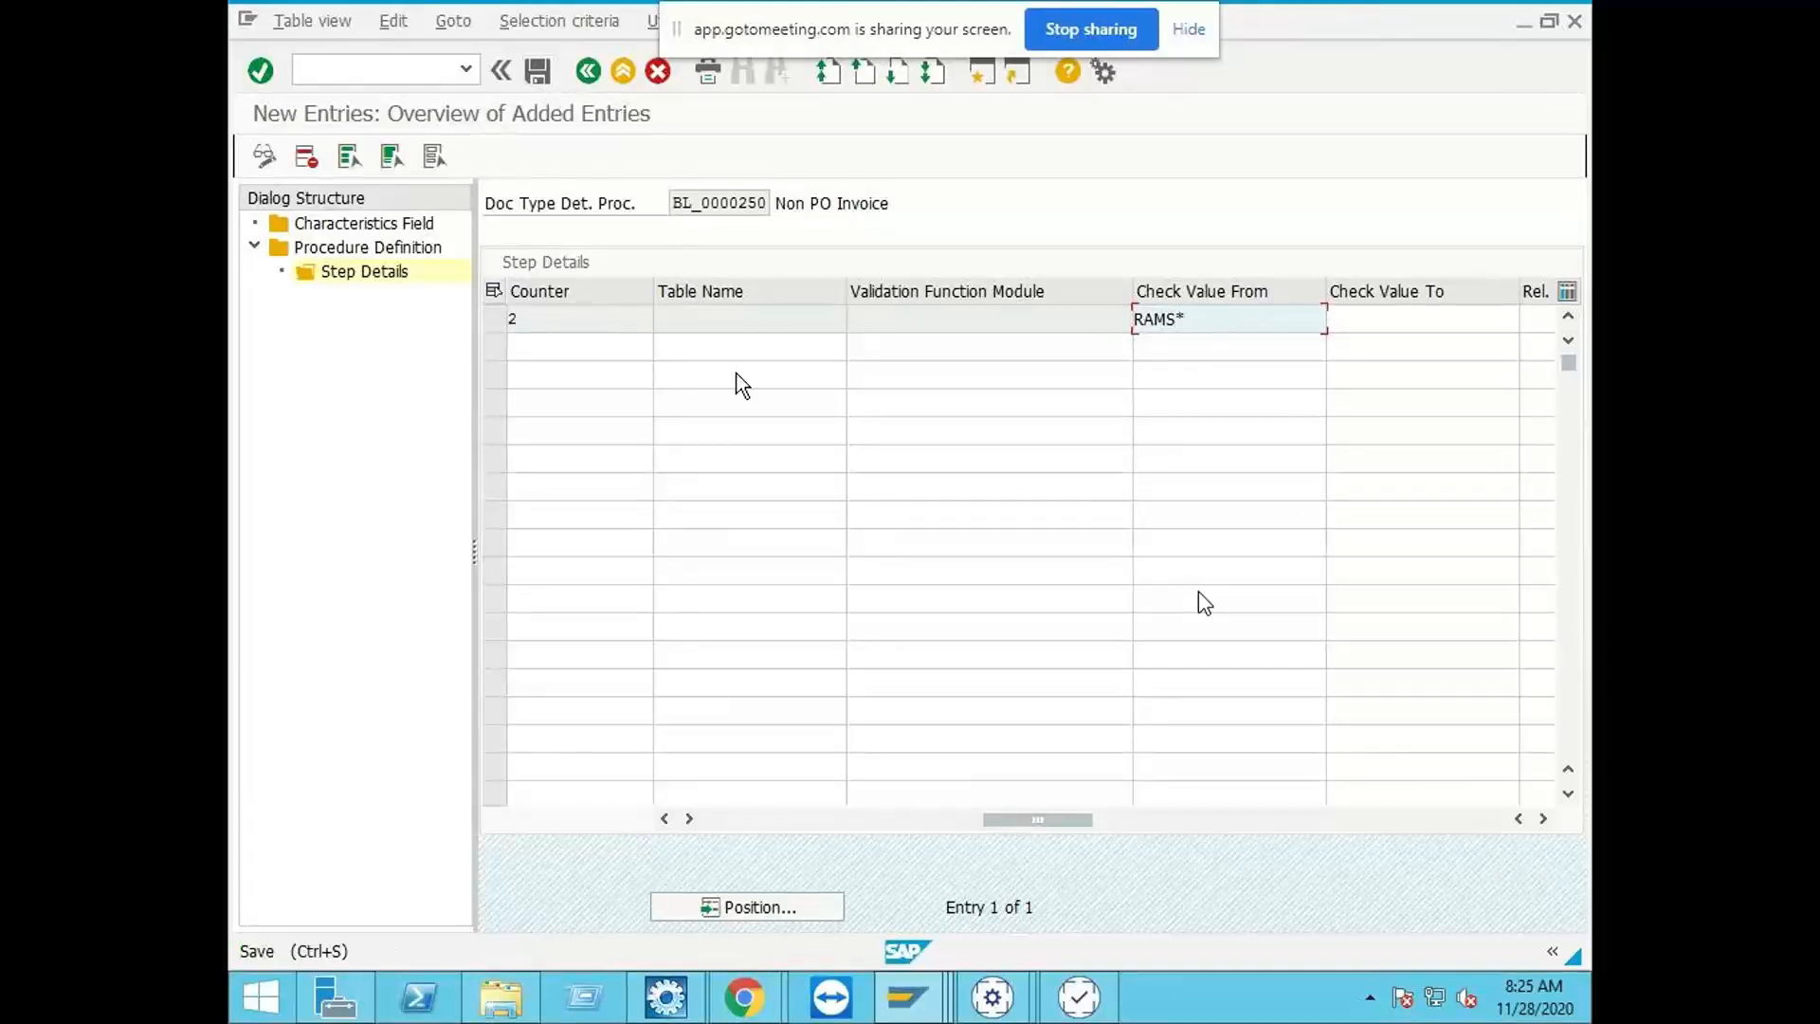
{"action": "key", "text": "ctrl+s"}
{"action": "left_click", "coordinate": [559, 443]}
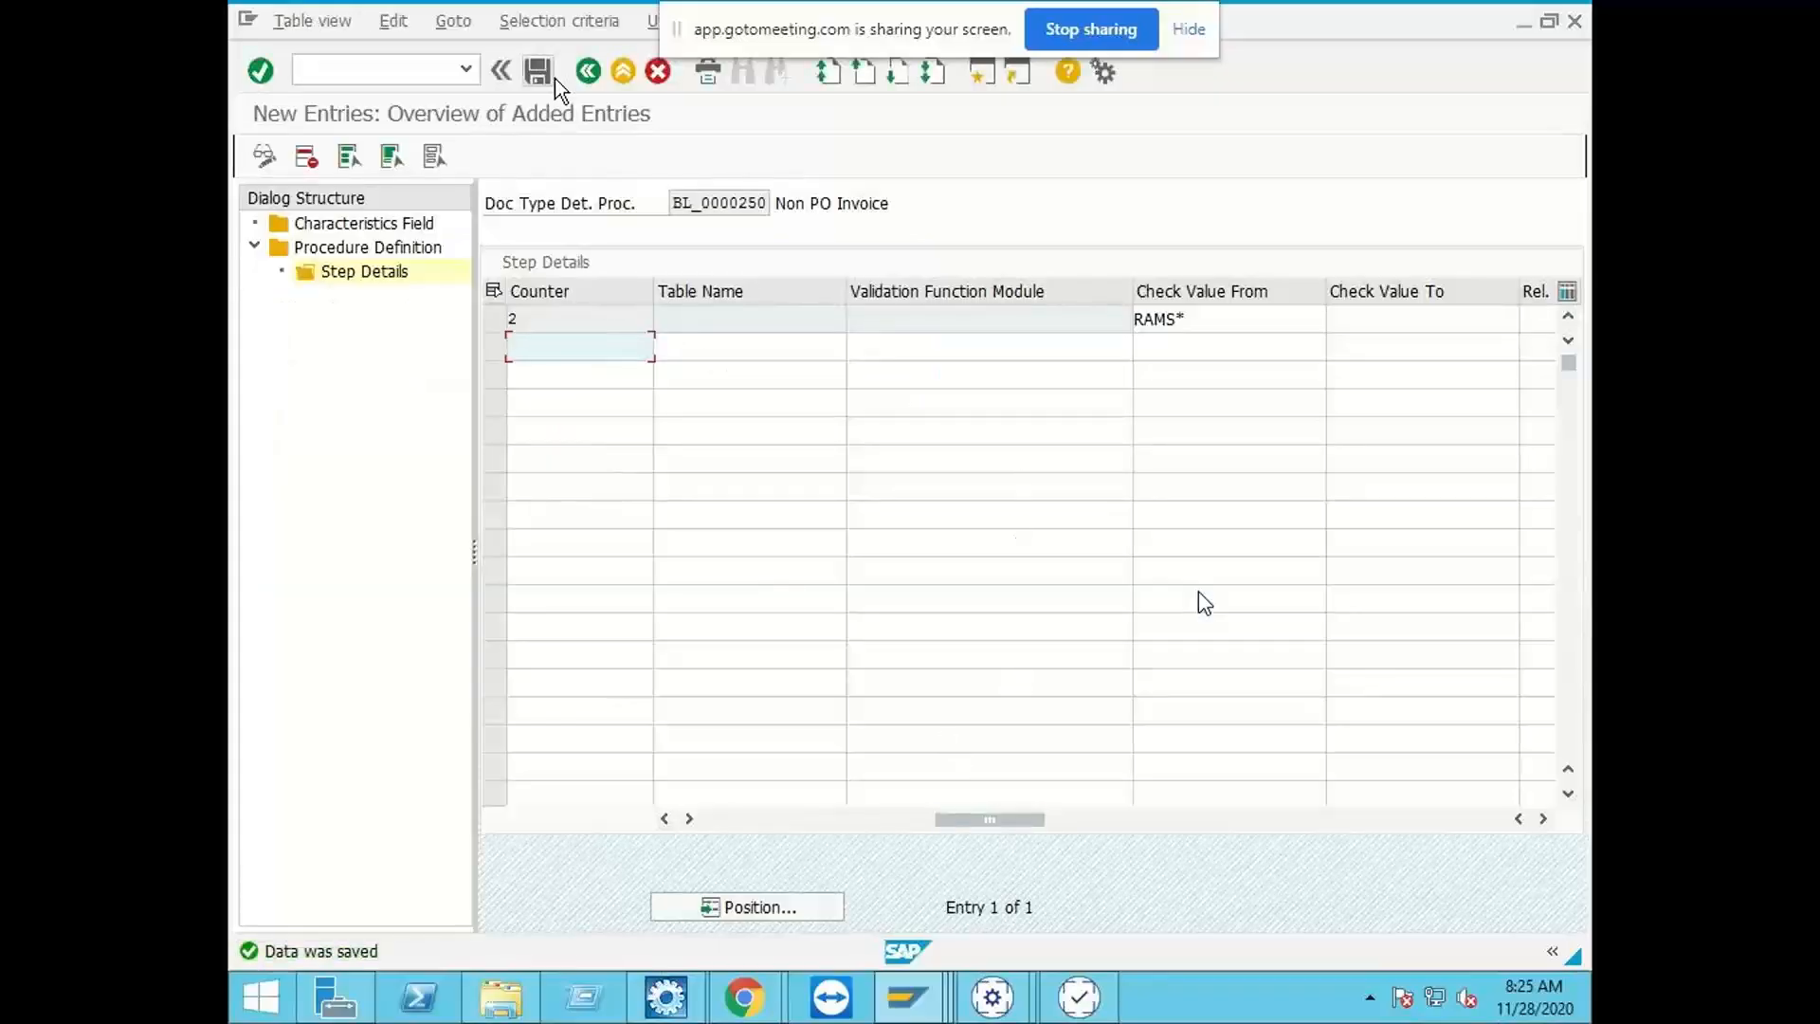
Step: Set the relation of BL_0000250's step 1 to AND, save, and return to the Procedure Definition overview
{"action": "left_click", "coordinate": [582, 73]}
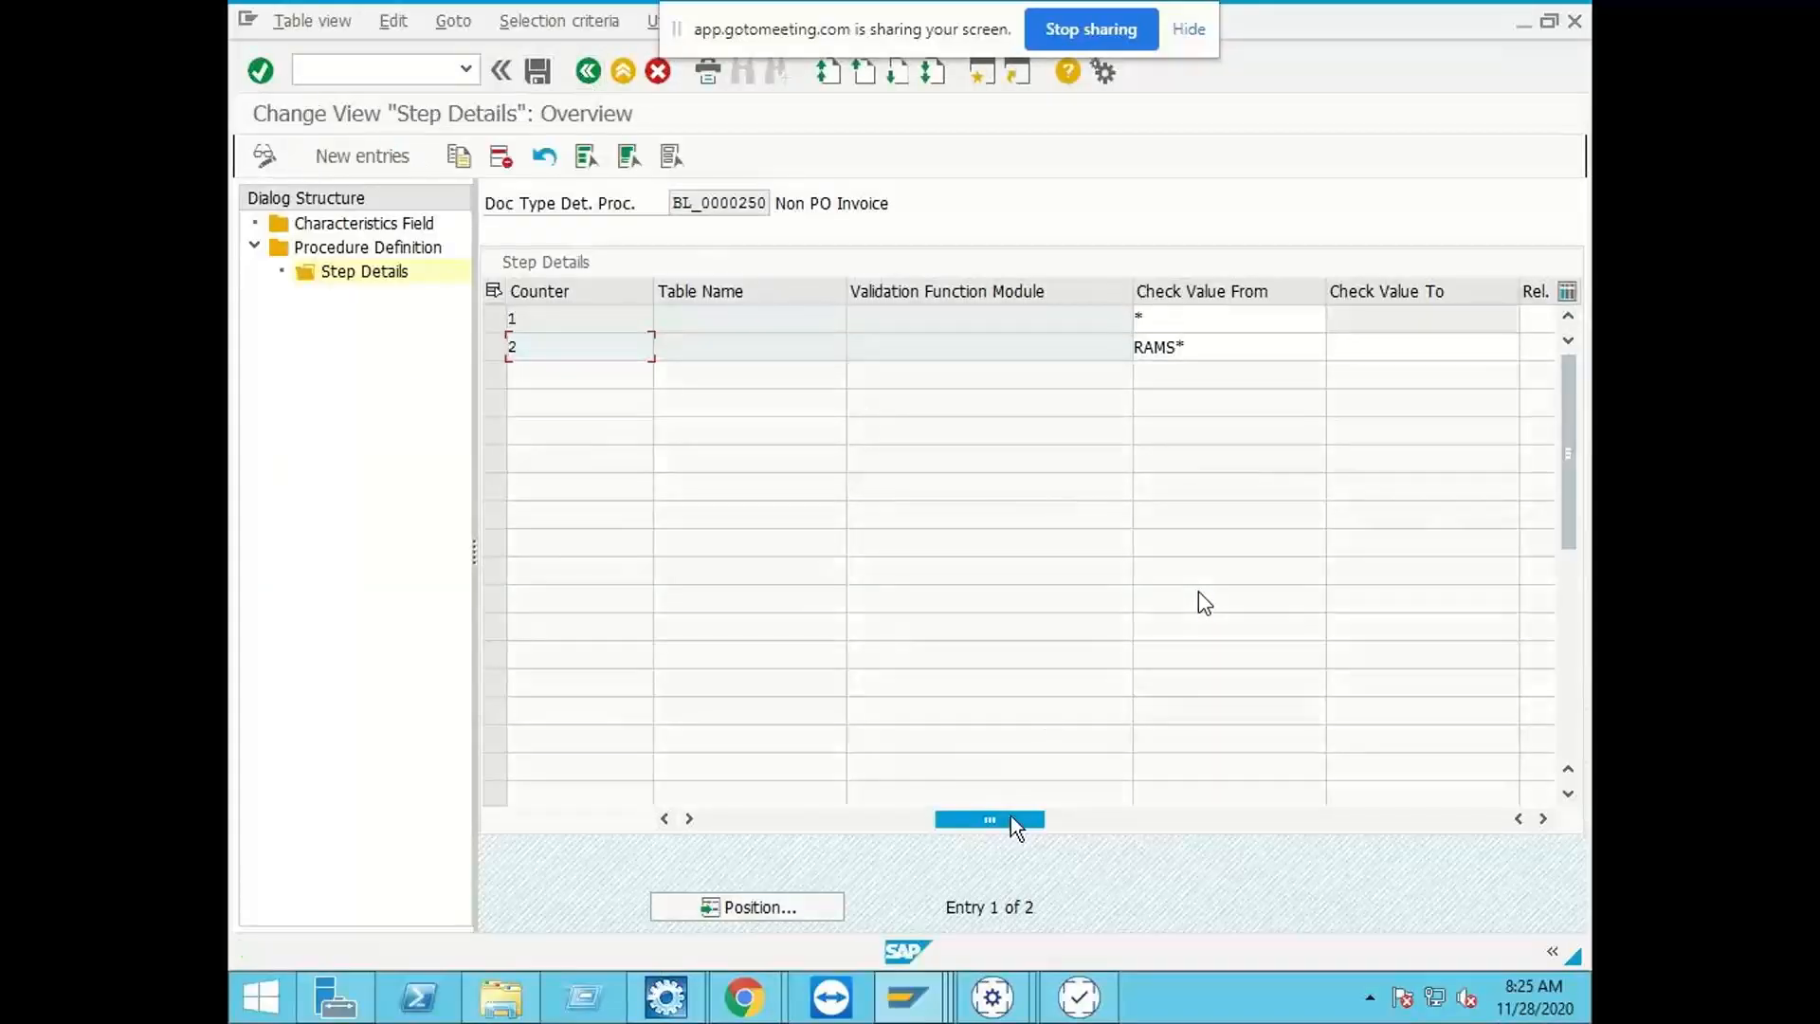
{"action": "mouse_move", "coordinate": [1010, 815]}
{"action": "left_mouse_down"}
{"action": "mouse_move", "coordinate": [726, 821]}
{"action": "mouse_move", "coordinate": [1016, 817]}
{"action": "left_mouse_up"}
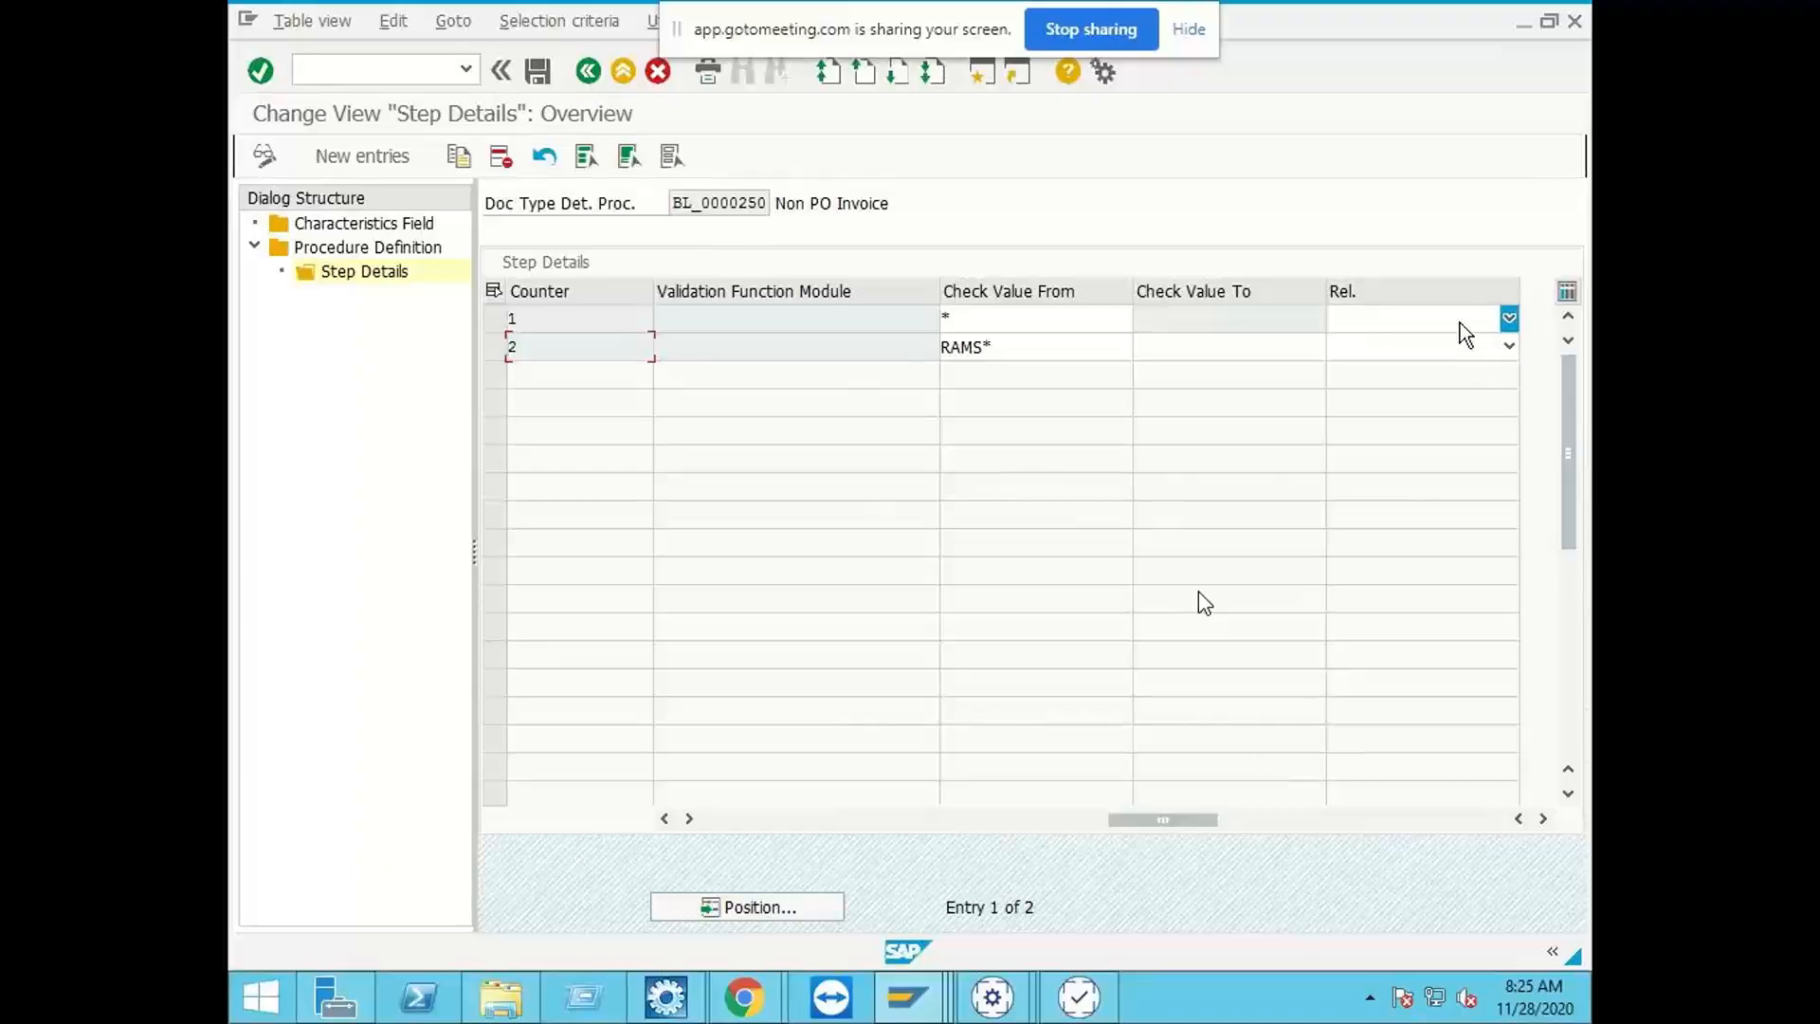
{"action": "left_click", "coordinate": [1460, 322]}
{"action": "left_click", "coordinate": [1441, 341]}
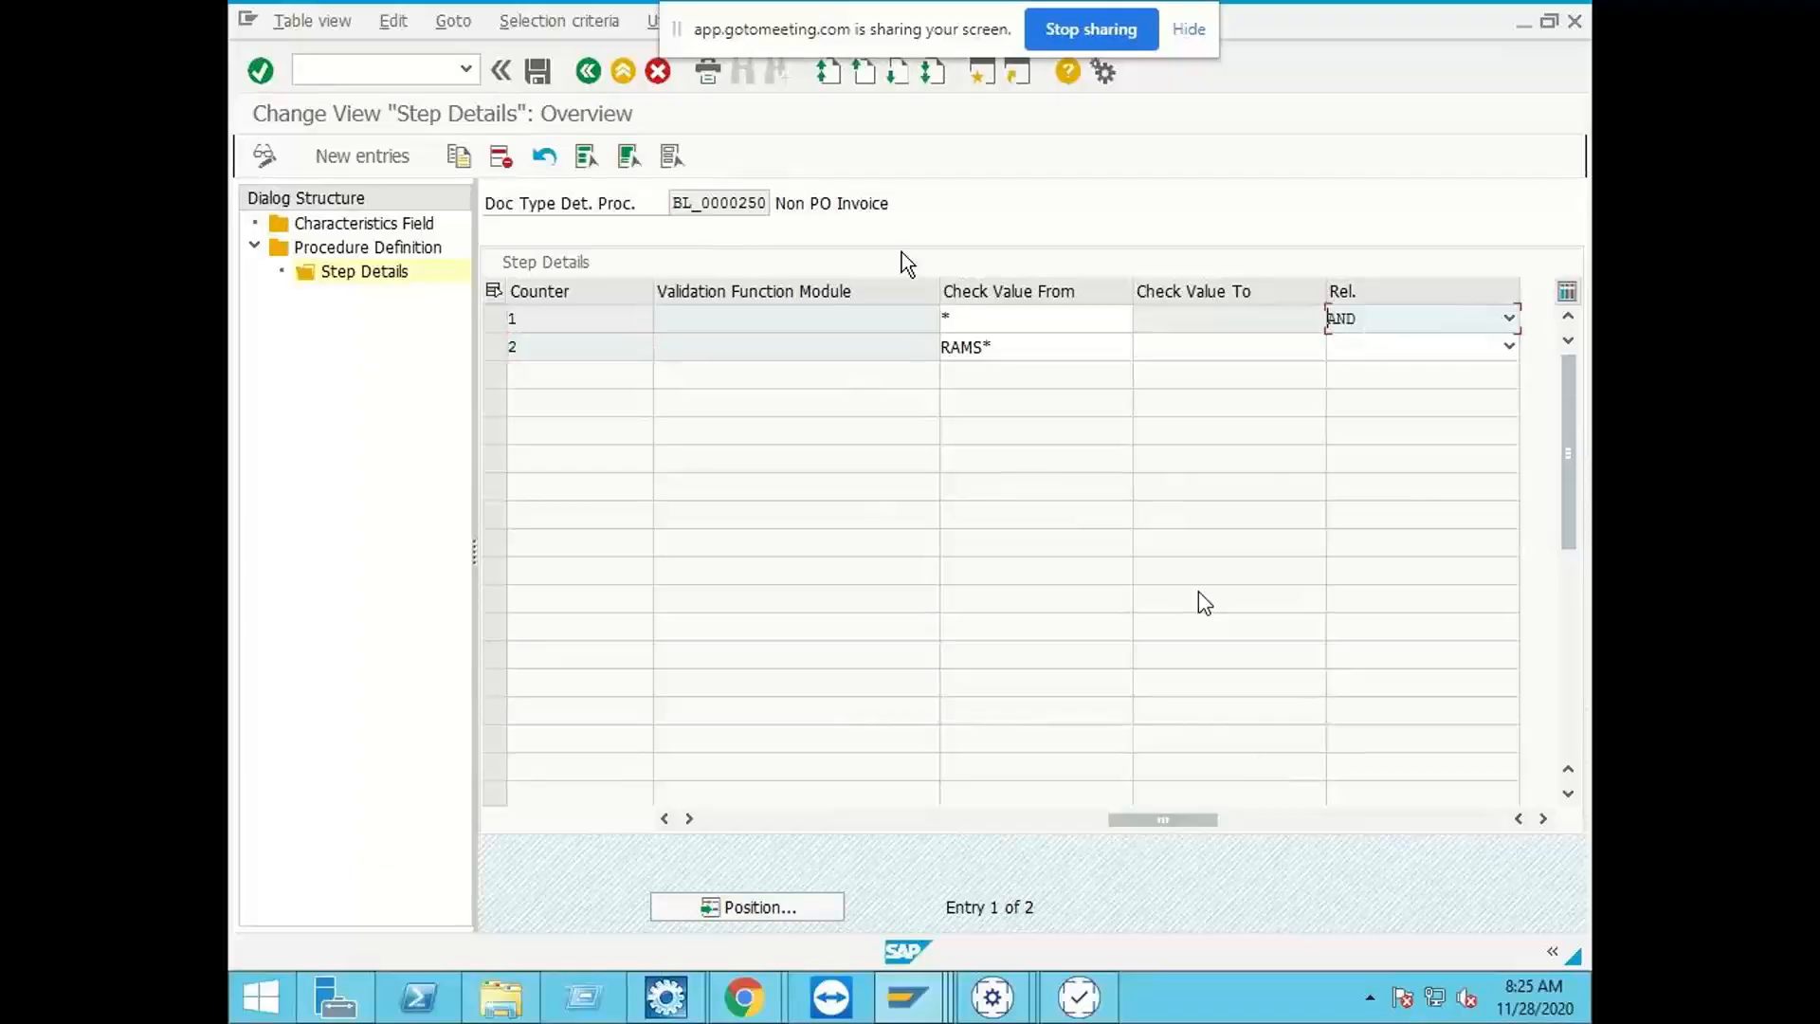
{"action": "left_click", "coordinate": [543, 71]}
{"action": "left_click", "coordinate": [587, 74]}
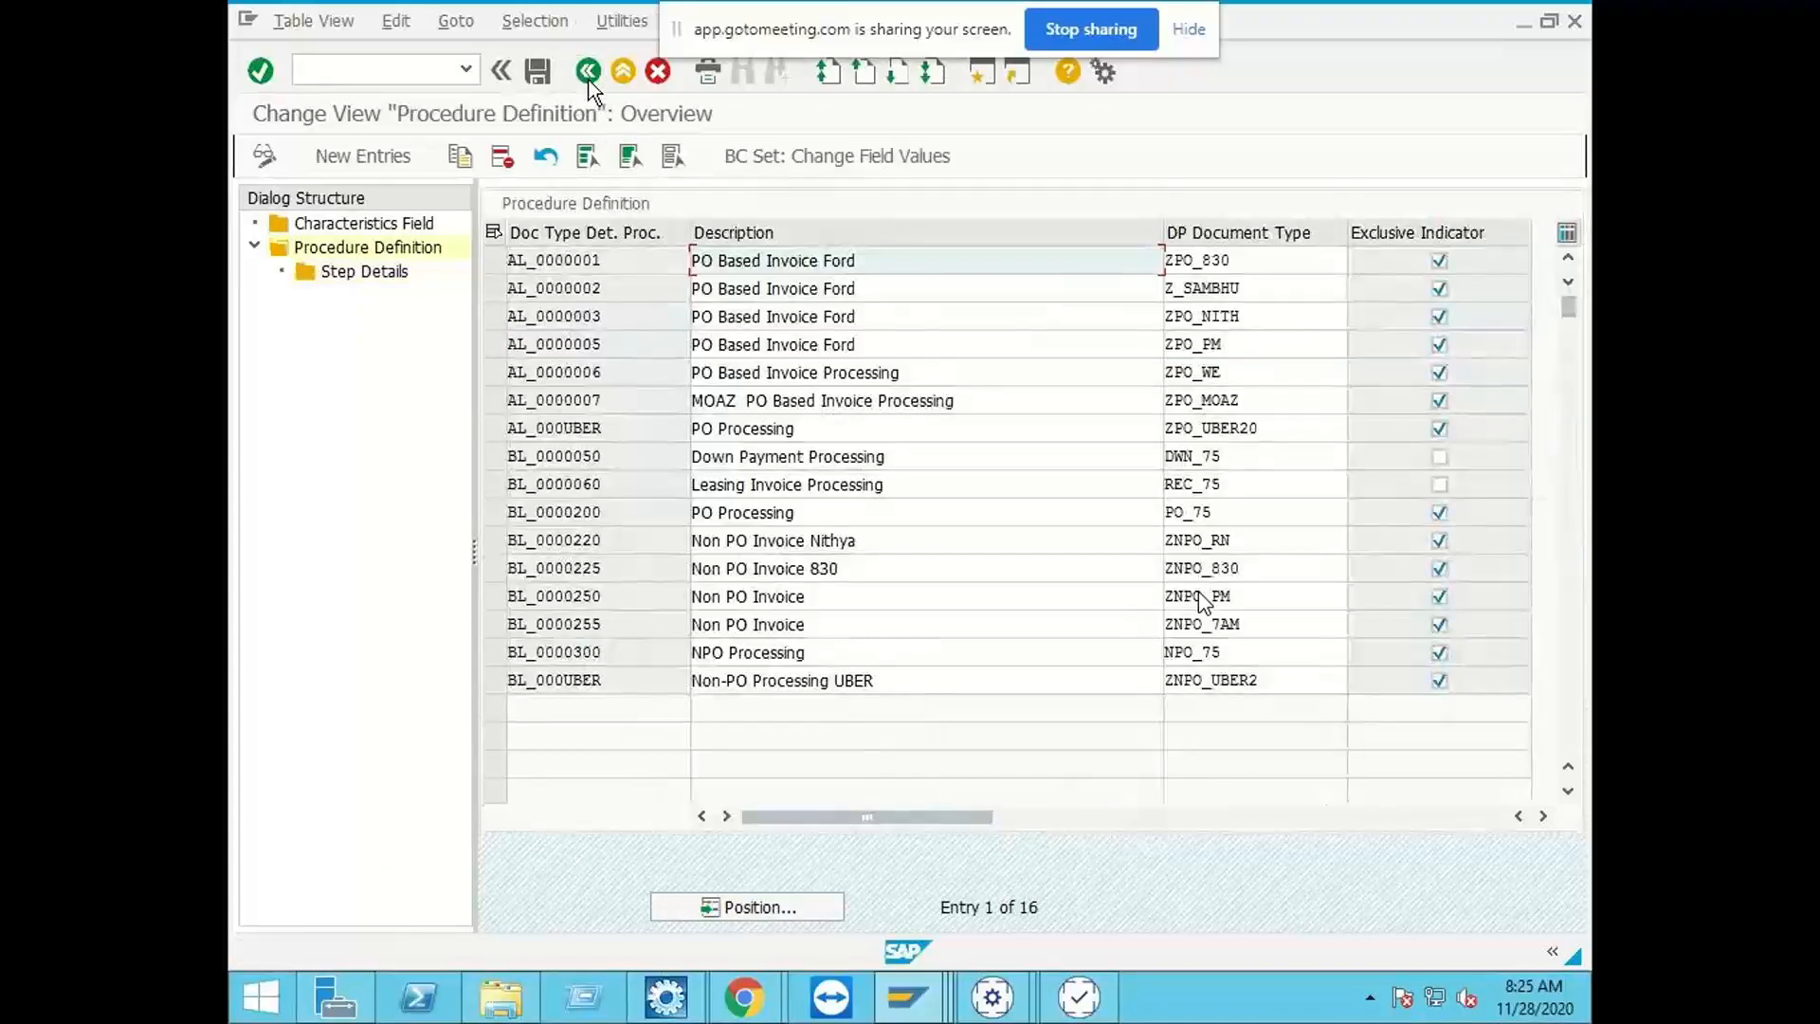
Step: Delete the XBLNR step 2 from procedure BL_0000255's step details and save
{"action": "left_click", "coordinate": [493, 623]}
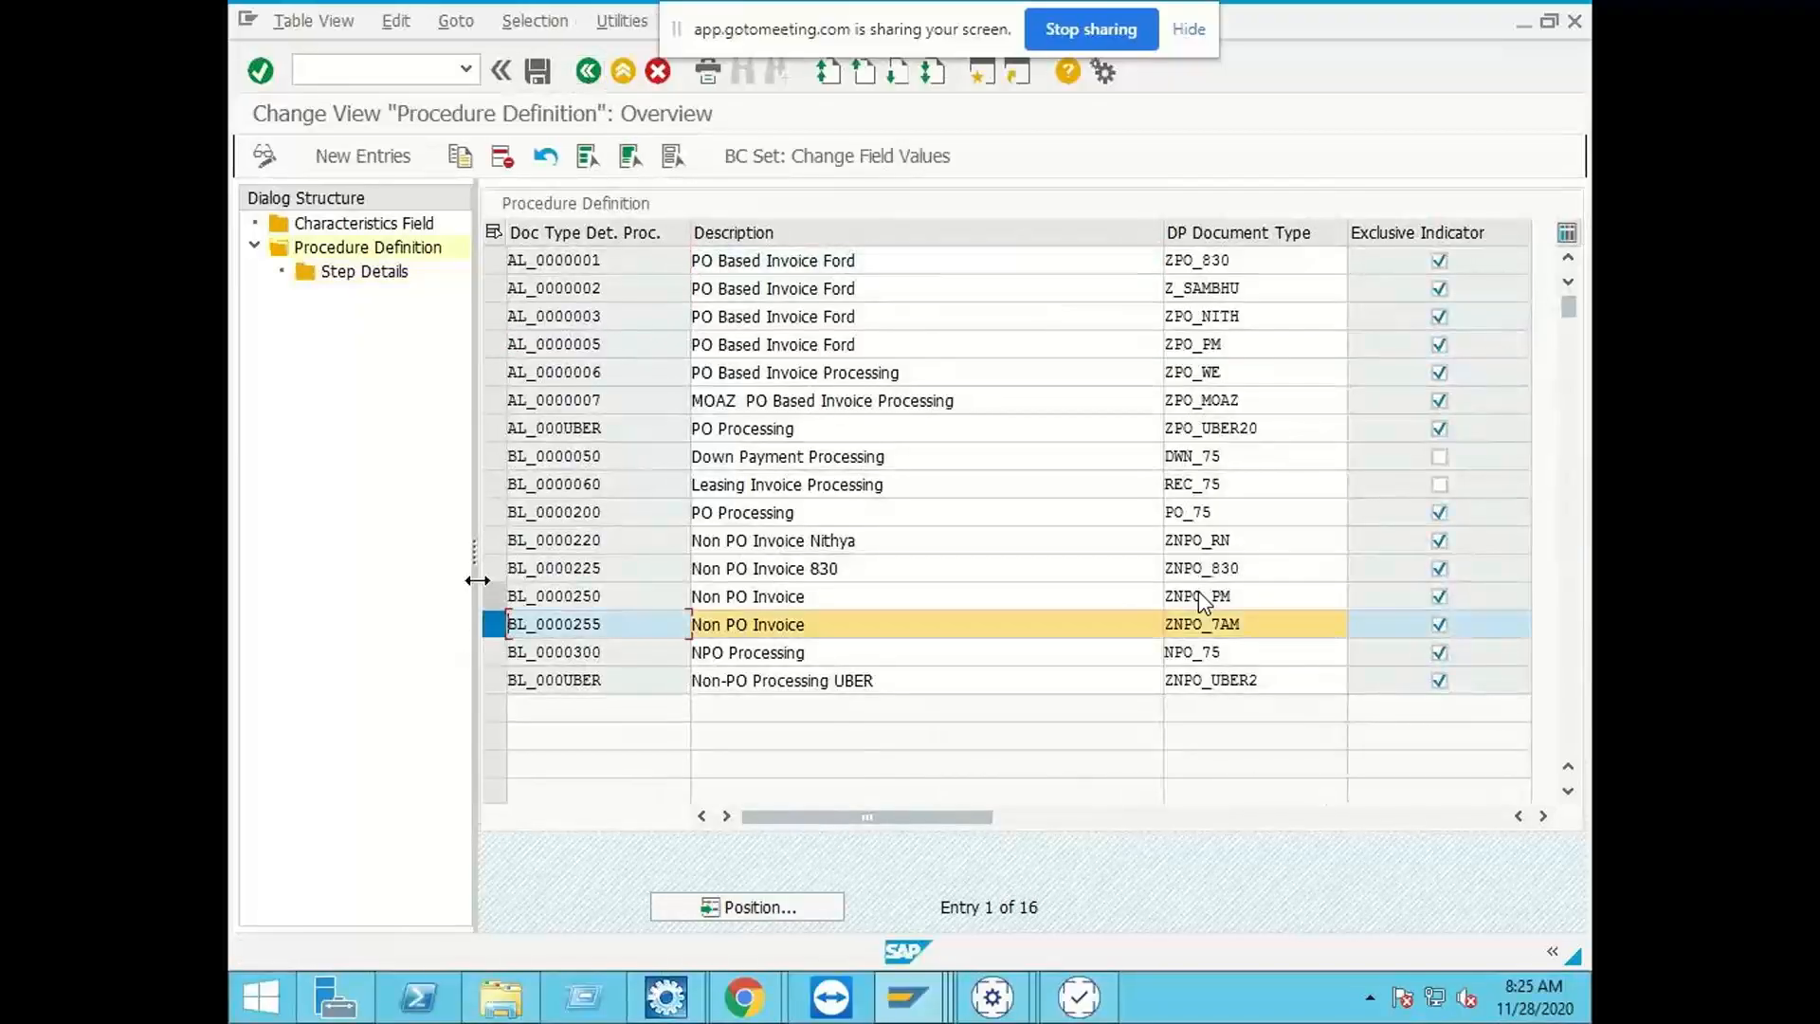
{"action": "double_click", "coordinate": [326, 271]}
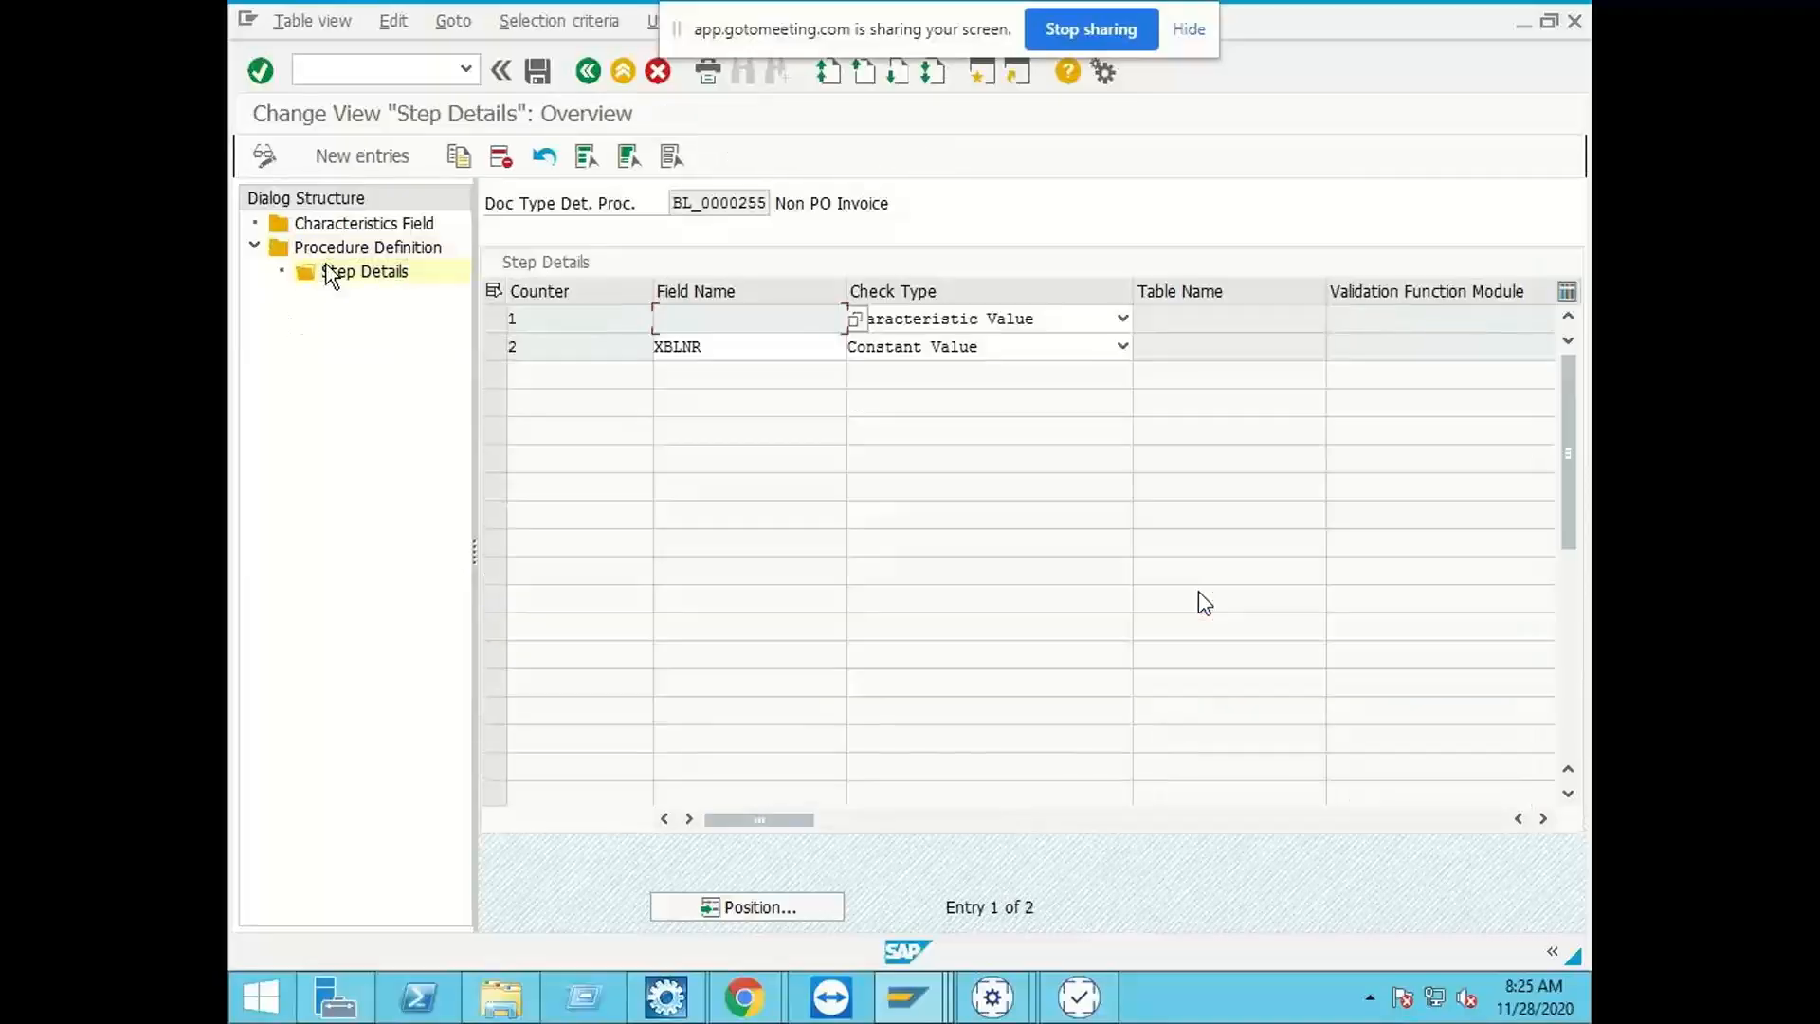
{"action": "left_click", "coordinate": [492, 346]}
{"action": "left_click", "coordinate": [500, 156]}
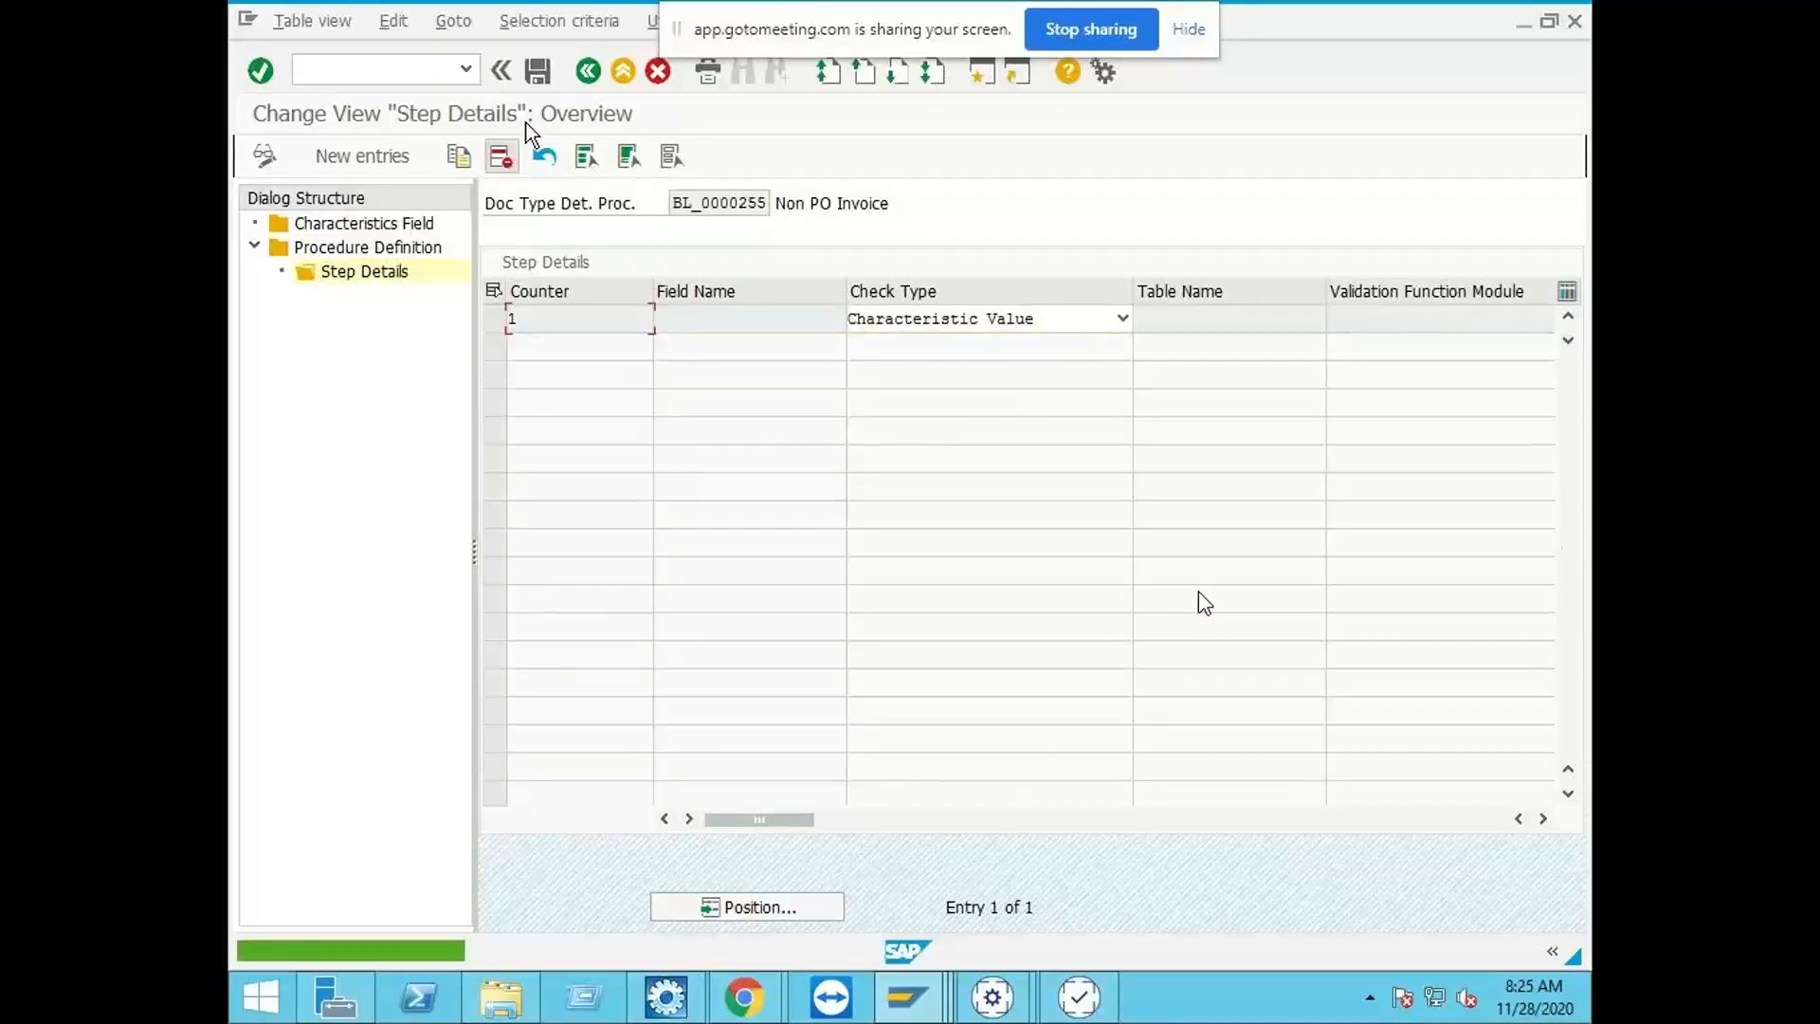
{"action": "left_click", "coordinate": [536, 71]}
Step: Clear the relation of BL_0000255's step 1, save, and return to the OpenText Configuration structure
{"action": "left_click_drag", "start_coordinate": [738, 820], "coordinate": [1122, 821]}
{"action": "left_click", "coordinate": [1437, 324]}
{"action": "left_click", "coordinate": [1378, 388]}
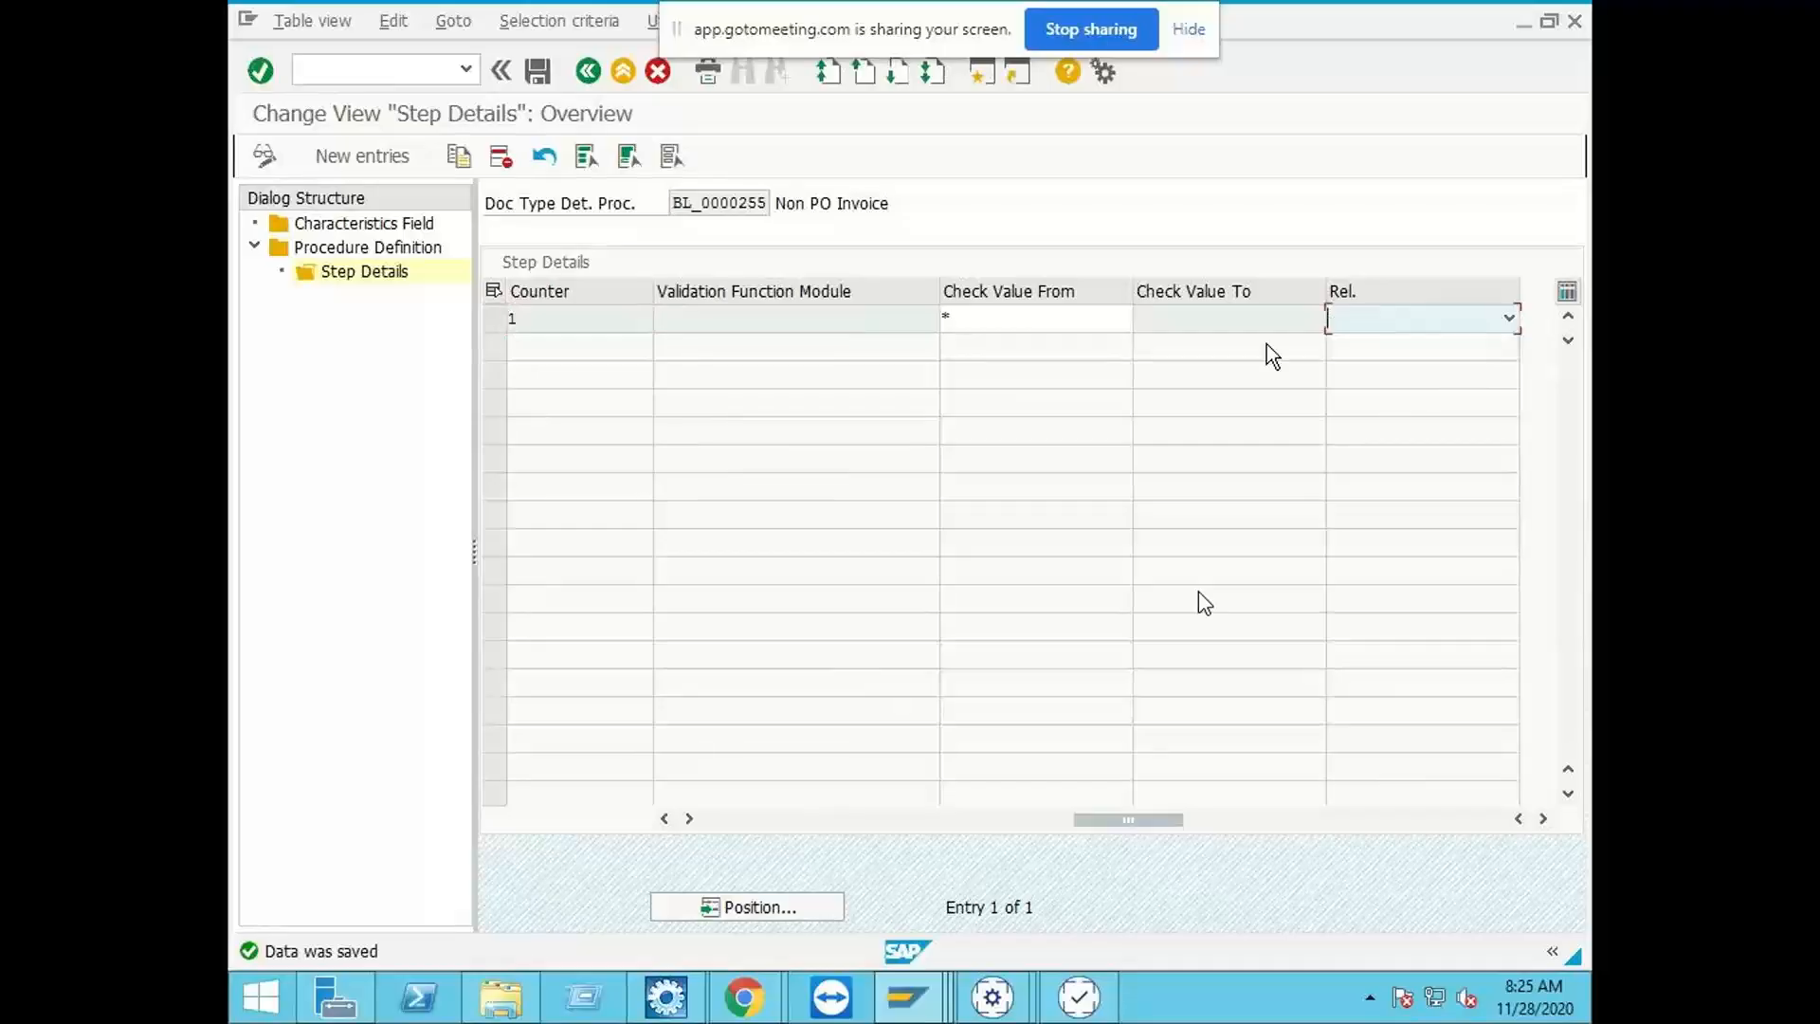
{"action": "left_click", "coordinate": [538, 72]}
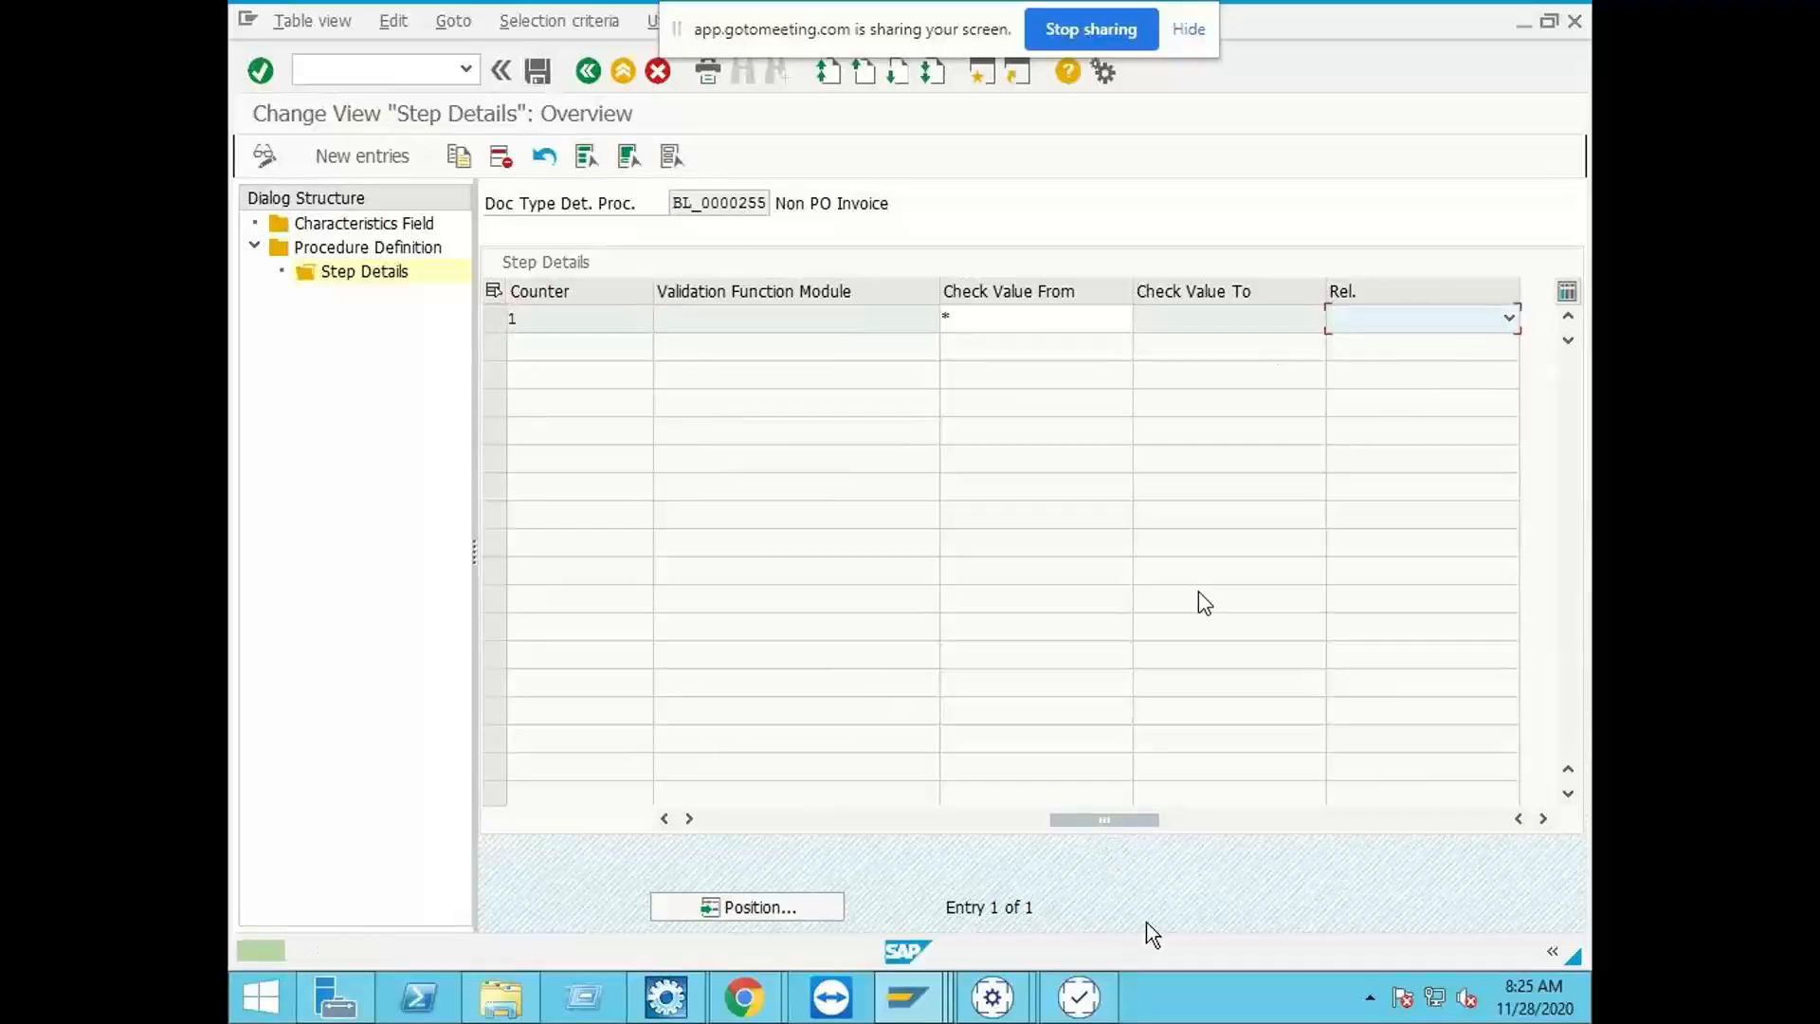
{"action": "left_click_drag", "start_coordinate": [1065, 817], "coordinate": [606, 814]}
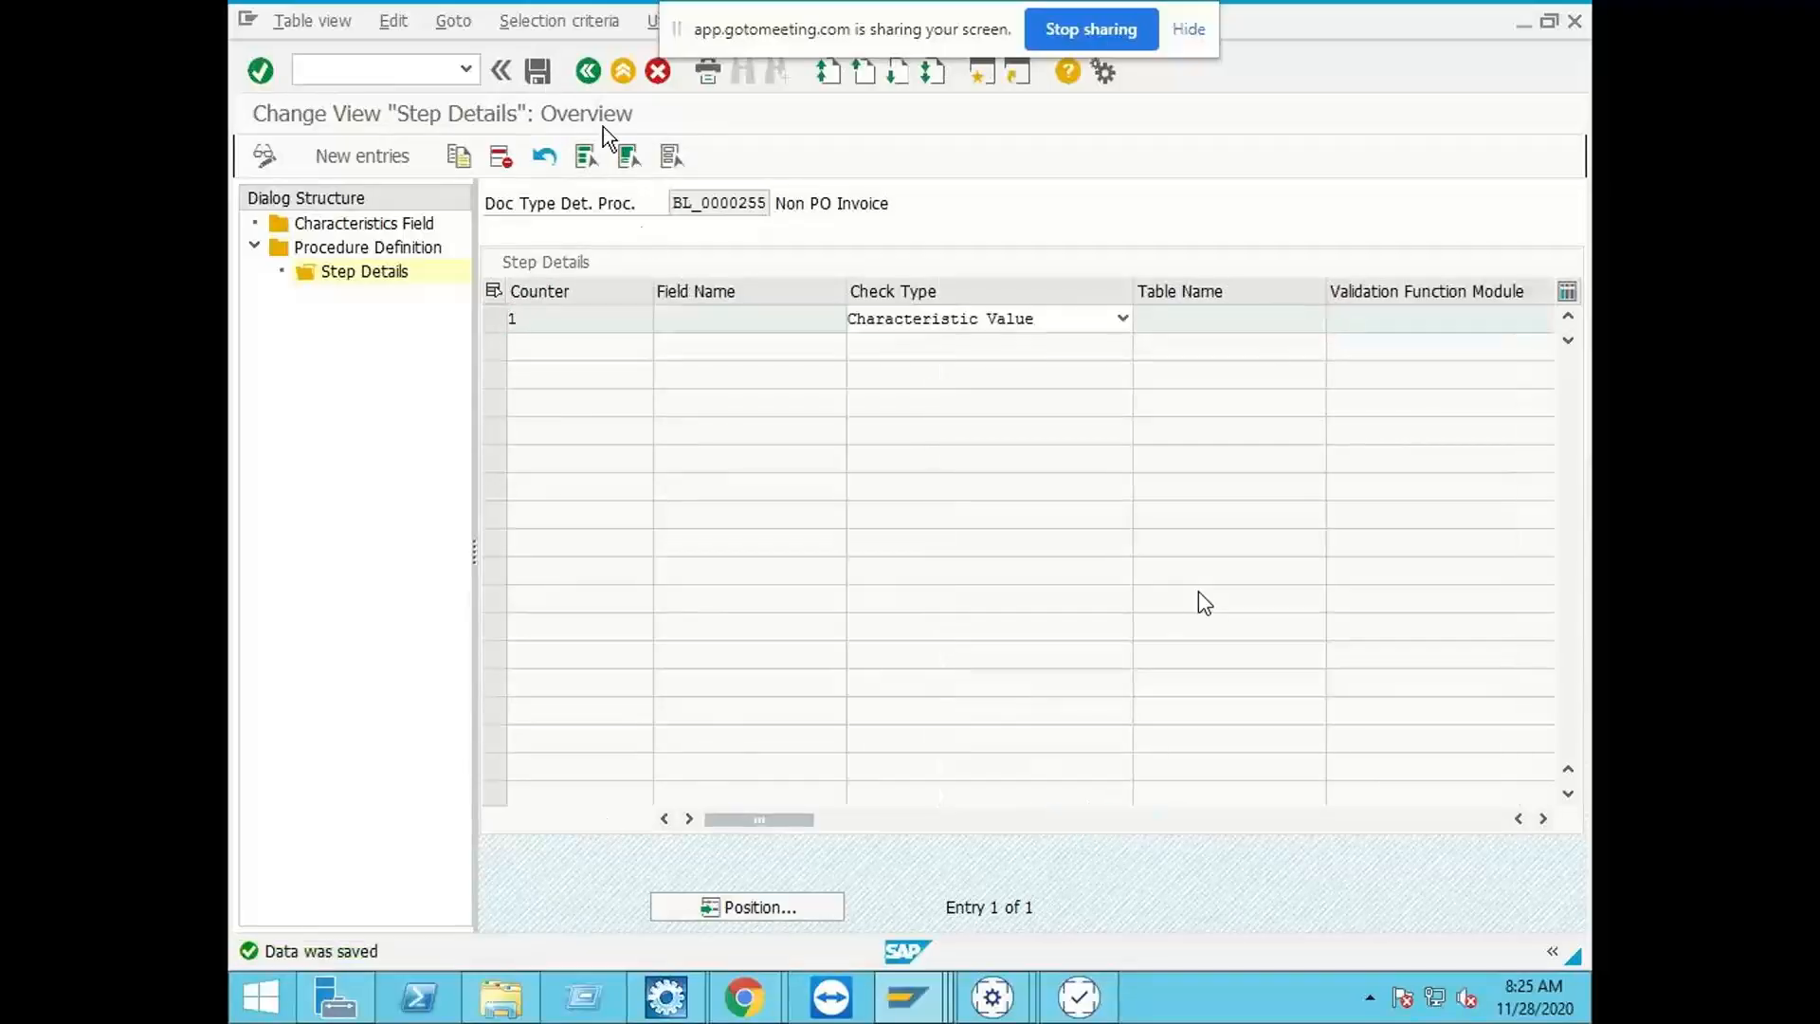
{"action": "left_click", "coordinate": [585, 76]}
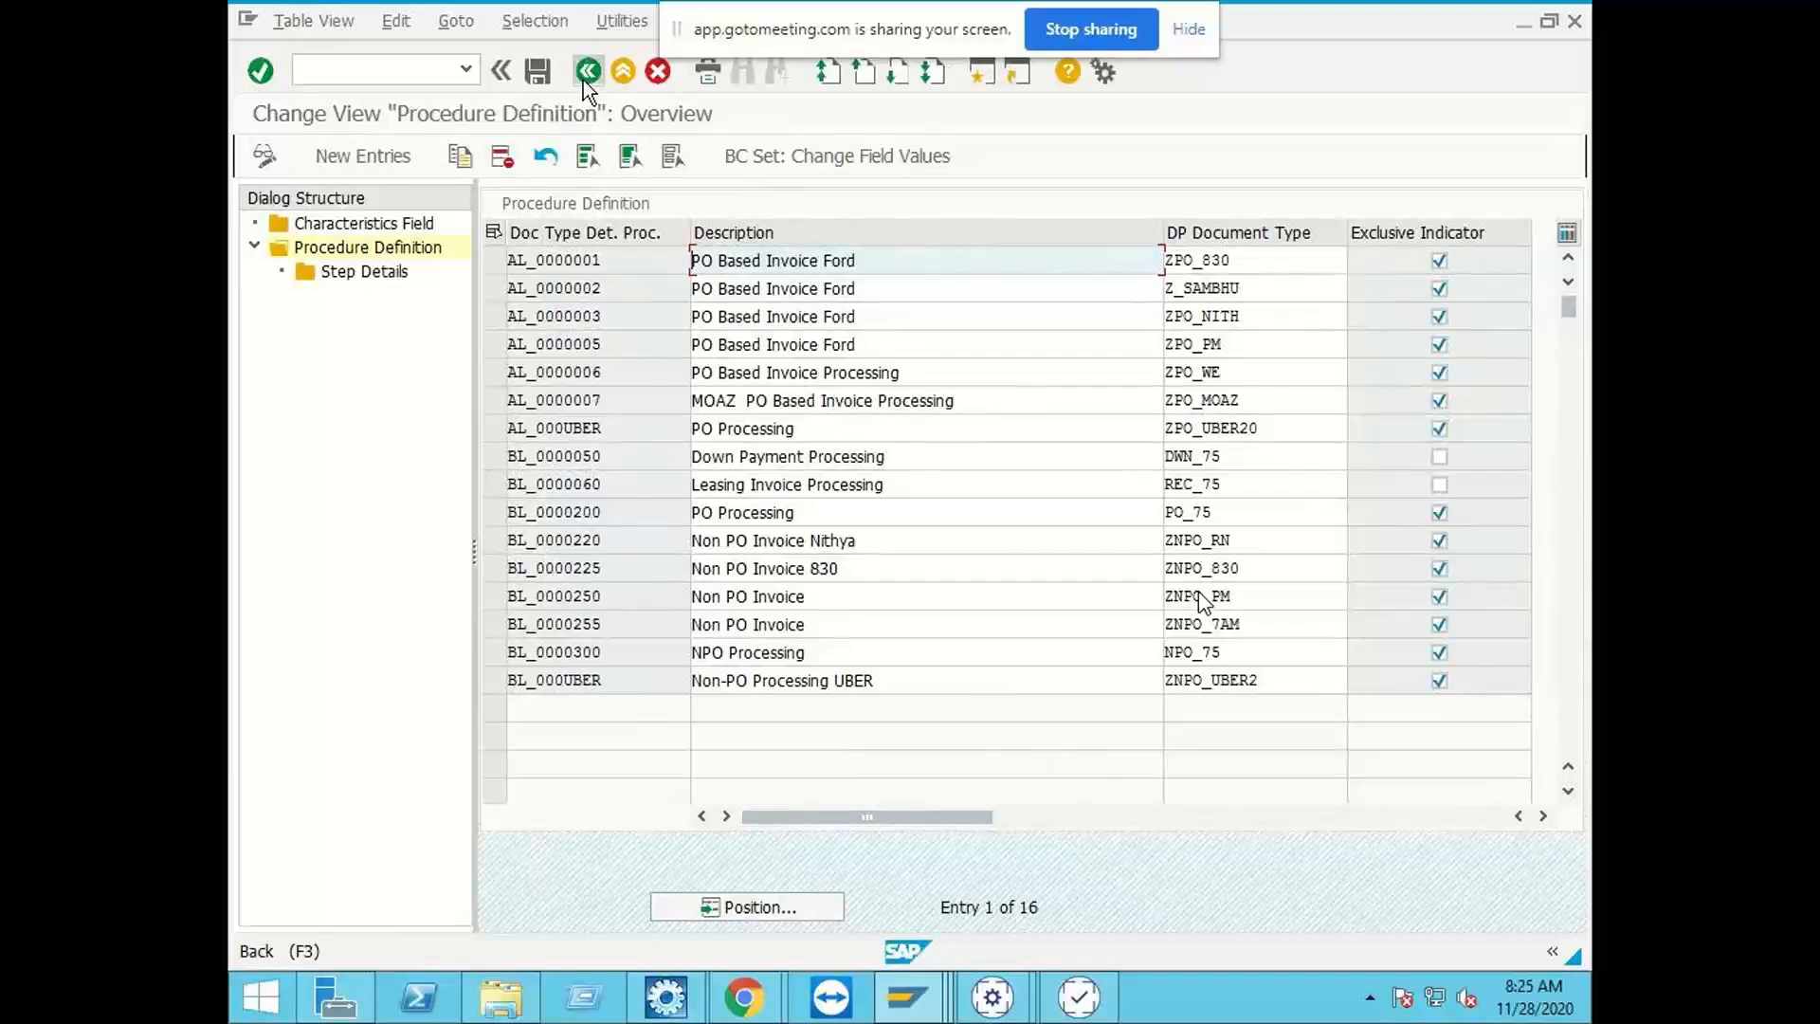
{"action": "left_click", "coordinate": [585, 75]}
Step: Open Maintain Document Types under Document Type Configuration and display the Index Header Configuration for document type ZNPO_7AM
{"action": "left_click", "coordinate": [301, 313]}
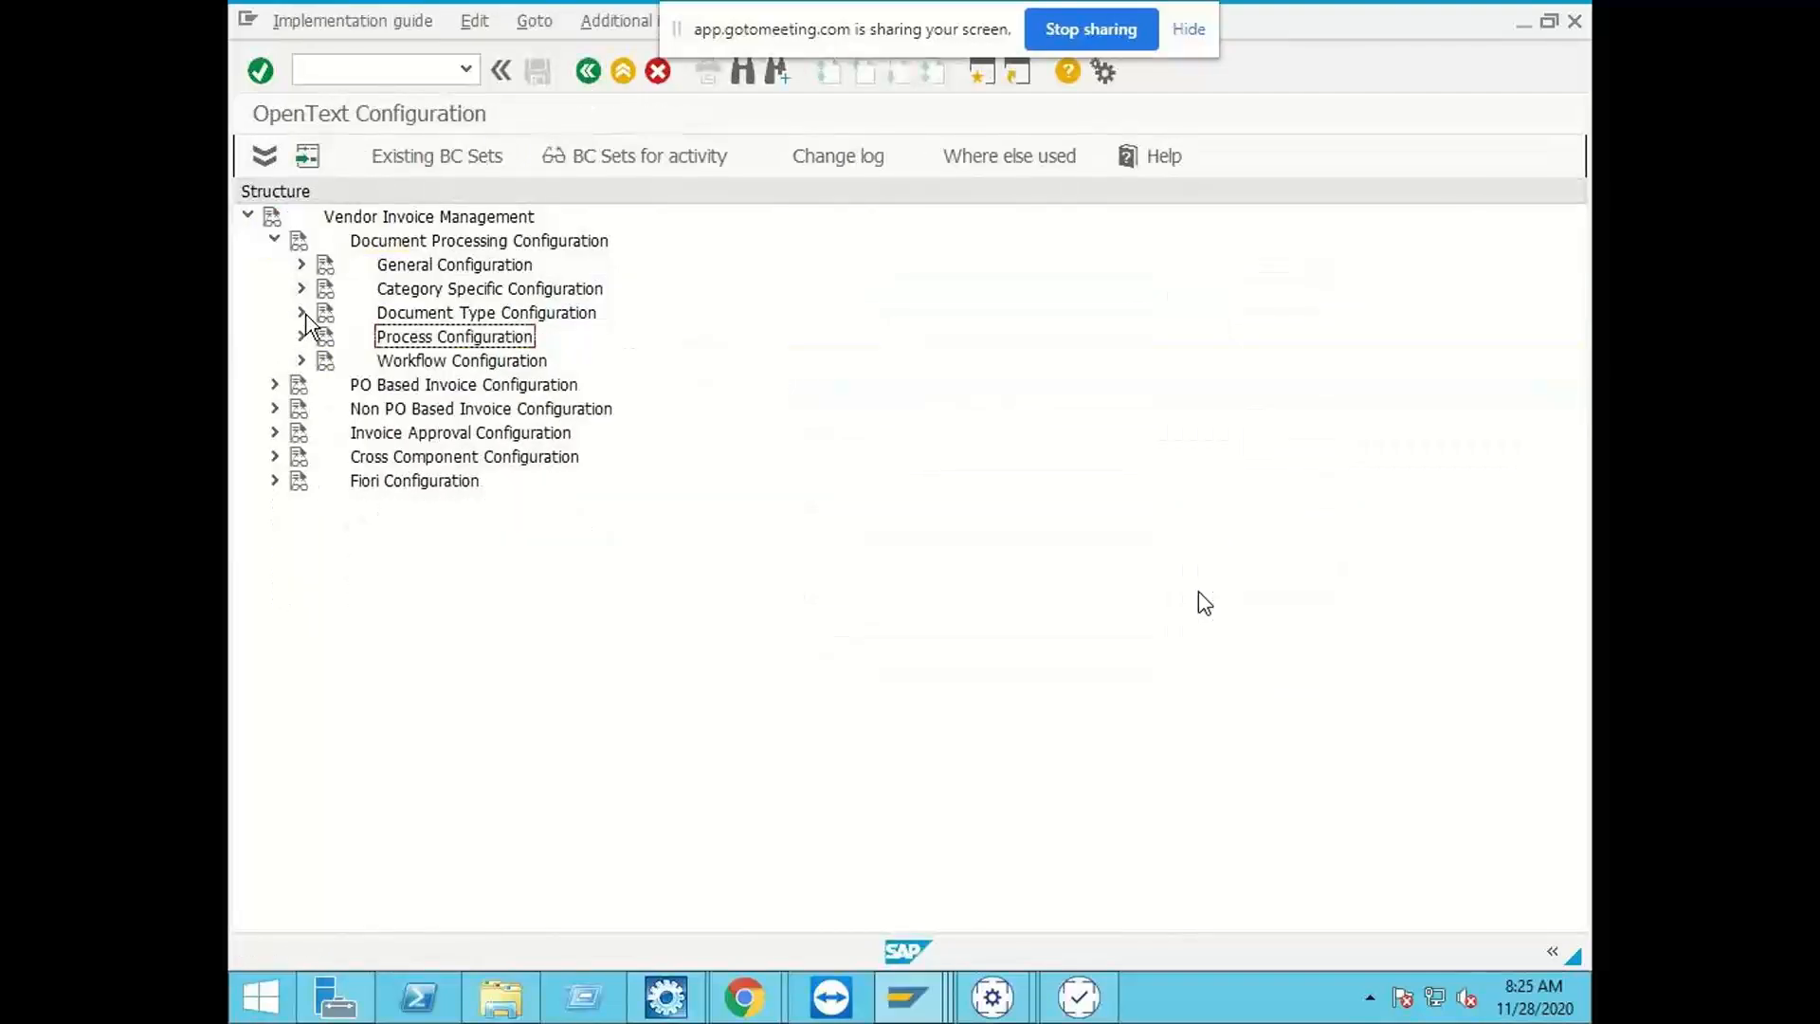
{"action": "left_click", "coordinate": [301, 313]}
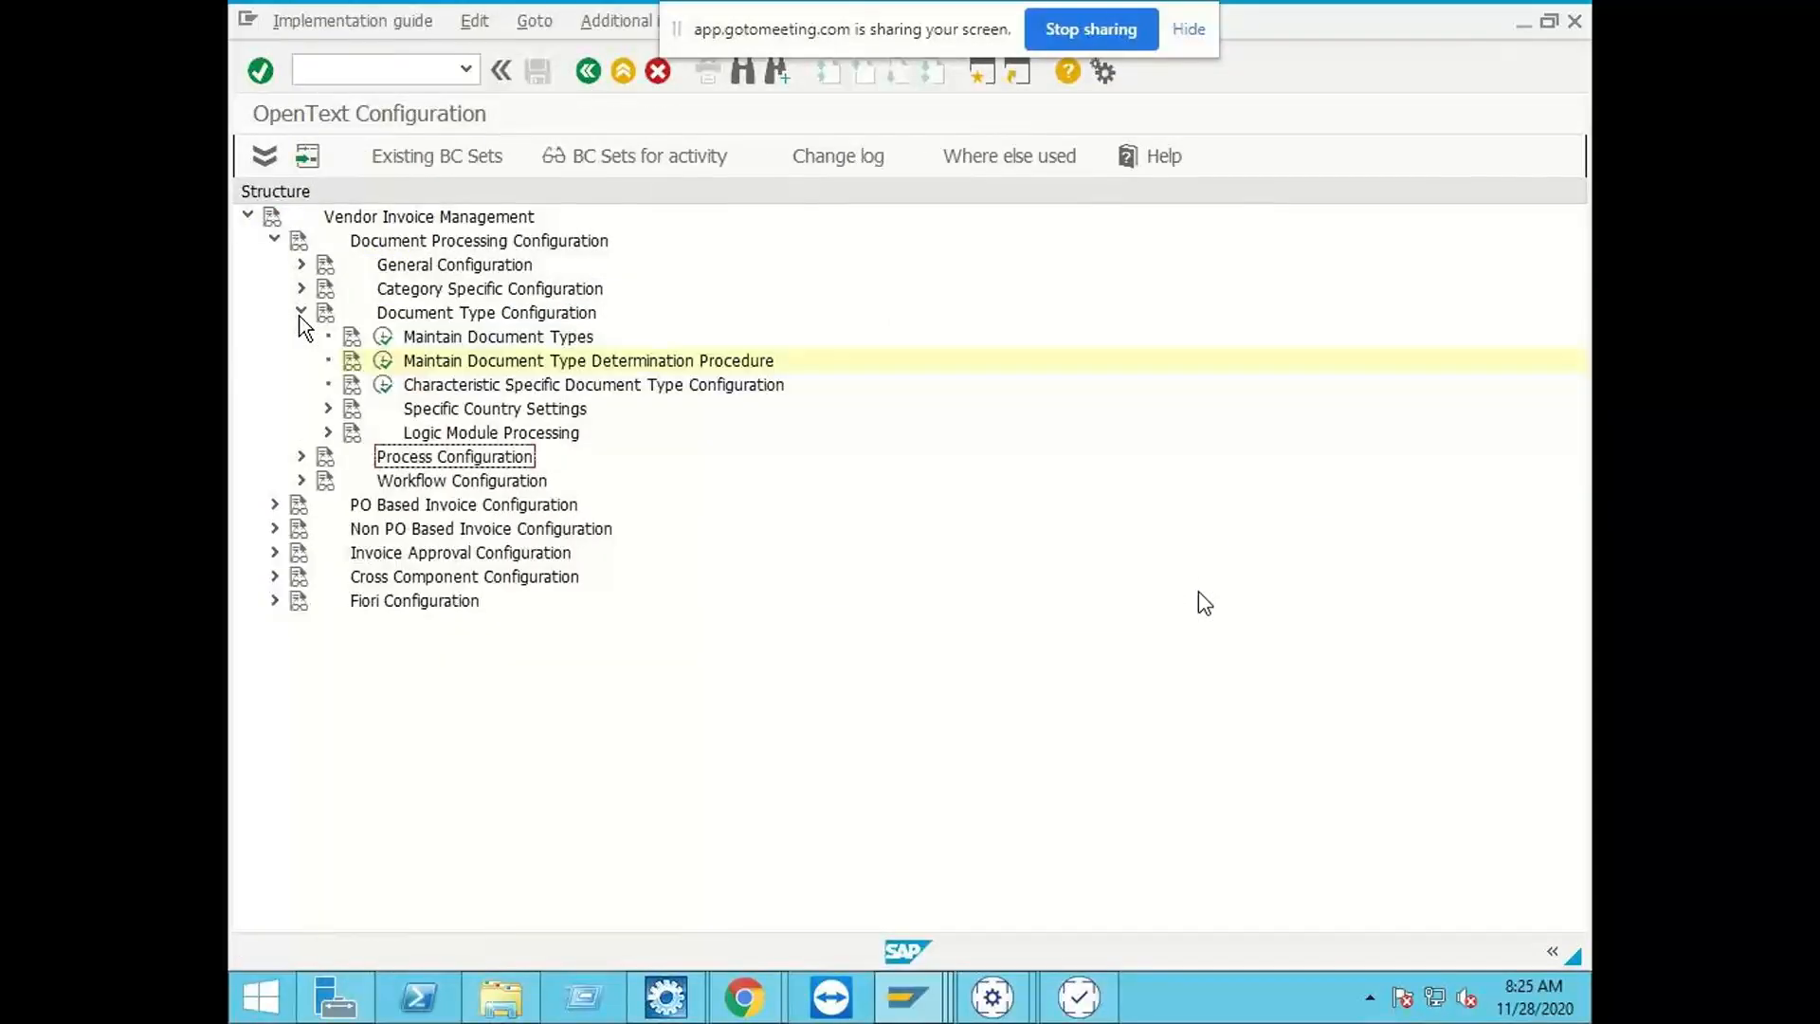
{"action": "left_click", "coordinate": [384, 338]}
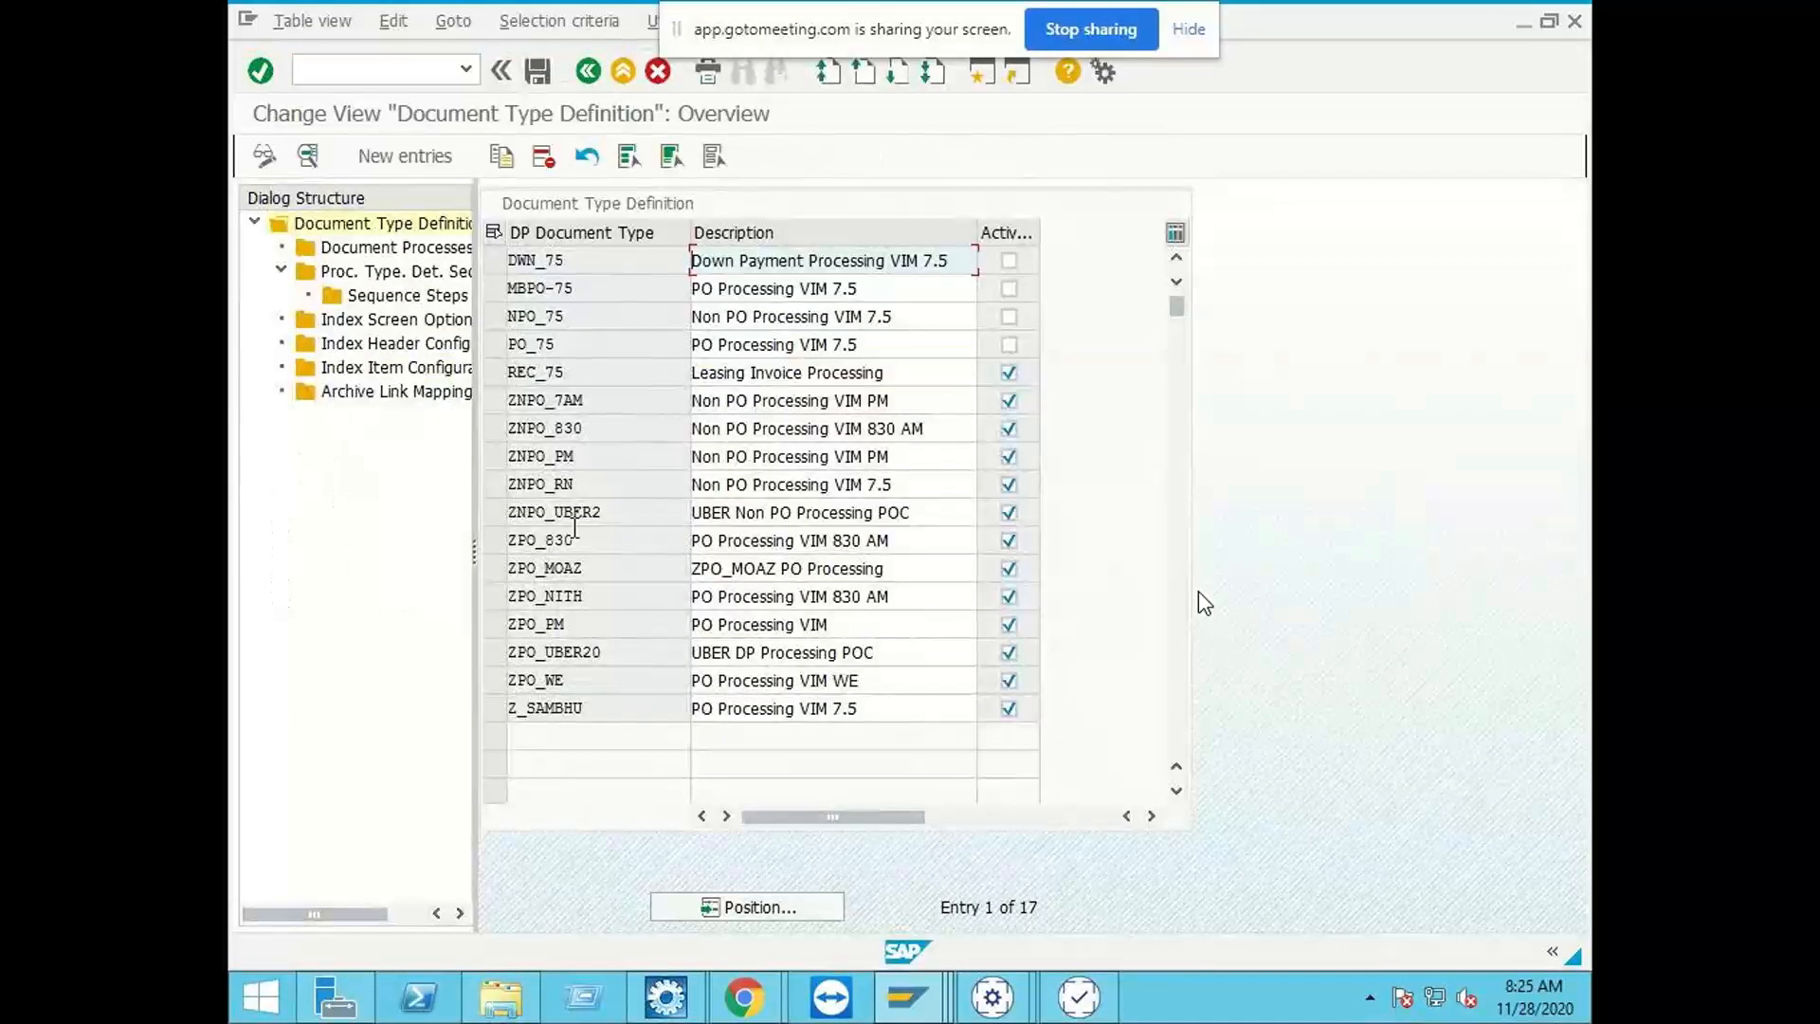
{"action": "left_click", "coordinate": [630, 372]}
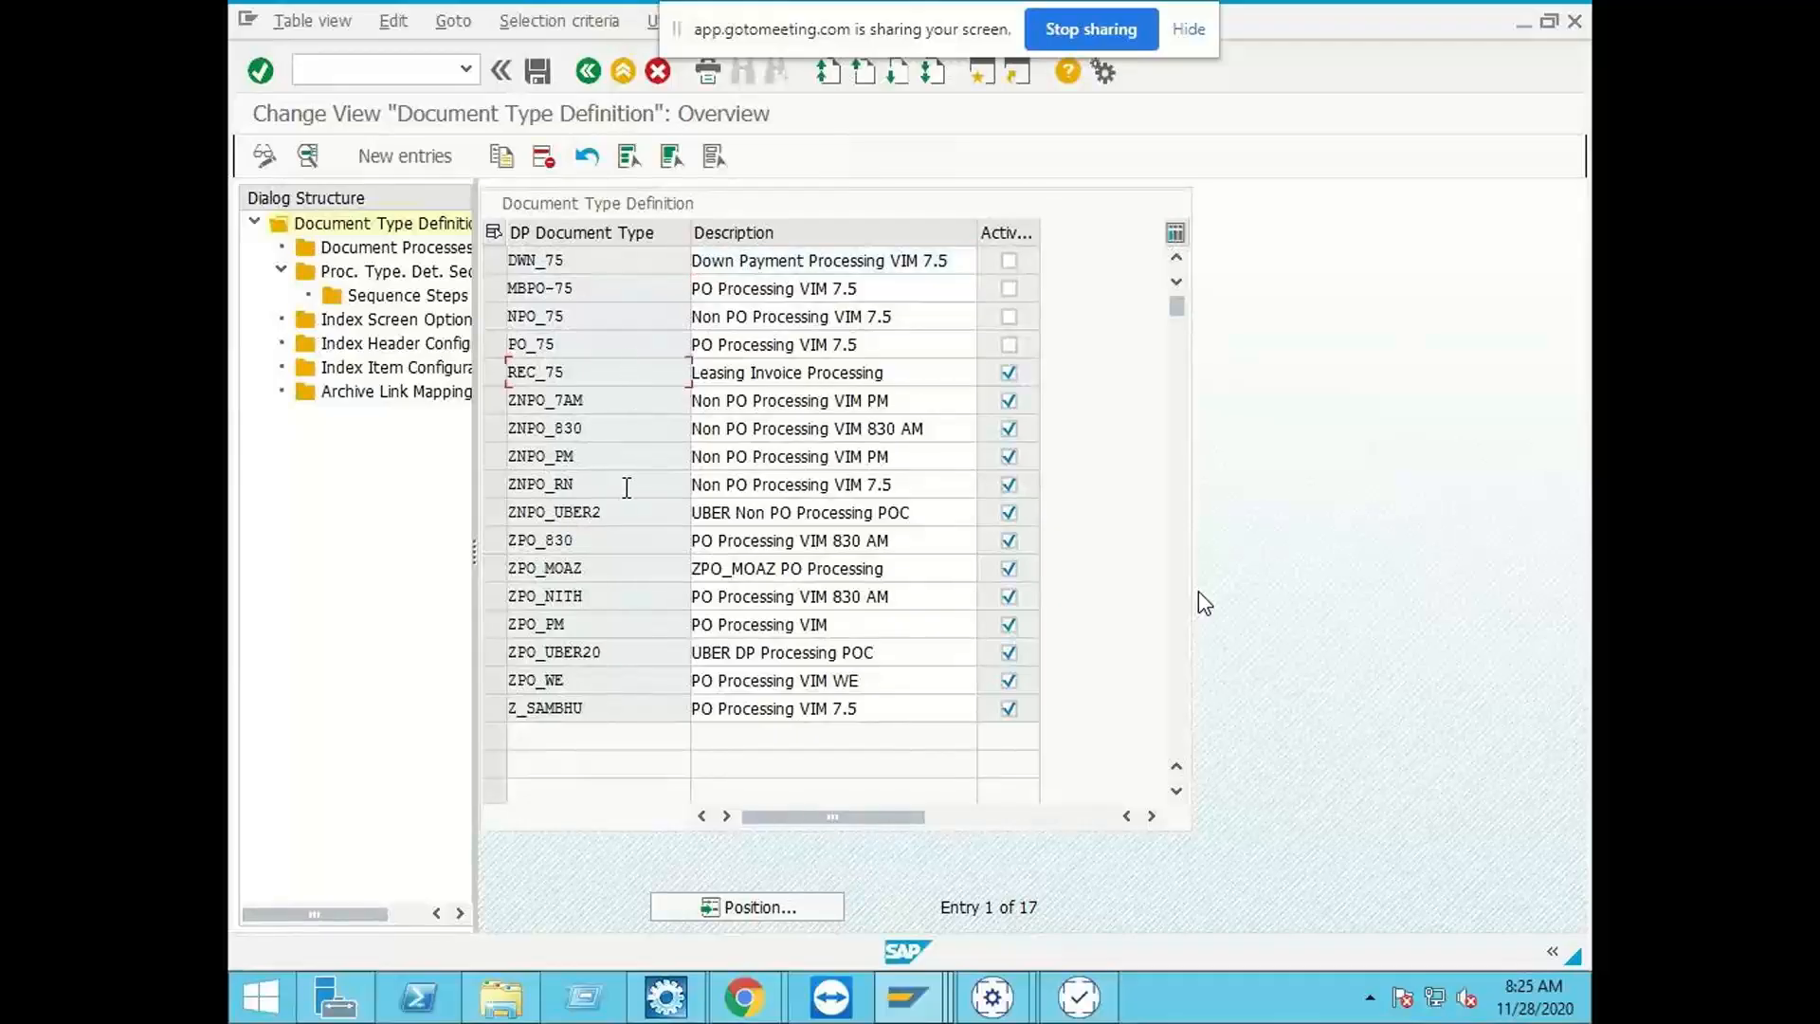
{"action": "left_click", "coordinate": [497, 398]}
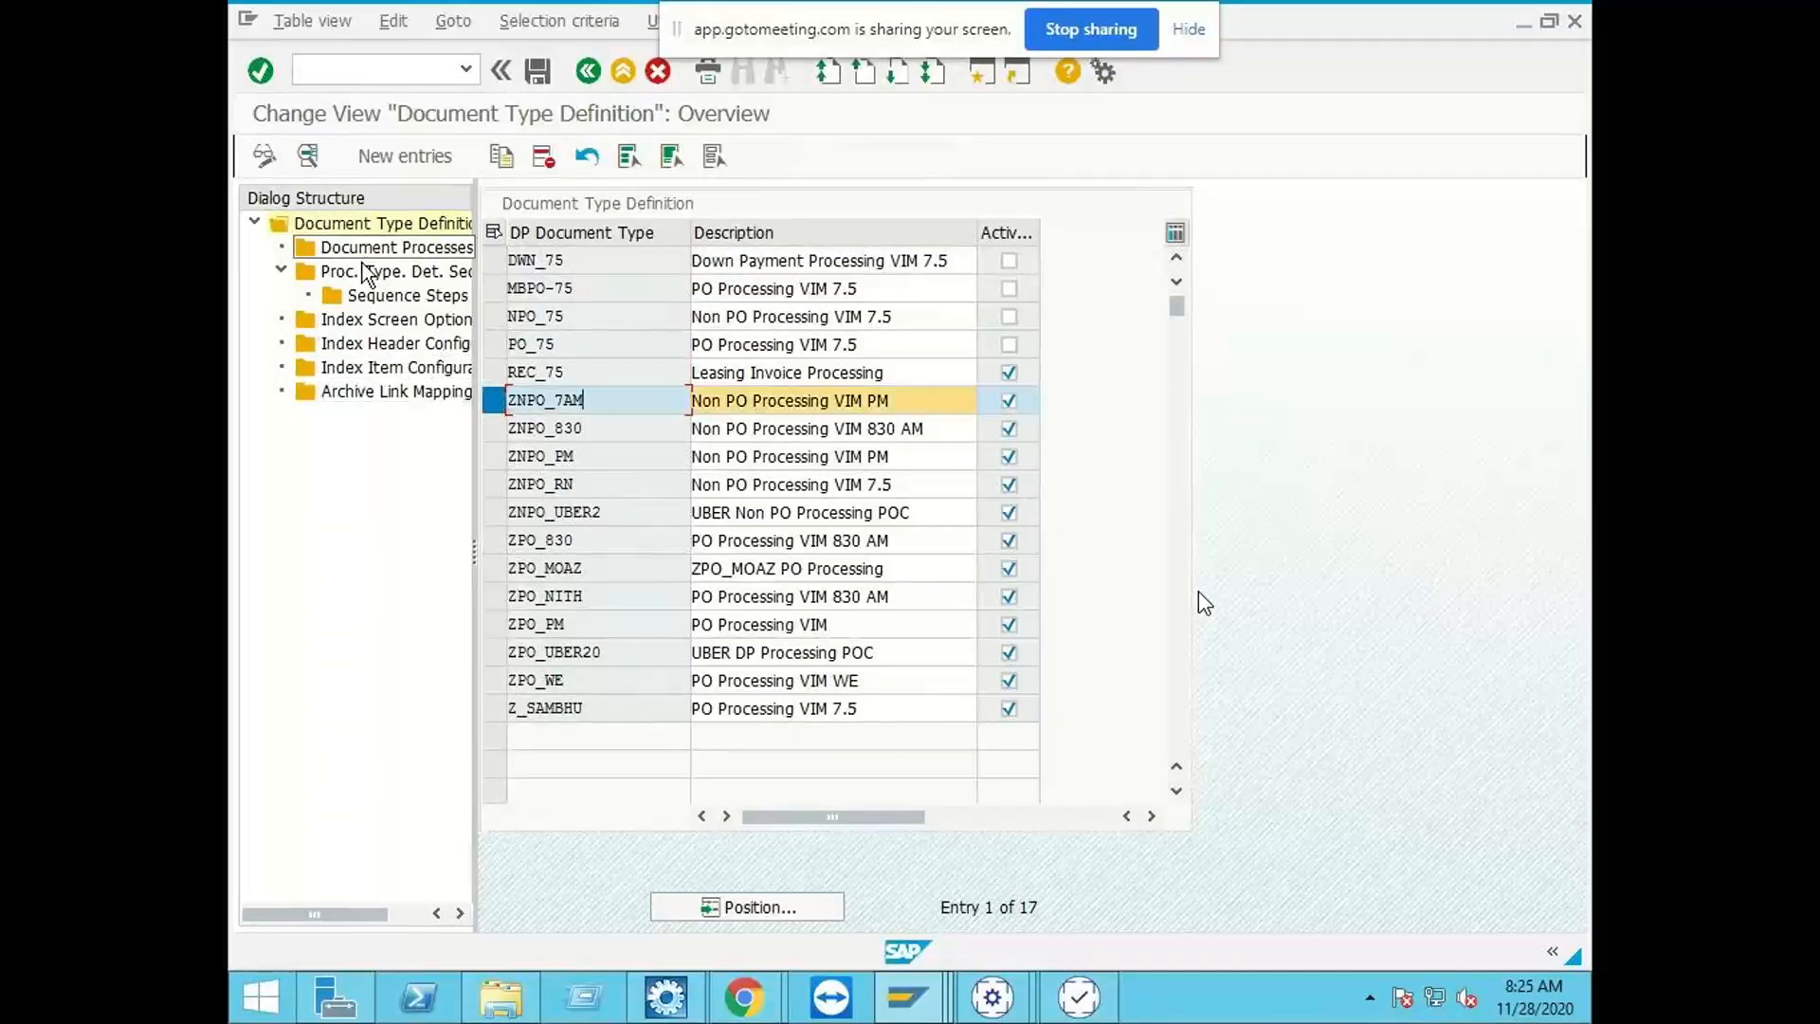
{"action": "left_click", "coordinate": [371, 350]}
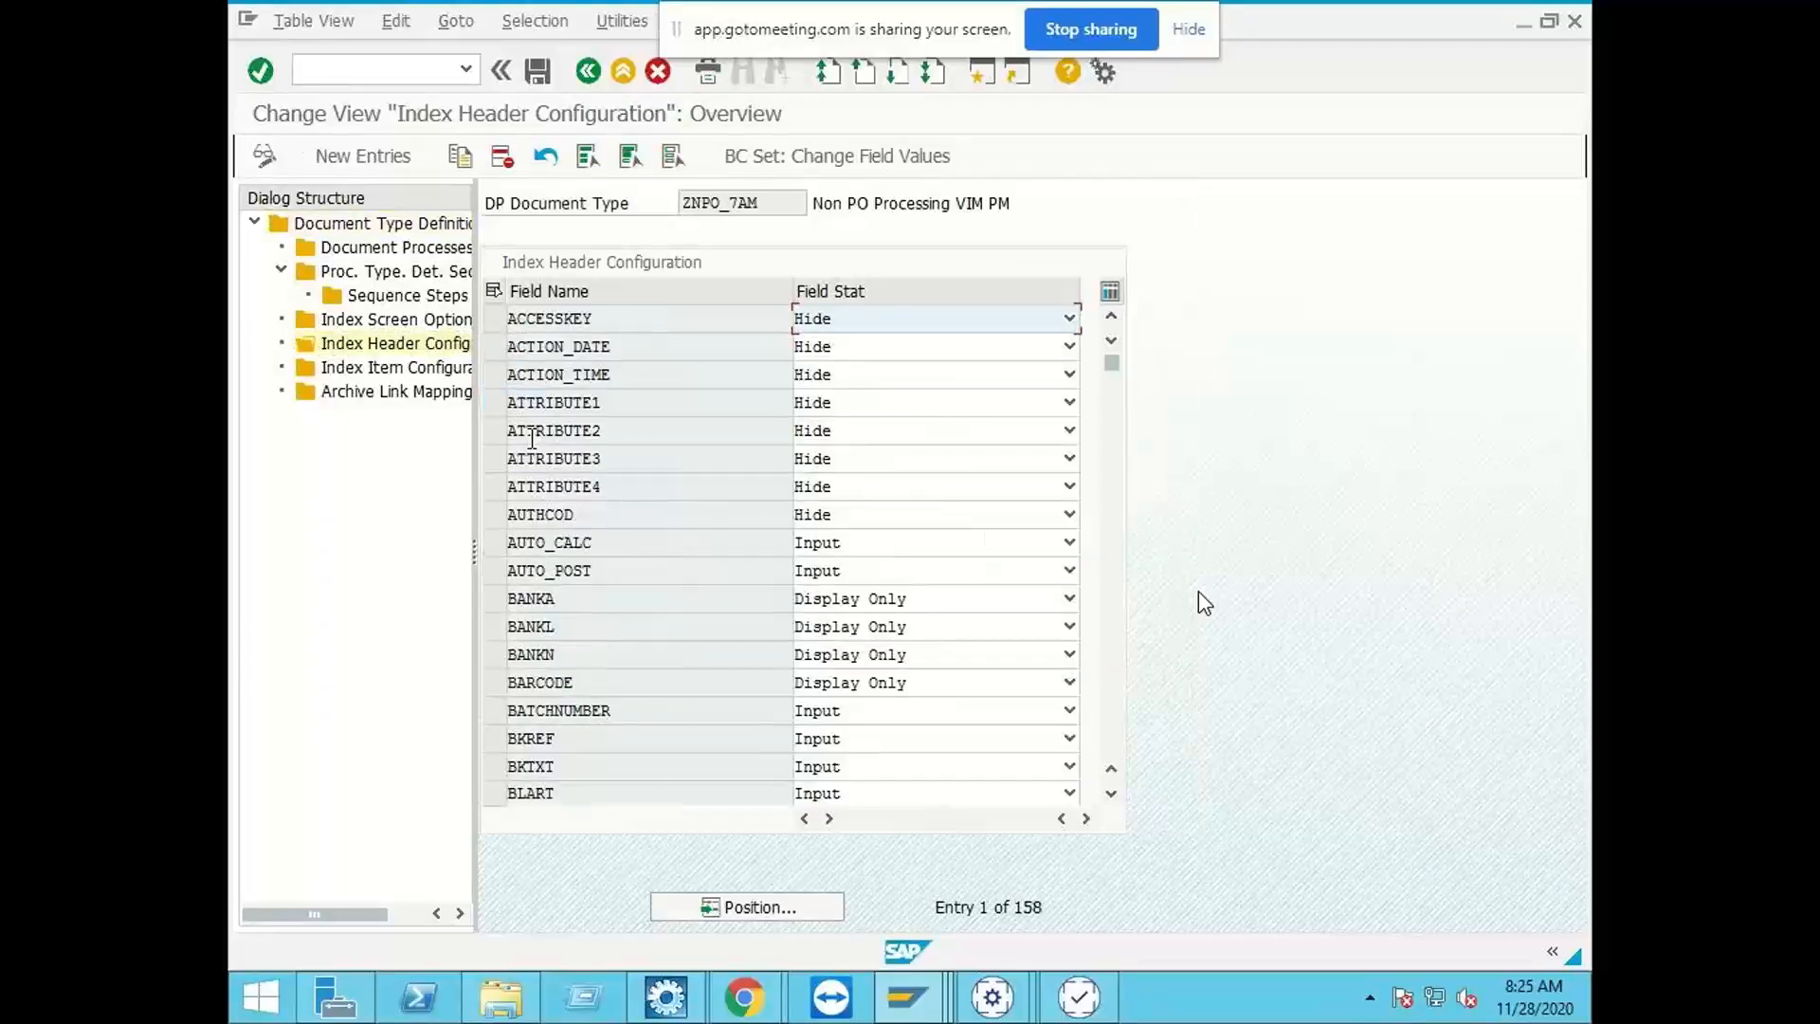
Step: Find the CUSTOM fields, set the field status of CUSTOM_FIELD4 and CUSTOM_FIELD5 to Input, and save
{"action": "left_click", "coordinate": [732, 907]}
{"action": "type", "text": "CUSTOM"}
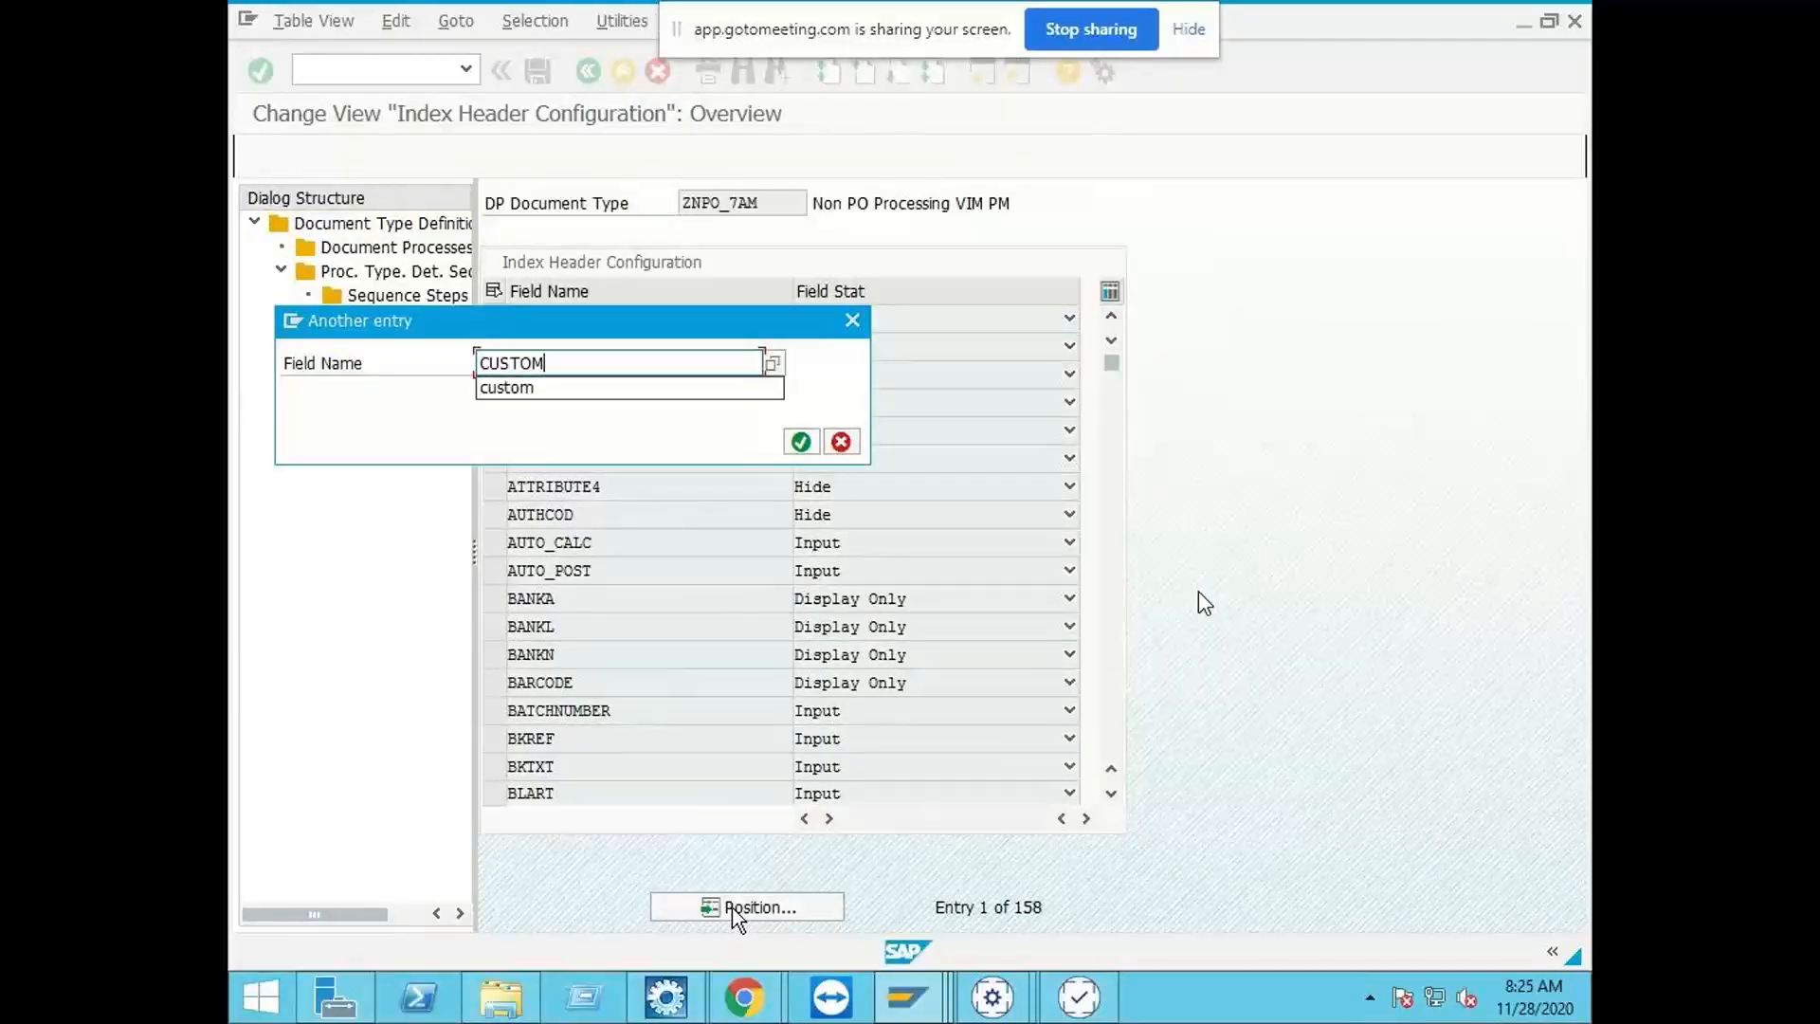
{"action": "key", "text": "Return"}
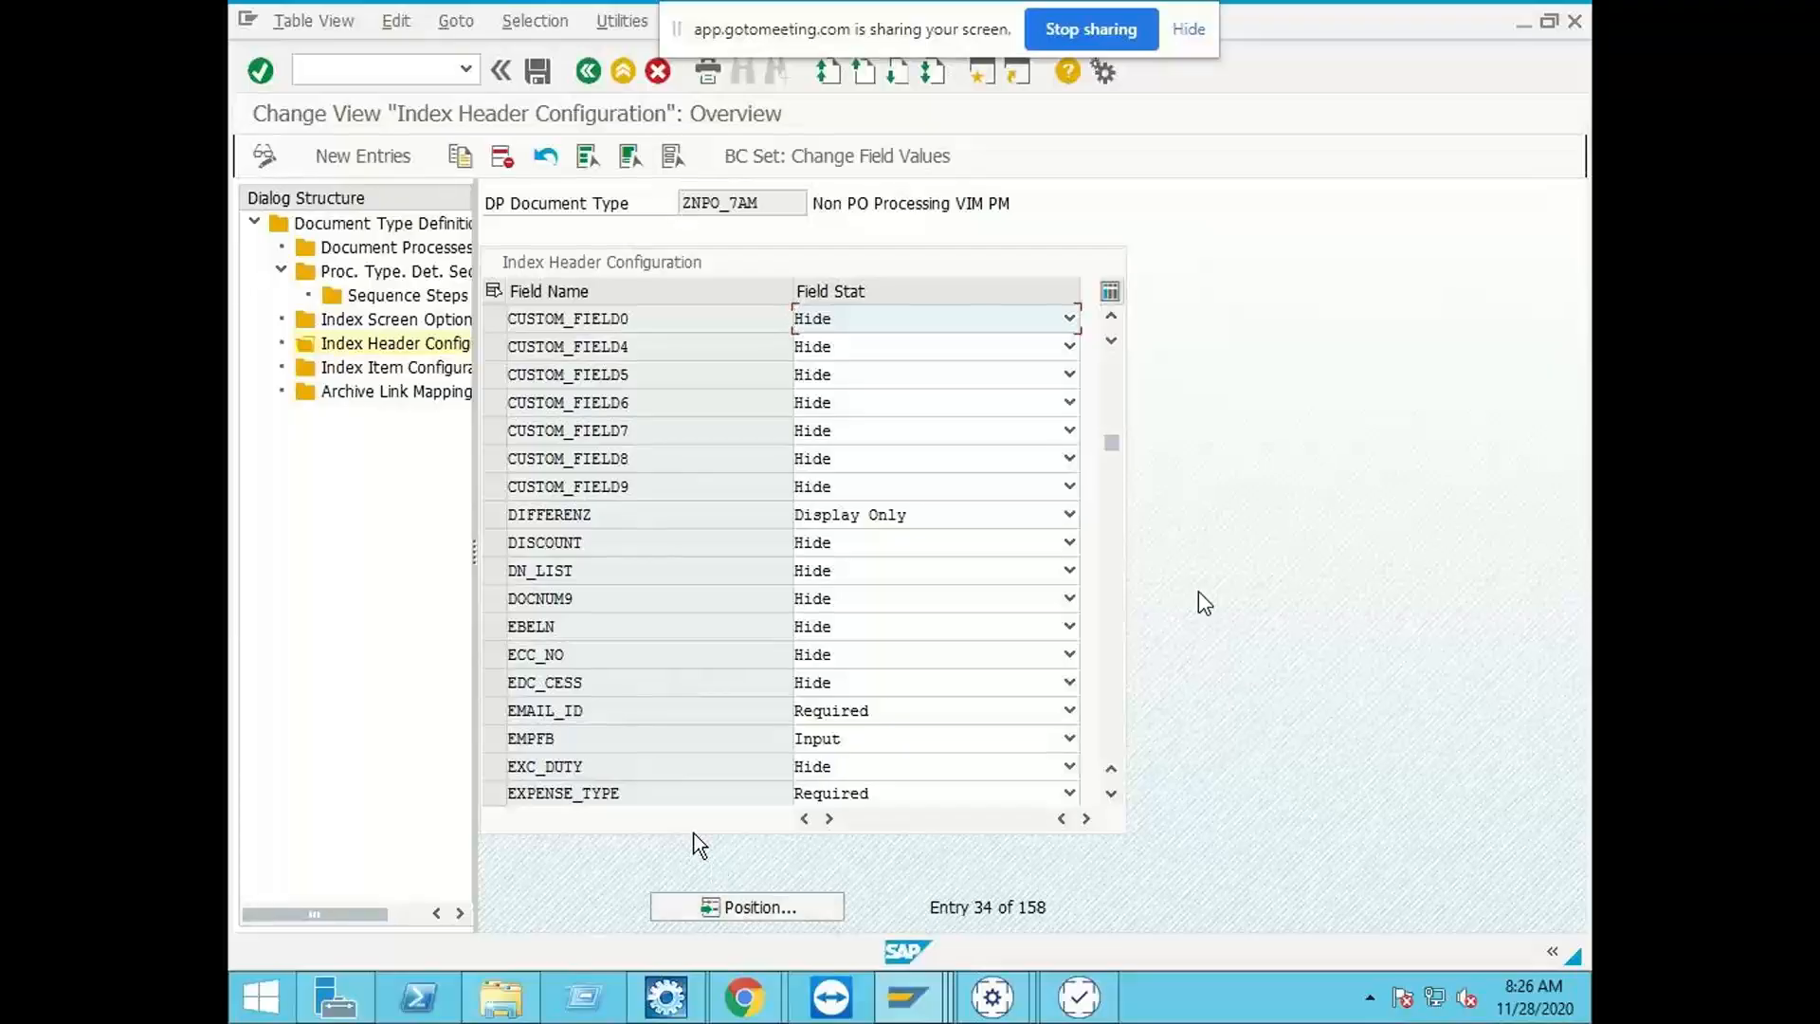
{"action": "left_click", "coordinate": [866, 372]}
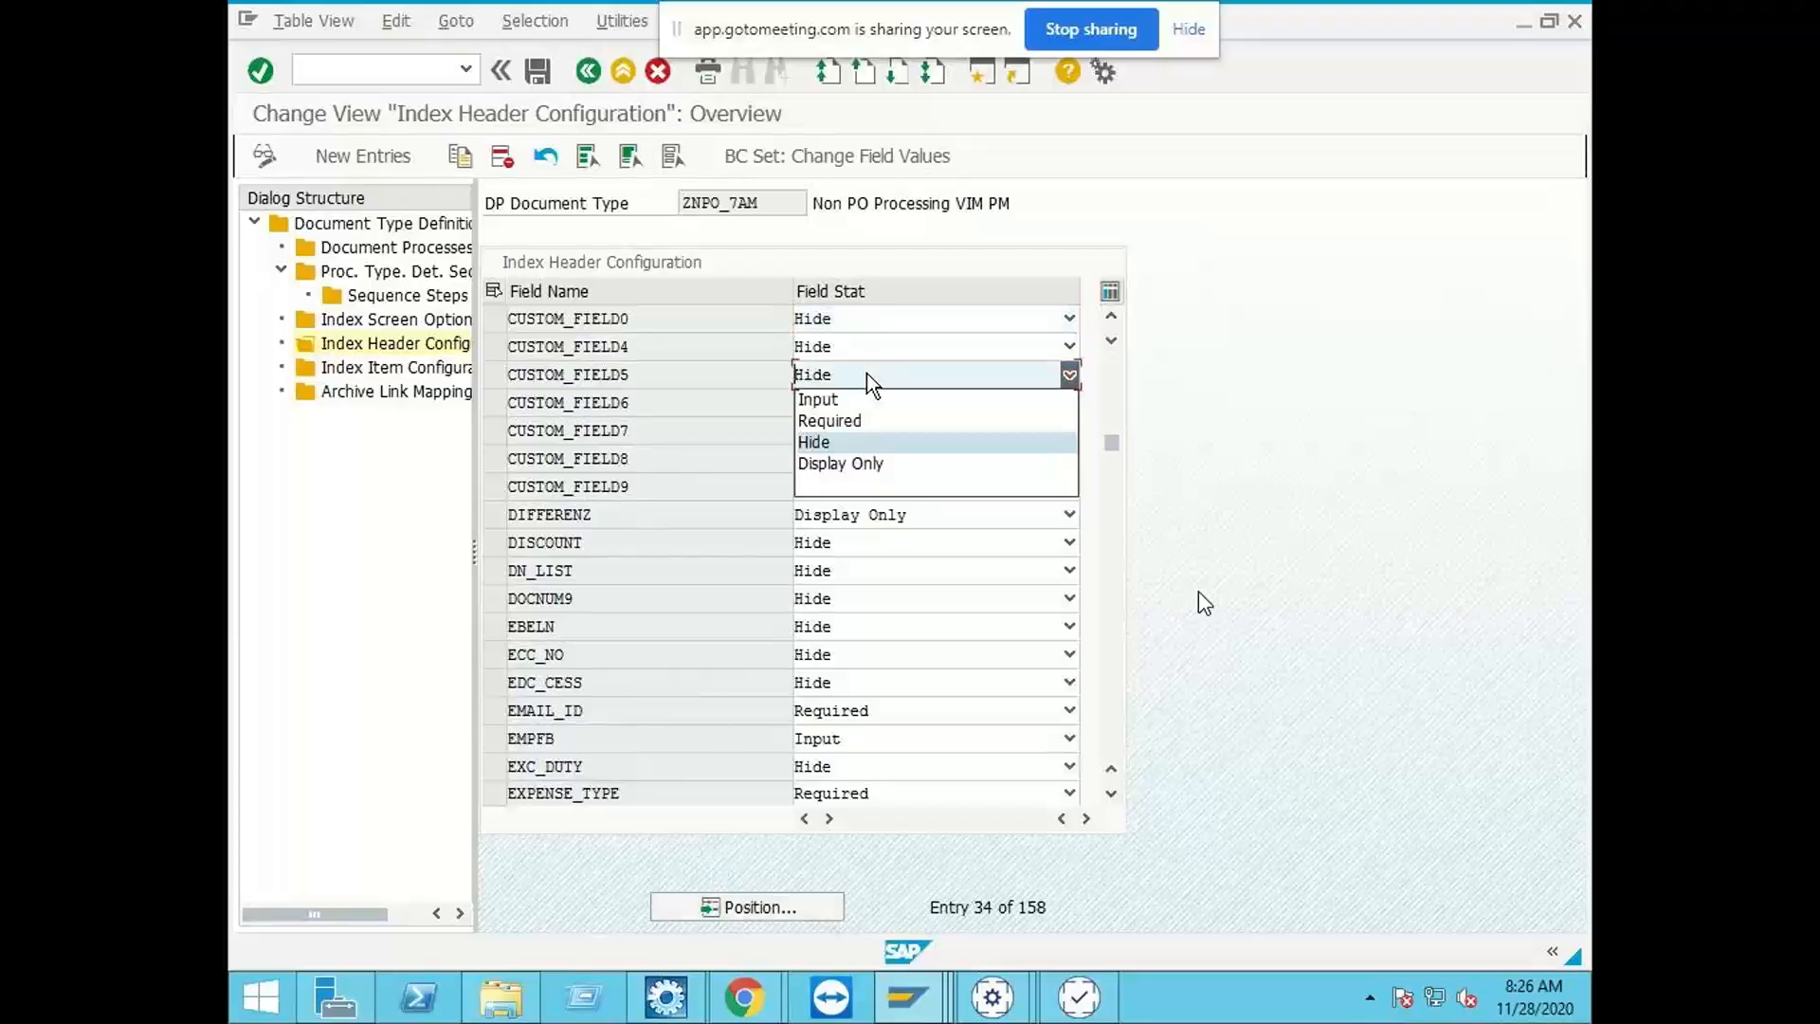
{"action": "left_click", "coordinate": [867, 396]}
{"action": "left_click", "coordinate": [868, 349]}
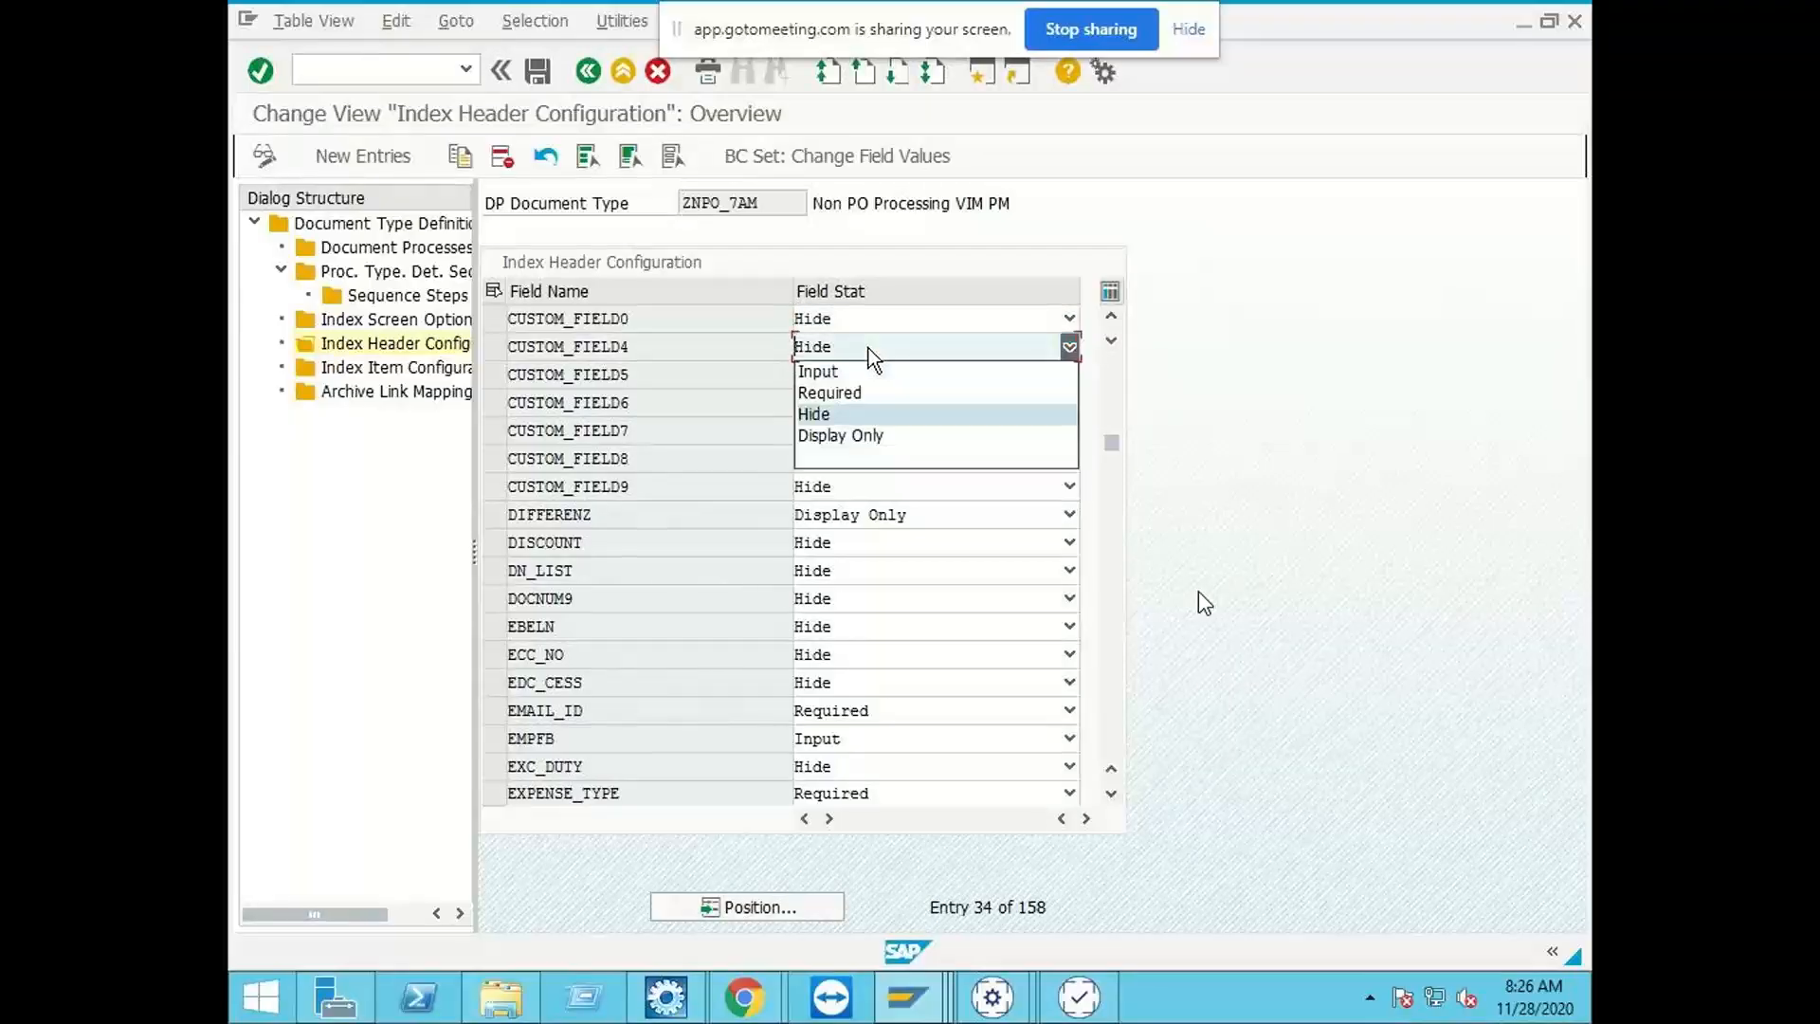
{"action": "left_click", "coordinate": [861, 373]}
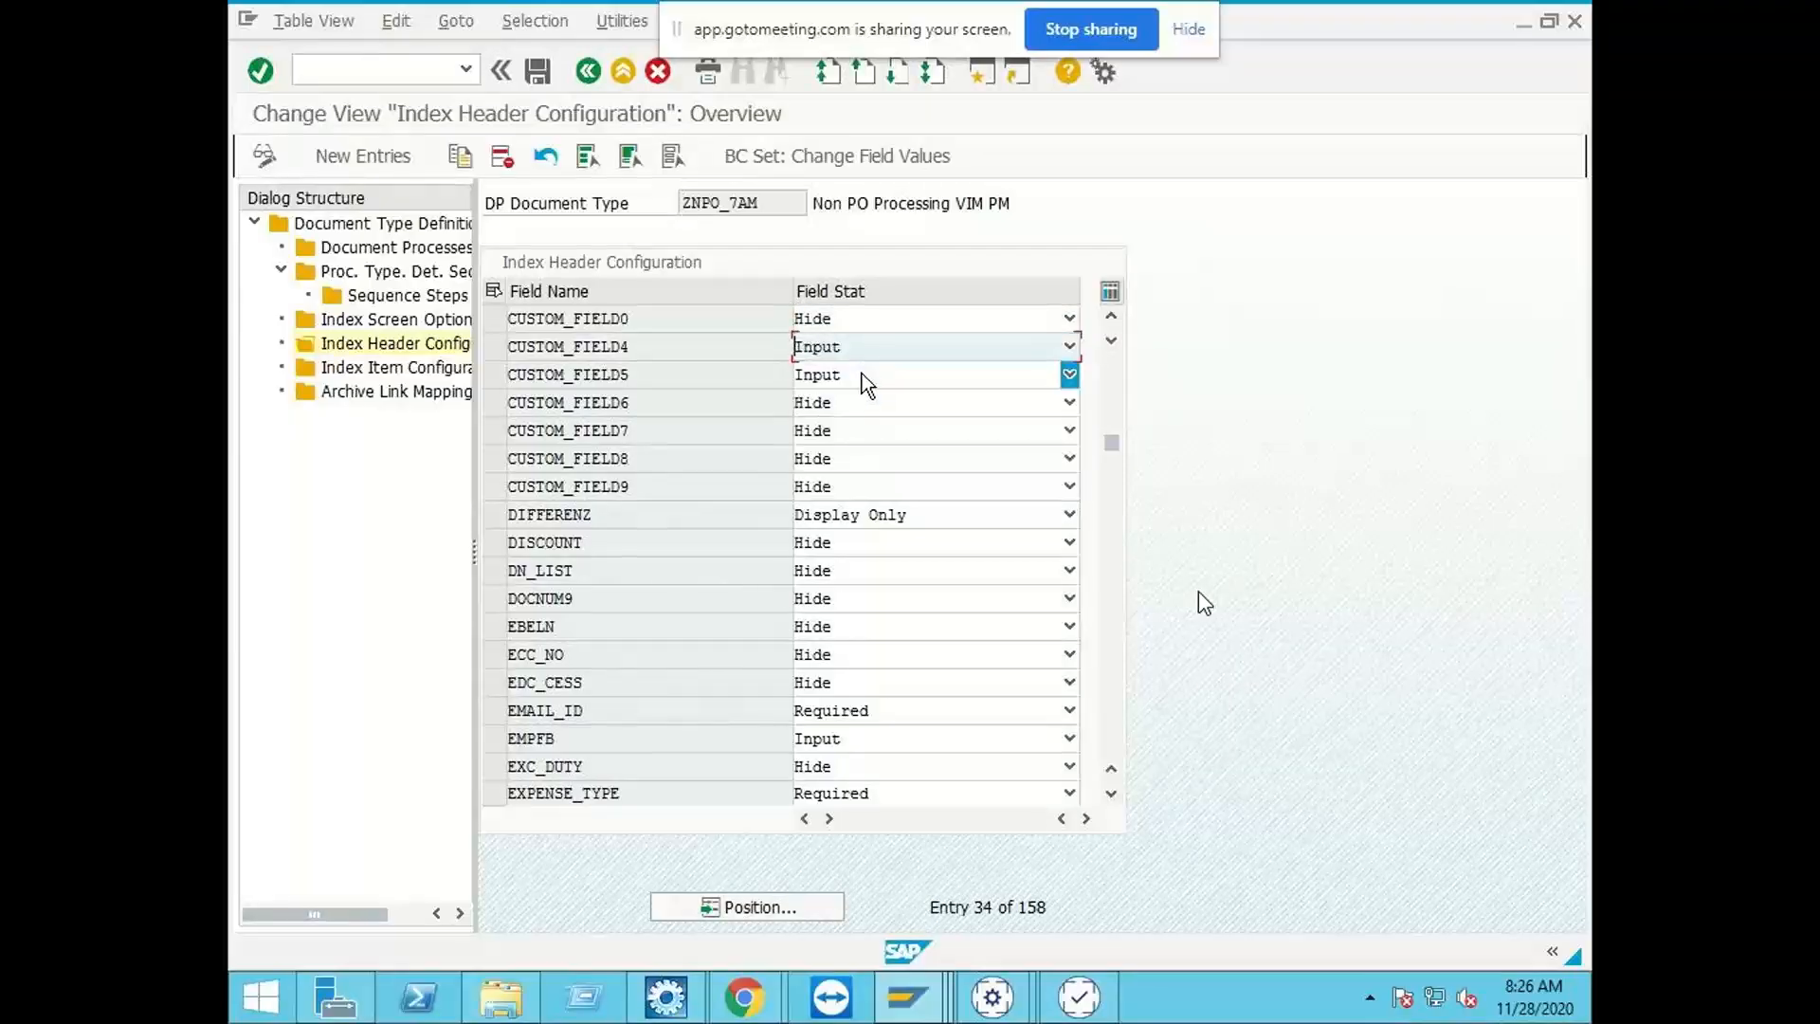
{"action": "left_click", "coordinate": [537, 72]}
{"action": "left_click", "coordinate": [547, 442]}
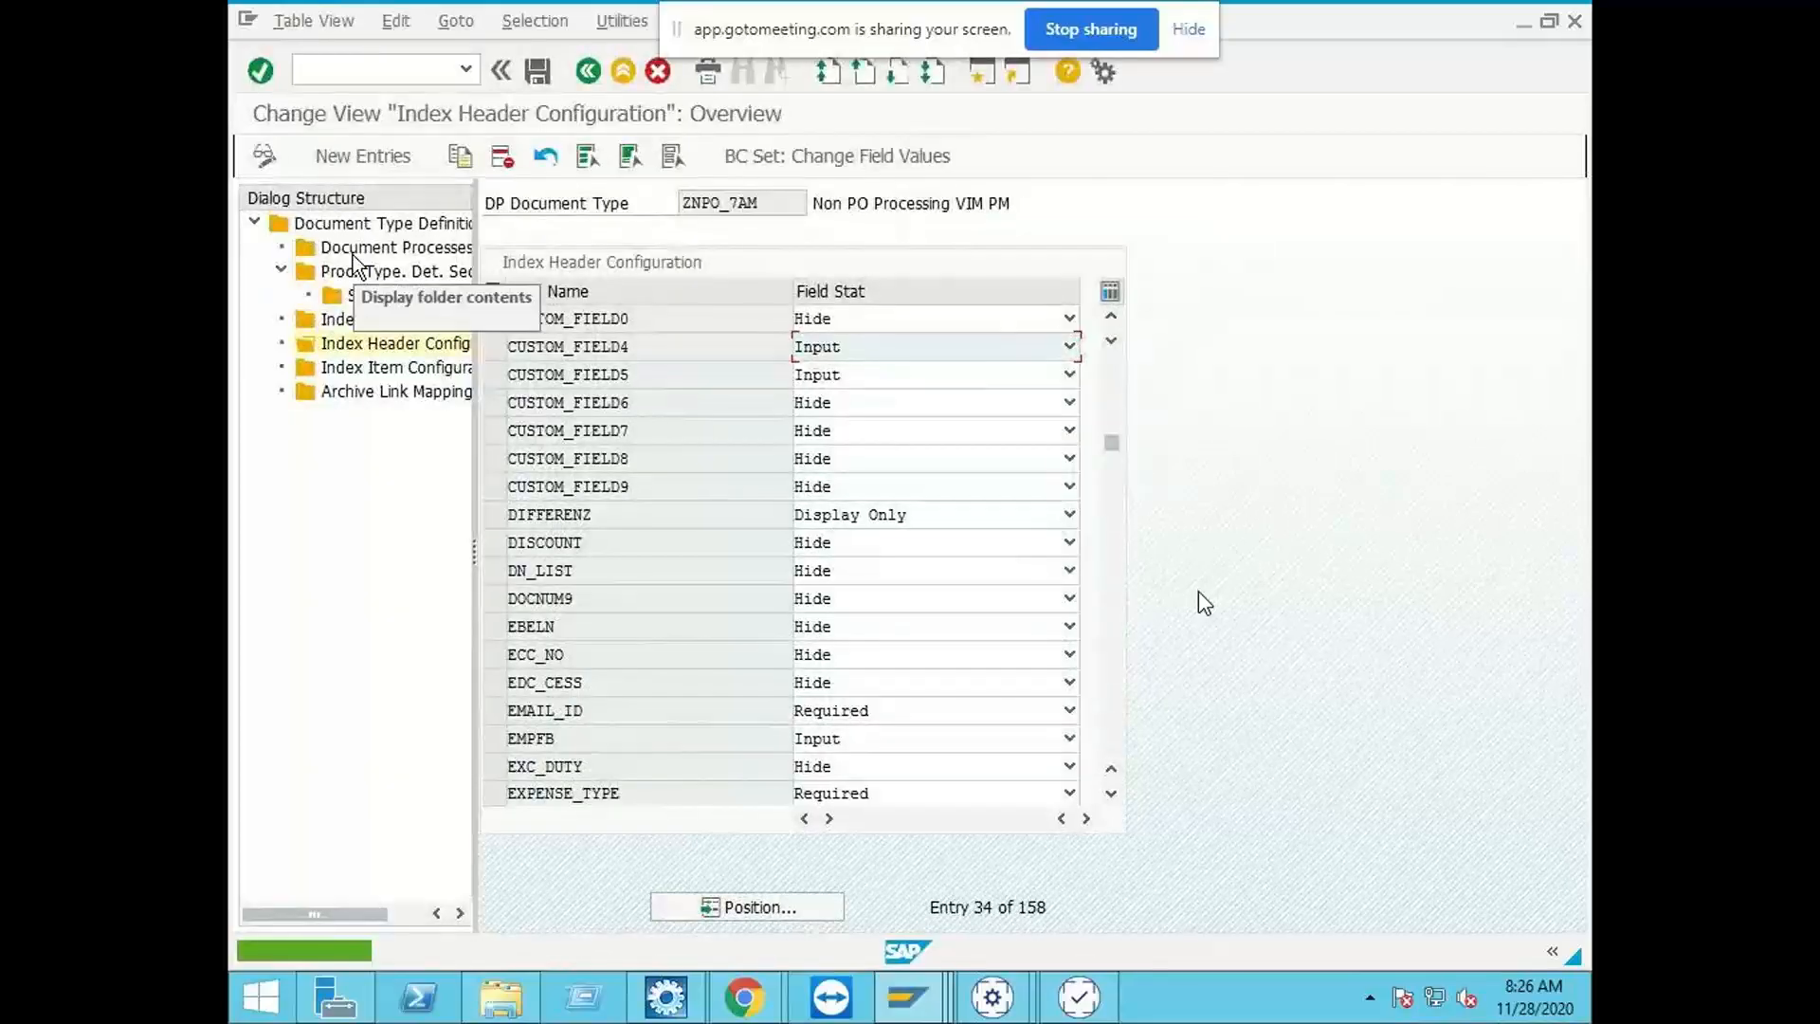
Step: Return to the Document Type Definition overview and open the details of document type ZNPO_7AM
{"action": "double_click", "coordinate": [350, 239]}
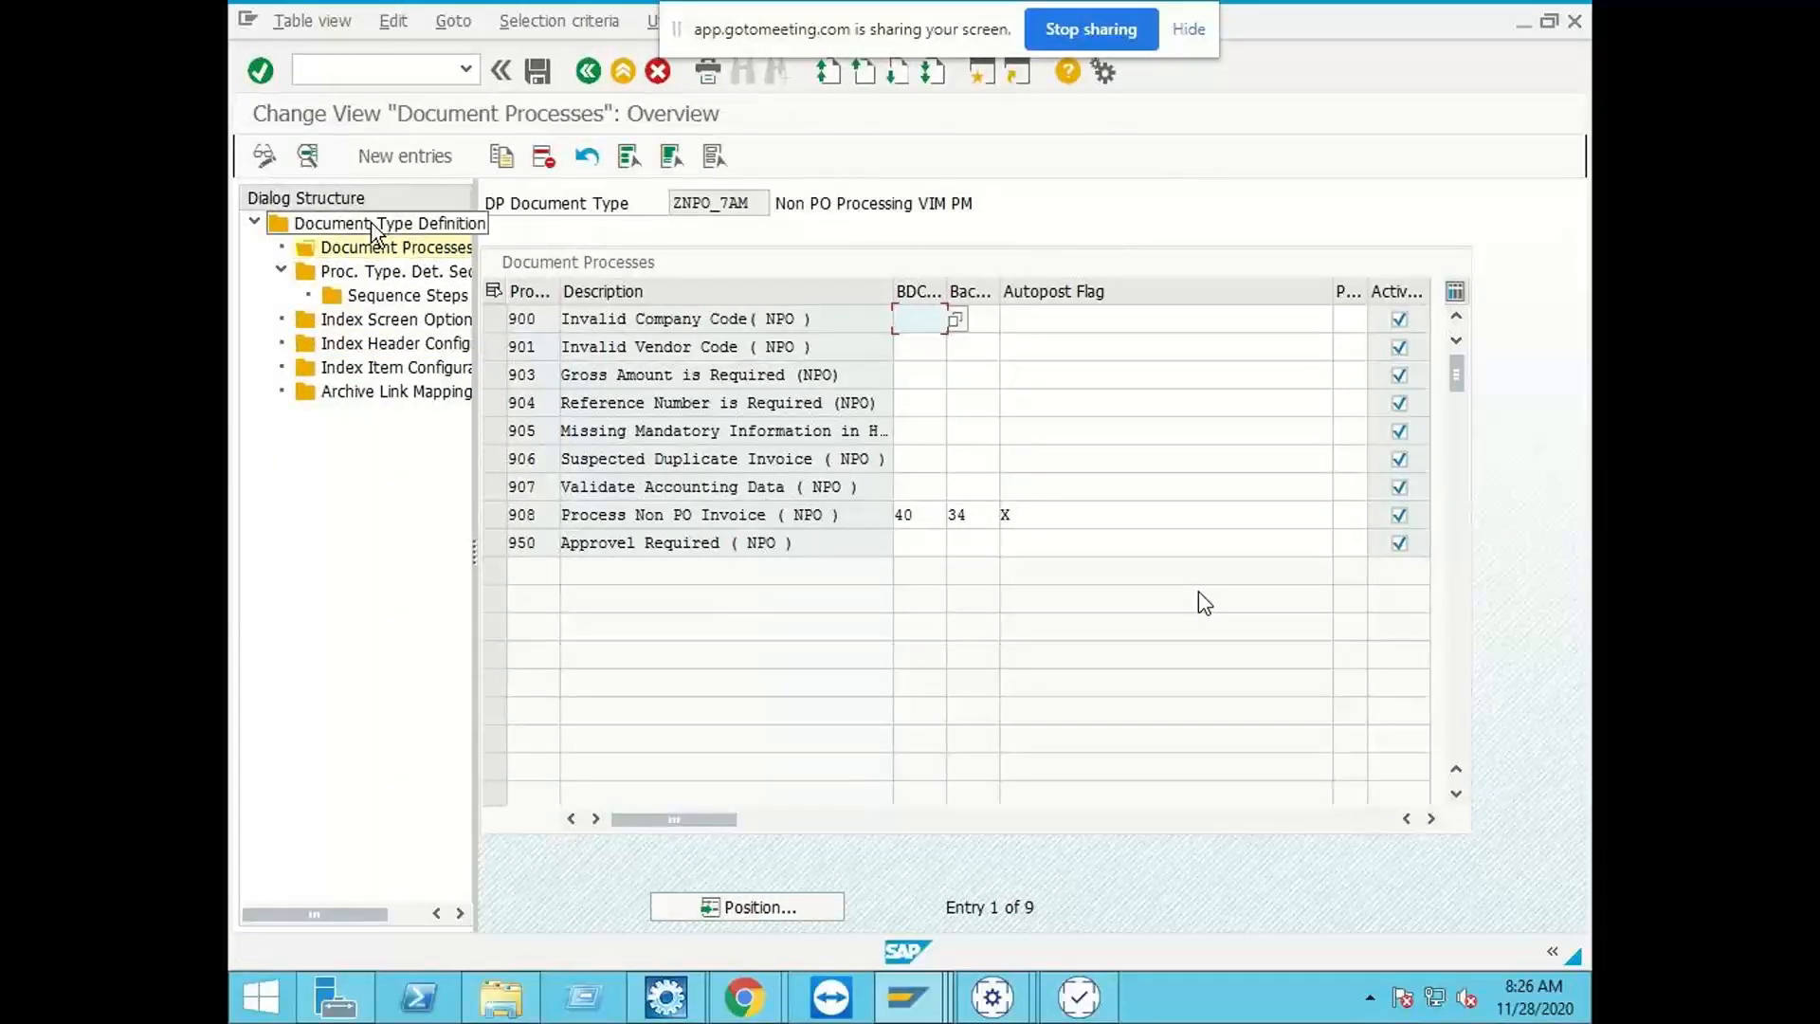
{"action": "double_click", "coordinate": [371, 226]}
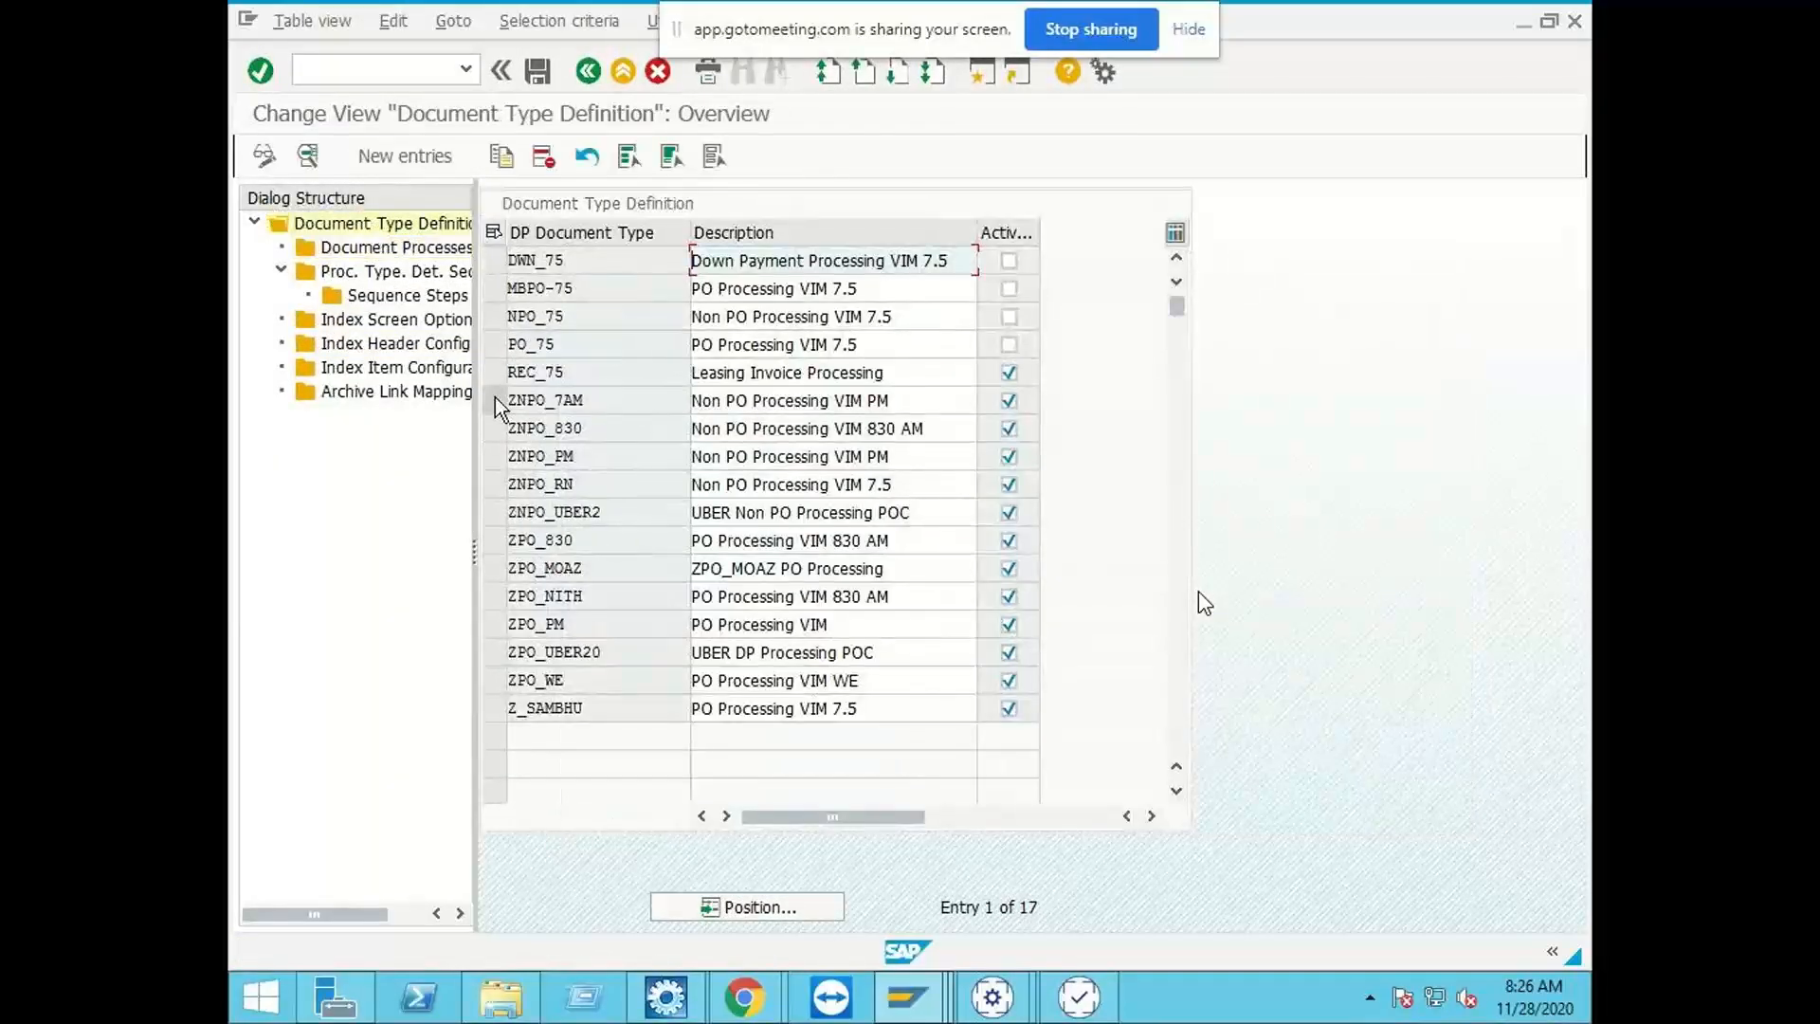
{"action": "left_click", "coordinate": [495, 400]}
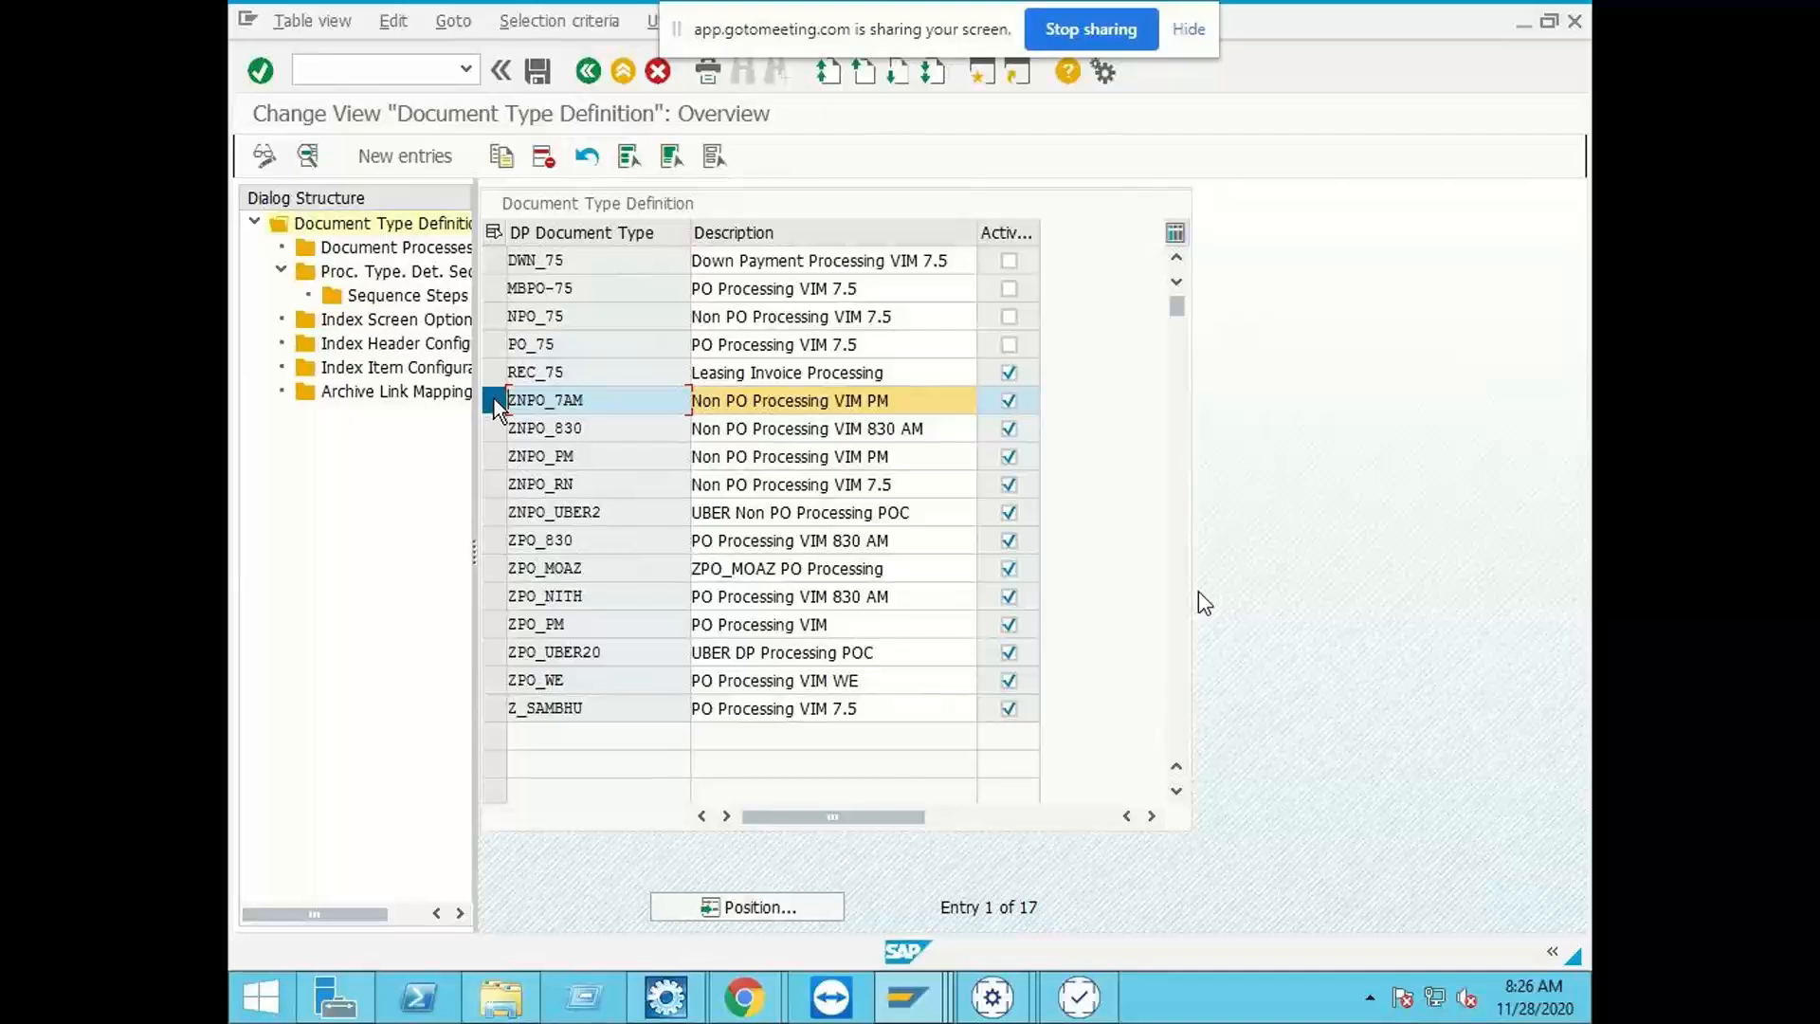
{"action": "left_click", "coordinate": [313, 159]}
Step: Set ZNPO_7AM's Tab 6 Program to /OPT/SAPLVIM_IDX_UI with screen number 1900, and return to SAP Easy Access
{"action": "left_click_drag", "start_coordinate": [943, 558], "coordinate": [759, 549]}
{"action": "key", "text": "ctrl+c"}
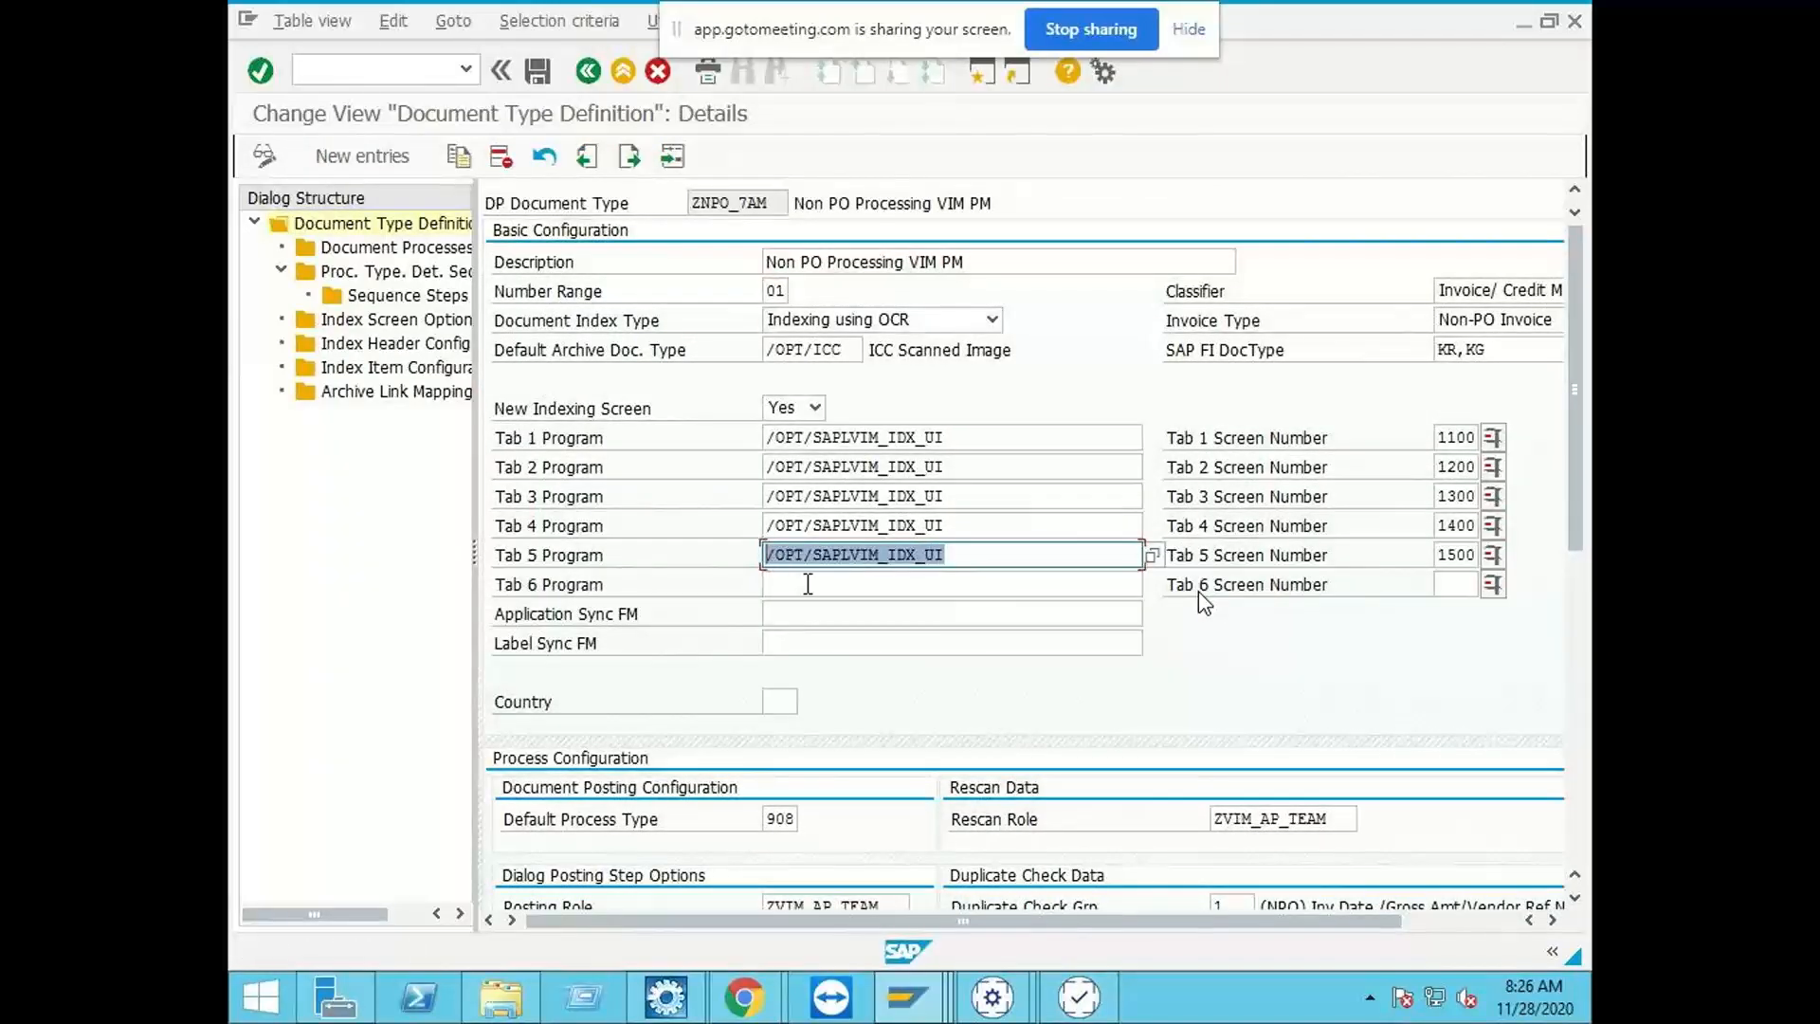
{"action": "left_click", "coordinate": [841, 589]}
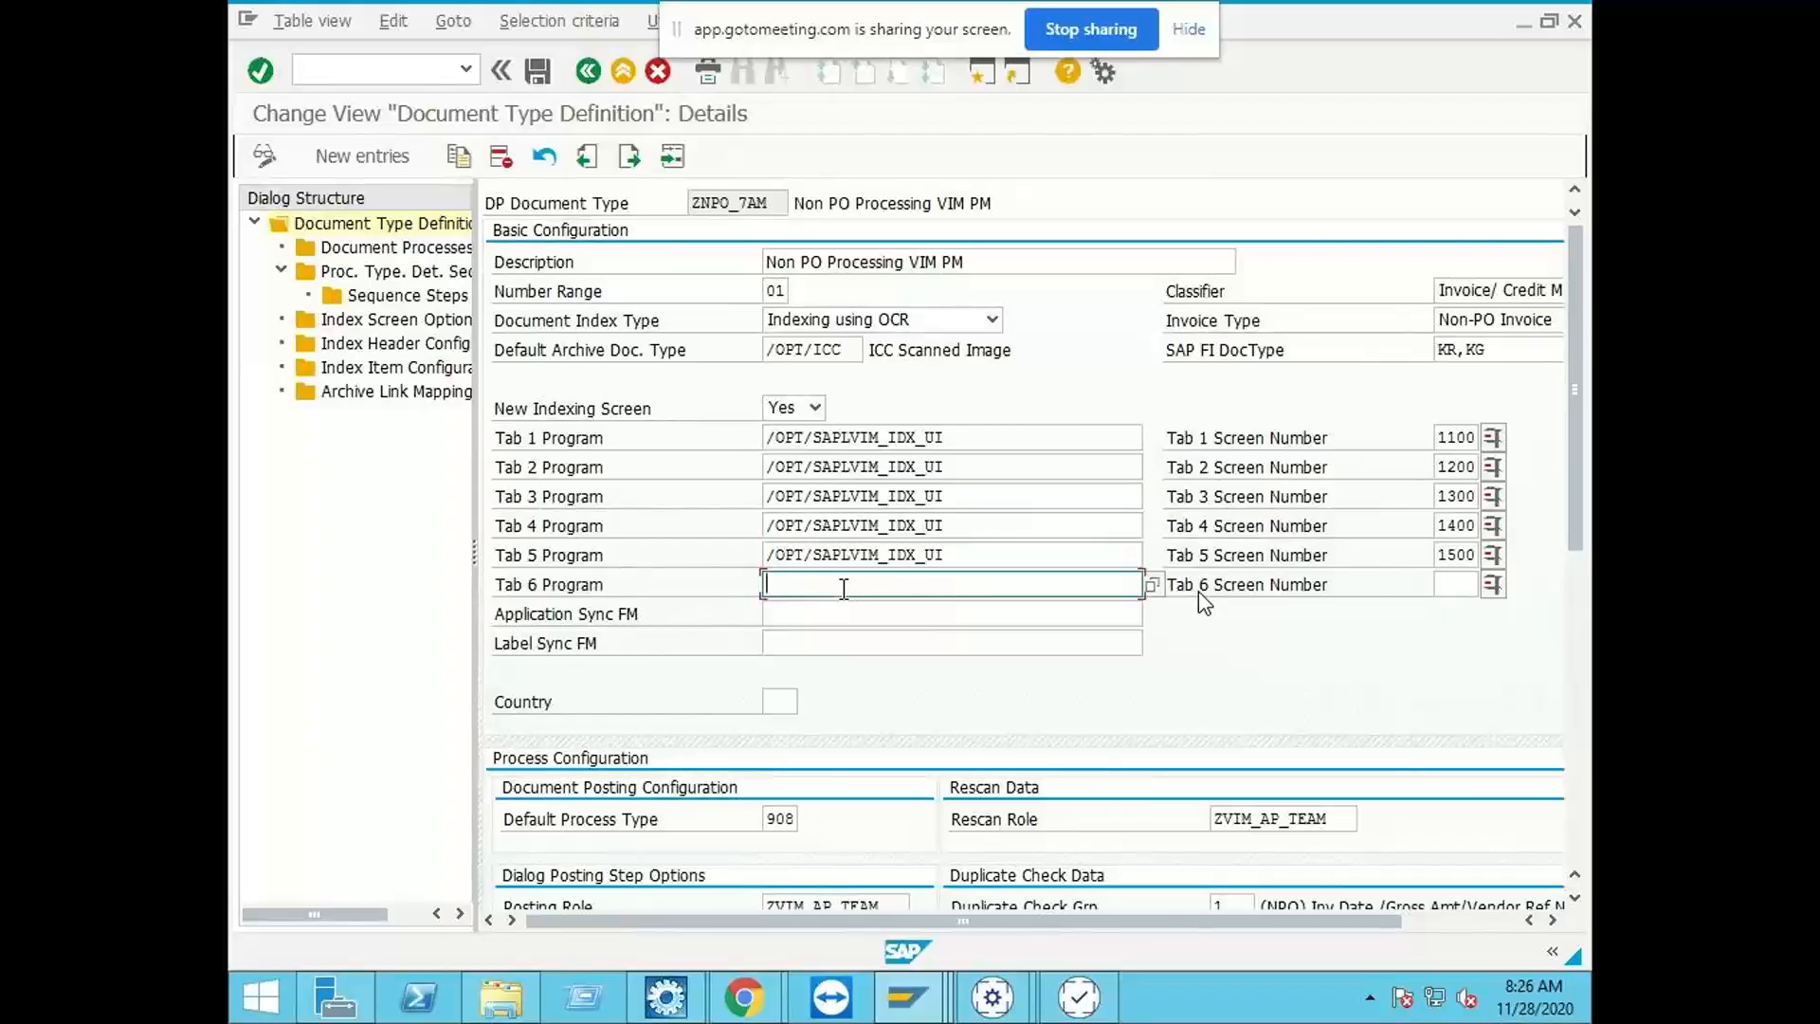
{"action": "key", "text": "ctrl+v"}
{"action": "left_click", "coordinate": [1453, 584]}
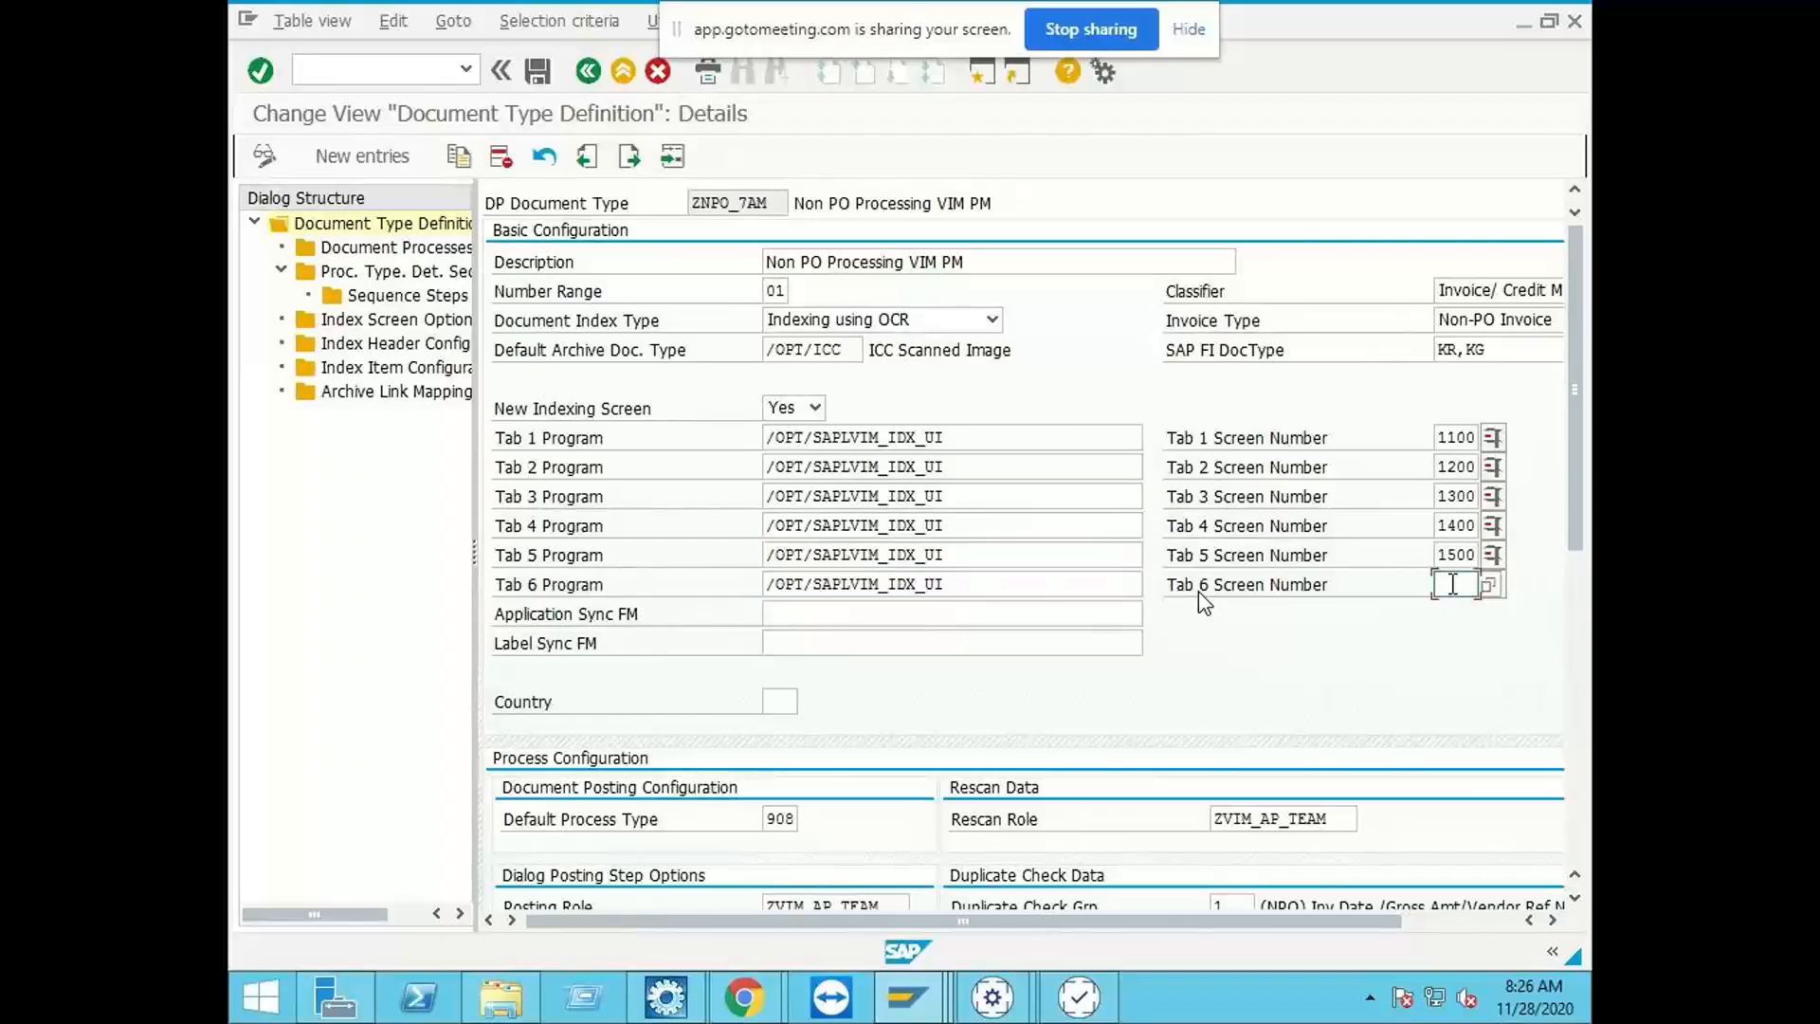
{"action": "type", "text": "1900"}
{"action": "key", "text": "Return"}
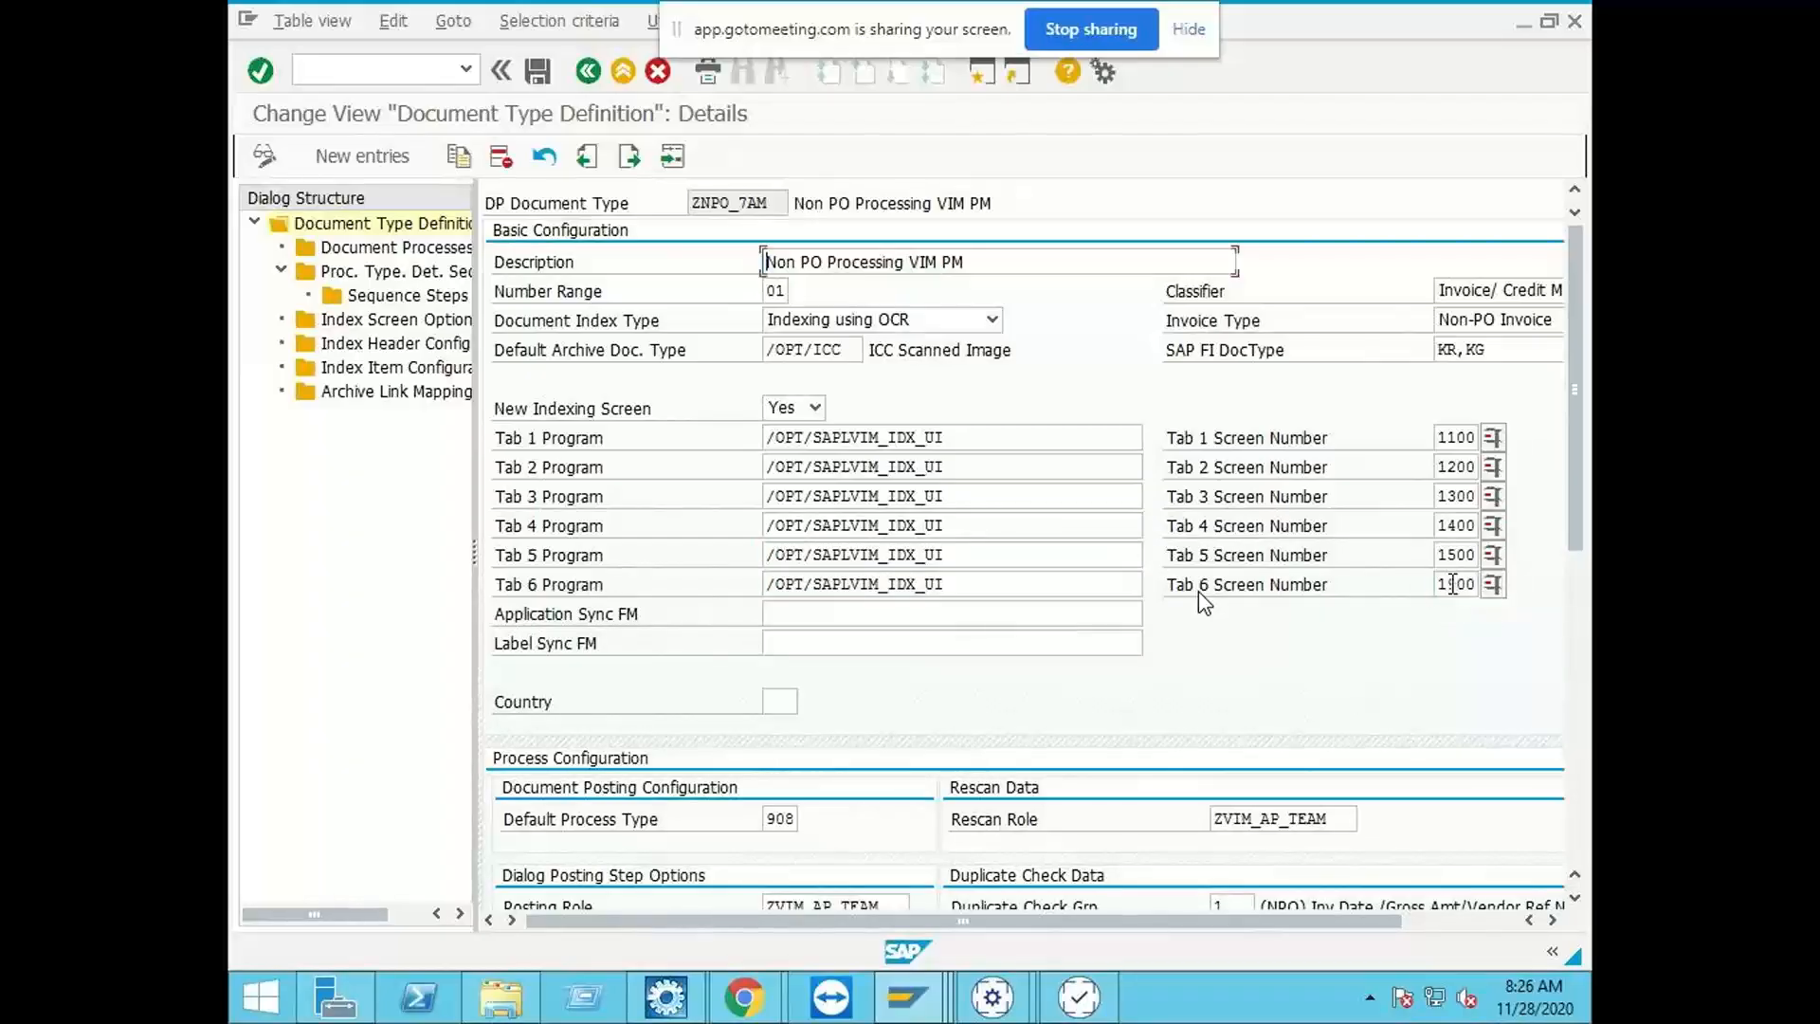
{"action": "left_click", "coordinate": [587, 74]}
{"action": "left_click", "coordinate": [587, 76]}
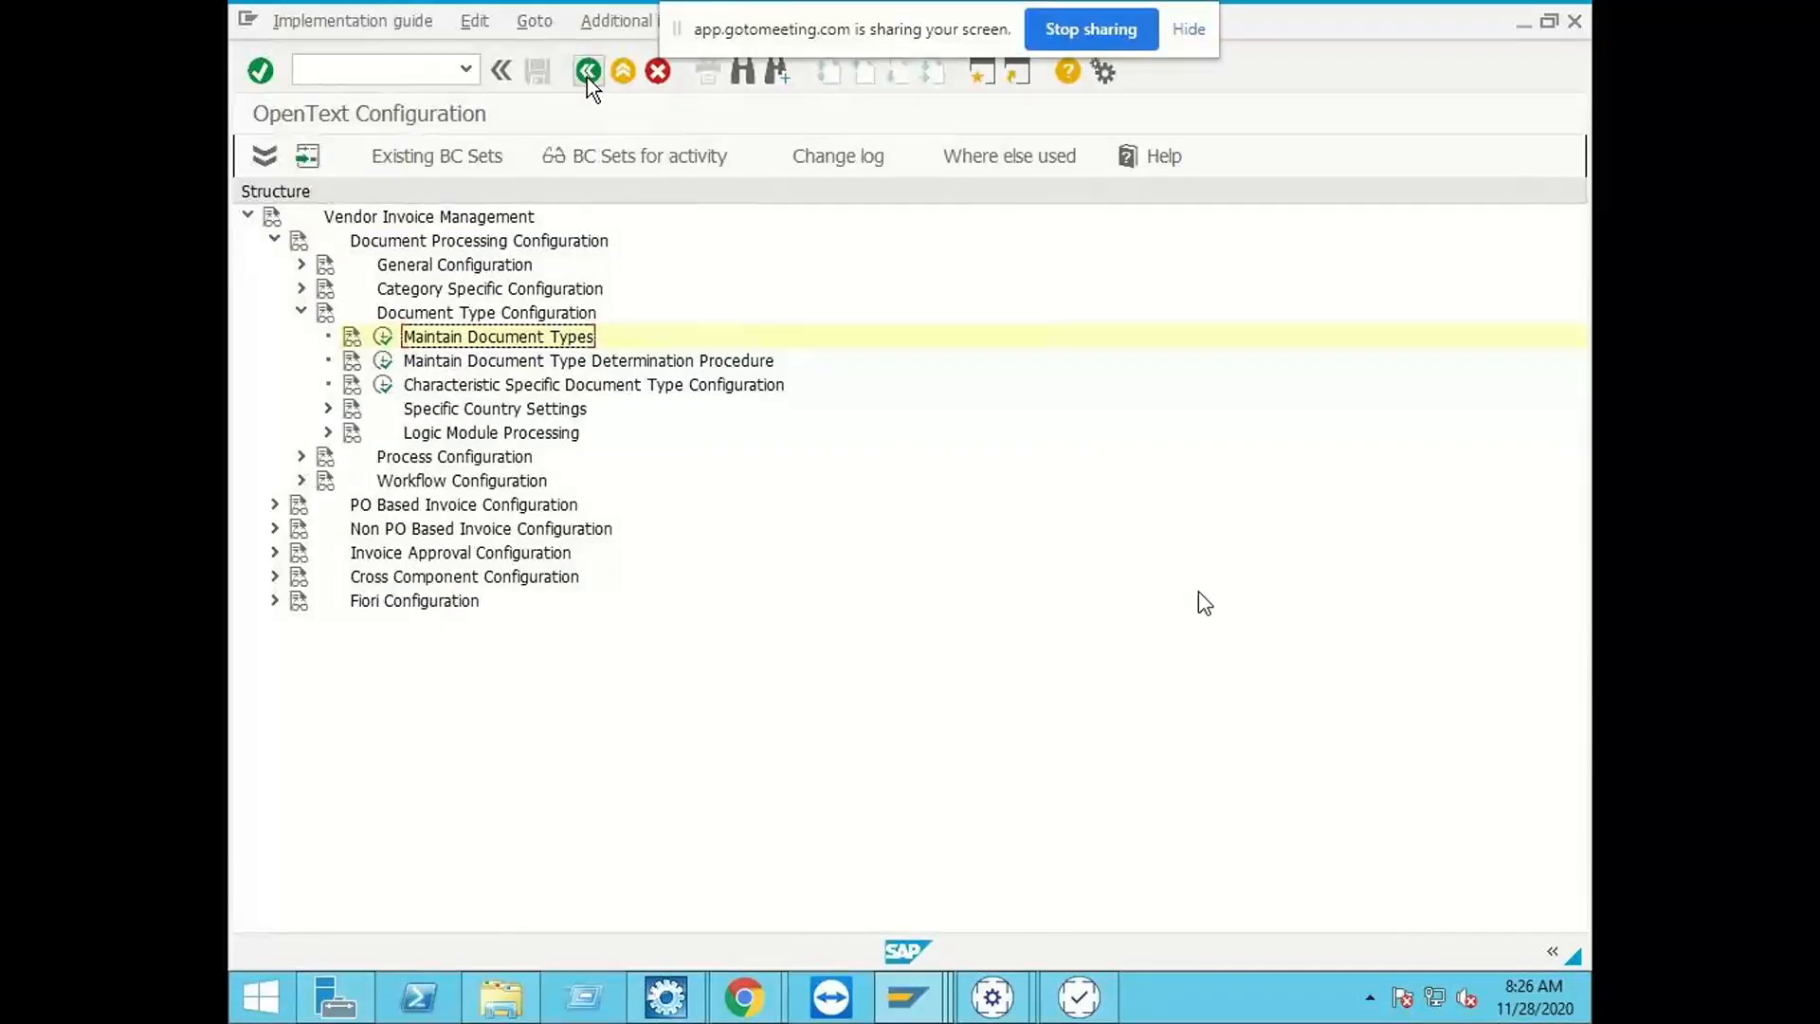
{"action": "left_click", "coordinate": [588, 76]}
Step: Switch to the ZINDIA_IDH Business Center Capture window and mark the Bhavani Traders document as a Tax Invoice
{"action": "mouse_move", "coordinate": [1000, 1000]}
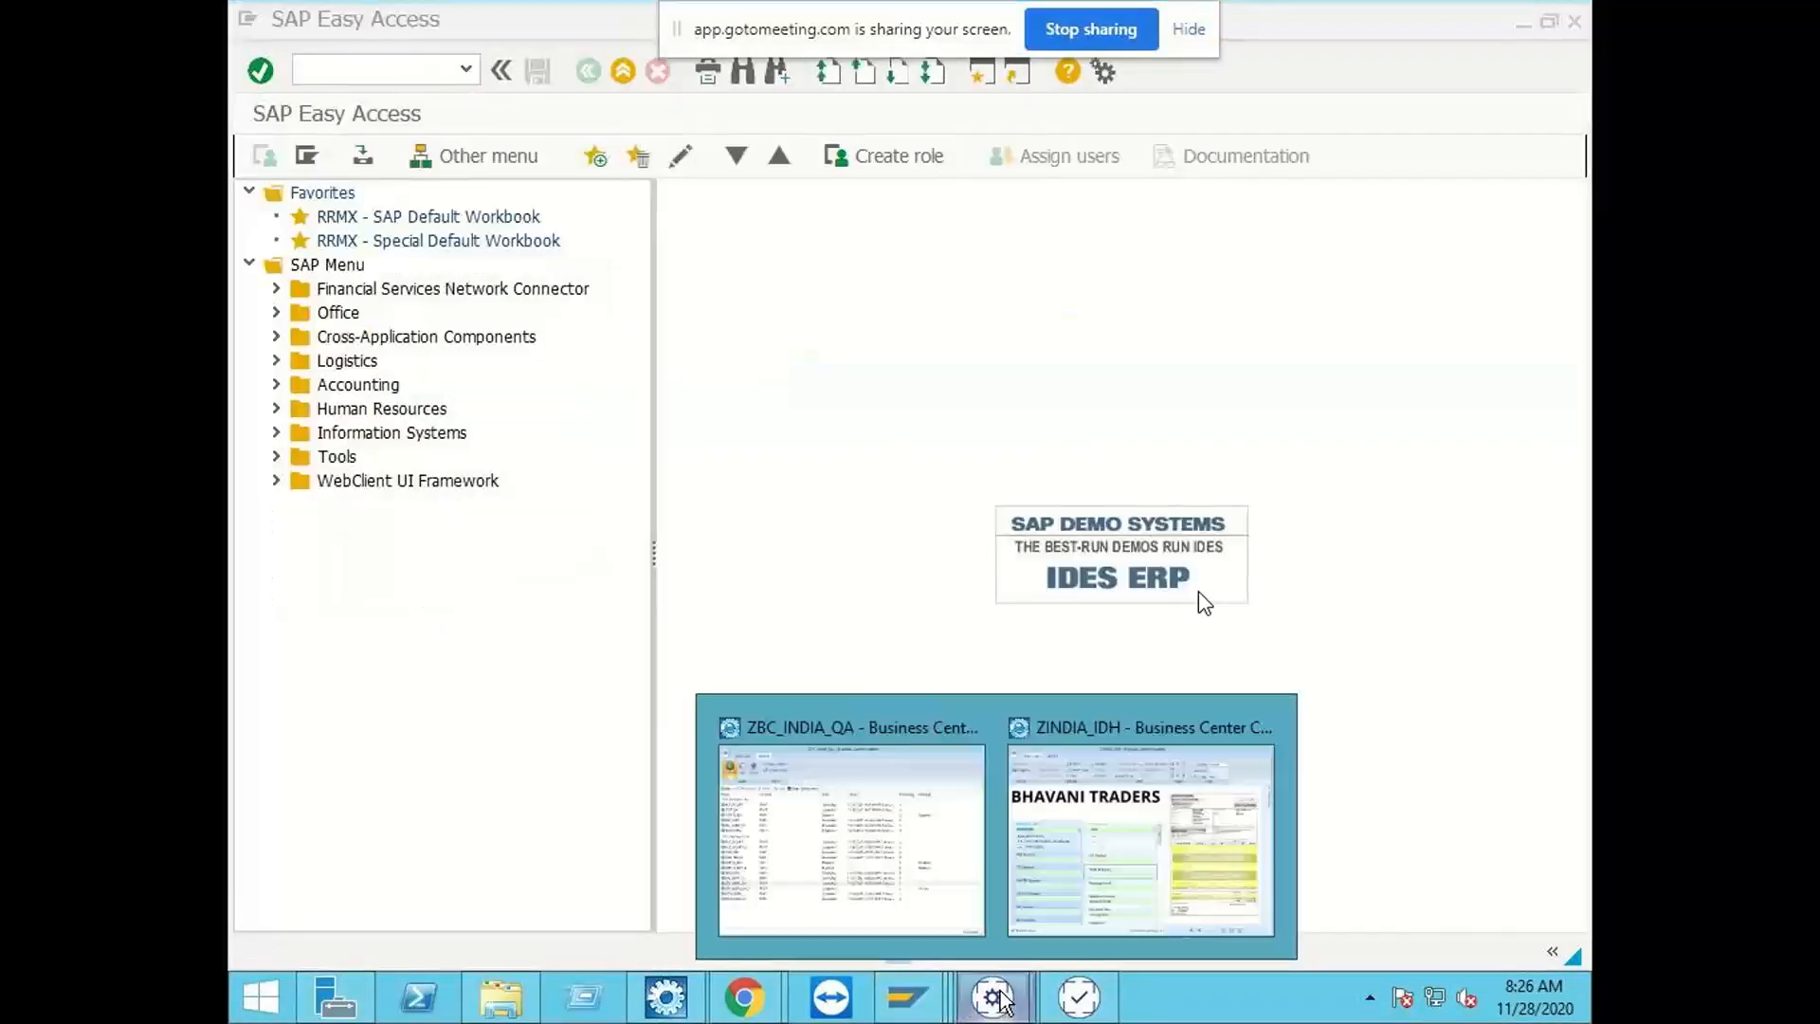
{"action": "left_click", "coordinate": [1105, 870]}
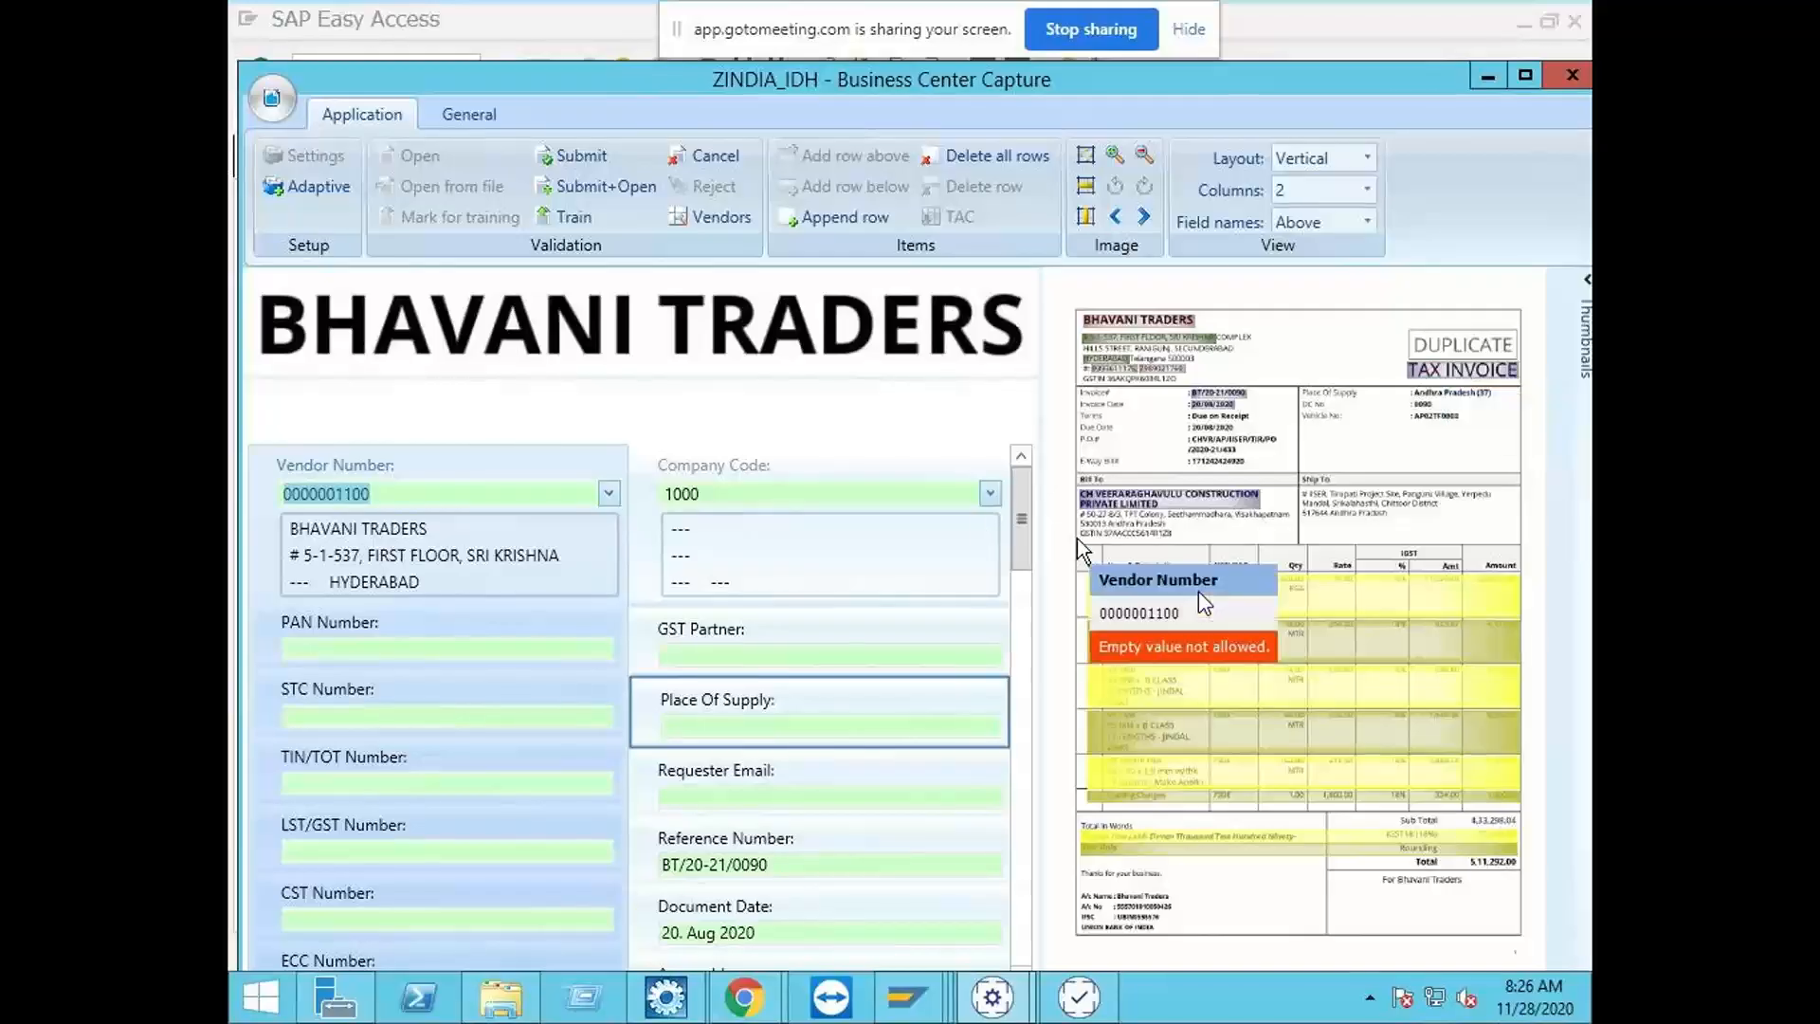
{"action": "left_click_drag", "start_coordinate": [1024, 521], "coordinate": [1045, 650]}
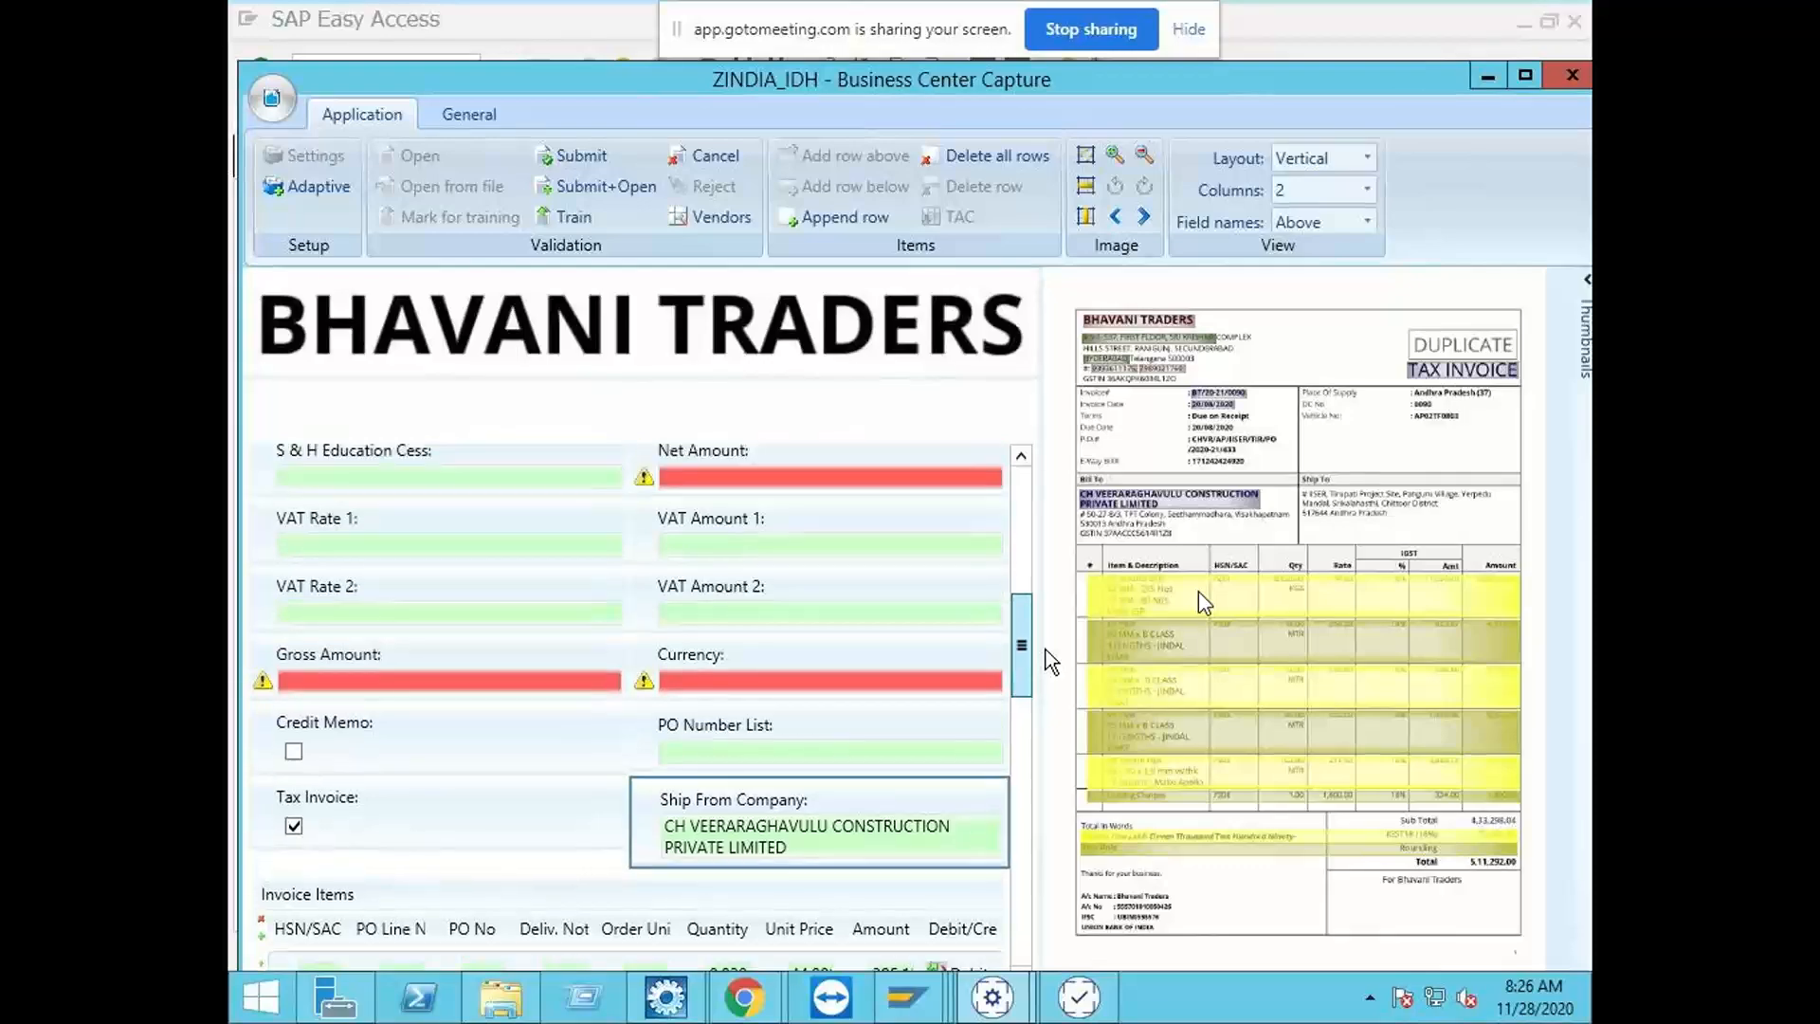
{"action": "left_click", "coordinate": [299, 821]}
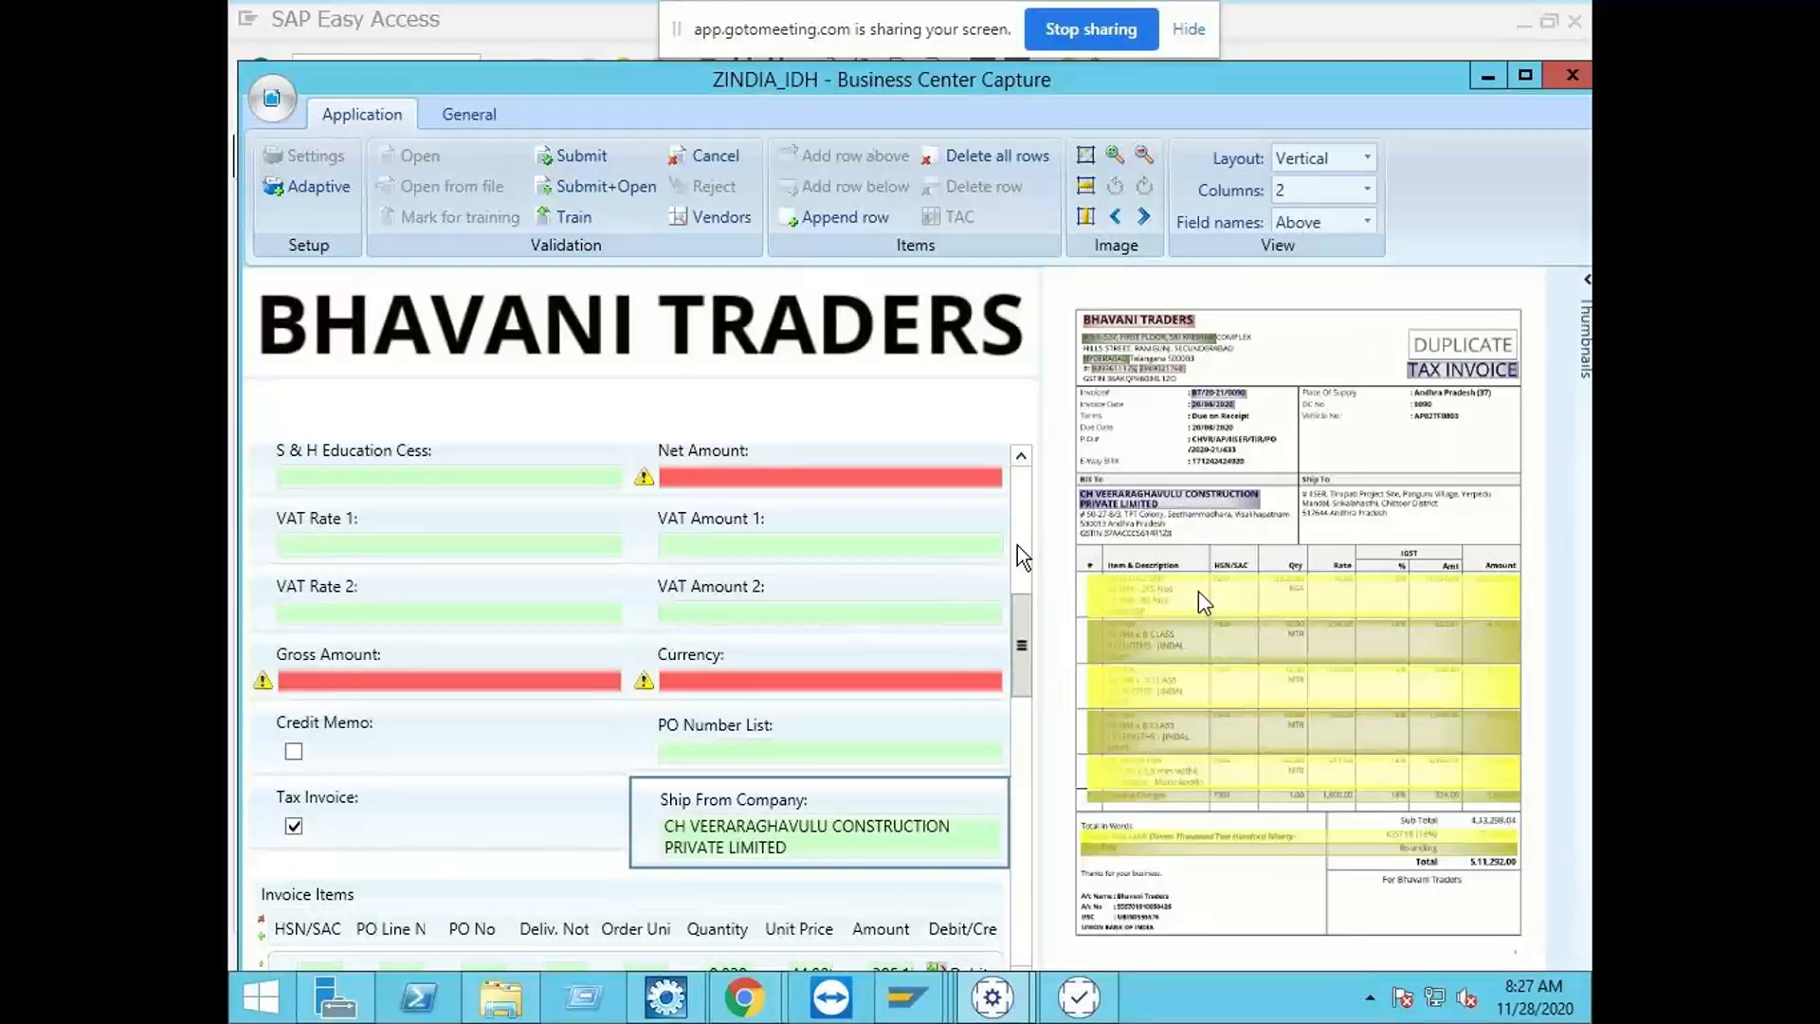
Step: Review the captured header and amount fields of the BHAVANI TRADERS invoice and cancel its validation
{"action": "left_click", "coordinate": [1020, 544]}
{"action": "left_click_drag", "start_coordinate": [1027, 542], "coordinate": [1036, 519]}
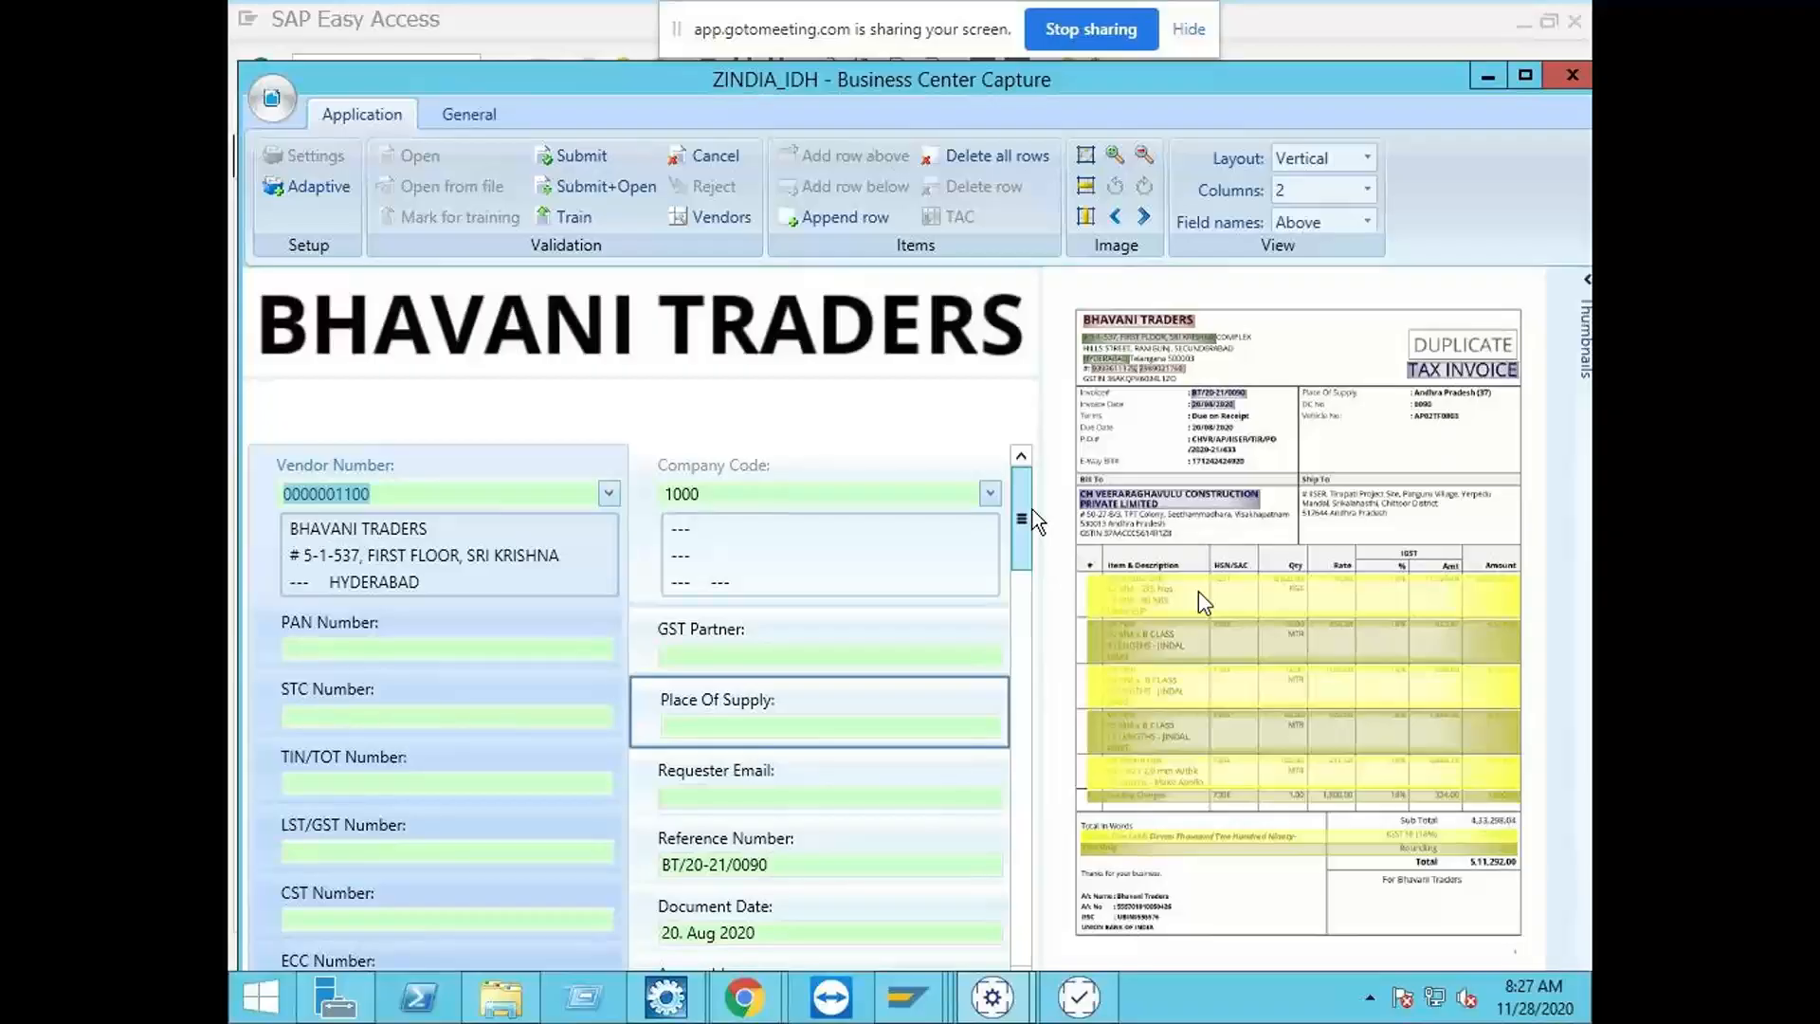
{"action": "left_click_drag", "start_coordinate": [1036, 519], "coordinate": [1014, 641]}
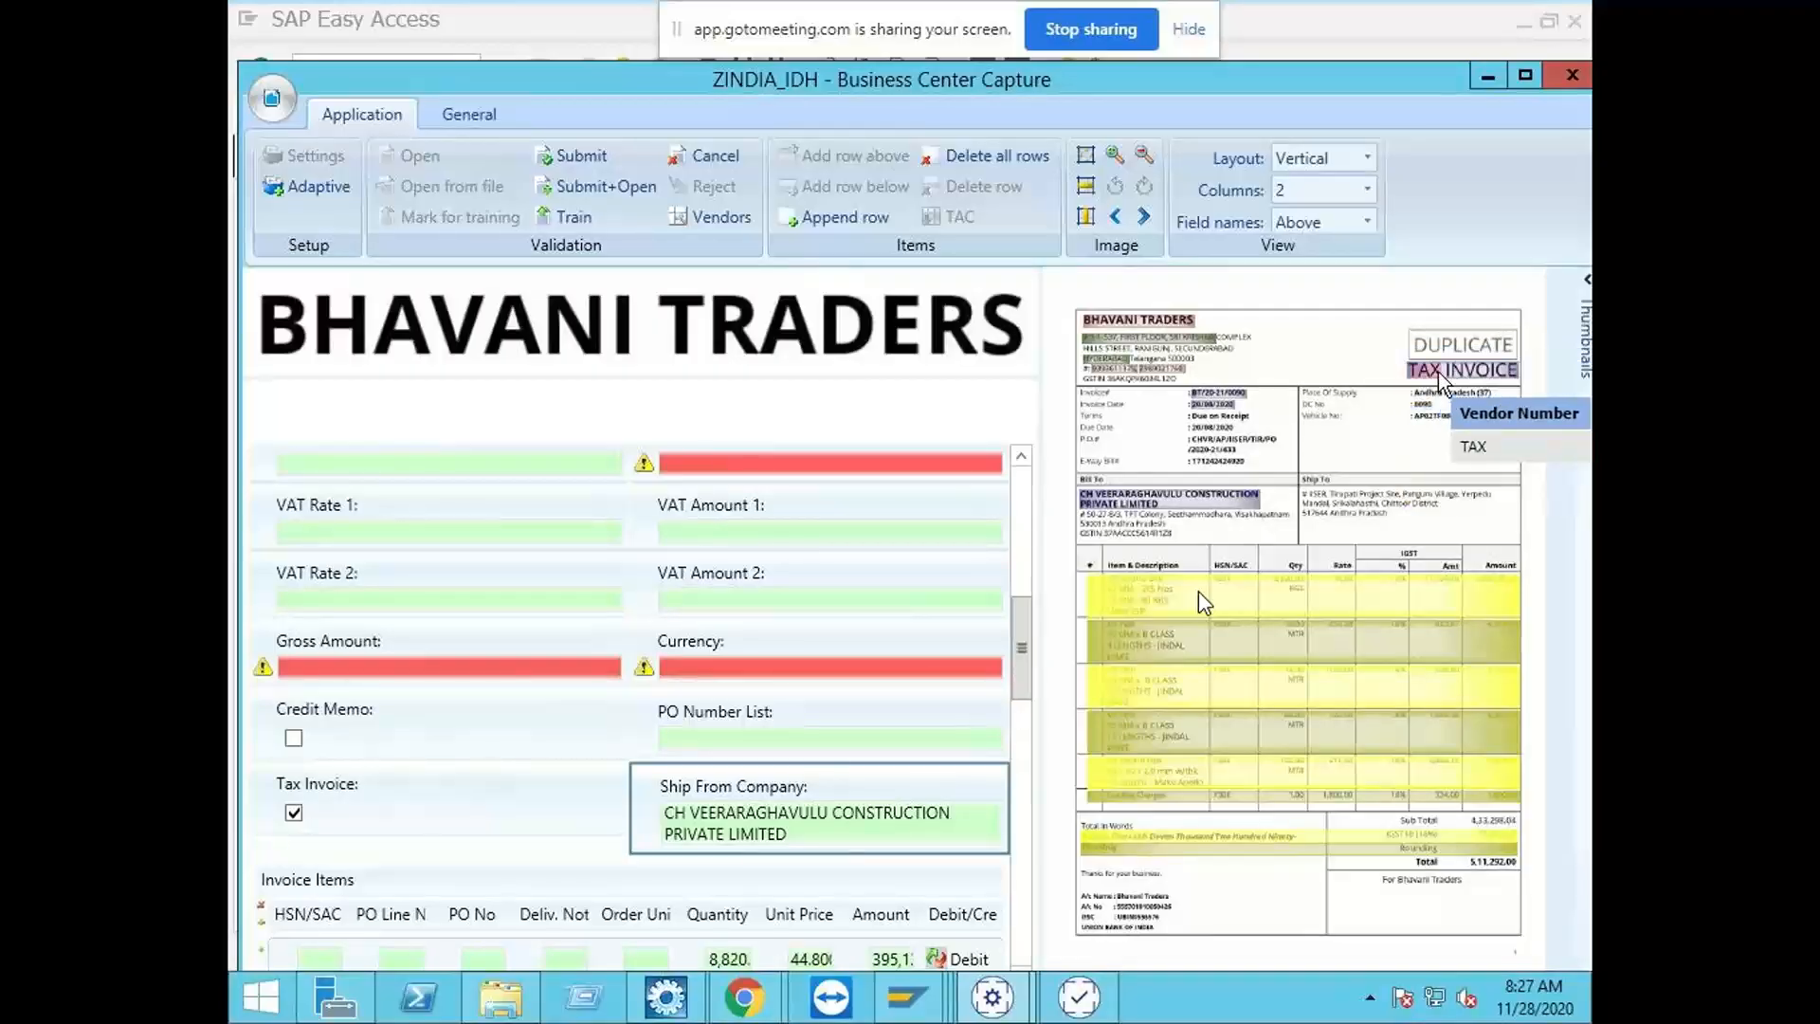
{"action": "left_click", "coordinate": [704, 155]}
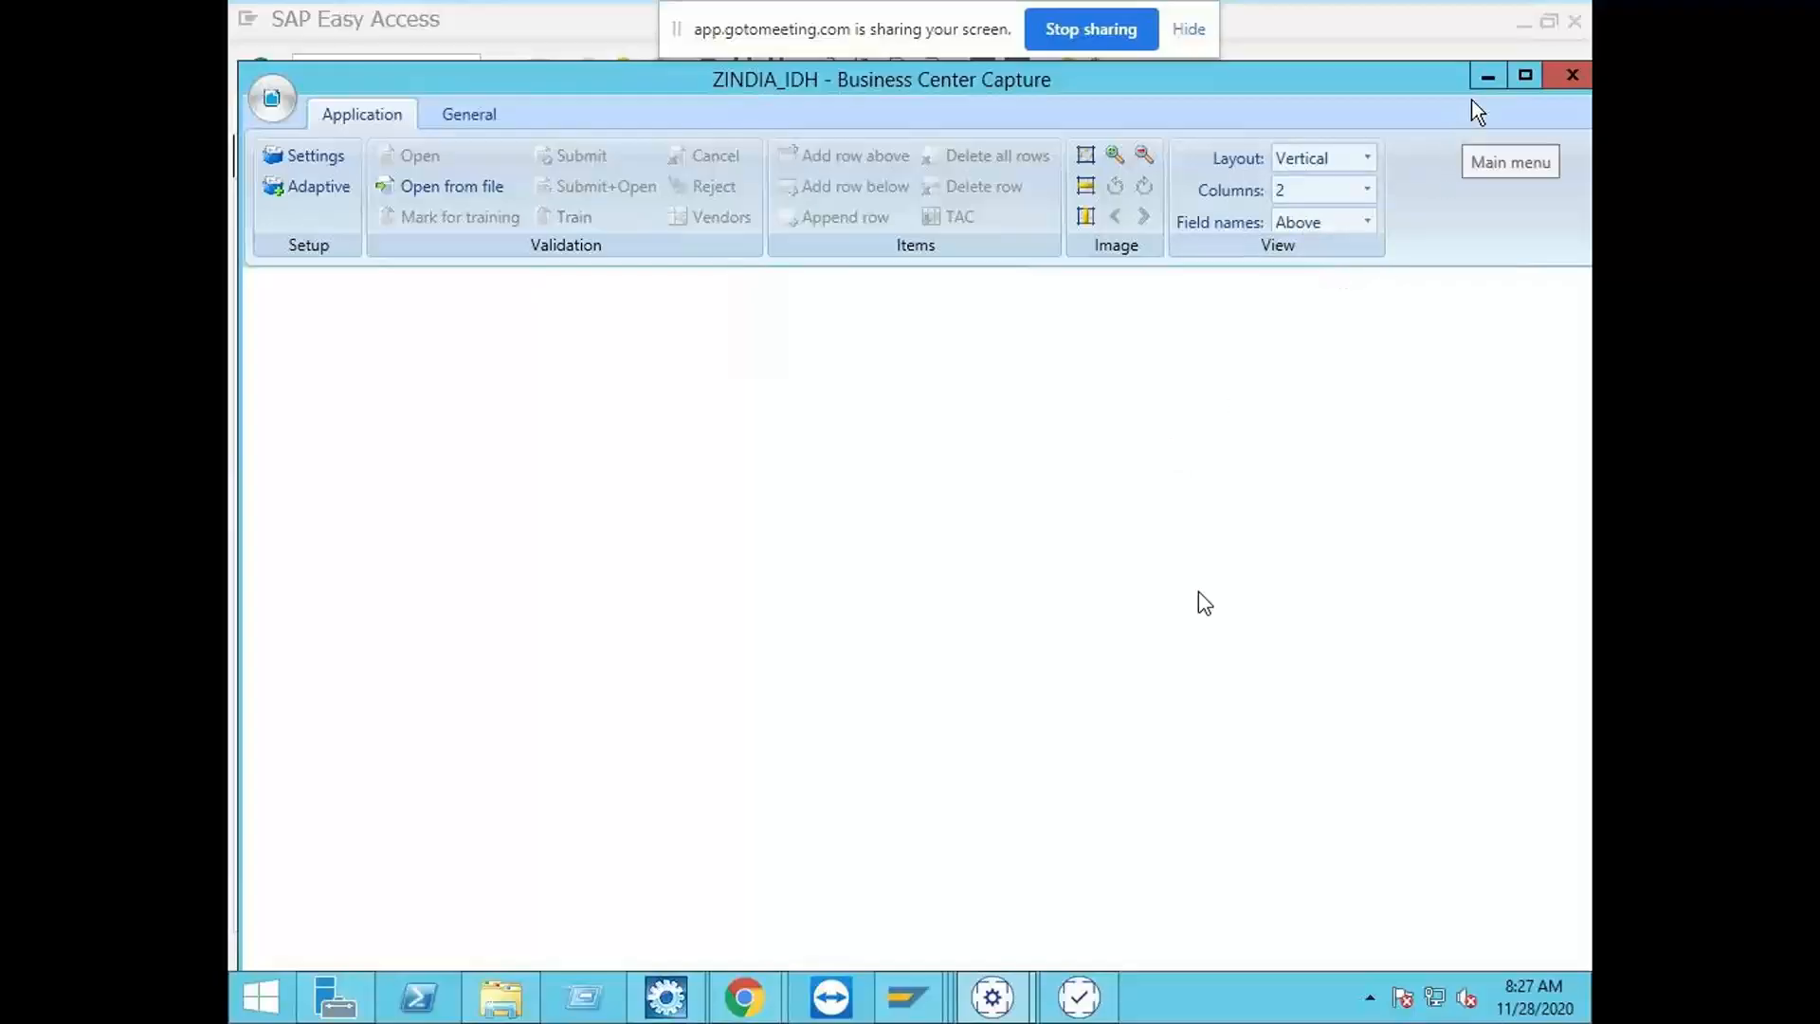
Step: Switch to SAP Easy Access and start the Store documents transaction with /NOAWD
{"action": "left_click", "coordinate": [1486, 77]}
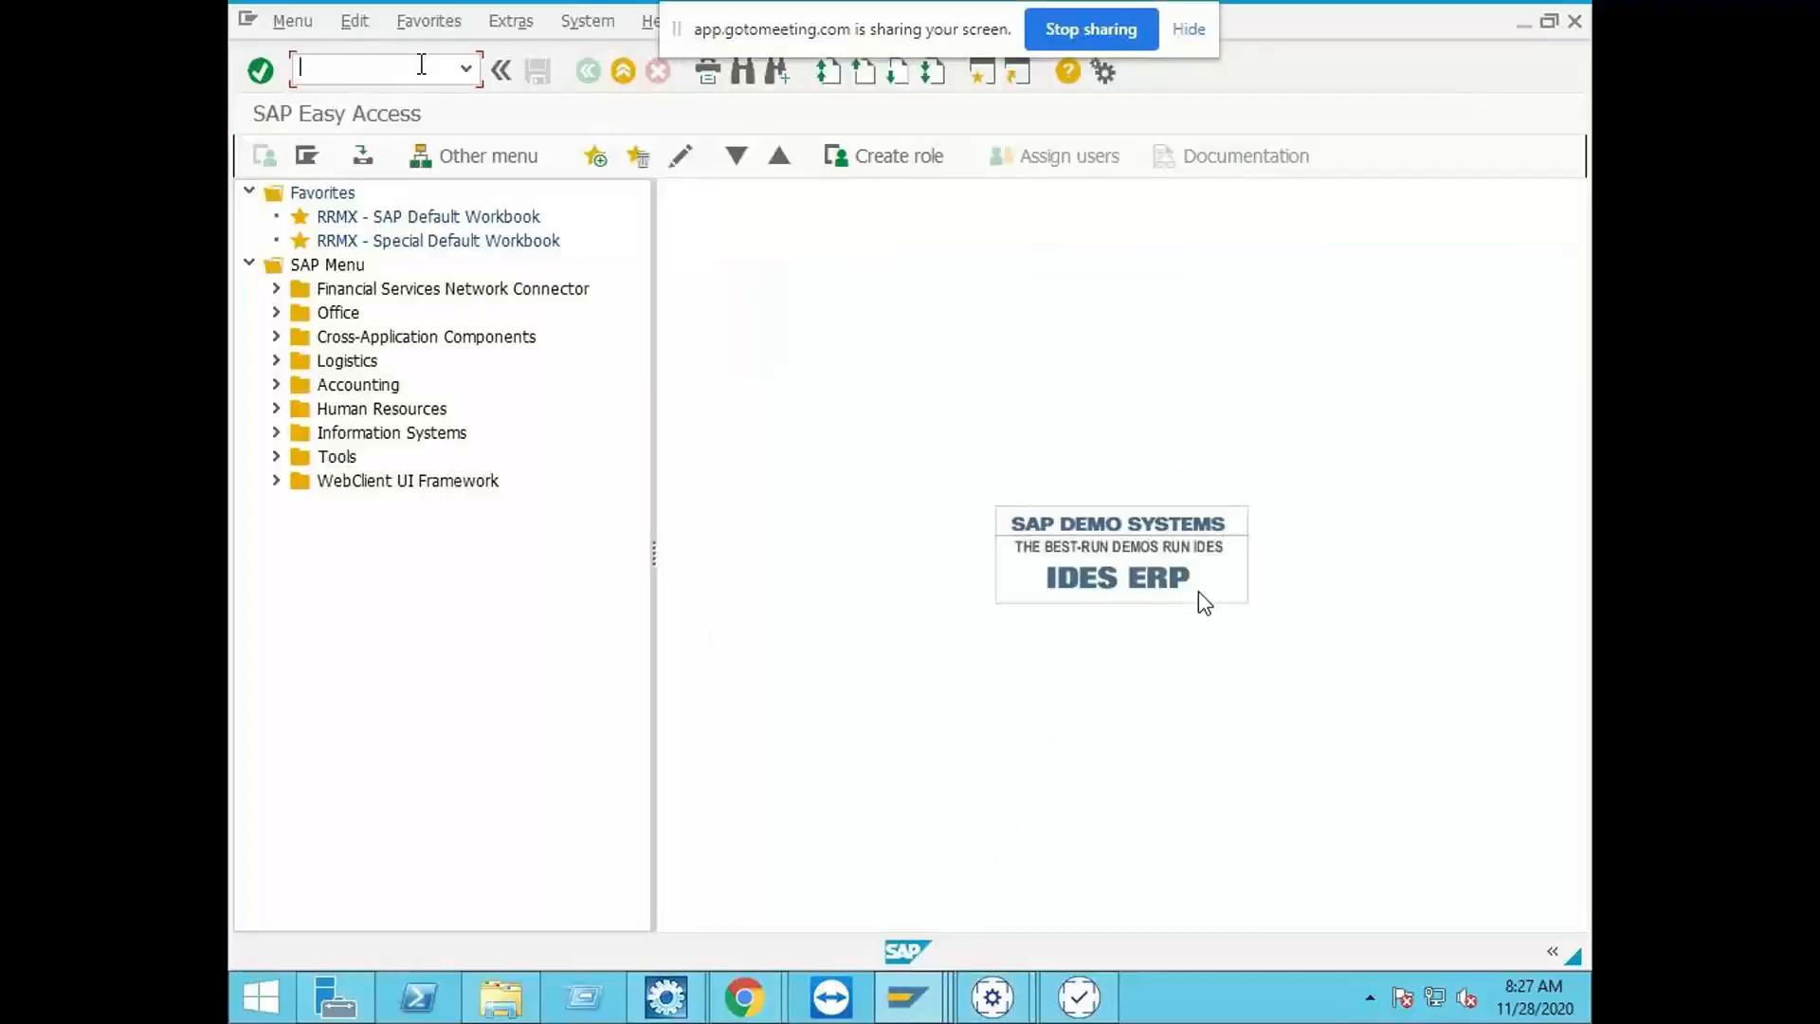
{"action": "type", "text": "/NOAWD"}
{"action": "key", "text": "Return"}
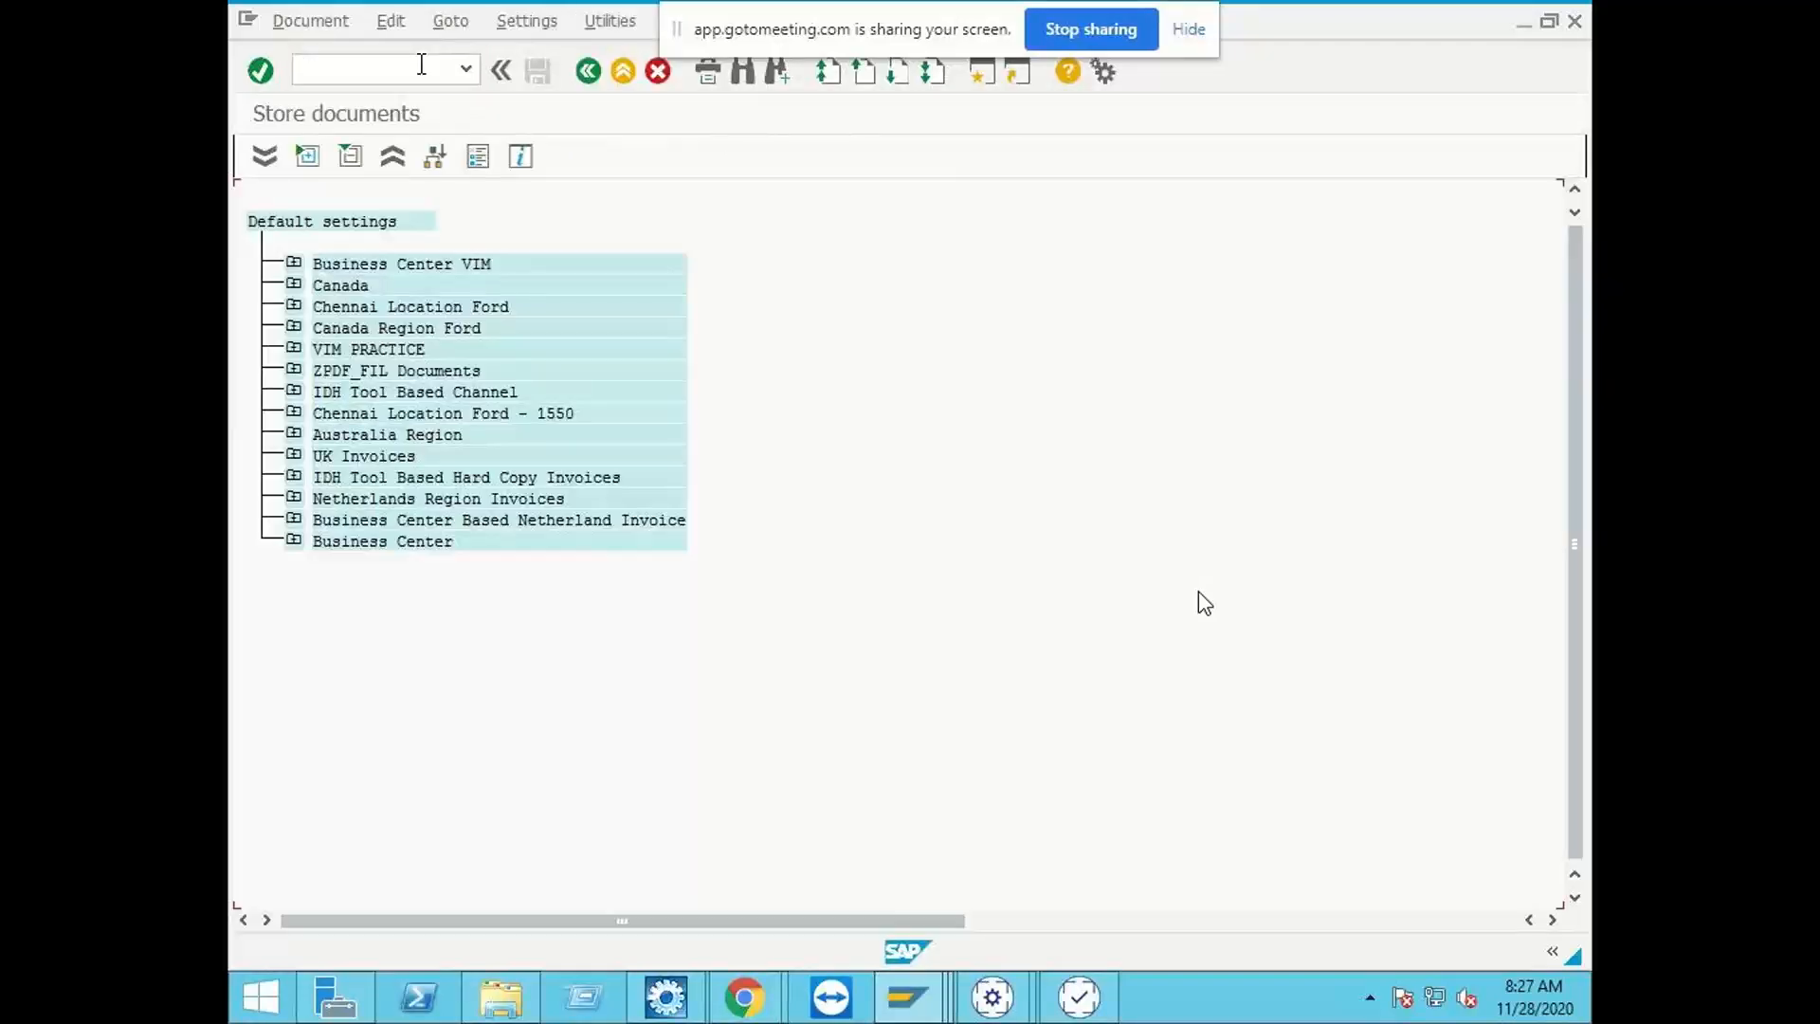
{"action": "left_click", "coordinate": [293, 390]}
{"action": "double_click", "coordinate": [353, 437]}
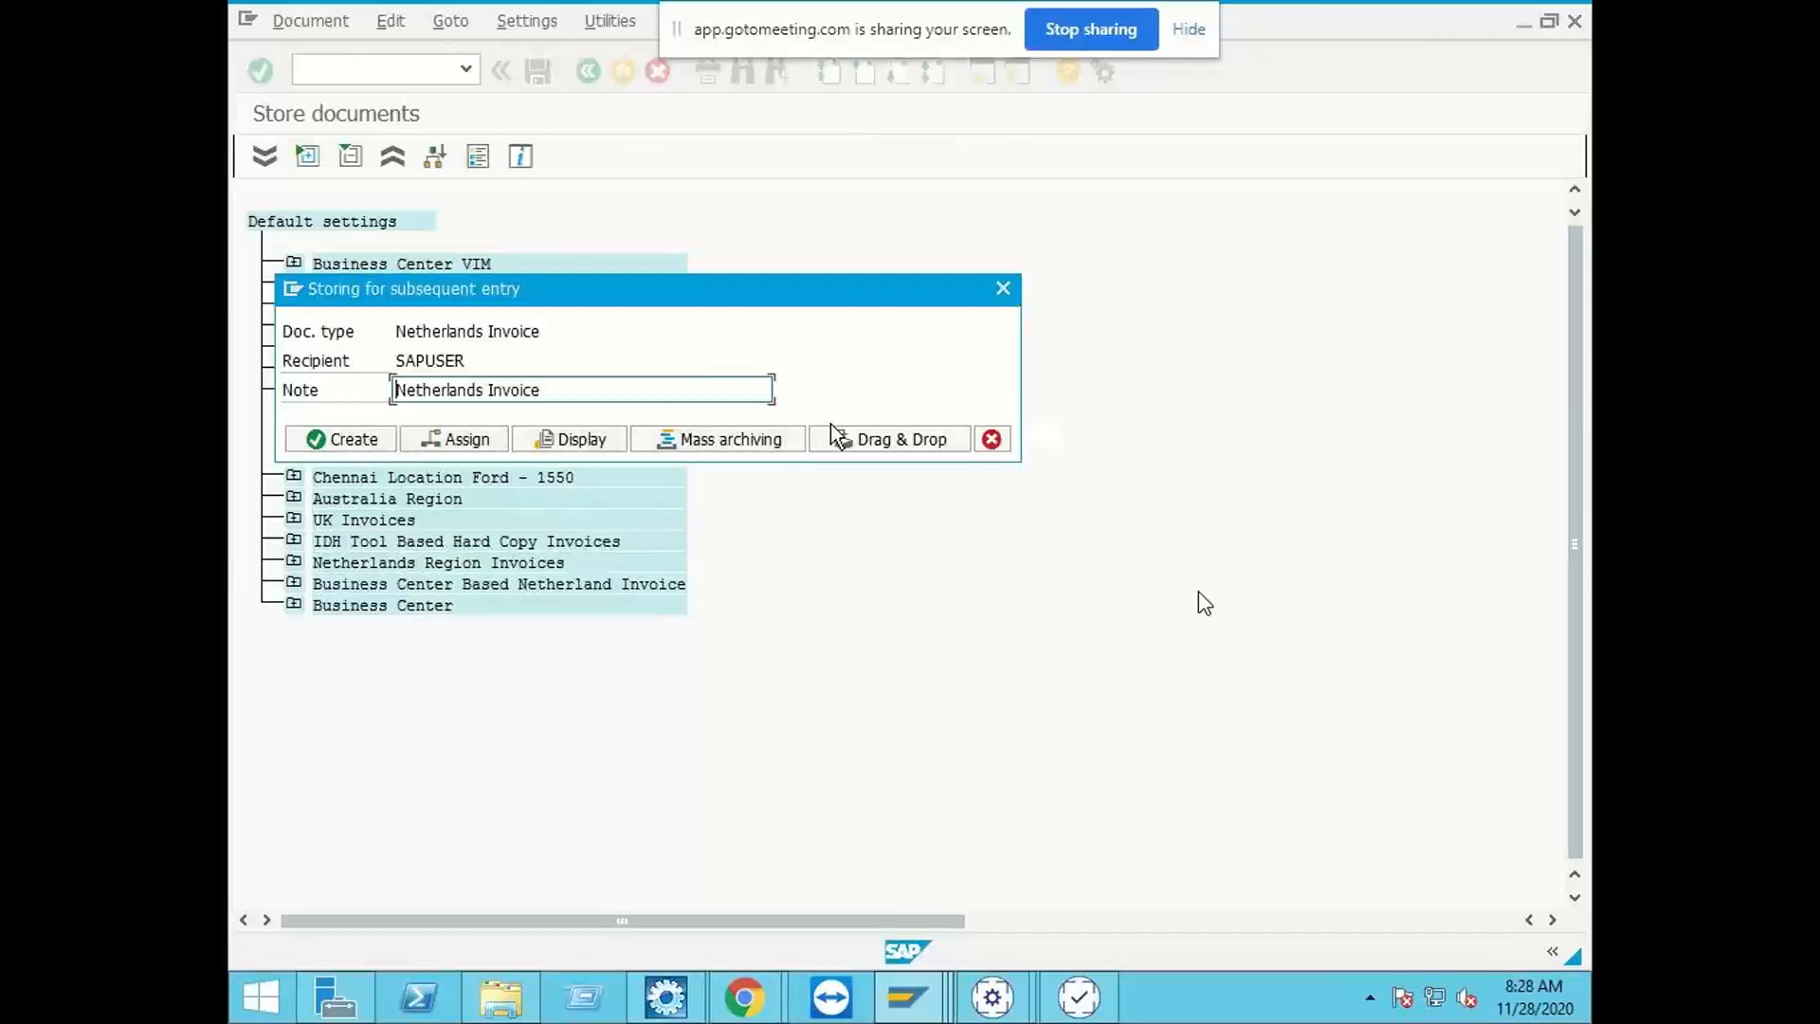
{"action": "left_click", "coordinate": [845, 441]}
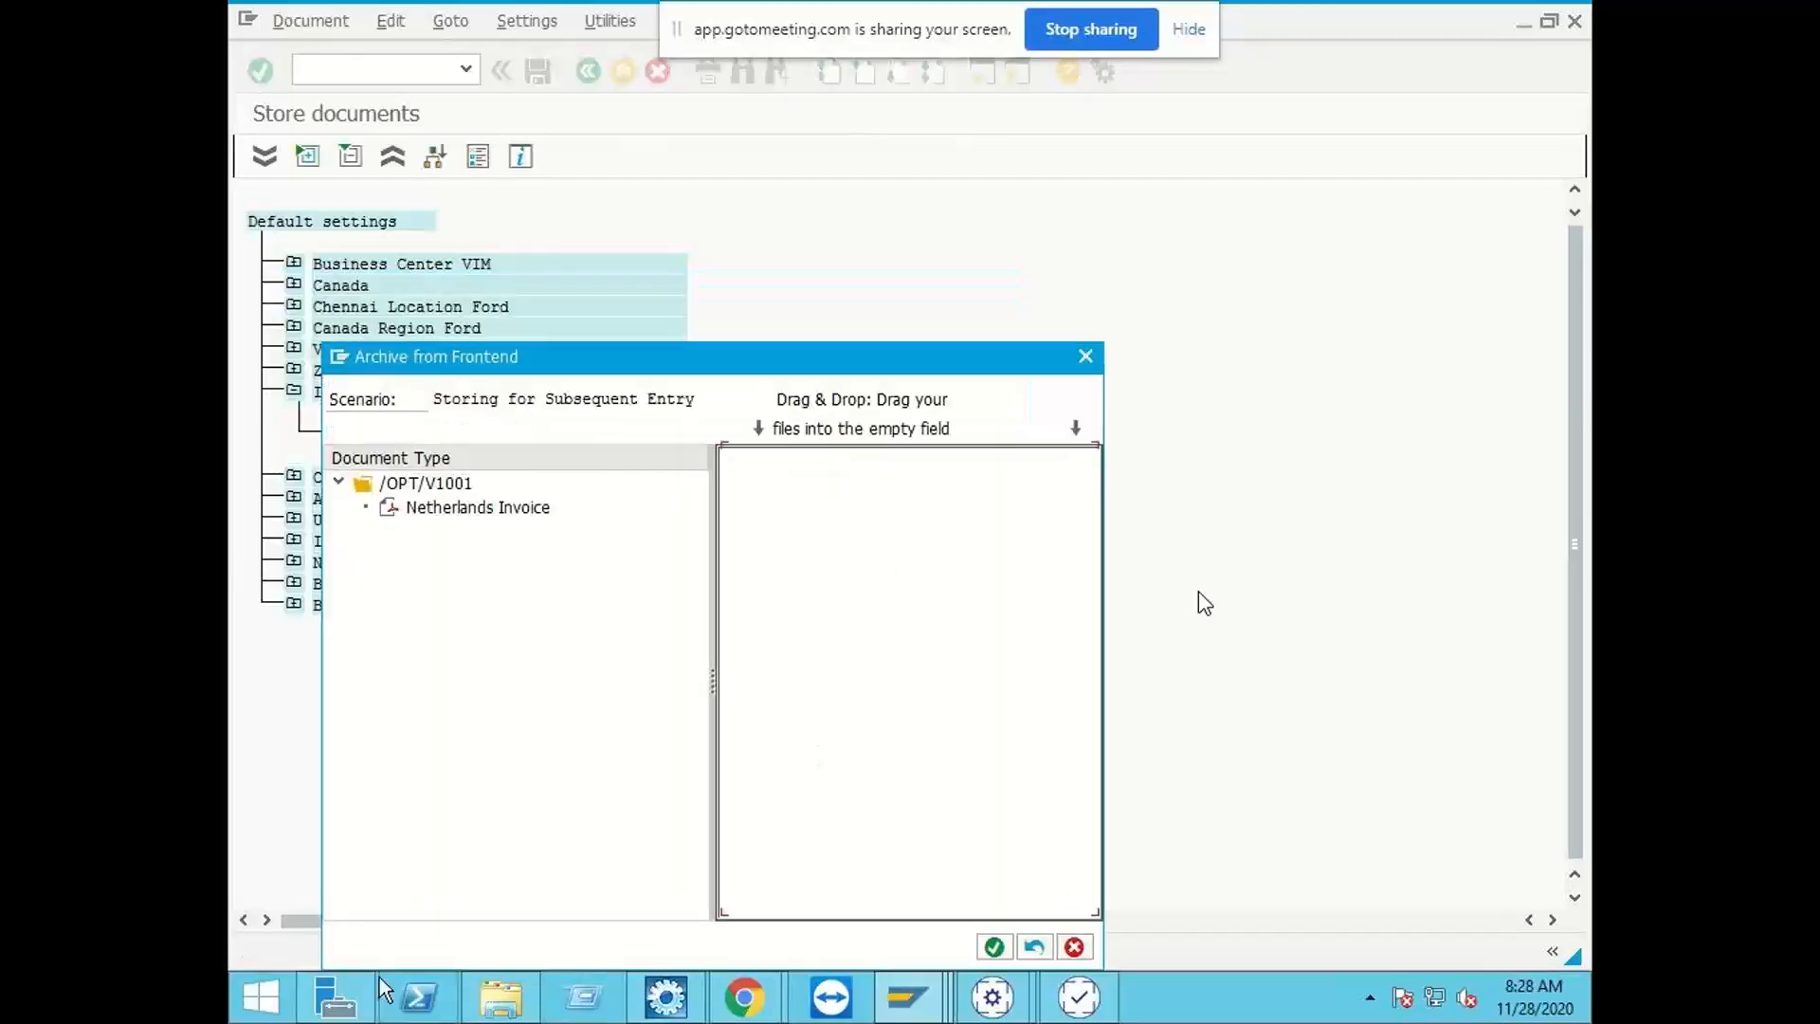
{"action": "left_click", "coordinate": [1074, 947]}
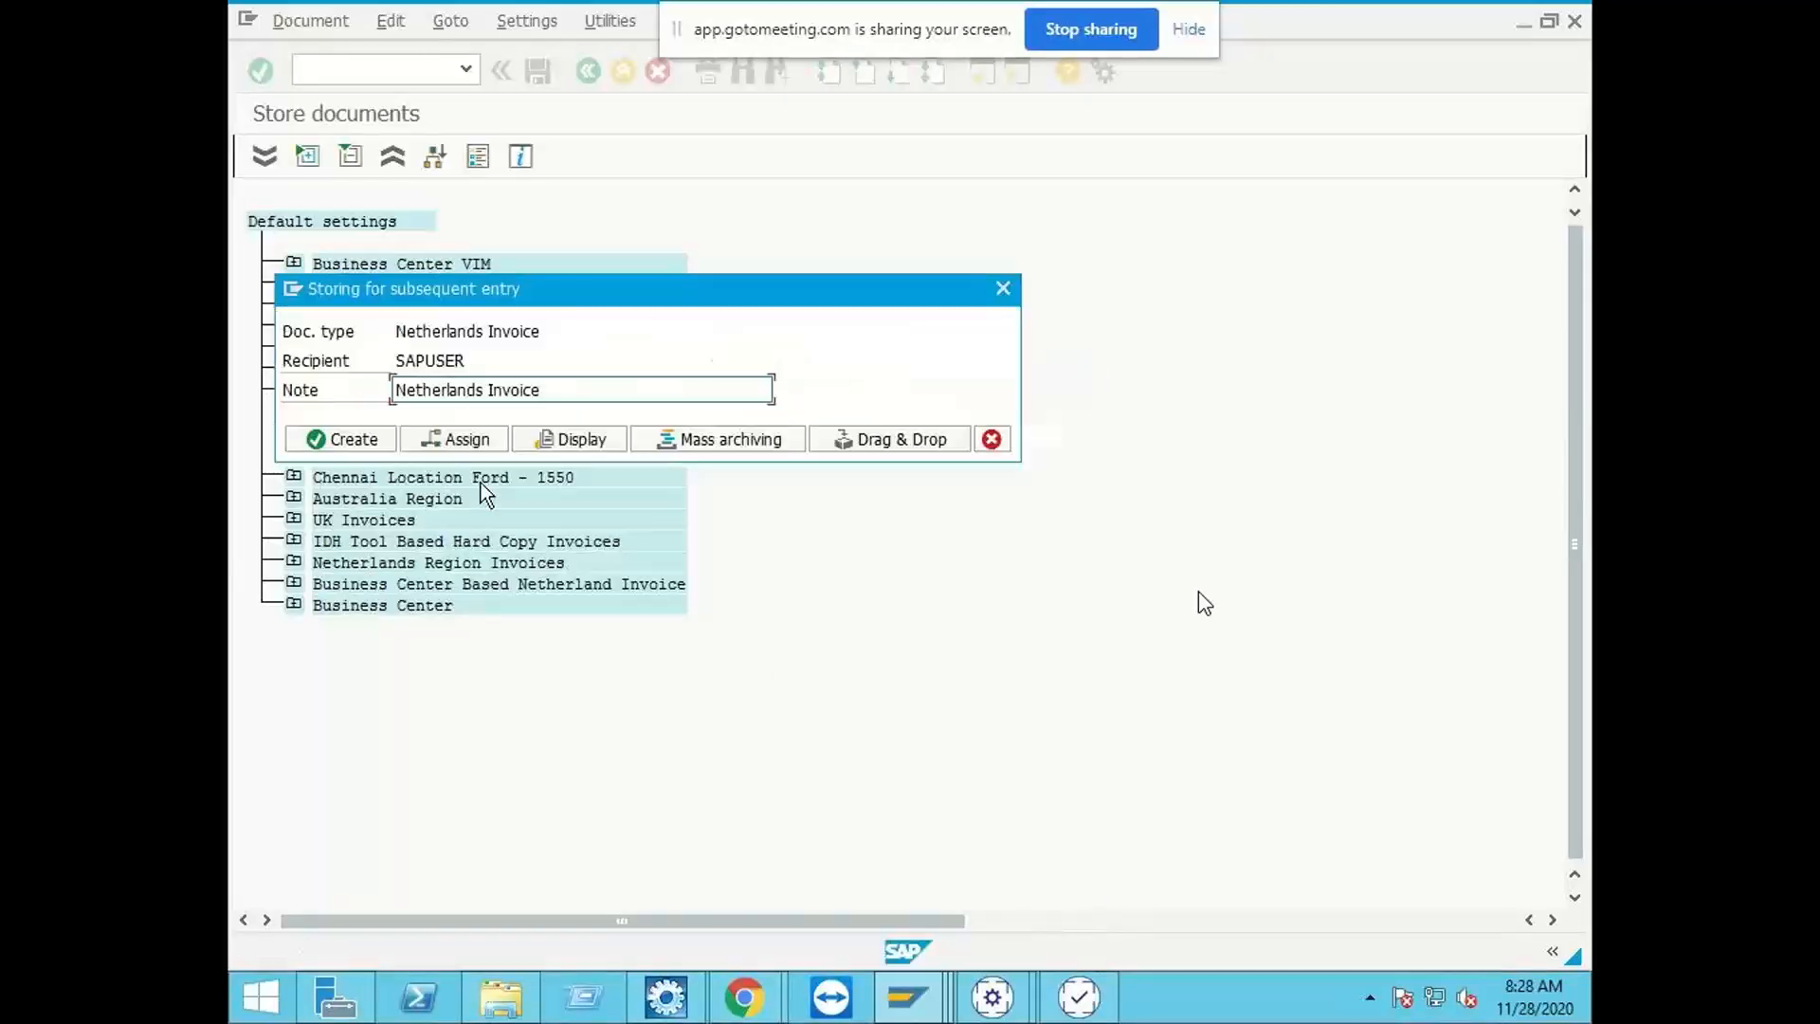
{"action": "left_click", "coordinate": [990, 438]}
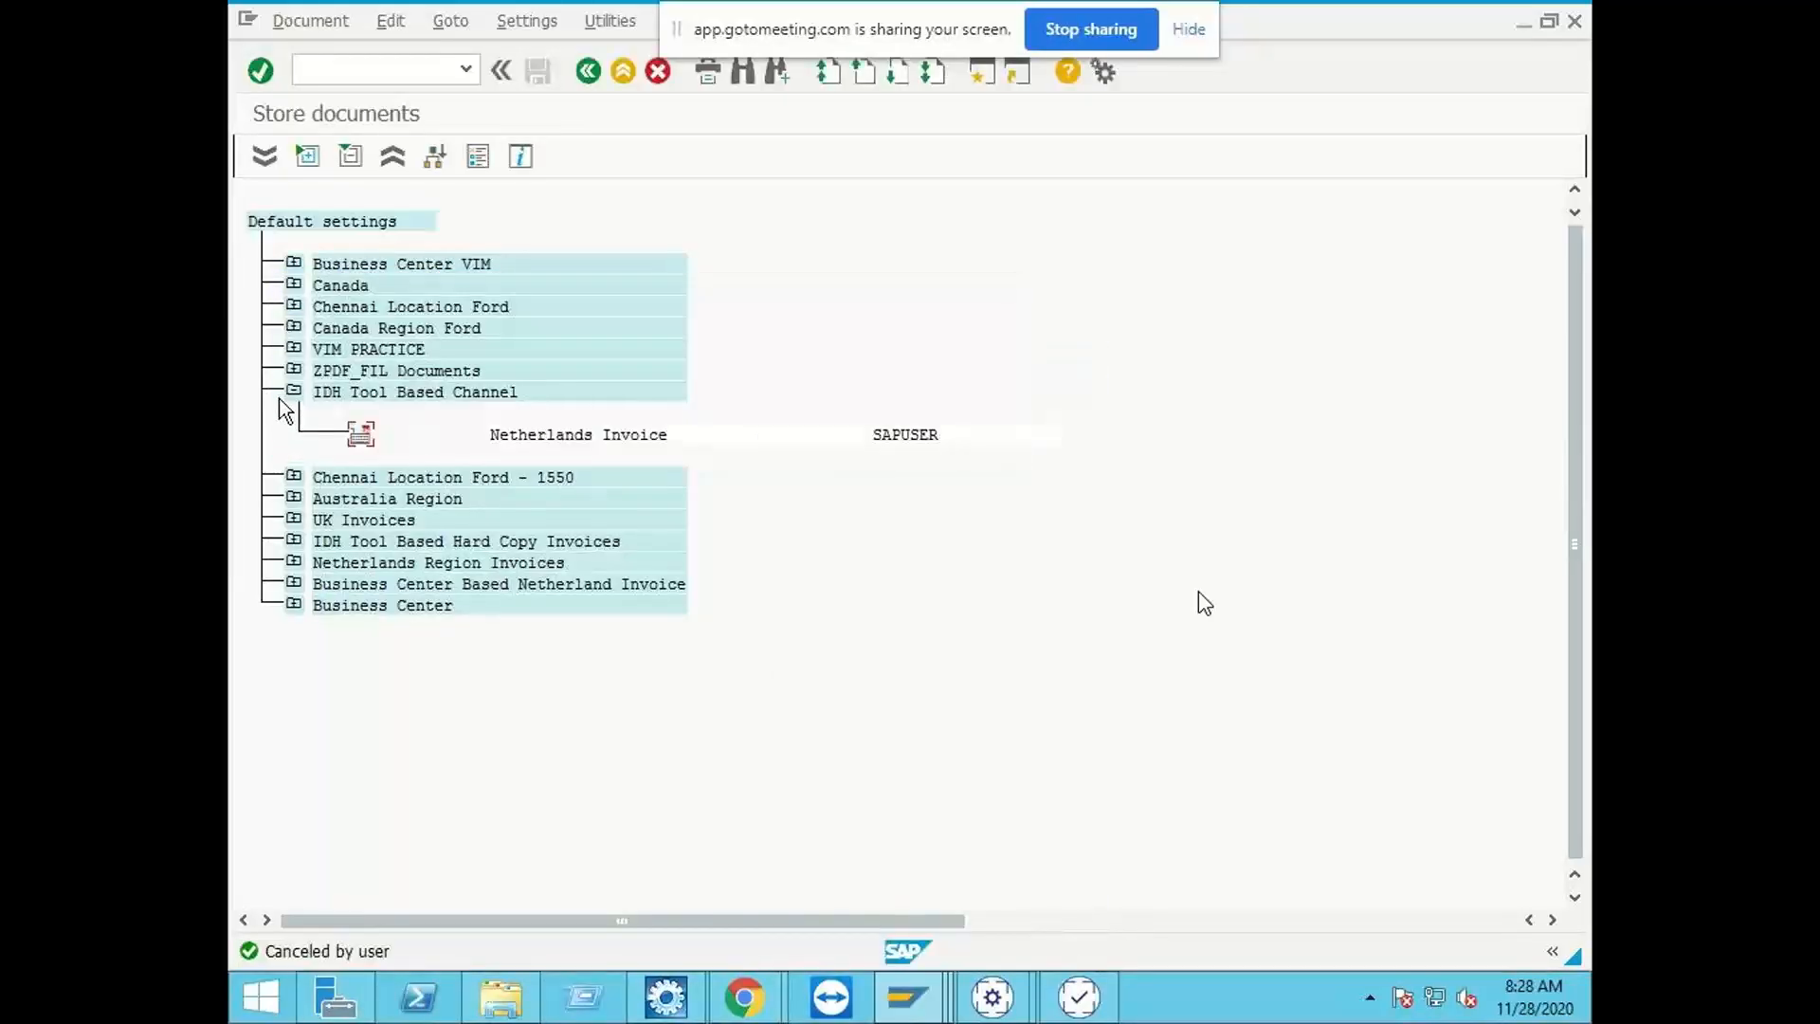
{"action": "left_click", "coordinate": [295, 391]}
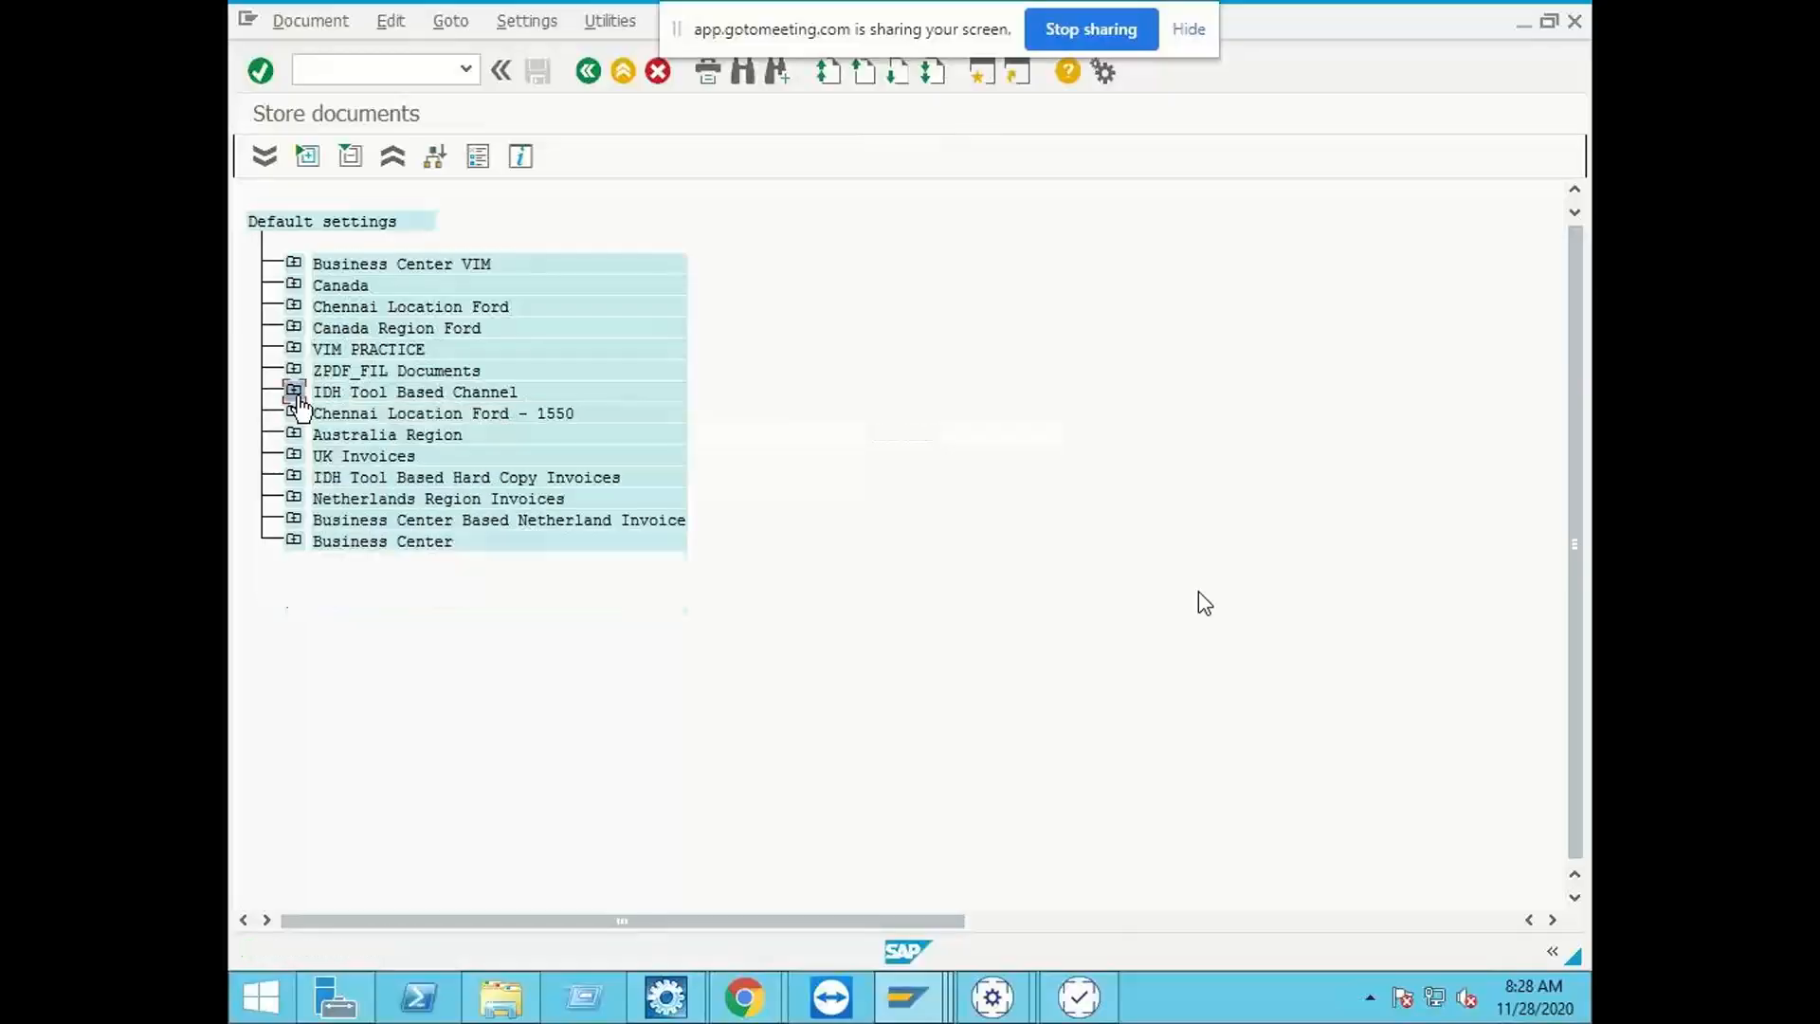
Step: Store the archive file from the Desktop folder under the IDH Tool Based Hard Copy Invoices document type
{"action": "left_click", "coordinate": [293, 477]}
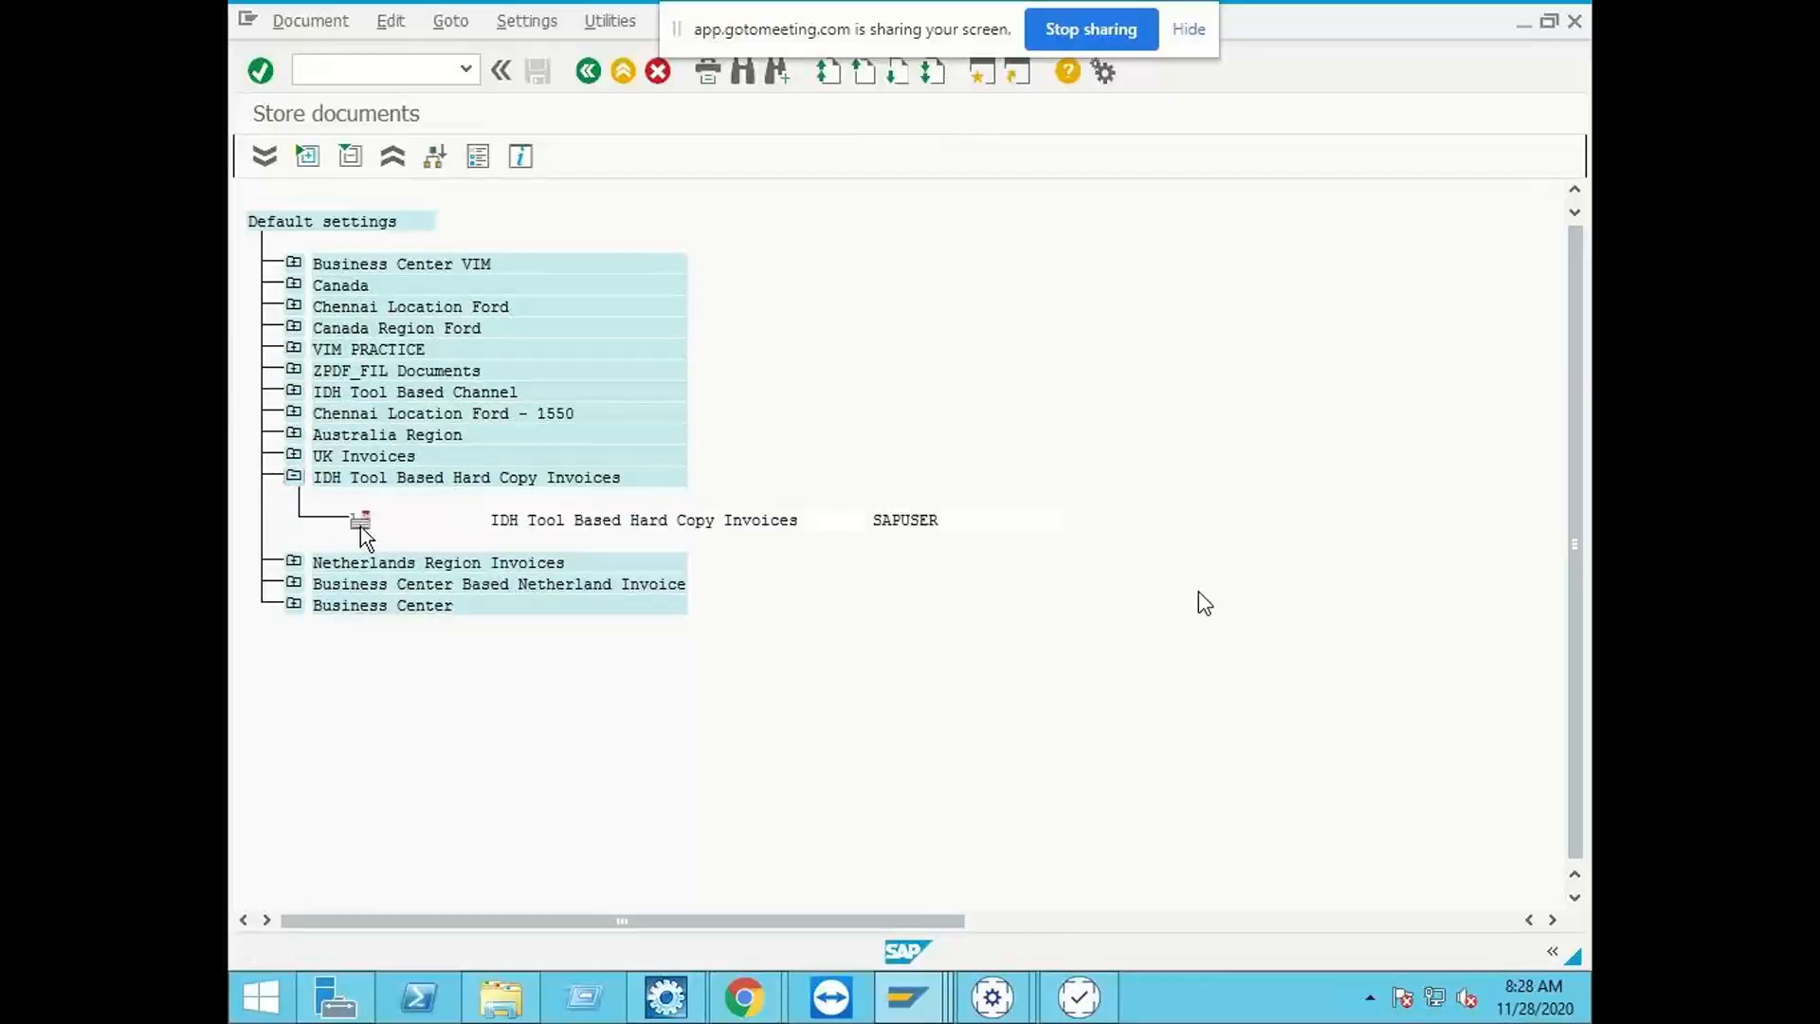
{"action": "double_click", "coordinate": [360, 523]}
{"action": "left_click", "coordinate": [893, 439]}
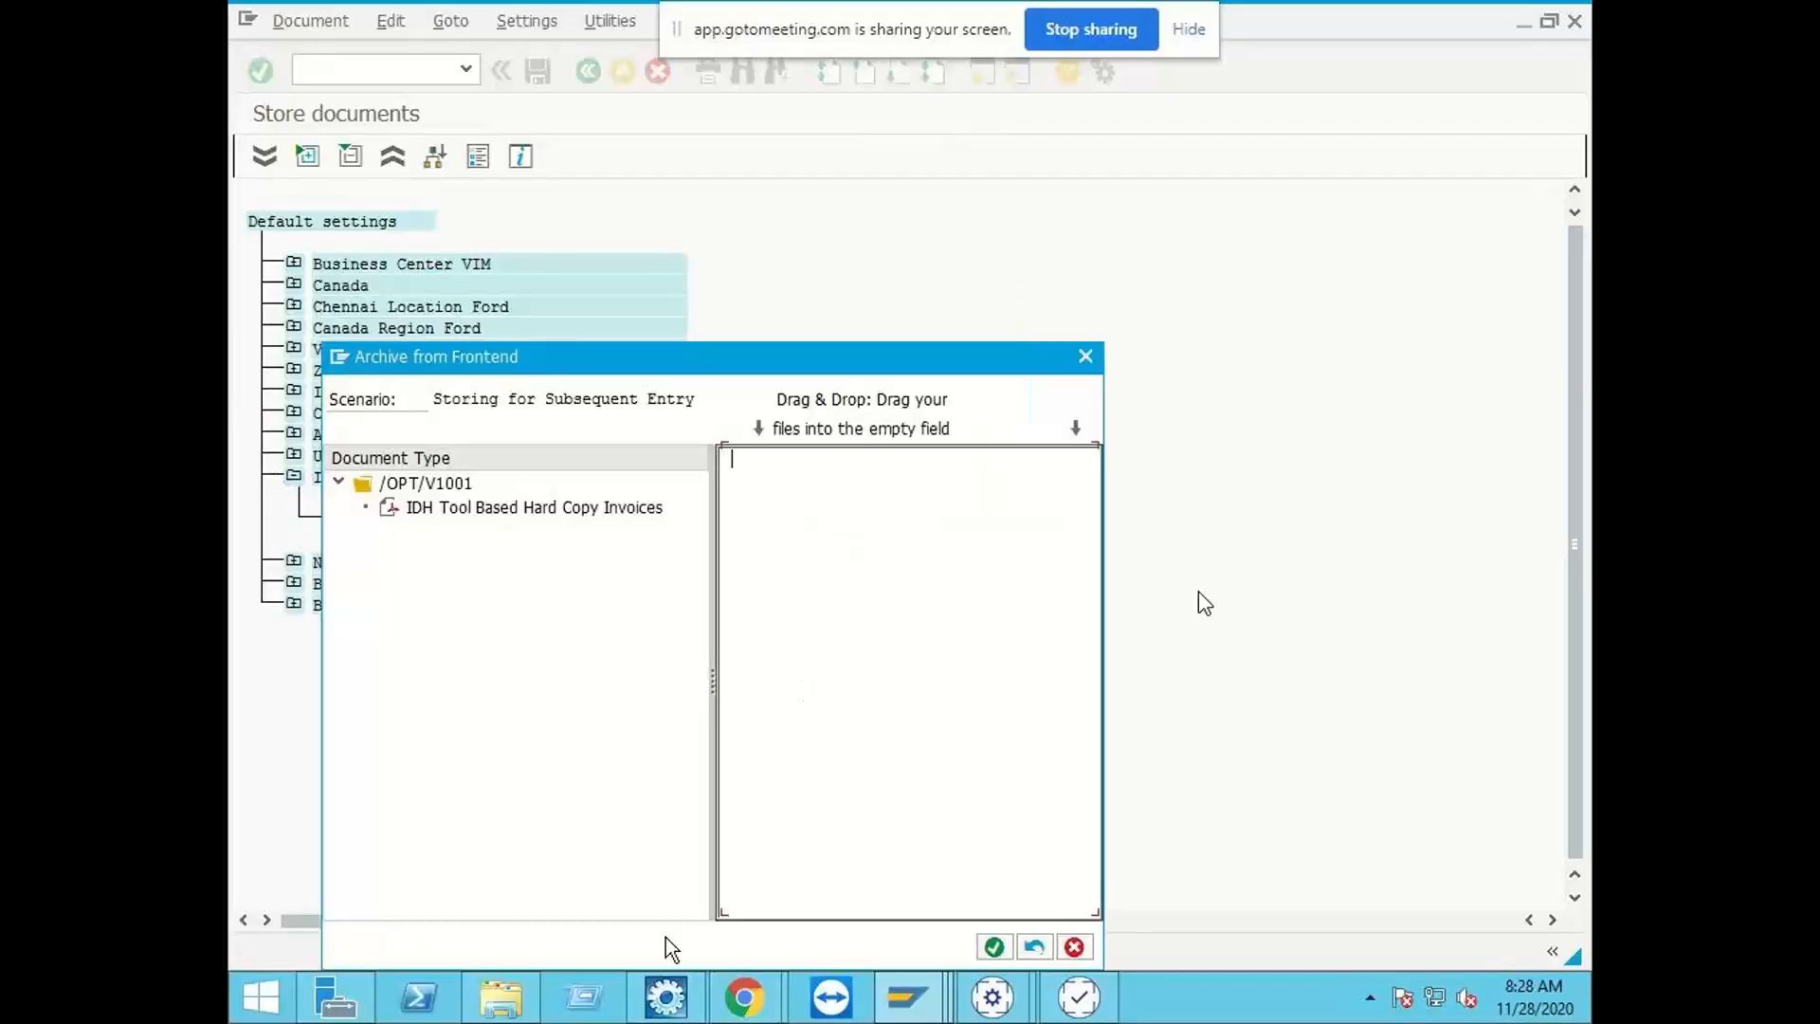
{"action": "left_click", "coordinate": [476, 1008]}
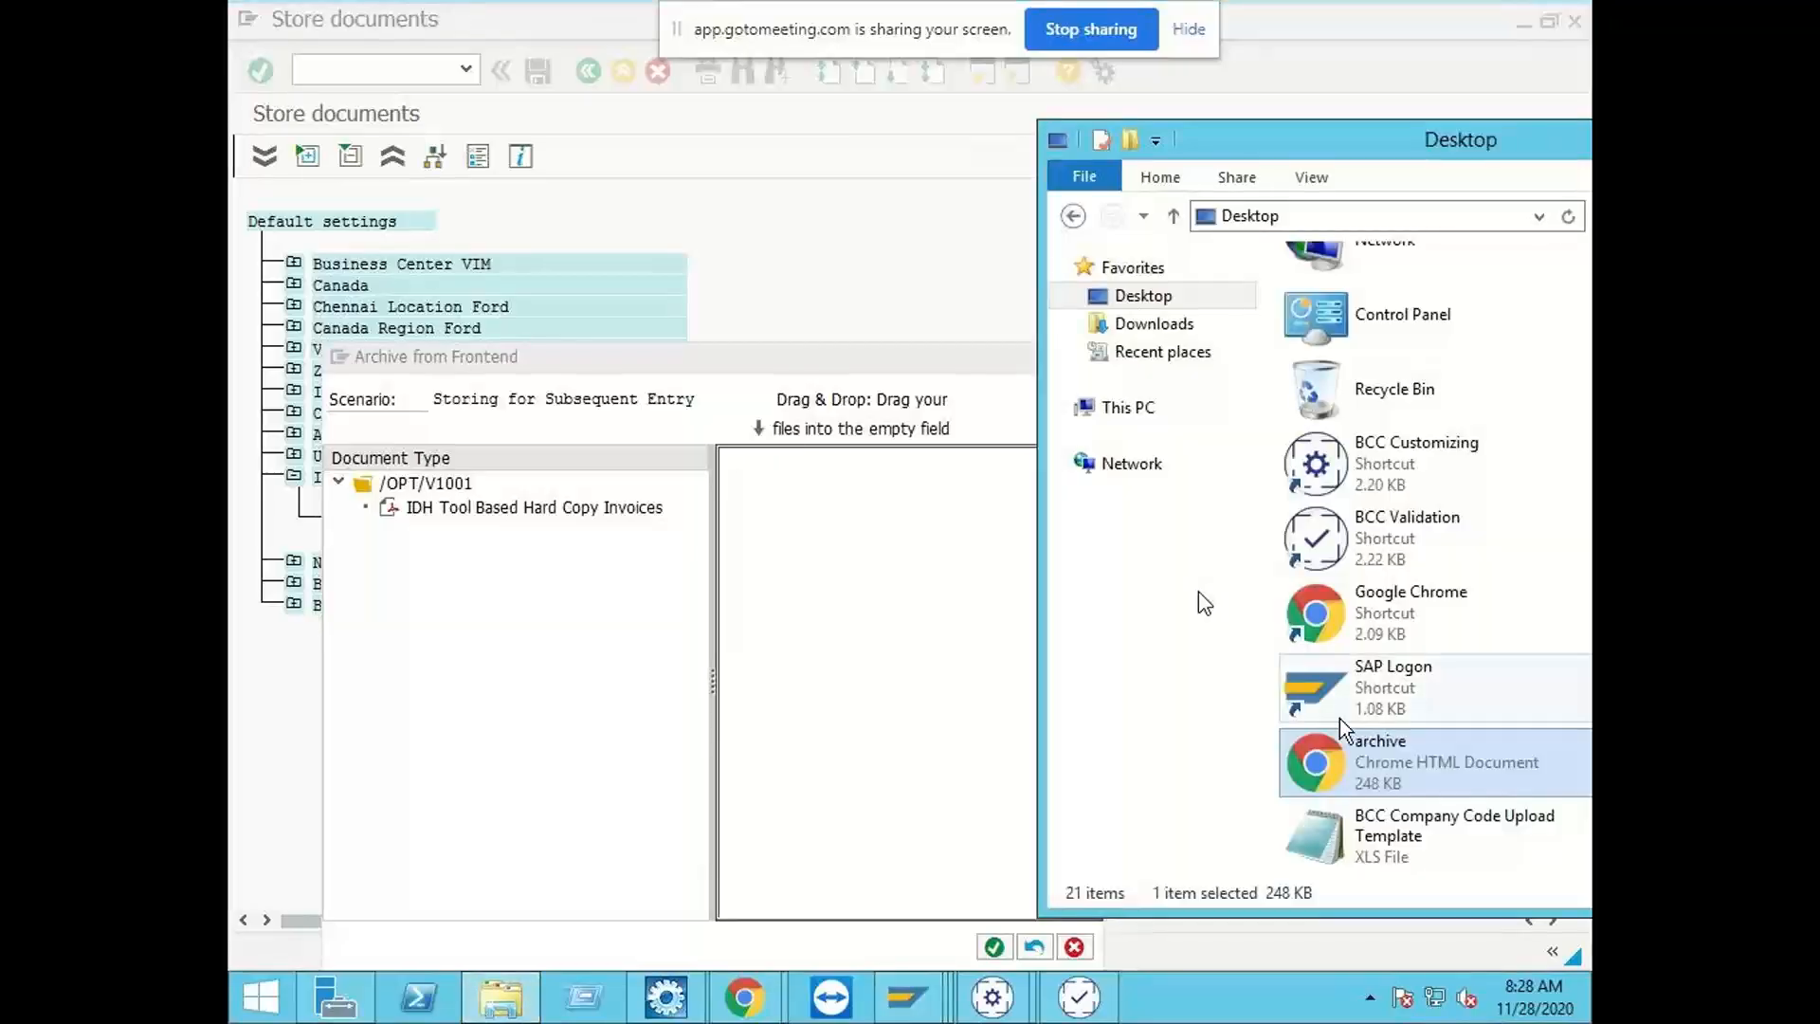
{"action": "left_click_drag", "start_coordinate": [1340, 744], "coordinate": [856, 646]}
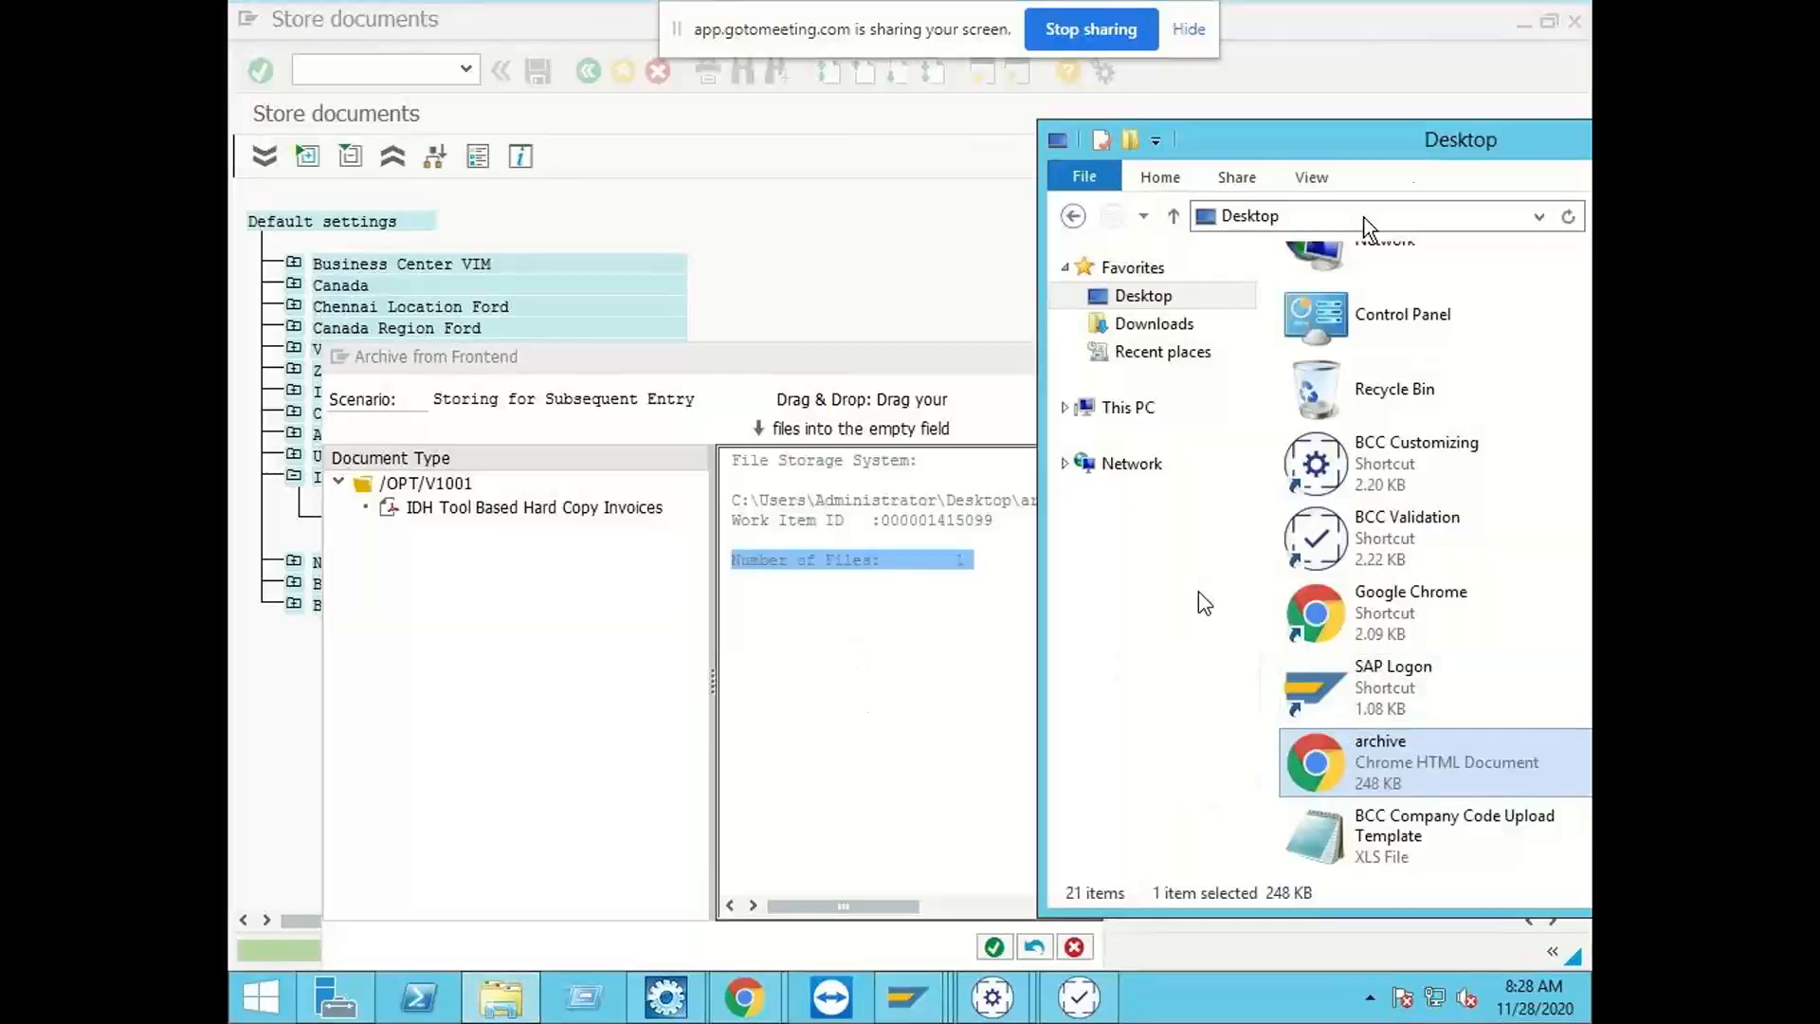
{"action": "left_click_drag", "start_coordinate": [1406, 148], "coordinate": [977, 167]}
{"action": "left_click", "coordinate": [1427, 157]}
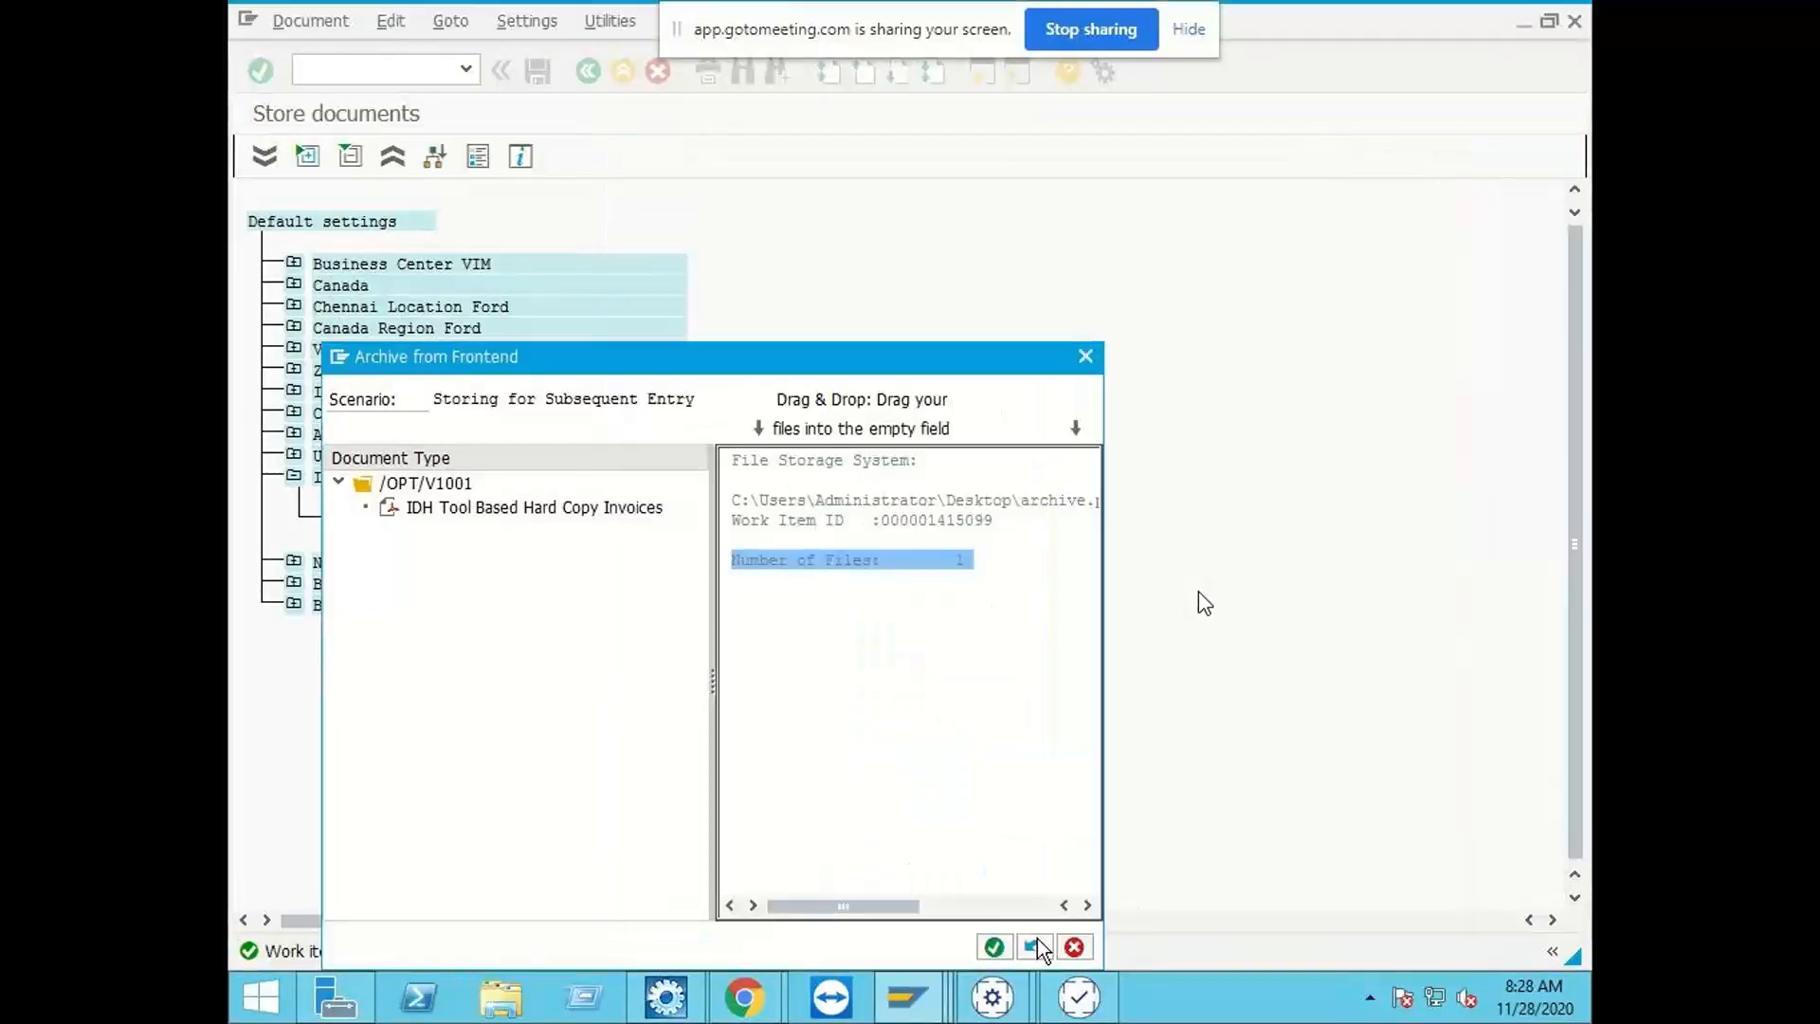
{"action": "left_click", "coordinate": [1073, 948]}
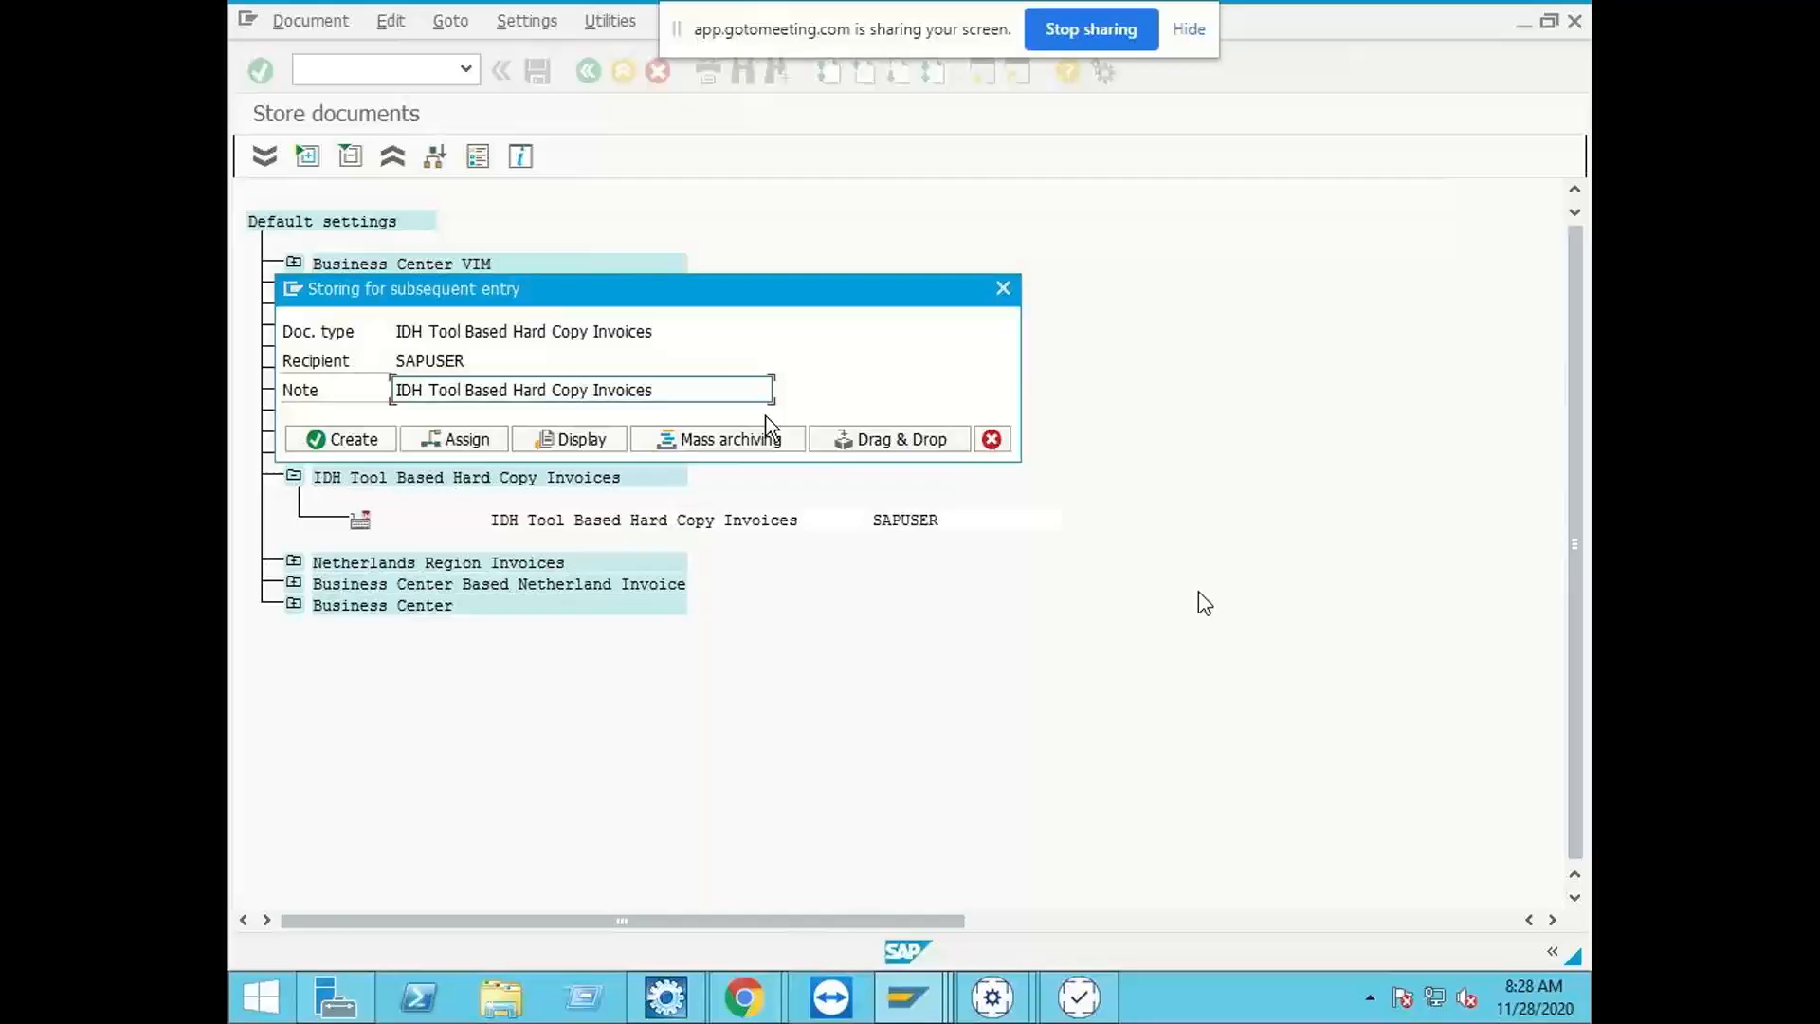
{"action": "left_click", "coordinate": [991, 439]}
Step: Start transaction /n/opt/vim_7ax8 and run the IDH data monitor without any selection criteria
{"action": "left_click", "coordinate": [466, 70]}
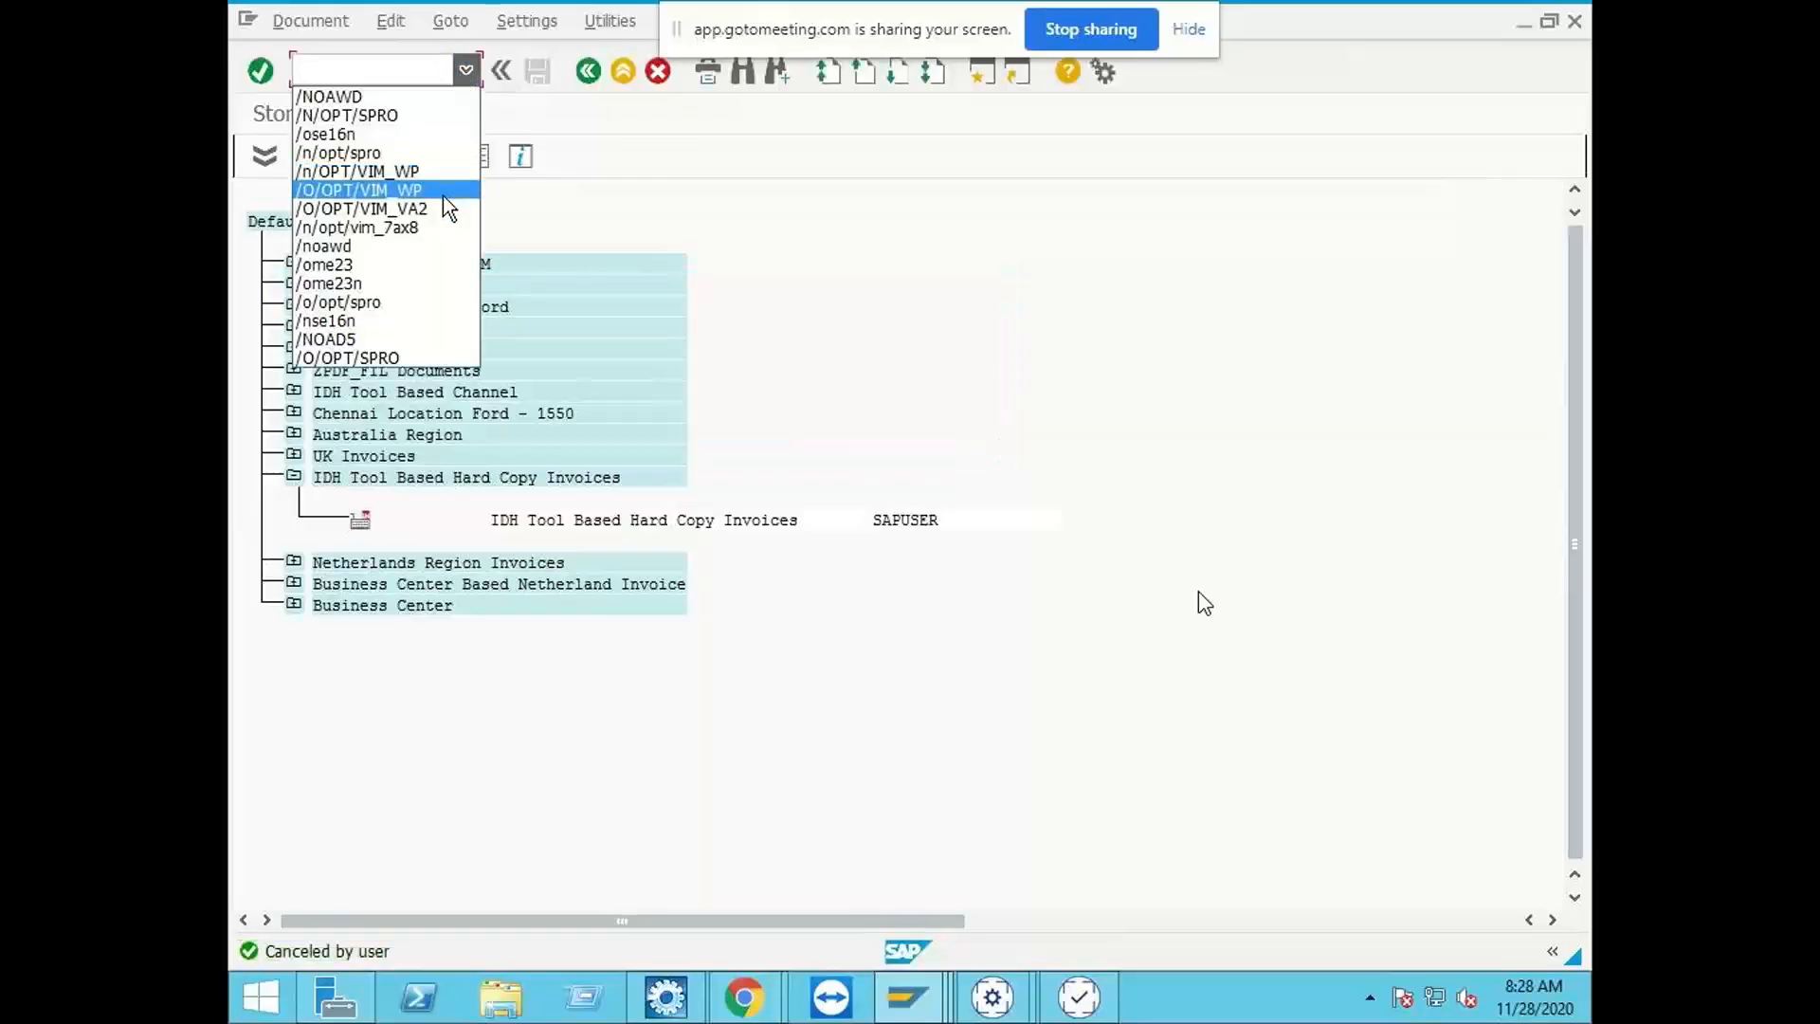
{"action": "left_click", "coordinate": [435, 226]}
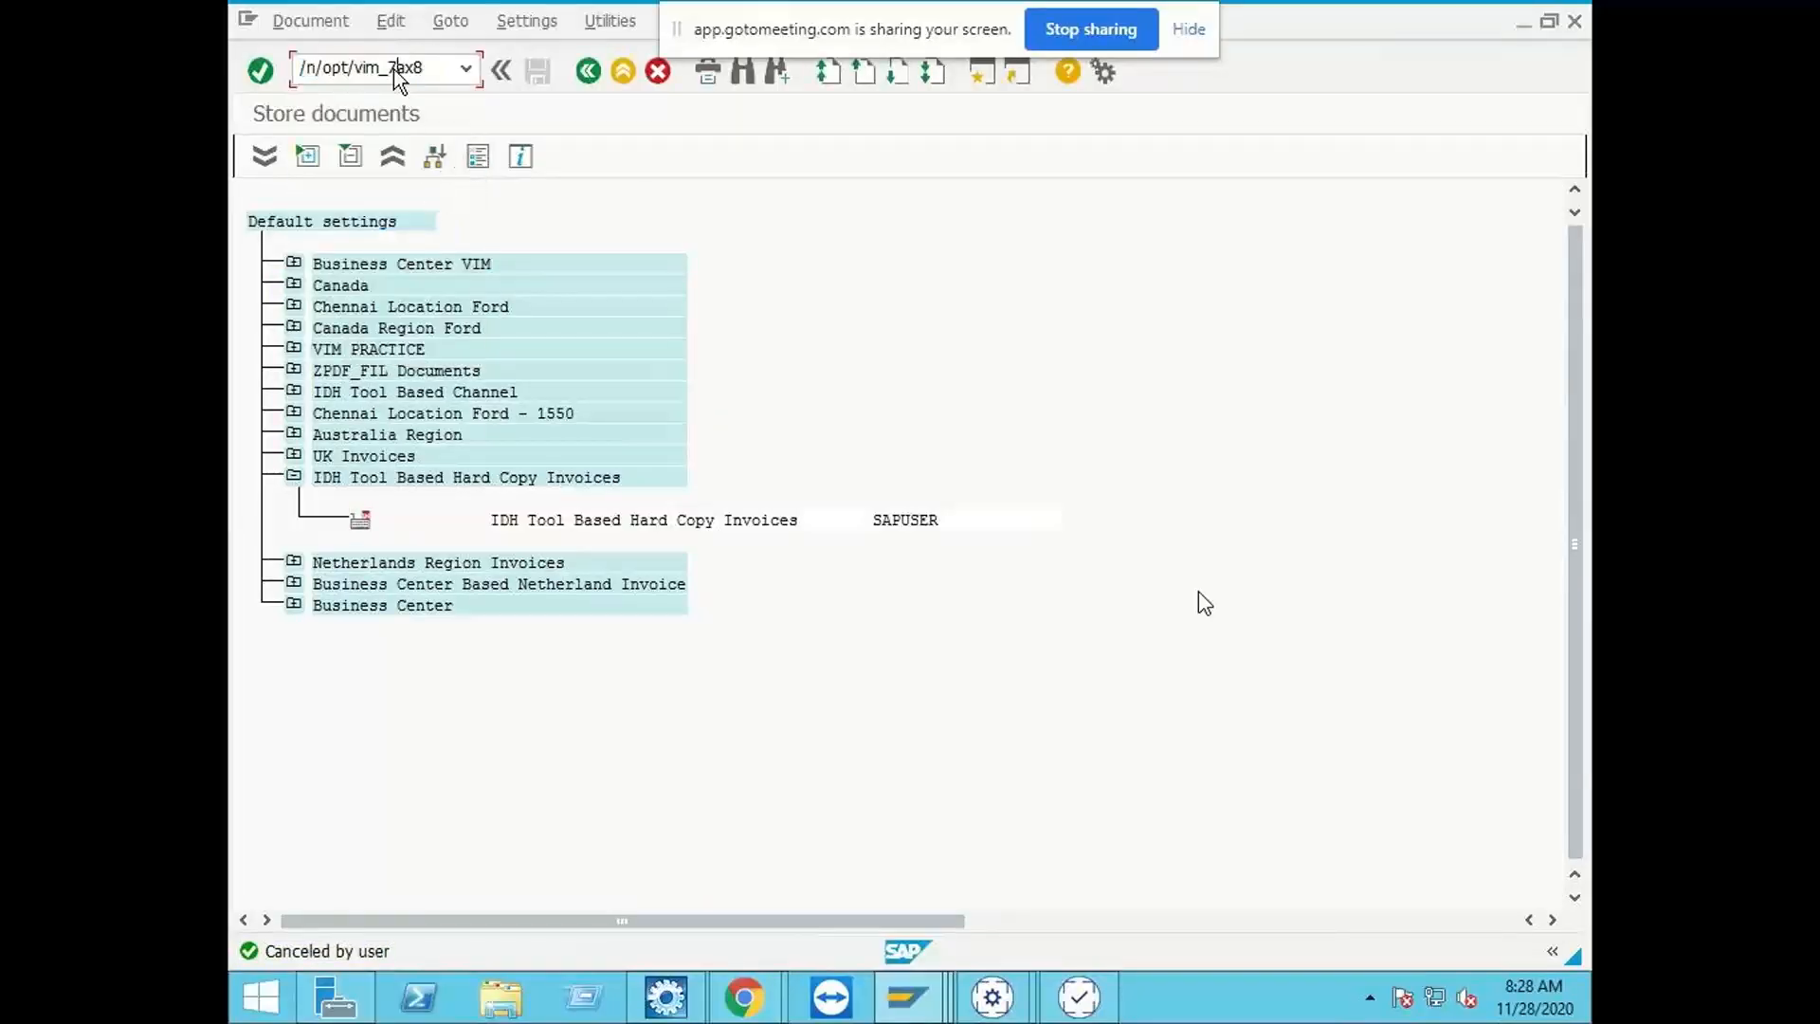
{"action": "key", "text": "Return"}
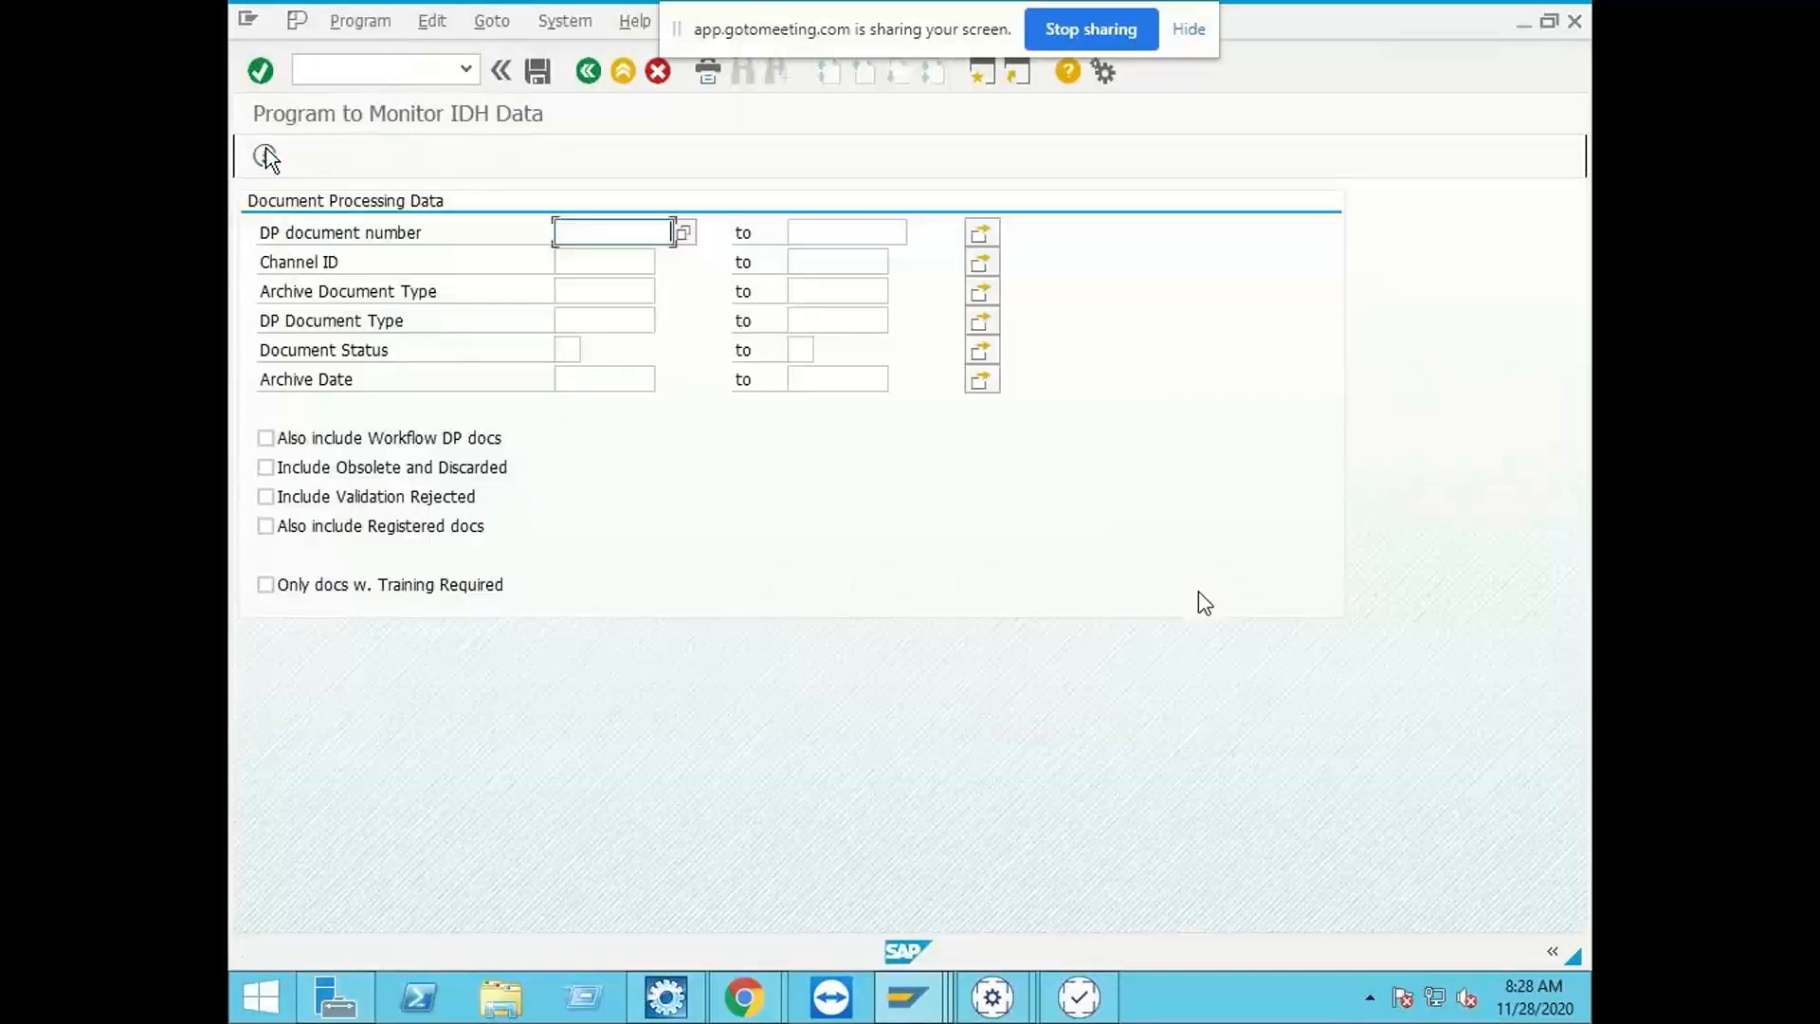
{"action": "left_click", "coordinate": [265, 155]}
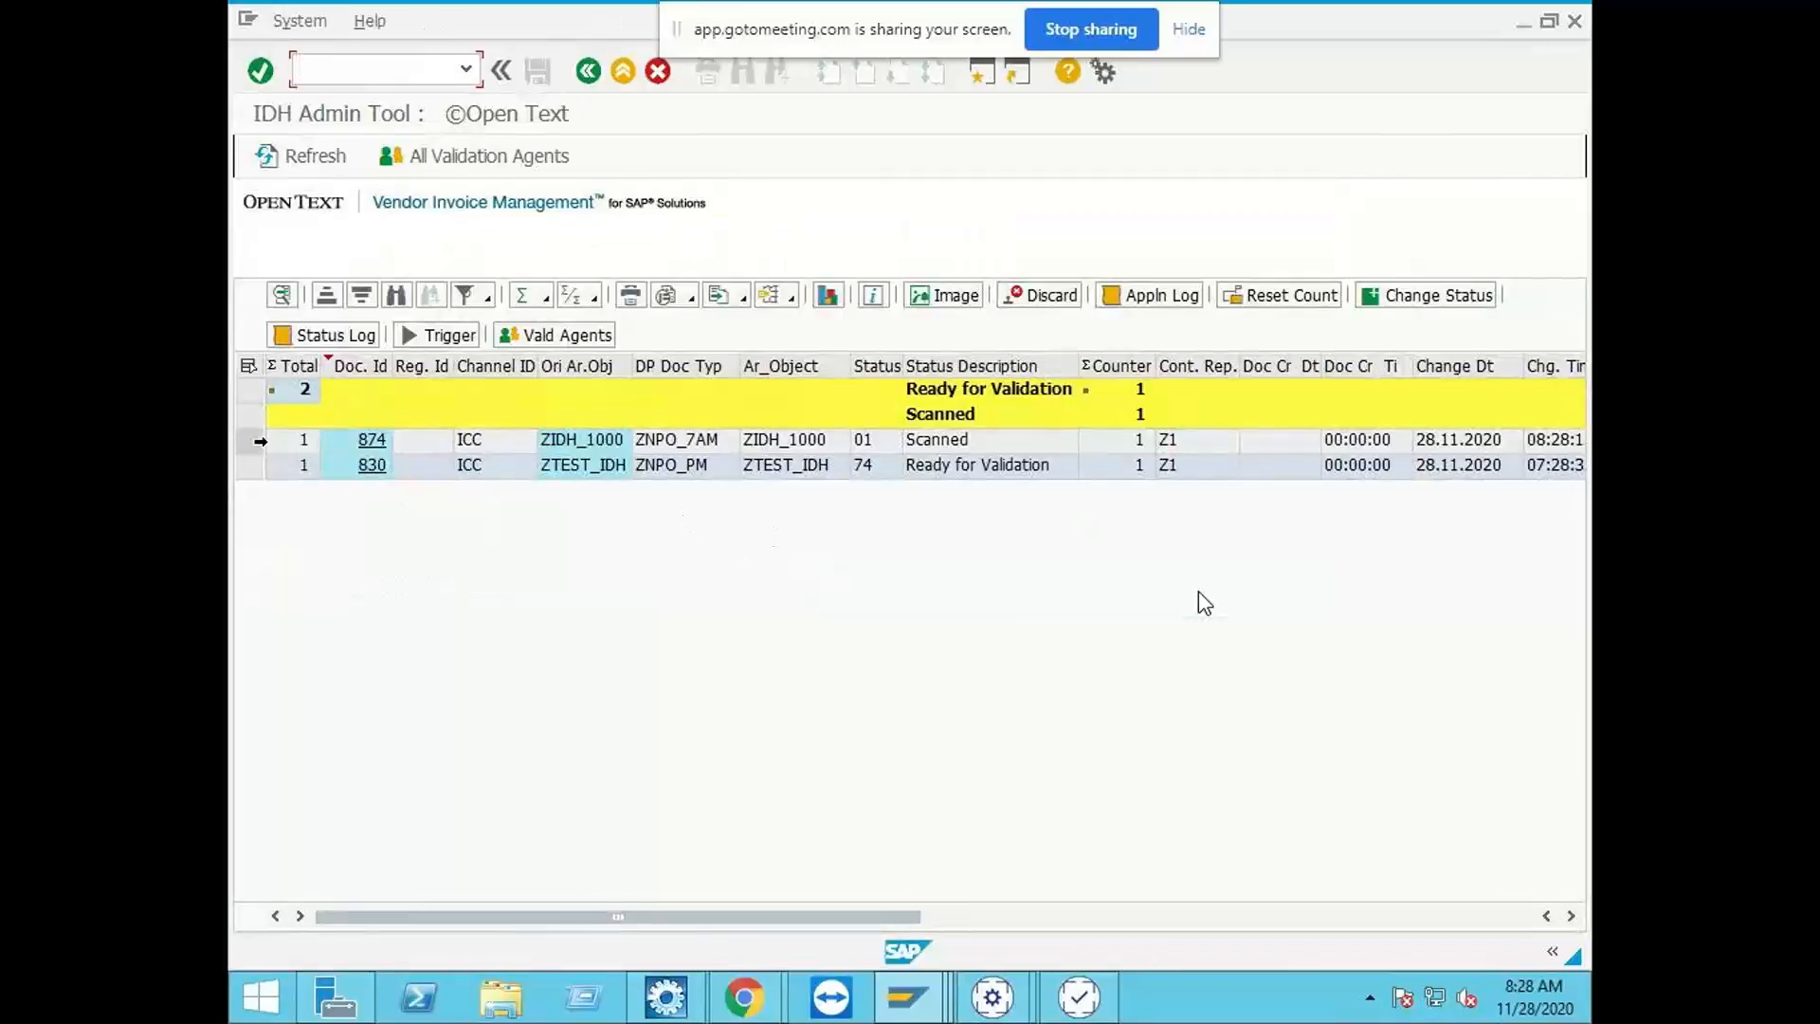
Step: Refresh the IDH Admin Tool list repeatedly to check the processing status of the ZIDH_1000 document
{"action": "left_click", "coordinate": [251, 441]}
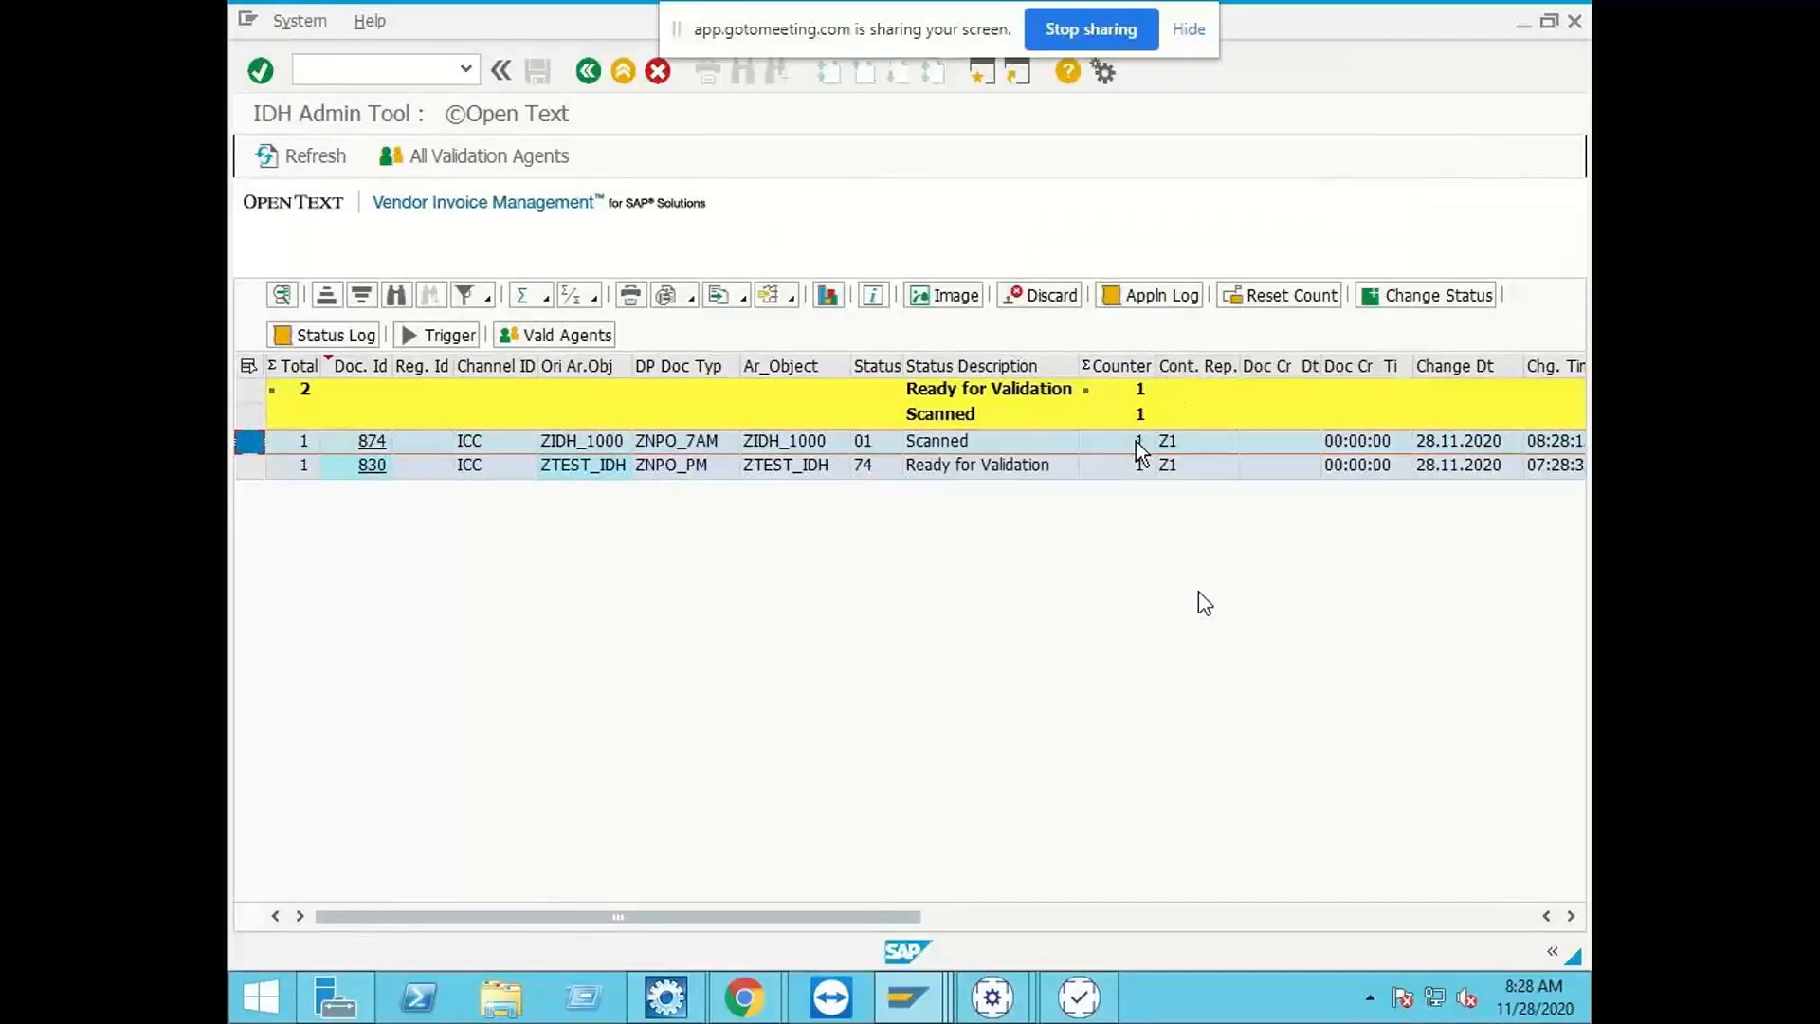
{"action": "left_click", "coordinate": [294, 163]}
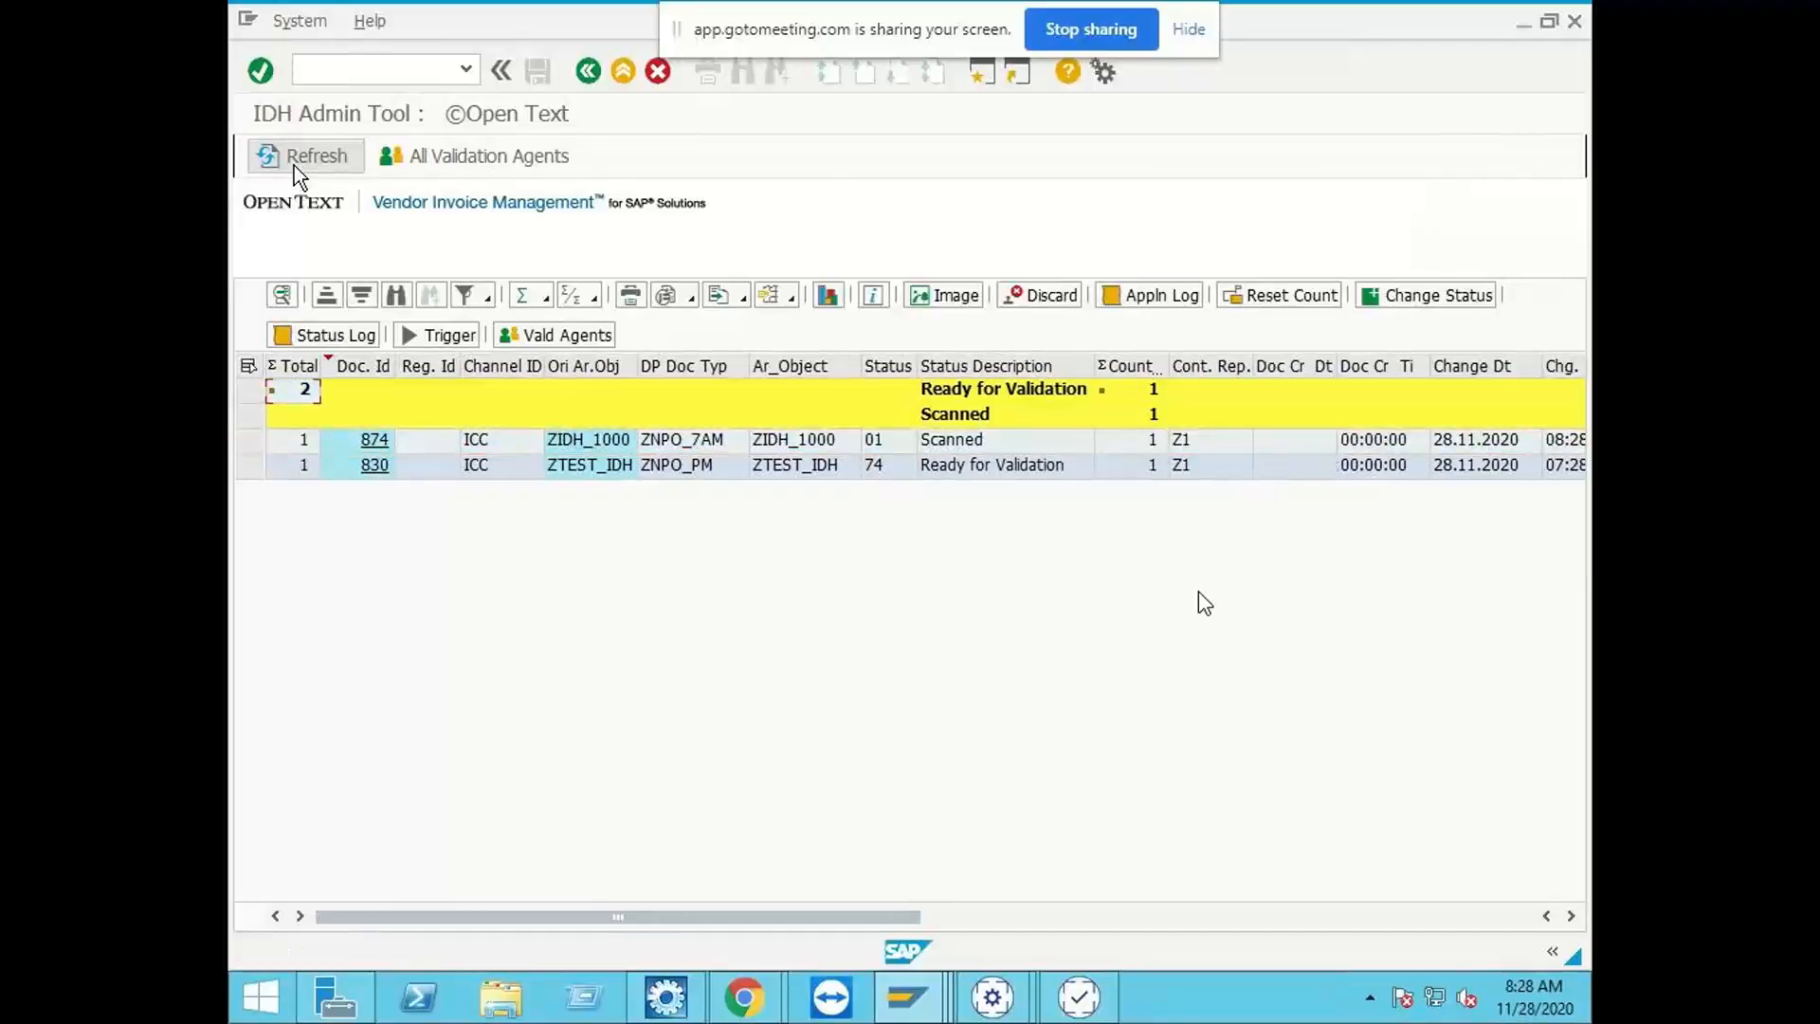
{"action": "left_click", "coordinate": [250, 440]}
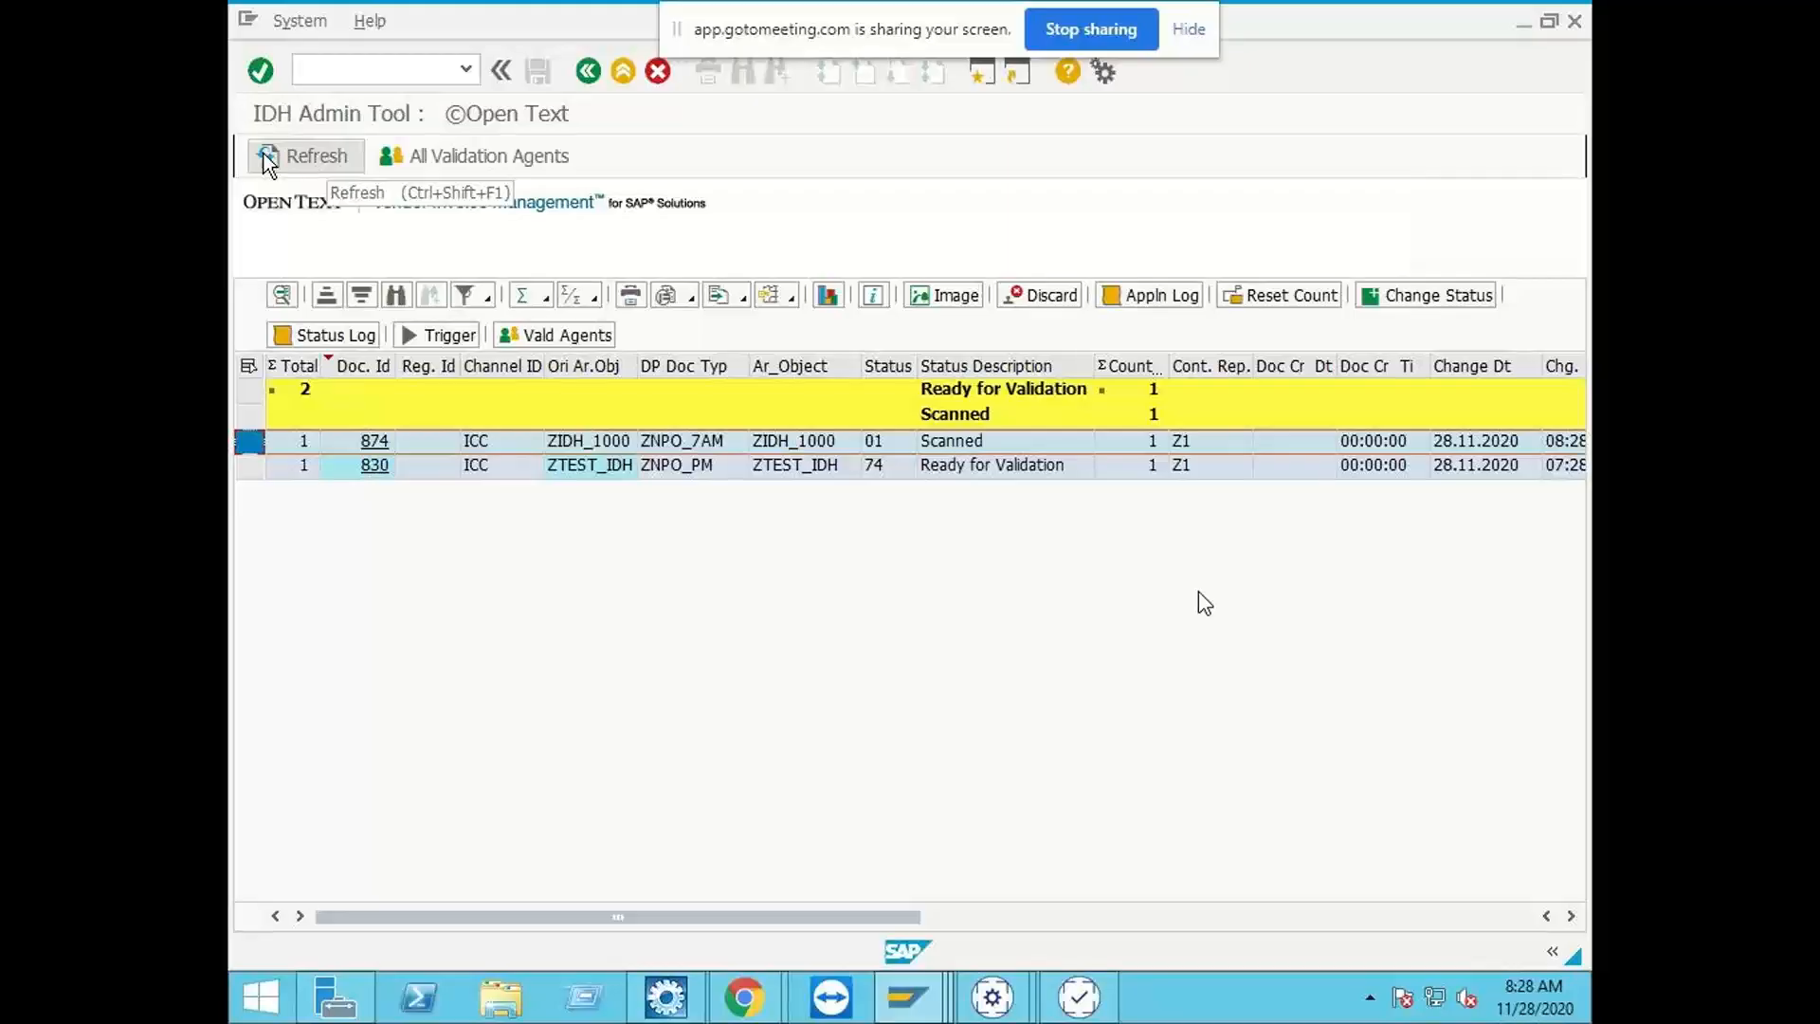
{"action": "left_click", "coordinate": [265, 157]}
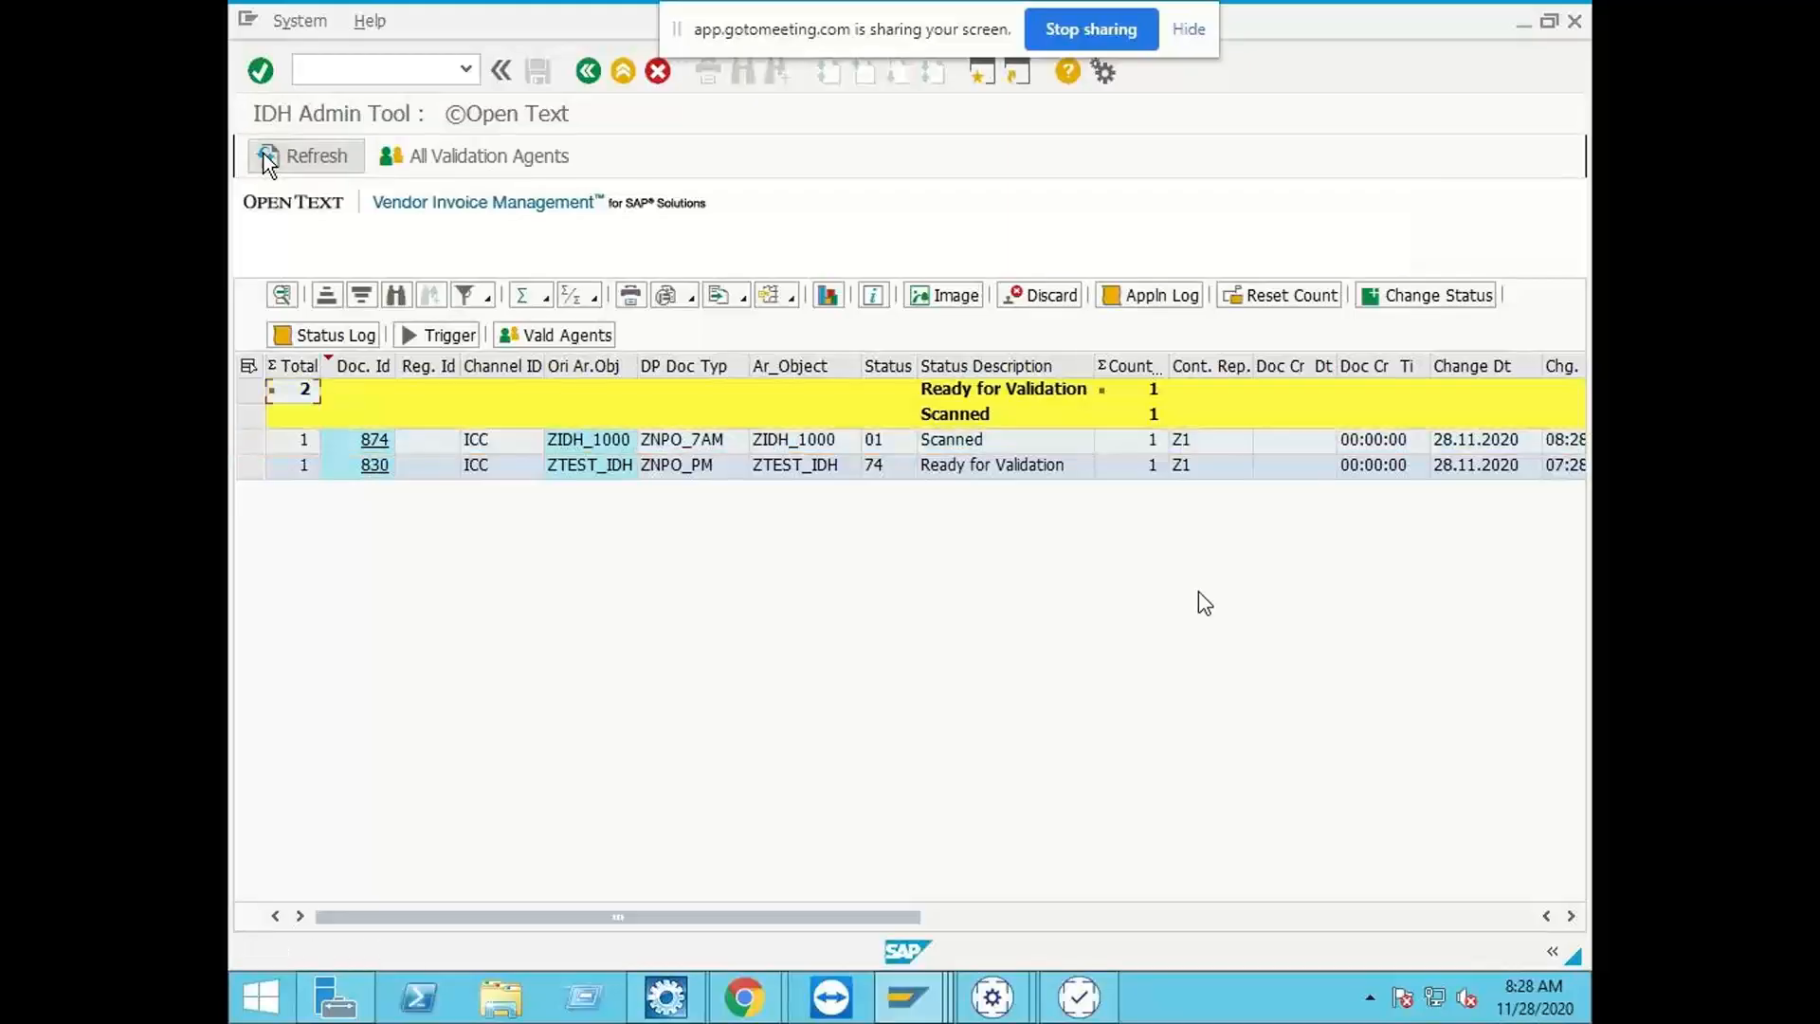
{"action": "left_click", "coordinate": [967, 451]}
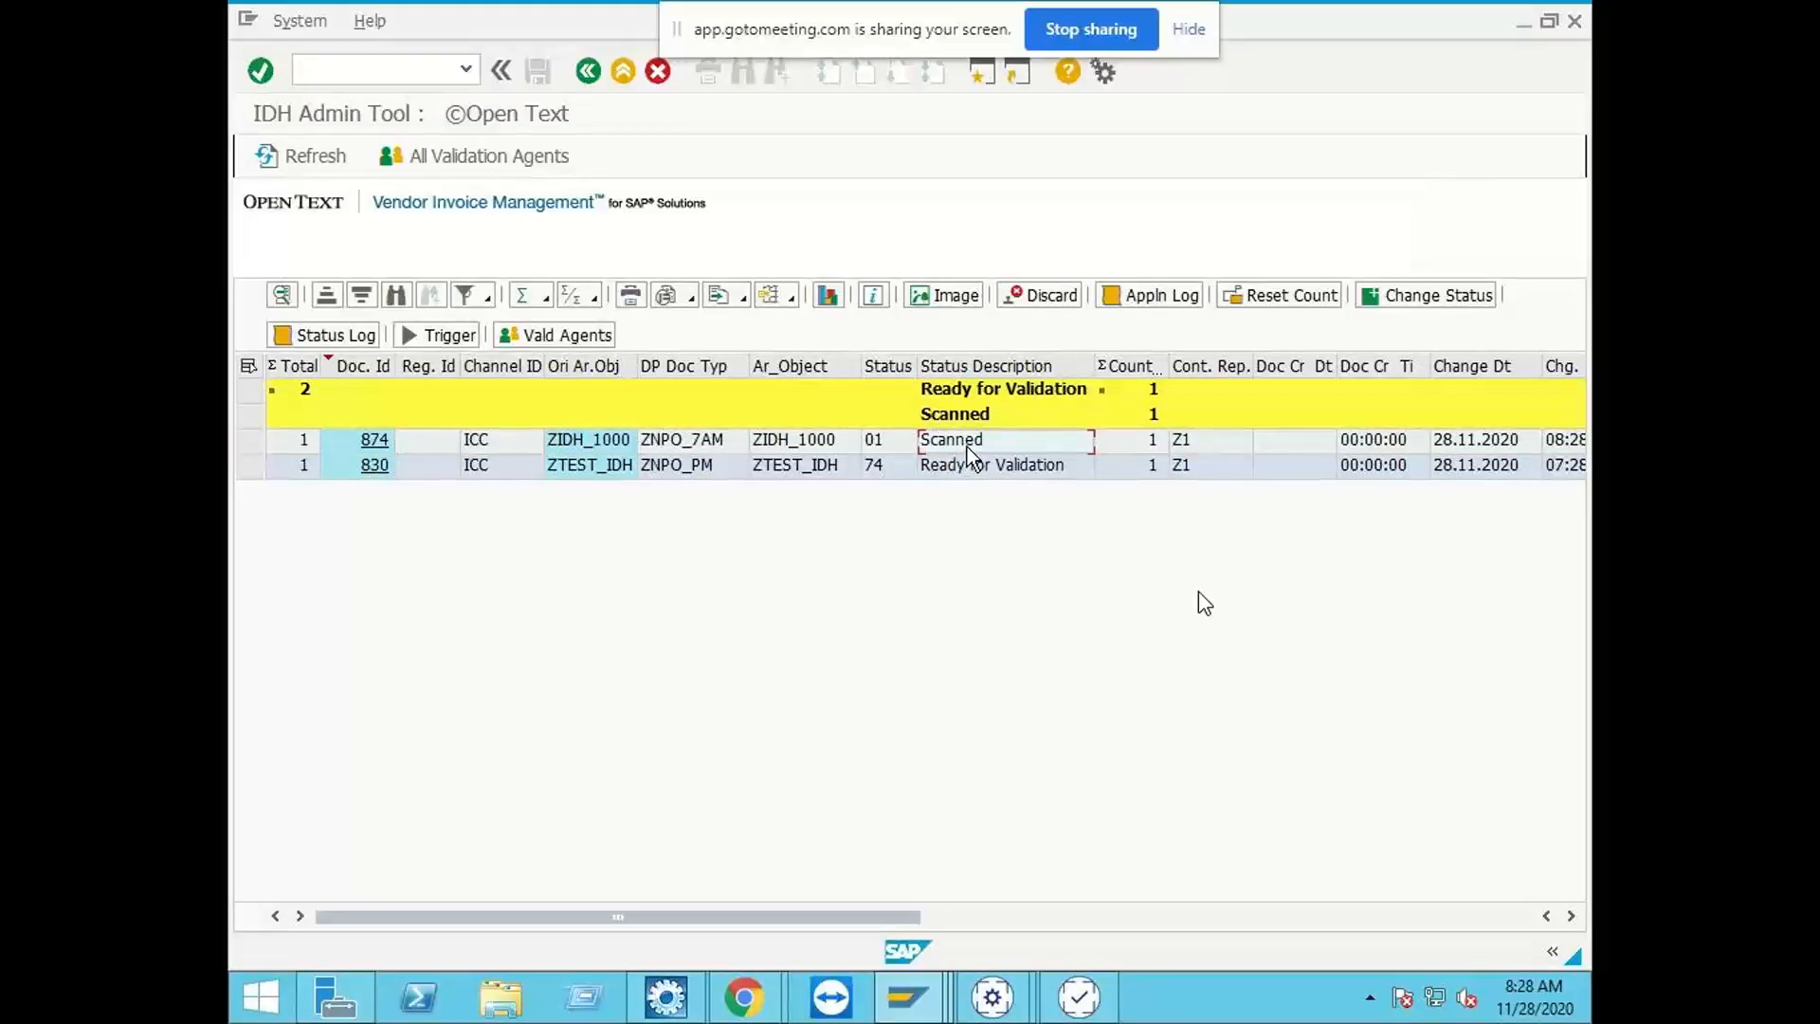
{"action": "left_click", "coordinate": [309, 155]}
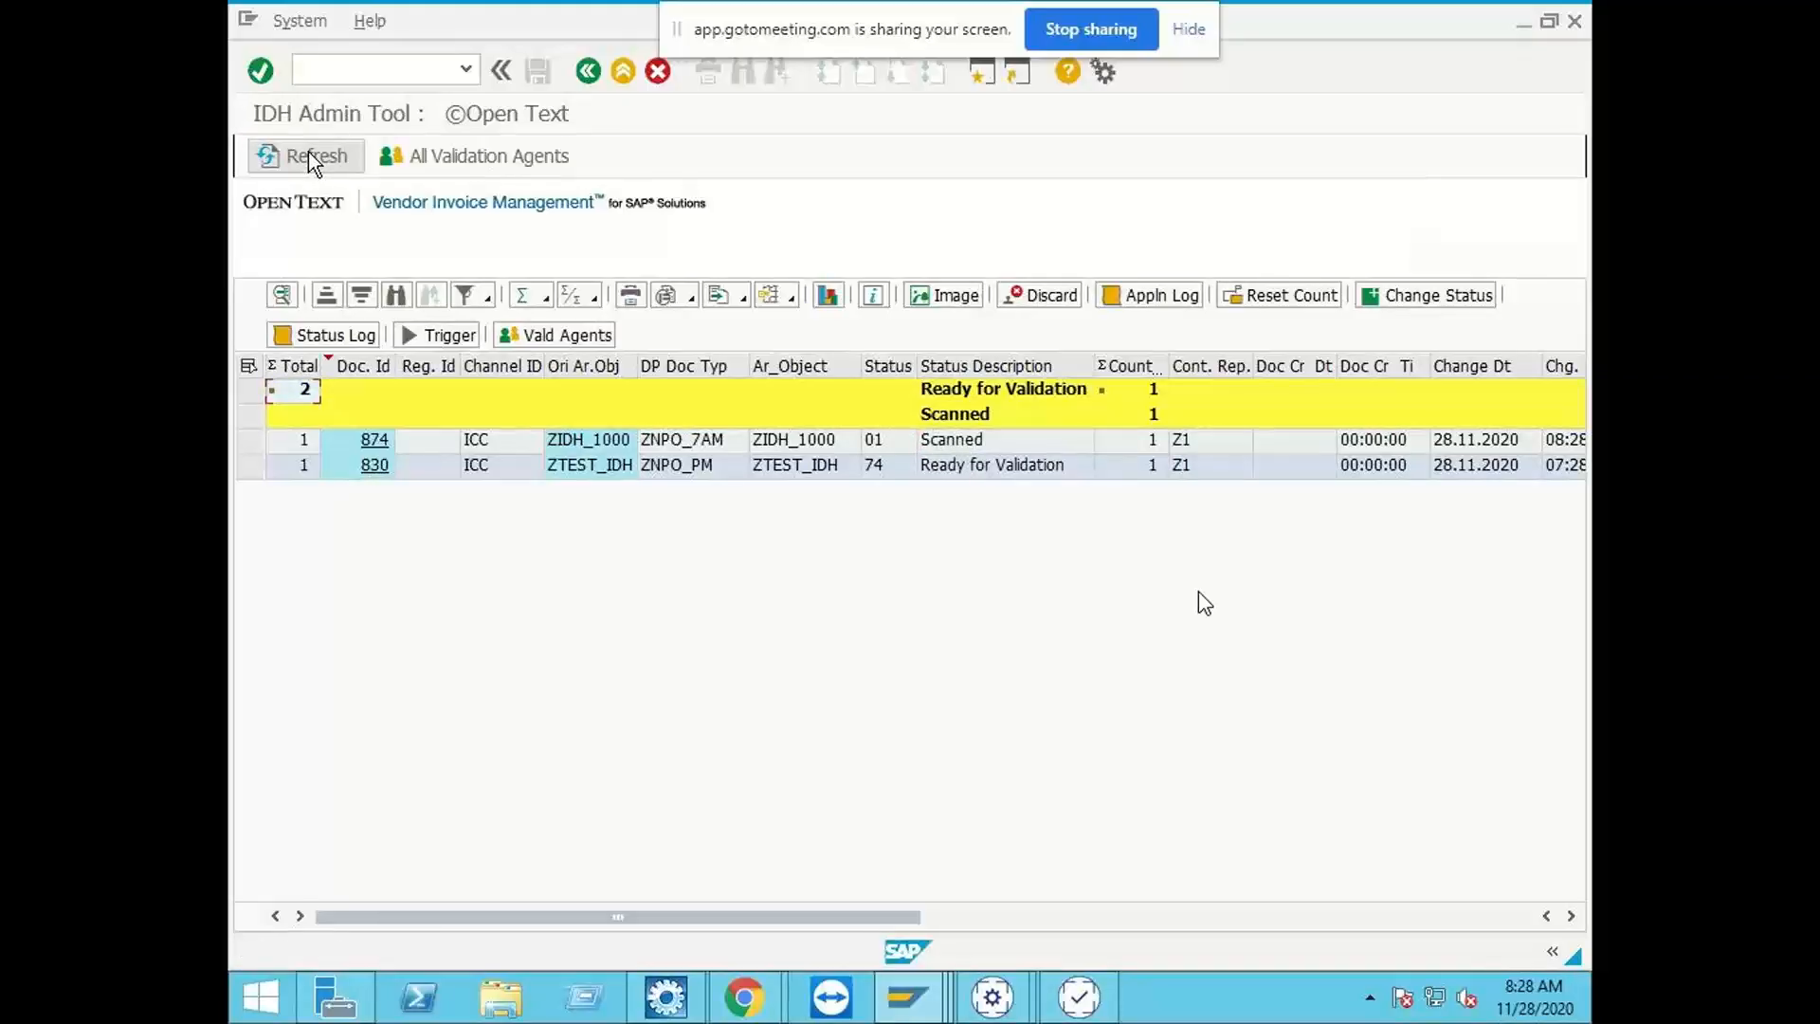
{"action": "left_click", "coordinate": [309, 154]}
{"action": "left_click", "coordinate": [308, 154]}
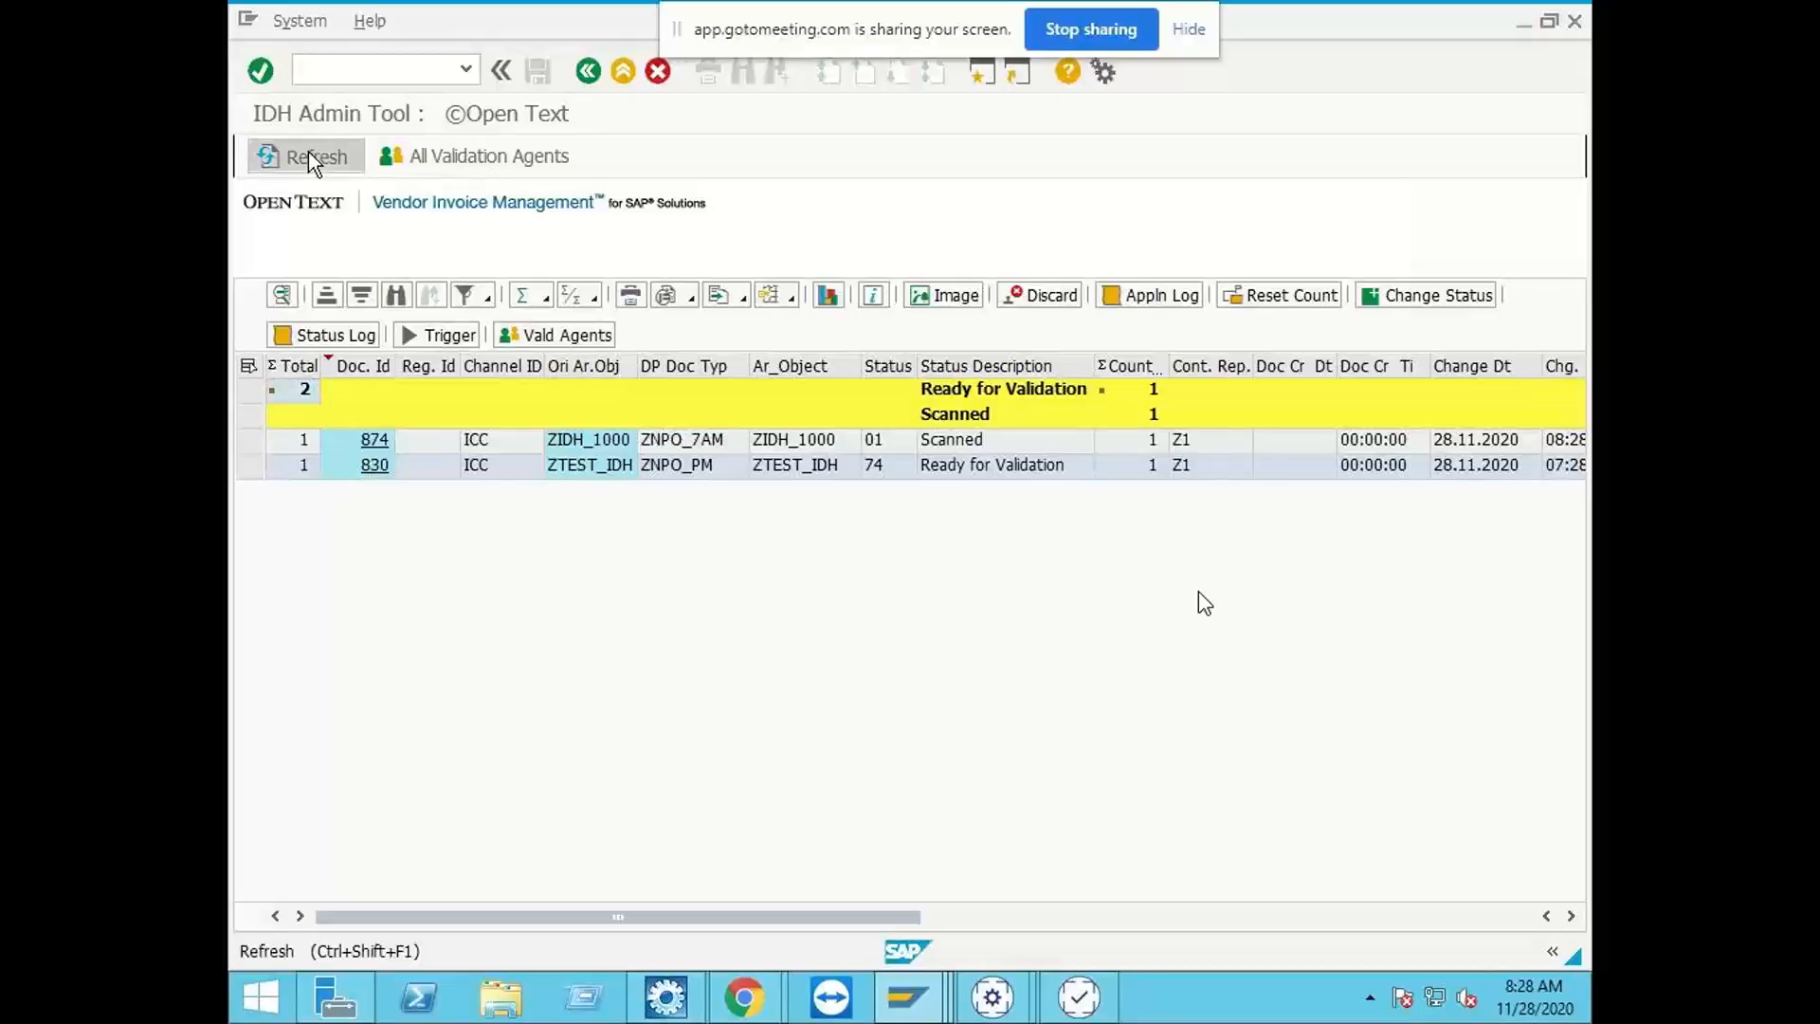
{"action": "left_click", "coordinate": [308, 154]}
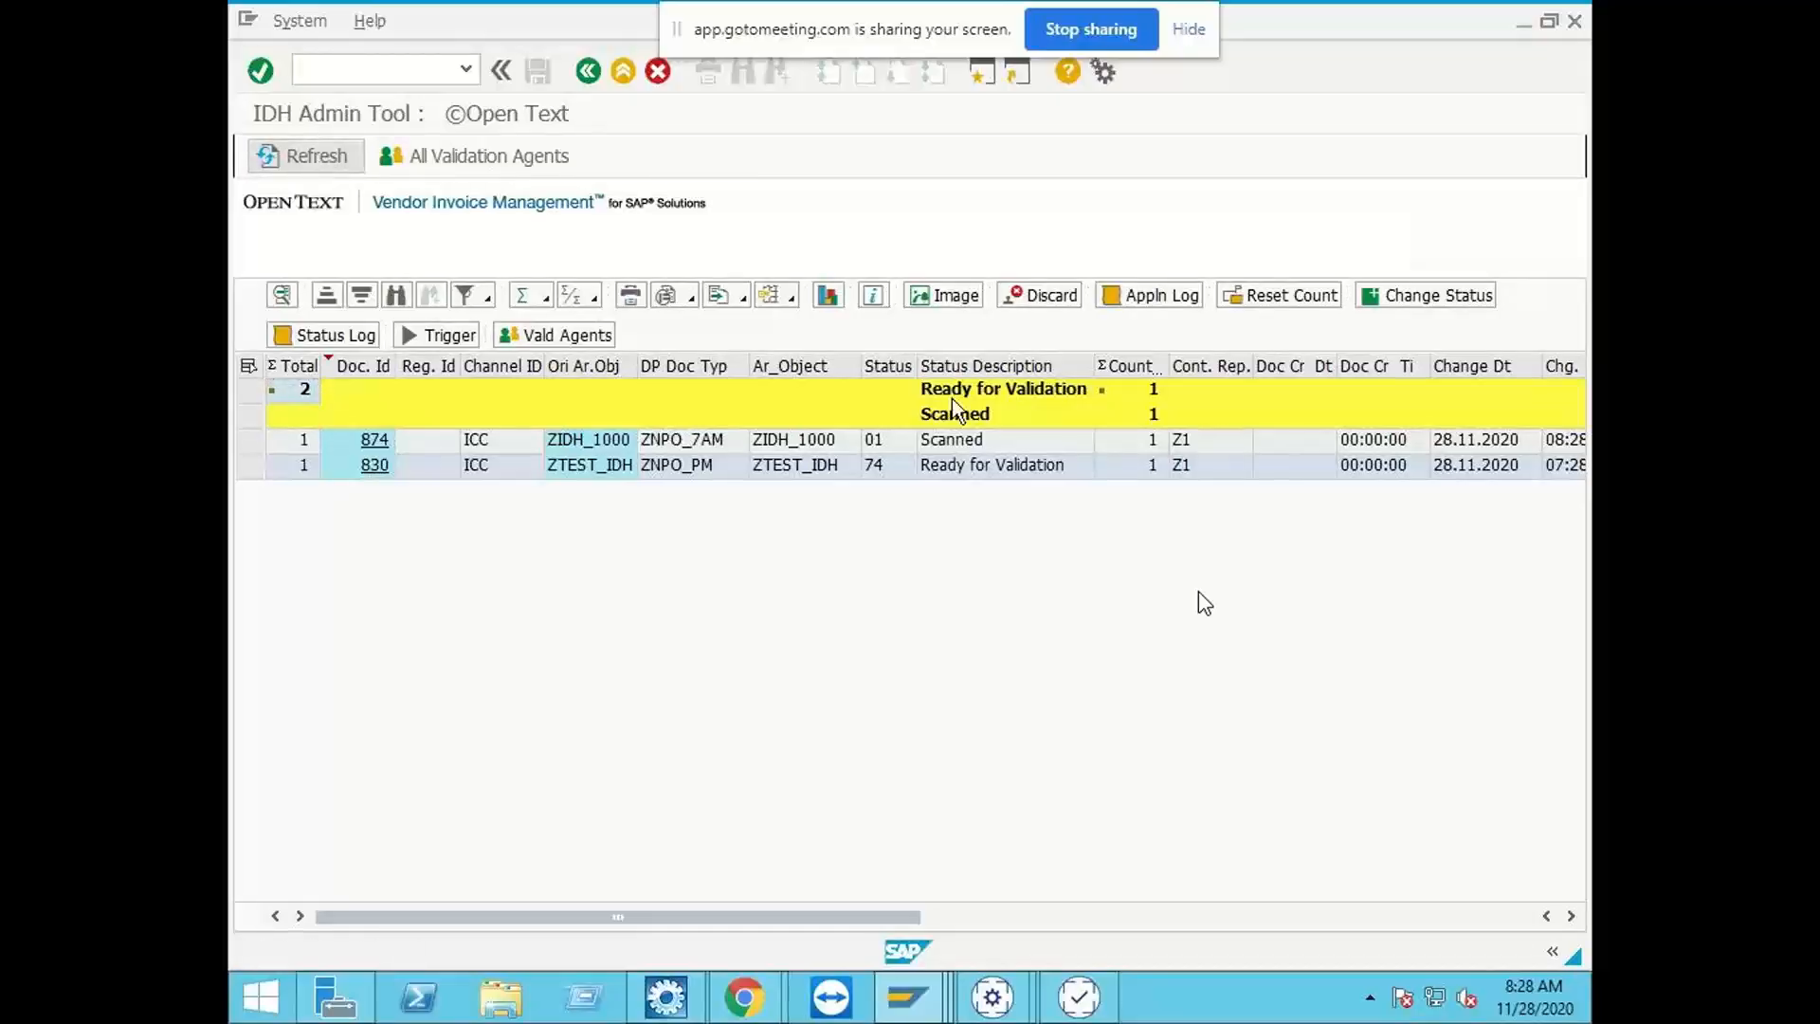
Step: Switch to the ZBC_INDIA_QA Business Center Capture window and immediately run the ZINDIA_IDH job under SAP Extraction Link
{"action": "mouse_move", "coordinate": [991, 995]}
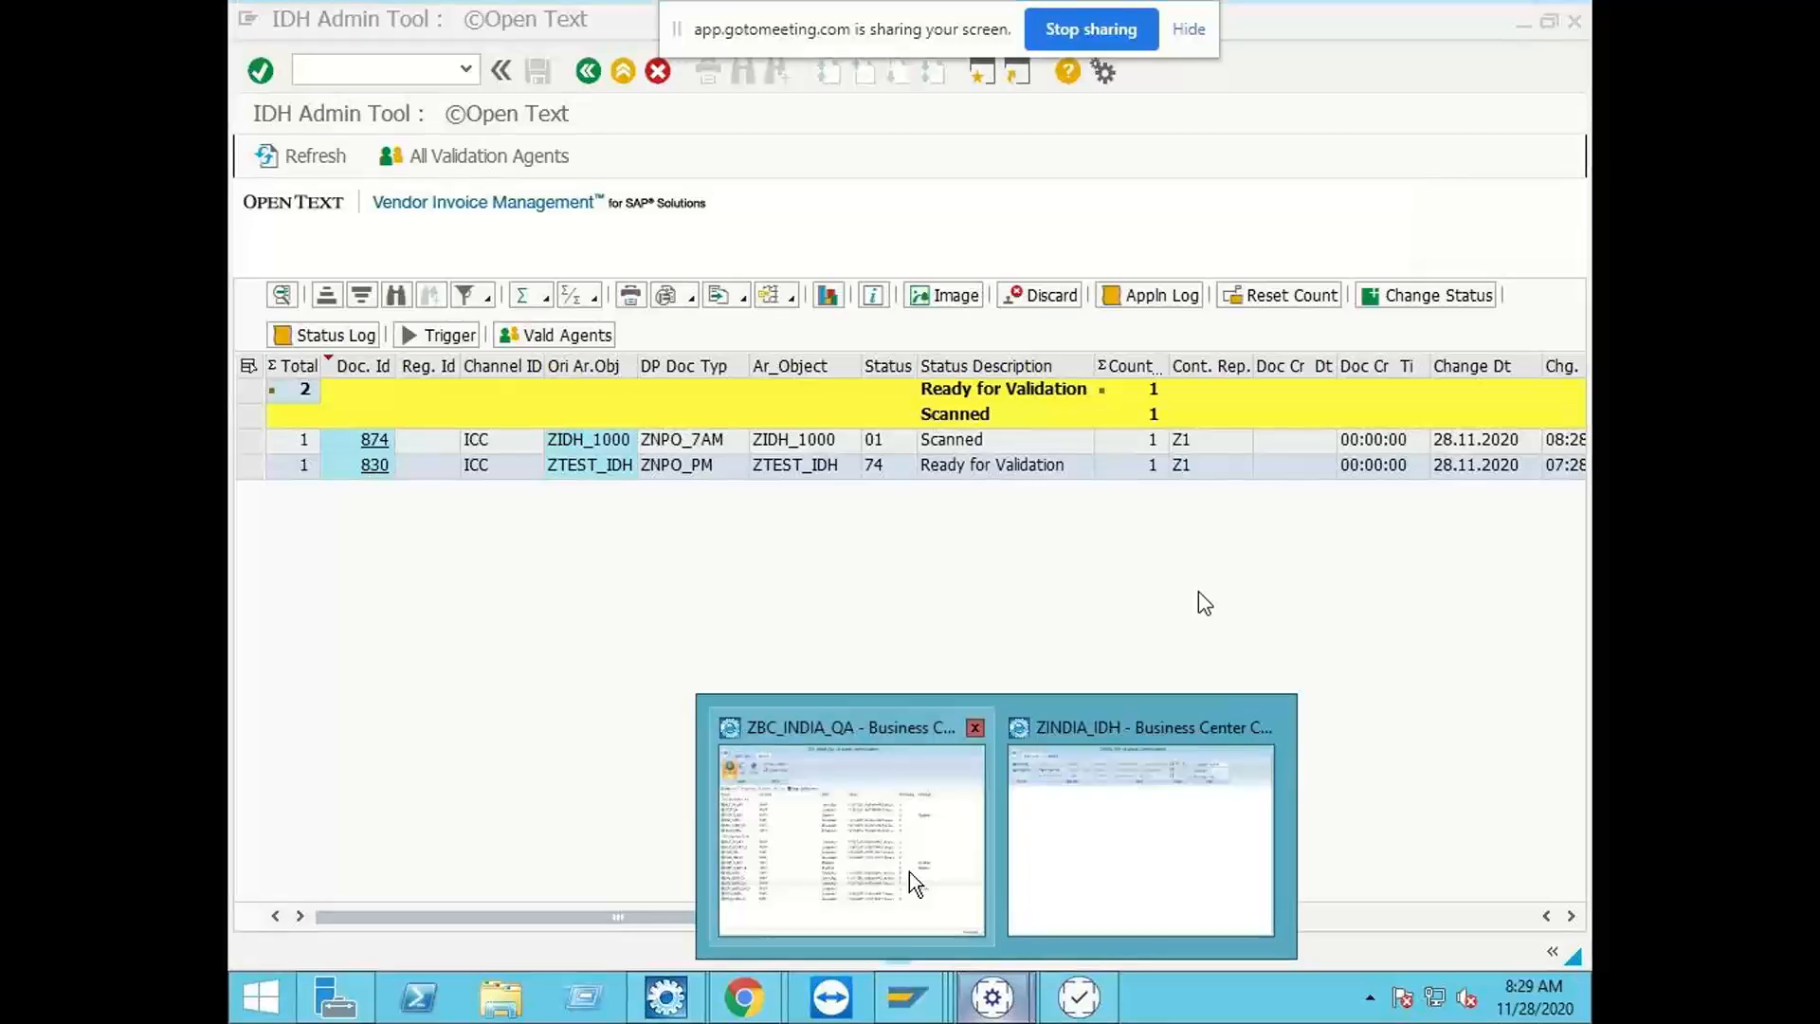
{"action": "left_click", "coordinate": [931, 872]}
{"action": "left_click", "coordinate": [980, 526]}
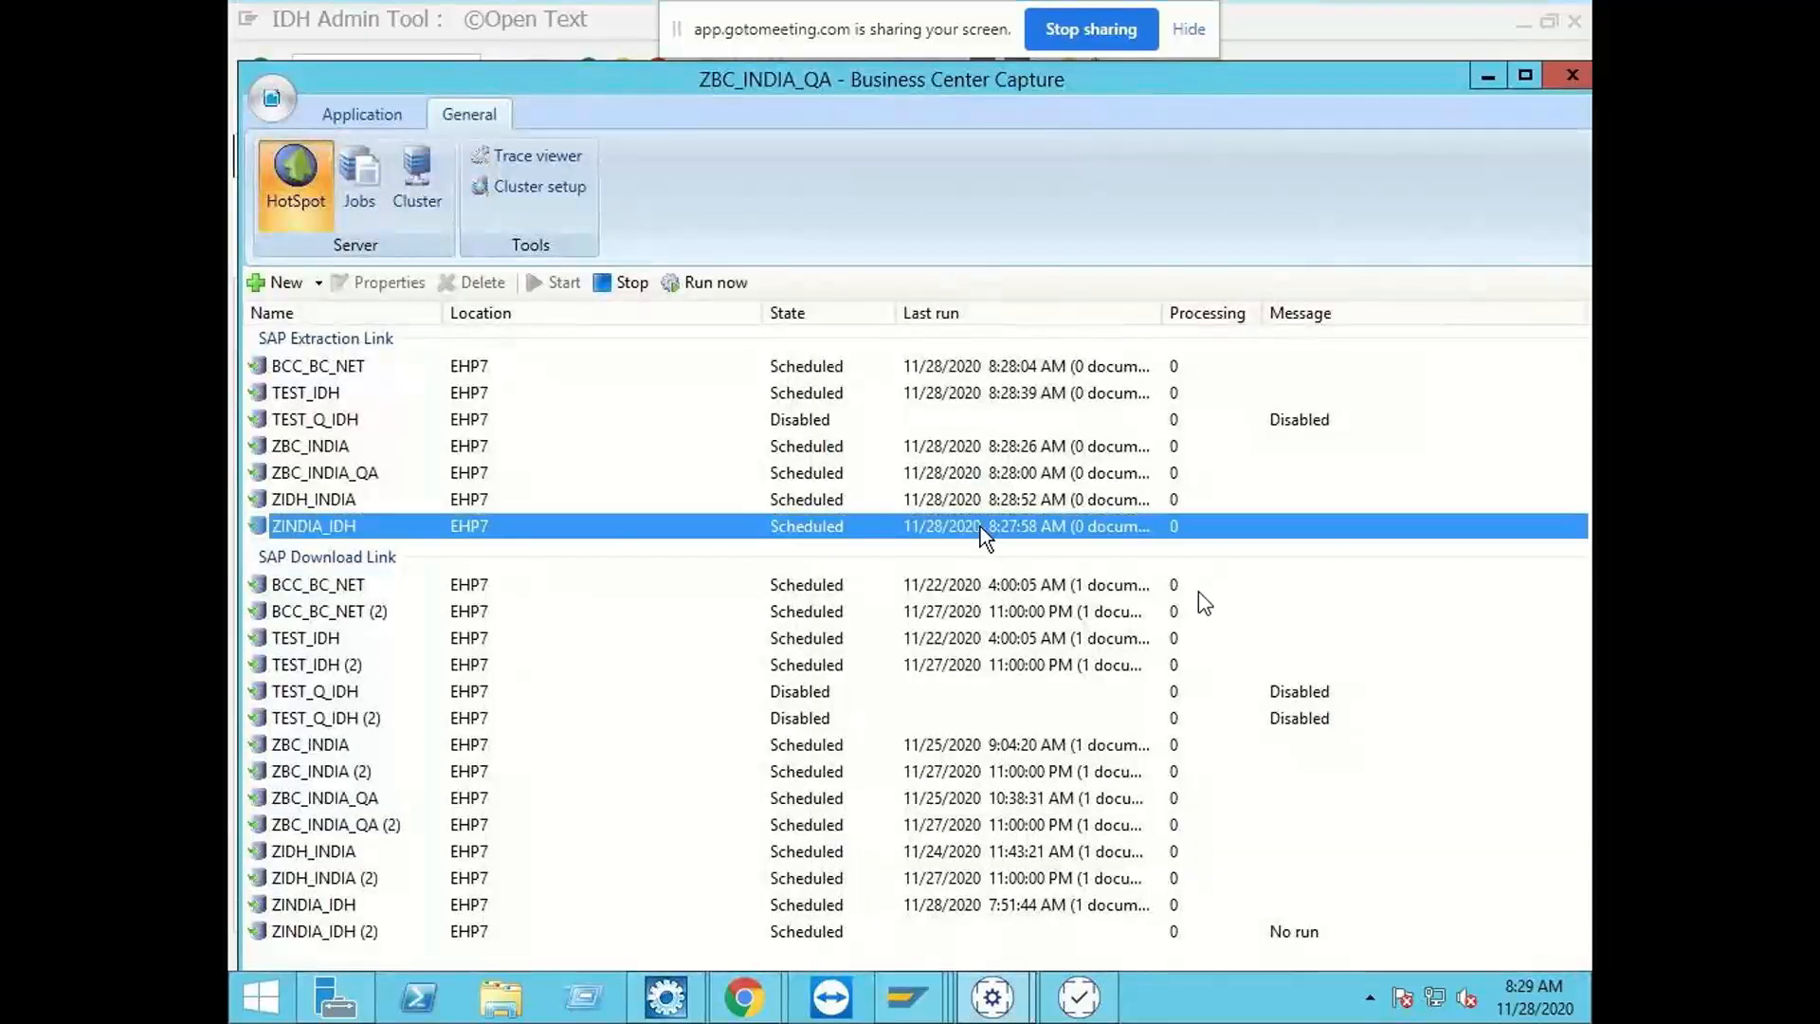
{"action": "left_click", "coordinate": [701, 283]}
Step: Return to the IDH Admin Tool in SAP and refresh the list to recheck the ZIDH_1000 document's status
{"action": "left_click", "coordinate": [1489, 85]}
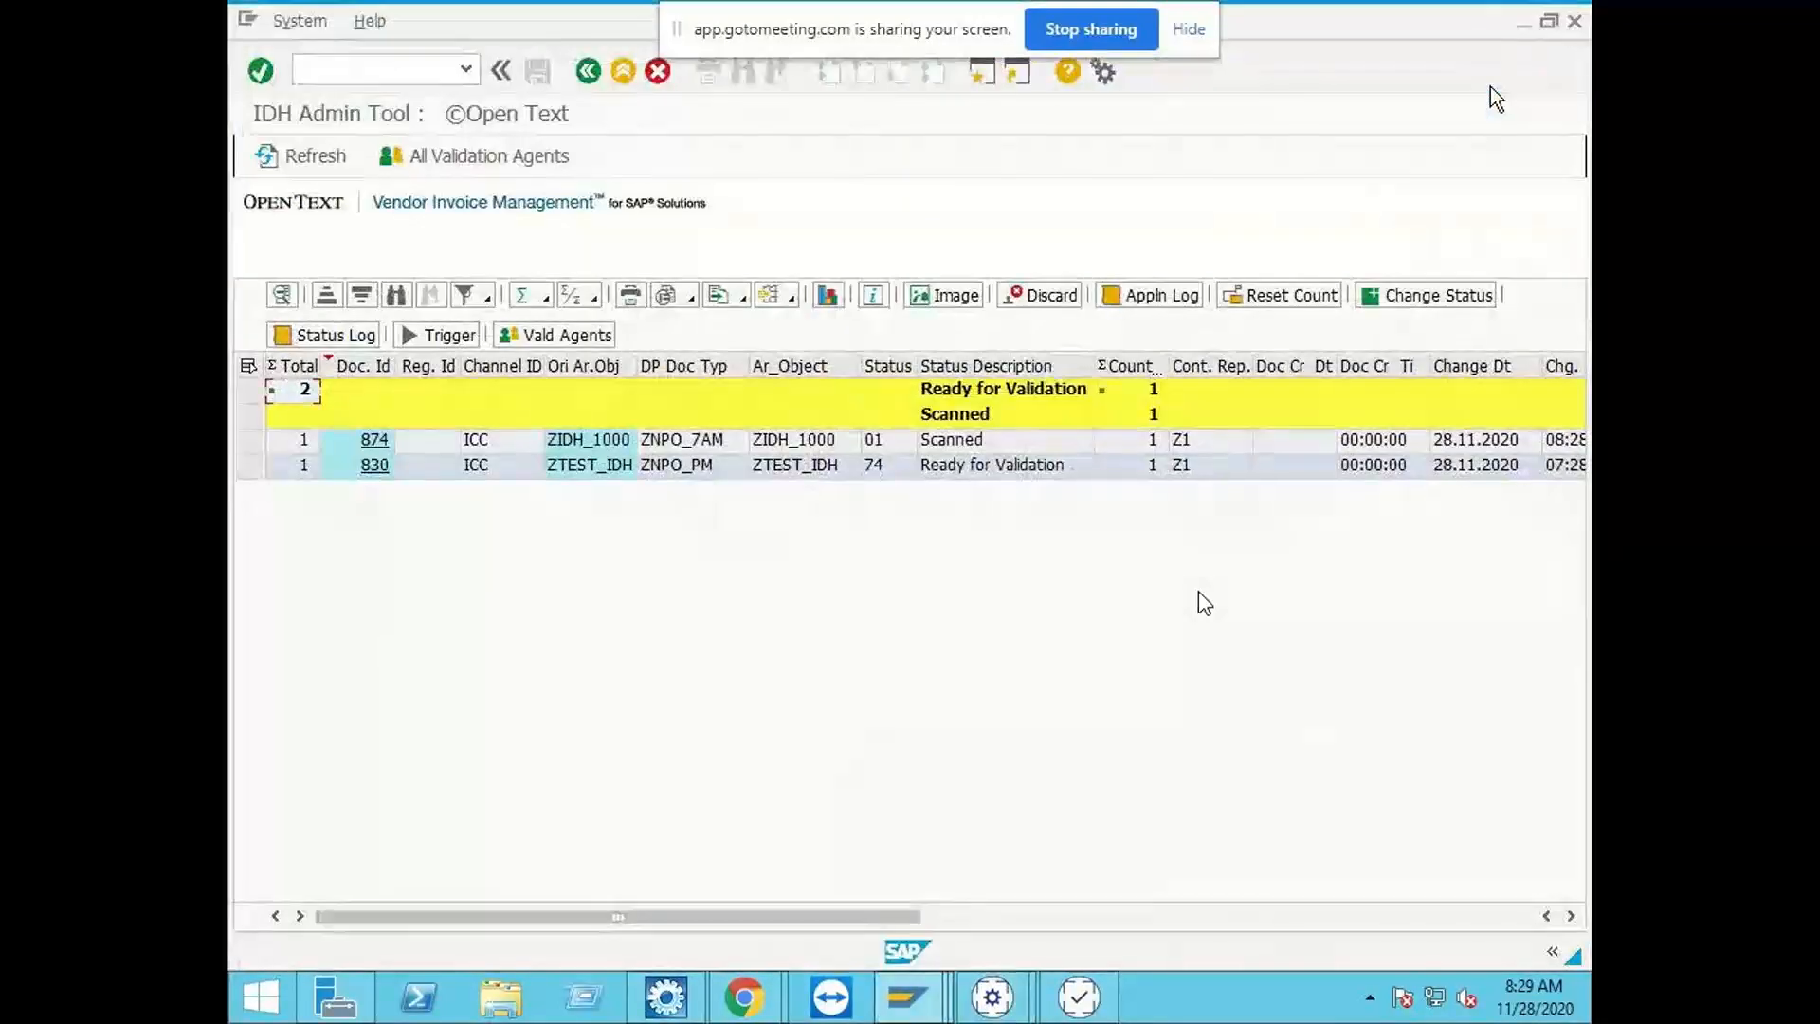
{"action": "left_click", "coordinate": [331, 169]}
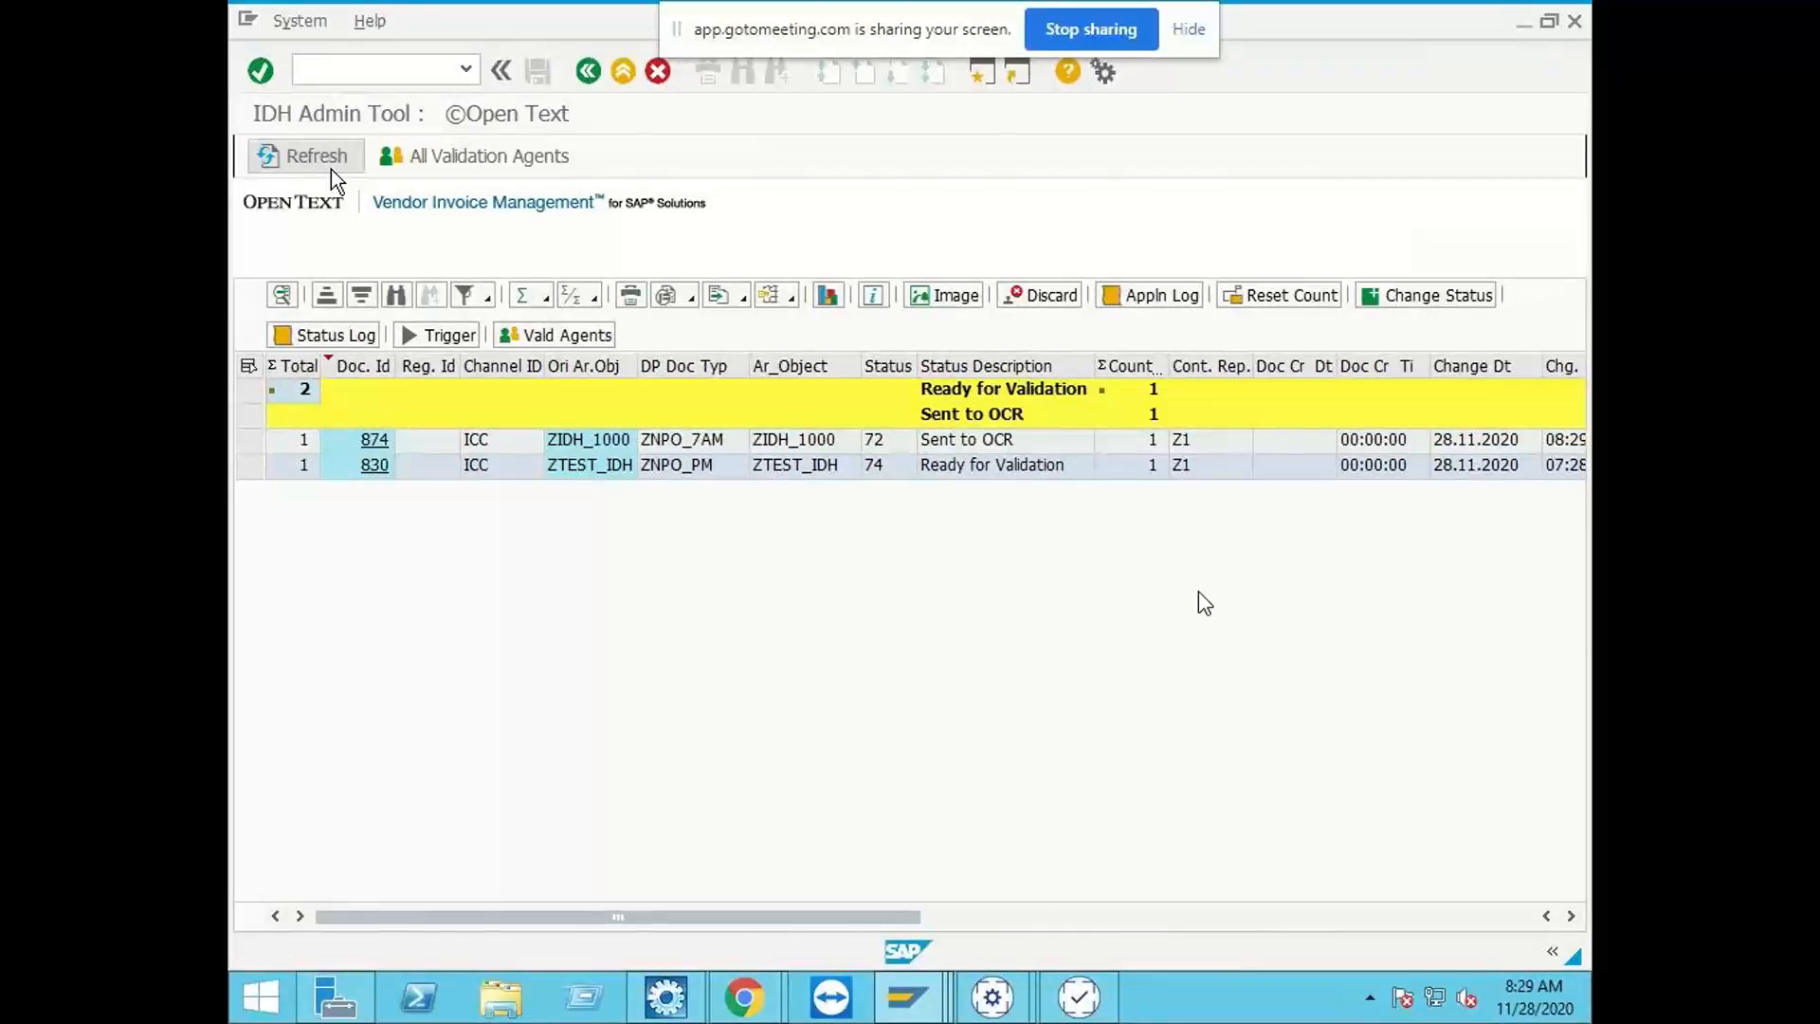
{"action": "left_click", "coordinate": [332, 169]}
{"action": "left_click", "coordinate": [328, 160]}
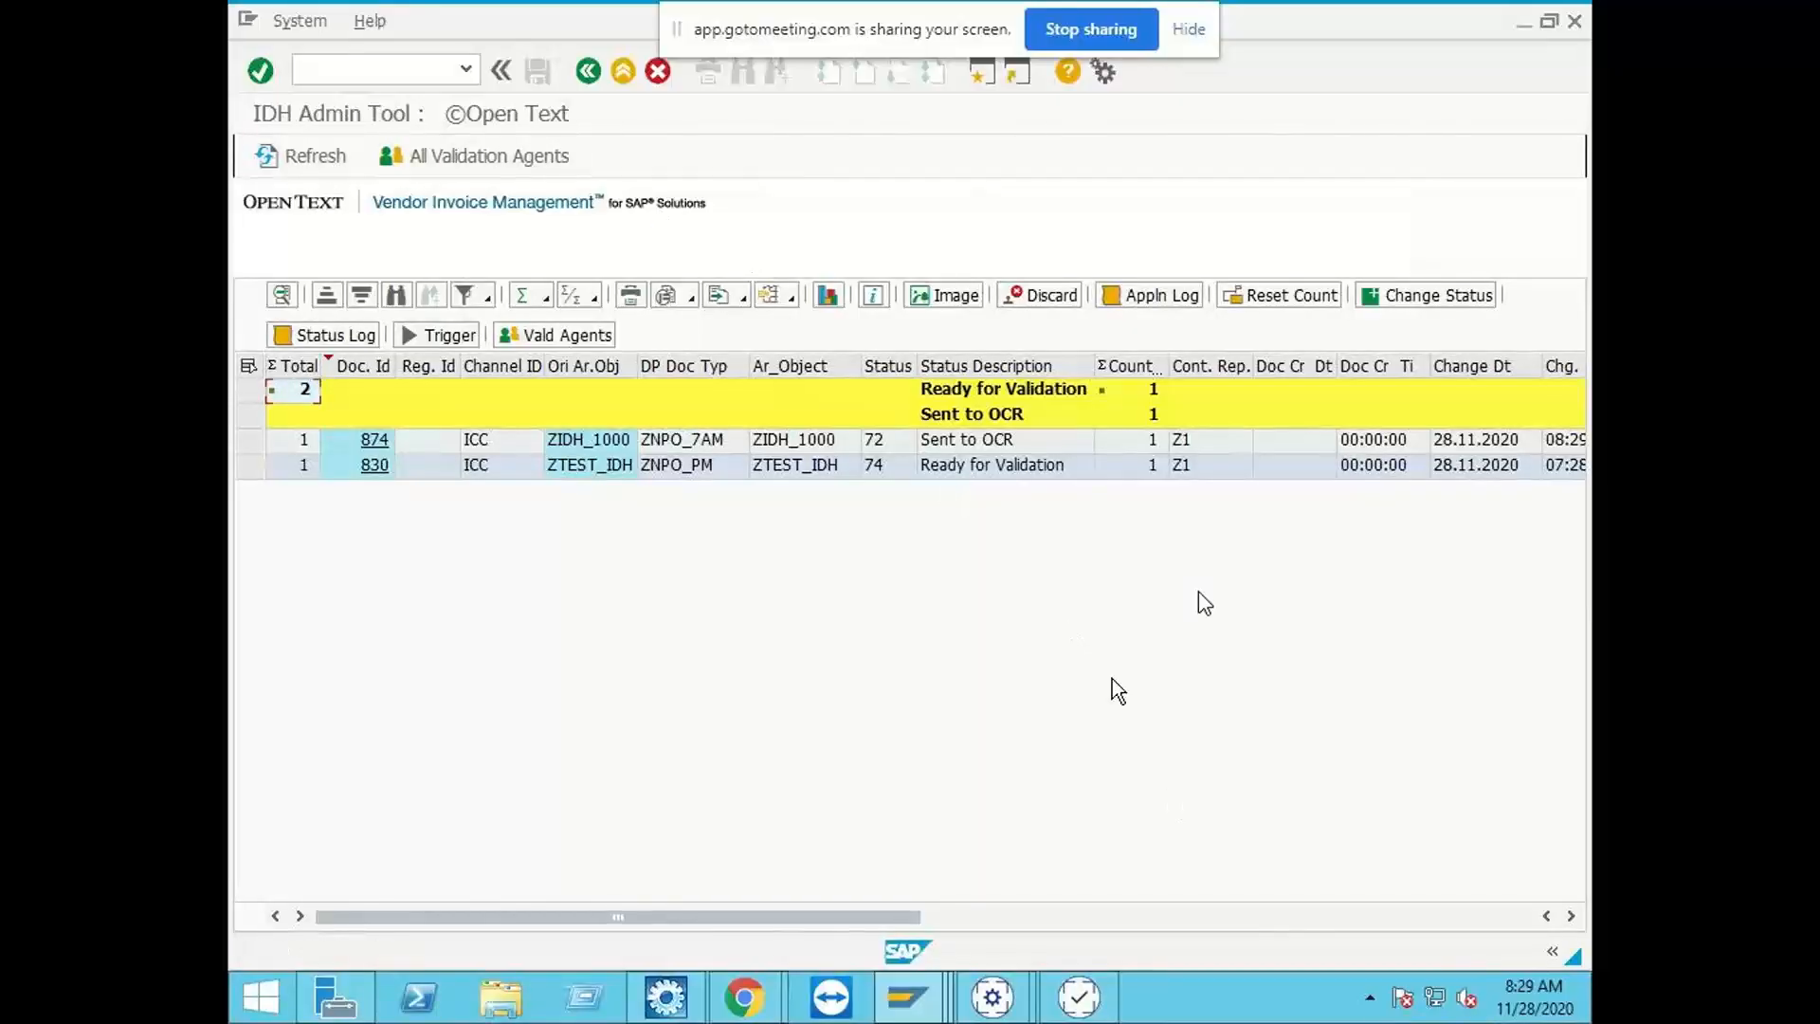
Step: Switch to the ZINDIA_IDH Business Center Capture window, check the EHP7 SAP login, and export an application to SAP
{"action": "left_click", "coordinate": [1007, 1003]}
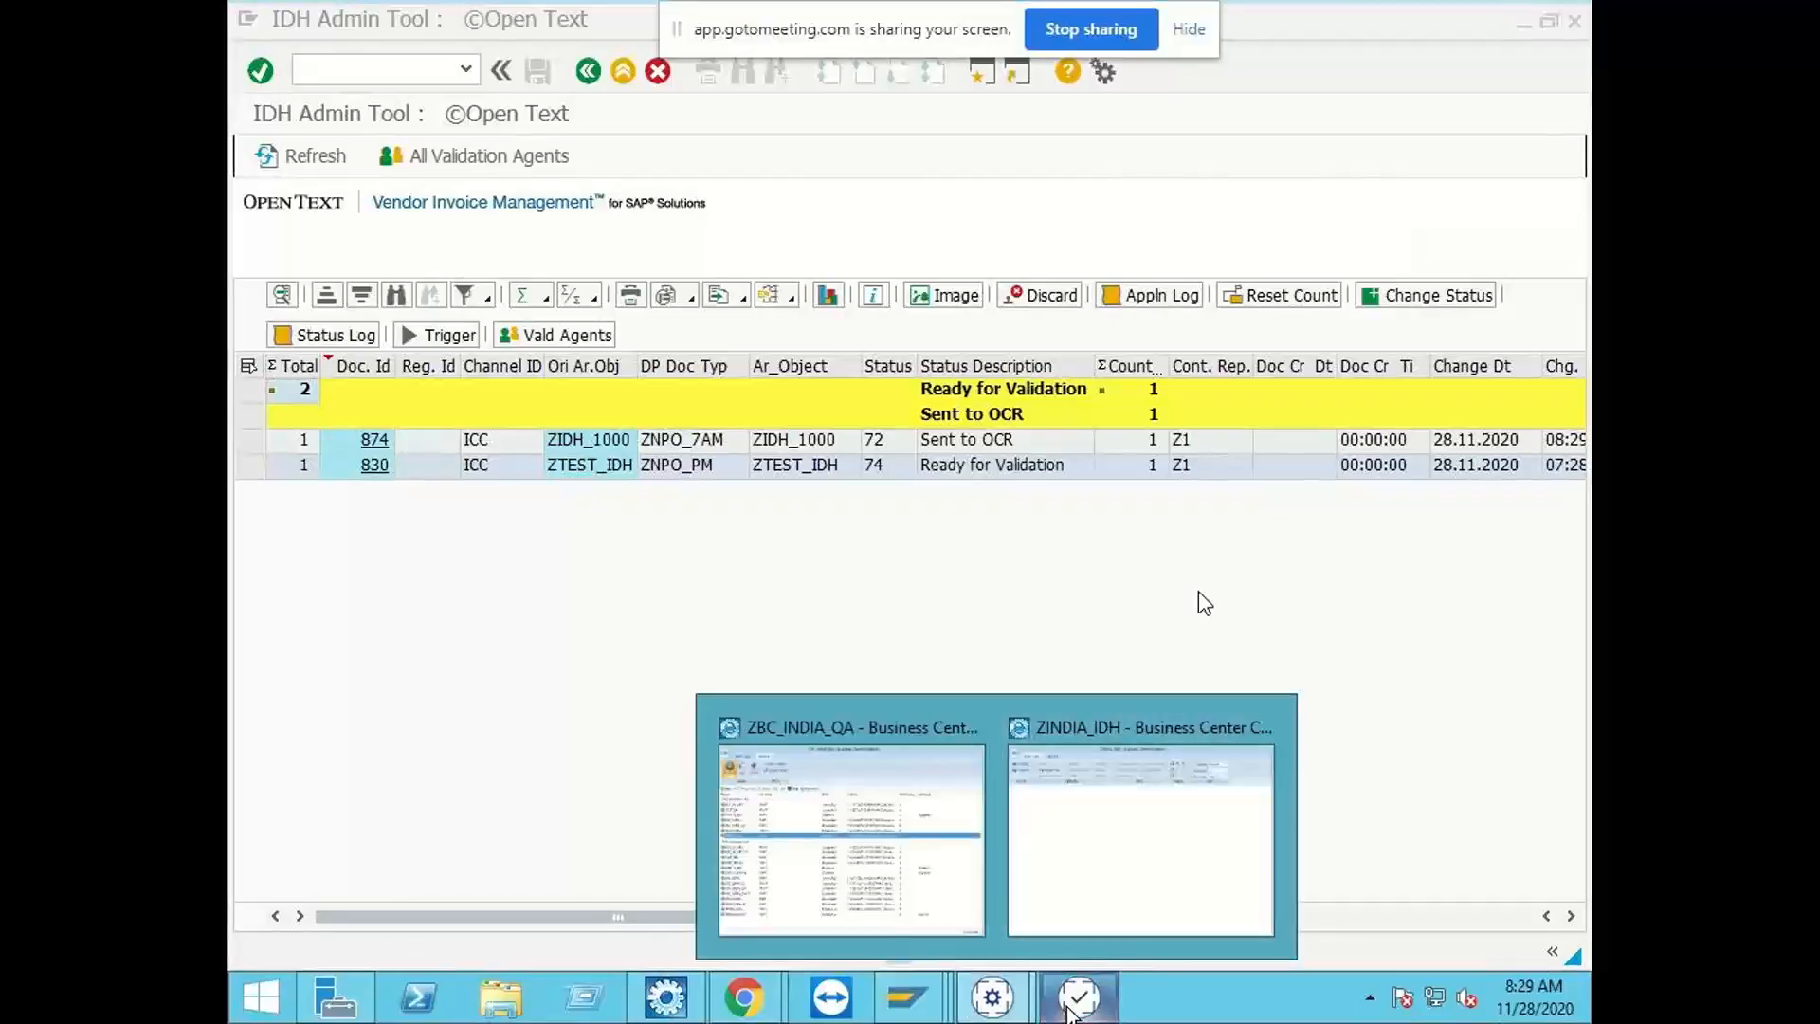
{"action": "left_click", "coordinate": [1071, 873]}
{"action": "left_click", "coordinate": [270, 99]}
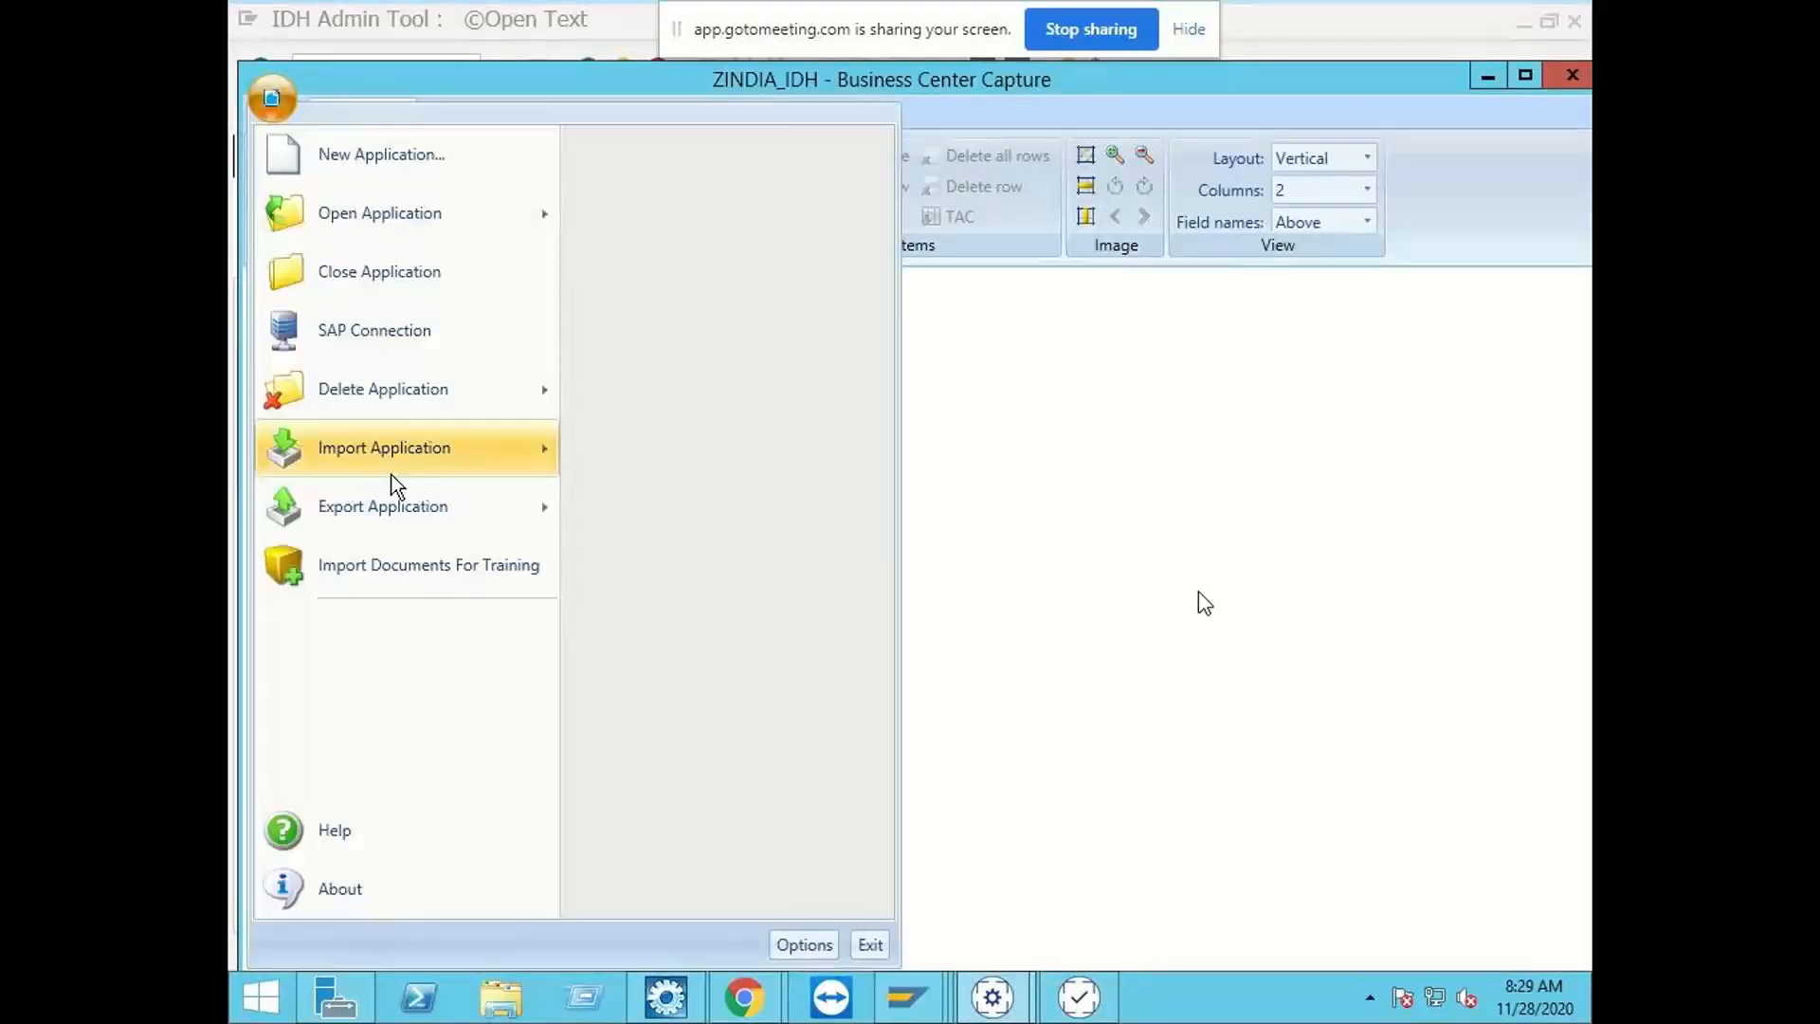
{"action": "mouse_move", "coordinate": [406, 503]}
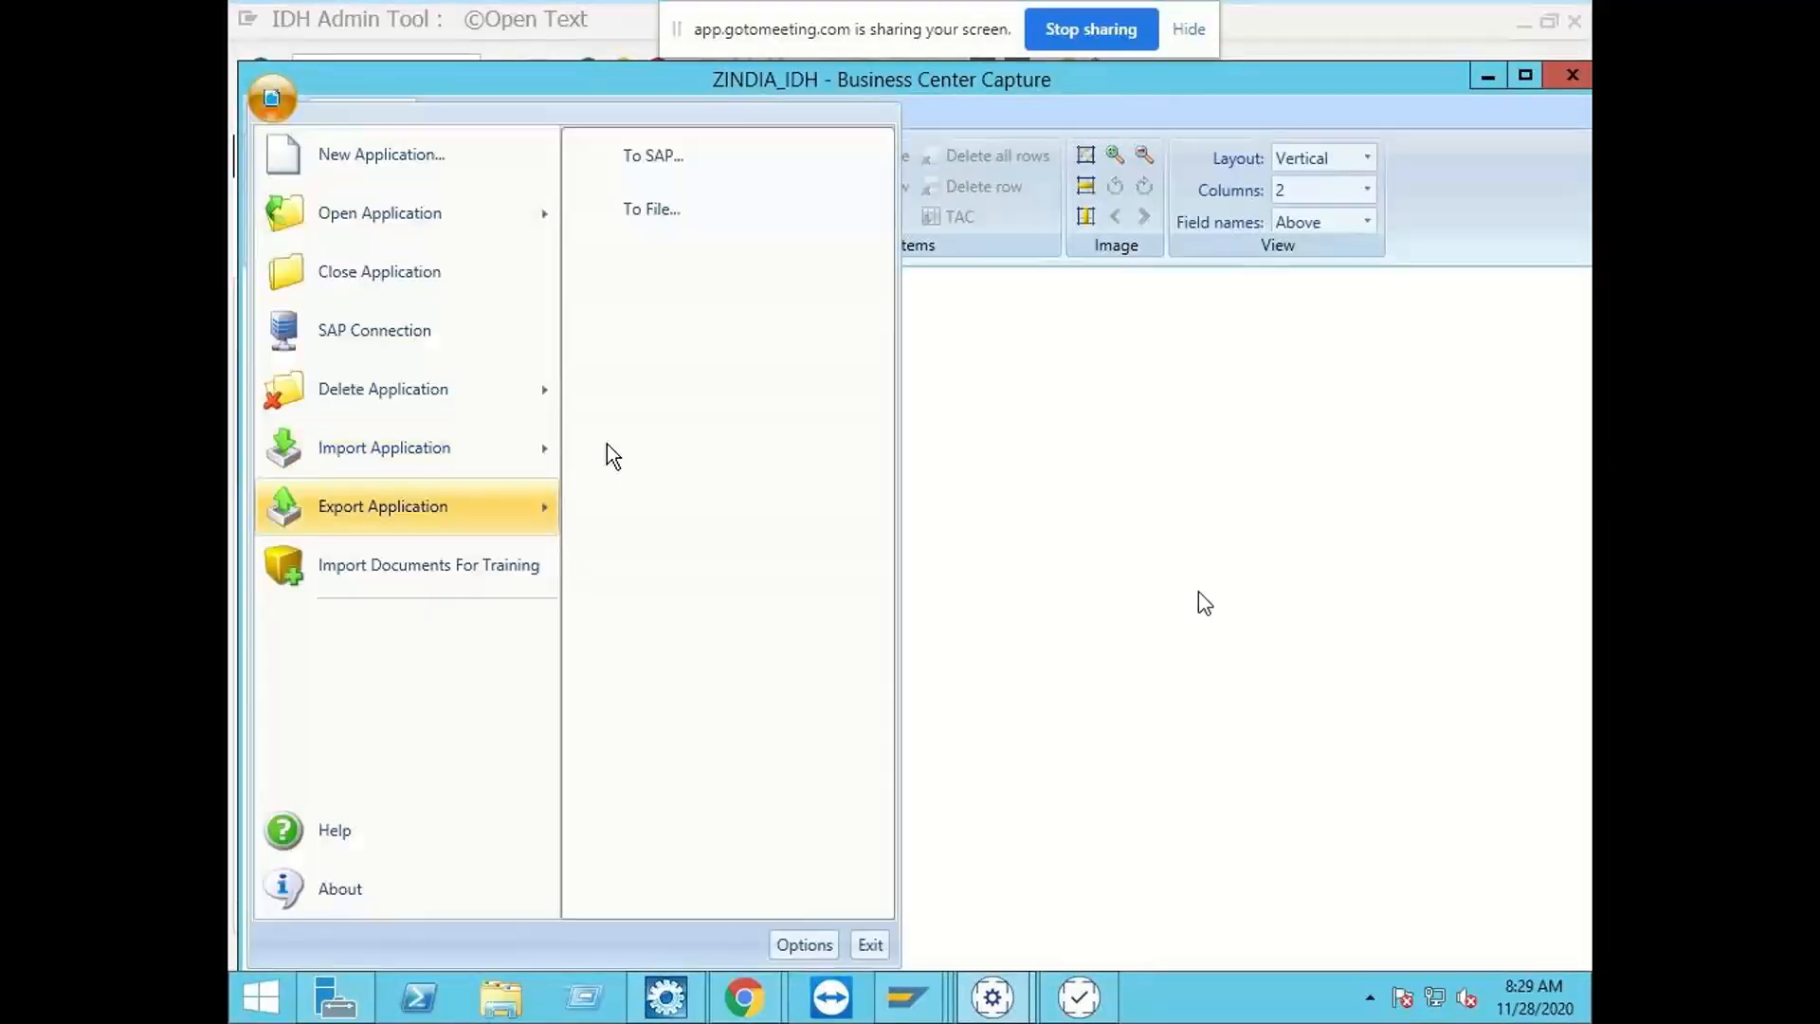
{"action": "left_click", "coordinate": [656, 150]}
{"action": "left_click", "coordinate": [1020, 332]}
{"action": "left_click", "coordinate": [754, 365]}
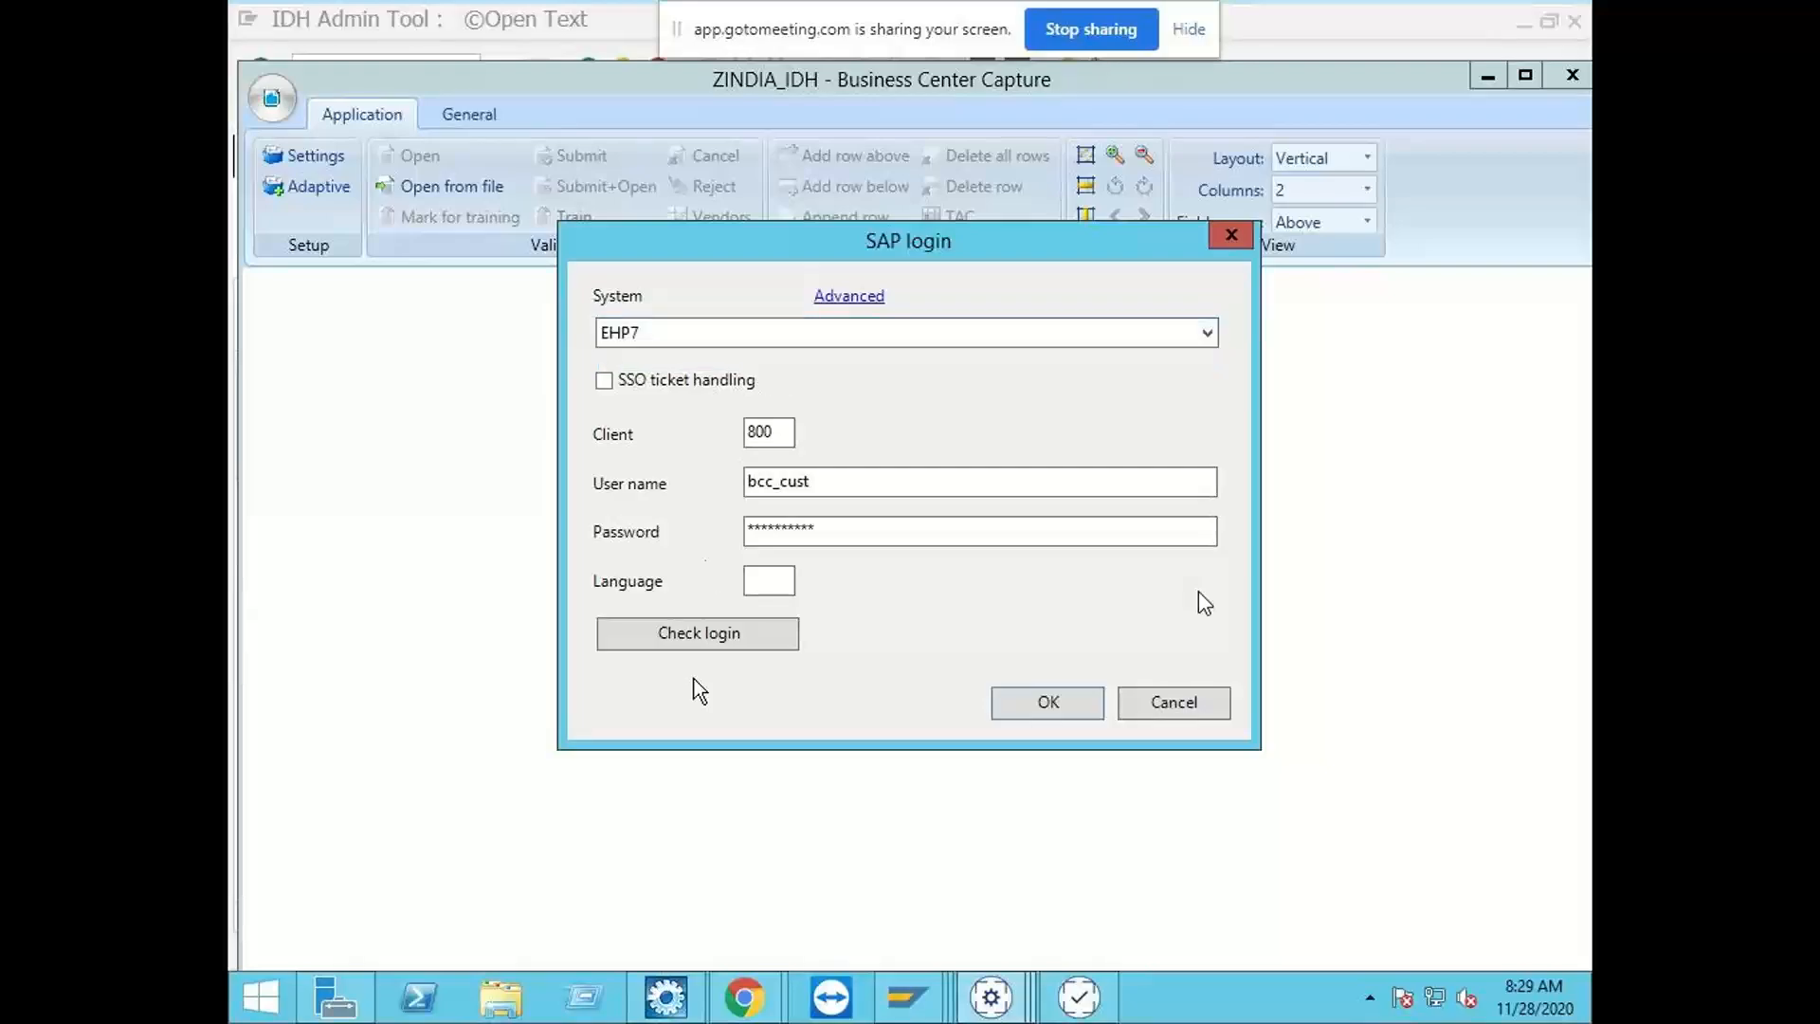
{"action": "left_click", "coordinate": [711, 629]}
{"action": "left_click", "coordinate": [972, 605]}
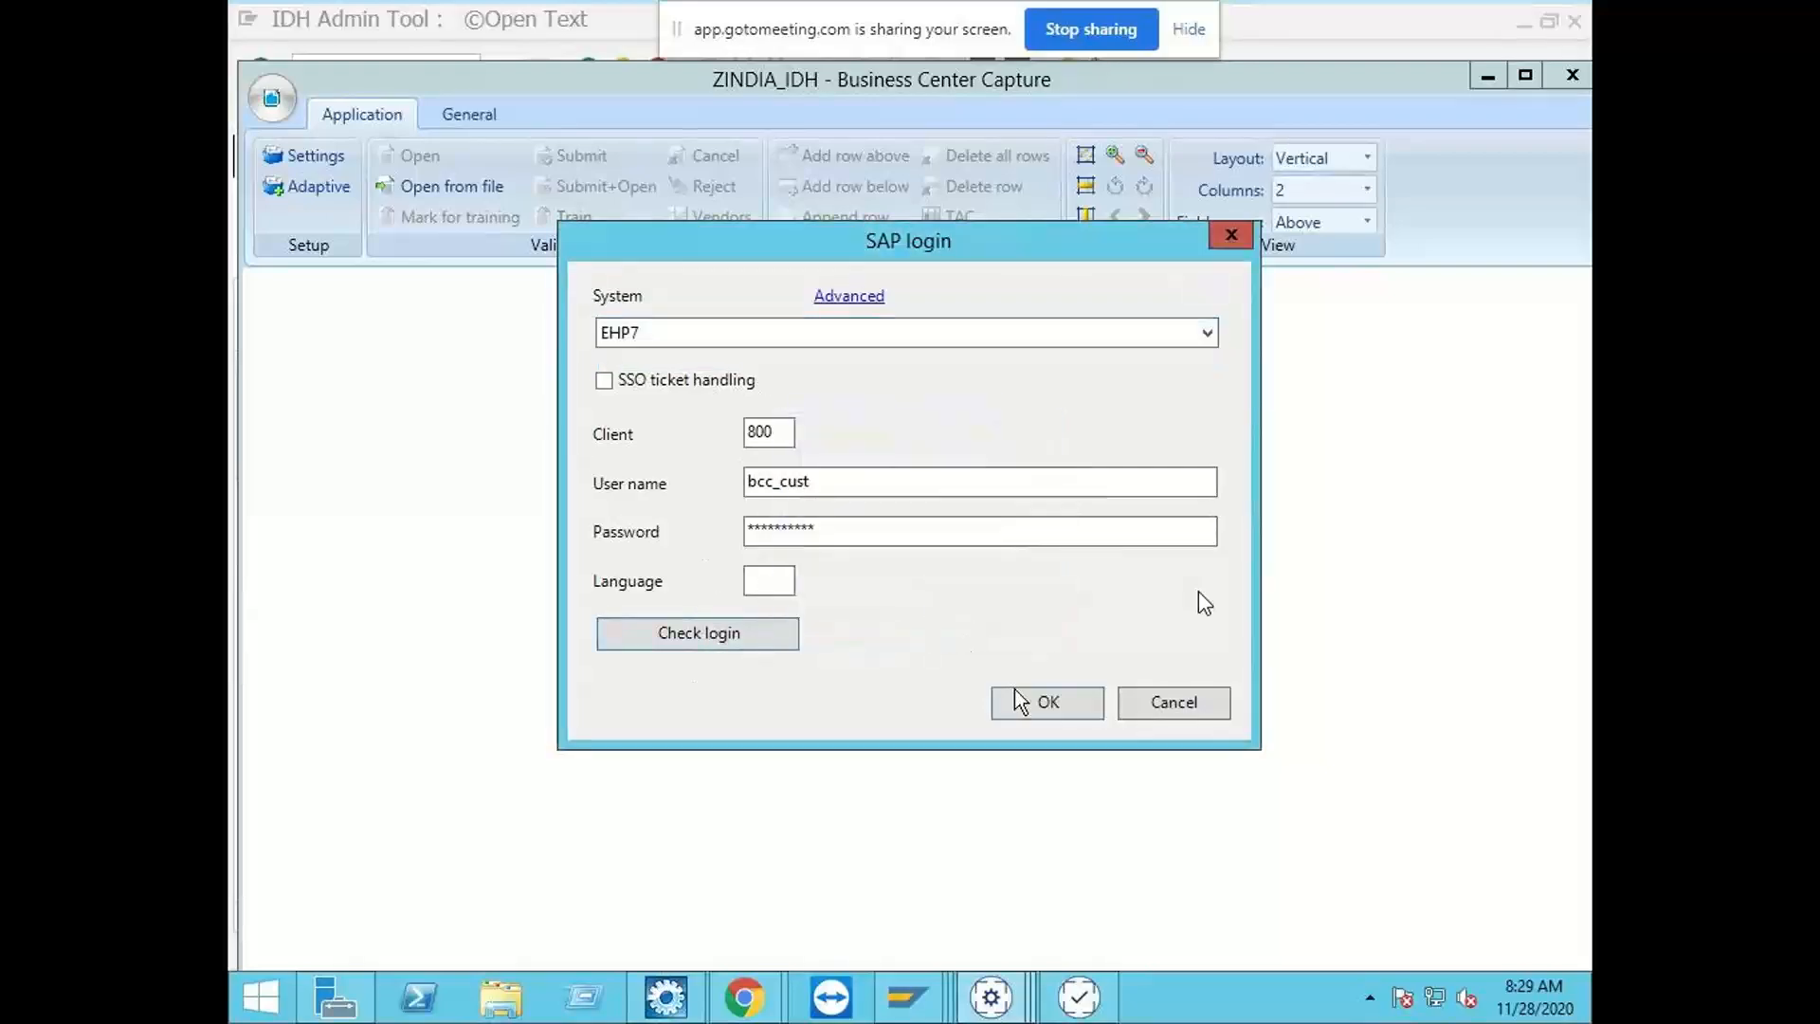
{"action": "left_click", "coordinate": [1019, 702]}
{"action": "left_click", "coordinate": [981, 674]}
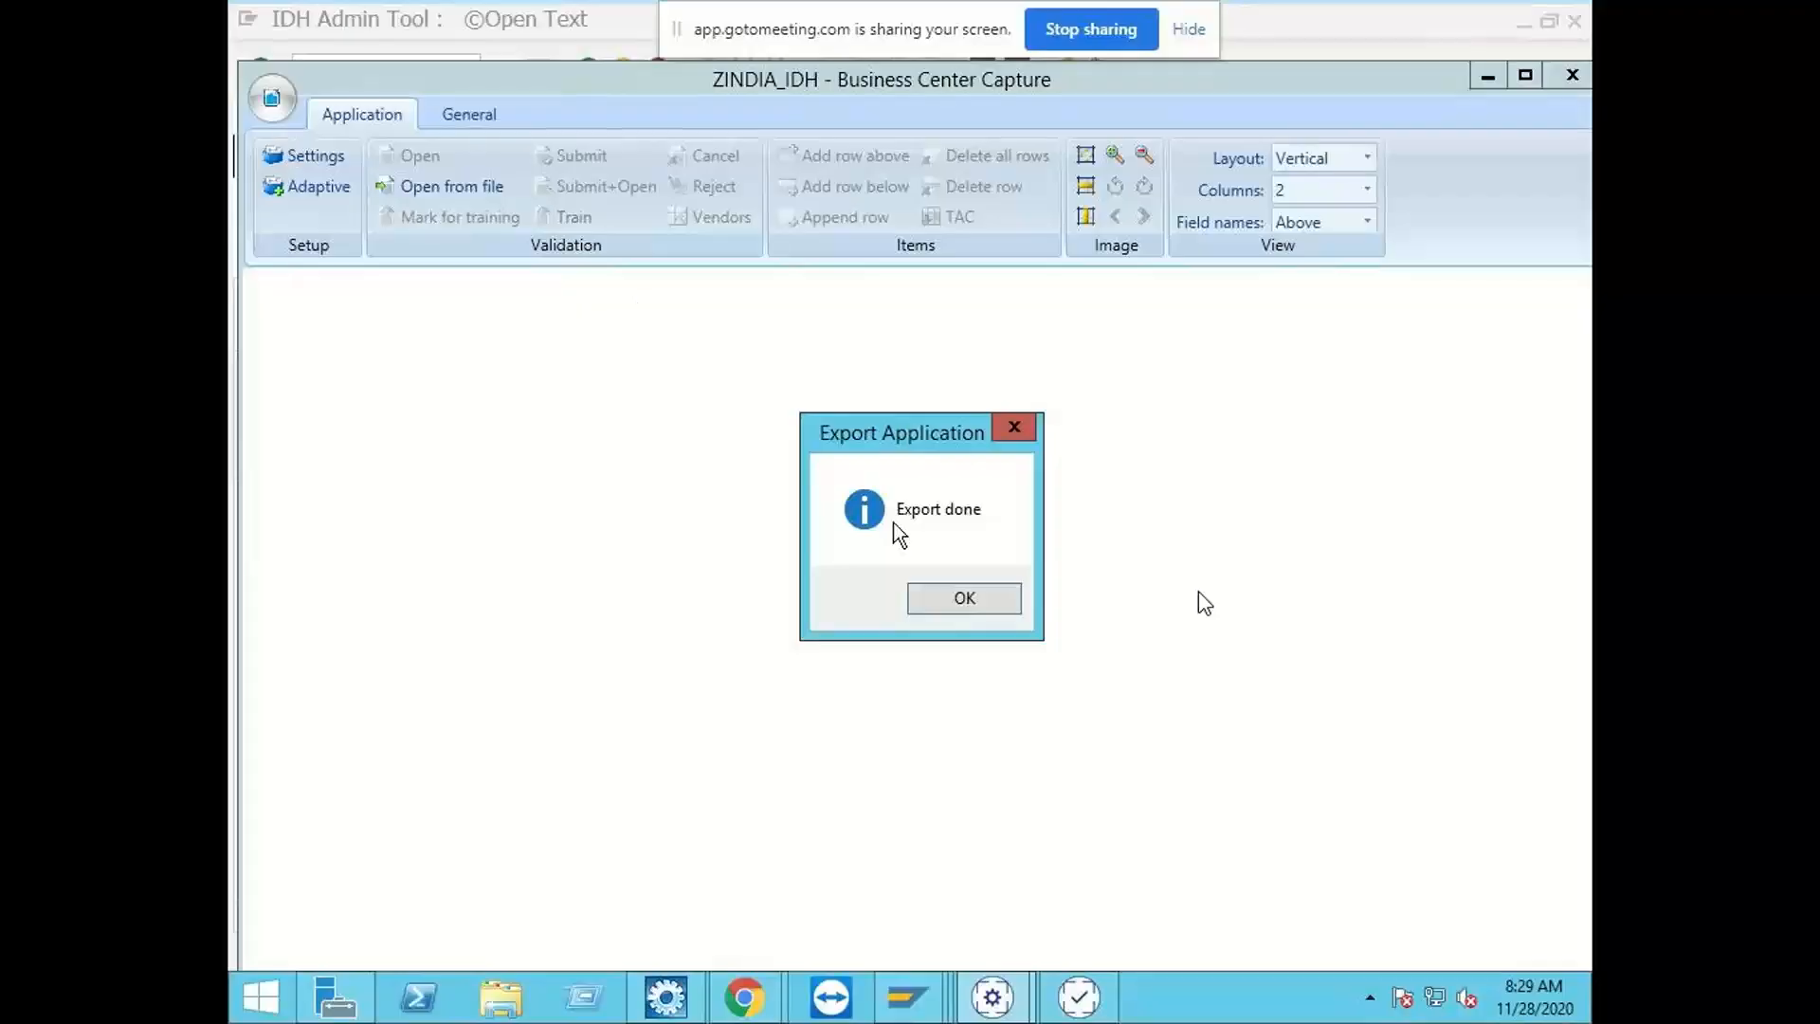
{"action": "left_click", "coordinate": [931, 601]}
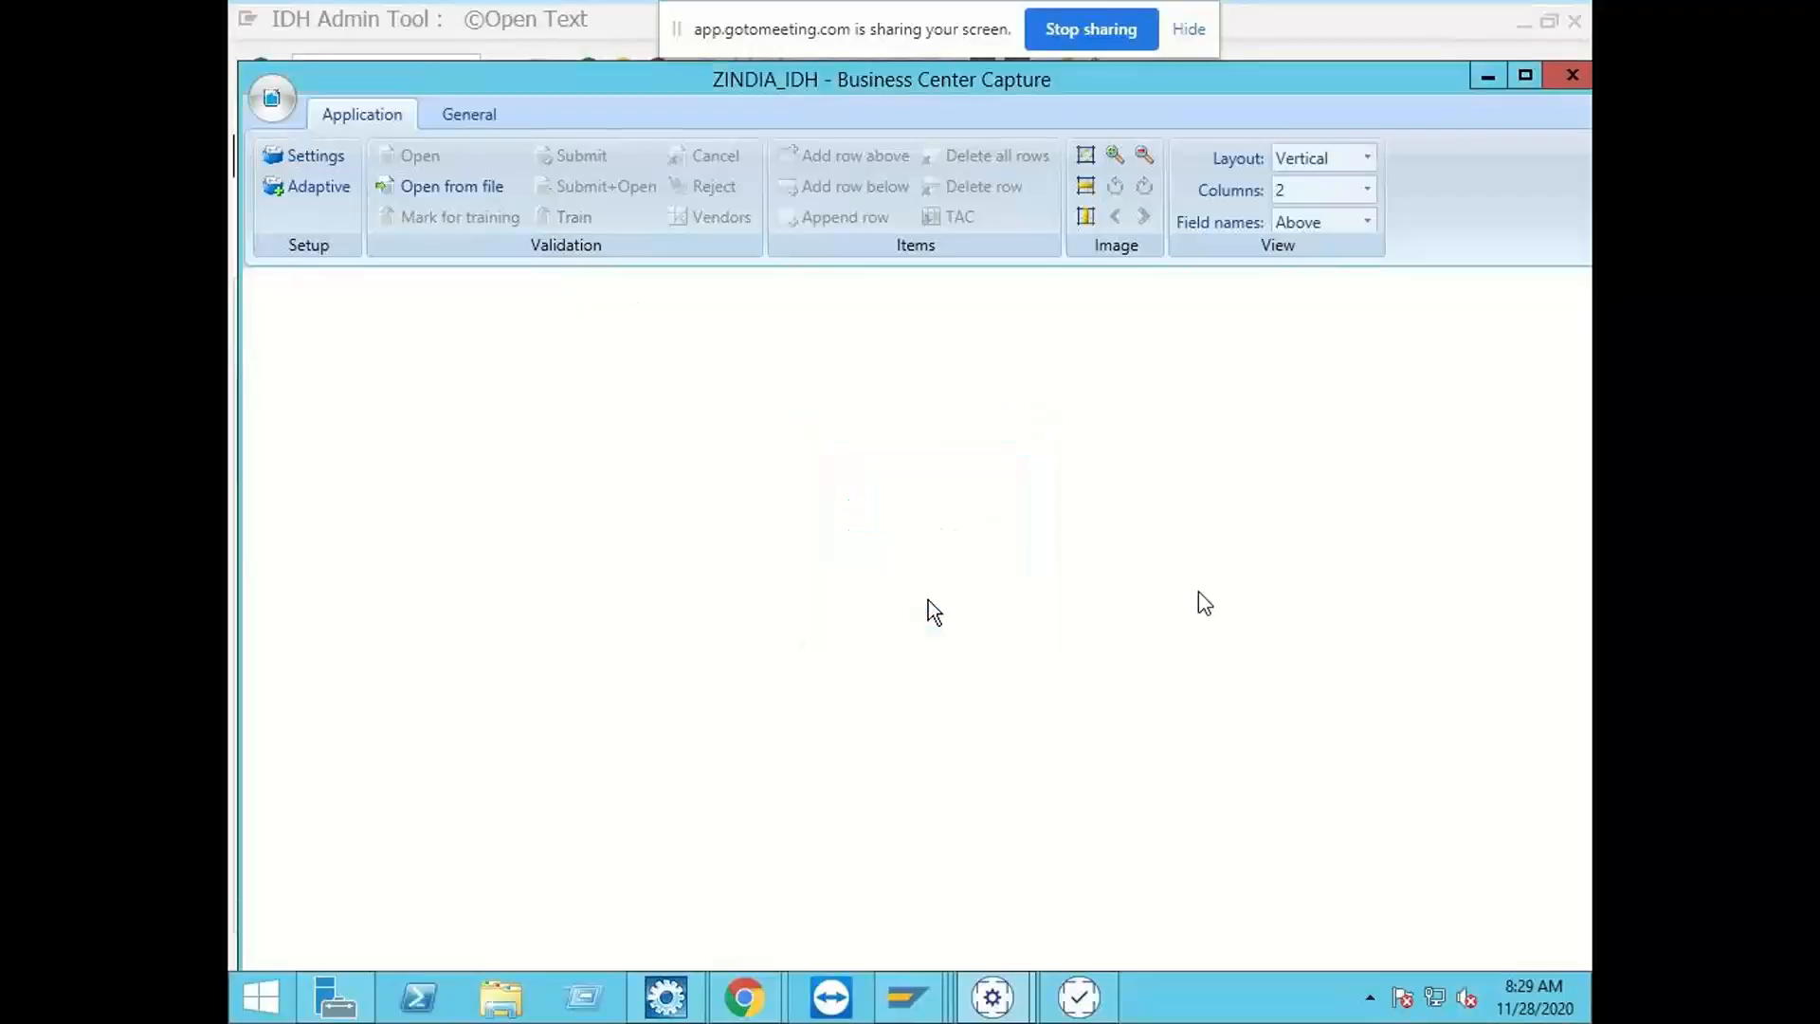
Step: Export the ZINDIA_IDH application to SAP using the EHP7 system
{"action": "left_click", "coordinate": [293, 106]}
{"action": "mouse_move", "coordinate": [423, 497]}
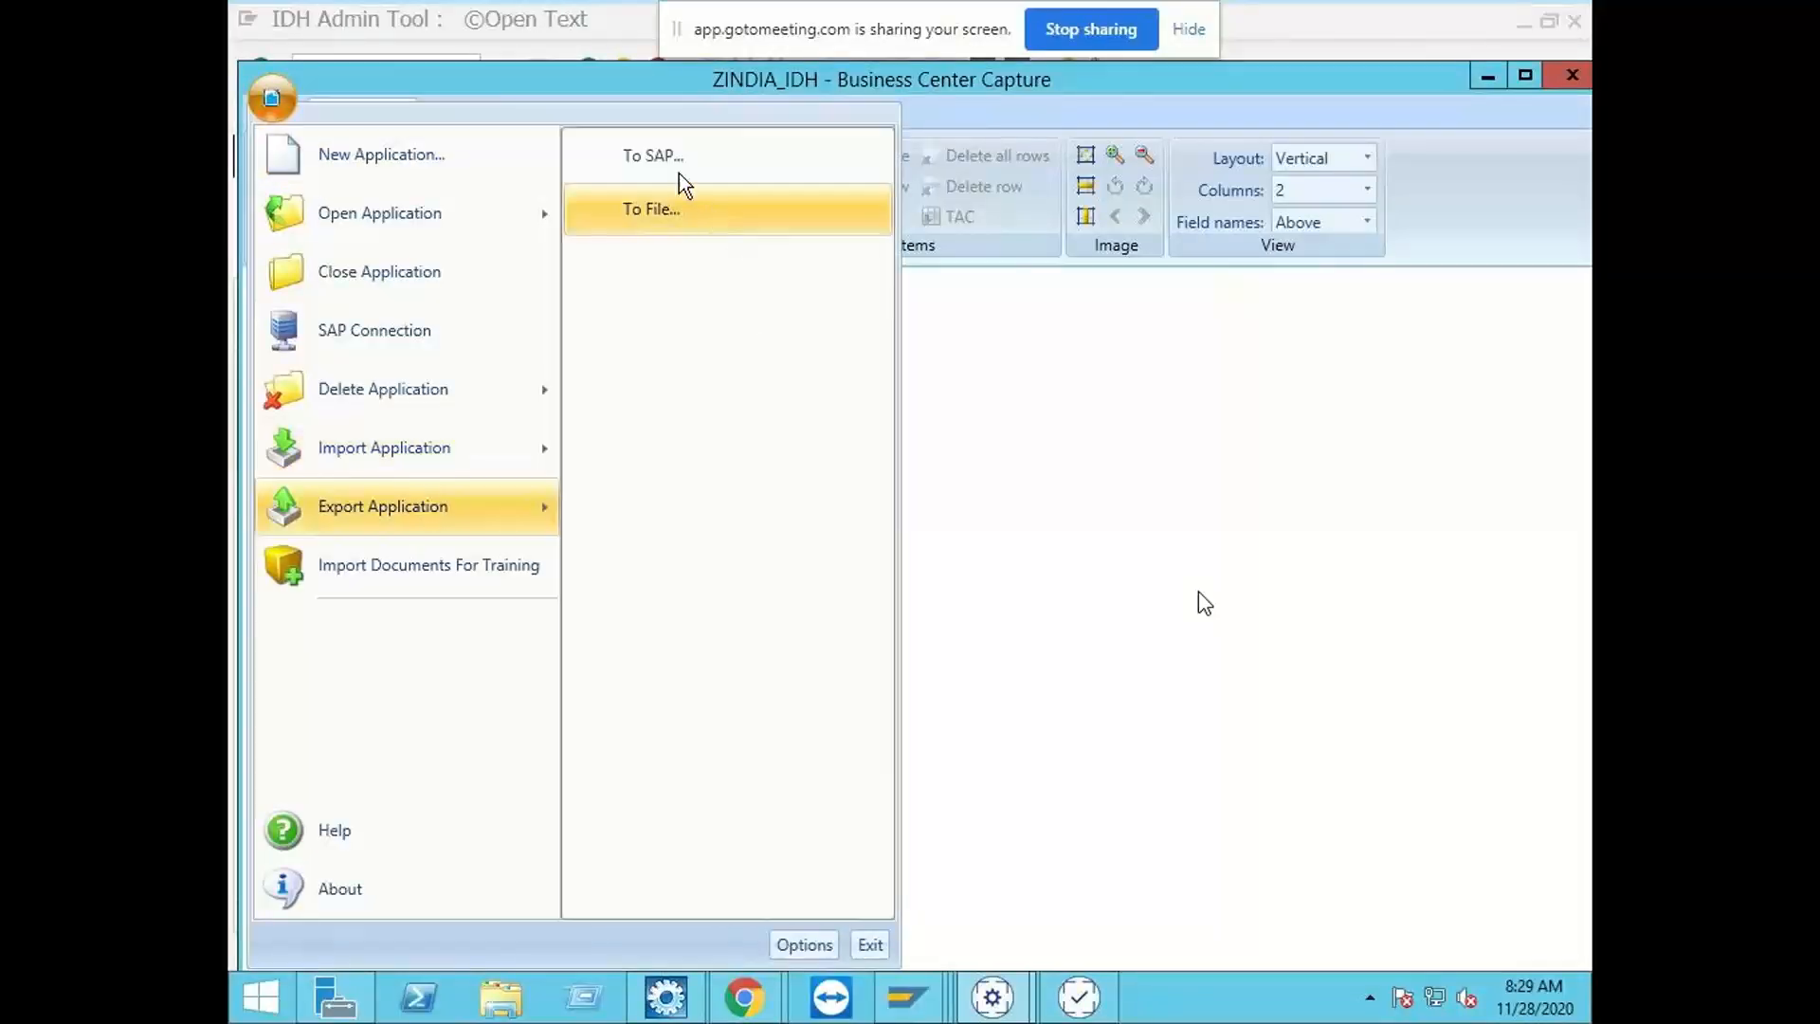
{"action": "left_click", "coordinate": [661, 147]}
{"action": "left_click", "coordinate": [918, 329]}
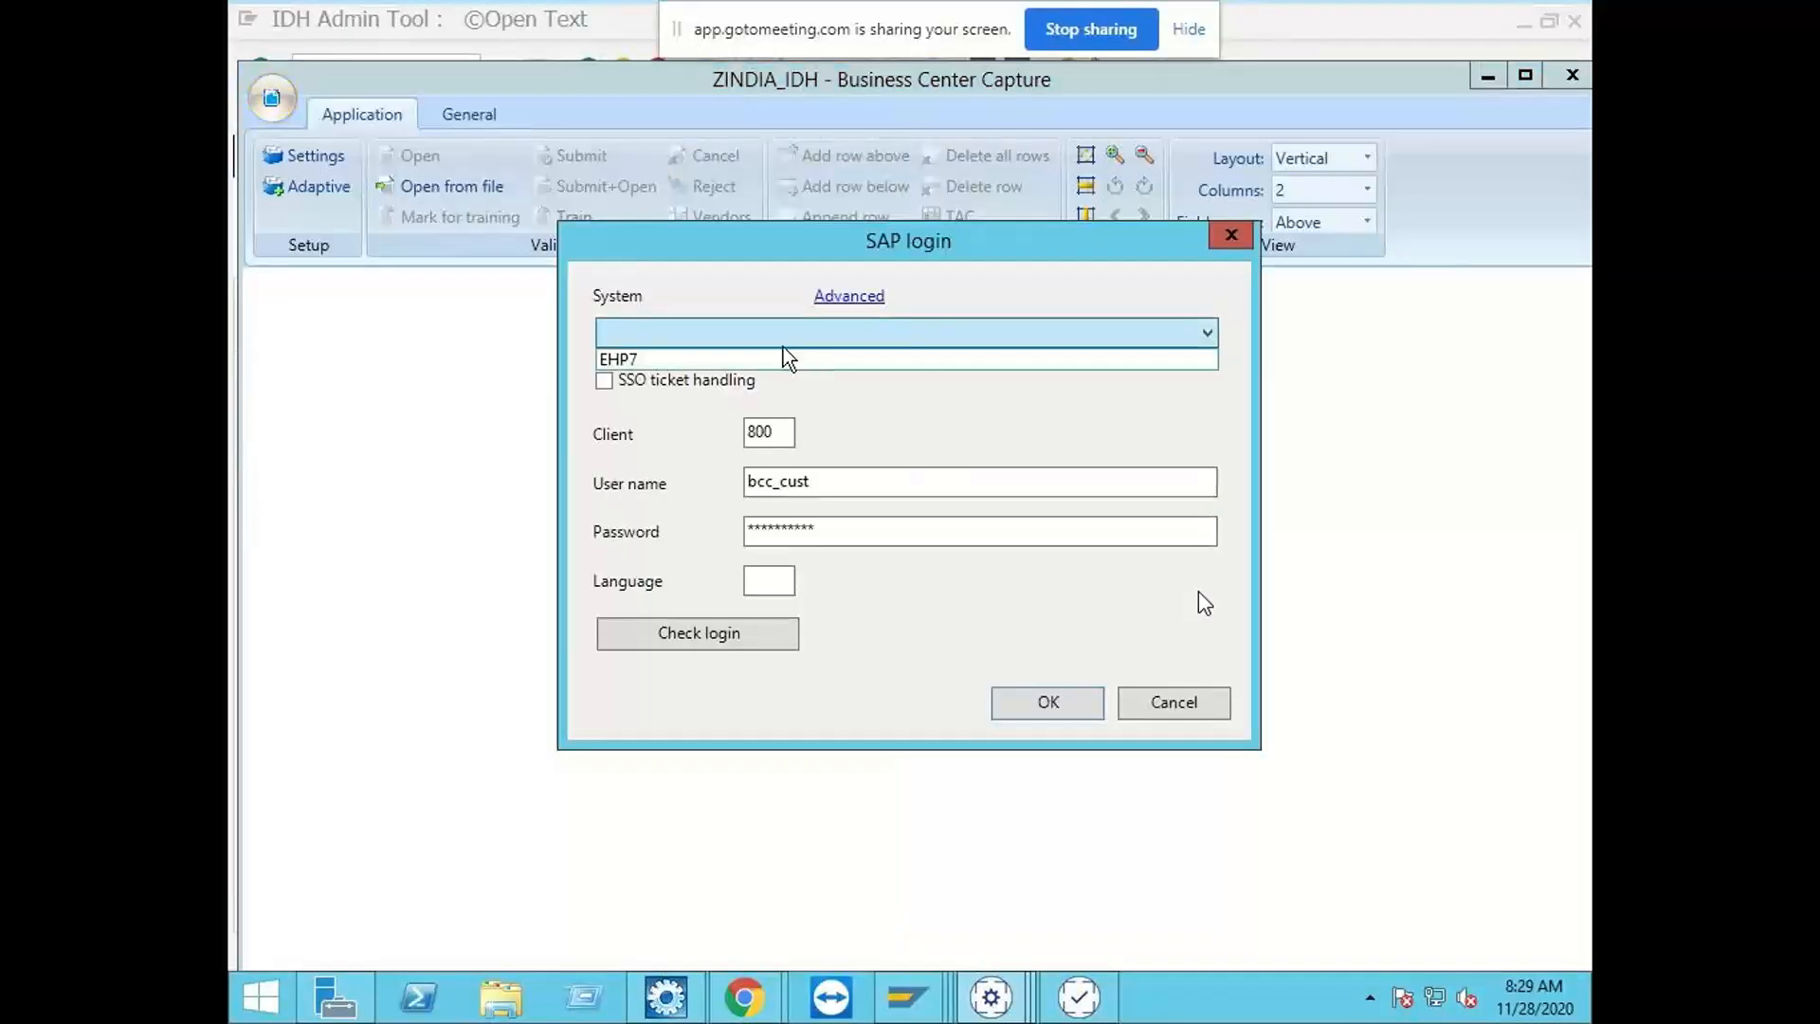
{"action": "left_click", "coordinate": [784, 358]}
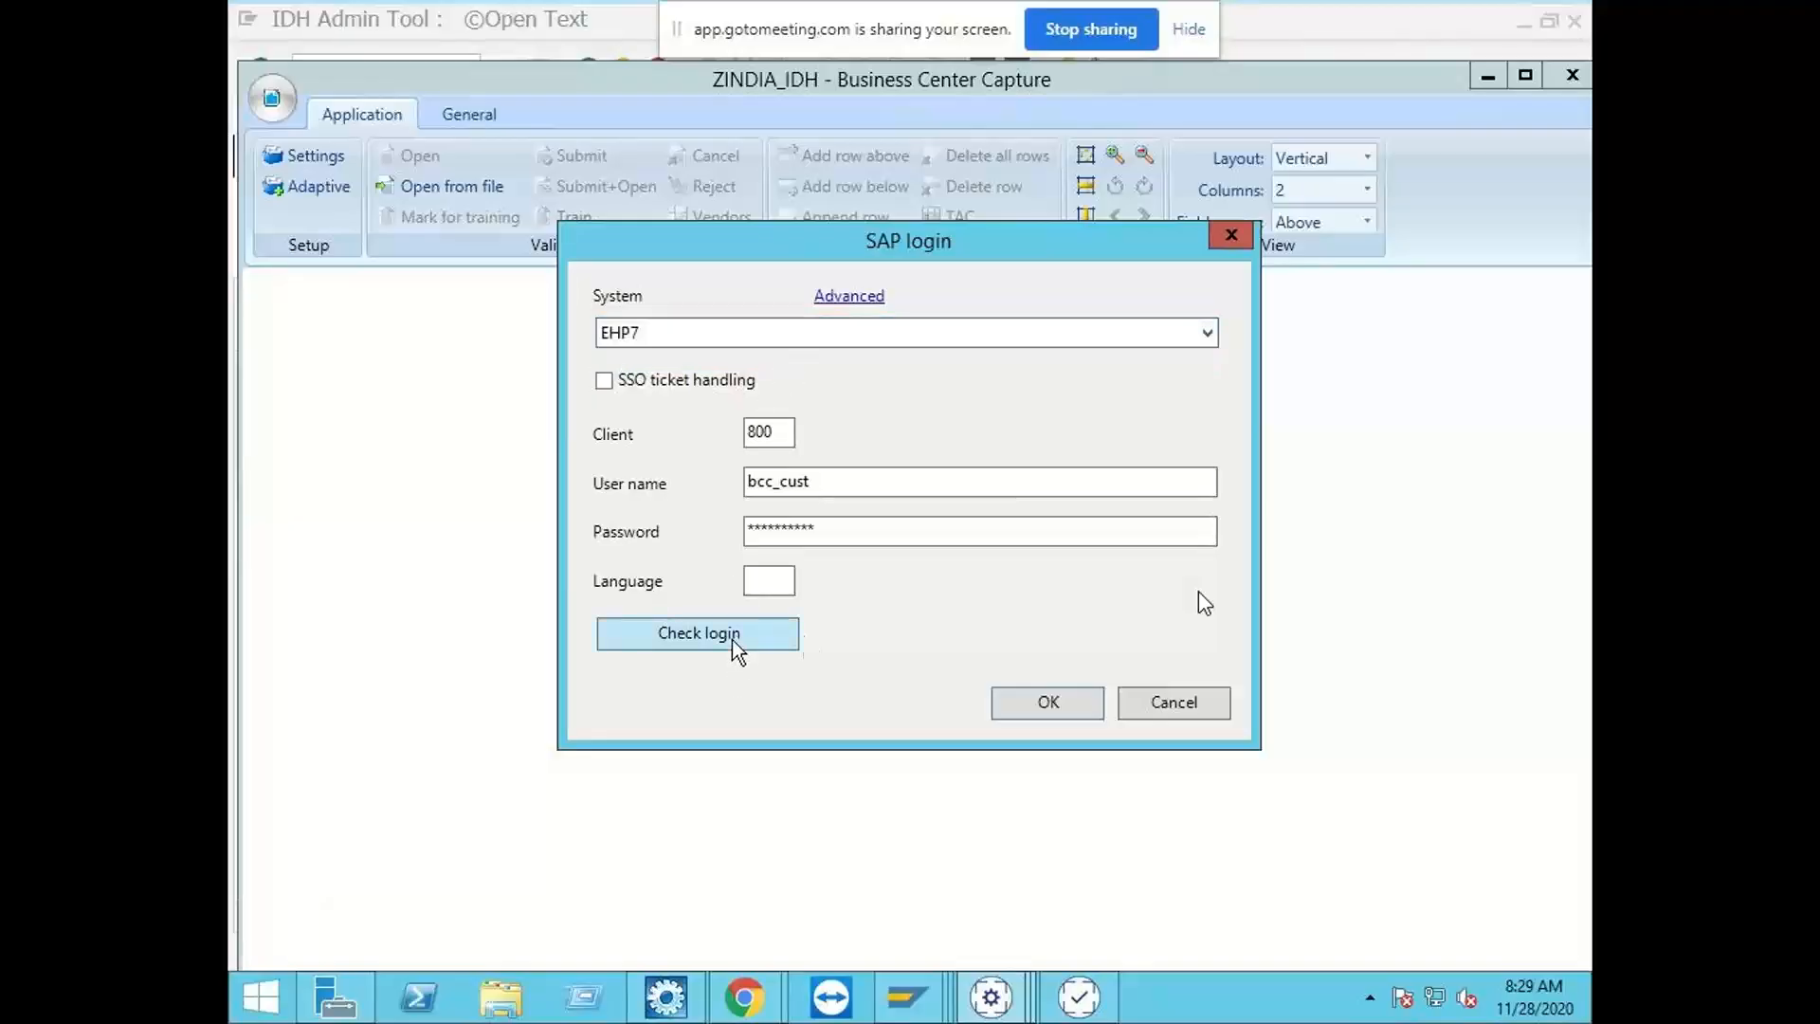
{"action": "left_click", "coordinate": [1043, 702]}
{"action": "left_click", "coordinate": [1066, 512]}
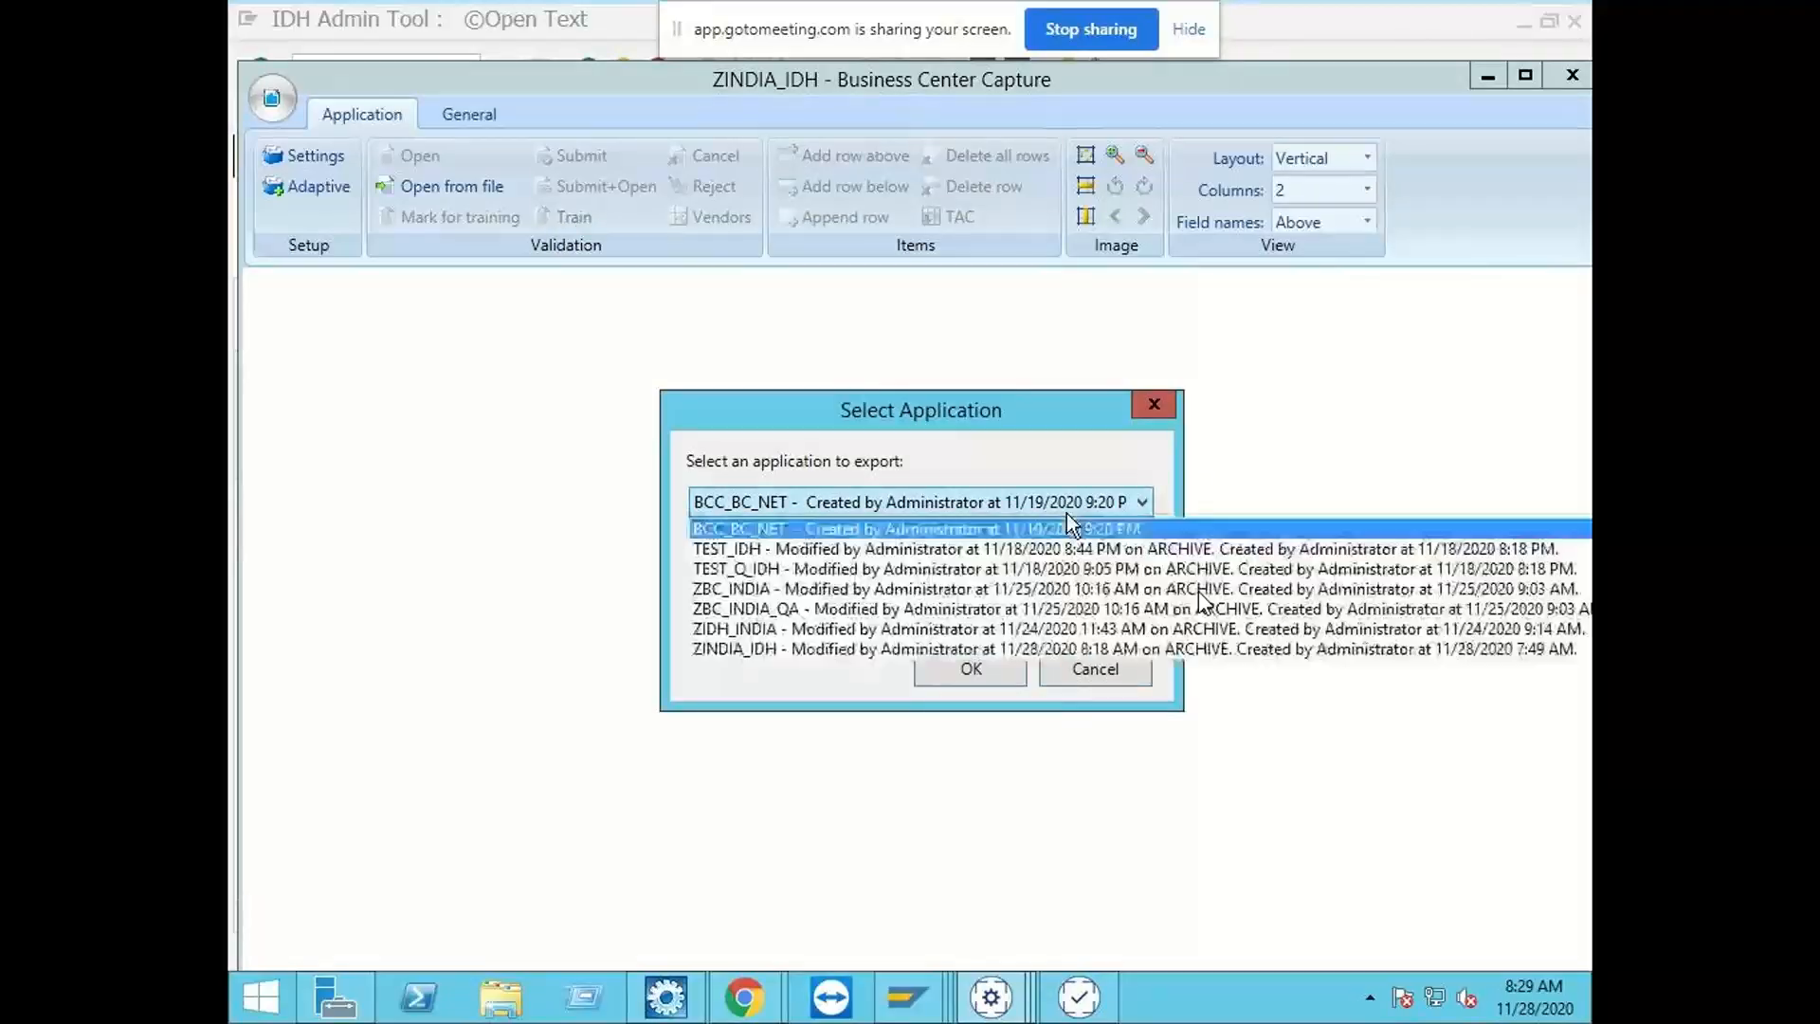
{"action": "left_click", "coordinate": [831, 645]}
{"action": "left_click", "coordinate": [954, 678]}
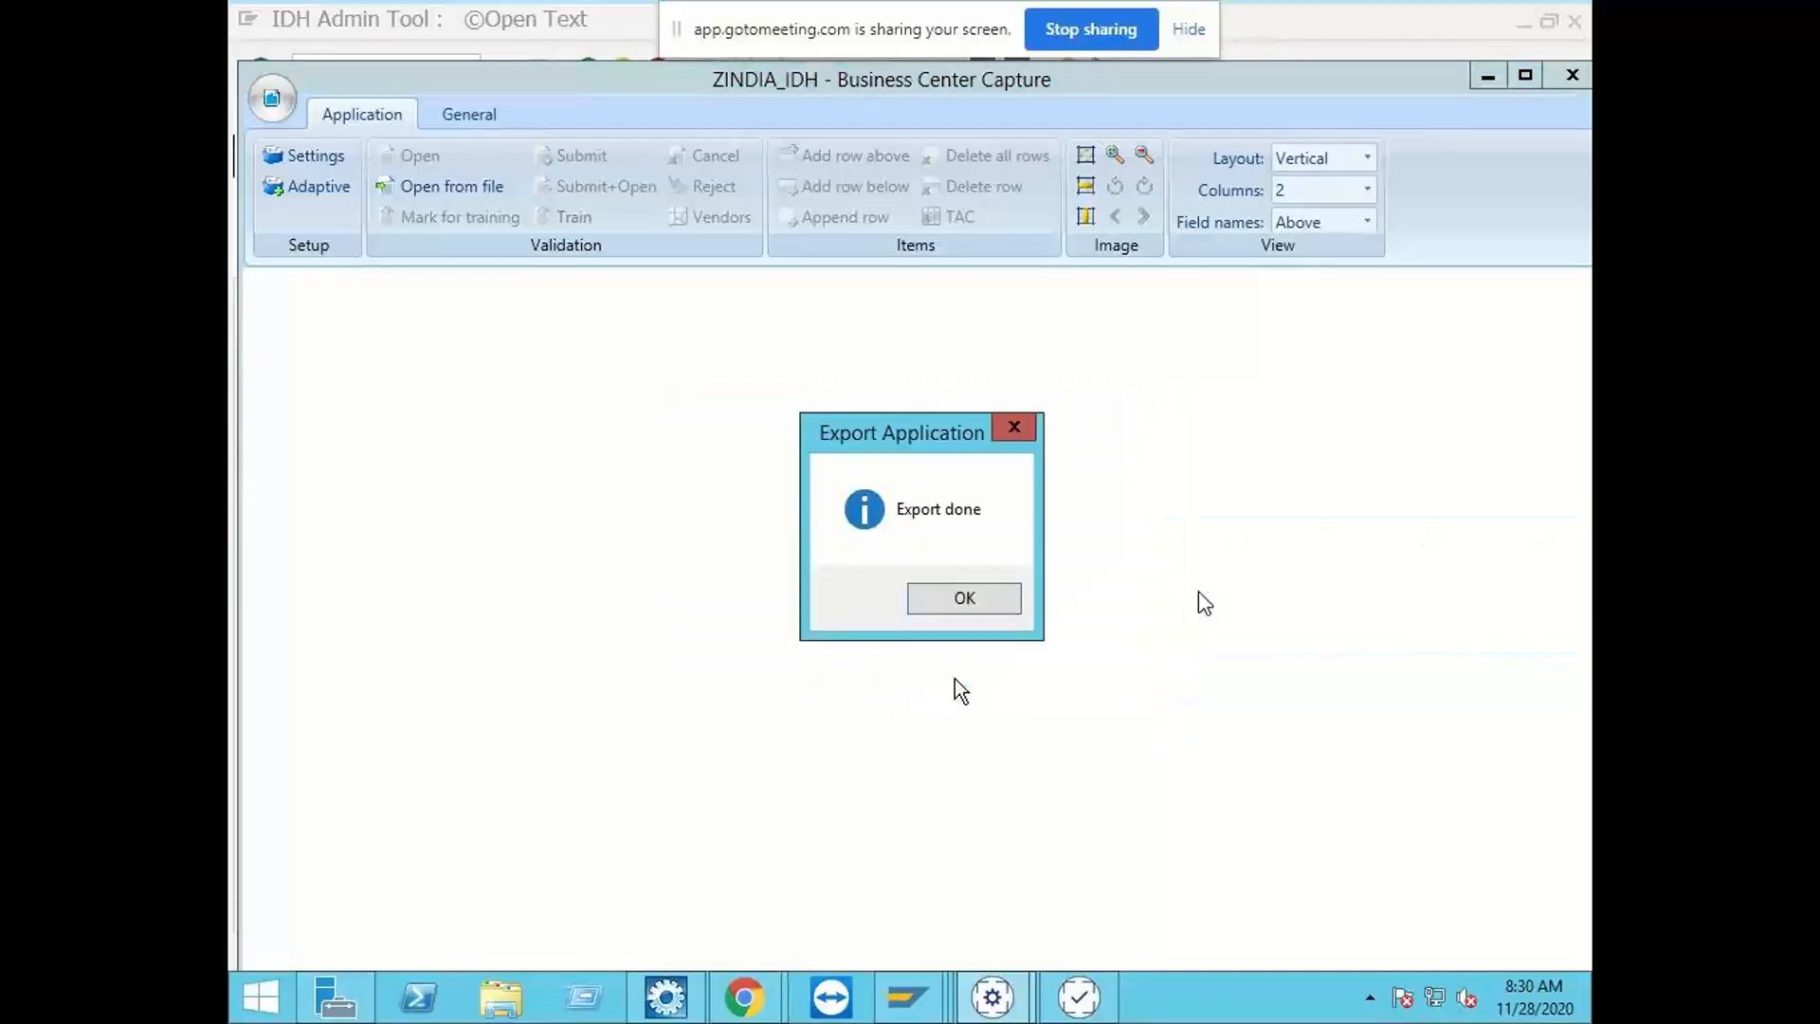
{"action": "left_click", "coordinate": [969, 601]}
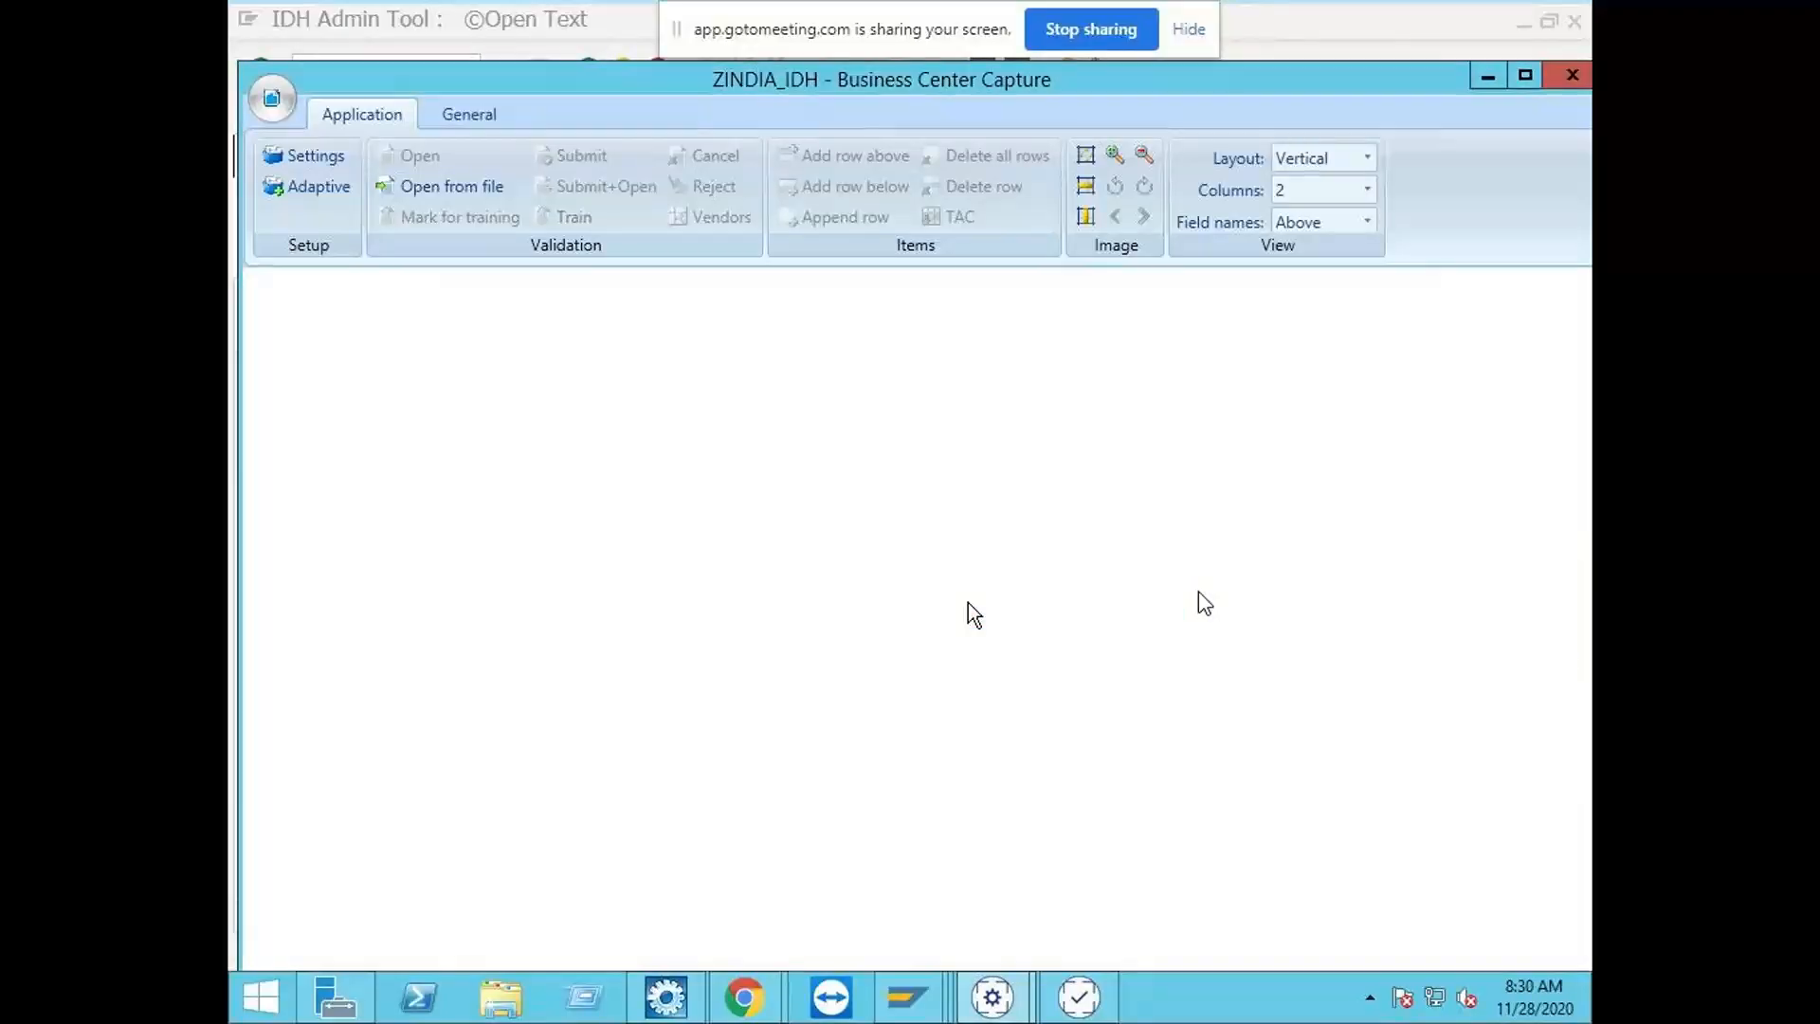
Step: Display the HotSpot job list in Business Center Capture, and refresh the IDH Admin Tool list in SAP to check document status
{"action": "left_click", "coordinate": [477, 120]}
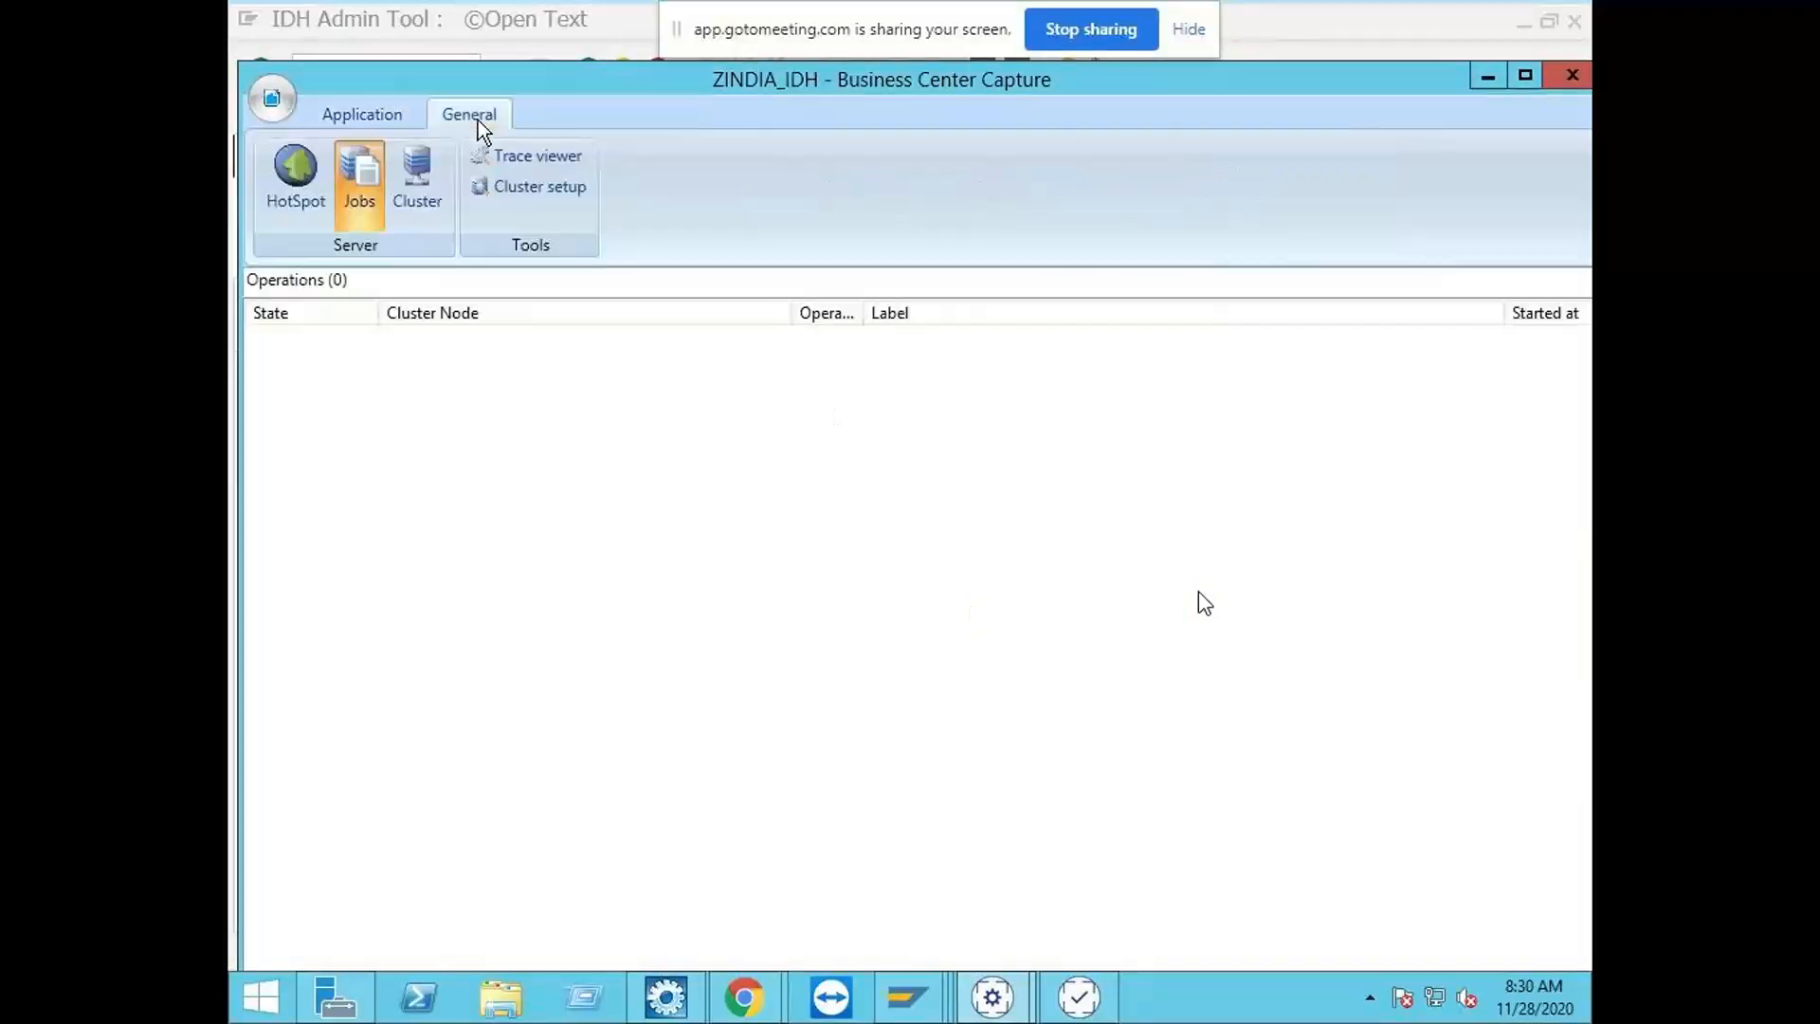
{"action": "left_click", "coordinate": [294, 184]}
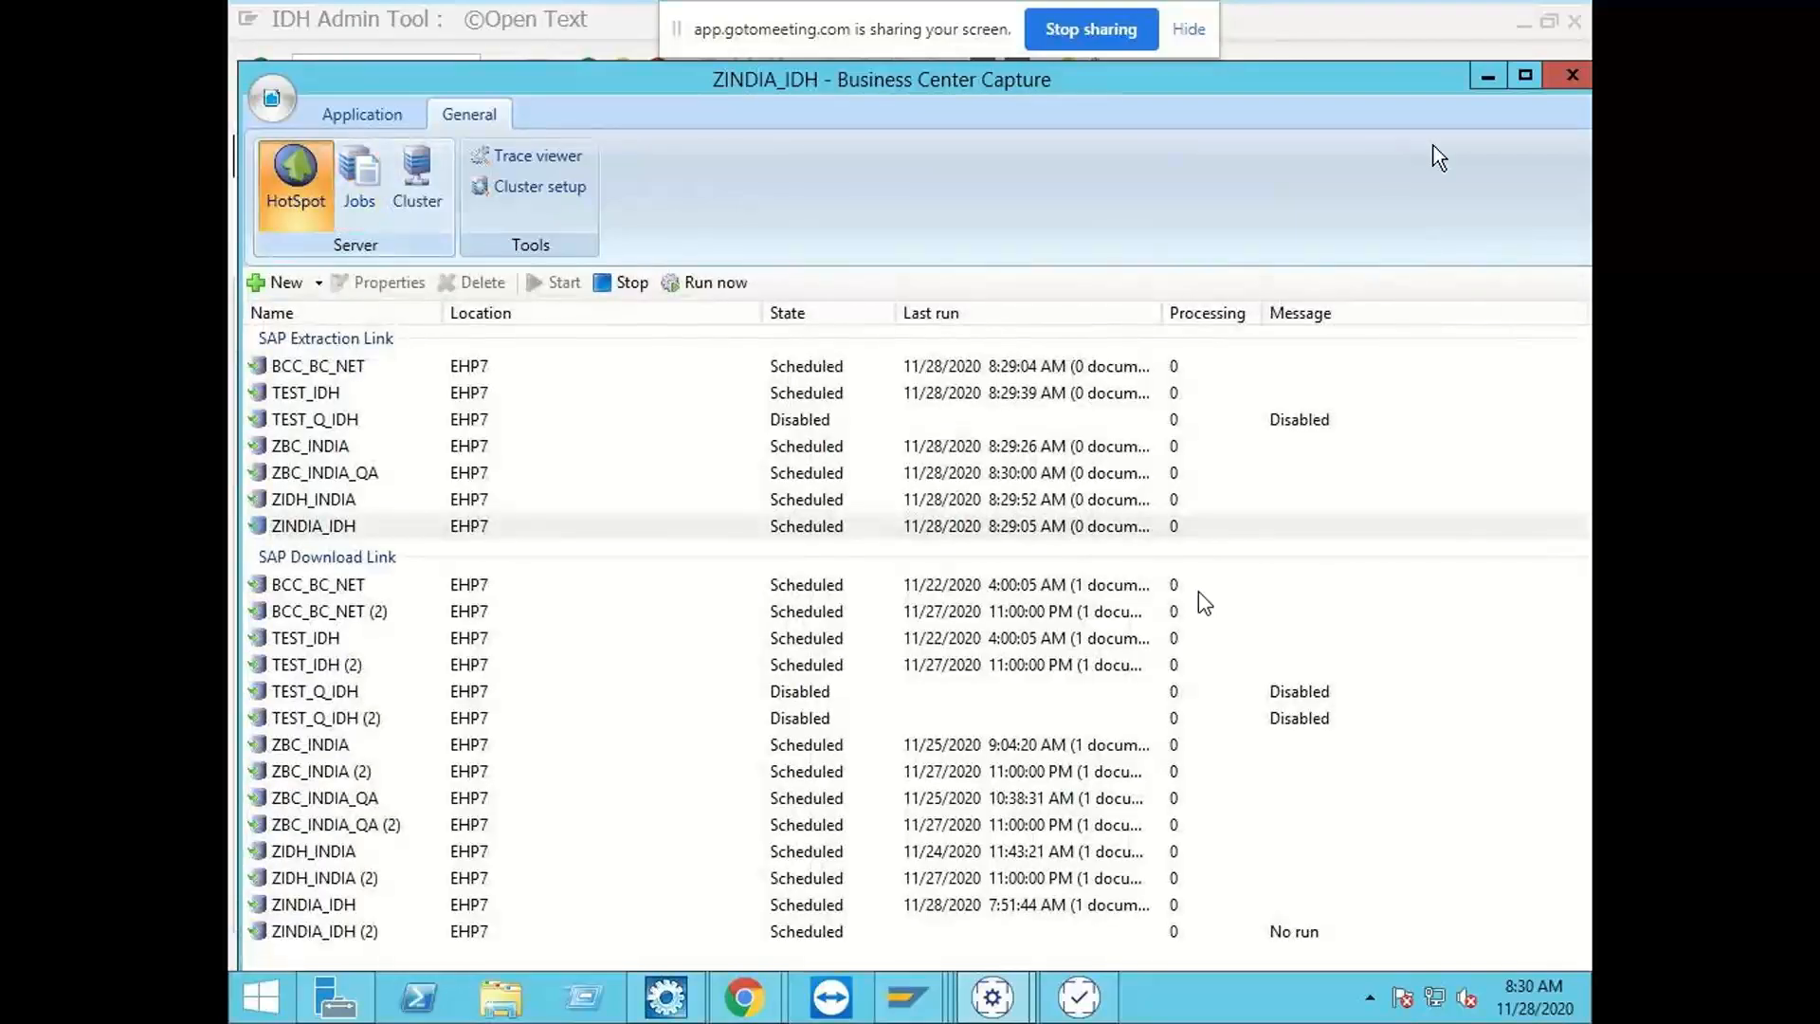
{"action": "mouse_move", "coordinate": [917, 1016]}
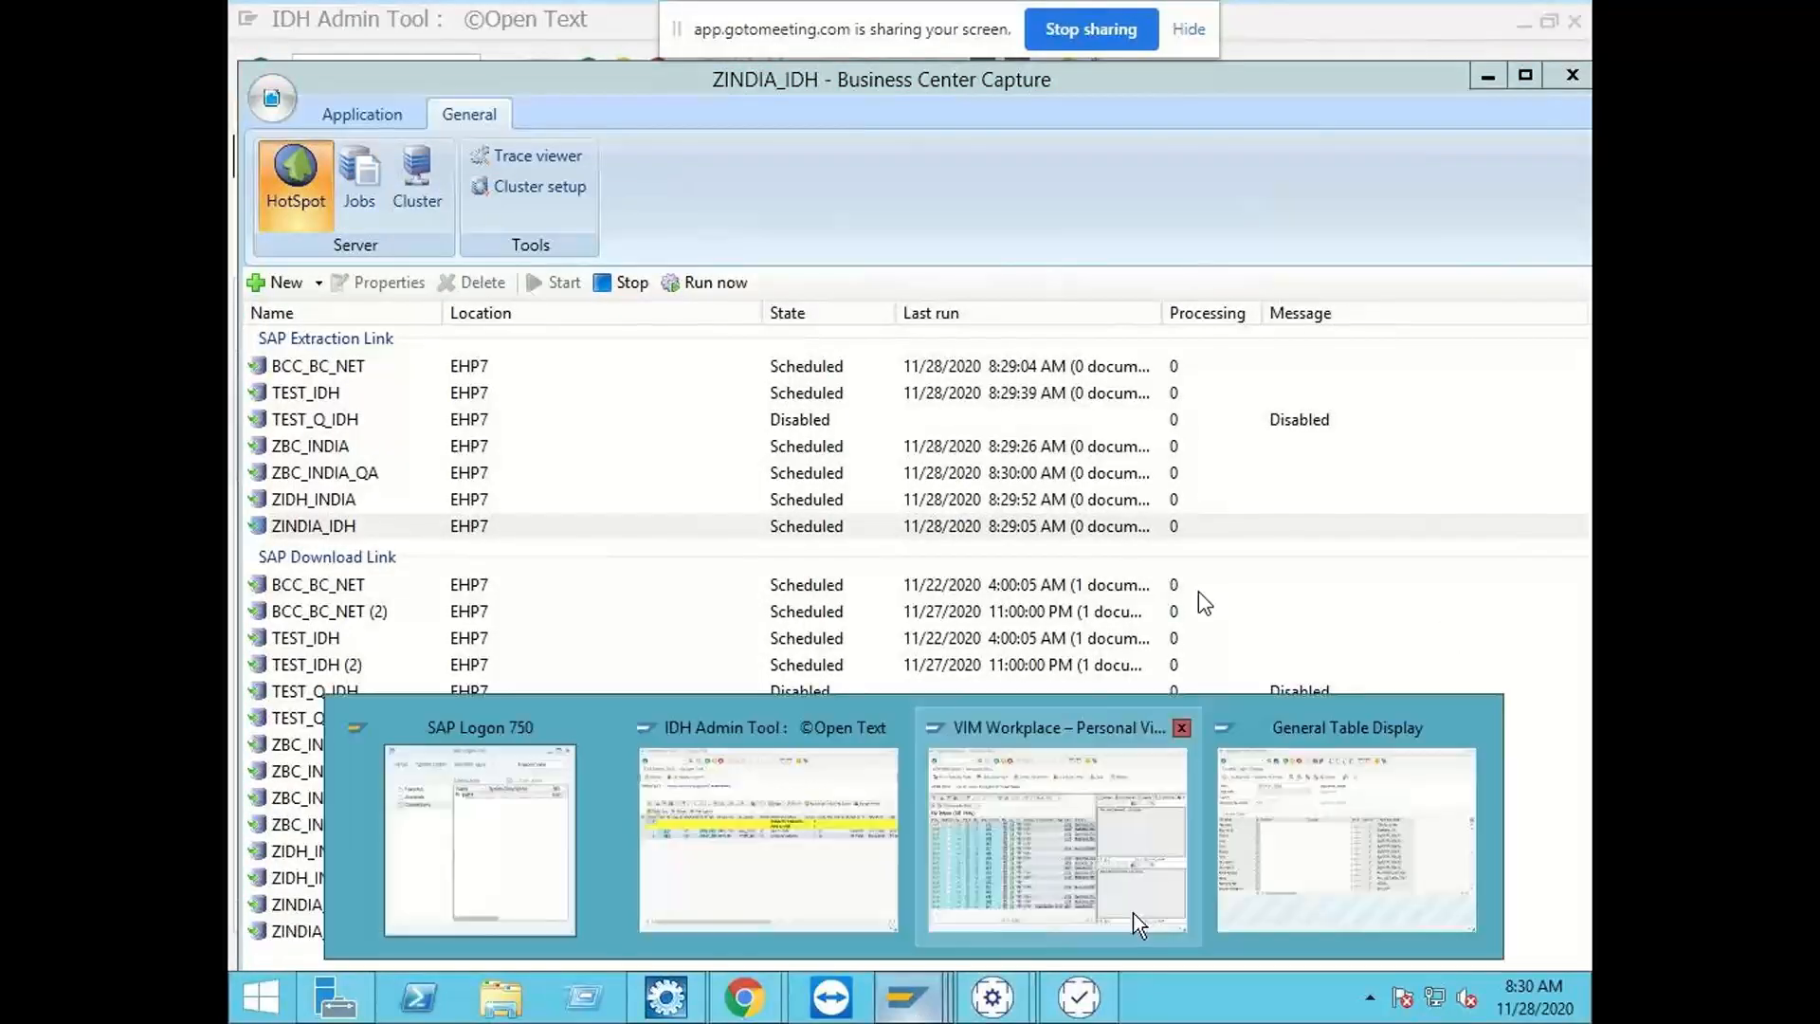
{"action": "left_click", "coordinate": [862, 846]}
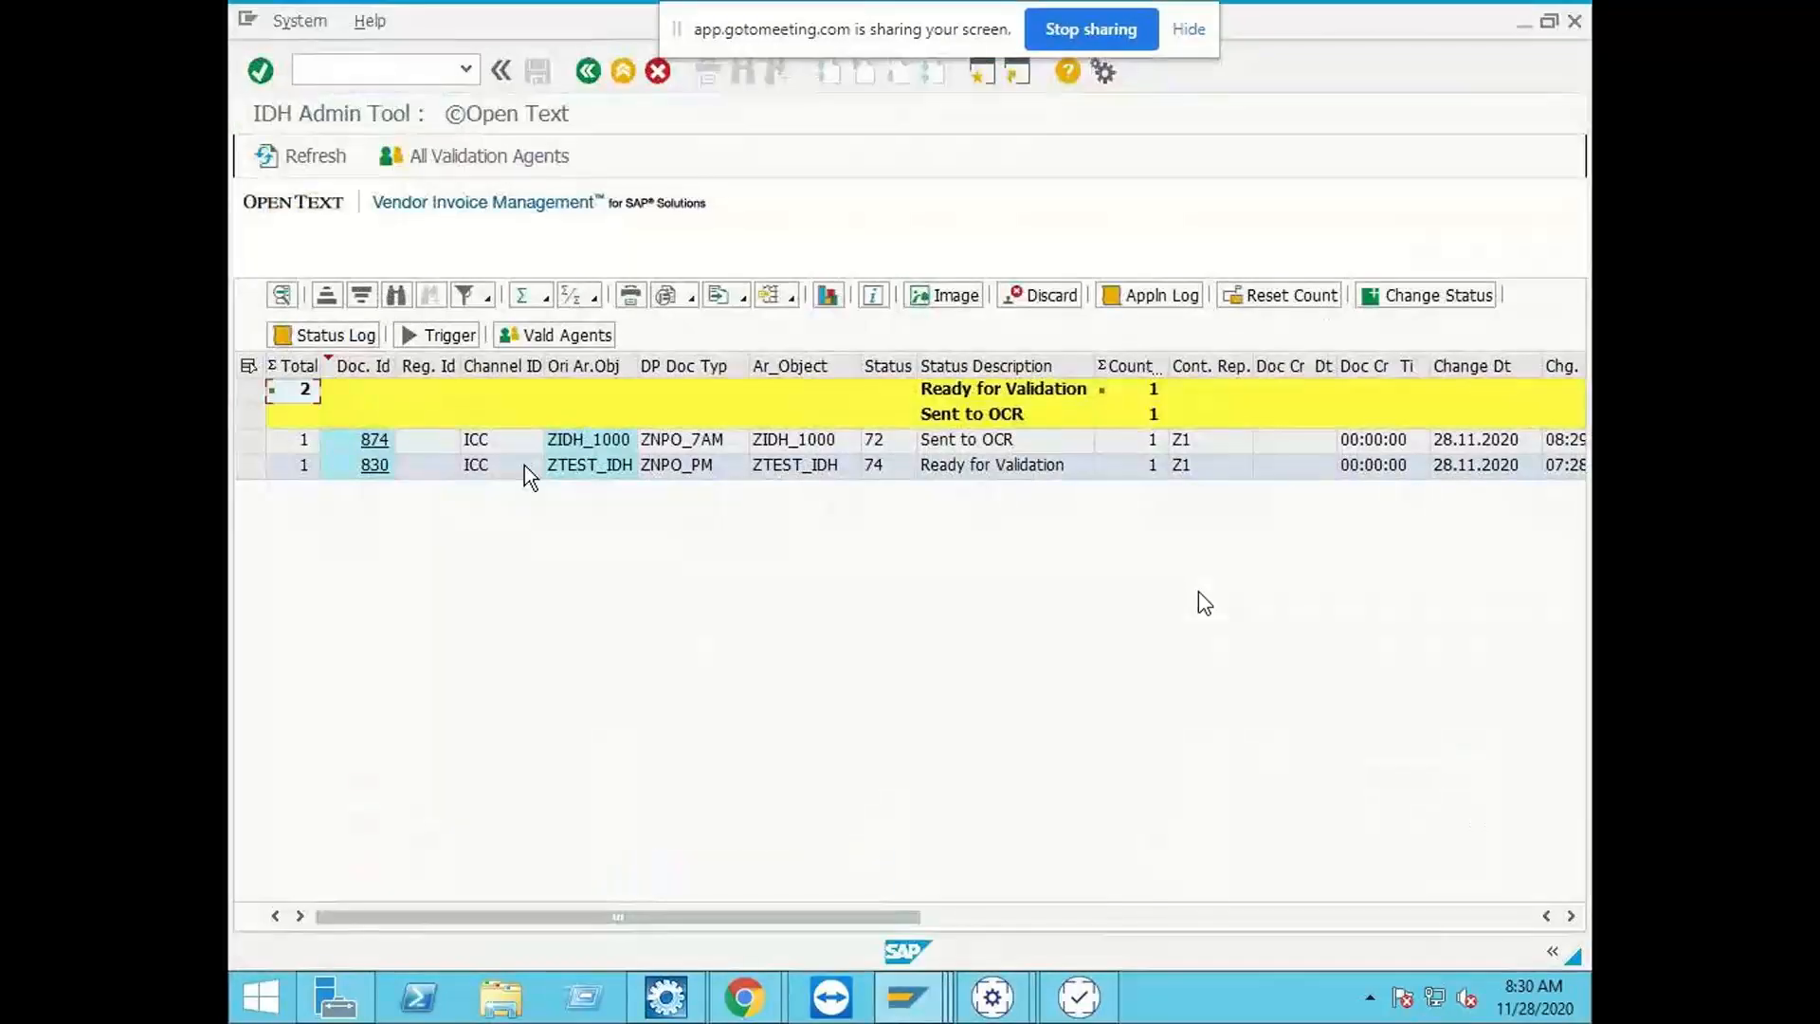
{"action": "left_click", "coordinate": [326, 155]}
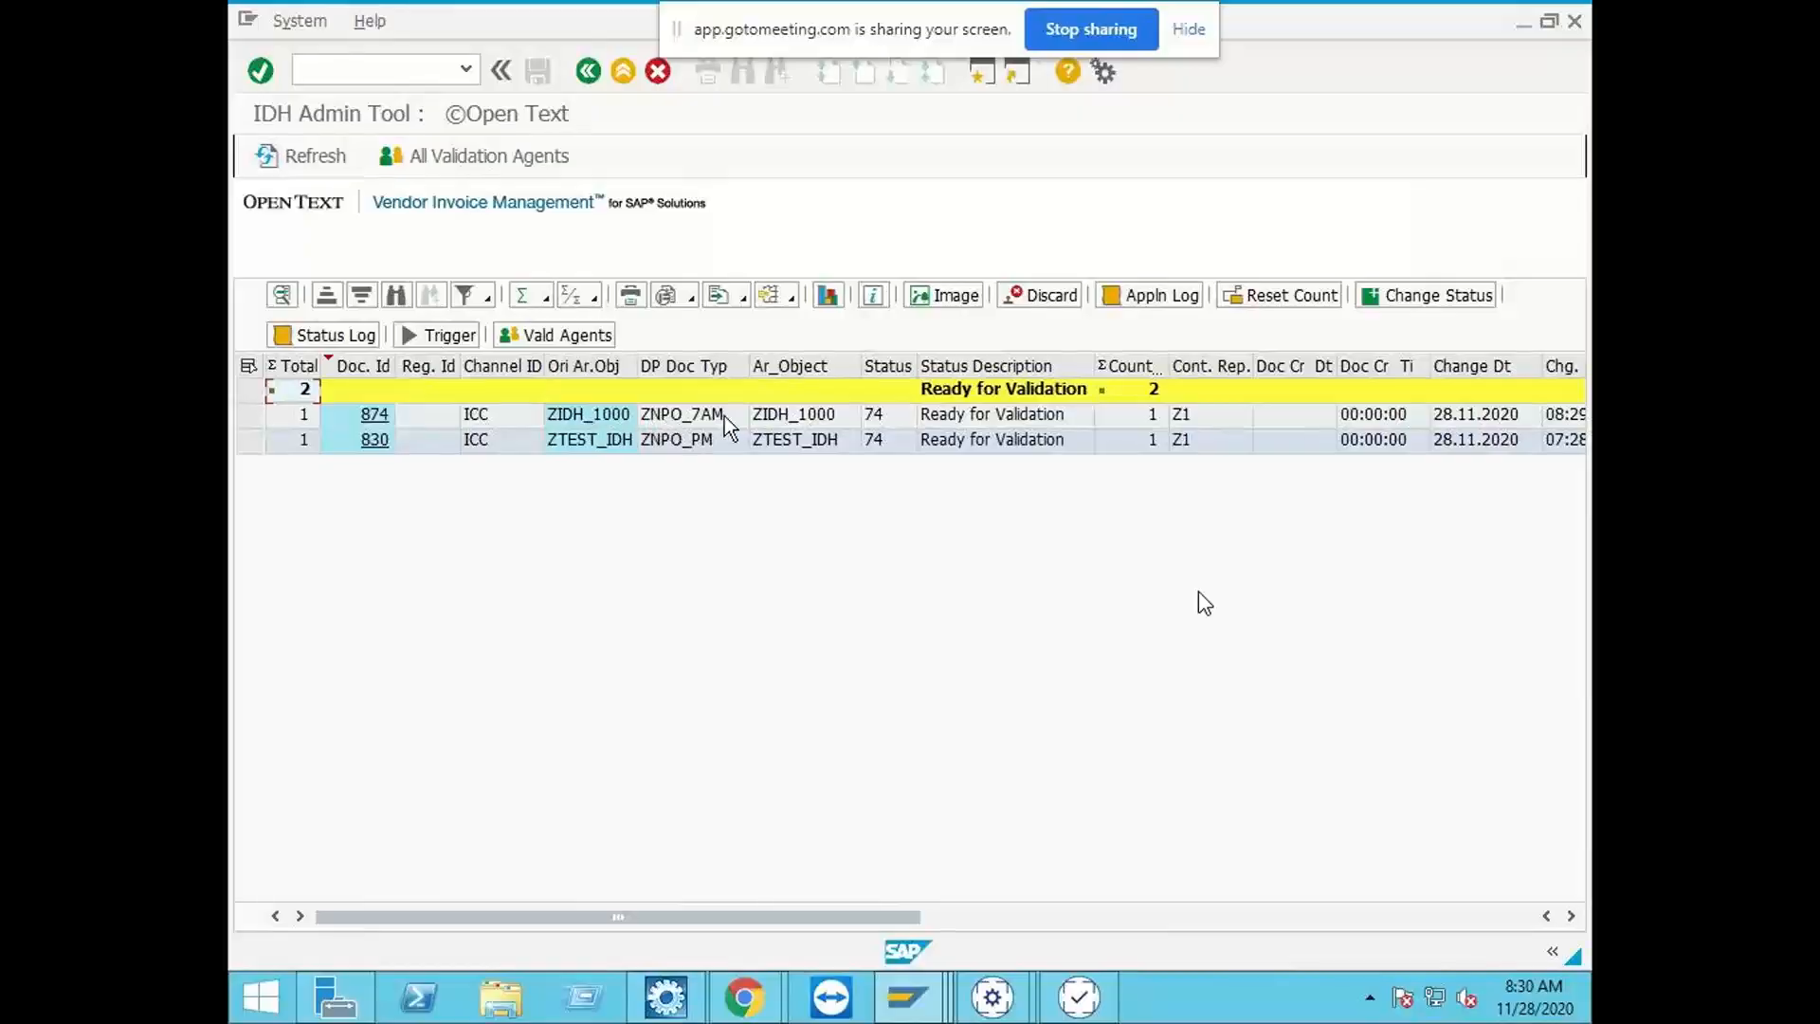
Step: Minimize the open SAP and Business Center Capture windows and run BCC Validation as administrator from the desktop
{"action": "left_click", "coordinate": [1523, 21]}
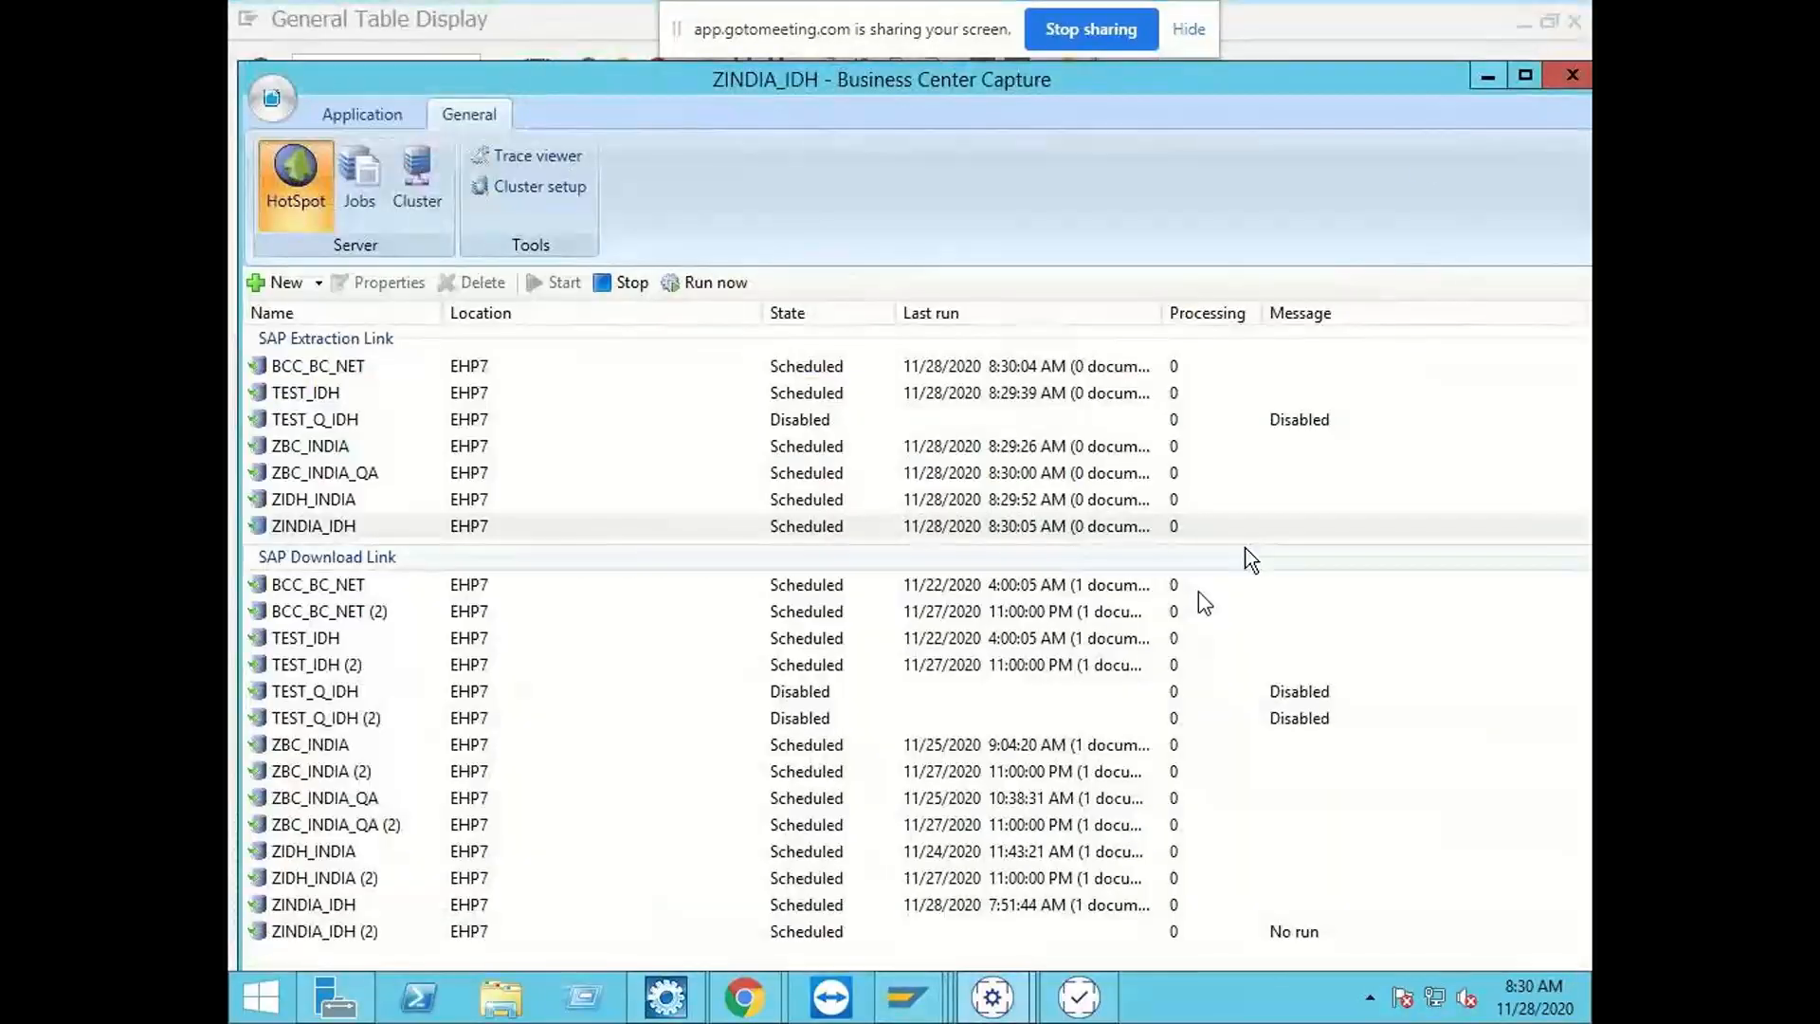
{"action": "left_click", "coordinate": [1490, 82]}
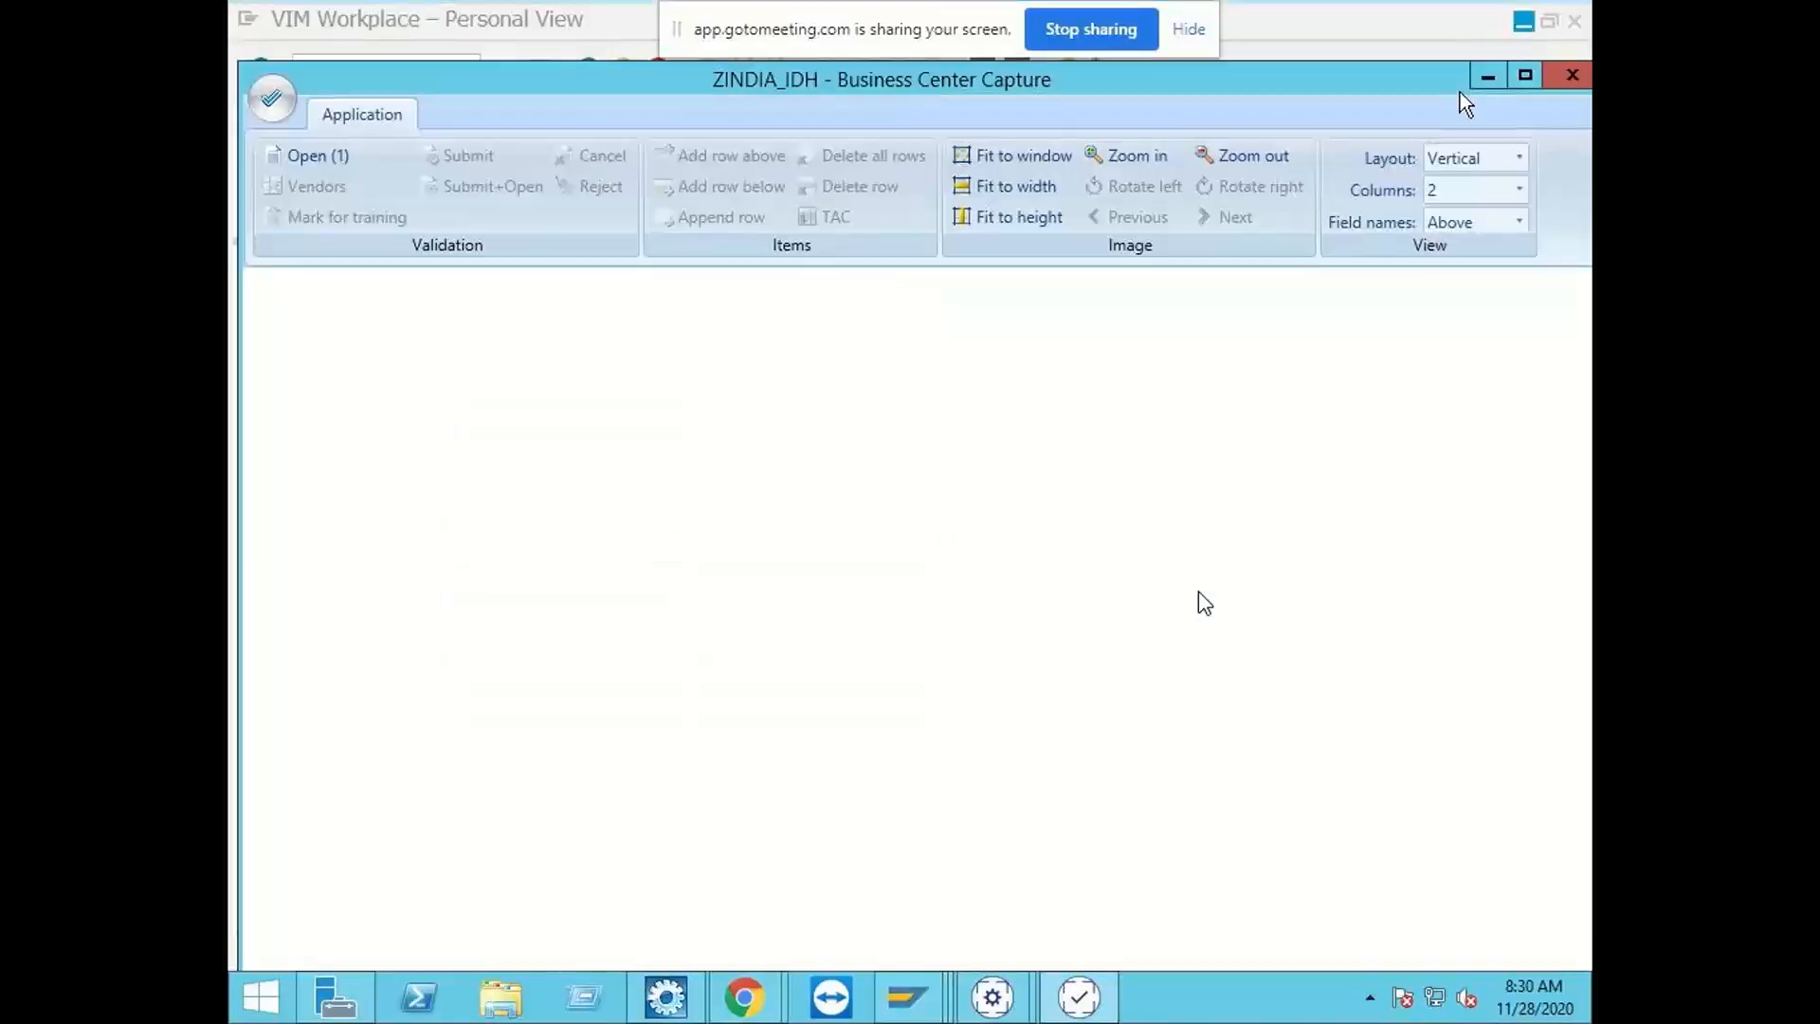
{"action": "left_click", "coordinate": [1487, 75]}
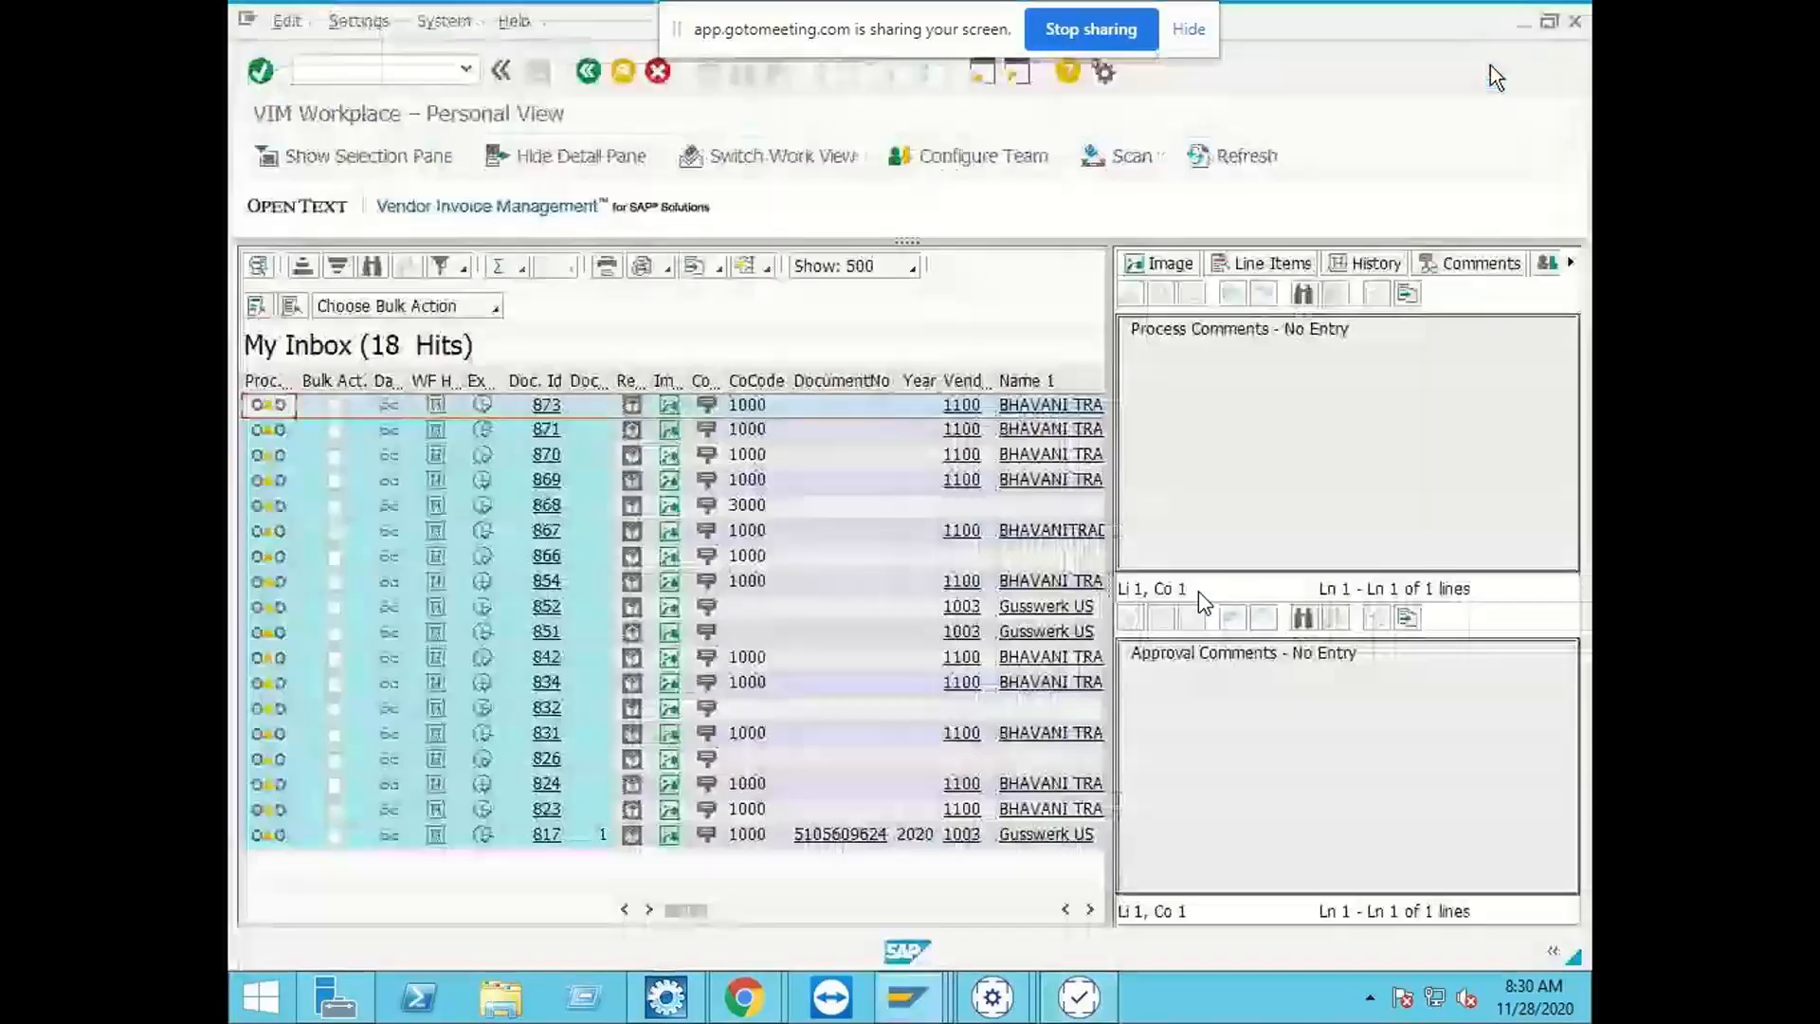
{"action": "left_click", "coordinate": [1519, 23]}
{"action": "left_click", "coordinate": [999, 248]}
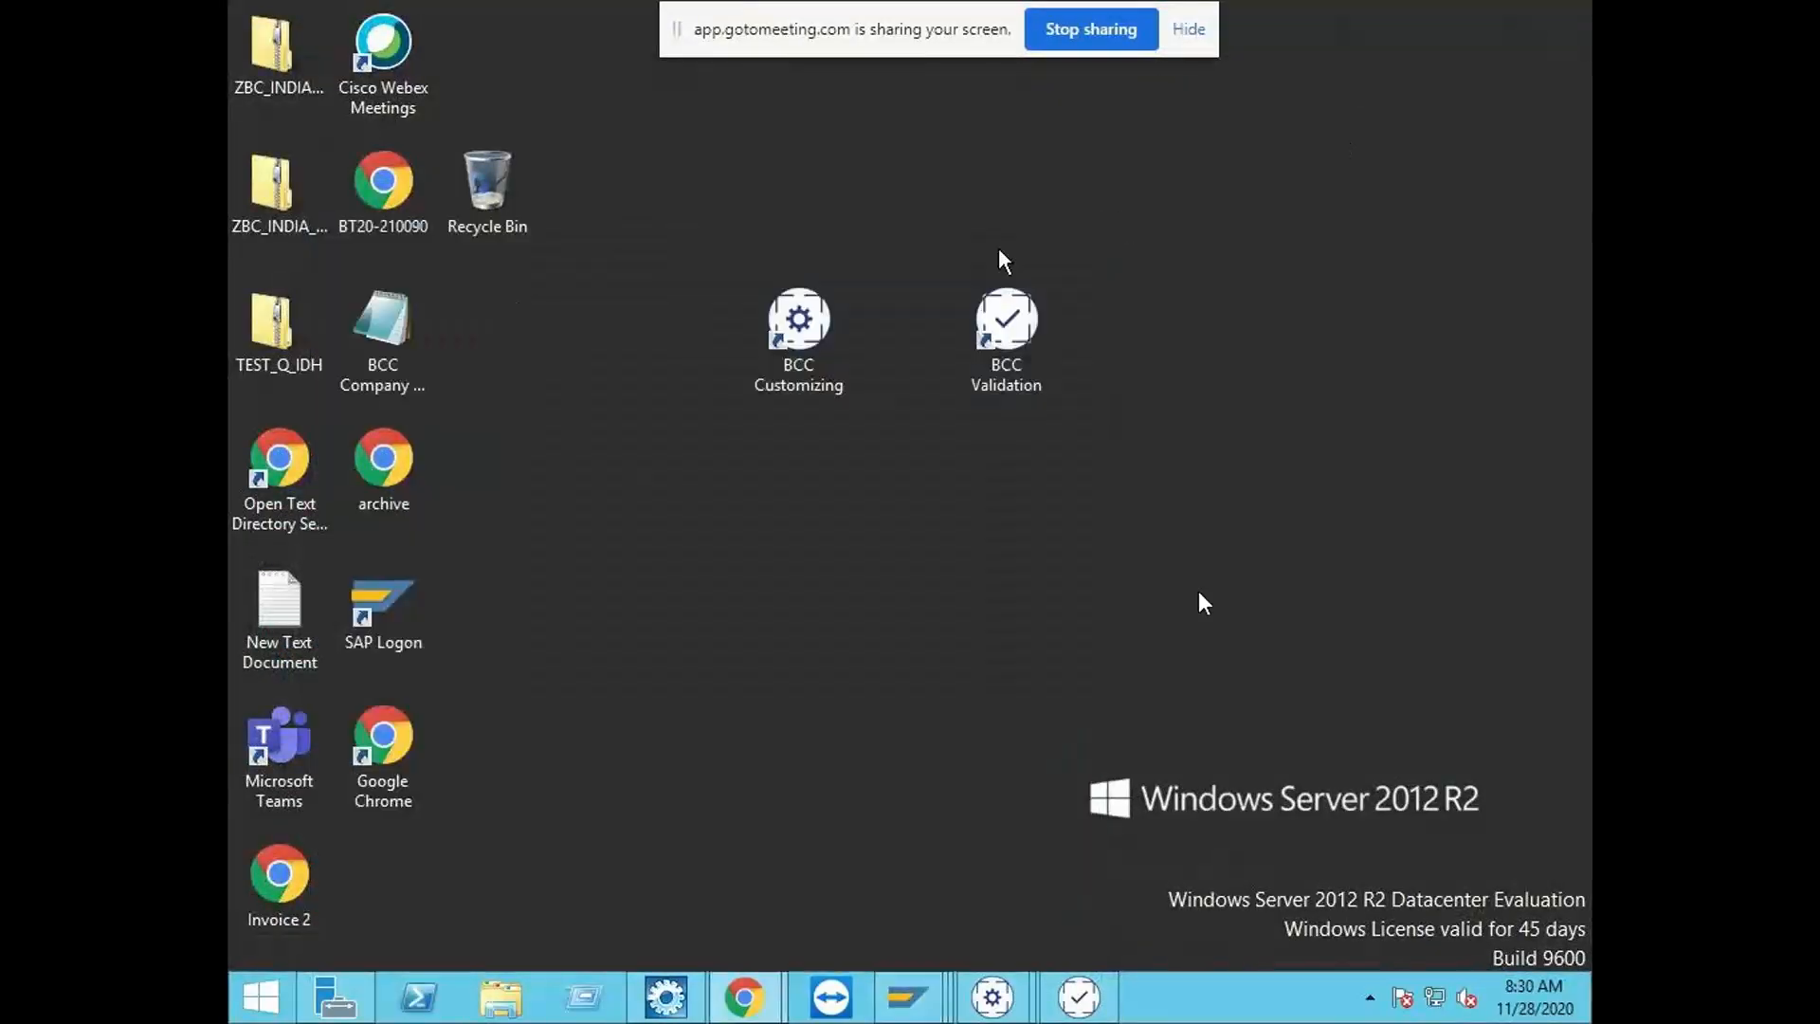
{"action": "right_click", "coordinate": [1011, 313]}
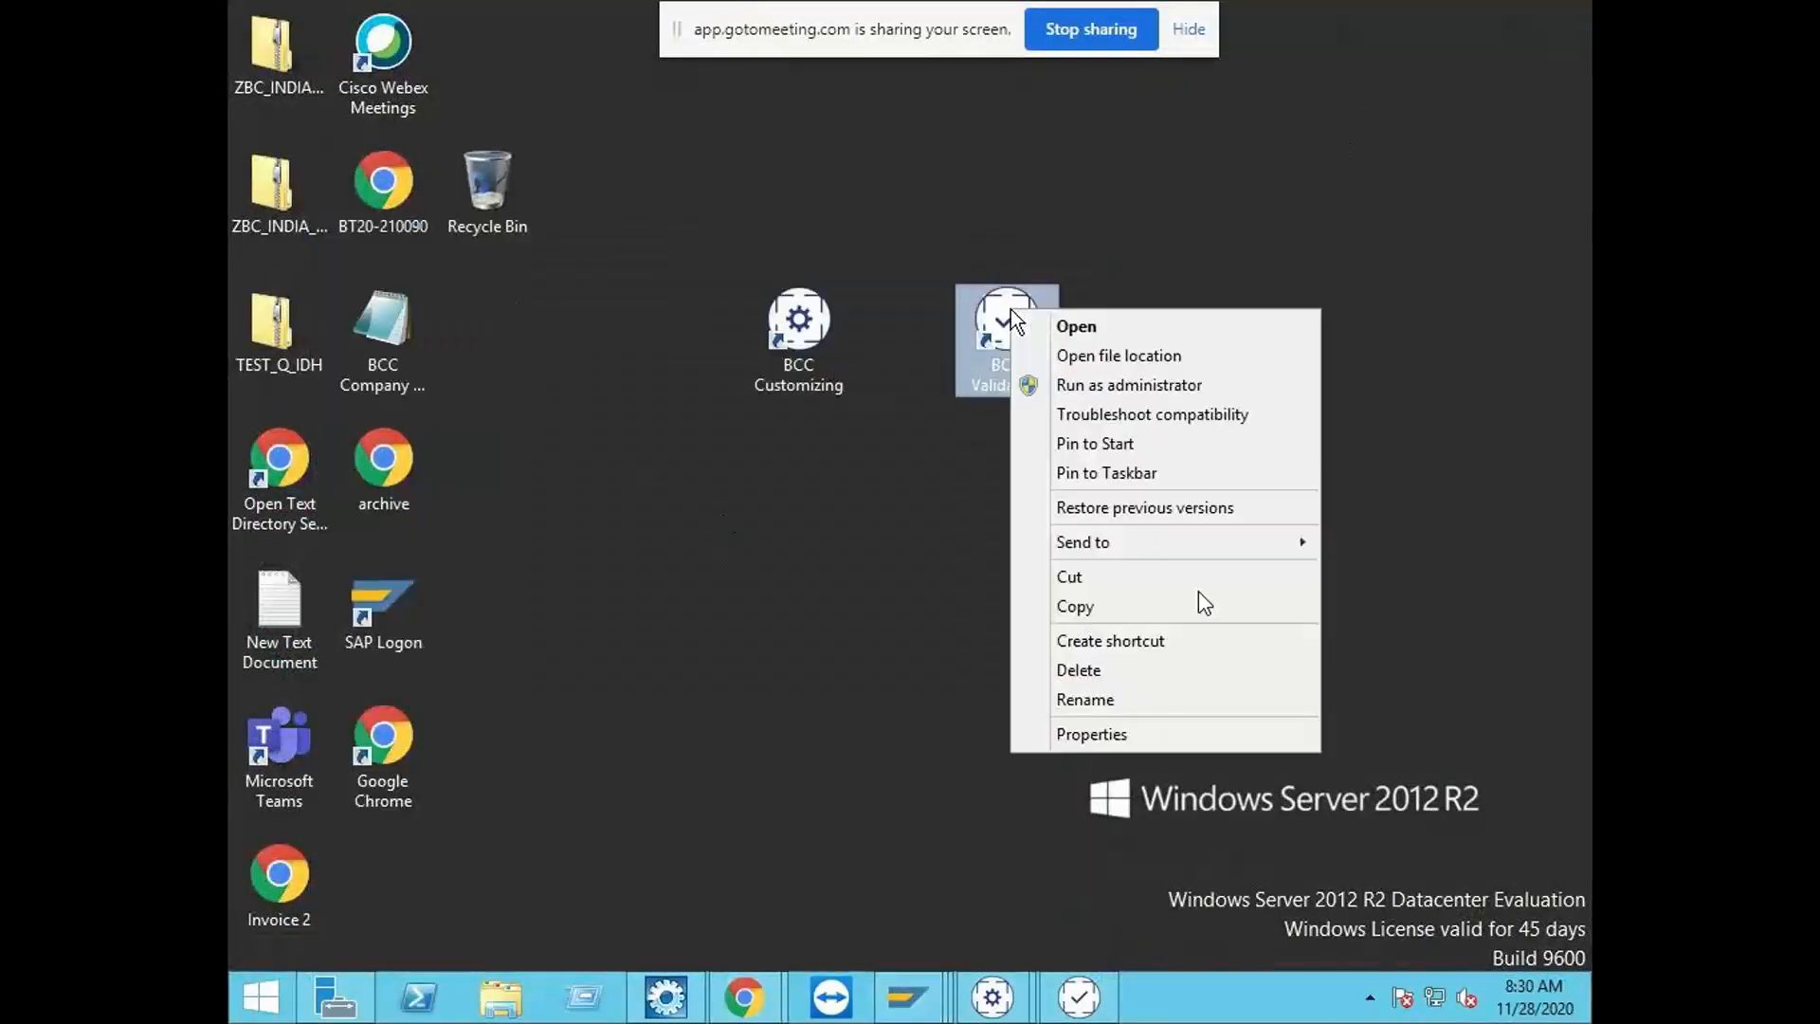
{"action": "left_click", "coordinate": [1097, 388]}
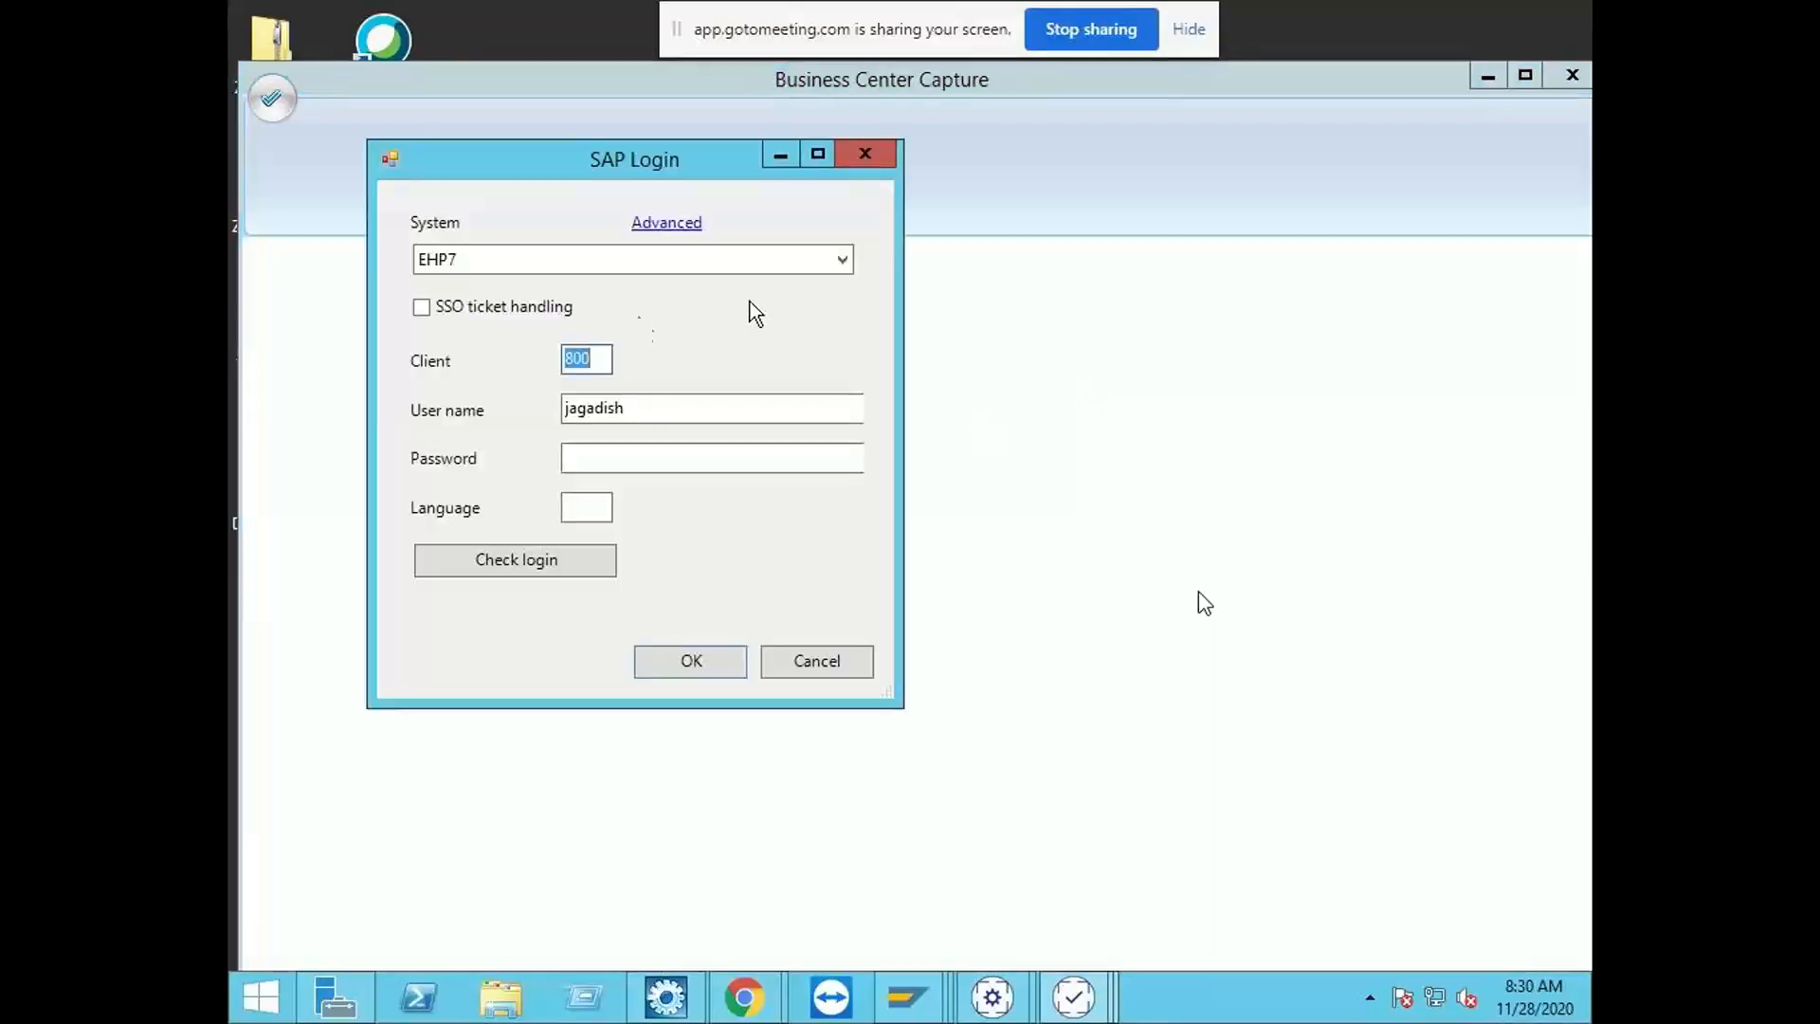
Step: Enter the account password in the SAP Login dialog and log in to EHP7
{"action": "left_click", "coordinate": [627, 457]}
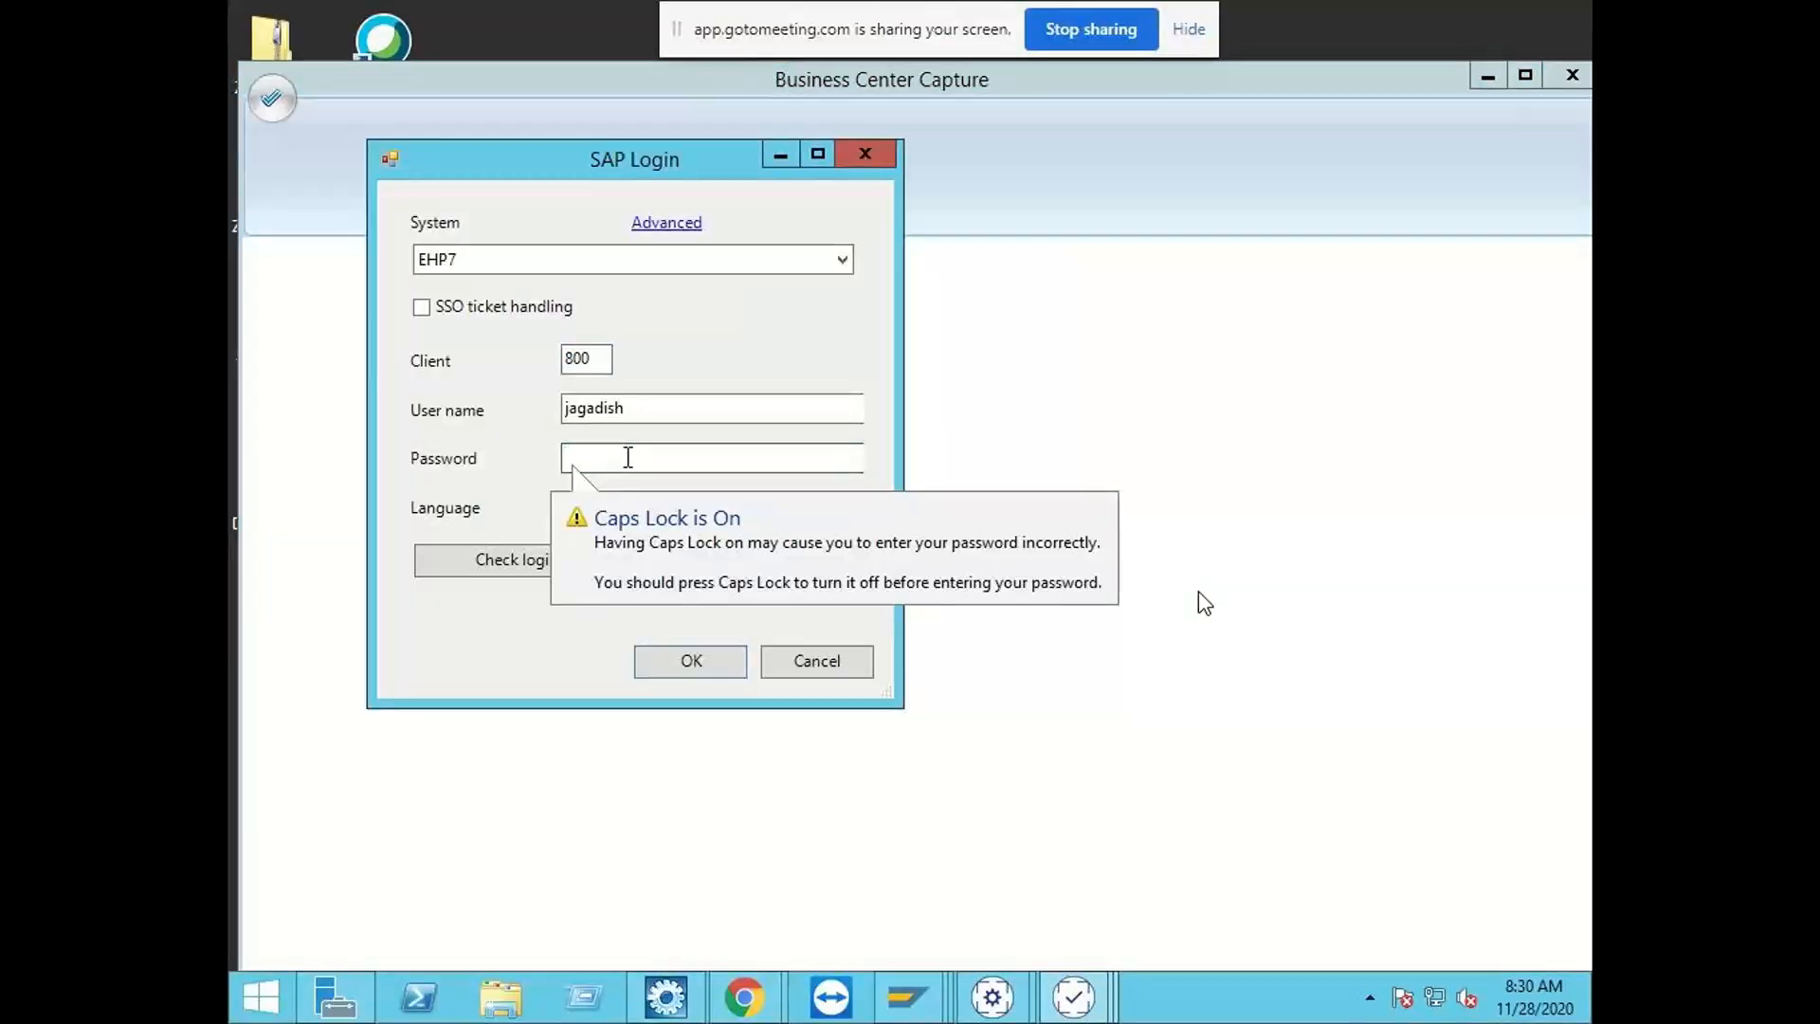
{"action": "type", "text": "*"}
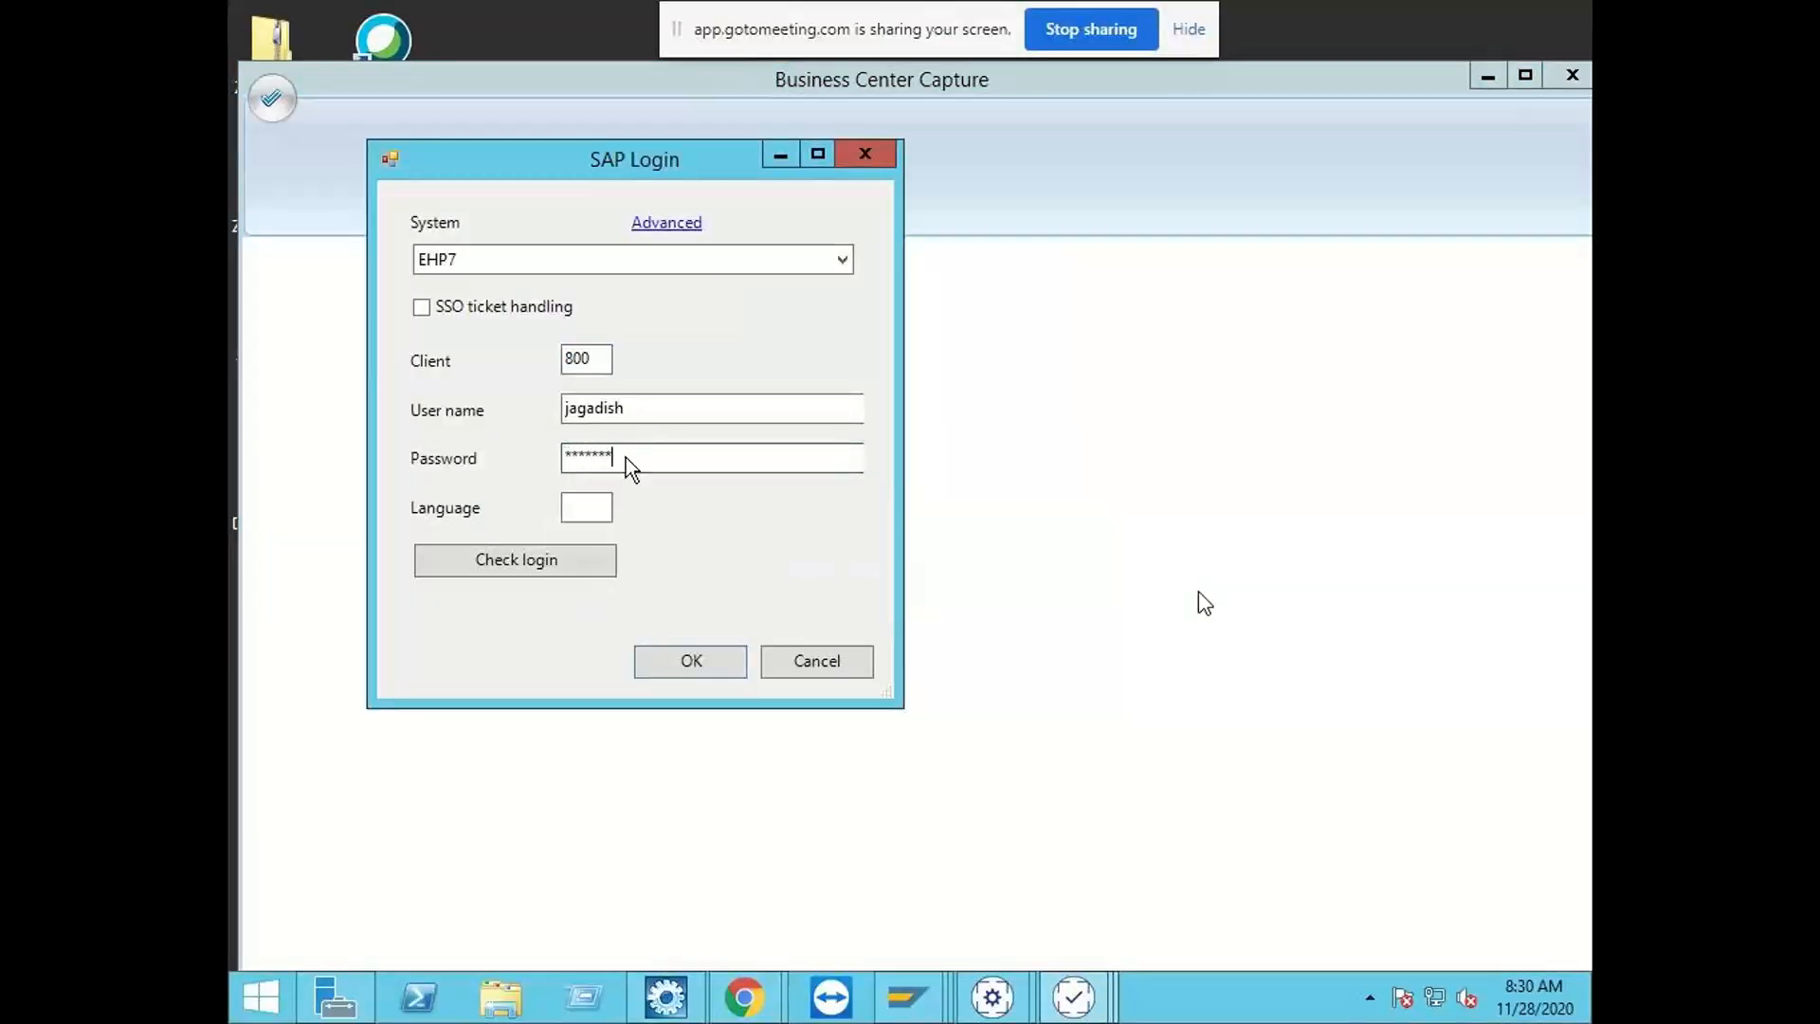
{"action": "key", "text": "Return"}
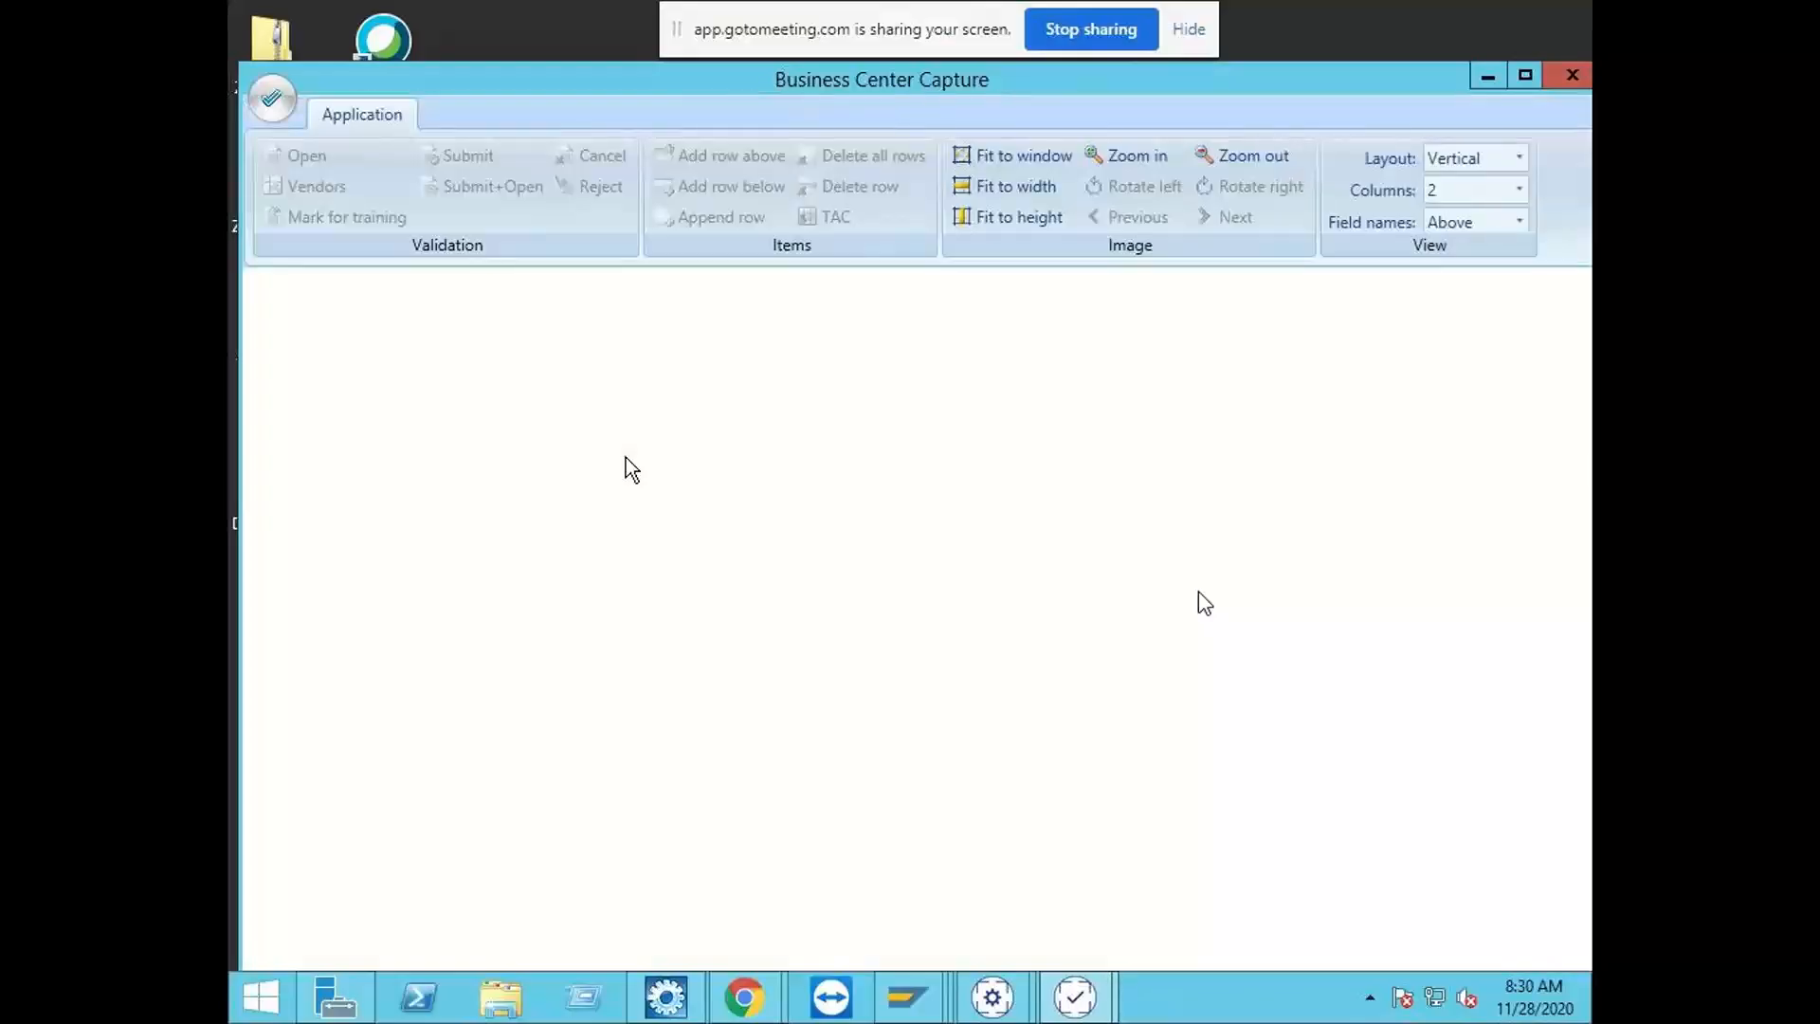
Step: Open the ZINDIA_IDH application and its pending invoice document for validation
{"action": "left_click", "coordinate": [272, 97]}
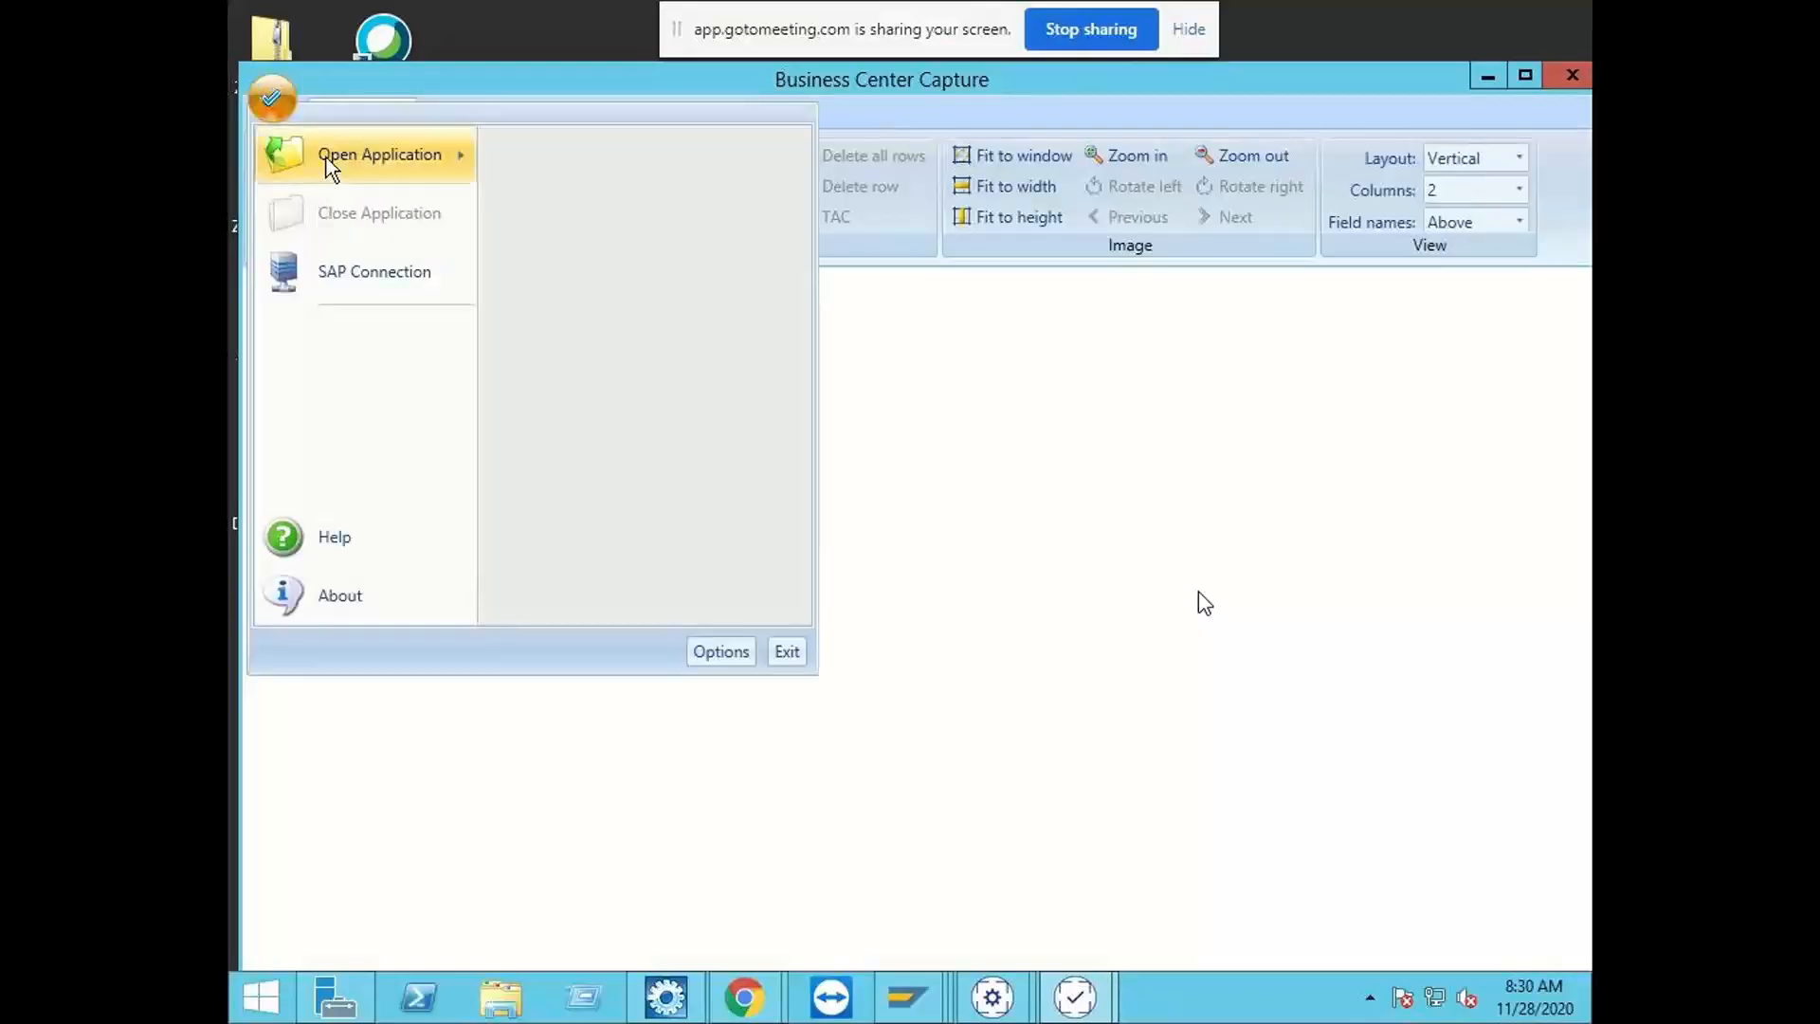
{"action": "mouse_move", "coordinate": [394, 166]}
{"action": "scroll", "coordinate": [625, 417], "scroll_direction": "down", "scroll_amount": 3}
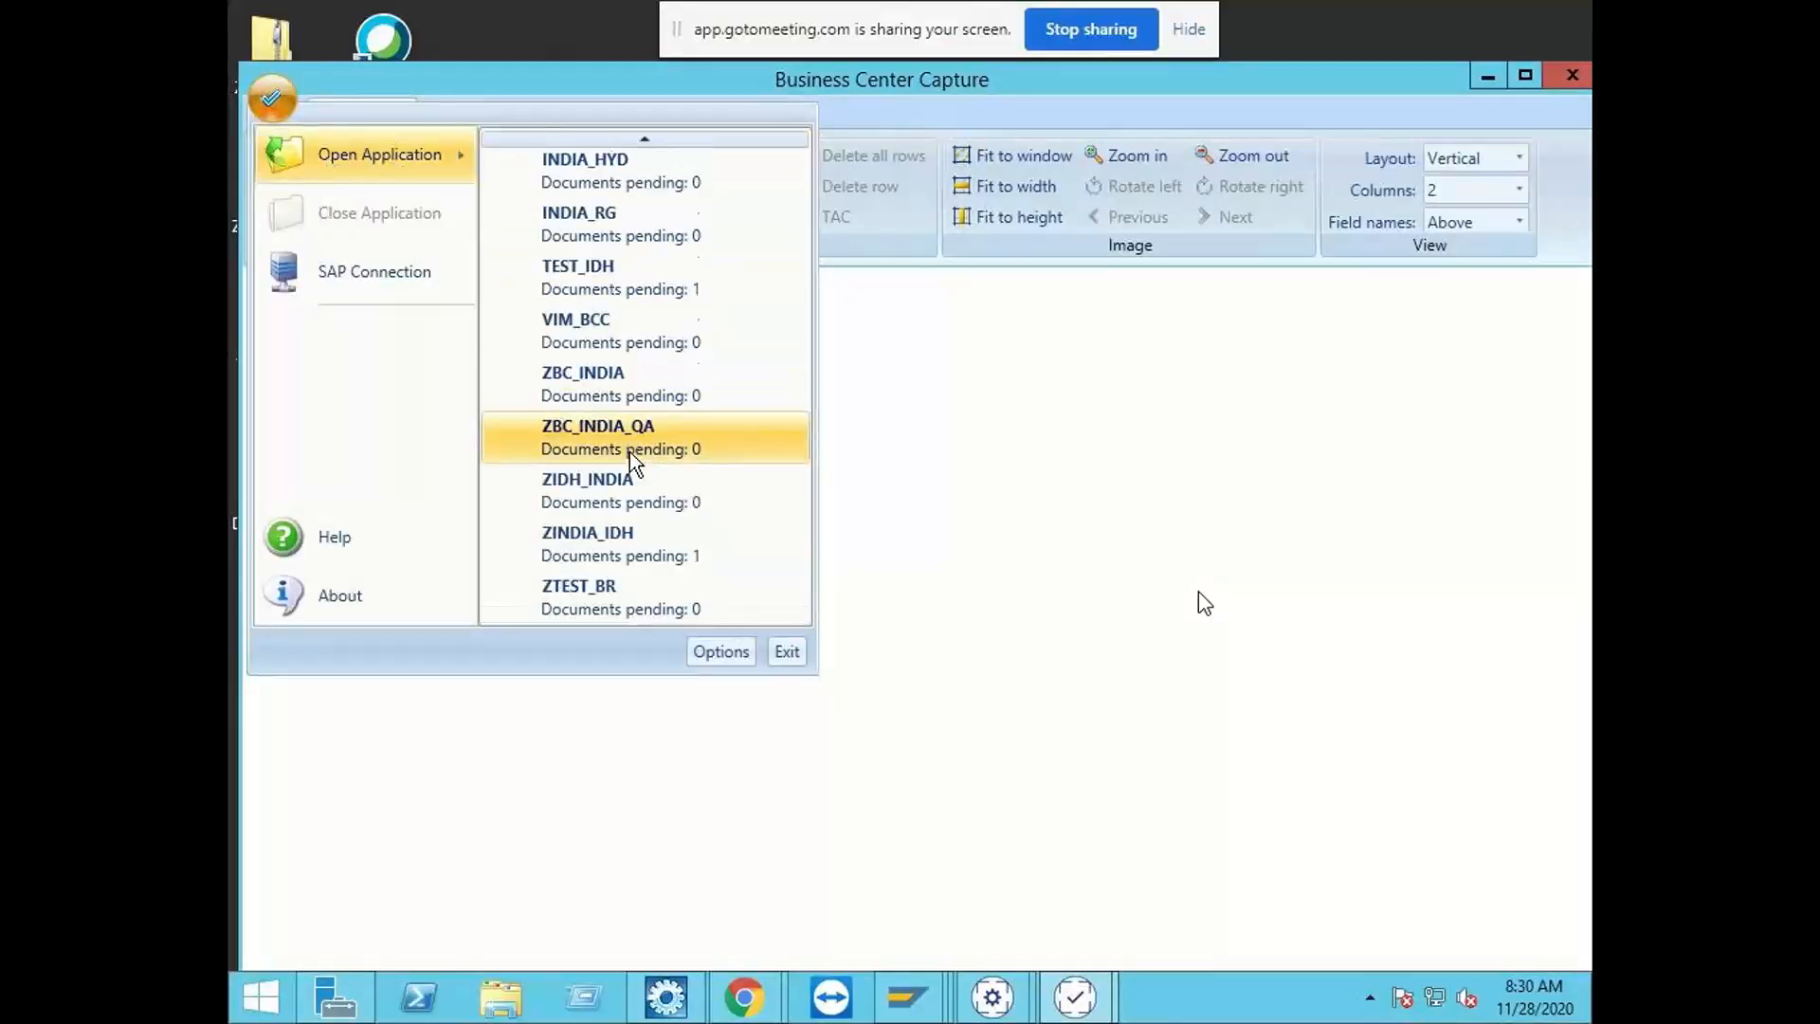
{"action": "left_click", "coordinate": [690, 551]}
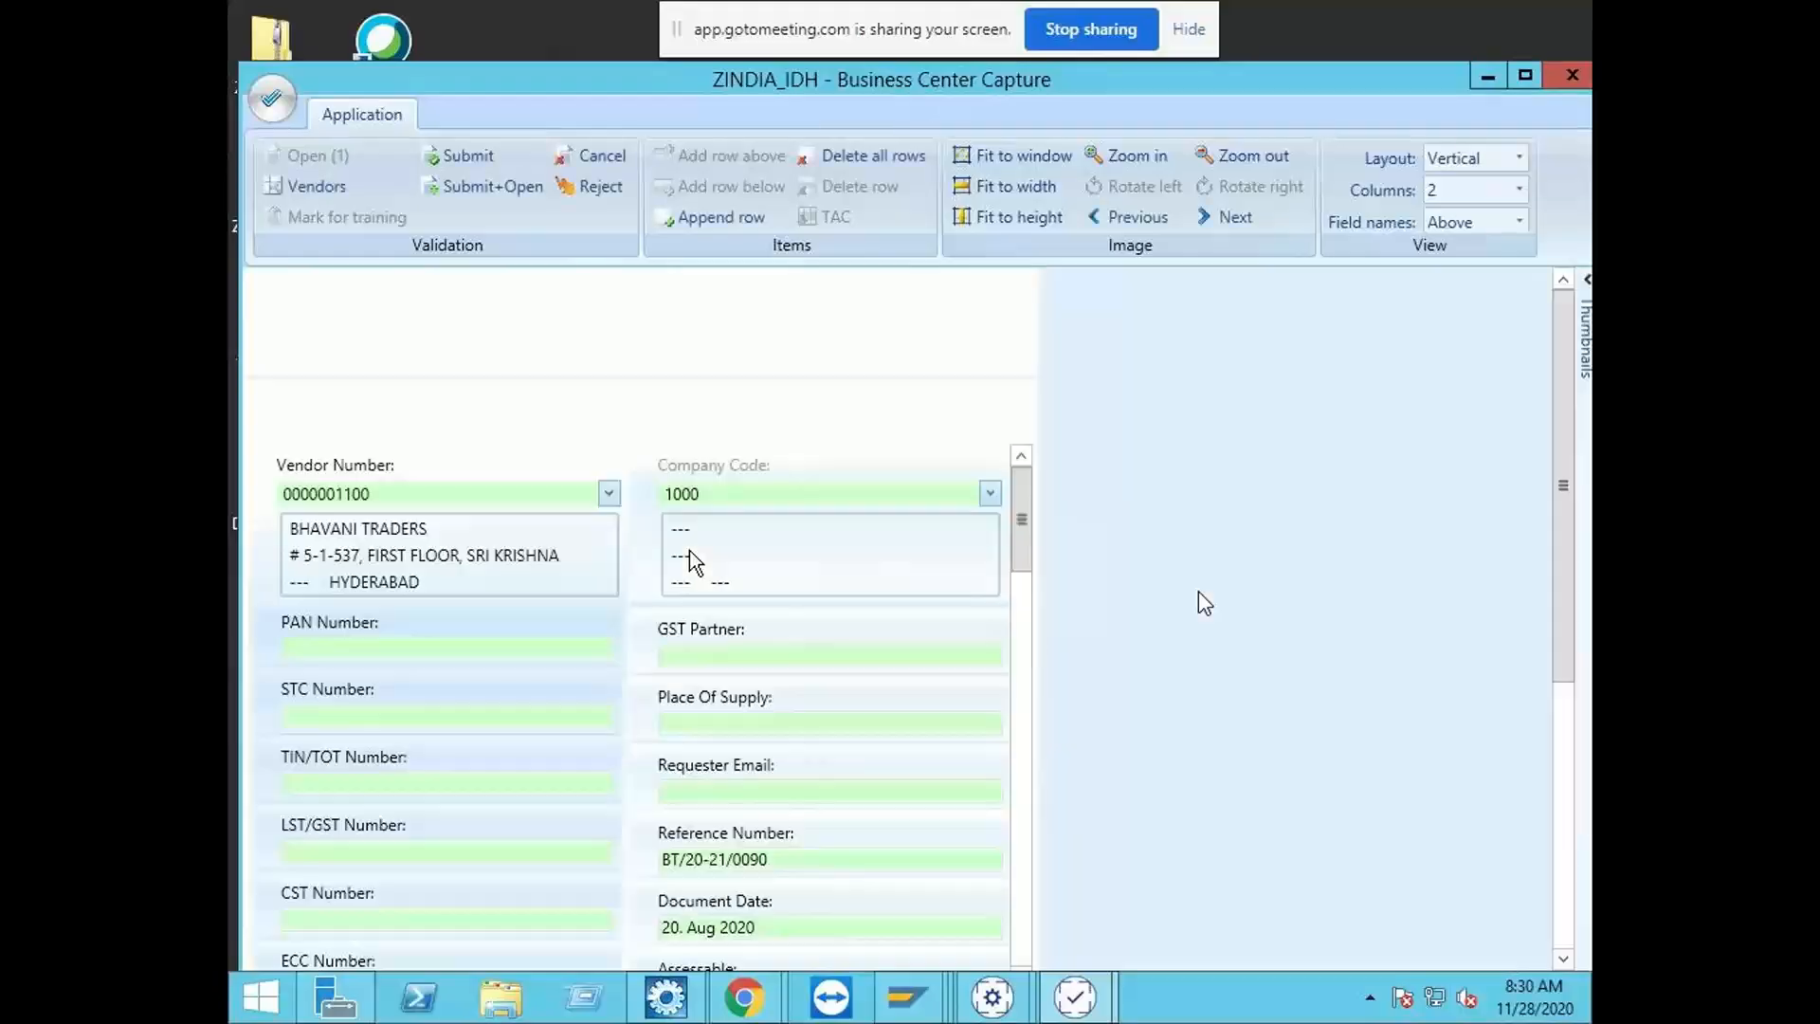
Step: Fill the missing Net Amount with 433,298.04 by capturing the Sub Total from the invoice image
{"action": "left_click_drag", "start_coordinate": [1040, 524], "coordinate": [1021, 644]}
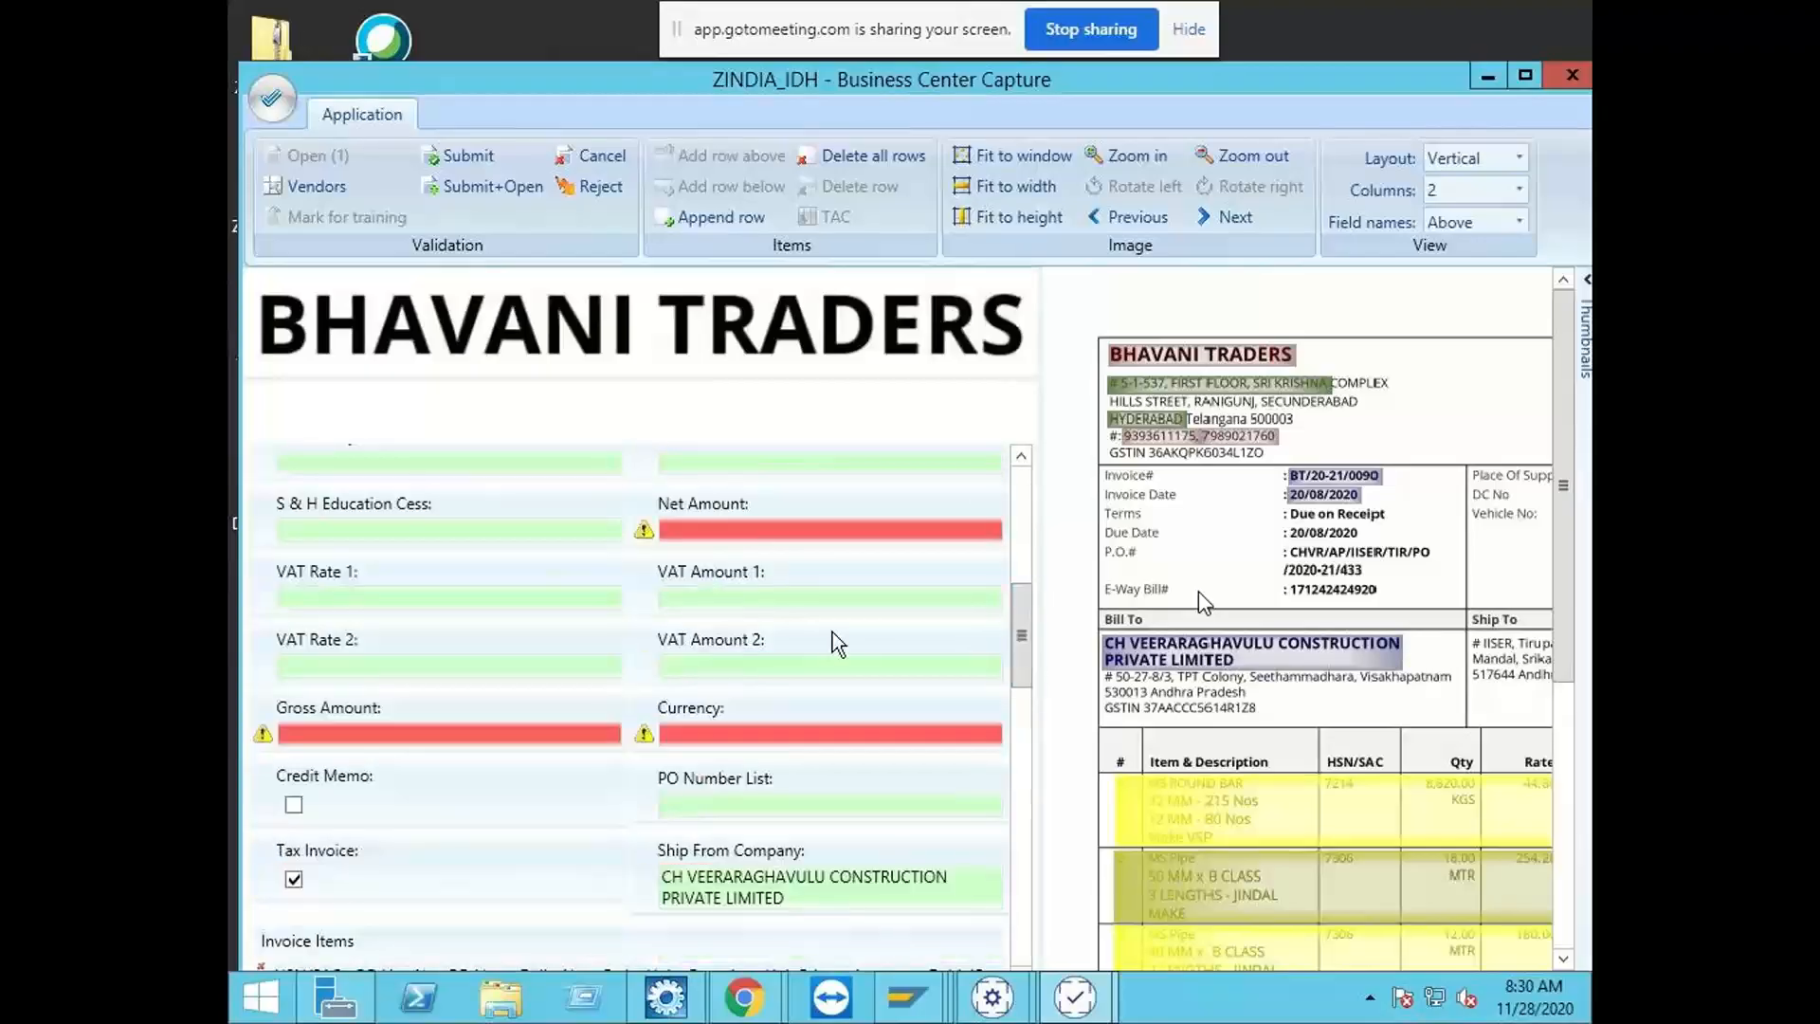
{"action": "left_click", "coordinate": [712, 538]}
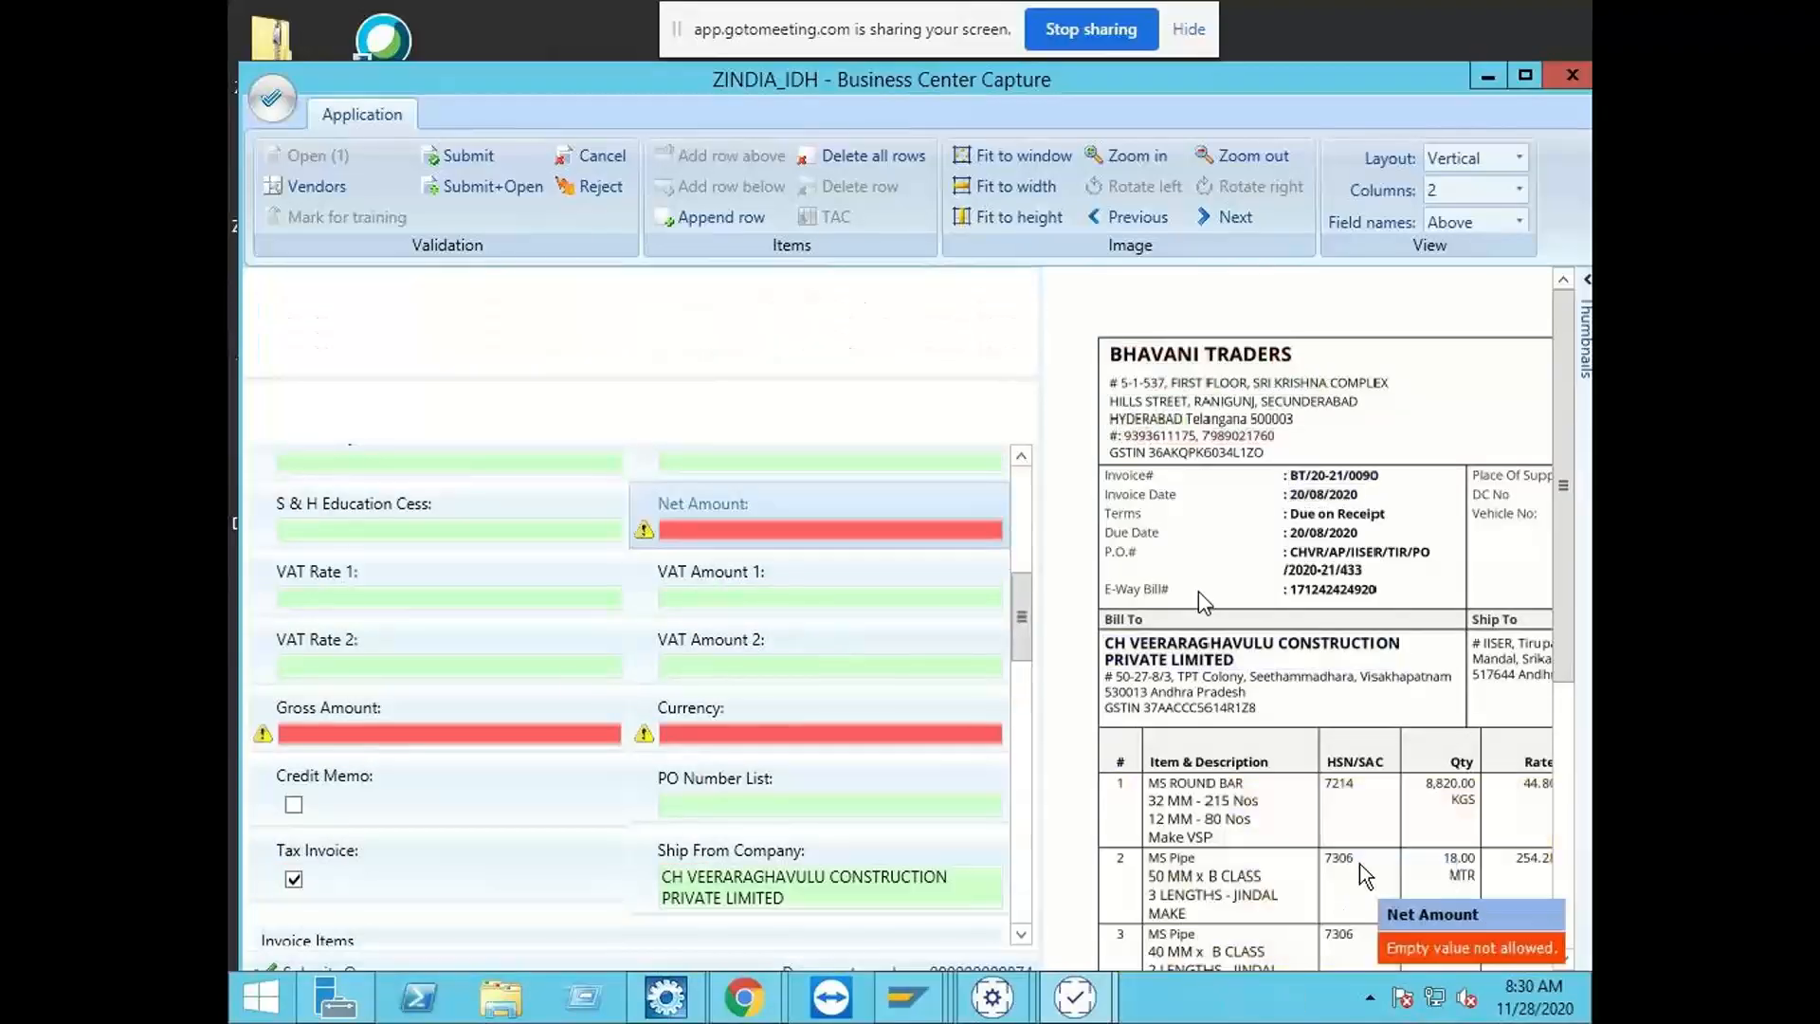
{"action": "left_click", "coordinate": [1134, 155]}
{"action": "left_click", "coordinate": [1232, 155]}
{"action": "left_click", "coordinate": [1227, 157]}
{"action": "left_click", "coordinate": [1226, 157]}
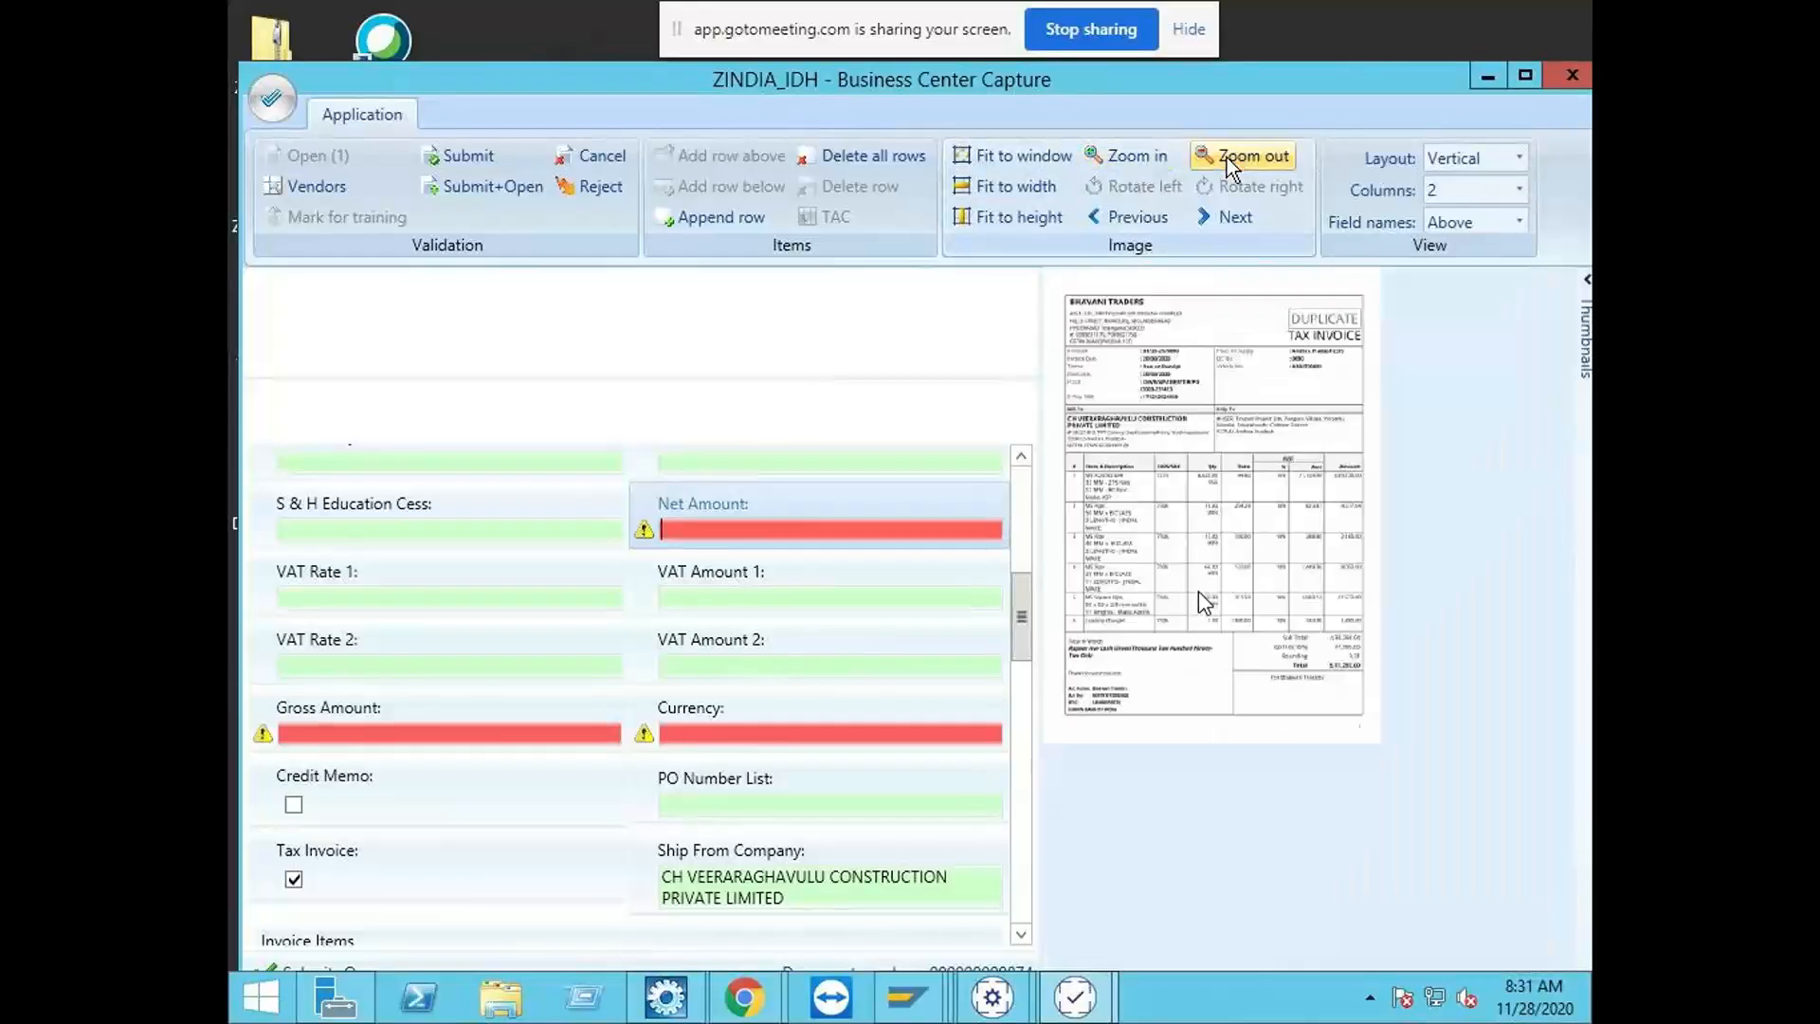
{"action": "left_click", "coordinate": [1129, 156]}
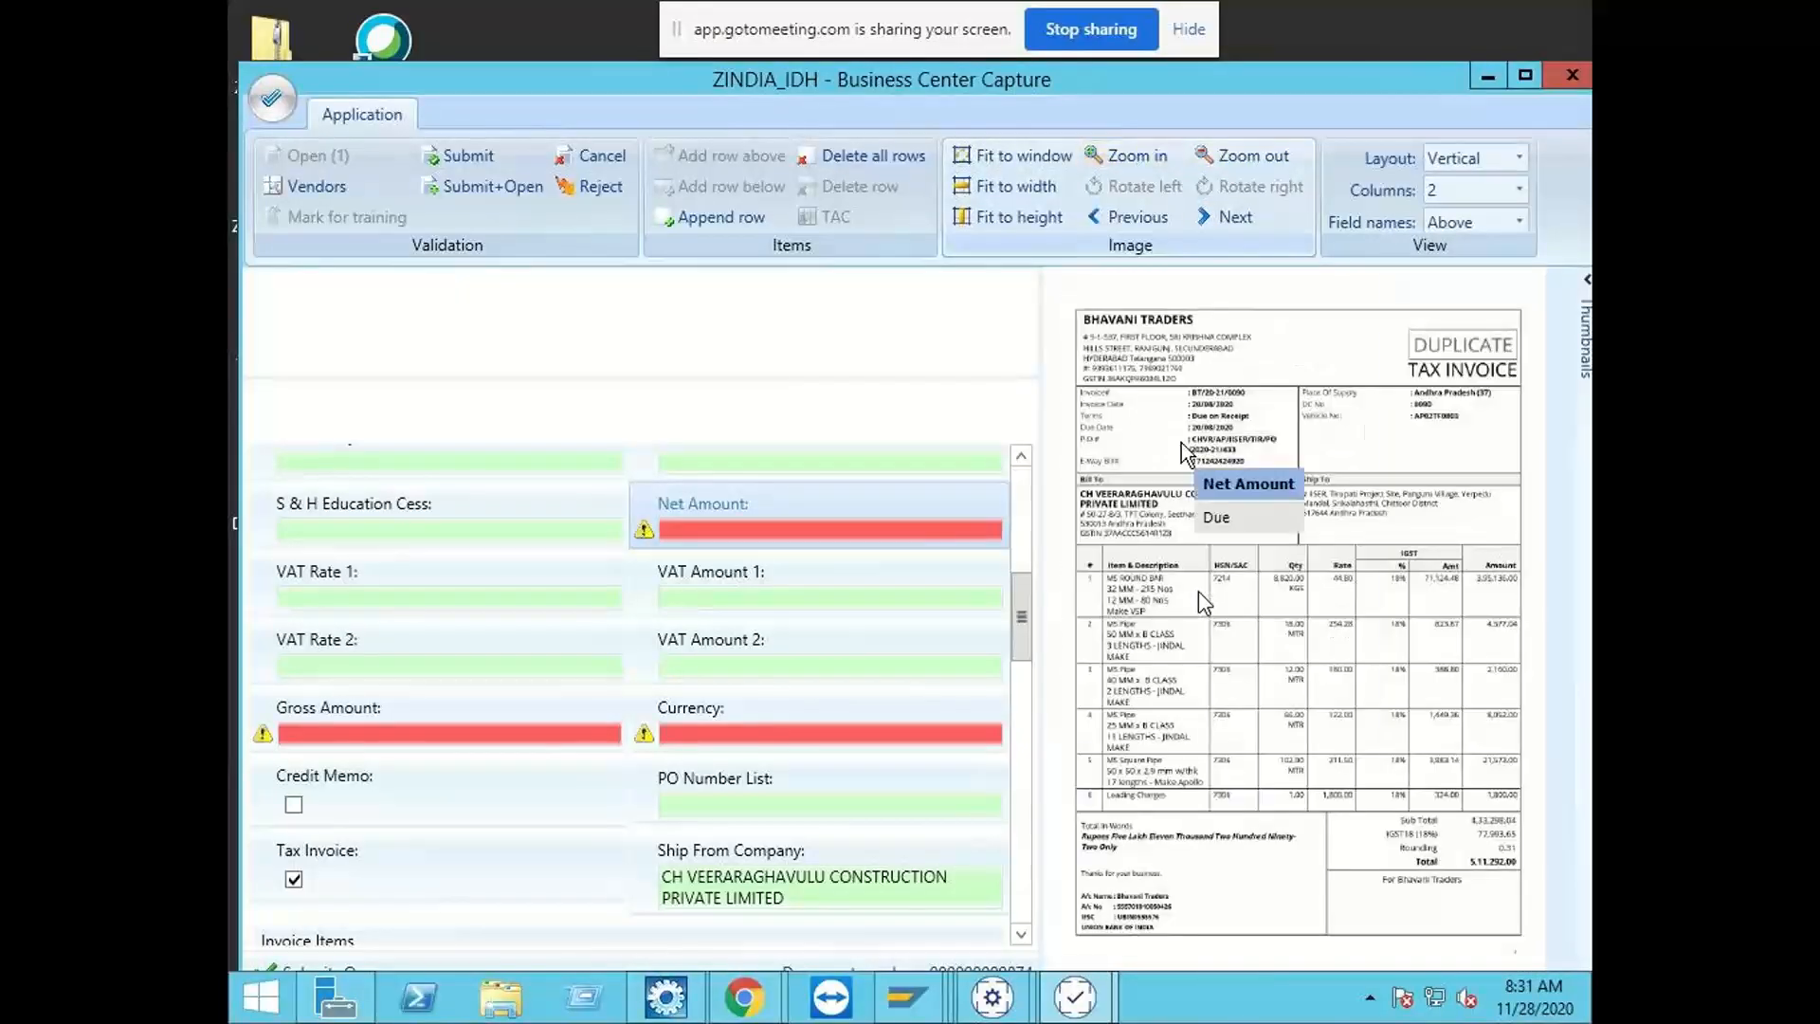
{"action": "left_click", "coordinate": [1493, 822]}
Step: Capture the invoice Total 511,292.00 as Gross Amount, set Currency to INR, and submit the document
{"action": "left_click", "coordinate": [419, 734]}
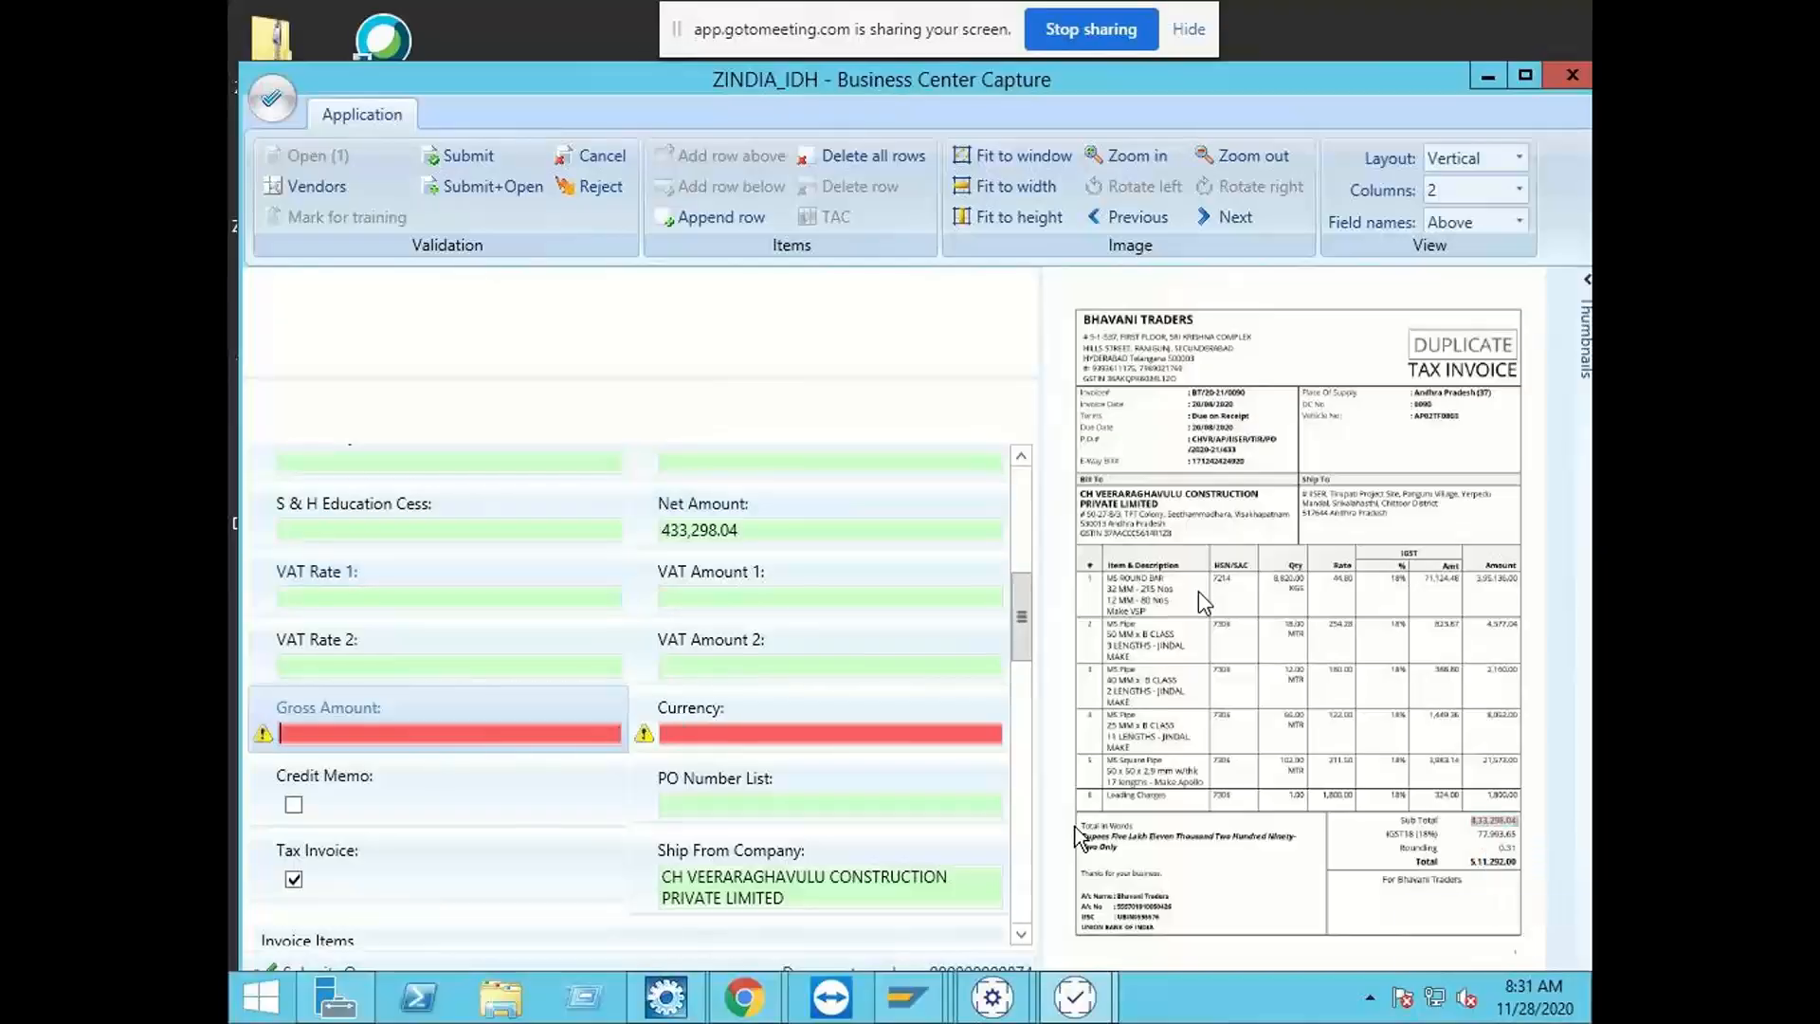
{"action": "left_click", "coordinate": [1486, 864]}
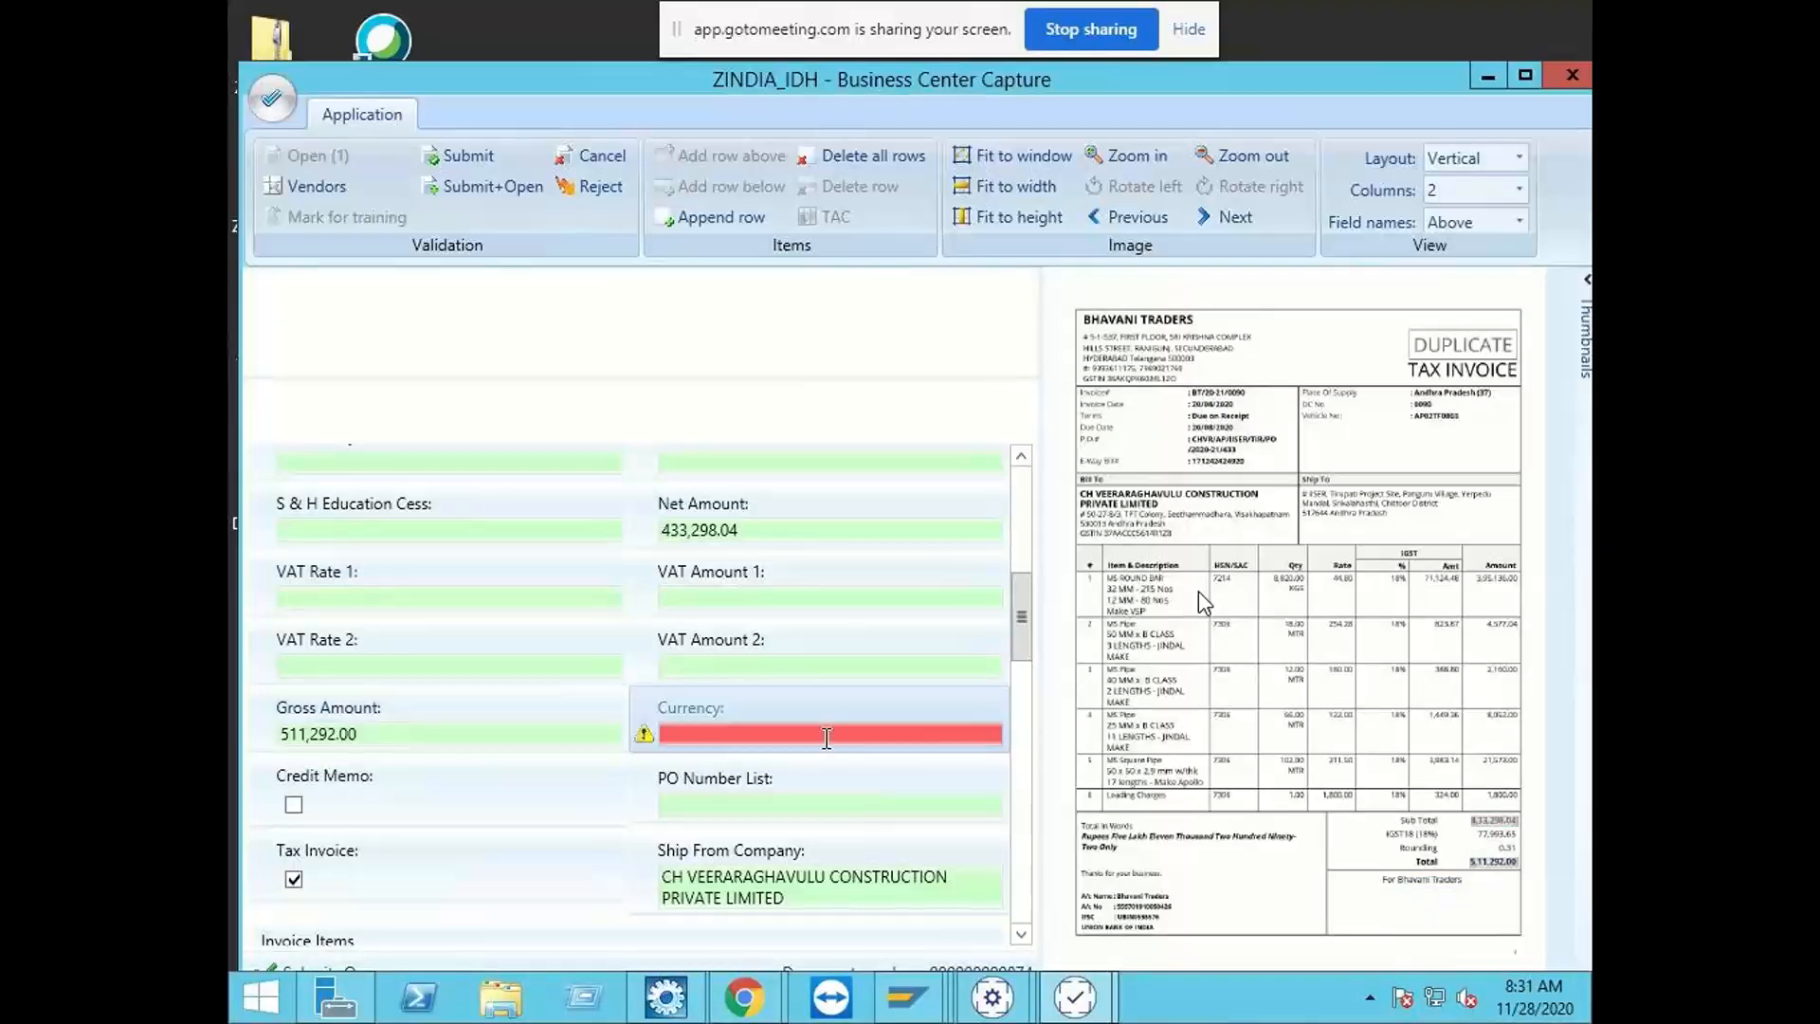
{"action": "type", "text": "INR"}
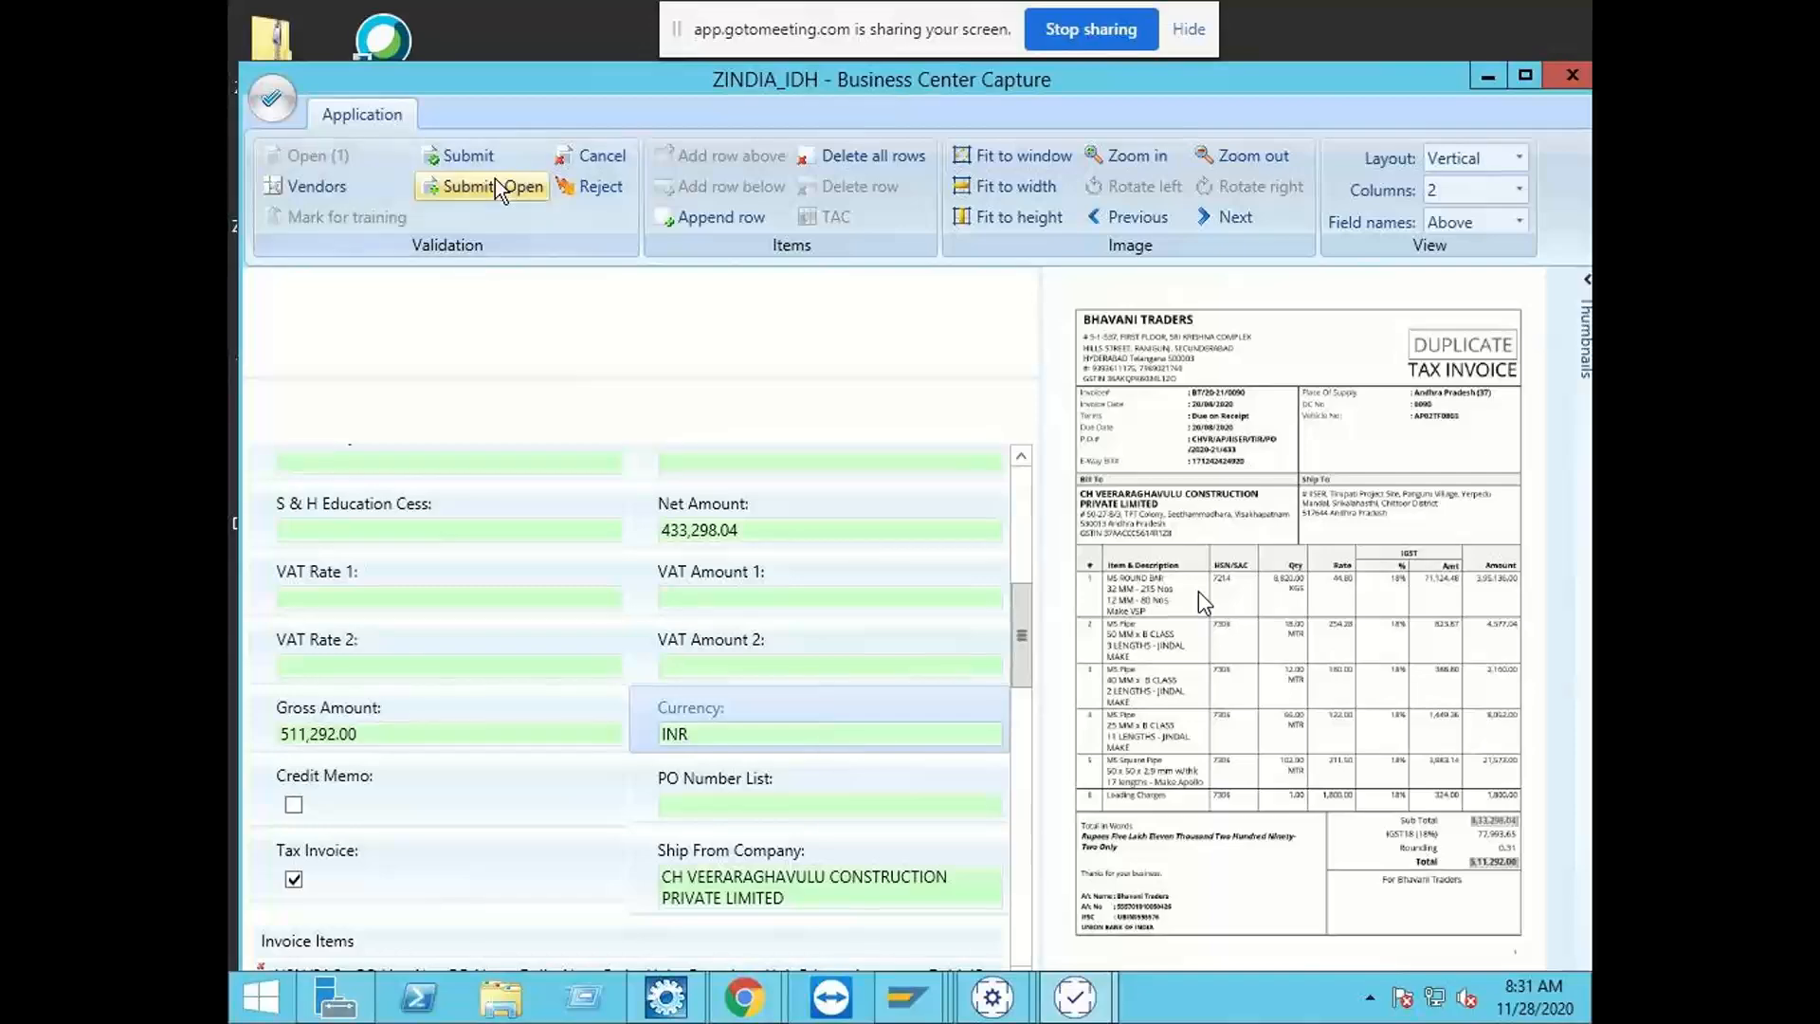
{"action": "left_click", "coordinate": [485, 155]}
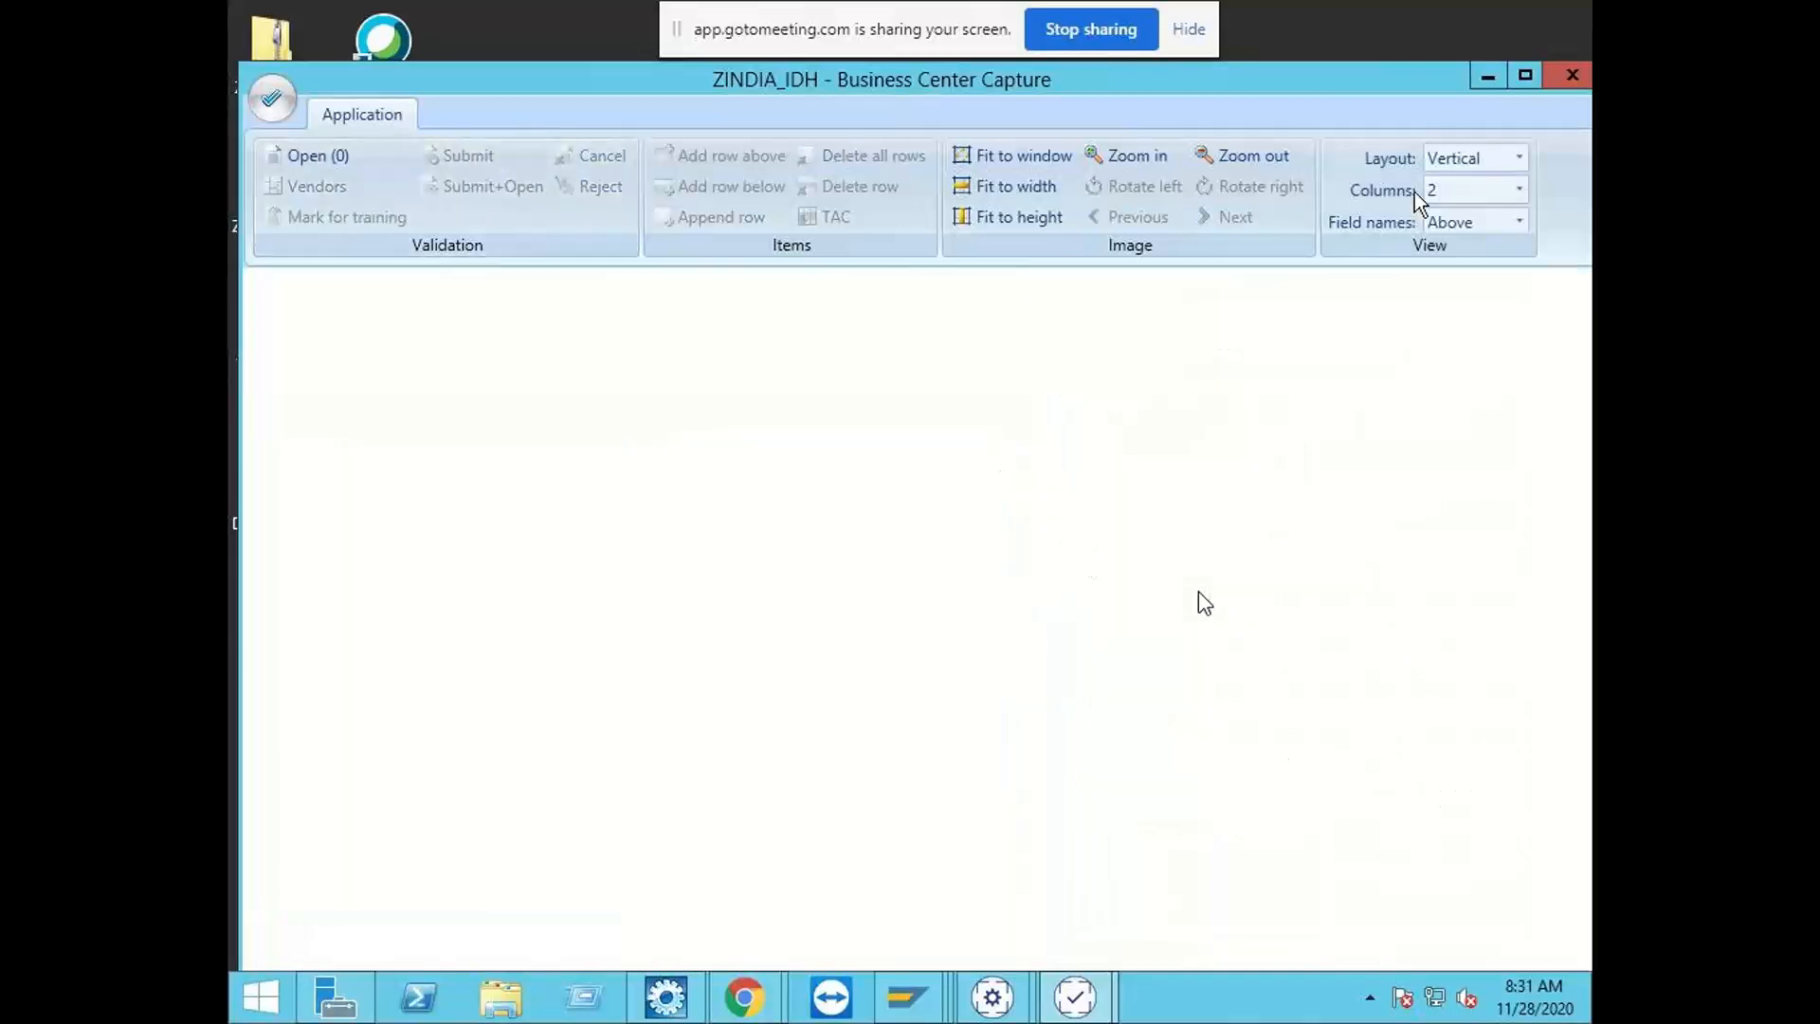
Step: Switch to the IDH Admin Tool in SAP and refresh the document list to check the submitted invoice's validation status
{"action": "left_click", "coordinate": [1480, 75]}
{"action": "mouse_move", "coordinate": [919, 986]}
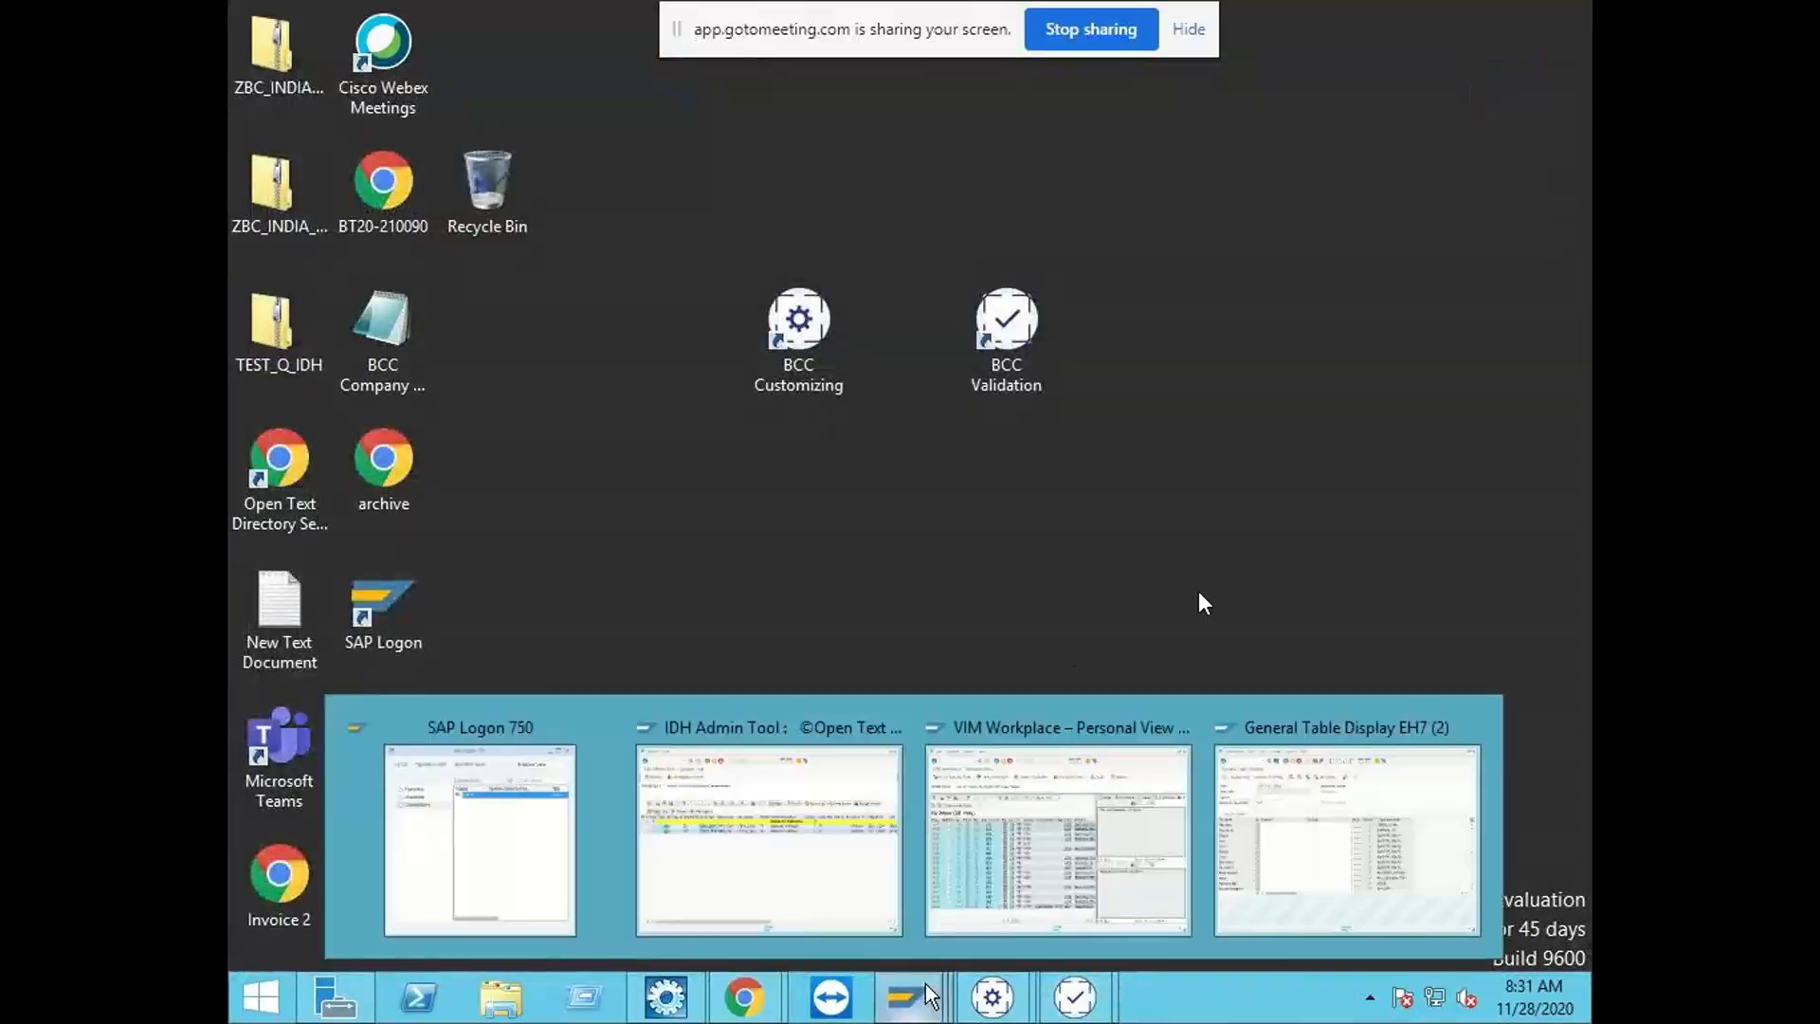
{"action": "left_click", "coordinate": [754, 867]}
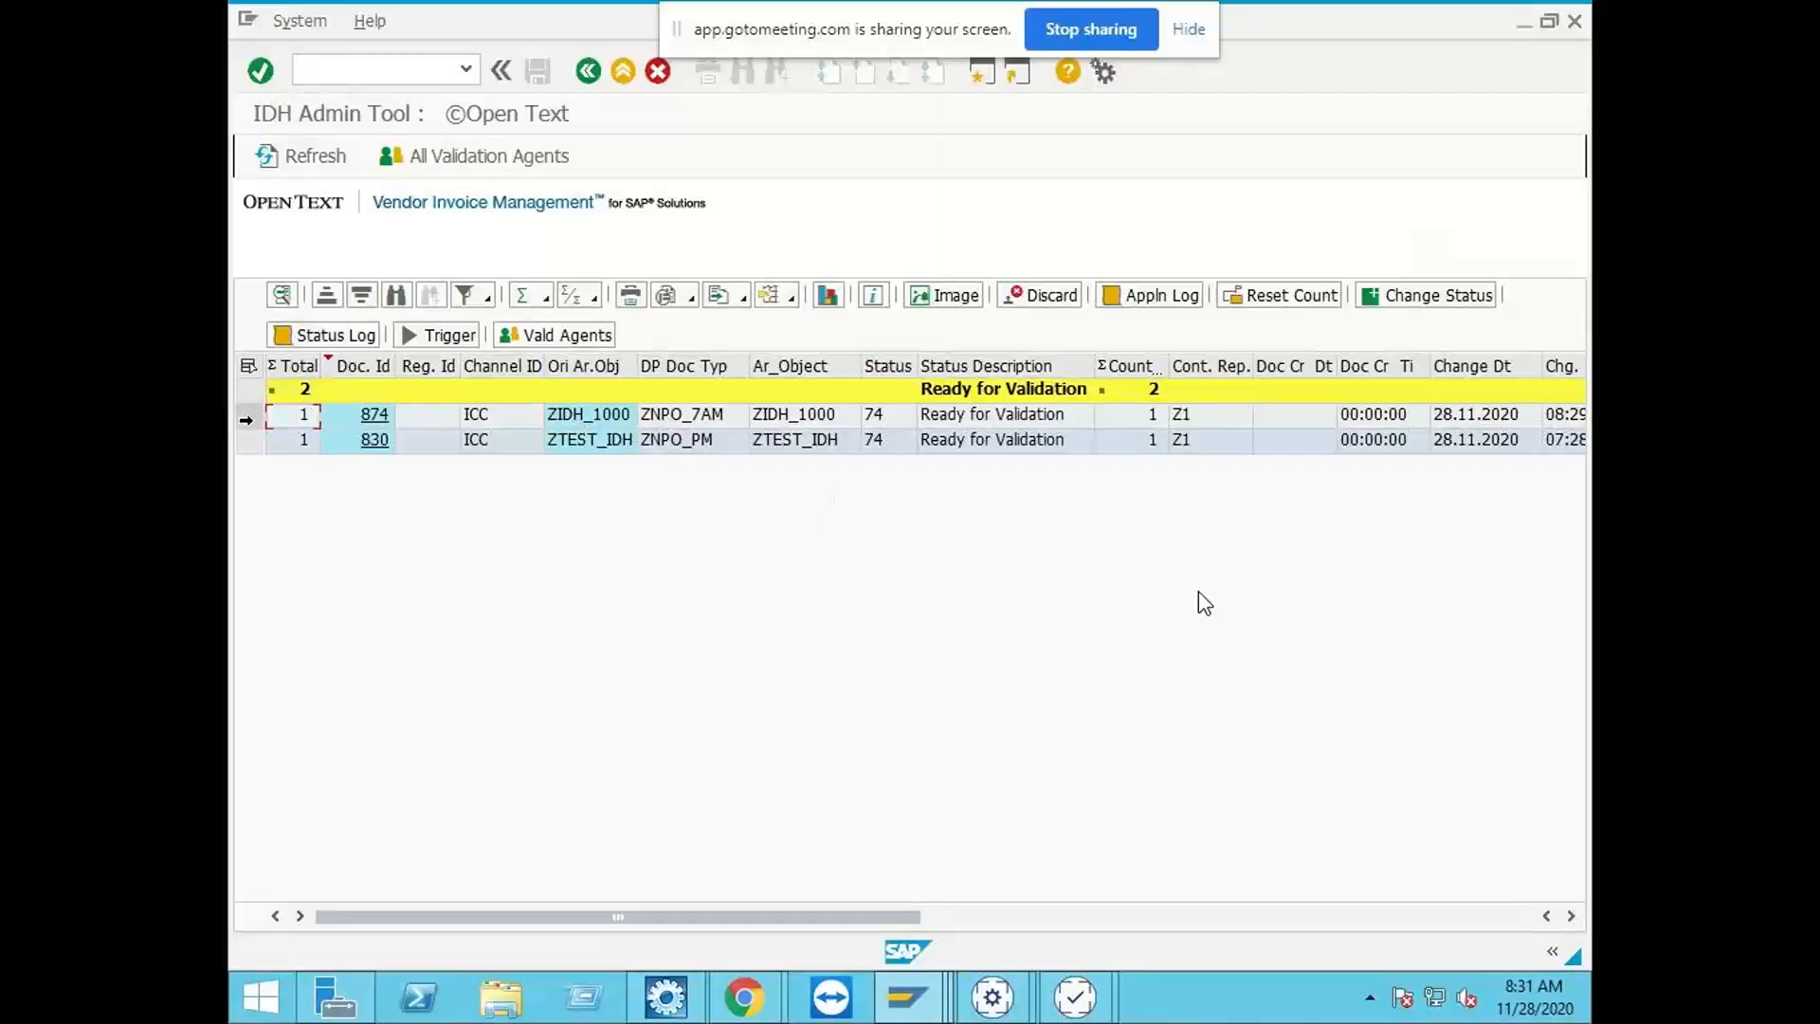
{"action": "left_click", "coordinate": [249, 416]}
{"action": "left_click", "coordinate": [309, 154]}
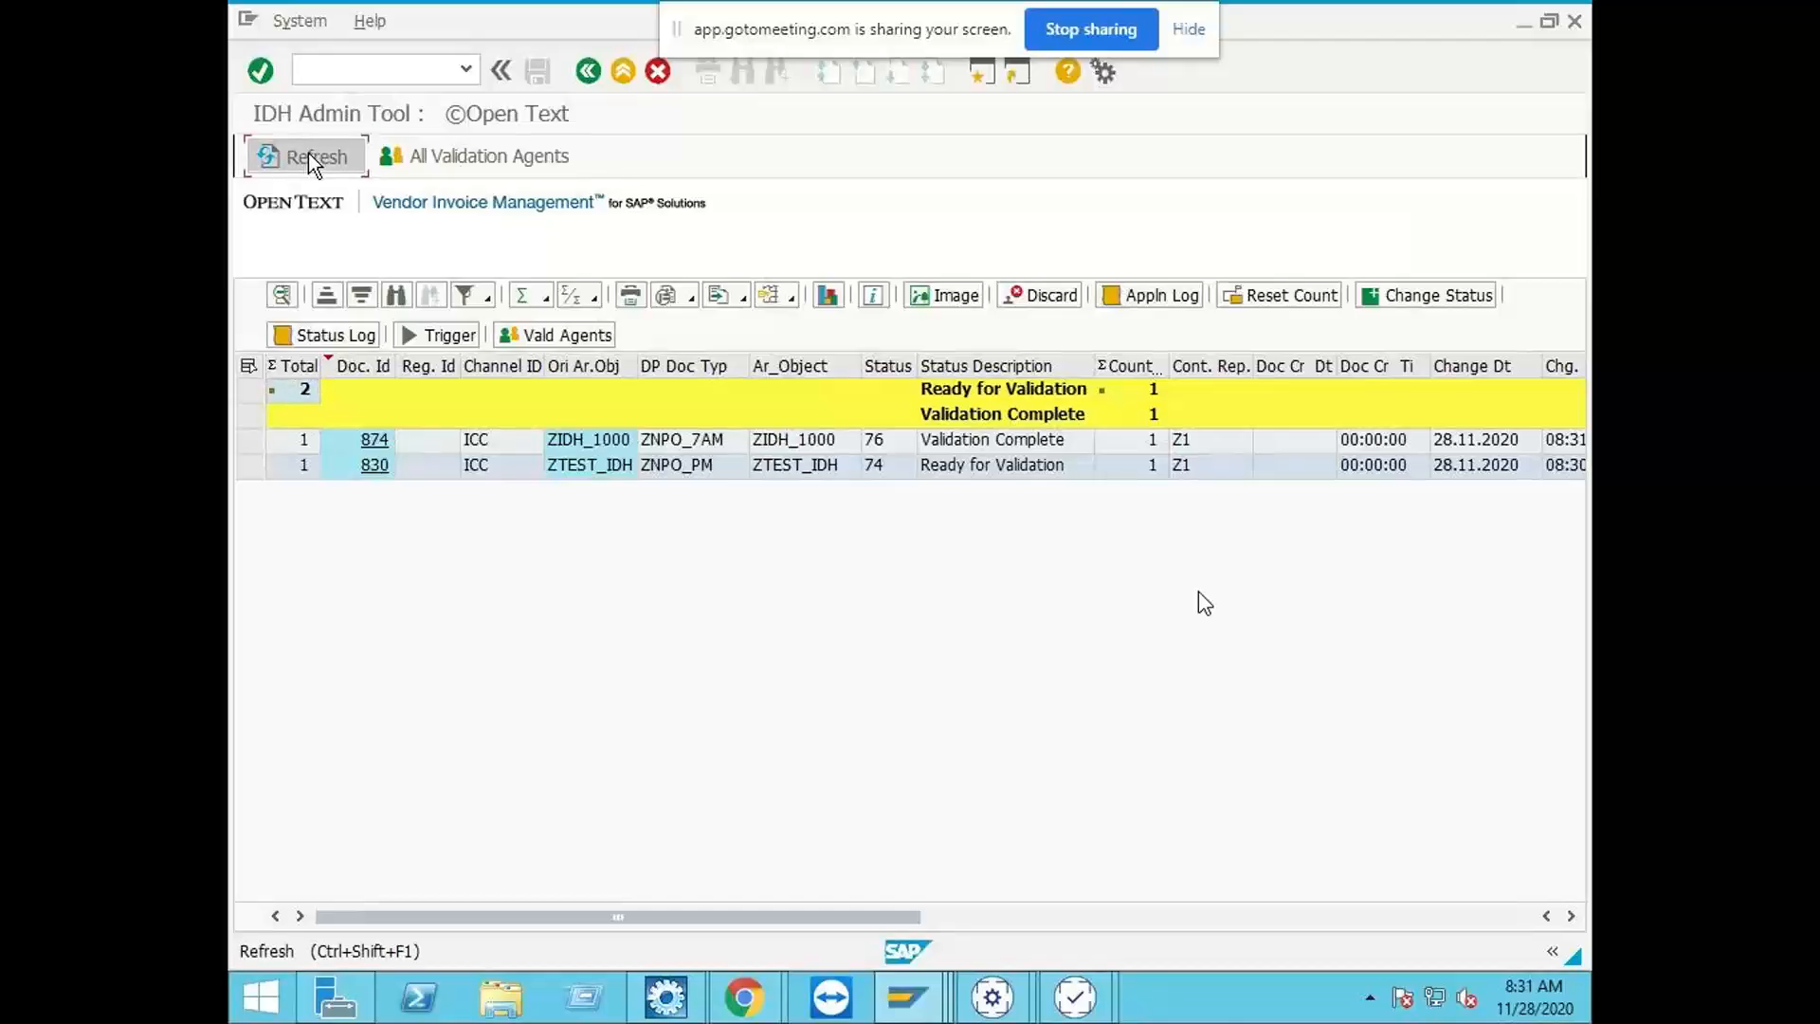
{"action": "left_click", "coordinate": [309, 153]}
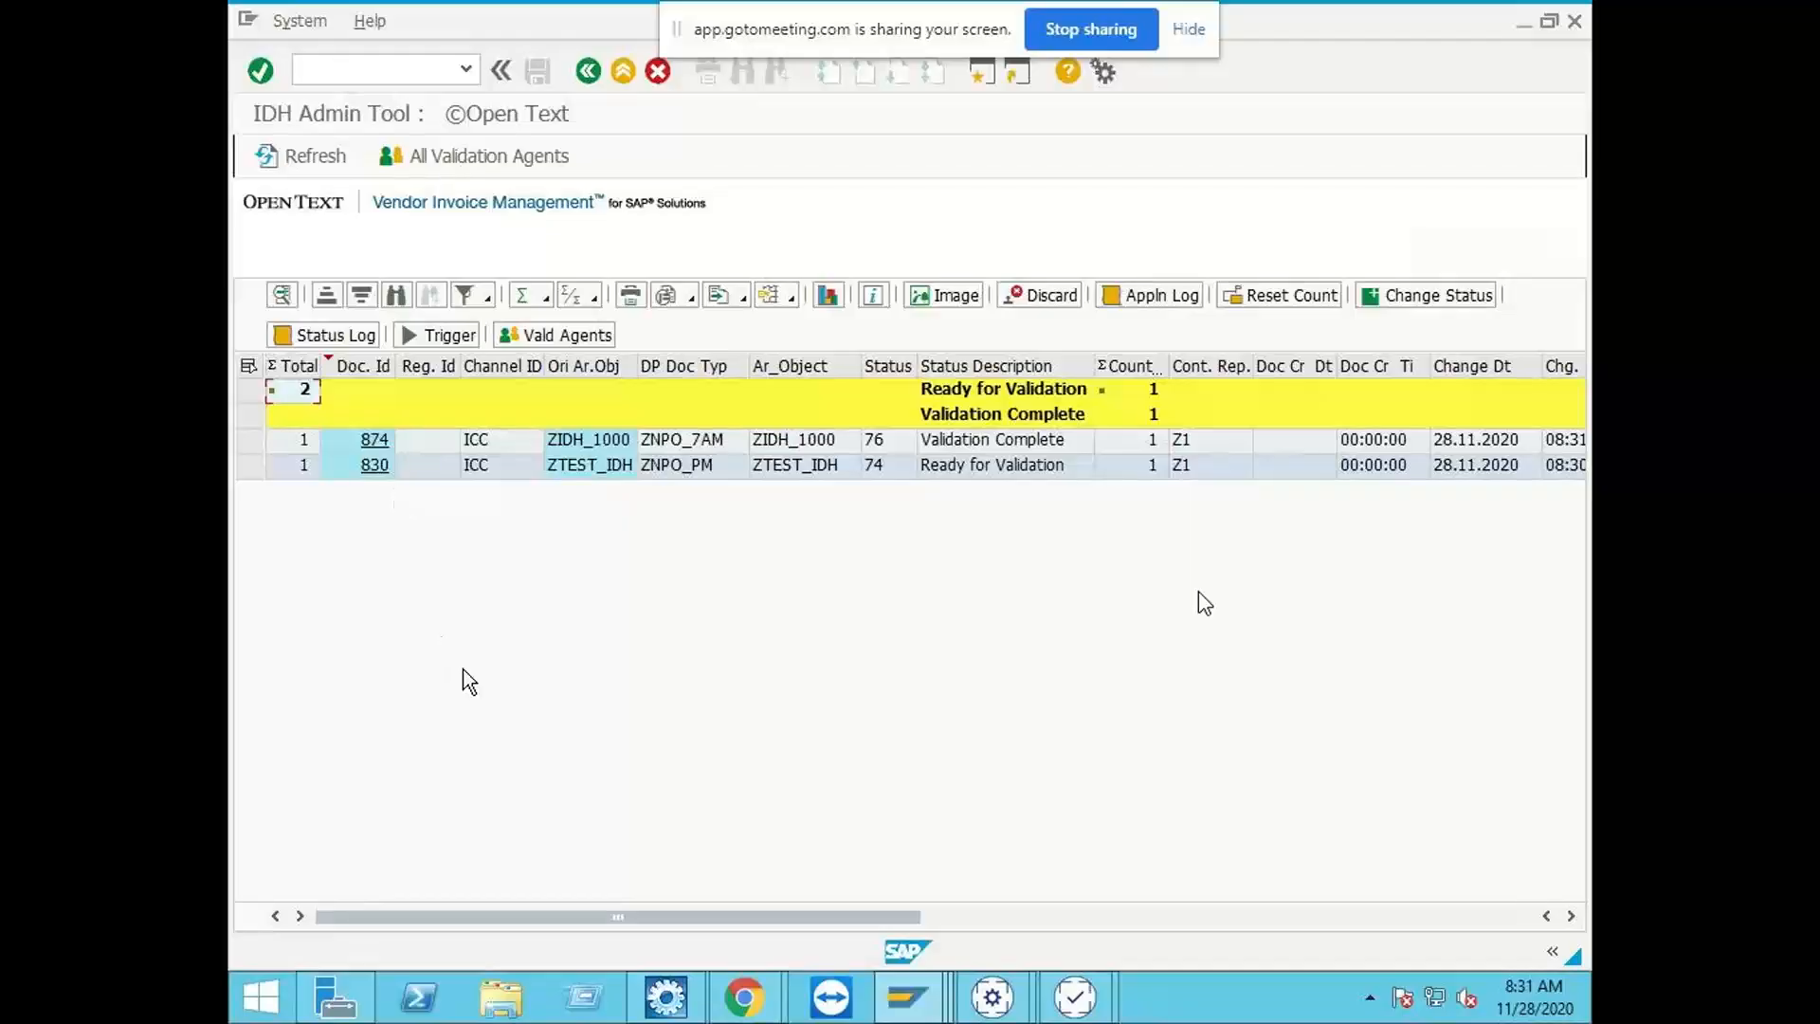
{"action": "left_click", "coordinate": [301, 154]}
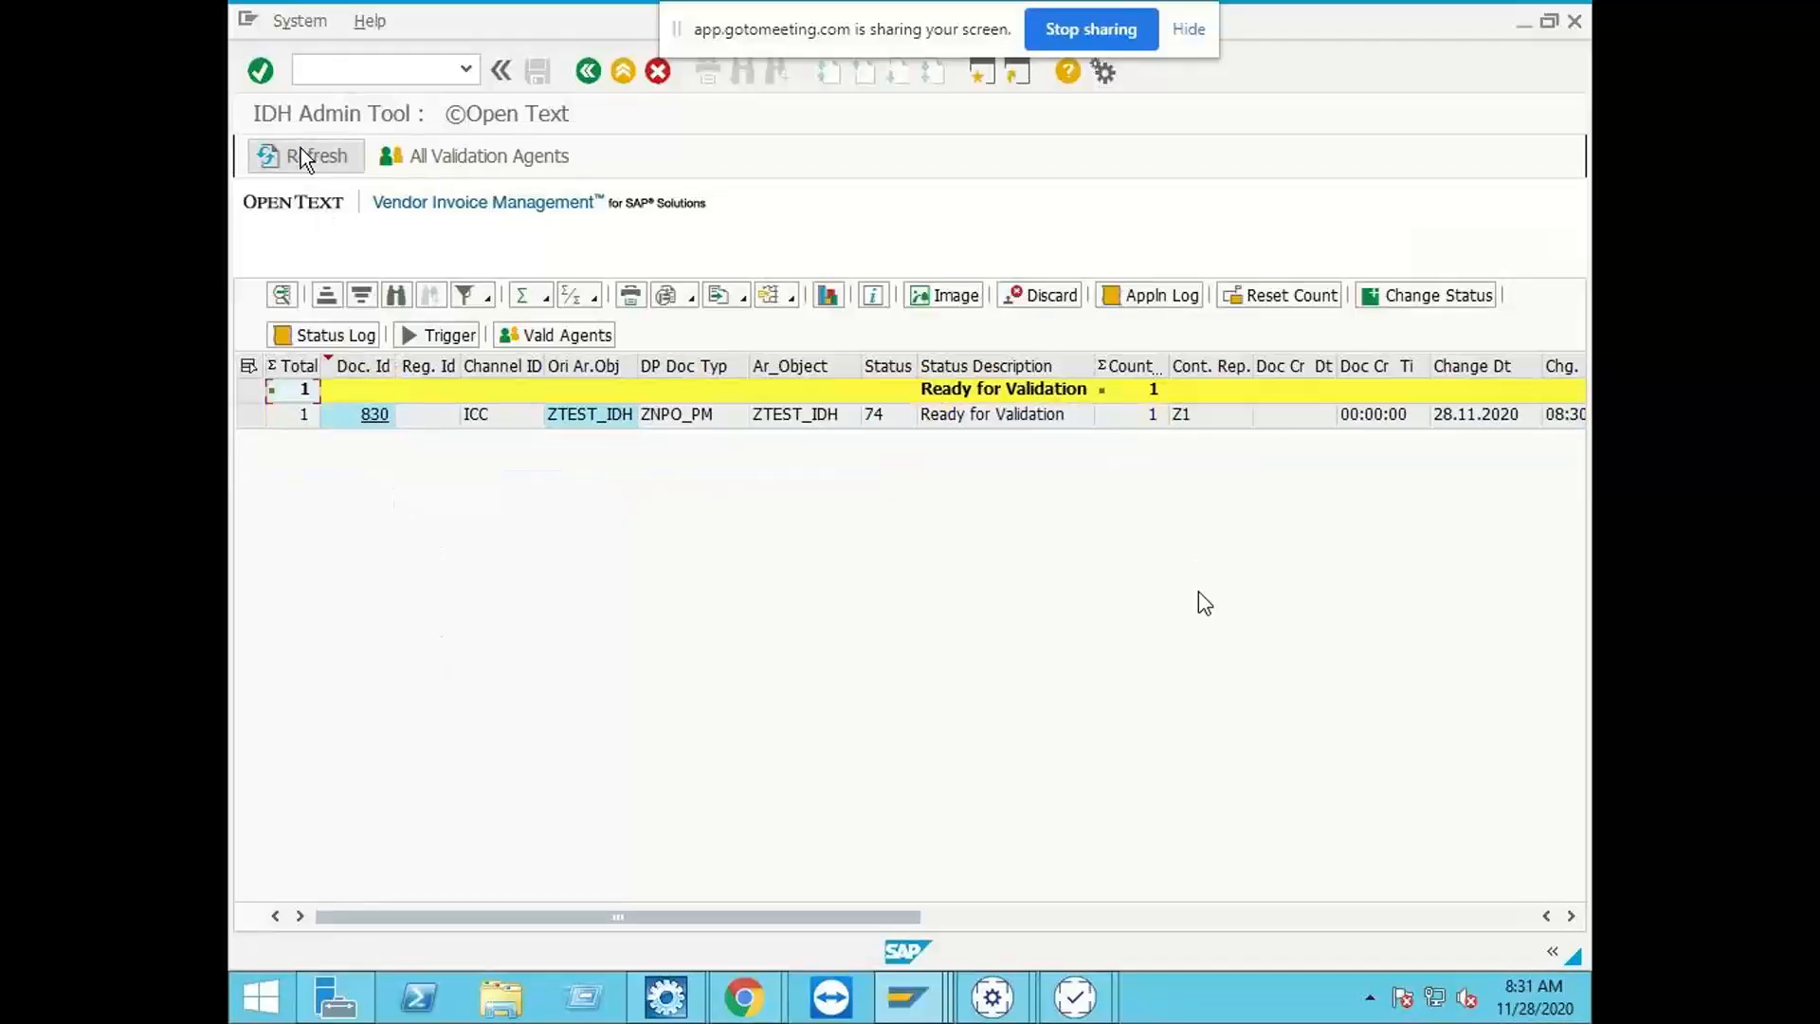
Step: Refresh the VIM Workplace inbox and execute the newly validated invoice document, cancelling its file download
{"action": "left_click", "coordinate": [933, 997]}
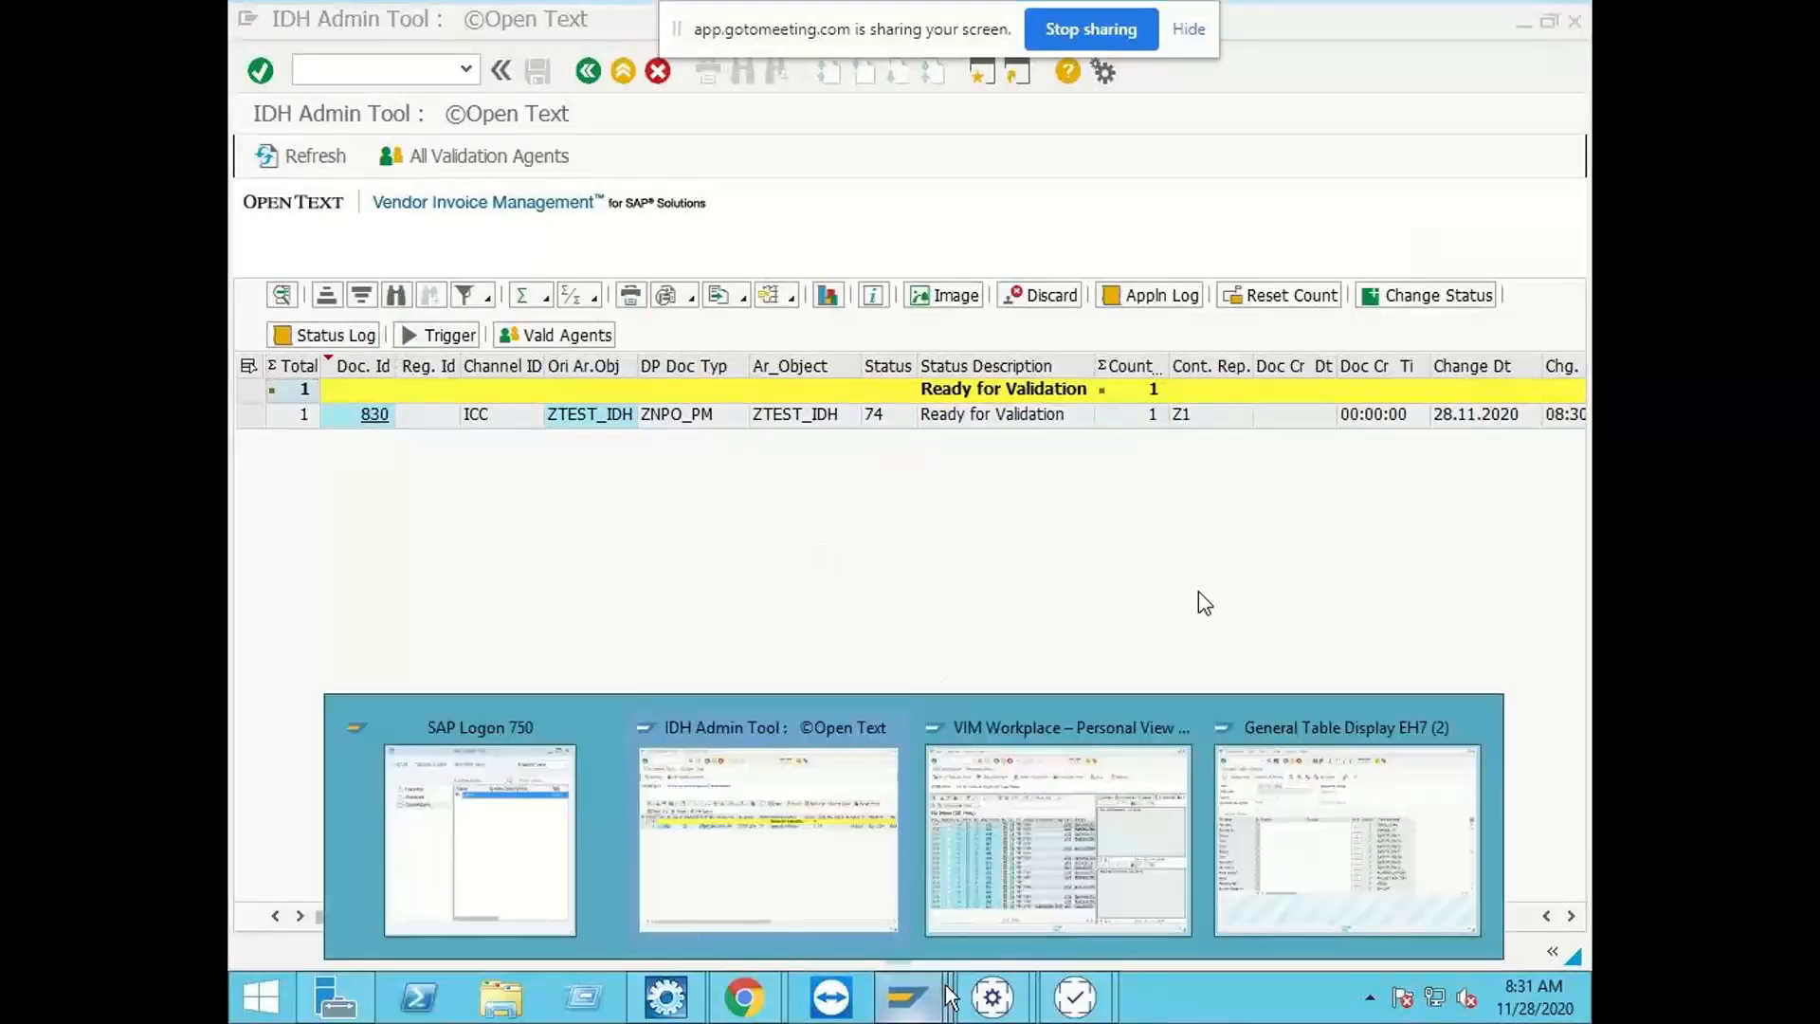
{"action": "left_click", "coordinate": [983, 850]}
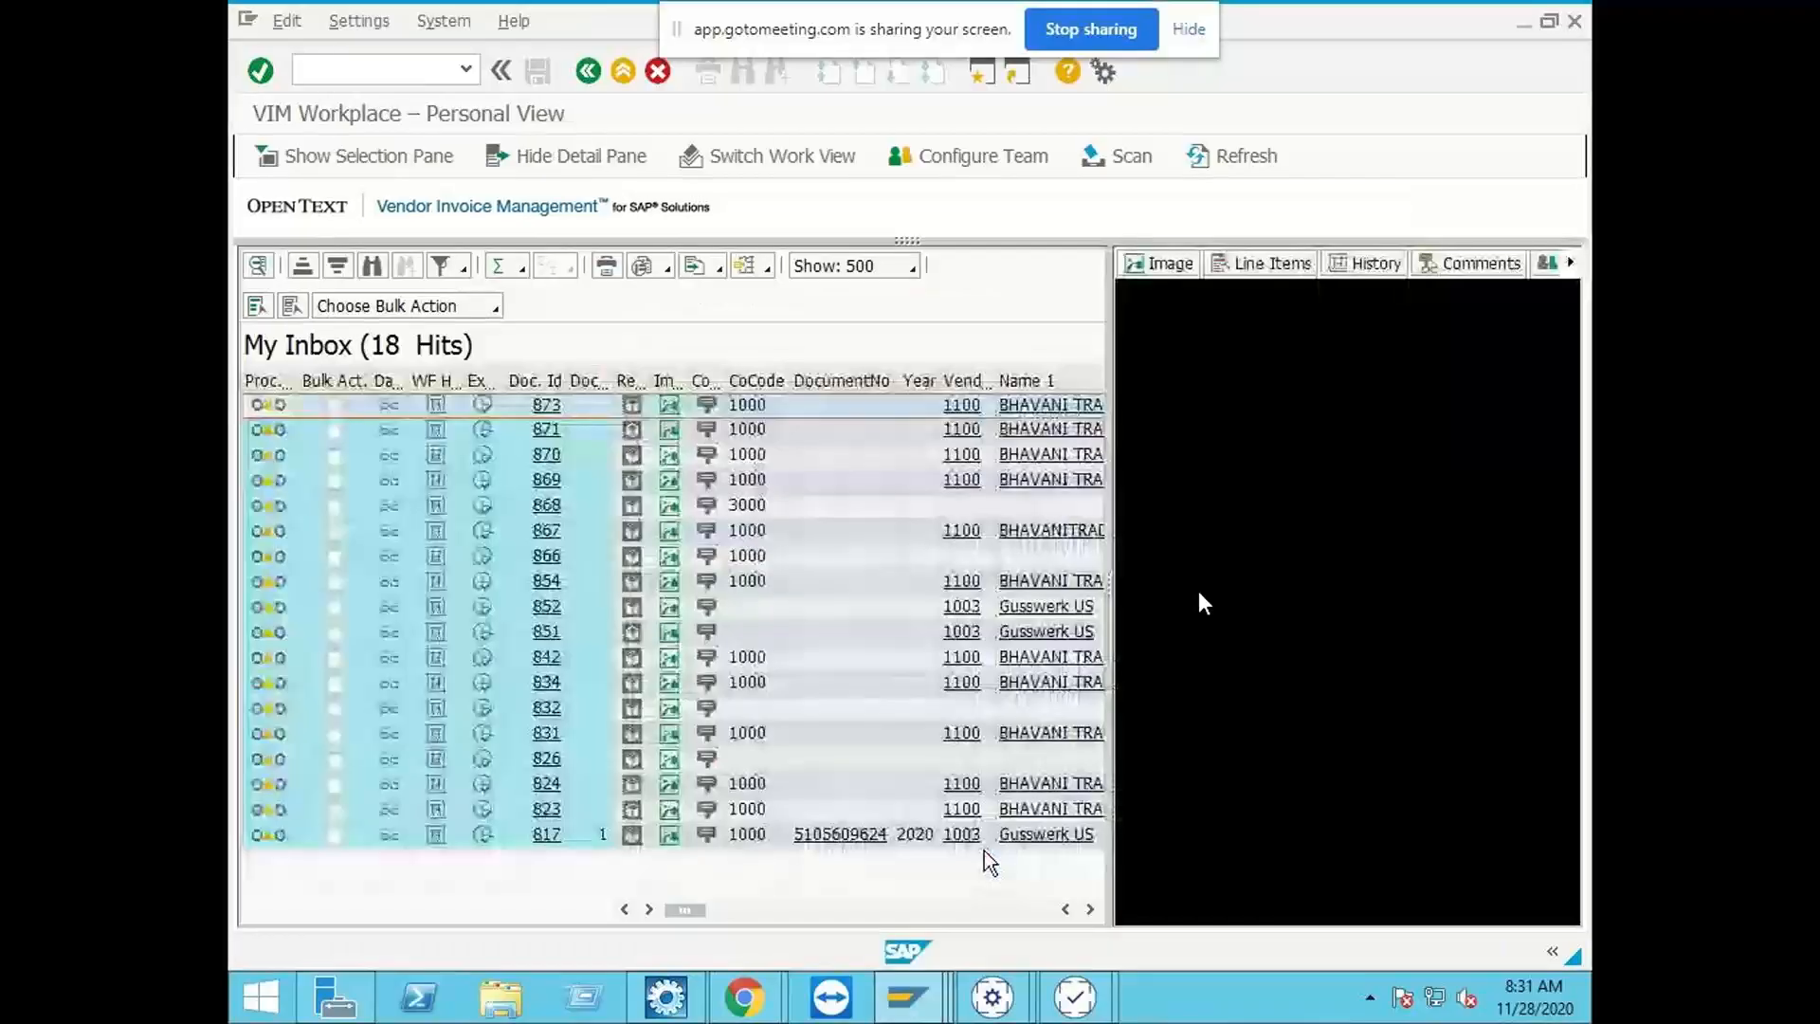
{"action": "left_click", "coordinate": [1243, 155]}
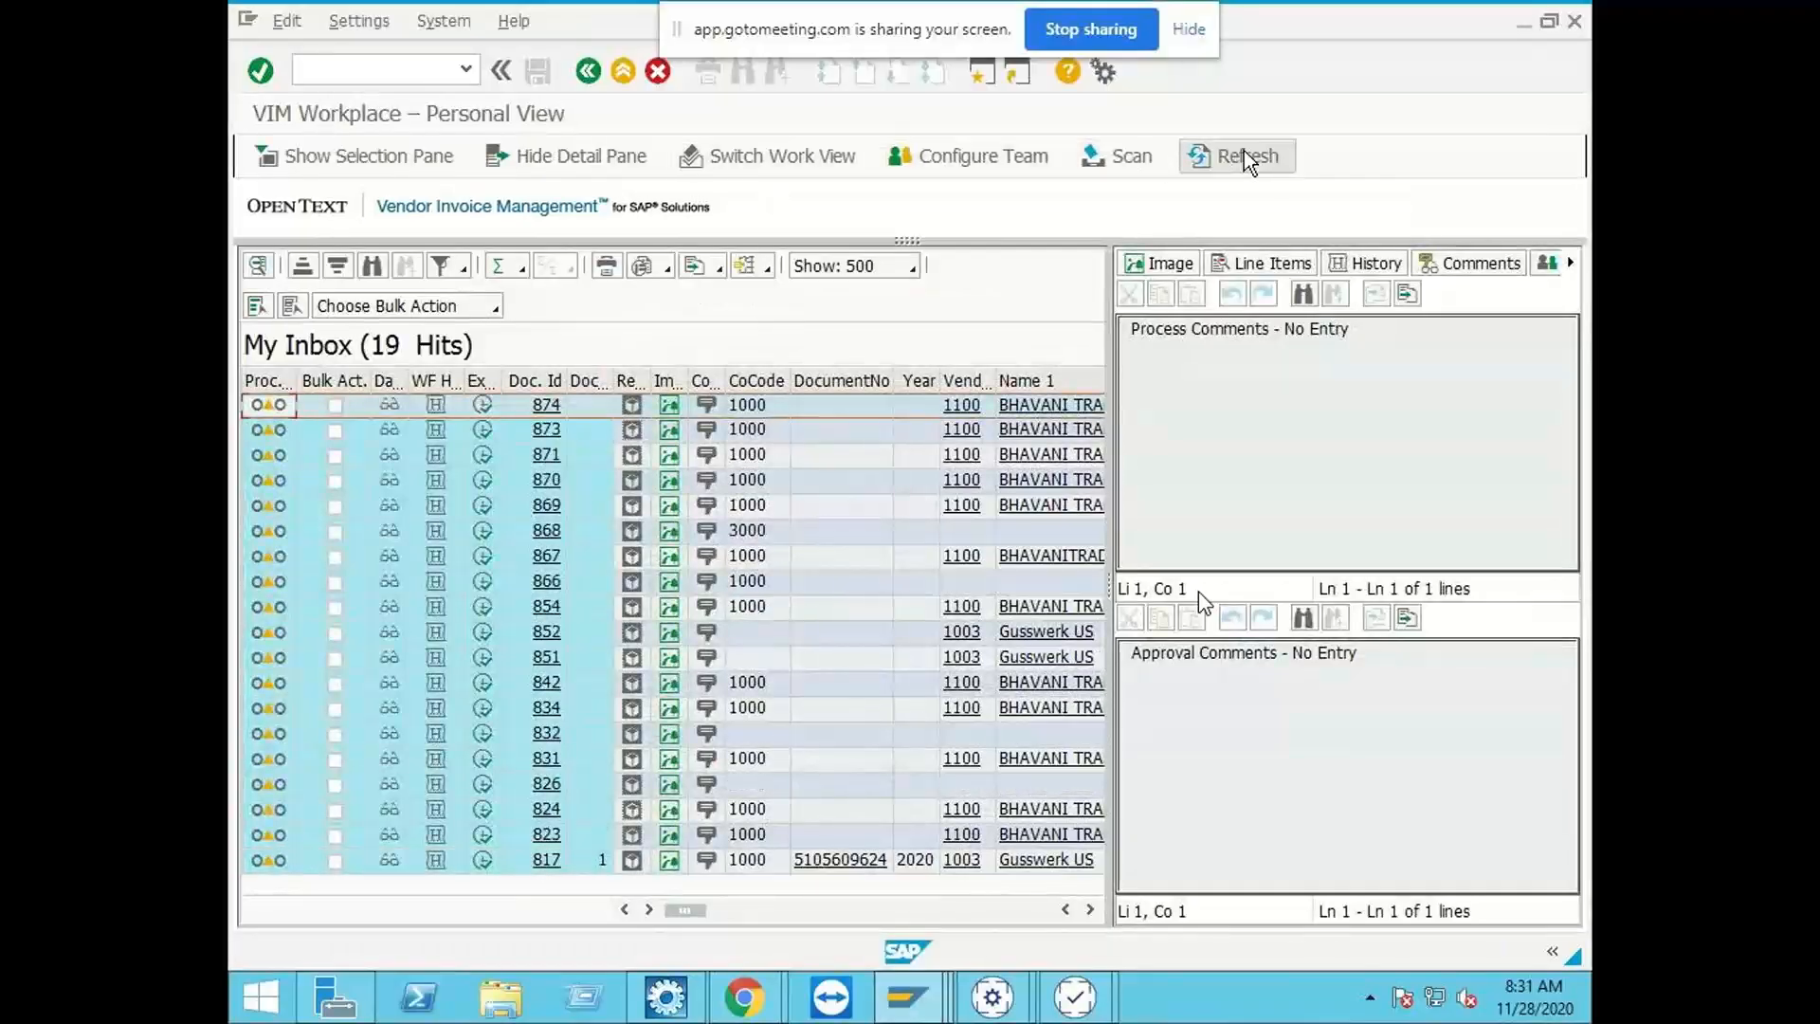
{"action": "left_click", "coordinate": [487, 407]}
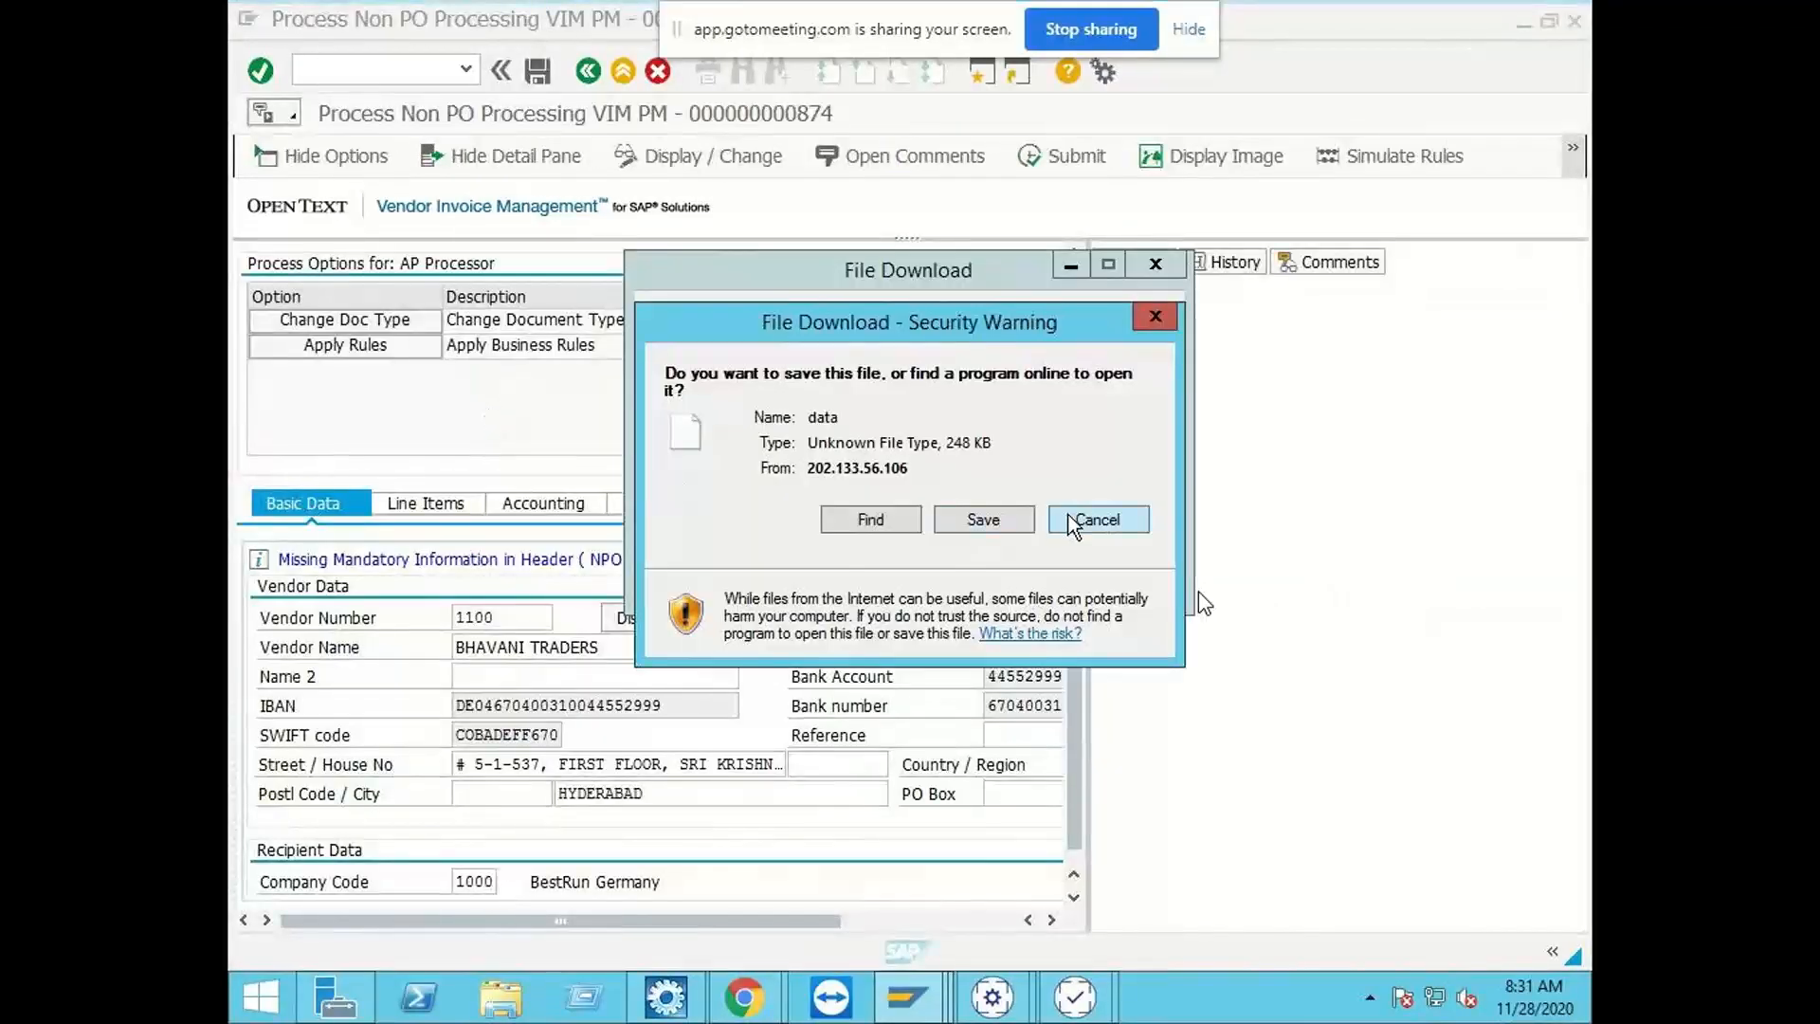
{"action": "left_click", "coordinate": [1072, 521]}
Step: Examine the Description field in the invoice document's Other Data section
{"action": "left_click", "coordinate": [804, 512]}
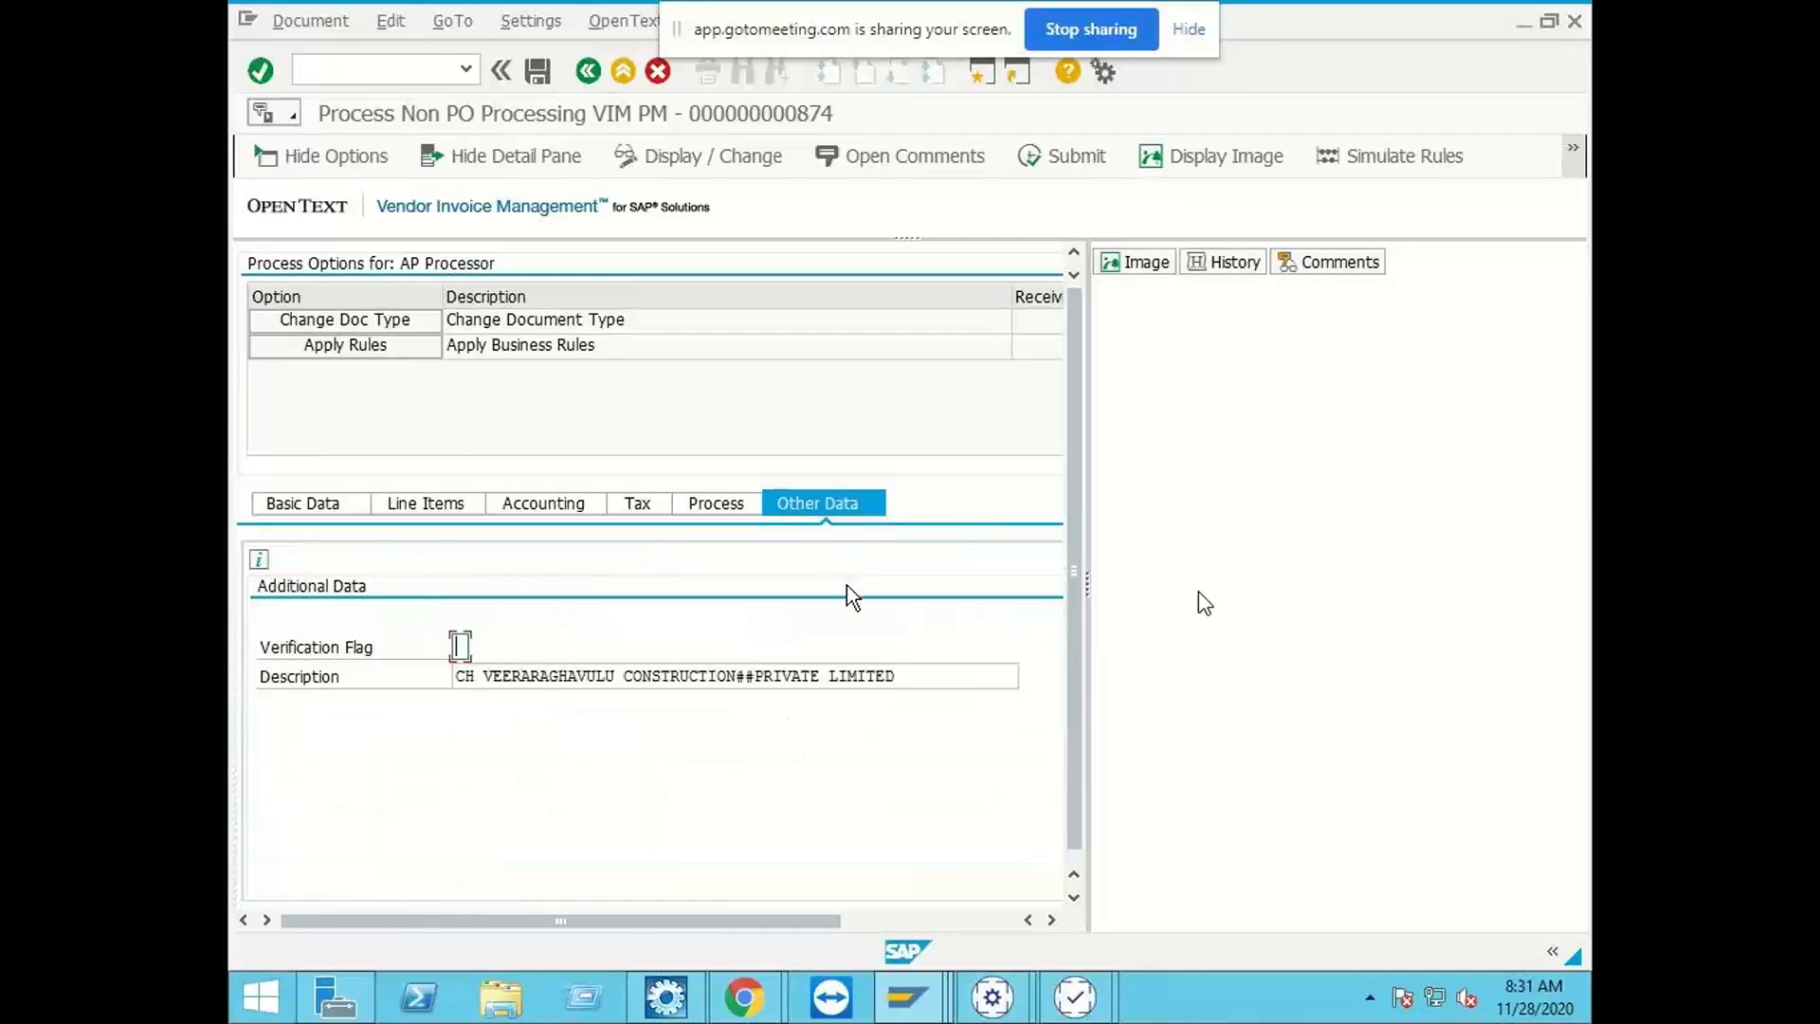
{"action": "left_click", "coordinate": [456, 675]}
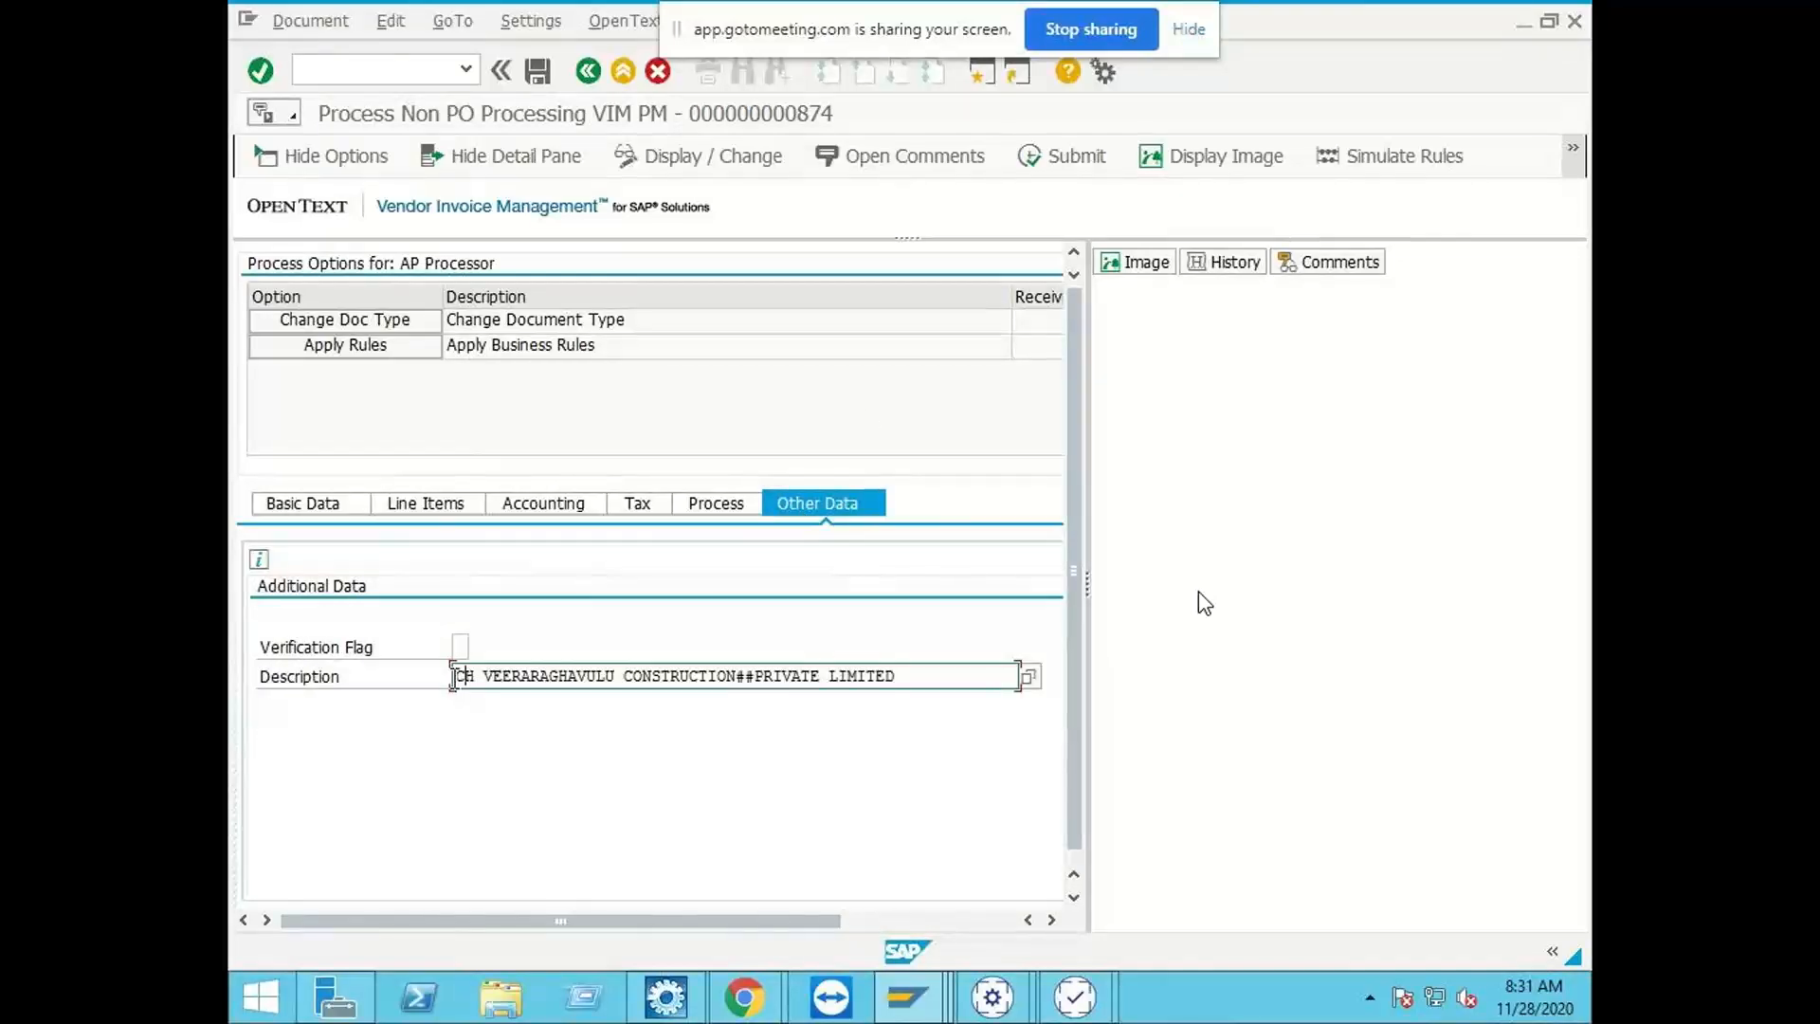
{"action": "left_click_drag", "start_coordinate": [456, 676], "coordinate": [910, 686]}
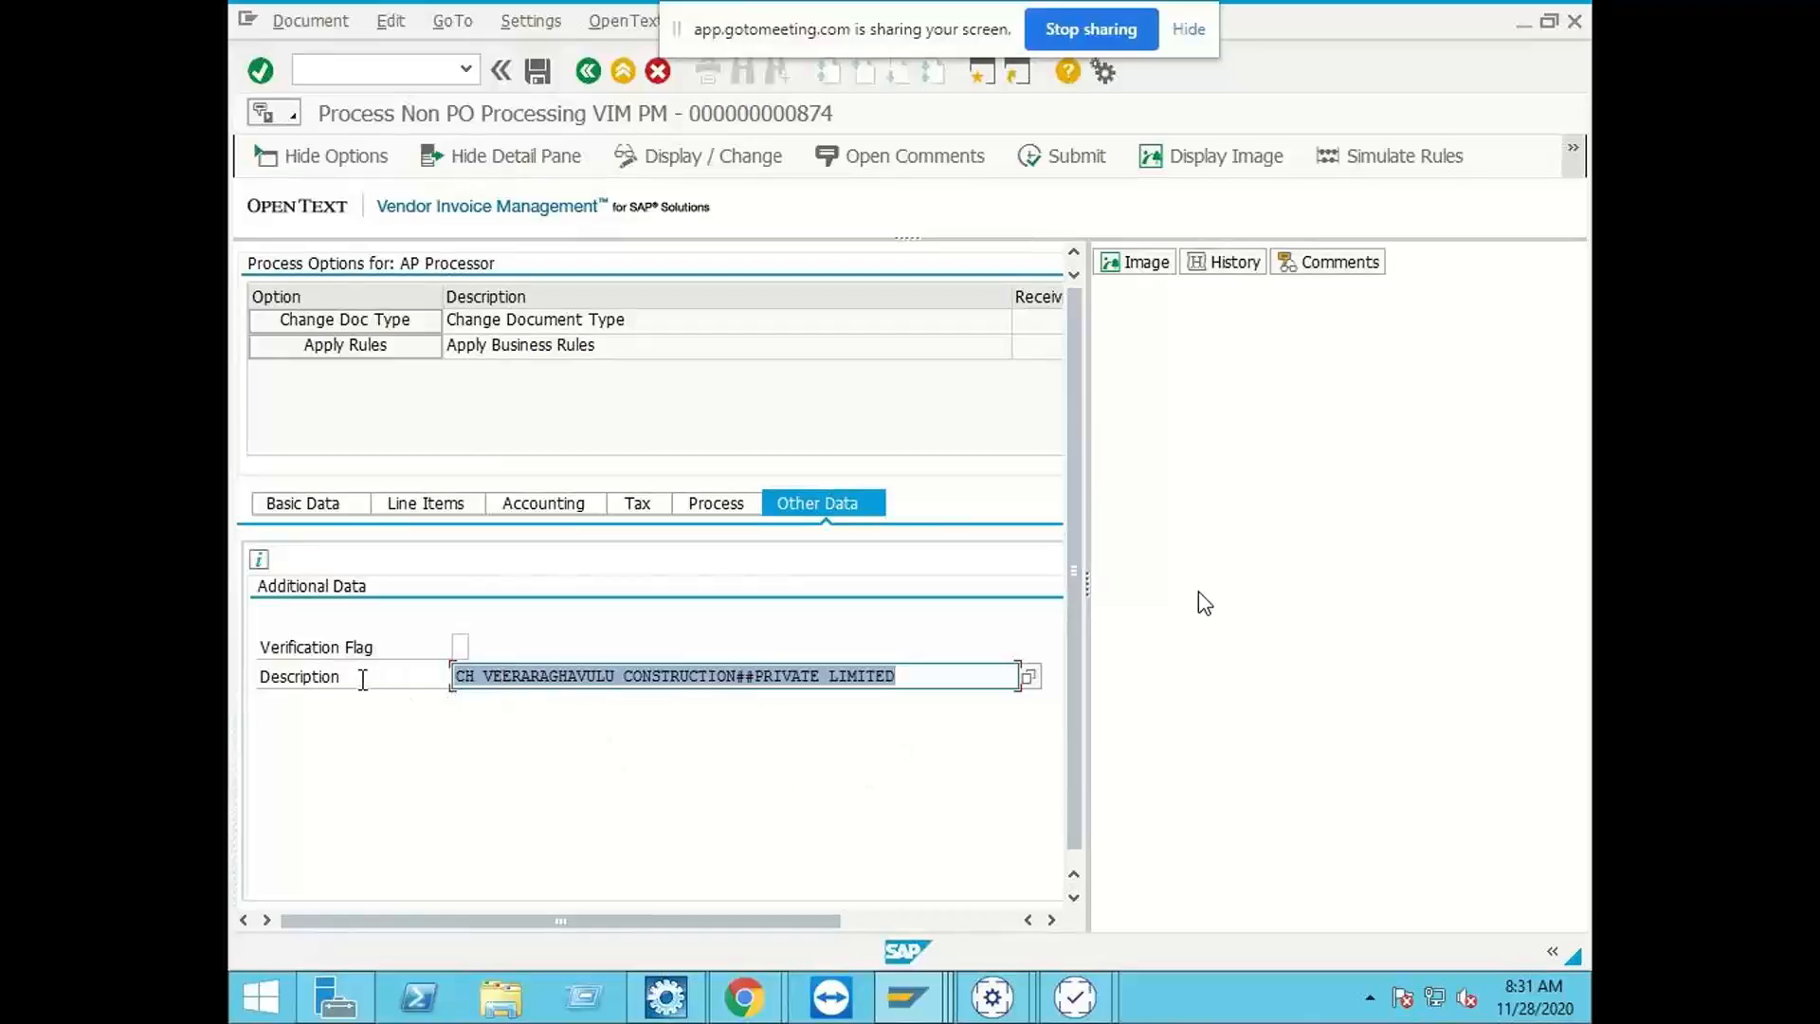
{"action": "left_click_drag", "start_coordinate": [361, 676], "coordinate": [262, 683]}
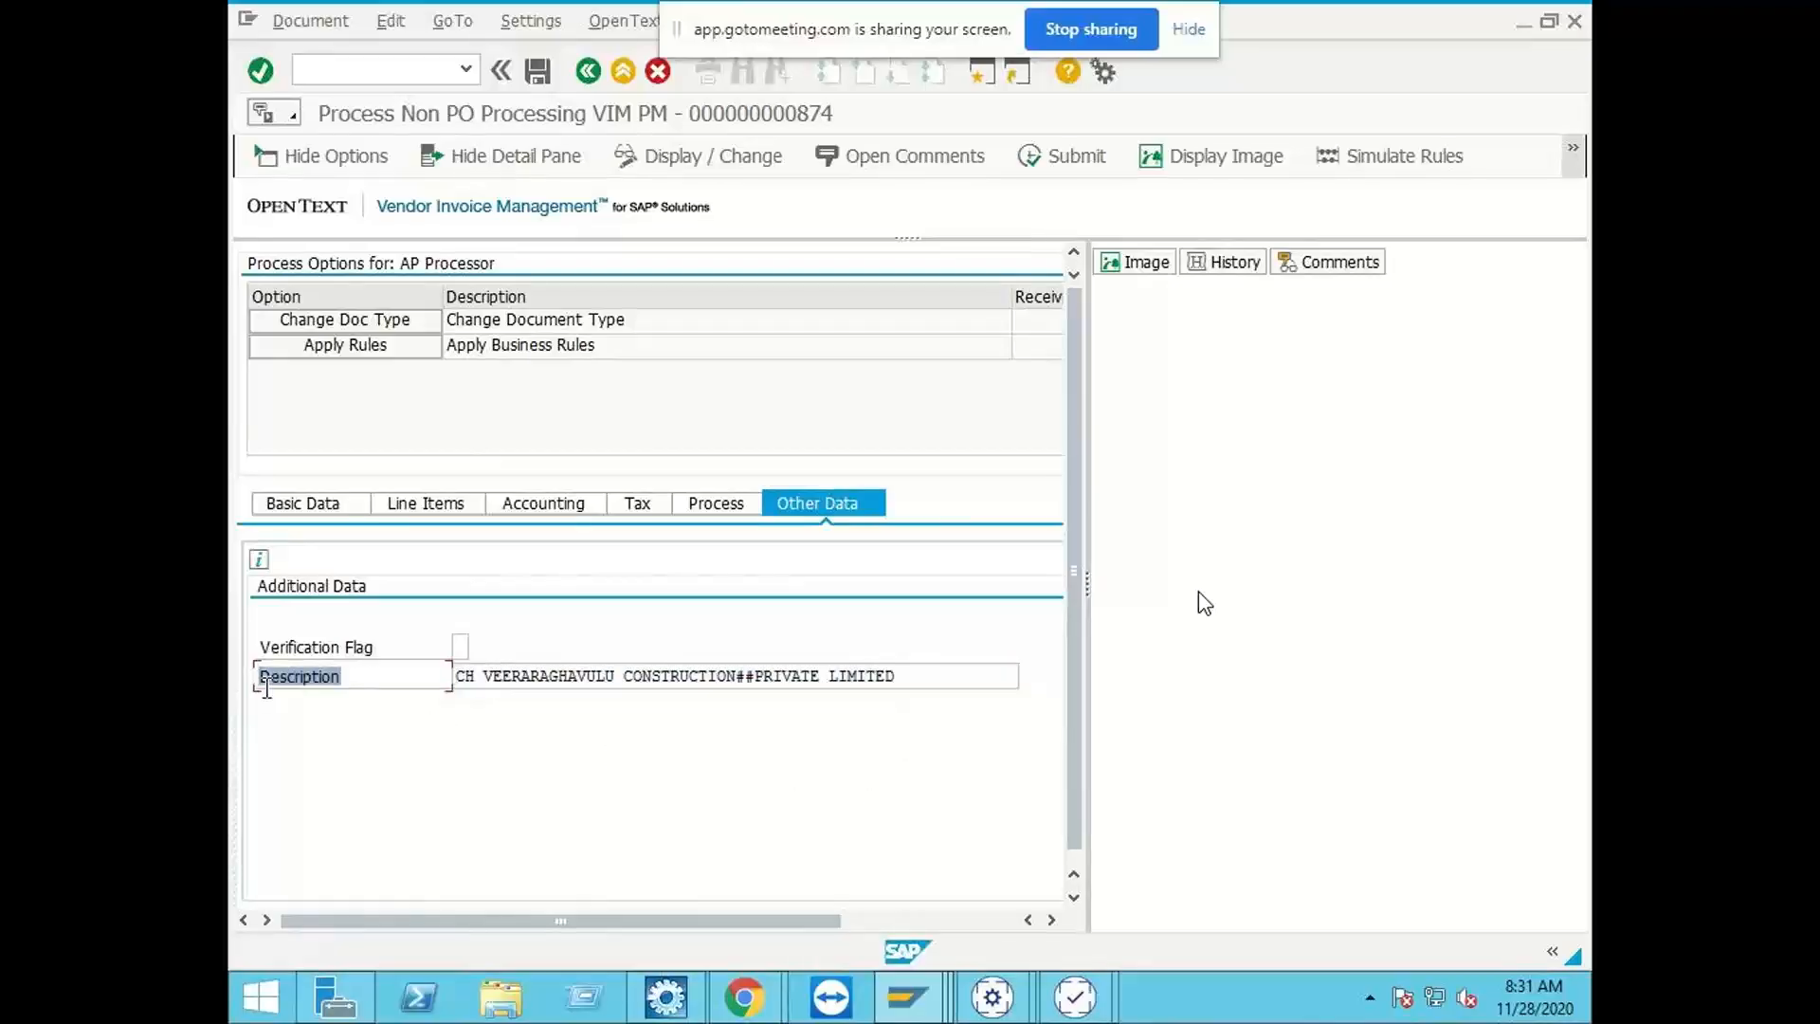
{"action": "left_click", "coordinate": [357, 686]}
{"action": "double_click", "coordinate": [357, 676]}
Step: Launch /O/OPT/SPRO and open Translation/Labels for Header Fields from the General Configuration under Document Processing Configuration
{"action": "left_click", "coordinate": [407, 72]}
{"action": "type", "text": "/O/OPT/SPRO"}
{"action": "key", "text": "Return"}
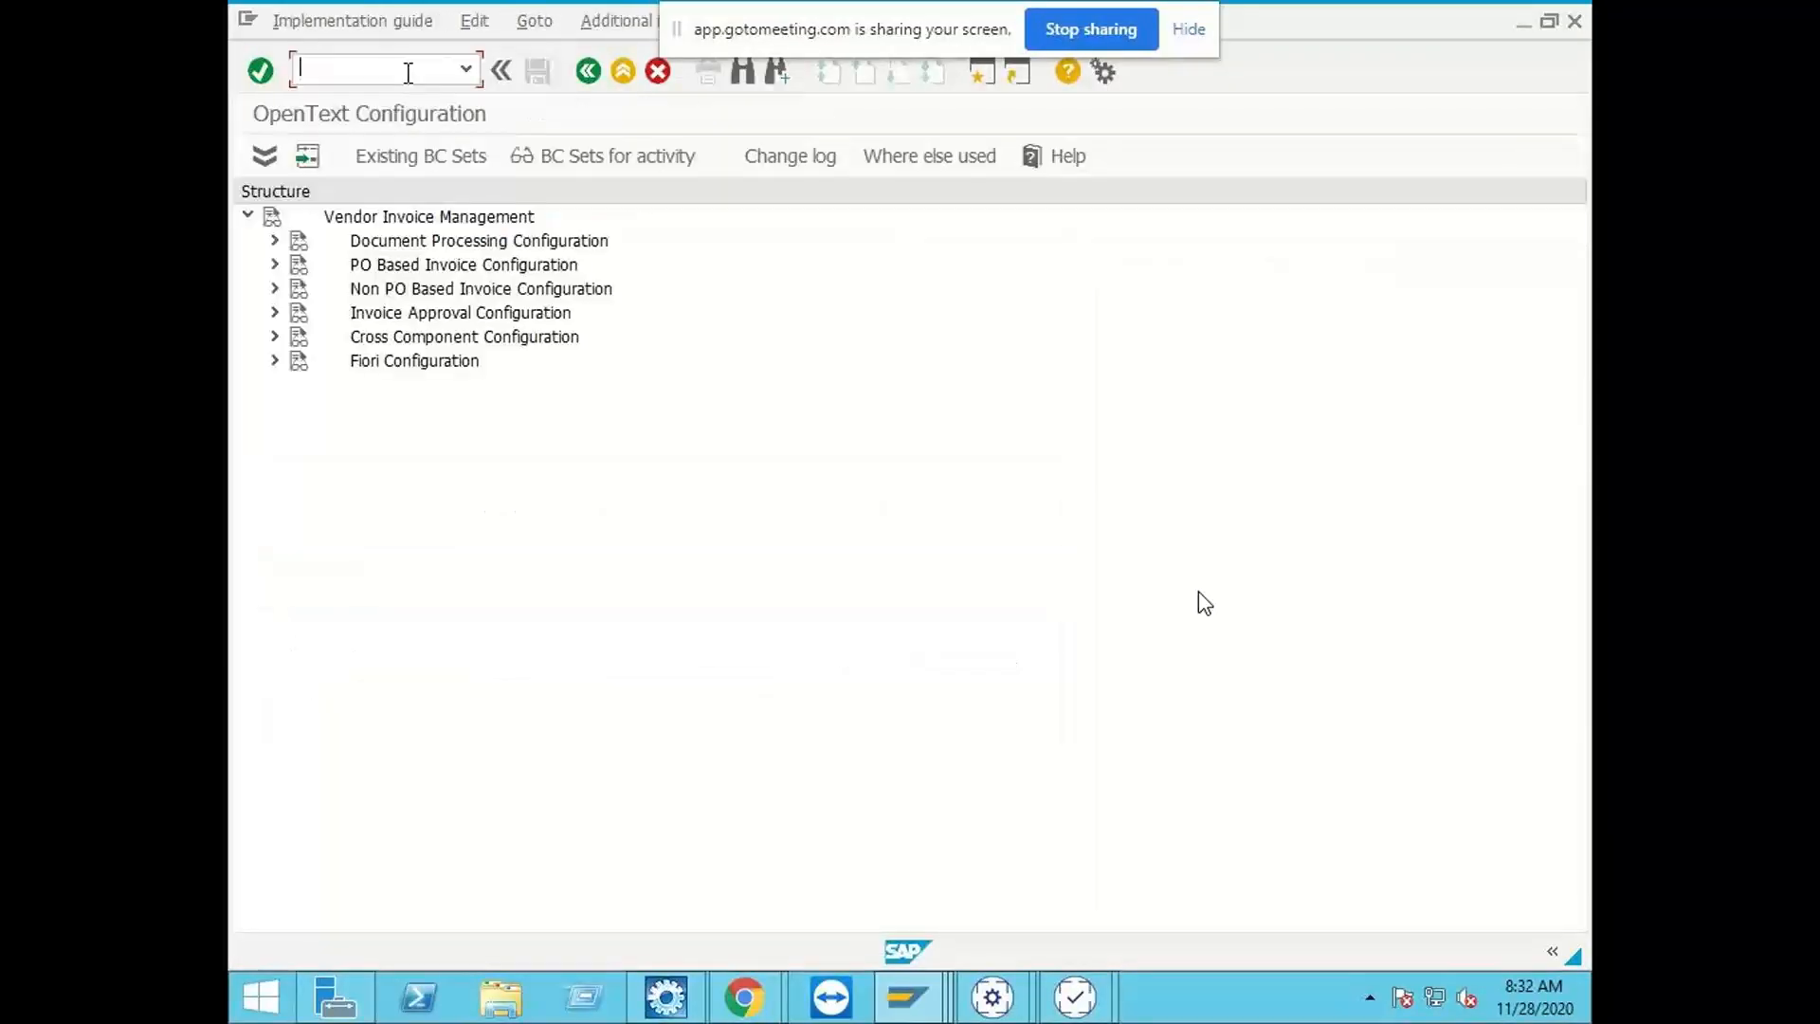
{"action": "left_click", "coordinate": [274, 243]}
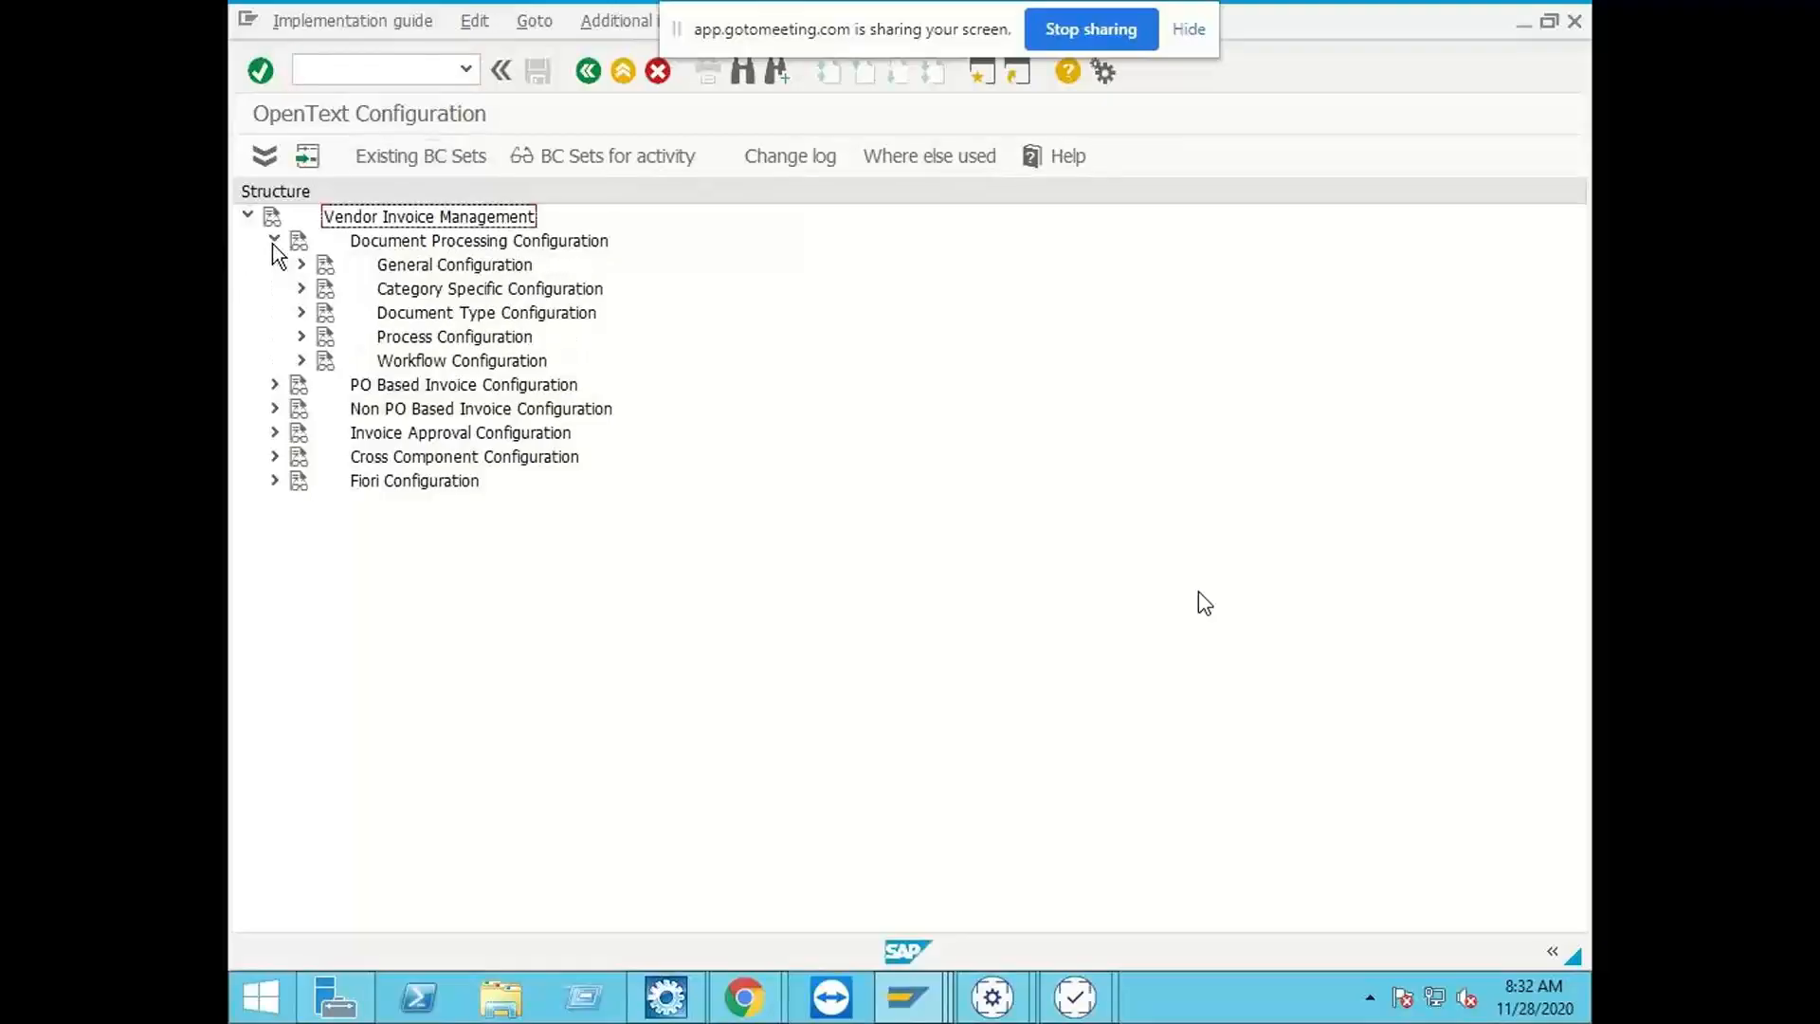
{"action": "left_click", "coordinate": [295, 267]}
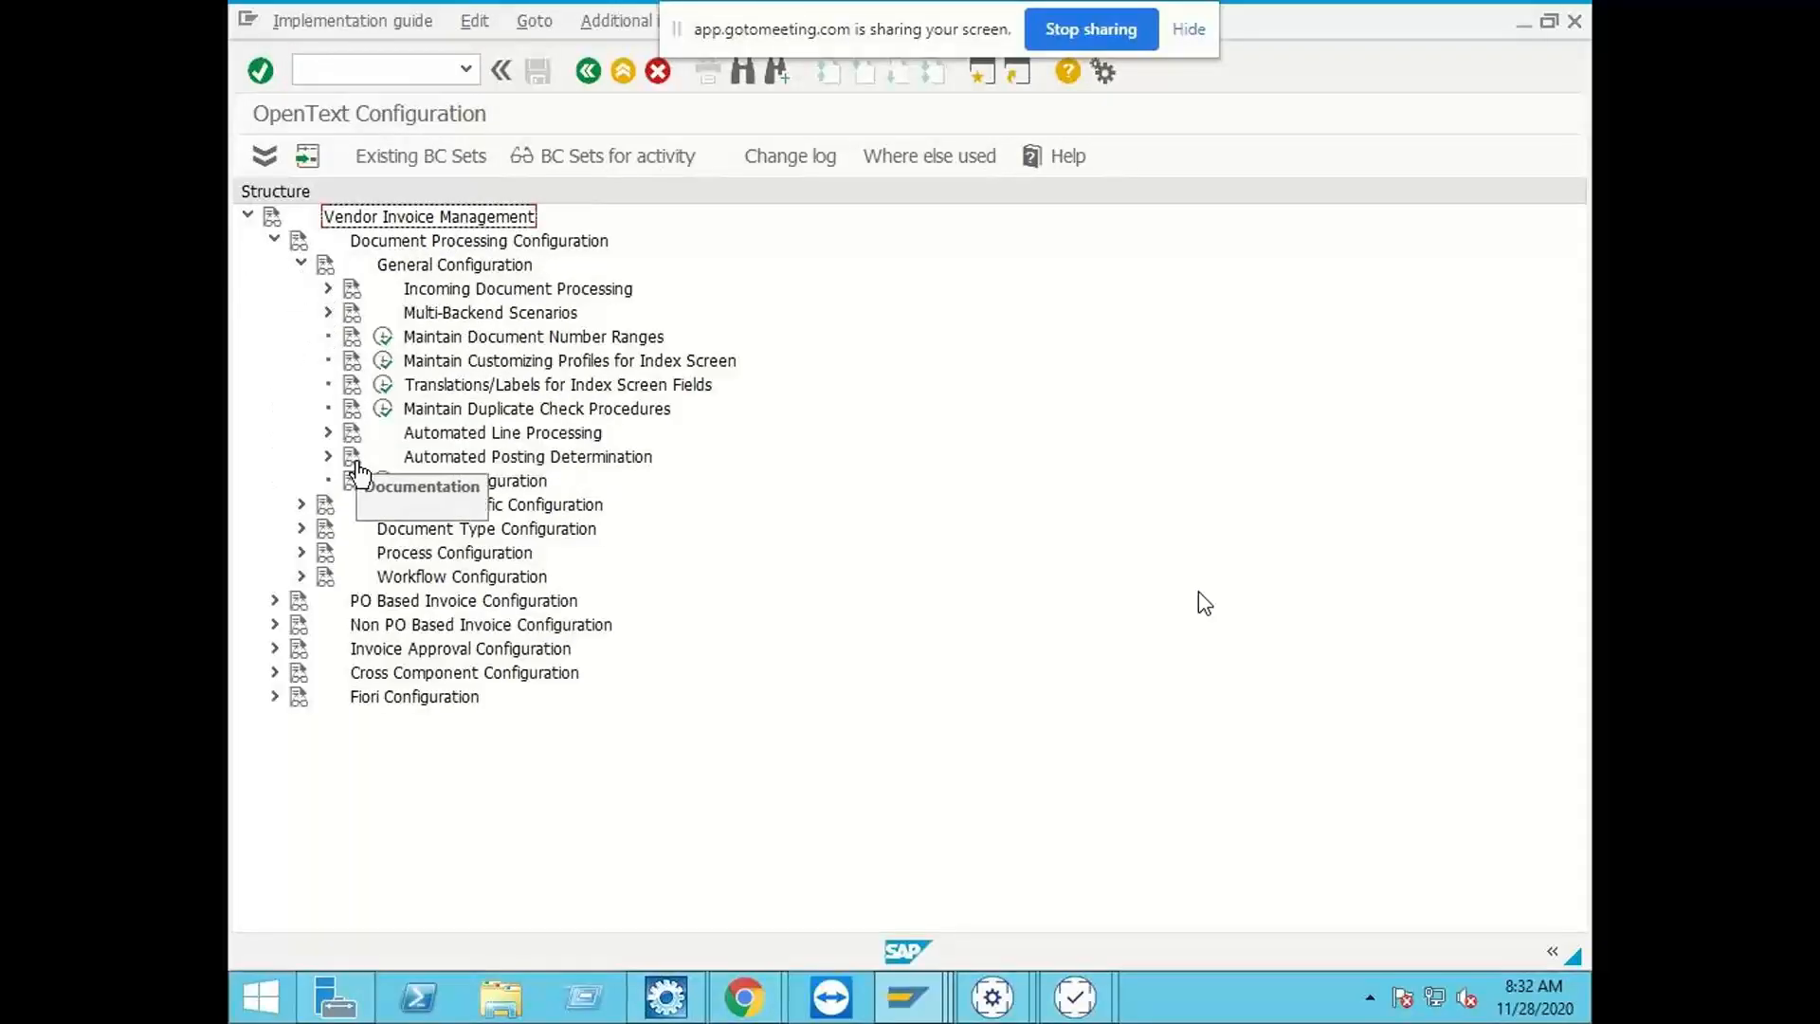
{"action": "left_click", "coordinate": [384, 389]}
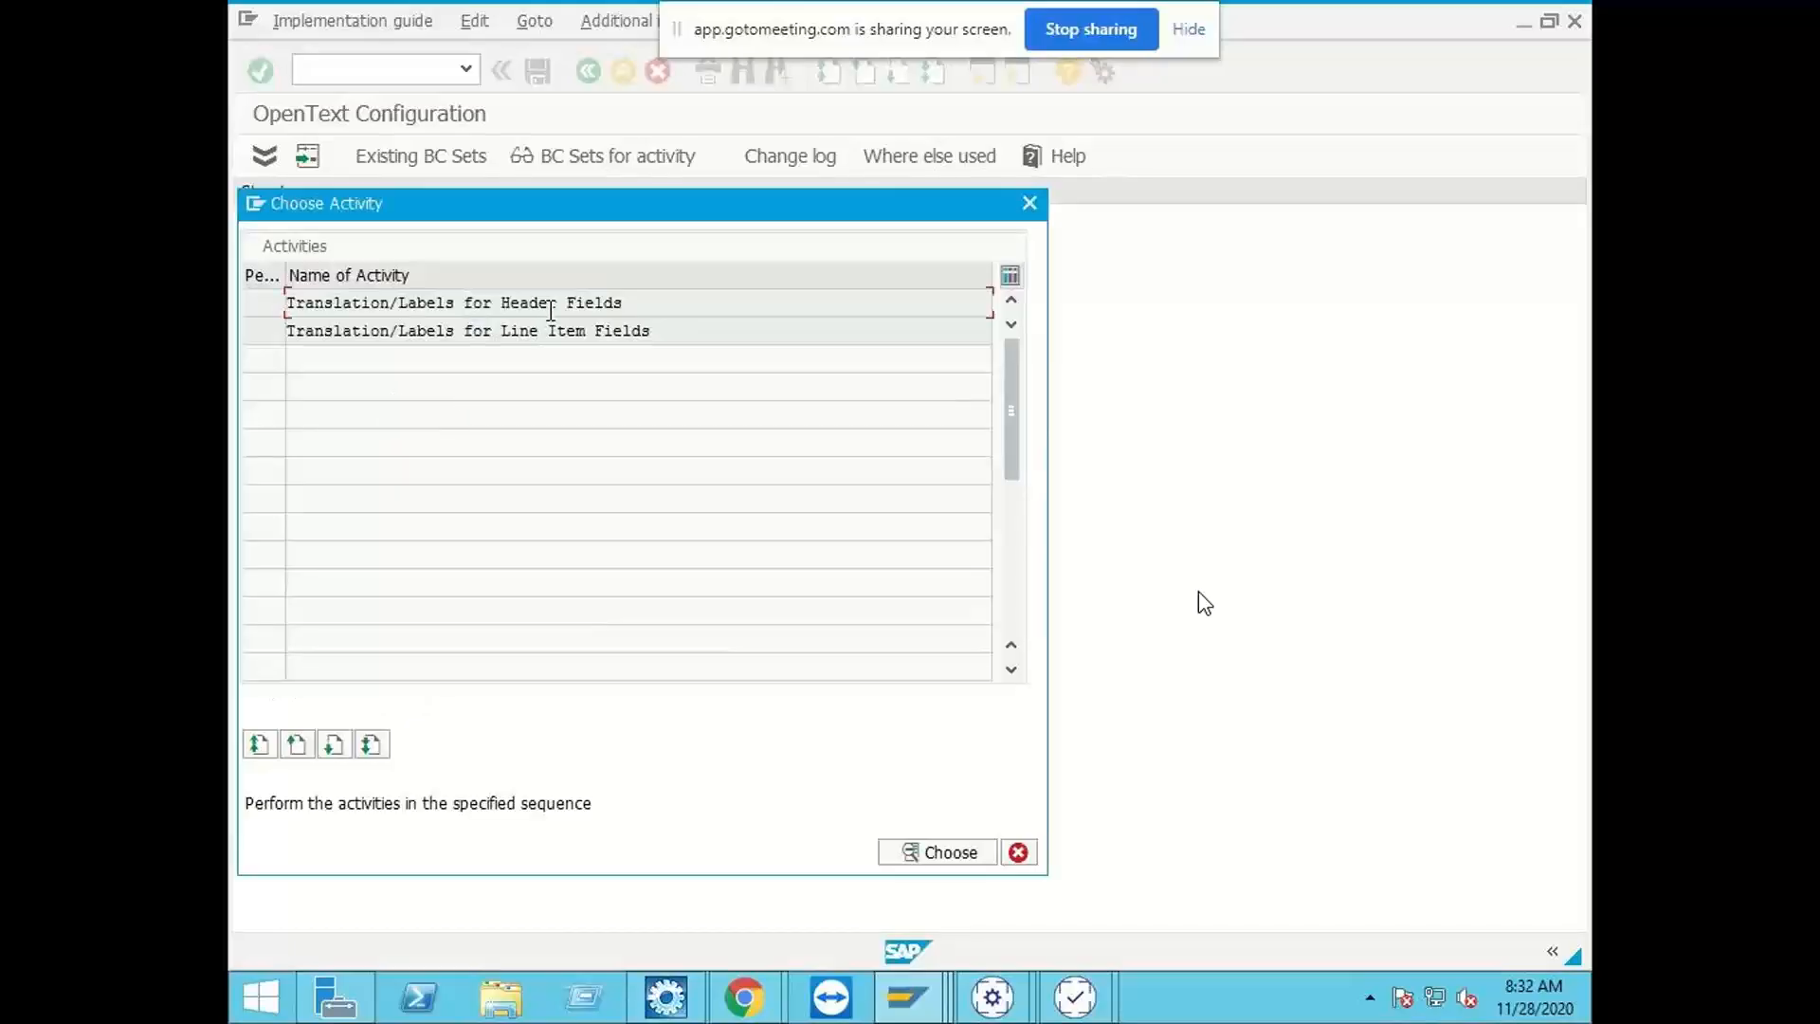
{"action": "double_click", "coordinate": [542, 304]}
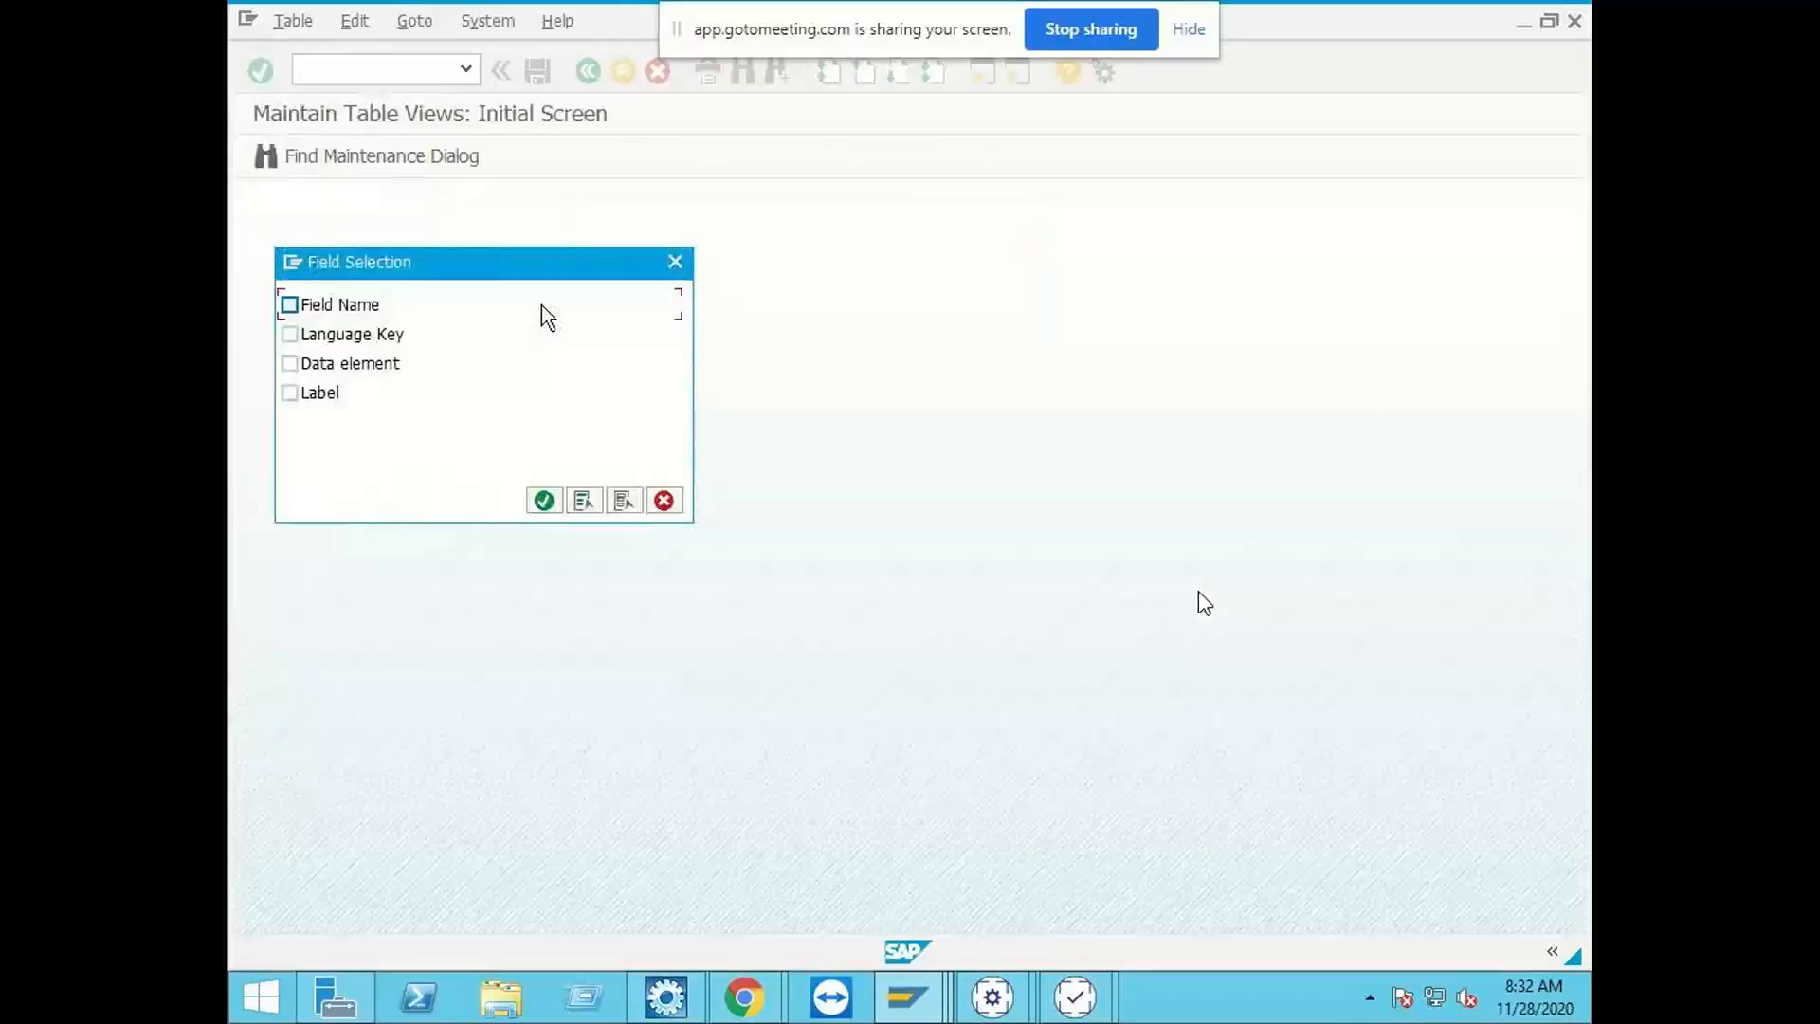
Step: Include Field Name, Language Key, Data element and Label in the field selection and display the header field labels table
{"action": "left_click", "coordinate": [322, 333]}
{"action": "left_click", "coordinate": [326, 363]}
{"action": "left_click", "coordinate": [537, 496]}
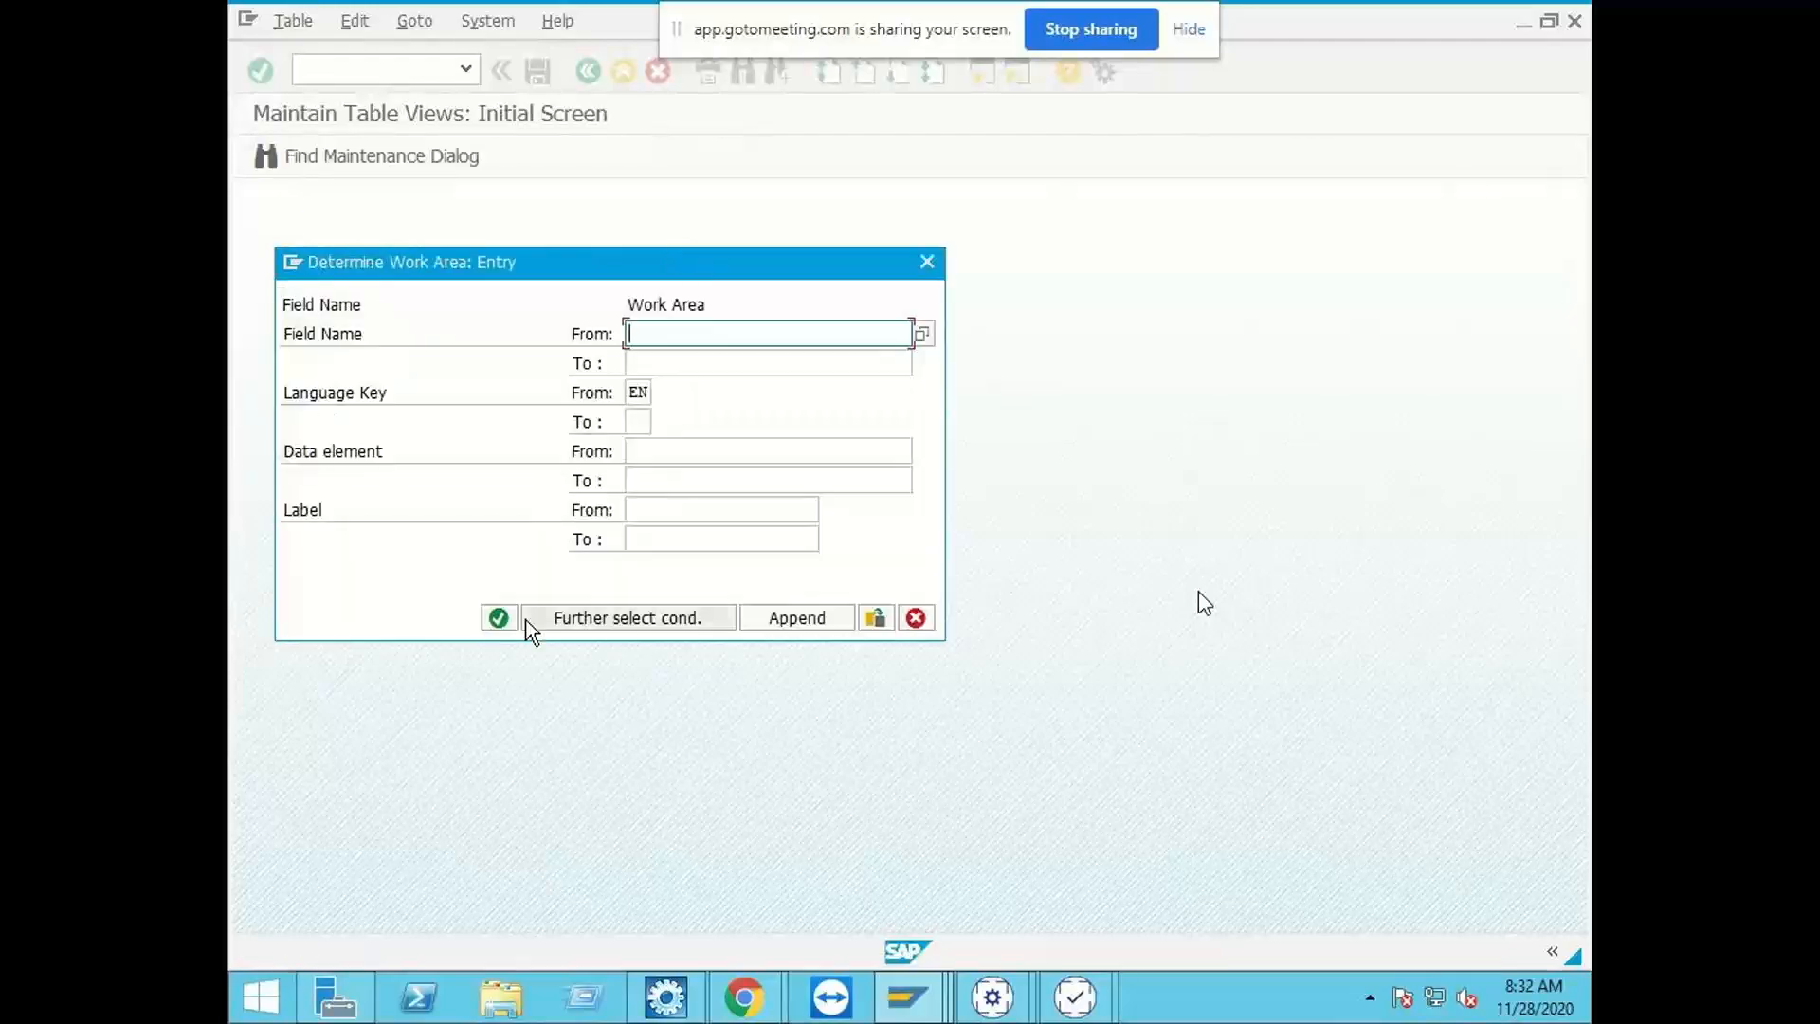
{"action": "left_click", "coordinate": [494, 618]}
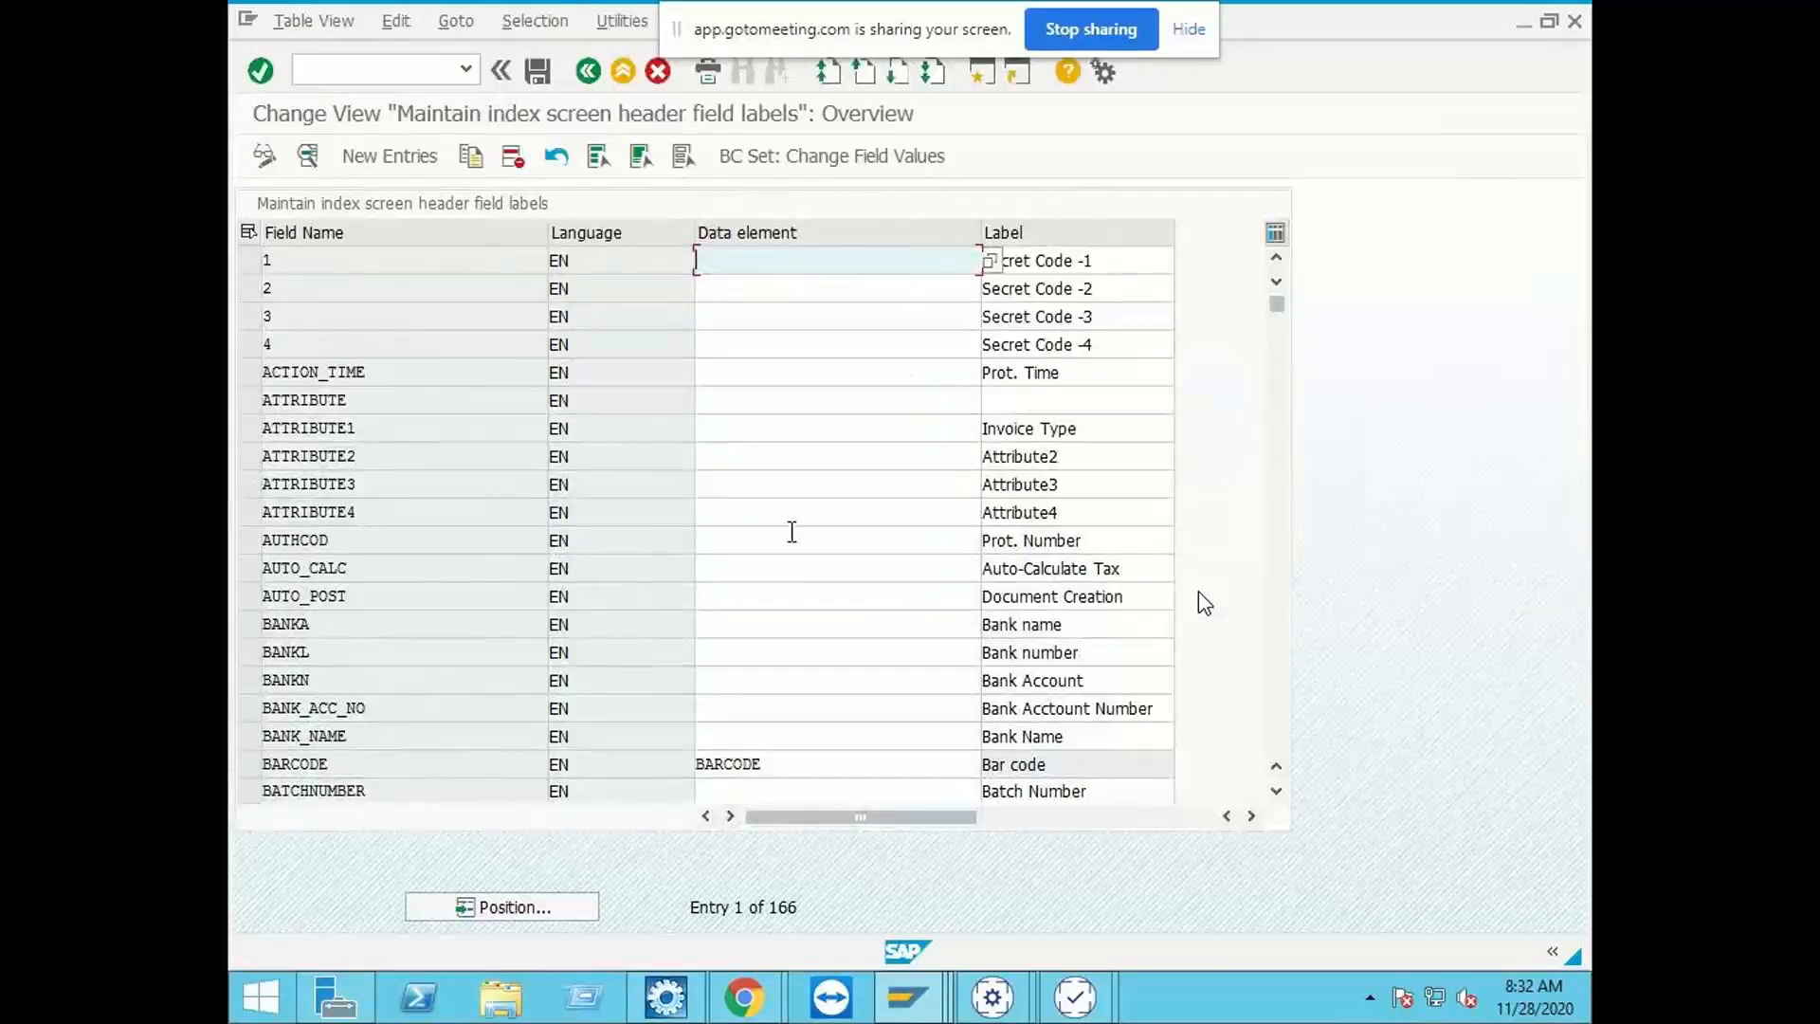
Step: Locate CUSTOM_FIELD5 in the header field labels table and examine its label entry
{"action": "scroll", "coordinate": [410, 667], "scroll_direction": "down", "scroll_amount": 2}
{"action": "scroll", "coordinate": [412, 667], "scroll_direction": "down", "scroll_amount": 8}
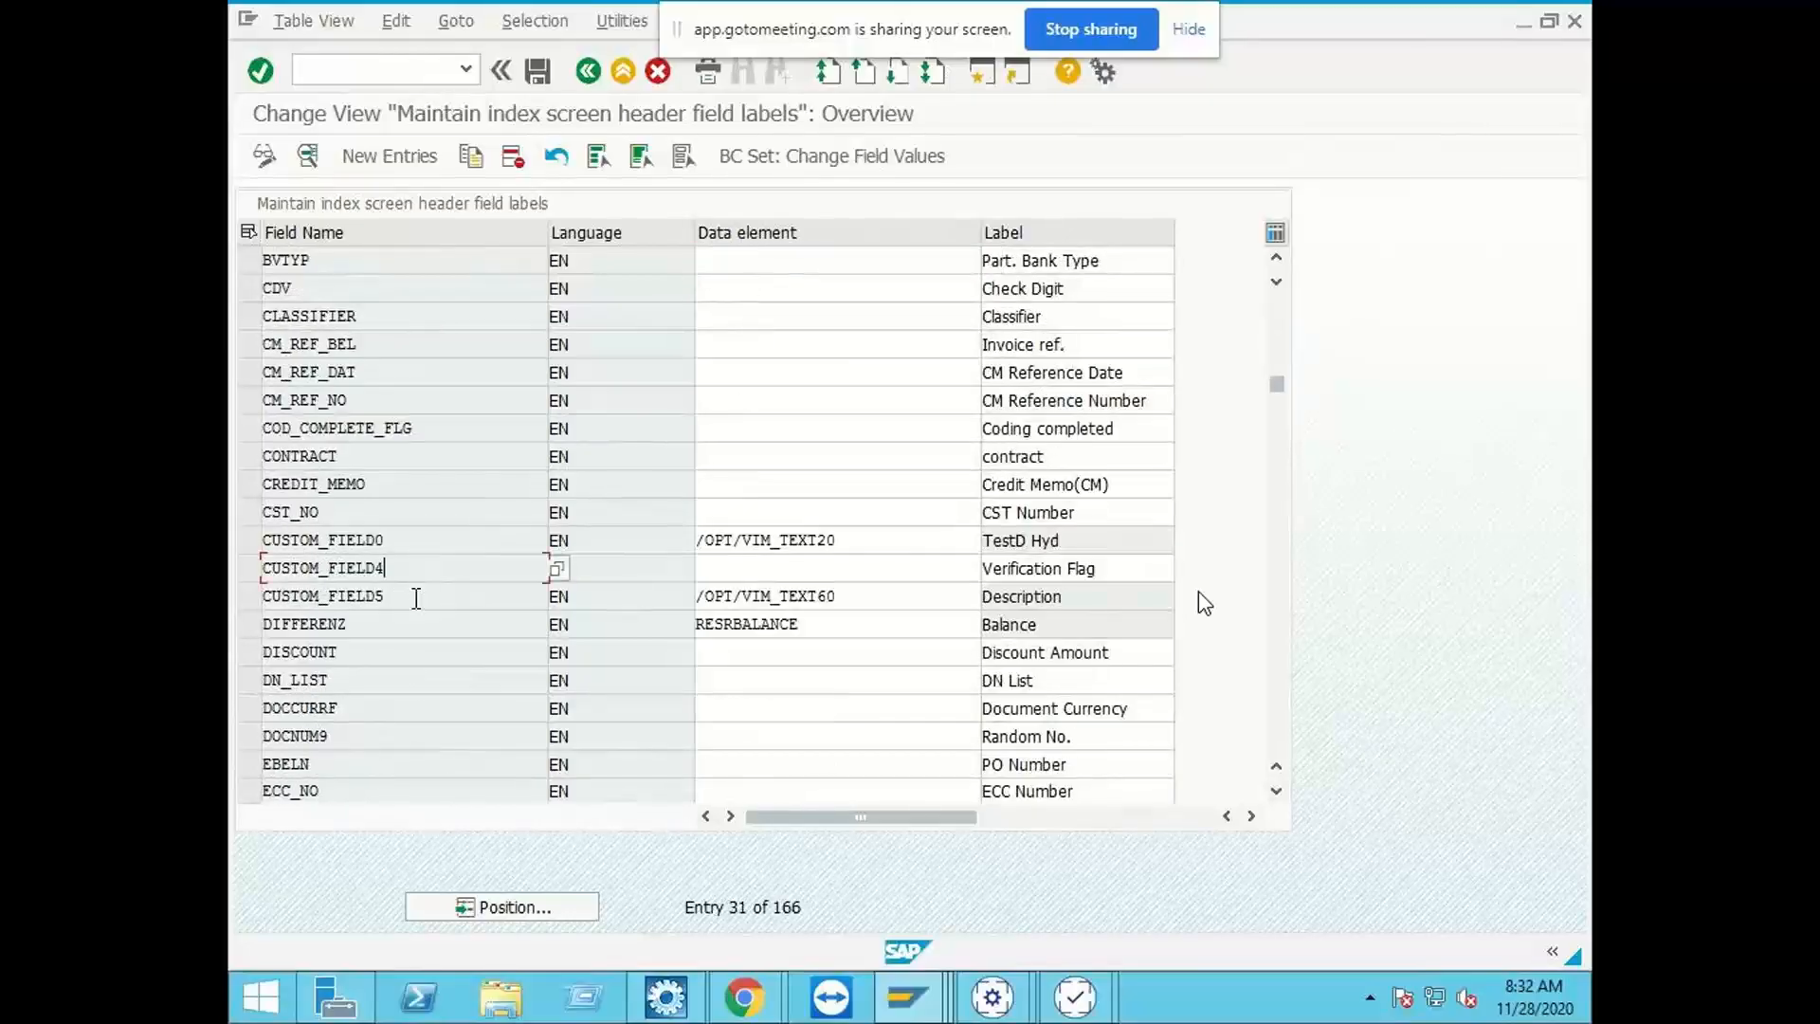
{"action": "left_click", "coordinate": [1074, 594]}
{"action": "left_click", "coordinate": [246, 594]}
{"action": "double_click", "coordinate": [1043, 598]}
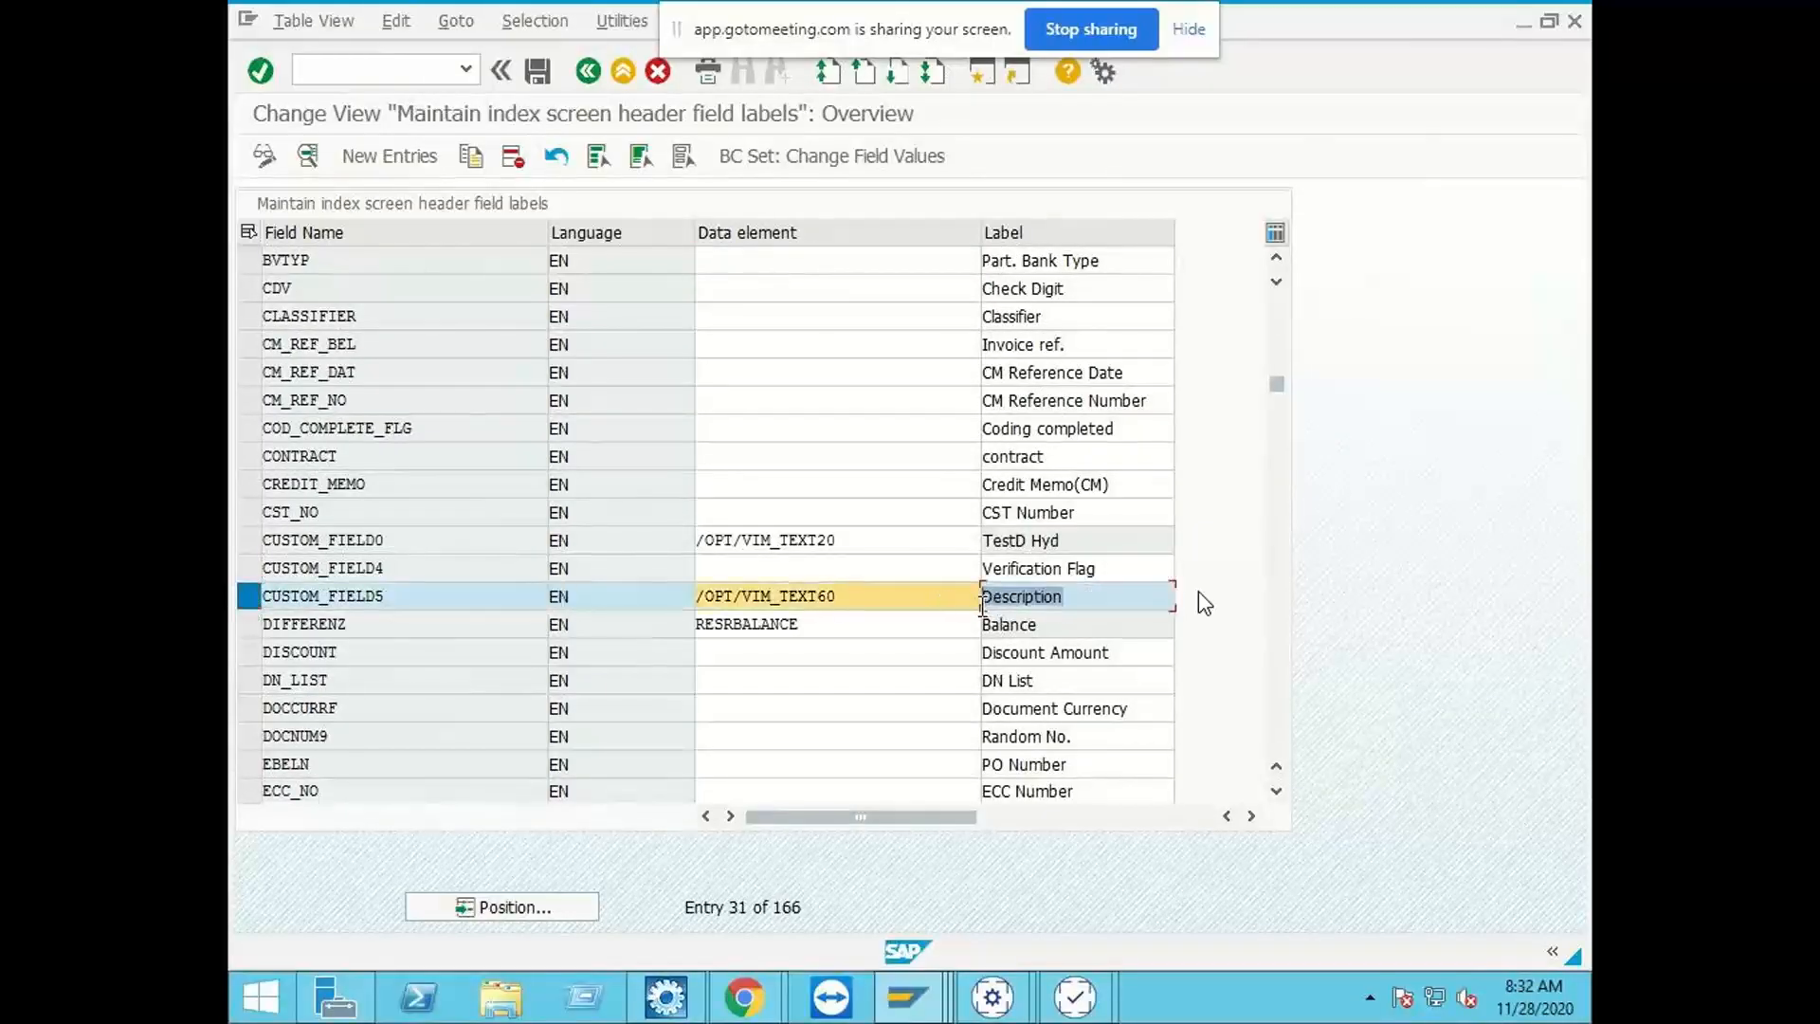
{"action": "left_click", "coordinate": [290, 568]}
Step: Compare the Description field in the Non PO document with the /OPT/VIM_1HEAD technical names, and return to the header field labels
{"action": "left_click", "coordinate": [912, 993]}
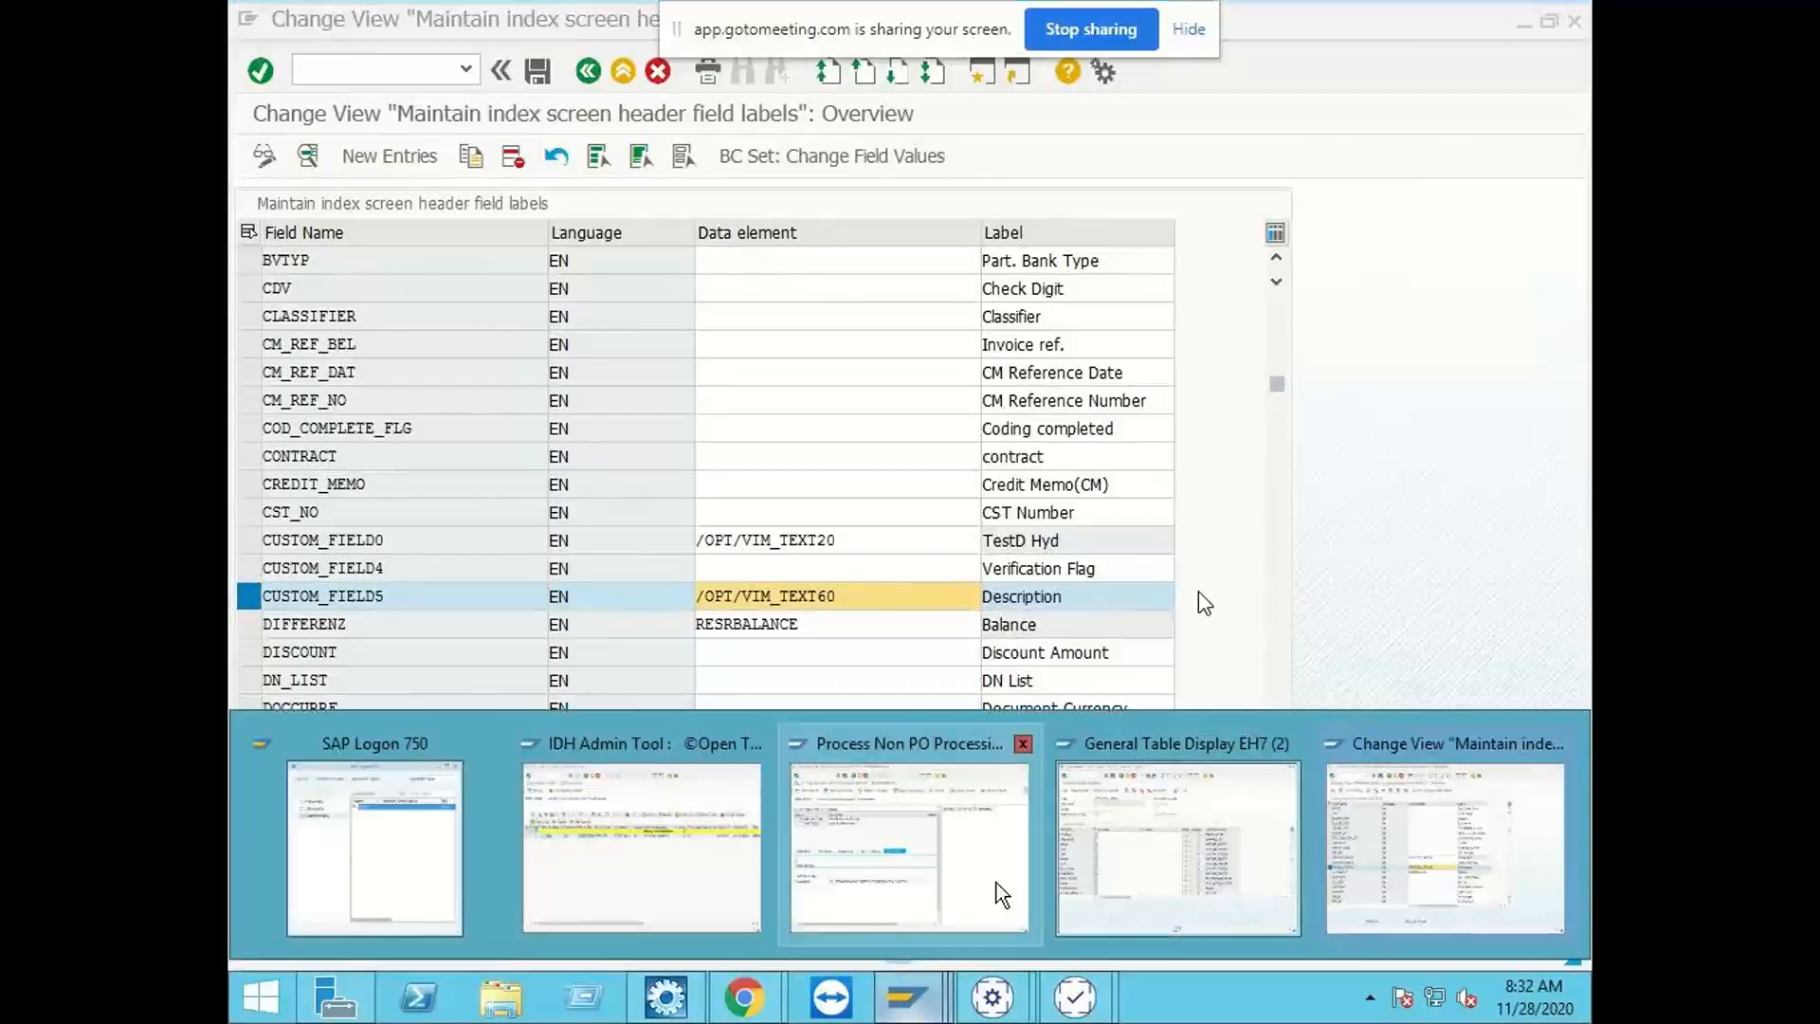
{"action": "left_click", "coordinate": [910, 877]}
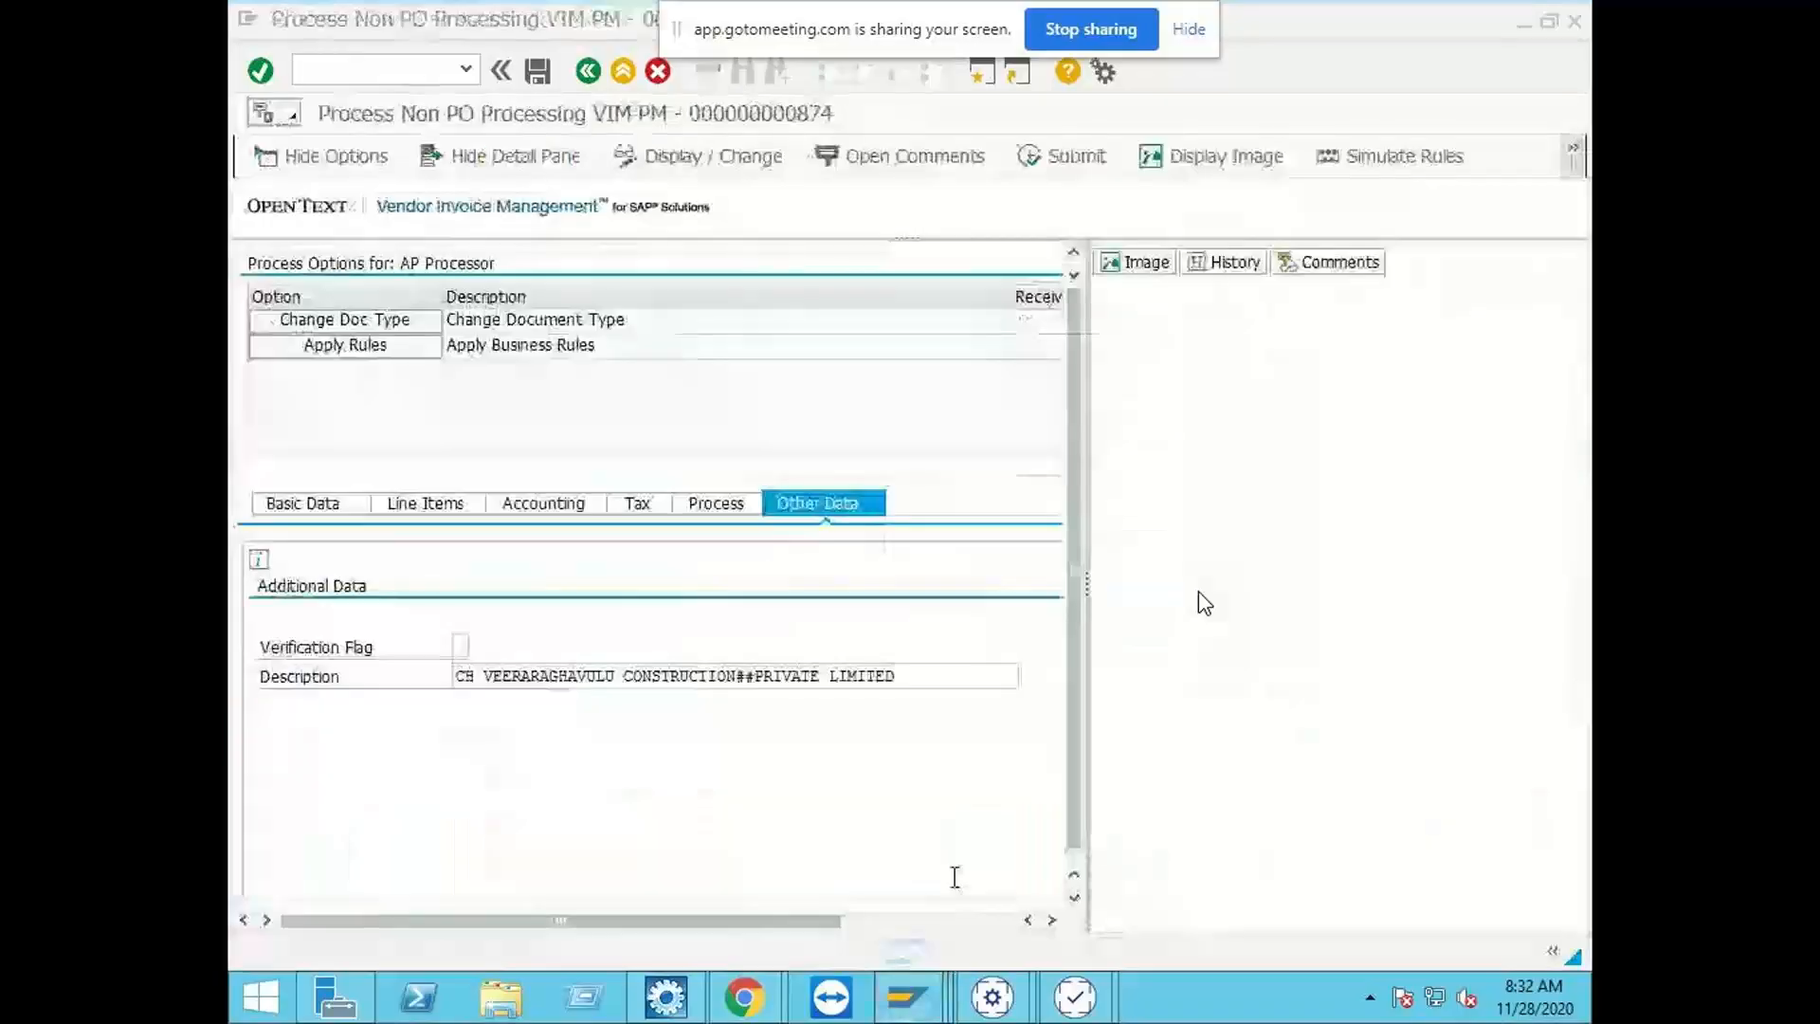
{"action": "left_click", "coordinate": [473, 674]}
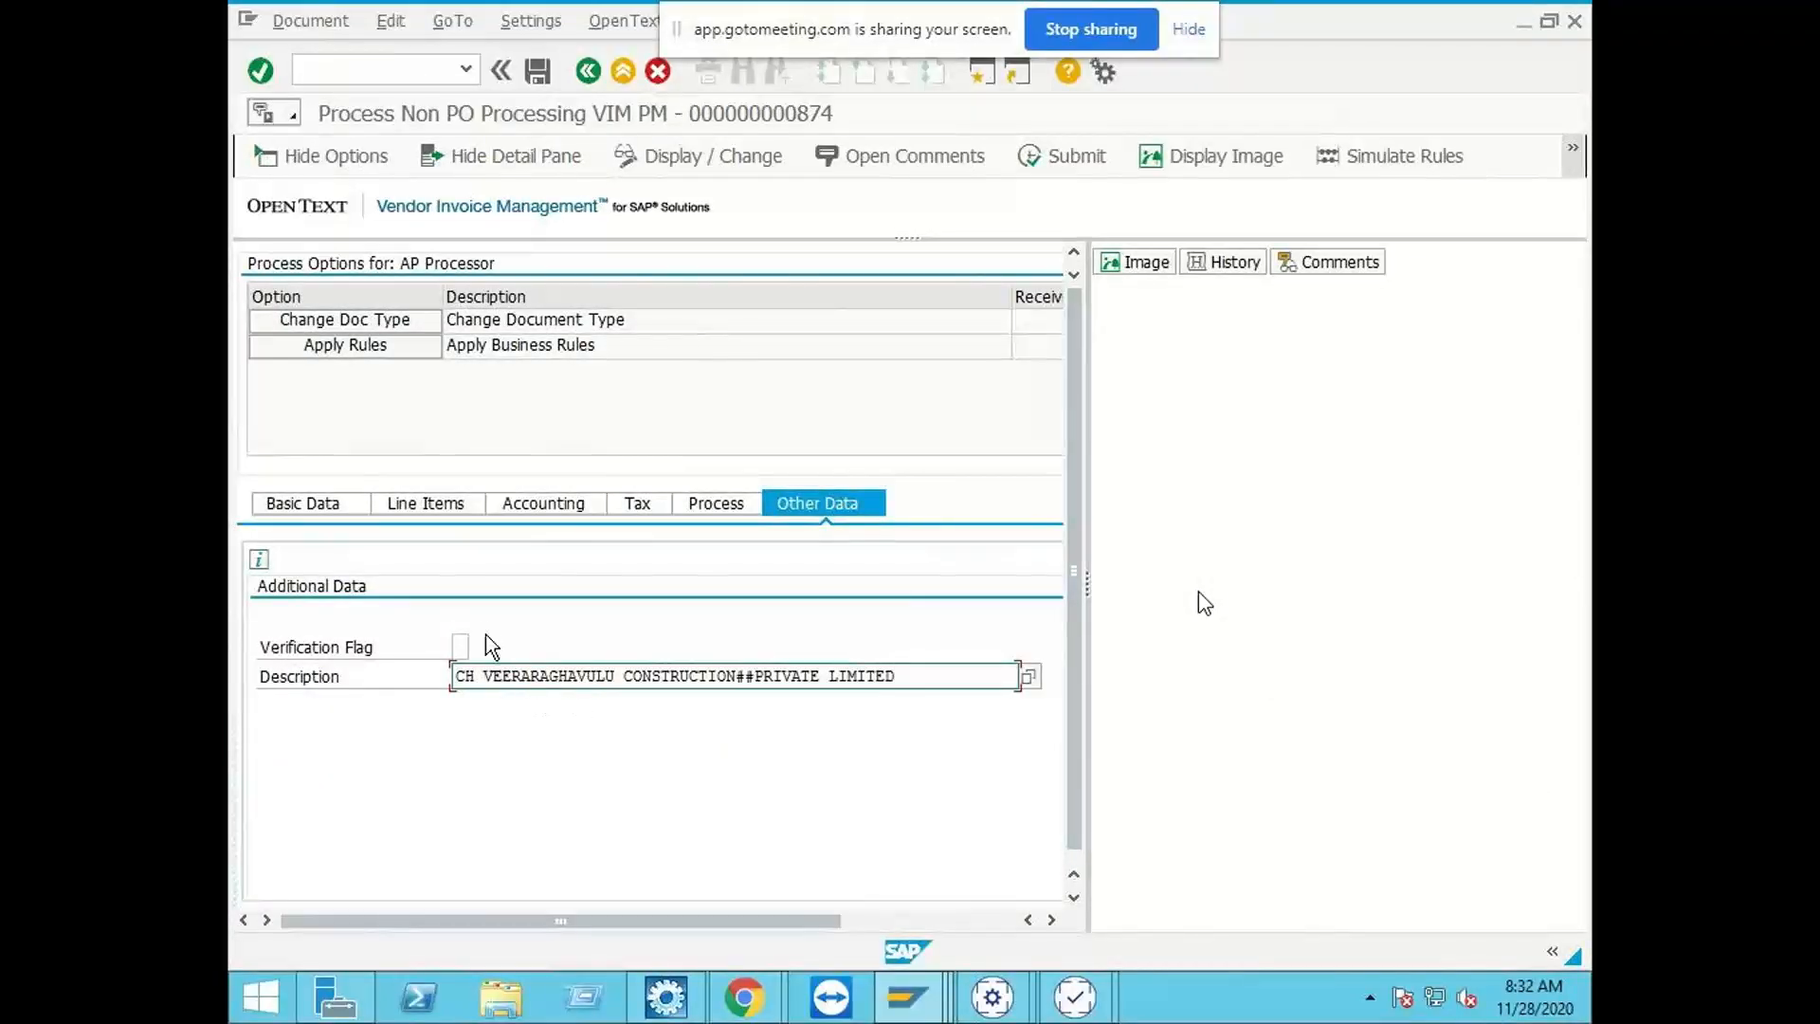
{"action": "left_click", "coordinate": [907, 995]}
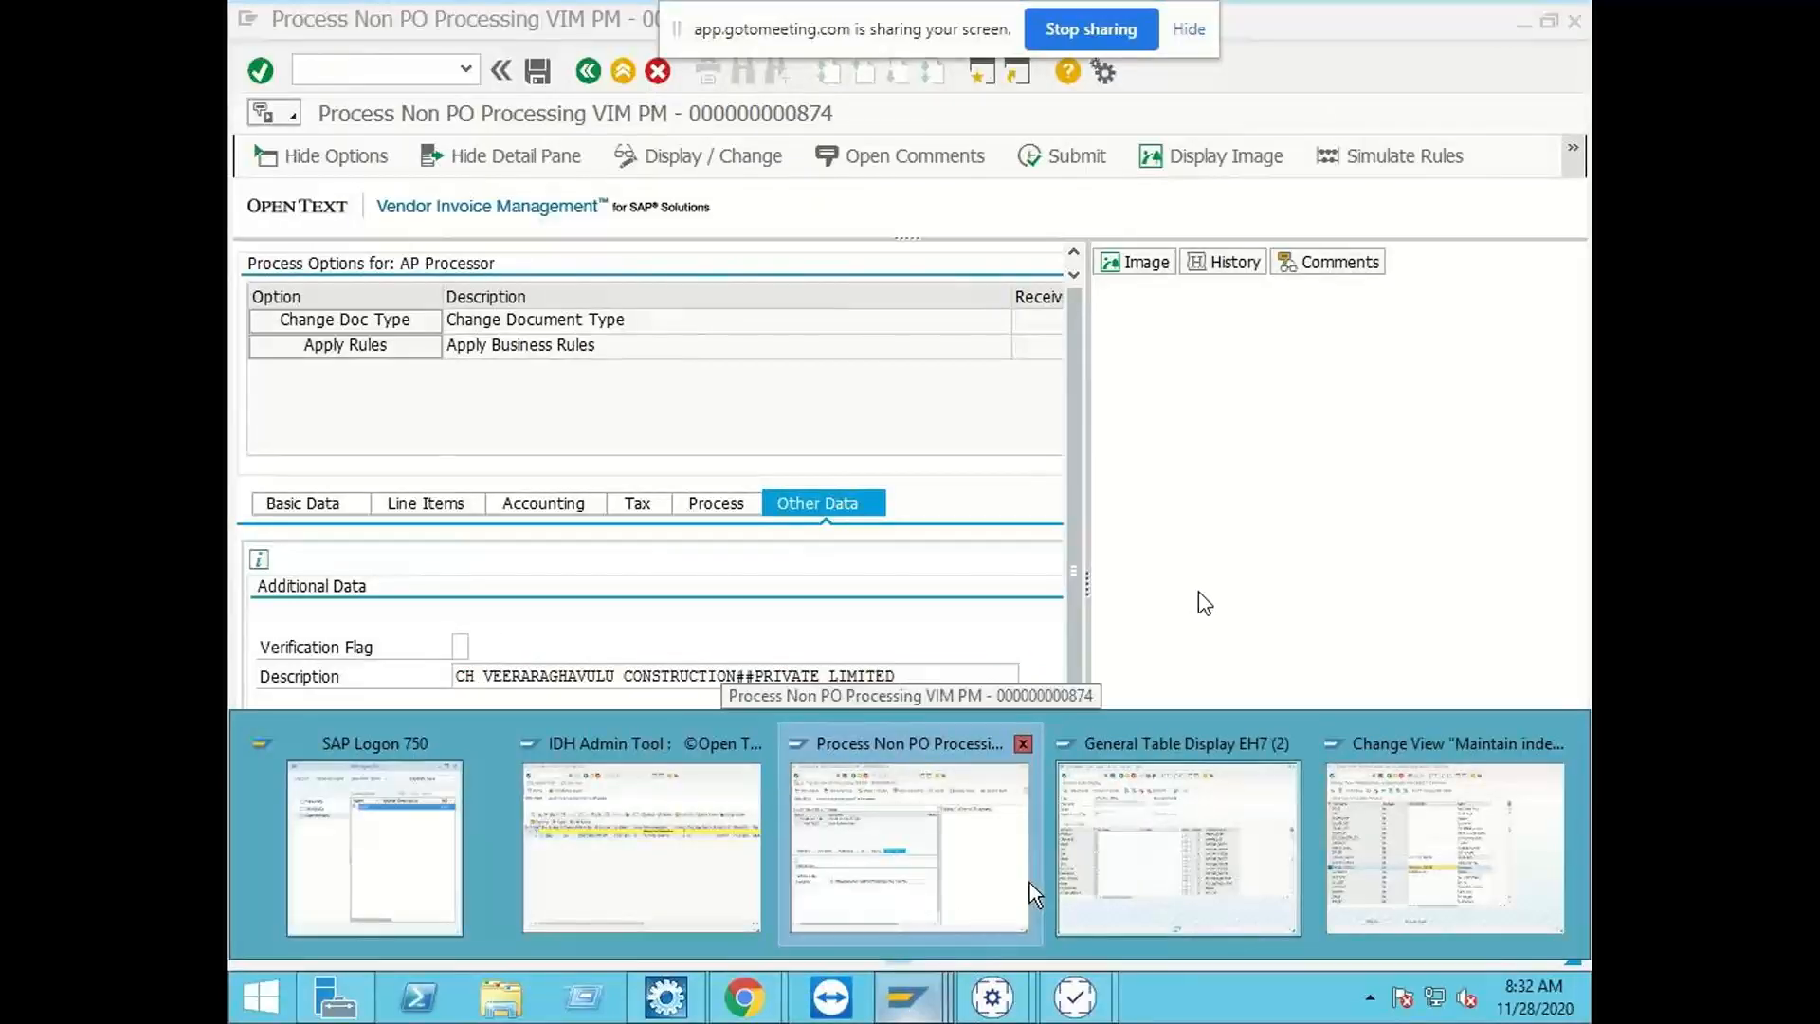
{"action": "left_click", "coordinate": [1173, 834]}
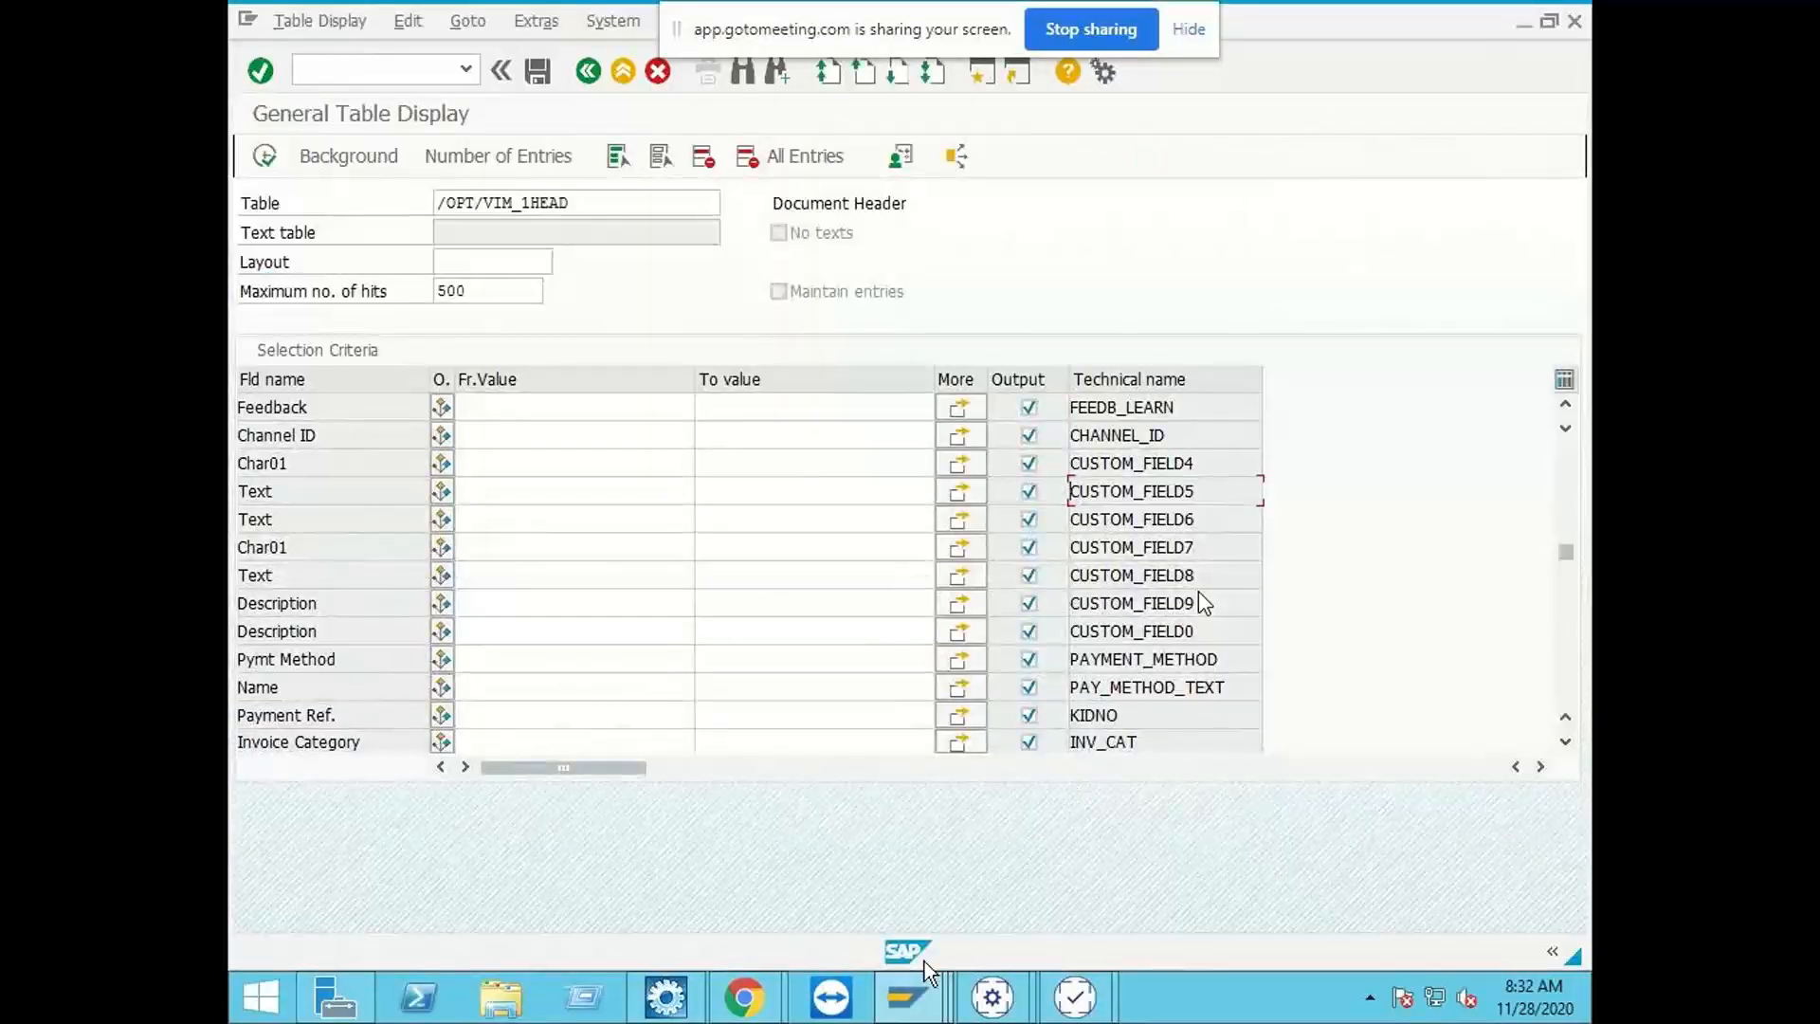
{"action": "left_click", "coordinate": [912, 996]}
{"action": "left_click", "coordinate": [1391, 896]}
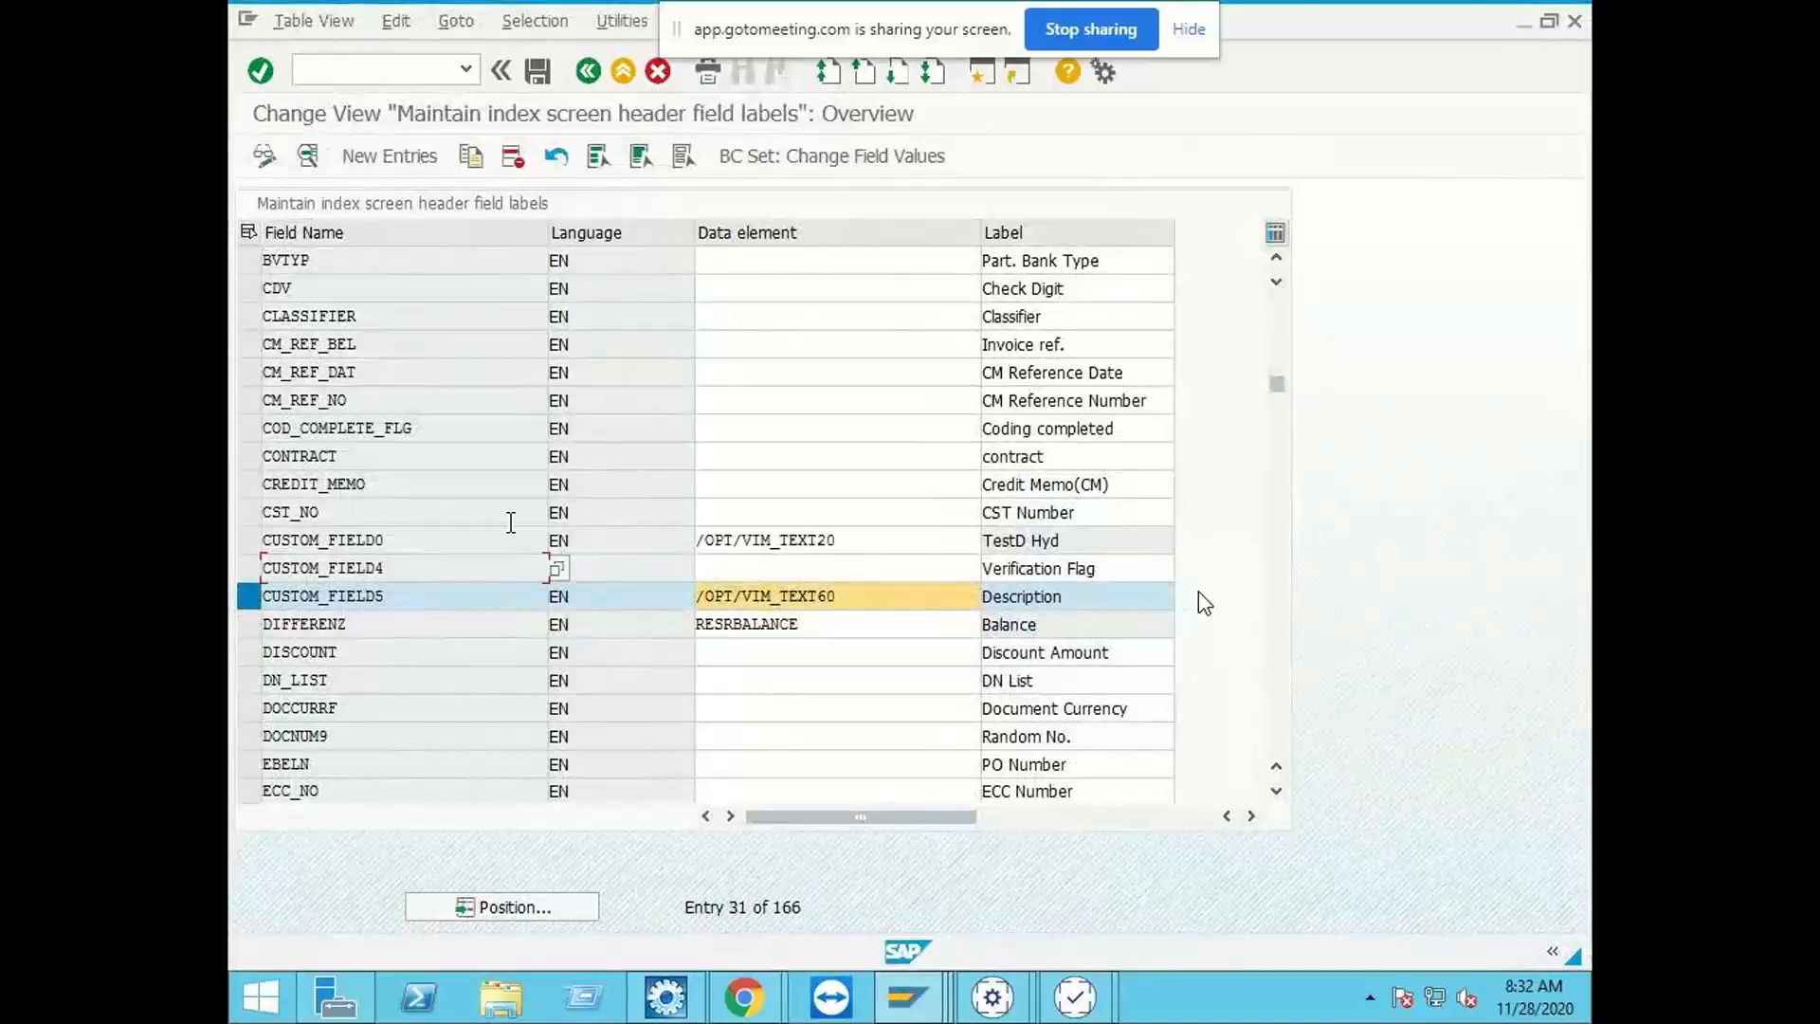
Step: Launch /O/OPT/SPRO again and open Maintain Mapping ID under Incoming Document Processing in the General Configuration of Document Processing
{"action": "left_click", "coordinate": [452, 70]}
{"action": "left_click", "coordinate": [464, 68]}
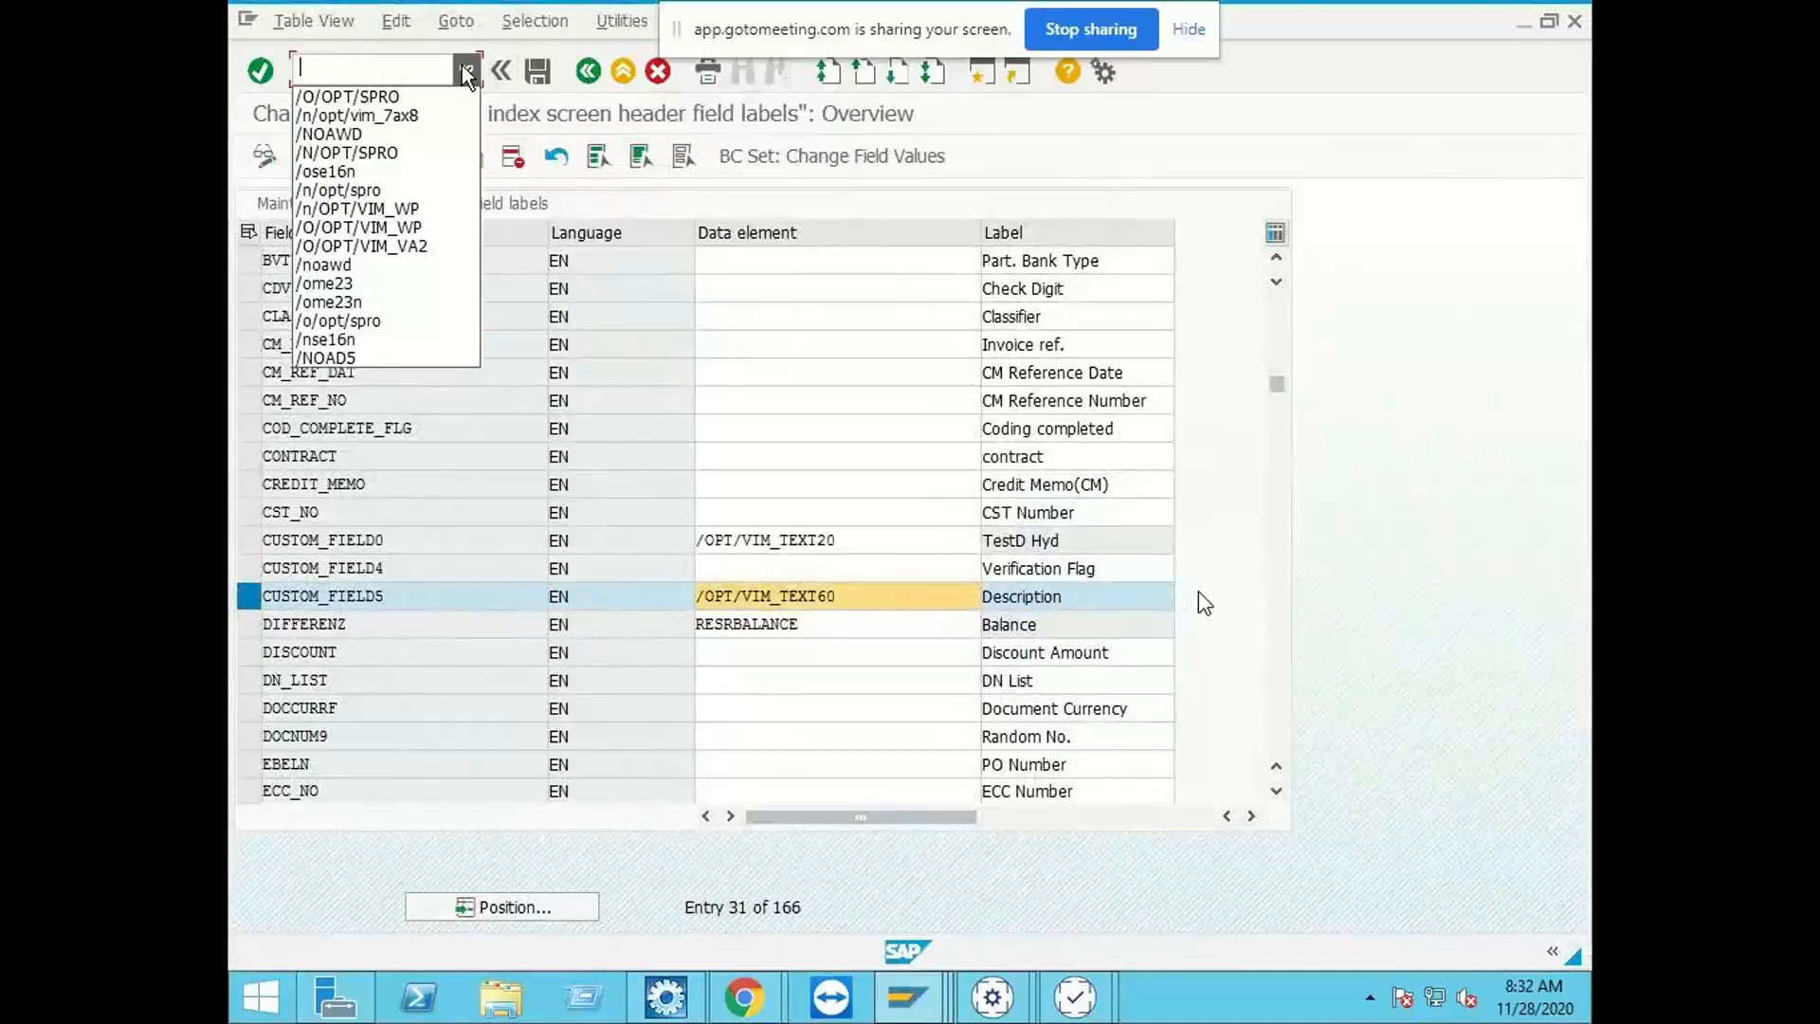
{"action": "left_click", "coordinate": [413, 90]}
{"action": "key", "text": "Return"}
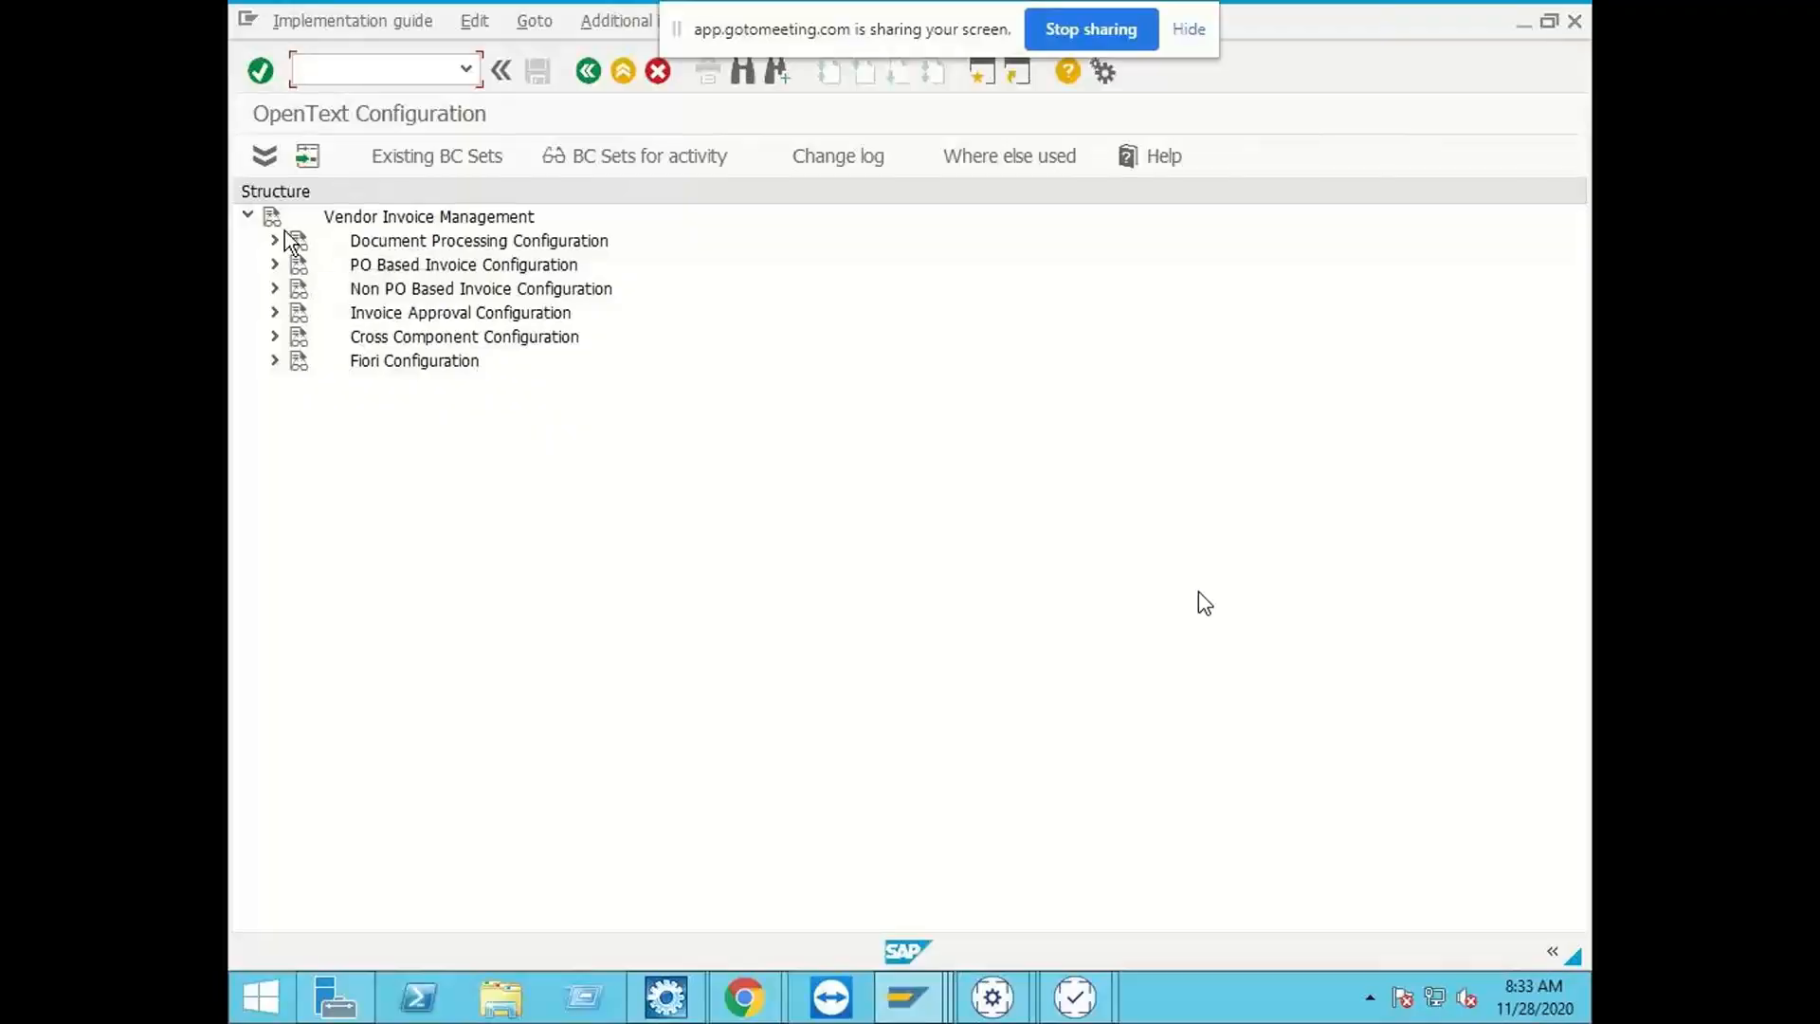
{"action": "left_click", "coordinate": [276, 239]}
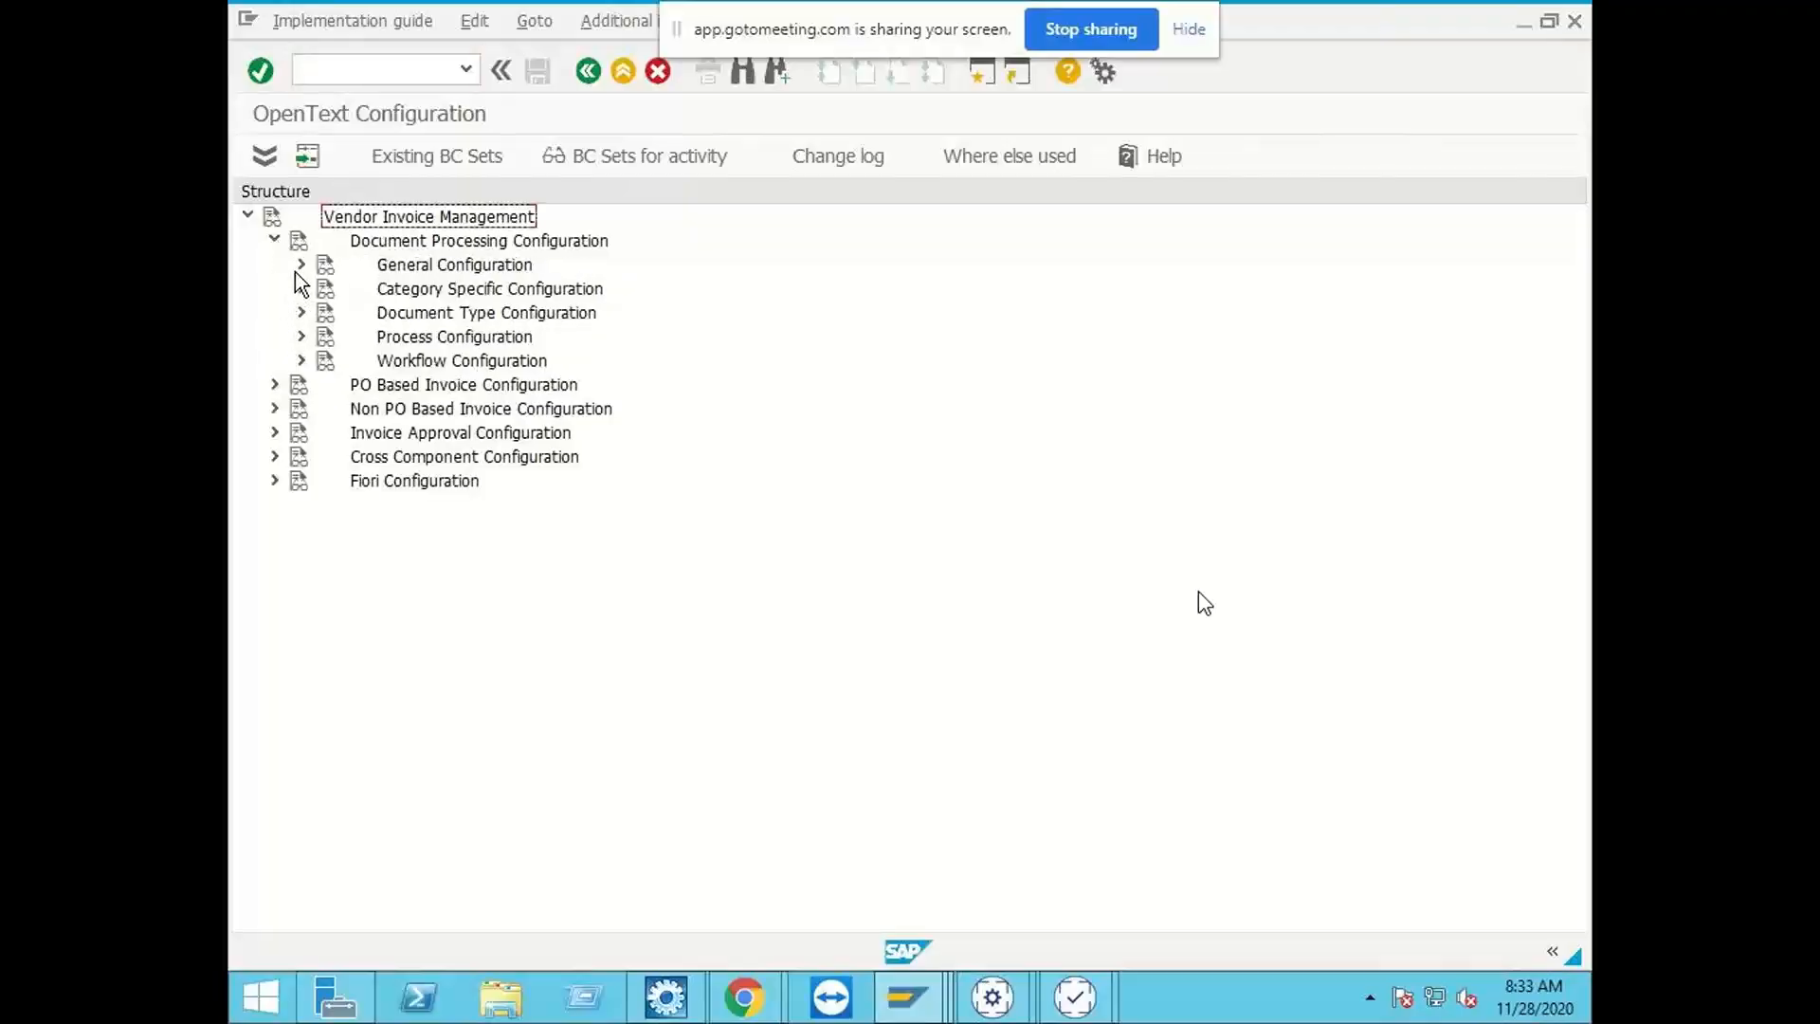
{"action": "left_click", "coordinate": [296, 266]}
{"action": "left_click", "coordinate": [327, 289]}
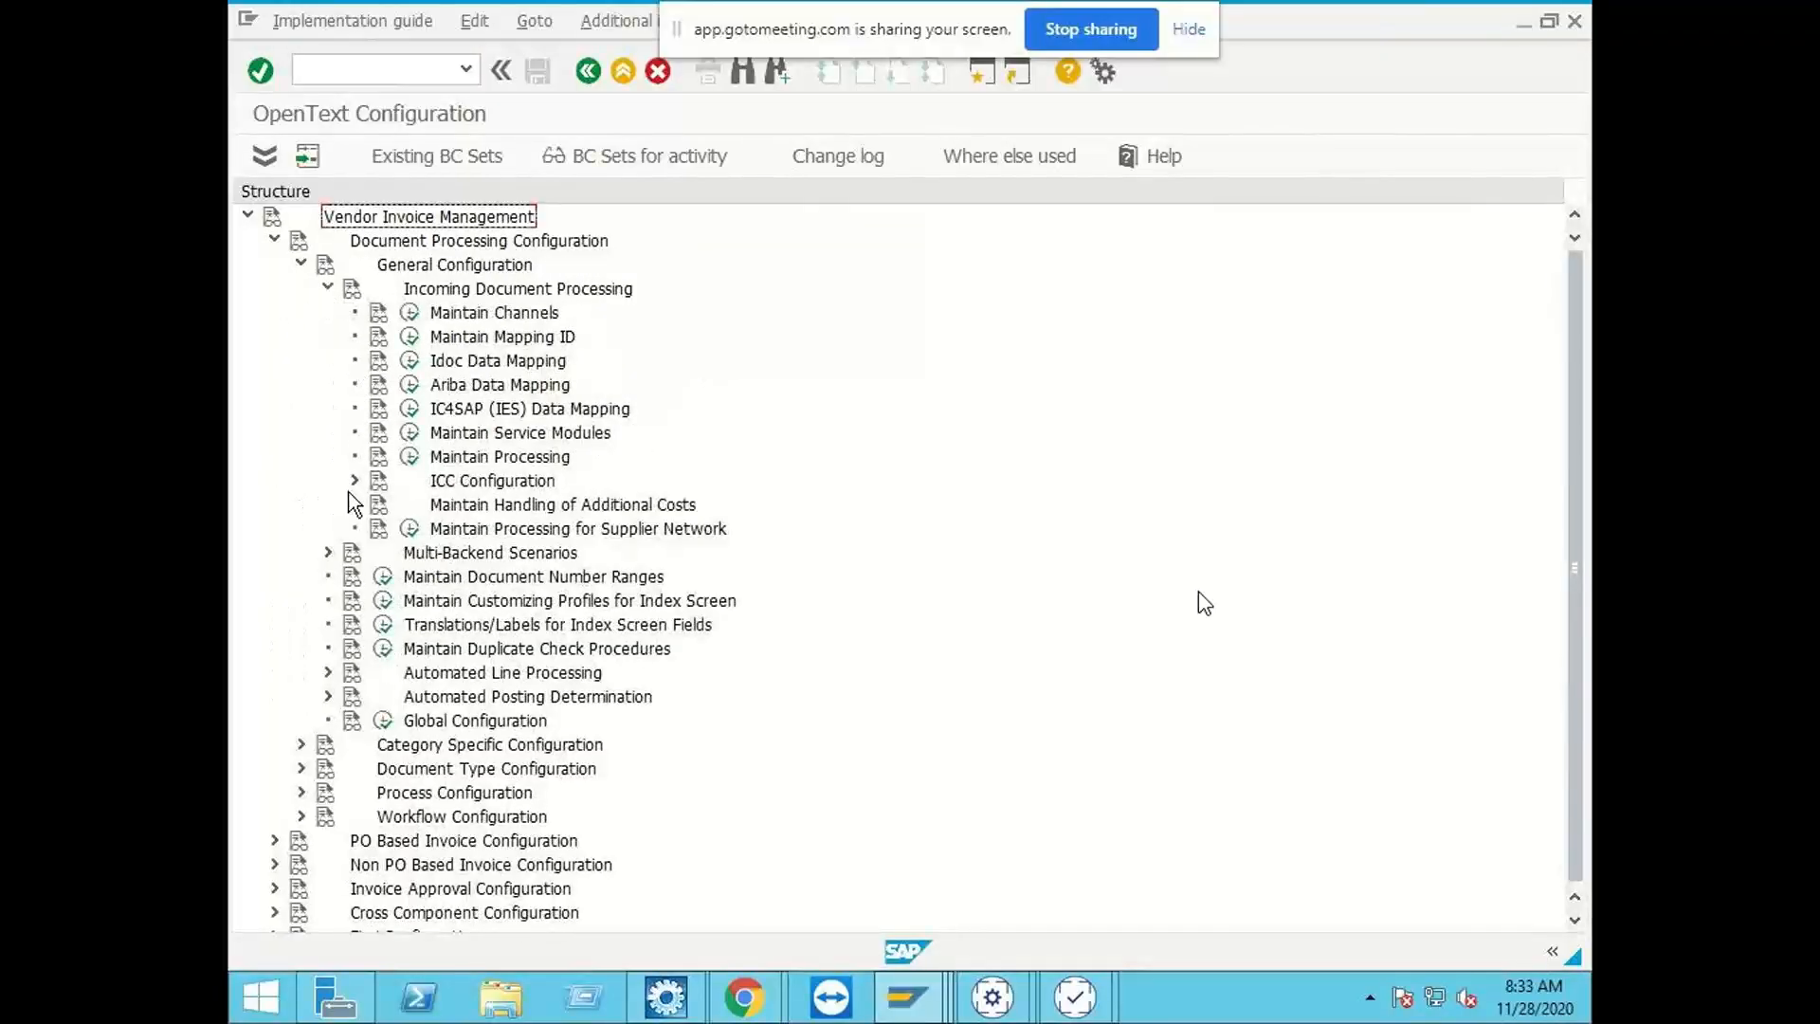
{"action": "left_click", "coordinate": [353, 481]}
{"action": "left_click", "coordinate": [353, 481]}
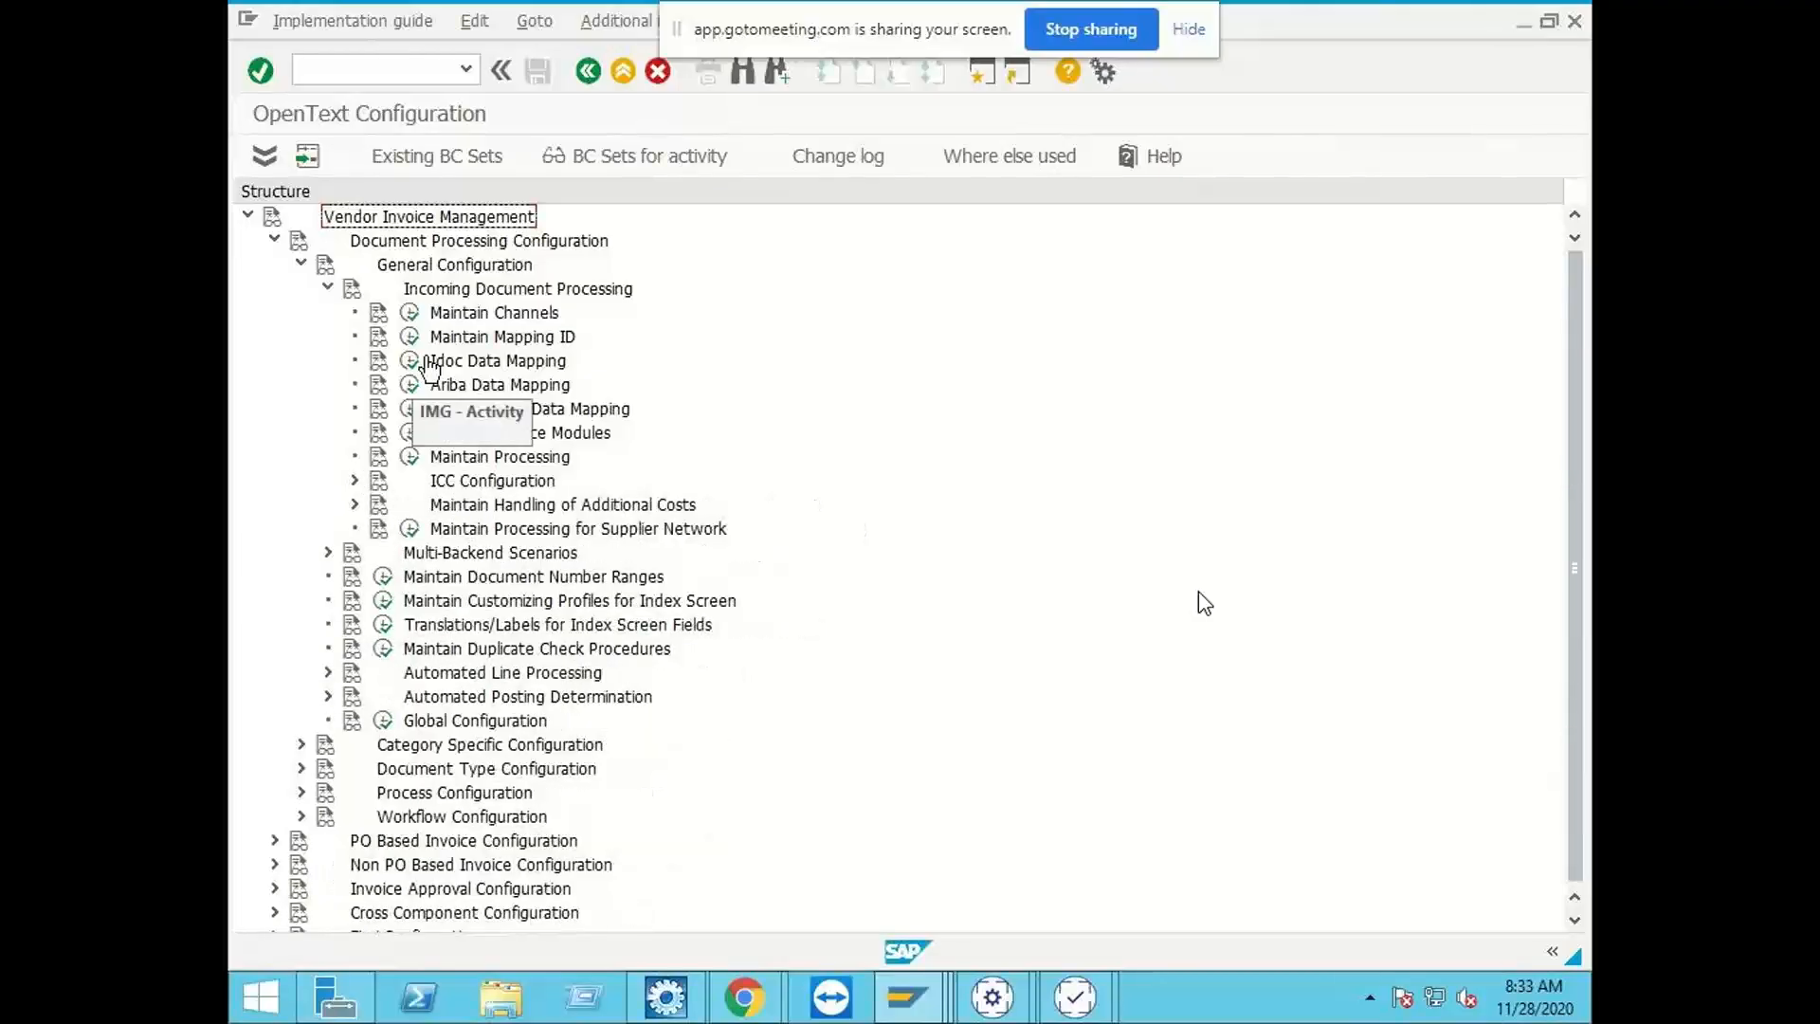
{"action": "left_click", "coordinate": [412, 338]}
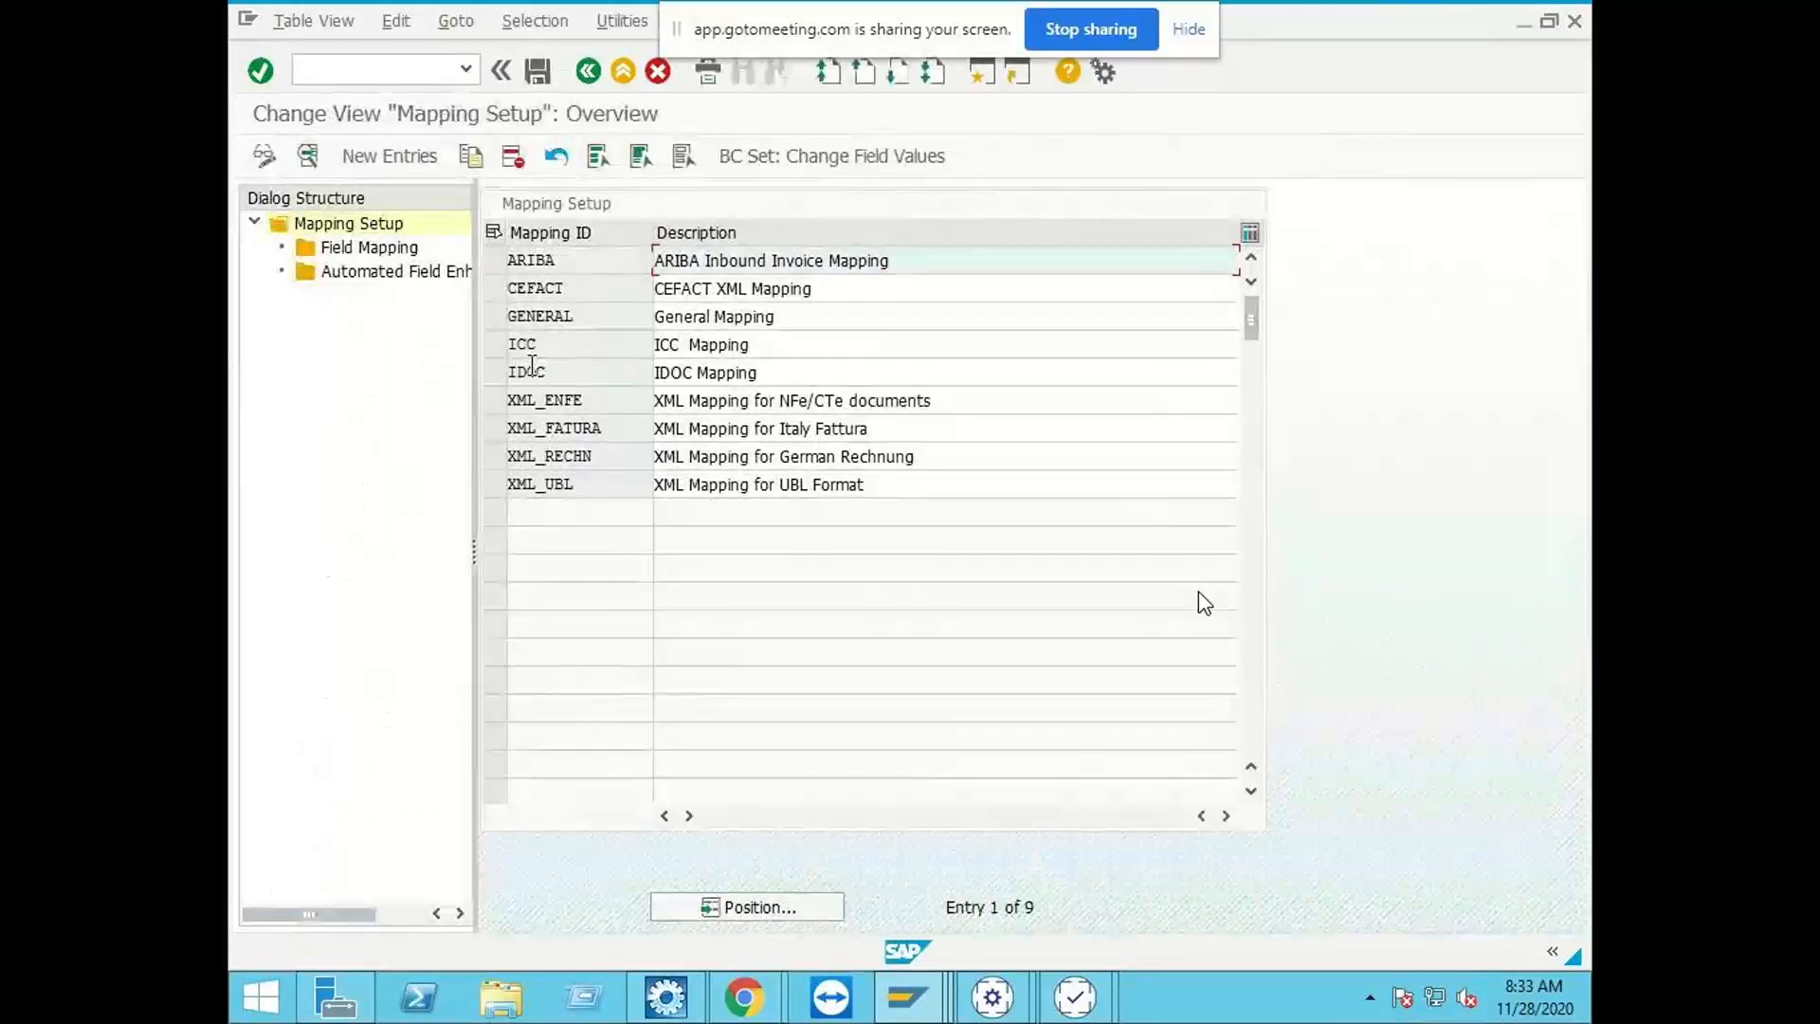
Step: Open the field mapping of the ICC mapping ID and look for the external field mapped to CUSTOM_FIELD5
{"action": "left_click", "coordinate": [490, 349]}
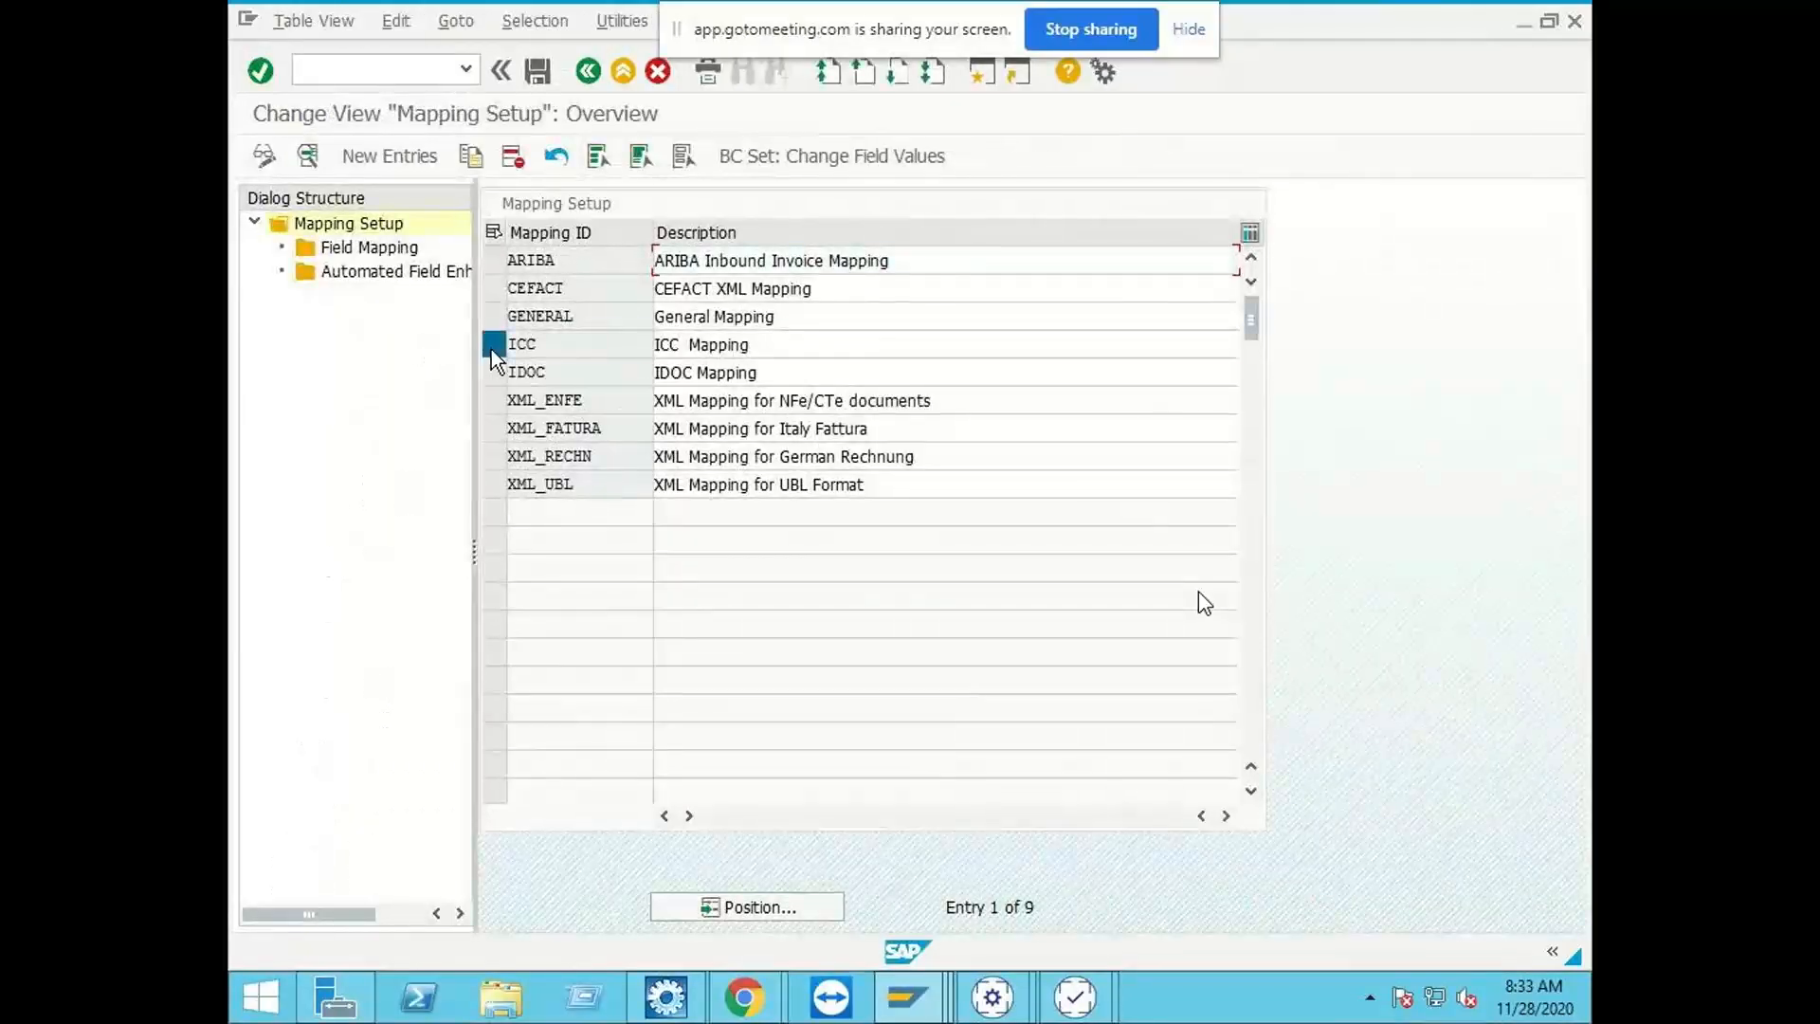
{"action": "double_click", "coordinate": [370, 247]}
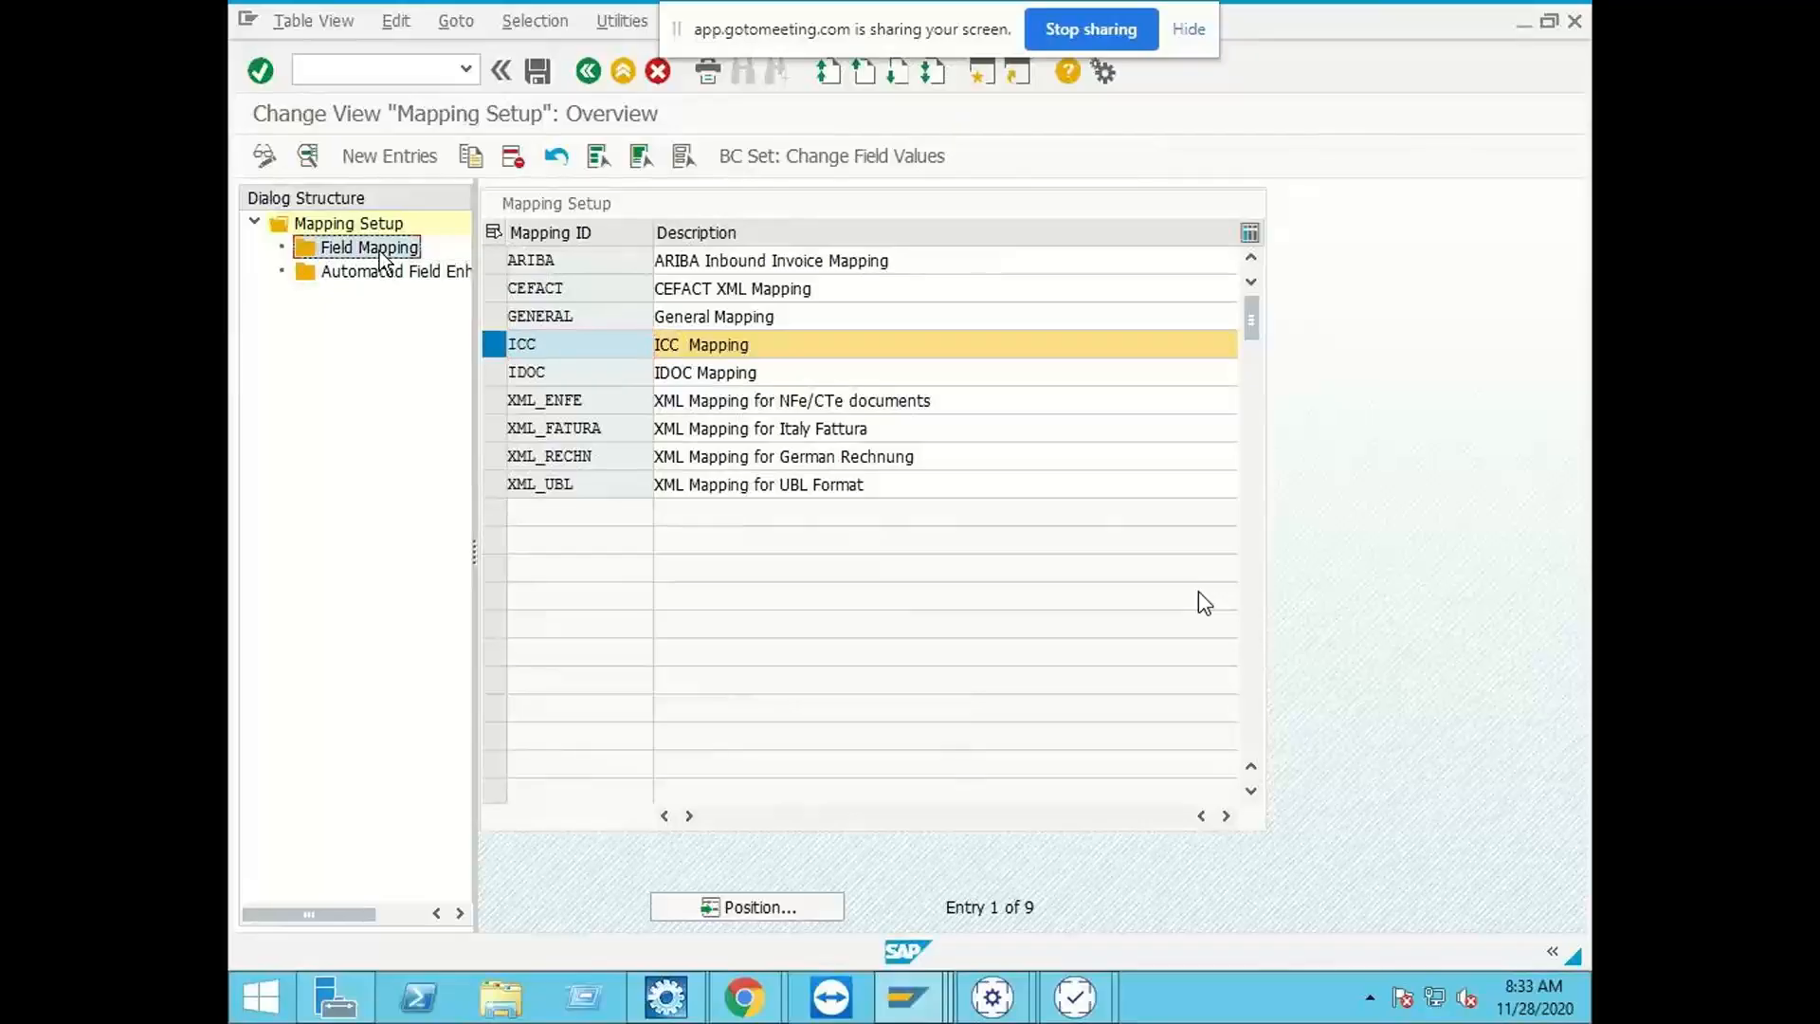
{"action": "scroll", "coordinate": [614, 635], "scroll_direction": "down", "scroll_amount": 10}
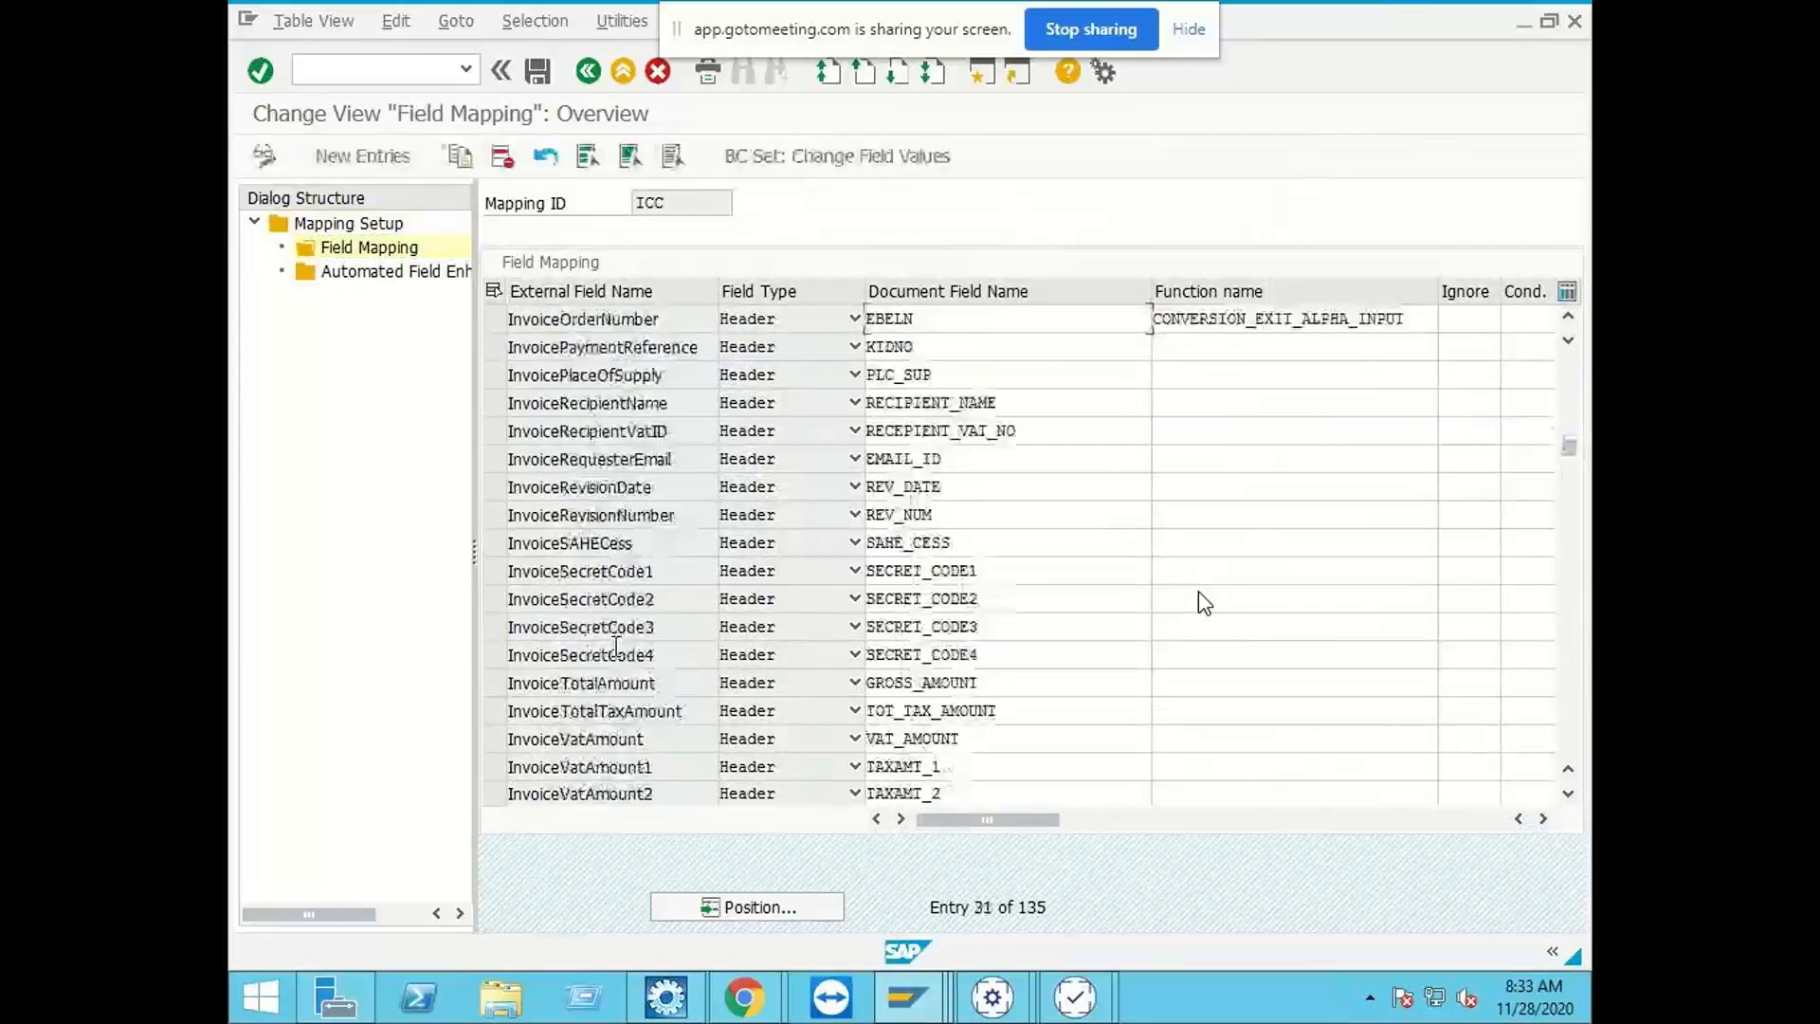
{"action": "scroll", "coordinate": [616, 645], "scroll_direction": "down", "scroll_amount": 20}
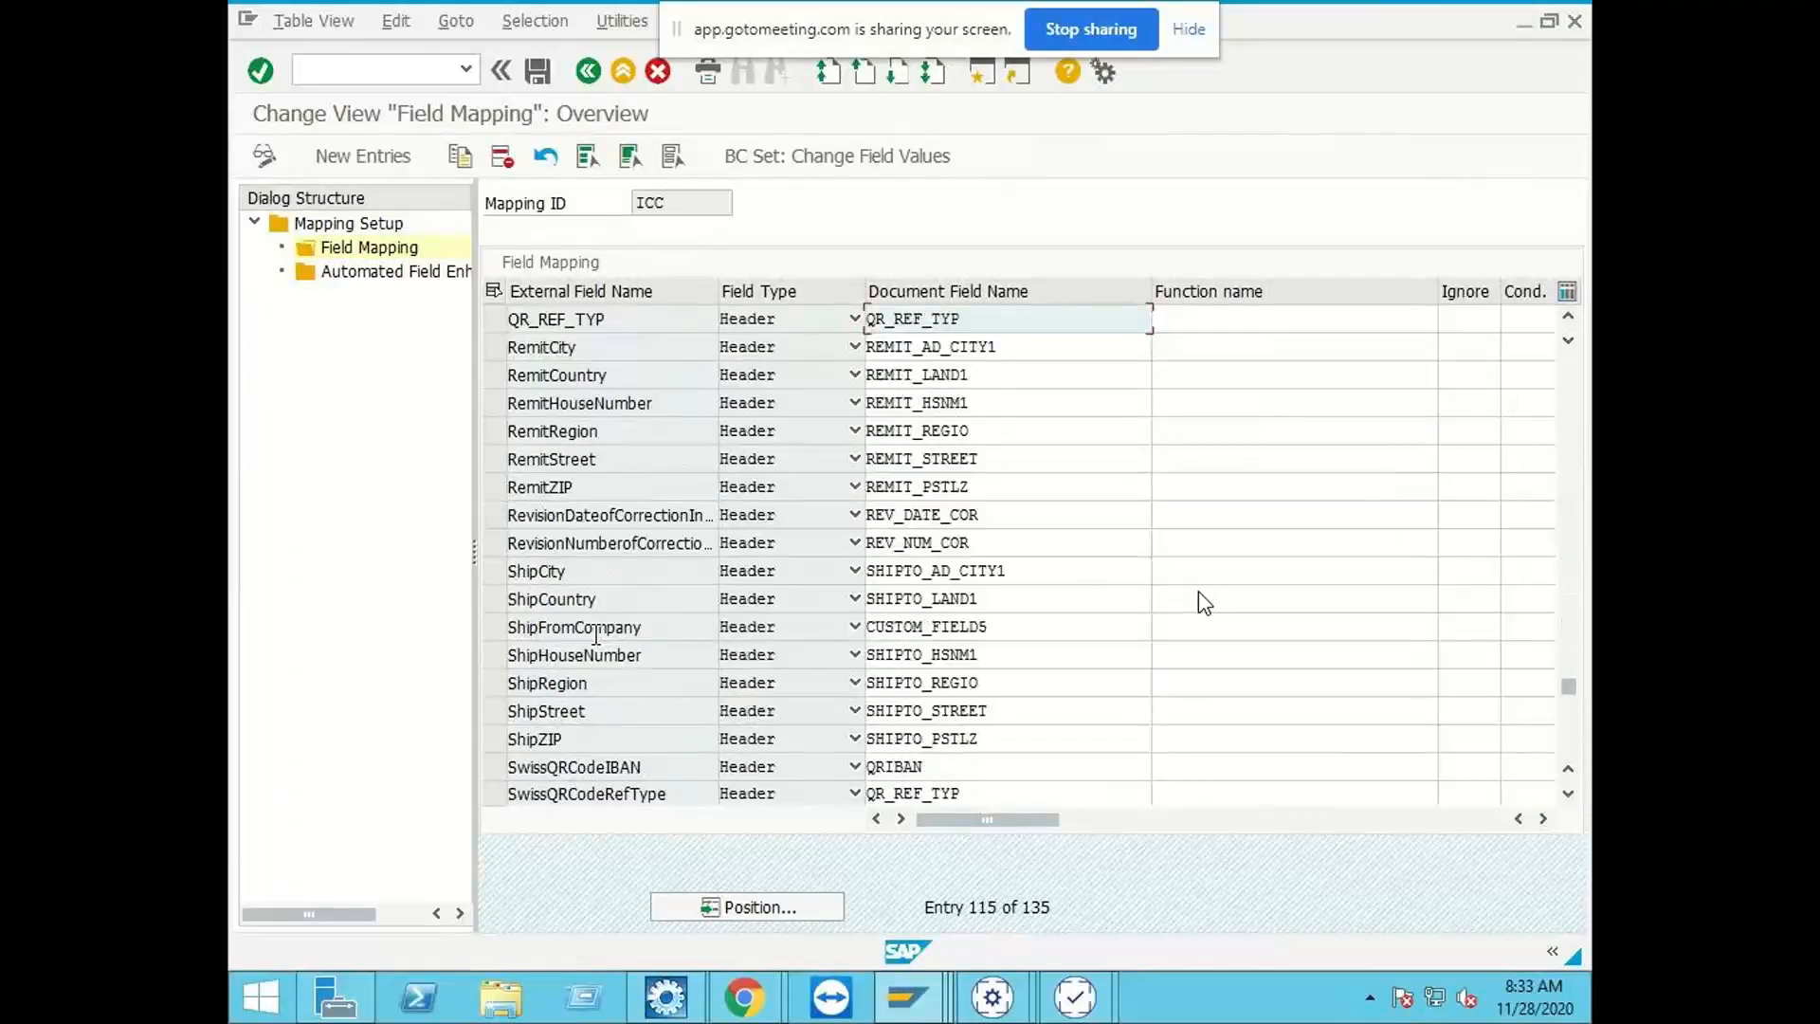
{"action": "scroll", "coordinate": [595, 634], "scroll_direction": "down", "scroll_amount": 6}
{"action": "scroll", "coordinate": [593, 634], "scroll_direction": "up", "scroll_amount": 1}
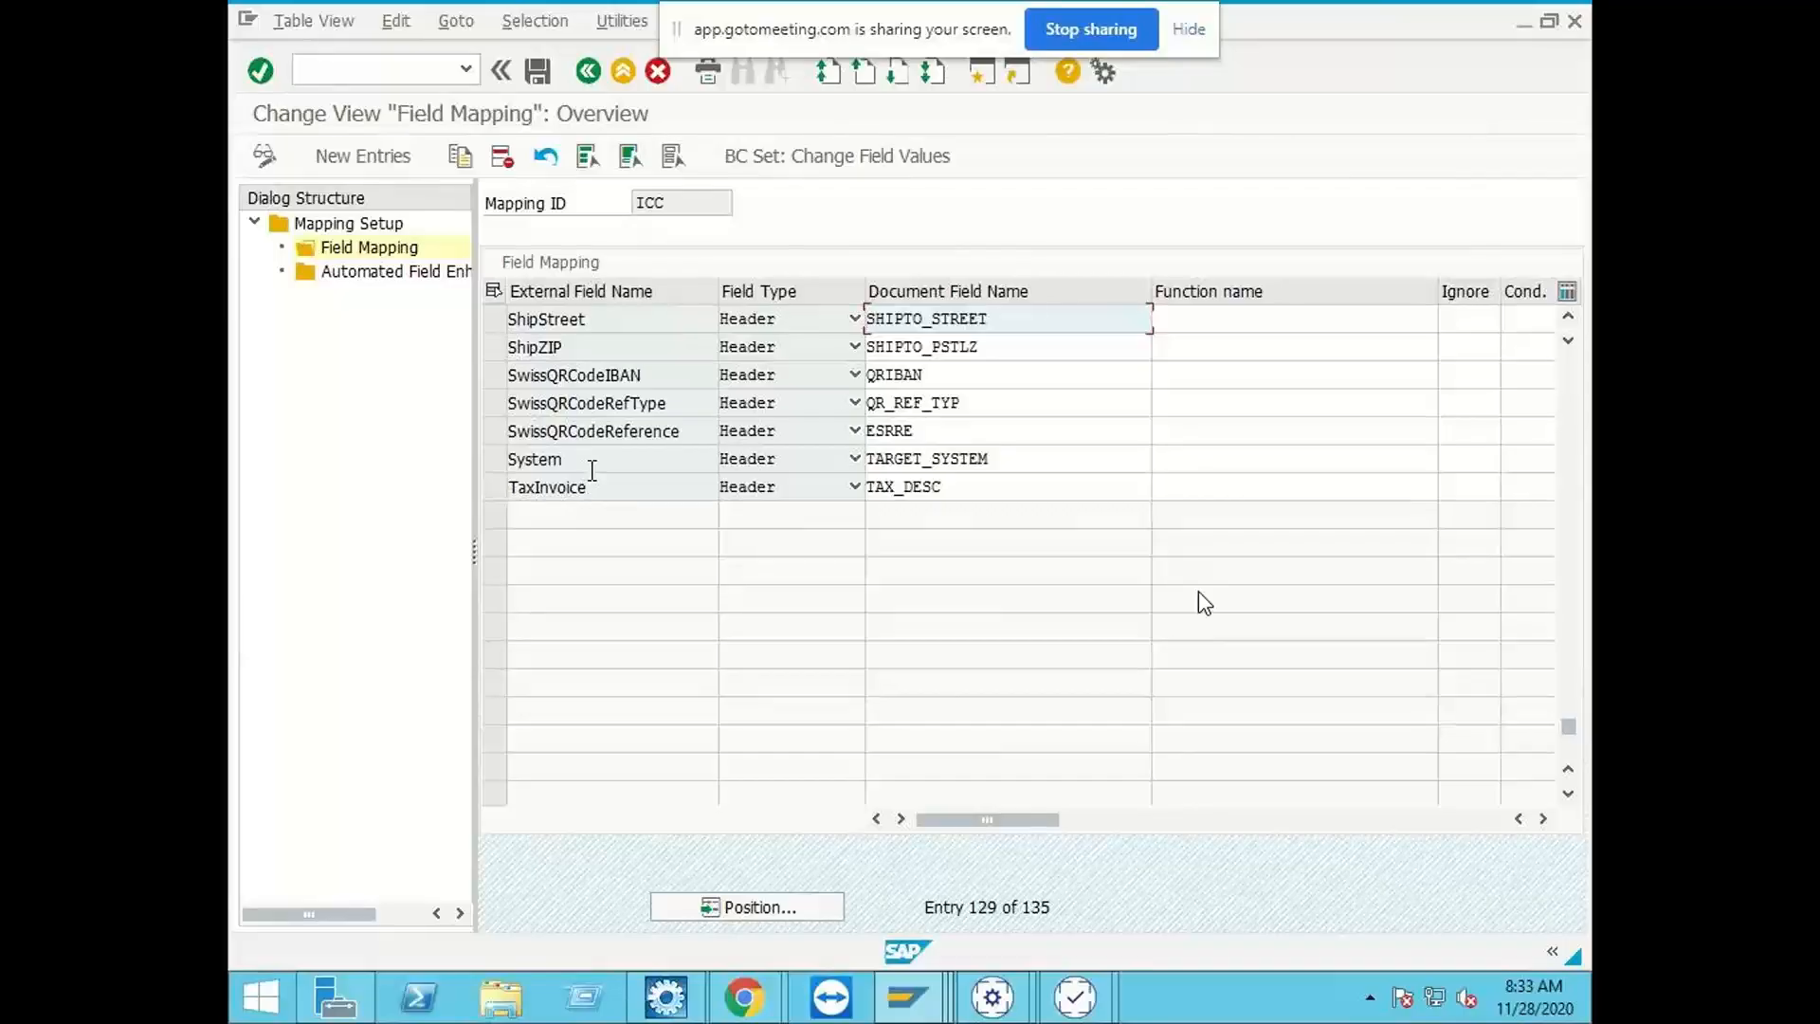
{"action": "scroll", "coordinate": [592, 469], "scroll_direction": "up", "scroll_amount": 2}
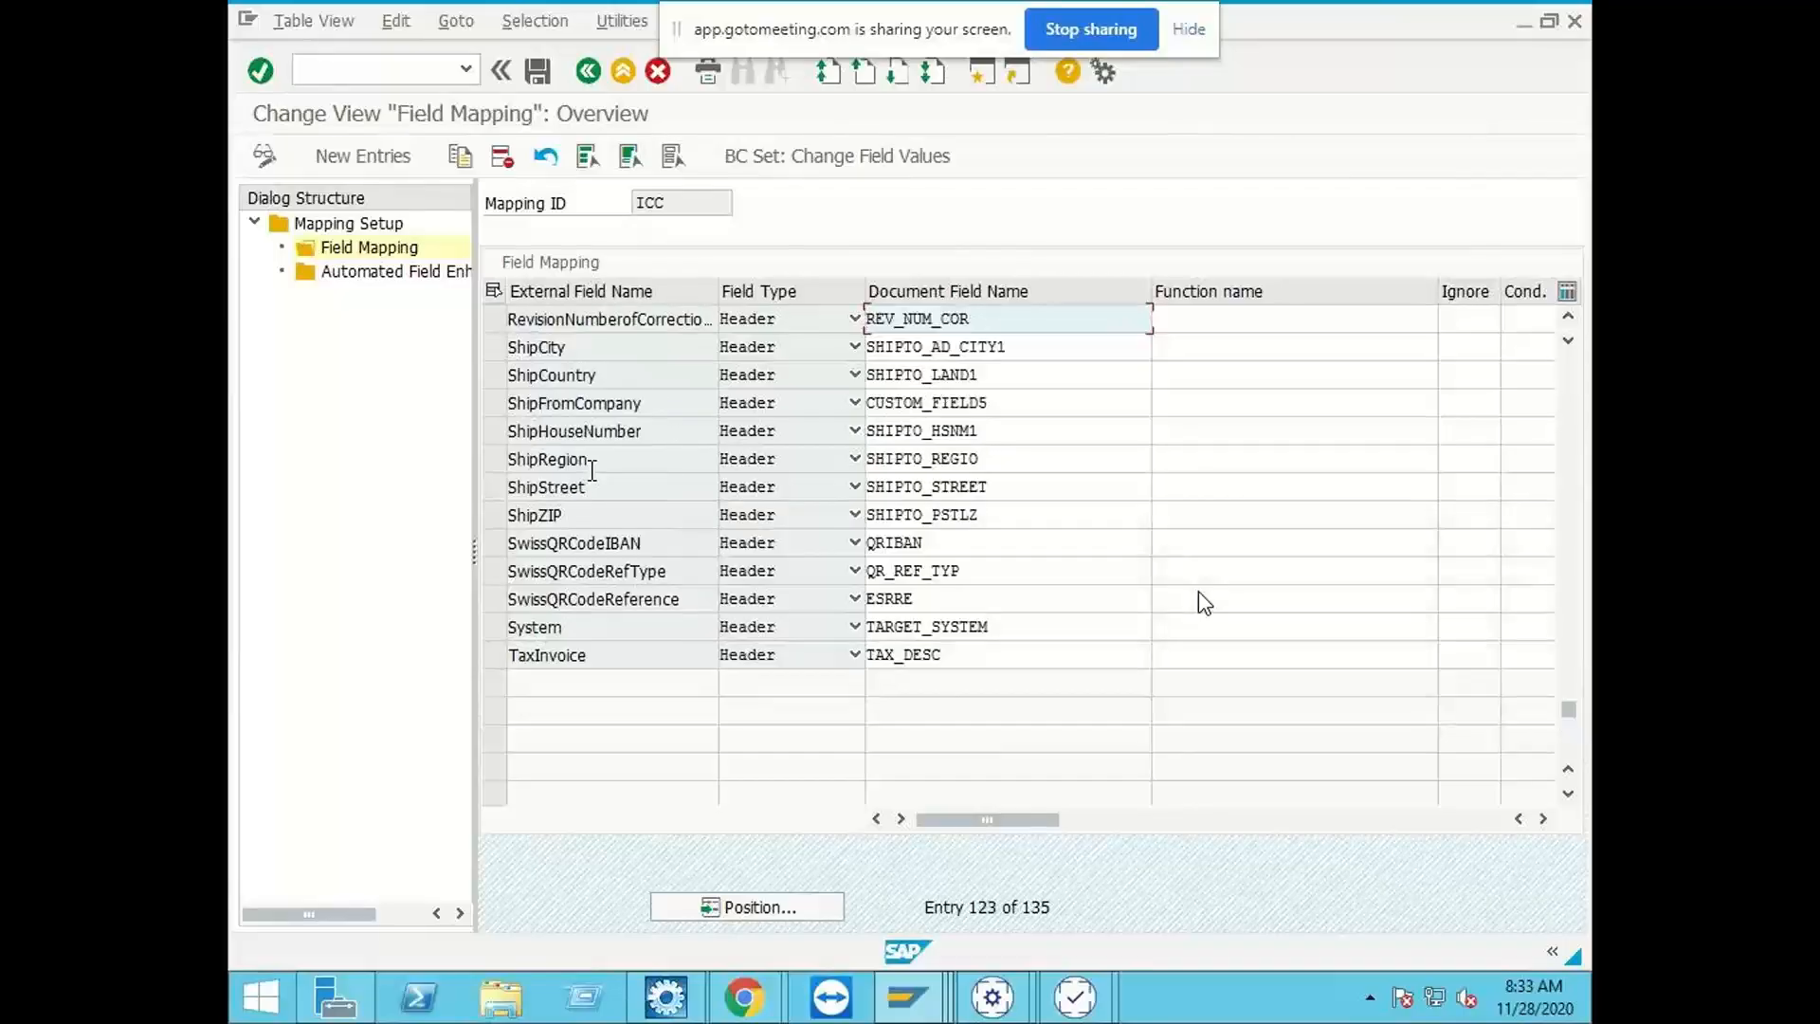
Step: Examine the ShipFromCompany entry in the ICC field mapping, and return to the Mapping Setup overview
{"action": "left_click", "coordinate": [665, 403]}
{"action": "left_click", "coordinate": [487, 411]}
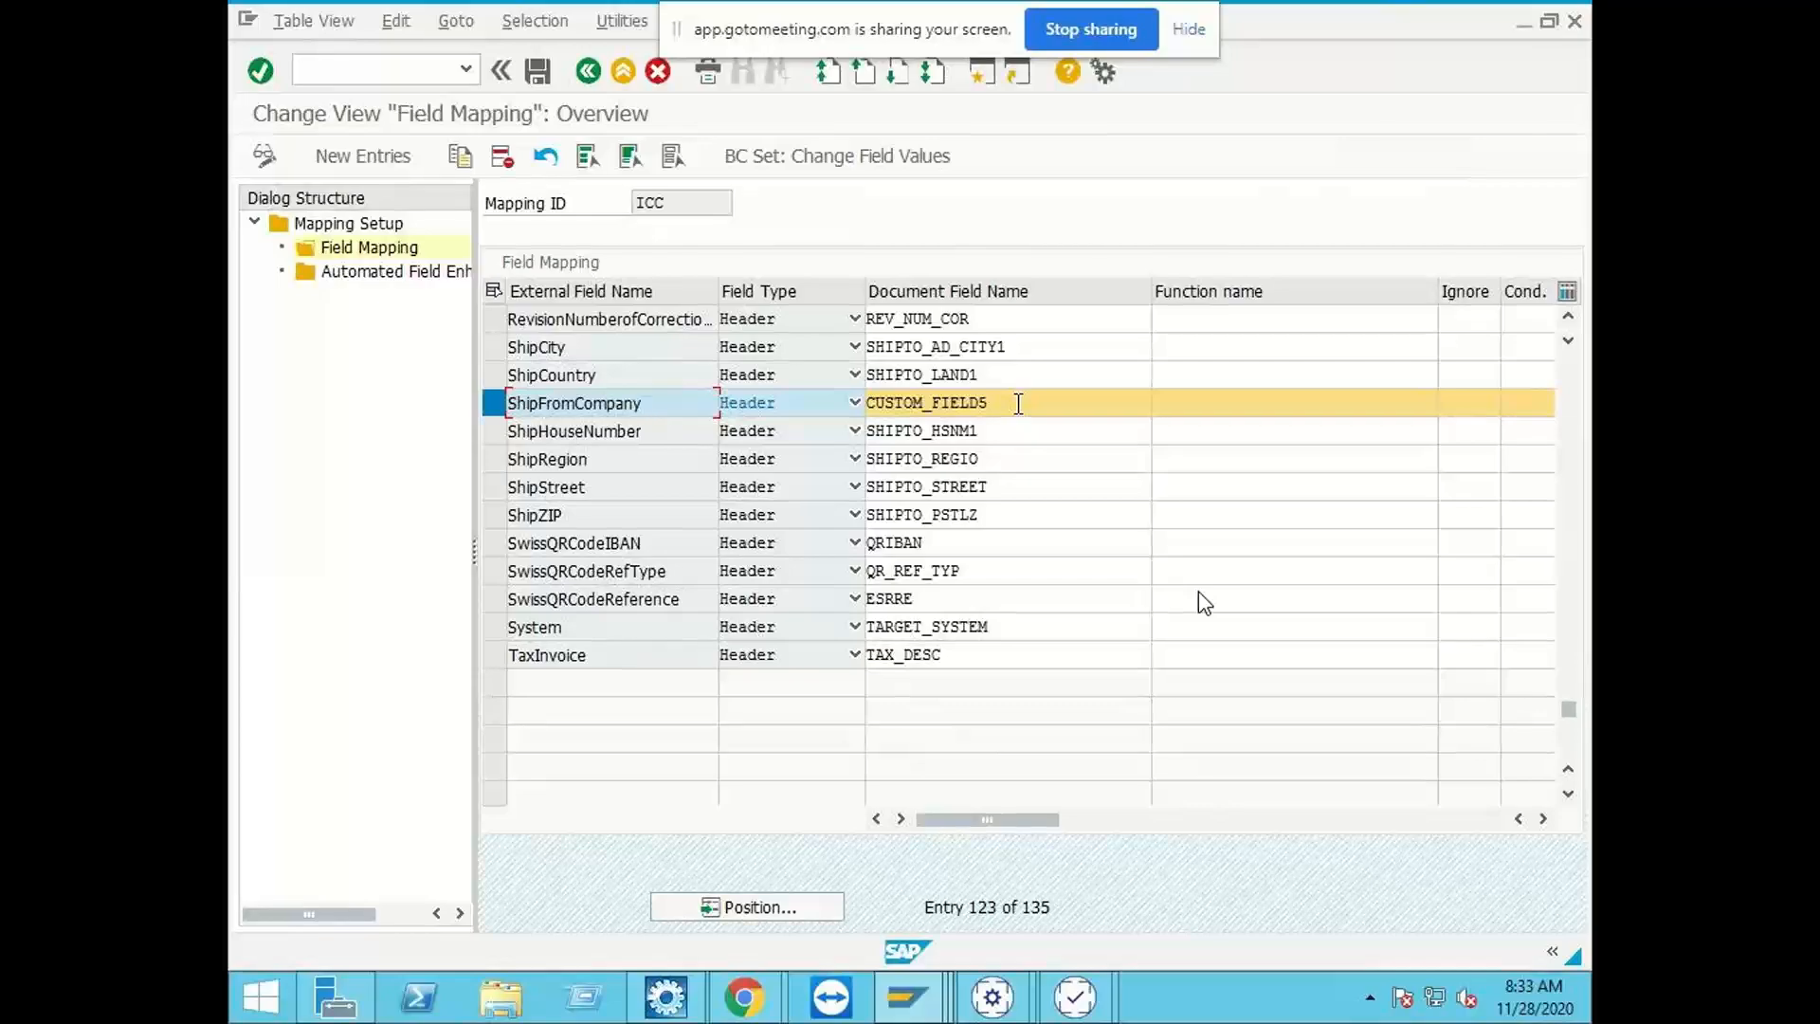
{"action": "left_click", "coordinate": [492, 407]}
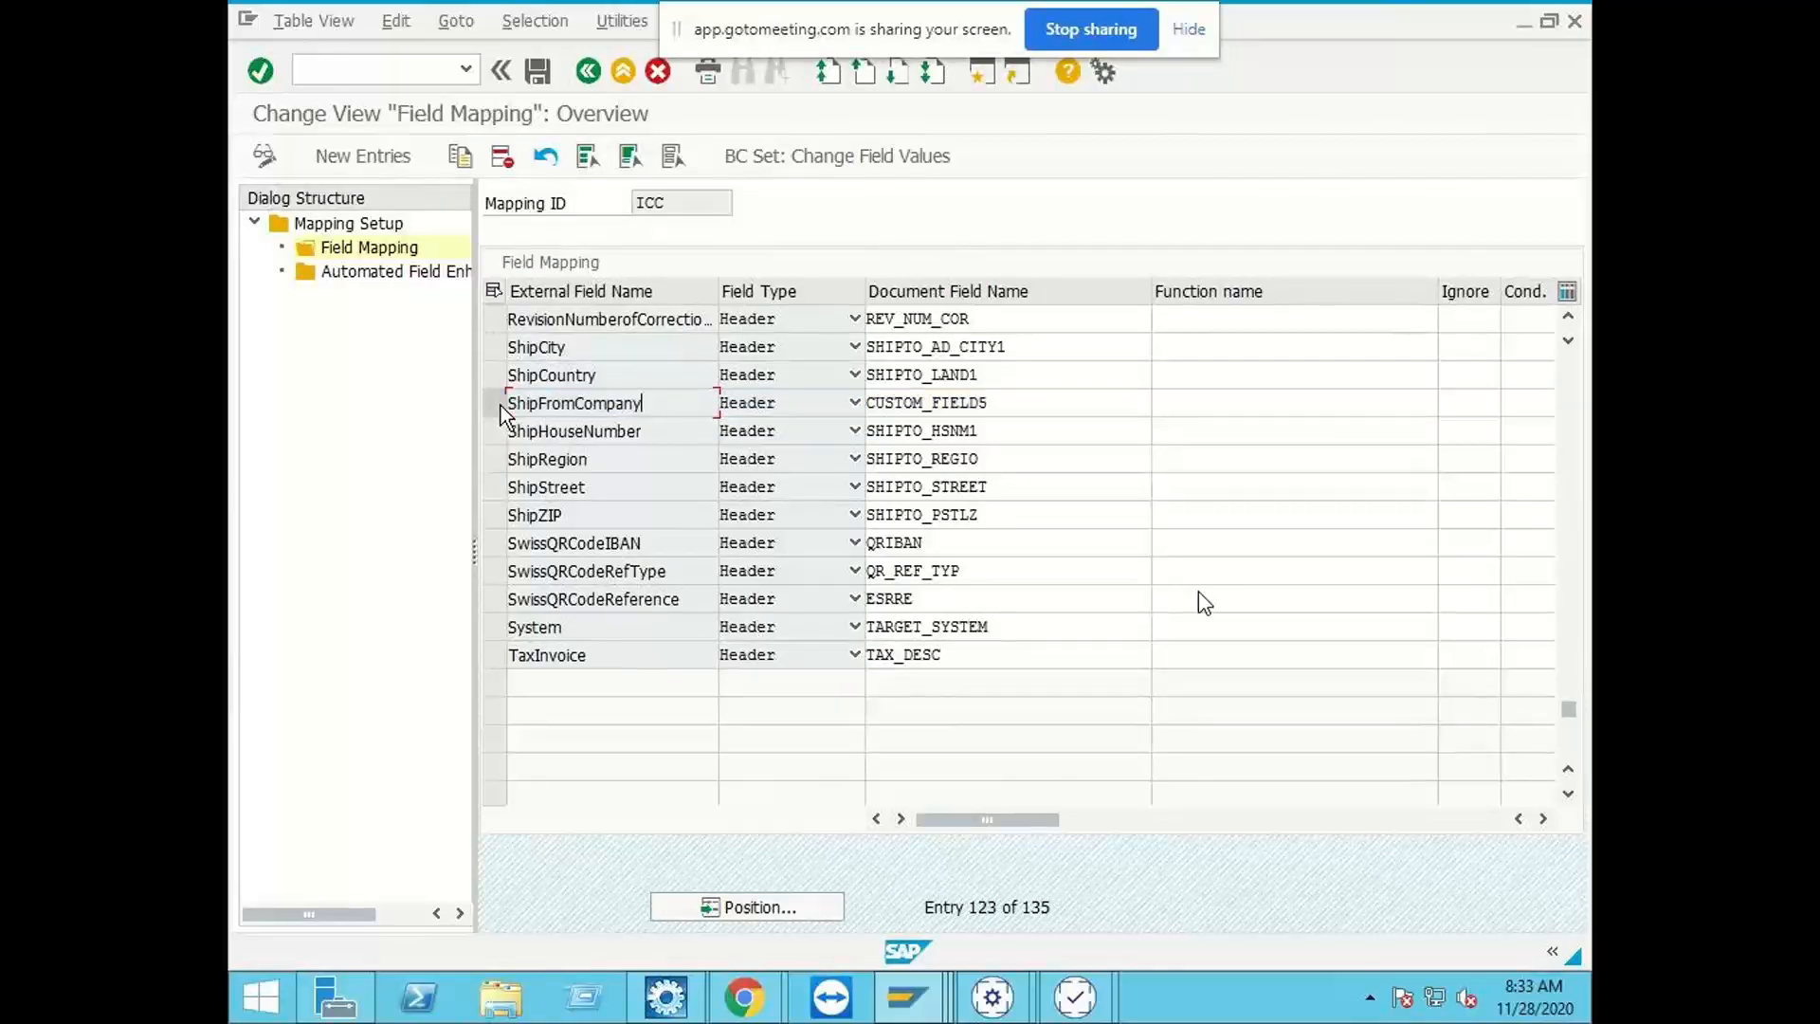
{"action": "left_click", "coordinate": [591, 71]}
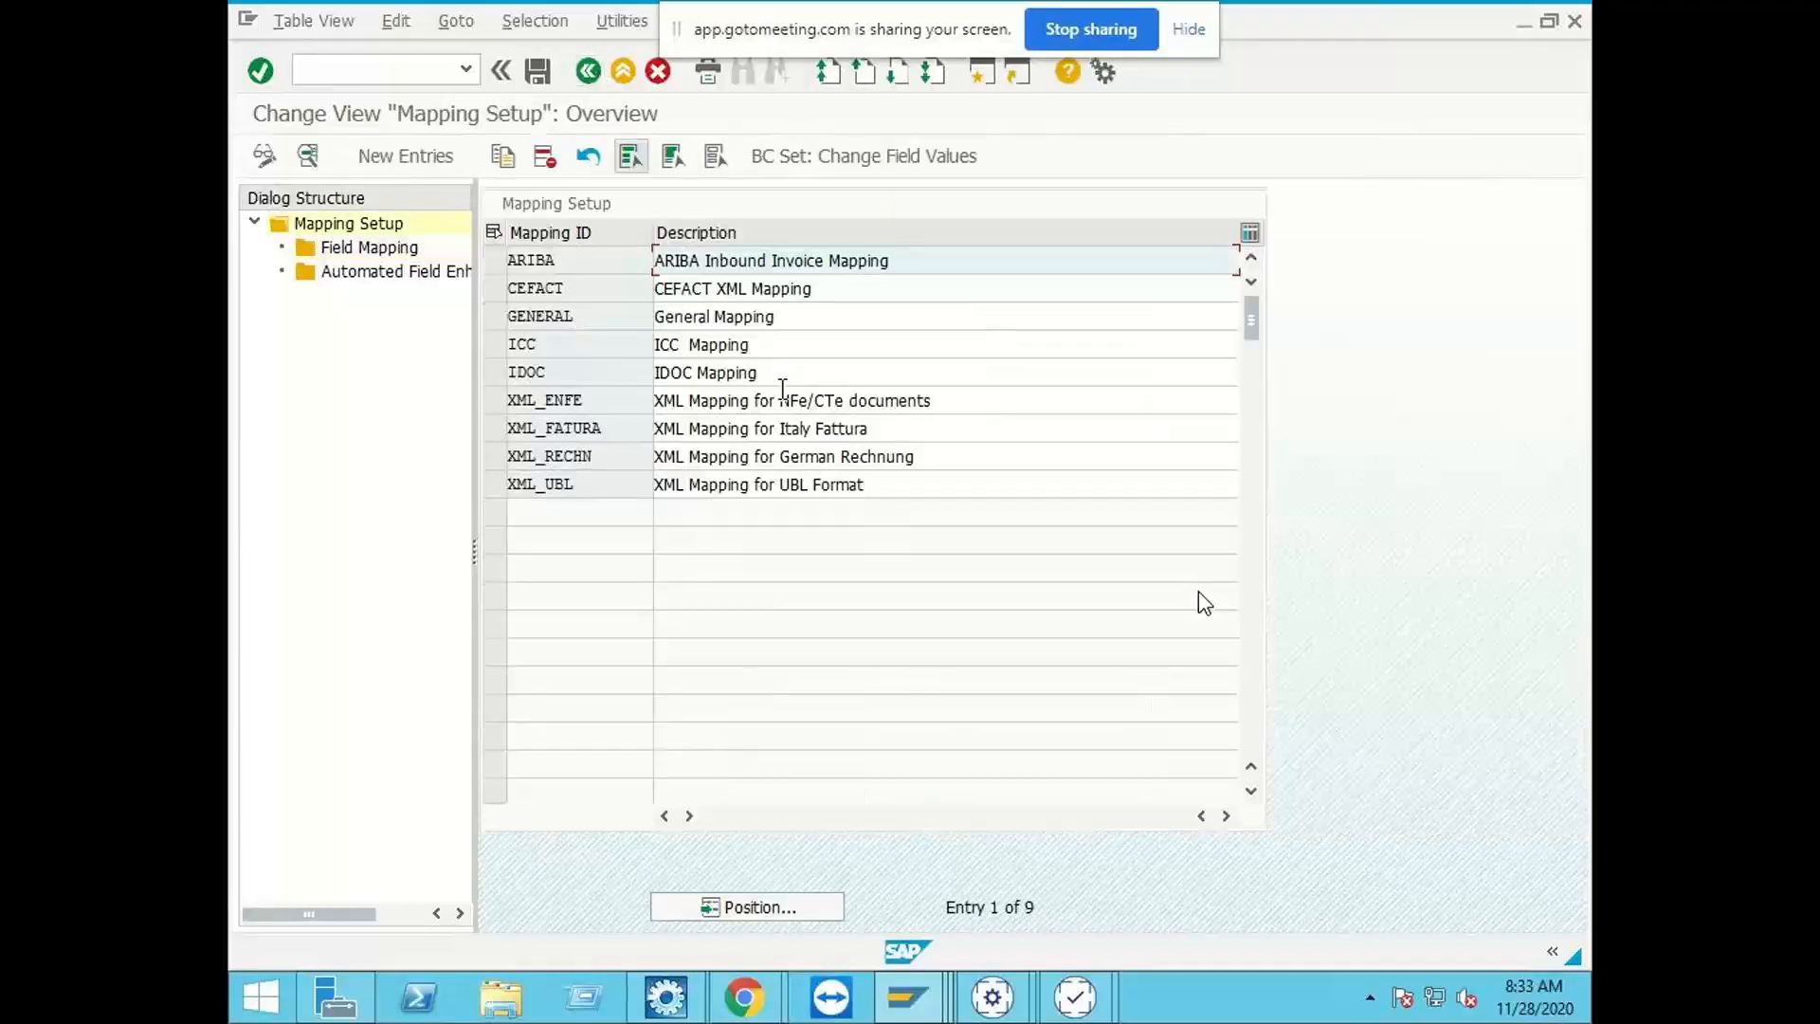
Step: Close the ZINDIA_IDH capture window and switch to the ZBC_INDIA_QA window of Business Center Capture
{"action": "left_click", "coordinate": [1072, 1003]}
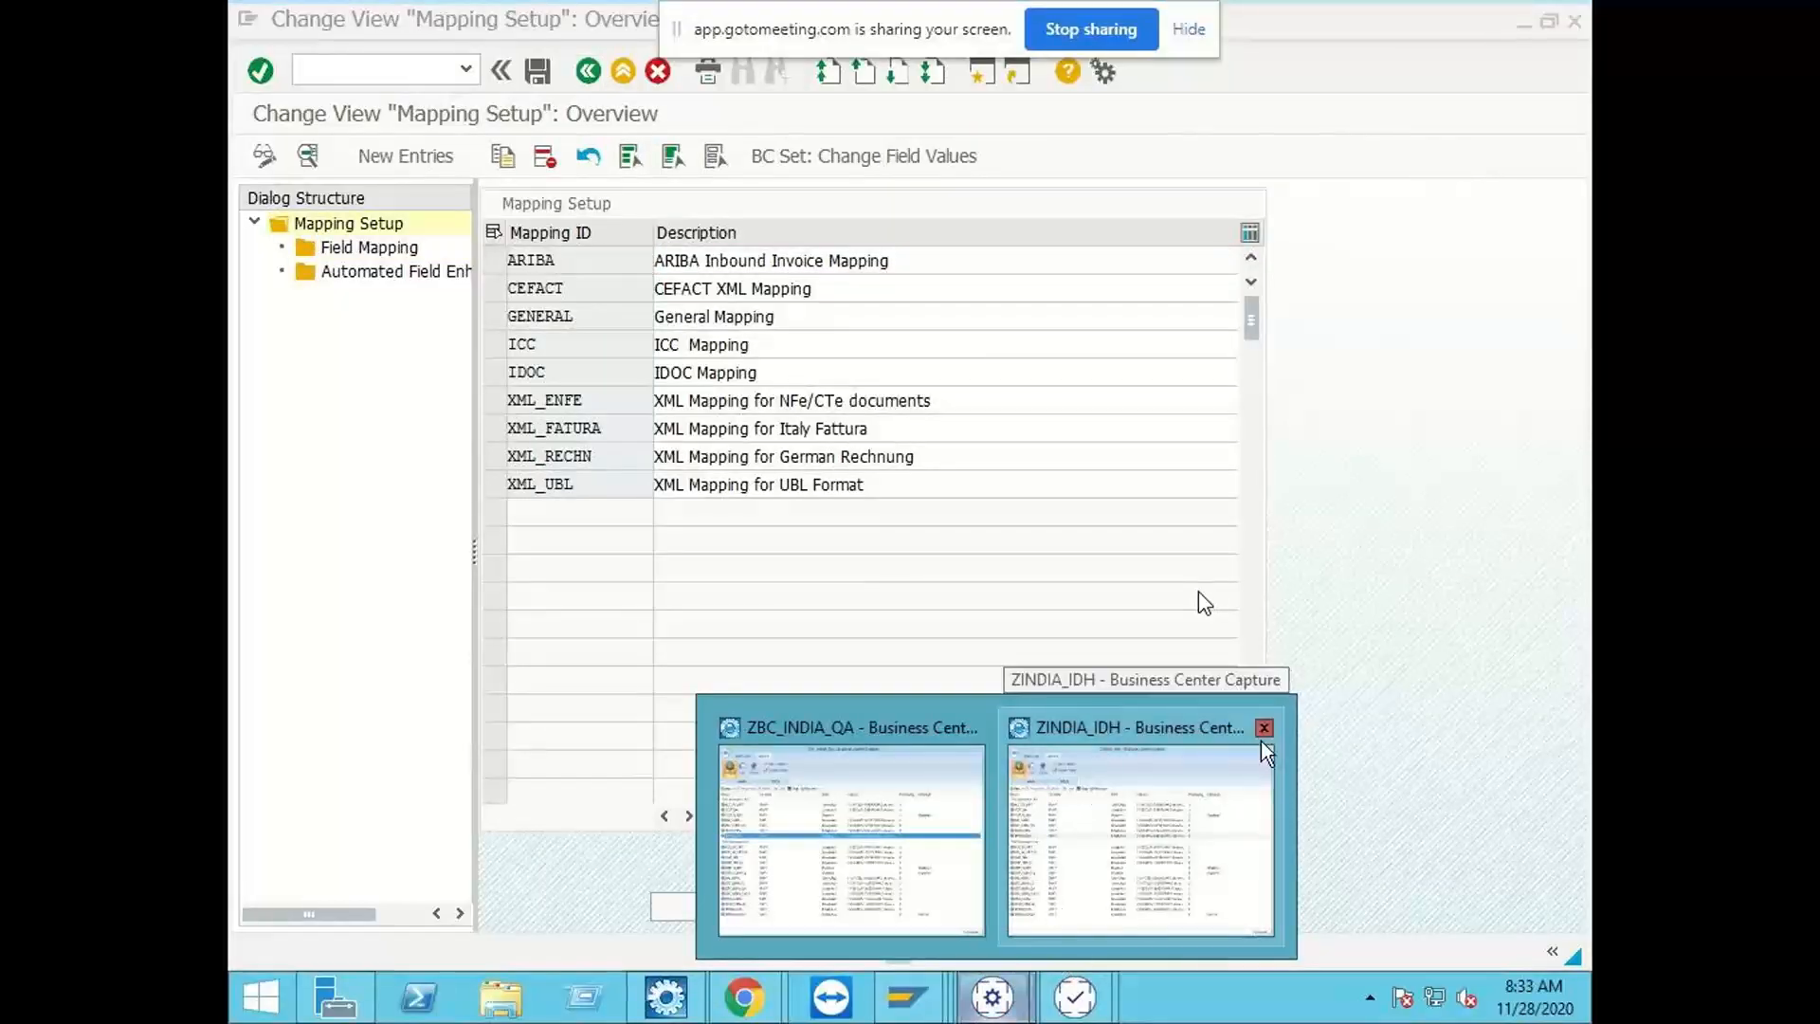
{"action": "left_click", "coordinate": [1263, 728]}
{"action": "left_click", "coordinate": [1048, 845]}
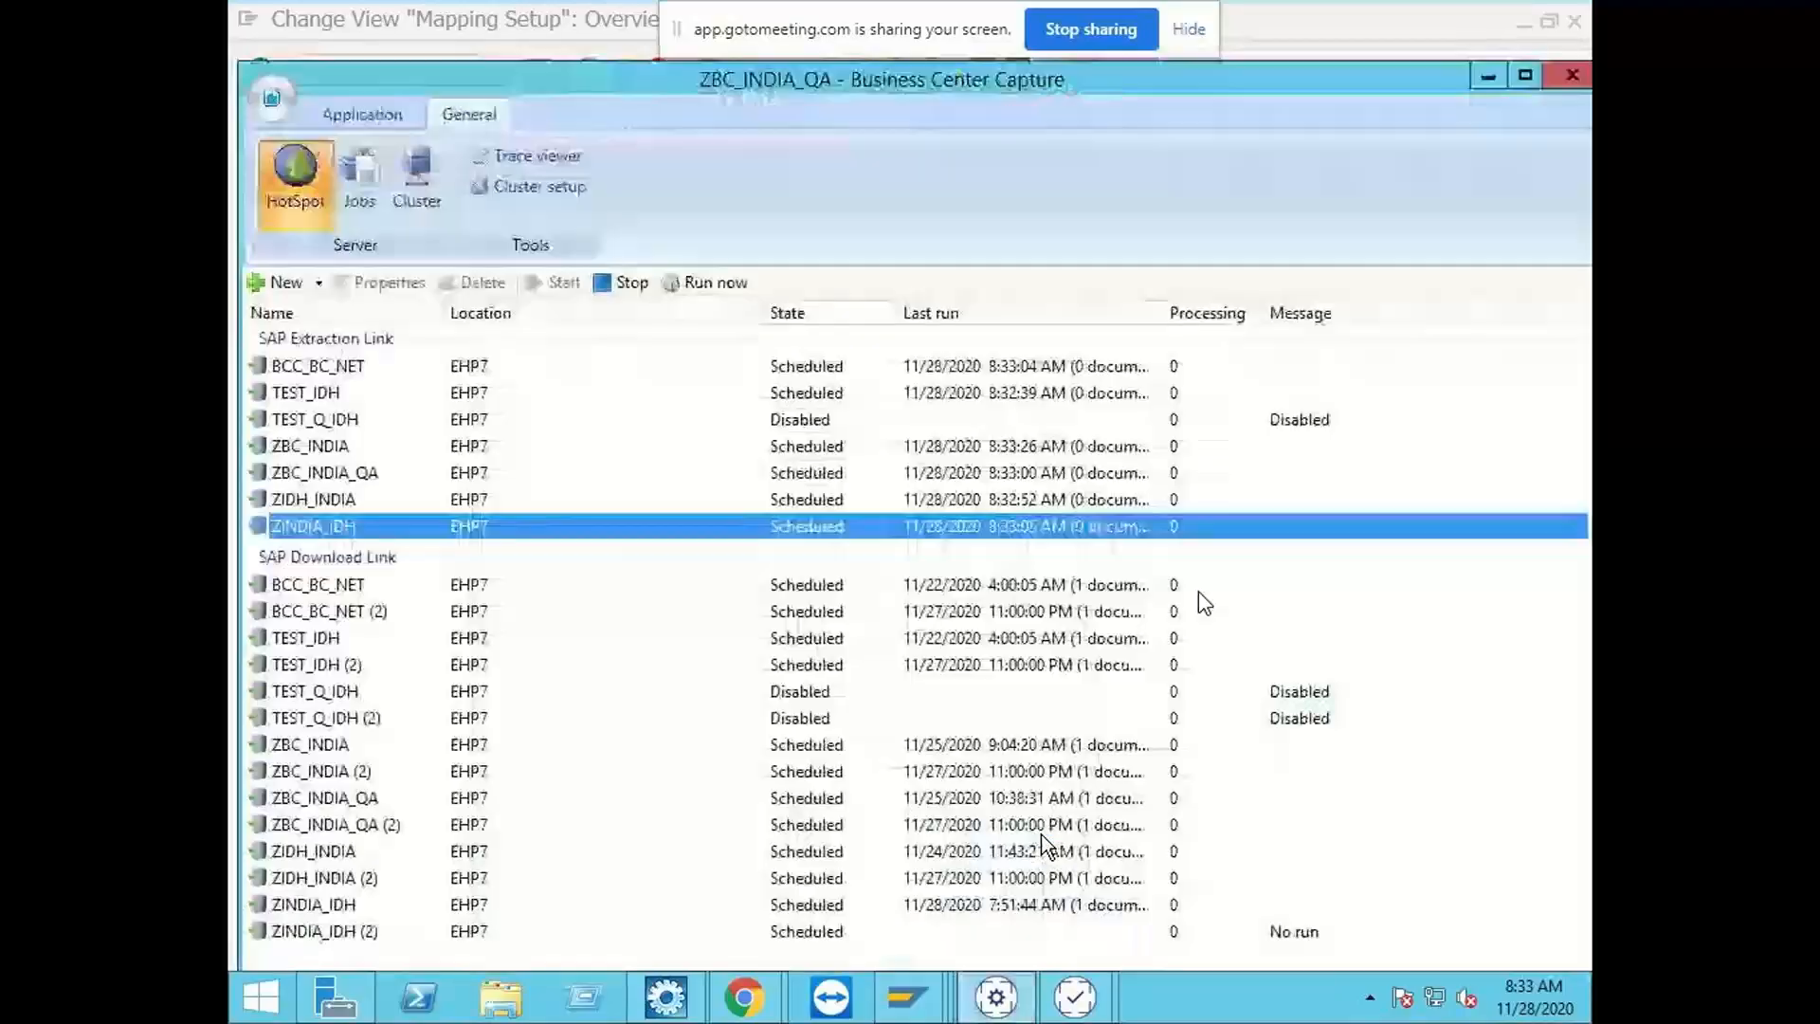
{"action": "left_click", "coordinate": [384, 115]}
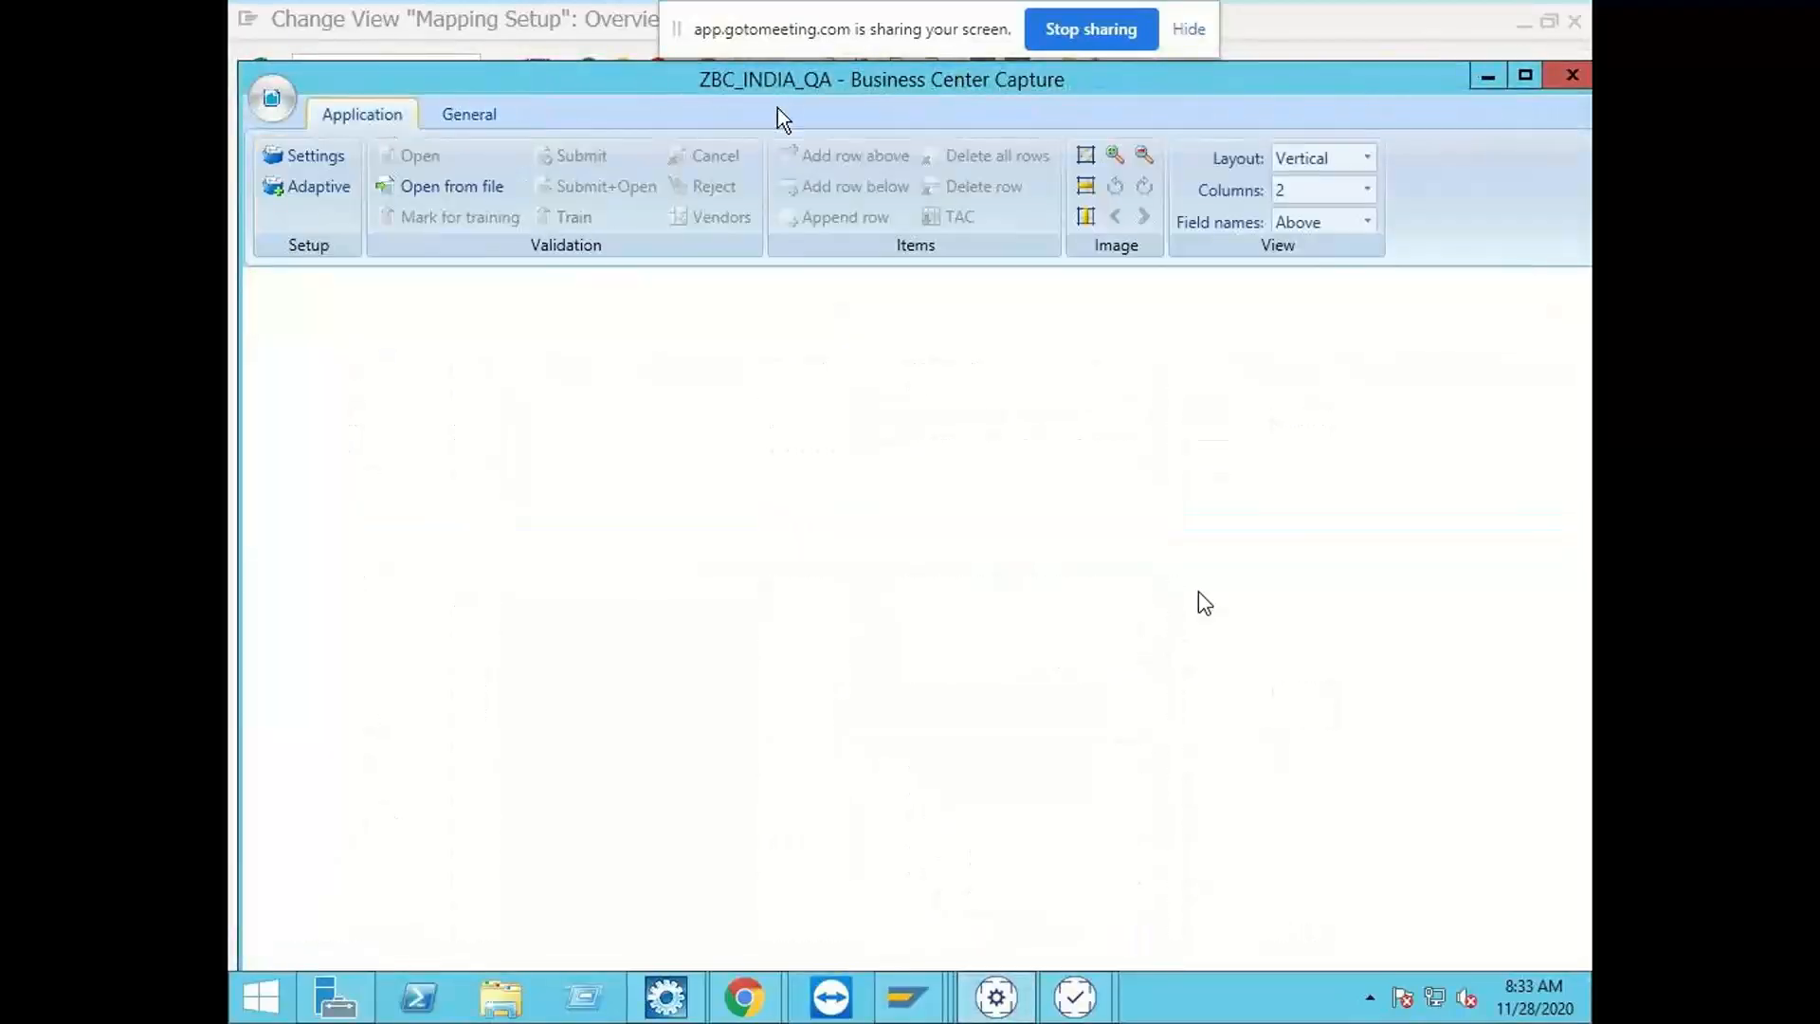
{"action": "left_click", "coordinate": [452, 186]}
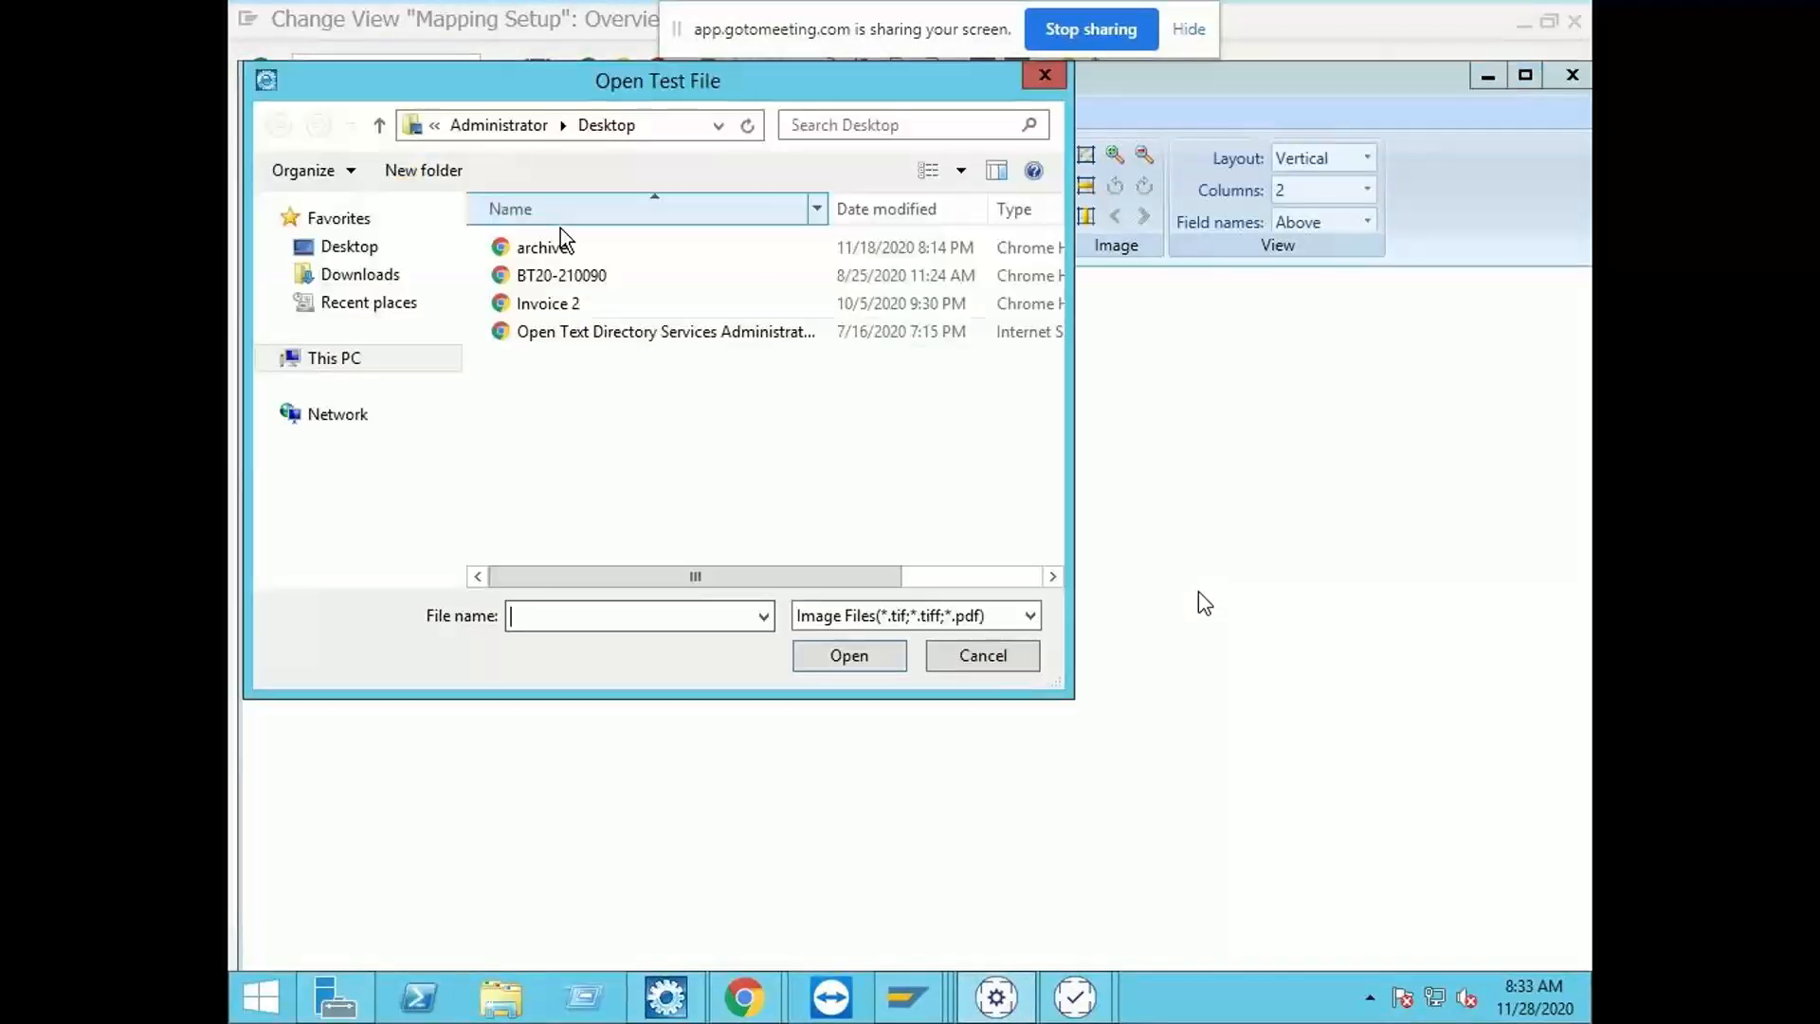
{"action": "left_click", "coordinate": [984, 656]}
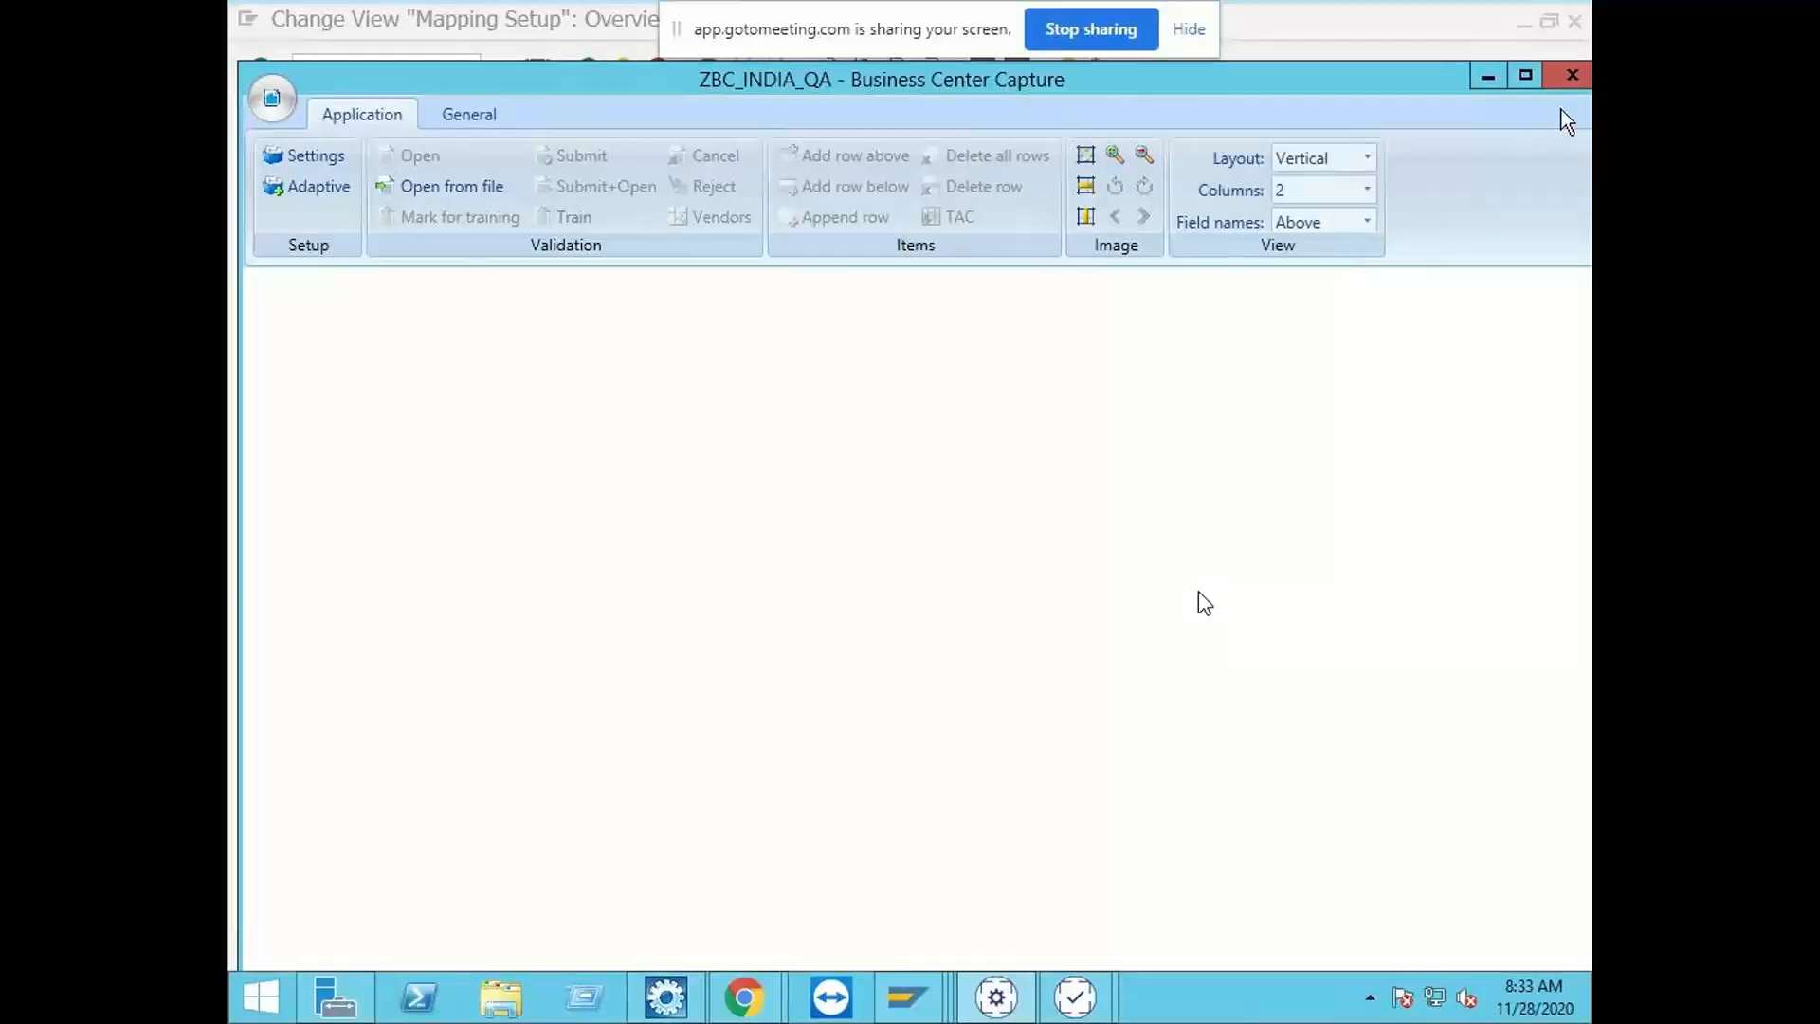
Step: Close the ZBC_INDIA_QA window and start a fresh BCC Customizing session from the desktop
{"action": "left_click", "coordinate": [1568, 80]}
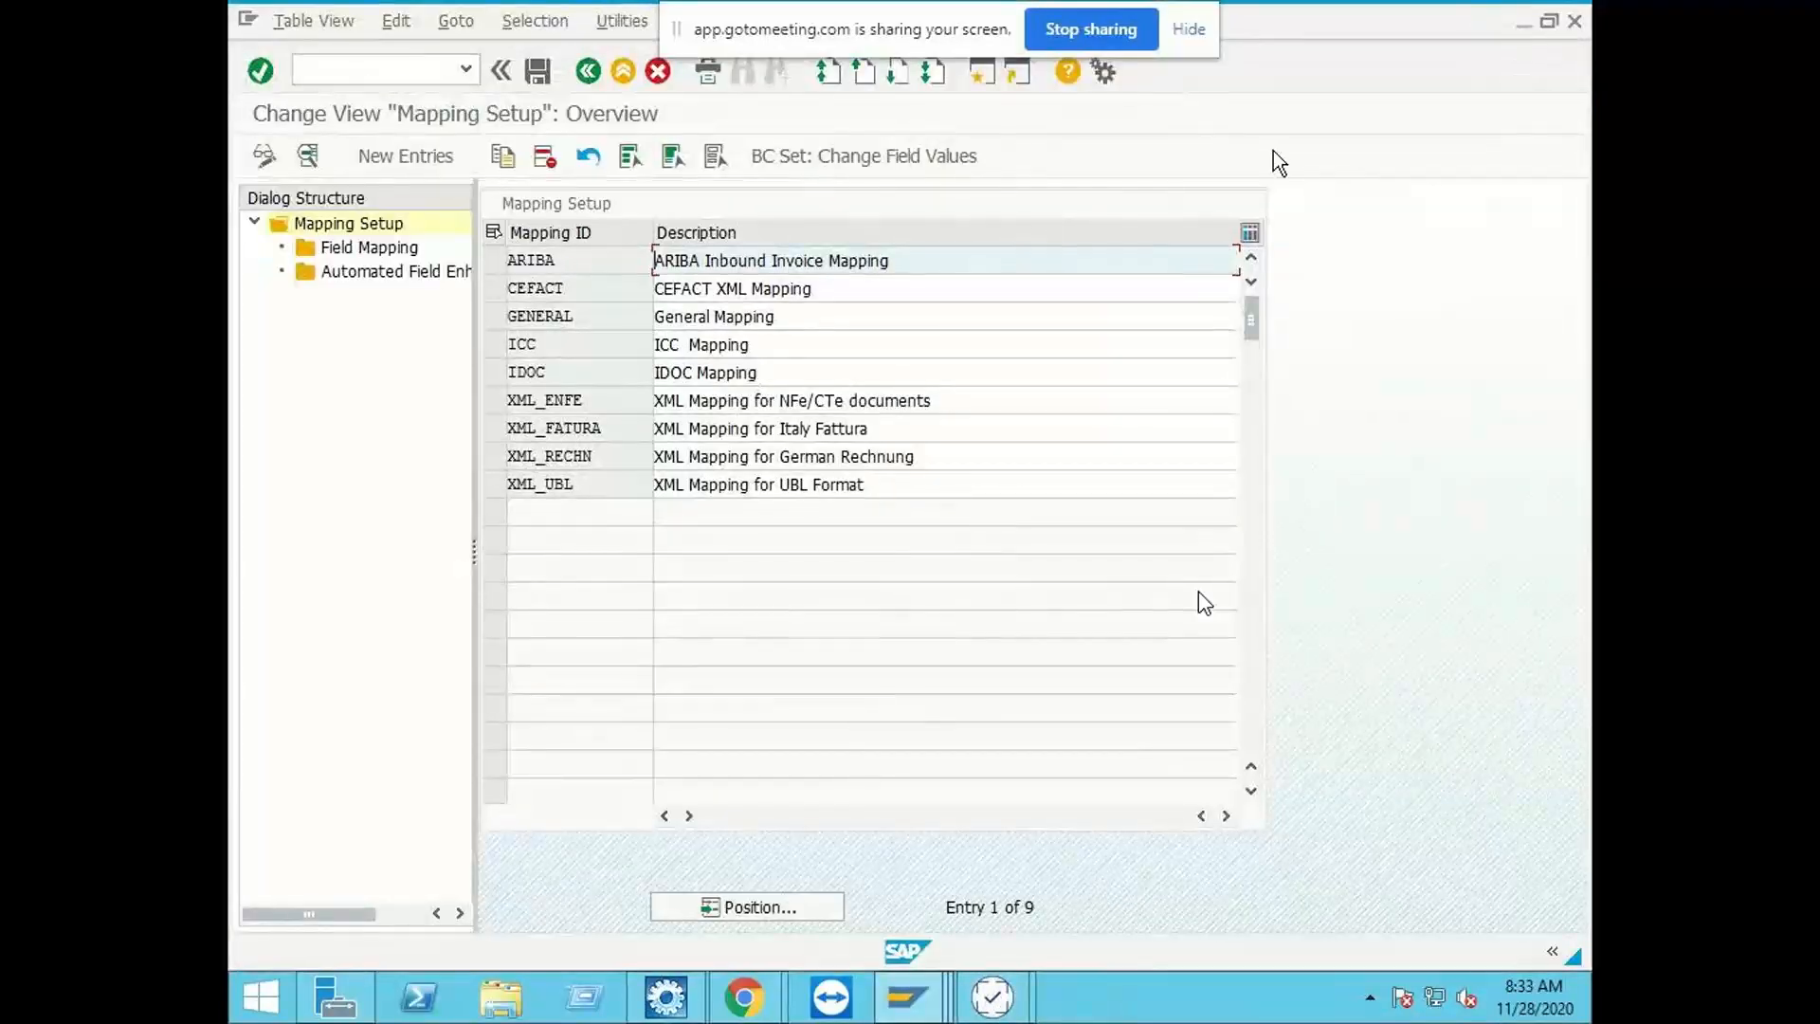
{"action": "left_click", "coordinate": [1524, 22]}
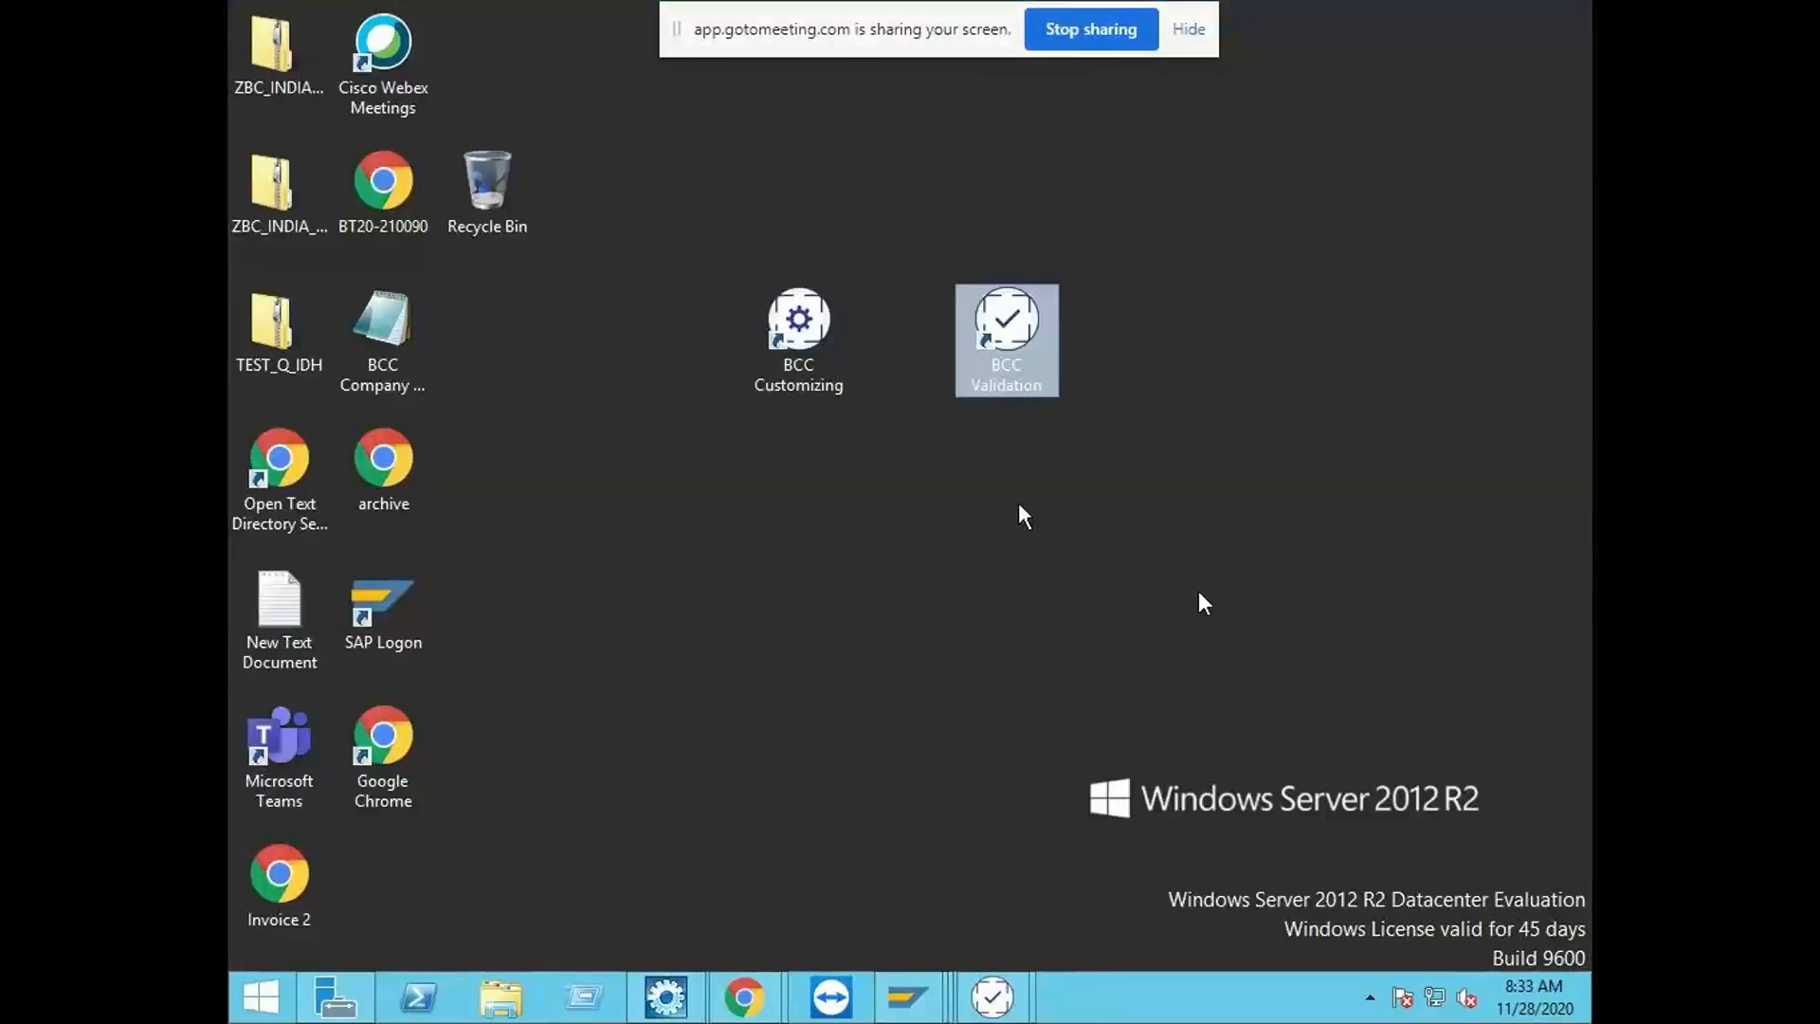
{"action": "left_click", "coordinate": [758, 574]}
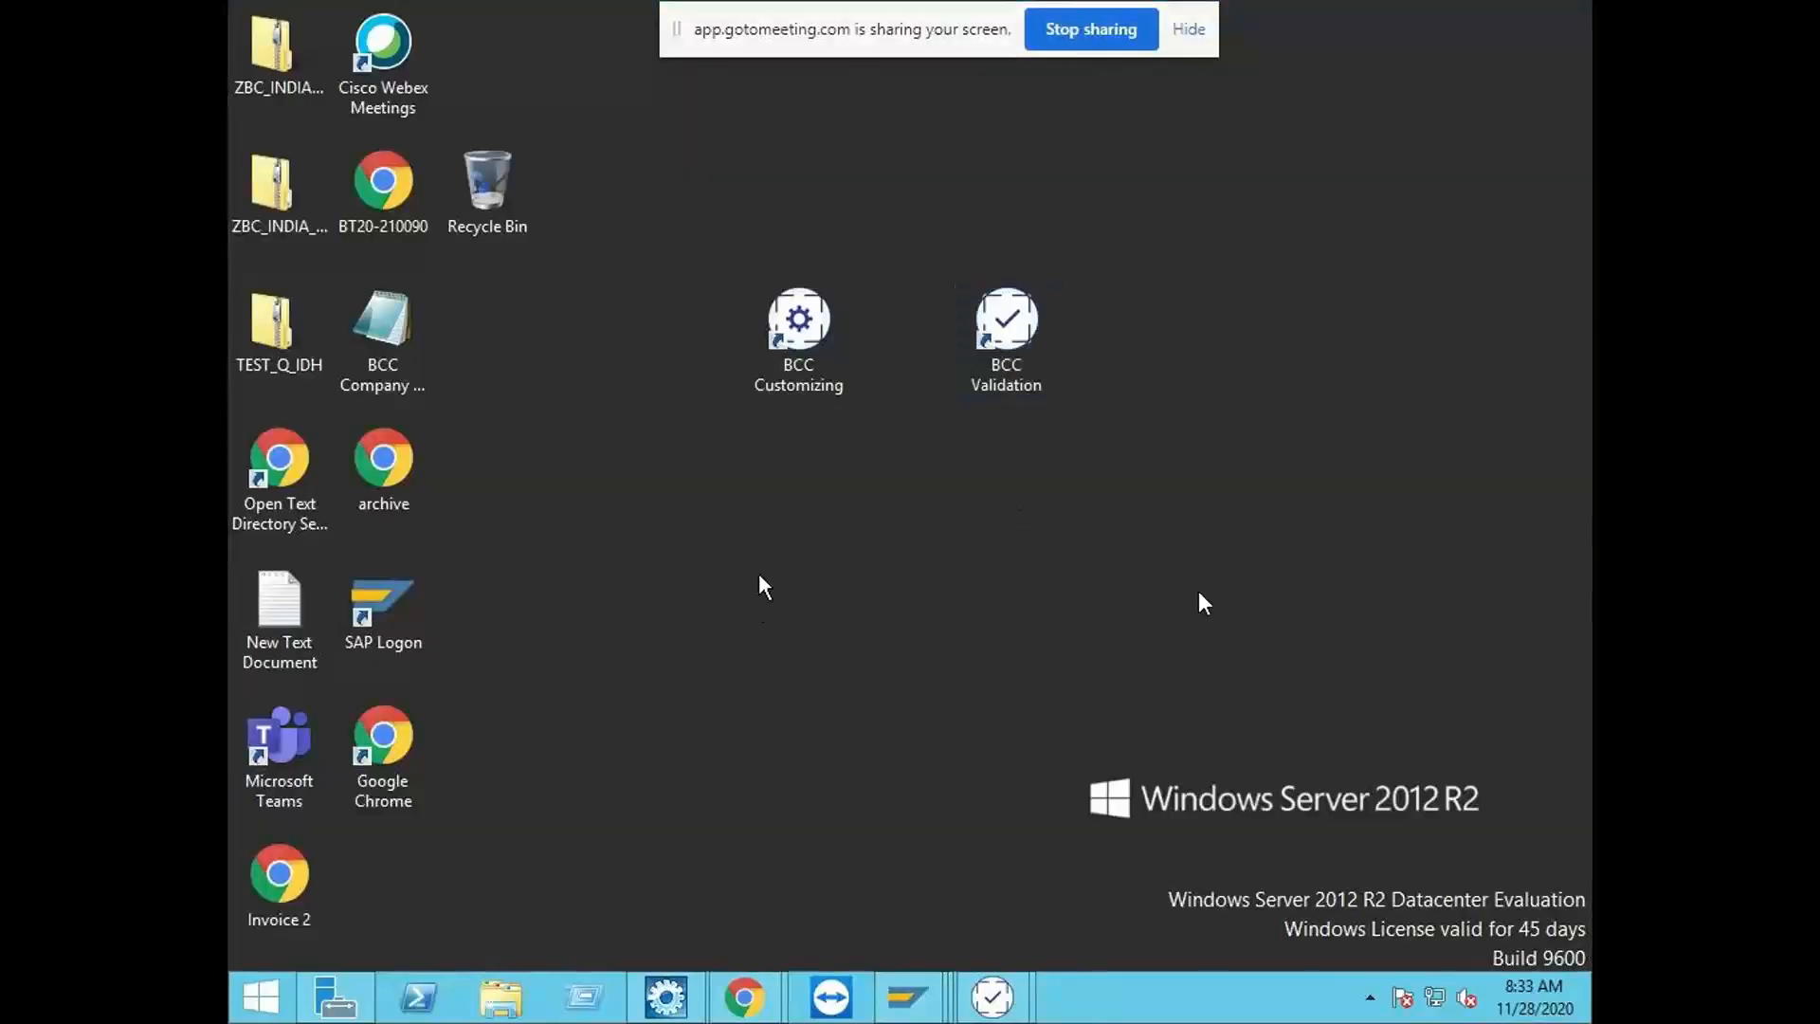
{"action": "right_click", "coordinate": [809, 333]}
{"action": "left_click", "coordinate": [892, 406]}
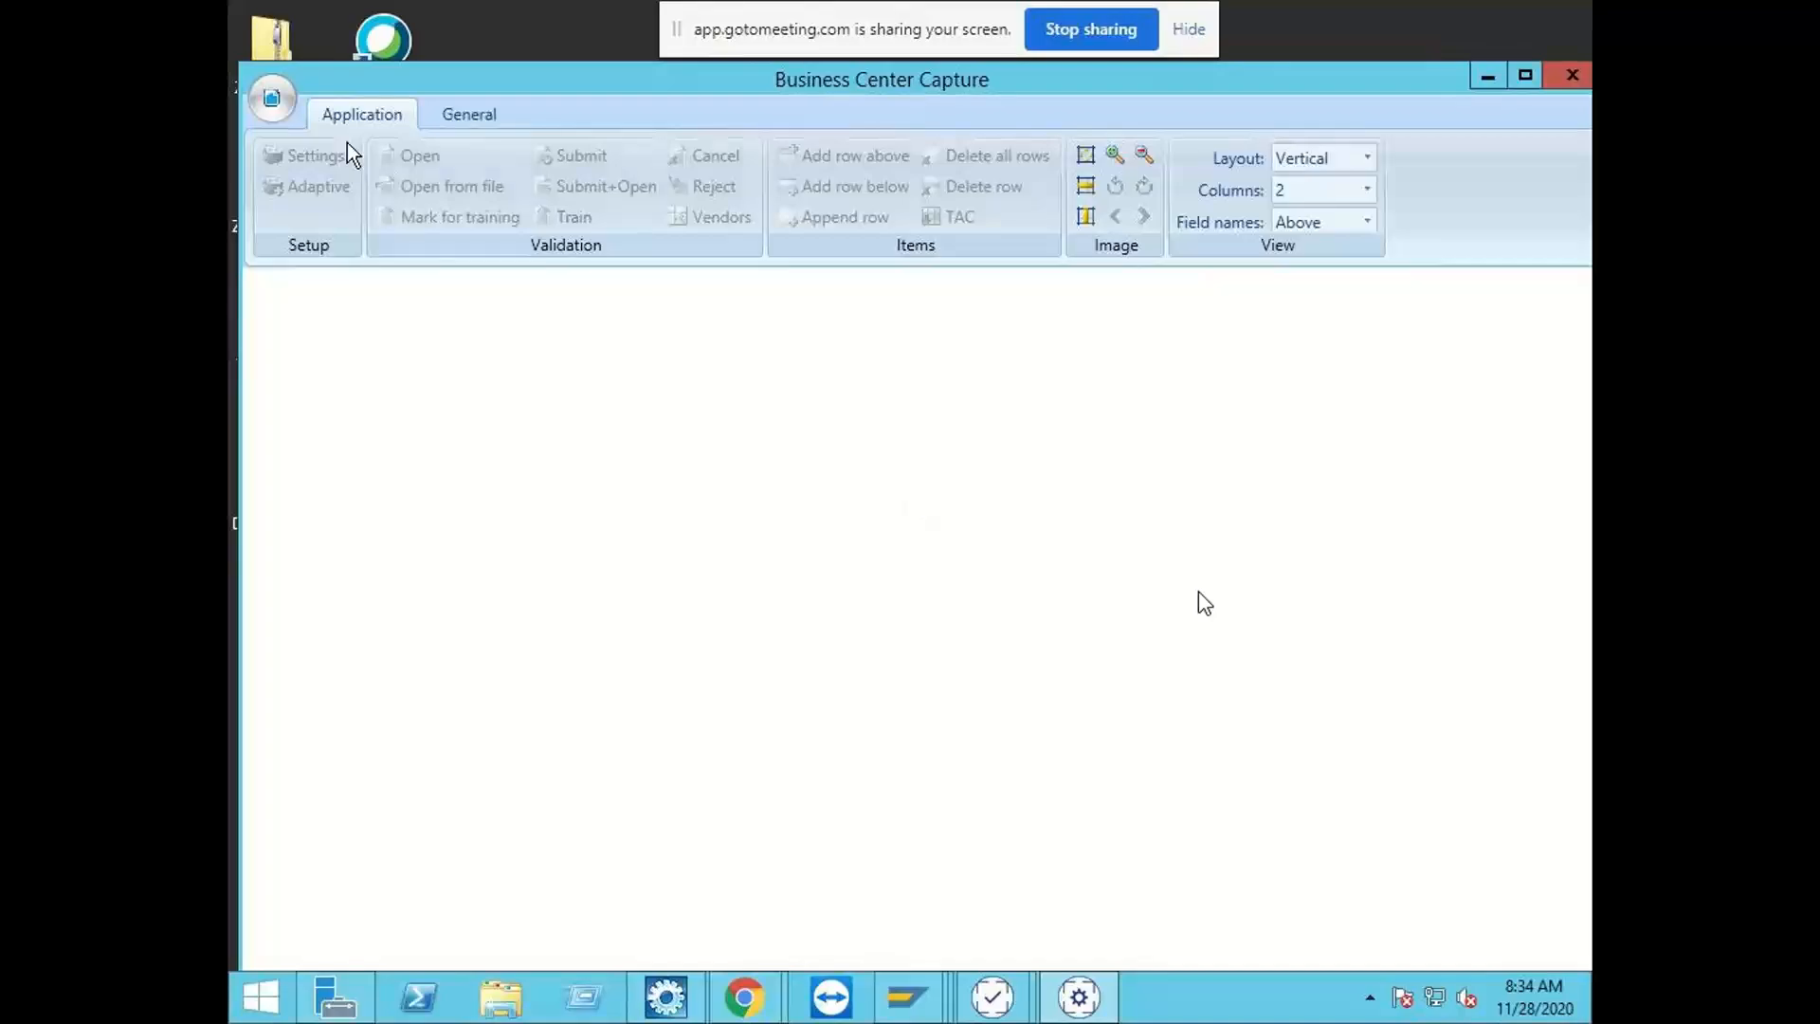
Step: Start exporting the ZINDIA_IDH application to a file, including its Settings, Download data and Learning data
{"action": "left_click", "coordinate": [275, 100]}
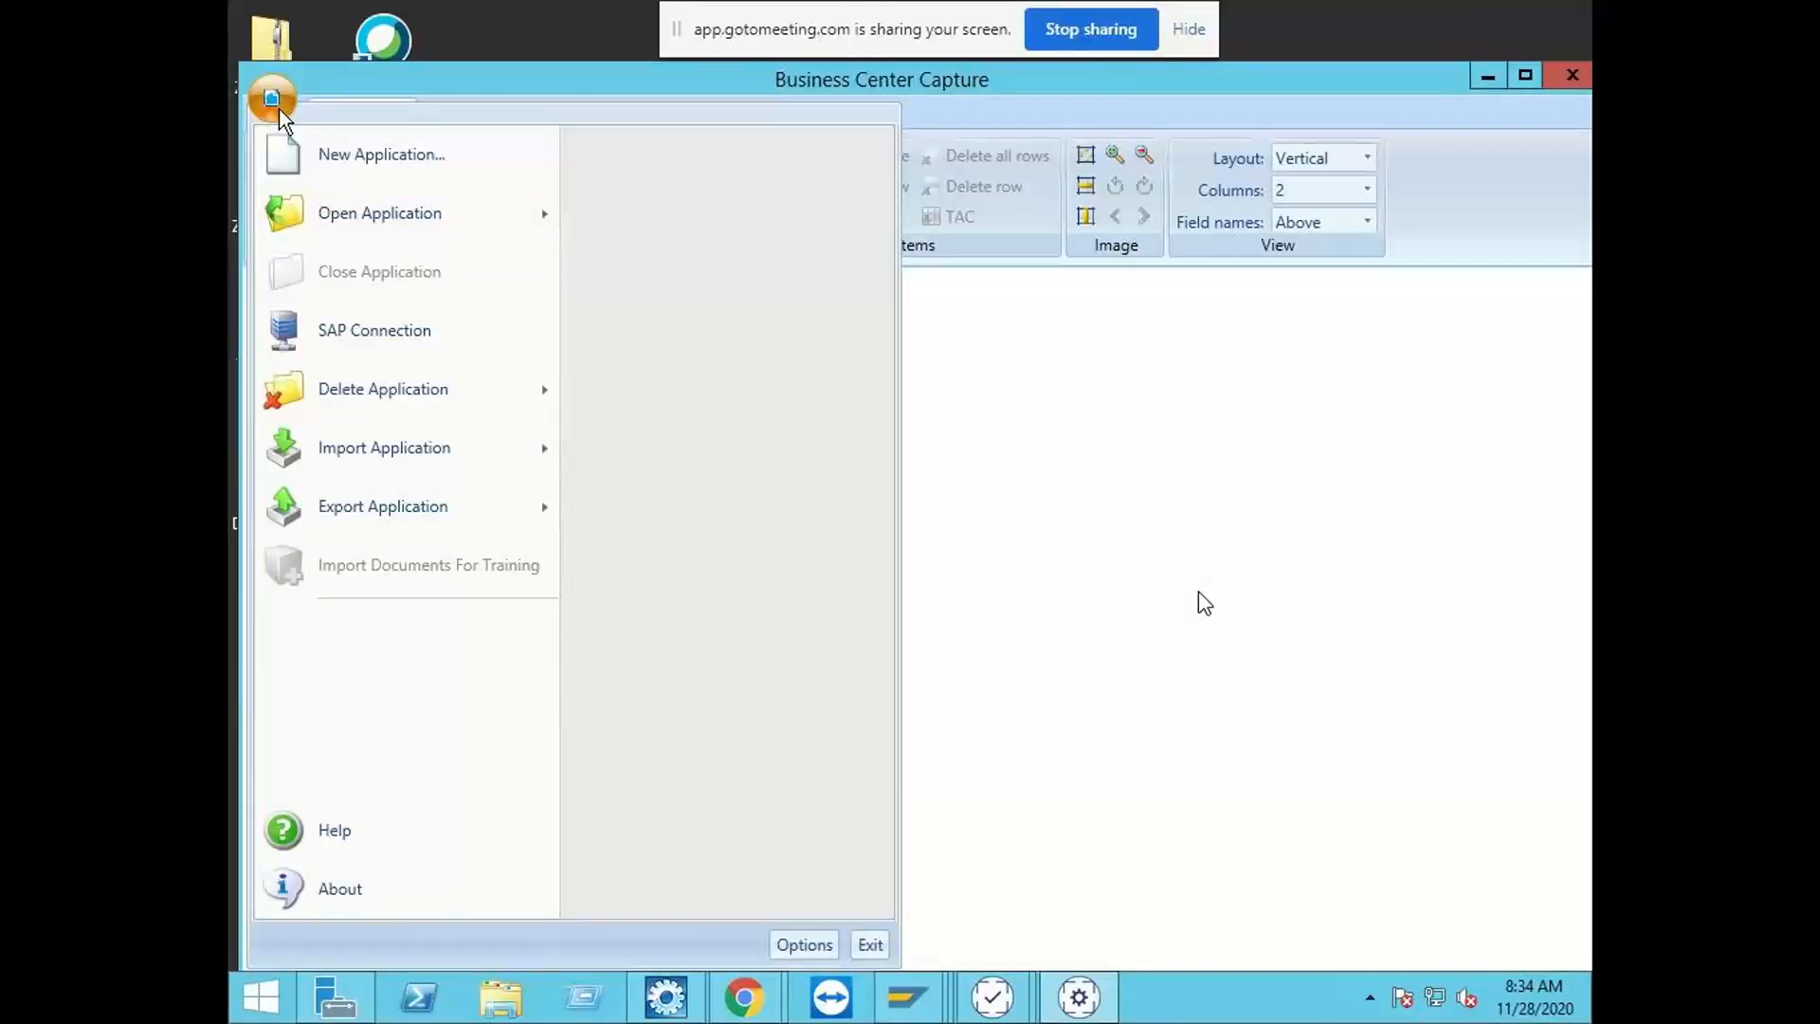
{"action": "mouse_move", "coordinate": [477, 506]}
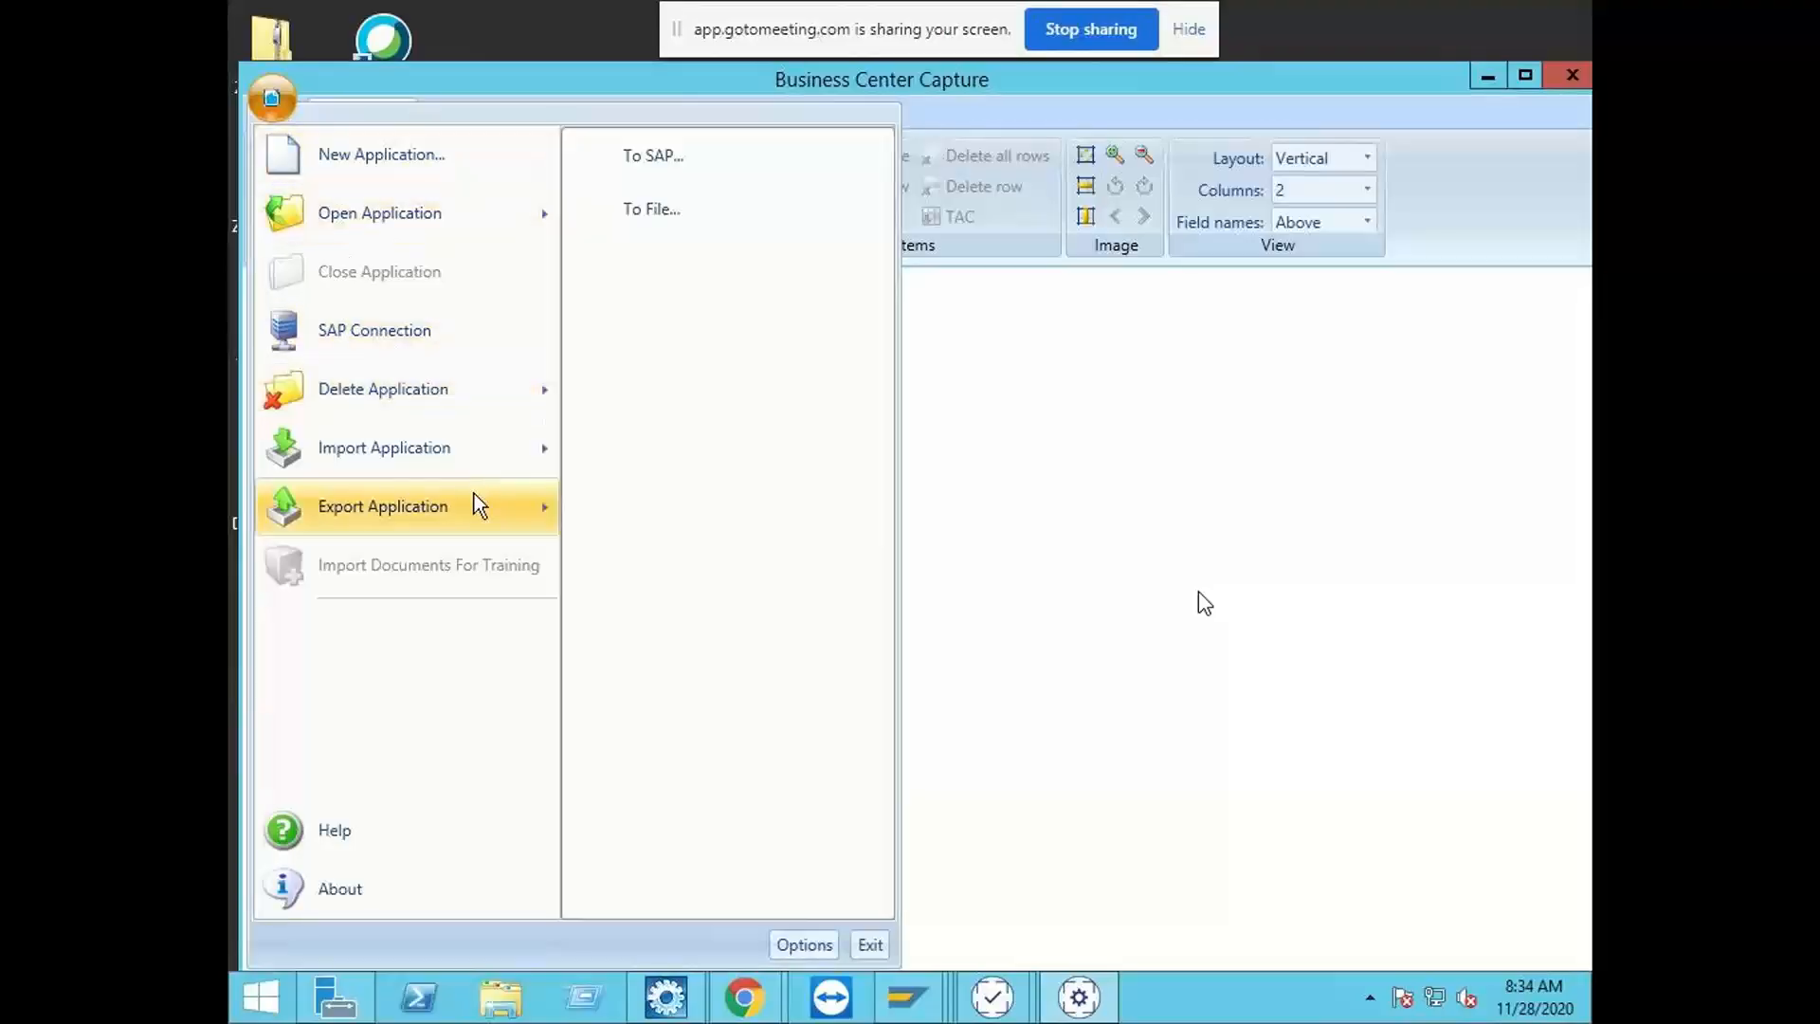
{"action": "left_click", "coordinate": [679, 211]}
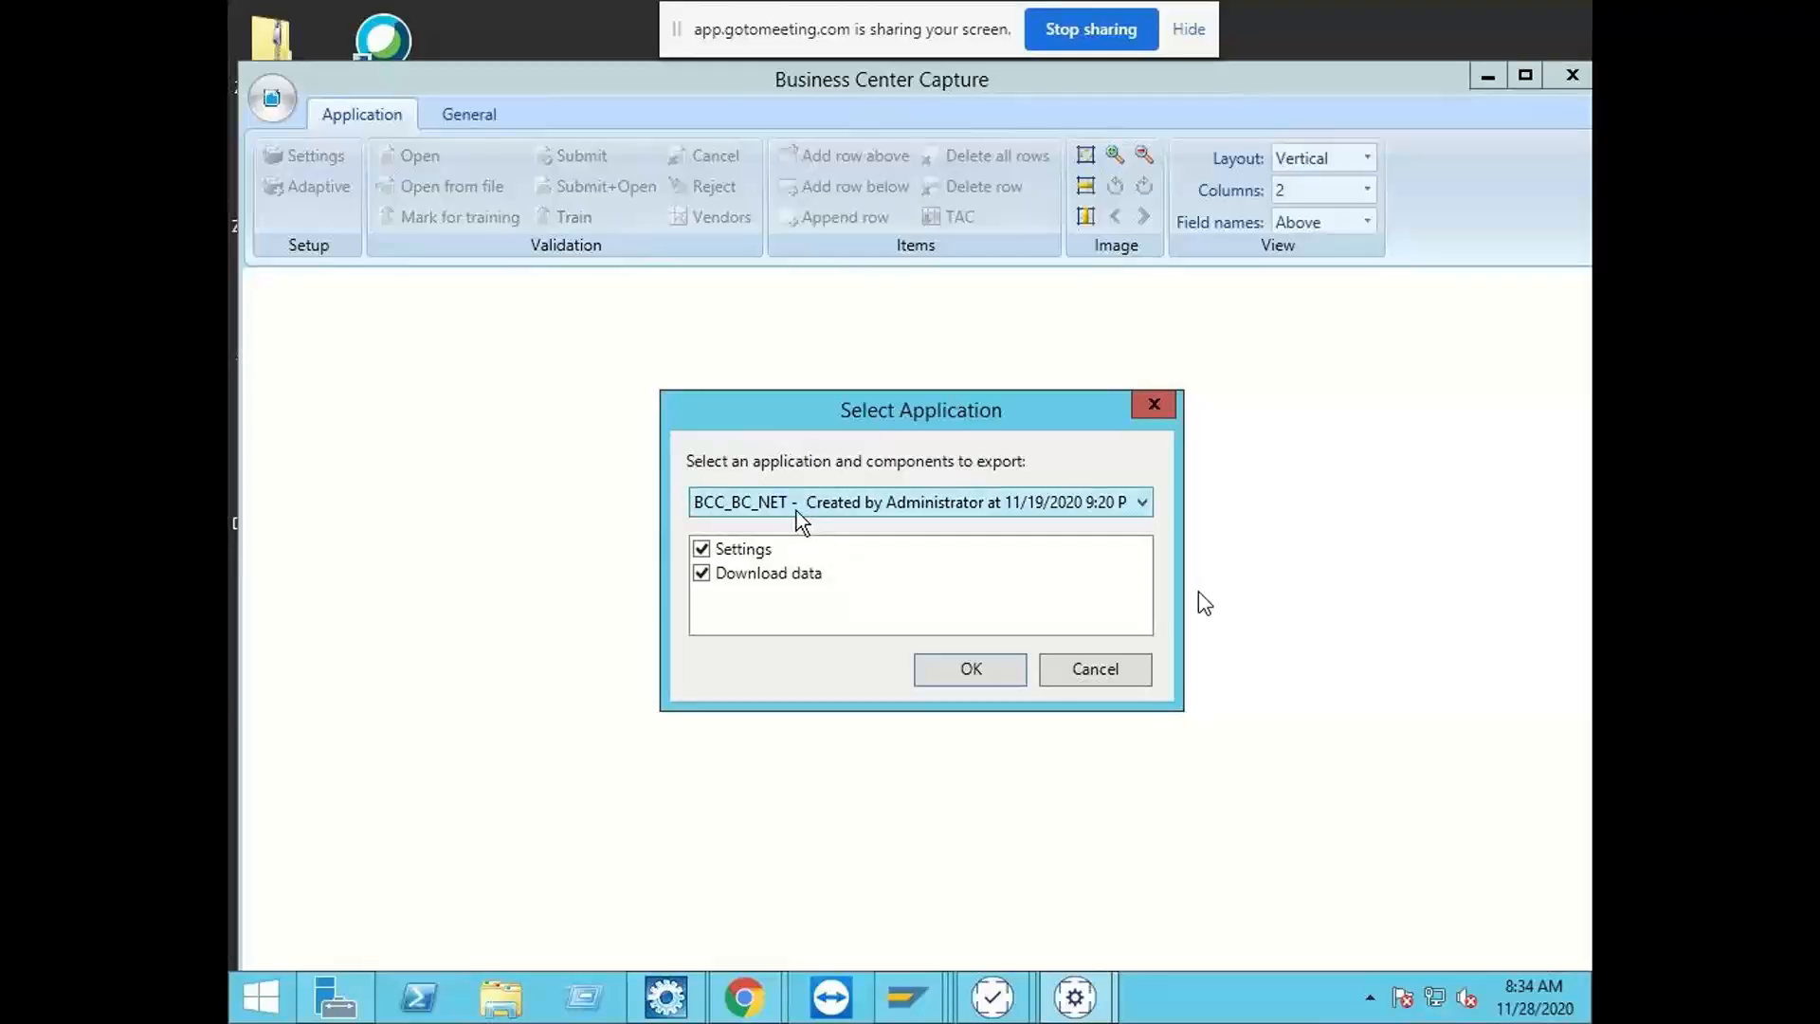
{"action": "left_click", "coordinate": [800, 503]}
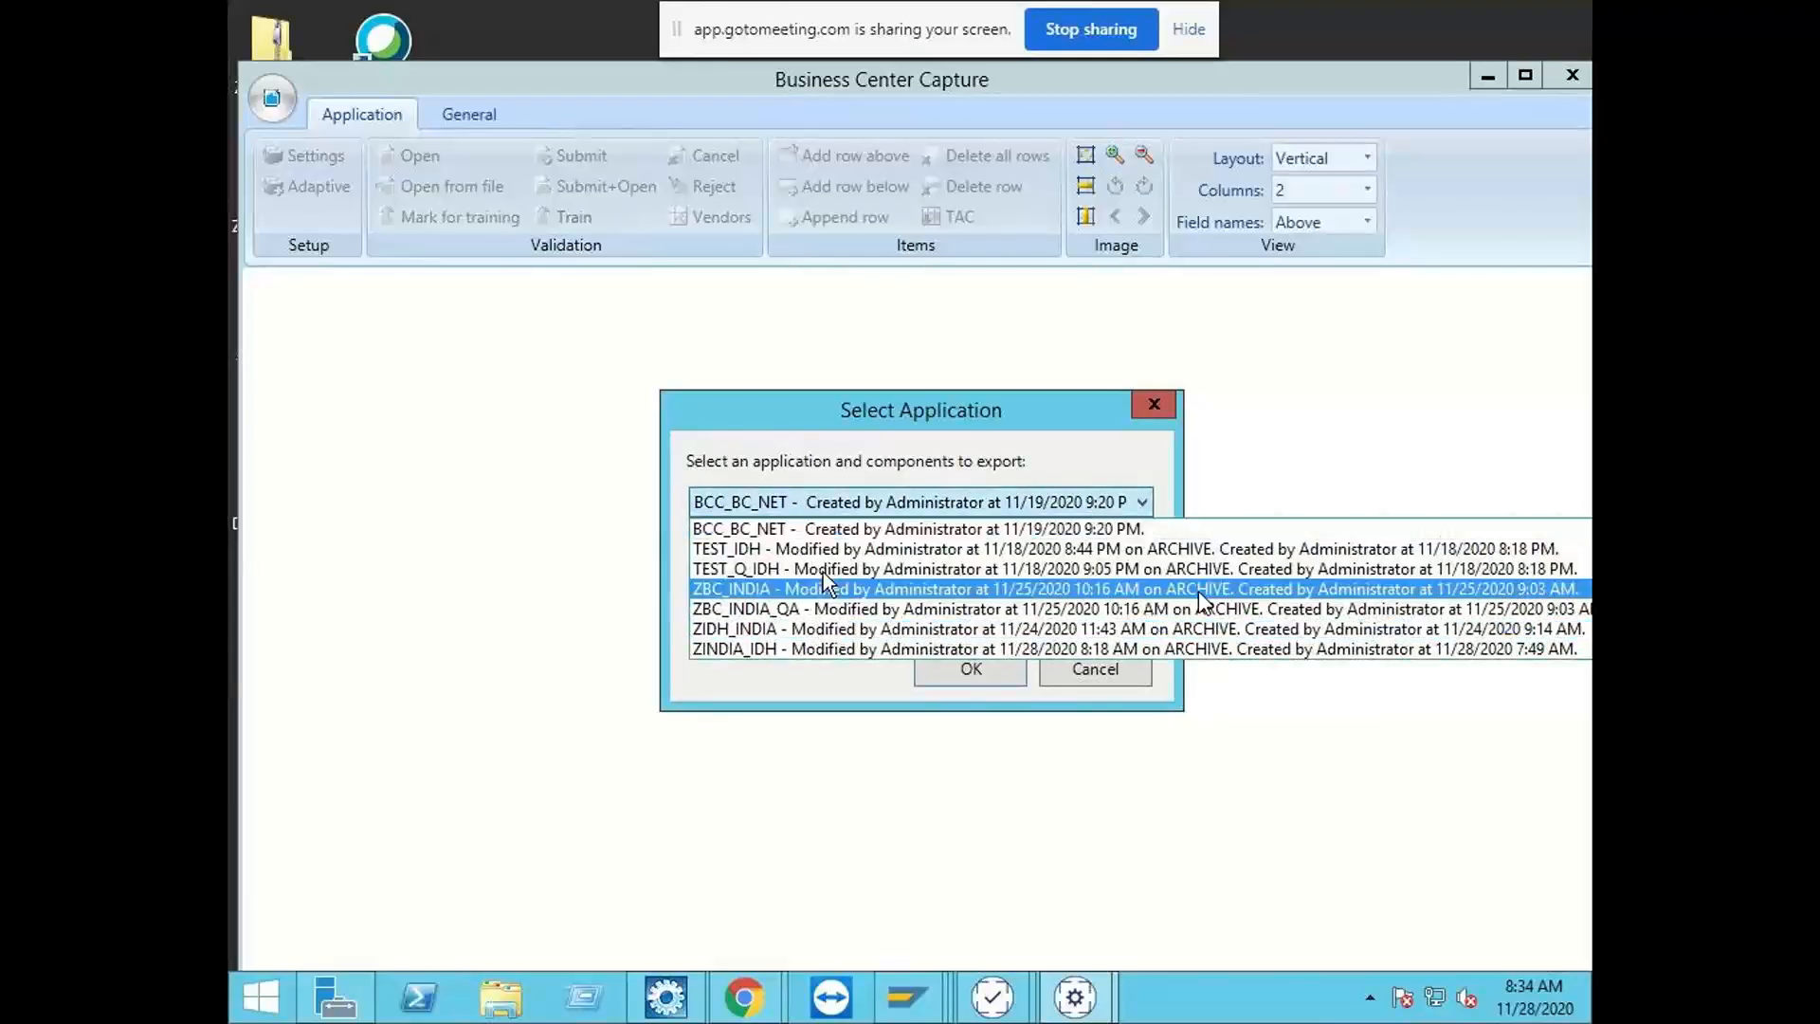
{"action": "left_click", "coordinate": [817, 649]}
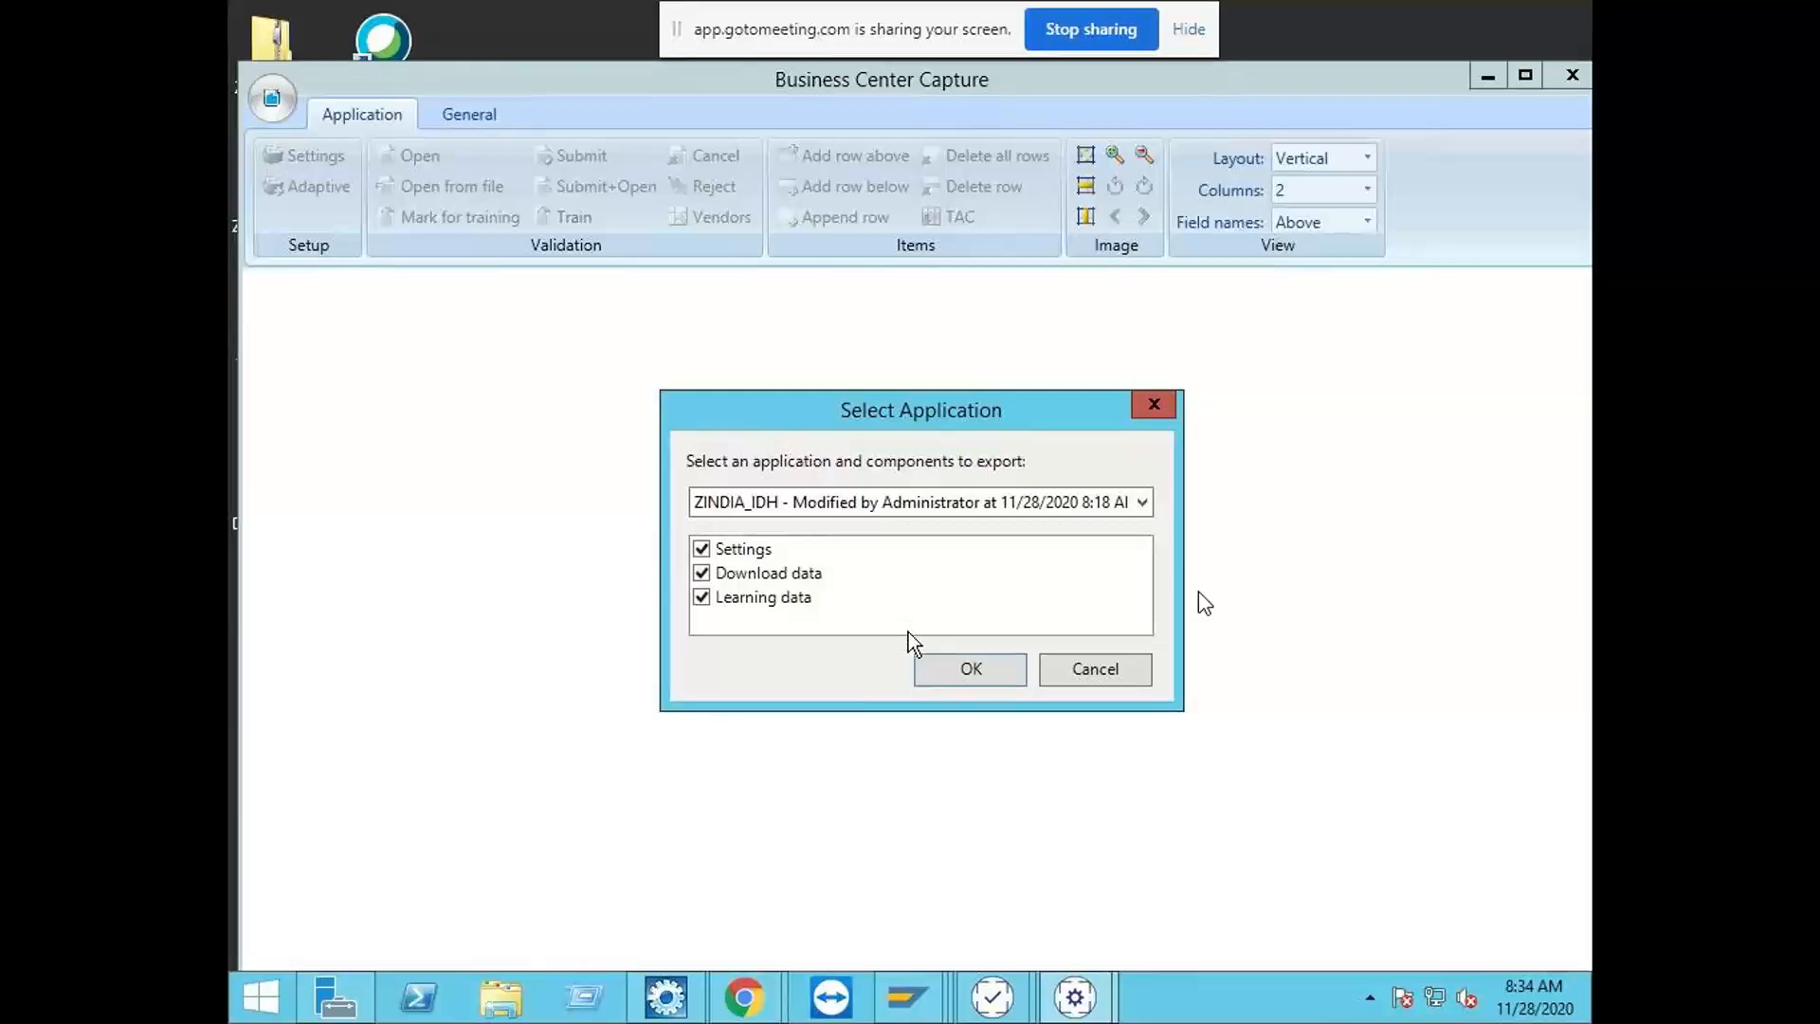
{"action": "left_click", "coordinate": [783, 605]}
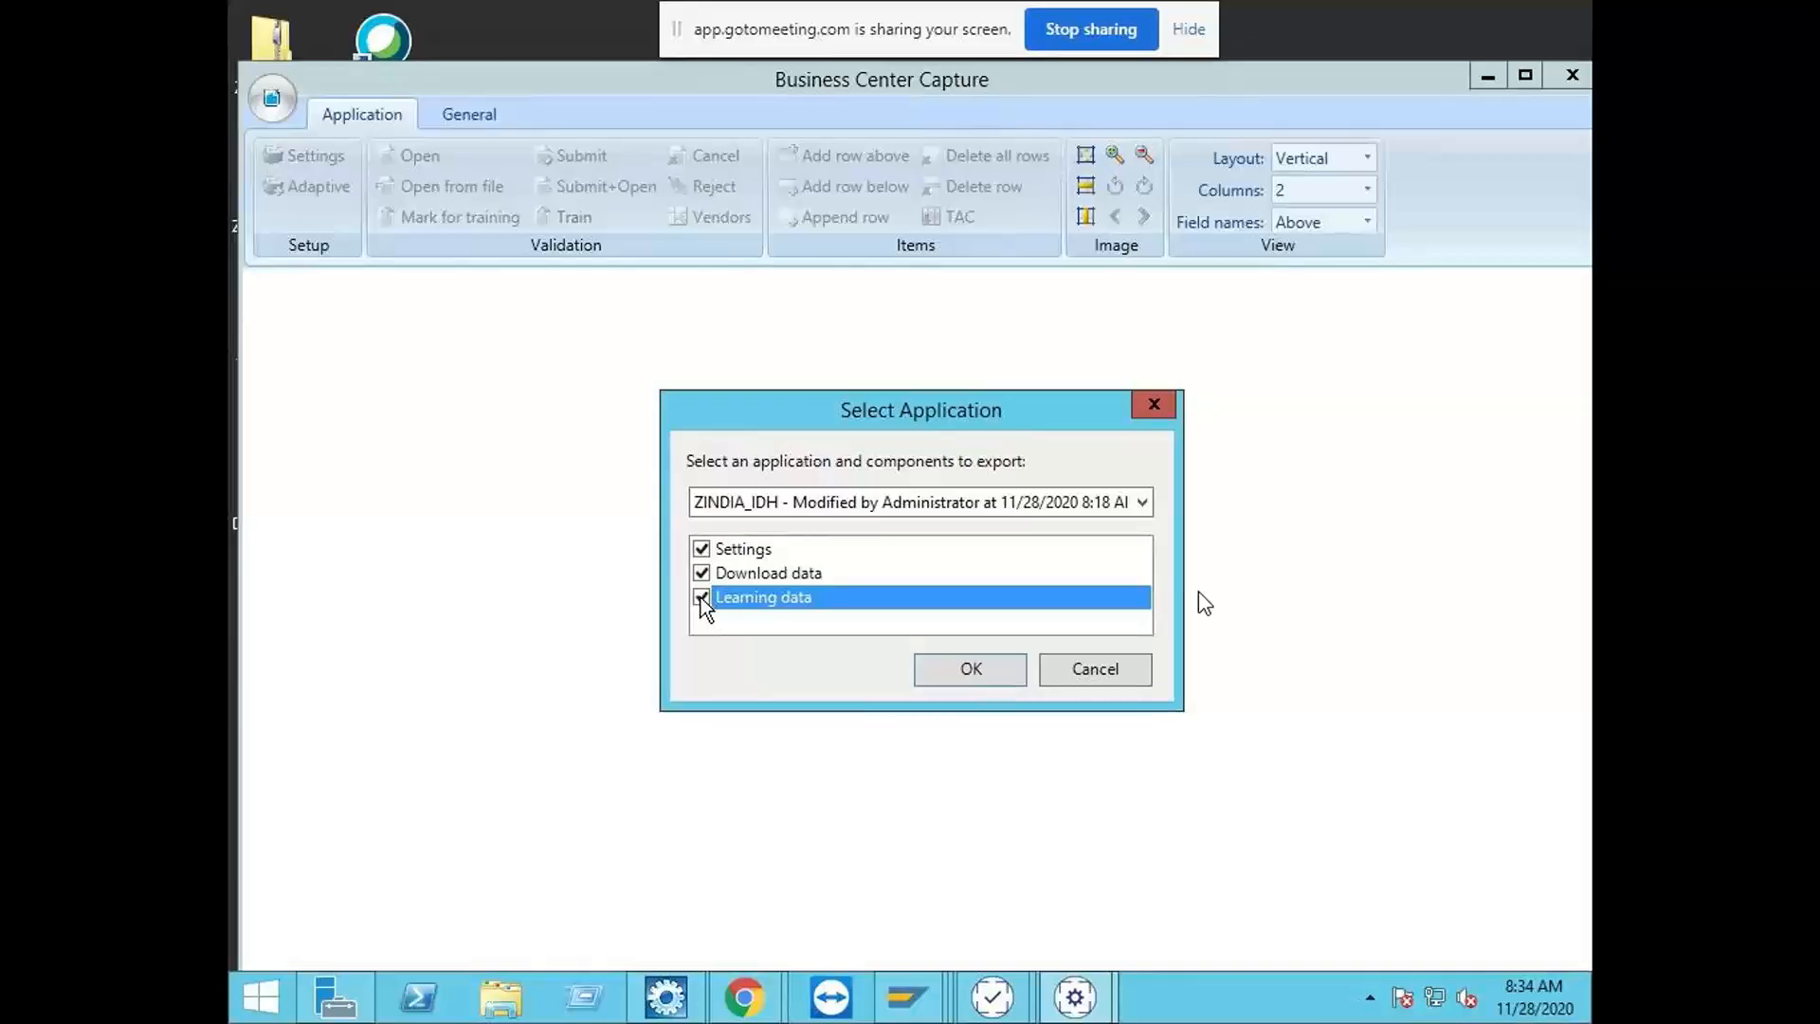
{"action": "left_click", "coordinate": [988, 684]}
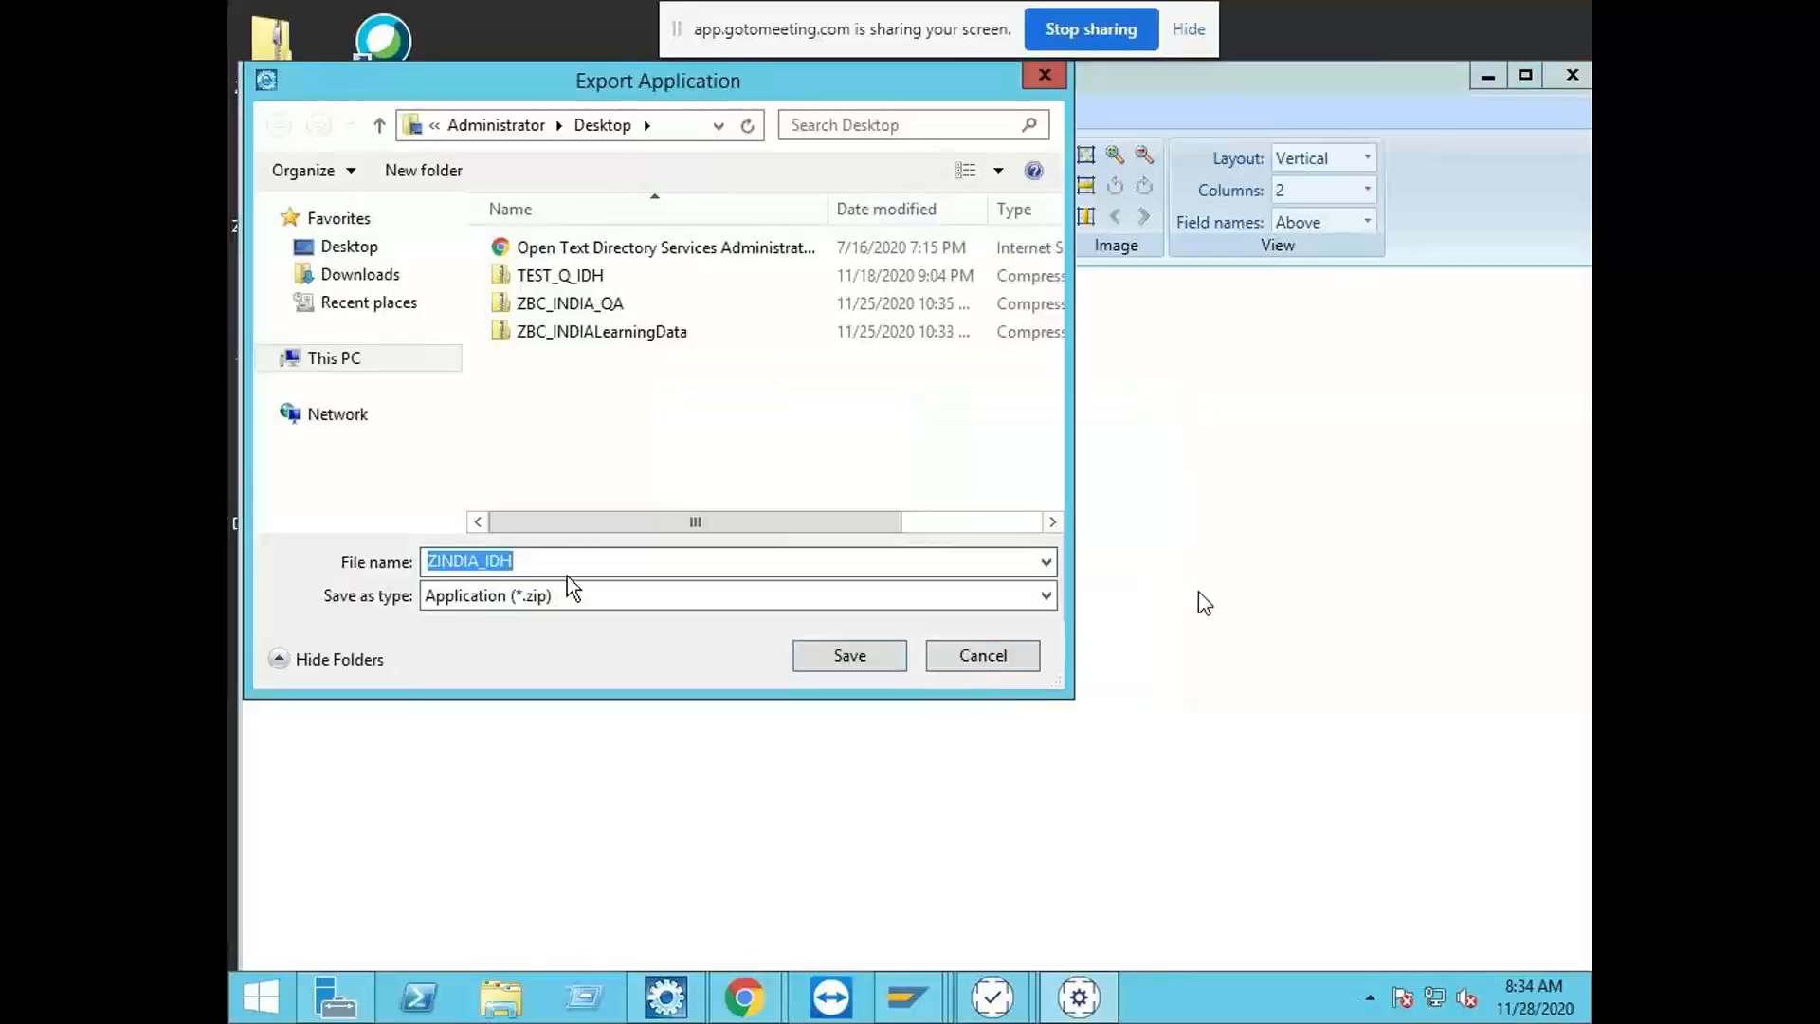
Step: Save the exported application on the Desktop as ZINDIA_IDH_PRD, and minimize Business Center Capture
{"action": "left_click", "coordinate": [533, 562]}
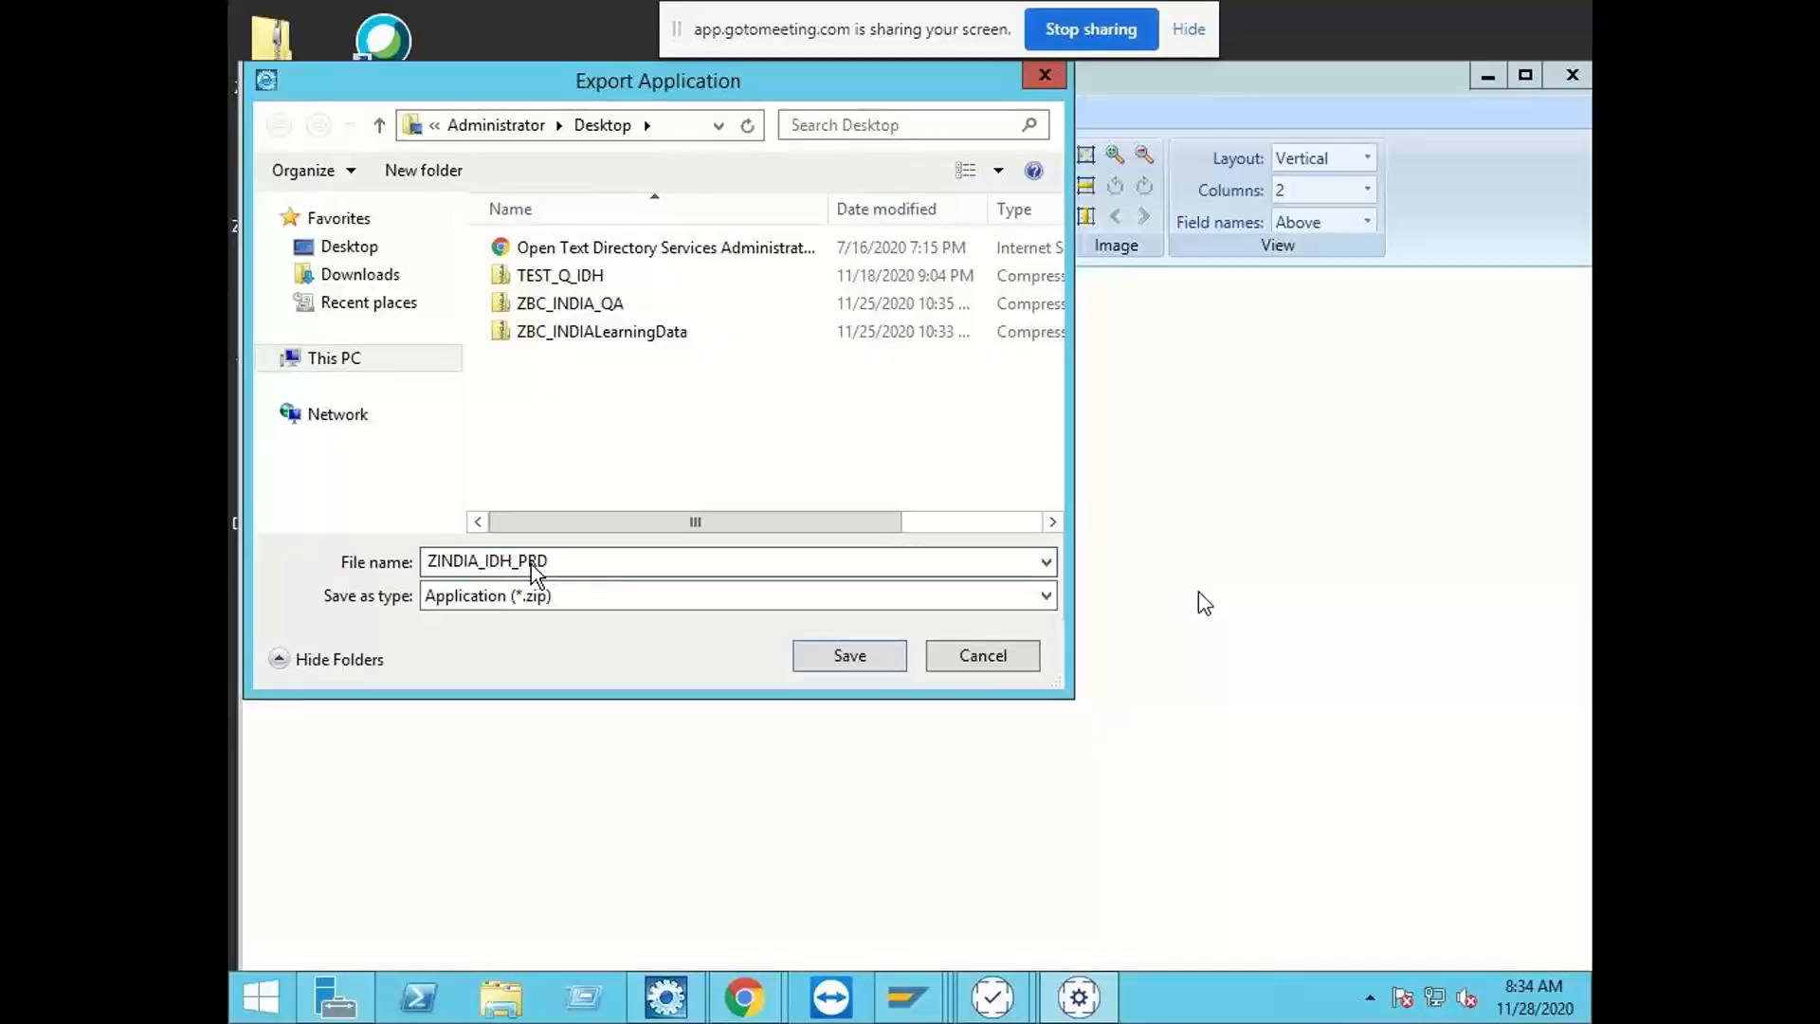
{"action": "key", "text": "Return"}
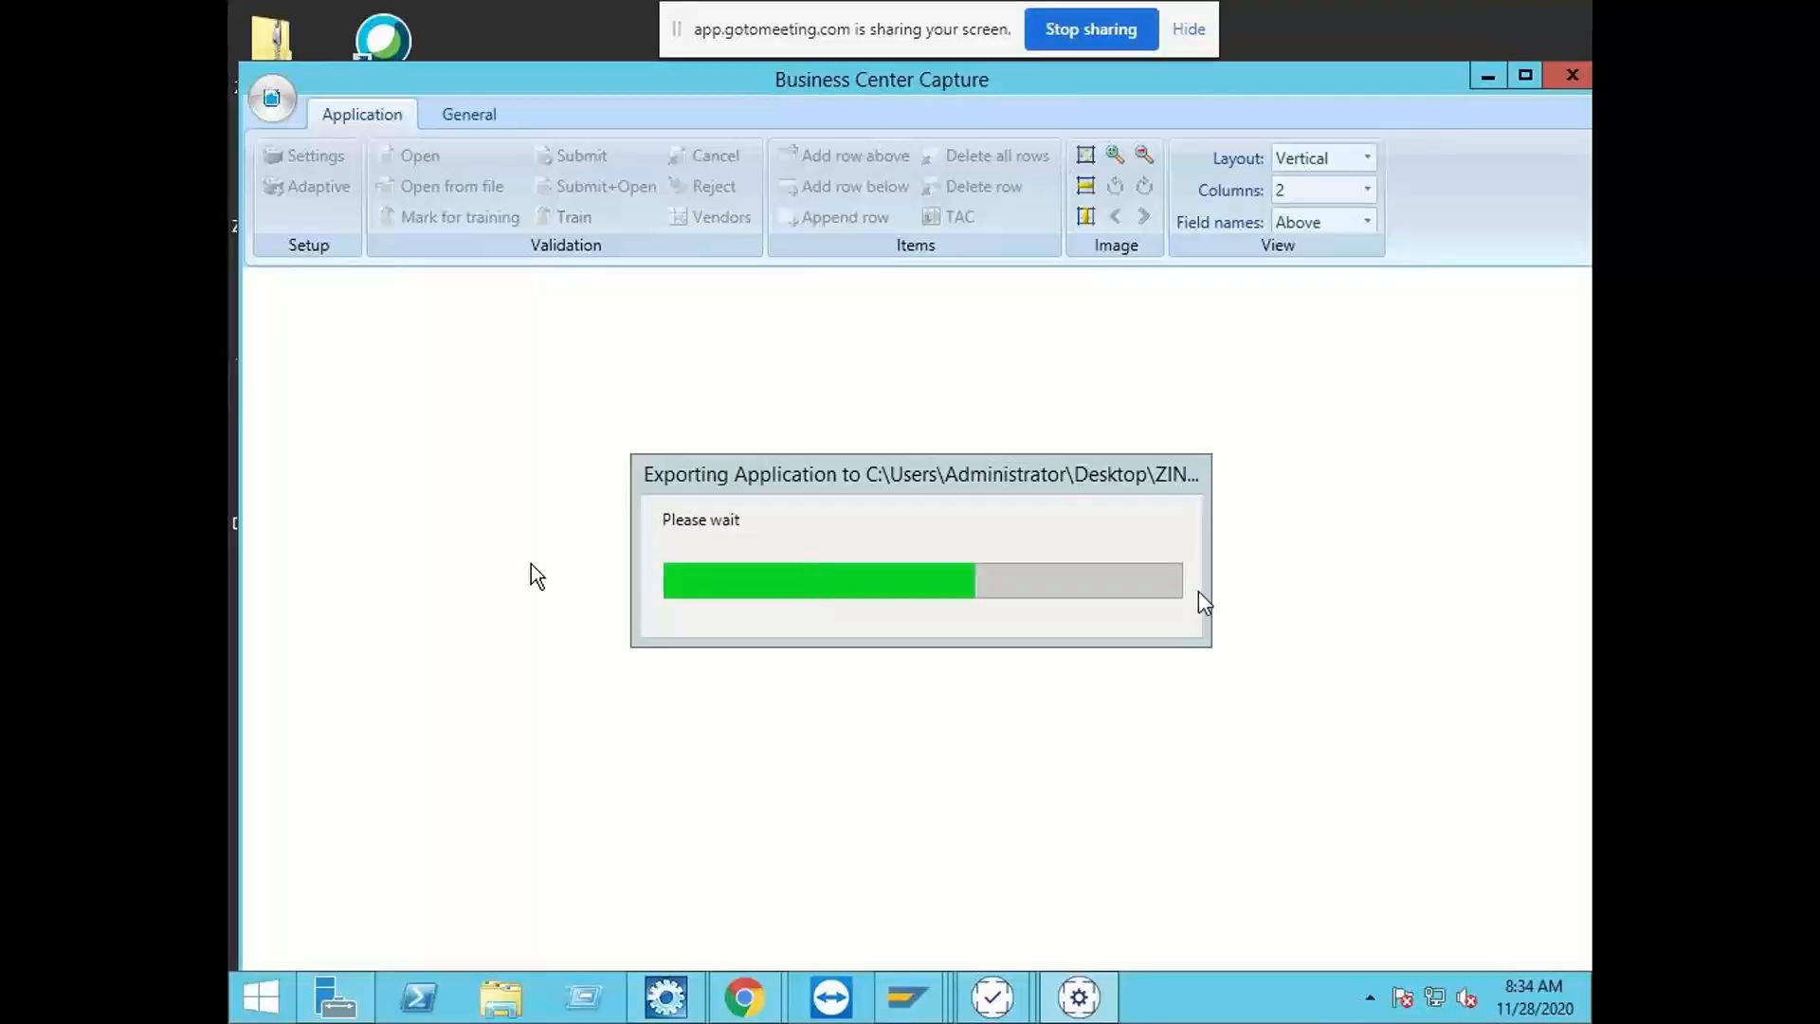
{"action": "left_click", "coordinate": [942, 605]}
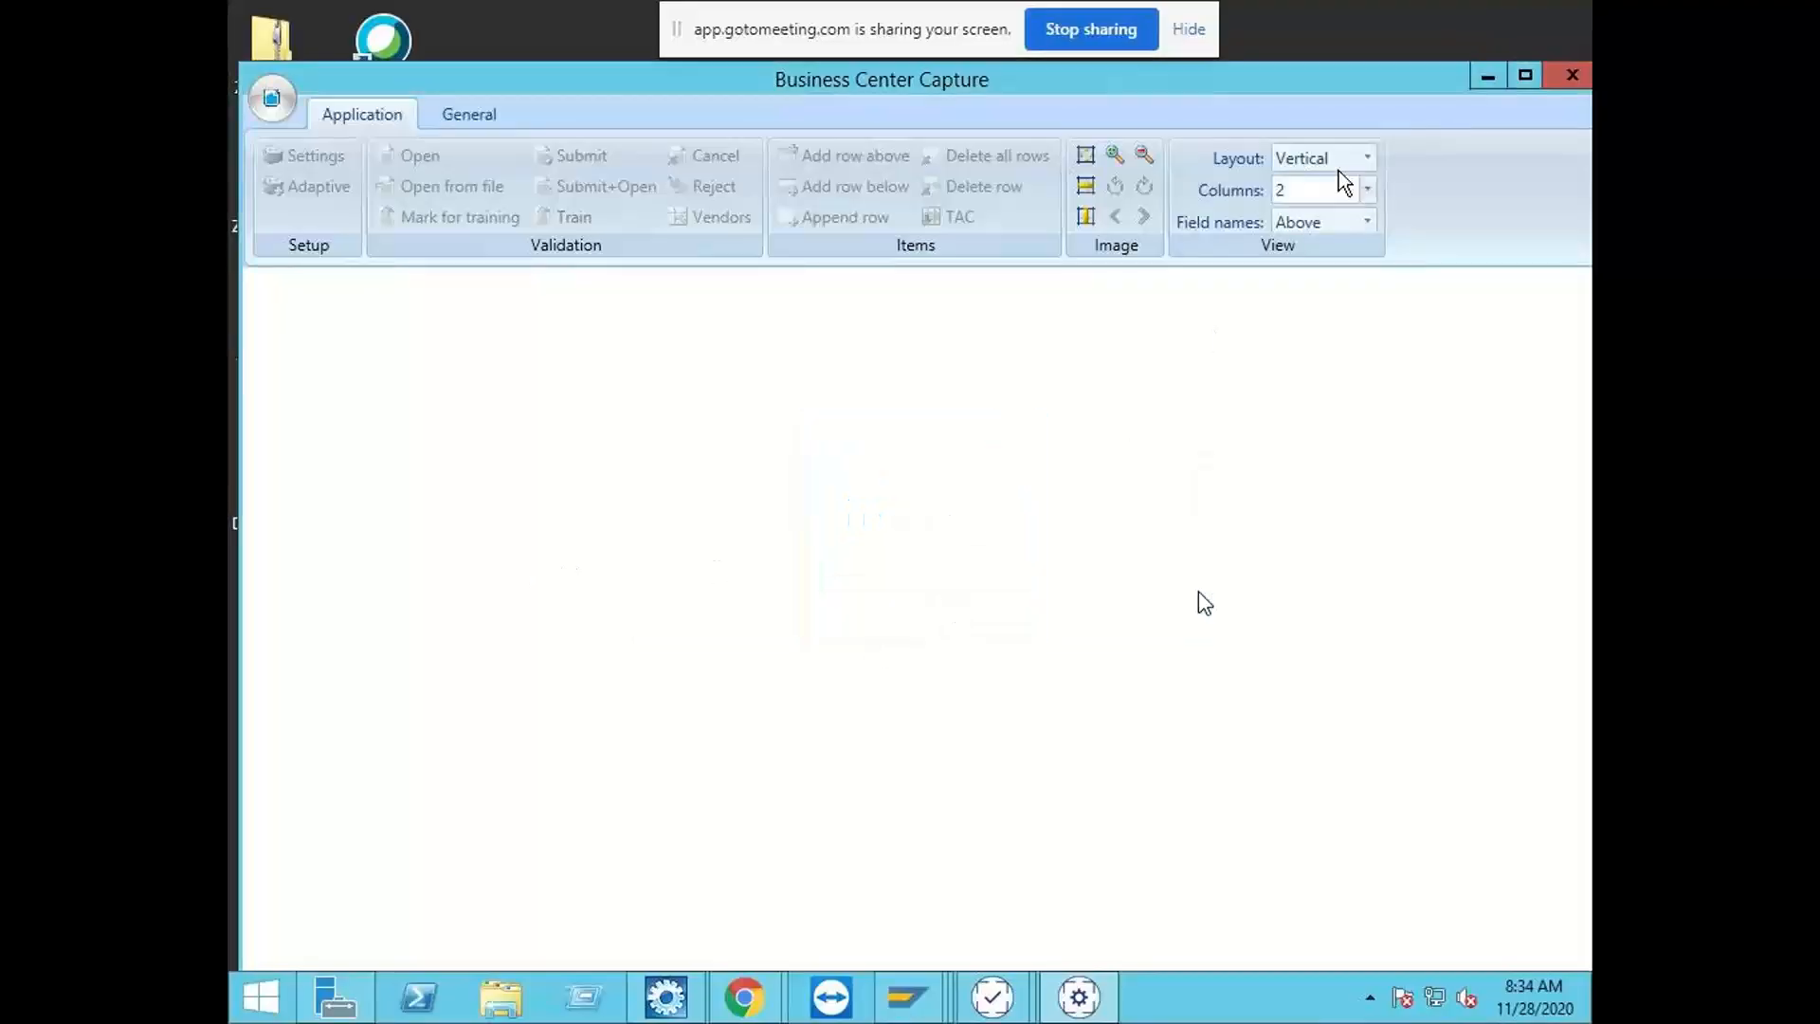
{"action": "left_click", "coordinate": [1488, 76]}
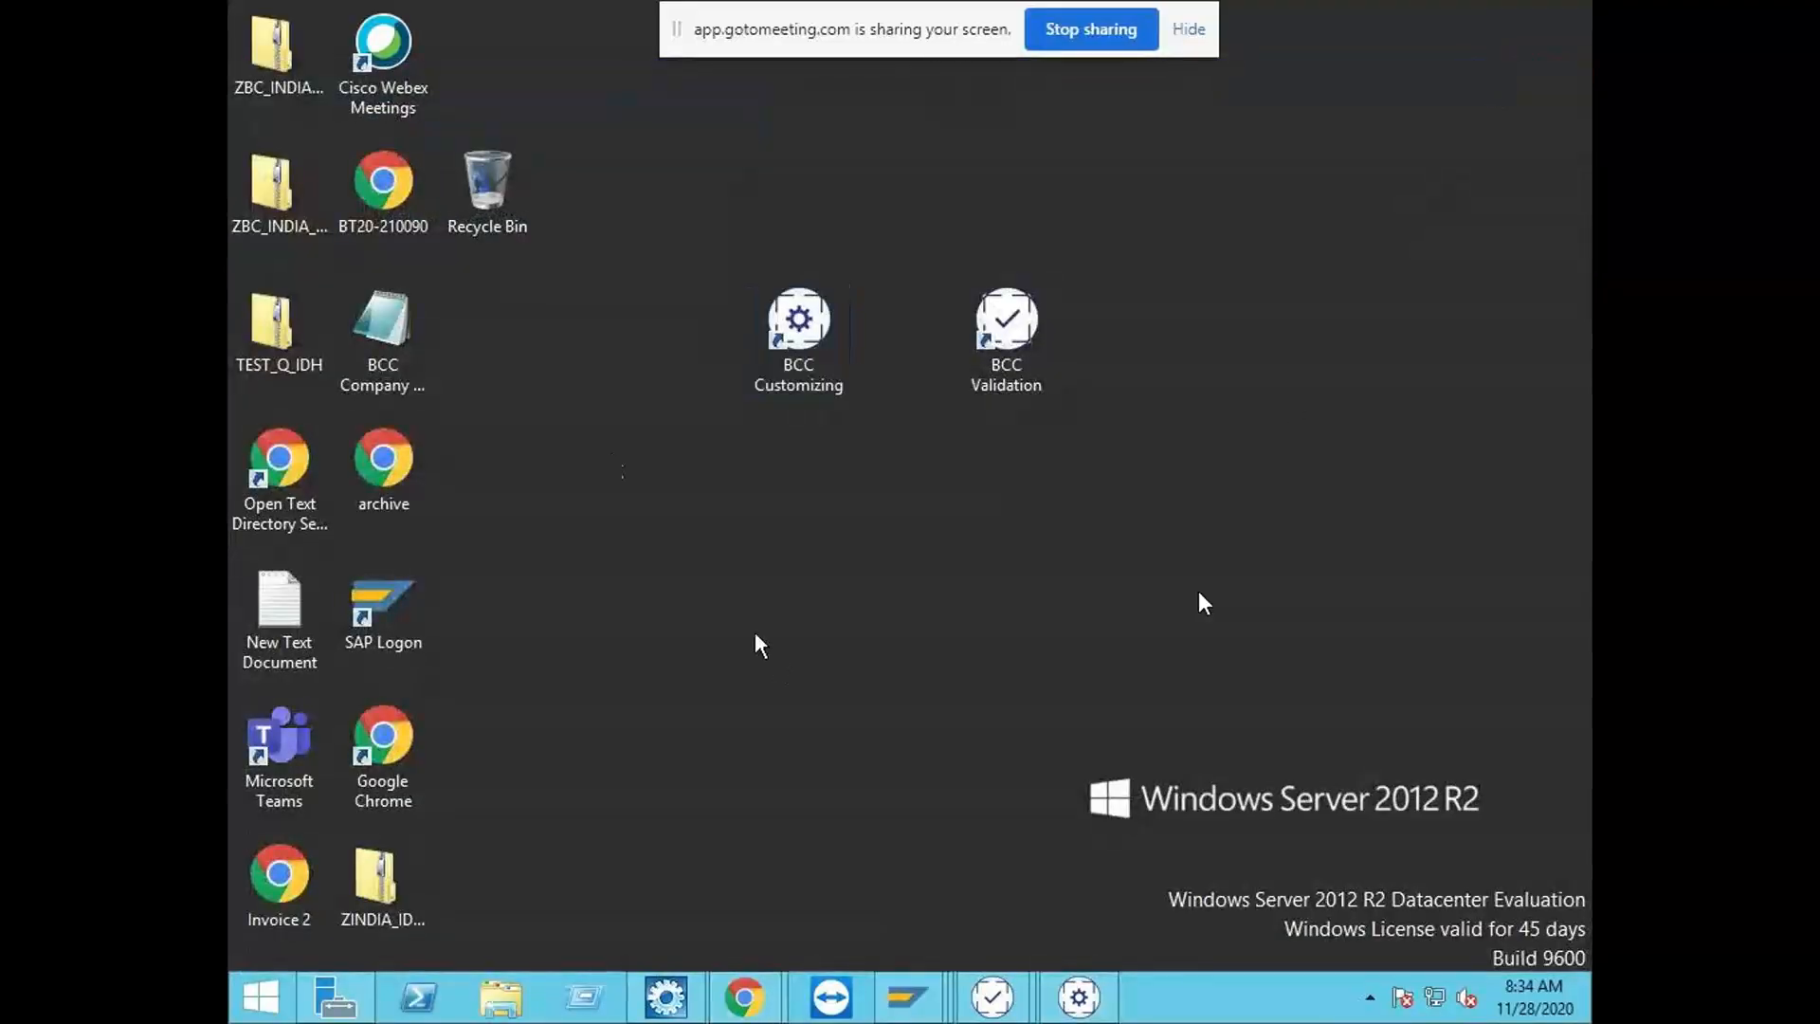
Step: Move the exported ZINDIA_IDH_PRD archive to an empty area in the middle of the desktop
{"action": "left_click", "coordinate": [295, 60]}
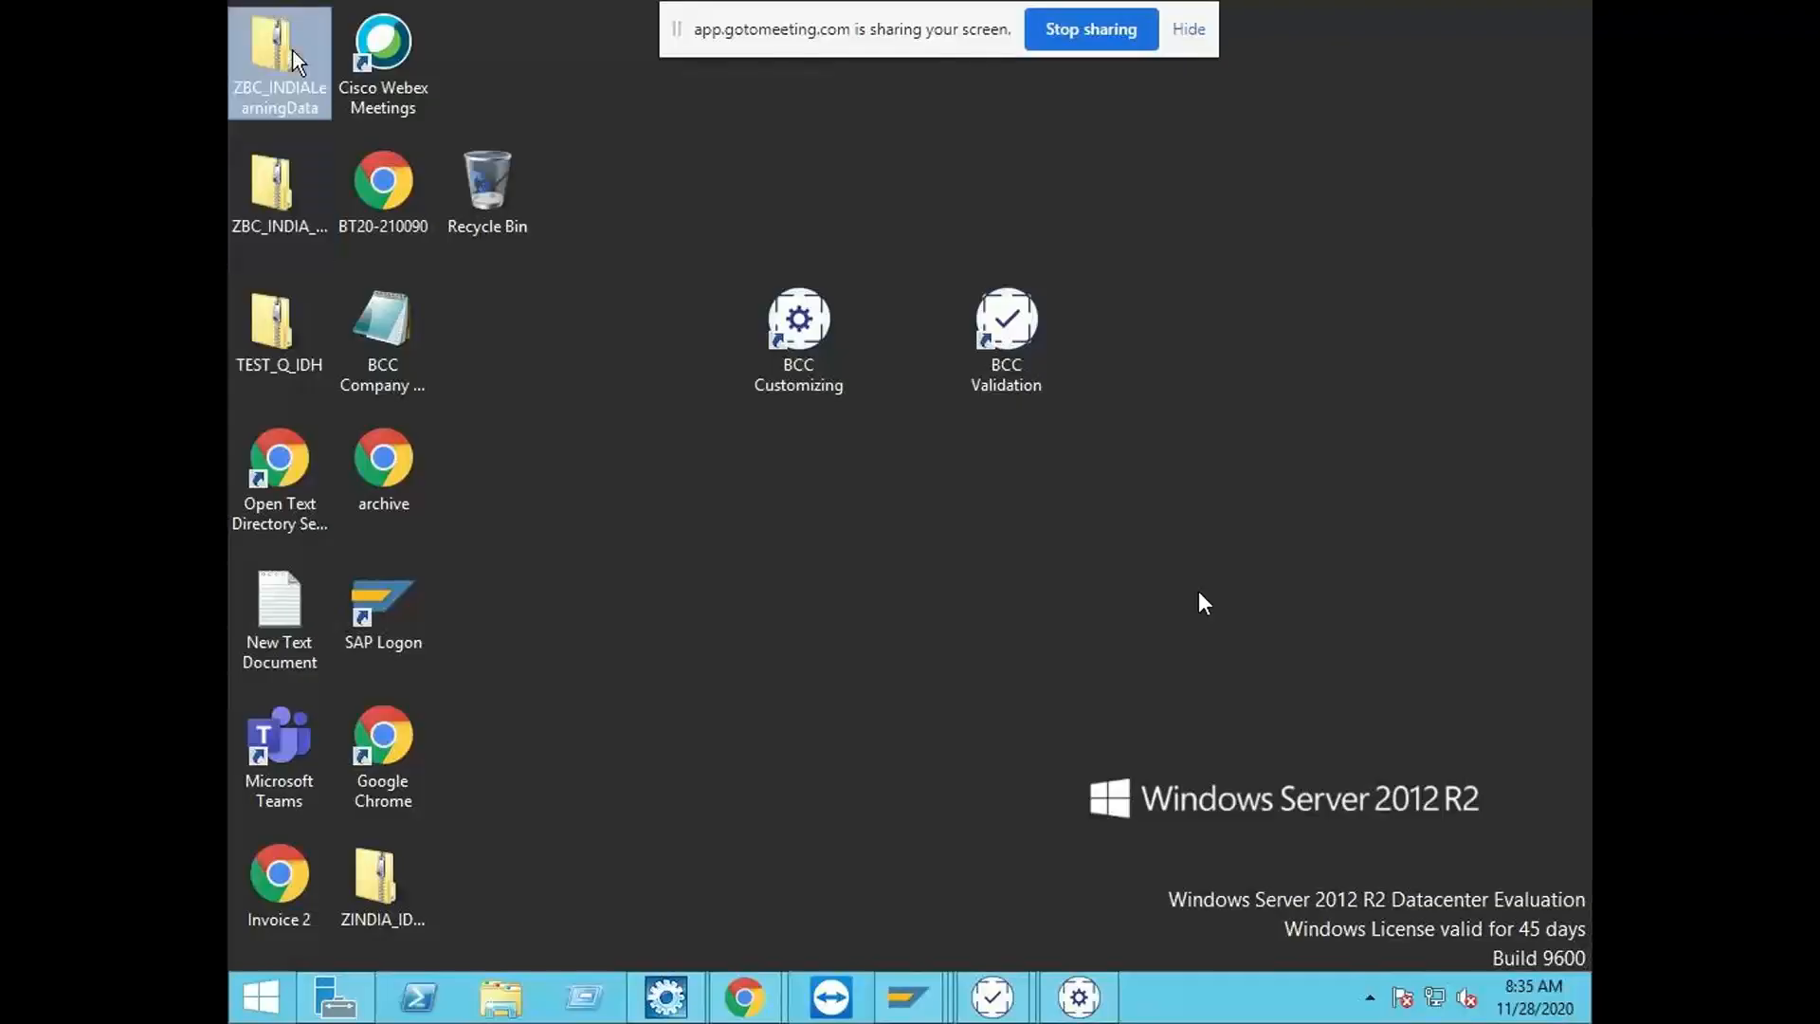
{"action": "left_click", "coordinate": [619, 789]}
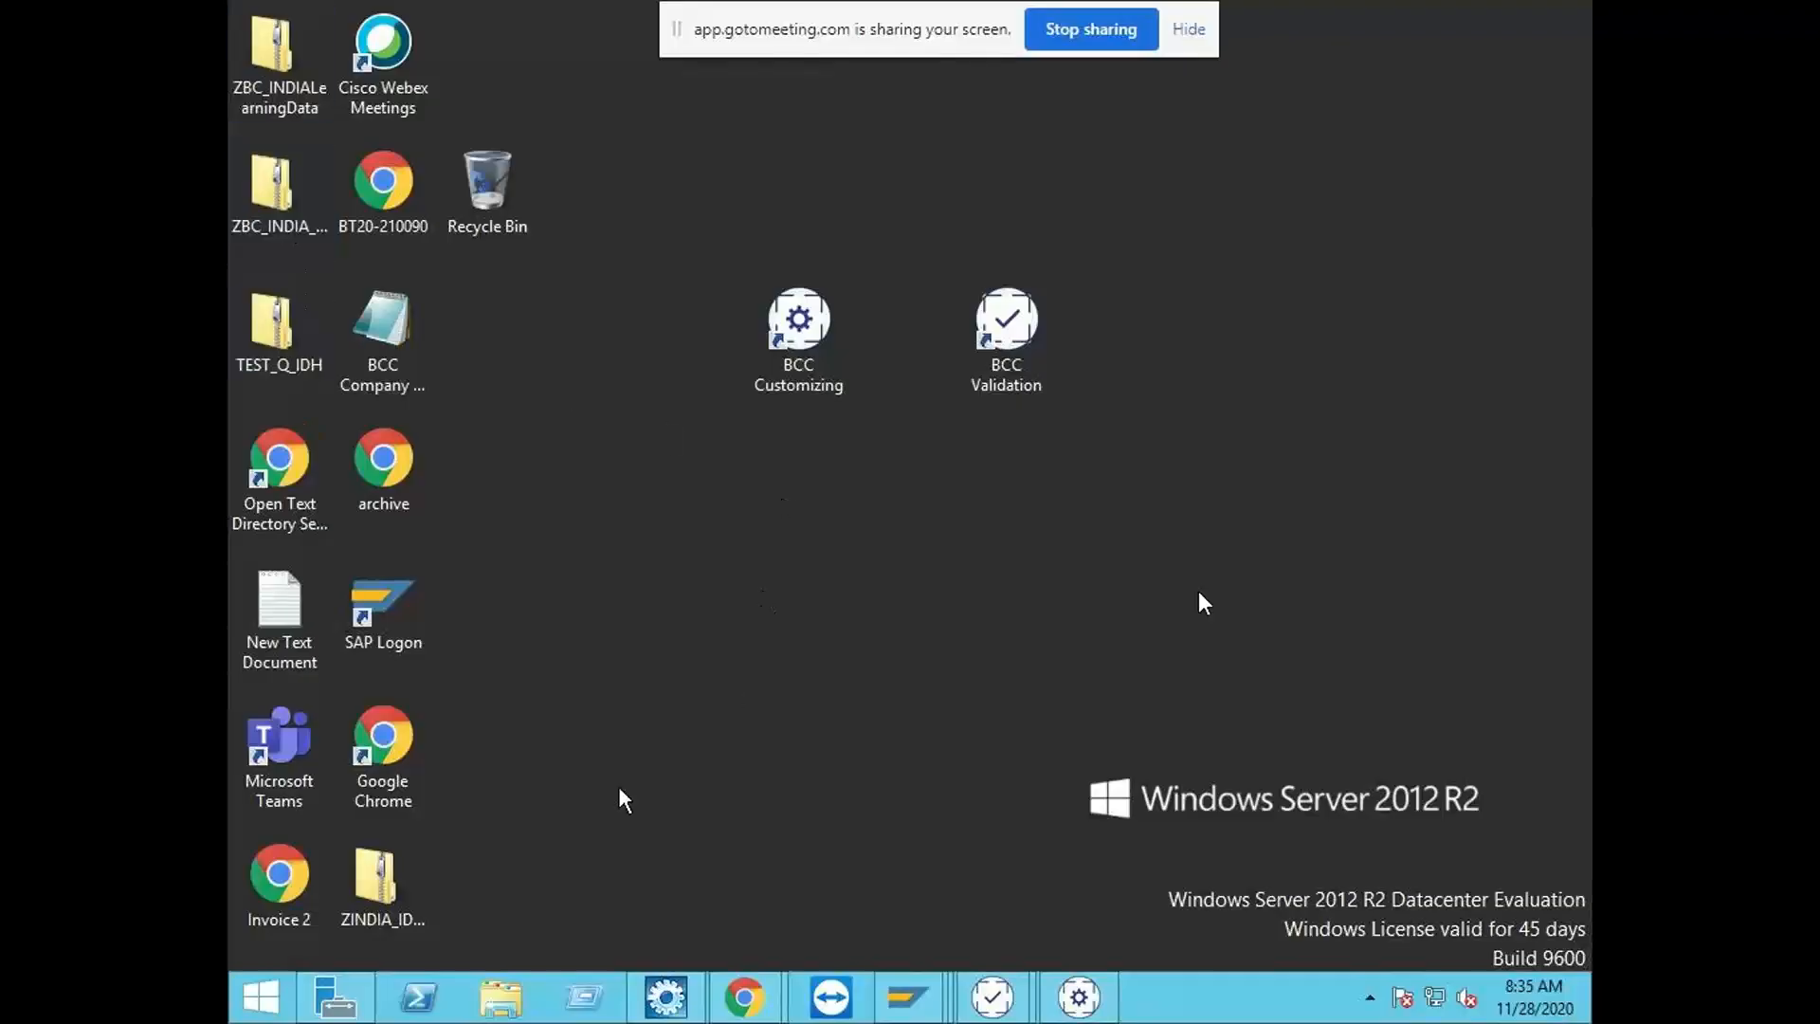
{"action": "left_click_drag", "start_coordinate": [370, 884], "coordinate": [868, 666]}
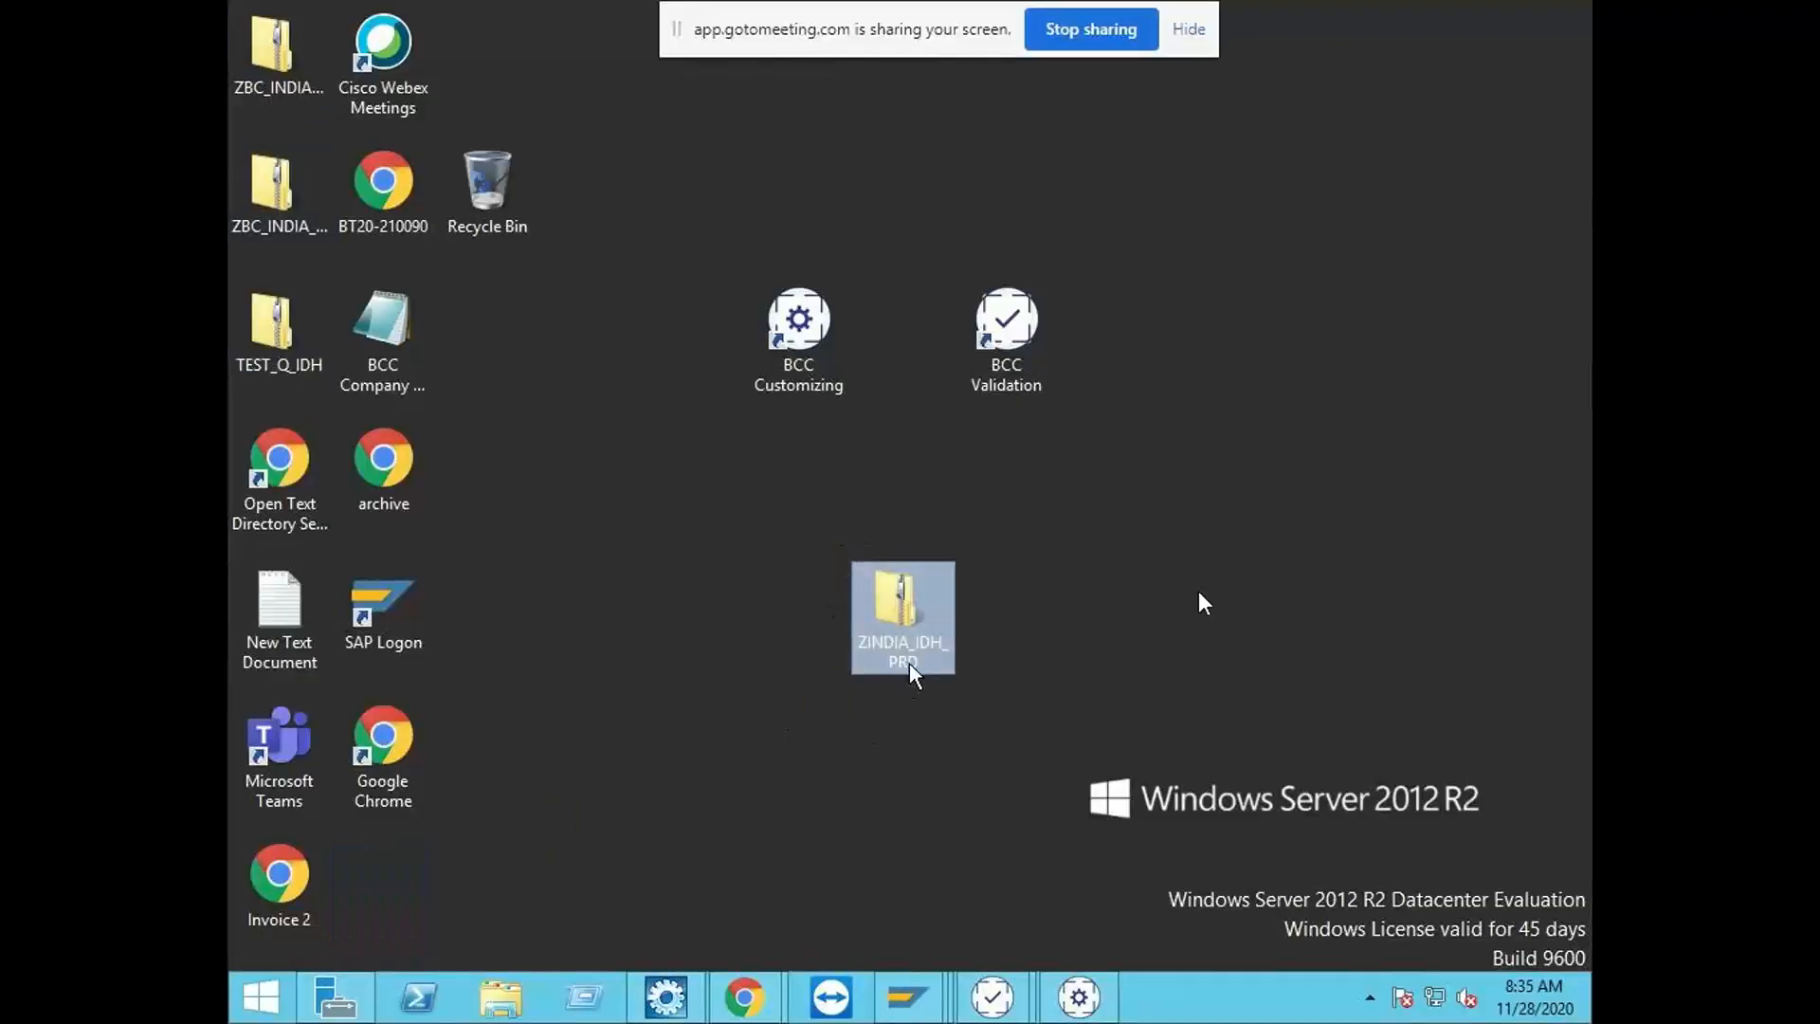
{"action": "left_click", "coordinate": [1022, 615]}
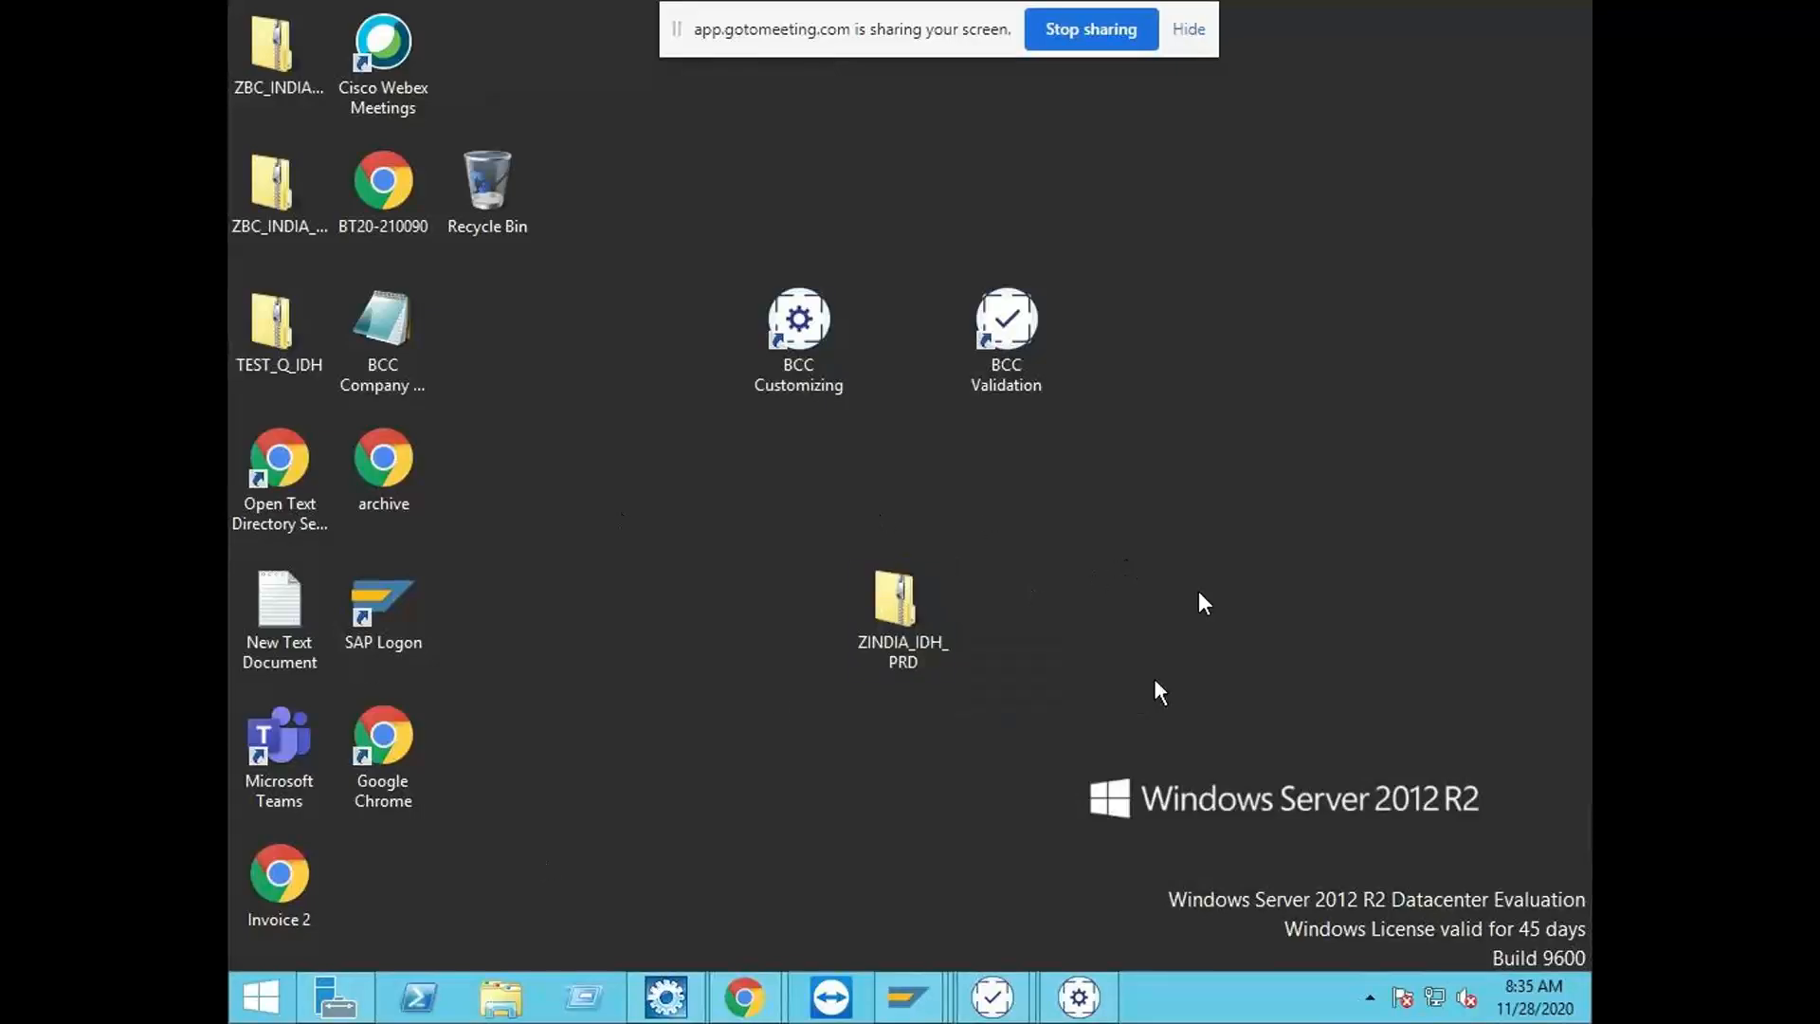
Step: Import the ZINDIA_IDH_PRD application file from the Desktop into Business Center Capture, with its Settings, Learning data and Download data
{"action": "left_click", "coordinate": [1080, 999]}
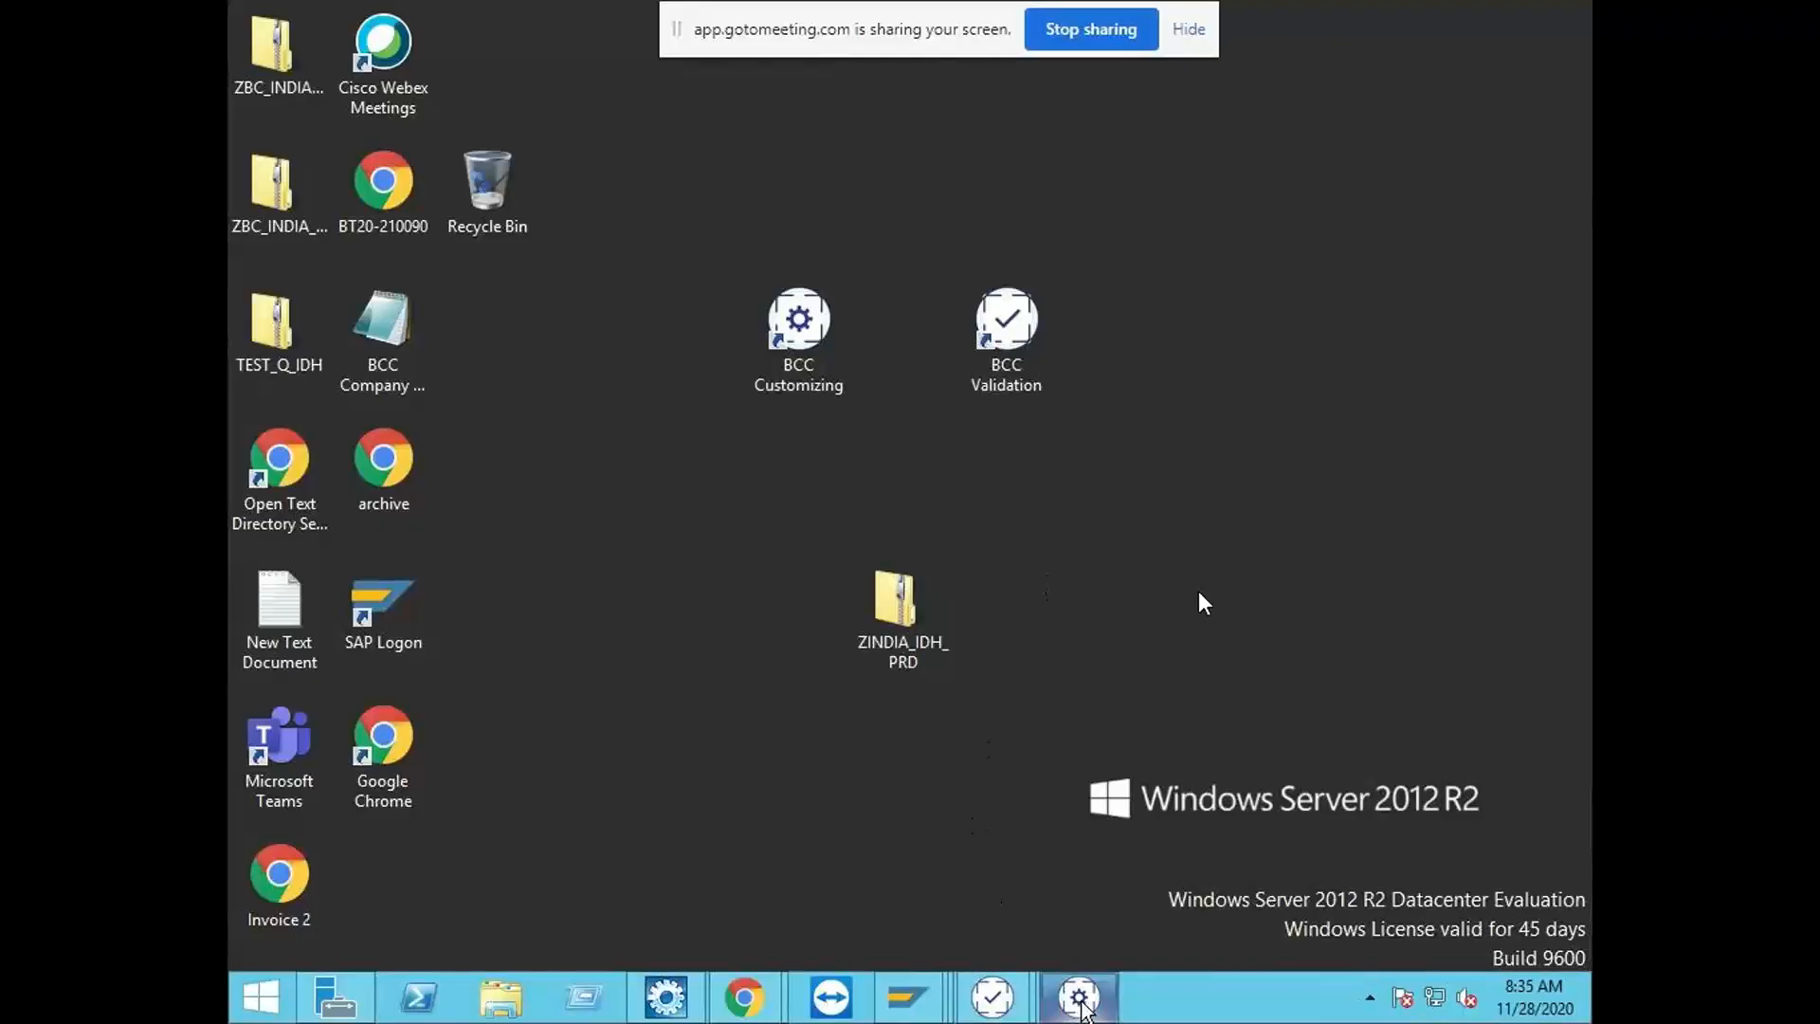
{"action": "left_click", "coordinate": [275, 100]}
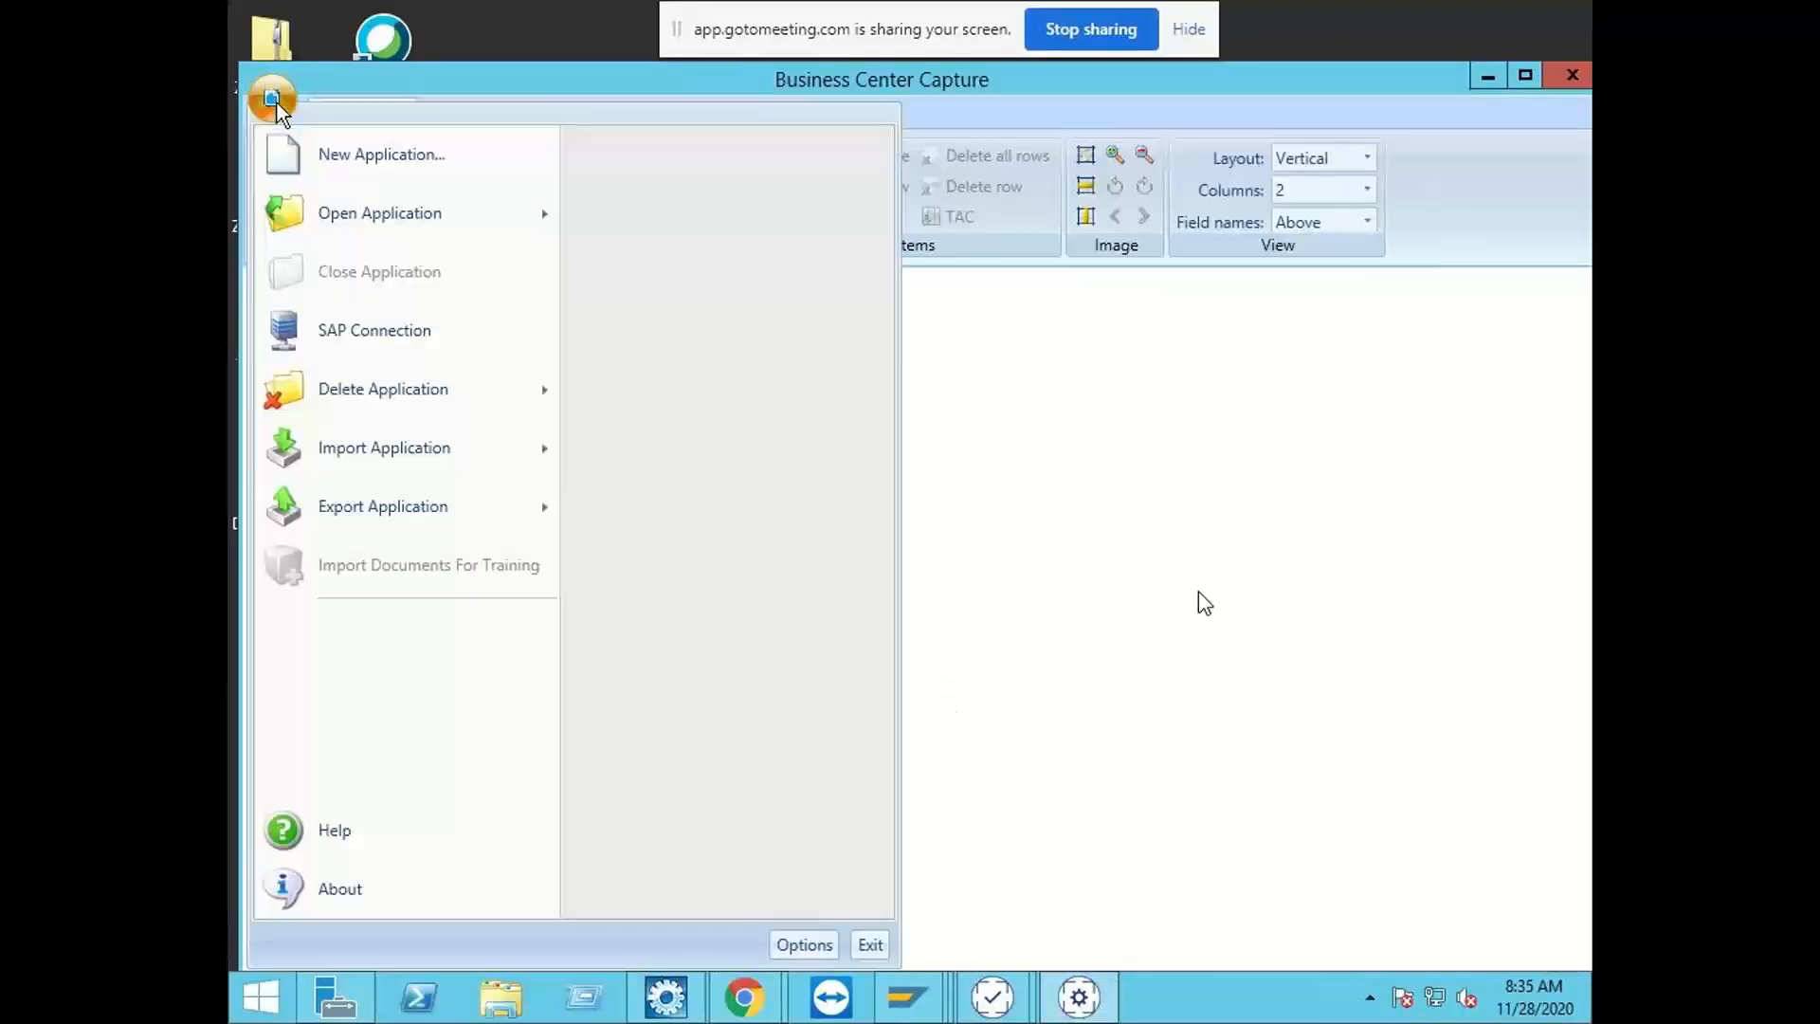
{"action": "mouse_move", "coordinate": [533, 443]}
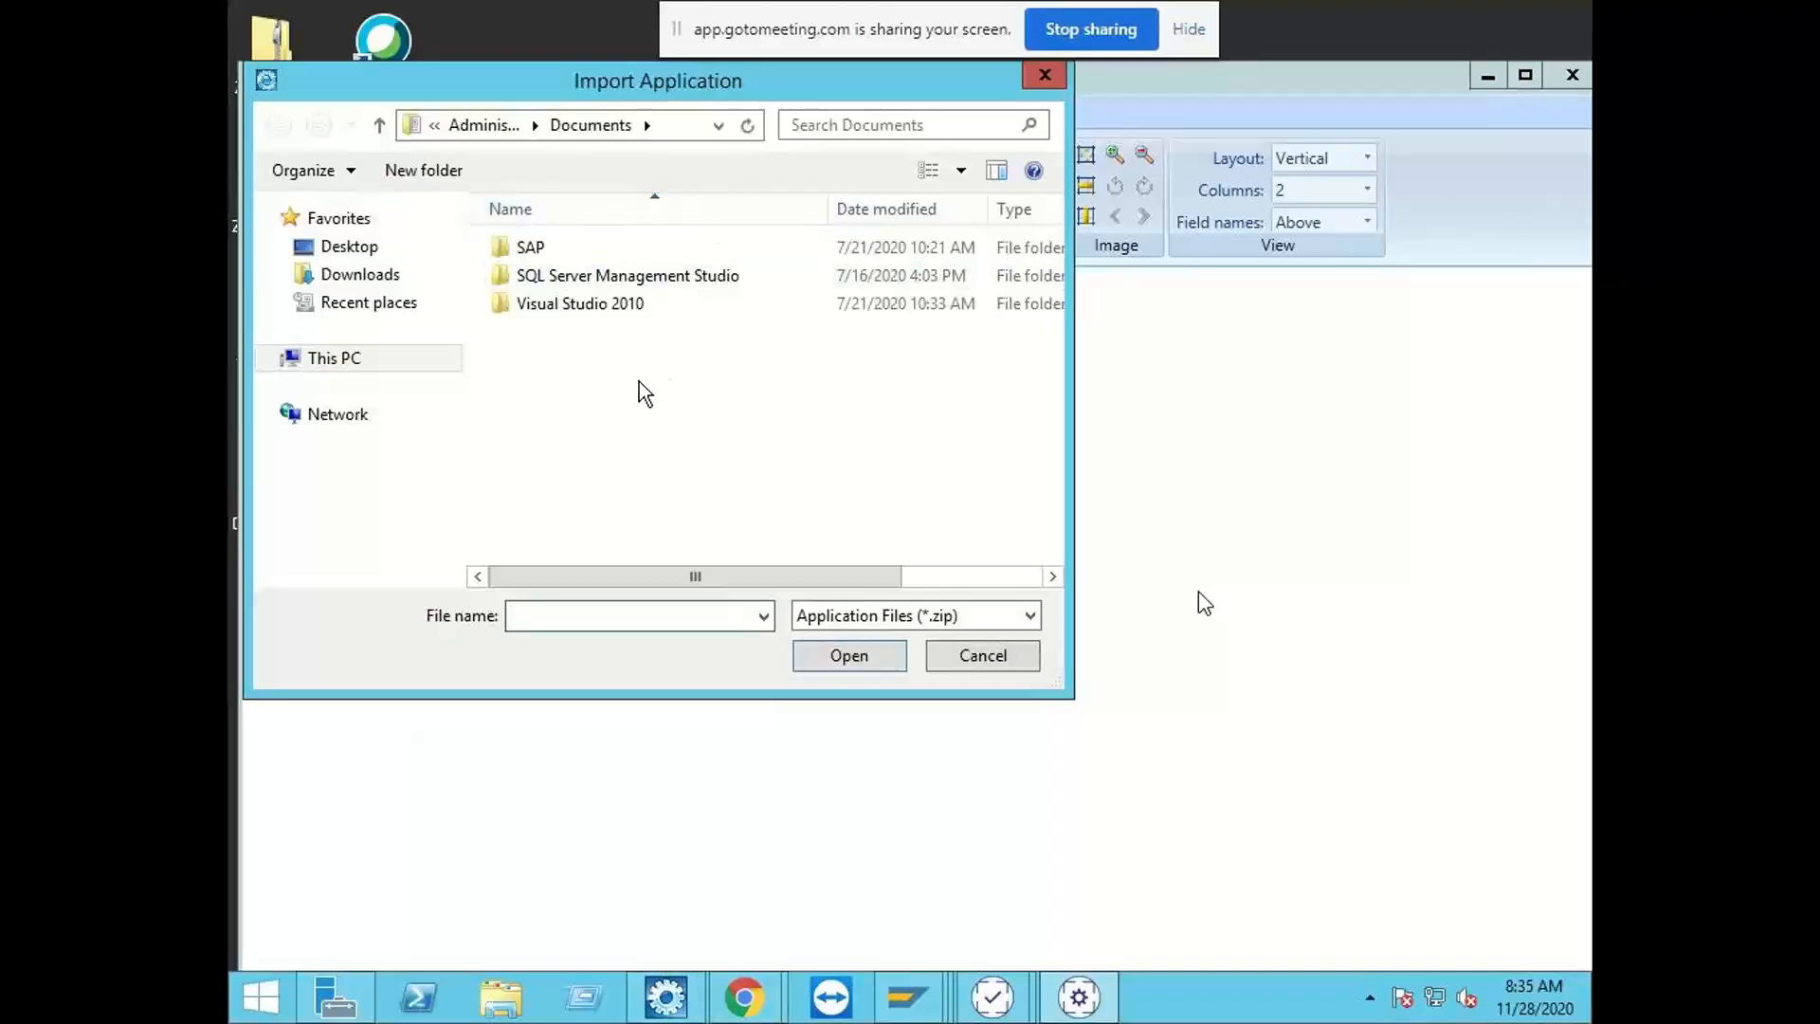
{"action": "left_click", "coordinate": [356, 250]}
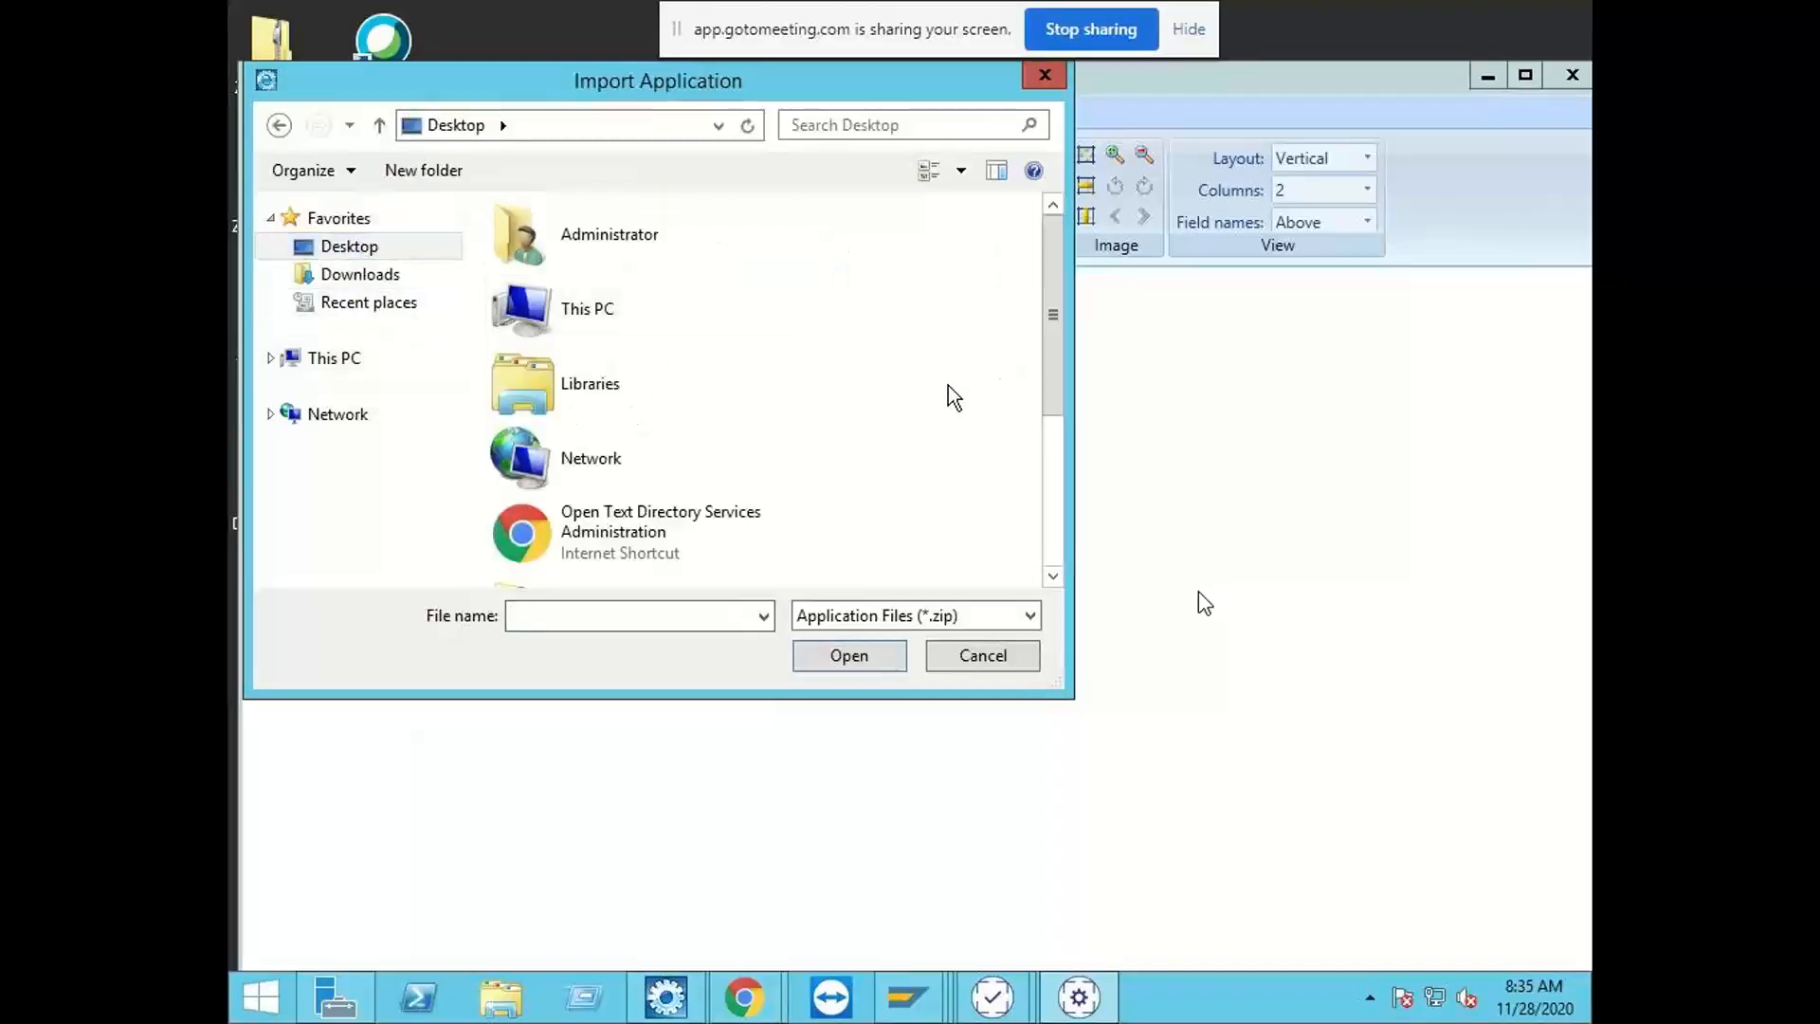
{"action": "scroll", "coordinate": [948, 385], "scroll_direction": "down", "scroll_amount": 3}
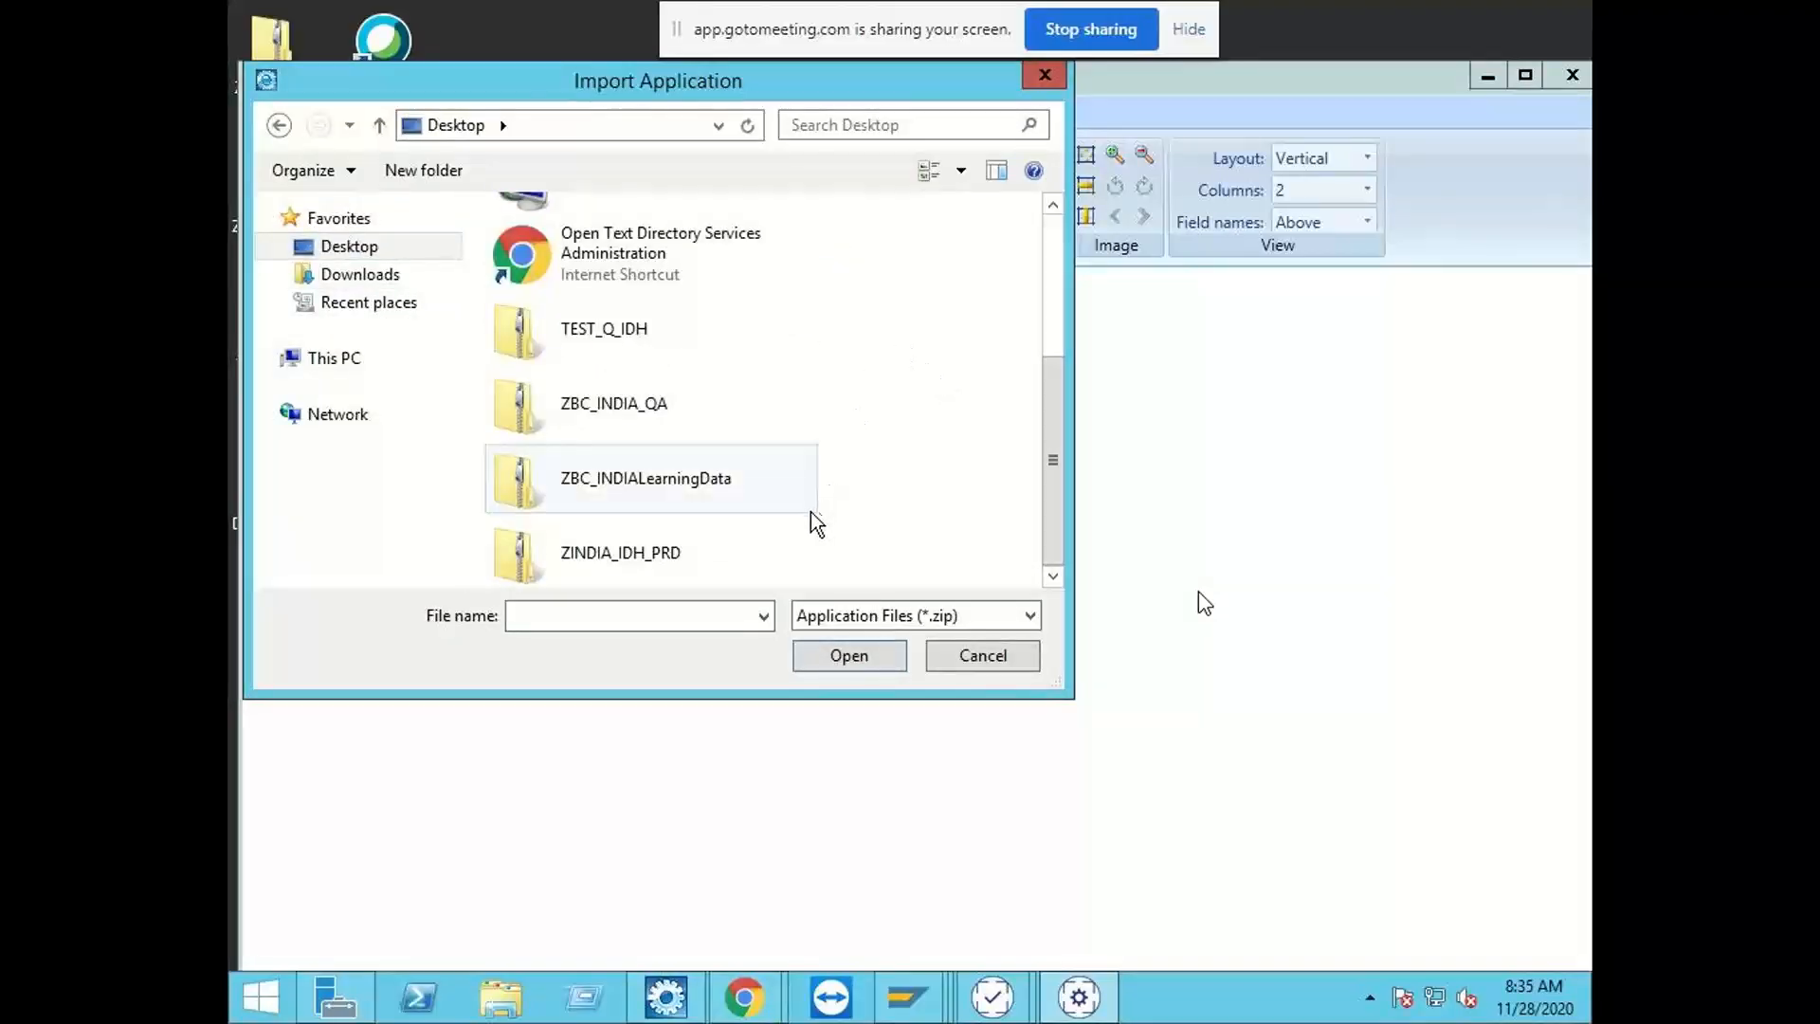
{"action": "double_click", "coordinate": [698, 556]}
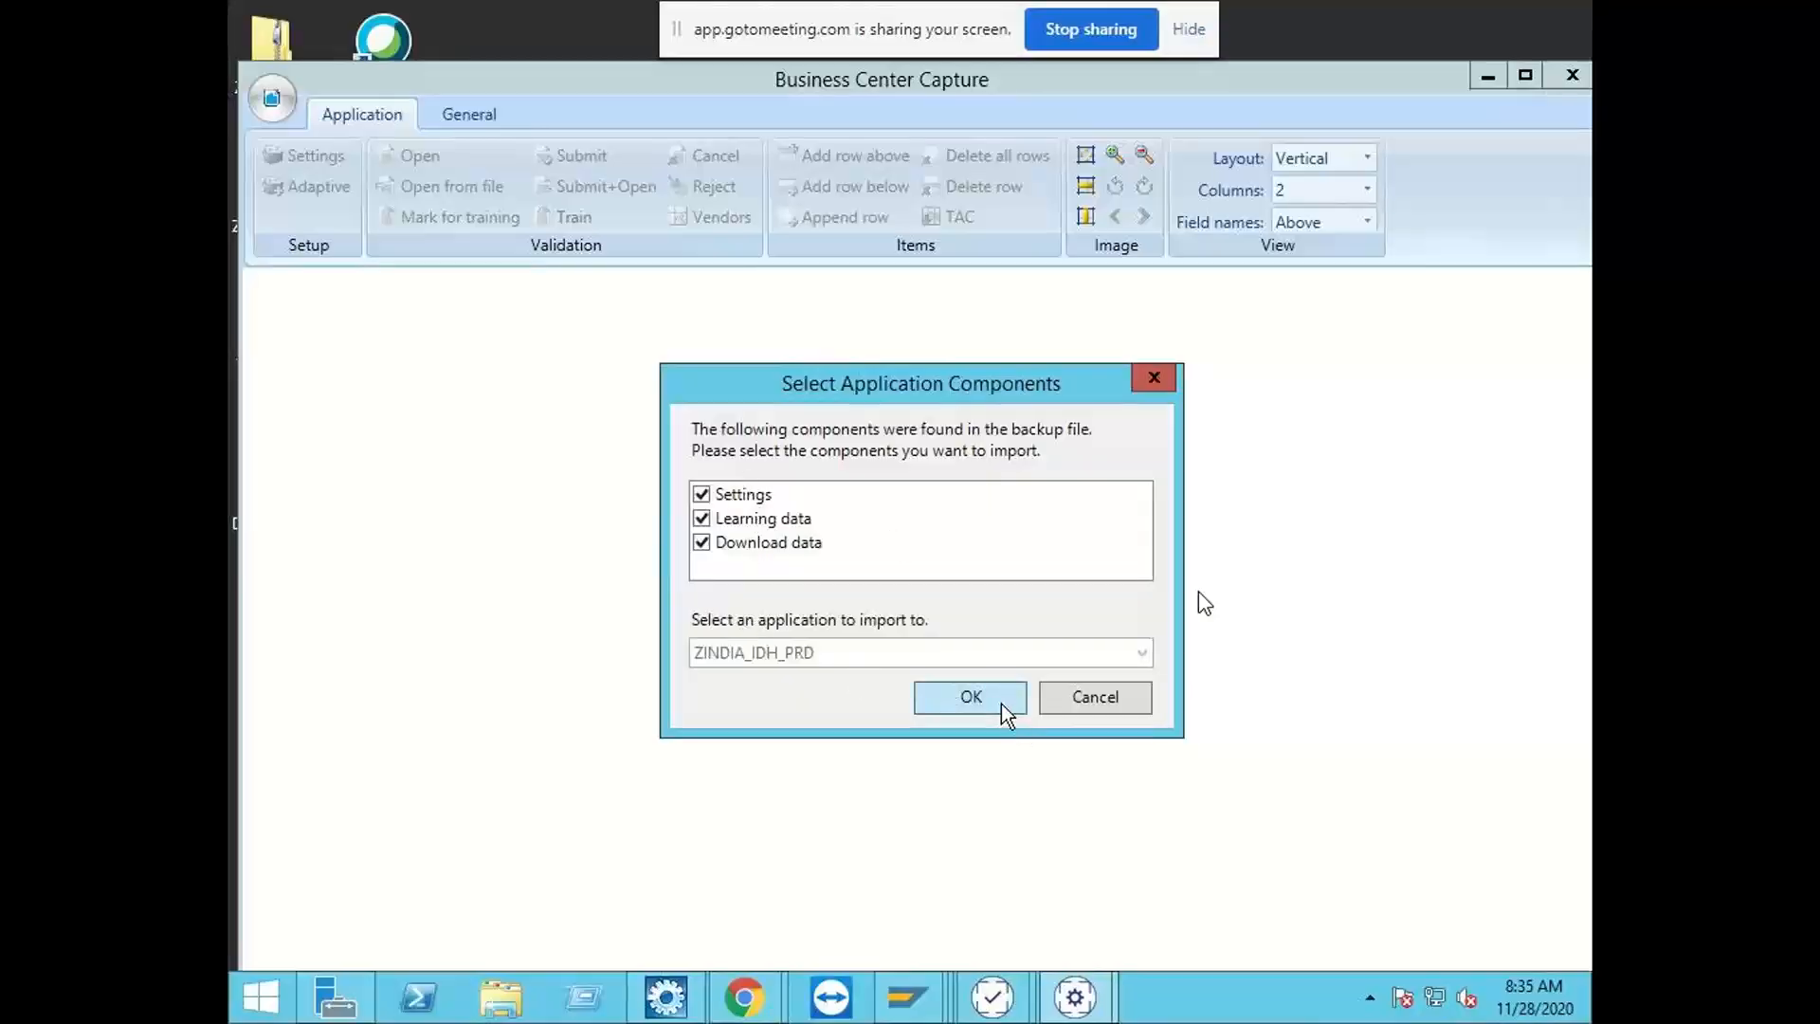
{"action": "left_click", "coordinate": [1001, 703]}
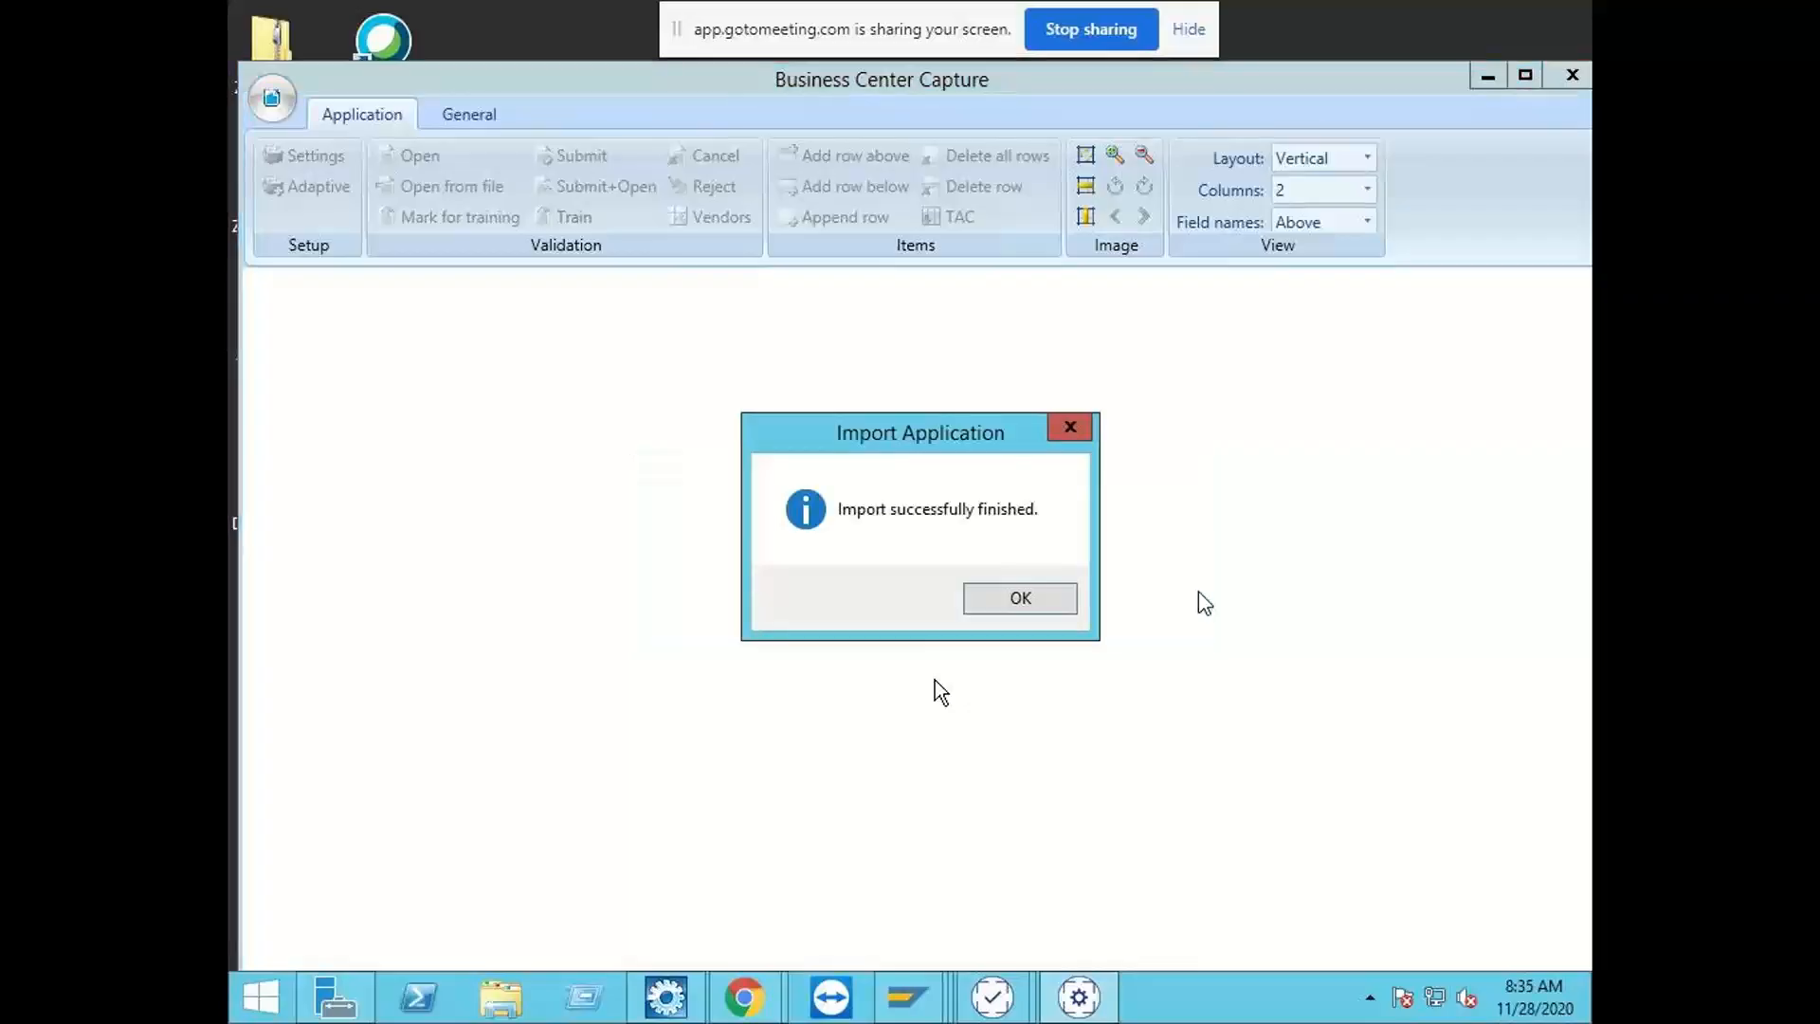
{"action": "left_click", "coordinate": [1016, 599]}
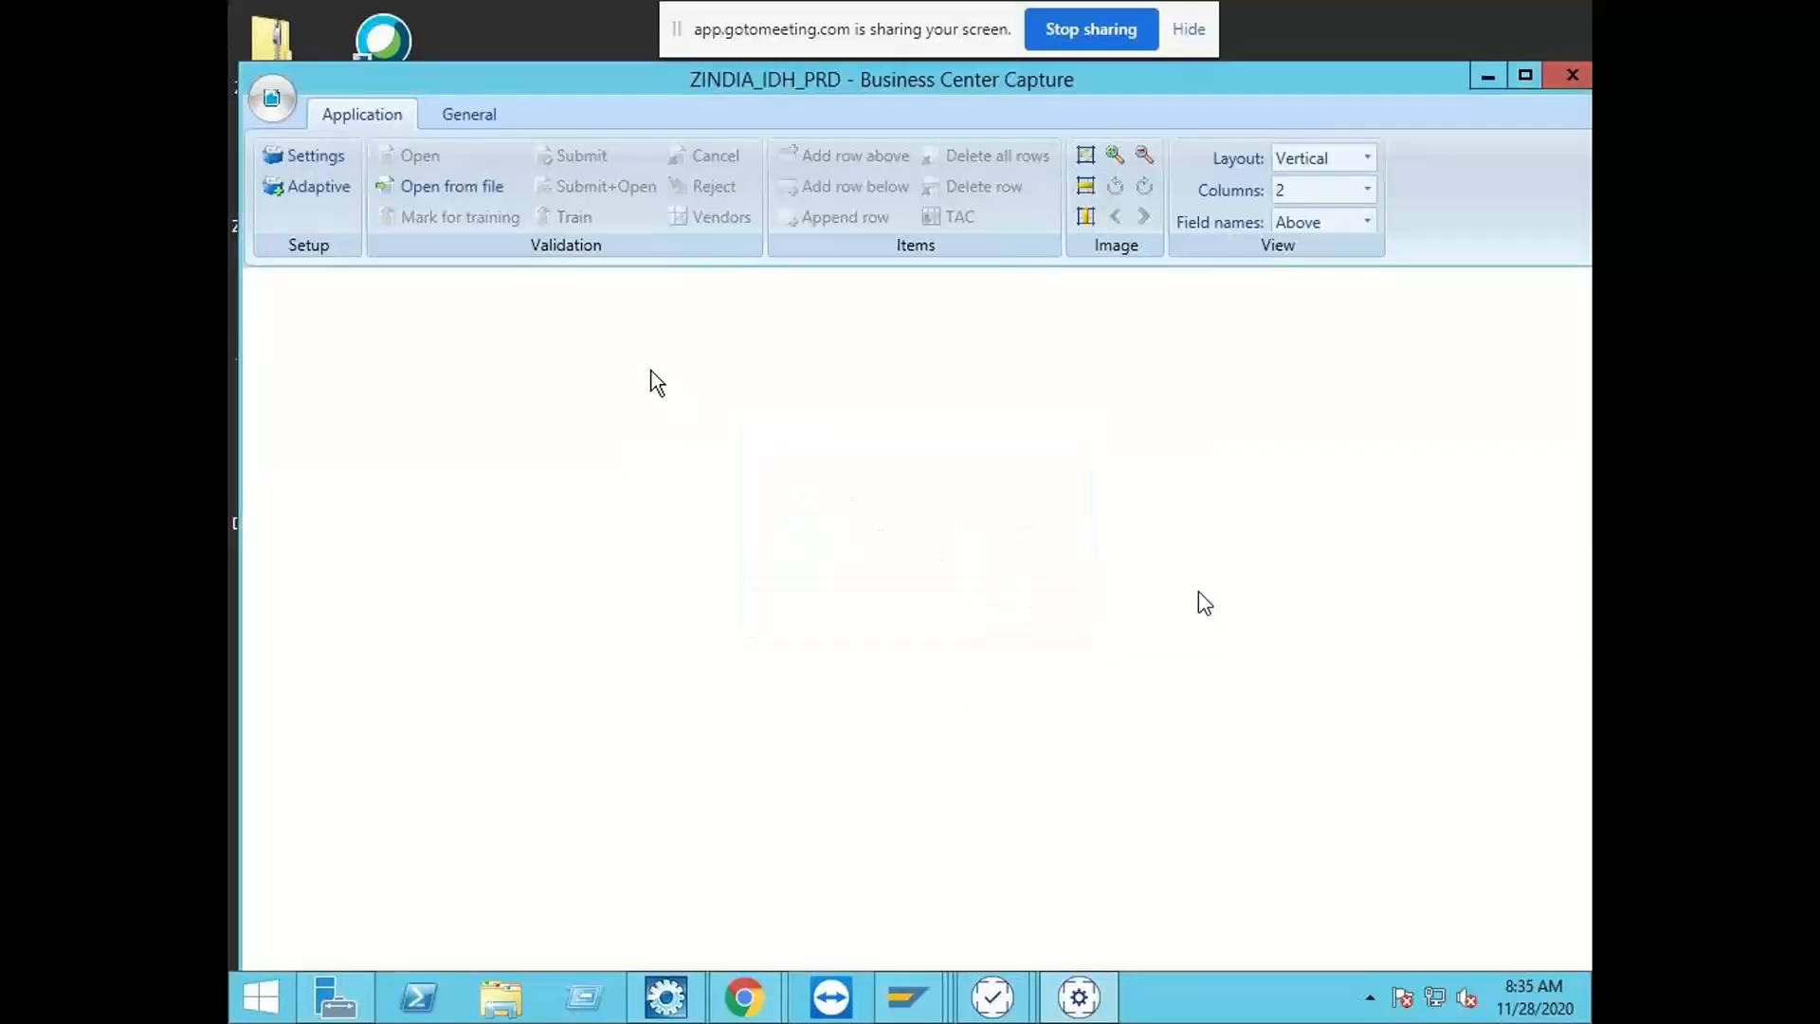
Step: Review the archive document types configured in the imported application's settings
{"action": "left_click", "coordinate": [336, 166]}
{"action": "left_click", "coordinate": [277, 249]}
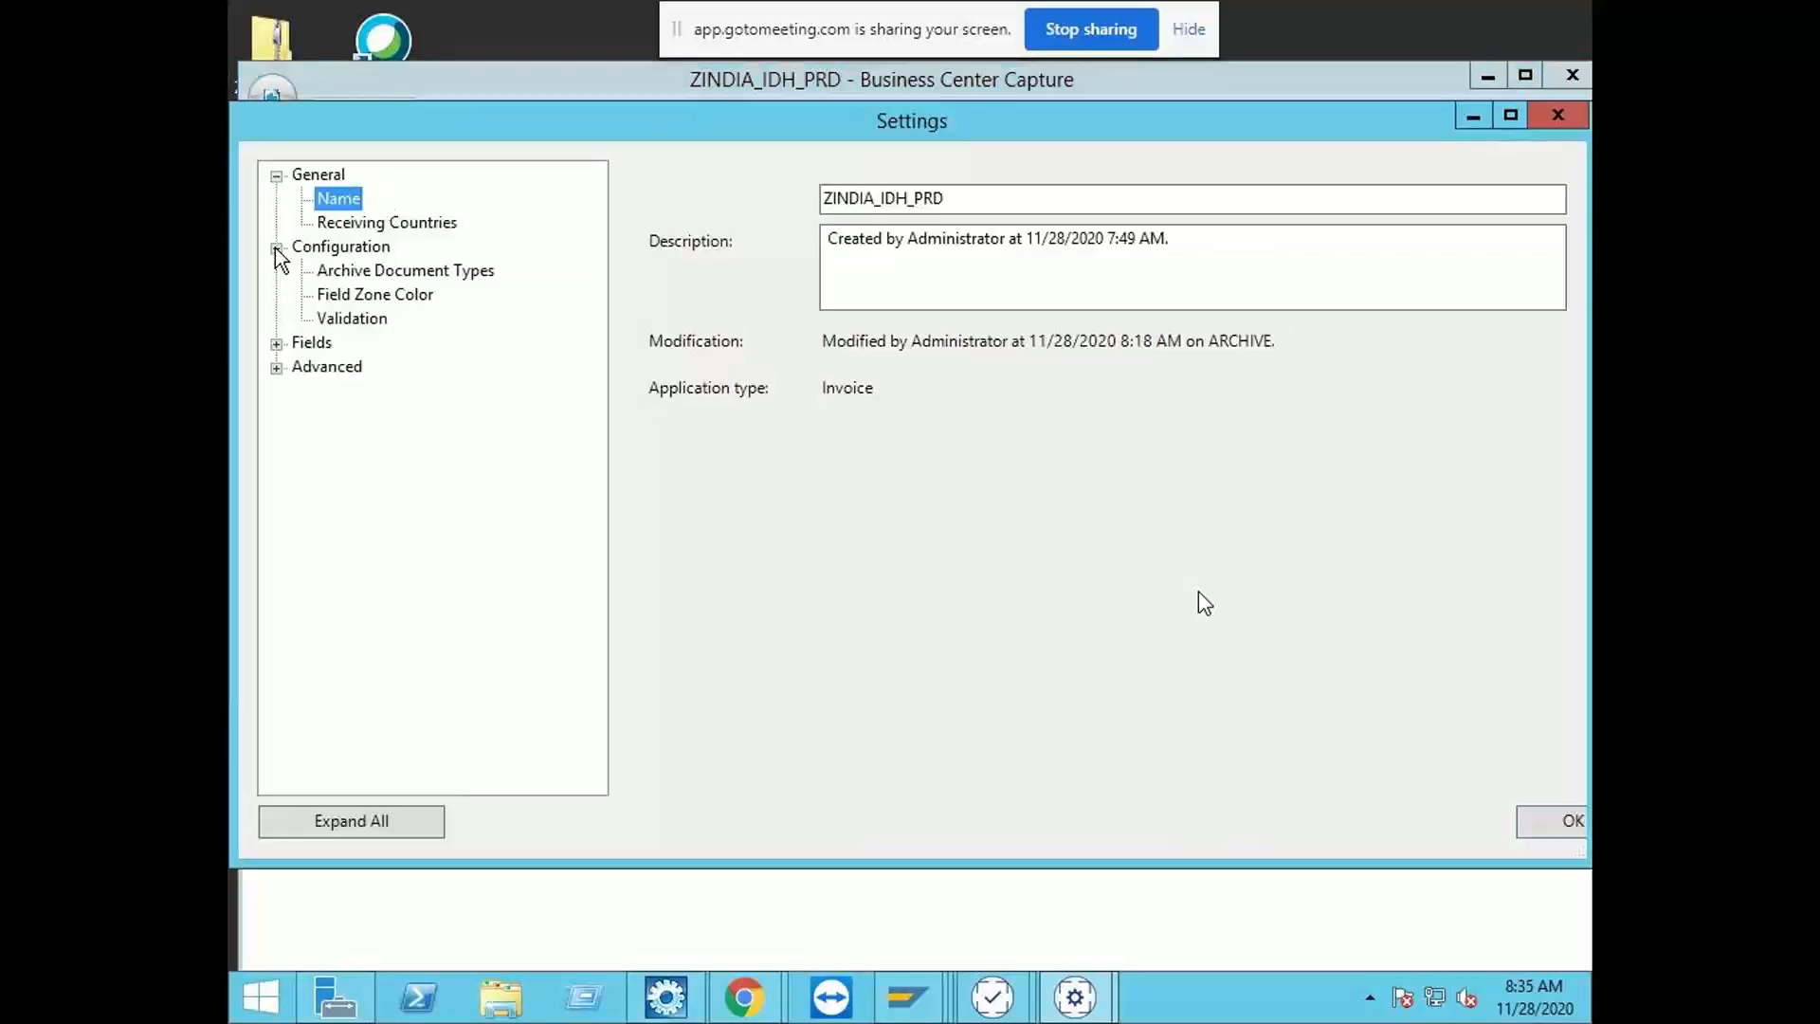
{"action": "left_click", "coordinate": [355, 275]}
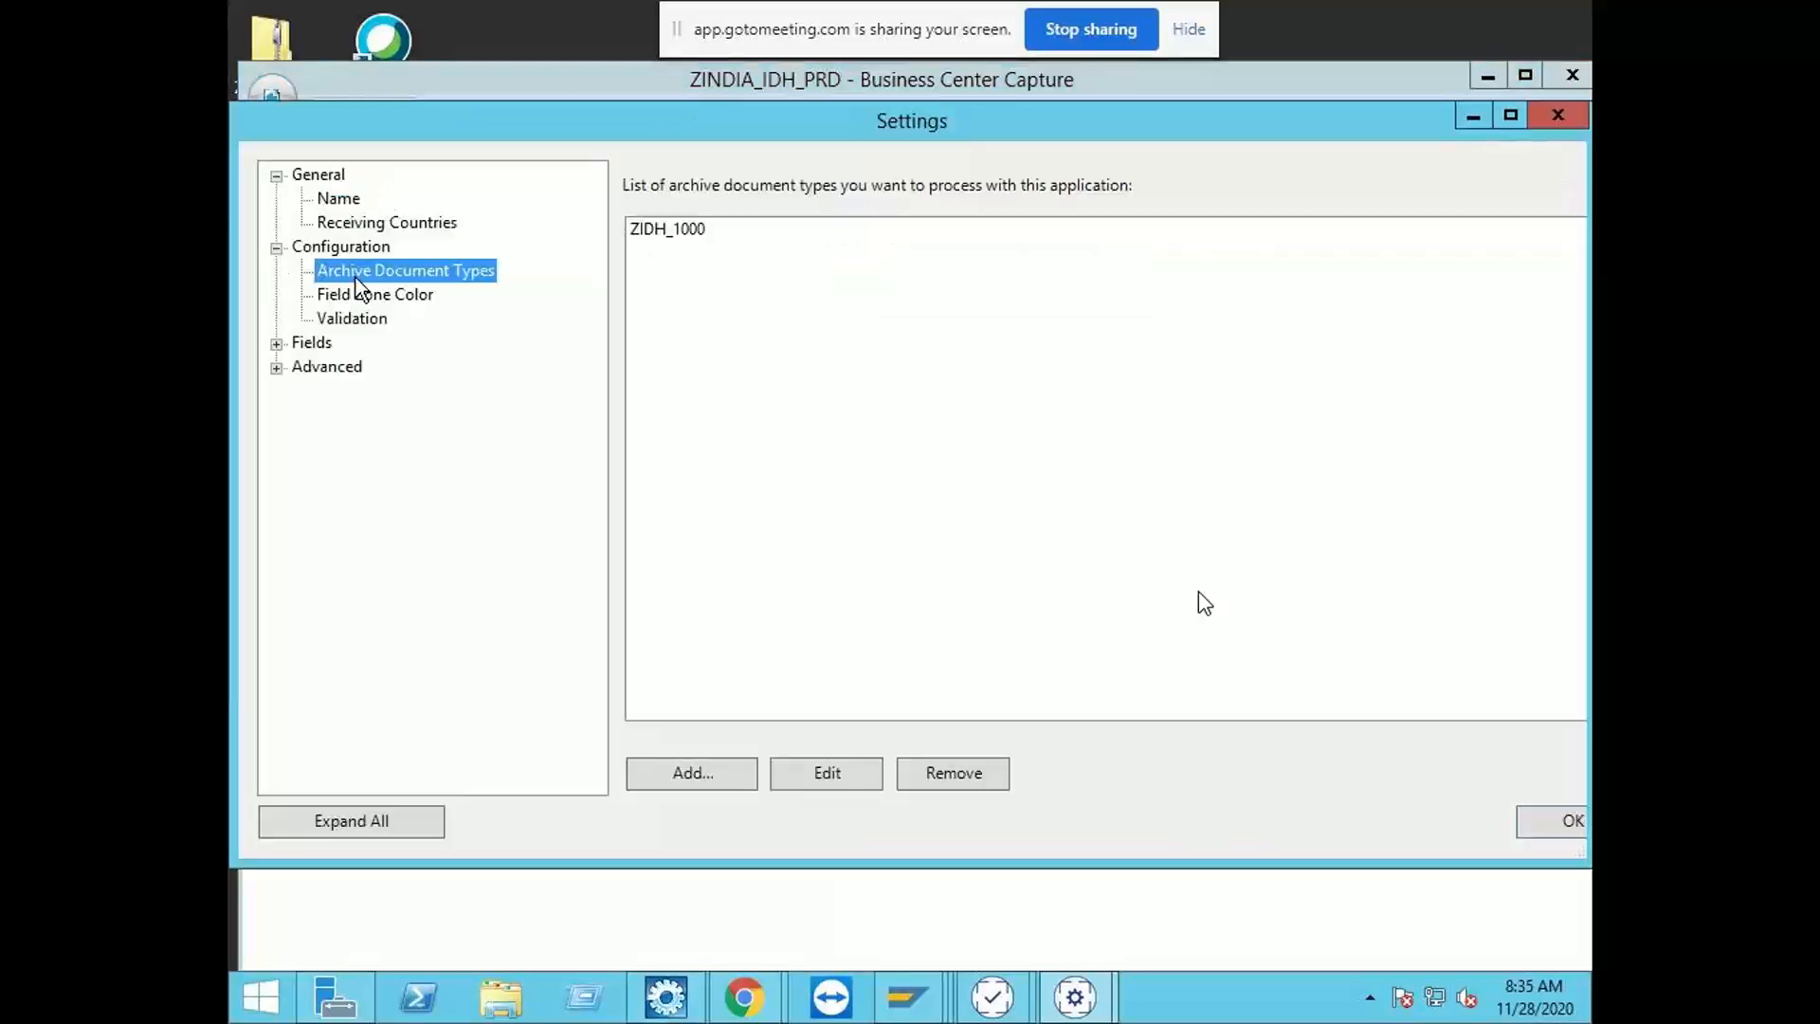
Step: Check the company code detection set in the CompanyCode predefined field's automation, and close the settings with OK
{"action": "left_click", "coordinate": [276, 343]}
{"action": "left_click", "coordinate": [301, 415]}
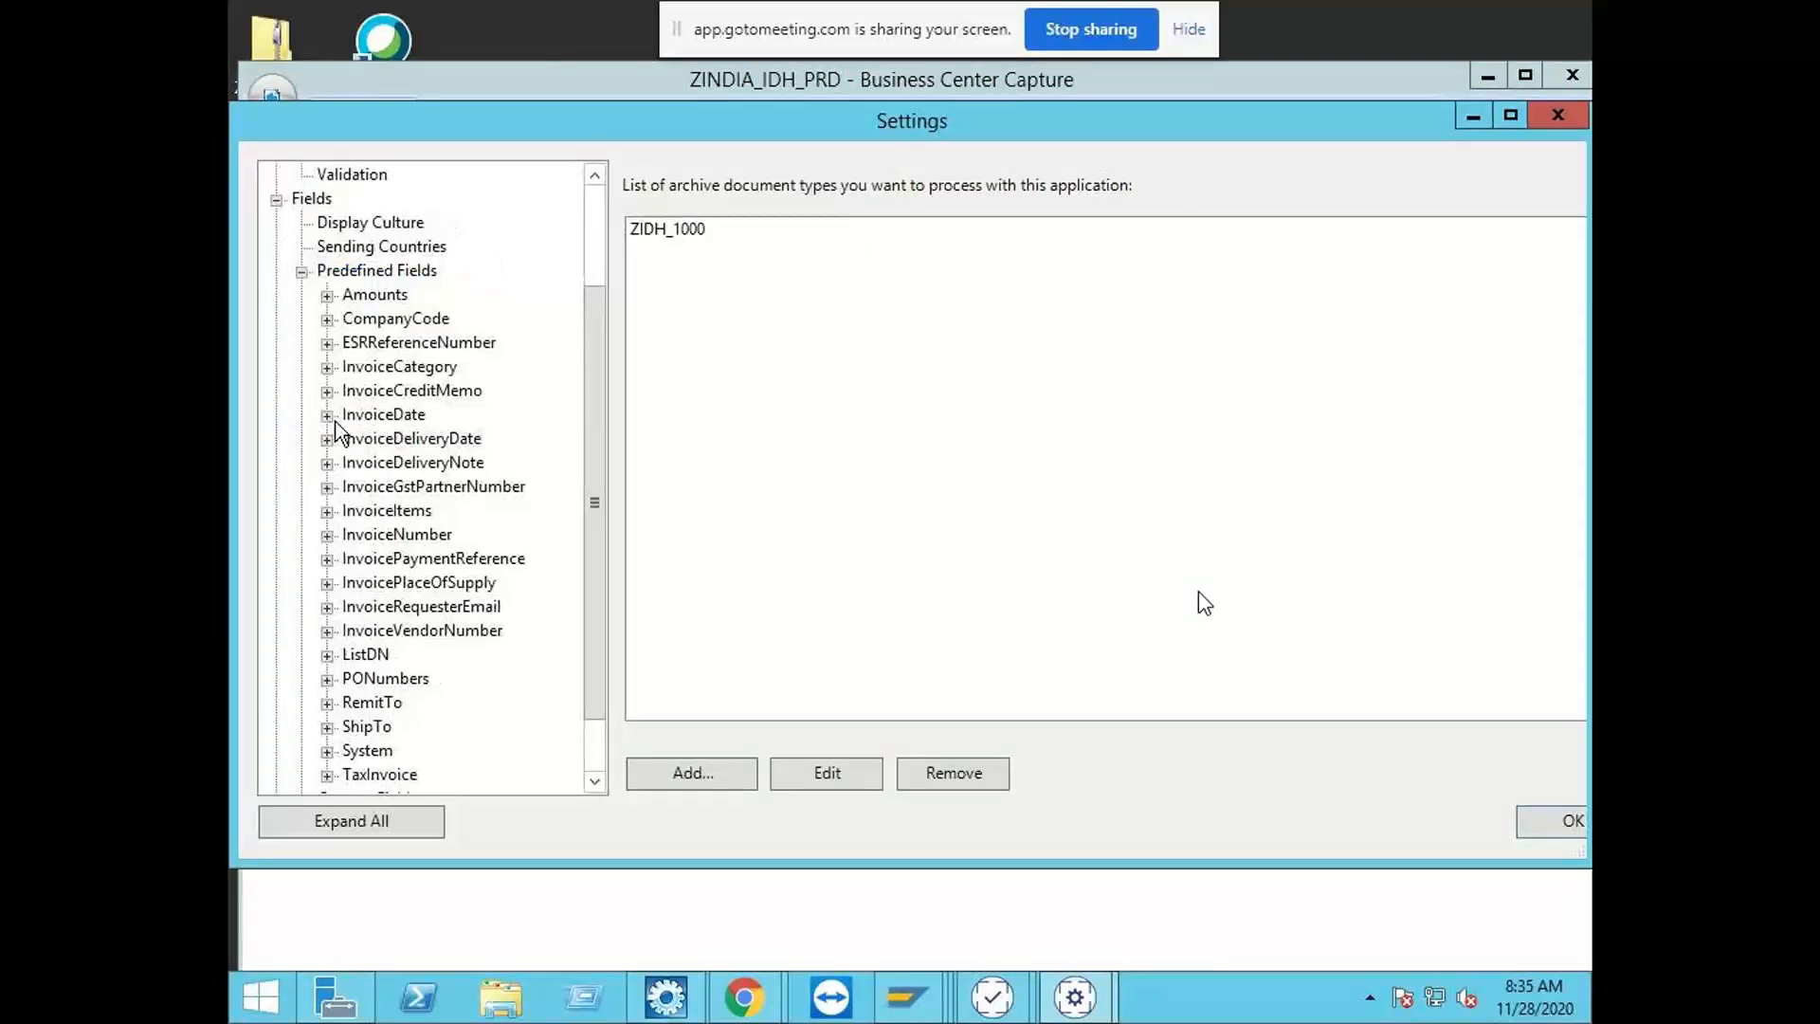
{"action": "left_click", "coordinate": [388, 298]}
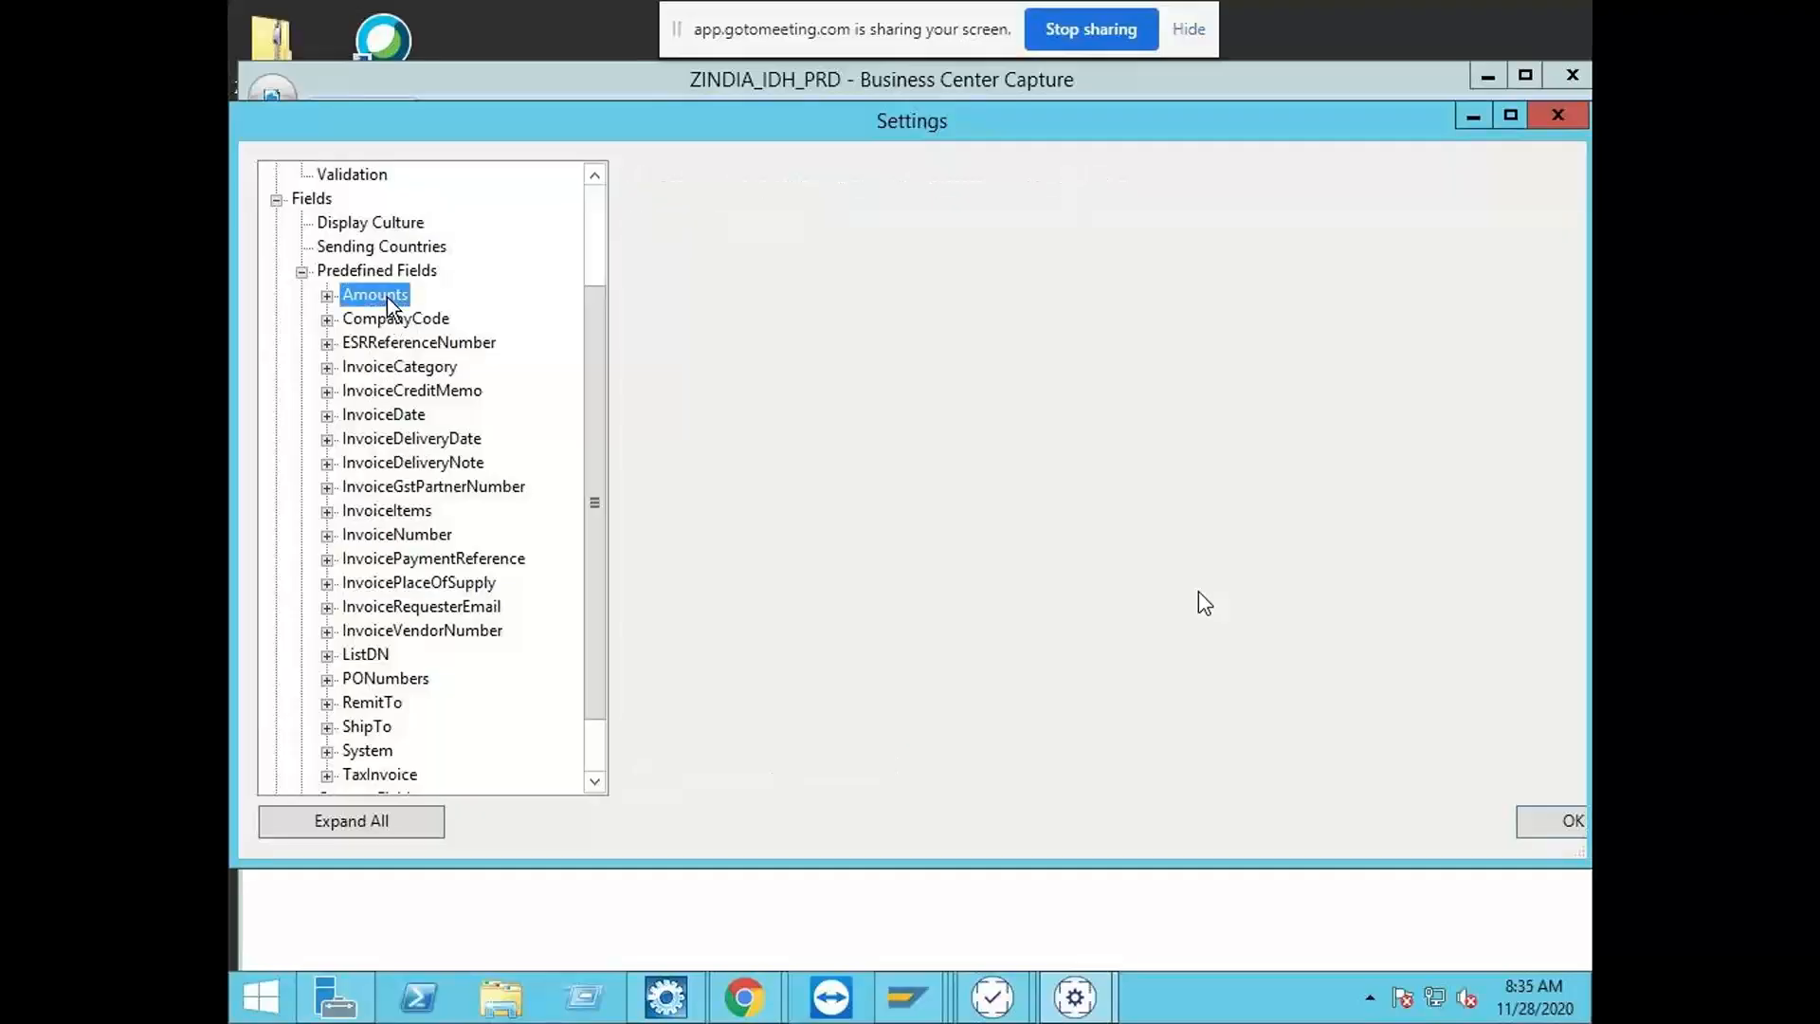
{"action": "double_click", "coordinate": [409, 320]}
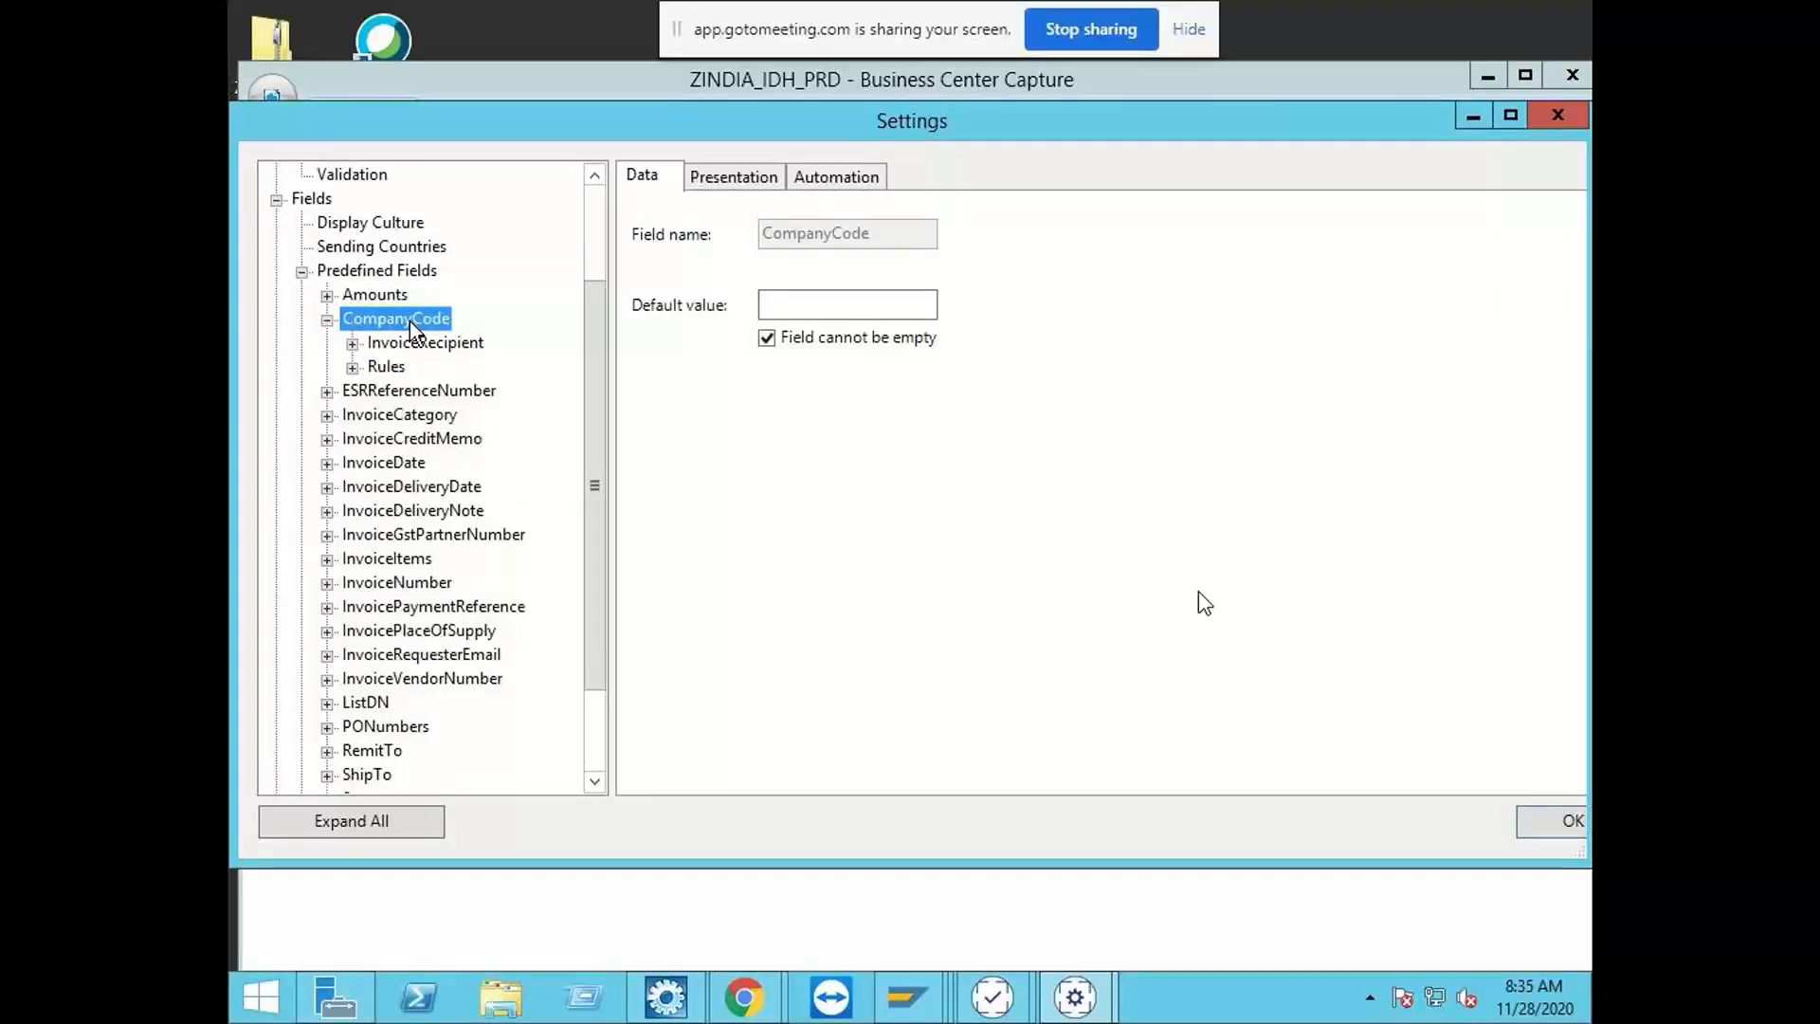
{"action": "left_click", "coordinate": [872, 178]}
{"action": "left_click", "coordinate": [794, 486]}
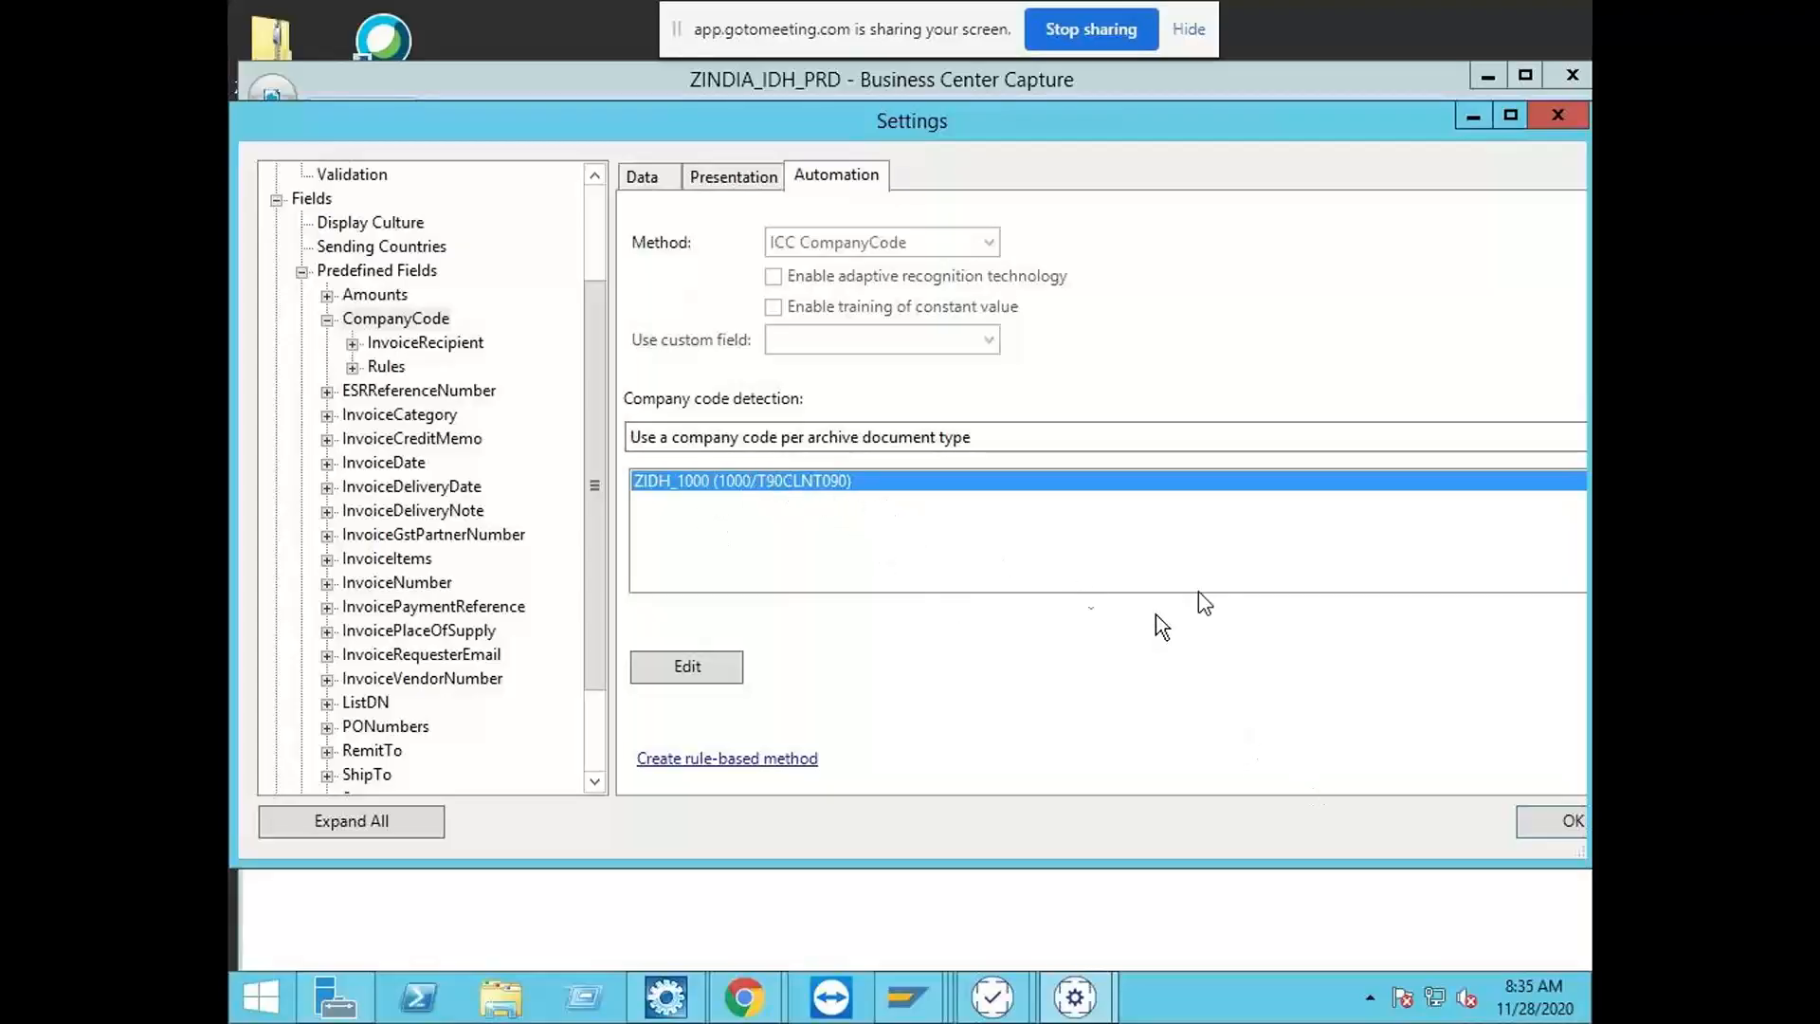
{"action": "left_click", "coordinate": [1542, 824]}
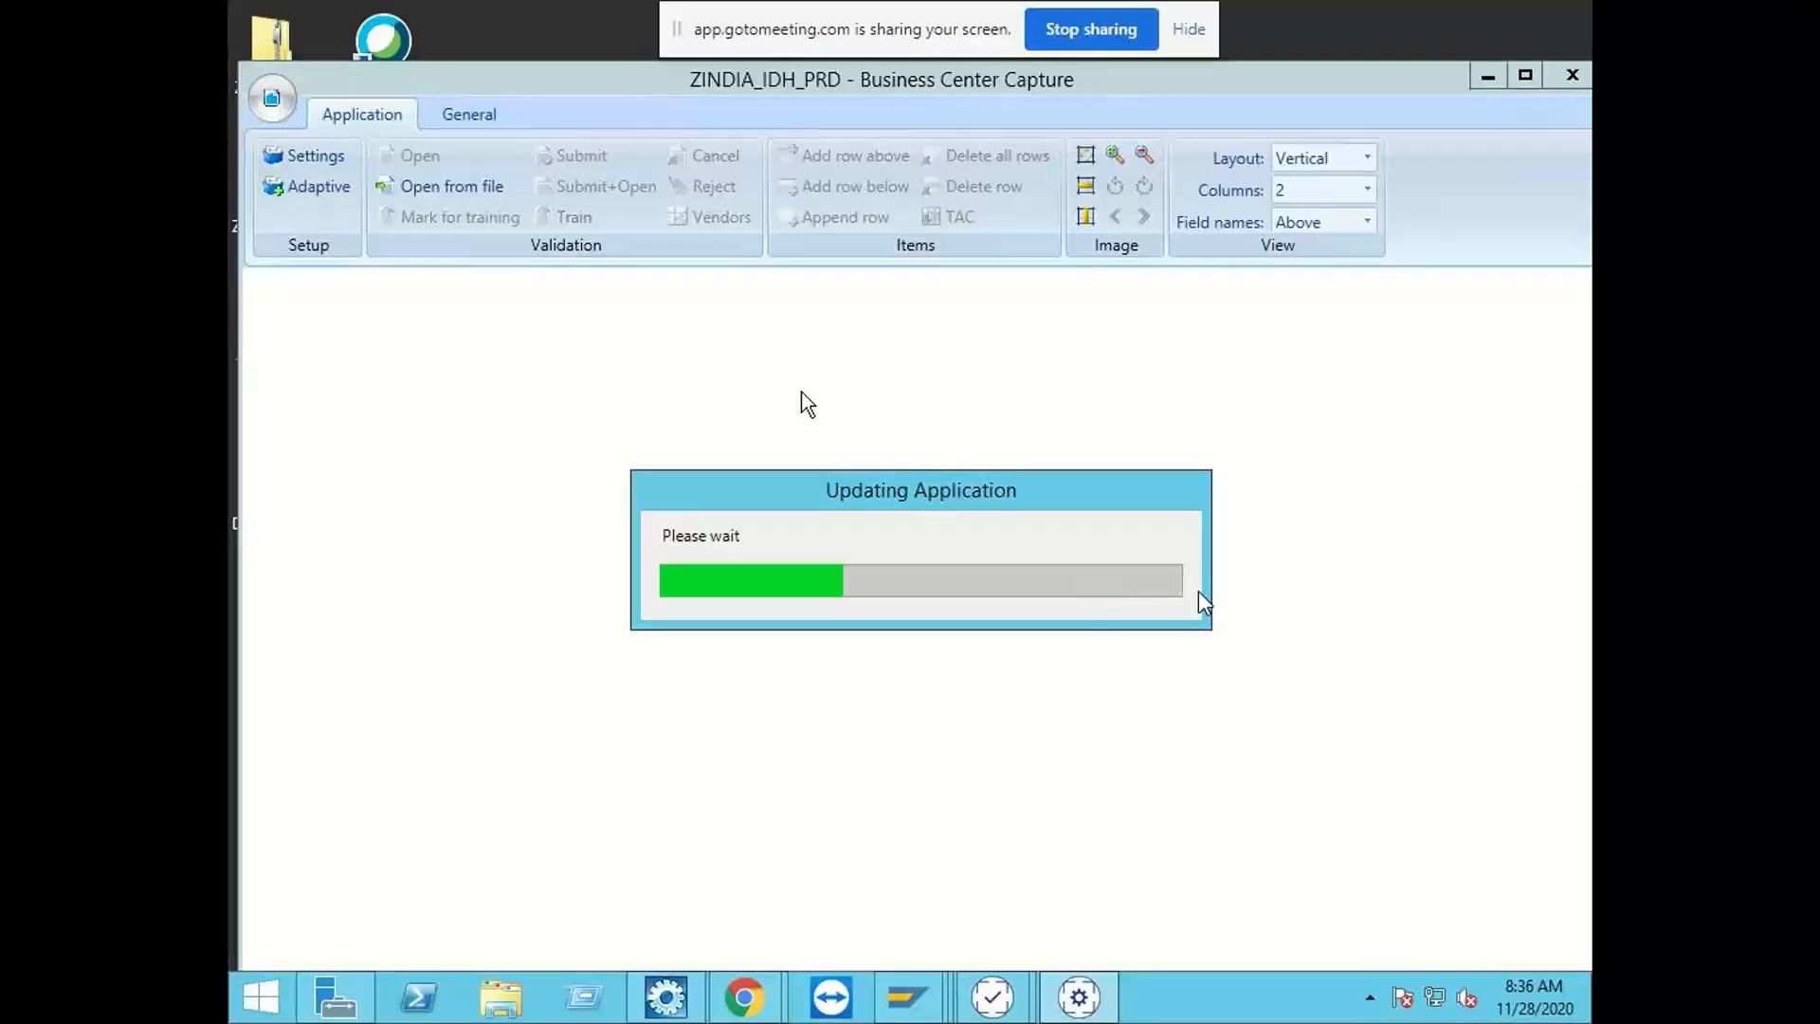
Step: Open the properties of the ZINDIA_IDH_PRD SAP Extraction Link and set its connection to system EHP7, client 800
{"action": "left_click", "coordinate": [478, 121]}
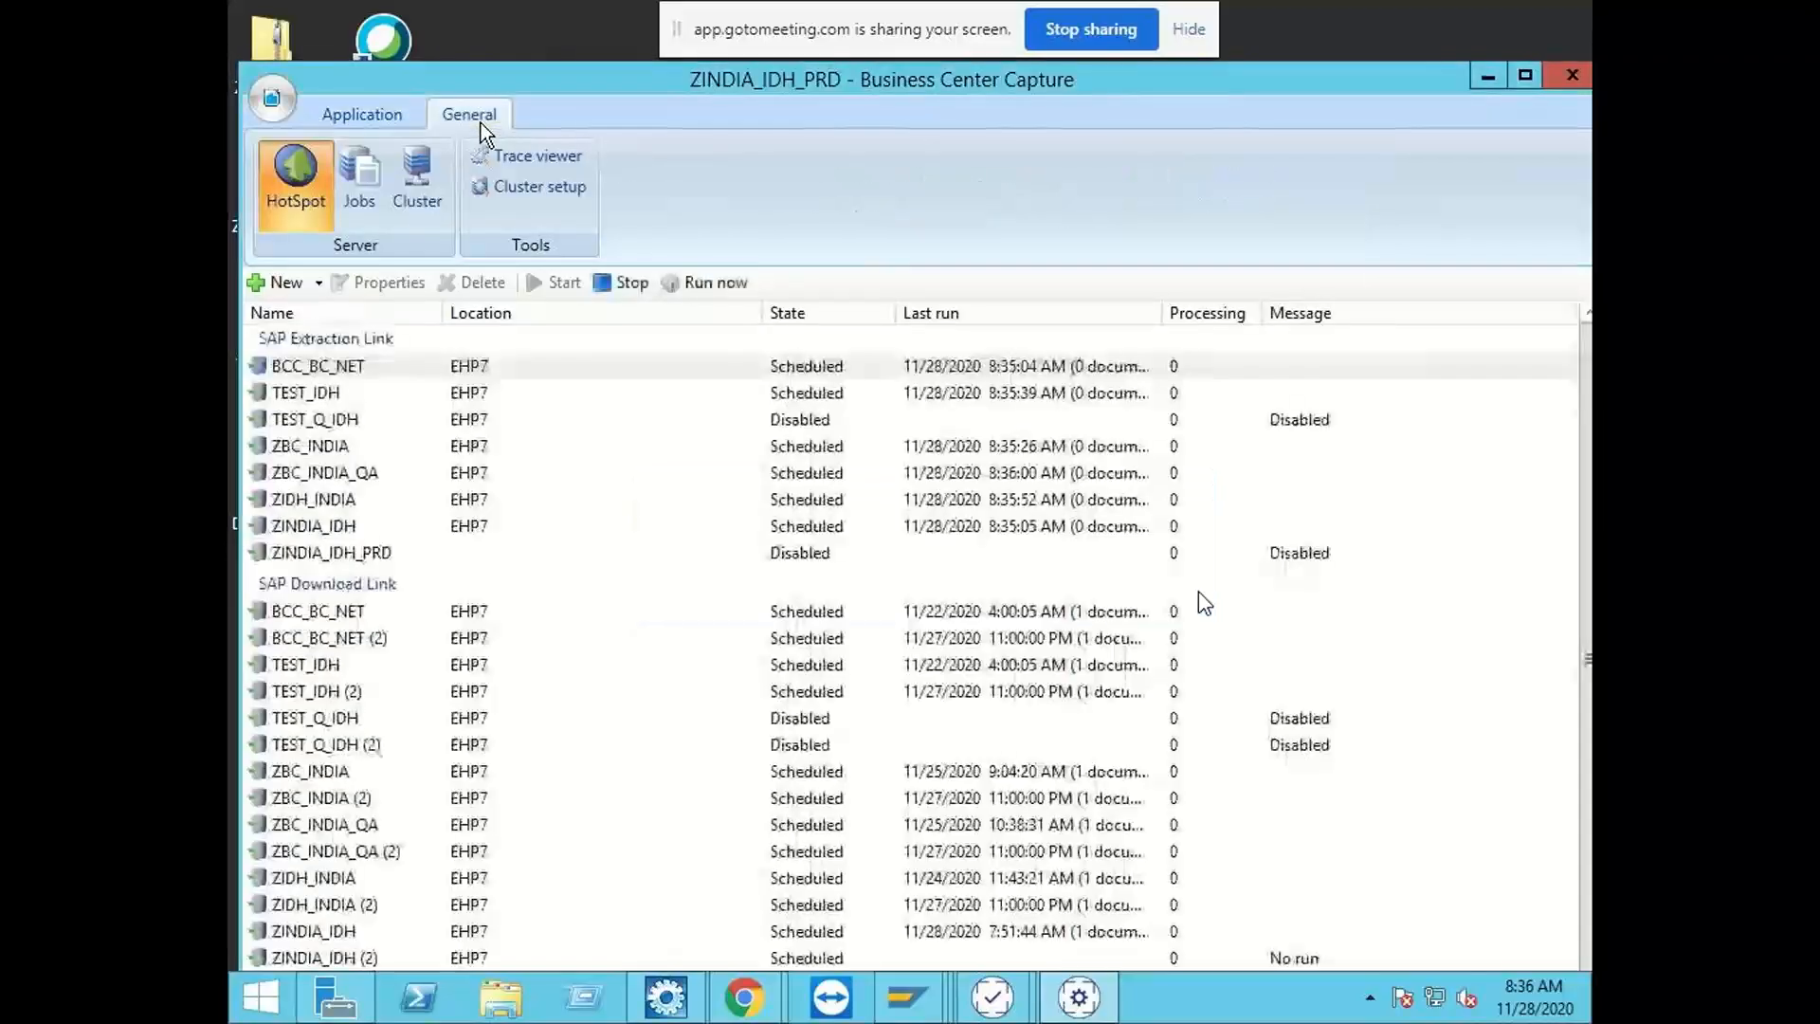
{"action": "left_click", "coordinate": [485, 556]}
{"action": "left_click", "coordinate": [382, 281]}
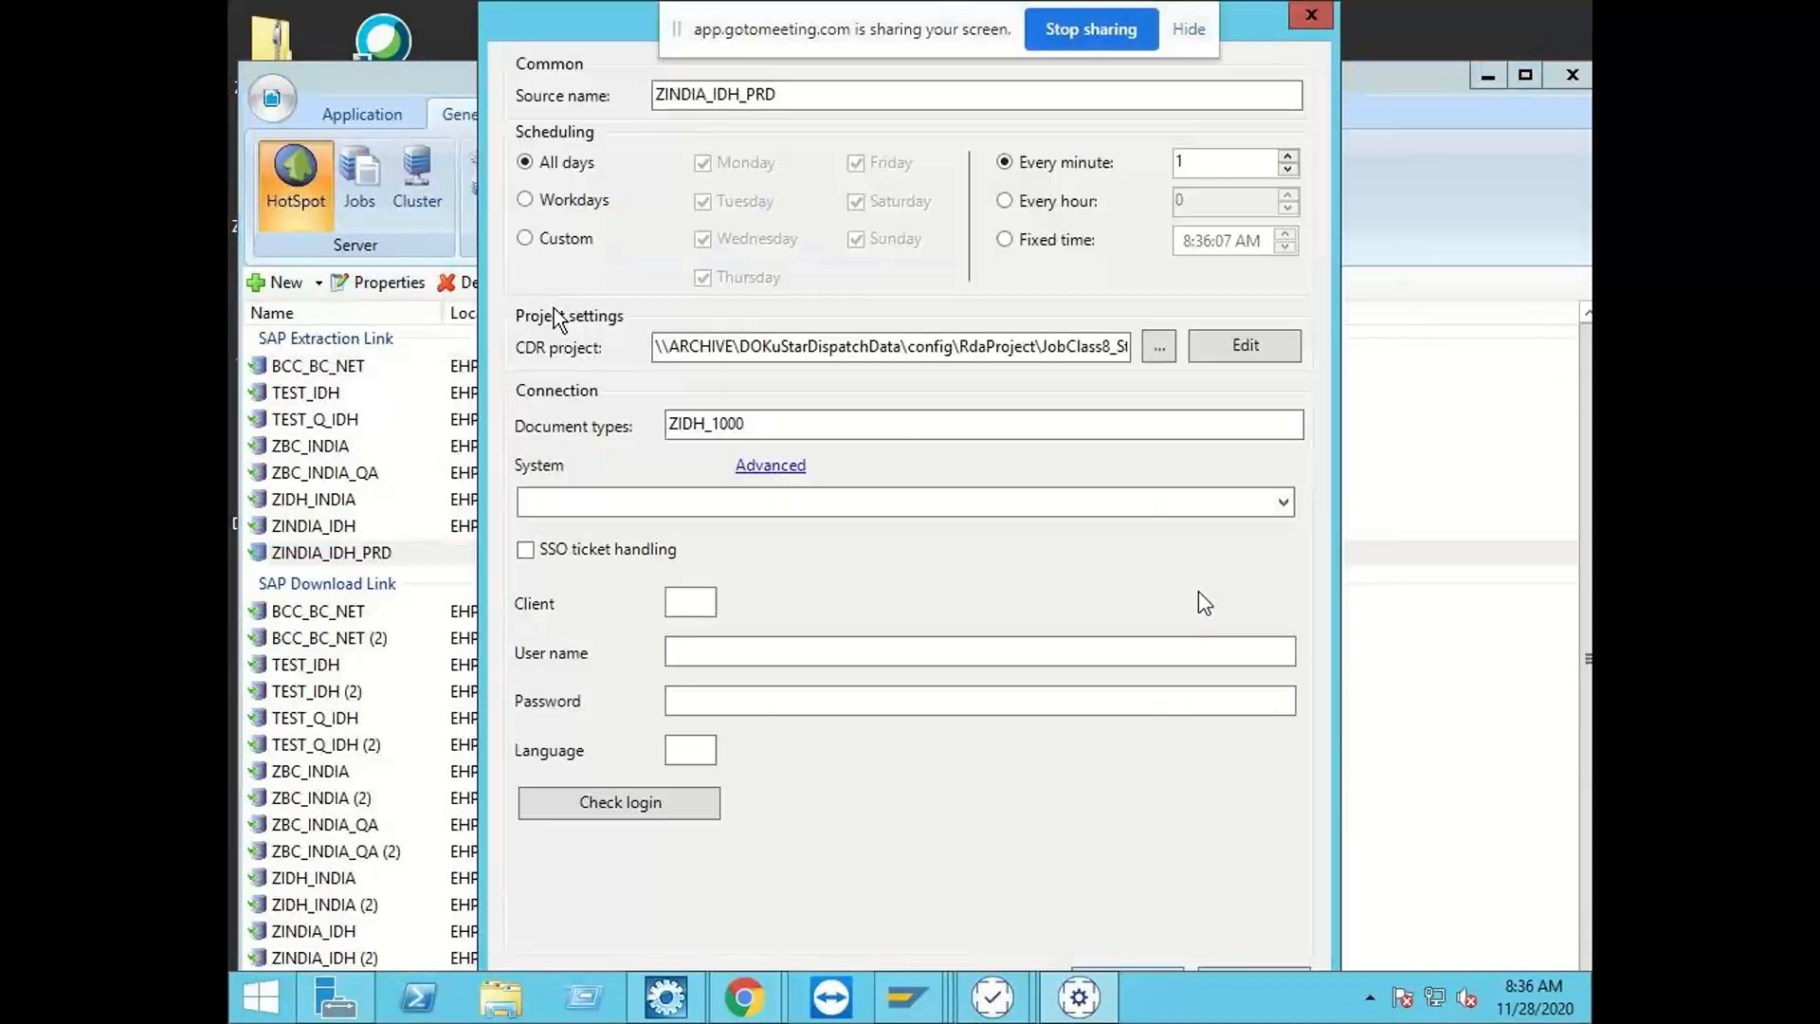
{"action": "left_click", "coordinate": [1280, 501]}
{"action": "left_click", "coordinate": [669, 527]}
{"action": "left_click", "coordinate": [706, 594]}
{"action": "type", "text": "800"}
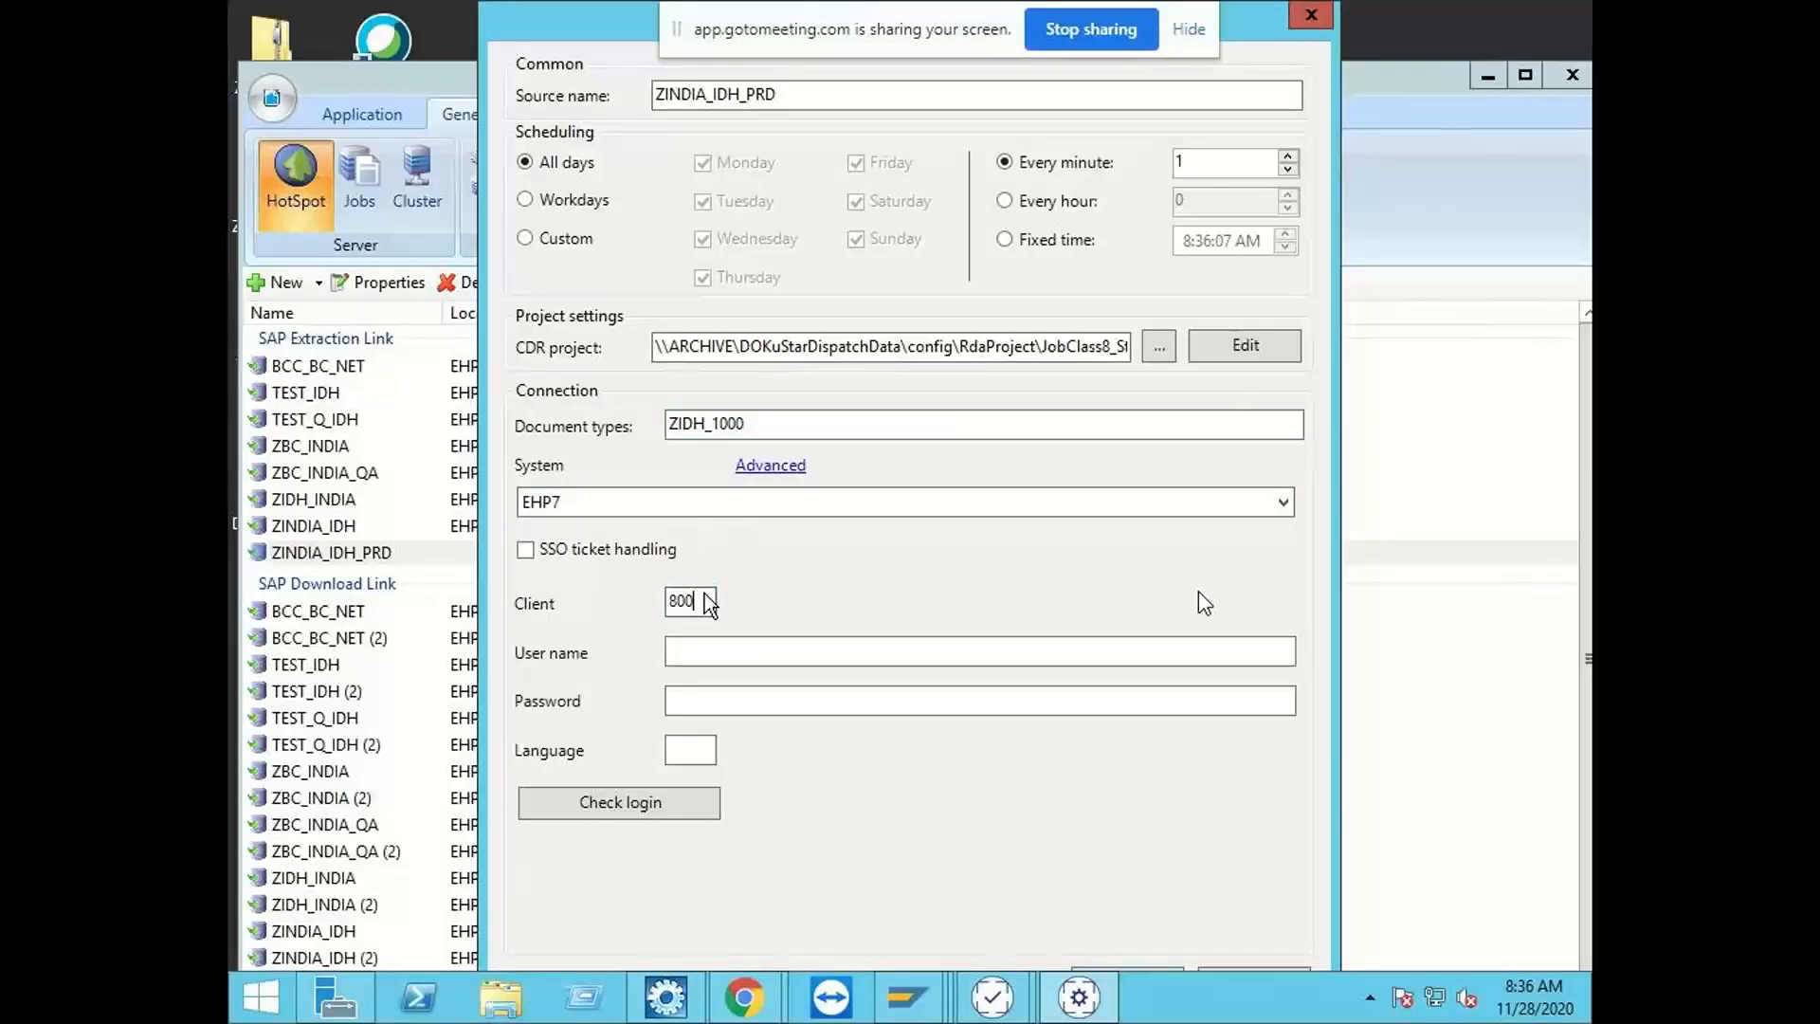
Step: Enter the user name bcc_cust and the account password for the extraction link, check the login, and save the link
{"action": "key", "text": "Tab"}
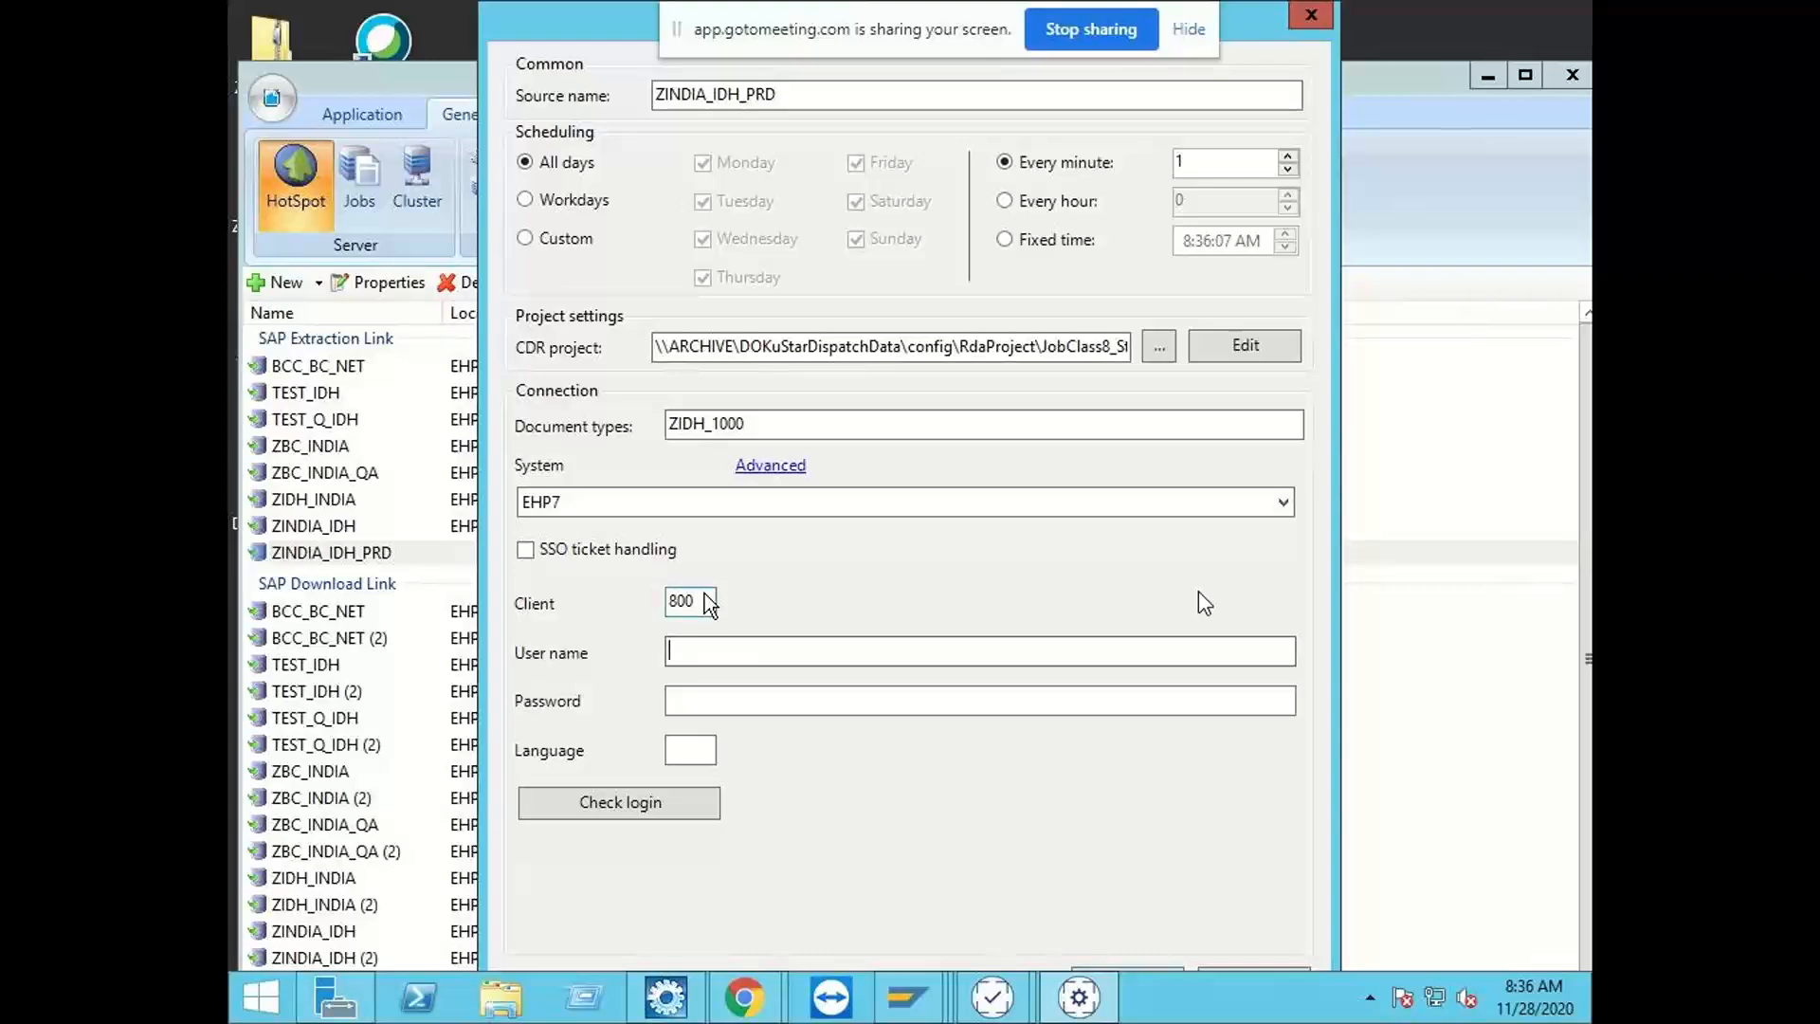
{"action": "type", "text": "bcc_cust"}
{"action": "key", "text": "Tab"}
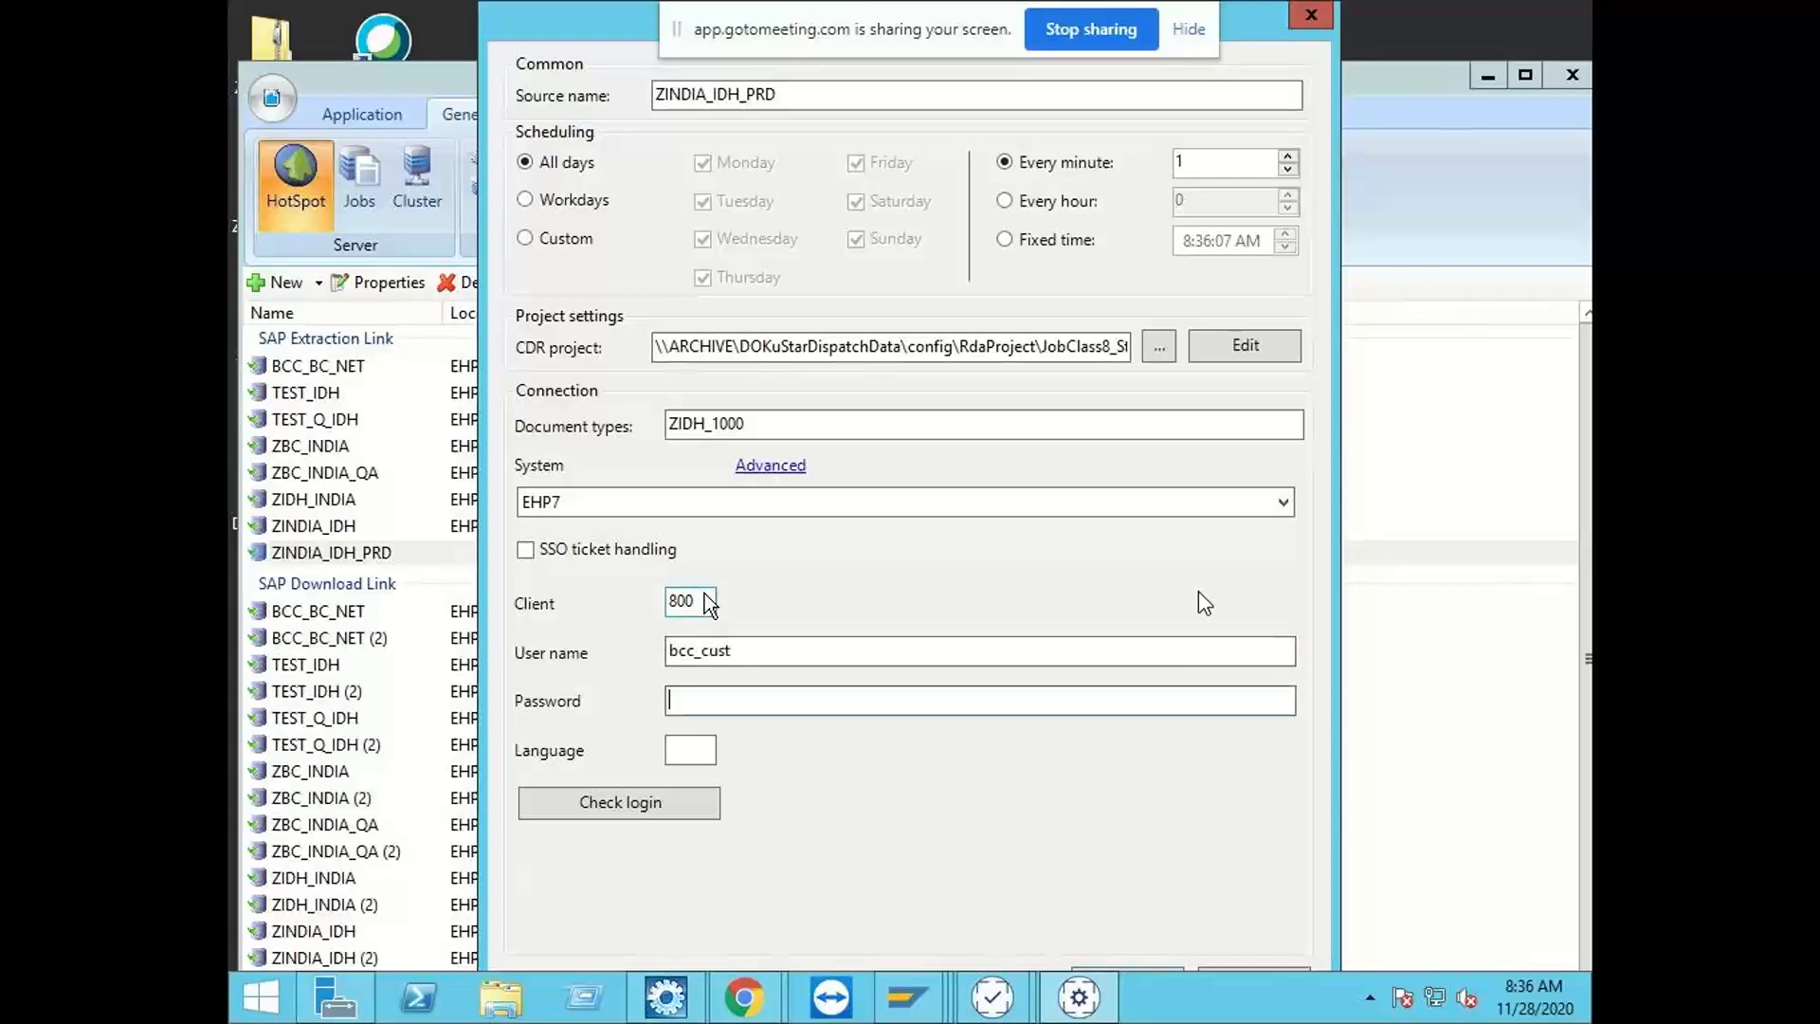
{"action": "type", "text": "**********"}
{"action": "left_click", "coordinate": [661, 802]}
{"action": "left_click", "coordinate": [946, 604]}
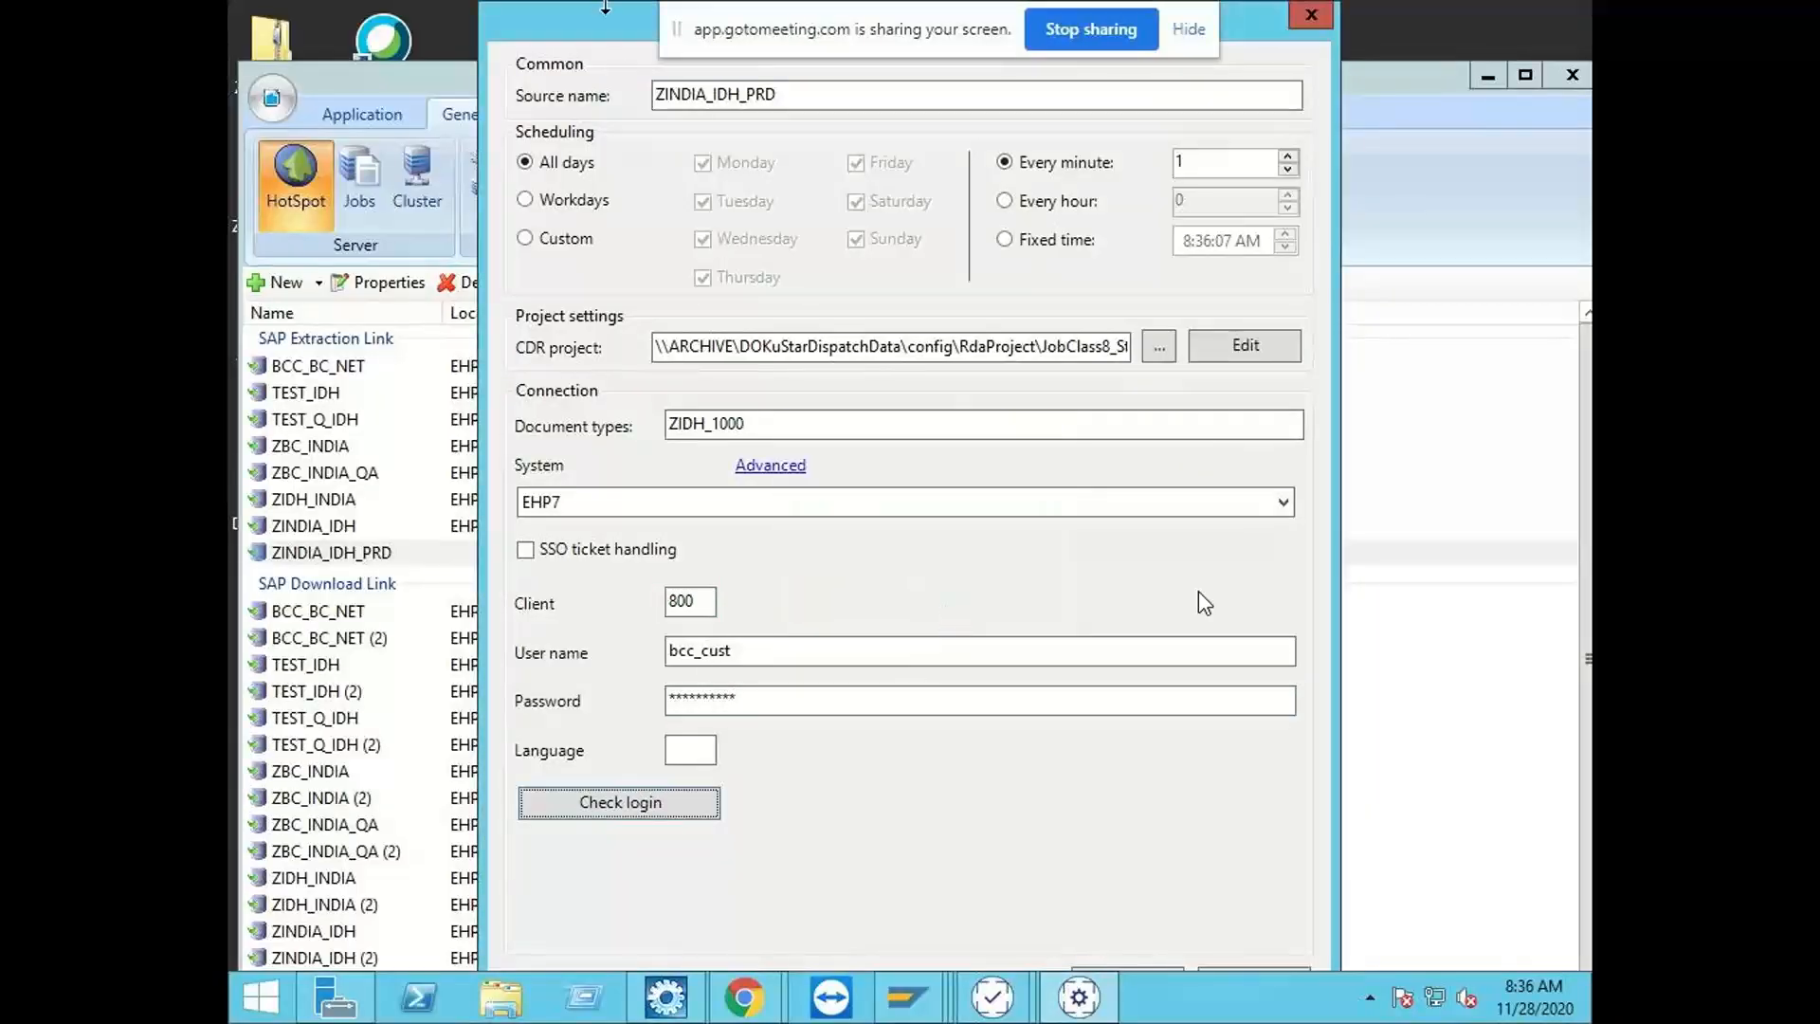
{"action": "mouse_move", "coordinate": [605, 11]}
{"action": "left_mouse_down"}
{"action": "mouse_move", "coordinate": [609, 66]}
{"action": "mouse_move", "coordinate": [591, 13]}
{"action": "left_mouse_up"}
{"action": "left_click", "coordinate": [1086, 916]}
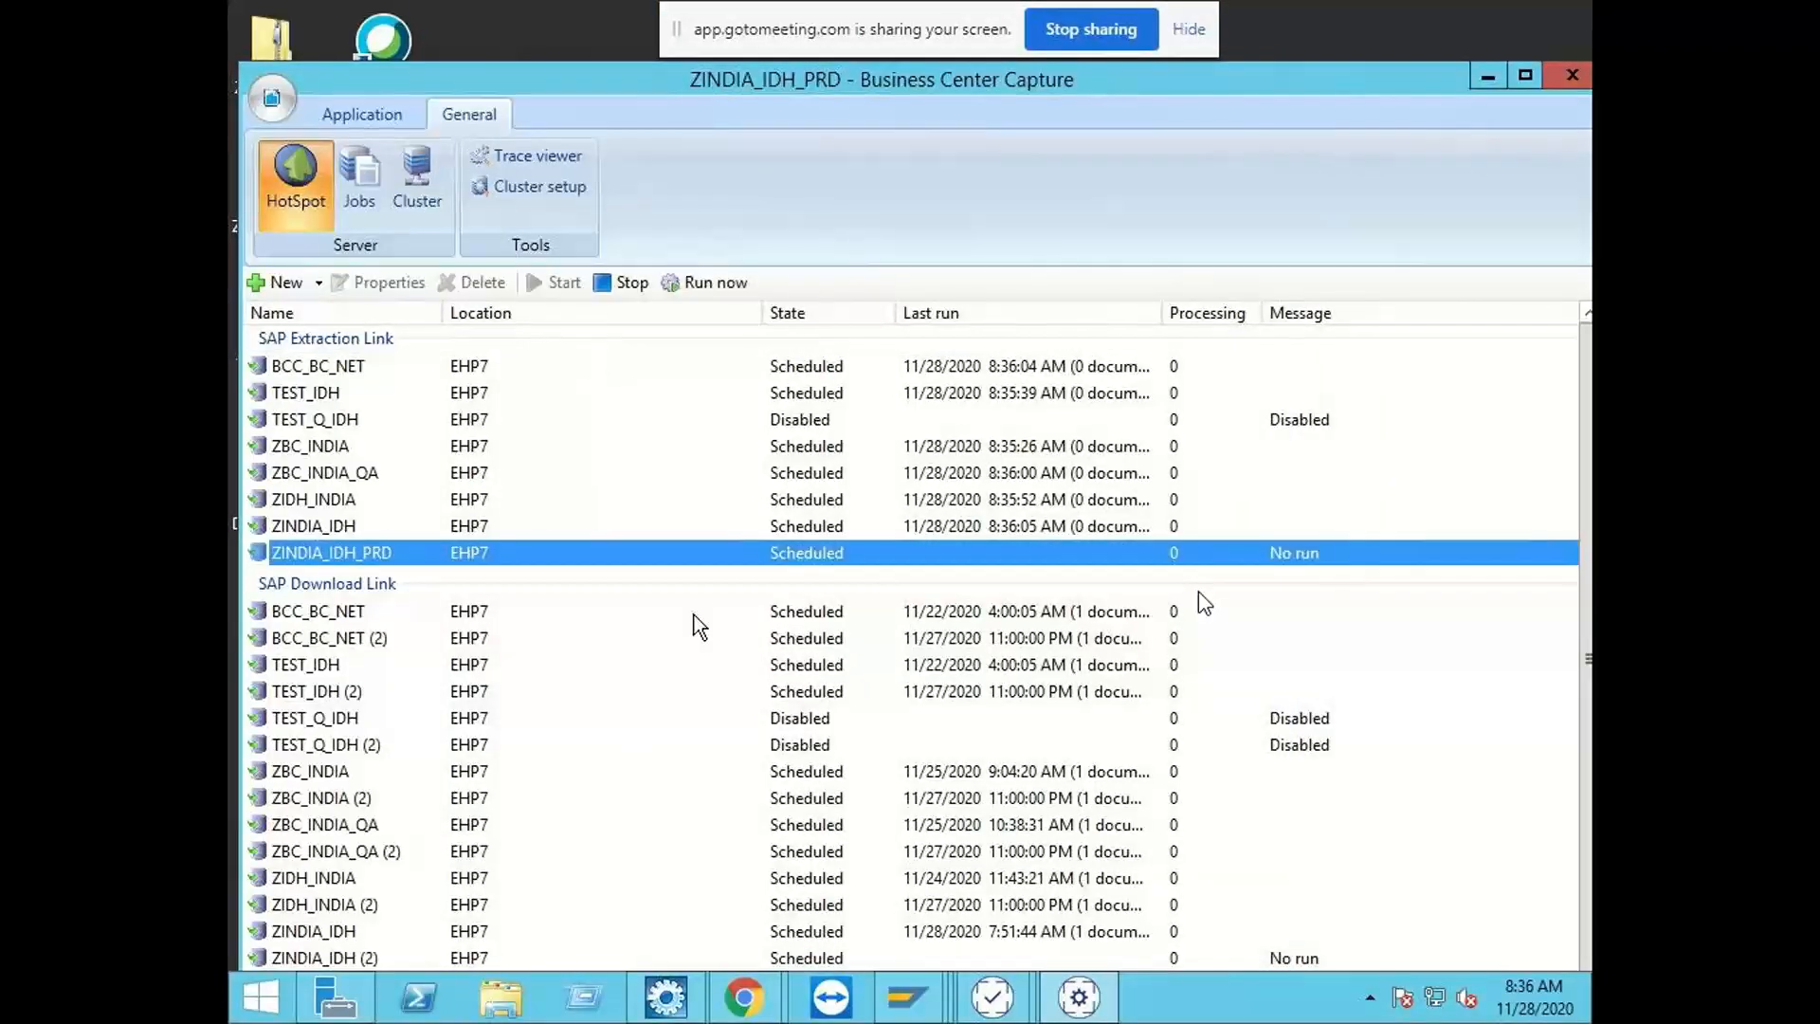
Step: Open the connection configuration of the first ZINDIA_IDH_PRD SAP Download Link and set system EHP7, client 800
{"action": "scroll", "coordinate": [697, 630], "scroll_direction": "down", "scroll_amount": 1}
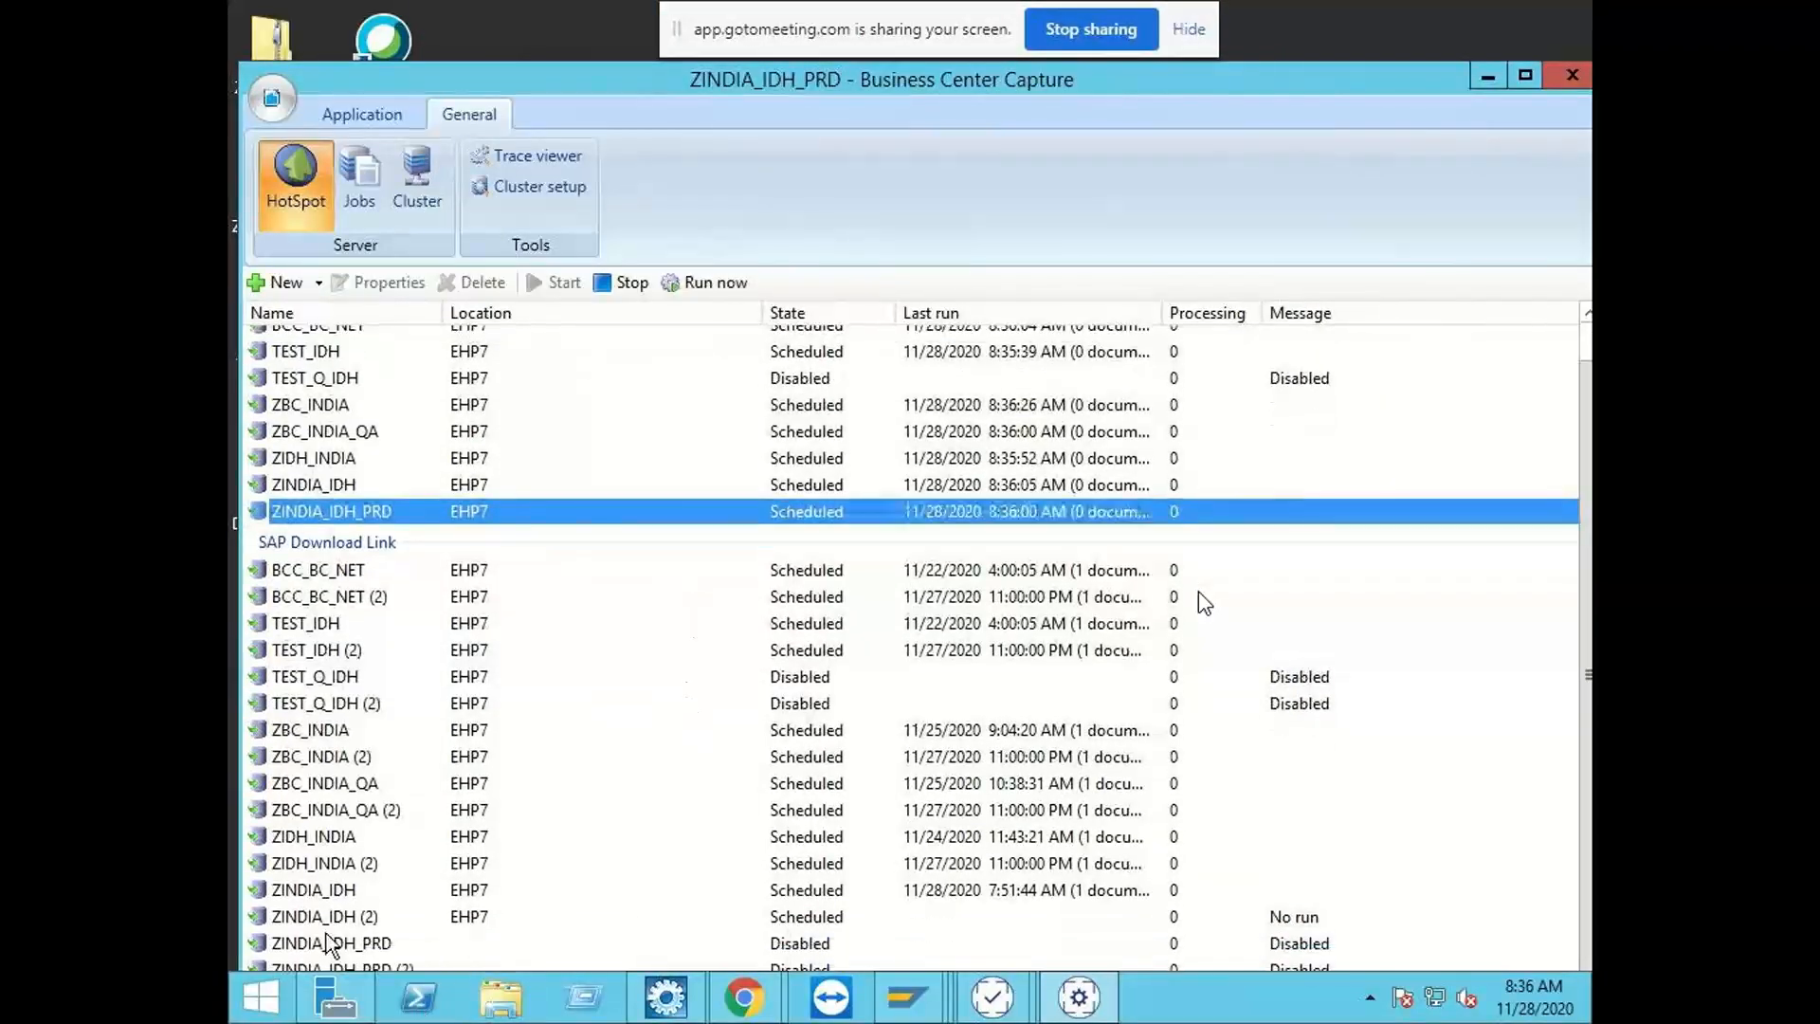
{"action": "left_click", "coordinate": [374, 940]}
{"action": "left_click", "coordinate": [385, 281]}
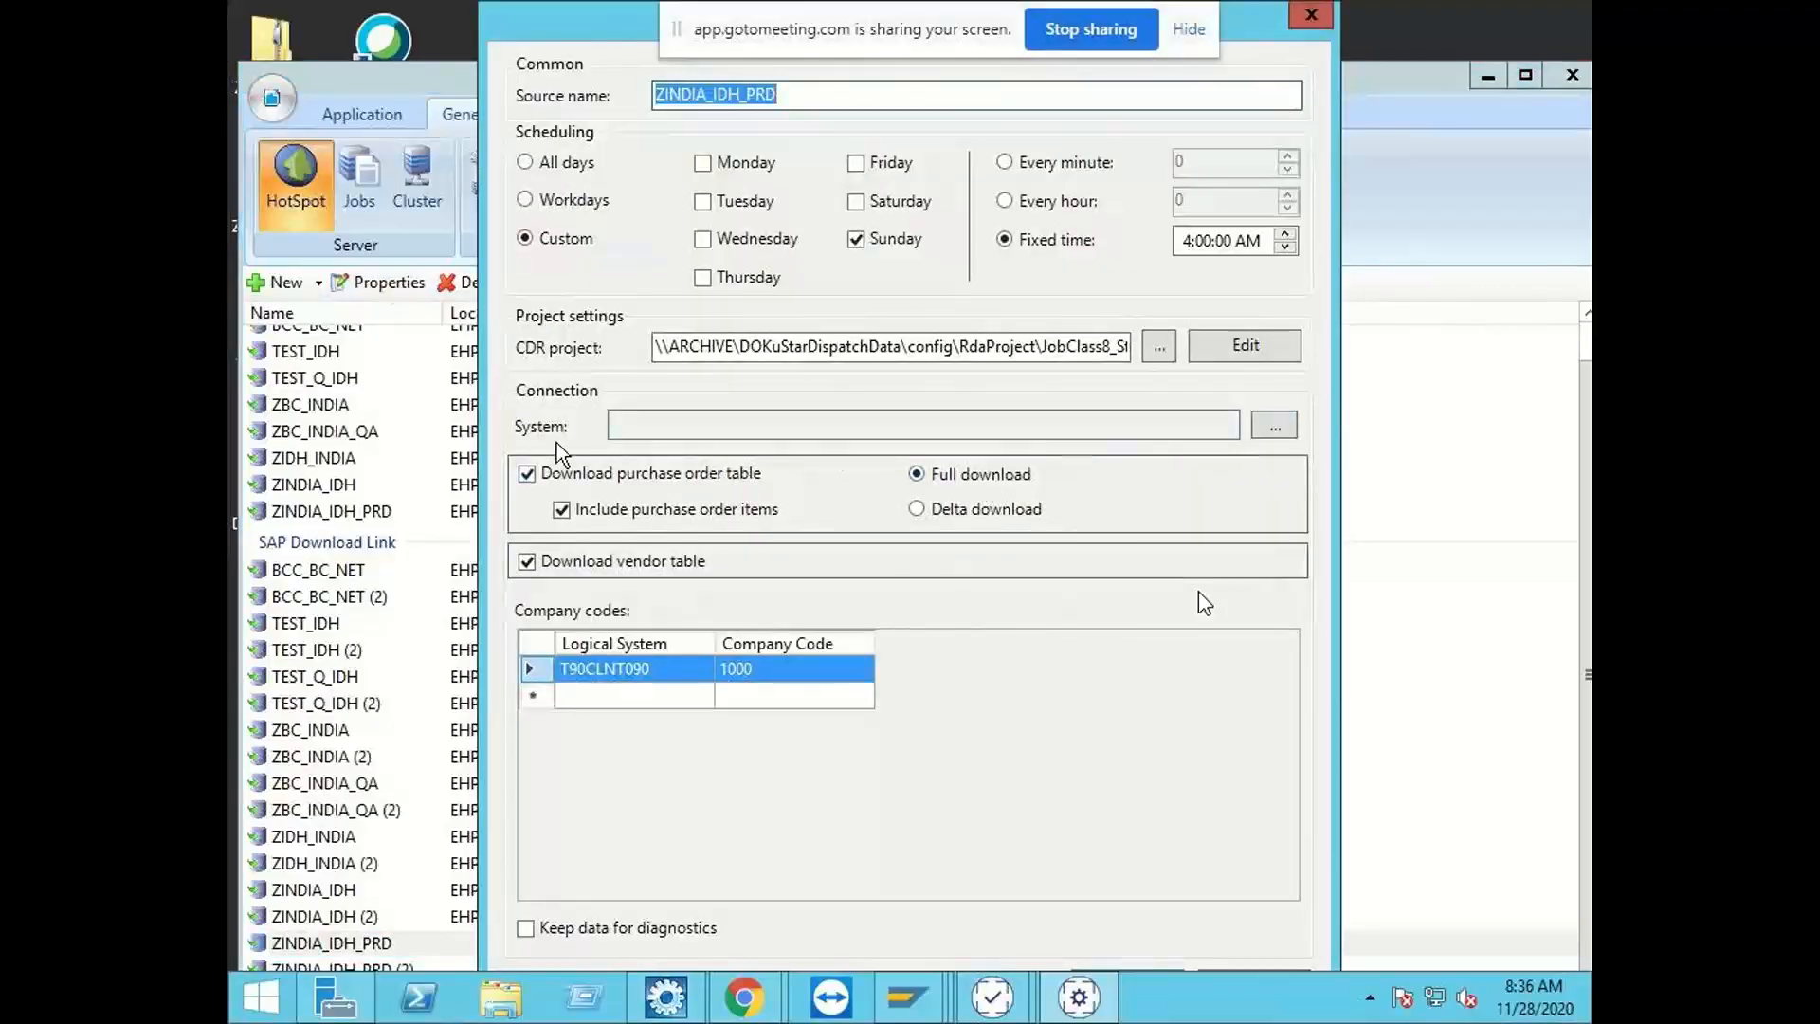
{"action": "left_click", "coordinate": [1273, 429]}
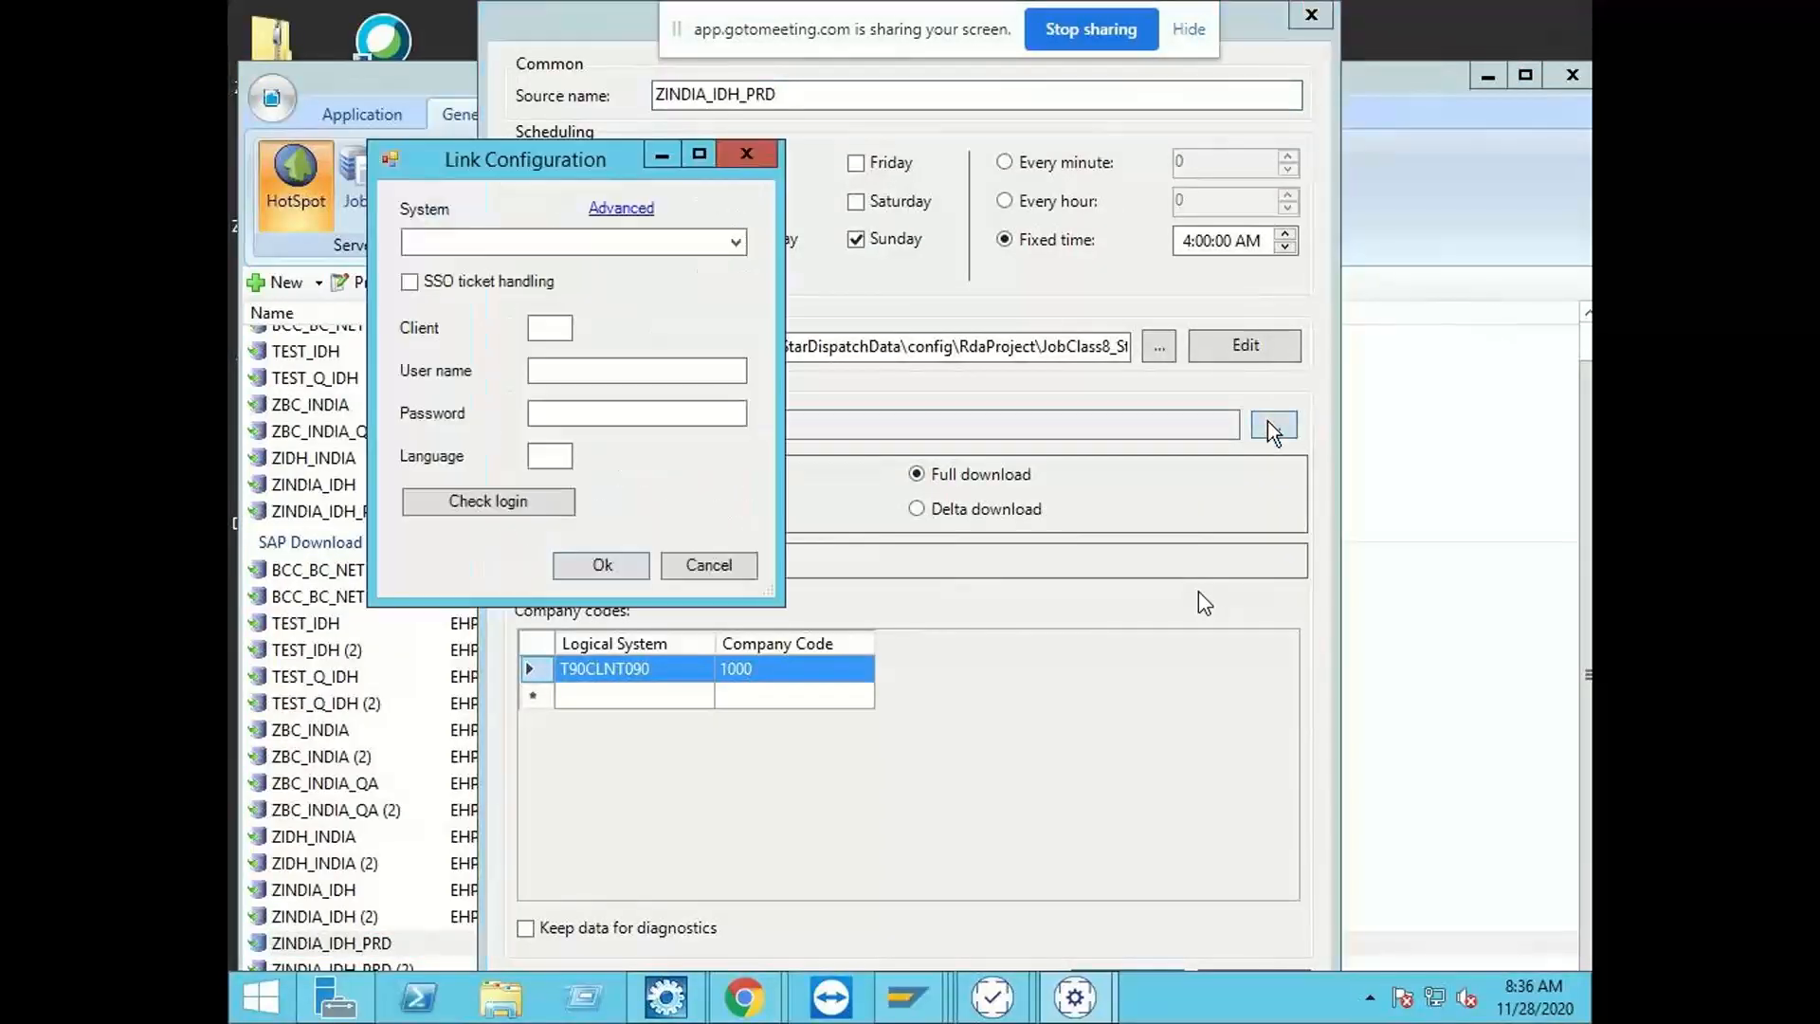
{"action": "left_click", "coordinate": [544, 244]}
{"action": "left_click", "coordinate": [524, 270]}
{"action": "left_click", "coordinate": [545, 327]}
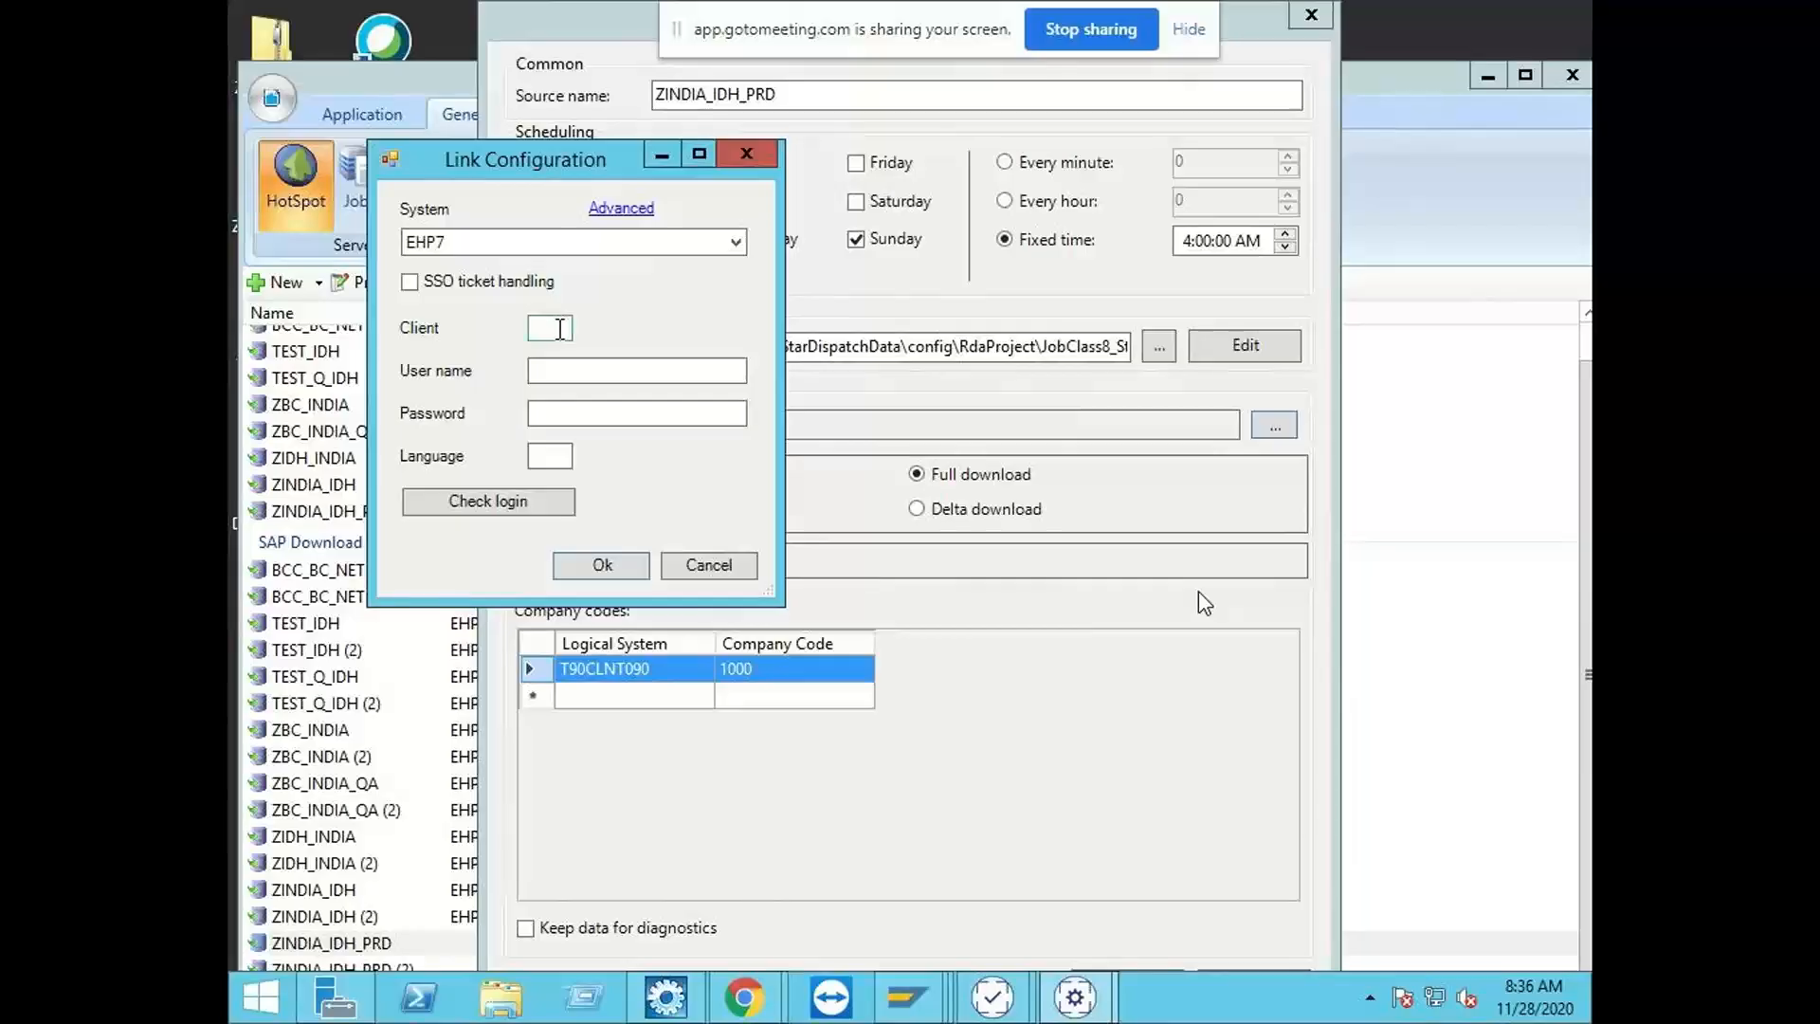
{"action": "type", "text": "800"}
Step: Enter the user name bcc_cust and the account password for the download link, check the login, and save the link properties
{"action": "key", "text": "Tab"}
{"action": "type", "text": "bcc"}
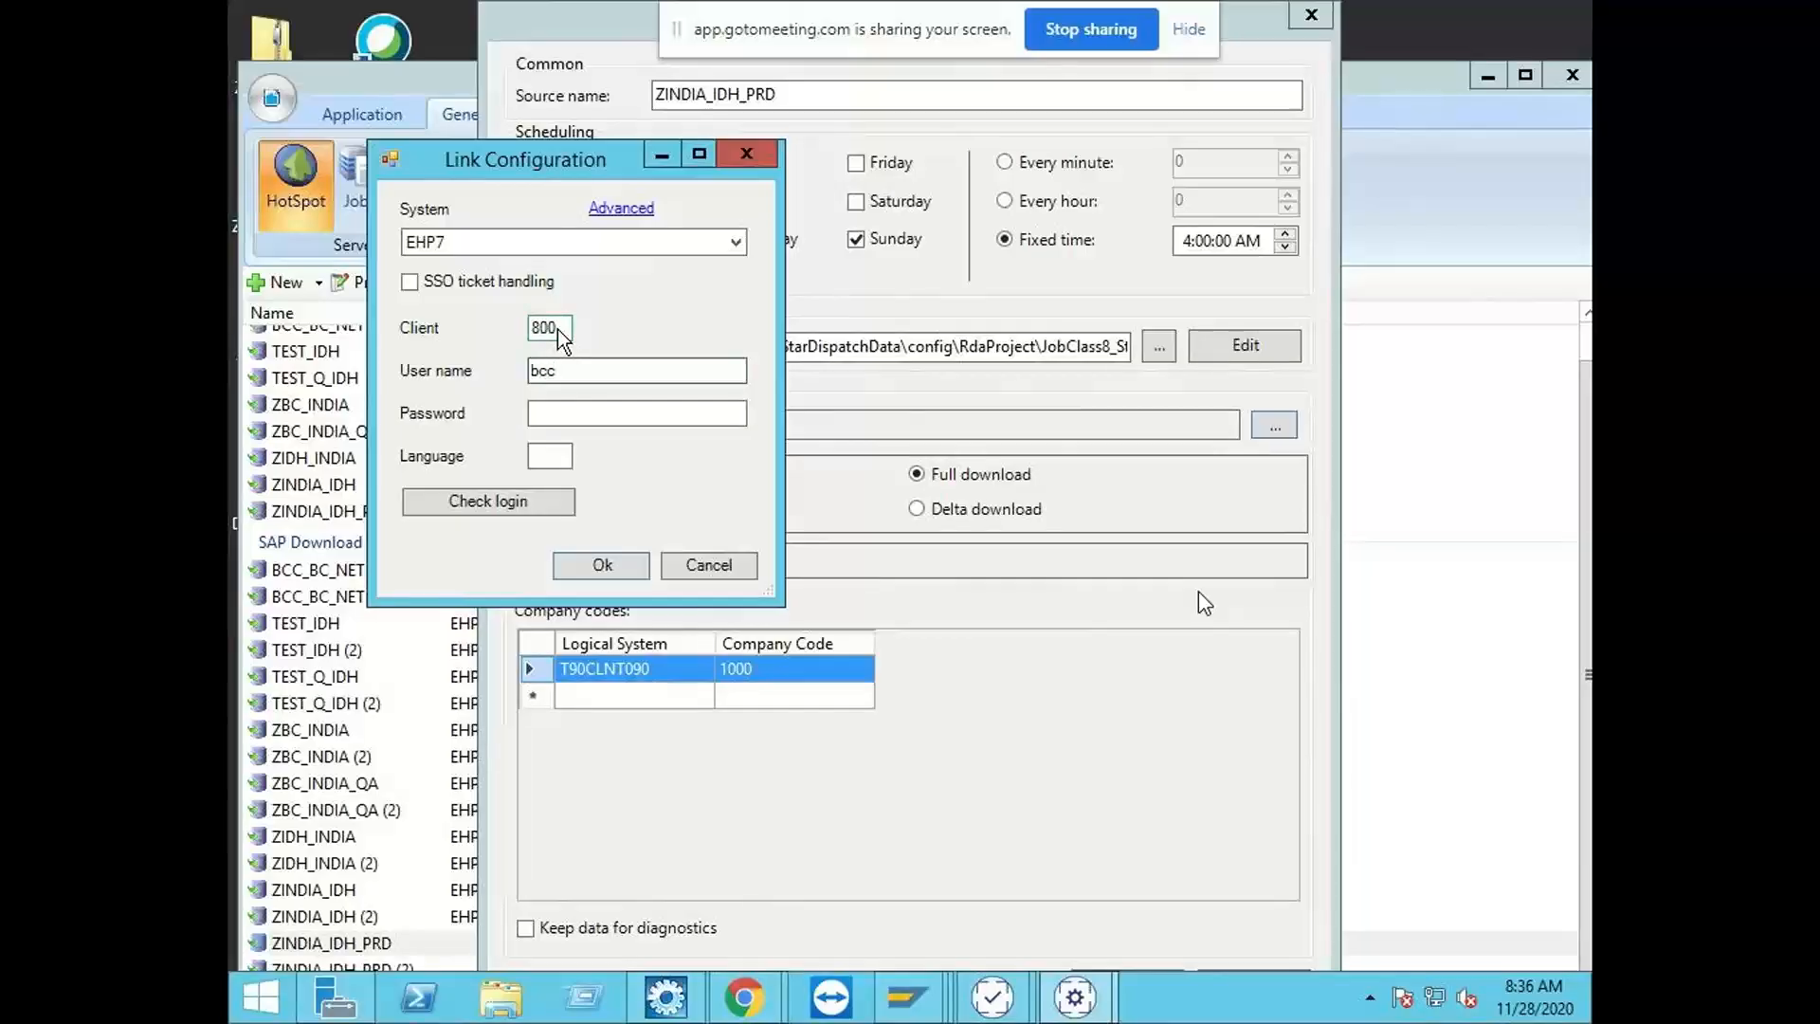
{"action": "type", "text": "_cust"}
{"action": "key", "text": "Tab"}
{"action": "type", "text": "**********"}
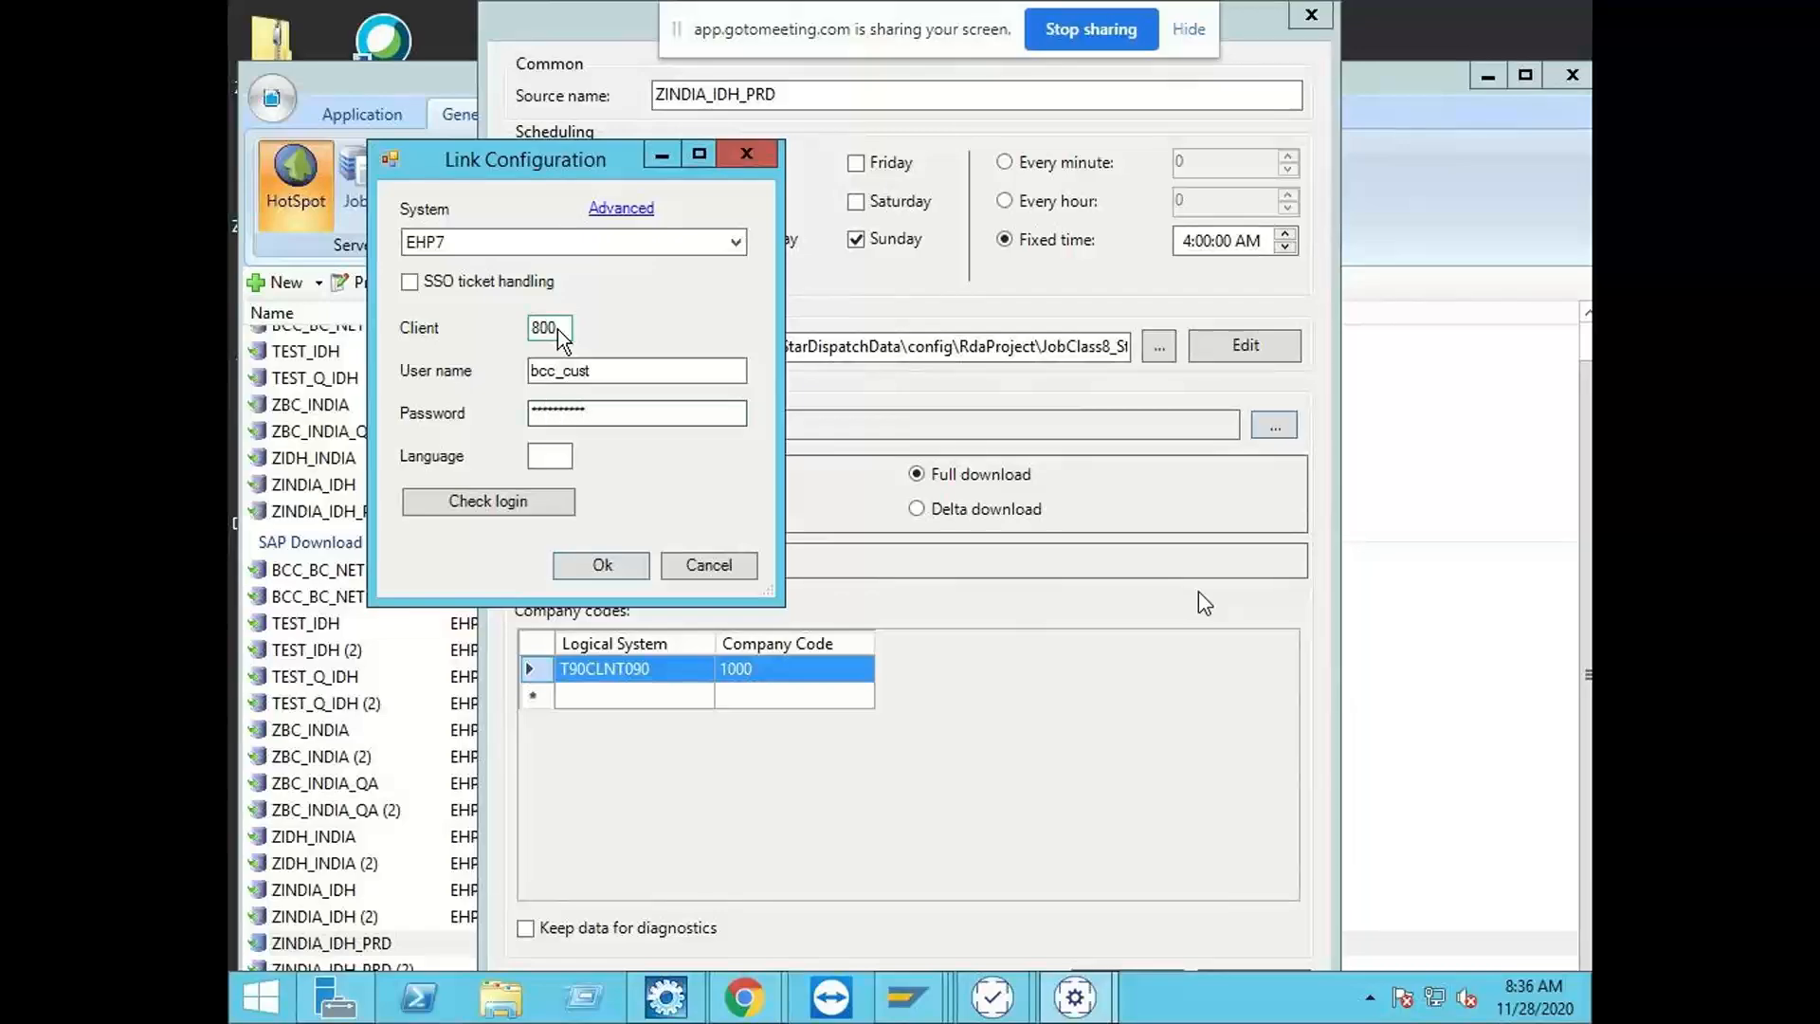
{"action": "left_click", "coordinate": [532, 498]}
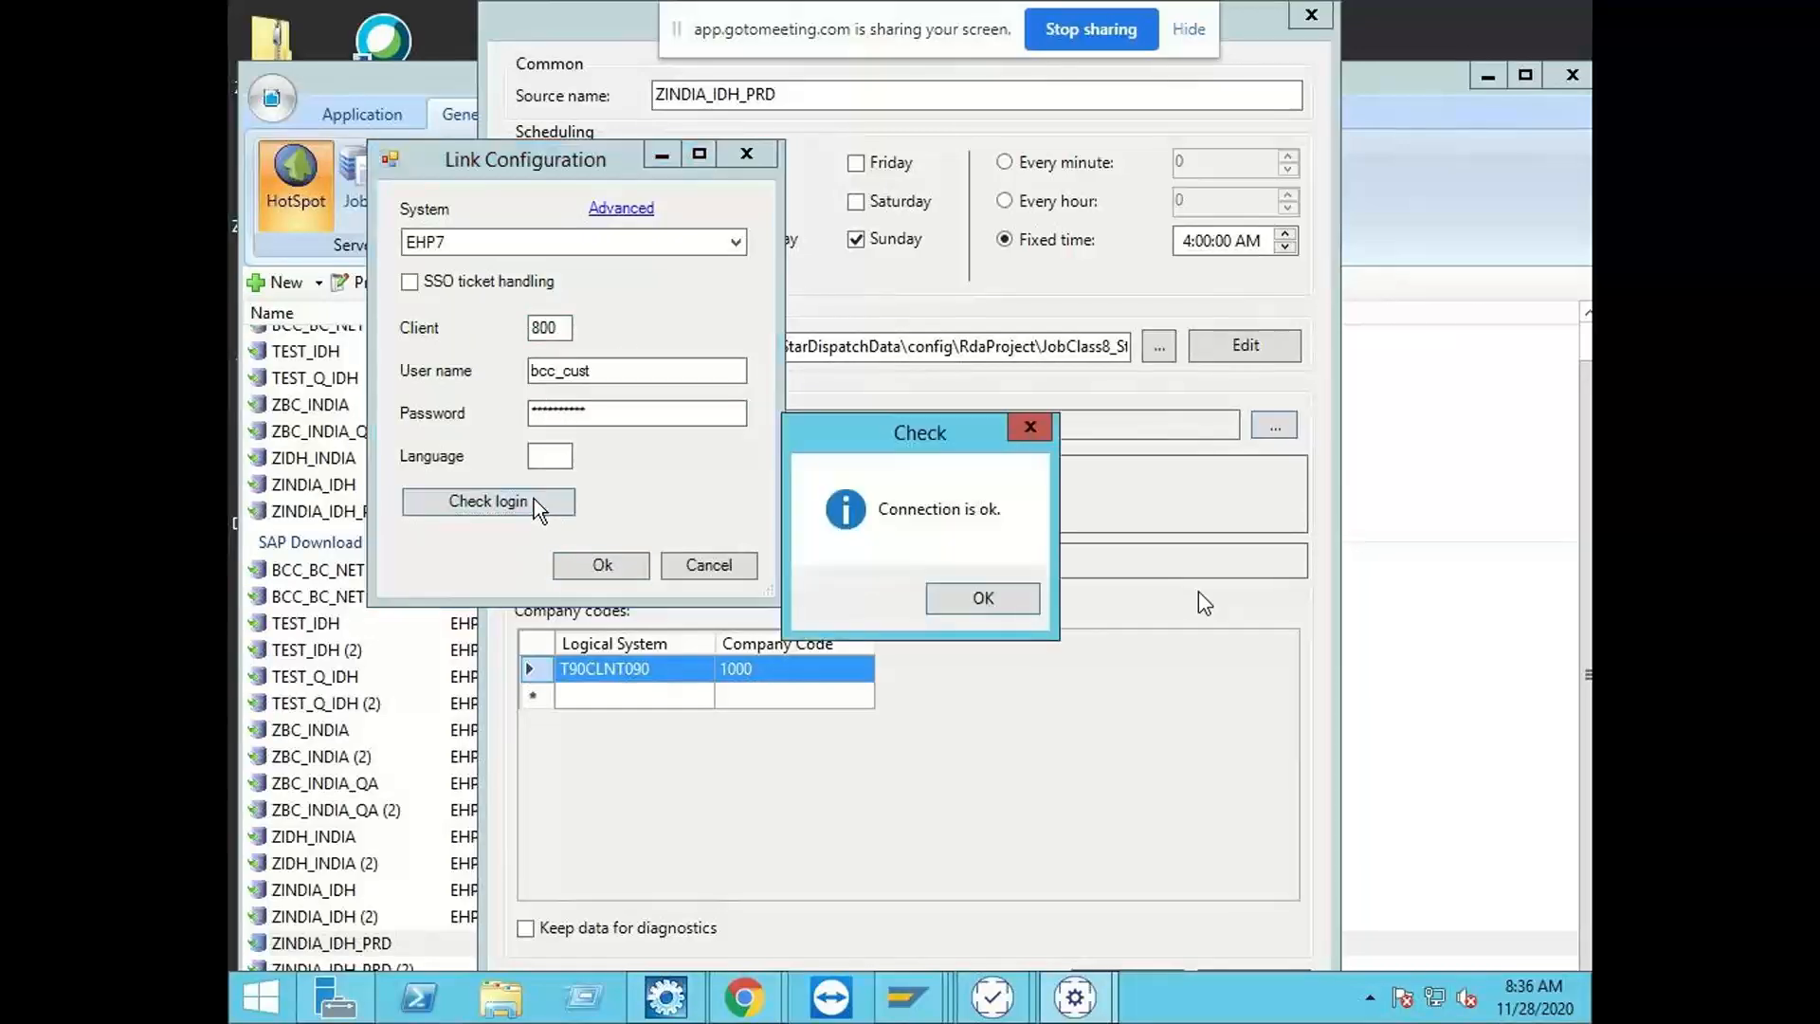
{"action": "left_click", "coordinate": [966, 599]}
{"action": "left_click", "coordinate": [602, 564]}
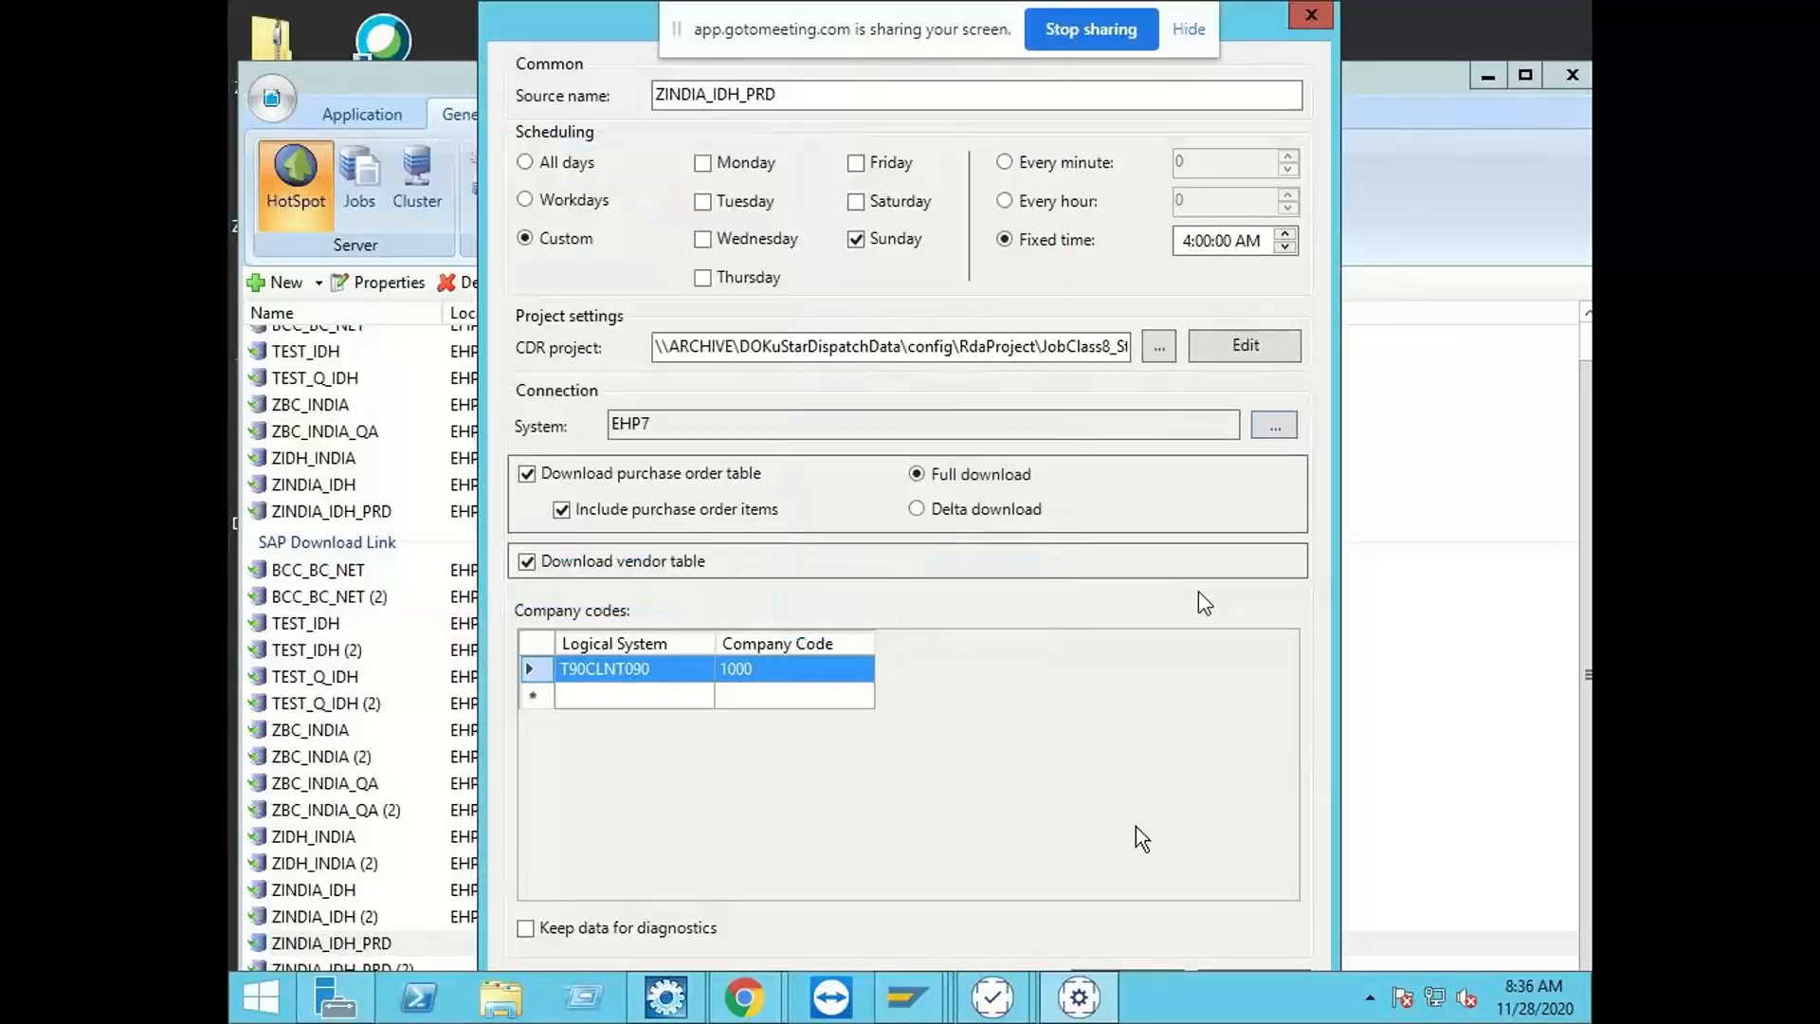
{"action": "left_click", "coordinate": [1158, 969]}
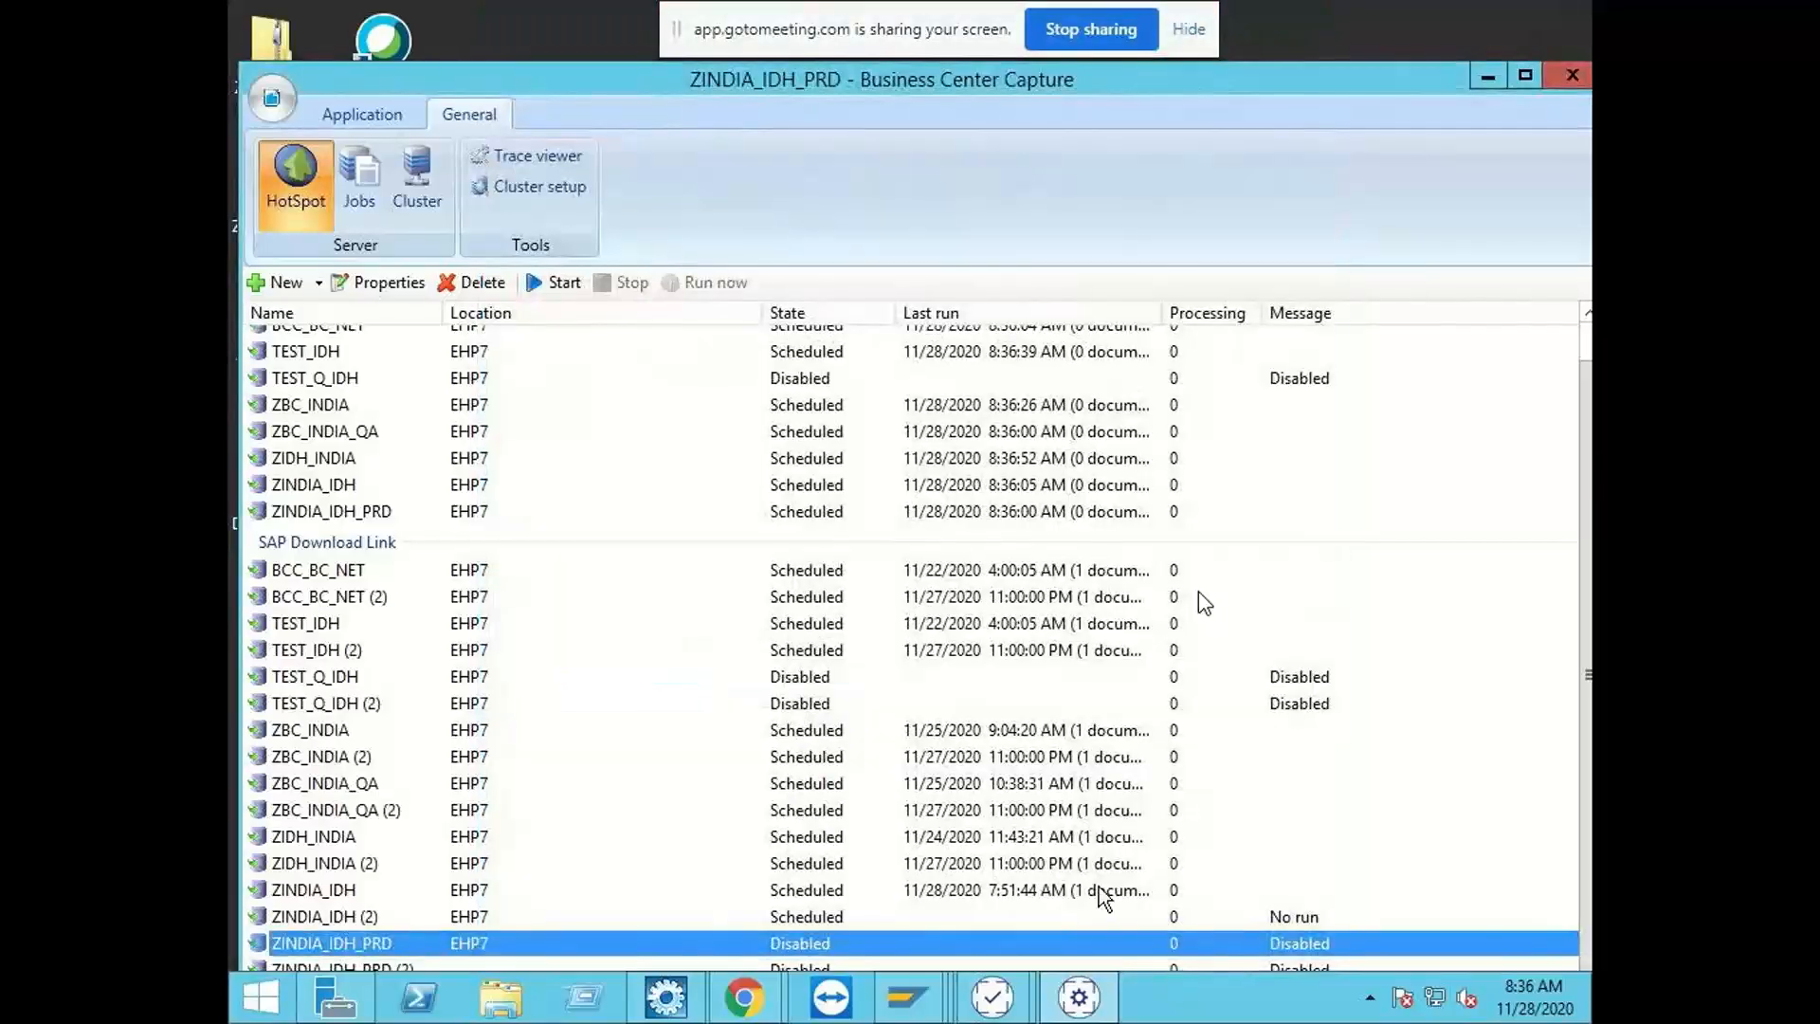
Step: Start the first ZINDIA_IDH_PRD SAP Download Link and run it immediately
{"action": "left_click", "coordinate": [555, 284]}
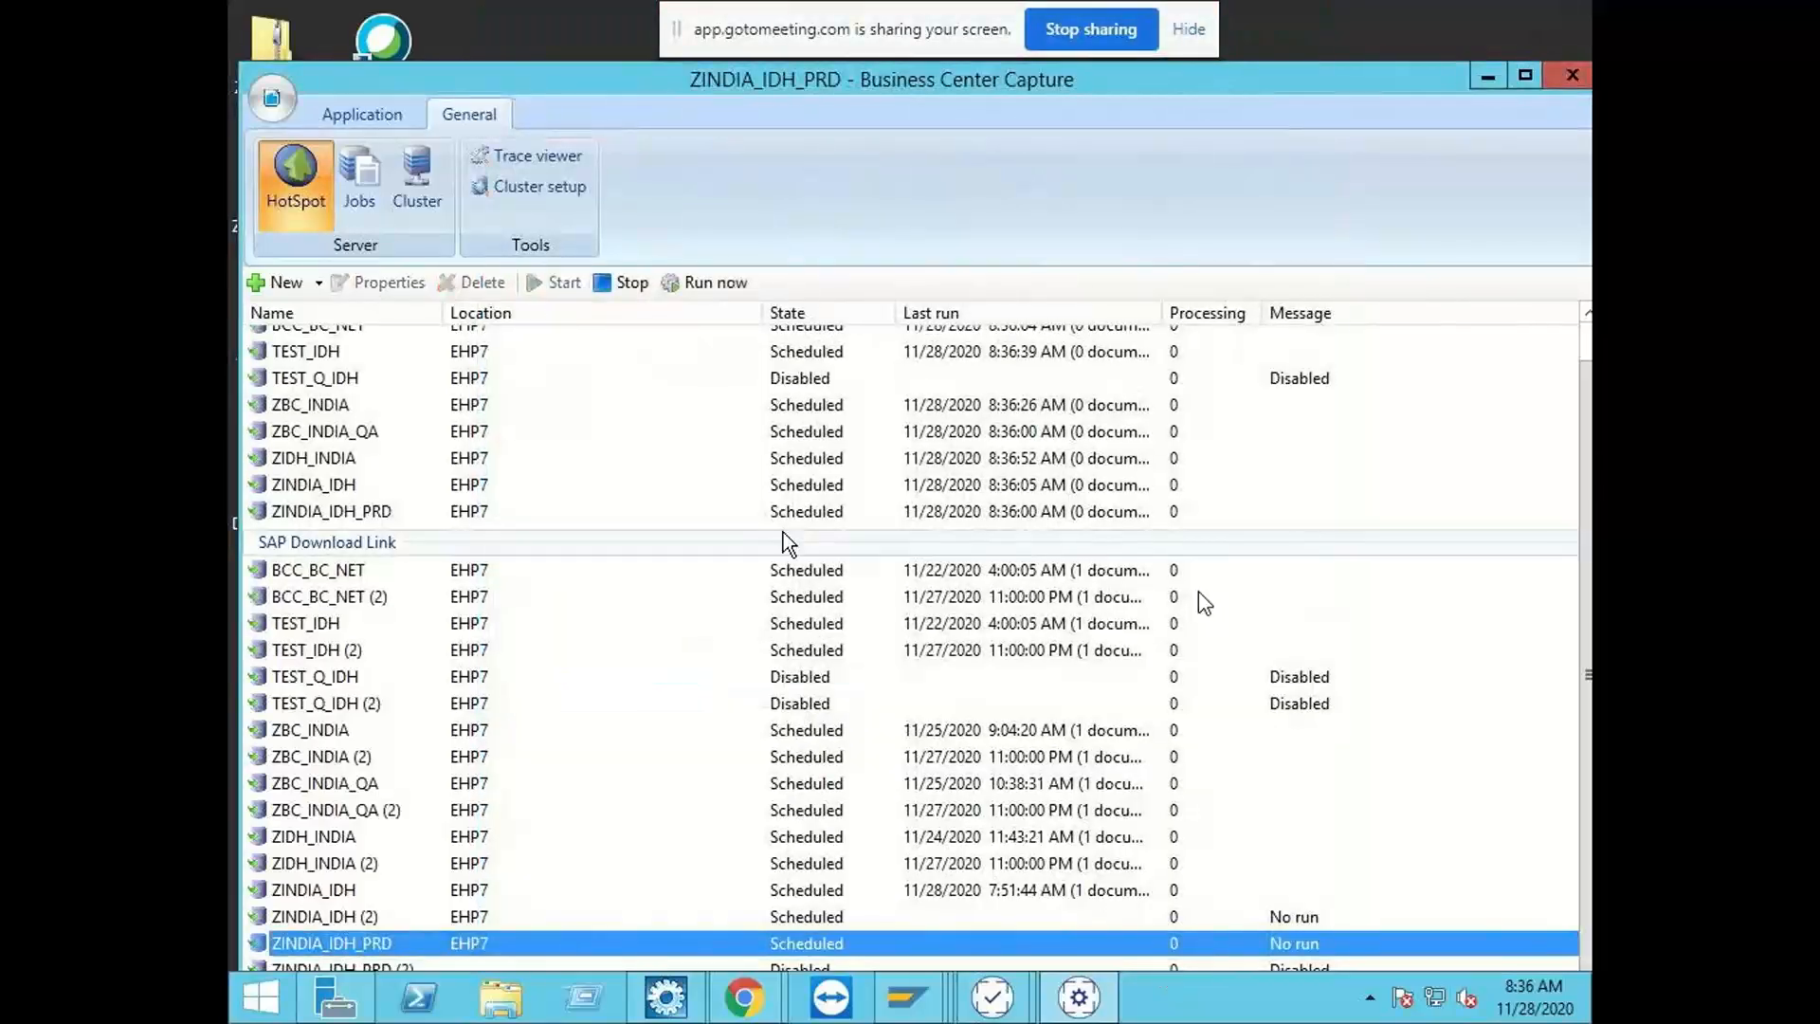
{"action": "left_click", "coordinate": [711, 282]}
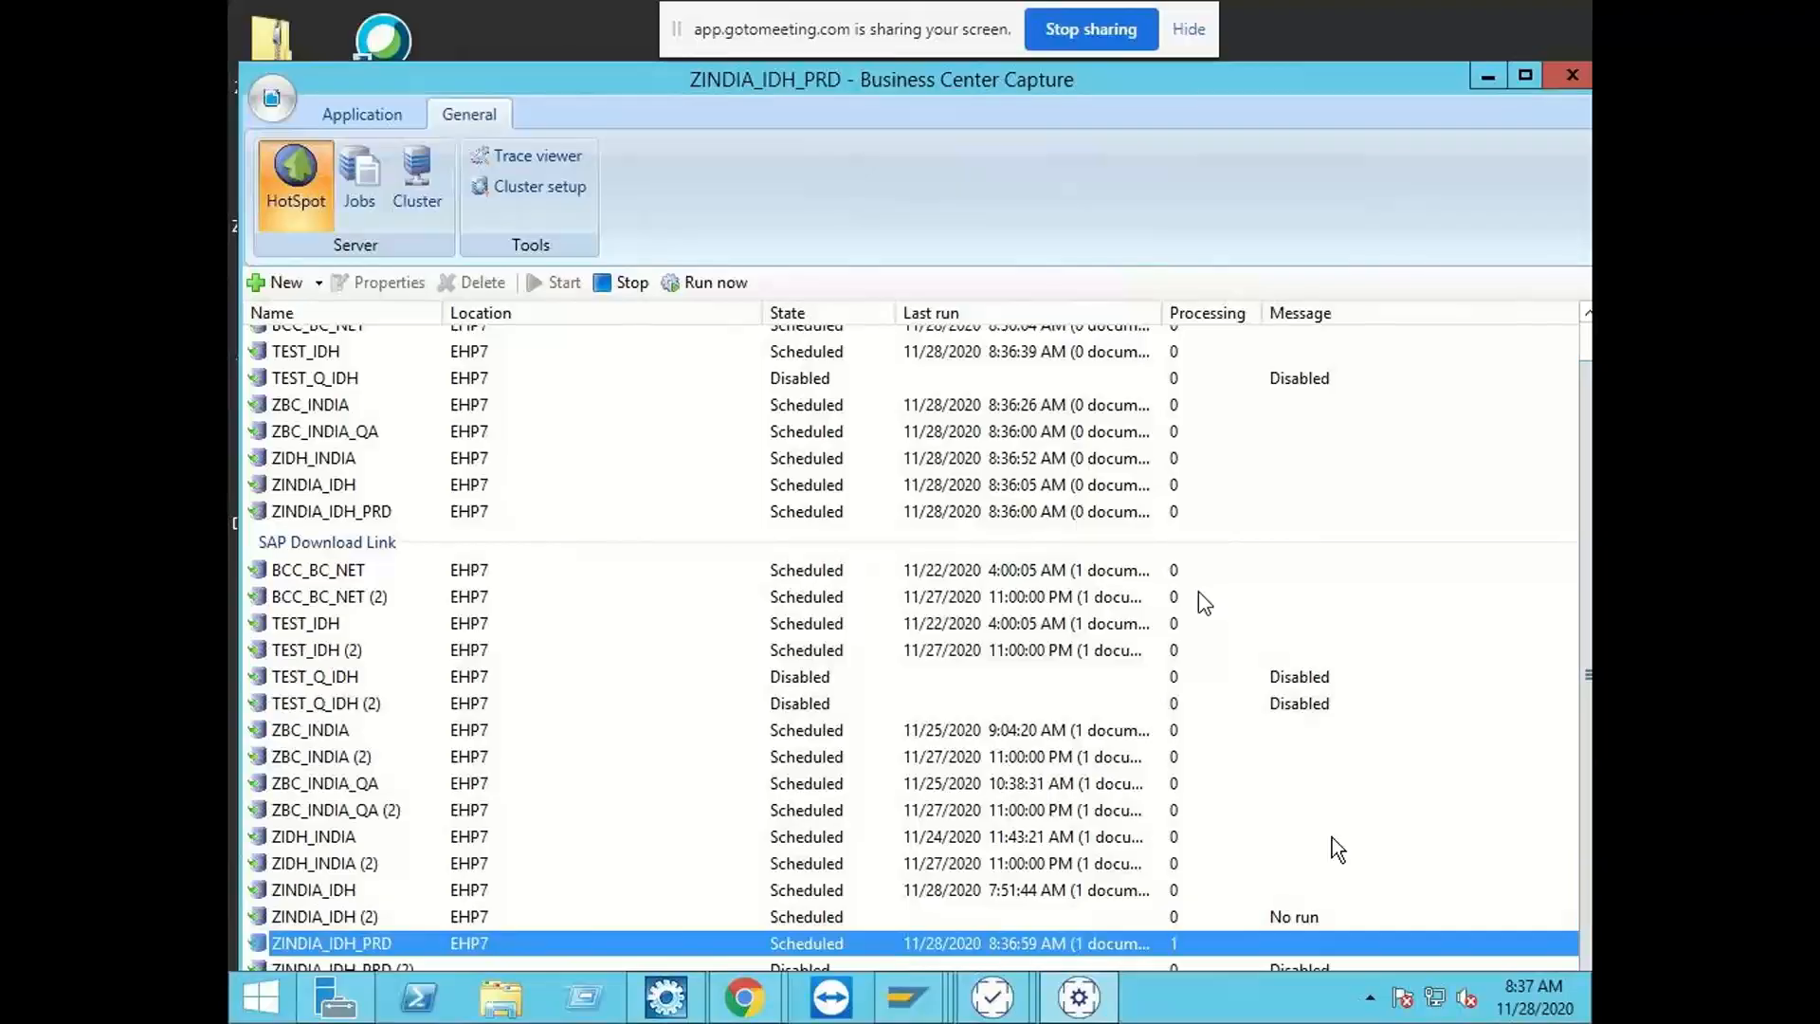
Step: Open the connection configuration of the ZINDIA_IDH_PRD (2) SAP Download Link and set system EHP7, client 800
{"action": "left_click", "coordinate": [402, 966]}
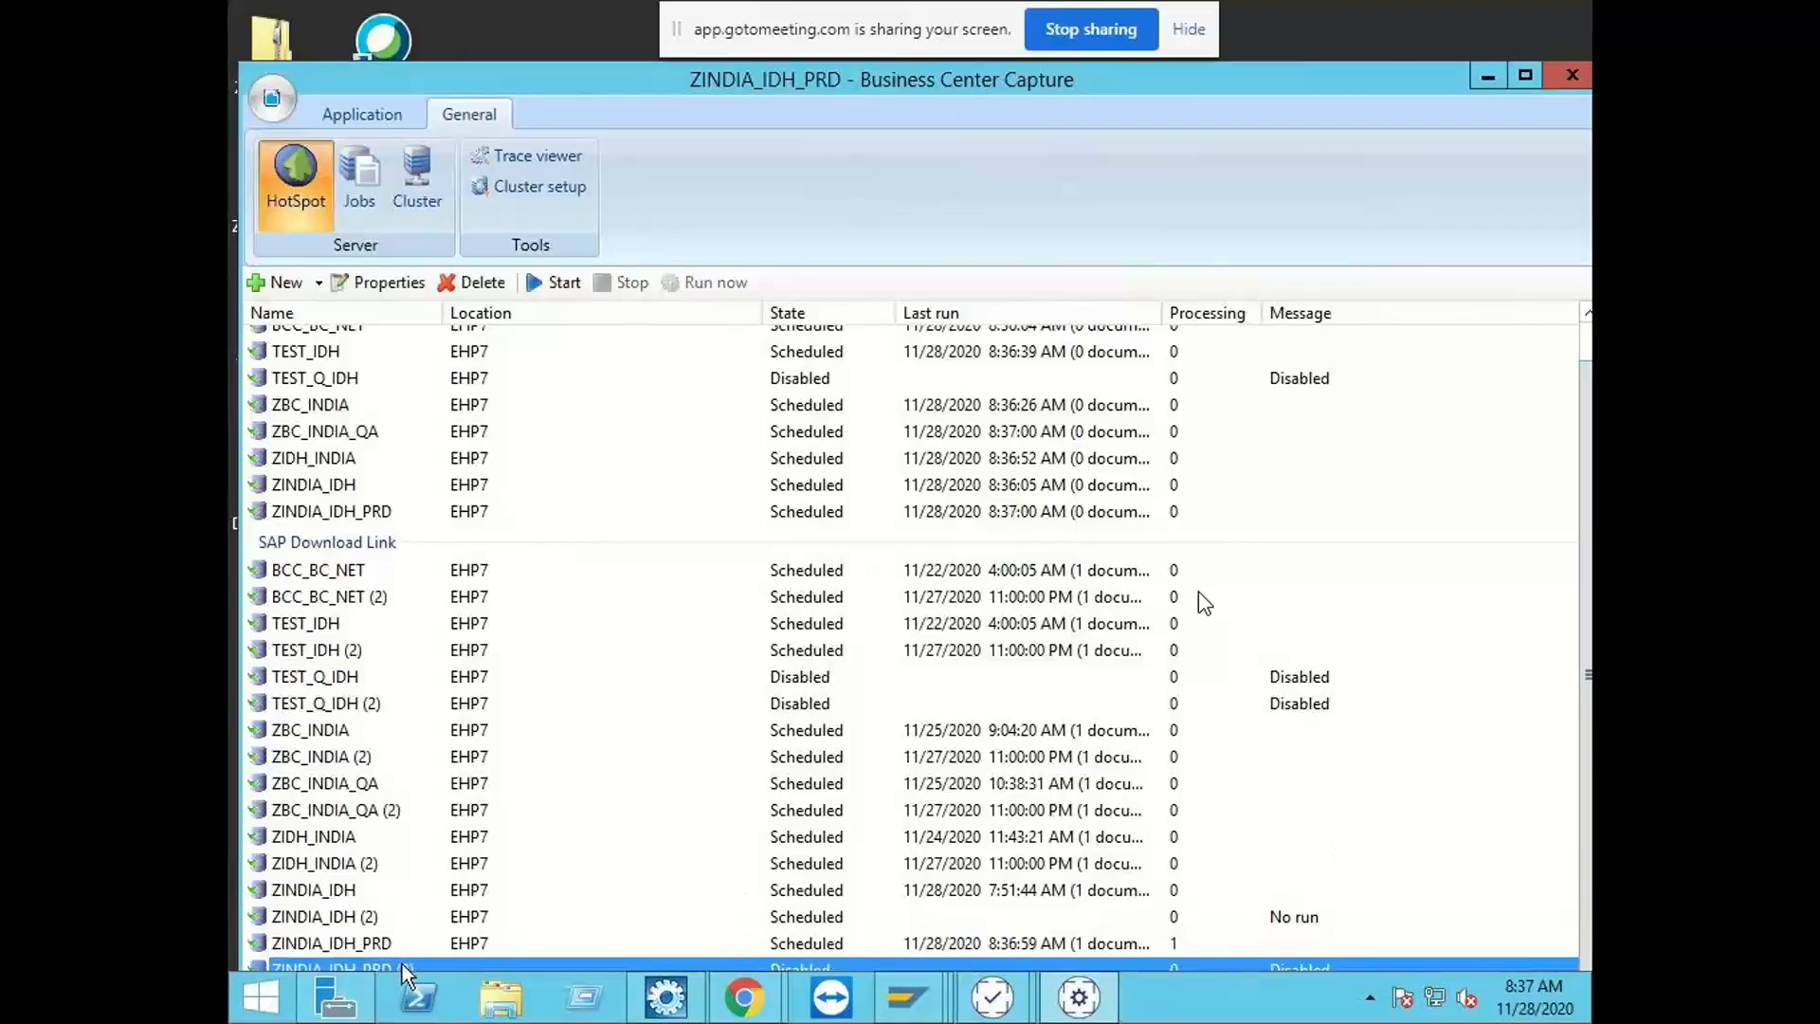
{"action": "left_click", "coordinate": [379, 281]}
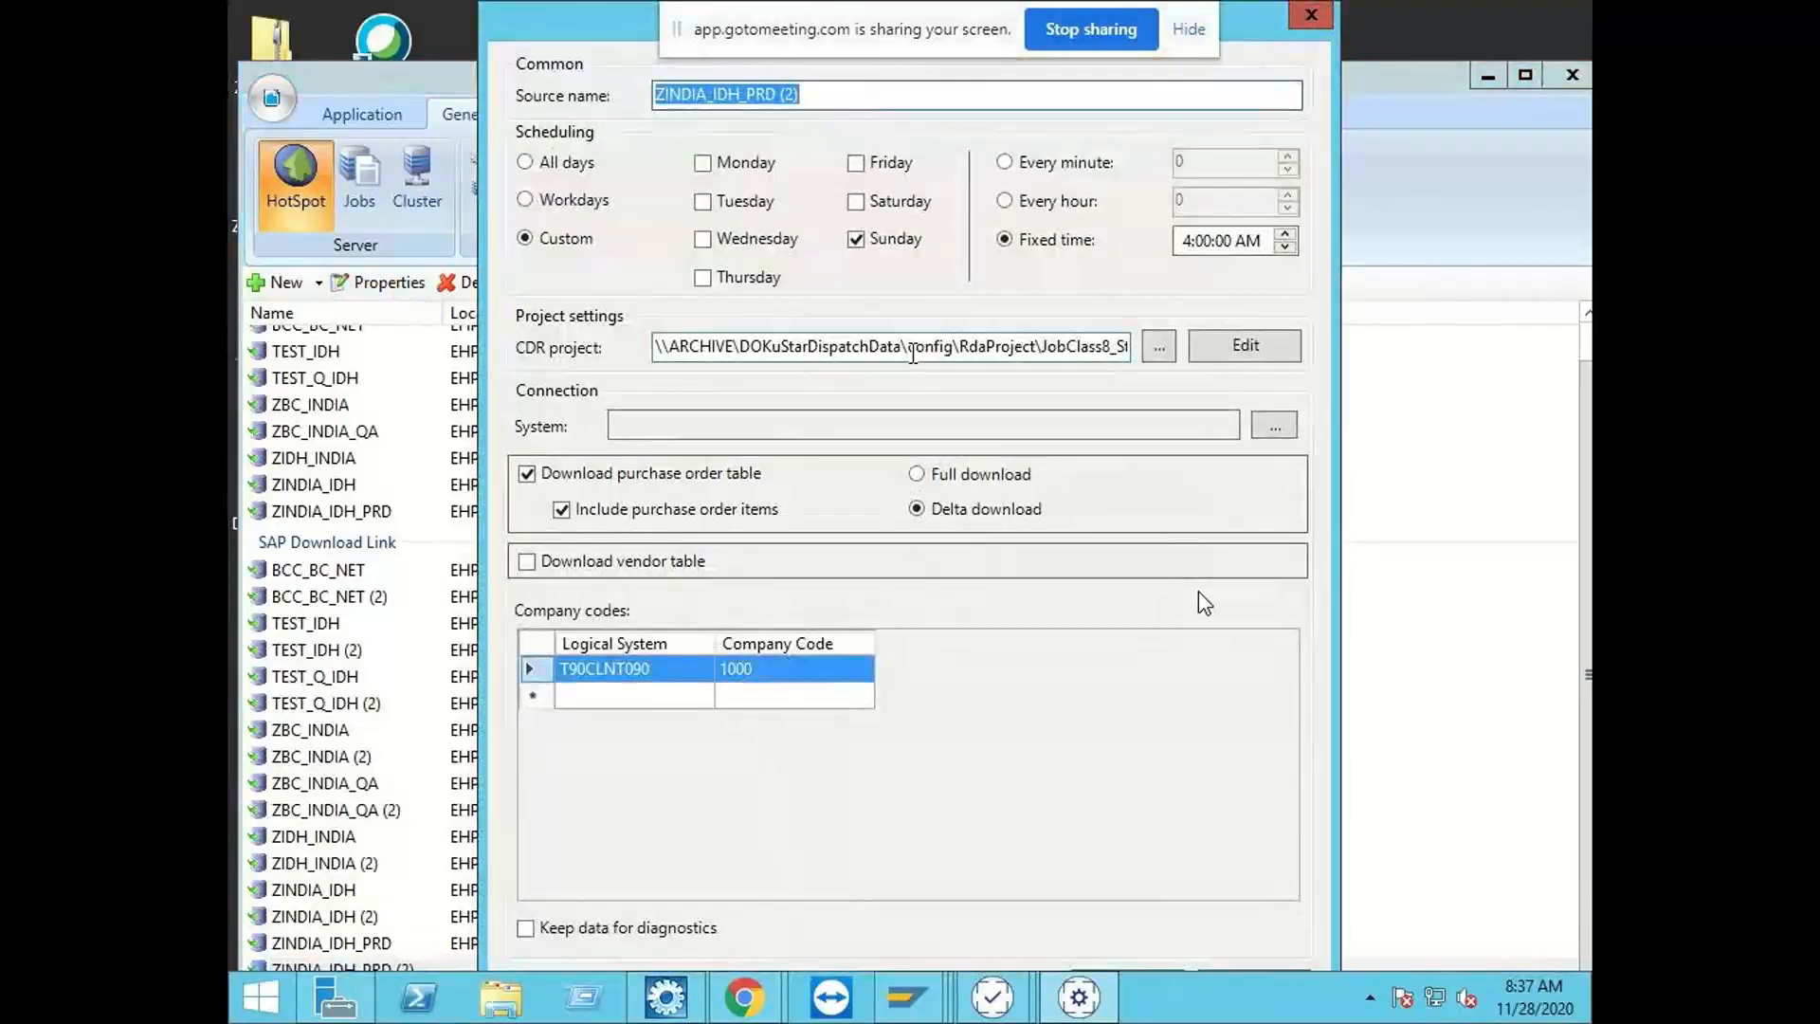
{"action": "left_click", "coordinate": [1287, 428]}
{"action": "left_click", "coordinate": [675, 278]}
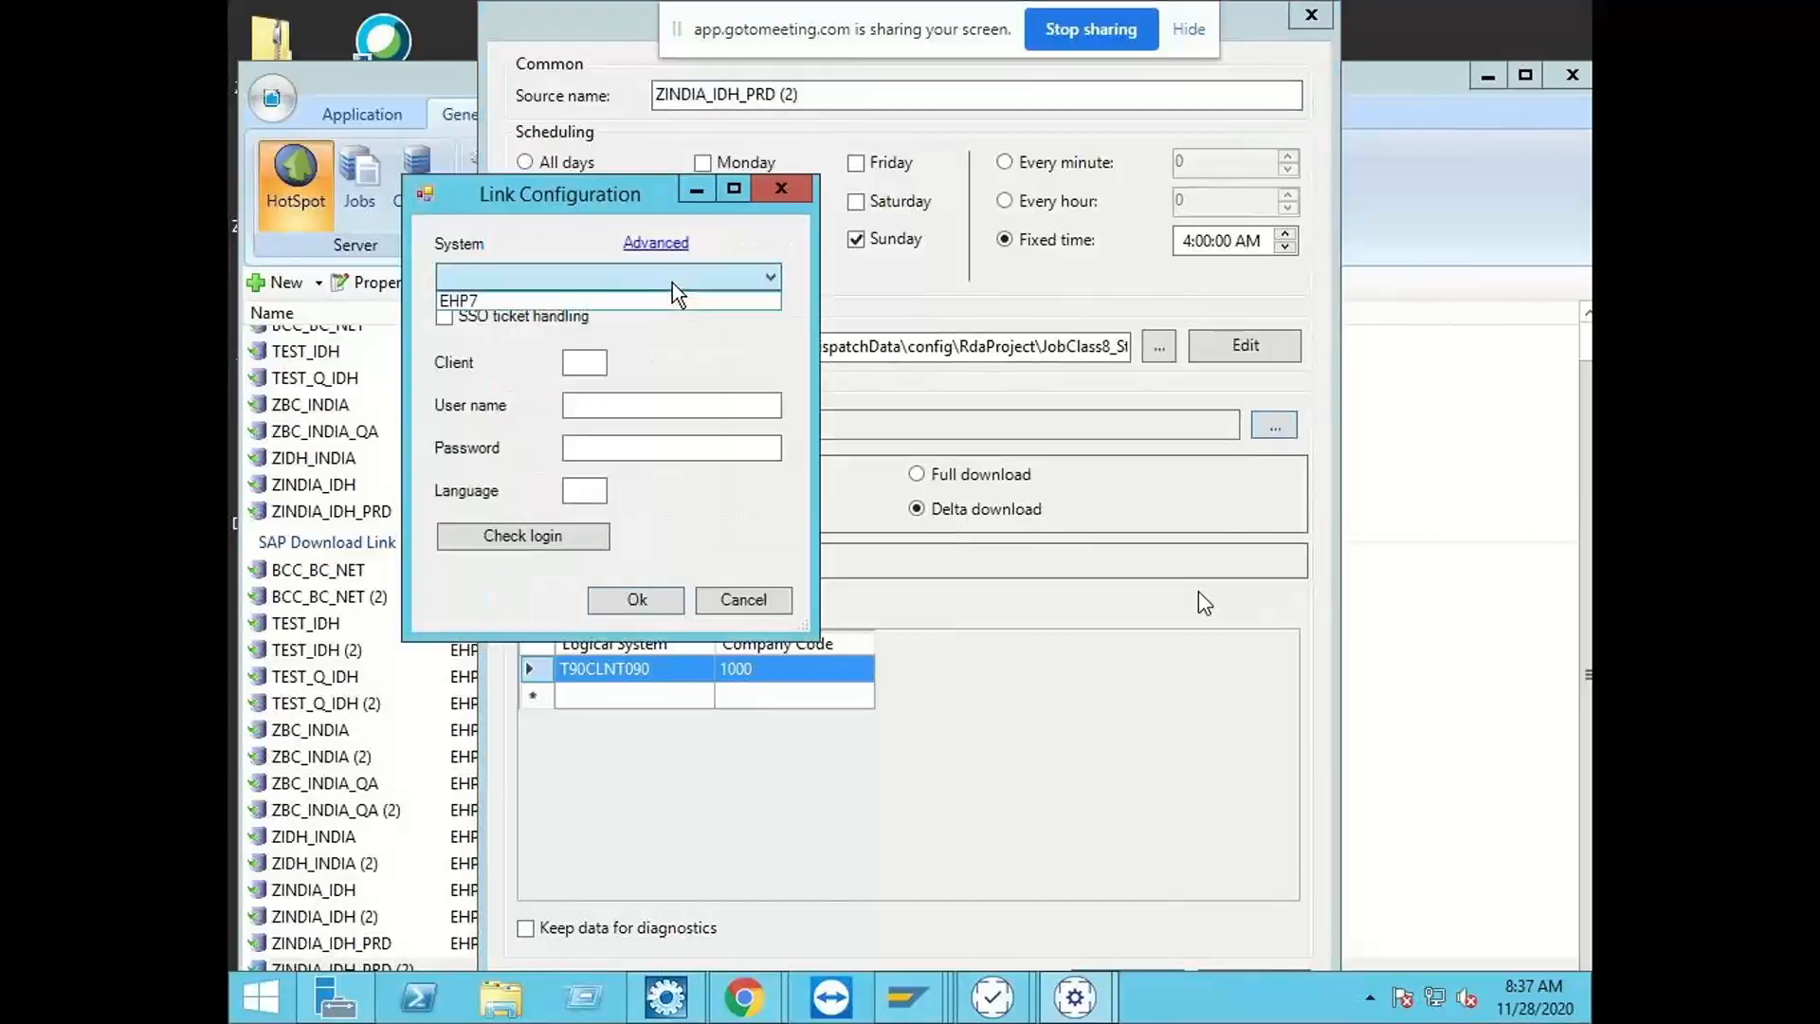
{"action": "left_click", "coordinate": [654, 300]}
{"action": "left_click", "coordinate": [588, 365]}
{"action": "type", "text": "8"}
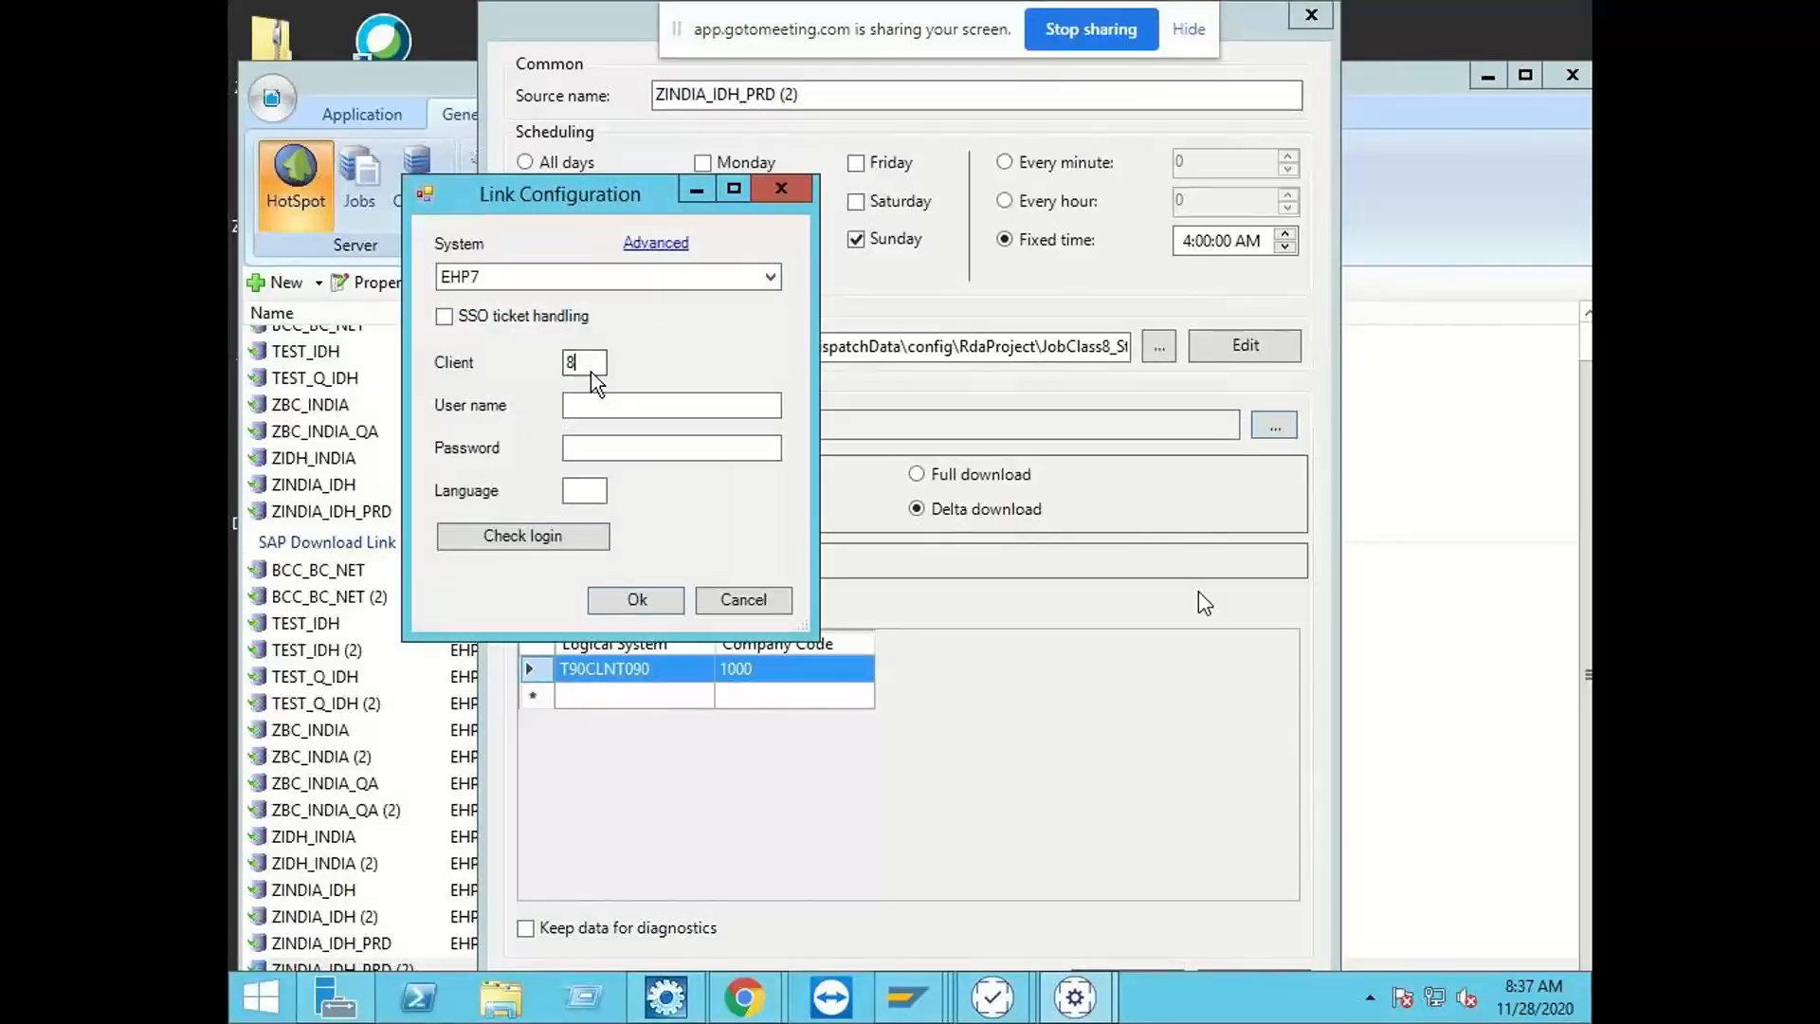
{"action": "type", "text": "00"}
Step: Enter the user name bcc_cust and the account password for the second download link, then save and start the link
{"action": "key", "text": "Tab"}
{"action": "type", "text": "bcc_cust"}
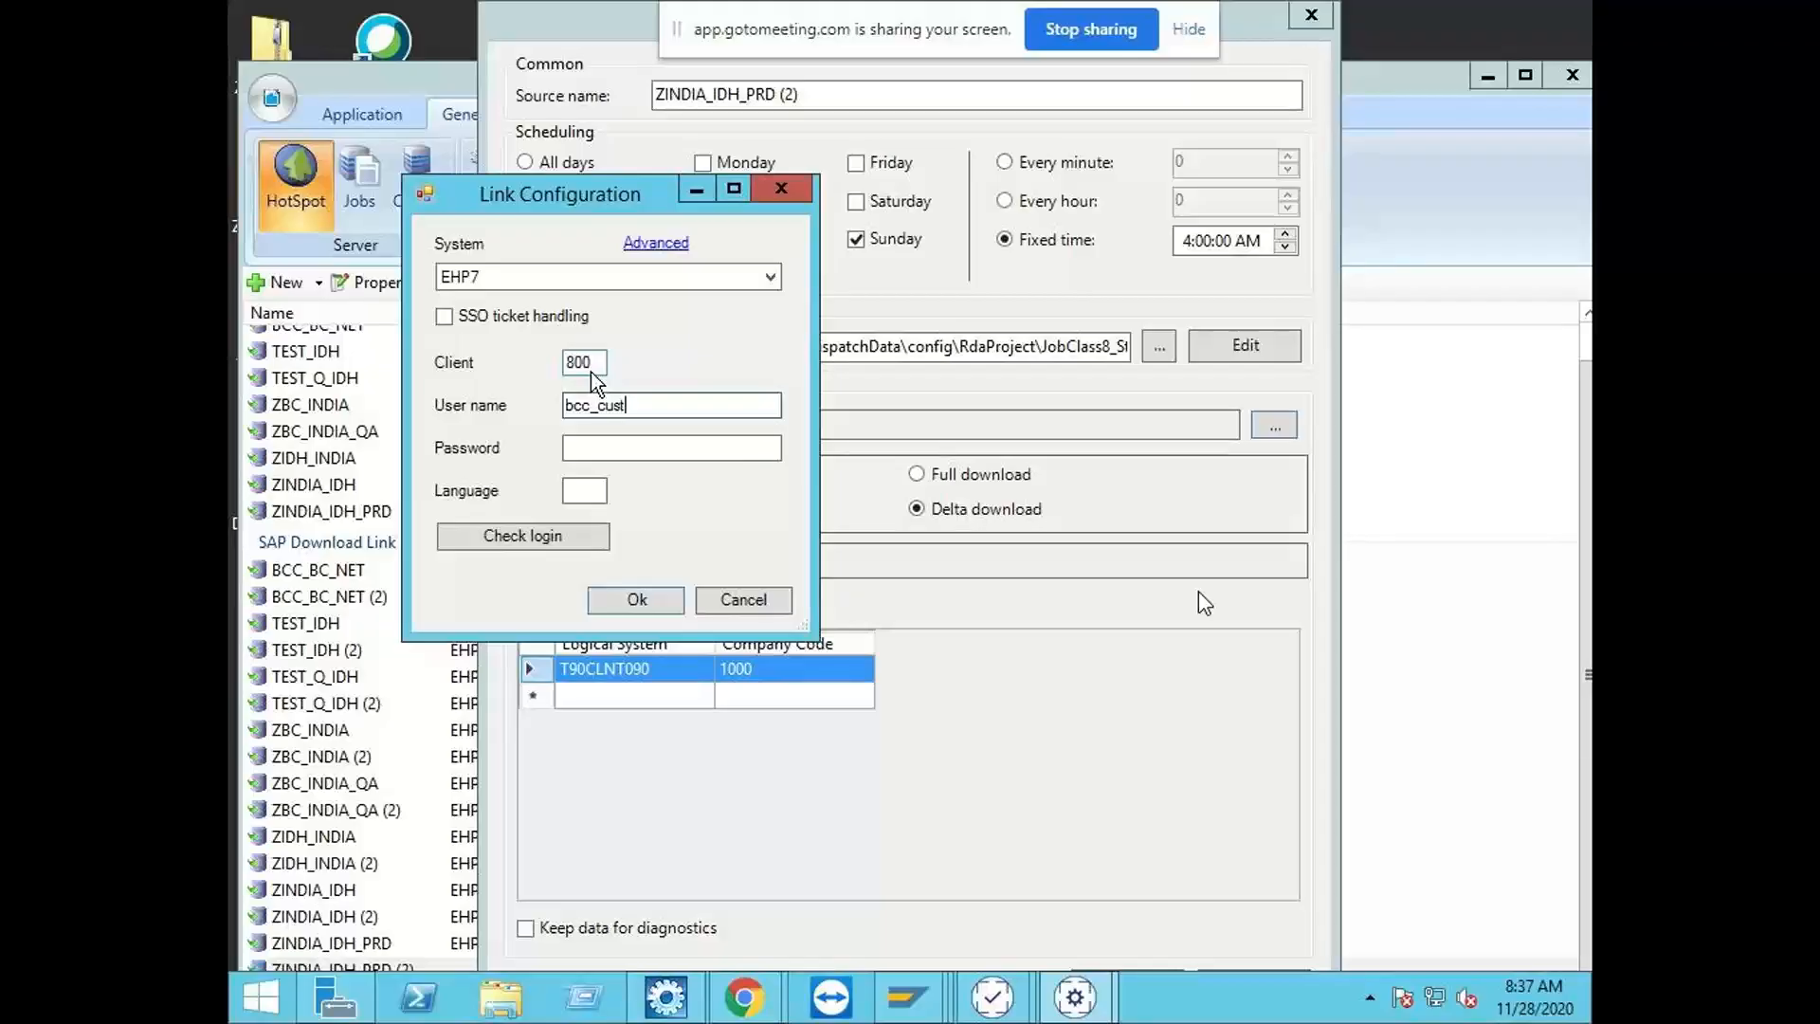
{"action": "key", "text": "Tab"}
{"action": "type", "text": "**********"}
{"action": "left_click", "coordinate": [663, 604]}
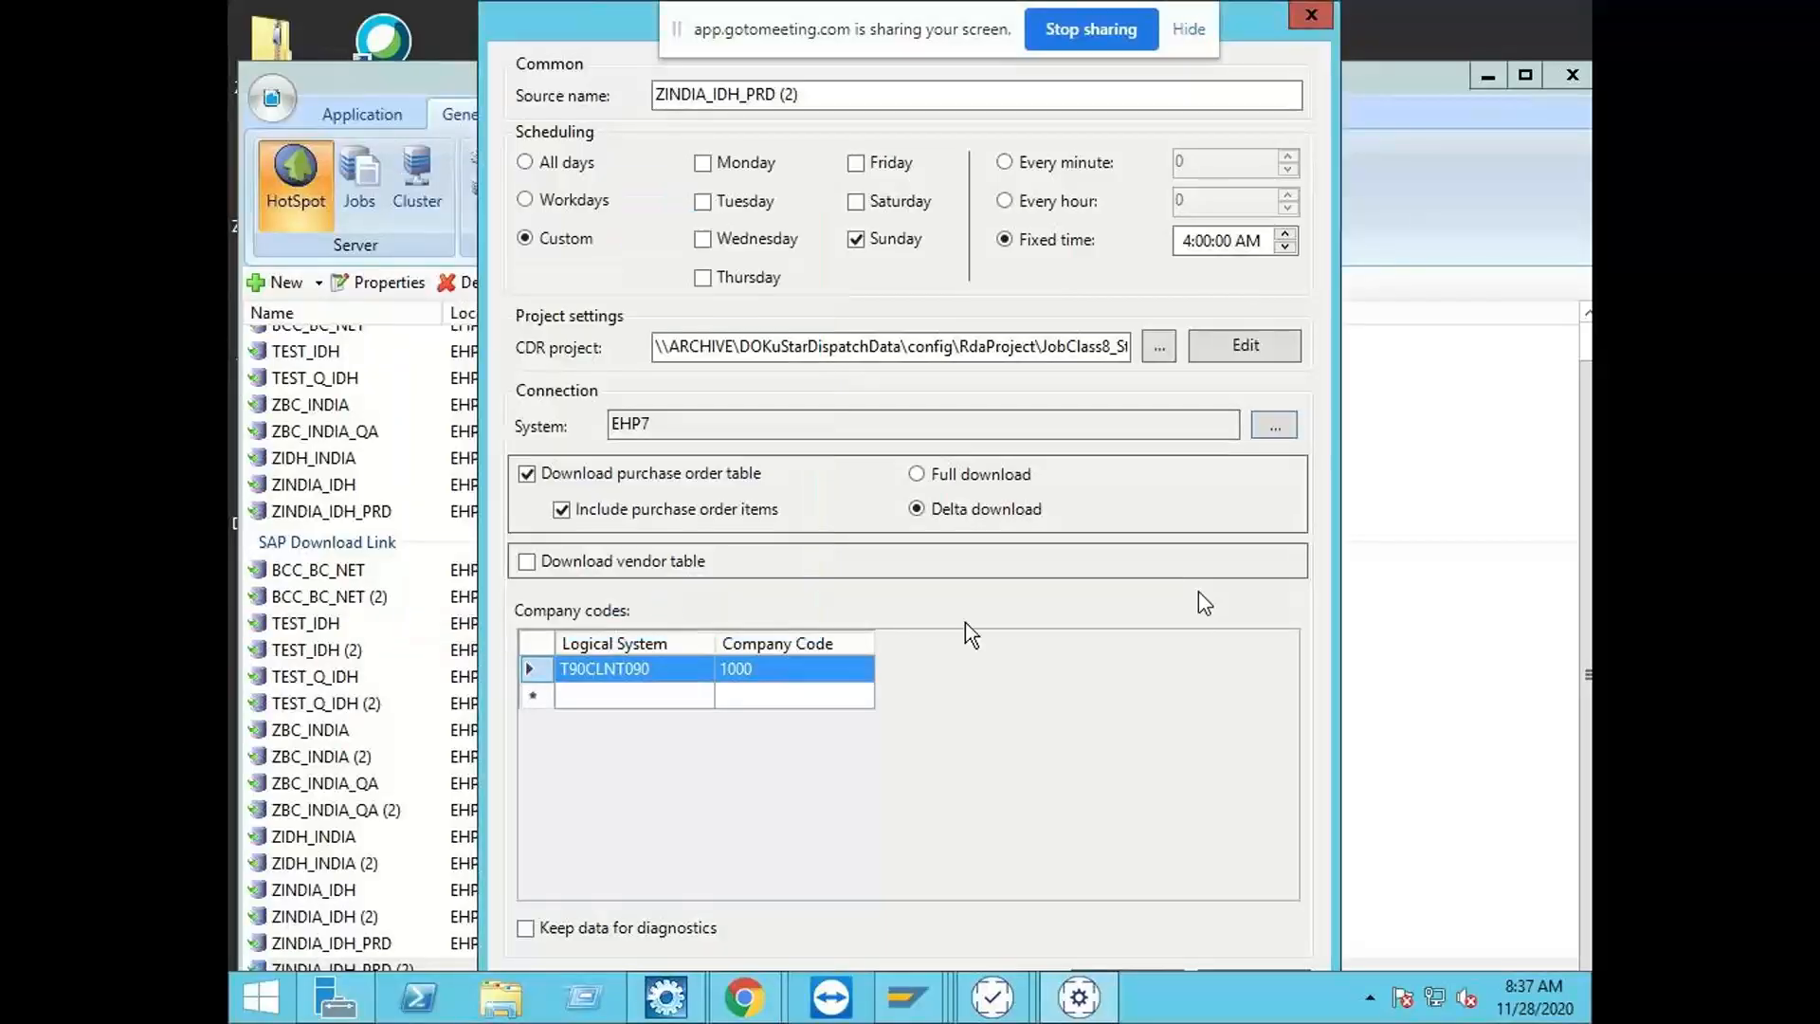
{"action": "left_click", "coordinate": [1162, 971]}
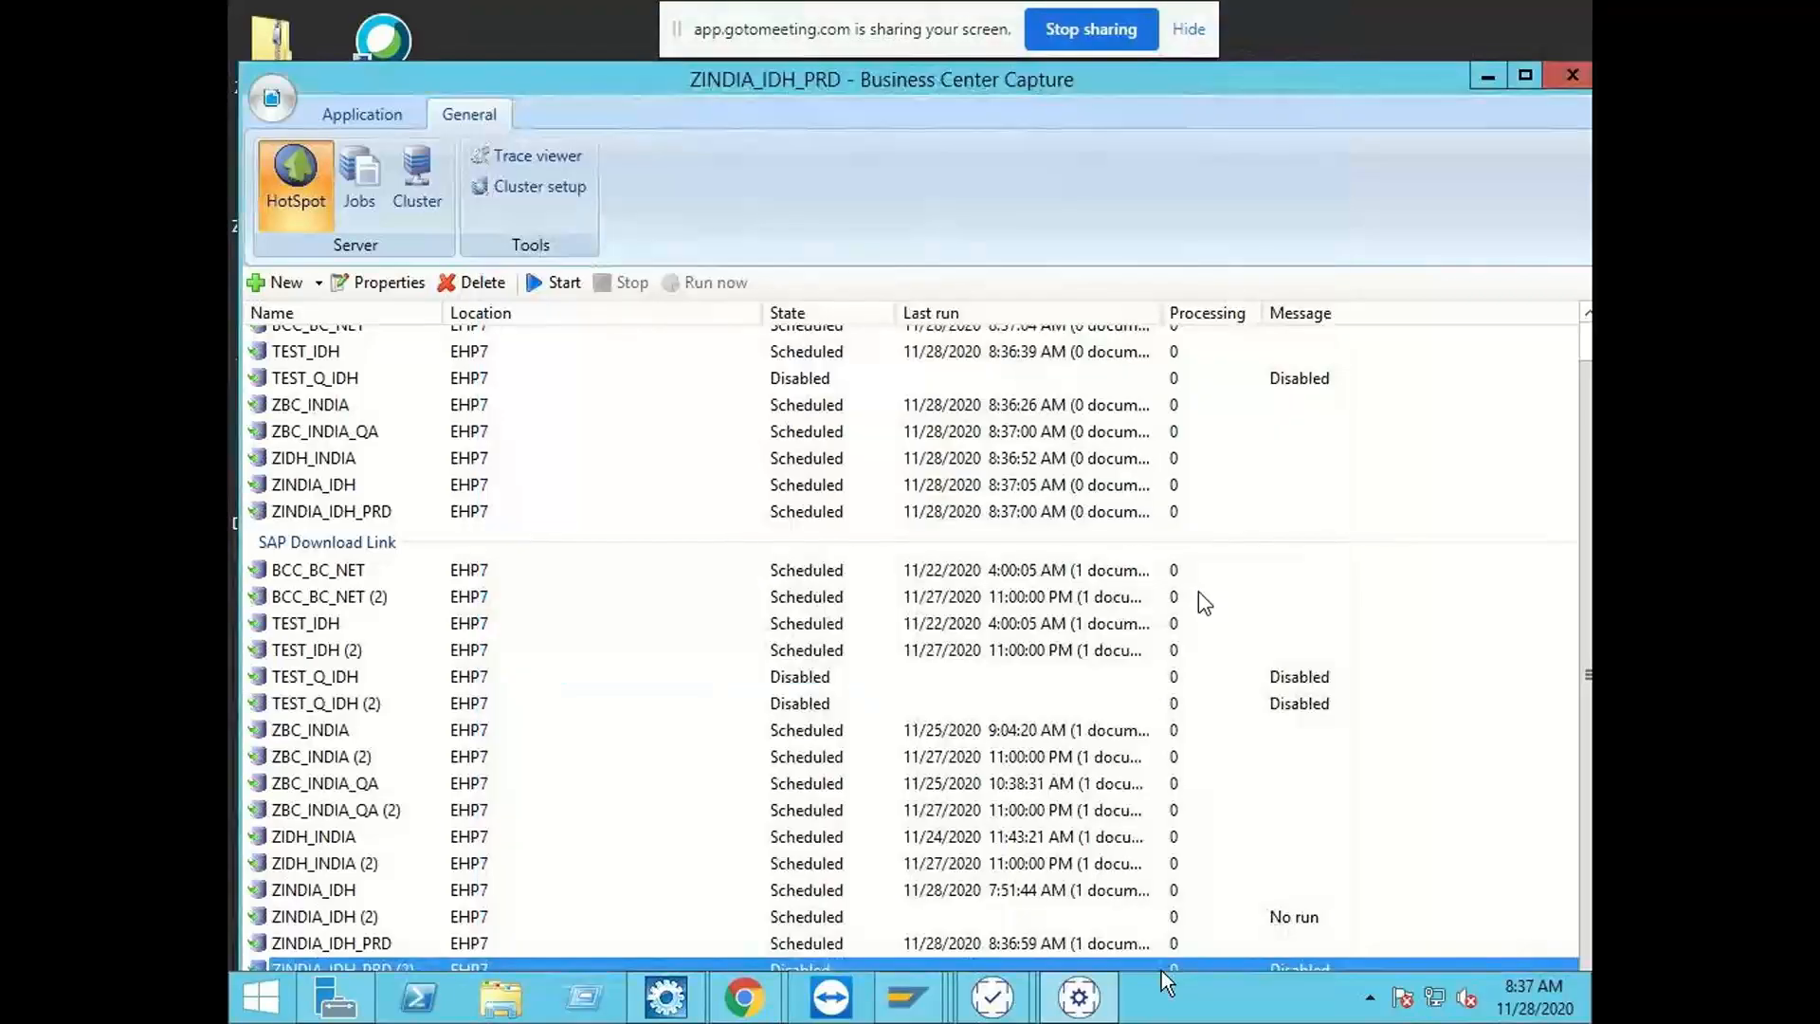
{"action": "left_click", "coordinate": [531, 284]}
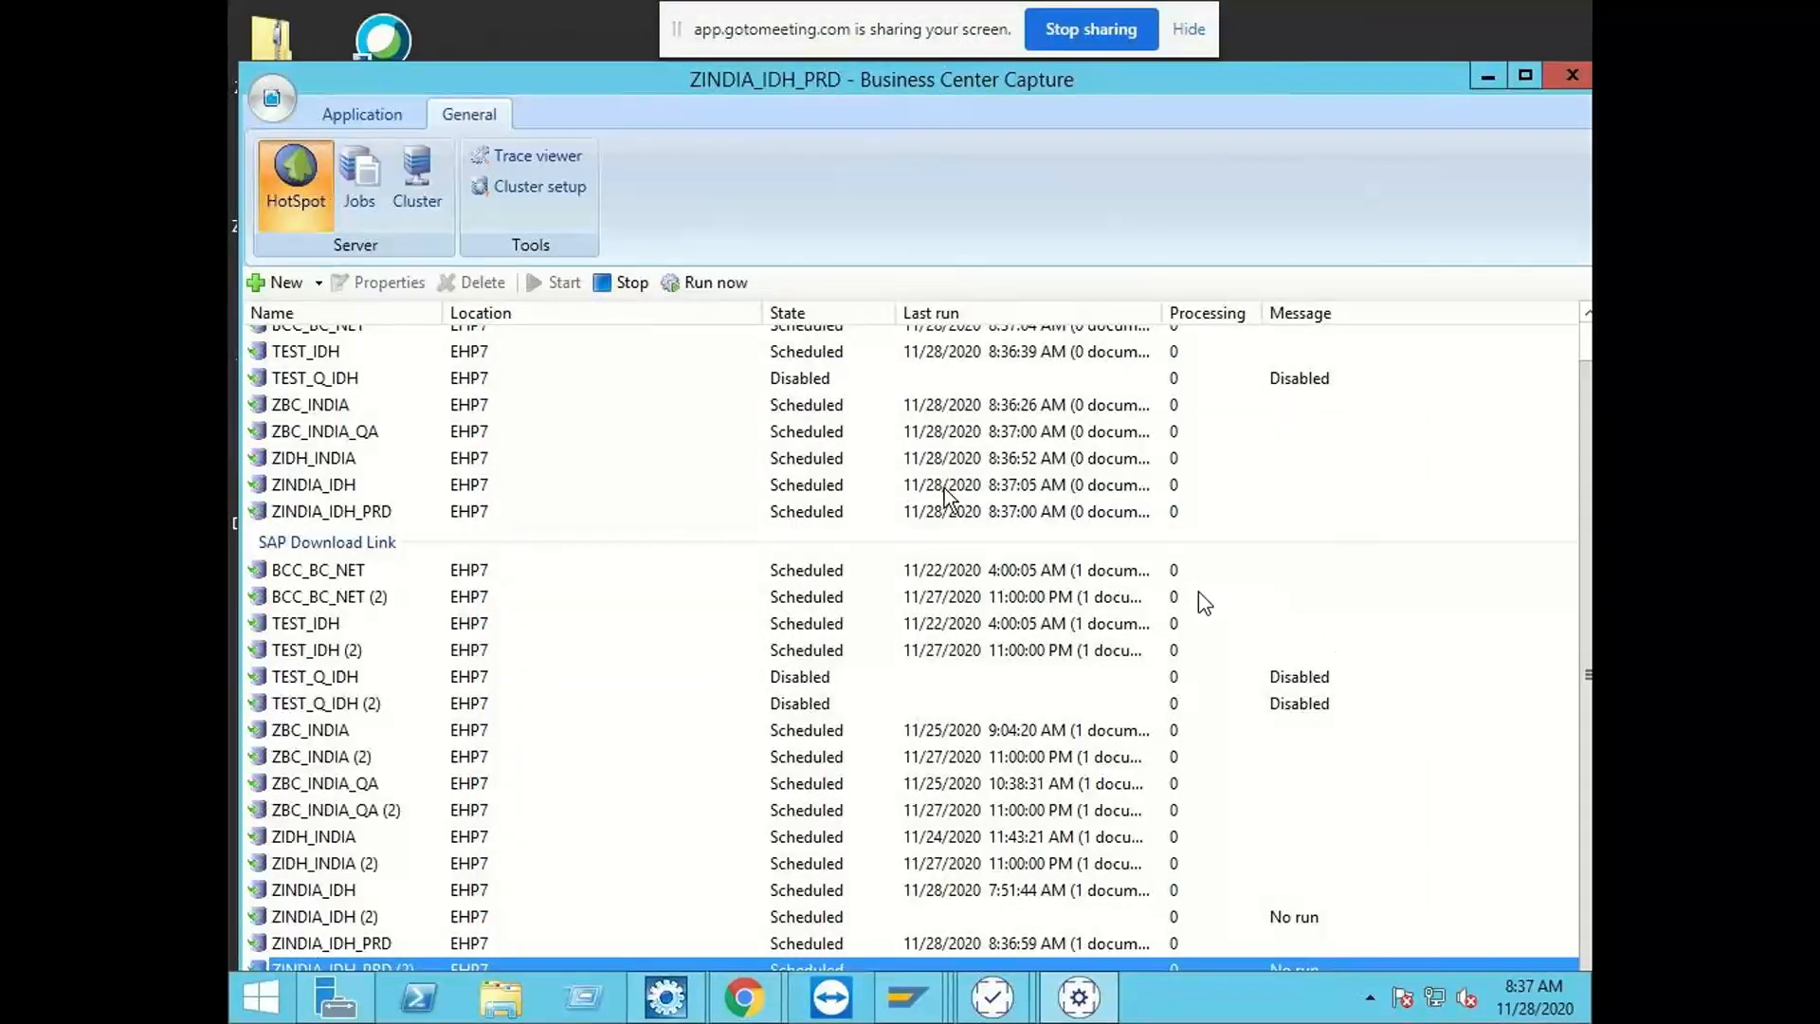
Step: Begin an application export to SAP and select system EHP7 for the SAP login
{"action": "left_click", "coordinate": [275, 99]}
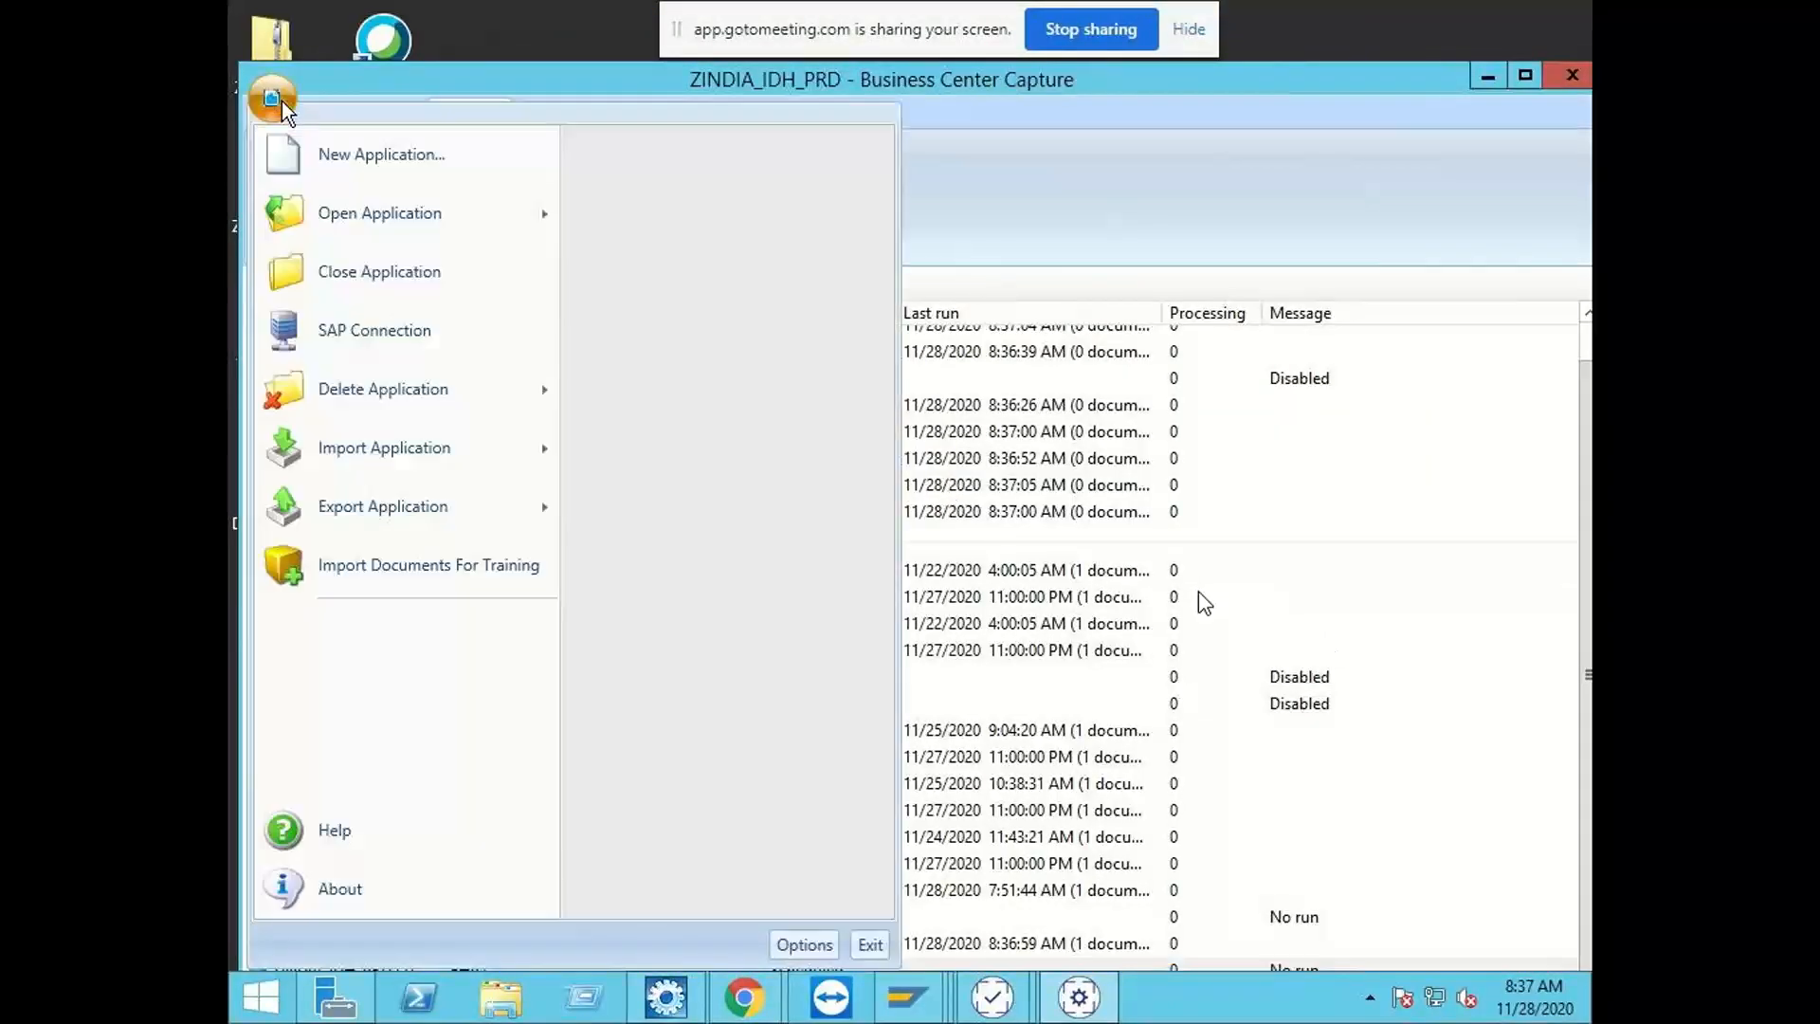
{"action": "mouse_move", "coordinate": [520, 519]}
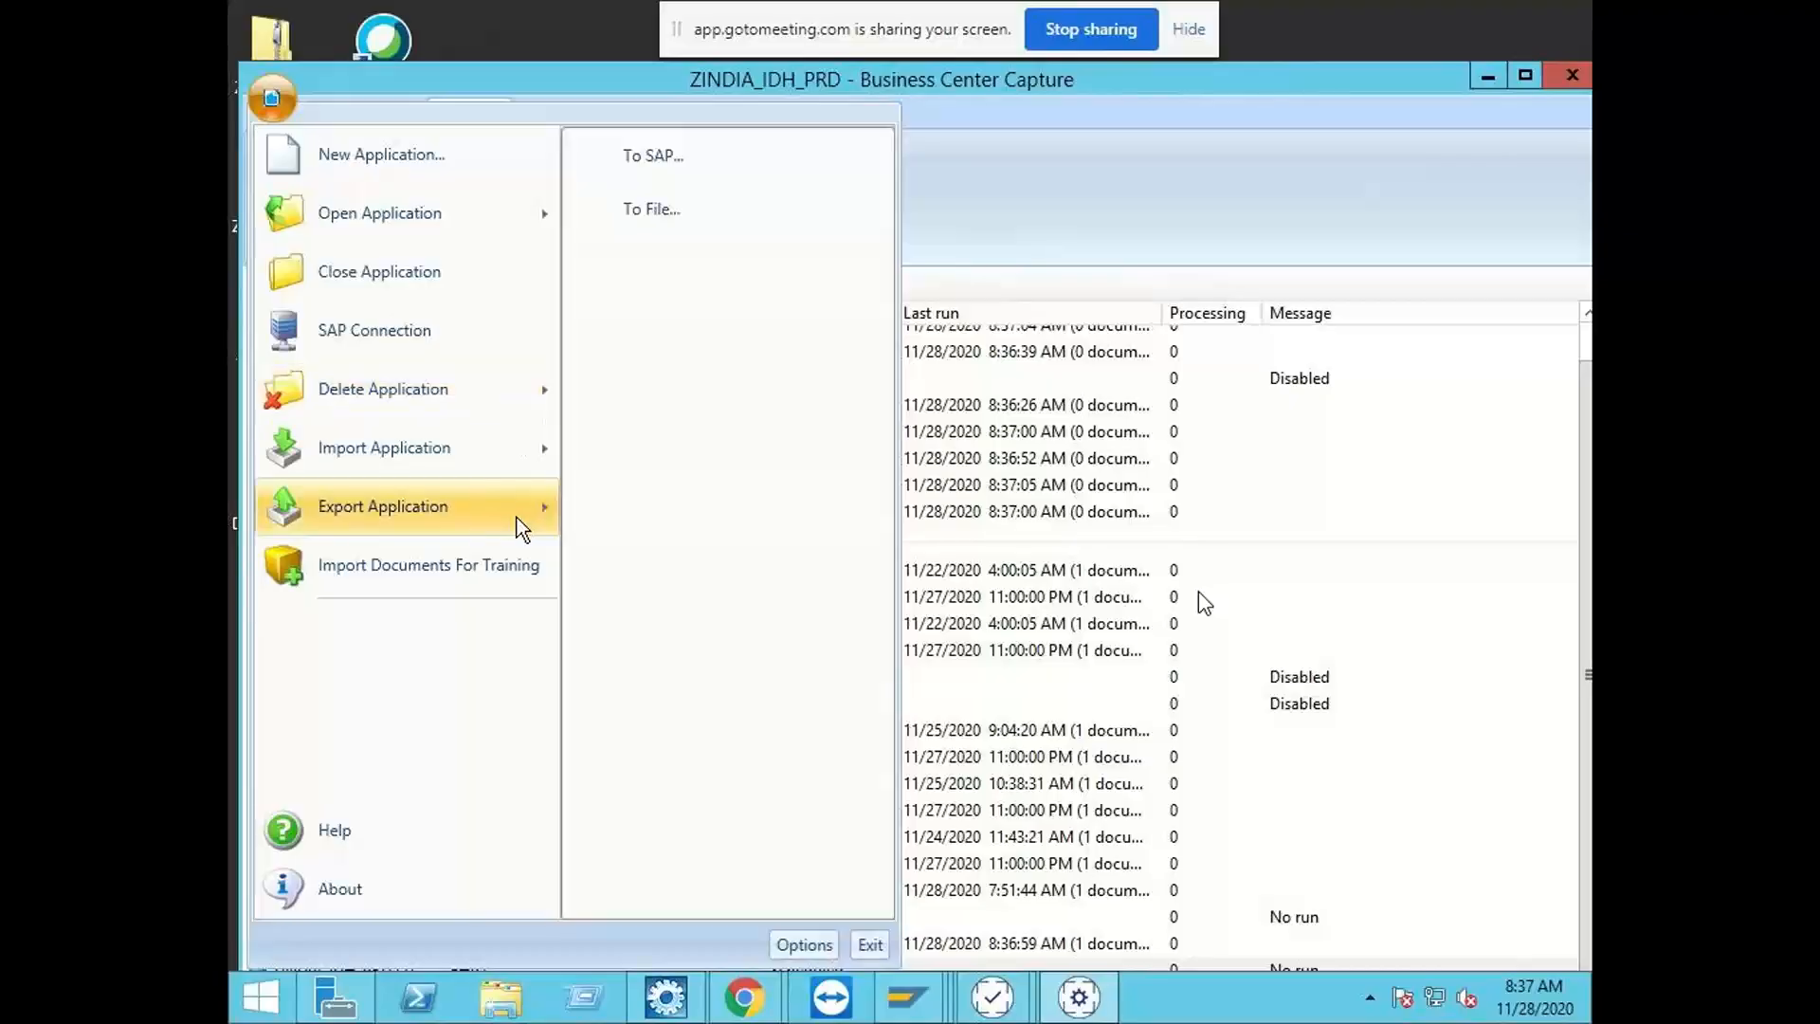
{"action": "left_click", "coordinate": [700, 161]}
{"action": "left_click", "coordinate": [1174, 334]}
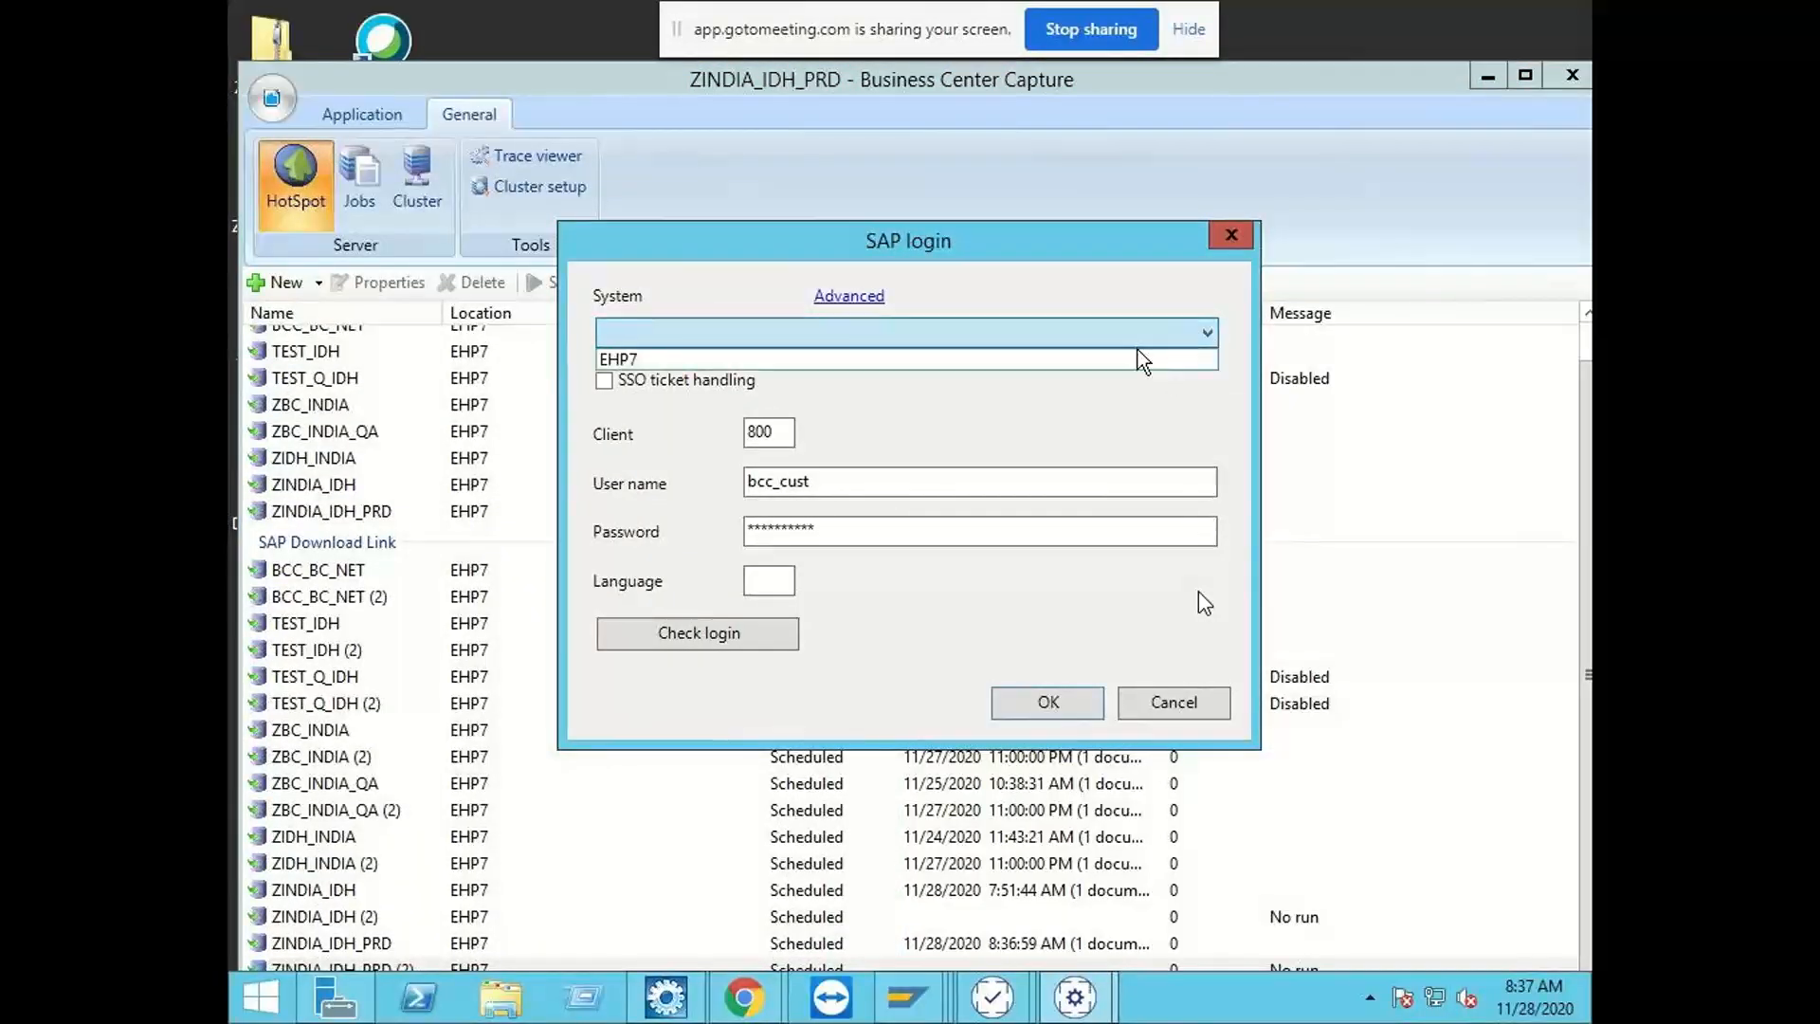
{"action": "left_click", "coordinate": [1137, 357]}
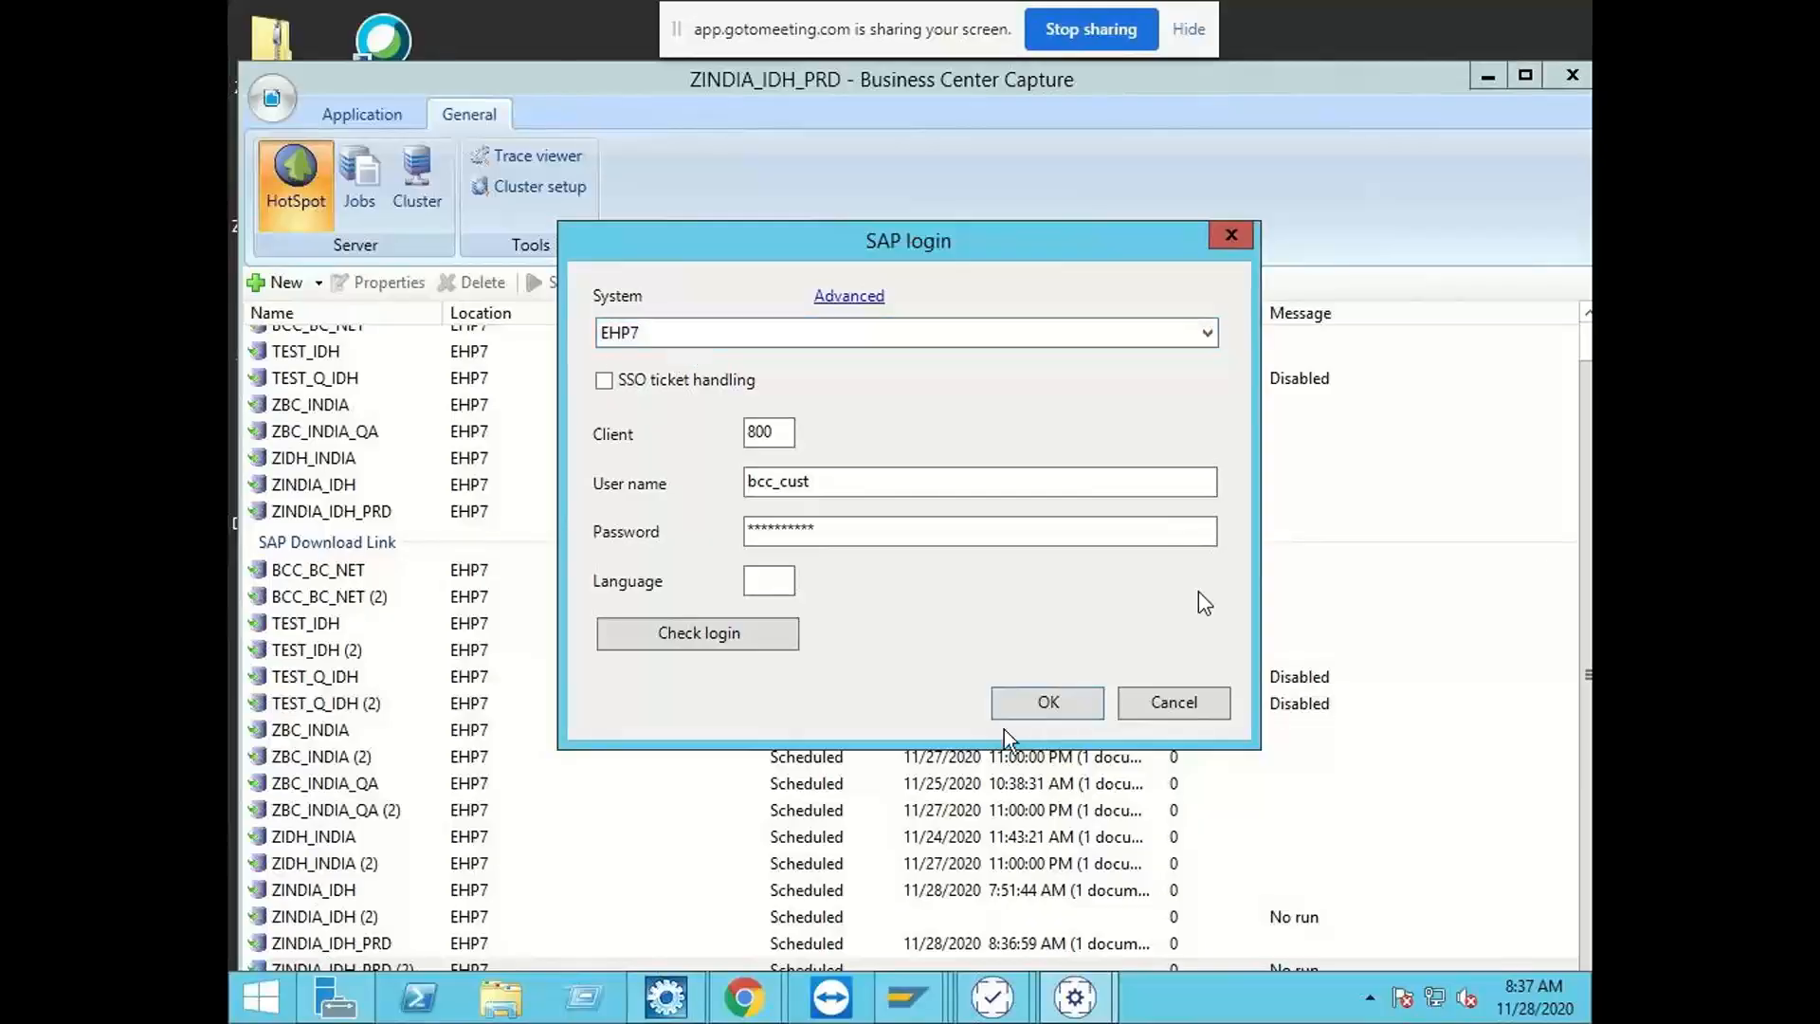
Step: Switch to SAP Logon to view the configured connections, then return to the capture application's SAP login
{"action": "left_click", "coordinate": [907, 997]}
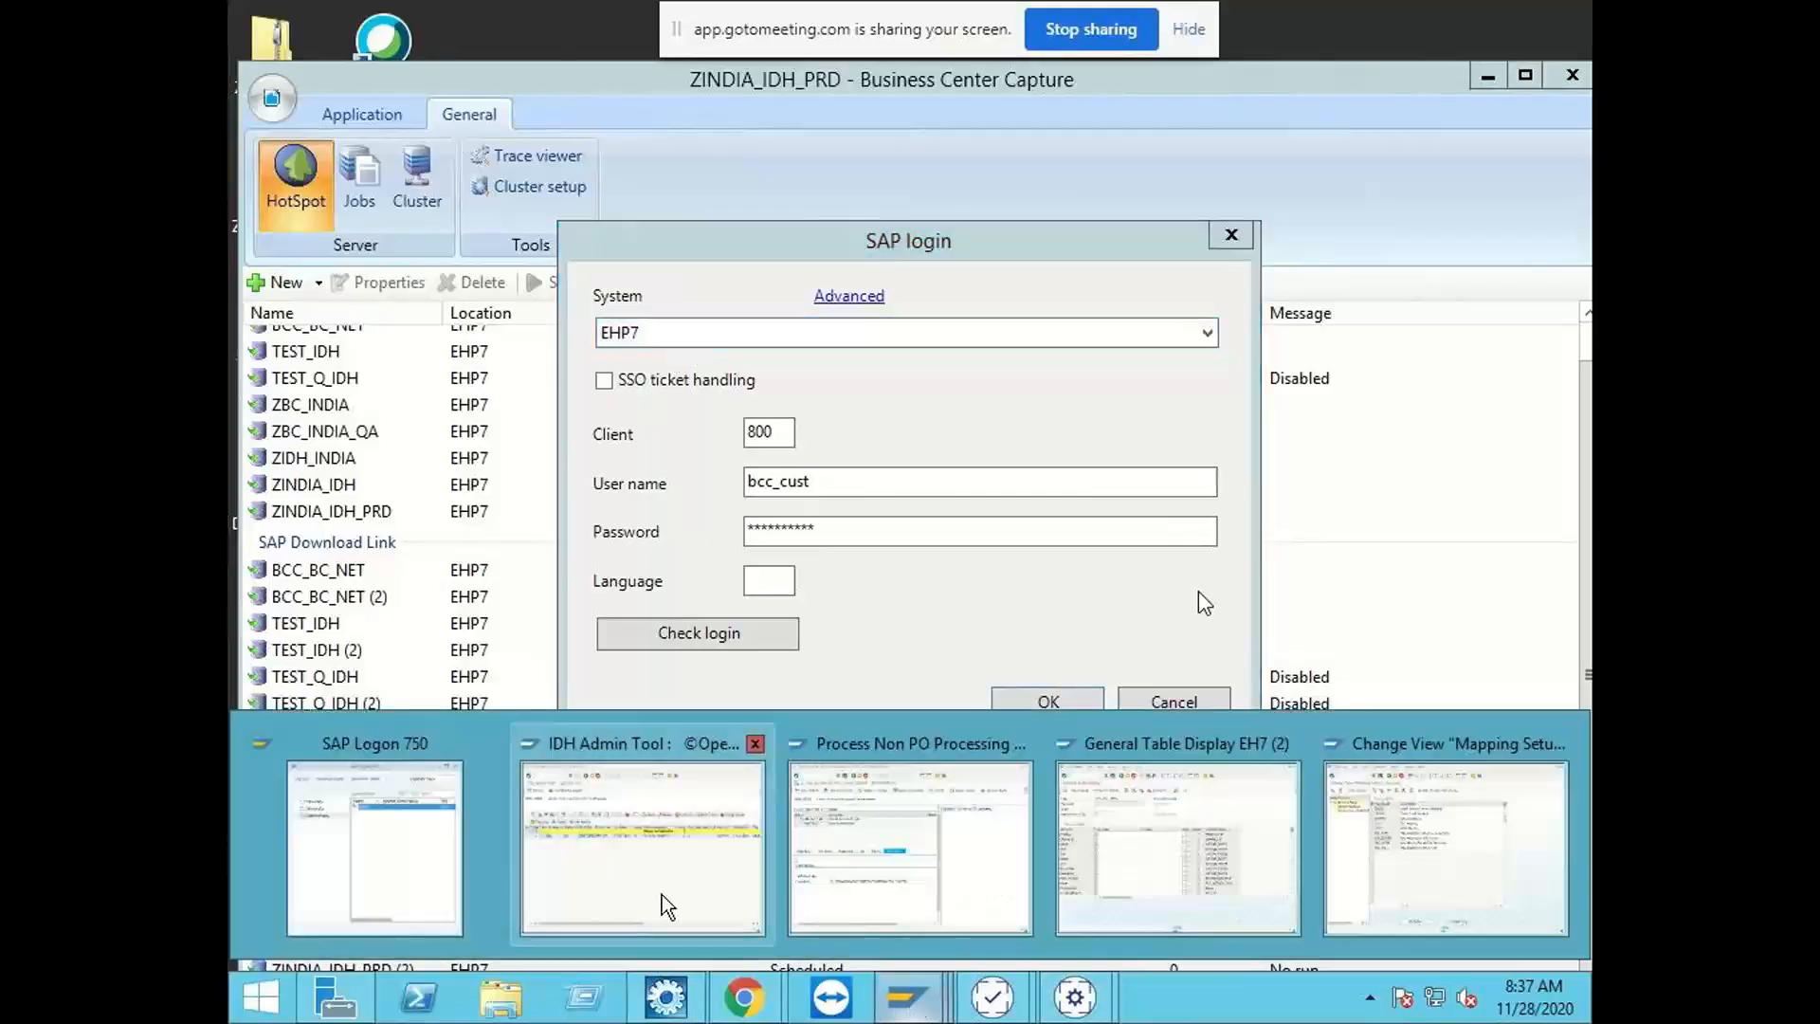
{"action": "left_click", "coordinate": [427, 901]}
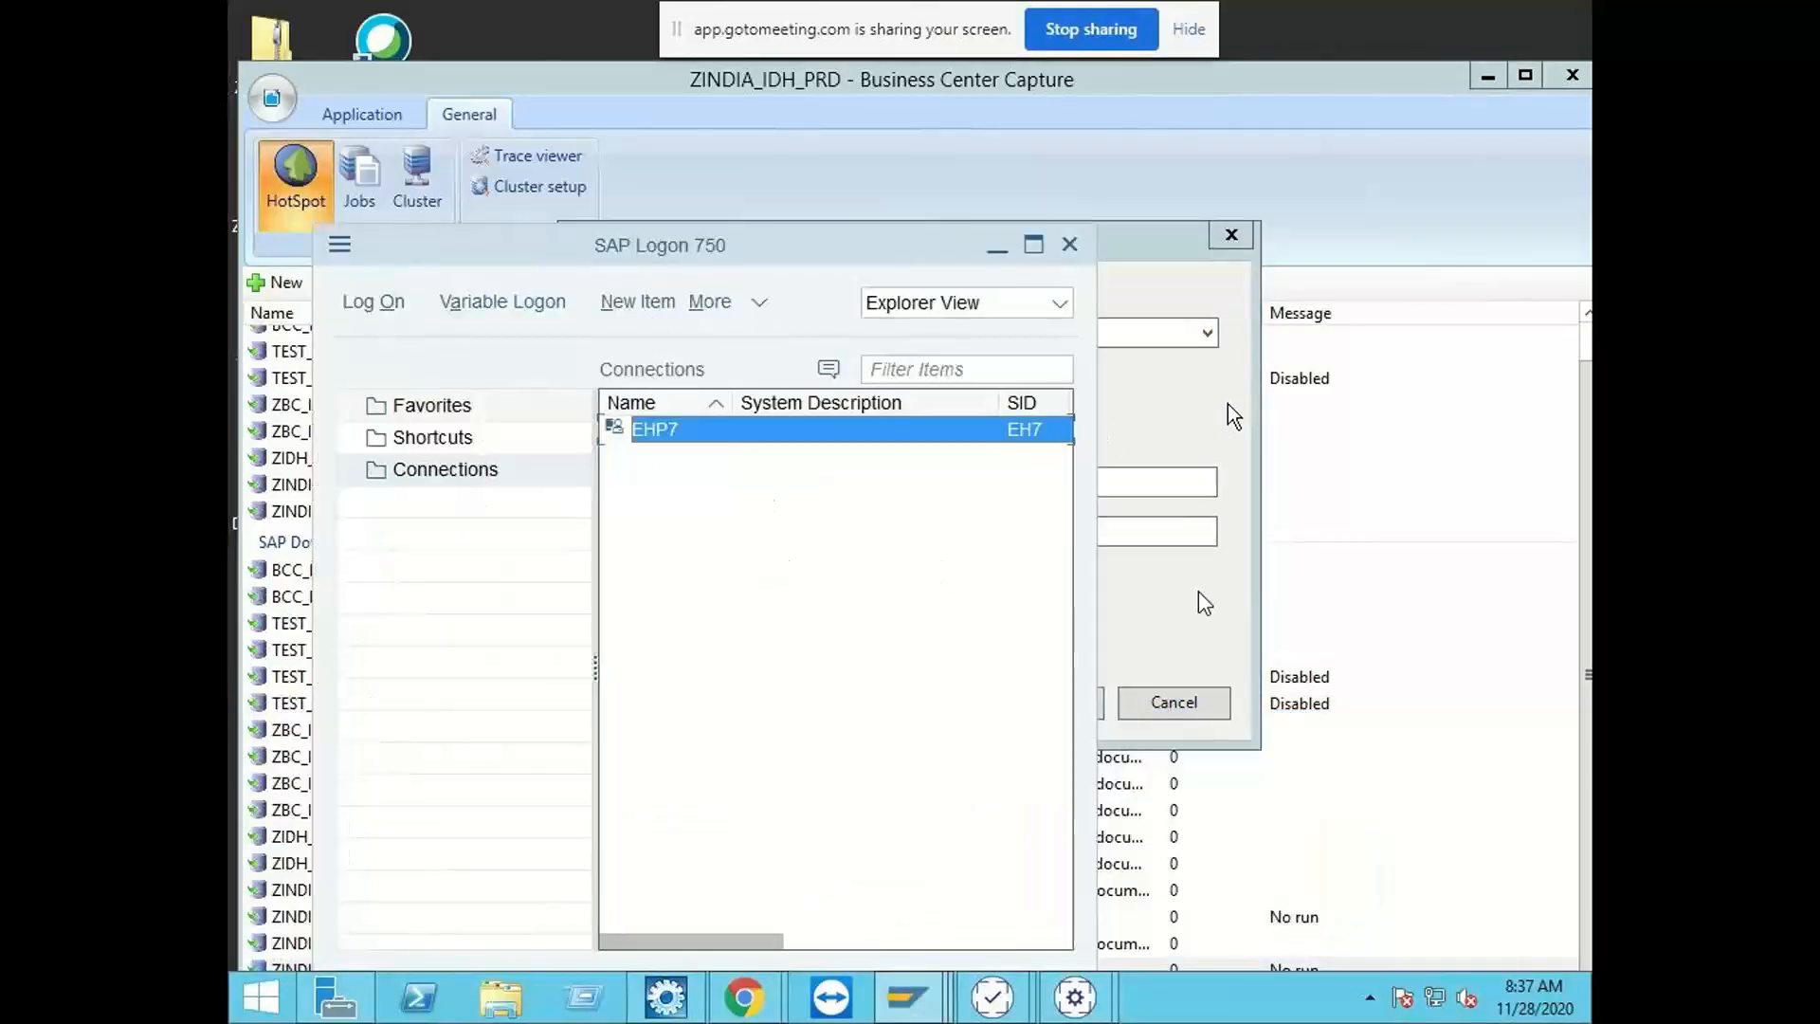
{"action": "left_click", "coordinate": [996, 247]}
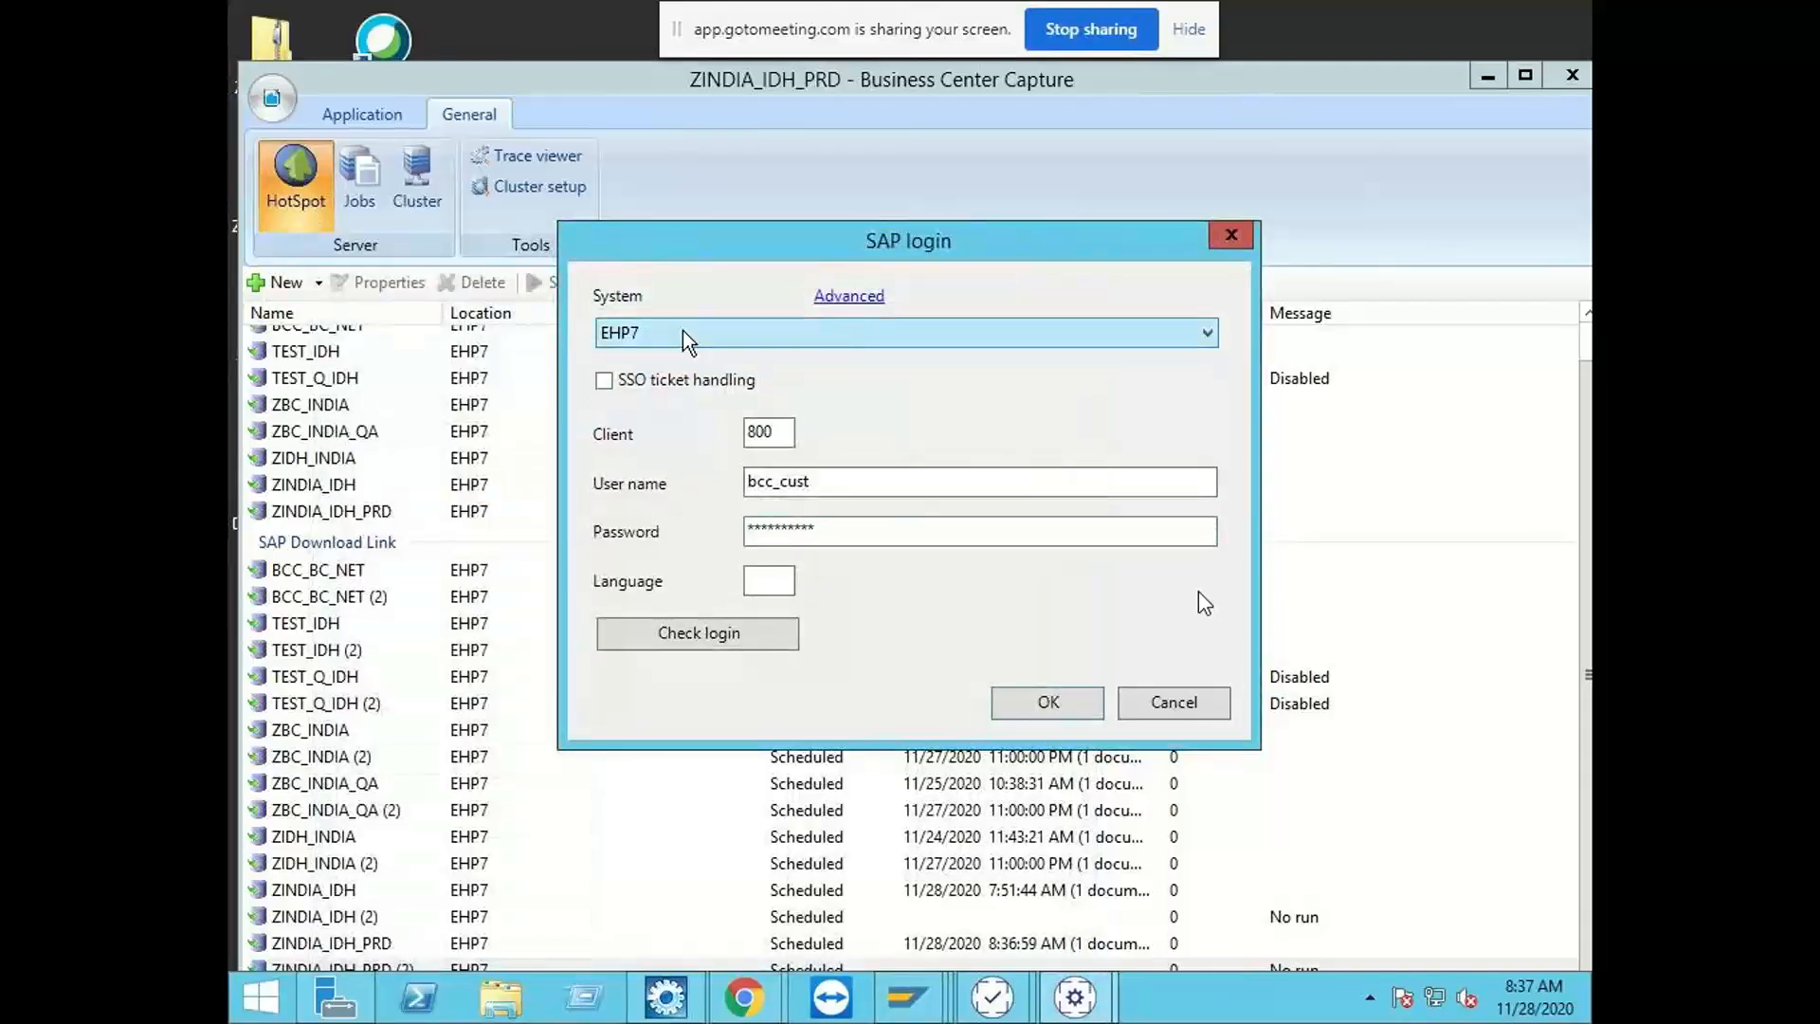
{"action": "left_click", "coordinate": [907, 995]}
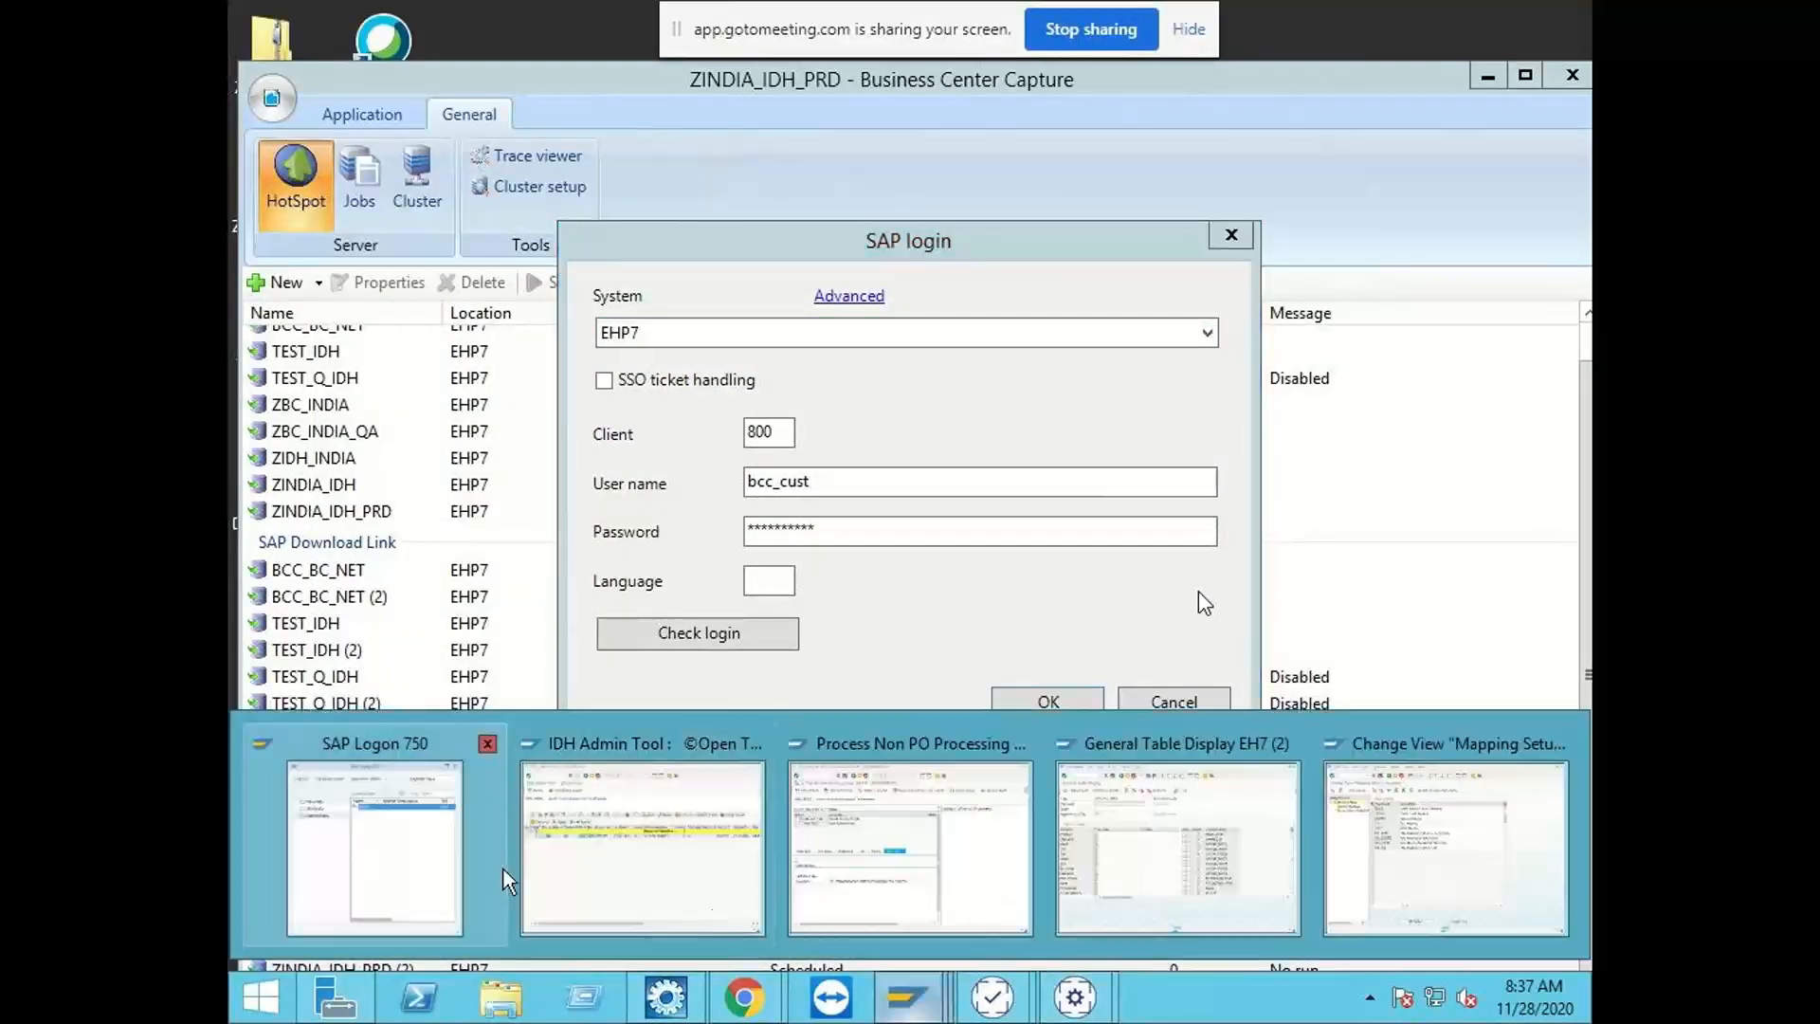
{"action": "left_click", "coordinate": [392, 855]}
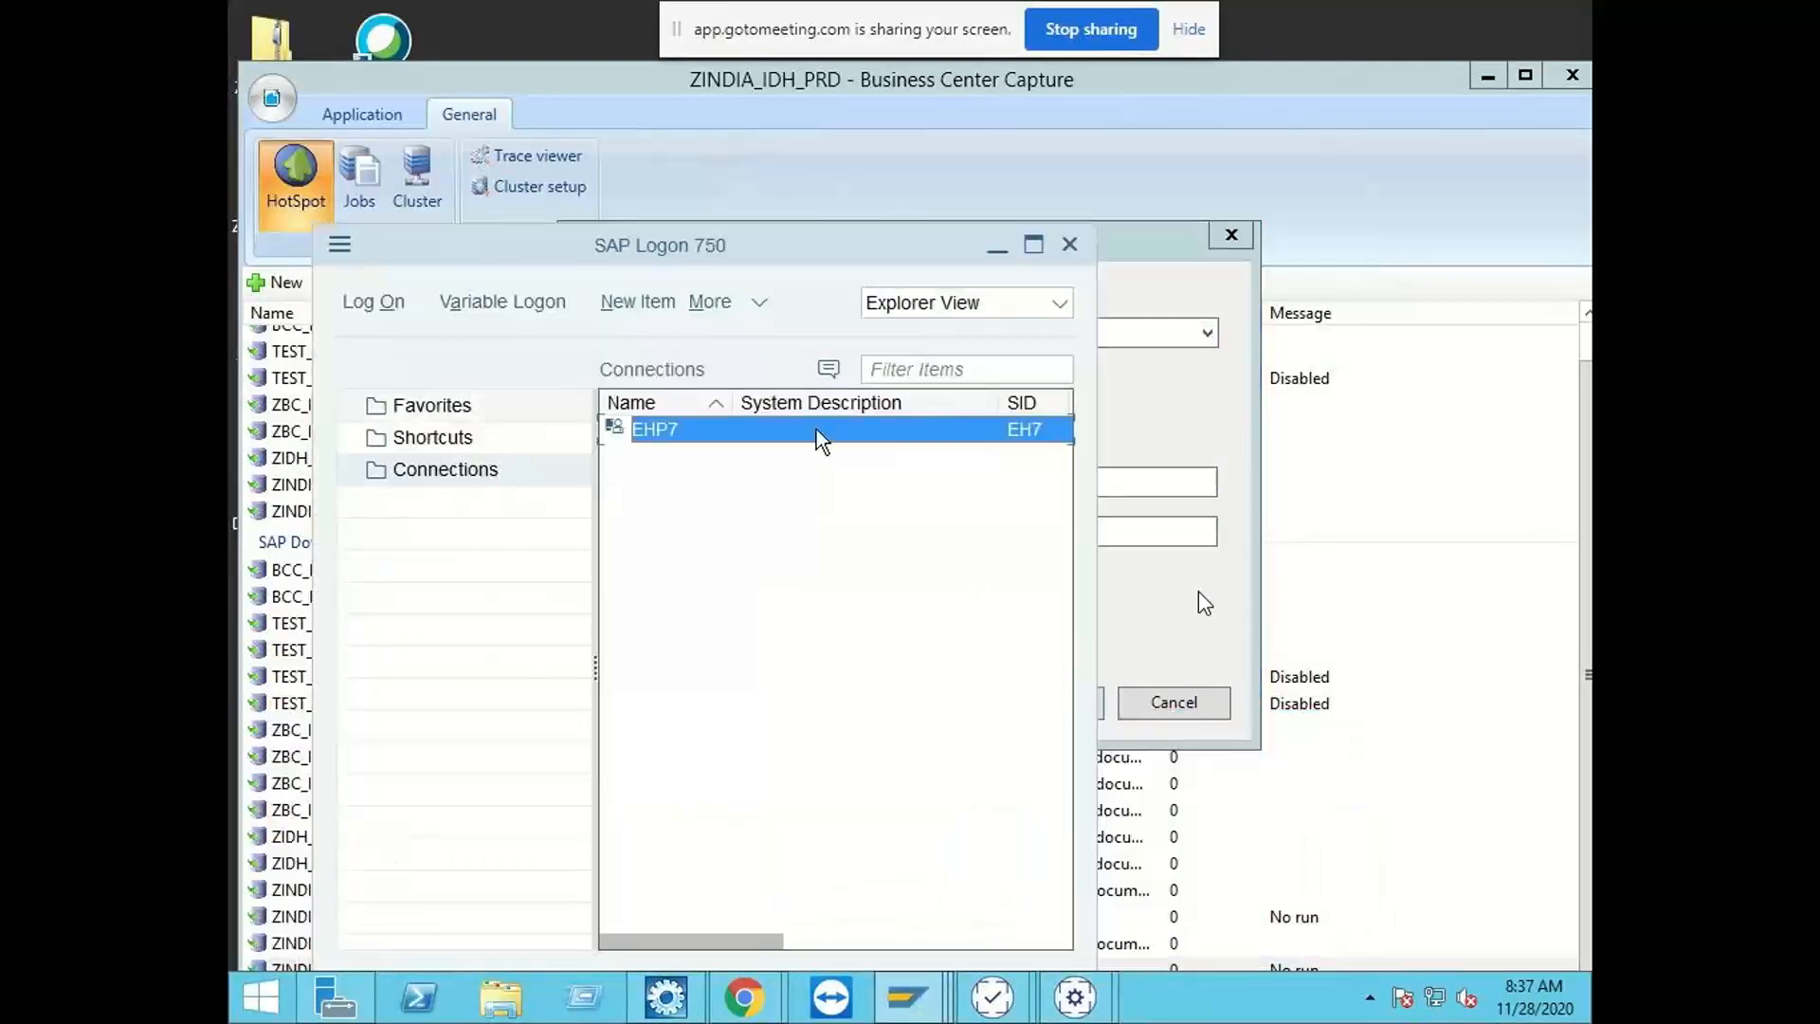
{"action": "left_click", "coordinate": [997, 250]}
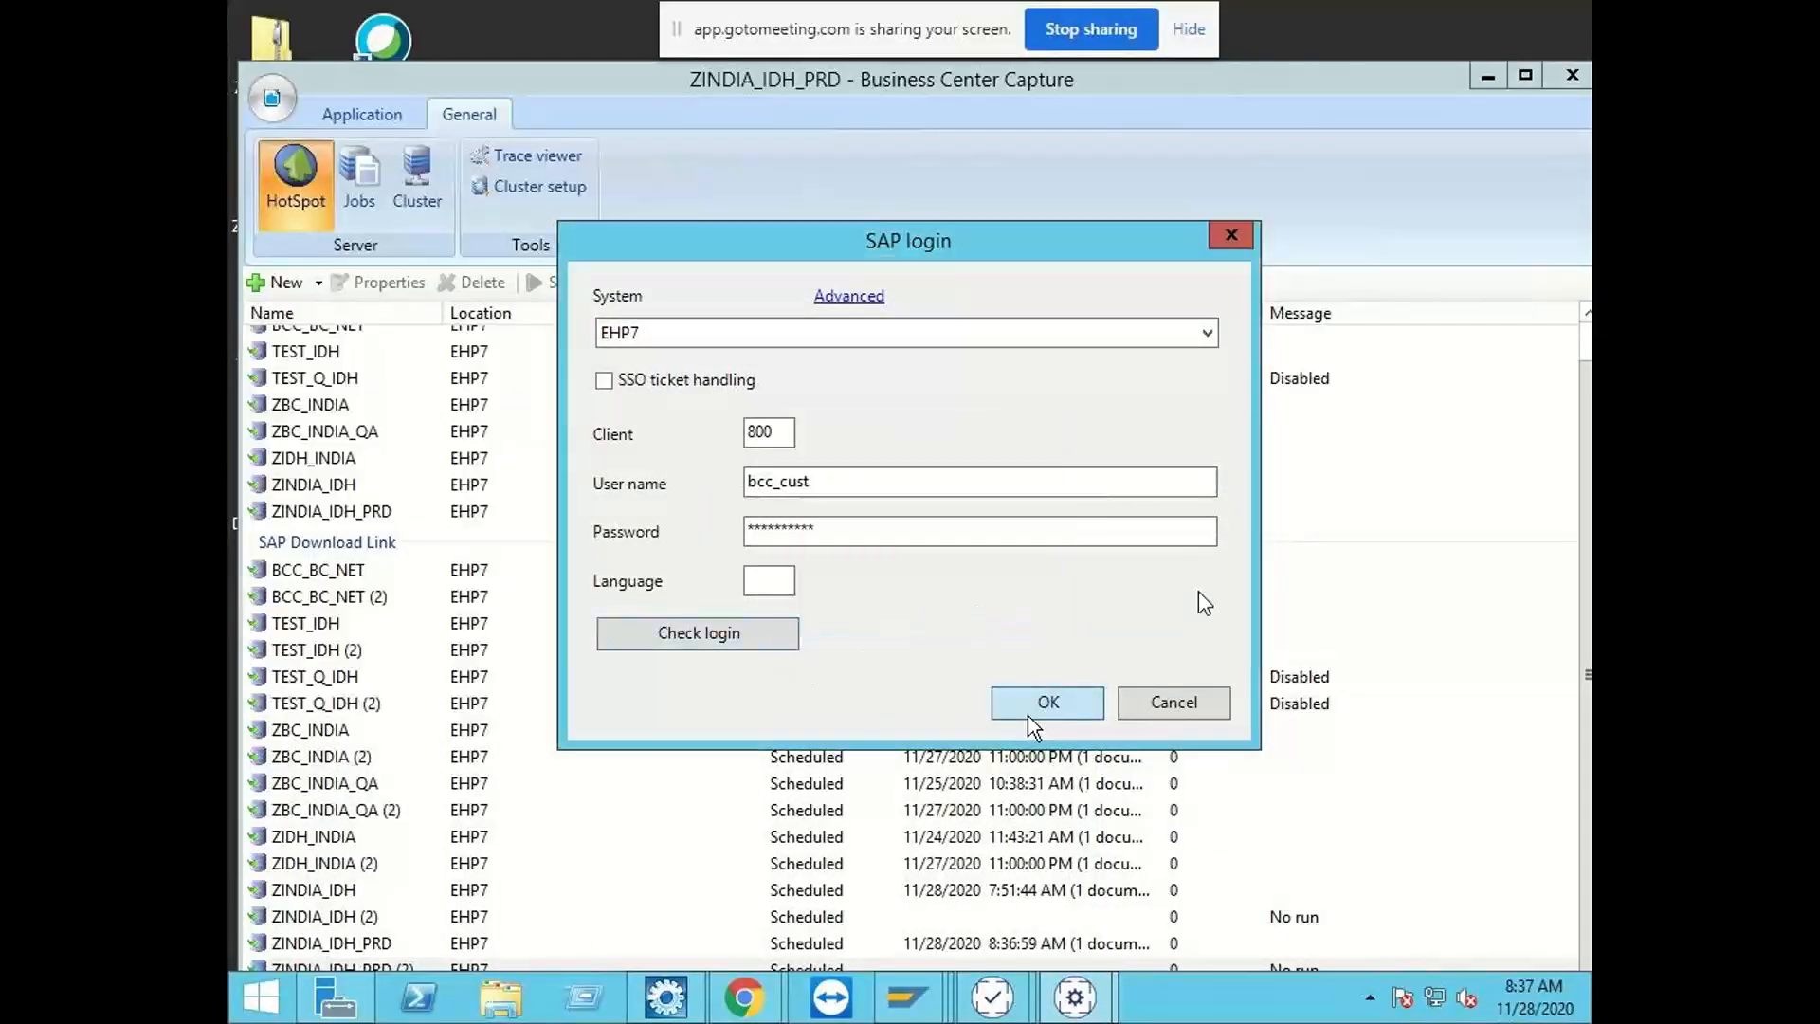
Step: Log in to SAP and export the ZINDIA_IDH_PRD application
{"action": "left_click", "coordinate": [1033, 704]}
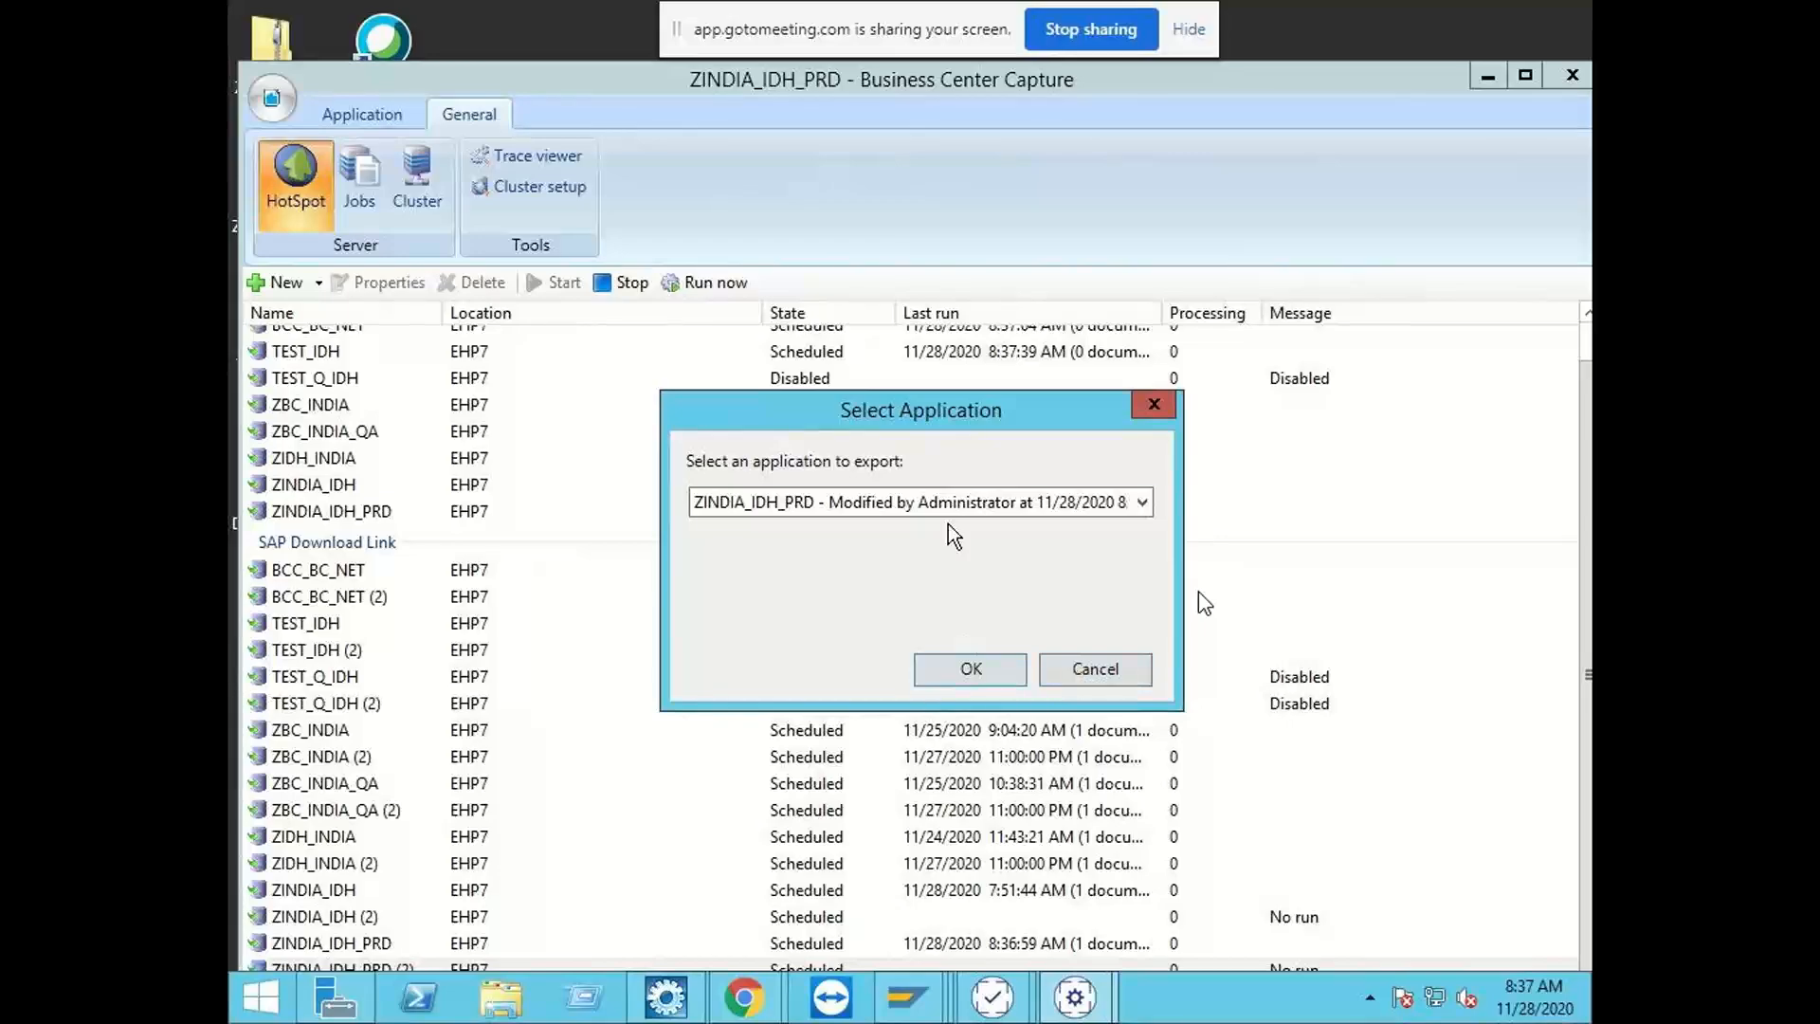
{"action": "left_click", "coordinate": [976, 682]}
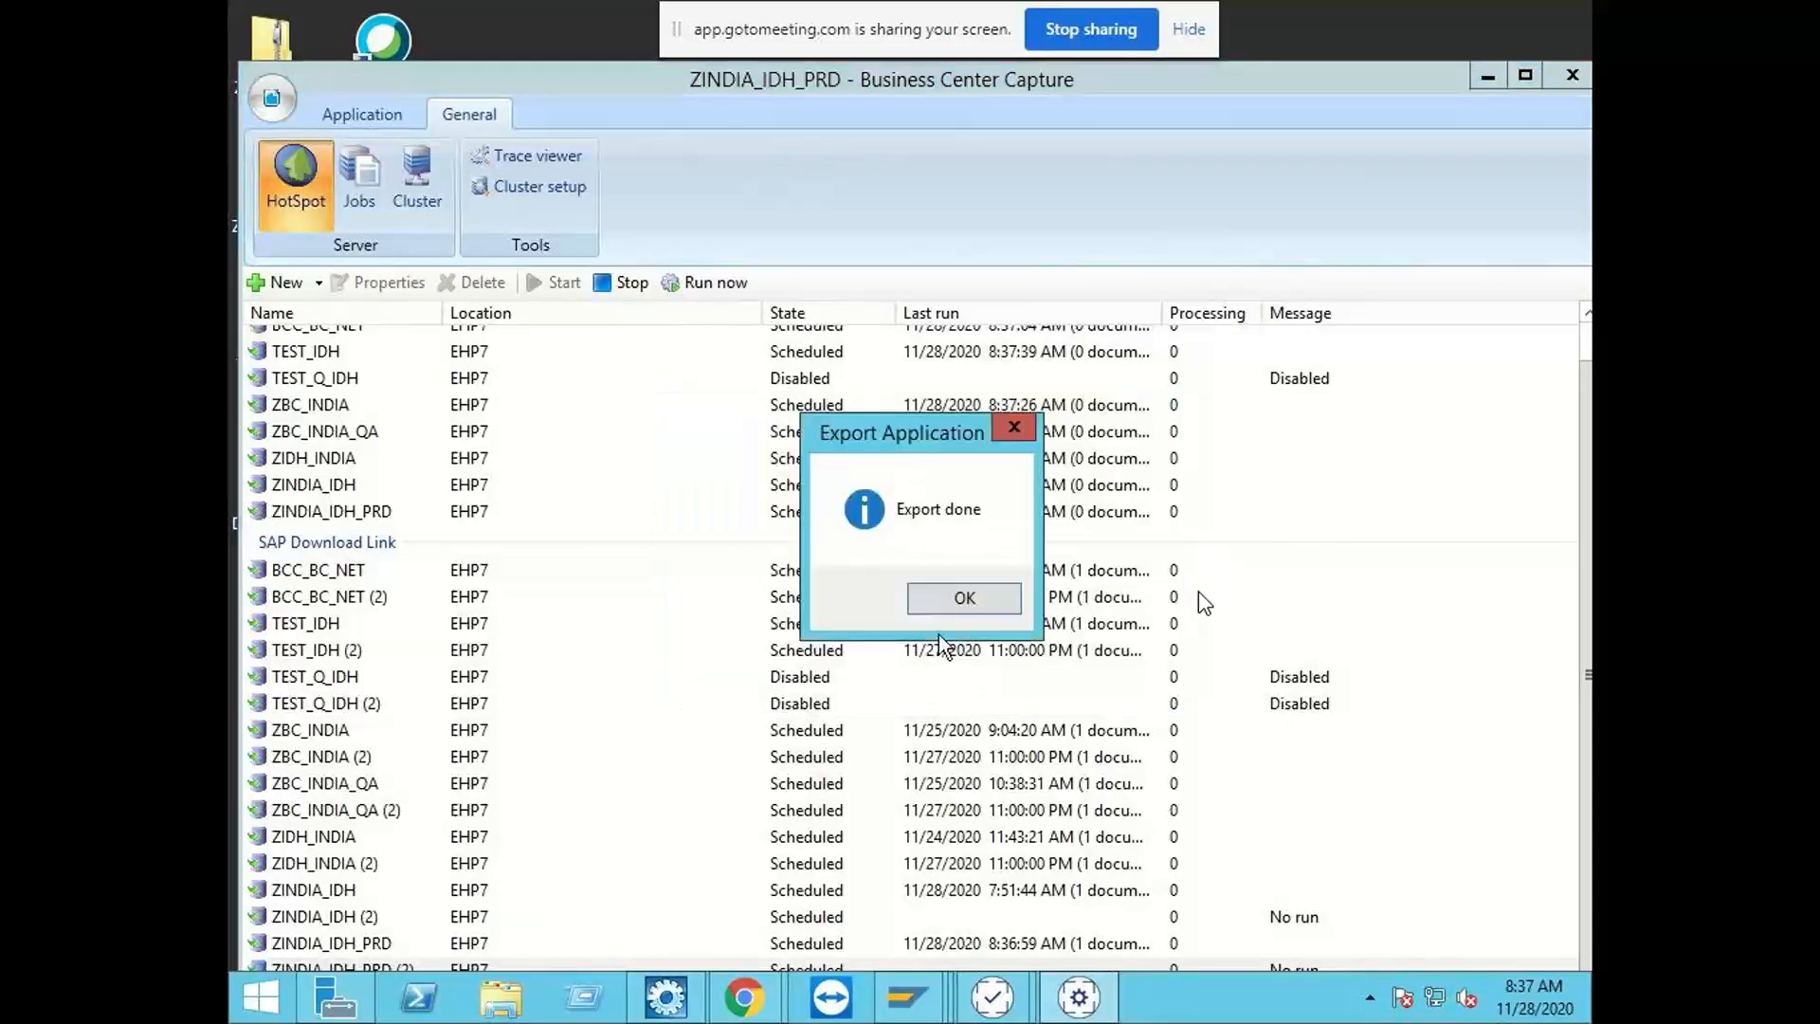
{"action": "left_click", "coordinate": [947, 604]}
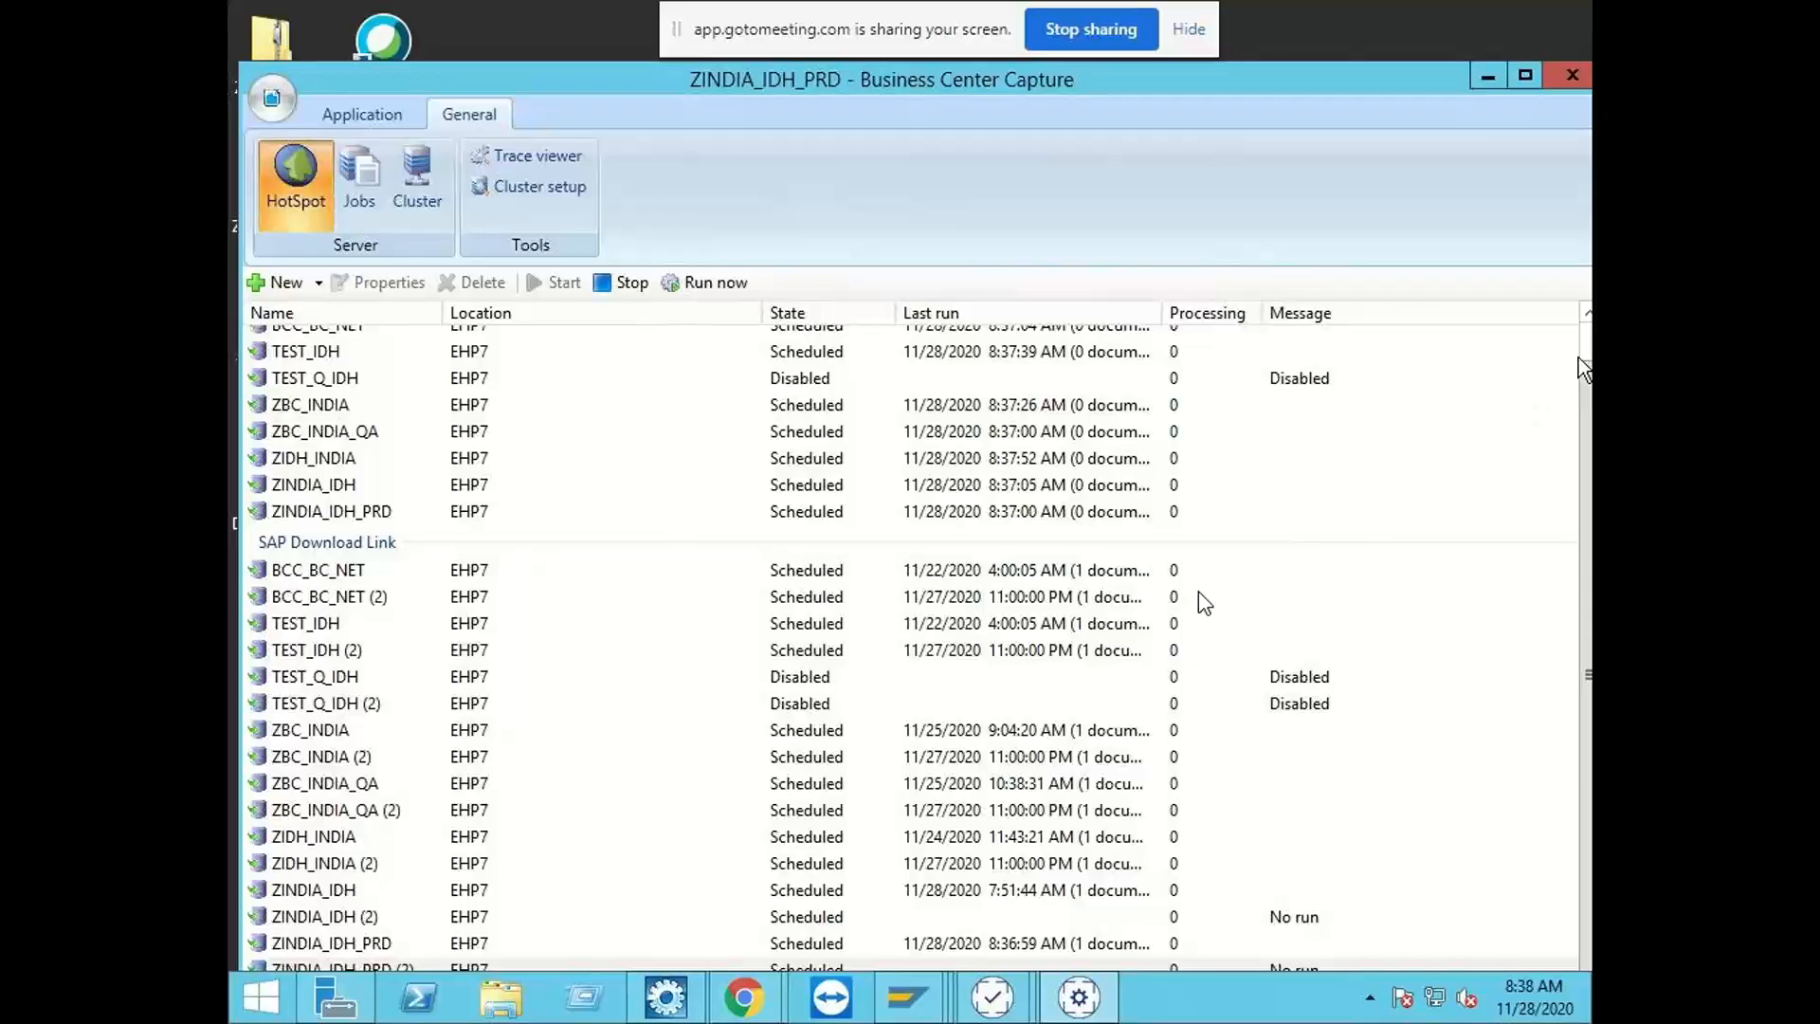
Step: Examine the state and last run of the SAP extraction links, including ZINDIA_IDH_PRD
{"action": "scroll", "coordinate": [1583, 349], "scroll_direction": "up", "scroll_amount": 1}
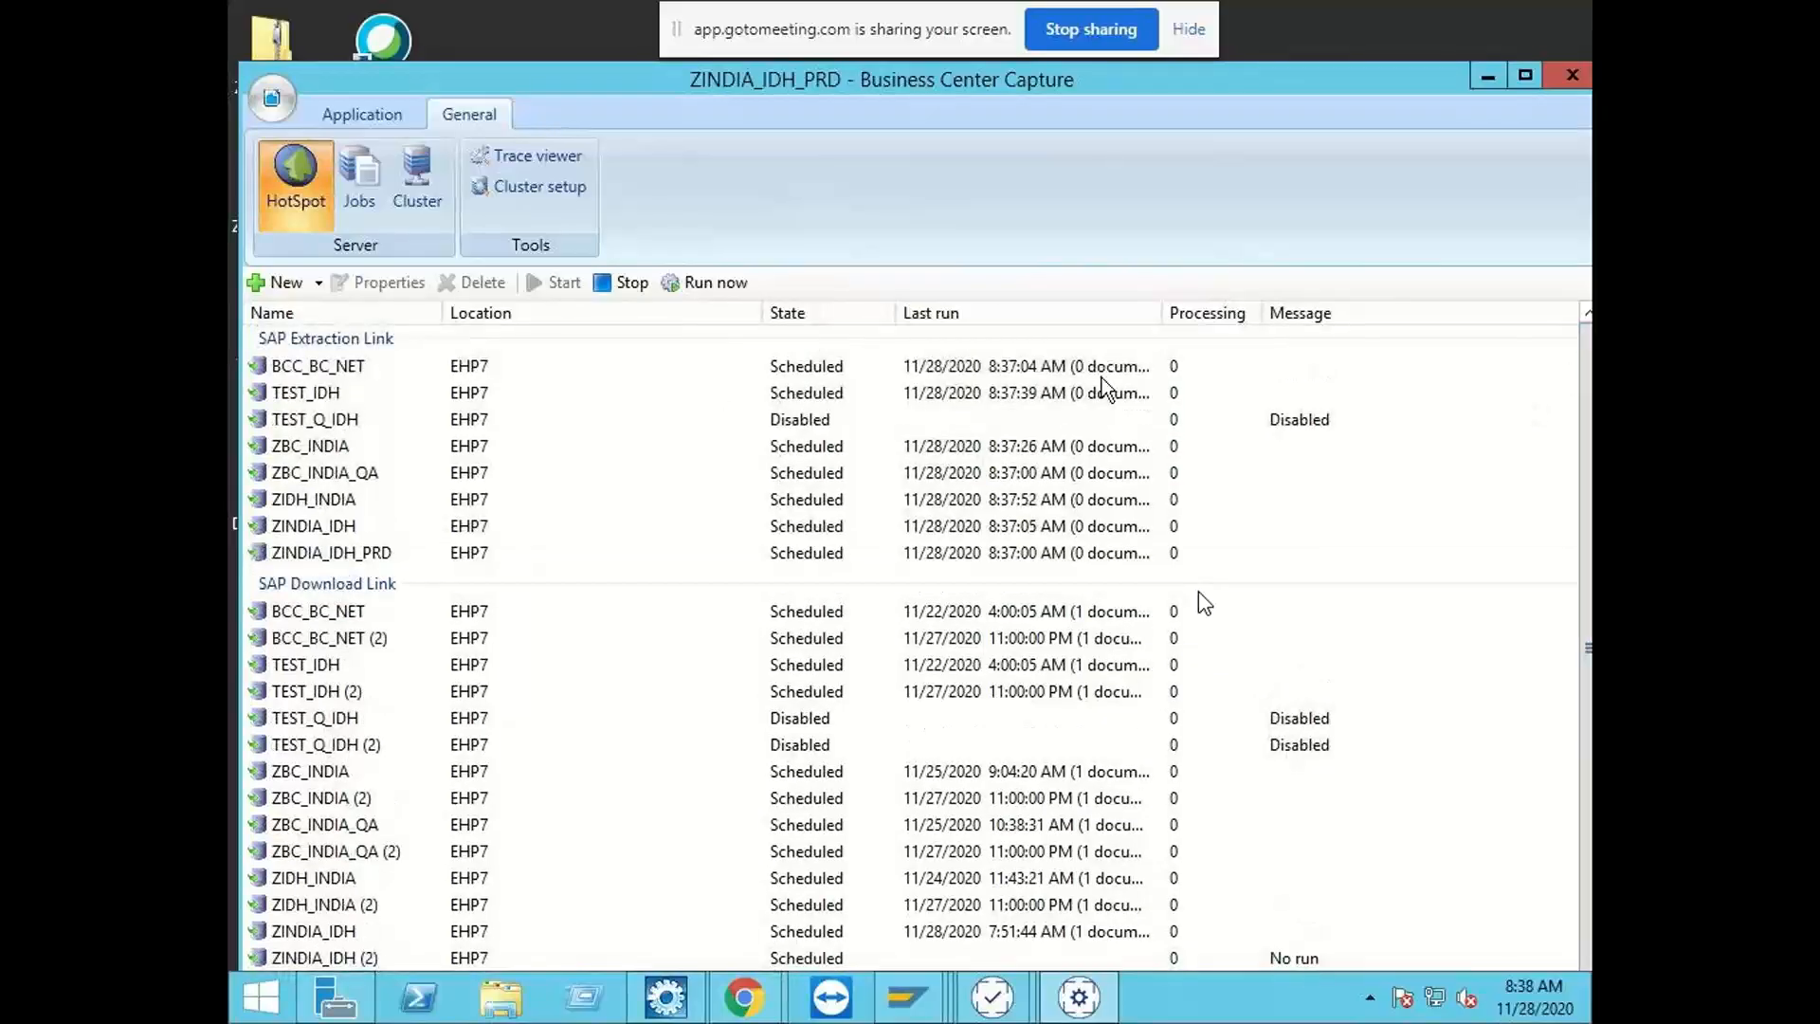
{"action": "left_click", "coordinate": [1524, 76]}
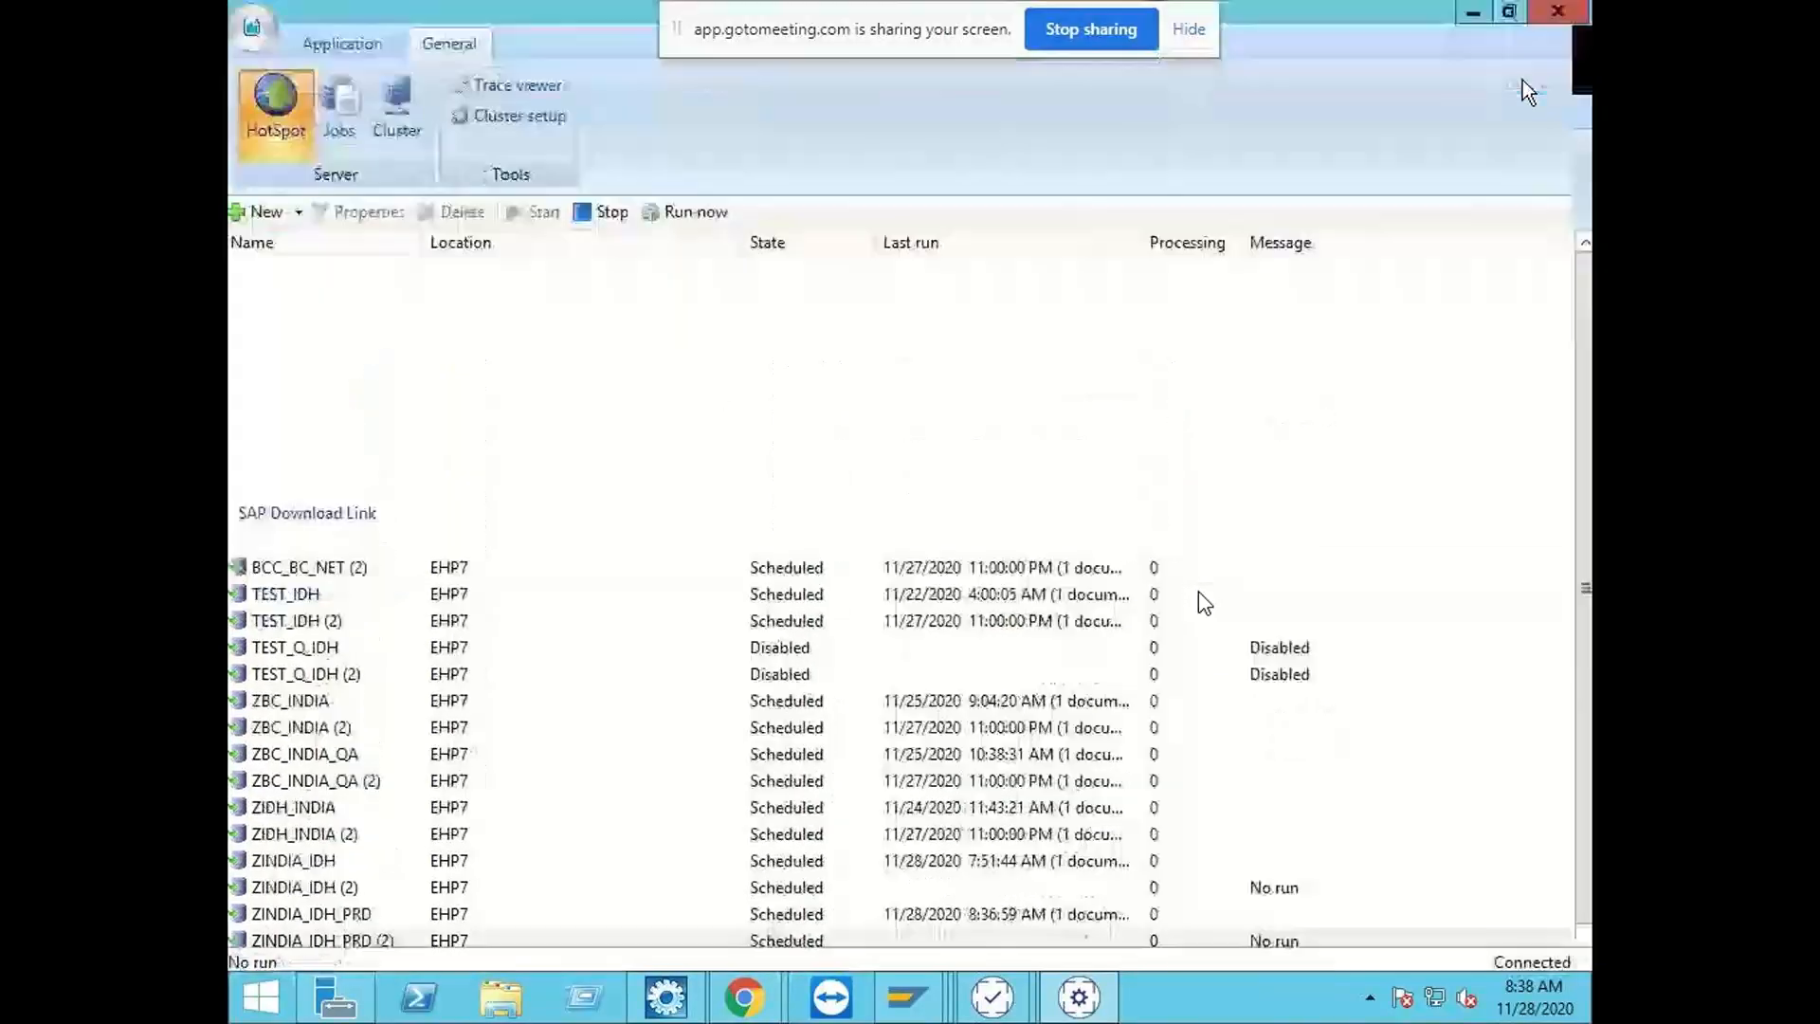
{"action": "left_click", "coordinate": [1509, 12]}
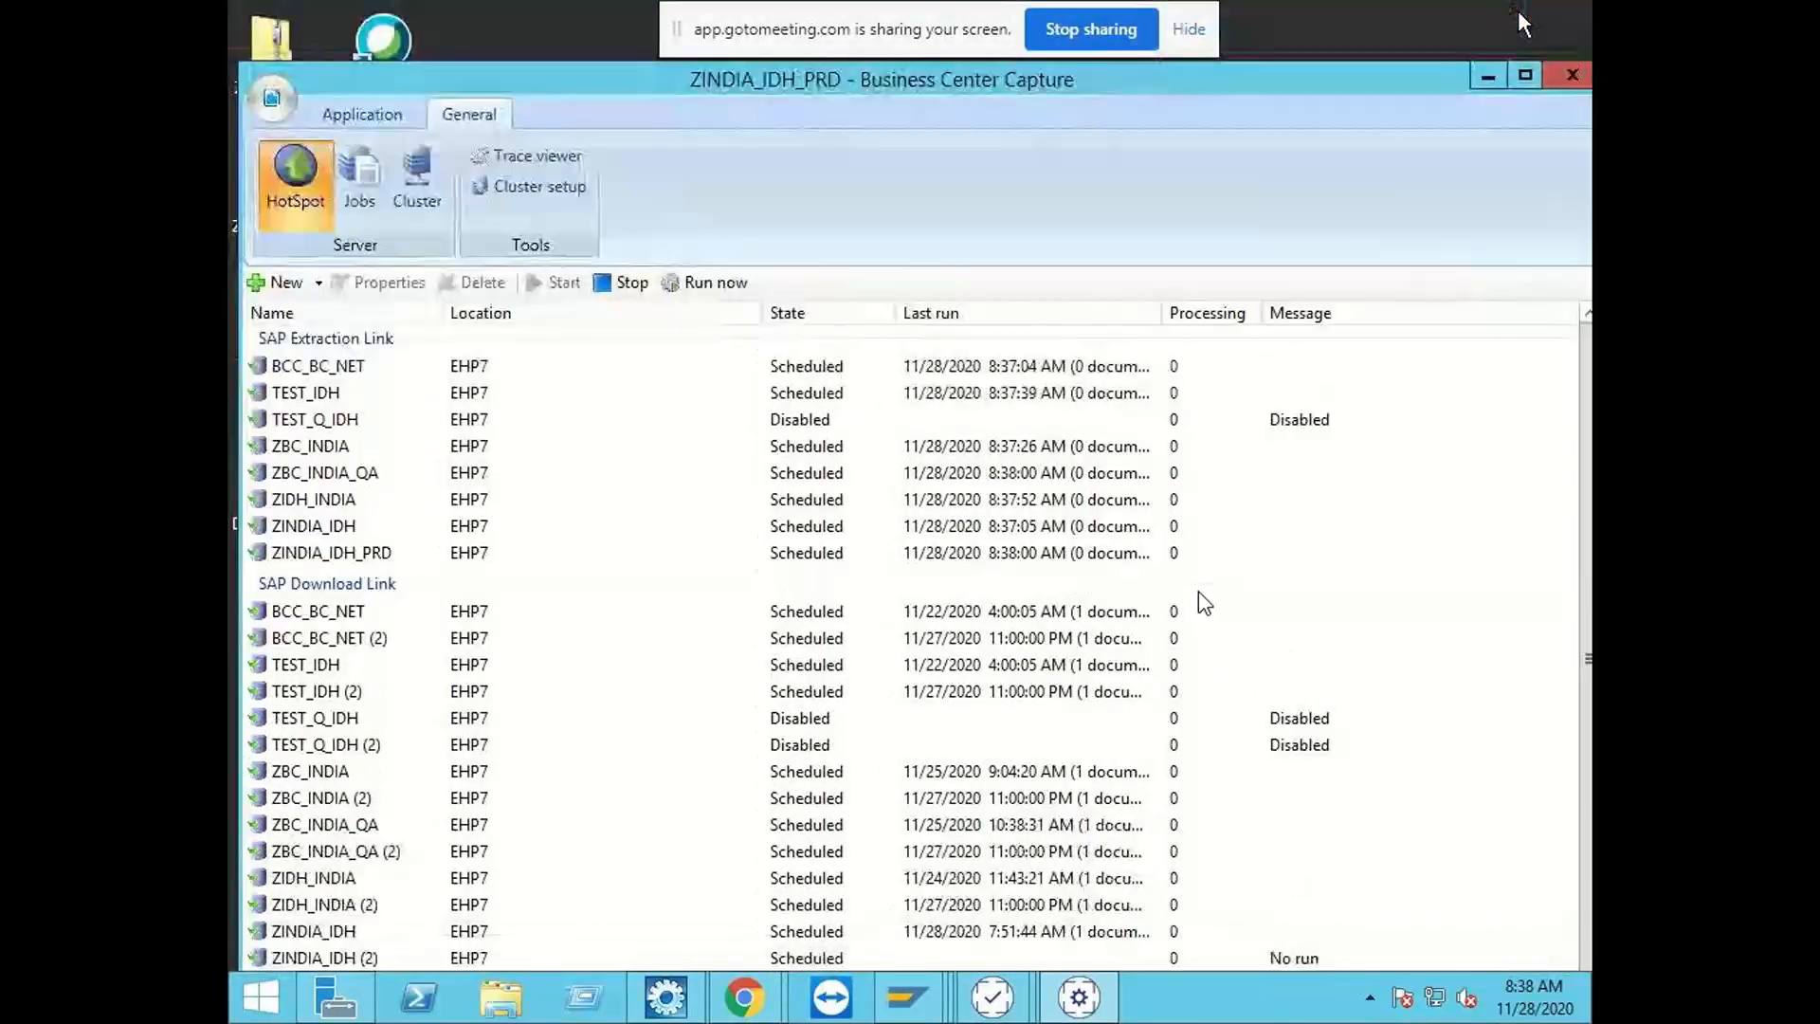
{"action": "left_click", "coordinate": [559, 148]}
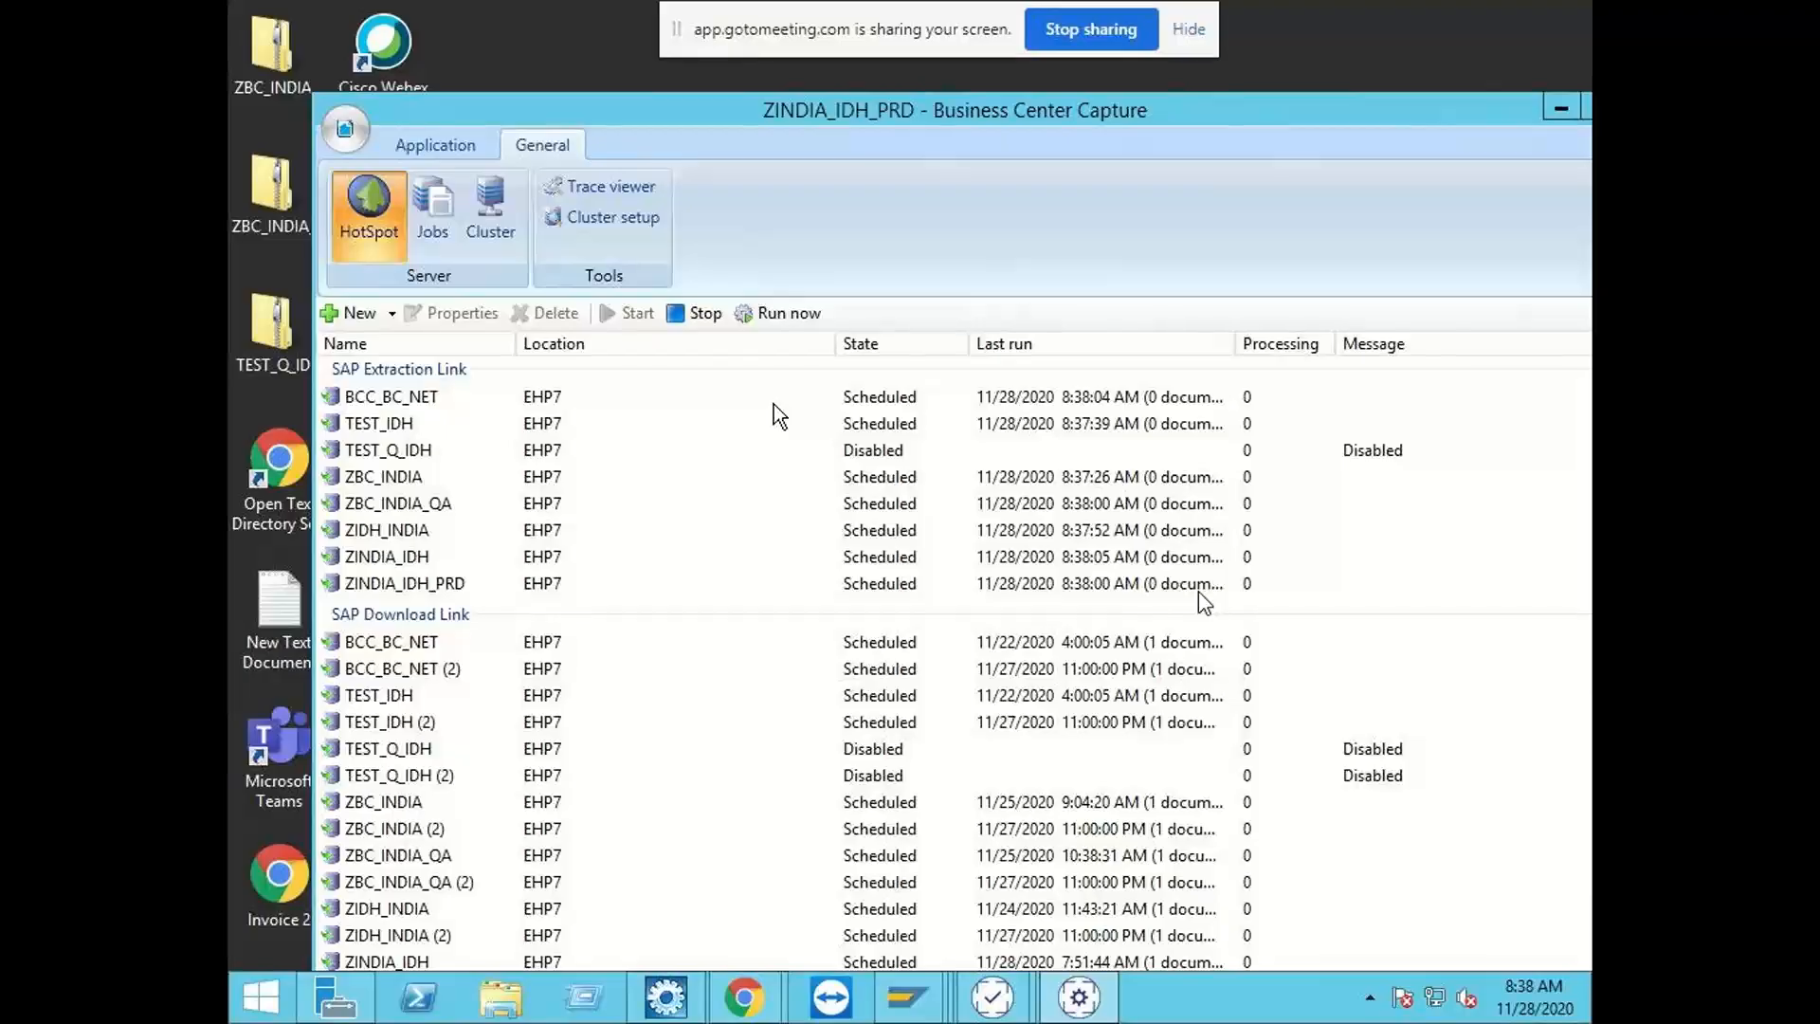
{"action": "left_click_drag", "start_coordinate": [1147, 117], "coordinate": [1083, 118]}
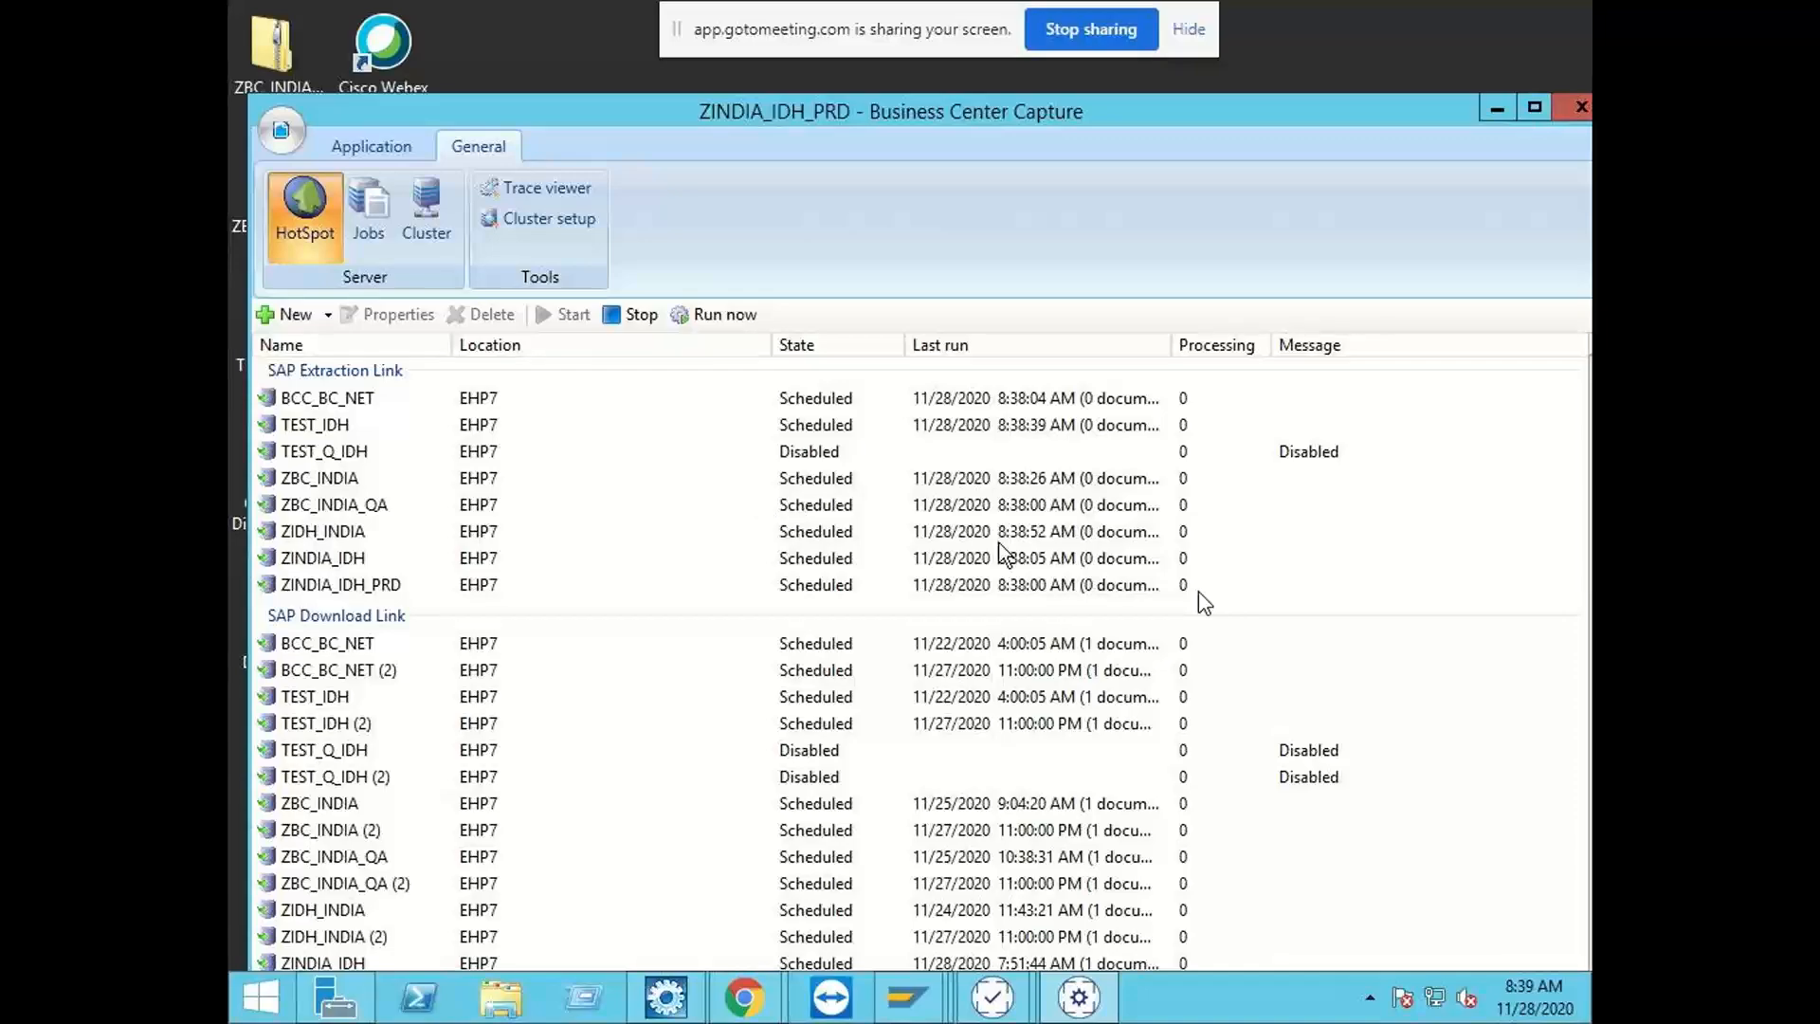
{"action": "left_click", "coordinate": [866, 585]}
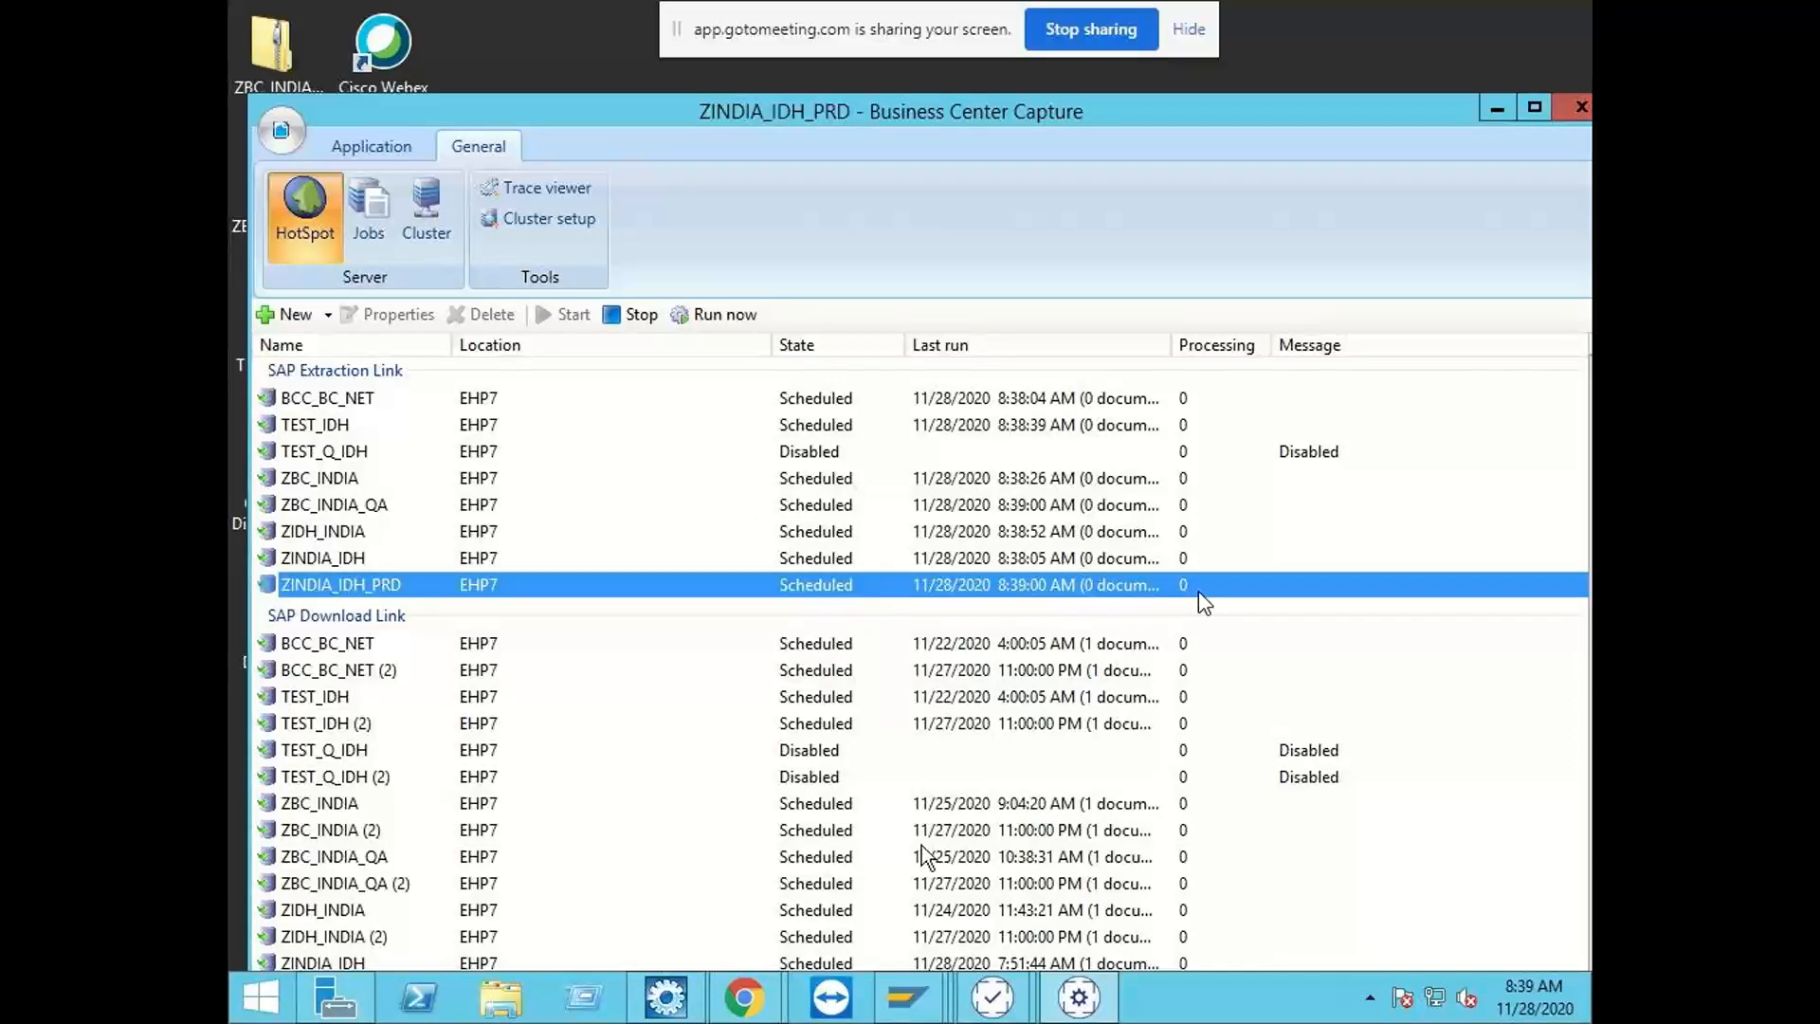
Step: Check which target system is available in the SAP Logon connection list
{"action": "left_click", "coordinate": [927, 1001]}
{"action": "left_click", "coordinate": [402, 881]}
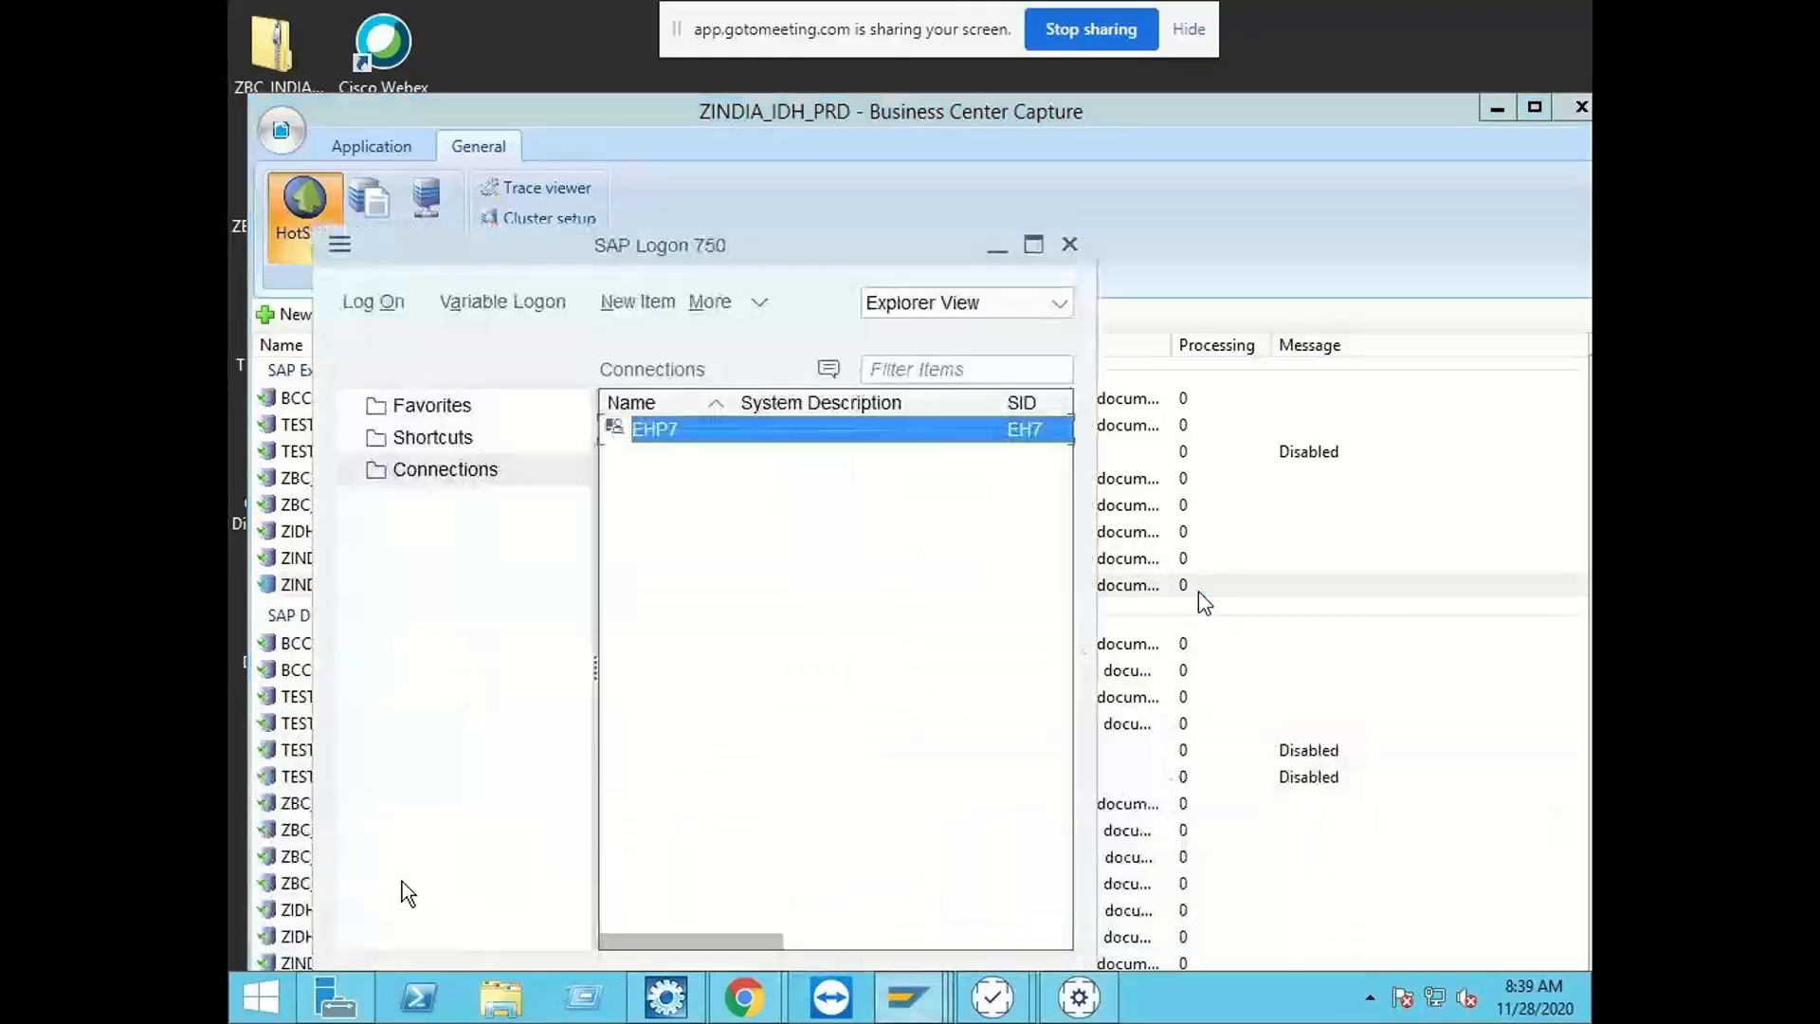
{"action": "left_click", "coordinate": [994, 262]}
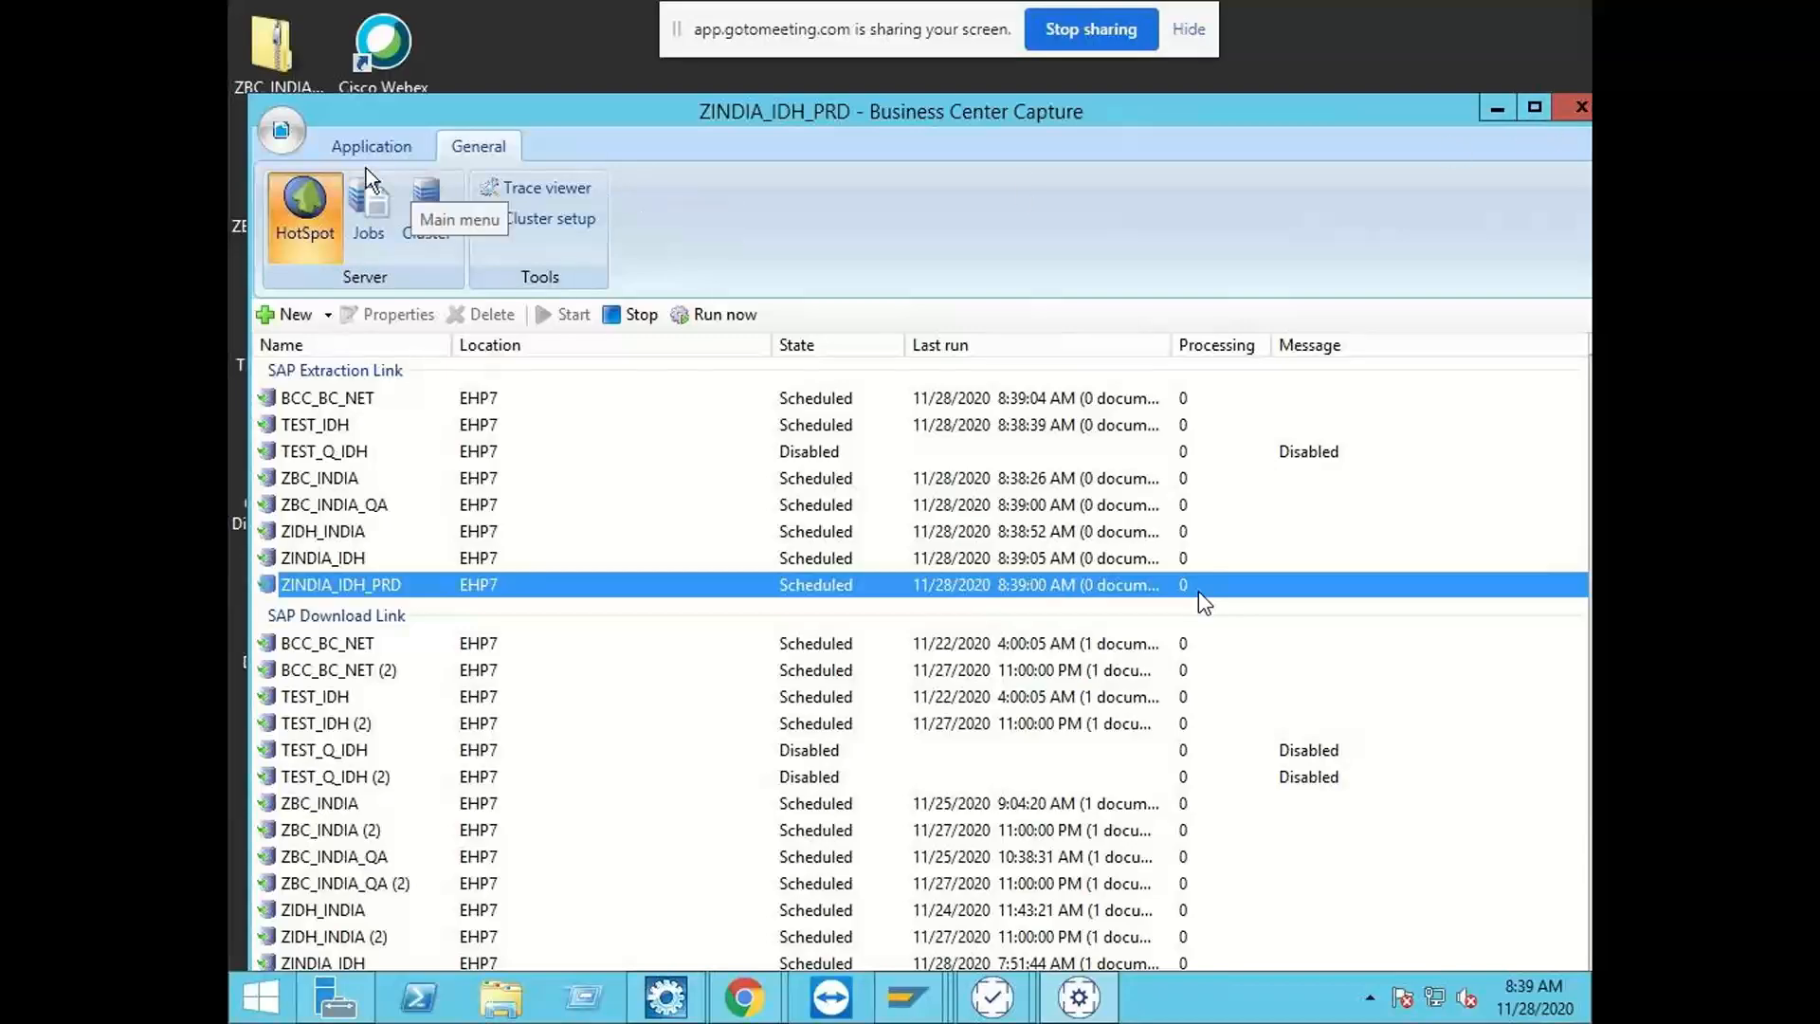
{"action": "left_click", "coordinate": [275, 132]}
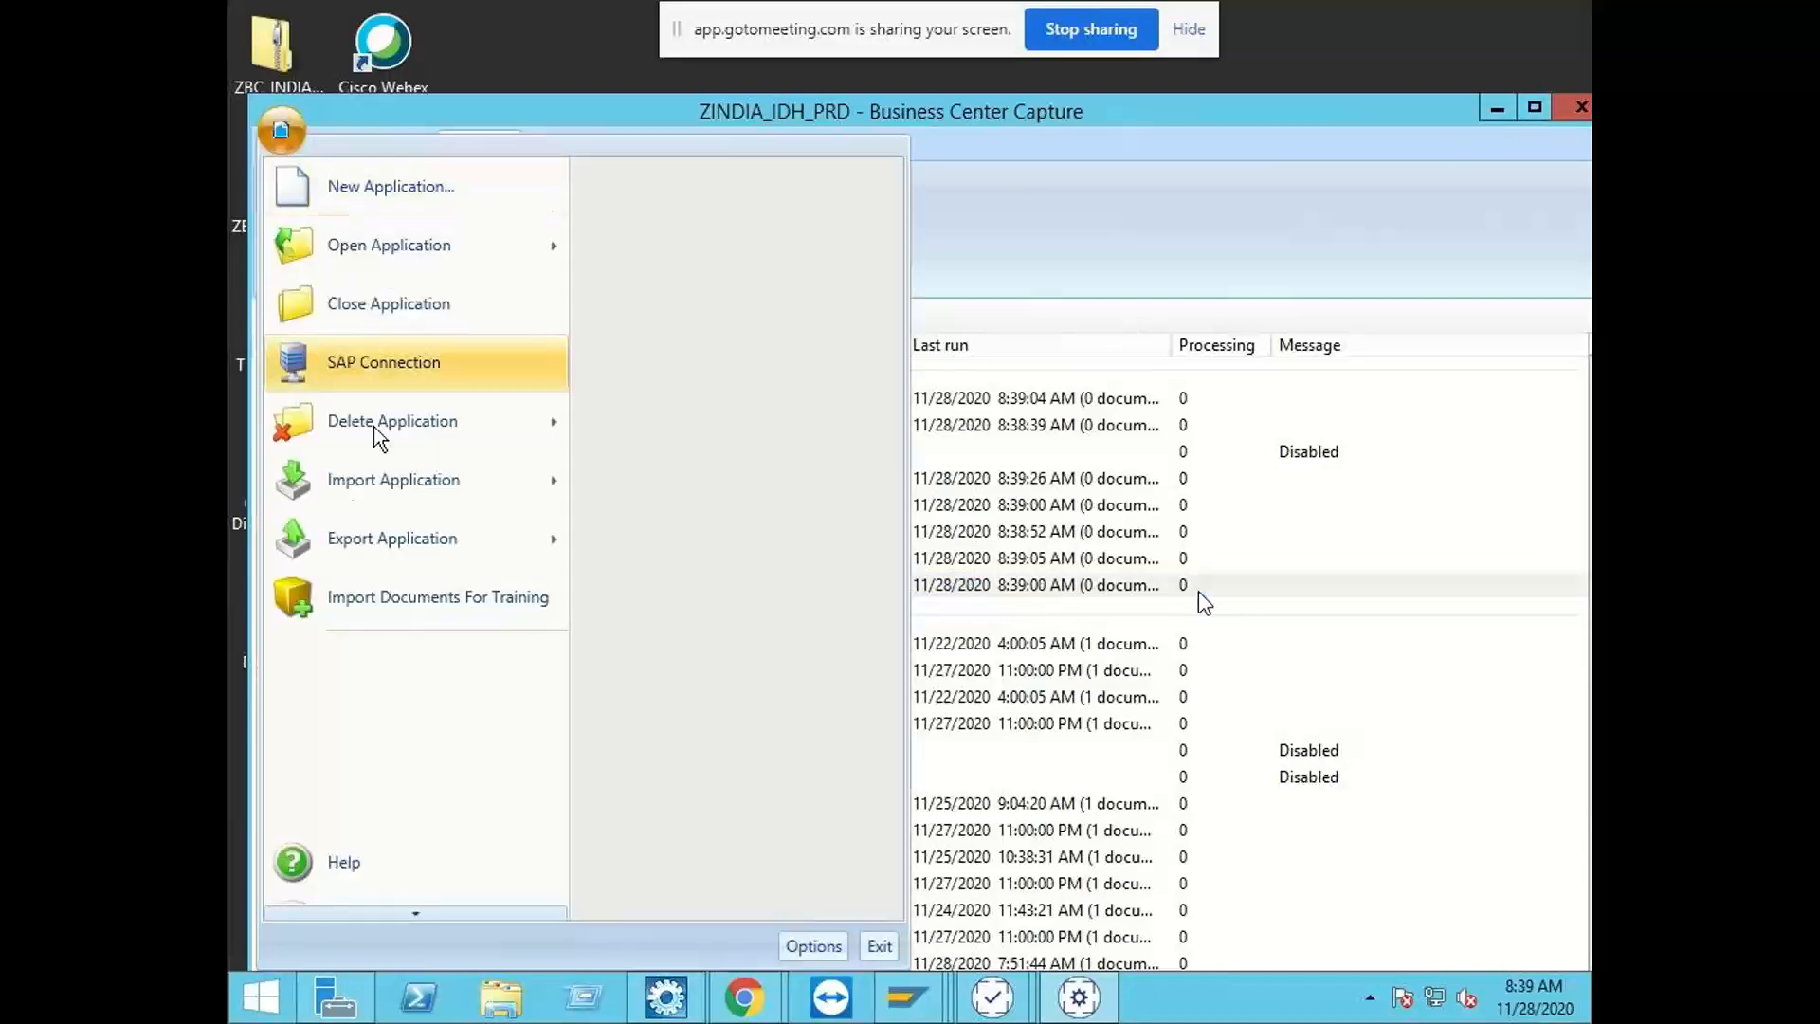
{"action": "mouse_move", "coordinate": [402, 534]}
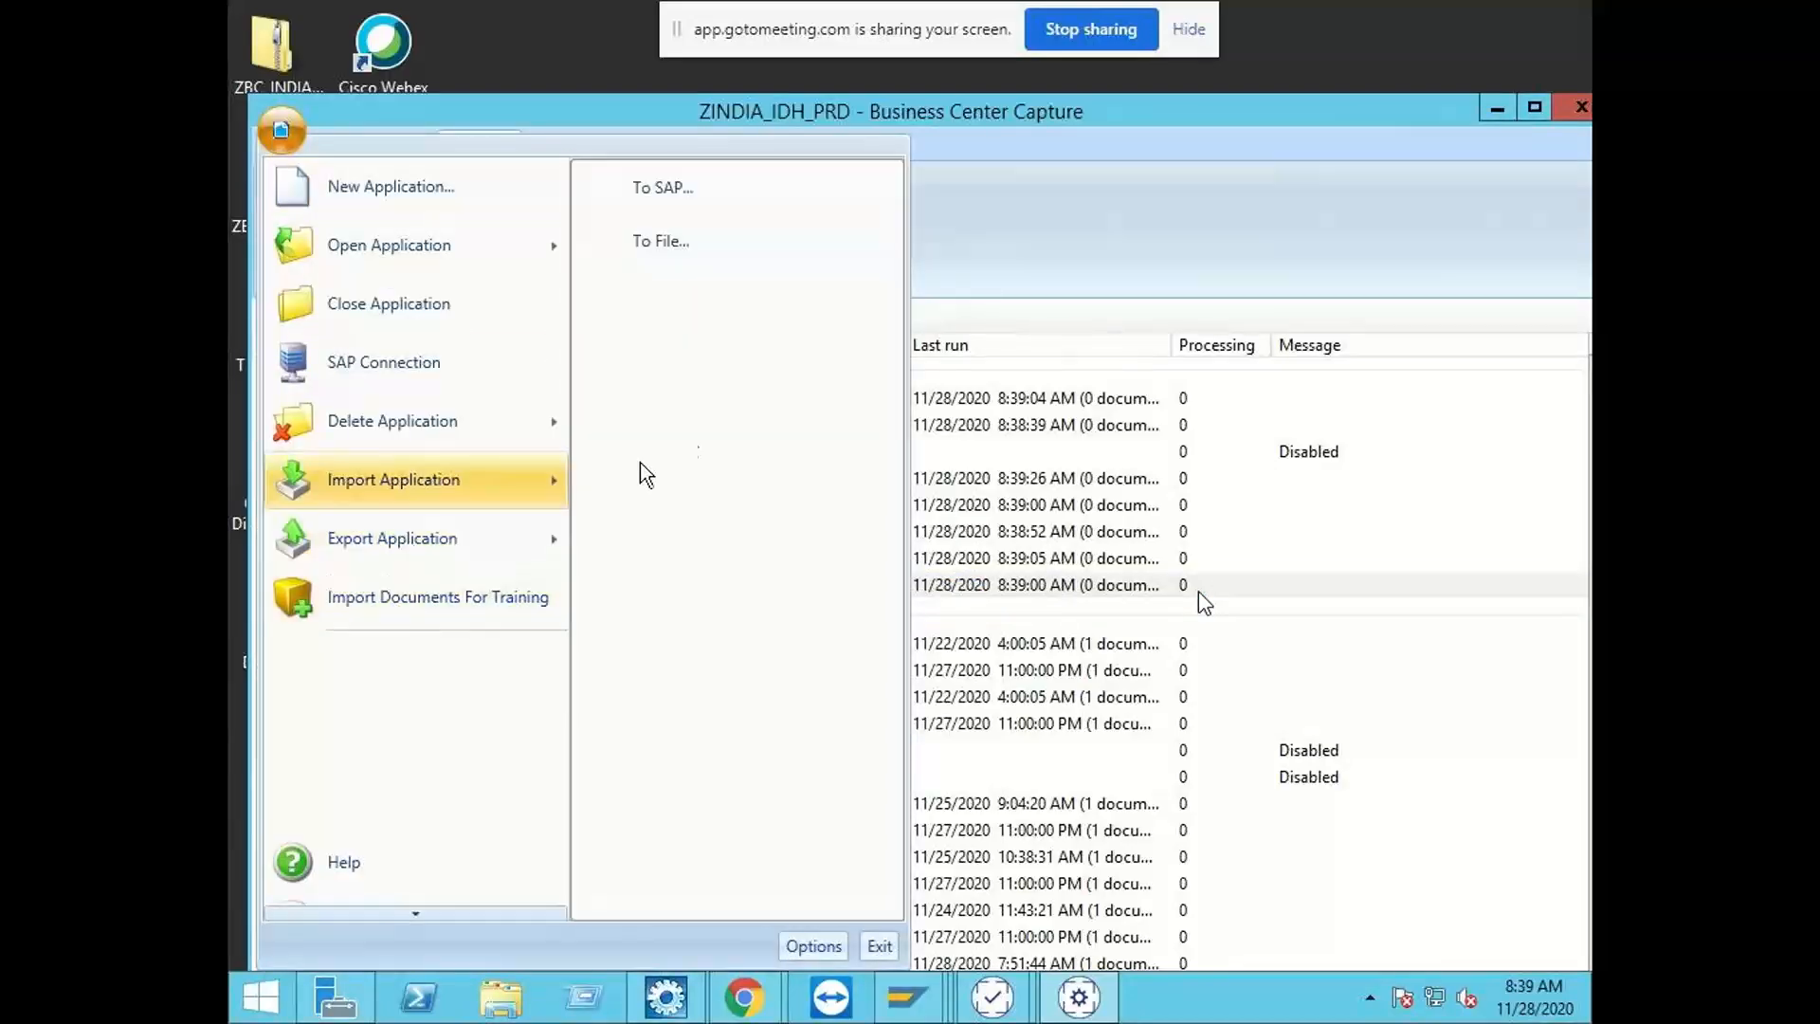
{"action": "left_click", "coordinate": [688, 197]}
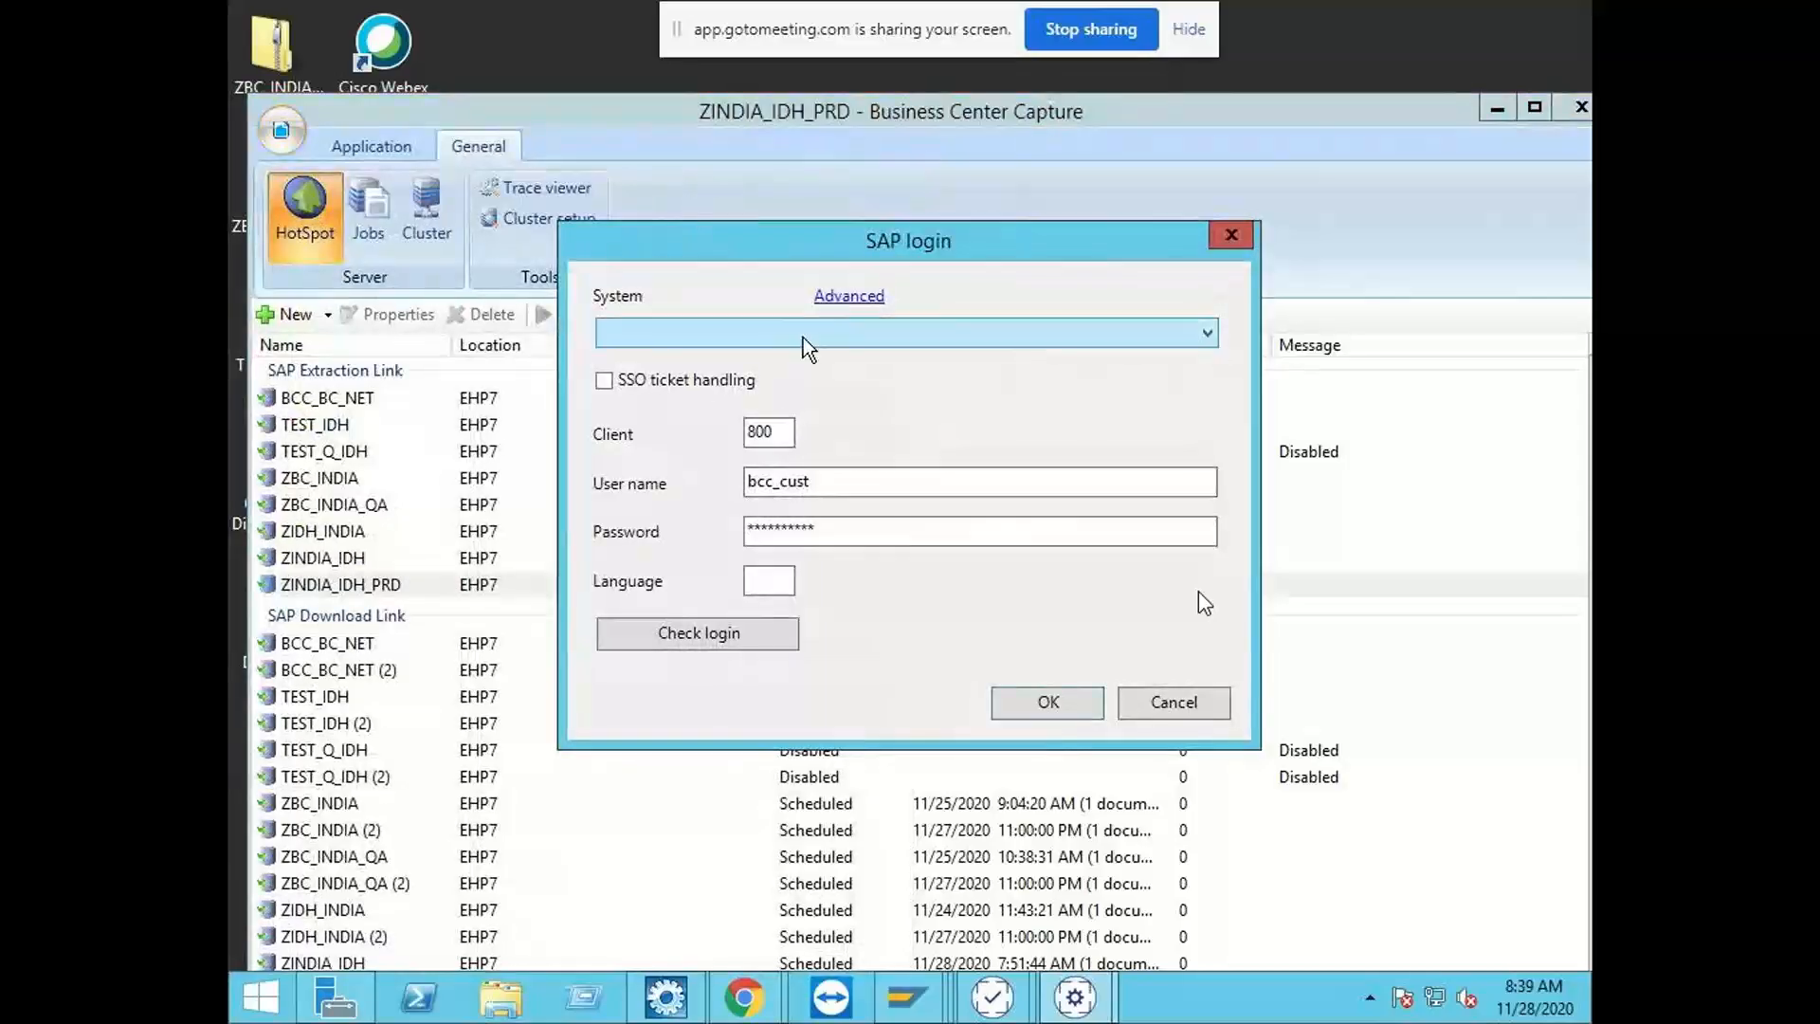
{"action": "left_click", "coordinate": [1158, 702]}
Step: Export only the learning data of ZINDIA_IDH_PRD to the Desktop as the zip file ZINDIA_IDH_PRDLearningData
{"action": "left_click", "coordinate": [389, 150]}
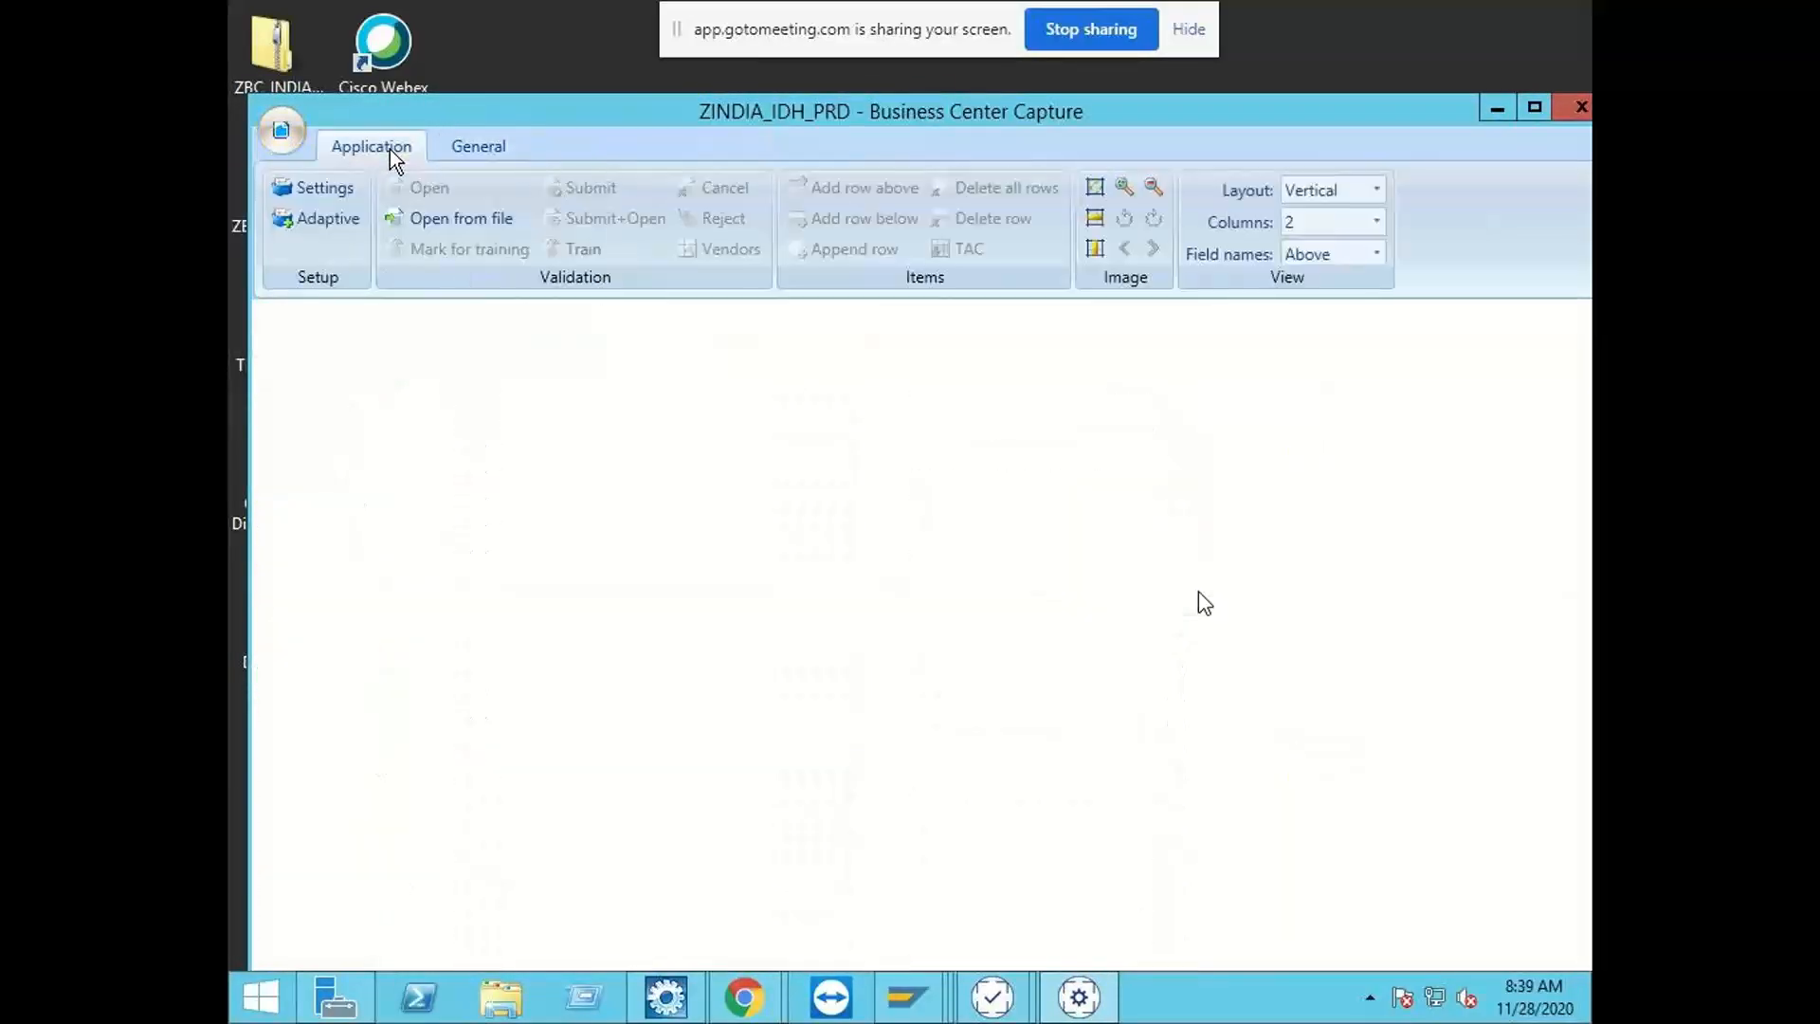
{"action": "left_click", "coordinate": [281, 131]}
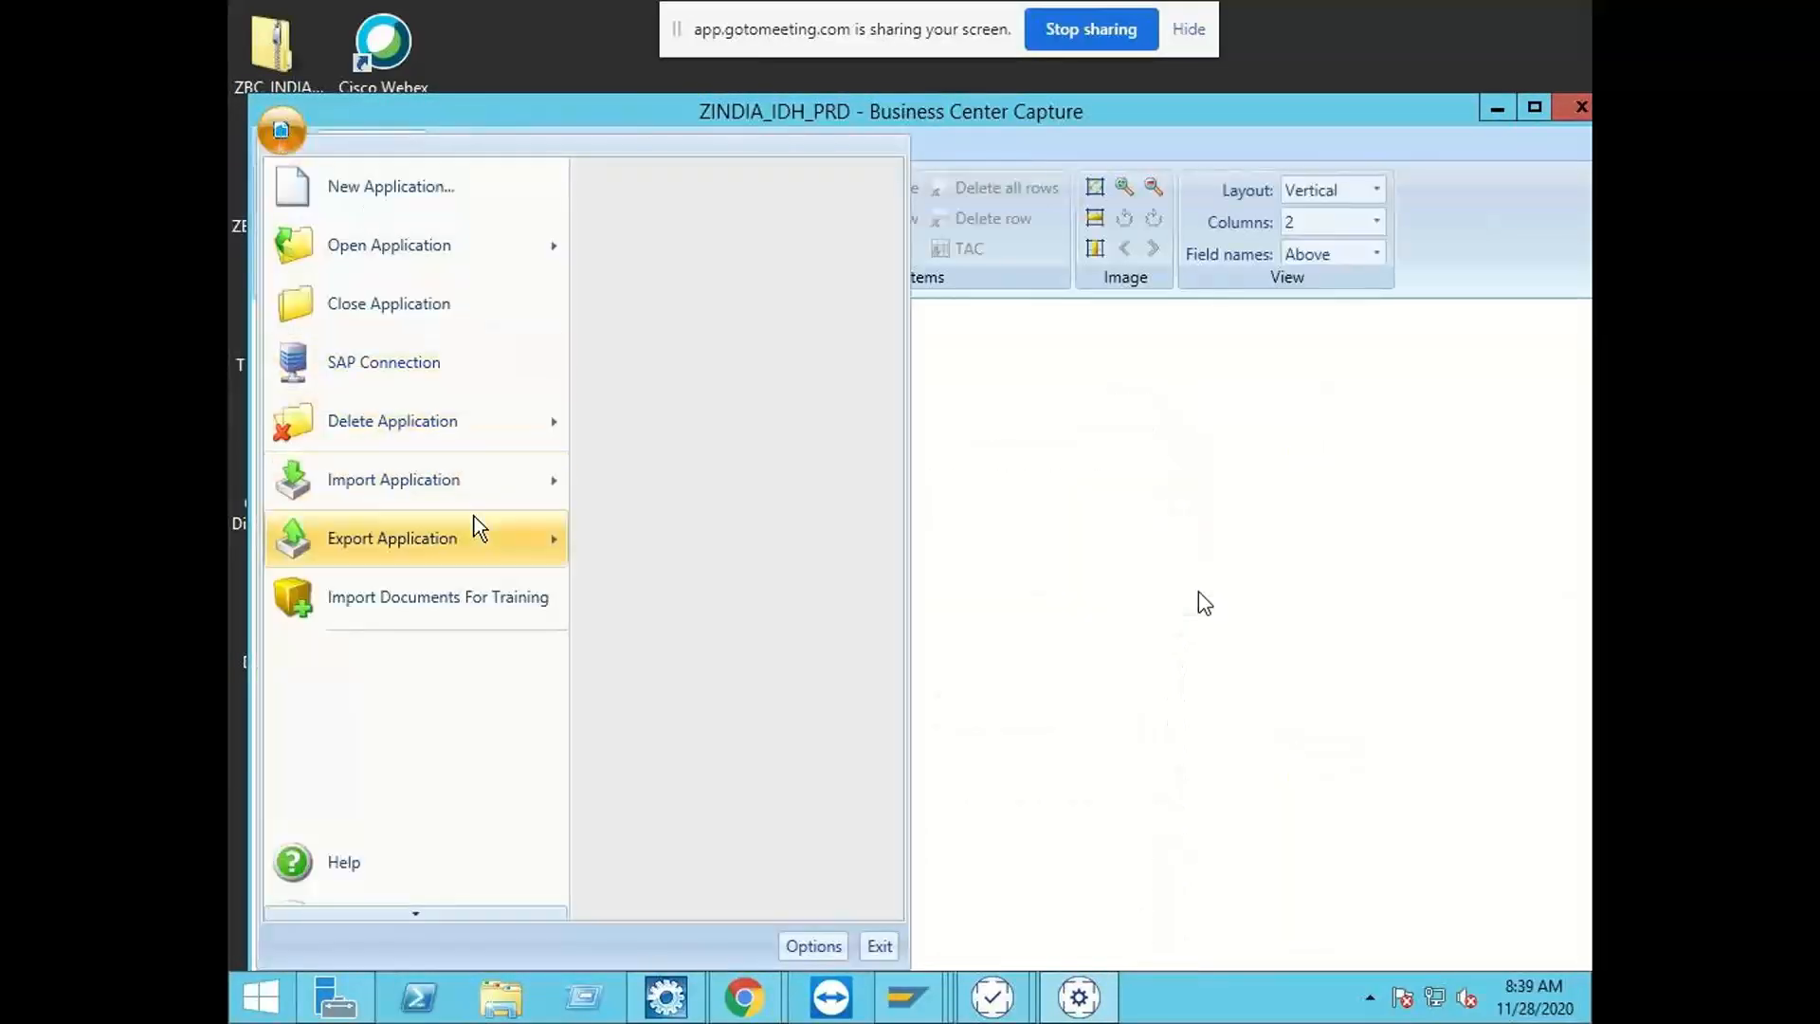
{"action": "mouse_move", "coordinate": [471, 529]}
{"action": "left_click", "coordinate": [678, 239]}
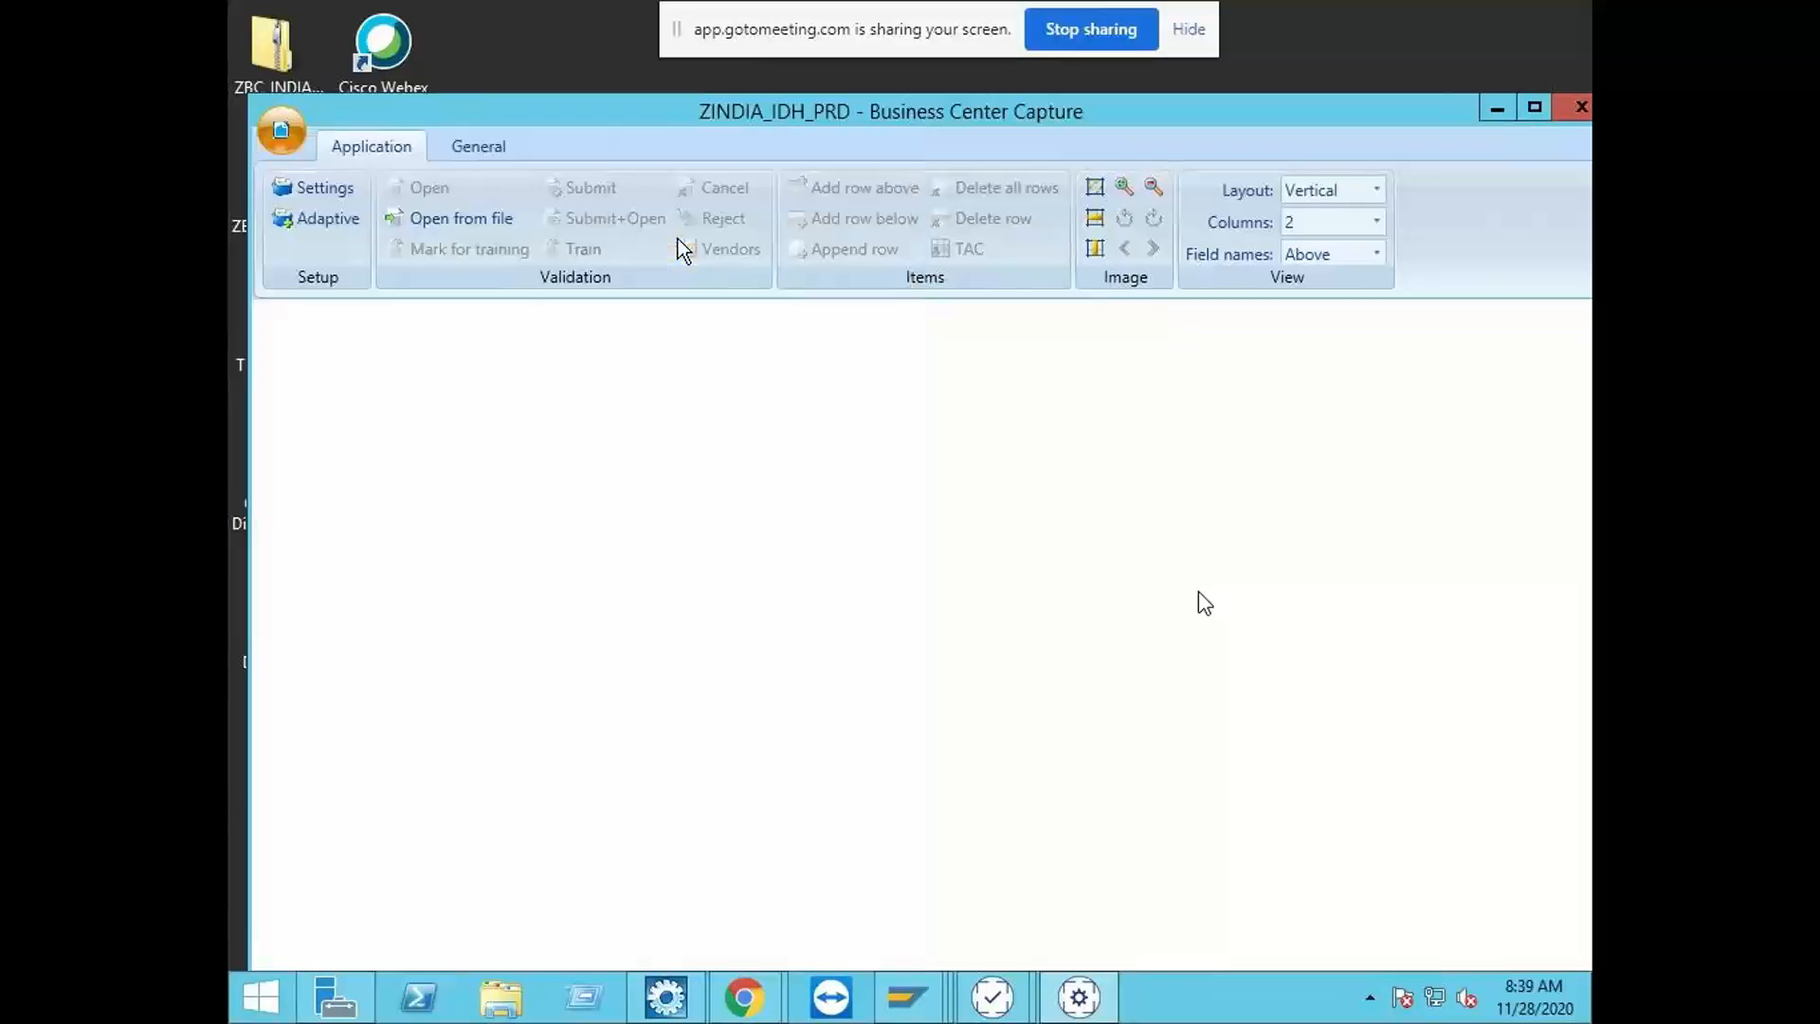
{"action": "left_click", "coordinate": [714, 581]}
{"action": "left_click", "coordinate": [742, 613]}
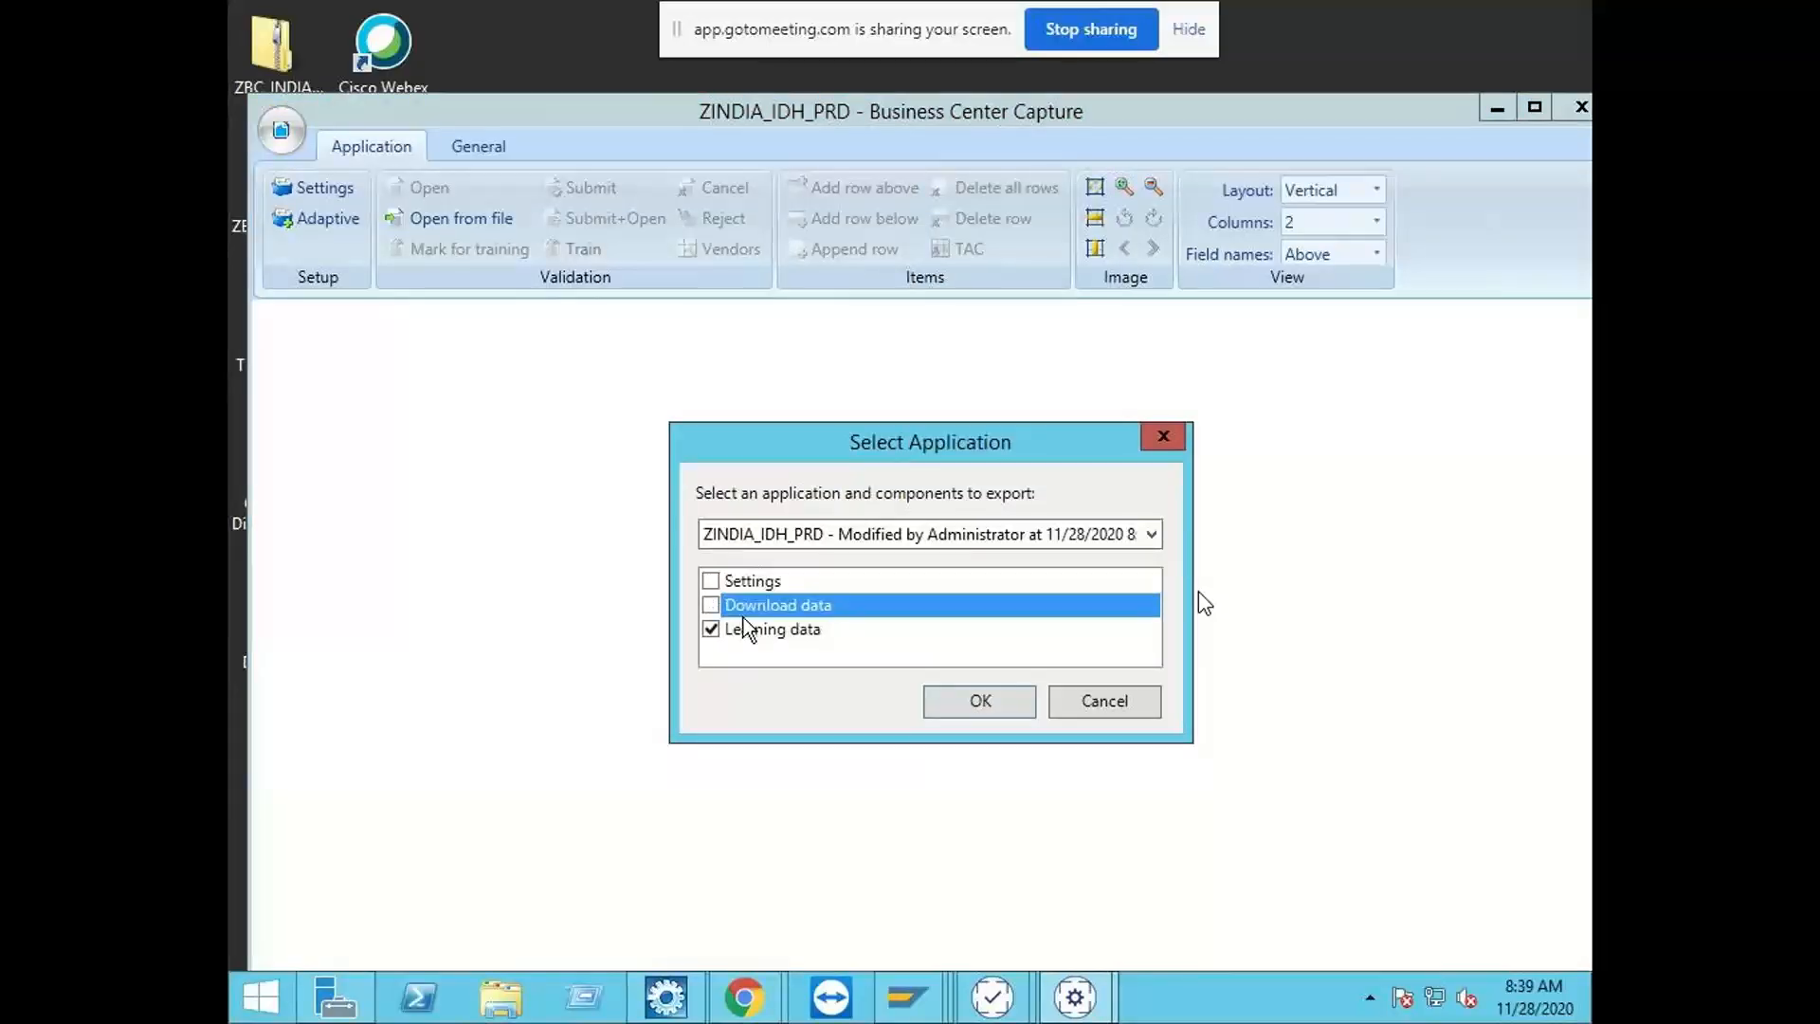
{"action": "left_click", "coordinate": [981, 700]}
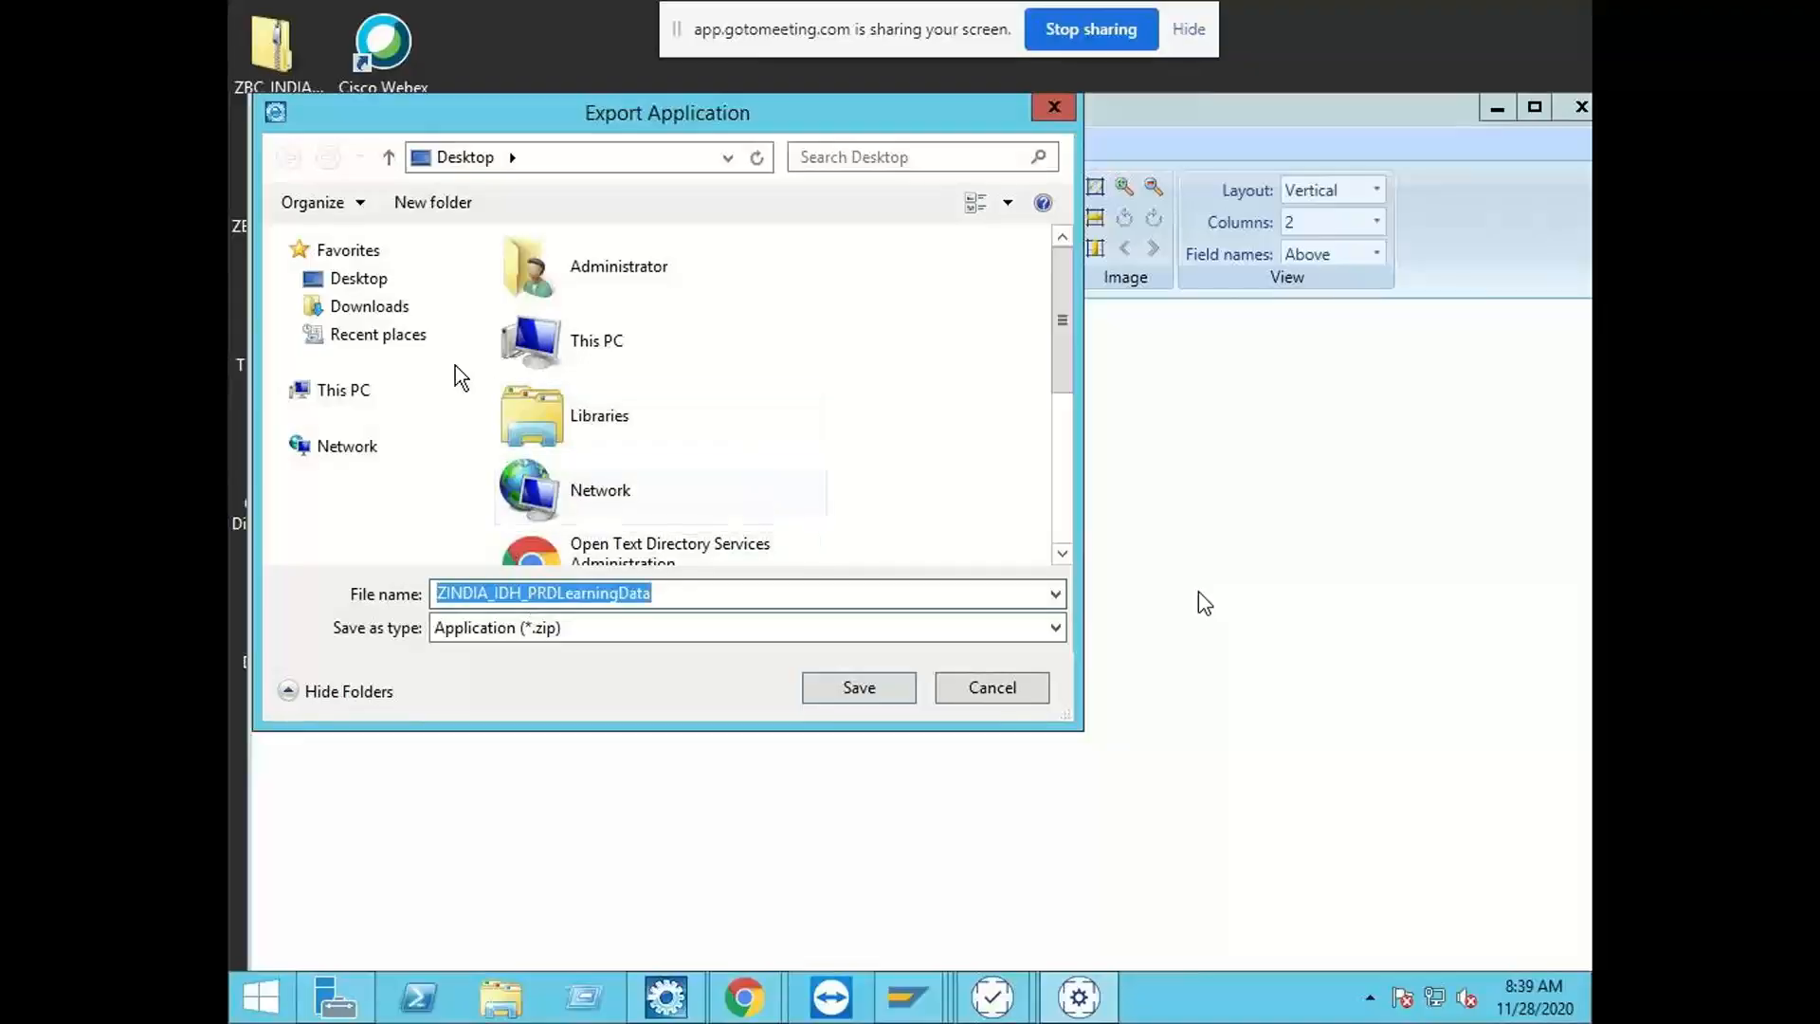
{"action": "left_click", "coordinate": [346, 281]}
{"action": "left_click", "coordinate": [858, 686]}
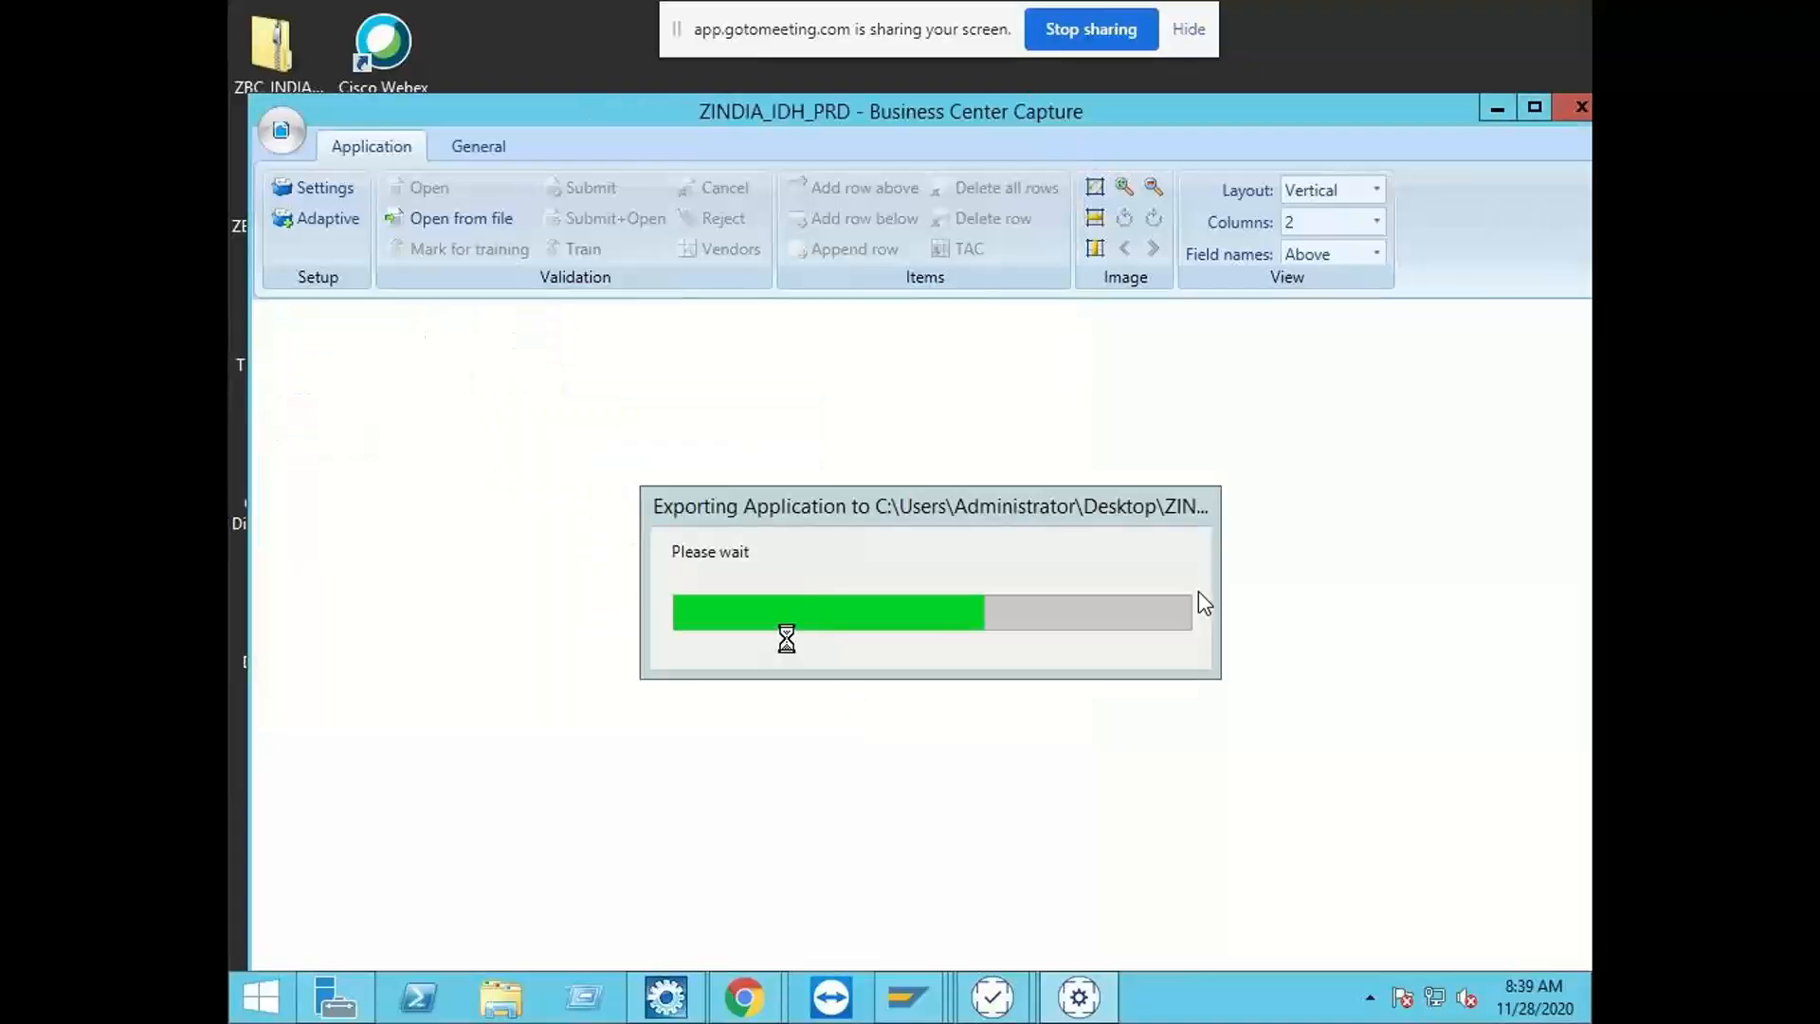
{"action": "left_click", "coordinate": [948, 604]}
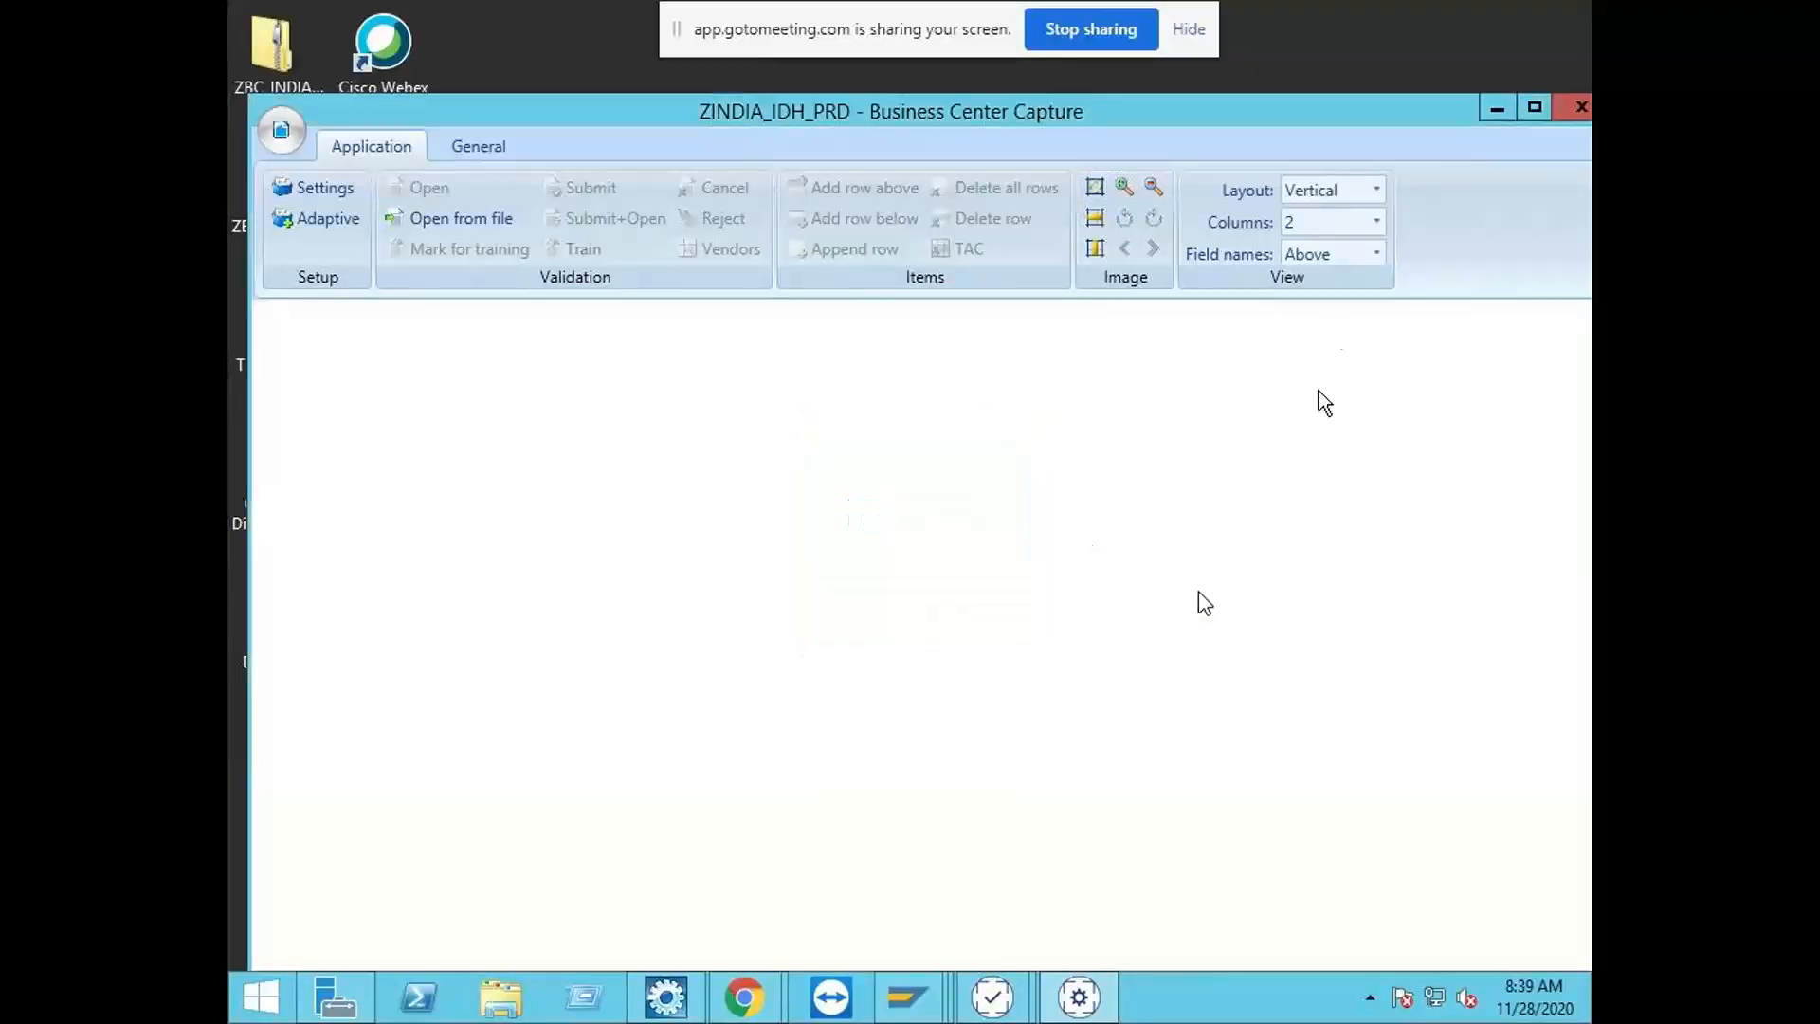
Step: Close the capture customizing window and move the ZINDIA_IDH_PRDLearningData archive beneath the BCC Customizing shortcut on the desktop
{"action": "left_click", "coordinate": [1575, 110]}
{"action": "left_click", "coordinate": [860, 607]}
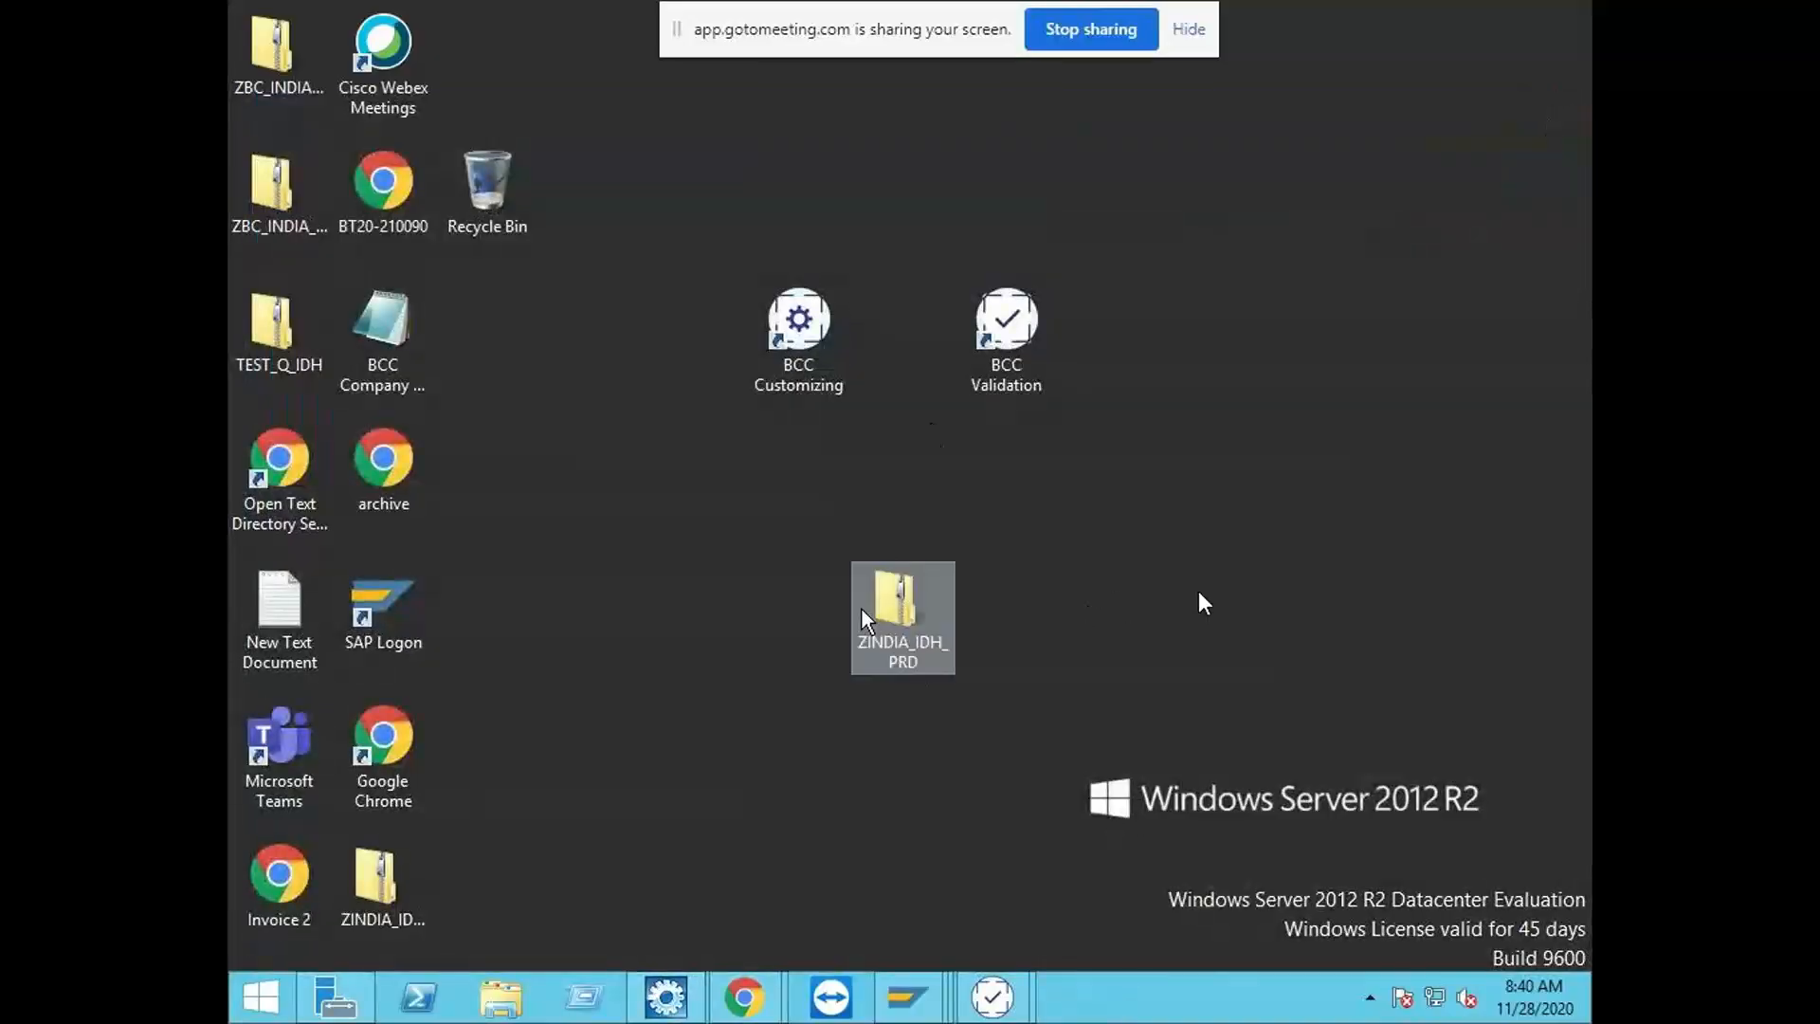
{"action": "left_click", "coordinate": [691, 516]}
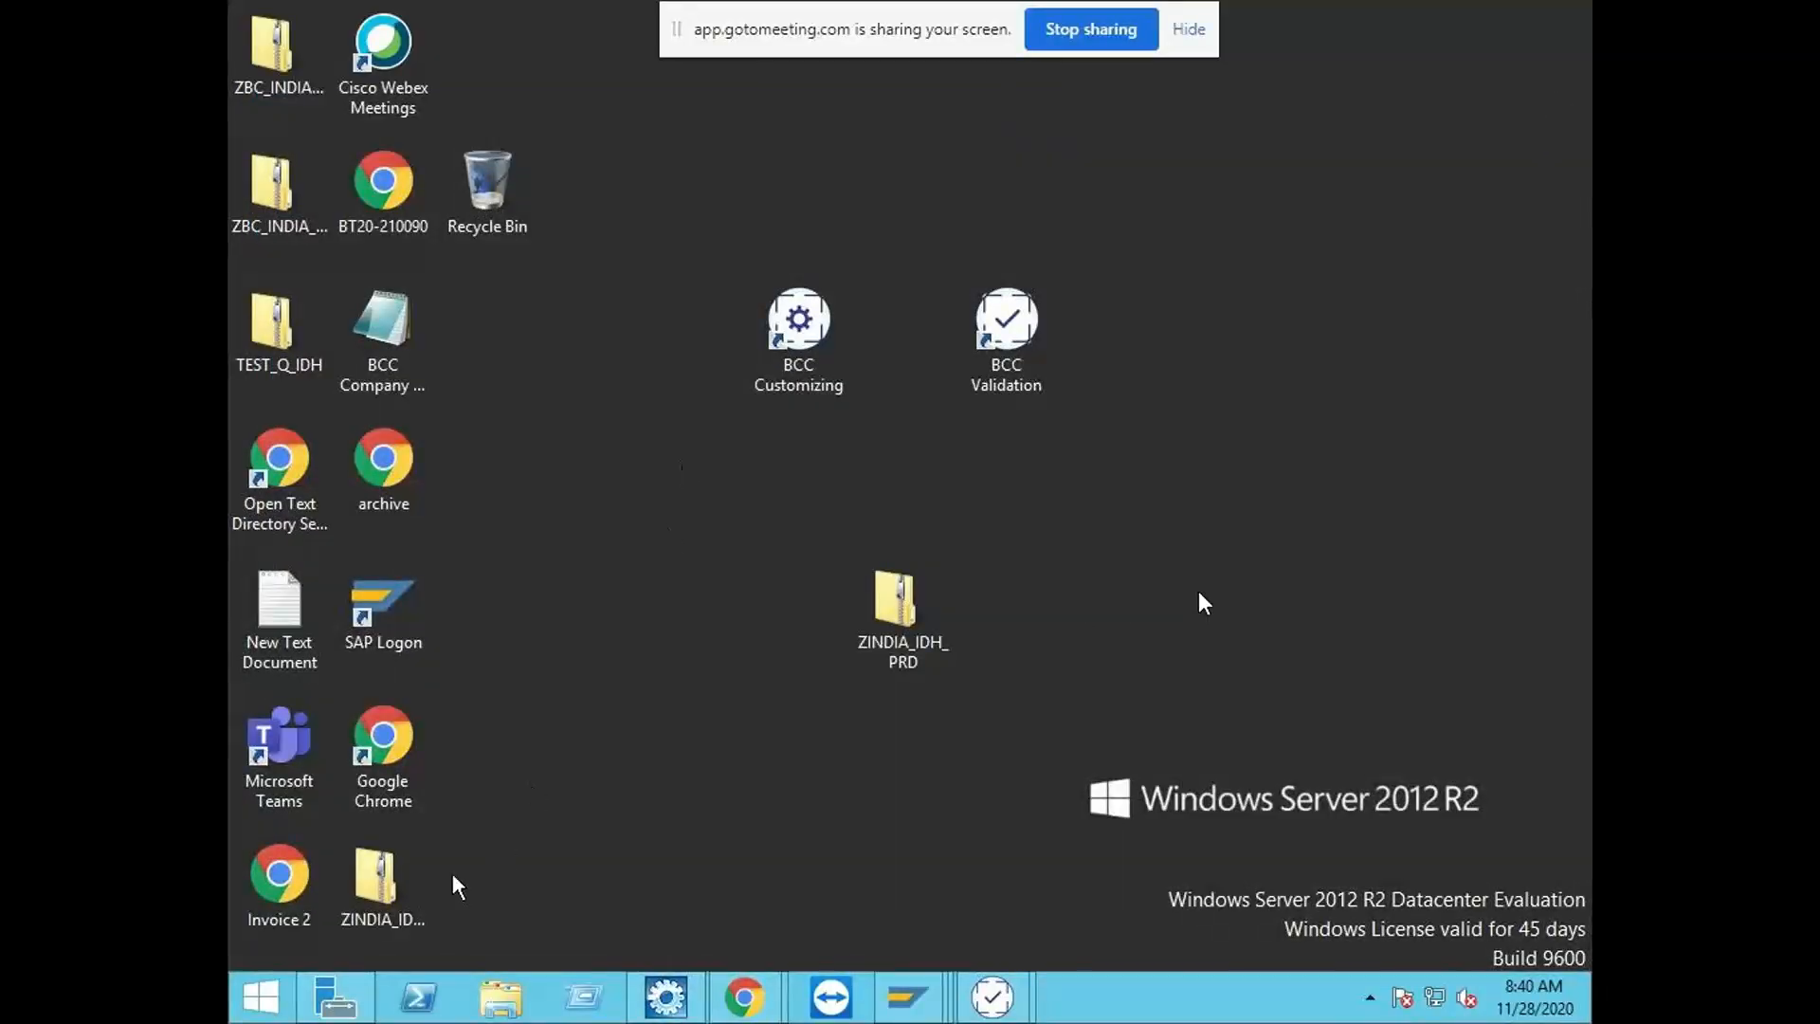
{"action": "left_click_drag", "start_coordinate": [368, 900], "coordinate": [1202, 482]}
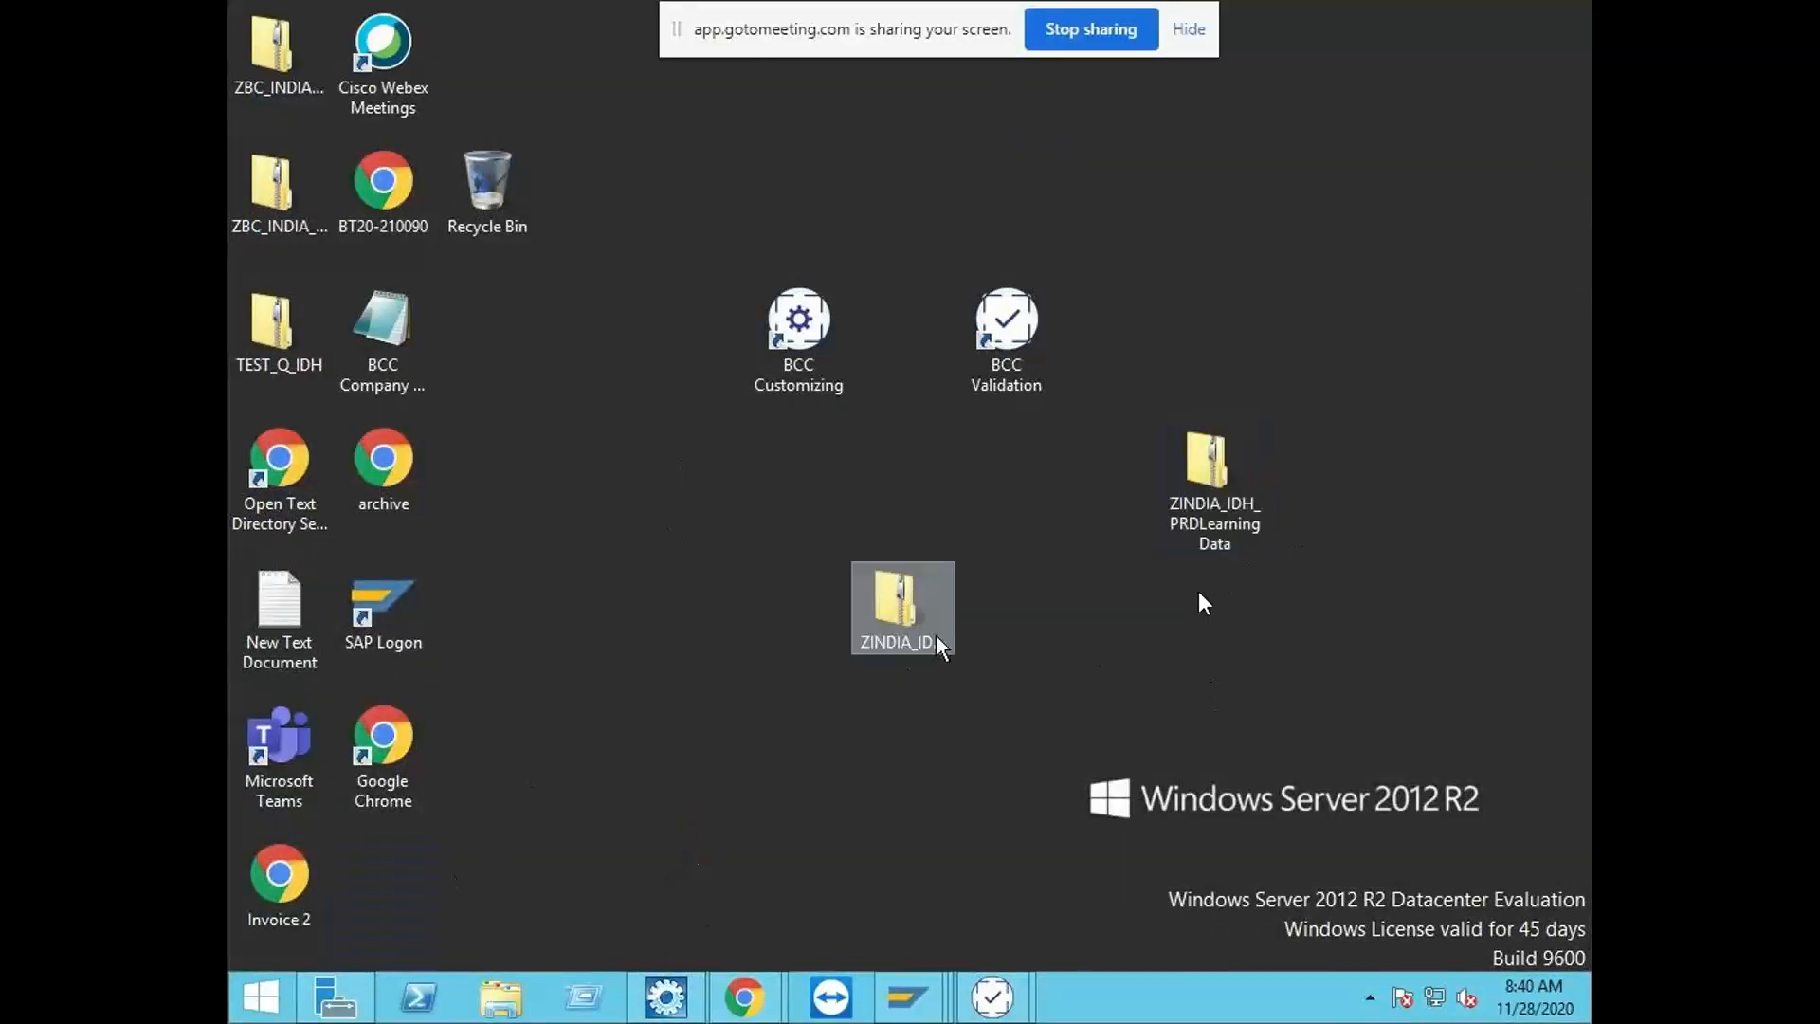
{"action": "left_click_drag", "start_coordinate": [936, 648], "coordinate": [548, 625]}
{"action": "left_click", "coordinate": [1221, 468]}
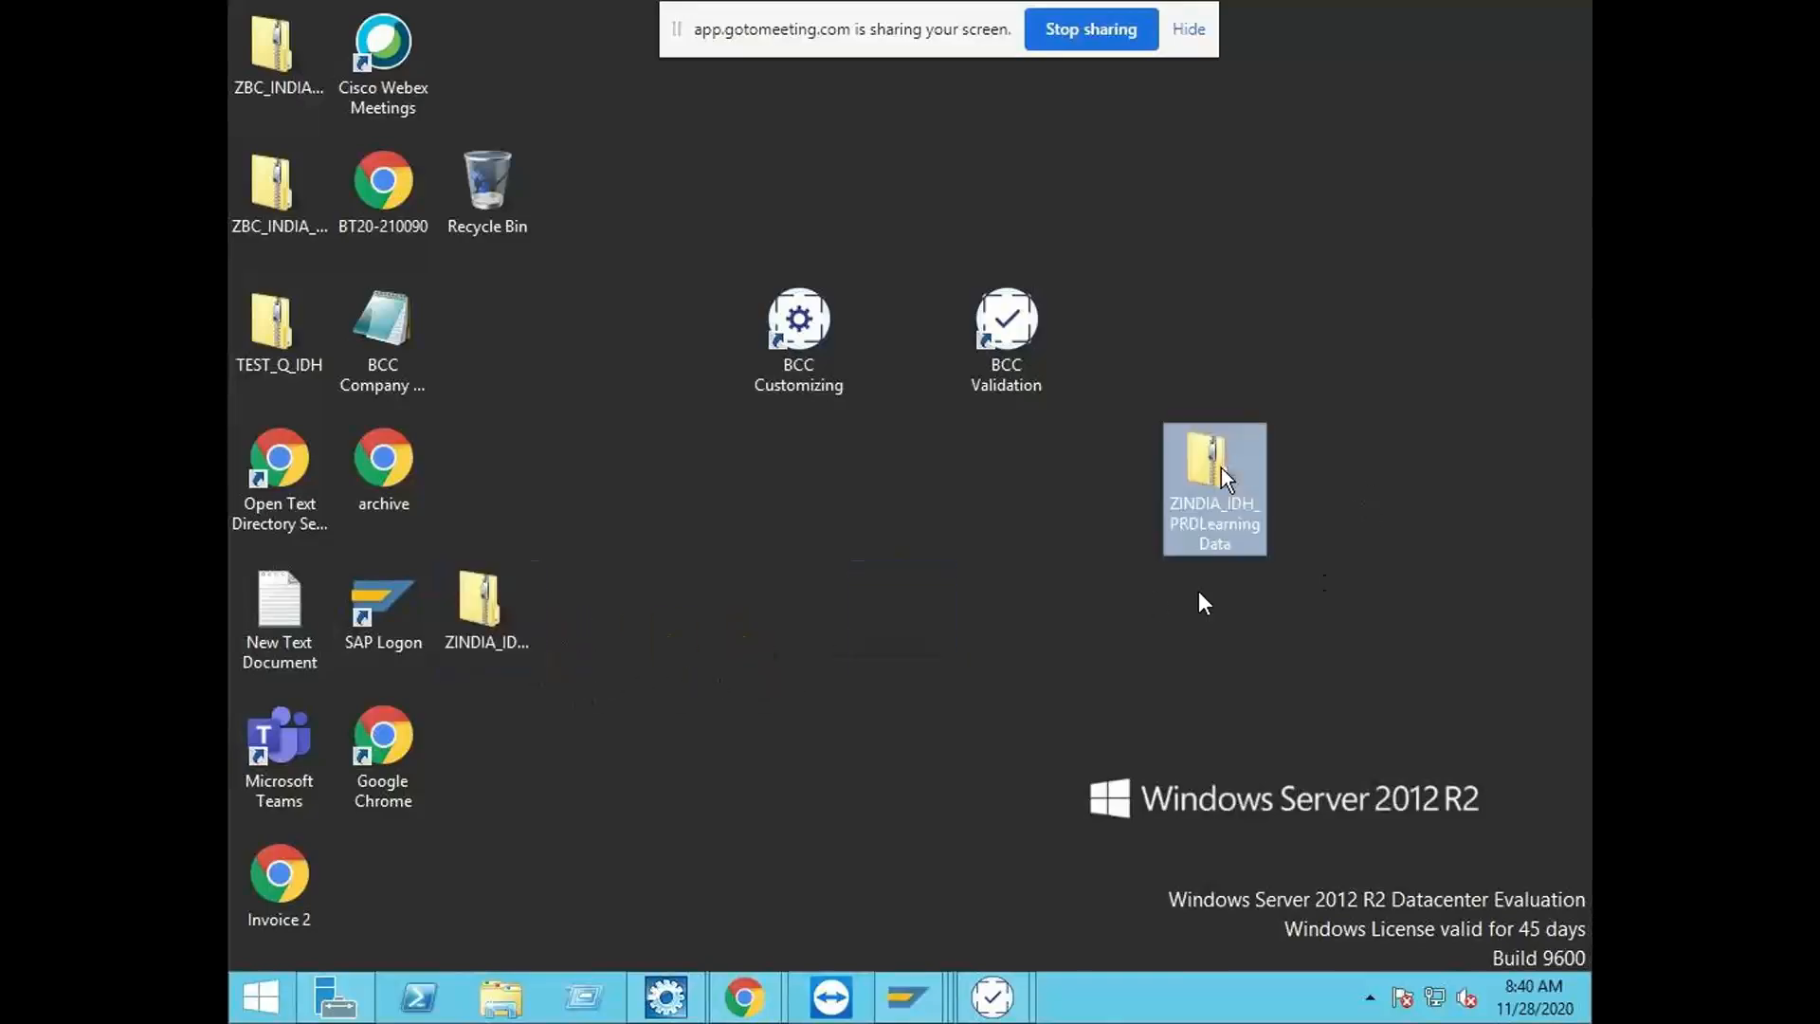
{"action": "left_click_drag", "start_coordinate": [1220, 486], "coordinate": [800, 542]}
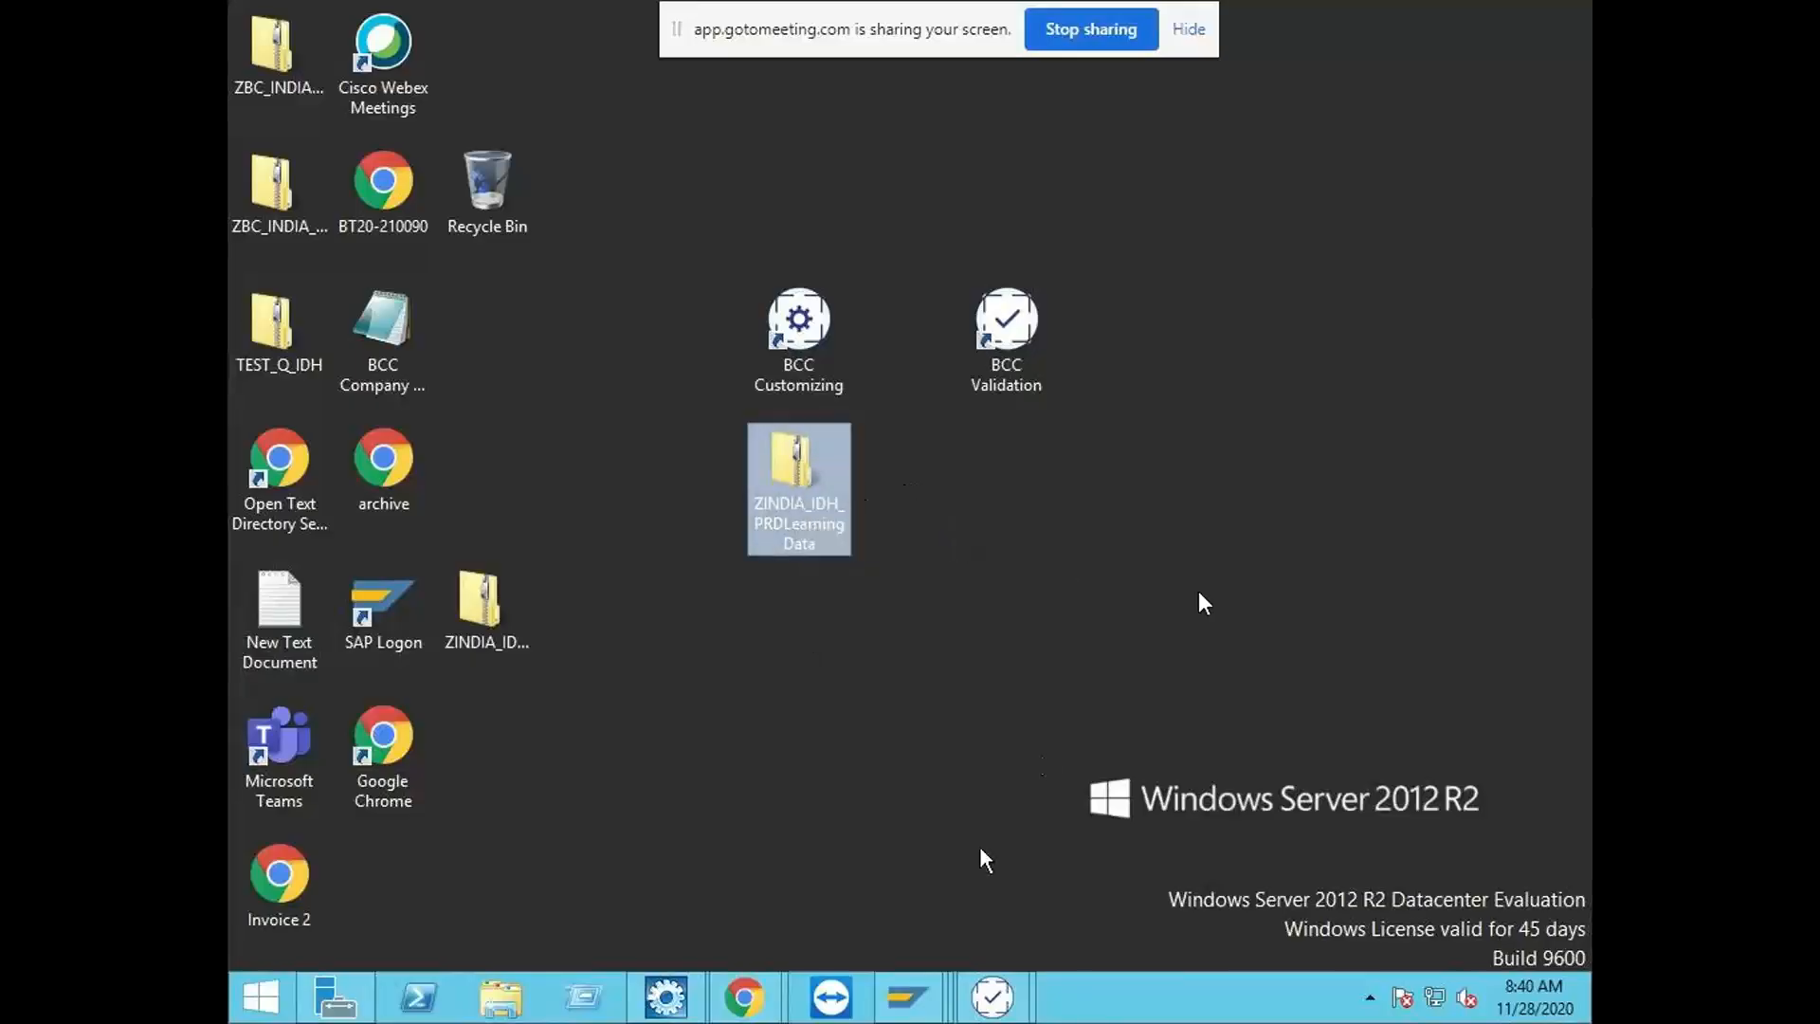
Step: Close both open ZINDIA_IDH validation windows
{"action": "mouse_move", "coordinate": [991, 997]}
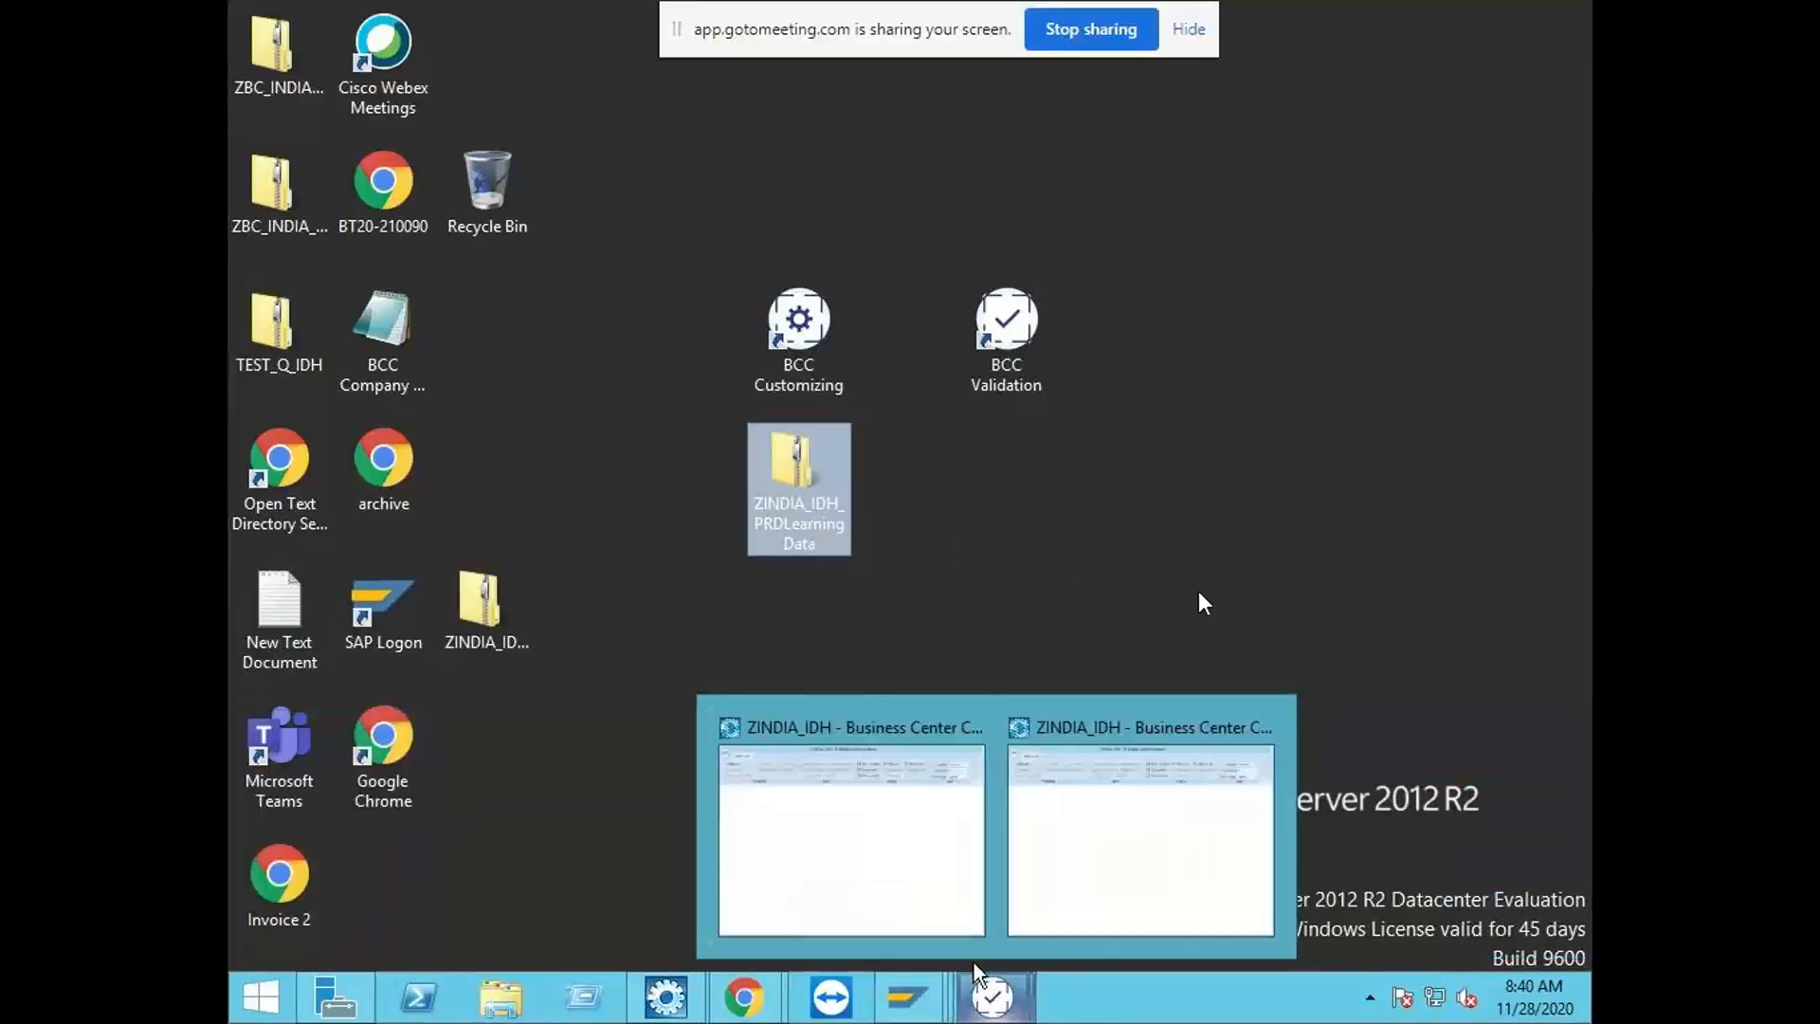
{"action": "left_click", "coordinate": [864, 815]}
{"action": "left_click", "coordinate": [284, 104]}
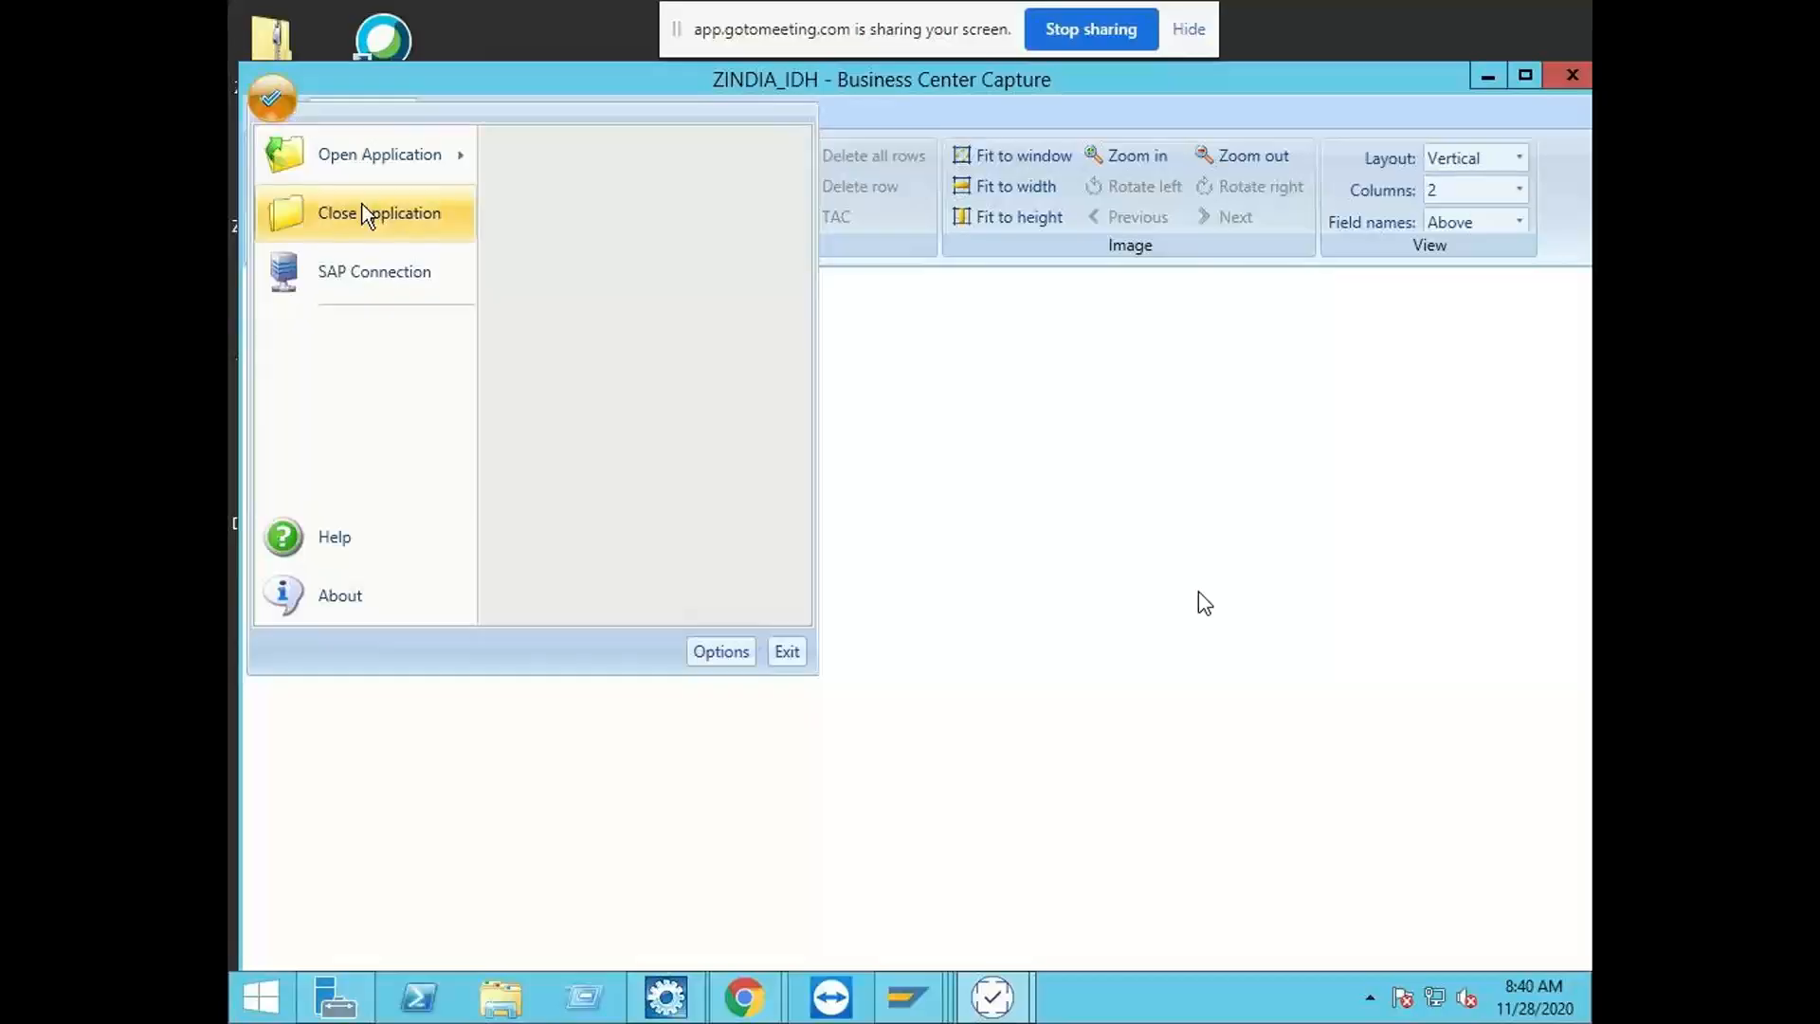
{"action": "left_click", "coordinate": [1315, 463]}
{"action": "left_click", "coordinate": [1551, 80]}
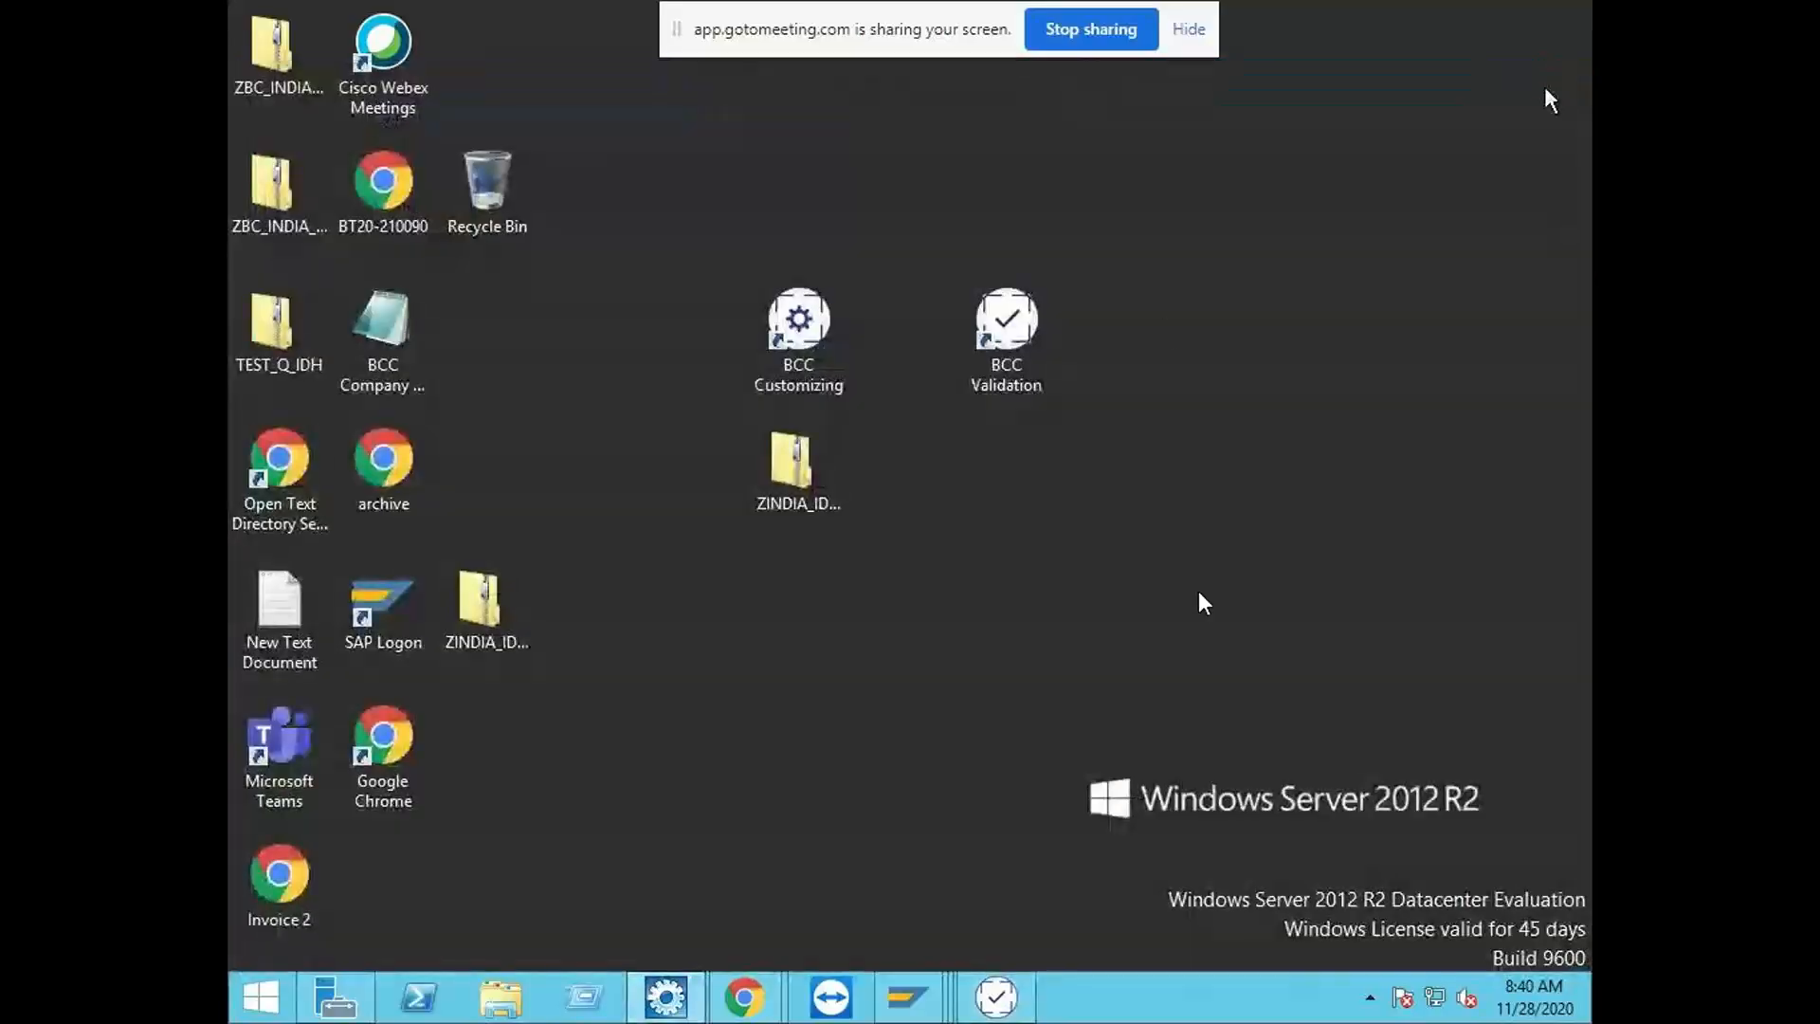
{"action": "left_click", "coordinate": [993, 997]}
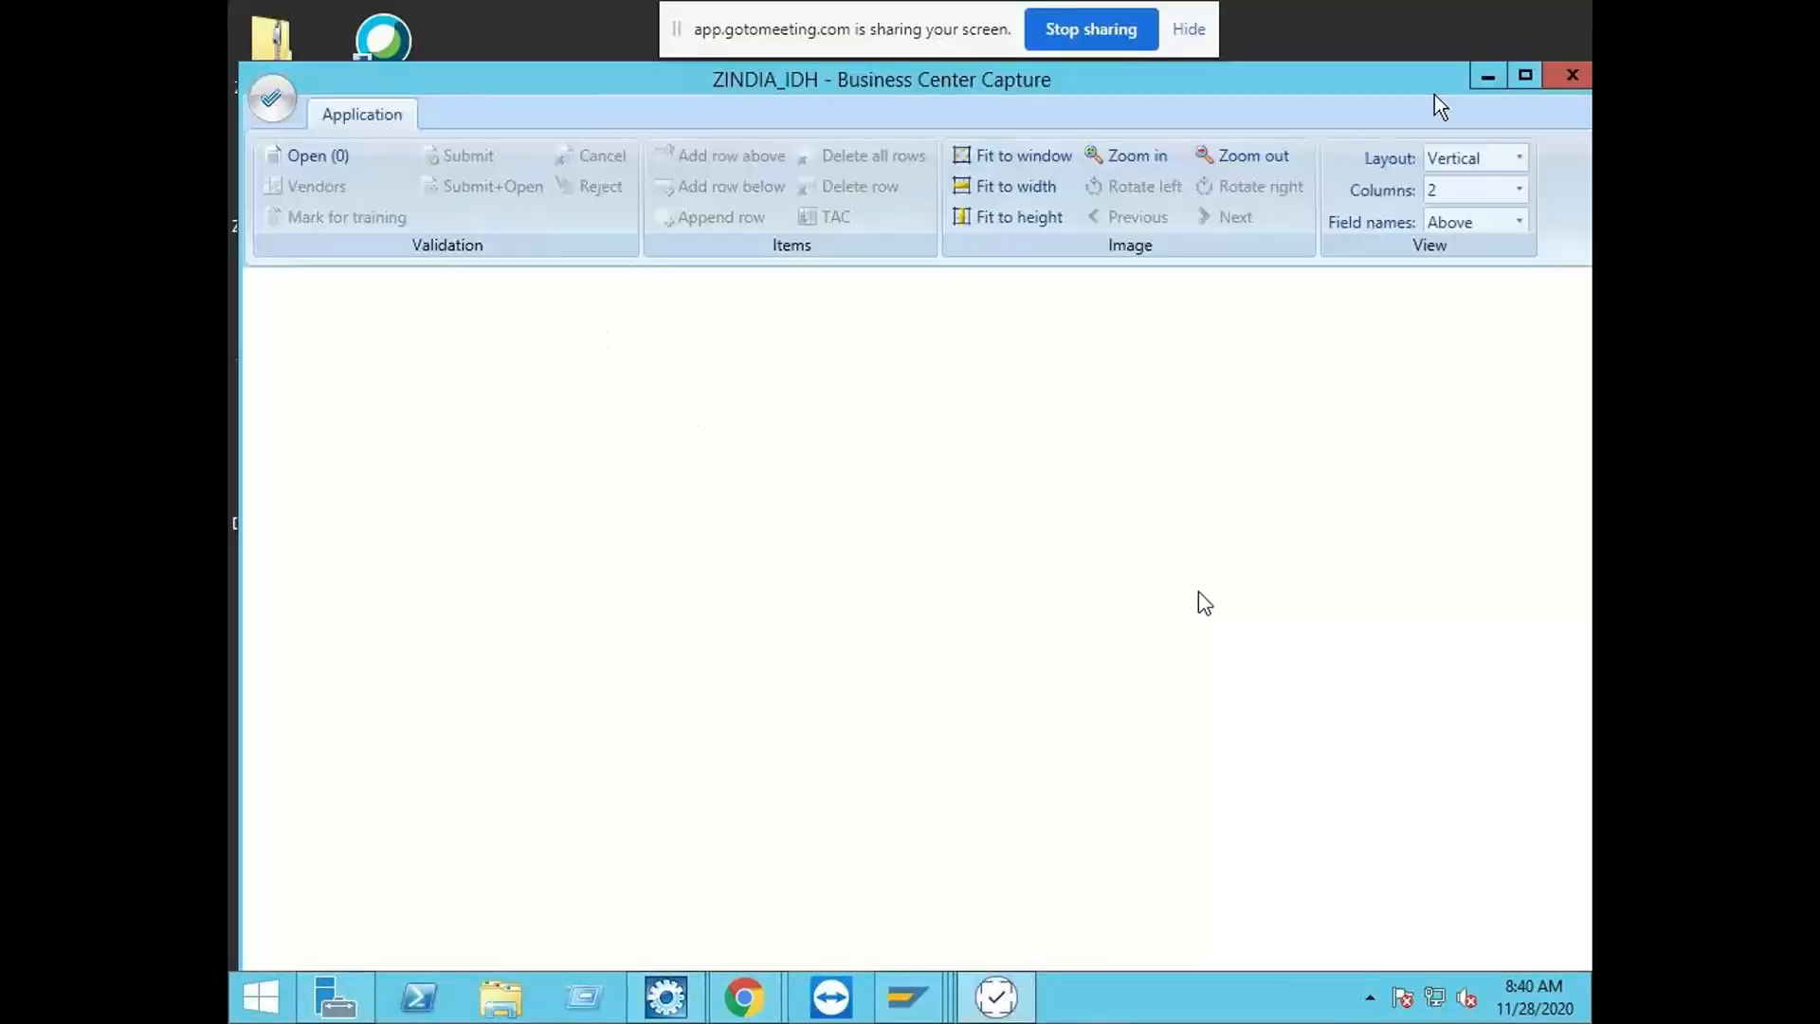
{"action": "left_click", "coordinate": [1566, 83]}
Step: Run BCC Customizing as administrator and open the ZINDIA_IDH_PRD application
{"action": "right_click", "coordinate": [777, 352]}
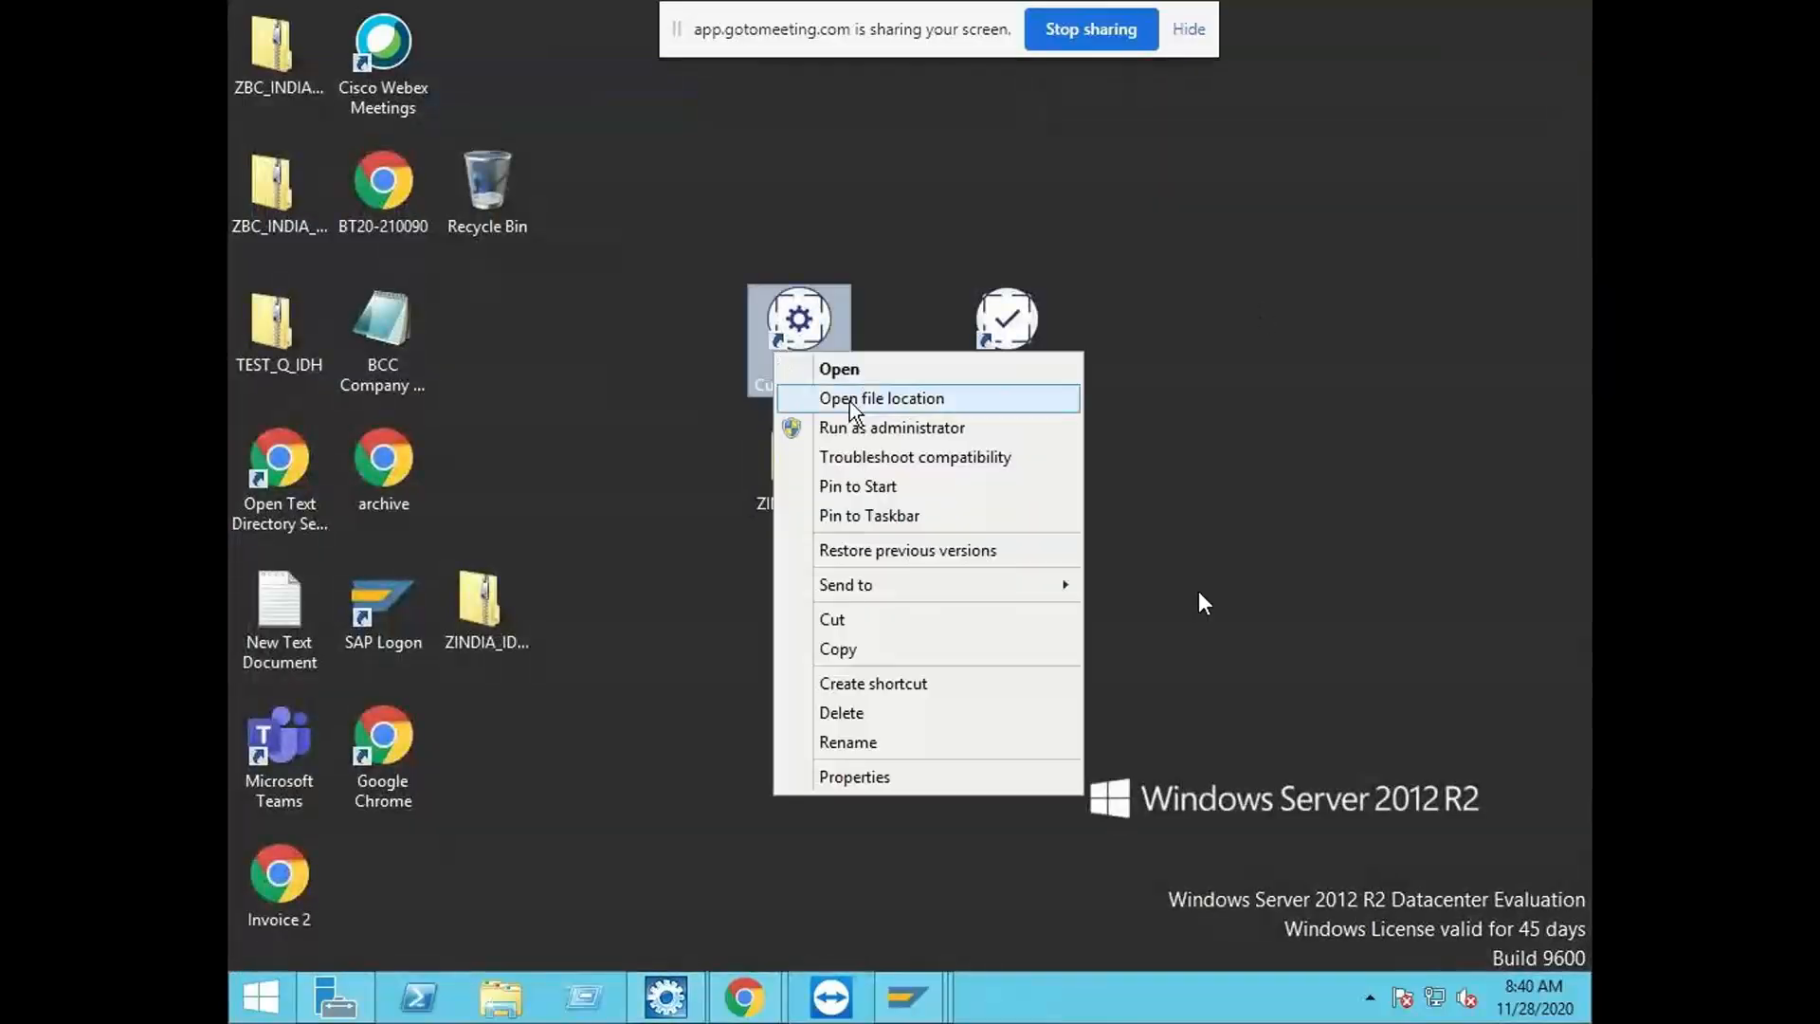
{"action": "left_click", "coordinate": [870, 429]}
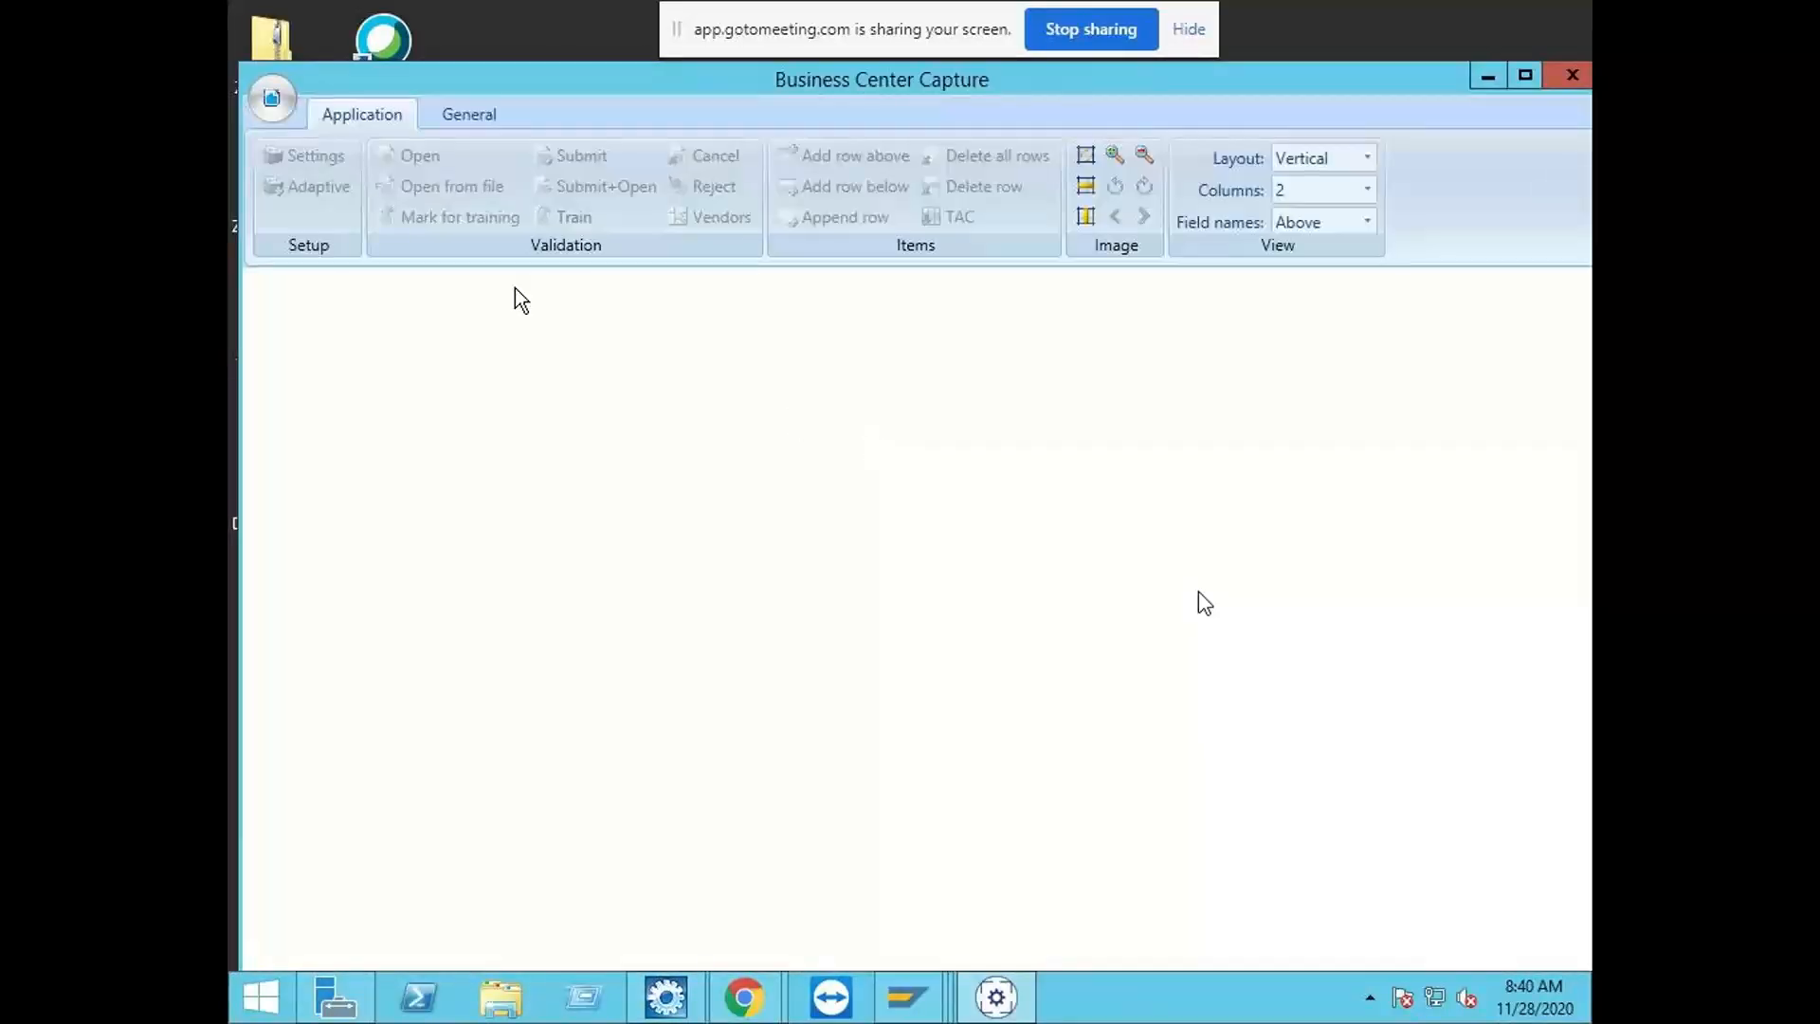
{"action": "left_click", "coordinate": [277, 100]}
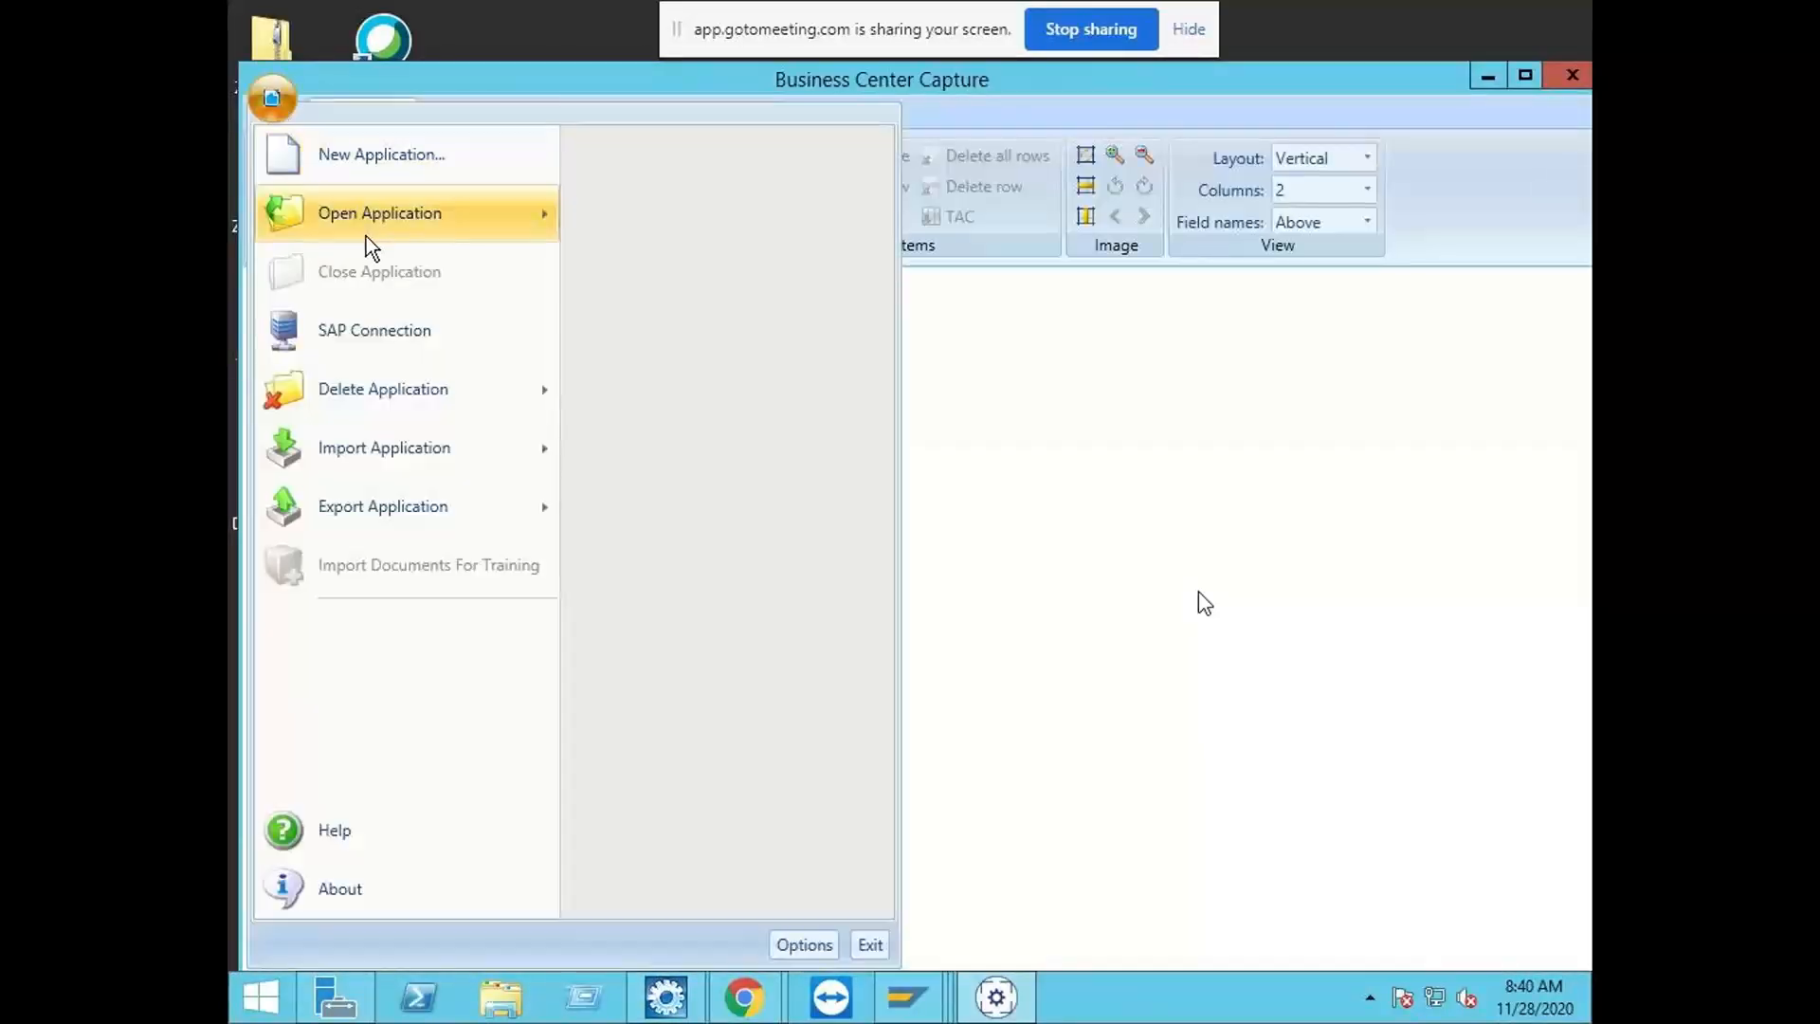
{"action": "mouse_move", "coordinate": [369, 226]}
{"action": "scroll", "coordinate": [800, 616], "scroll_direction": "down", "scroll_amount": 1}
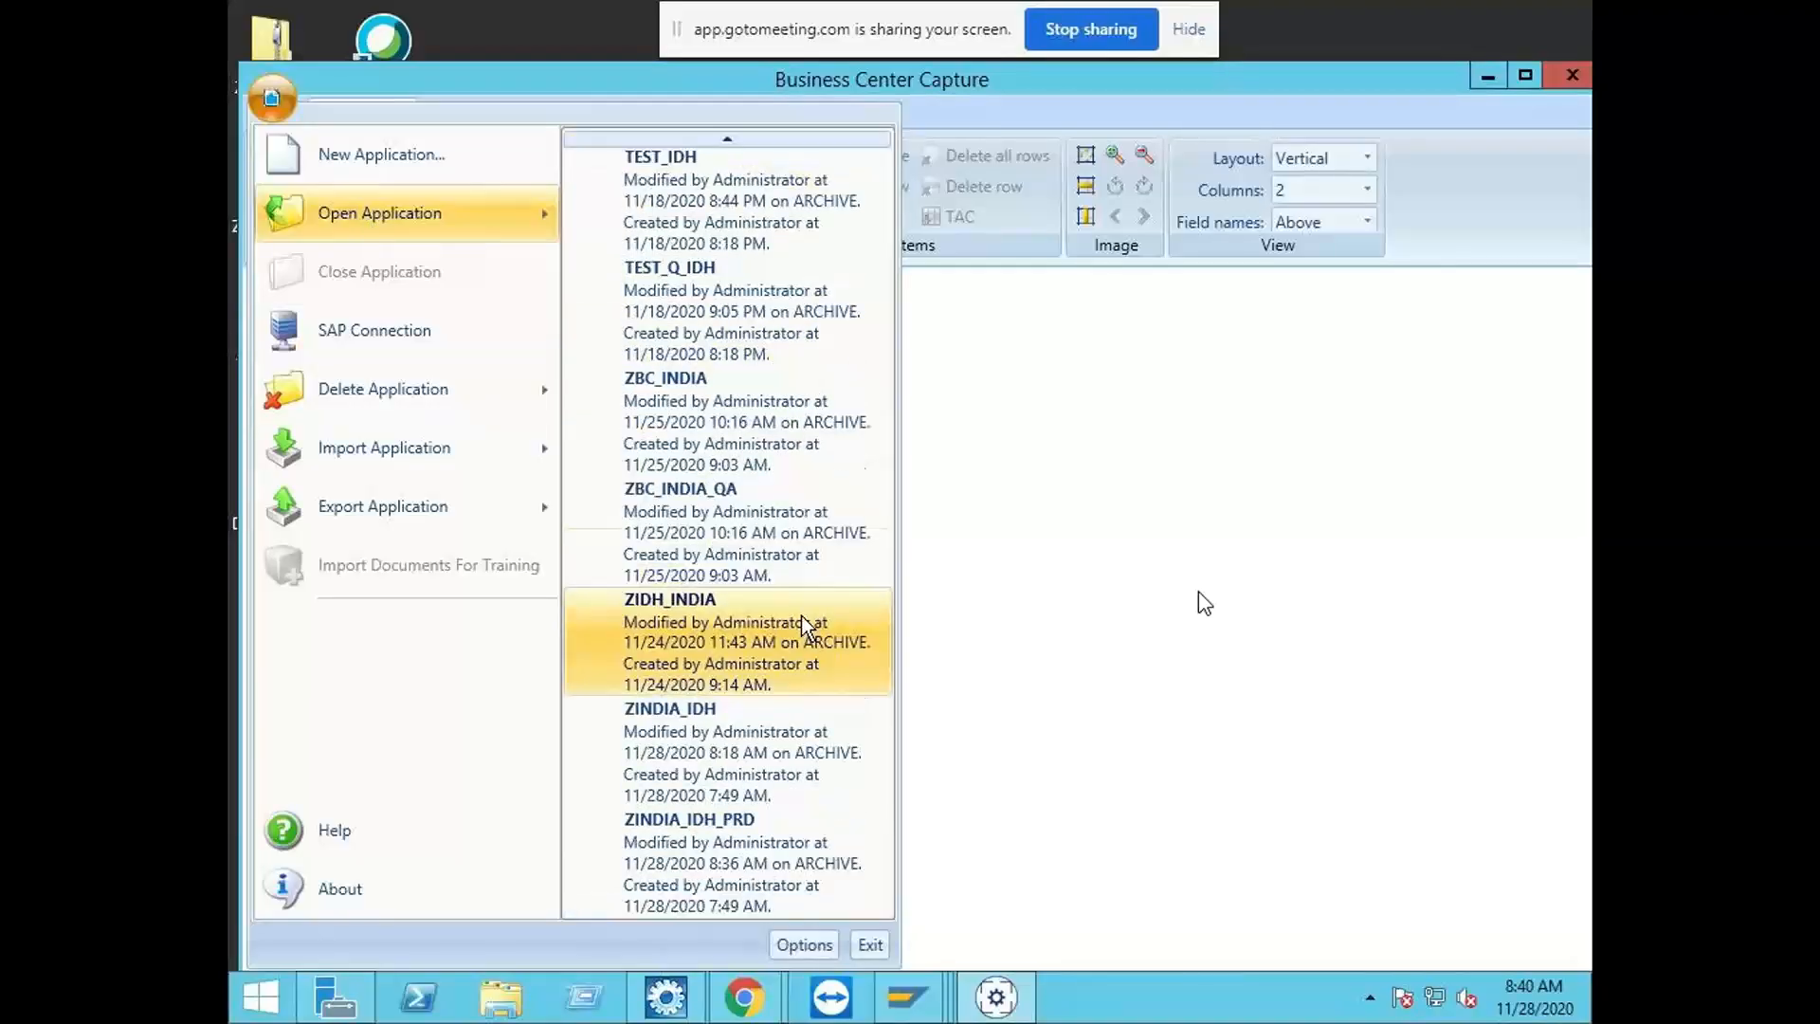
{"action": "left_click", "coordinate": [754, 830]}
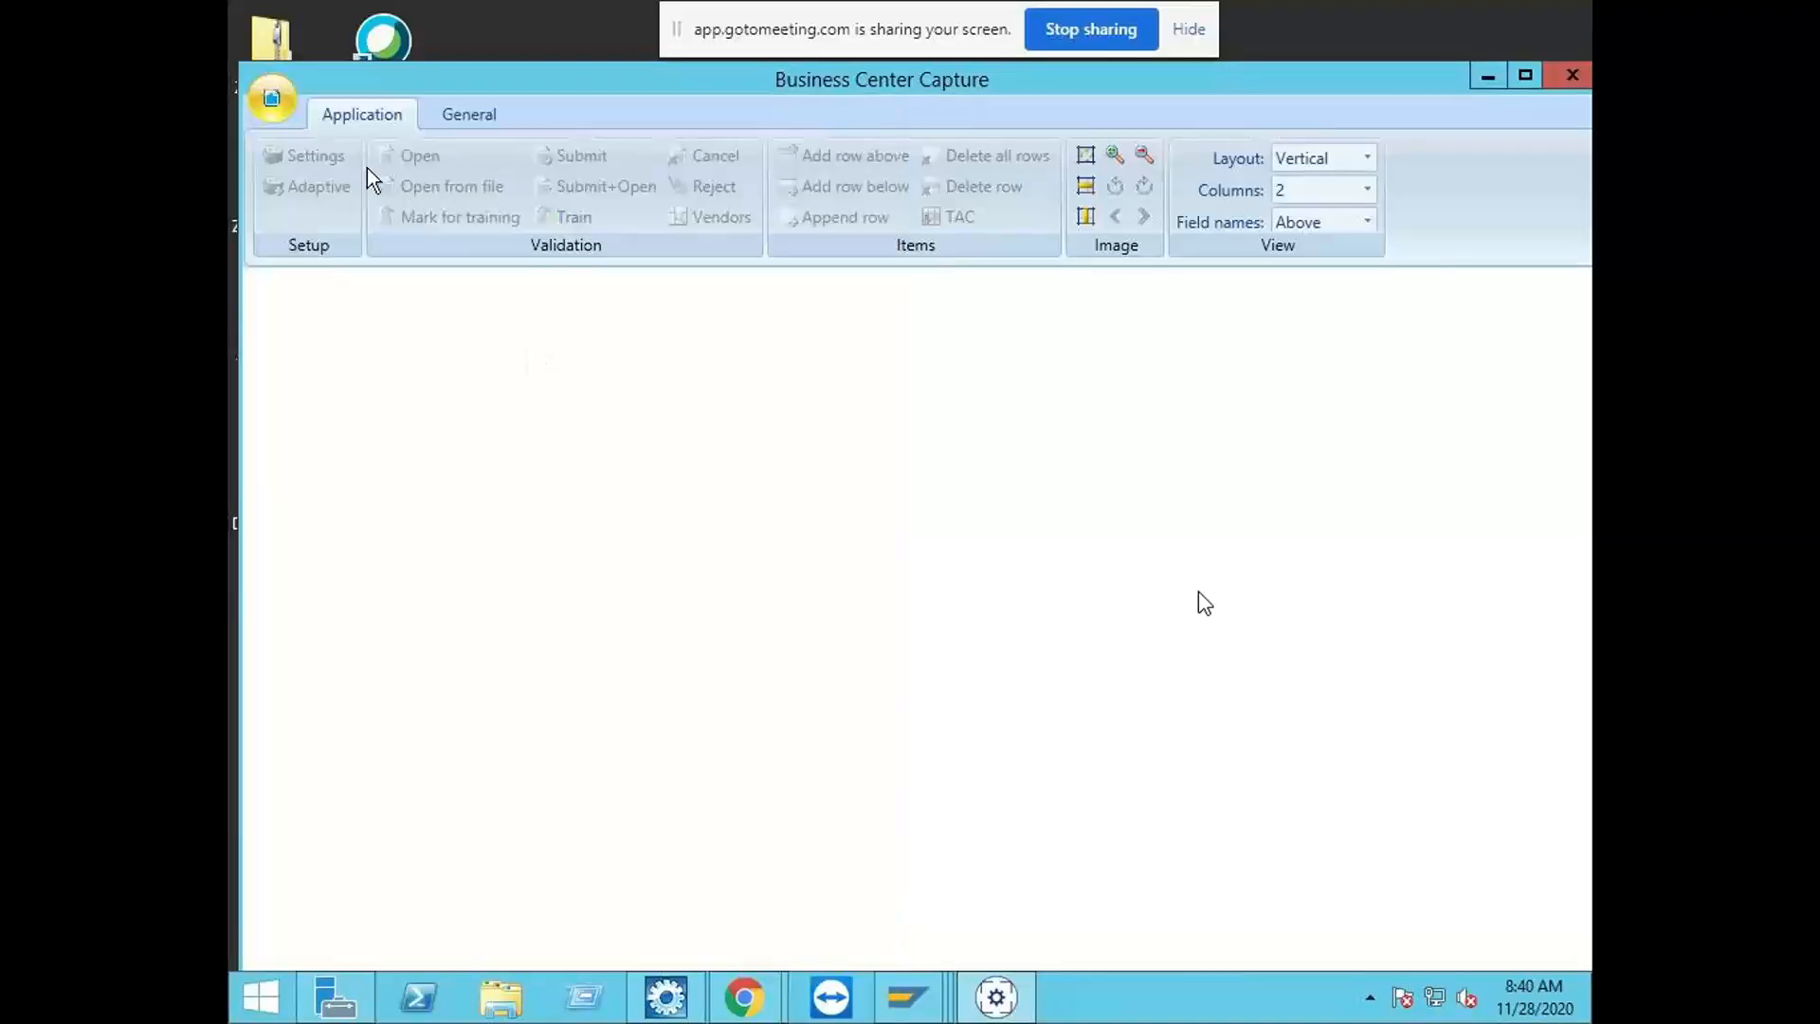
Step: Start an application import from the ZINDIA_IDH_PRDLearningData file on the Desktop
{"action": "left_click", "coordinate": [277, 112]}
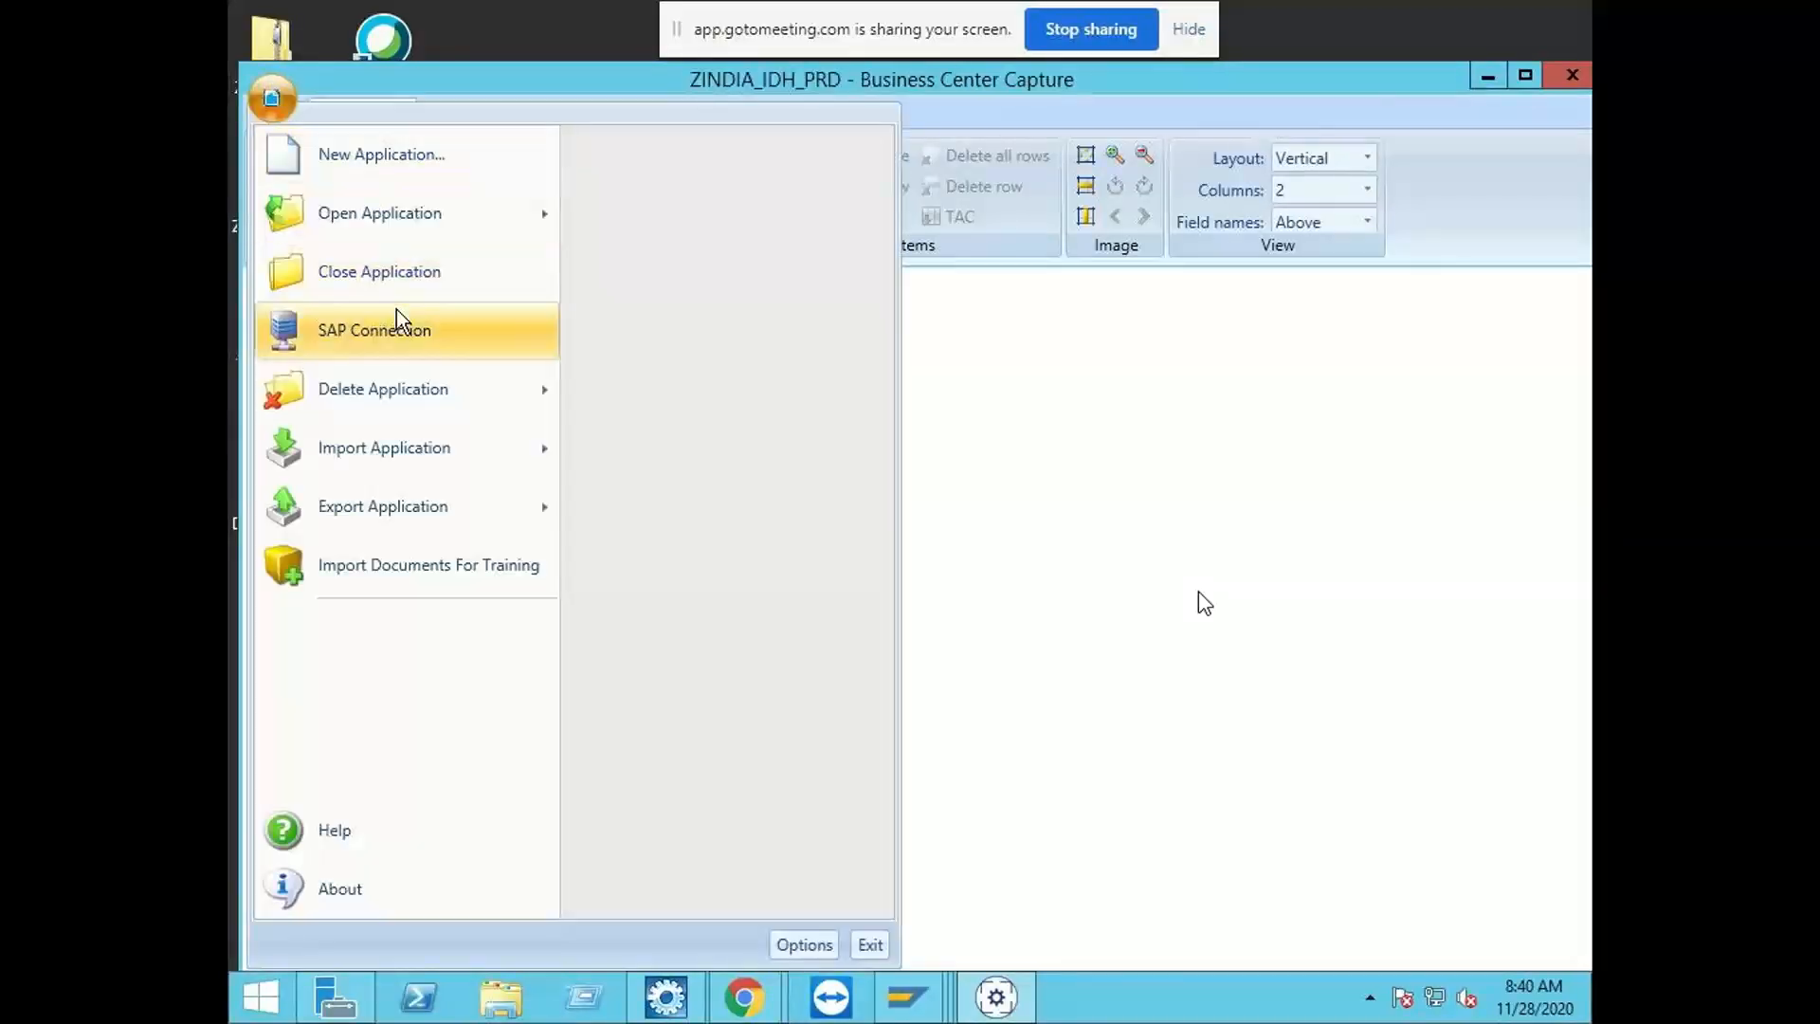
{"action": "mouse_move", "coordinate": [423, 447]}
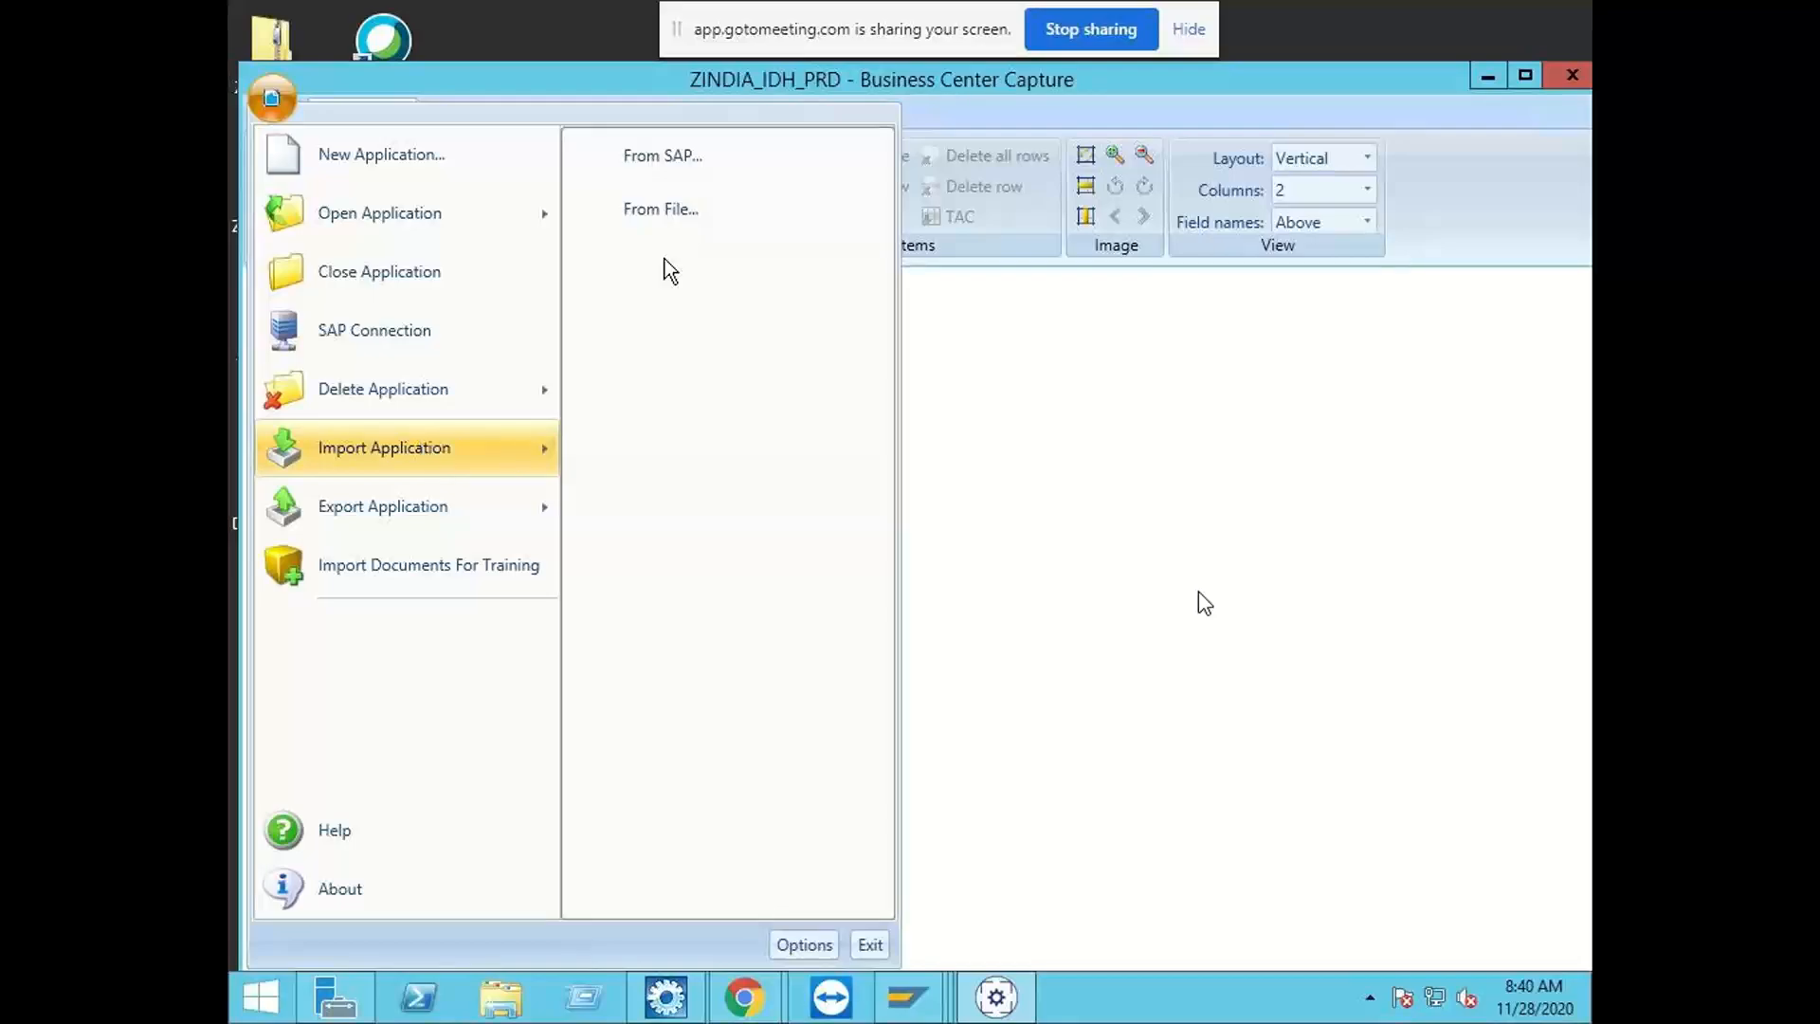
{"action": "left_click", "coordinate": [660, 203]}
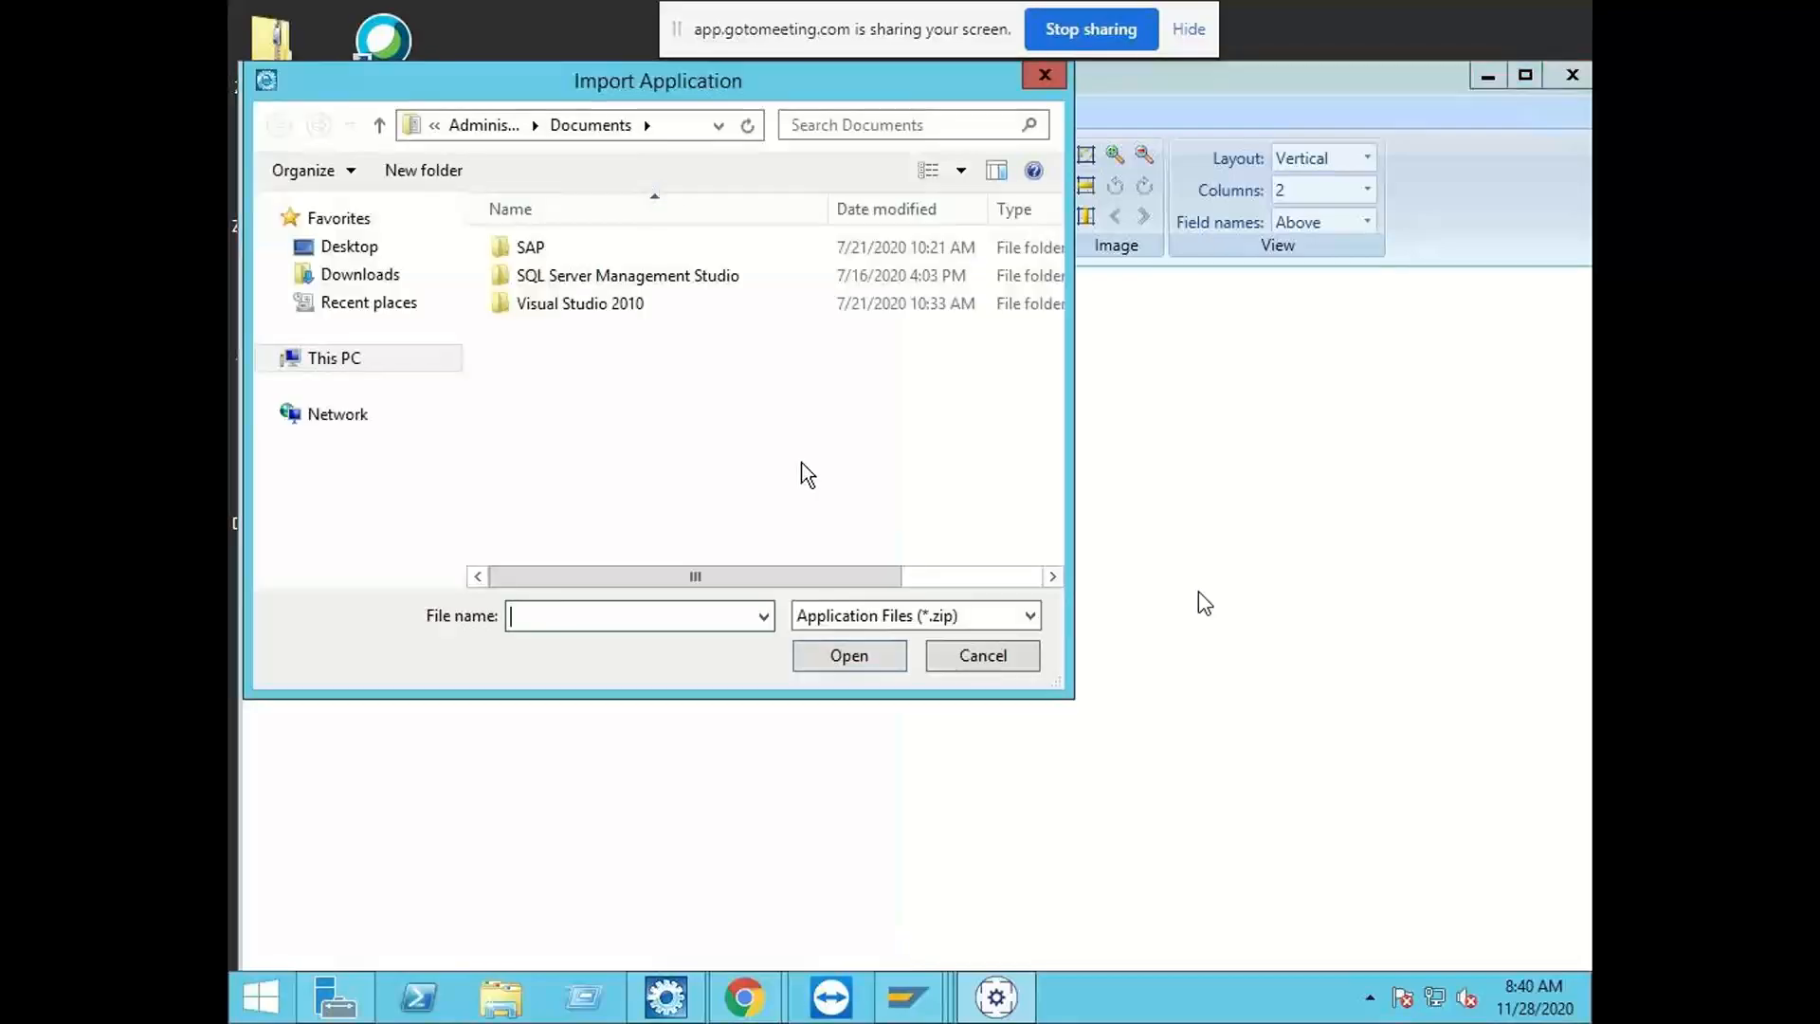
{"action": "left_click", "coordinate": [368, 254]}
{"action": "scroll", "coordinate": [910, 403], "scroll_direction": "down", "scroll_amount": 5}
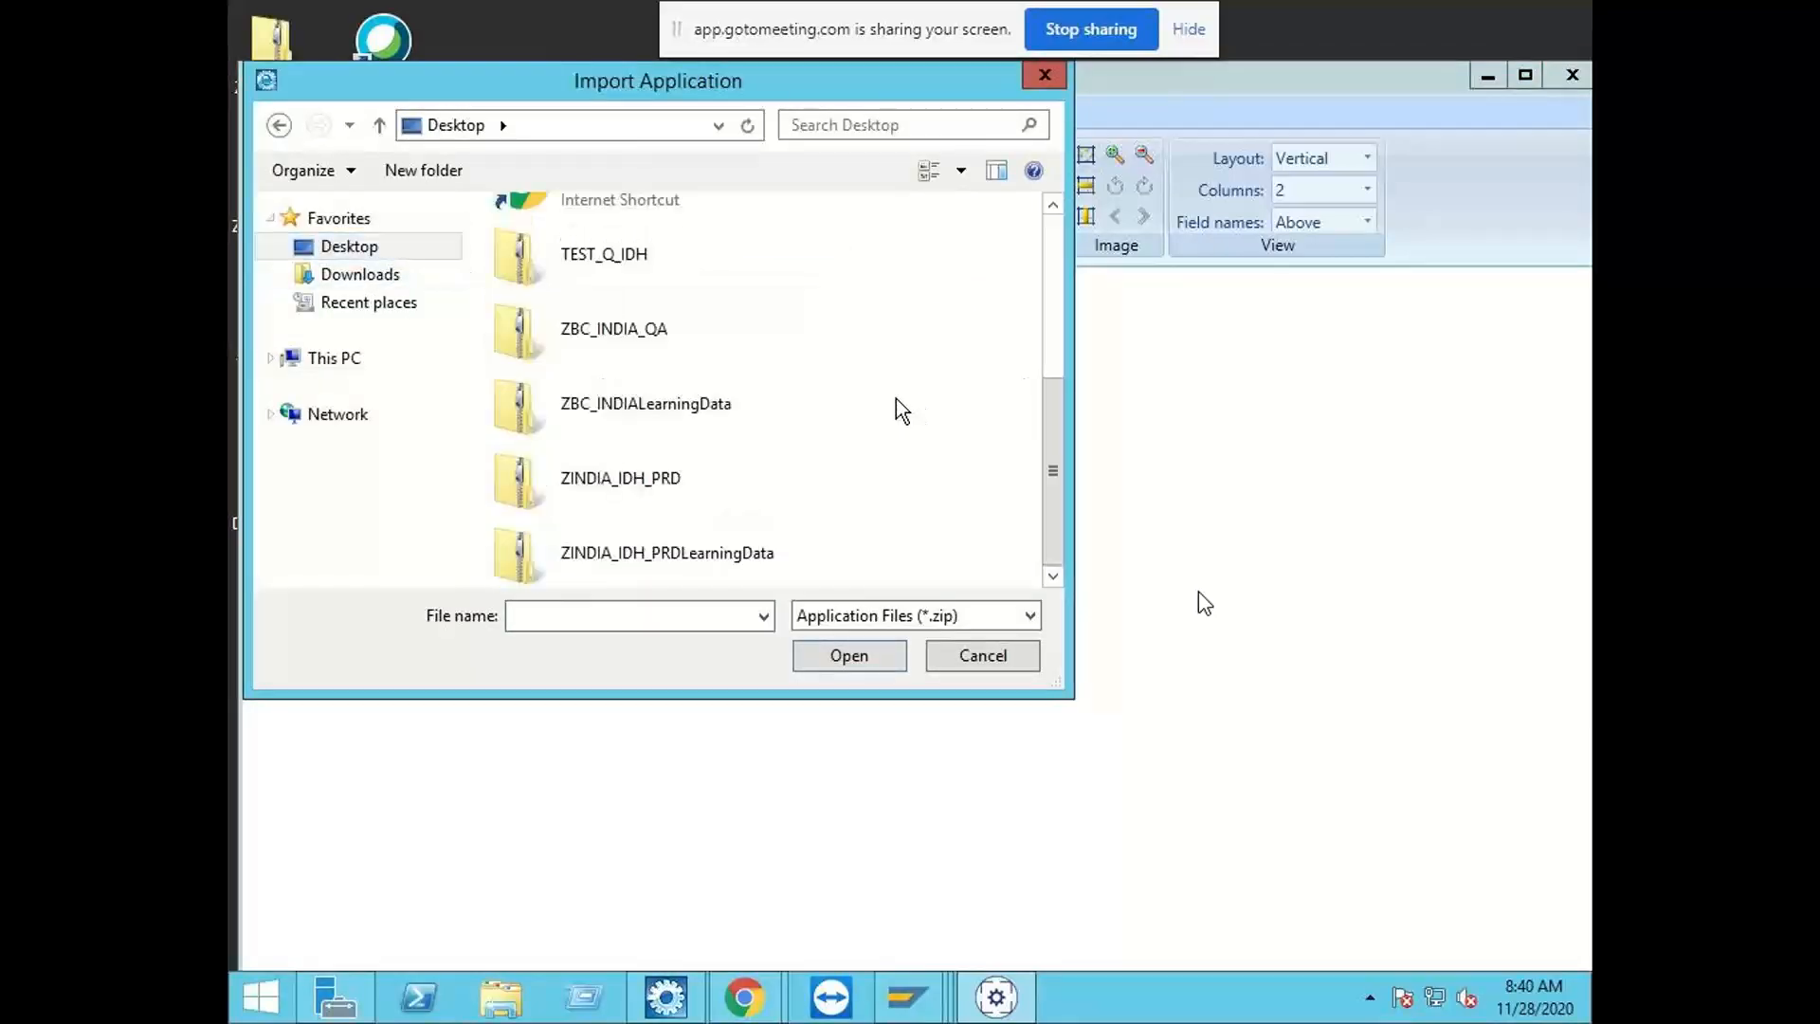
{"action": "double_click", "coordinate": [722, 561]}
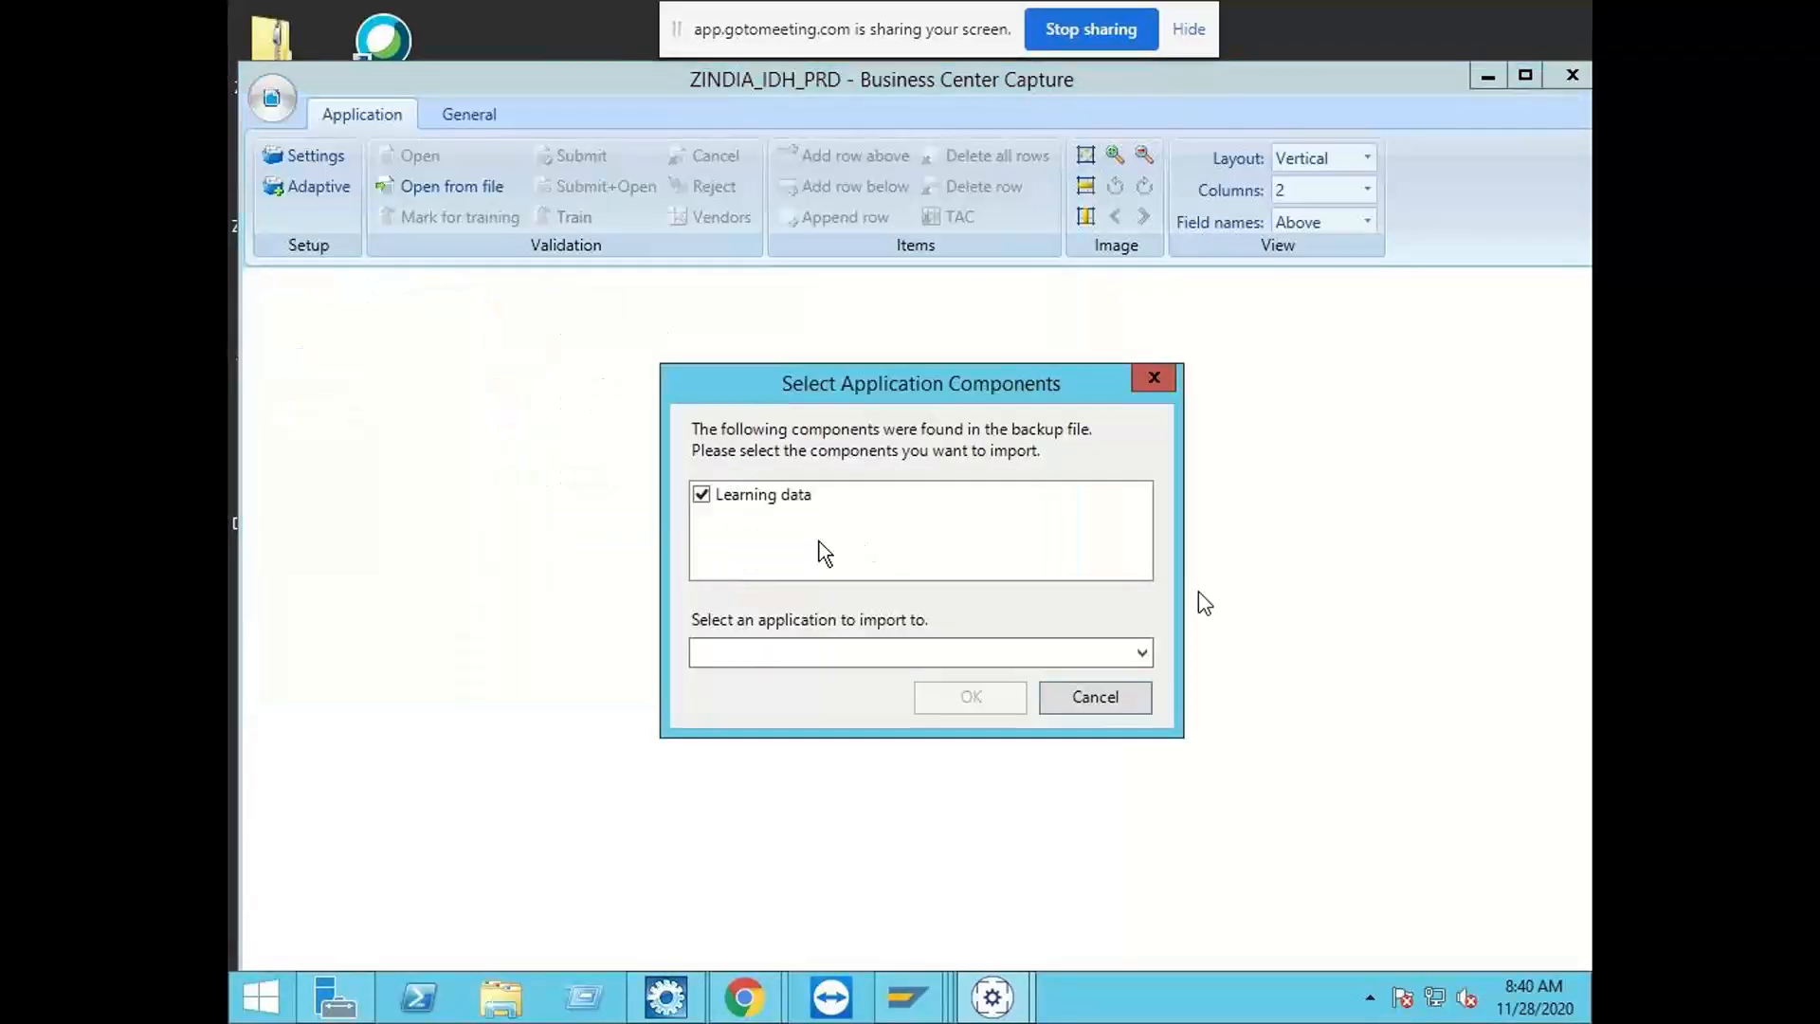
Step: Import the learning data component into ZINDIA_IDH_PRD, overwriting the learning data it already contains
{"action": "left_click", "coordinate": [838, 658]}
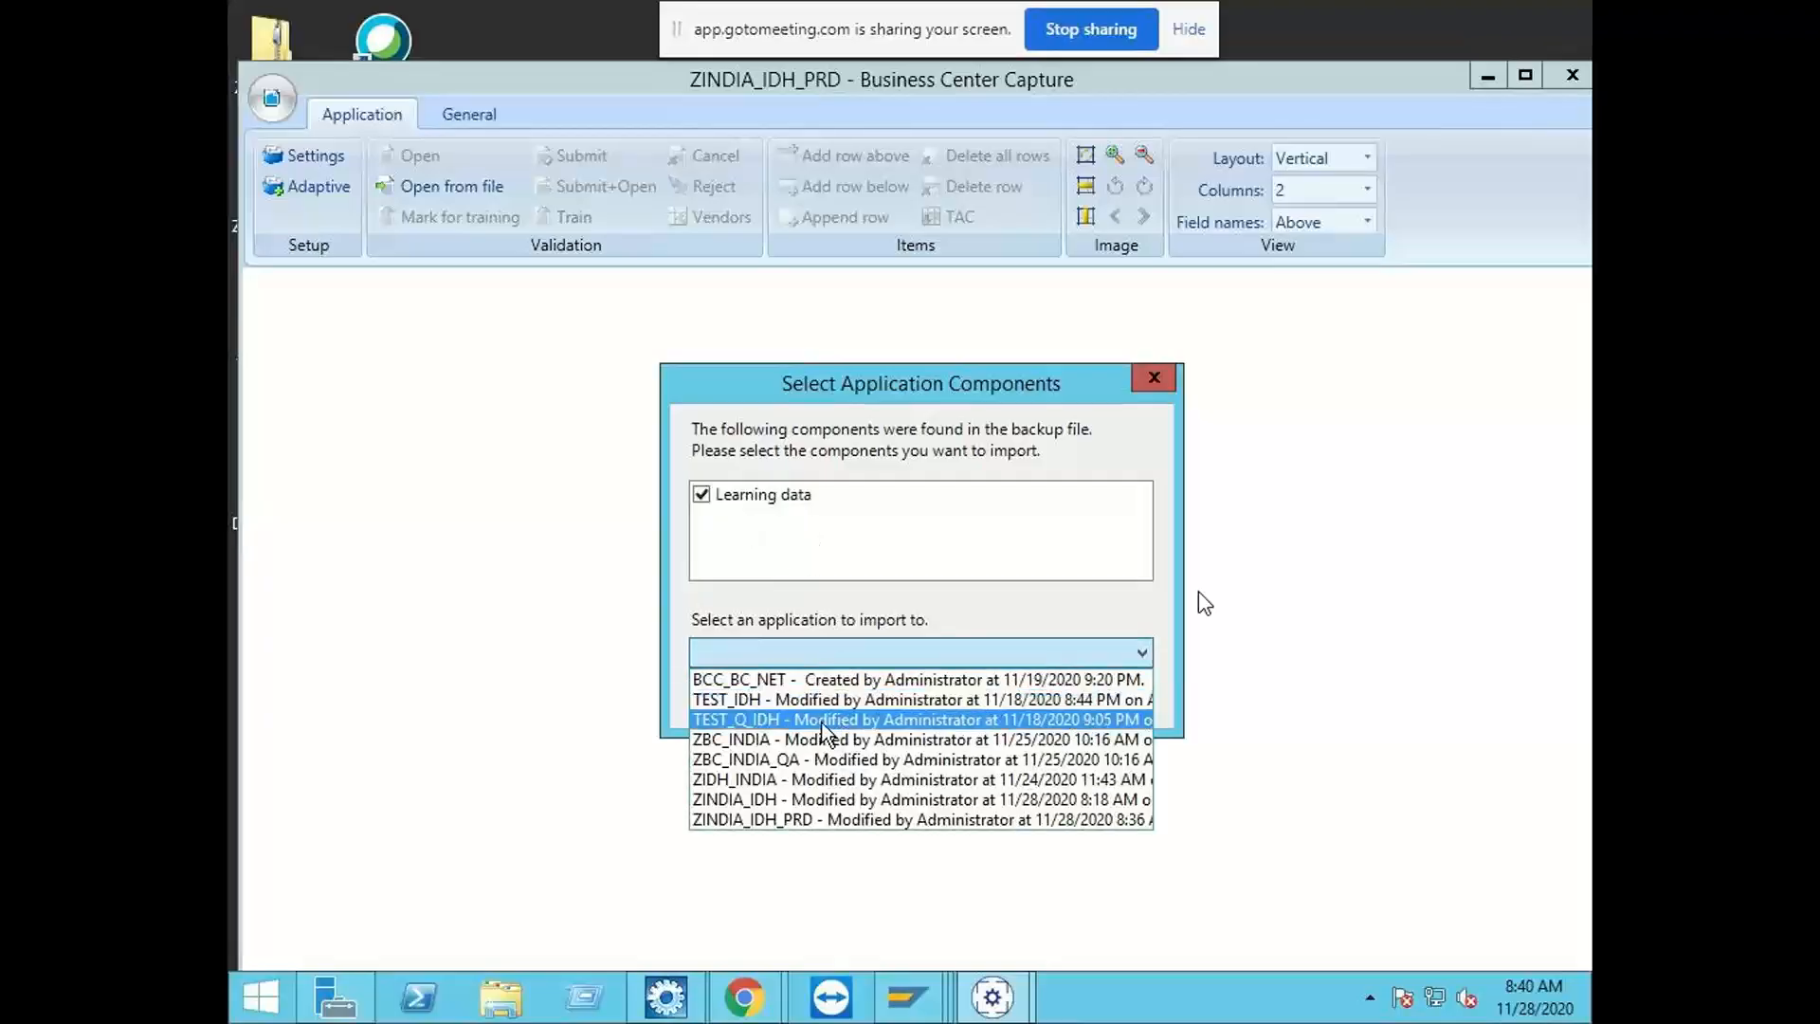
{"action": "left_click", "coordinate": [813, 820]}
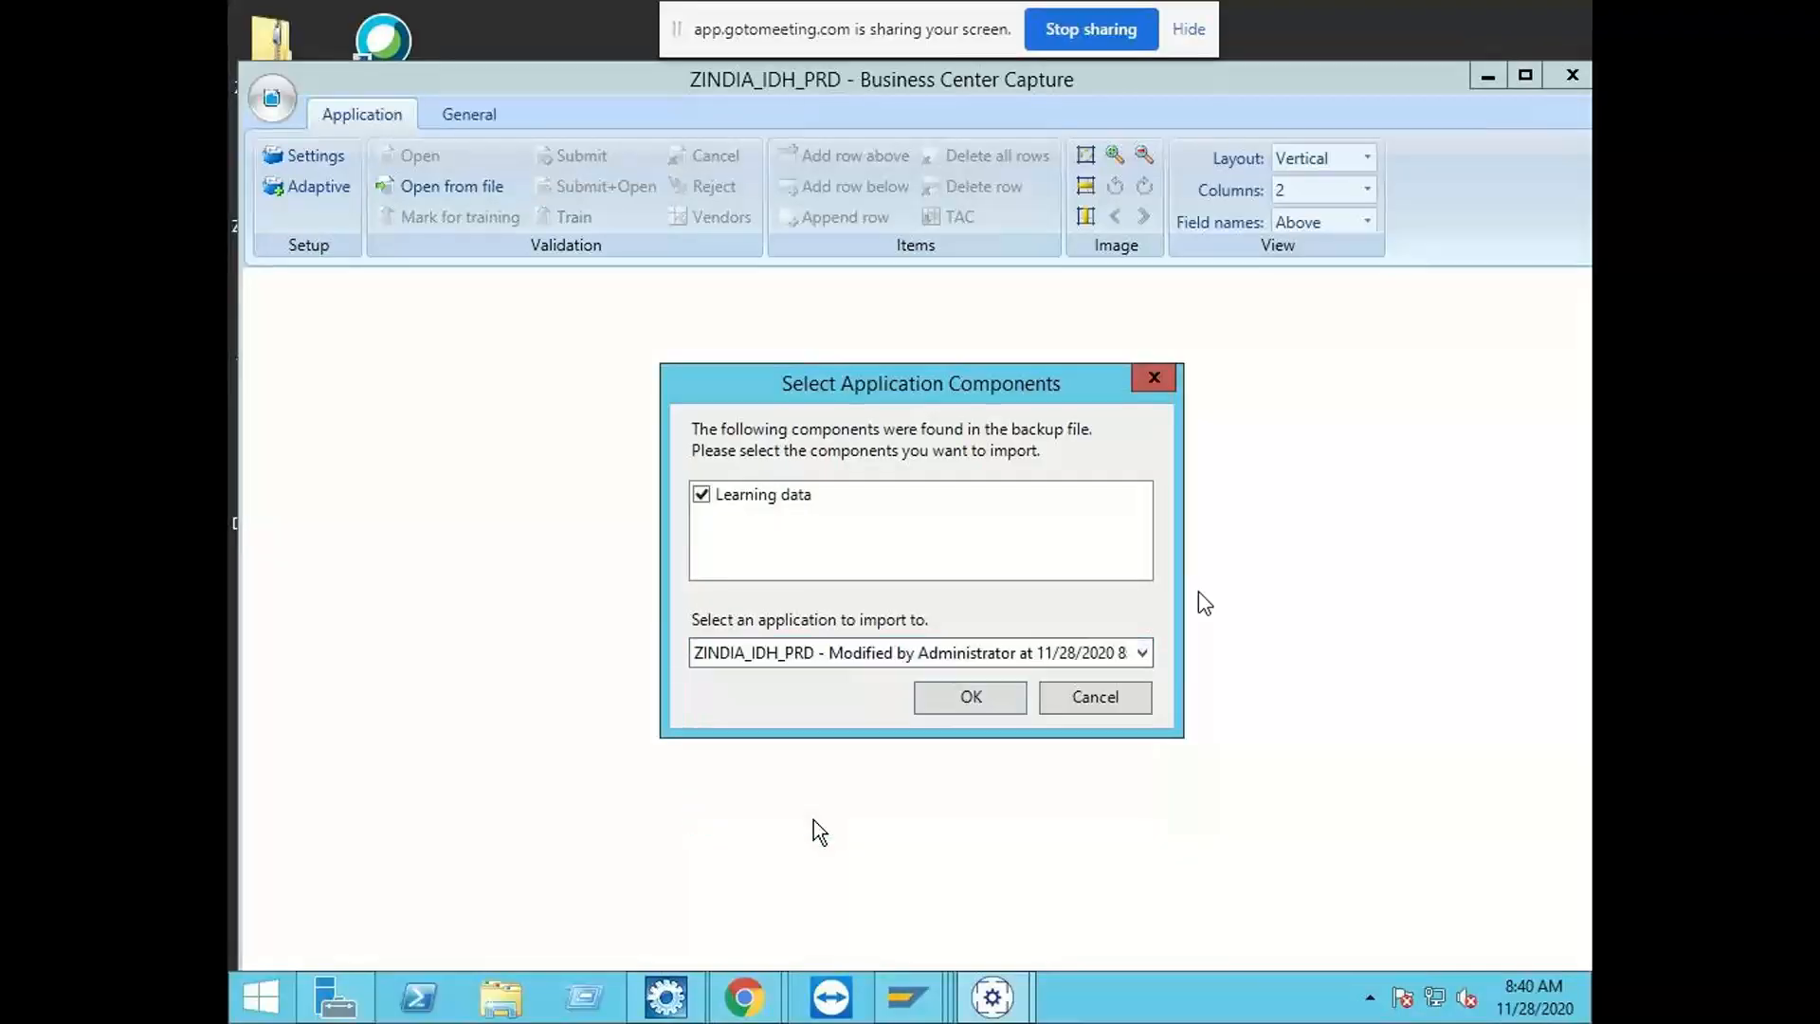
{"action": "left_click", "coordinate": [965, 702]}
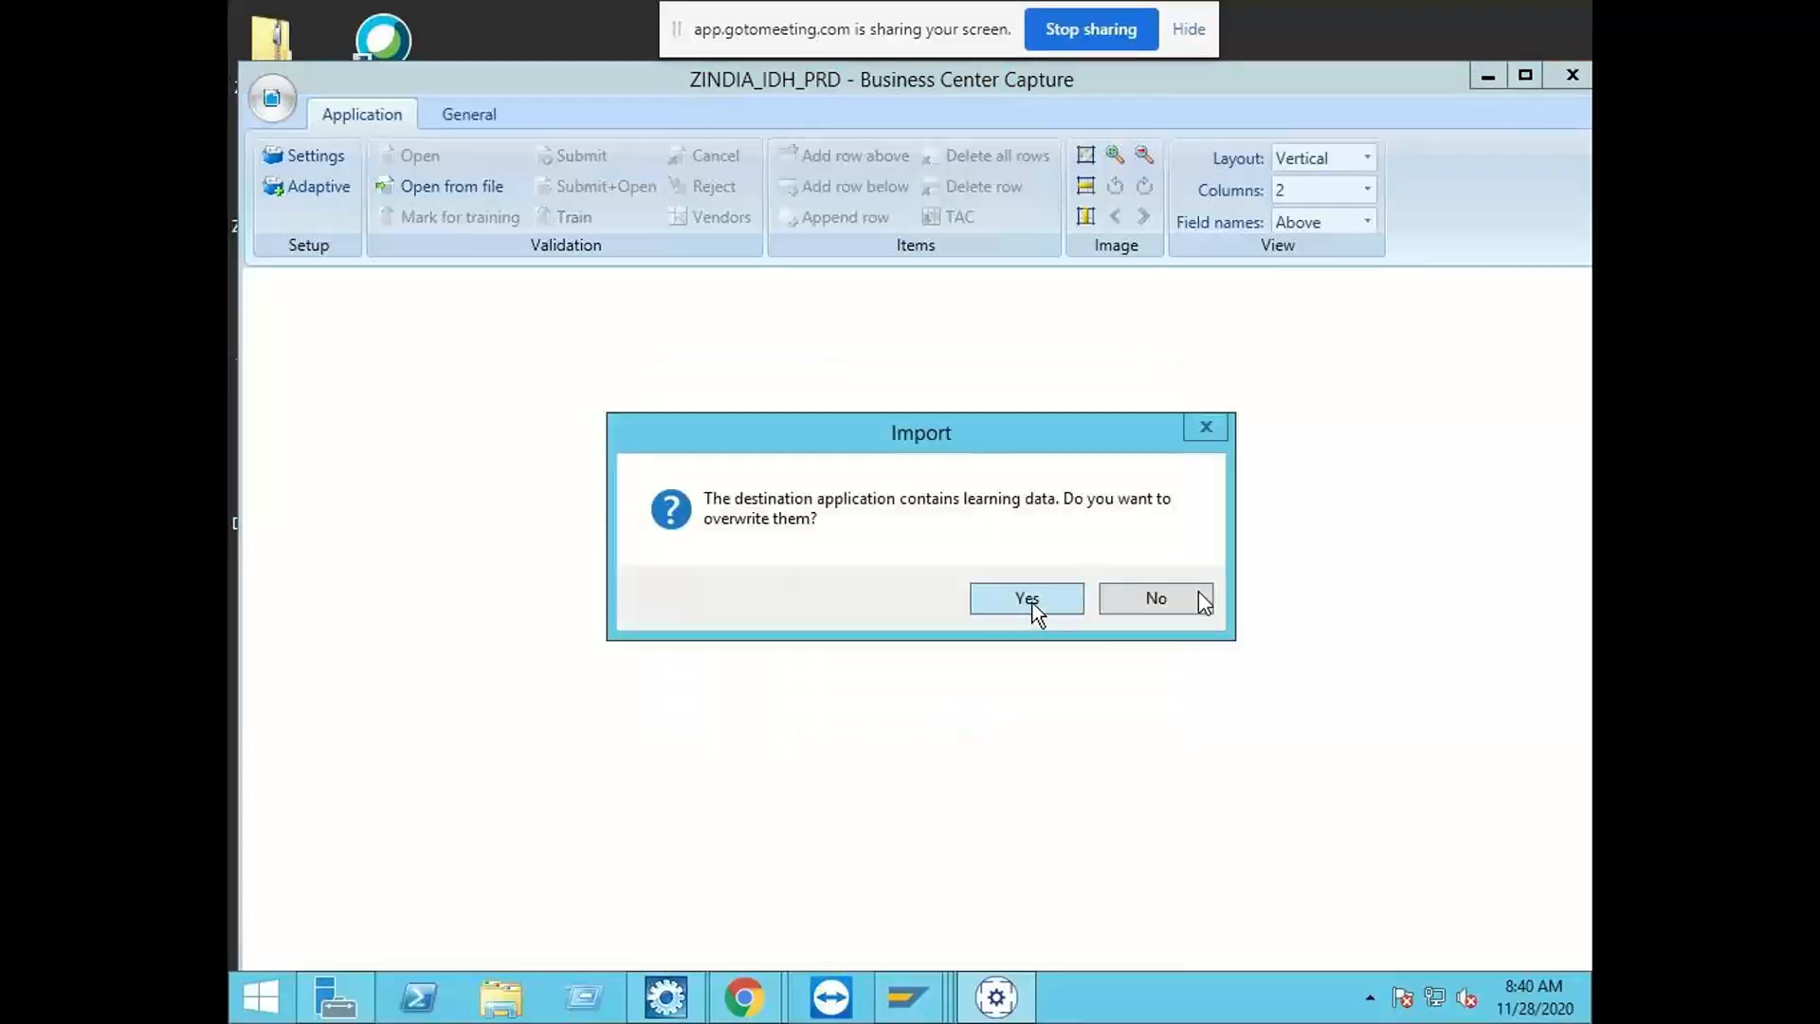
{"action": "left_click", "coordinate": [1005, 606]}
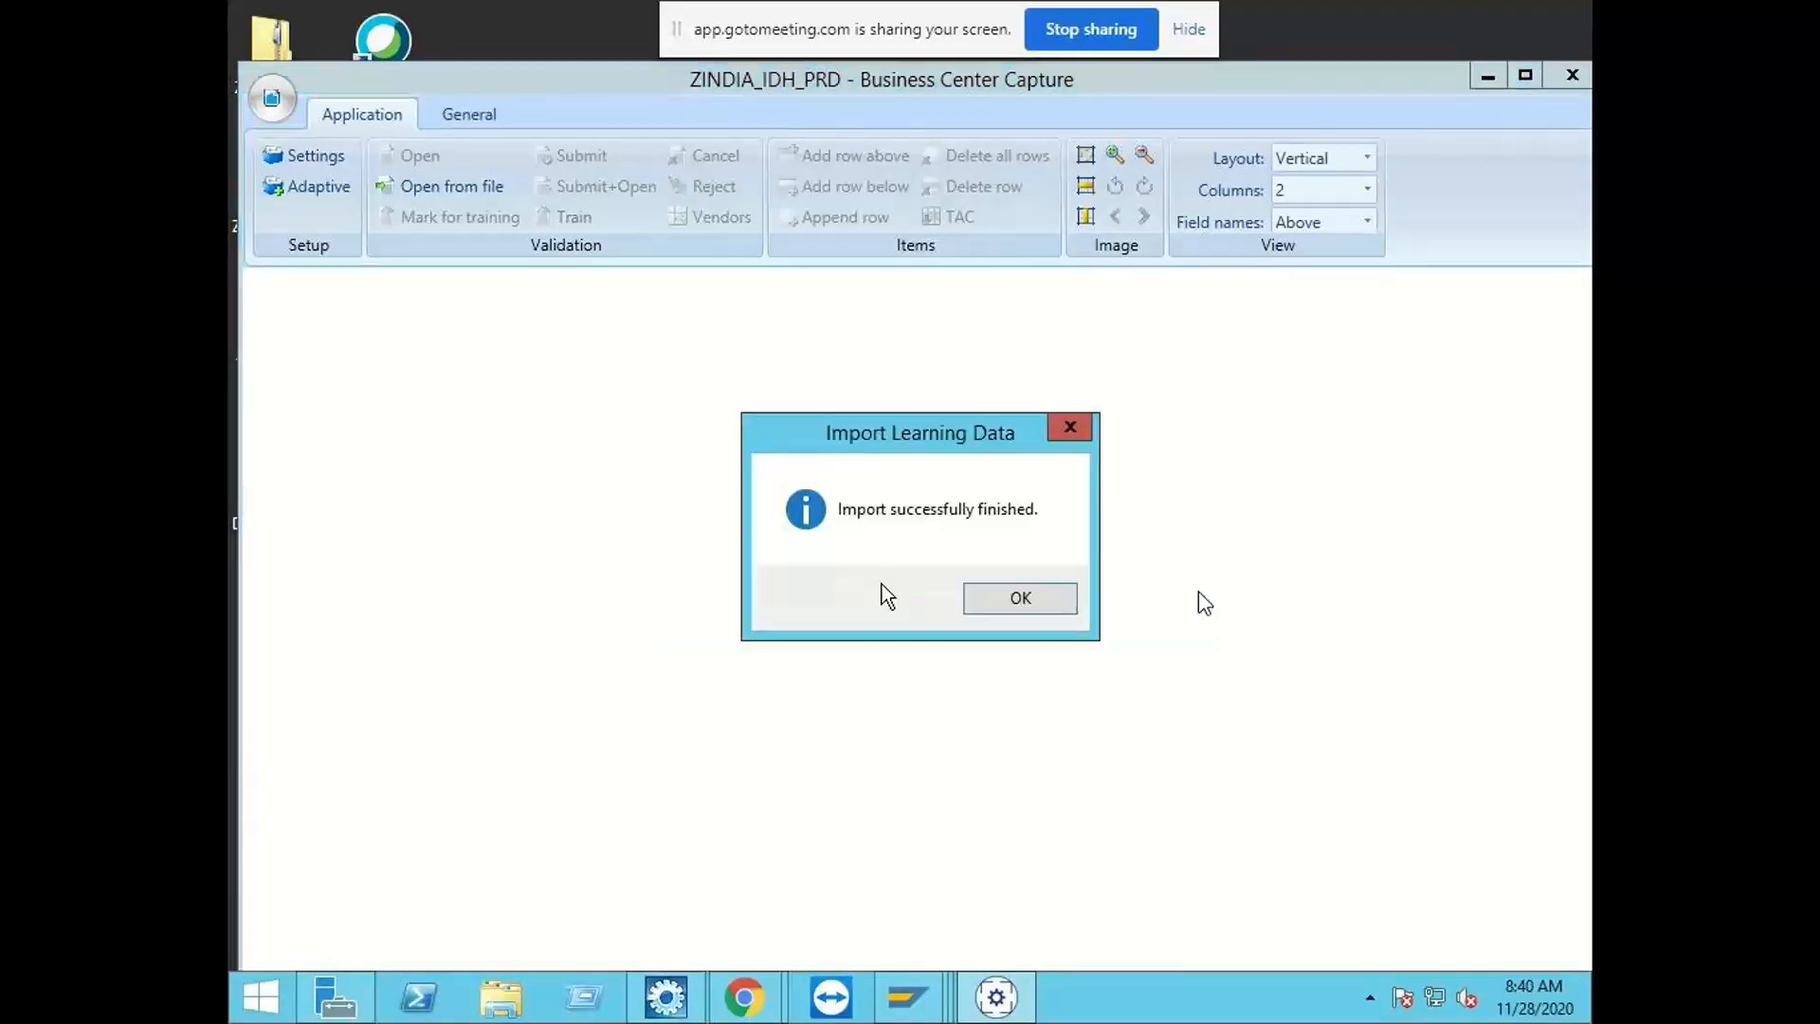
{"action": "left_click", "coordinate": [995, 603]}
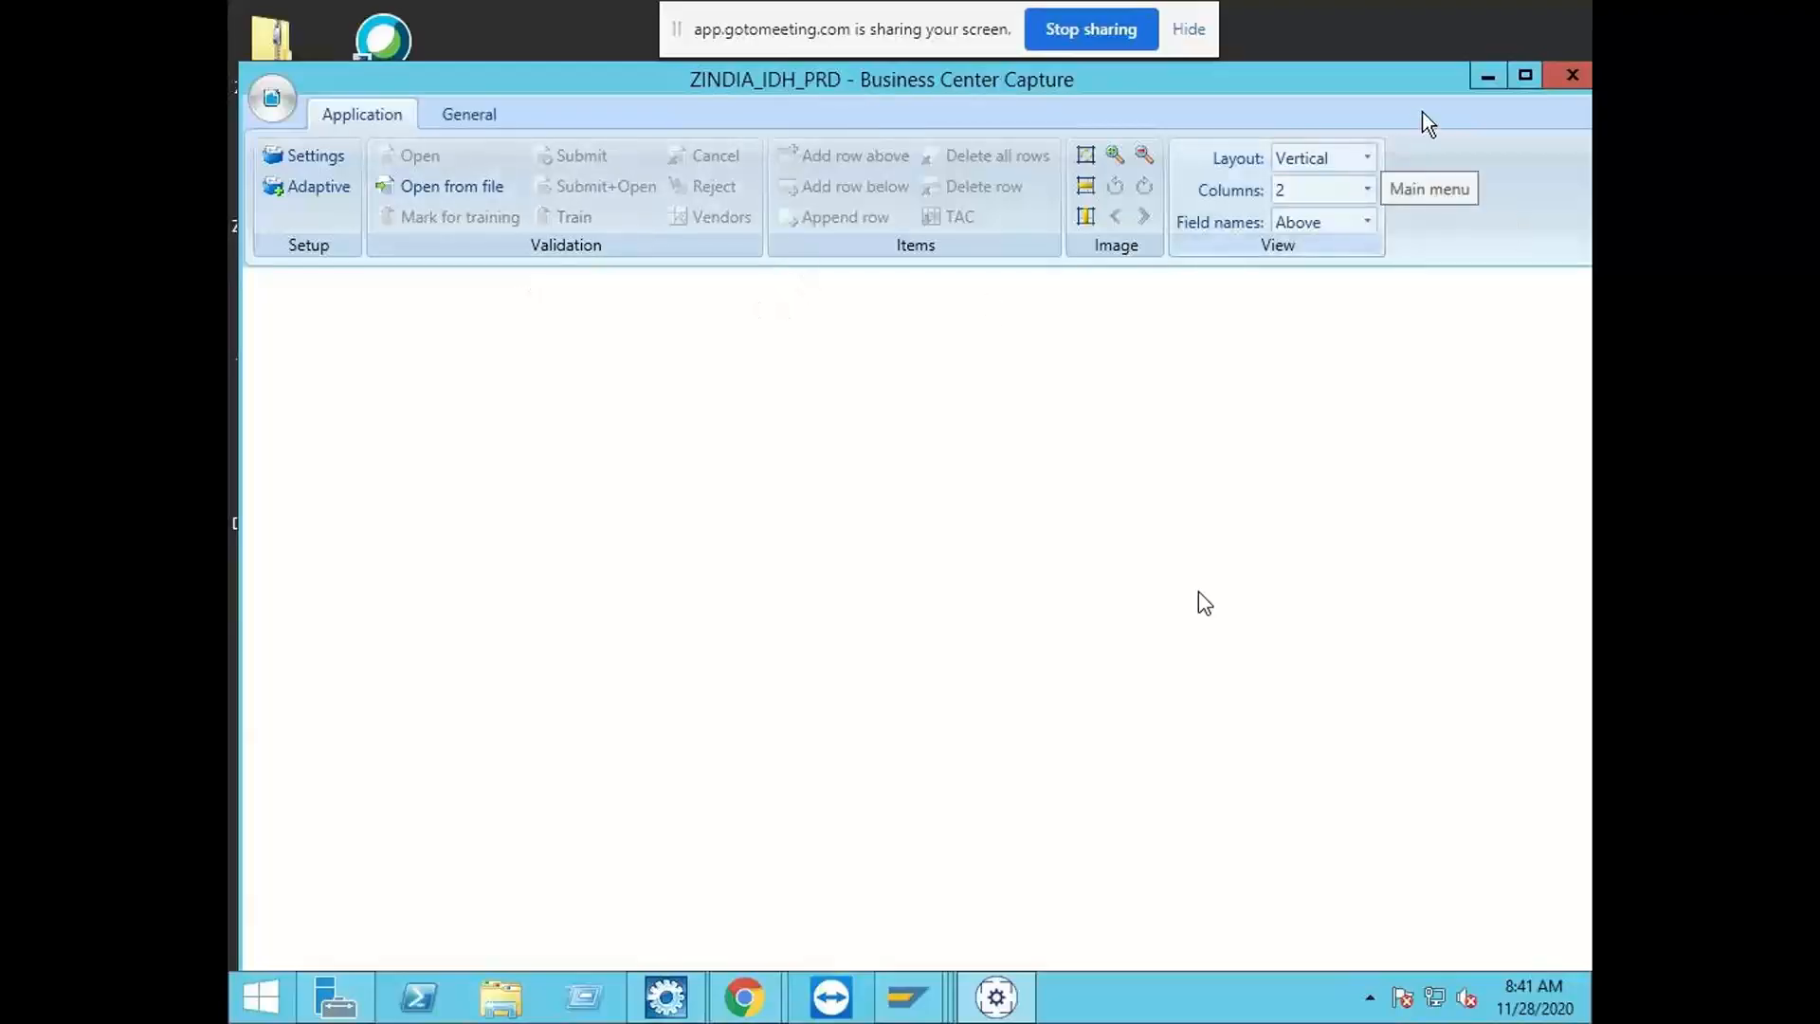
Step: Minimize the capture window and sort the desktop icons by name
{"action": "left_click", "coordinate": [1485, 83]}
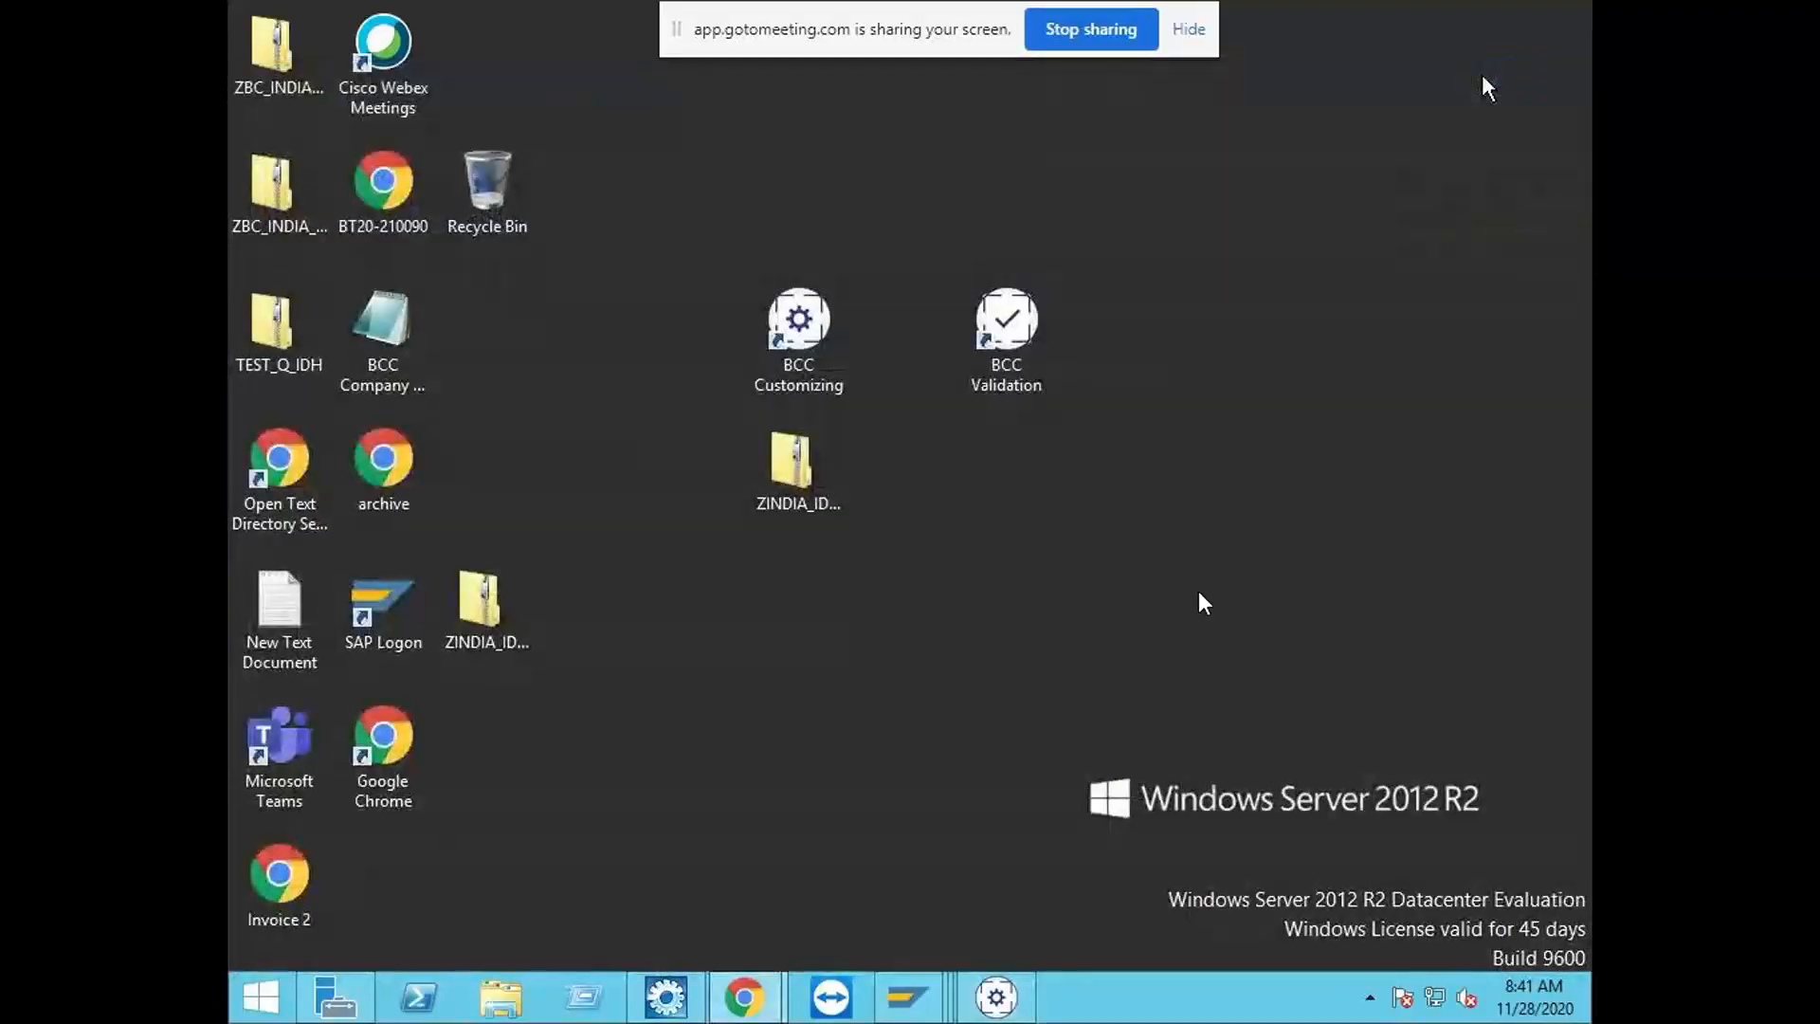
{"action": "right_click", "coordinate": [1171, 440]}
{"action": "mouse_move", "coordinate": [1365, 488]}
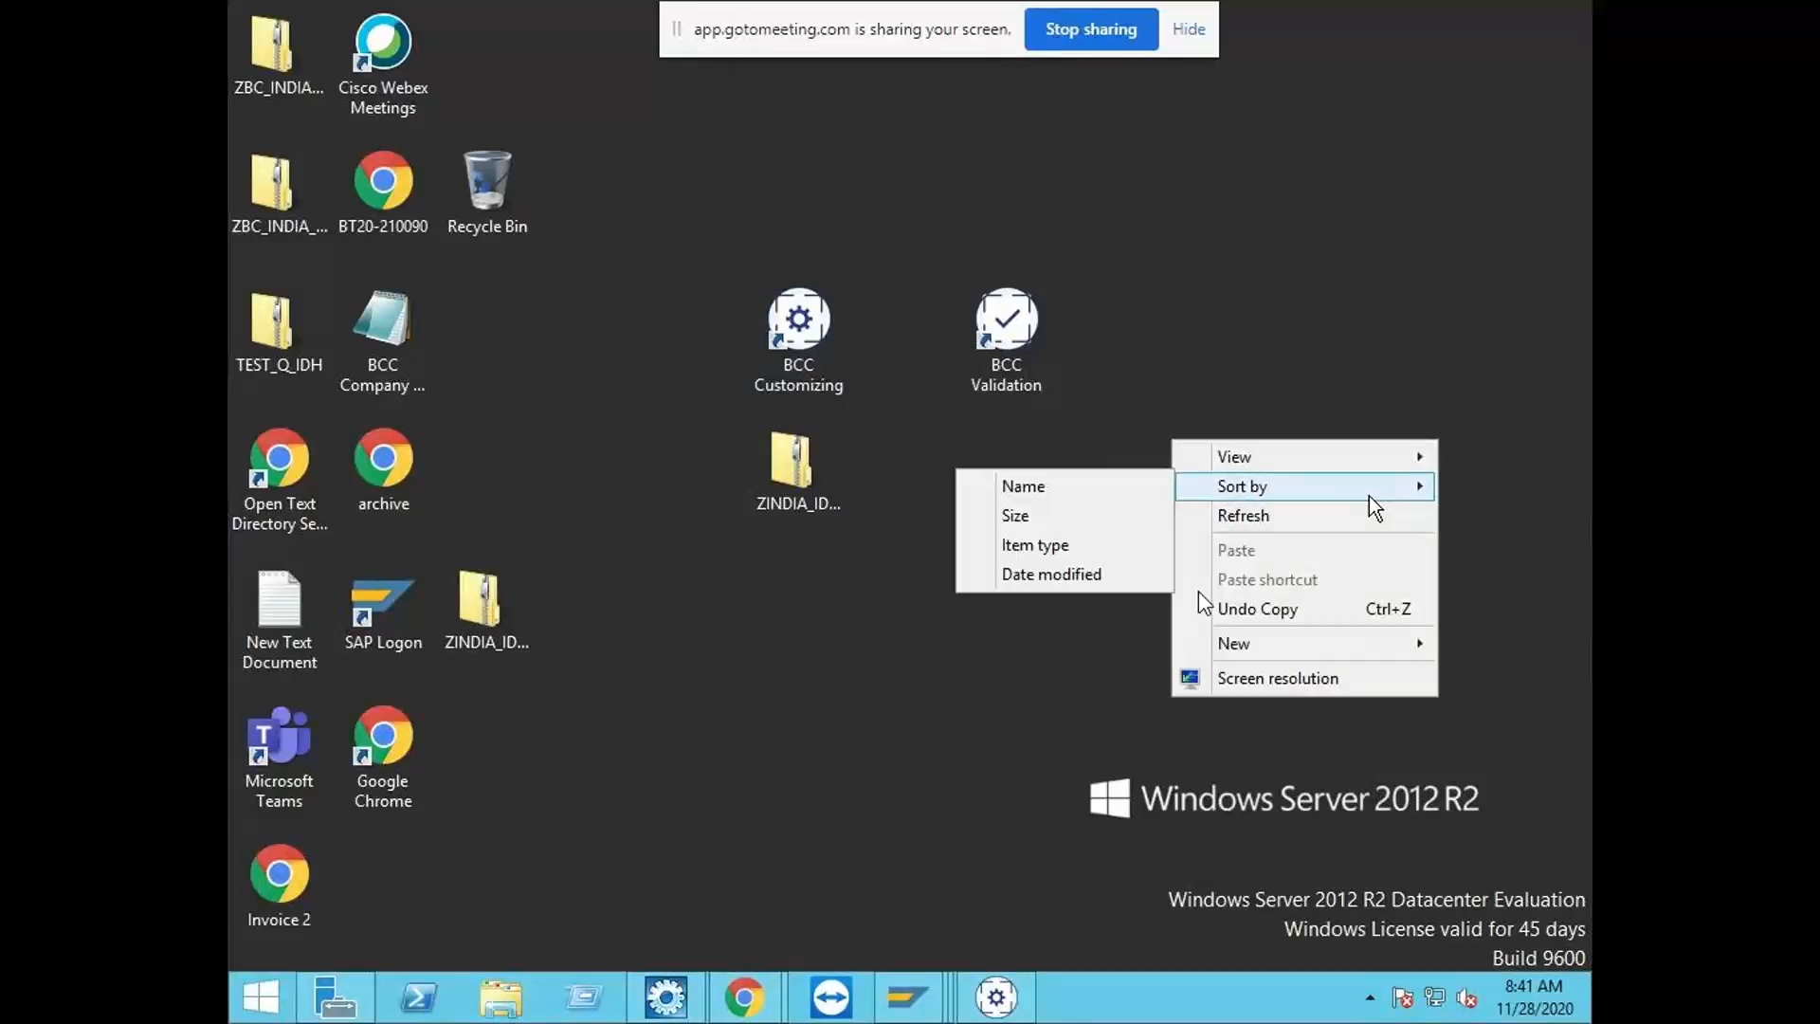
{"action": "left_click", "coordinate": [1142, 490]}
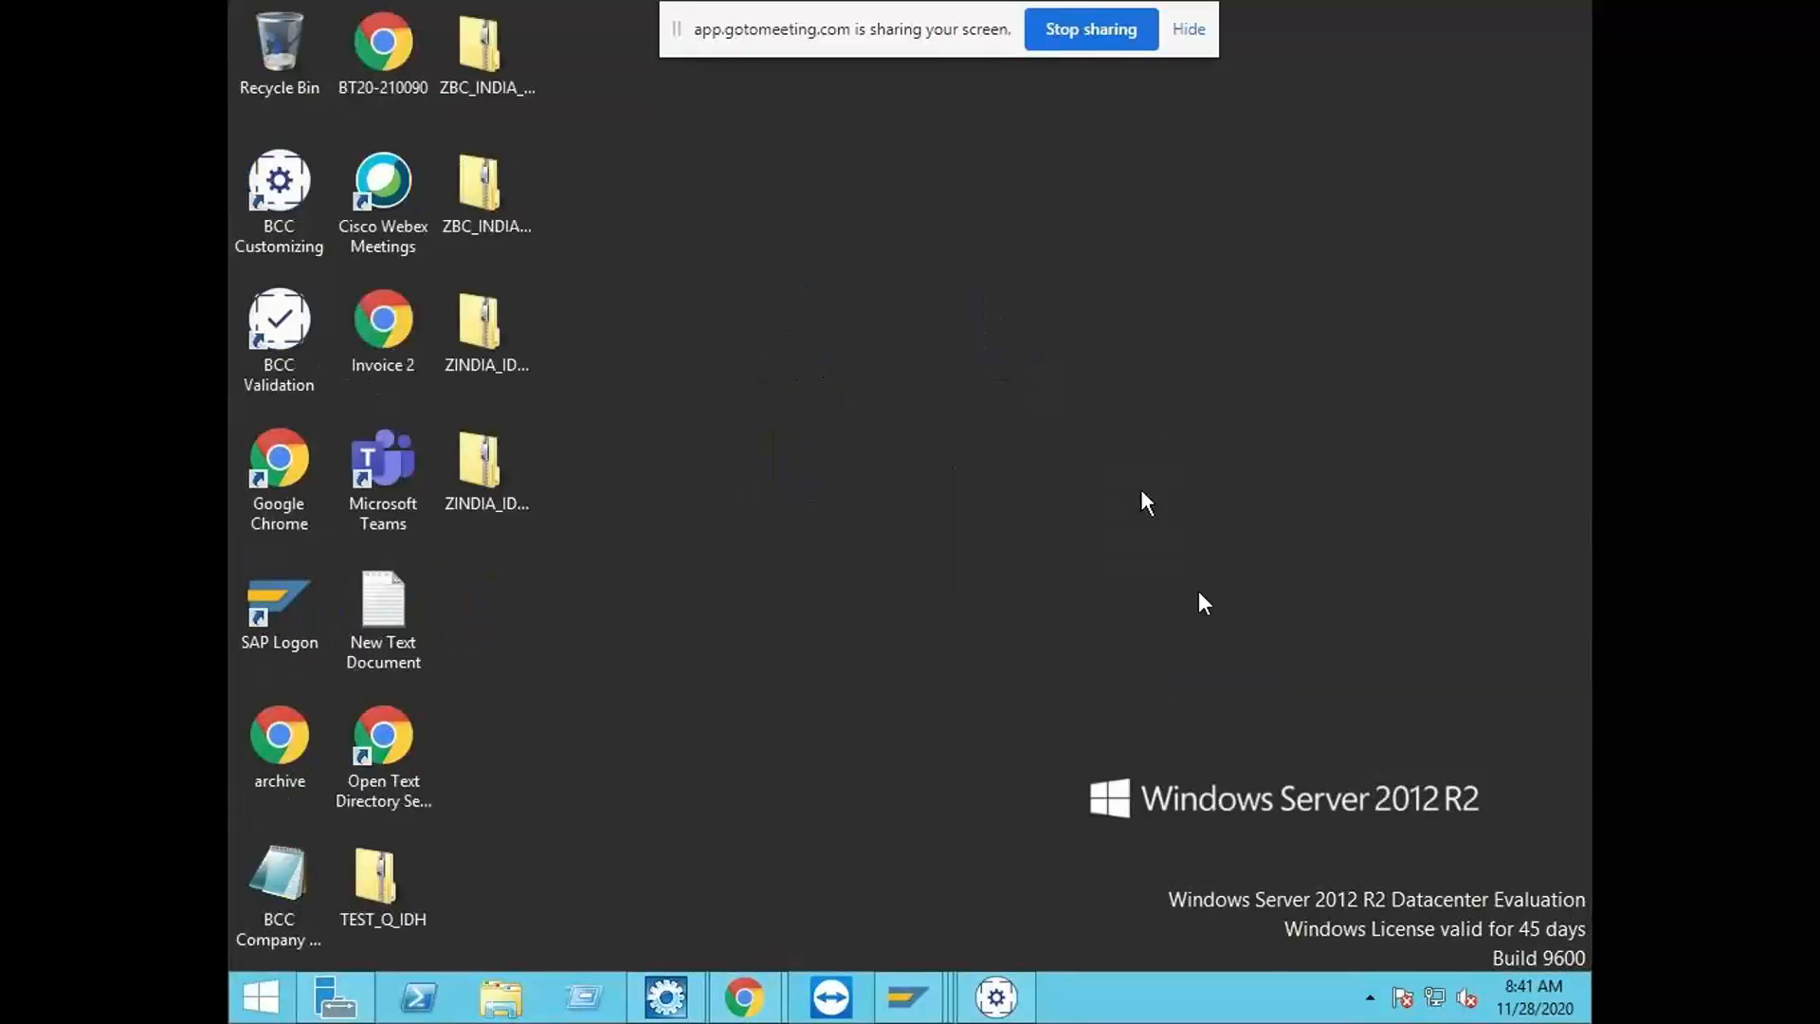
{"action": "right_click", "coordinate": [893, 465]}
{"action": "left_click", "coordinate": [941, 547]}
{"action": "mouse_move", "coordinate": [907, 996]}
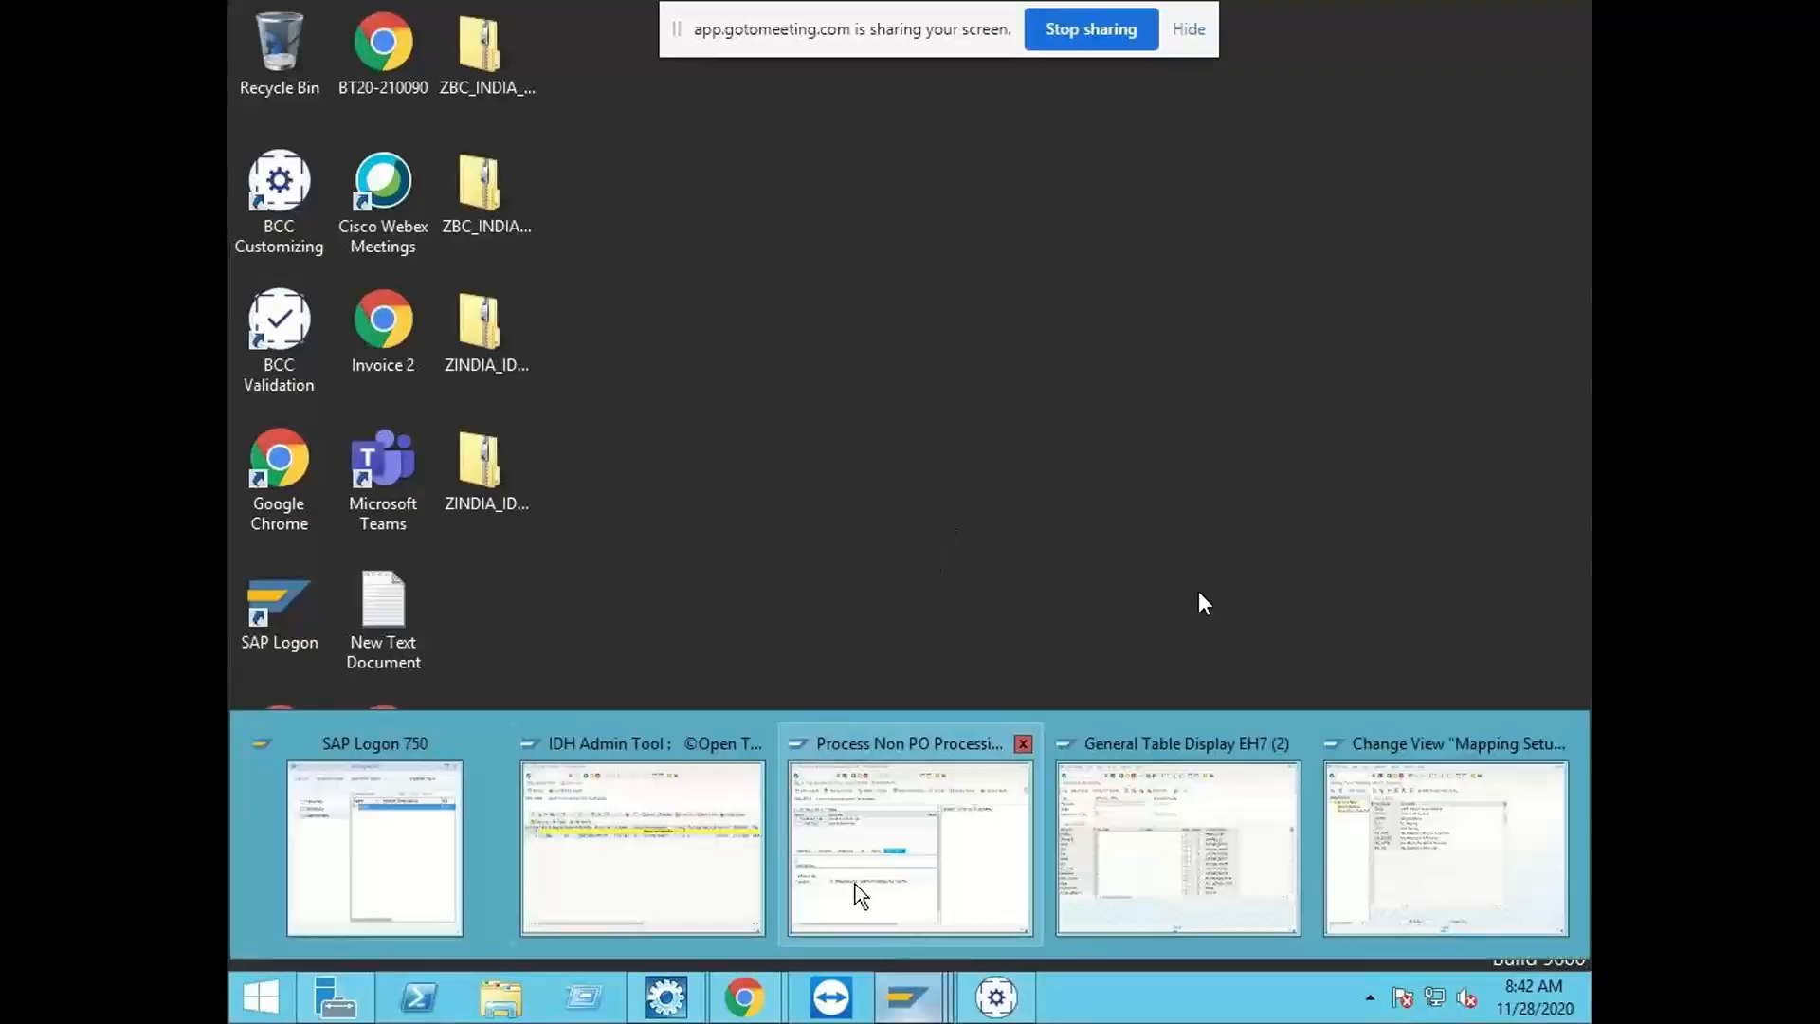
Step: Switch to the SAP Process Non PO Processing session and go to General Table Display
{"action": "left_click", "coordinate": [918, 860]}
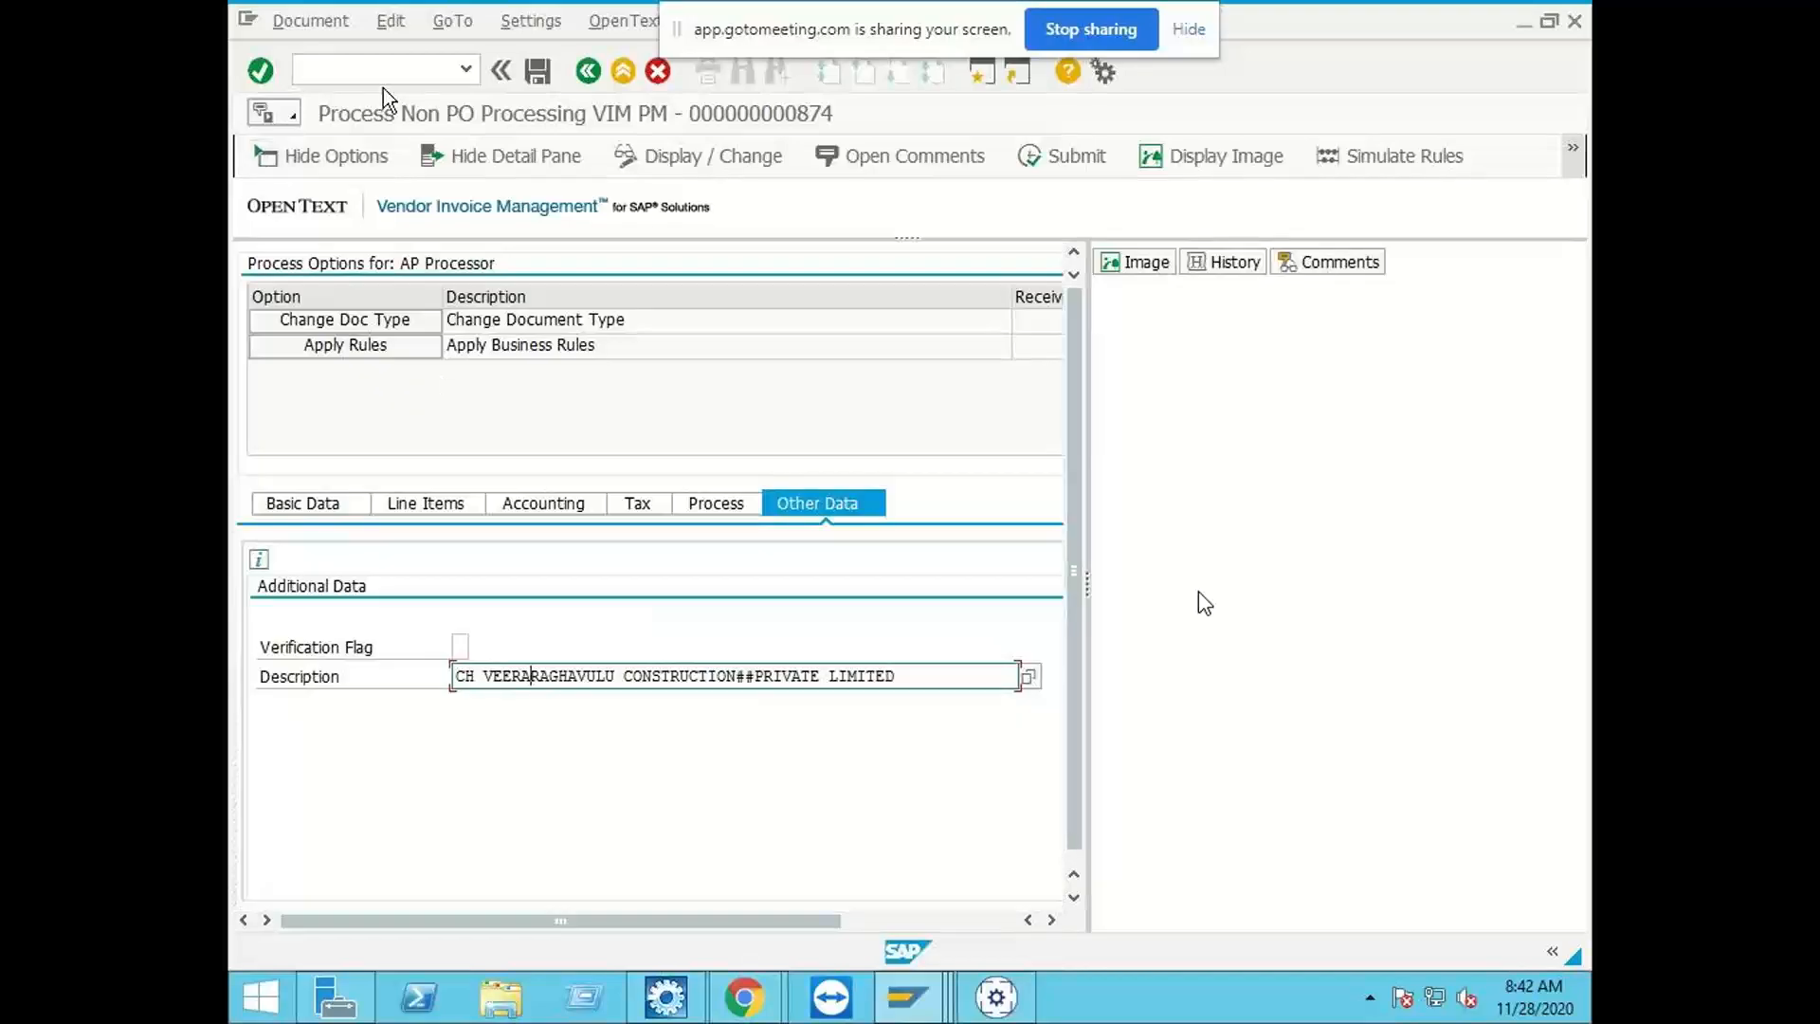
{"action": "left_click", "coordinate": [385, 71]}
{"action": "type", "text": "/n"}
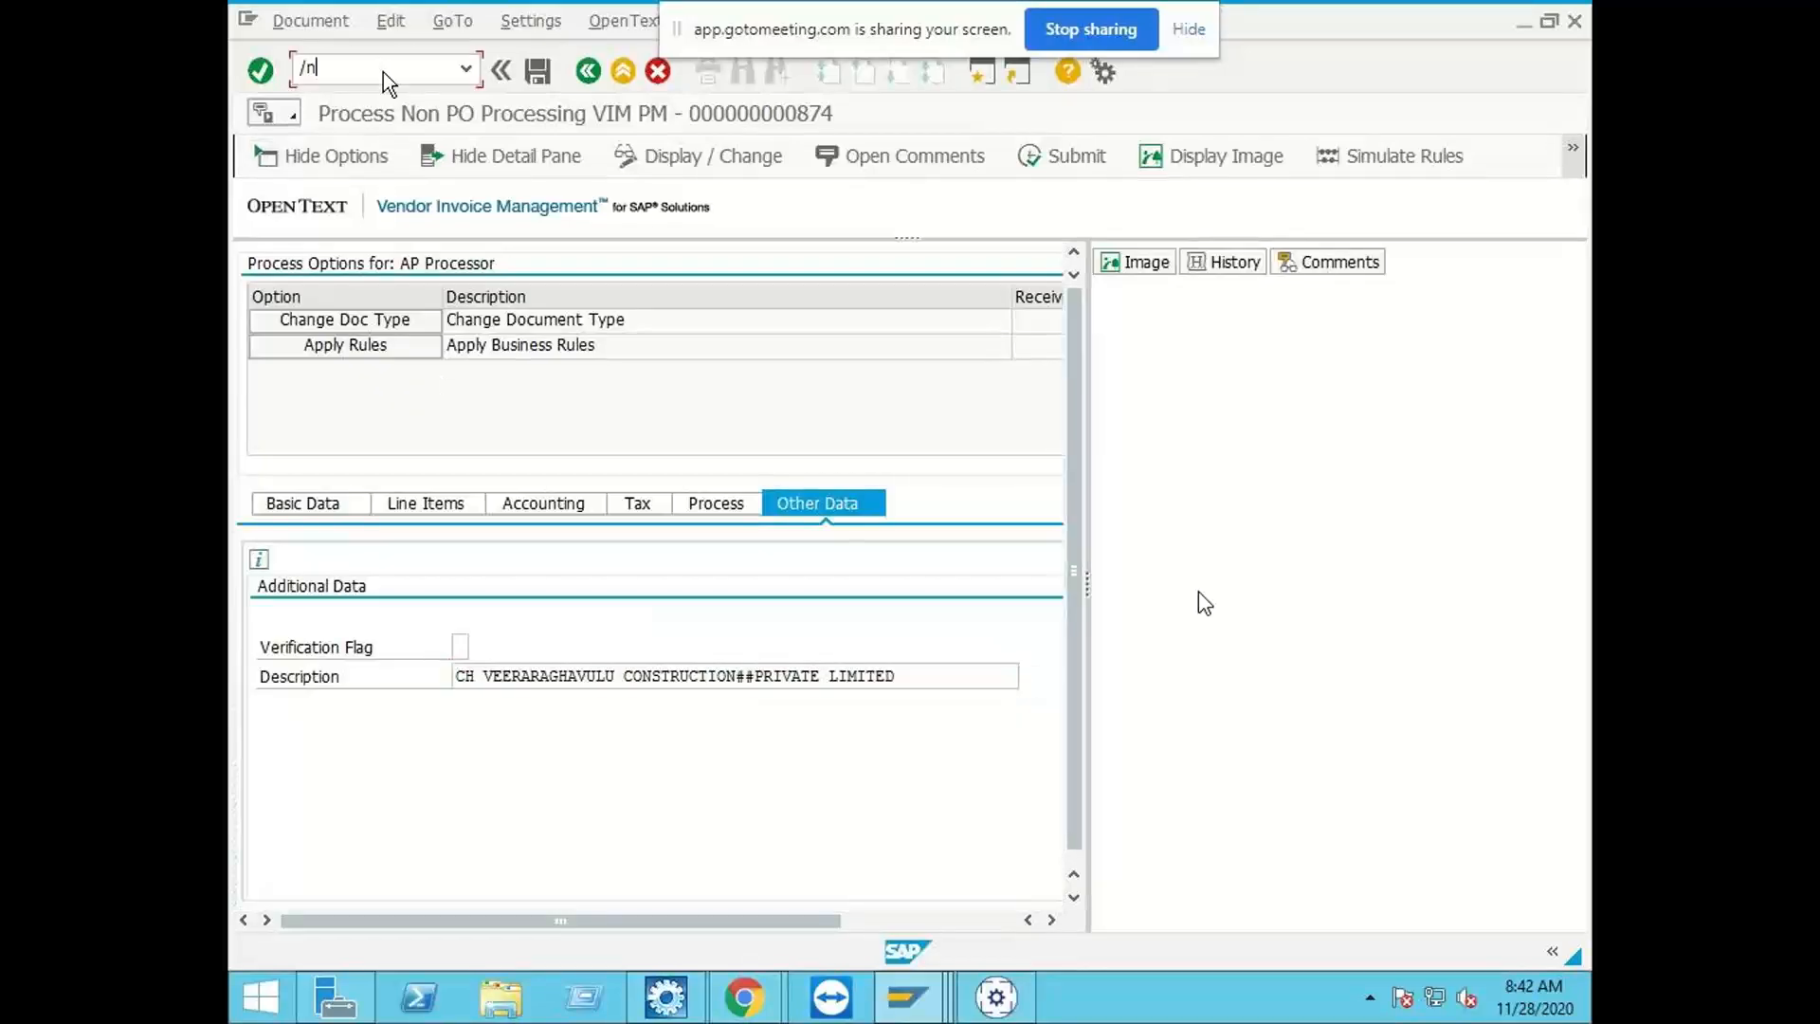
{"action": "type", "text": "se1"}
{"action": "key", "text": "Return"}
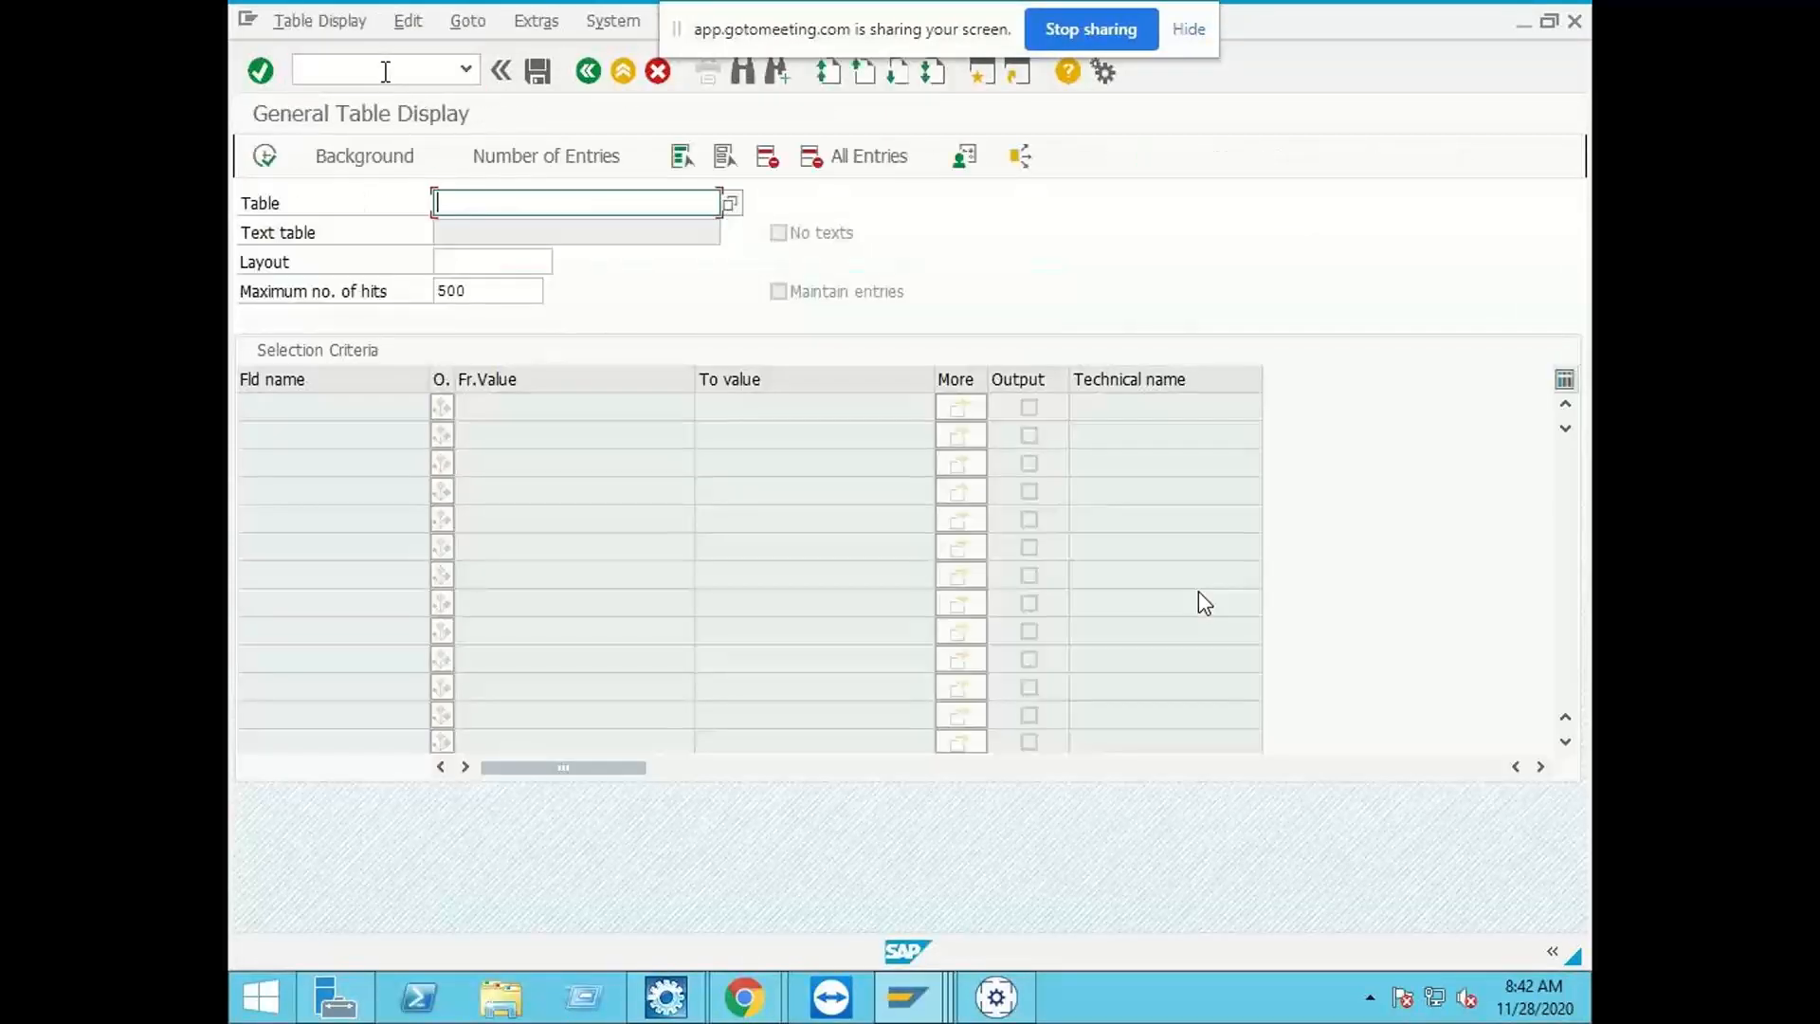
Step: Look up the OCR extraction tables with an /OPT/ wildcard on 1EXT and load table /OPT/VIM_1EXT_H
{"action": "type", "text": "/opt/"}
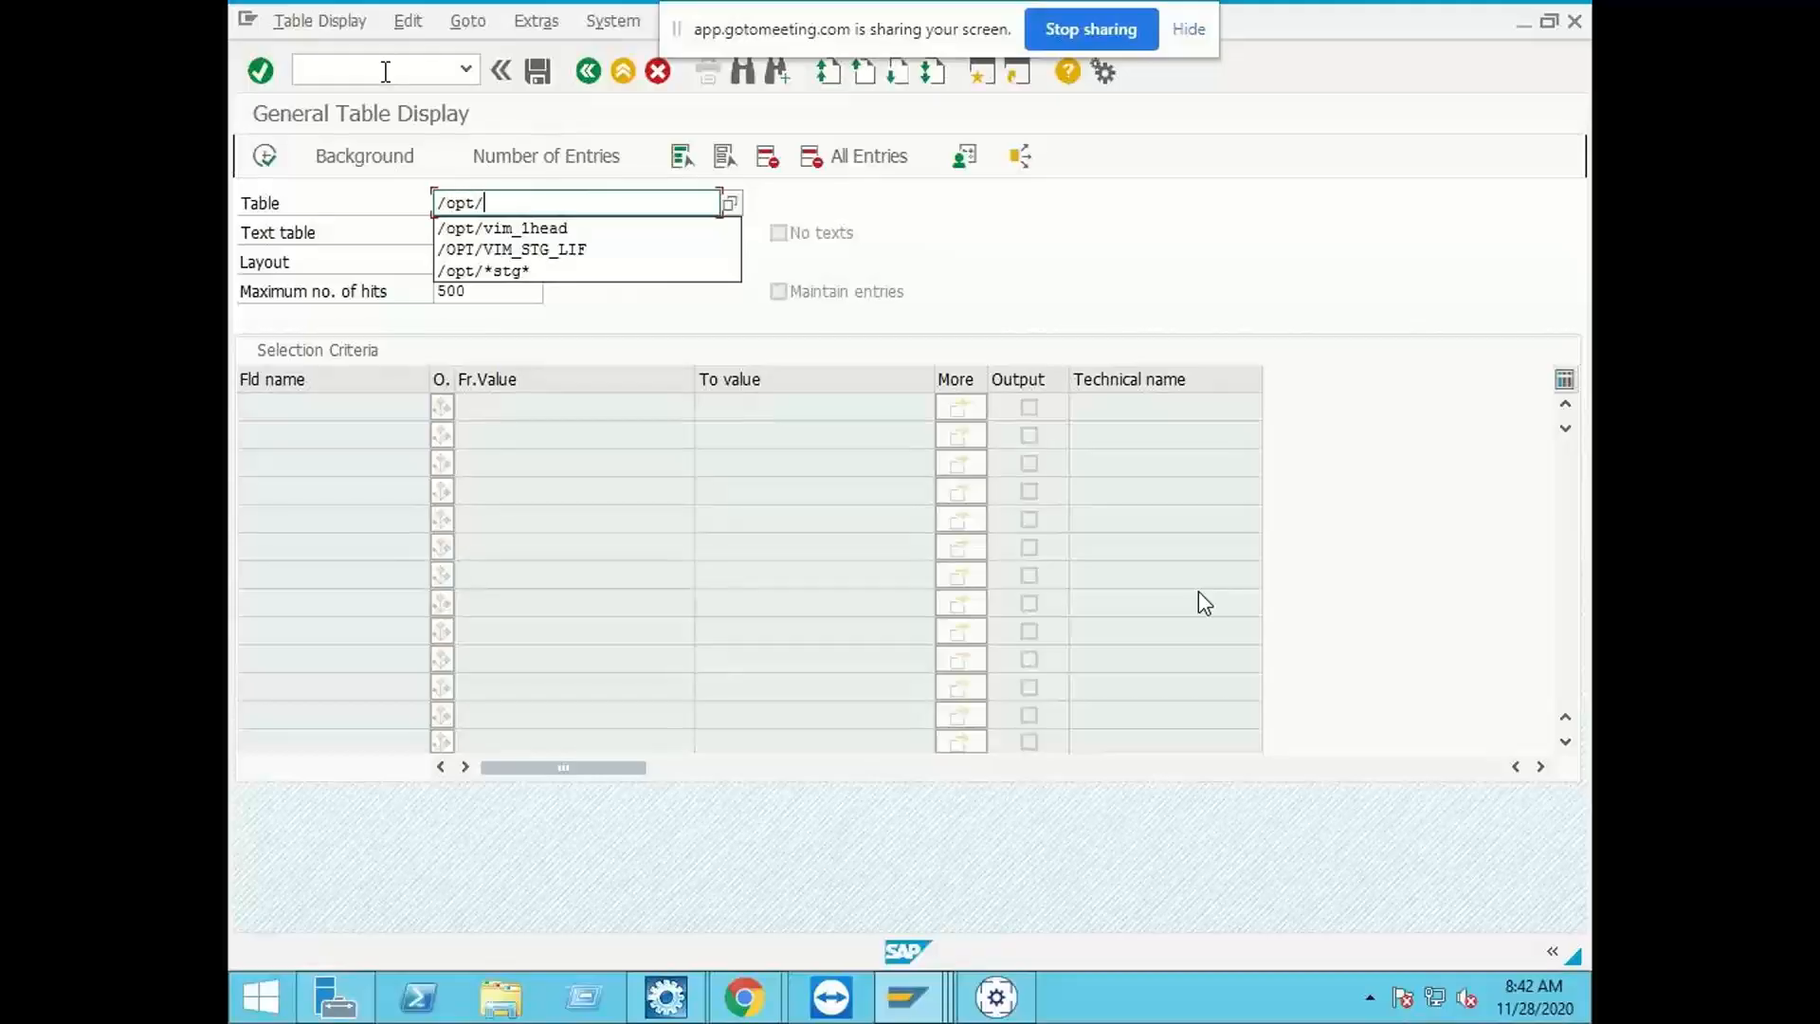
{"action": "type", "text": "*1ext"}
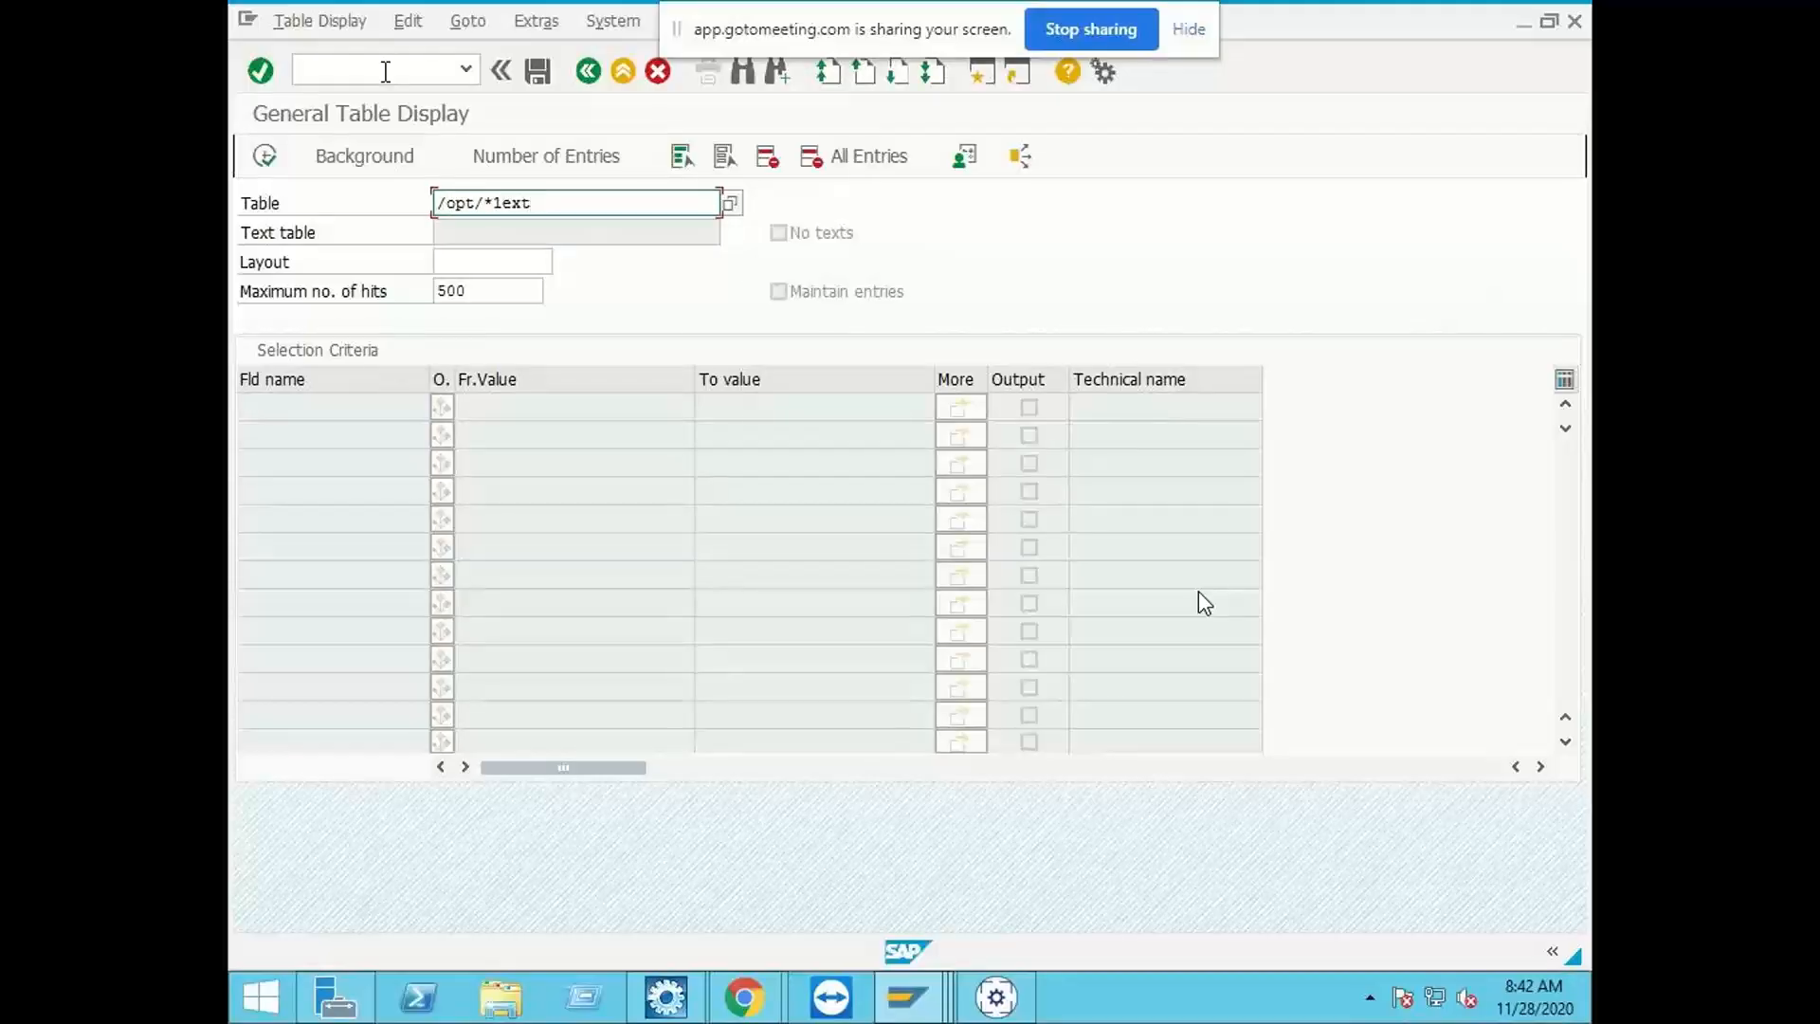
{"action": "key", "text": "Return"}
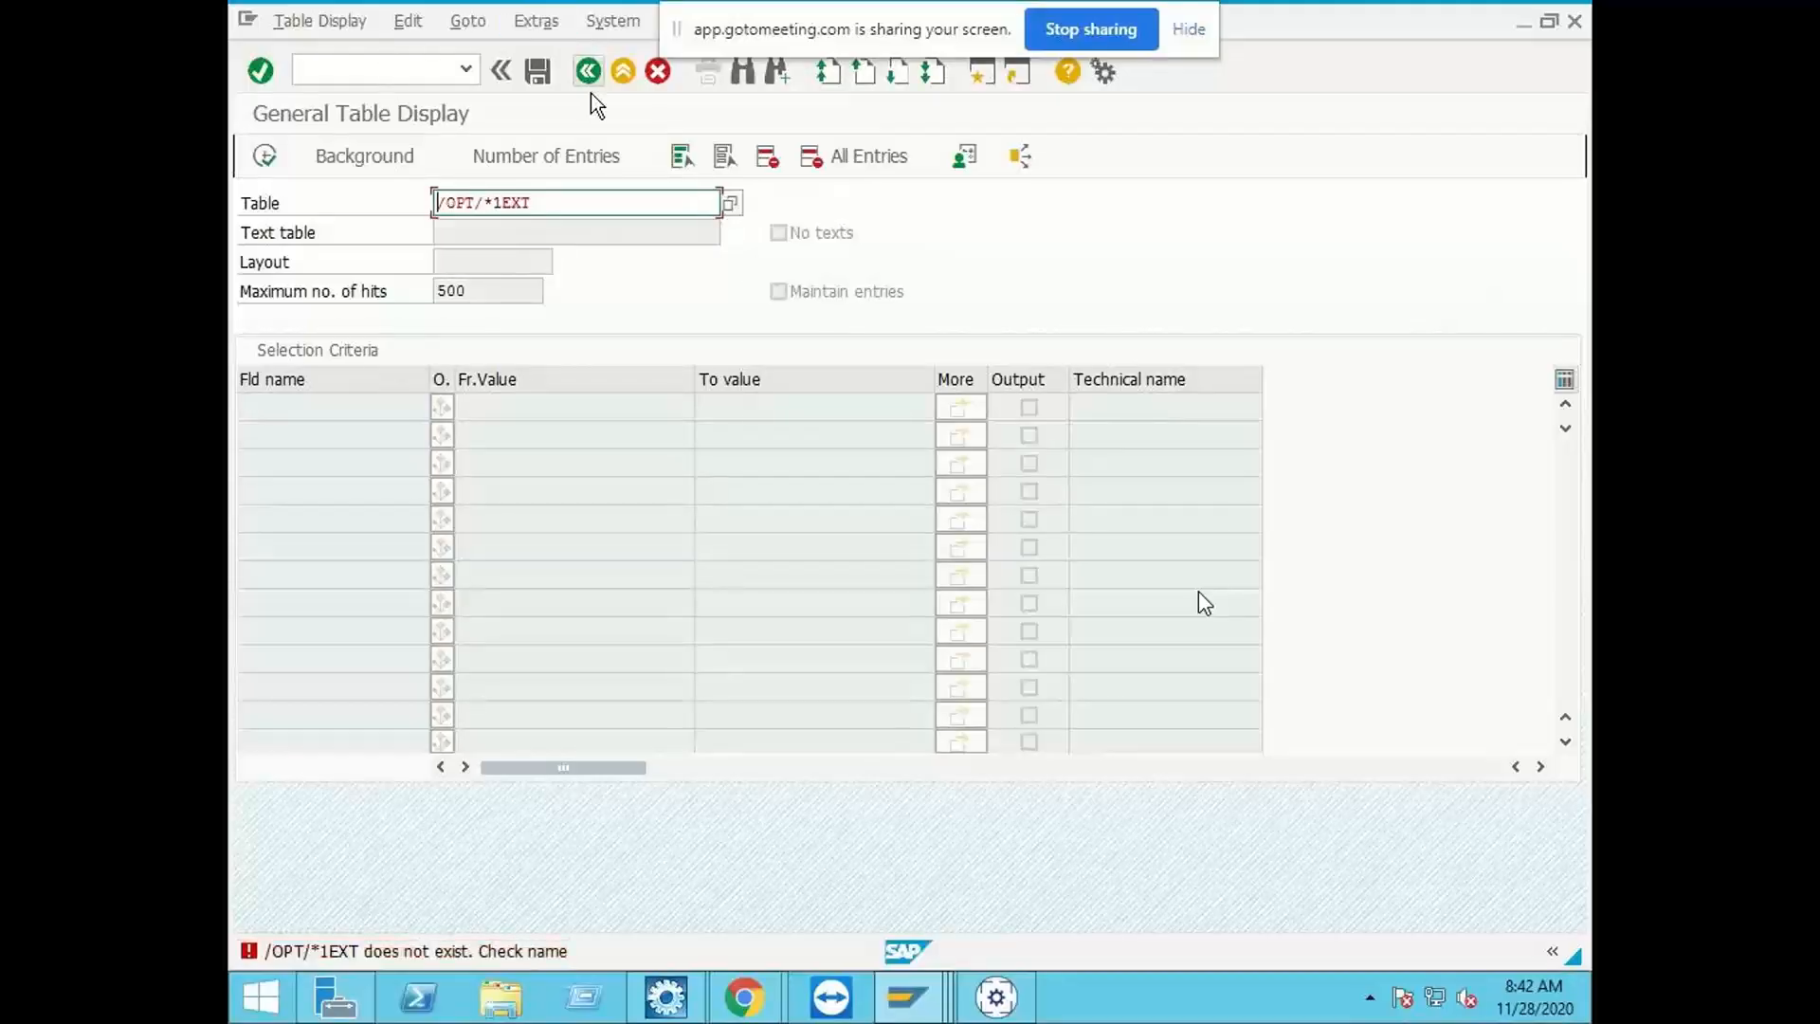
{"action": "left_click", "coordinate": [553, 204]}
{"action": "type", "text": "*"}
{"action": "key", "text": "F4"}
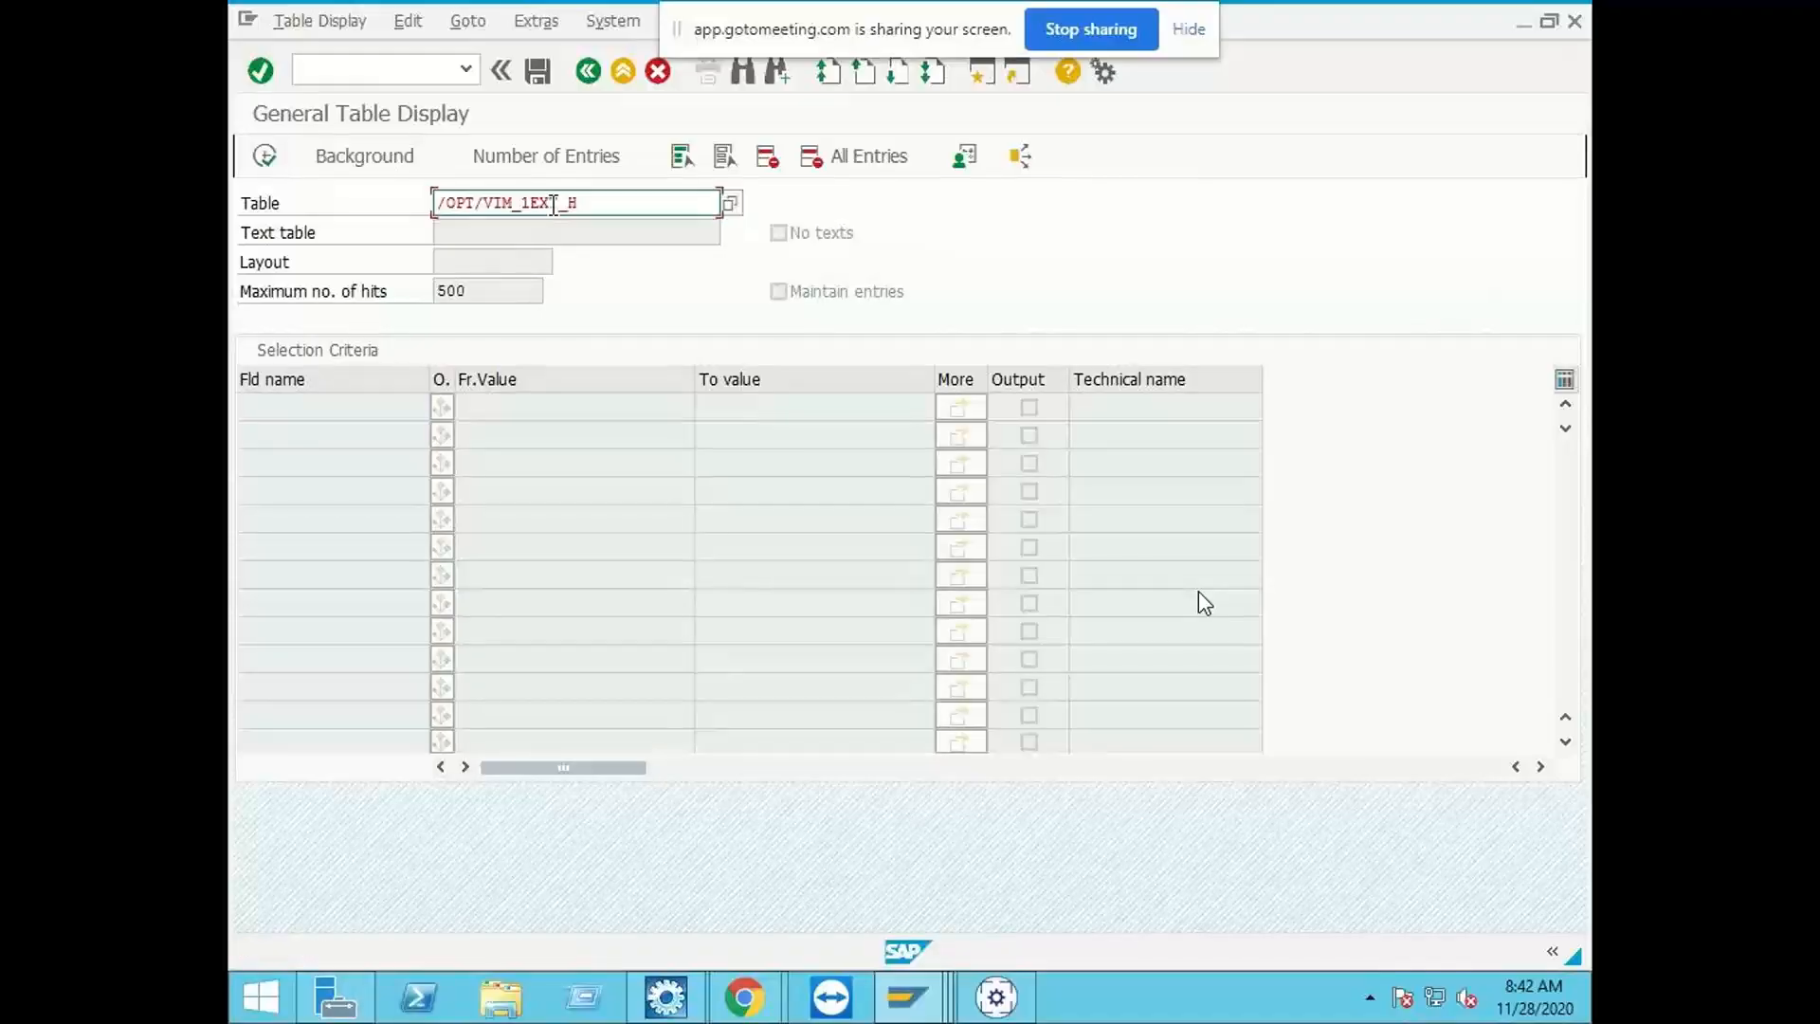
{"action": "key", "text": "Return"}
Step: Filter the table by Document Id 873 and list its entries
{"action": "left_click", "coordinate": [549, 429]}
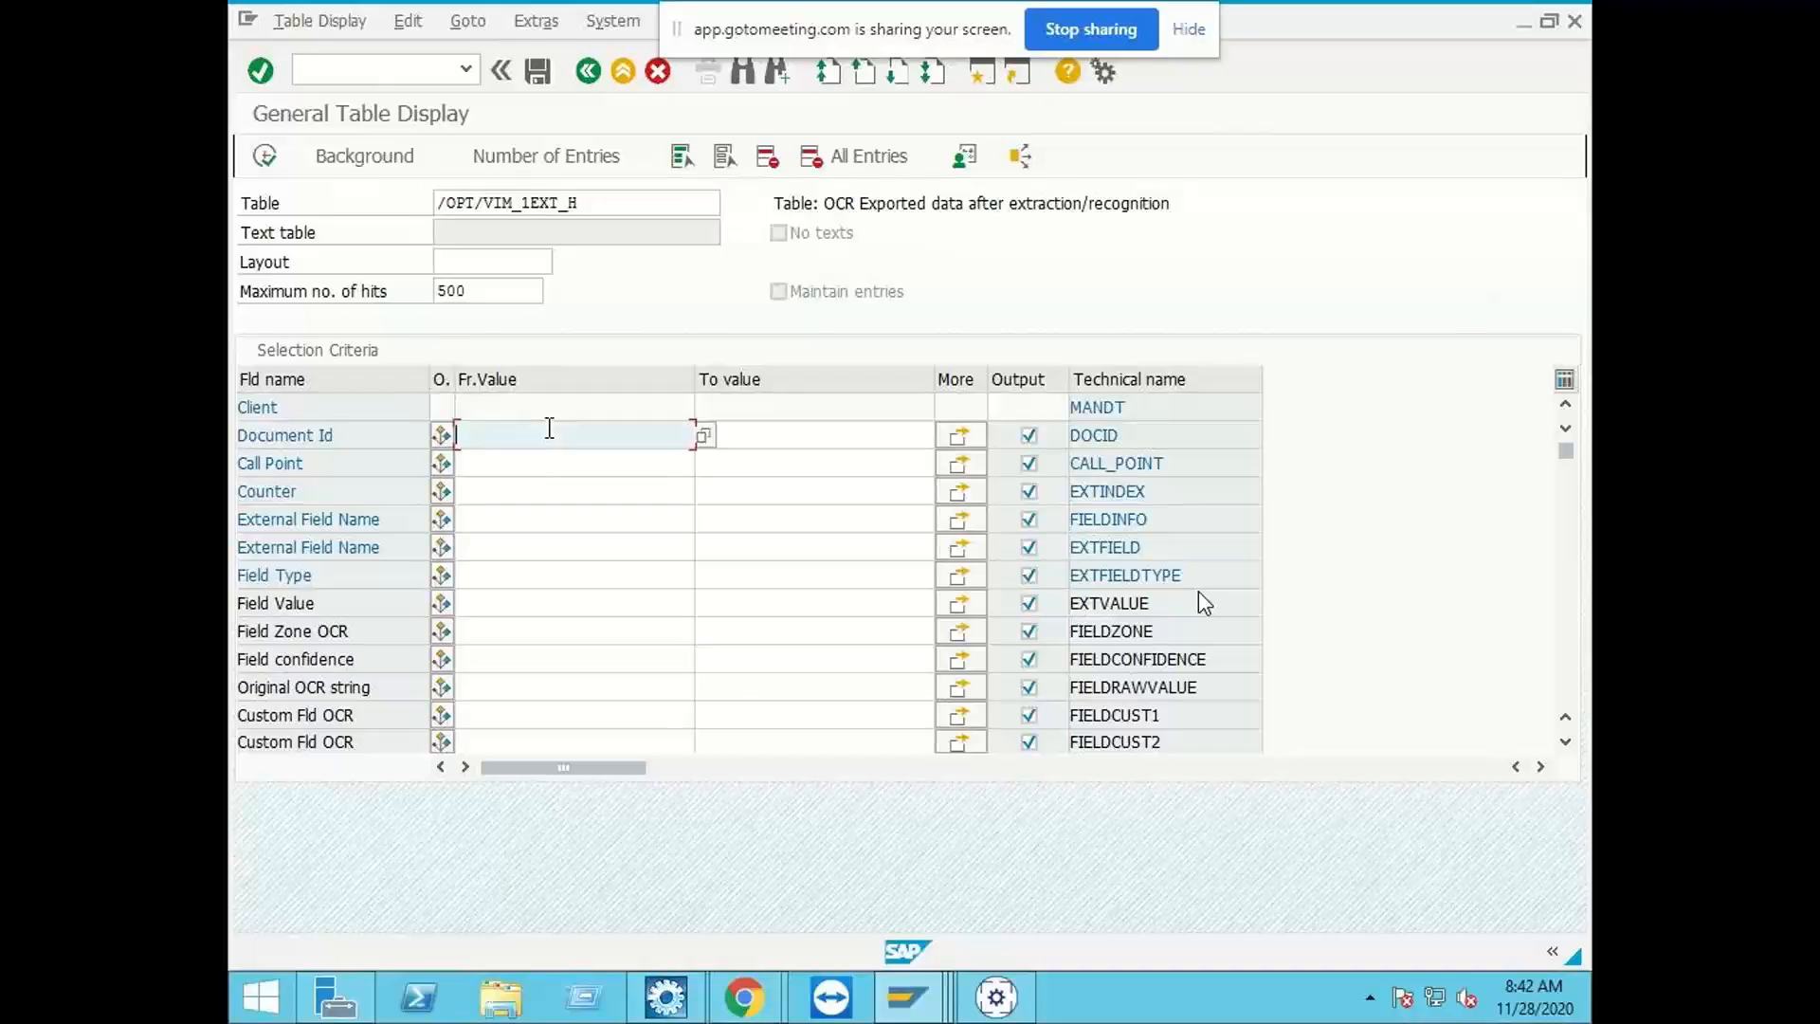
{"action": "type", "text": "873"}
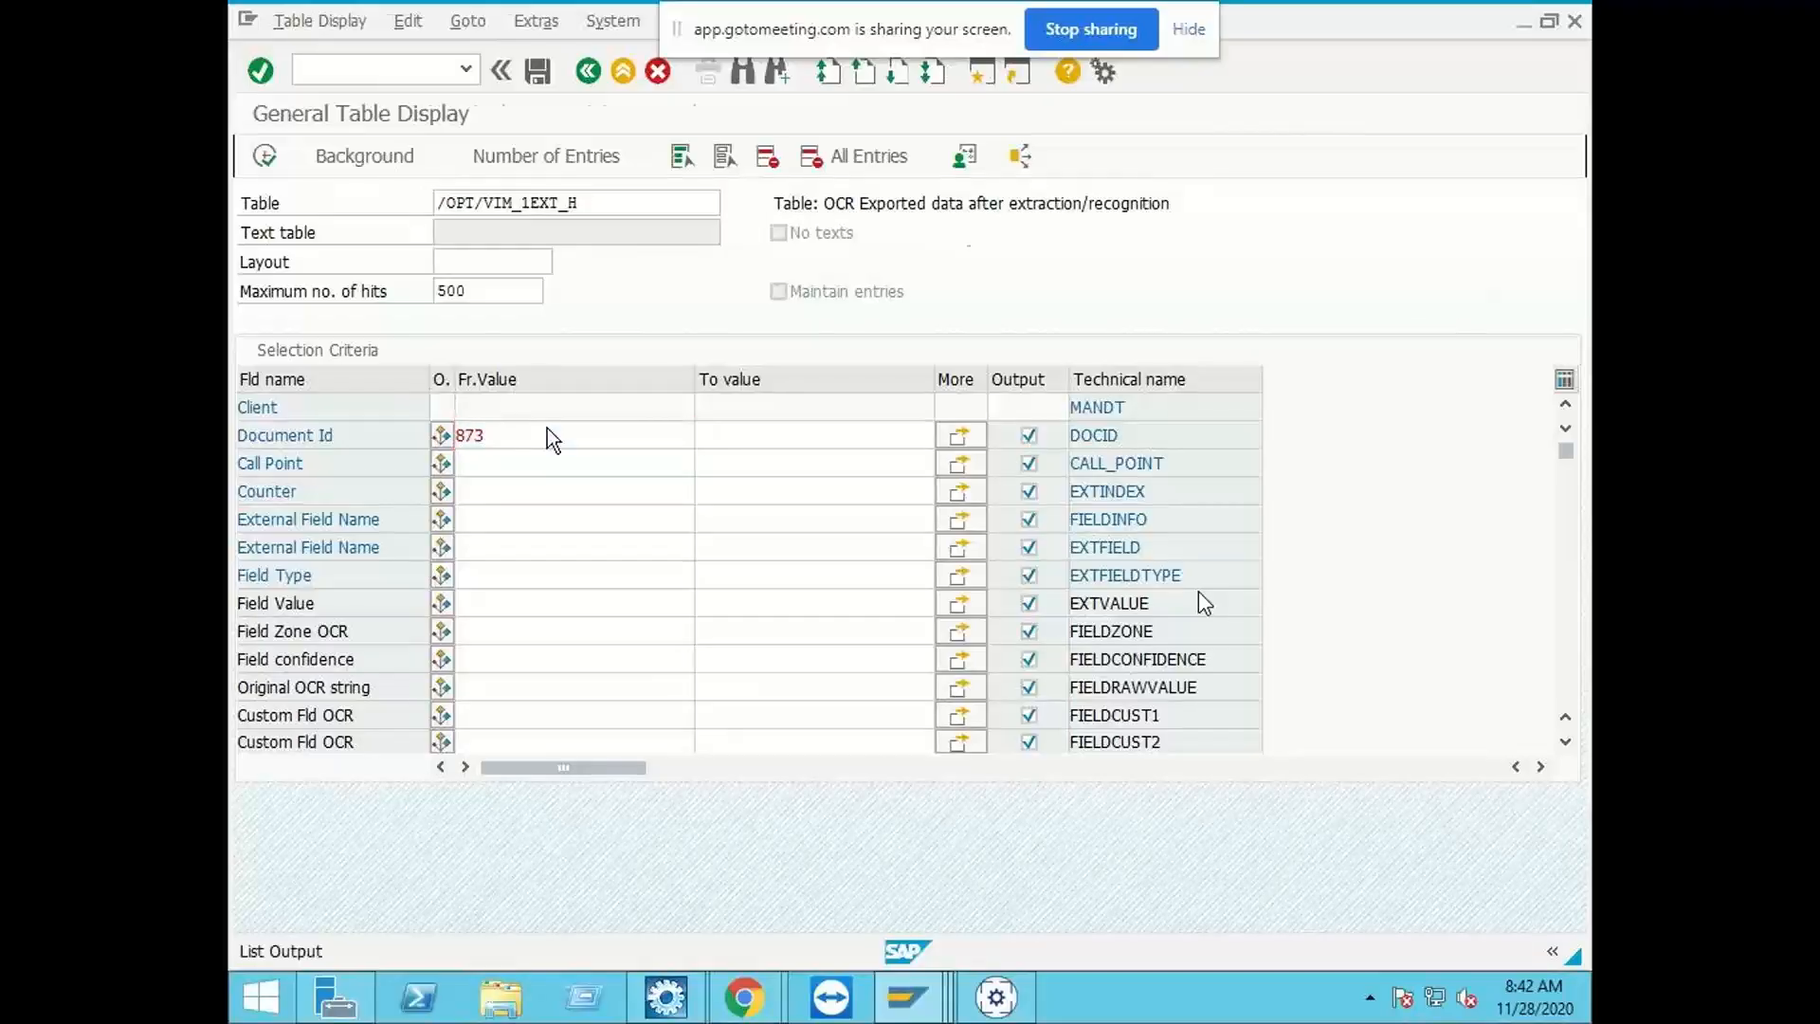
{"action": "key", "text": "F8"}
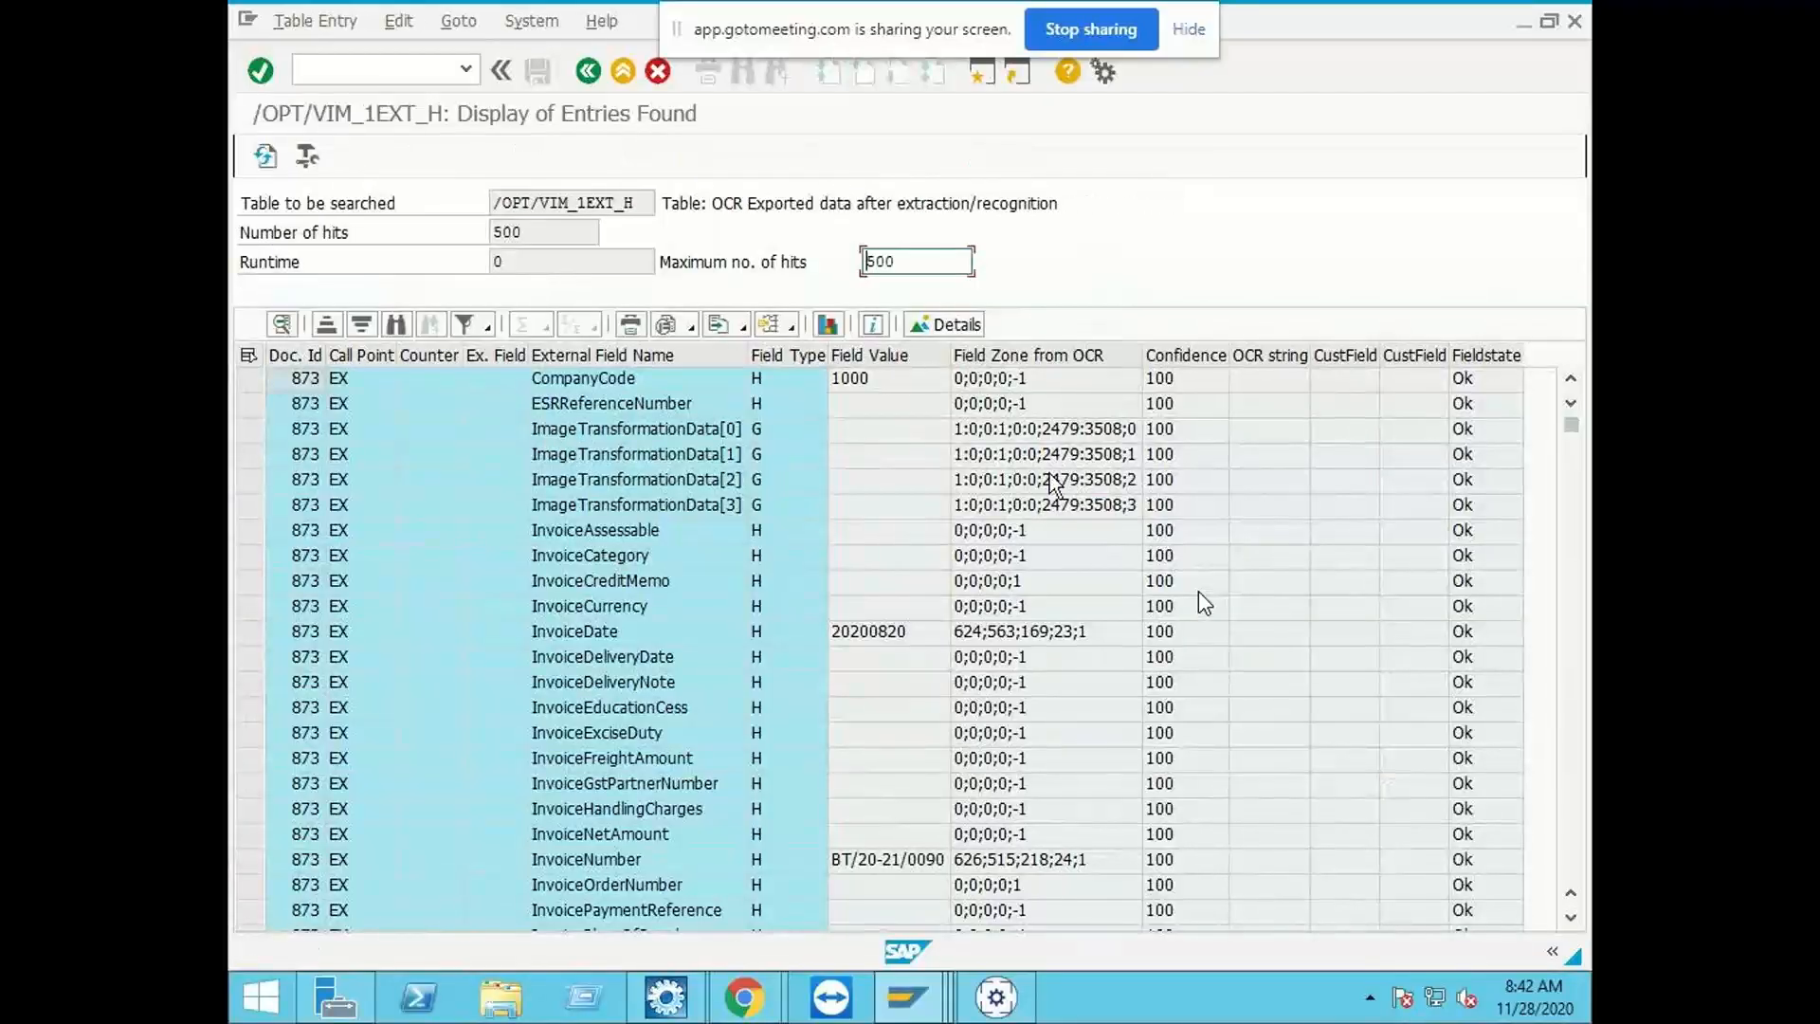
Step: Examine the extracted header and item fields of the document, especially the InvoiceVendorName value
{"action": "scroll", "coordinate": [908, 639], "scroll_direction": "down", "scroll_amount": 4}
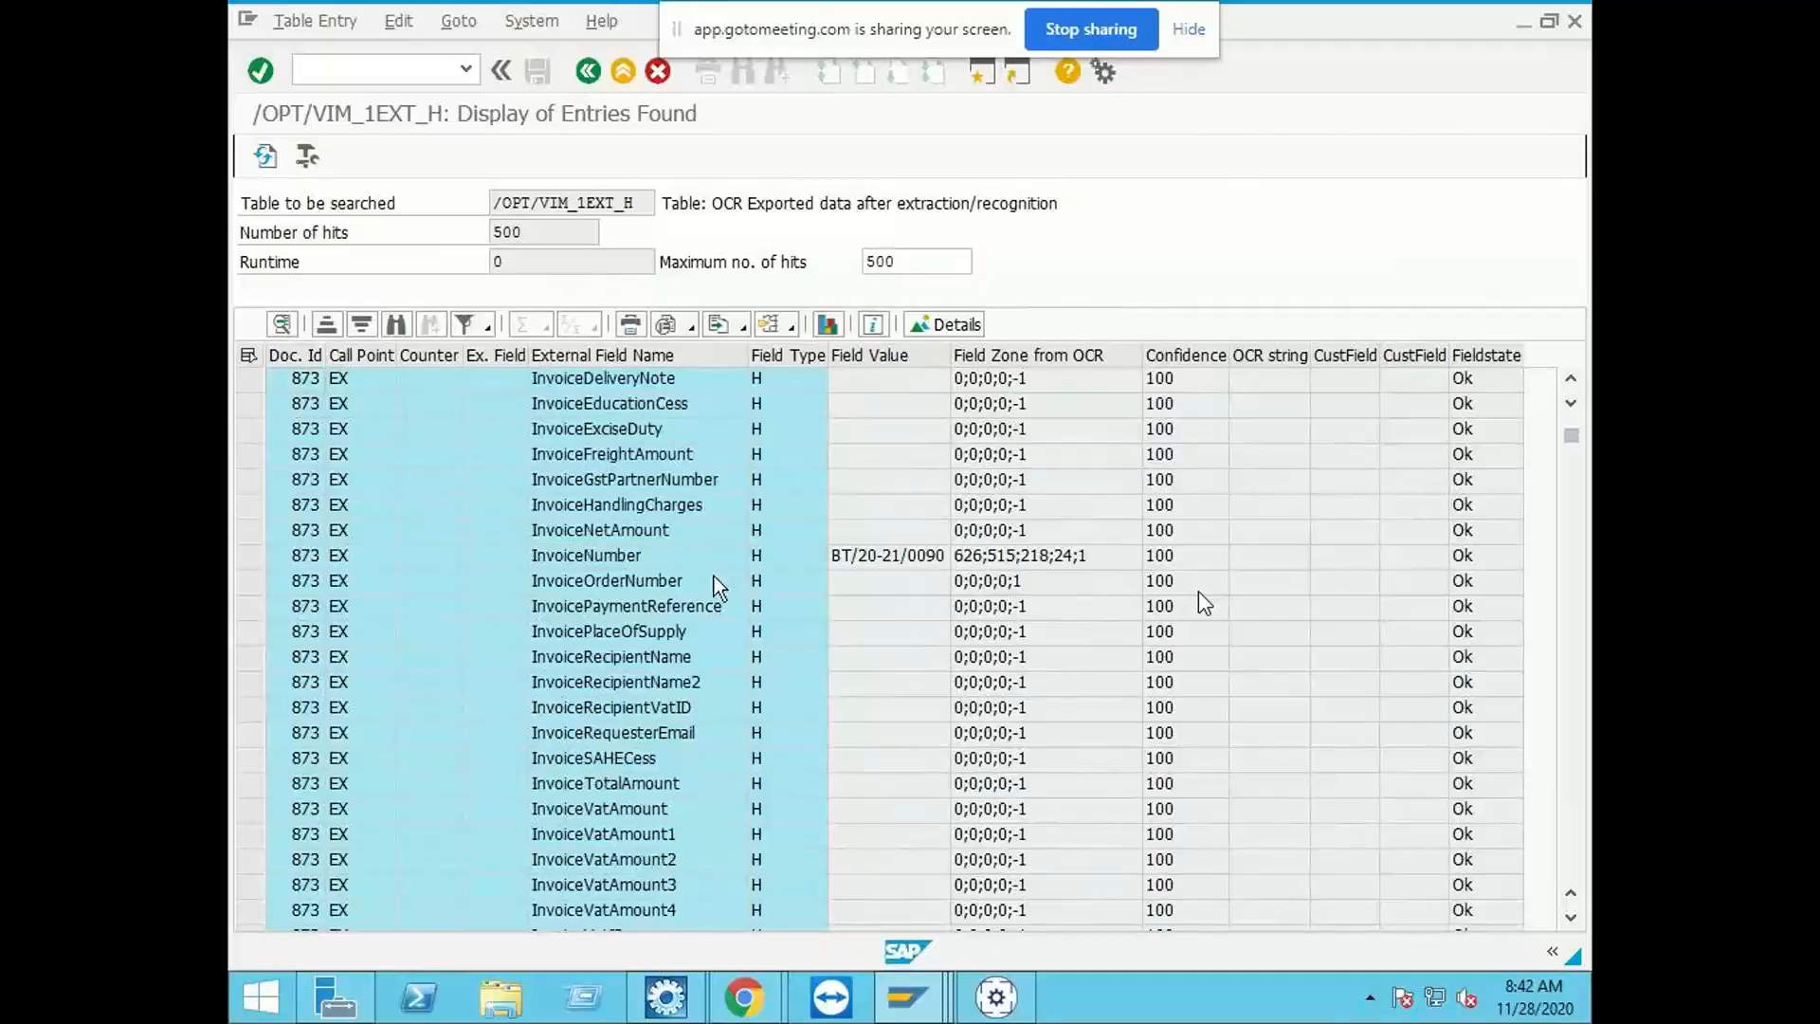
{"action": "scroll", "coordinate": [668, 707], "scroll_direction": "down", "scroll_amount": 4}
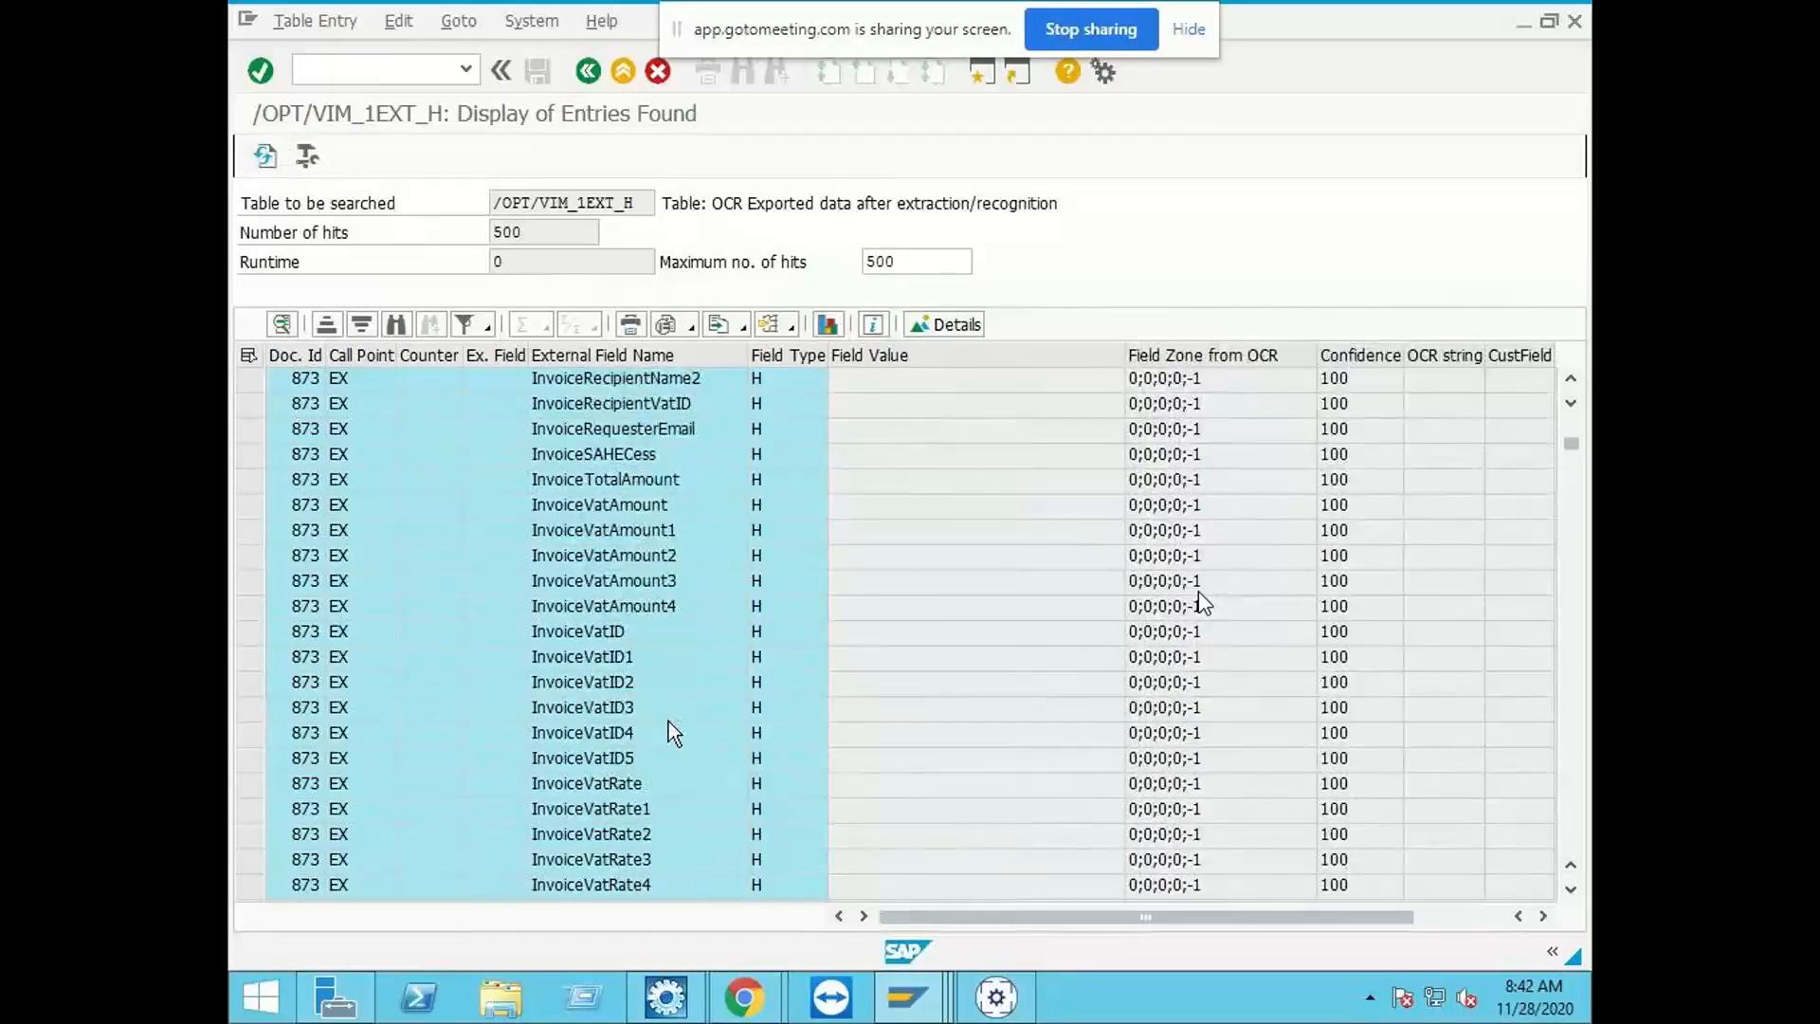
{"action": "scroll", "coordinate": [666, 723], "scroll_direction": "down", "scroll_amount": 10}
{"action": "scroll", "coordinate": [774, 630], "scroll_direction": "up", "scroll_amount": 2}
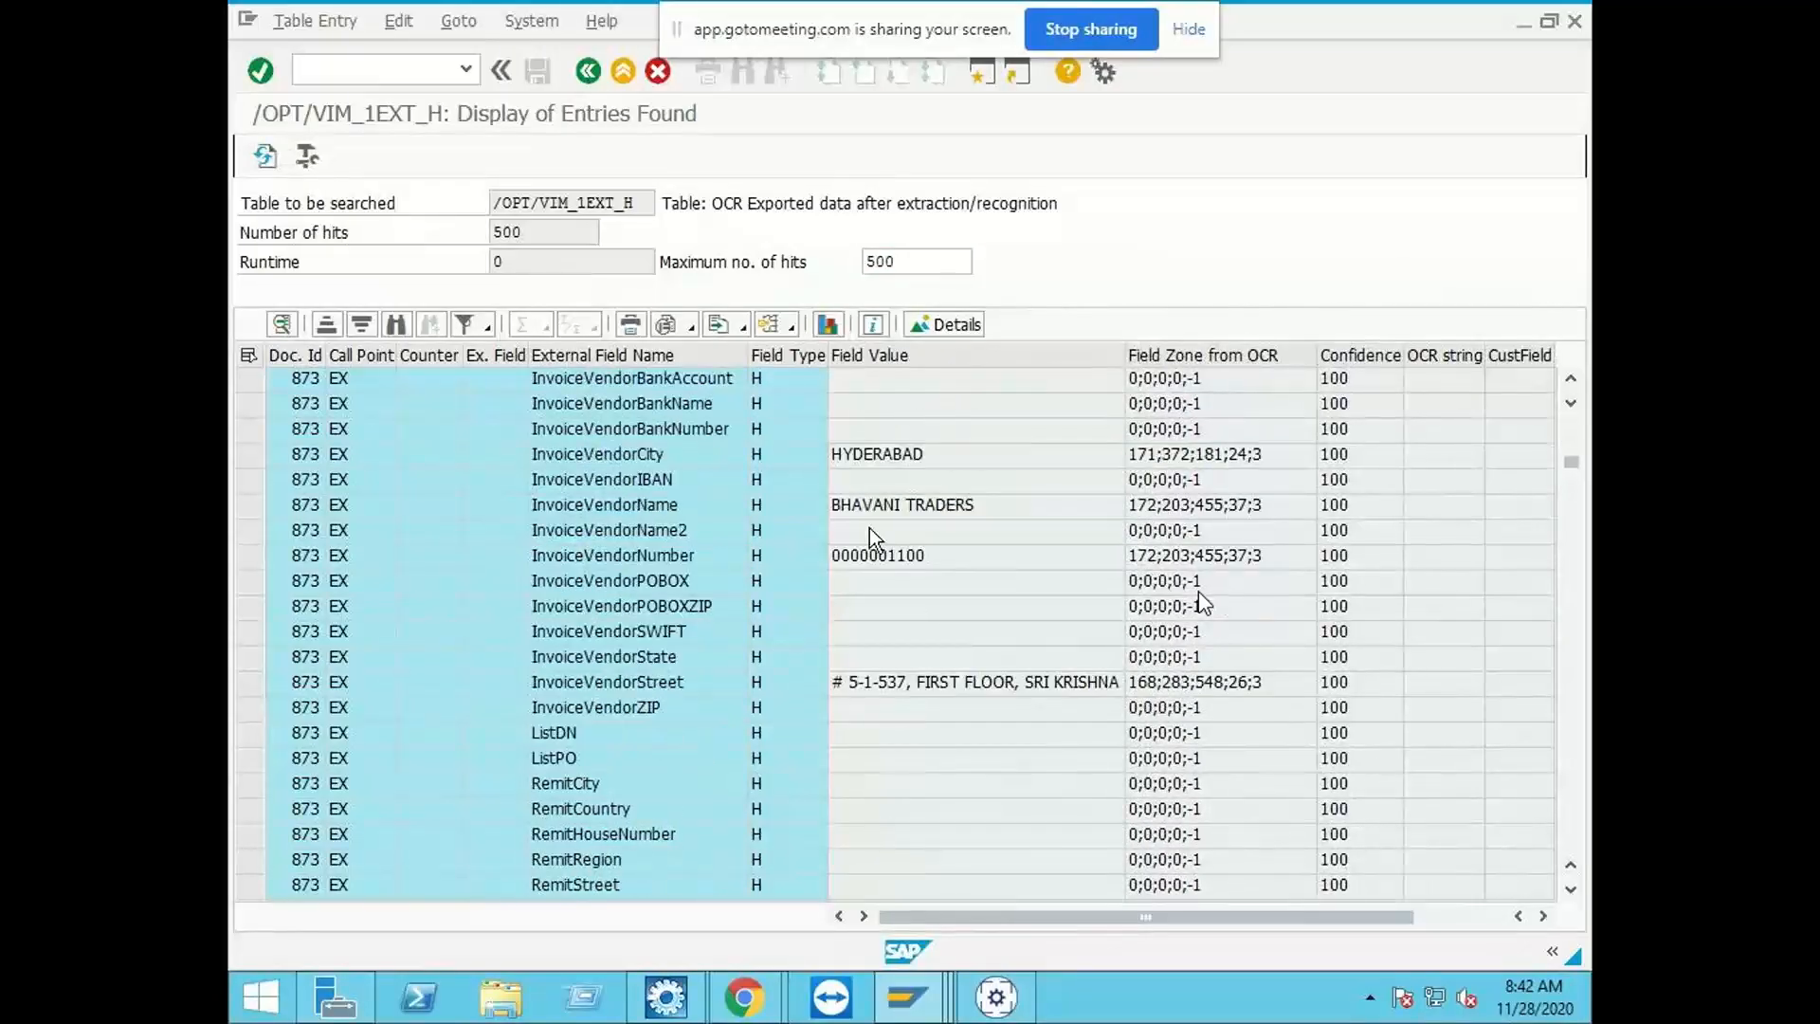
{"action": "left_click", "coordinate": [690, 506]}
{"action": "left_click", "coordinate": [936, 504]}
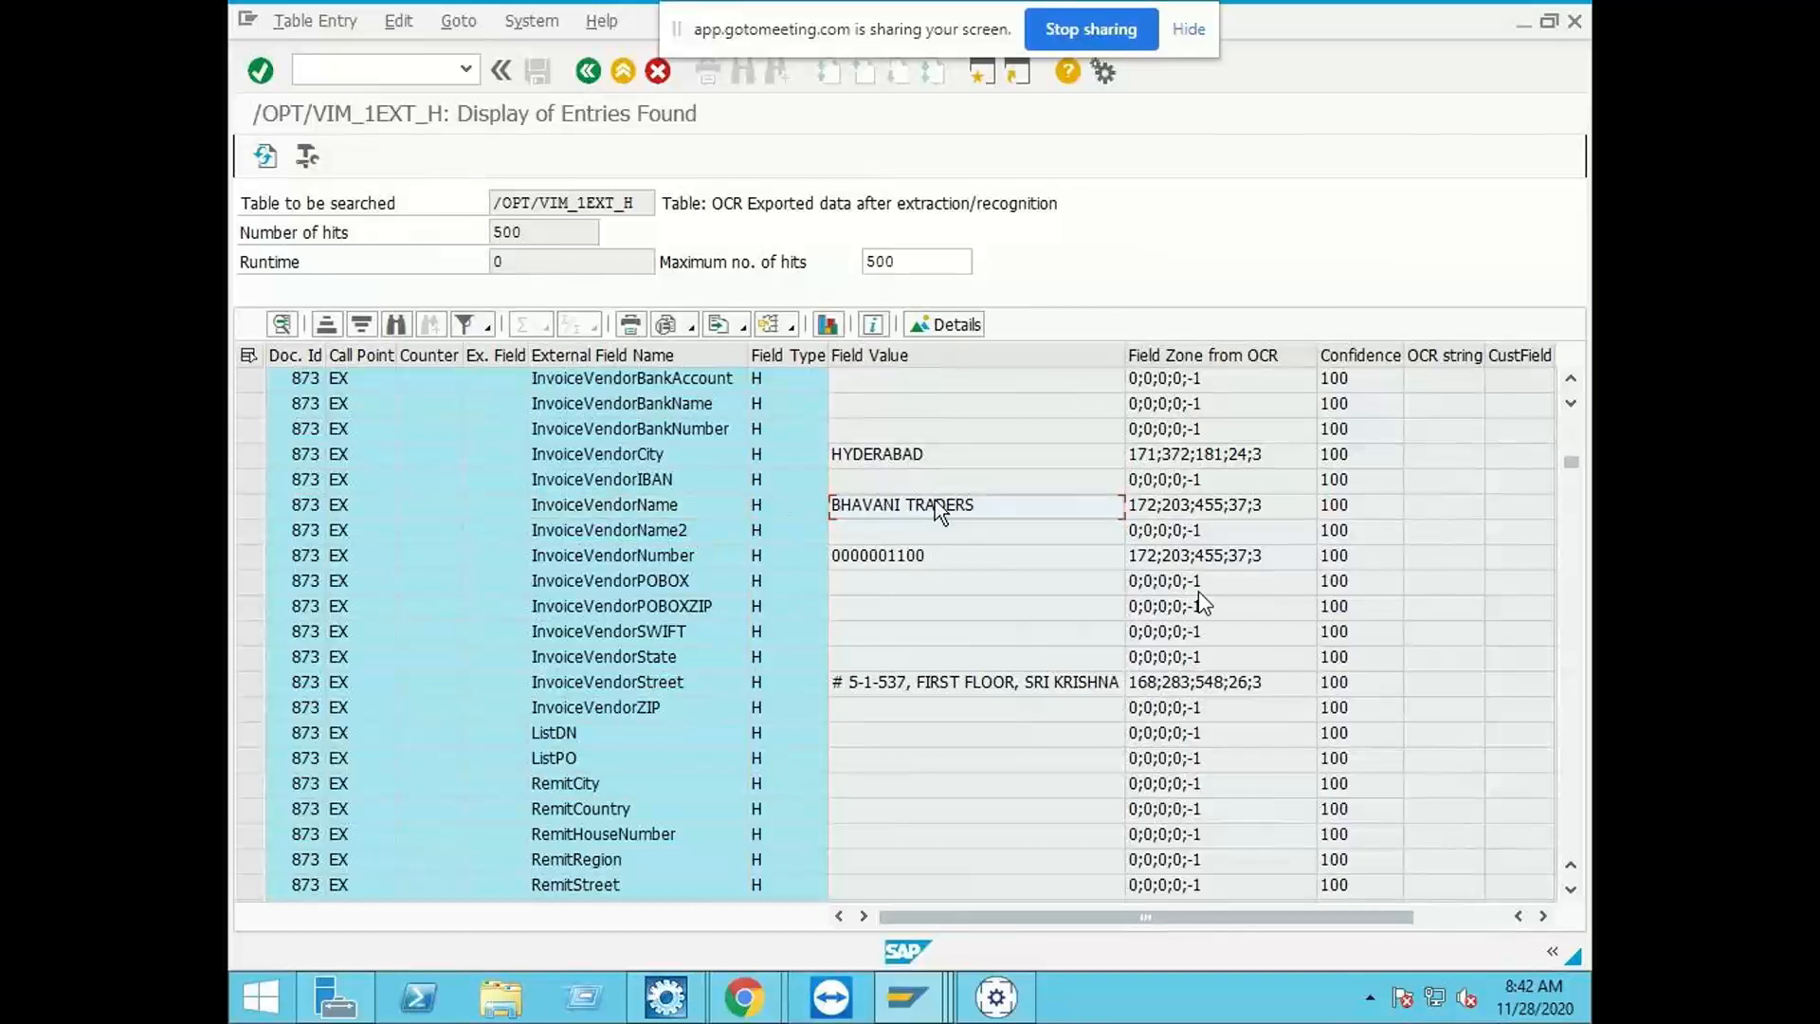
{"action": "left_click", "coordinate": [675, 504]}
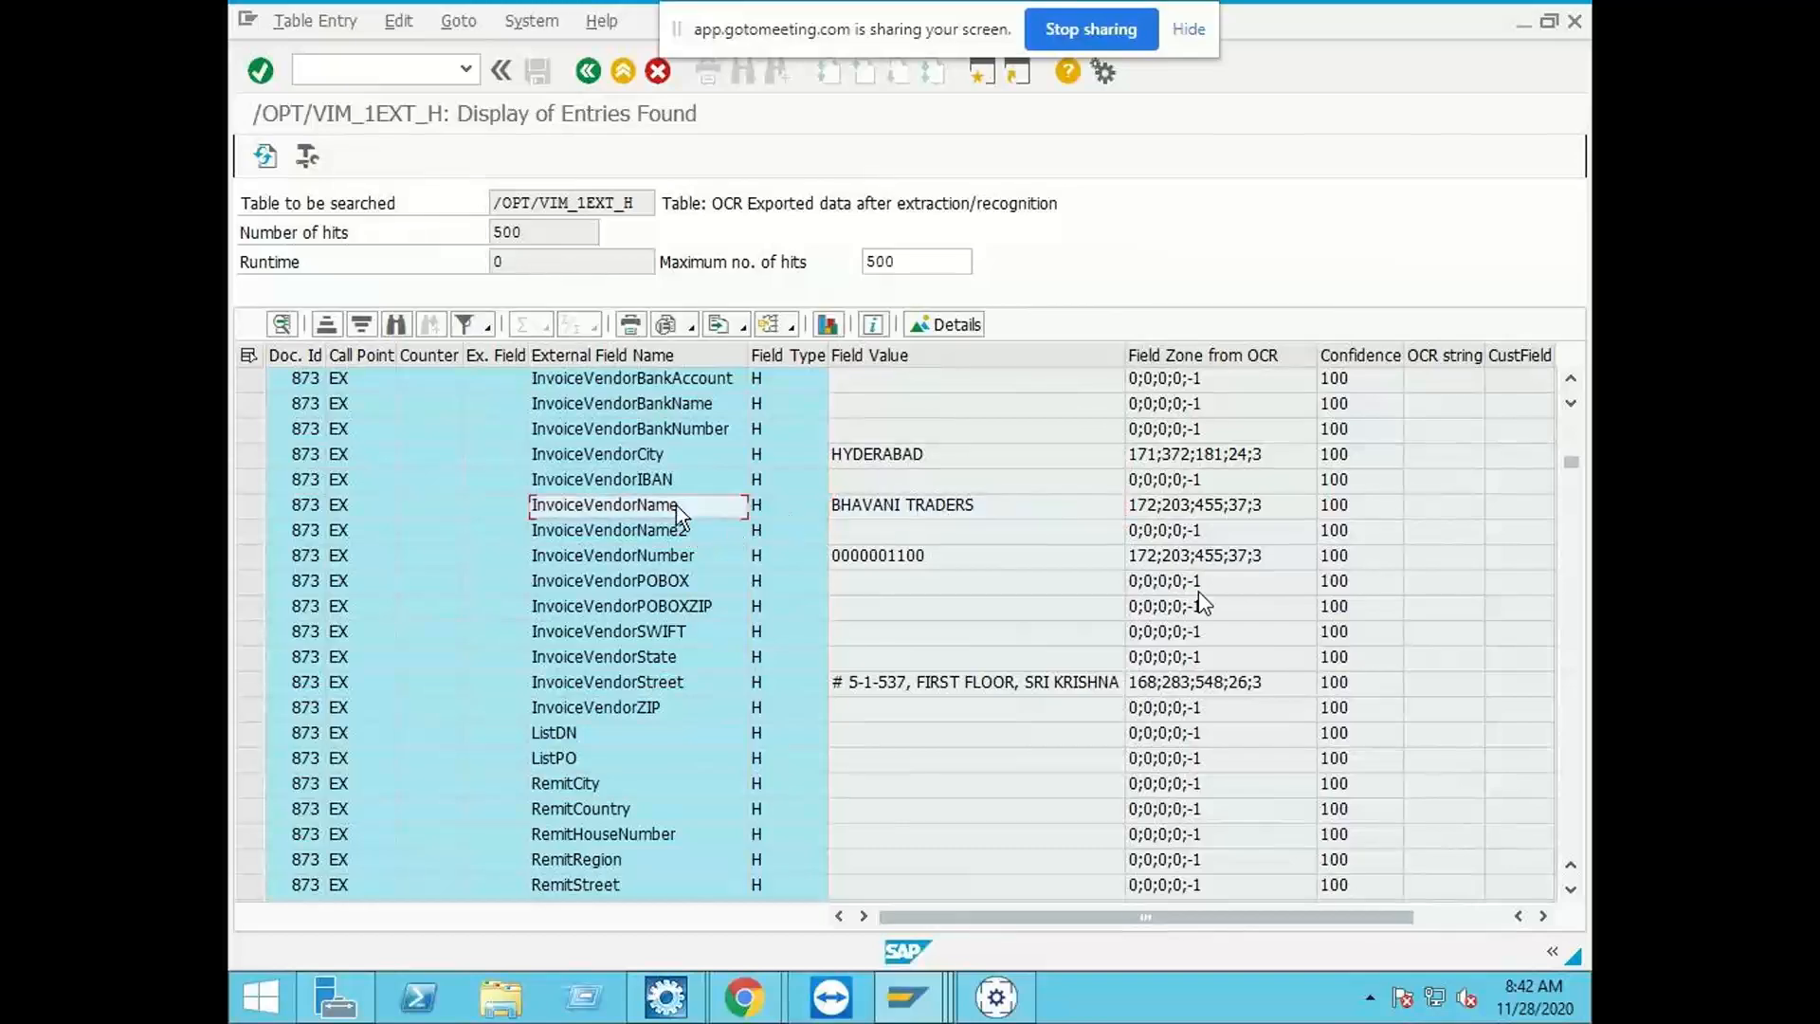
{"action": "left_click", "coordinate": [870, 509]}
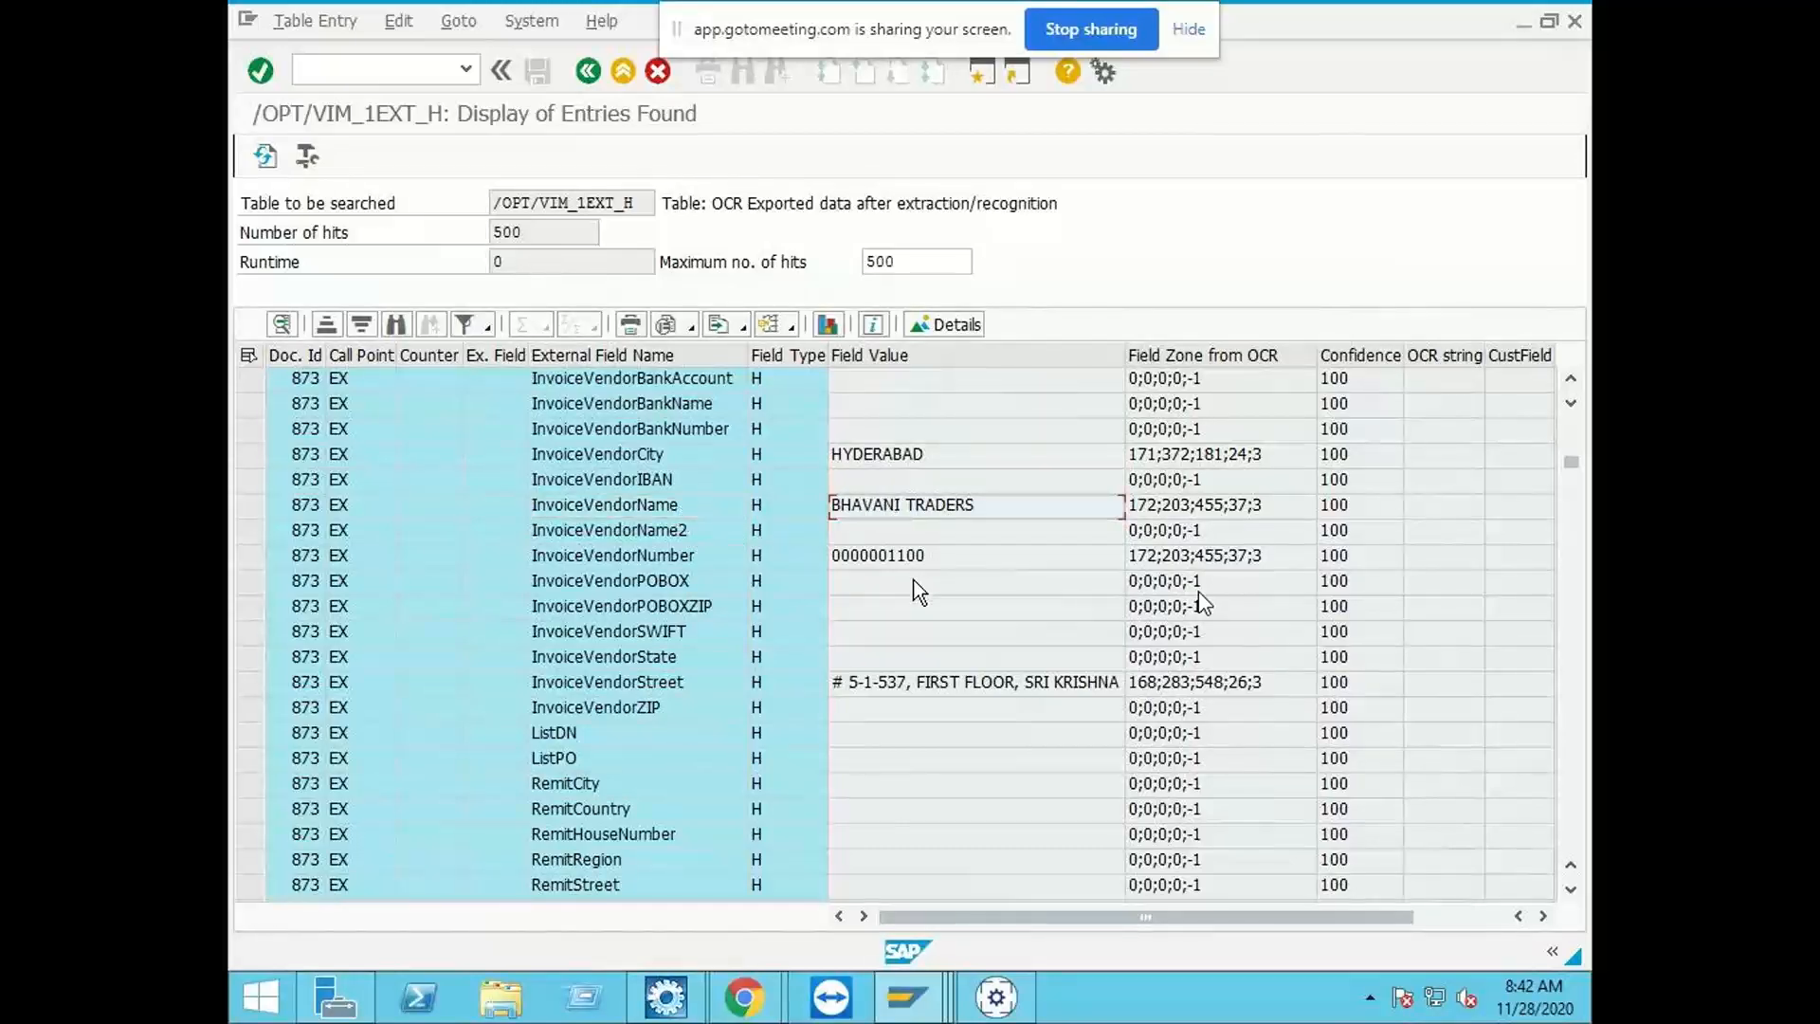
{"action": "scroll", "coordinate": [917, 593], "scroll_direction": "down", "scroll_amount": 12}
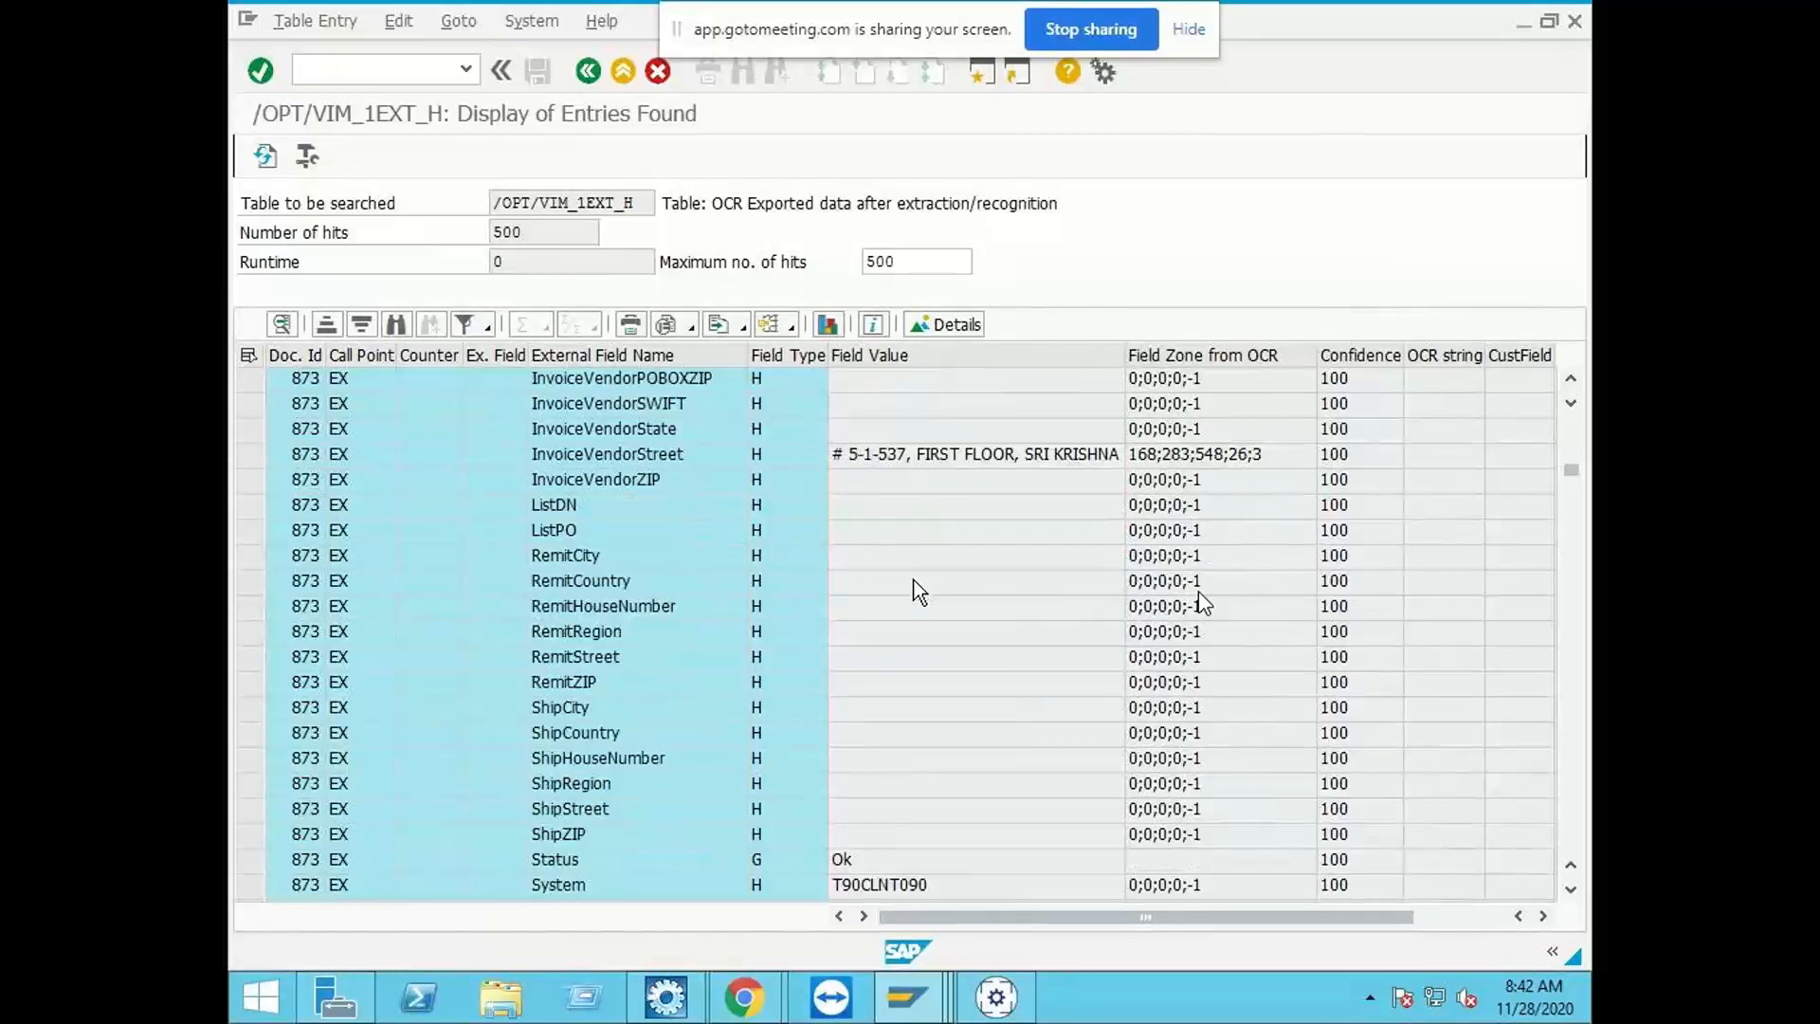
Step: Widen the truncated External Field Name column and review the header values, including the InvoiceNumber entry
{"action": "left_click", "coordinate": [601, 204]}
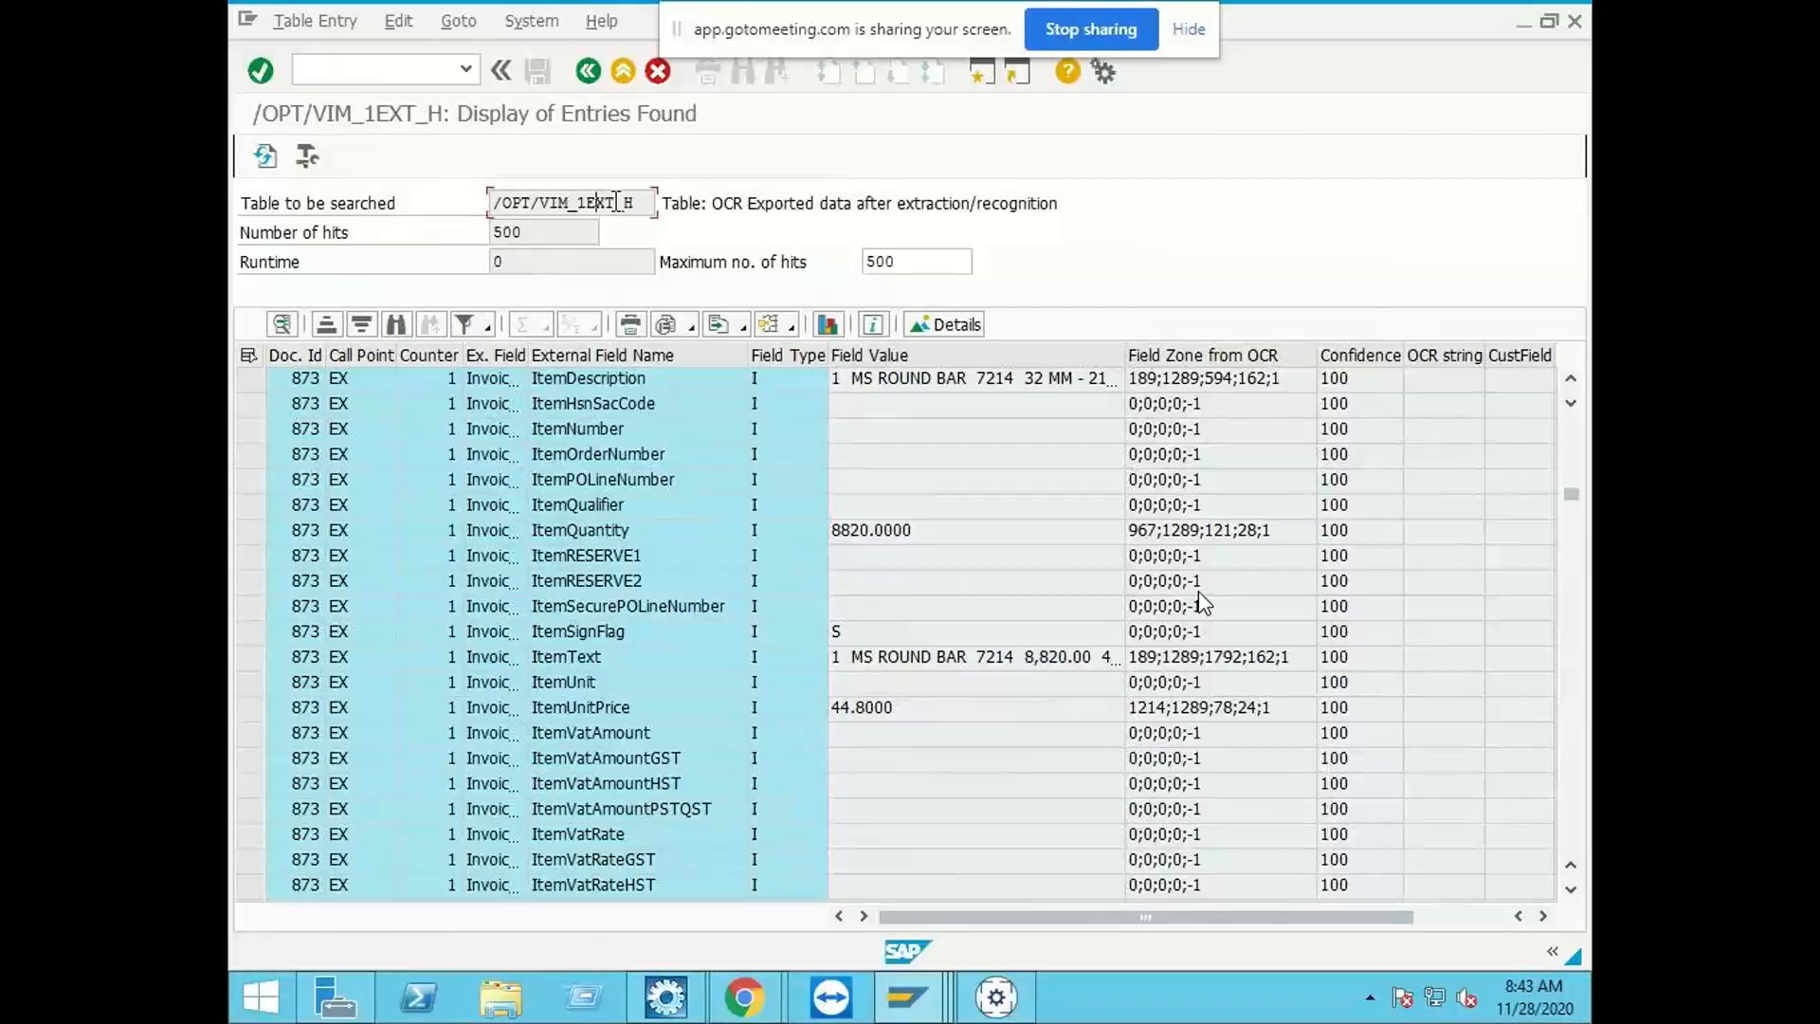
{"action": "left_click_drag", "start_coordinate": [649, 201], "coordinate": [484, 193]}
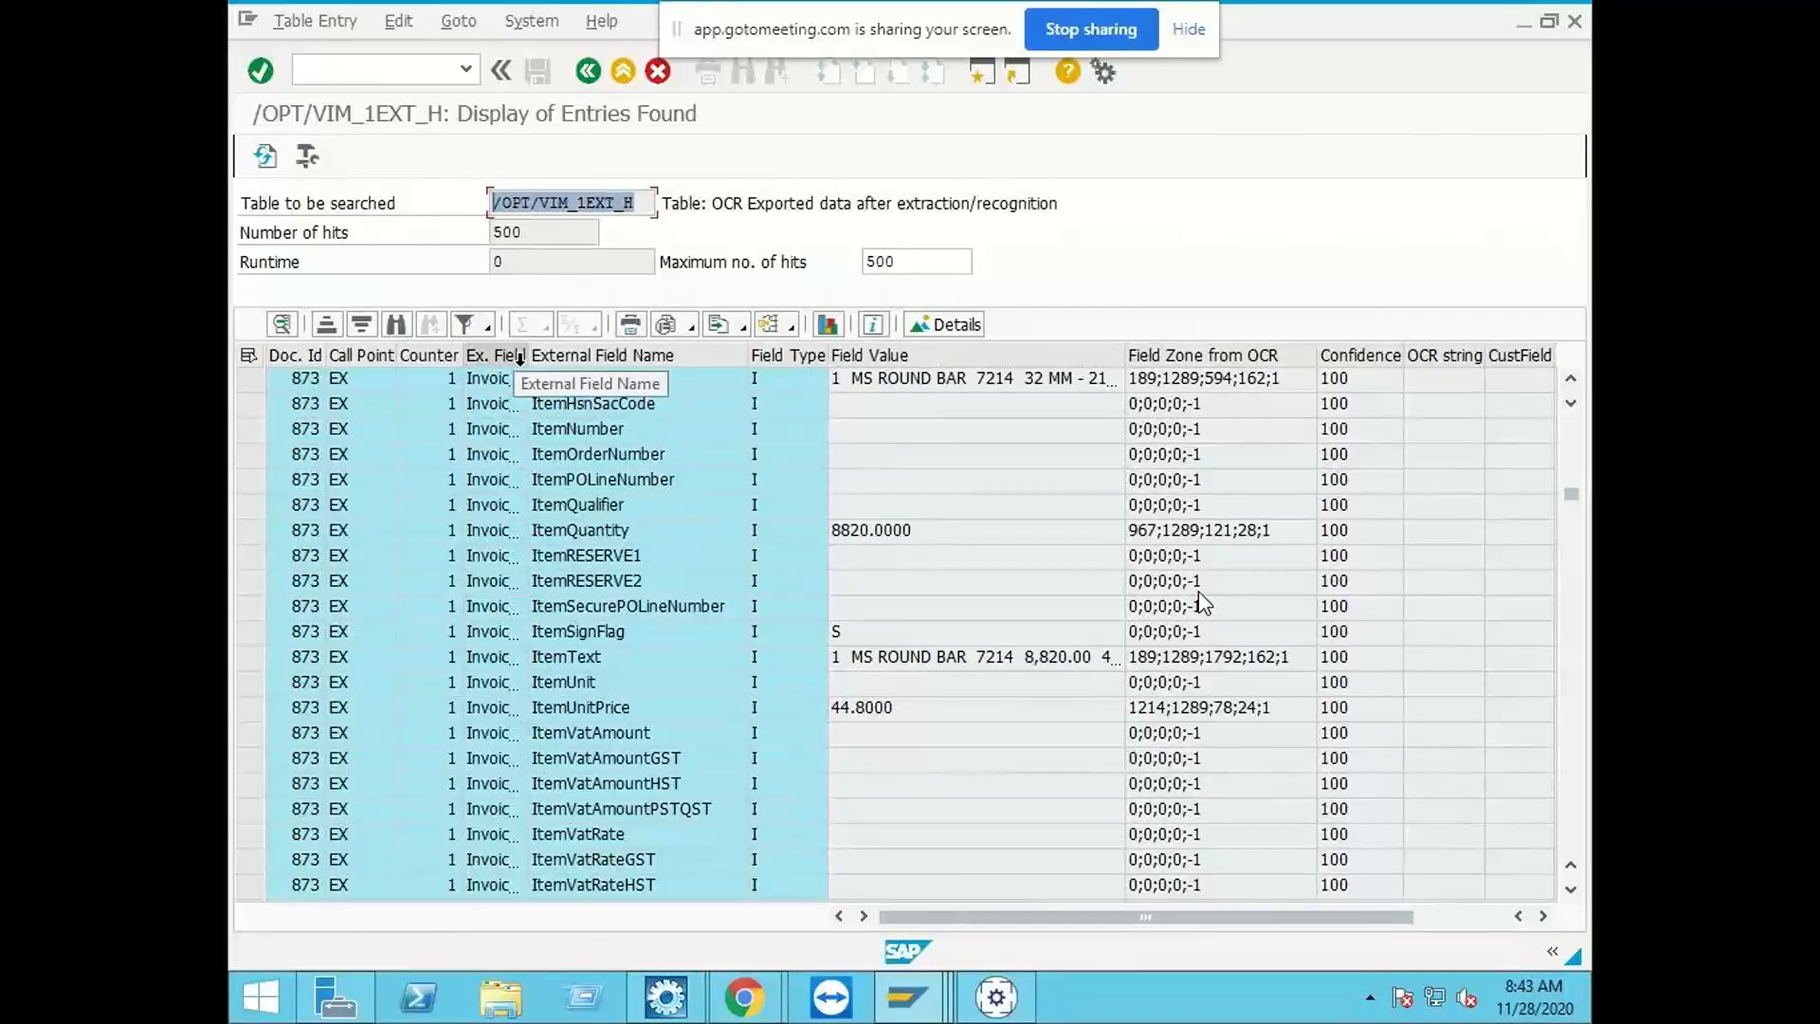
{"action": "left_click_drag", "start_coordinate": [528, 356], "coordinate": [682, 355]}
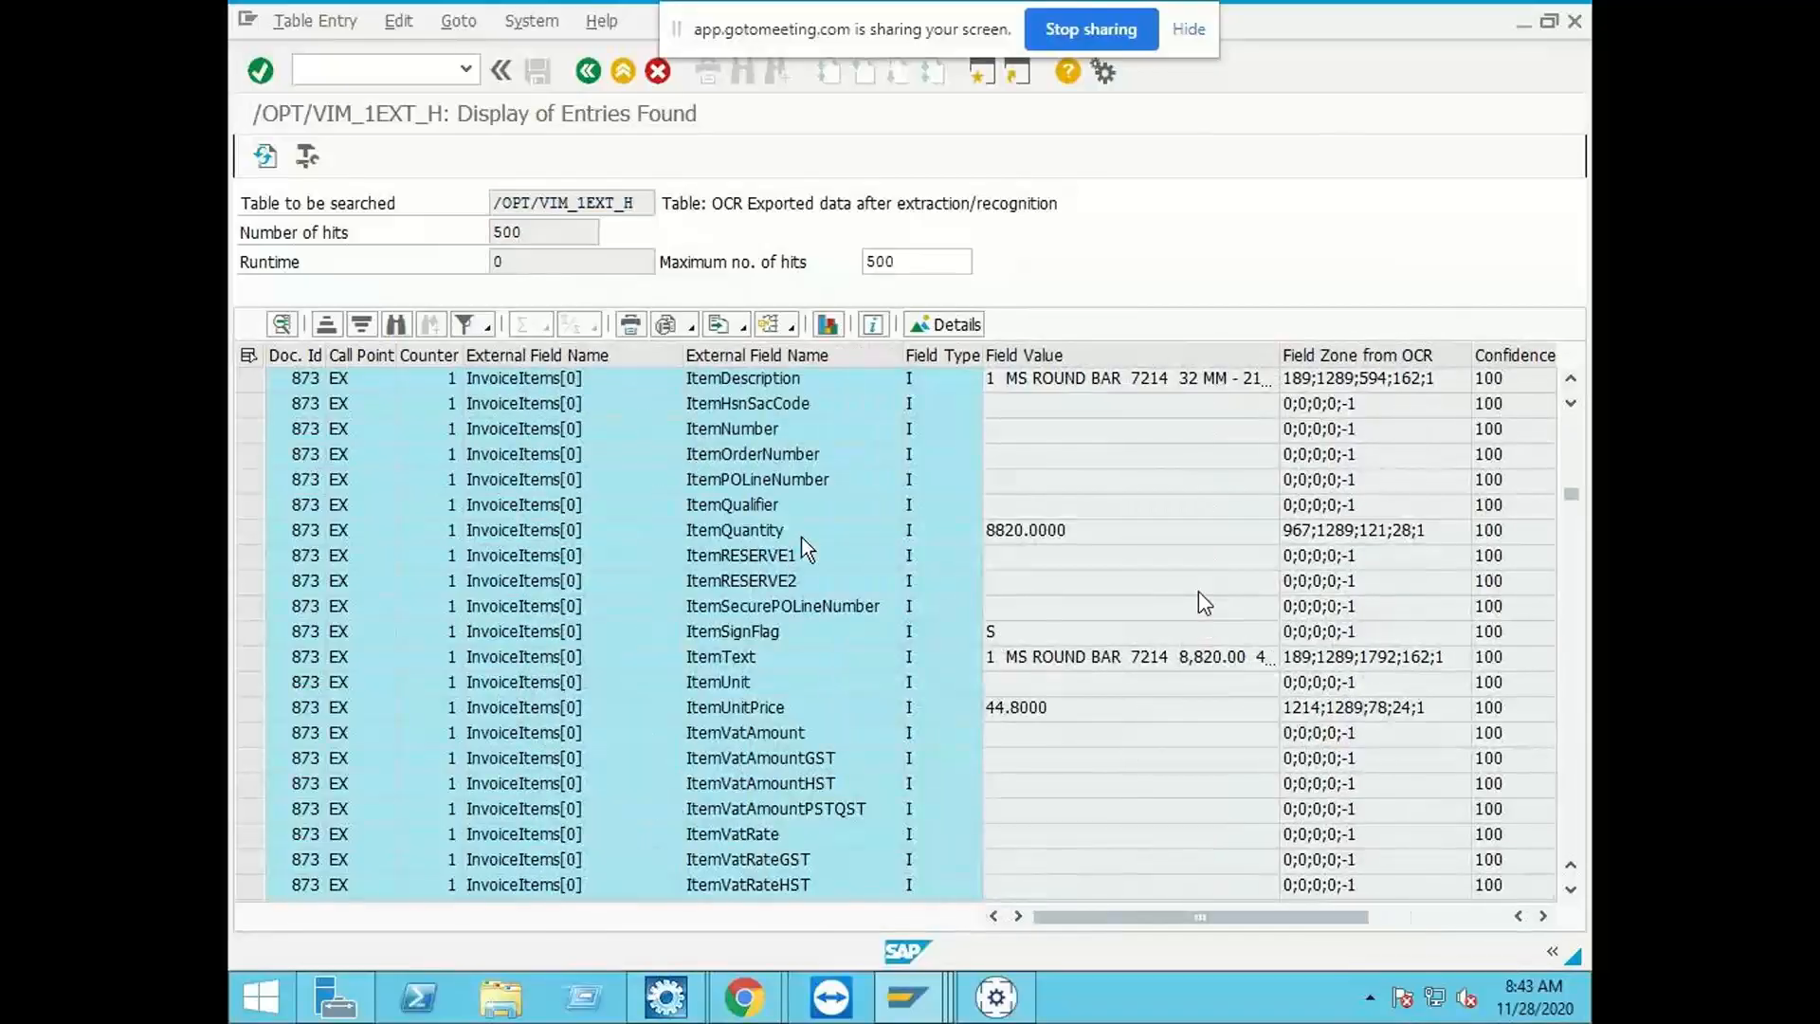
{"action": "scroll", "coordinate": [1112, 617], "scroll_direction": "up", "scroll_amount": 15}
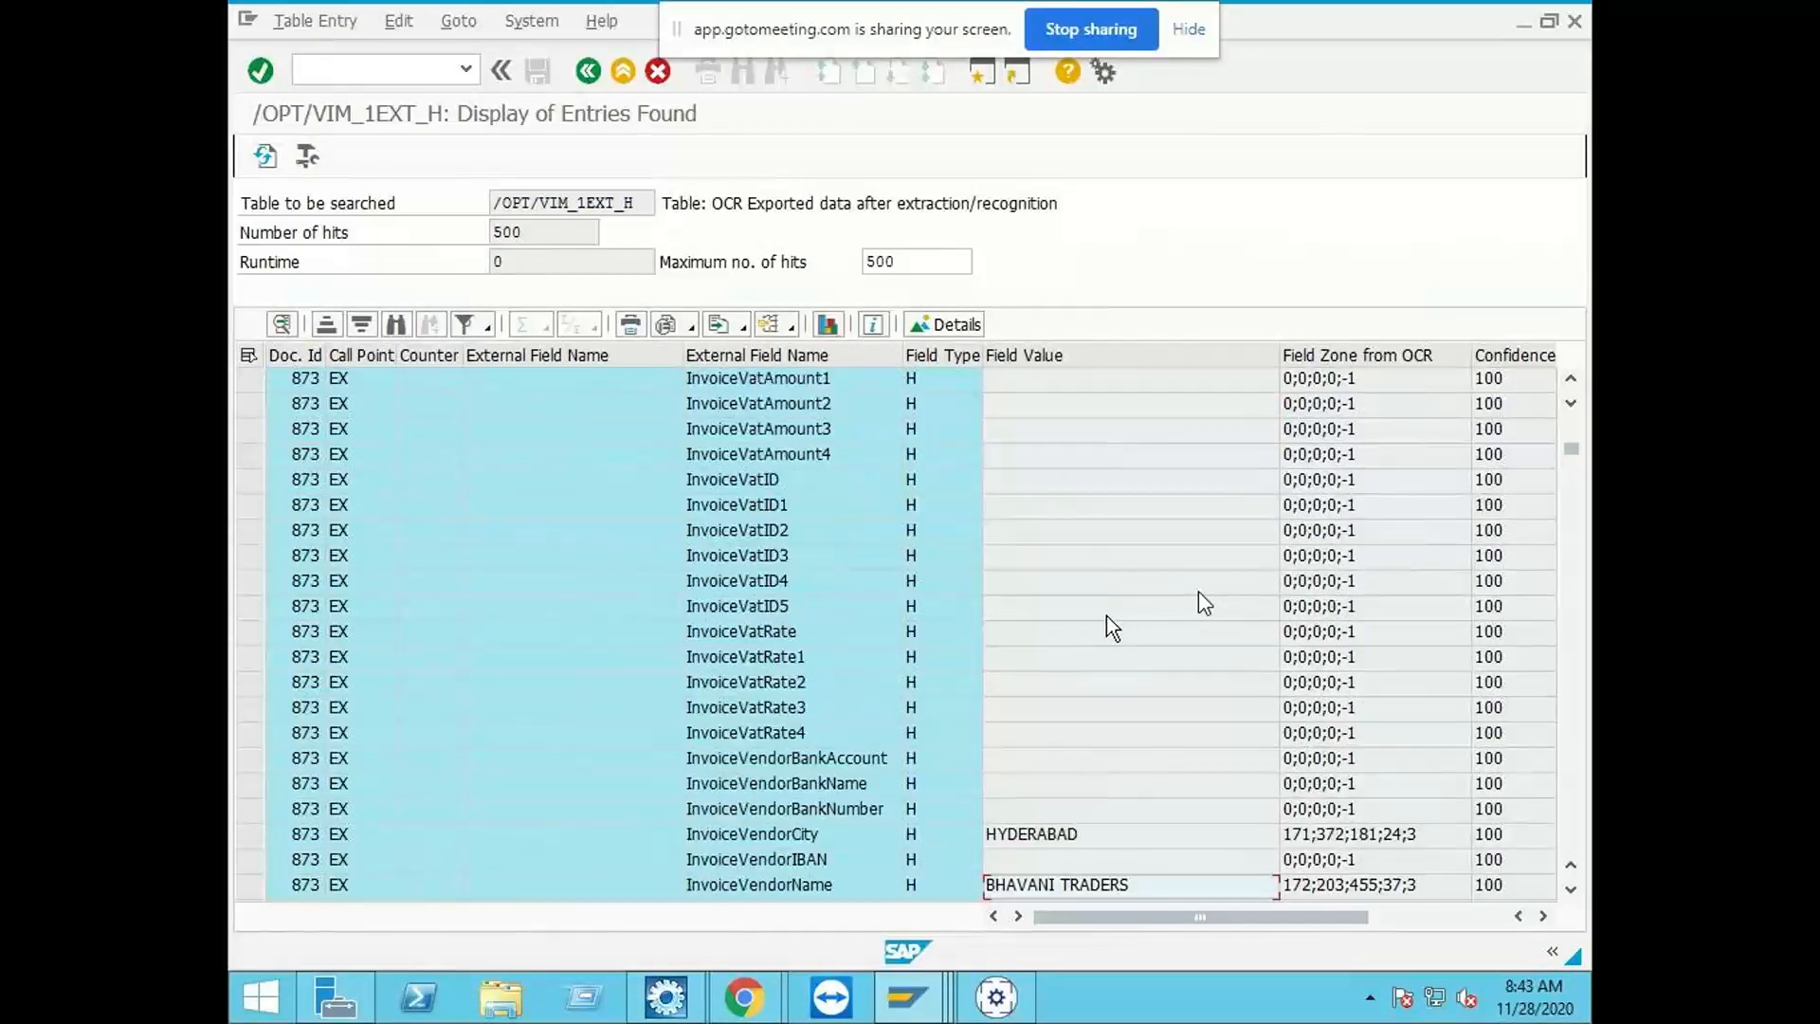
{"action": "scroll", "coordinate": [1106, 617], "scroll_direction": "up", "scroll_amount": 3}
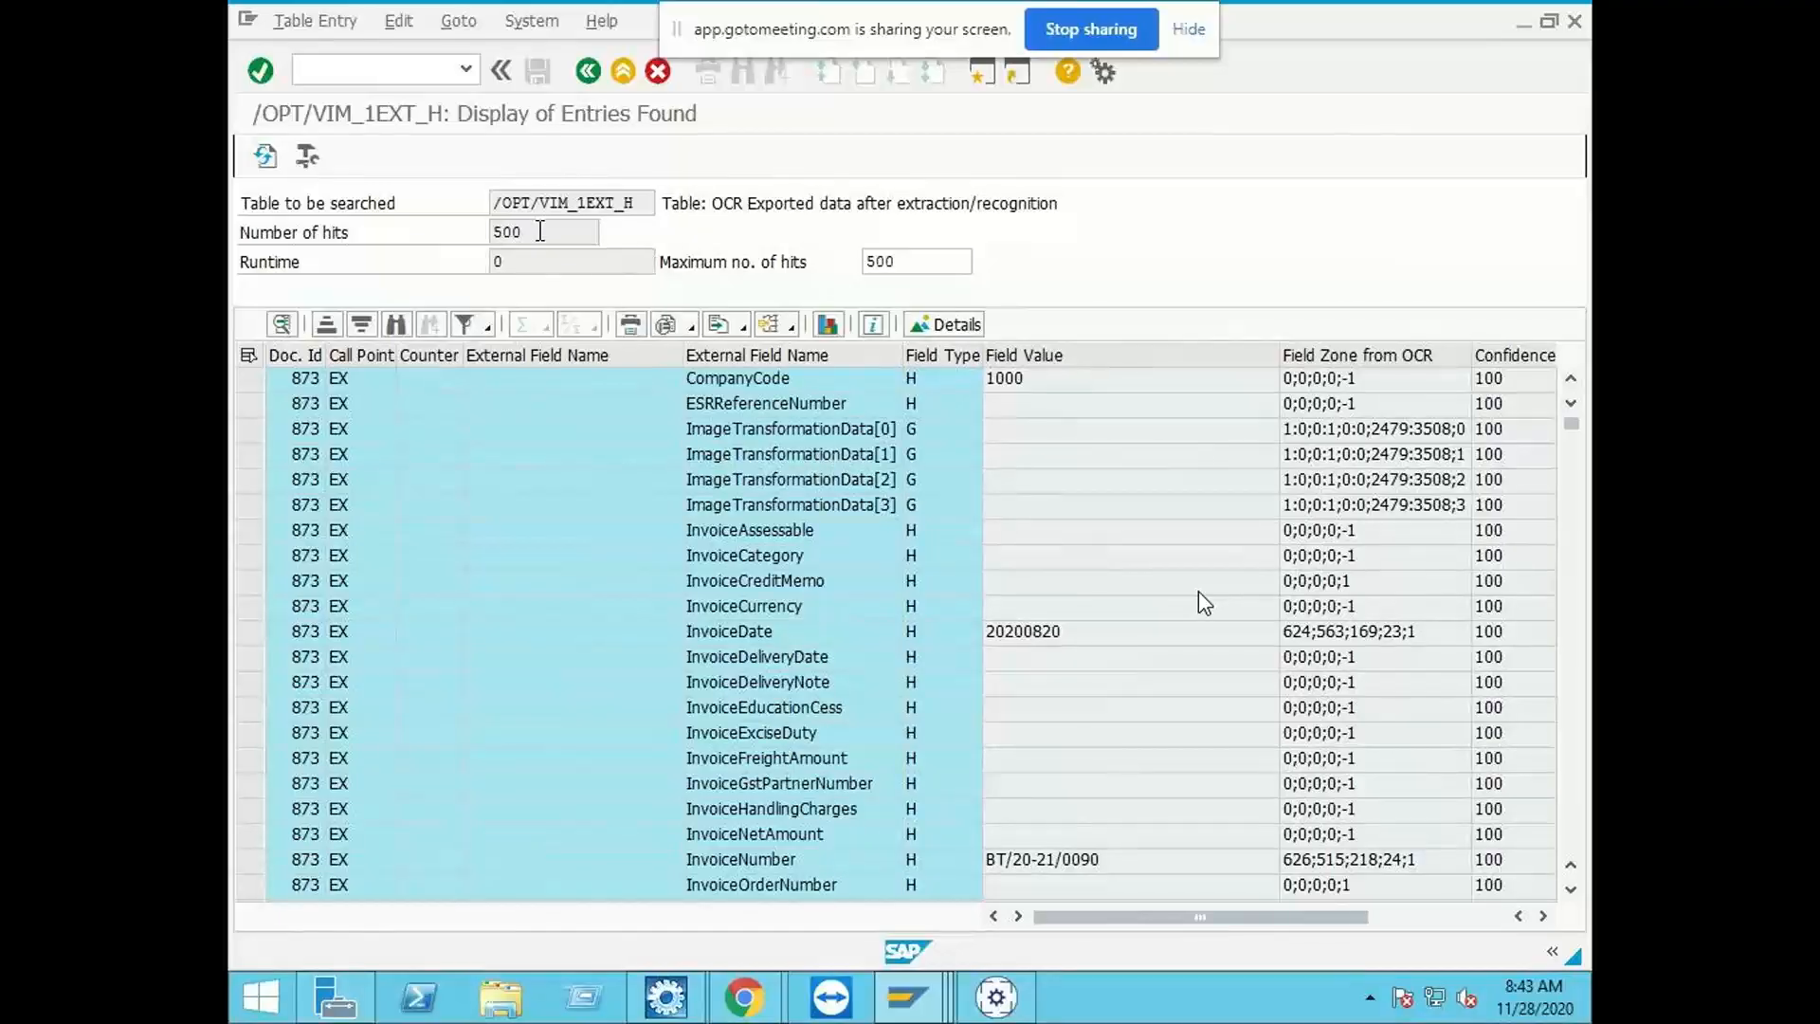
{"action": "scroll", "coordinate": [1122, 491], "scroll_direction": "down", "scroll_amount": 3}
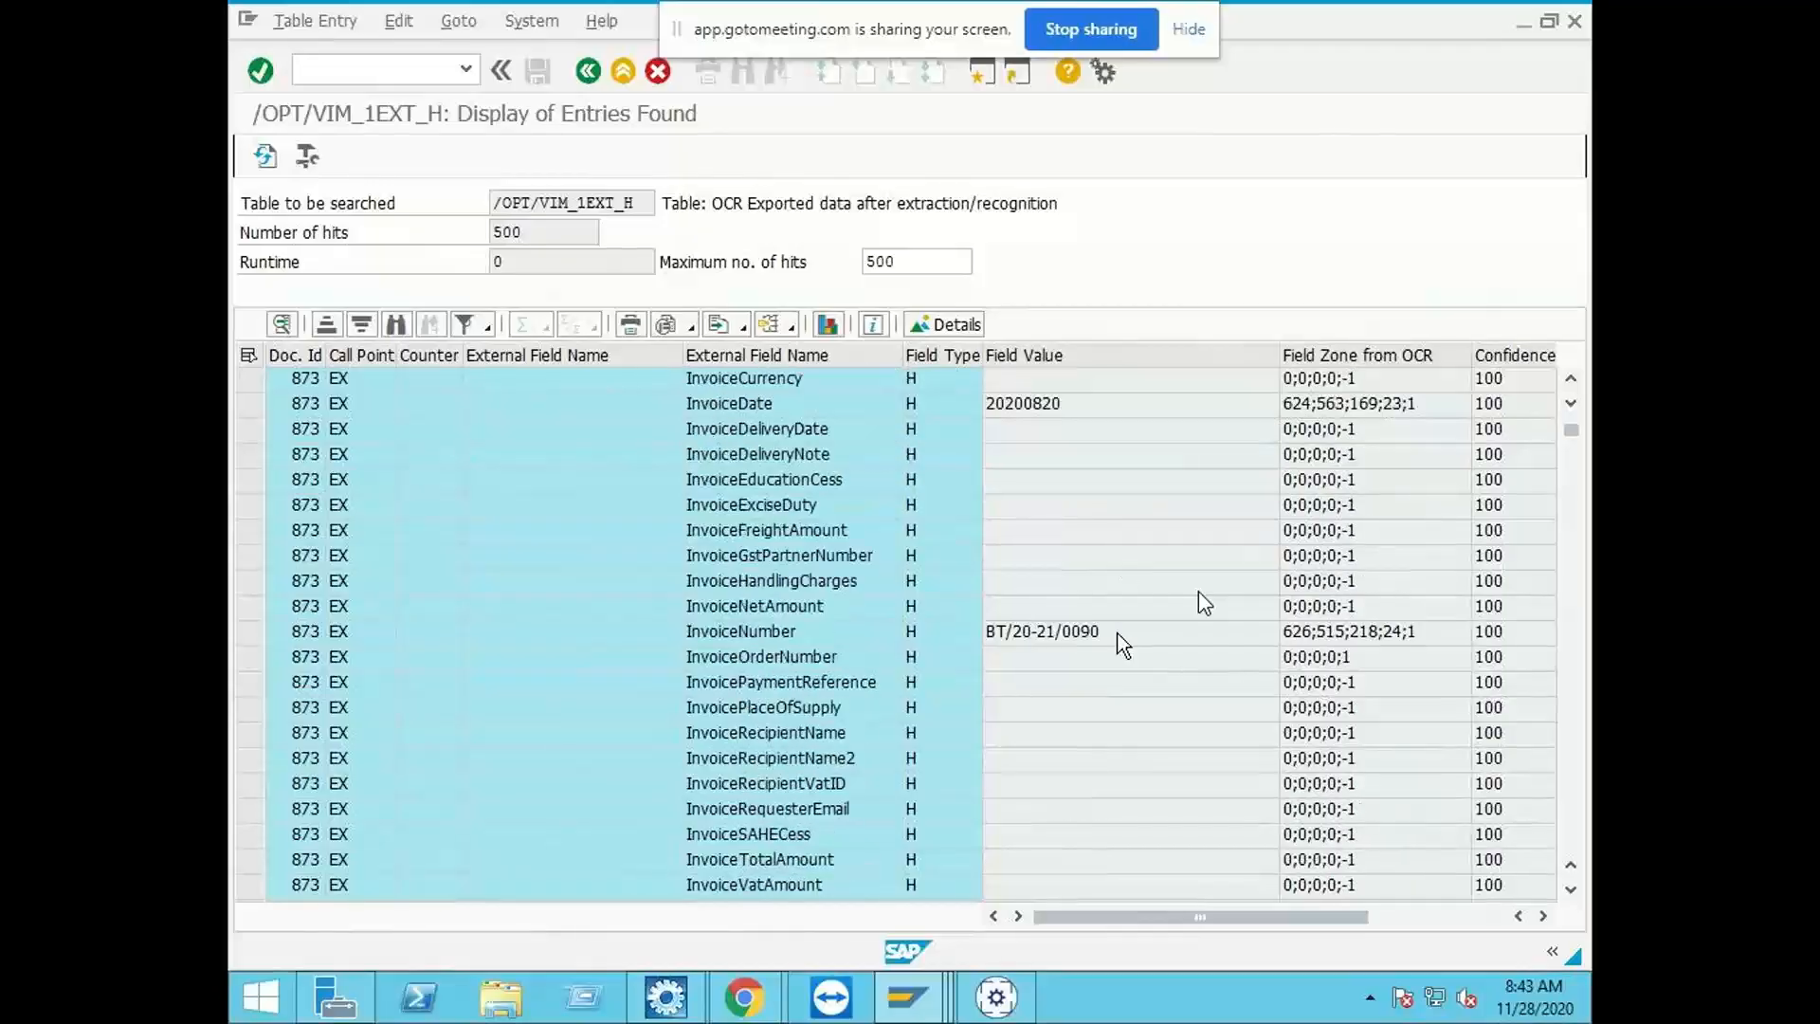
{"action": "left_click", "coordinate": [1118, 638]}
{"action": "scroll", "coordinate": [1032, 637], "scroll_direction": "up", "scroll_amount": 3}
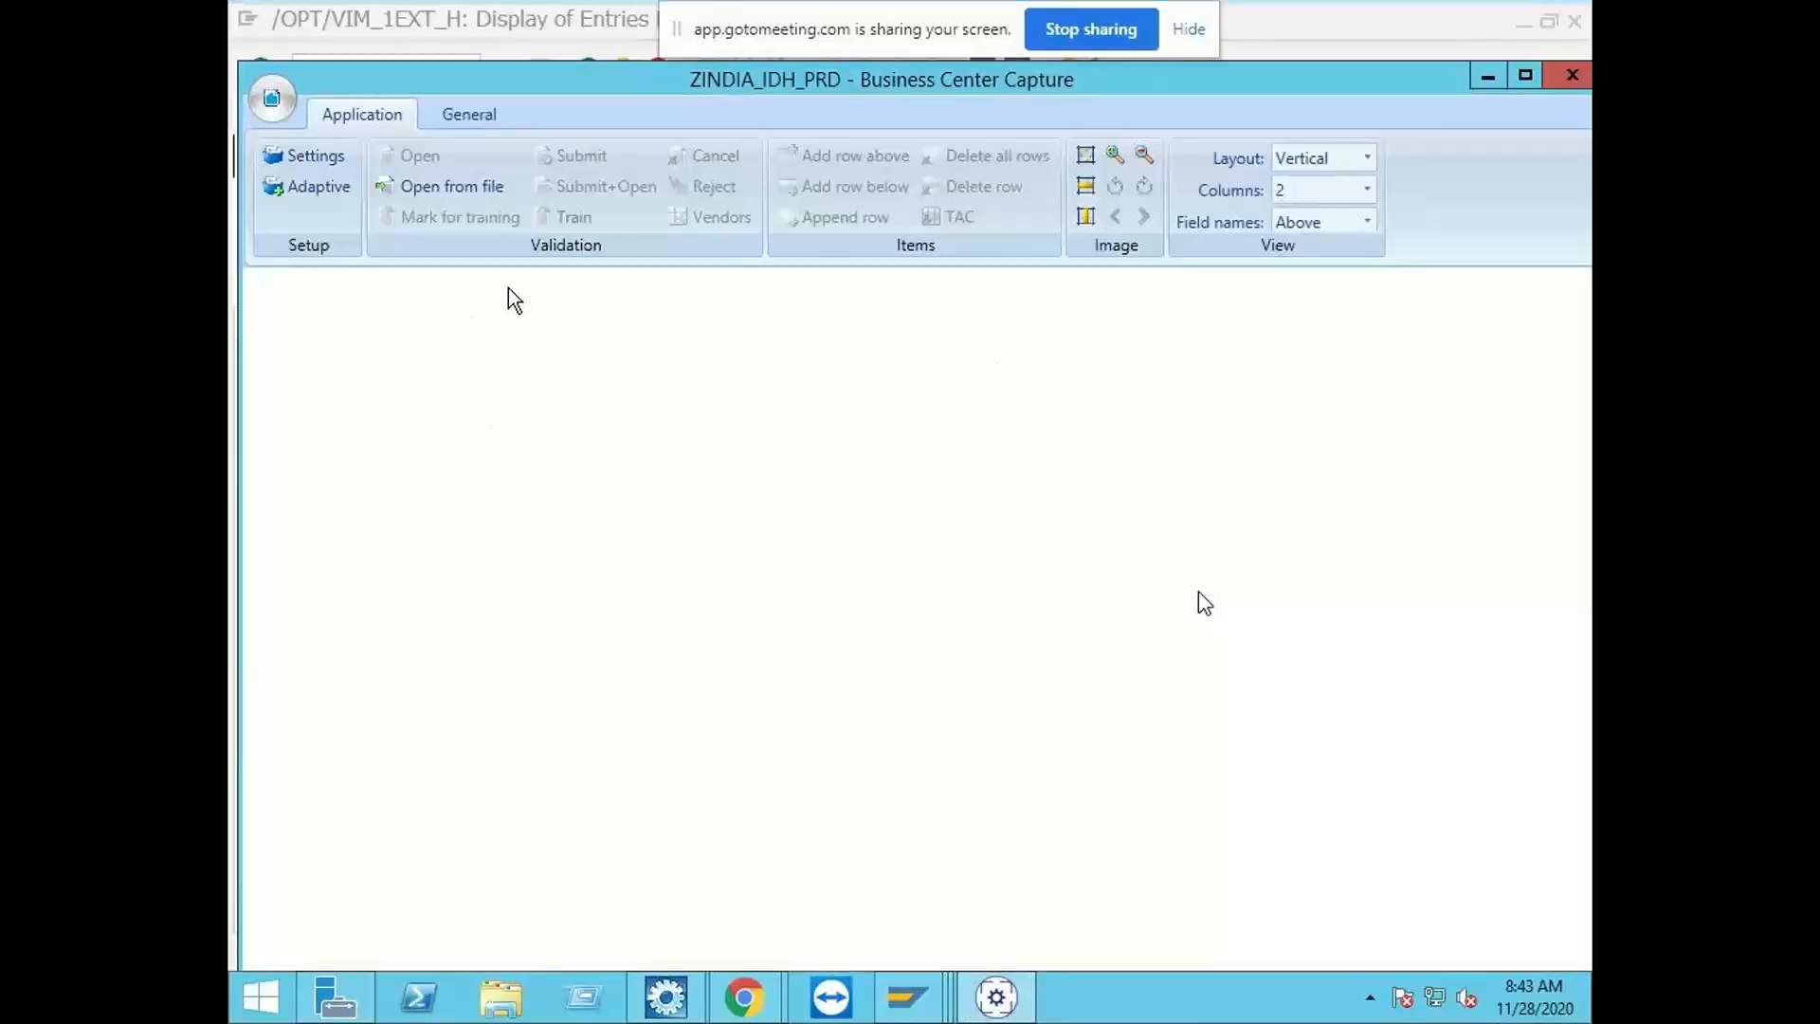
Step: Open the archive test file from the Desktop in the ZINDIA_IDH_PRD capture application
{"action": "left_click", "coordinate": [447, 186]}
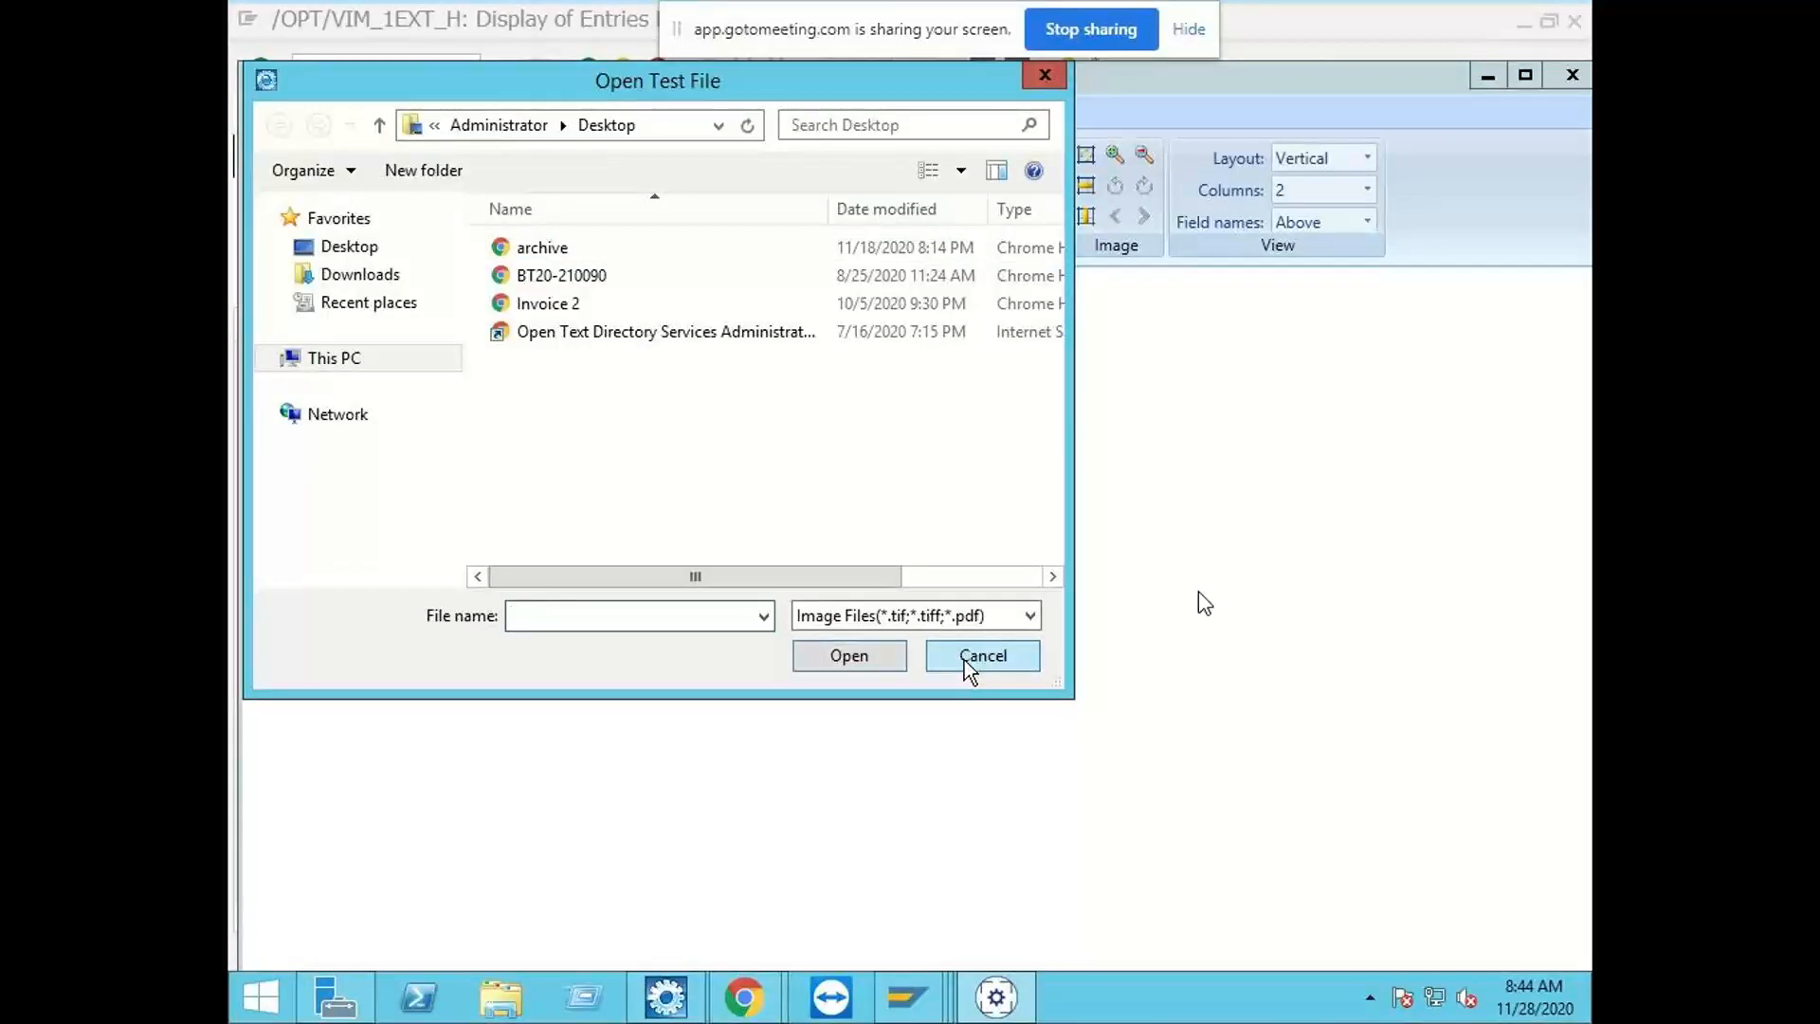
{"action": "left_click", "coordinate": [560, 244]}
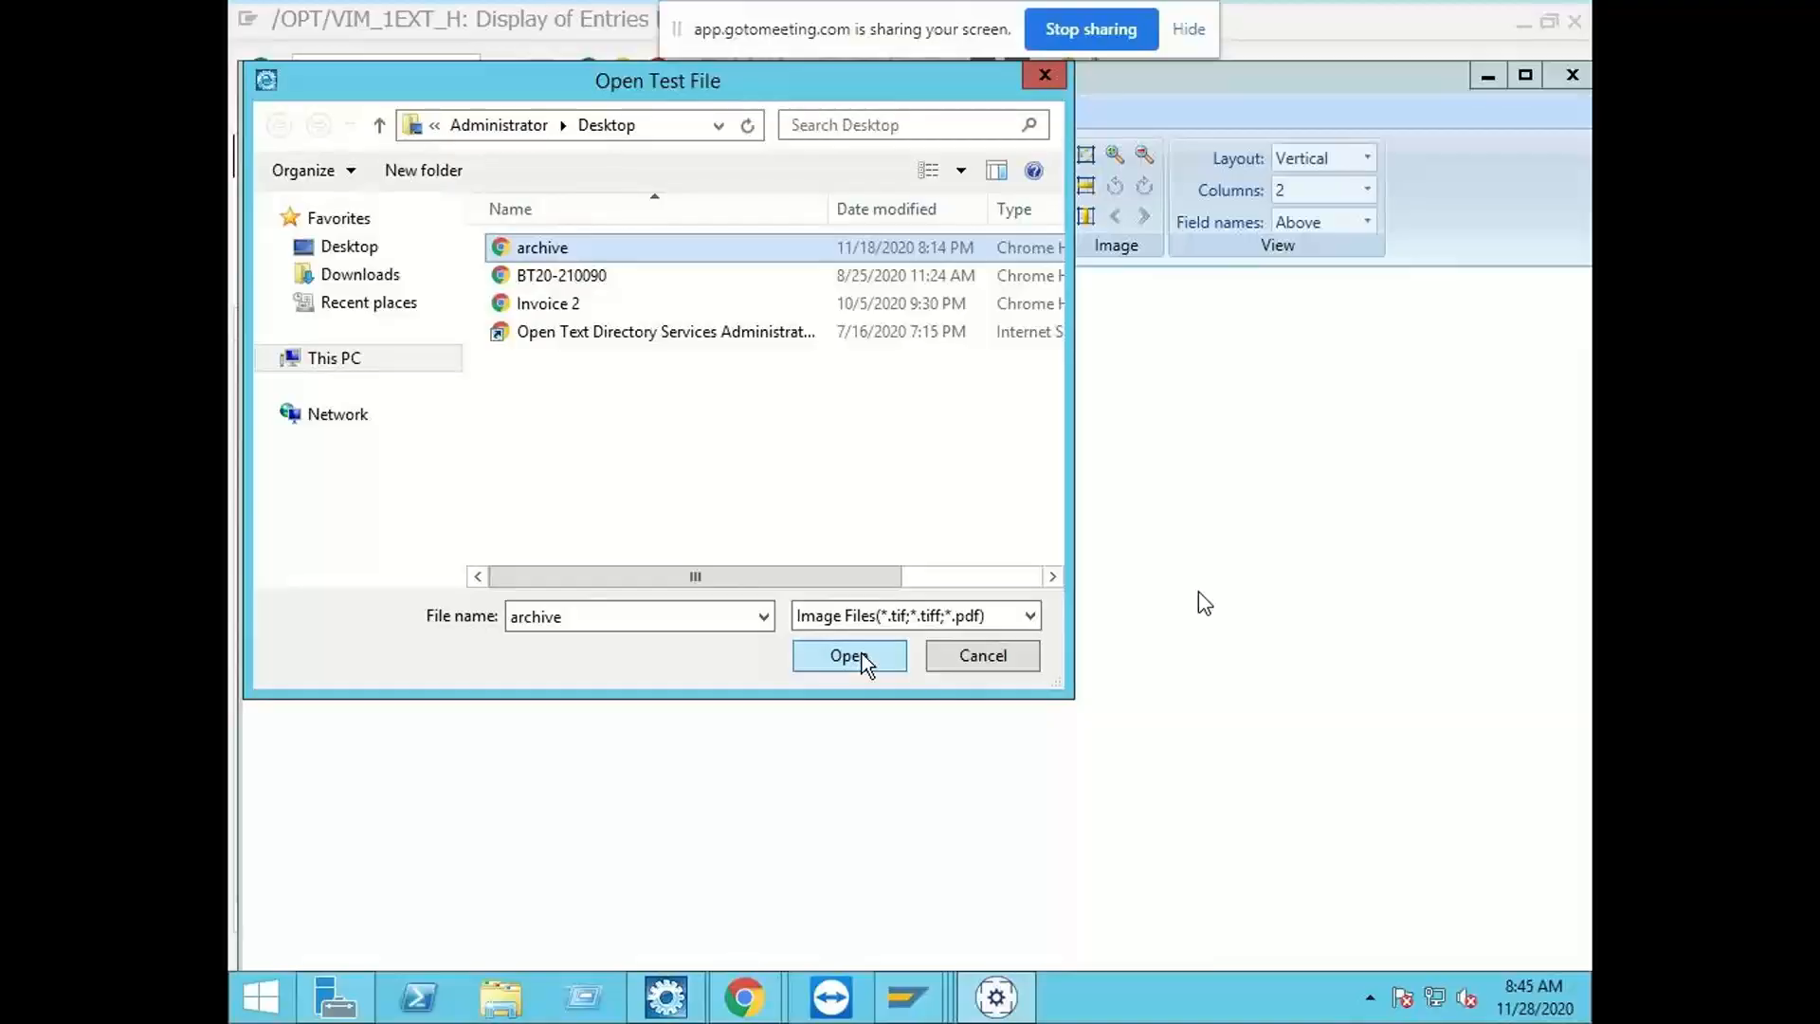
Step: Close the capture application without opening a test file and return to the SAP Easy Access start screen
{"action": "left_click", "coordinate": [986, 663]}
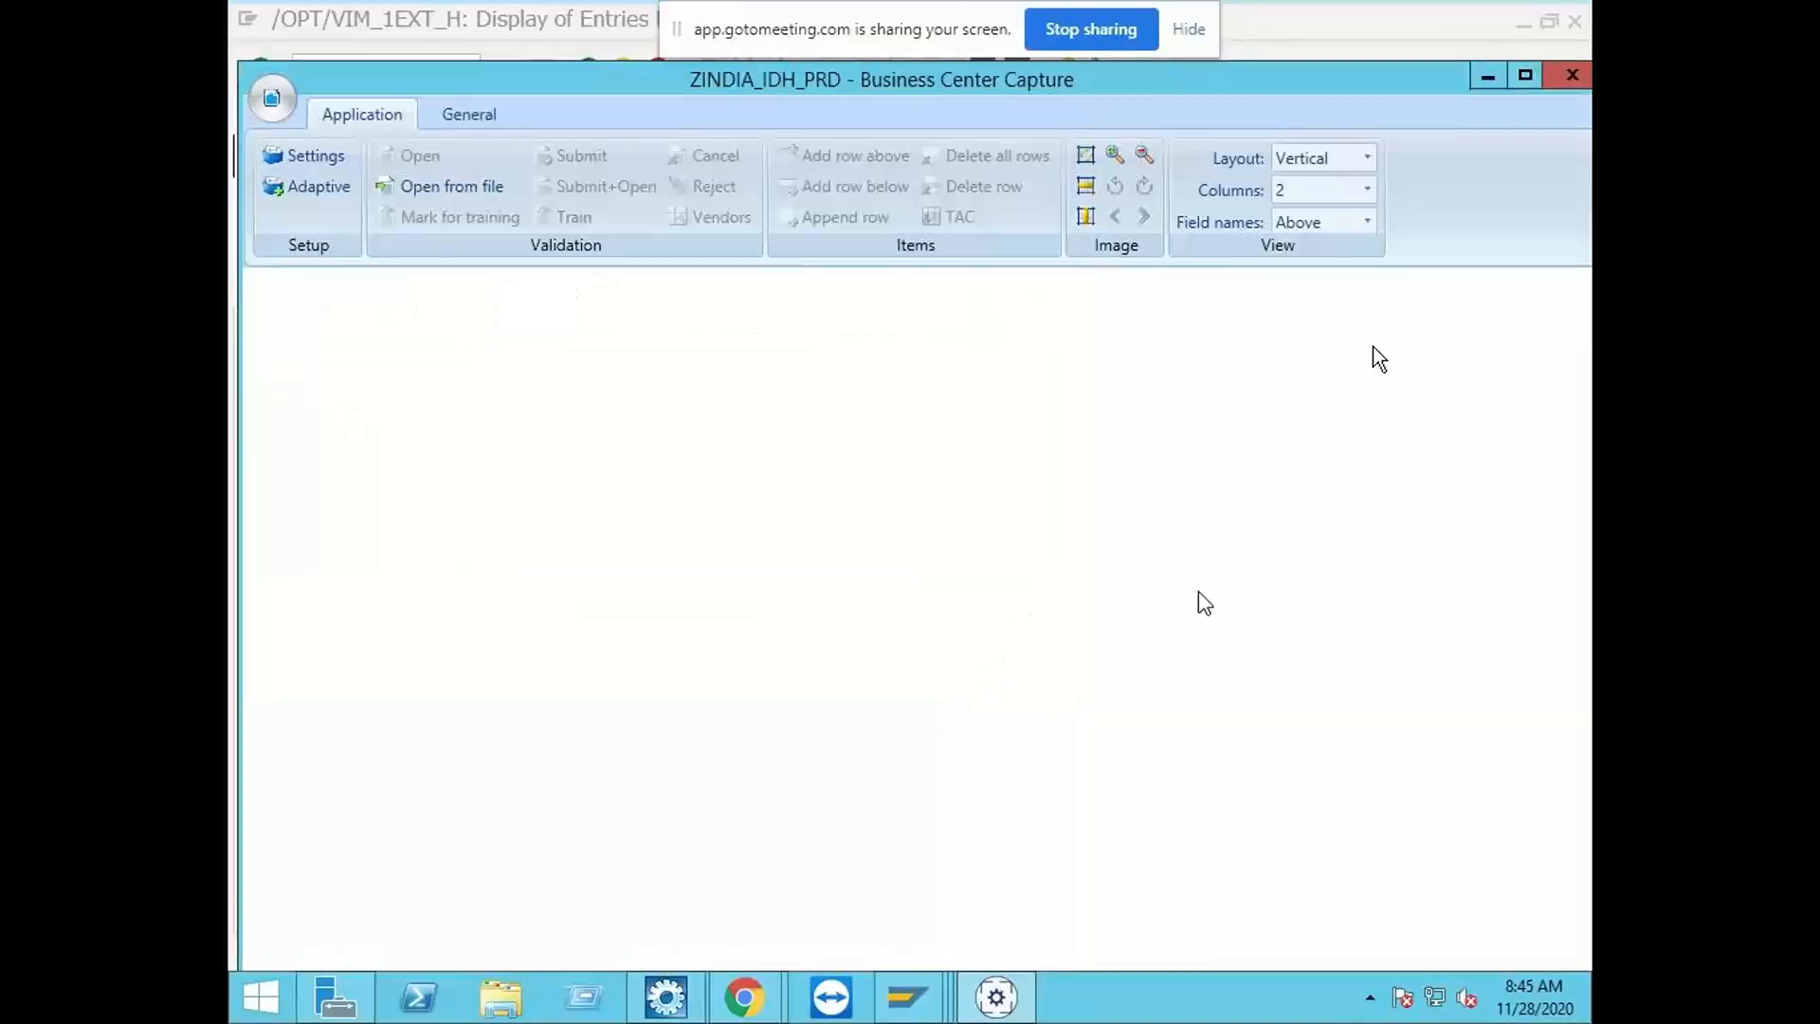
{"action": "left_click", "coordinate": [1571, 75]}
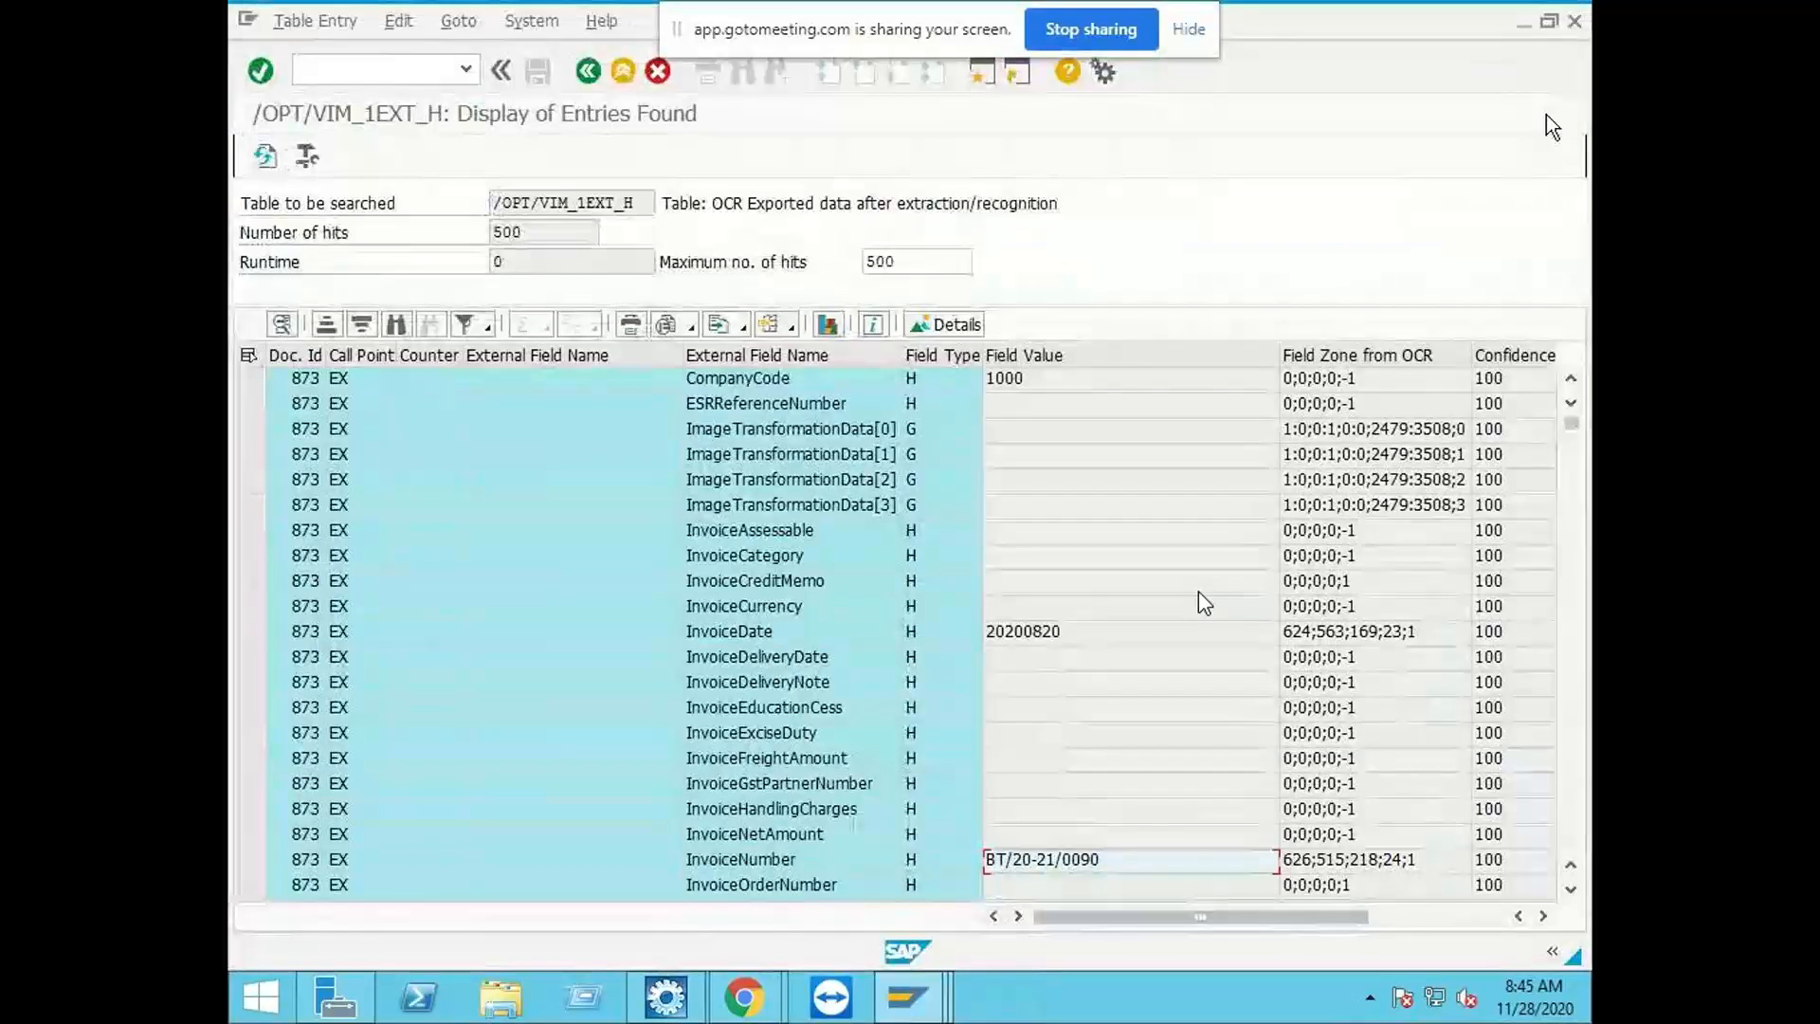
{"action": "left_click", "coordinate": [621, 72]}
{"action": "left_click", "coordinate": [622, 72]}
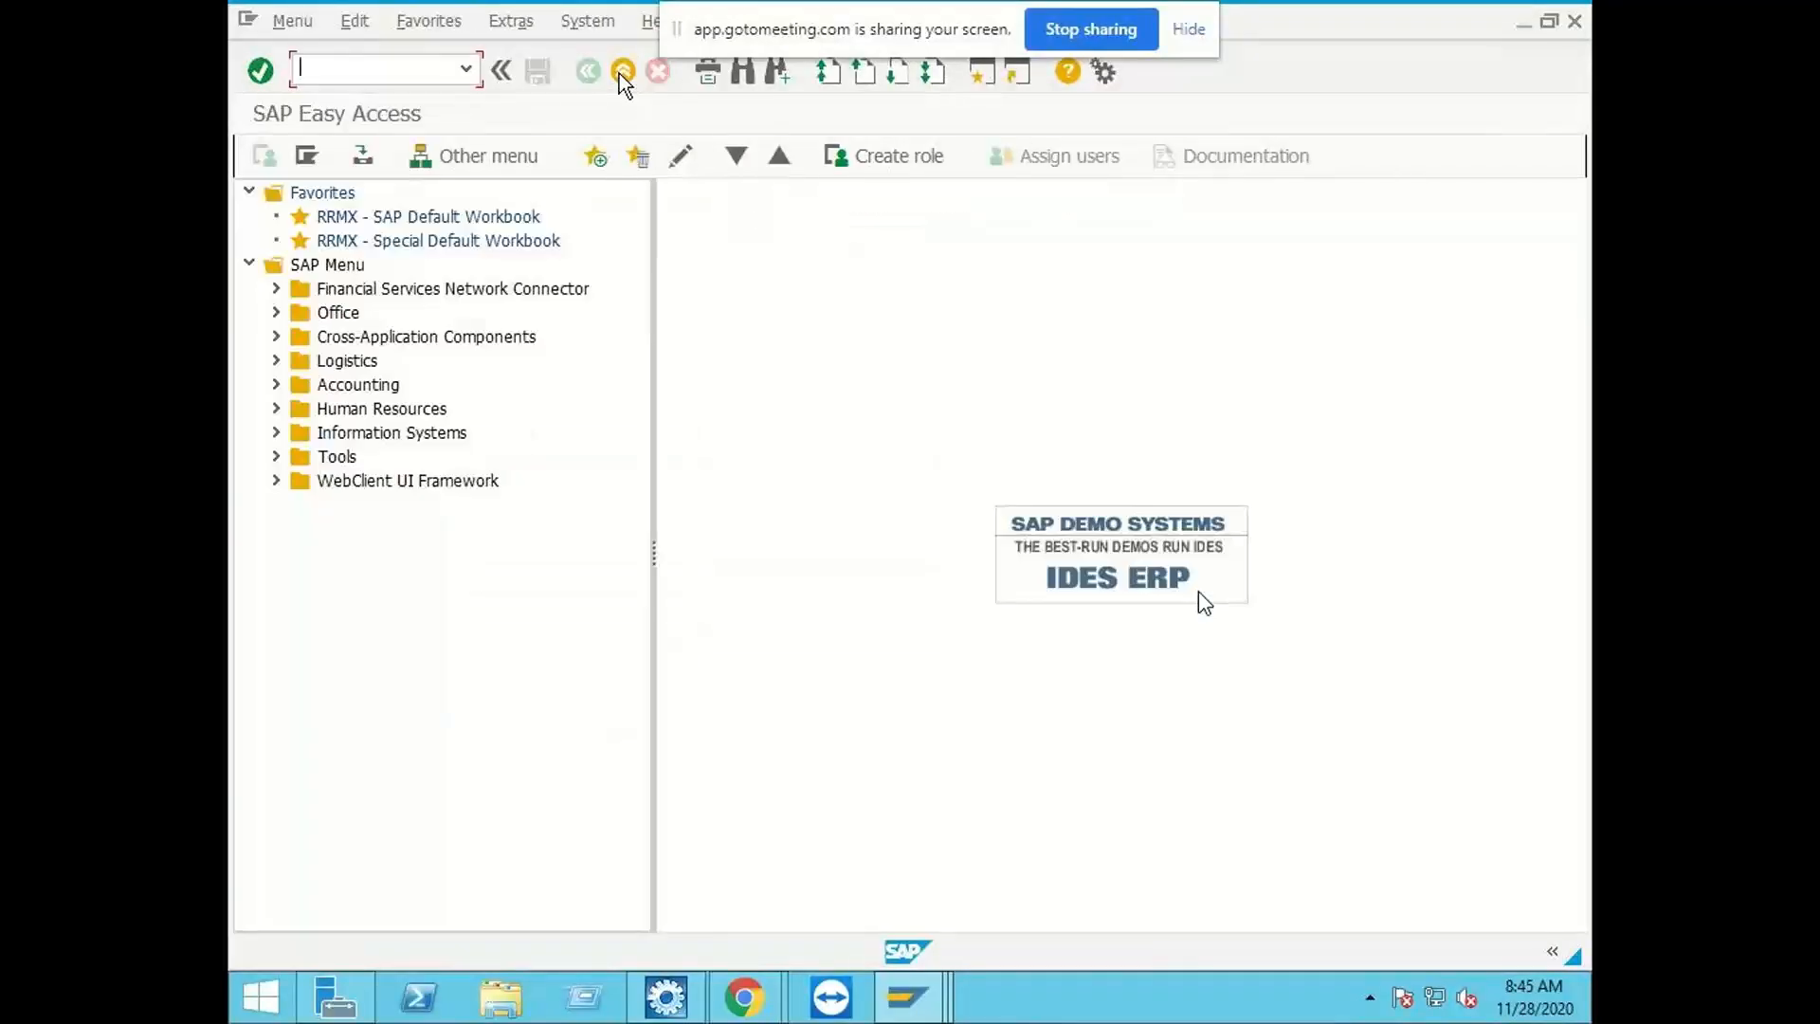
{"action": "left_click", "coordinate": [621, 72]}
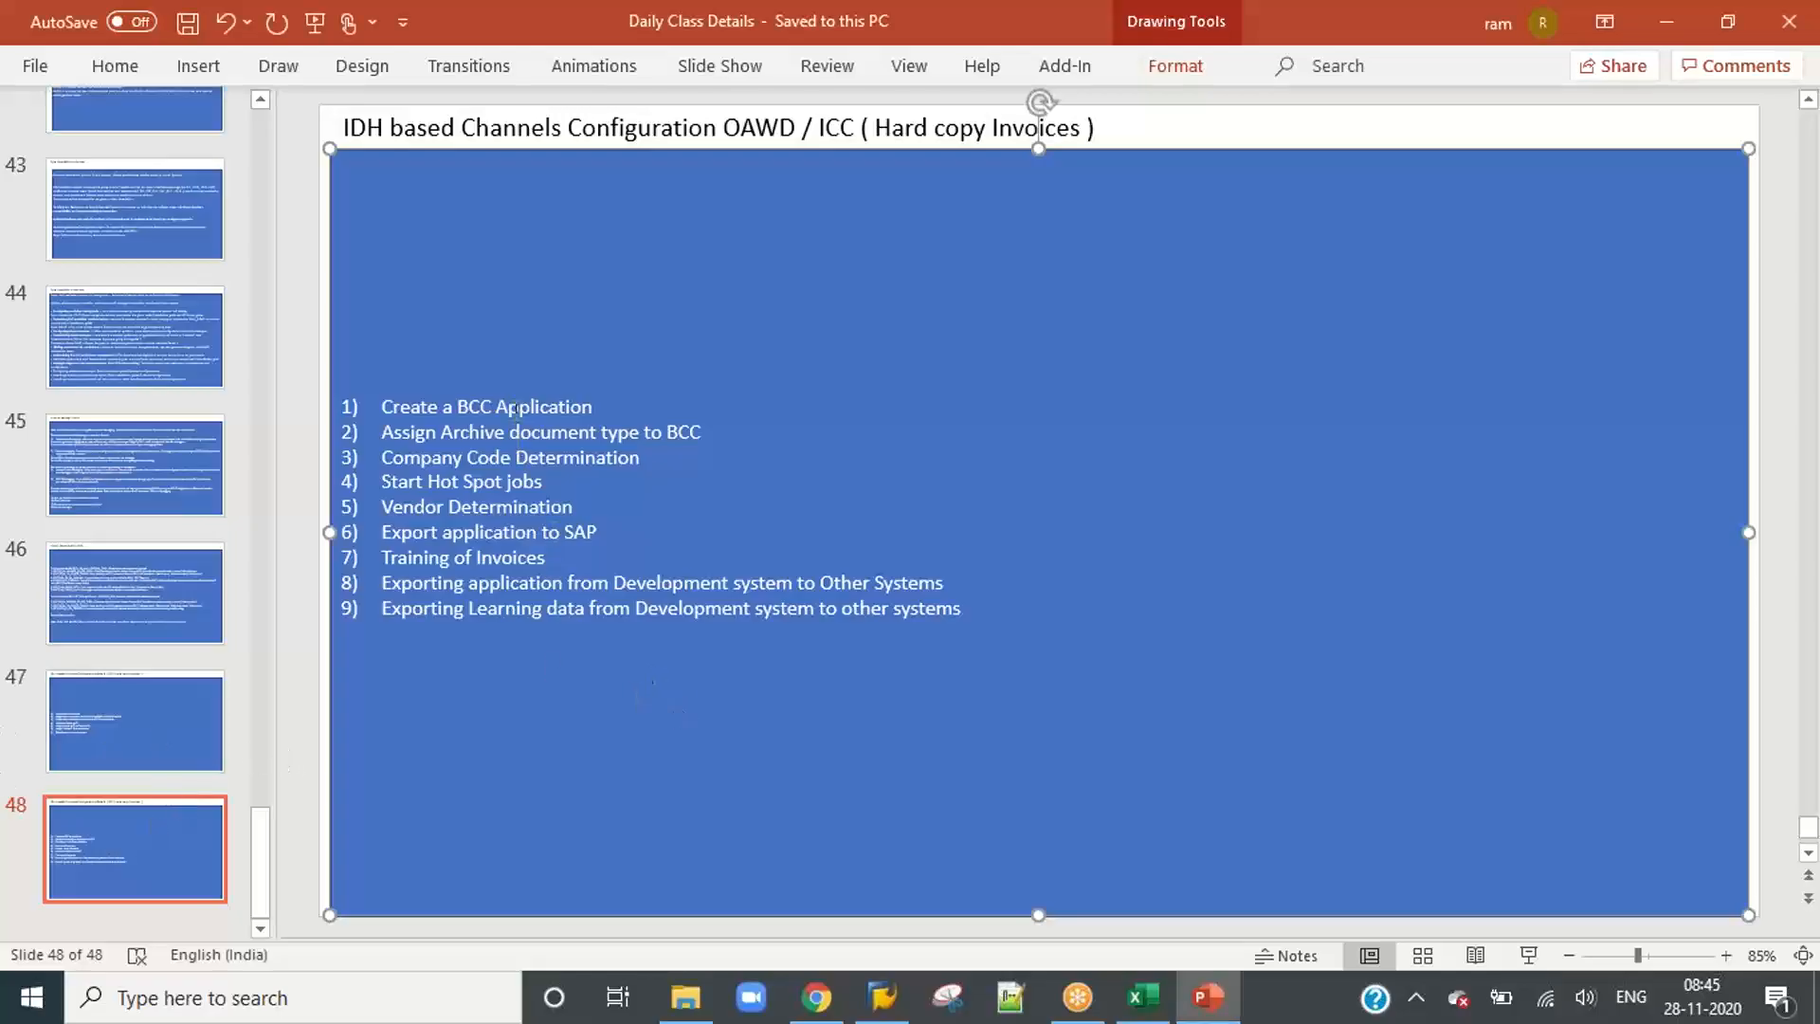
Step: Switch to the Daily Class Details presentation in PowerPoint and duplicate slide 48
{"action": "left_click", "coordinate": [138, 836]}
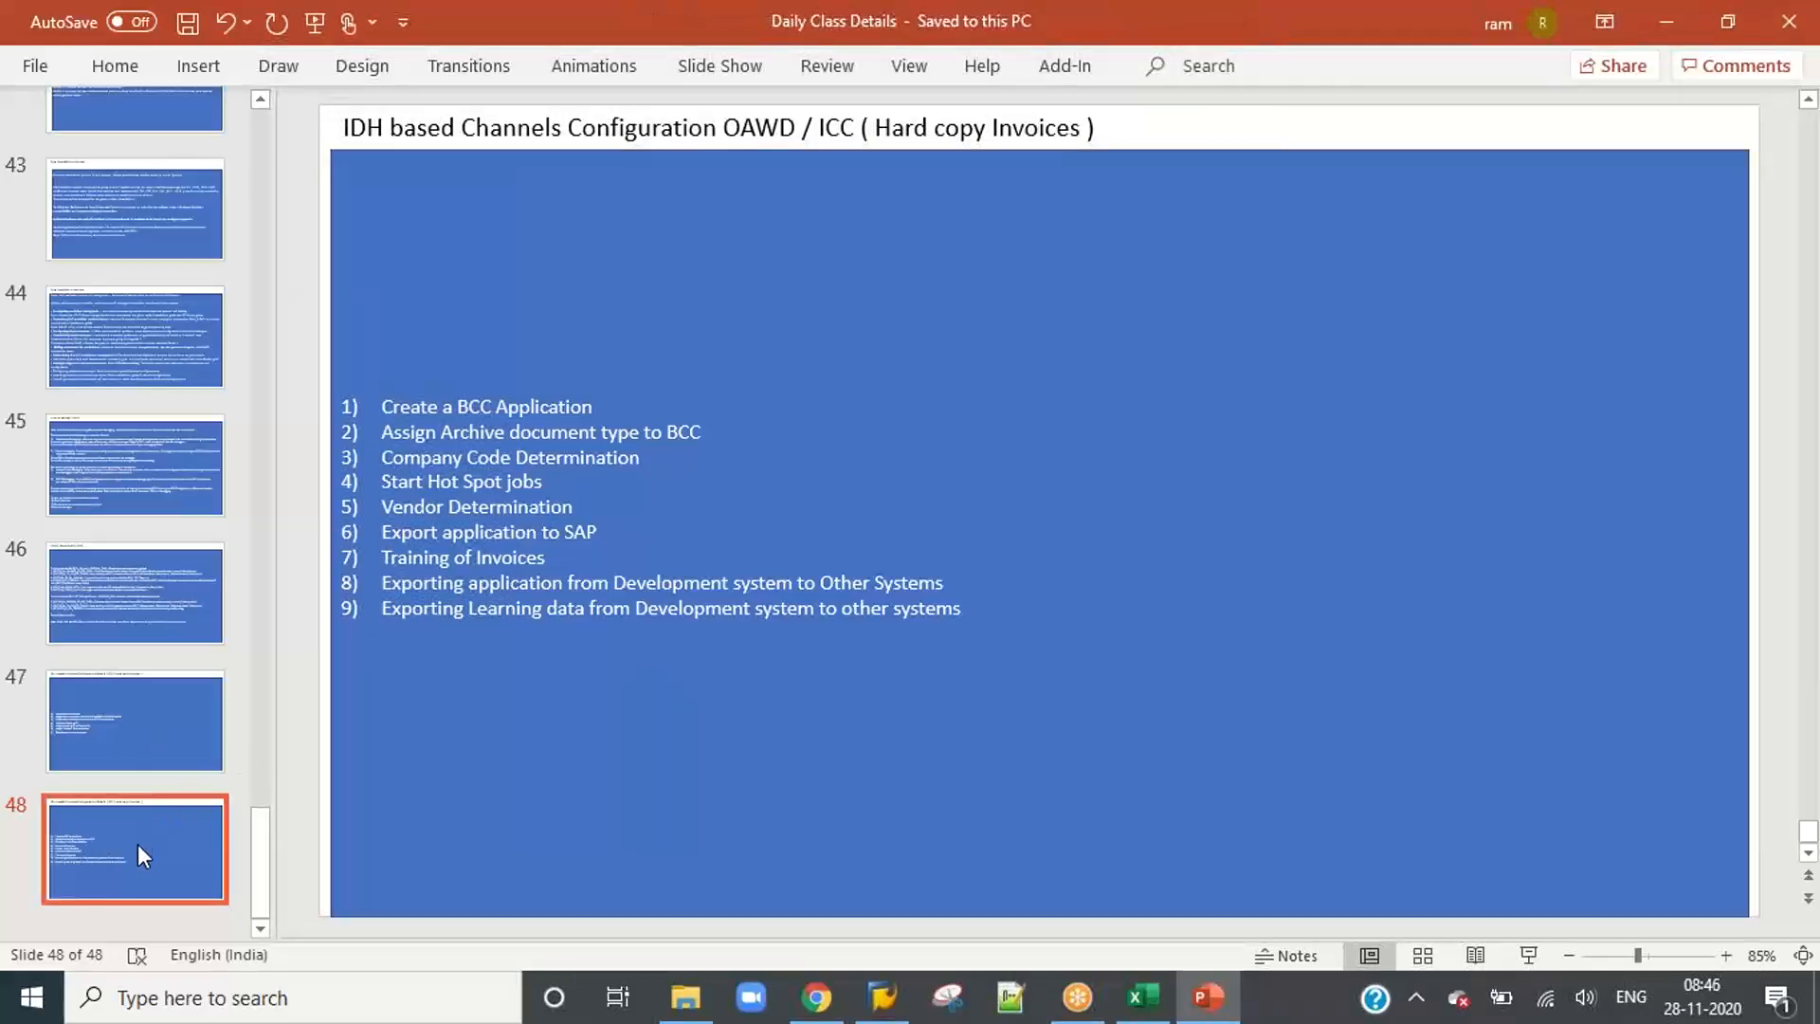
{"action": "right_click", "coordinate": [138, 843]}
{"action": "left_click", "coordinate": [276, 514]}
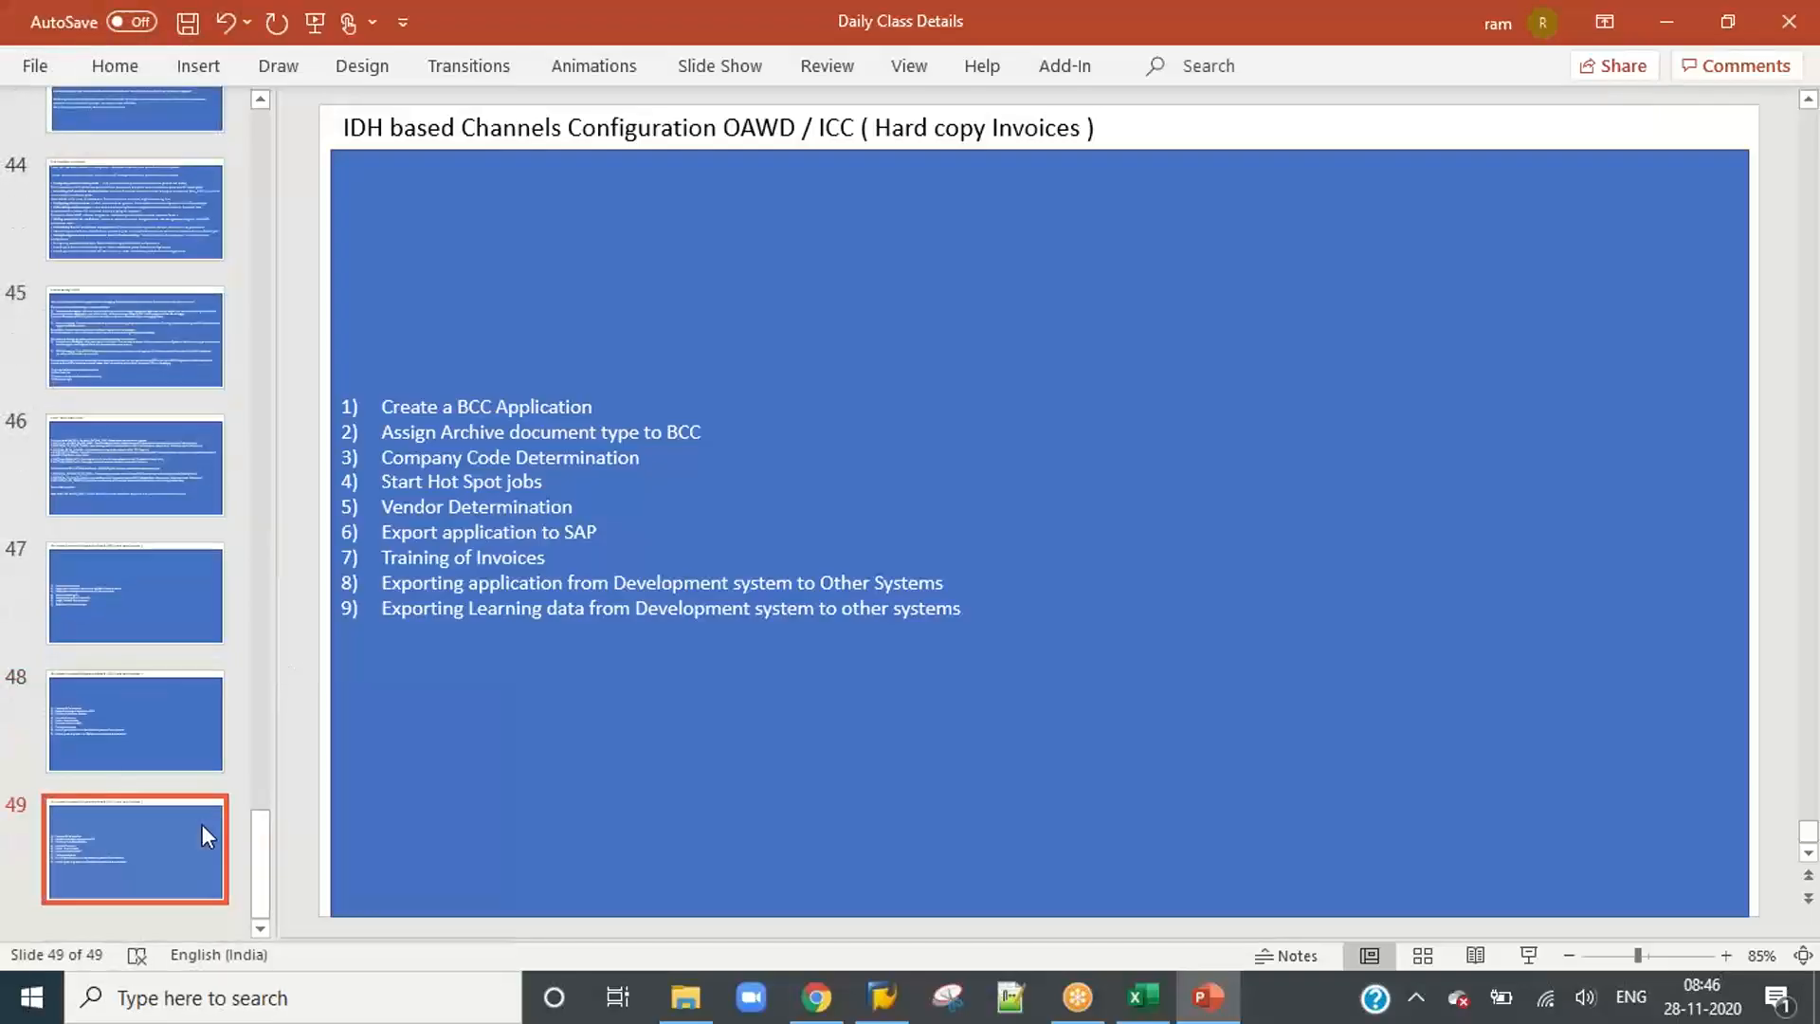
Step: Change the duplicated slide's title to "IDH based Channels Configuration Mail Channel"
{"action": "left_click", "coordinate": [475, 130]}
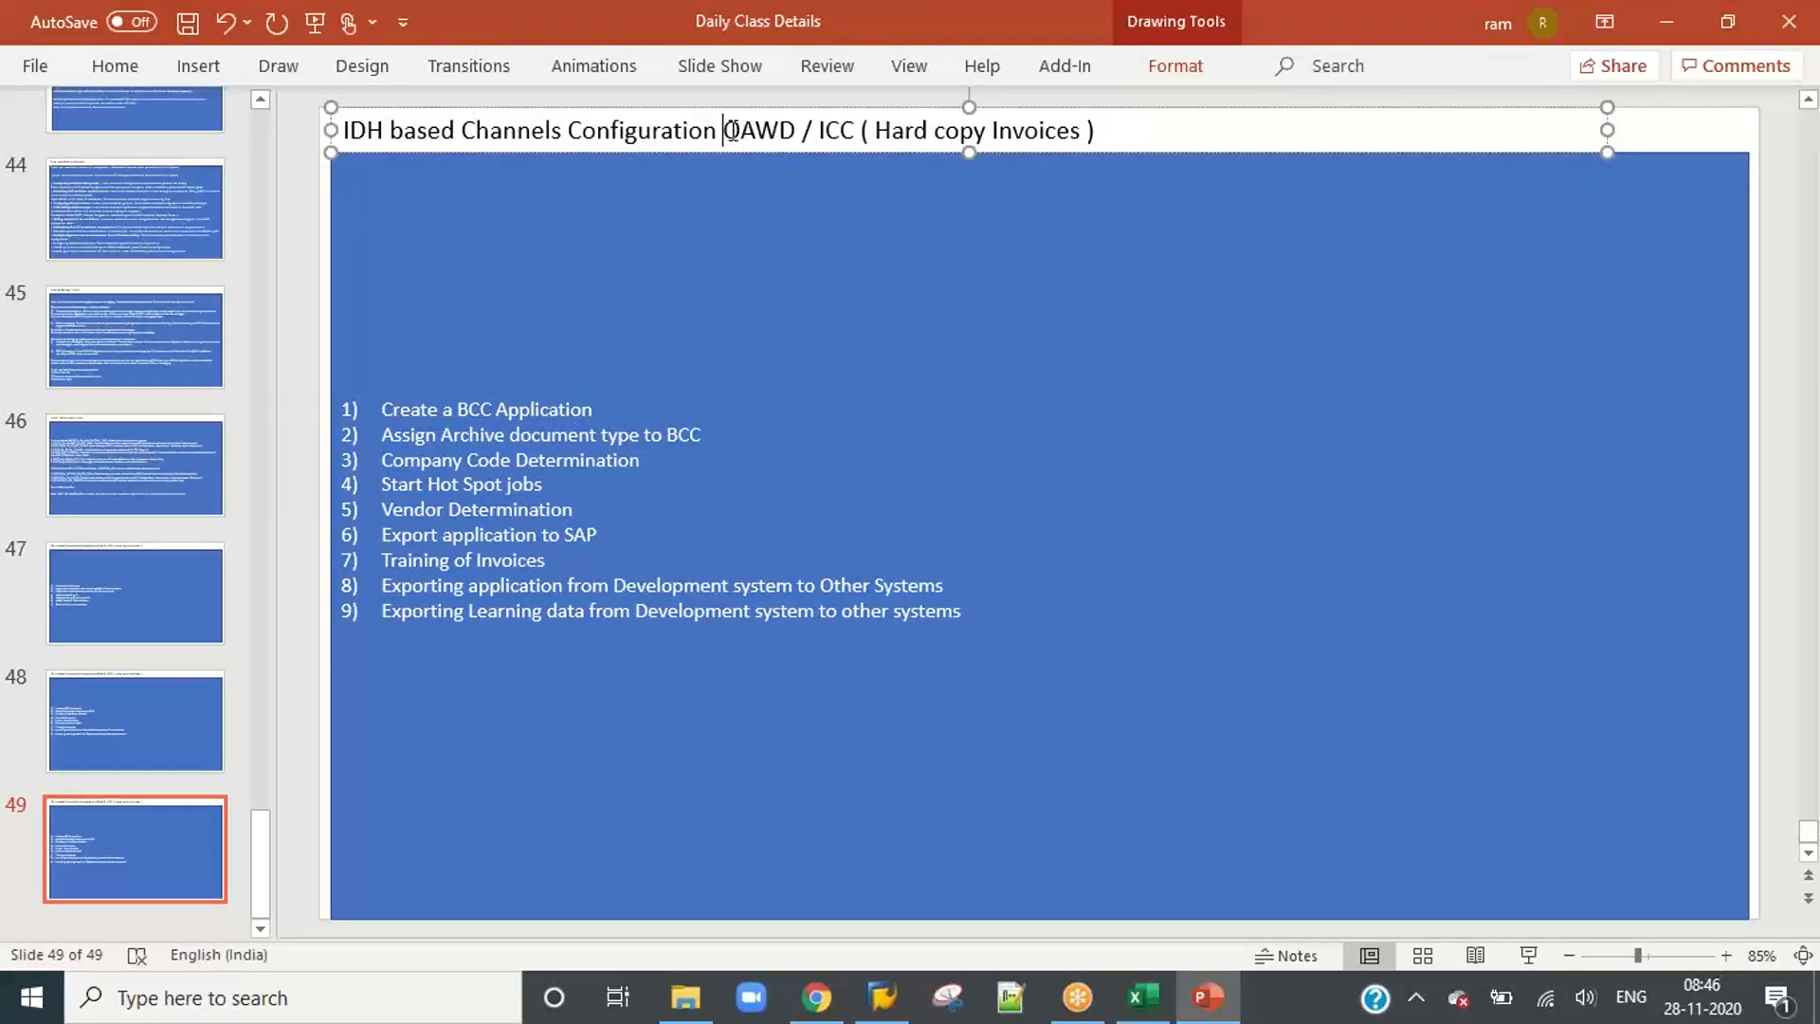
{"action": "left_click_drag", "start_coordinate": [723, 130], "coordinate": [841, 125]}
{"action": "type", "text": "Mail"}
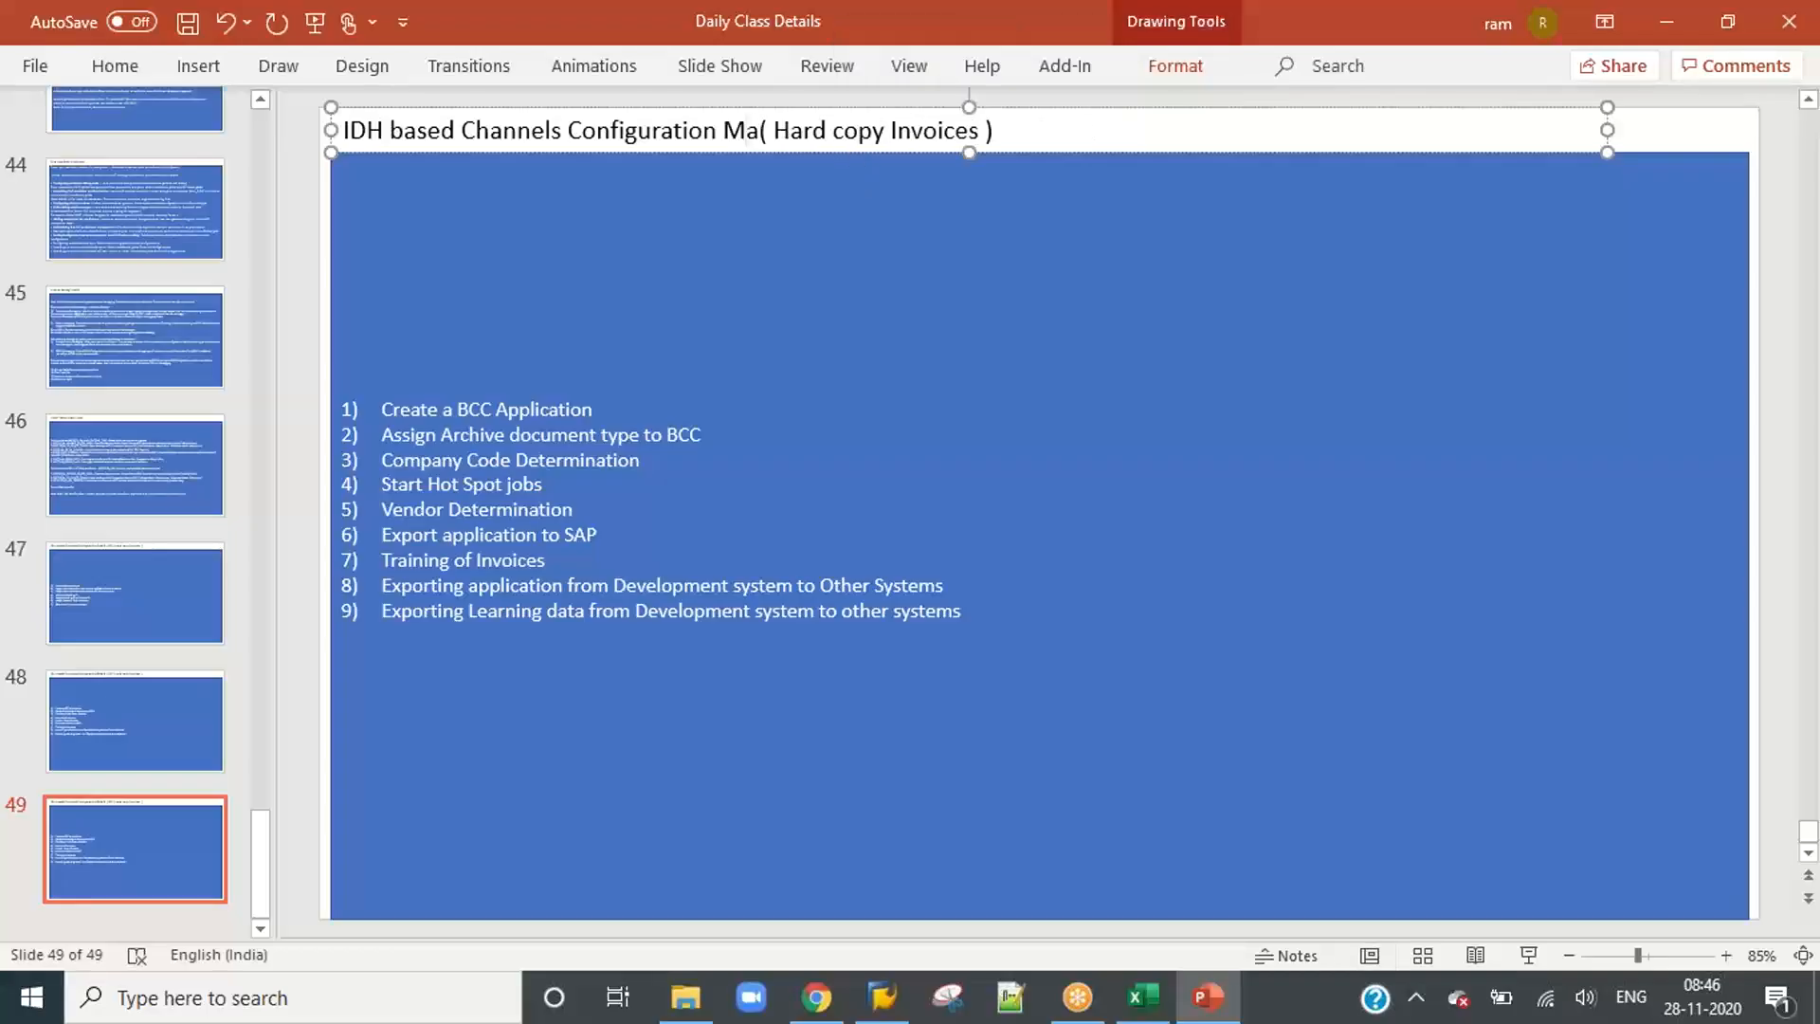
{"action": "type", "text": " Channel"}
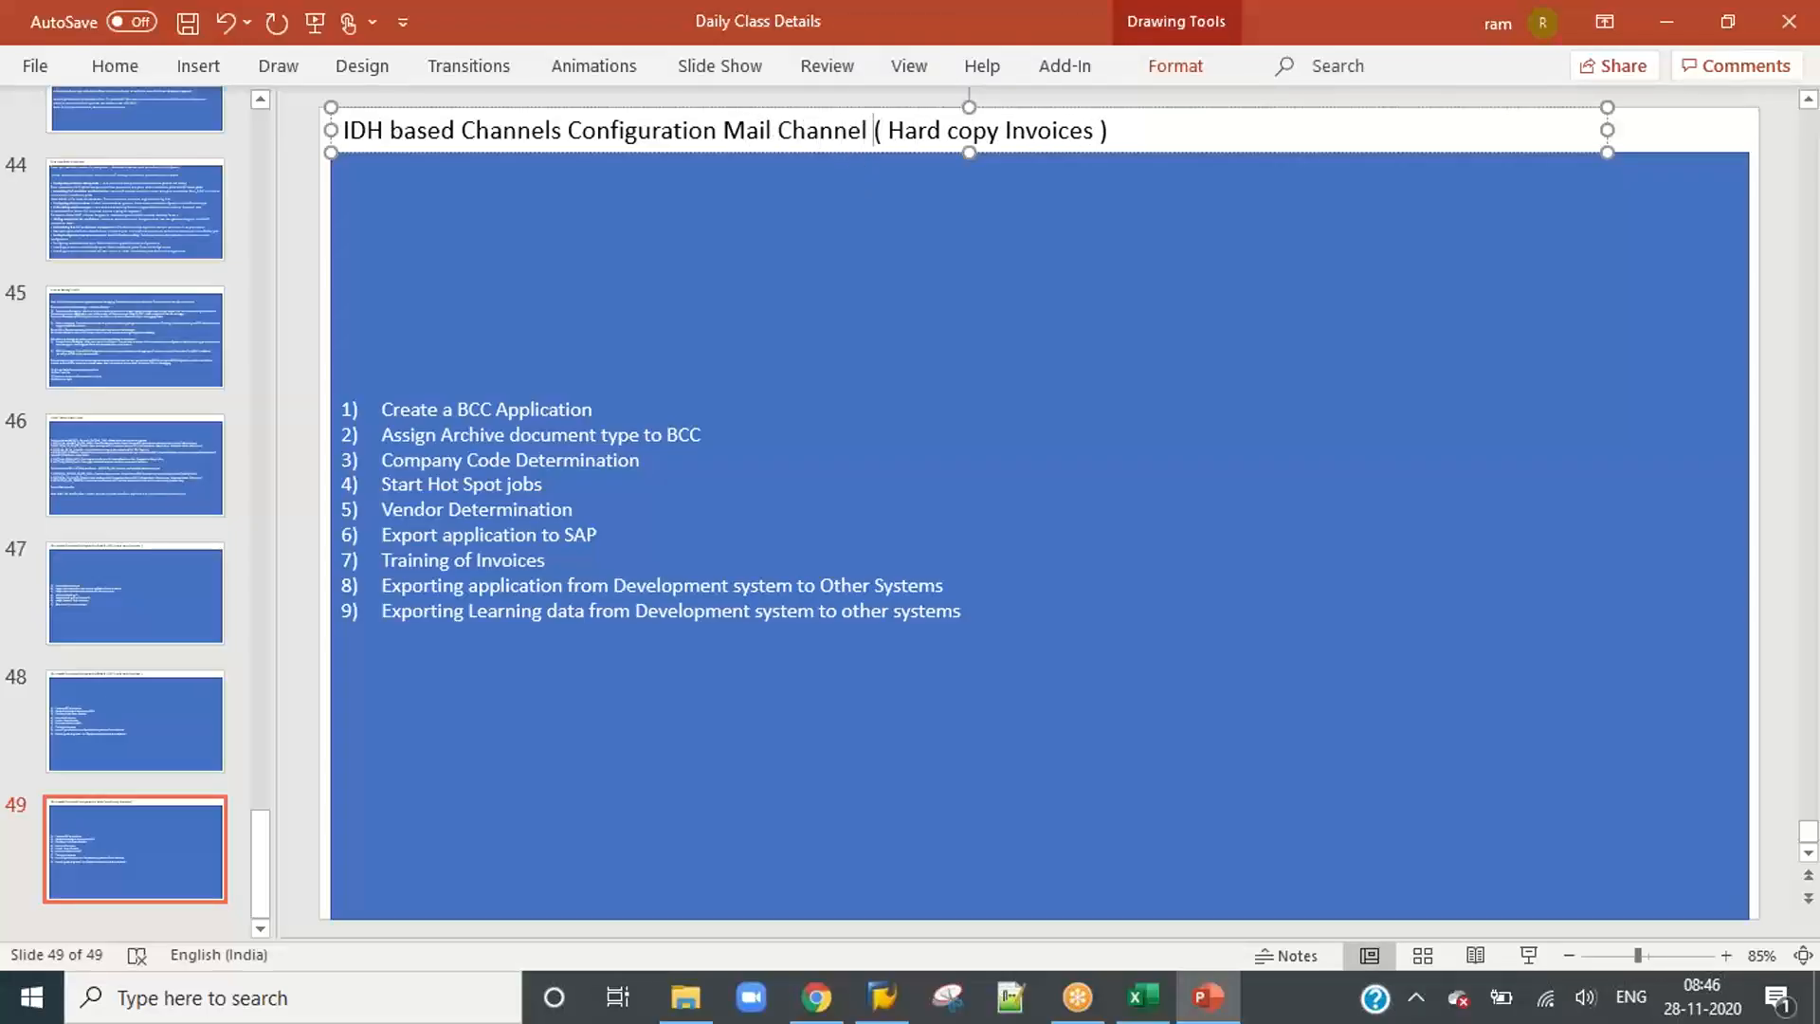
{"action": "key", "text": "Delete"}
{"action": "key", "text": "Delete"}
{"action": "key", "text": "Delete"}
{"action": "key", "text": "Delete"}
{"action": "key", "text": "Delete"}
{"action": "key", "text": "Delete"}
{"action": "key", "text": "Delete"}
{"action": "key", "text": "Delete"}
{"action": "key", "text": "Delete"}
{"action": "key", "text": "Delete"}
{"action": "key", "text": "Delete"}
{"action": "key", "text": "Delete"}
{"action": "key", "text": "Delete"}
{"action": "key", "text": "Delete"}
{"action": "key", "text": "Delete"}
{"action": "key", "text": "Delete"}
{"action": "key", "text": "Delete"}
{"action": "key", "text": "Delete"}
{"action": "key", "text": "Delete"}
{"action": "key", "text": "Delete"}
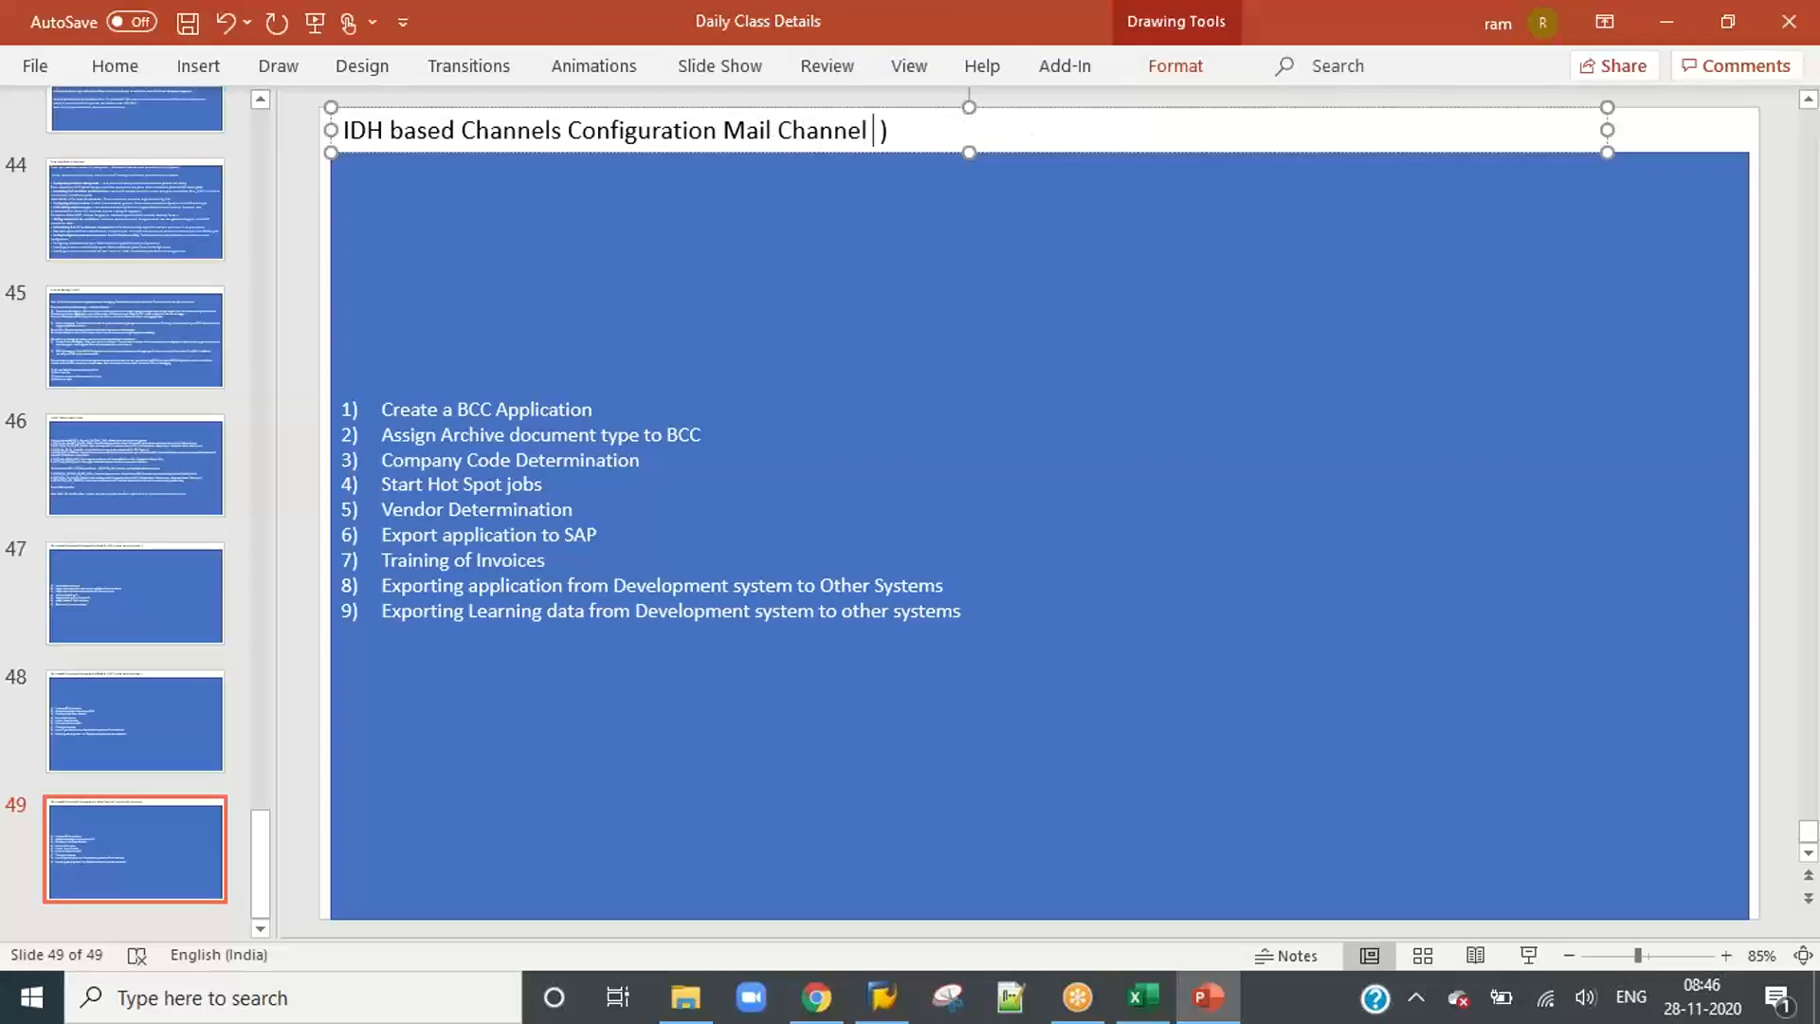
Step: Replace the whole numbered list with one item reading "We will ask customer to create a dedicated mail id :"
{"action": "left_click", "coordinate": [651, 320]}
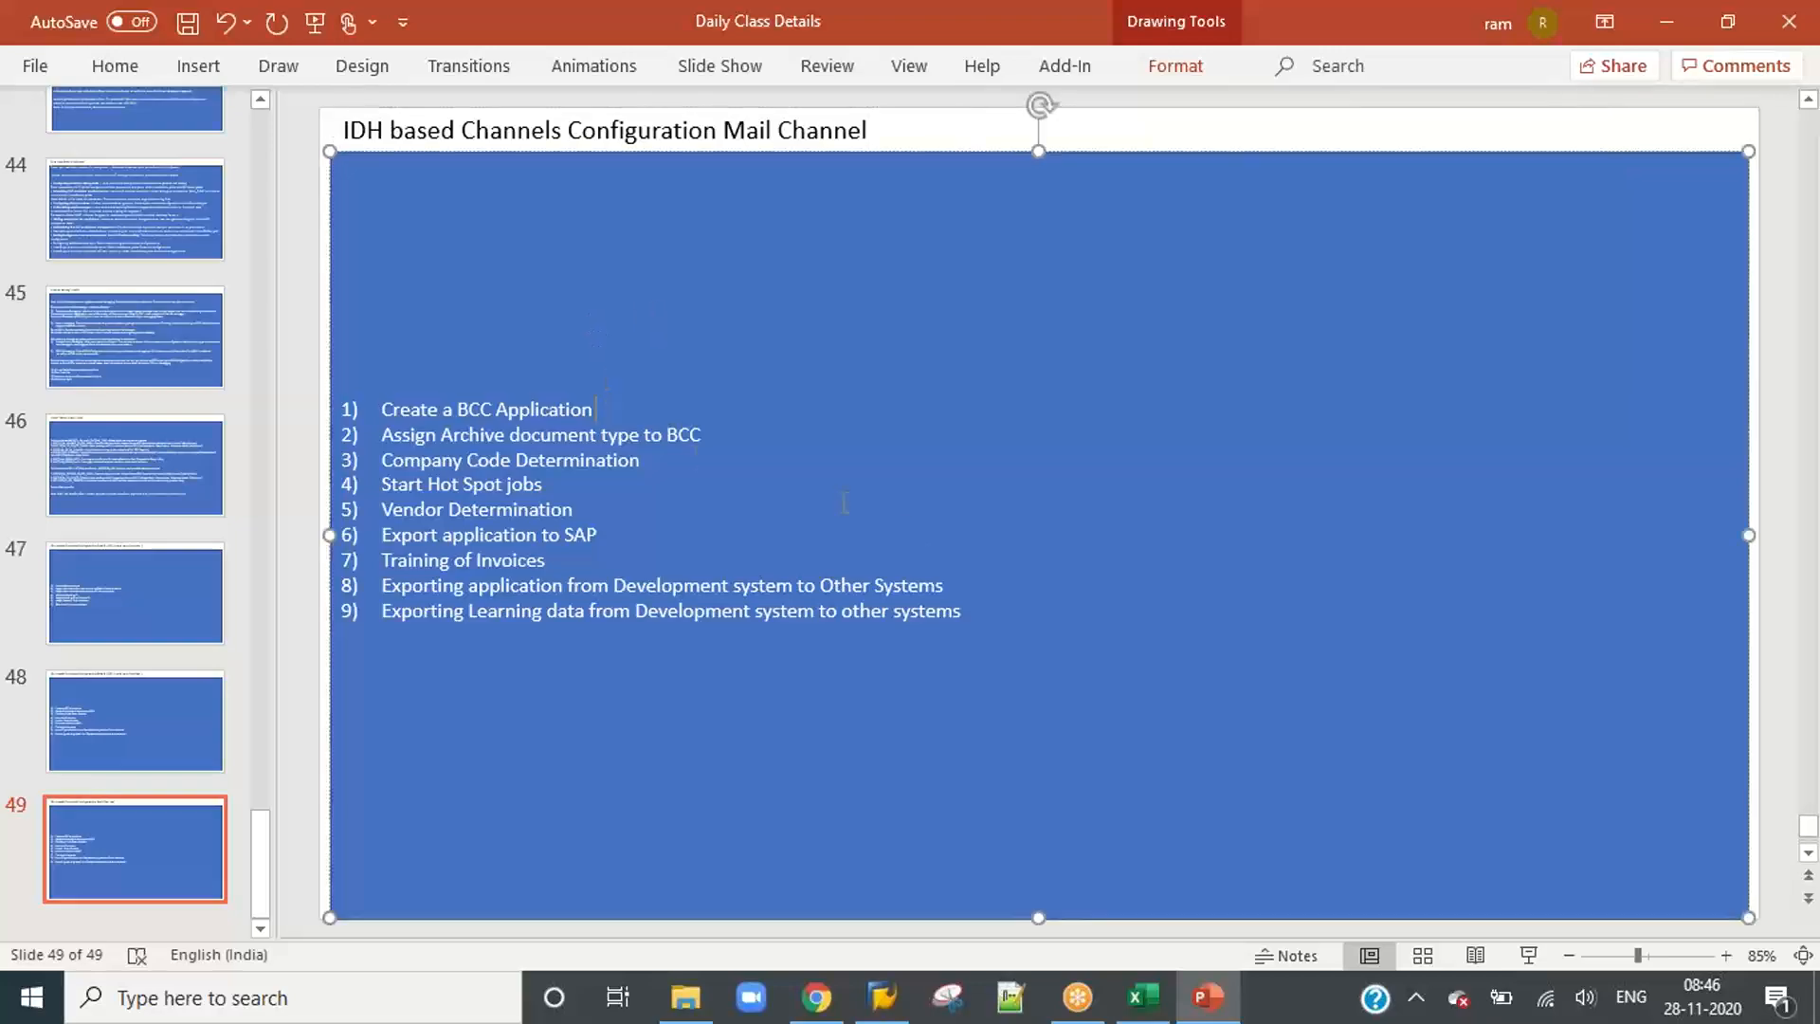
{"action": "left_click_drag", "start_coordinate": [967, 613], "coordinate": [381, 408]}
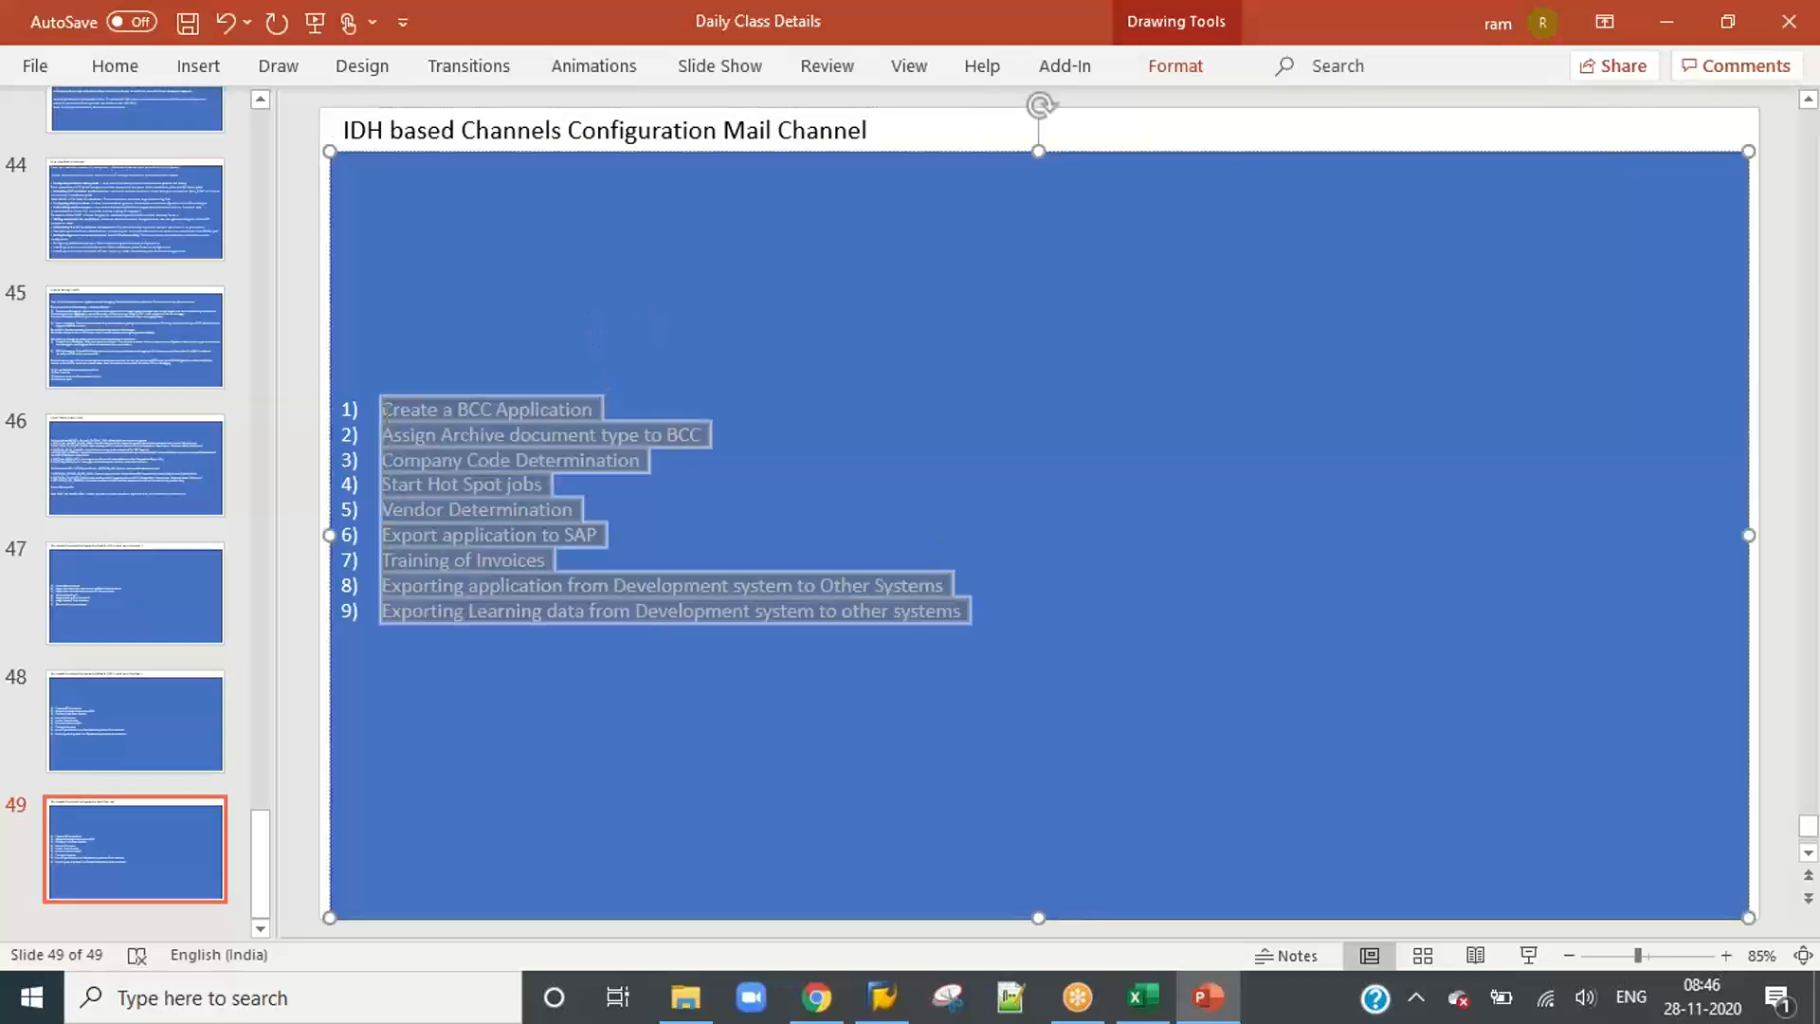
{"action": "type", "text": "We will ask"}
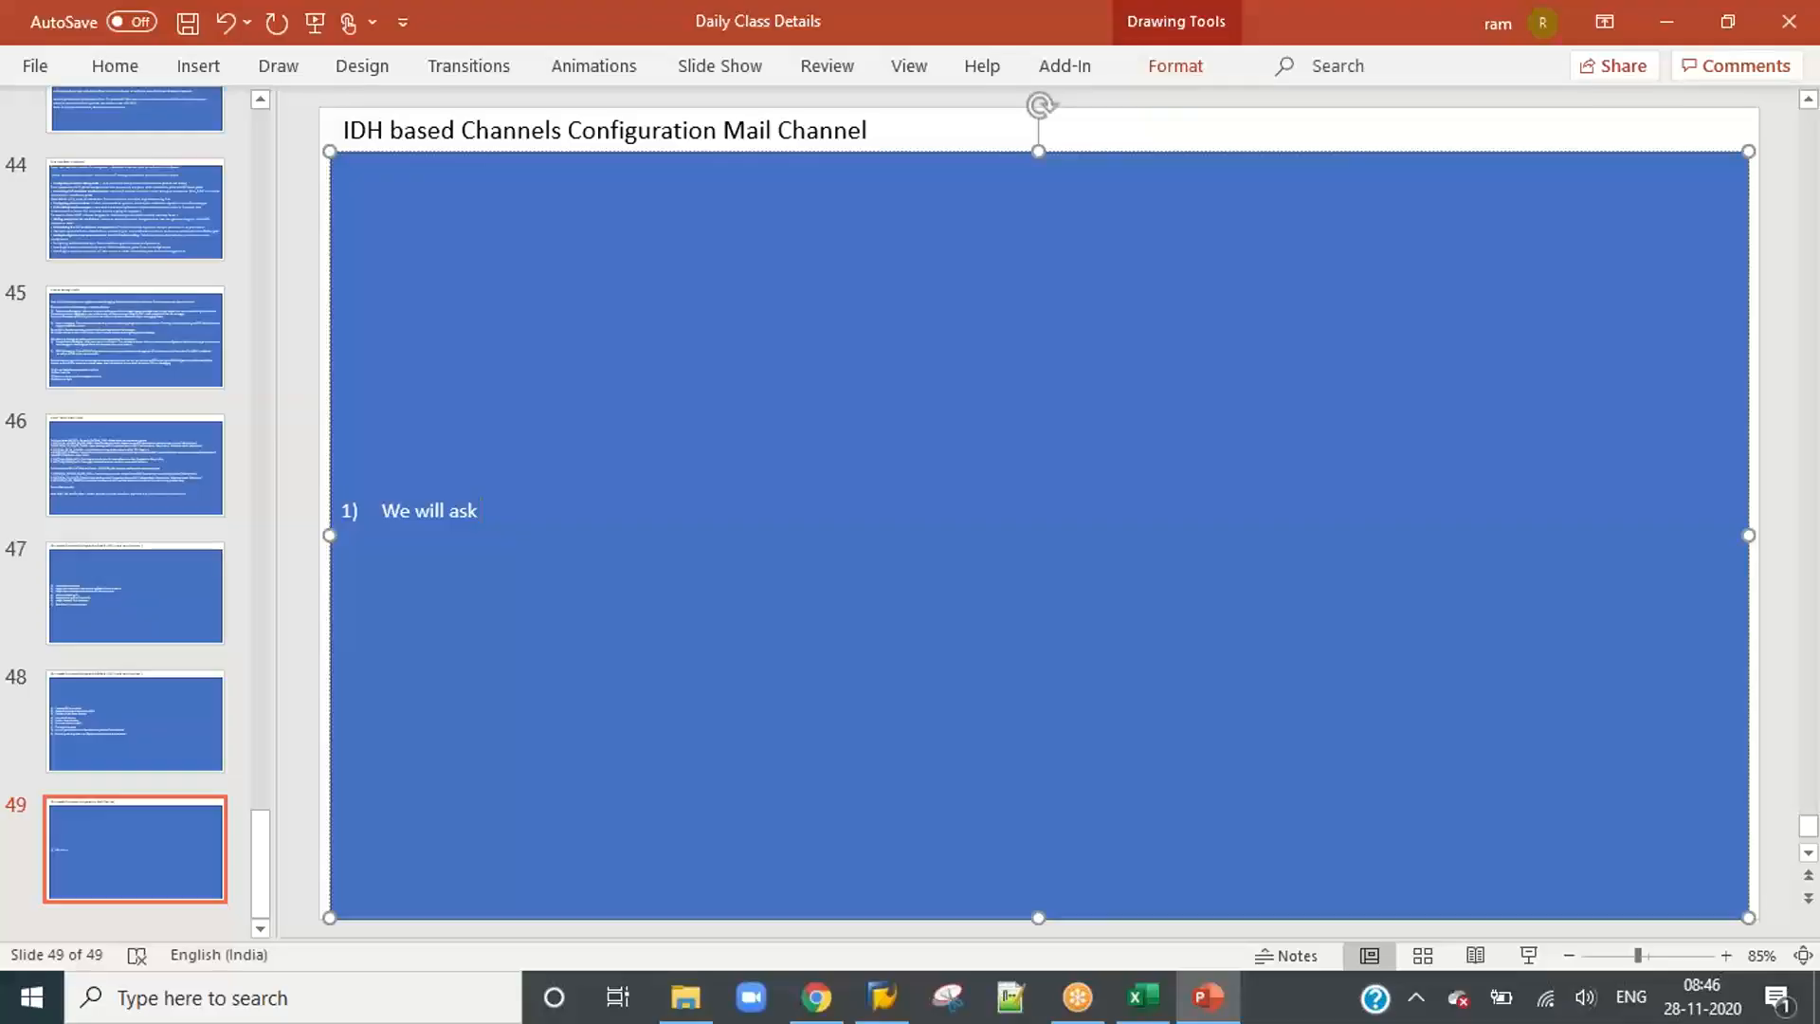
{"action": "type", "text": " custm"}
{"action": "type", "text": "mer to create"}
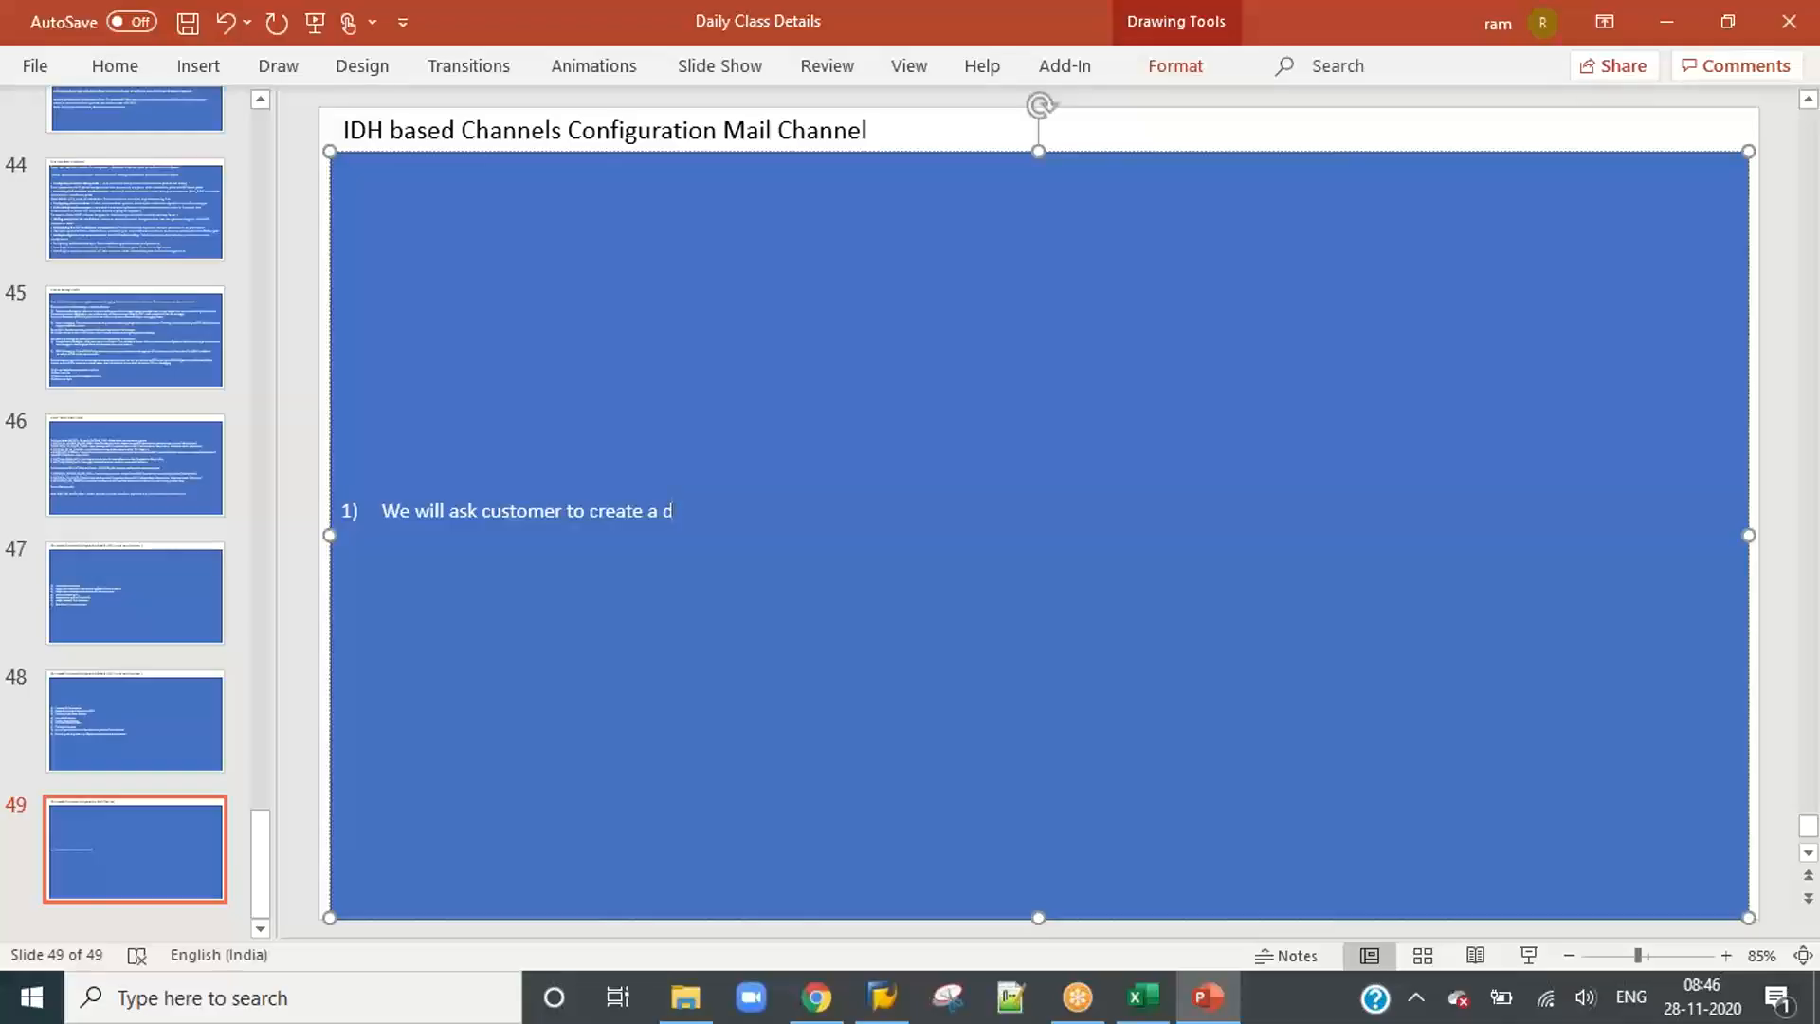
{"action": "type", "text": "a dedicated m"}
{"action": "type", "text": "ail id : test"}
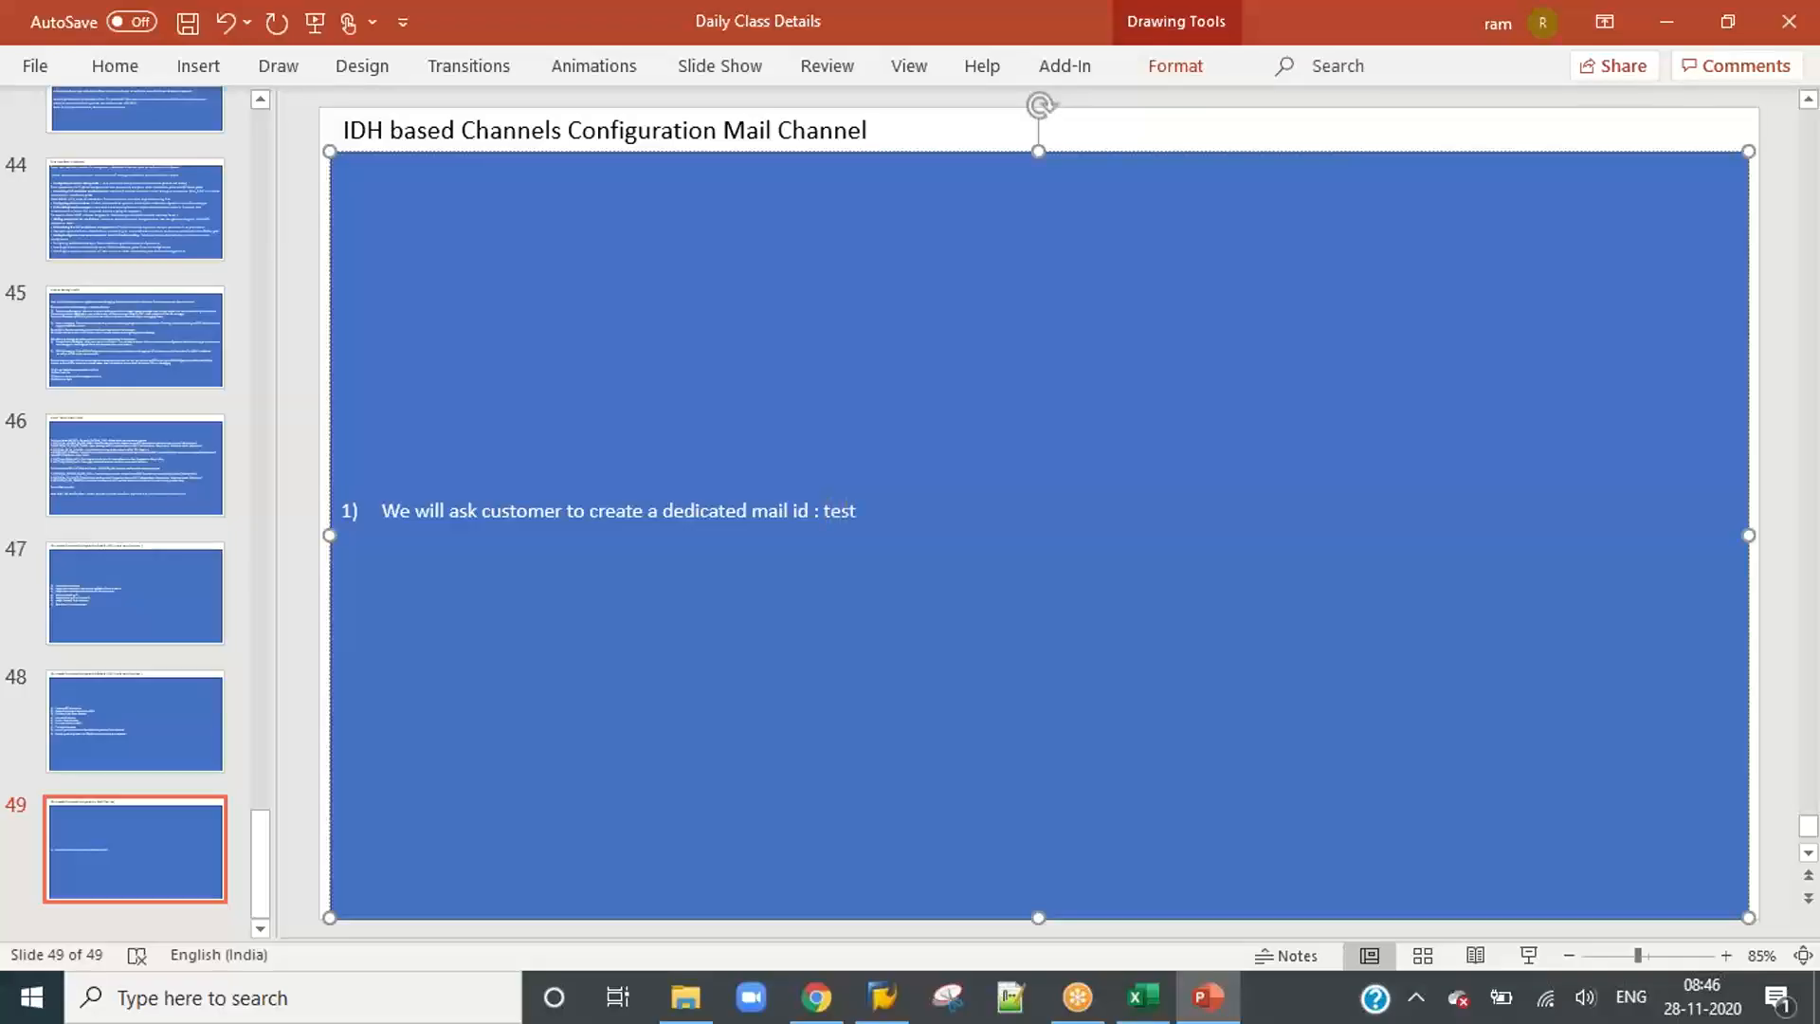
{"action": "type", "text": "_"}
Step: Add an example company invoice mail address in capitals after the colon of the list item
{"action": "key", "text": "BackSpace"}
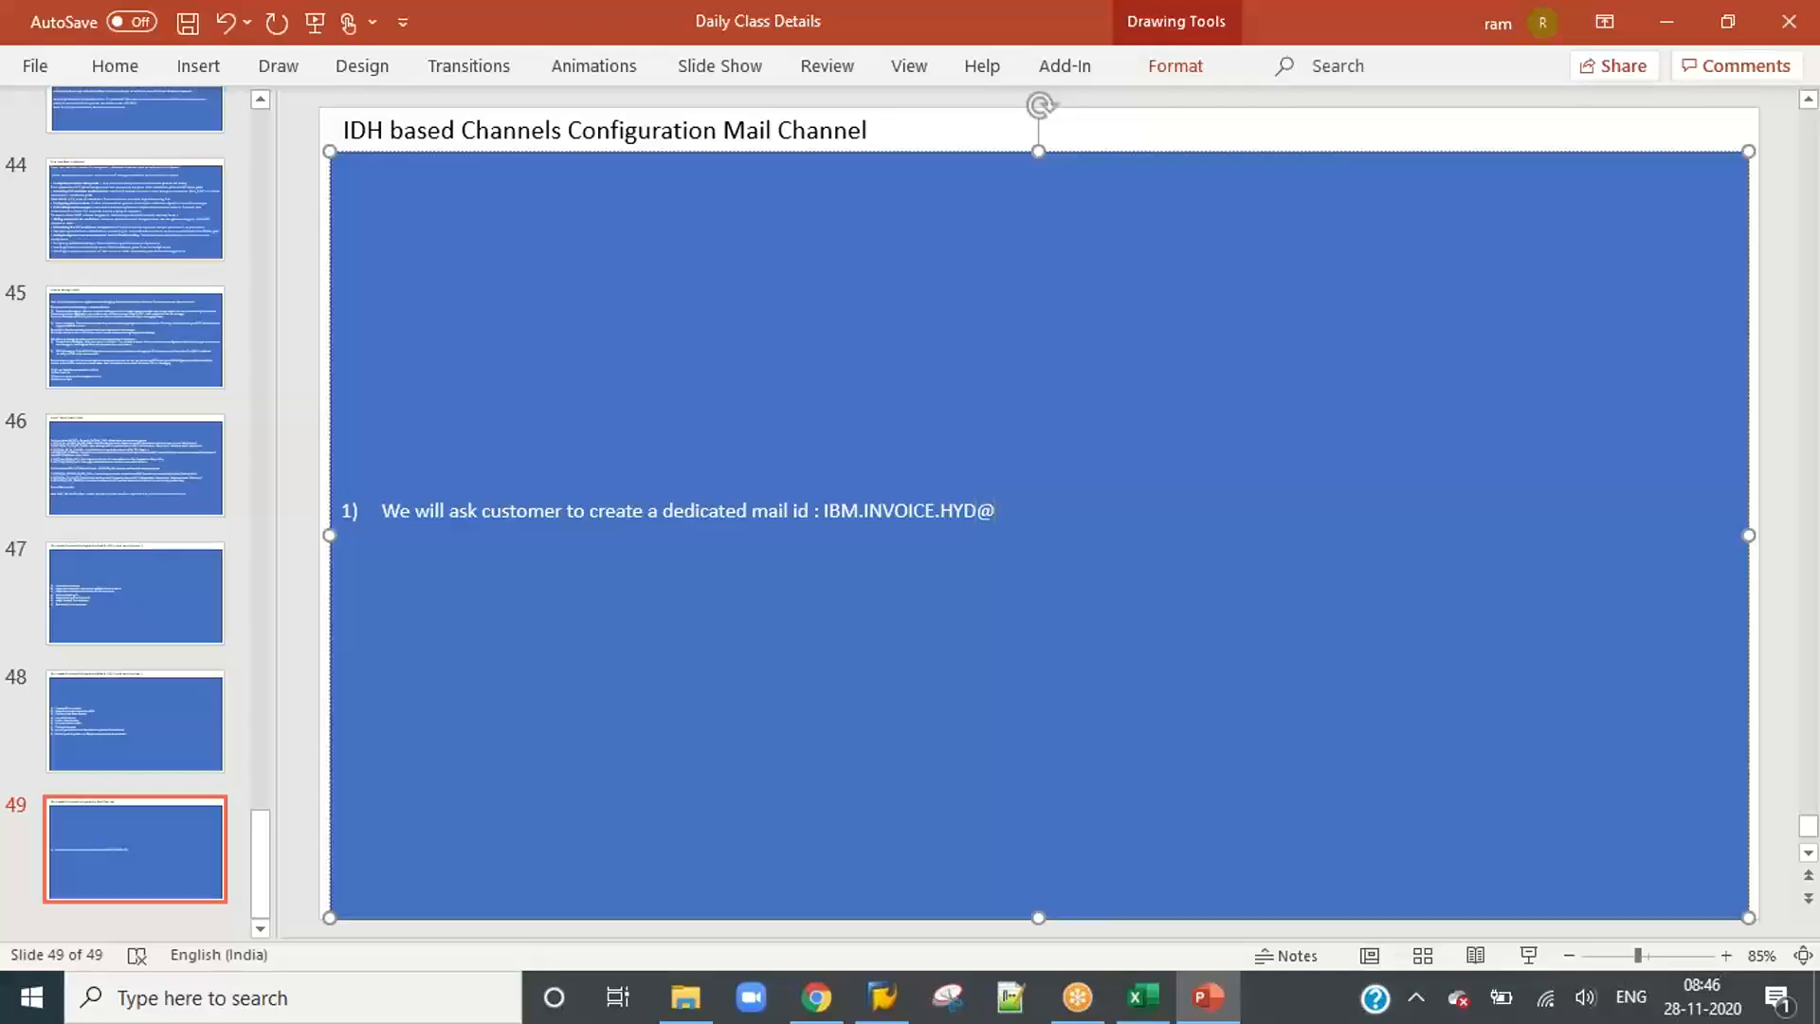
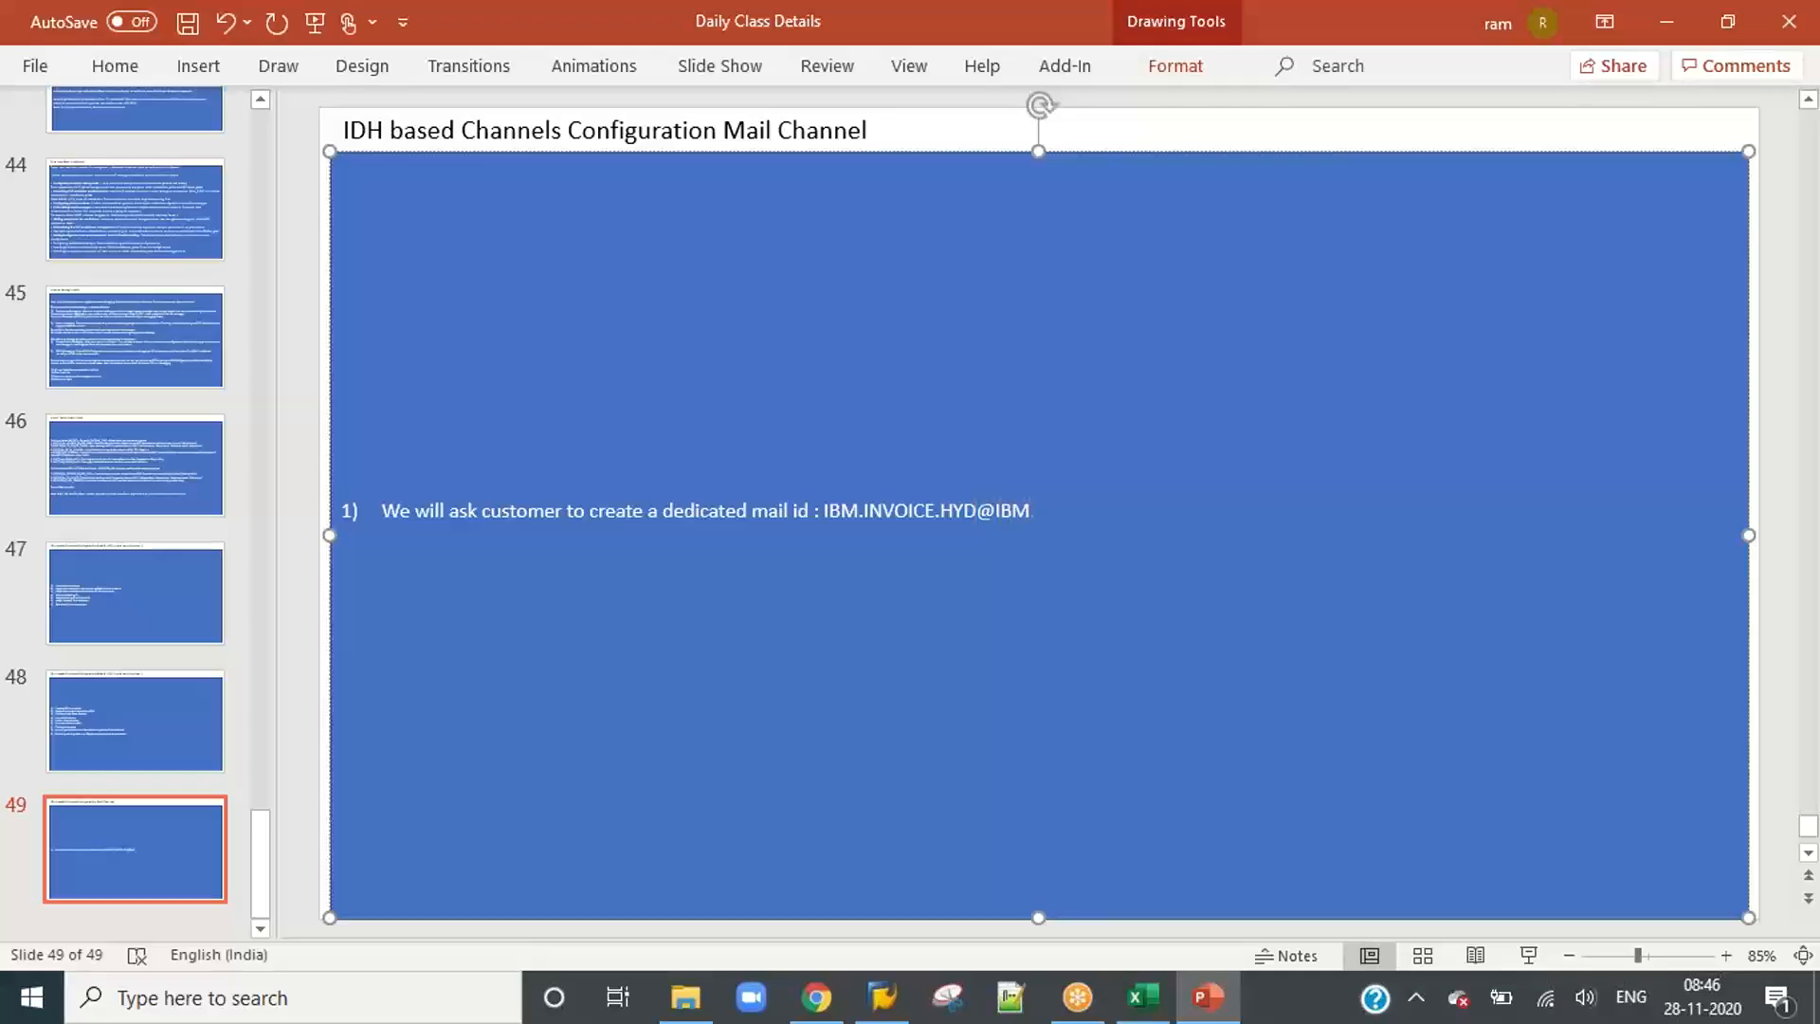
Step: Remove the company name and its dot from the beginning of the example mail address
{"action": "key", "text": "BackSpace"}
{"action": "key", "text": "Delete"}
{"action": "key", "text": "Delete"}
{"action": "key", "text": "Delete"}
{"action": "key", "text": "Delete"}
{"action": "key", "text": "Delete"}
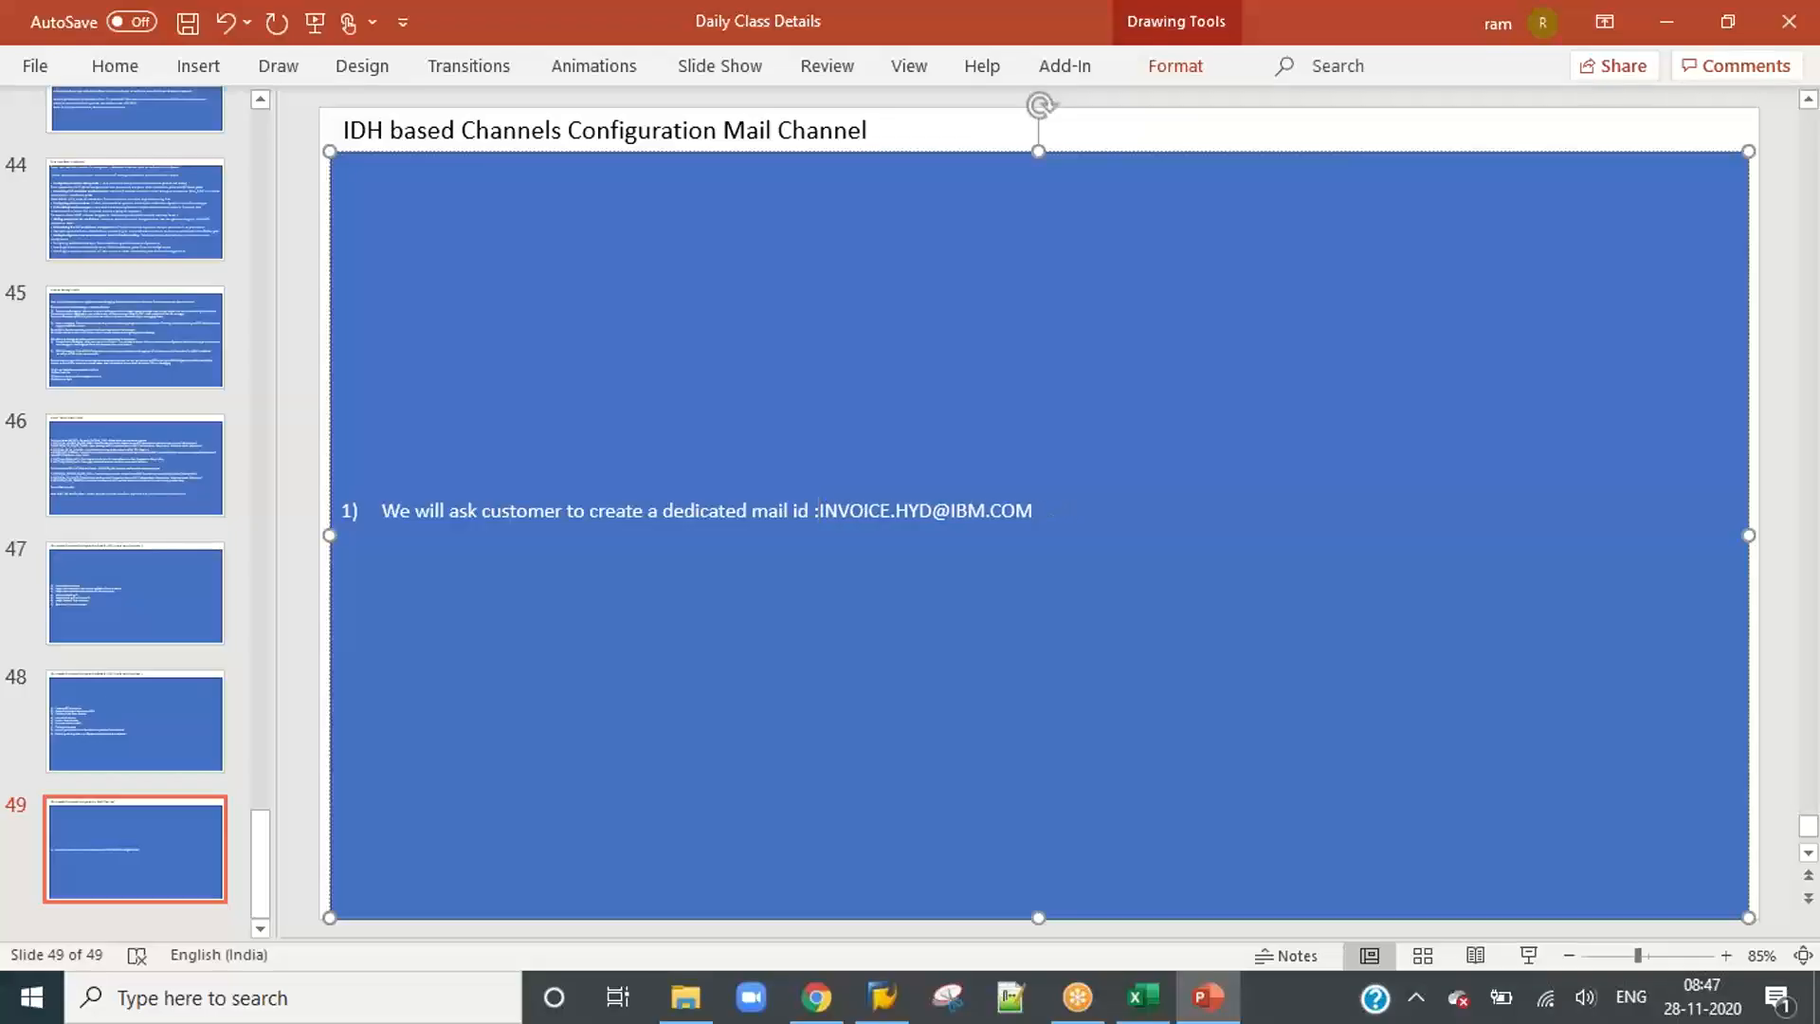
{"action": "type", "text": "I"}
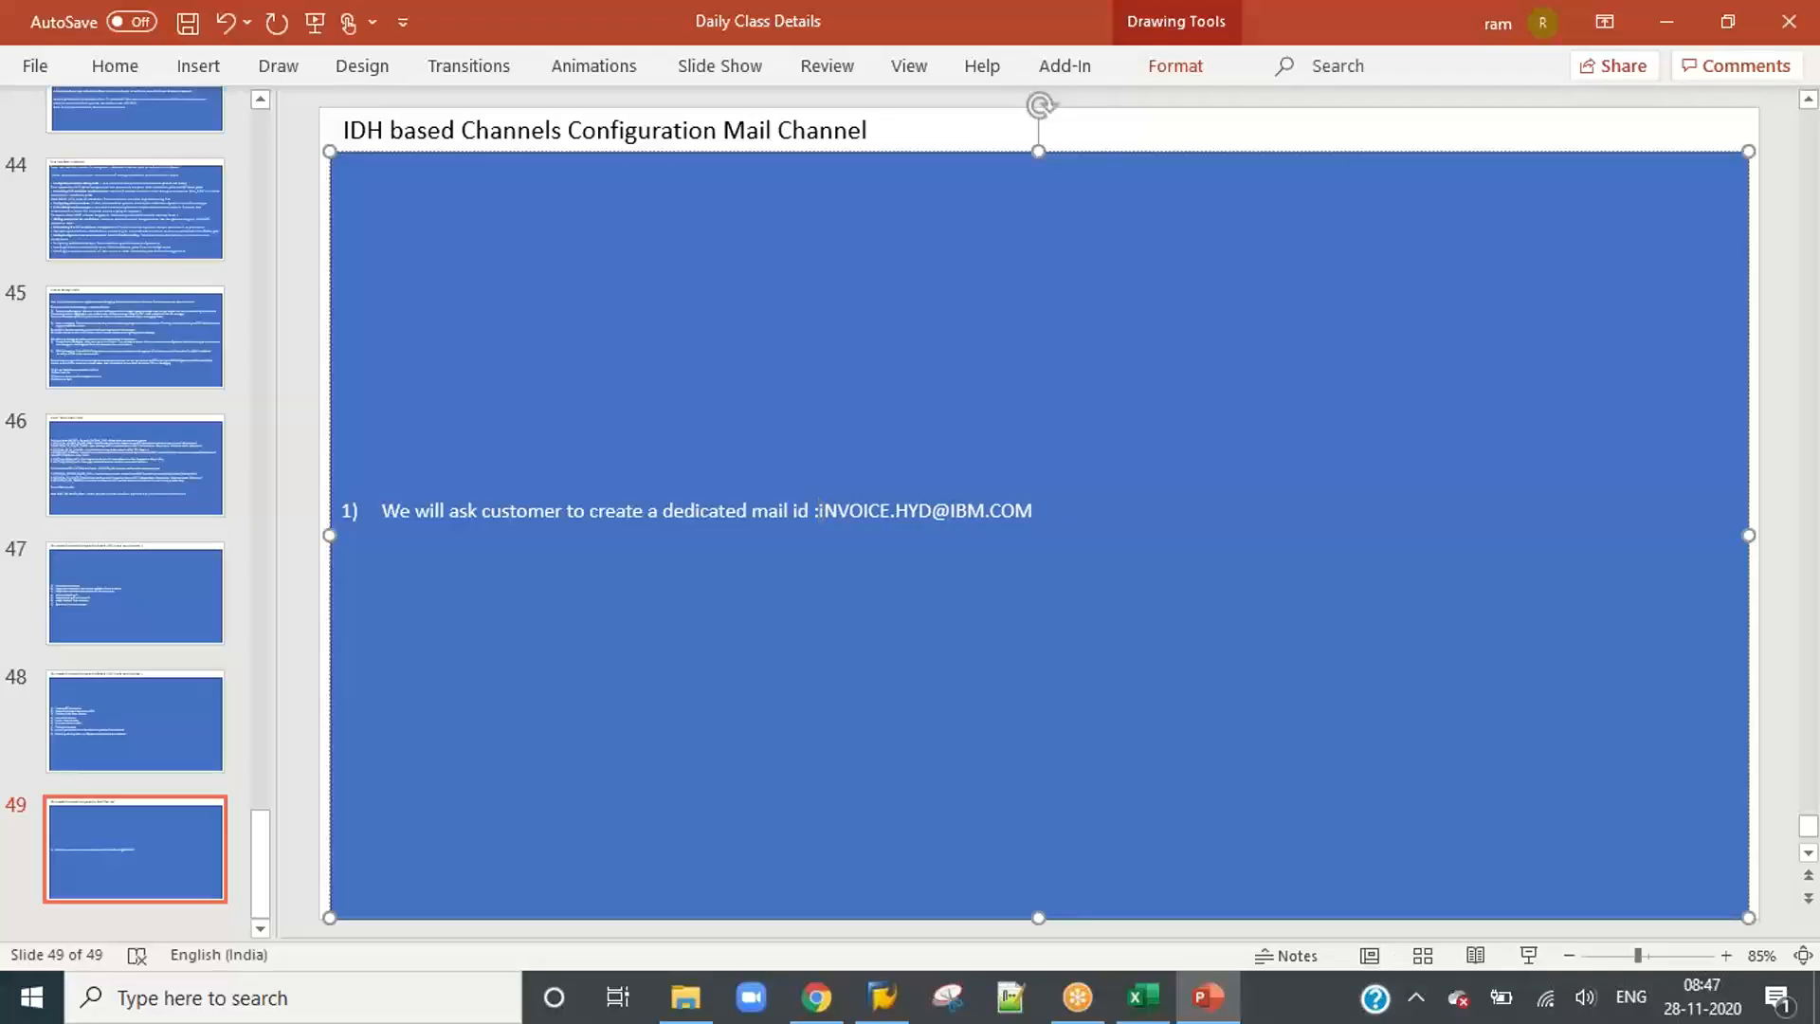
{"action": "type", "text": "n"}
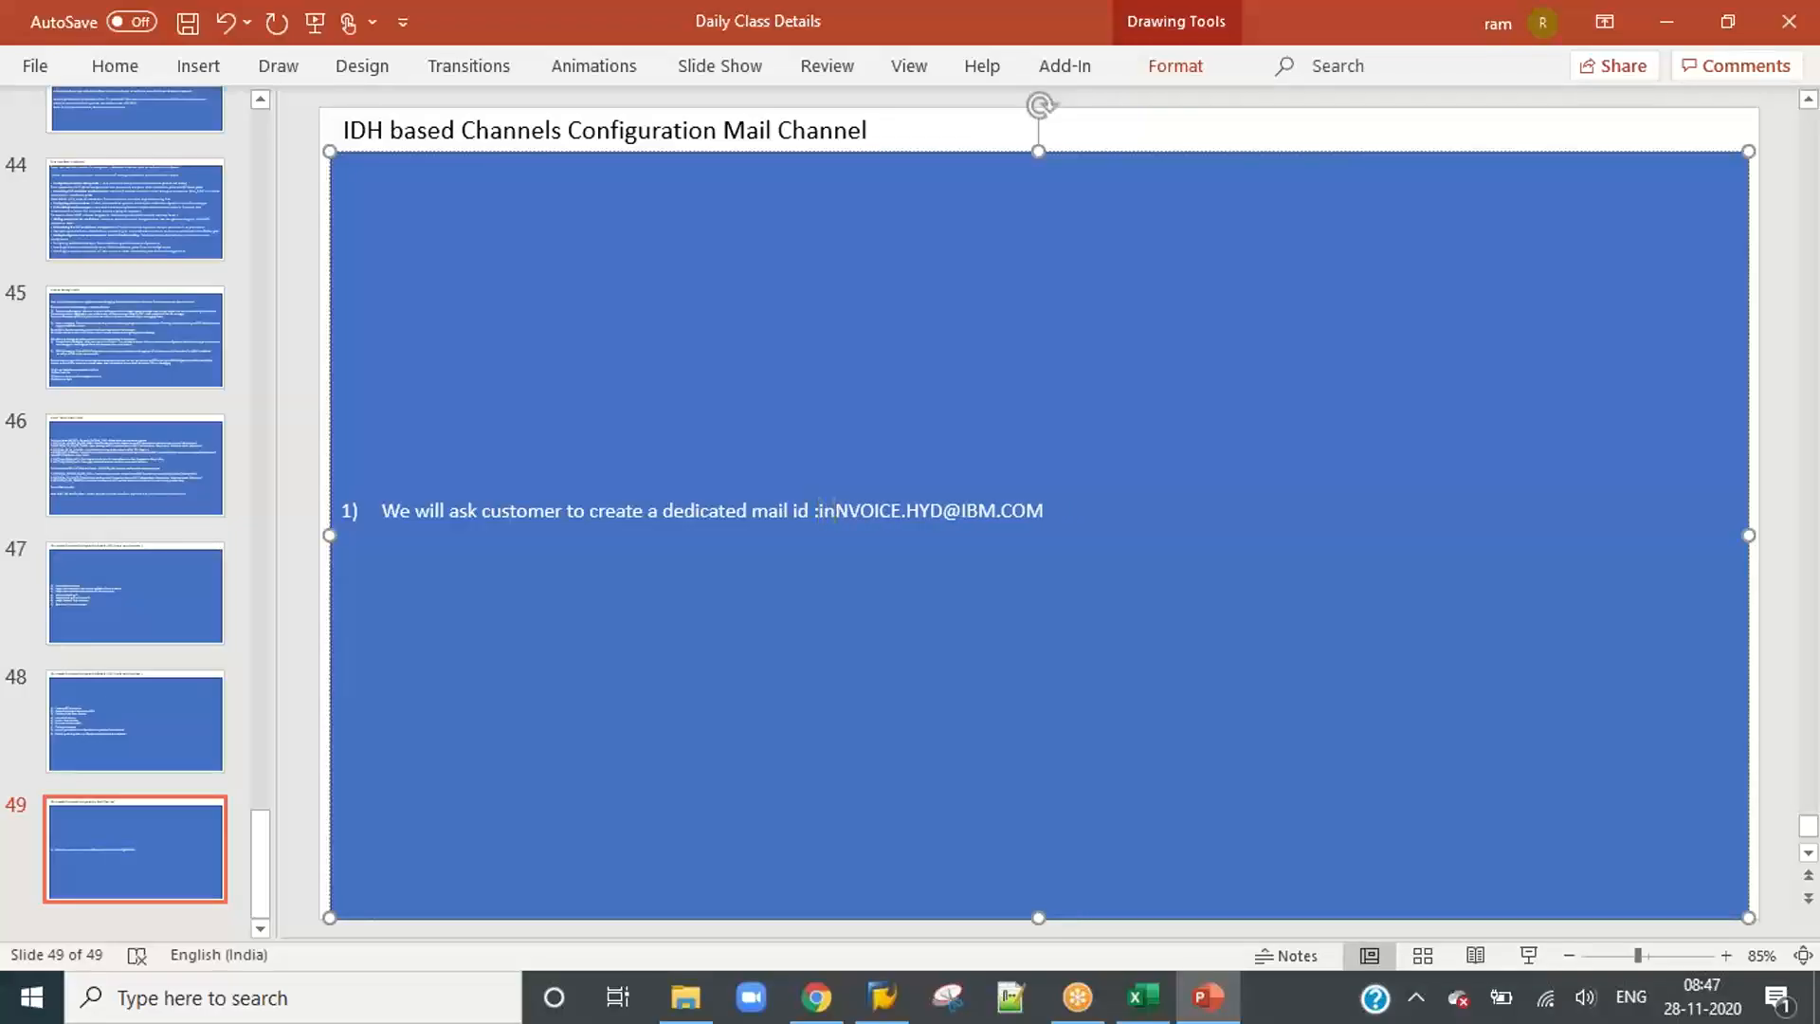
{"action": "key", "text": "Delete"}
{"action": "key", "text": "Delete"}
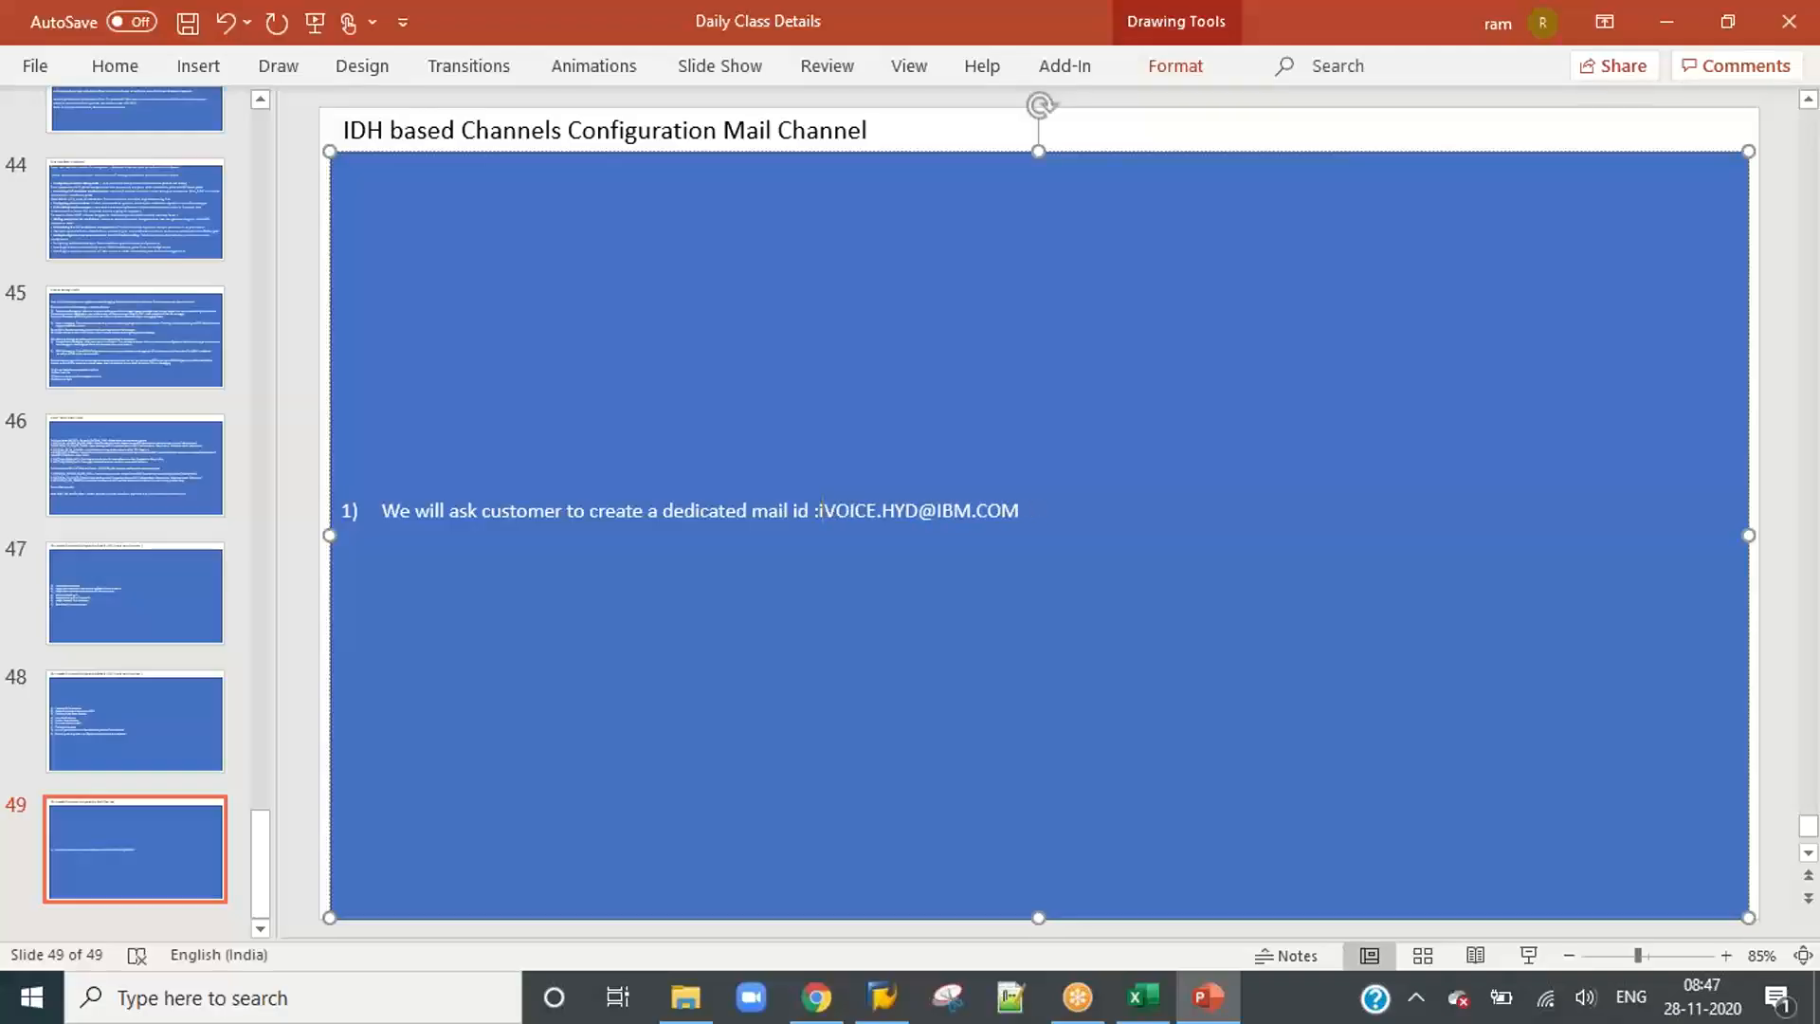
{"action": "key", "text": "BackSpace"}
{"action": "type", "text": "IN"}
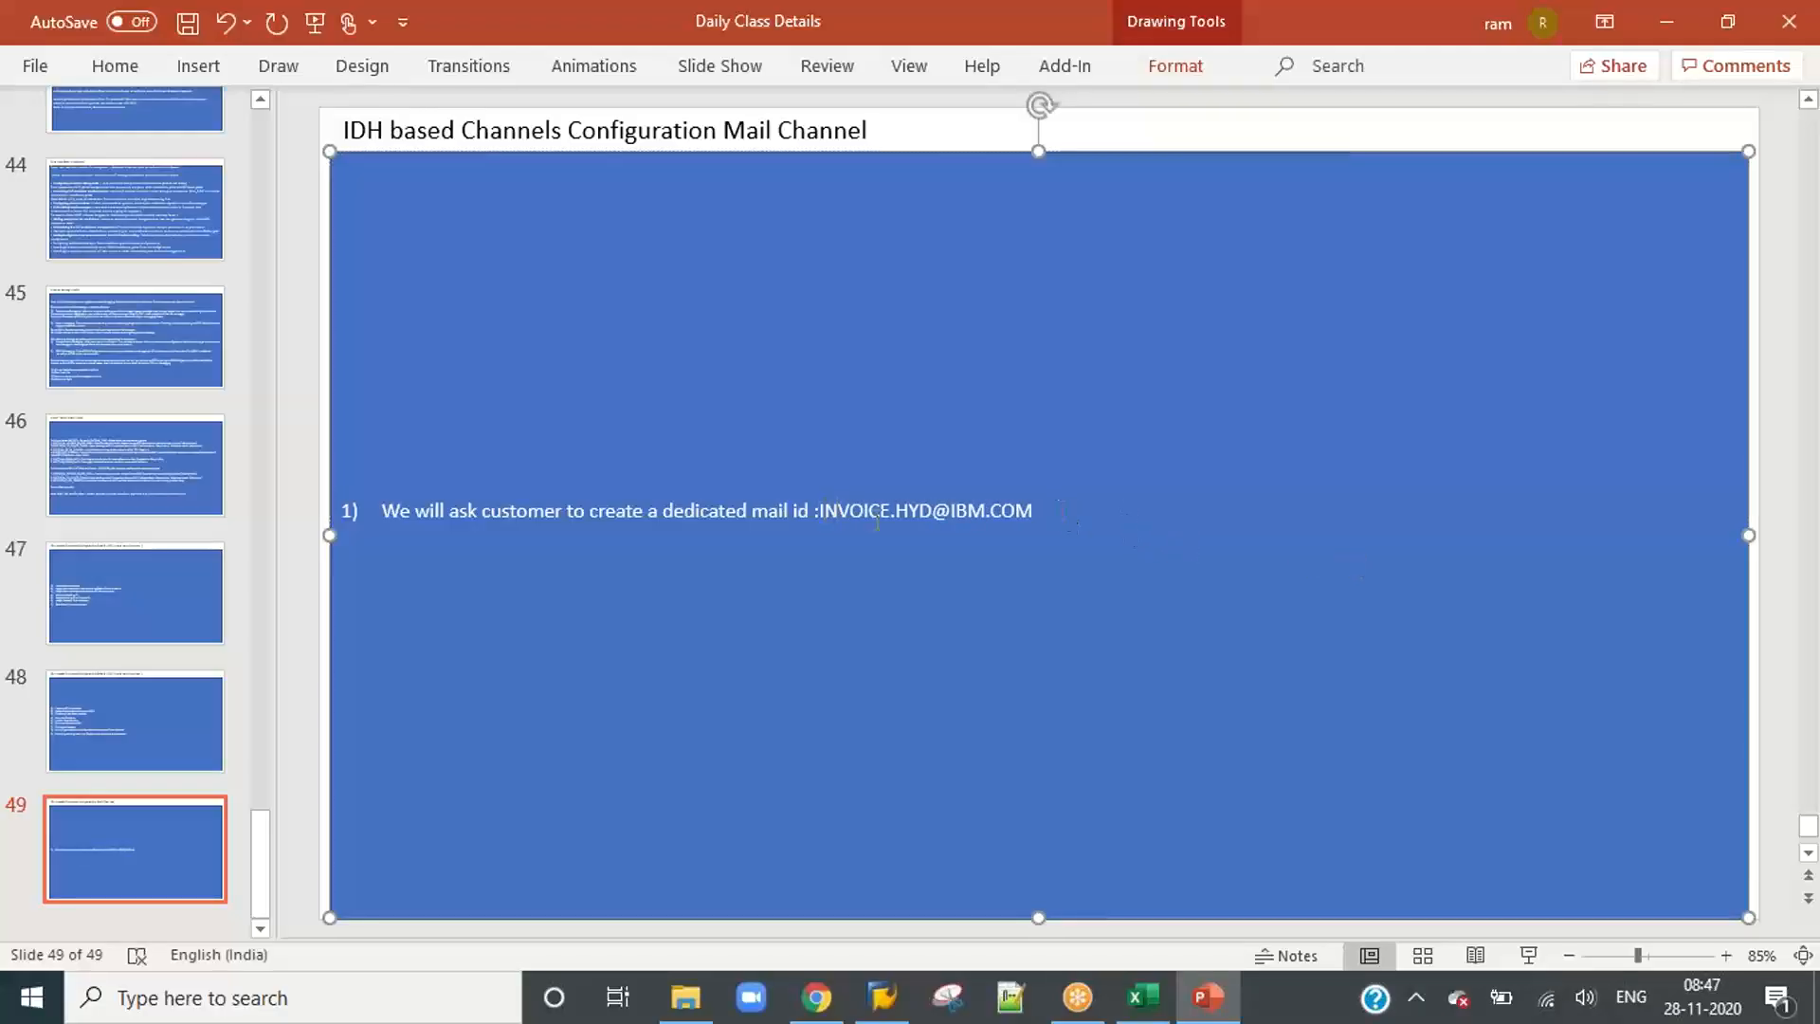
Step: Insert a space between the colon and the mail address and add a dash after the address
{"action": "left_click", "coordinate": [821, 512]}
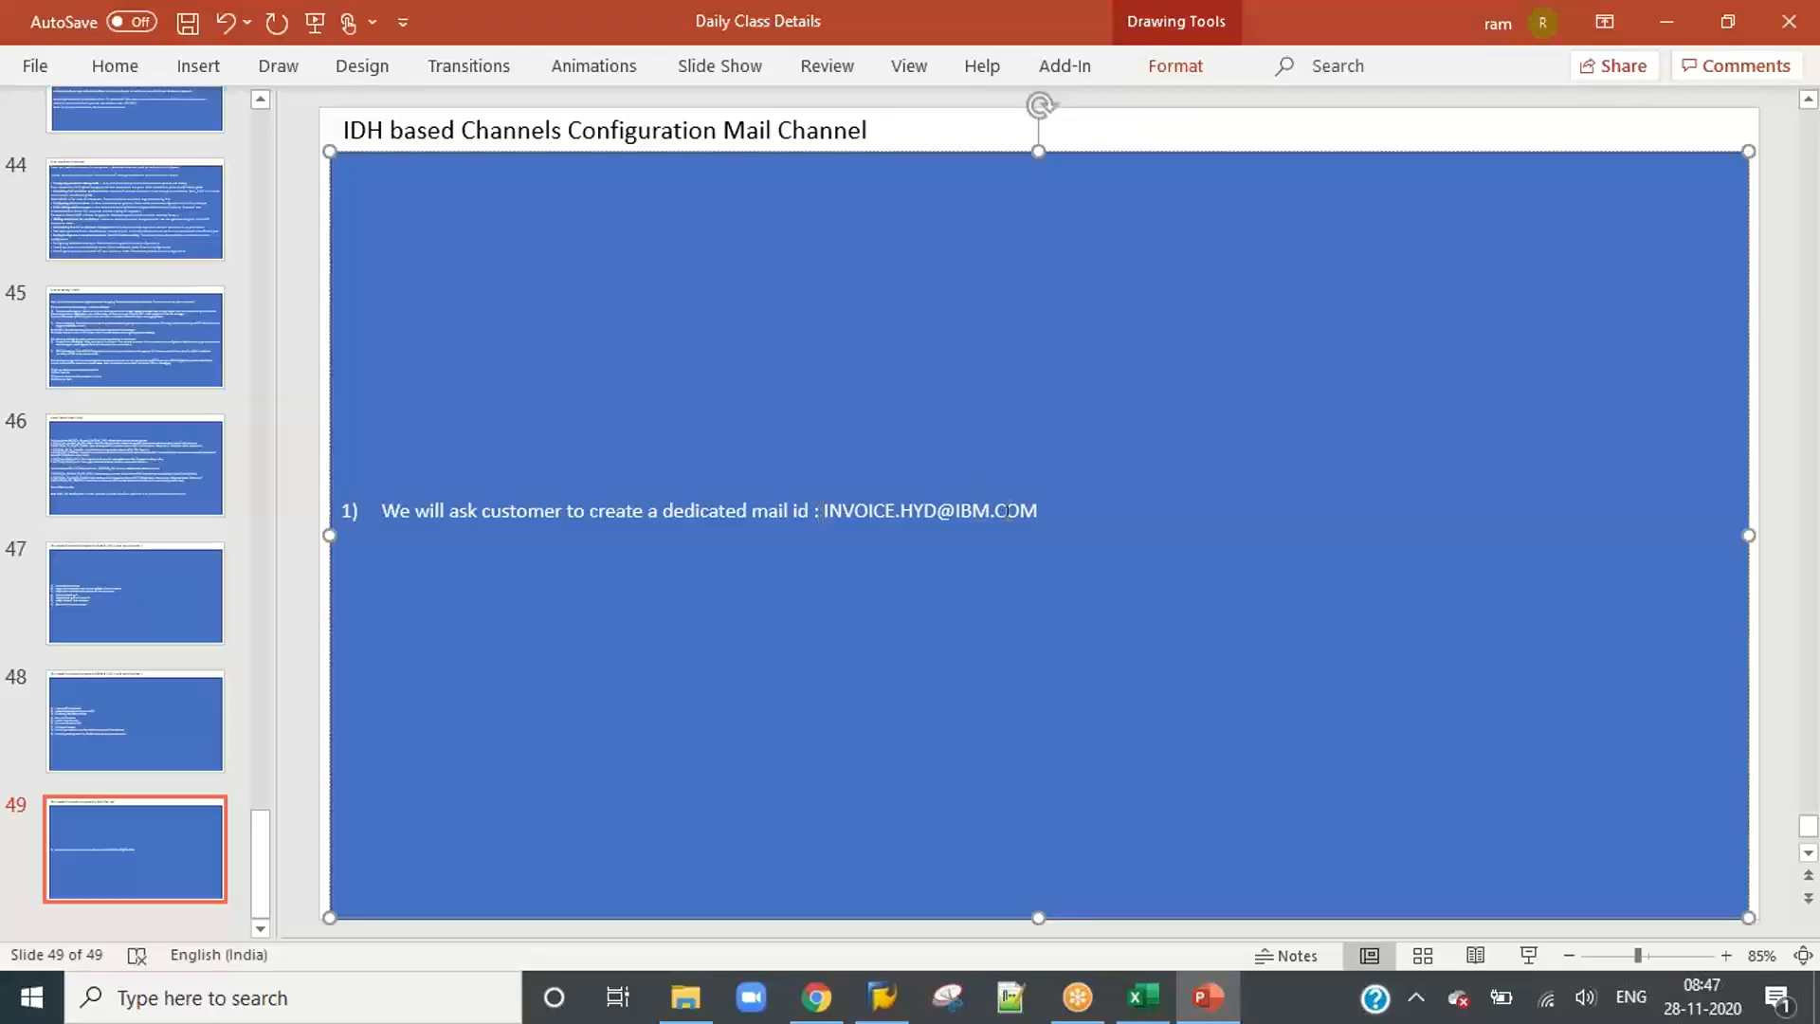
{"action": "left_click", "coordinate": [1047, 526]}
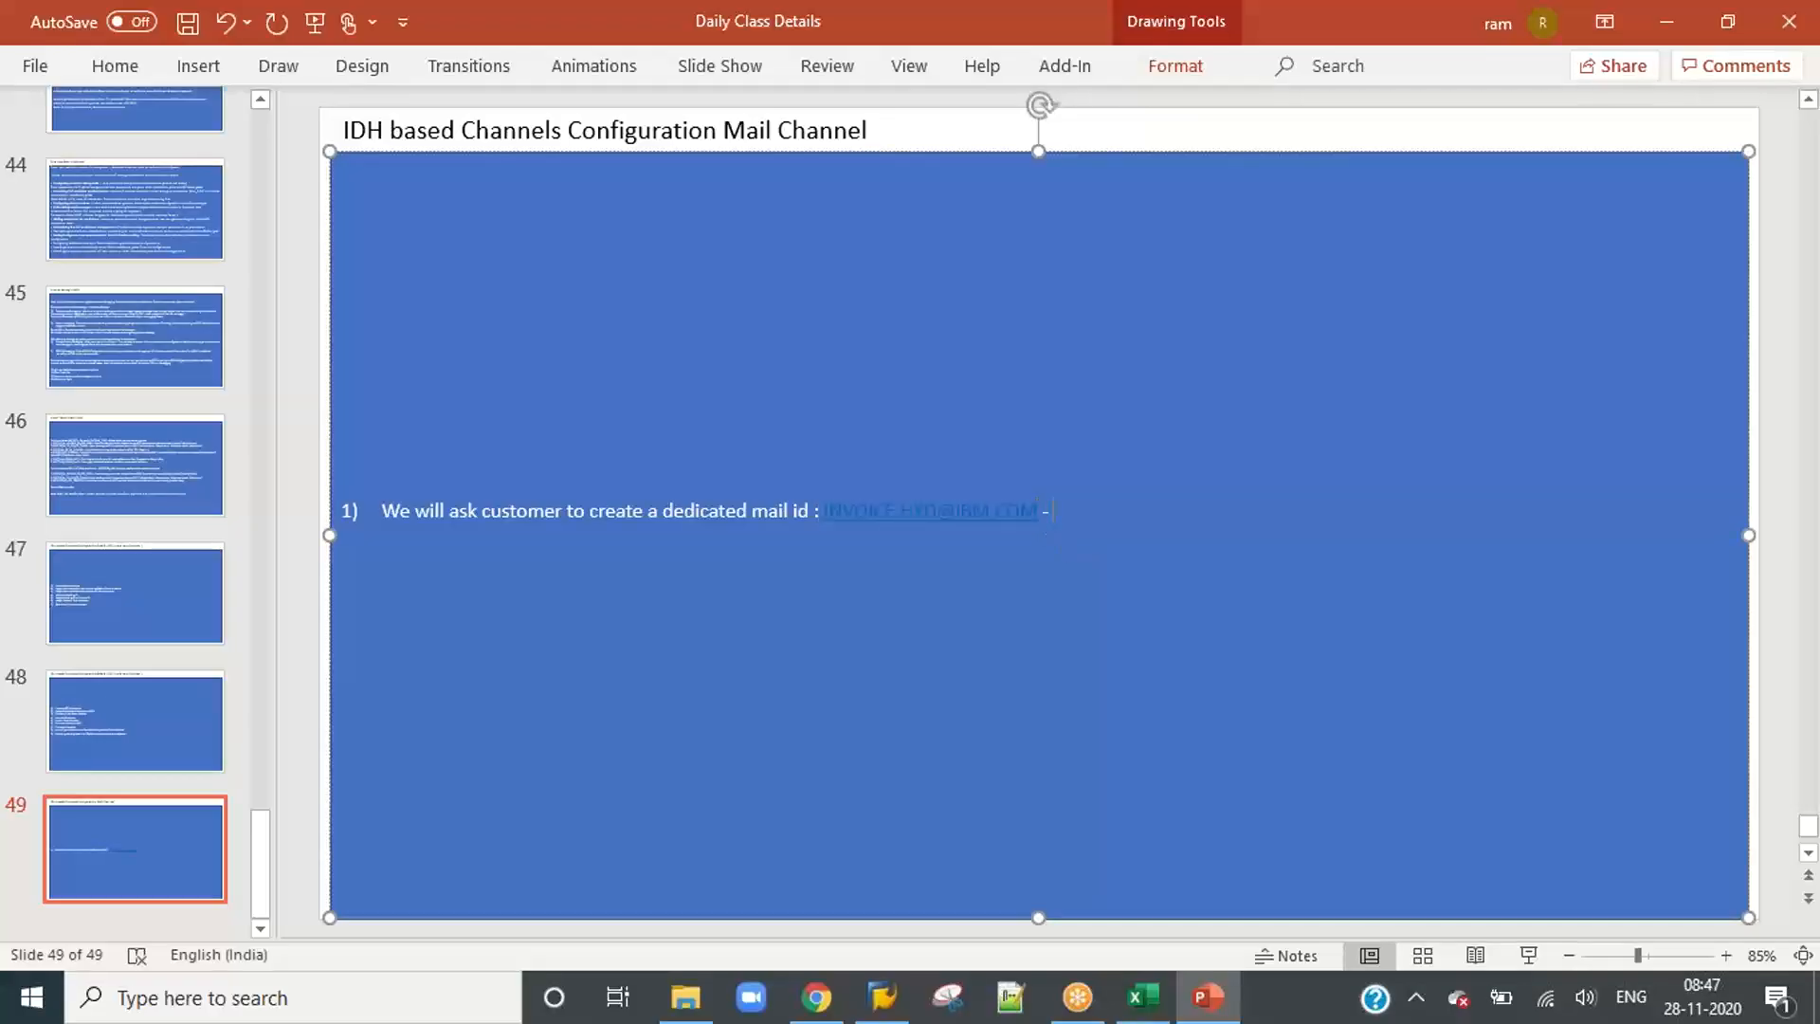
Step: Set both the outline and the fill of the slide's large text box to white
{"action": "right_click", "coordinate": [647, 379]}
{"action": "left_click", "coordinate": [799, 172]}
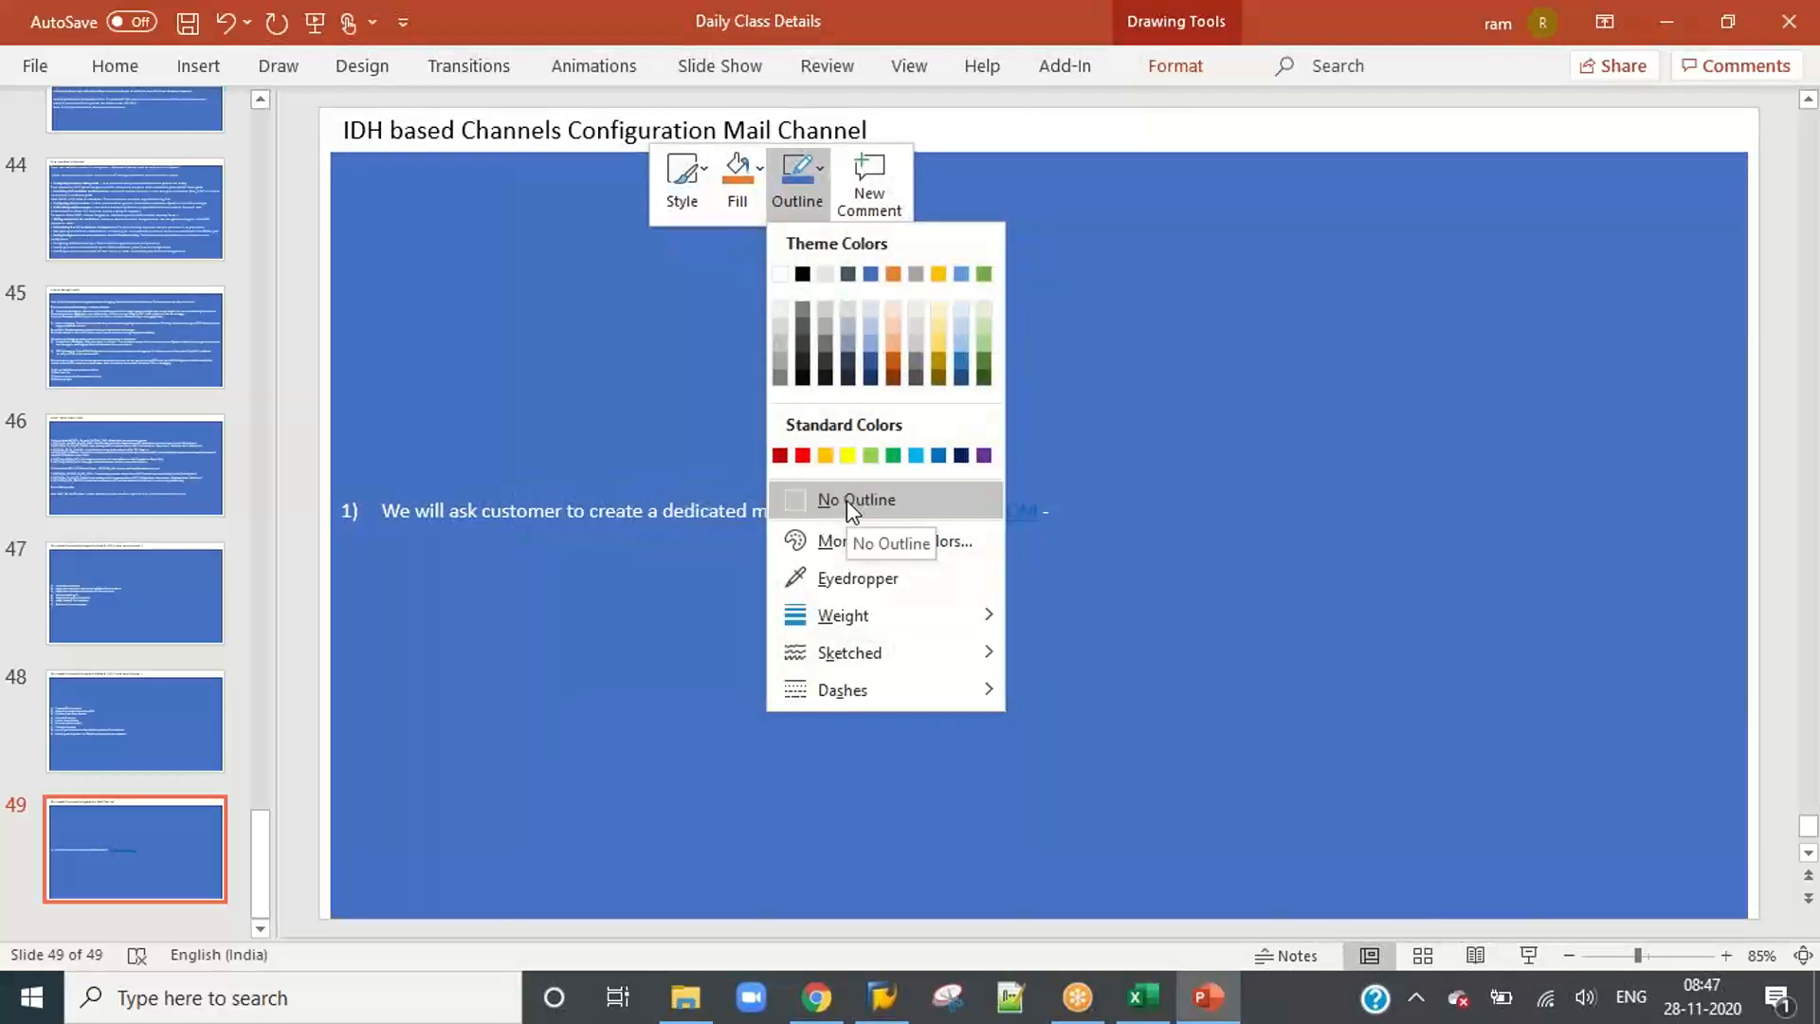
{"action": "left_click", "coordinate": [778, 276]}
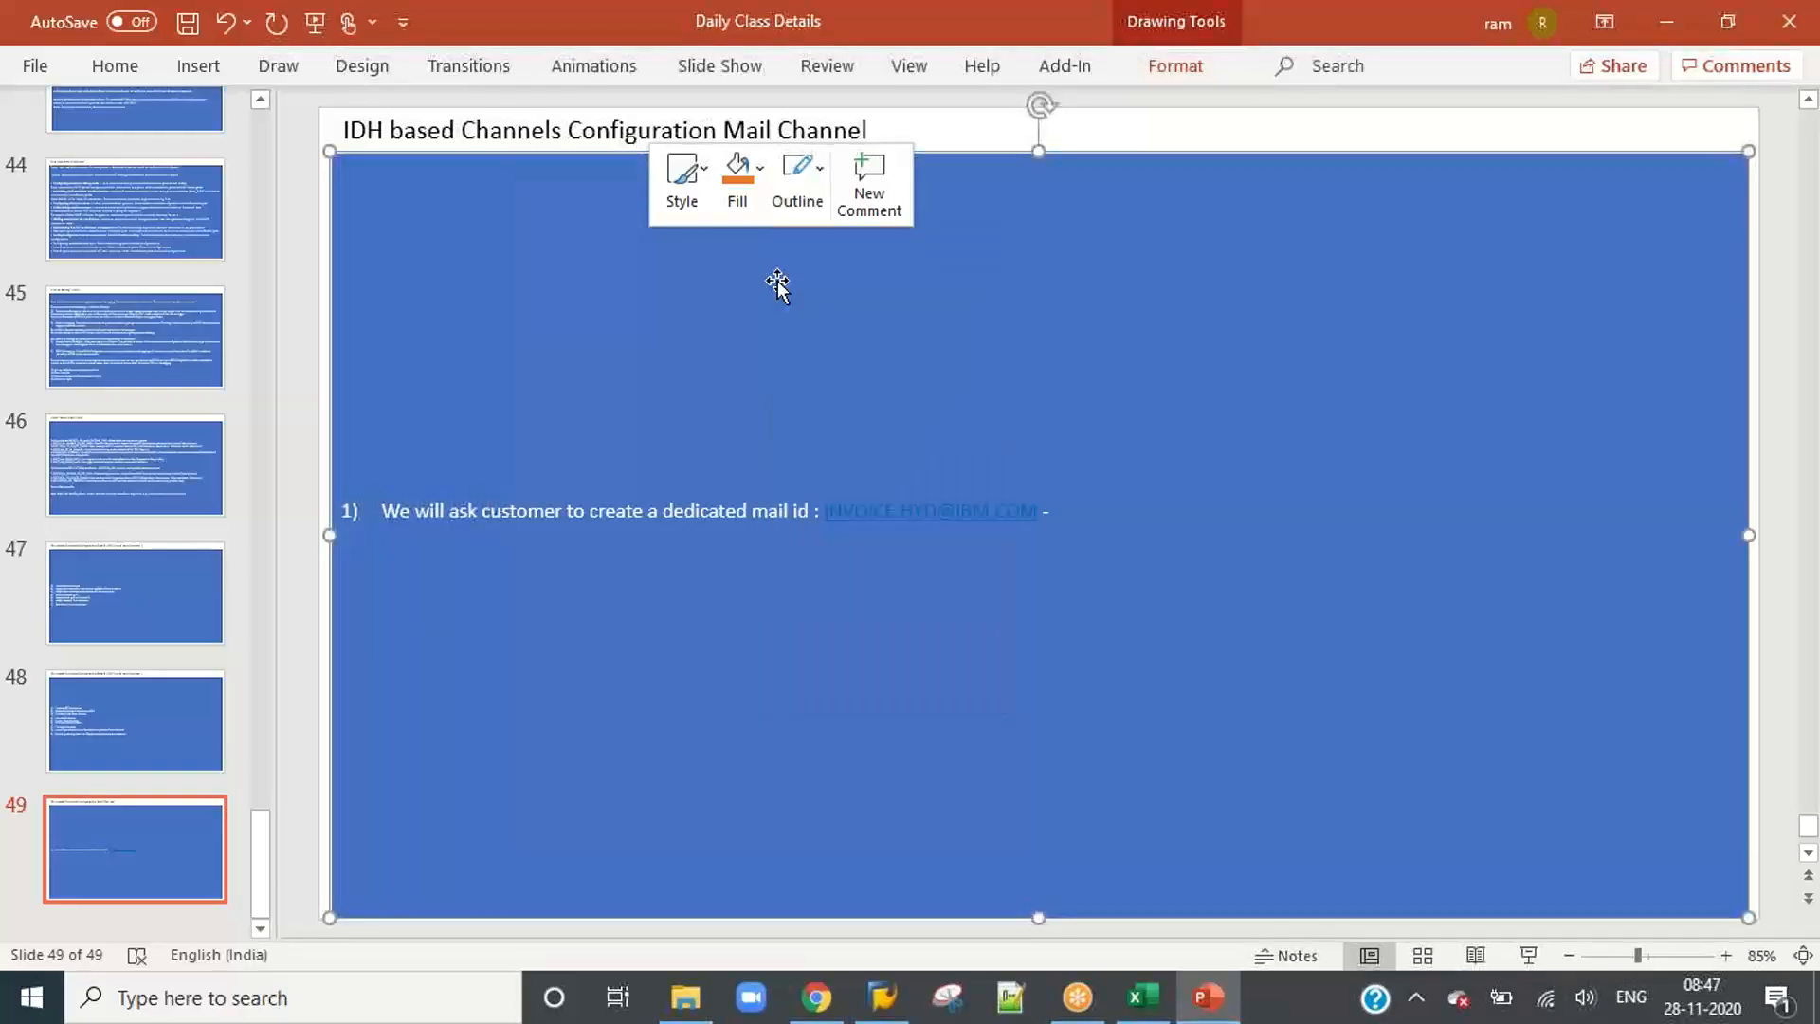
{"action": "left_click", "coordinate": [749, 185]}
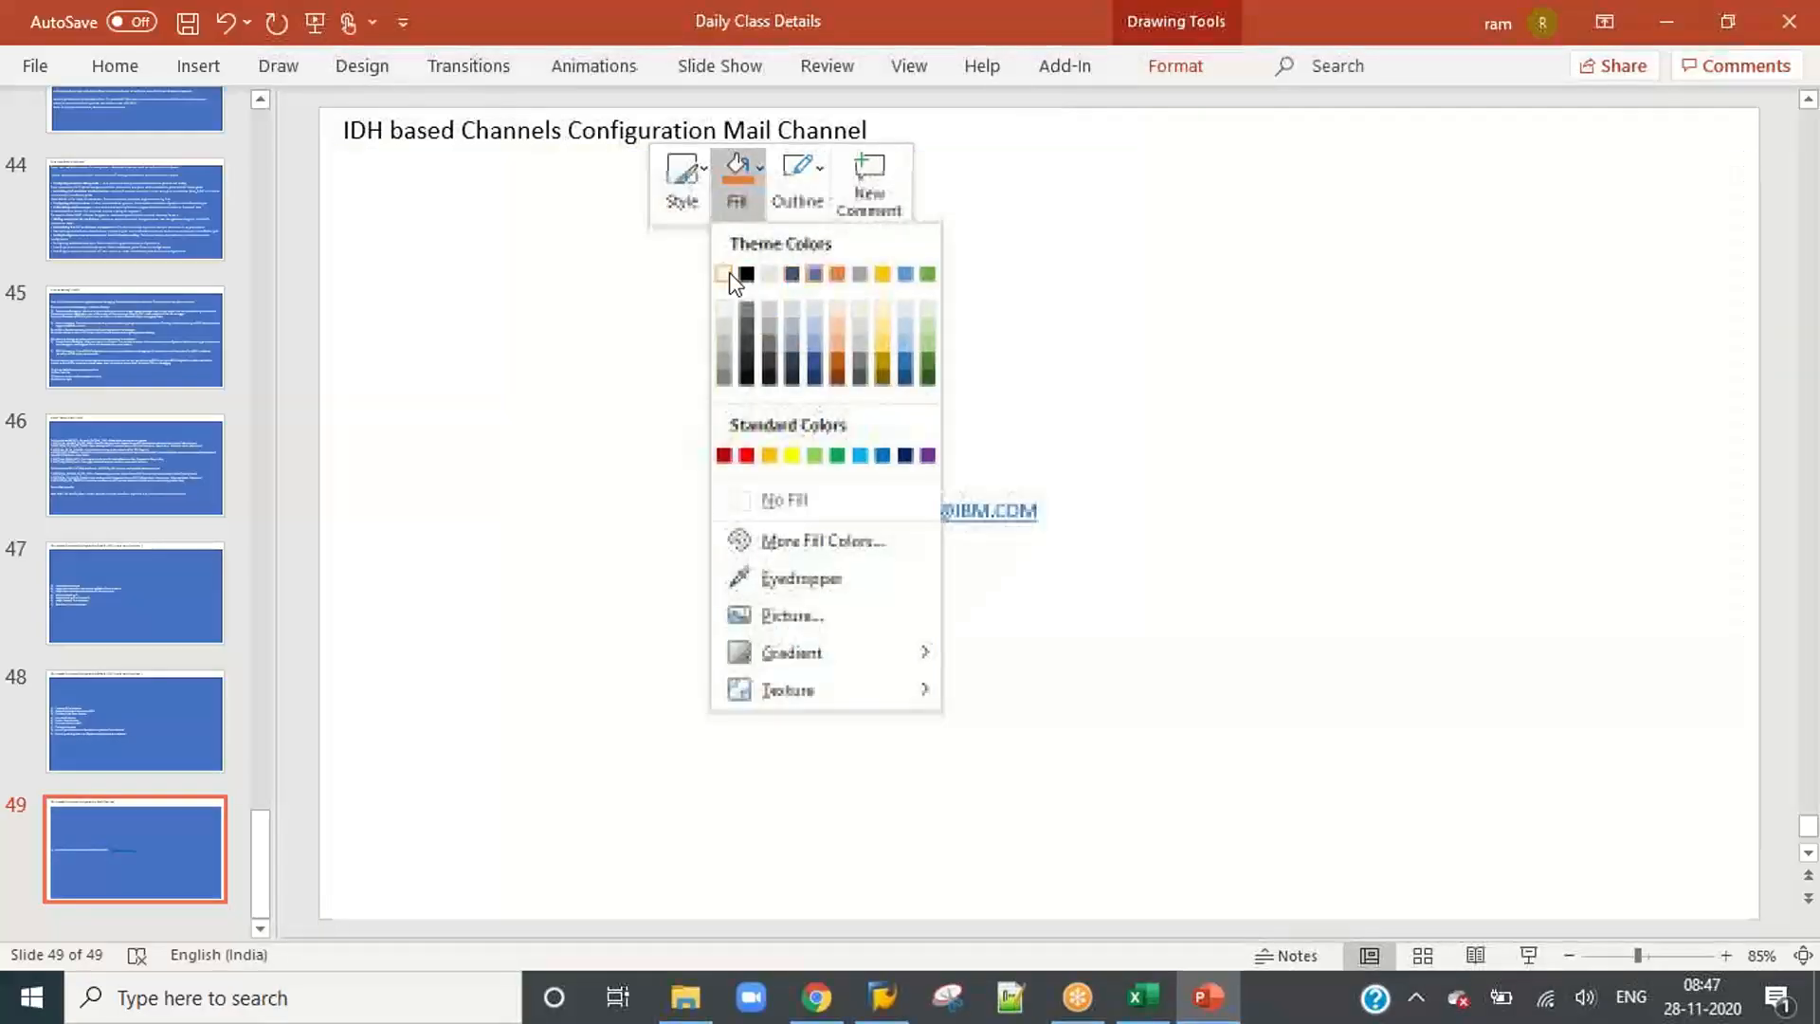
{"action": "left_click", "coordinate": [724, 274]}
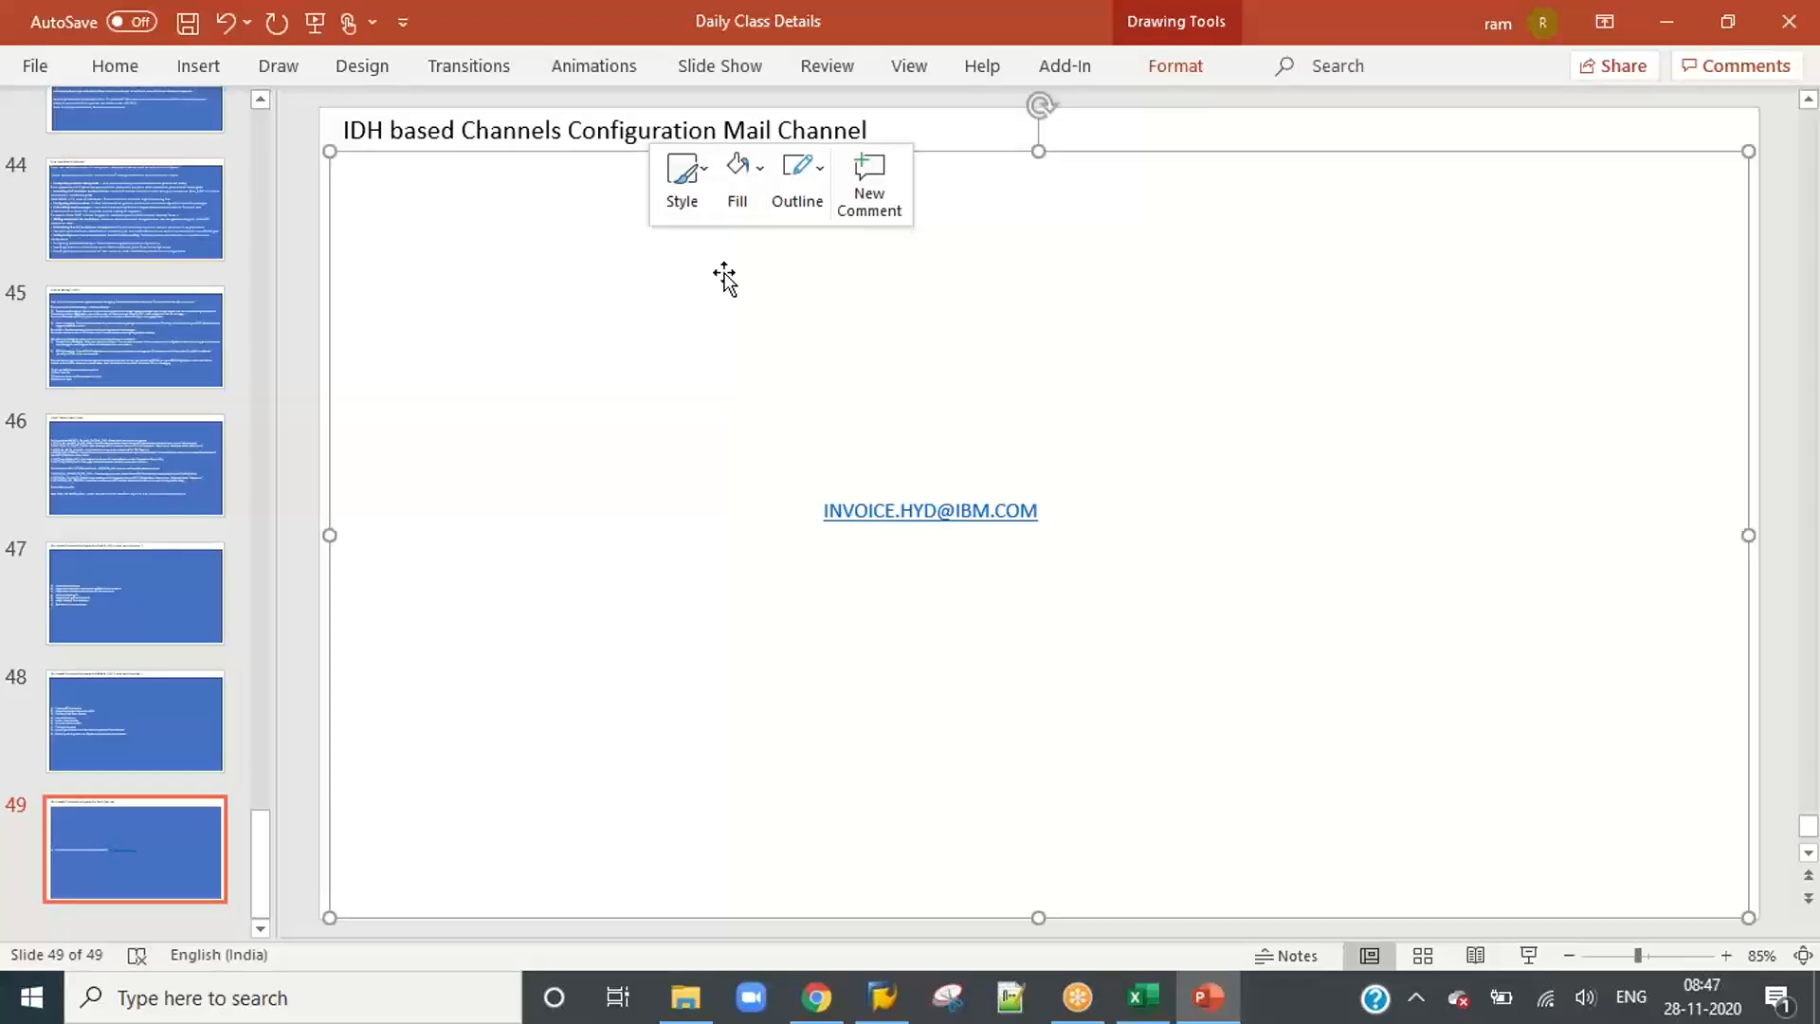
{"action": "left_click", "coordinate": [825, 176]}
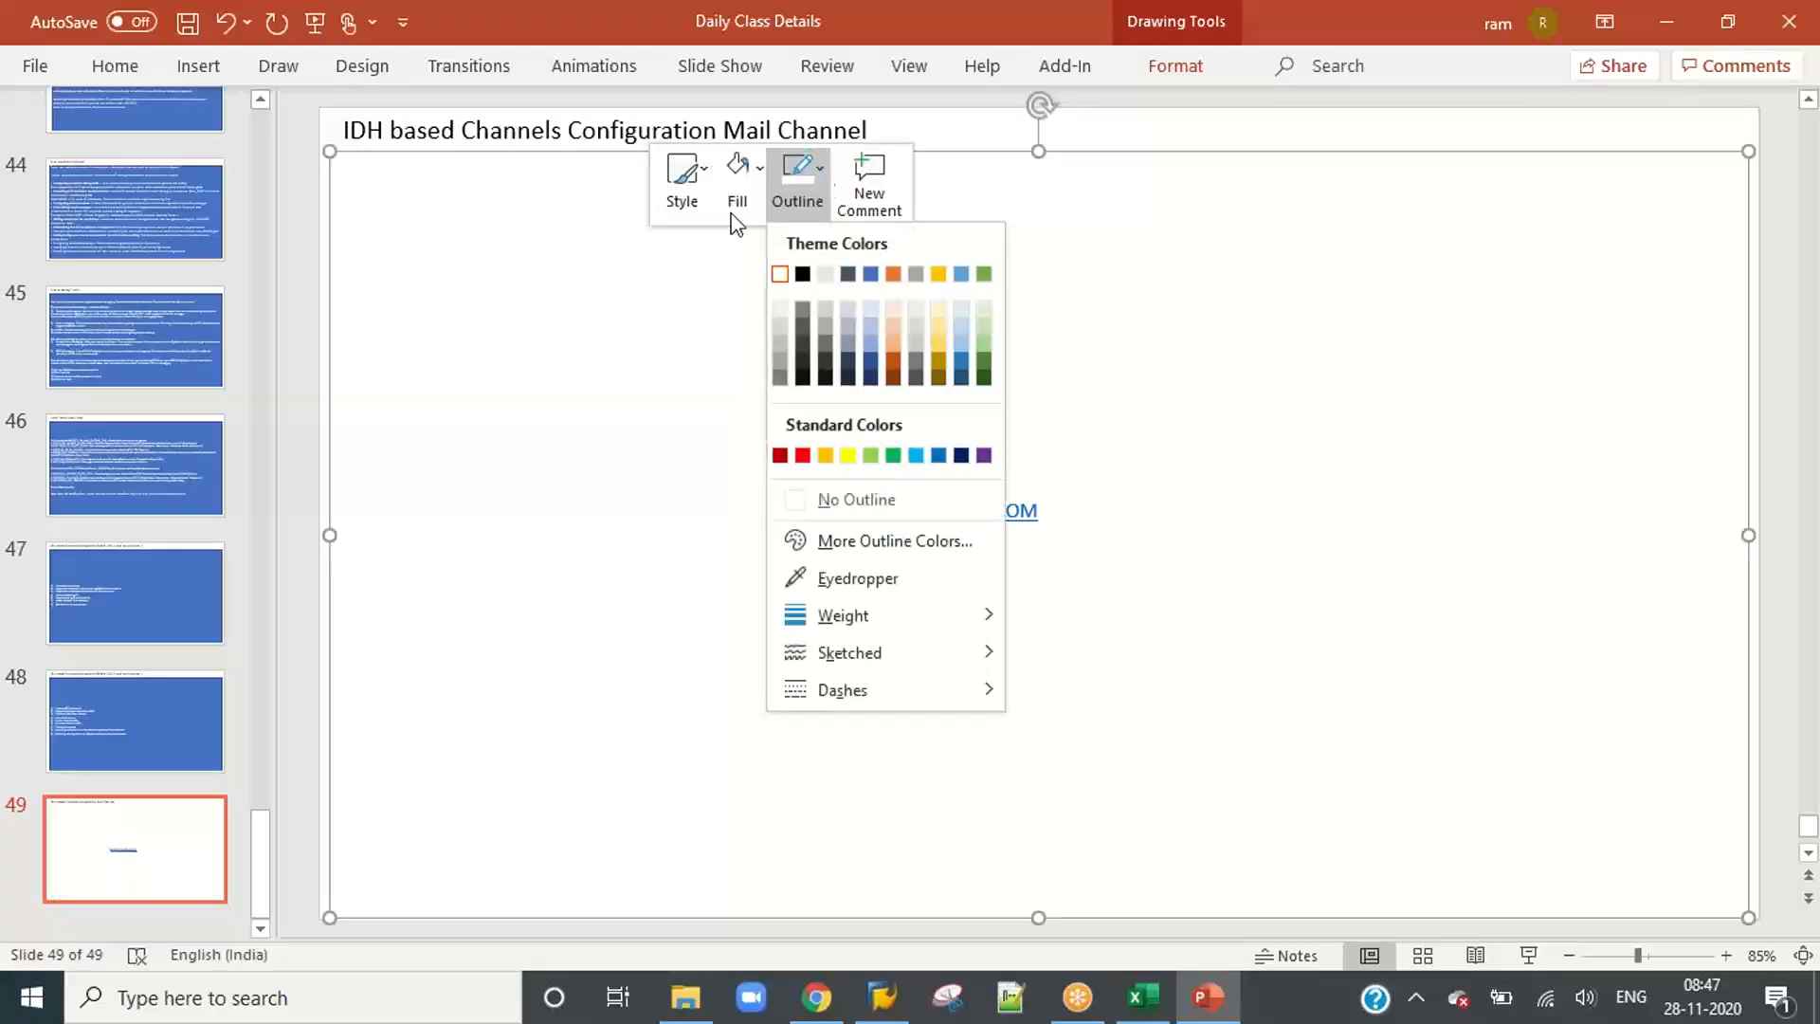
{"action": "left_click", "coordinate": [679, 313]}
Step: Set all text in the white text box to black and place the text cursor after the dash
{"action": "key", "text": "ctrl+a"}
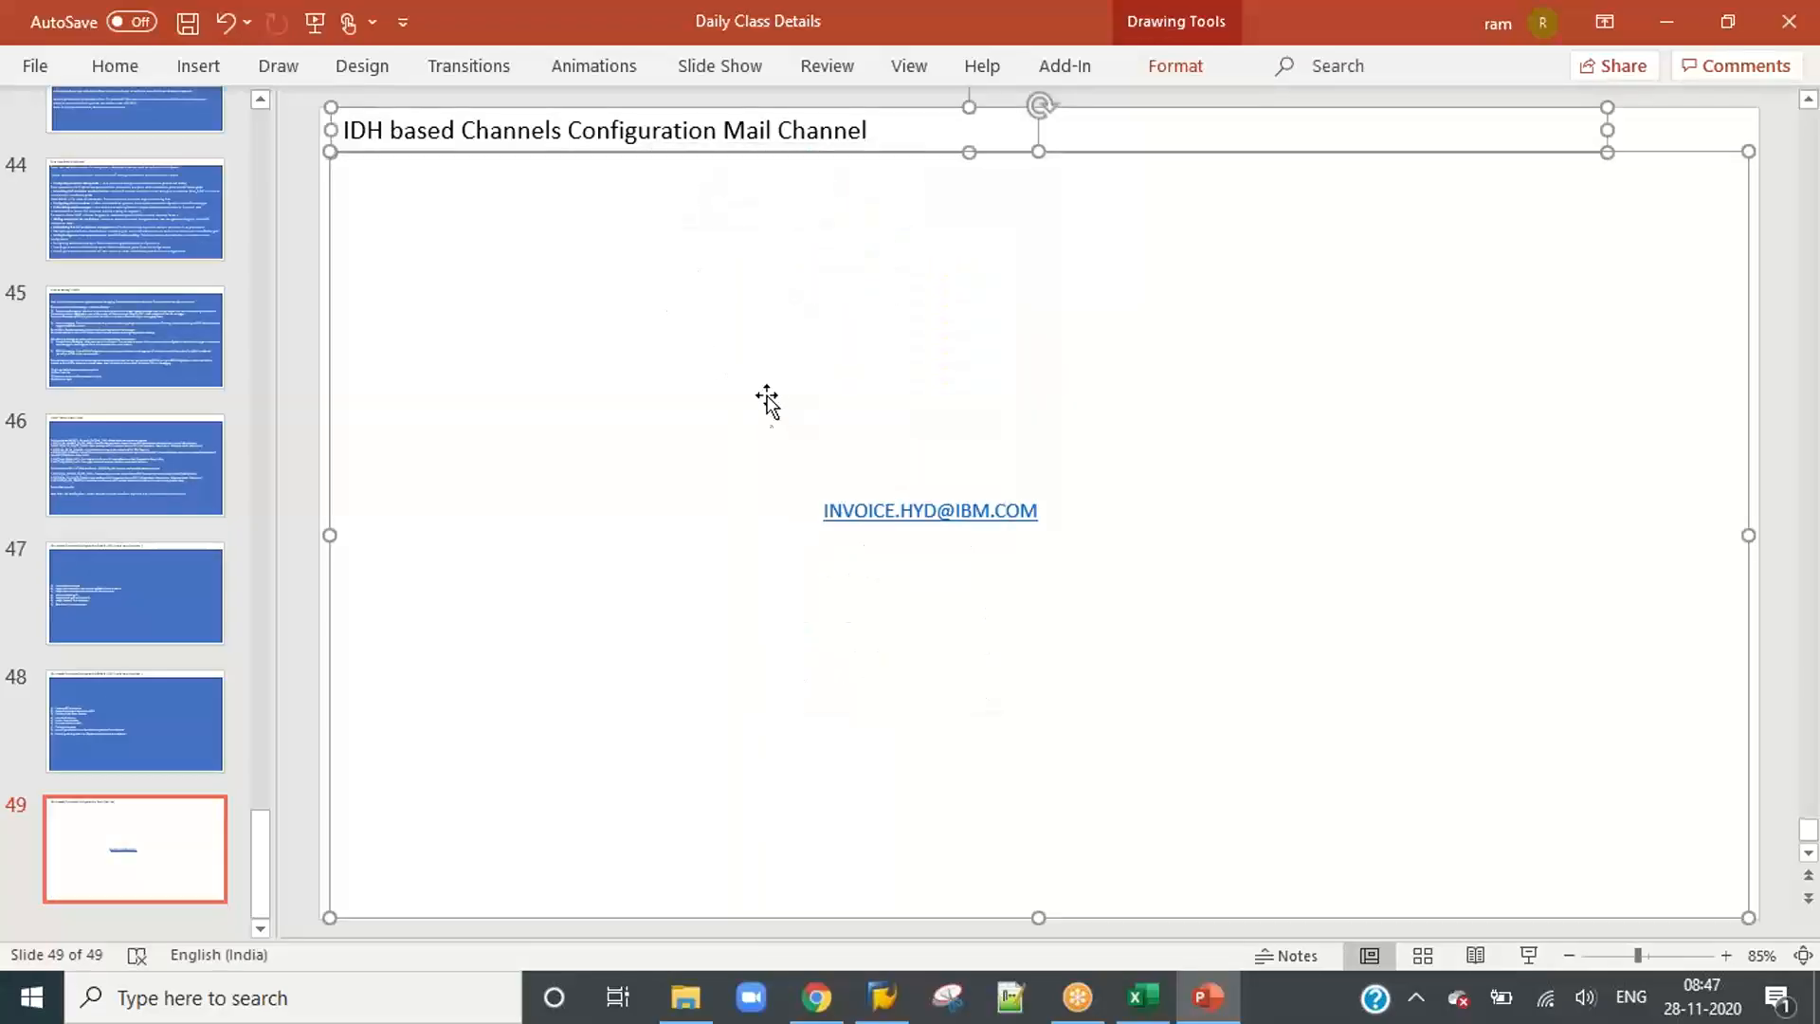
{"action": "double_click", "coordinate": [752, 508]}
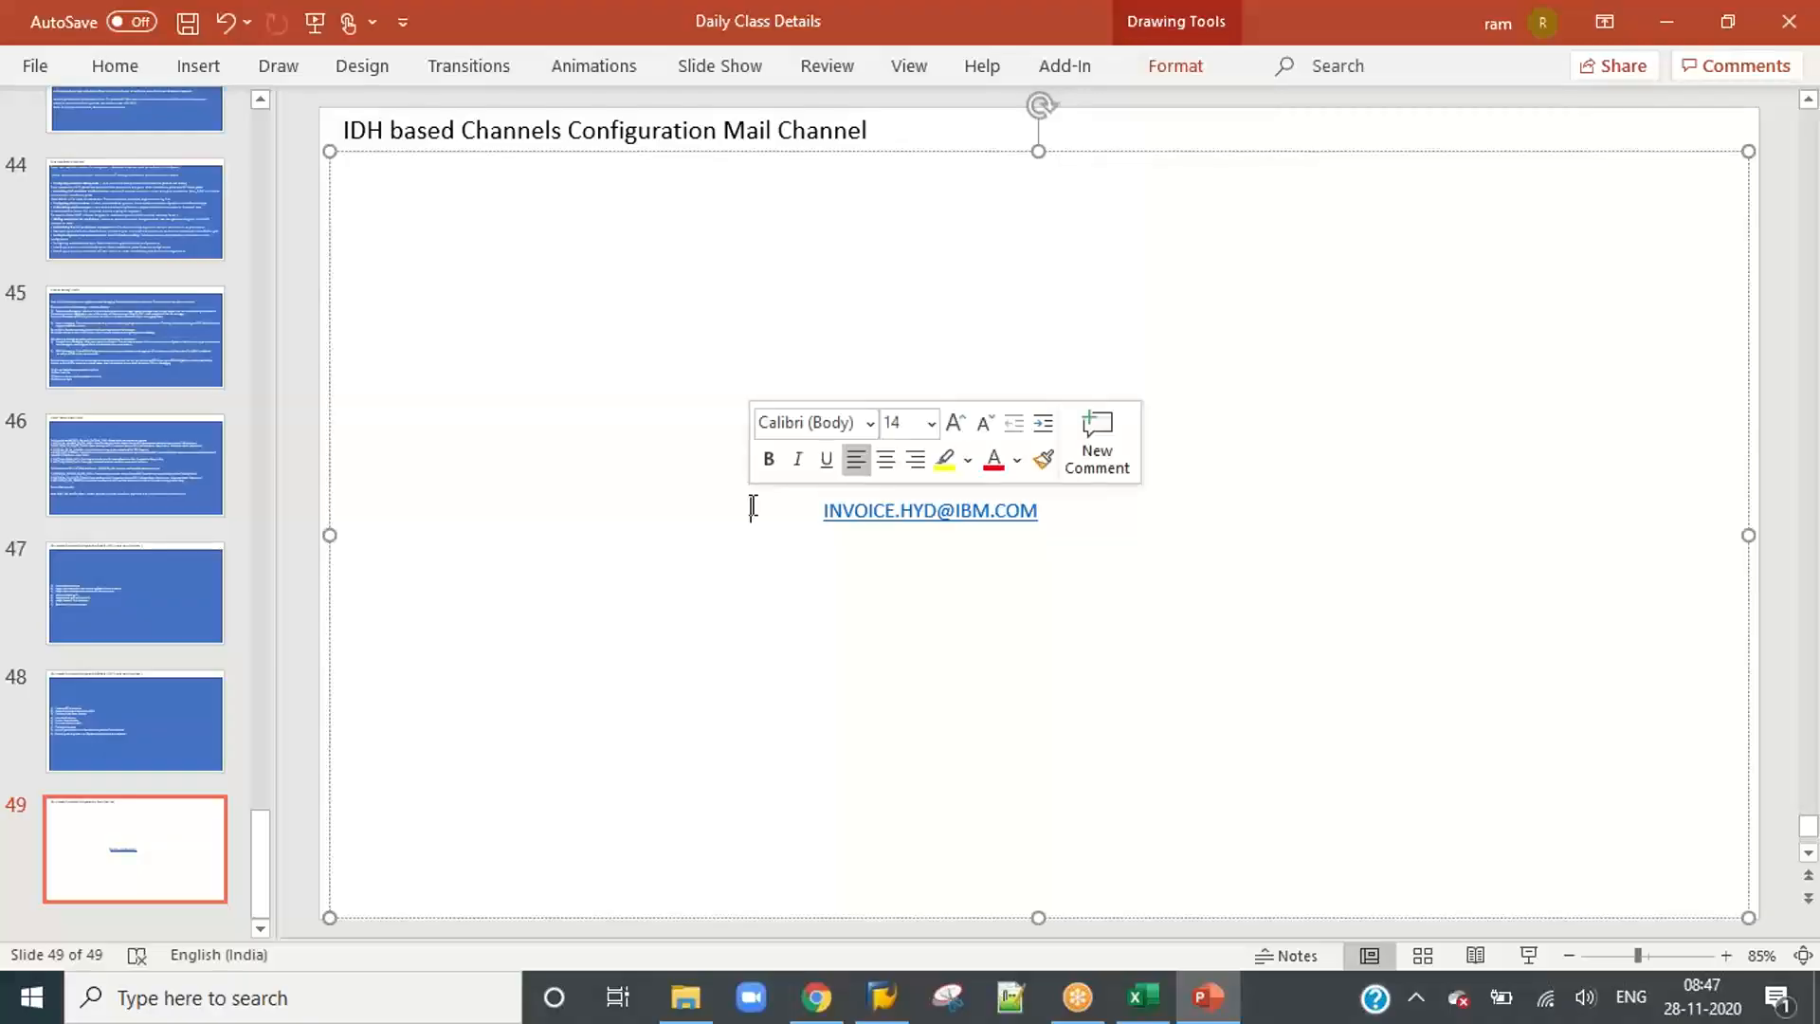
{"action": "key", "text": "ctrl+a"}
{"action": "right_click", "coordinate": [718, 511]}
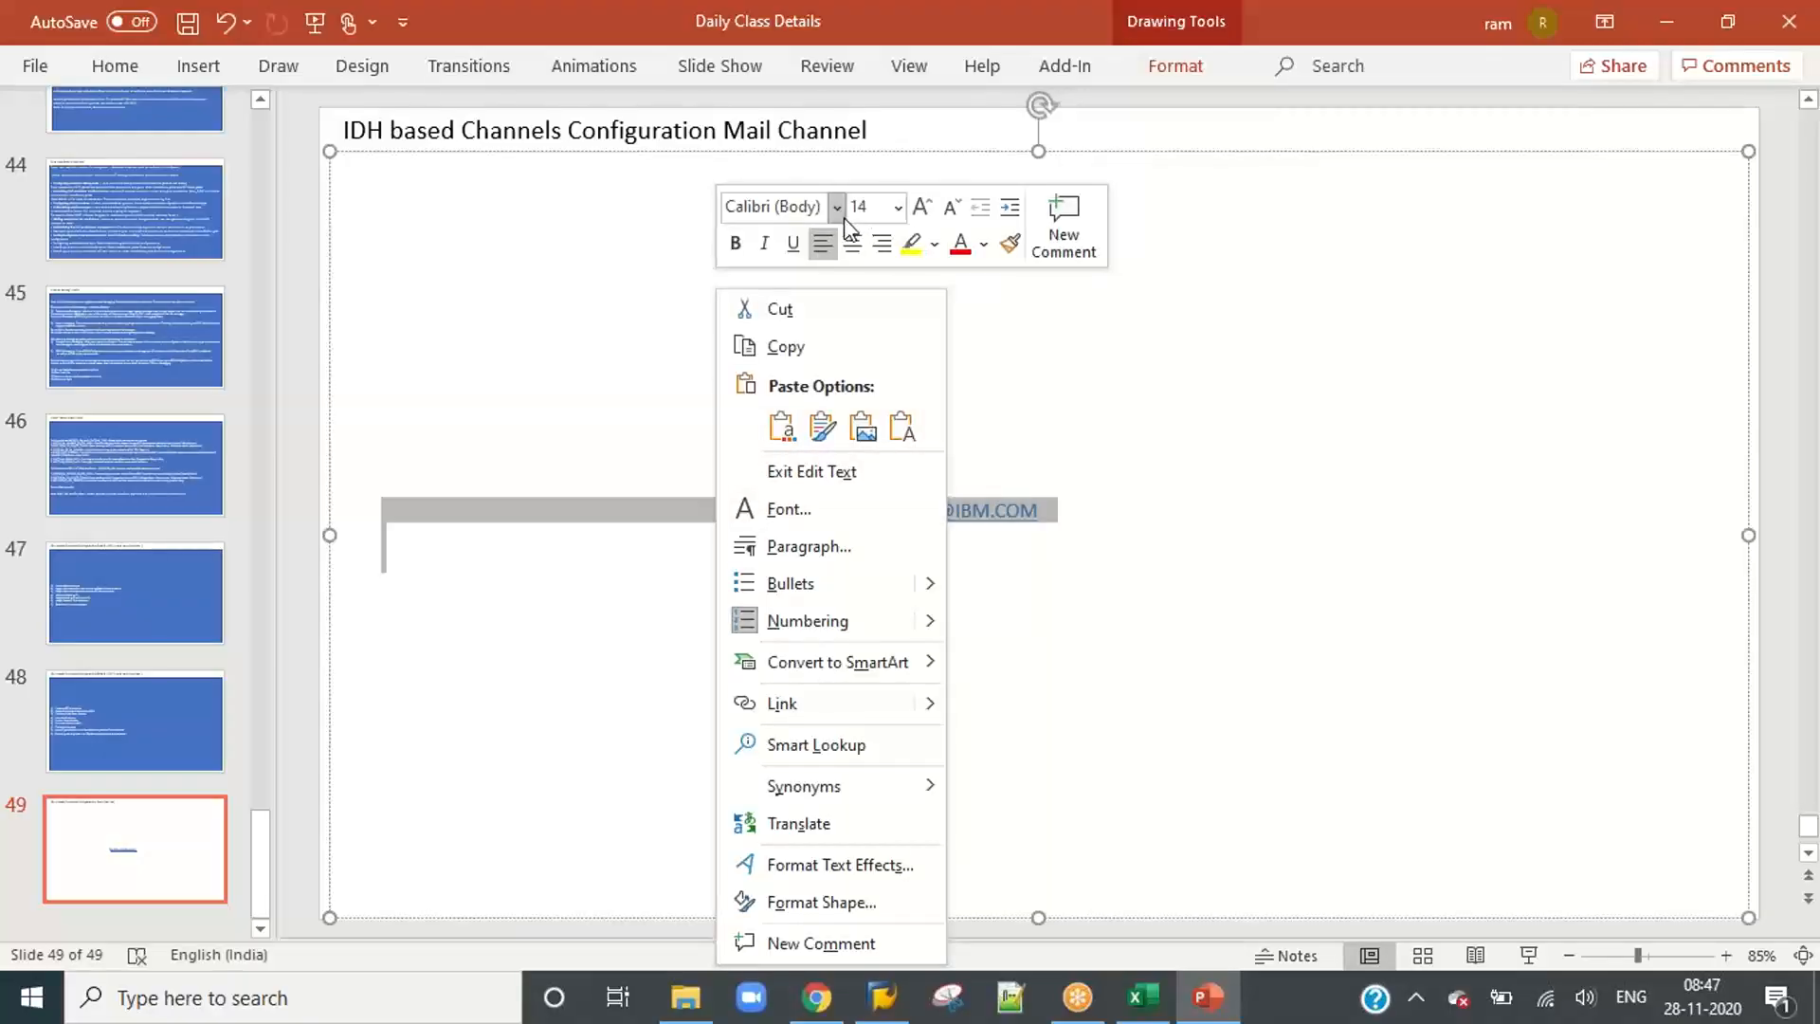
{"action": "left_click", "coordinate": [985, 245]}
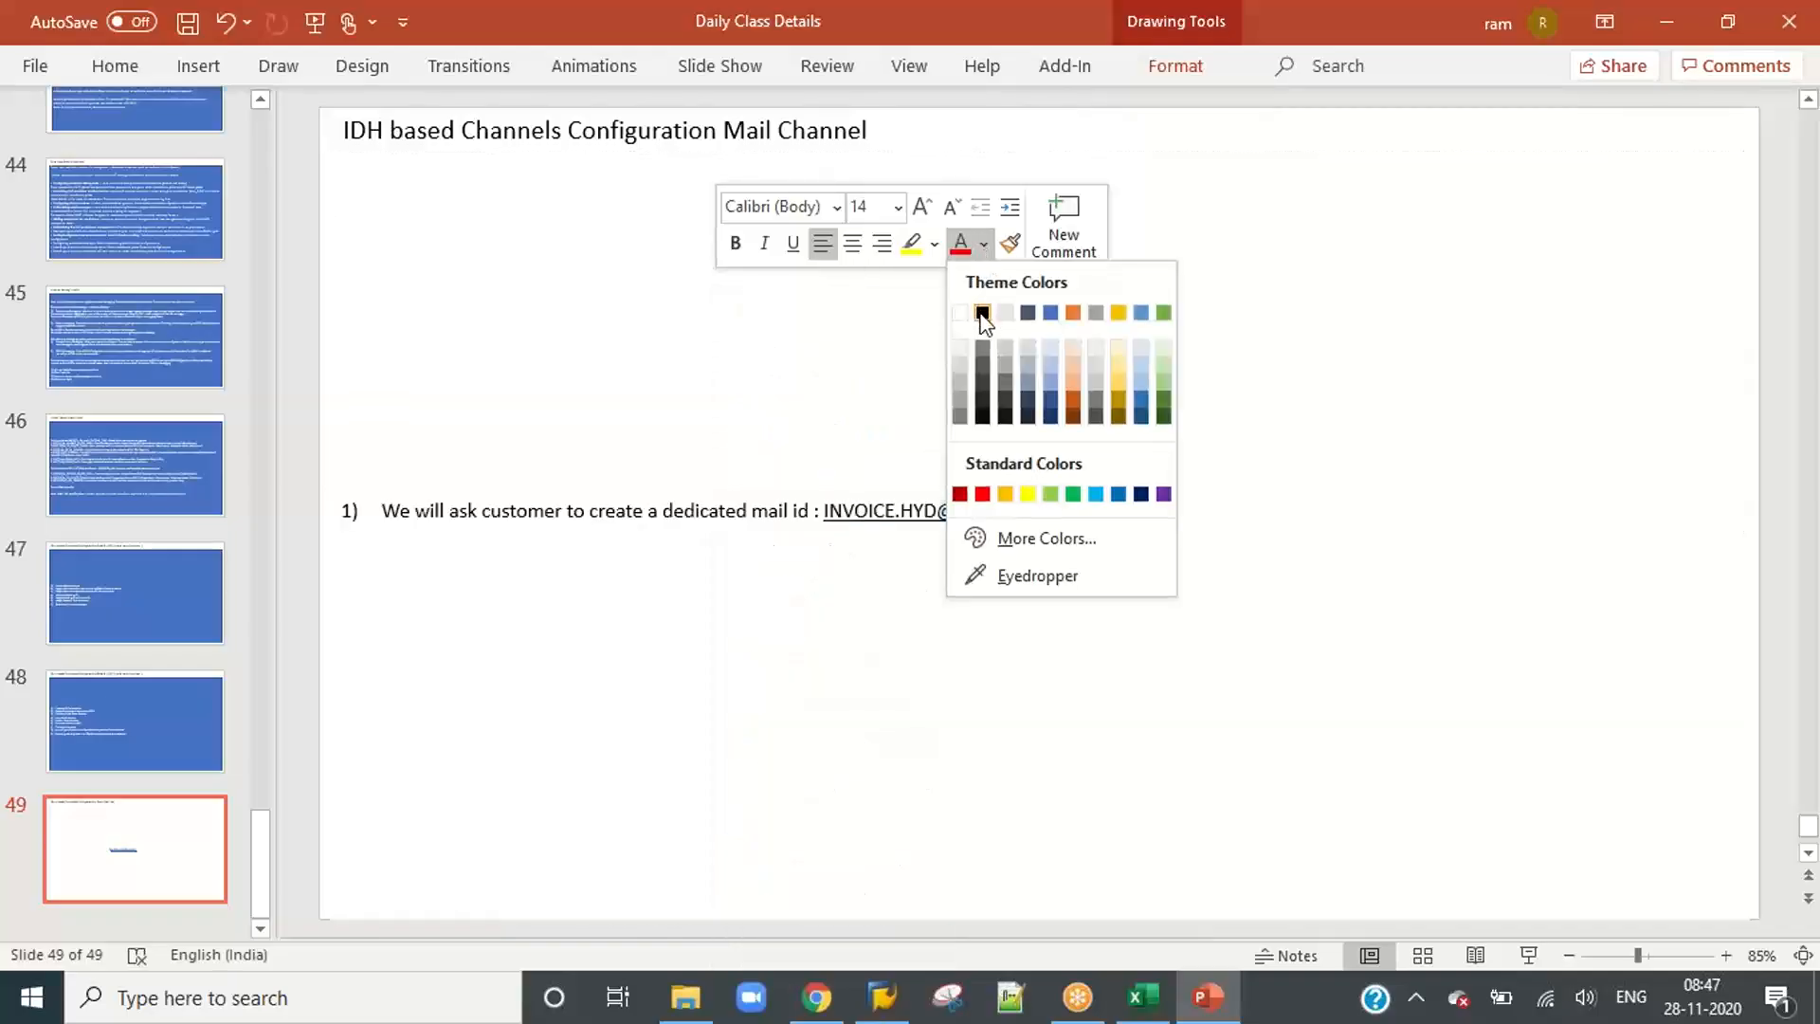
{"action": "left_click", "coordinate": [981, 313]}
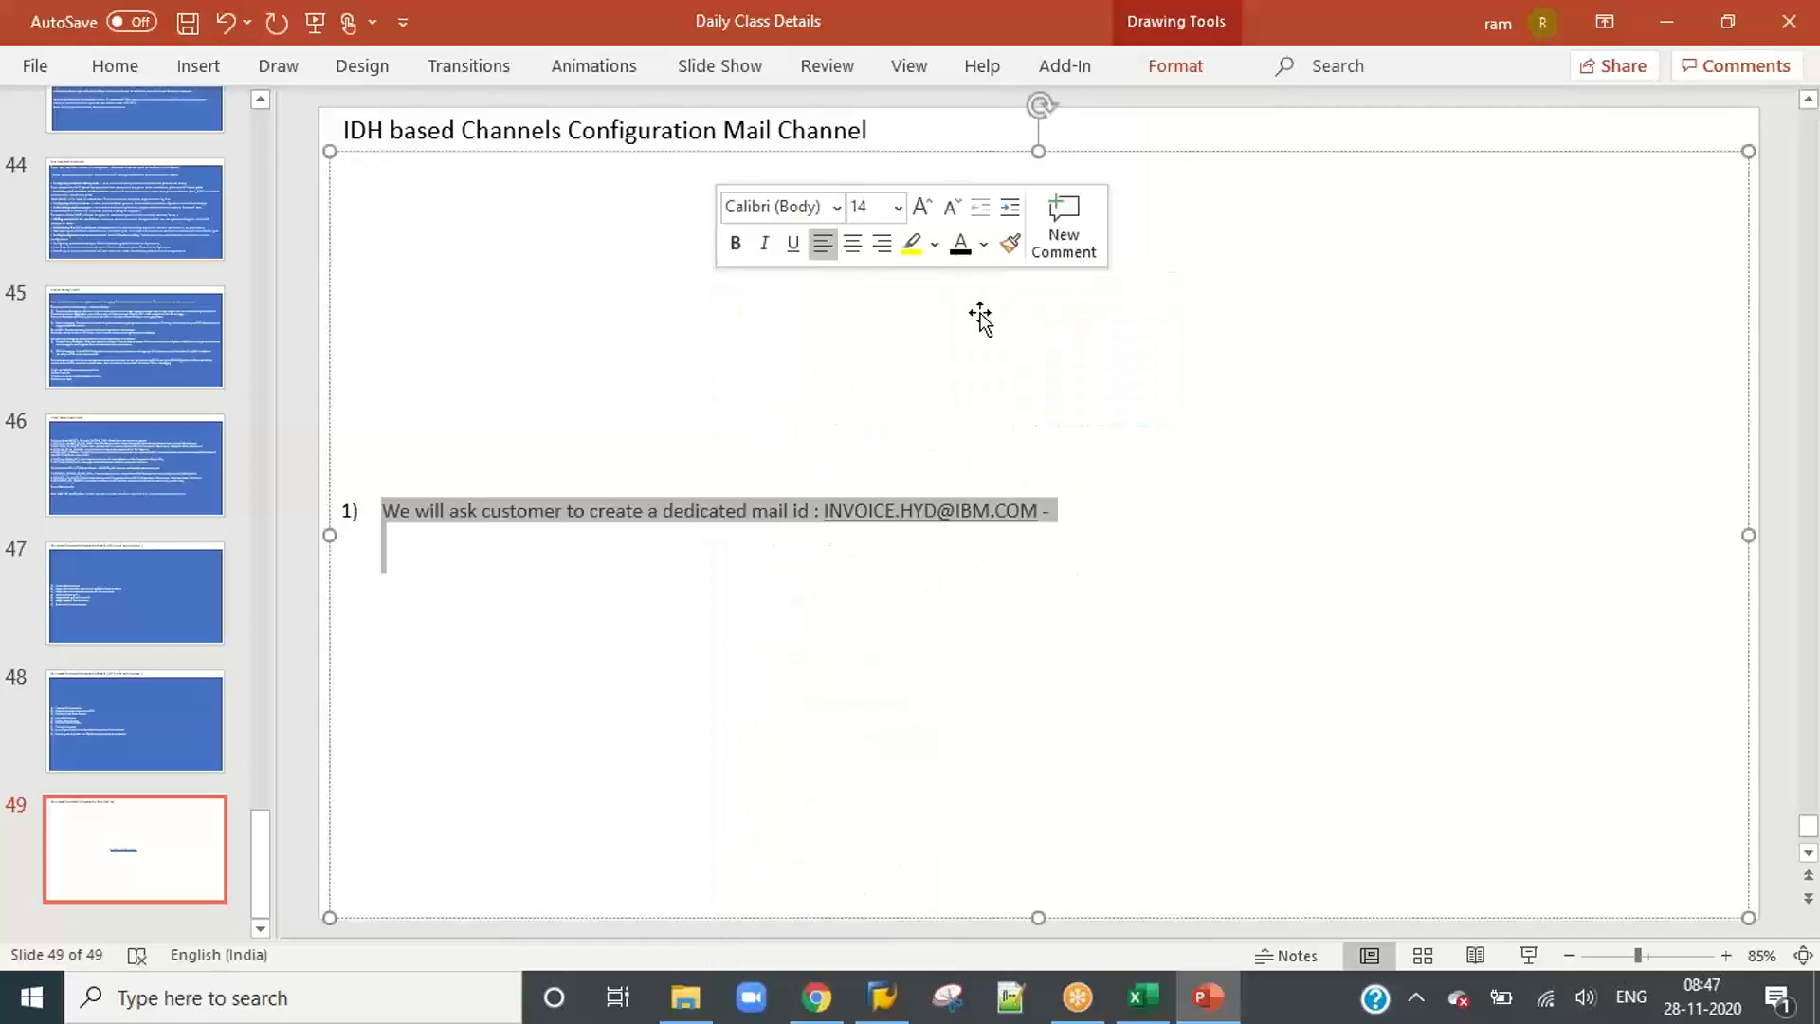
{"action": "left_click", "coordinate": [1055, 510]}
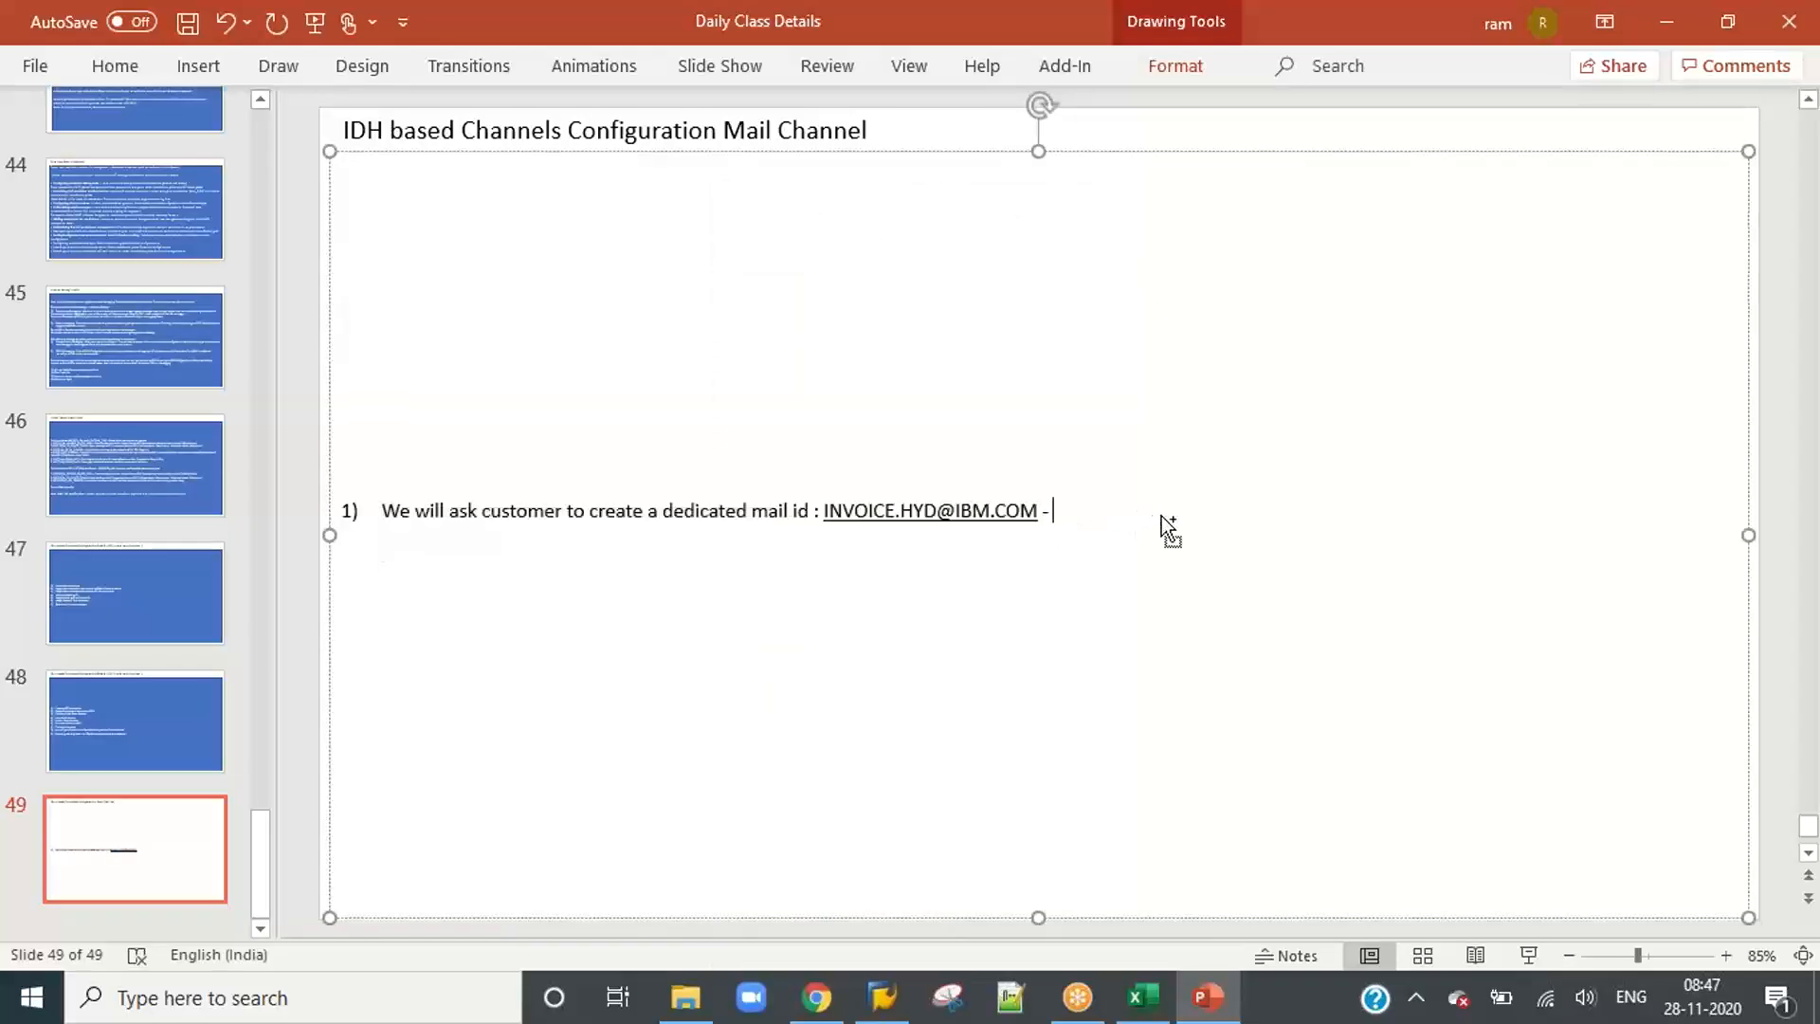
Step: Save the presentation and switch to the Content workbook in Excel
{"action": "key", "text": "ctrl+s"}
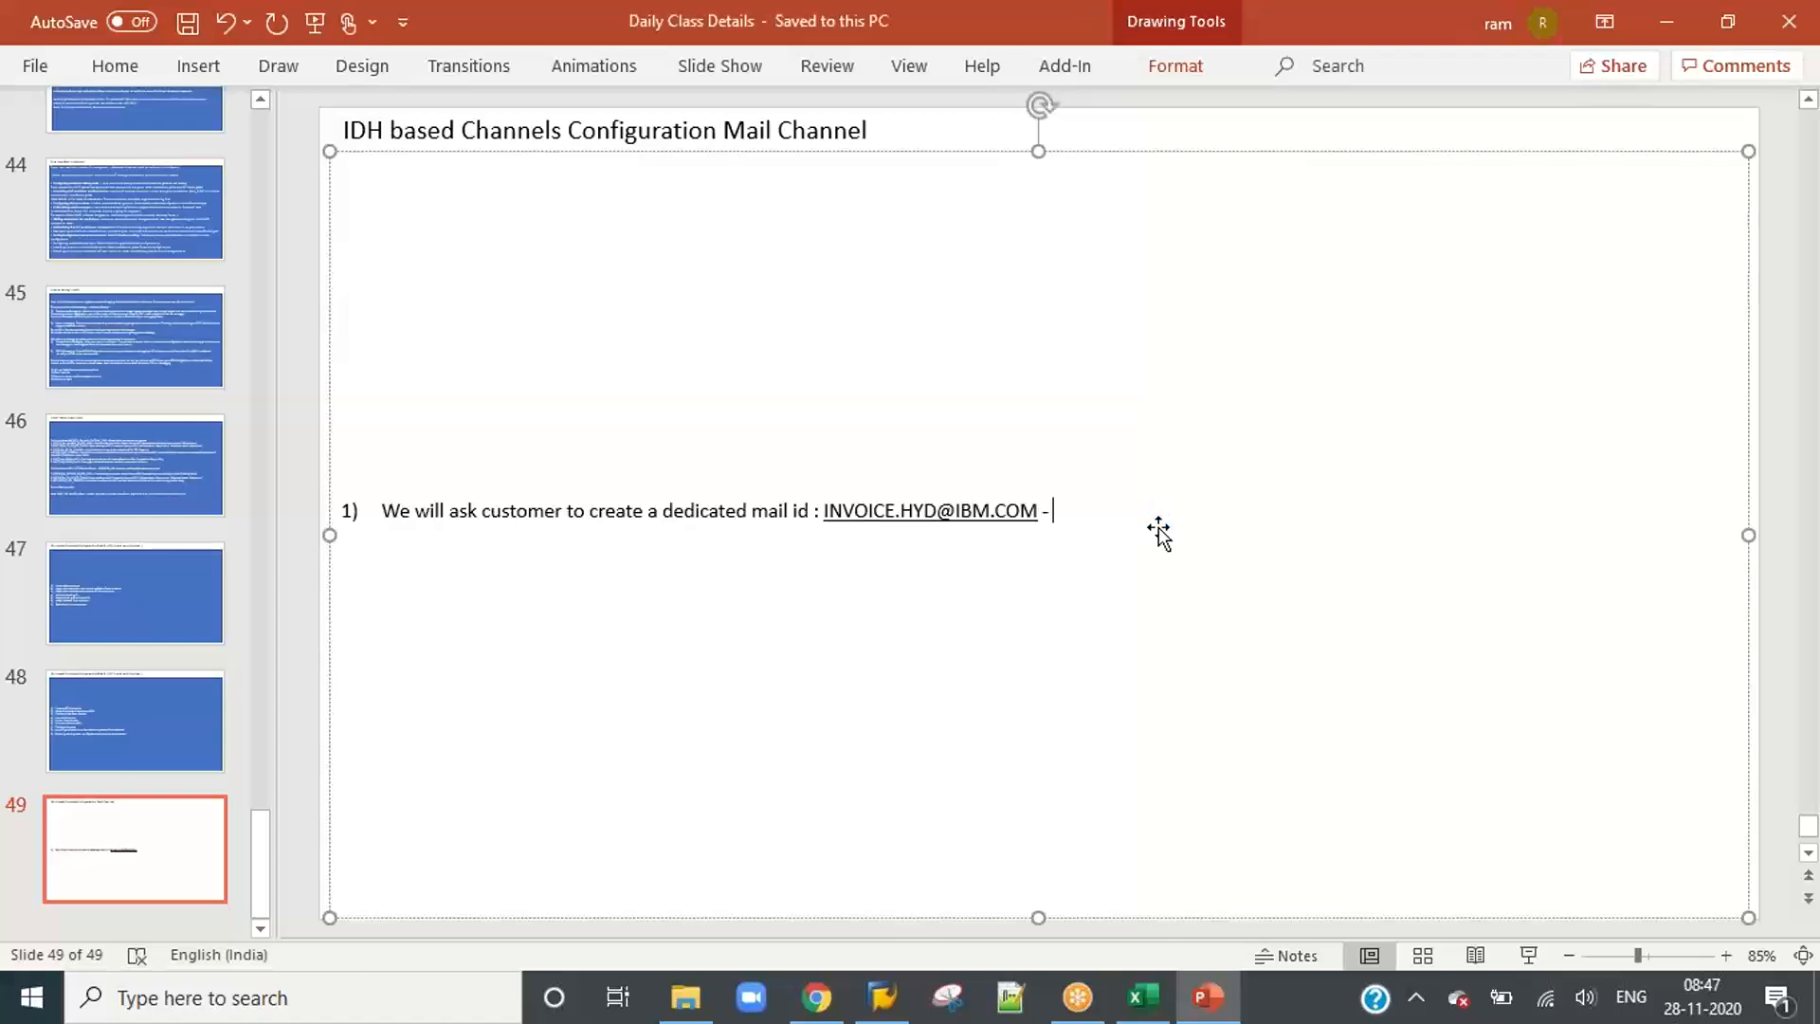
{"action": "left_click", "coordinate": [190, 34]}
{"action": "left_click", "coordinate": [1142, 996]}
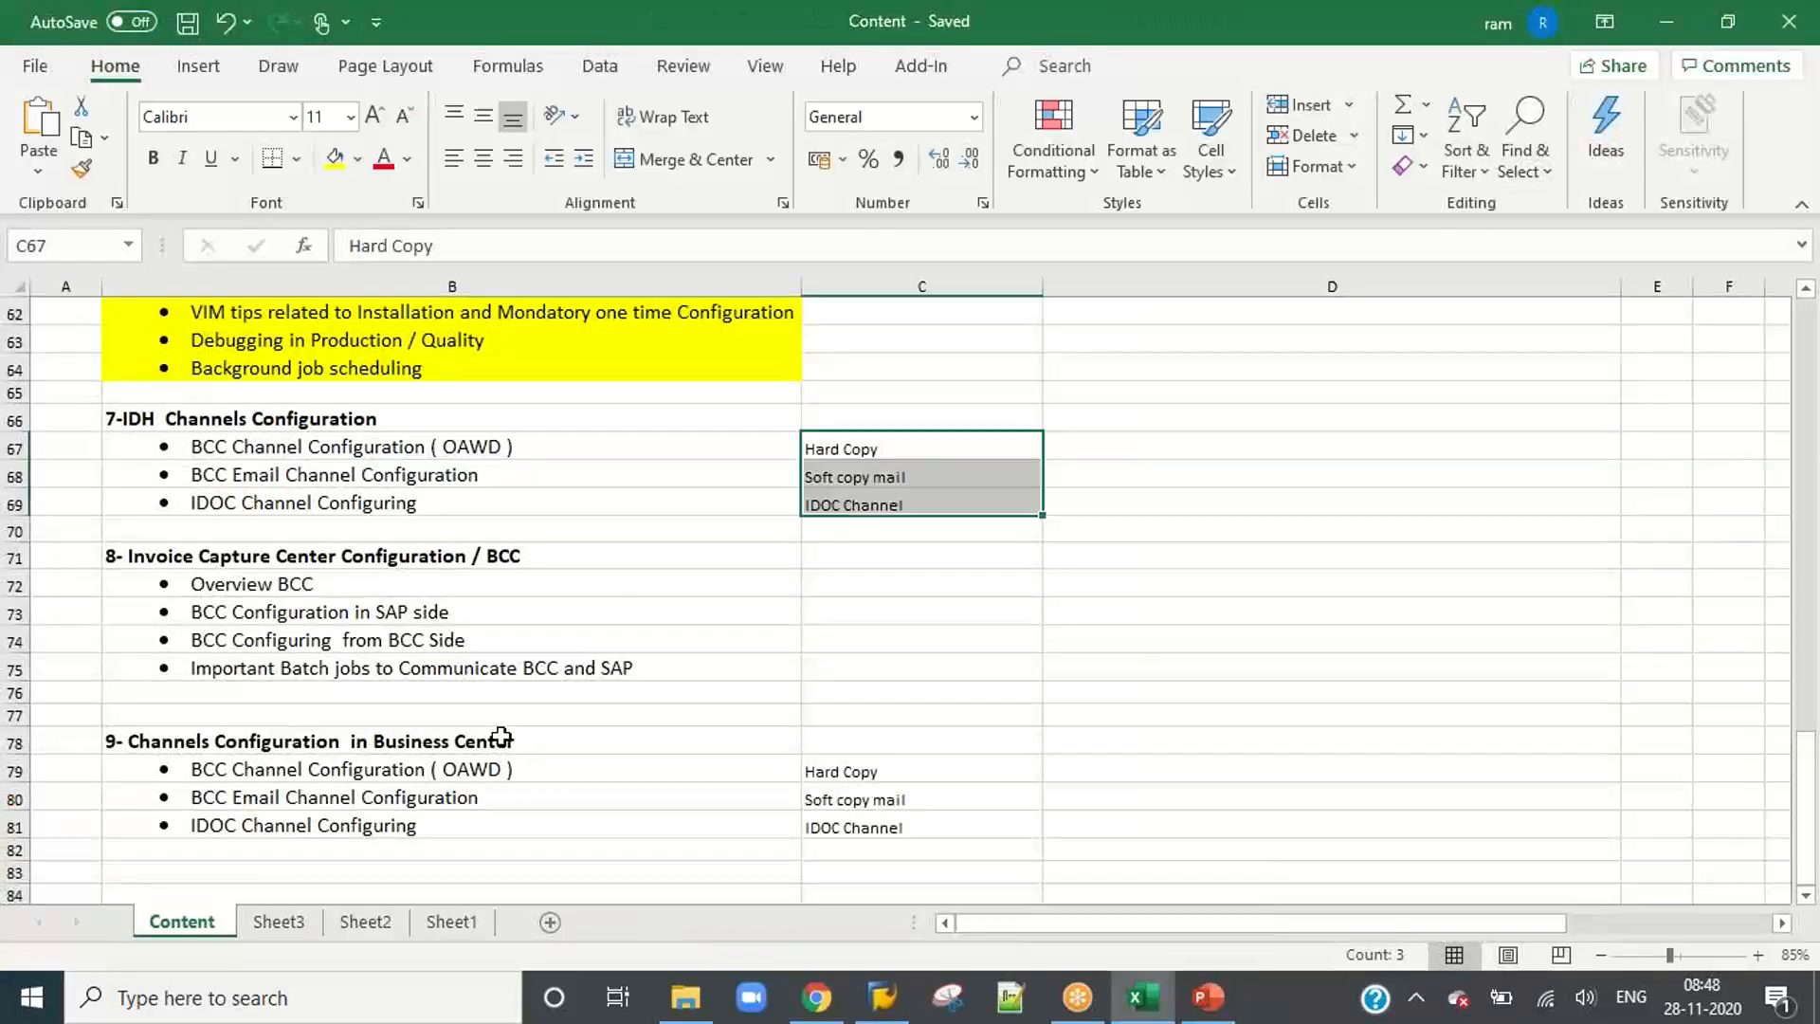
Step: Fill the section 7 heading, its BCC Channel Configuration ( OAWD ) row and the whole section 8 block in column B with yellow
{"action": "left_click", "coordinate": [603, 533]}
{"action": "left_click_drag", "start_coordinate": [305, 422], "coordinate": [295, 446]}
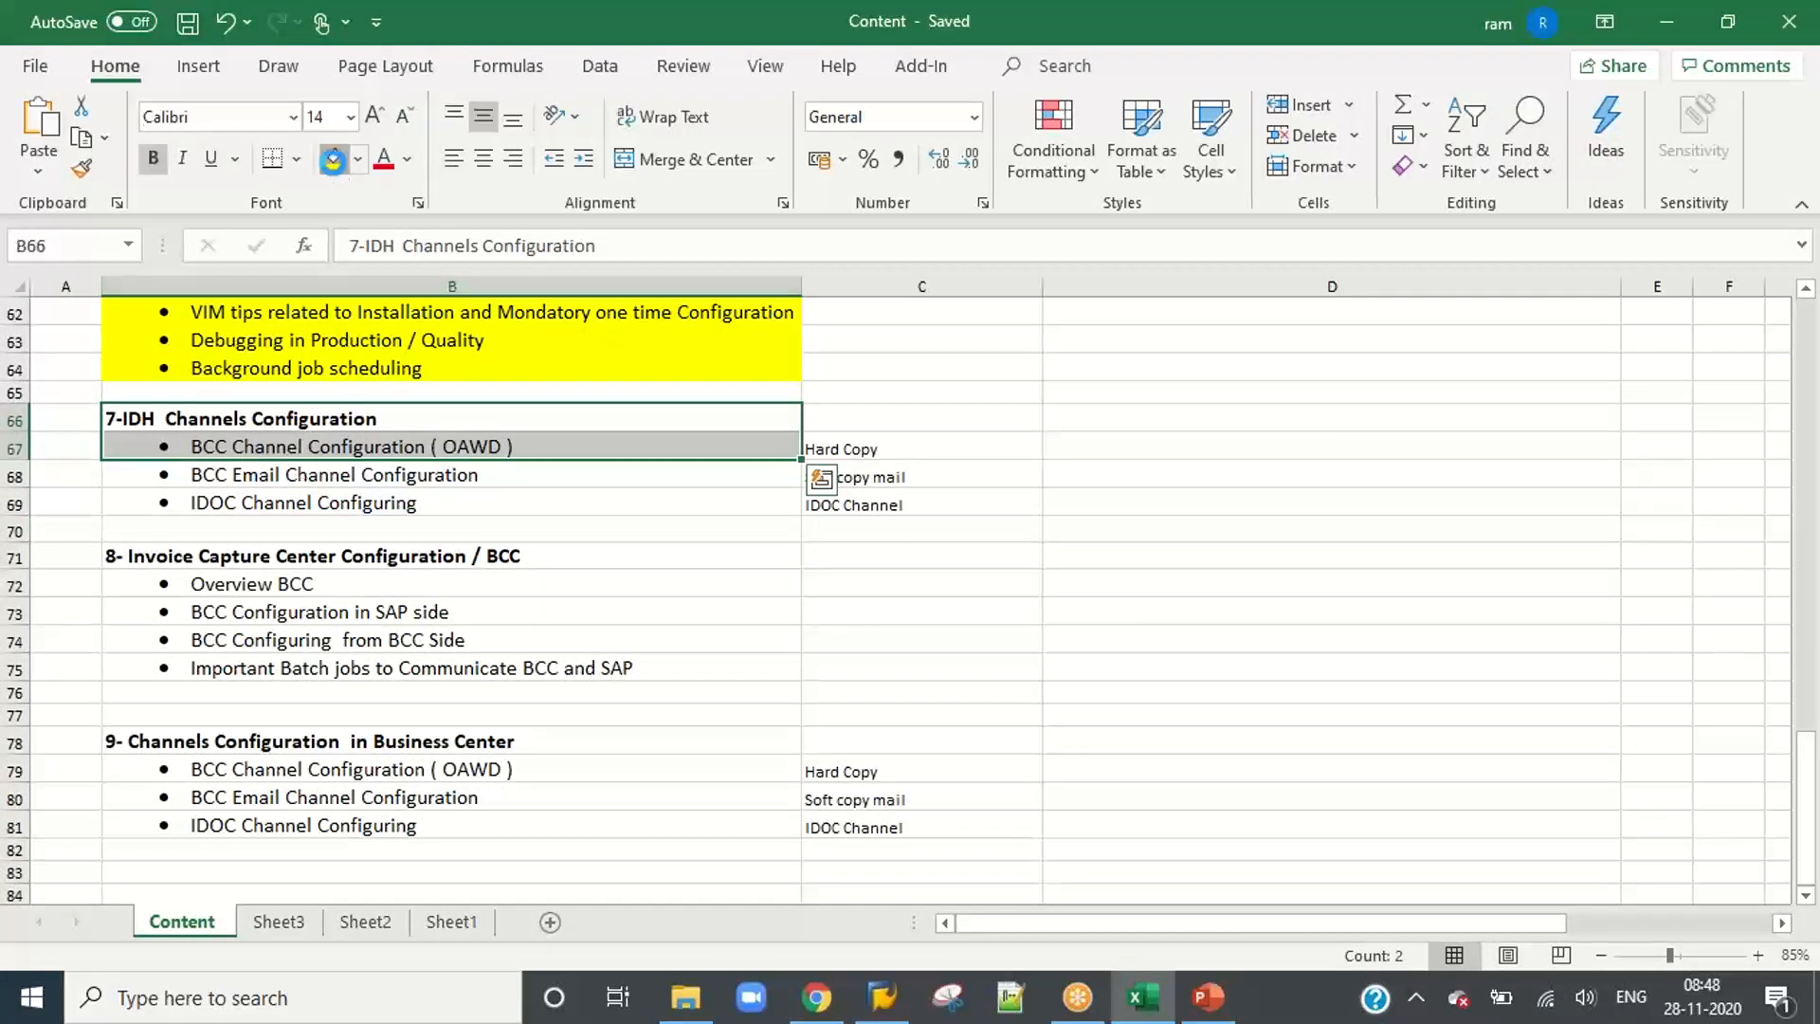
{"action": "left_click", "coordinate": [333, 161]}
{"action": "left_click_drag", "start_coordinate": [337, 557], "coordinate": [325, 663]}
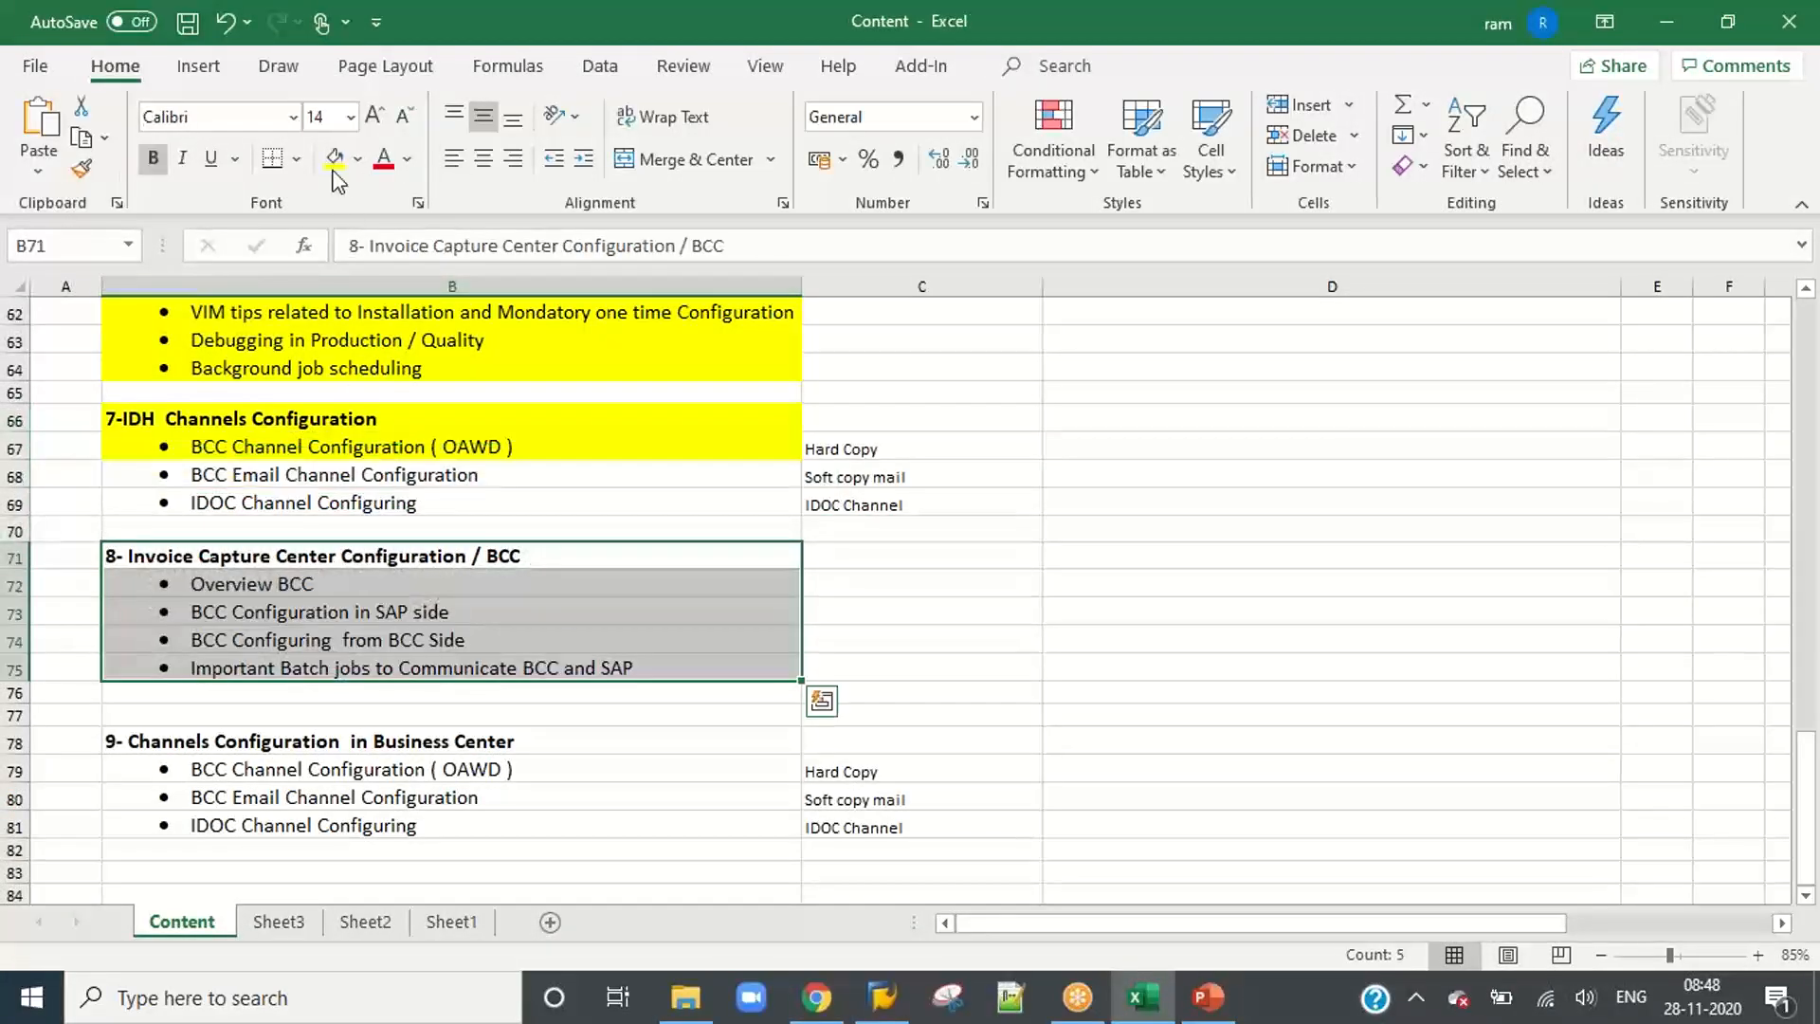
{"action": "left_click", "coordinate": [333, 159]}
{"action": "left_click", "coordinate": [951, 581]}
Step: Clear the channel type notes in cells C67 to C81 beside sections 7 and 9
{"action": "left_click_drag", "start_coordinate": [370, 478], "coordinate": [376, 509]}
{"action": "left_click_drag", "start_coordinate": [393, 768], "coordinate": [402, 815]}
{"action": "left_click", "coordinate": [996, 768]}
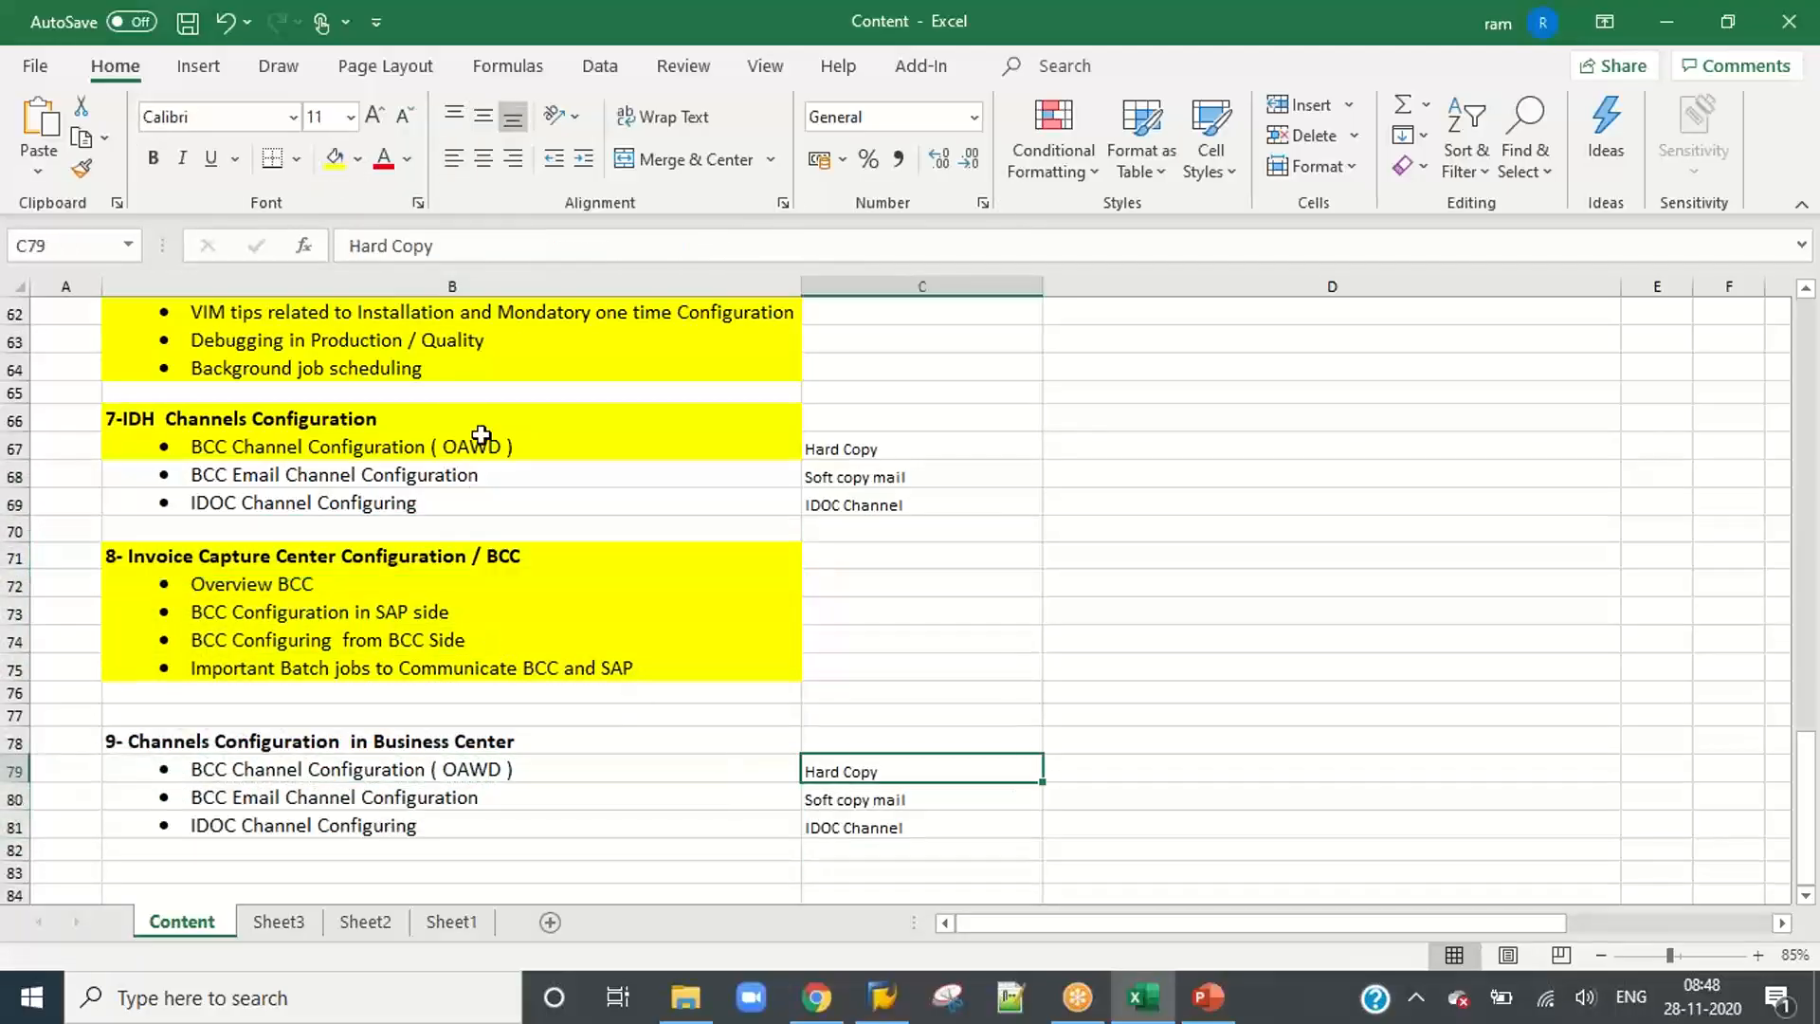
{"action": "left_click_drag", "start_coordinate": [901, 446], "coordinate": [915, 831]}
{"action": "key", "text": "Delete"}
{"action": "left_click", "coordinate": [1235, 701]}
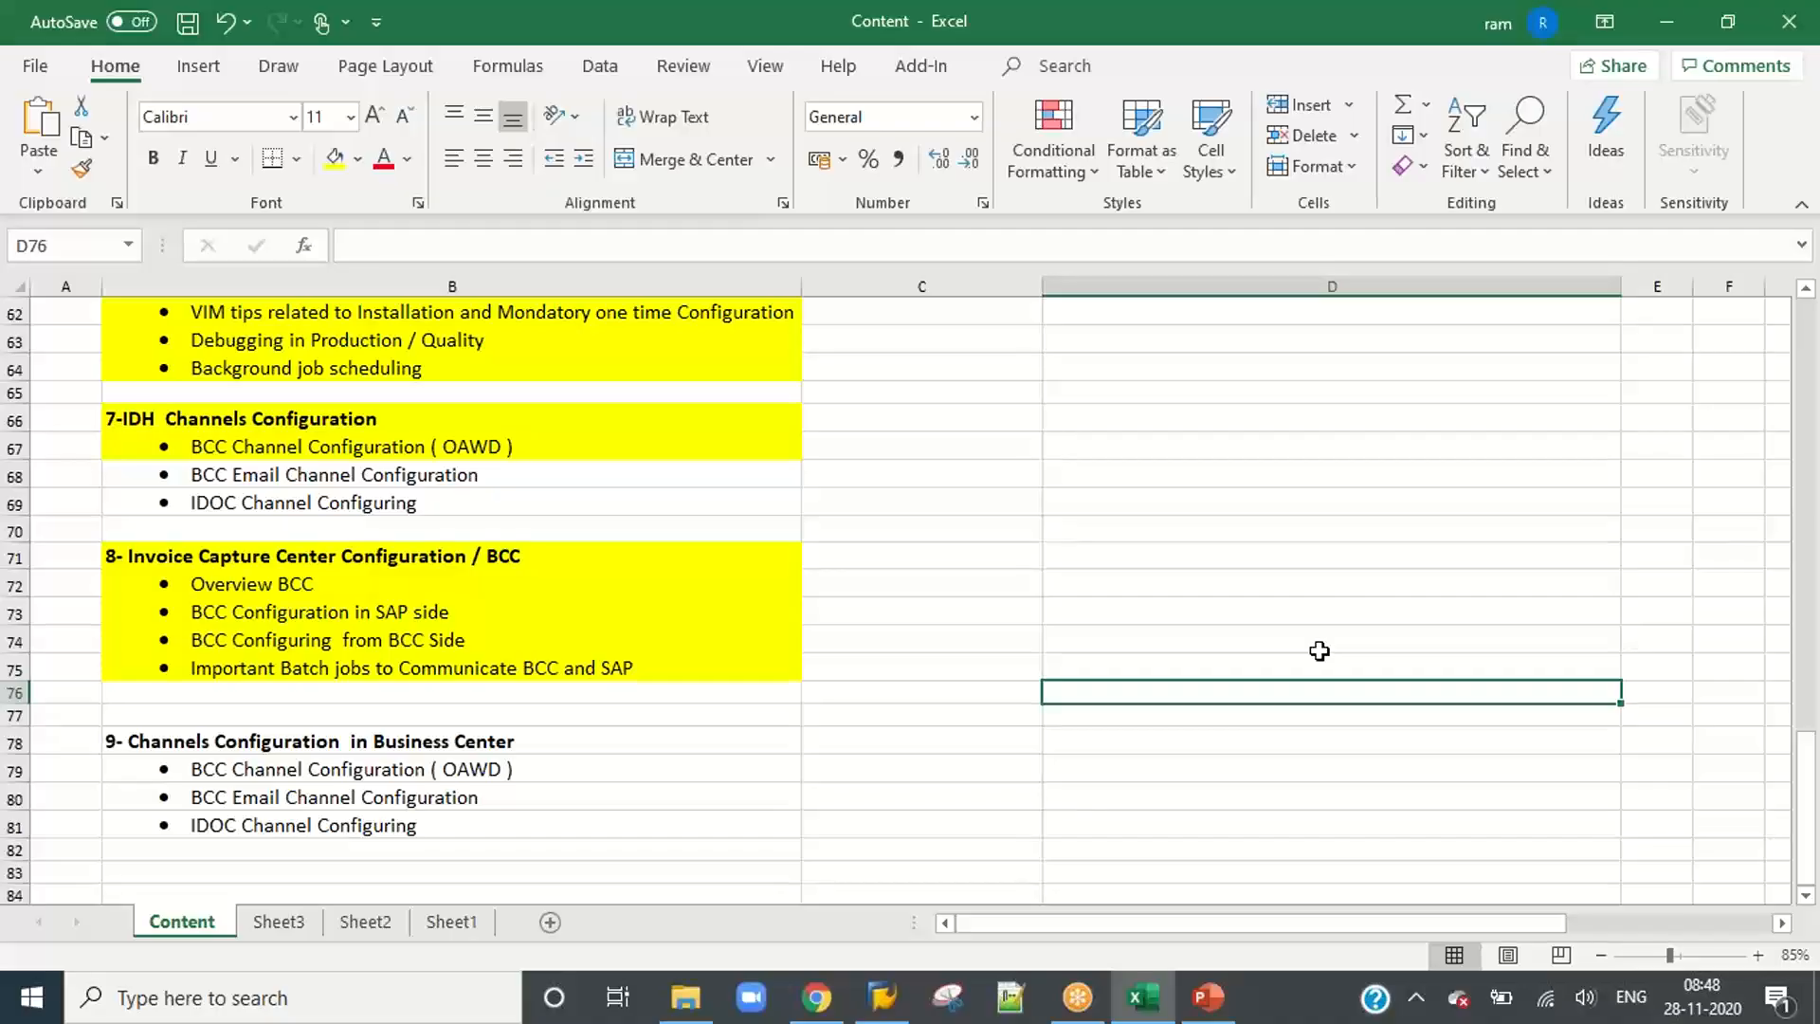
Step: Save the Content workbook
{"action": "left_click_drag", "start_coordinate": [408, 474], "coordinate": [420, 500]}
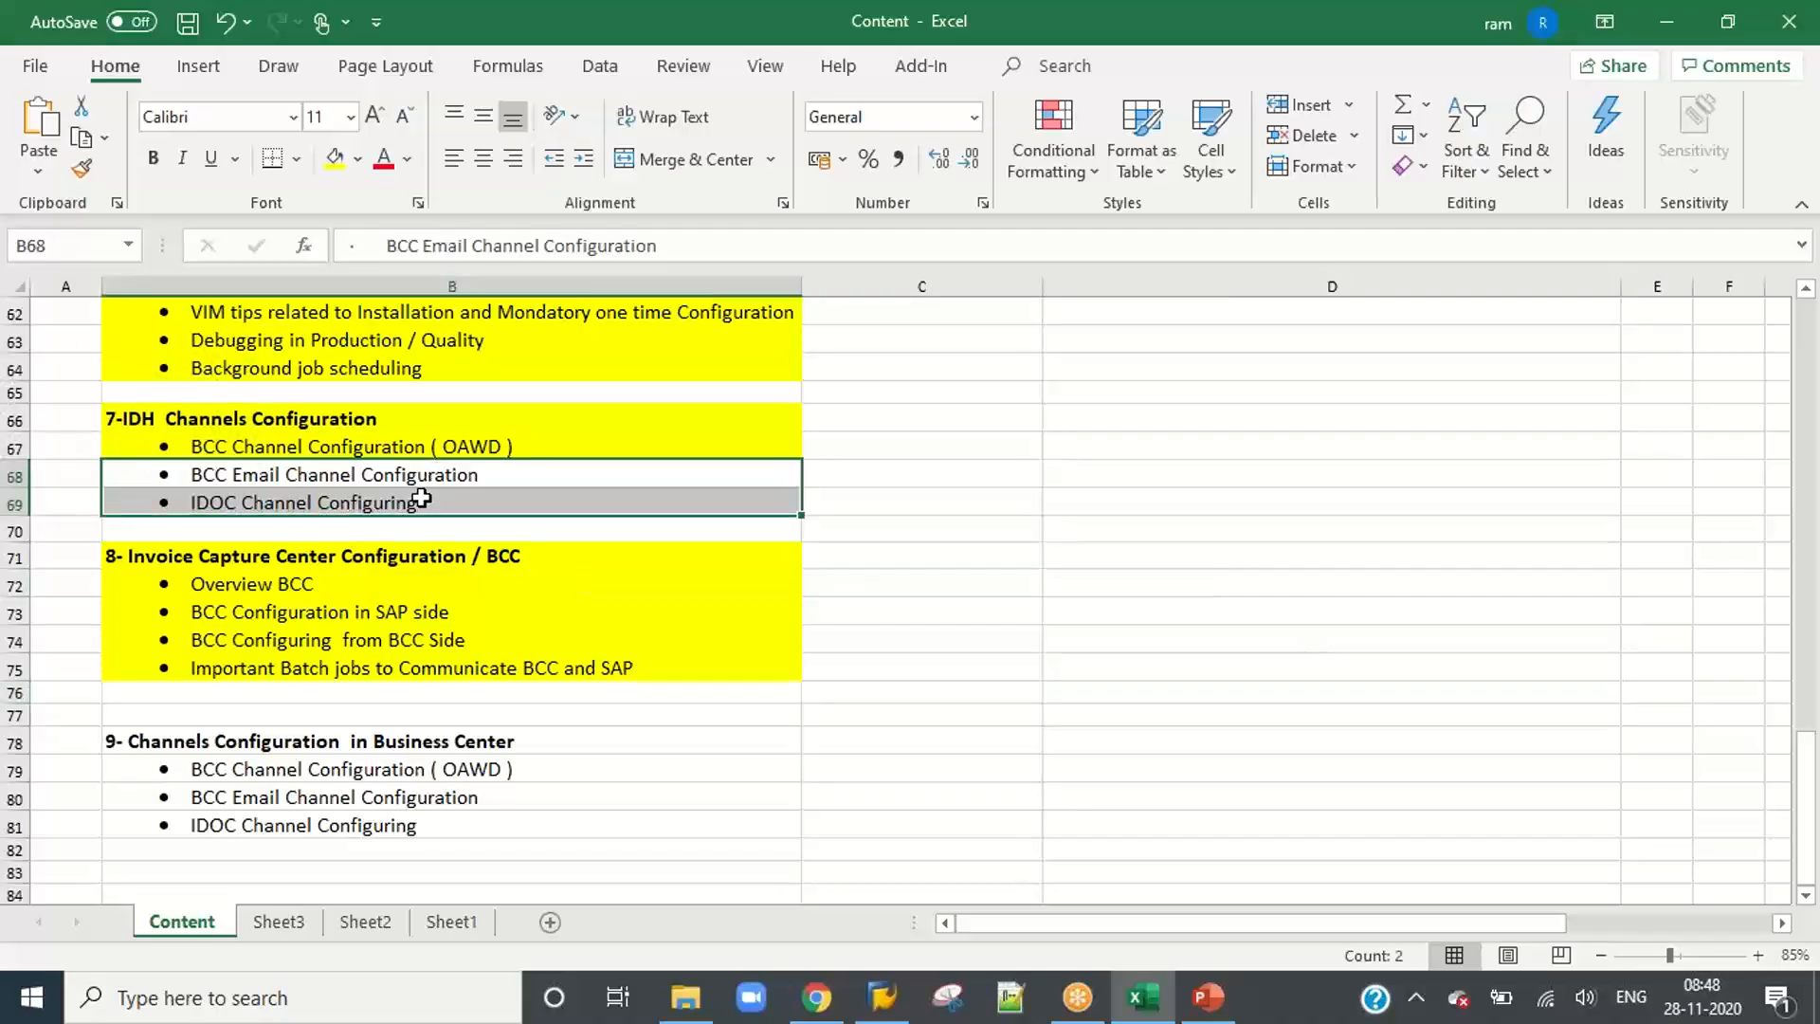
{"action": "left_click", "coordinate": [1150, 512]}
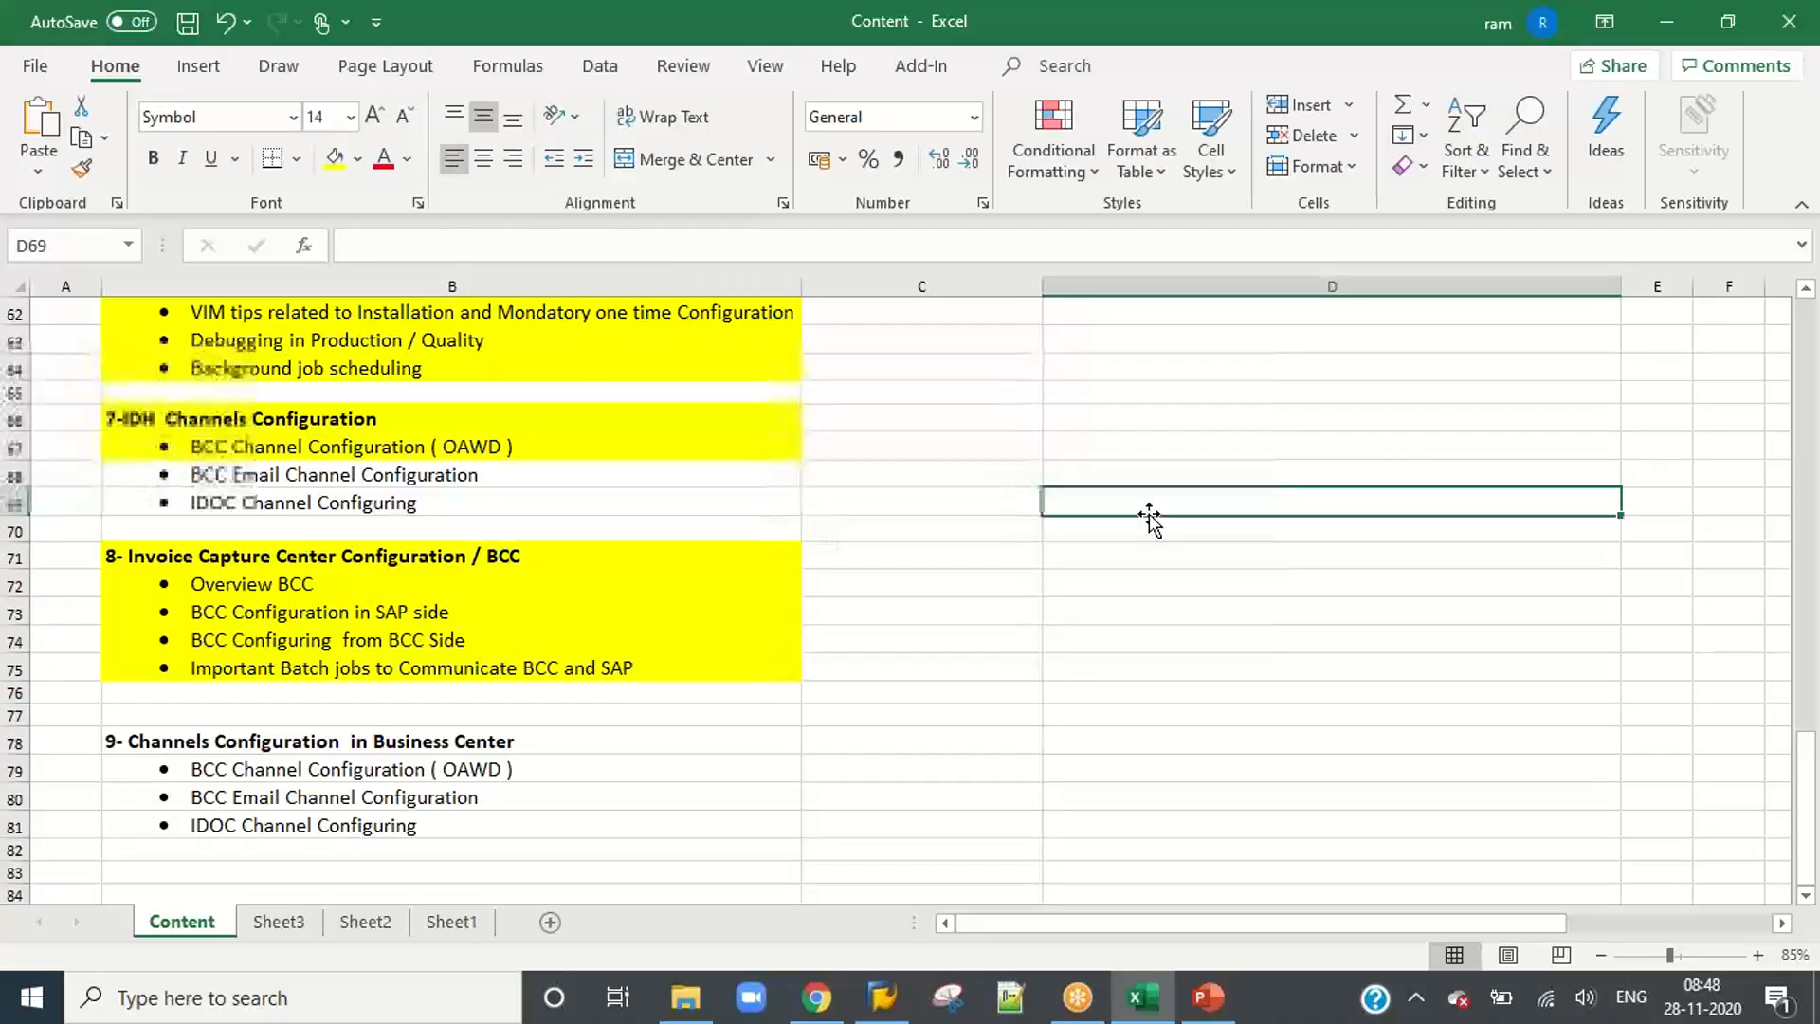
{"action": "left_click", "coordinate": [188, 21]}
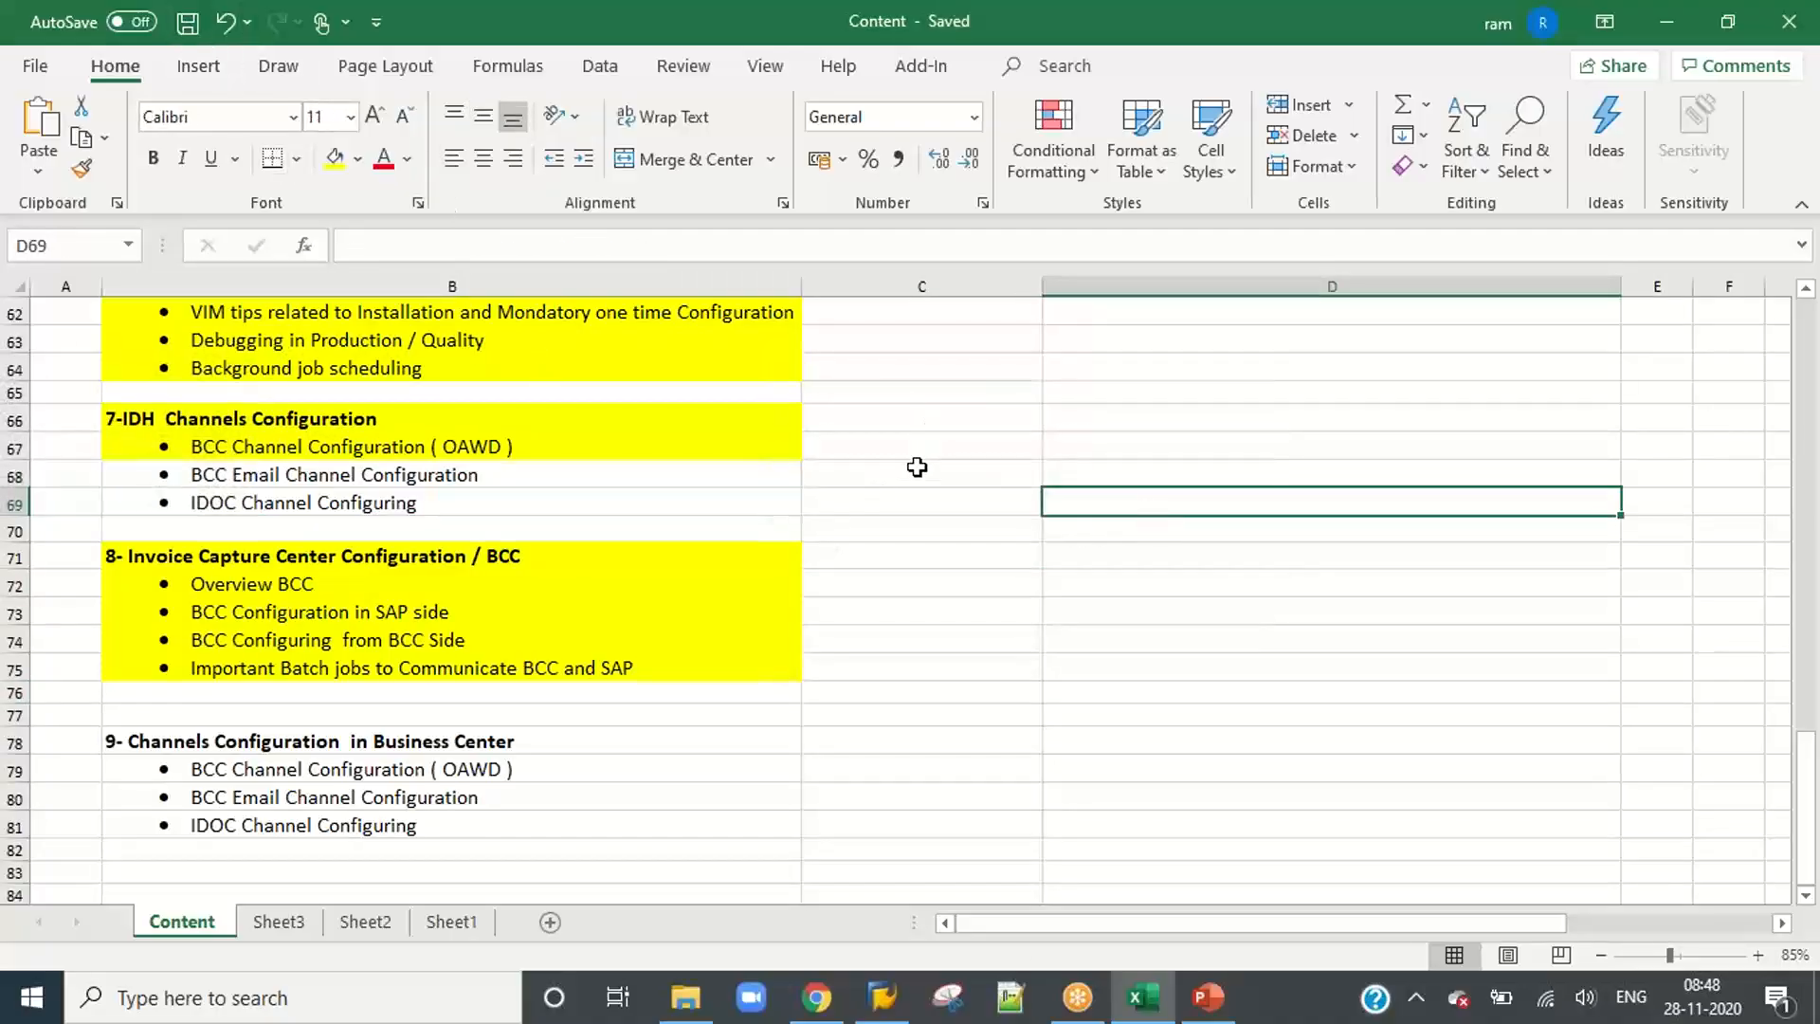
{"action": "left_click_drag", "start_coordinate": [459, 475], "coordinate": [497, 503]}
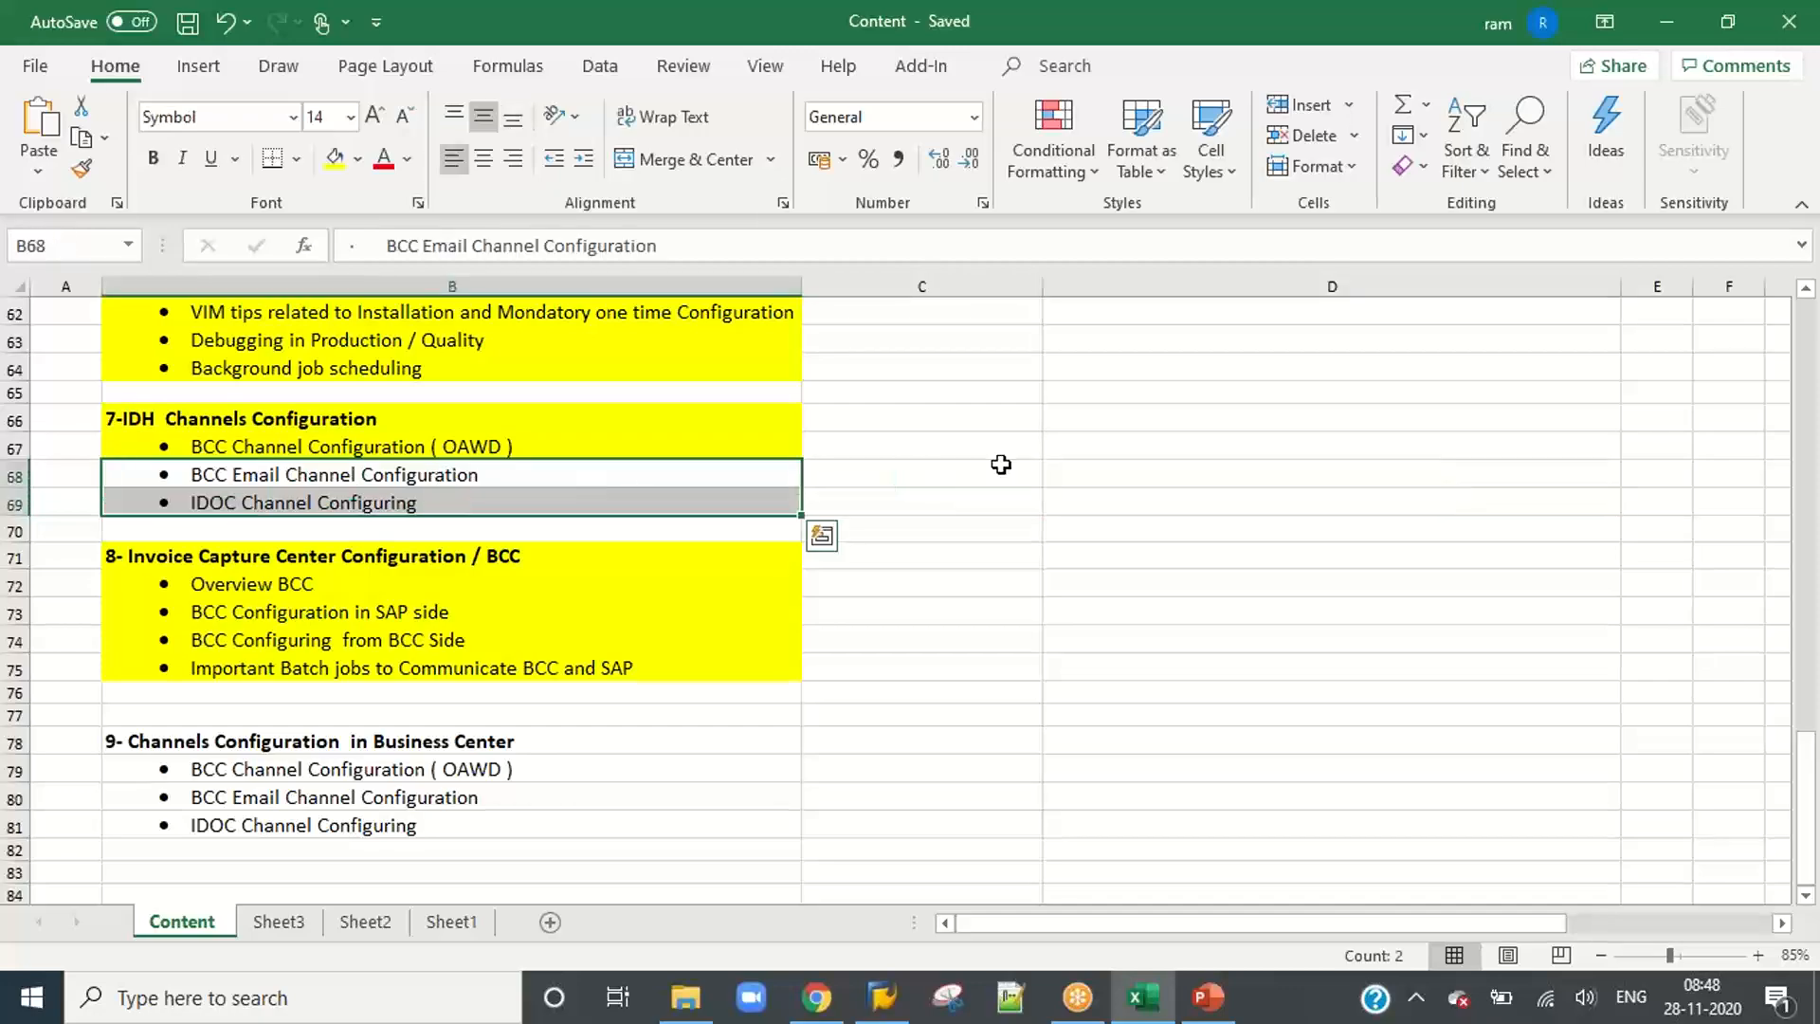
{"action": "left_click", "coordinate": [1000, 464]}
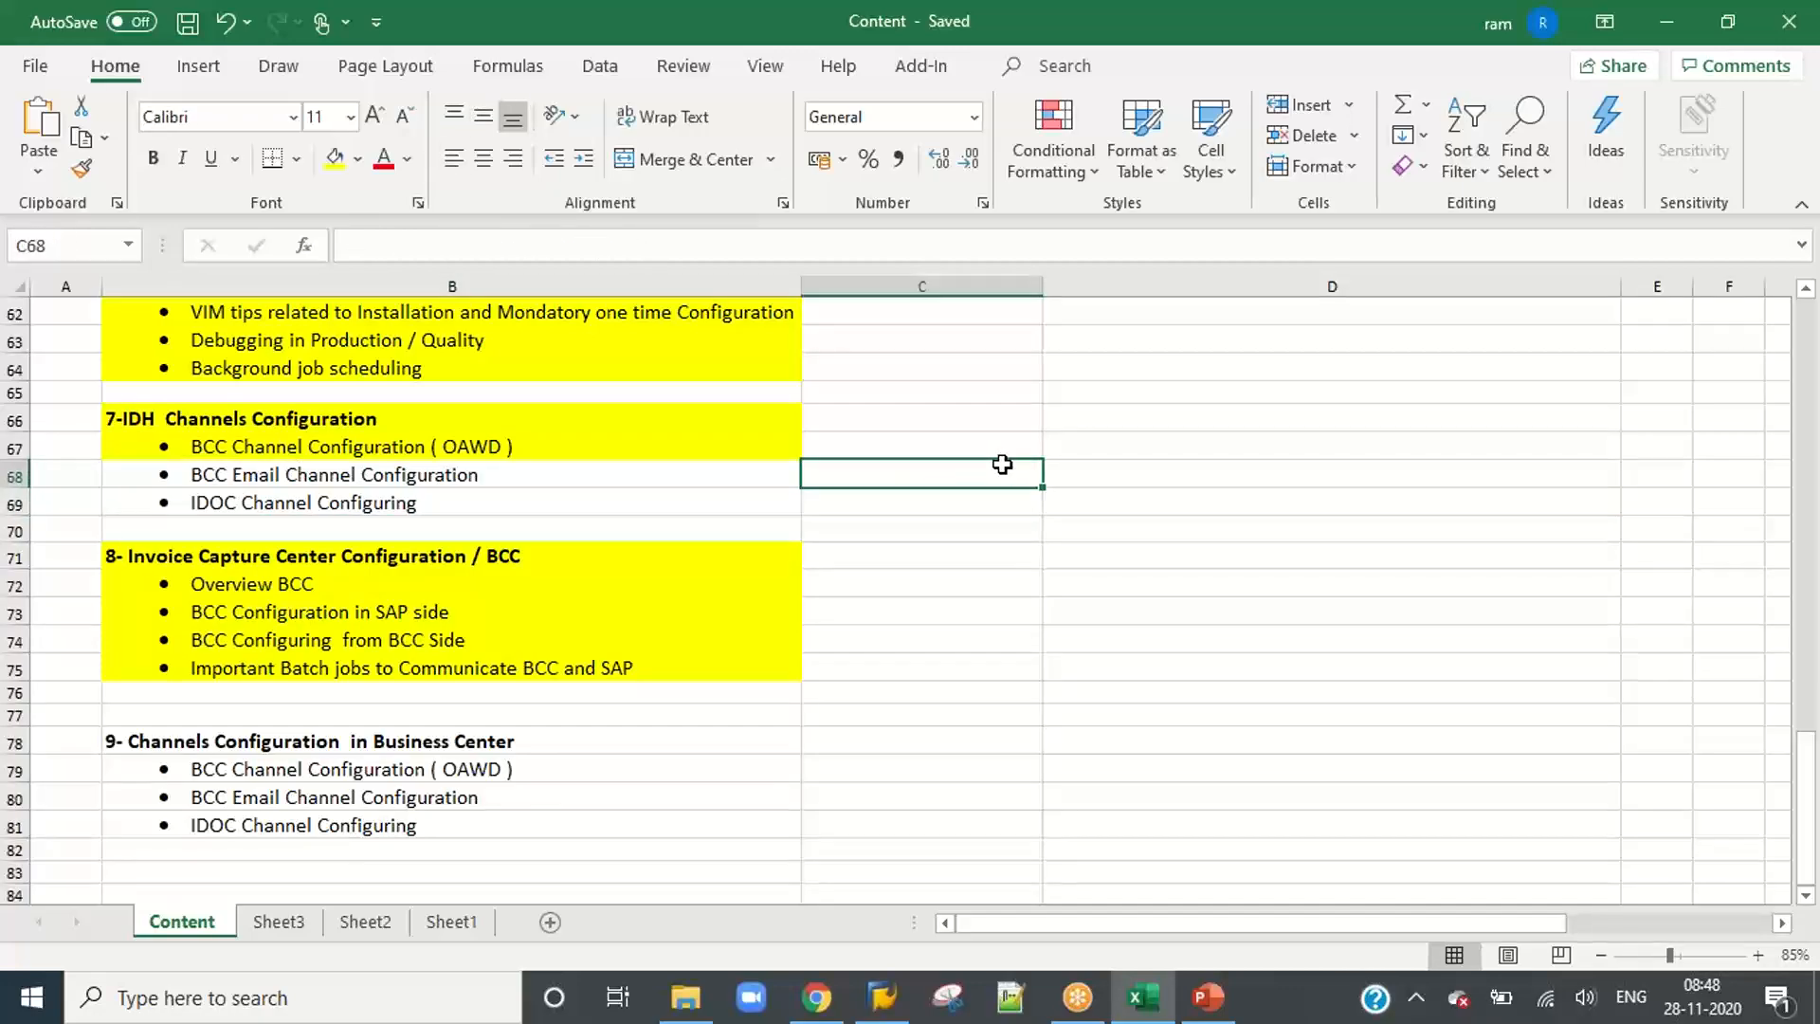